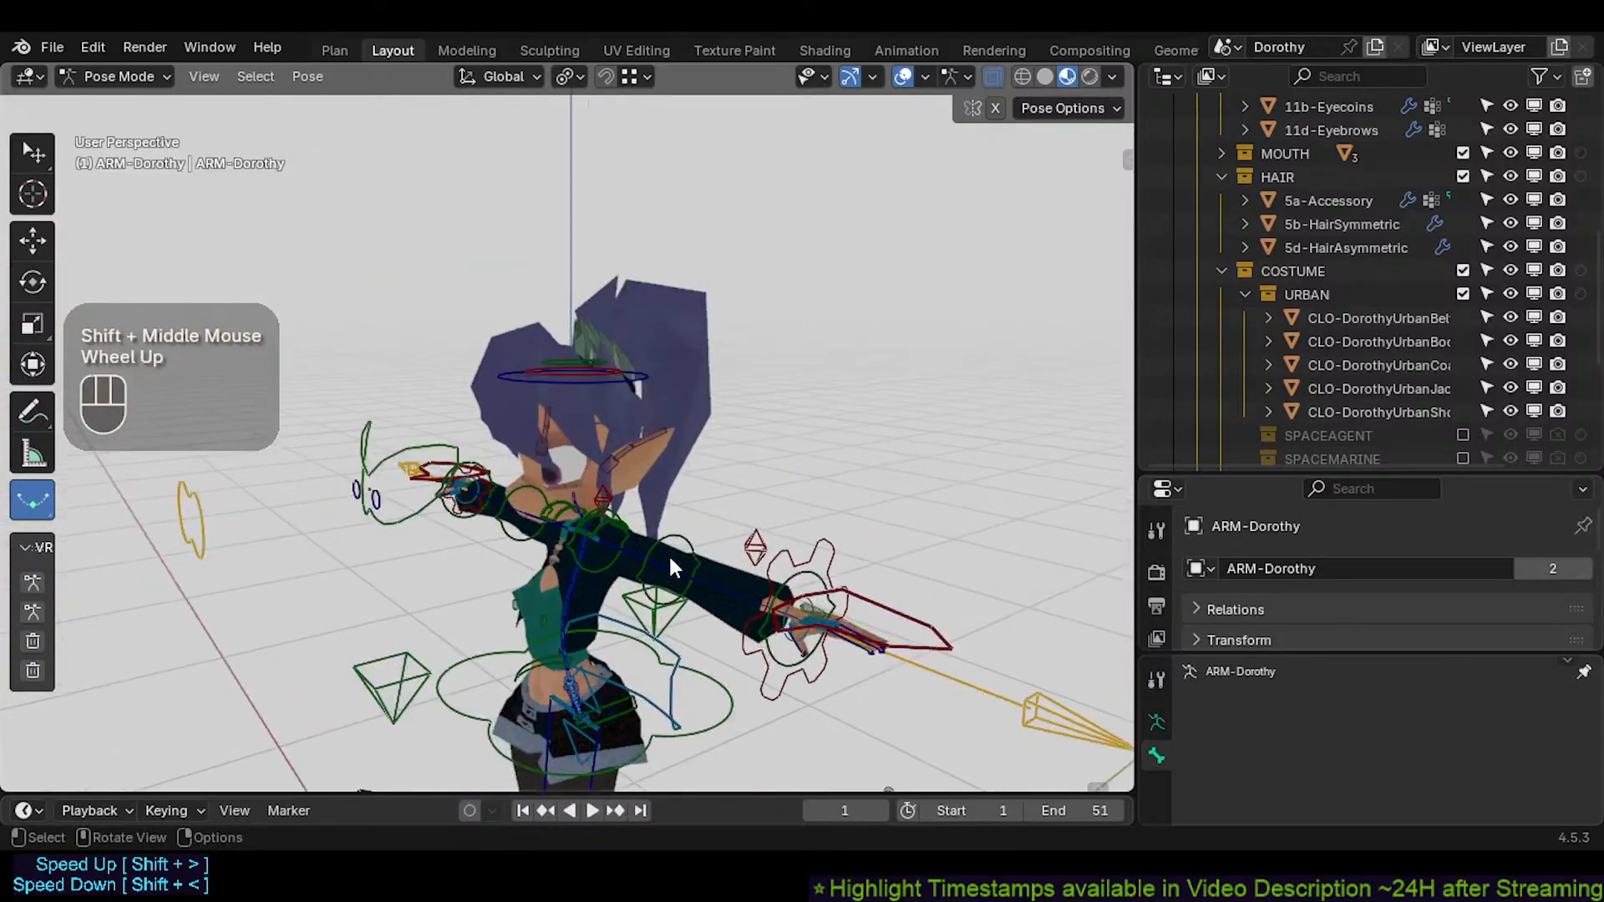
Try moving the left hand's IK control freely toward the body
scroll(626, 485, down, 2)
shift+middle_drag(636, 452, 642, 334)
middle_drag(593, 408, 578, 568)
scroll(622, 468, up, 2)
middle_drag(578, 564, 624, 527)
click(872, 475)
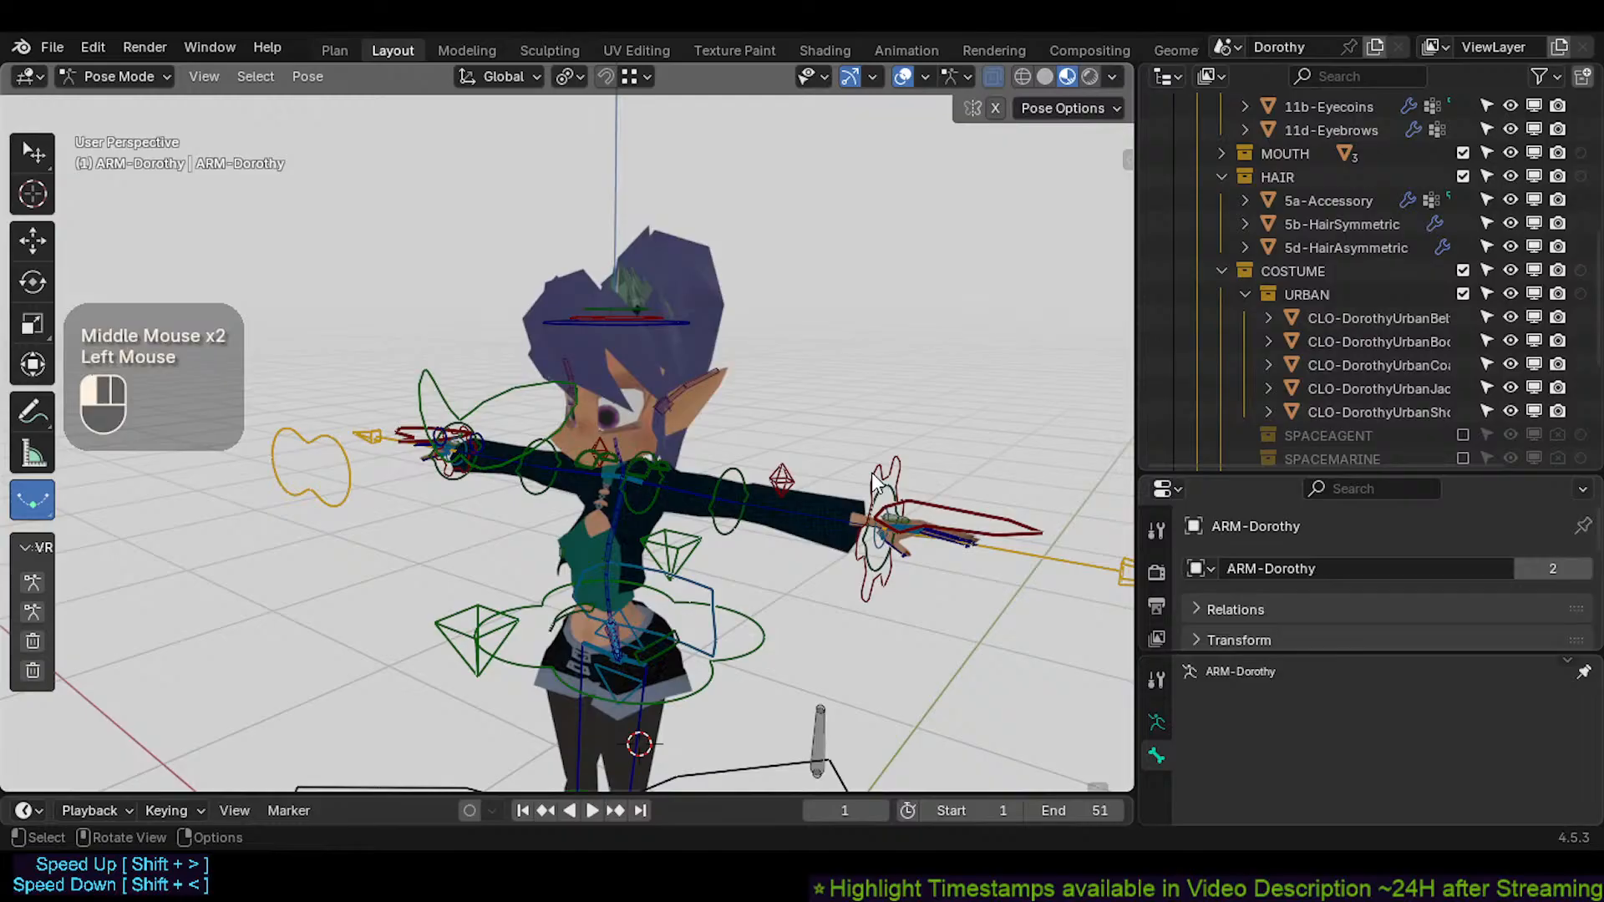
click(938, 493)
key(g)
click(823, 504)
middle_drag(819, 504, 692, 572)
shift+middle_drag(691, 572, 774, 444)
key(g)
click(714, 416)
key(alt+q)
key(alt+q)
Swing the left arm in several directions with free trackball rotations of the ARC-IK-Arm.L control
click(889, 359)
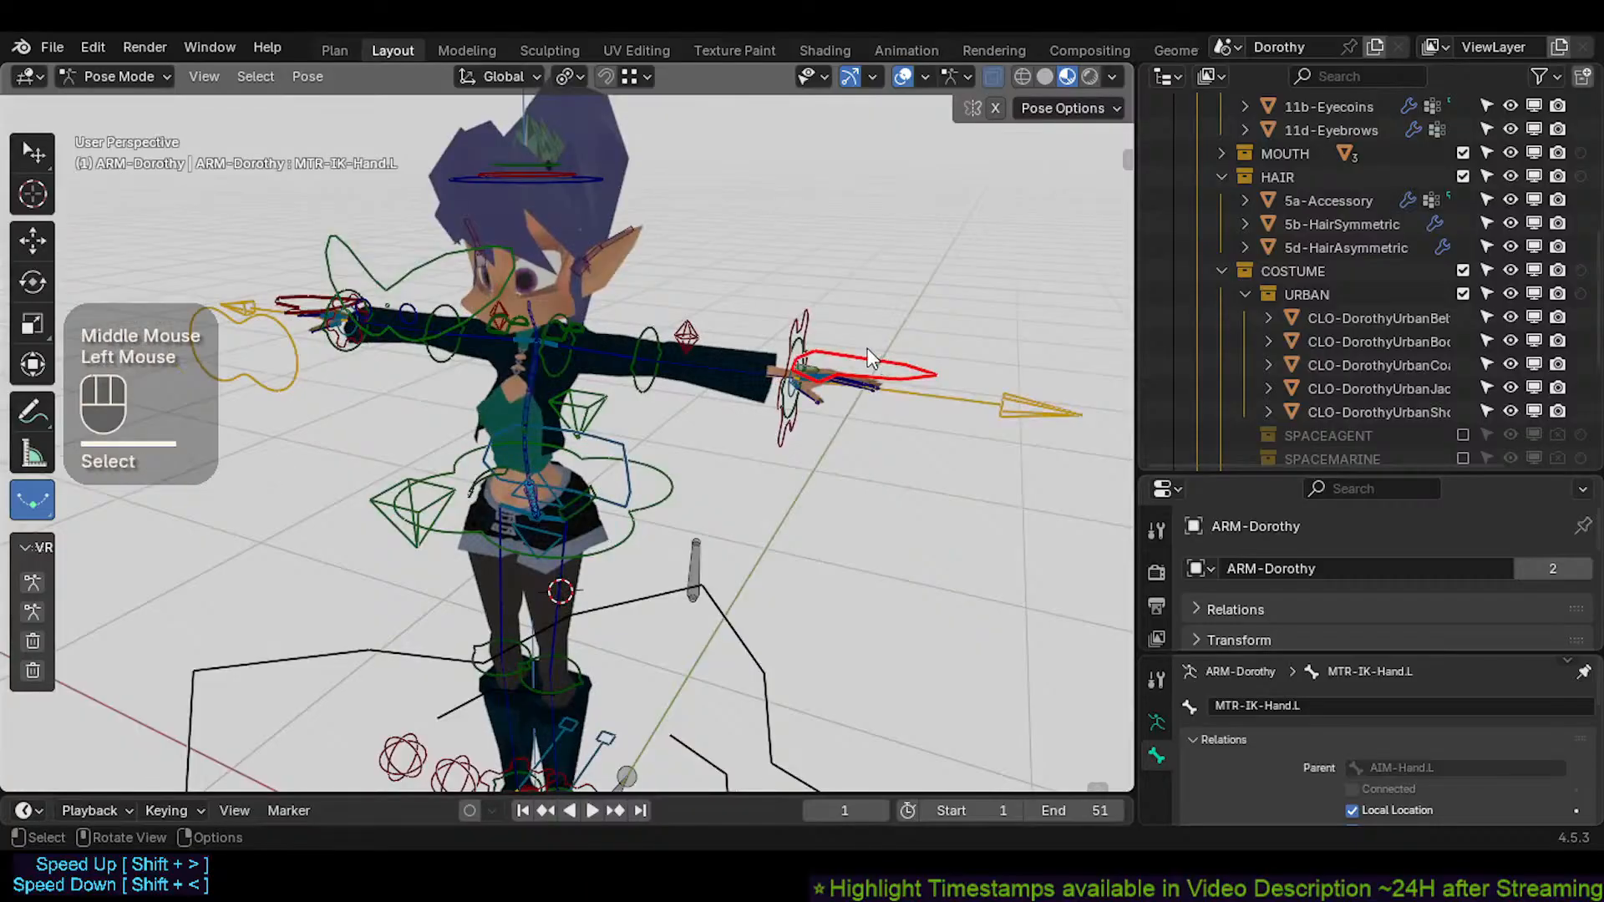
click(877, 361)
key(r)
key(r)
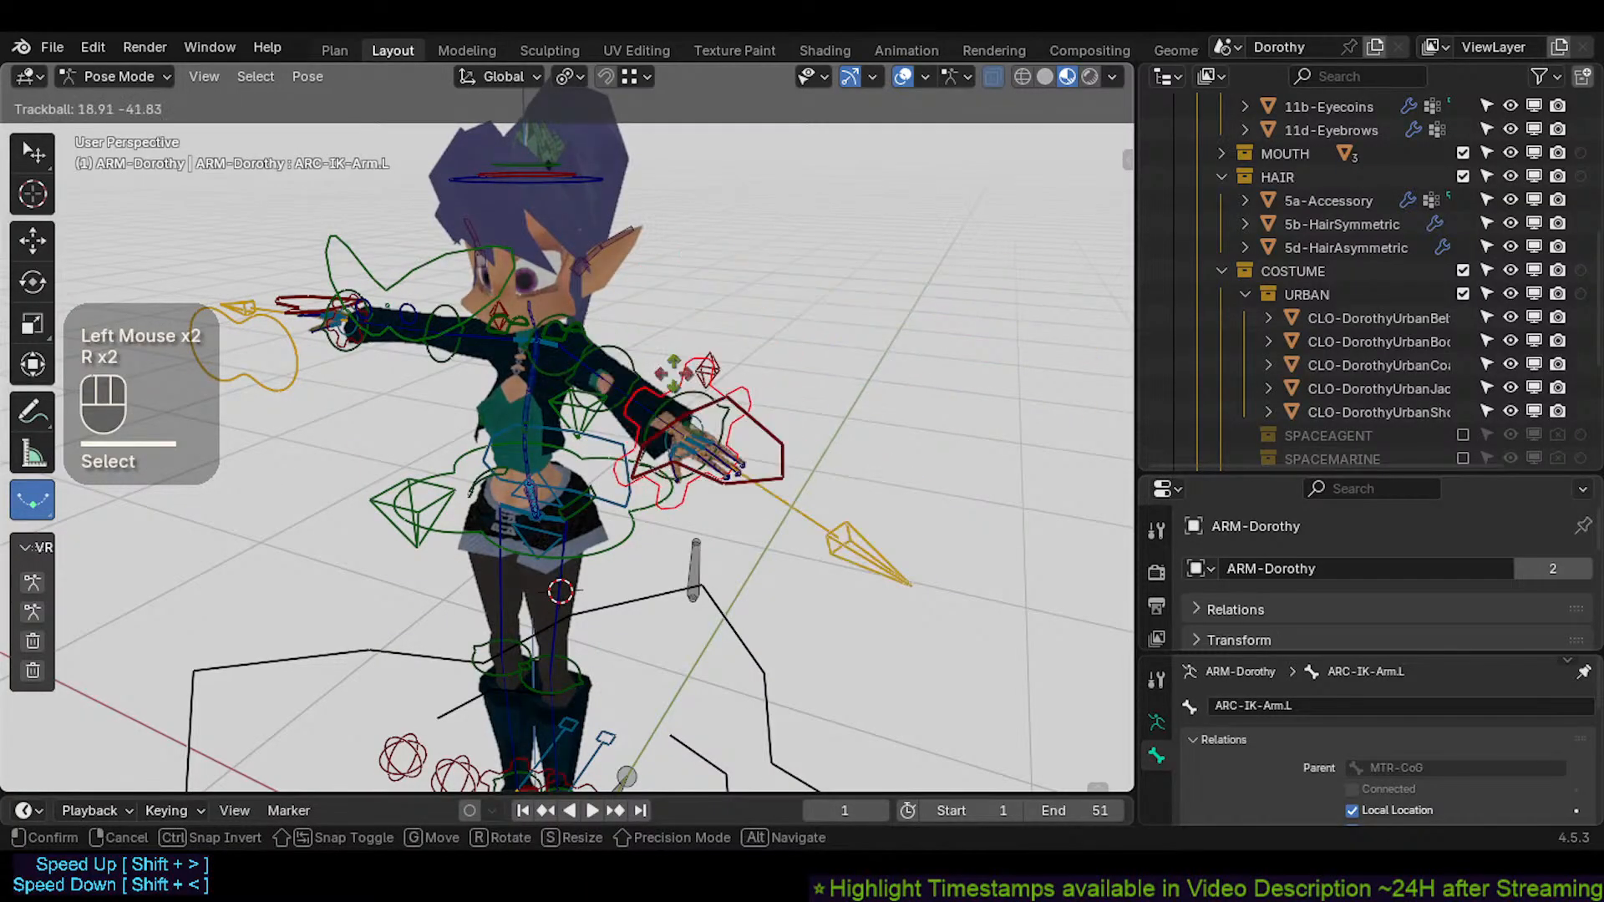
click(753, 374)
middle_drag(754, 374, 624, 473)
key(r)
key(r)
click(727, 409)
scroll(624, 473, up, 1)
key(r)
key(r)
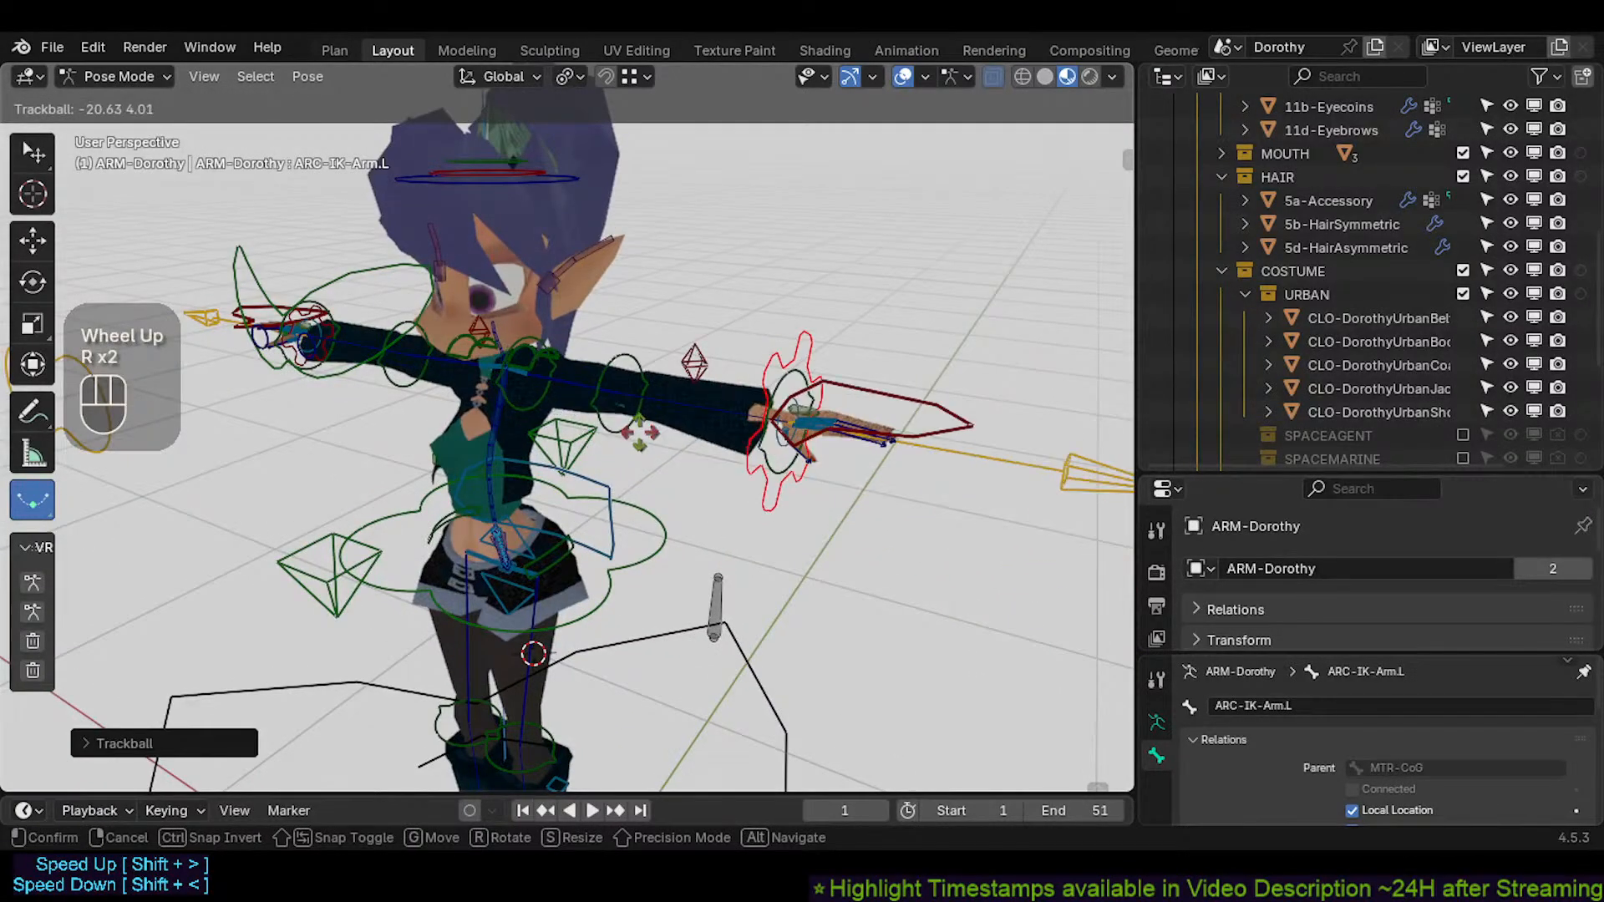
click(627, 368)
Check the left hand's IK controls and try rotating the elbow tweak control TWK-Elbow.L
click(621, 361)
click(807, 393)
click(849, 391)
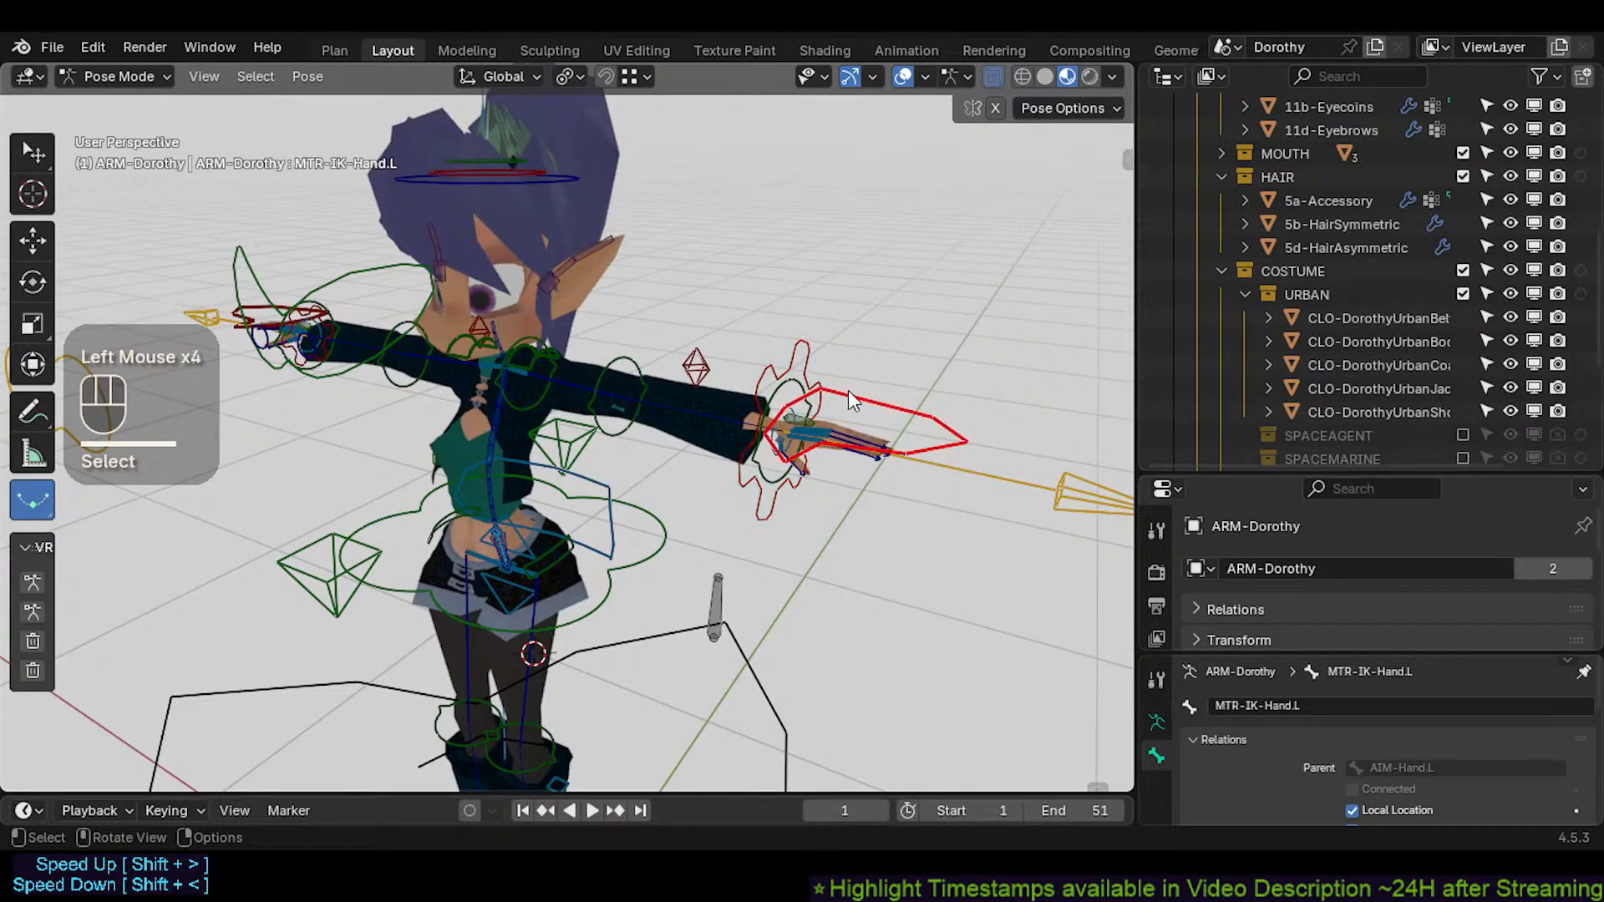
click(809, 395)
middle_drag(809, 395, 619, 374)
click(620, 374)
click(619, 373)
scroll(619, 374, up, 1)
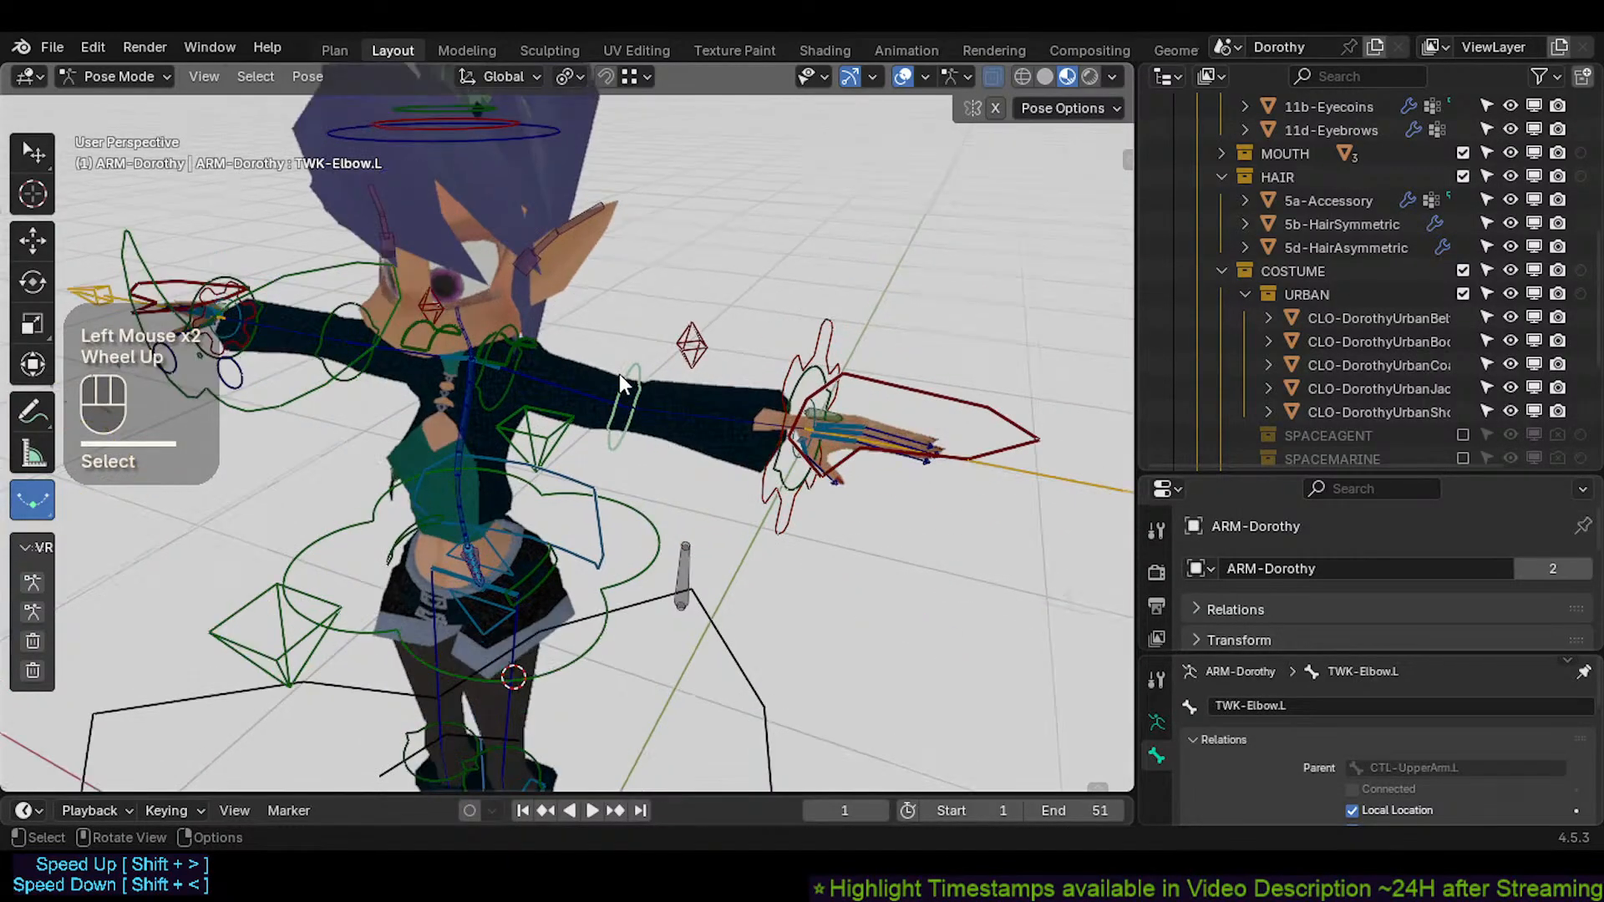
scroll(619, 373, up, 1)
key(r)
key(Escape)
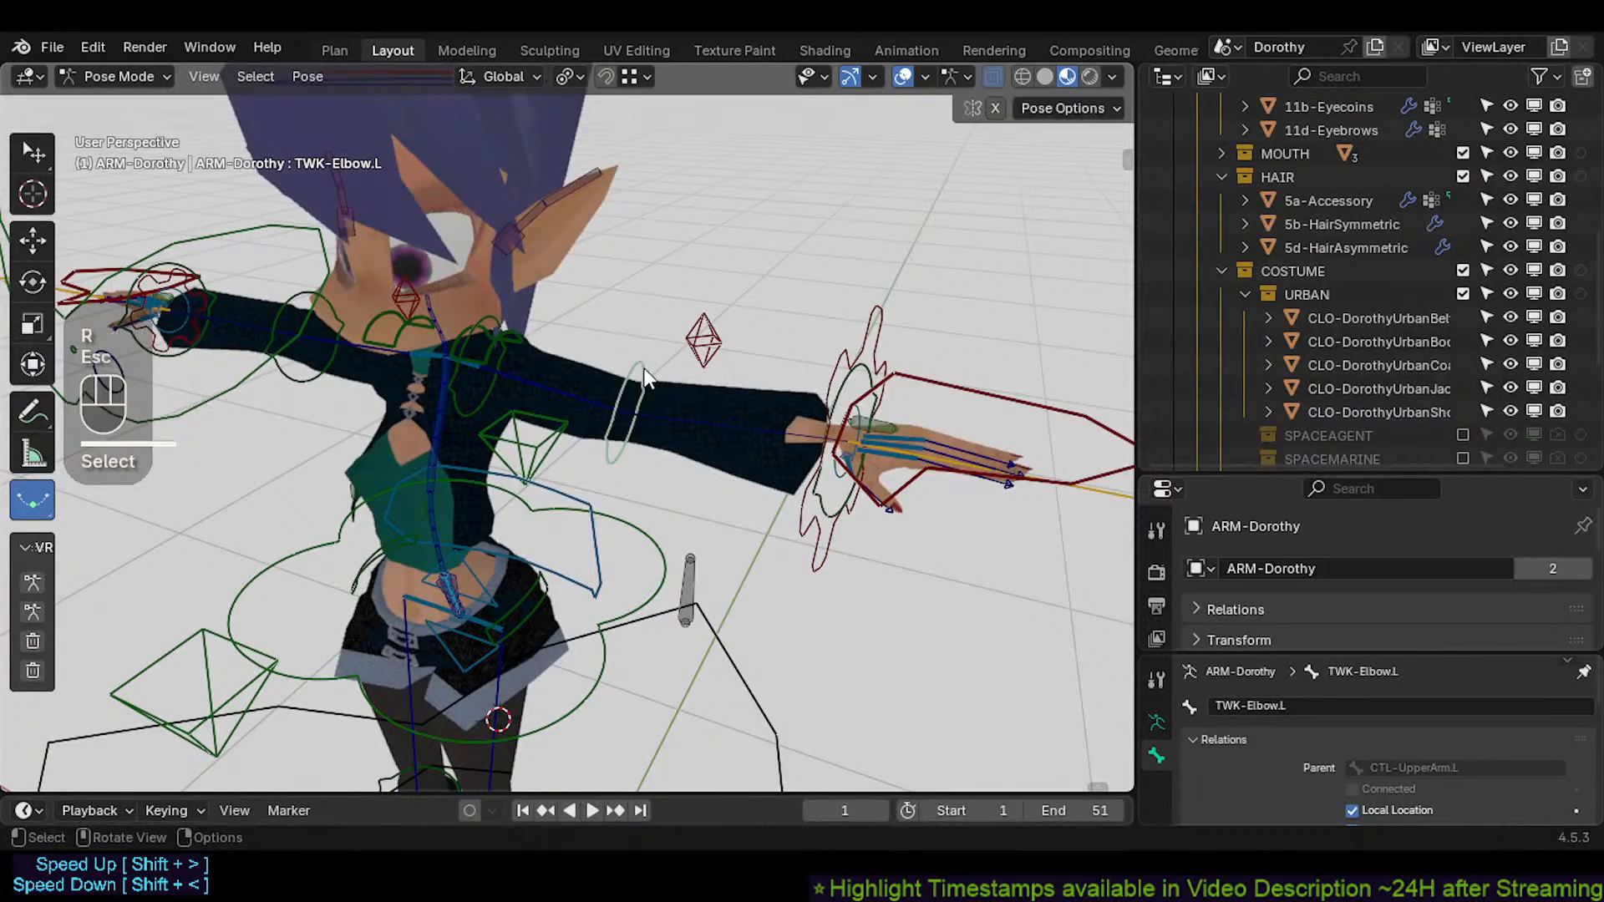
Try rotating the tweak control TWK-Elbow.L.001 at the left shoulder
double_click(681, 366)
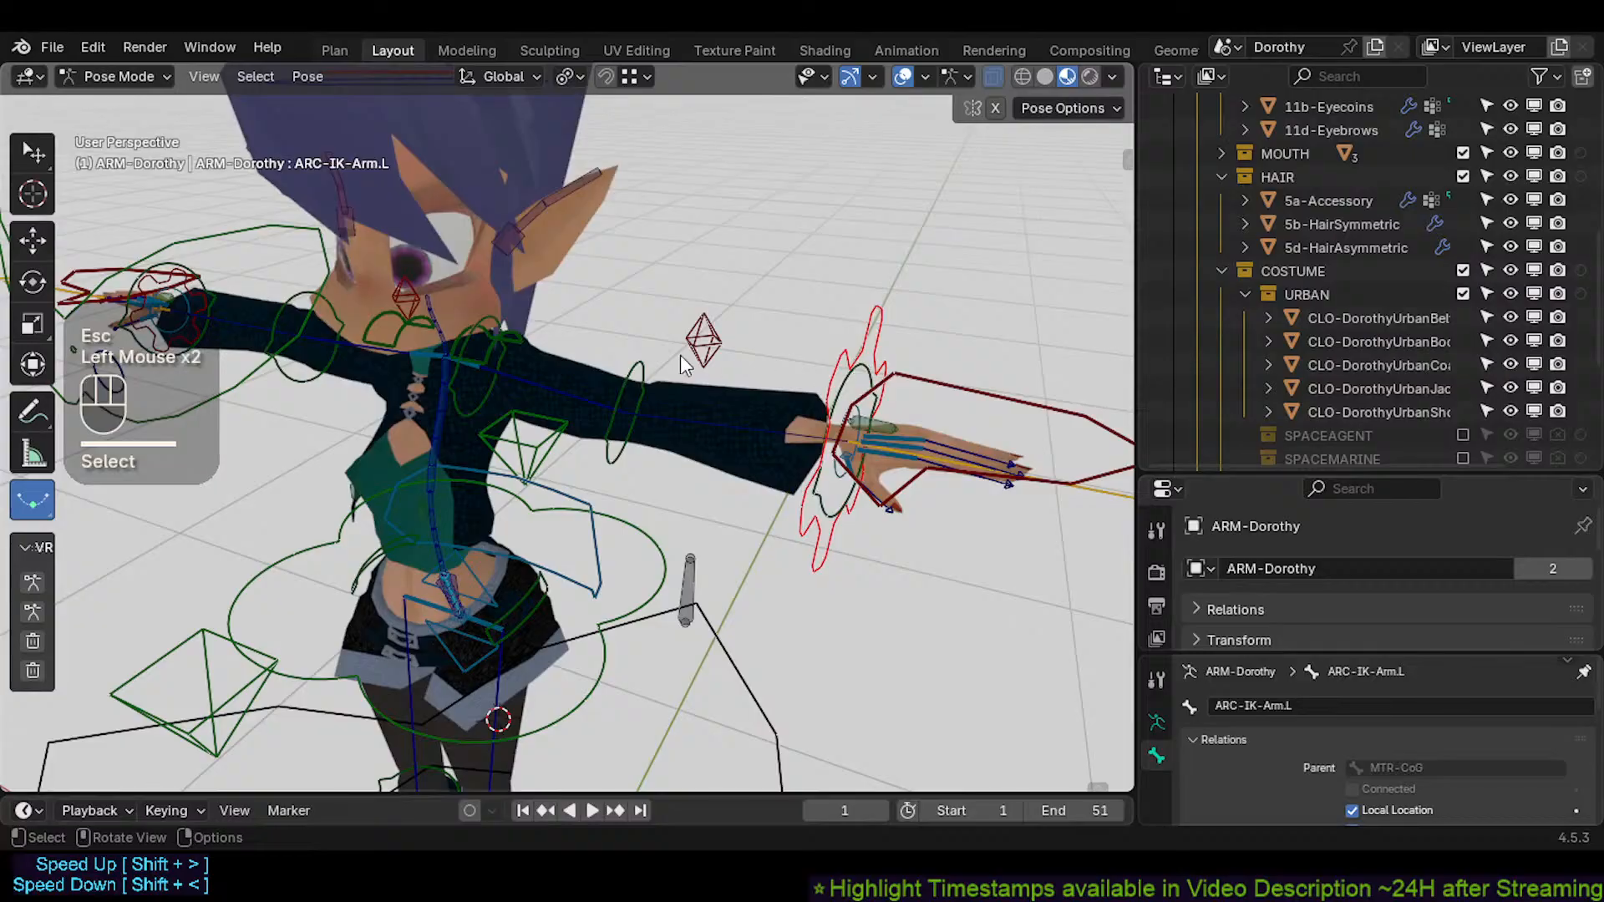
click(648, 356)
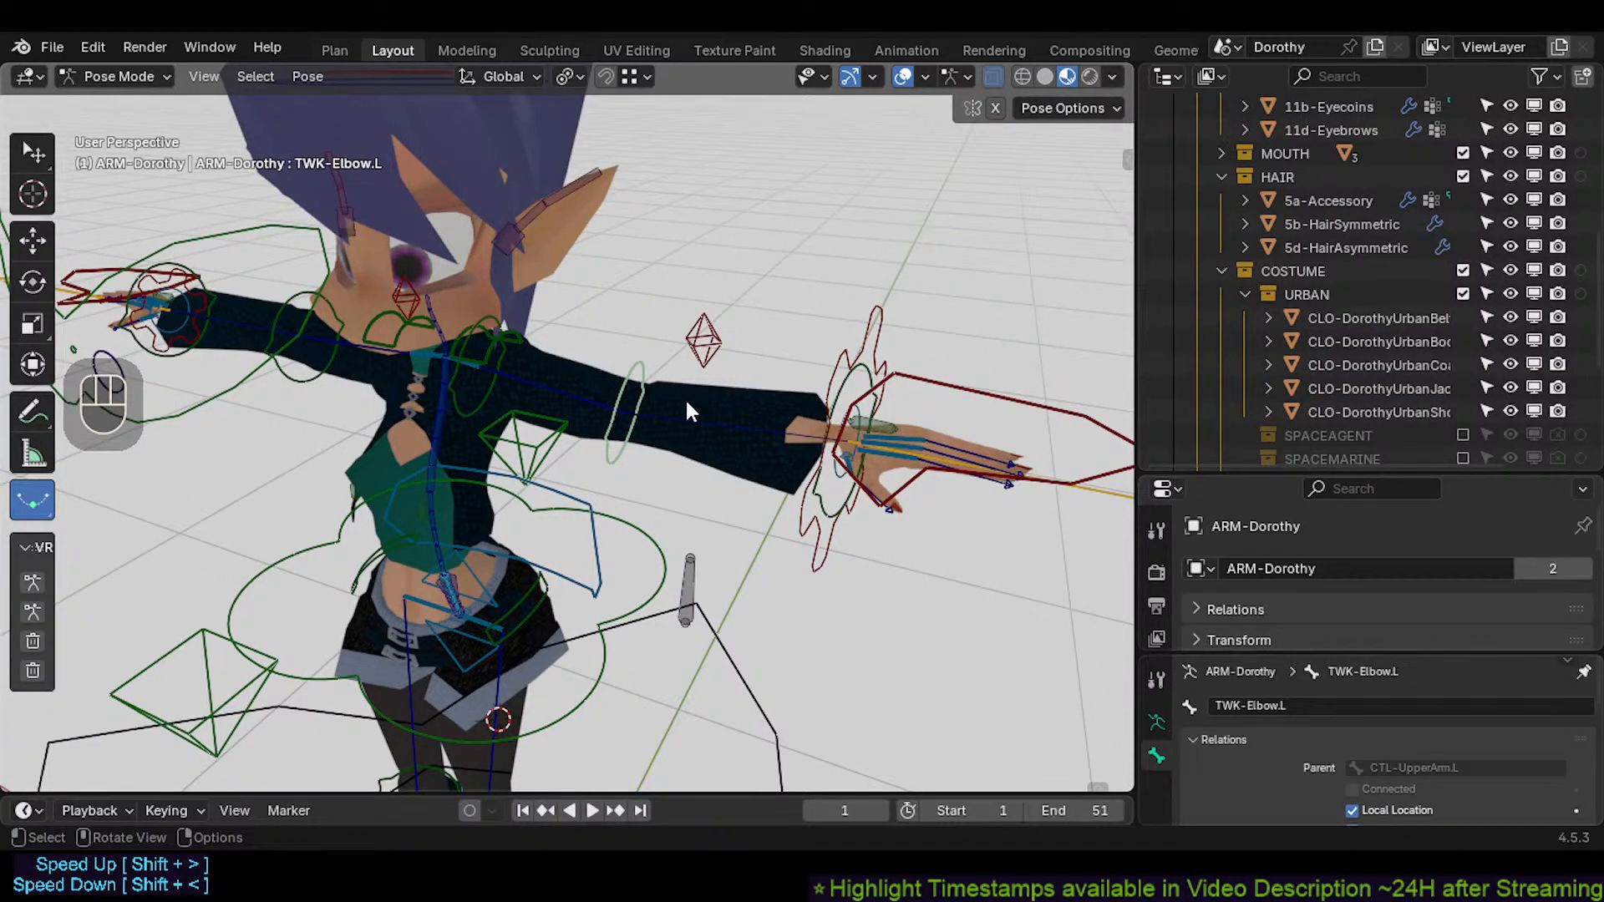
mouse_move(685, 398)
middle_down()
mouse_move(628, 410)
mouse_move(668, 399)
middle_up()
double_click(461, 393)
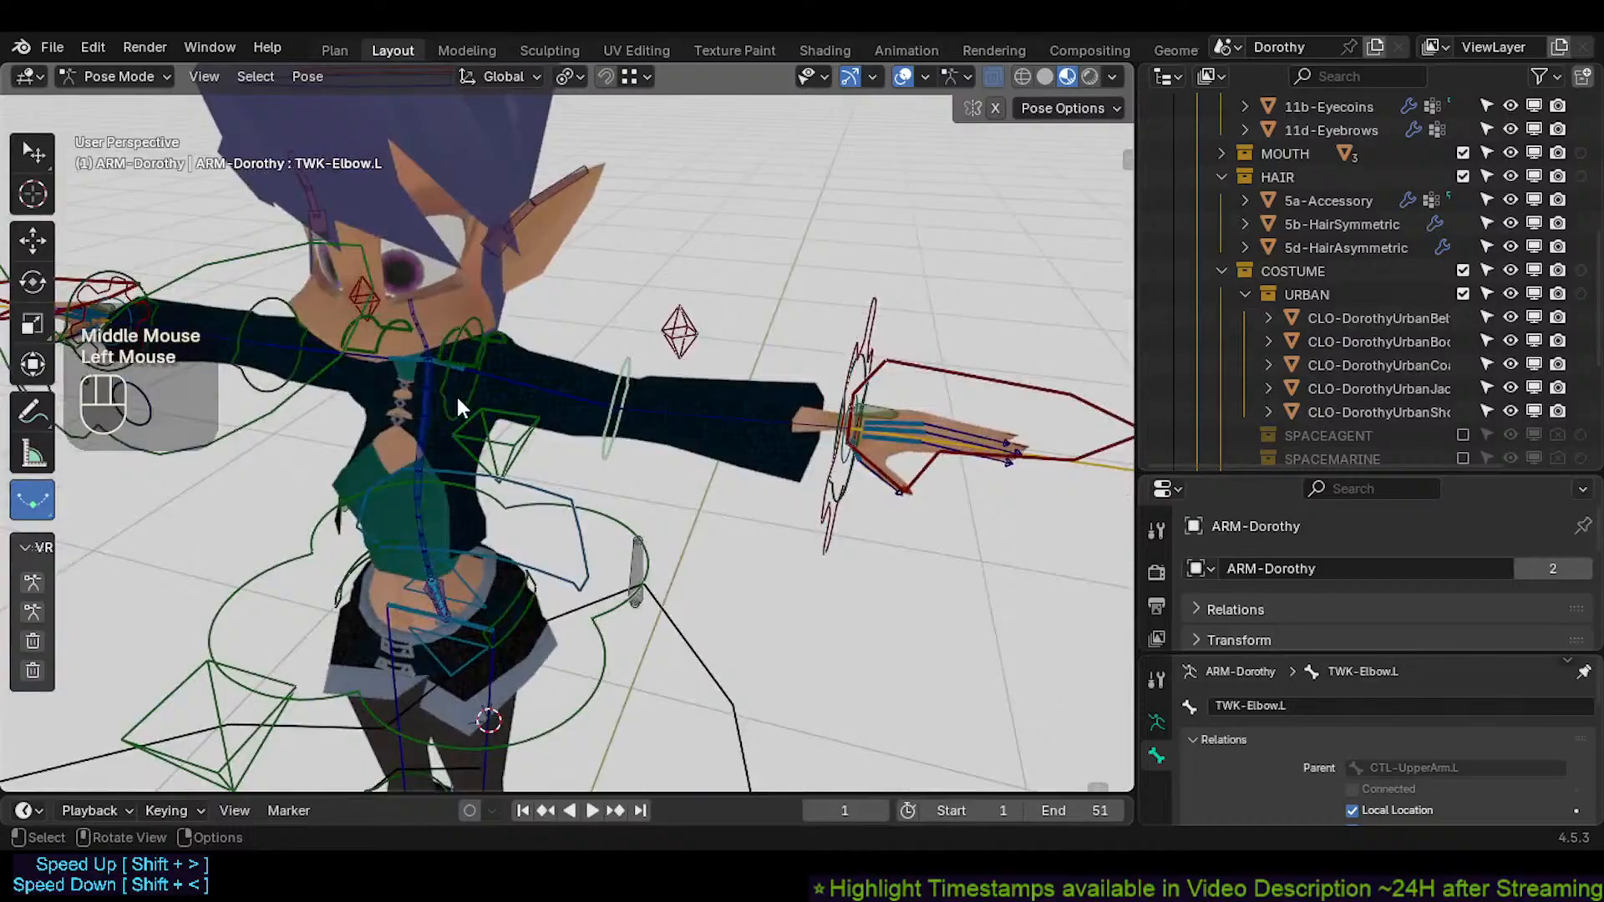
middle_drag(451, 403, 479, 378)
key(r)
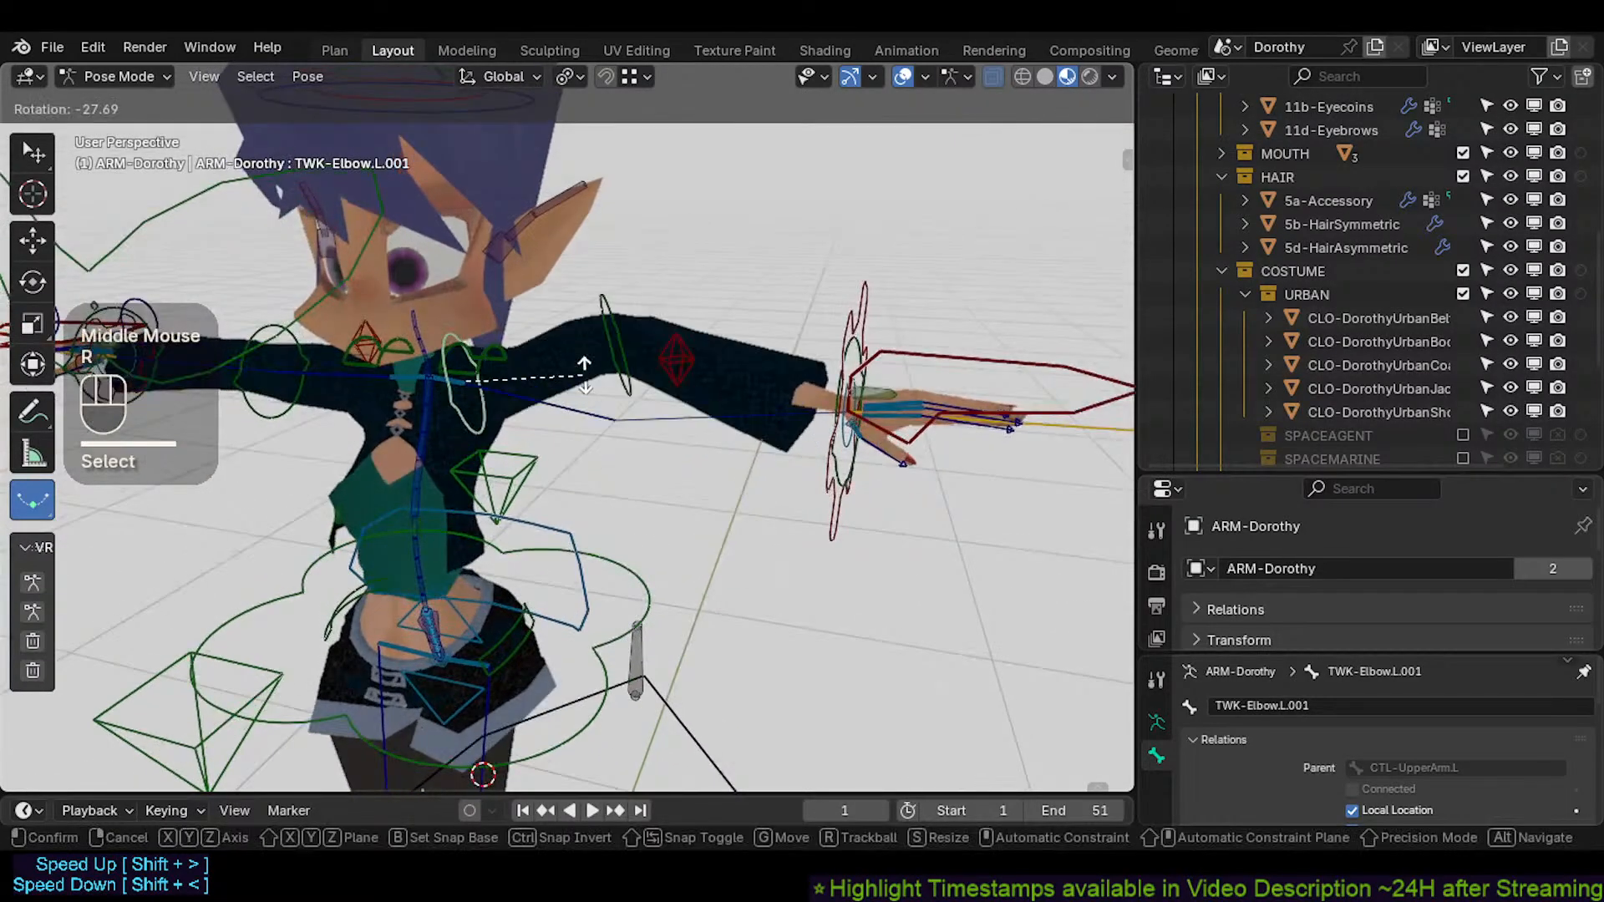
key(Escape)
Try moving the TWK-Elbow.L.001 bone in Edit Mode and return to Pose Mode
key(Tab)
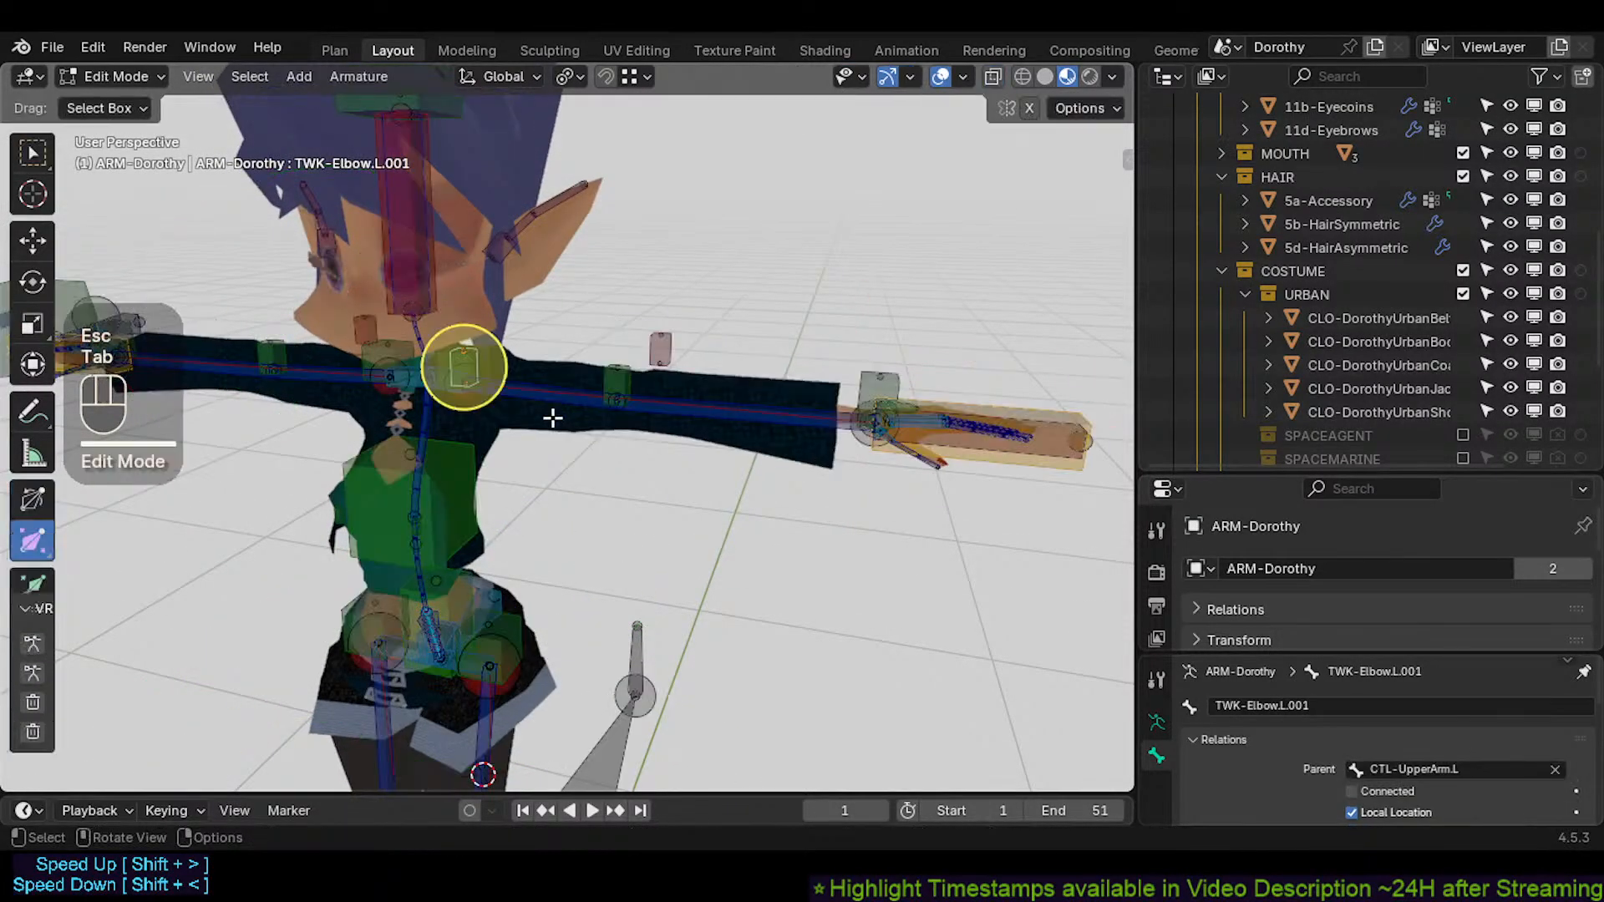
key(g)
key(Escape)
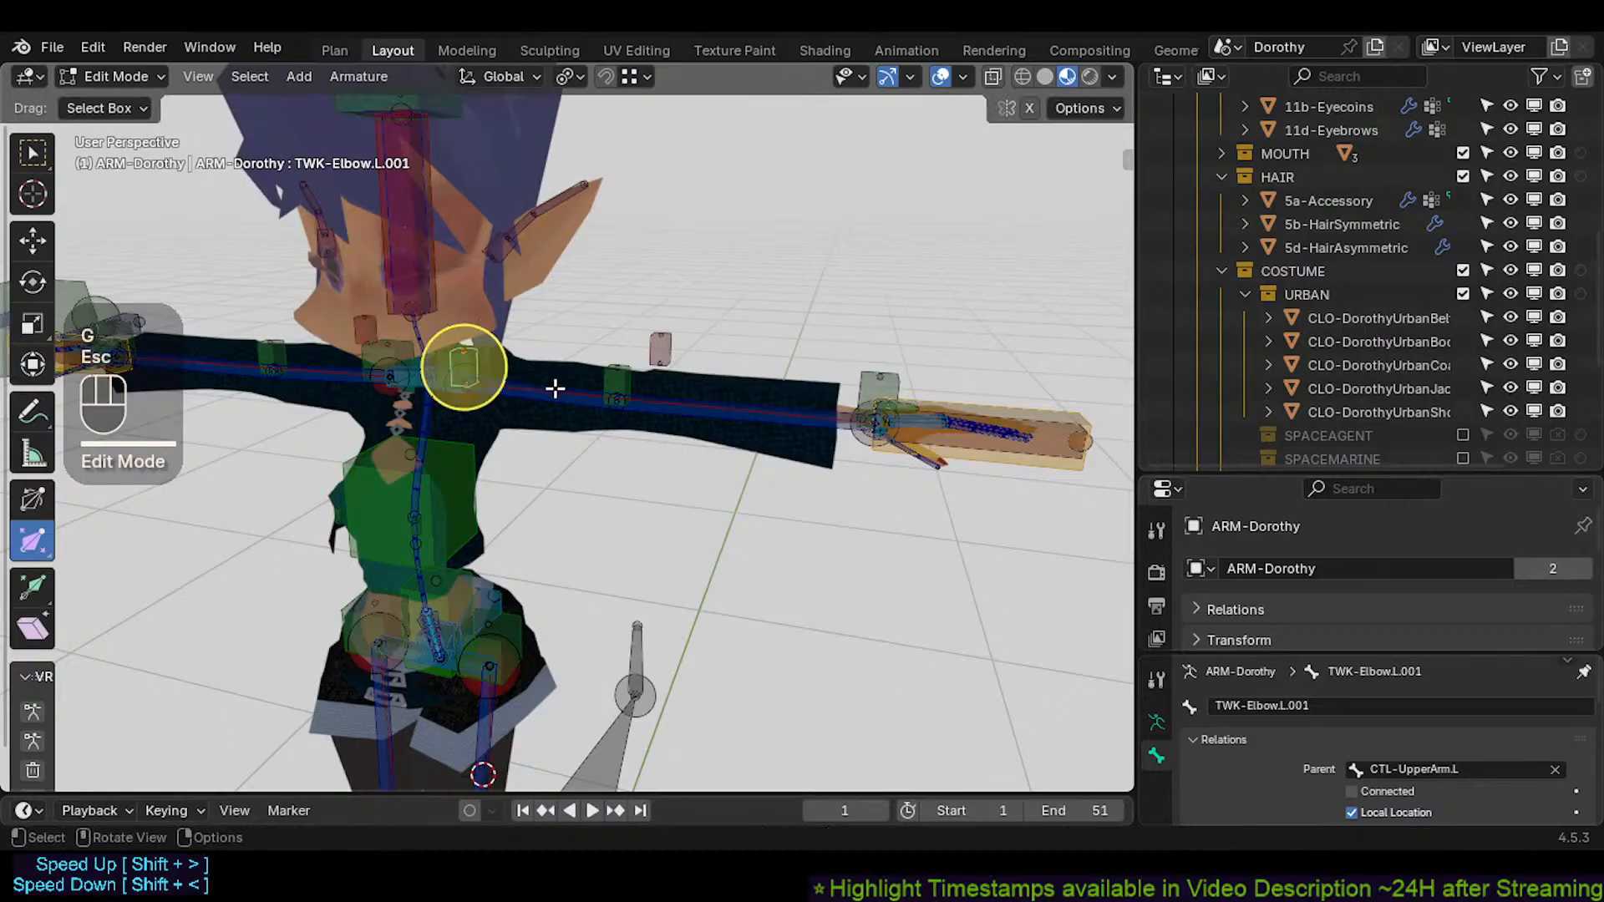
key(ctrl+Tab)
key(Tab)
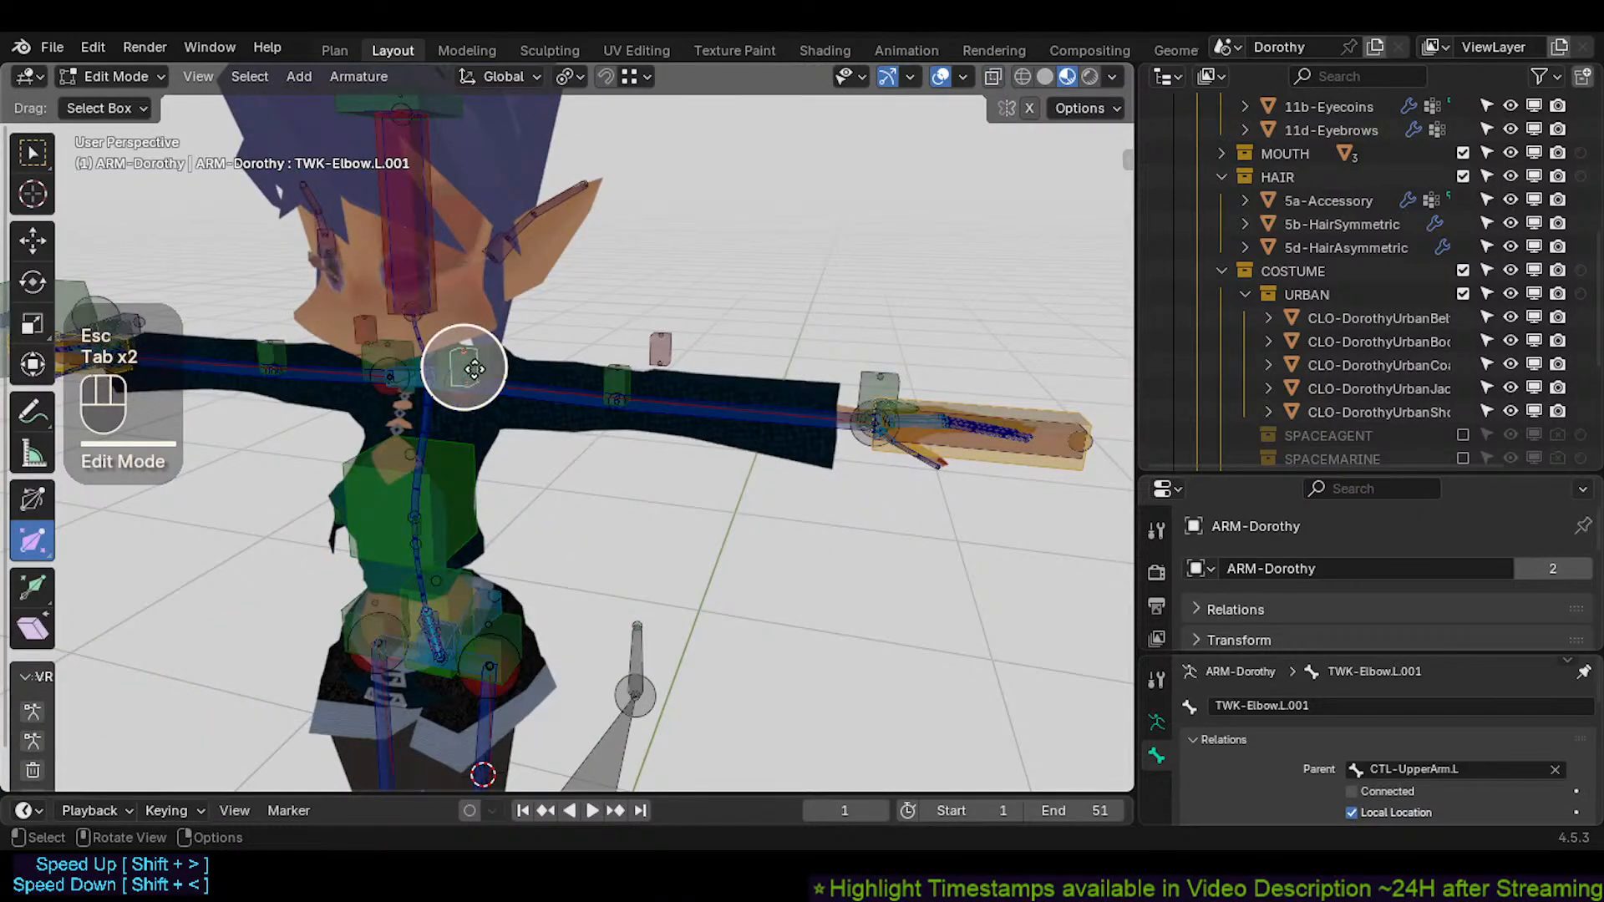
key(Tab)
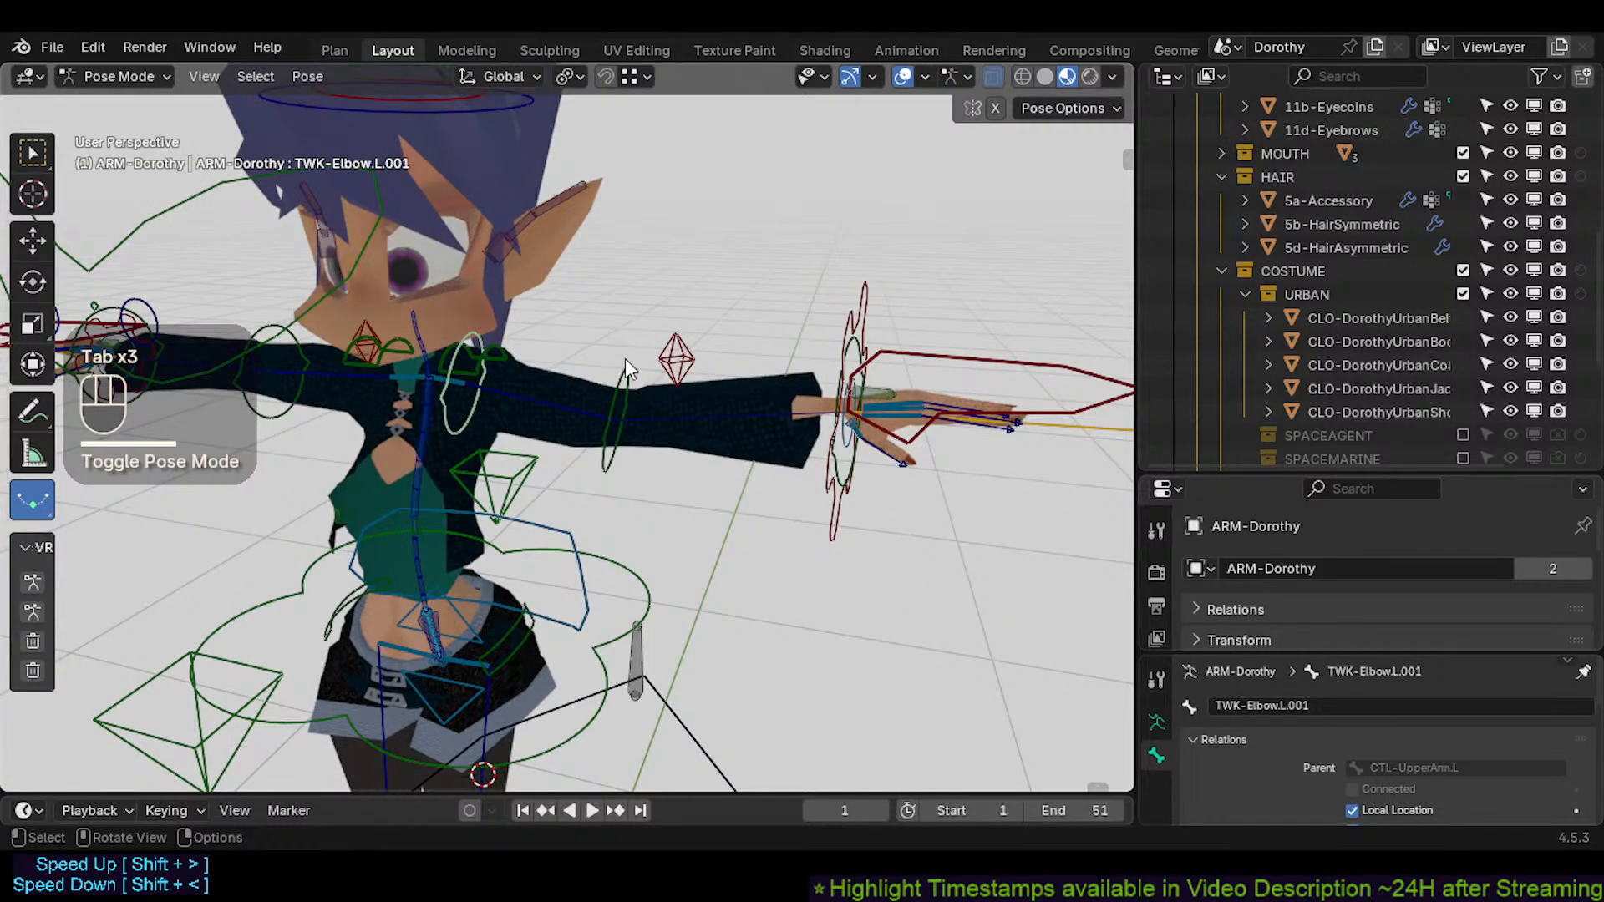
Try rotating the ARC-IK-Arm.L control around its own origin and reselect the shoulder tweak control
middle_drag(627, 367, 715, 372)
click(822, 330)
key(r)
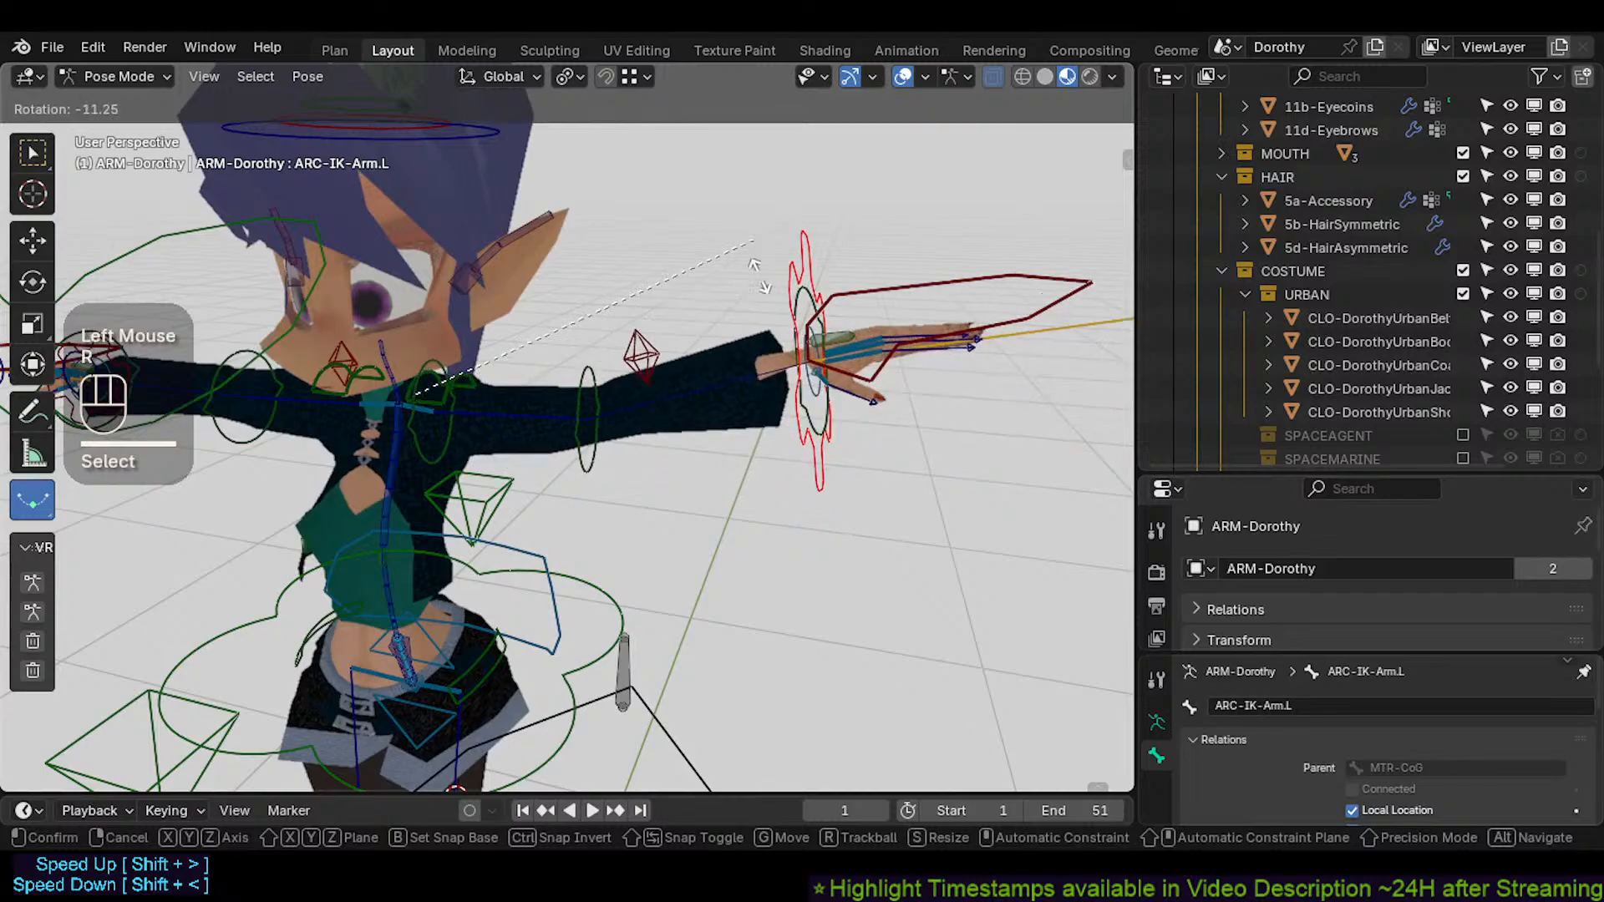
key(Escape)
click(498, 451)
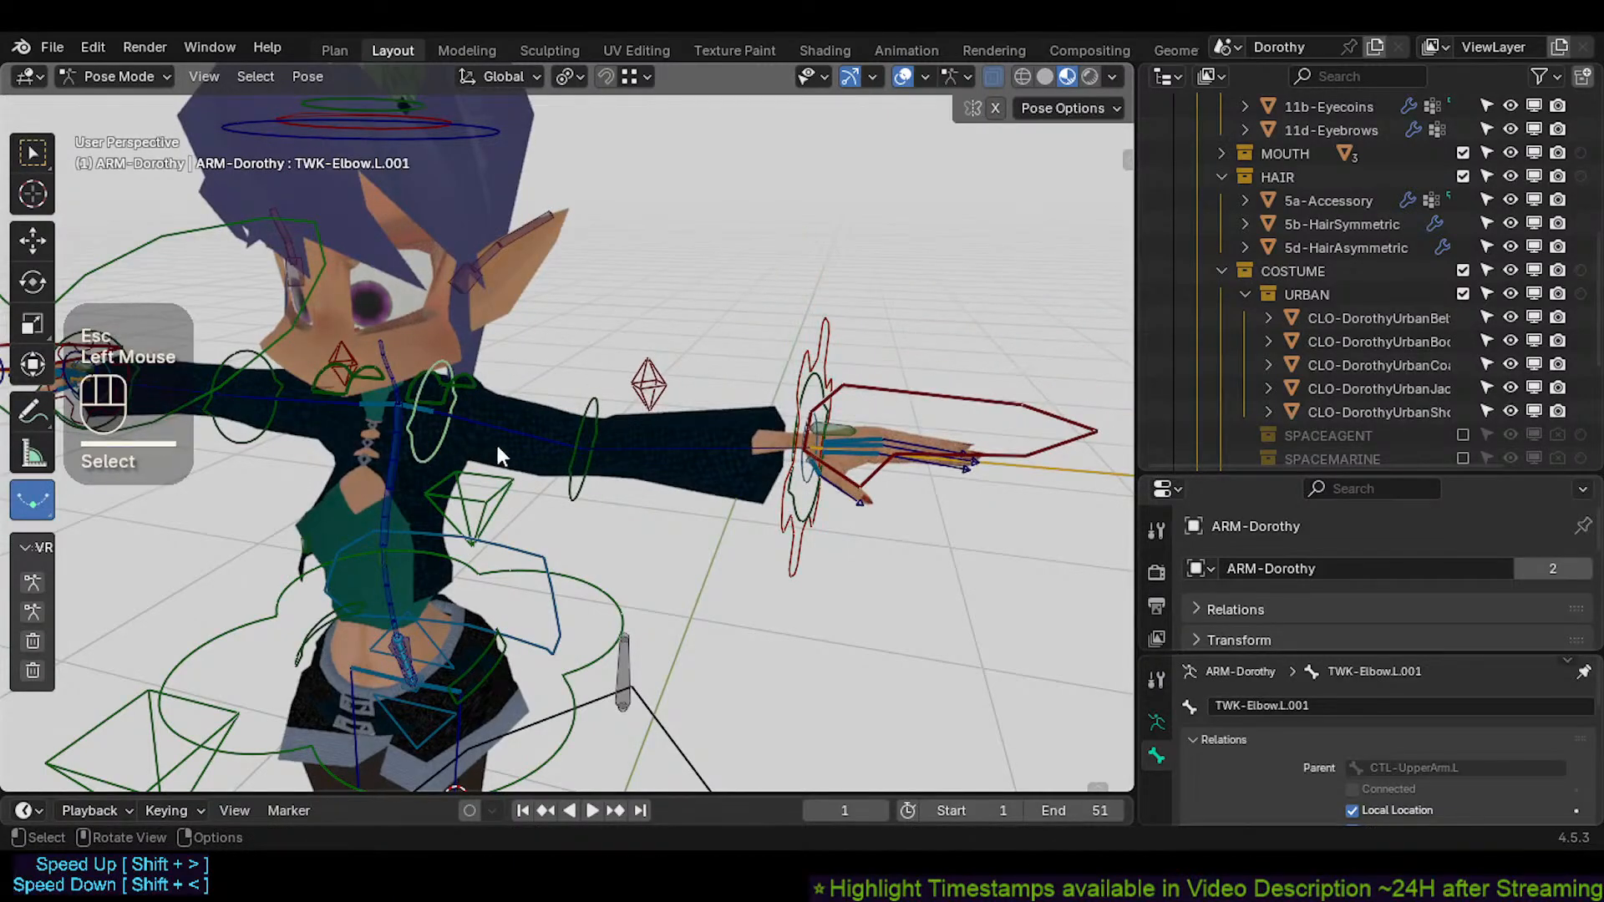
Place the 3D cursor at the left shoulder and set the transform pivot point to 3D Cursor
click(895, 380)
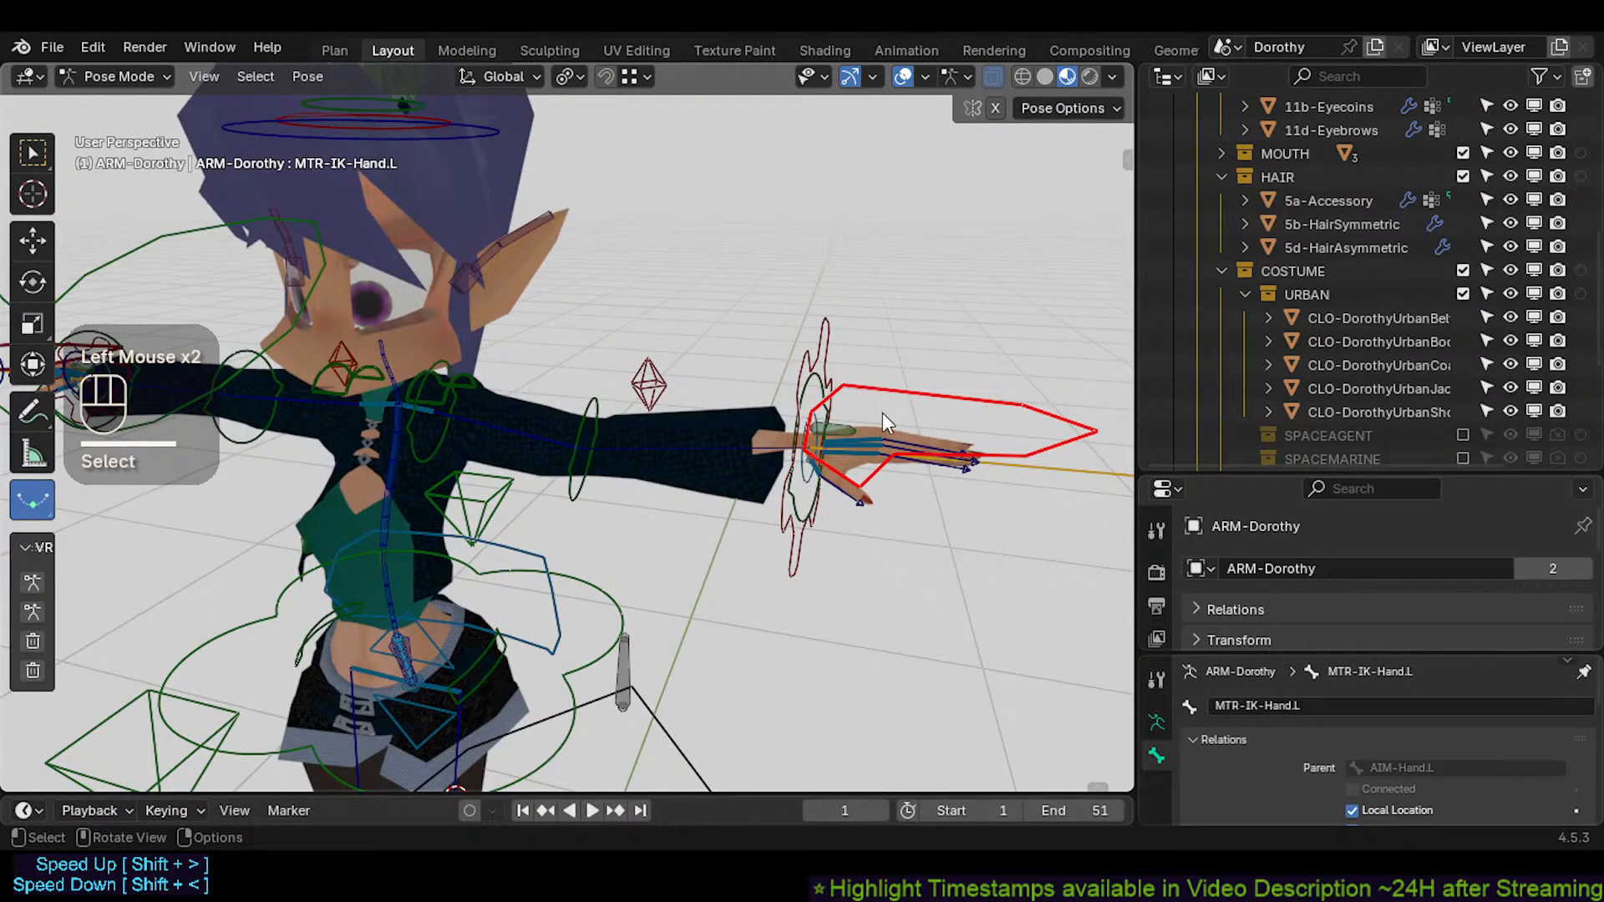
shift+right_click(420, 433)
key(less)
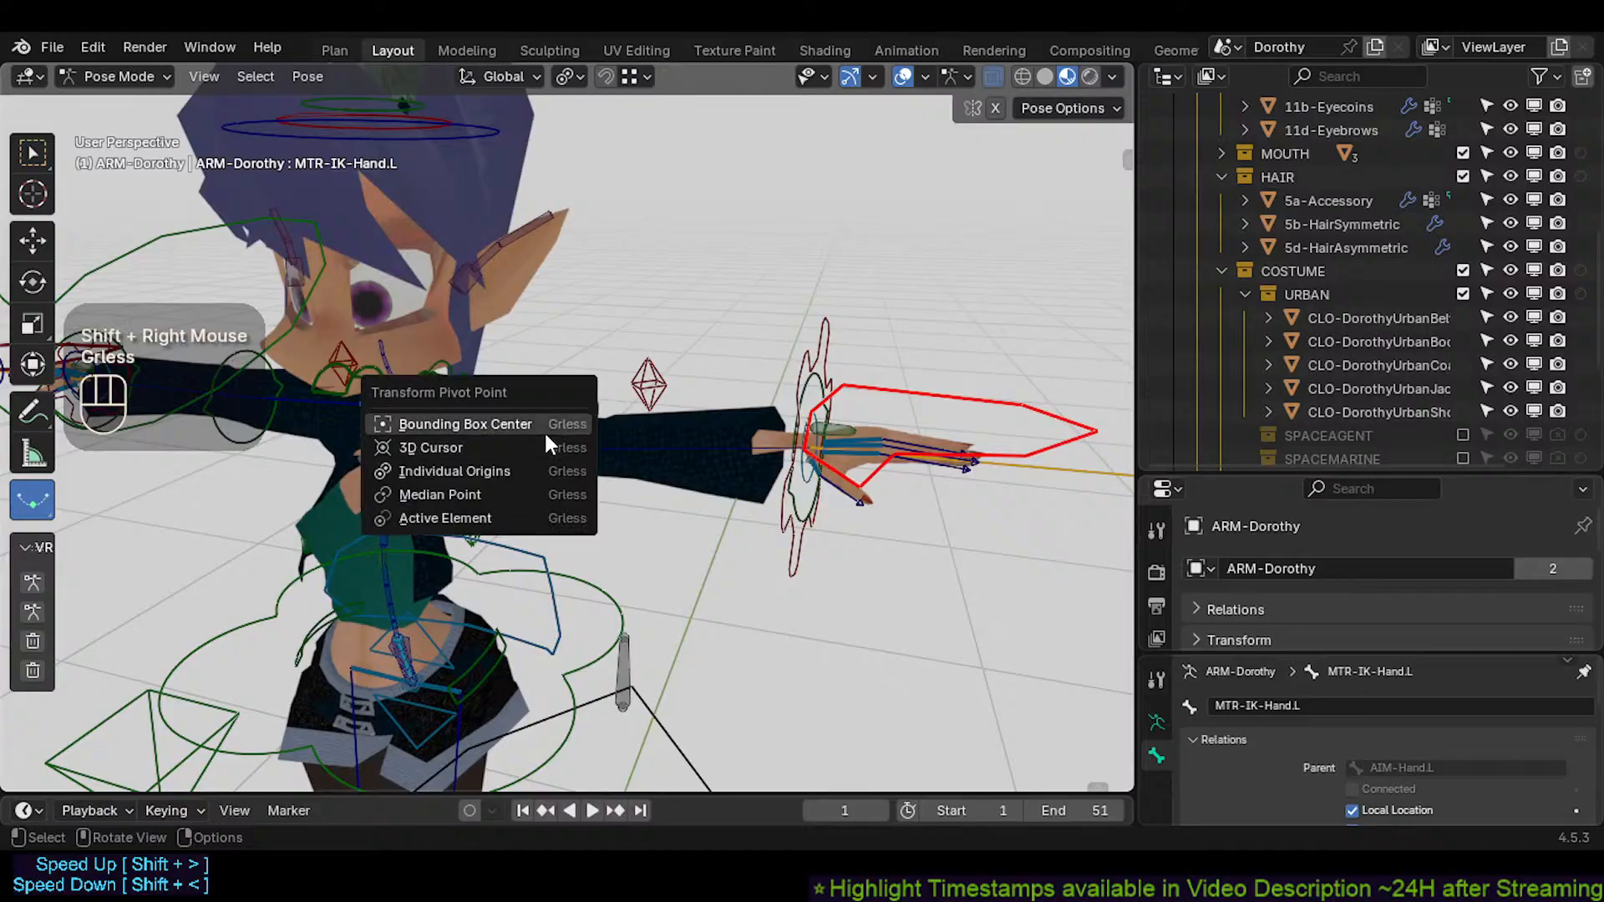
click(545, 447)
key(r)
key(Escape)
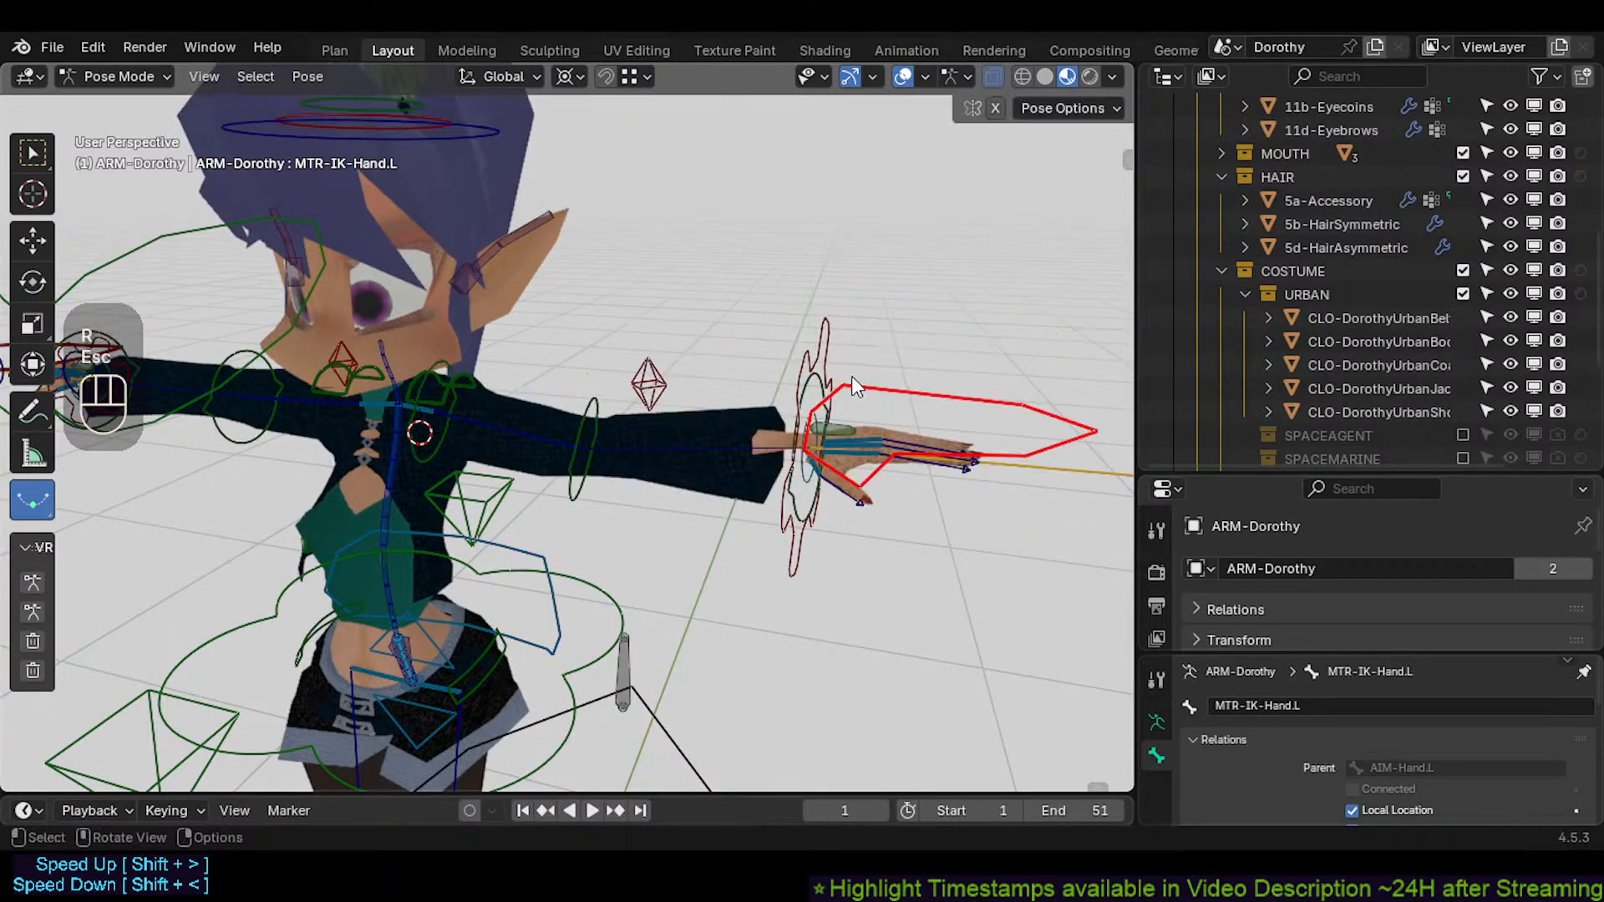
Move the left hand upward with the MTR-IK-Hand.L control
click(854, 383)
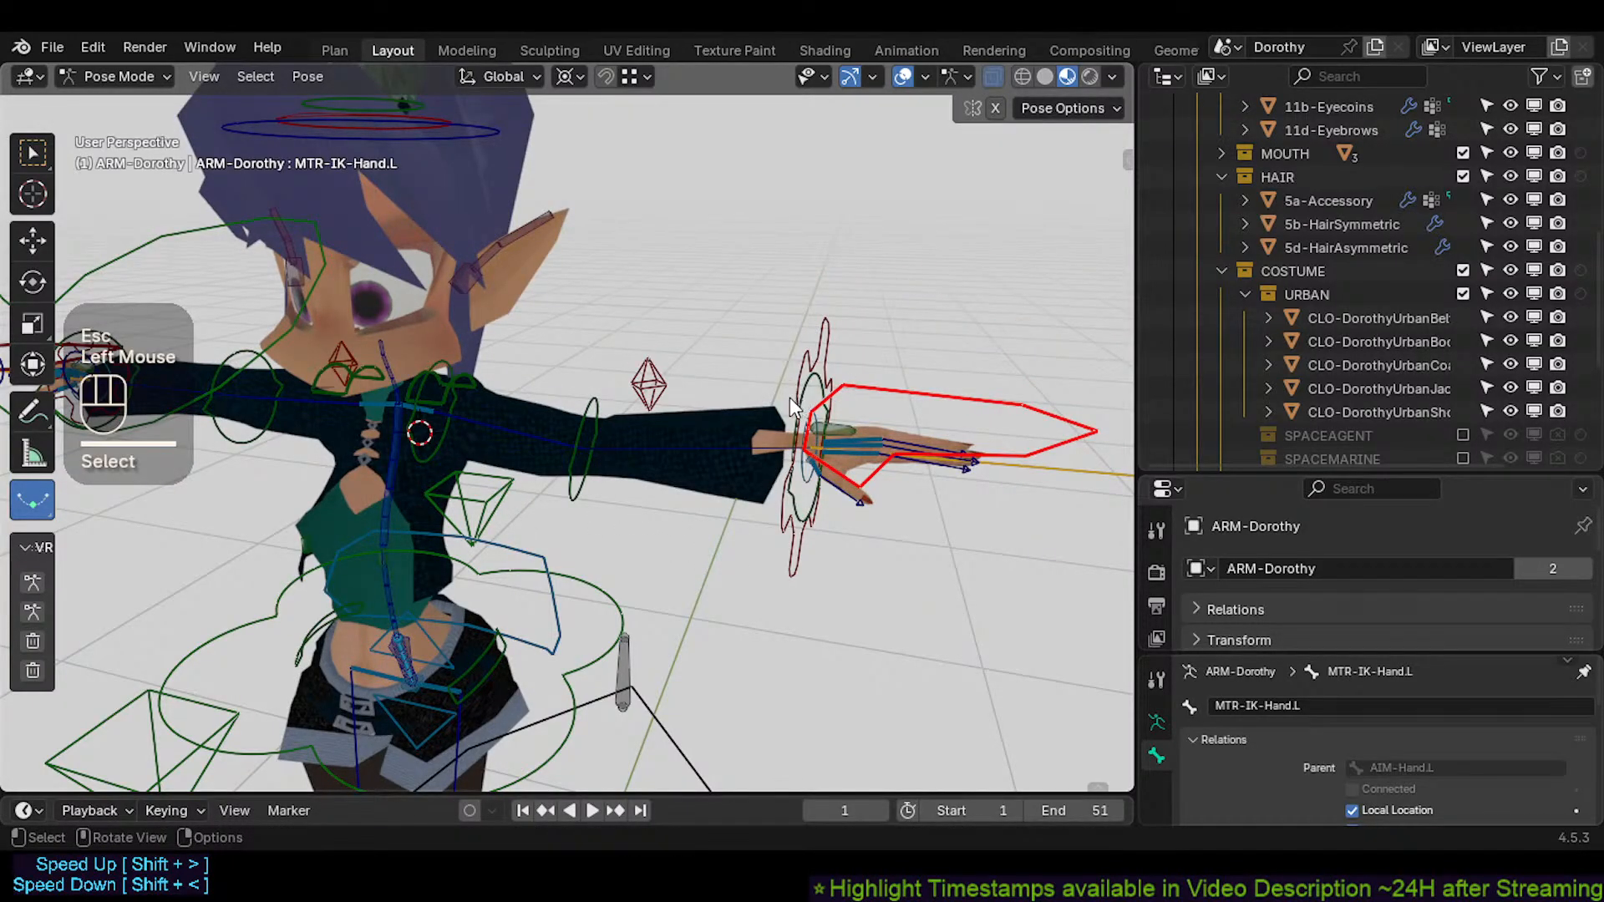
click(857, 397)
shift+middle_drag(902, 404, 777, 556)
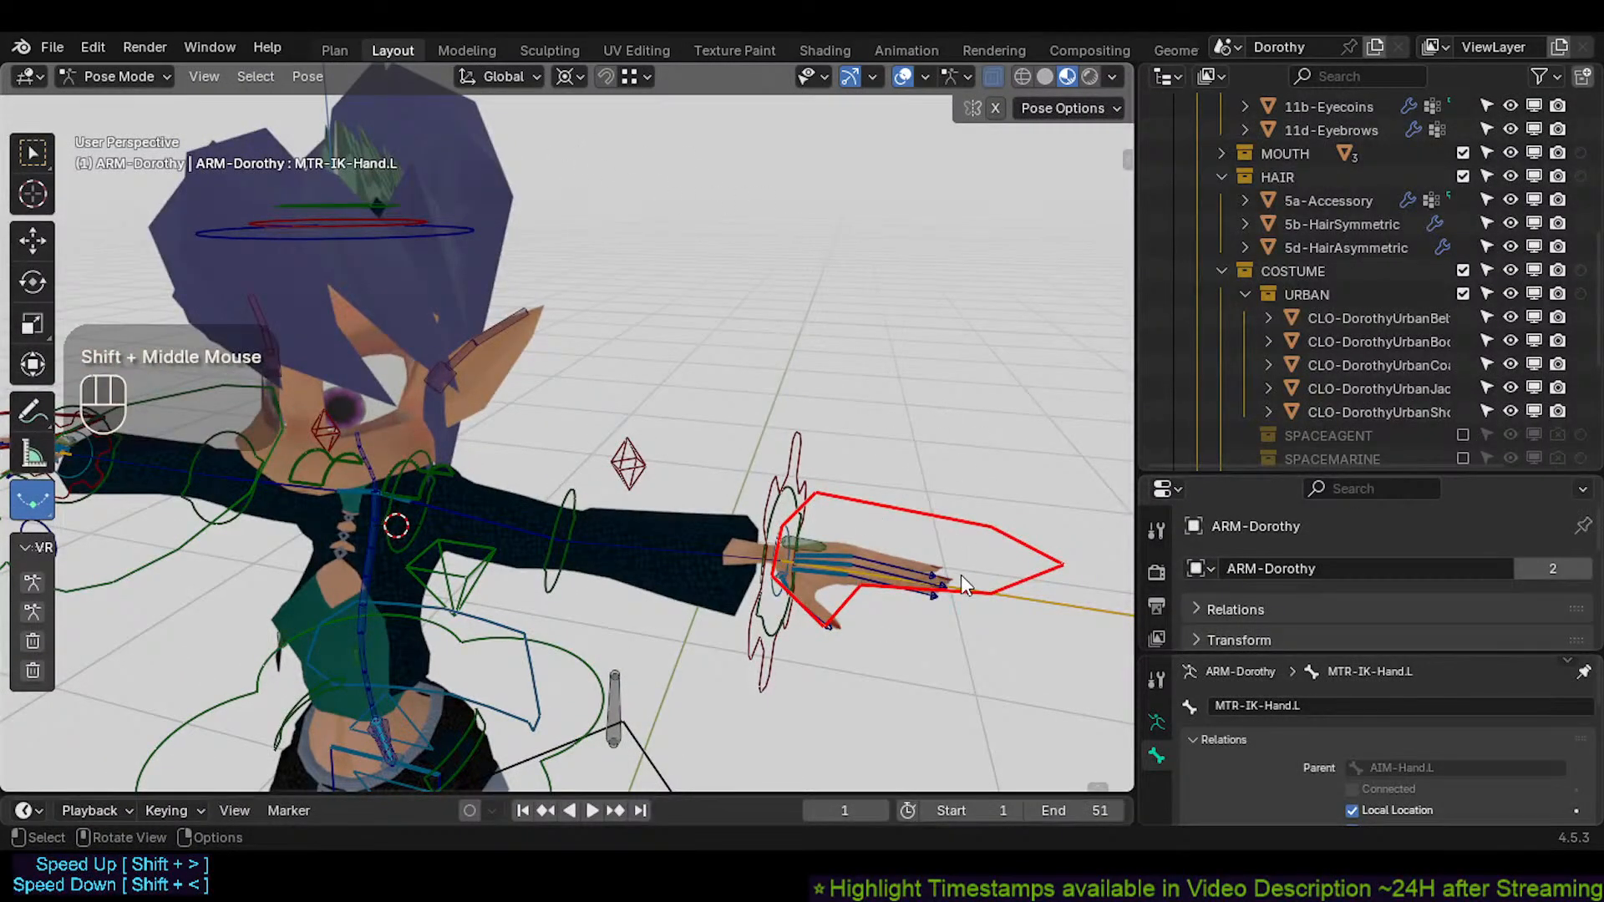
middle_drag(710, 372, 775, 458)
click(858, 492)
key(g)
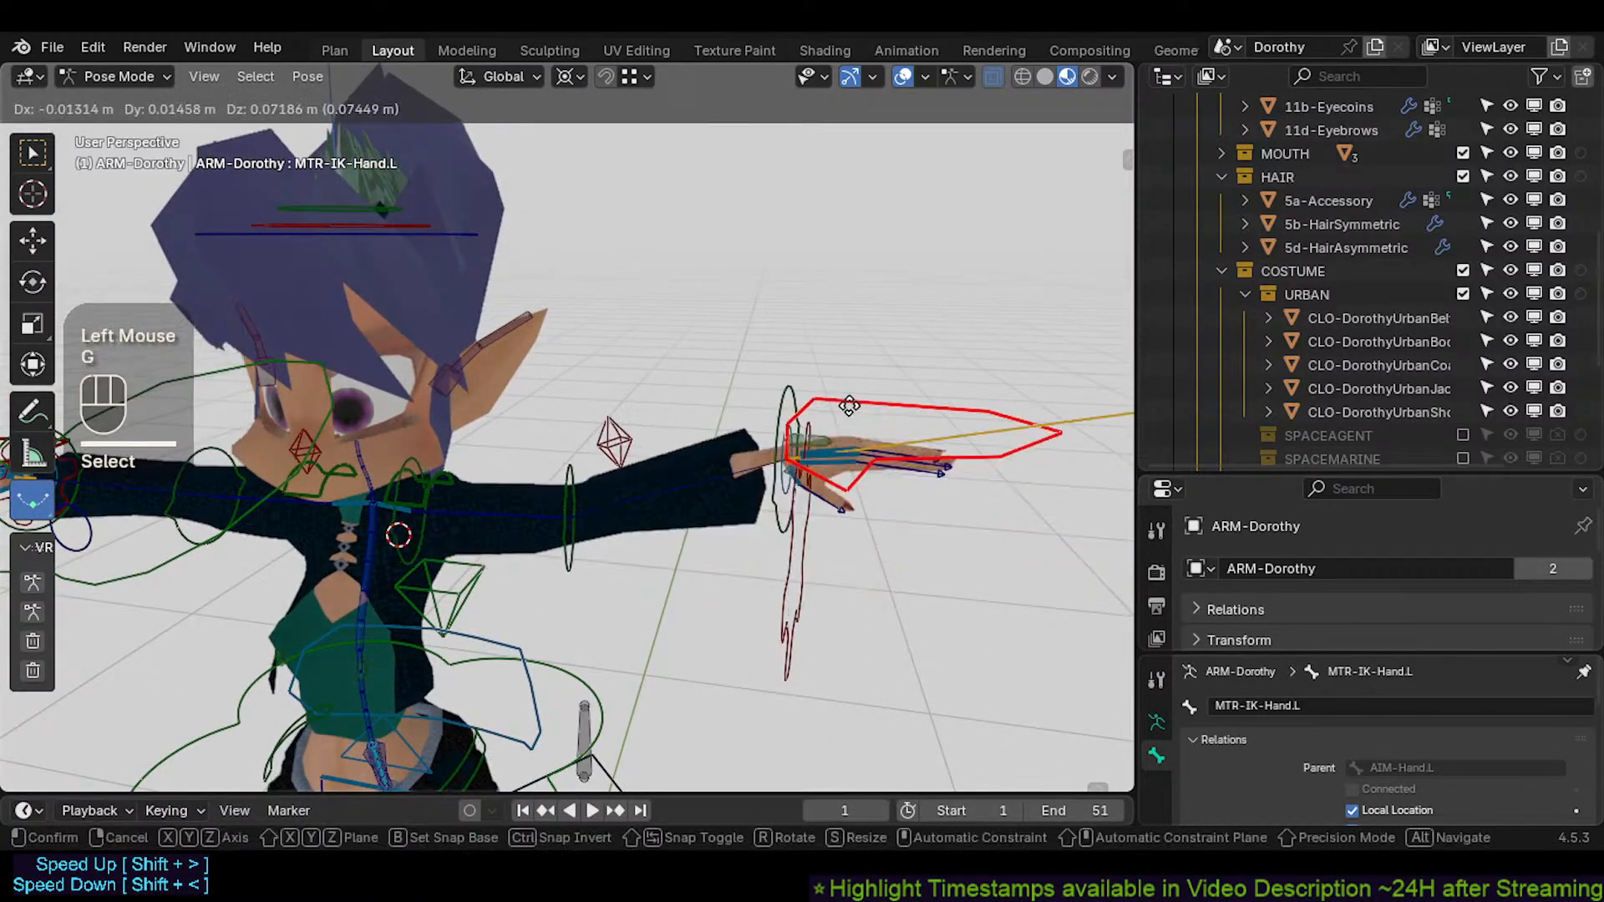
click(827, 375)
Raise the left arm by rotating the ARC-IK-Arm.L control around the 3D cursor
click(793, 610)
key(r)
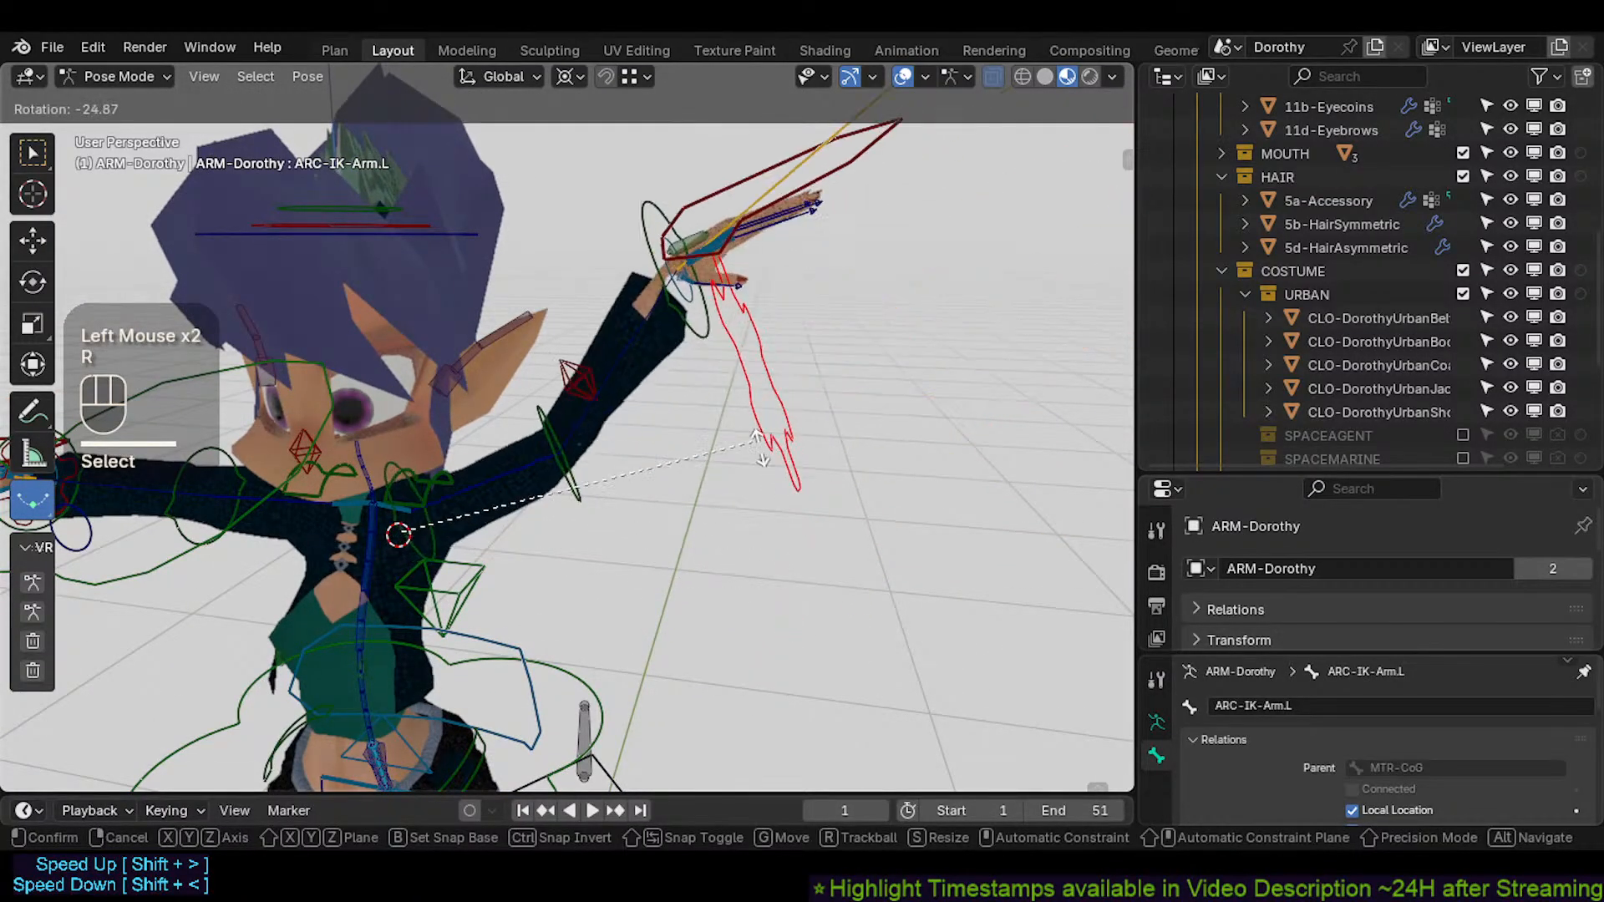
click(598, 526)
Try moving the ARC-IK-Arm.L bone in Edit Mode and again in Pose Mode
key(Tab)
key(g)
key(Escape)
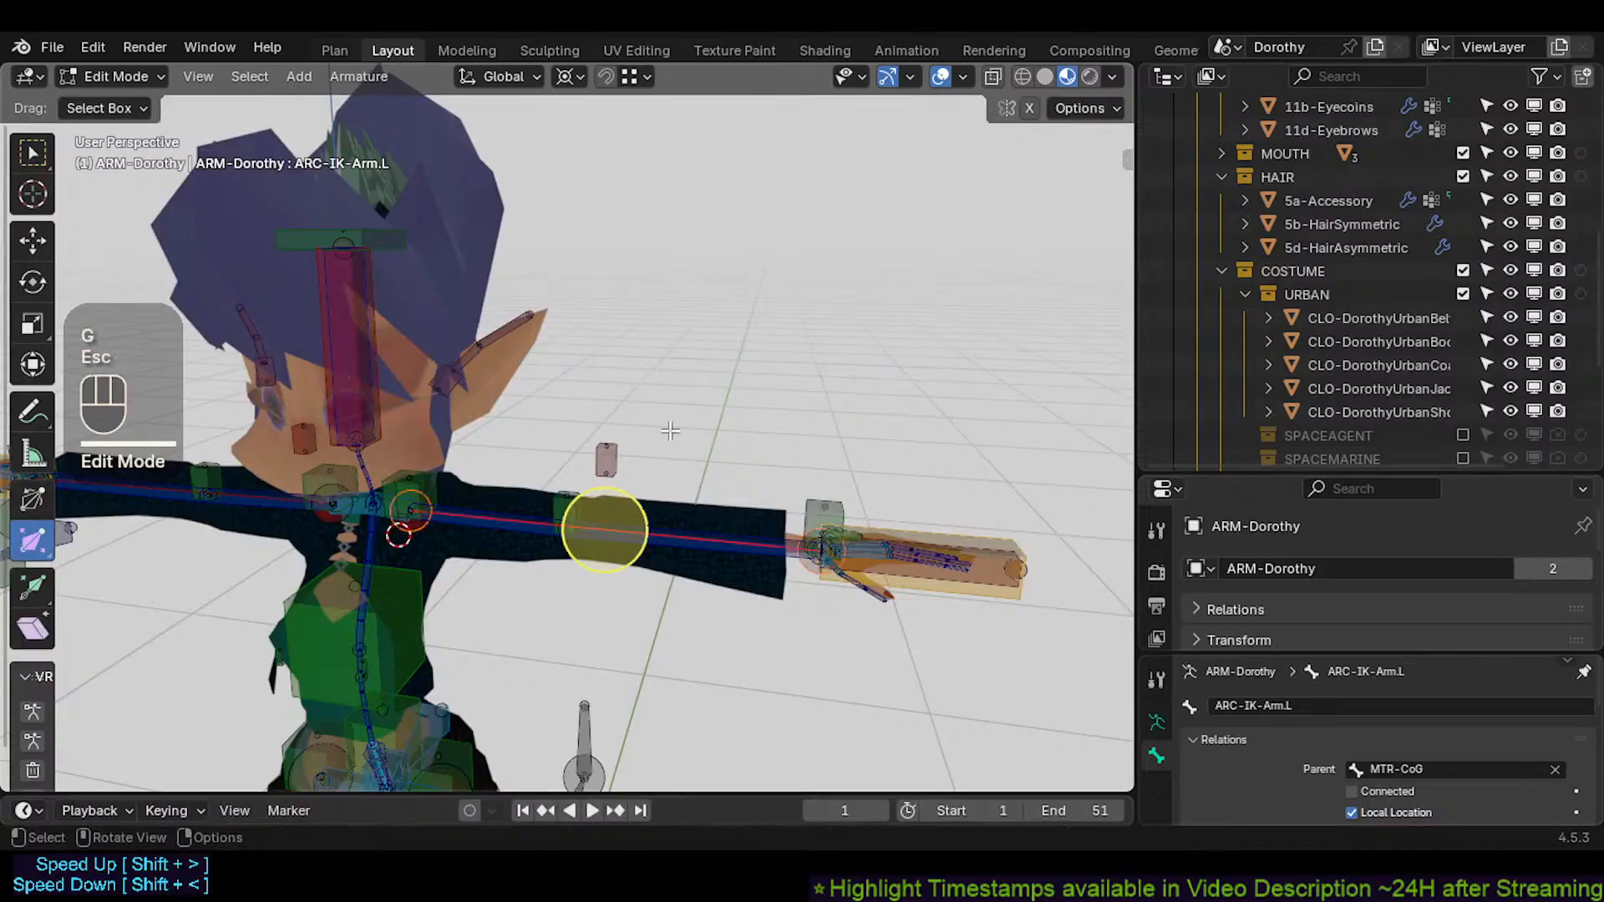
key(Tab)
click(807, 538)
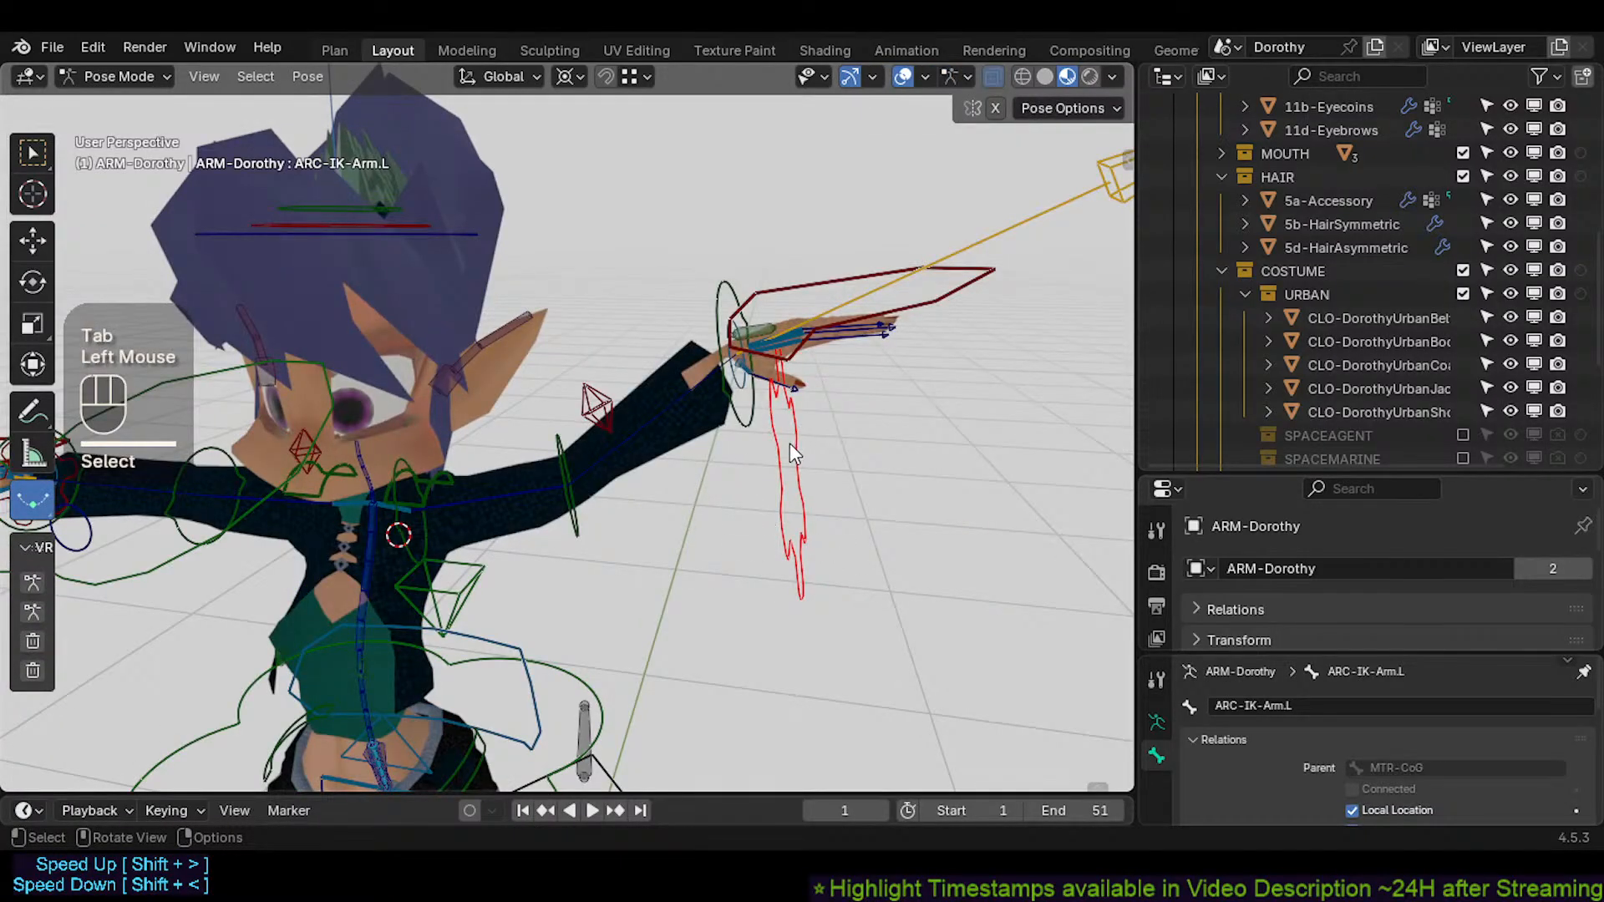
key(g)
key(Escape)
Select all bones of the armature and clear their pose transforms
key(a)
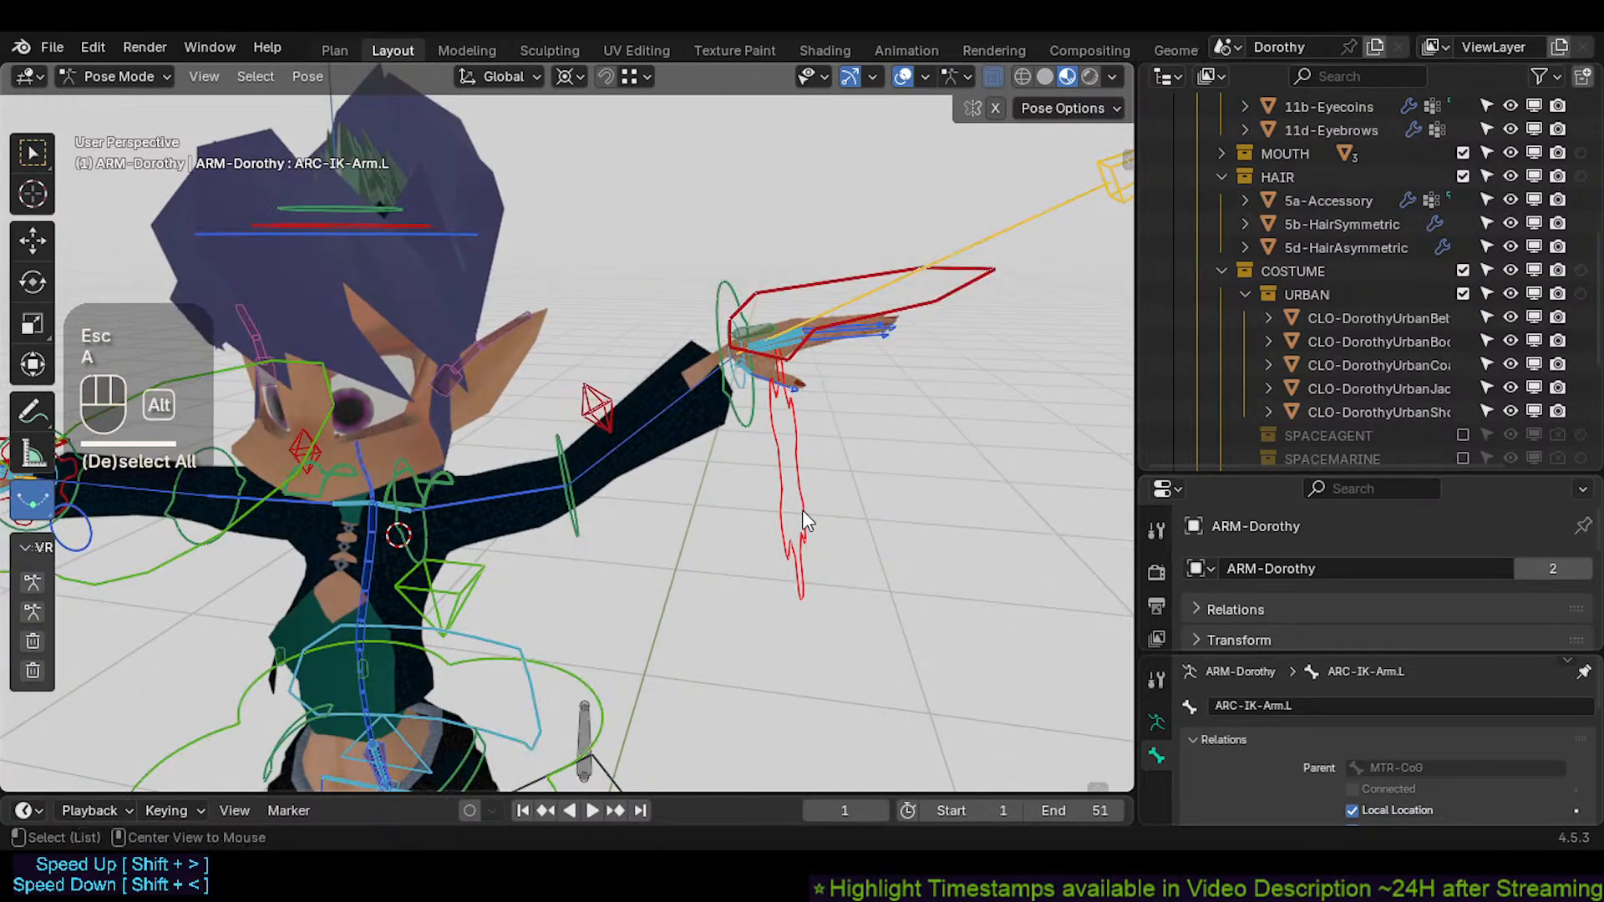
key(alt+g)
scroll(774, 464, up, 4)
Examine the left elbow tweak control and the foot controls, selecting the left foot's tweak control TWK-Foot.L
click(535, 497)
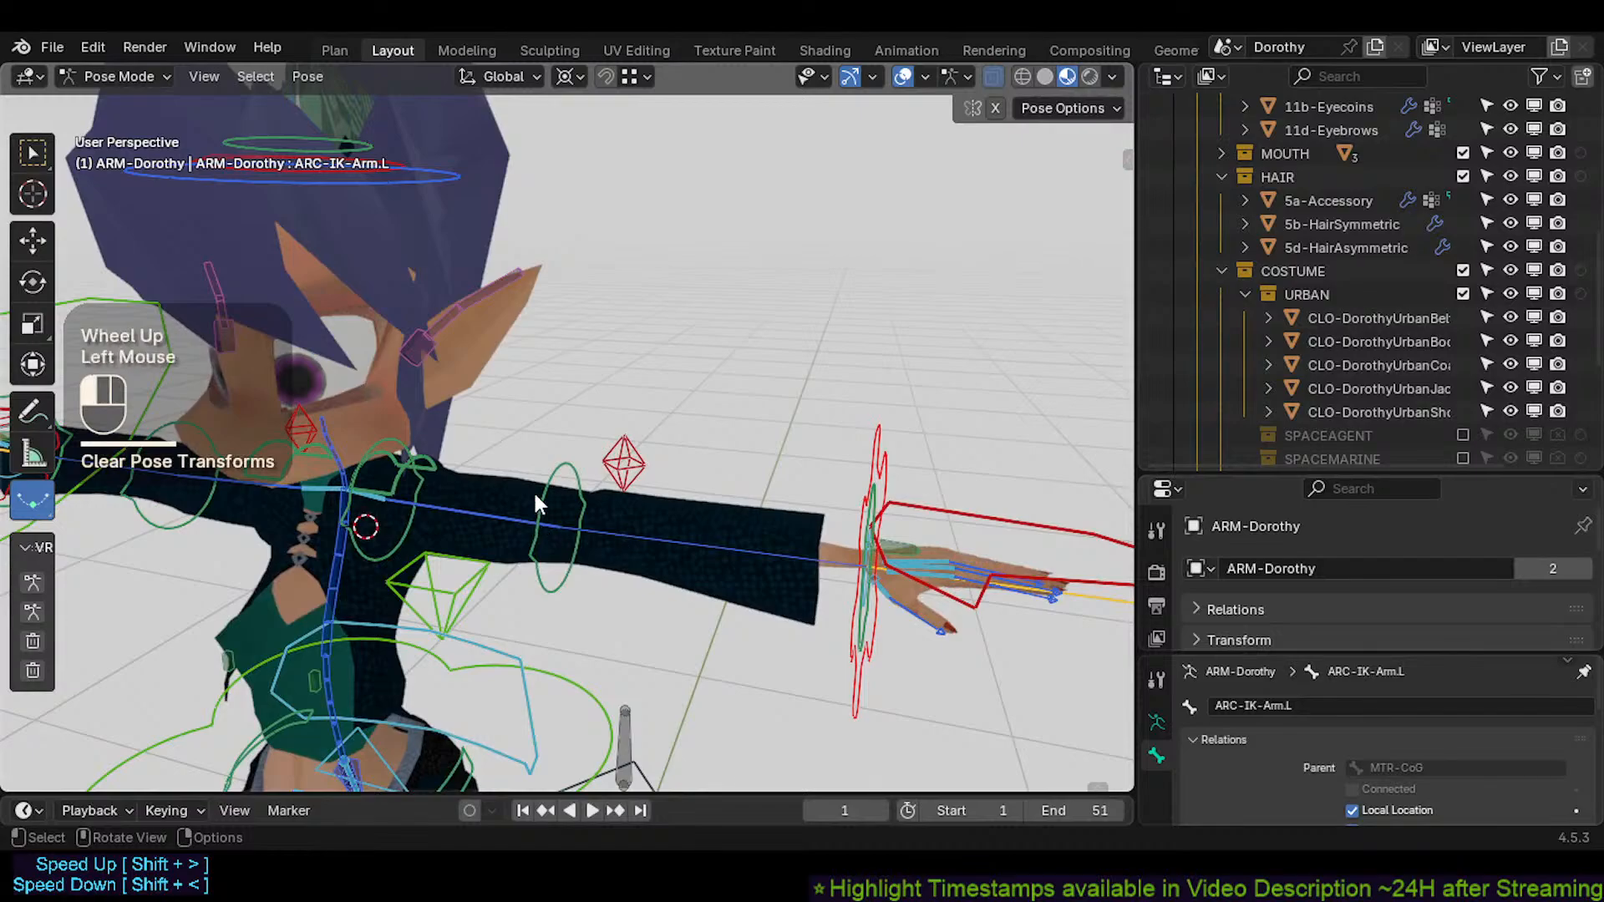
shift+middle_drag(534, 547, 597, 468)
scroll(597, 616, down, 2)
shift+middle_drag(543, 639, 518, 472)
shift+middle_drag(518, 472, 449, 463)
scroll(533, 474, down, 2)
scroll(533, 475, up, 3)
scroll(533, 475, down, 3)
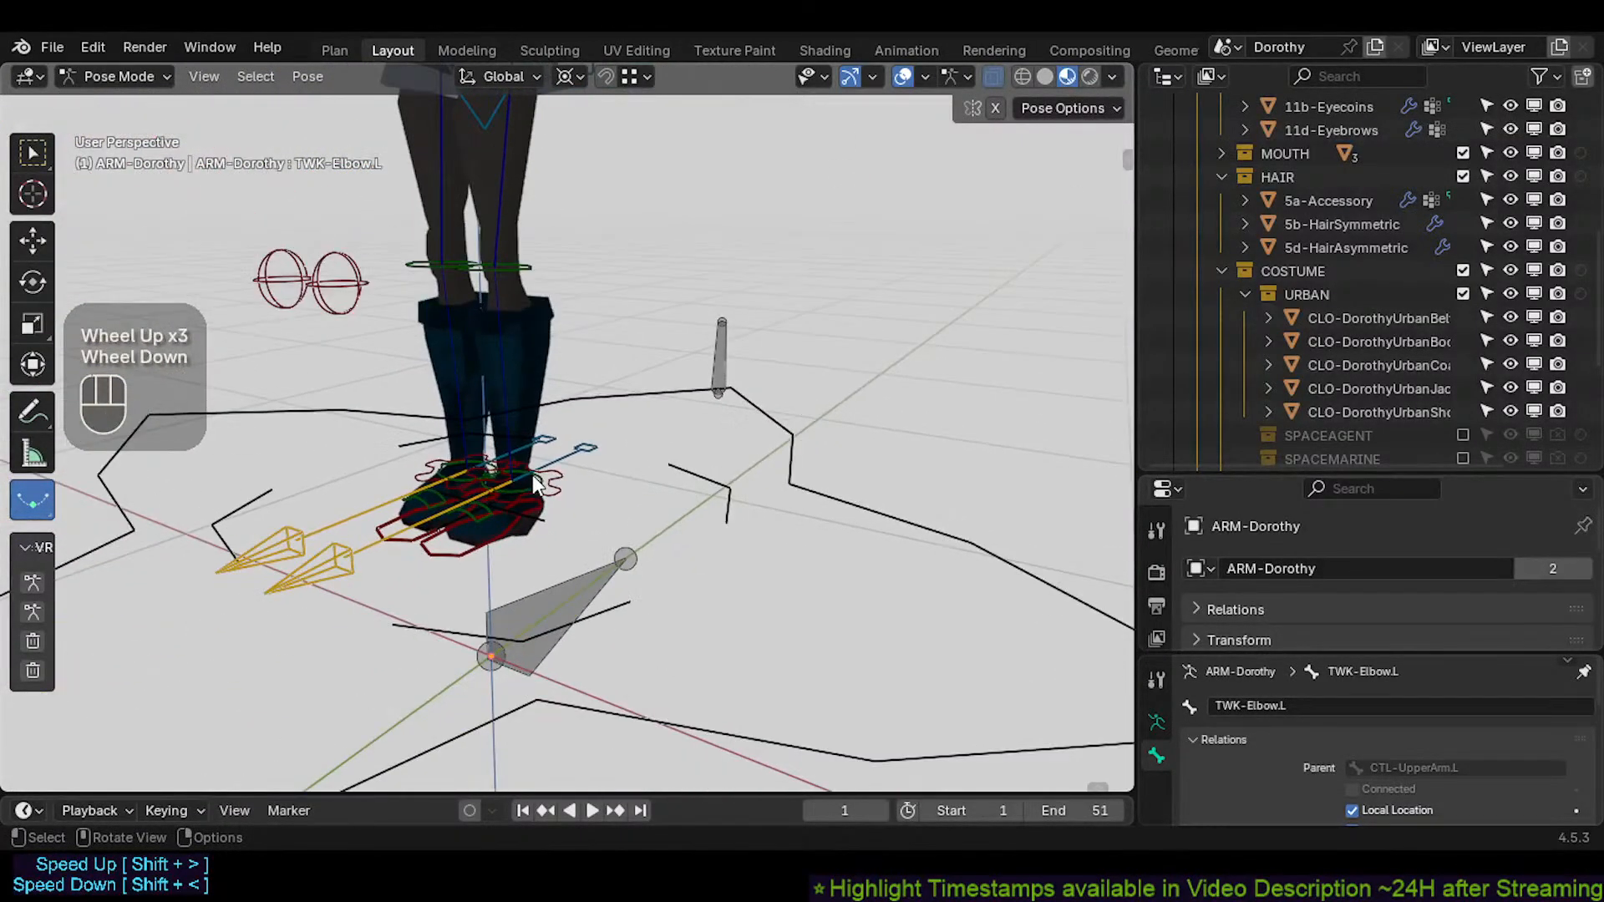
key(shift+grave)
key(w)
key(w)
key(w)
key(w)
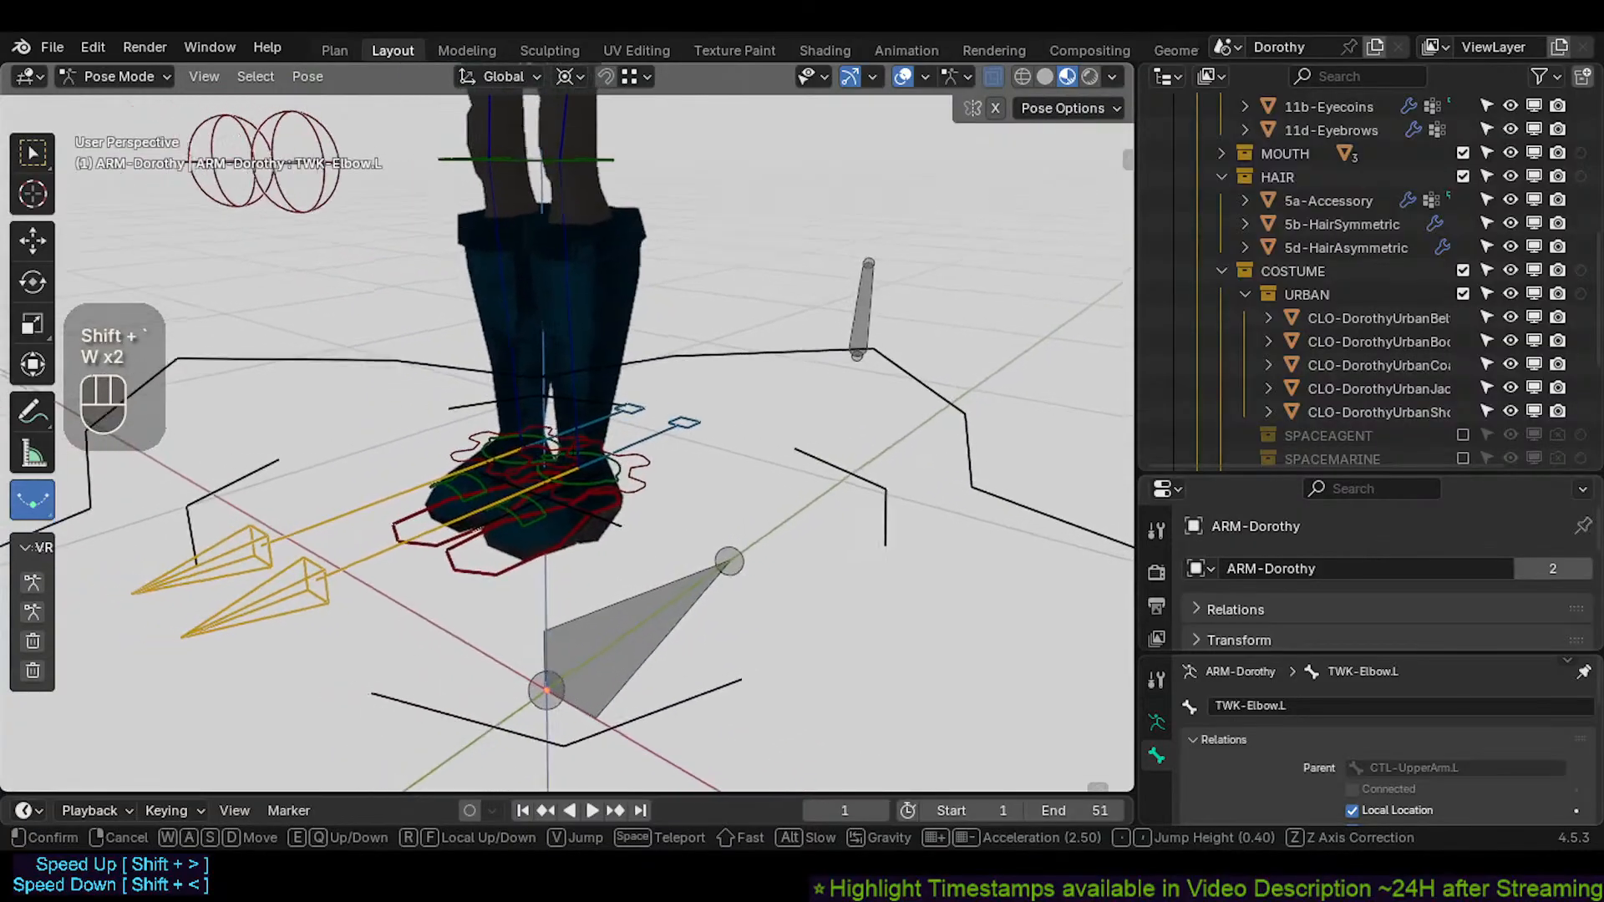
click(684, 578)
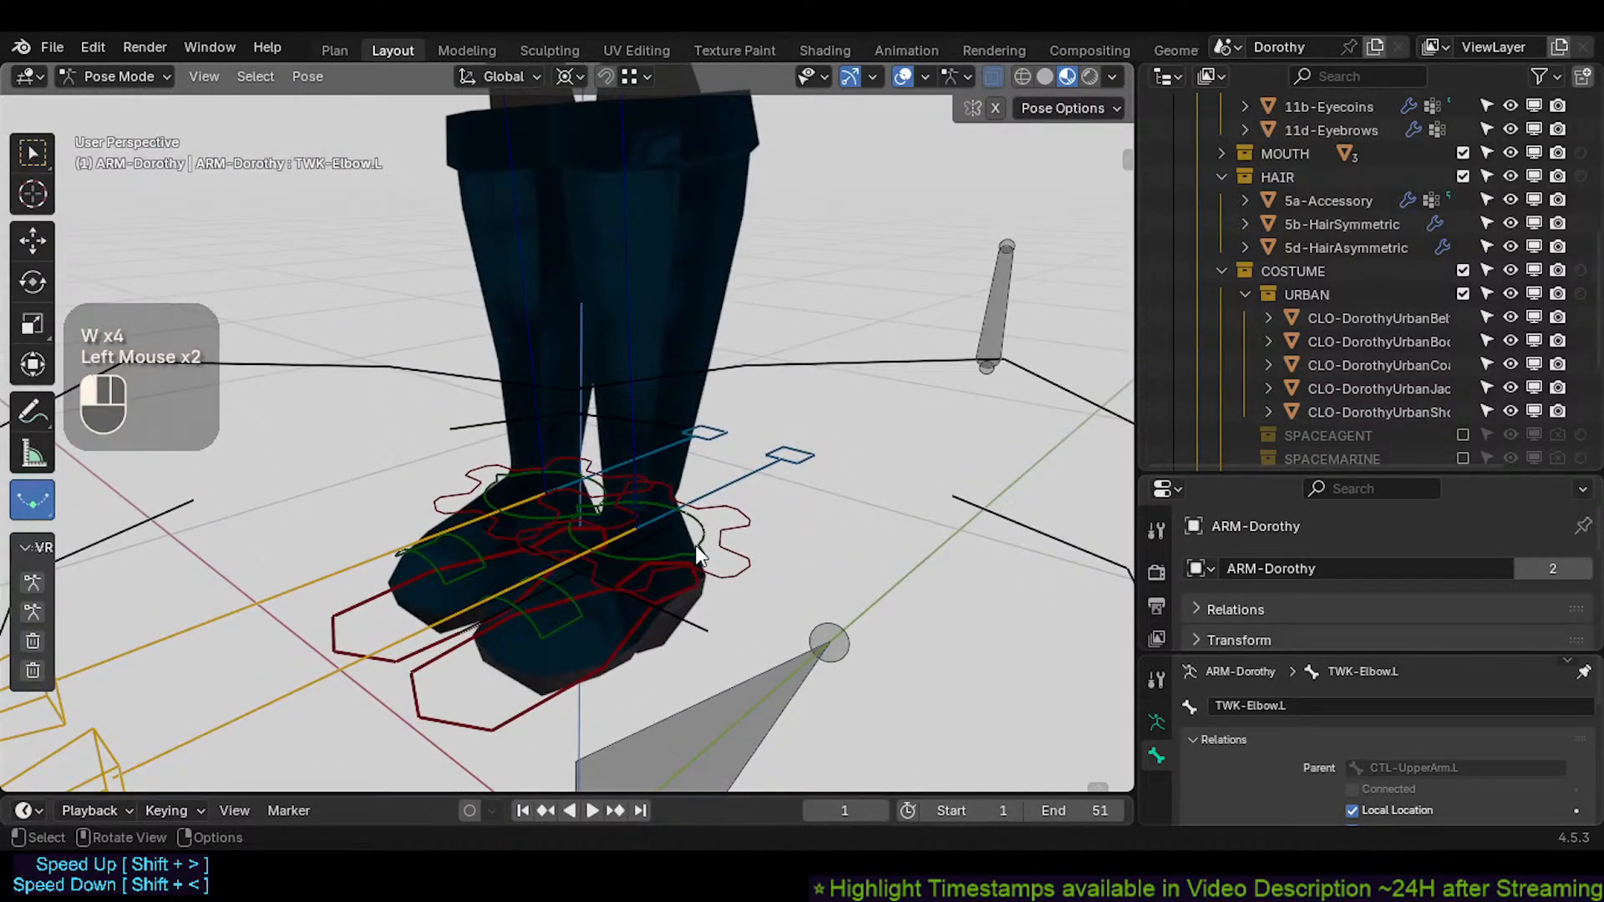
click(695, 545)
Raise the left arm by rotating the ARC-IK-Arm.L control about the 3D cursor at the shoulder
middle_drag(695, 545, 830, 523)
scroll(830, 523, down, 1)
shift+middle_drag(944, 371, 644, 555)
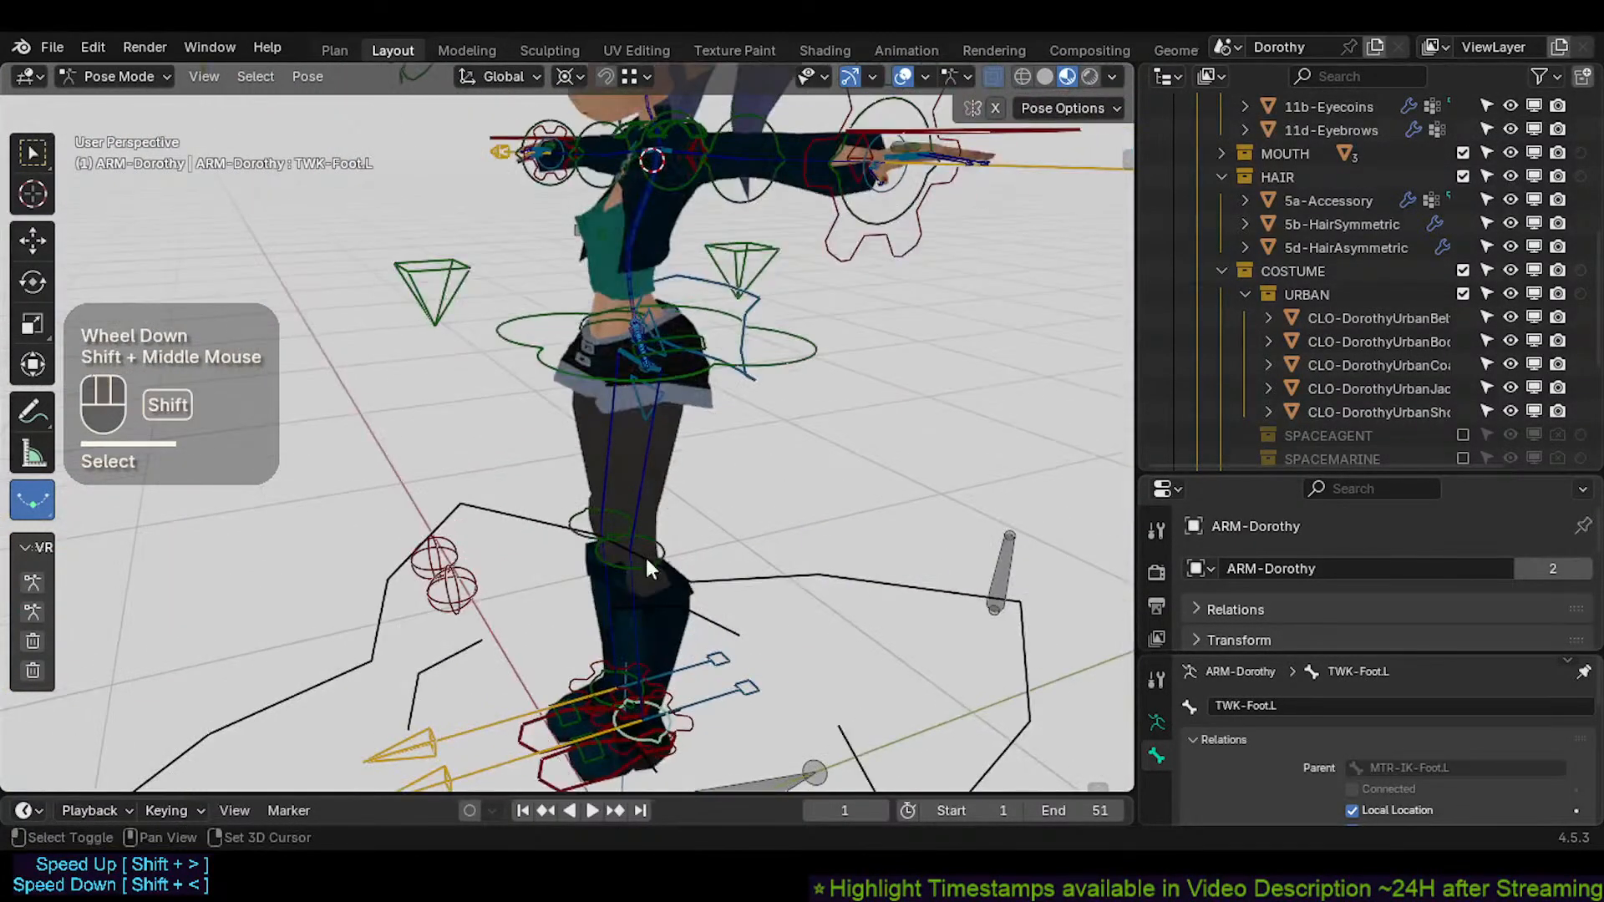
shift+middle_drag(740, 242, 754, 484)
click(704, 441)
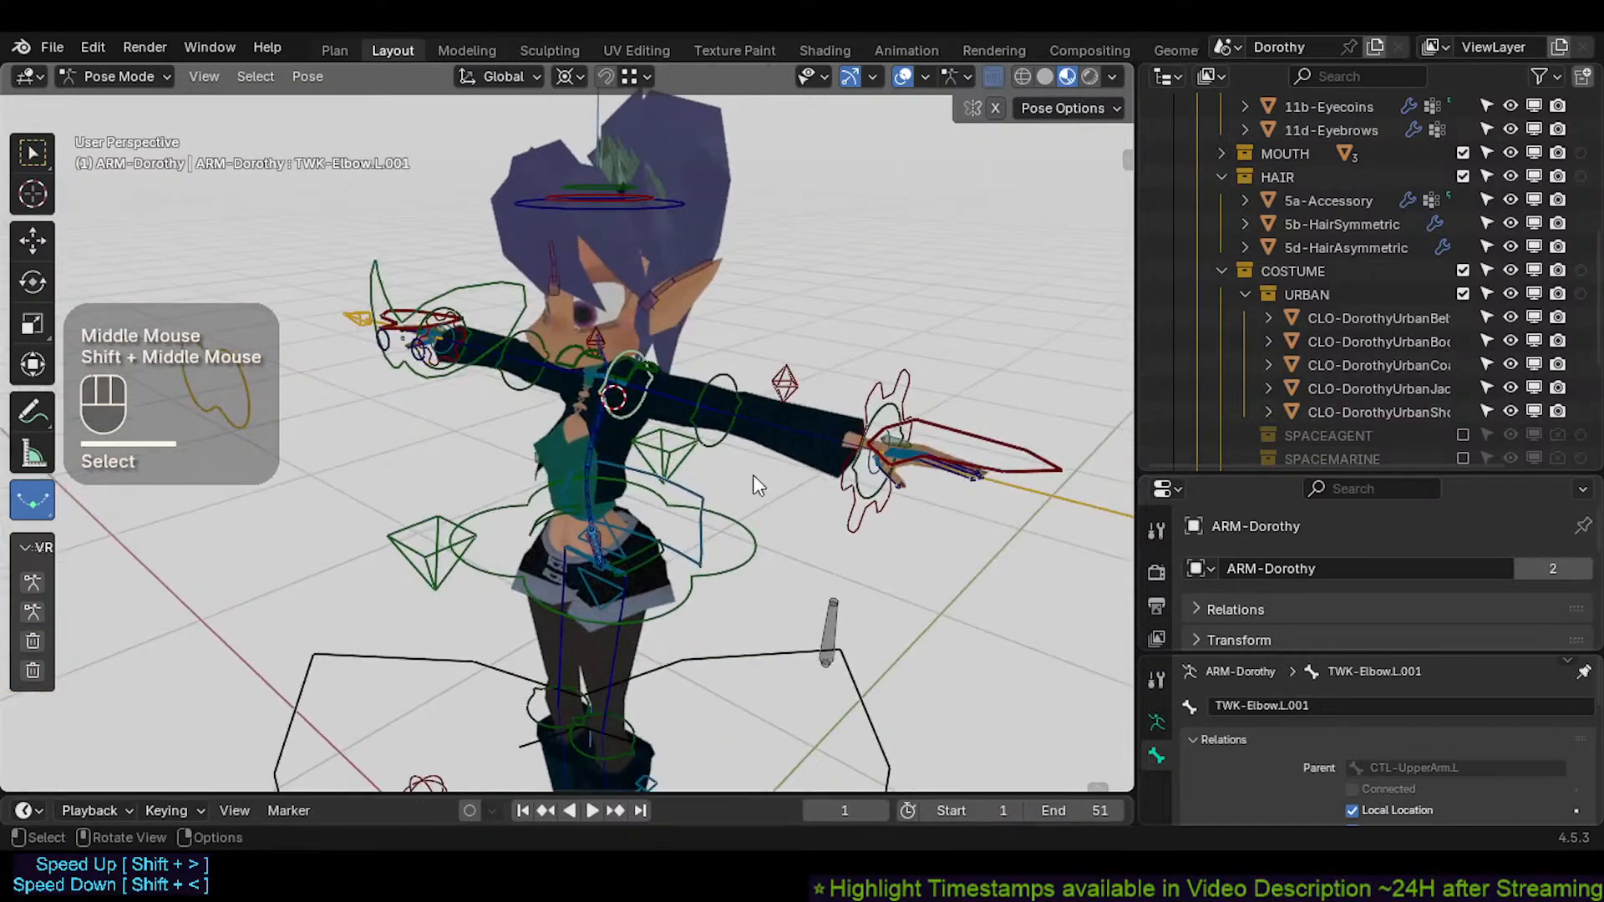
click(896, 385)
key(r)
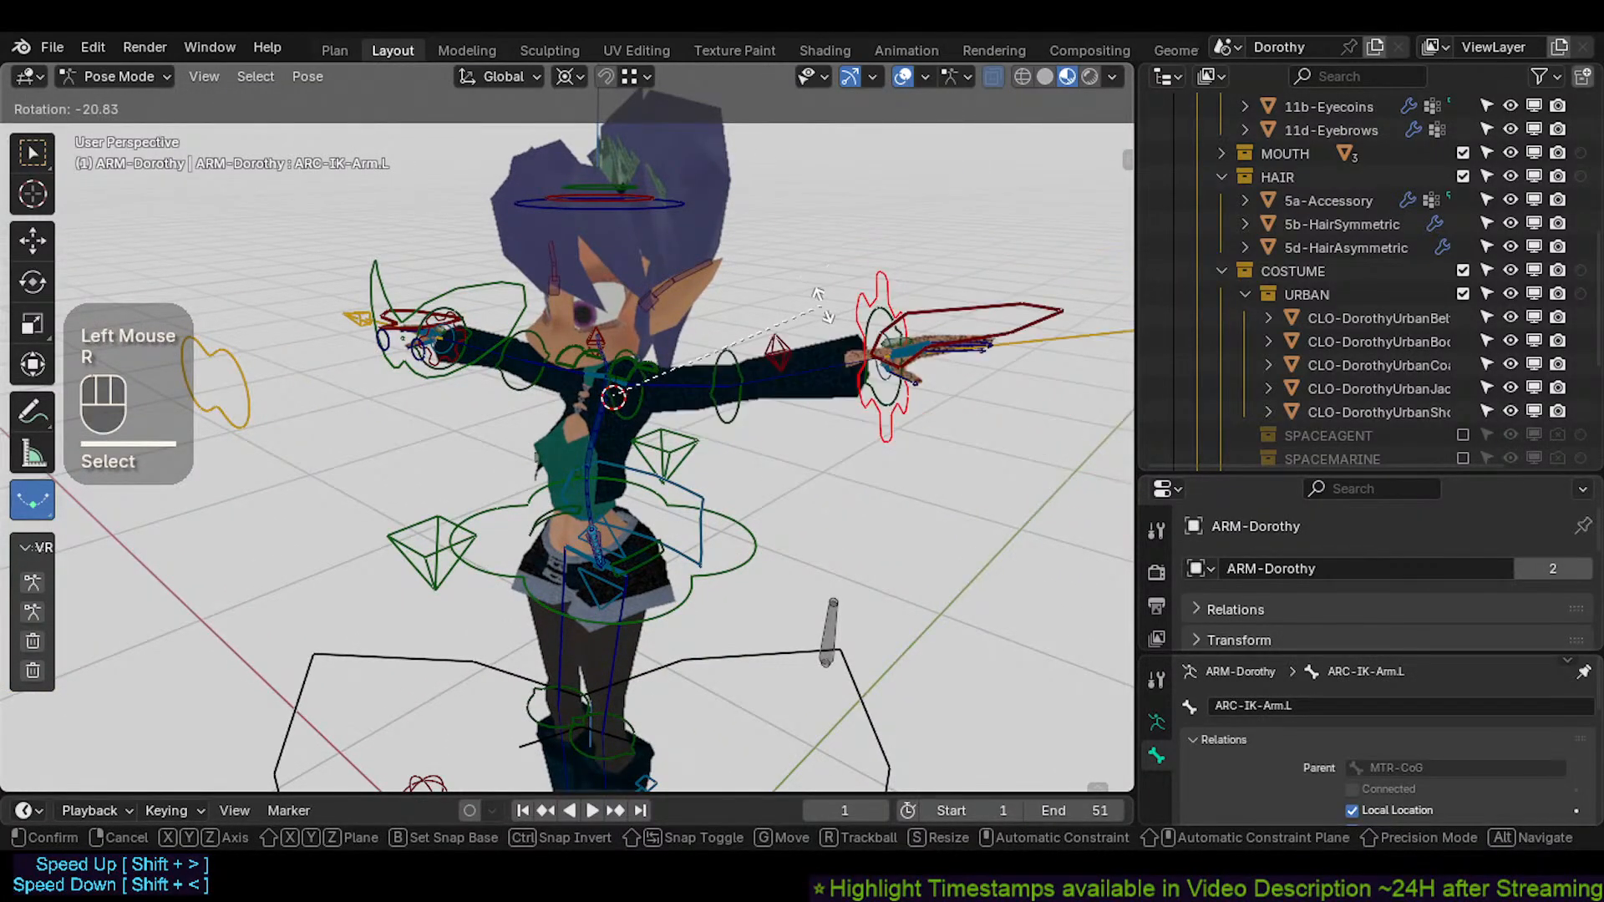
click(829, 347)
shift+middle_drag(670, 613, 711, 448)
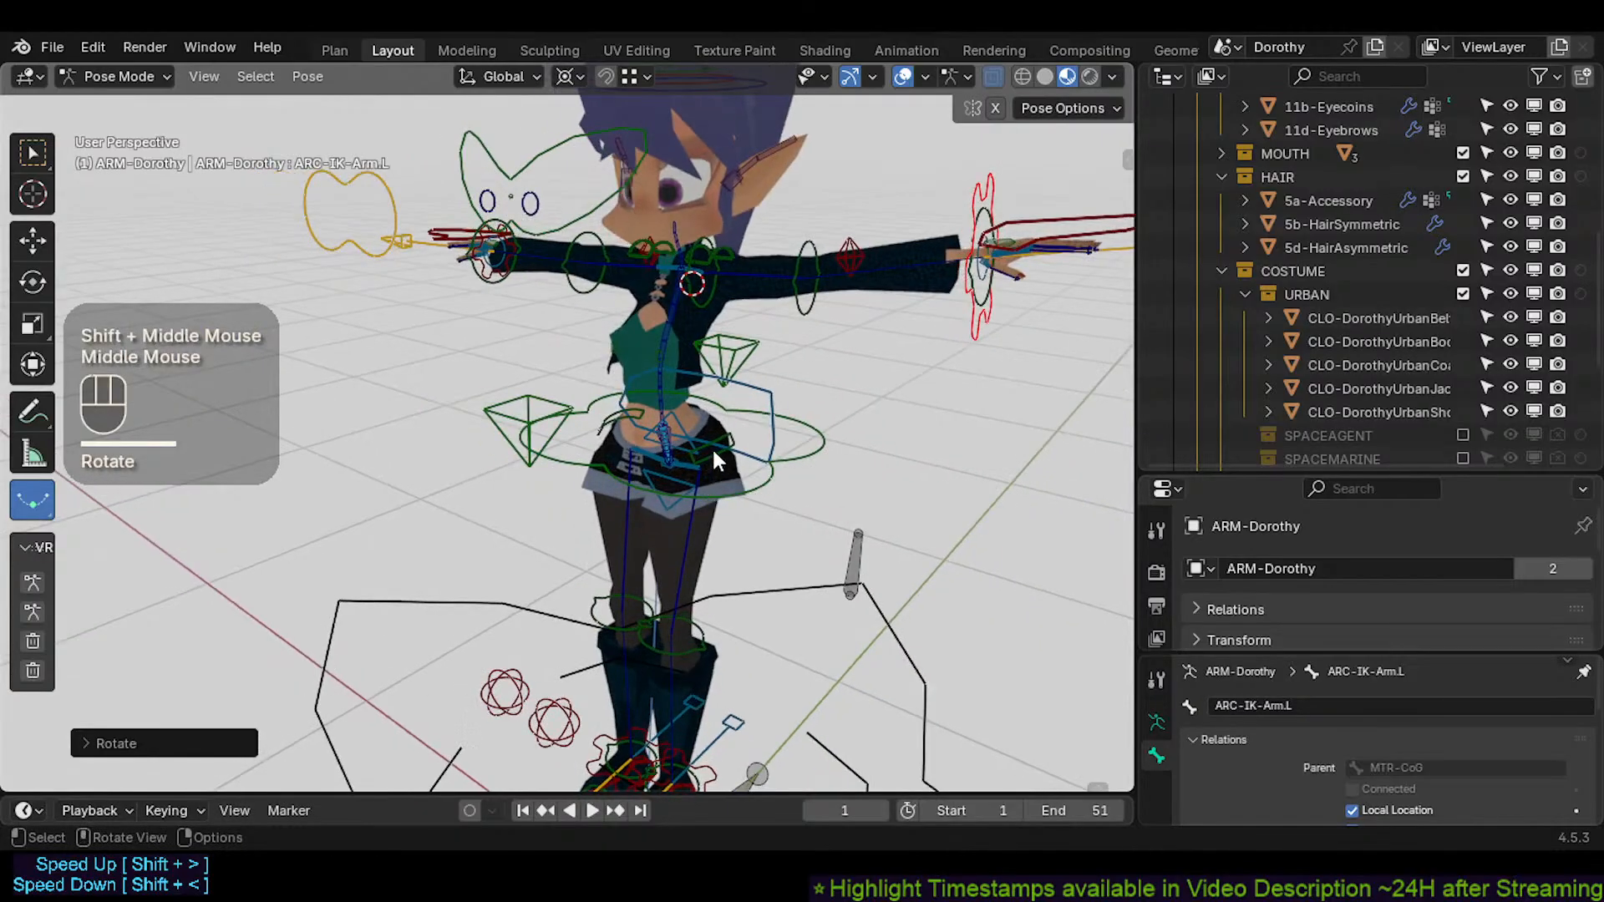
click(724, 460)
key(r)
key(Escape)
Swing the left leg outward by rotating the ARC-IK-Leg.L control about the 3D cursor
shift+middle_drag(859, 273, 805, 354)
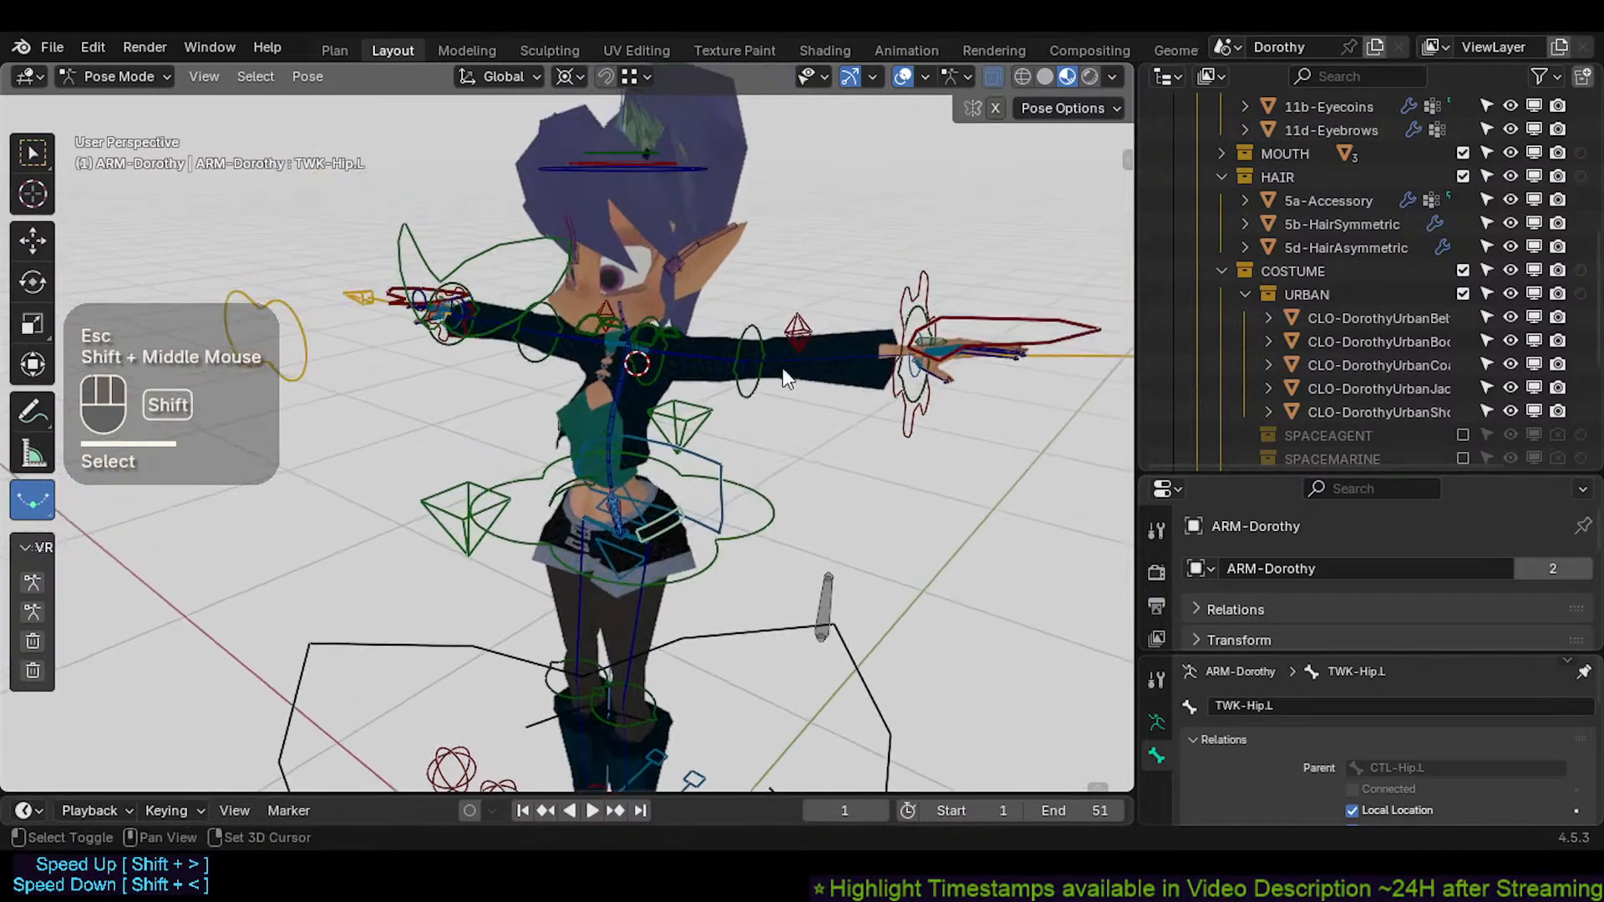
click(897, 295)
shift+middle_drag(700, 633, 721, 571)
shift+drag(700, 368, 670, 540)
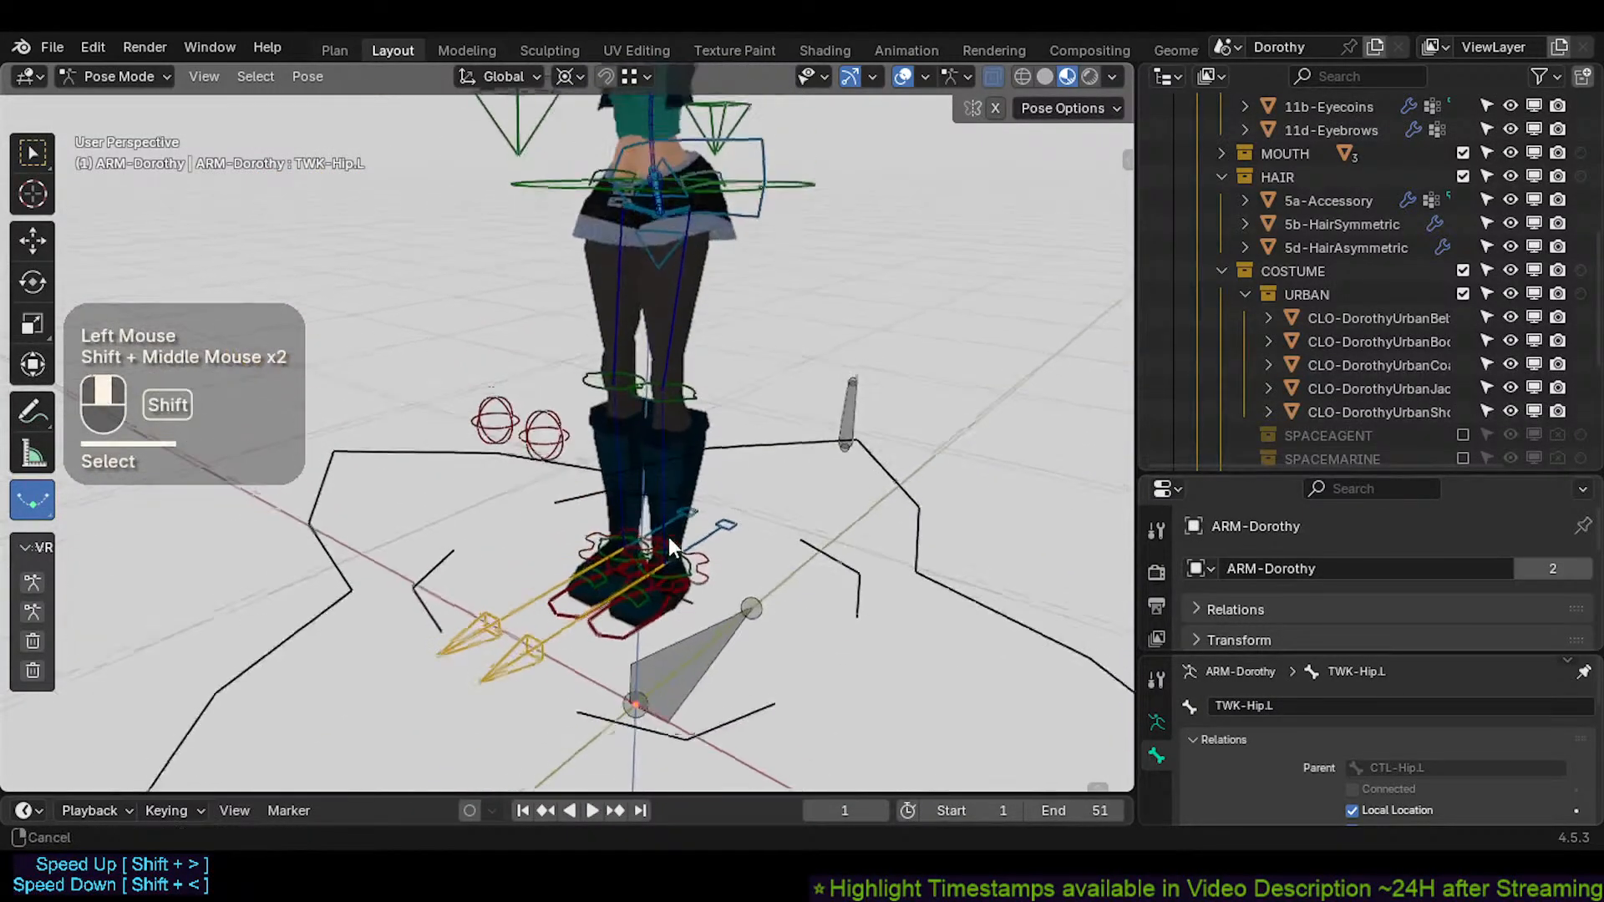
shift+middle_drag(670, 539, 672, 548)
click(700, 587)
click(704, 589)
key(r)
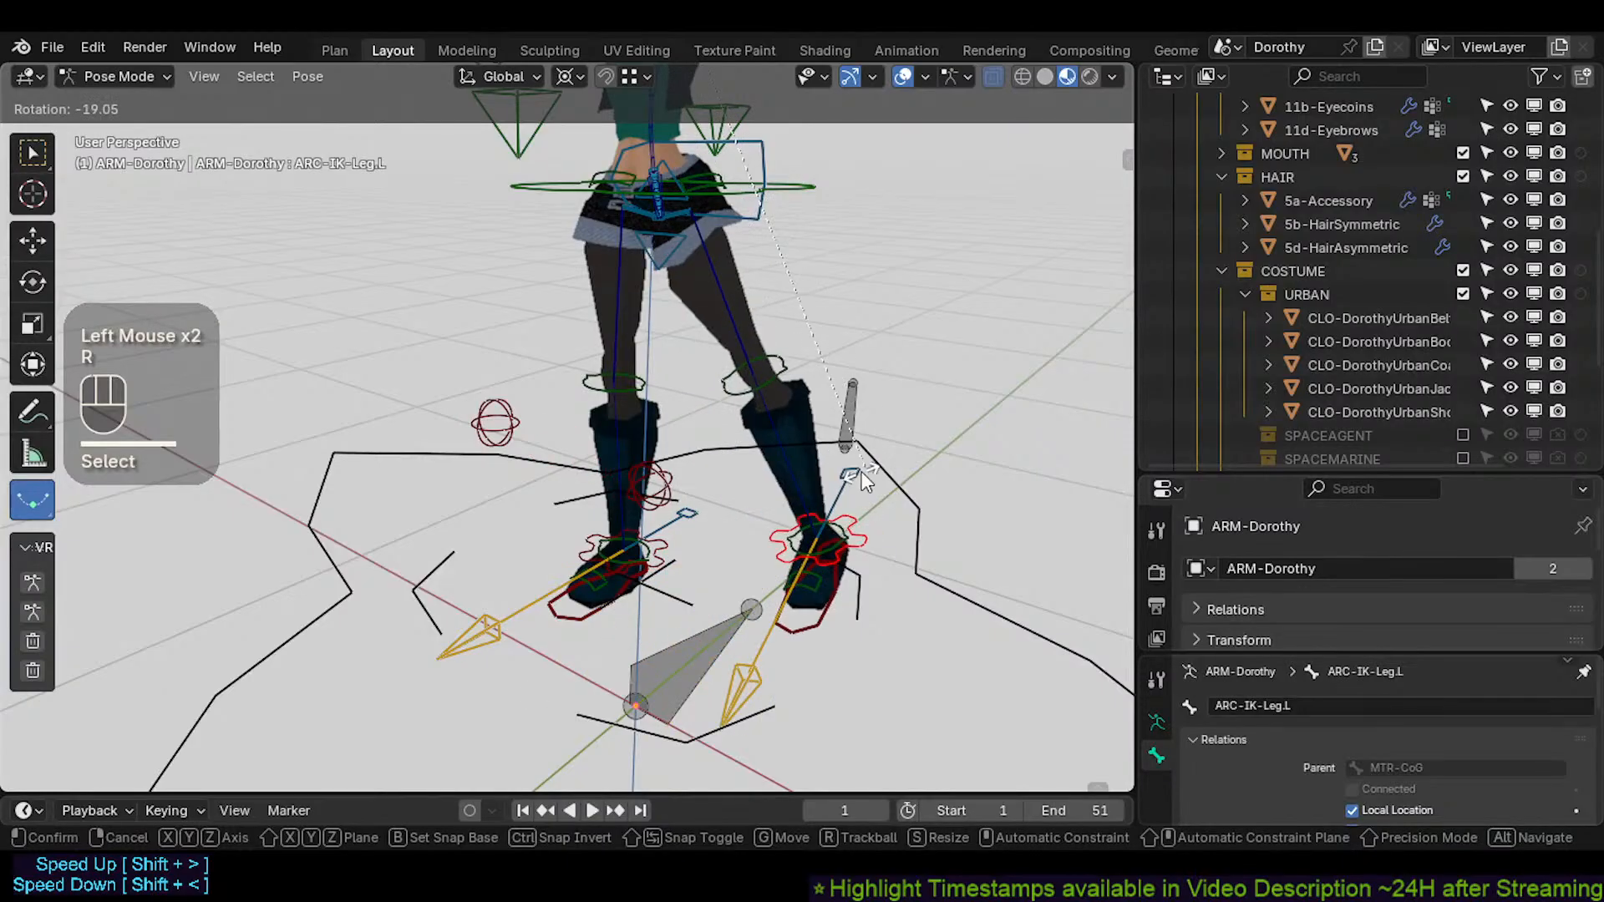
click(842, 472)
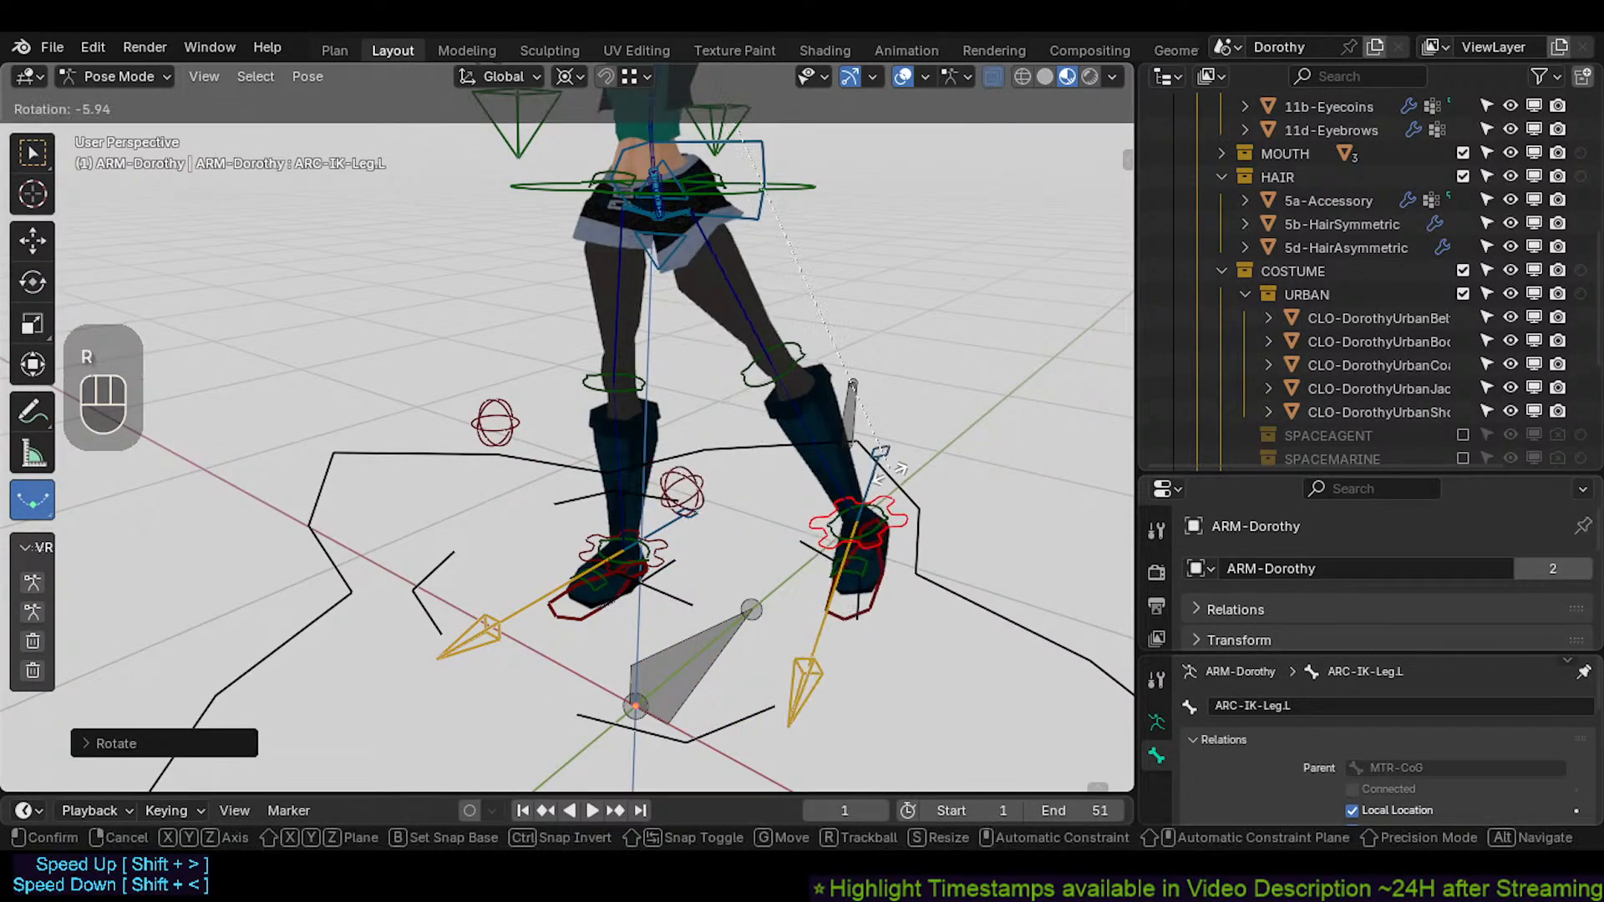
shift+middle_drag(807, 503, 677, 451)
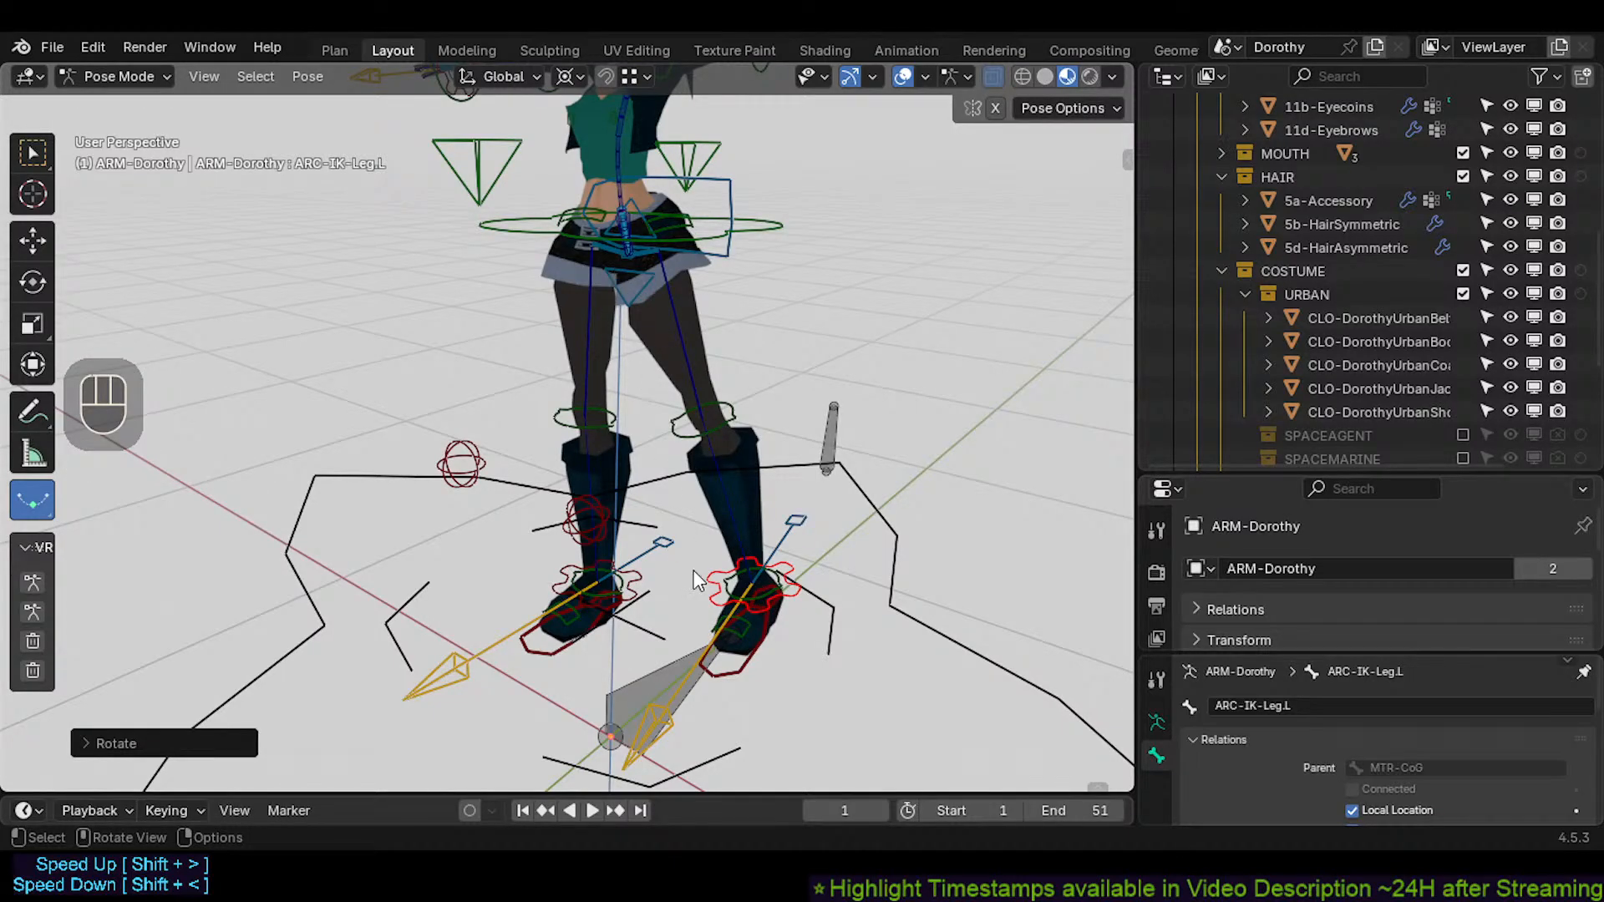
Lift the left leg backward with a trackball rotation of the ARC-IK-Leg.L control
key(r)
key(r)
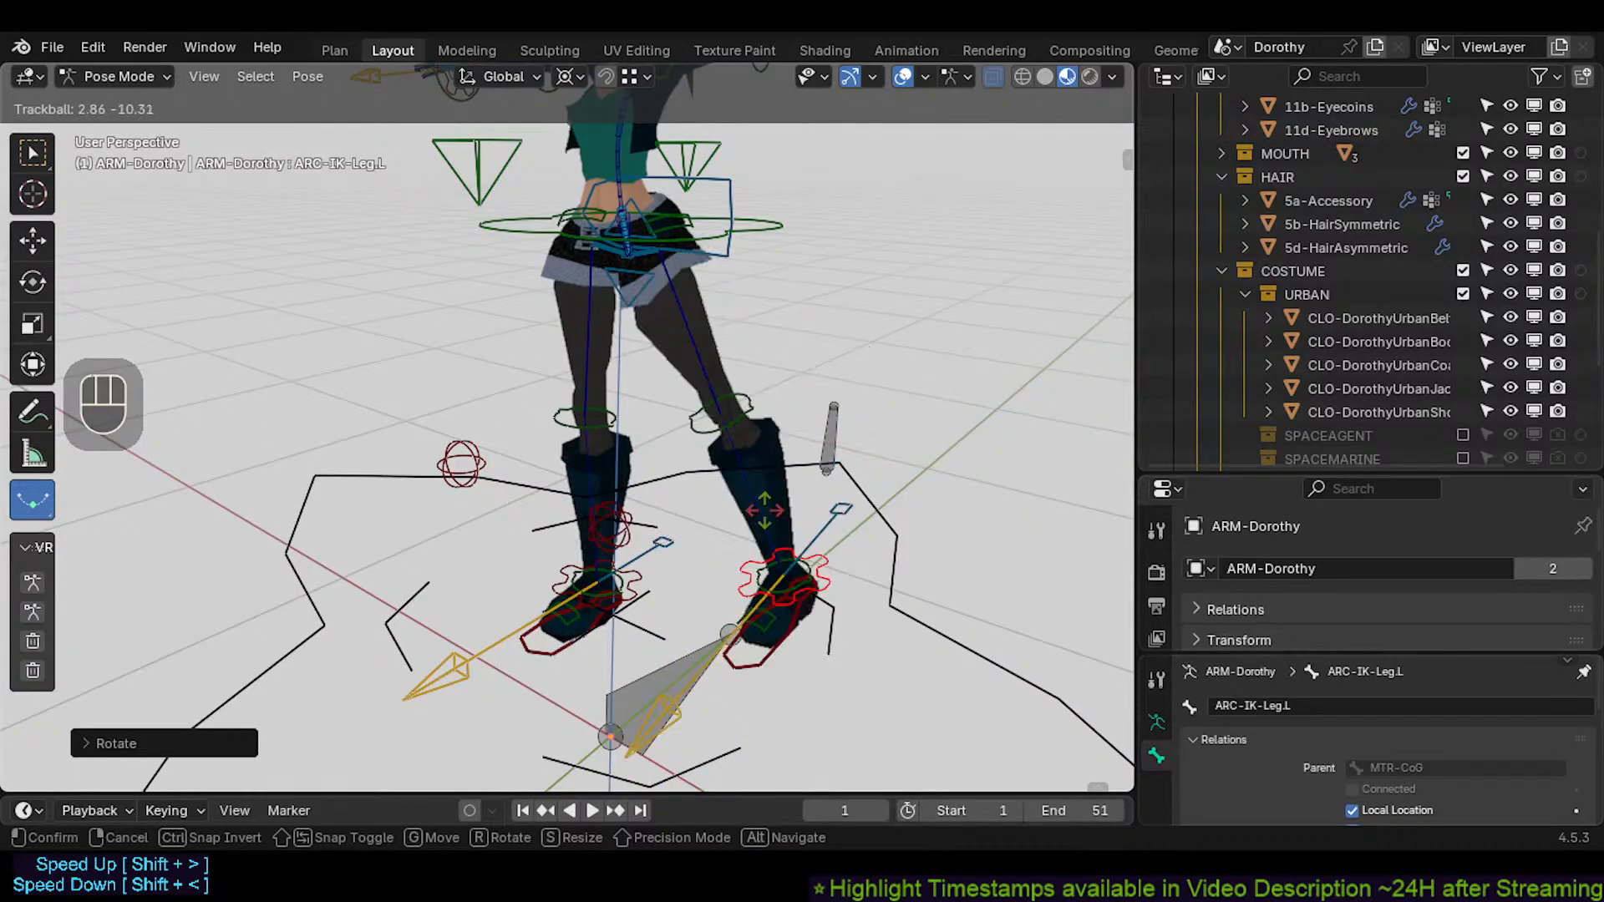
click(713, 573)
mouse_move(712, 573)
shift+middle_down()
mouse_move(685, 566)
mouse_move(701, 547)
shift+middle_up()
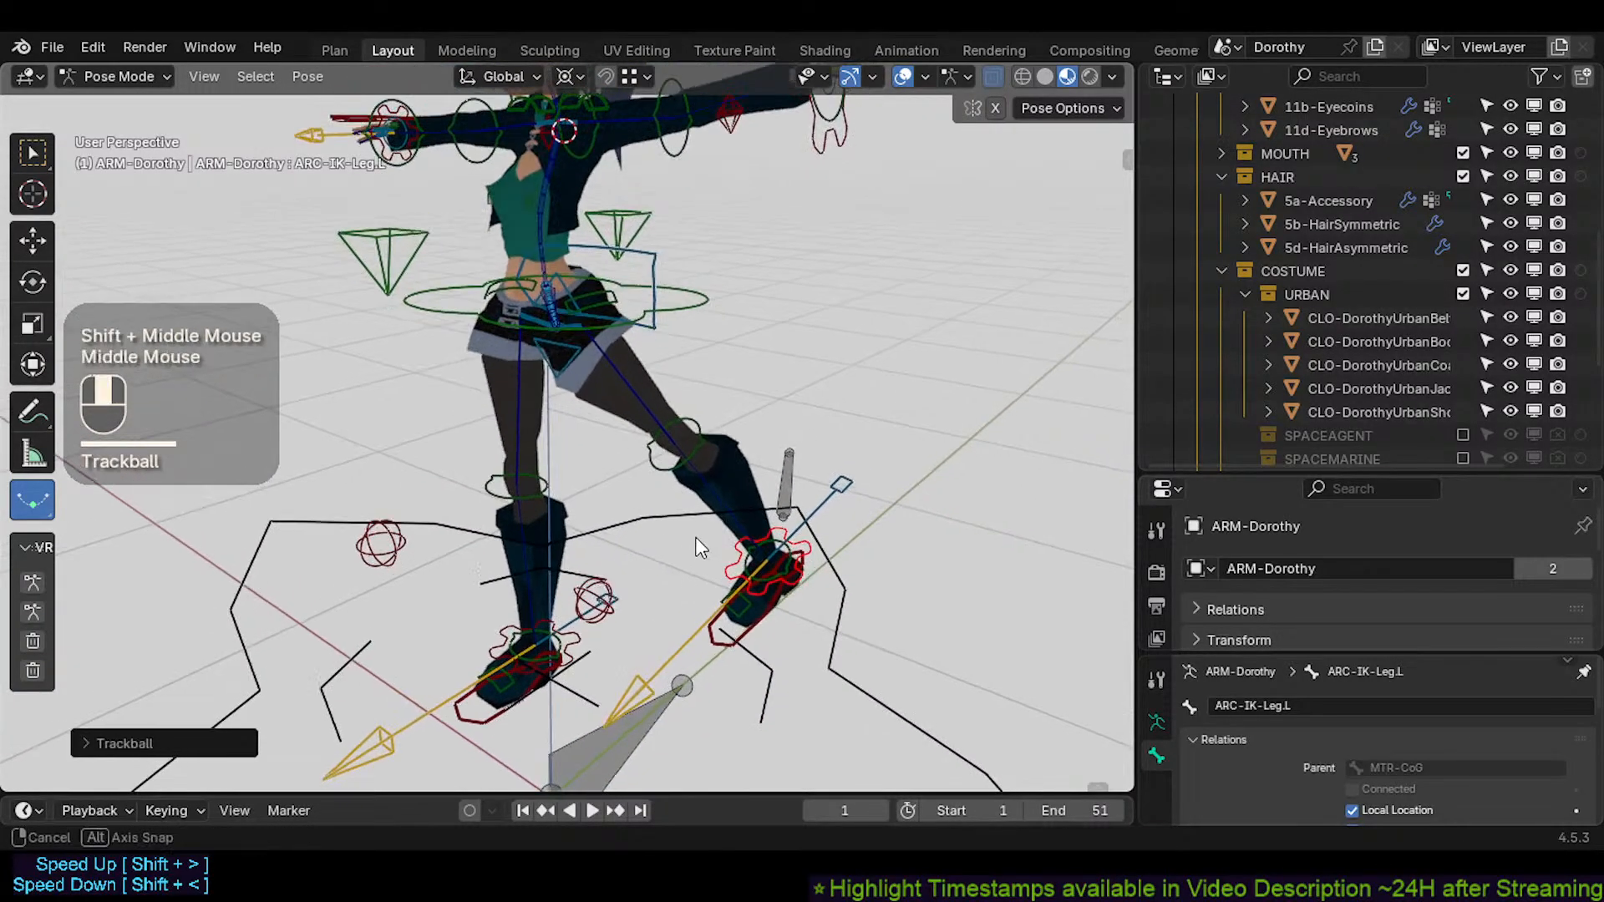
click(689, 435)
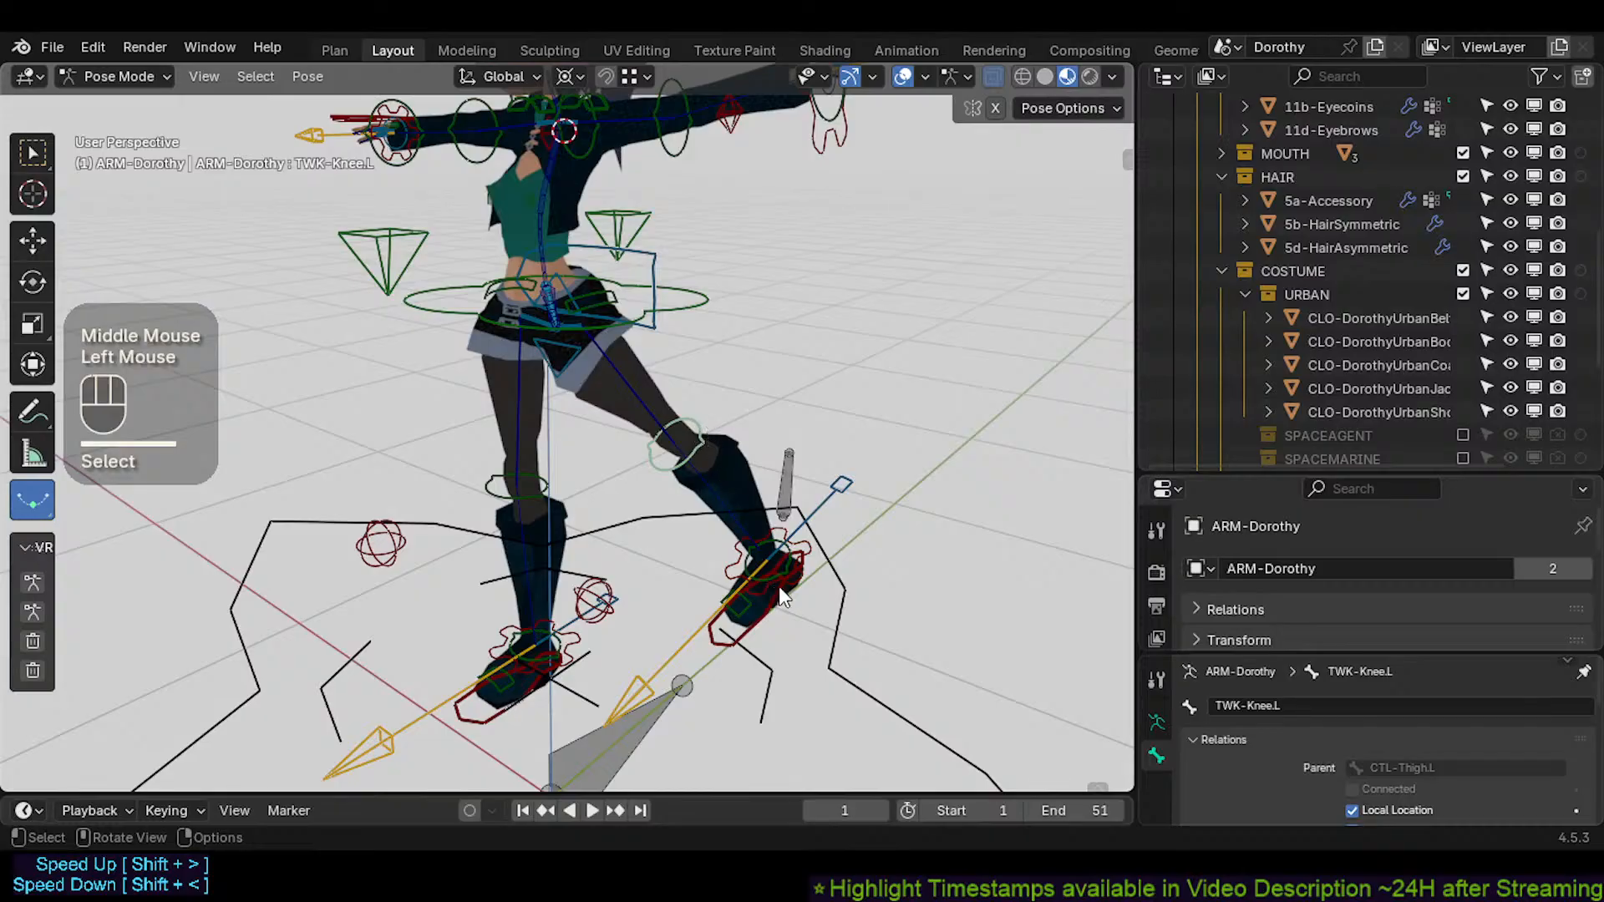
key(r)
key(Escape)
Select the left foot's tweak control TWK-Foot.L and move it upward away from its IK control, bending the knee
shift+click(787, 557)
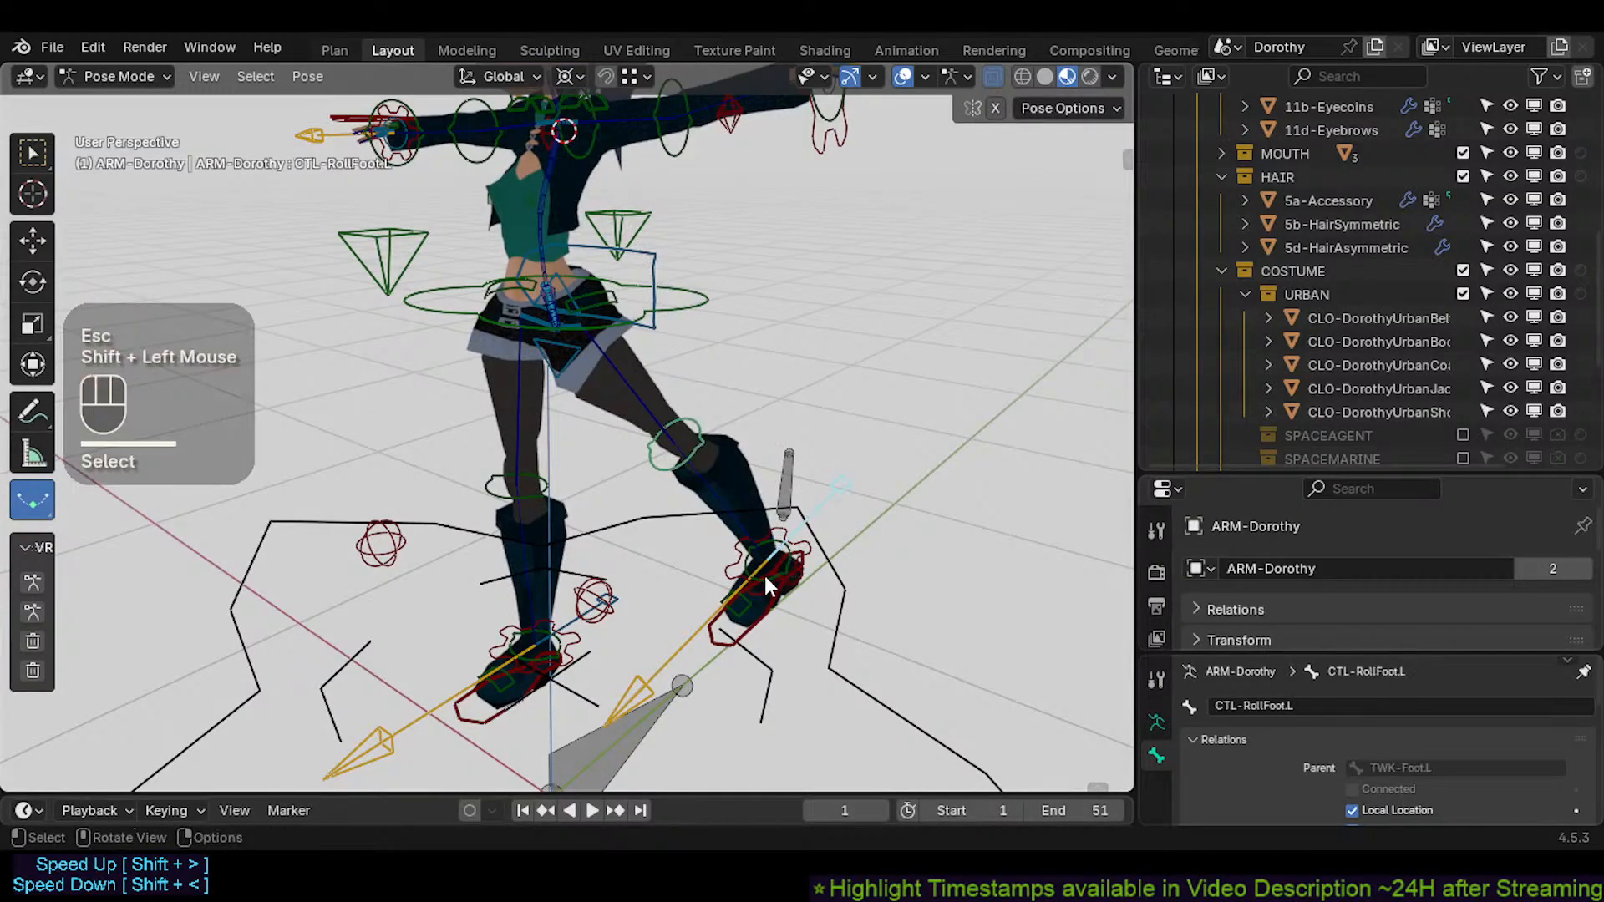
click(764, 575)
click(760, 580)
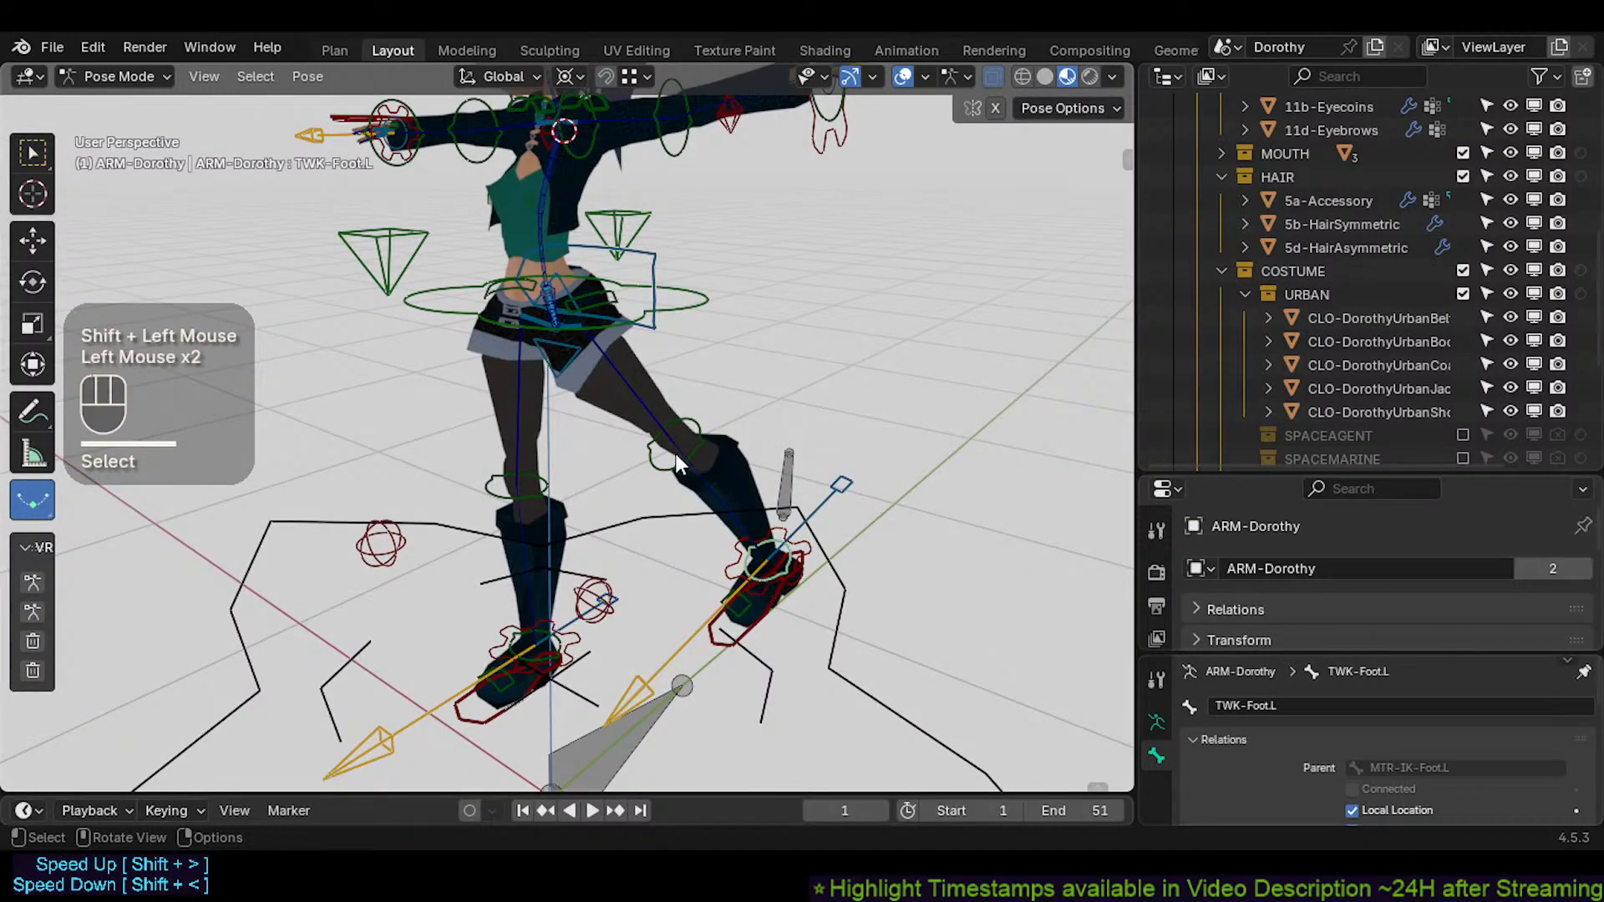
key(g)
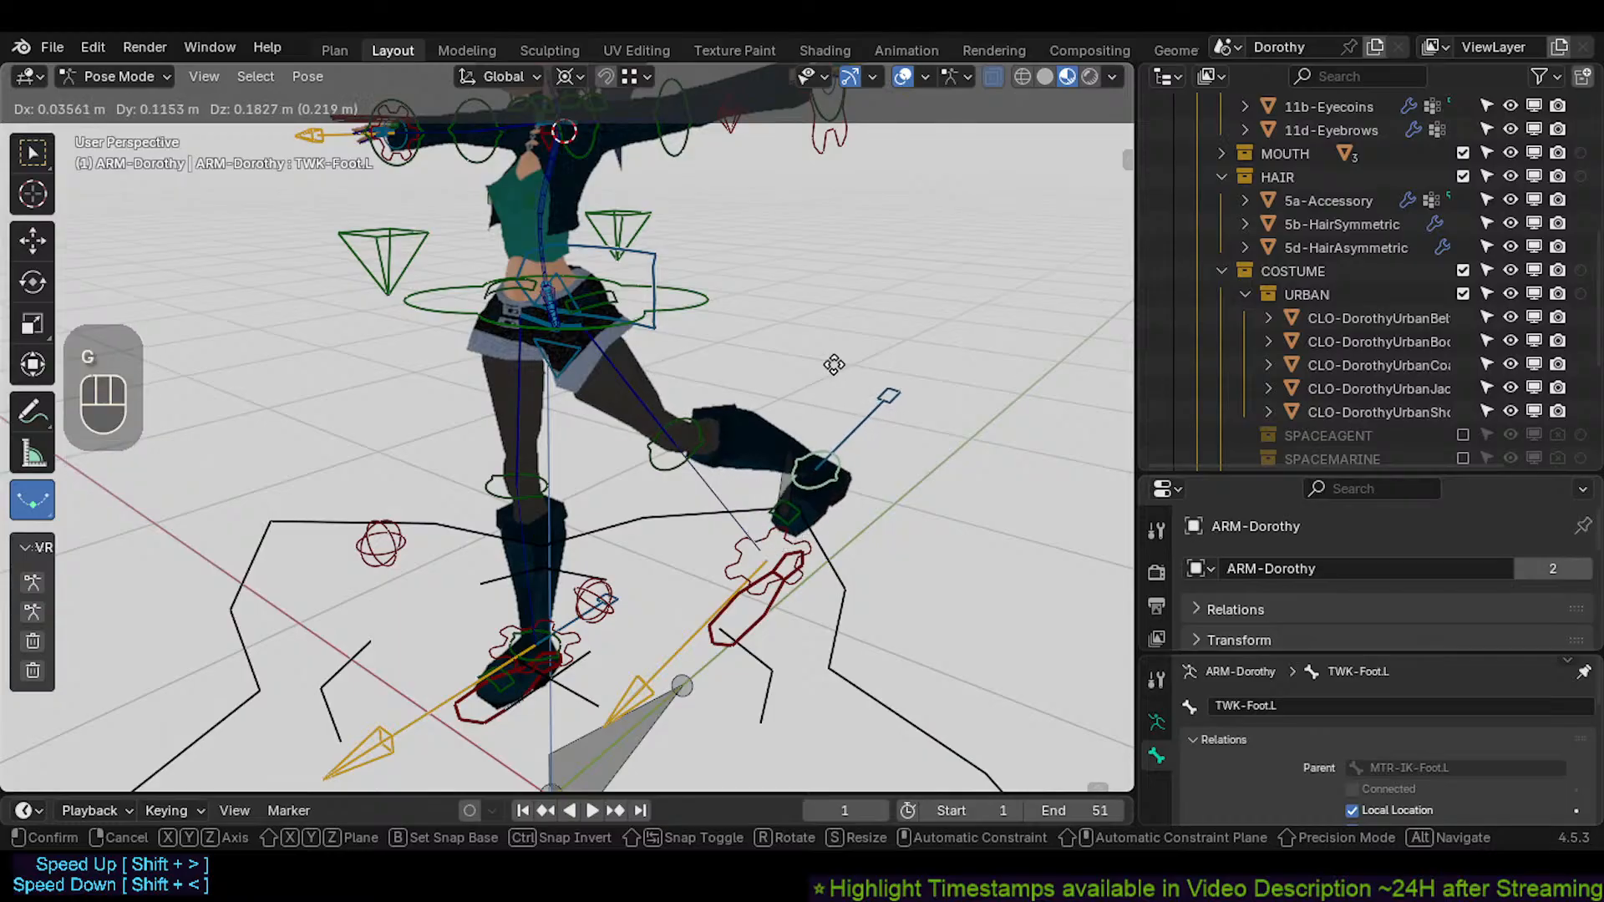
click(849, 429)
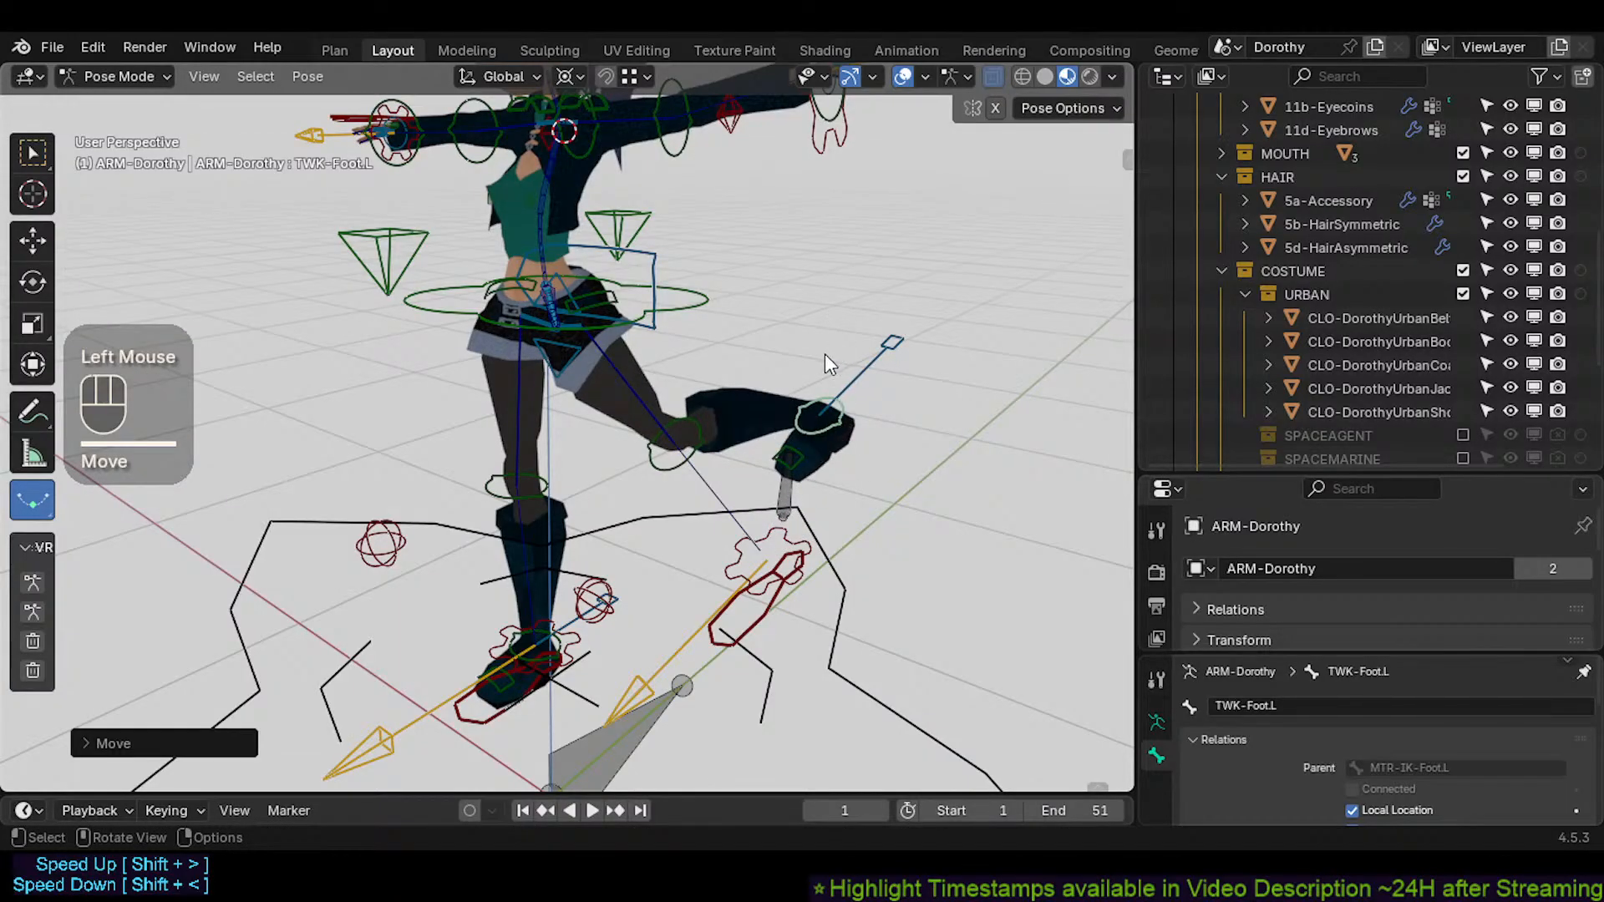
Examine the left knee and foot tweak bones in Edit Mode and return to Pose Mode
click(680, 421)
shift+click(810, 420)
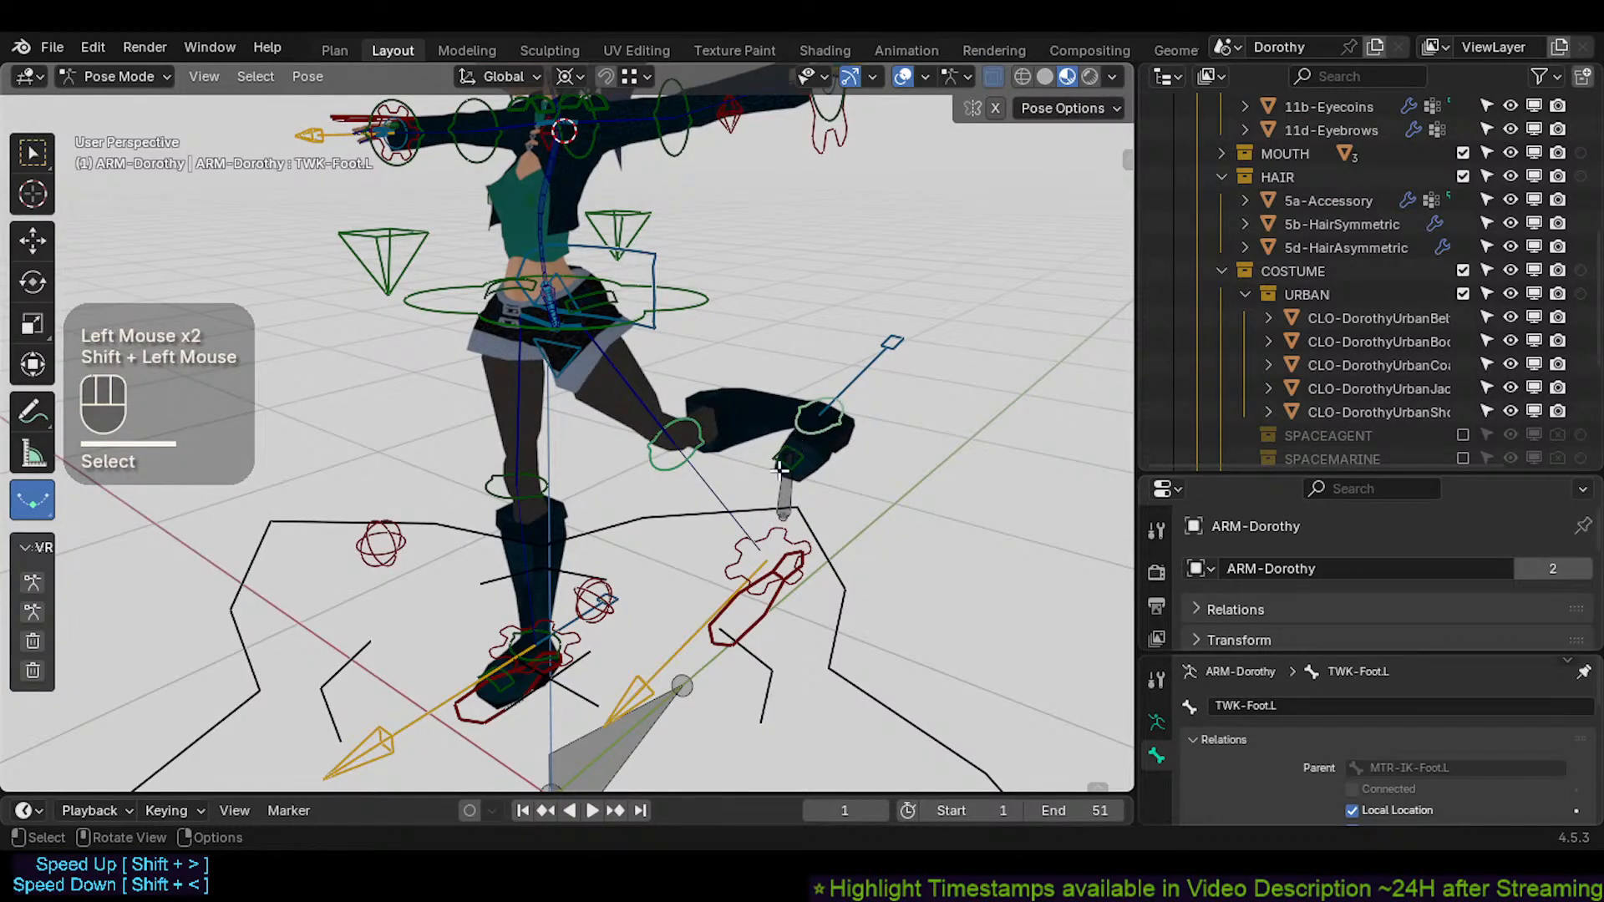
key(Tab)
middle_drag(566, 580, 584, 468)
scroll(623, 478, up, 2)
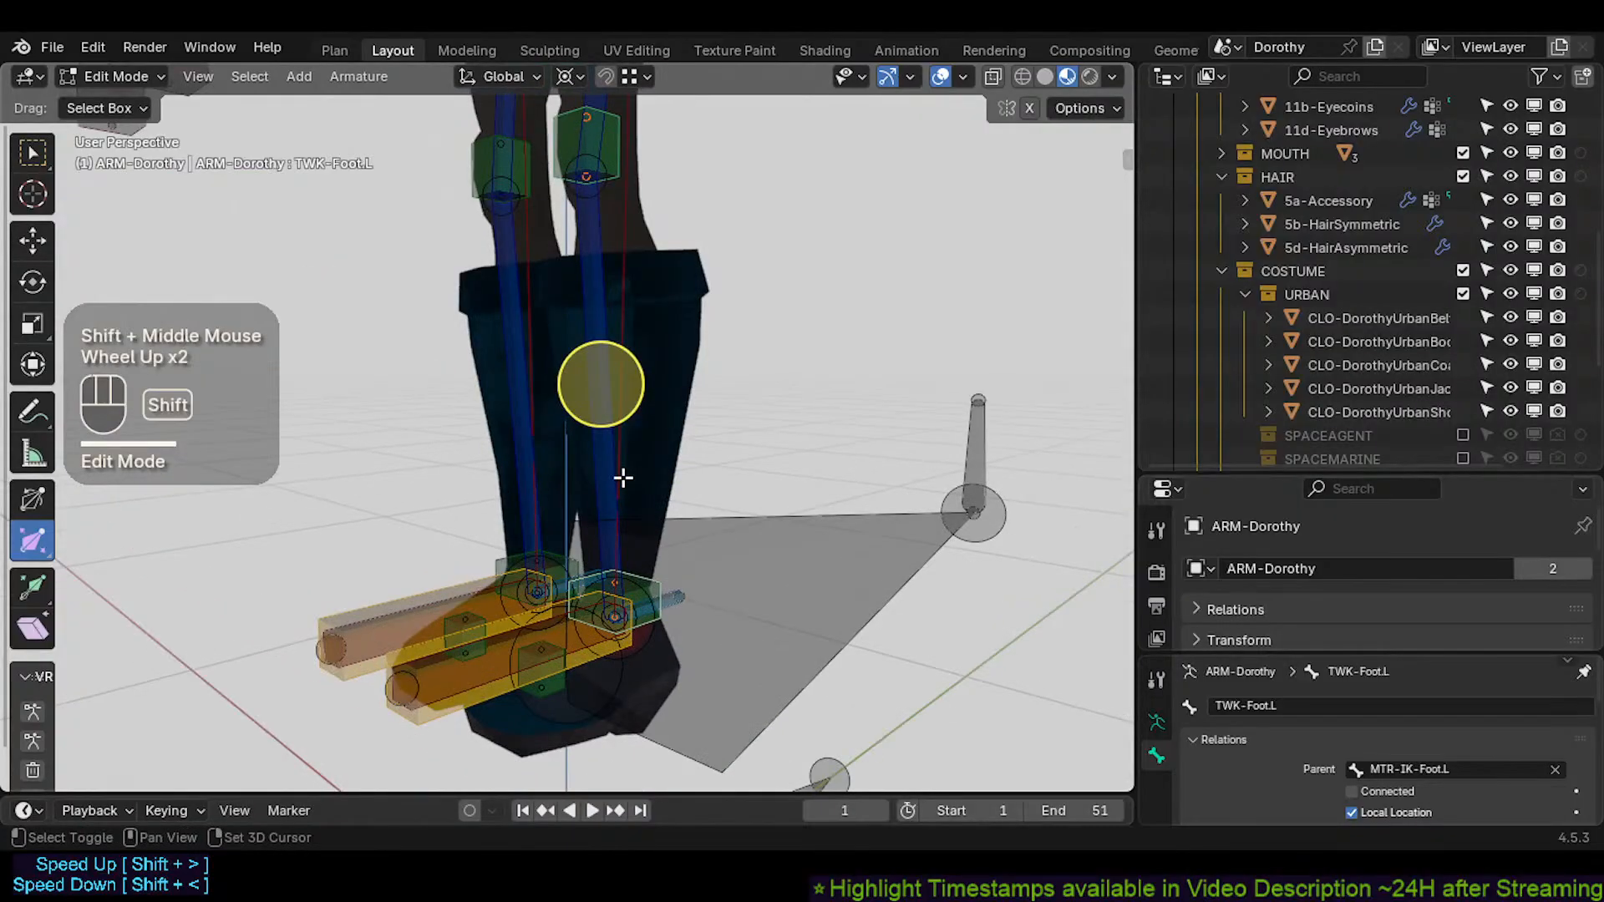
scroll(624, 478, down, 2)
key(Tab)
Rotate the left foot's tweak control TWK-Foot.L slightly to lower the raised foot
middle_drag(736, 535, 749, 488)
click(778, 473)
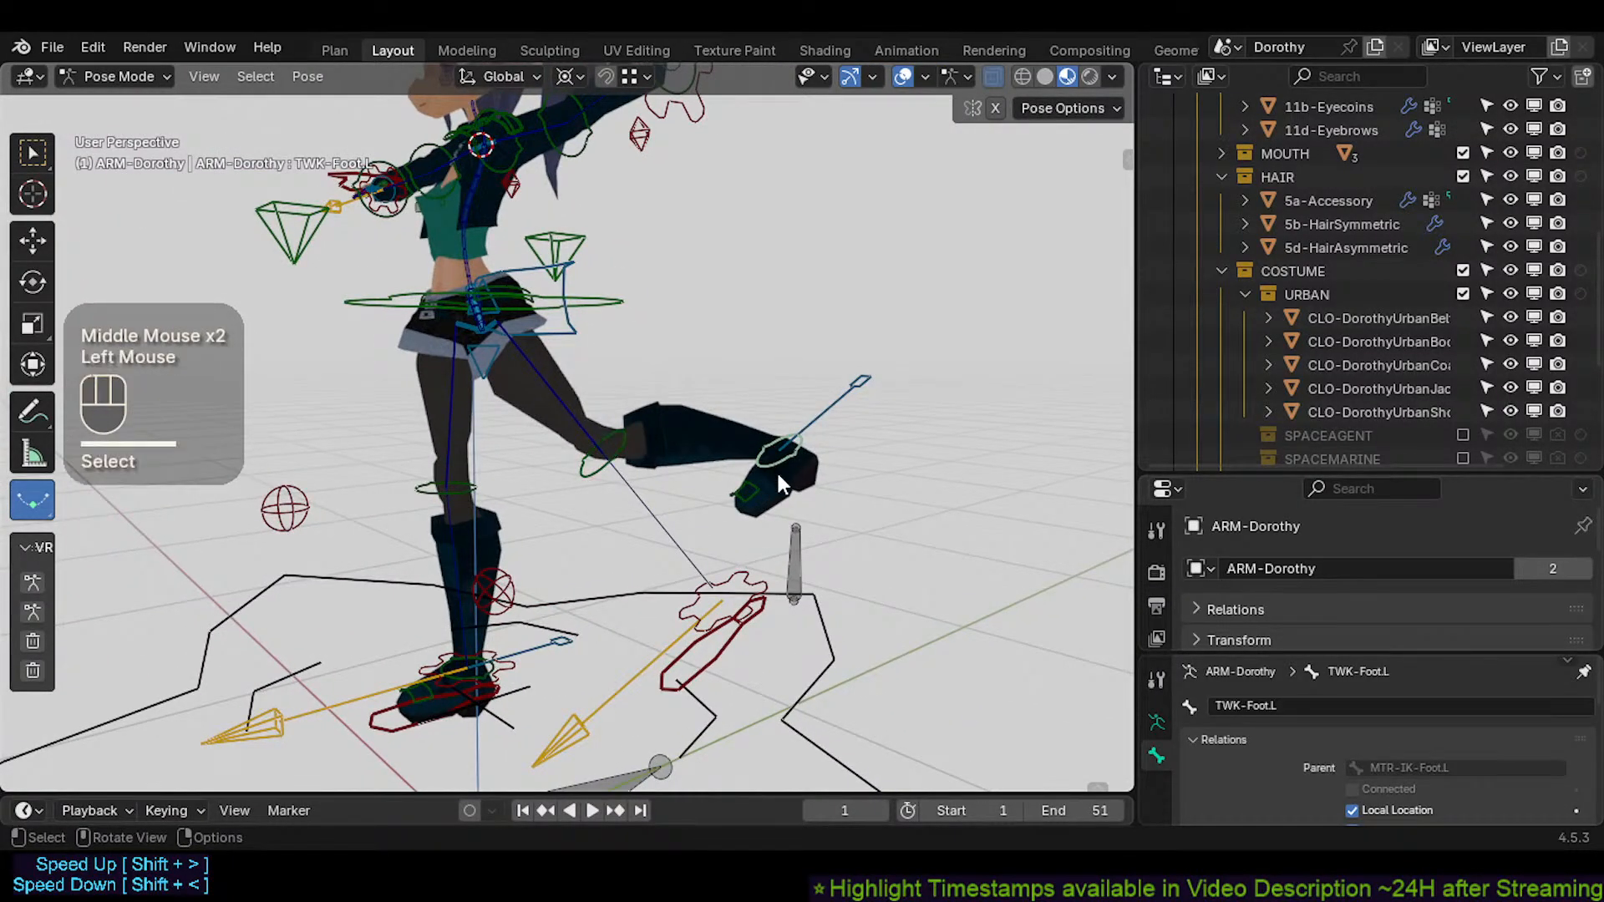
key(r)
click(645, 457)
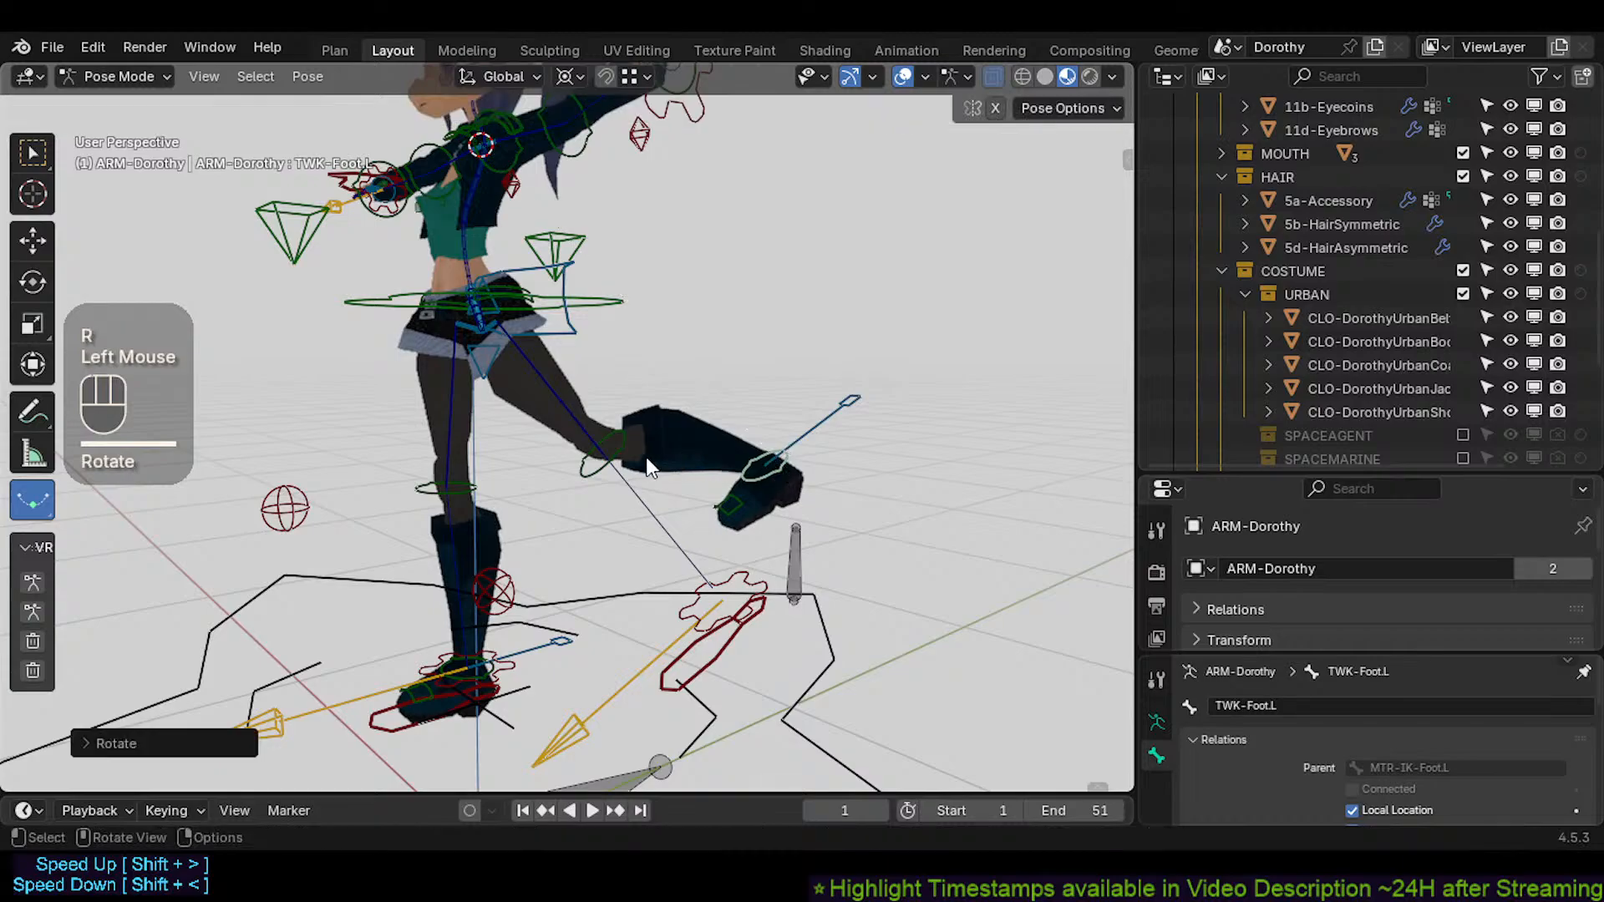
Try moving the left knee tweak control TWK-Knee.L and select the hip tweak control TWK-Hip.L
click(579, 485)
key(g)
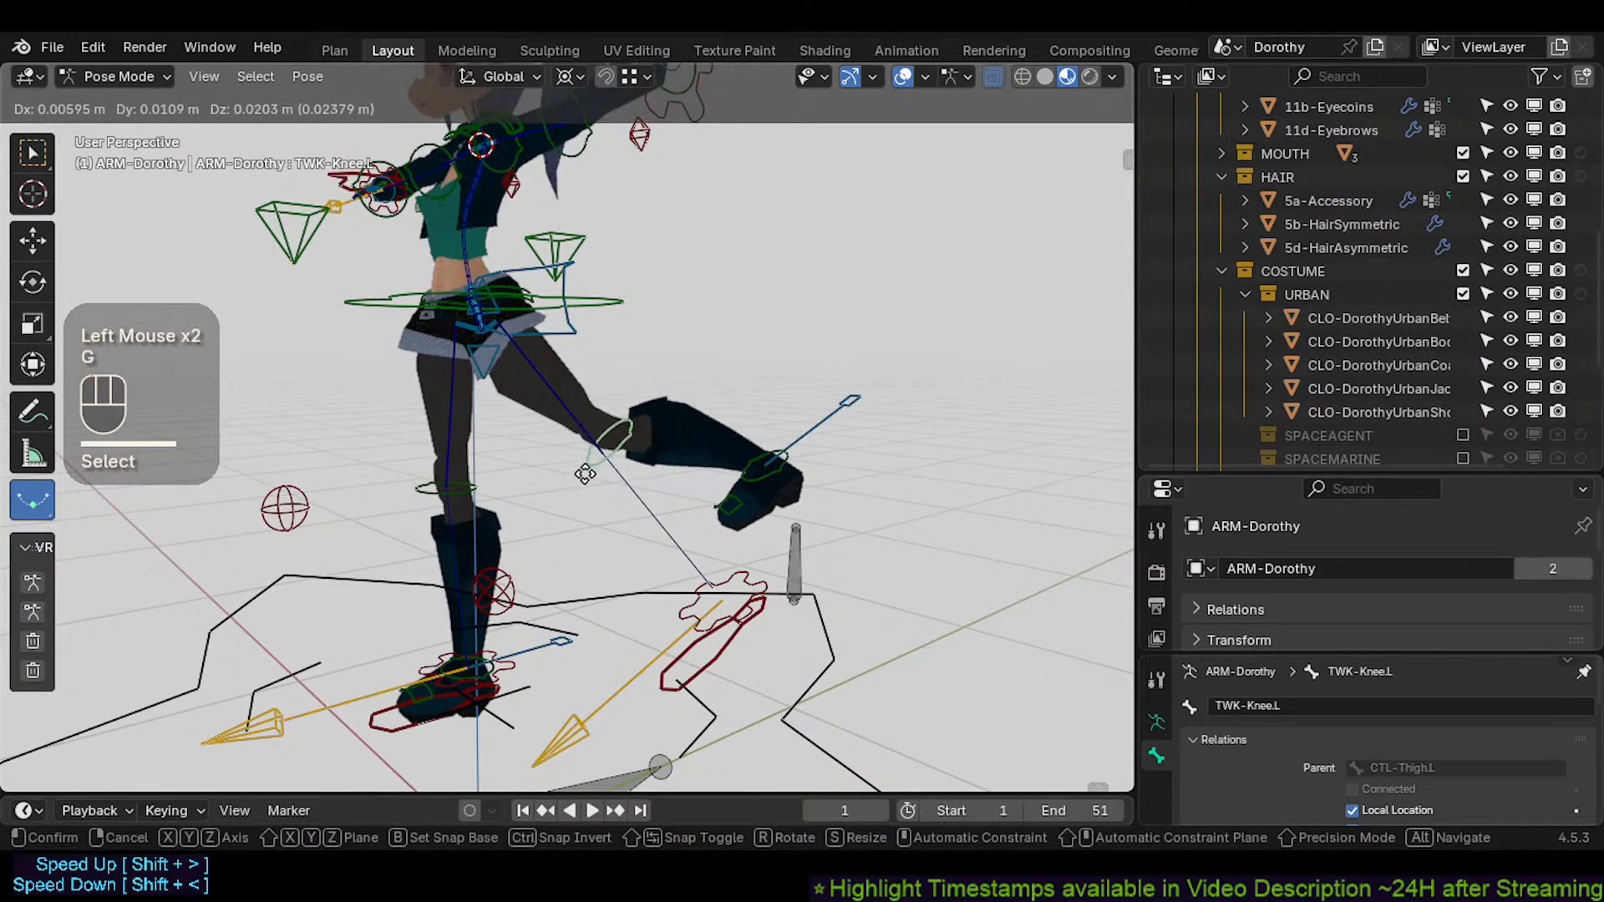
click(582, 473)
click(519, 284)
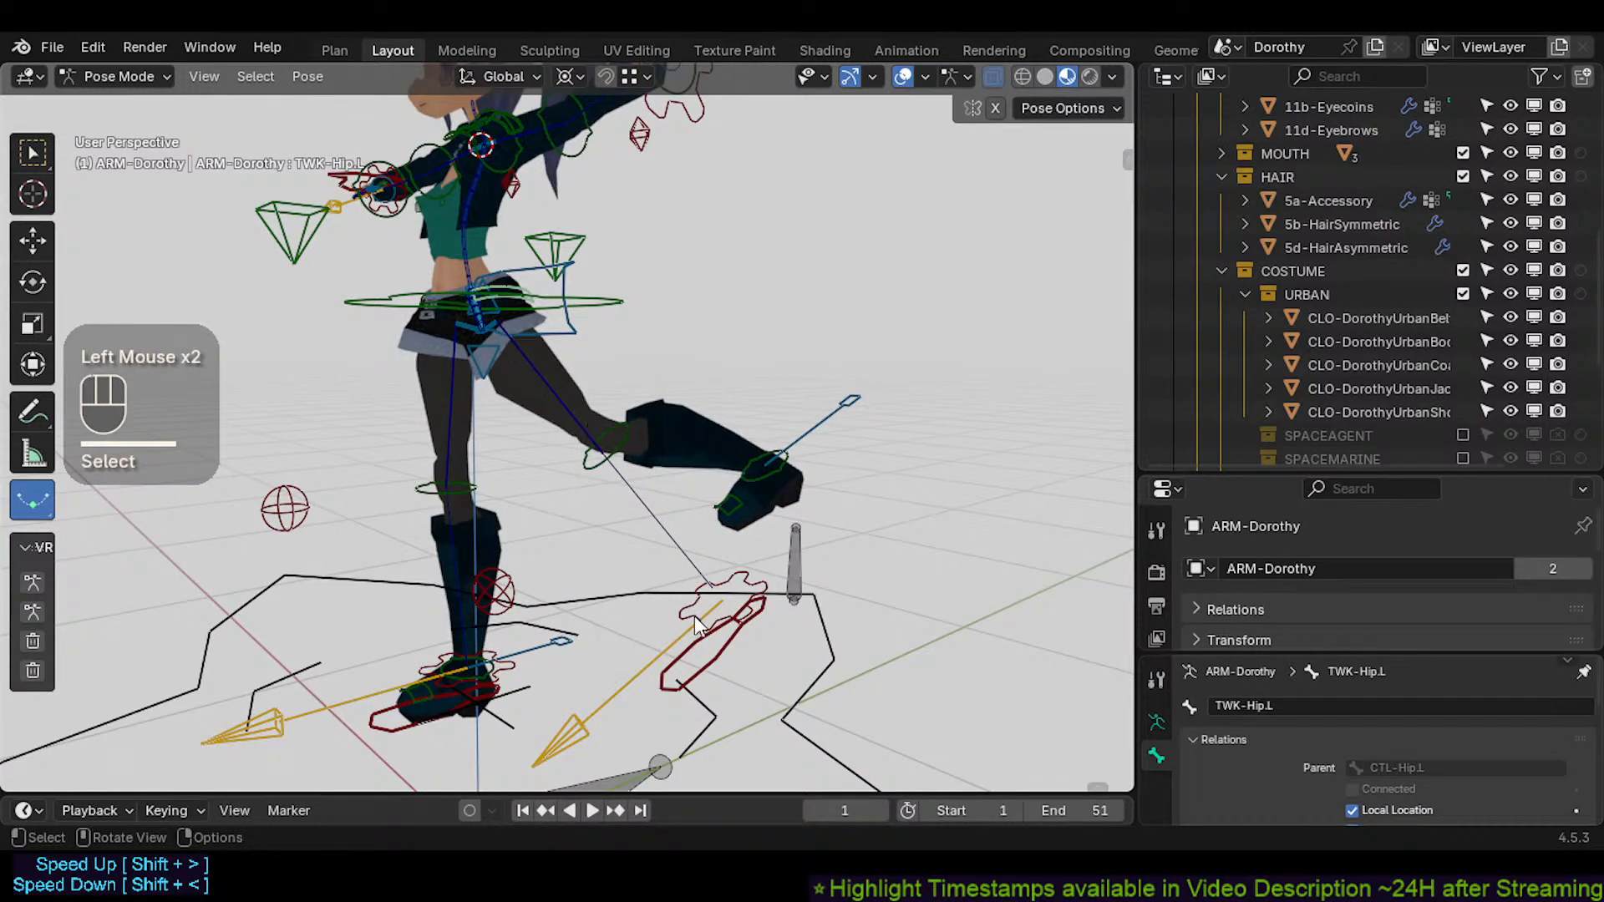
Swing the whole left leg by rotating the ARC-IK-Leg.L control about the global X axis
click(728, 598)
click(739, 574)
key(r)
key(x)
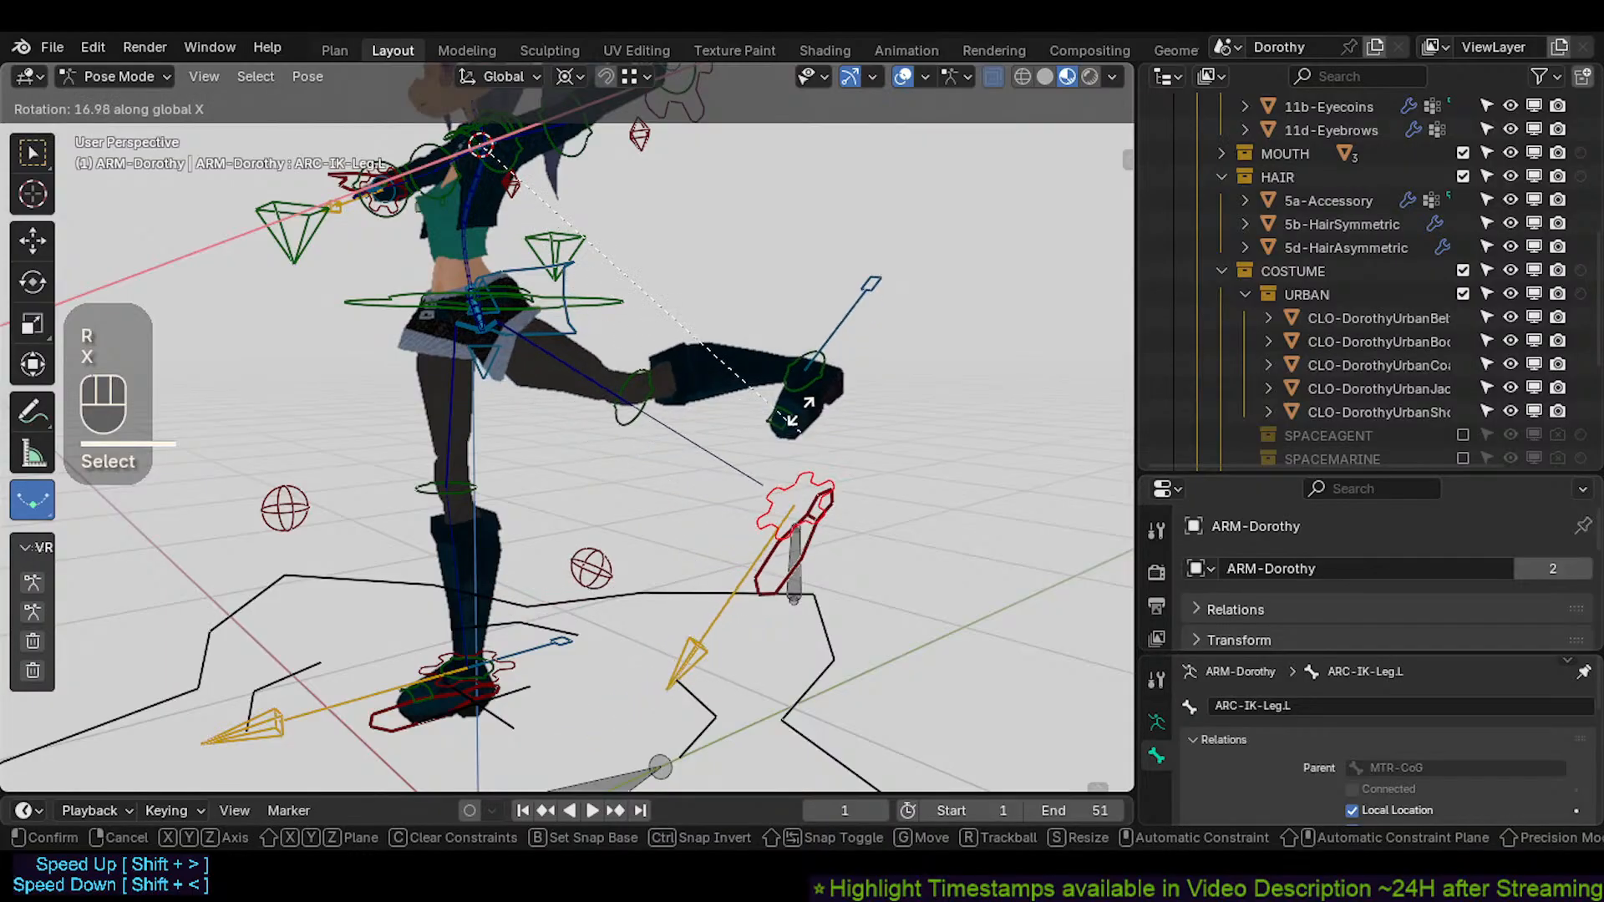
click(700, 600)
click(733, 522)
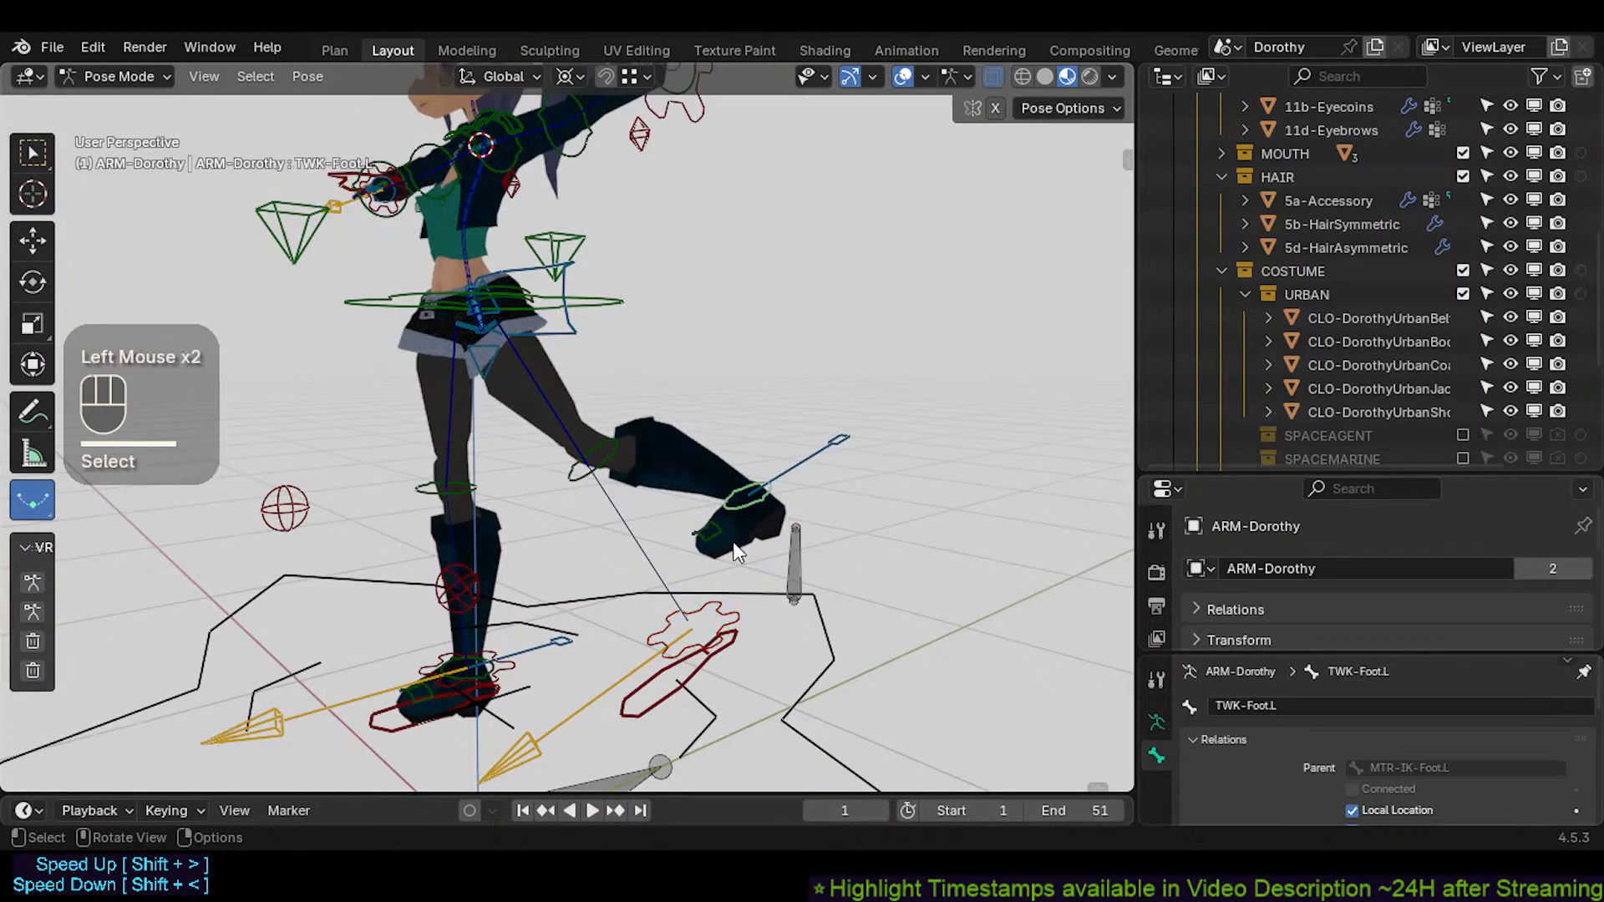
click(728, 608)
key(r)
key(x)
click(630, 363)
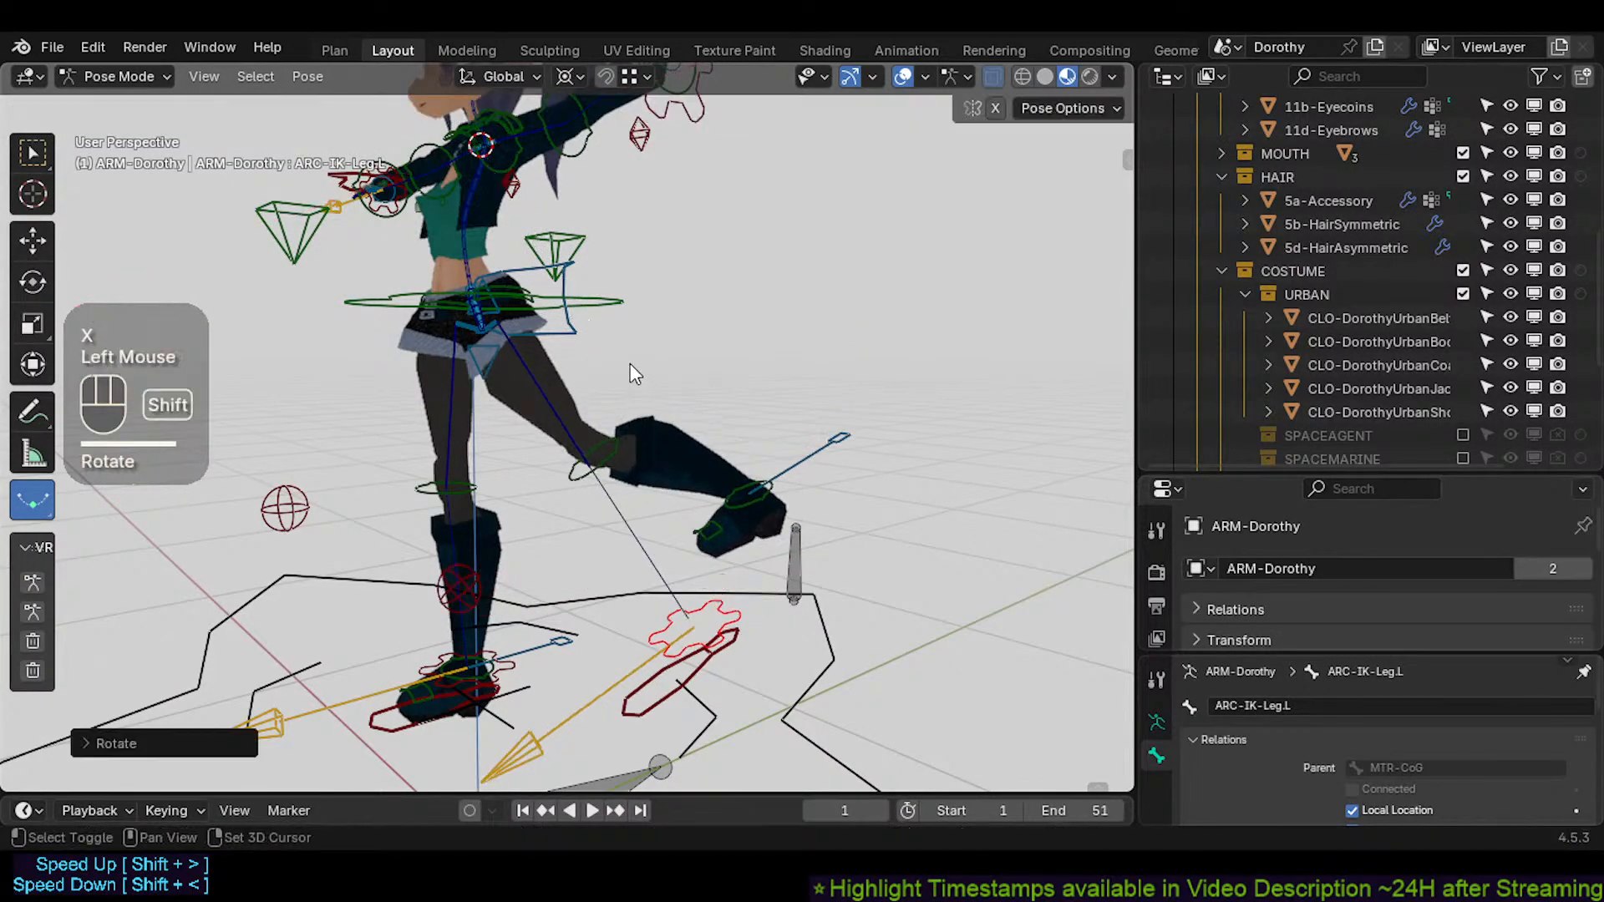
Select all bones of the armature and clear the arm and leg pose transforms
shift+middle_drag(630, 363, 623, 438)
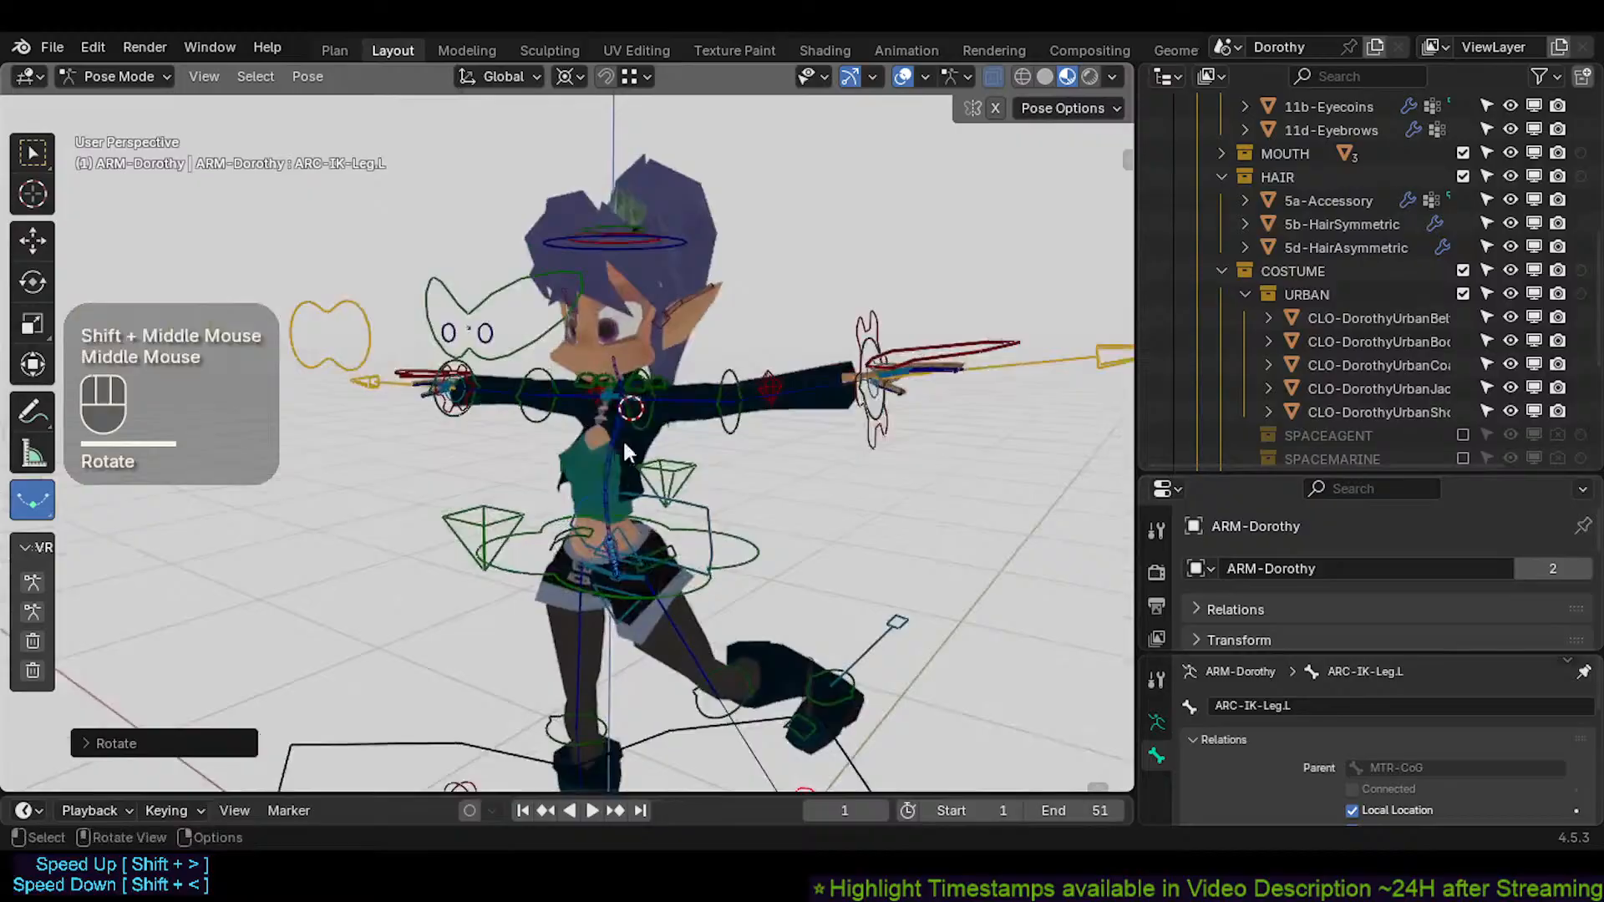
click(887, 430)
middle_drag(860, 433, 709, 443)
shift+middle_drag(817, 391, 725, 400)
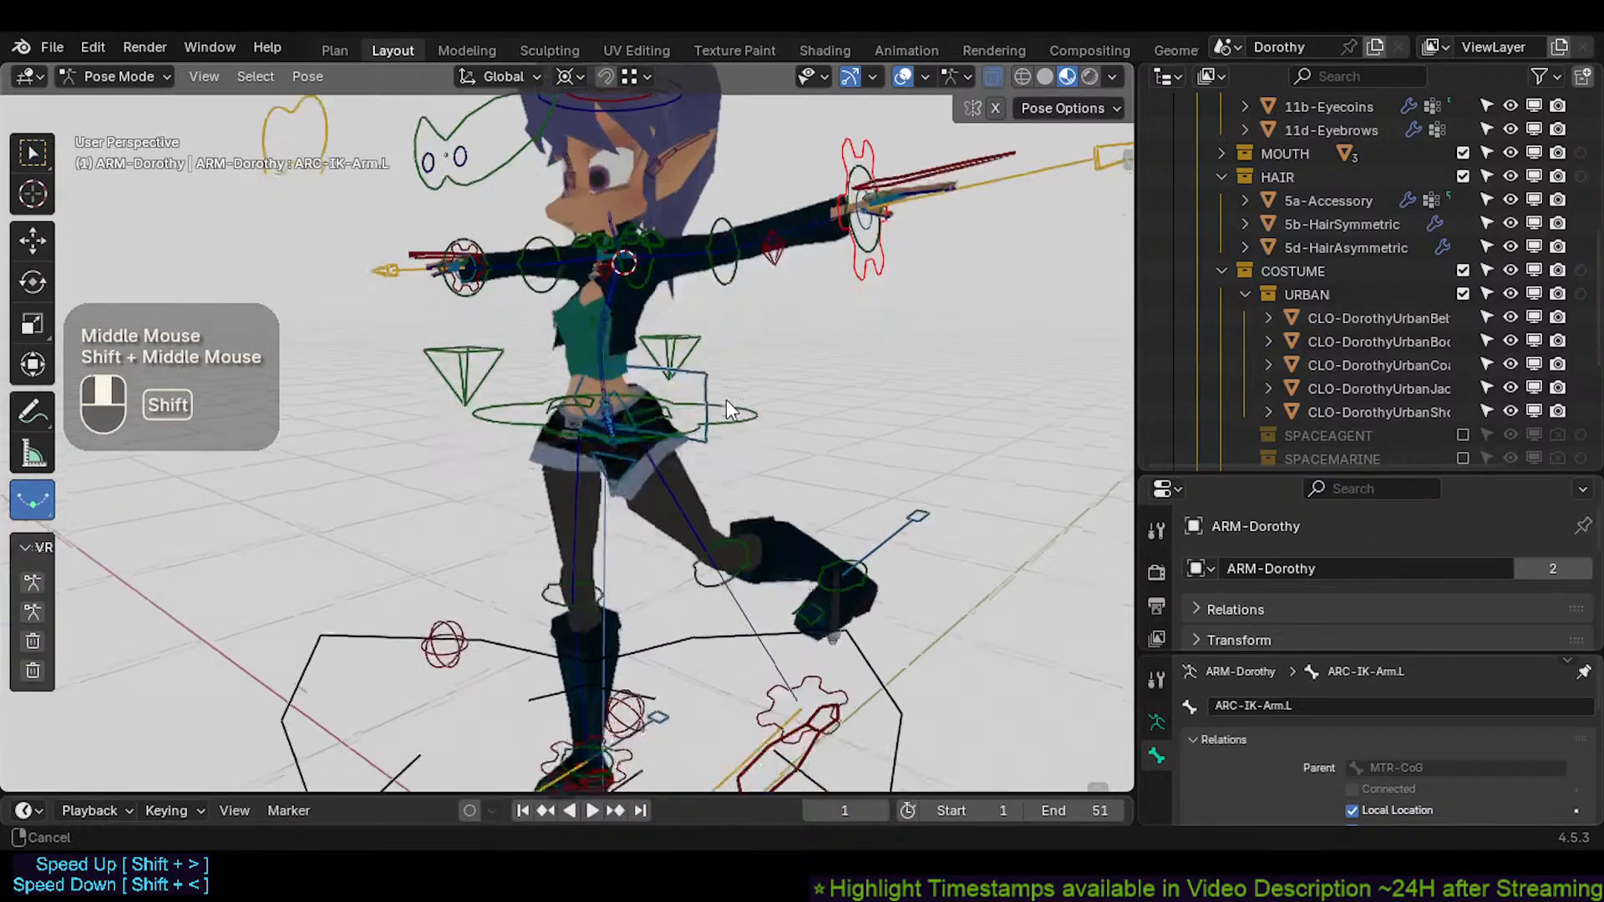
key(a)
key(alt+q)
key(alt+q)
Select the left knee tweak control TWK-Knee.L and examine the rig from the legs up to the arms
shift+middle_drag(688, 547, 723, 496)
shift+middle_drag(724, 497, 675, 506)
click(694, 490)
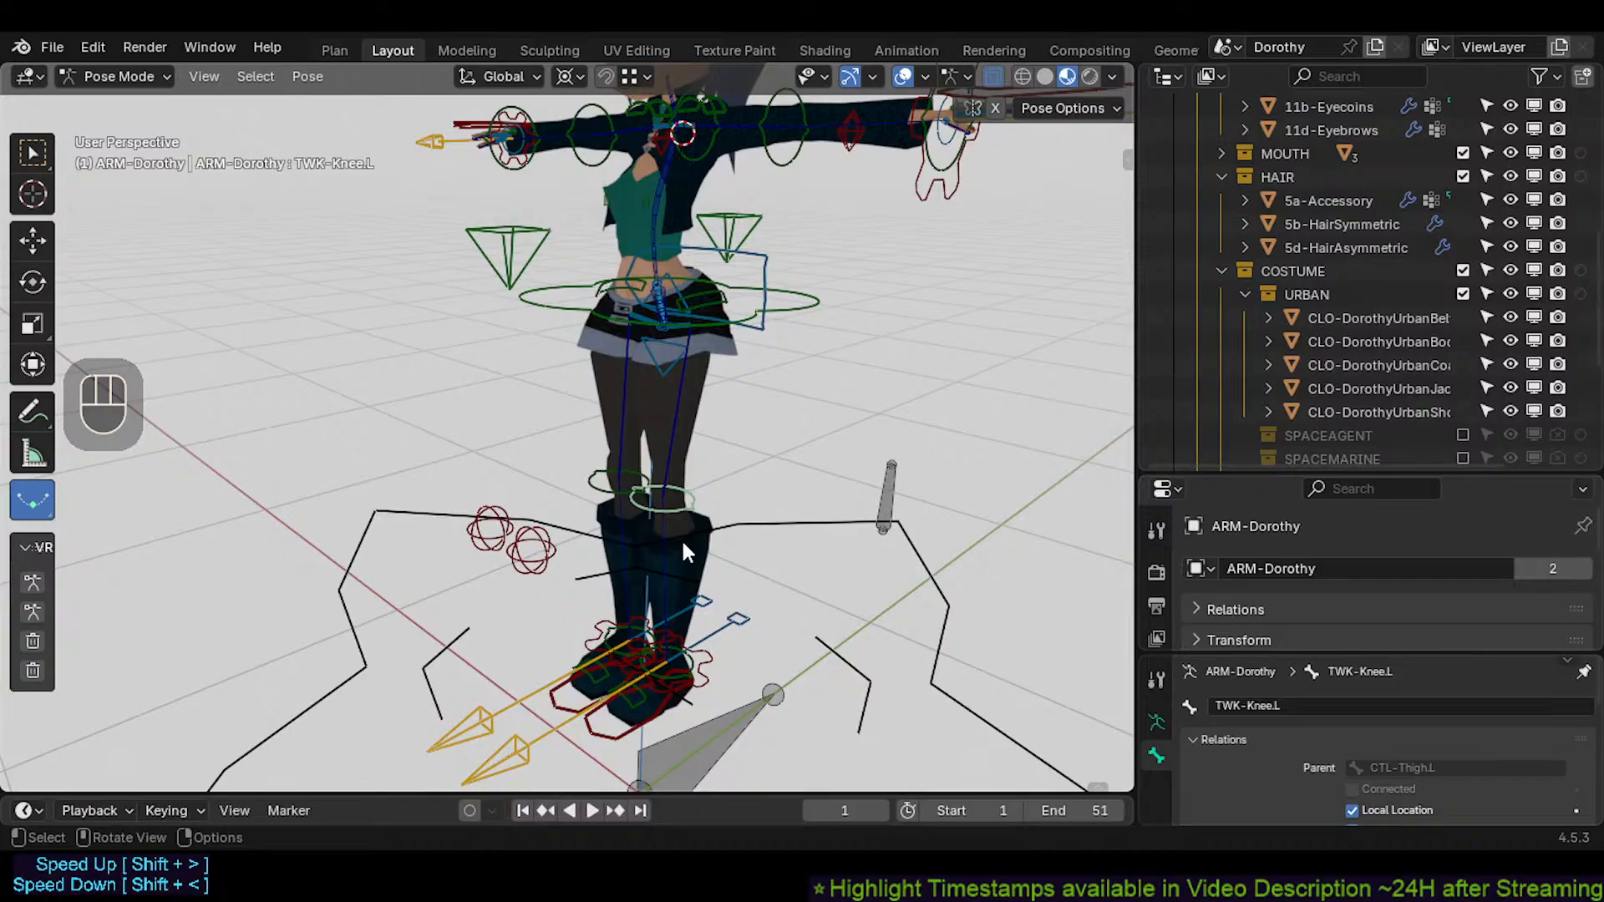
shift+middle_drag(706, 514, 695, 518)
middle_drag(695, 518, 664, 509)
shift+middle_drag(664, 510, 639, 608)
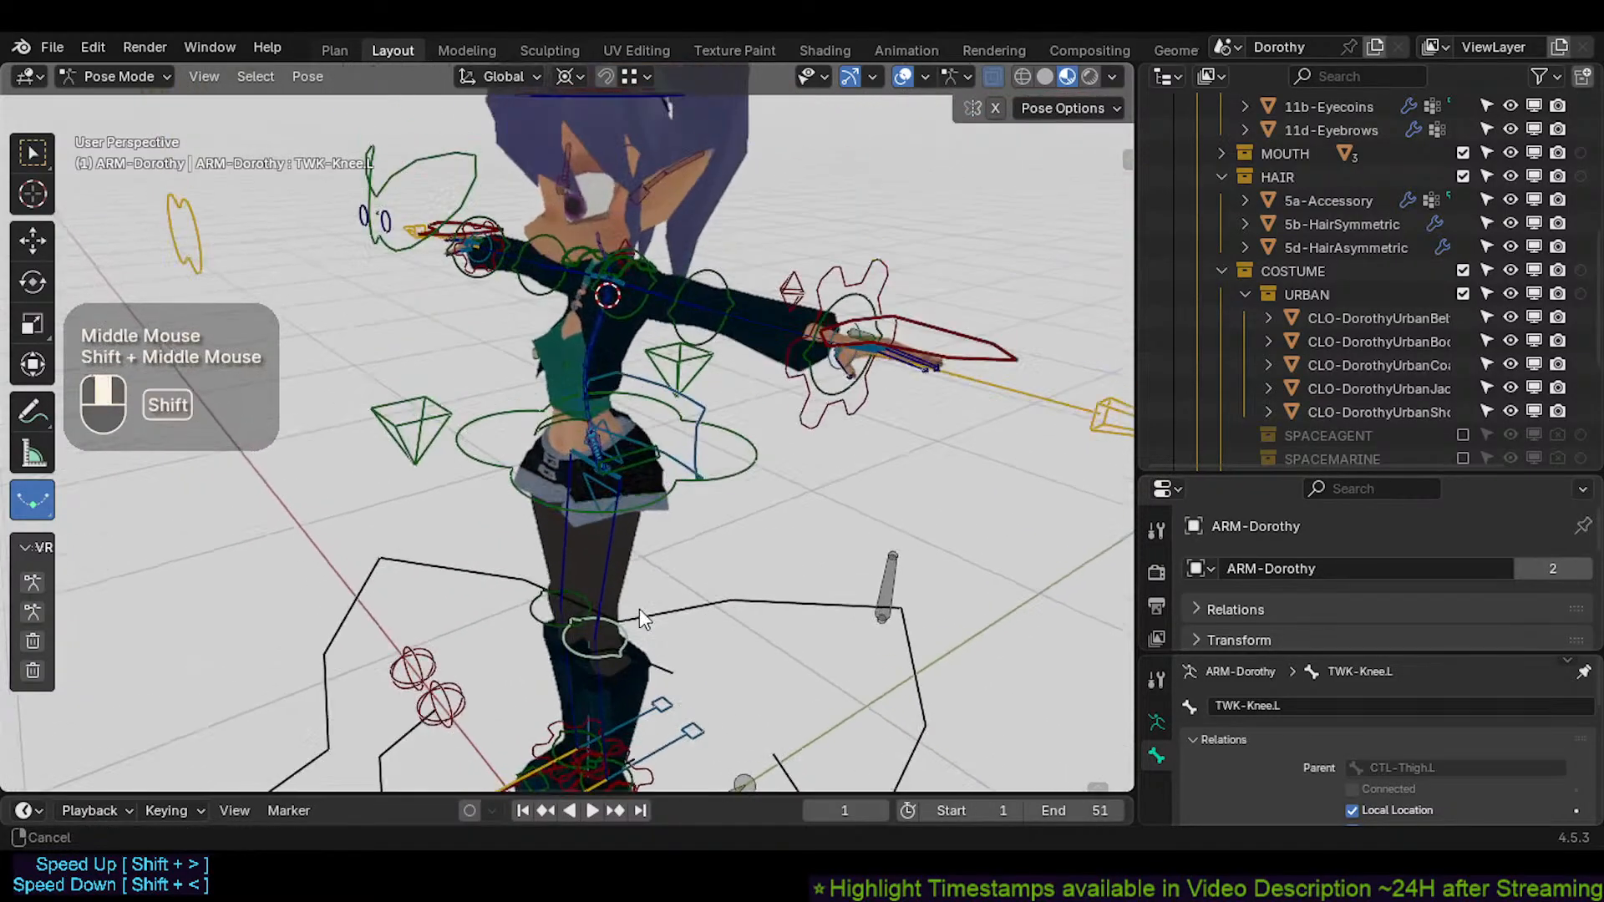
scroll(639, 614, up, 1)
mouse_move(628, 543)
shift+middle_down()
mouse_move(614, 564)
mouse_move(616, 526)
mouse_move(568, 538)
mouse_move(648, 526)
mouse_move(614, 535)
mouse_move(614, 555)
shift+middle_up()
scroll(568, 534, down, 1)
scroll(619, 568, up, 2)
scroll(622, 570, down, 1)
scroll(693, 568, up, 1)
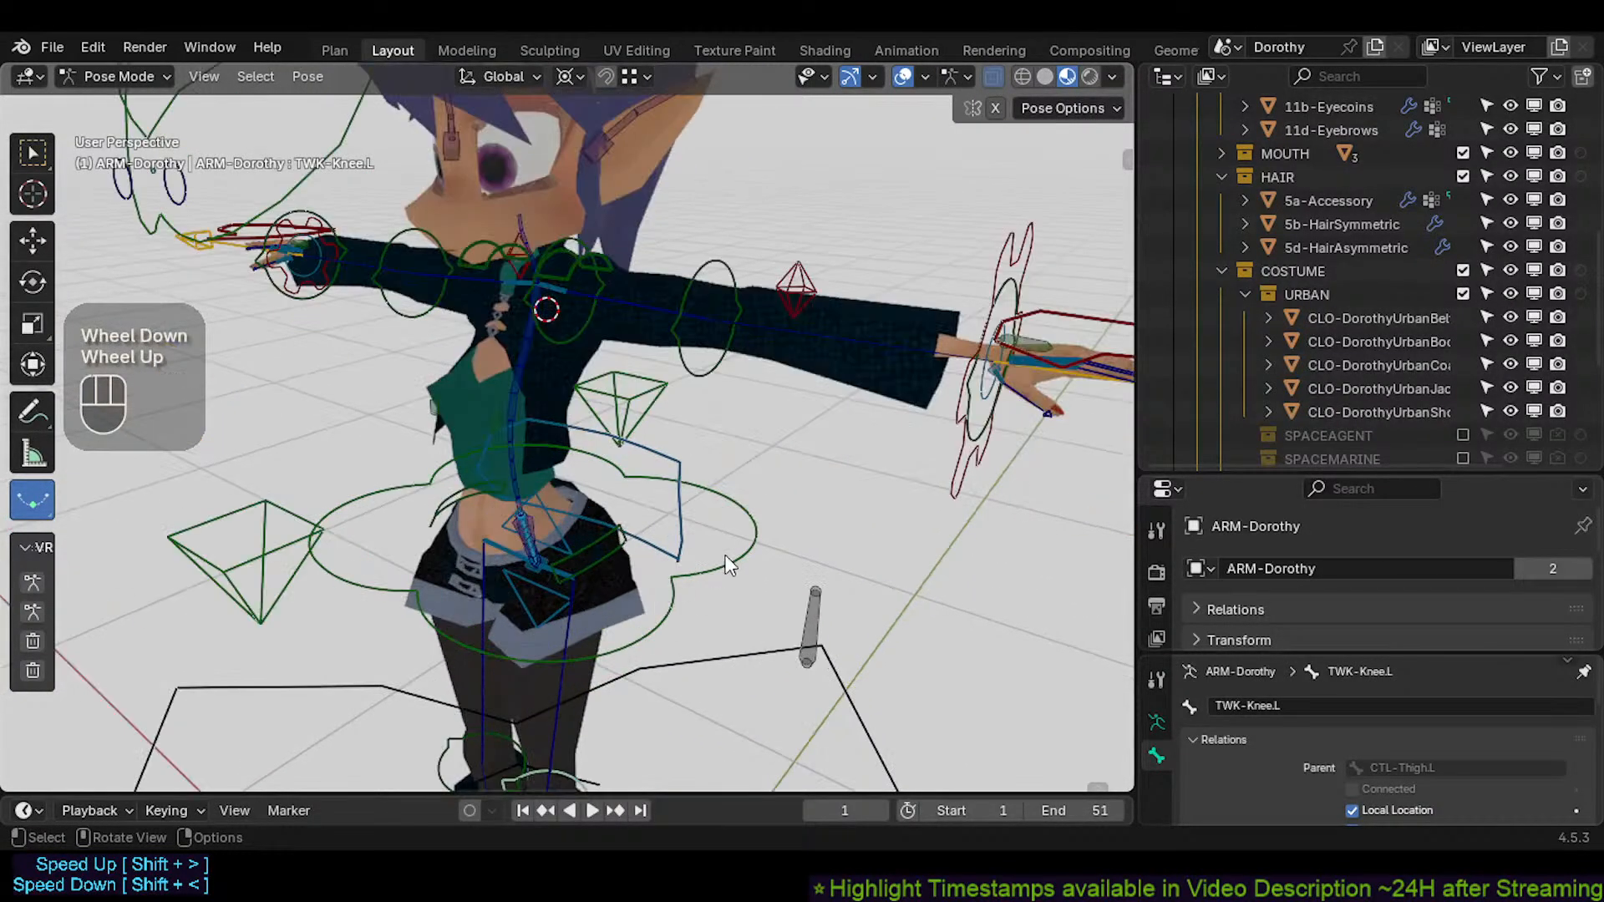
Select the torso control MTR-Torso and examine the controls around the torso and left arm
click(739, 541)
middle_drag(738, 541, 765, 460)
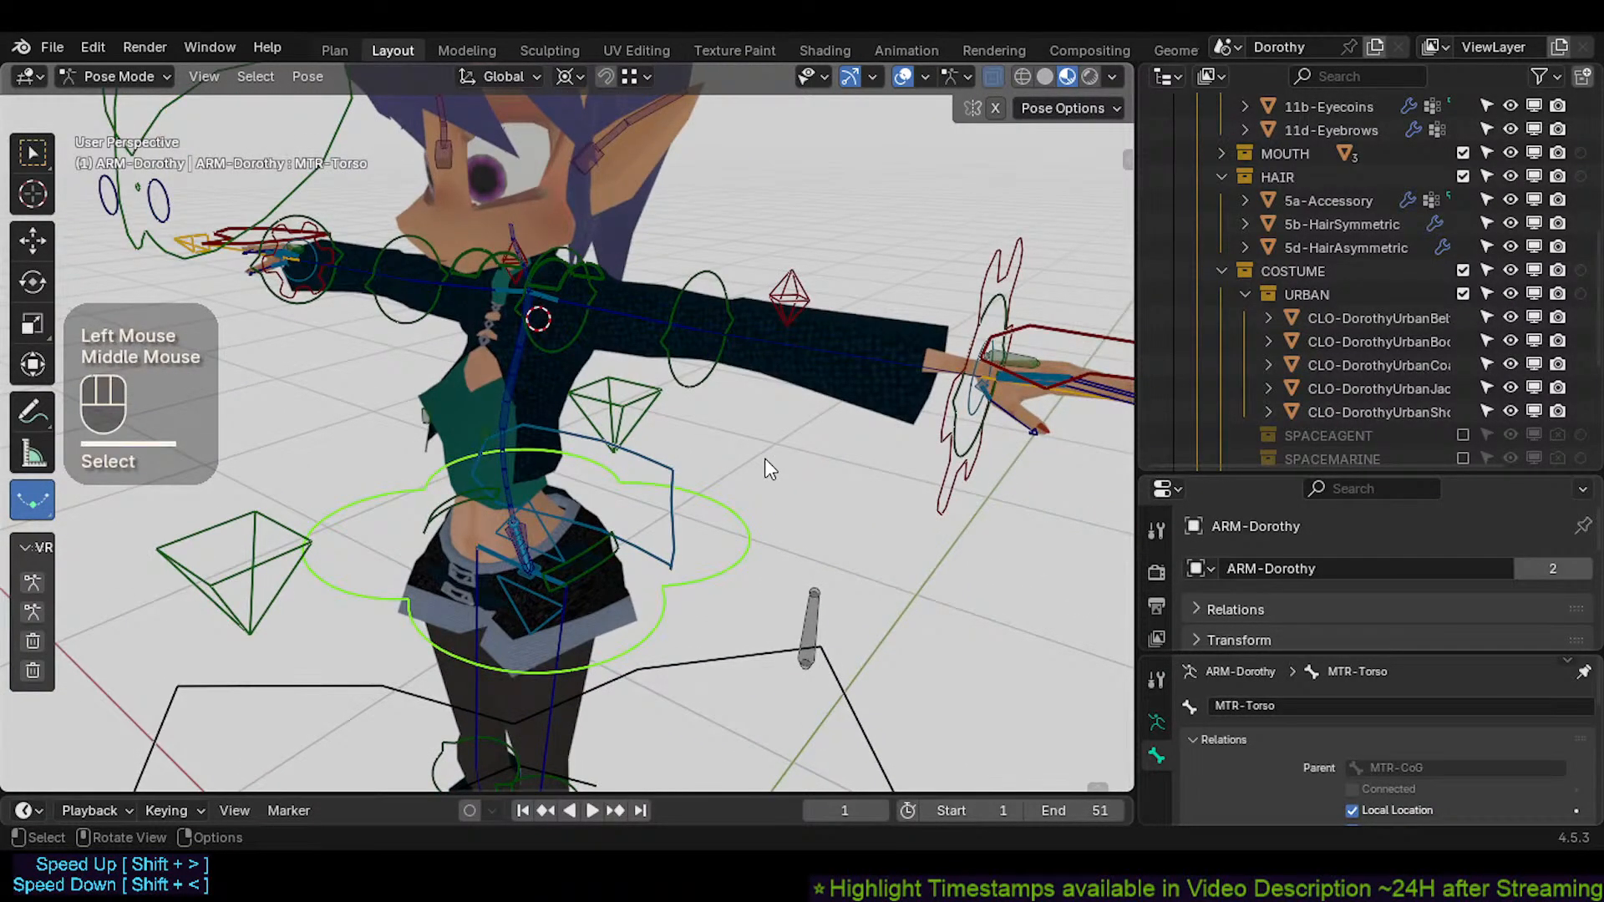
scroll(764, 459, down, 1)
shift+middle_drag(716, 530, 696, 582)
scroll(695, 579, up, 1)
scroll(716, 528, down, 1)
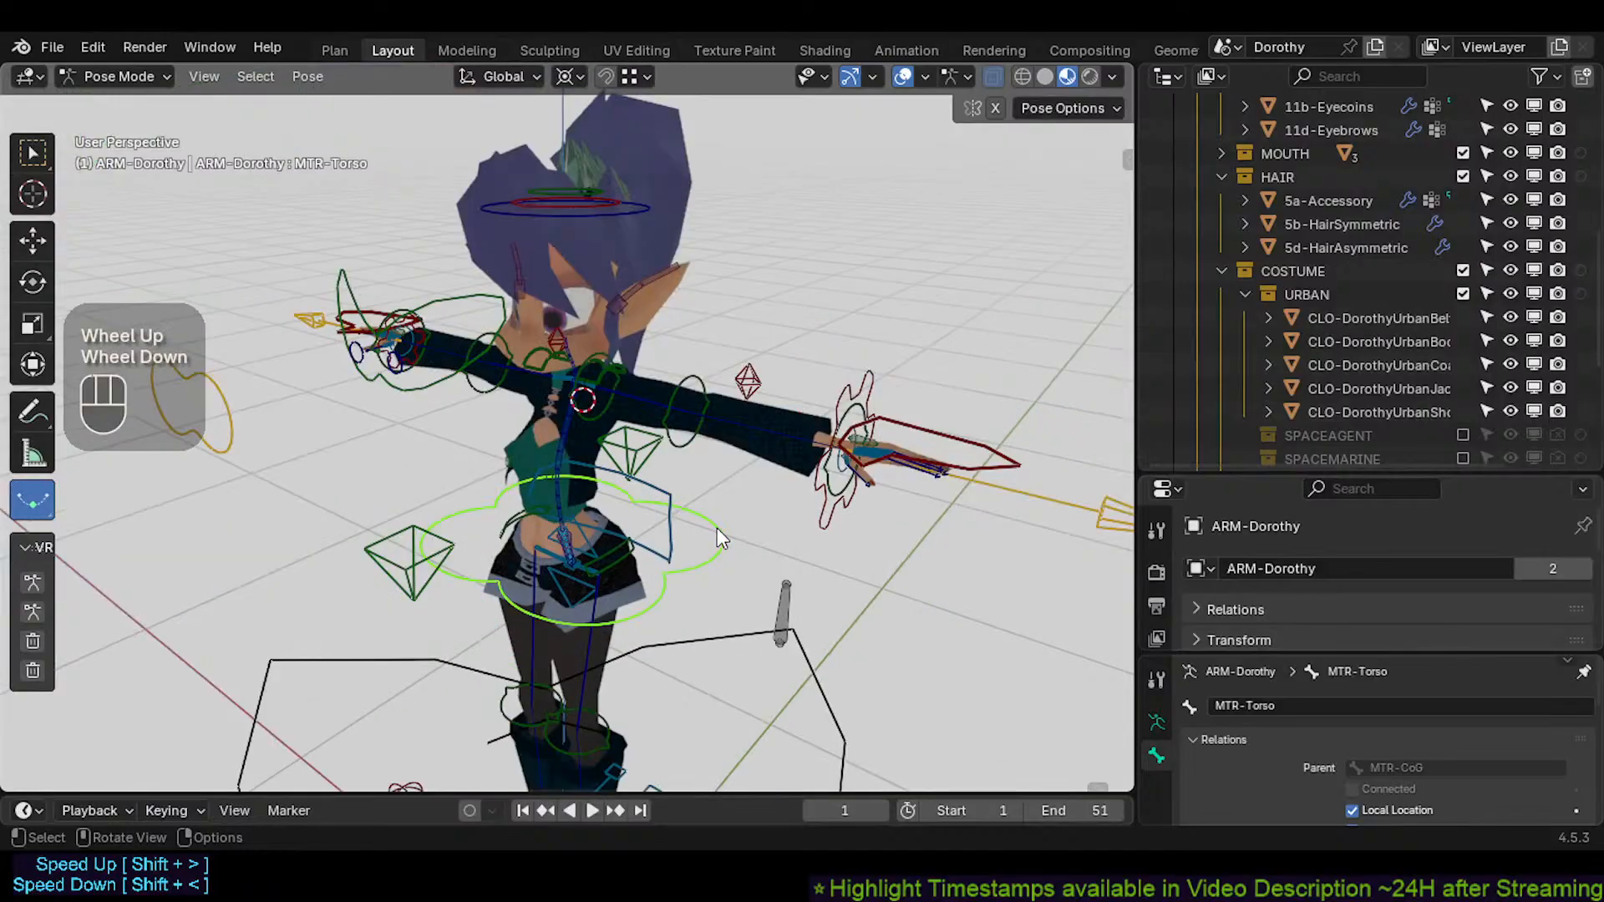
ctrl+middle_drag(717, 528, 668, 531)
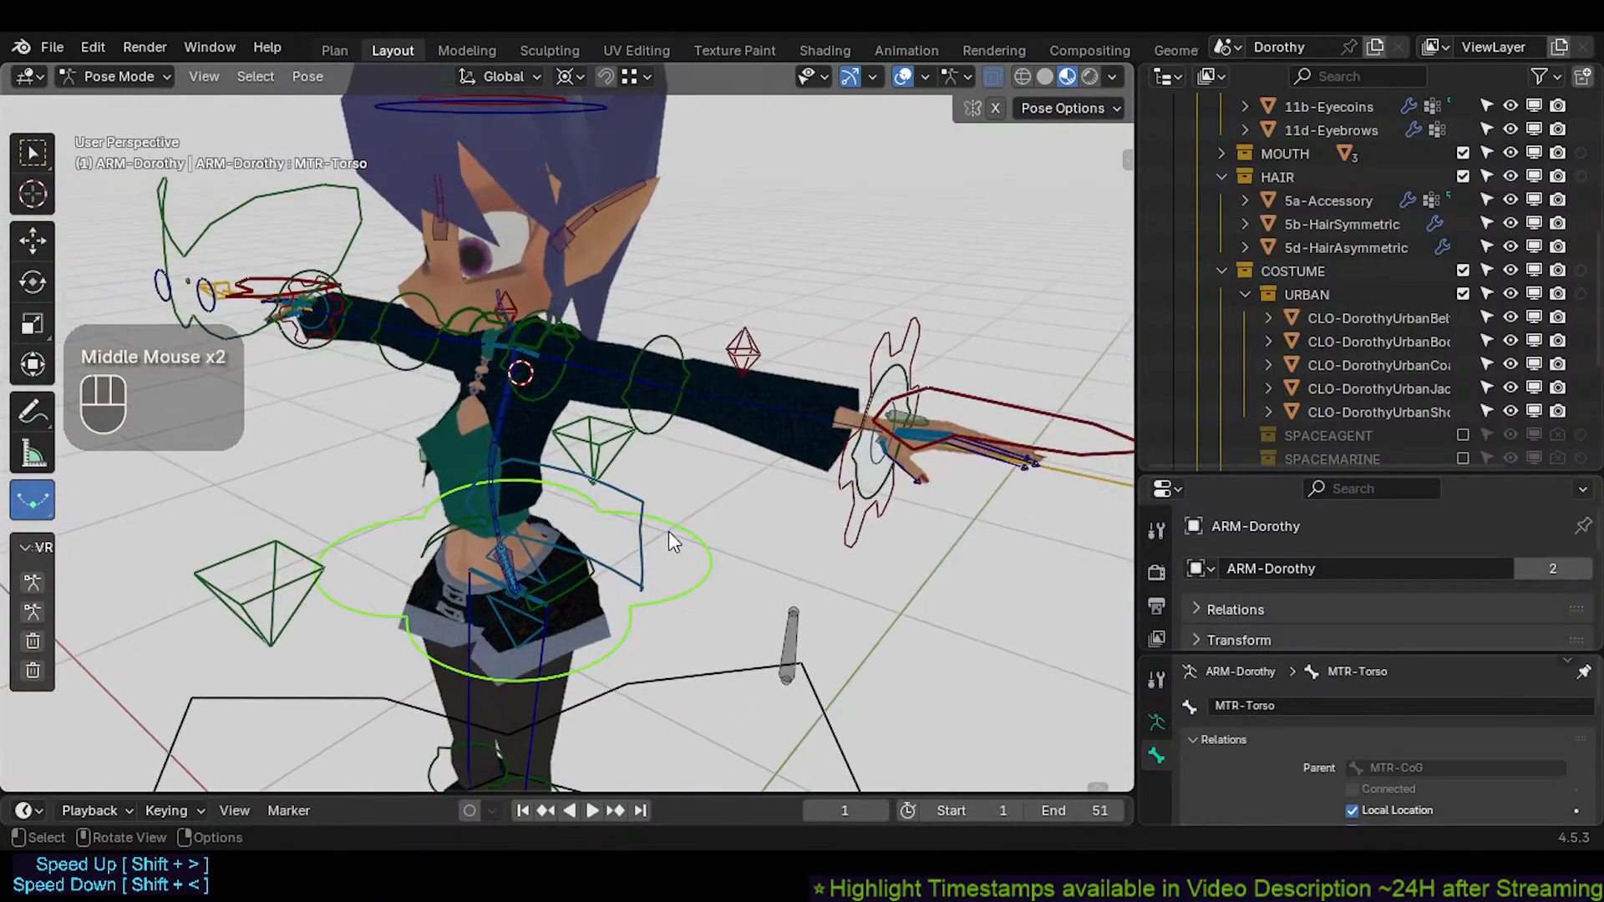
Lower the left arm by rotating the ARC-IK-Arm.L control about the 3D cursor at the shoulder
click(909, 415)
click(881, 354)
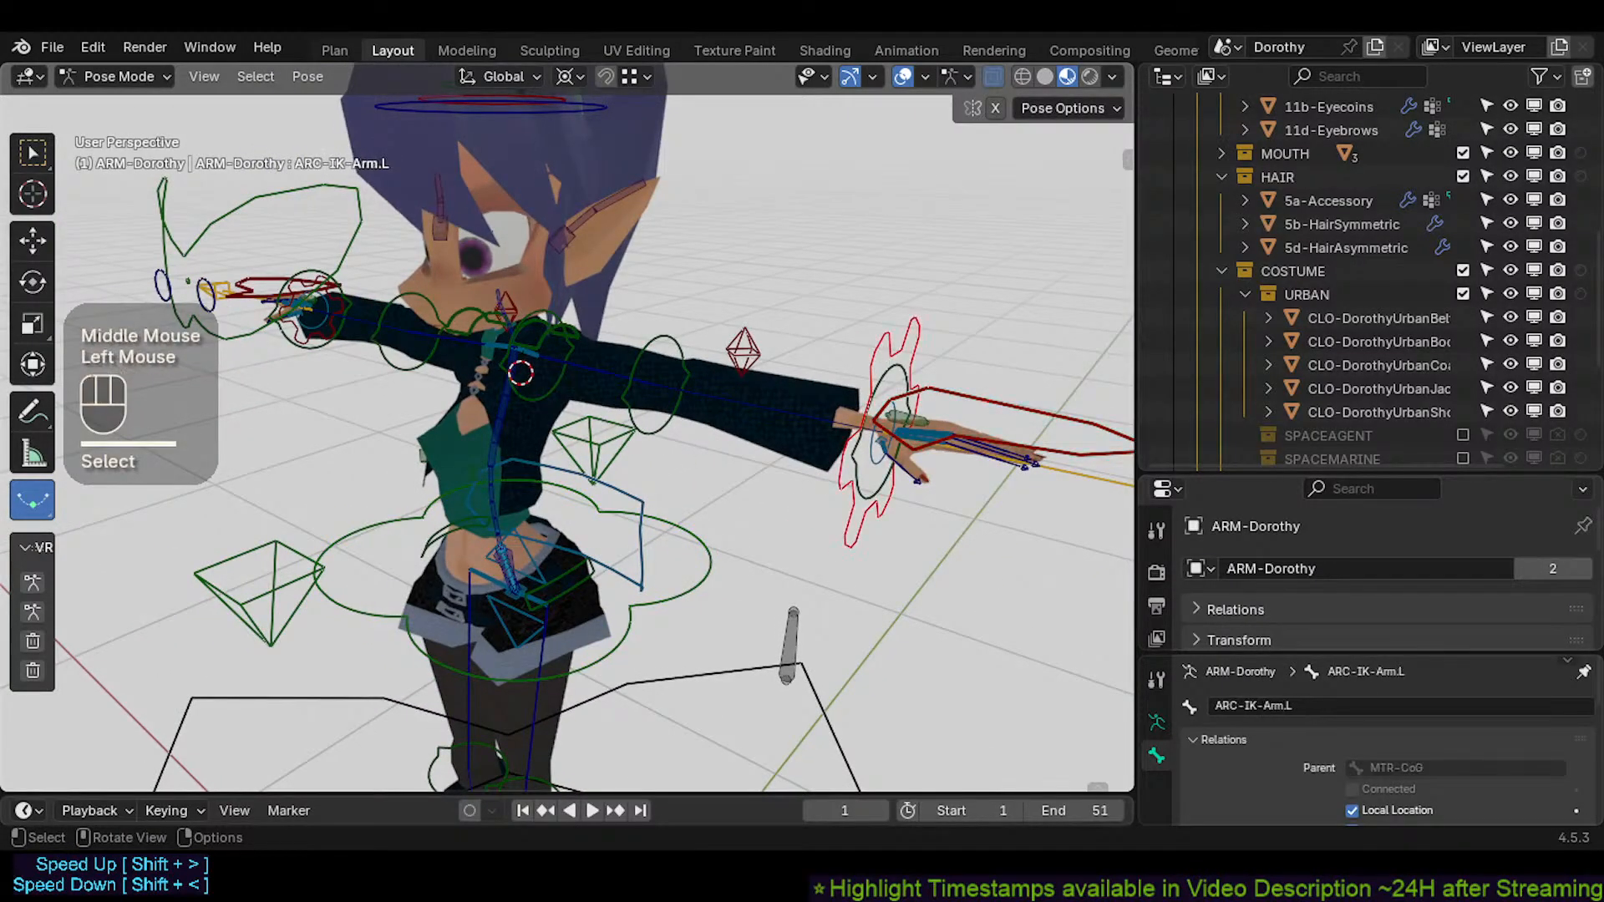
key(r)
click(789, 360)
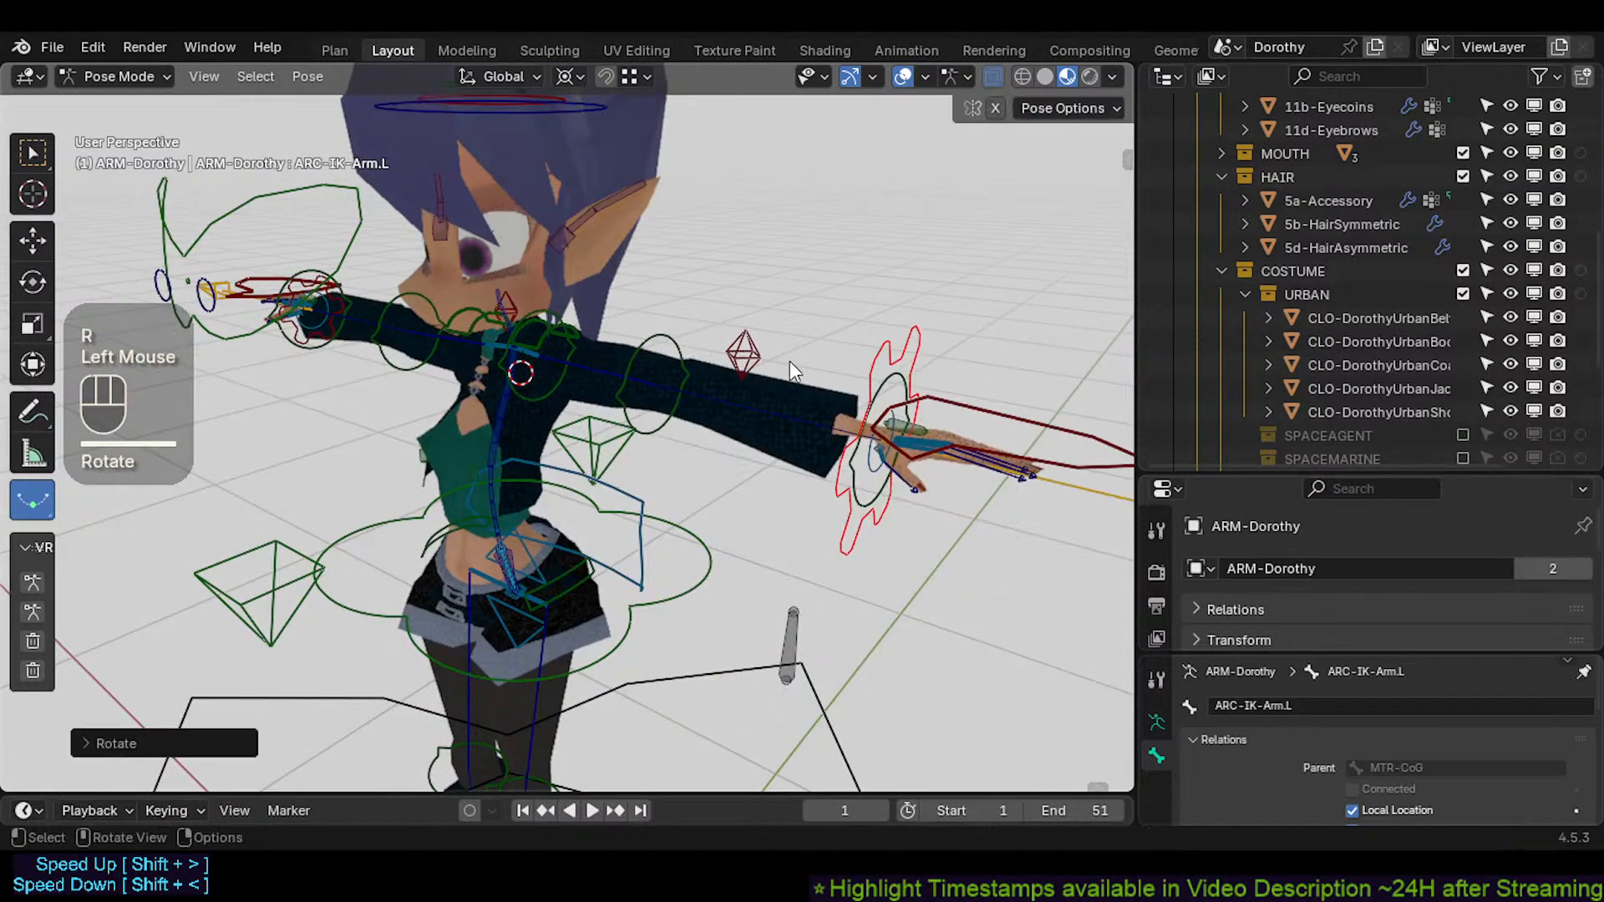
key(r)
click(791, 420)
Box-select the controls around the left hand and around the feet
click(981, 494)
key(c)
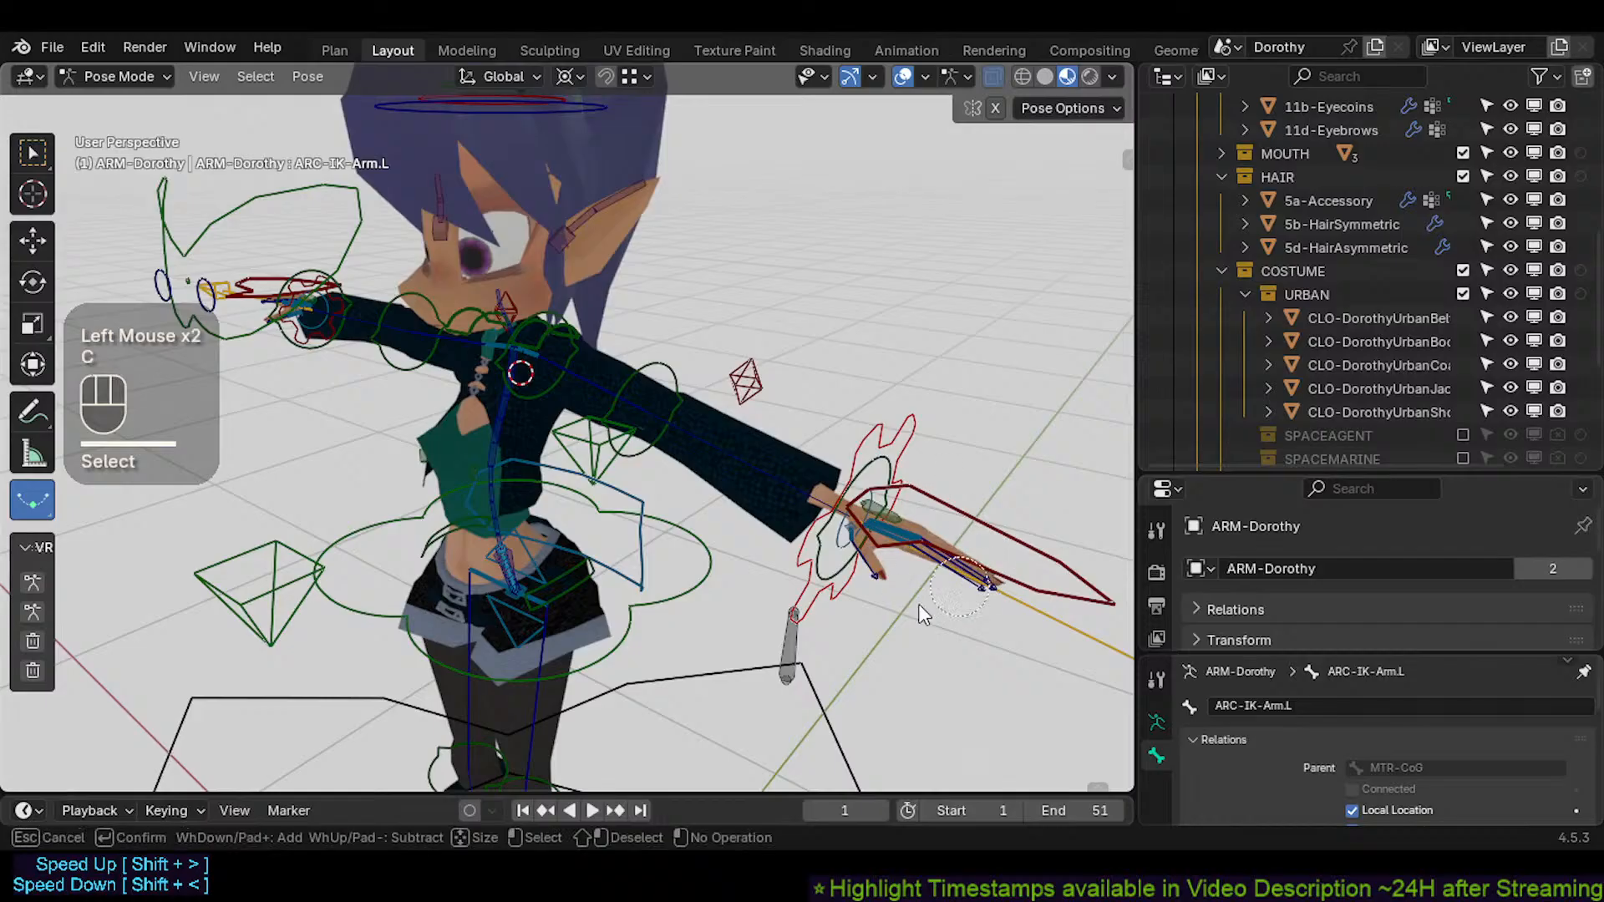
right_click(936, 585)
key(b)
drag(1038, 452, 782, 658)
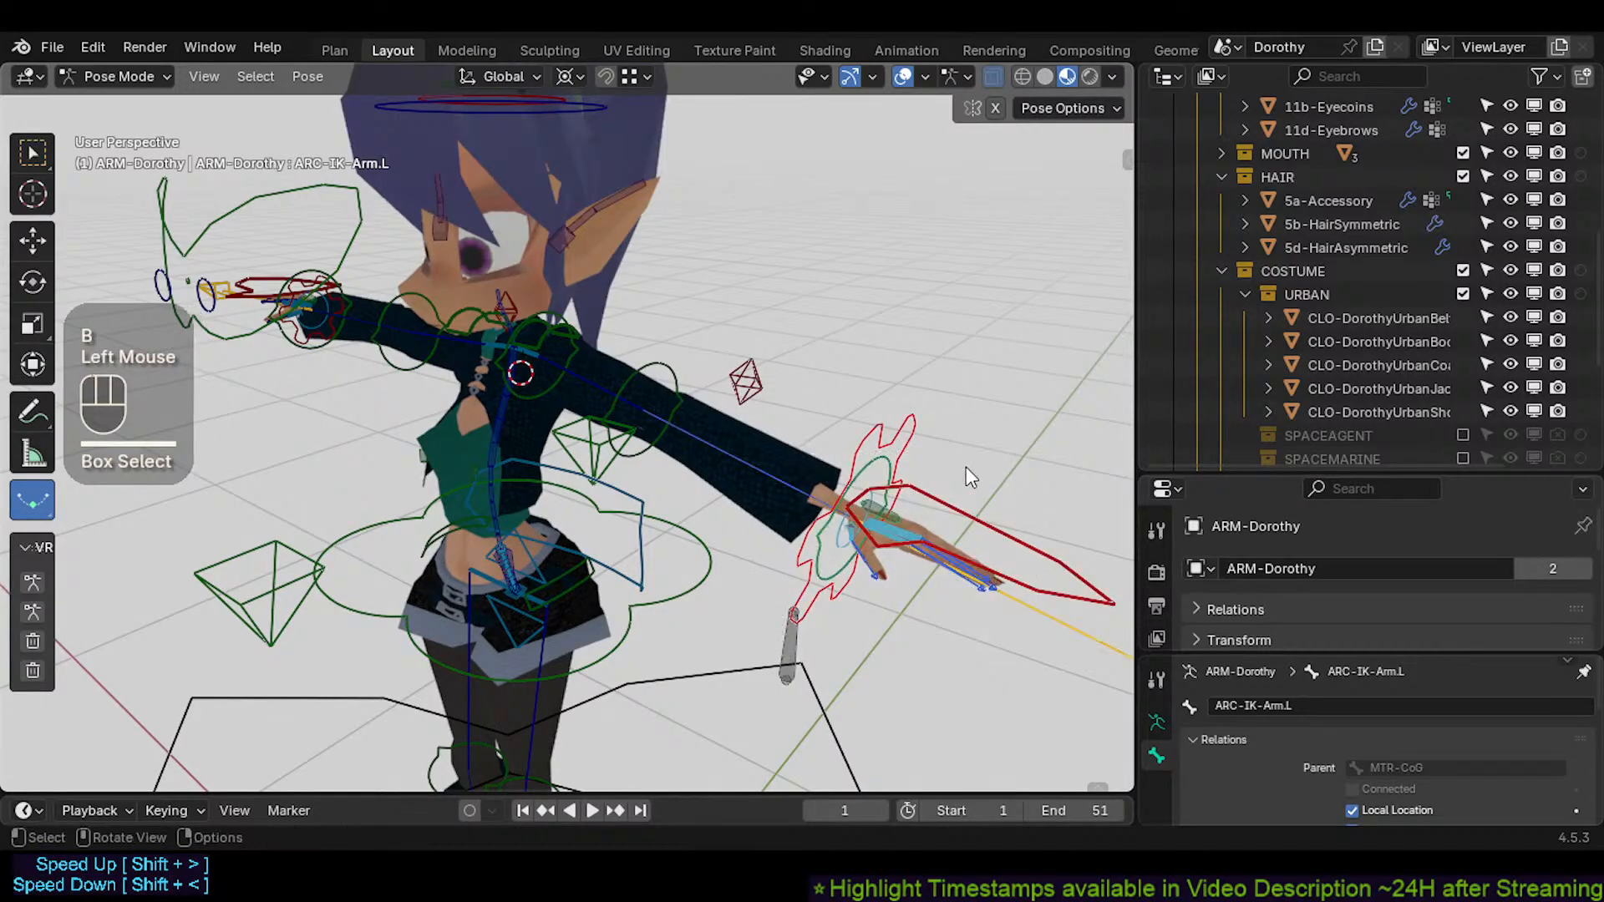
scroll(668, 596, down, 3)
shift+middle_drag(669, 597, 690, 552)
key(b)
drag(597, 635, 723, 542)
Deselect everything and select the left hand's IK control MTR-IK-Hand.L
shift+middle_drag(725, 297, 677, 549)
key(alt+a)
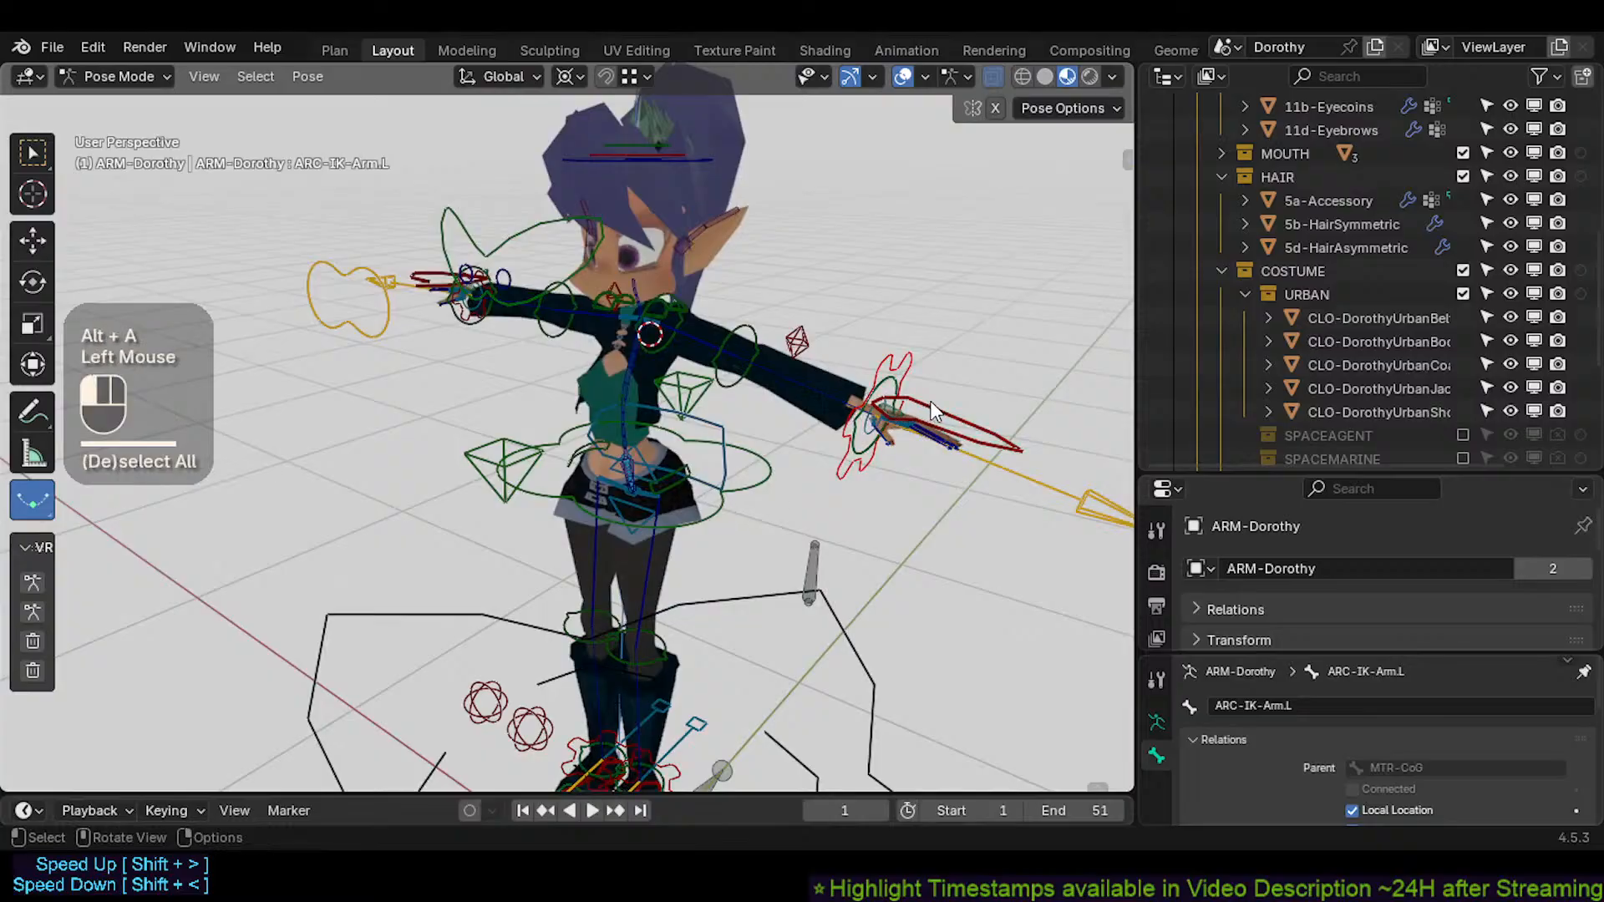
click(873, 448)
shift+middle_drag(724, 576, 669, 588)
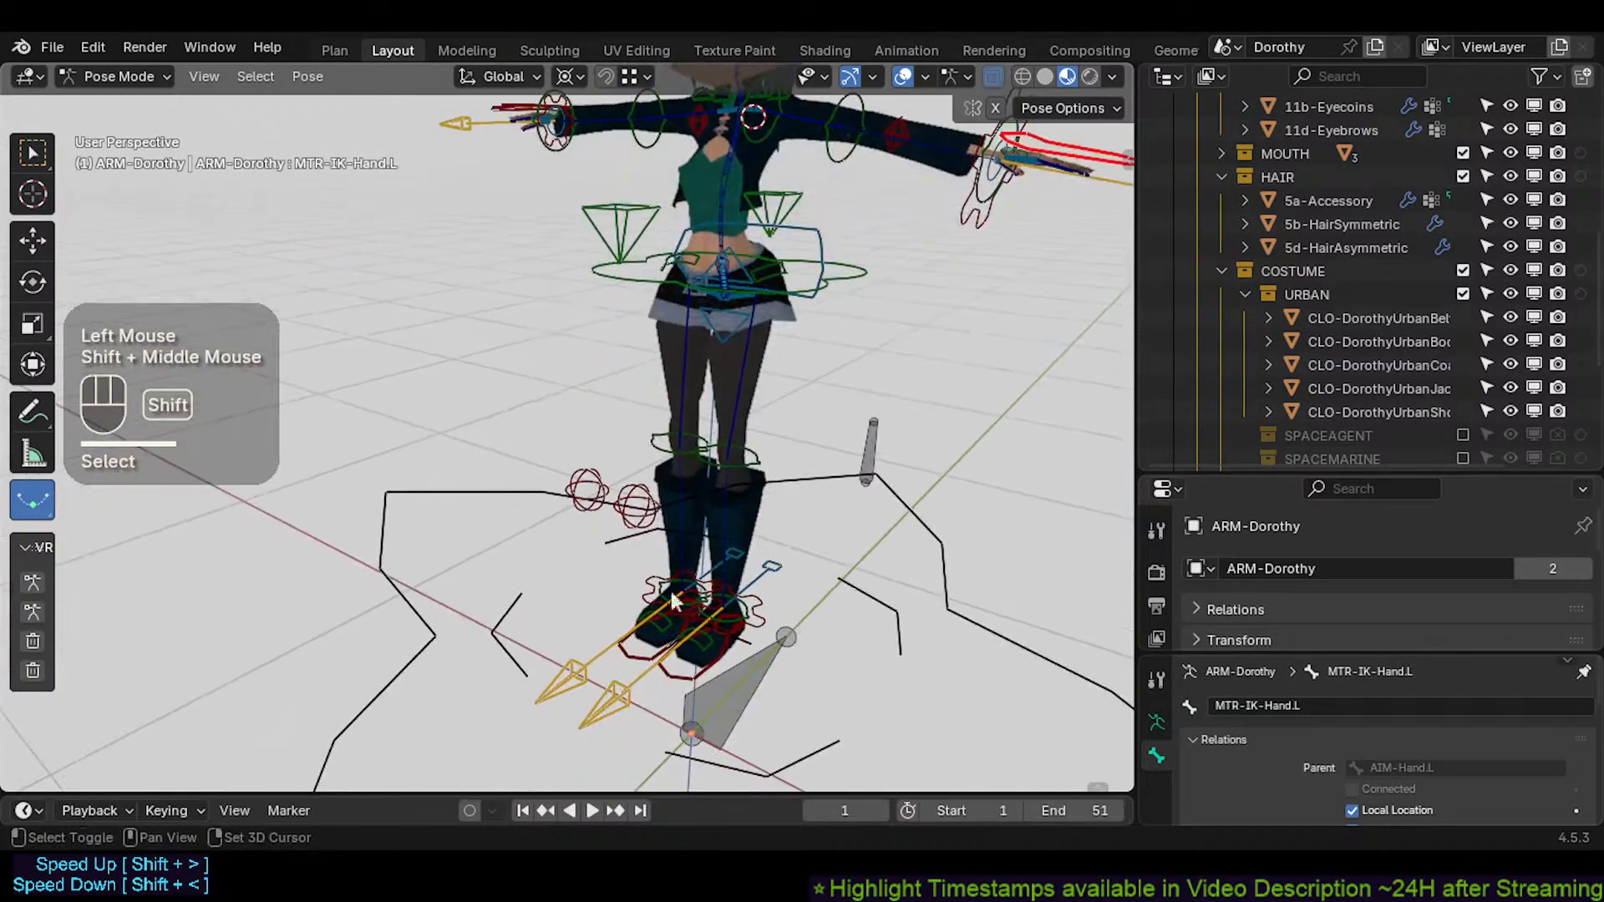
Box-select the controls around the feet, then clear the selection
key(alt+a)
key(b)
drag(659, 685, 757, 584)
shift+middle_drag(765, 397, 740, 541)
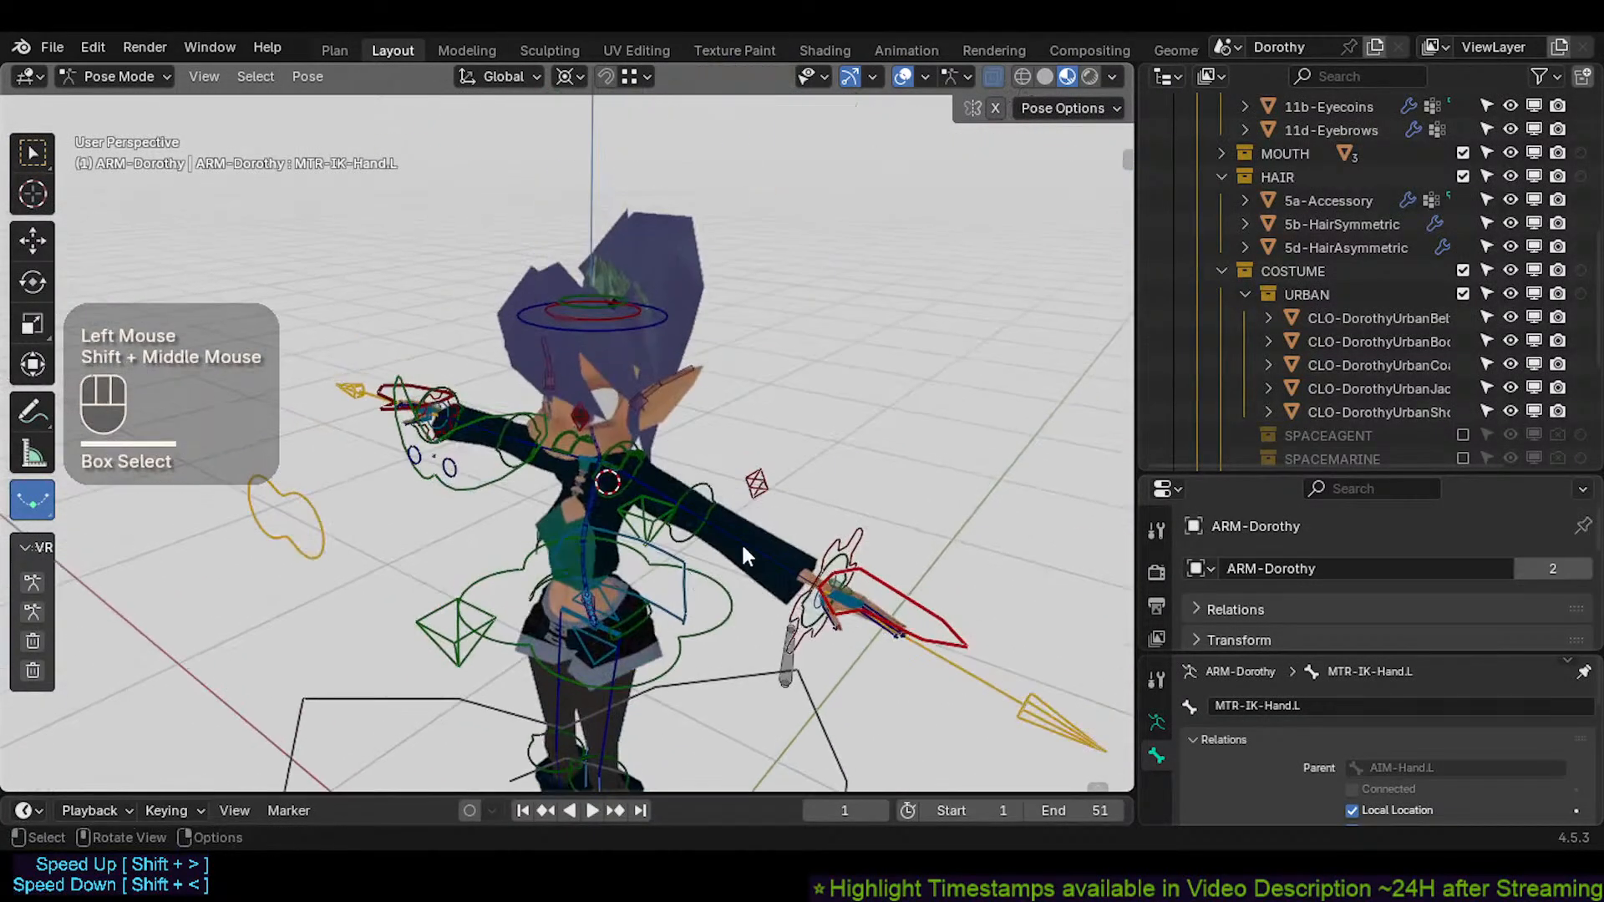
key(alt+a)
Rotate the left shoulder's tweak control TWK-Elbow.L.001 about the 3D cursor
middle_drag(608, 485, 671, 467)
scroll(691, 494, up, 2)
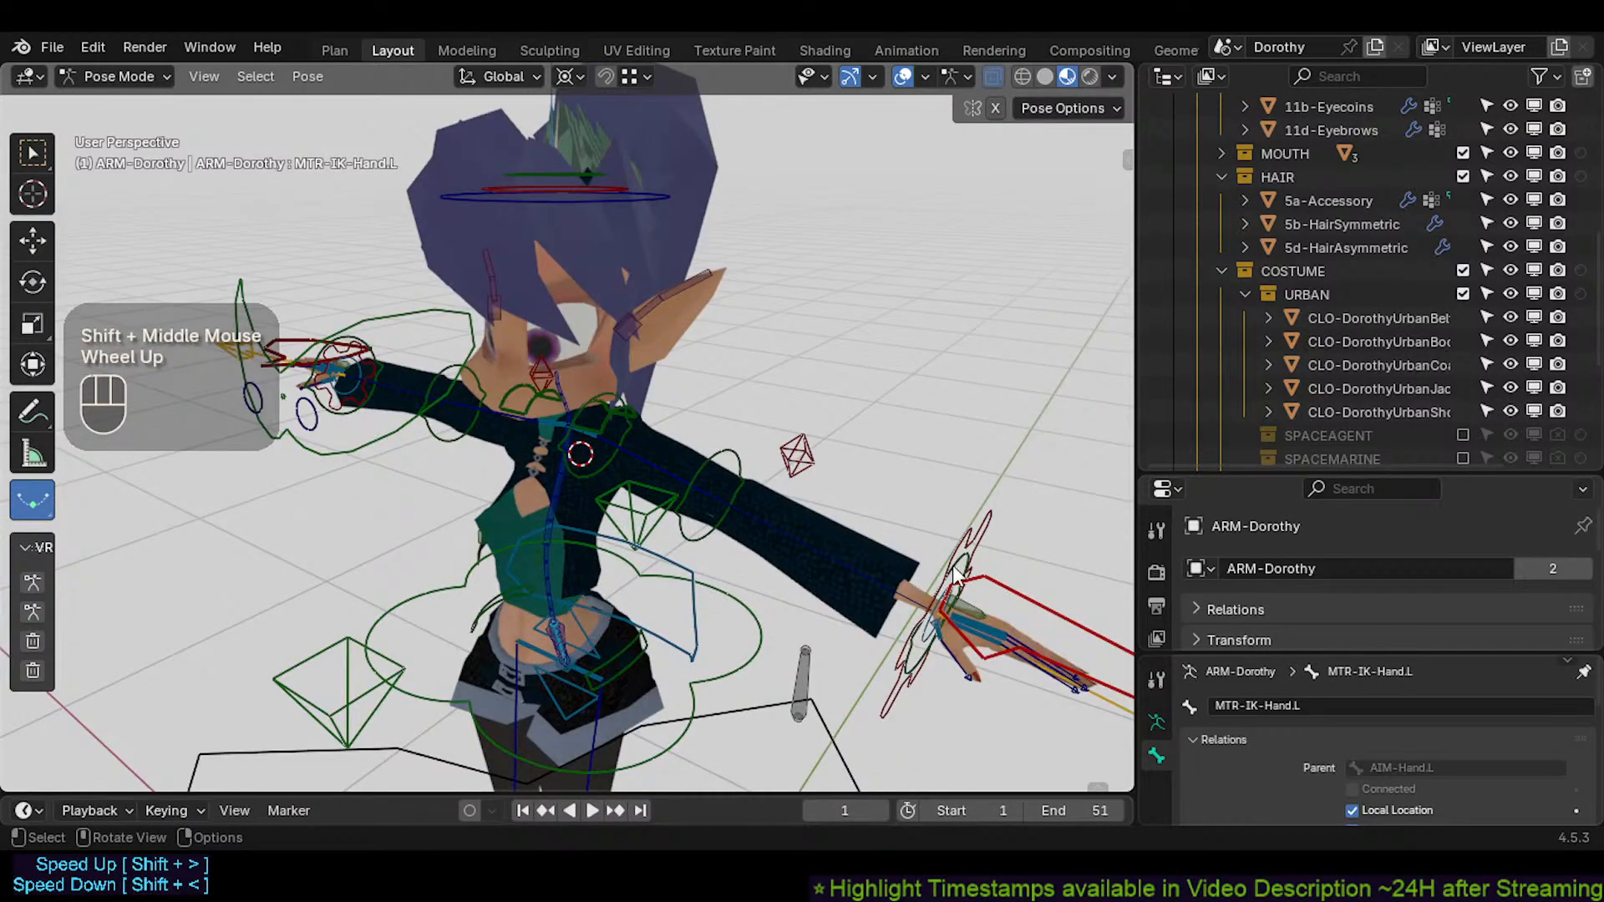
click(958, 524)
click(964, 554)
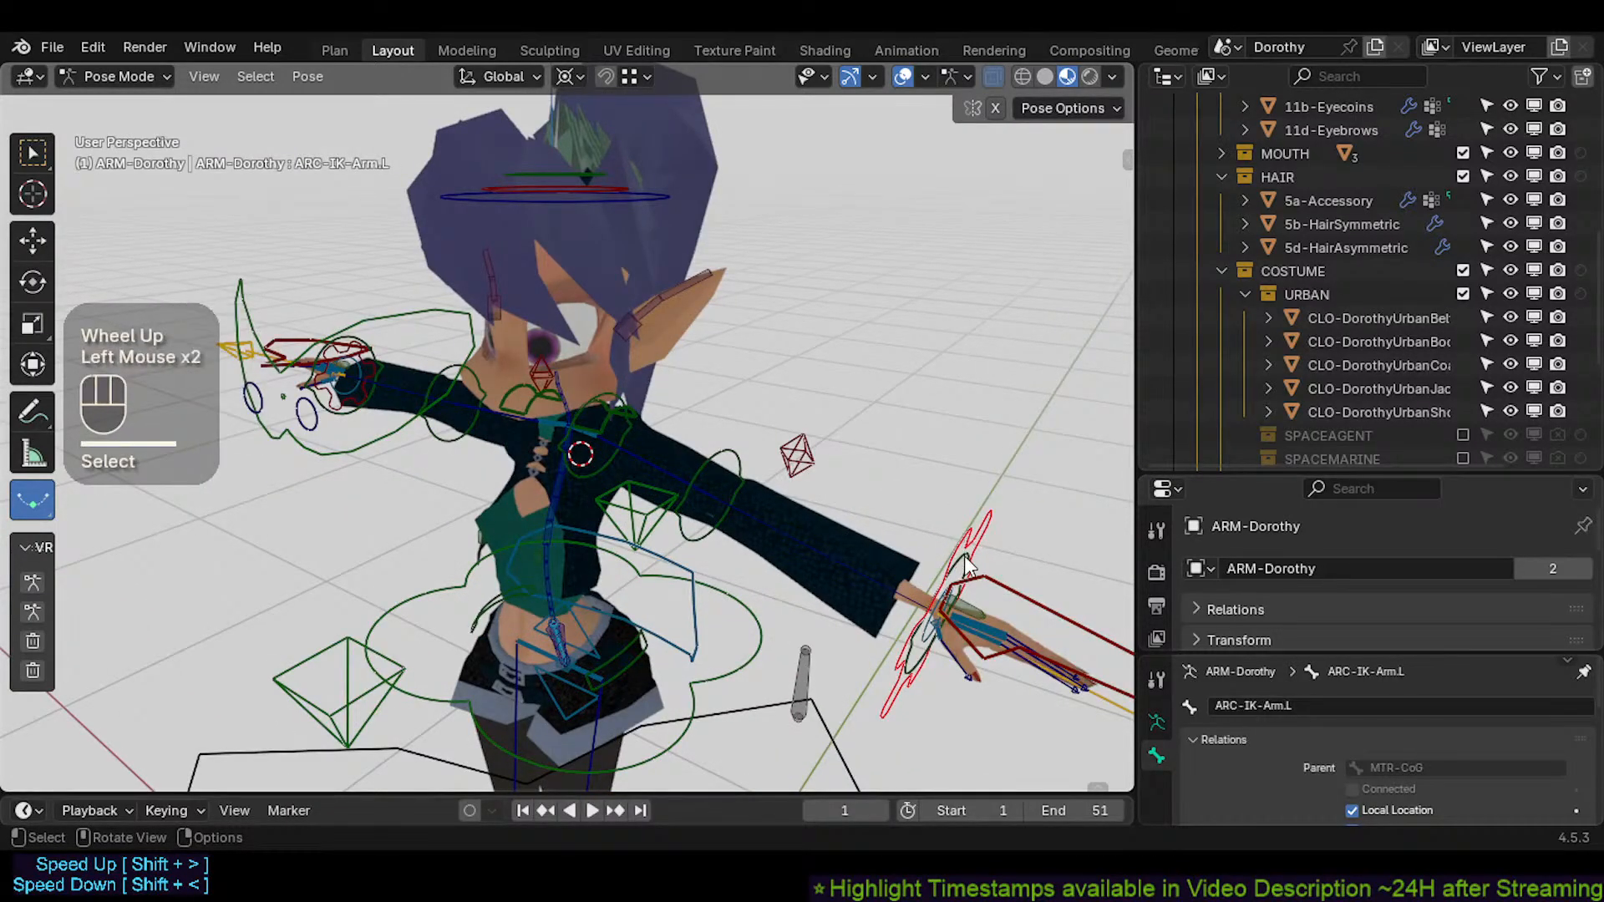
click(609, 404)
key(r)
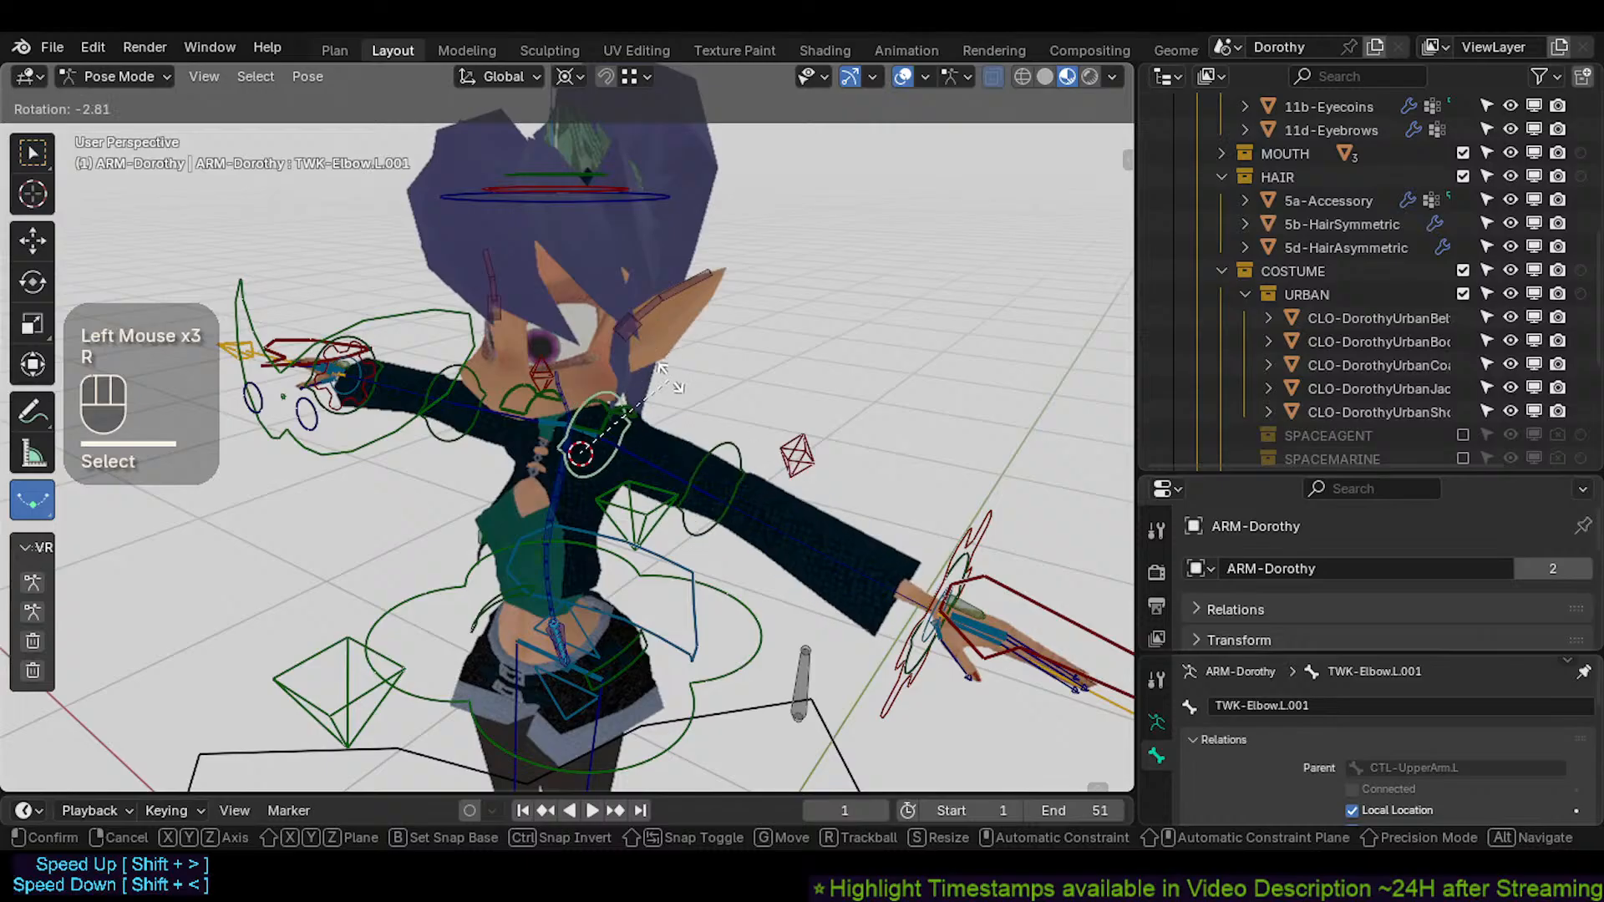
click(692, 366)
Rotate the elbow tweak TWK-Elbow.L together with ARC-IK-Arm.L about the 3D cursor at the left shoulder
click(740, 465)
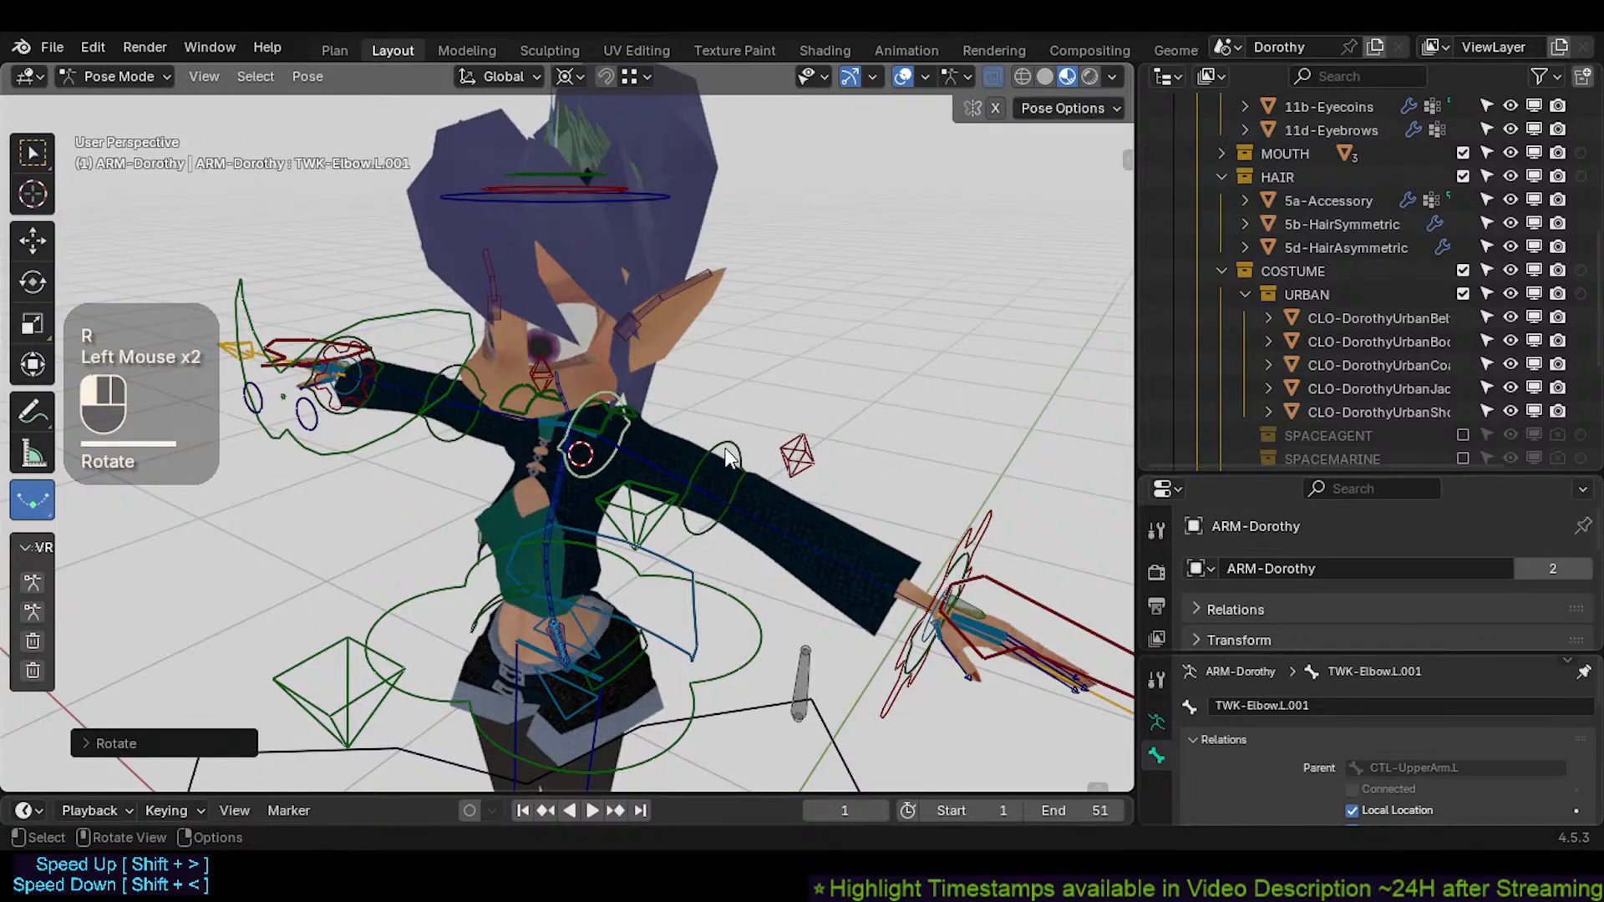
shift+click(964, 577)
key(r)
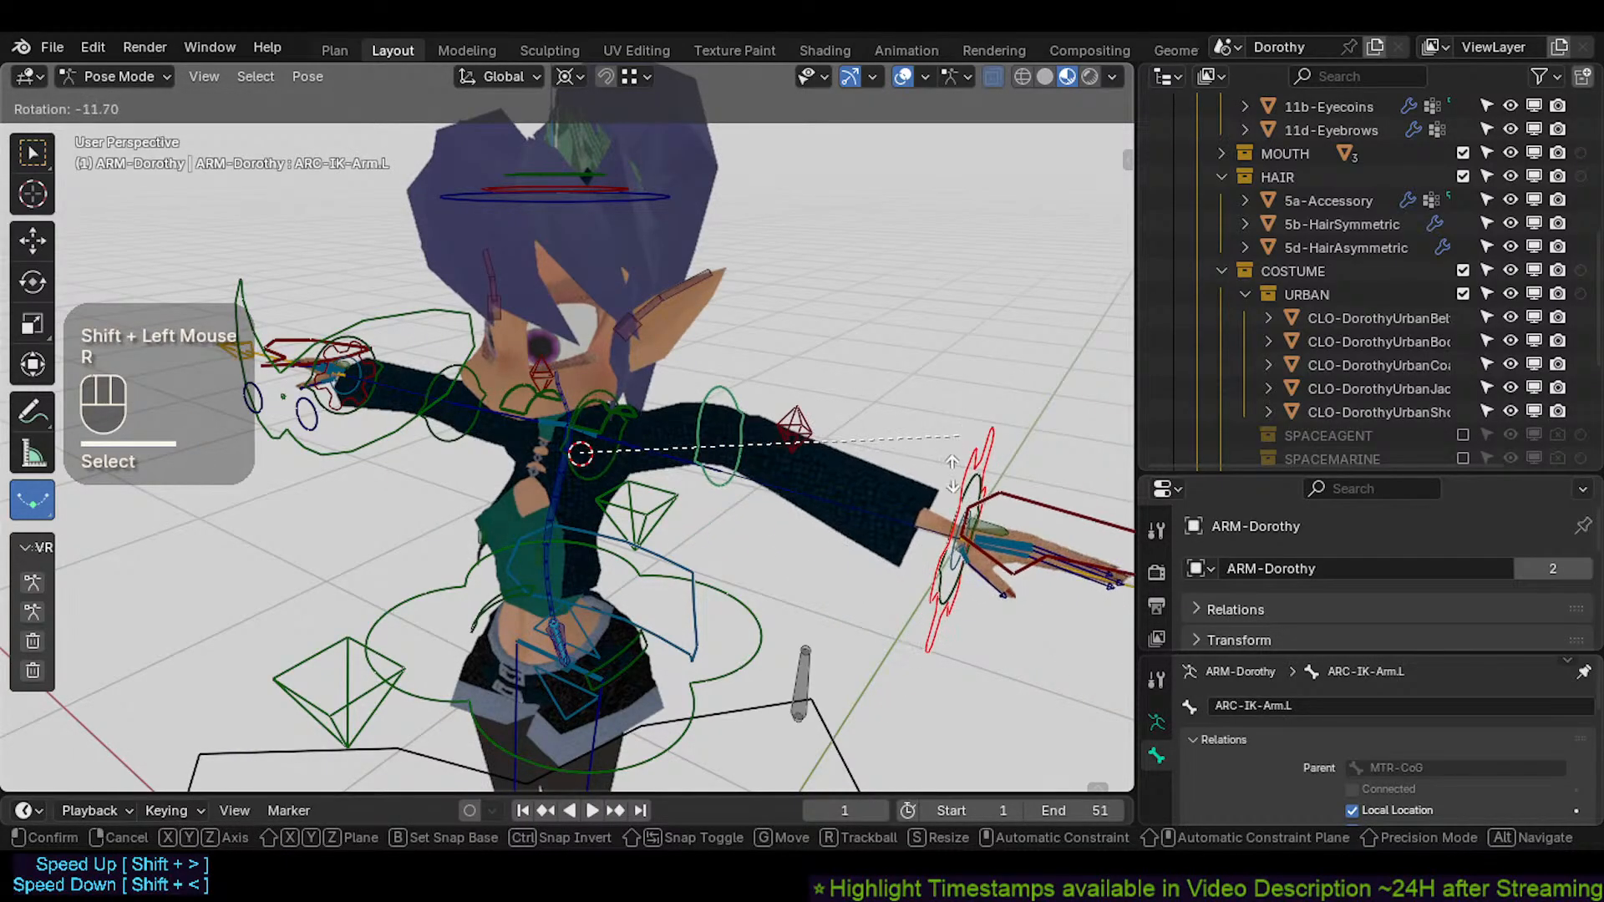
click(944, 539)
key(r)
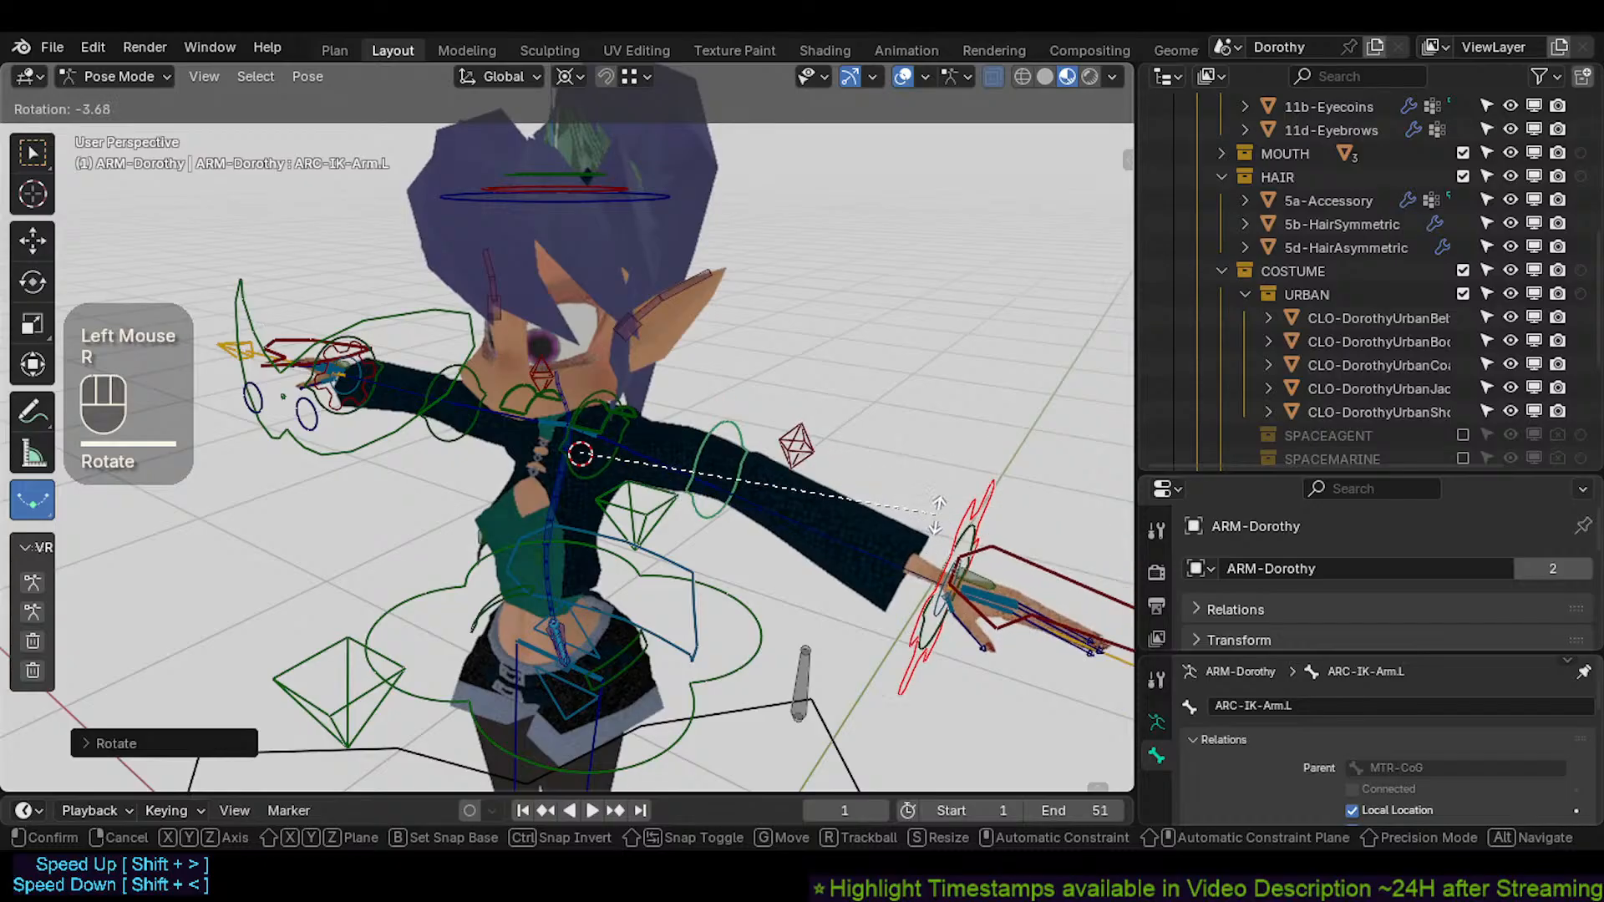
click(882, 524)
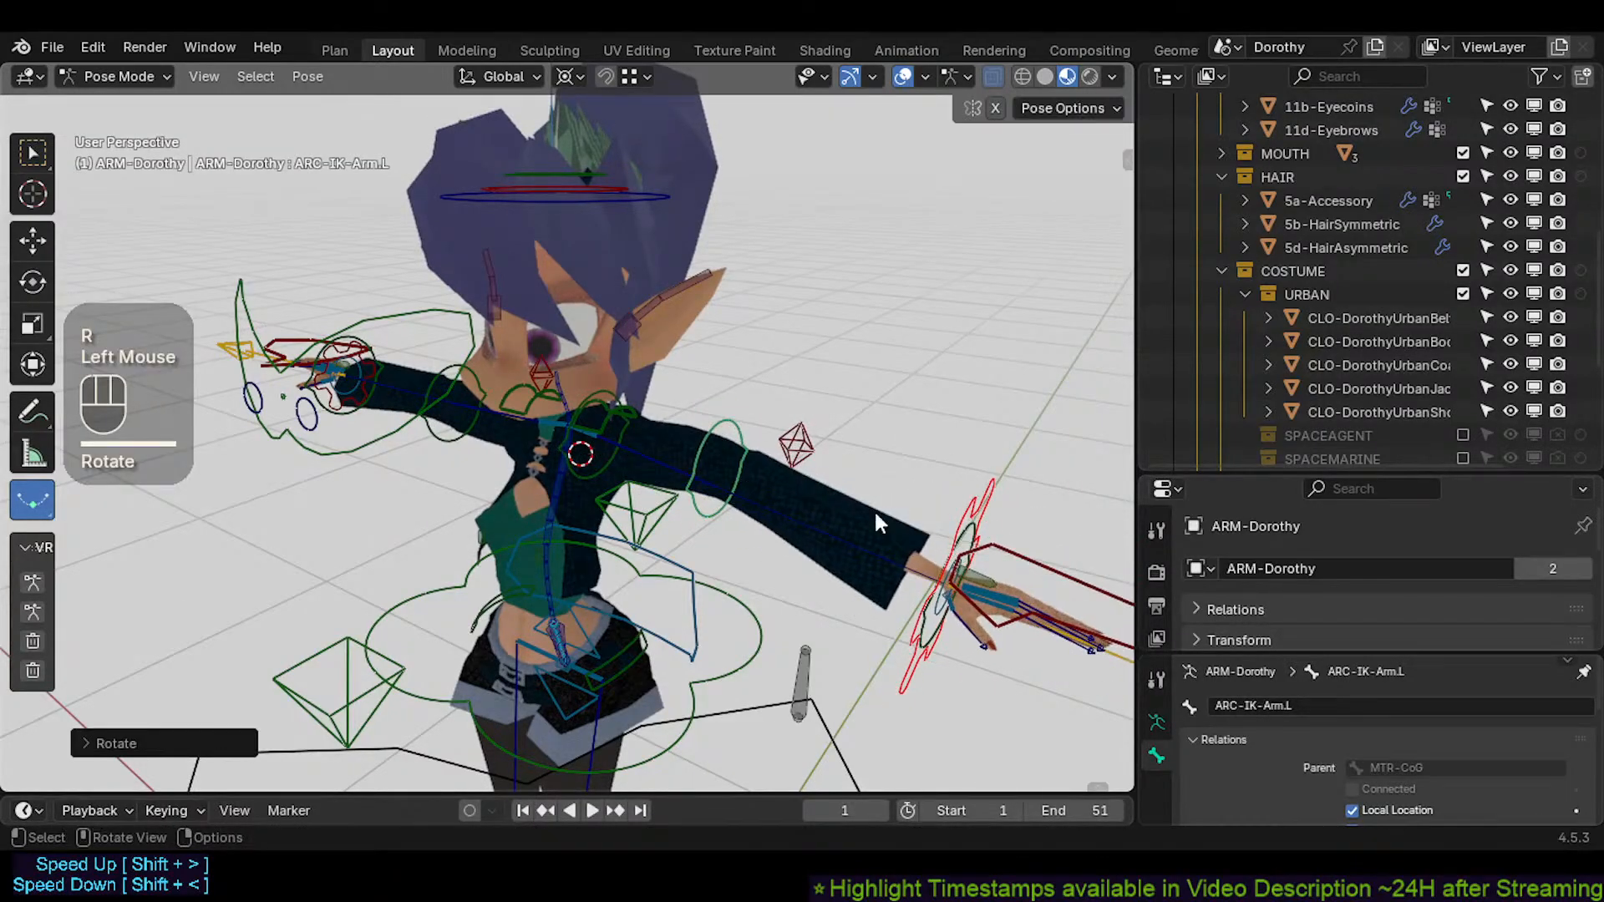
Select the green control around the left wrist together with the elbow tweak TWK-Elbow.L
click(727, 433)
middle_drag(892, 604, 865, 622)
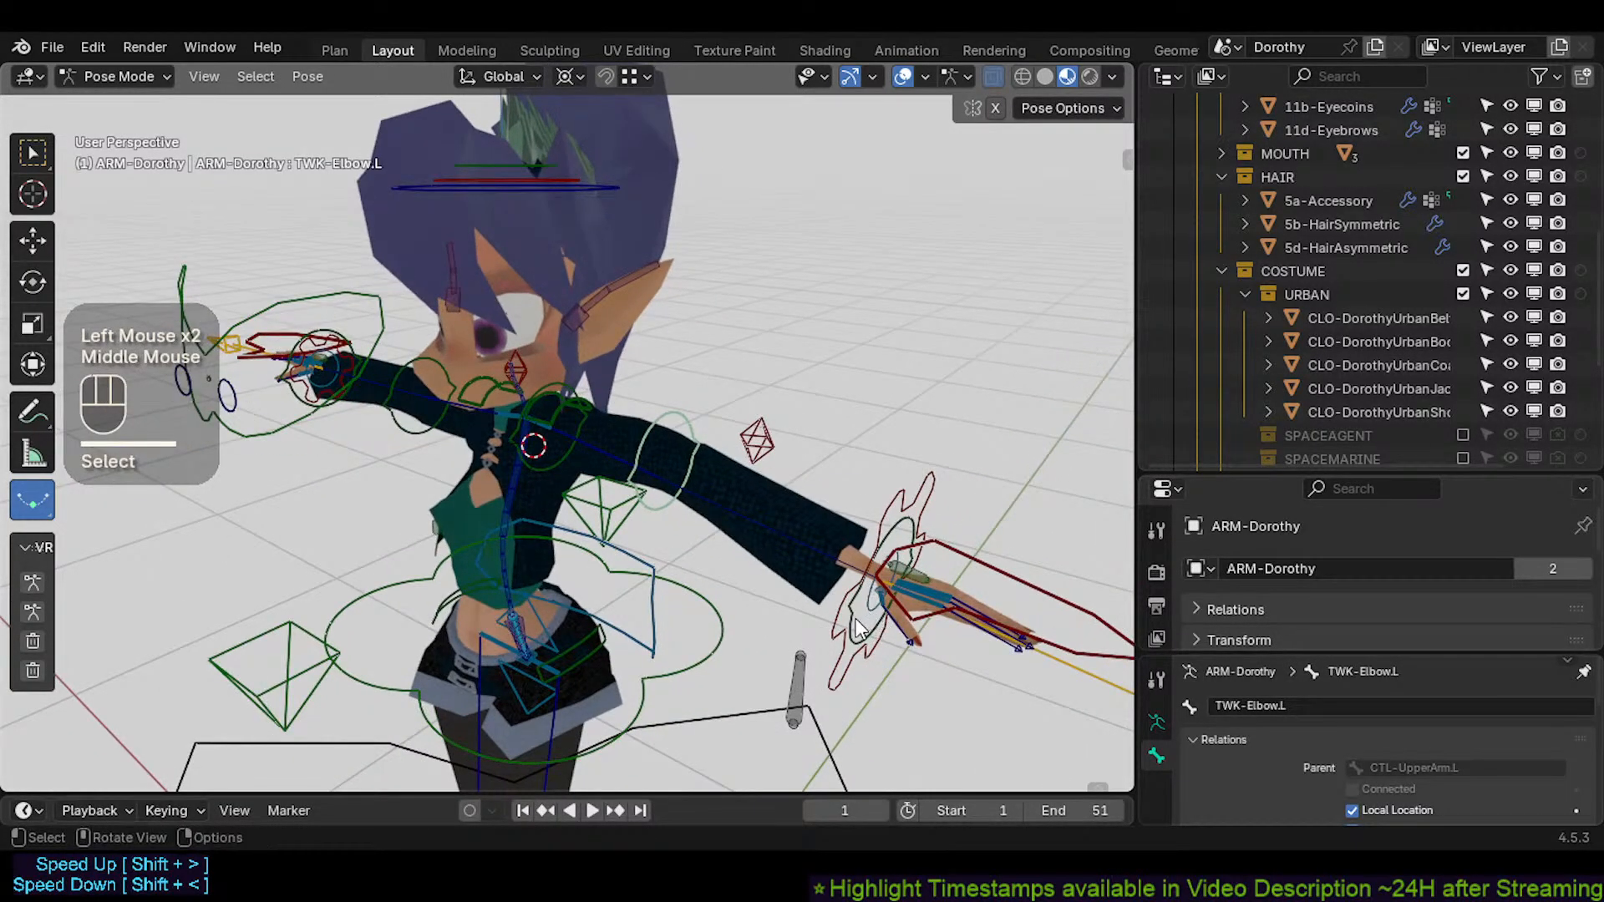
shift+click(854, 599)
key(less)
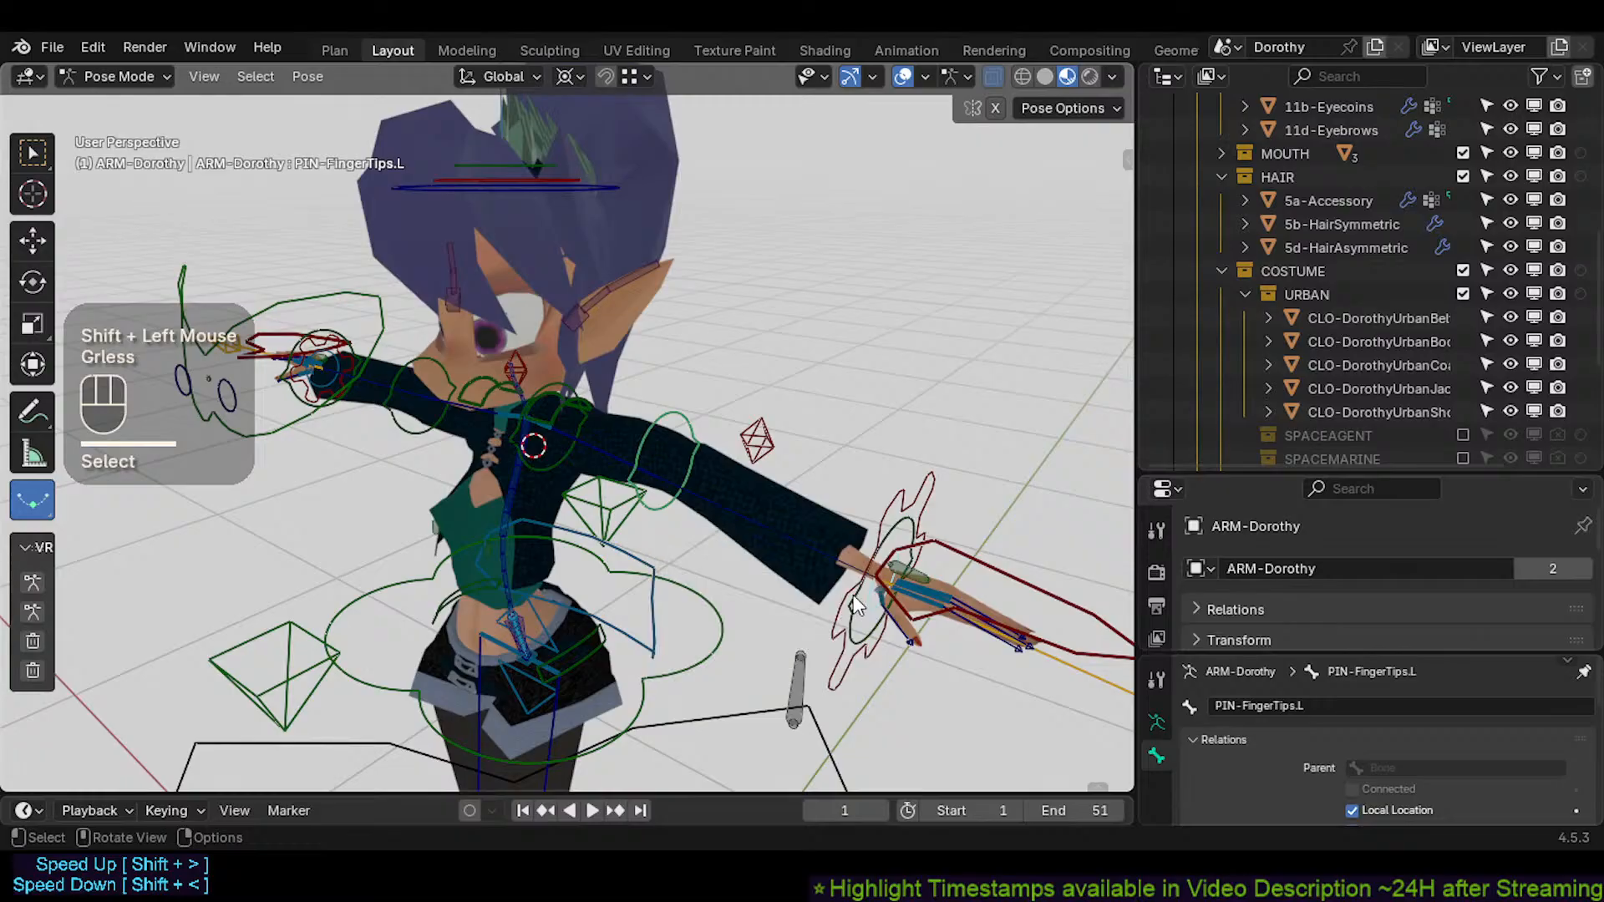
click(860, 591)
shift+click(704, 434)
Set the transform pivot point to 3D Cursor and place the 3D cursor at the left elbow
key(less)
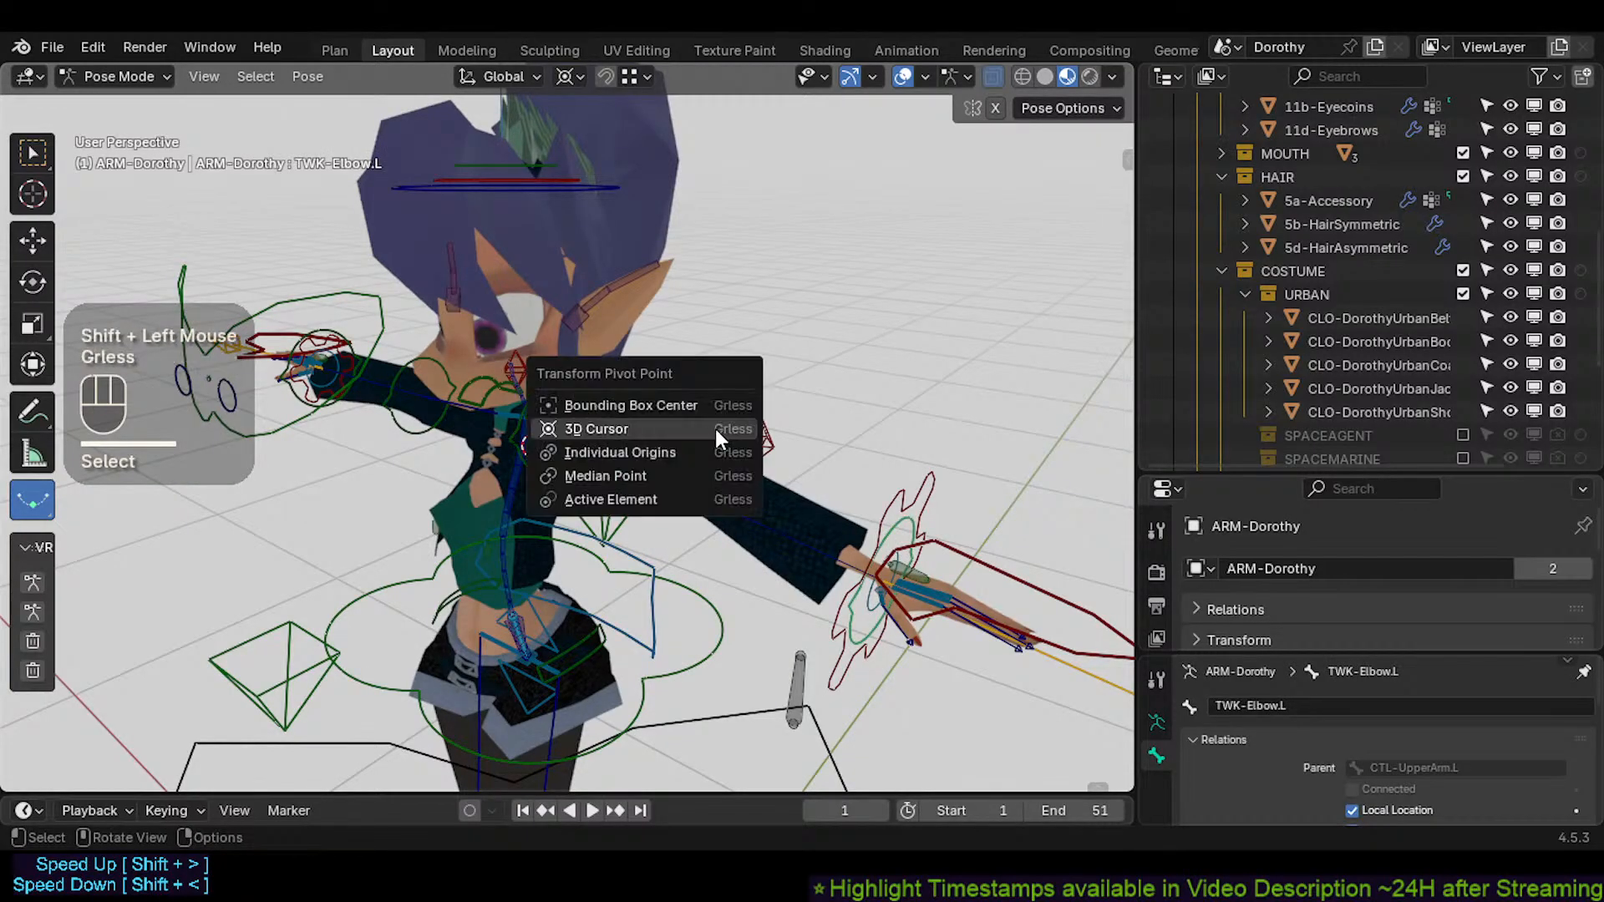
click(678, 431)
shift+right_click(657, 454)
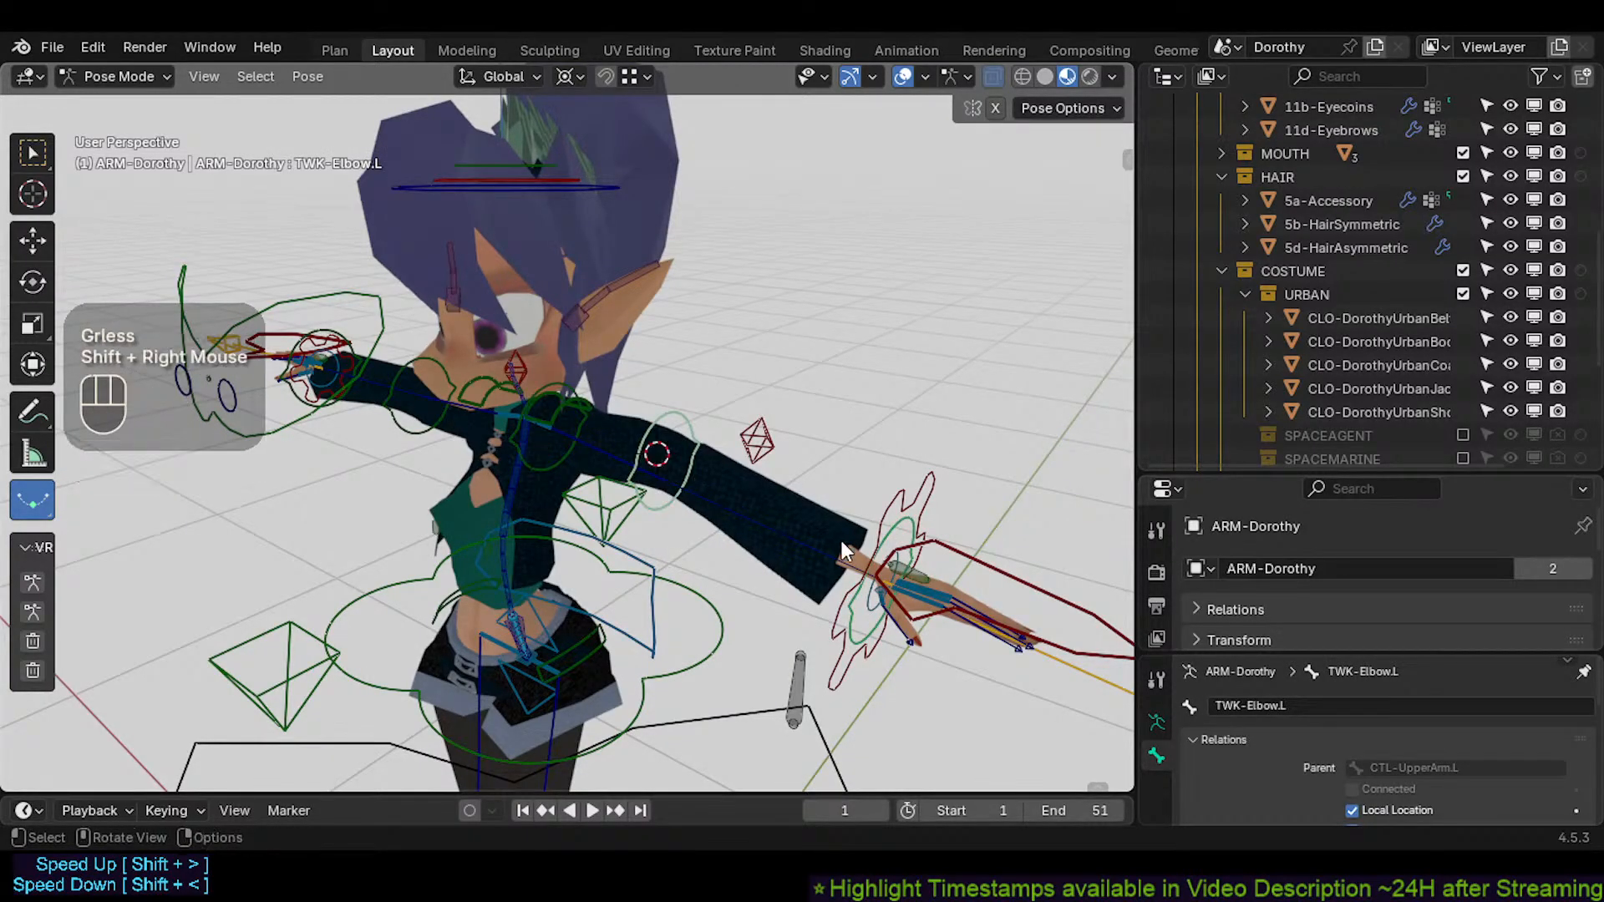
Swing the left forearm up and down by repeatedly rotating the selected elbow and wrist controls about the 3D cursor
key(r)
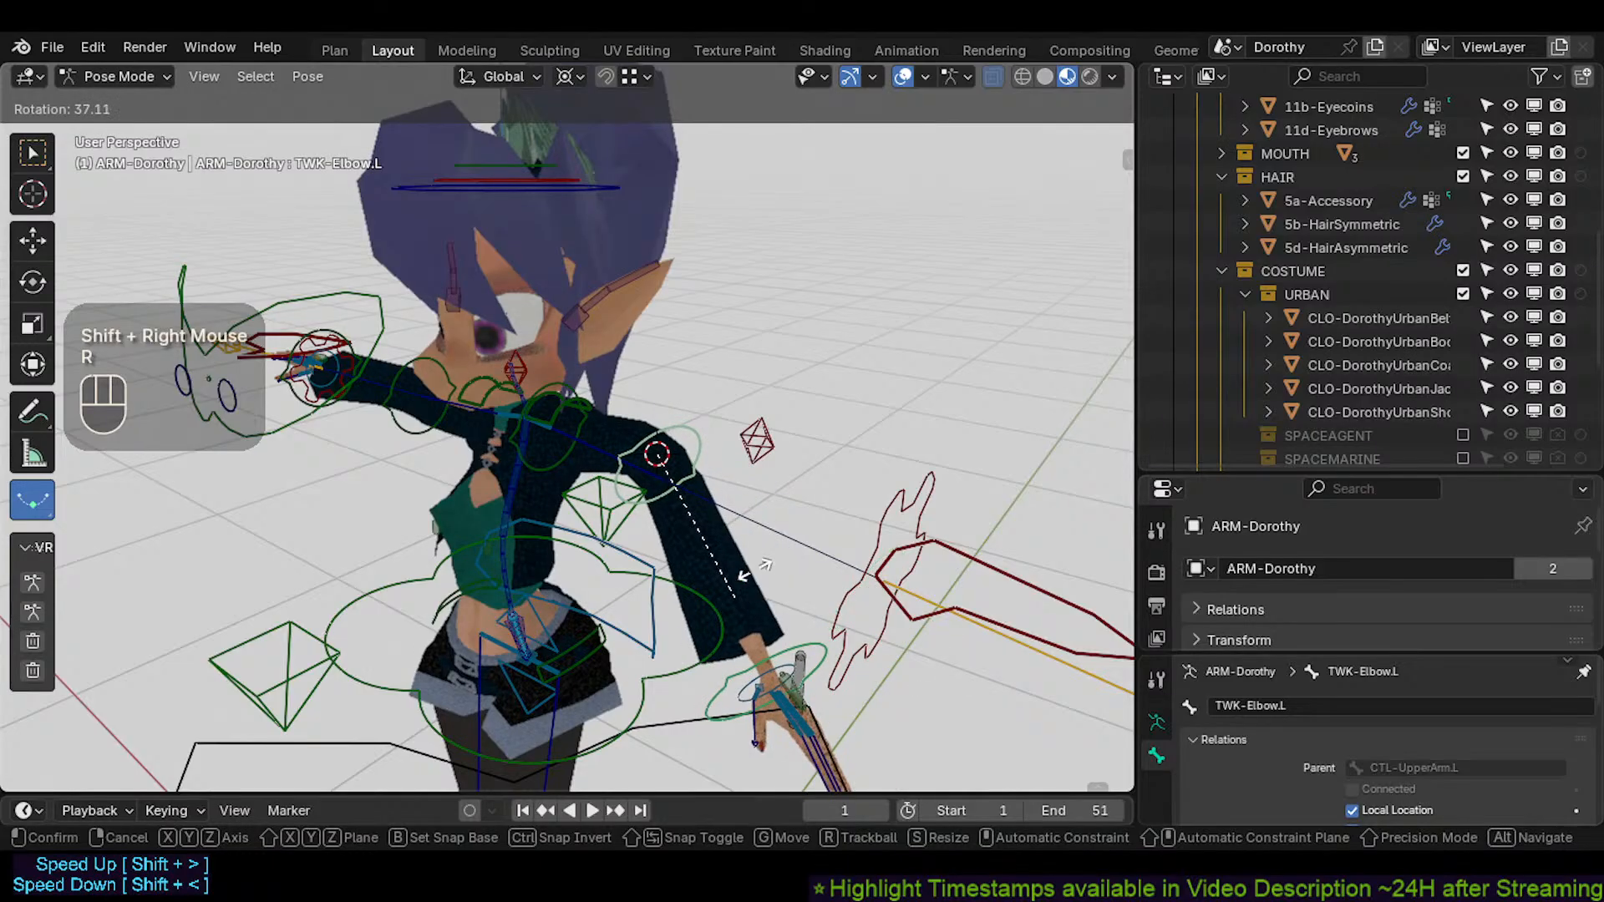
click(755, 455)
key(r)
click(866, 510)
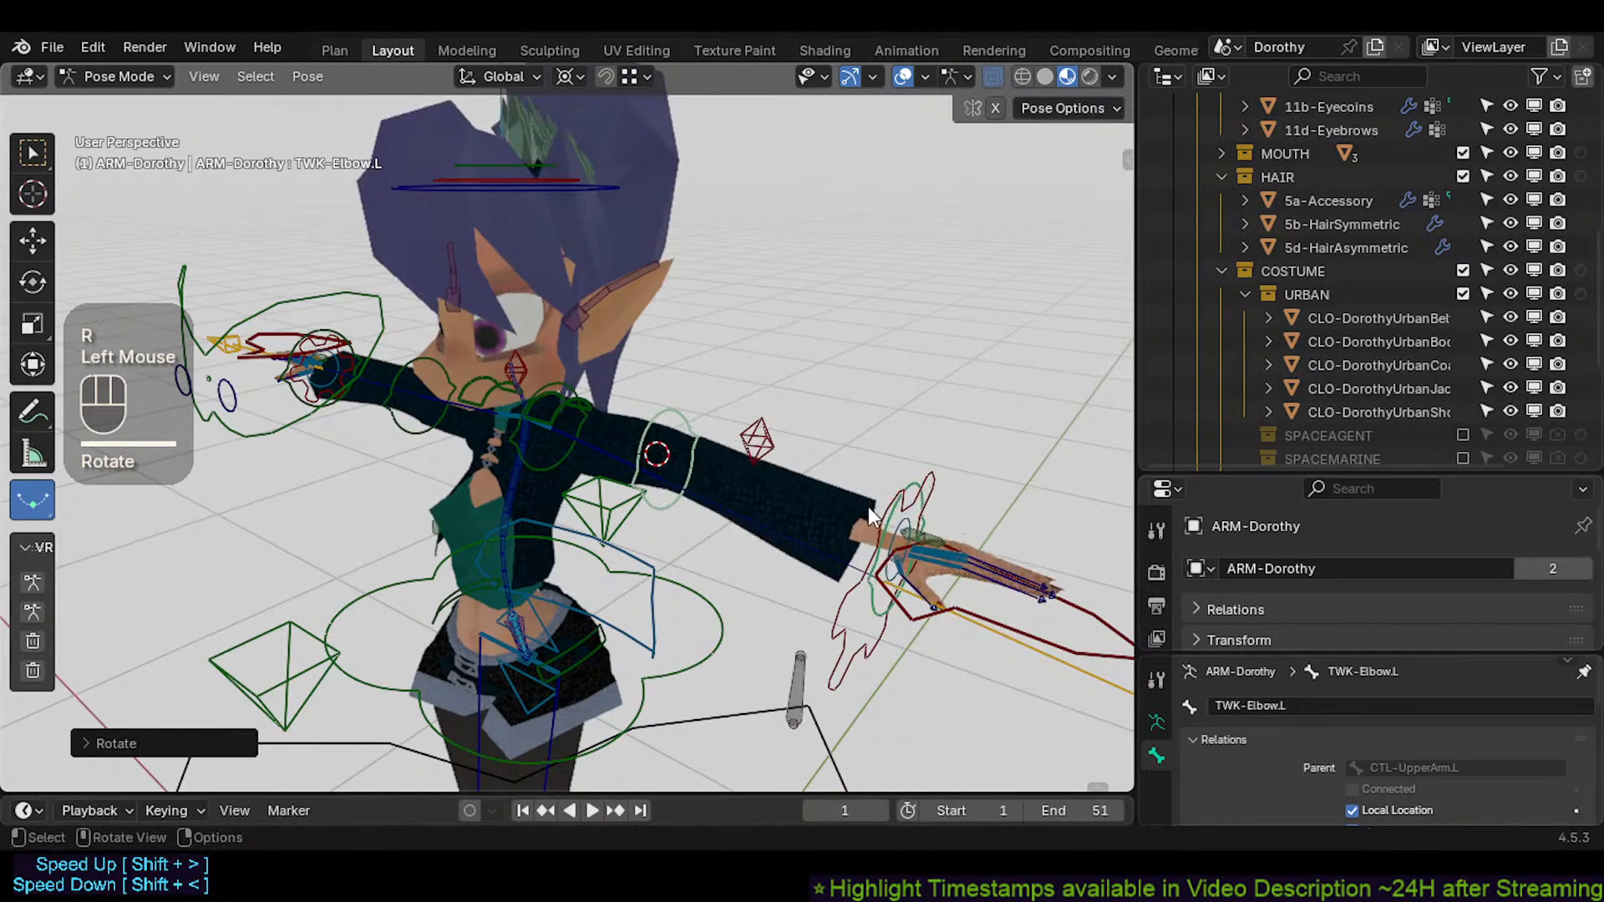
key(r)
click(823, 592)
key(r)
click(700, 685)
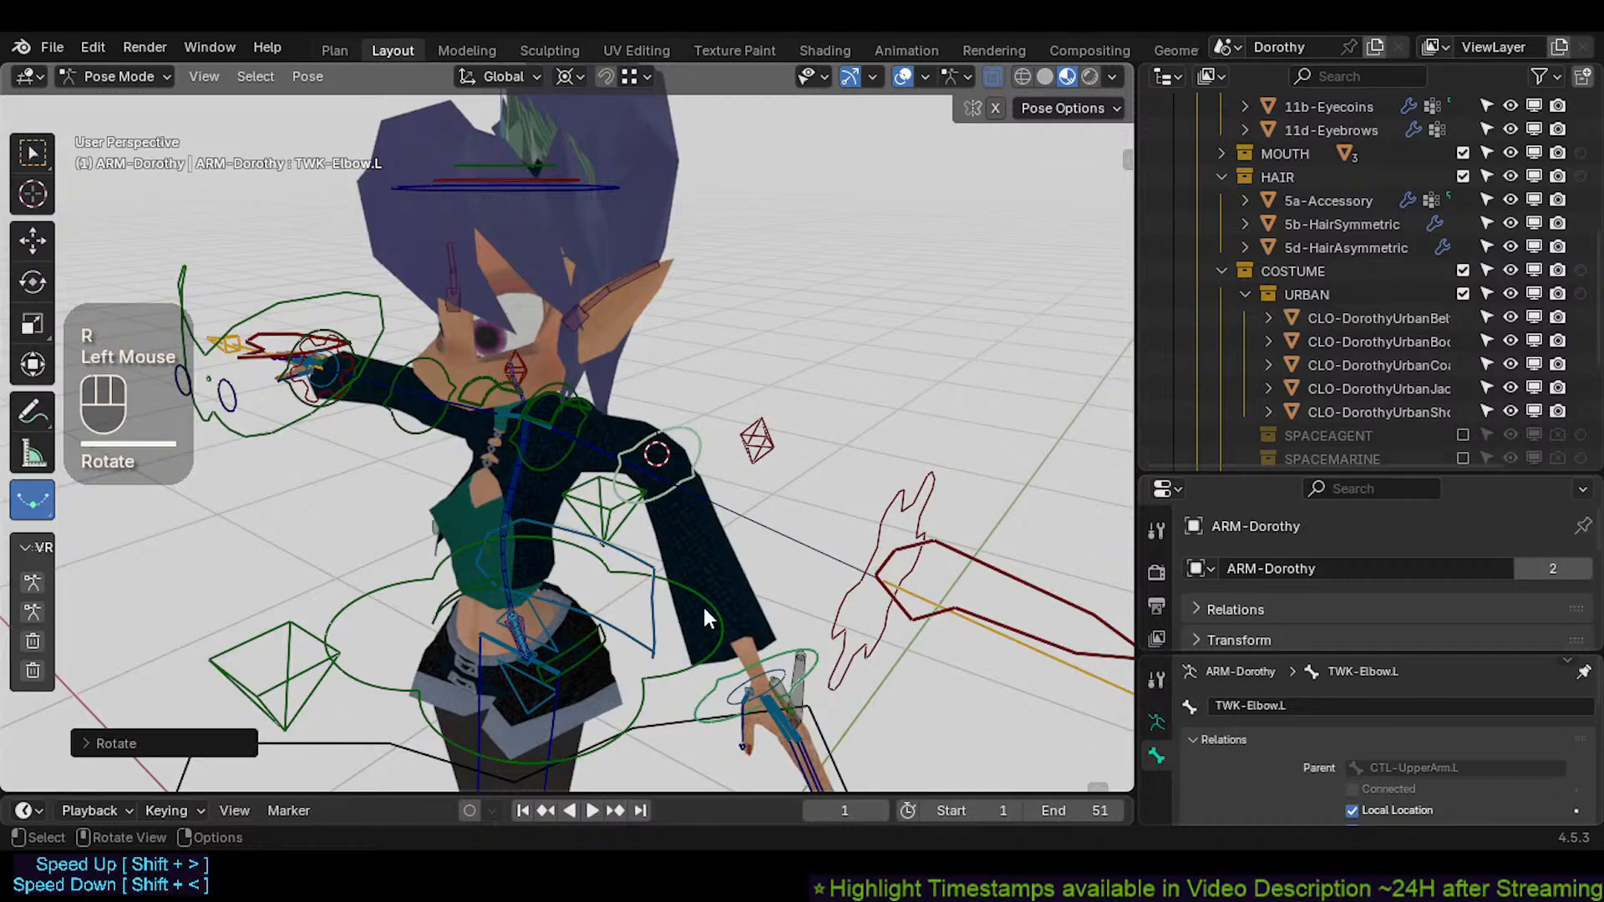
middle_drag(712, 595, 687, 595)
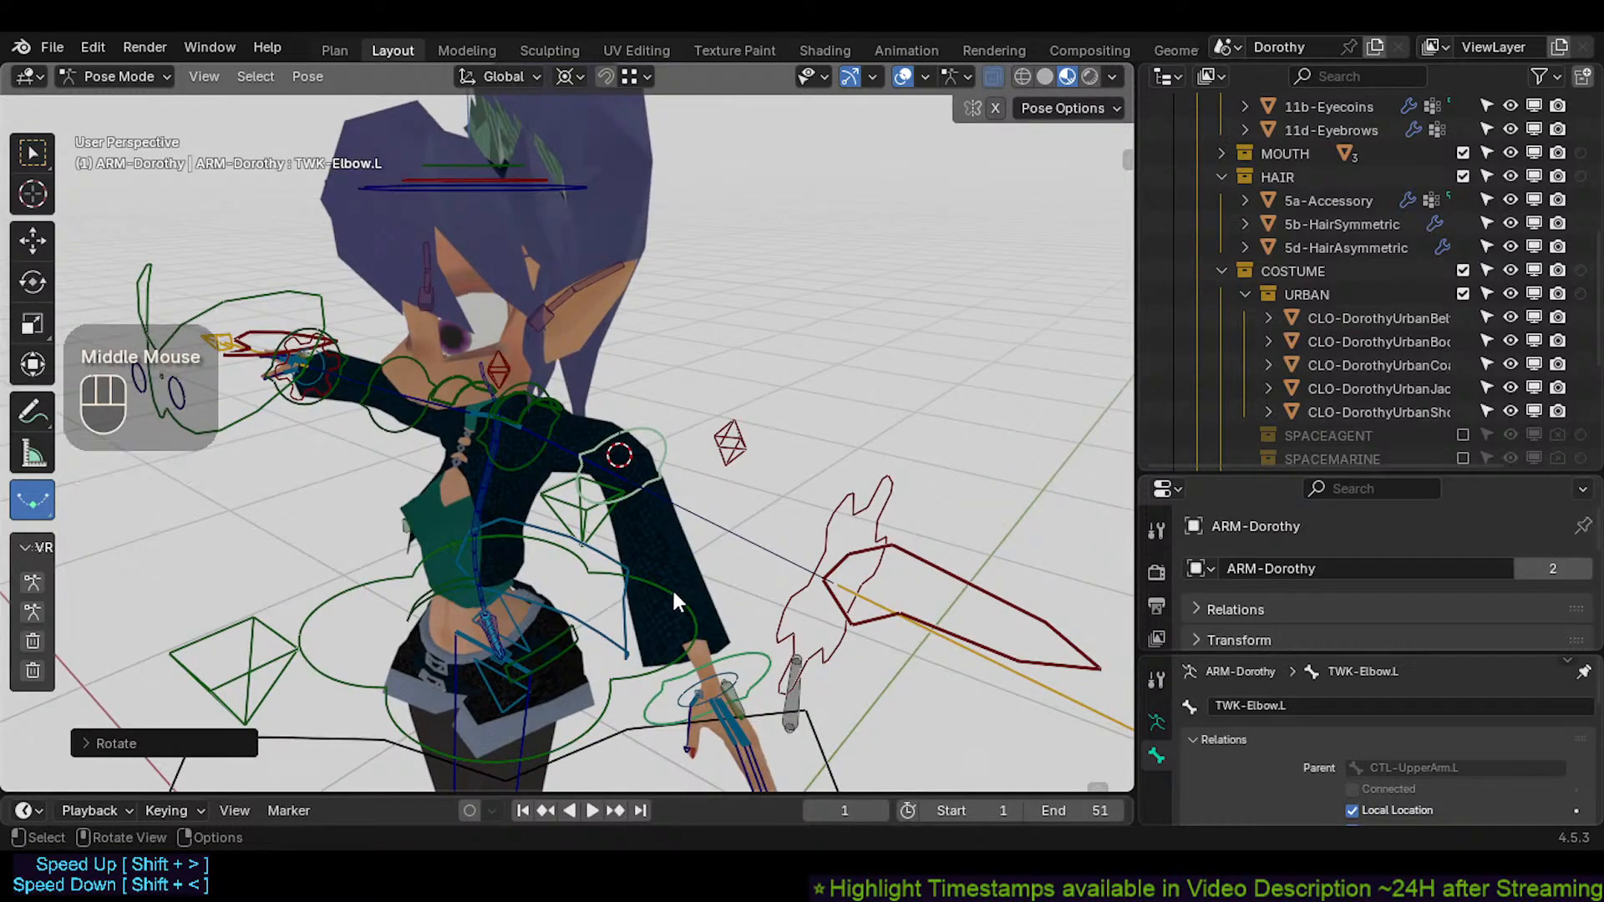
Select all the rig's controls and clear their pose transforms
key(a)
key(alt+q)
key(alt+q)
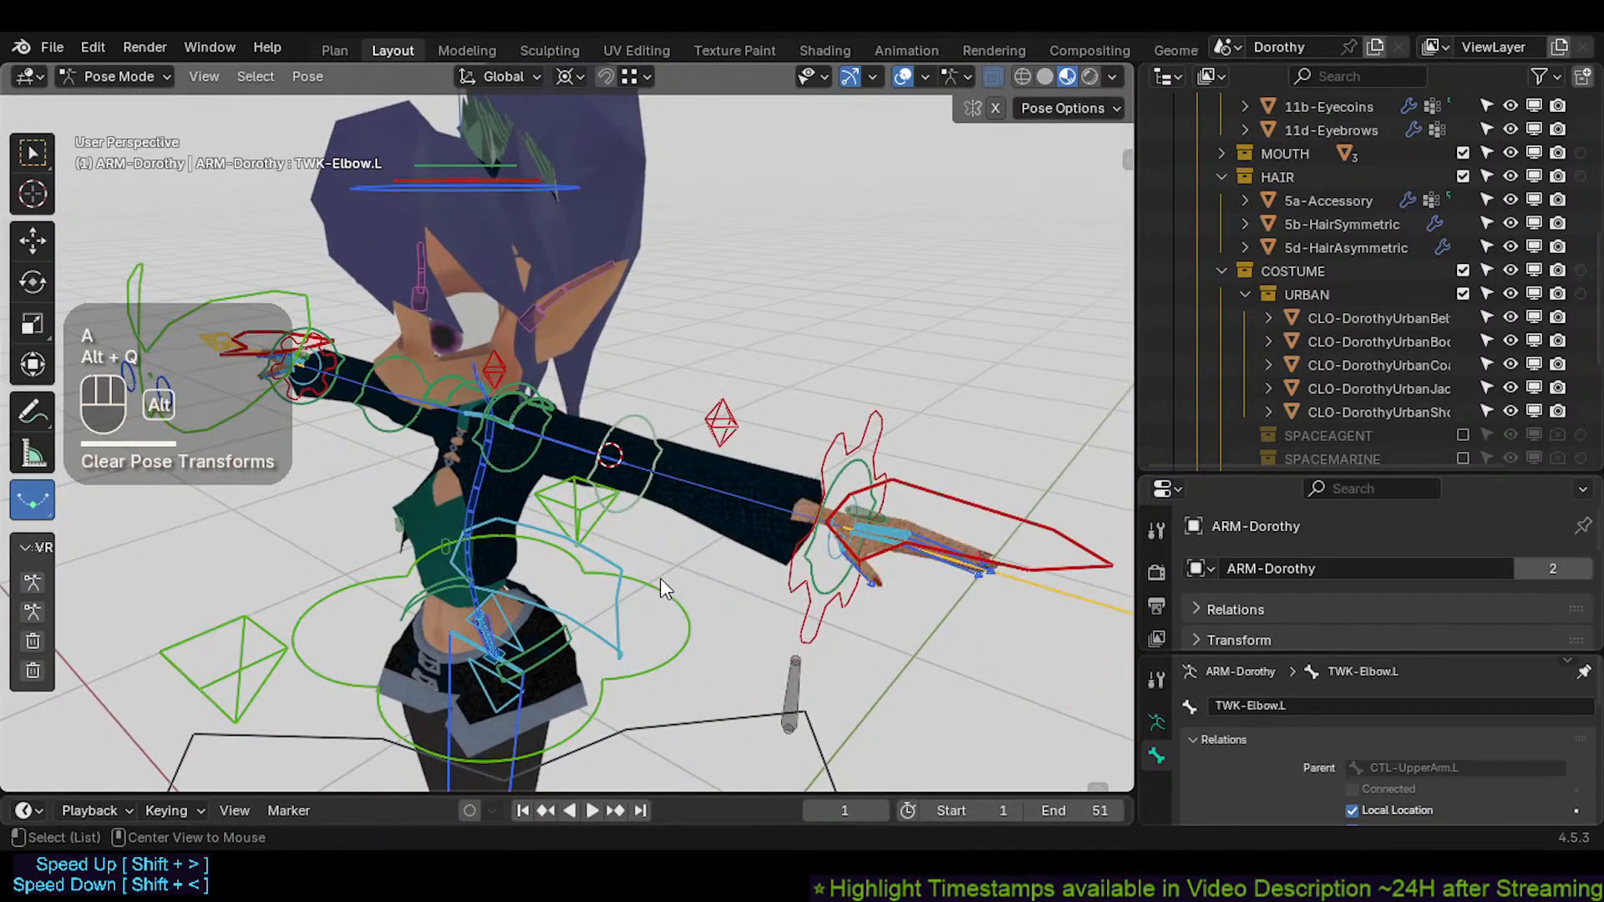
Rotate the ARC-IK-Arm.L control about the 3D cursor at the elbow, then turn it further with a trackball rotation
middle_drag(647, 452, 693, 465)
click(660, 440)
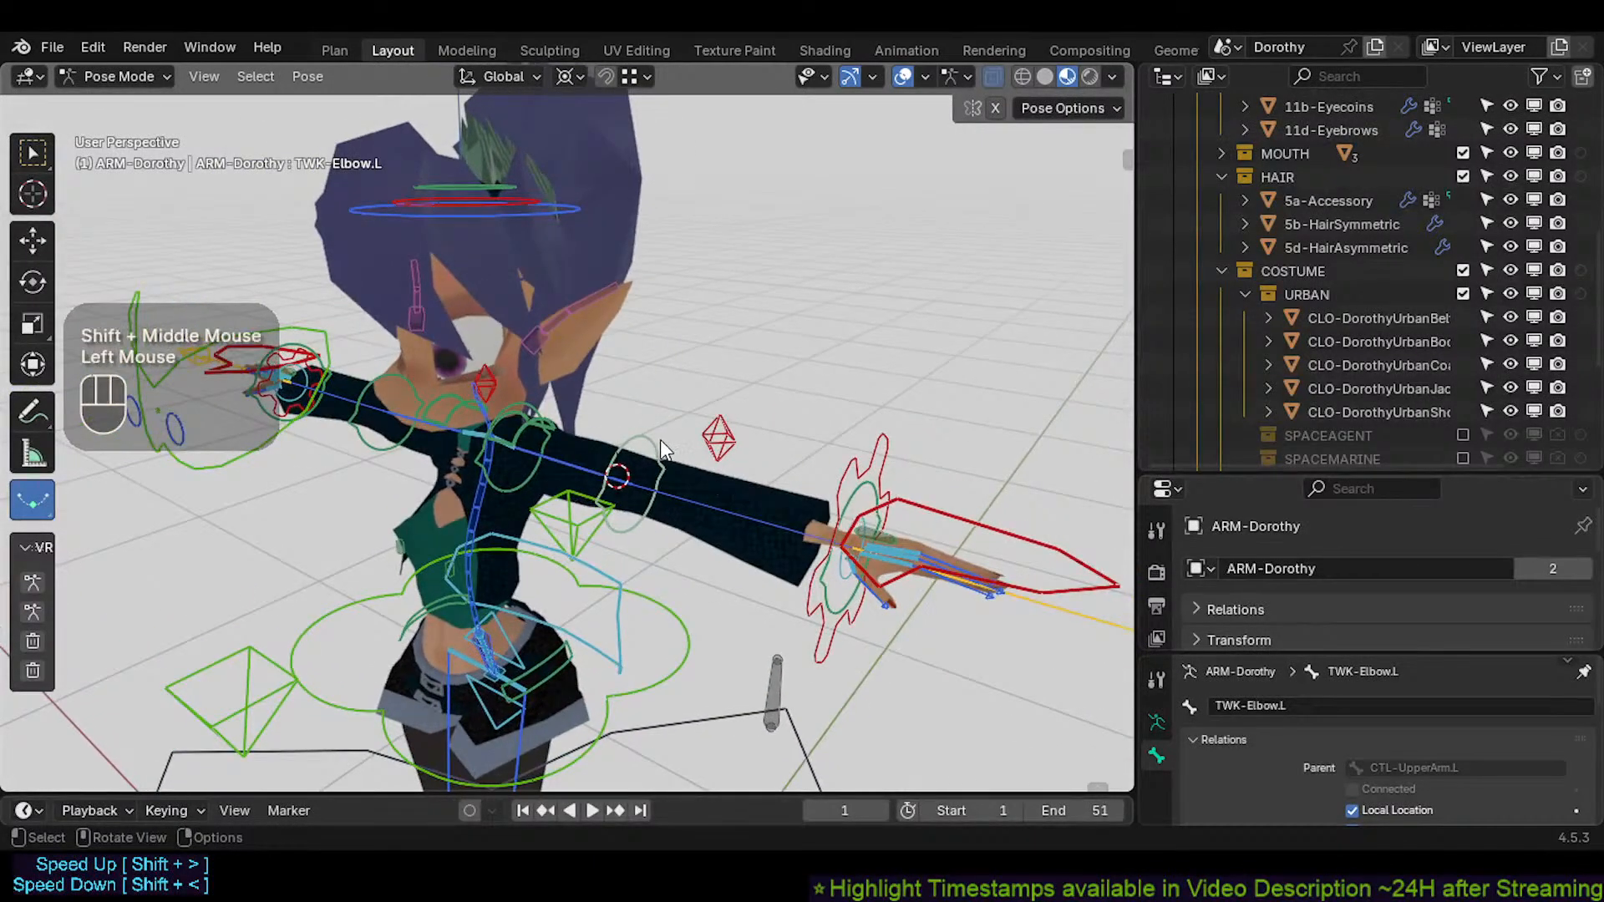
click(888, 452)
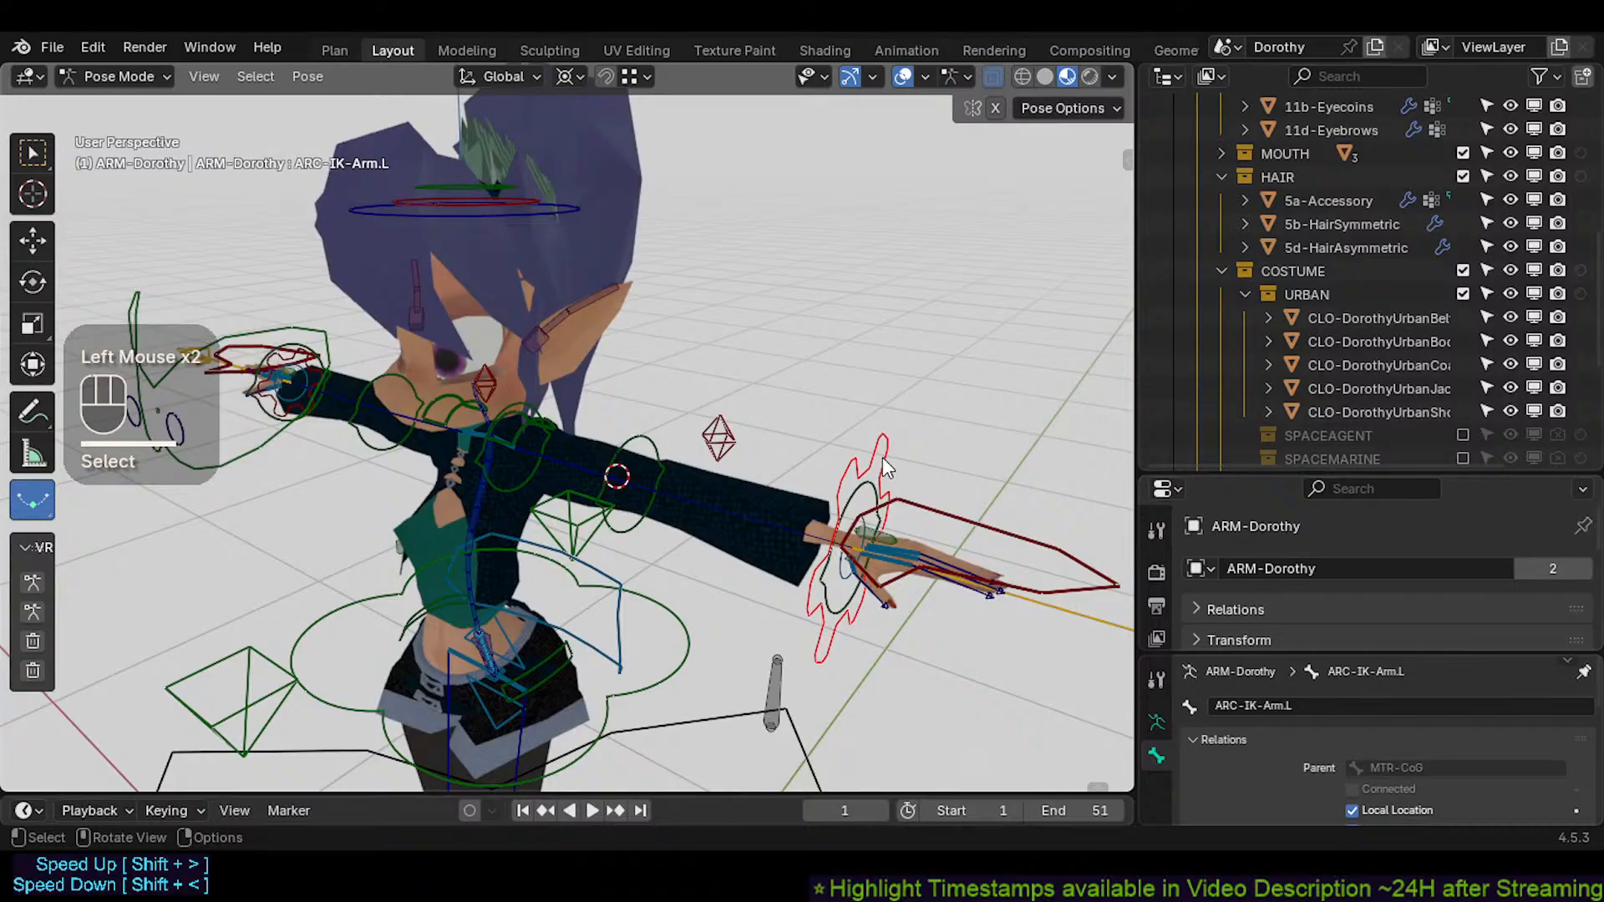
key(r)
click(809, 487)
key(r)
key(r)
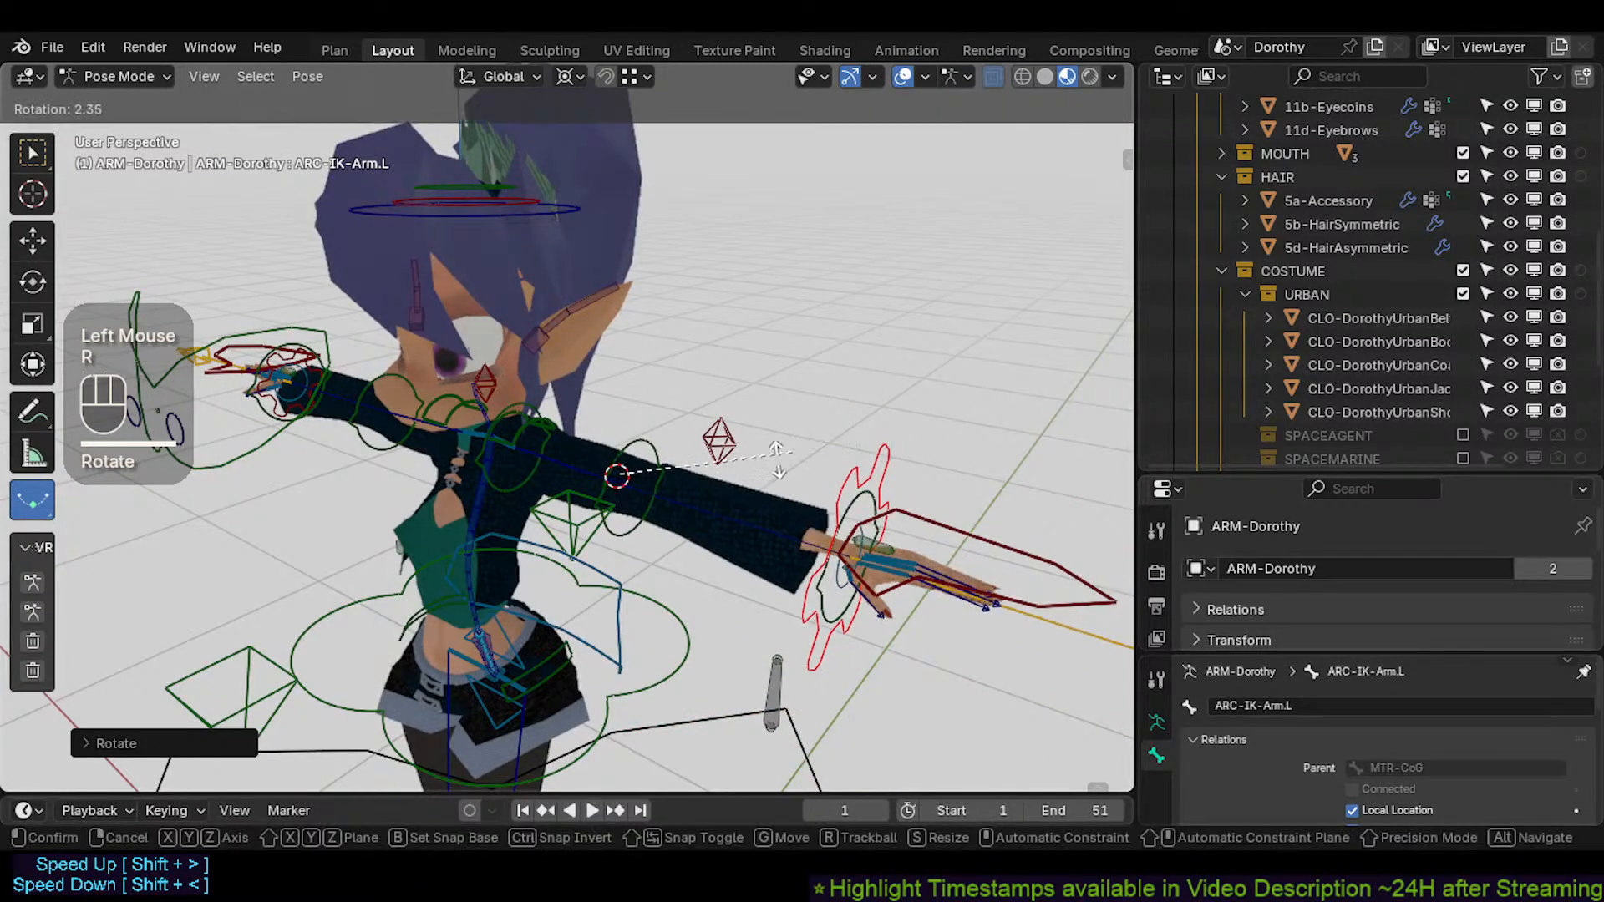
click(717, 468)
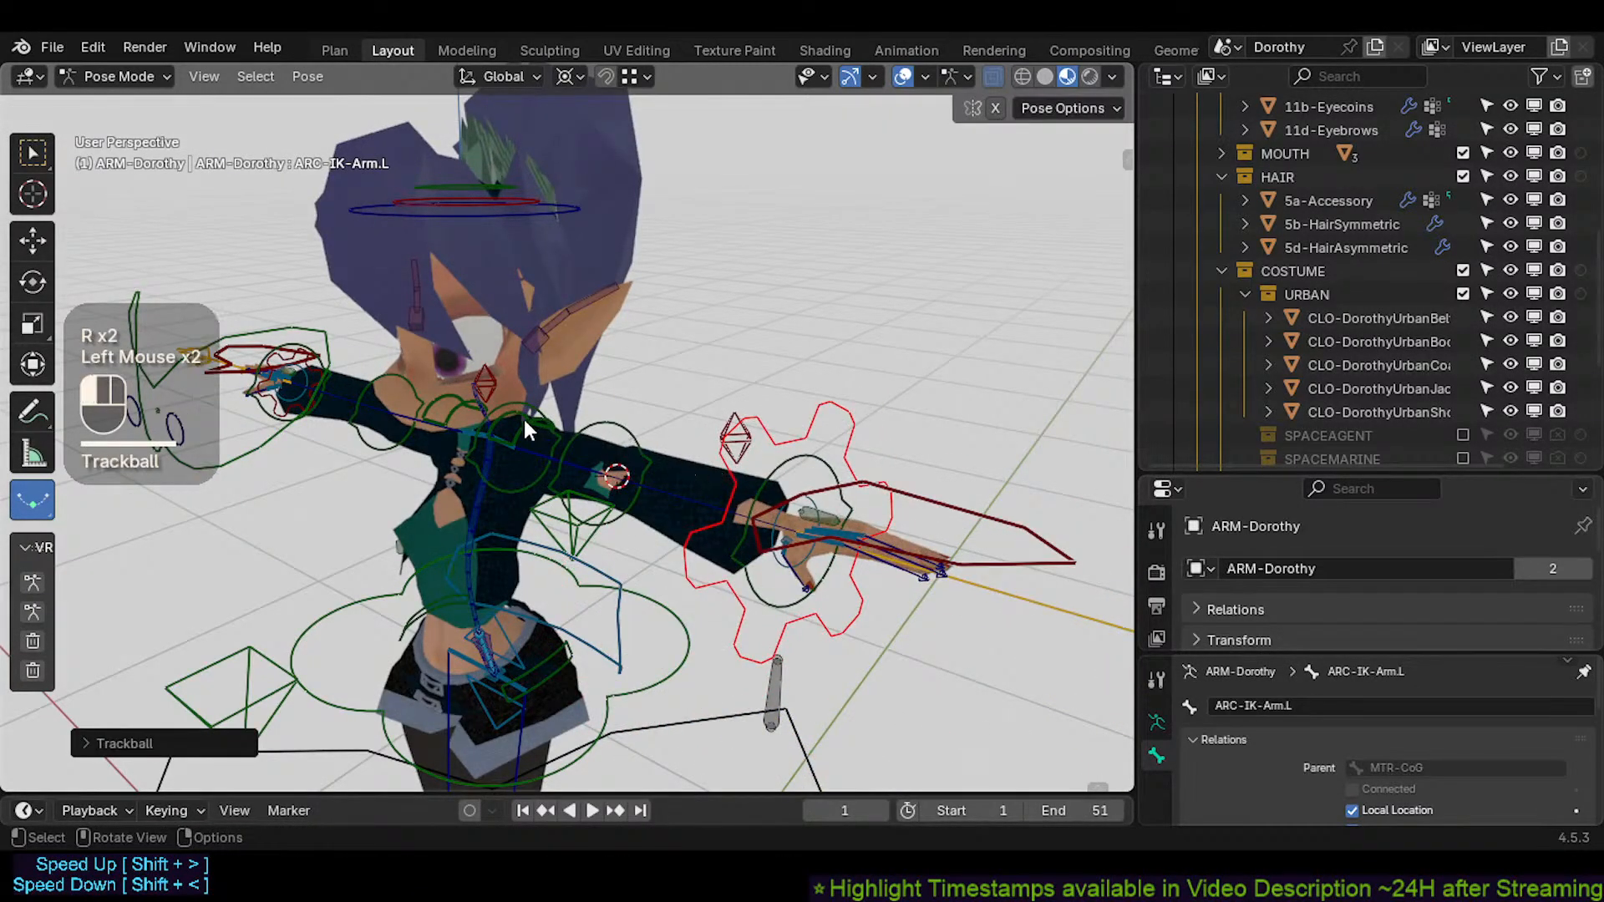
Try to rotate the shoulder tweak TWK-Elbow.L.001 about the 3D cursor at the elbow
click(533, 388)
click(562, 410)
middle_drag(561, 410, 602, 393)
key(r)
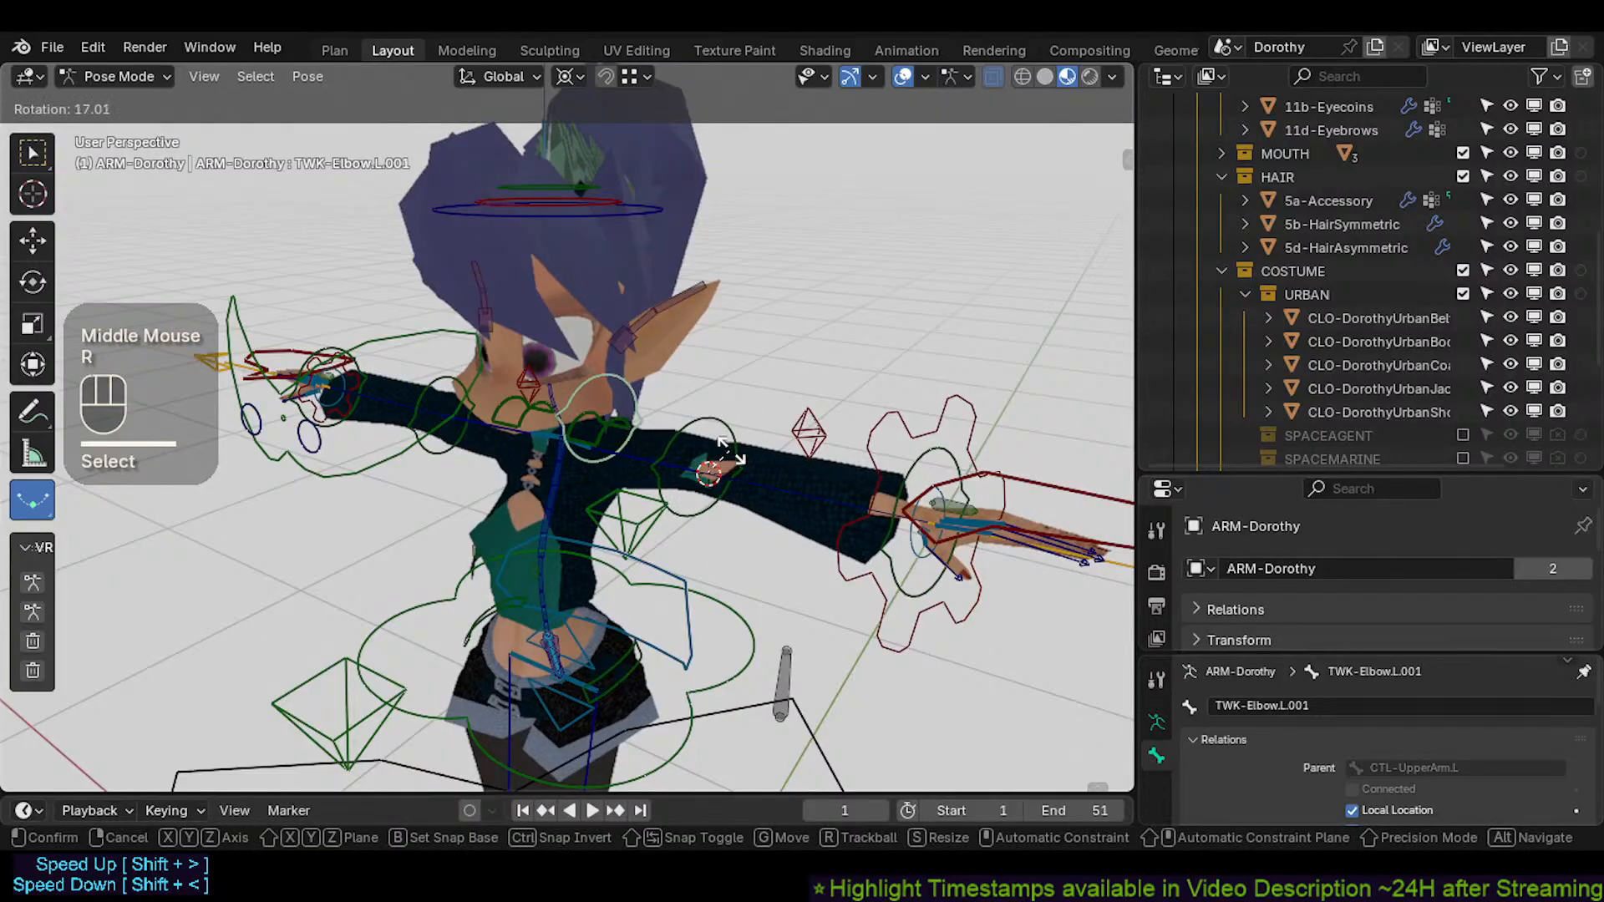
key(Escape)
Select the left hip tweak TWK-Hip.L, inspect its bone in Edit Mode, and return to Pose Mode
shift+middle_drag(549, 559, 638, 324)
click(643, 325)
key(Tab)
scroll(630, 426, up, 1)
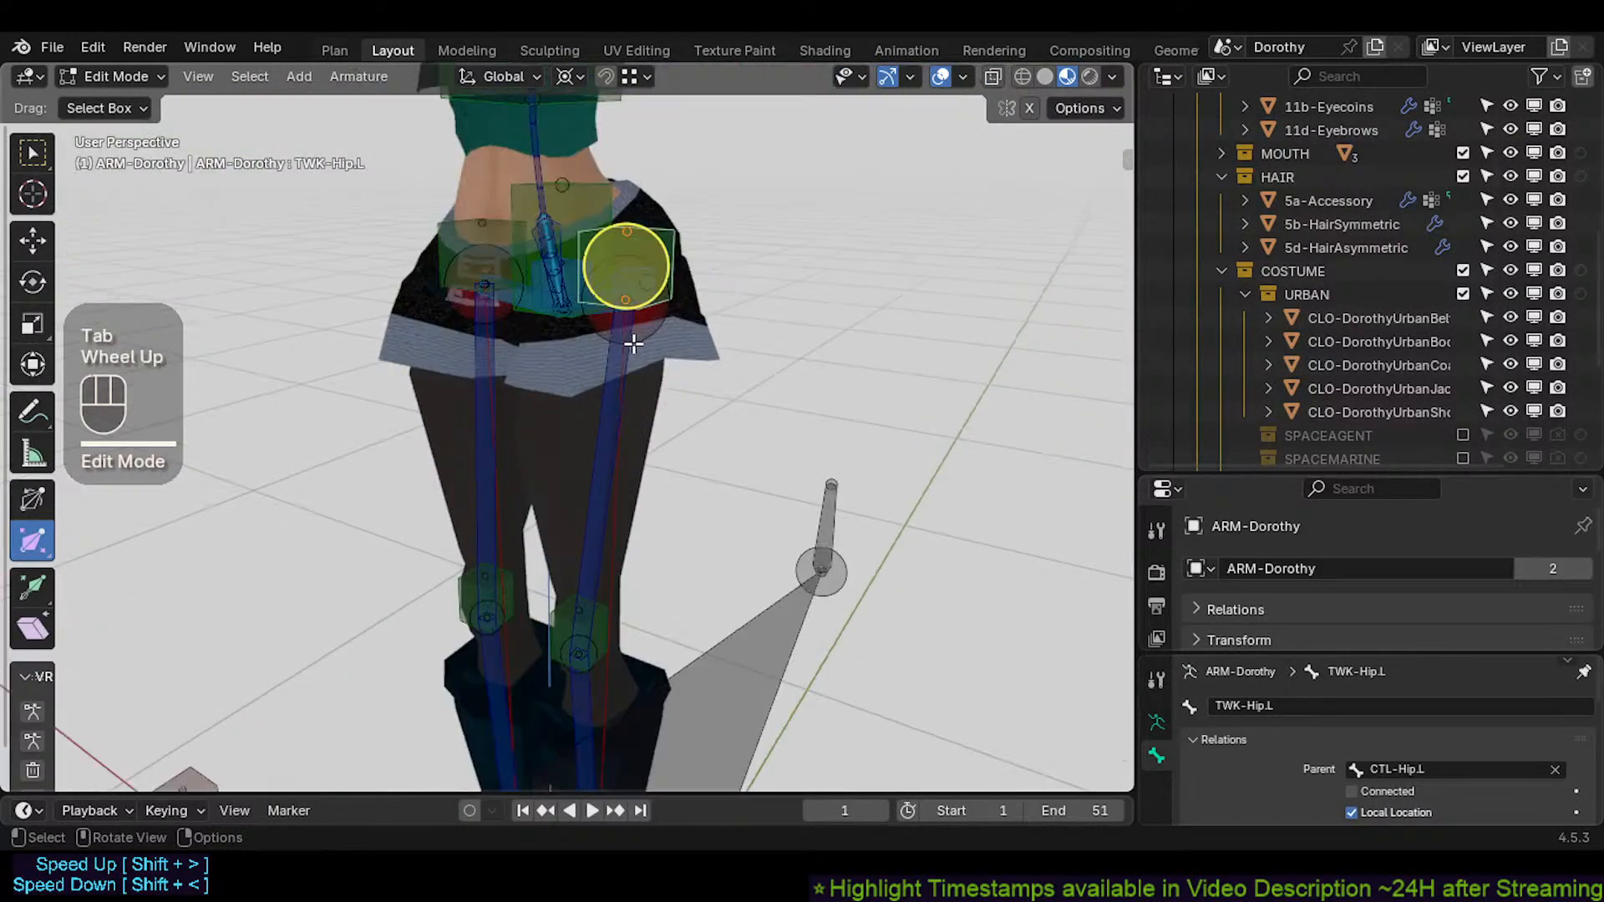
scroll(631, 417, down, 2)
key(Tab)
middle_drag(637, 493, 535, 483)
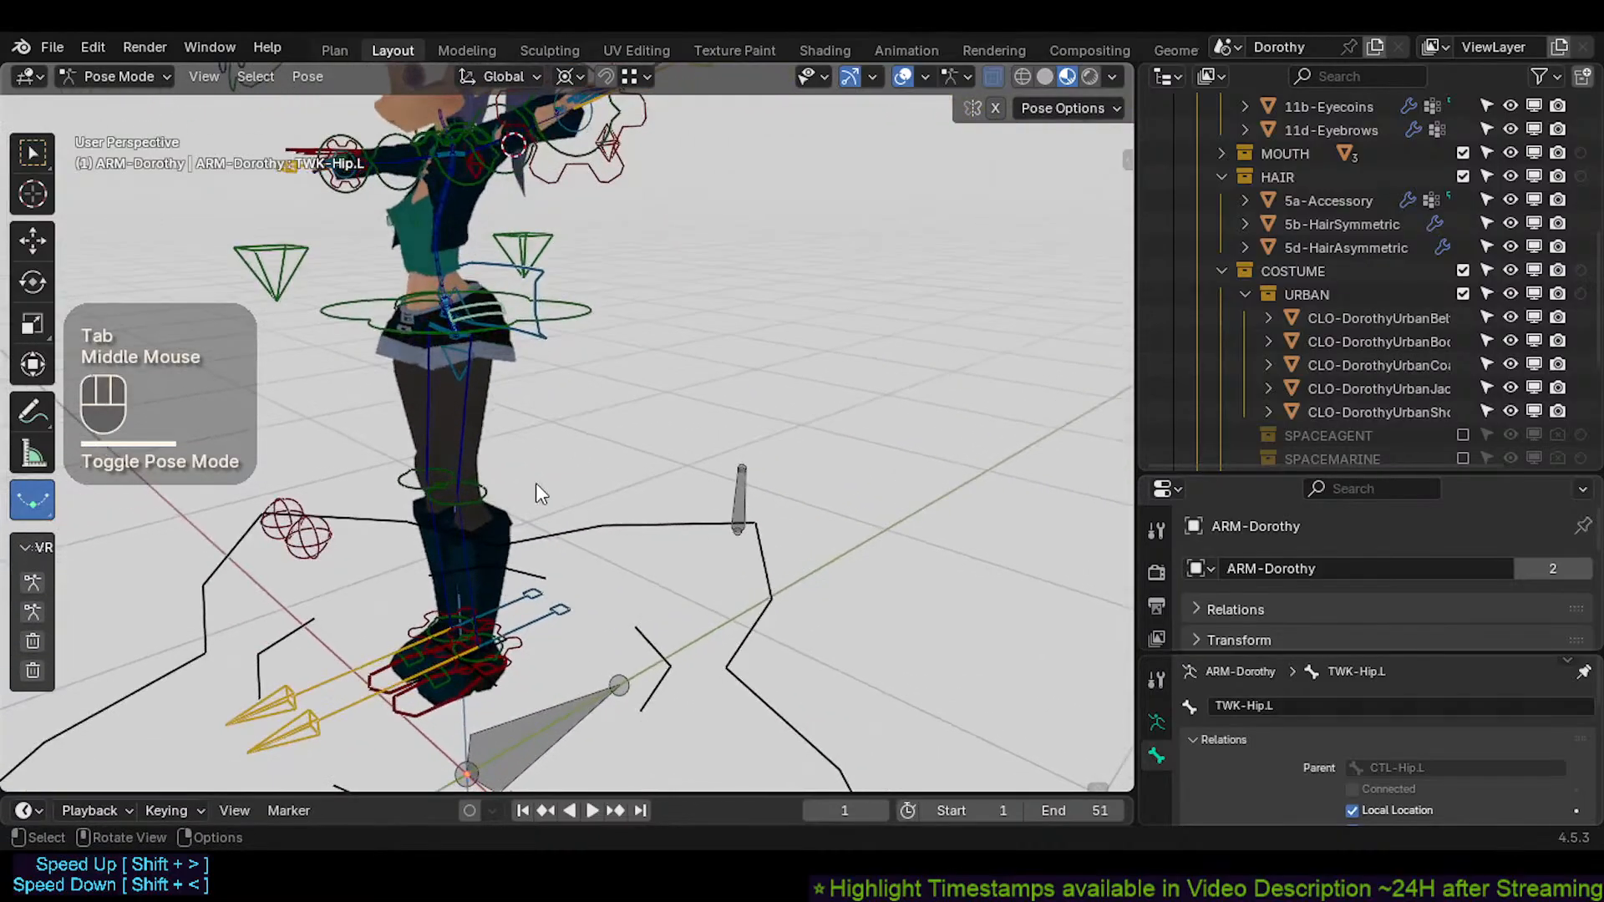
Move the left knee tweak TWK-Knee.L slightly to test how the leg follows
click(483, 484)
key(g)
click(487, 497)
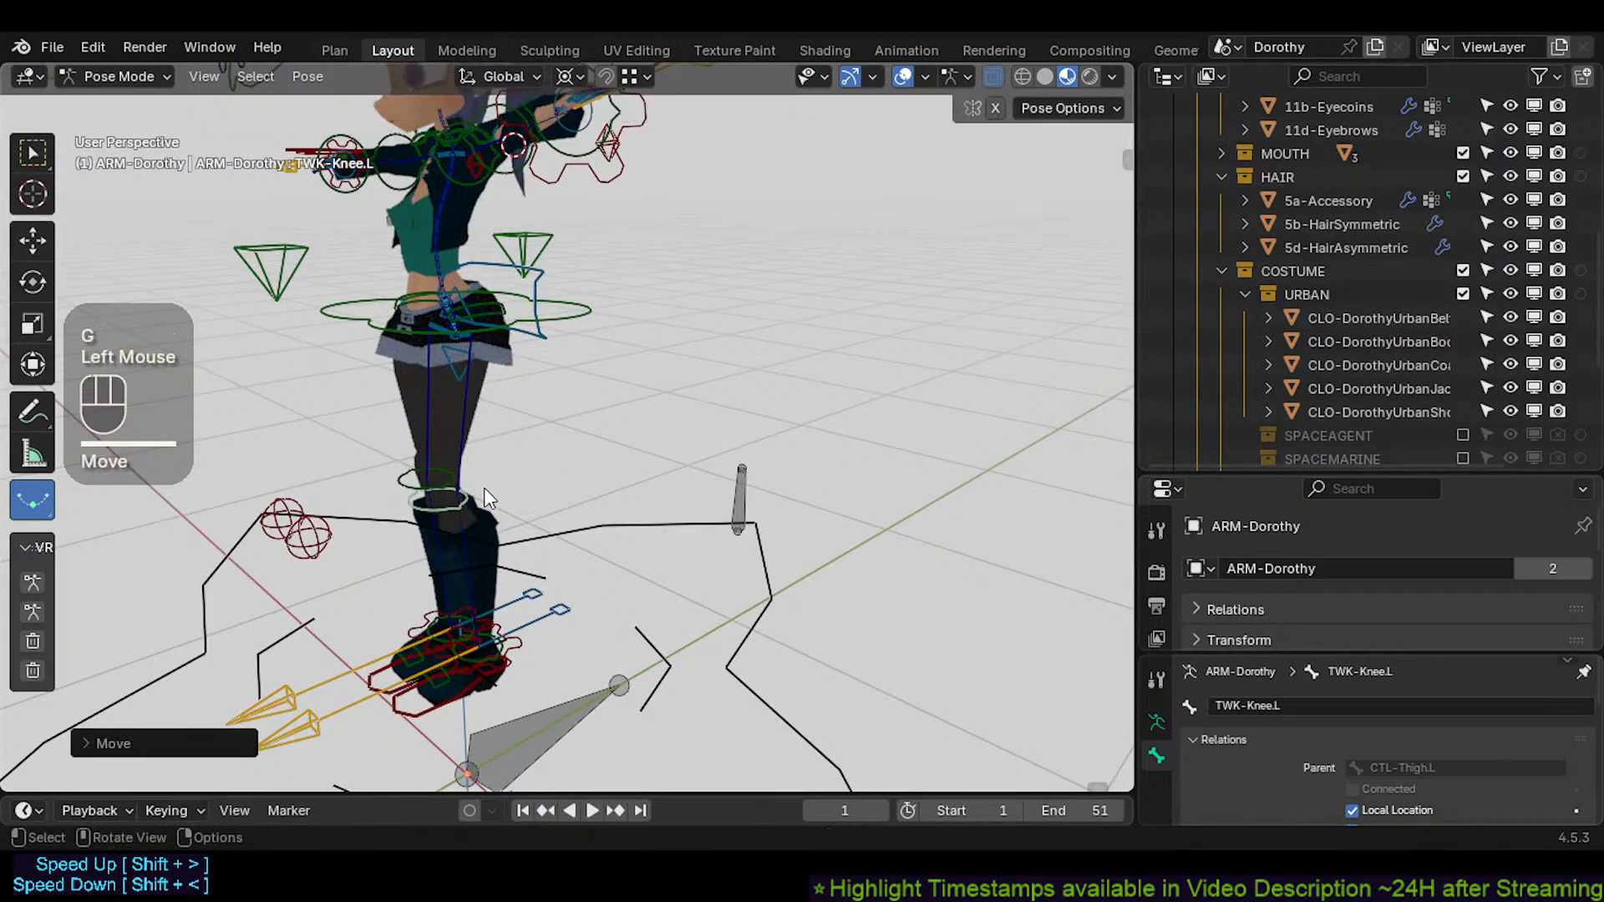
scroll(486, 490, up, 2)
scroll(484, 488, down, 1)
key(g)
click(499, 503)
scroll(496, 501, down, 1)
shift+middle_drag(496, 510, 550, 543)
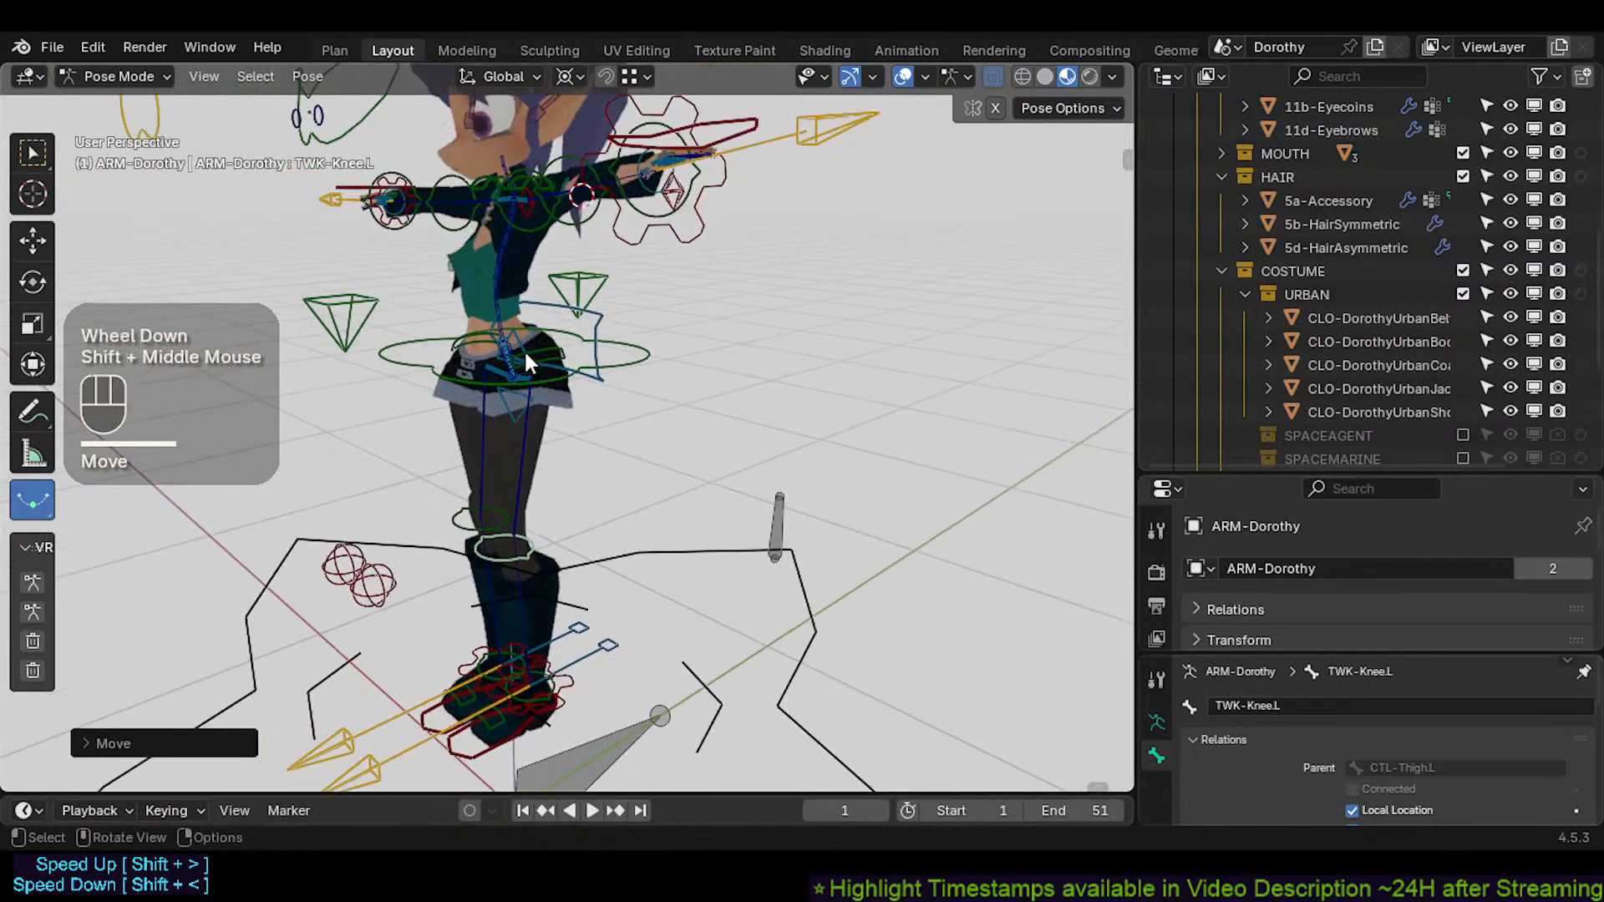
Try to rotate the left hip tweak TWK-Hip.L
click(548, 356)
key(g)
key(Escape)
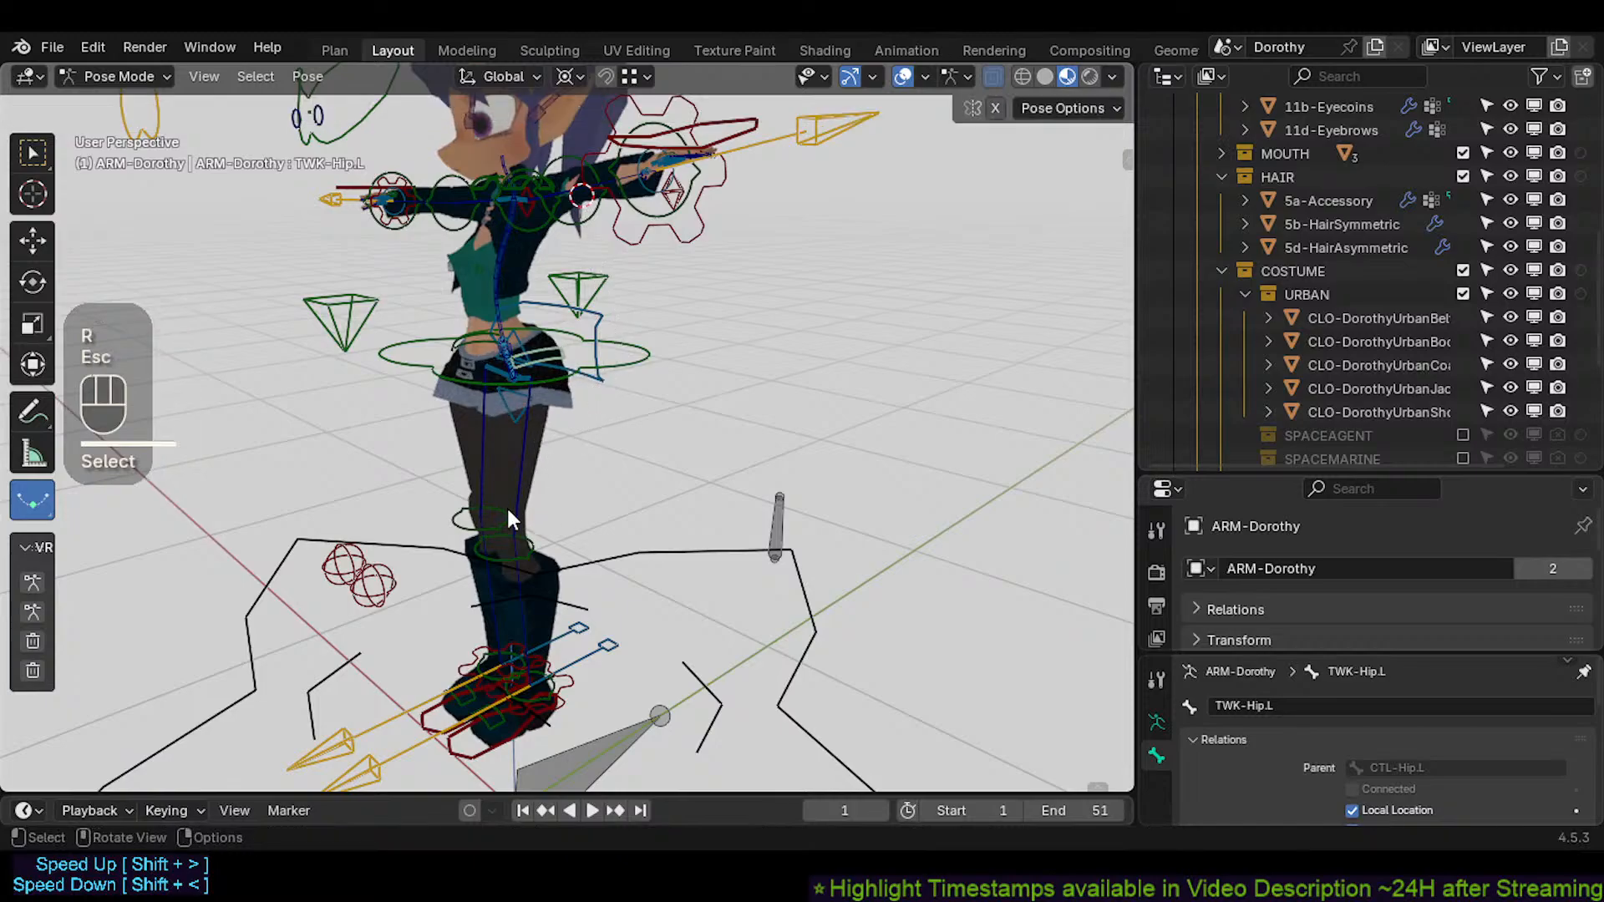
Reposition the knee tweak TWK-Knee.L slightly and rotate the hip tweak TWK-Hip.L about the 3D cursor
click(500, 552)
key(g)
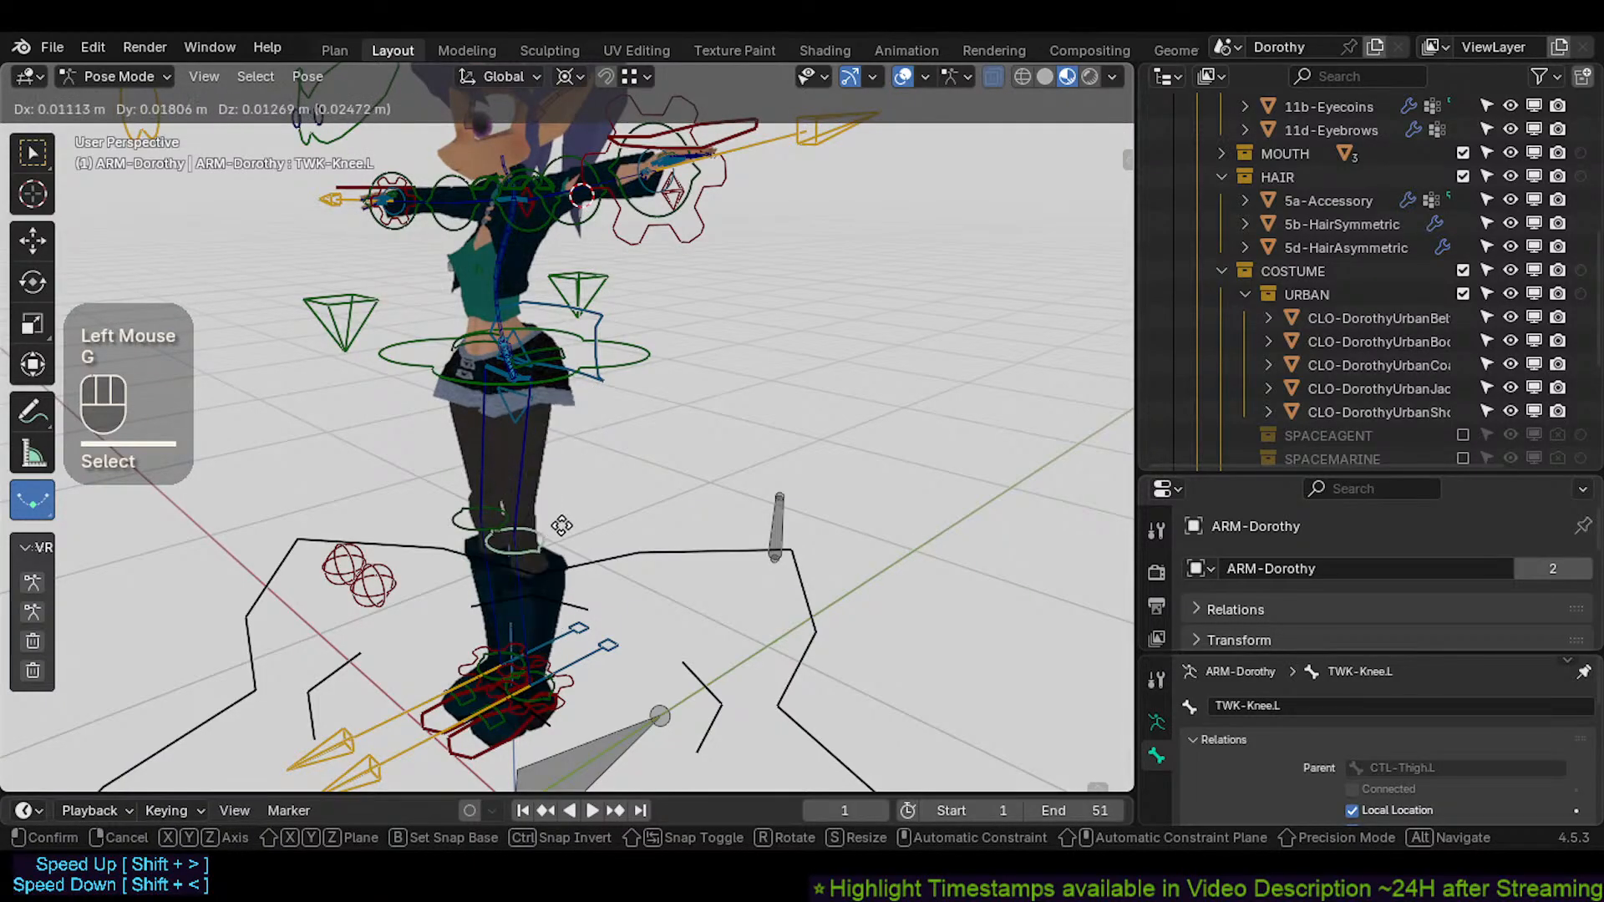
click(526, 547)
click(542, 346)
key(r)
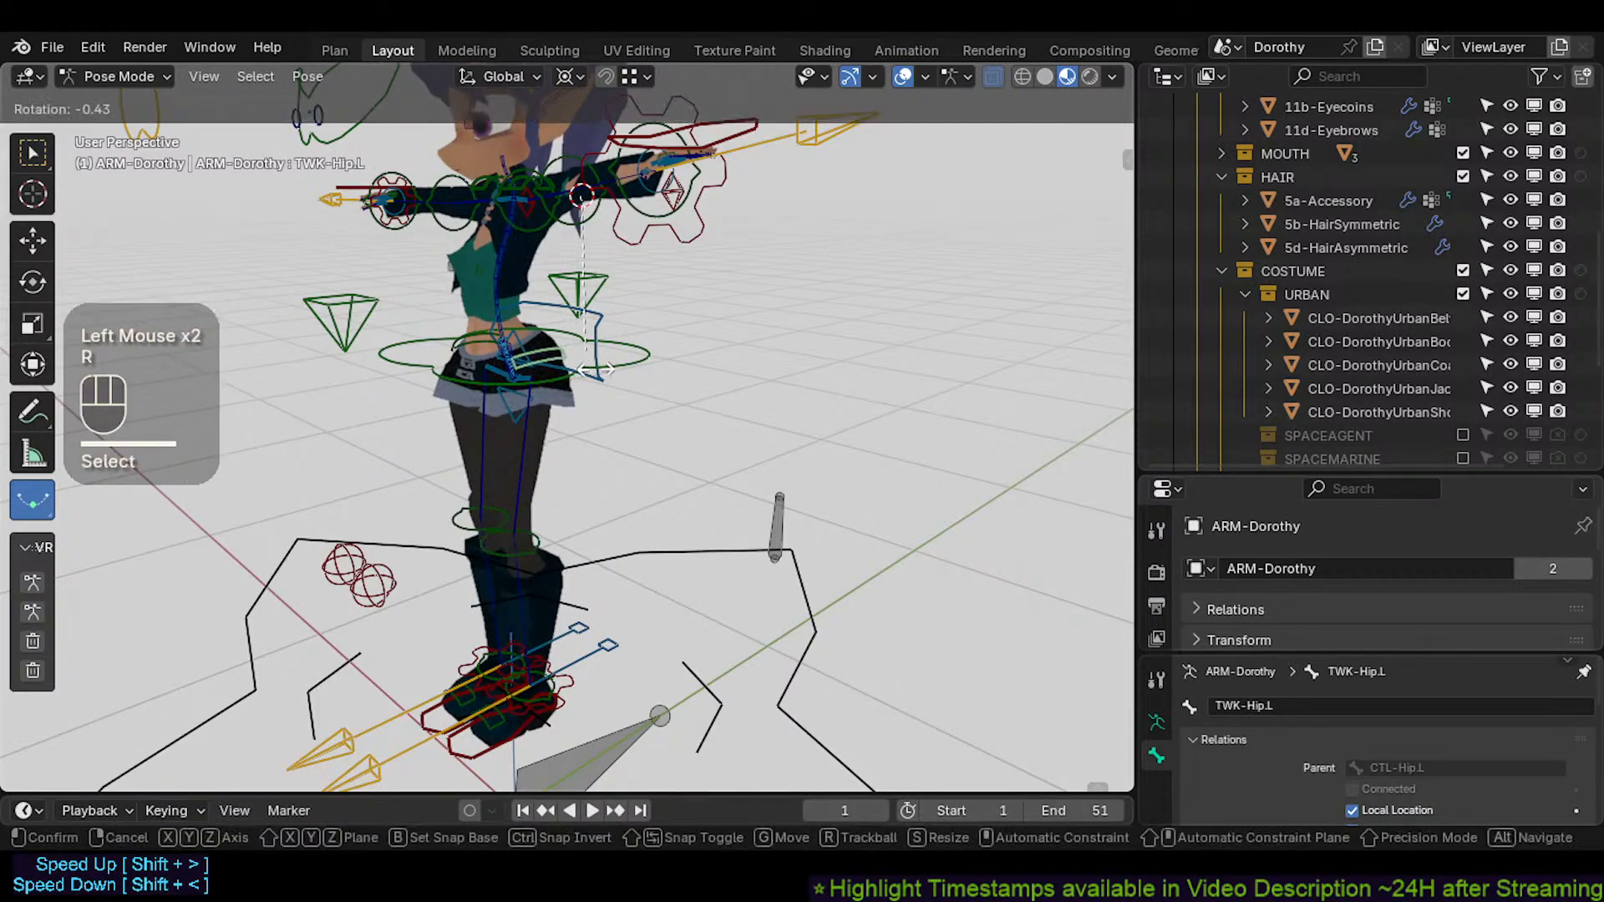
click(581, 351)
Add TWK-Knee.L to the selection, then try rotating the hip tweak TWK-Hip.L about the 3D cursor
shift+click(499, 539)
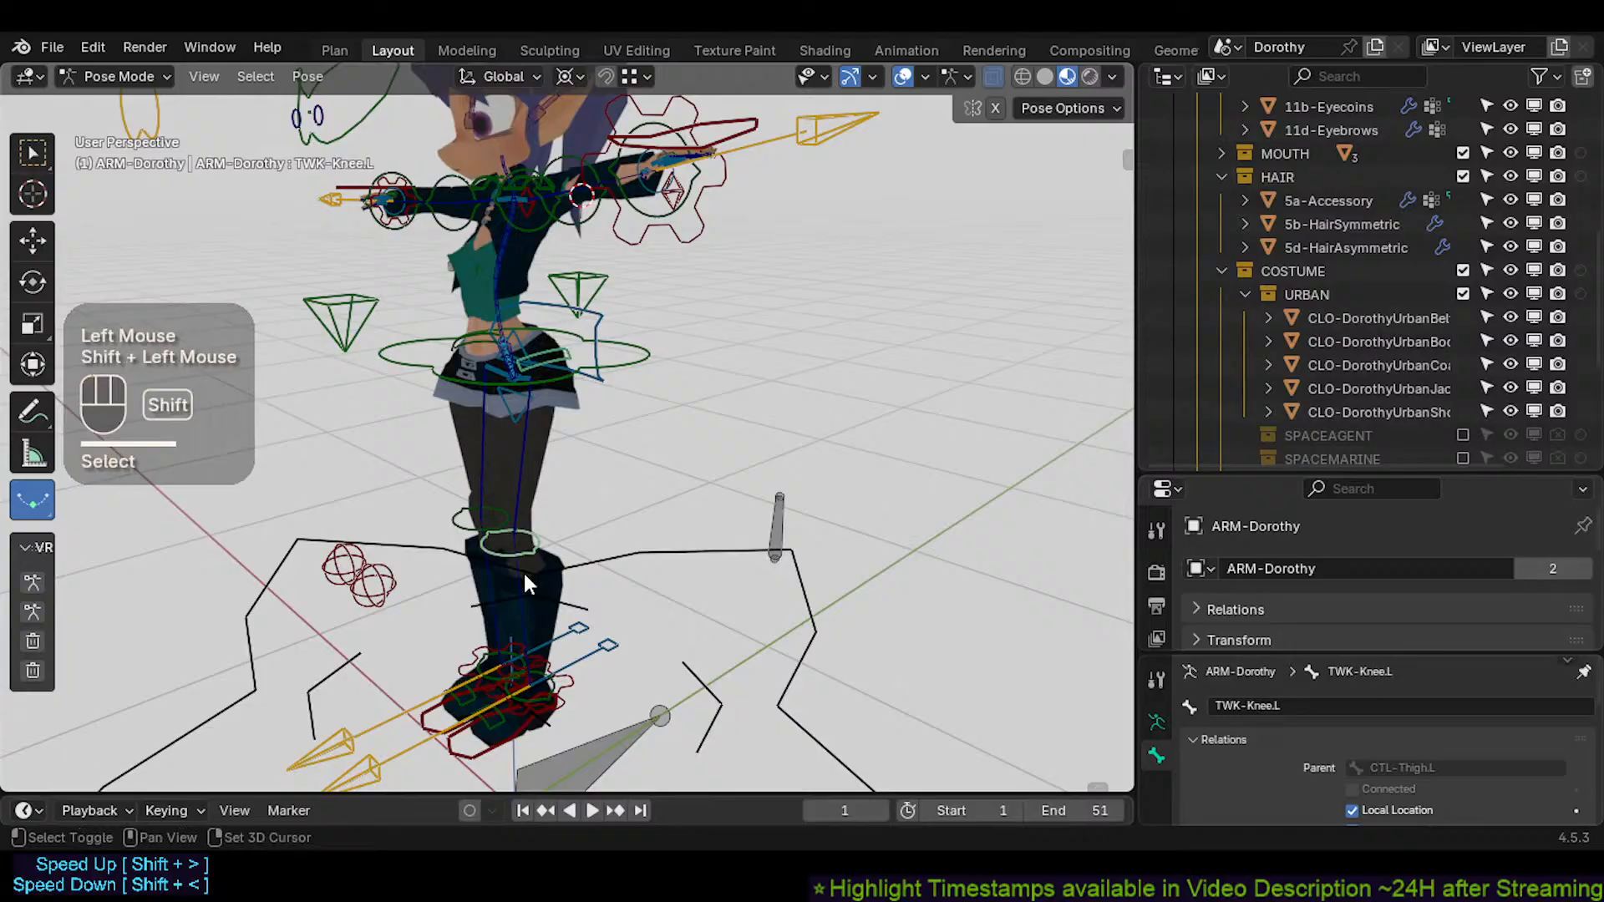
click(544, 349)
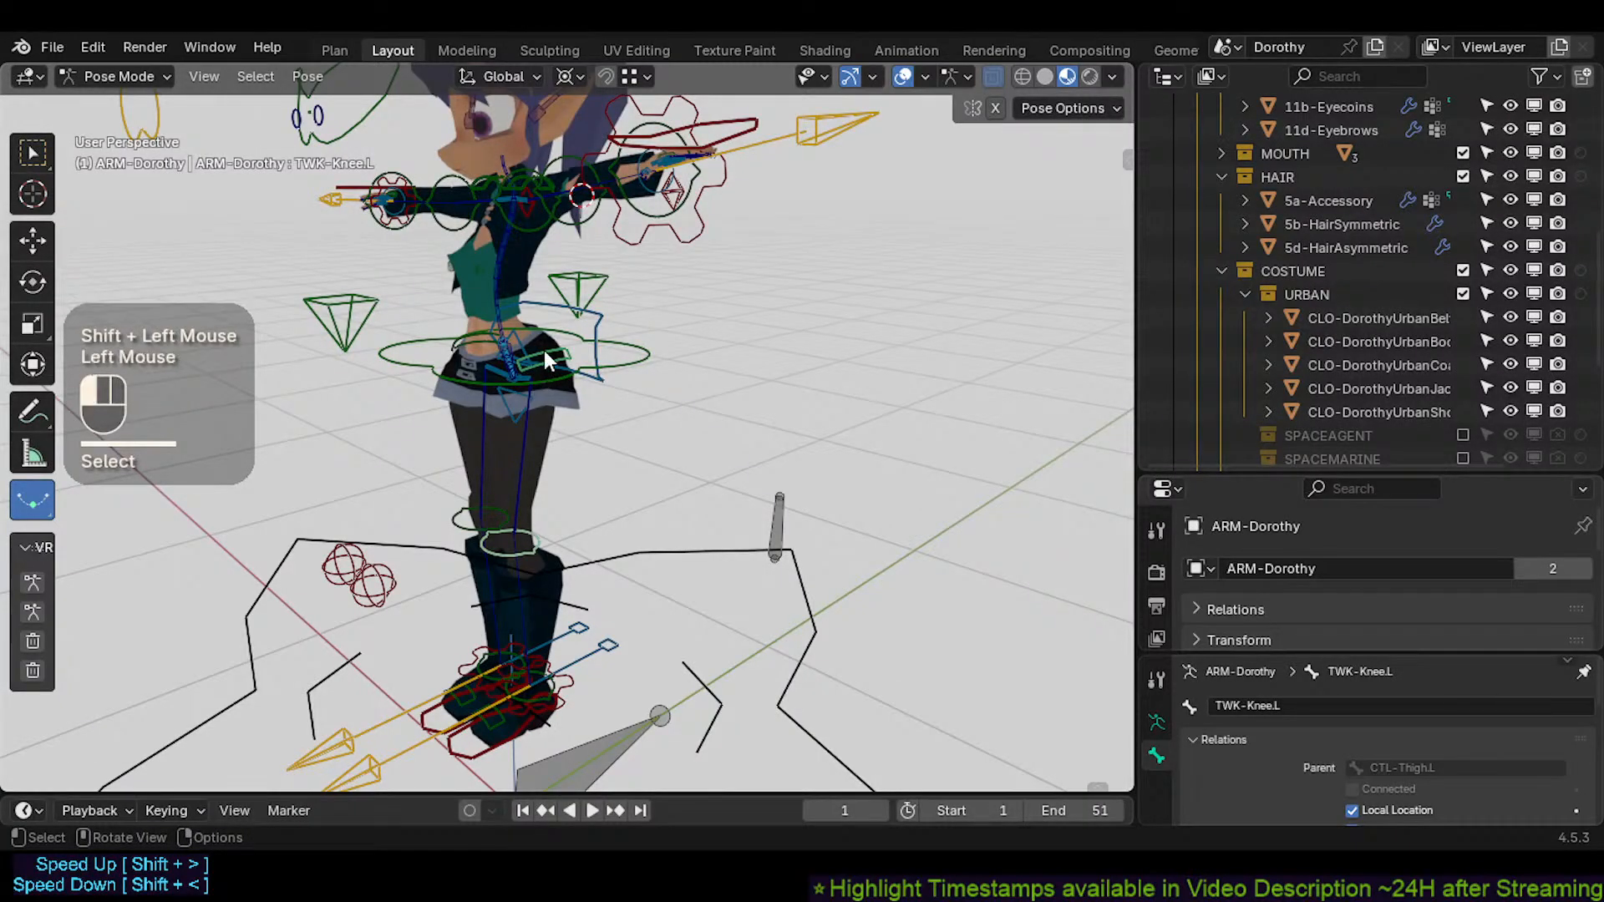
key(r)
key(Escape)
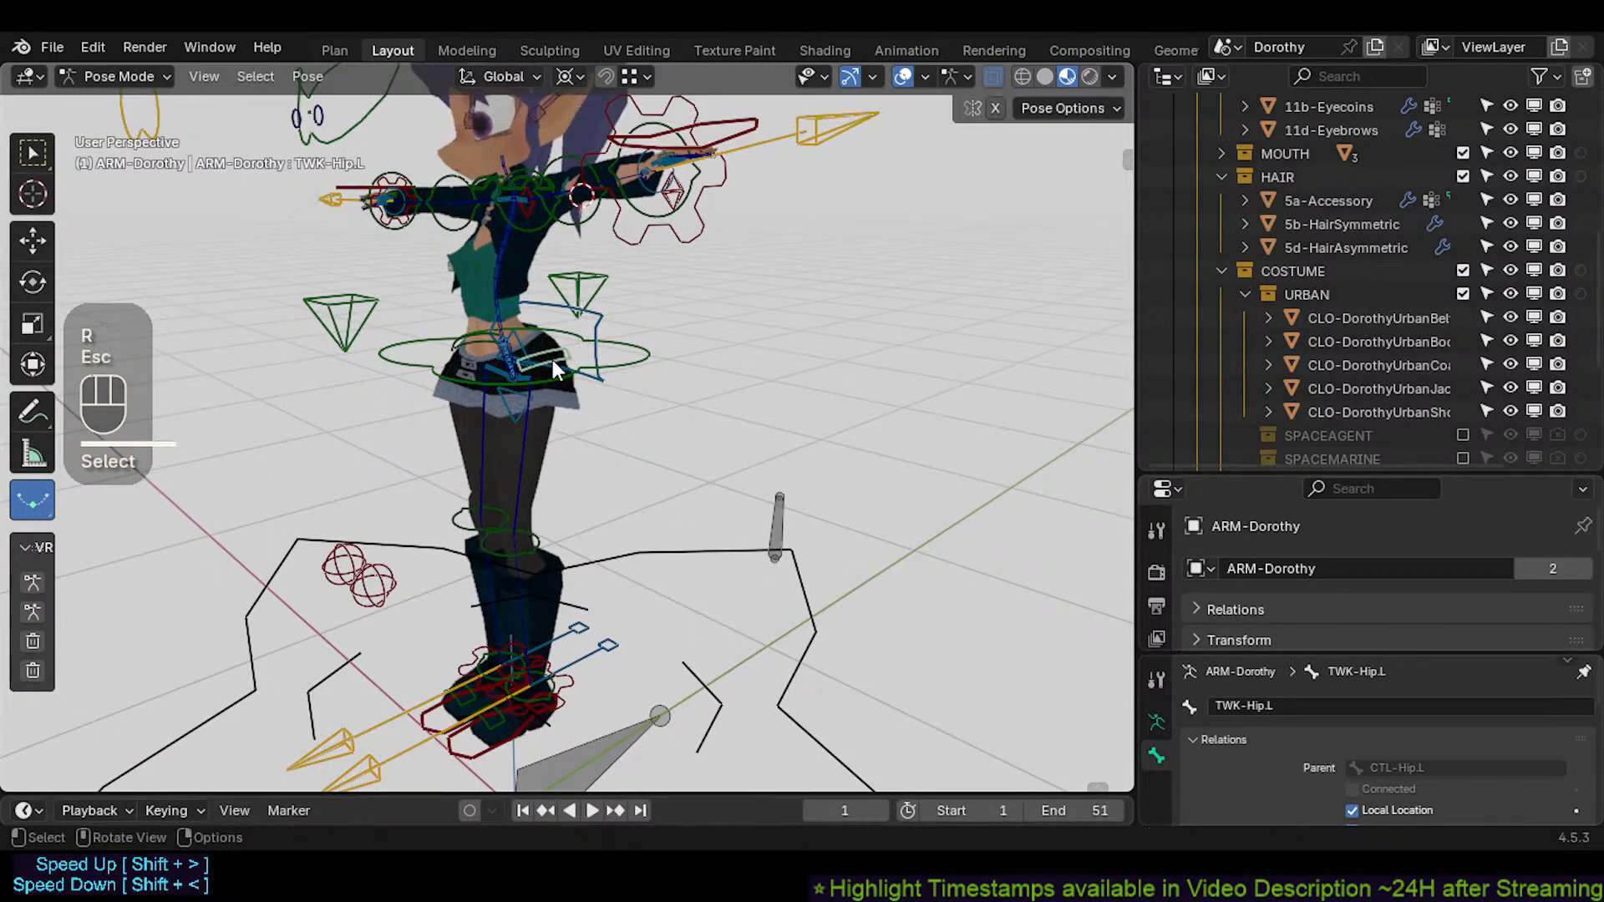
Compare the left leg's tweak controls by selecting TWK-Hip.L and TWK-Knee.L in turn
click(502, 551)
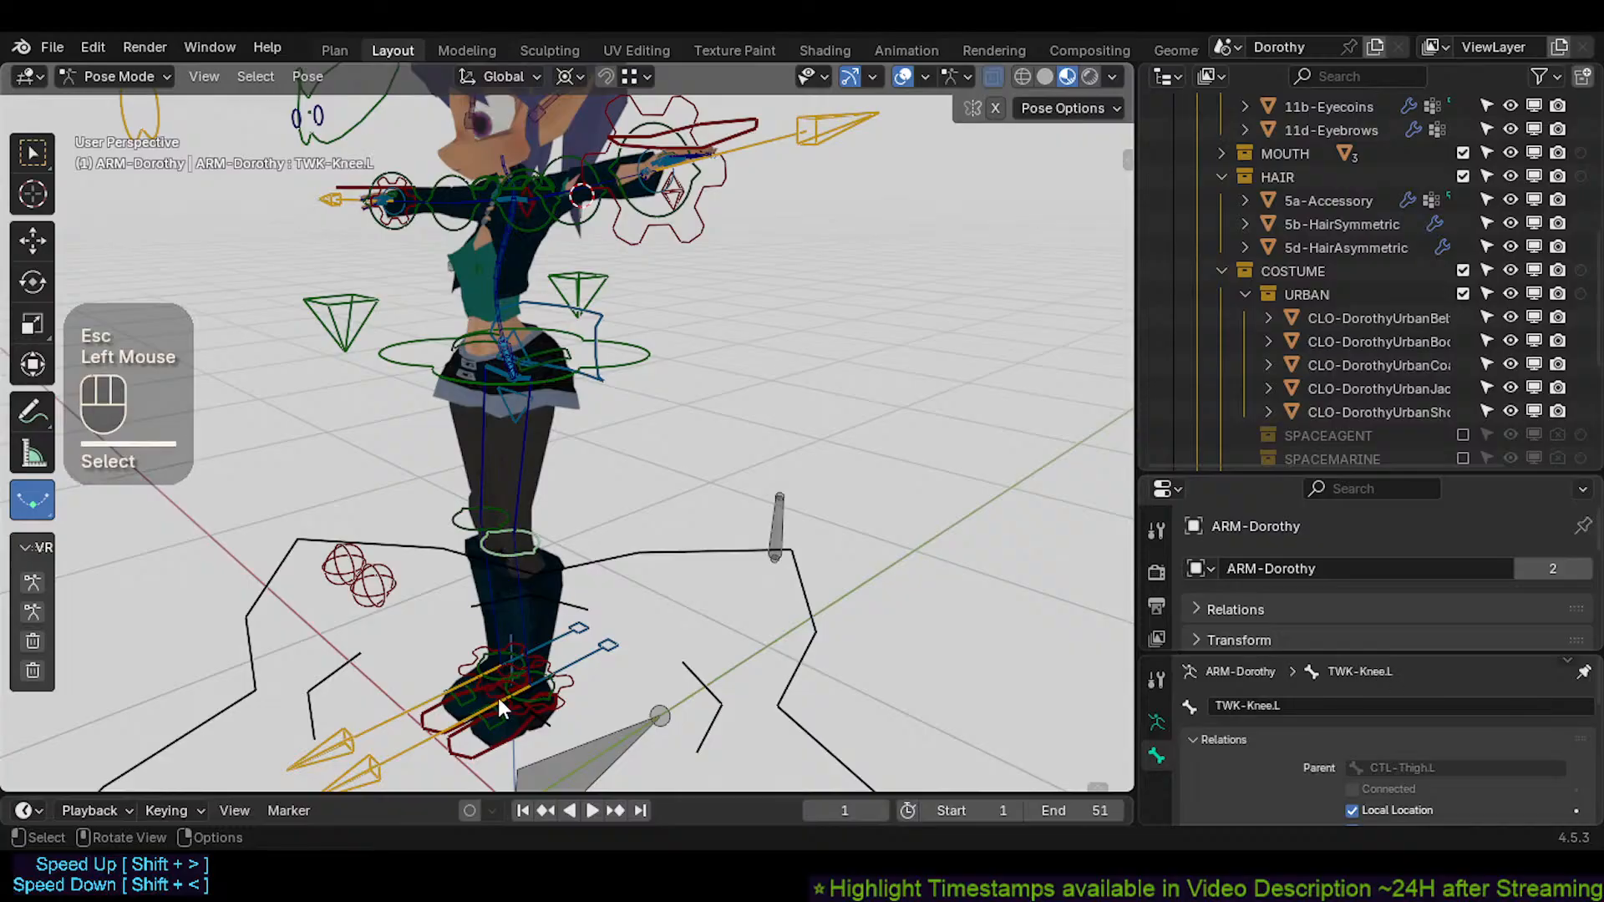
shift+middle_drag(524, 602, 549, 448)
shift+middle_click(553, 604)
click(582, 326)
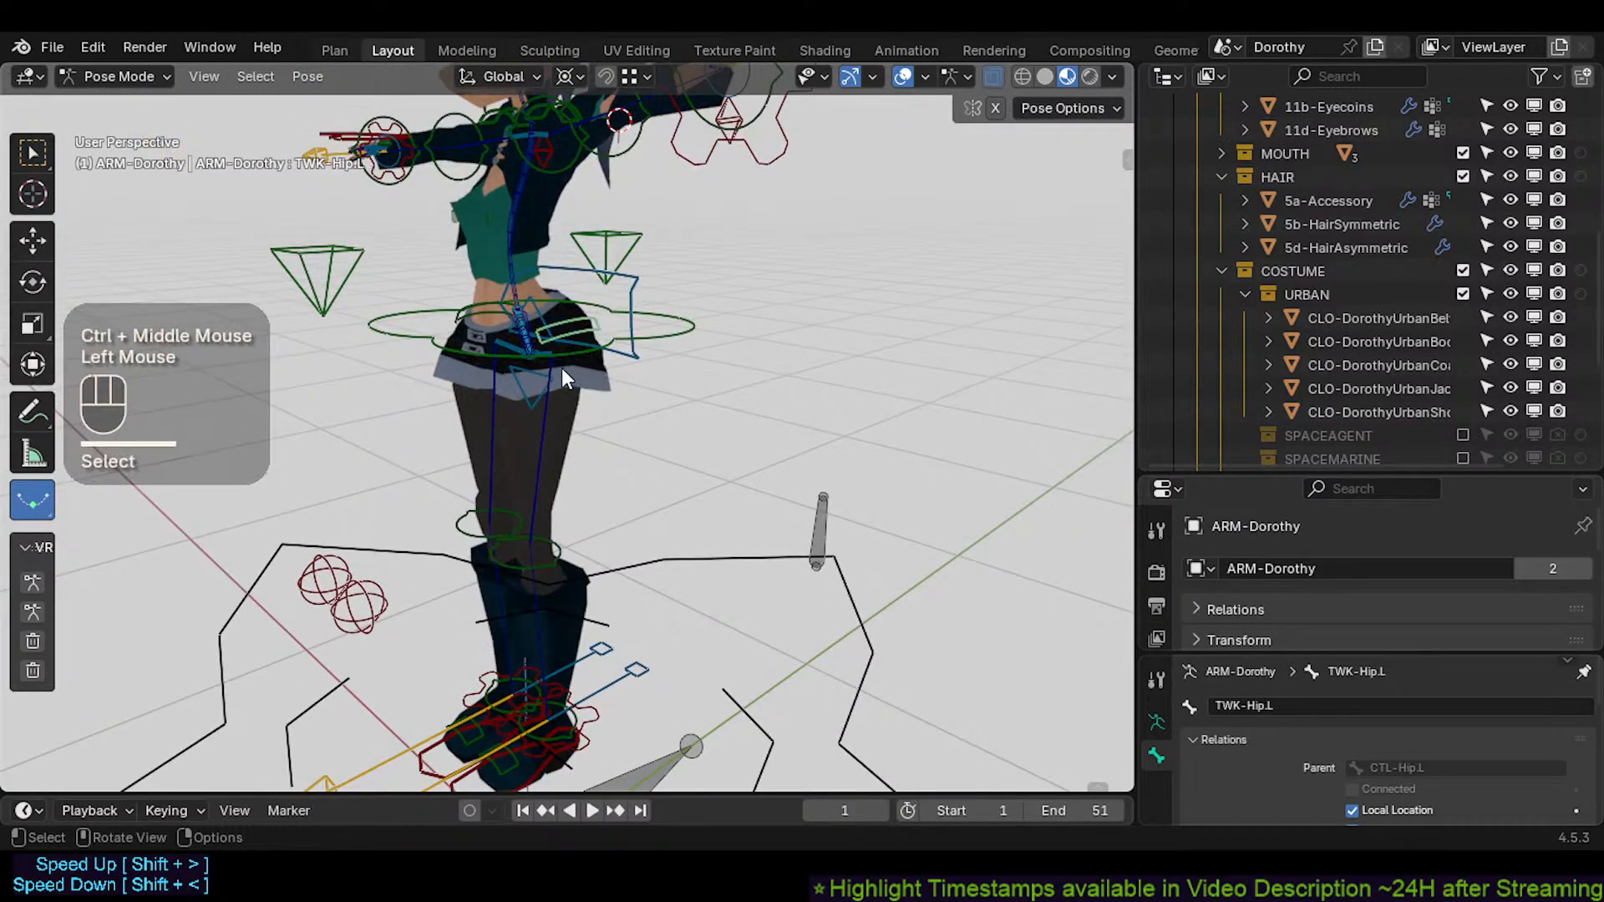
click(528, 570)
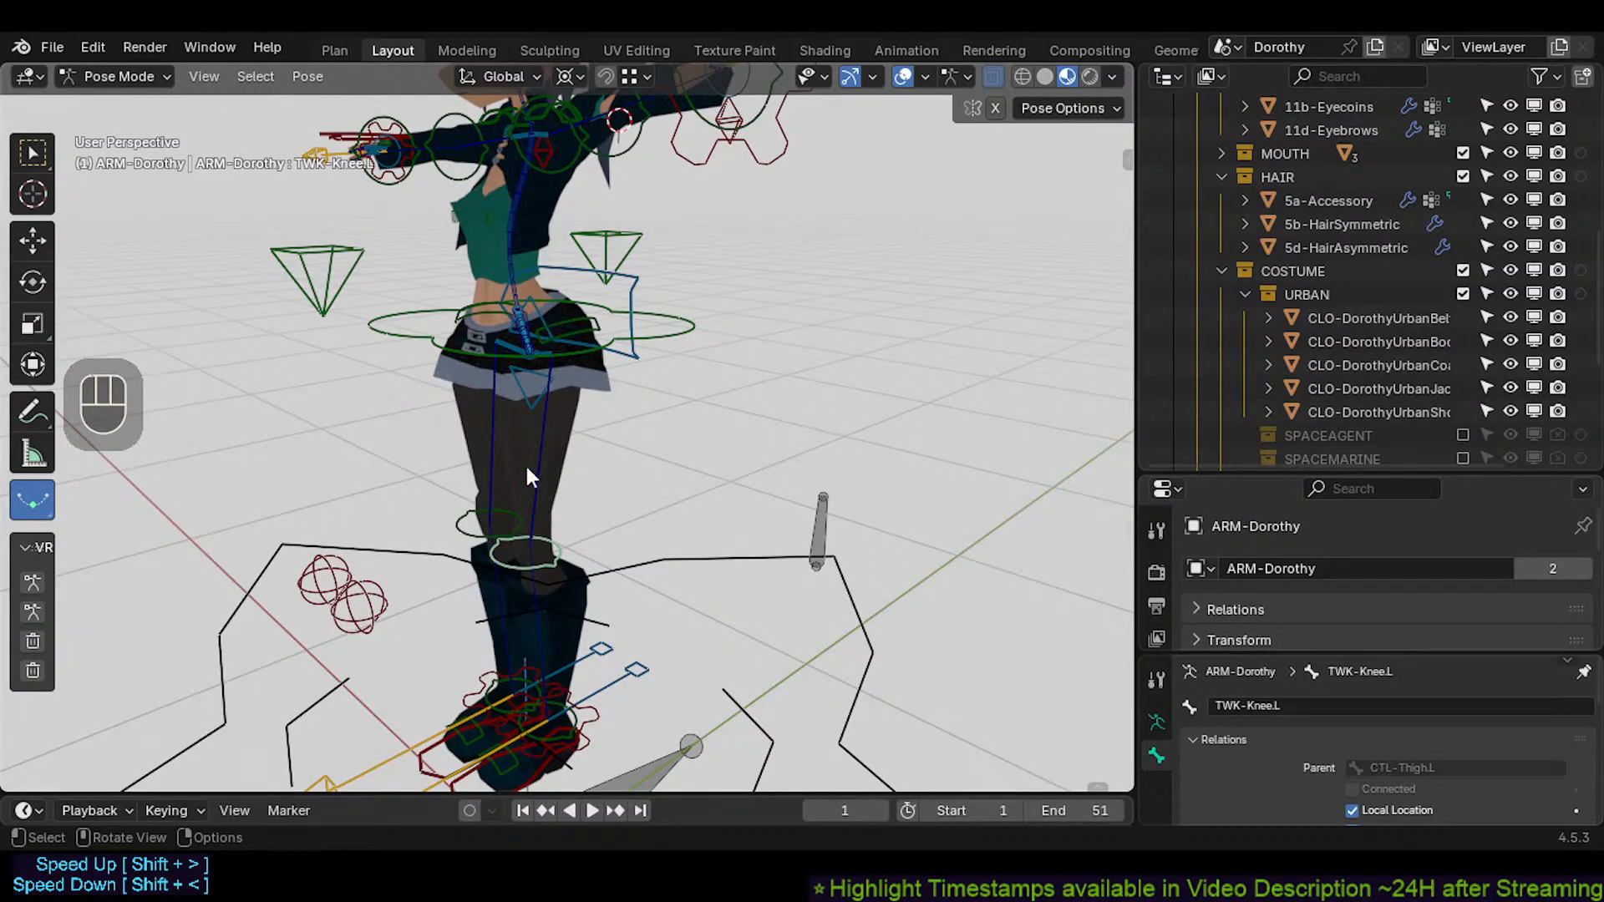
Compare the left hip and knee tweaks by selecting them in turn, then try moving TWK-Knee.L
shift+click(578, 322)
click(498, 553)
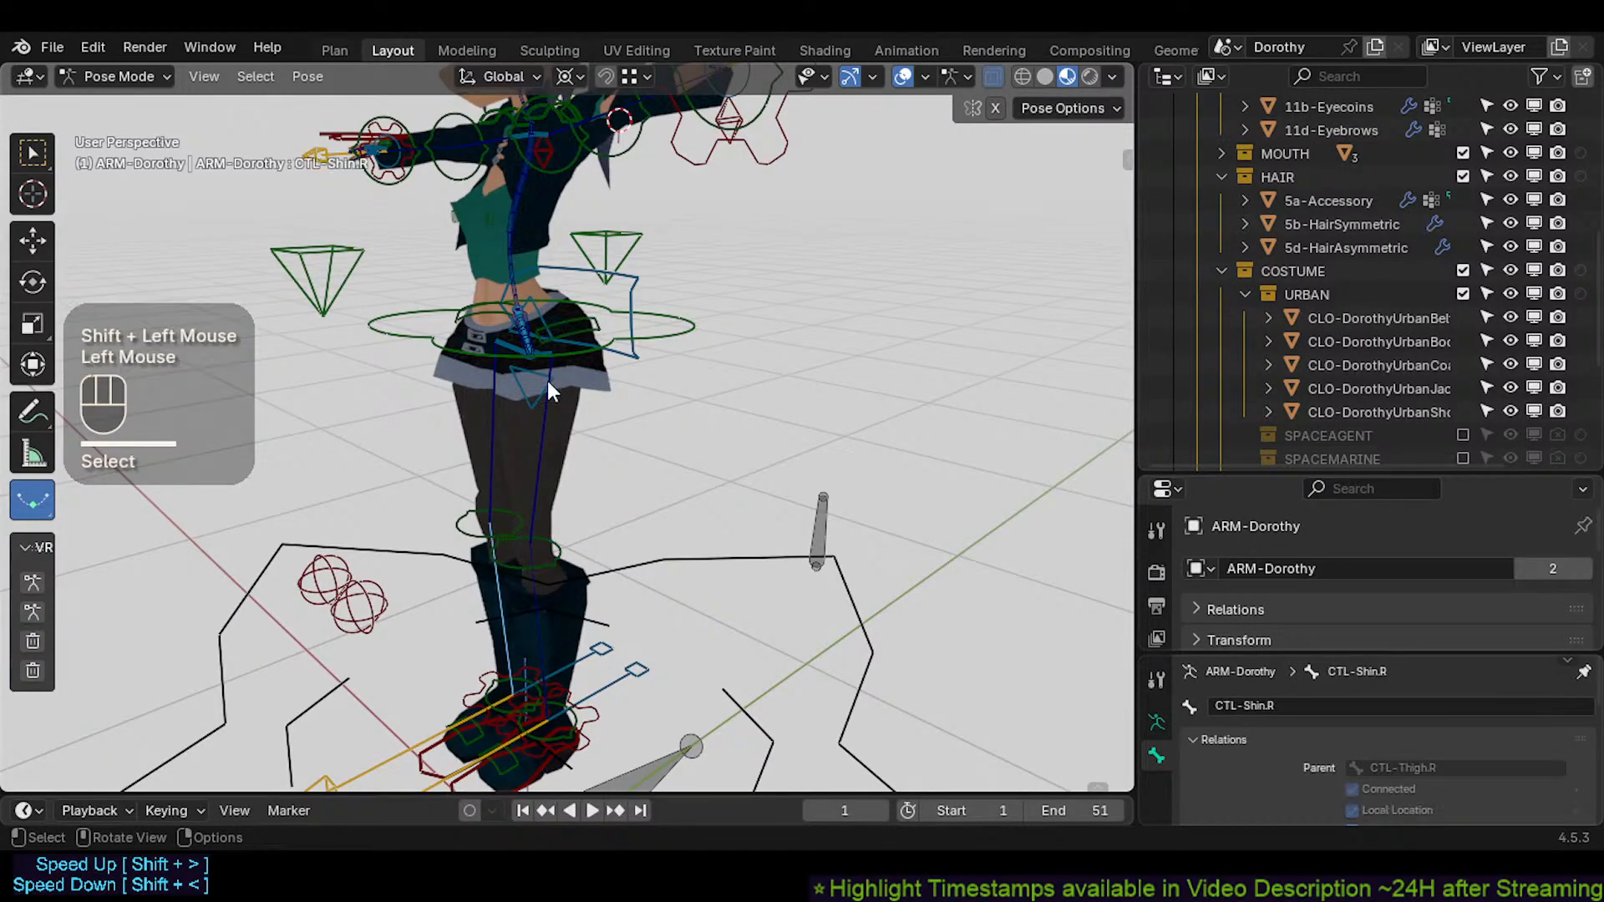
click(569, 314)
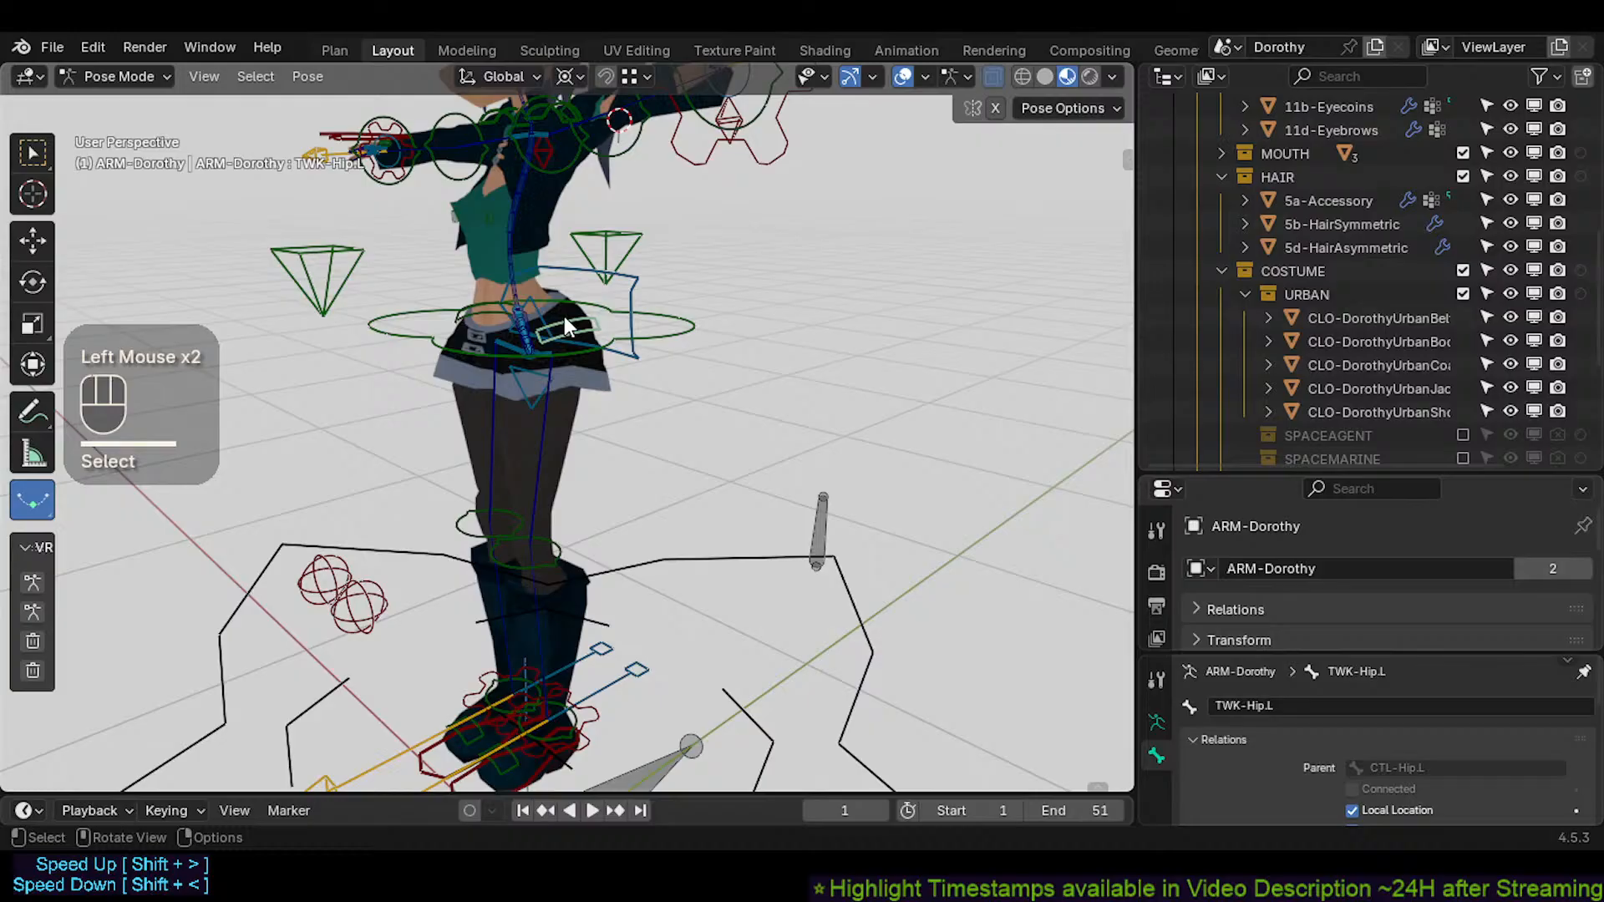
click(495, 563)
click(519, 547)
key(g)
key(Escape)
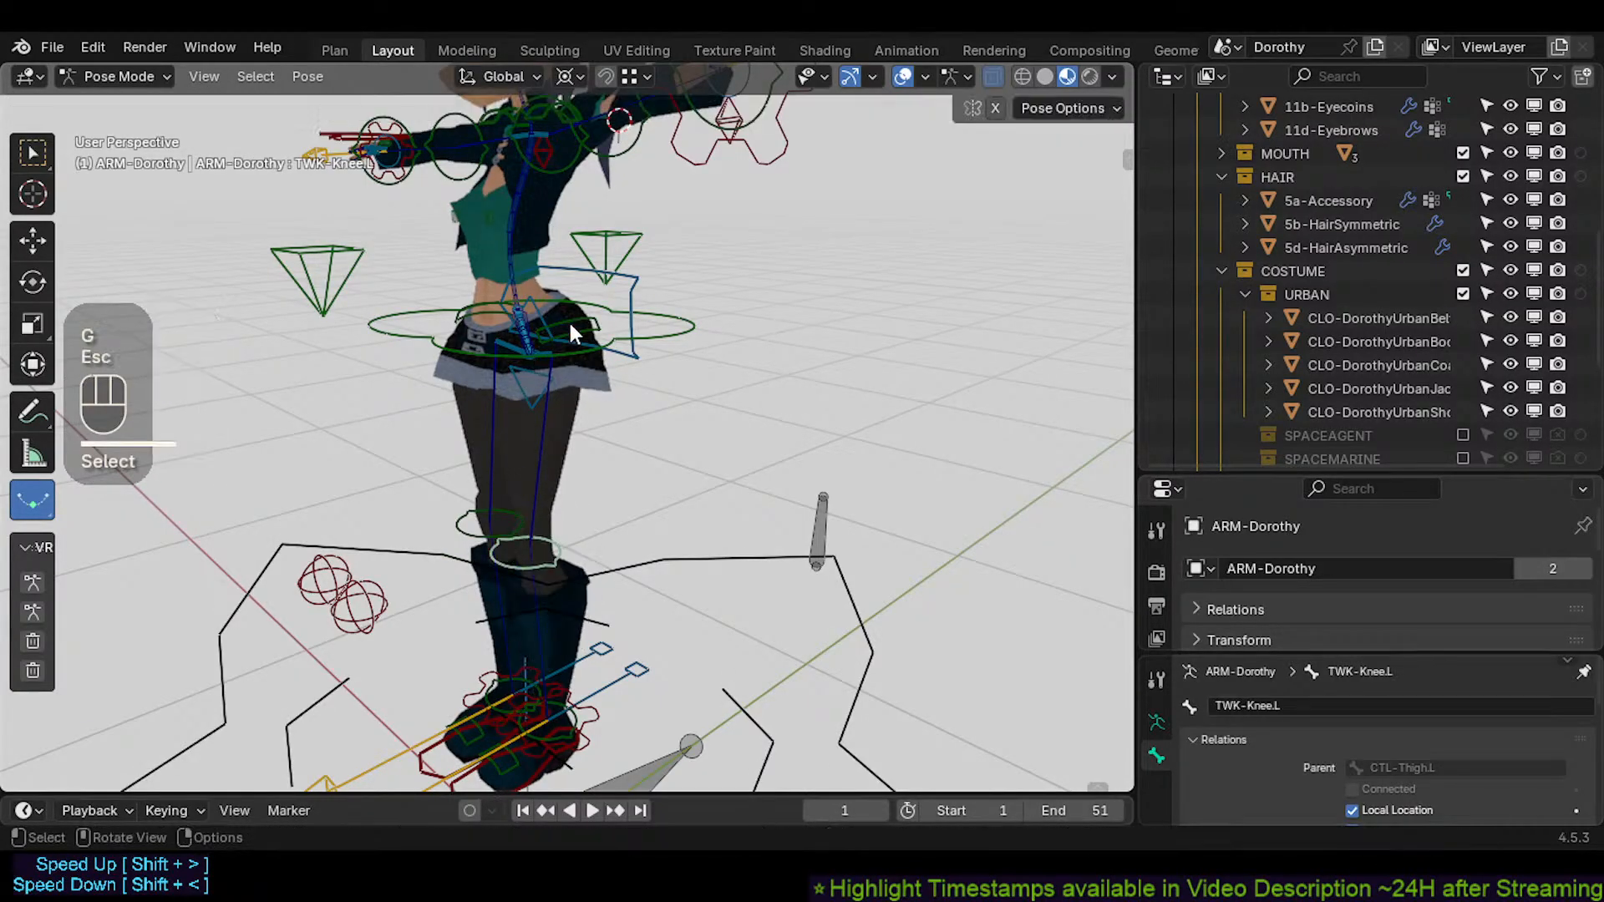
Inspect the left thigh control CTL-Thigh.L and the hip tweak TWK-Hip.L by selecting each one
click(538, 513)
click(494, 558)
click(563, 355)
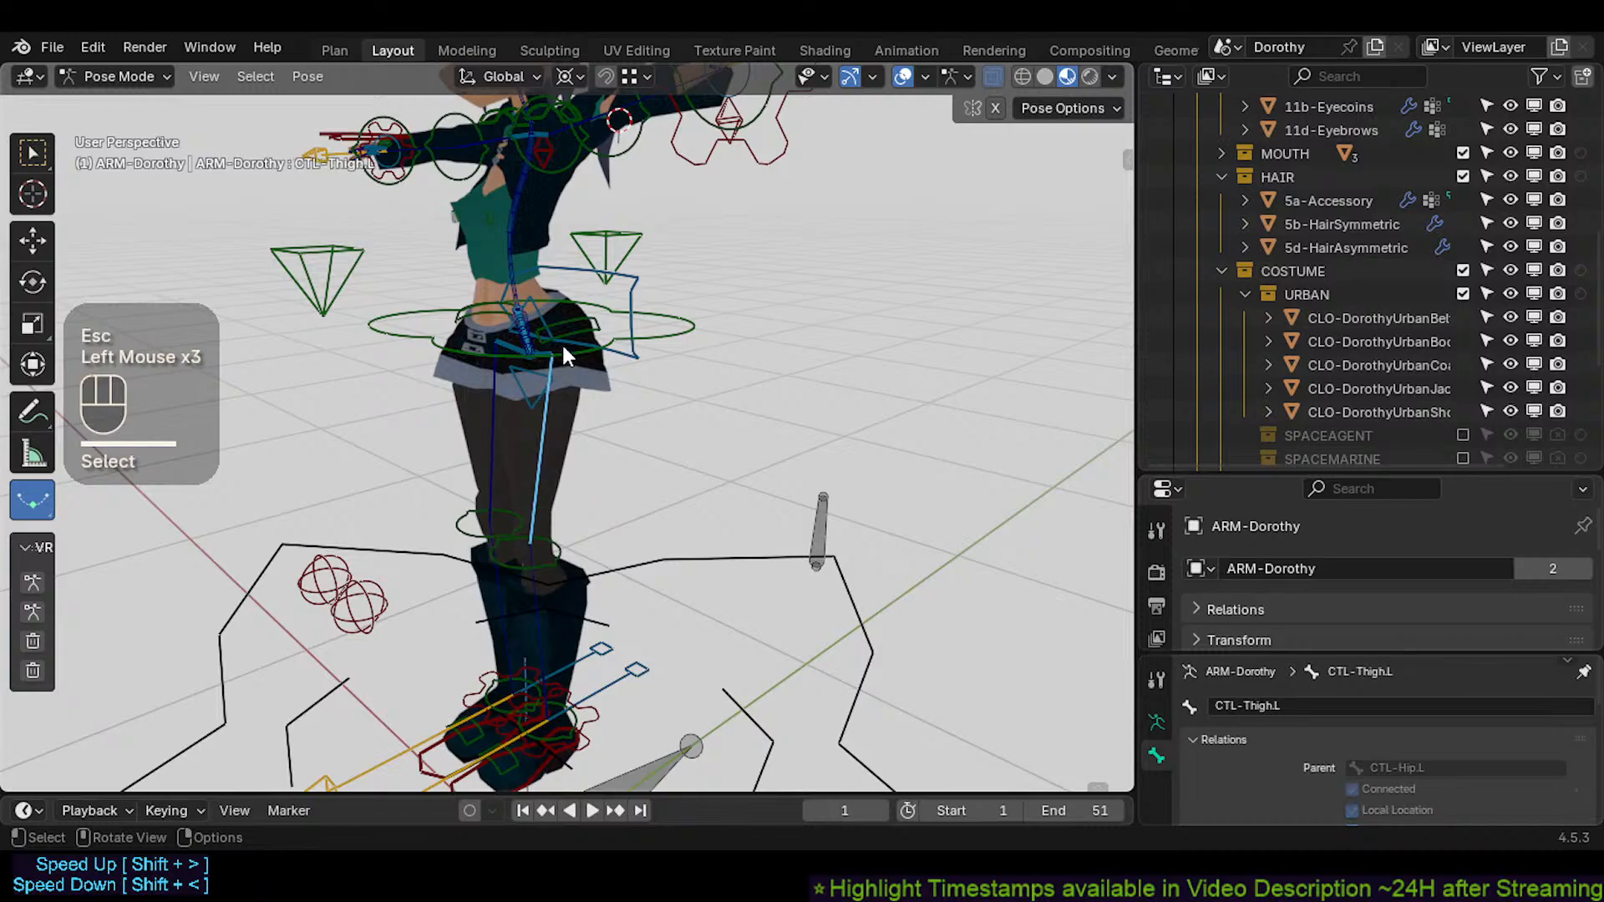
click(573, 331)
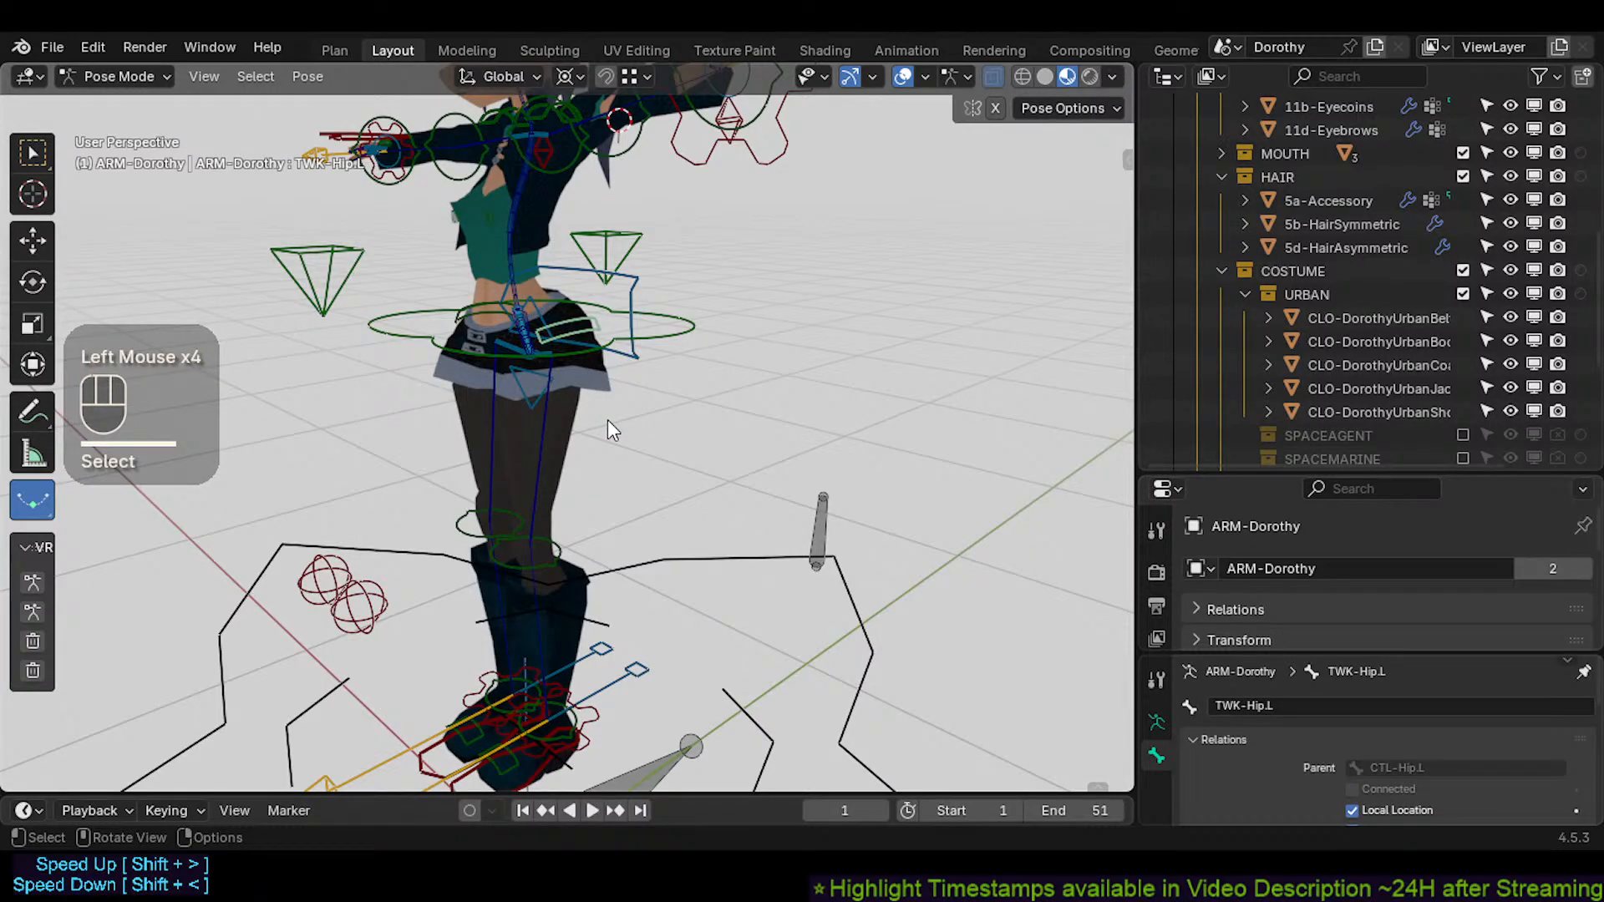
Select the left leg arc control ARC-IK-Leg.L and try a trackball rotation about the 3D cursor
middle_drag(608, 419, 478, 464)
scroll(468, 468, down, 3)
scroll(468, 471, up, 3)
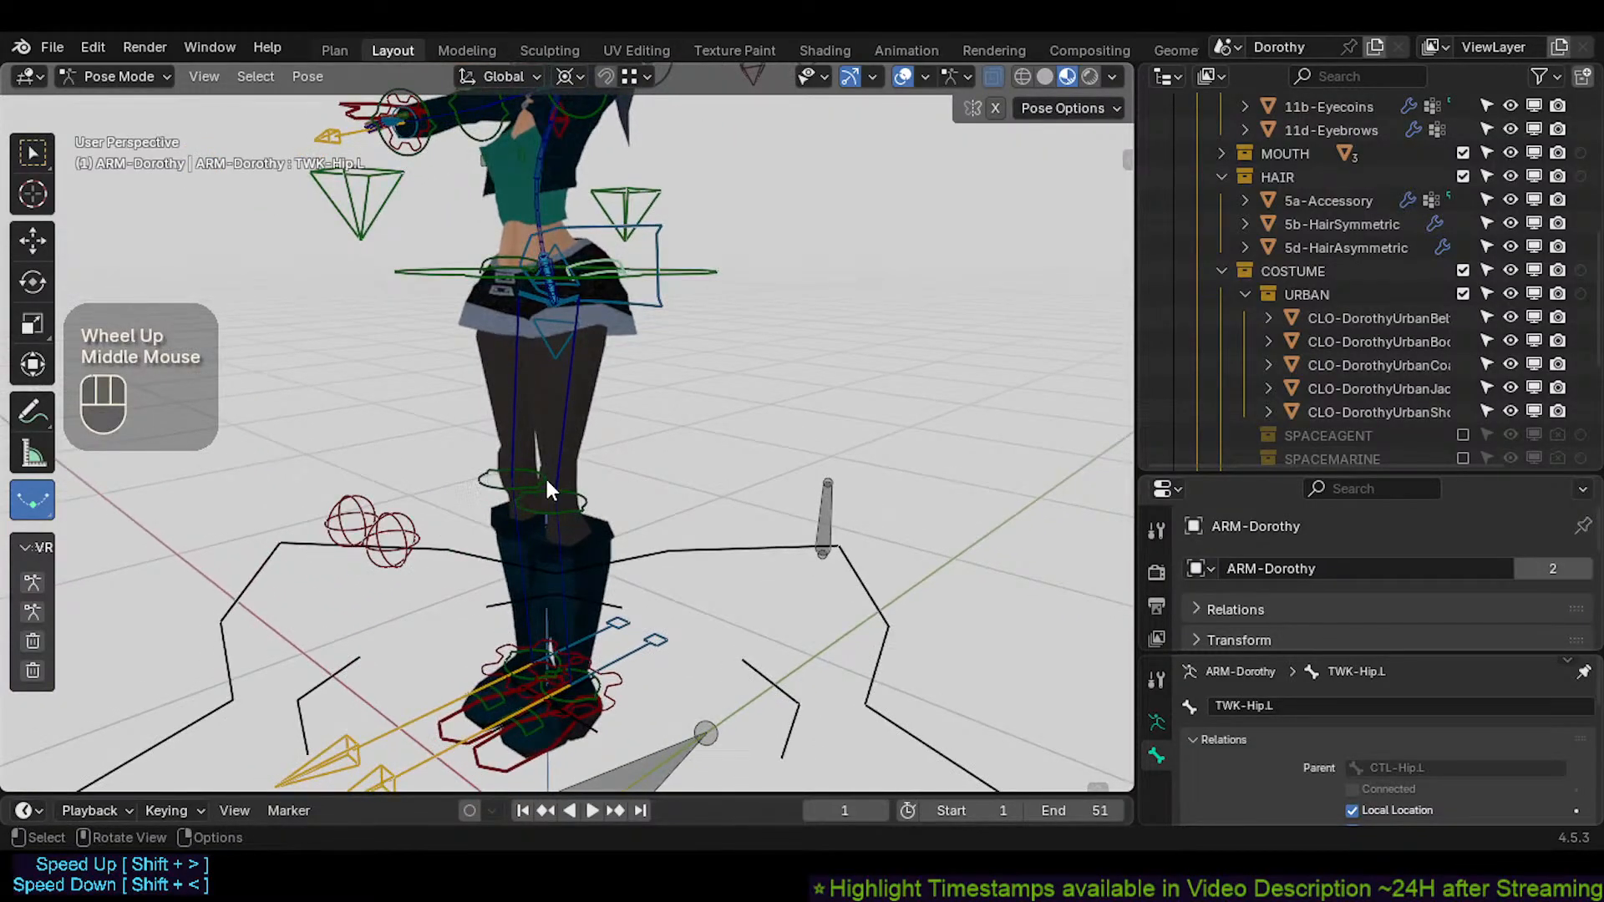
click(615, 687)
click(616, 686)
key(r)
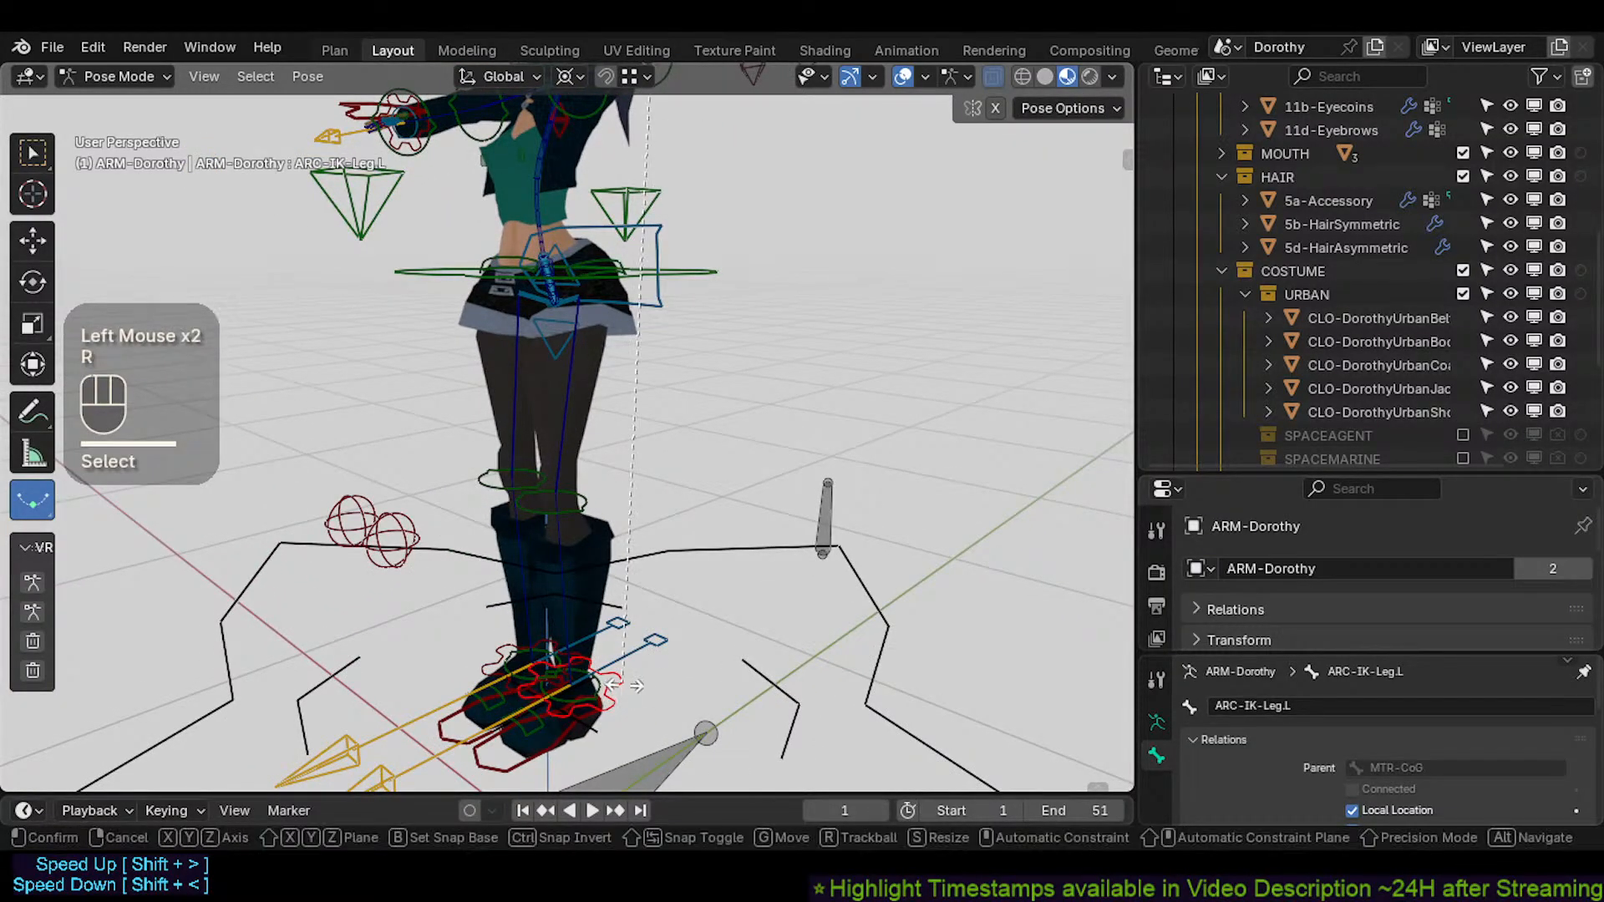
key(x)
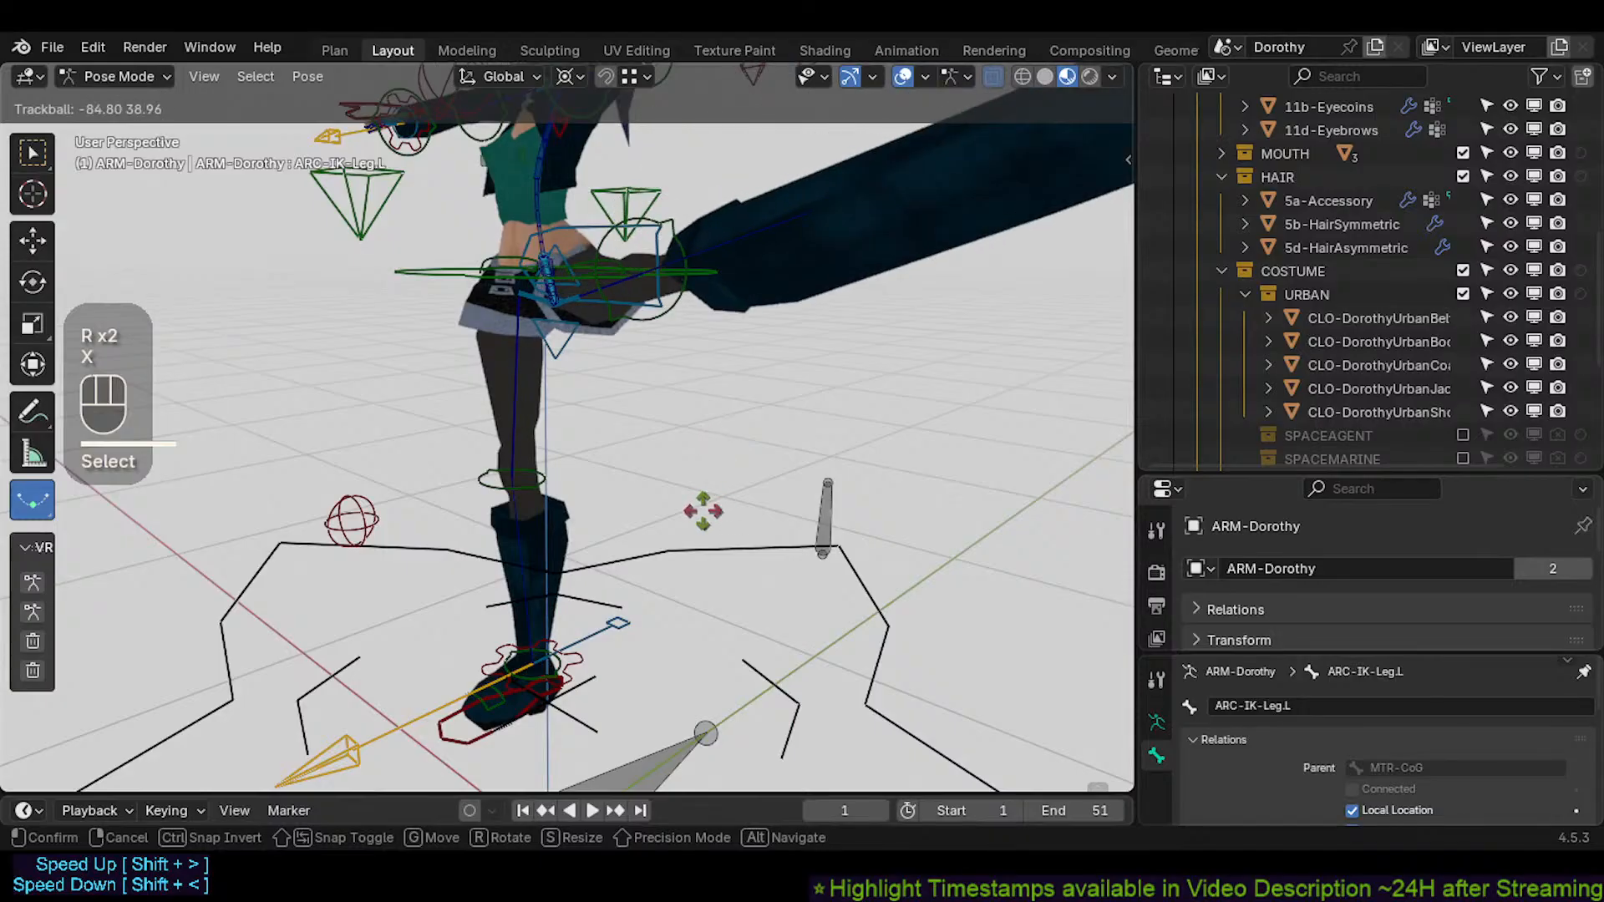
key(Escape)
Swing the left leg away from the standing leg by rotating ARC-IK-Leg.L along global X about the 3D cursor
key(r)
key(x)
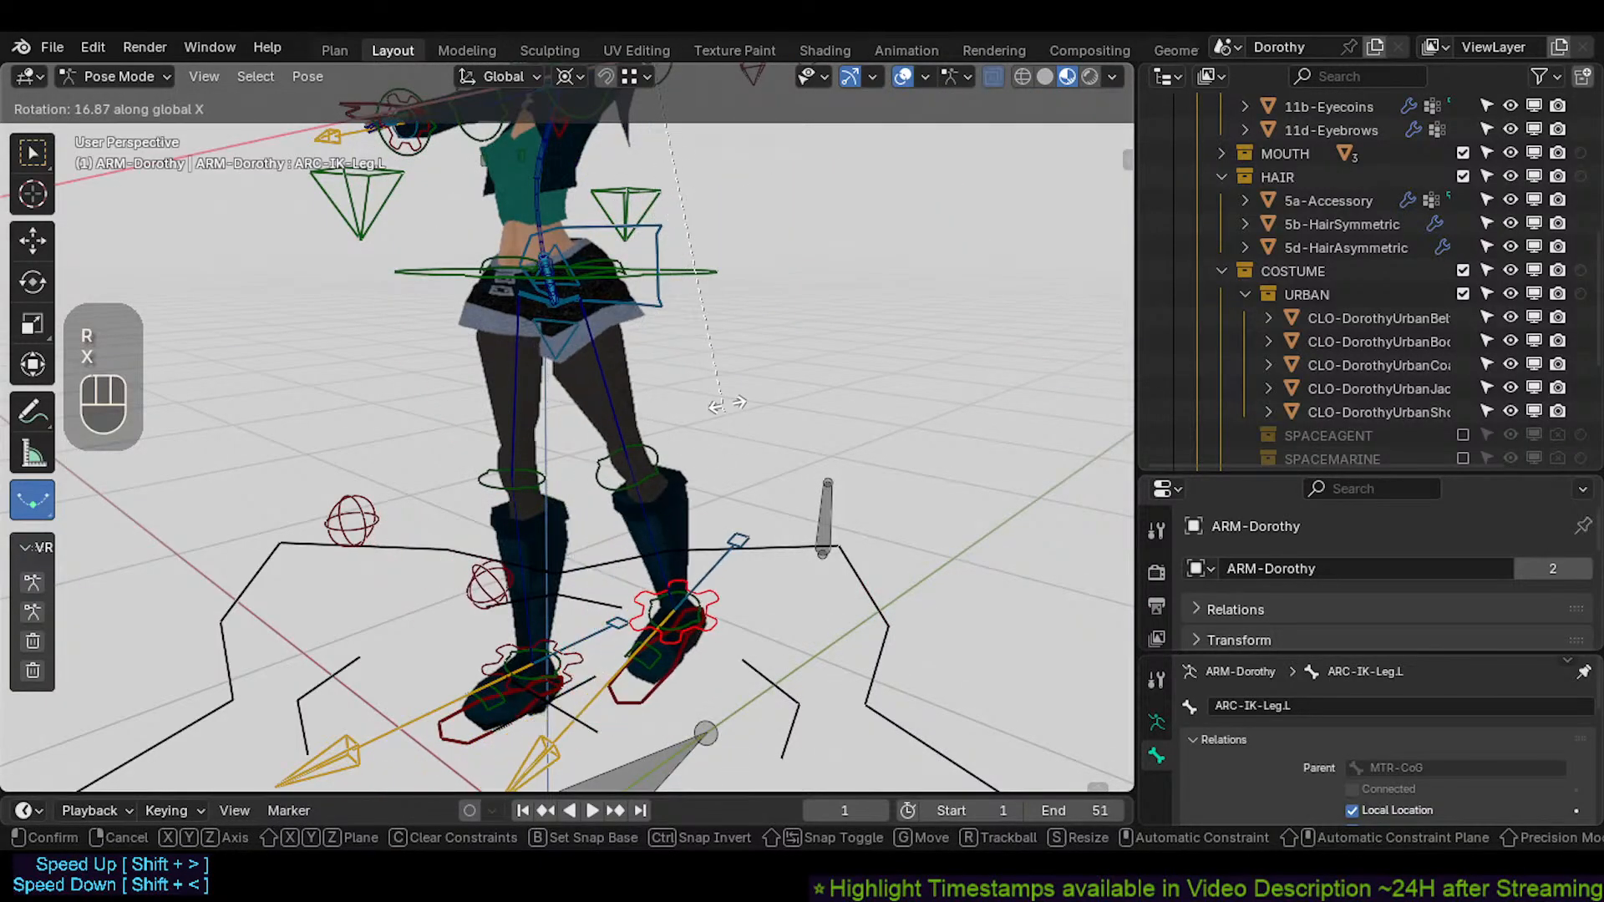
click(675, 428)
middle_drag(675, 428, 635, 447)
key(r)
key(x)
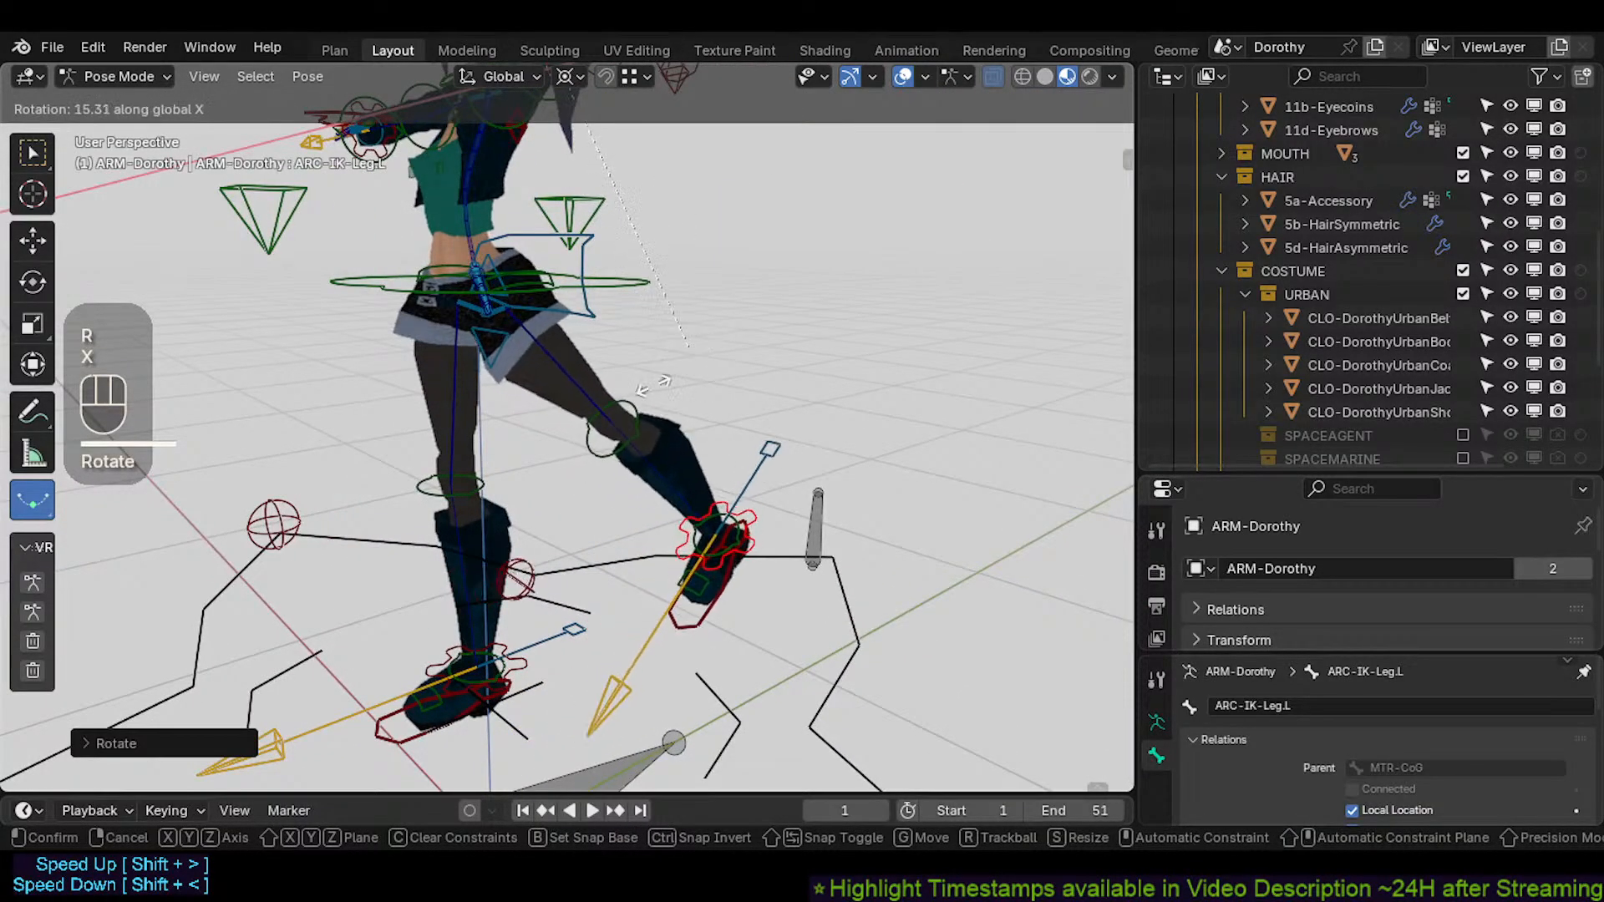
click(639, 411)
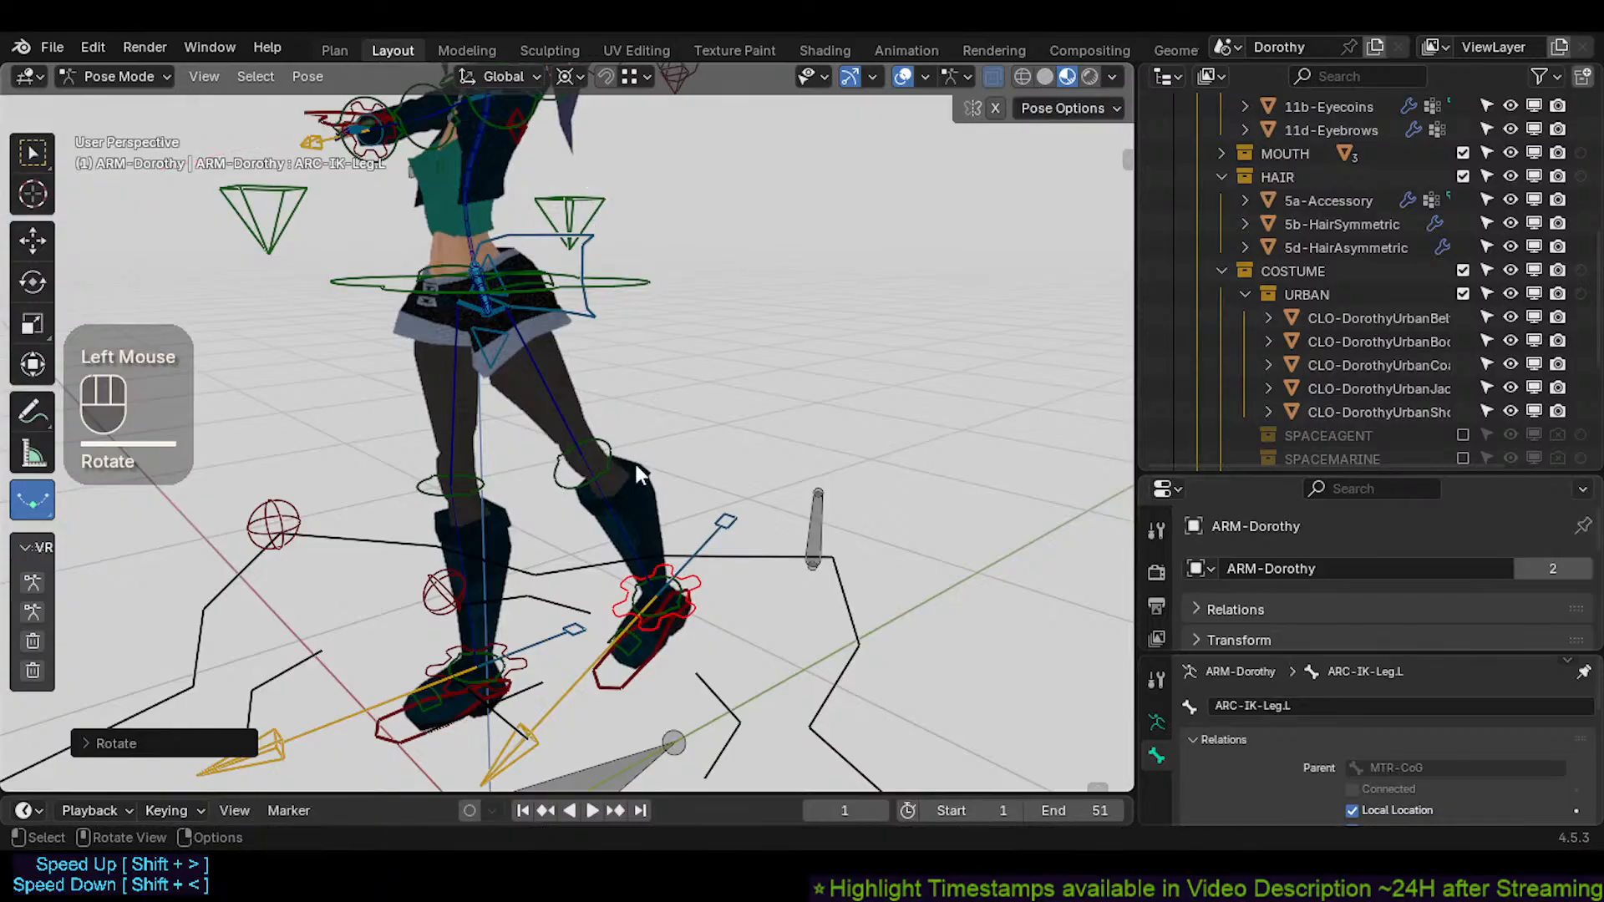
Swing the left leg further out and partway back with two more global X rotations of ARC-IK-Leg.L
key(r)
key(x)
click(699, 408)
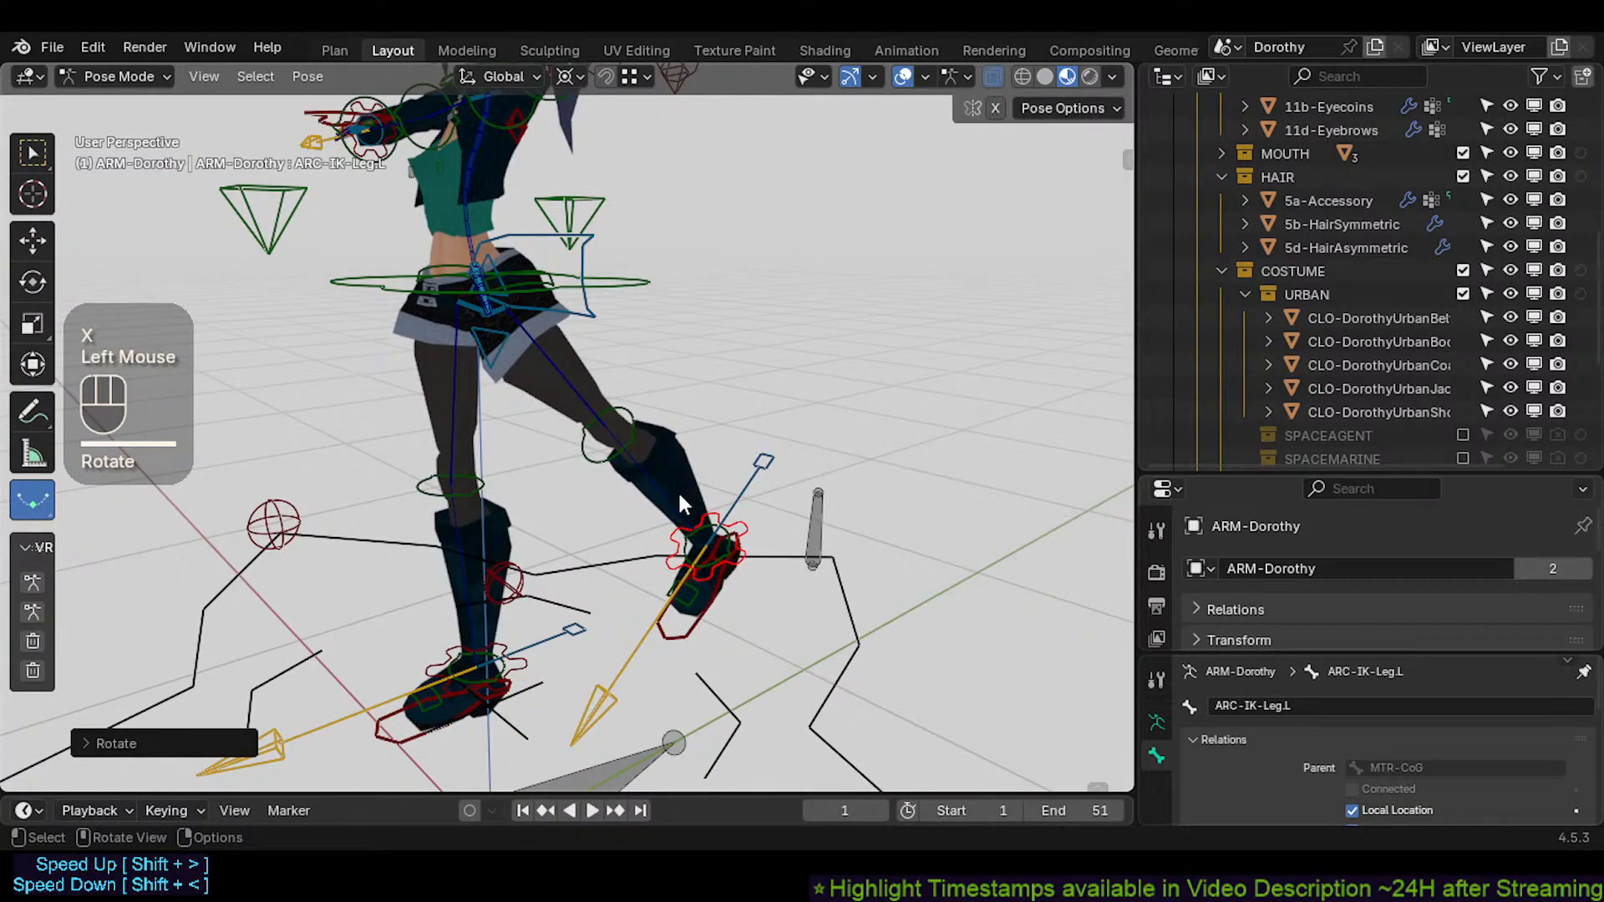
shift+middle_drag(678, 490, 660, 522)
key(r)
key(x)
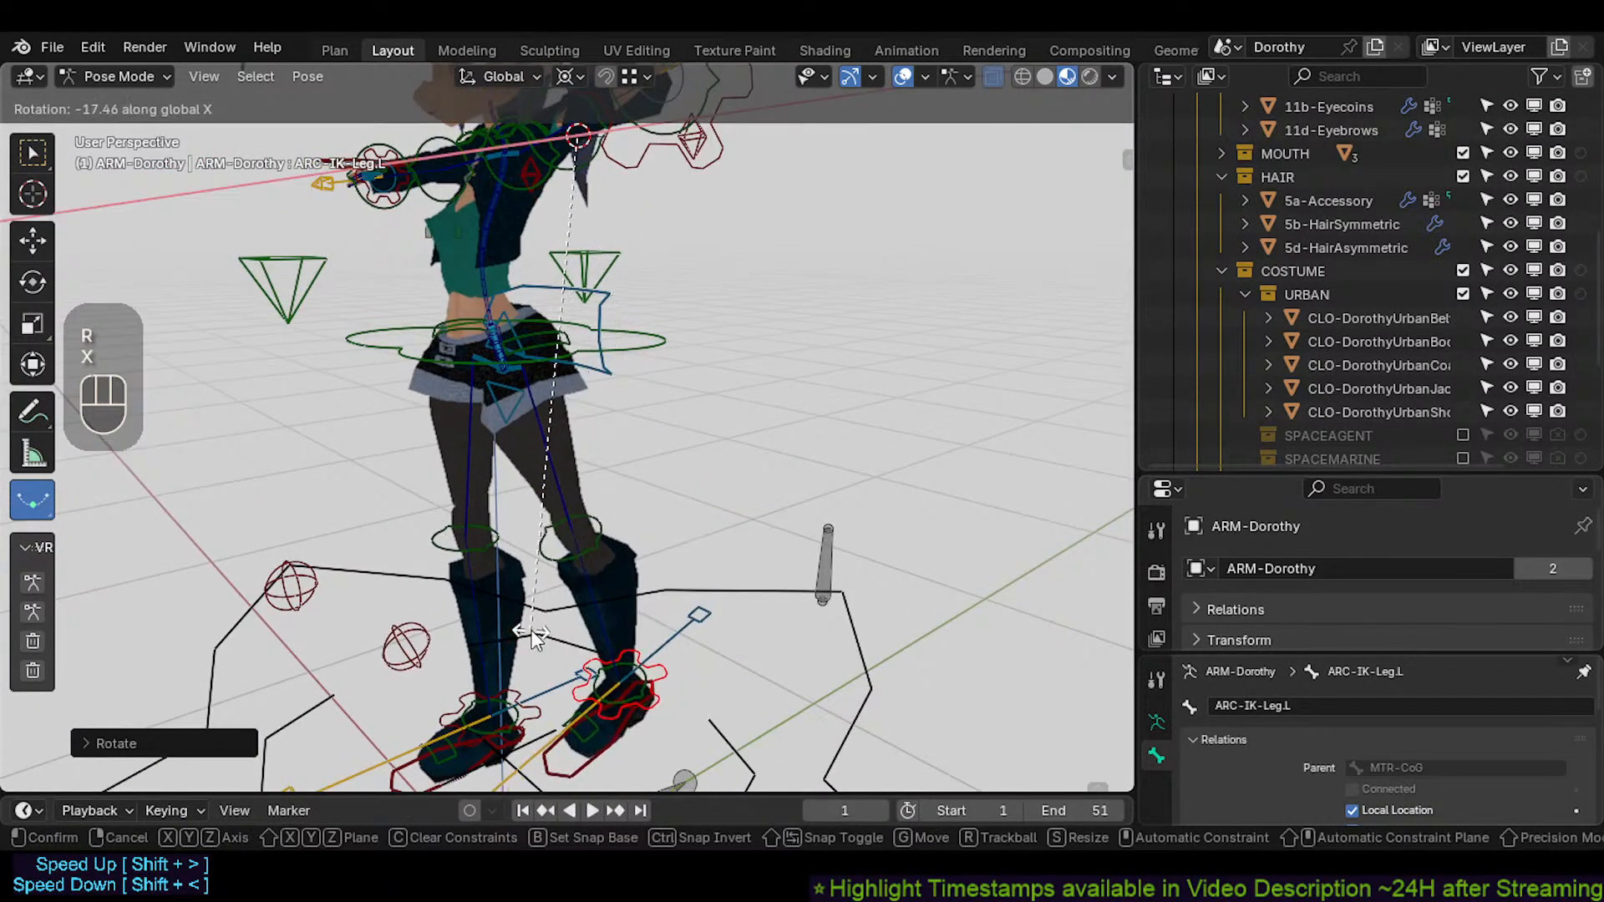
click(531, 630)
Select all of the rig's bones and clear their pose transforms
middle_drag(531, 626, 491, 595)
key(a)
key(alt+g)
key(alt+g)
shift+middle_drag(547, 368, 573, 501)
scroll(575, 525, up, 2)
scroll(573, 502, down, 2)
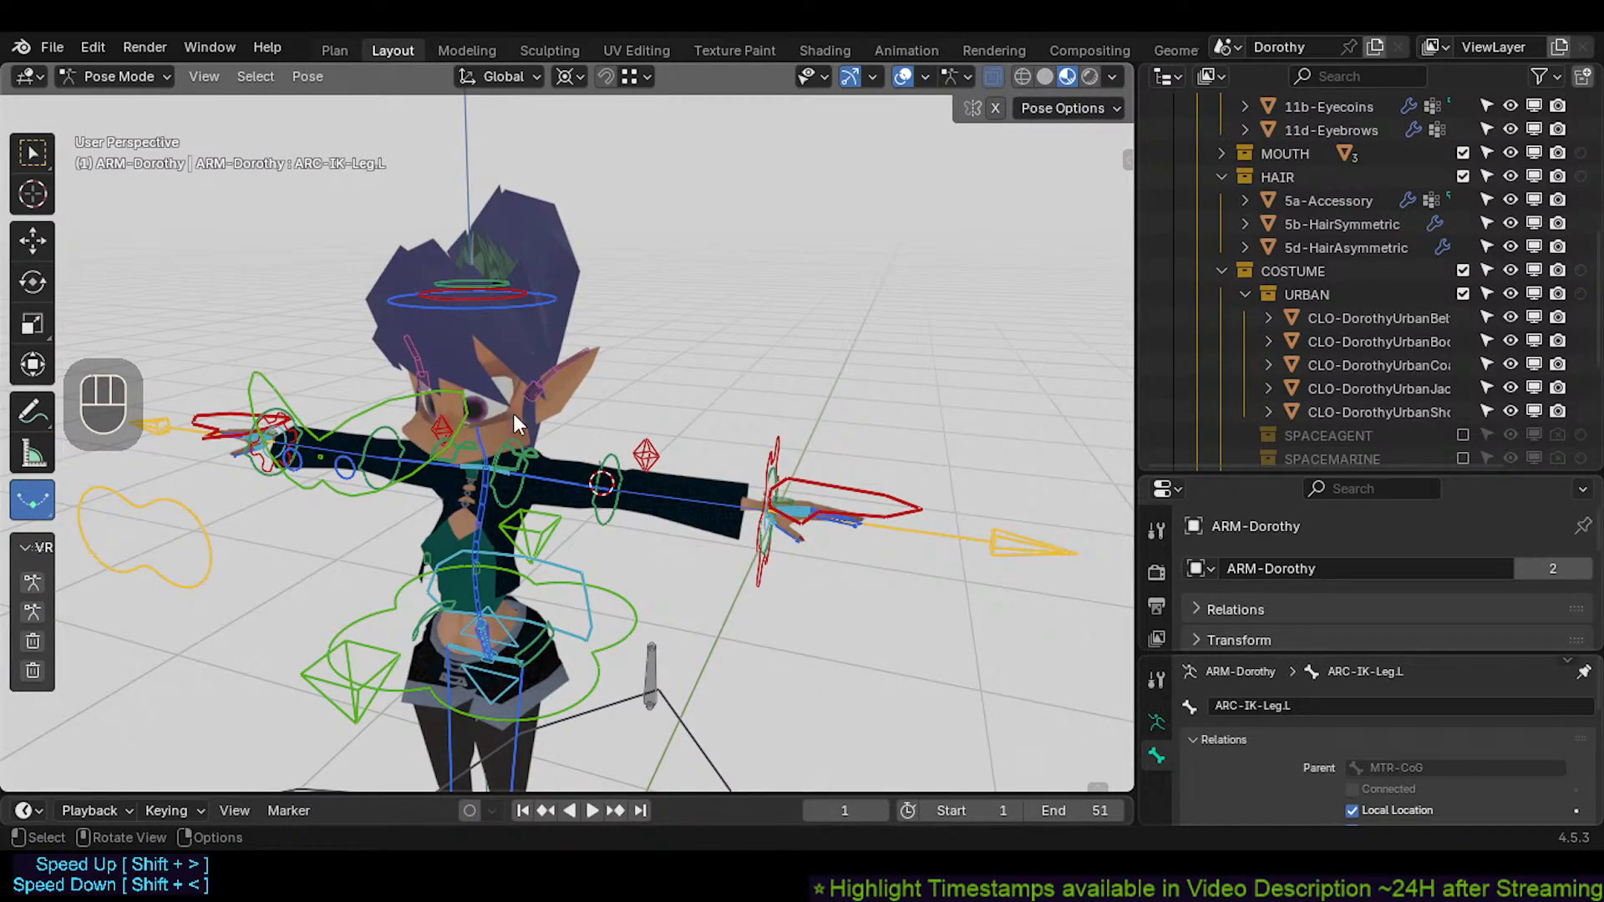
scroll(603, 553, up, 2)
scroll(603, 553, down, 2)
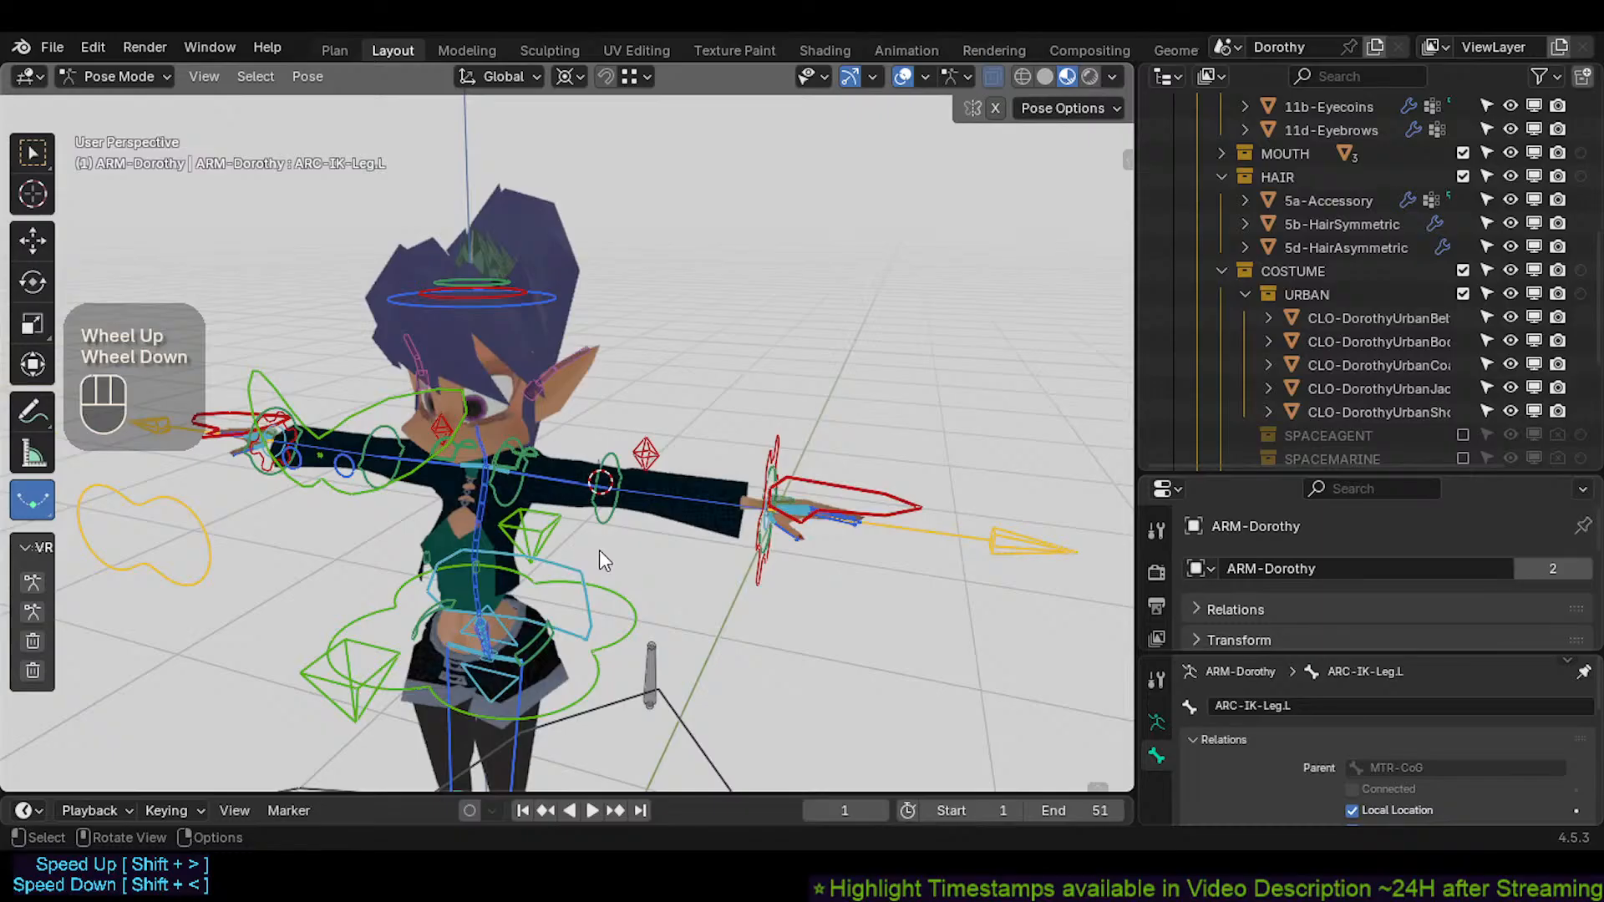
scroll(599, 549, up, 3)
scroll(475, 494, down, 2)
middle_drag(466, 505, 475, 563)
scroll(487, 540, up, 2)
scroll(485, 539, down, 2)
scroll(483, 542, up, 3)
scroll(476, 555, down, 4)
scroll(475, 567, up, 2)
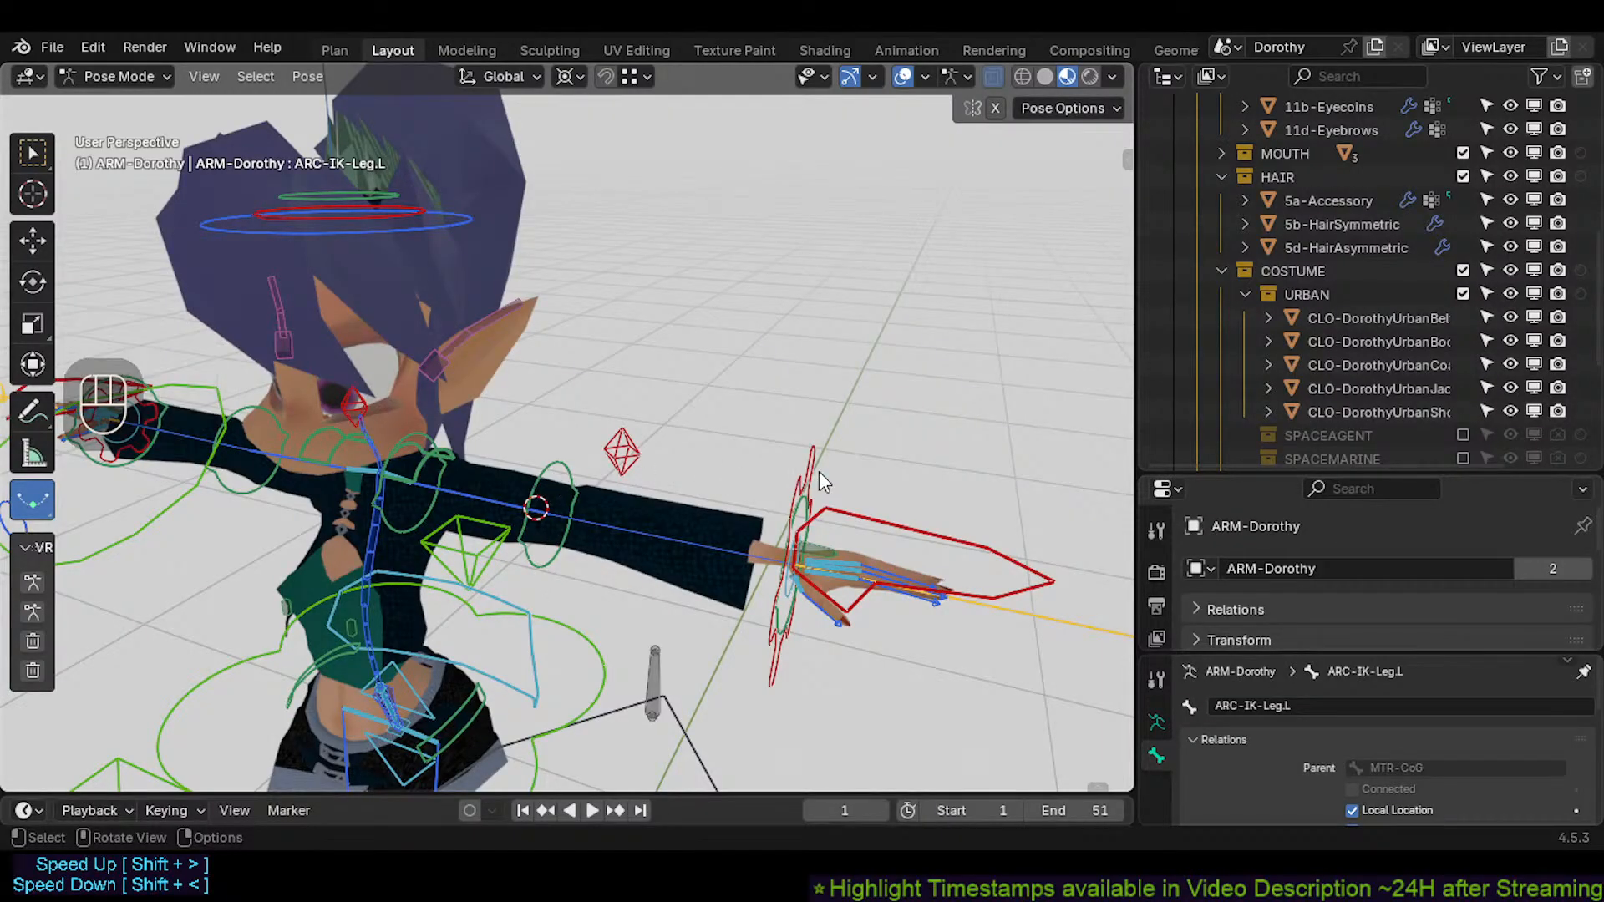
Select the left hand IK control MTR-IK-Hand.L and examine the arm controls from several angles
click(836, 514)
click(845, 534)
middle_drag(845, 534, 840, 530)
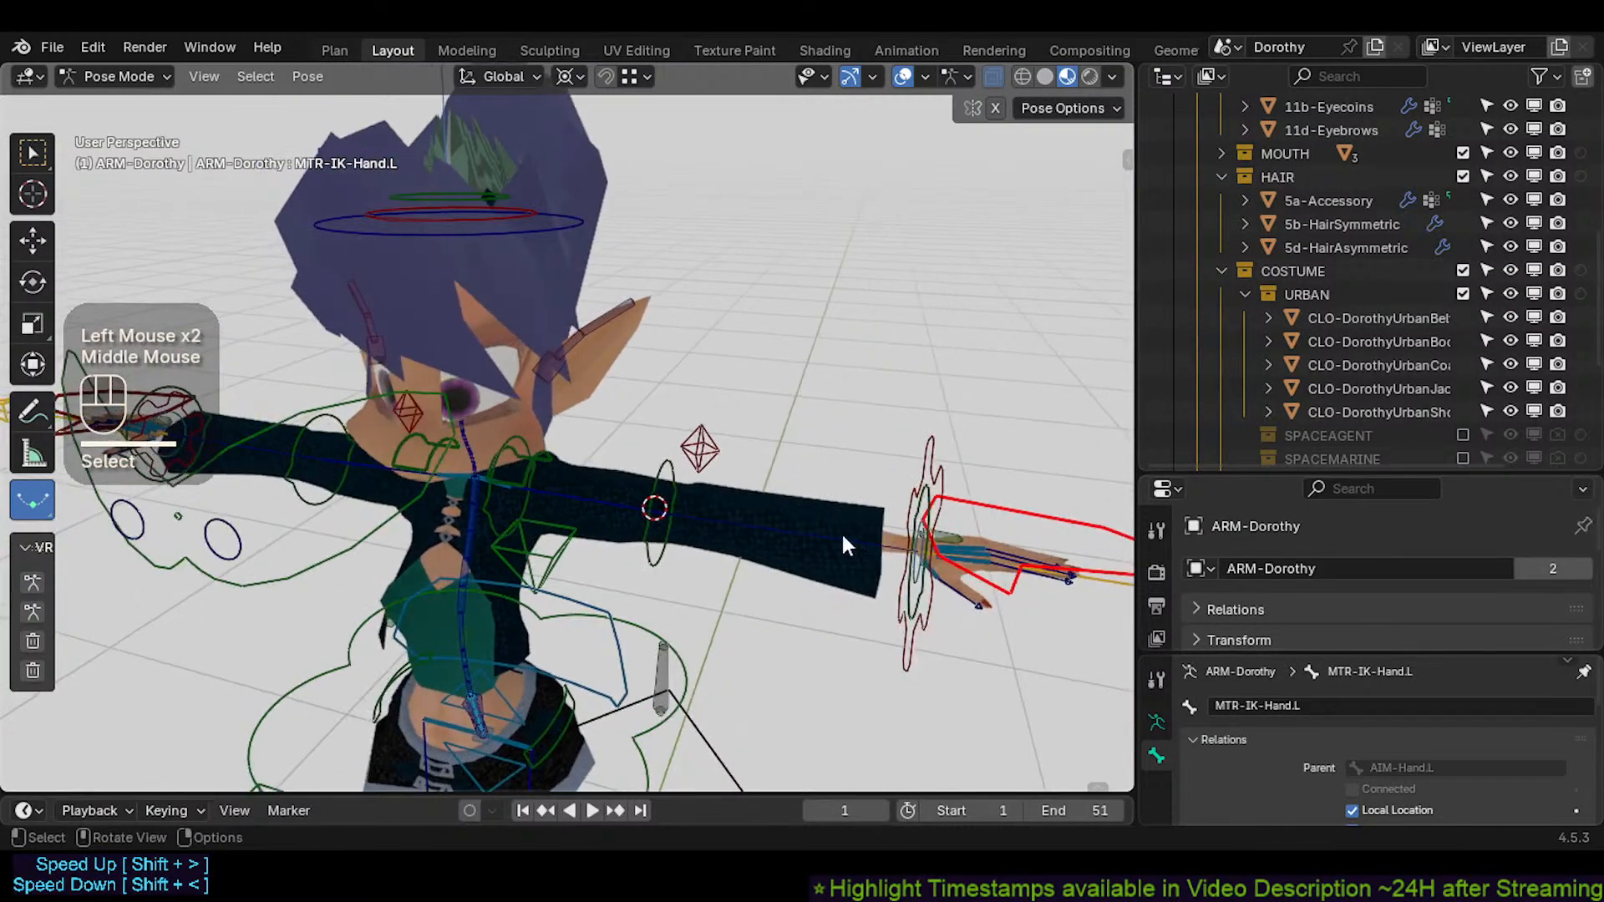
scroll(759, 530, down, 3)
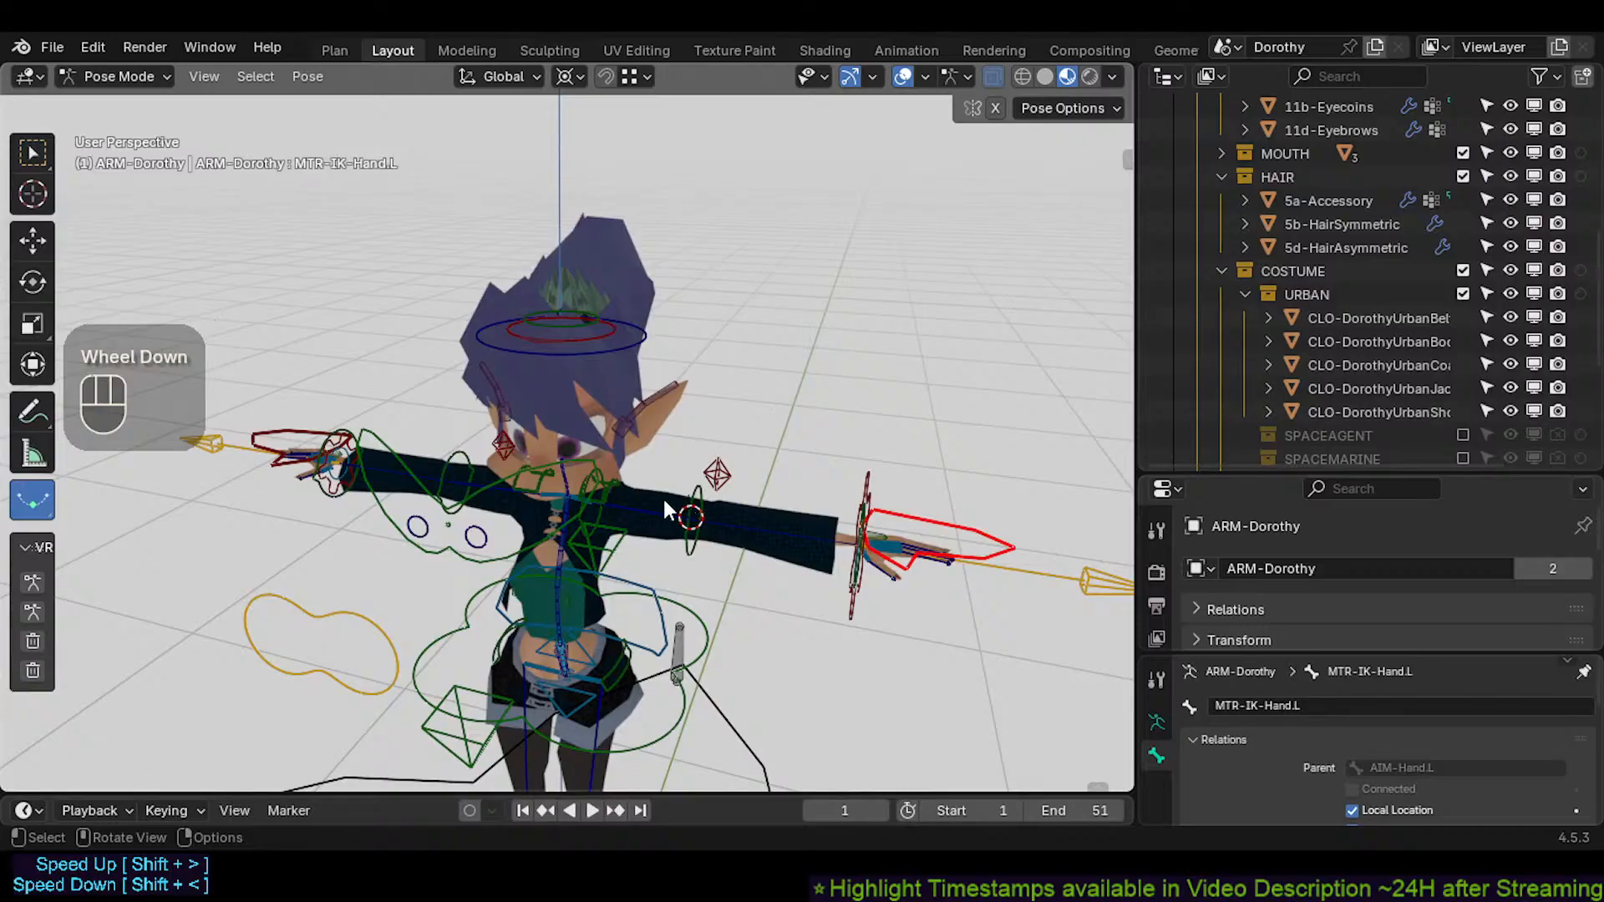
middle_drag(416, 427, 393, 413)
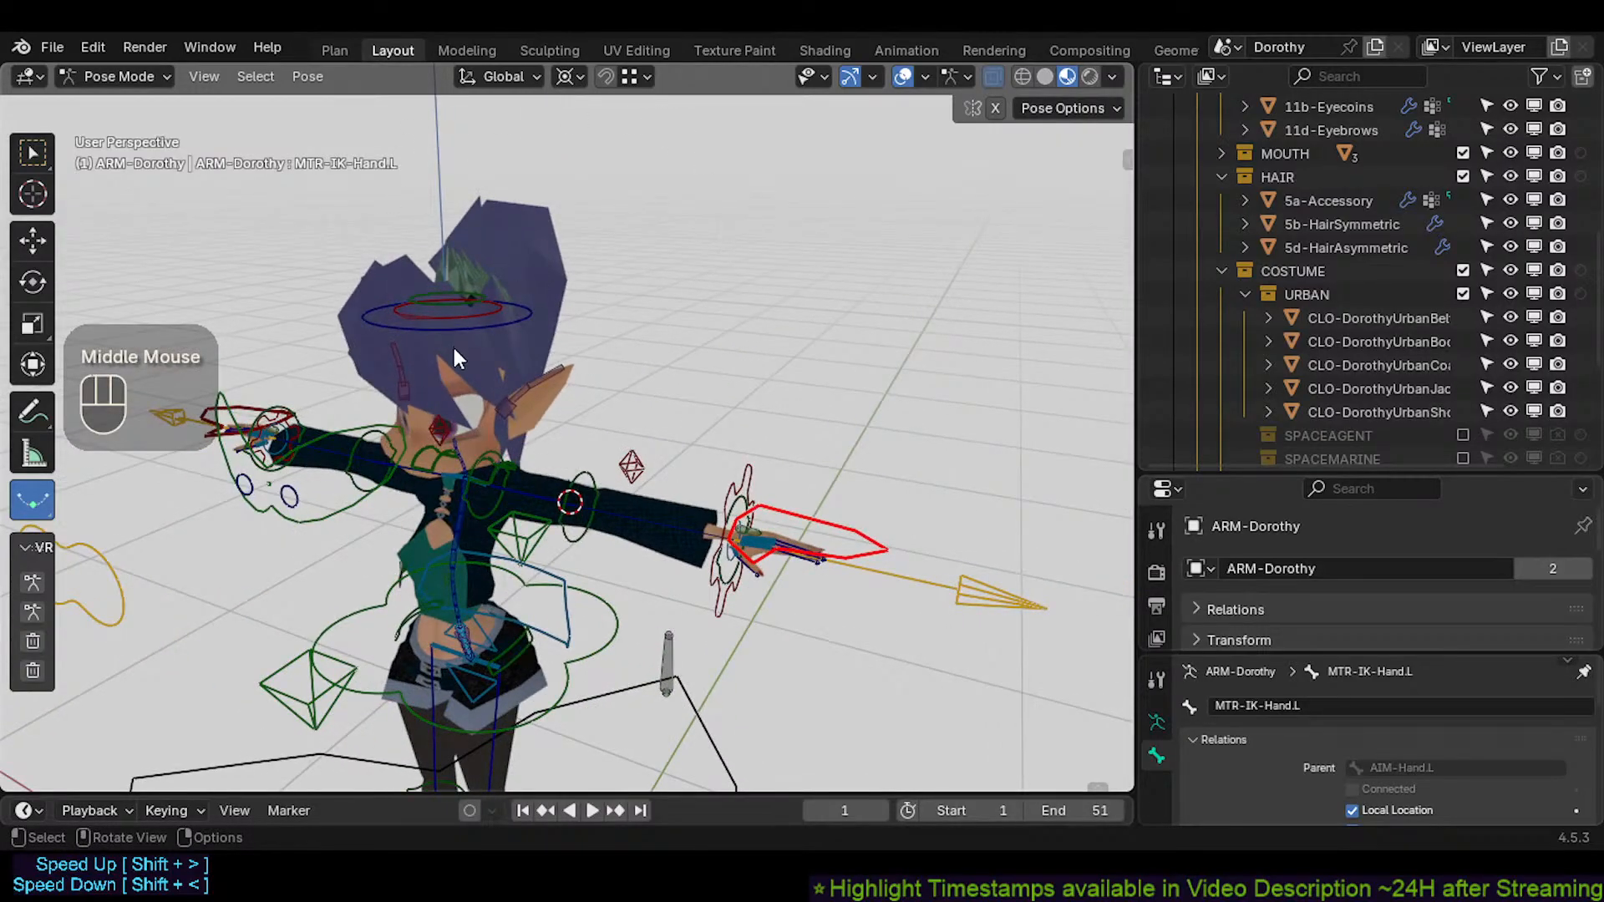
middle_drag(458, 359, 498, 451)
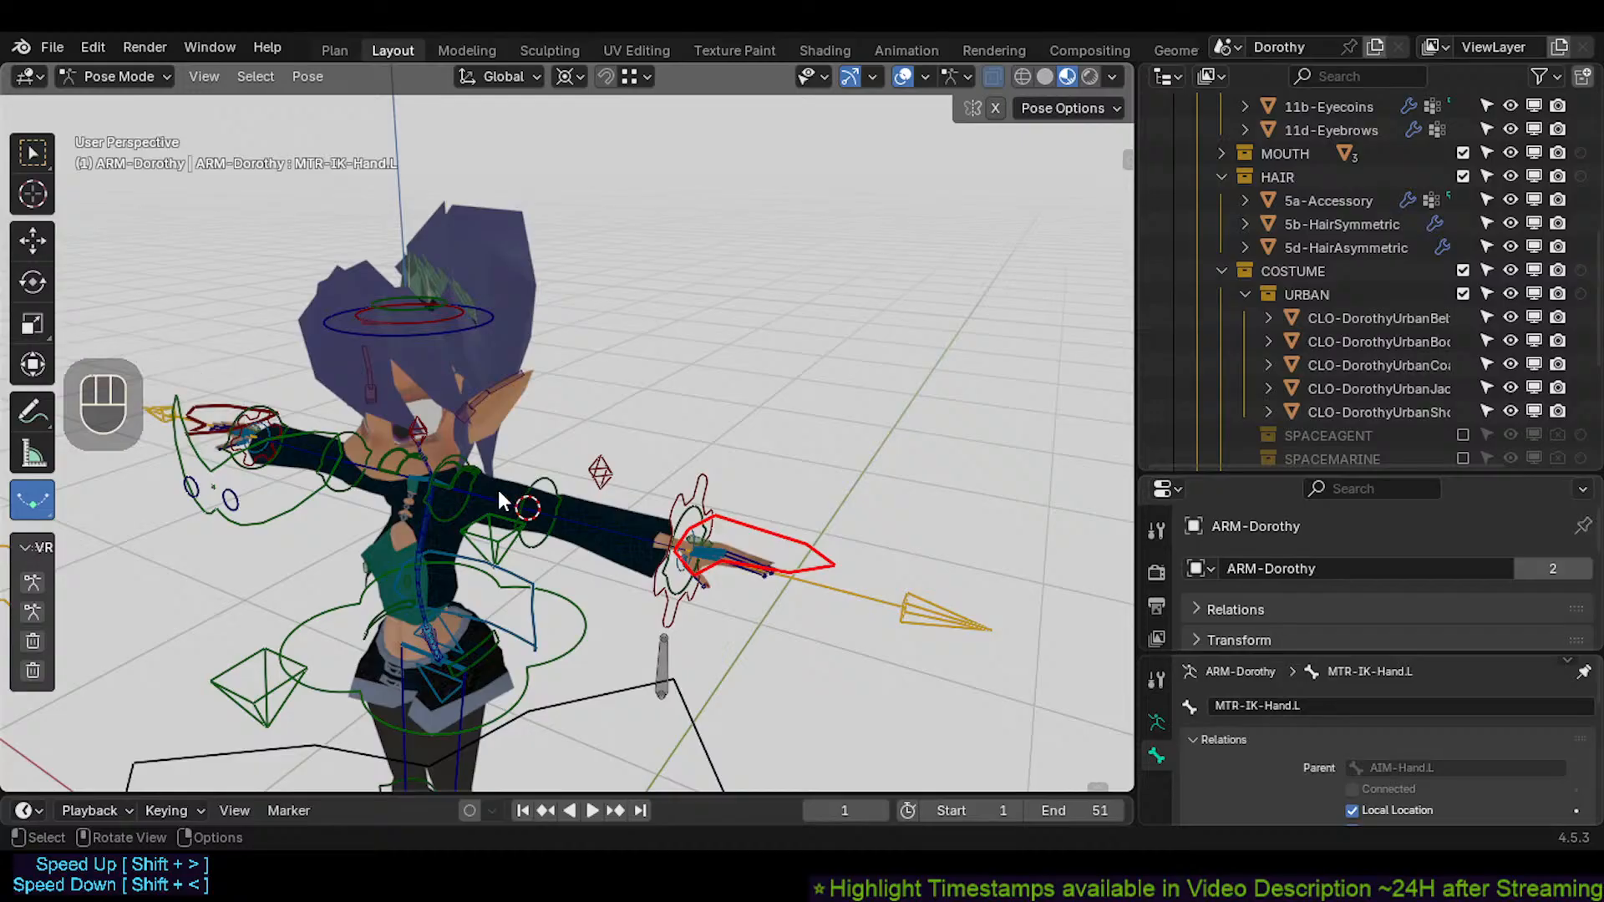
middle_drag(553, 448, 583, 451)
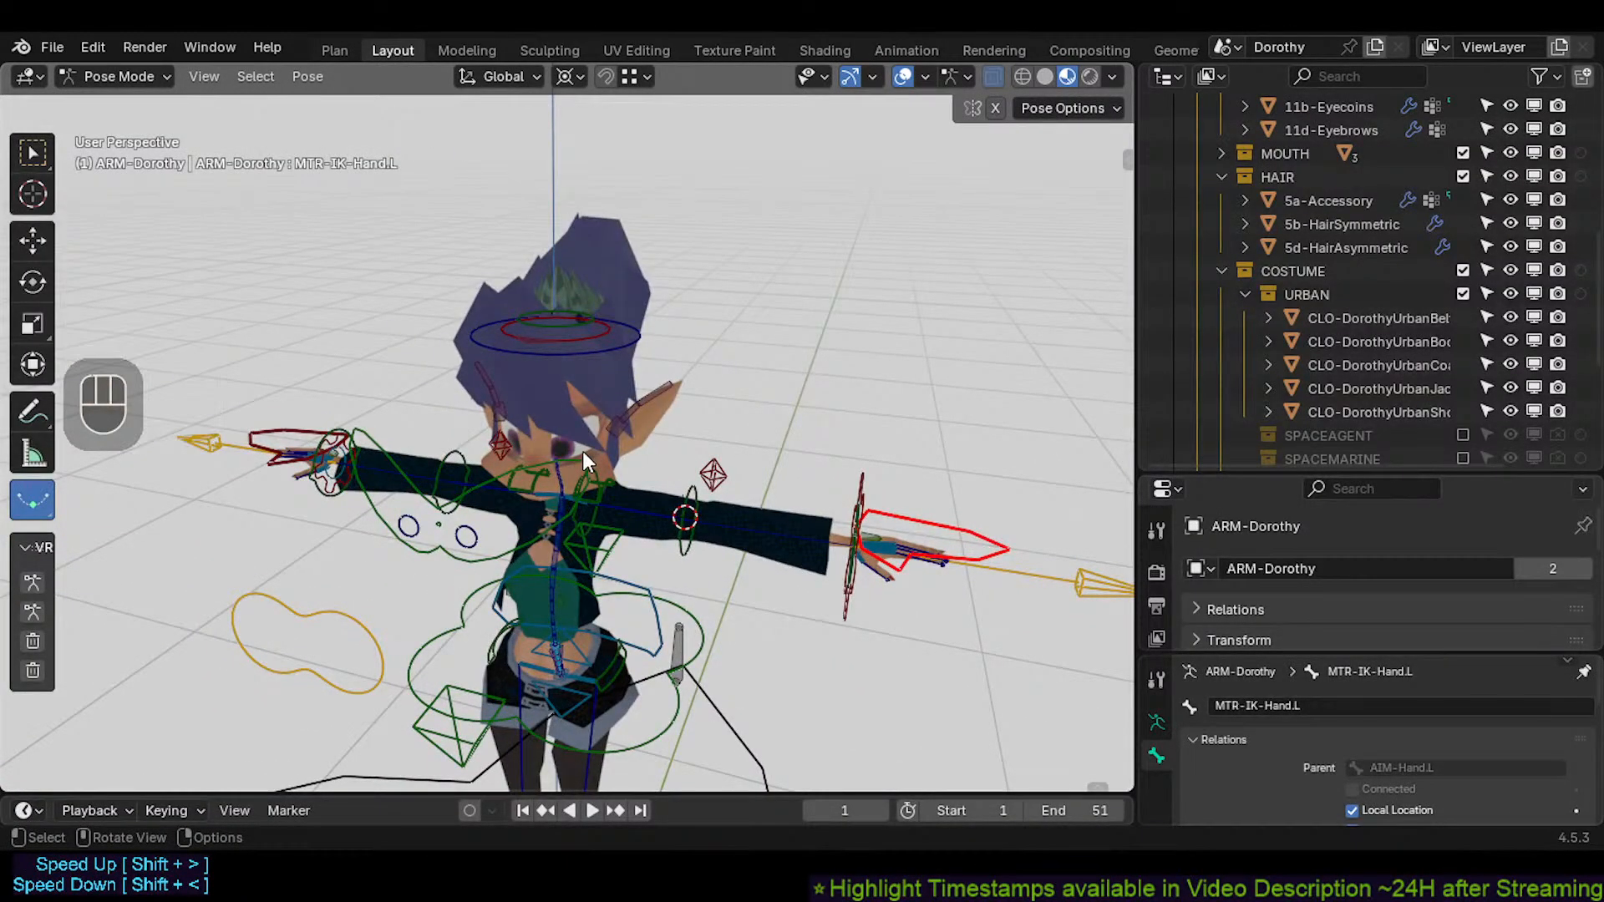
middle_drag(580, 467, 569, 468)
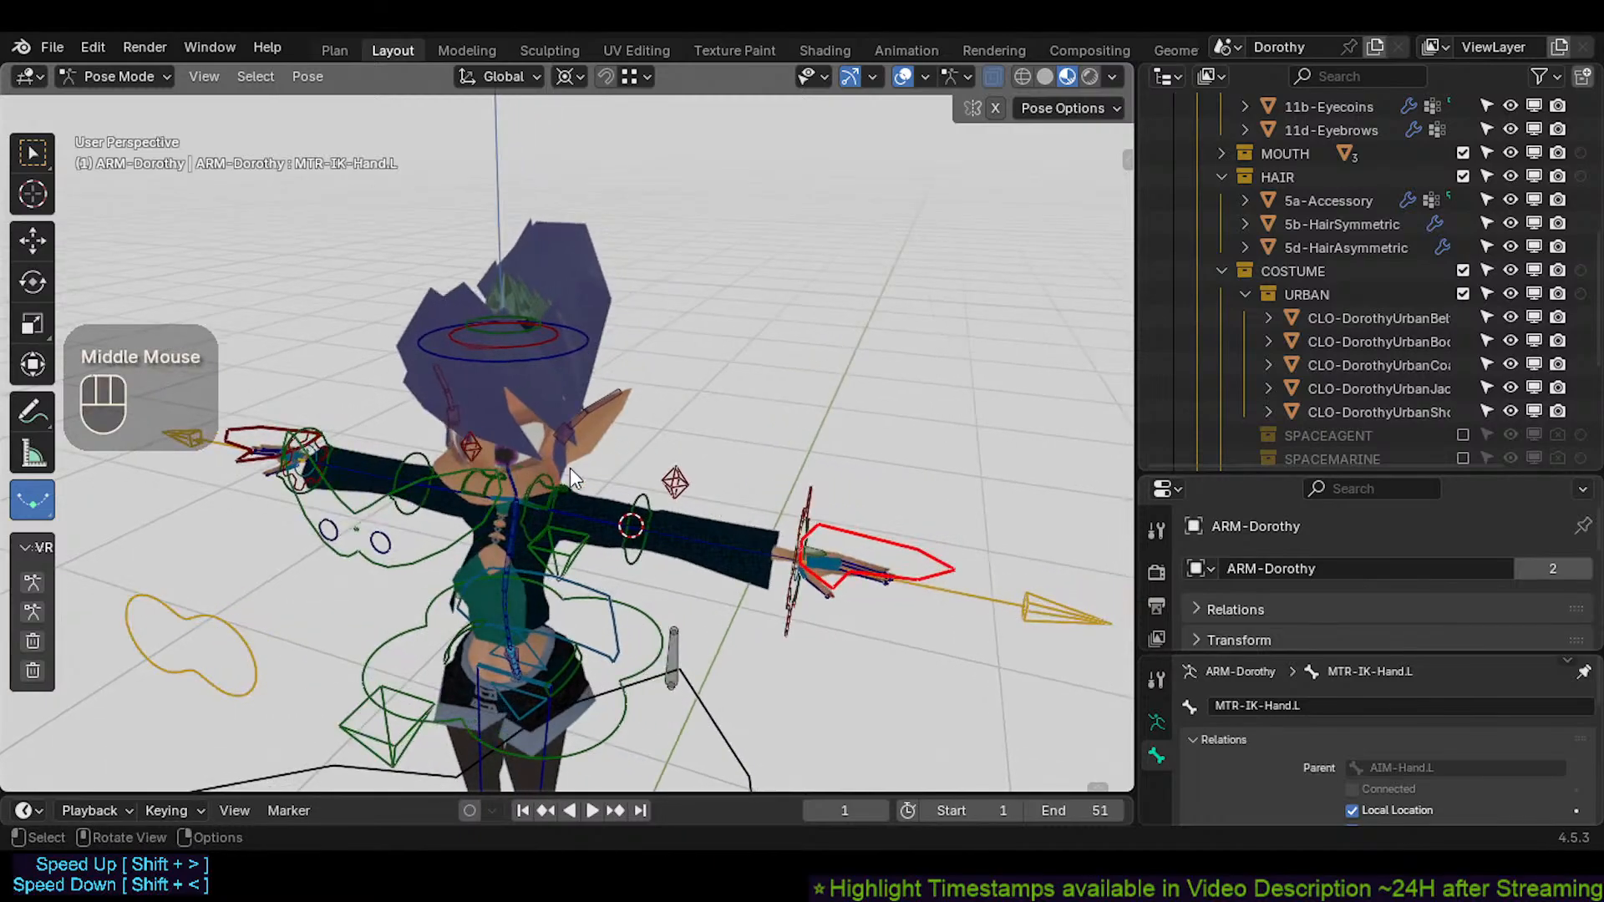
Select the left arm arc control ARC-IK-Arm.L and try rotating it about the 3D cursor
key(a)
key(alt+q)
scroll(566, 493, up, 2)
click(948, 516)
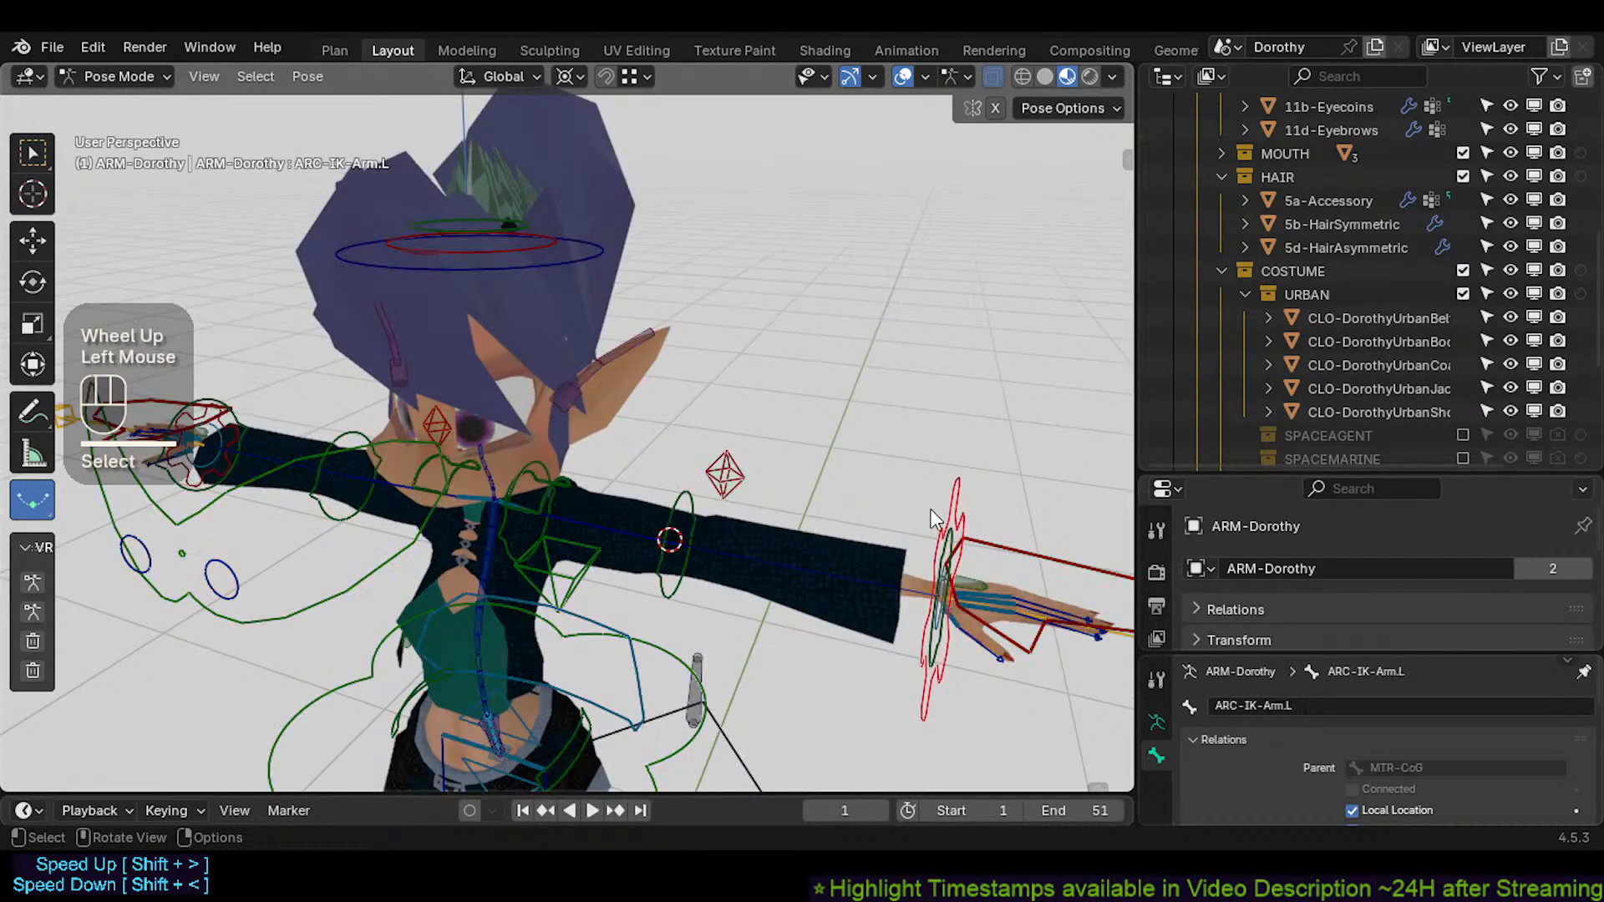
shift+middle_drag(946, 513, 920, 448)
scroll(932, 387, down, 2)
key(r)
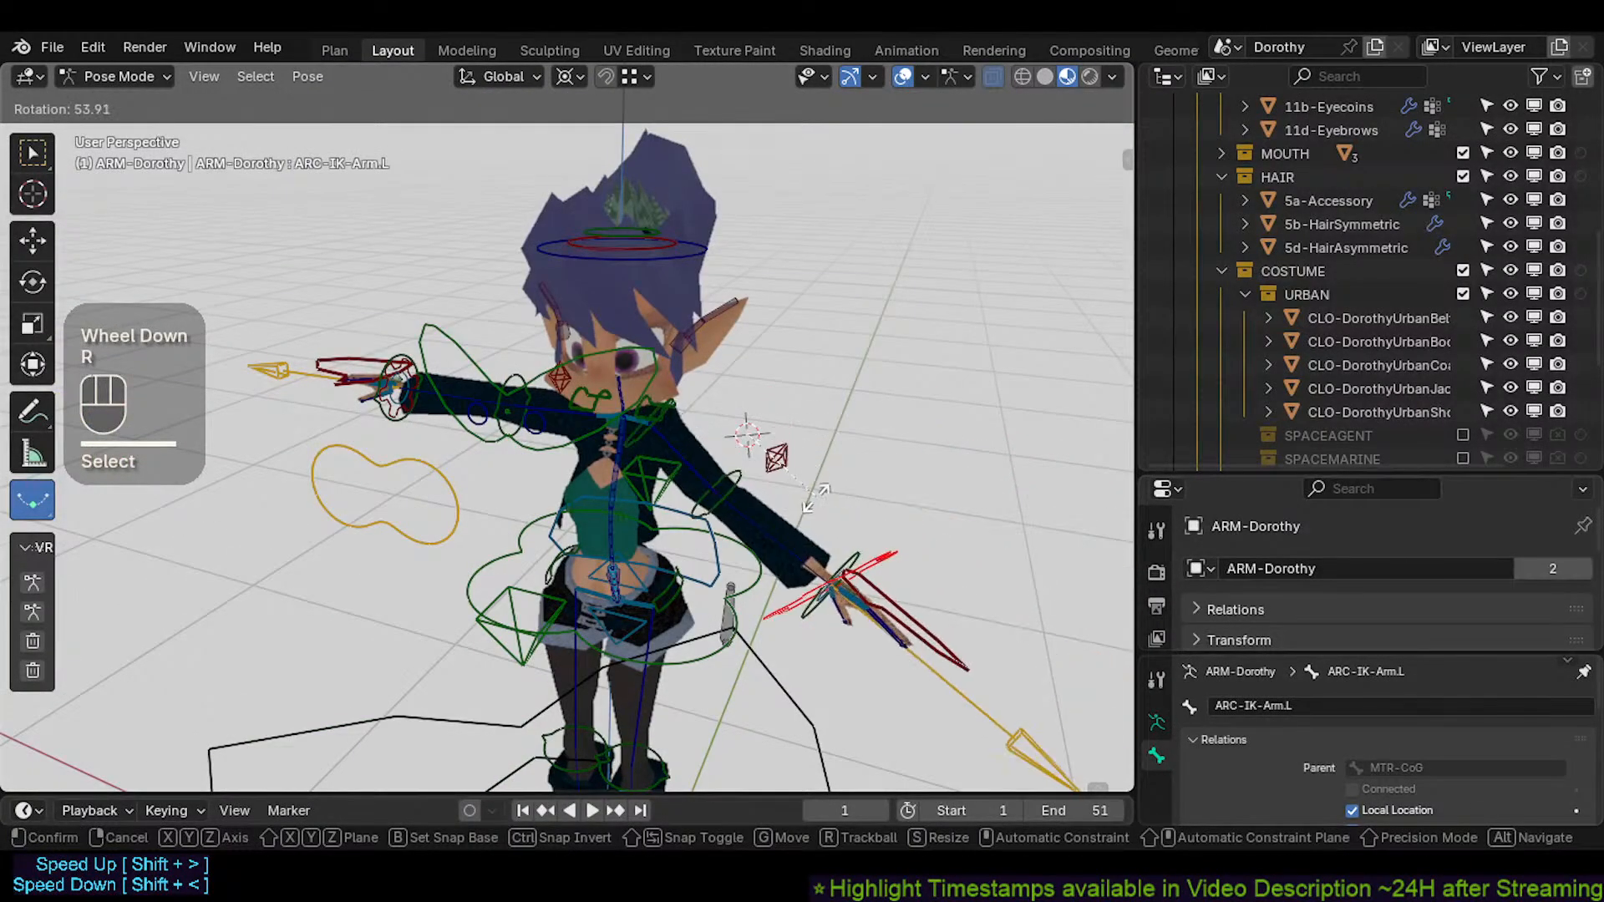
key(Escape)
Try trackball and plain rotations of ARC-IK-Arm.L from a higher side view of the character
middle_drag(802, 484, 688, 536)
key(r)
key(r)
key(Escape)
scroll(694, 525, down, 2)
click(685, 535)
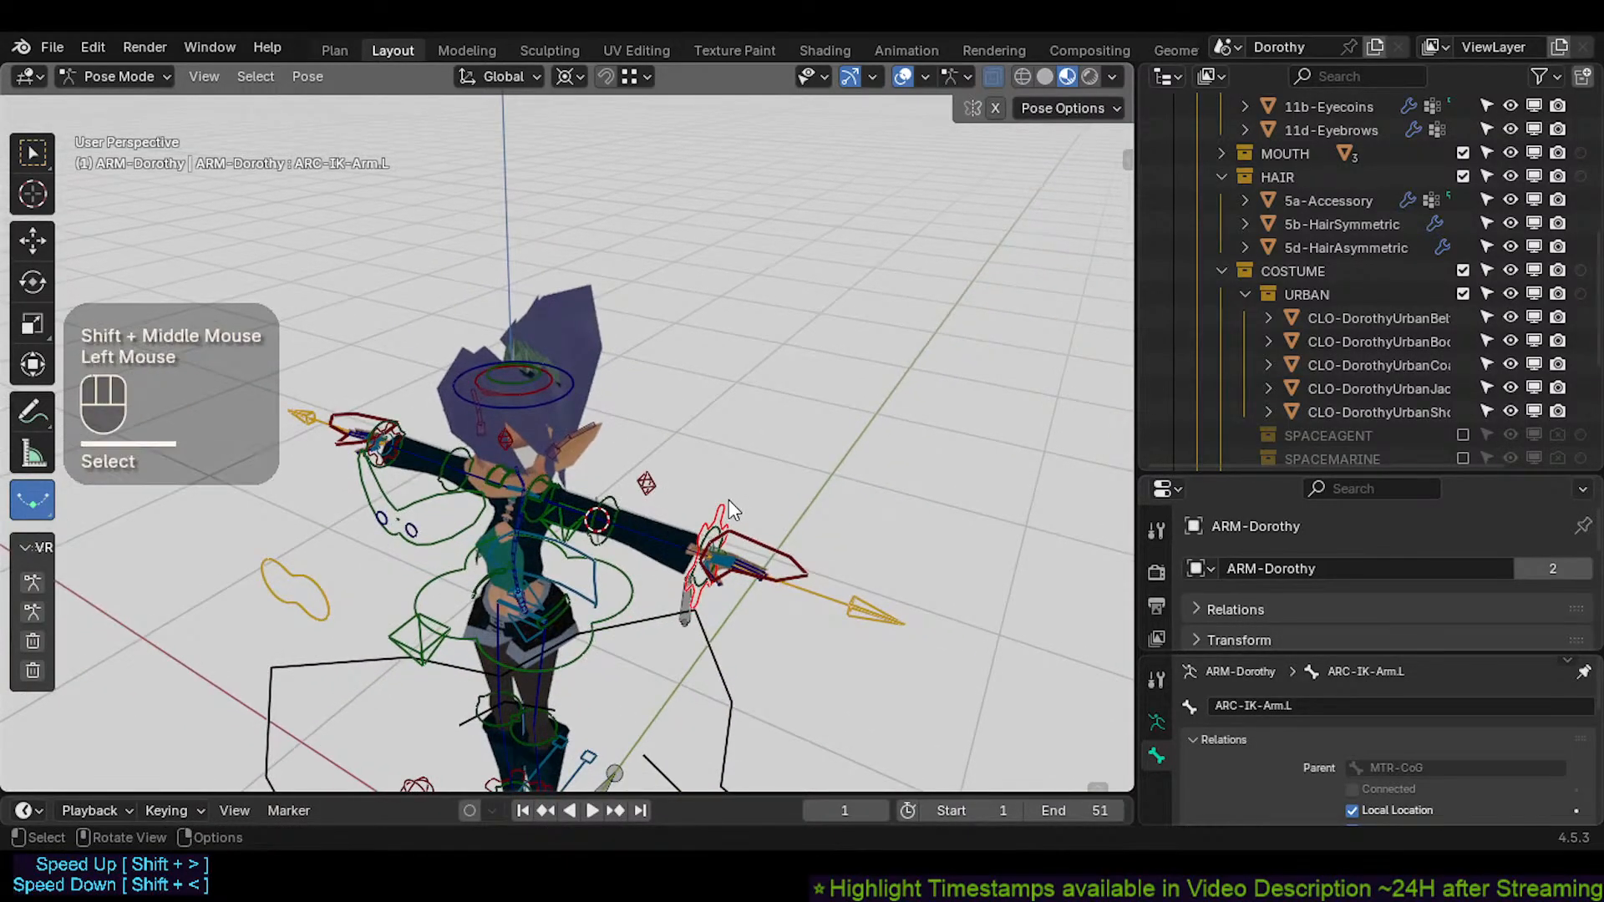
key(r)
key(Escape)
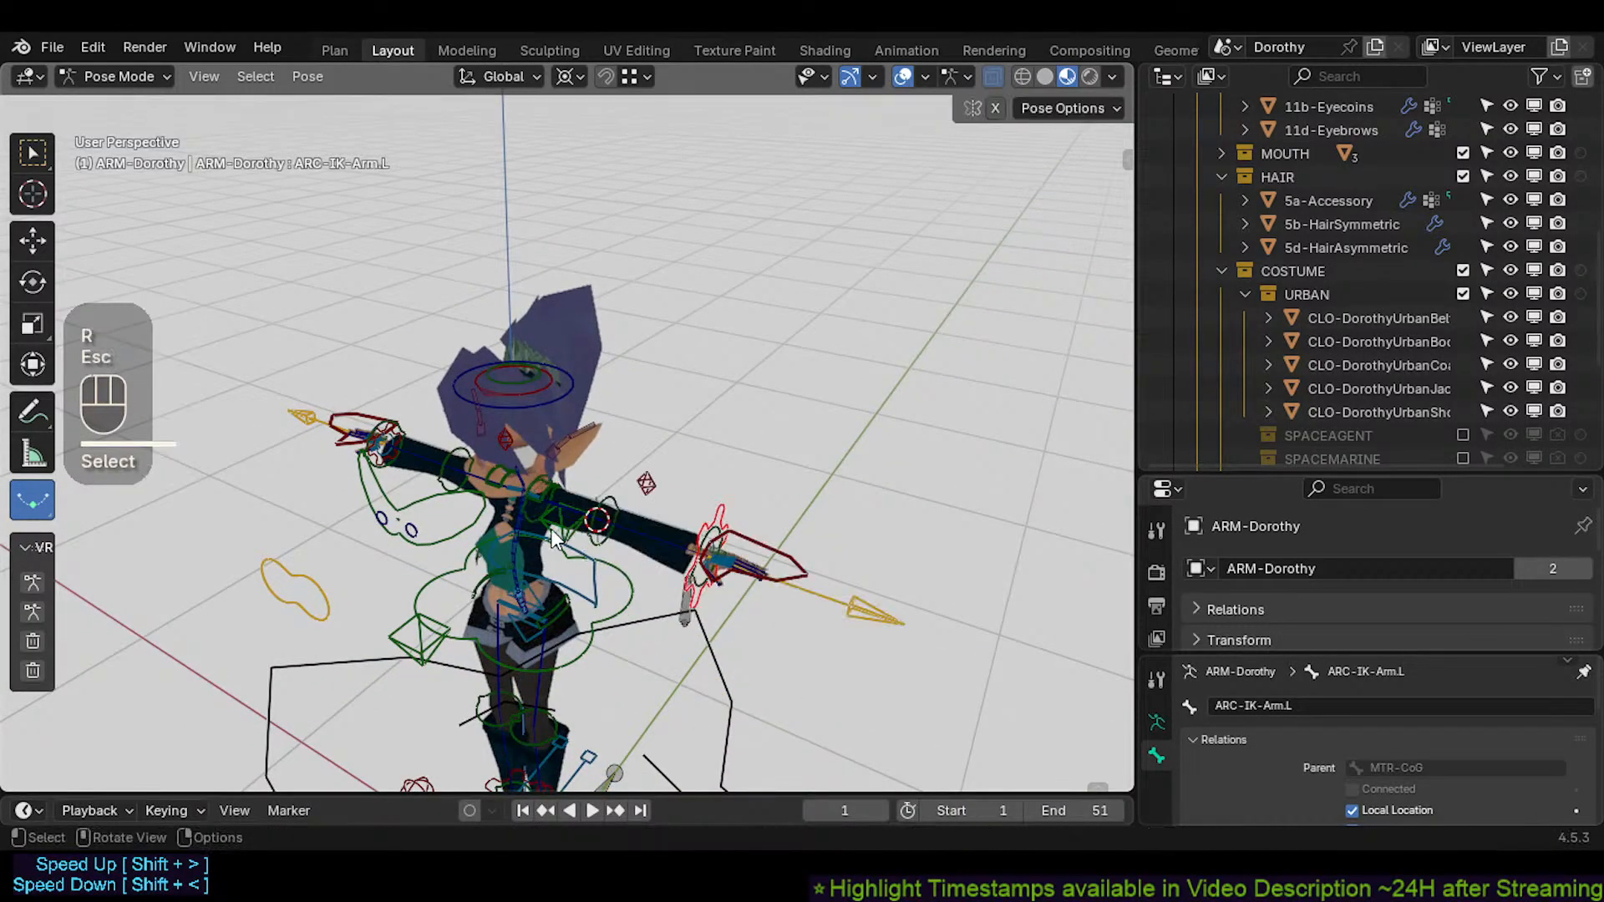
Reposition the 3D cursor at the left elbow, then try a trackball rotation of ARC-IK-Arm.L about it
shift+right_click(533, 498)
shift+right_click(594, 527)
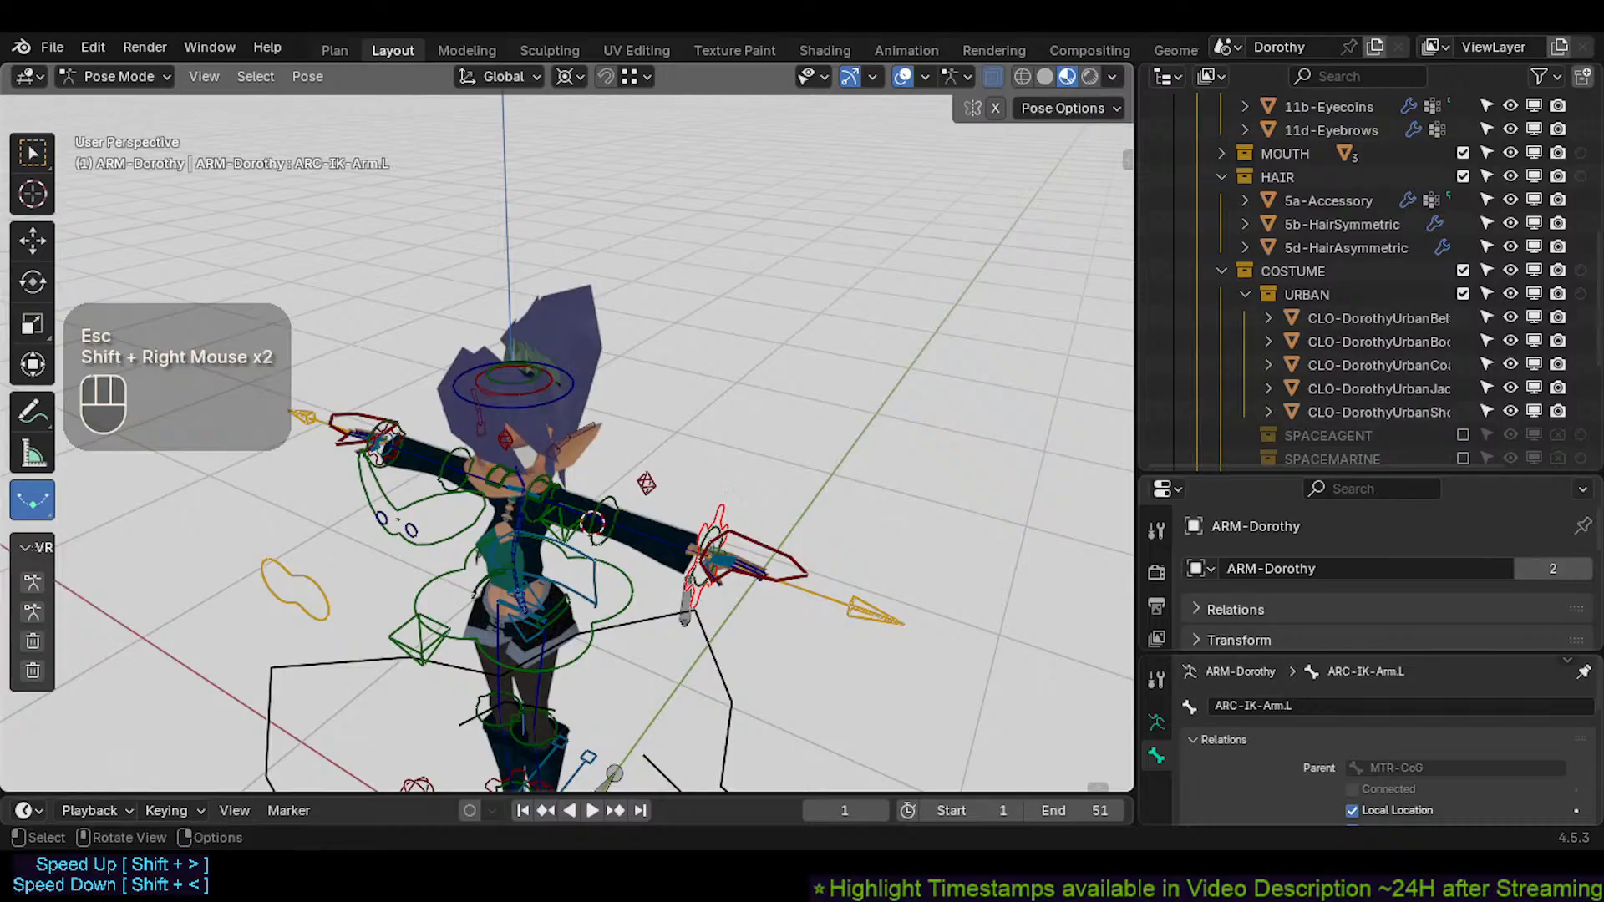
key(r)
key(r)
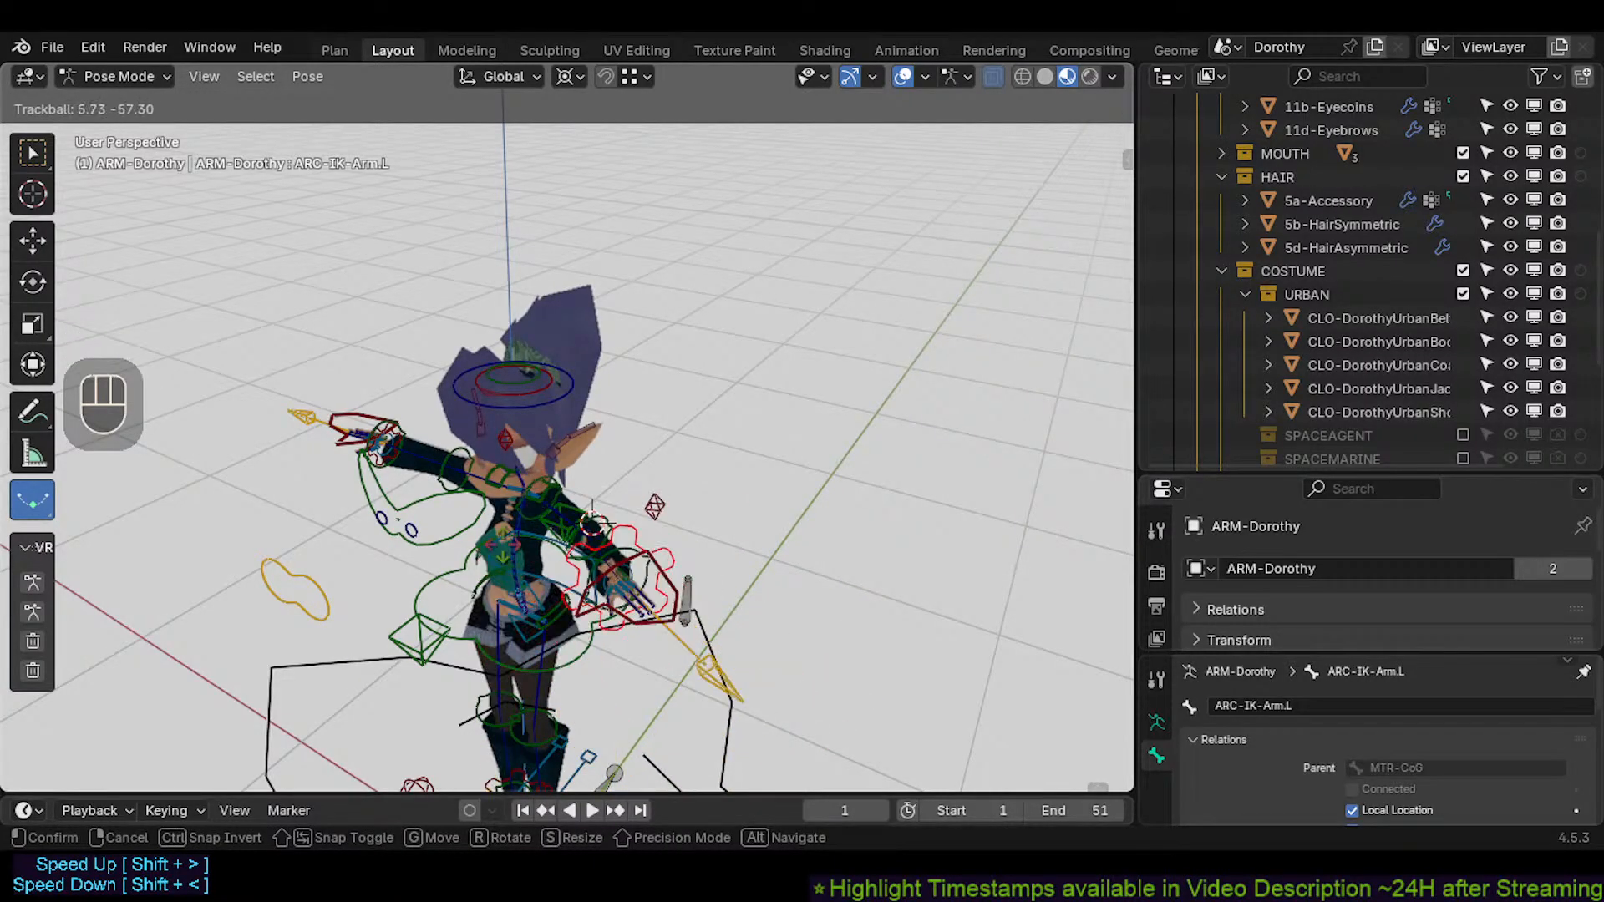
key(Escape)
Try another trackball rotation of ARC-IK-Arm.L about the elbow, viewed from closer up
scroll(632, 566, up, 1)
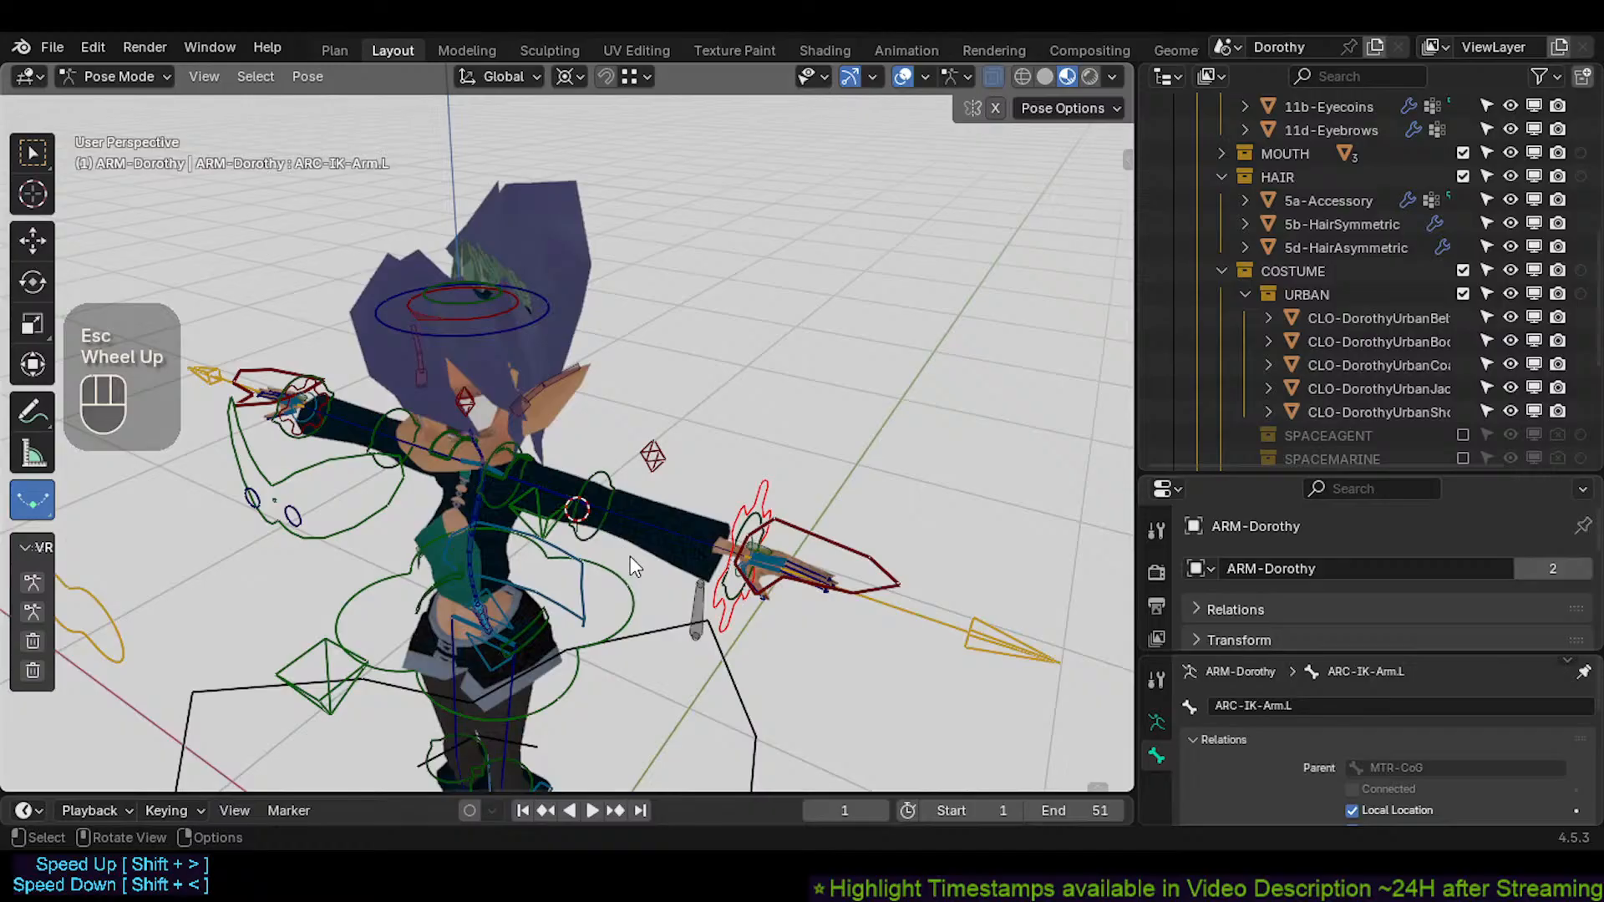
click(758, 493)
key(r)
key(r)
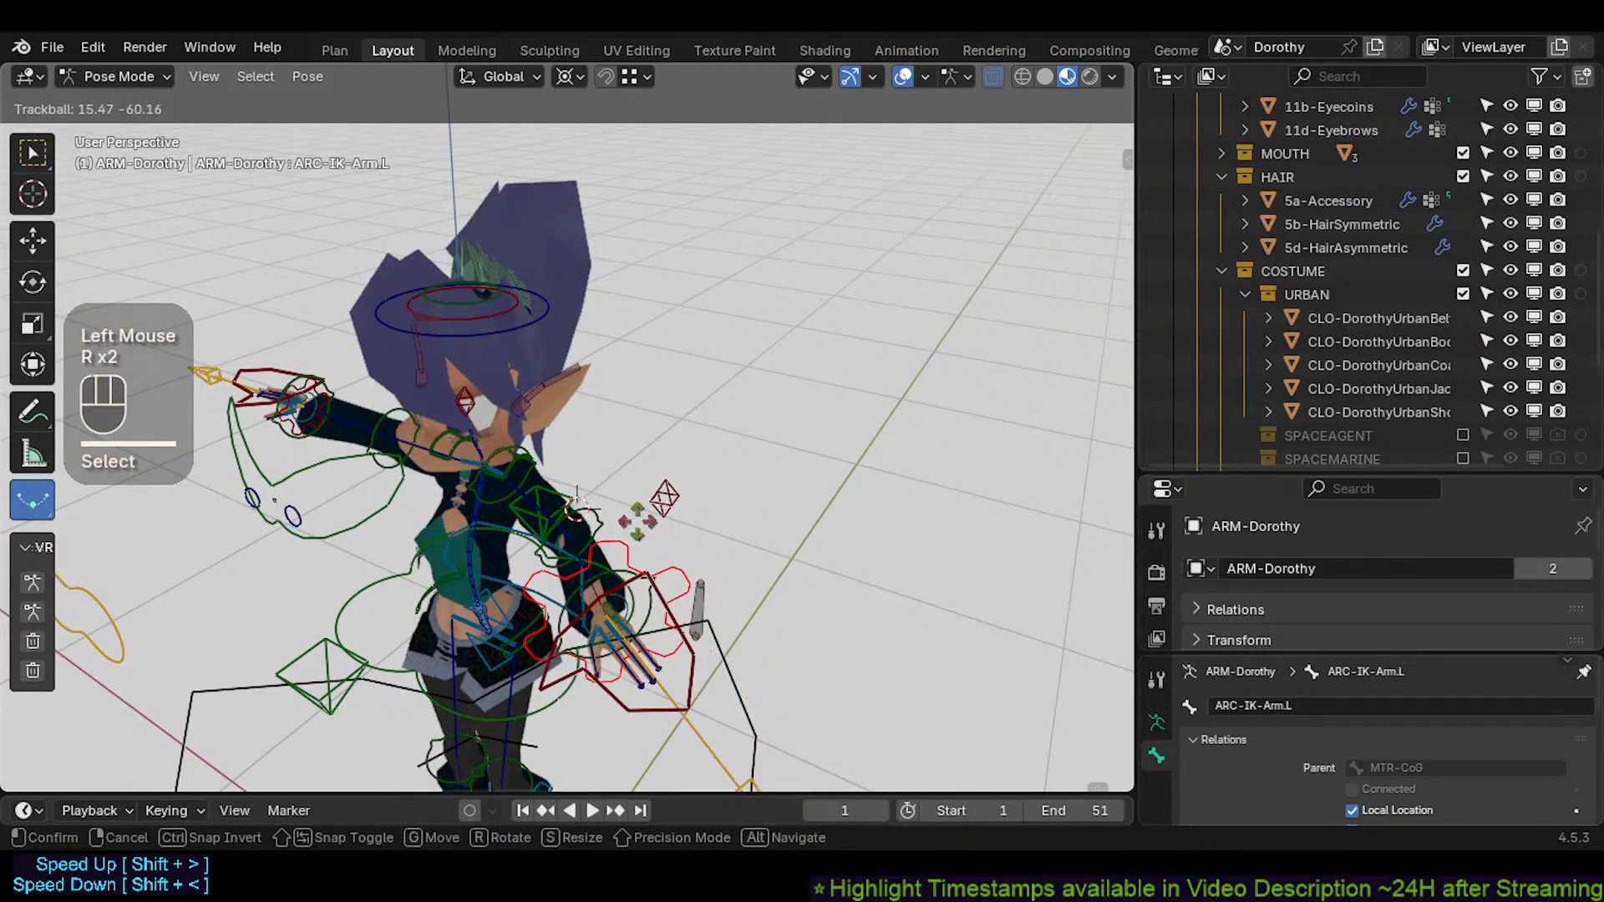
Rotate ARC-IK-Arm.L very slightly about the 3D cursor at the left elbow
scroll(633, 529, up, 1)
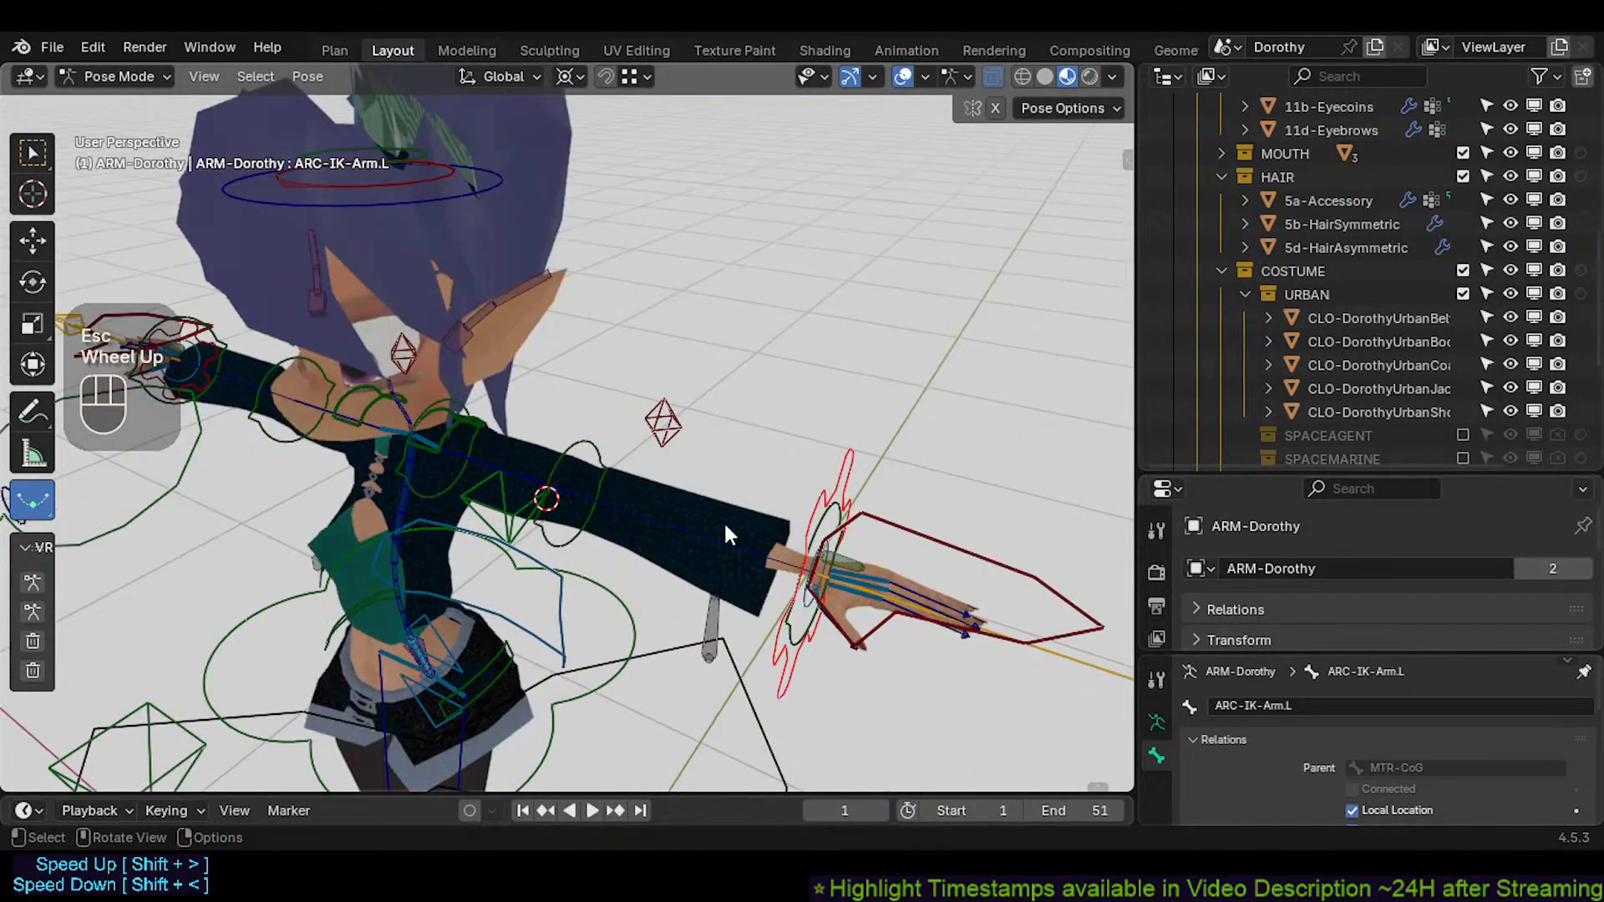
key(r)
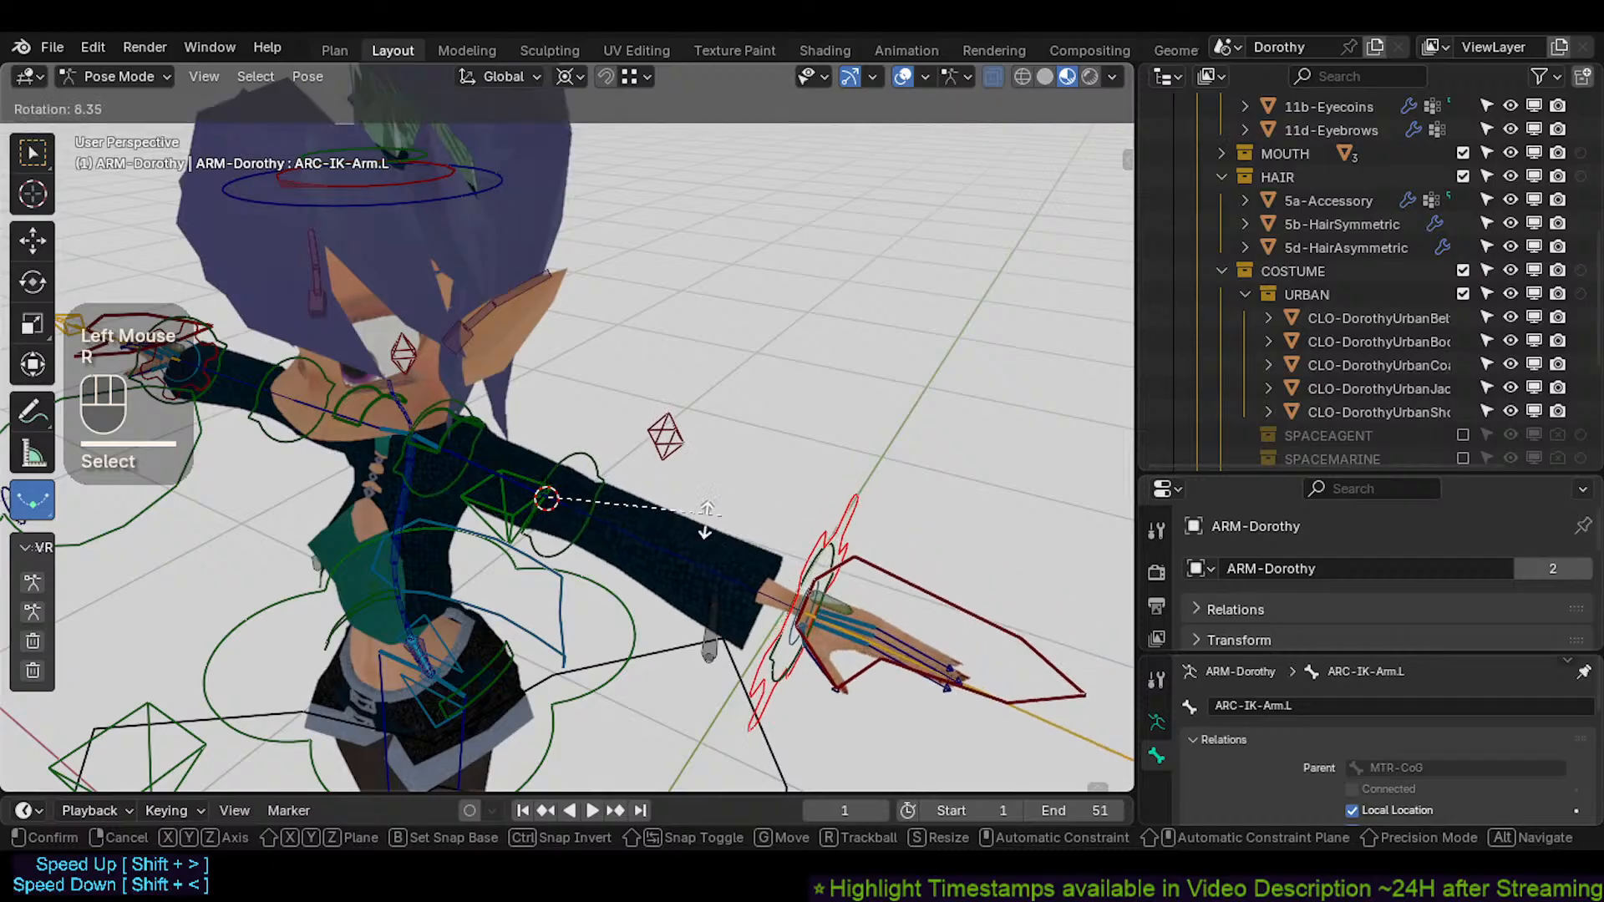
click(665, 493)
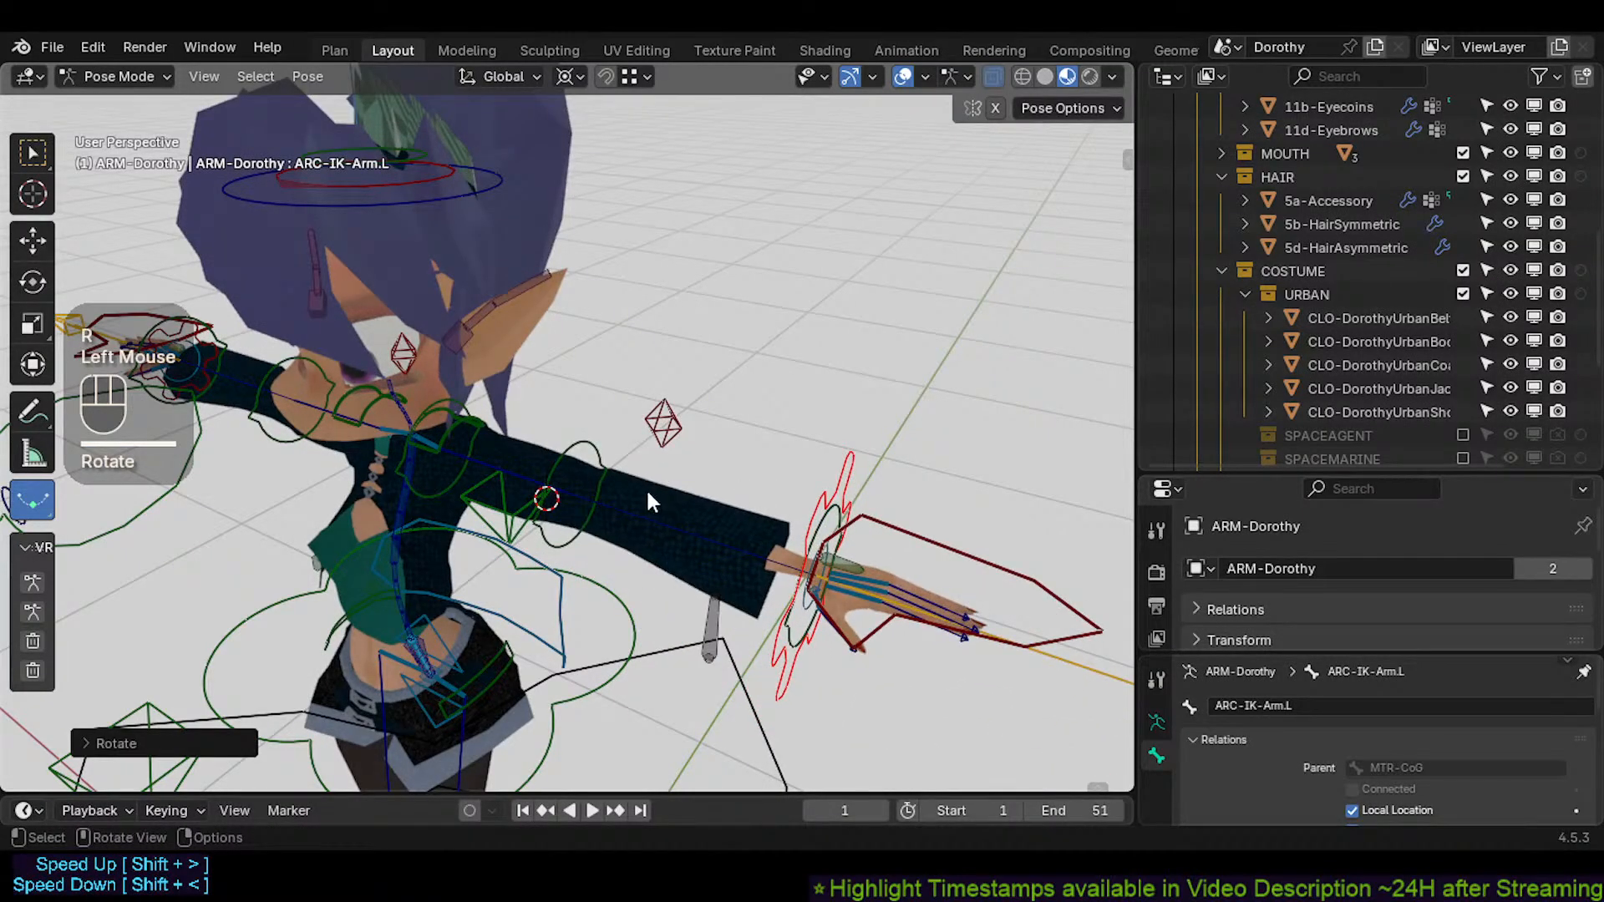
Try rotating the hand control MTR-IK-Hand.L about the 3D cursor for comparison, then reselect ARC-IK-Arm.L
click(869, 539)
key(r)
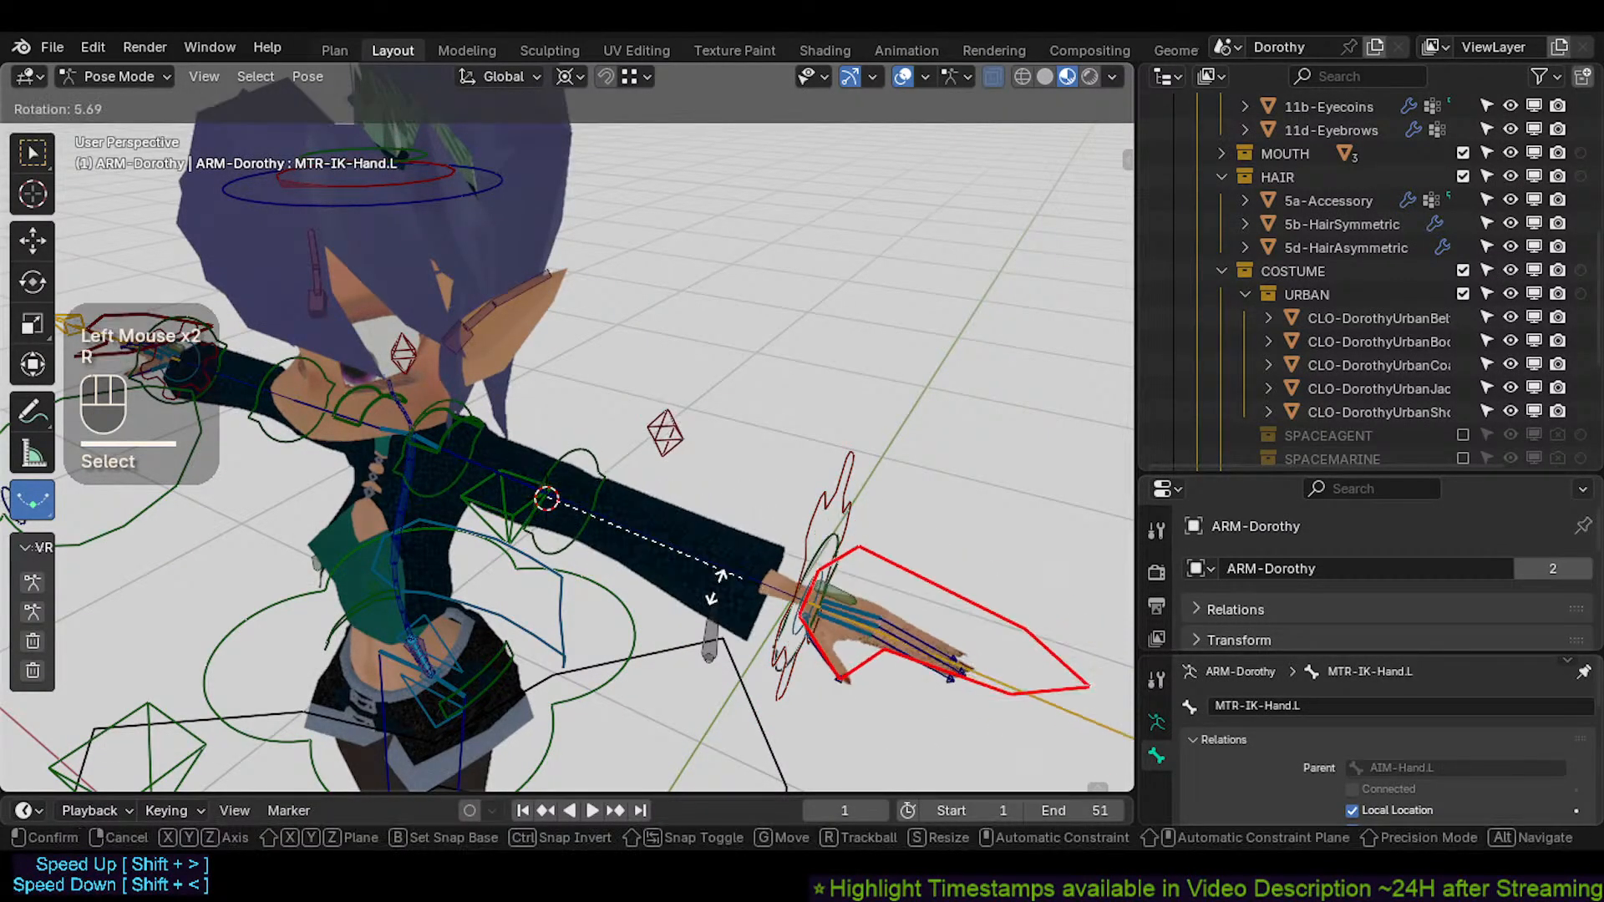
key(Escape)
click(778, 514)
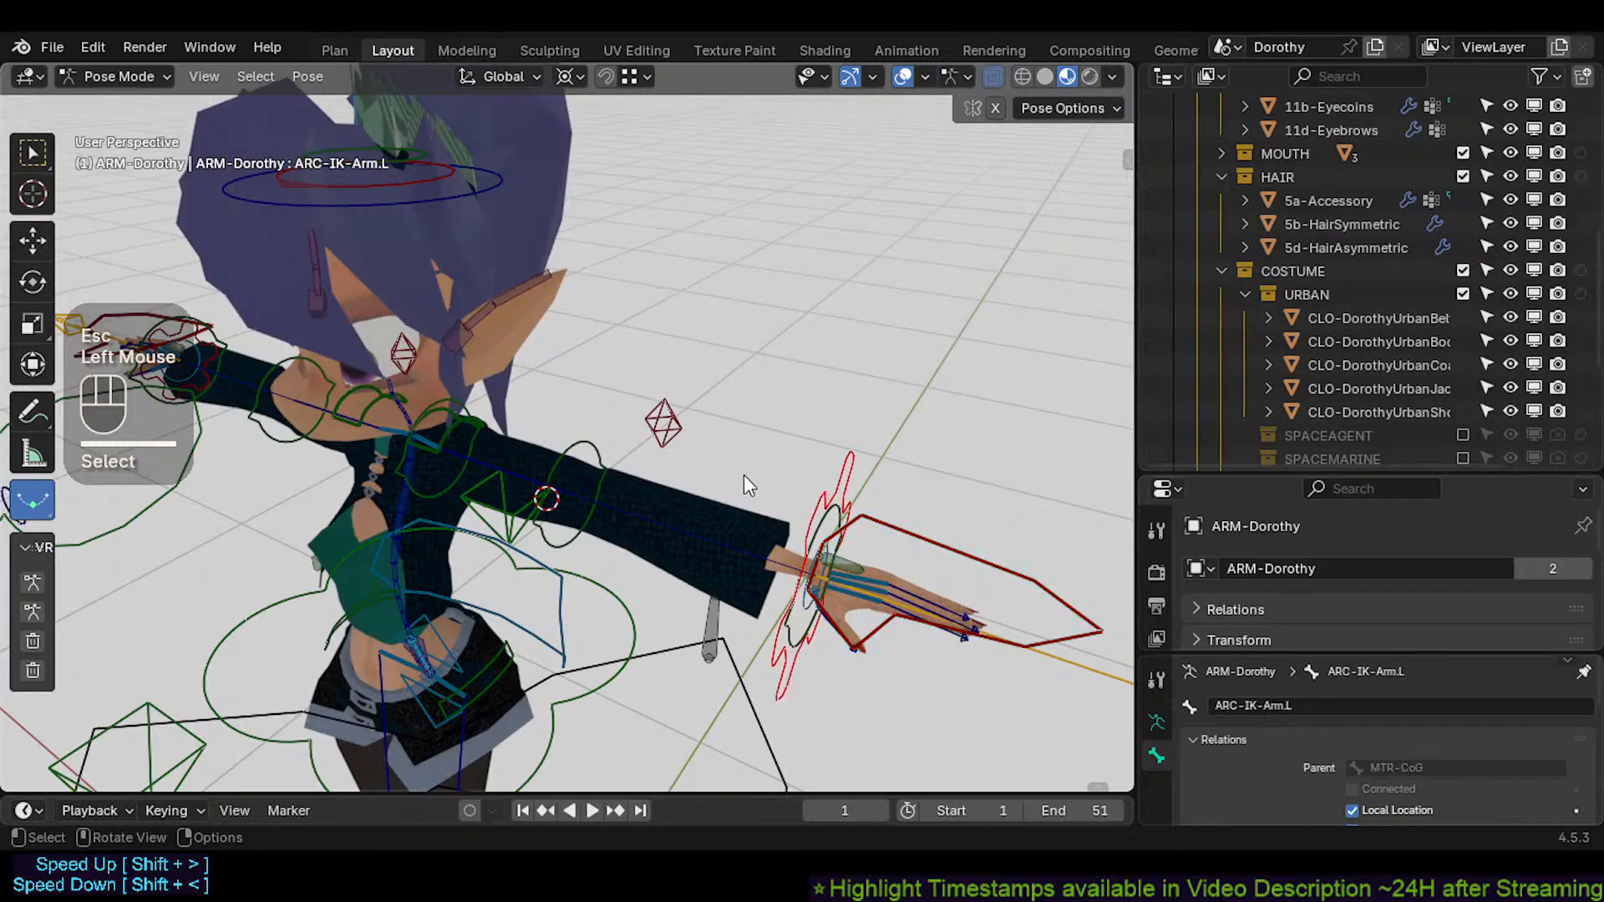
Save the file, and subdivide ARC-IK-Arm.L in Edit Mode
key(ctrl+s)
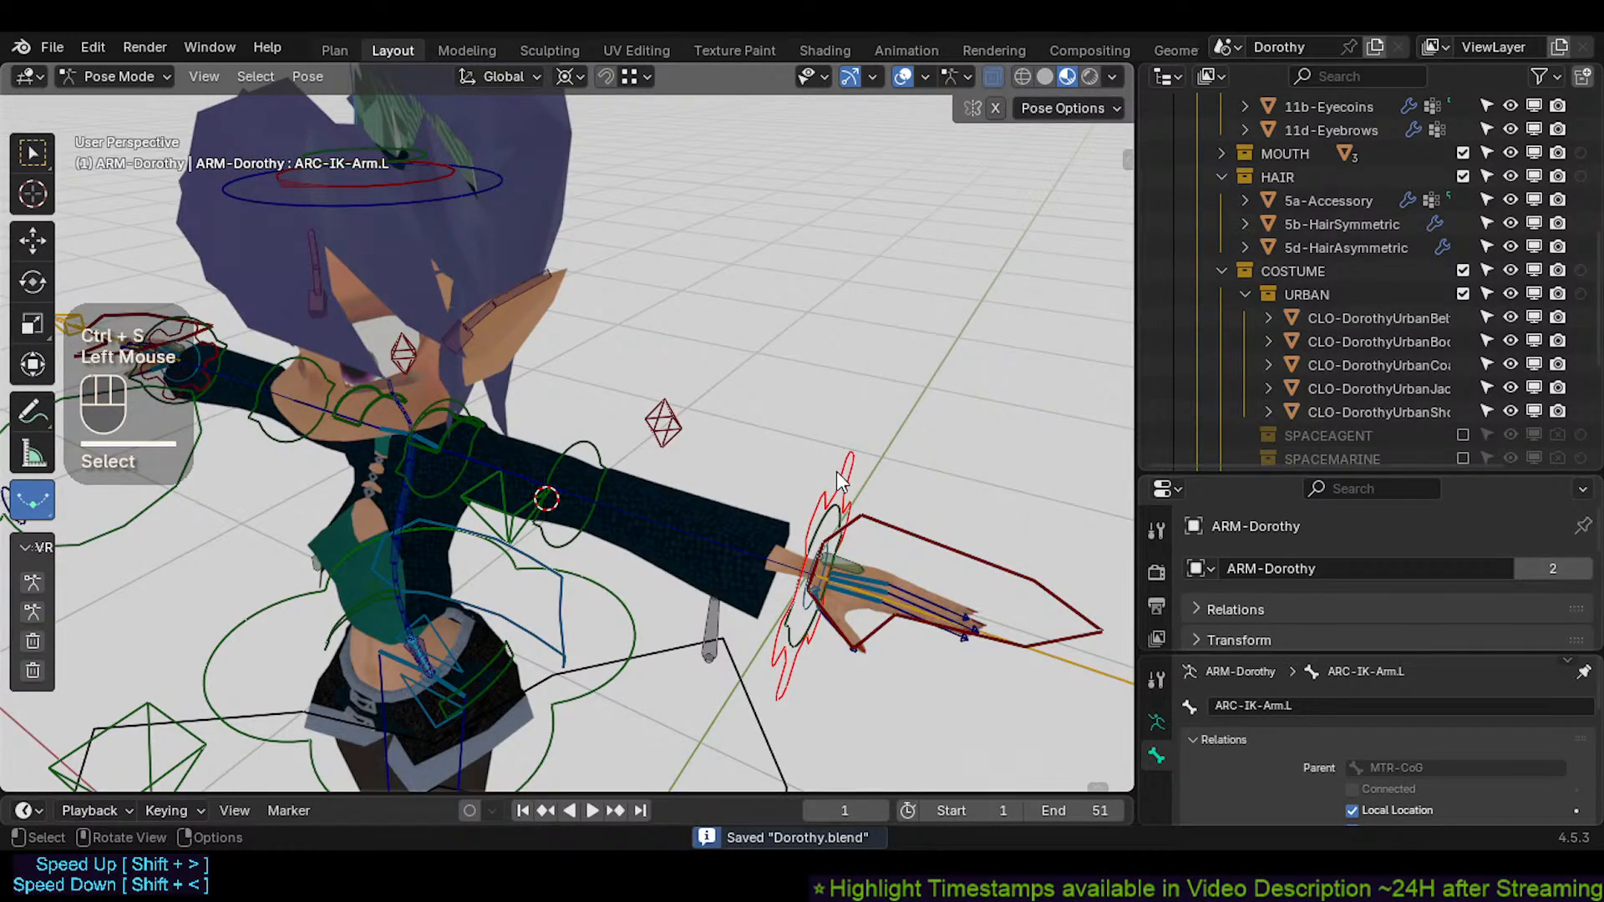
double_click(835, 471)
key(Tab)
scroll(625, 501, up, 1)
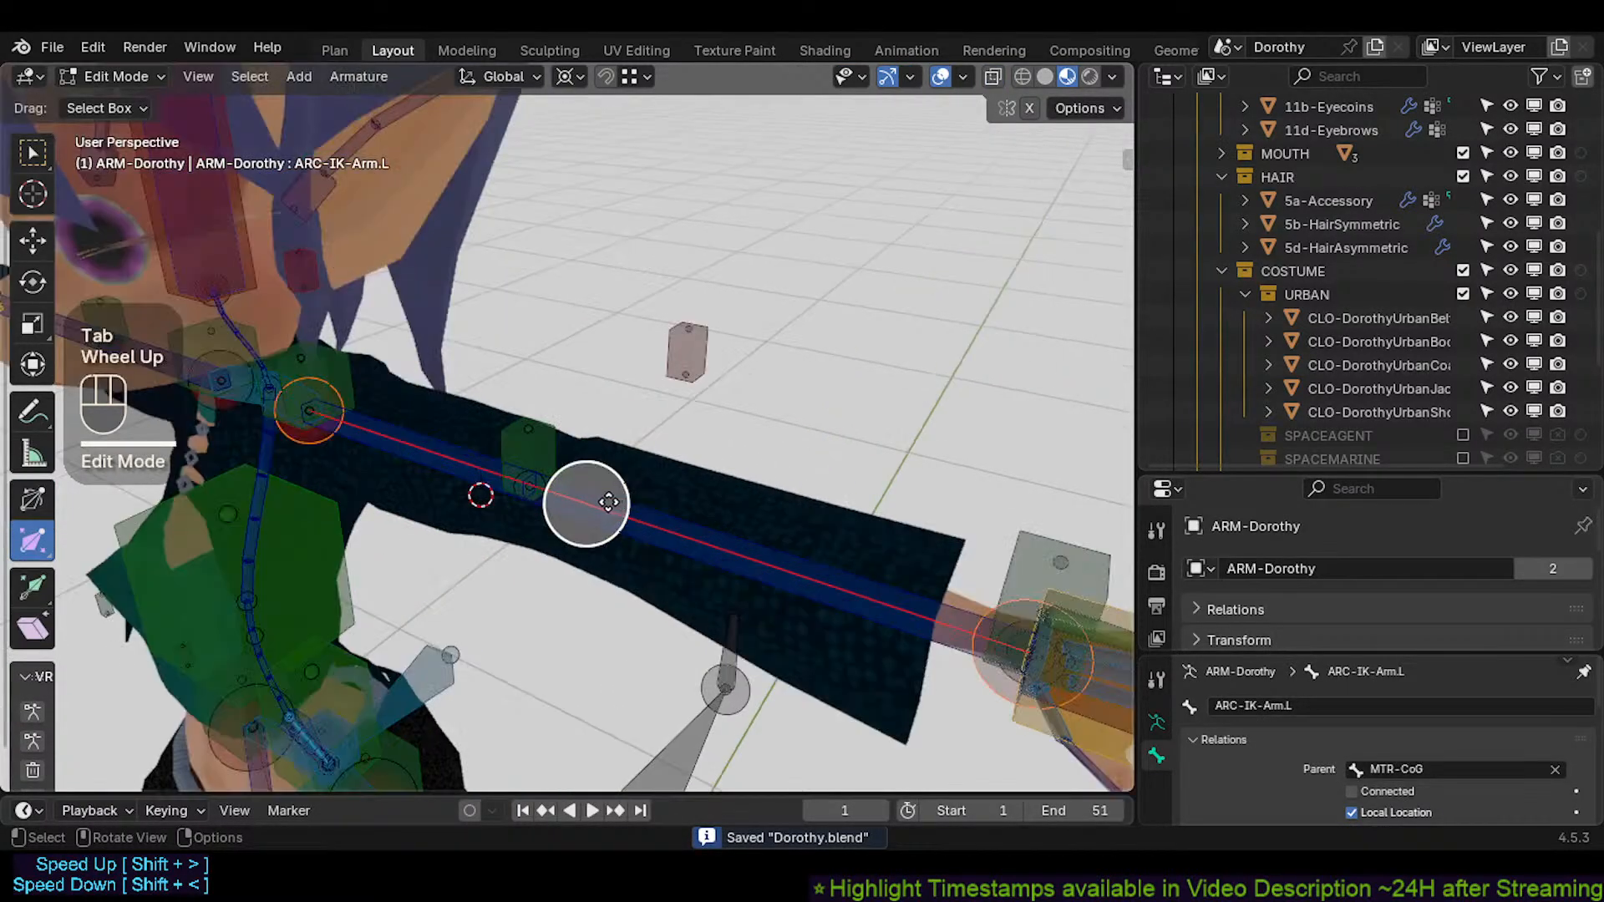
right_click(591, 506)
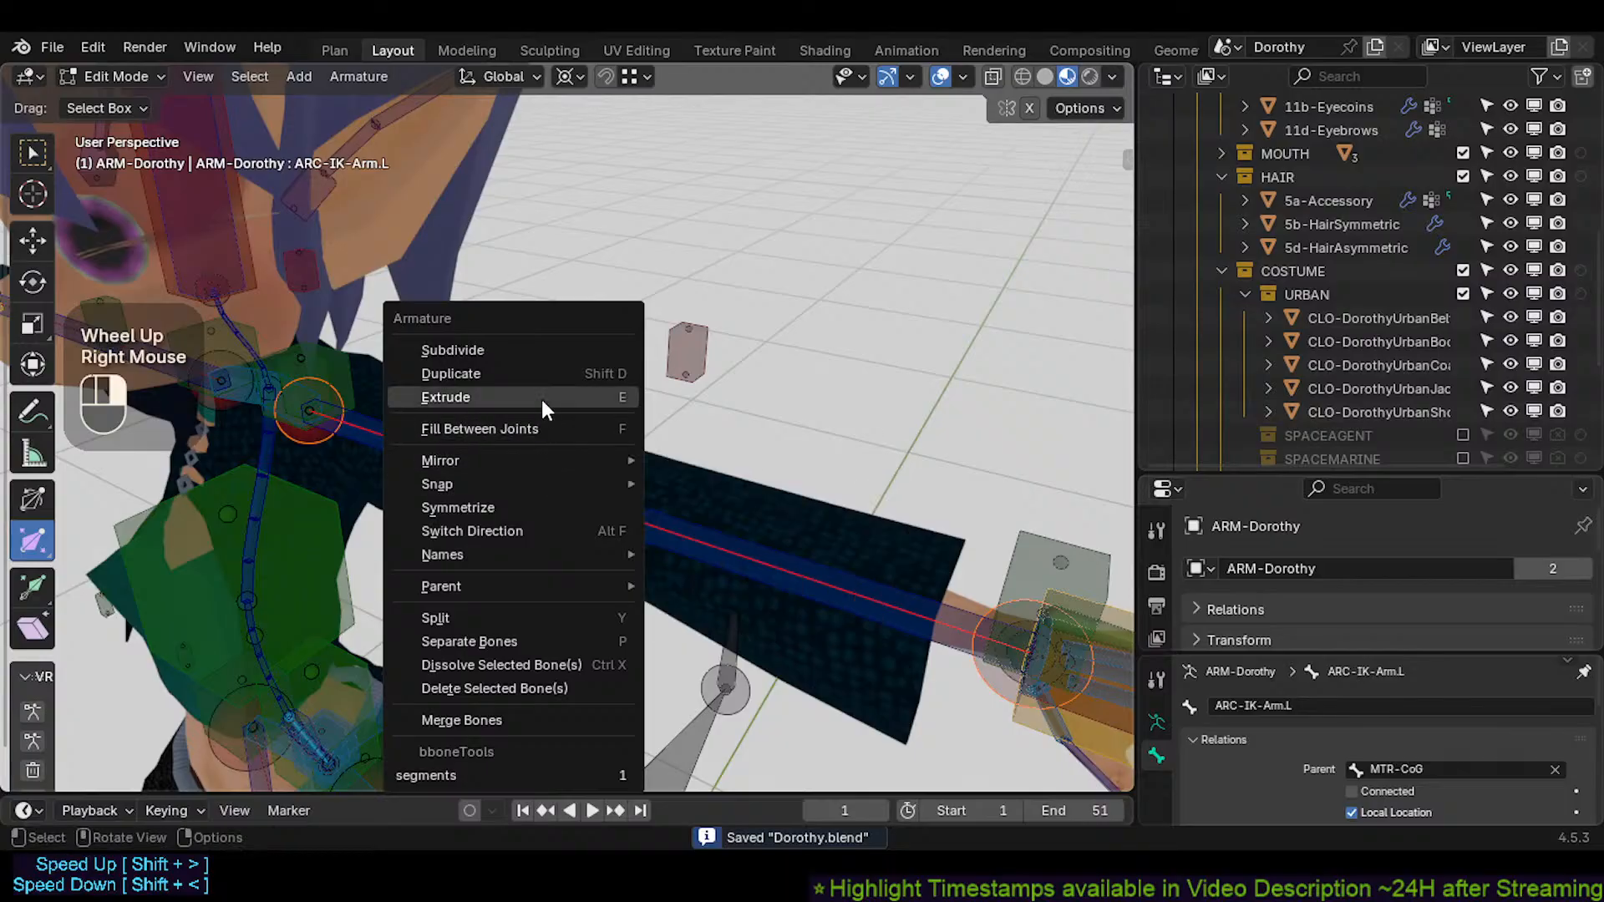
click(526, 351)
scroll(602, 512, down, 3)
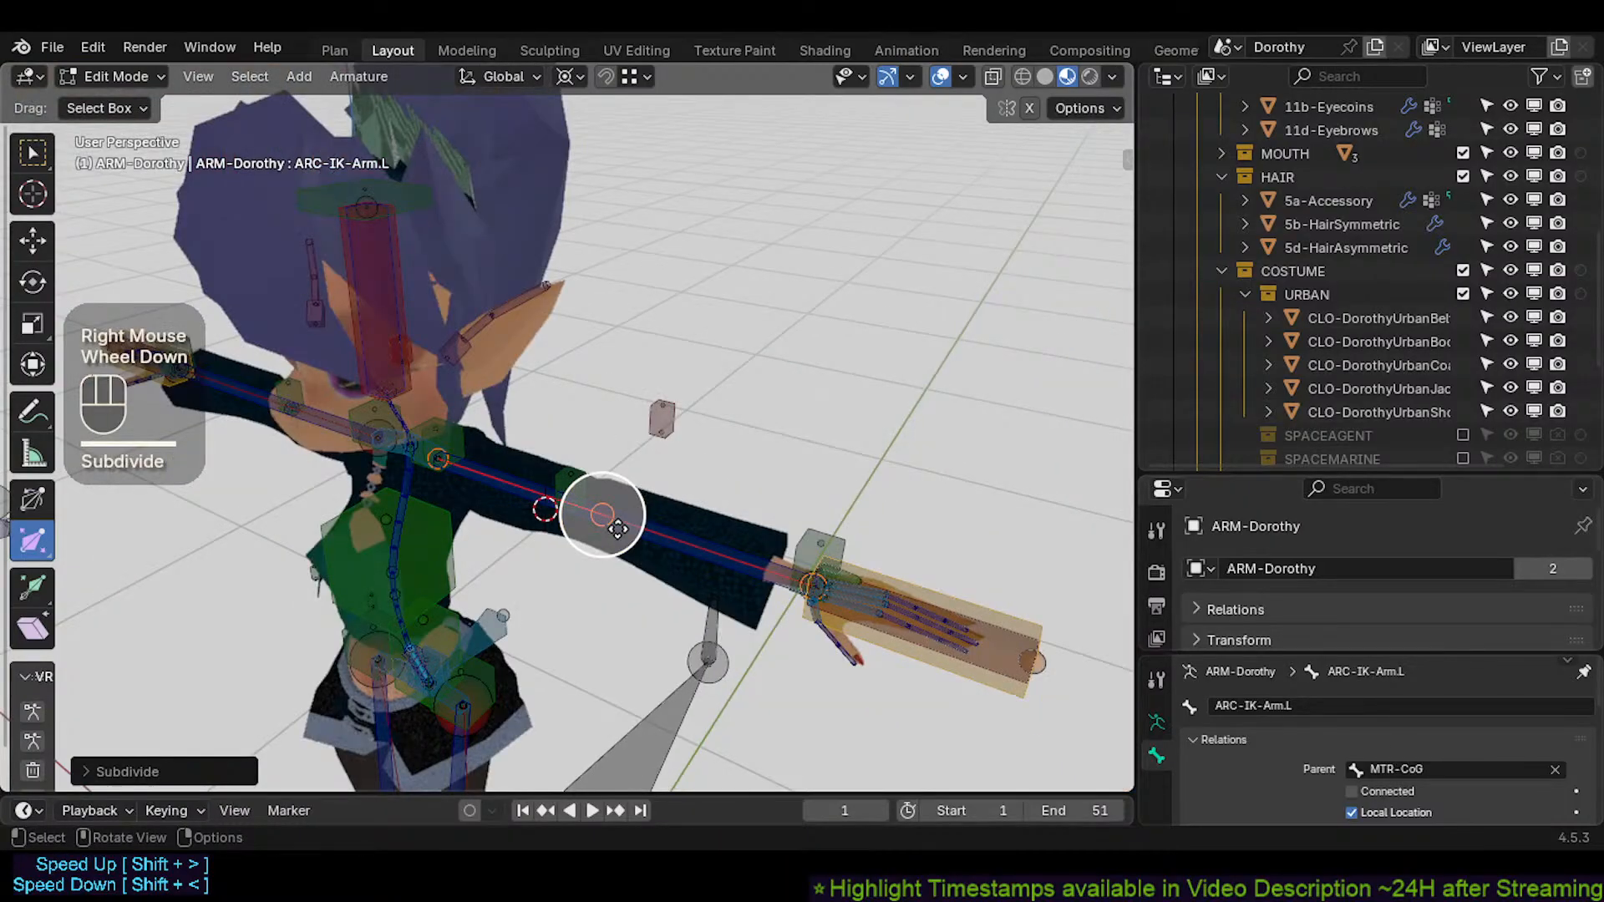
Try moving the forearm half of the subdivided bone, ARC-IK-Arm.L.001, in Edit Mode
click(666, 536)
click(665, 535)
key(g)
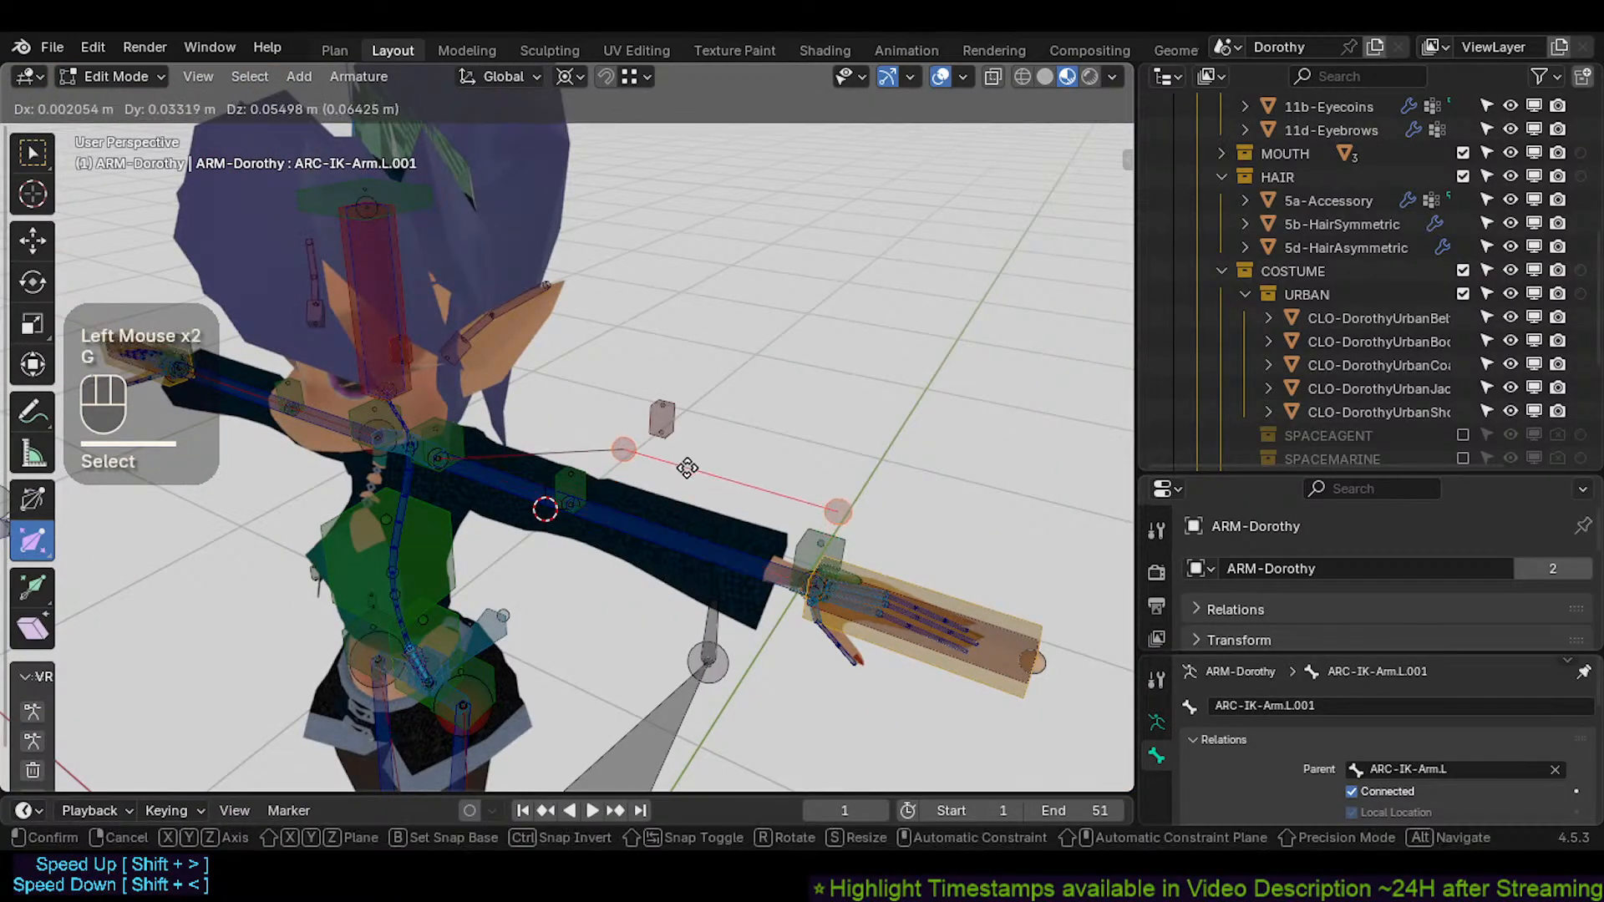
key(Escape)
Snap the joint between the two subdivided arm bones onto the left elbow and return to Pose Mode
click(603, 513)
scroll(598, 511, up, 3)
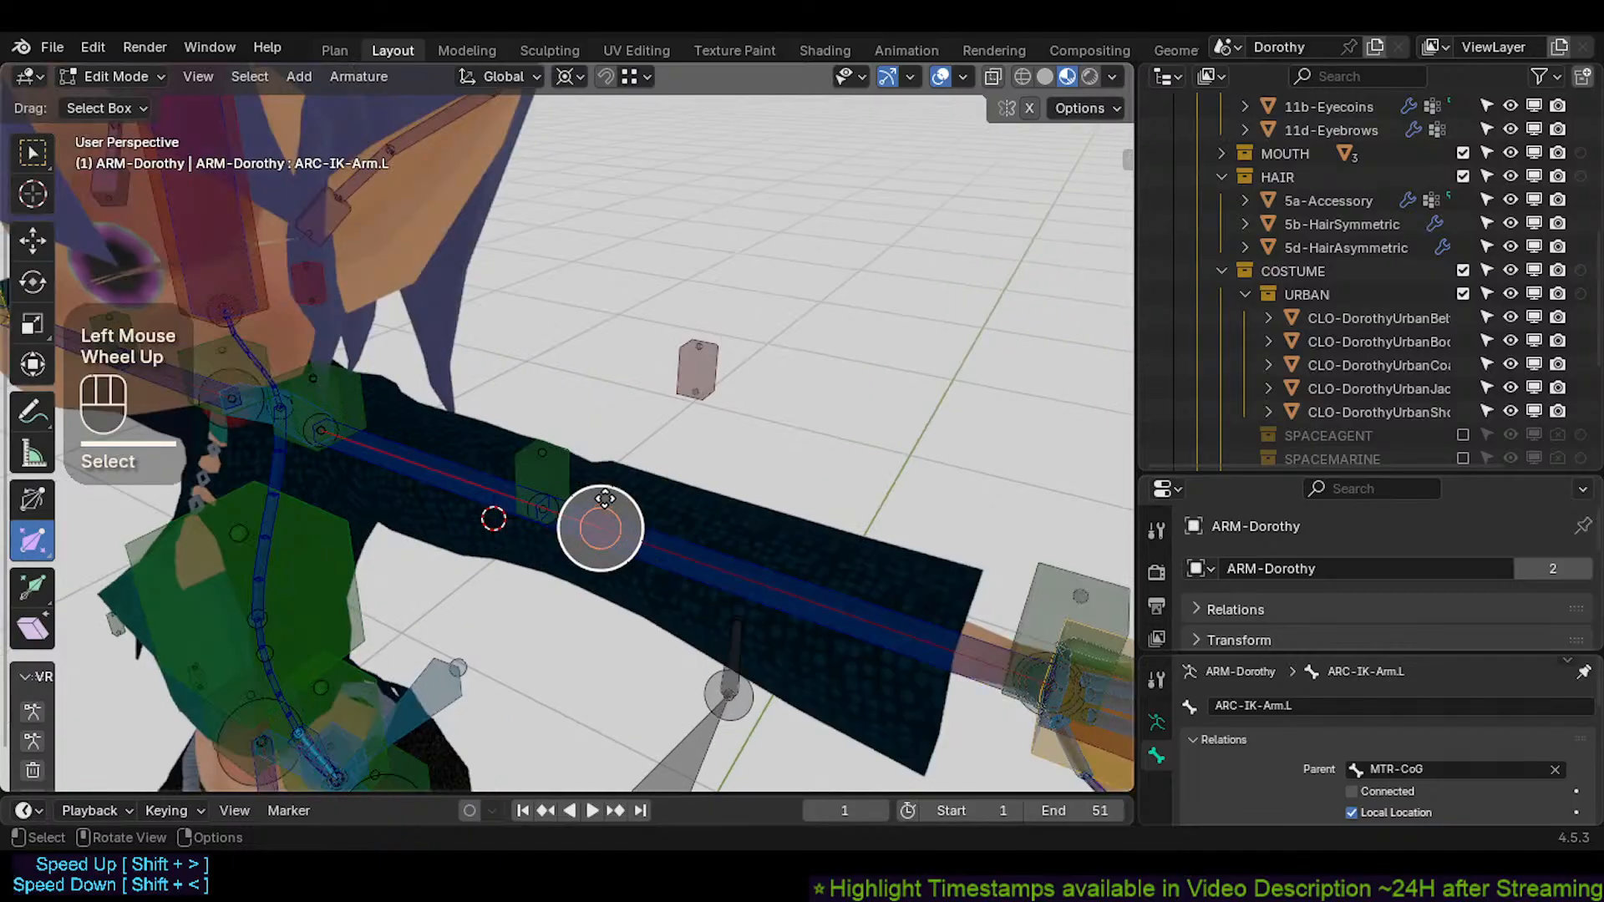
key(g)
ctrl+click(548, 501)
scroll(550, 510, down, 2)
key(ctrl+Tab)
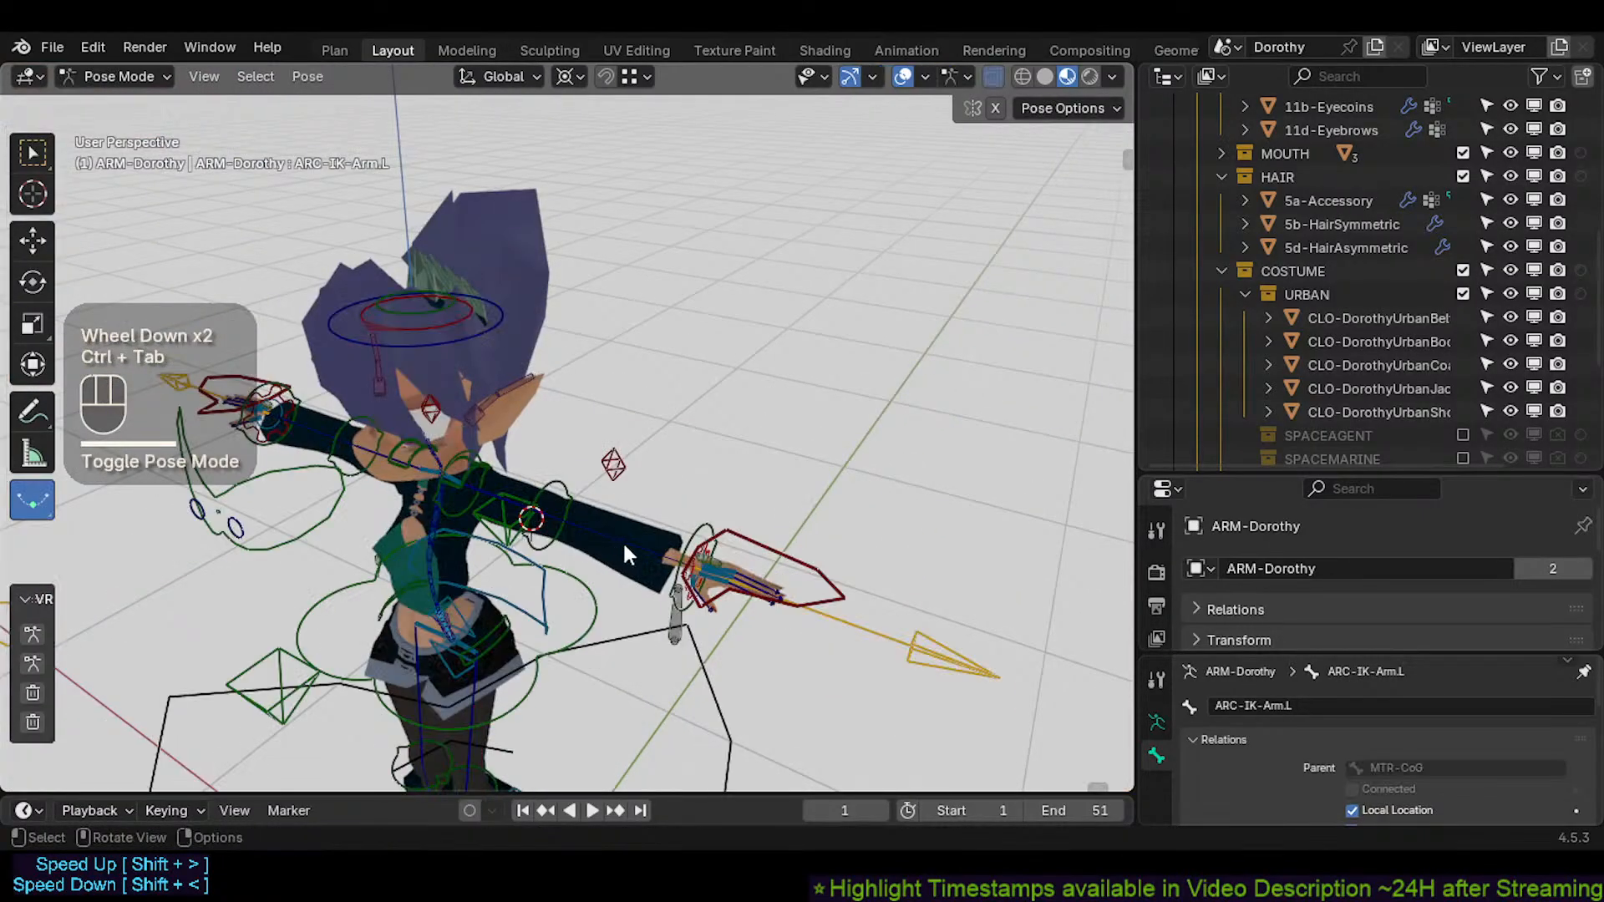
Pick through the controls around the left elbow and wrist, and select all bones to examine the arm's control shapes
click(691, 520)
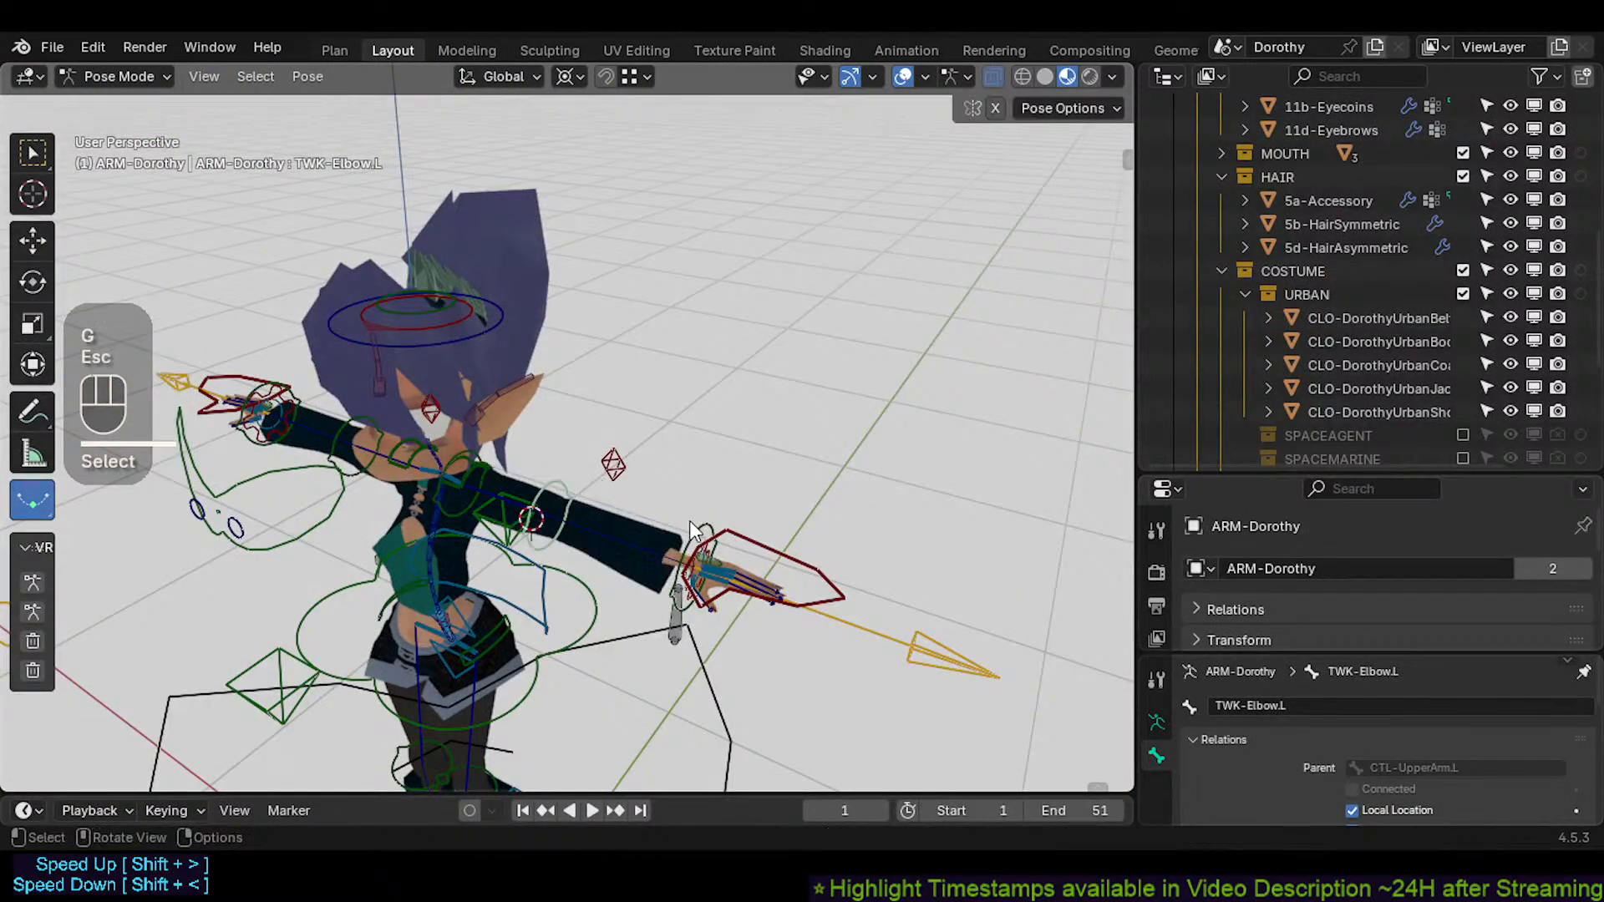
scroll(694, 537, up, 2)
click(712, 551)
click(712, 551)
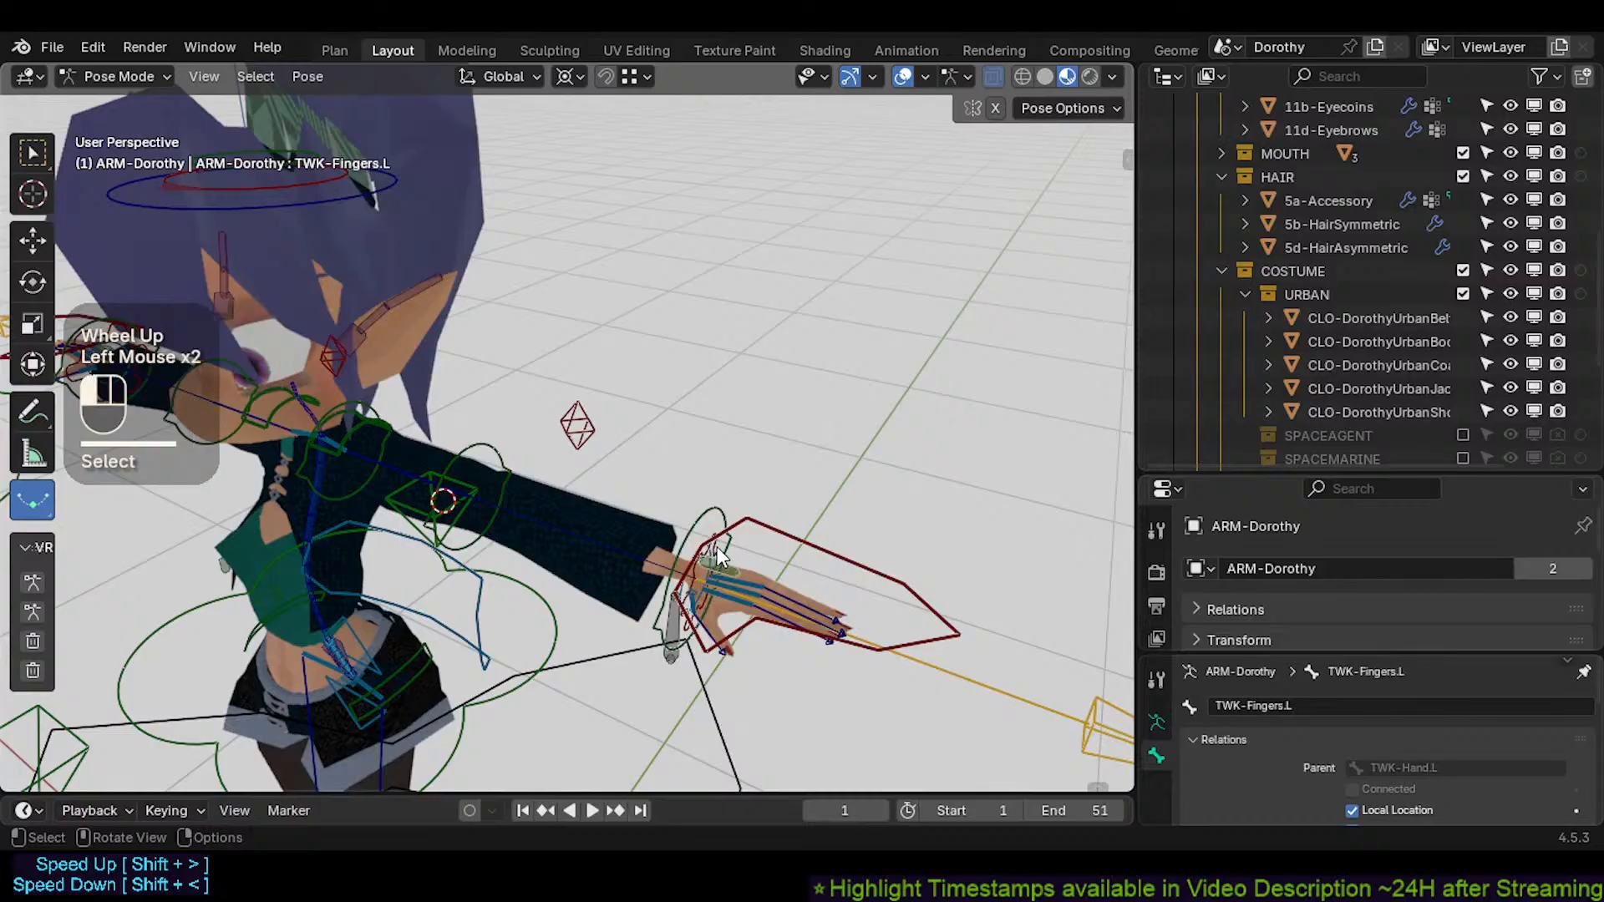
key(a)
mouse_move(514, 519)
middle_down()
mouse_move(668, 530)
mouse_move(561, 539)
mouse_move(559, 454)
mouse_move(530, 508)
middle_up()
scroll(690, 544, up, 1)
scroll(651, 540, down, 3)
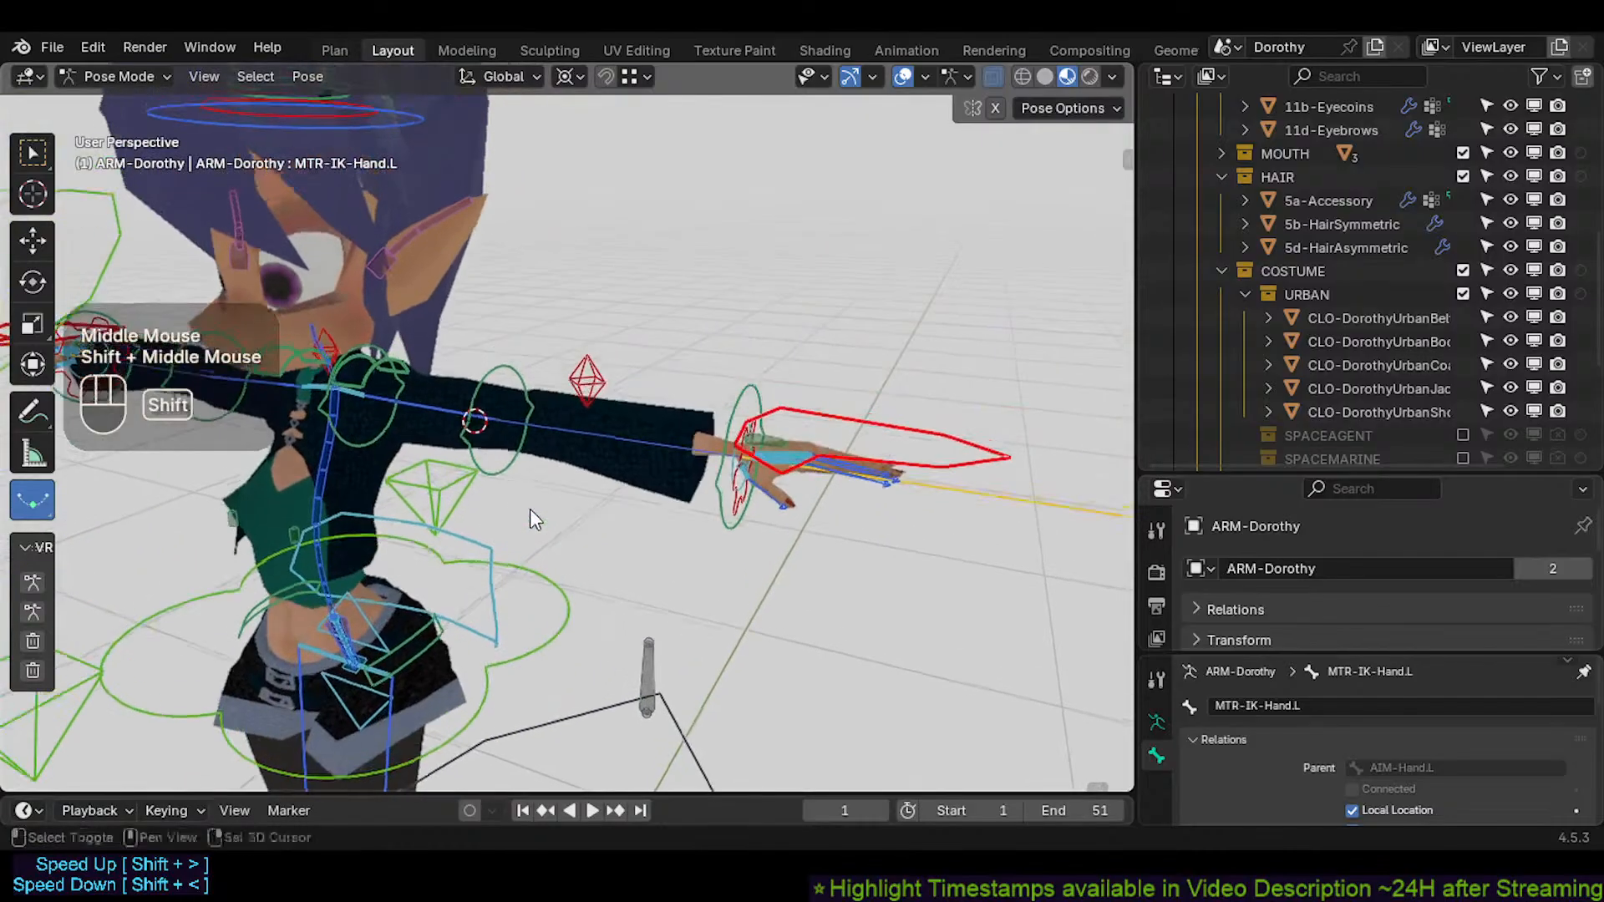
Select ARC-IK-Arm.L via Edit Mode, try moving it in Pose Mode, and inspect its control shape at the wrist
key(Tab)
click(437, 409)
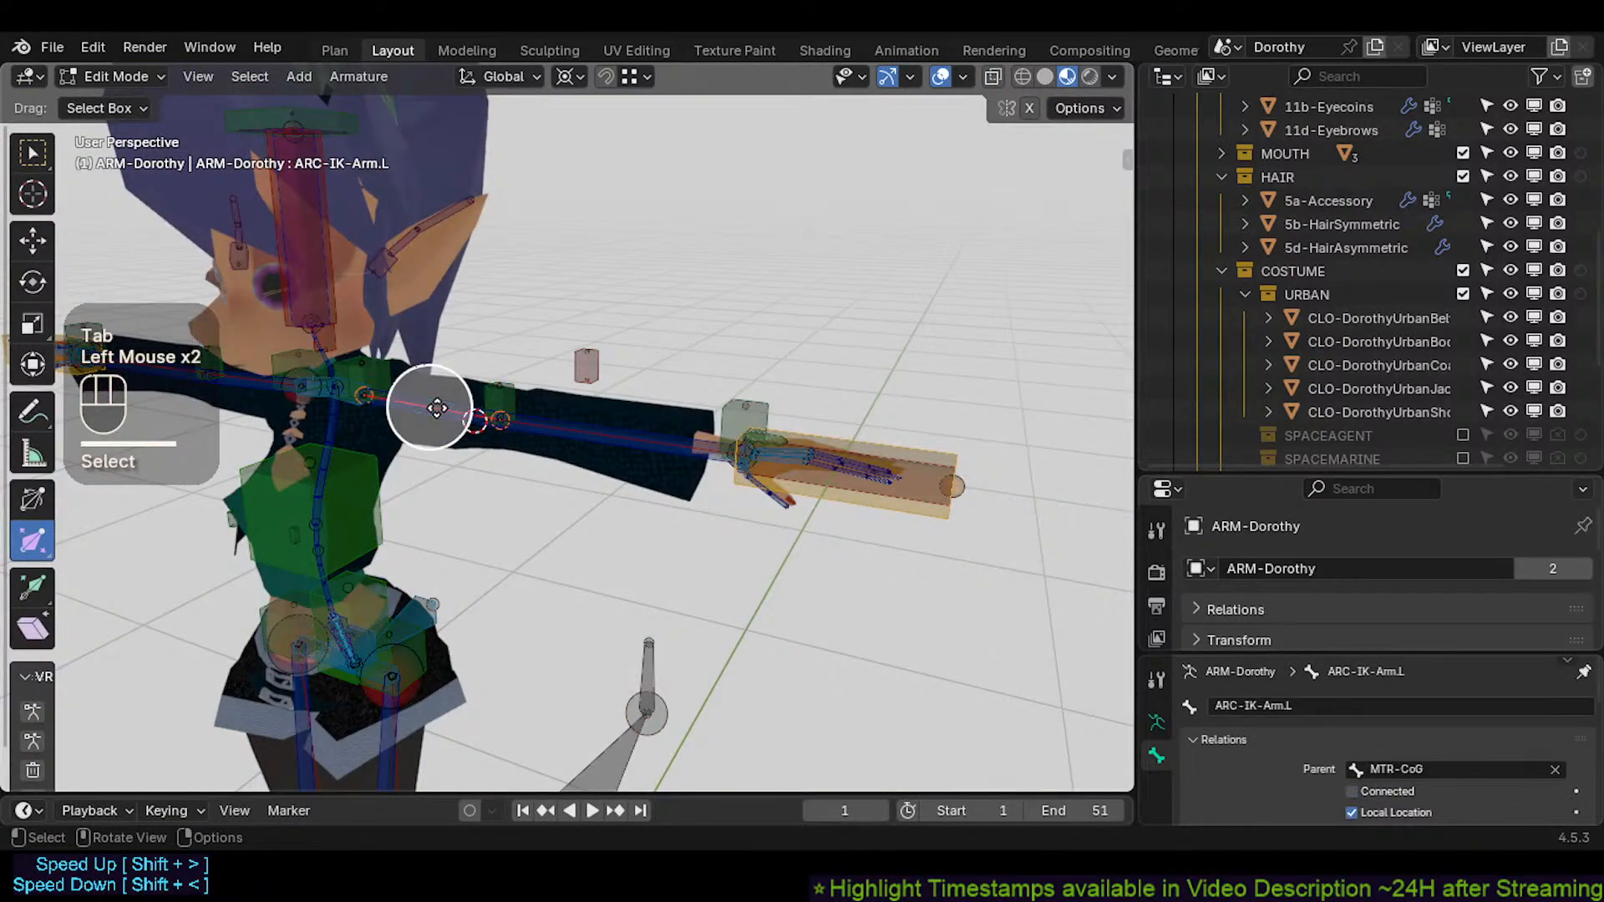
key(Tab)
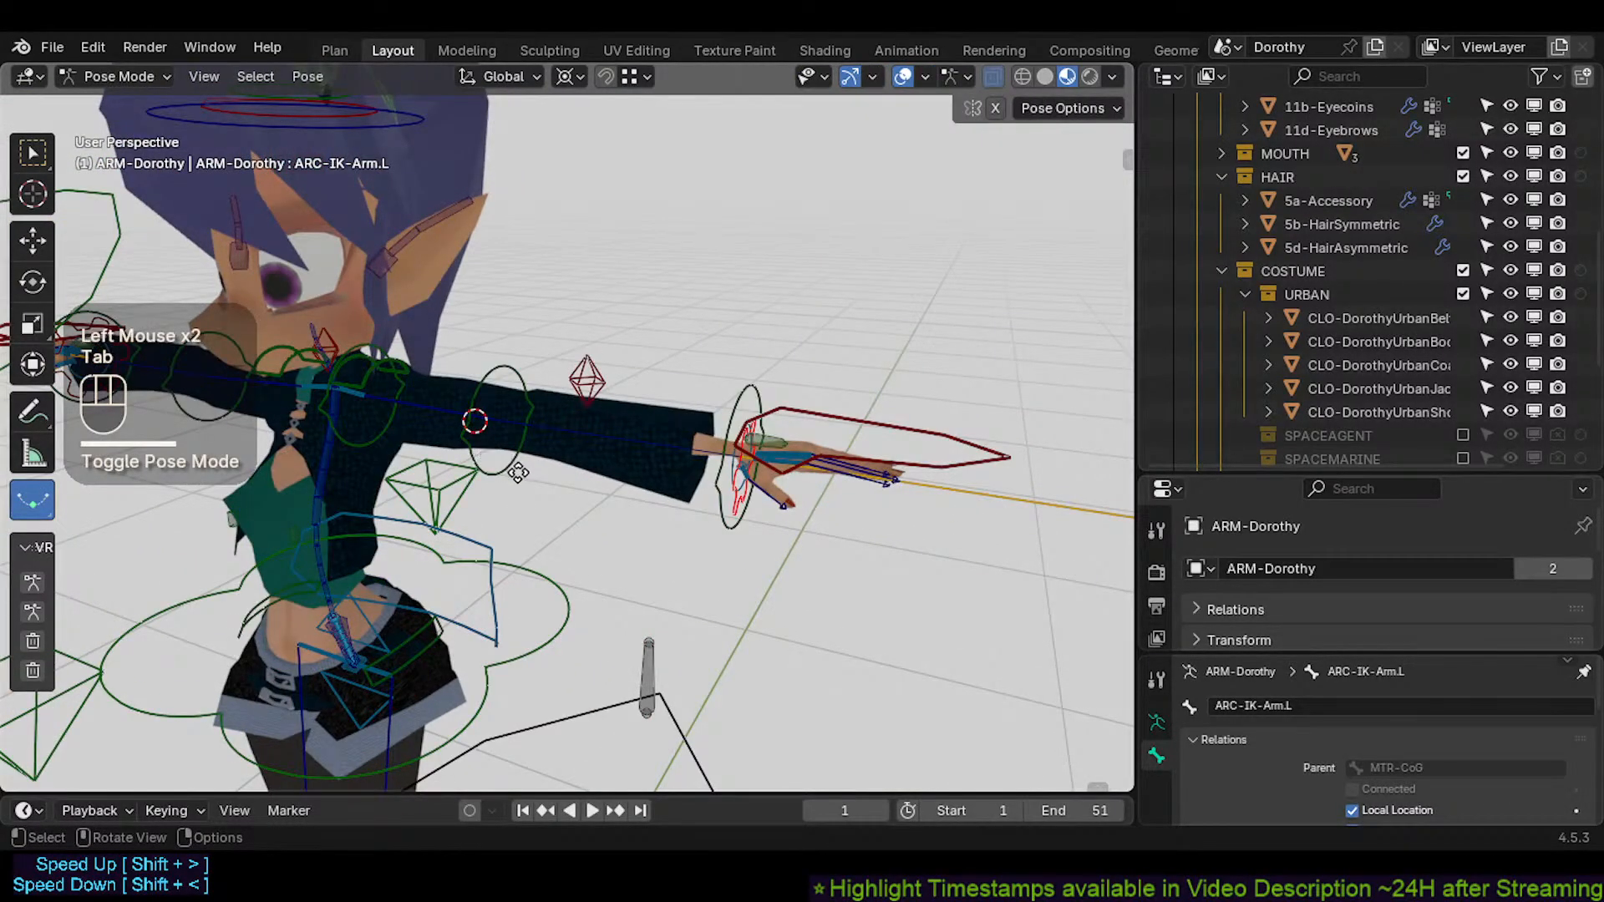
key(g)
key(Escape)
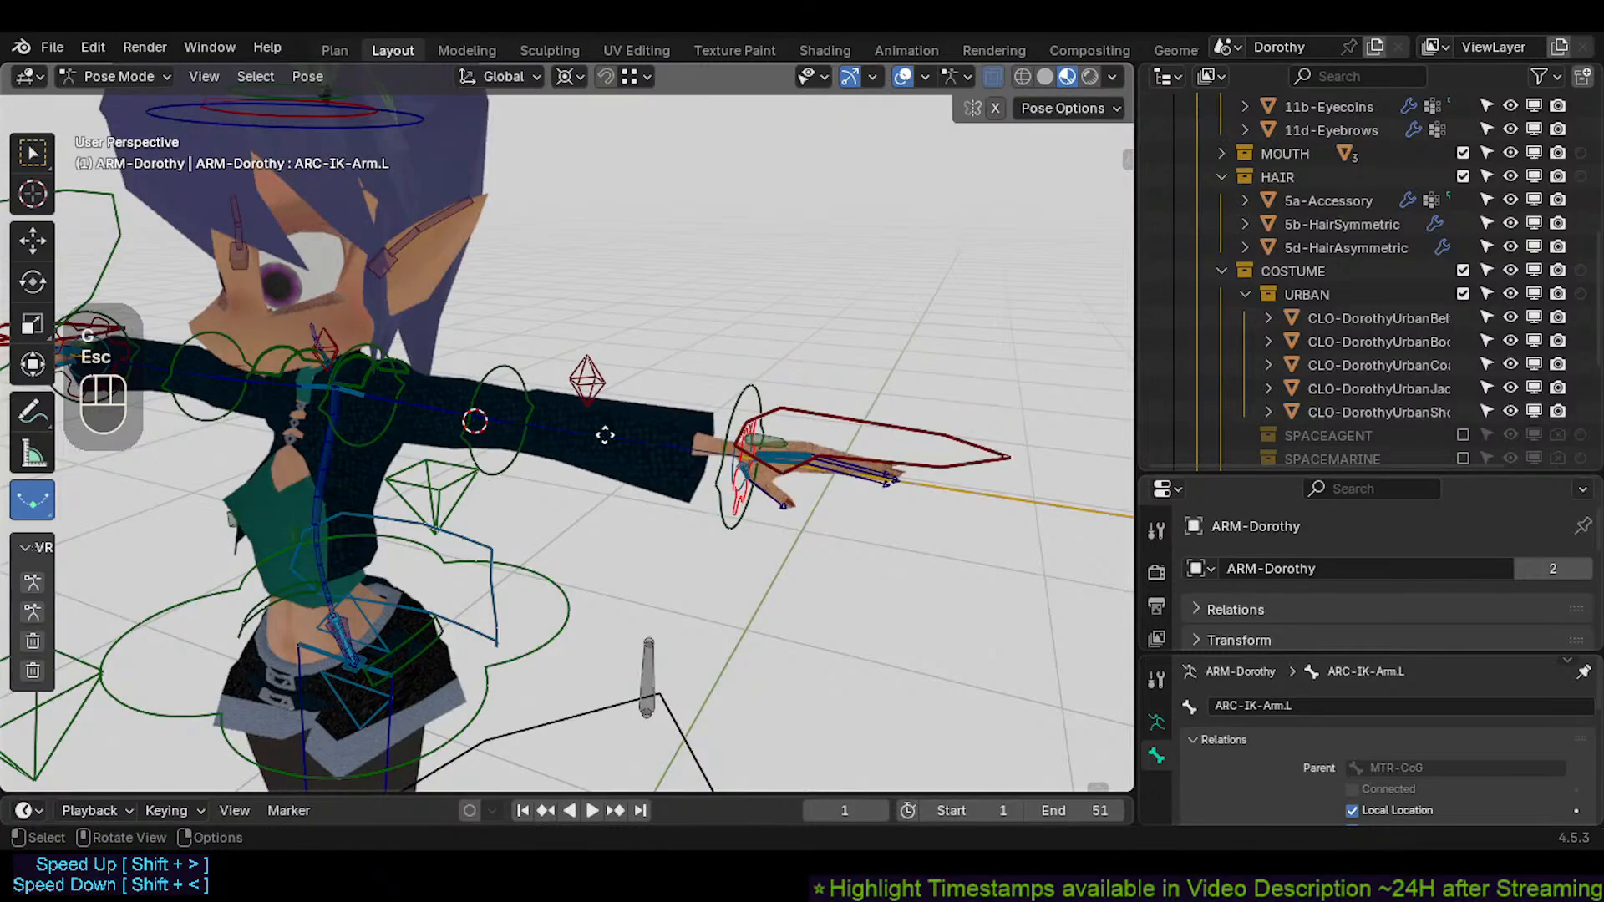
key(KP_Decimal)
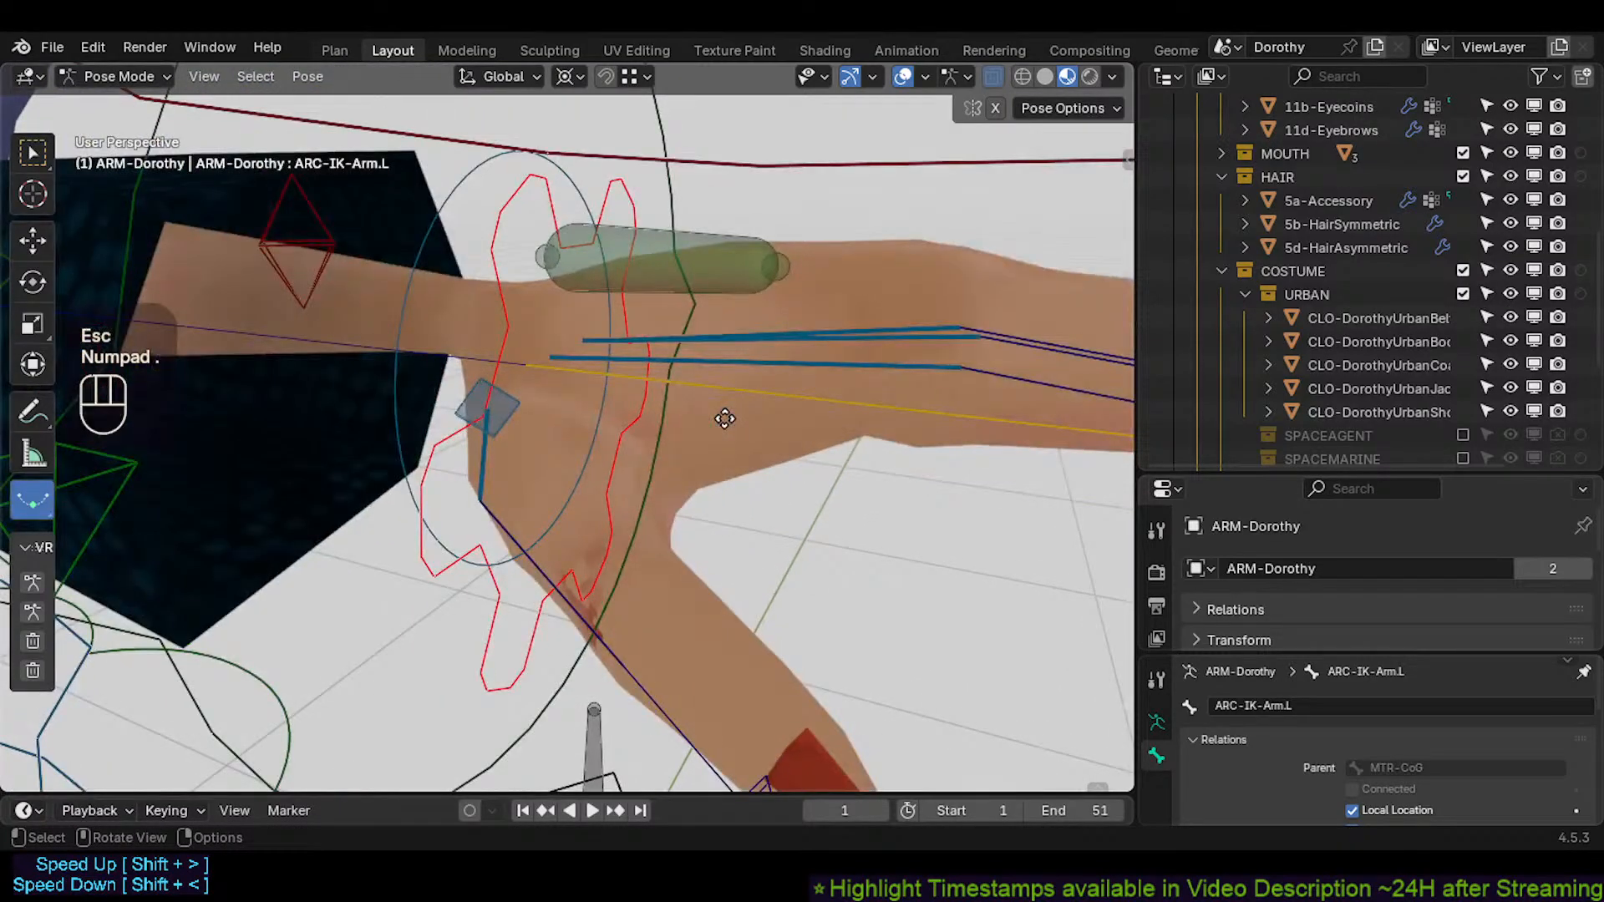
scroll(724, 418, down, 2)
middle_drag(719, 418, 528, 433)
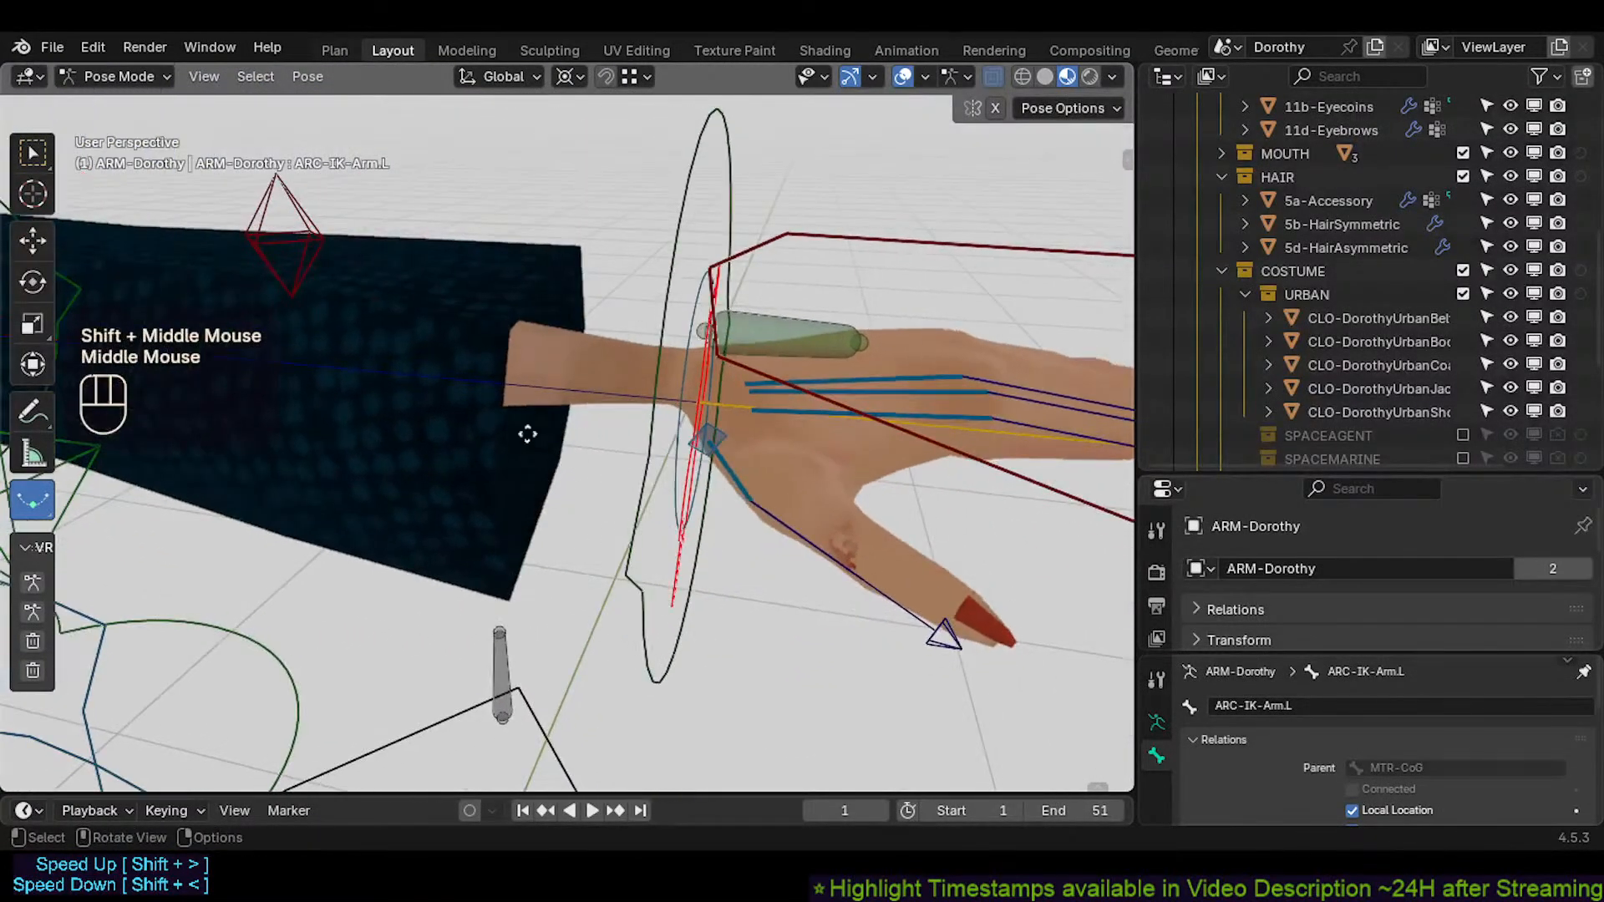
scroll(527, 434, down, 1)
Select ARC-IK-Arm.L.001 in Edit Mode and inspect it along the forearm in both Edit and Pose Mode
key(Tab)
click(472, 394)
click(473, 394)
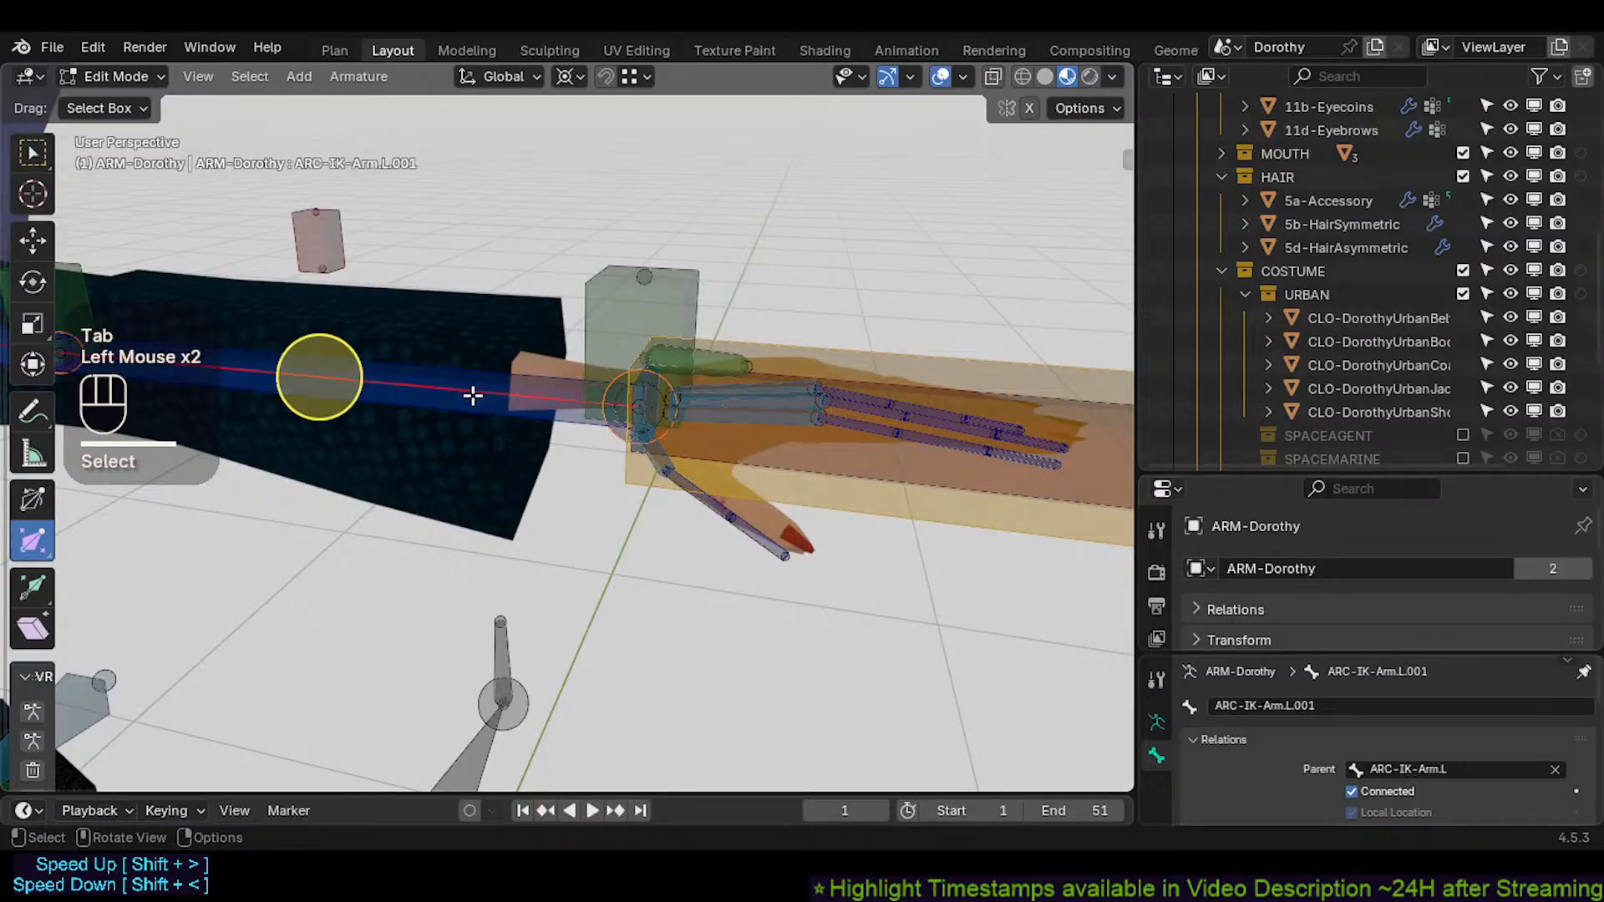
key(KP_Decimal)
scroll(473, 394, down, 2)
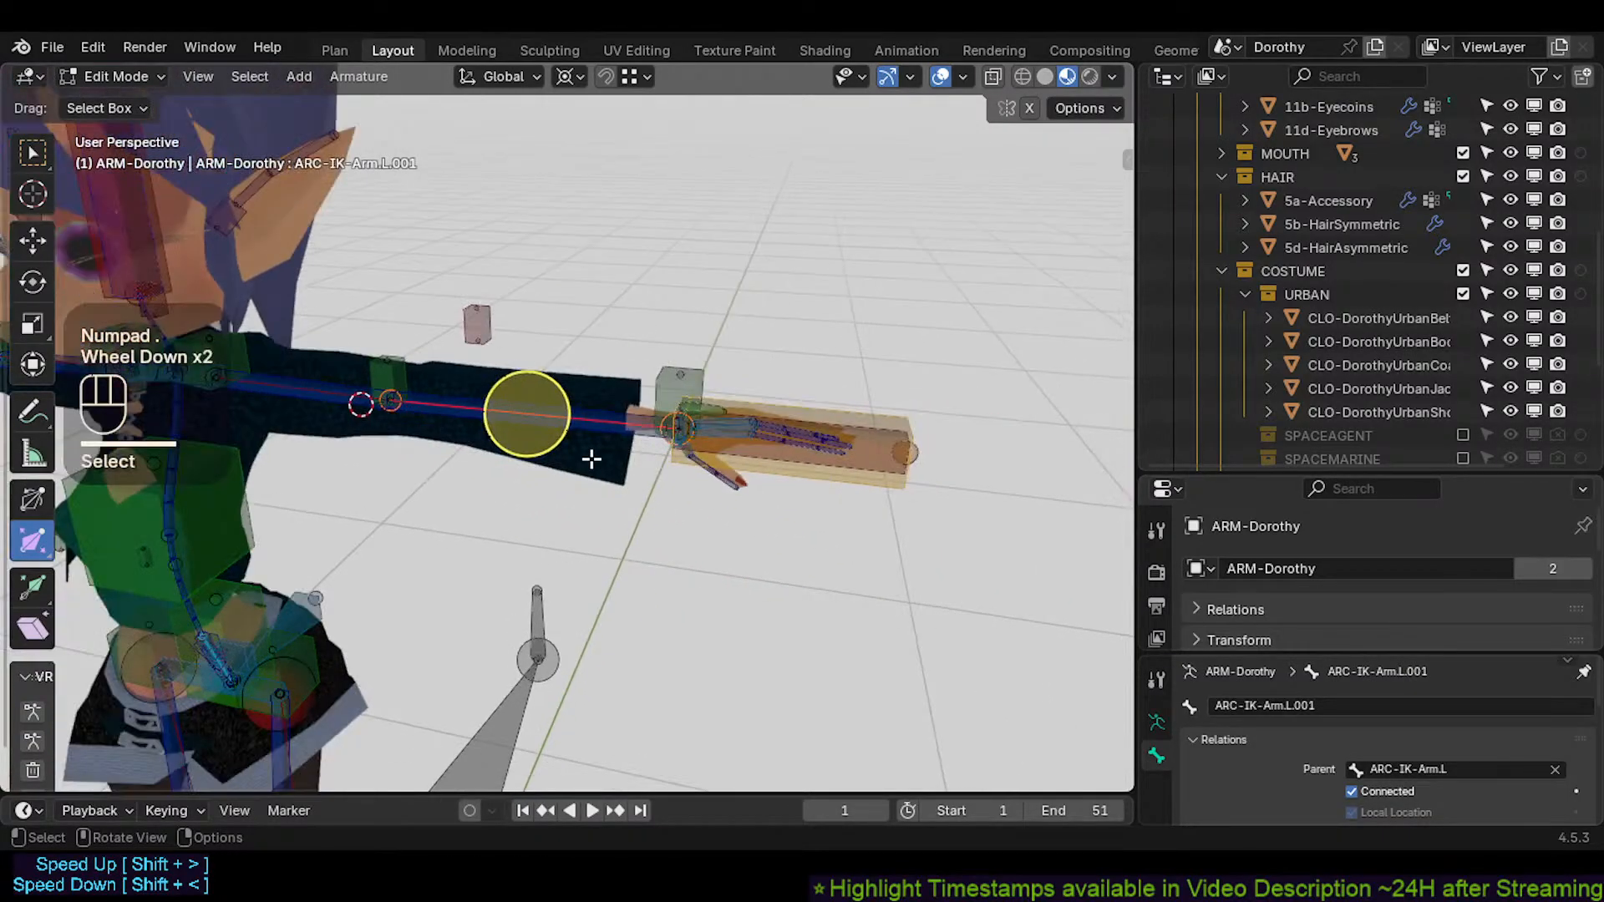
key(Tab)
middle_drag(590, 459, 543, 468)
scroll(504, 475, down, 4)
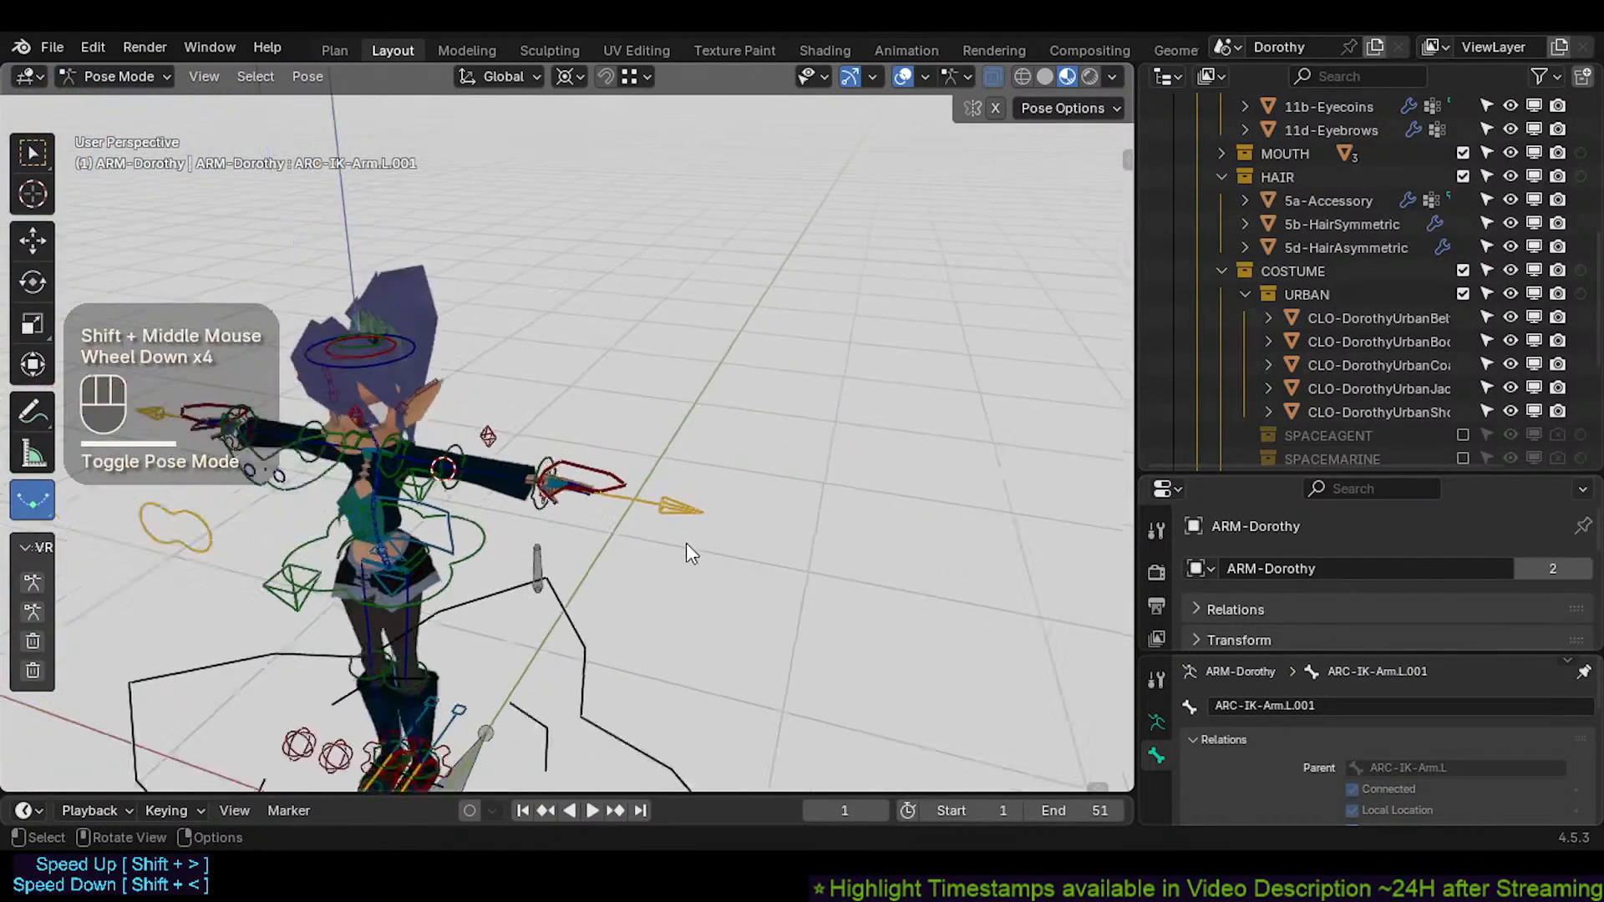
scroll(679, 544, up, 2)
key(KP_Decimal)
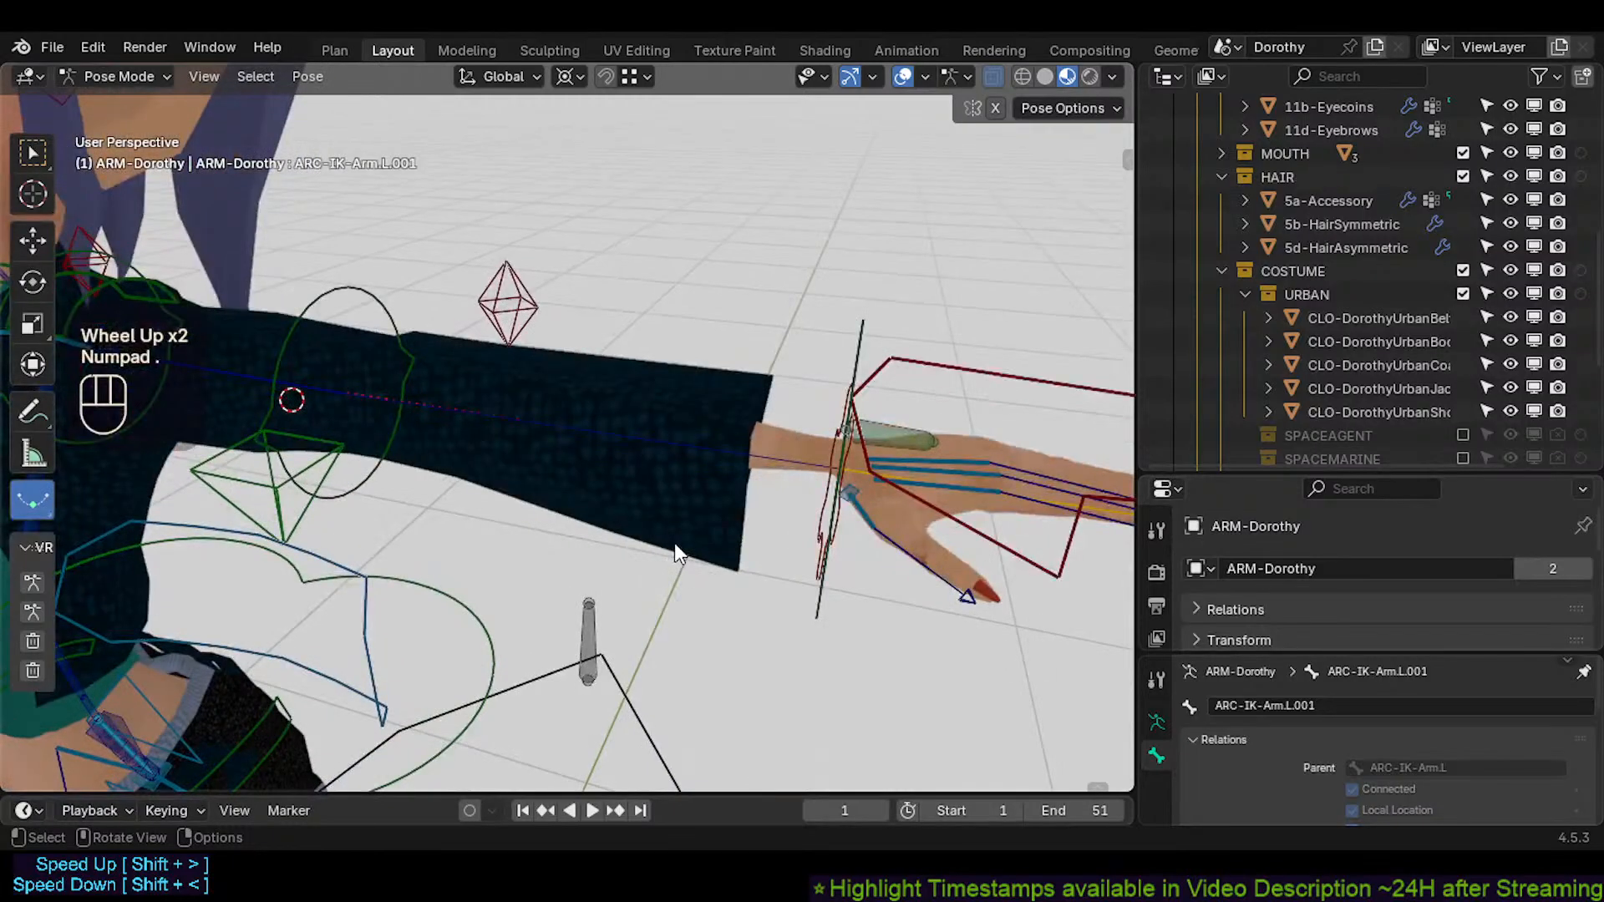
scroll(548, 457, up, 1)
Try moving ARC-IK-Arm.L.001 in Edit Mode to test its connection to the upper arm bone
shift+middle_drag(543, 459, 455, 467)
middle_drag(455, 468, 579, 483)
scroll(577, 491, down, 2)
key(Tab)
key(g)
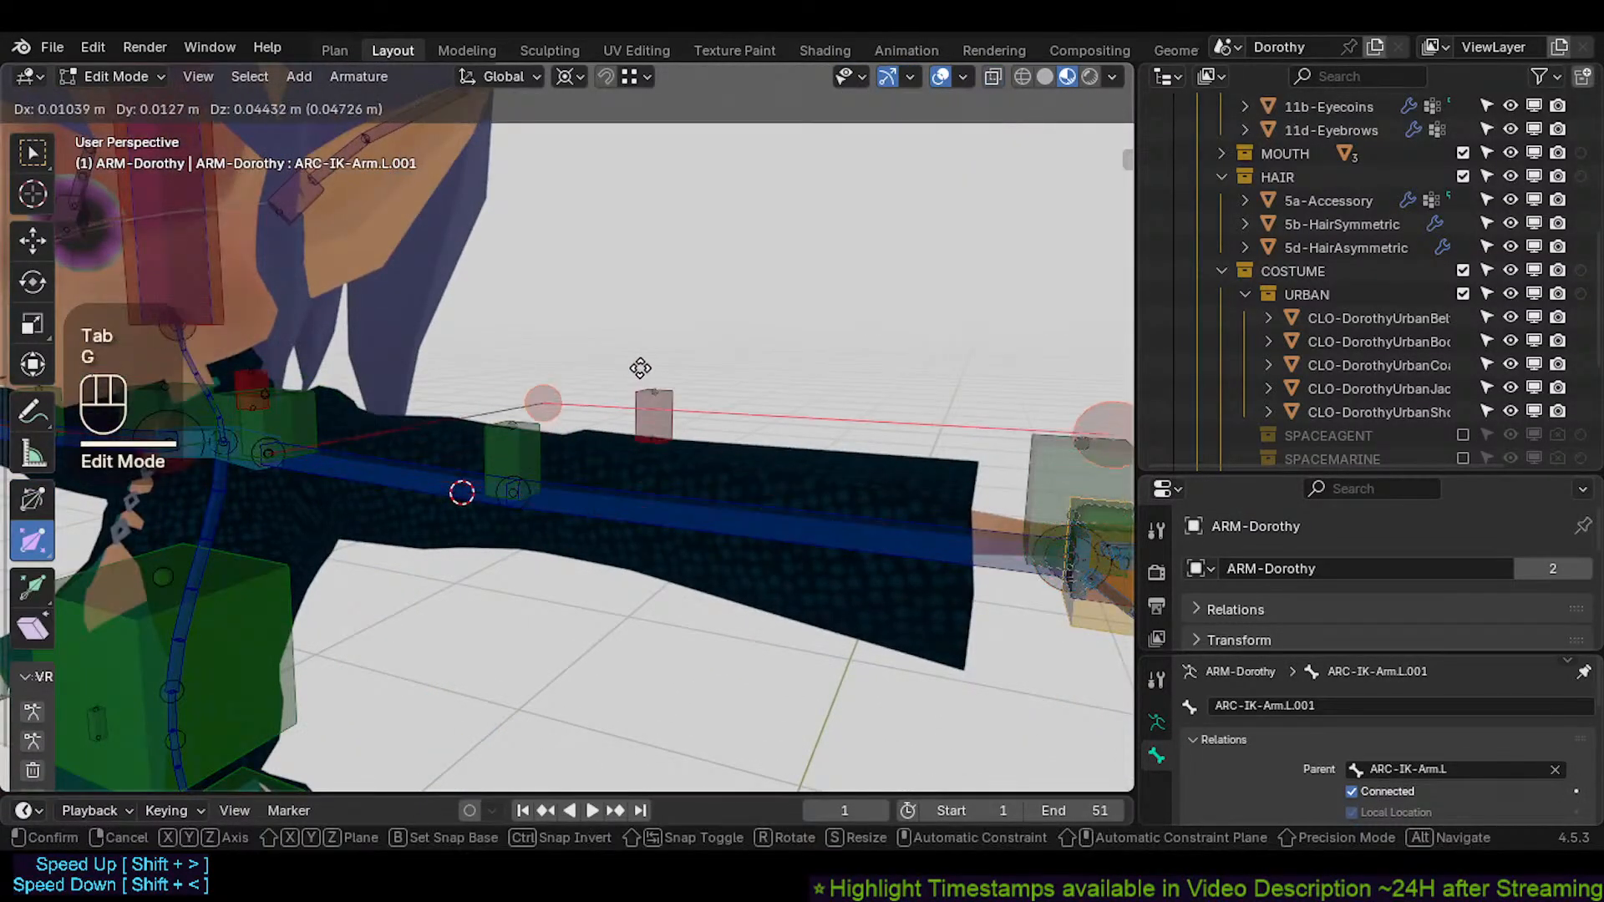
key(Escape)
scroll(642, 474, down, 2)
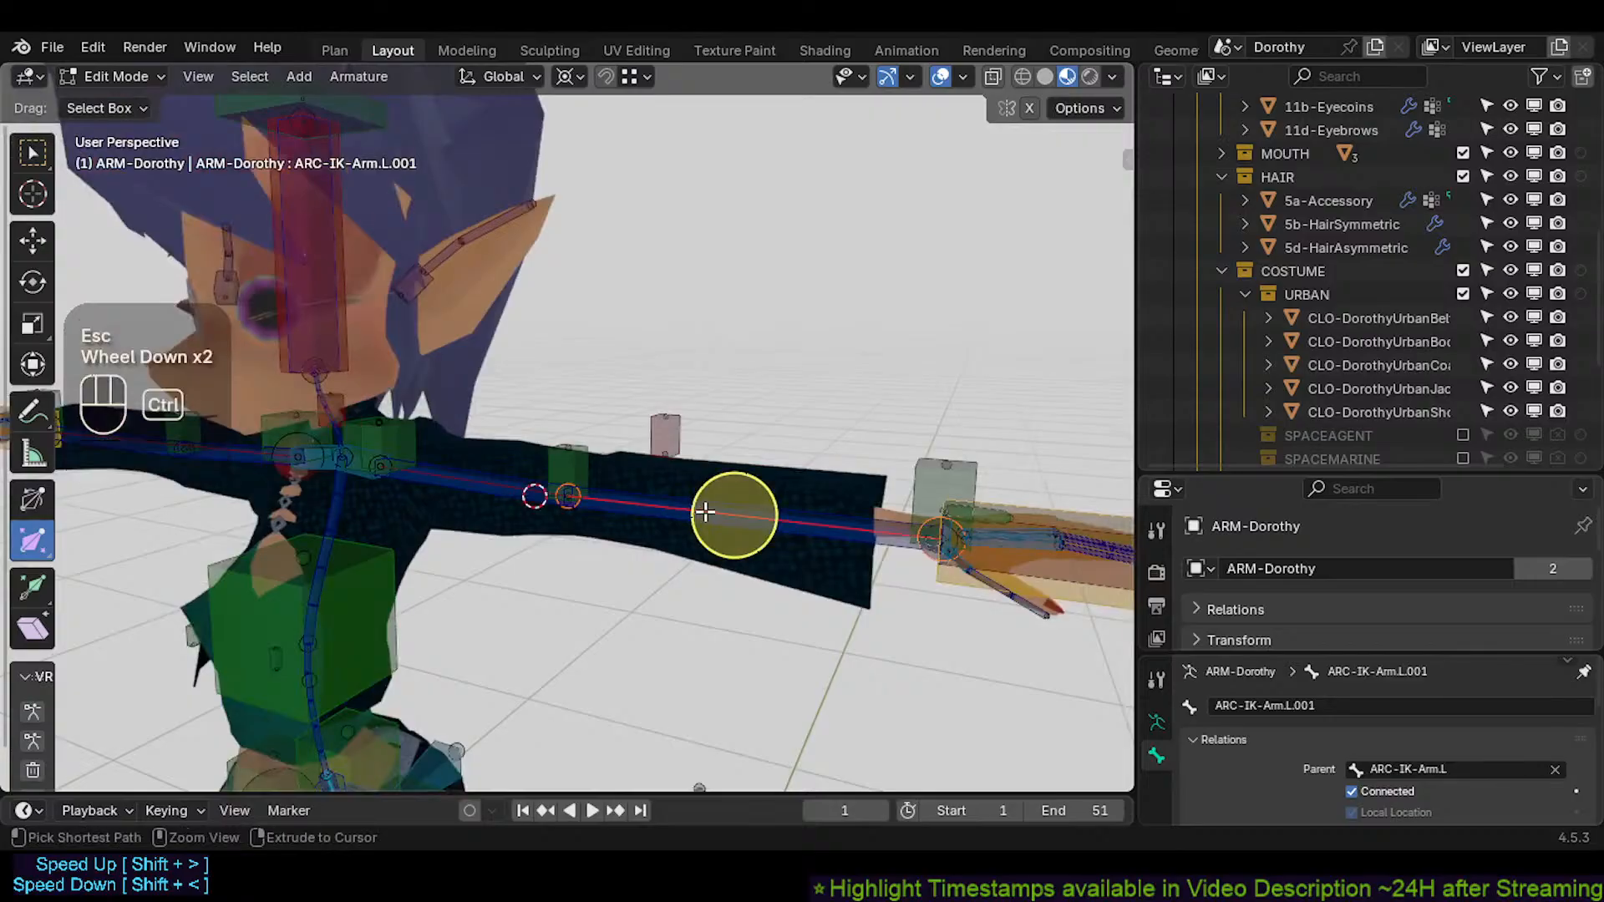
Try rotating ARC-IK-Arm.L.001 about the 3D cursor near the left elbow in Pose Mode
key(ctrl+Tab)
shift+middle_drag(703, 508, 726, 523)
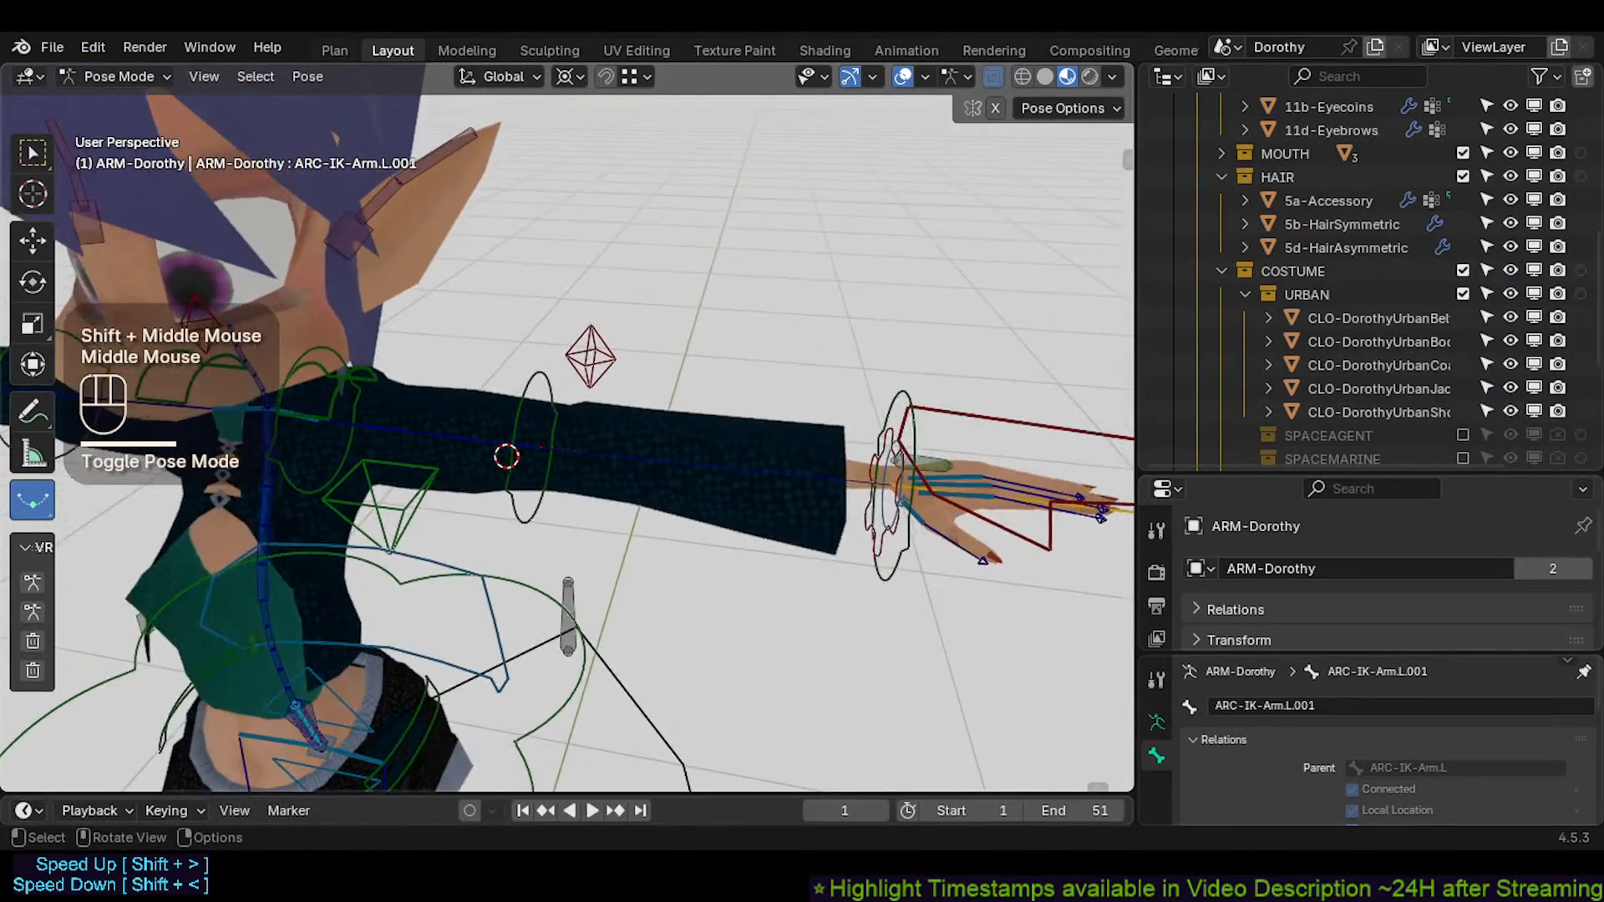
key(r)
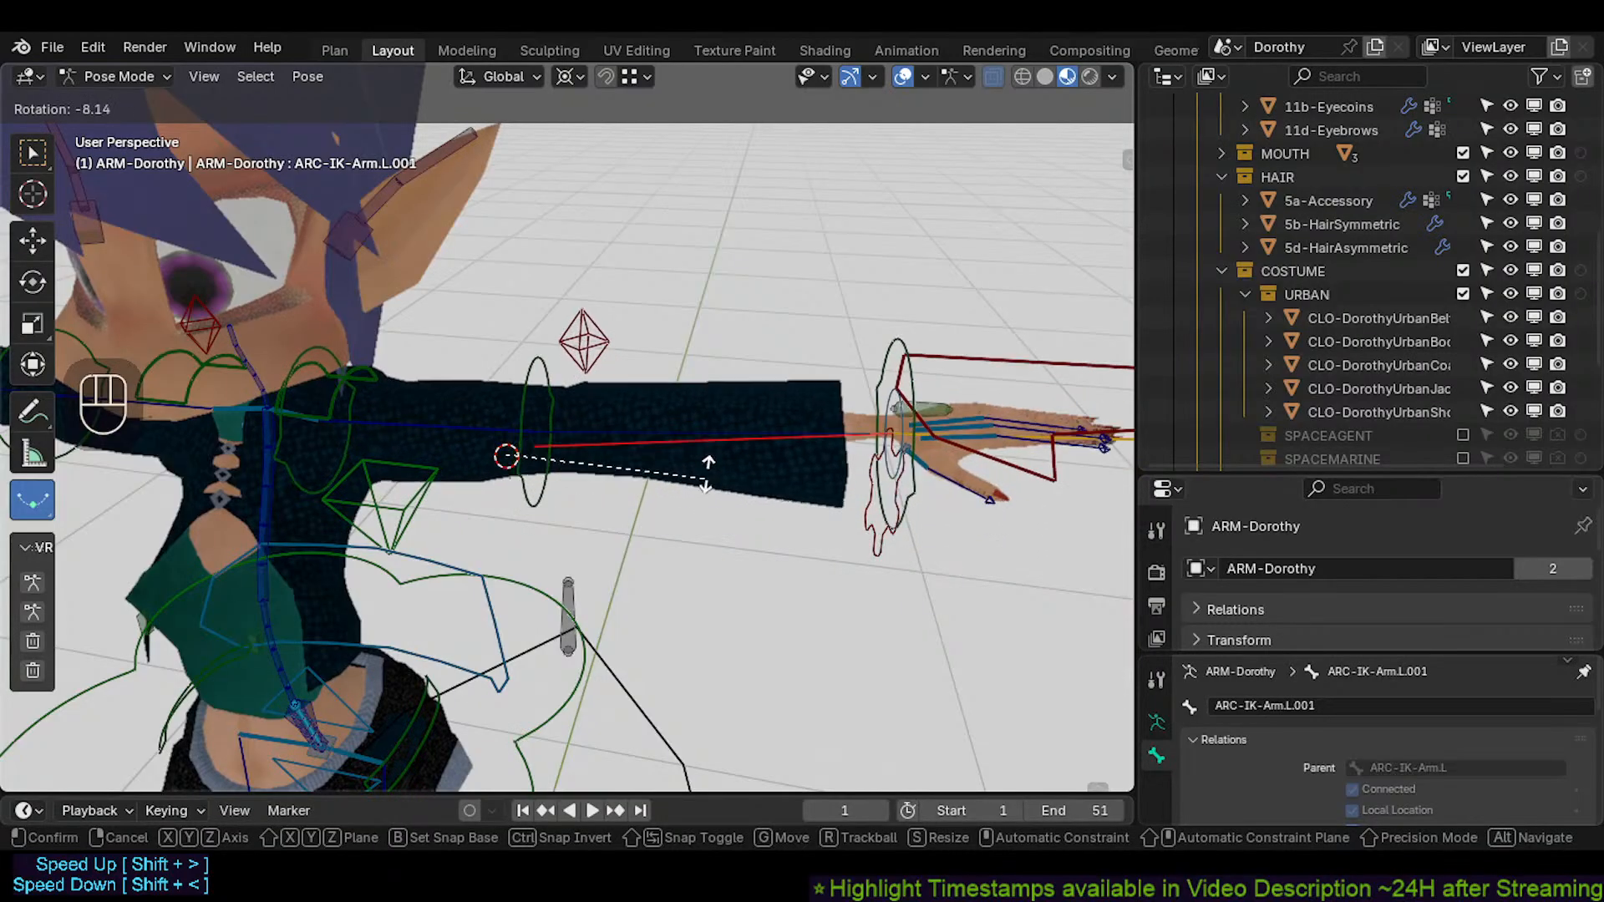
key(Escape)
click(647, 472)
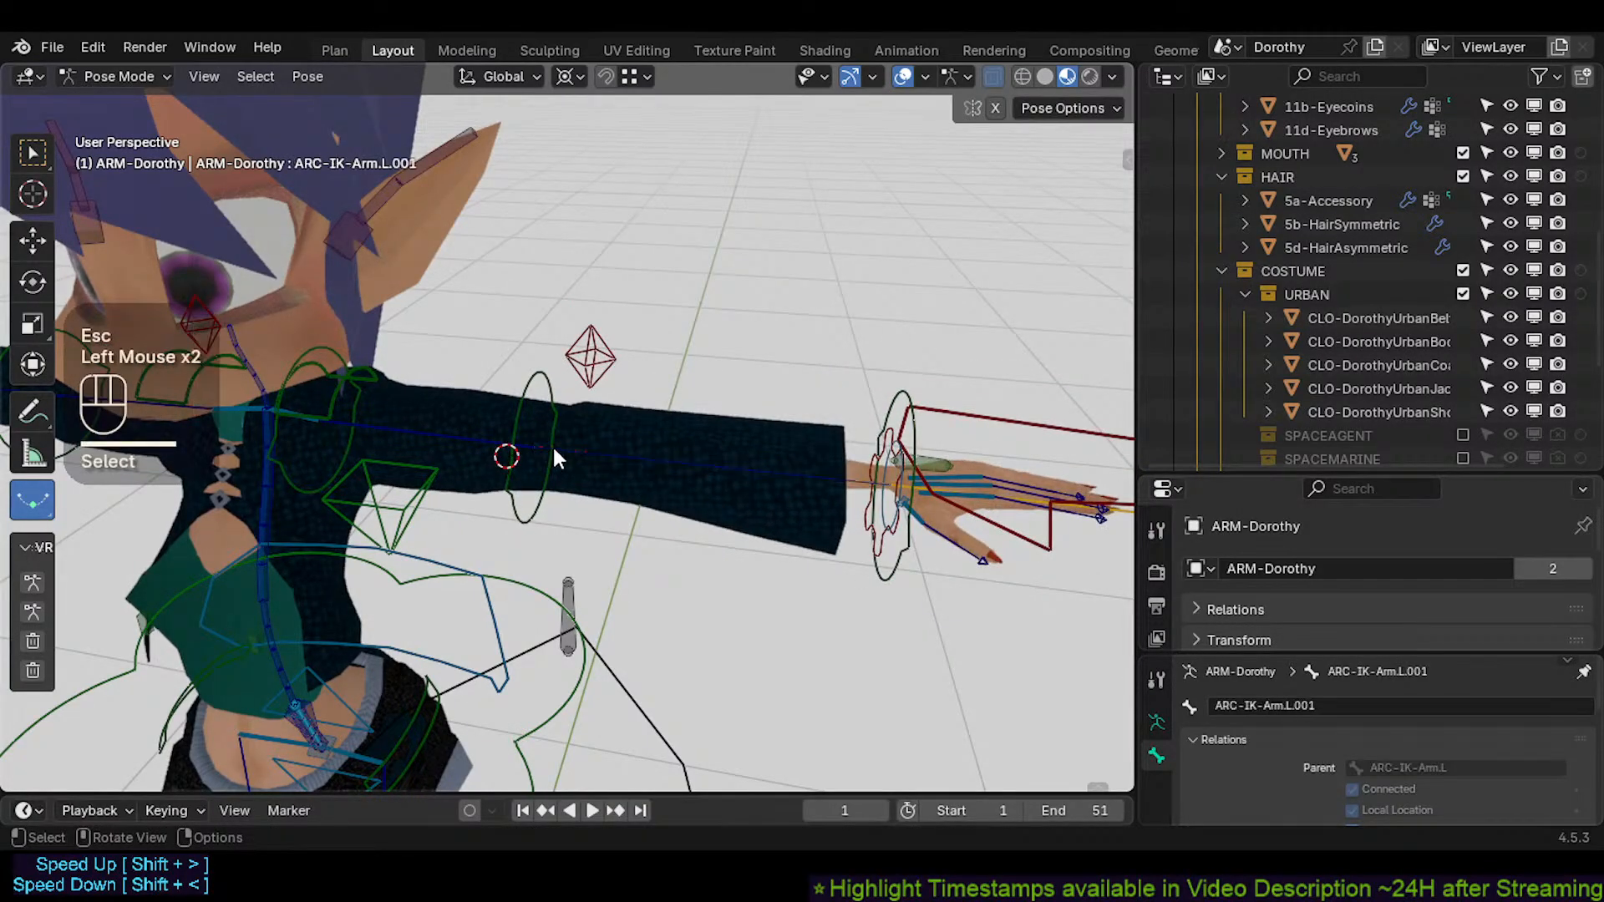
click(575, 451)
click(574, 452)
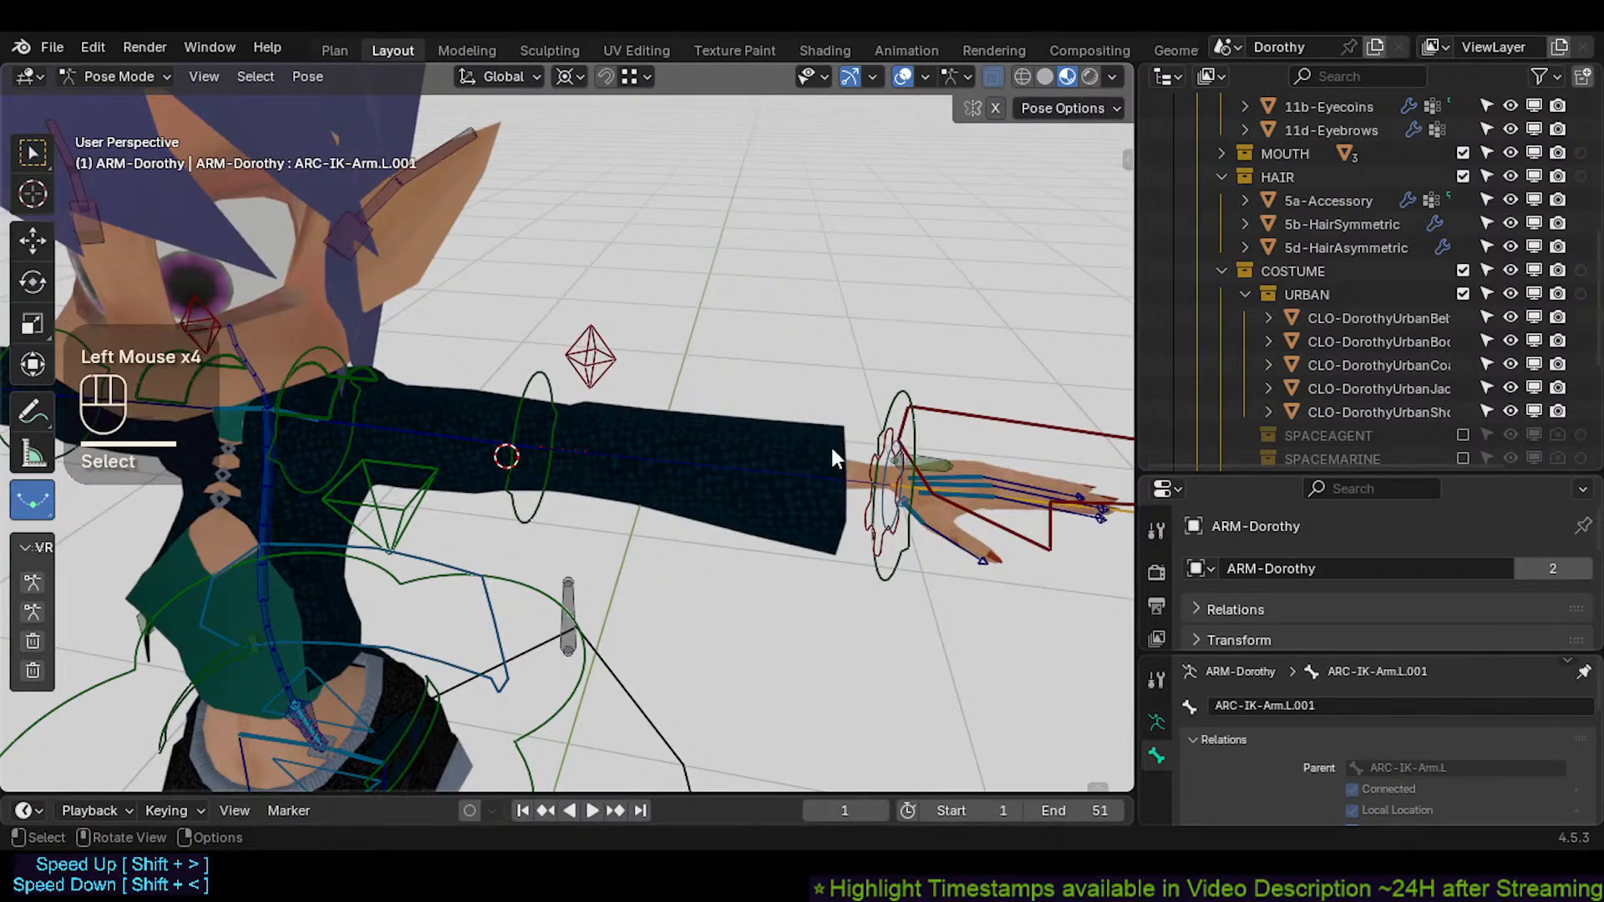
Trace MTR-IK-Hand.L to AIM-Hand.L in Edit Mode, and parent AIM-Hand.L to ARC-IK-Arm.L.001 with the Connected option
click(963, 417)
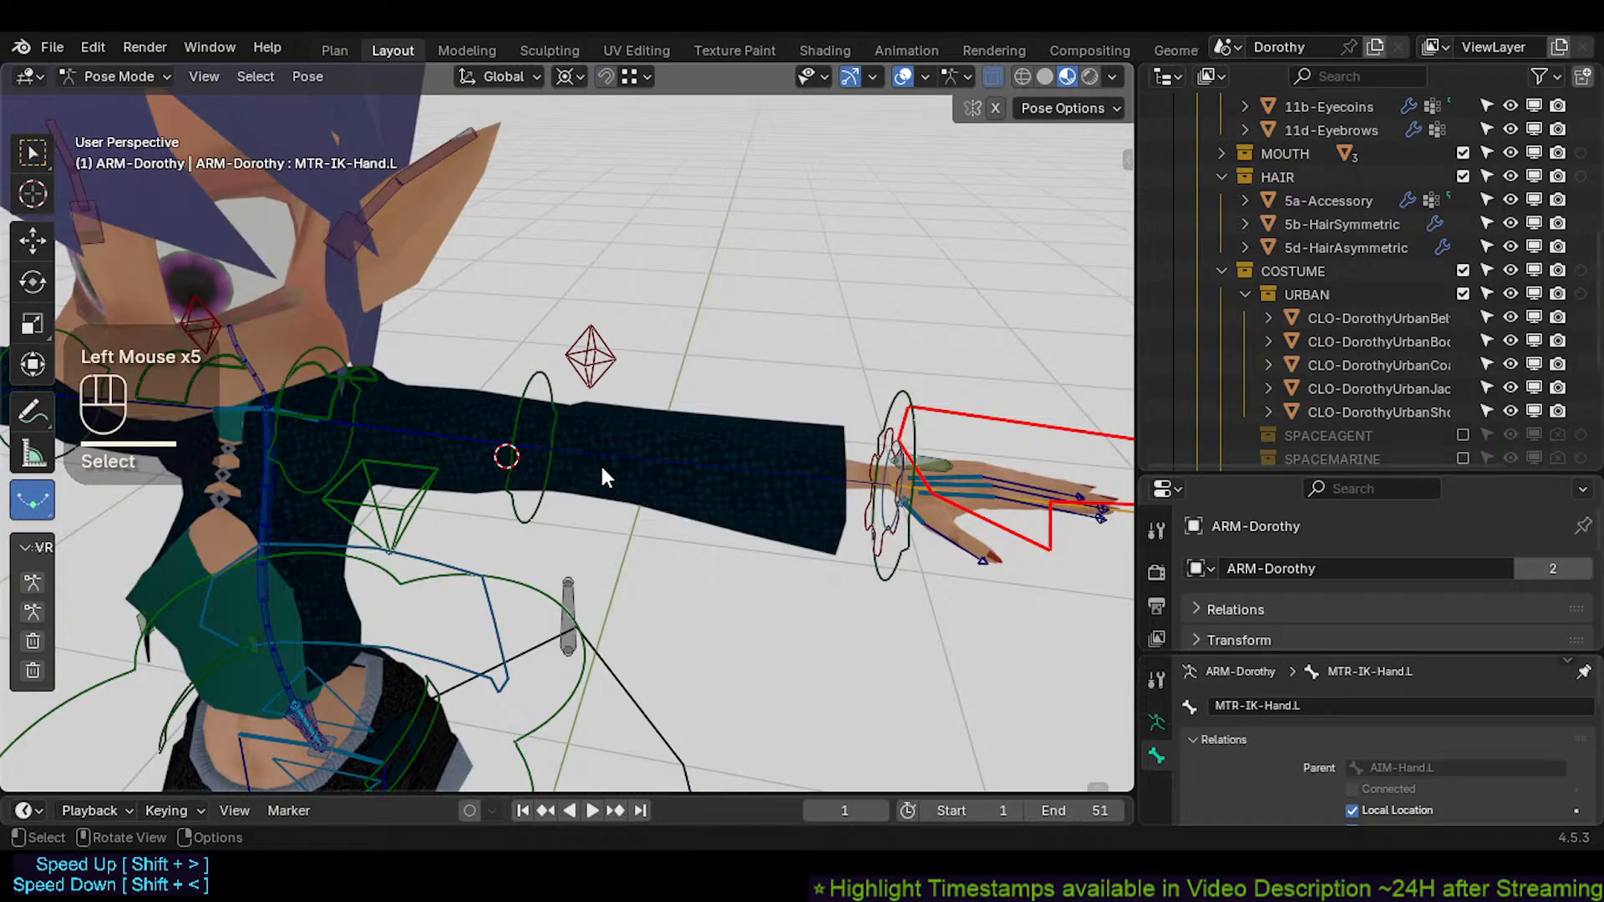
key(Tab)
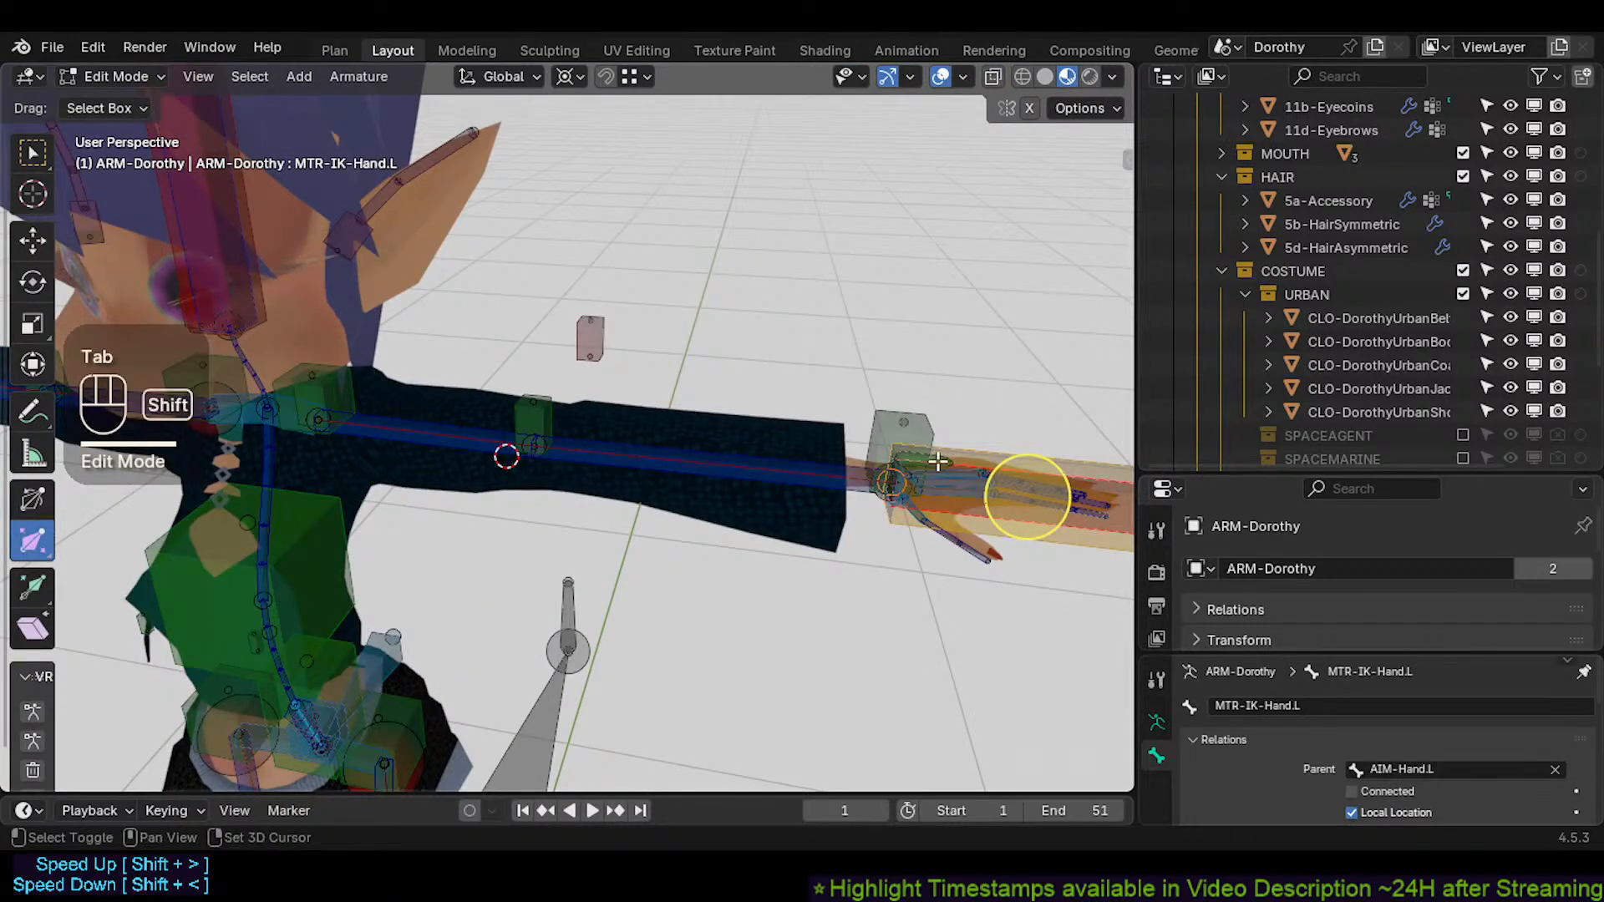
shift+middle_drag(939, 460, 947, 522)
click(926, 499)
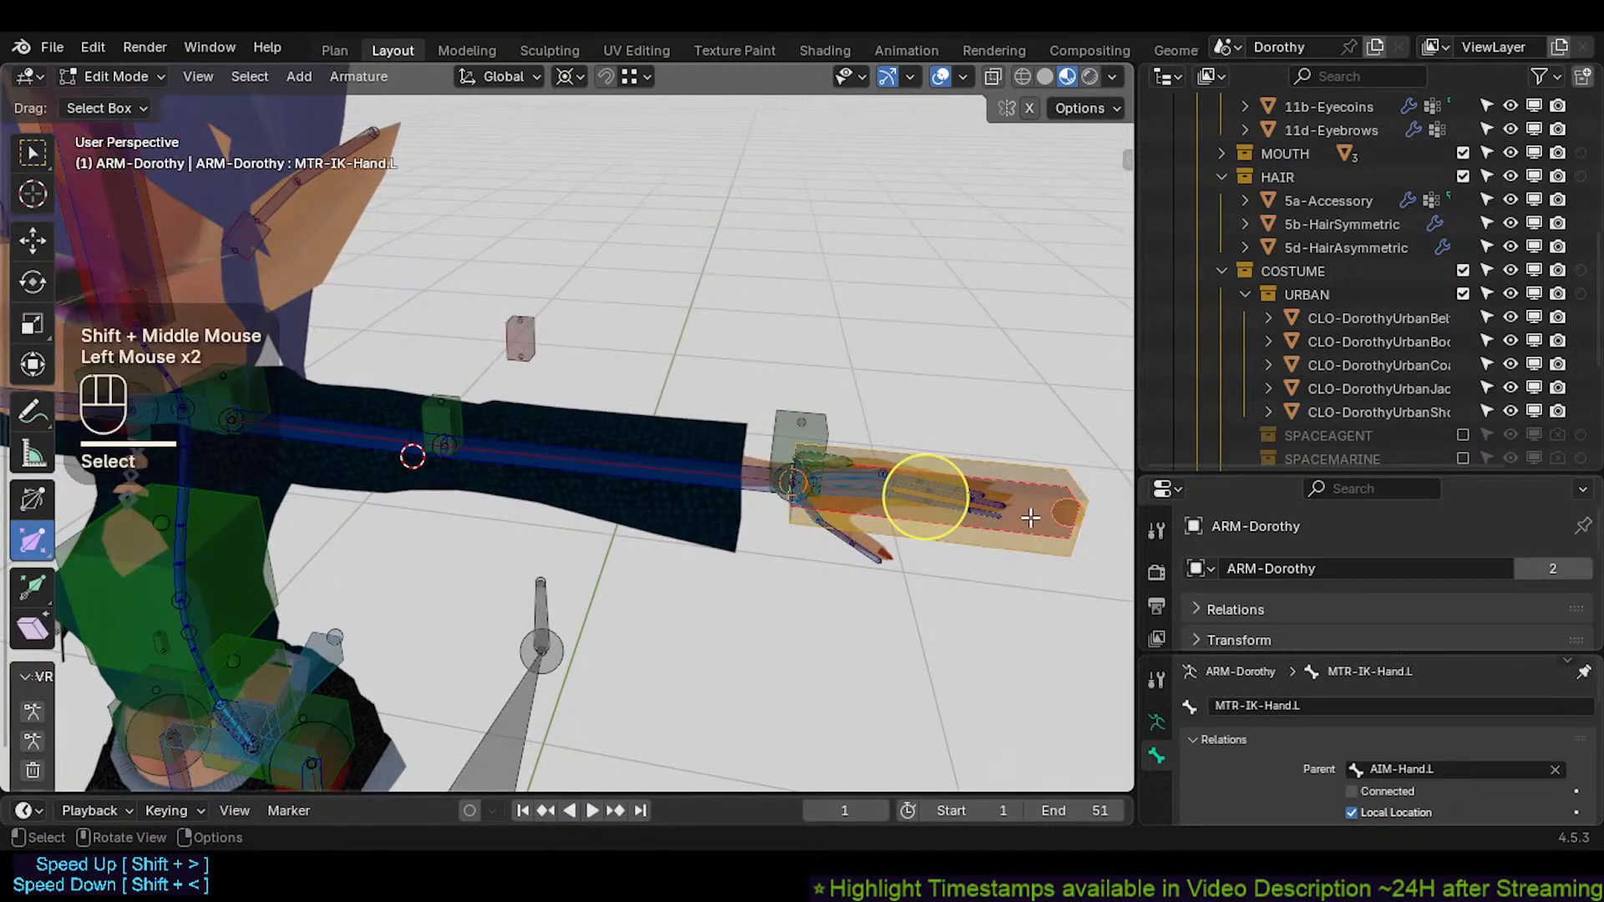
click(1011, 540)
shift+middle_drag(682, 524, 638, 497)
alt+shift+click(619, 466)
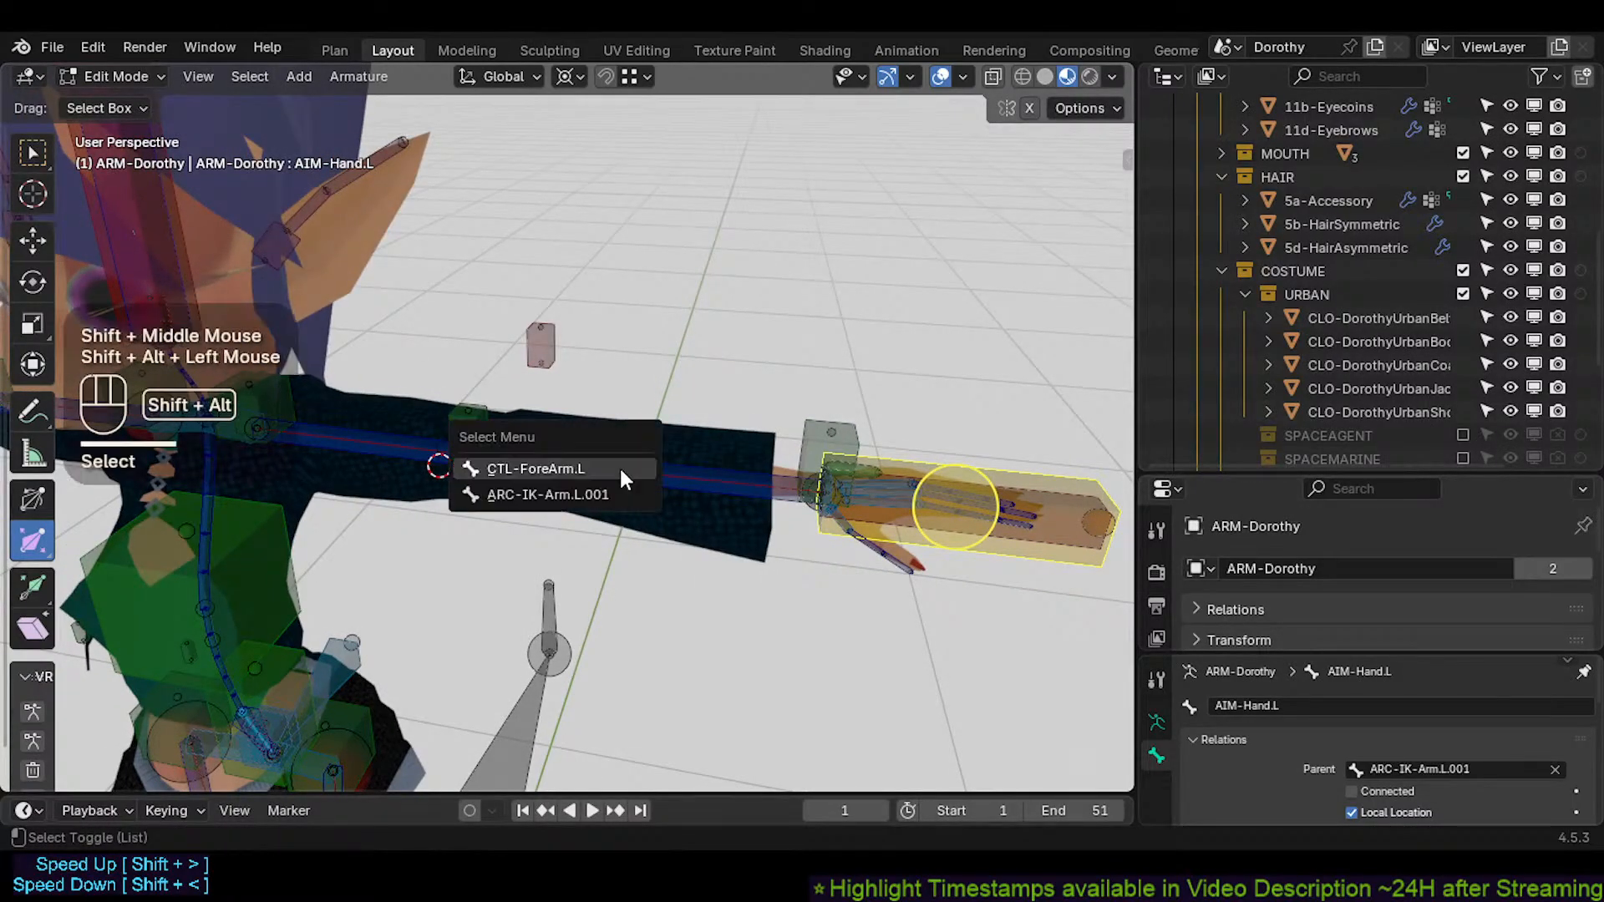
click(620, 489)
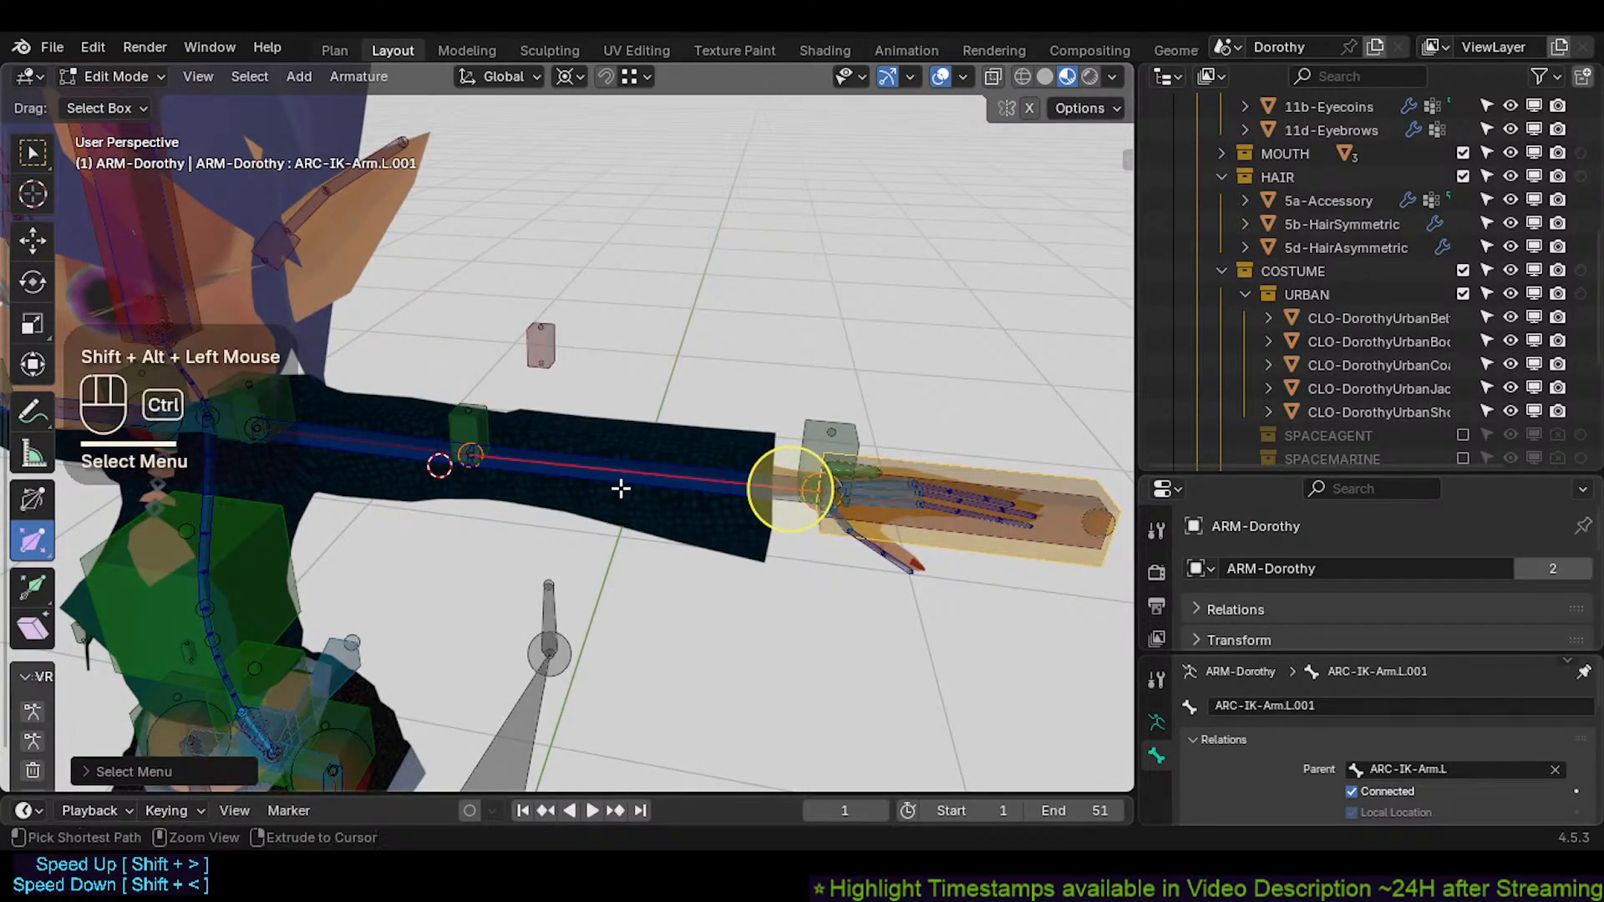
key(ctrl+p)
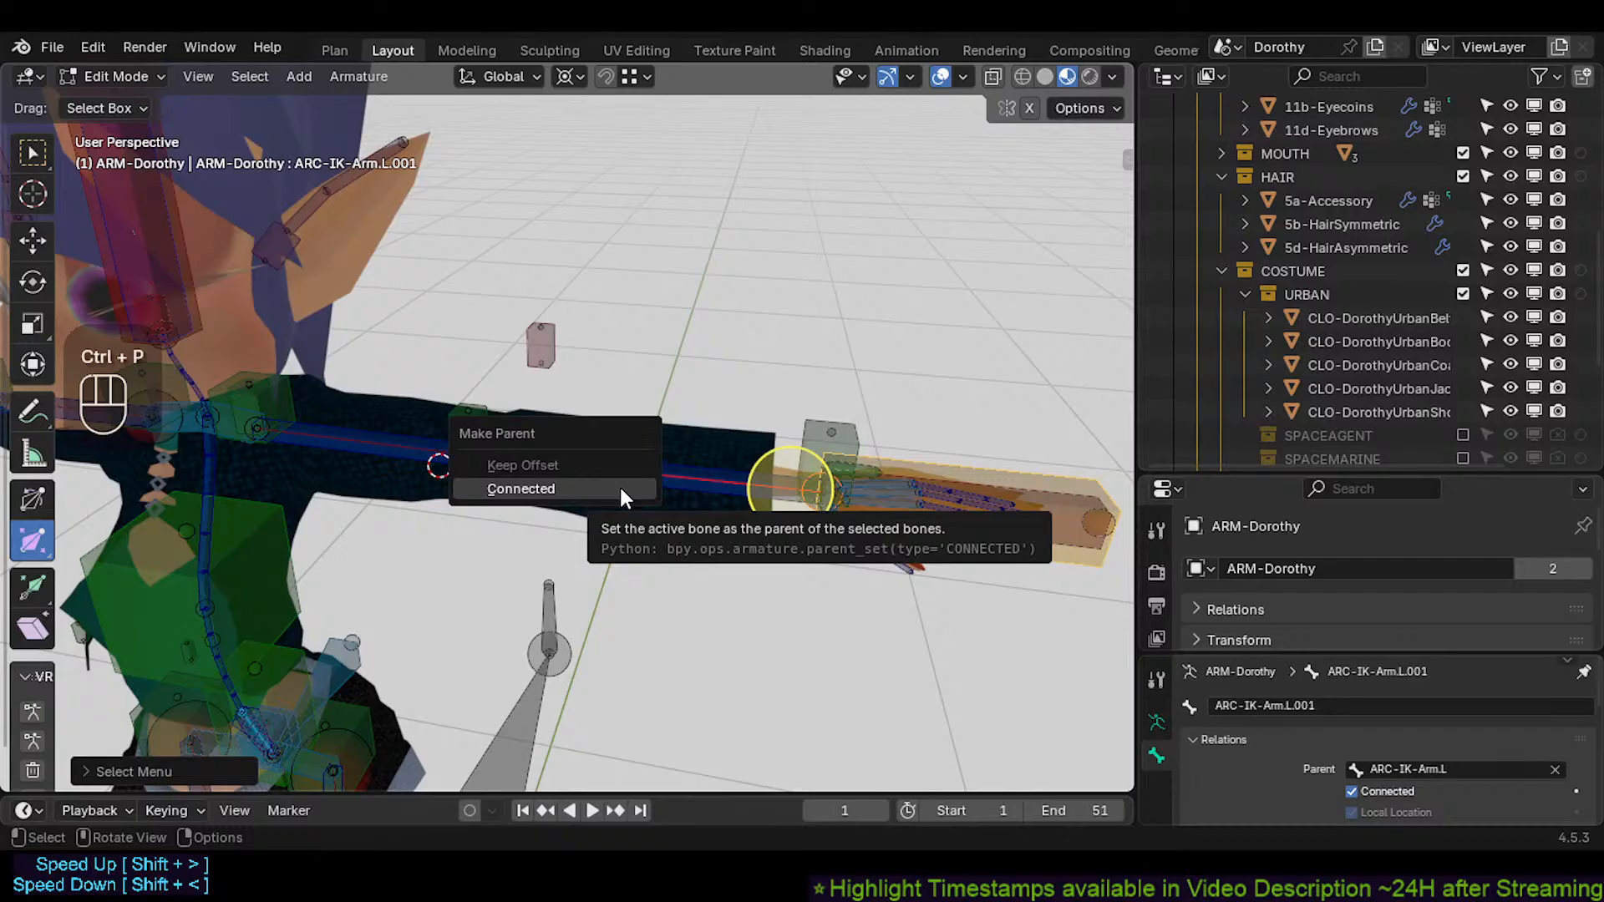
click(619, 484)
Check the parents of MTR-IK-Hand.L, ARC-IK-Arm.L.001 and ARC-IK-Arm.L, and return to Pose Mode with ARC-IK-Arm.L selected
click(955, 505)
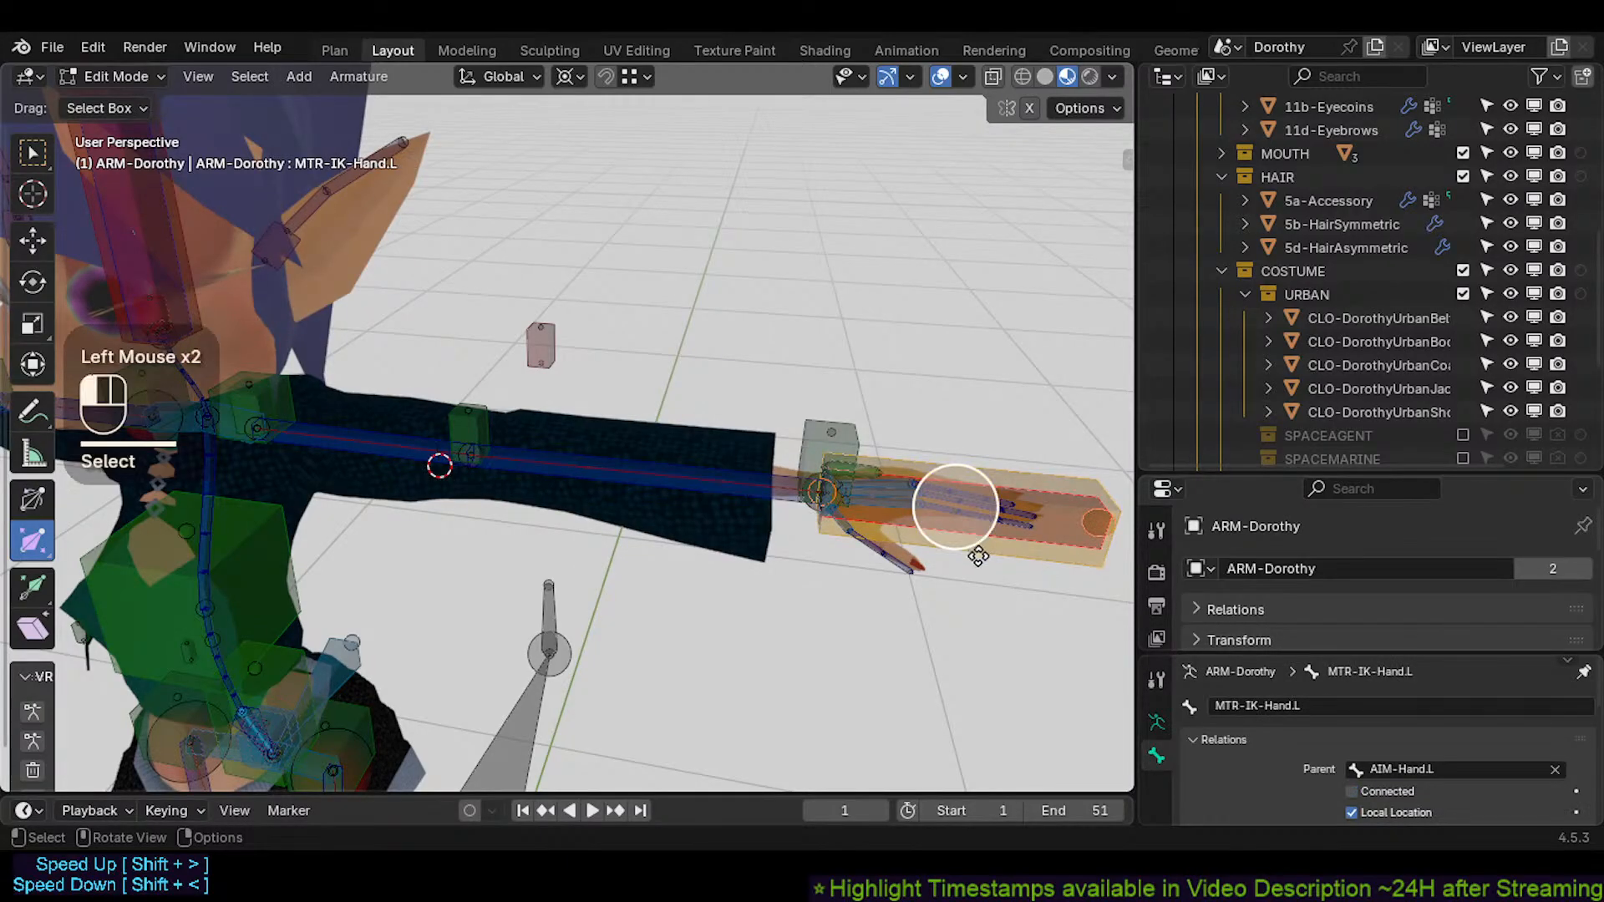
click(668, 476)
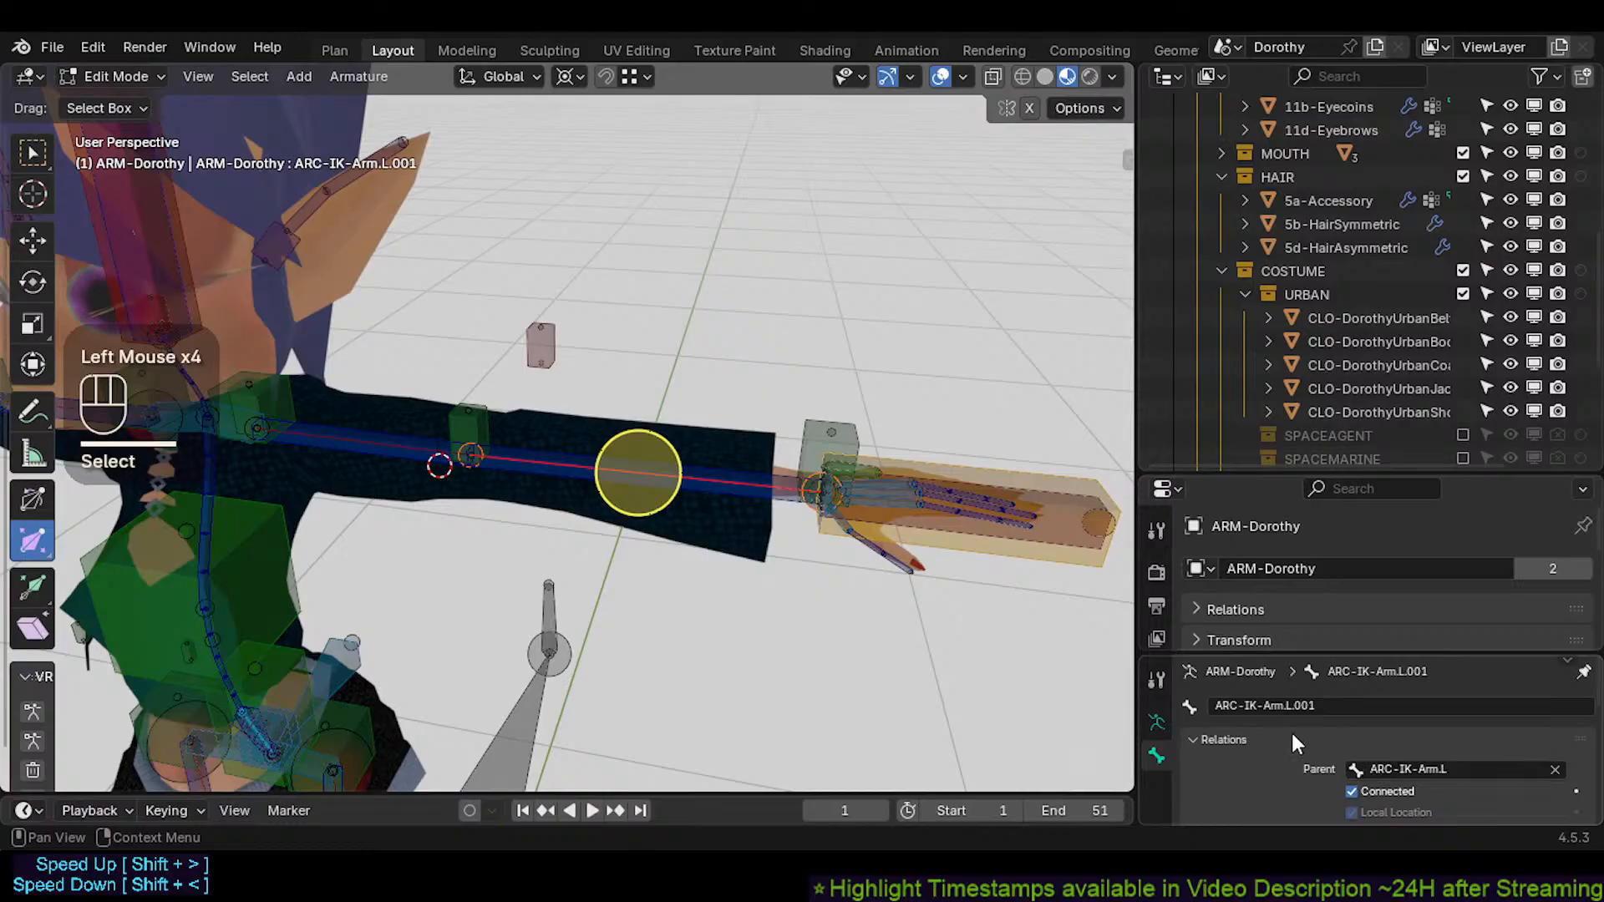
click(435, 458)
click(397, 443)
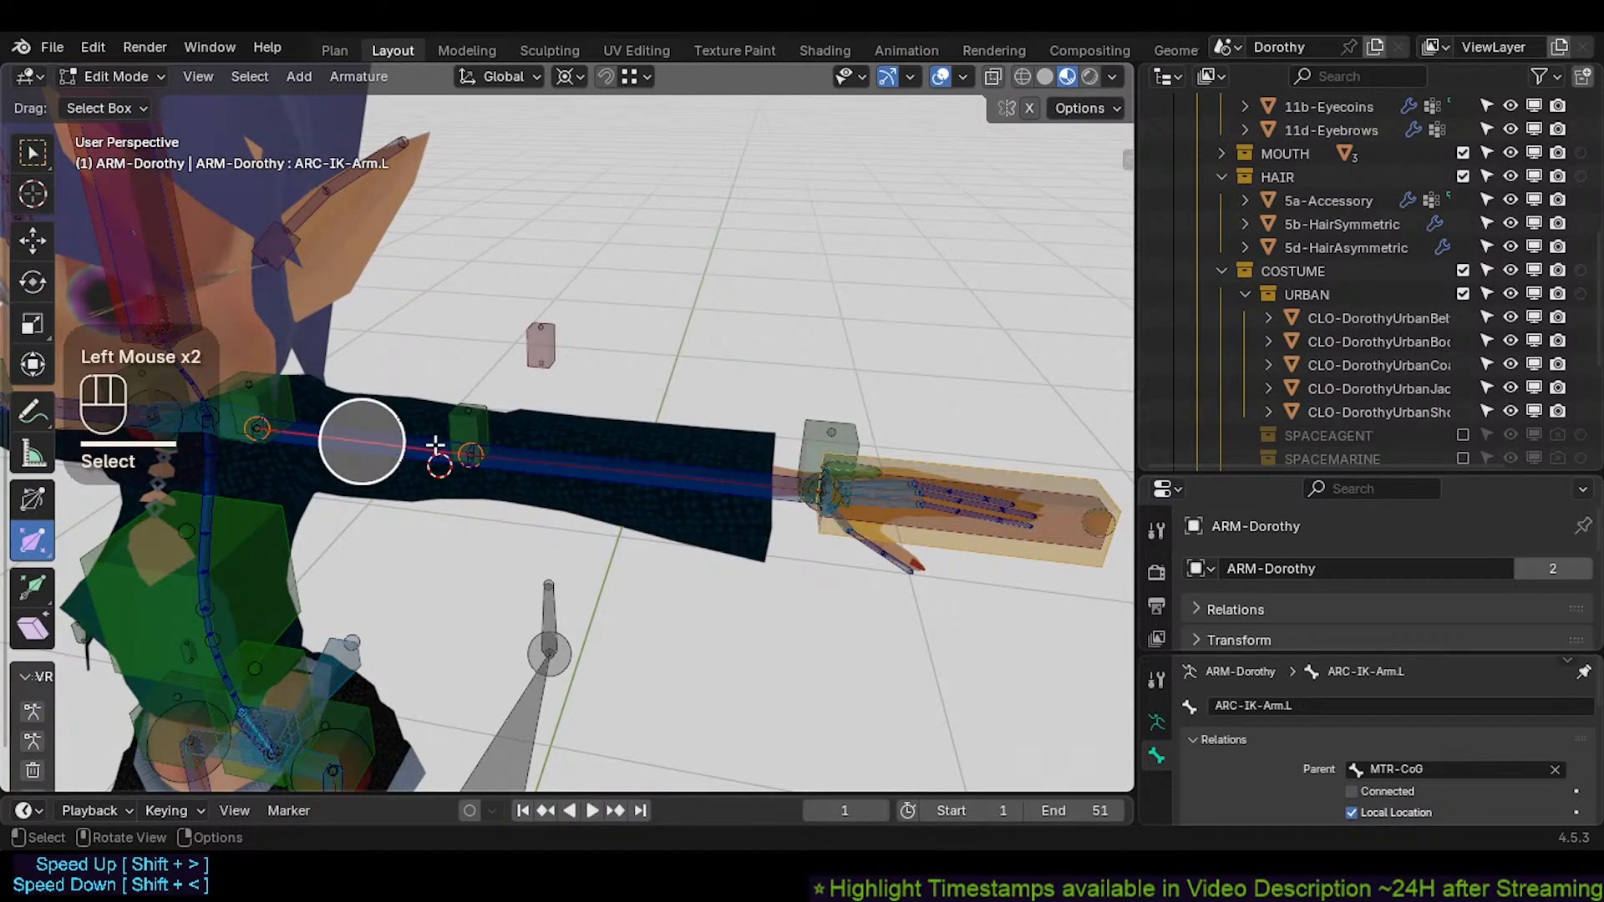
key(ctrl+Tab)
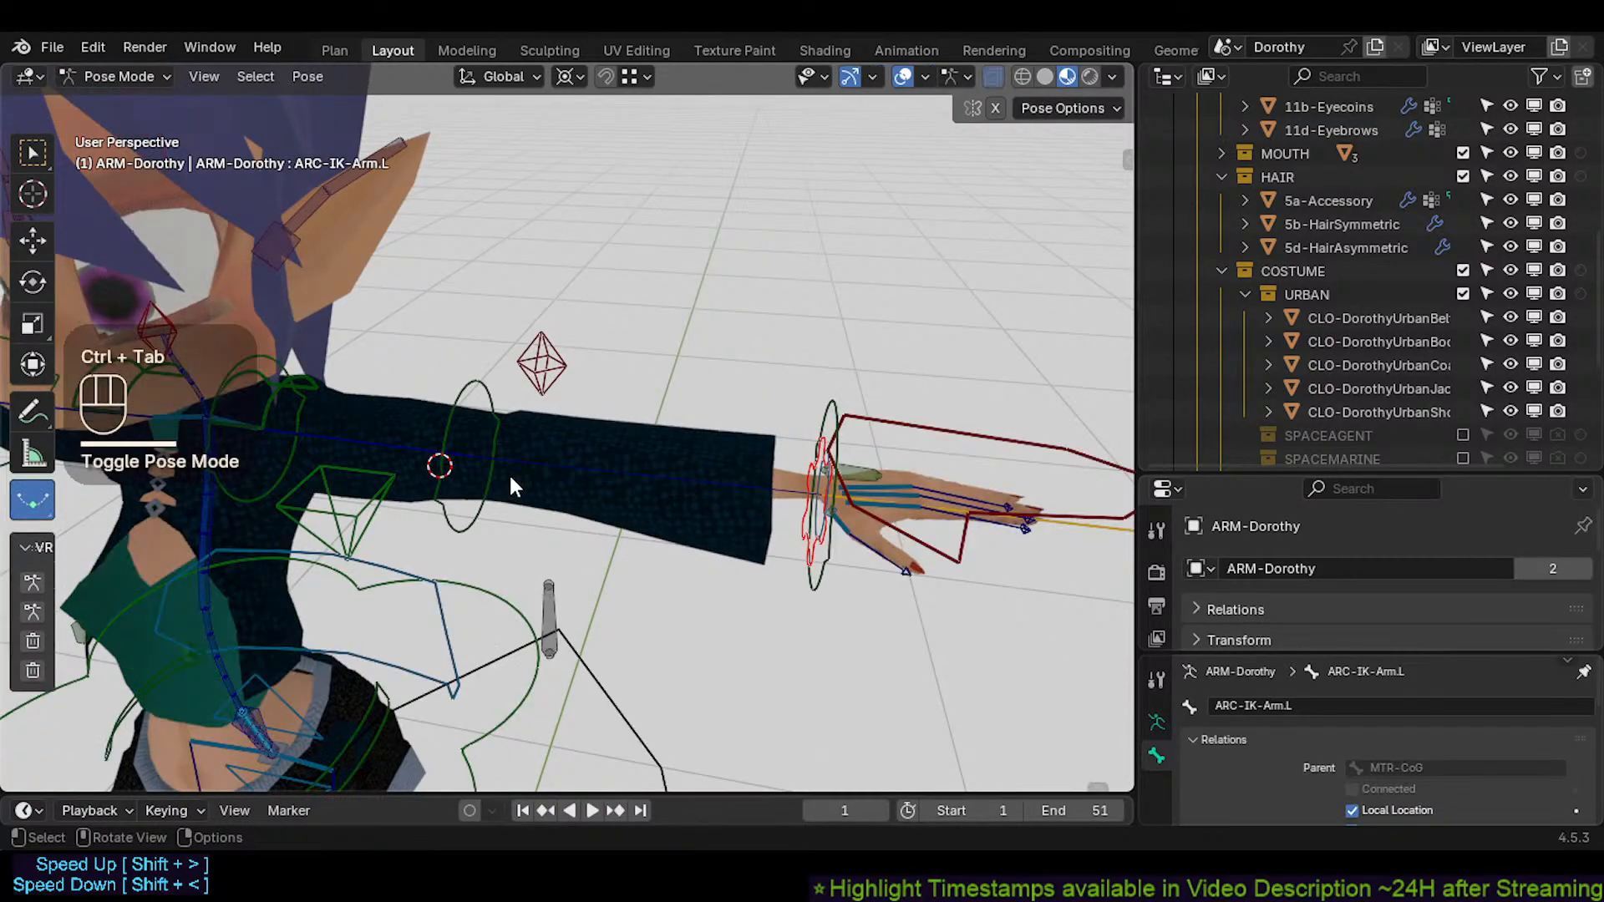
Switch the transform pivot away from the 3D cursor, and try rotating and moving TWK-Hand.L at the left wrist
scroll(799, 493, down, 2)
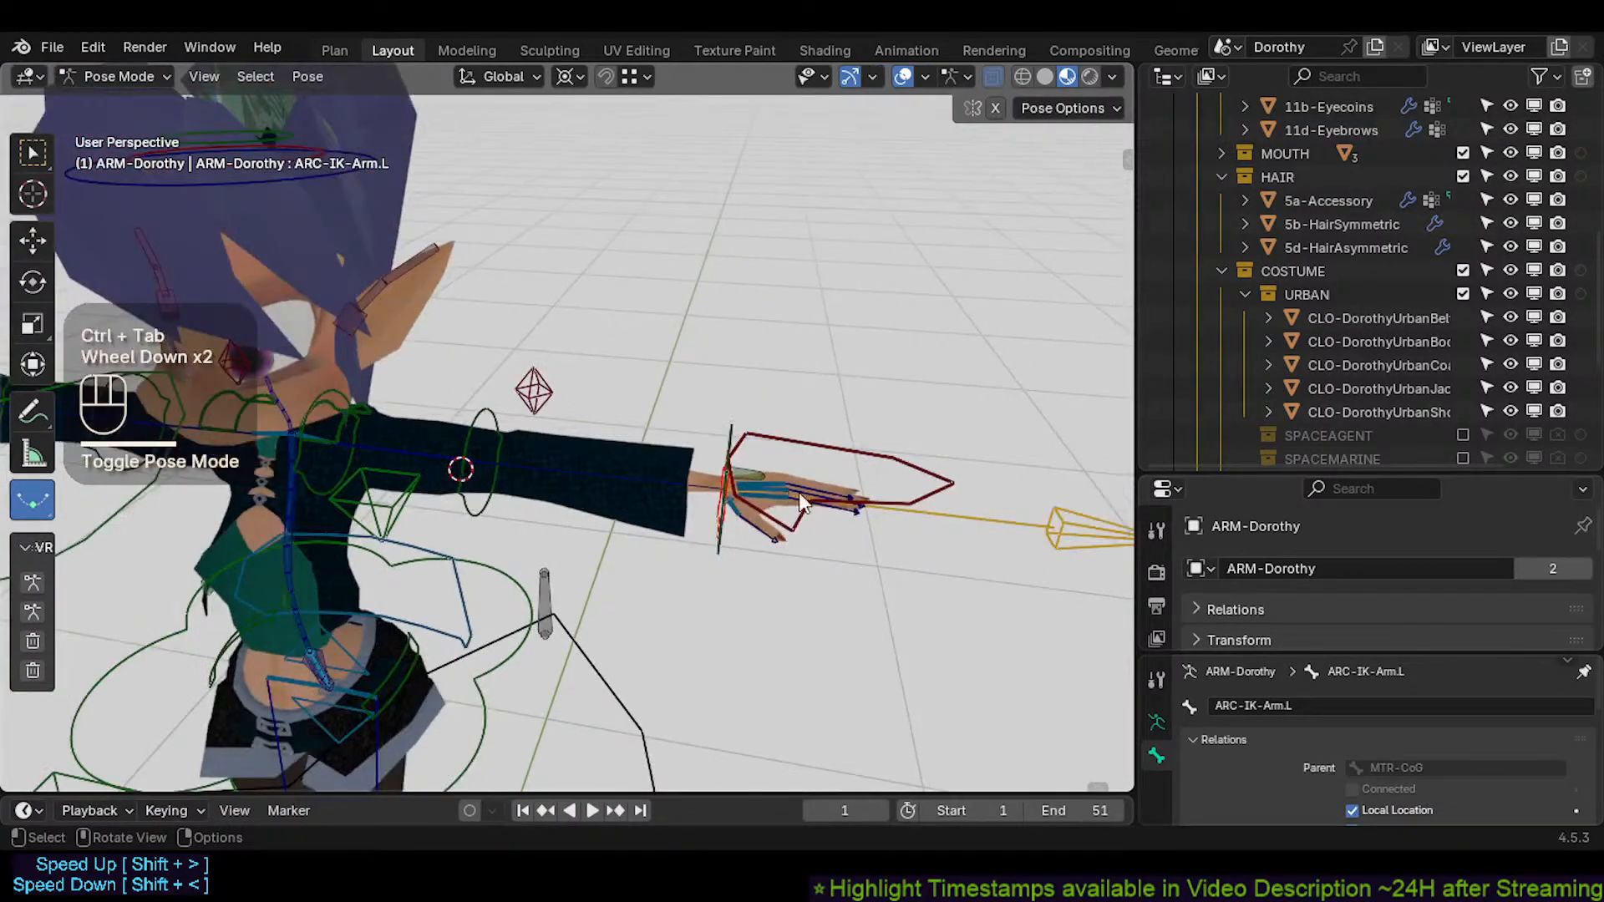
click(703, 511)
key(less)
click(671, 549)
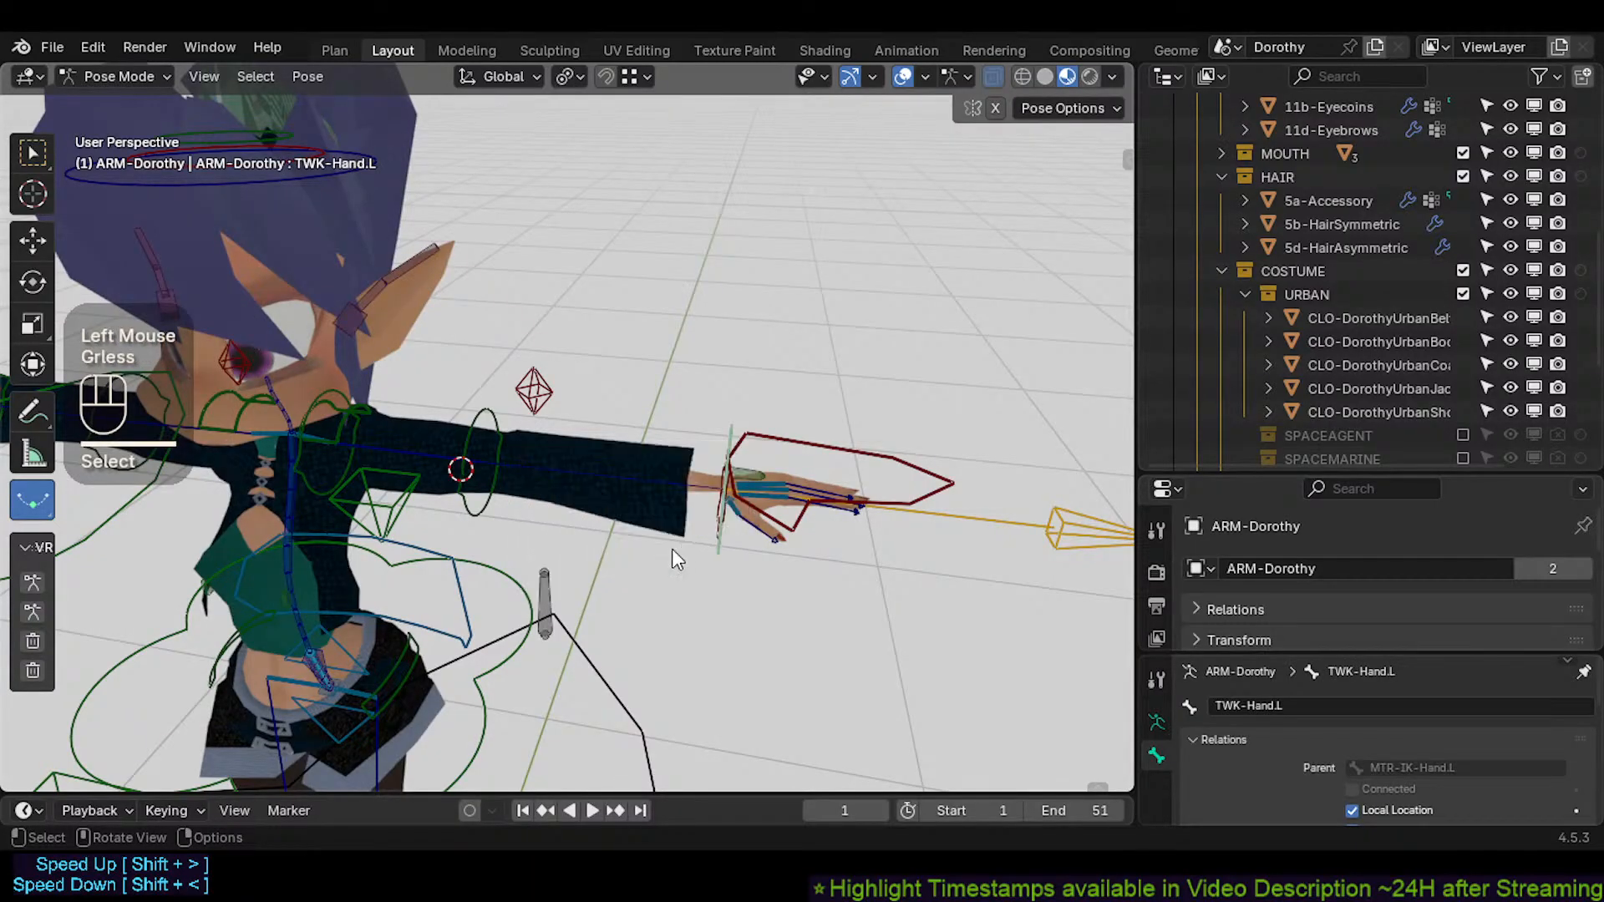
key(r)
key(Escape)
key(g)
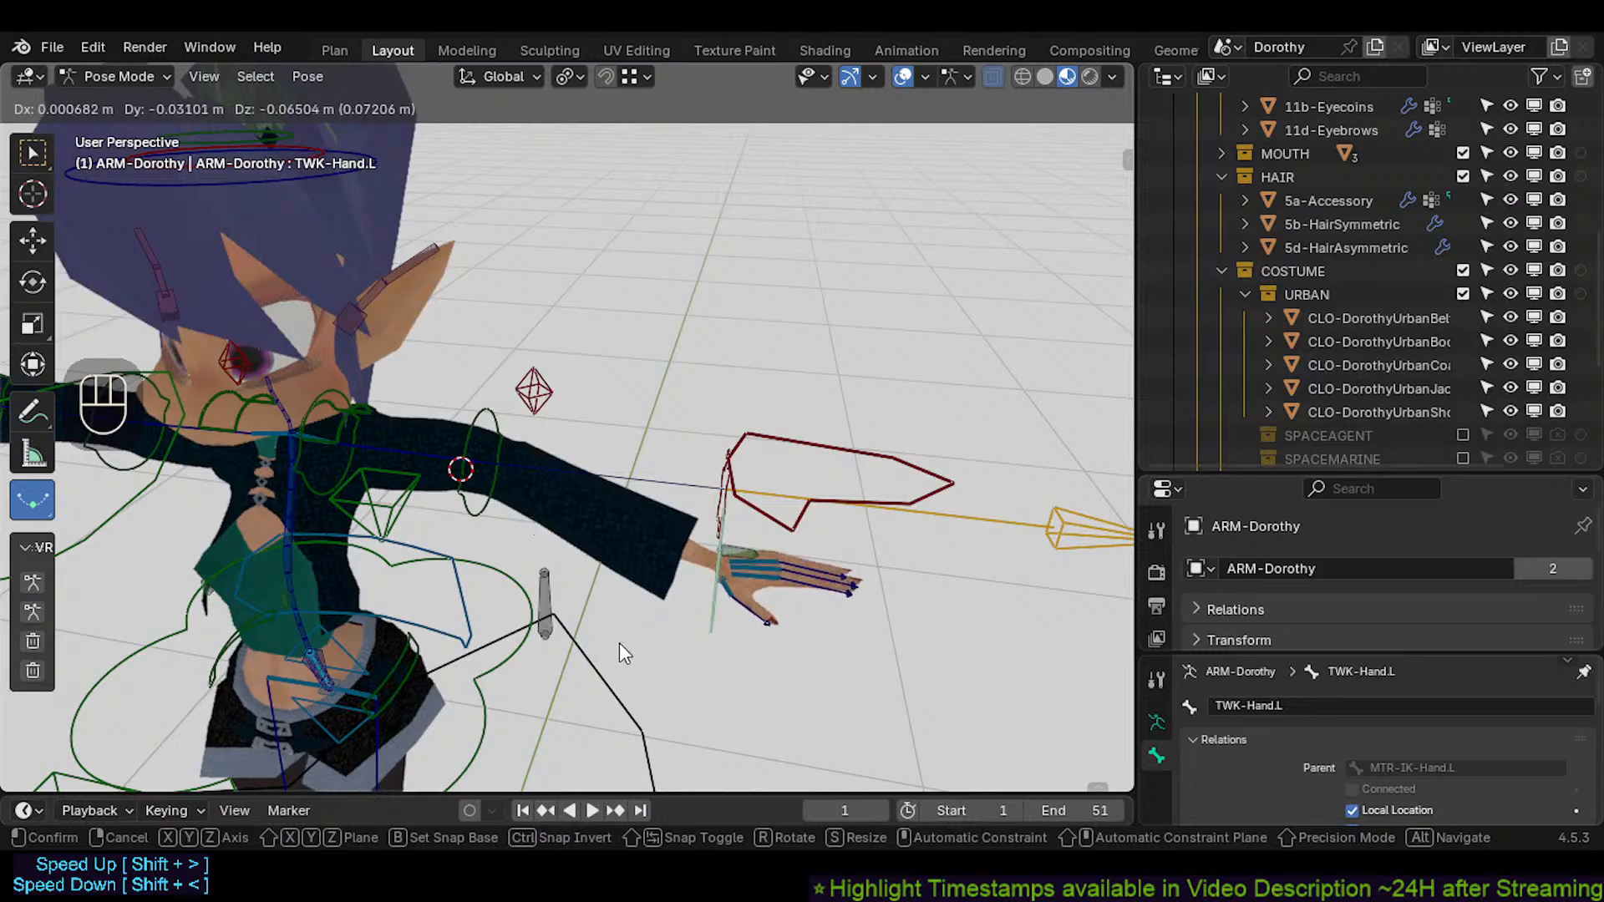
key(Escape)
Look for the arm arc bones around the left forearm, and turn off the armature's custom bone shapes
middle_drag(619, 643, 709, 539)
click(702, 541)
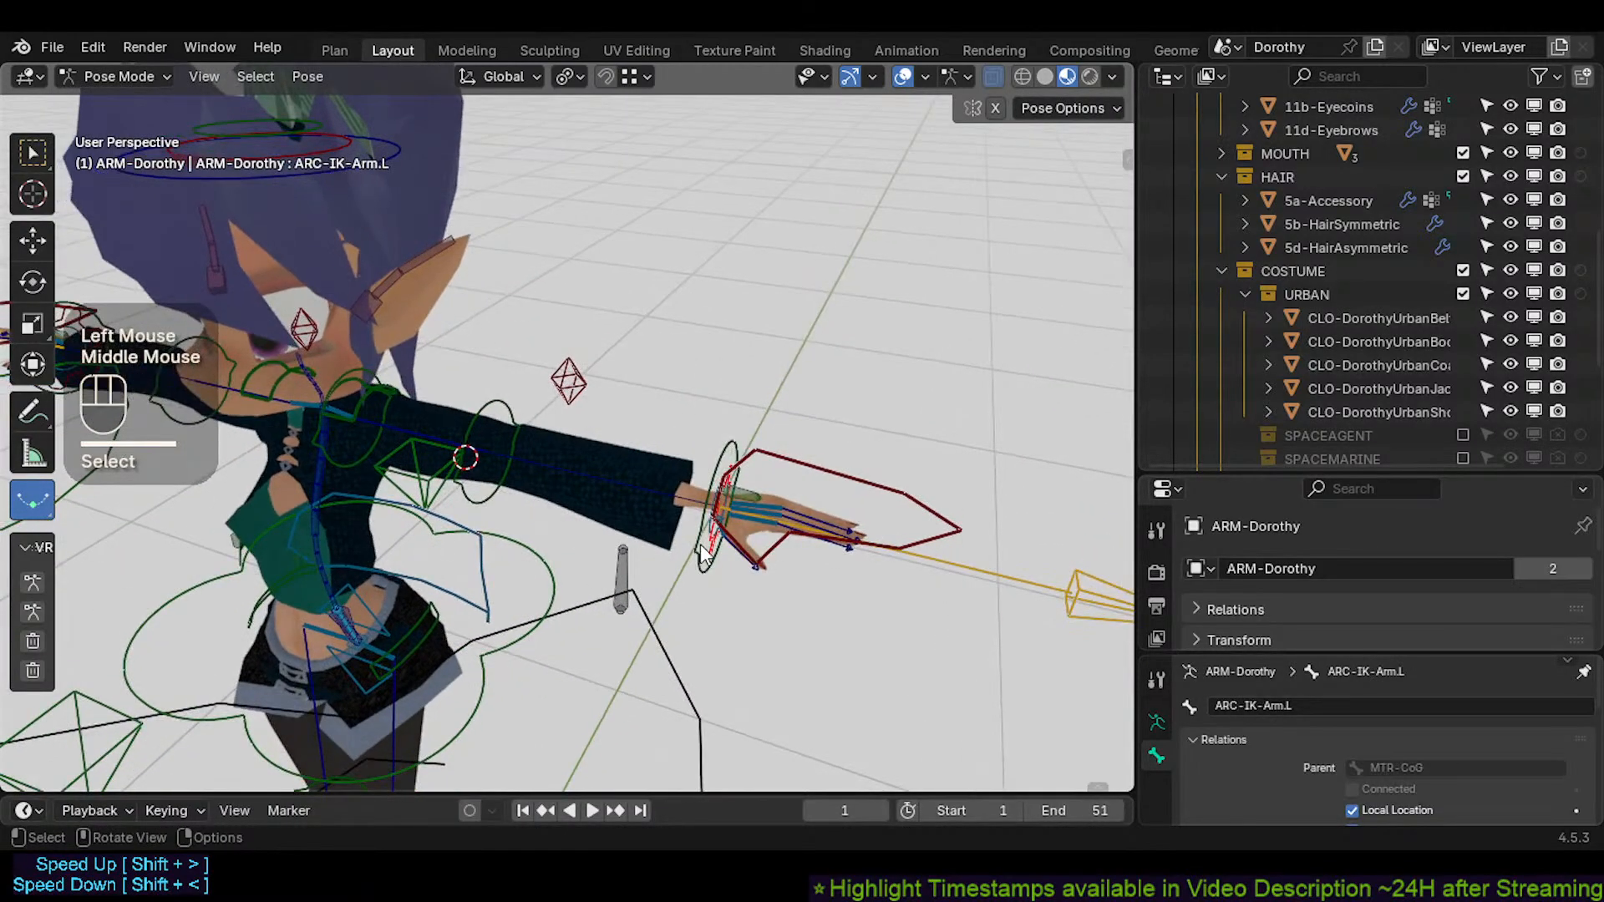
click(709, 539)
middle_drag(498, 468, 585, 466)
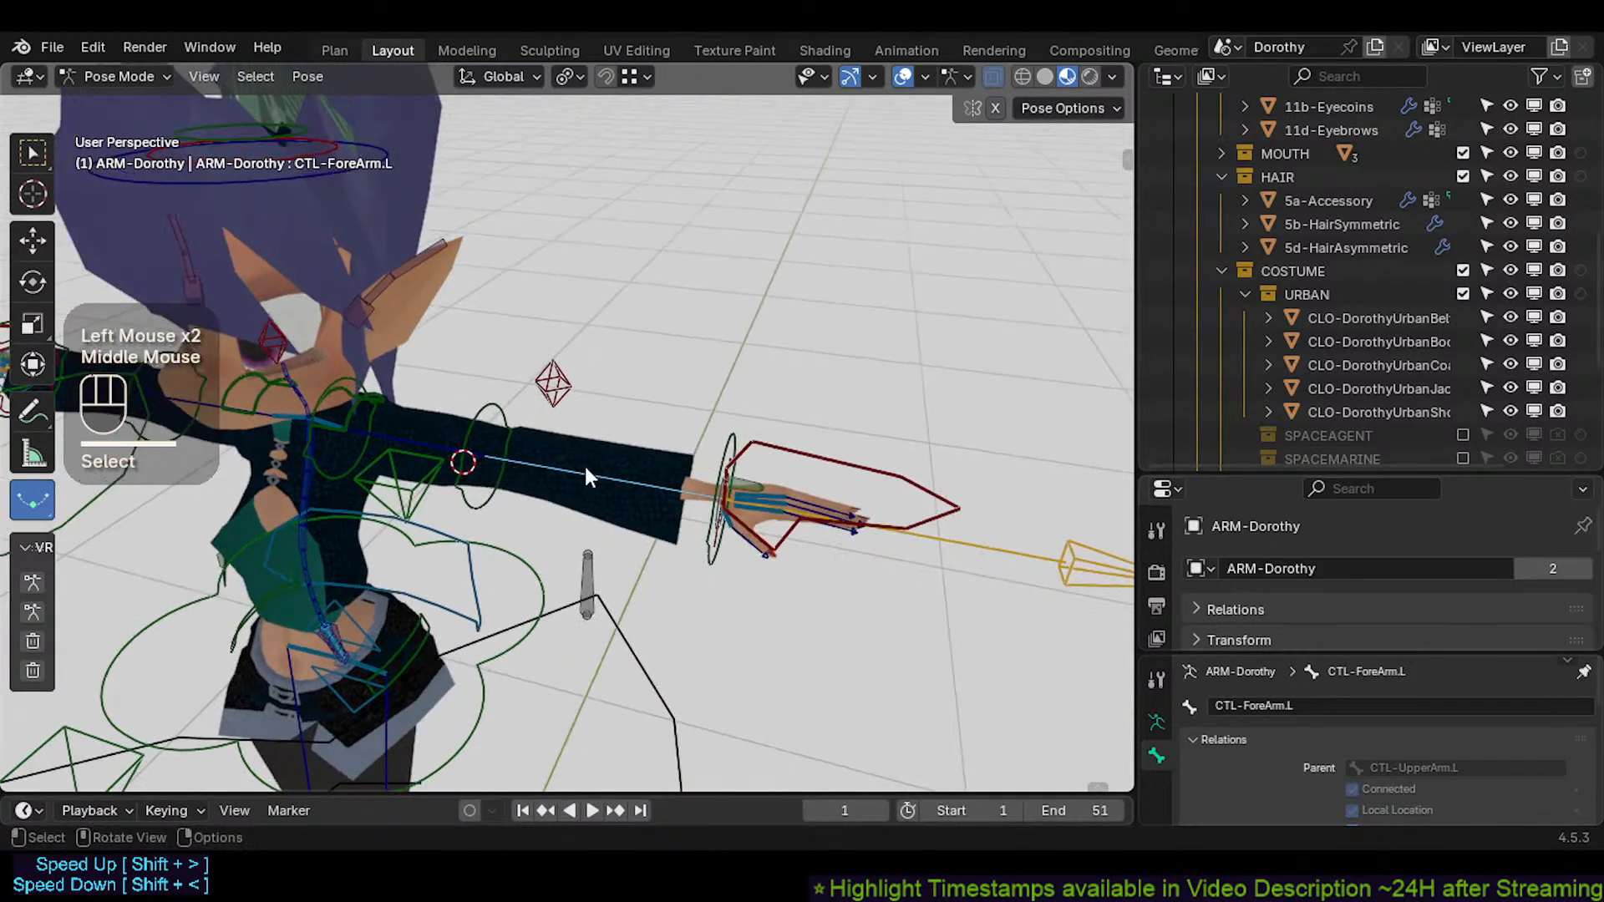
key(ctrl+x)
Try rotating ARC-IK-Arm.L.001 about the elbow, with both a plain rotation and a trackball rotation
middle_drag(670, 504, 649, 487)
click(649, 486)
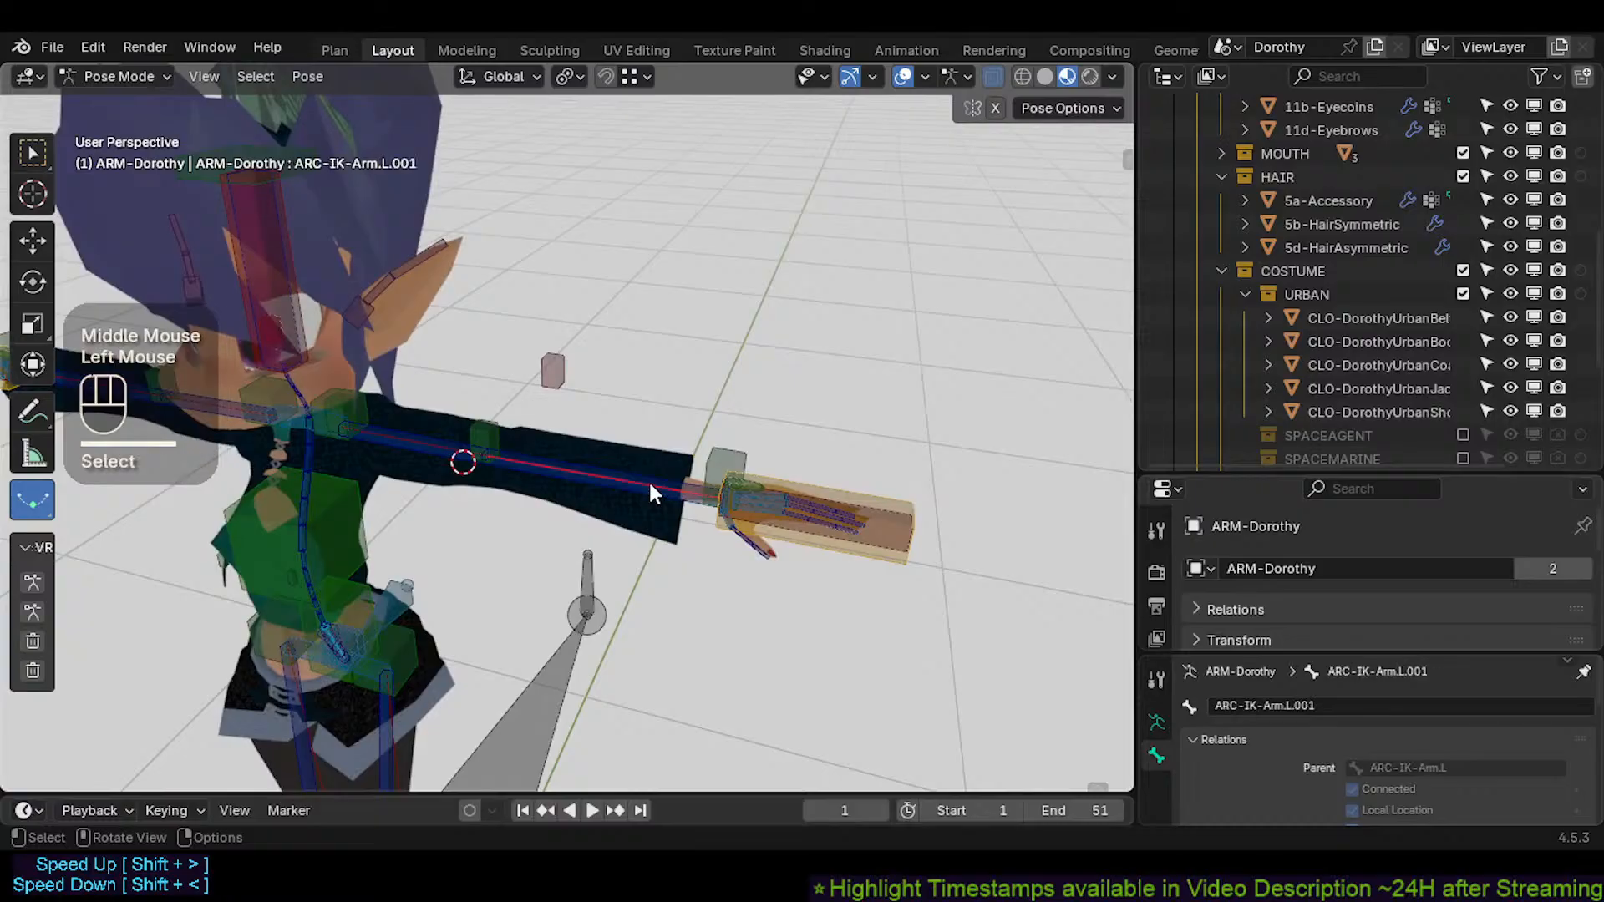
key(r)
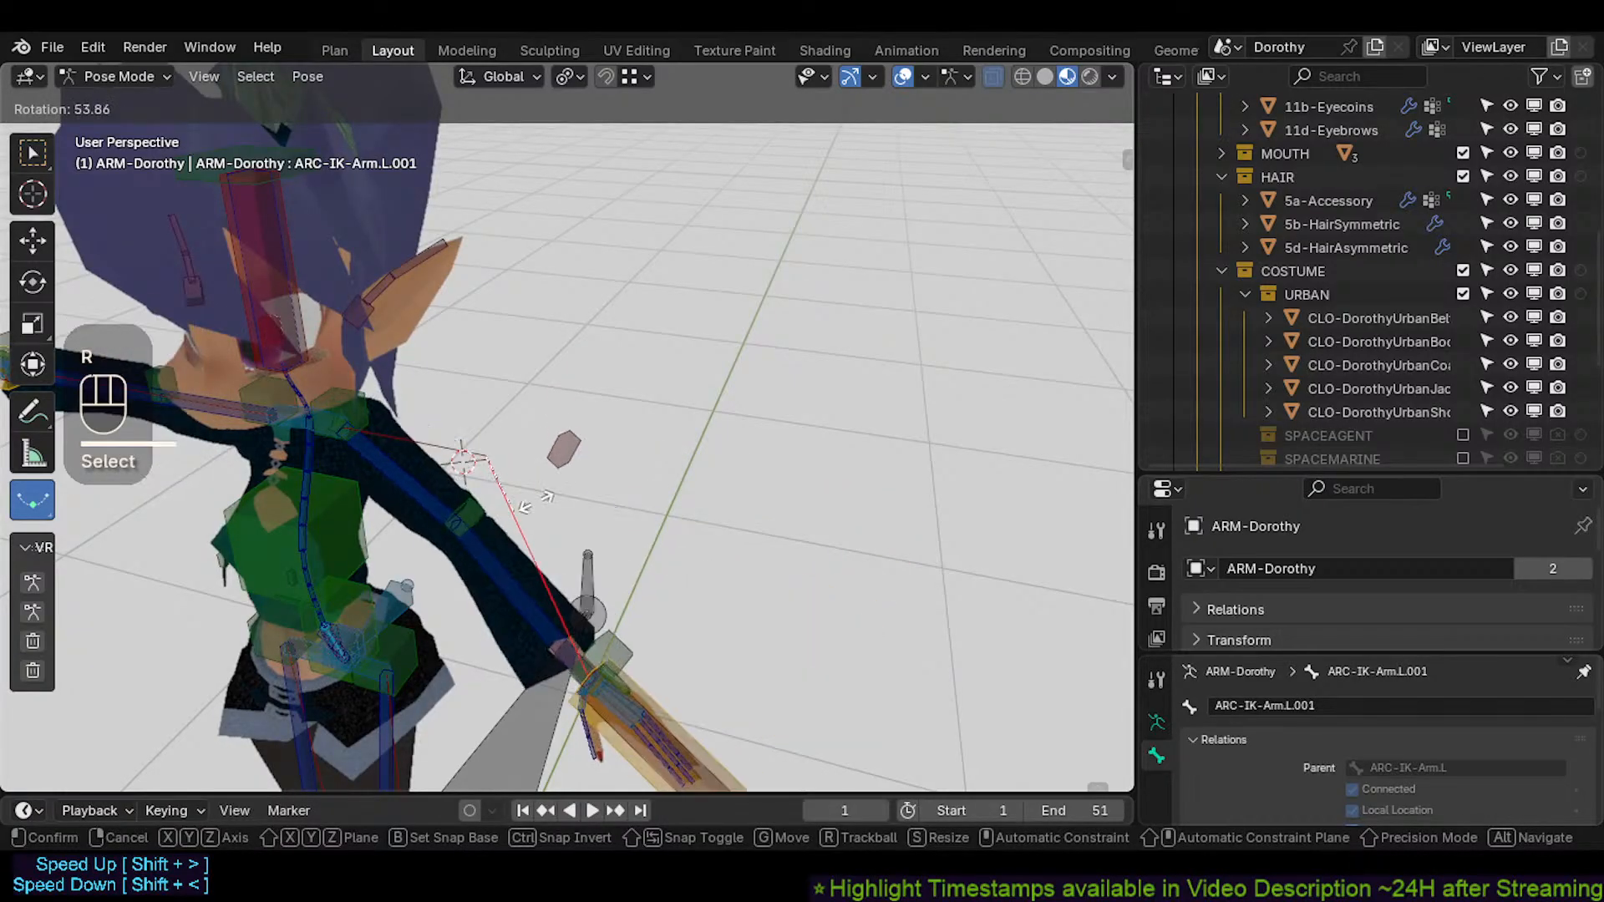
key(Escape)
middle_drag(548, 533, 547, 548)
key(r)
key(r)
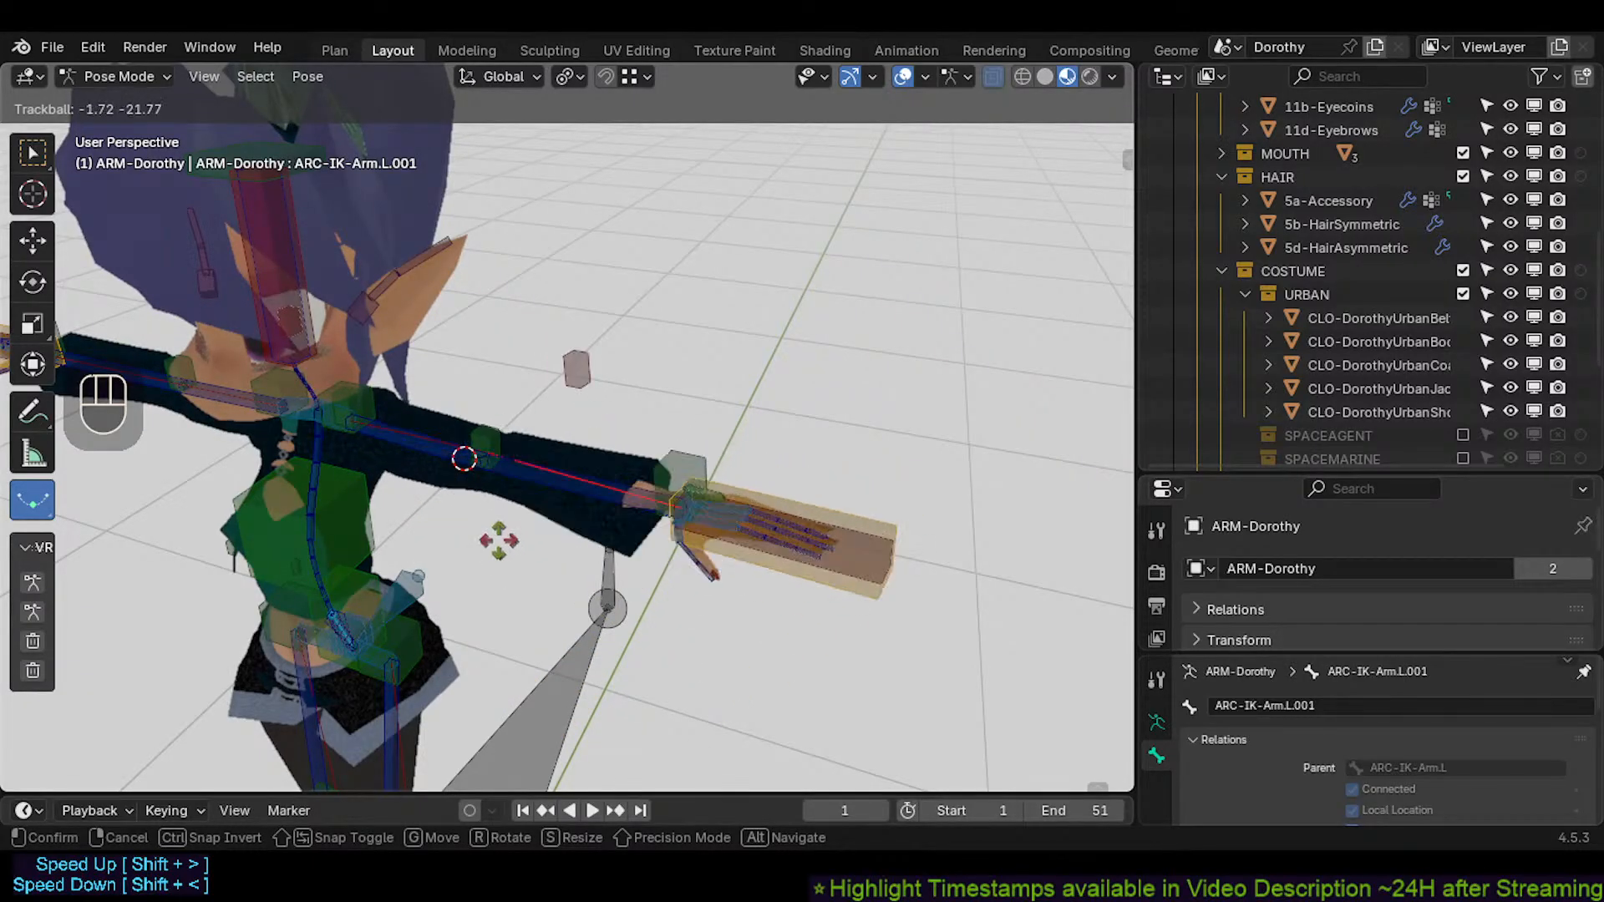
key(Escape)
Rotate ARC-IK-Arm.L at the shoulder, and try rotating ARC-IK-Arm.L.001 at the elbow to see how the hand follows
click(455, 456)
double_click(455, 455)
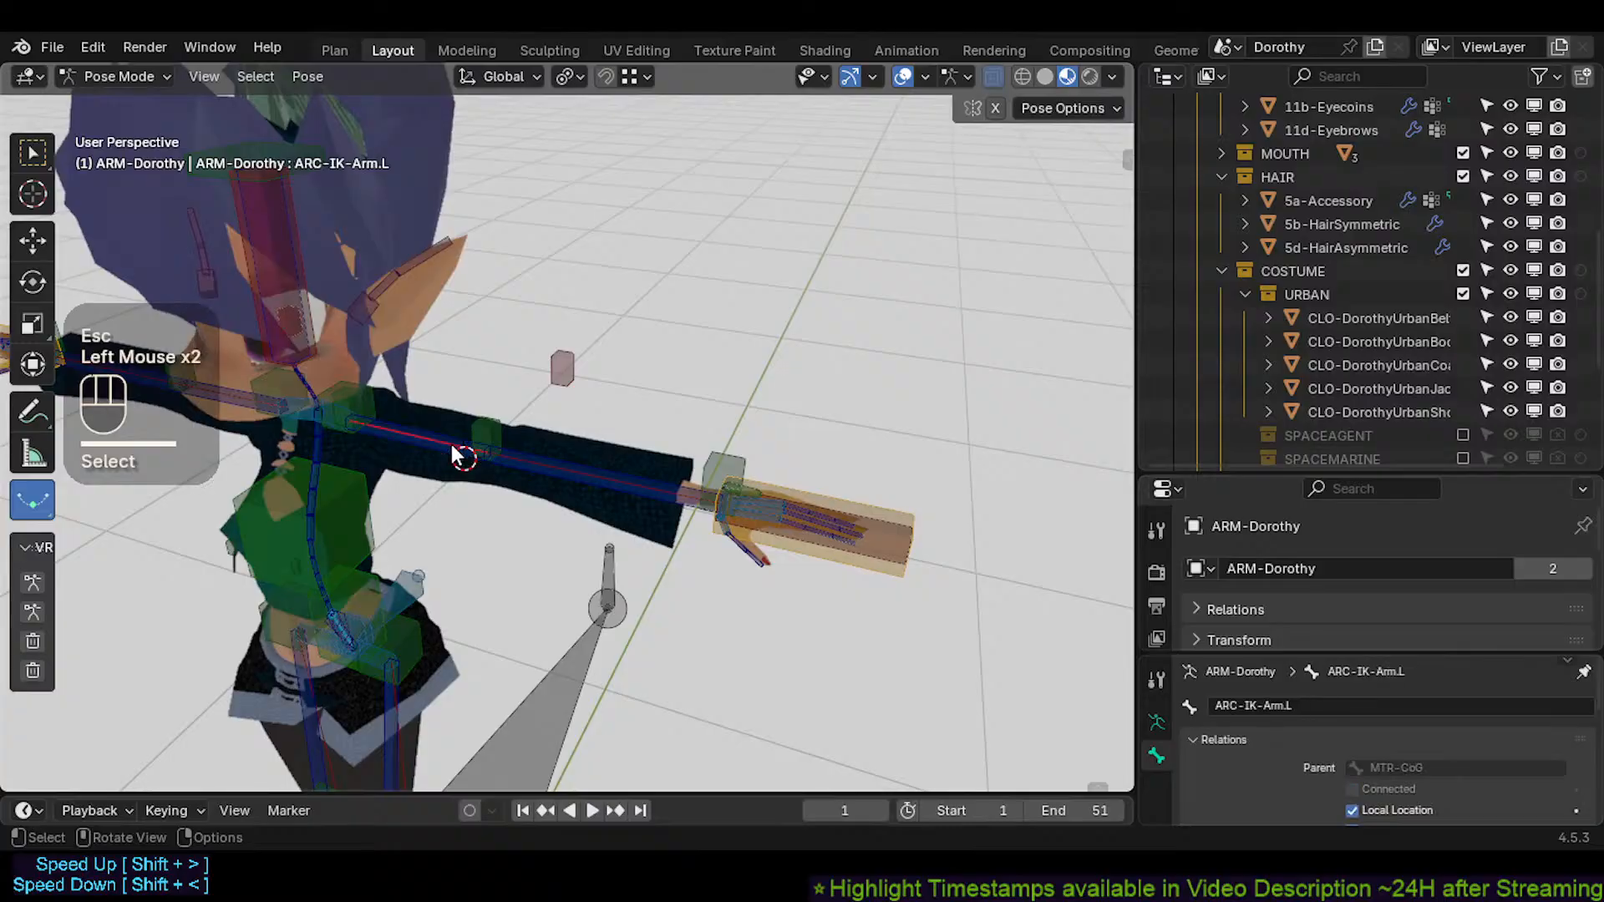
key(r)
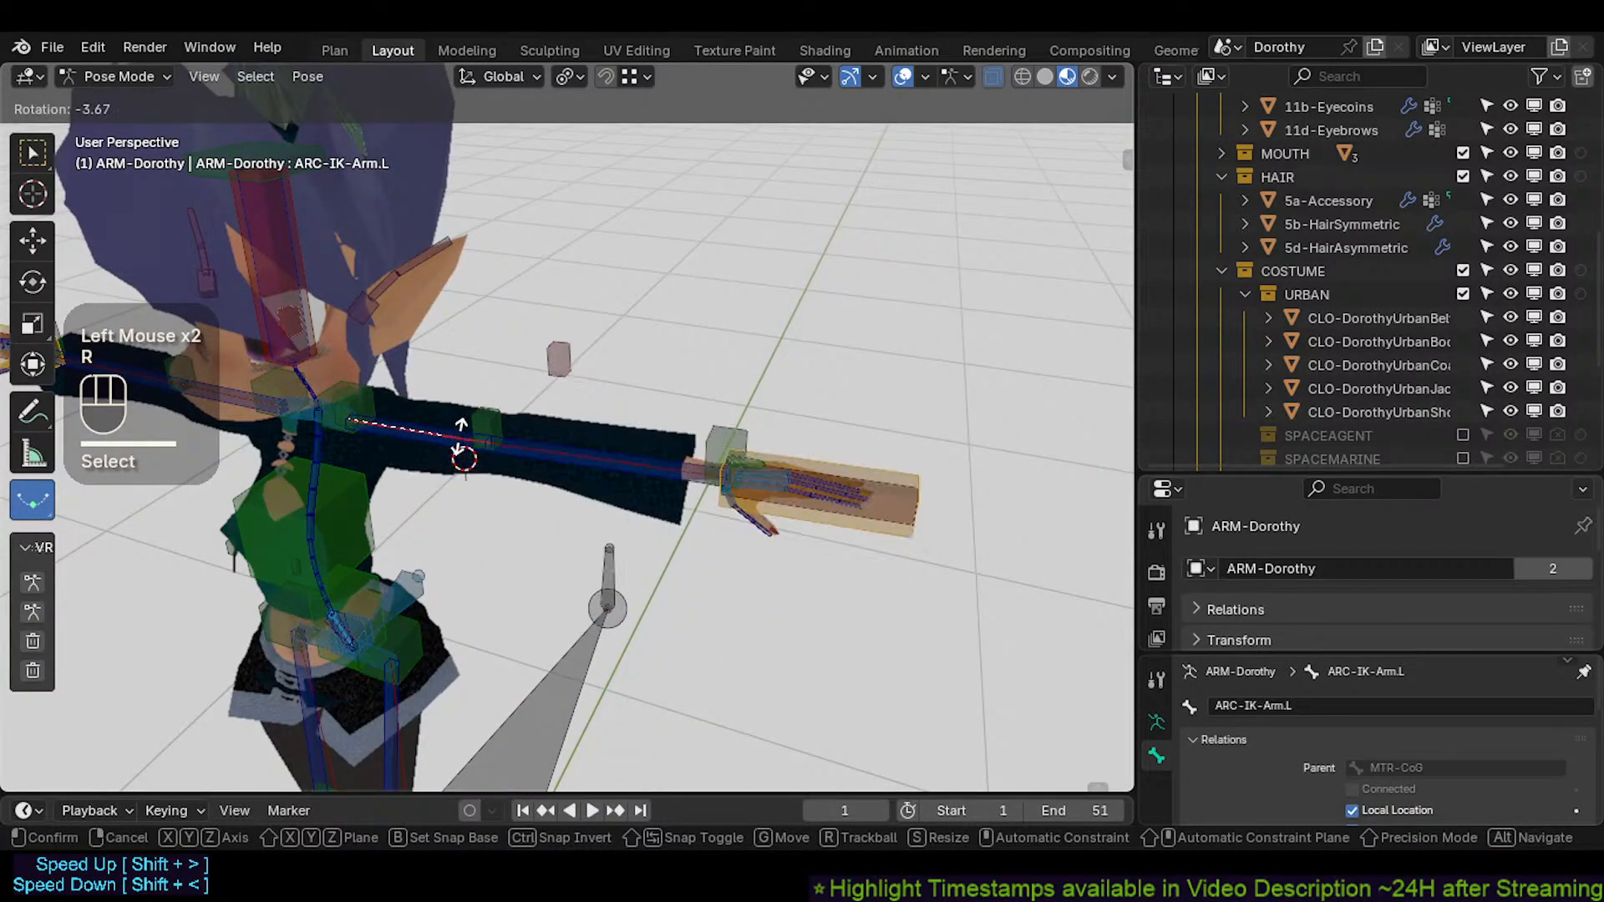
click(435, 457)
click(559, 493)
click(558, 490)
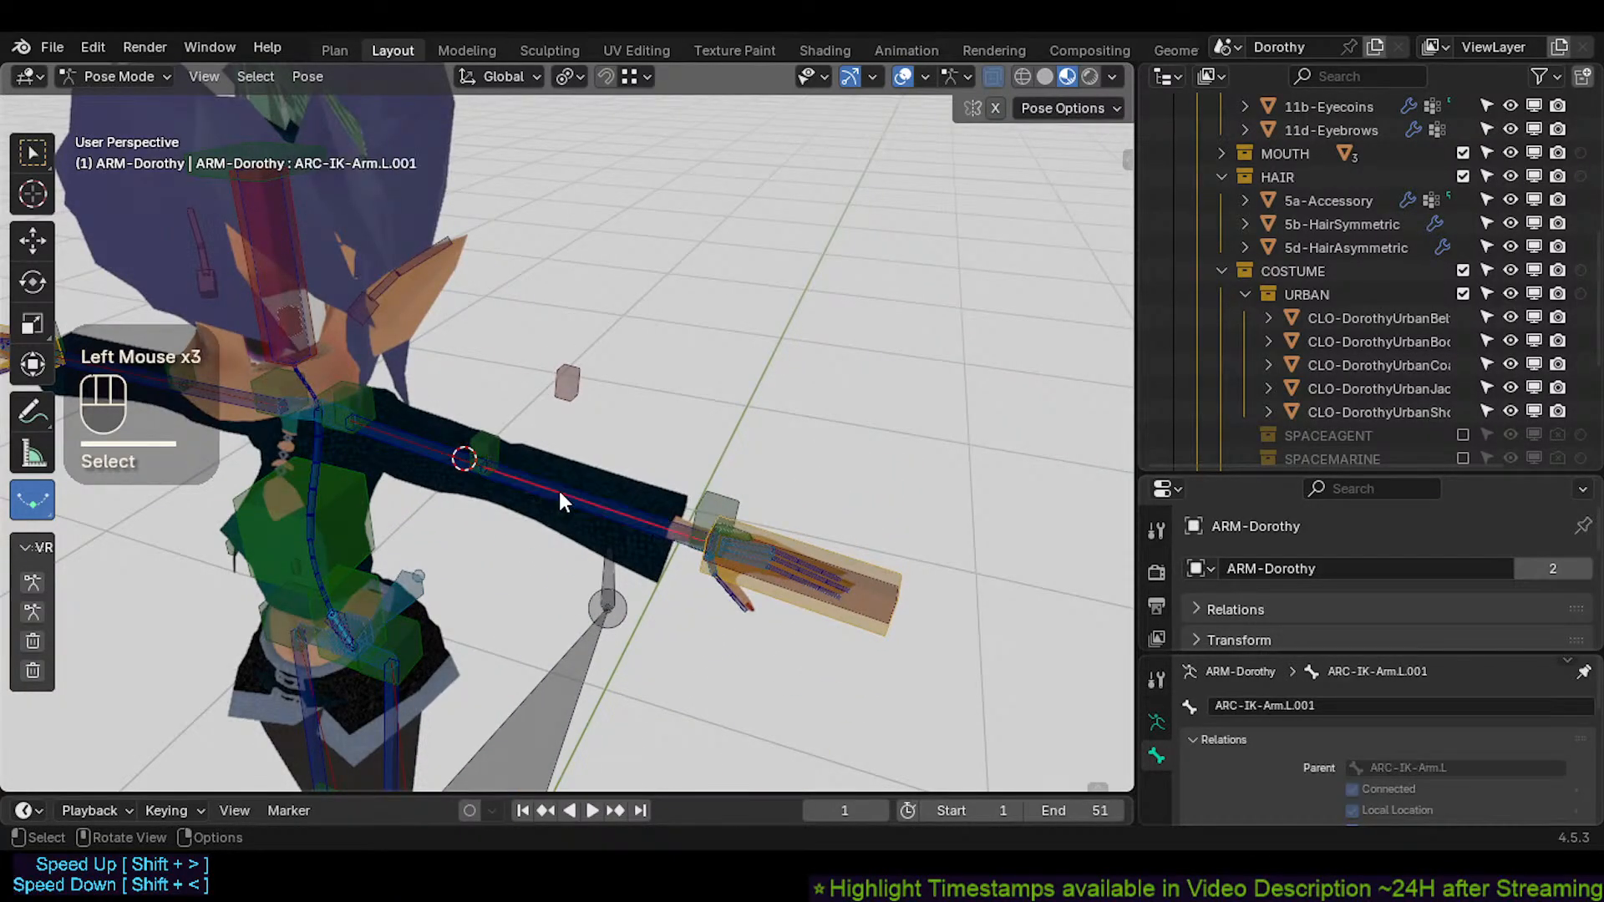
key(r)
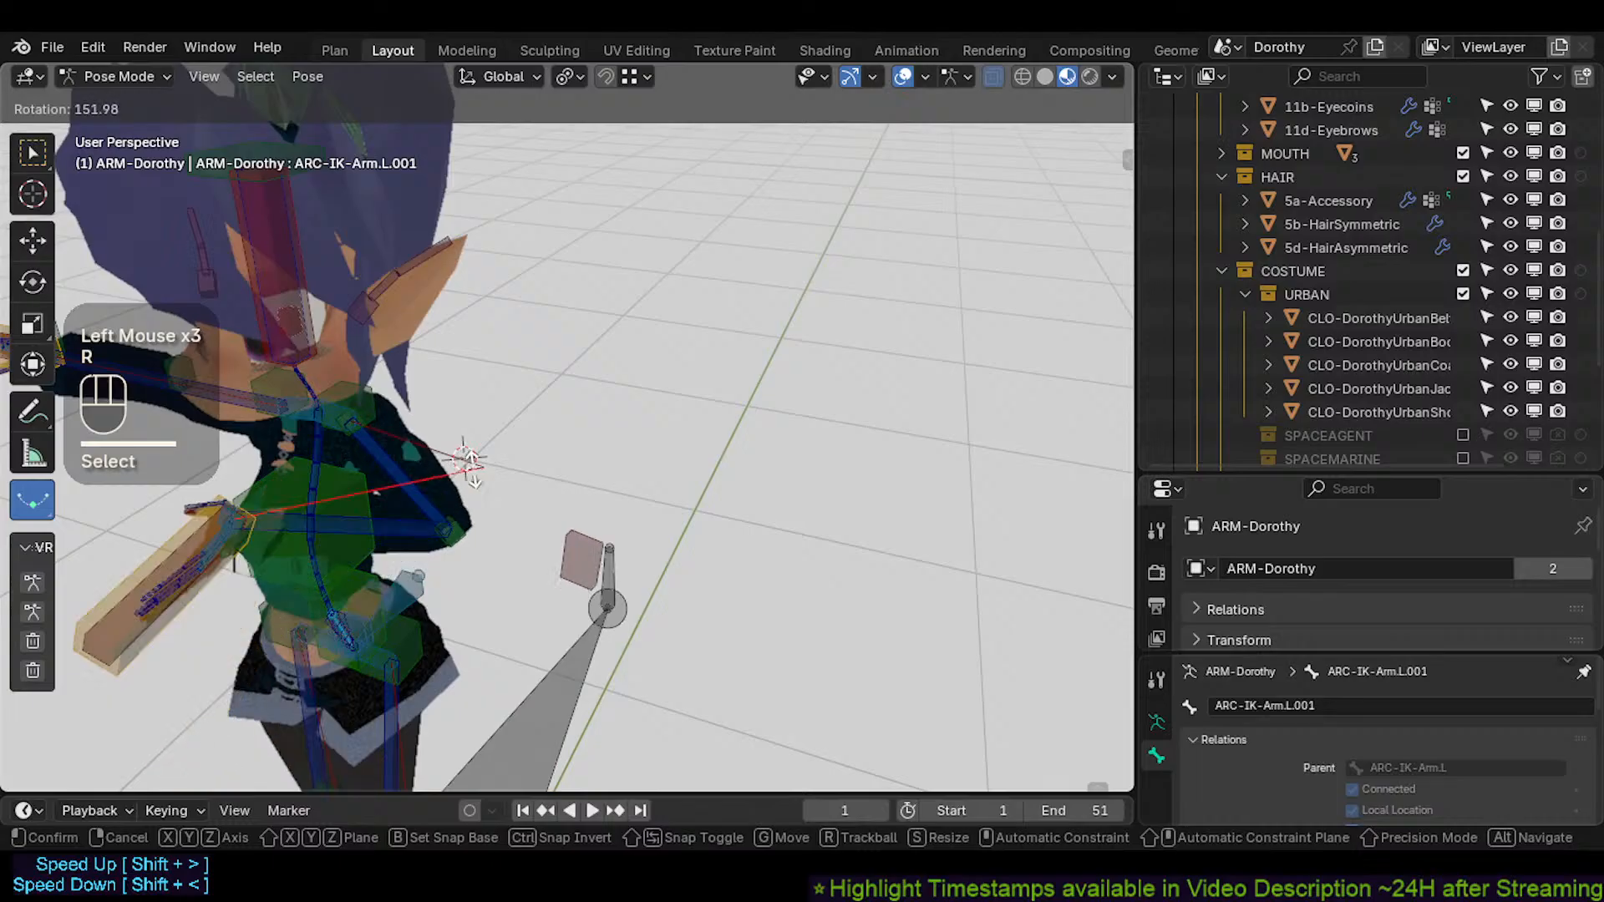
click(628, 499)
middle_drag(628, 500, 649, 507)
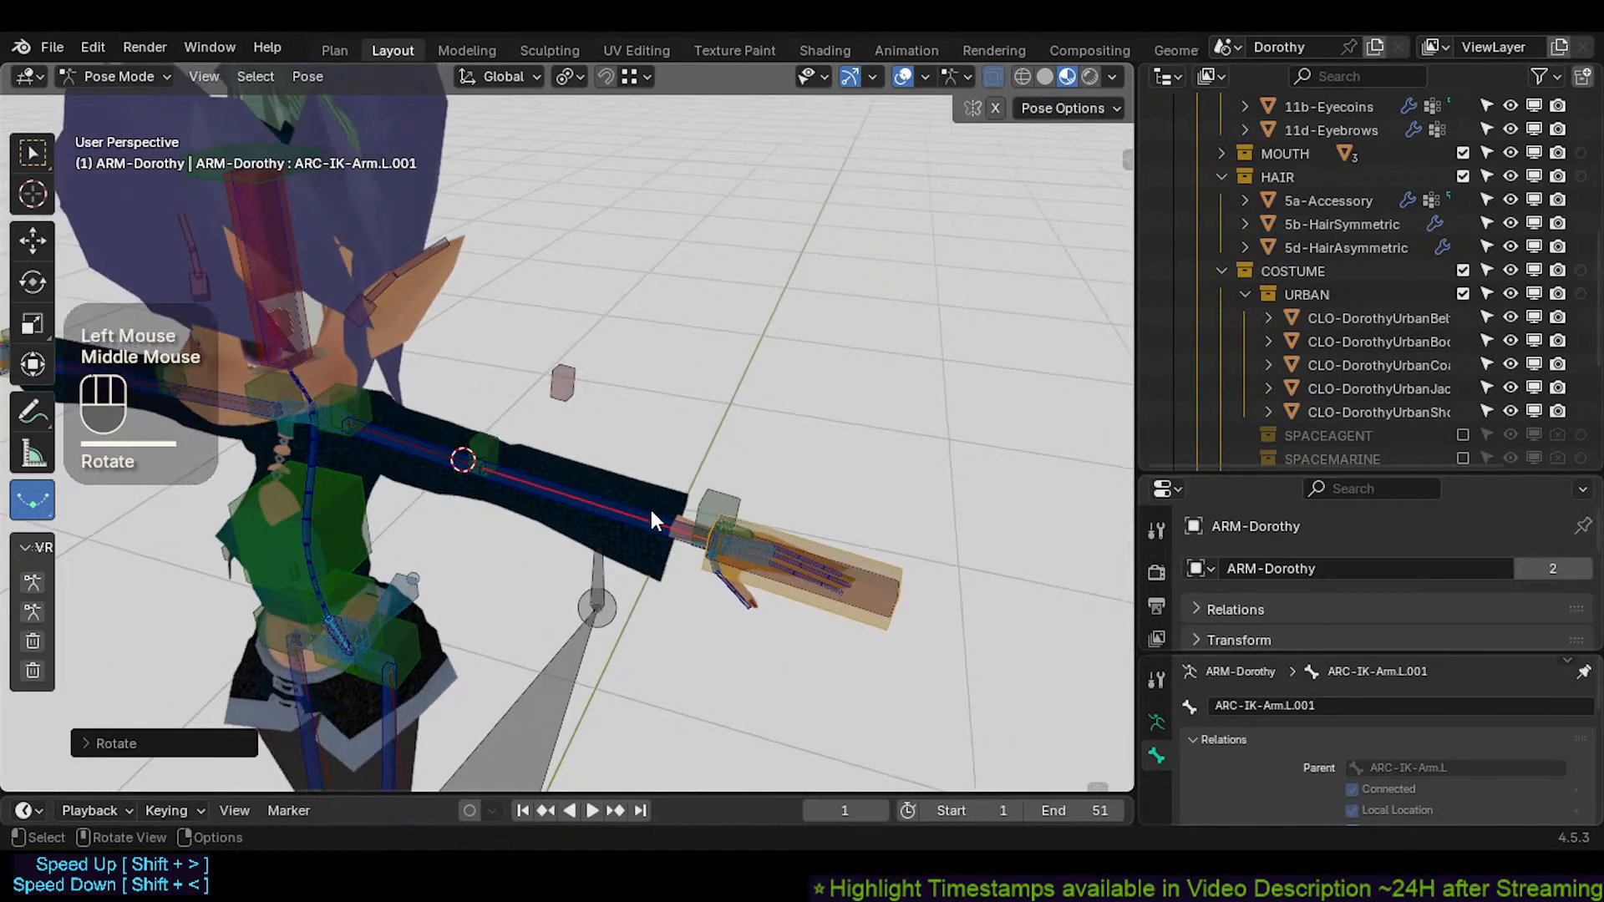
key(r)
key(Escape)
Clear the pose transforms to bring the left arm back to its rest pose
scroll(657, 511, up, 1)
middle_drag(722, 549, 642, 528)
key(alt+g)
key(alt+g)
In Edit Mode, parent AIM-Hand.L to ARC-IK-Arm.L with the Keep Offset option
click(605, 475)
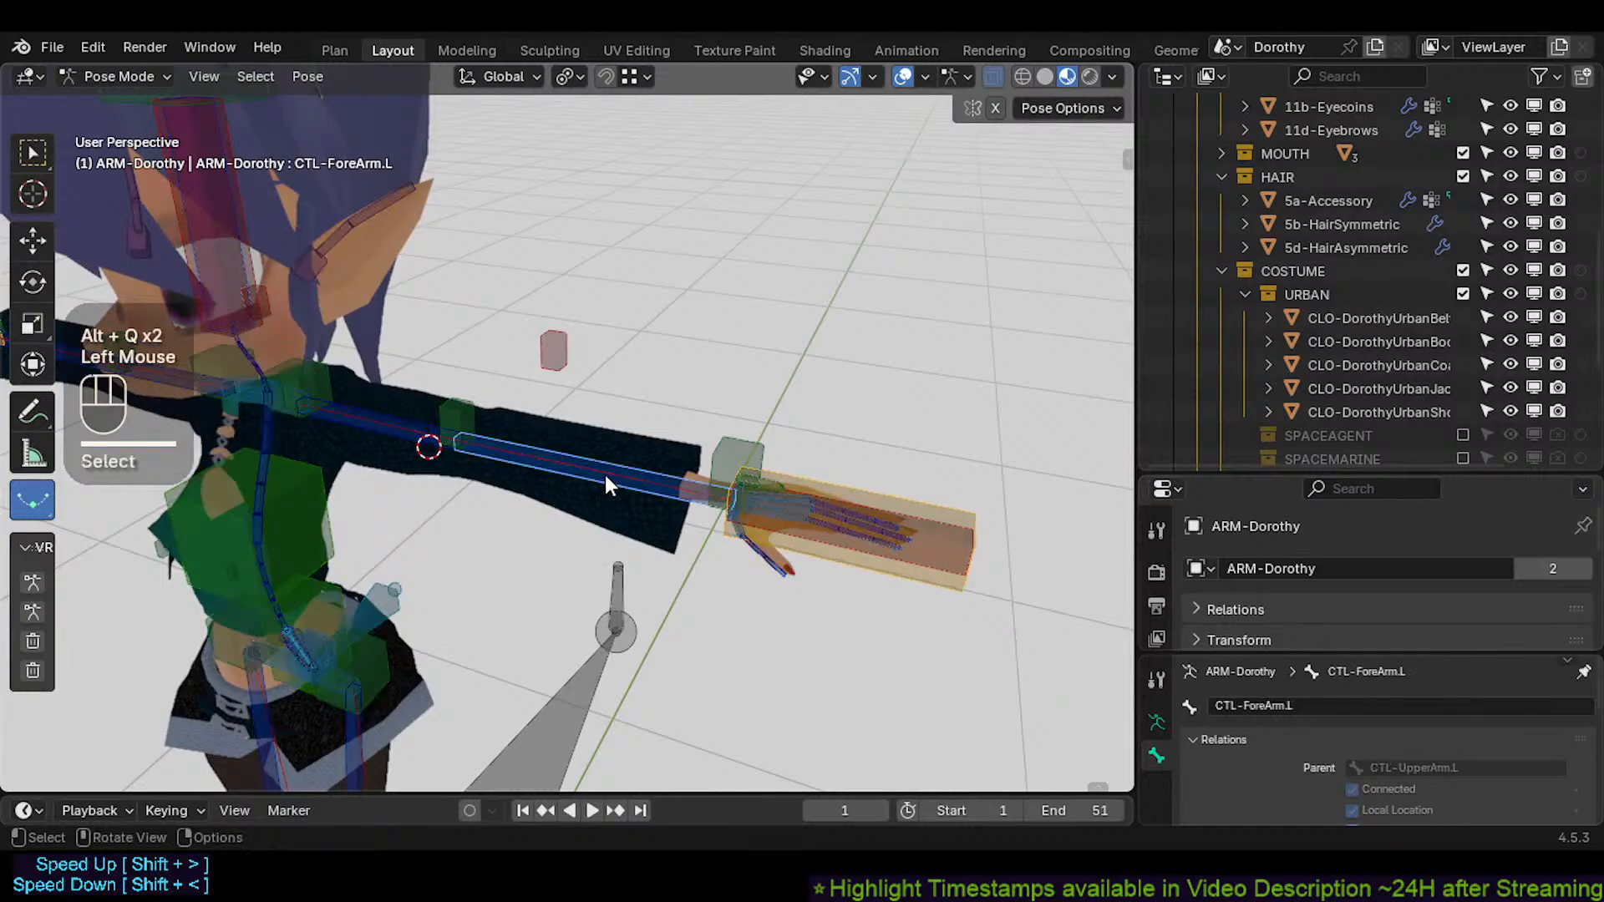
click(605, 470)
scroll(689, 495, up, 1)
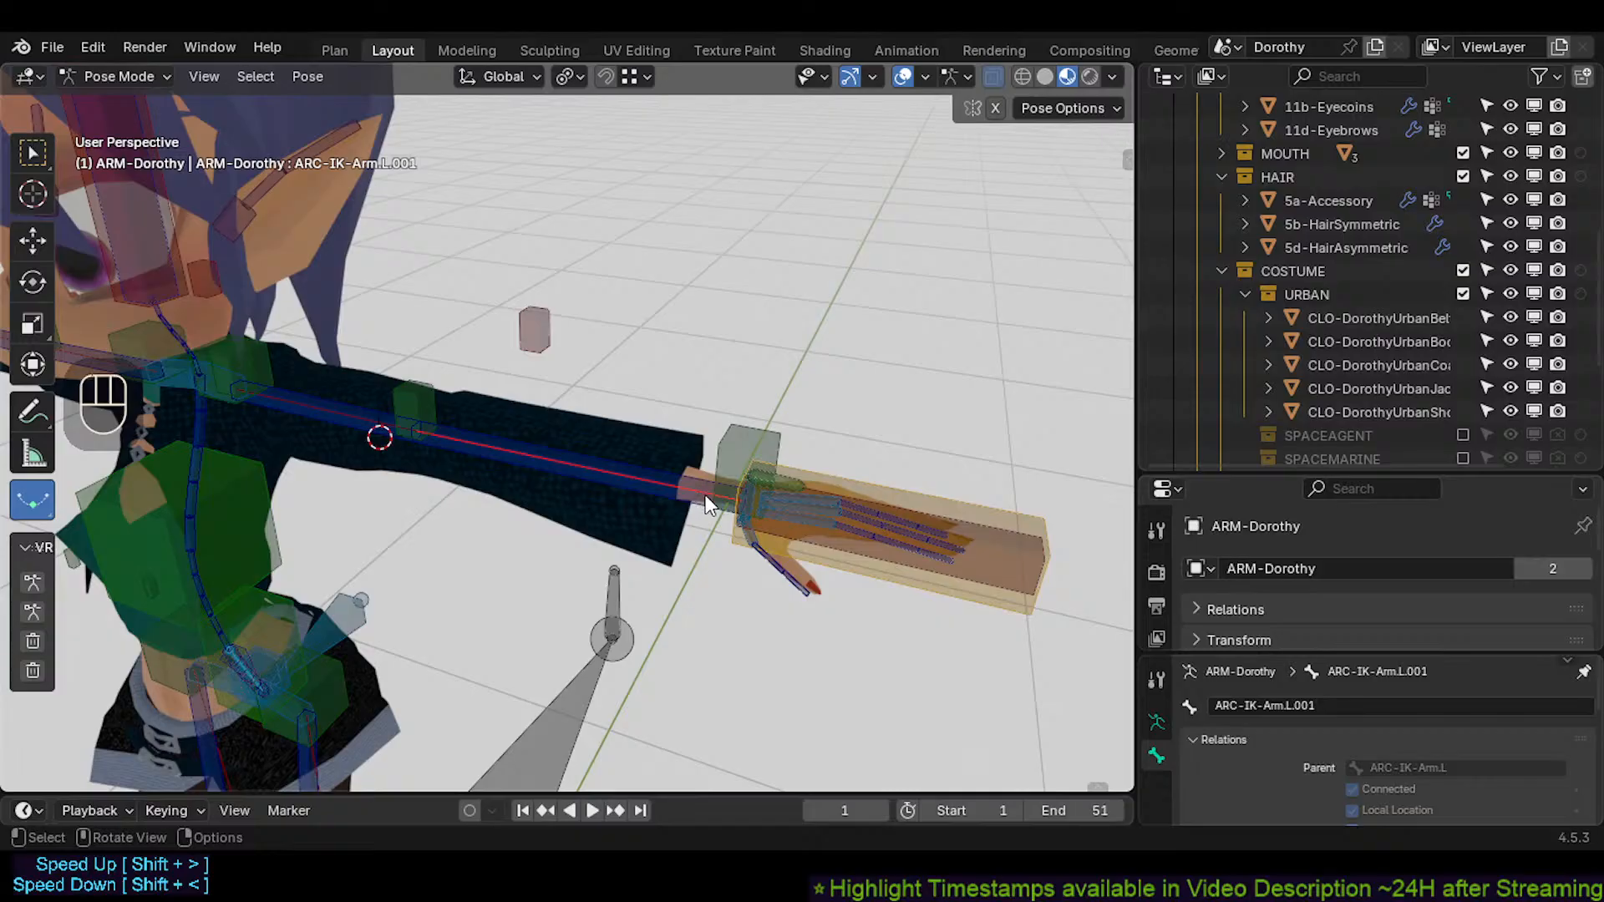
click(854, 568)
alt+shift+click(372, 424)
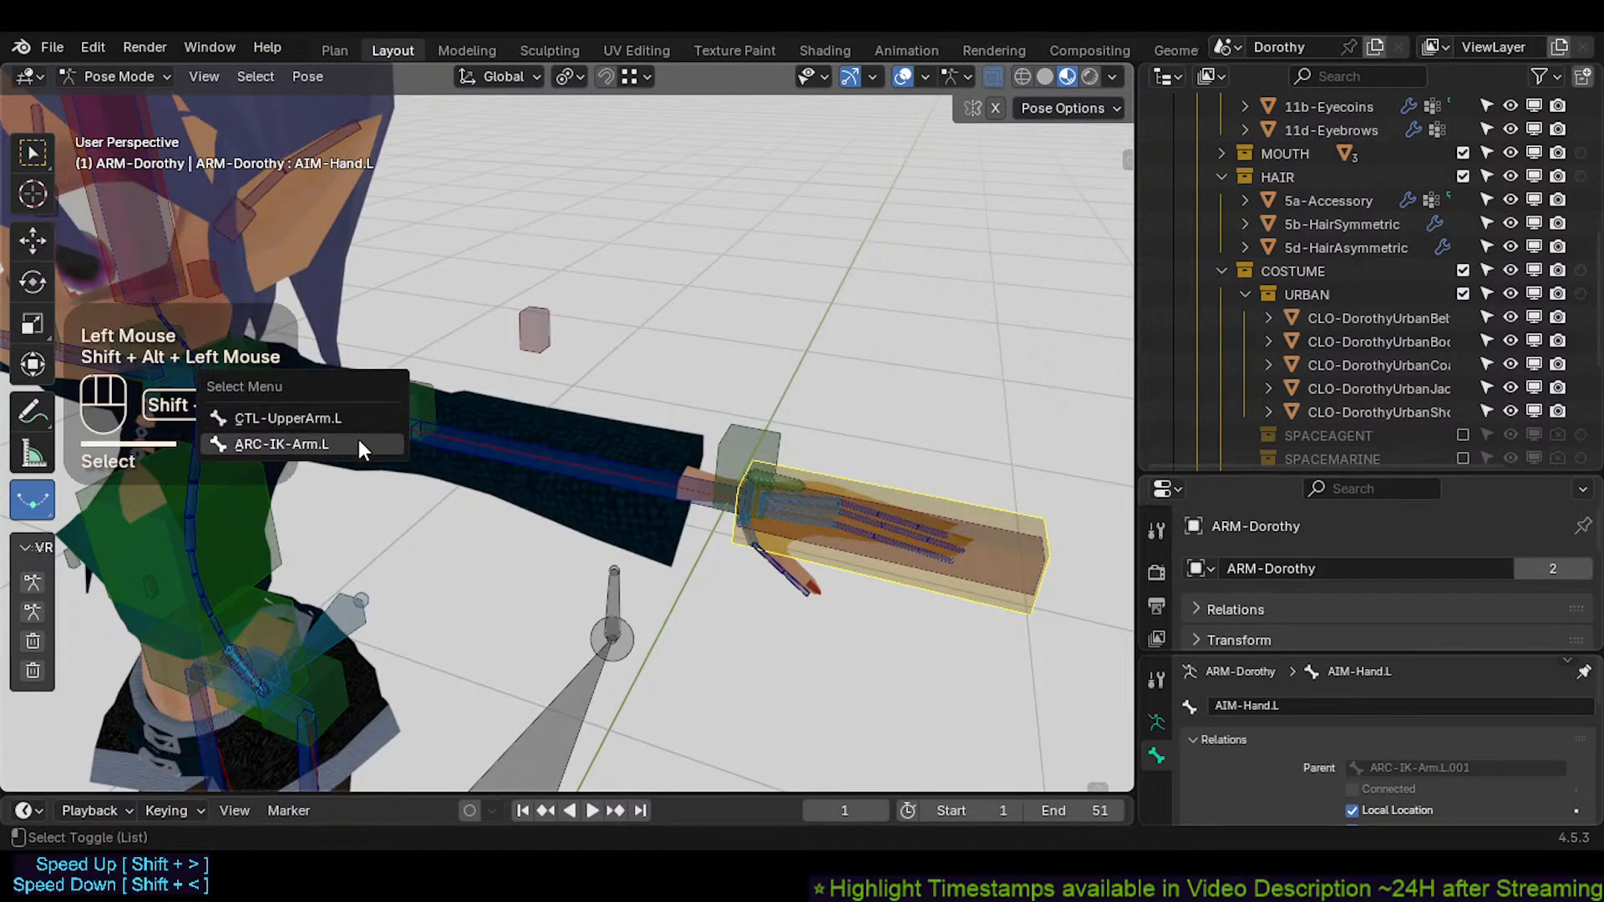
click(358, 439)
key(Tab)
key(ctrl+p)
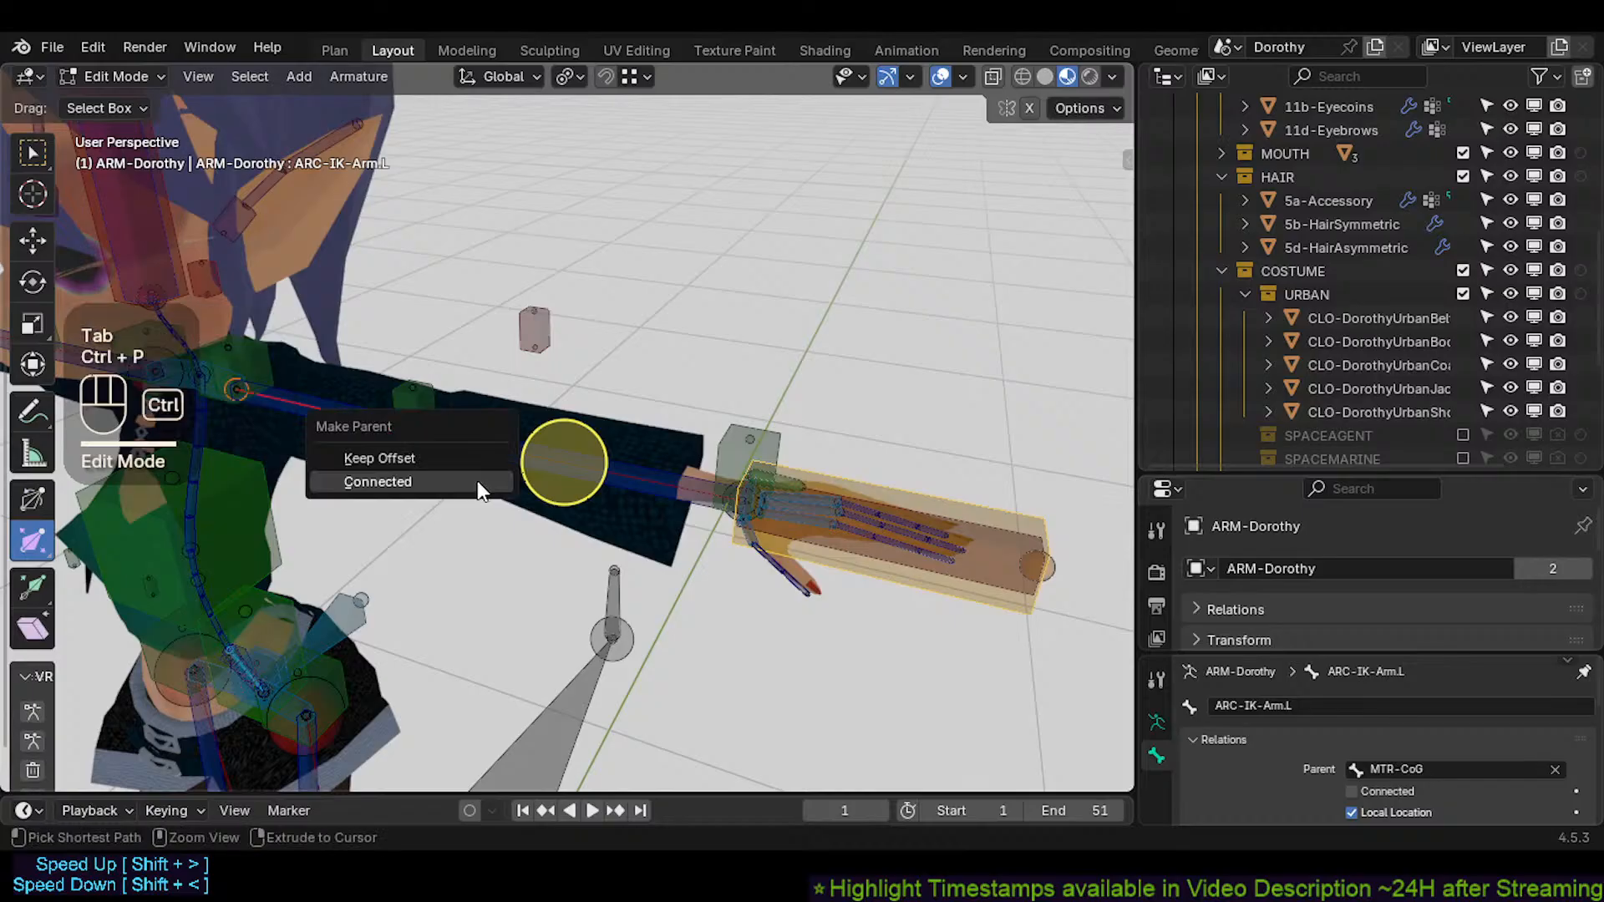
click(467, 458)
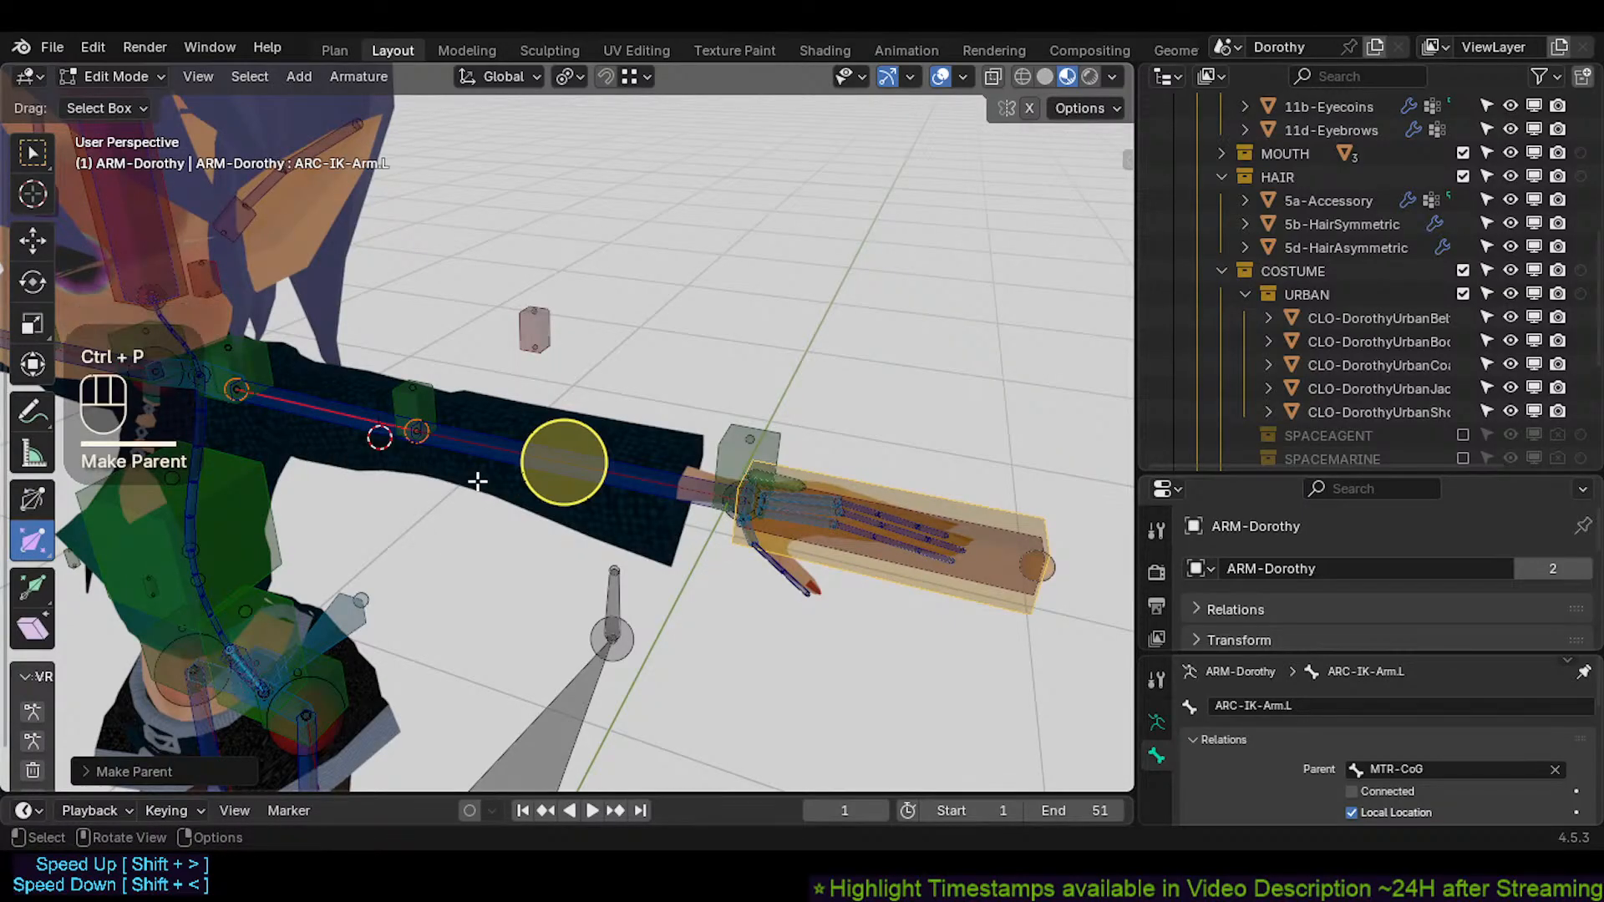
Parent TWK-Hand.L to ARC-IK-Arm.L.001, and return to Pose Mode
click(651, 470)
click(718, 428)
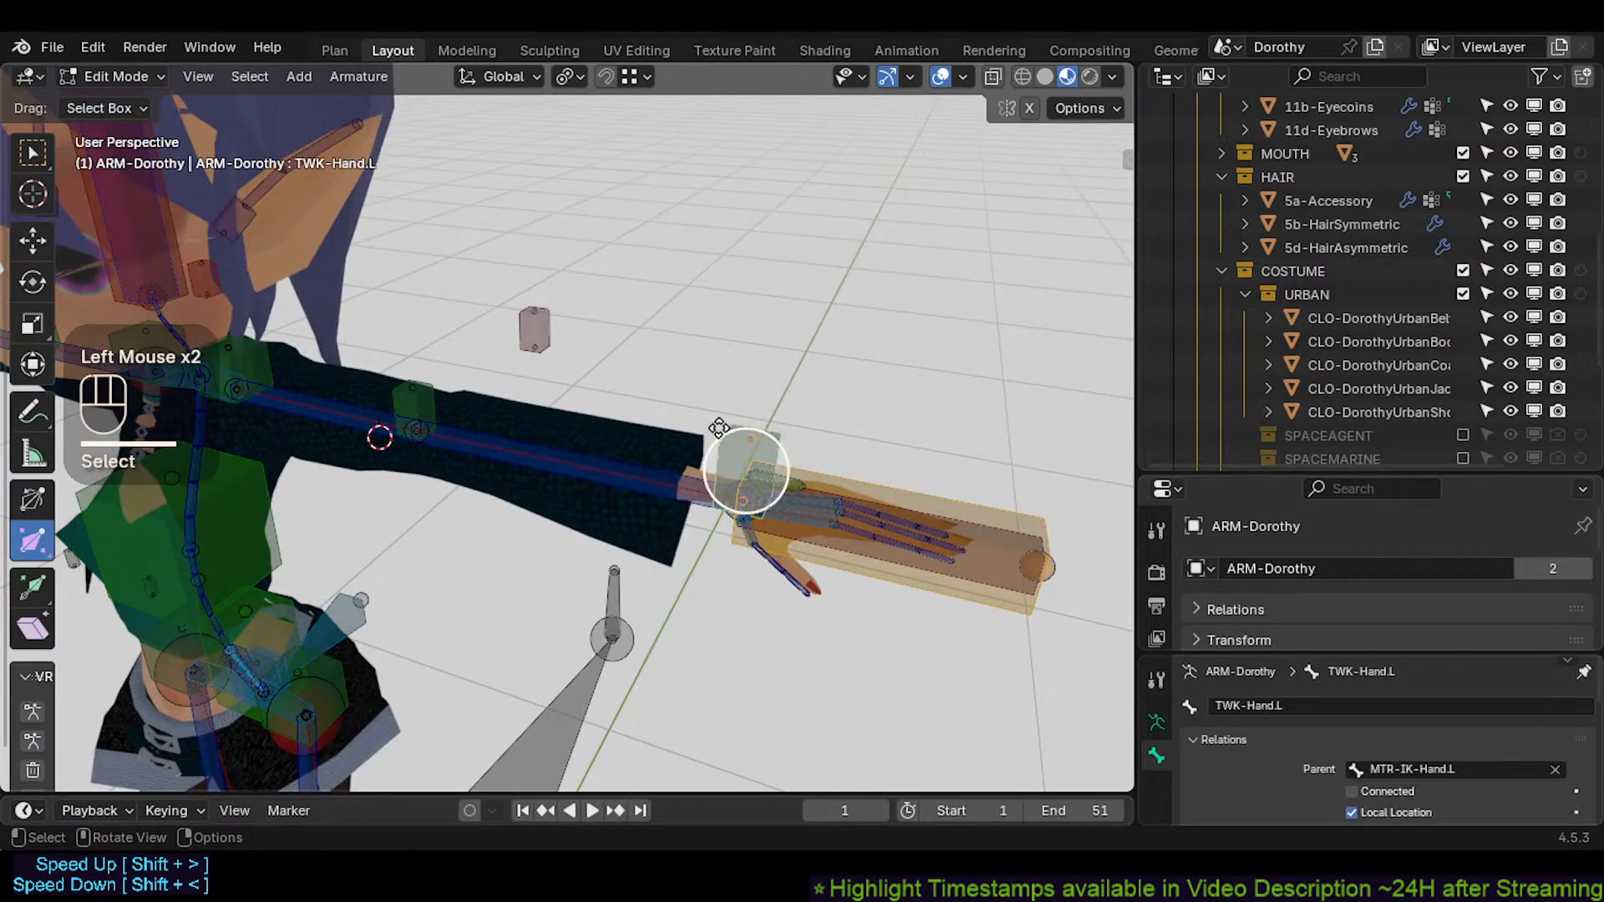
alt+shift+click(623, 478)
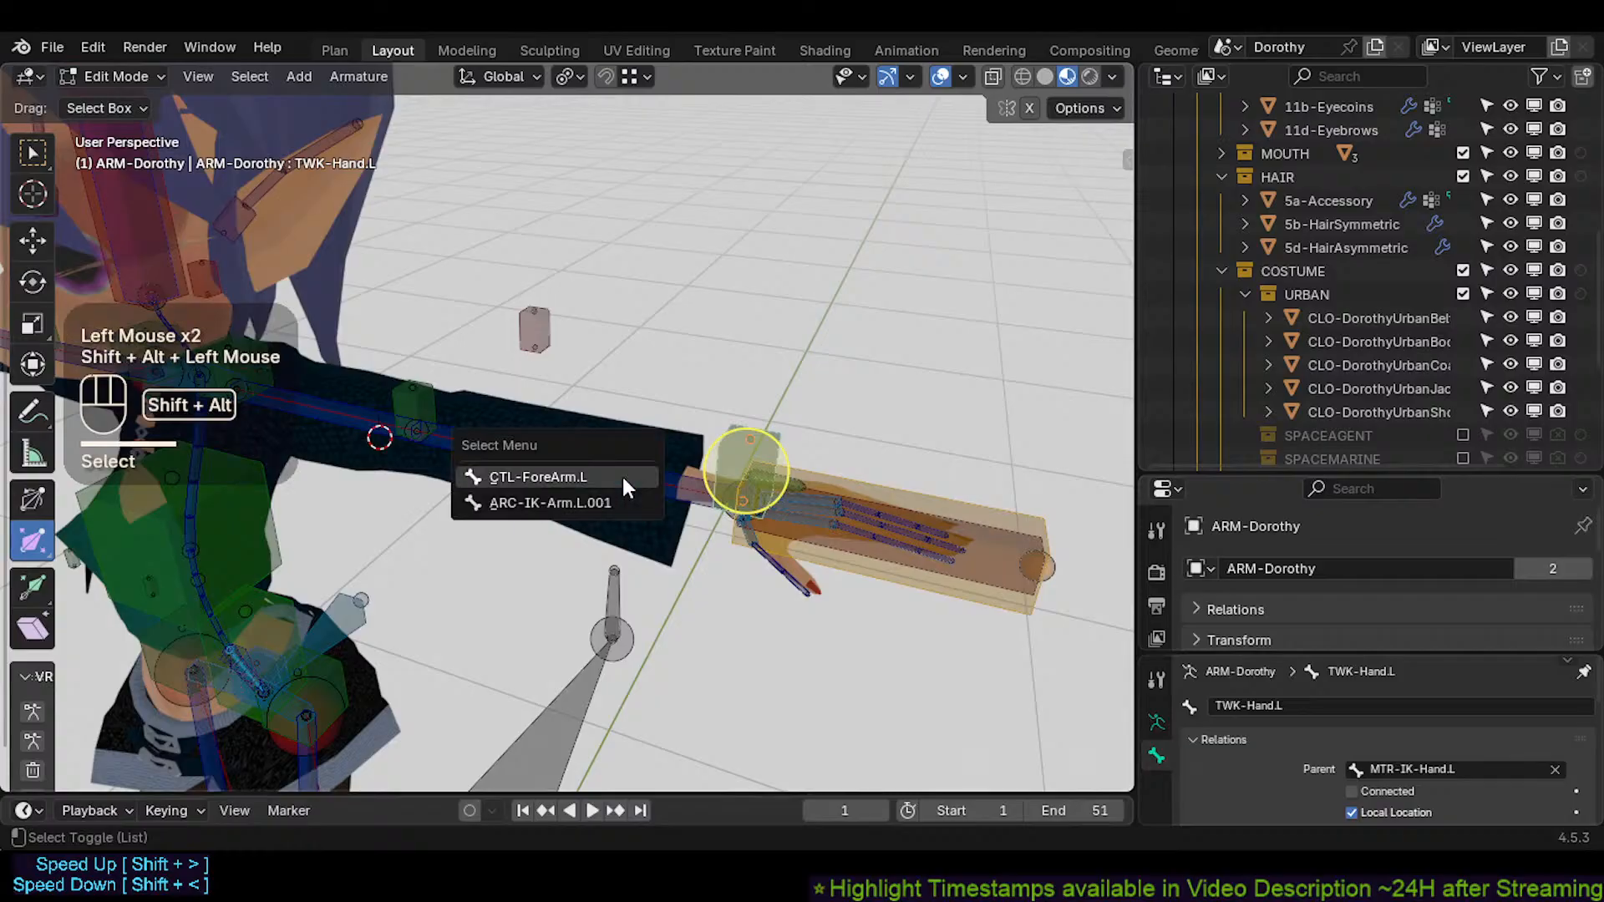
click(575, 500)
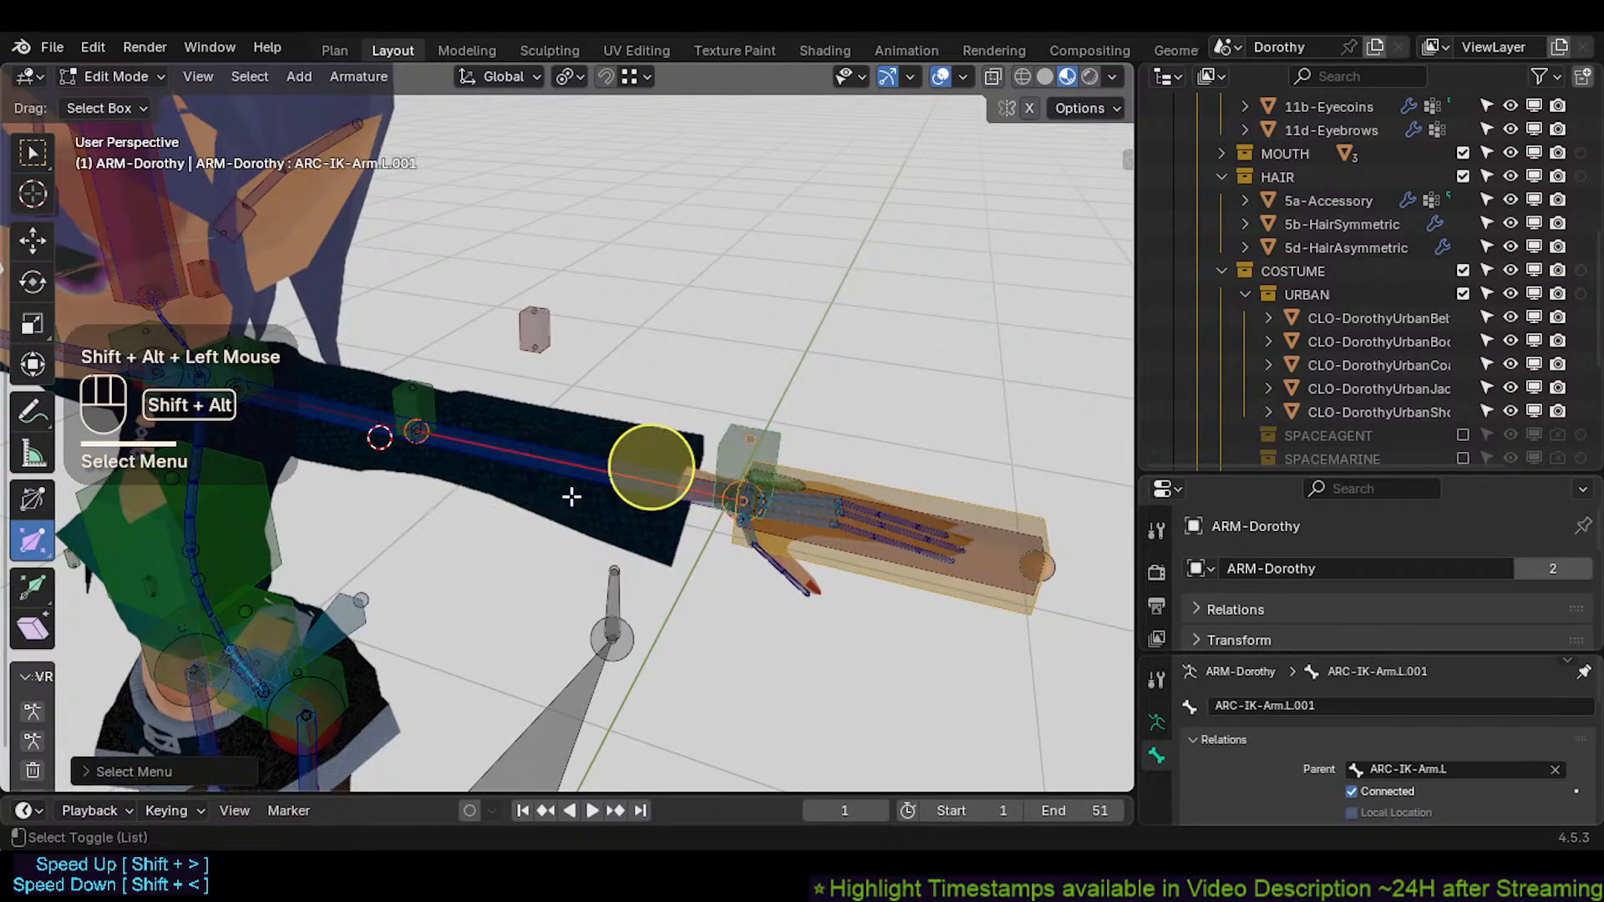
key(ctrl+p)
click(618, 482)
key(ctrl+Tab)
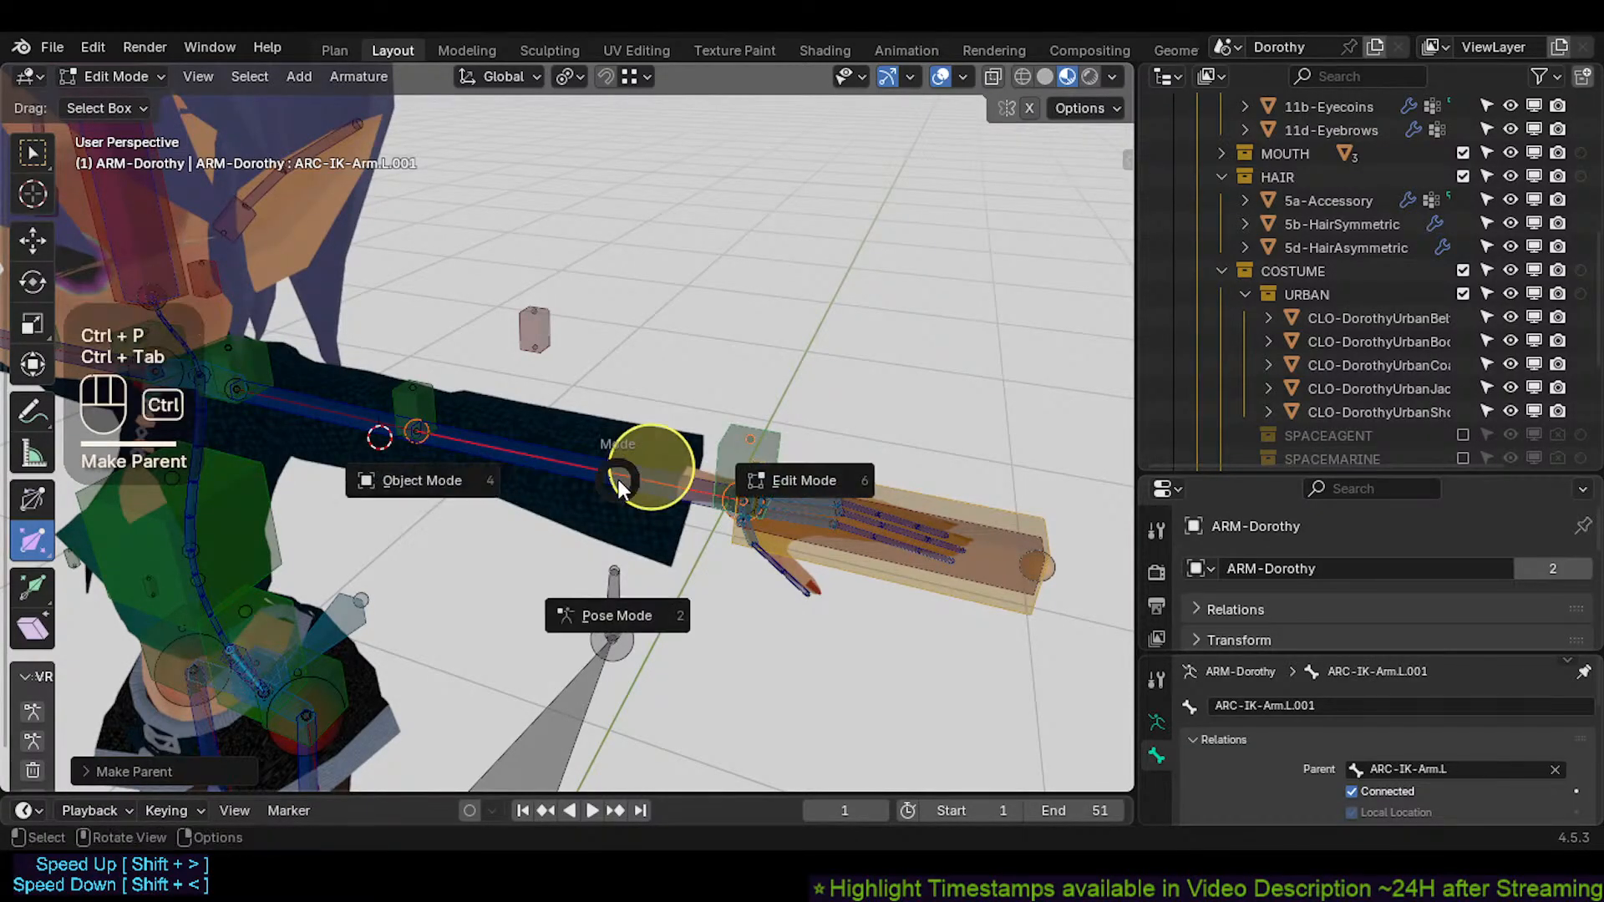
Rotate ARC-IK-Arm.L.001 at the elbow so the left forearm swings up away from AIM-Hand.L
scroll(617, 469, down, 1)
click(616, 478)
click(615, 478)
key(r)
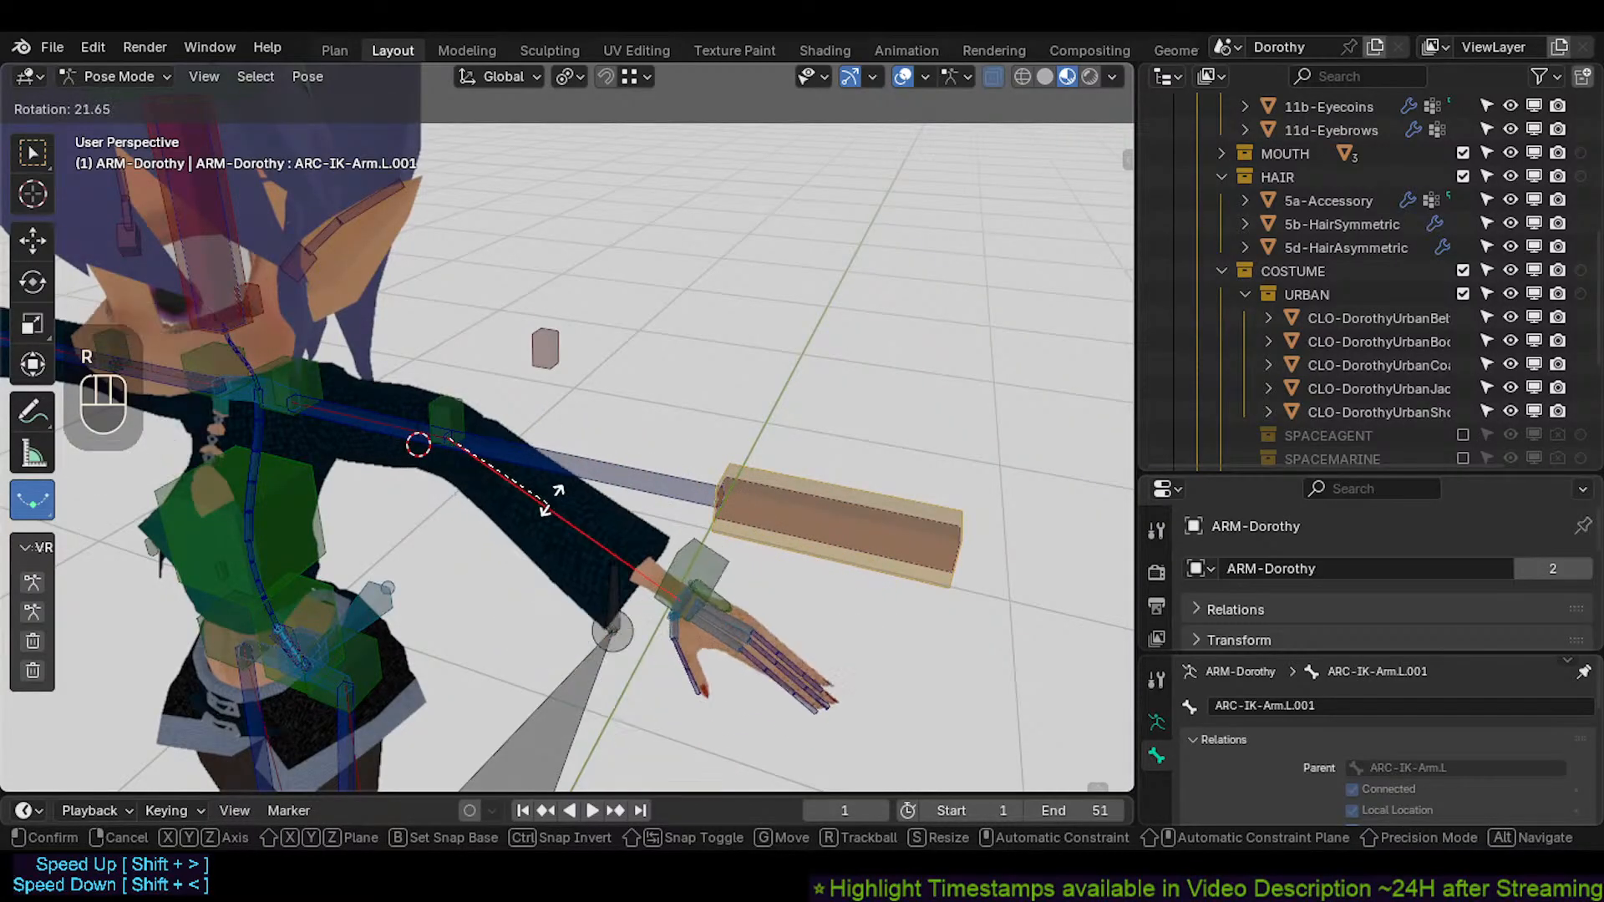
click(580, 445)
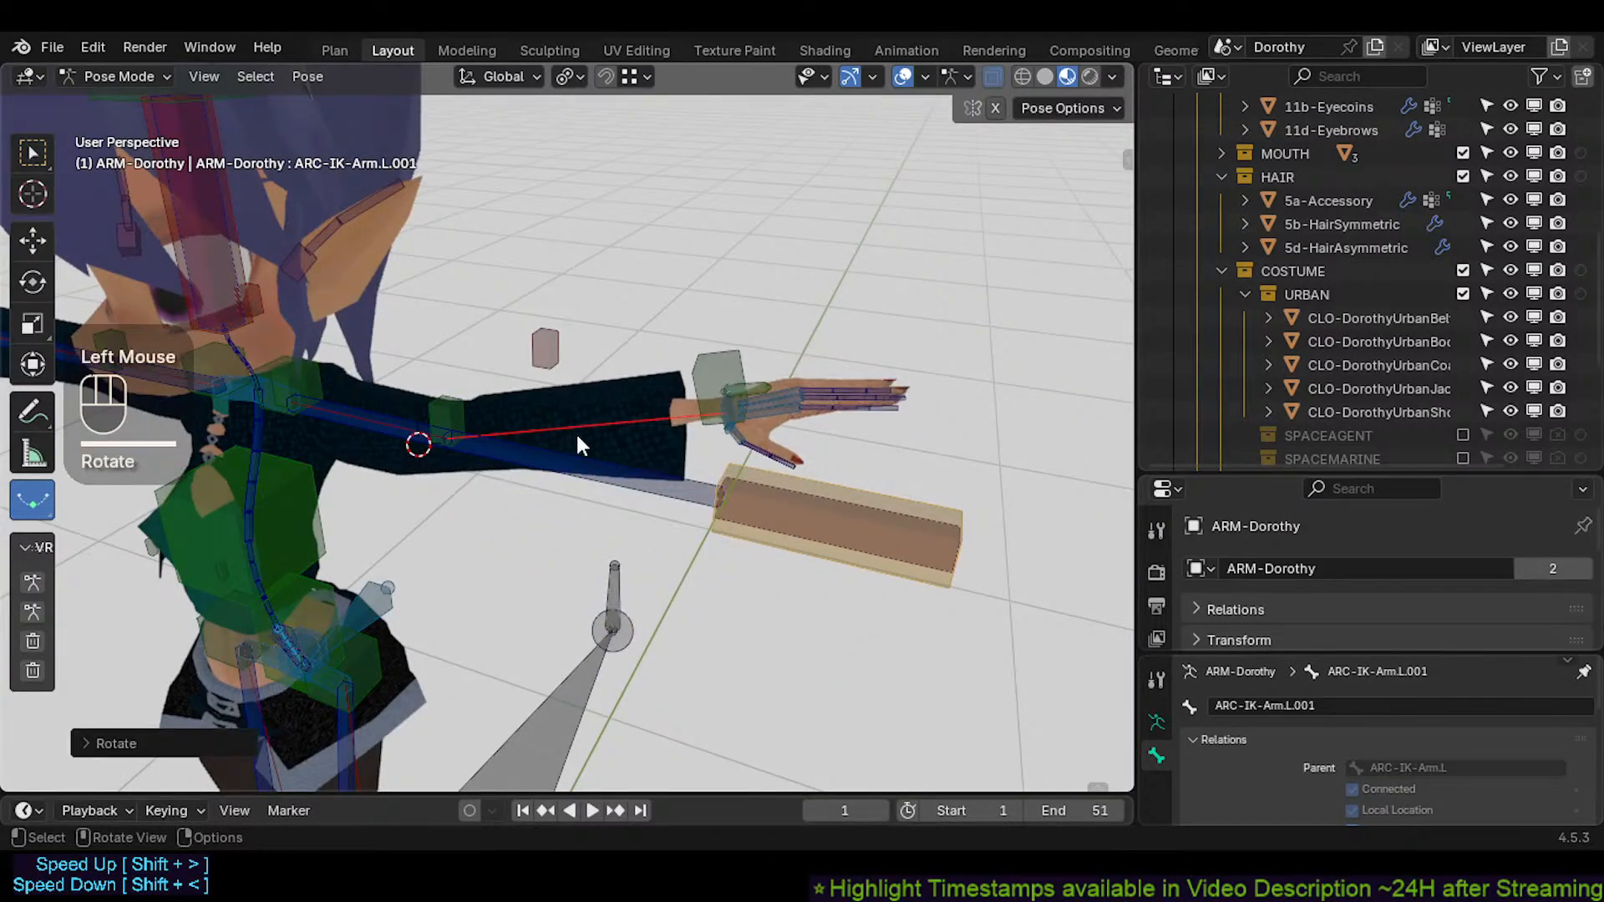
Rotate ARC-IK-Arm.L at the left shoulder, including a trackball rotation, to test the new hand parenting
click(388, 428)
click(389, 426)
key(r)
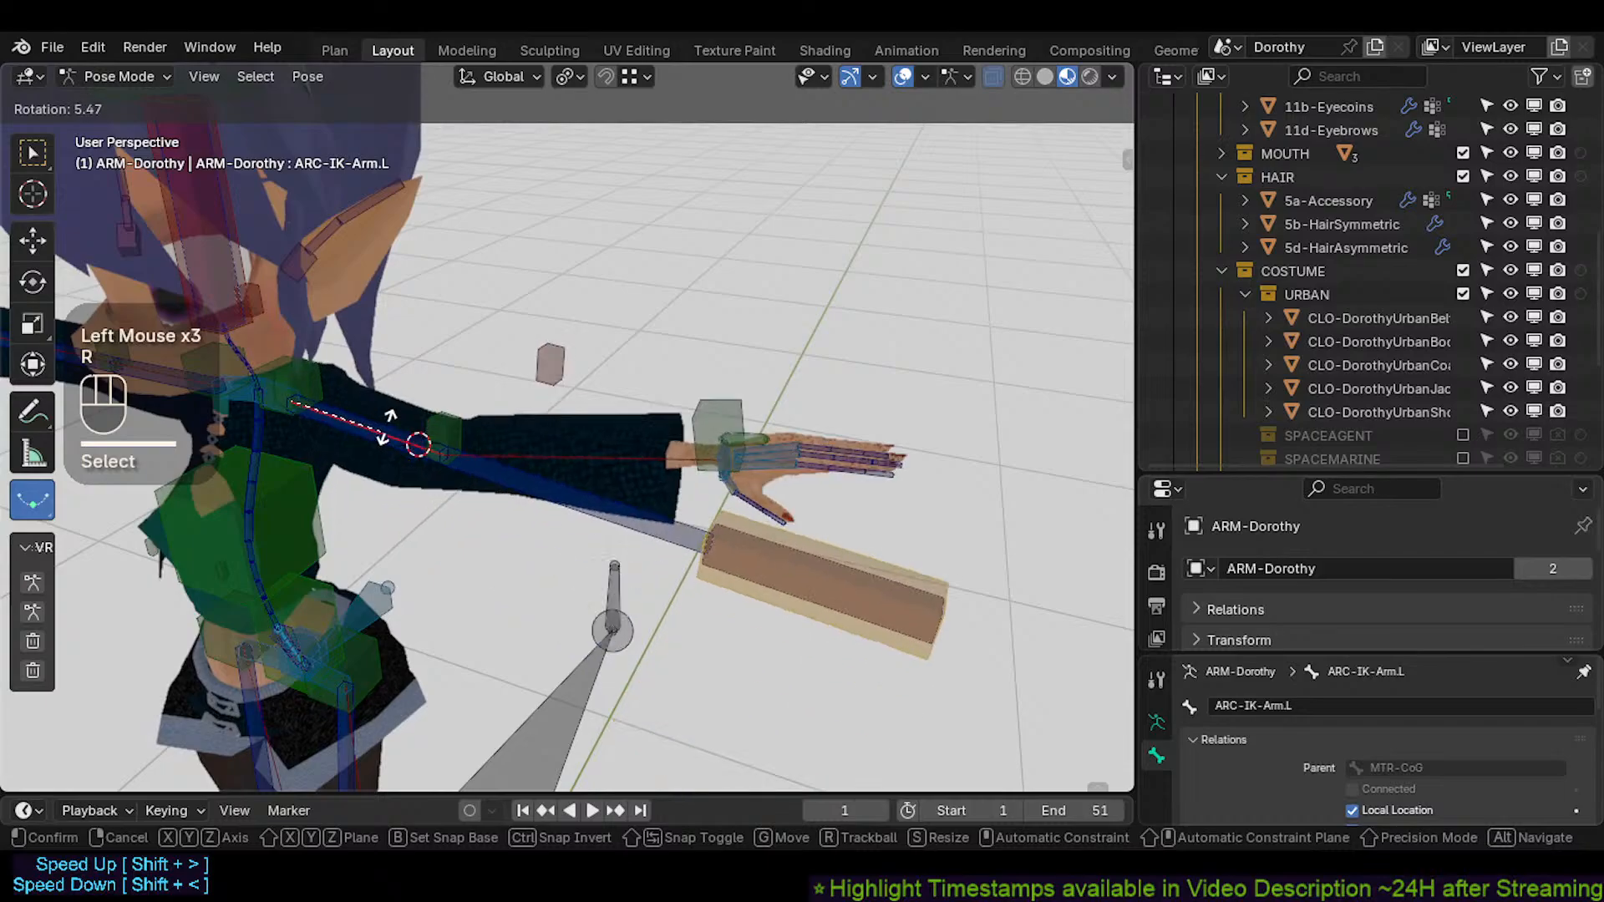
click(388, 427)
key(r)
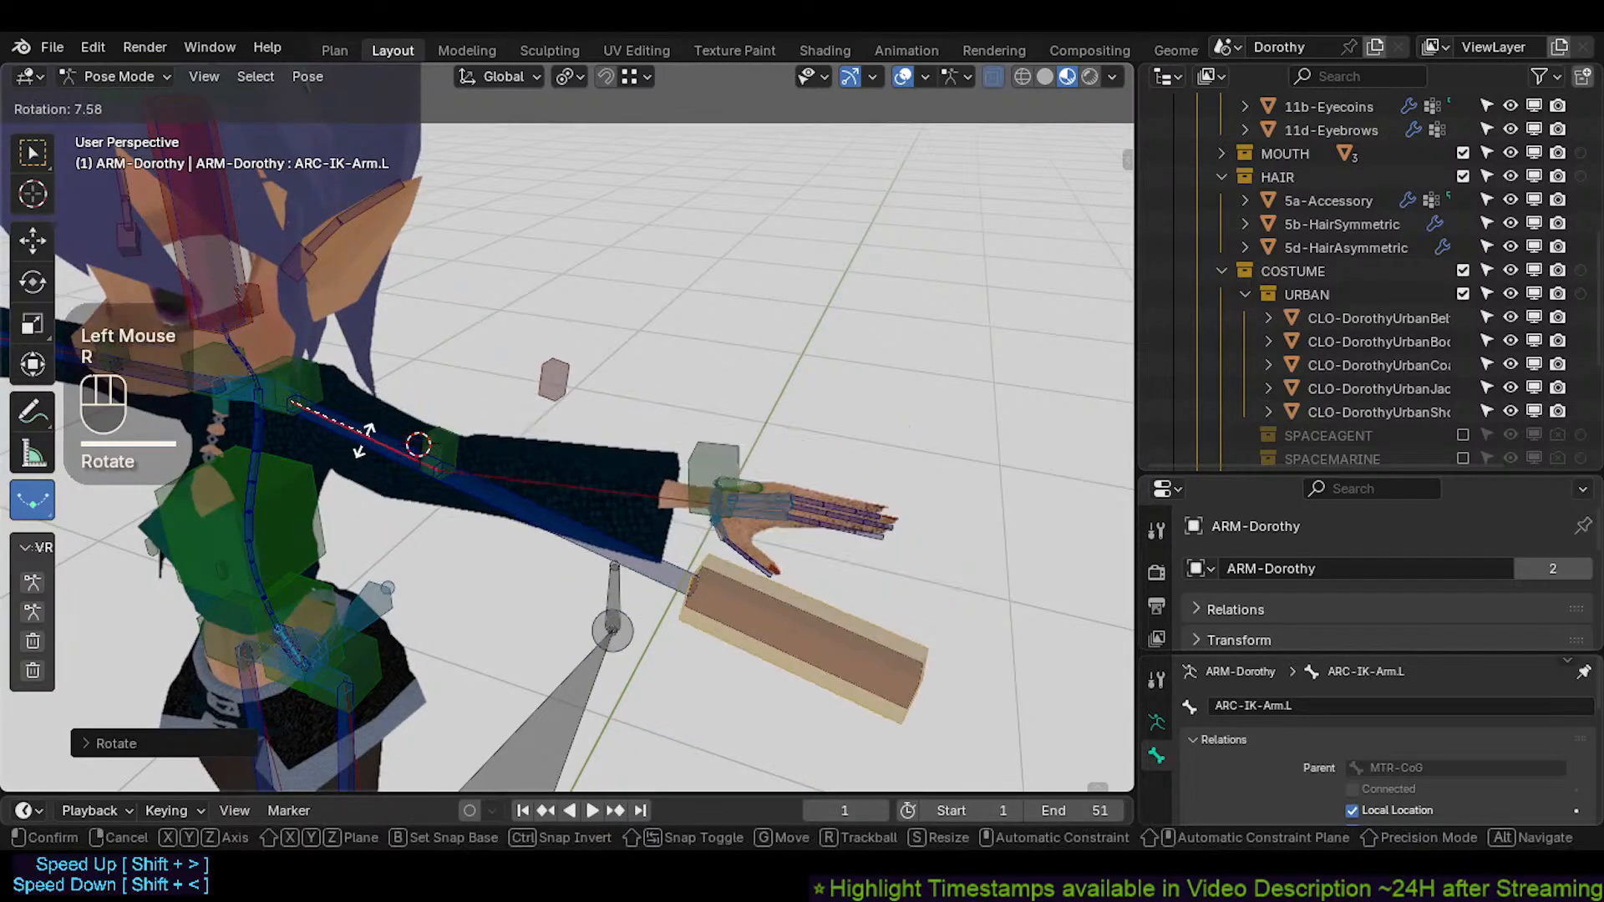
key(r)
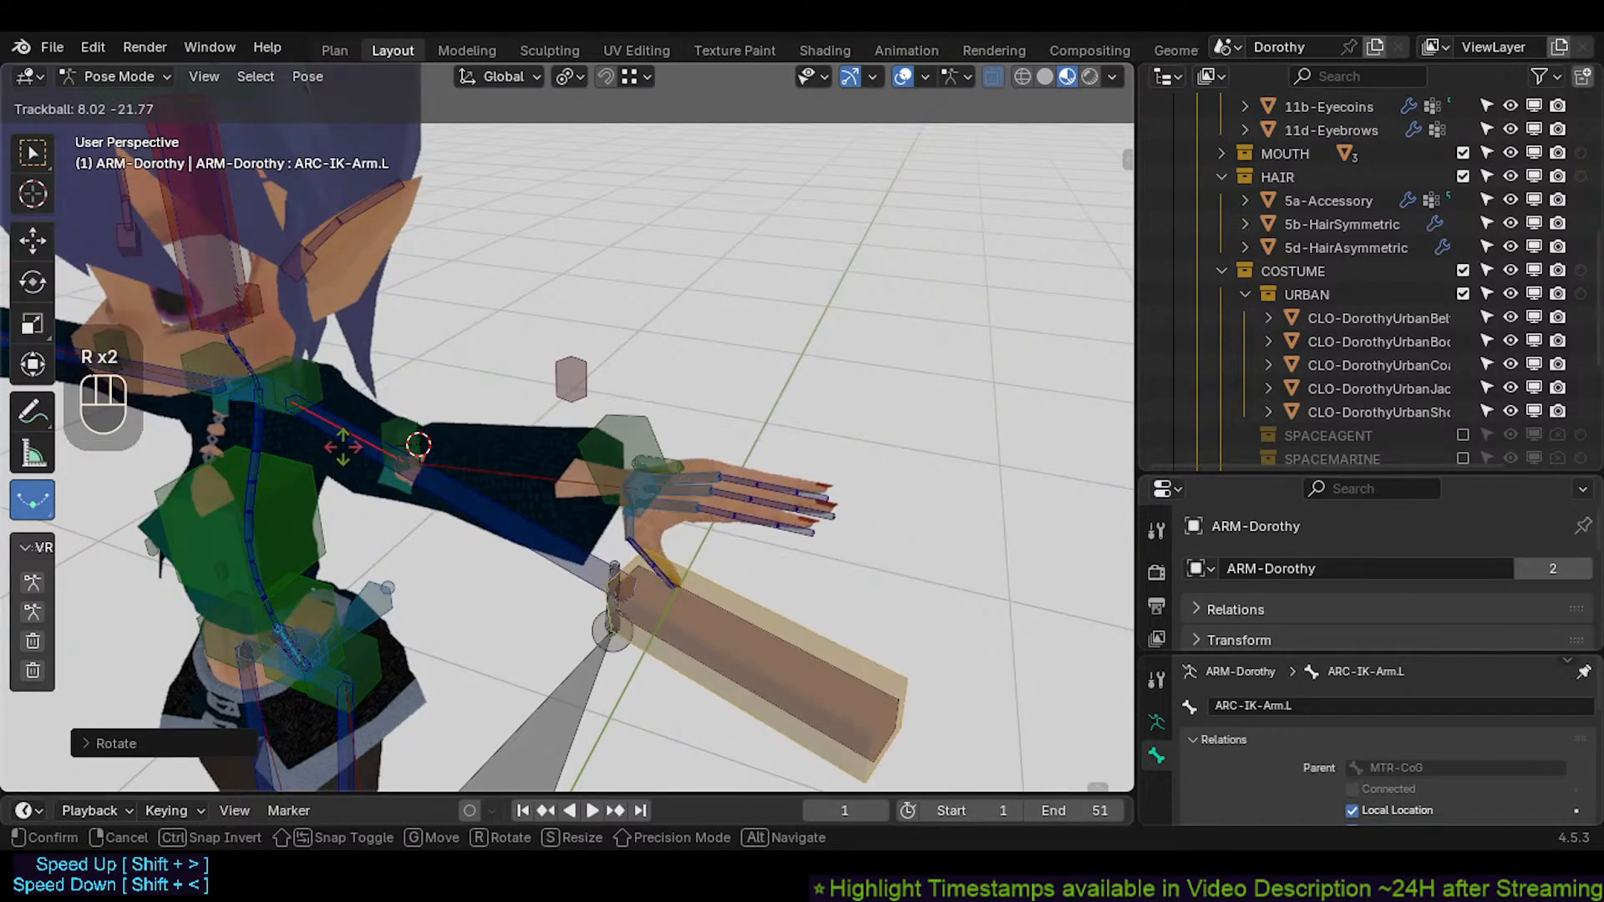
click(399, 436)
Try rotating ARC-IK-Arm.L.001 again to swing the forearm while the shoulder arc bone stays posed
click(594, 431)
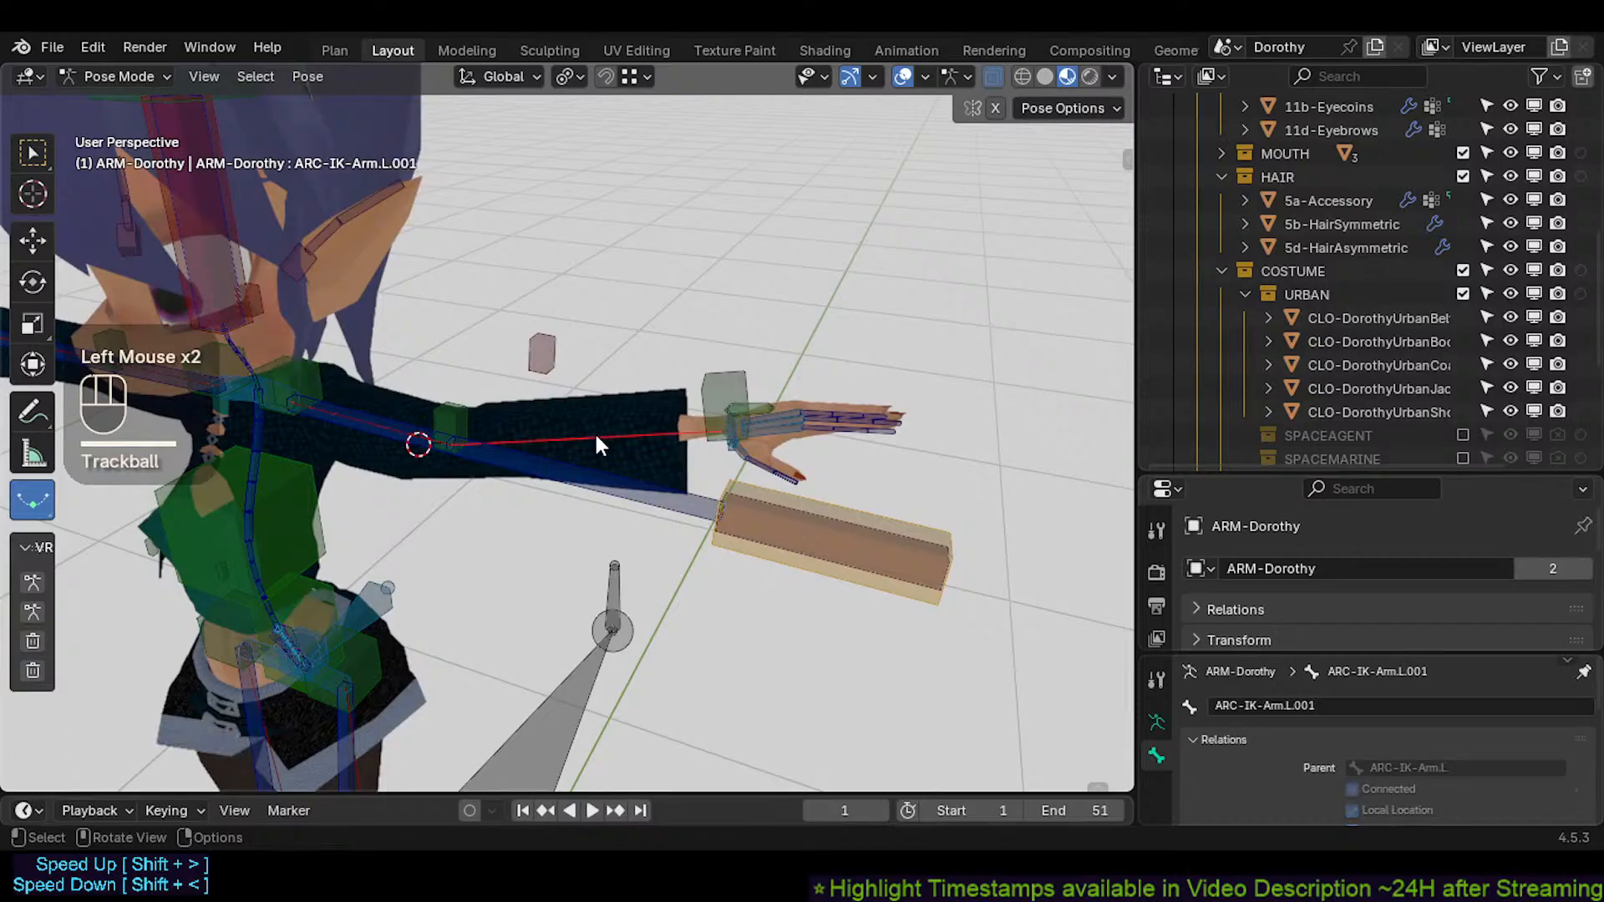
key(r)
click(601, 438)
key(r)
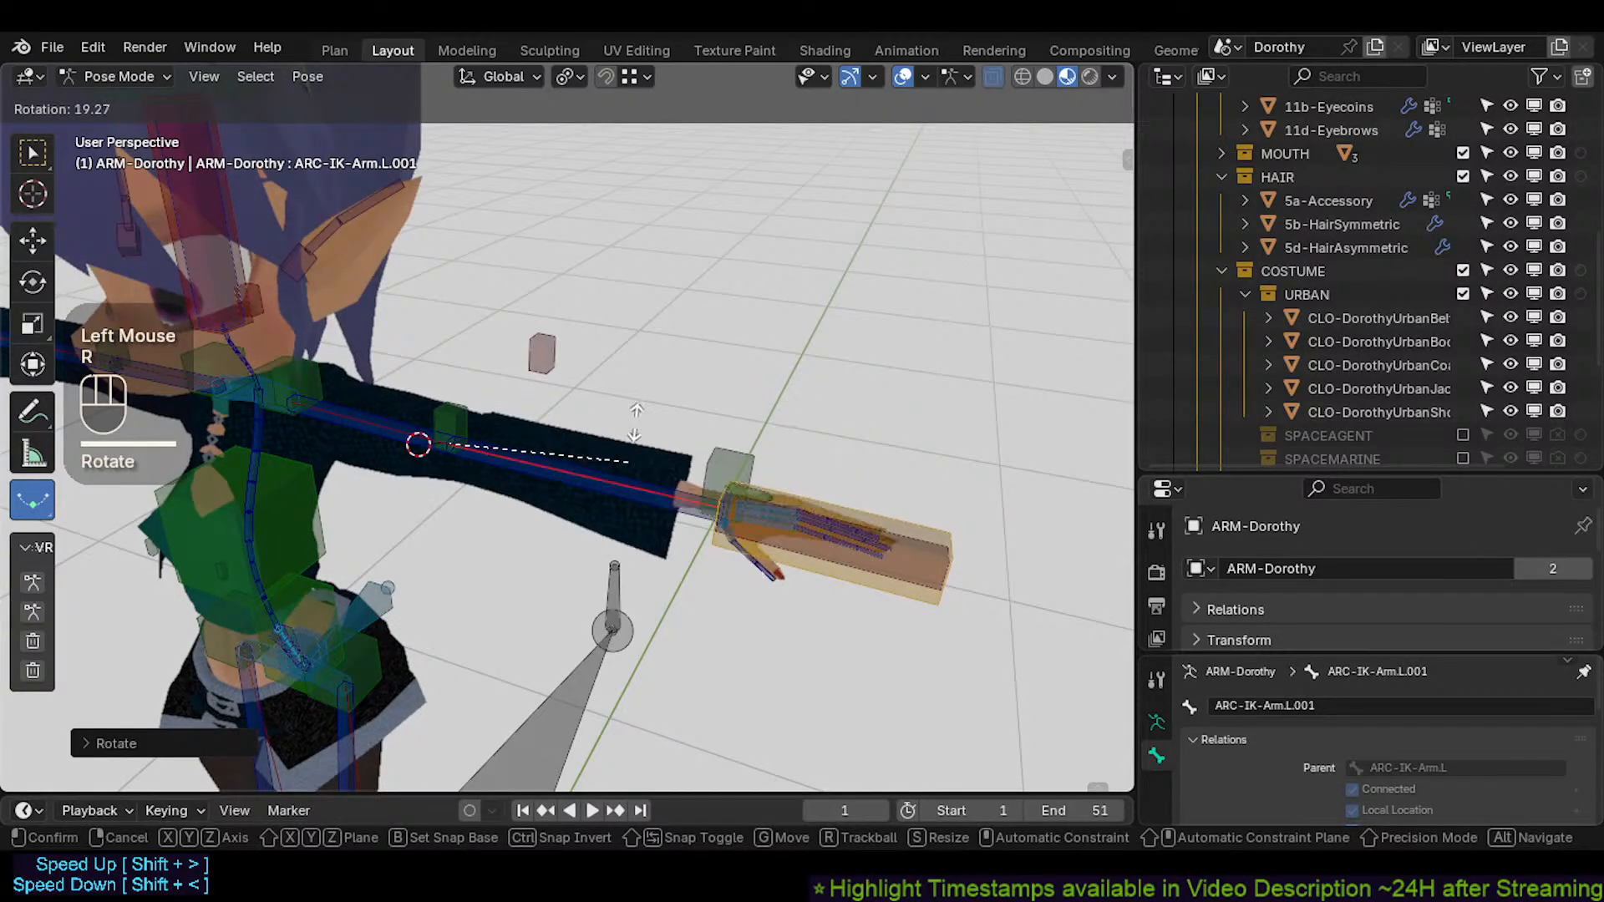
click(775, 468)
Move AIM-Hand.L slightly, and try moving MTR-IK-Hand.L to test what each hand control drives
click(769, 506)
key(r)
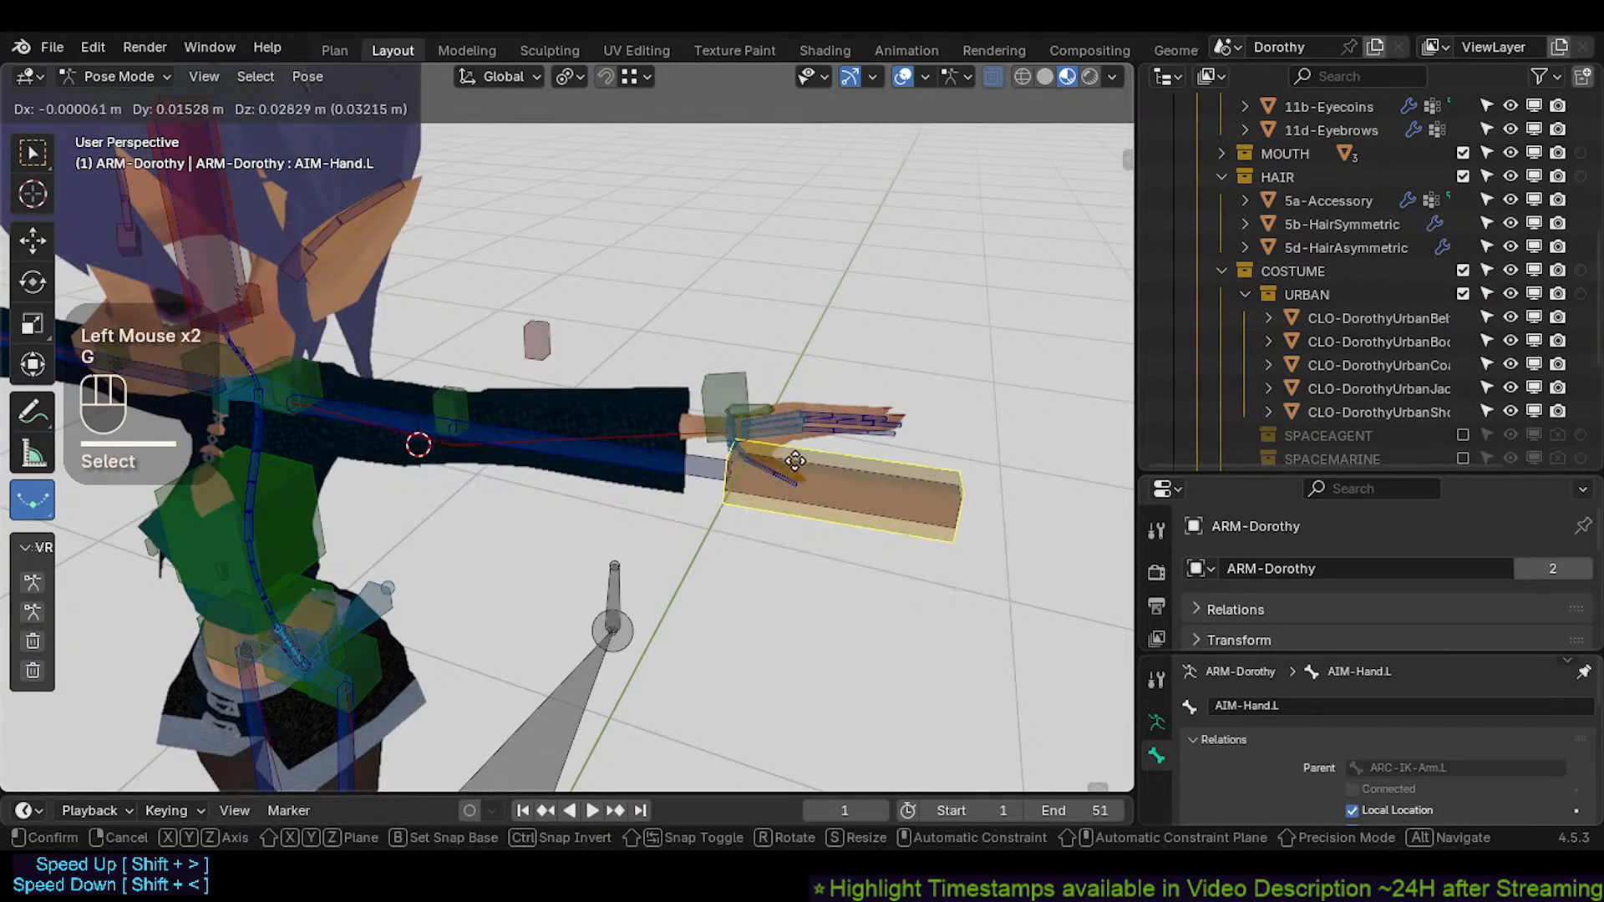
key(Escape)
click(770, 522)
click(769, 521)
key(g)
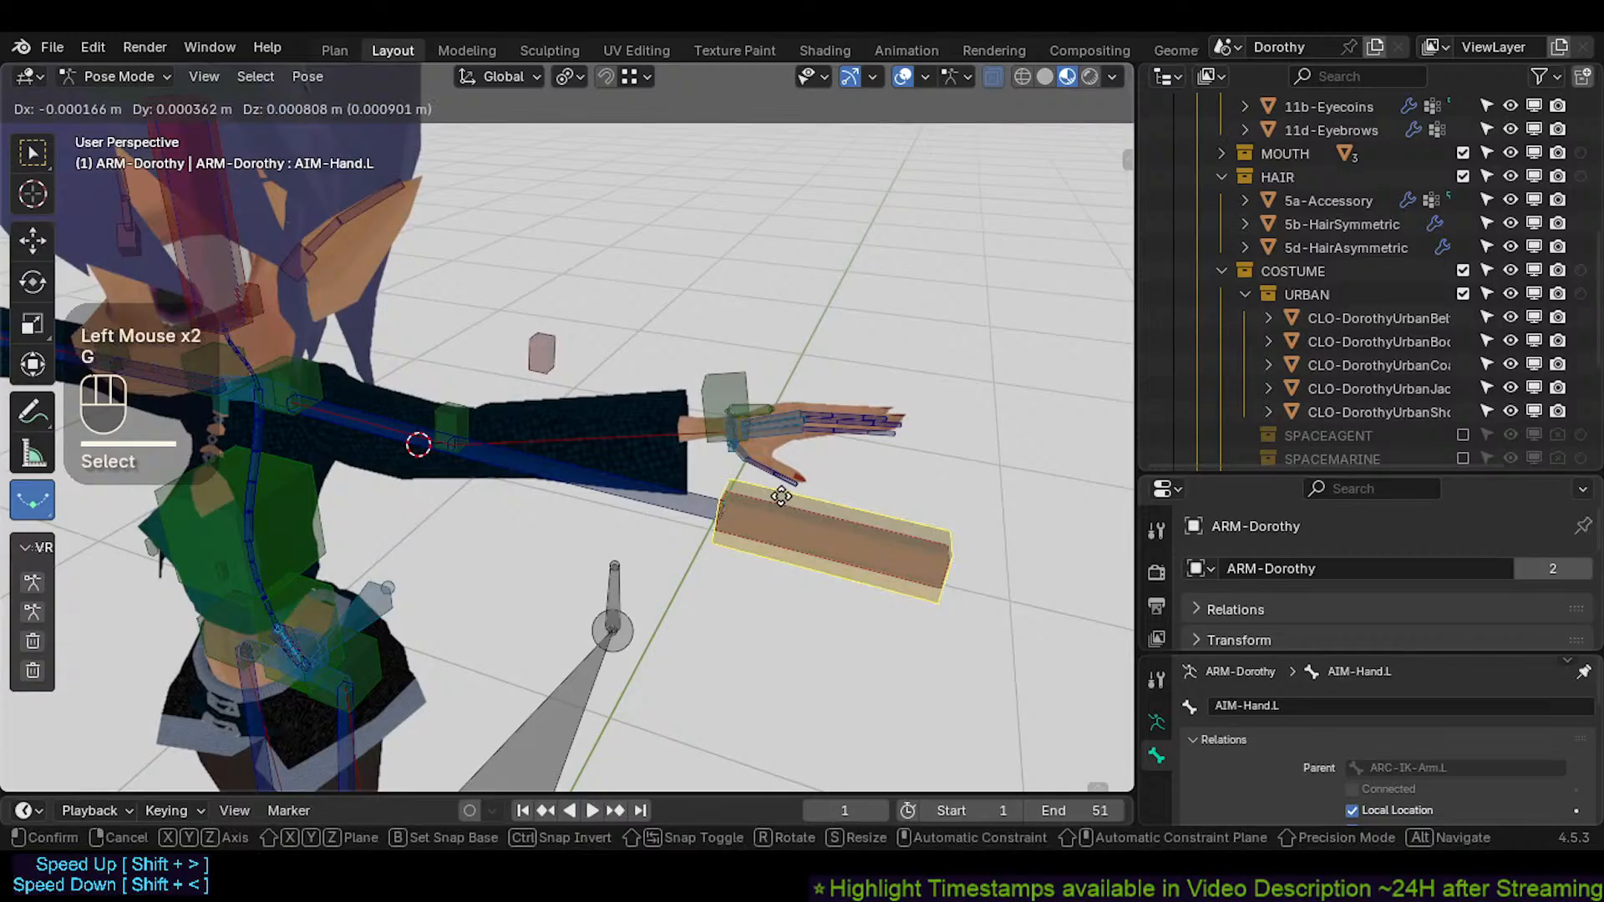
click(762, 524)
click(763, 518)
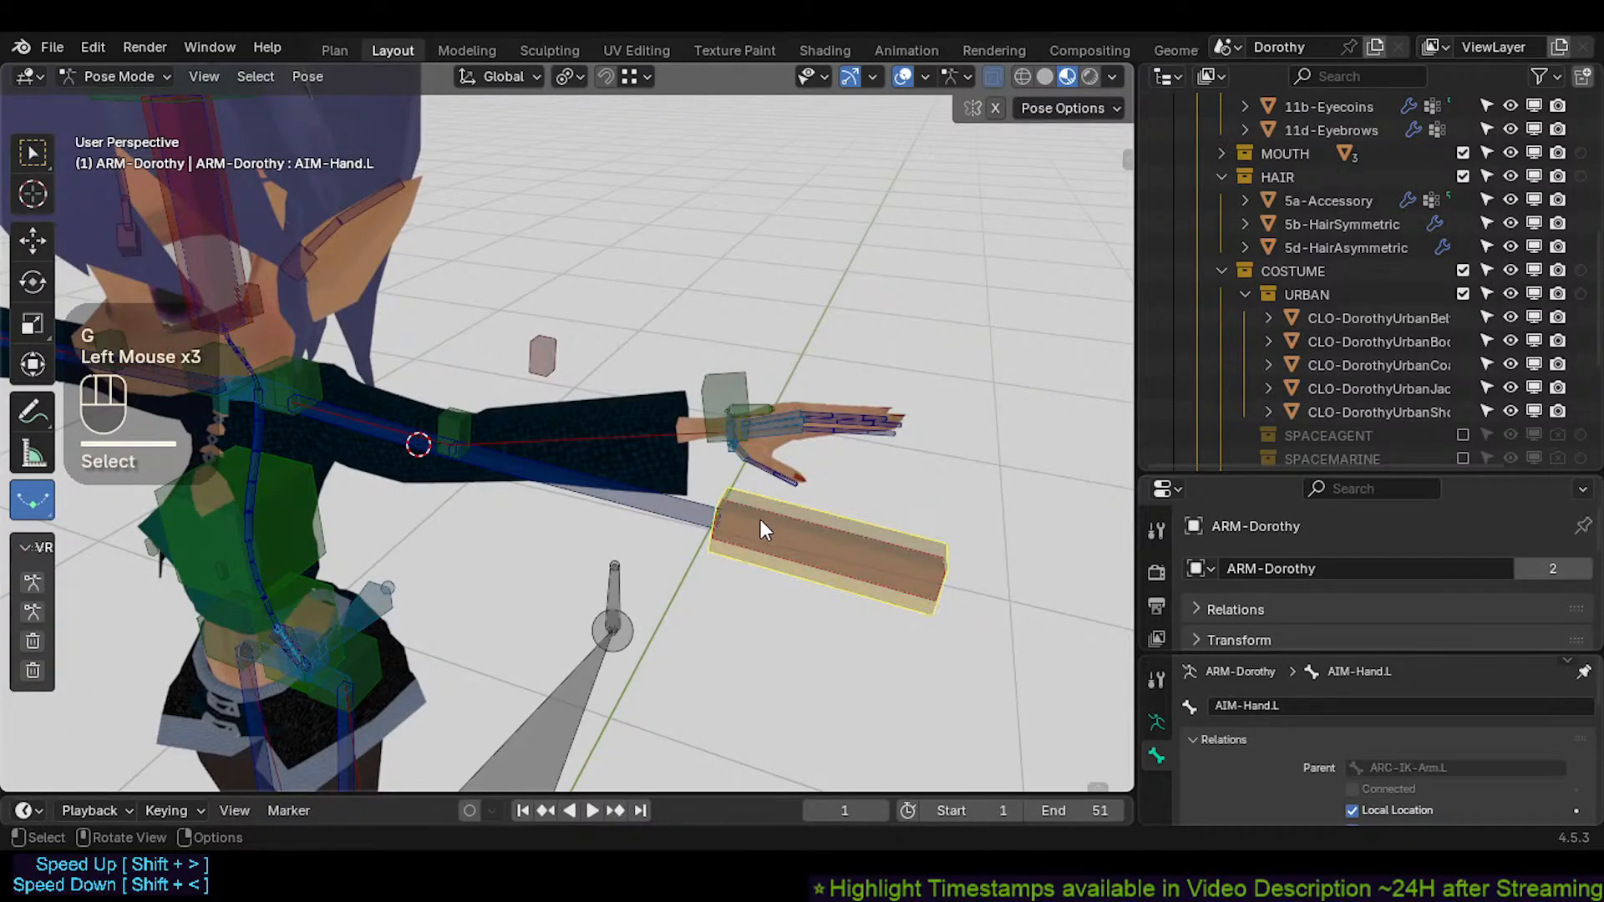
click(761, 519)
key(g)
click(718, 543)
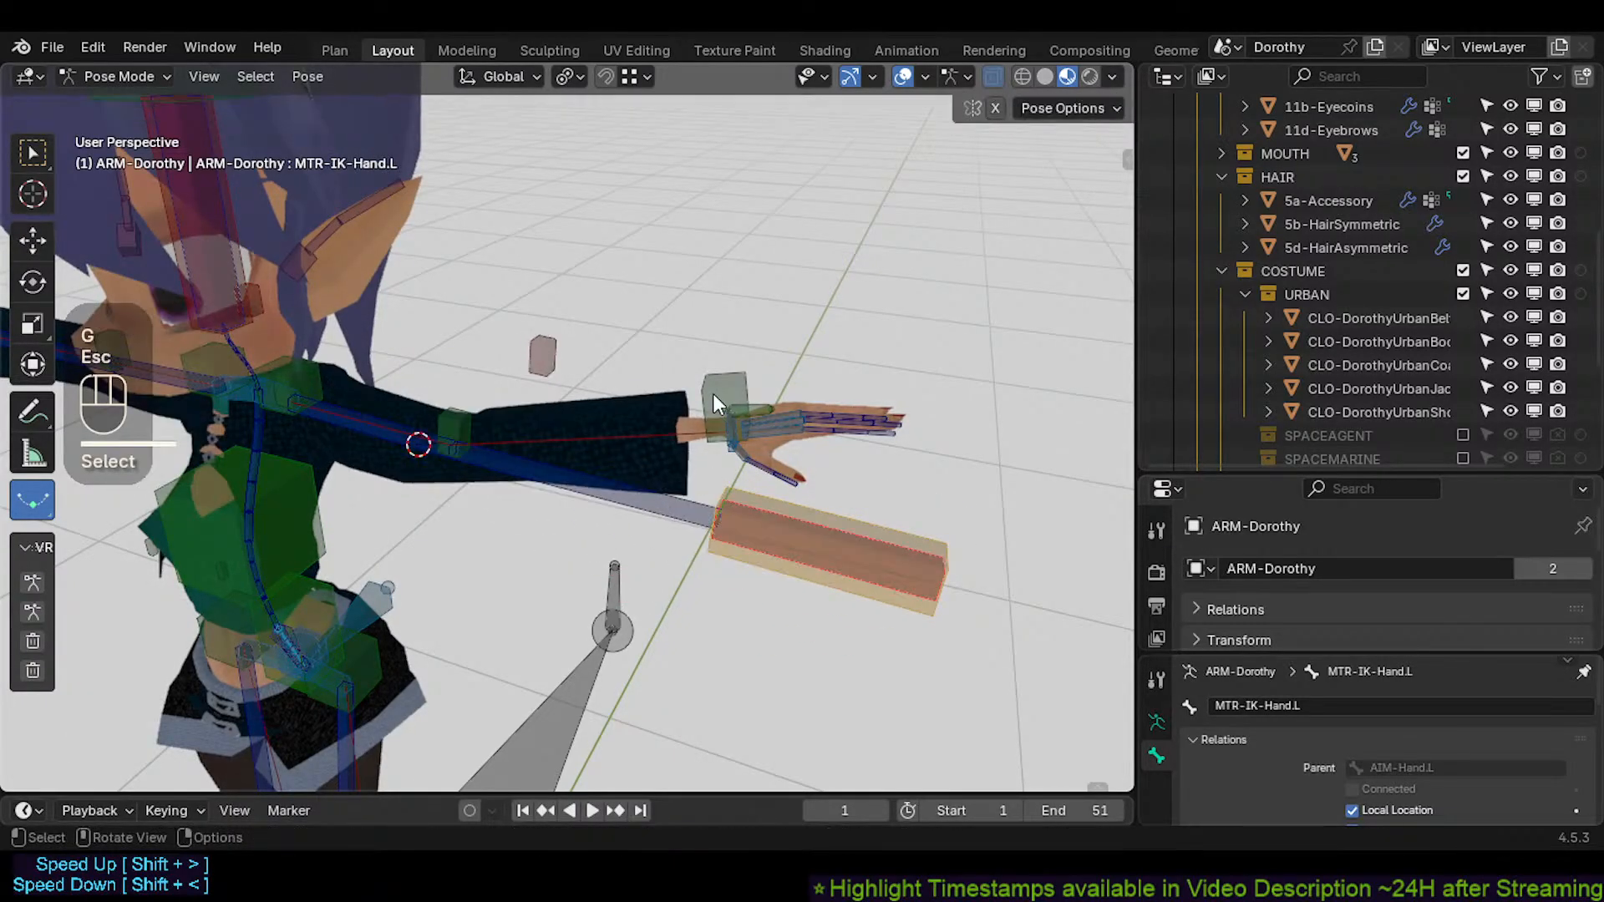
Move and rotate TWK-Hand.L together with MTR-IK-Hand.L to test the combined hand control
shift+click(668, 489)
key(g)
click(724, 462)
key(r)
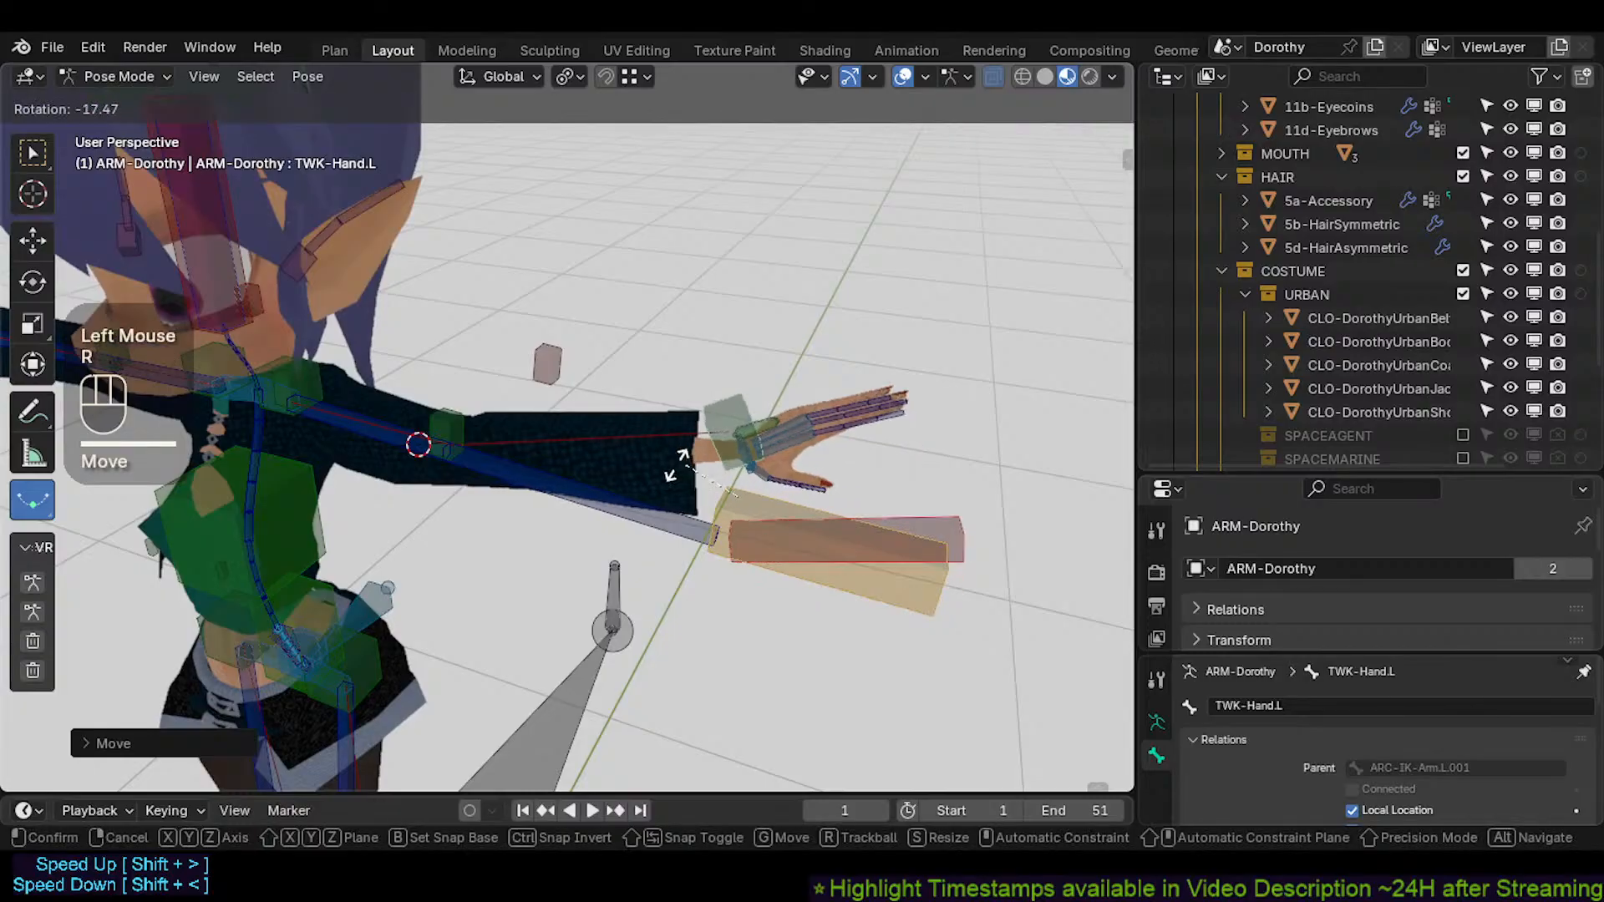
key(r)
click(759, 541)
Select all bones of the rig and clear their pose transforms
click(741, 455)
key(alt+g)
key(alt+g)
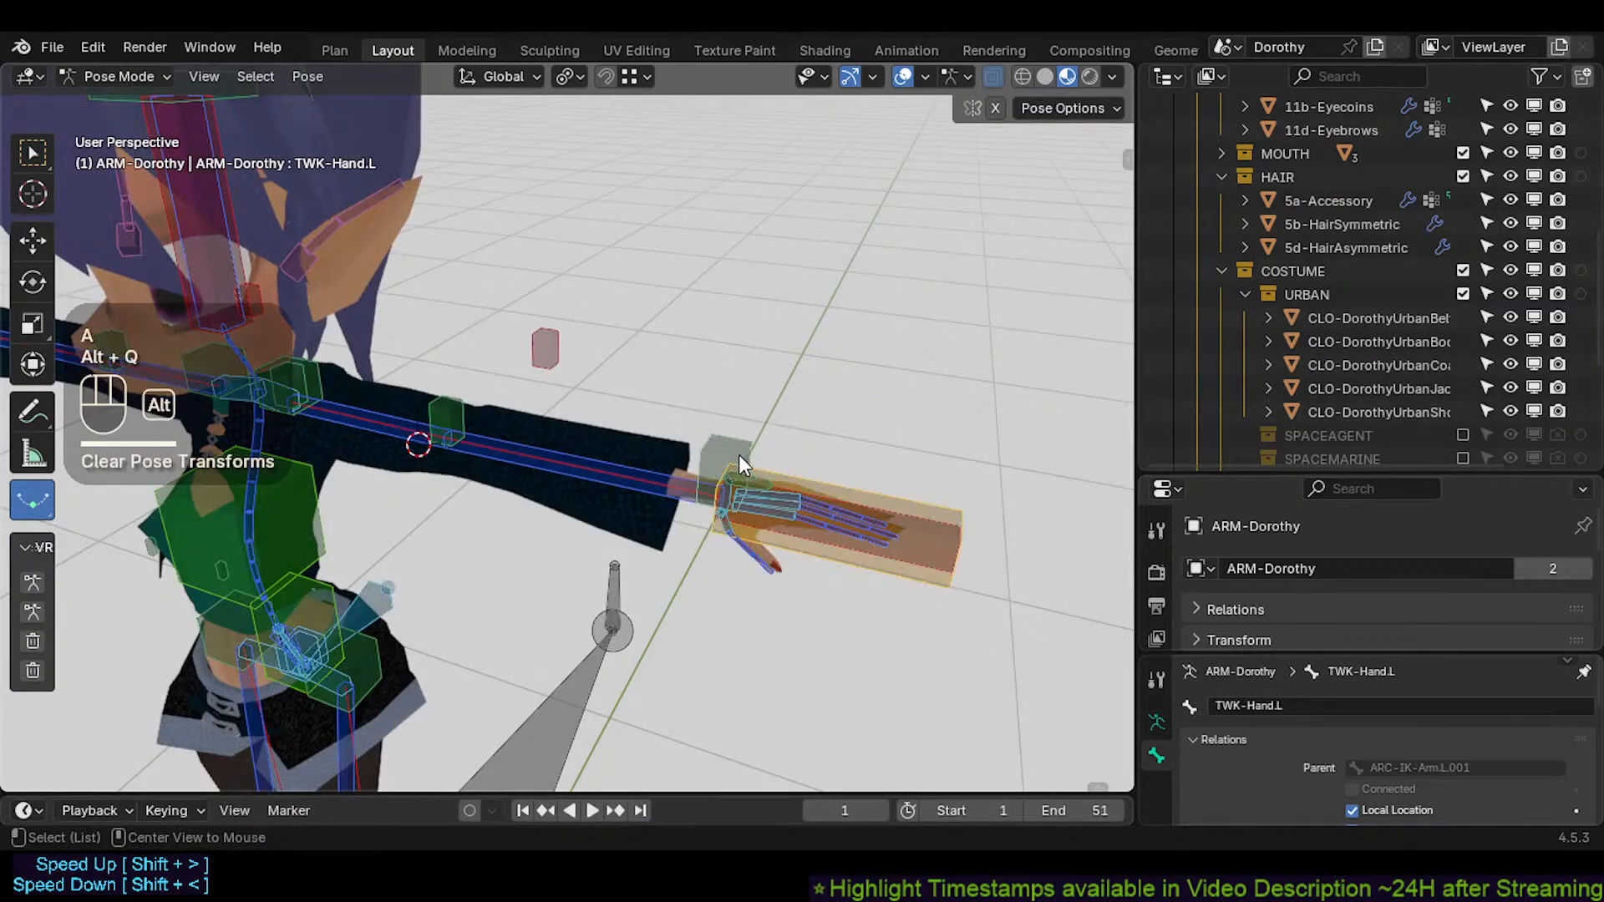
Enlarge the properties editor and show the bone constraints of TWK-Hand.L
click(730, 438)
scroll(739, 494, up, 1)
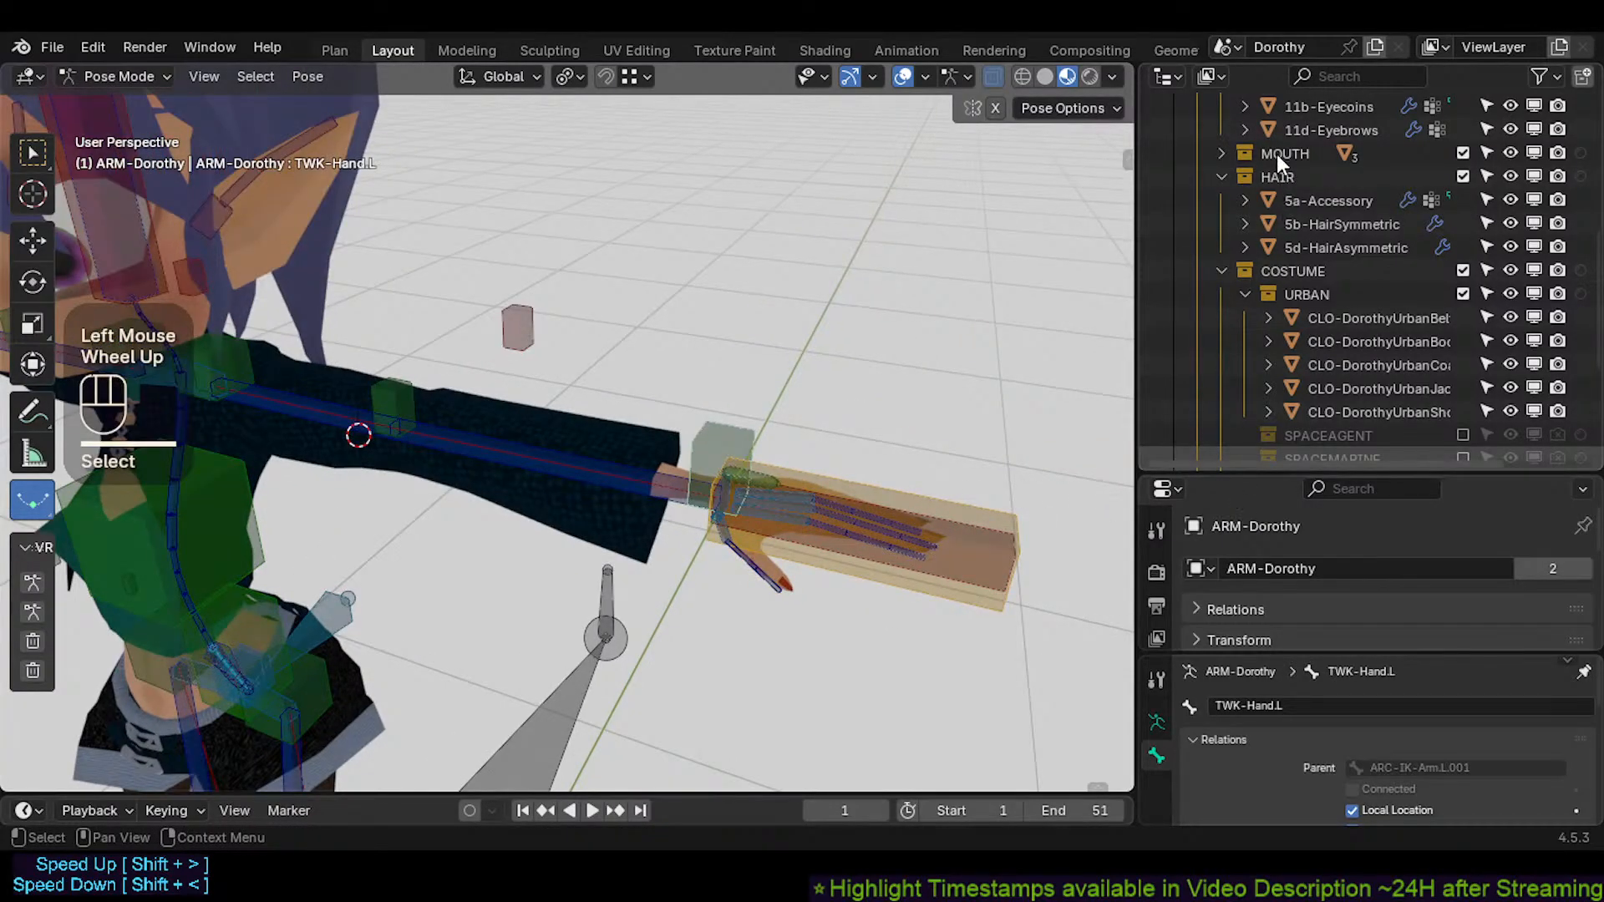
scroll(1156, 610, down, 4)
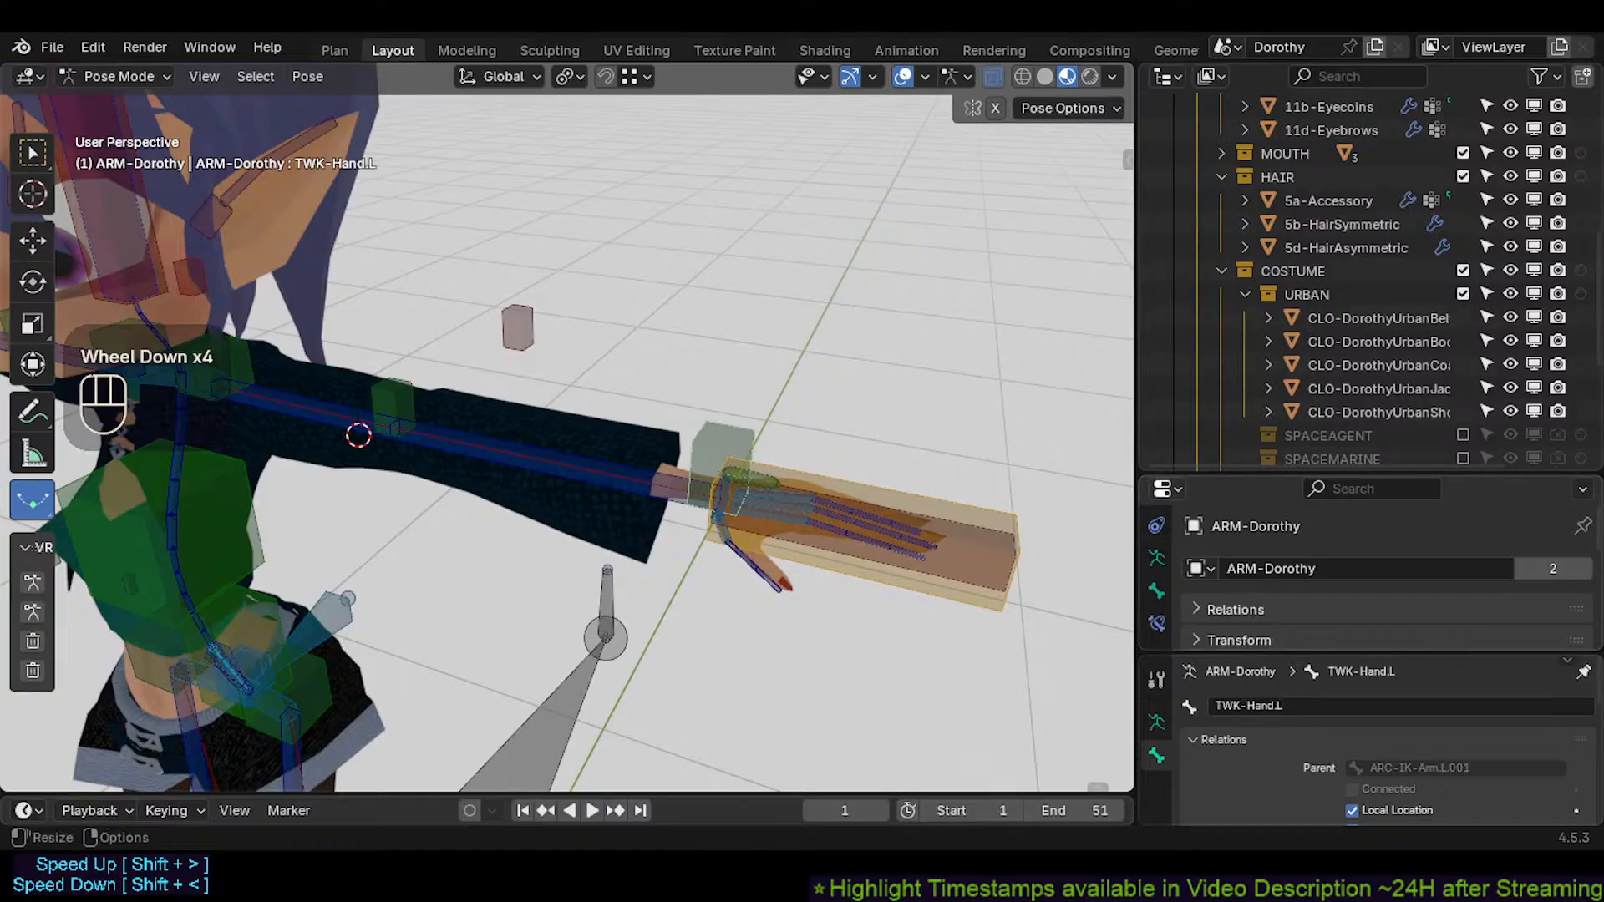
drag(1156, 473, 1156, 316)
click(1157, 624)
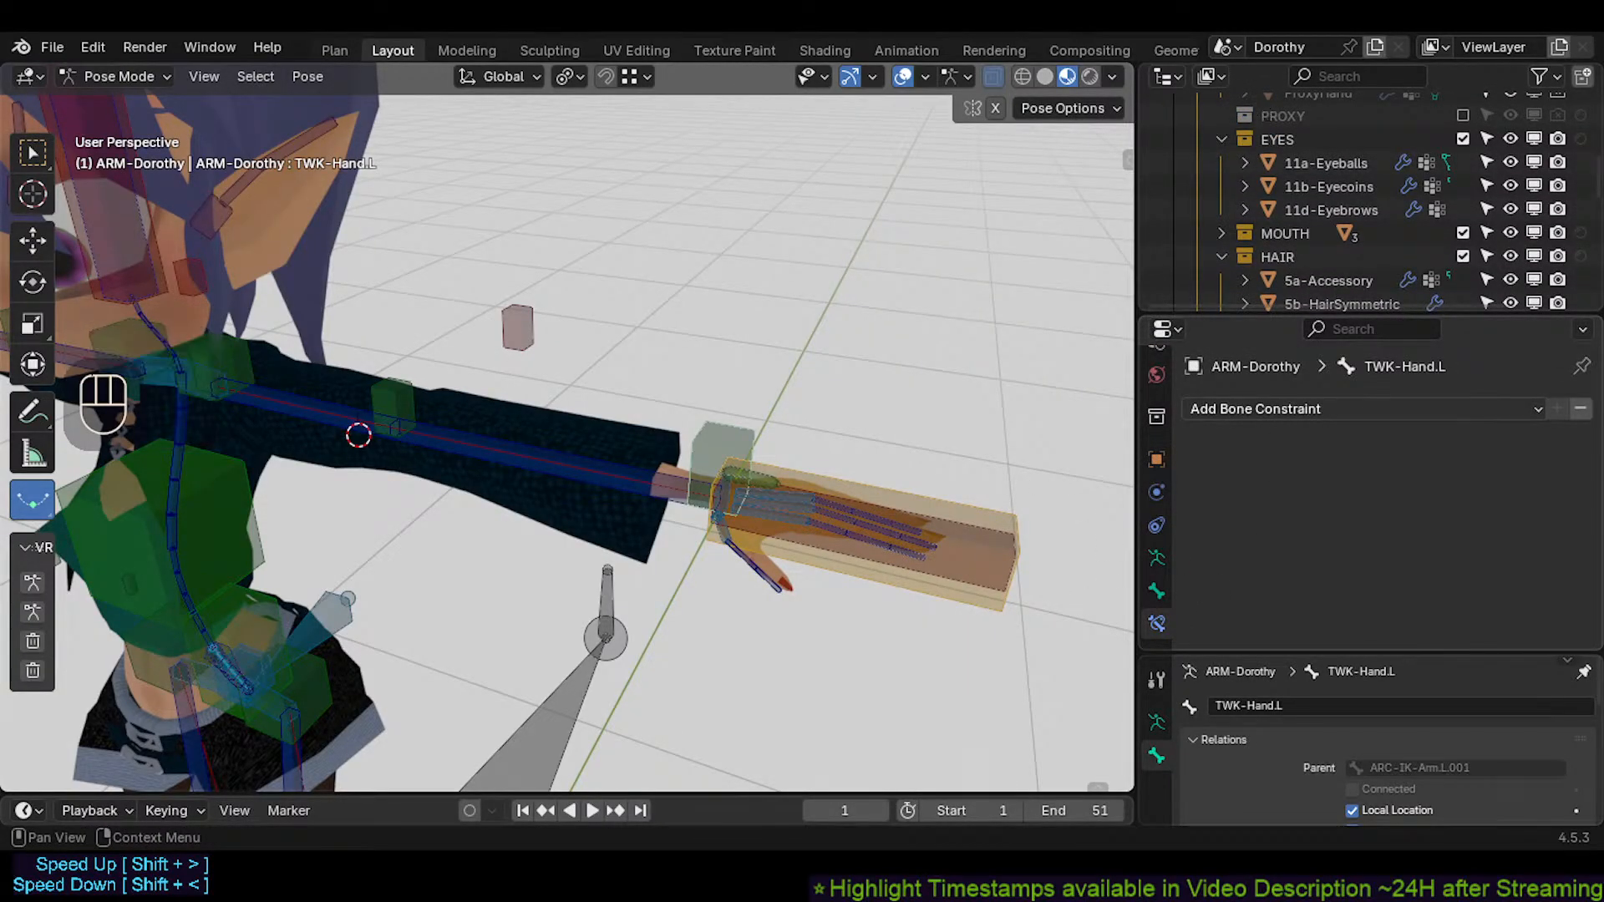
middle_drag(802, 435, 754, 465)
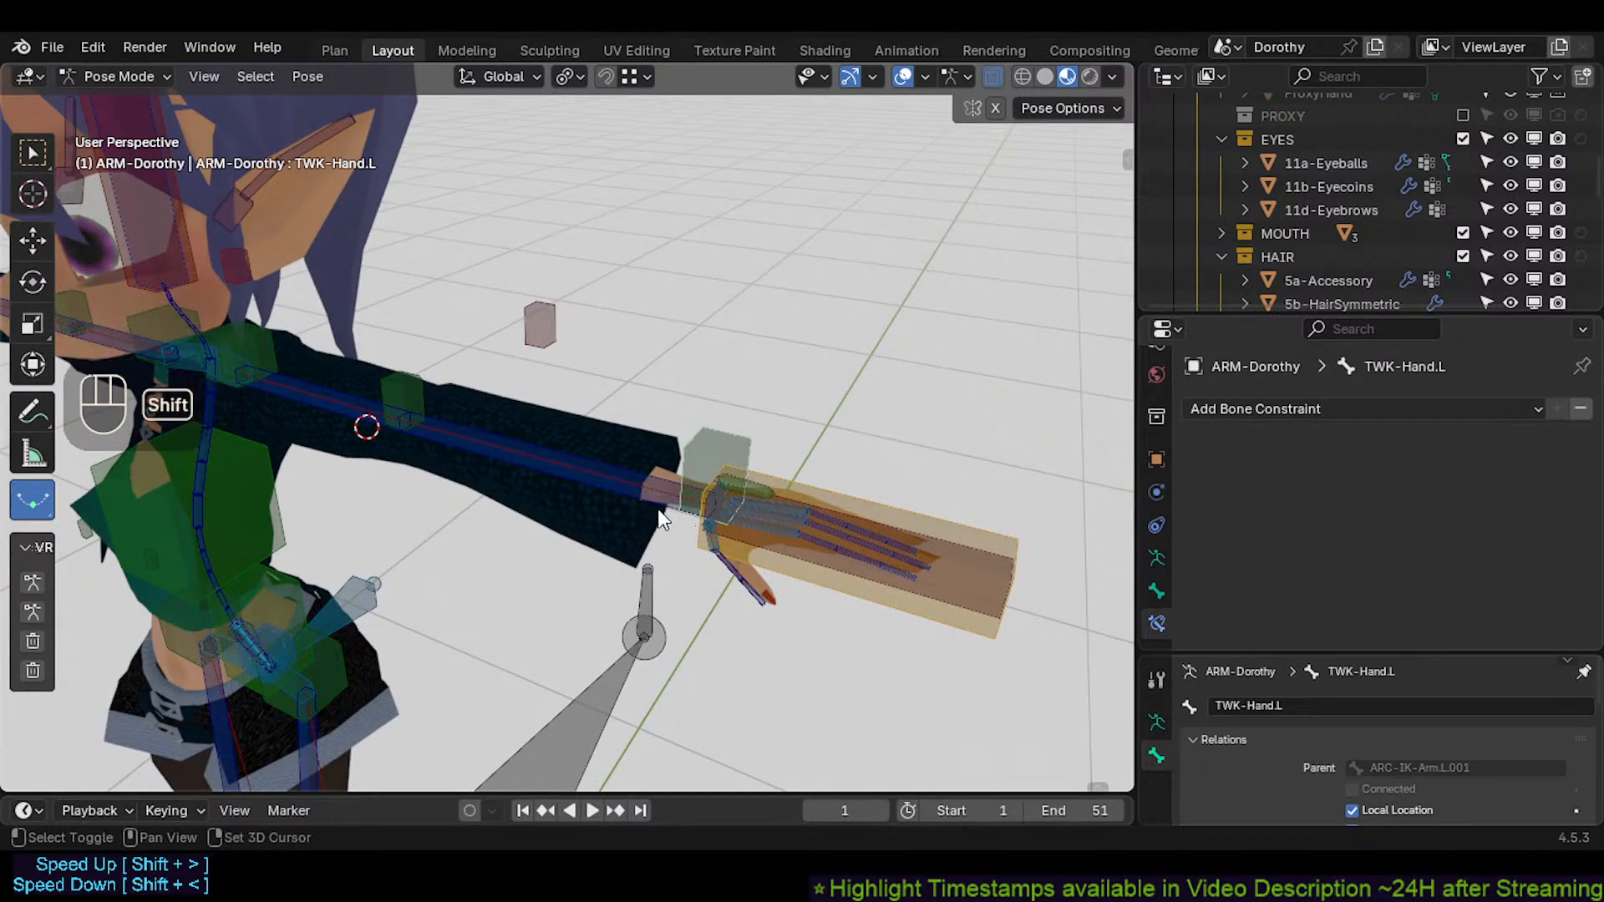
shift+middle_drag(683, 513, 684, 438)
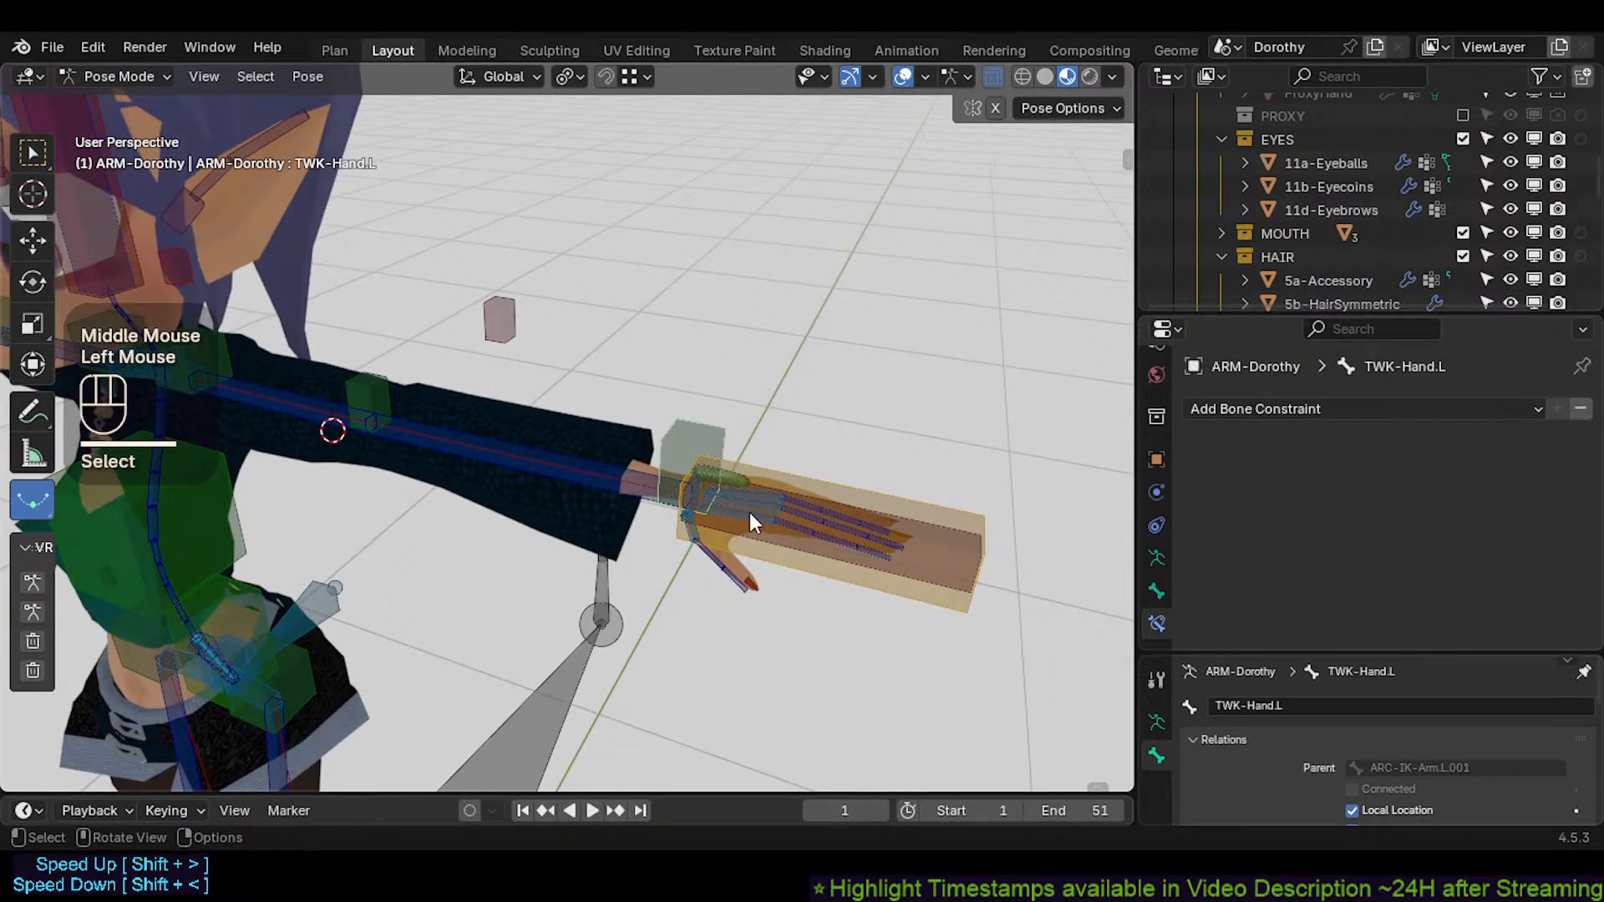
Select AIM-Hand.L with TWK-Hand.L as the active bone and add a Copy Transforms constraint targeting AIM-Hand.L
click(834, 589)
shift+click(705, 440)
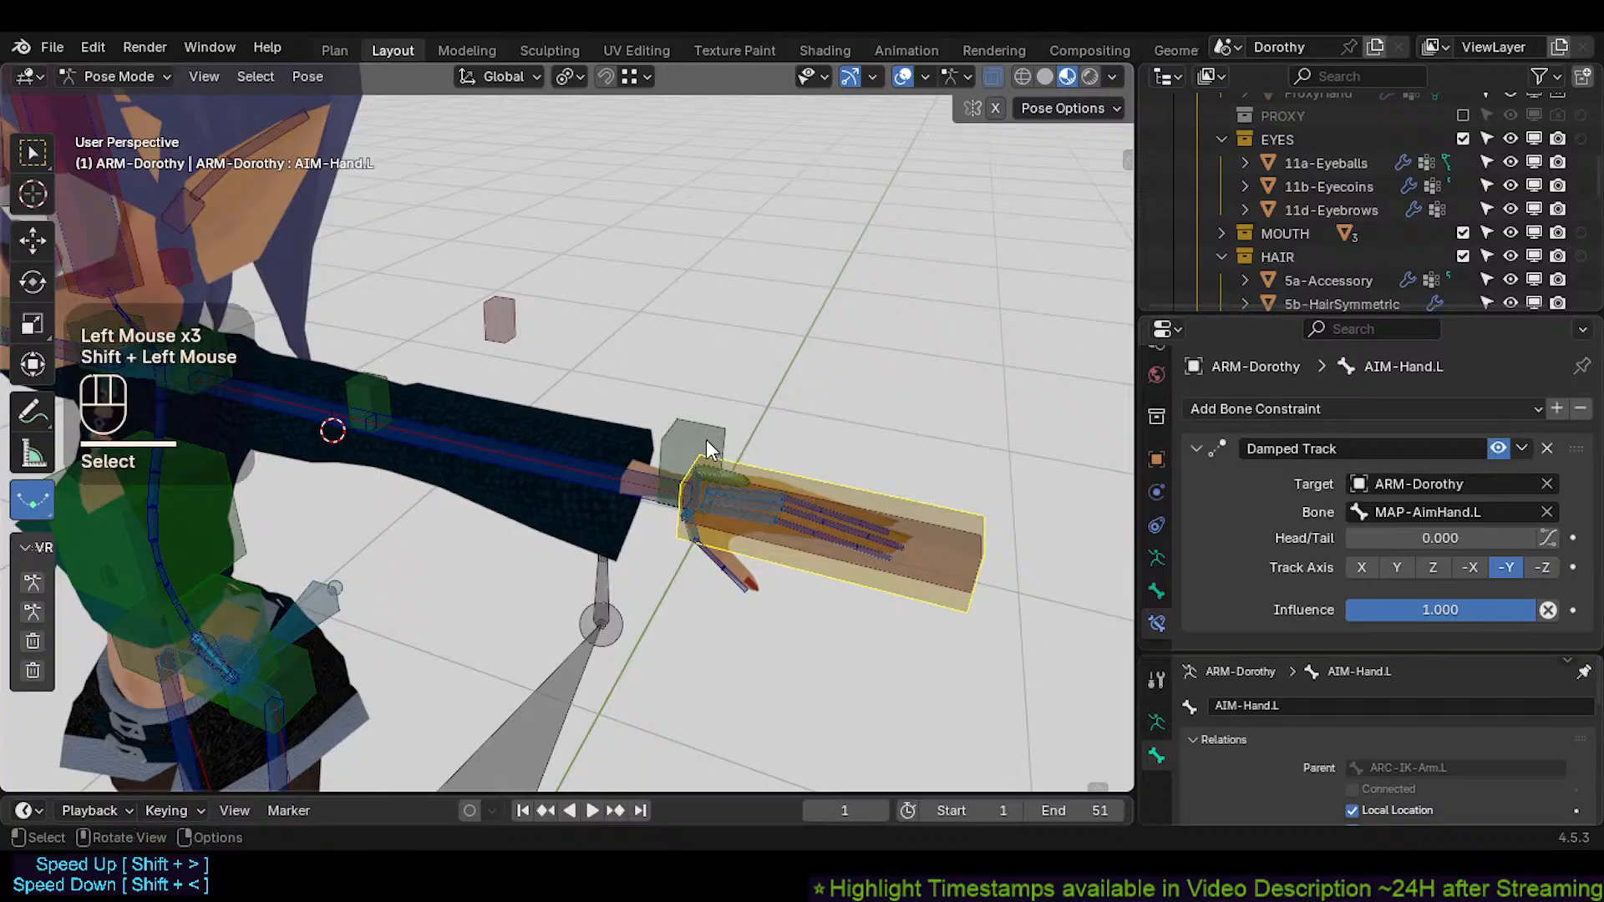
shift+click(694, 430)
key(shift+ctrl+c)
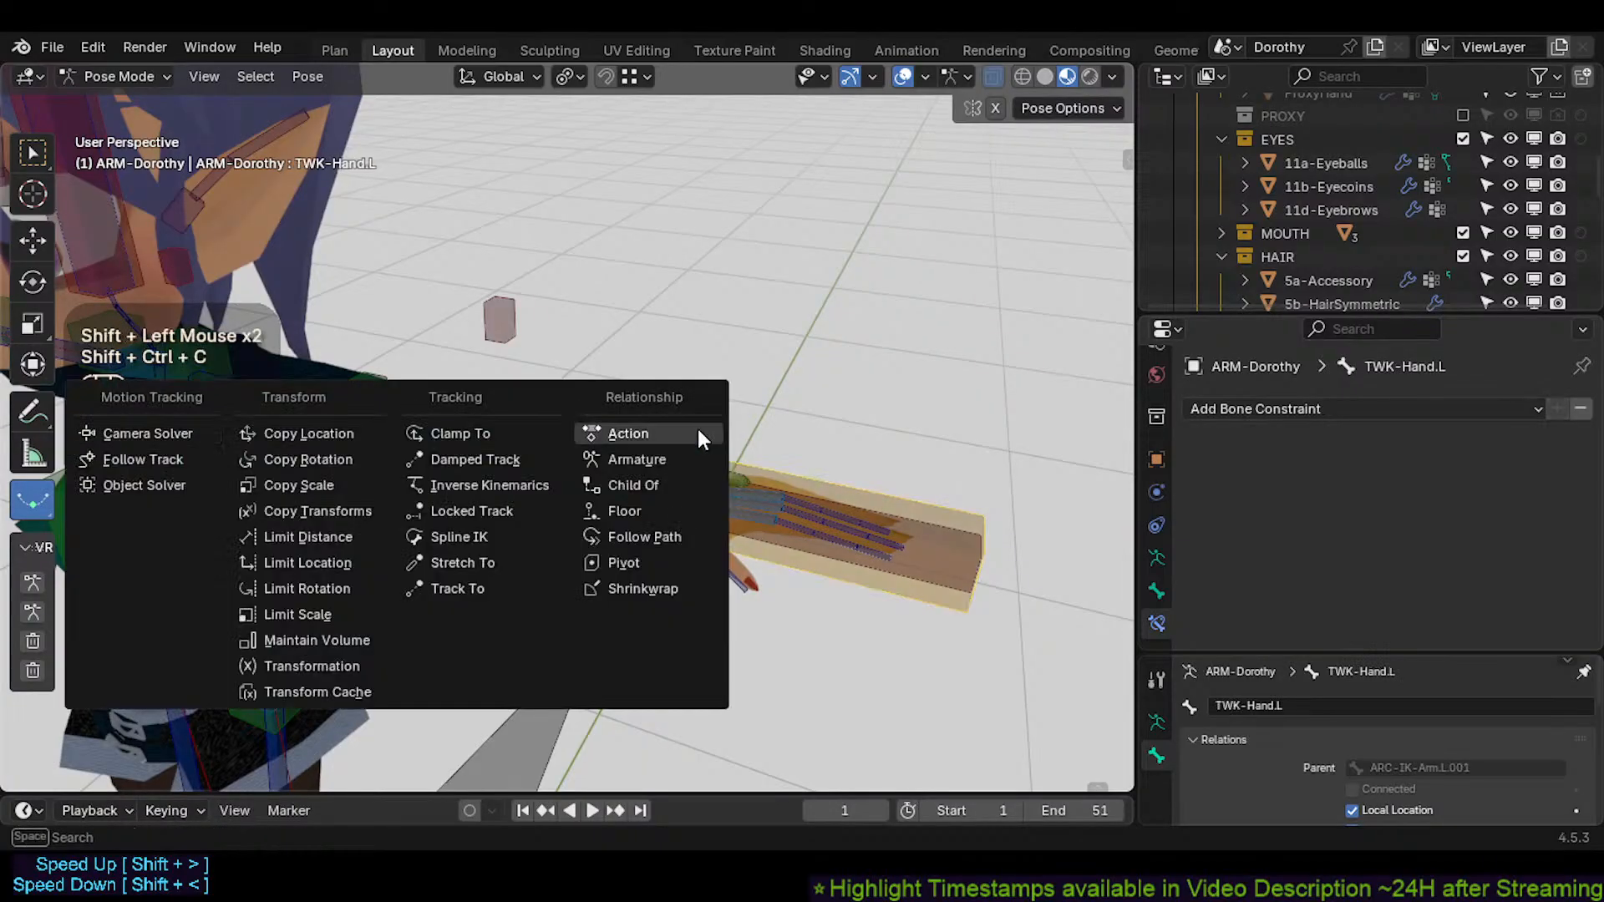
click(367, 511)
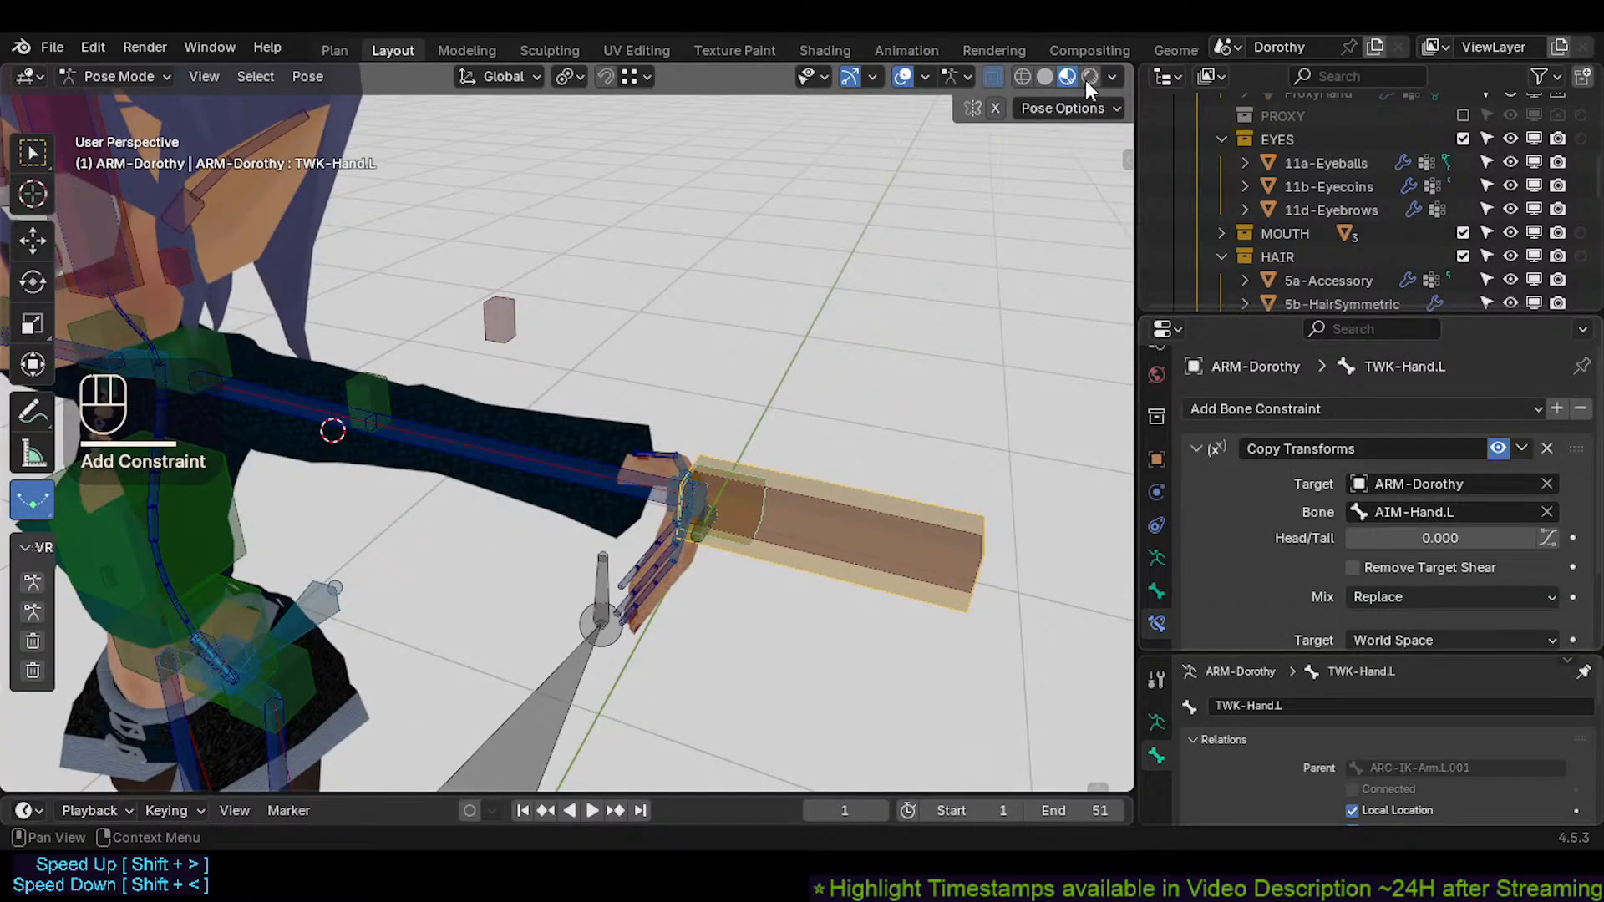
Set the Copy Transforms constraint's mix to Before Original (Full) and its target space to Local Space
scroll(1371, 502, down, 2)
scroll(1391, 543, down, 3)
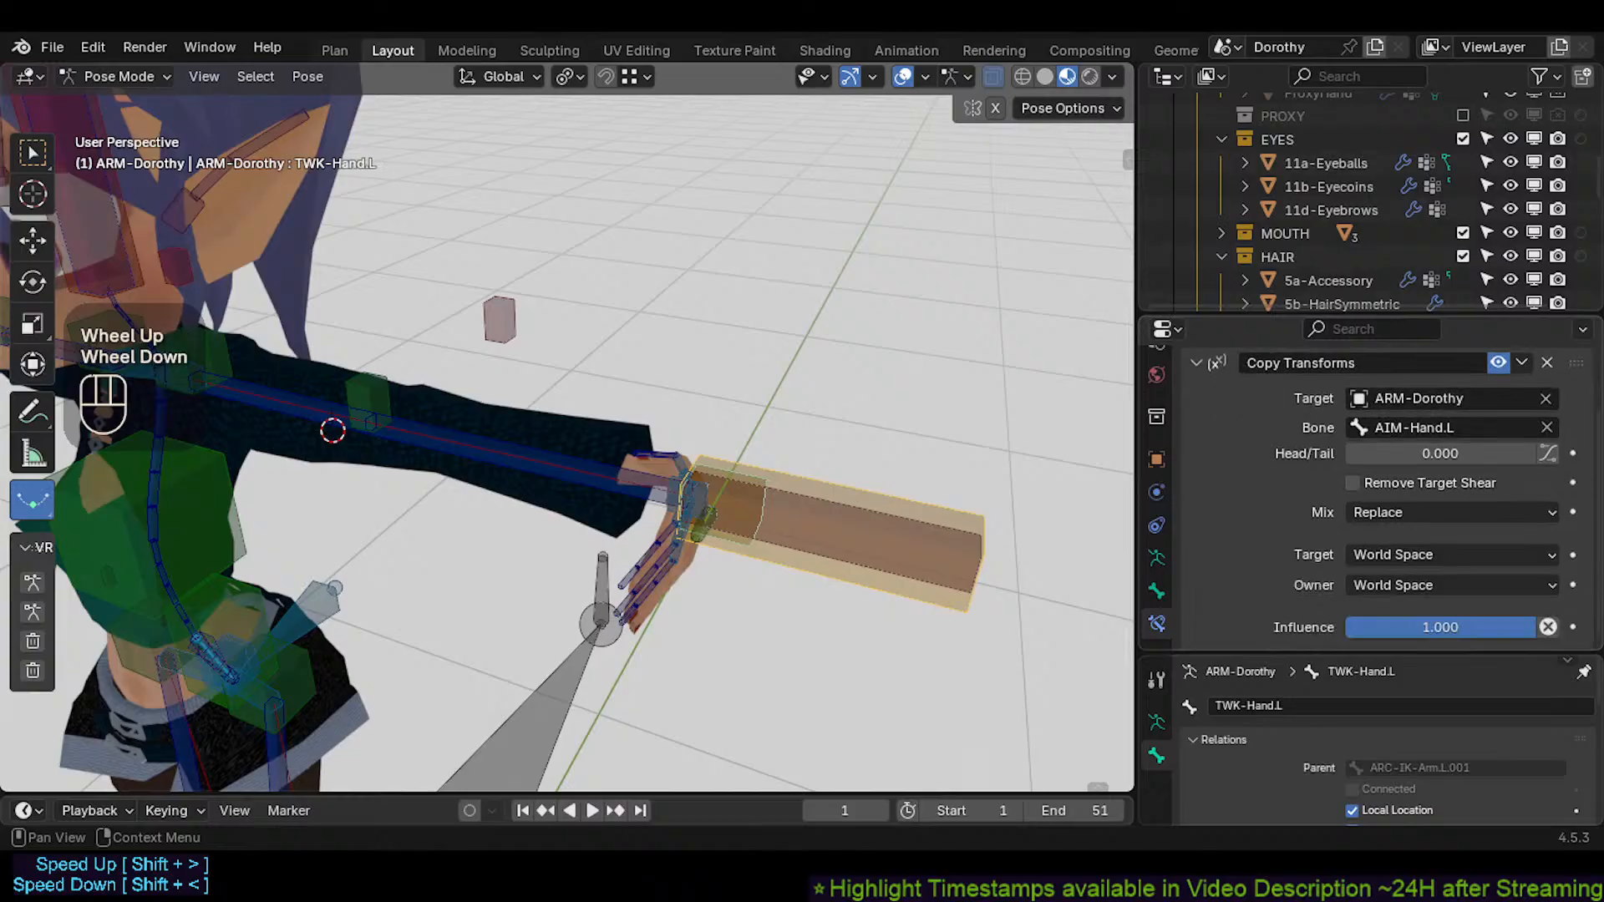
click(1390, 511)
click(1357, 573)
click(1396, 555)
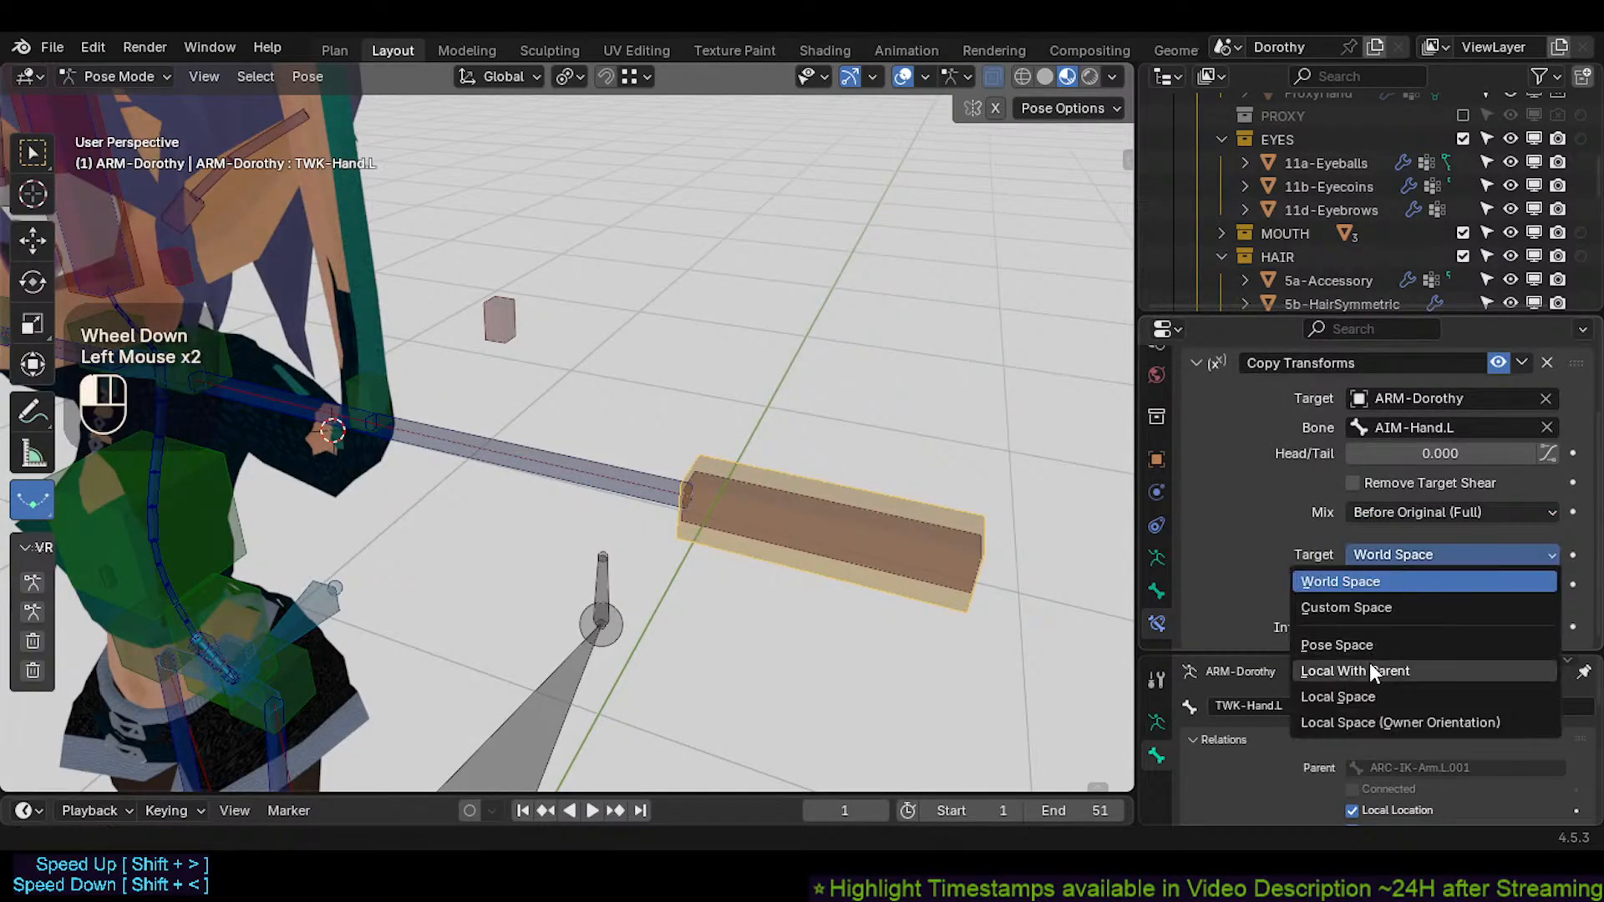
click(1347, 691)
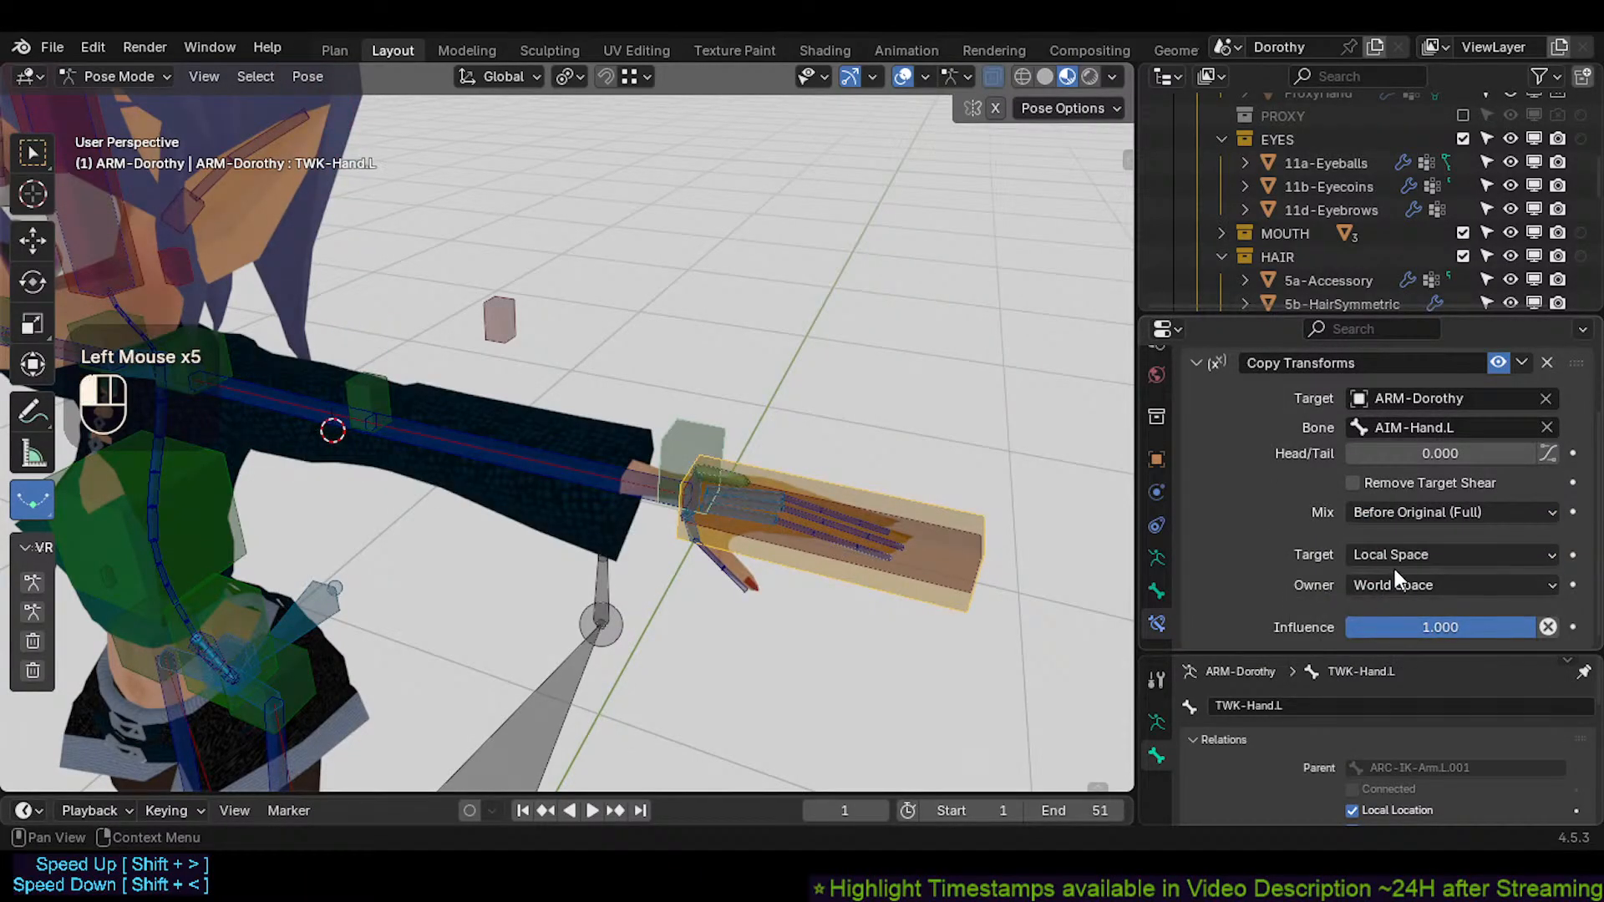
Set the constraint's owner space to Custom Space, using object ARM-Dorothy and bone AIM-Hand.L as the reference
click(1396, 583)
click(1391, 639)
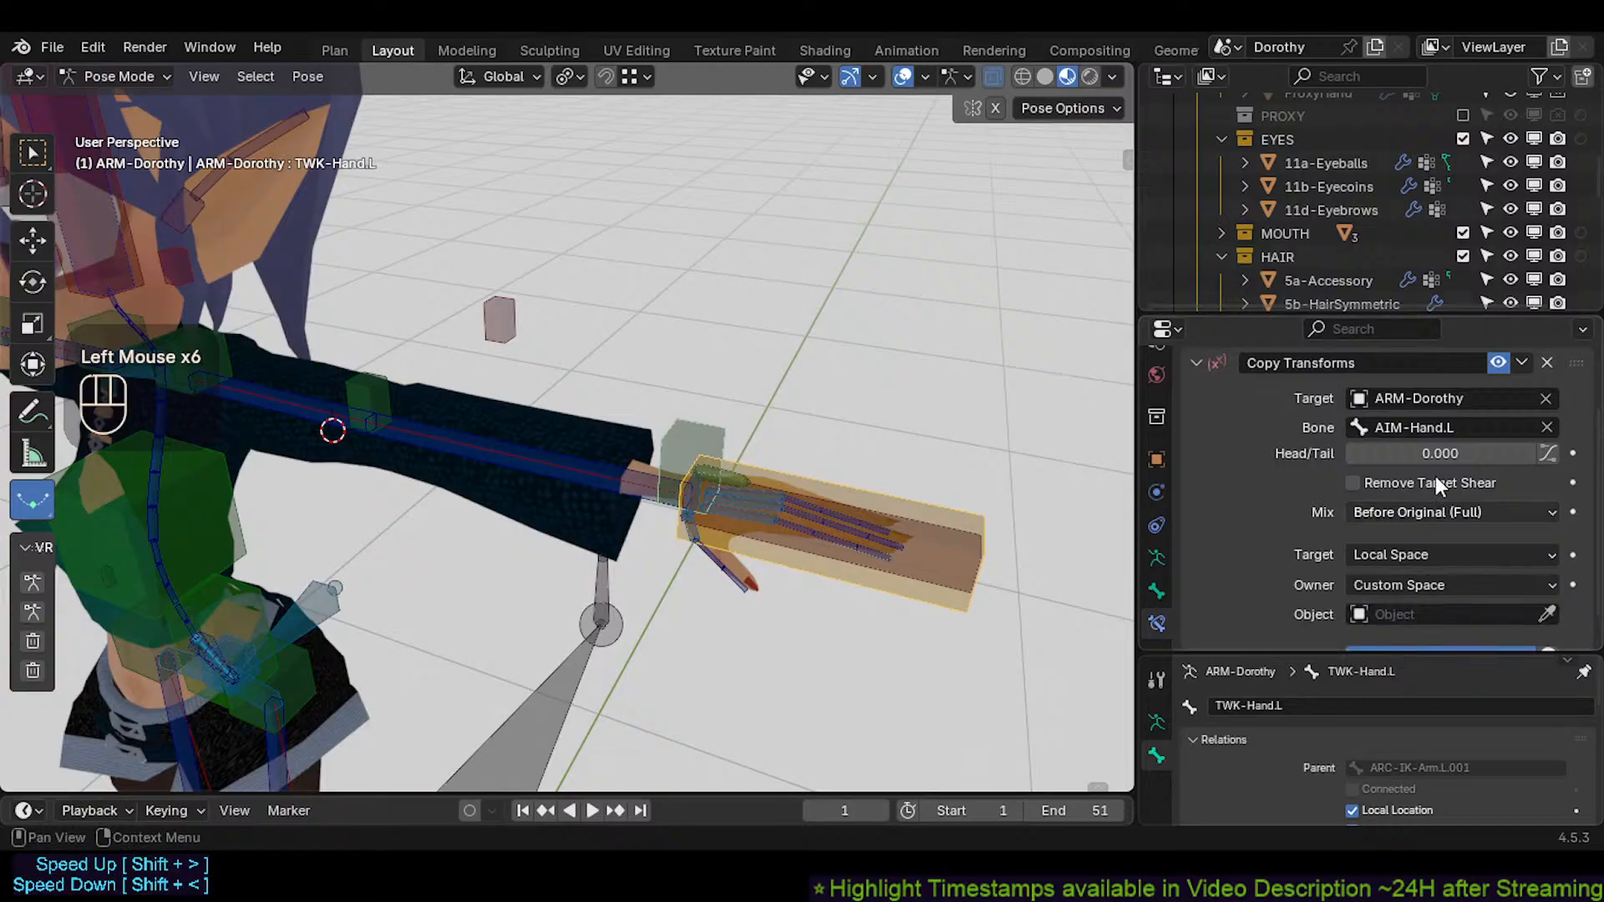
key(ctrl+v)
key(ctrl+c)
scroll(1403, 485, down, 2)
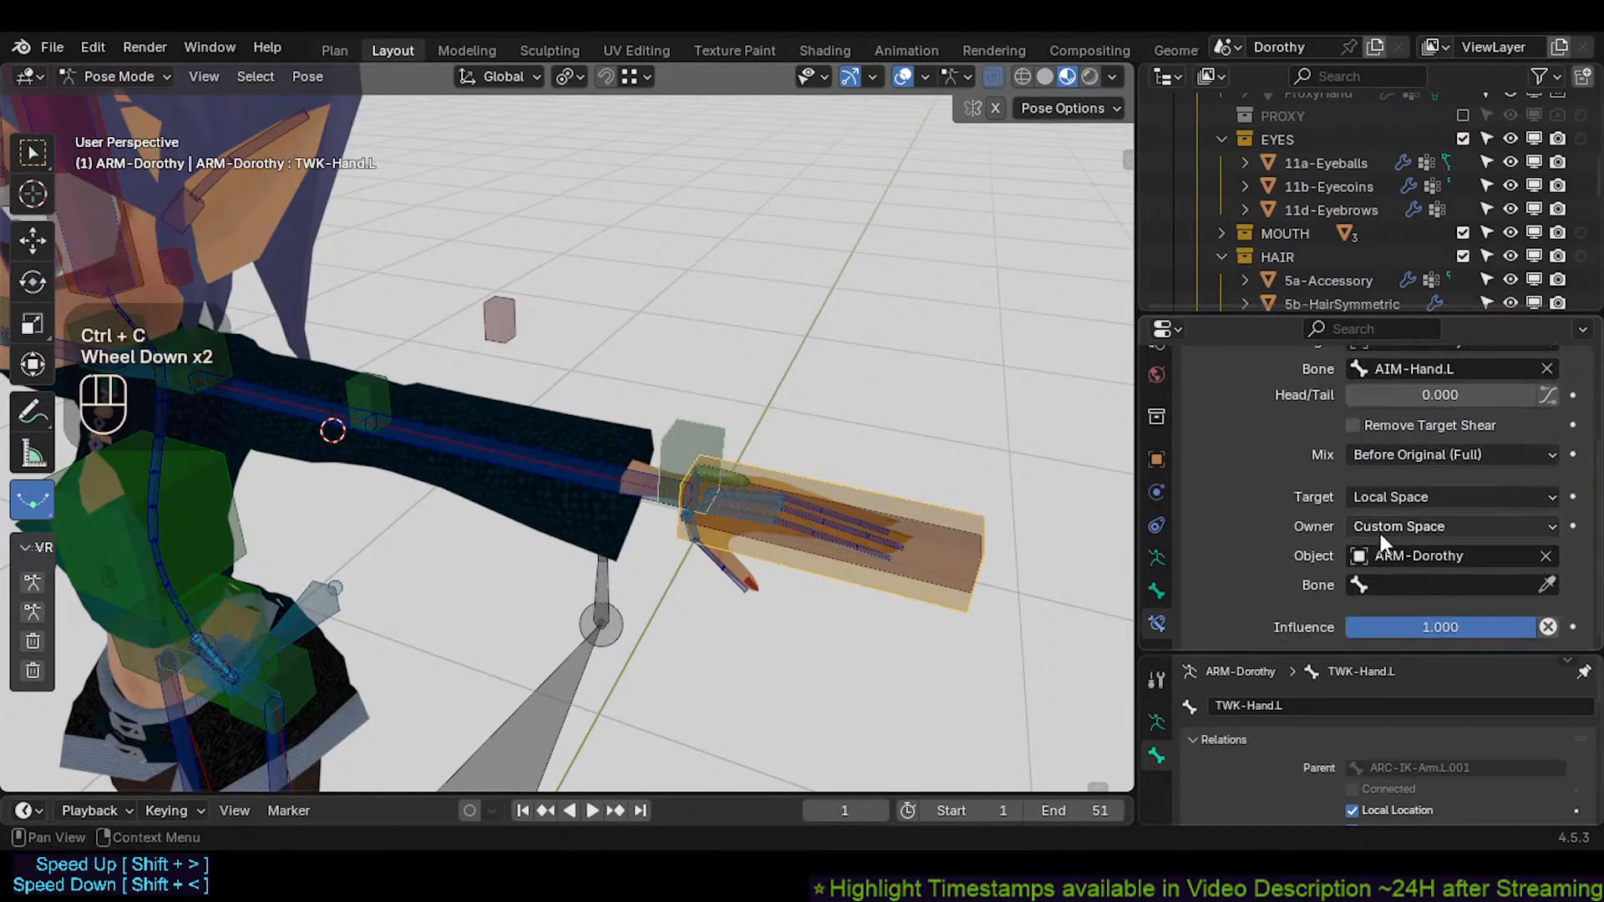
key(ctrl+v)
scroll(680, 469, down, 1)
Move AIM-Hand.L down toward the body to test how the constrained hand follows
middle_drag(680, 469, 820, 549)
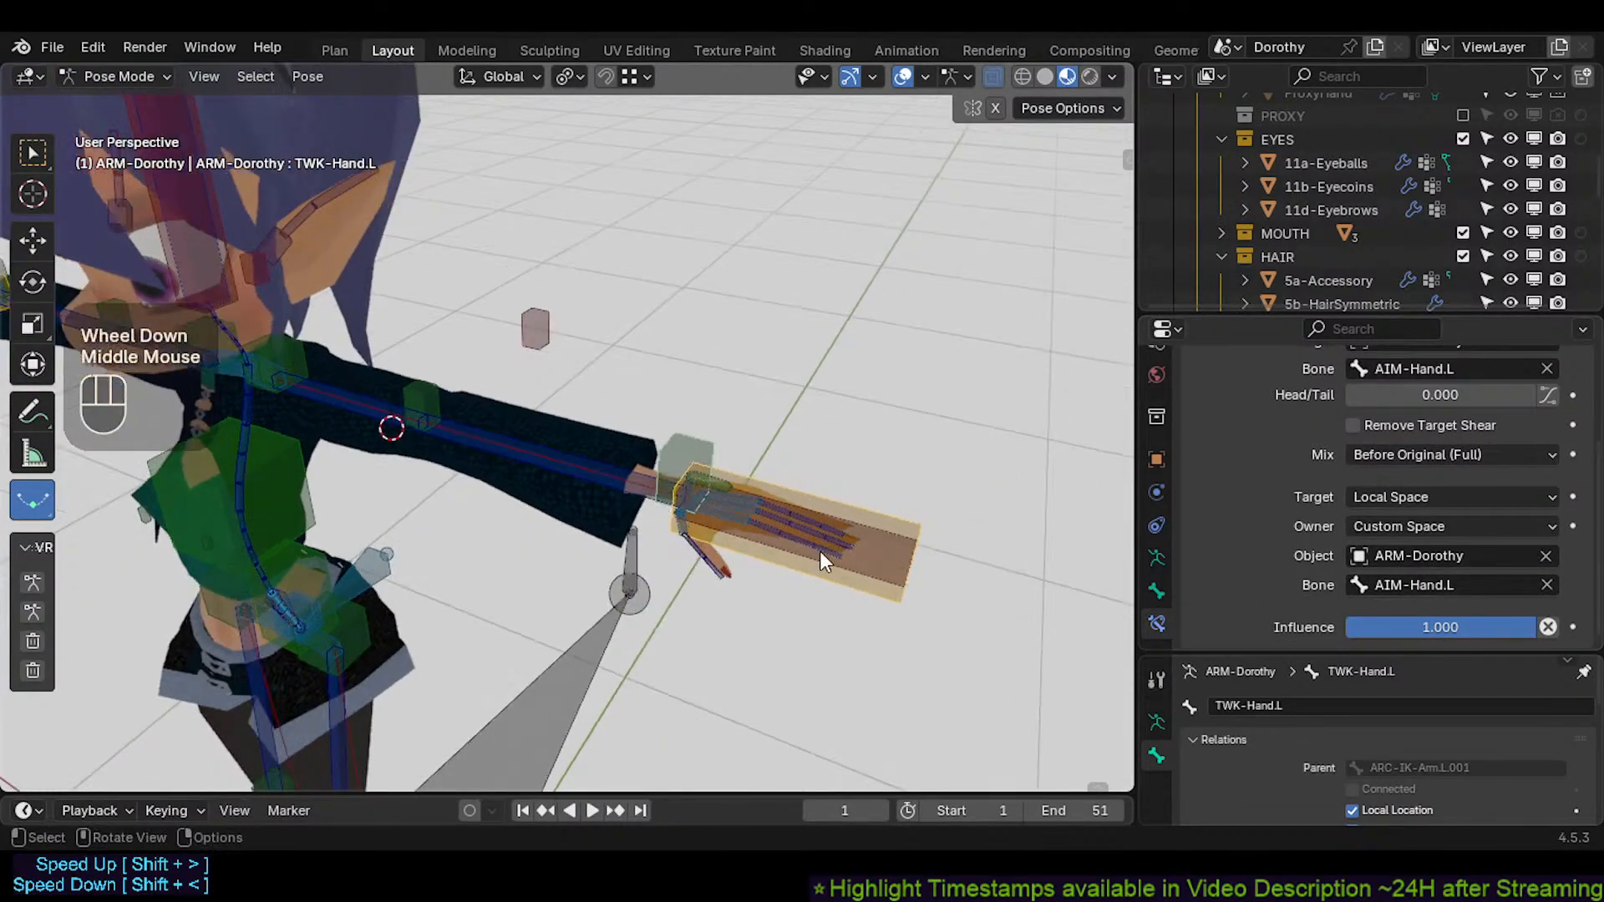
click(879, 564)
click(879, 564)
key(g)
key(Escape)
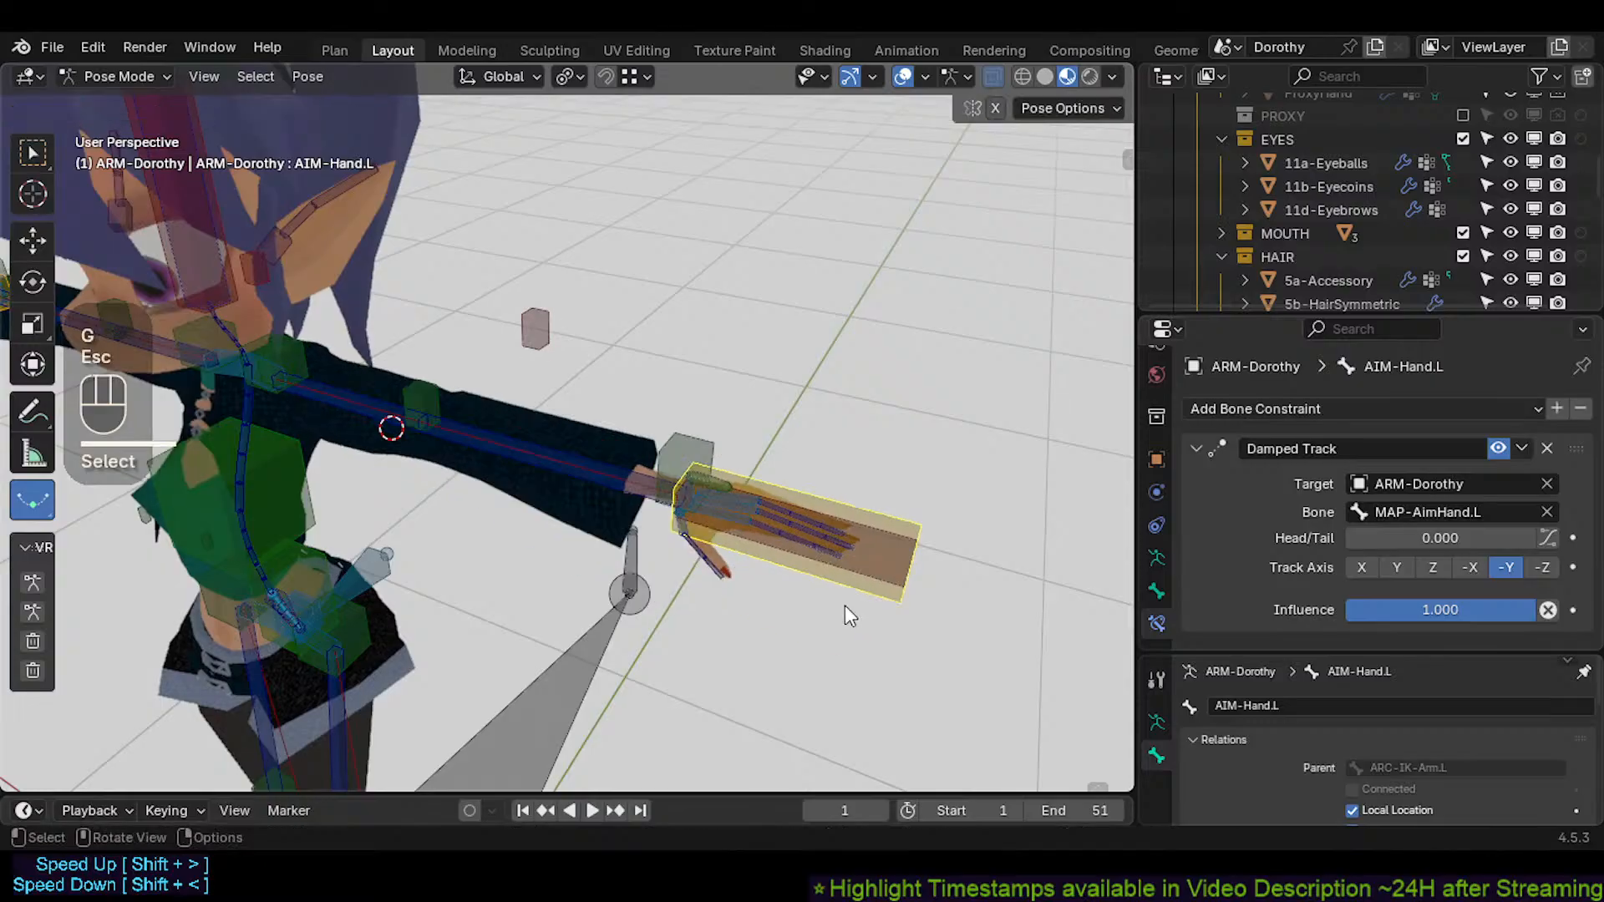
key(g)
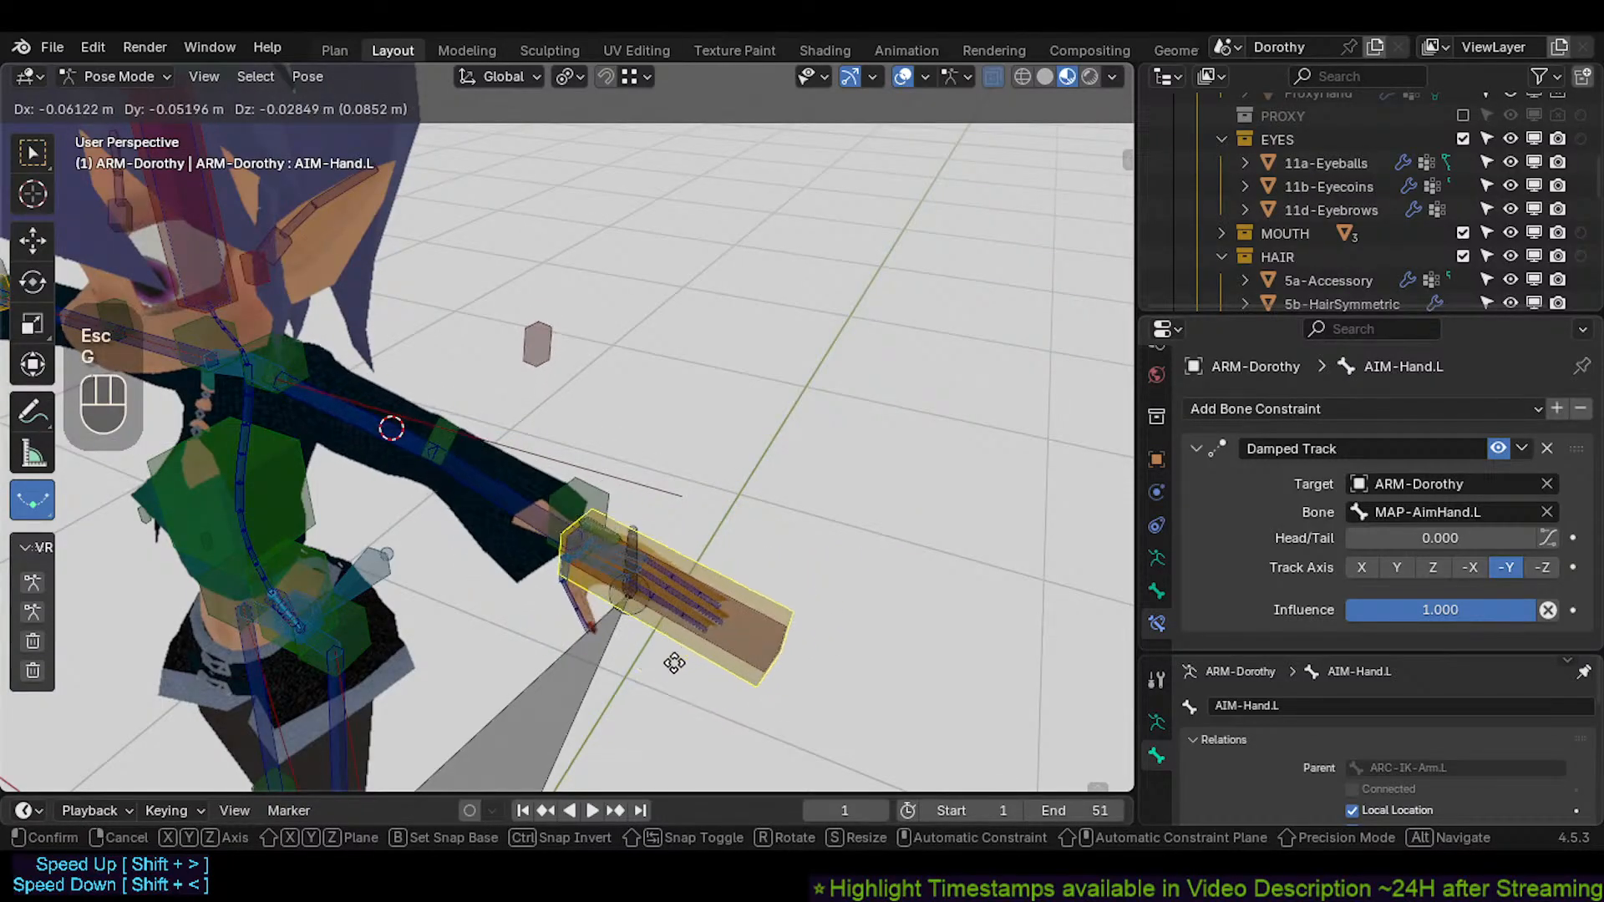
click(660, 681)
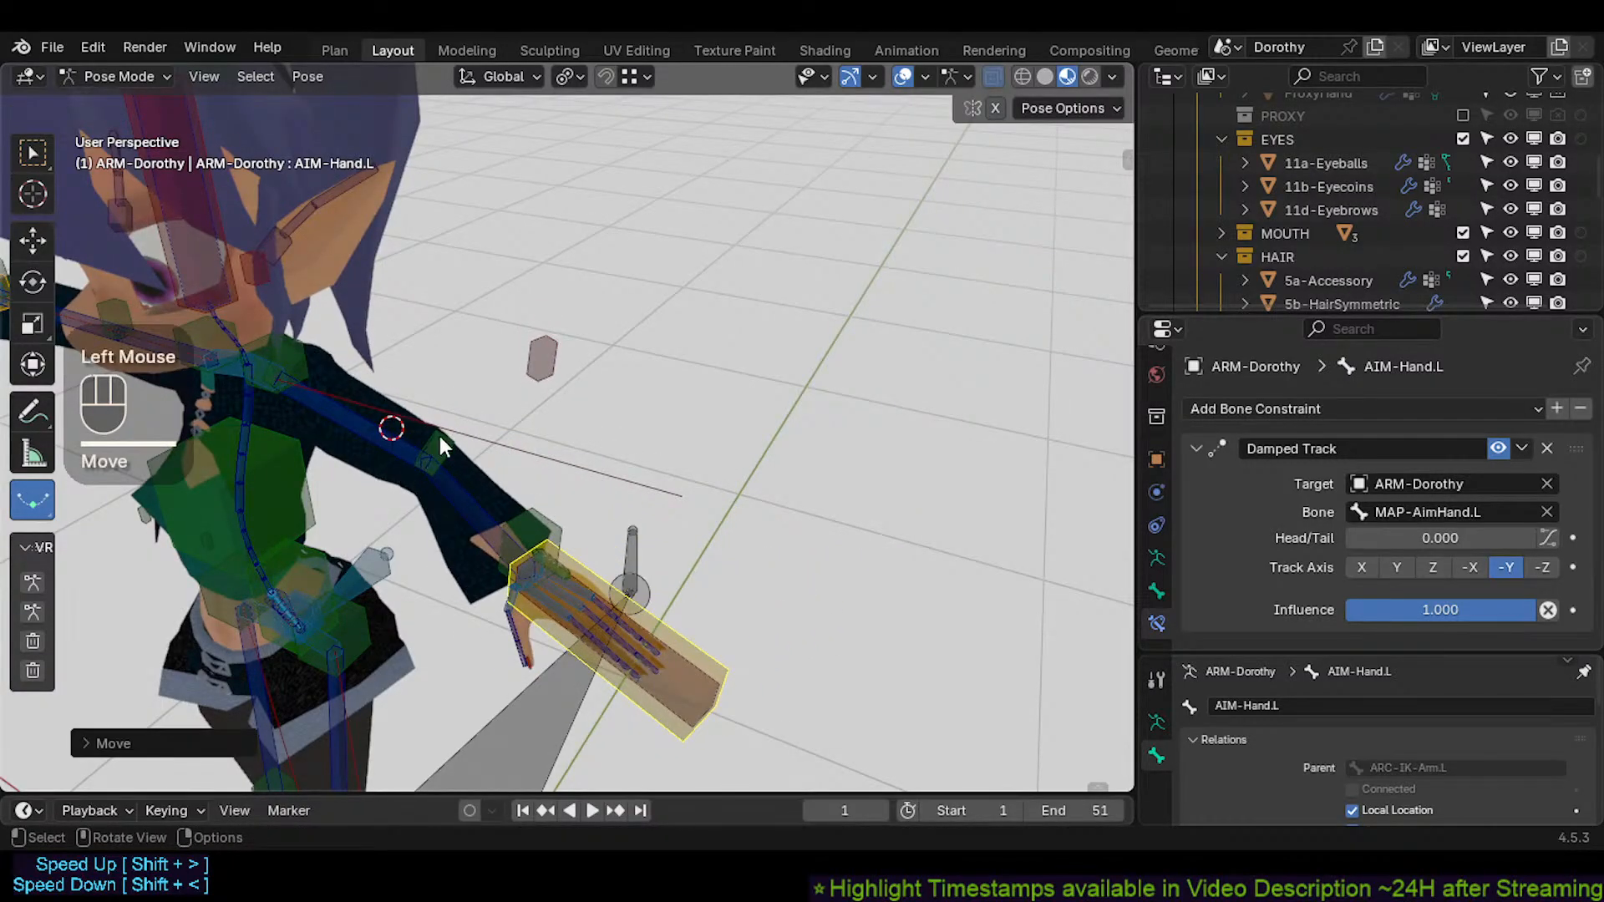
Rotate ARC-IK-Arm.L.001 several times, including with trackball rotation, to test swinging the forearm from the elbow
click(478, 453)
key(r)
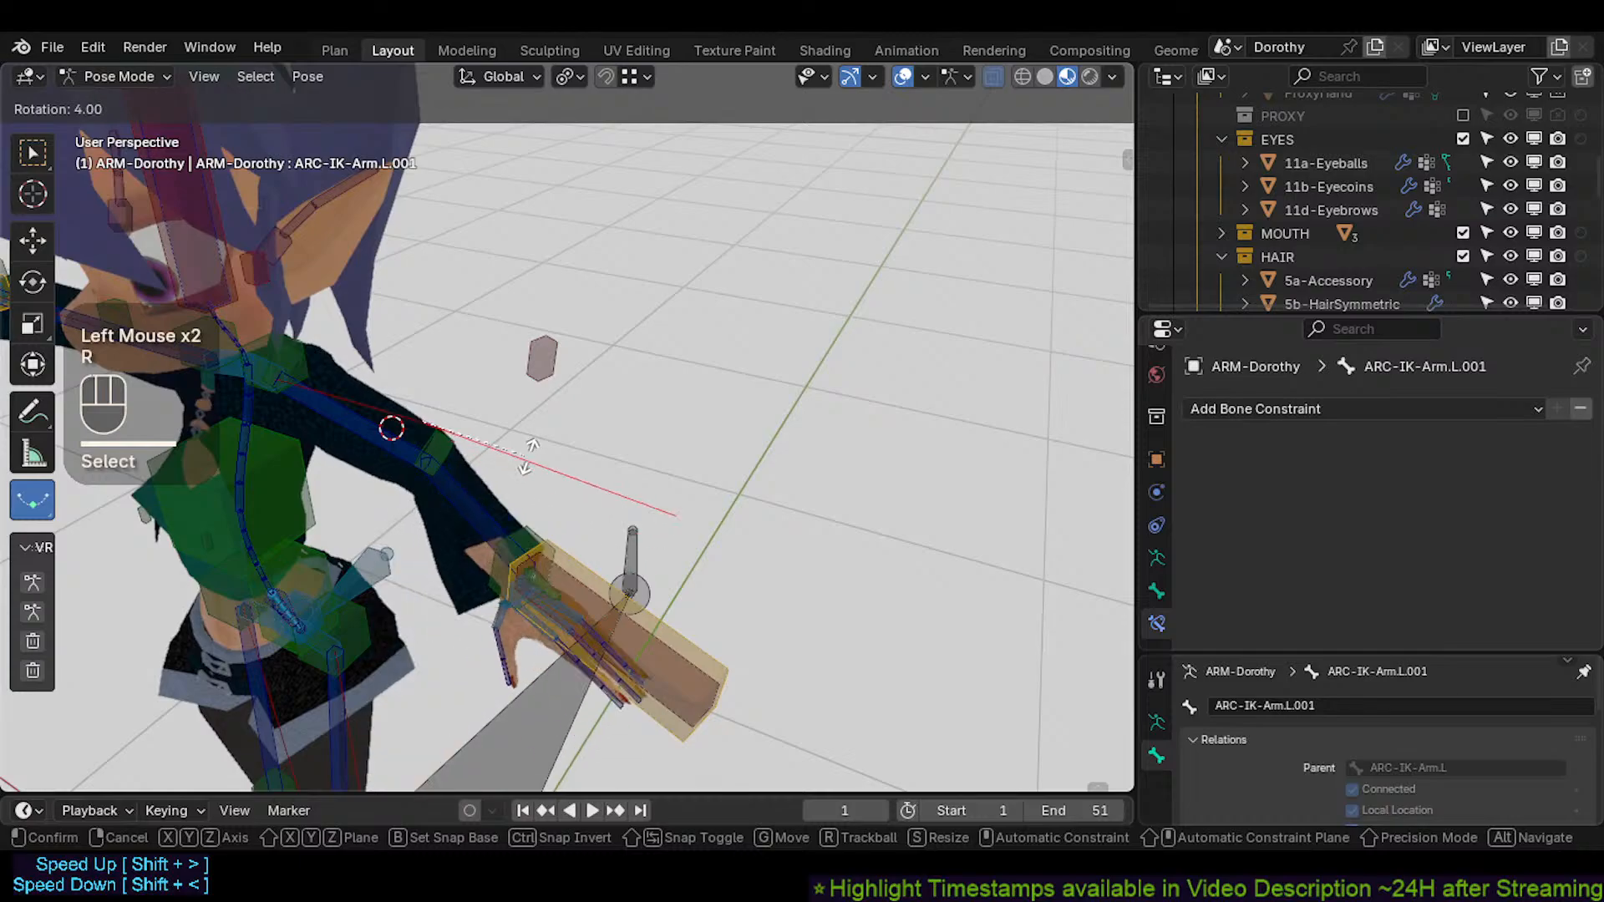
click(576, 475)
middle_drag(562, 495, 574, 493)
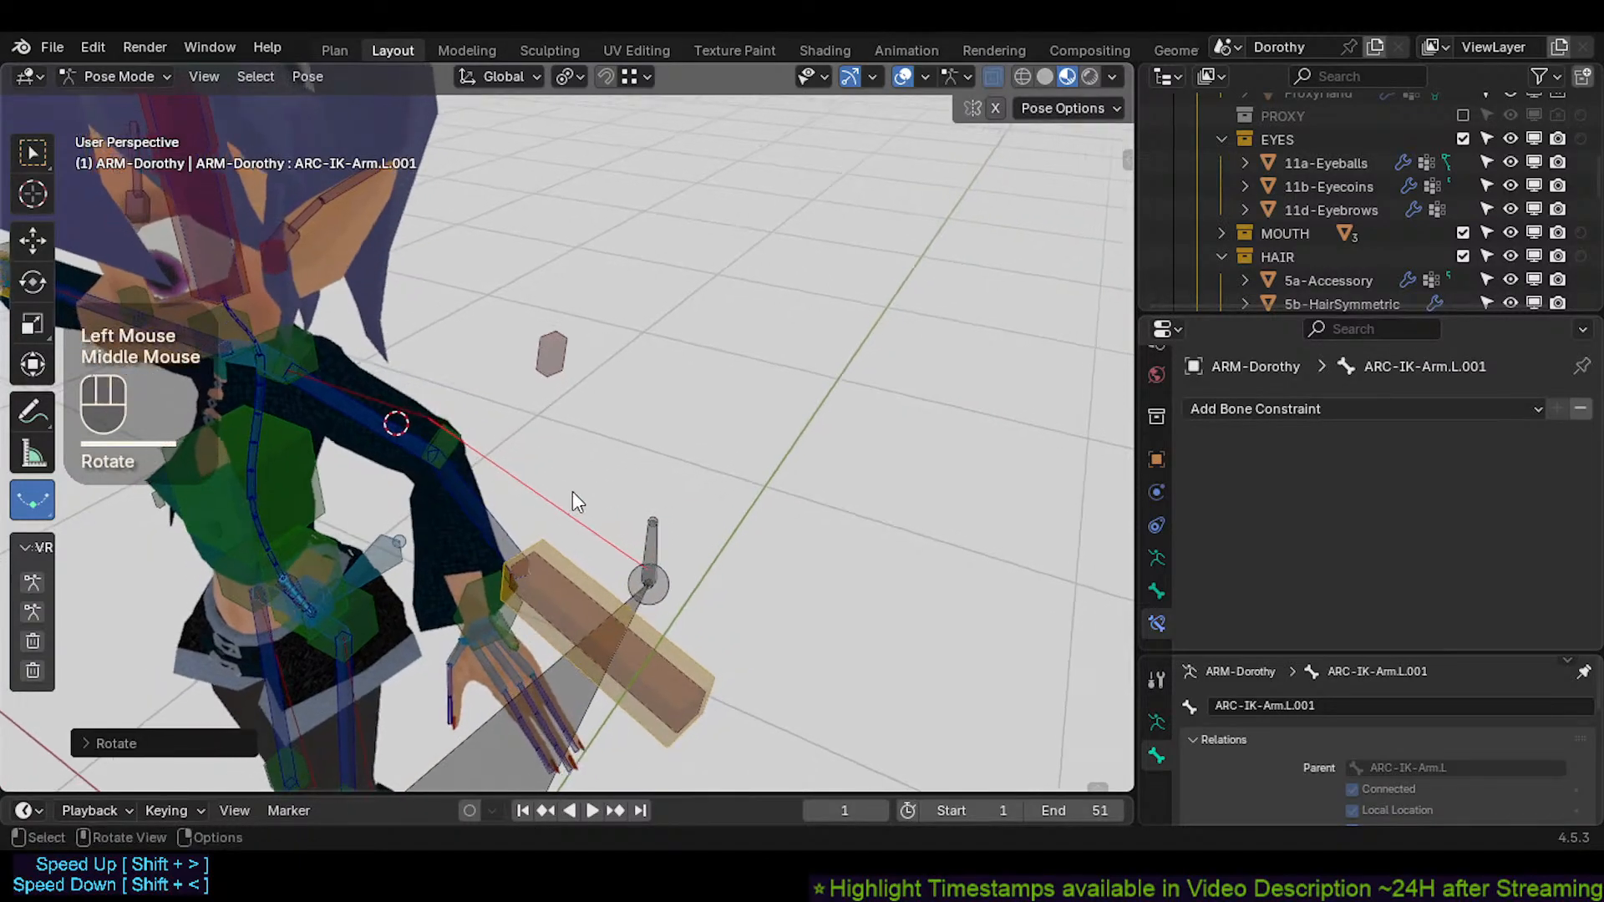
key(r)
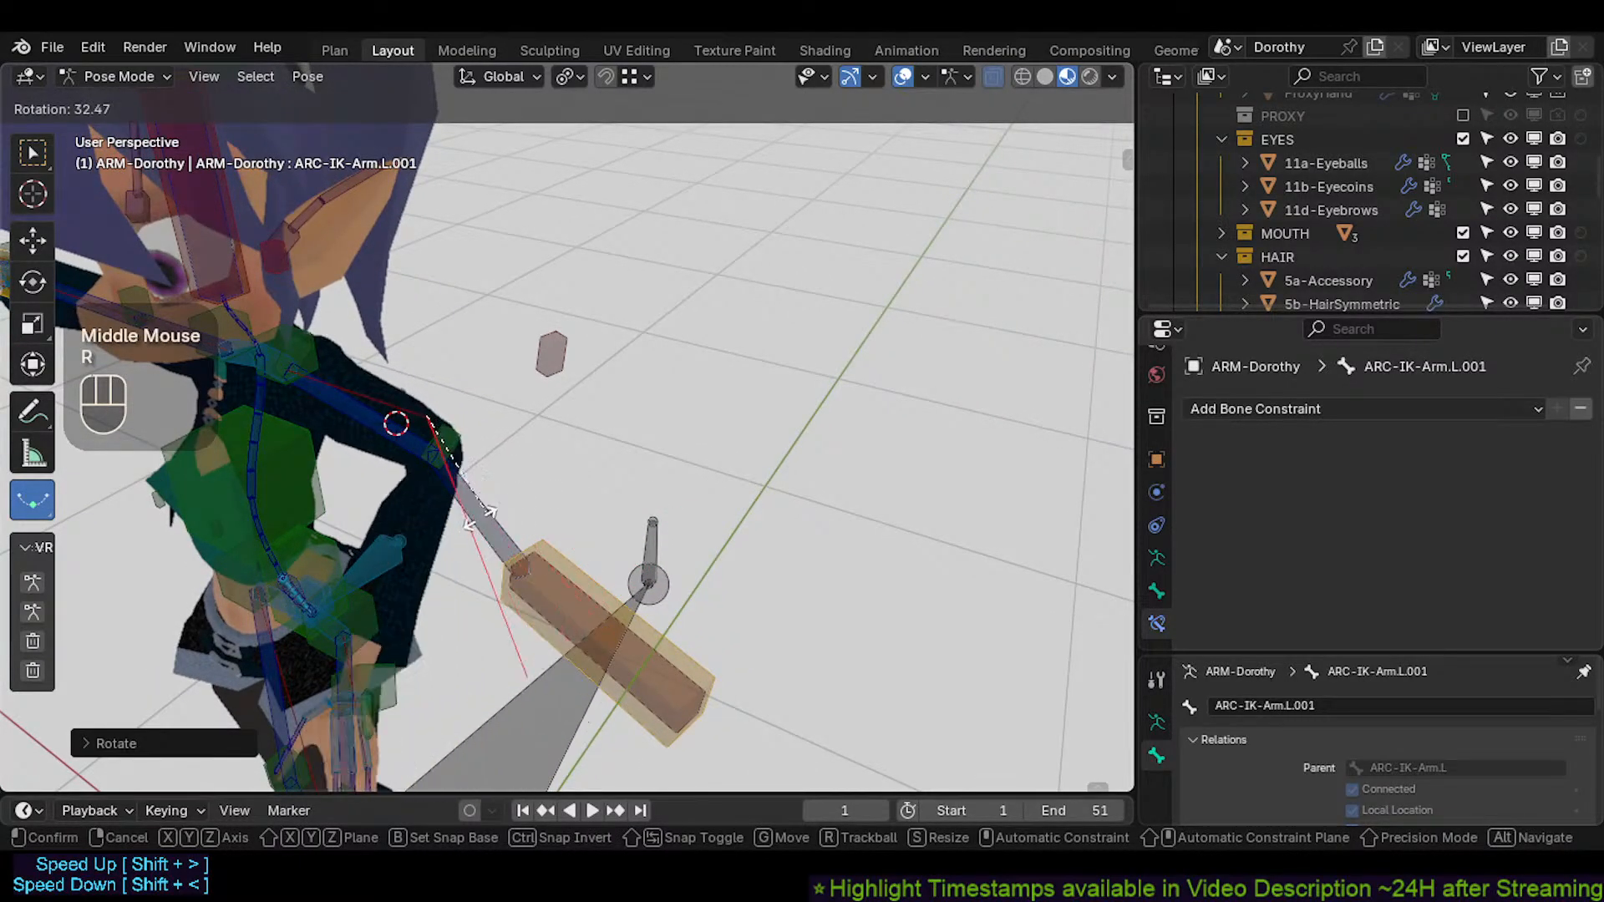
key(r)
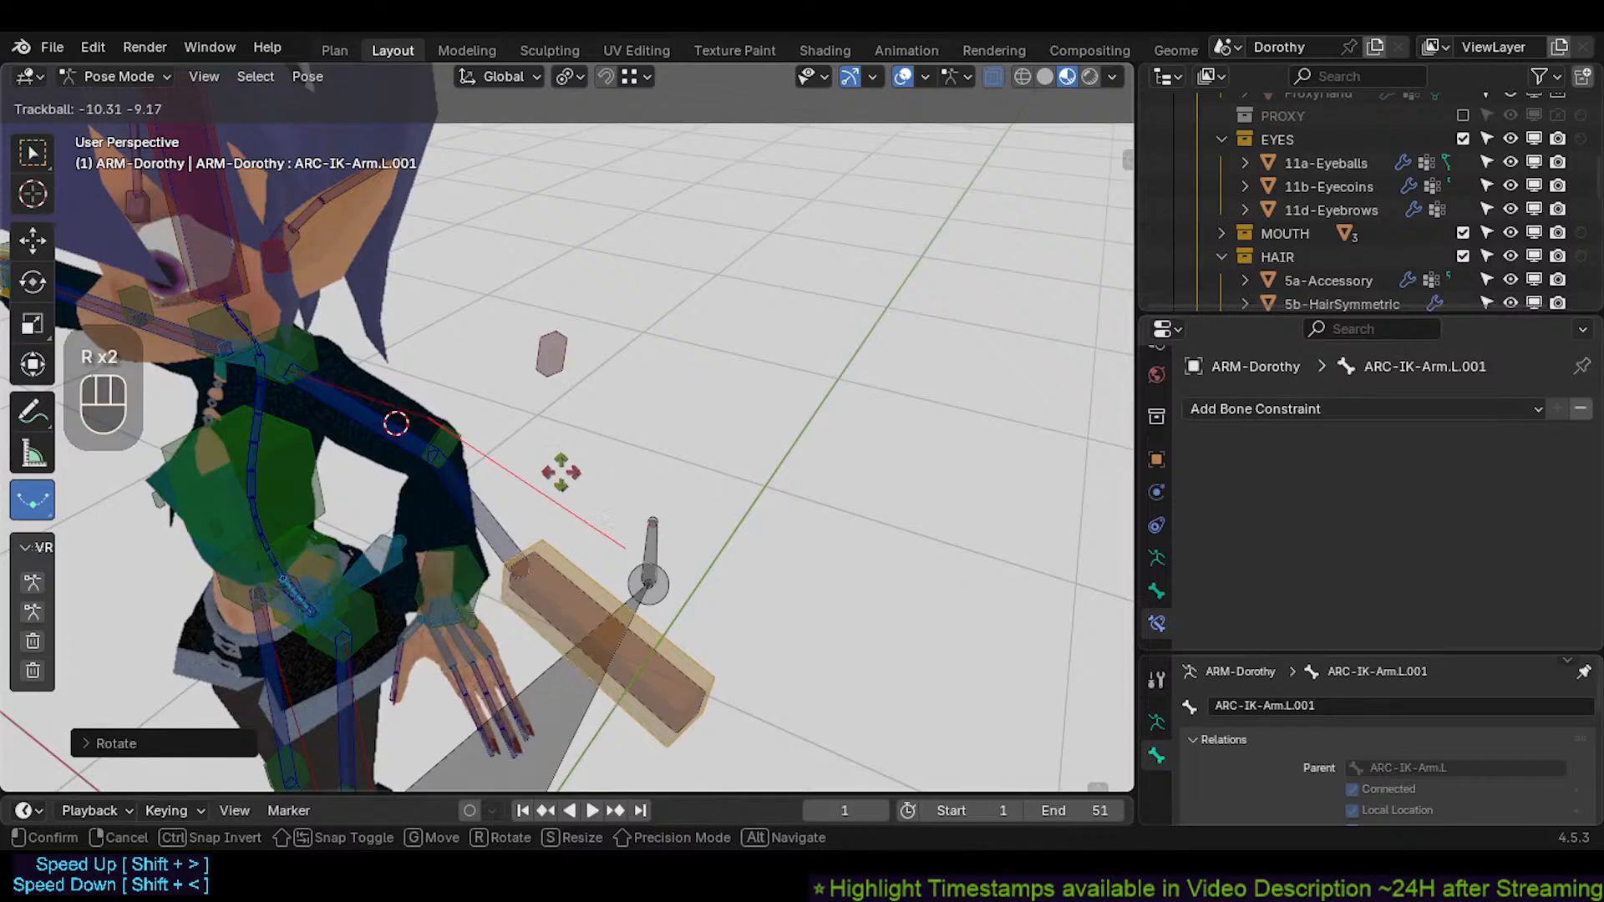
click(559, 472)
click(473, 576)
click(600, 516)
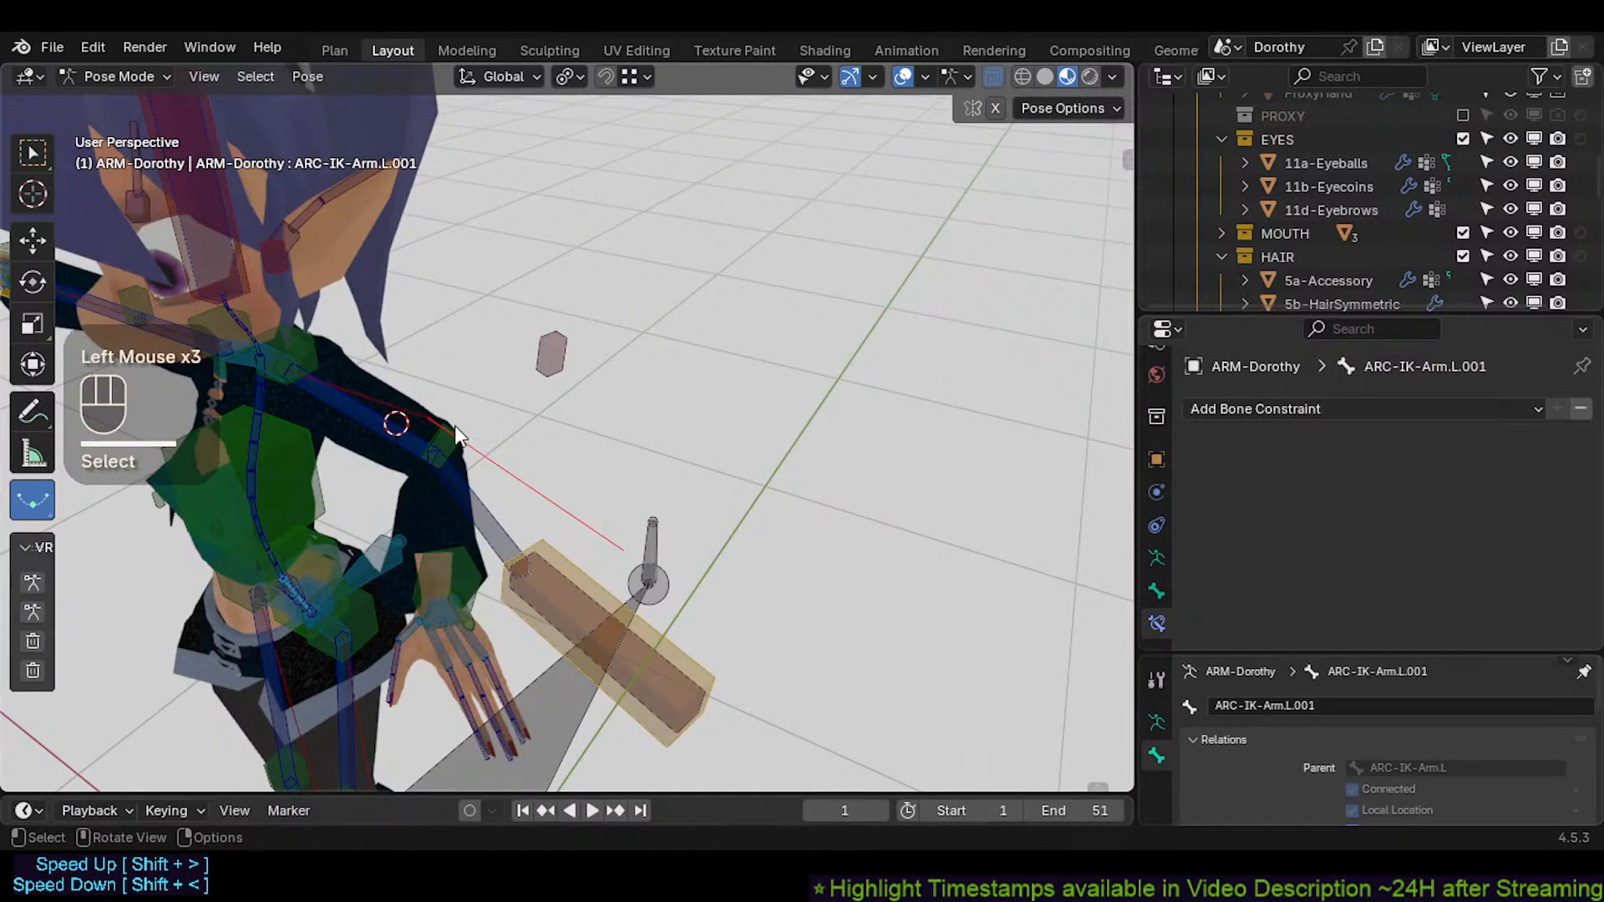
key(r)
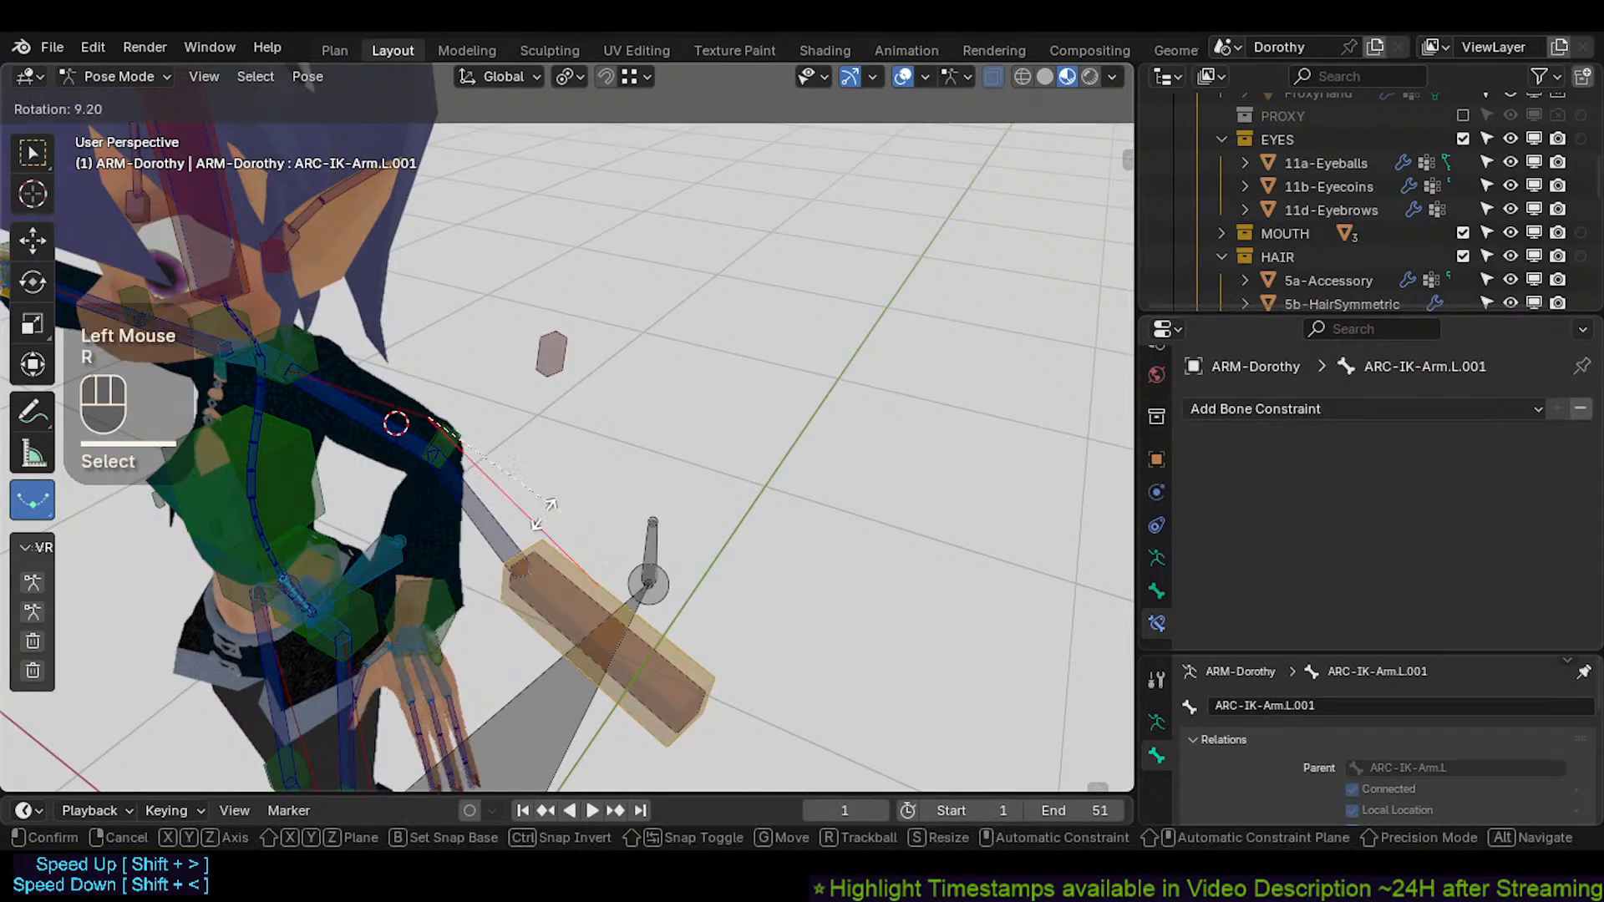
click(422, 426)
Rotate ARC-IK-Arm.L to raise the arm slightly and inspect how the hand and its control follow
double_click(398, 419)
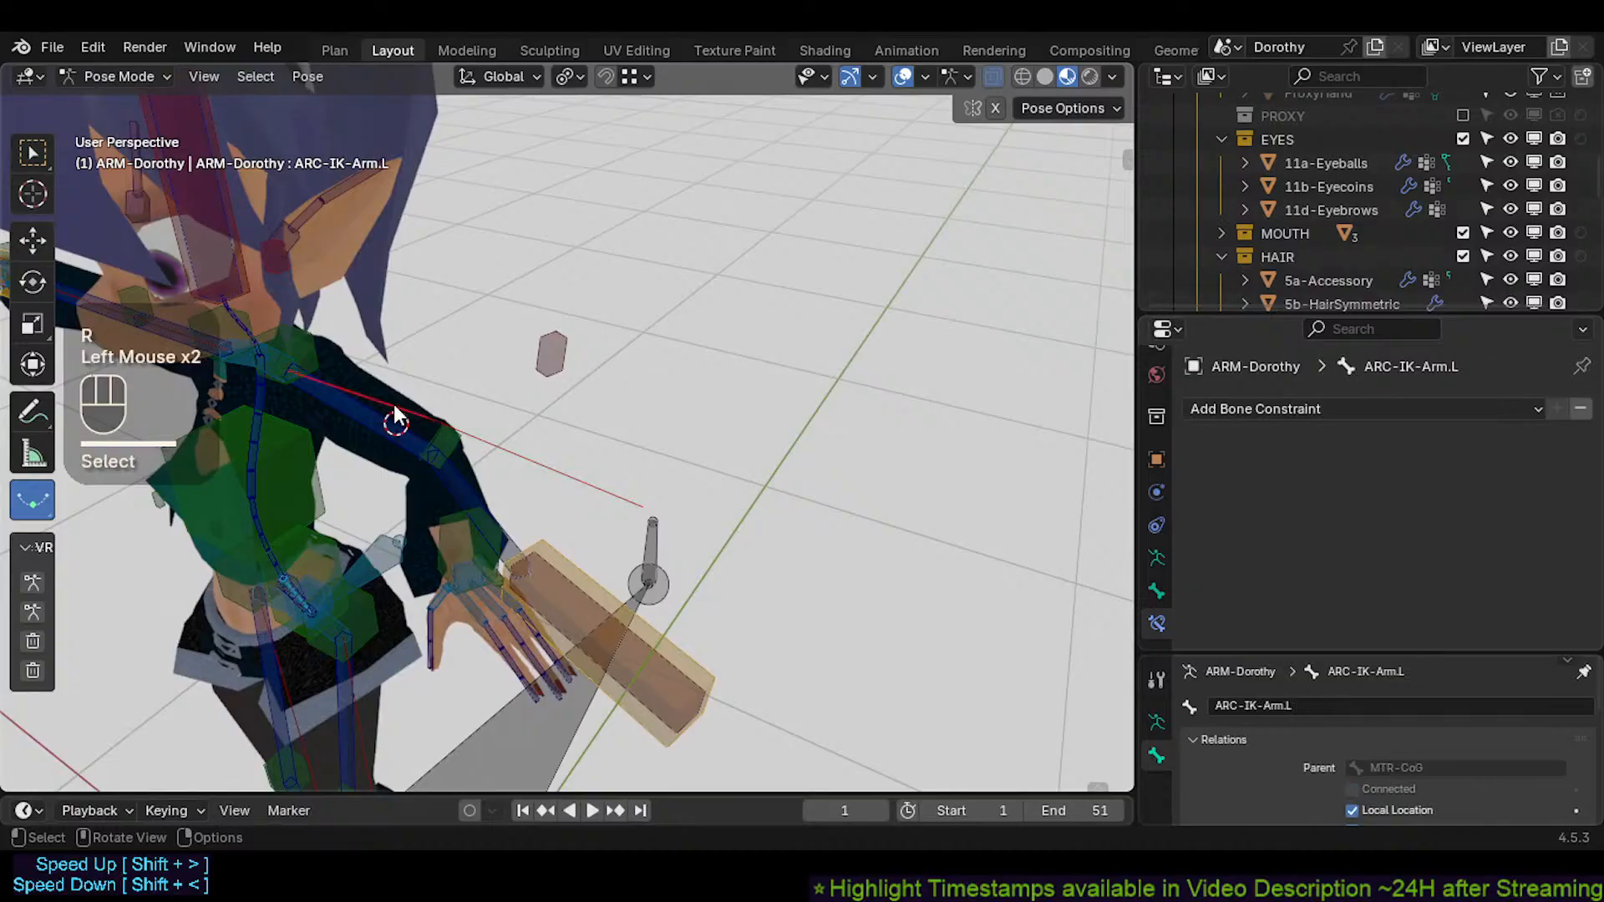
key(r)
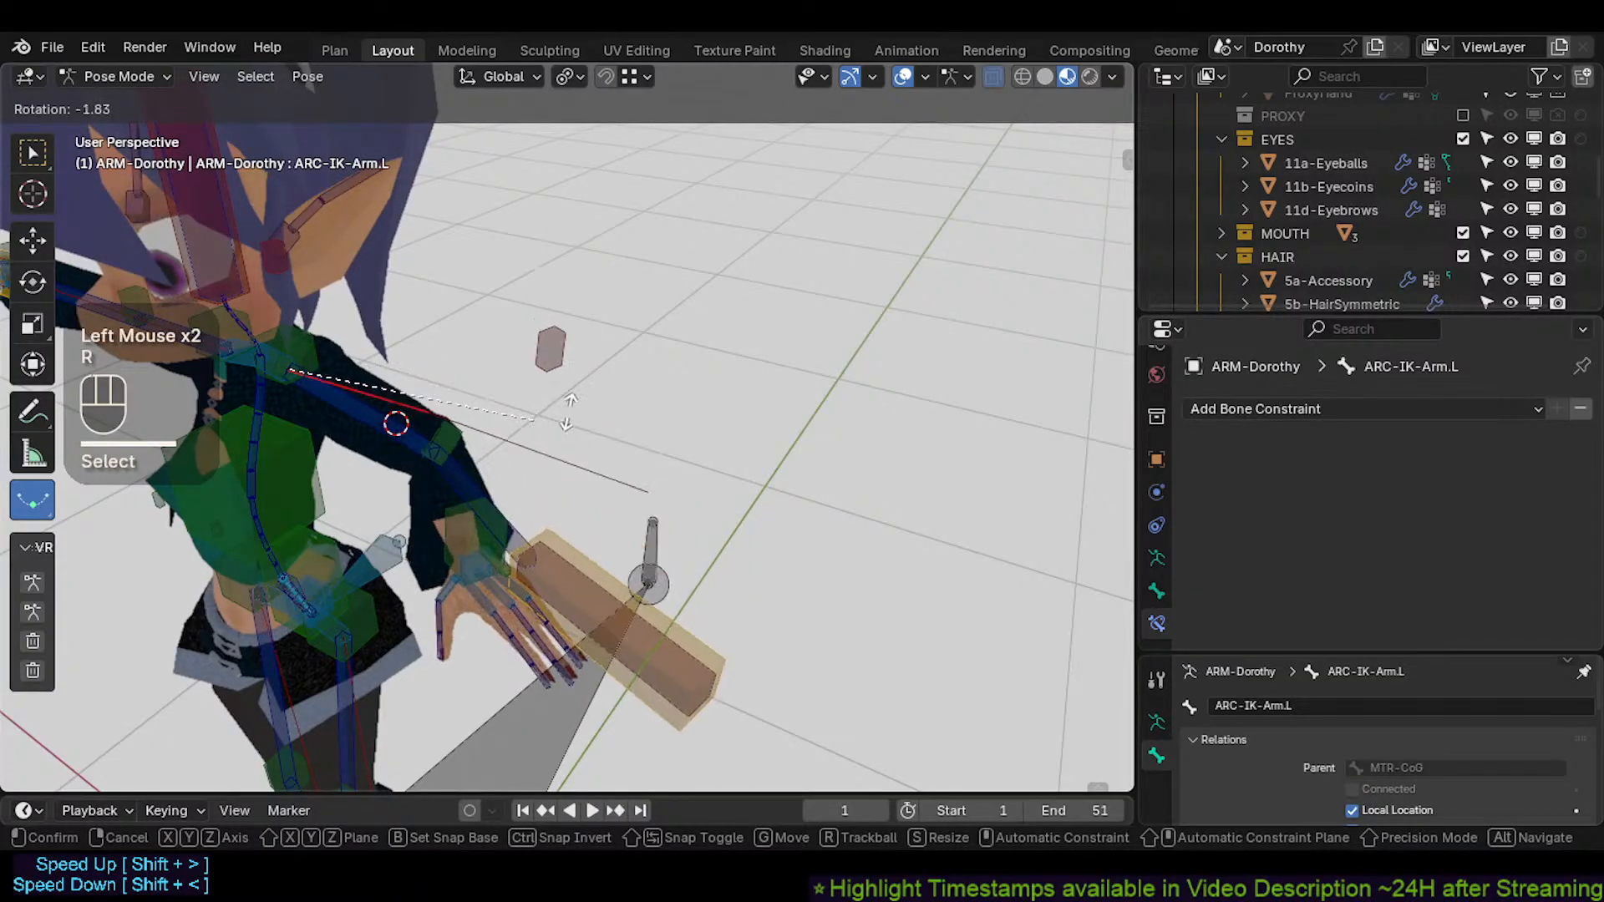
click(571, 410)
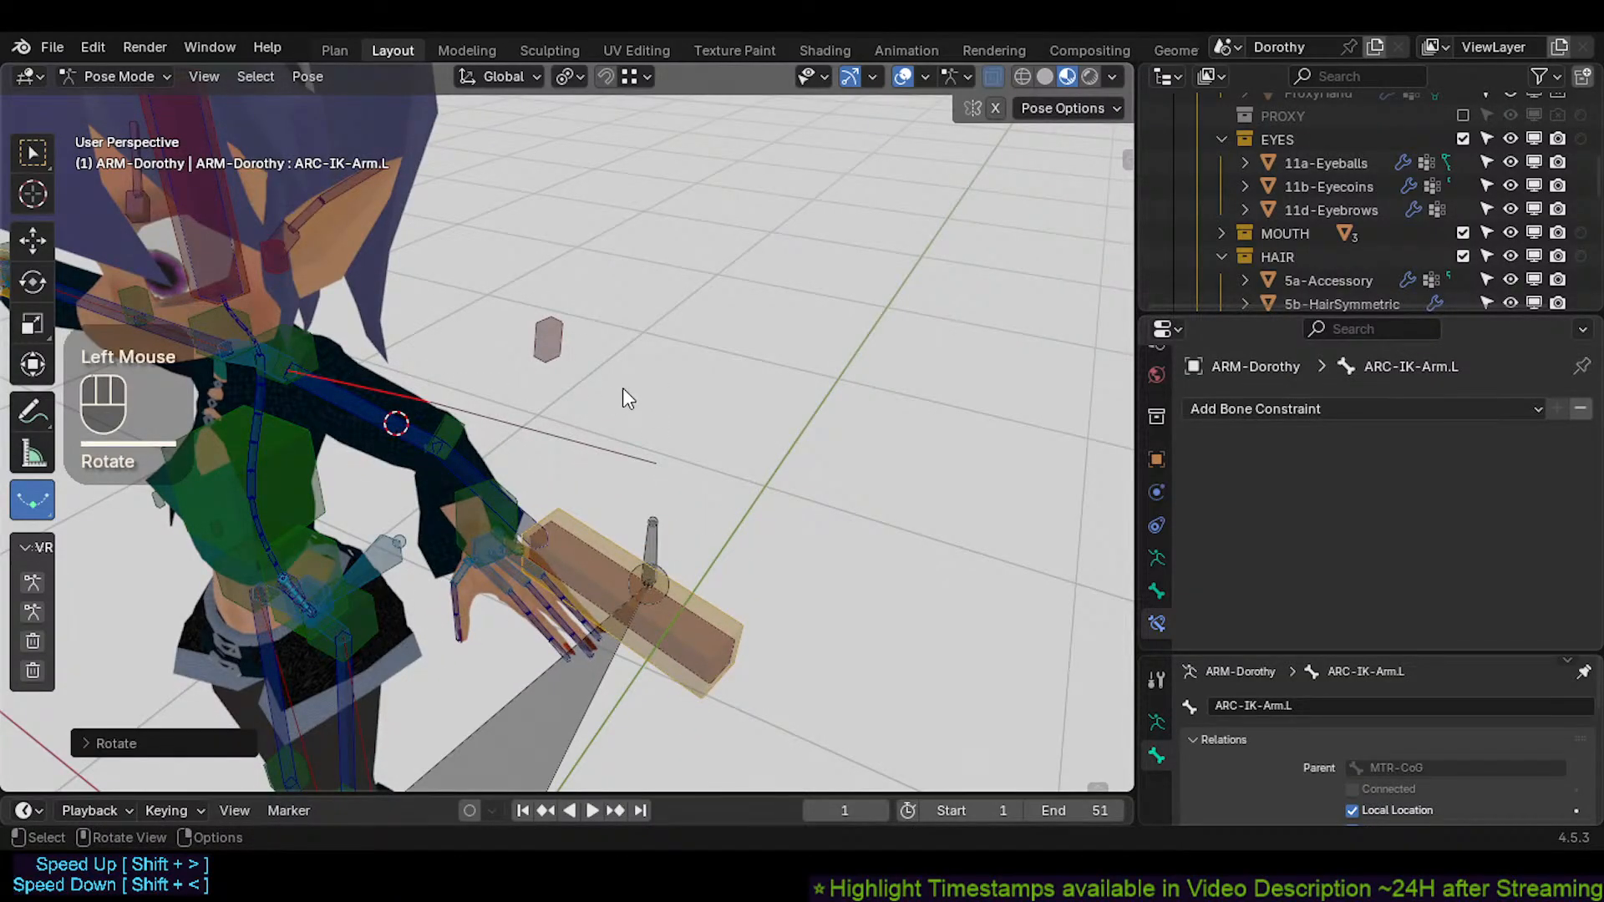
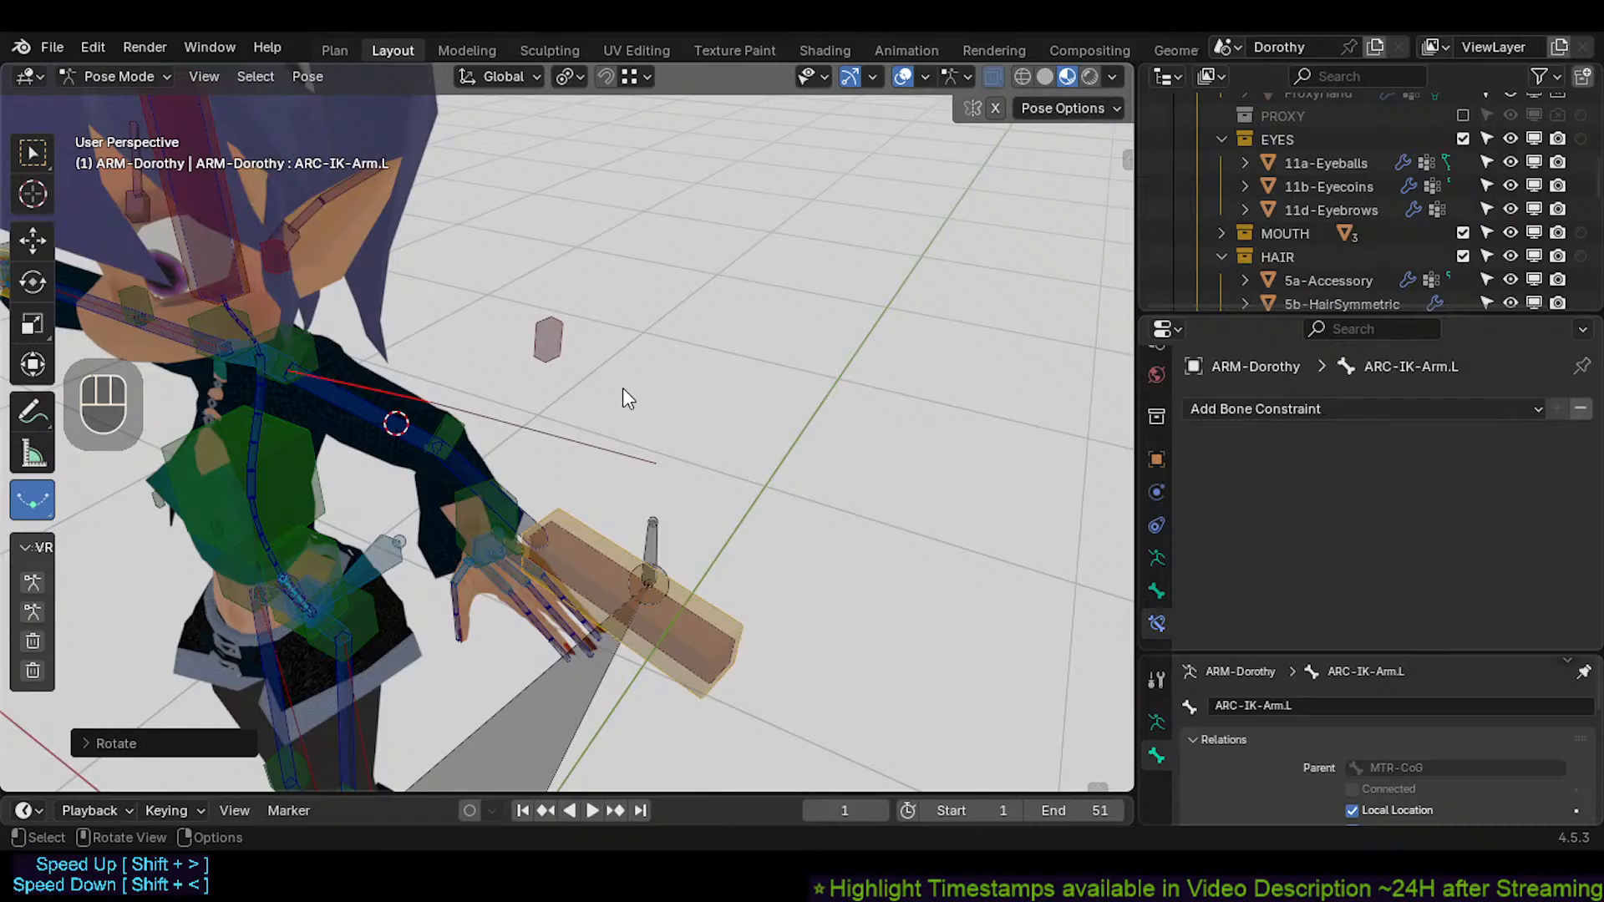
middle_drag(580, 437, 612, 448)
click(617, 443)
drag(613, 448, 563, 471)
Try rotating ARC-IK-Arm.L.001 and ARC-IK-Arm.L in turn to compare the elbow and shoulder arcs
click(635, 448)
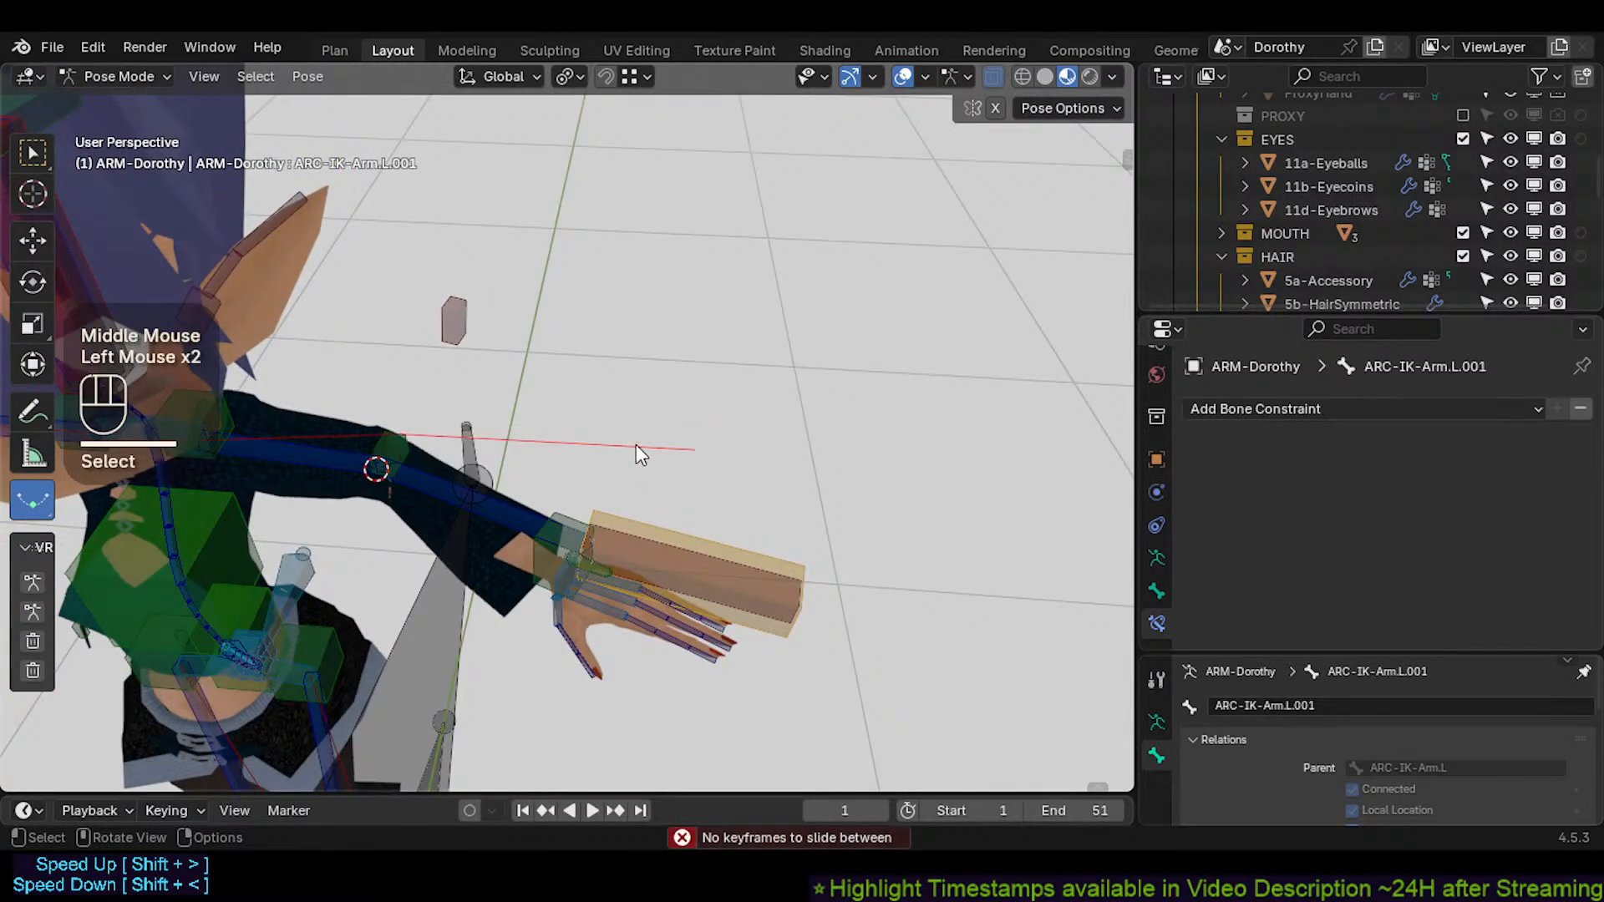
click(635, 448)
key(r)
click(351, 441)
click(365, 430)
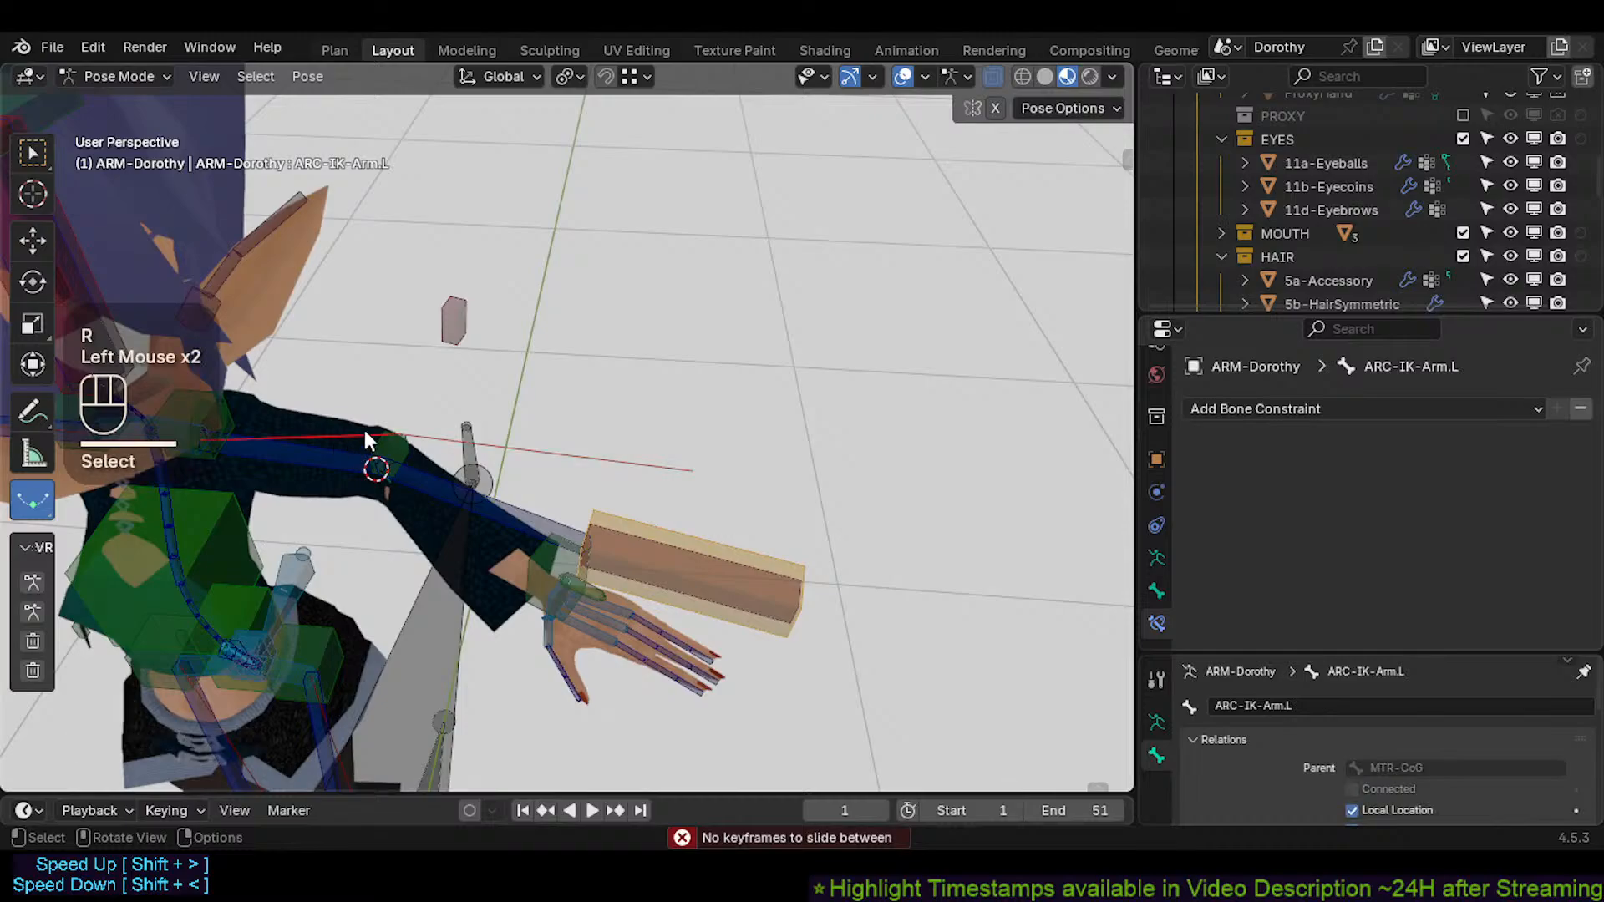
key(r)
click(707, 513)
Move AIM-Hand.L outward in several passes until the left arm is nearly straight
click(706, 513)
key(g)
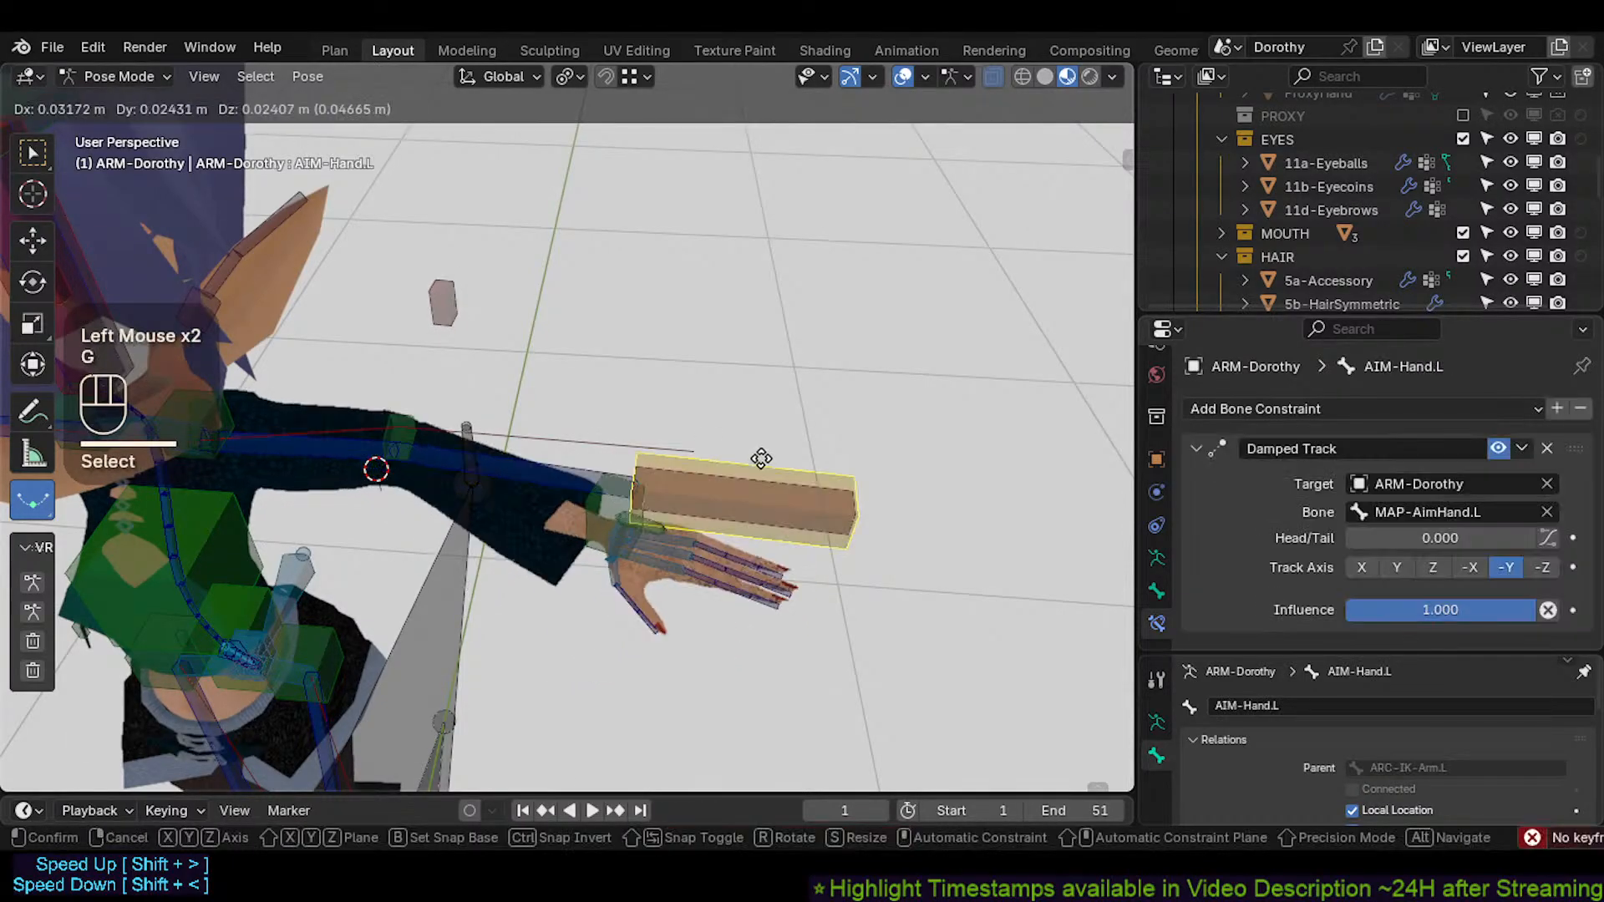
click(729, 494)
key(g)
click(741, 508)
click(614, 548)
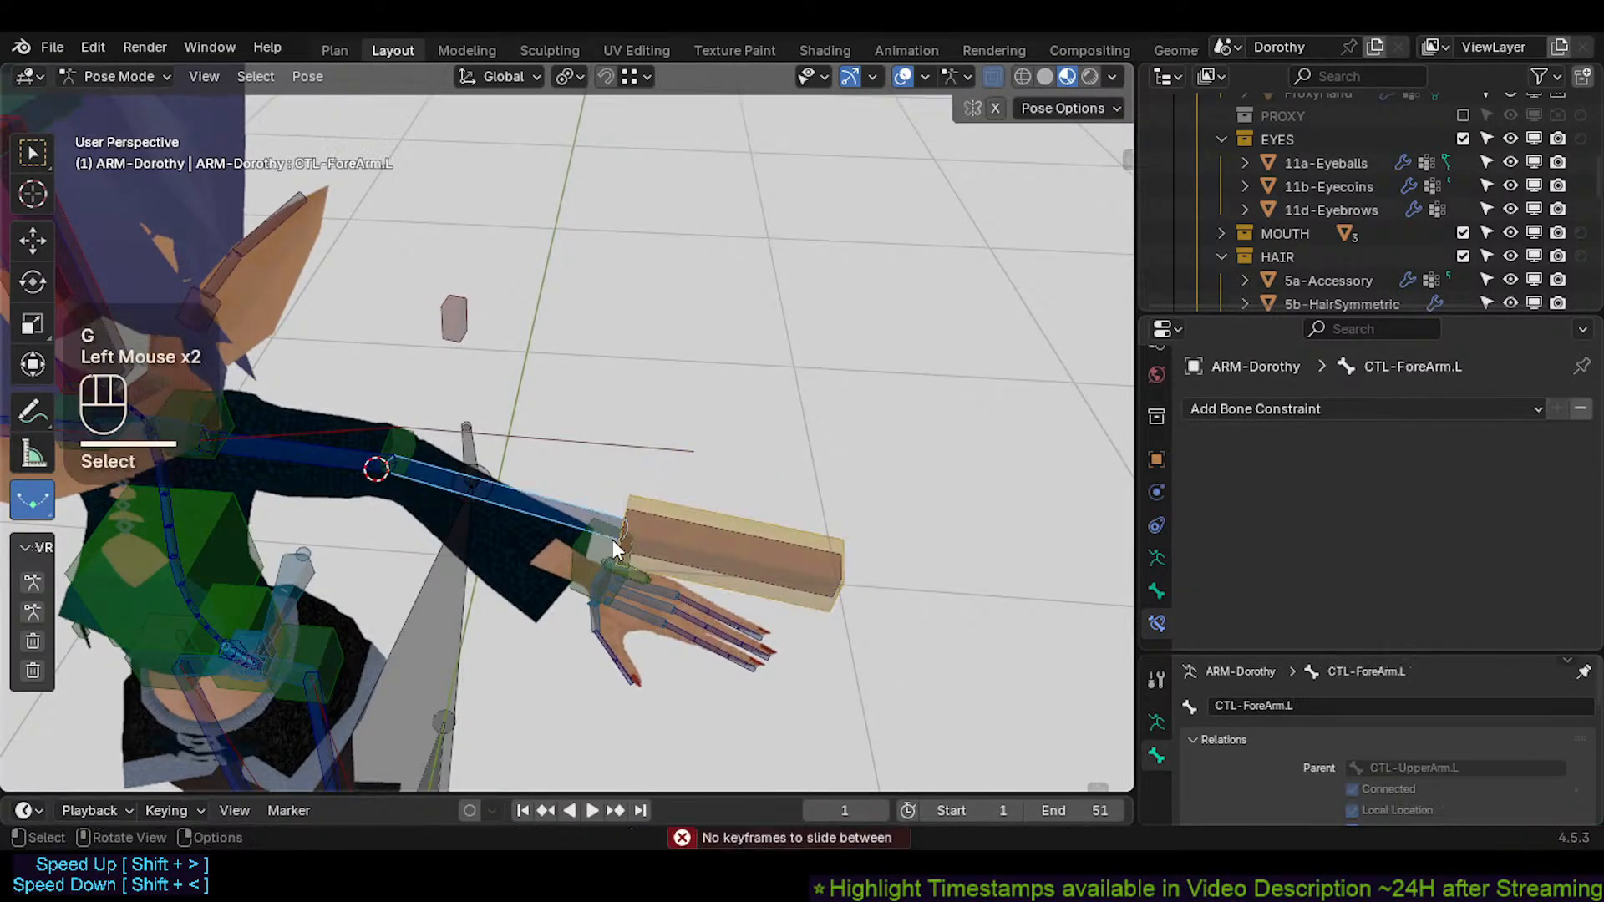
click(673, 511)
key(g)
click(650, 487)
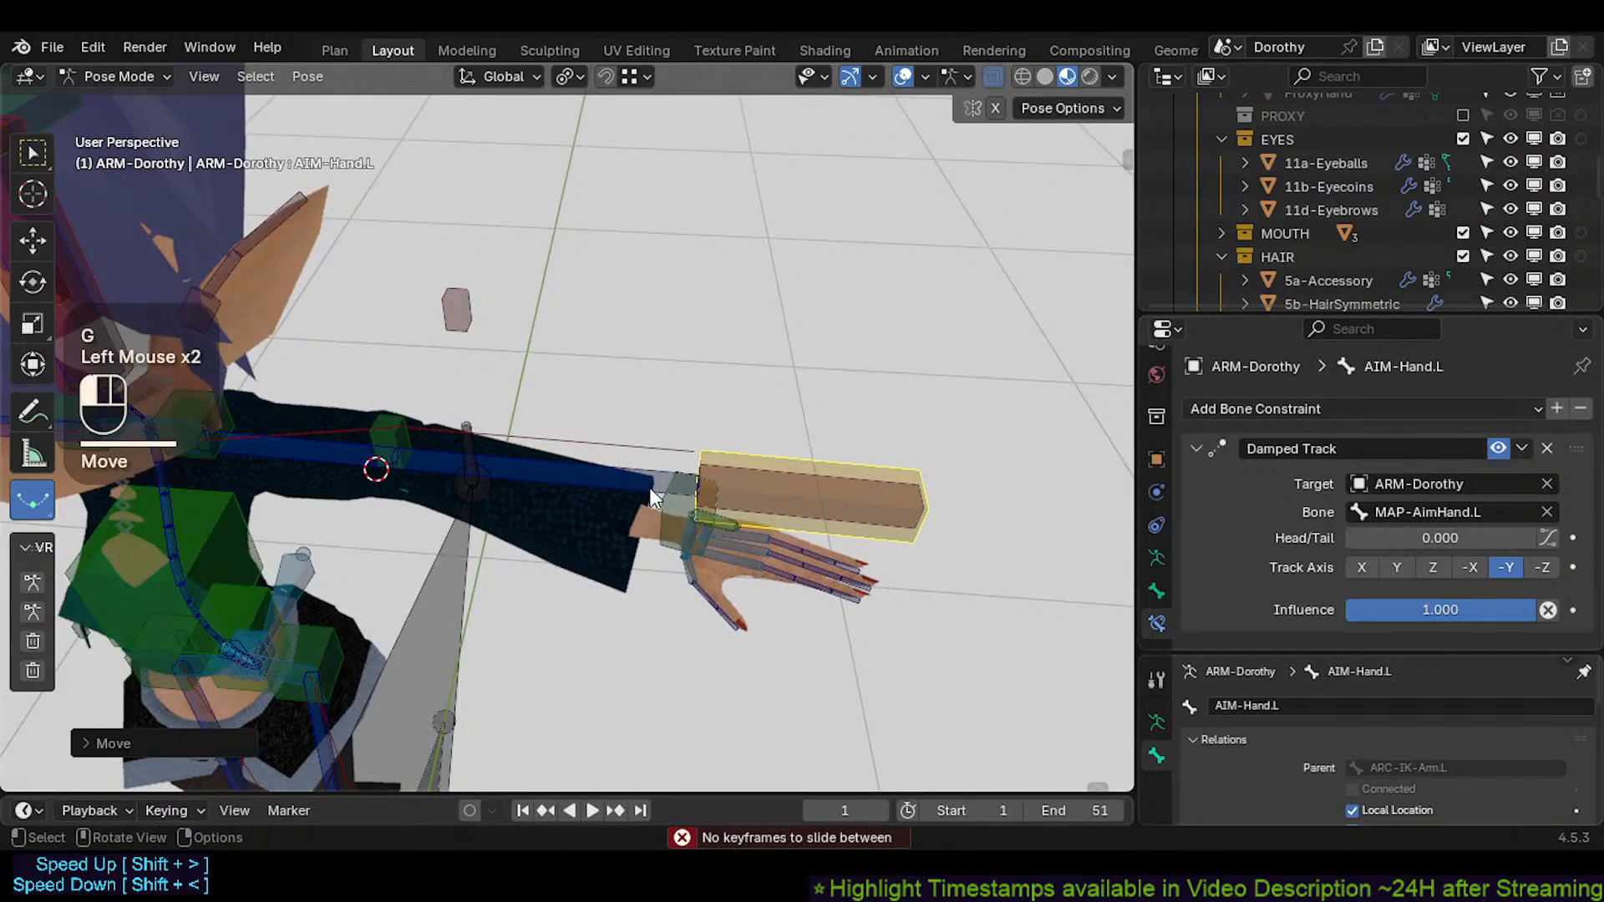
Clear the pose transforms of ARC-IK-Arm.L.001, ARC-IK-Arm.L and AIM-Hand.L so the left arm returns to its rest pose
click(665, 503)
click(665, 503)
key(alt+q)
click(755, 463)
click(680, 491)
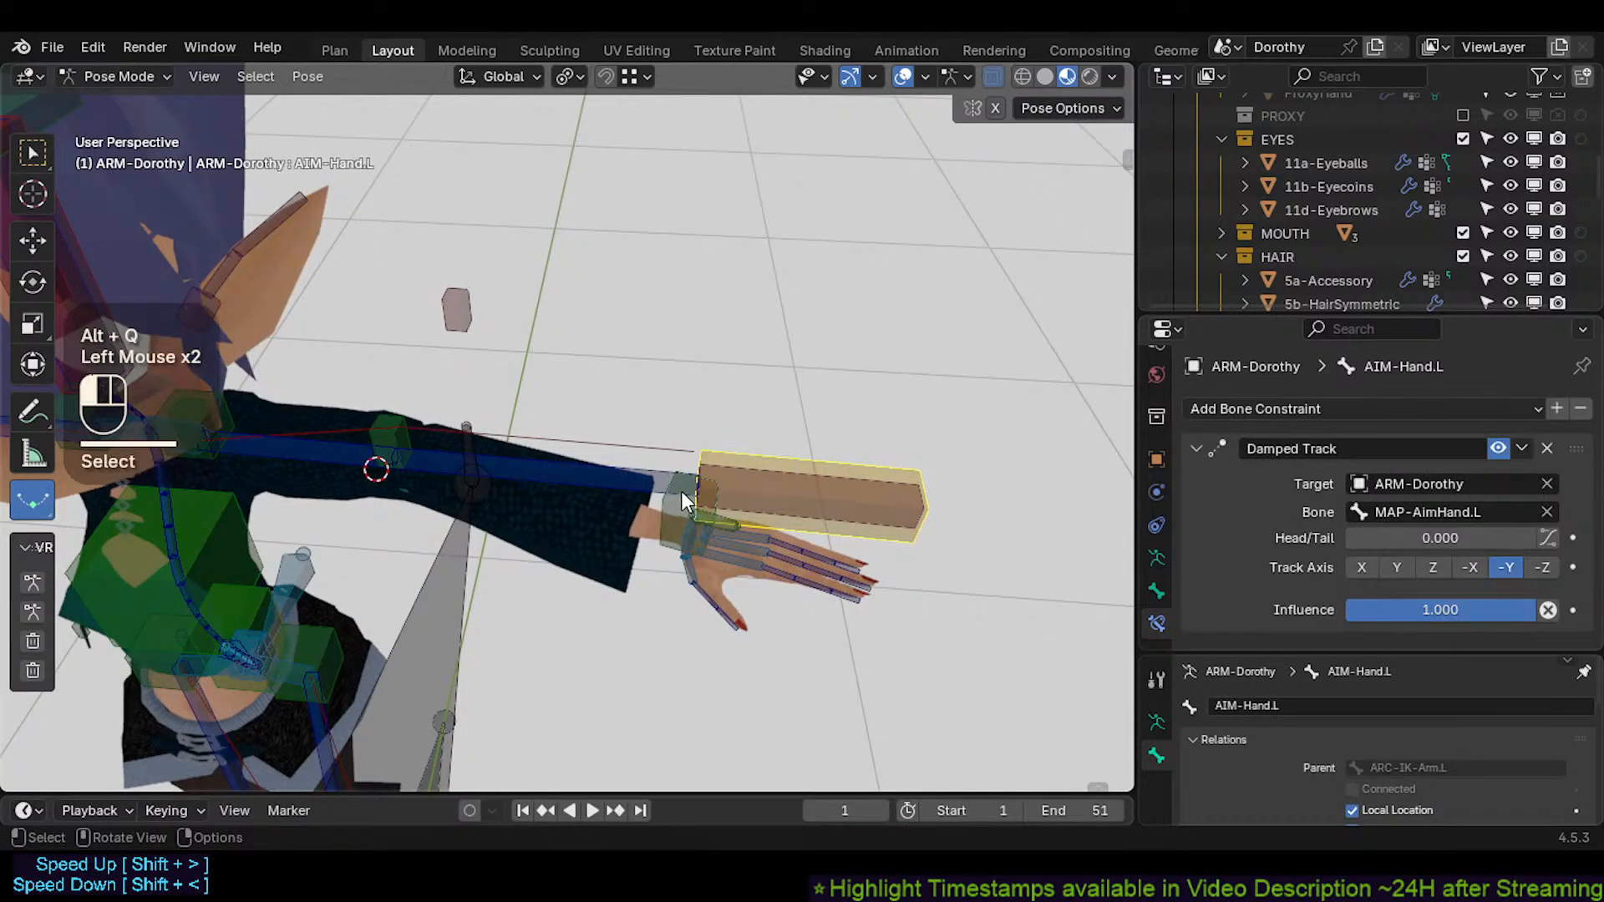
click(625, 455)
key(alt+q)
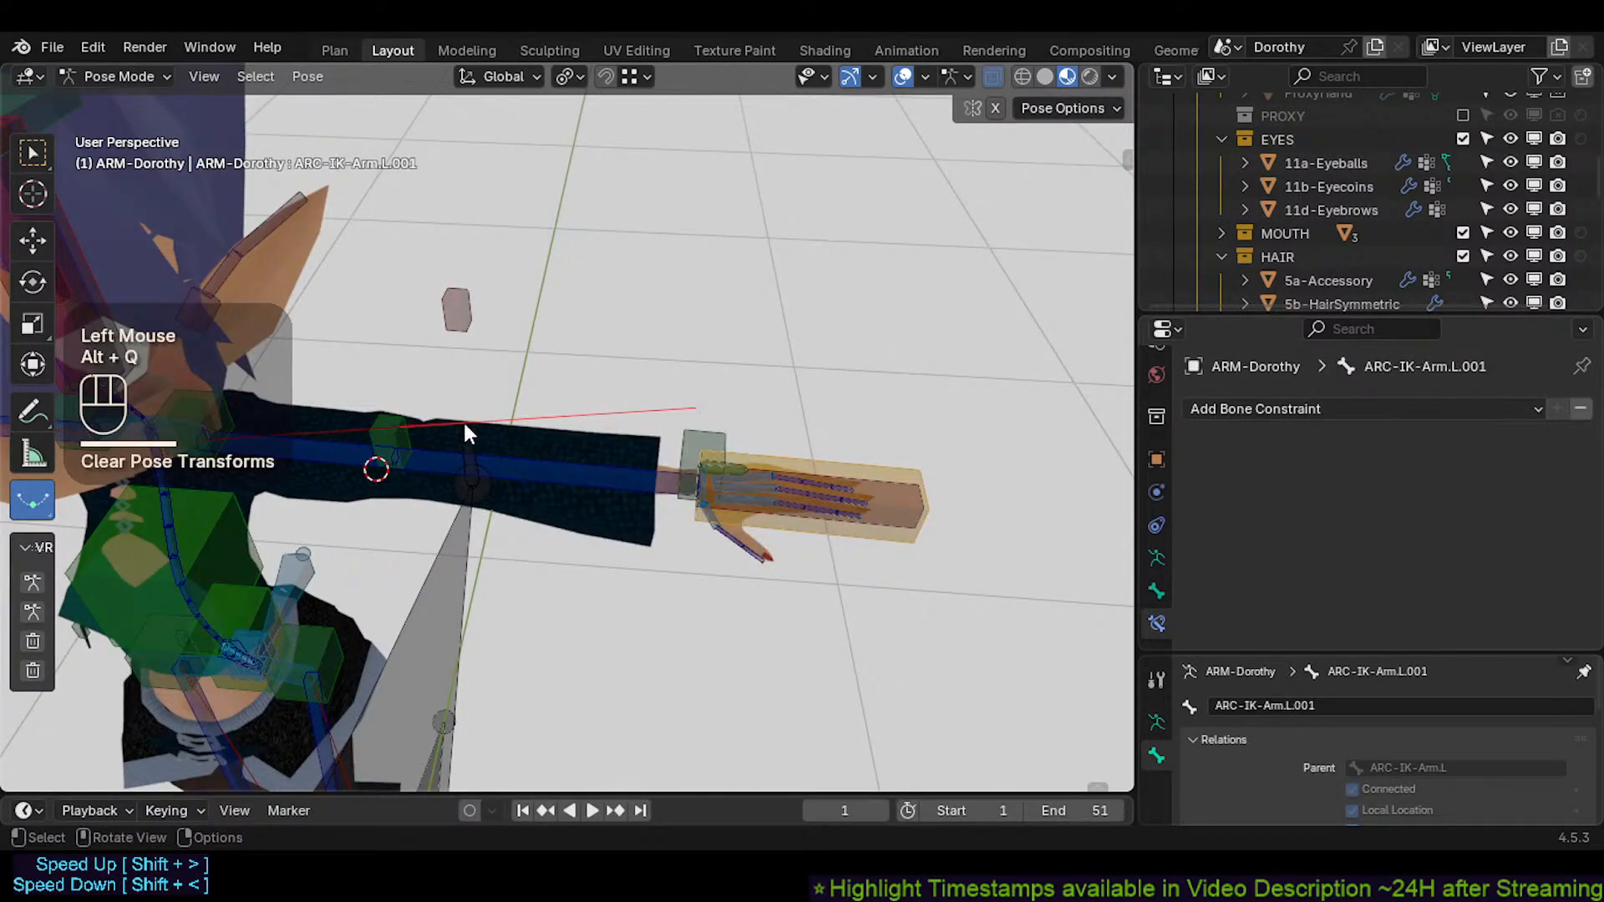
click(364, 429)
key(alt+q)
click(755, 526)
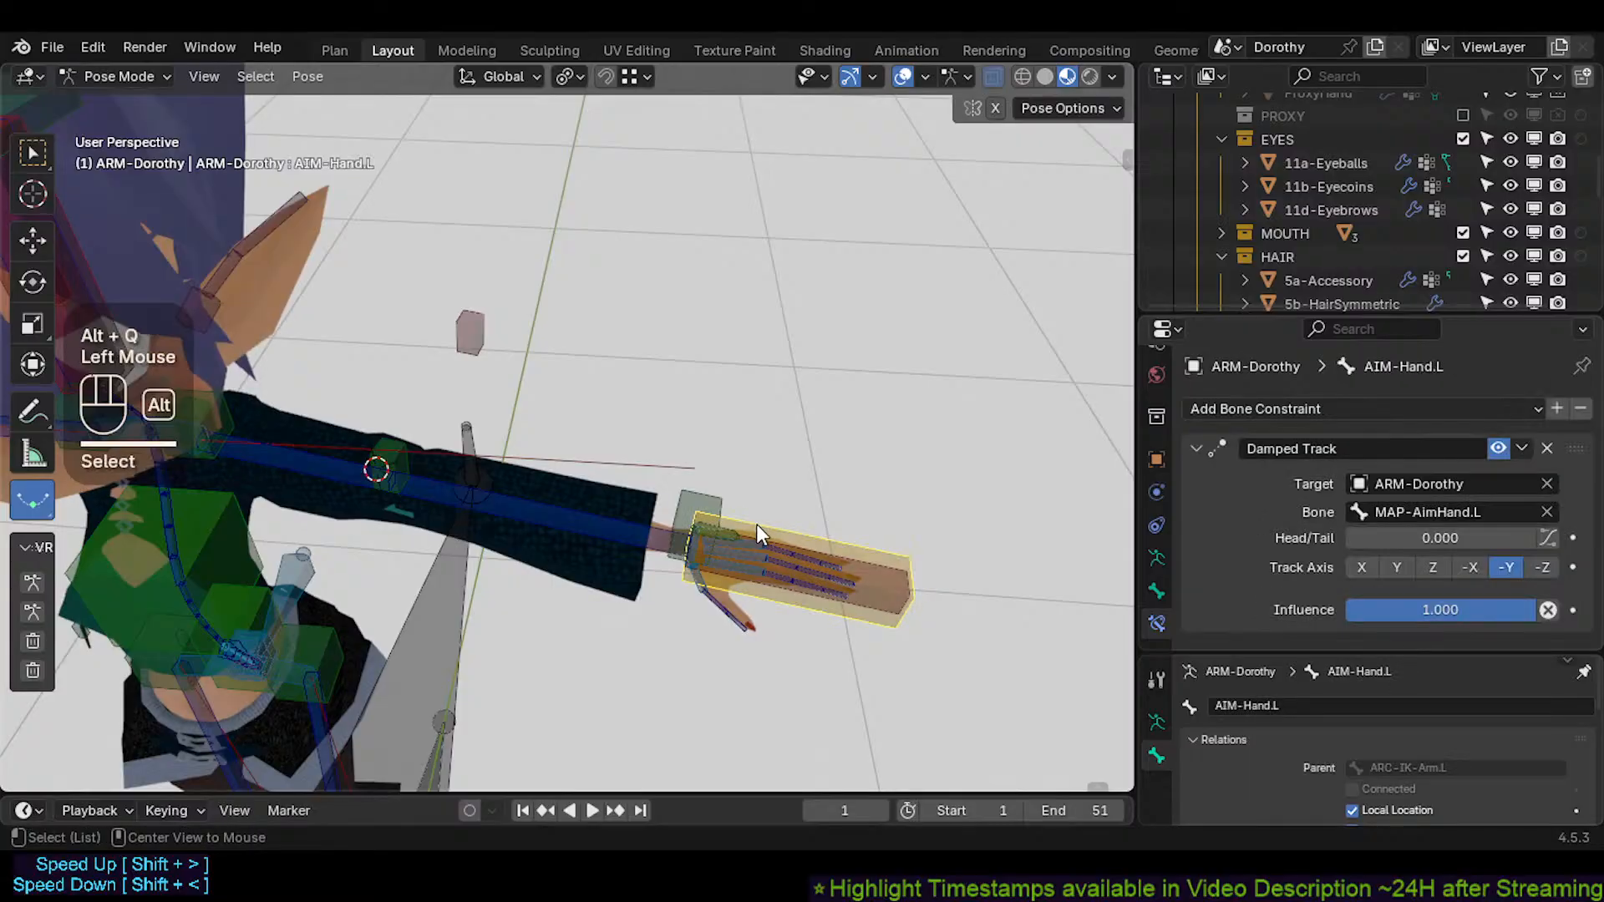
key(alt+q)
Save Dorothy.blend with the left arm reset
middle_drag(680, 511, 589, 543)
shift+middle_drag(589, 543, 652, 585)
scroll(648, 538, down, 1)
key(ctrl+s)
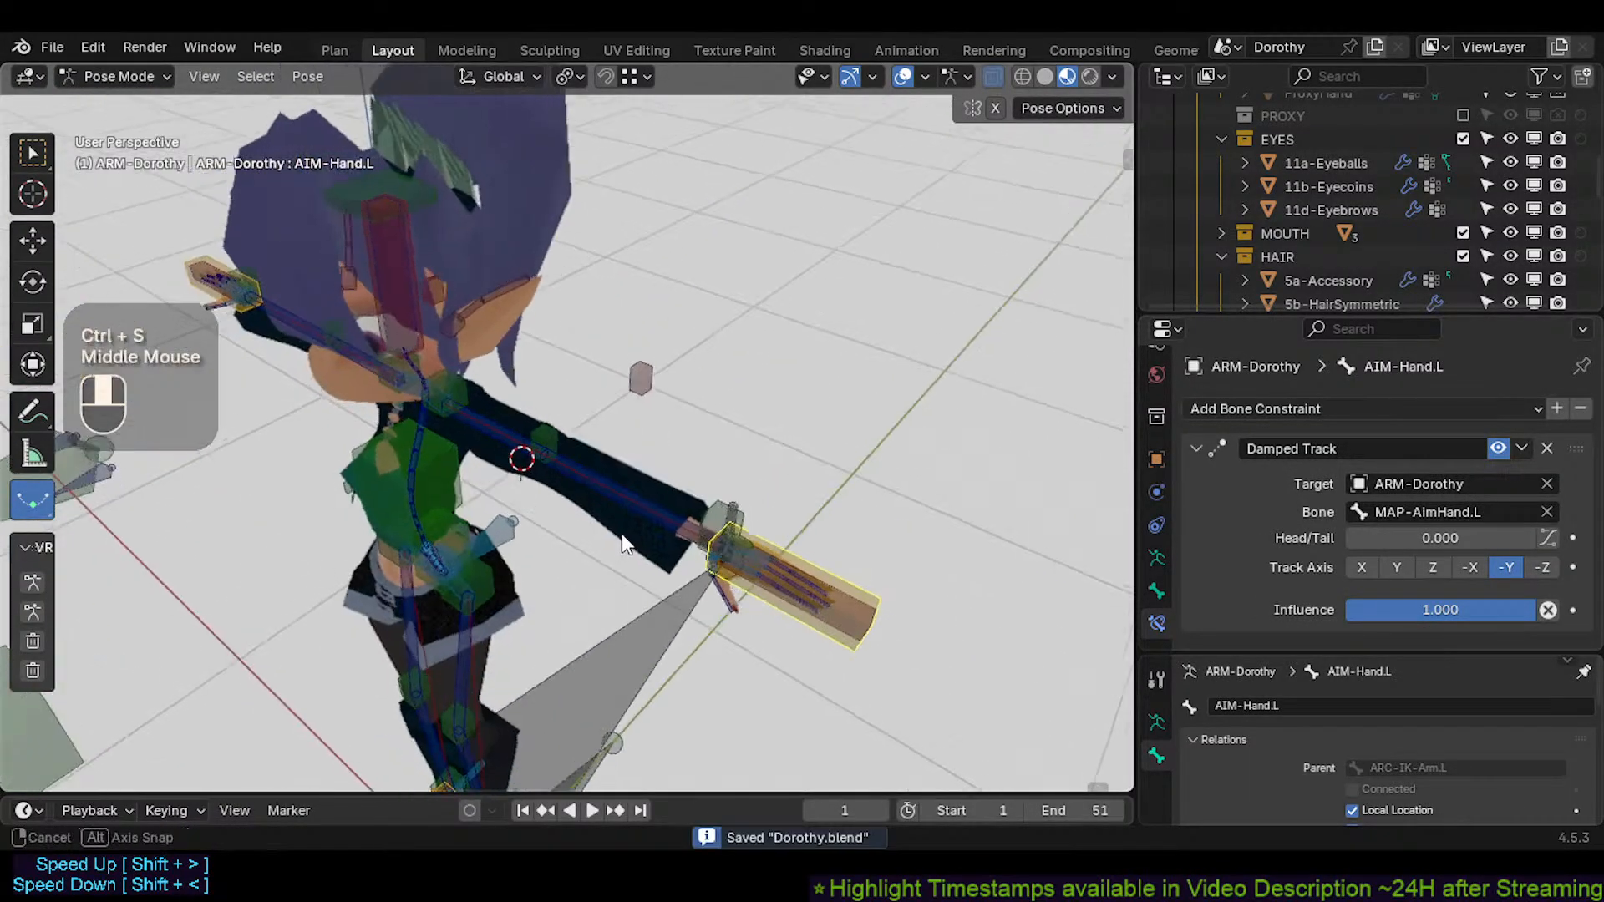
Examine the whole rig and the left wrist area, comparing the hand control with the surrounding bones from several angles
scroll(588, 628, down, 2)
shift+middle_drag(588, 628, 665, 534)
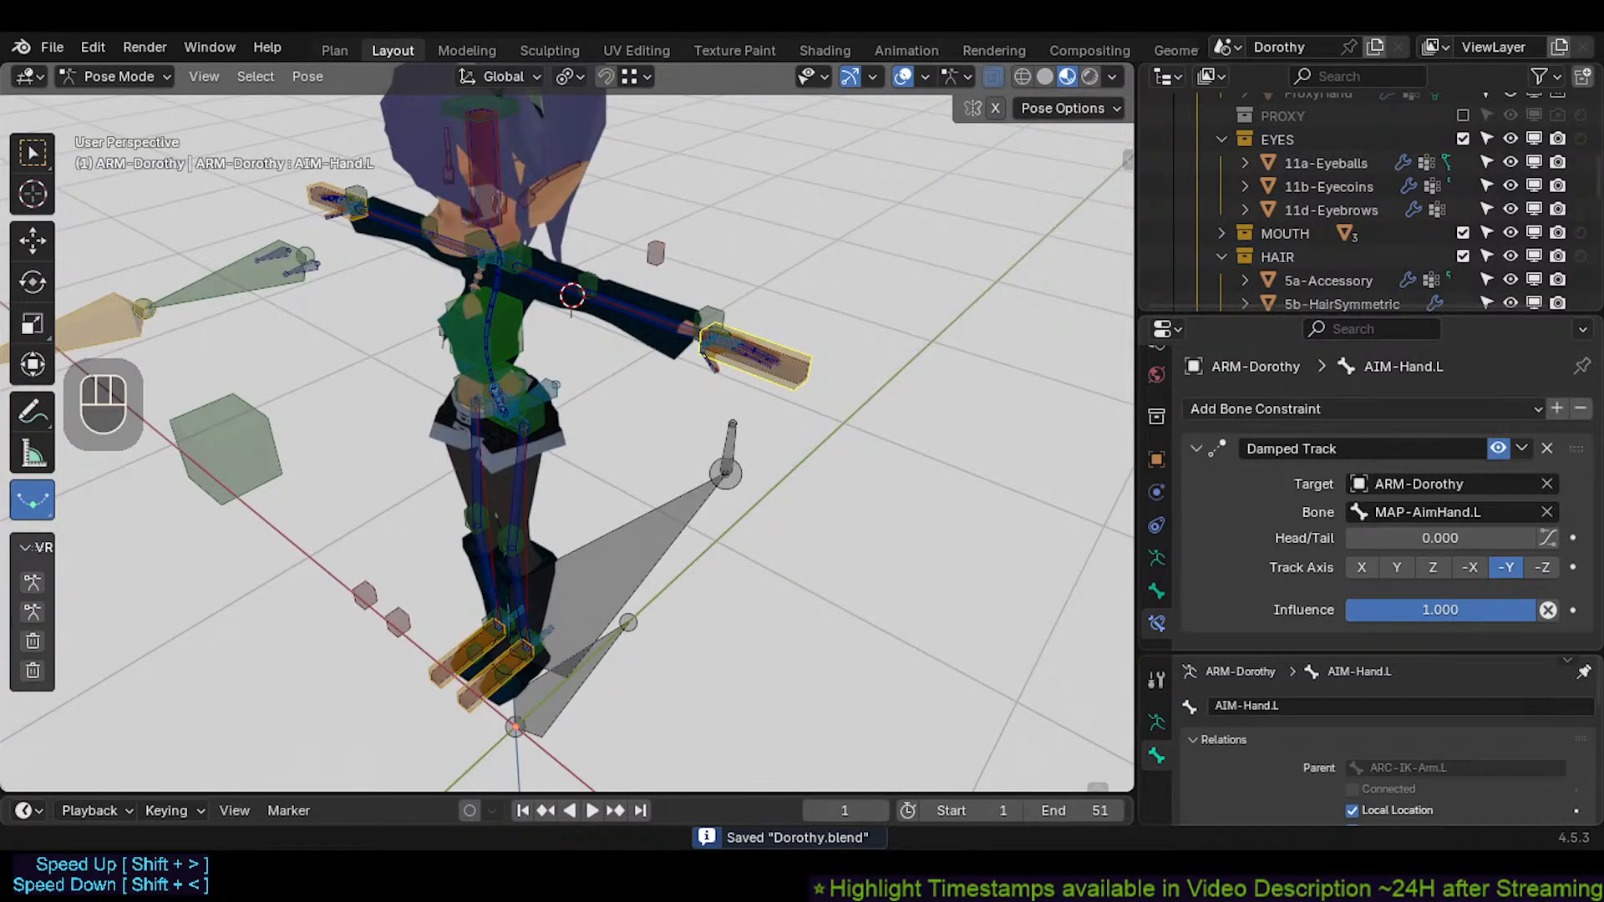
mouse_move(533, 483)
shift+middle_down()
mouse_move(498, 520)
mouse_move(533, 438)
mouse_move(530, 506)
shift+middle_up()
scroll(533, 438, up, 2)
middle_drag(530, 507, 576, 418)
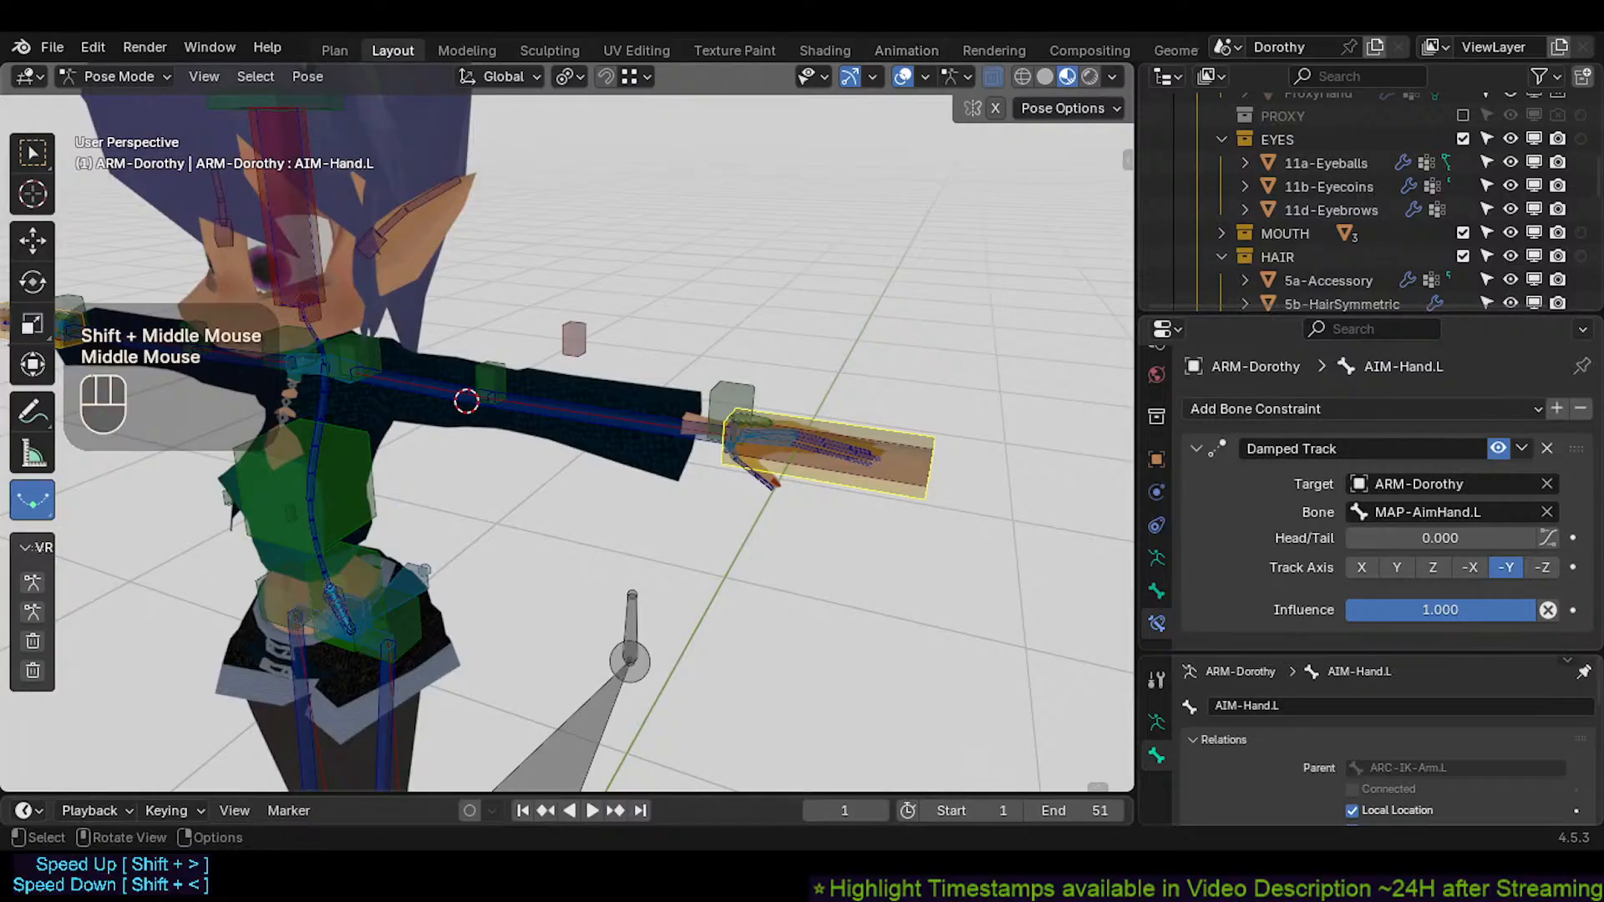
scroll(495, 368, down, 1)
middle_drag(498, 372, 505, 455)
shift+middle_drag(505, 455, 576, 336)
scroll(569, 351, down, 1)
shift+middle_drag(541, 421, 526, 491)
scroll(610, 449, up, 2)
scroll(464, 489, up, 1)
scroll(656, 467, up, 2)
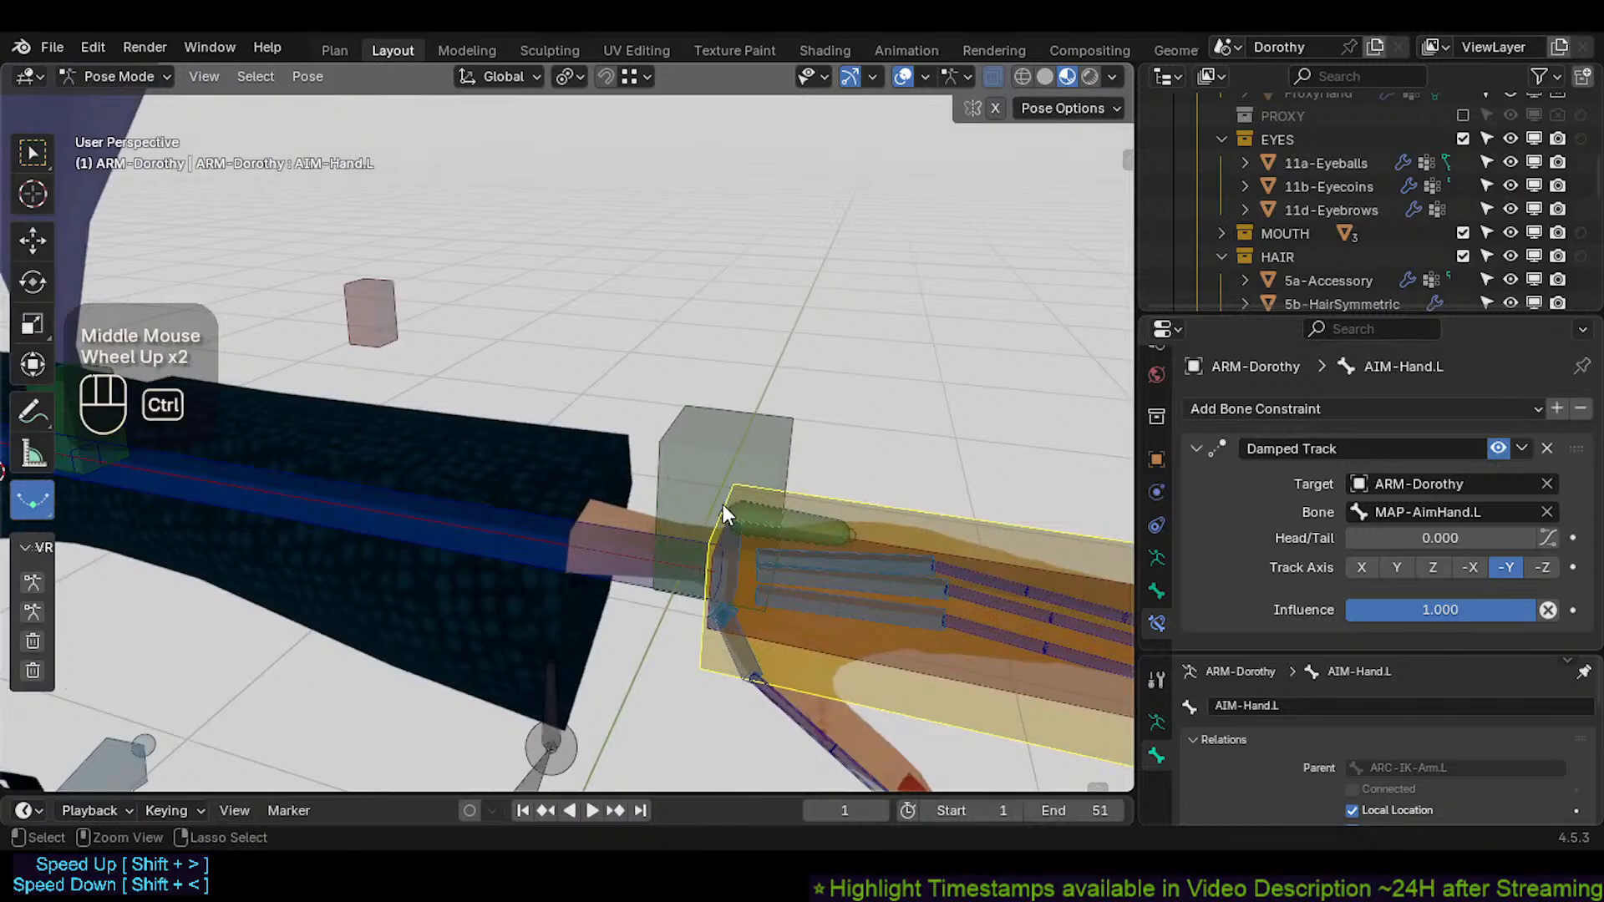
key(ctrl+Tab)
key(ctrl+Tab)
scroll(724, 543, down, 2)
shift+middle_drag(724, 553, 710, 551)
middle_drag(710, 551, 695, 548)
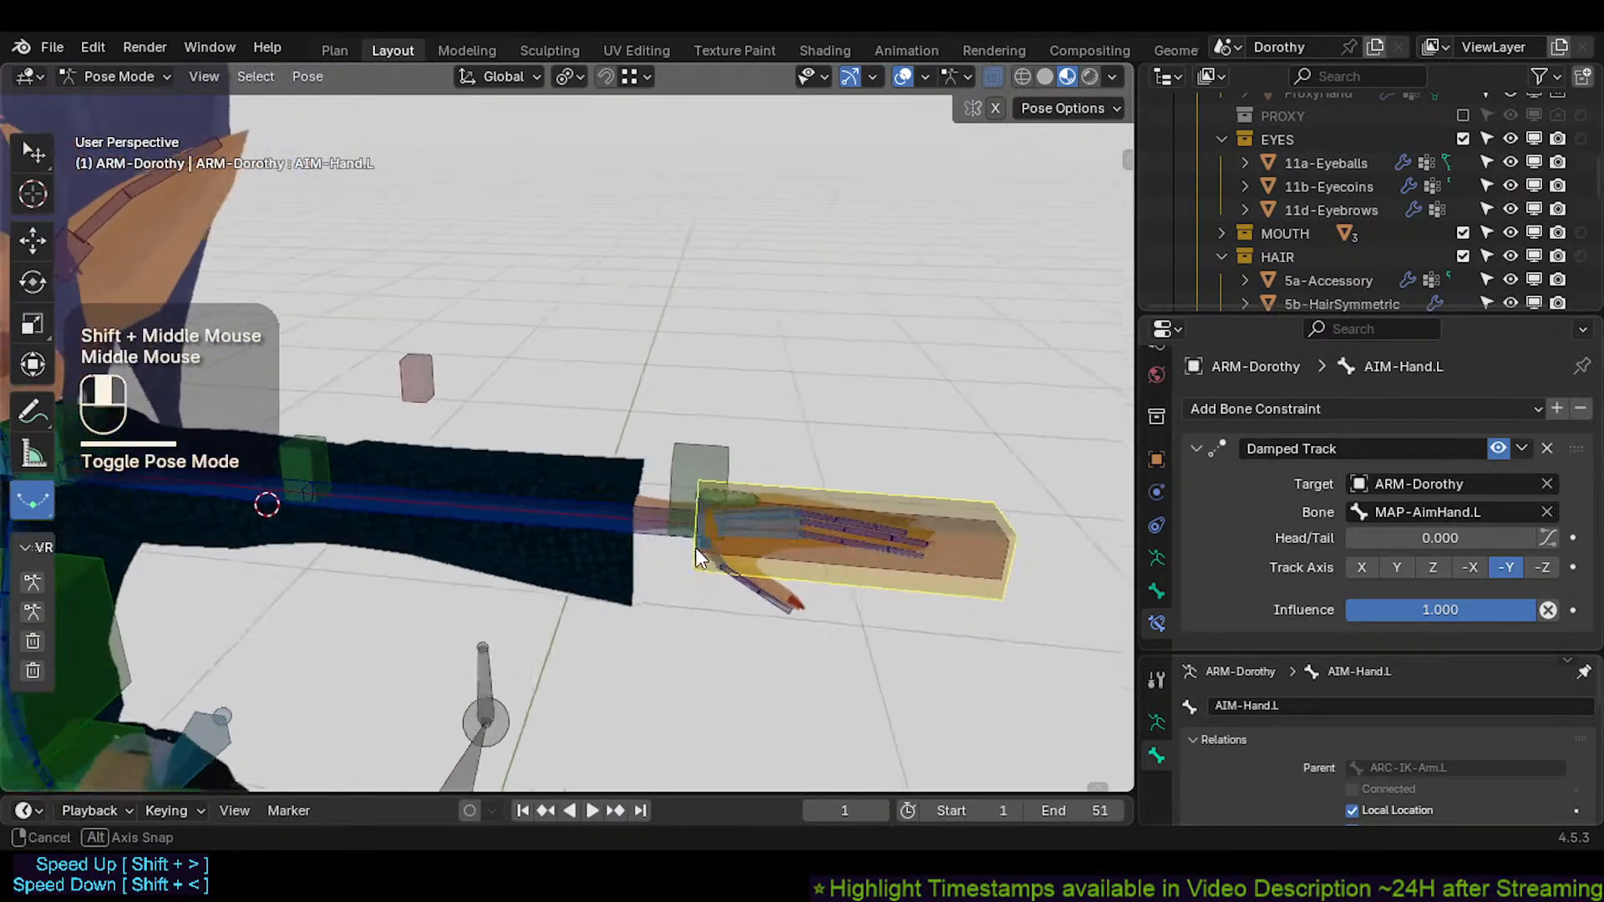
Select TWK-Hand.L and display the rig's bones with their custom shapes
click(694, 459)
scroll(743, 524, up, 2)
shift+middle_drag(764, 506, 615, 492)
scroll(614, 491, down, 1)
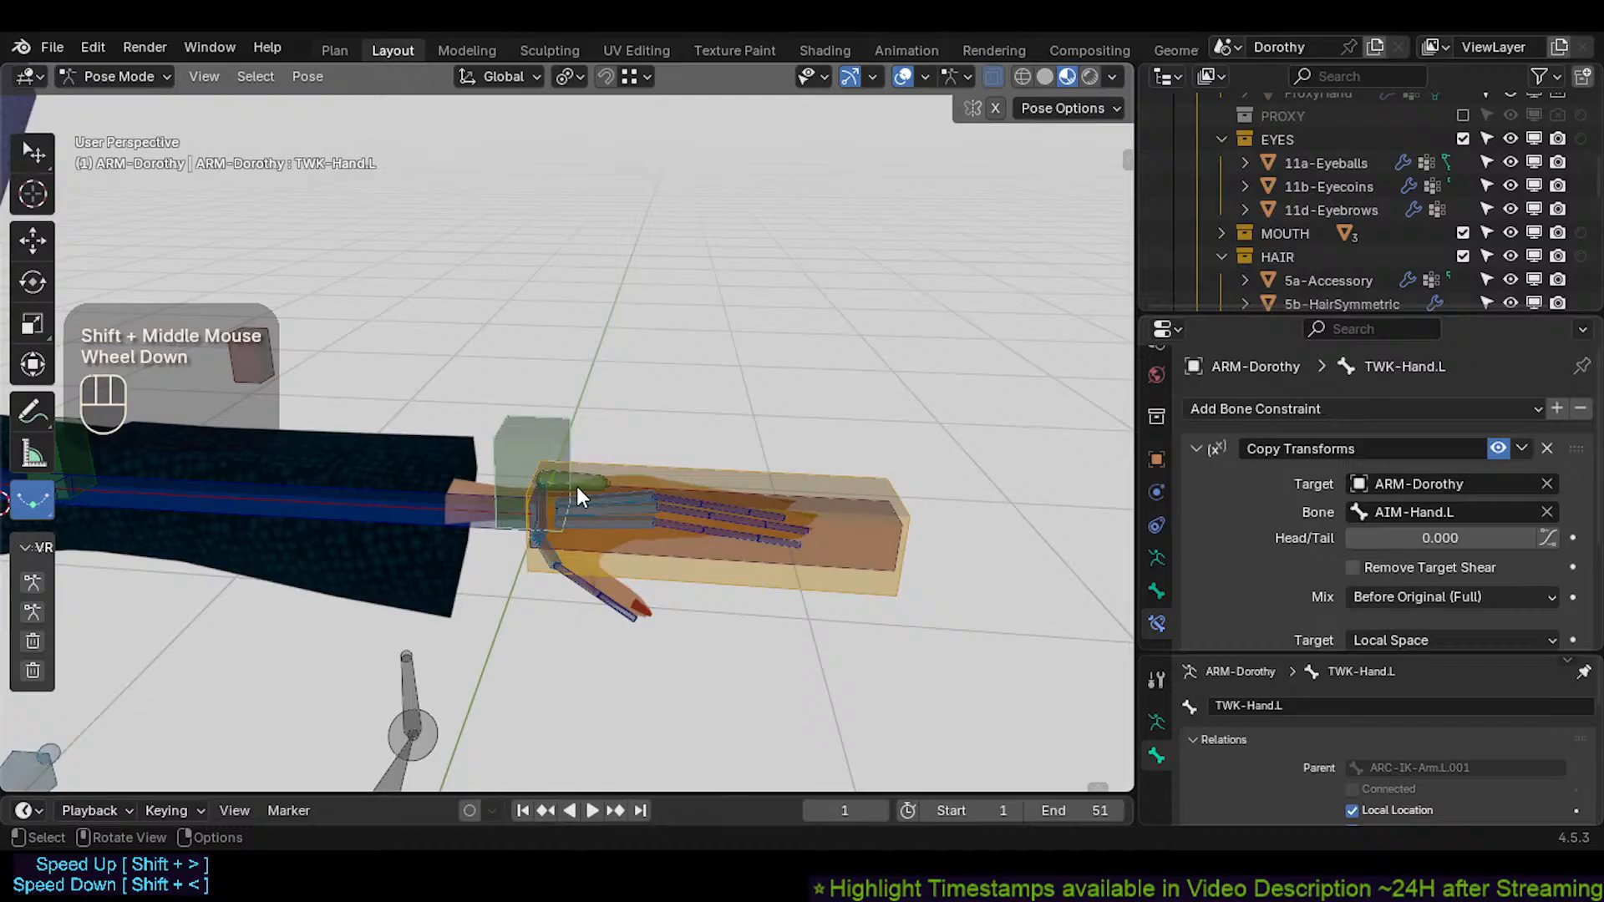
key(ctrl+4)
middle_drag(539, 492, 509, 494)
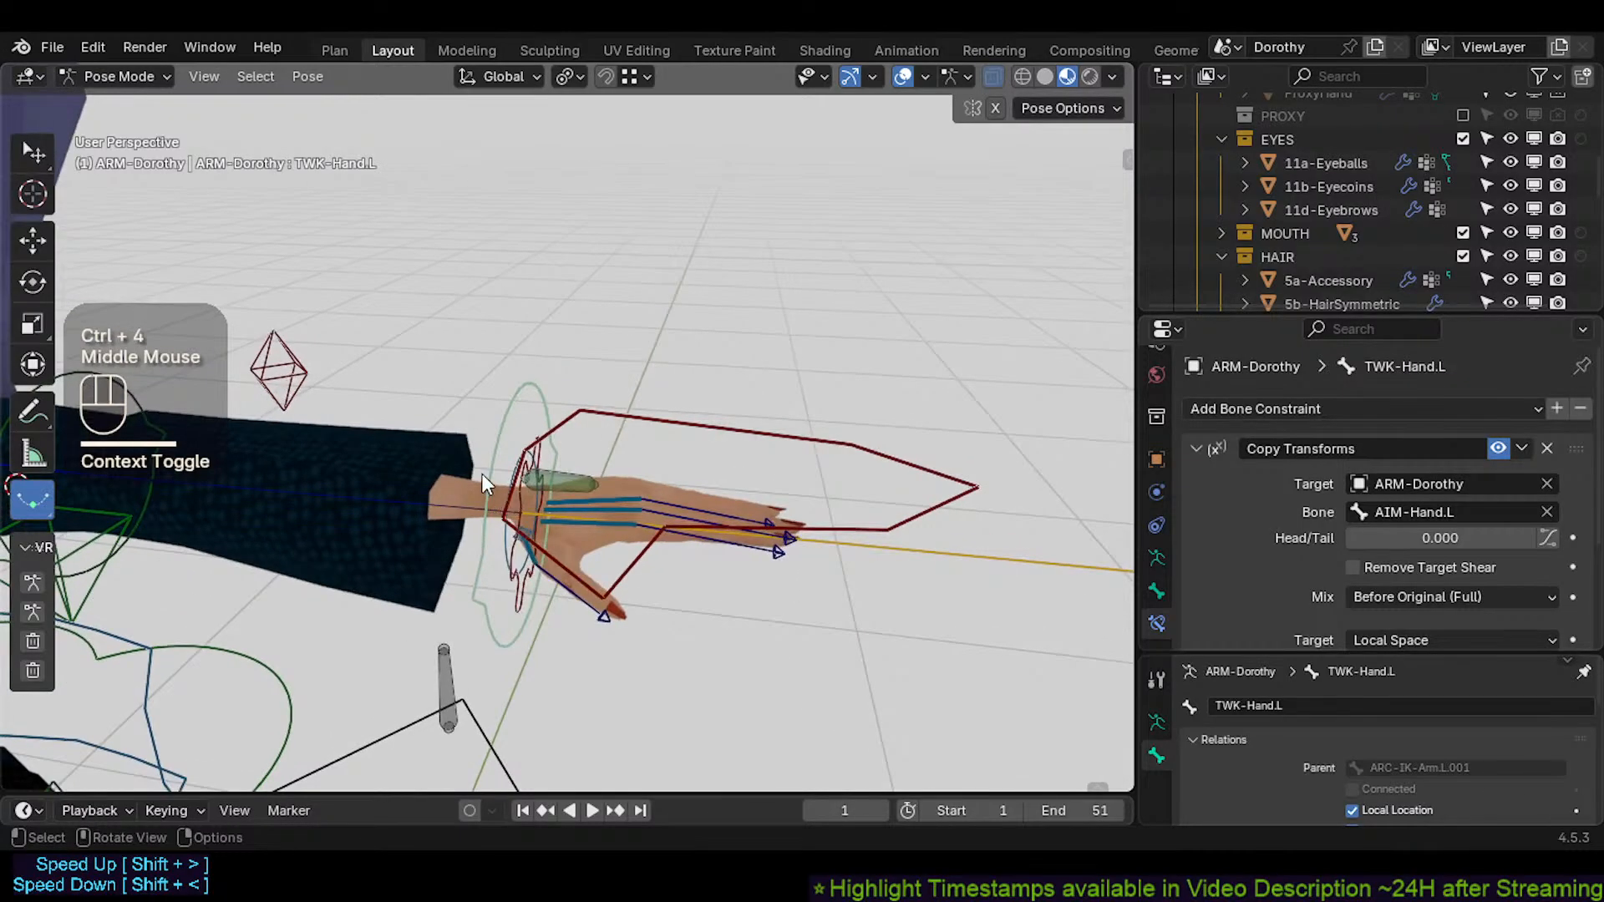
Try moving PIN-FingerTips.L and TWK-Hand.L in turn to test how the left hand and fingers follow
shift+click(499, 534)
key(g)
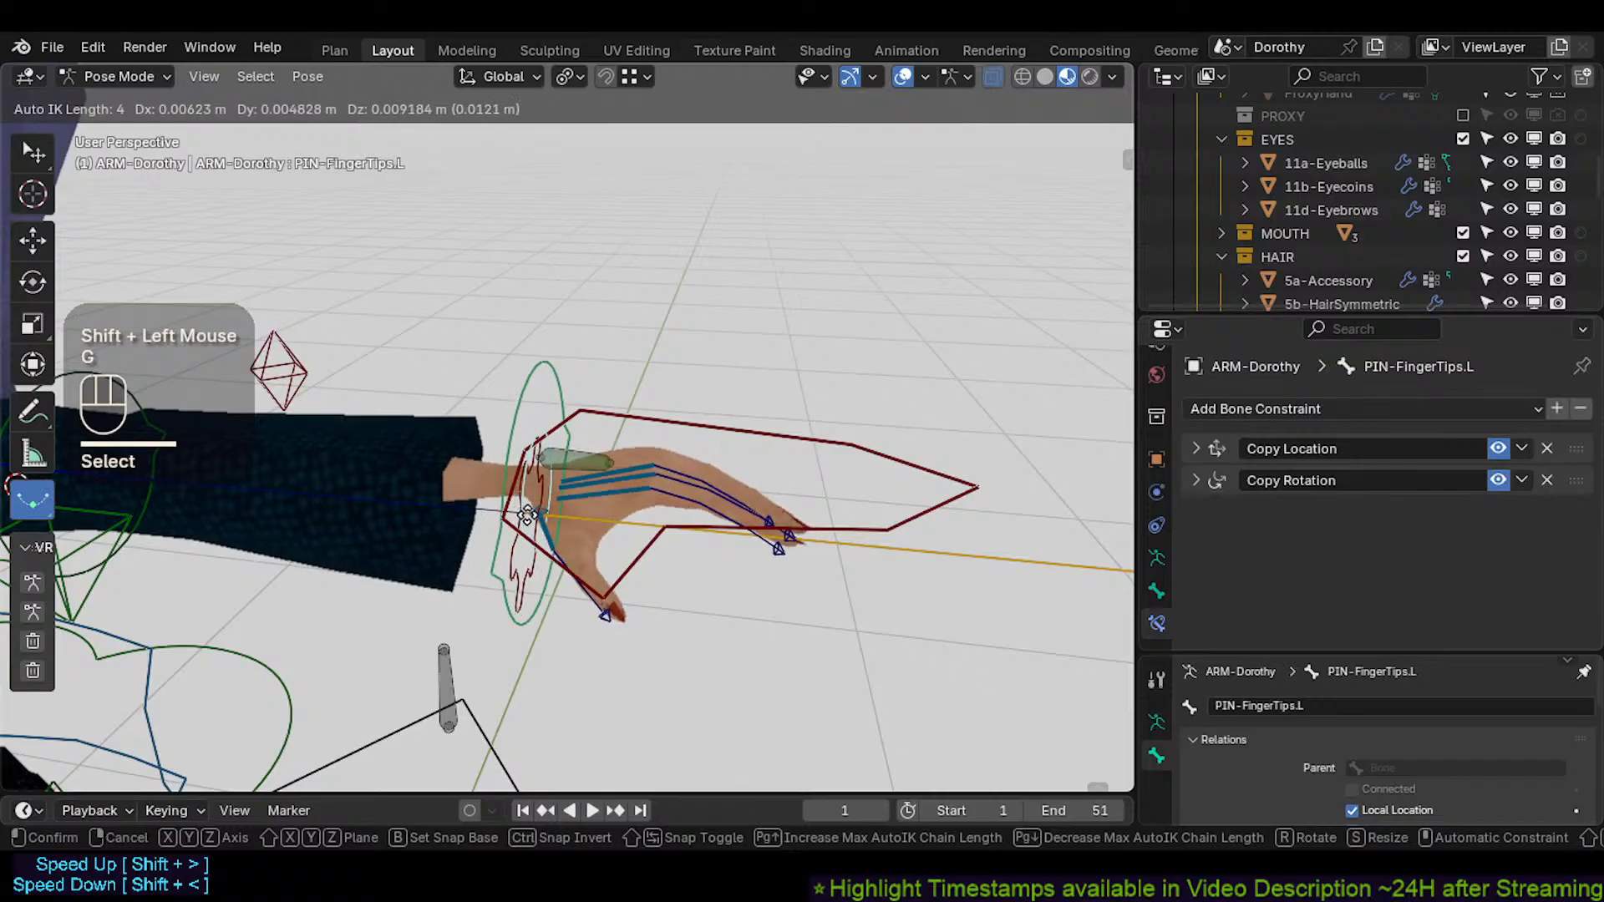
double_click(533, 393)
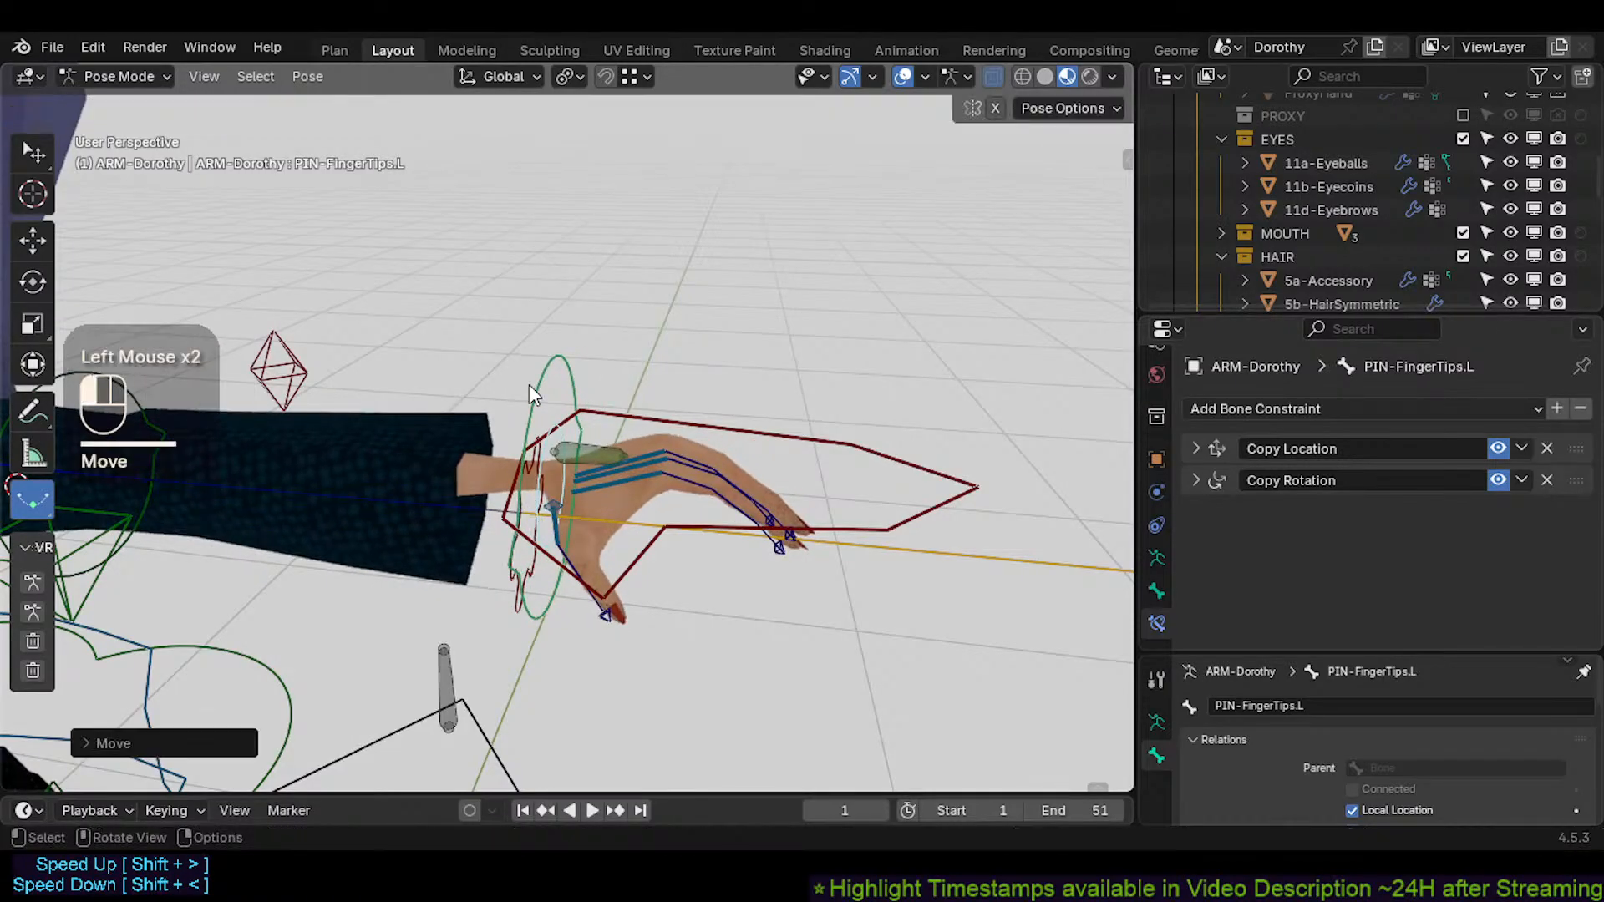
click(529, 385)
key(g)
click(483, 386)
shift+middle_drag(475, 454, 489, 456)
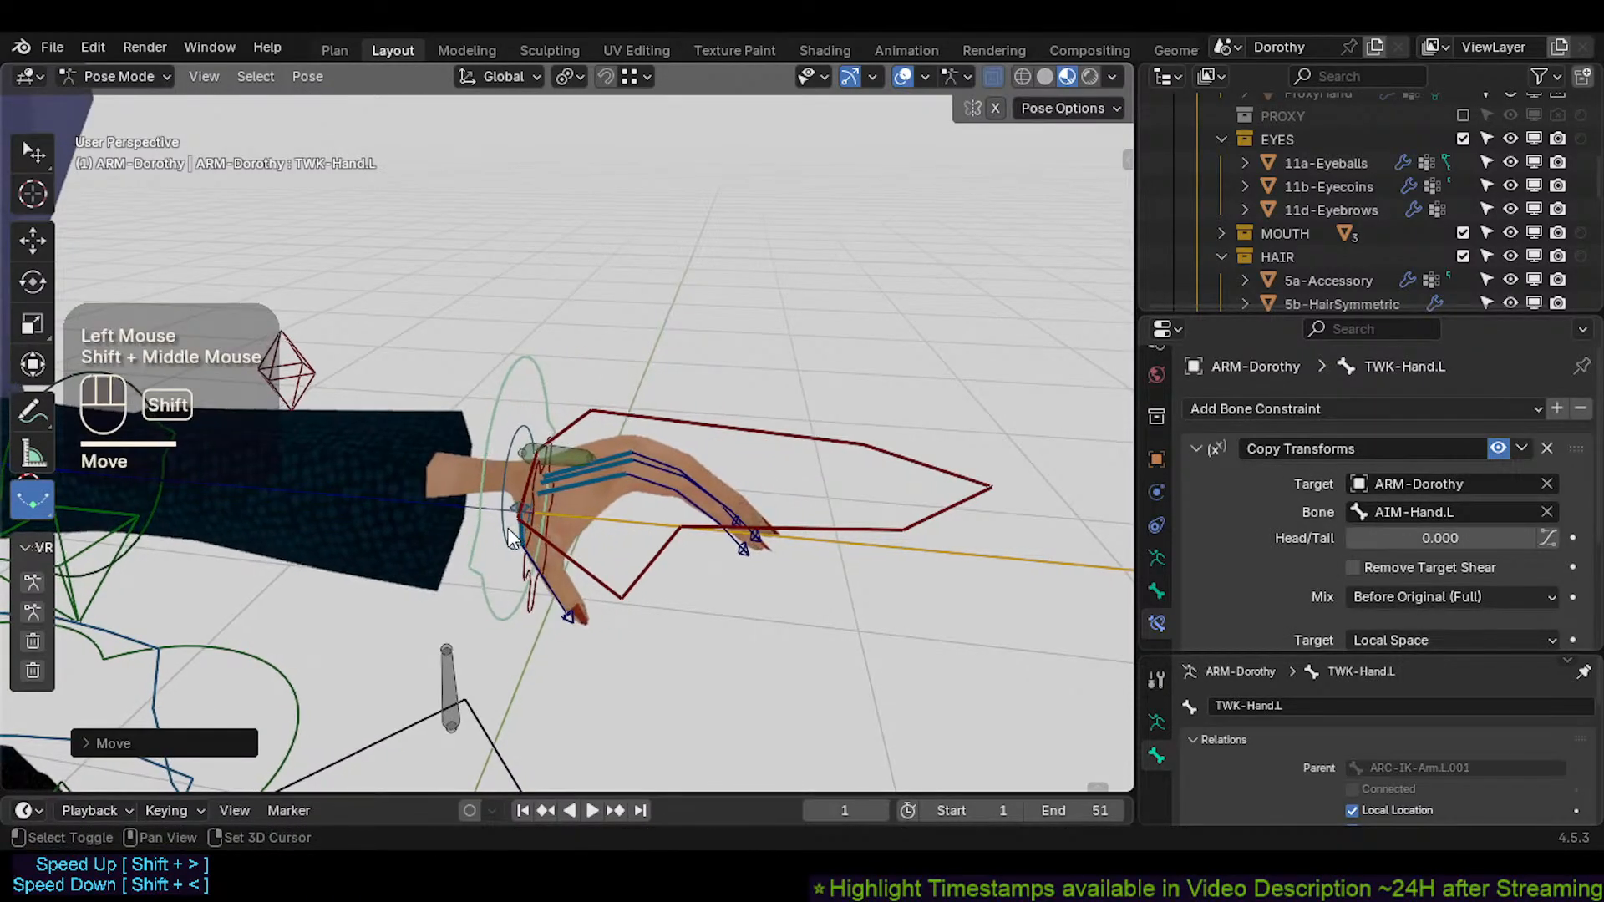
shift+click(510, 534)
key(g)
click(534, 522)
Select all bones and clear the test movements of the left hand controls
shift+middle_drag(540, 519, 652, 519)
key(alt+a)
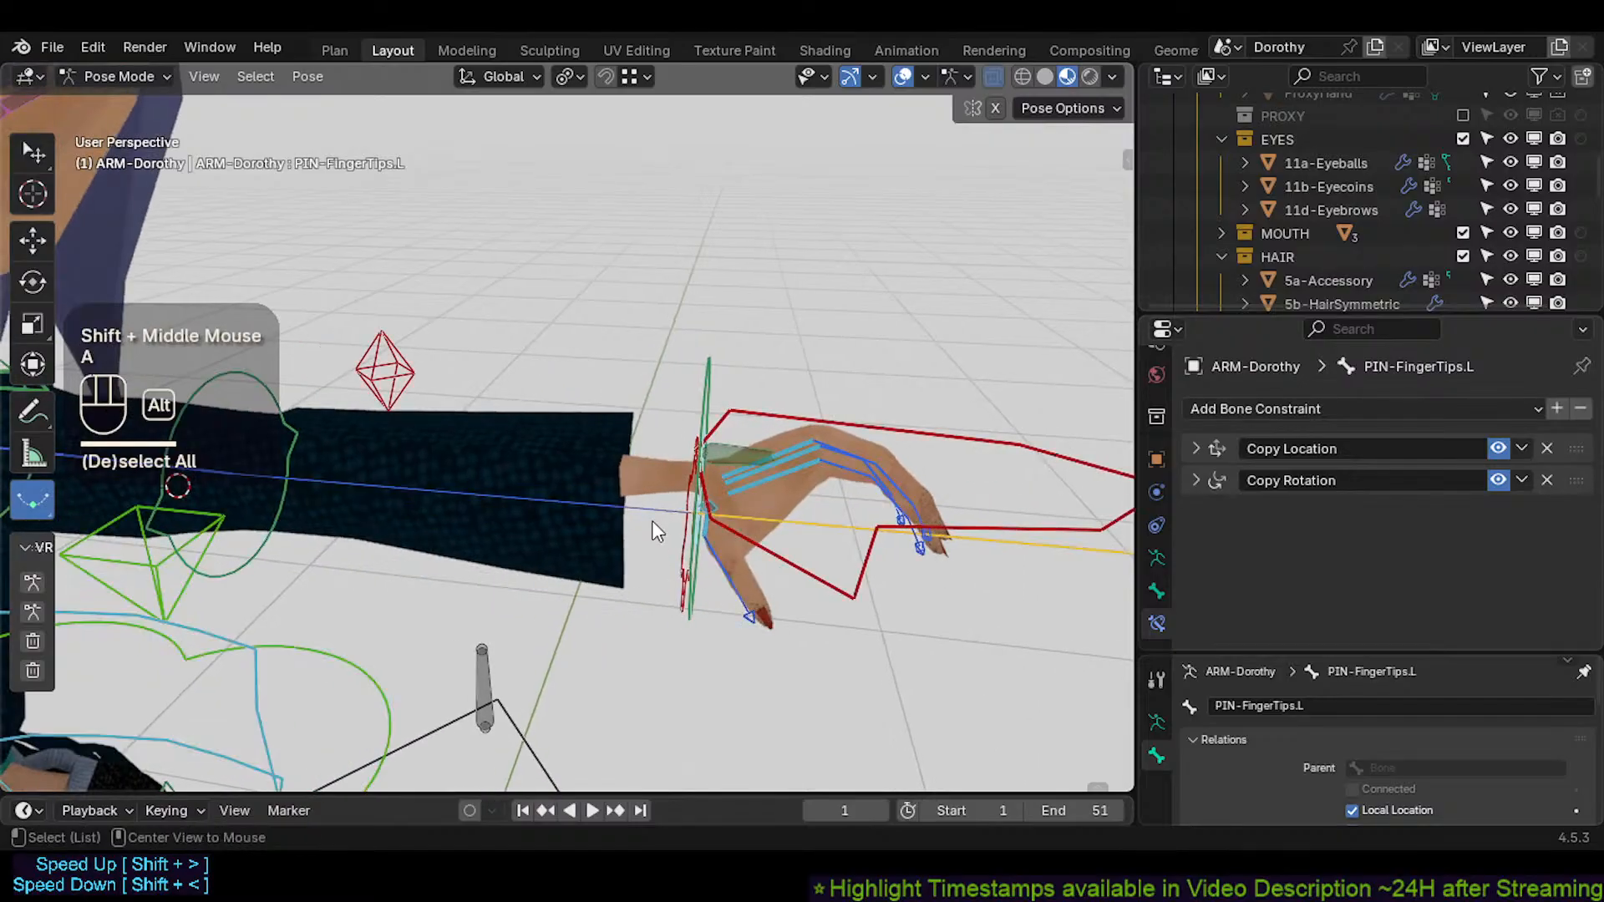
key(alt+g)
key(alt+g)
Inspect the custom control shapes across the upper body and both arms from different angles
shift+middle_drag(434, 555, 691, 506)
scroll(693, 506, down, 3)
middle_drag(289, 368, 226, 351)
scroll(226, 351, down, 1)
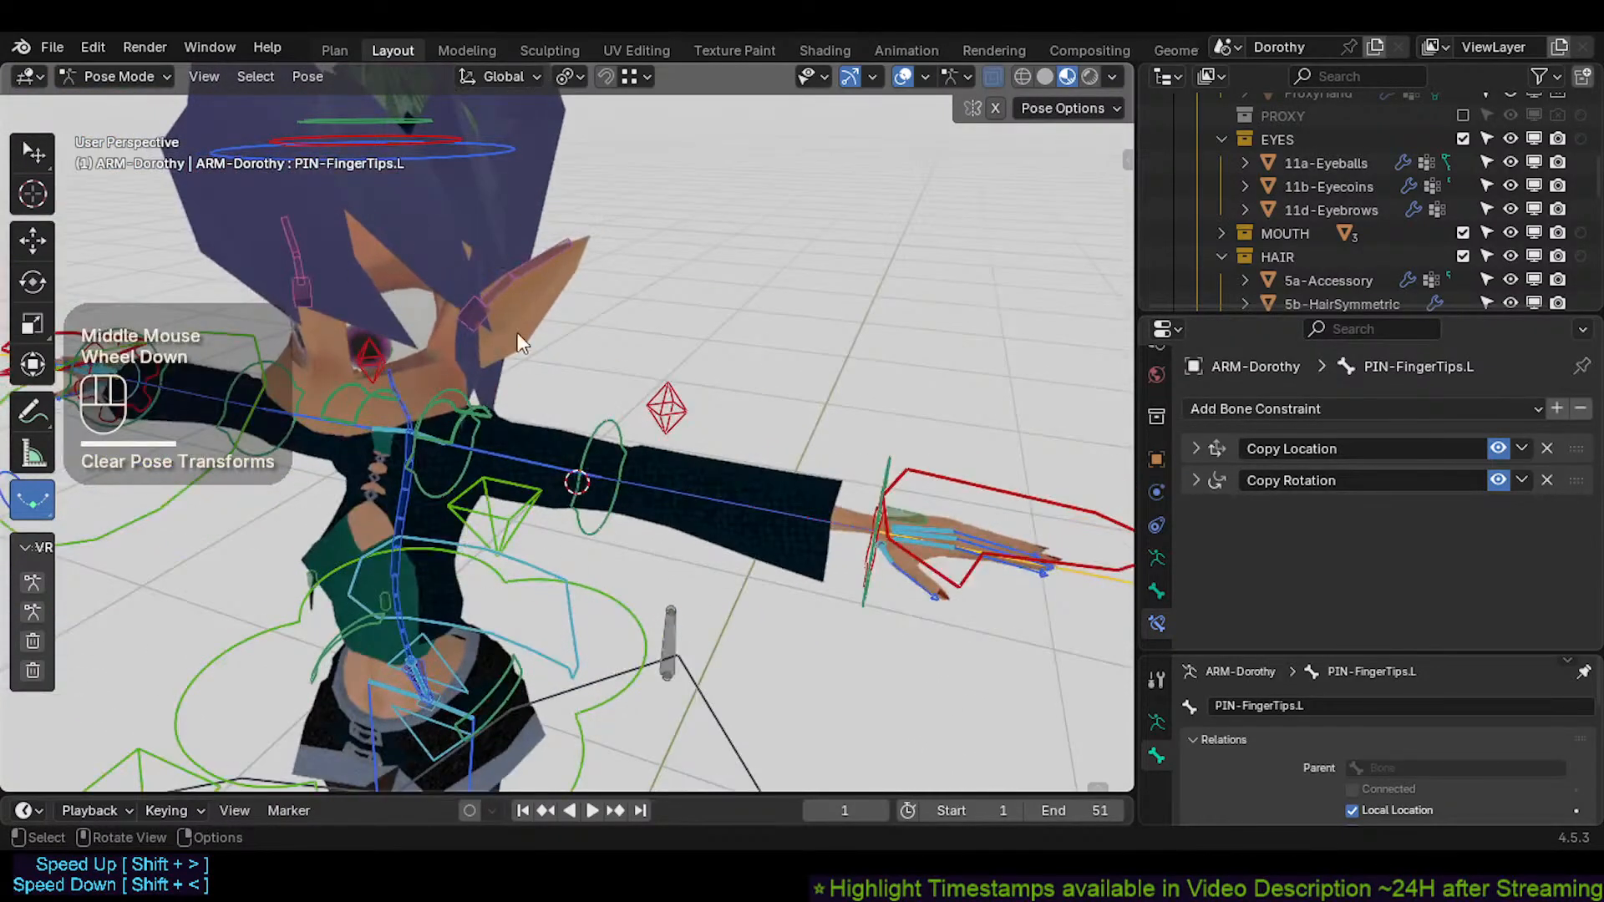
scroll(770, 480, down, 1)
scroll(544, 505, down, 3)
middle_drag(545, 505, 445, 506)
shift+middle_drag(444, 506, 455, 455)
middle_drag(455, 456, 525, 451)
shift+middle_drag(524, 451, 591, 501)
scroll(592, 502, up, 2)
middle_drag(577, 434, 617, 506)
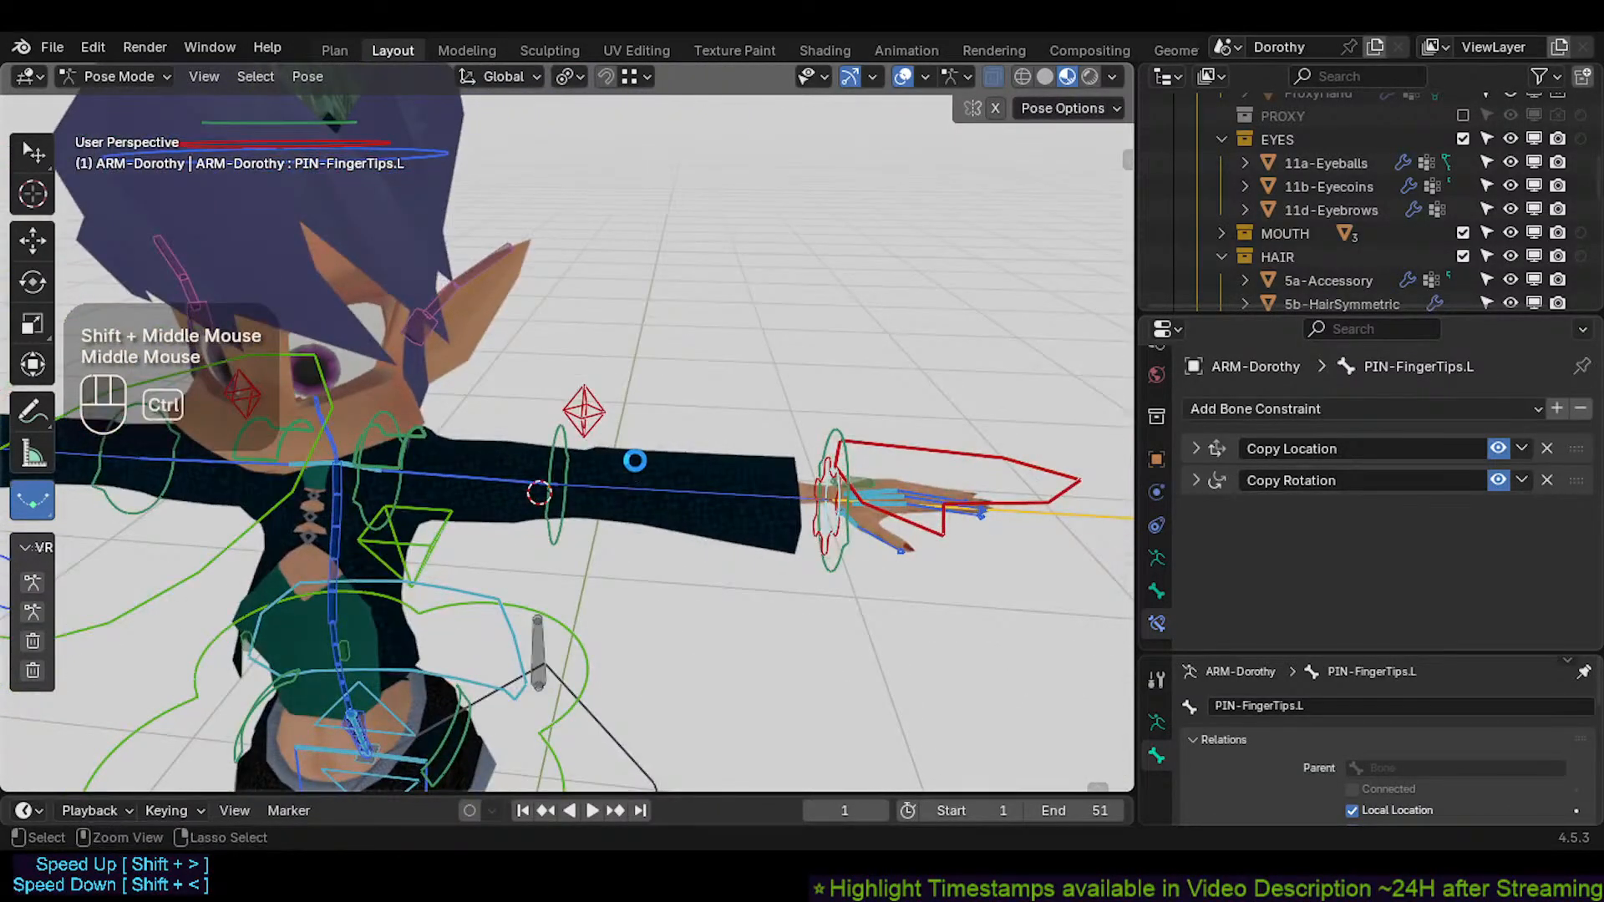
Save Dorothy.blend and check the CTL-ForeArm.L and CTL-UpperArm.L bones along the left arm
key(ctrl+s)
click(664, 493)
scroll(664, 493, up, 1)
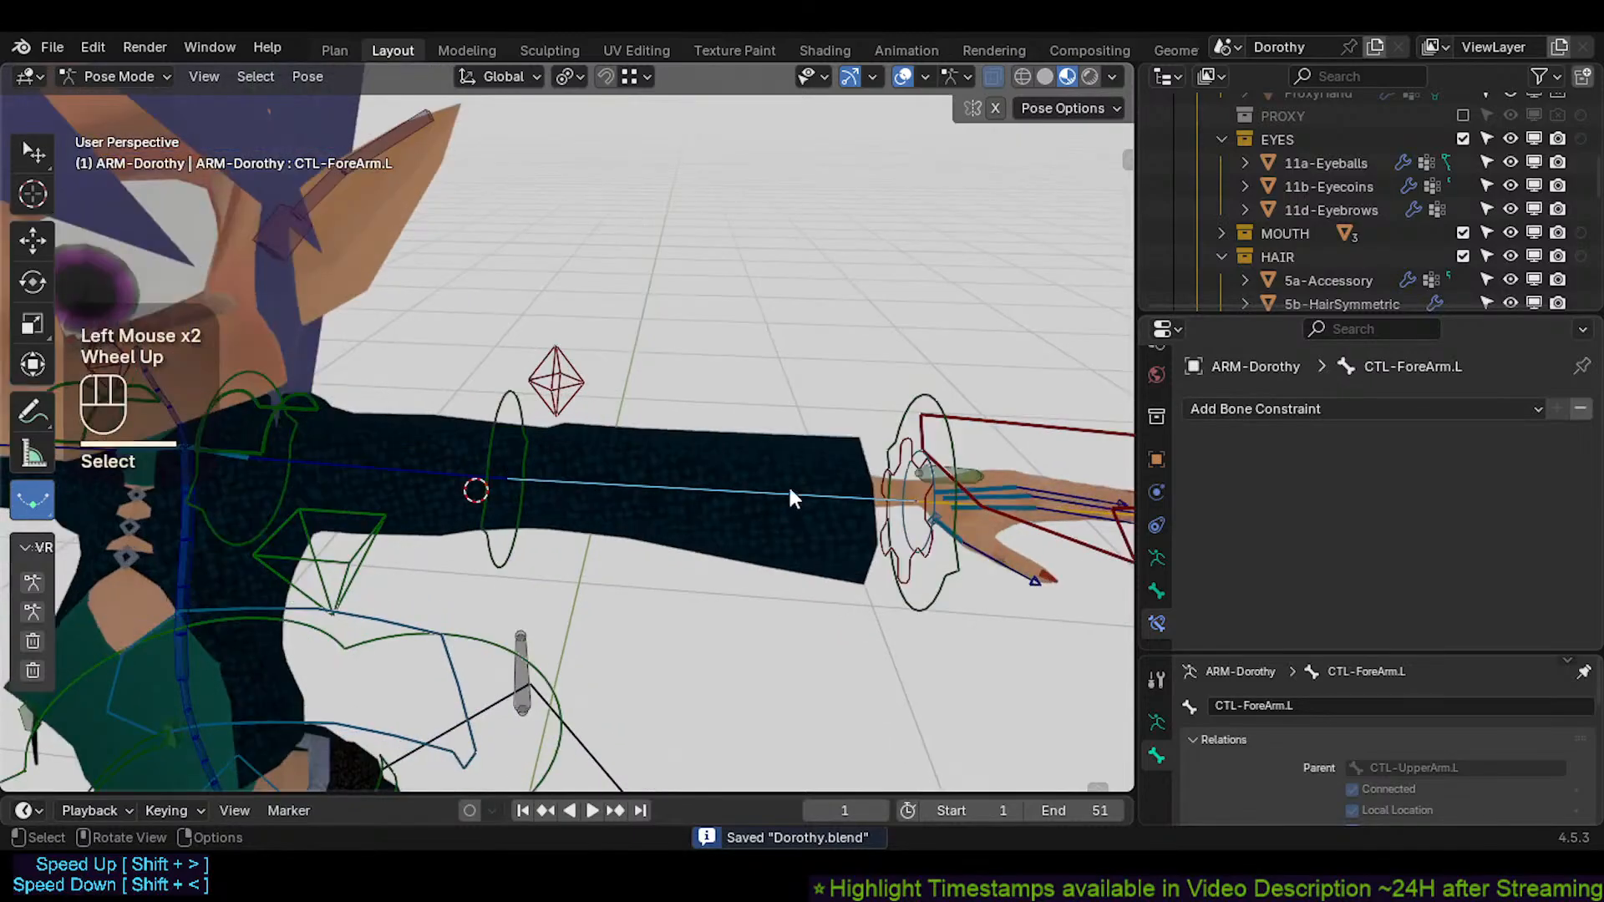
shift+middle_drag(788, 494, 693, 480)
middle_drag(694, 481, 748, 501)
scroll(473, 475, down, 2)
click(498, 466)
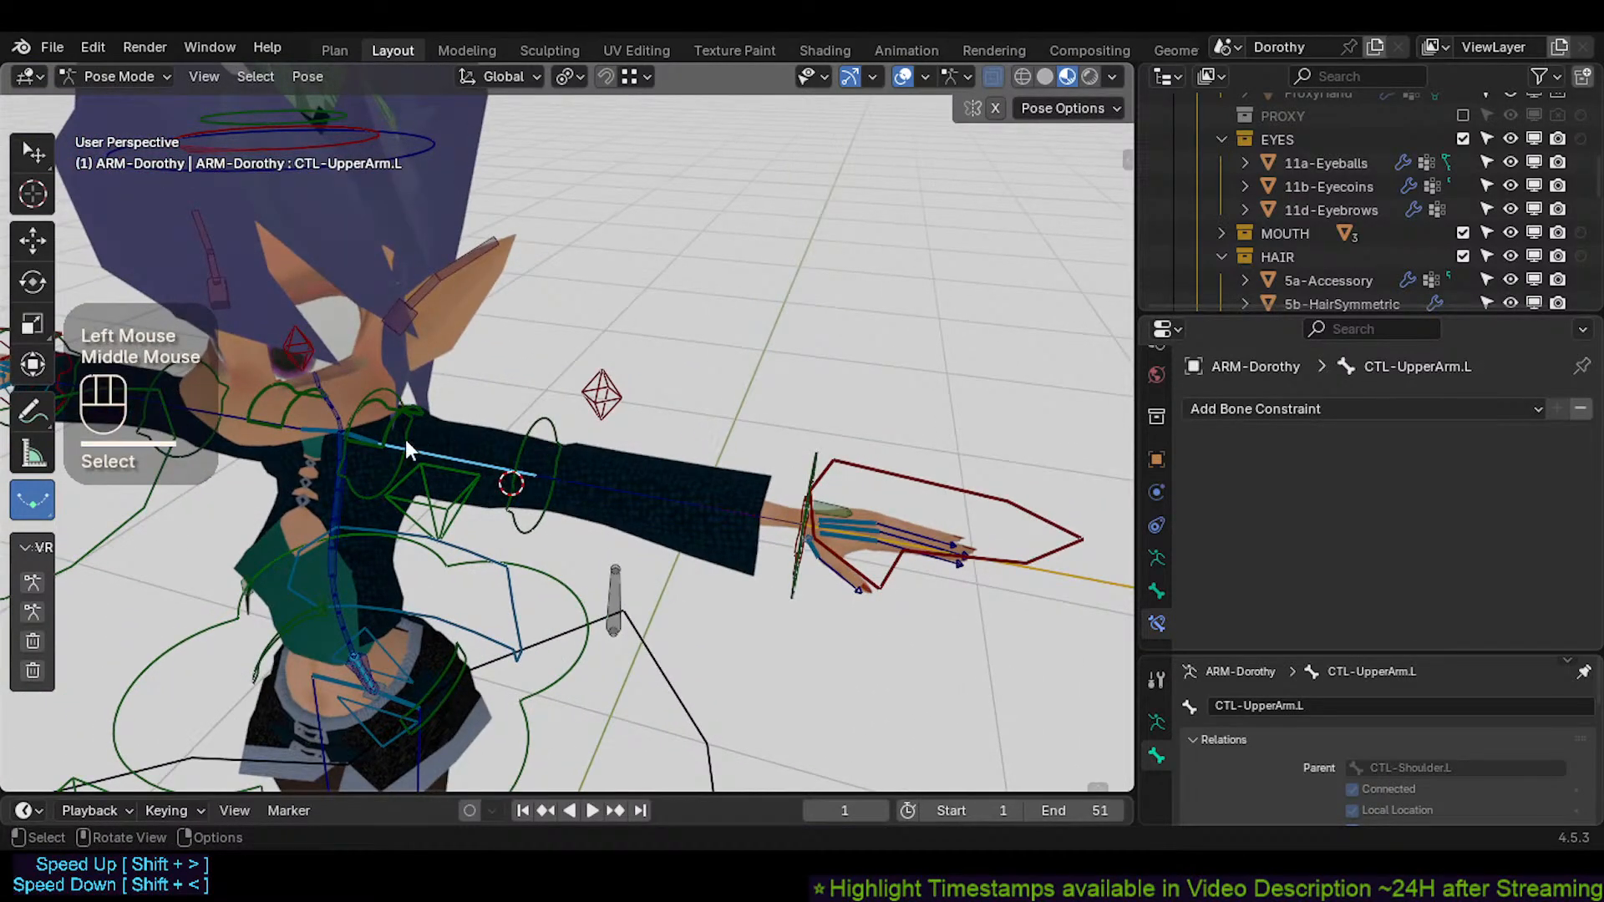
Delete the extra TWK-Elbow.L.001 bone near the left shoulder in Edit Mode and return to Pose Mode
click(368, 500)
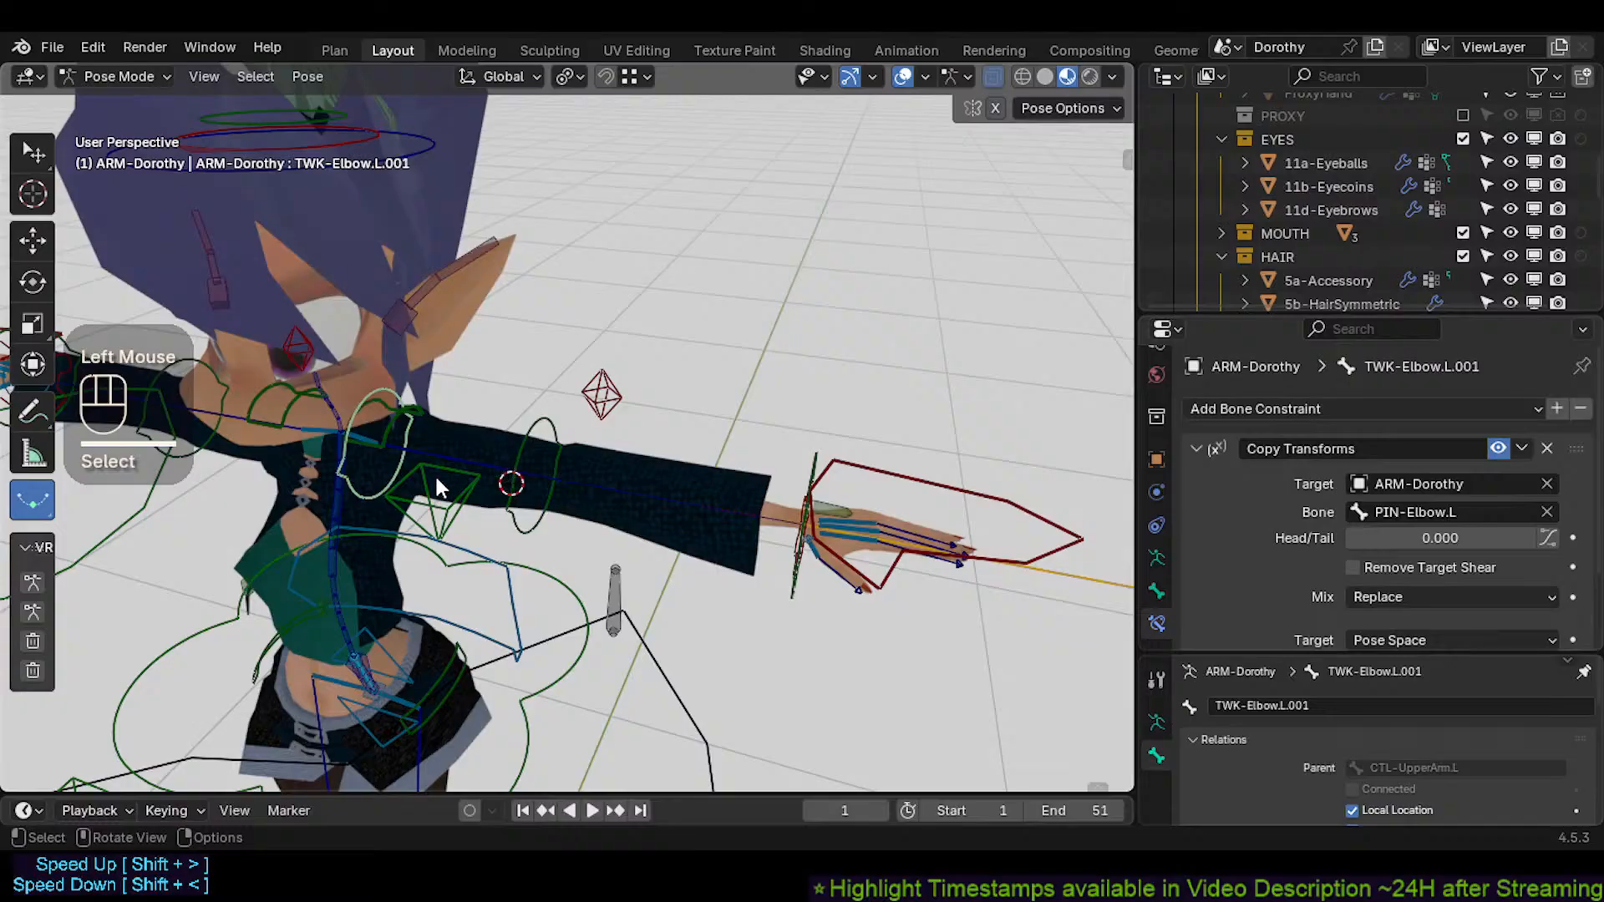
middle_drag(399, 478, 382, 445)
key(Tab)
key(x)
click(480, 400)
key(Tab)
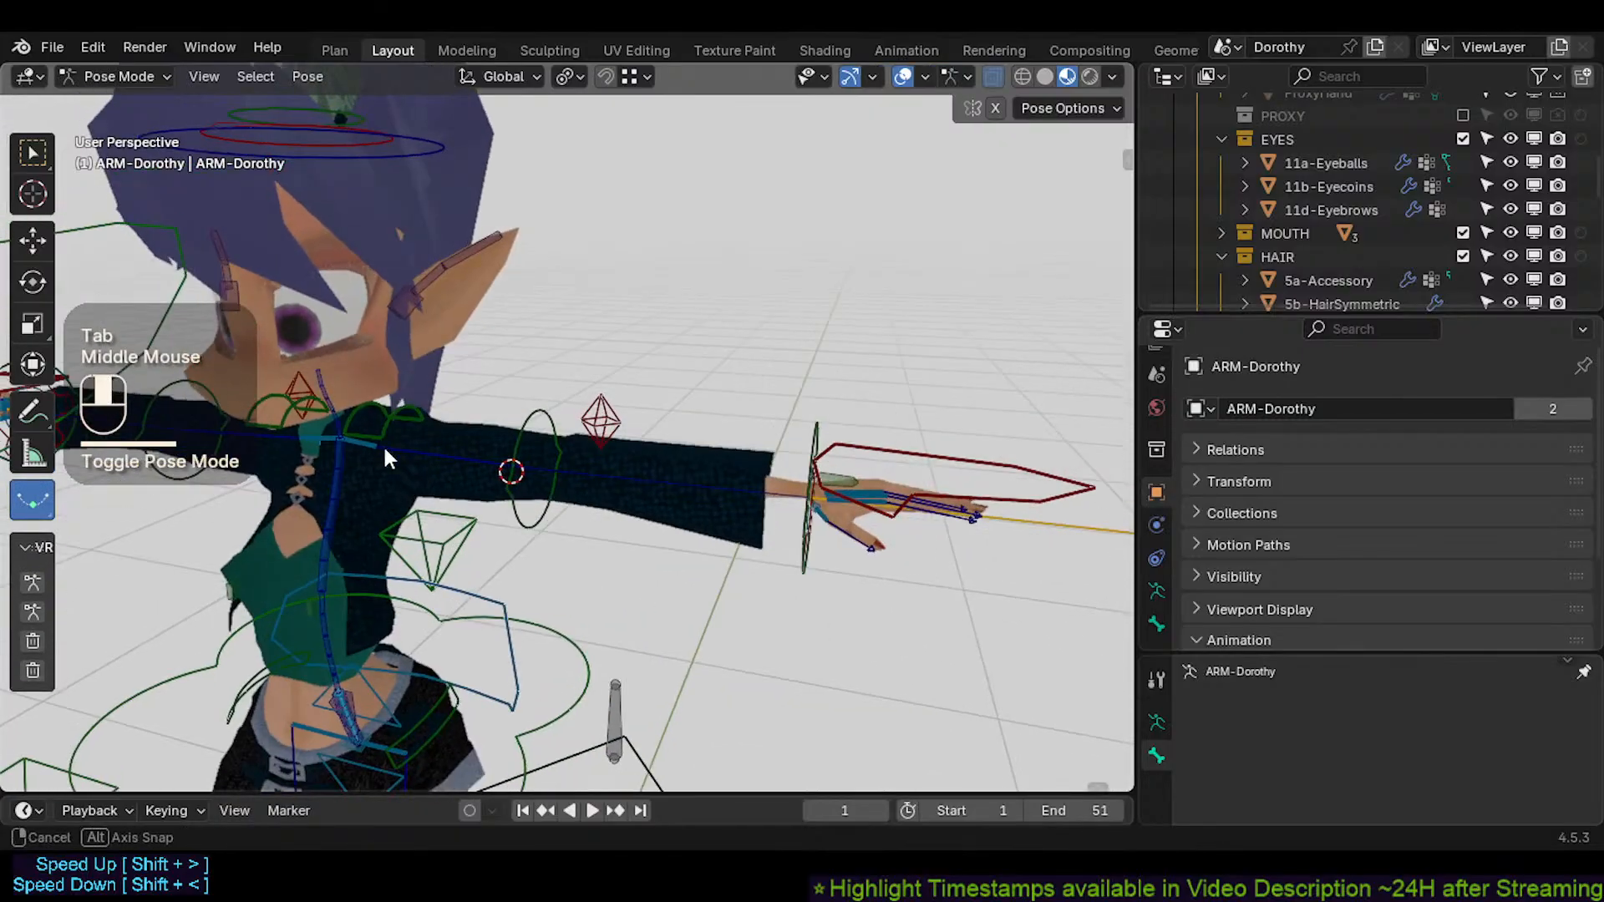
Try moving TWK-Elbow.L and TWK-Hand.L to test how the left sleeve and wrist deform
click(406, 415)
key(g)
key(Escape)
click(548, 437)
click(549, 438)
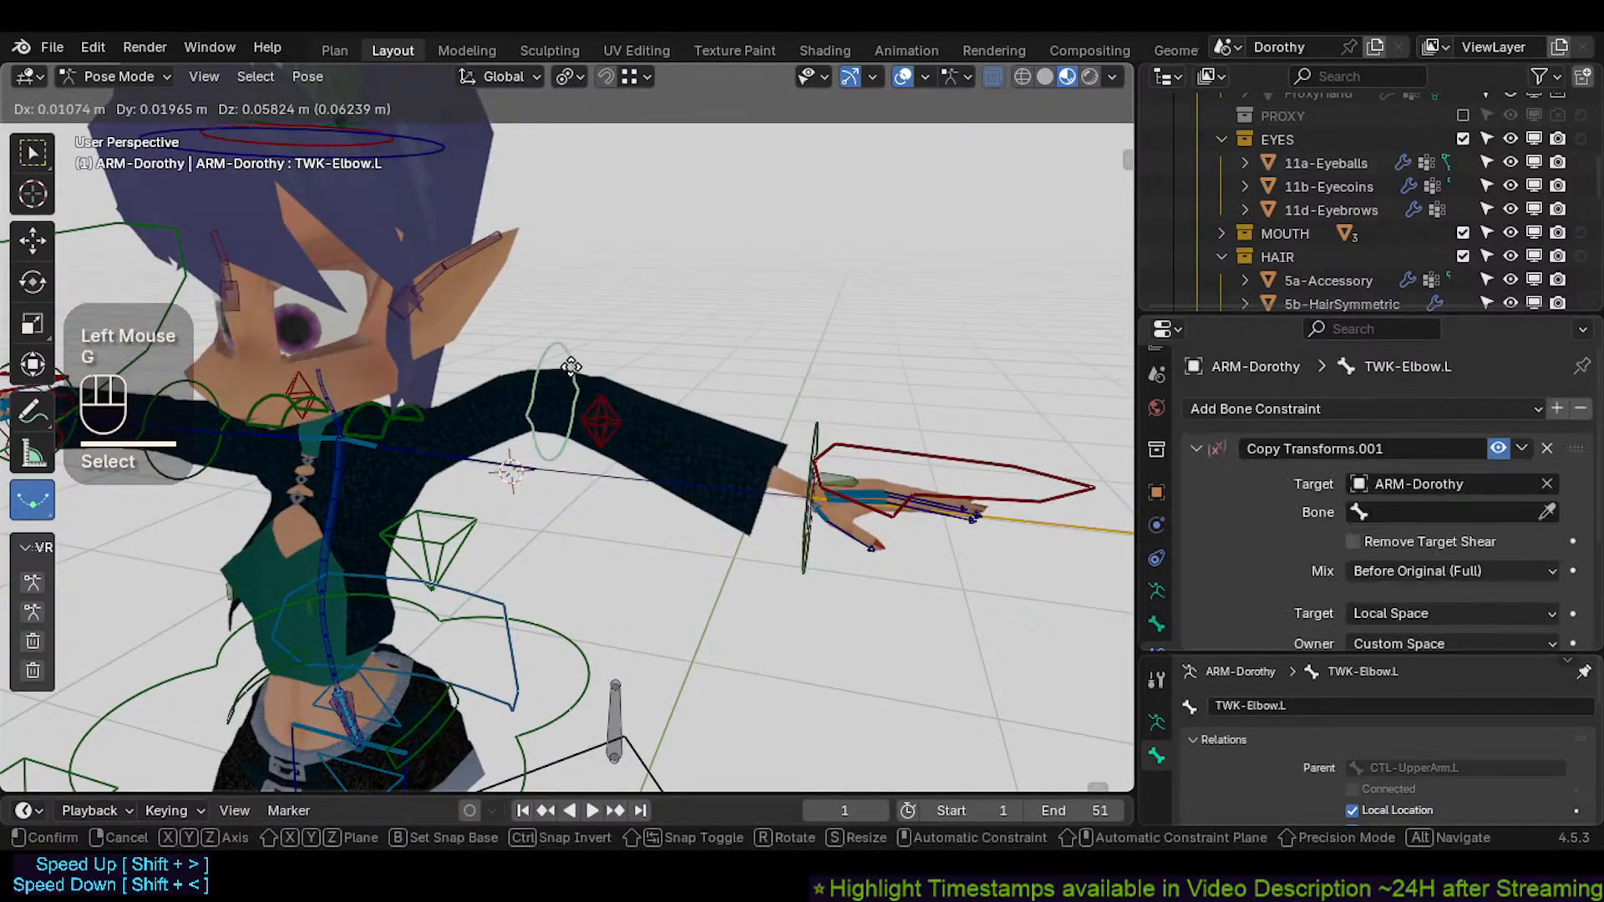
mouse_move(809, 444)
middle_down()
mouse_move(727, 458)
mouse_move(792, 441)
middle_up()
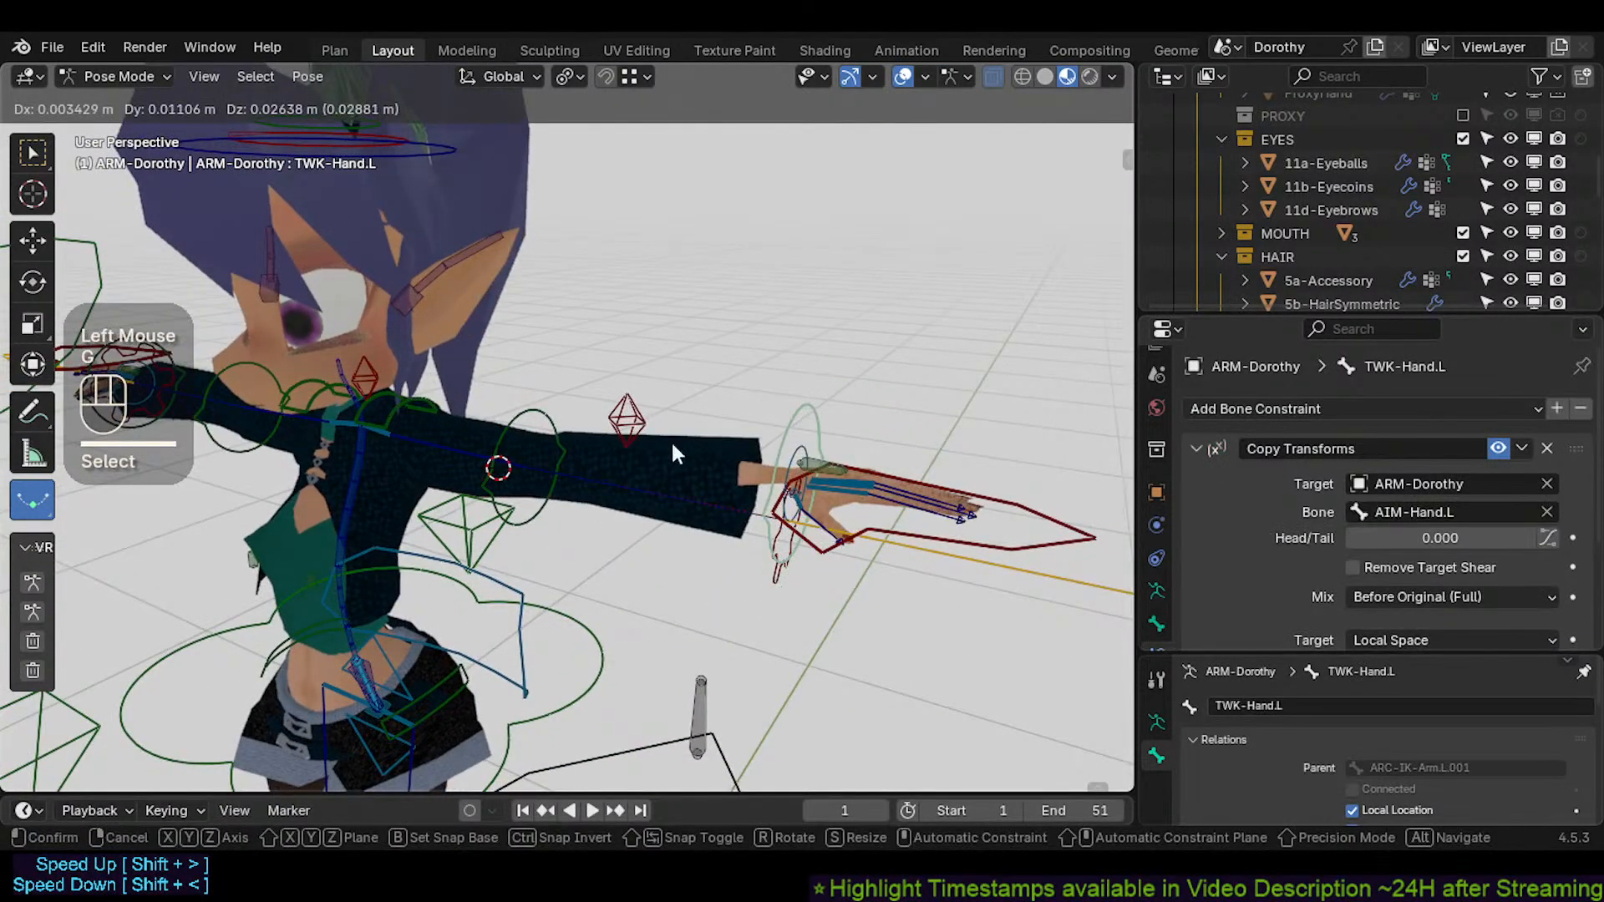
Check the CTL-UpperArm.L bone in Edit Mode and return to Pose Mode
click(561, 492)
key(Tab)
double_click(443, 449)
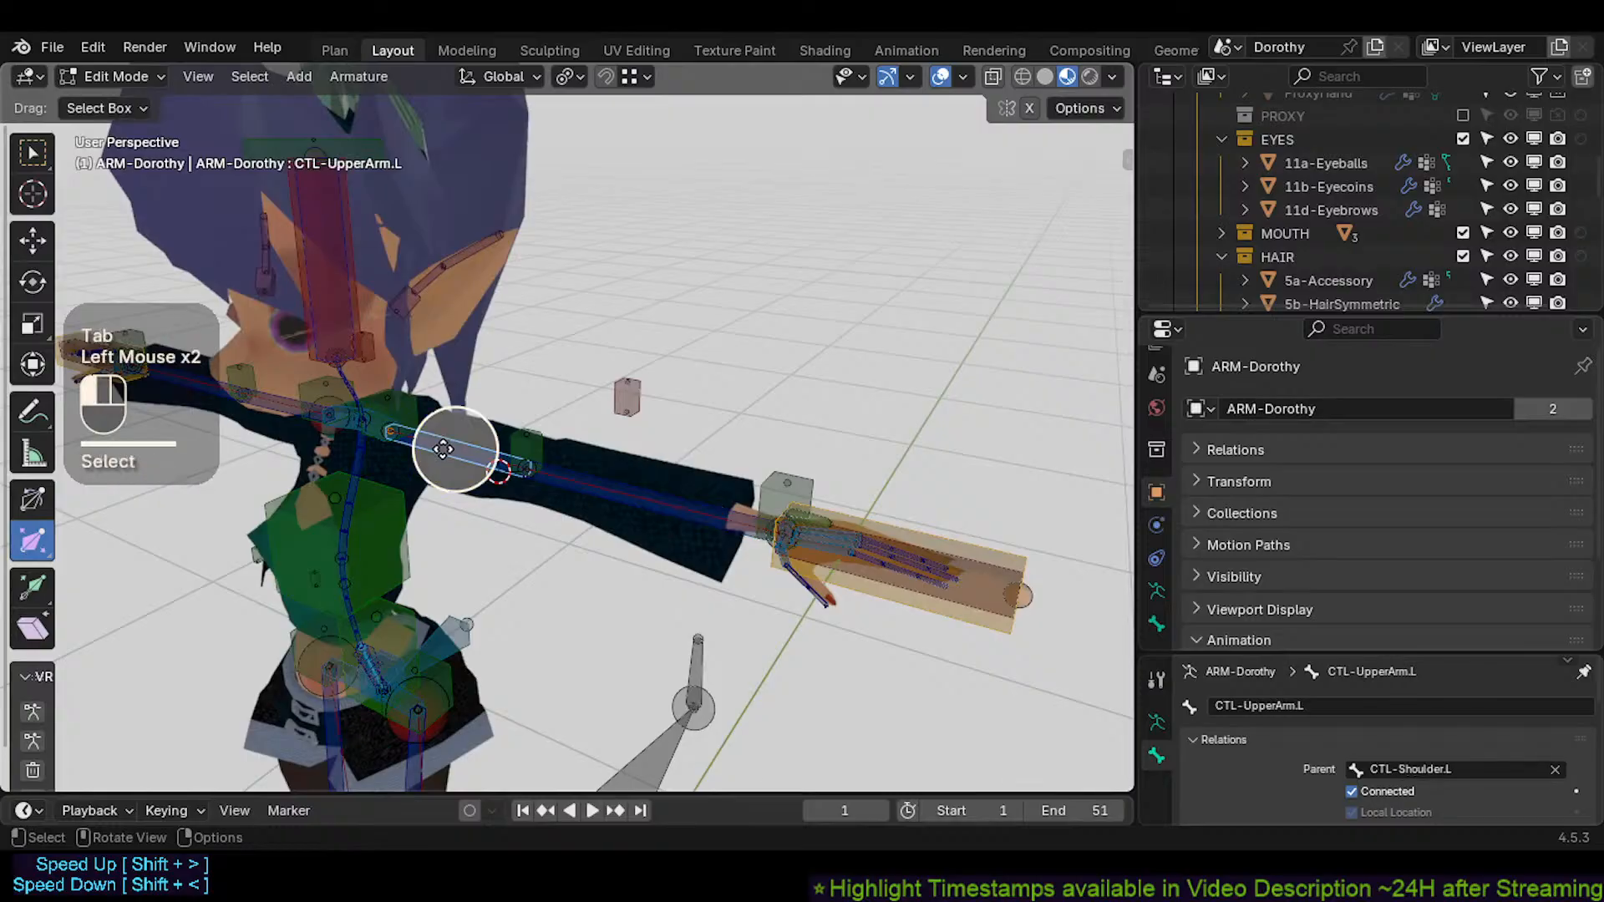
key(Tab)
Rotate ARC-IK-Arm.L to lower the left arm from the shoulder
key(r)
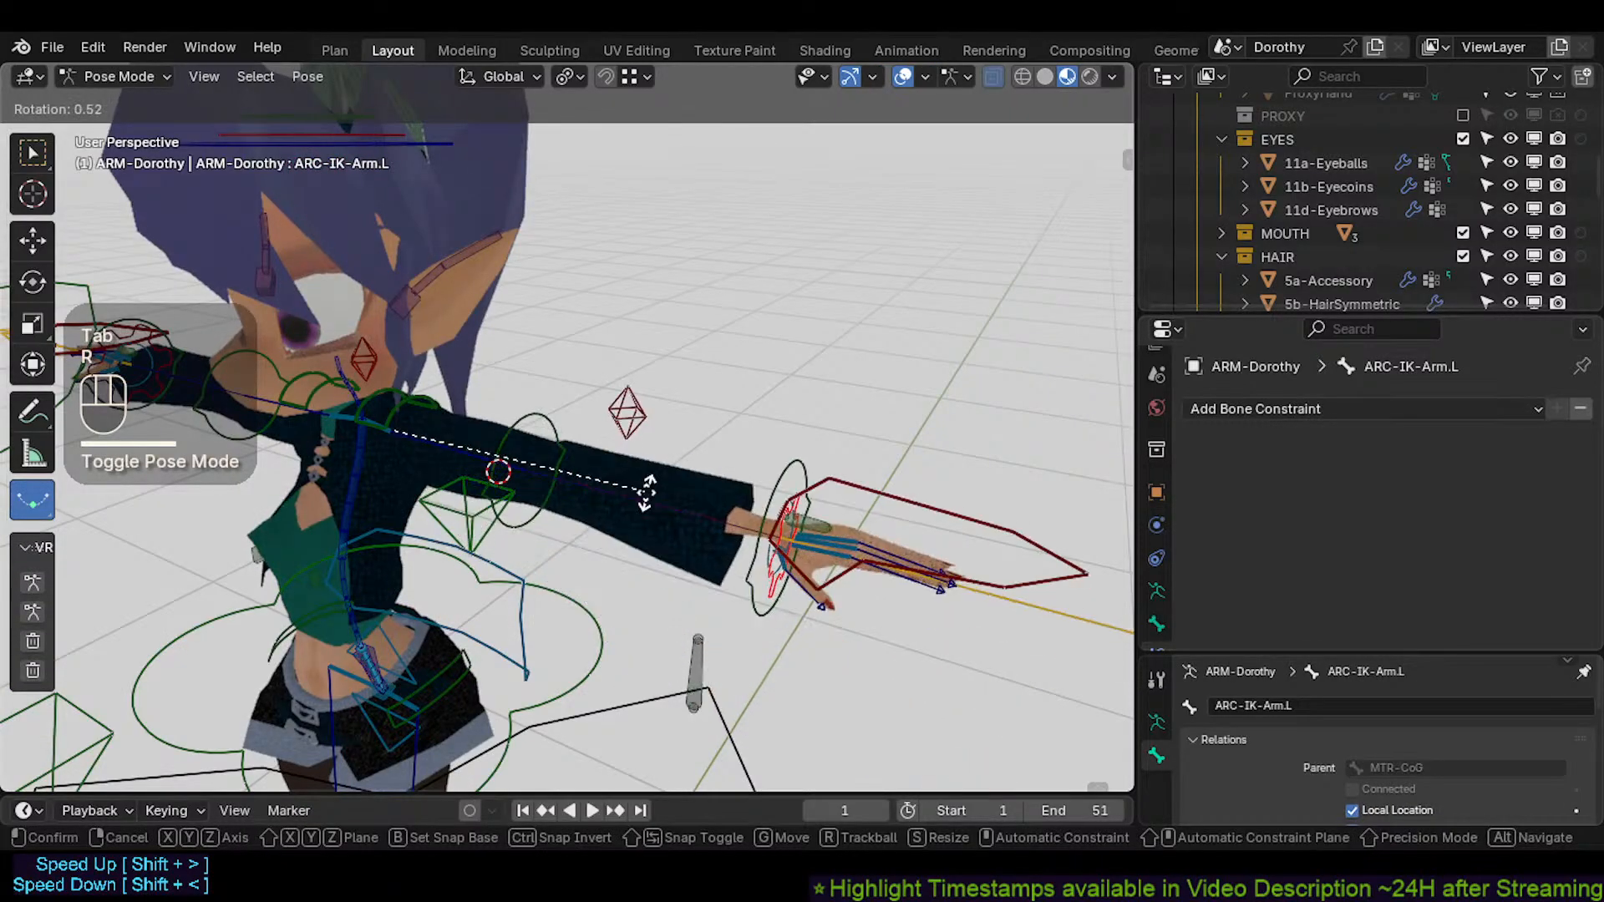
click(647, 499)
key(r)
click(627, 589)
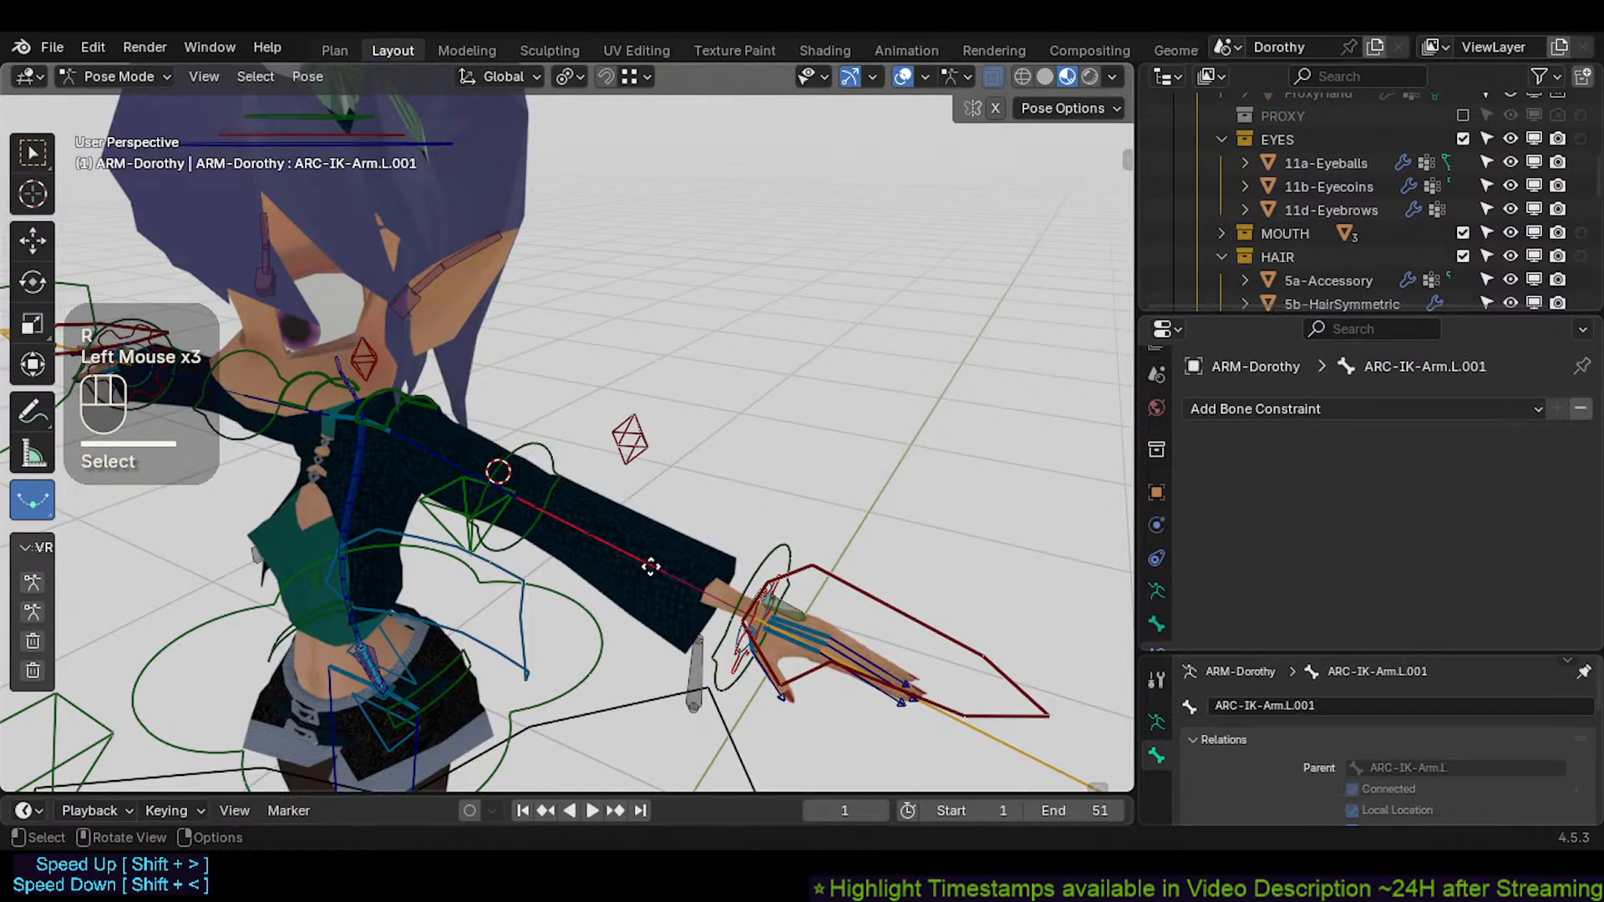
Rotate ARC-IK-Arm.L.001 with trackball rotation in several passes to swing the left forearm from the elbow
key(r)
key(r)
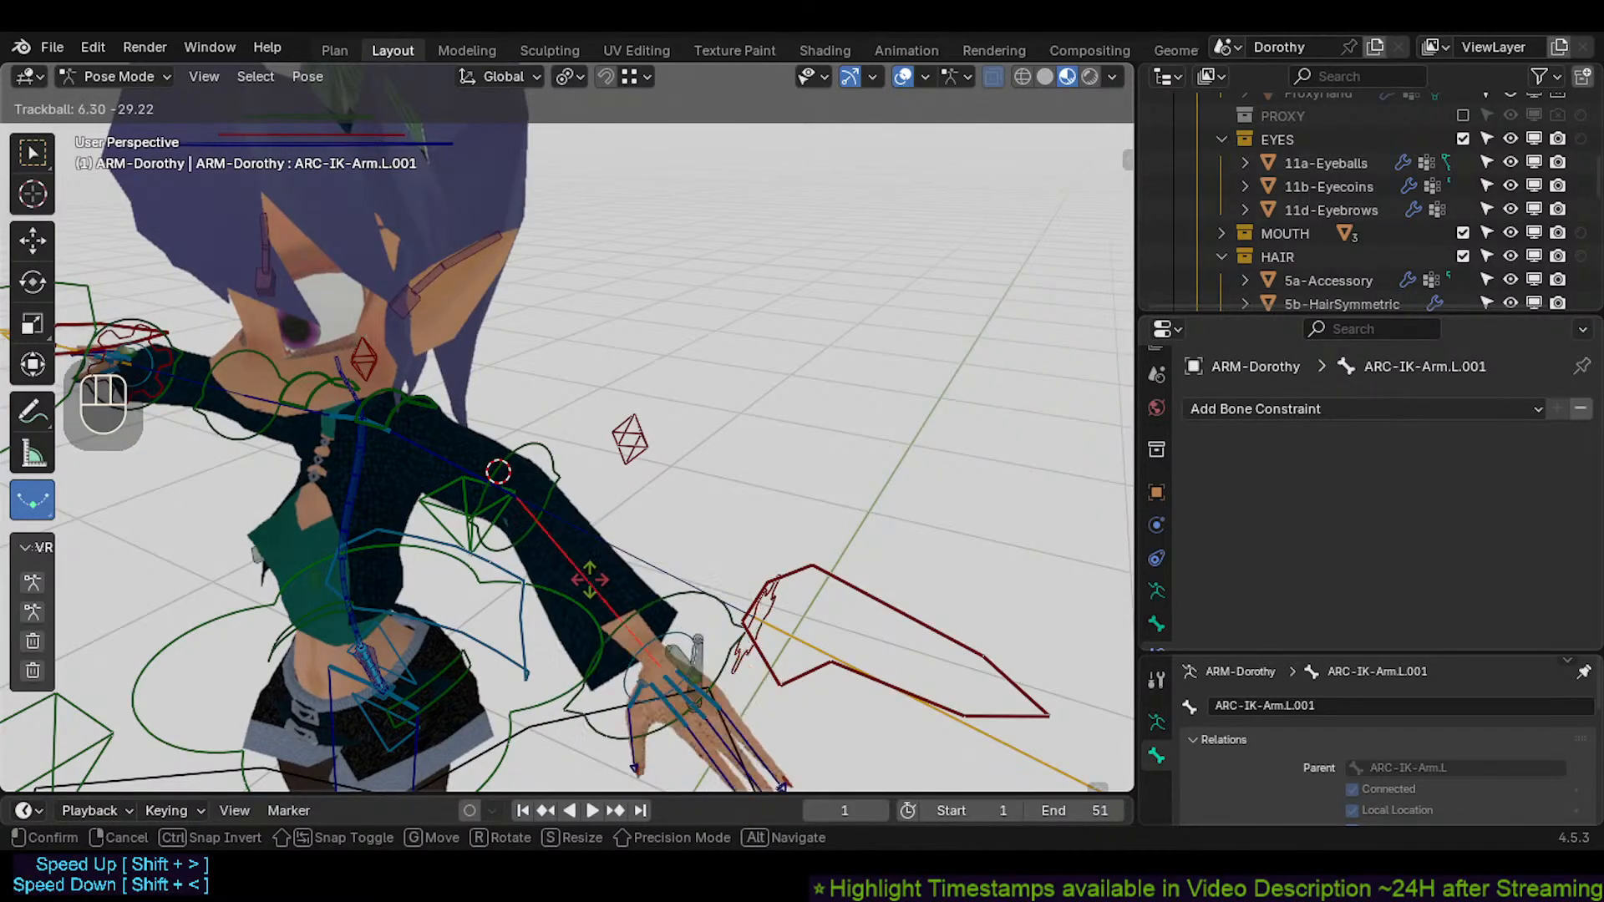
click(606, 580)
shift+middle_drag(606, 580, 767, 533)
key(r)
key(r)
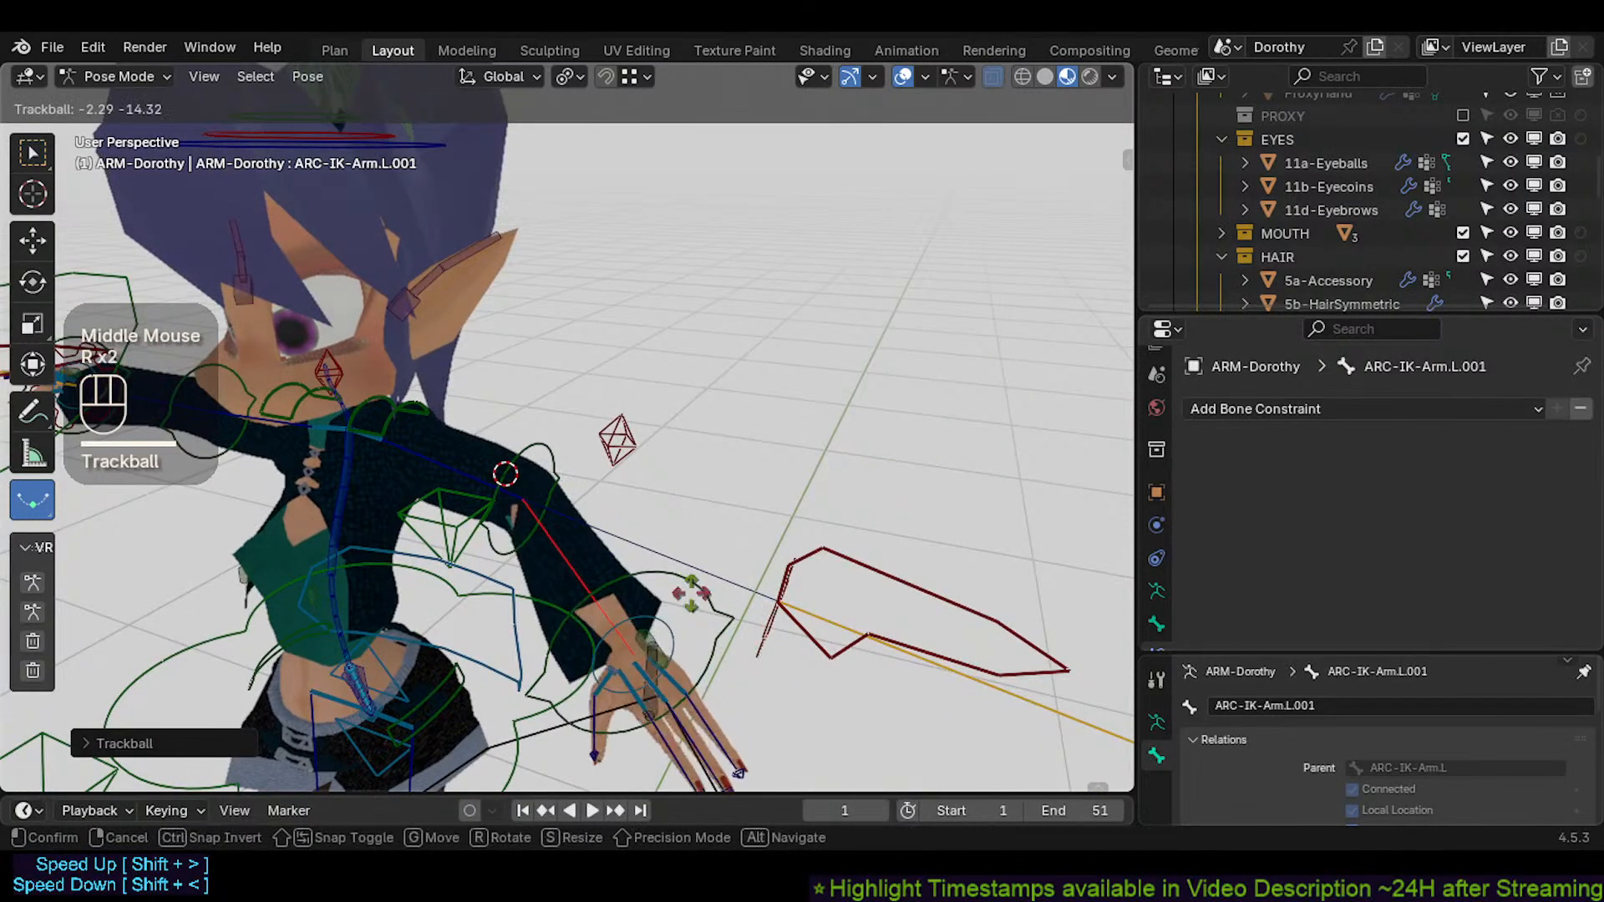
click(788, 537)
Try moving MTR-IK-Hand.L with the forearm bent
click(827, 547)
key(g)
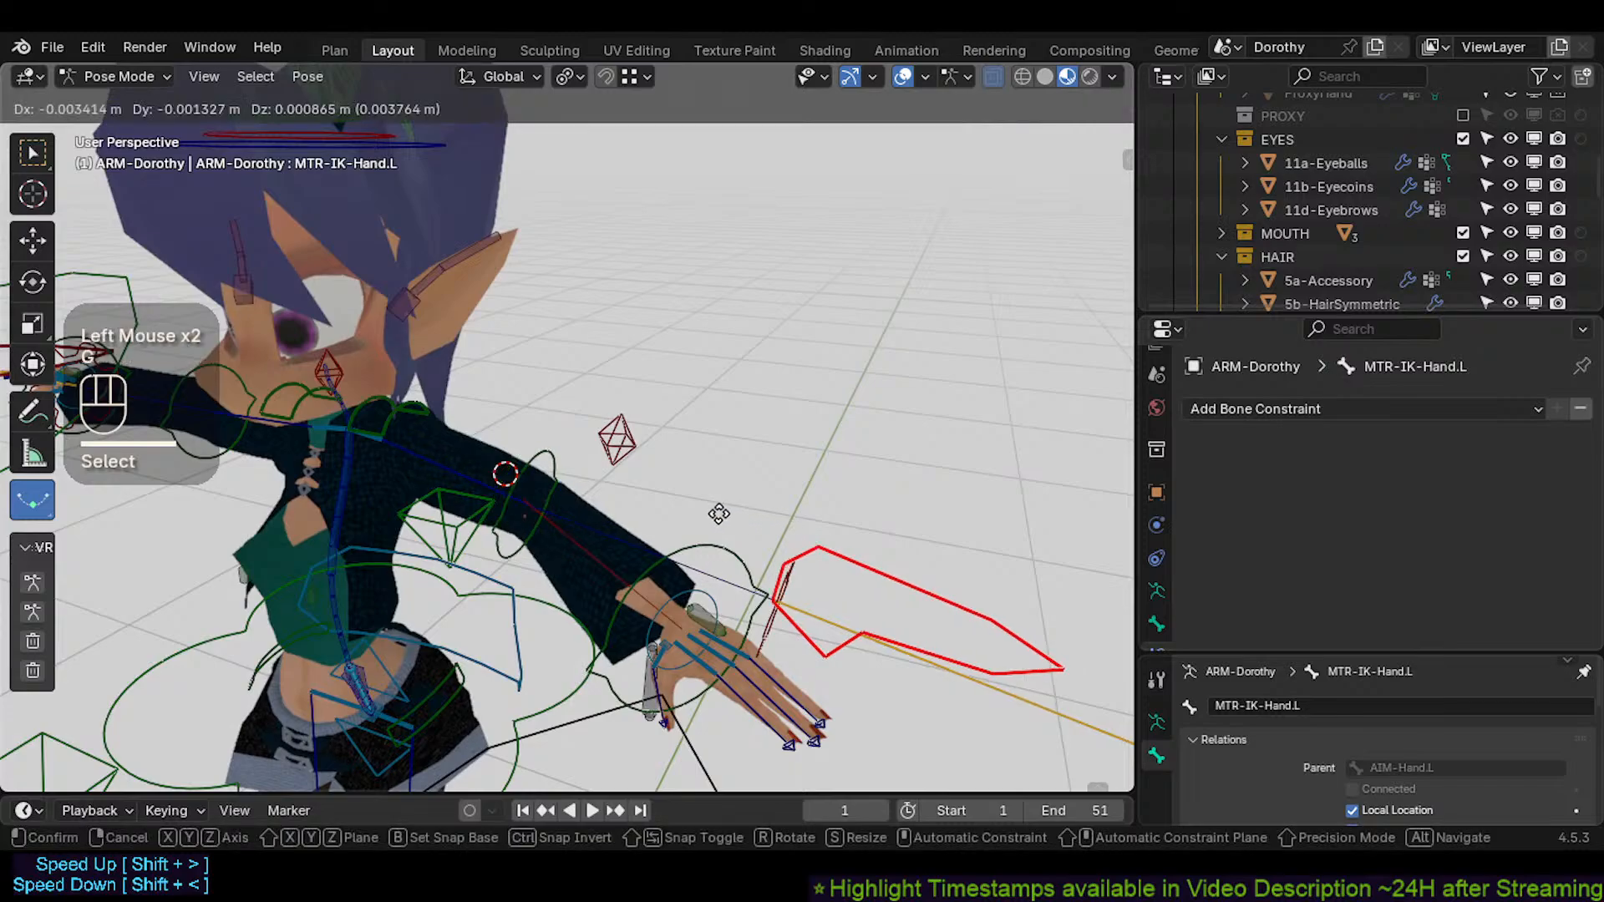
key(Escape)
Select all bones and clear their pose transforms to reset the arm test
click(448, 450)
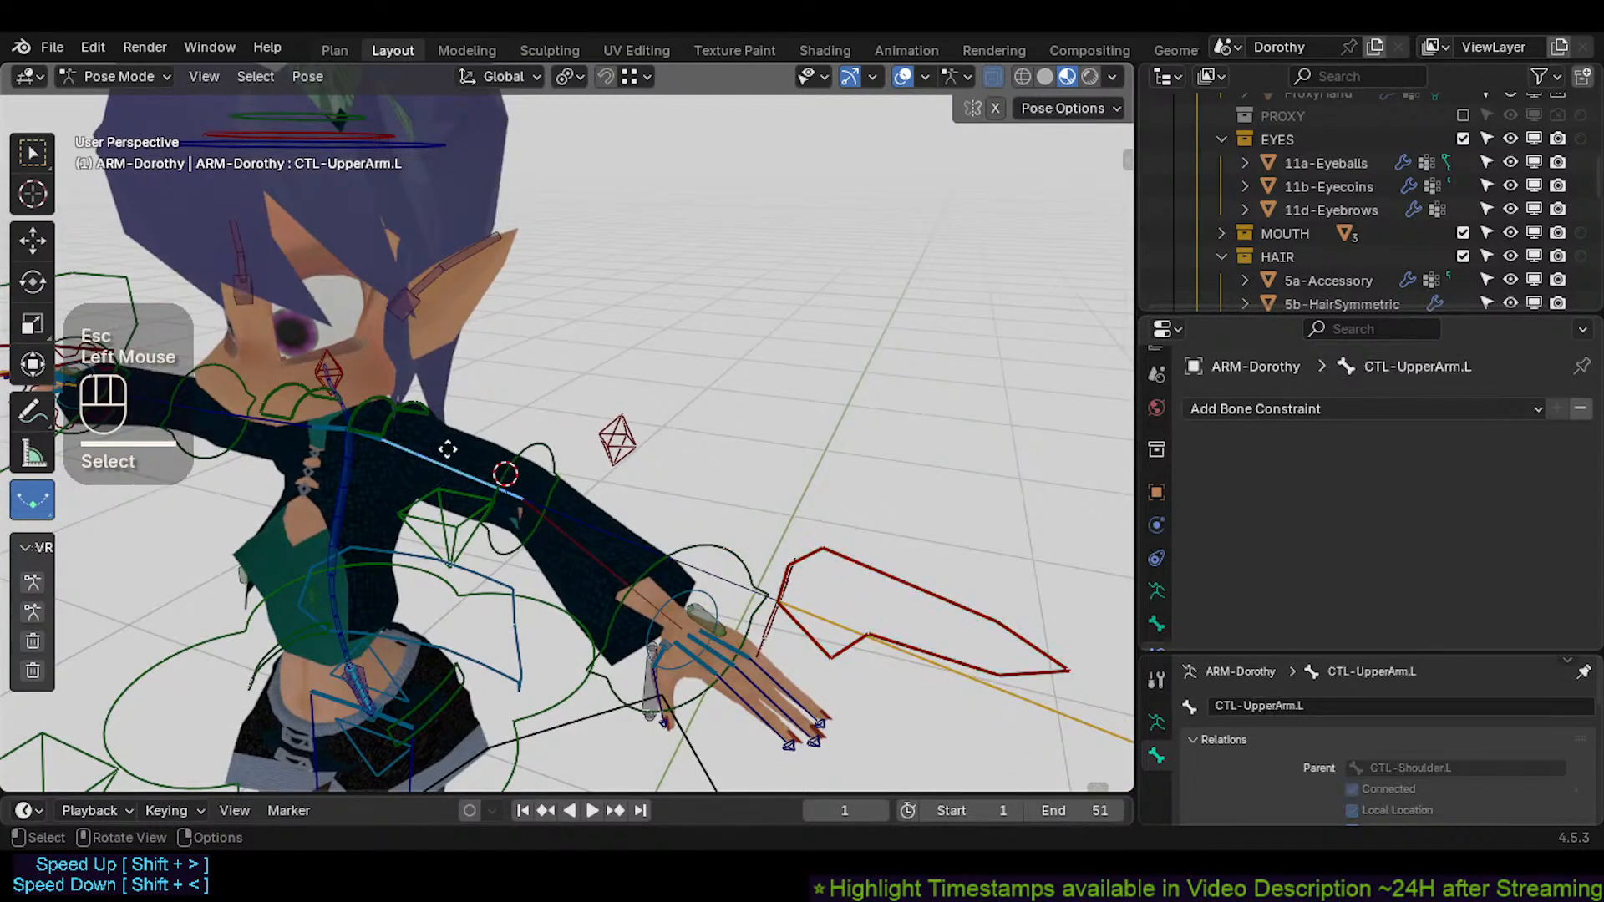
key(a)
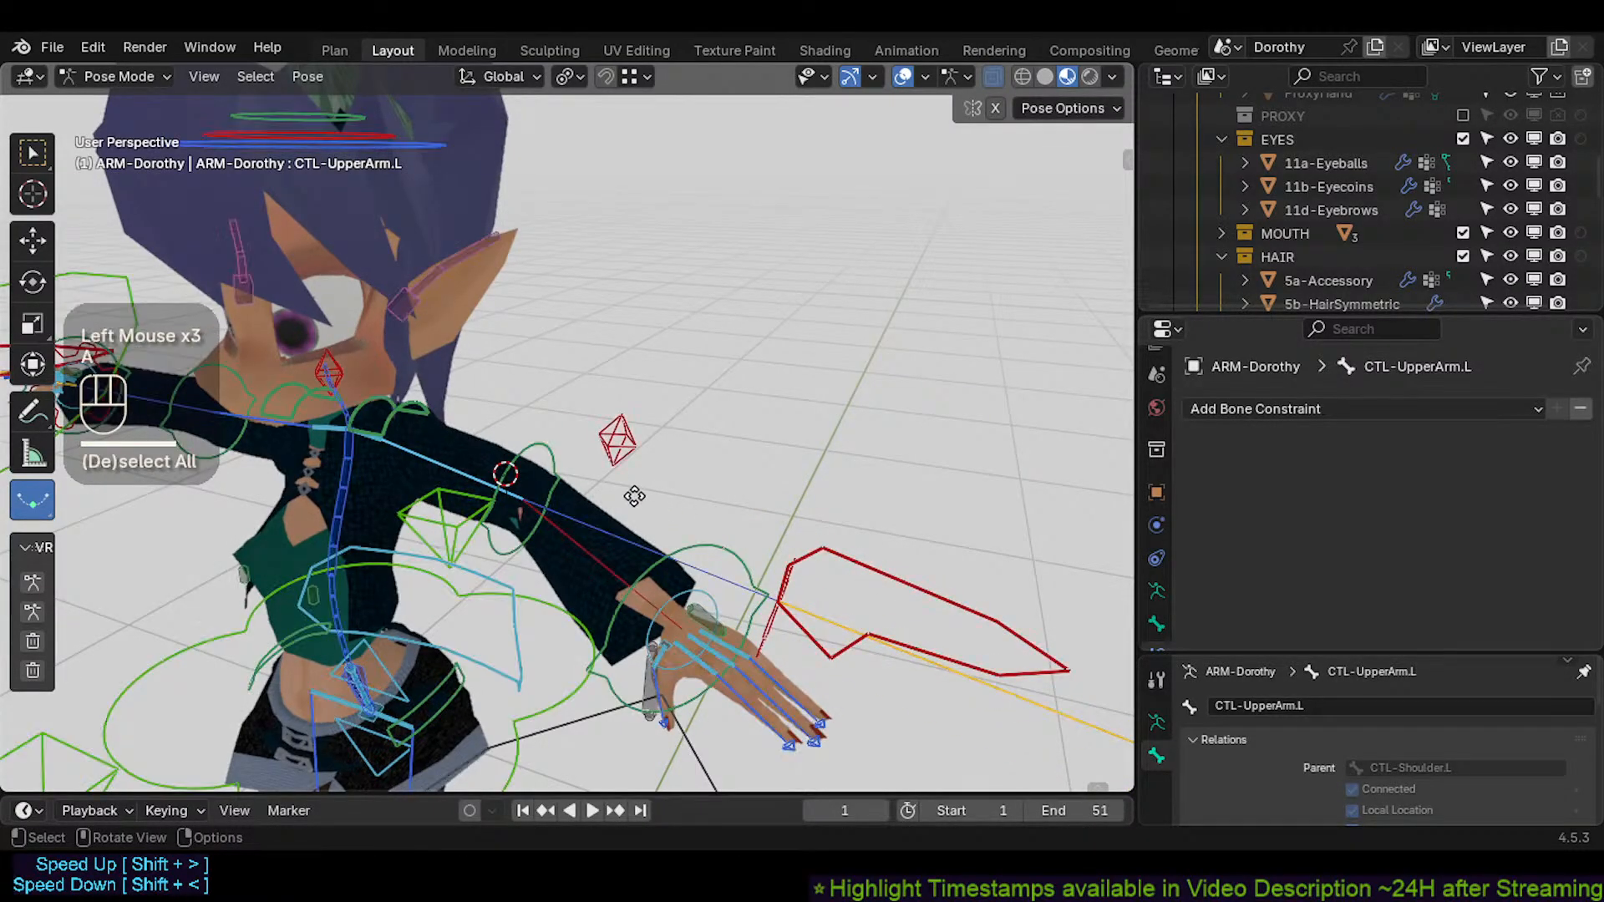
key(alt+q)
Move MTR-IK-Hand.L upward to test how the left arm follows, and clear the pose transforms of all bones
click(838, 466)
key(g)
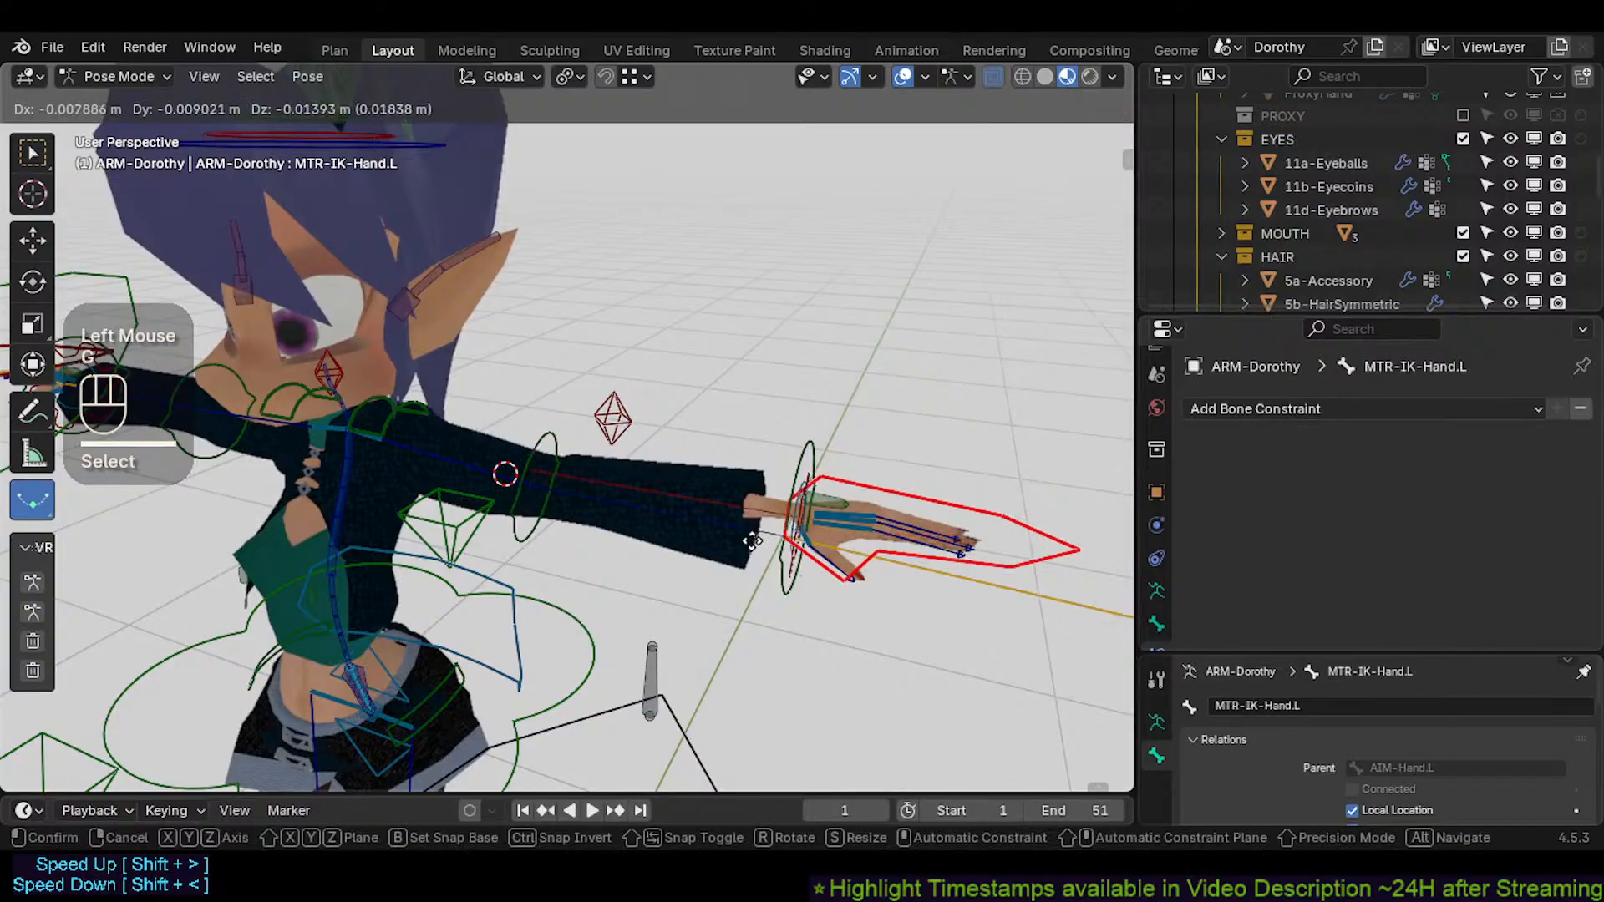
click(754, 428)
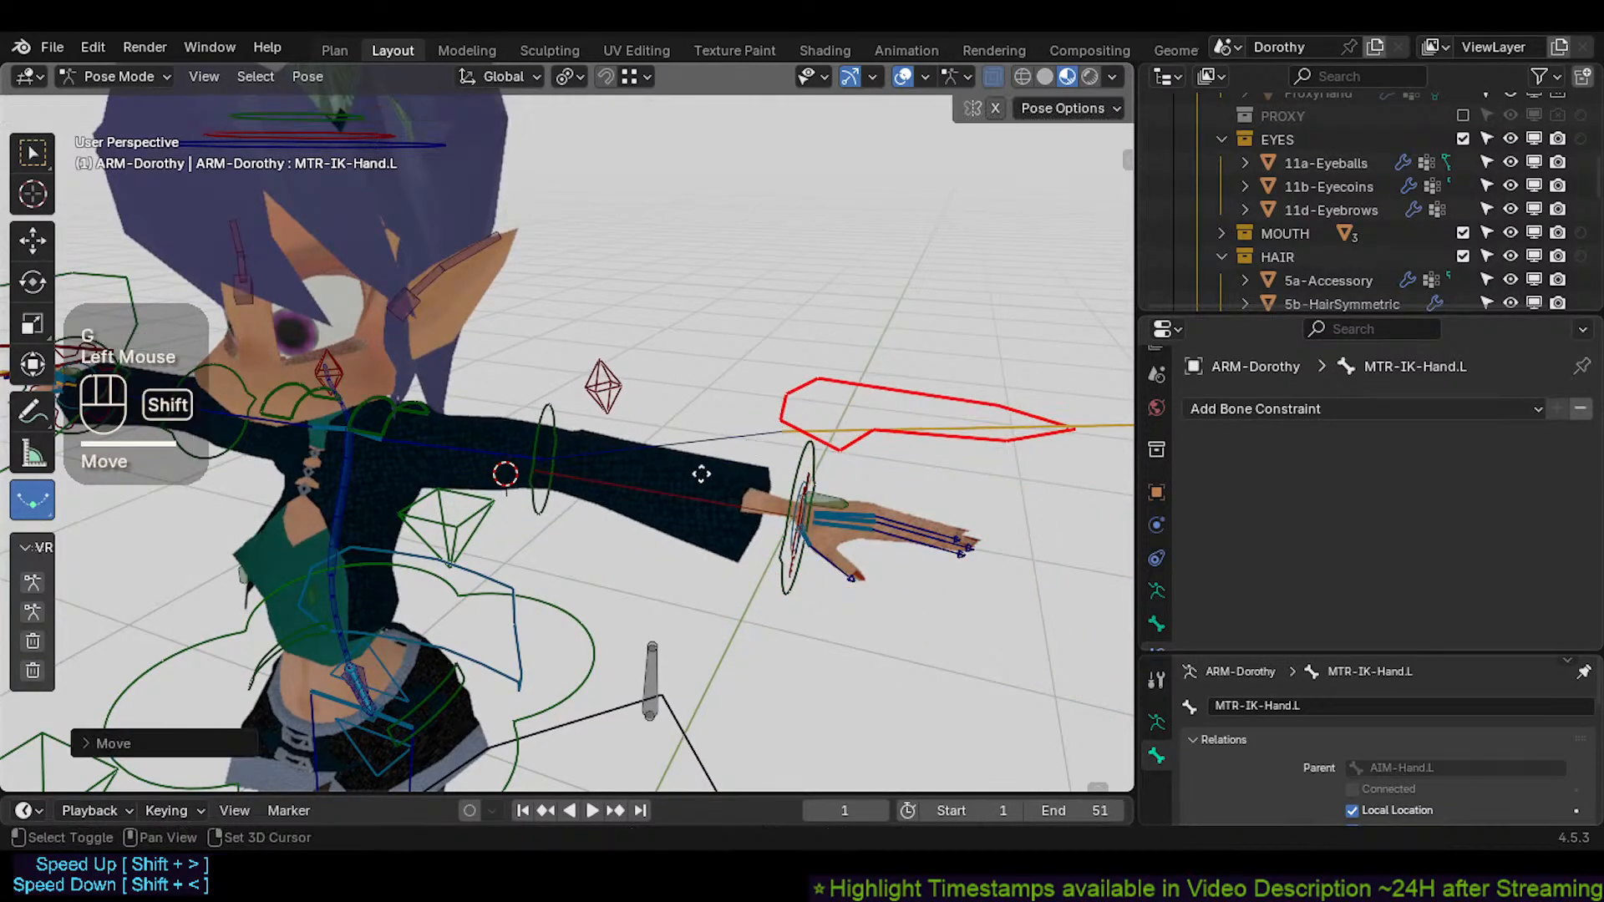
shift+middle_drag(754, 429, 535, 522)
scroll(535, 522, down, 2)
key(a)
key(alt+q)
Select AIM-Hand.L and save Dorothy.blend with the rig in its rest pose
click(835, 576)
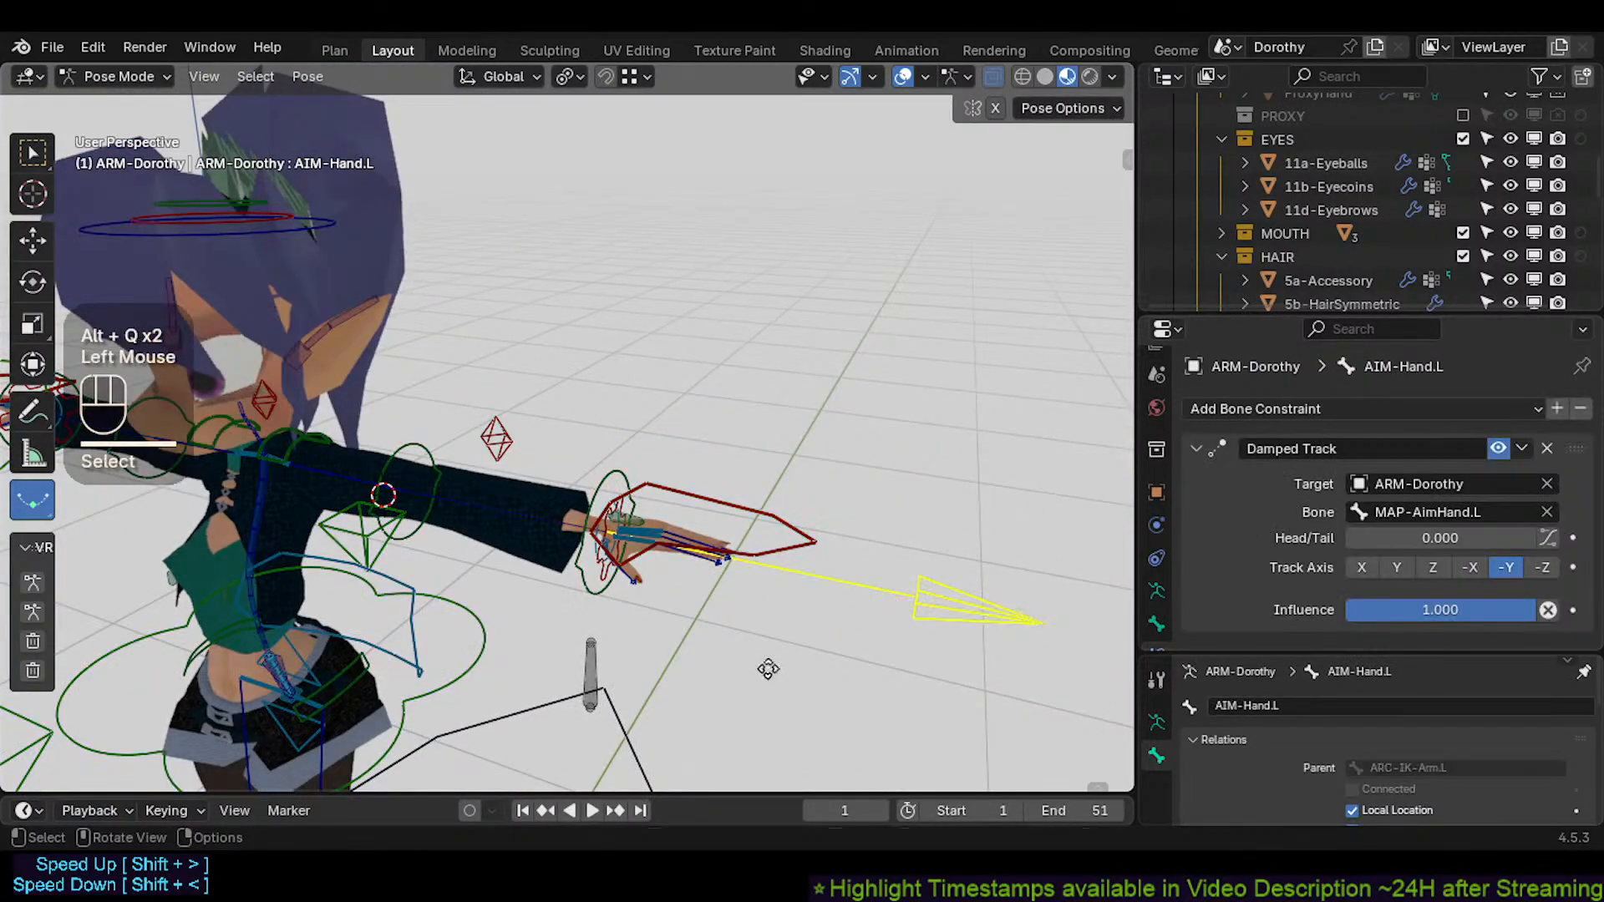
key(g)
key(Escape)
shift+middle_drag(529, 549, 632, 537)
scroll(633, 537, down, 2)
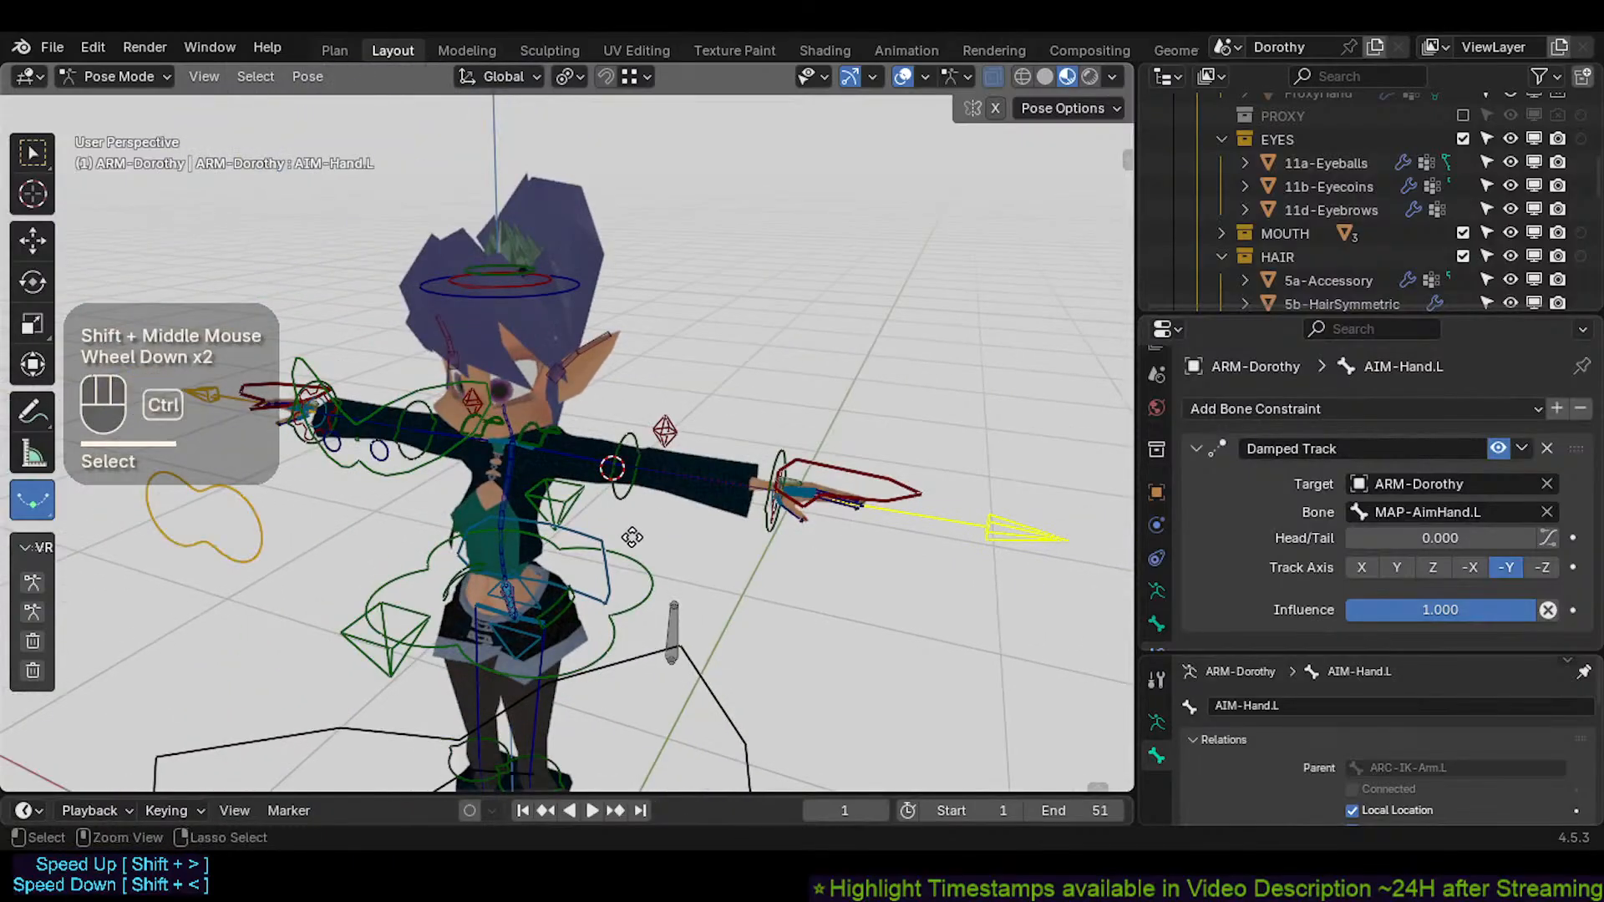
key(ctrl+s)
shift+middle_drag(604, 614, 586, 558)
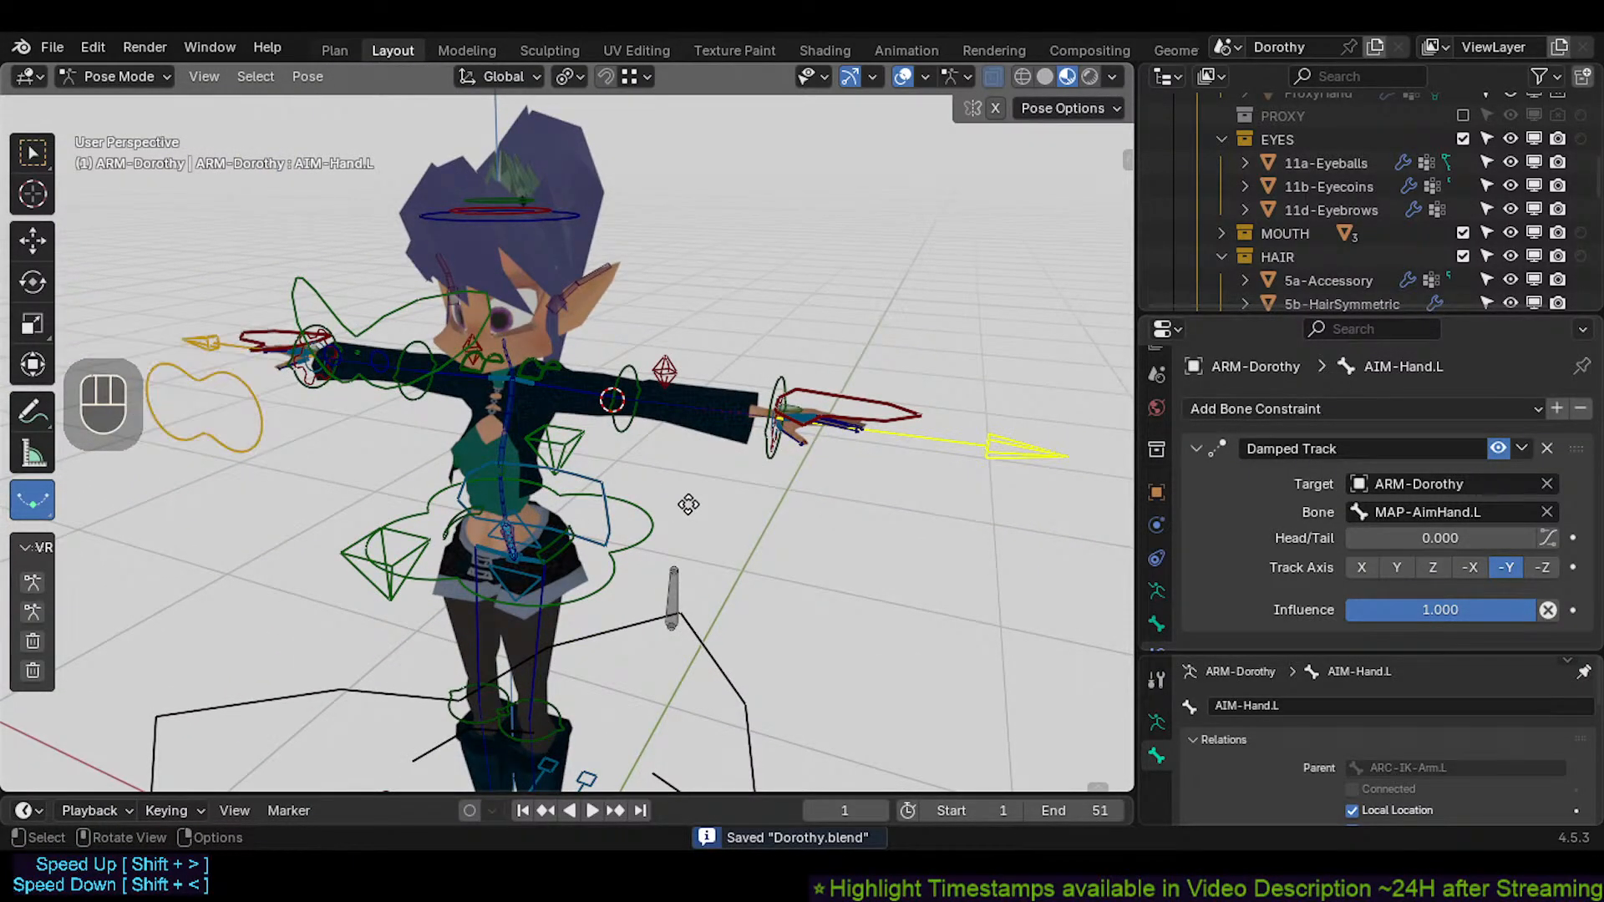
Enter armature Edit Mode and select the ARC-IK-Arm.L bone along the left upper arm
middle_drag(711, 452, 564, 418)
scroll(673, 414, up, 2)
middle_drag(564, 417, 630, 396)
scroll(525, 508, up, 1)
scroll(524, 506, up, 1)
shift+scroll(631, 397, down, 2)
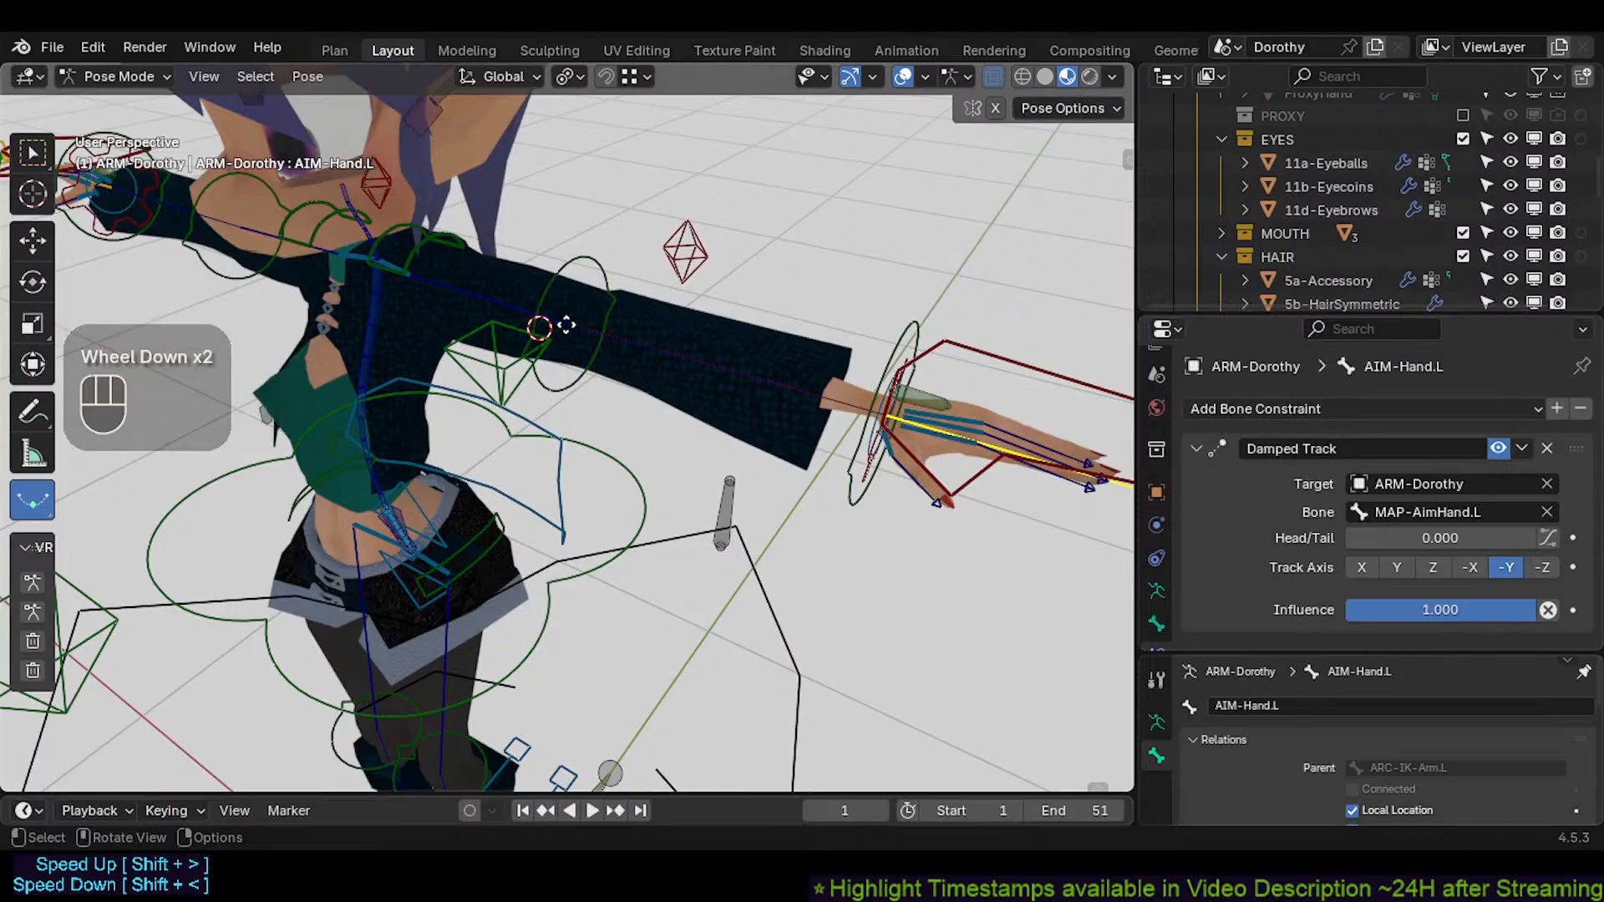
click(554, 264)
shift+middle_drag(553, 264, 593, 332)
scroll(594, 332, up, 2)
key(Tab)
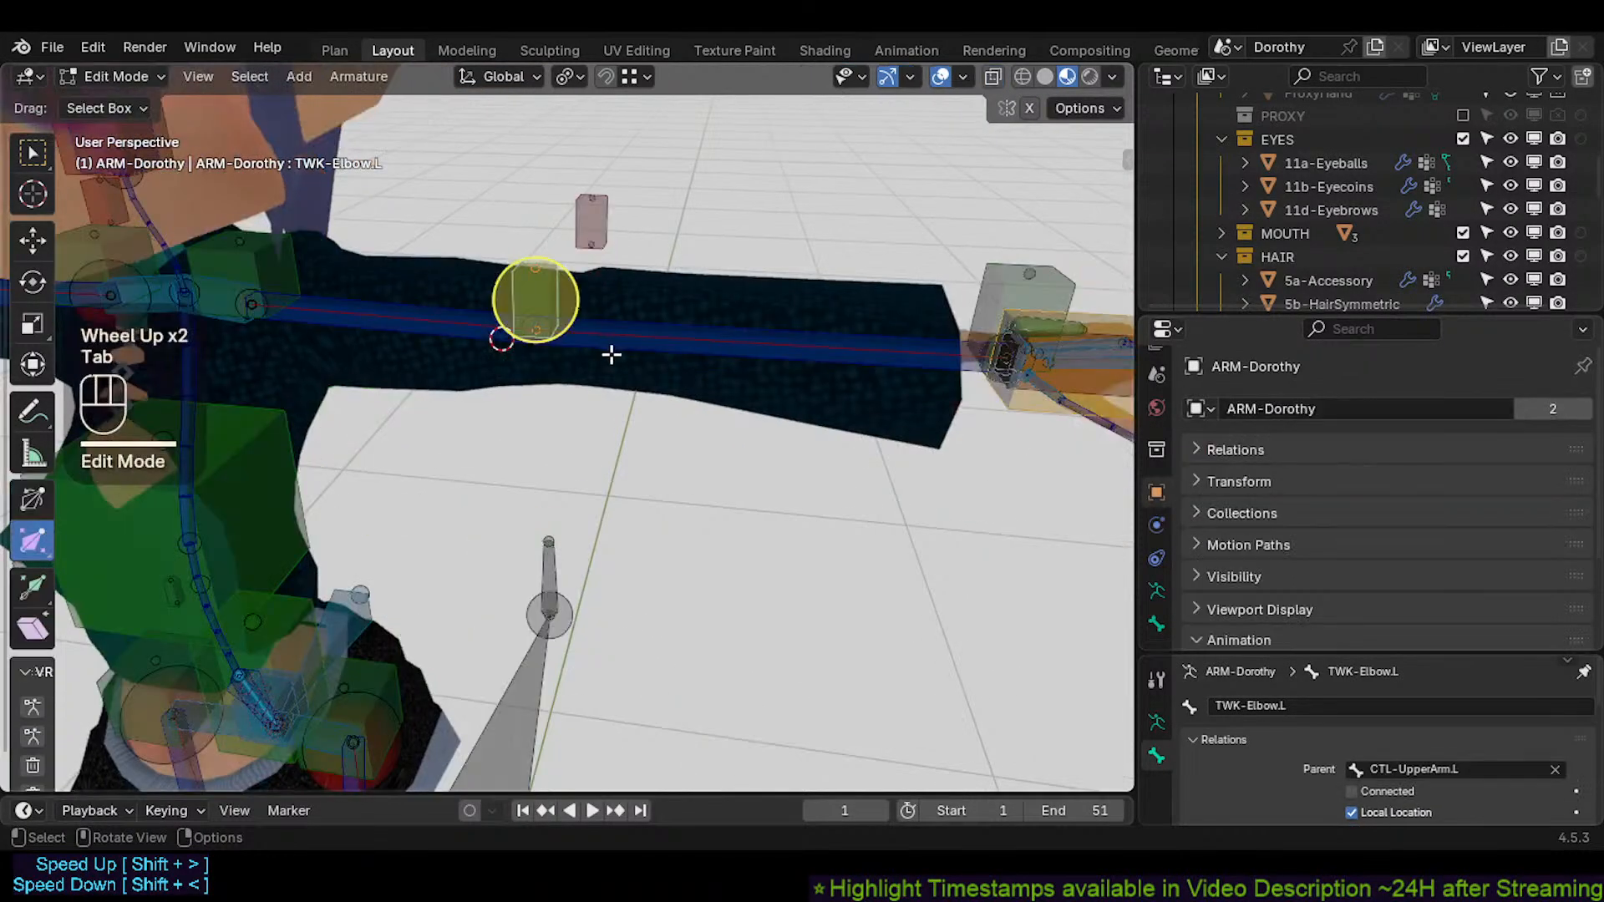
click(641, 335)
click(454, 323)
click(455, 323)
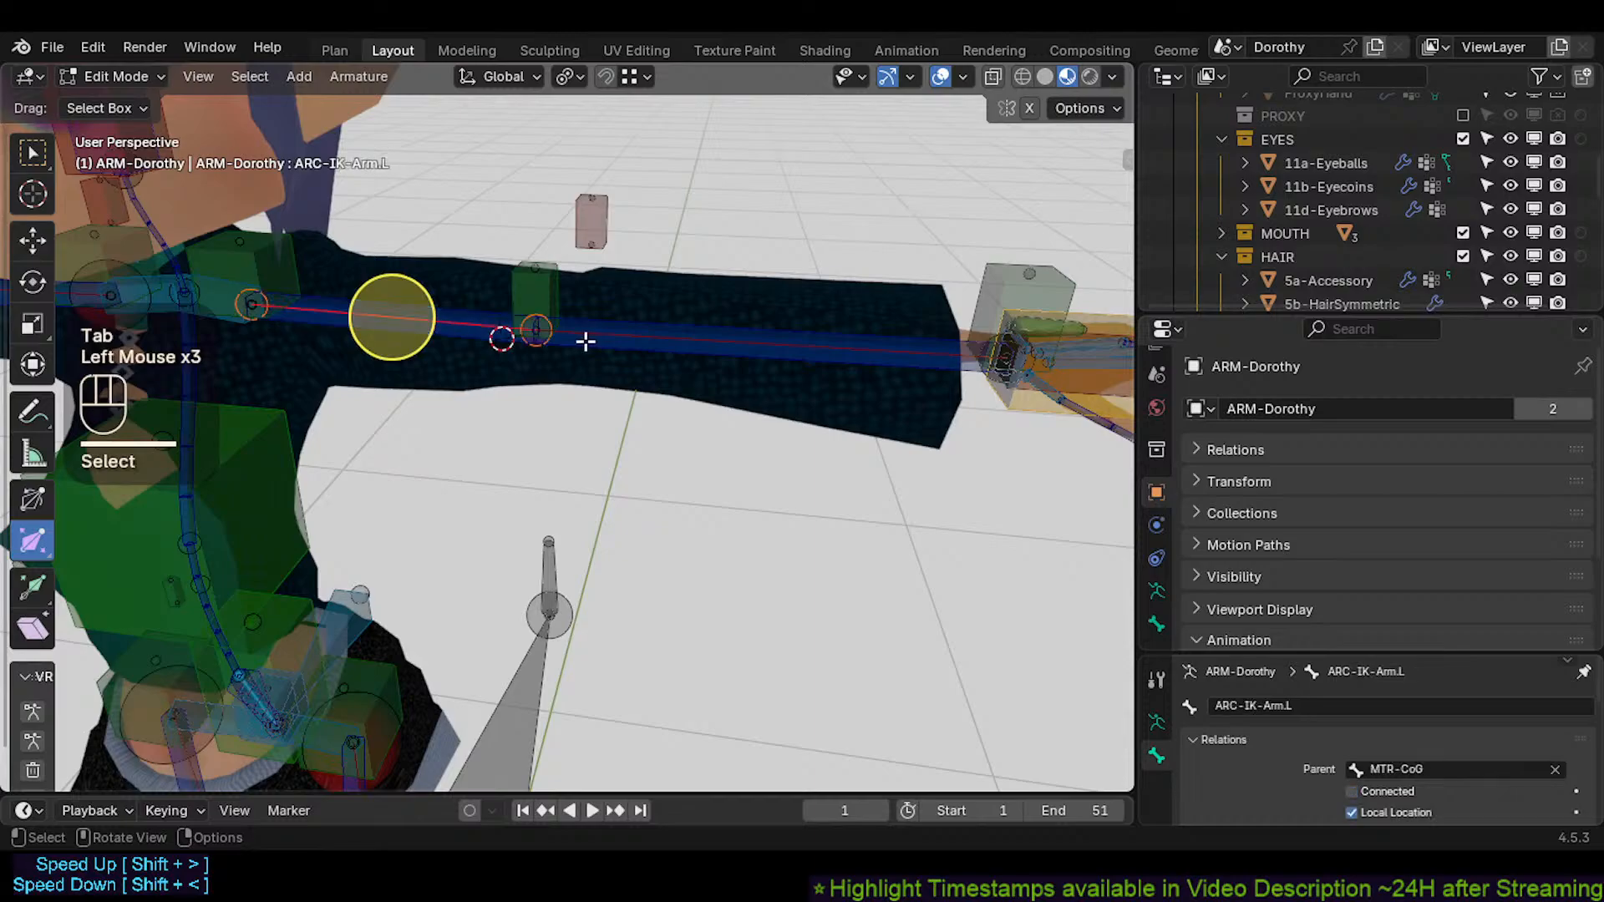
Add ARC-IK-Arm.L.001 to the selection and extend it to the mirrored bones on the other arm
alt+shift+click(616, 339)
click(619, 338)
shift+middle_drag(620, 337, 556, 408)
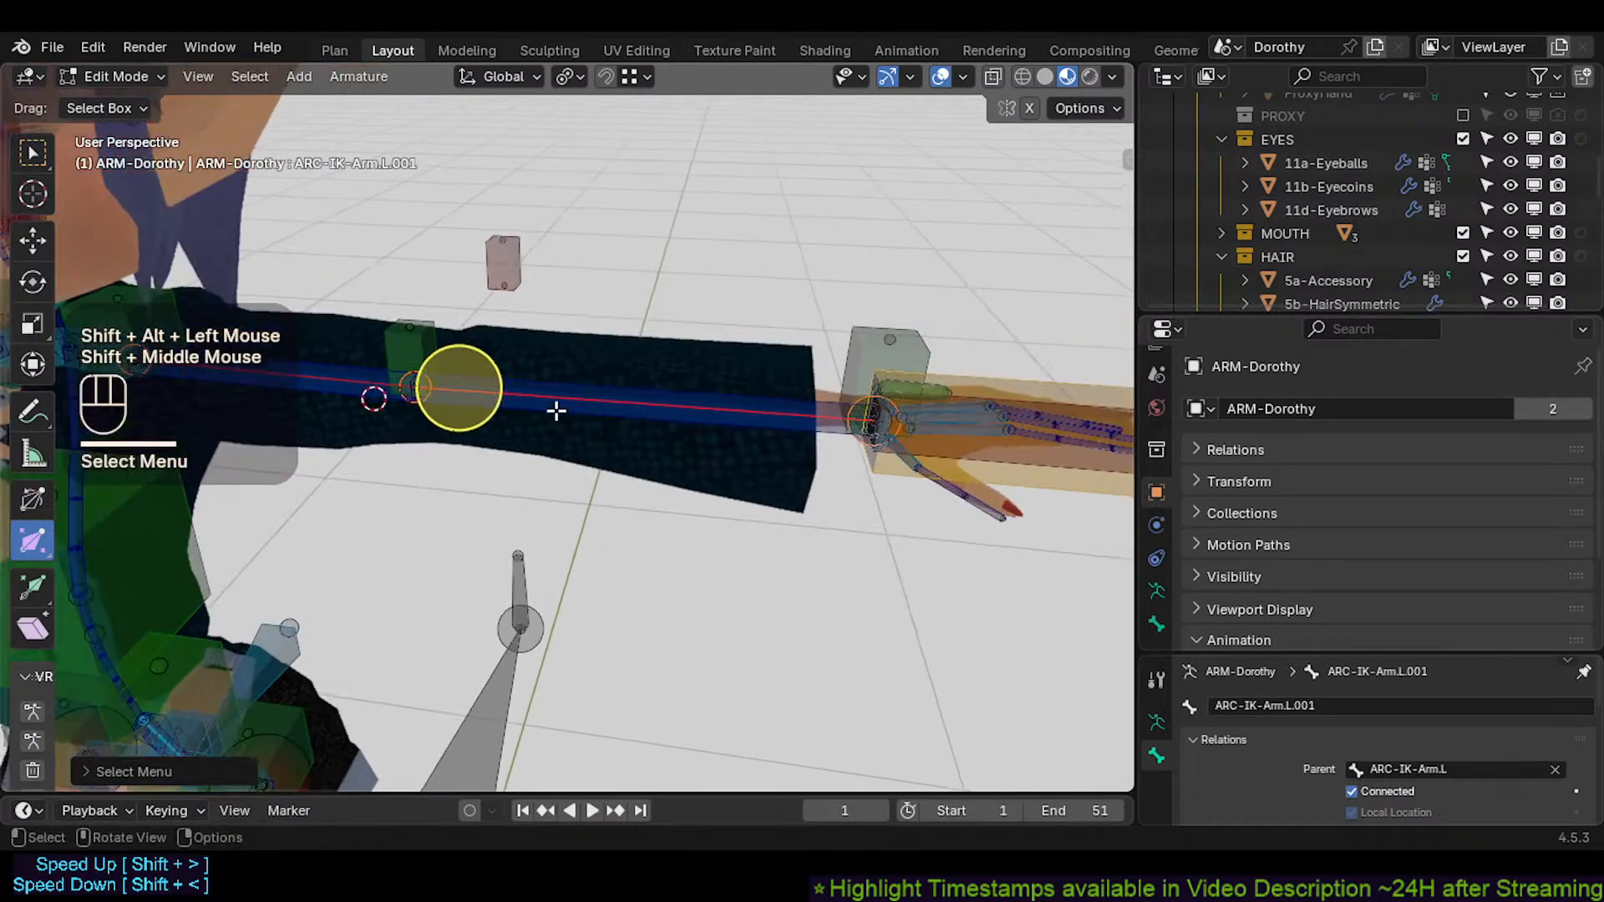
ctrl+scroll(573, 408, down, 2)
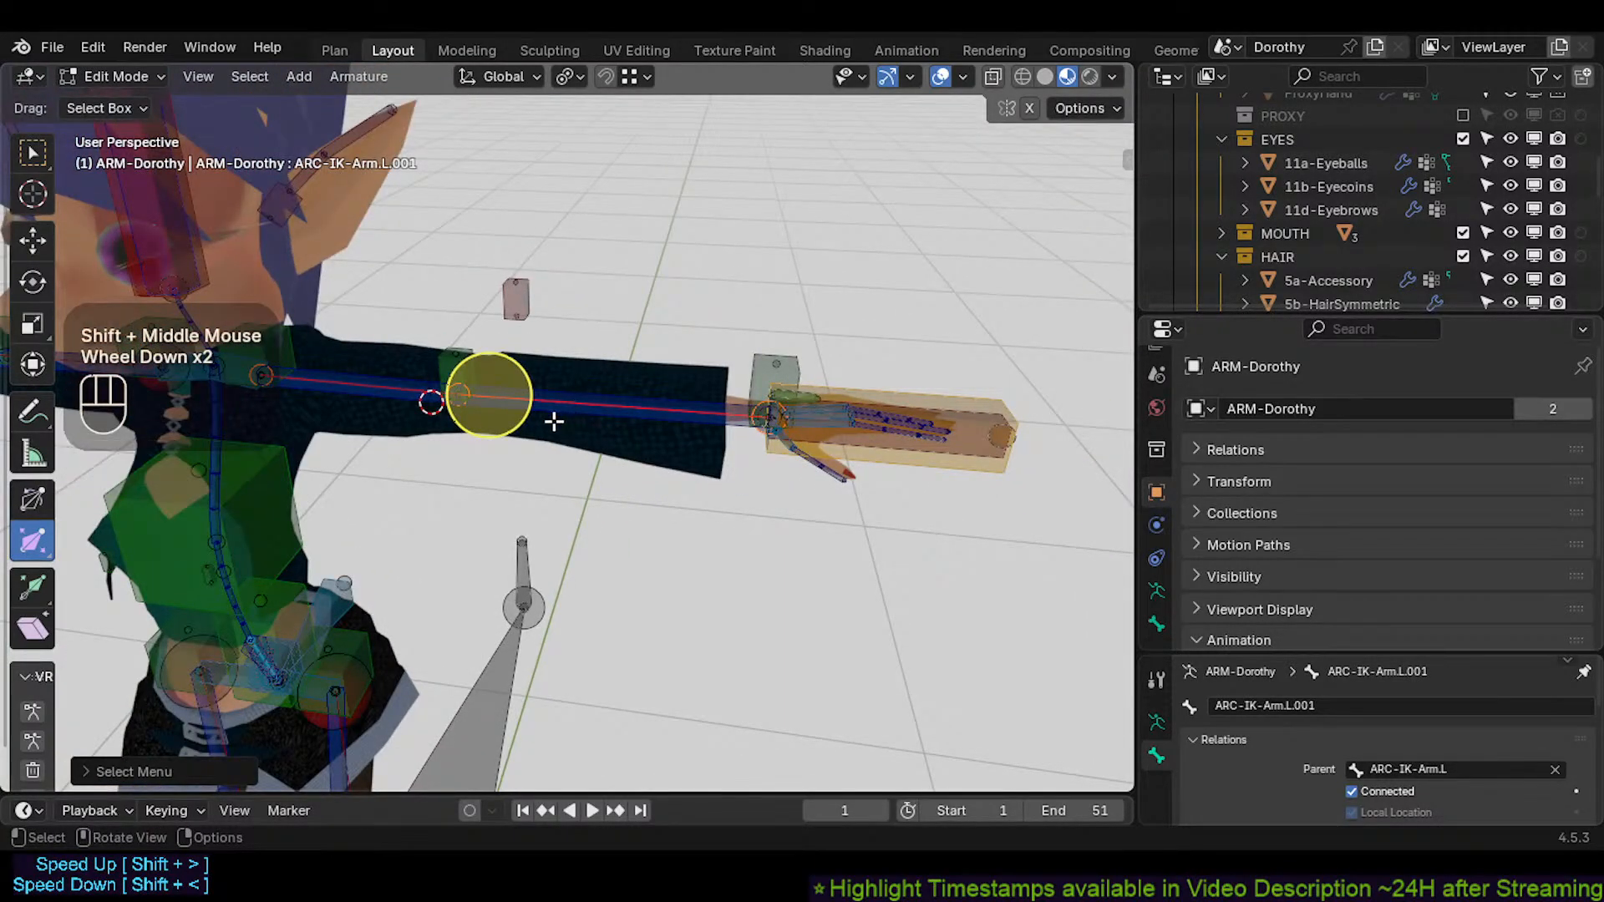
key(shift+alt+x)
click(202, 777)
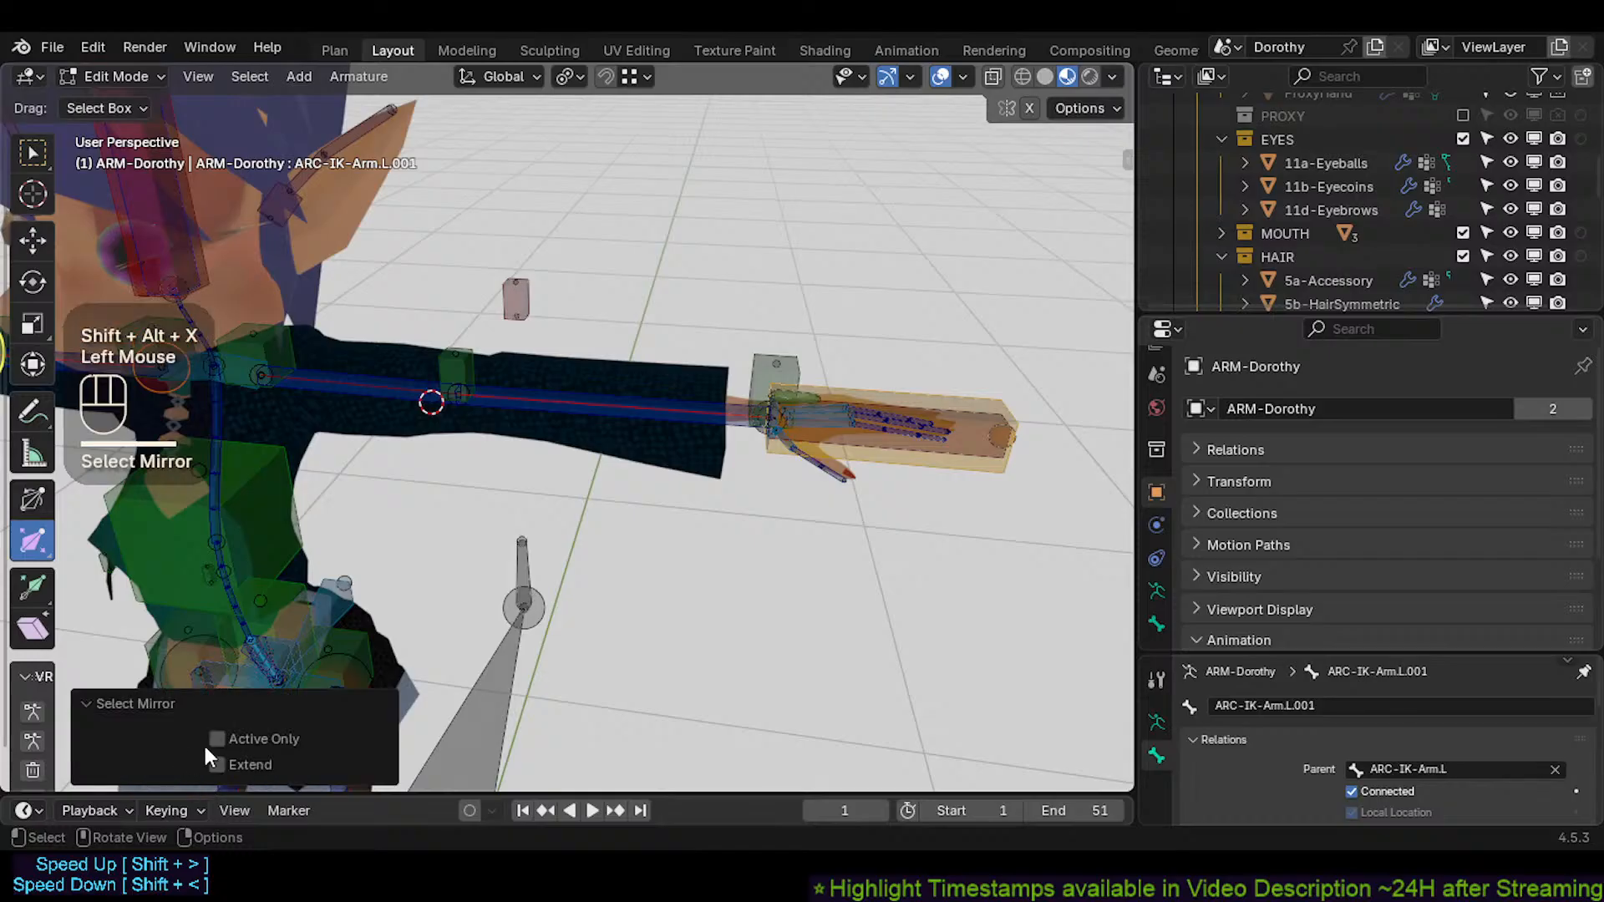
click(249, 761)
shift+middle_drag(509, 363, 444, 451)
scroll(512, 427, down, 1)
scroll(422, 449, up, 2)
shift+middle_drag(445, 451, 468, 453)
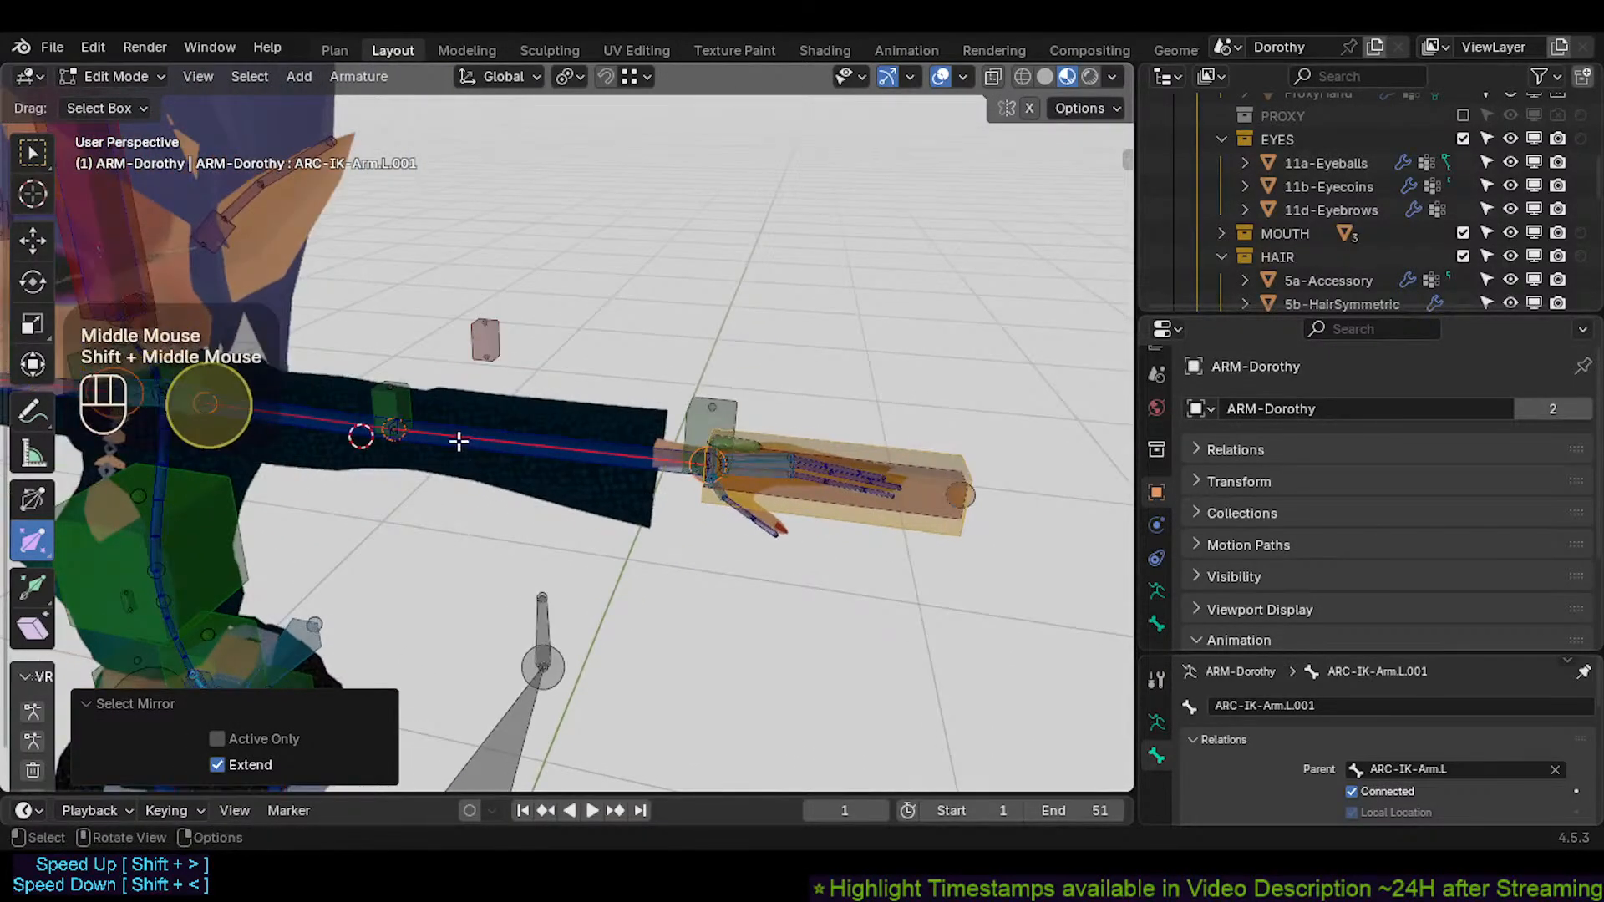
Set the display type of the selected arc bones to Stick and return to Pose Mode
key(shift+alt+b)
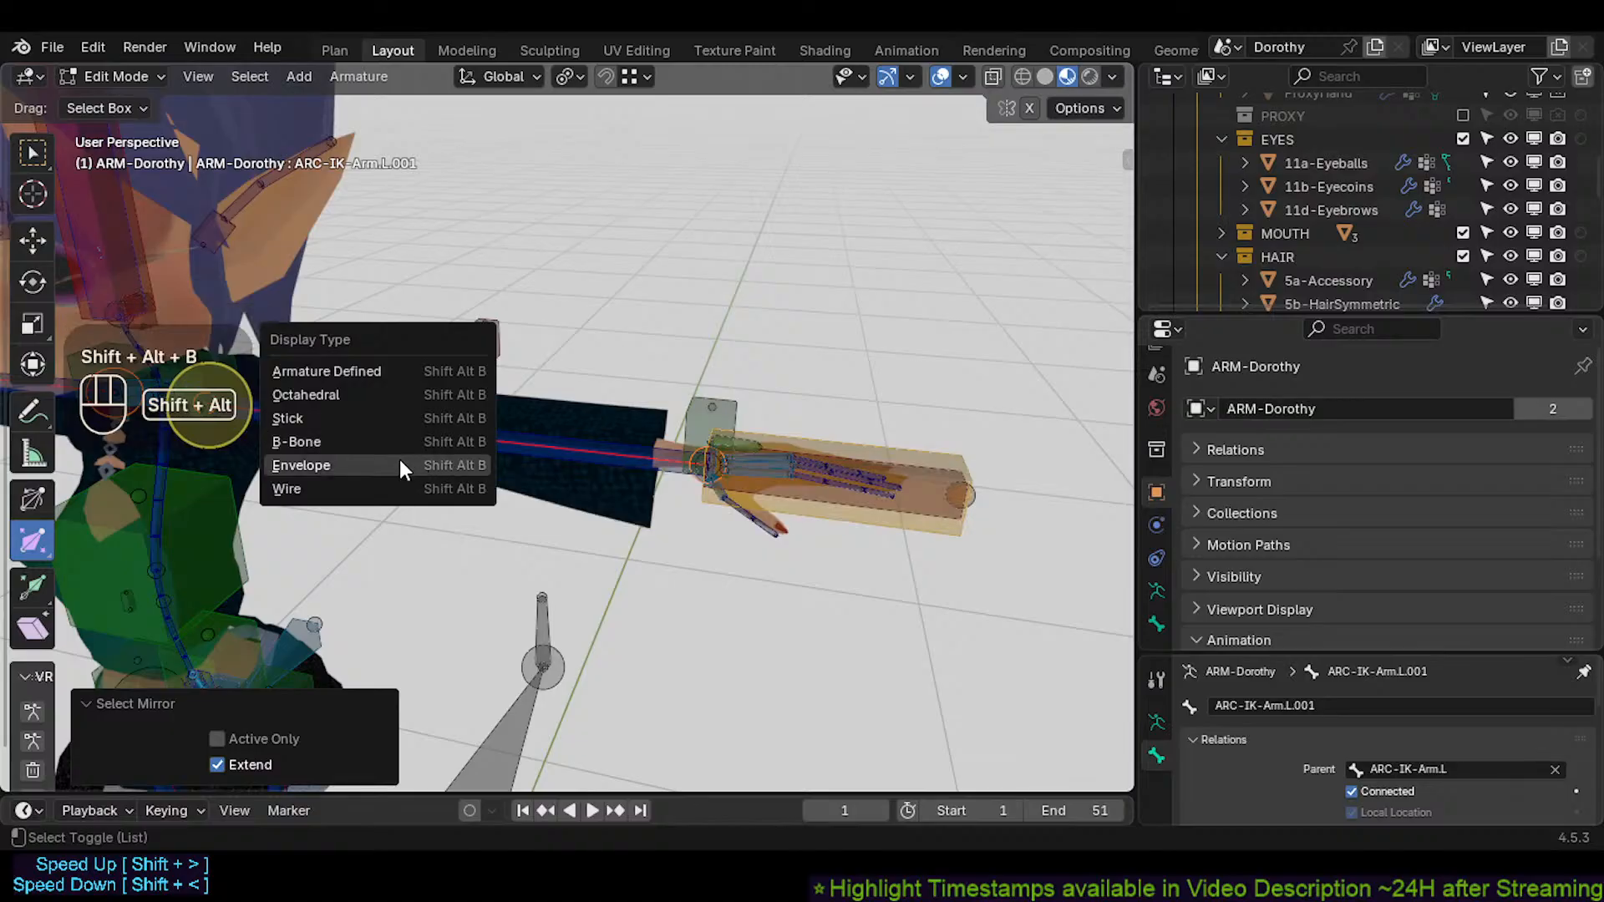
click(389, 415)
key(ctrl+Tab)
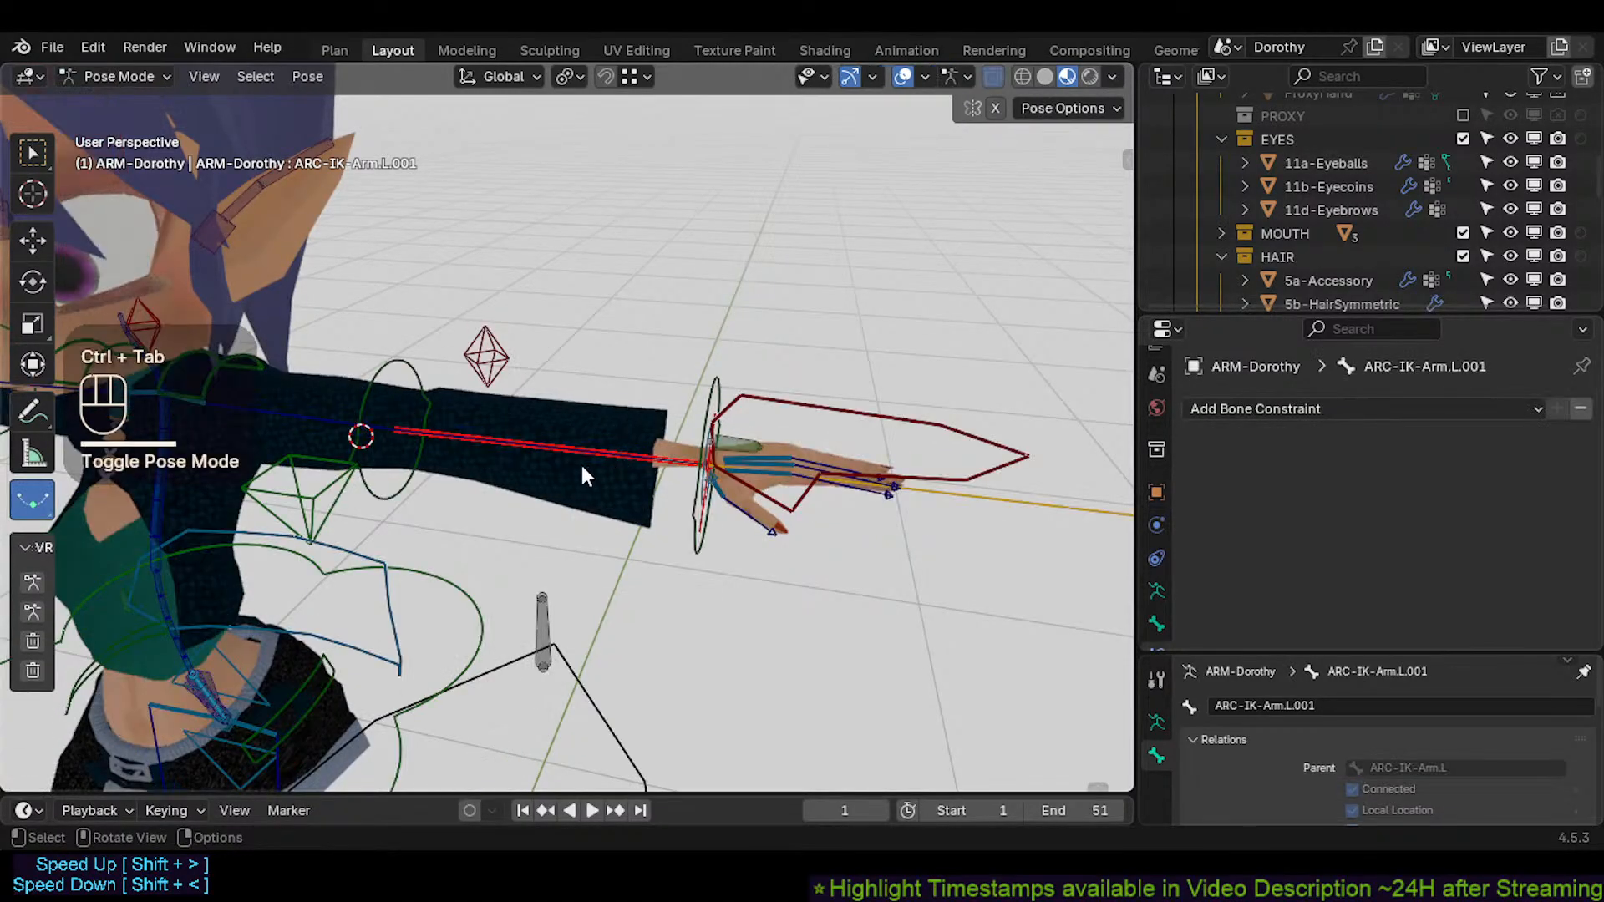
click(561, 455)
click(554, 457)
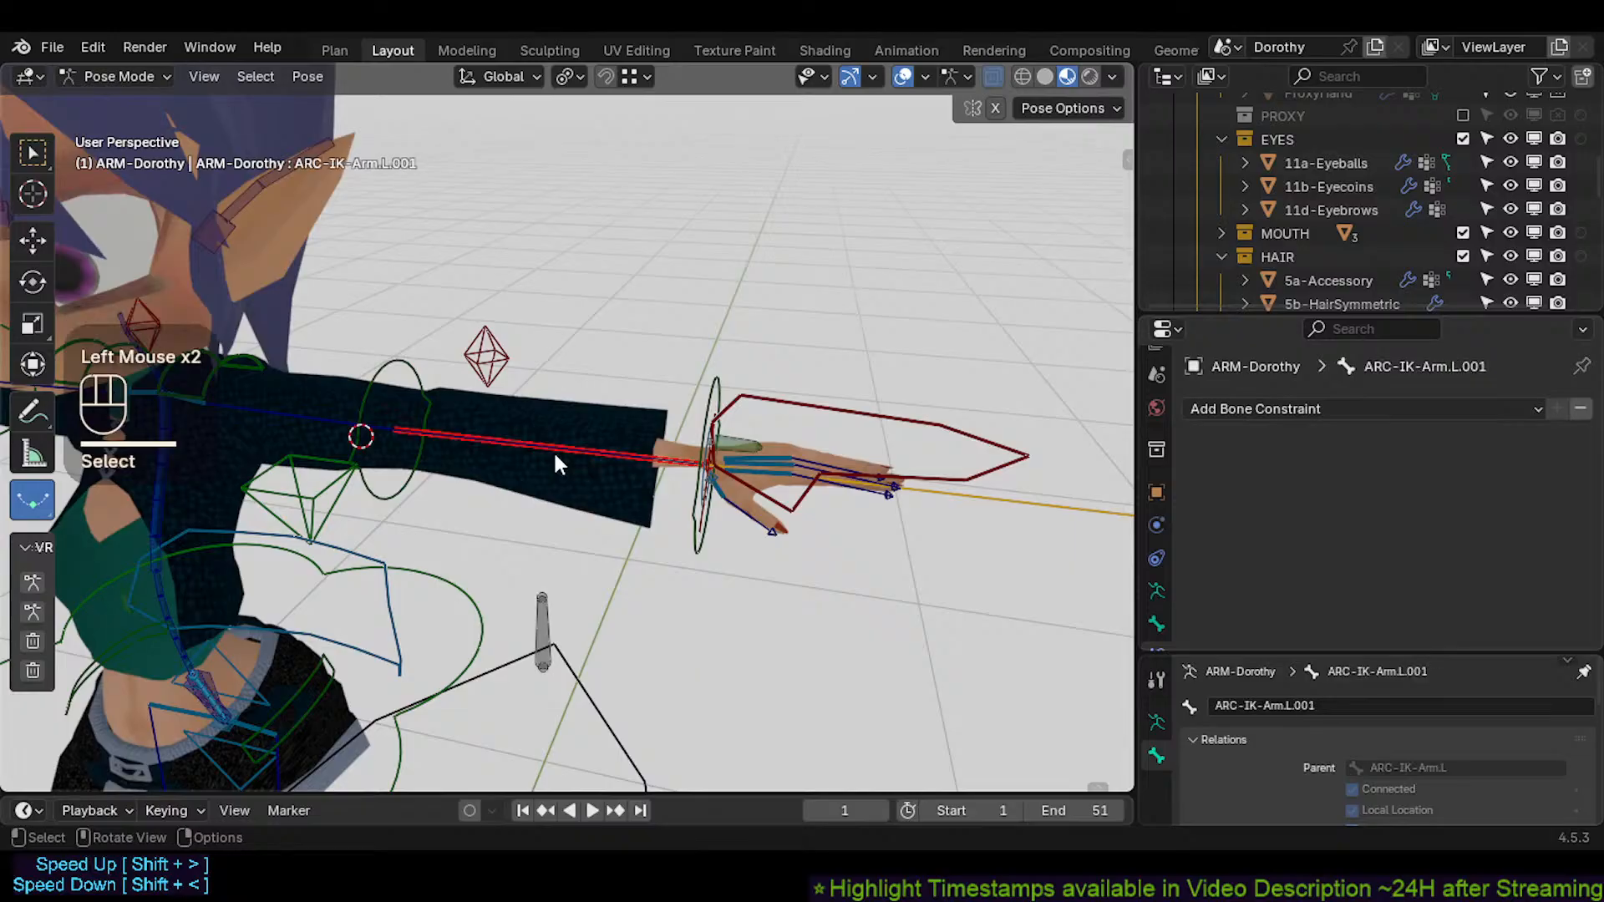
Select ARC-IK-Arm.L in Edit Mode and return to Pose Mode to inspect its control shape
click(349, 428)
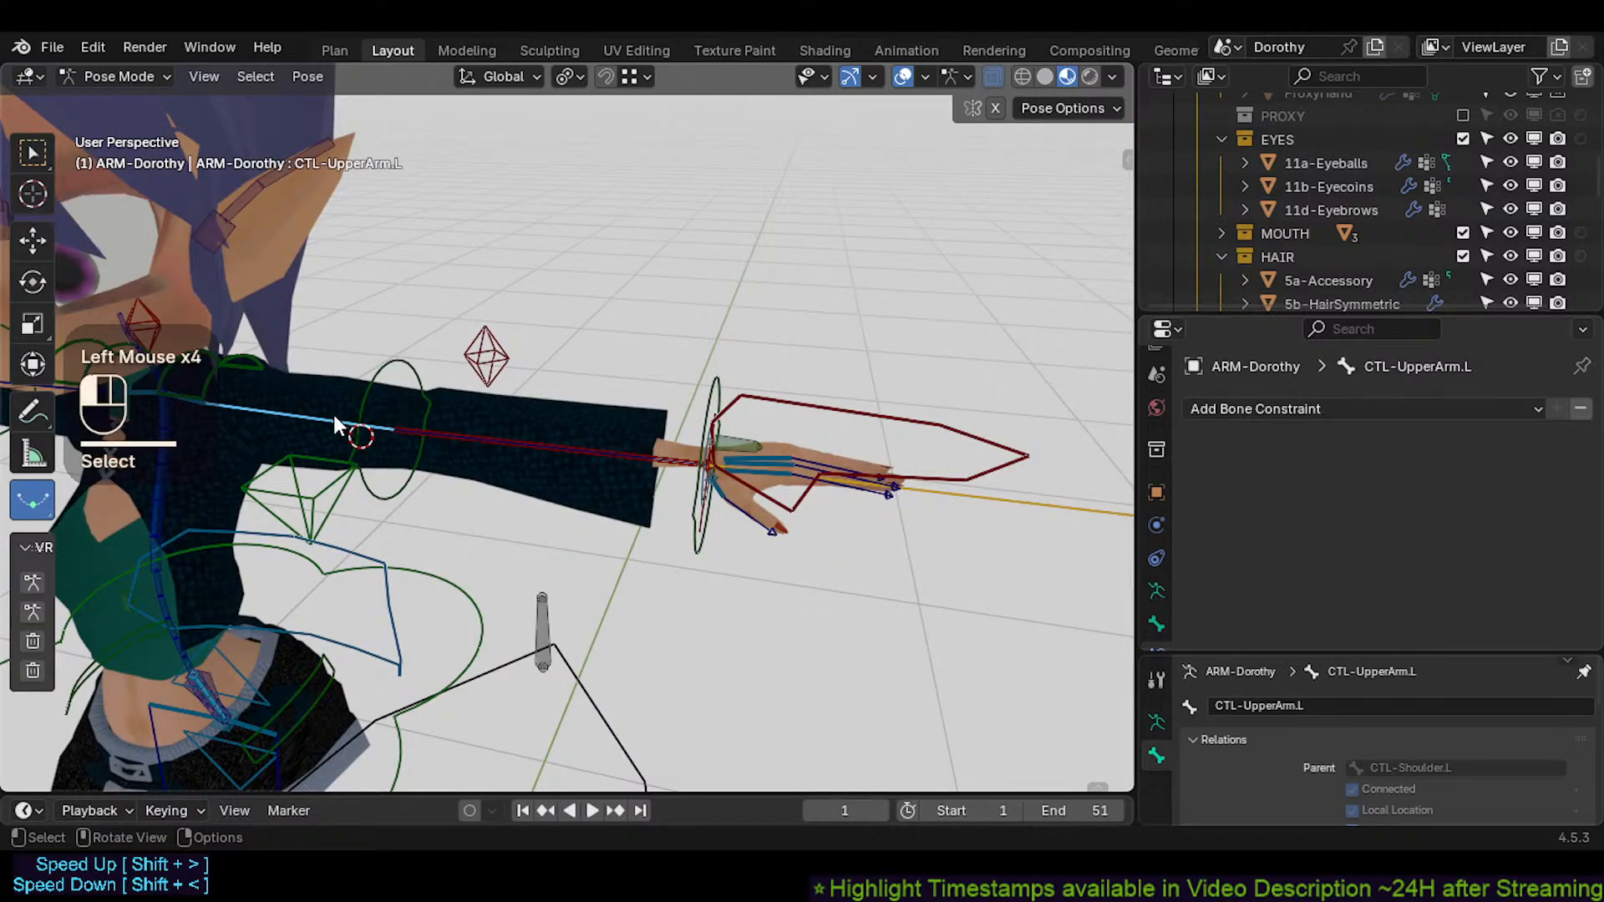
shift+middle_drag(292, 417, 480, 462)
key(Tab)
click(417, 424)
key(Tab)
key(Tab)
key(Tab)
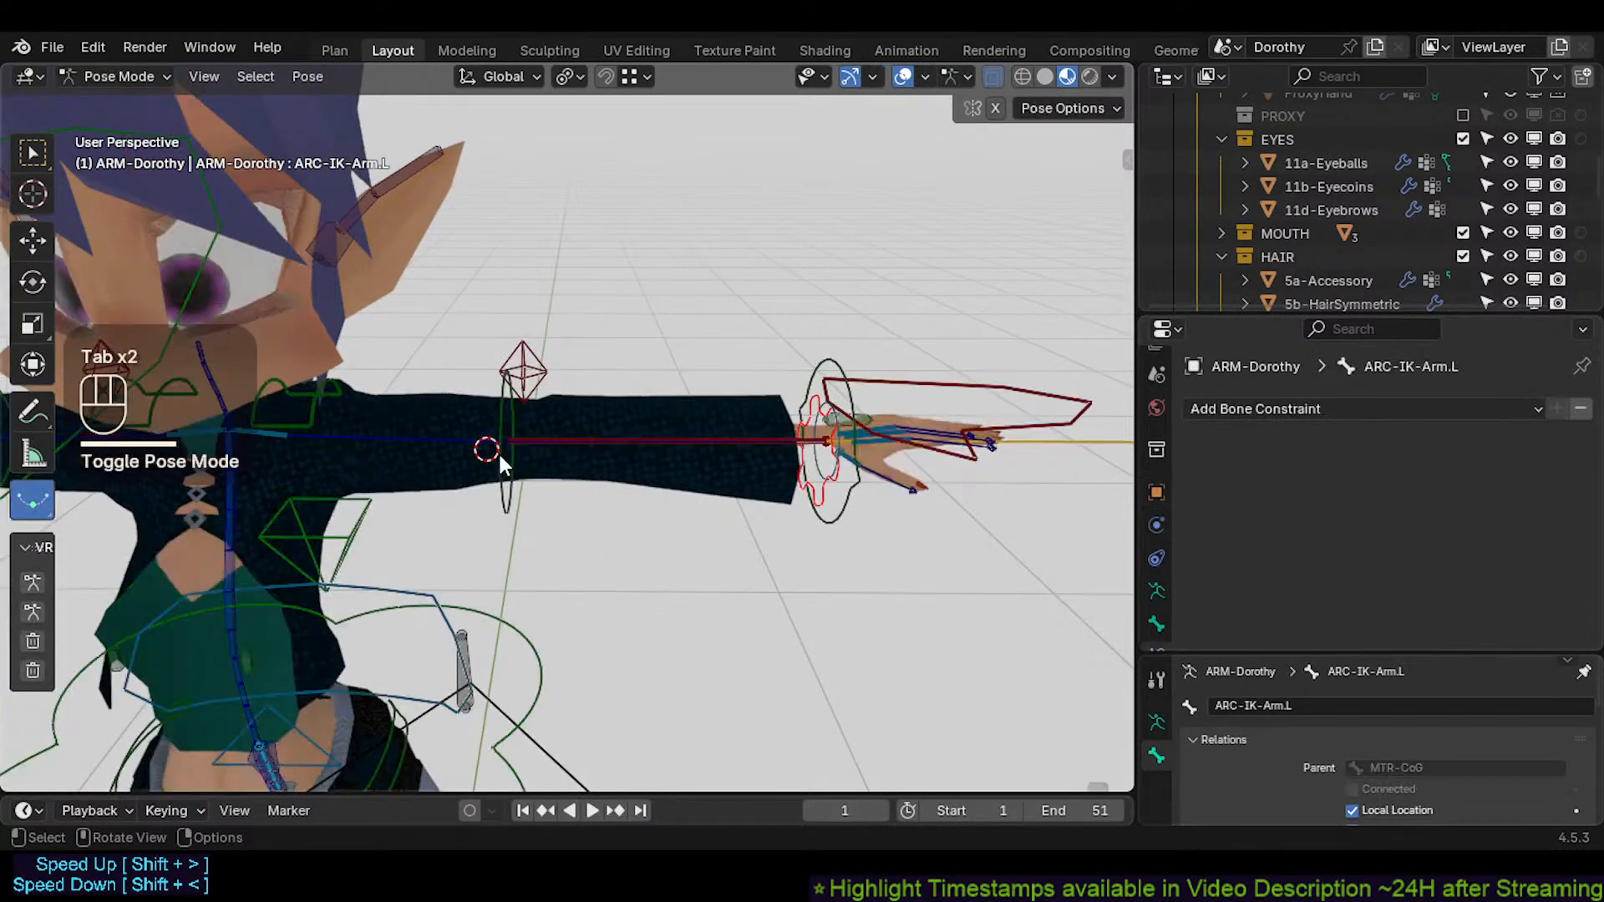
Examine the gear control at the left wrist against the CTL-ForeArm.L and CTL-UpperArm.L bones
middle_drag(673, 472, 780, 467)
click(823, 500)
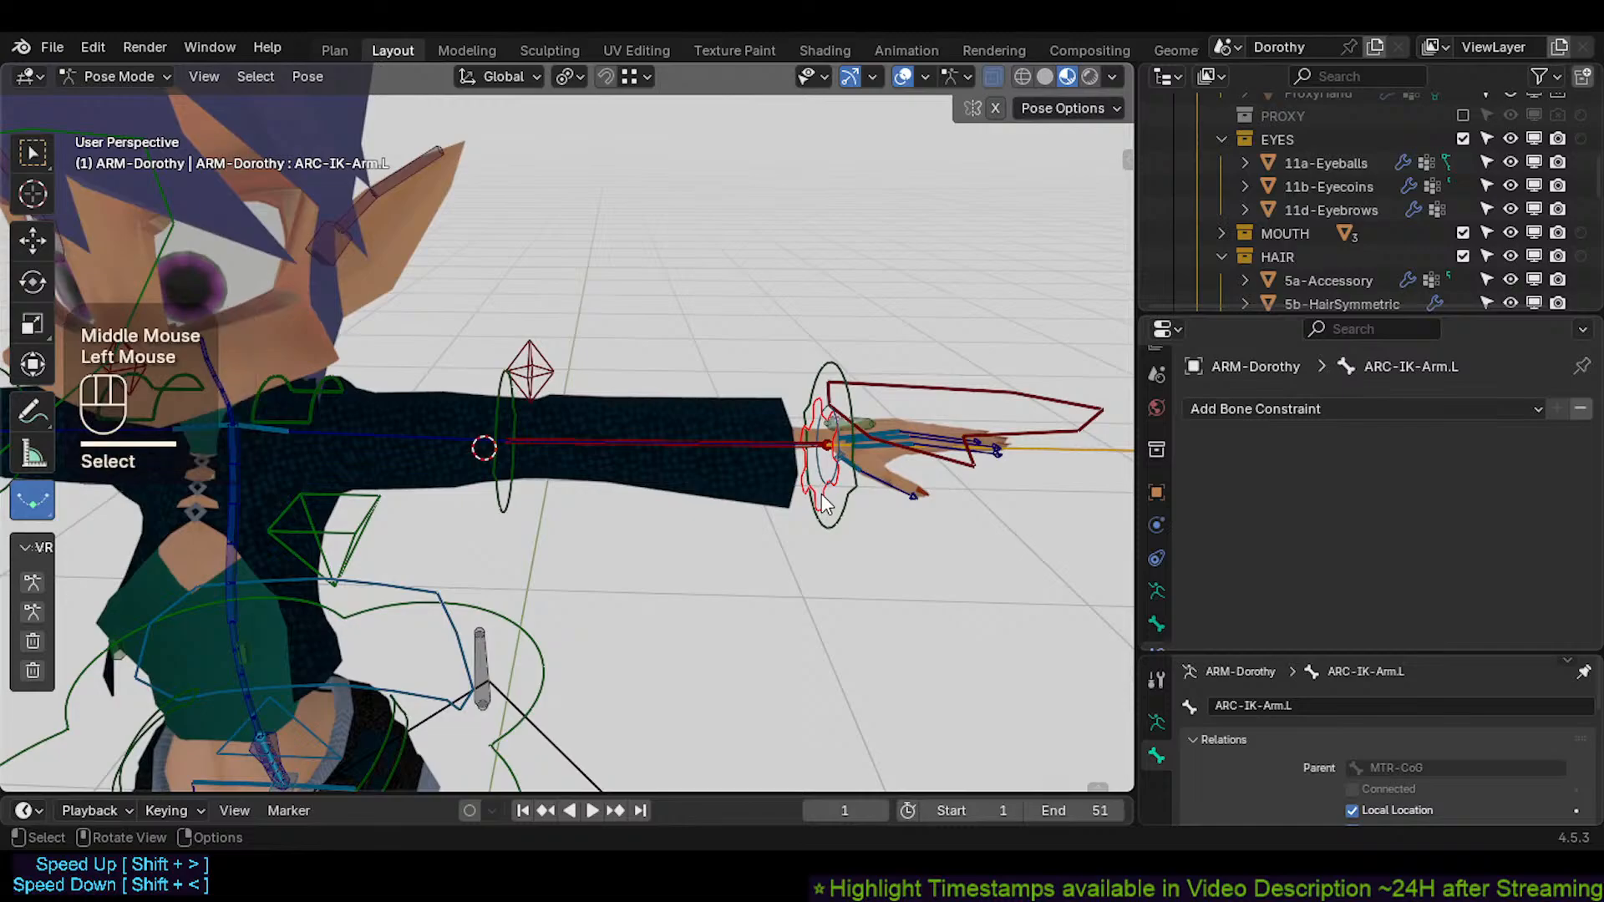
scroll(568, 443, up, 1)
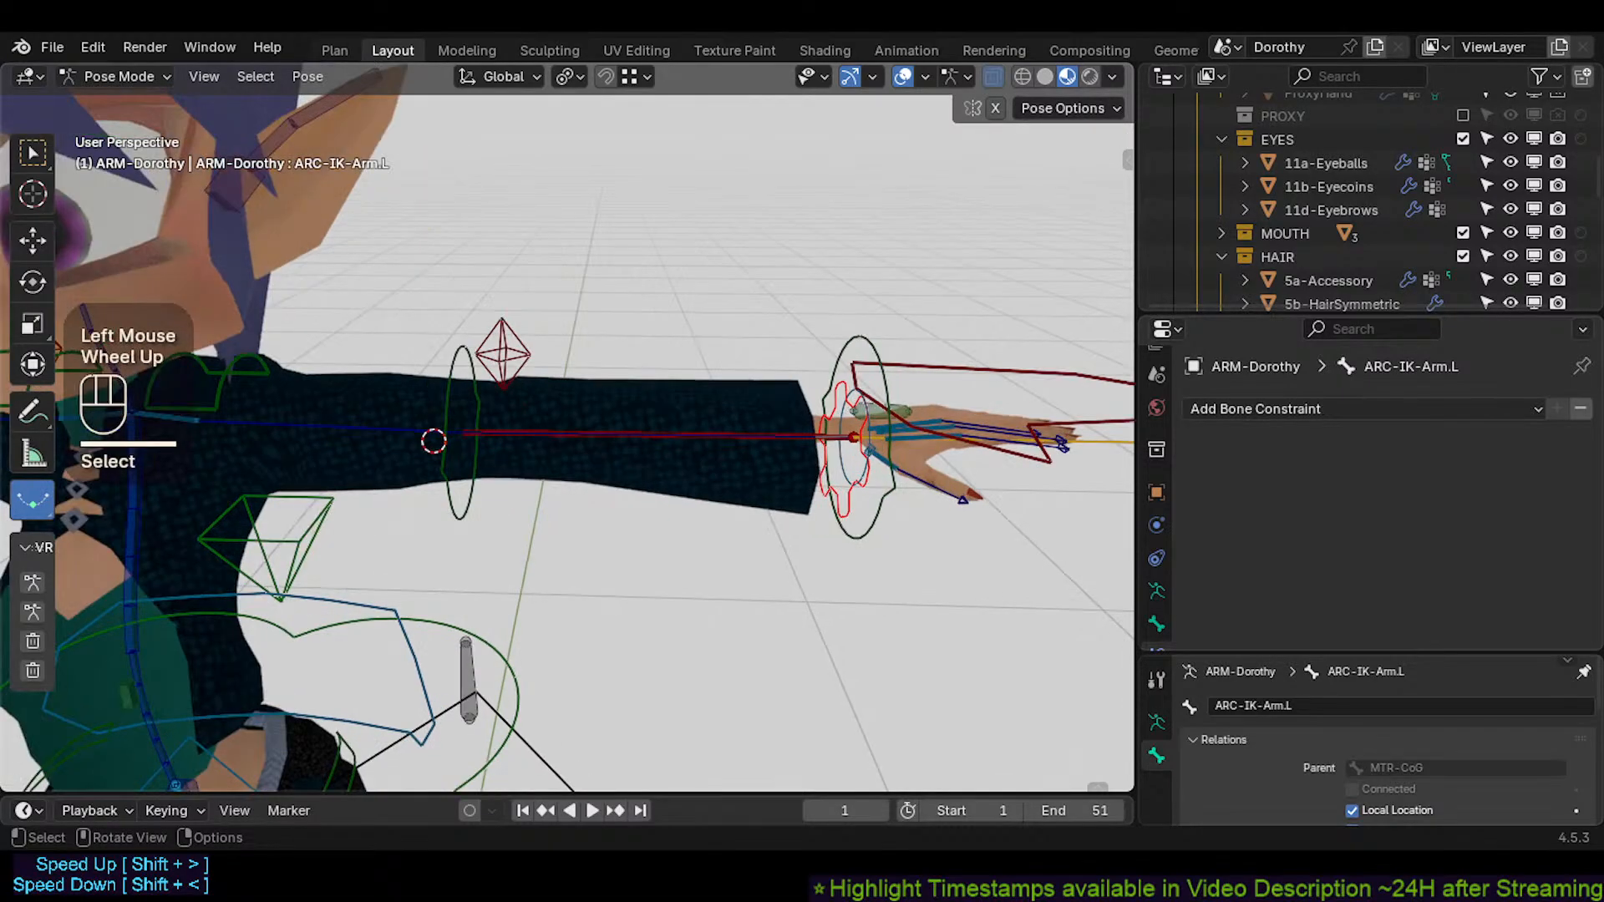
click(860, 488)
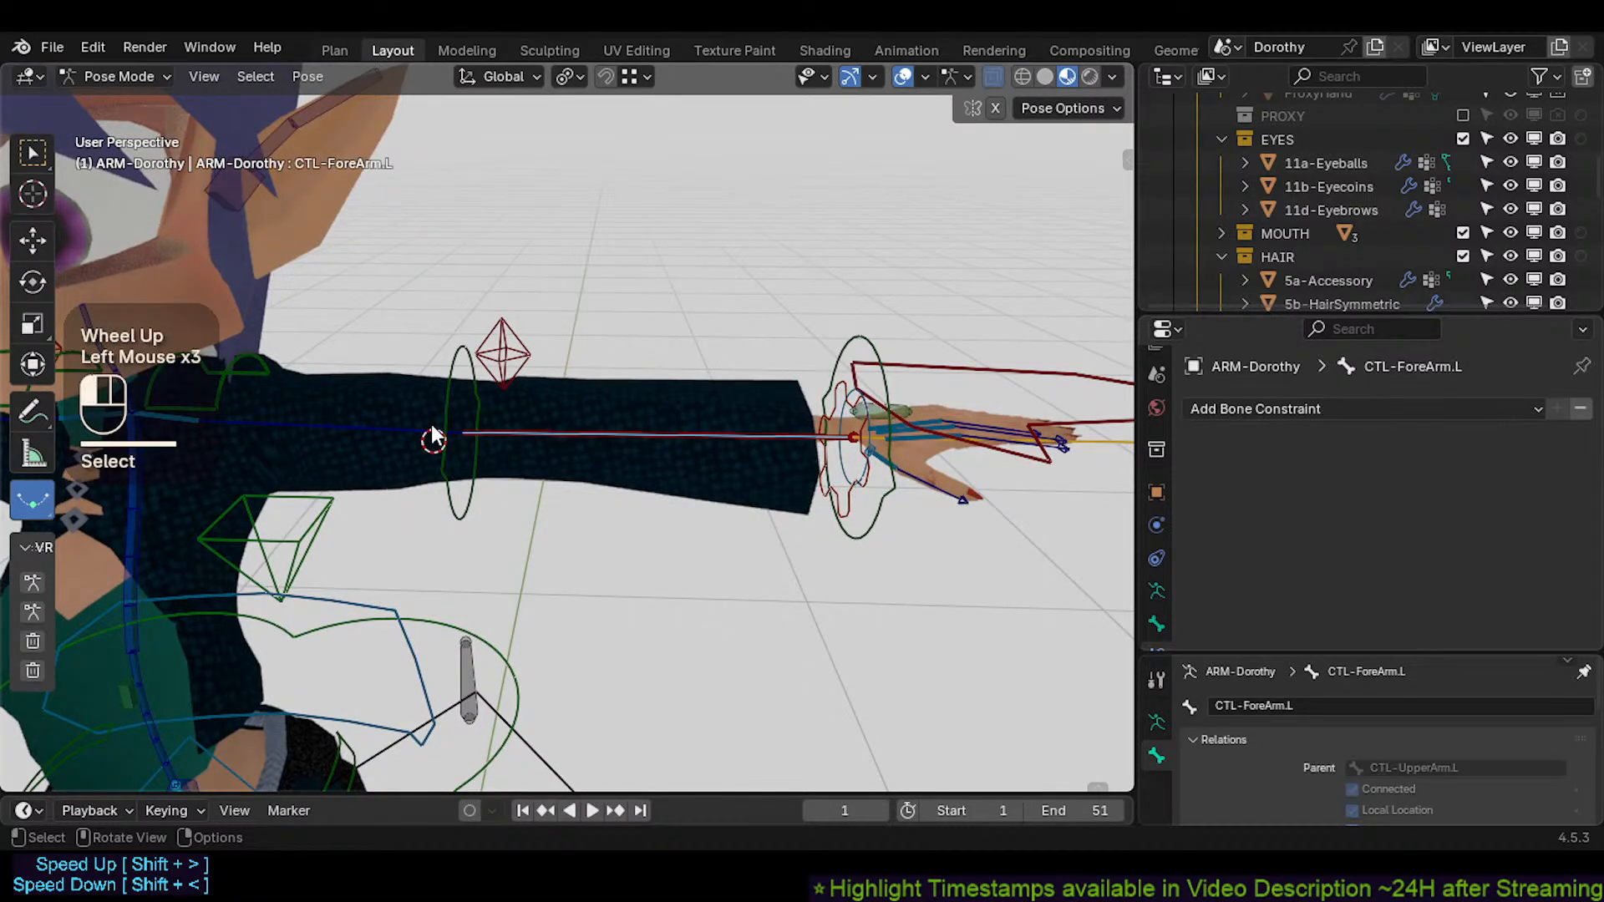
click(347, 433)
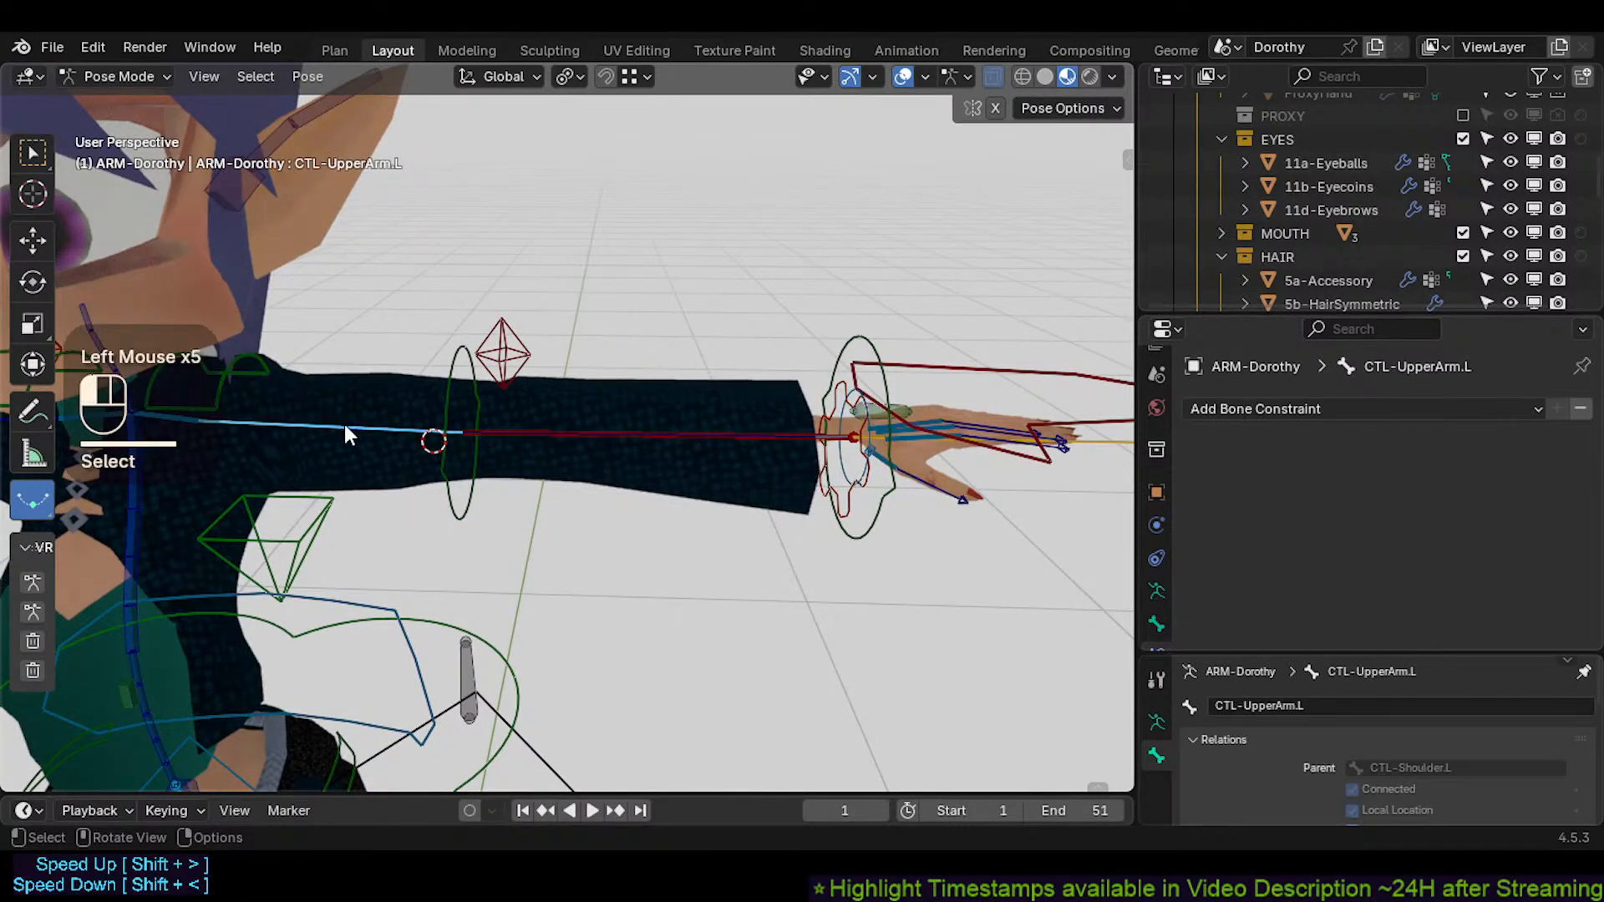
click(836, 489)
middle_drag(837, 490, 776, 494)
key(a)
key(alt+q)
key(alt+q)
click(836, 526)
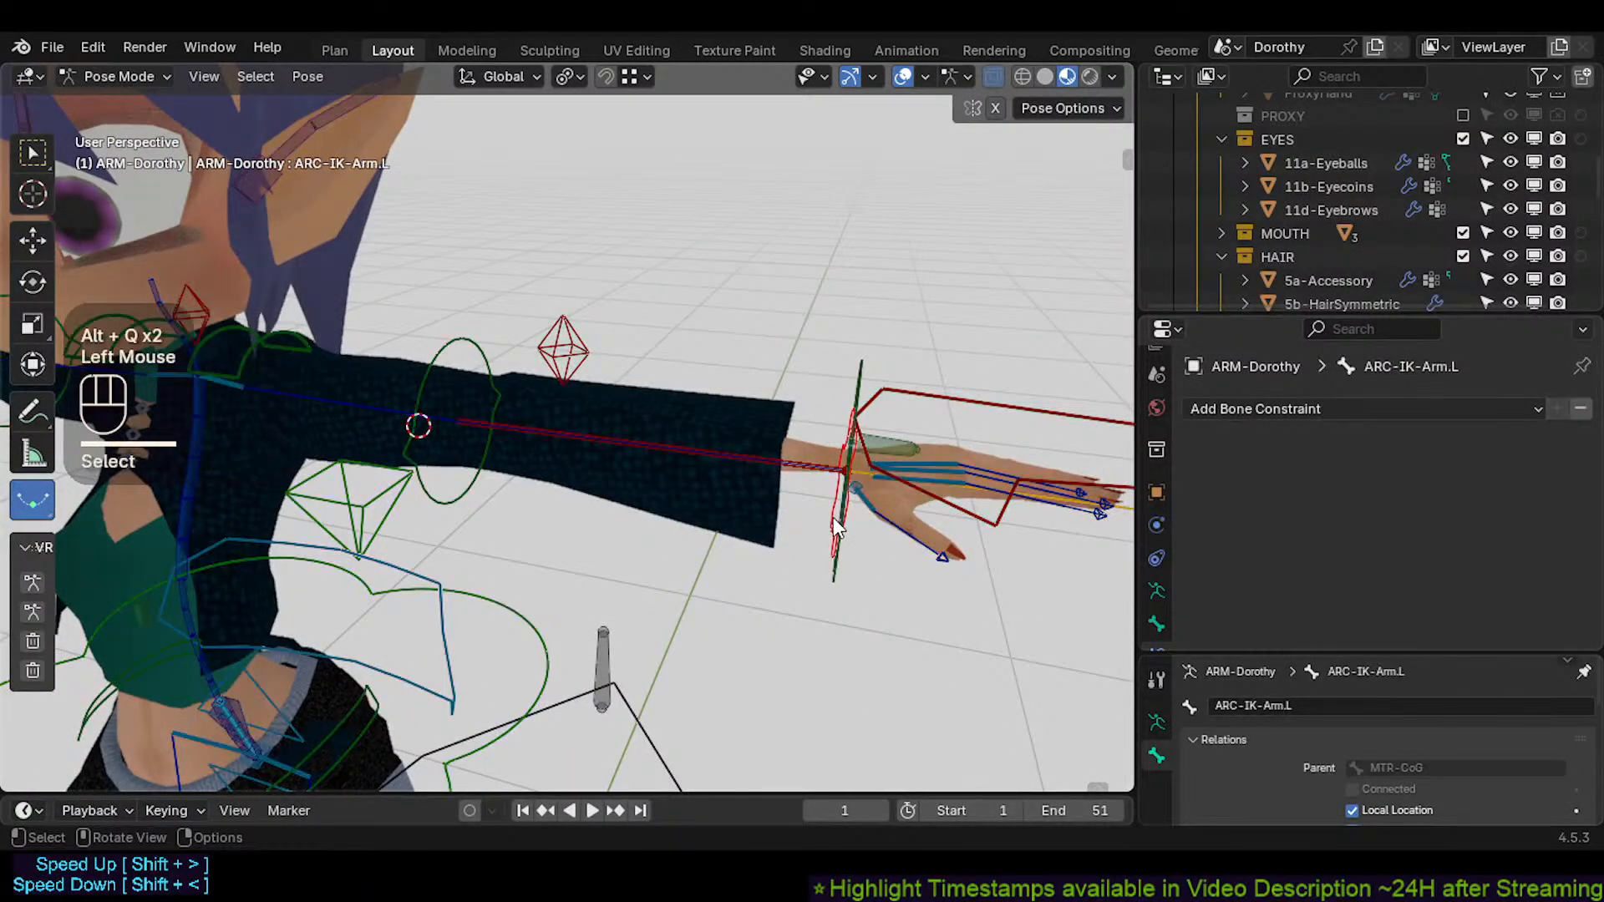
click(834, 519)
click(832, 517)
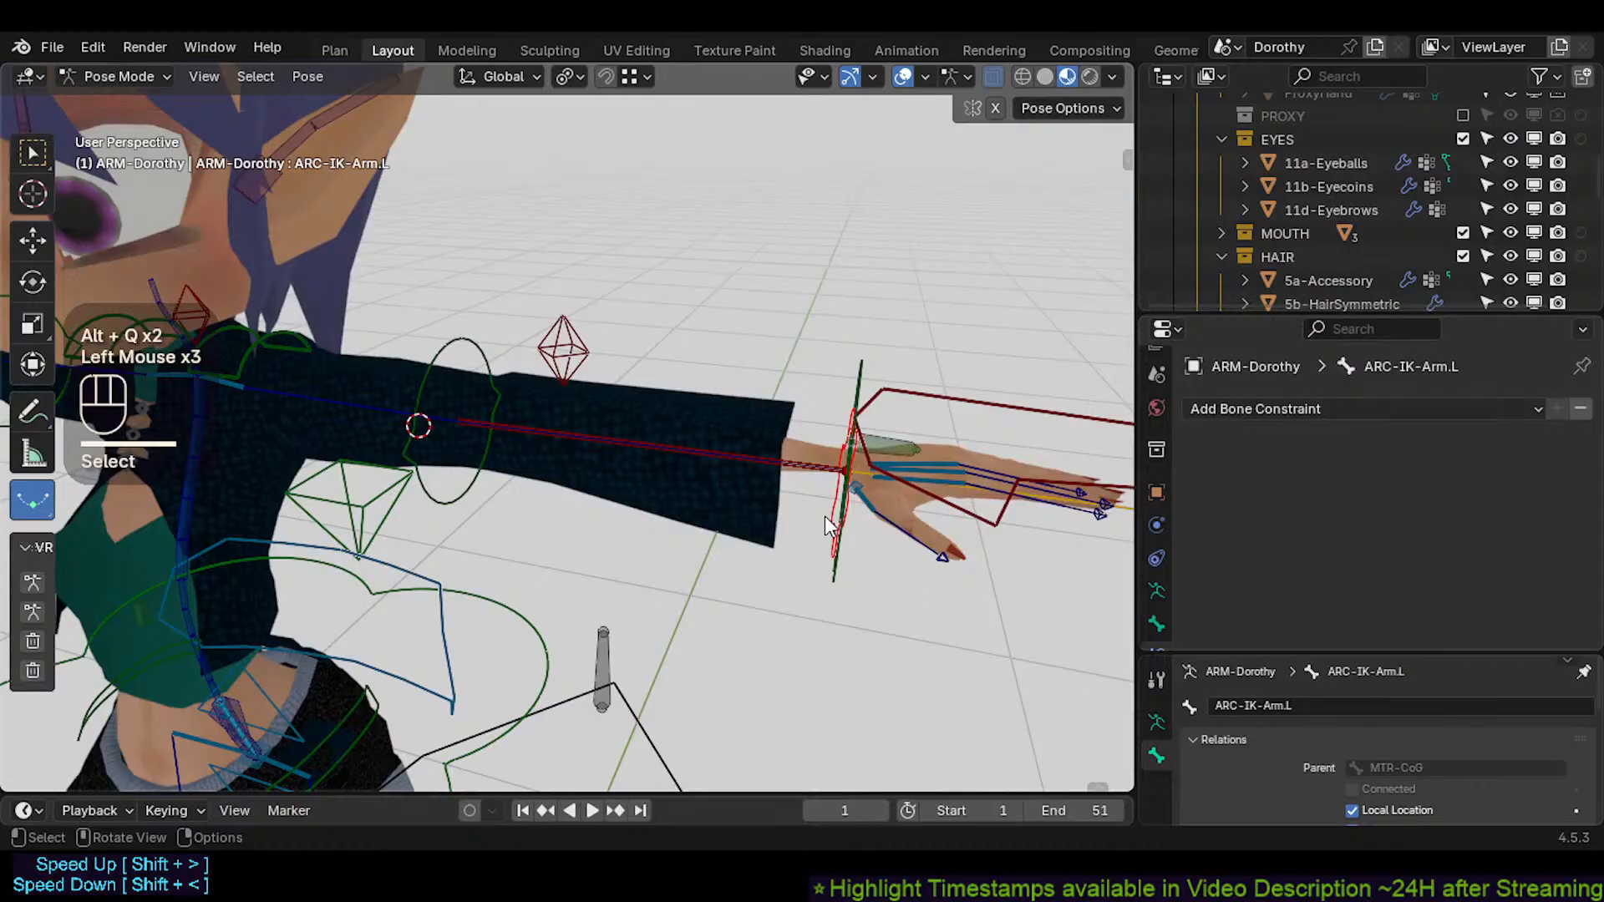
Select ARC-IK-Arm.L.001 and expand its Viewport Display and Custom Shape bone properties
click(745, 452)
click(744, 453)
click(744, 453)
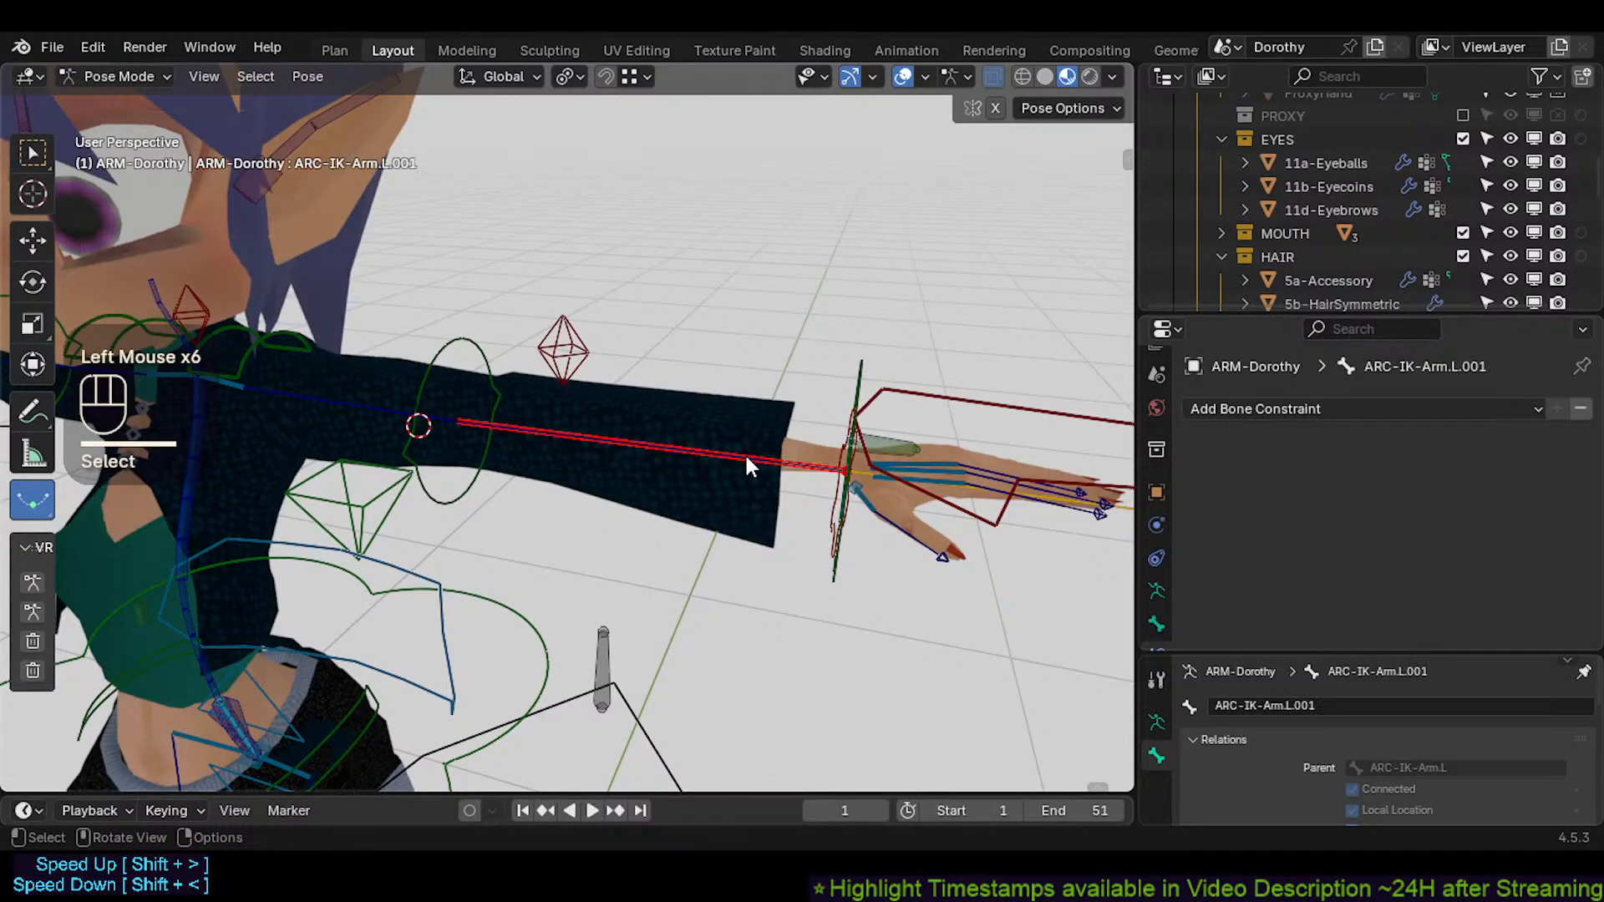
click(1157, 623)
scroll(1370, 534, down, 7)
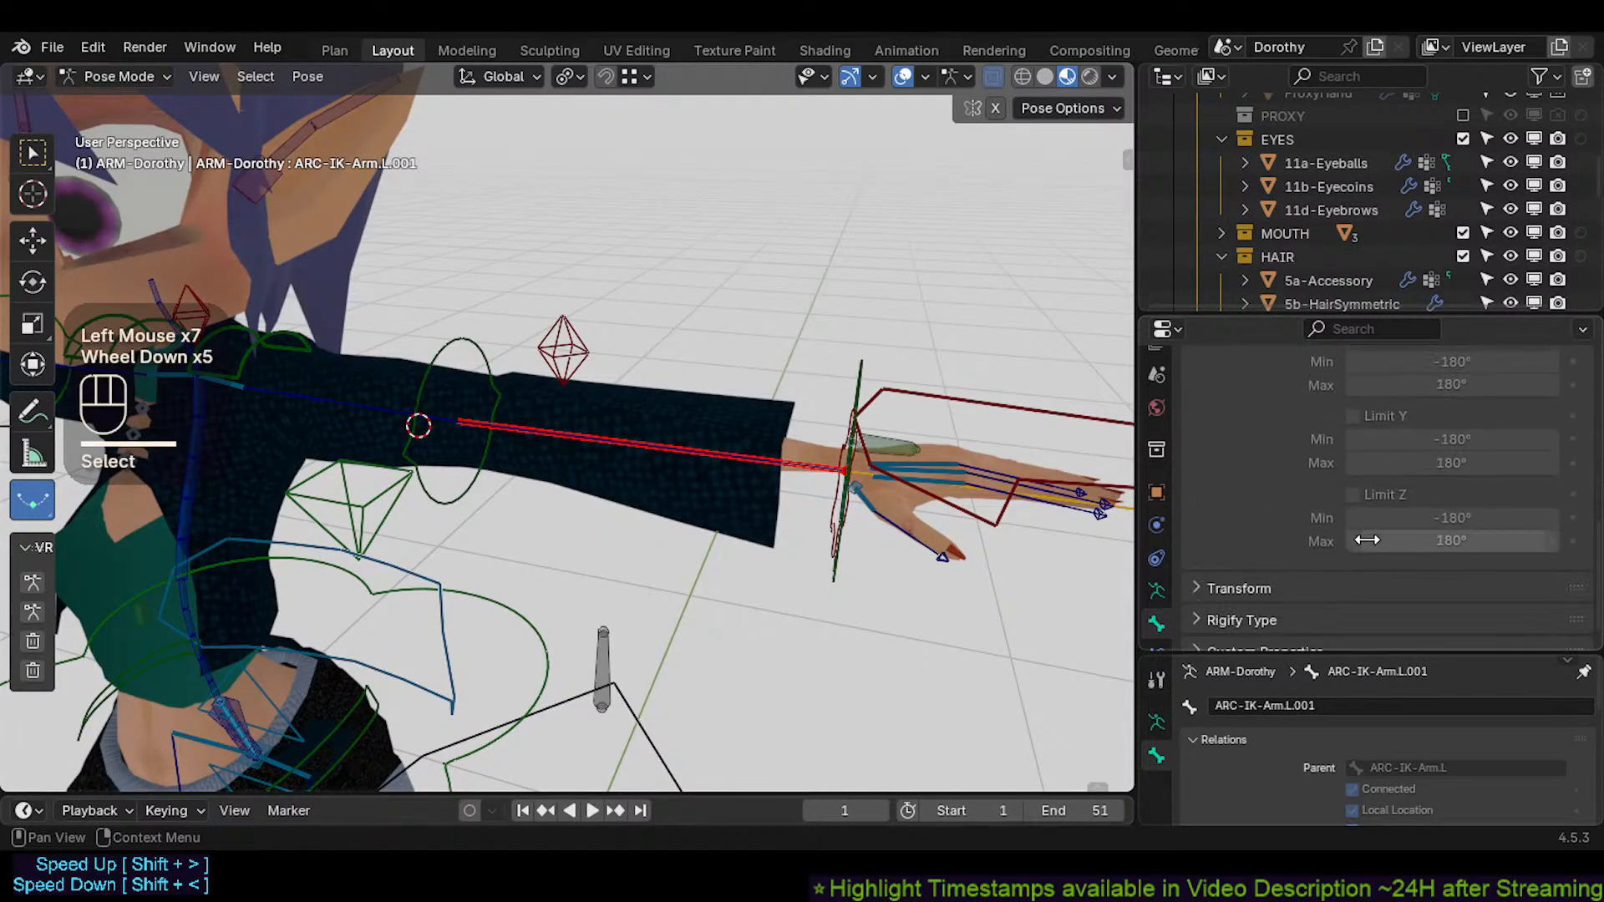
scroll(1422, 498, up, 3)
scroll(1403, 509, down, 4)
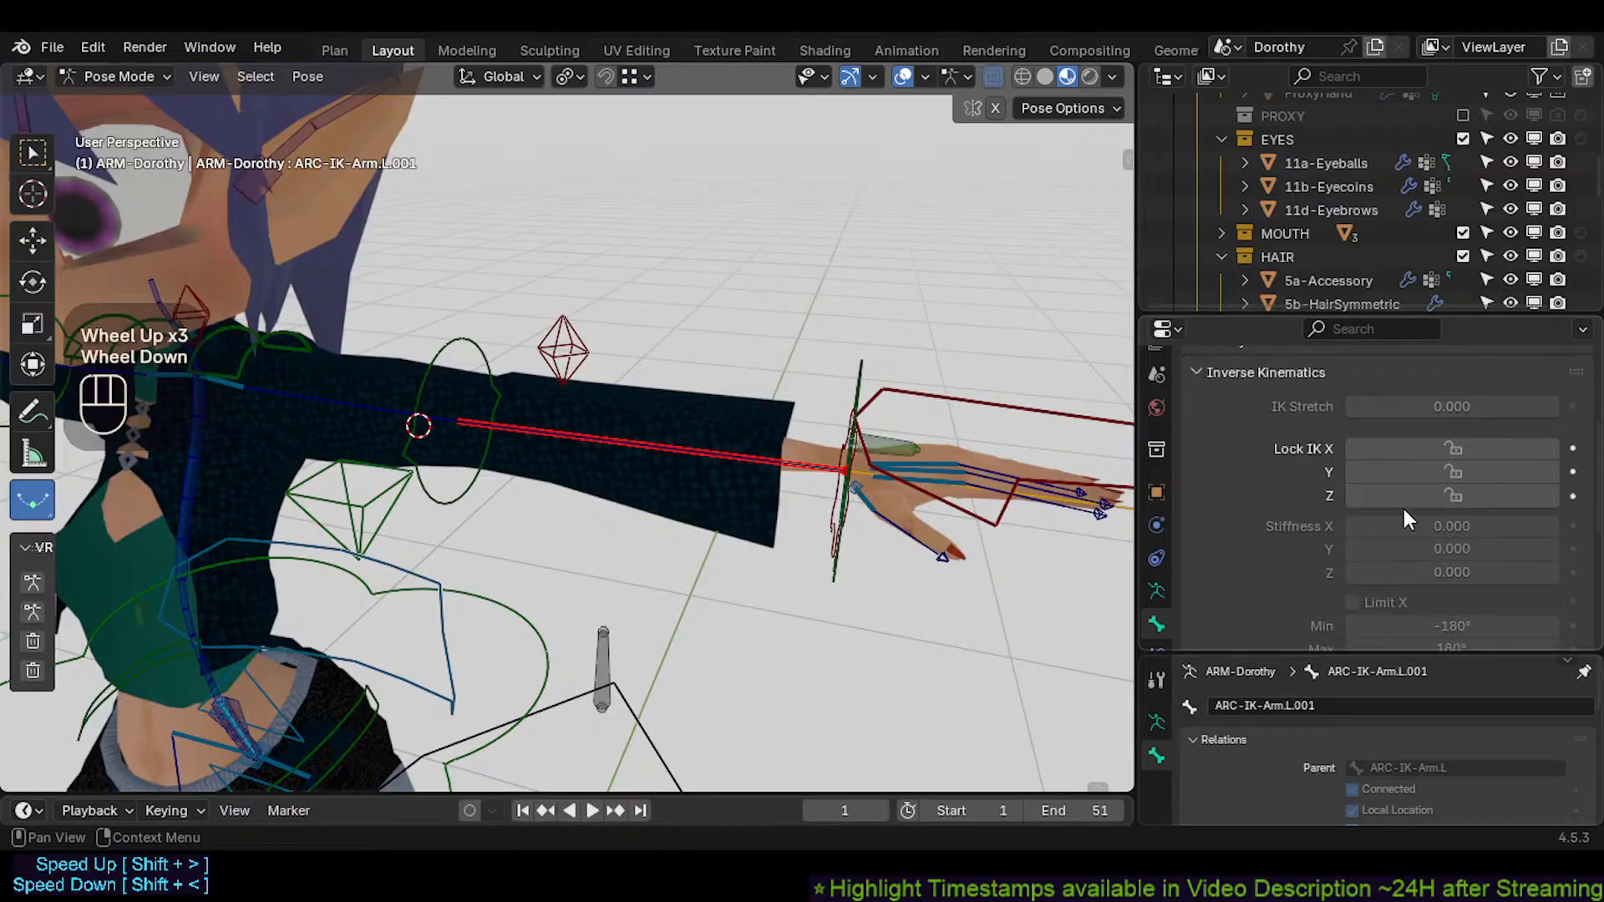
scroll(1397, 533, up, 4)
click(1233, 556)
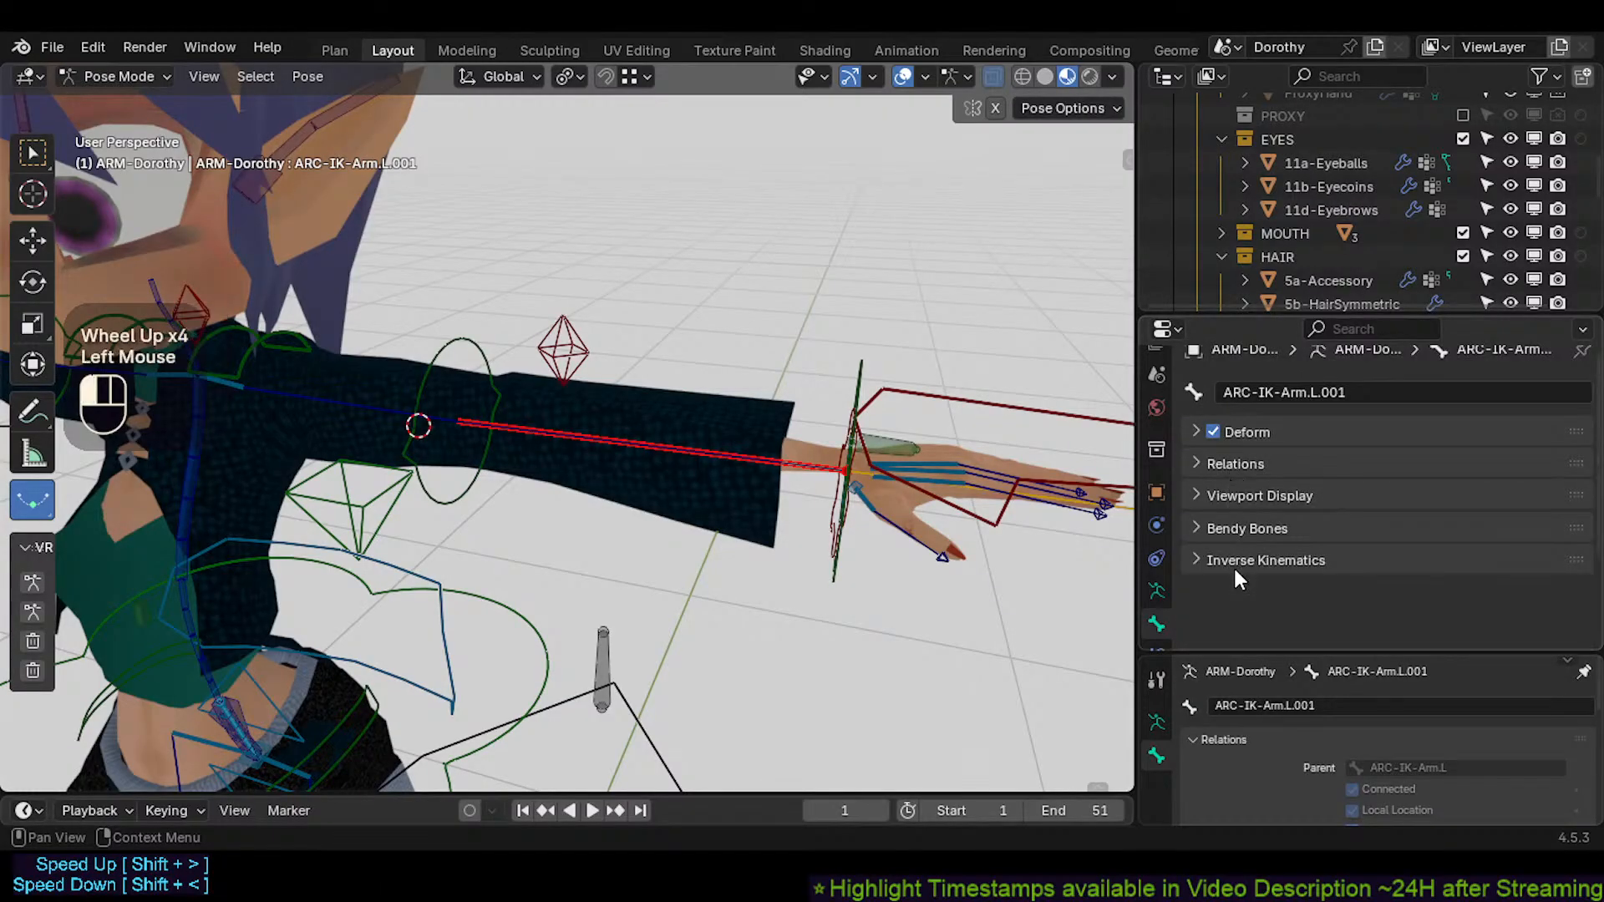
click(1233, 496)
scroll(1378, 553, down, 2)
scroll(1332, 528, up, 1)
click(1293, 525)
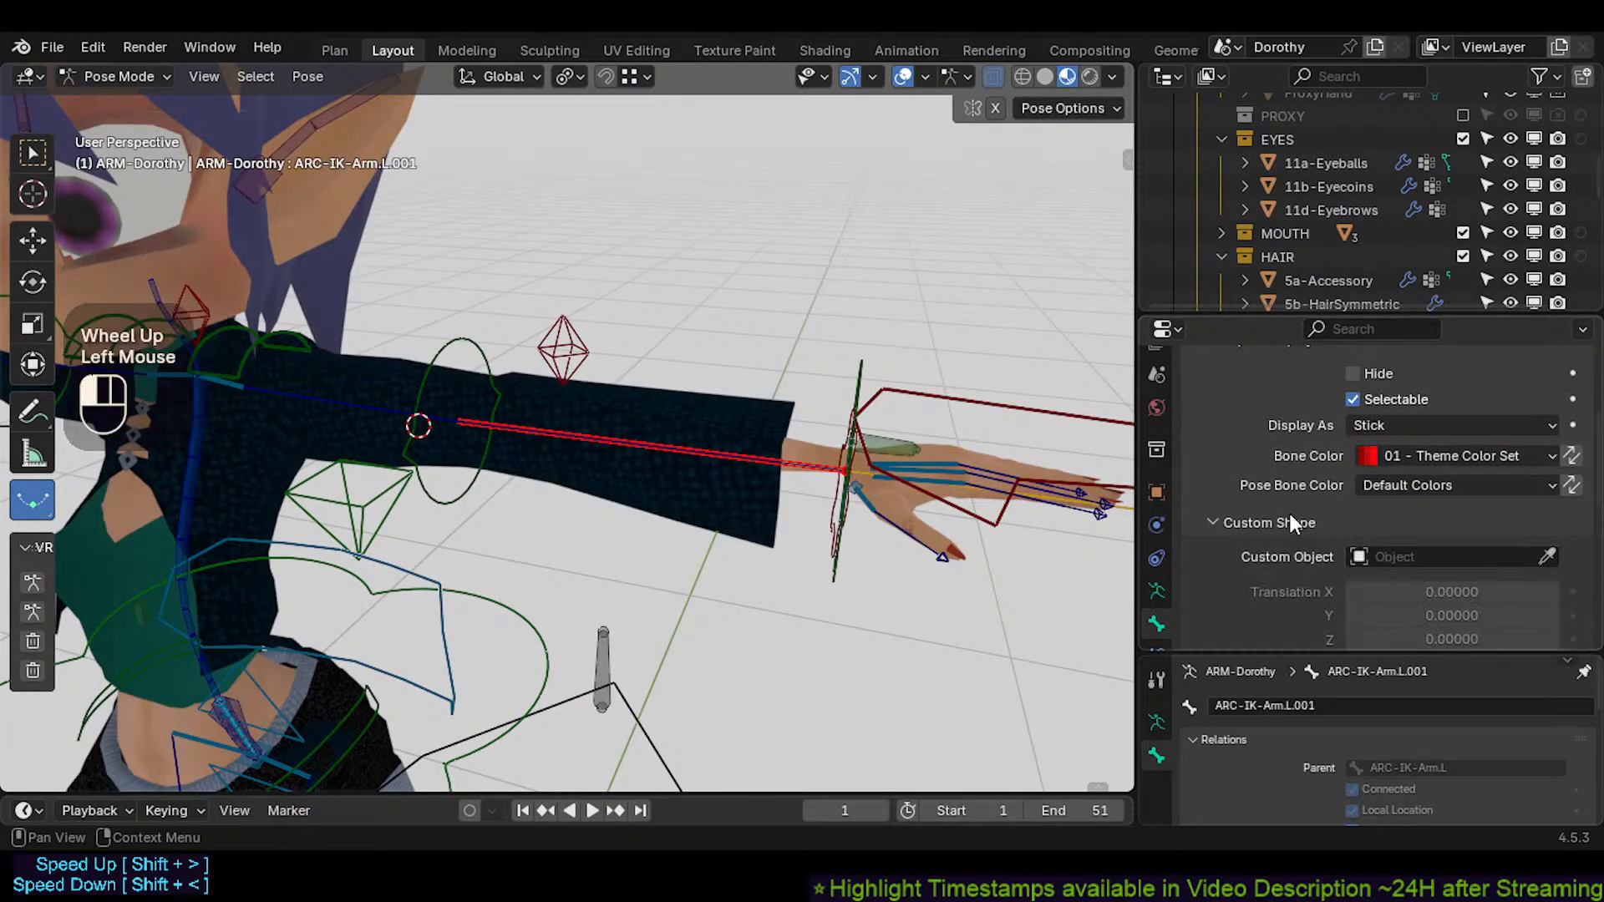
scroll(1420, 547, down, 2)
scroll(1424, 550, down, 1)
scroll(1420, 560, up, 1)
Select the gear control ARC-IK-Arm.L and set its custom shape scale to 1.310 on X, Y and Z
middle_drag(768, 430, 831, 436)
click(849, 503)
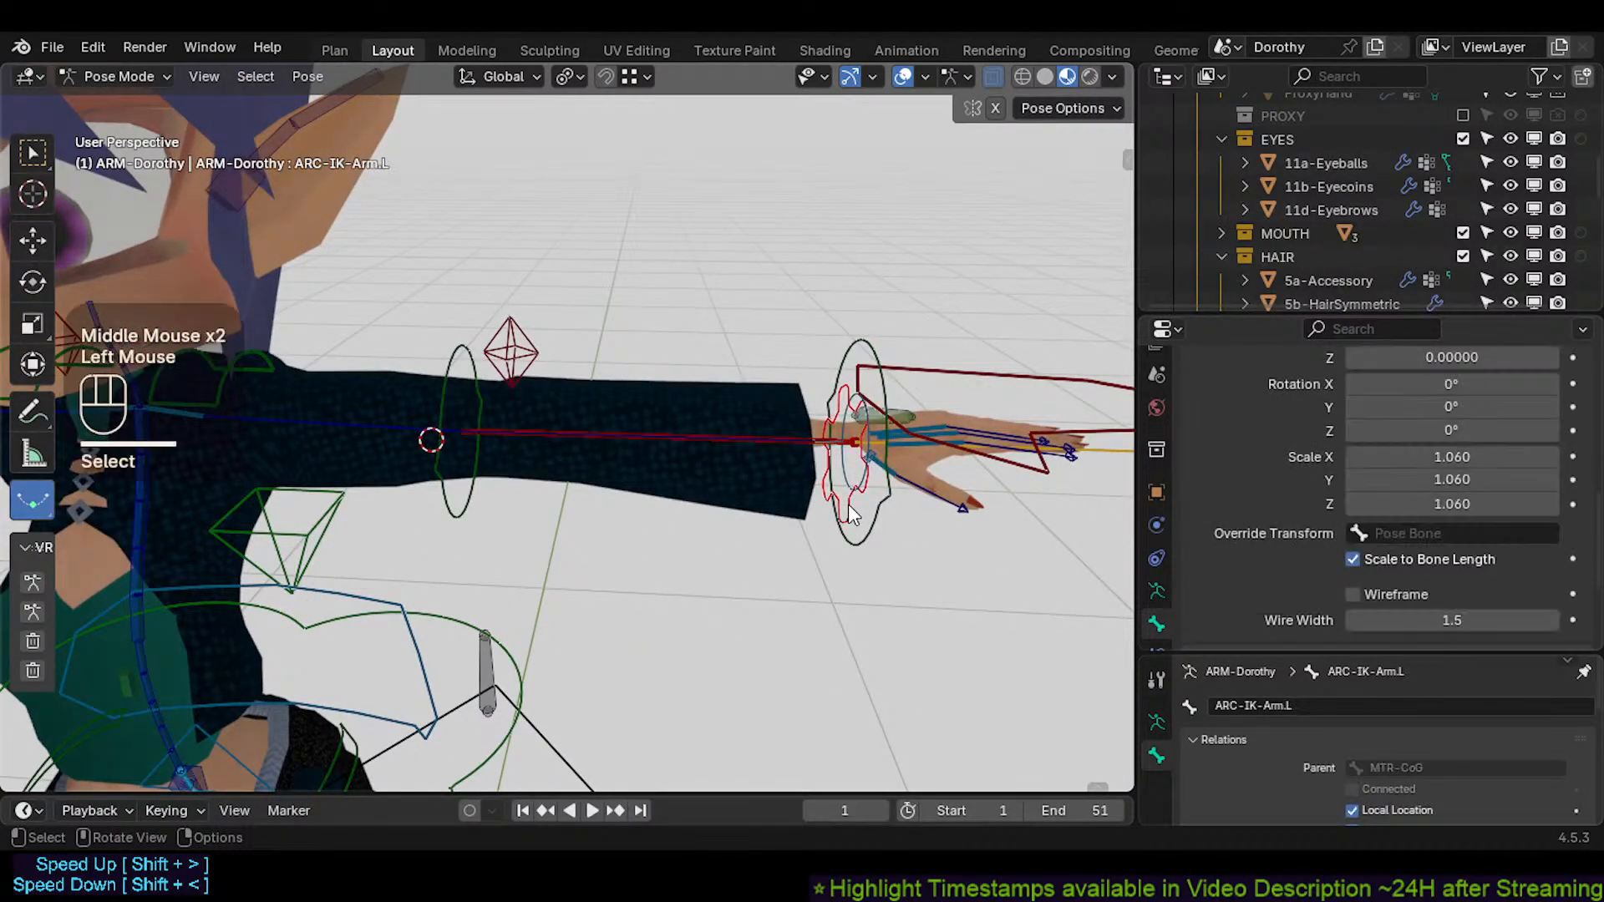
scroll(1441, 500, up, 1)
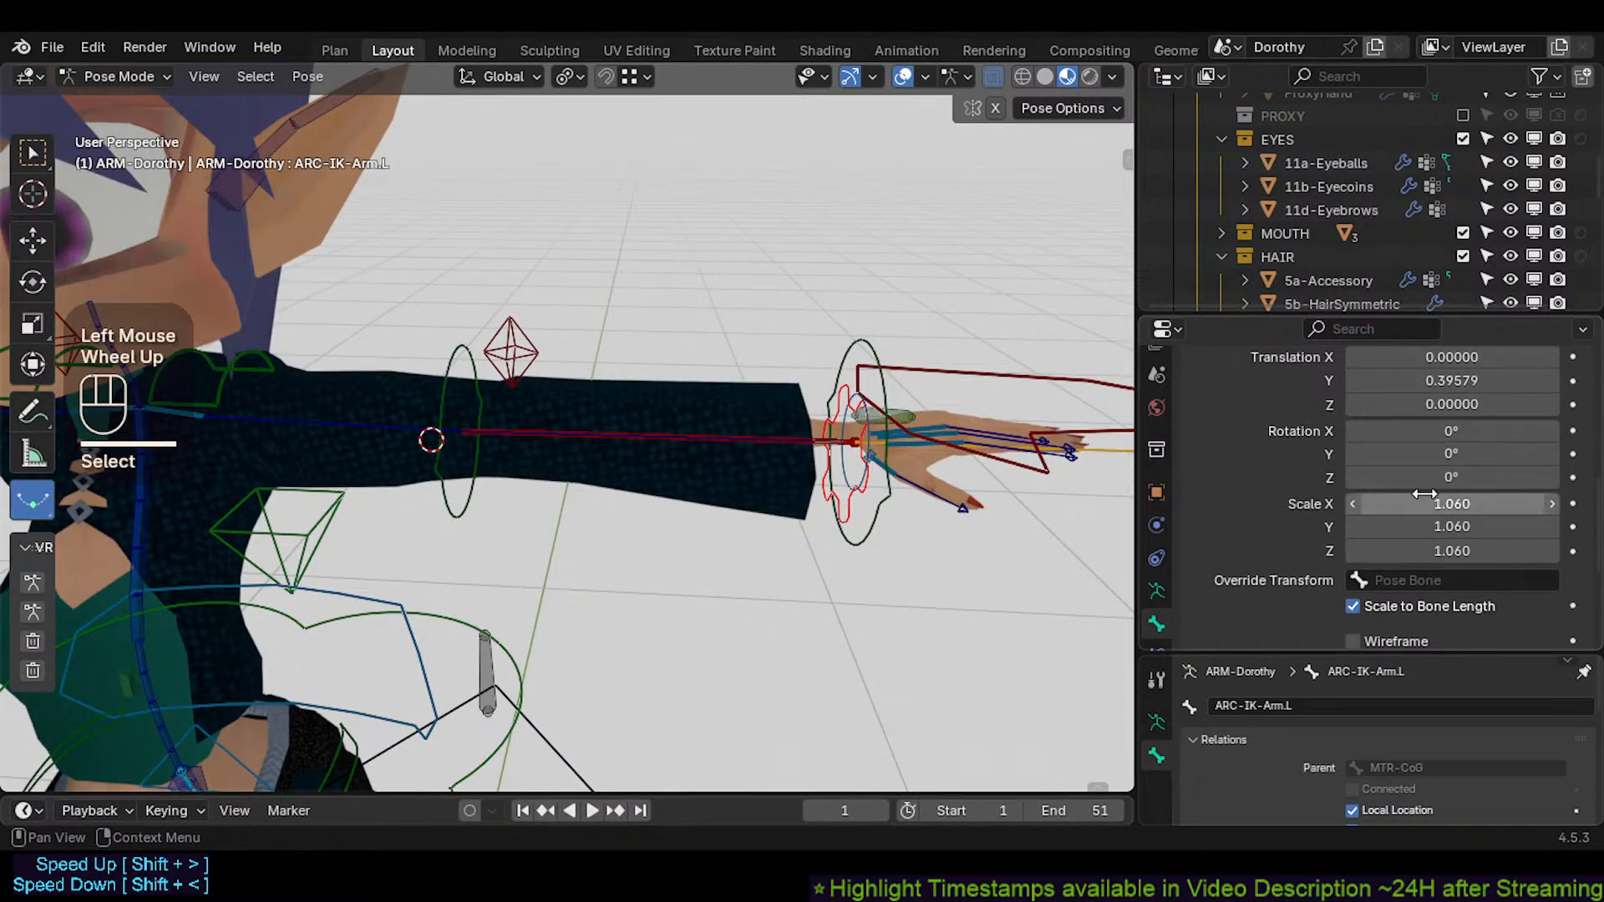
shift+drag(1440, 503, 1458, 547)
Reset the Y translation of ARC-IK-Arm.L's custom shape to 0
scroll(1428, 468, up, 2)
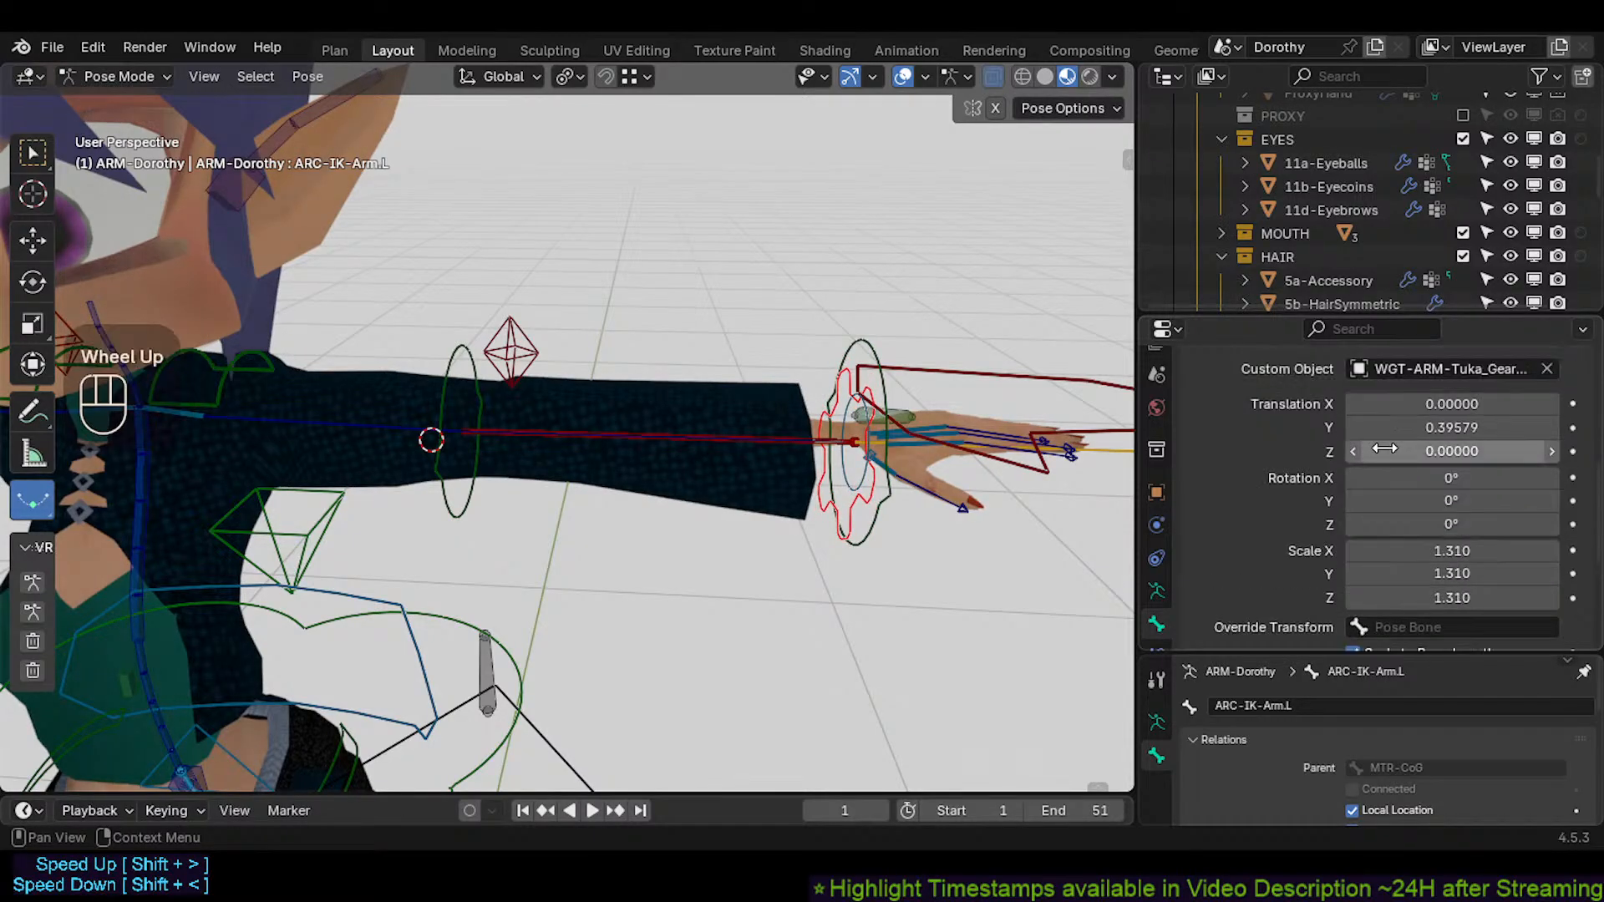
drag(1423, 428, 1337, 428)
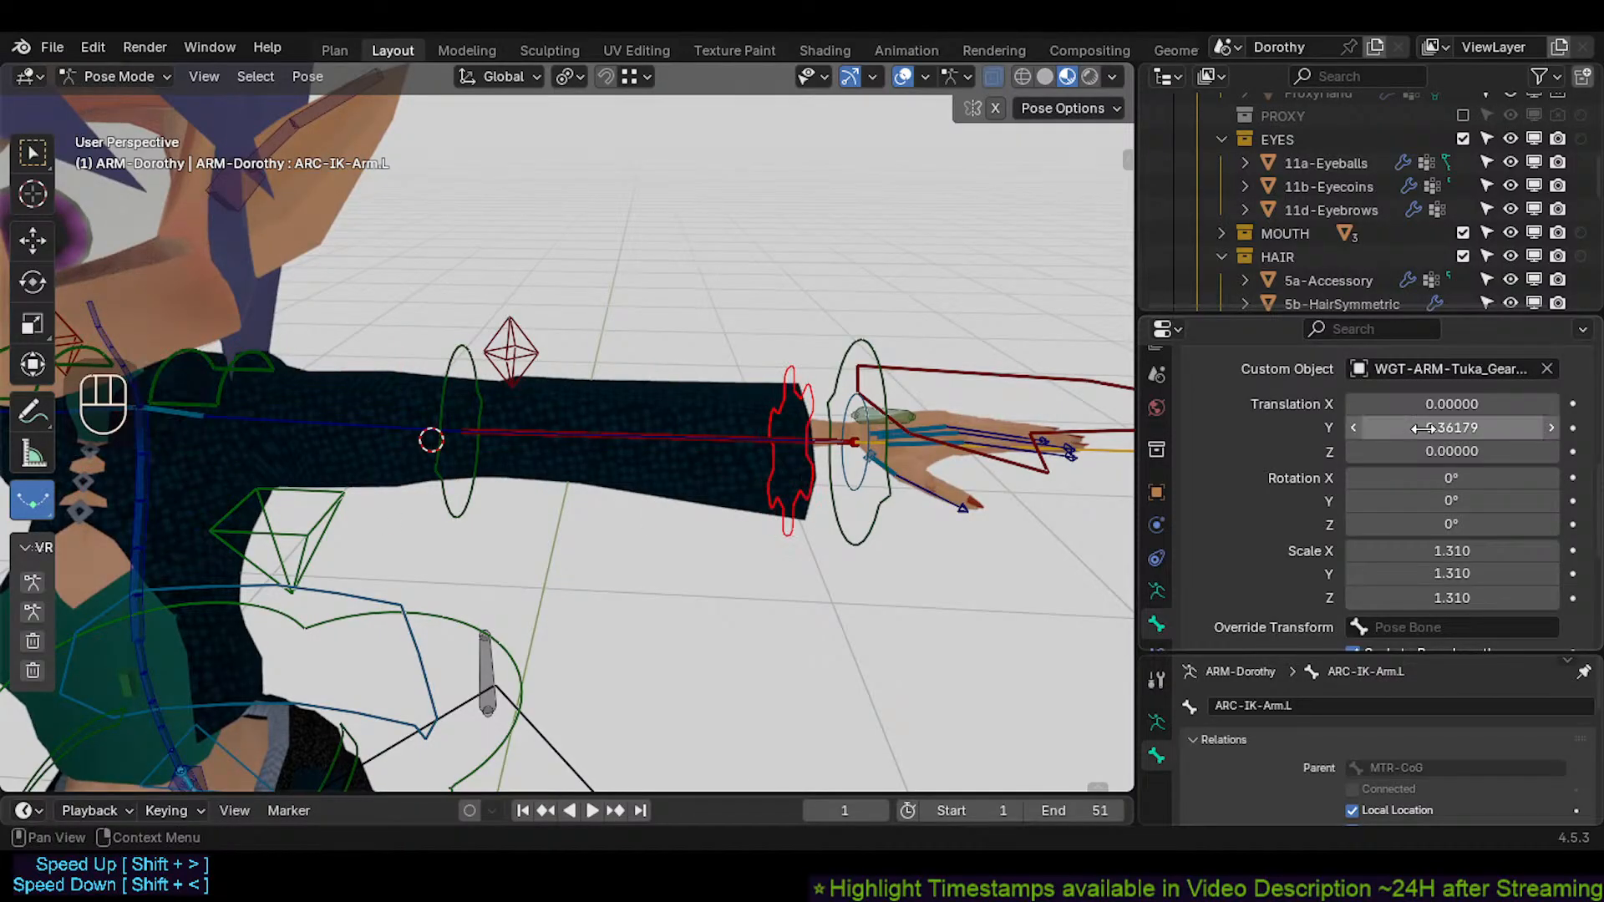
key(BackSpace)
key(BackSpace)
Copy the gear custom shape, its scale and its wire width from ARC-IK-Arm.L to ARC-IK-Arm.L.001
middle_drag(505, 449, 681, 476)
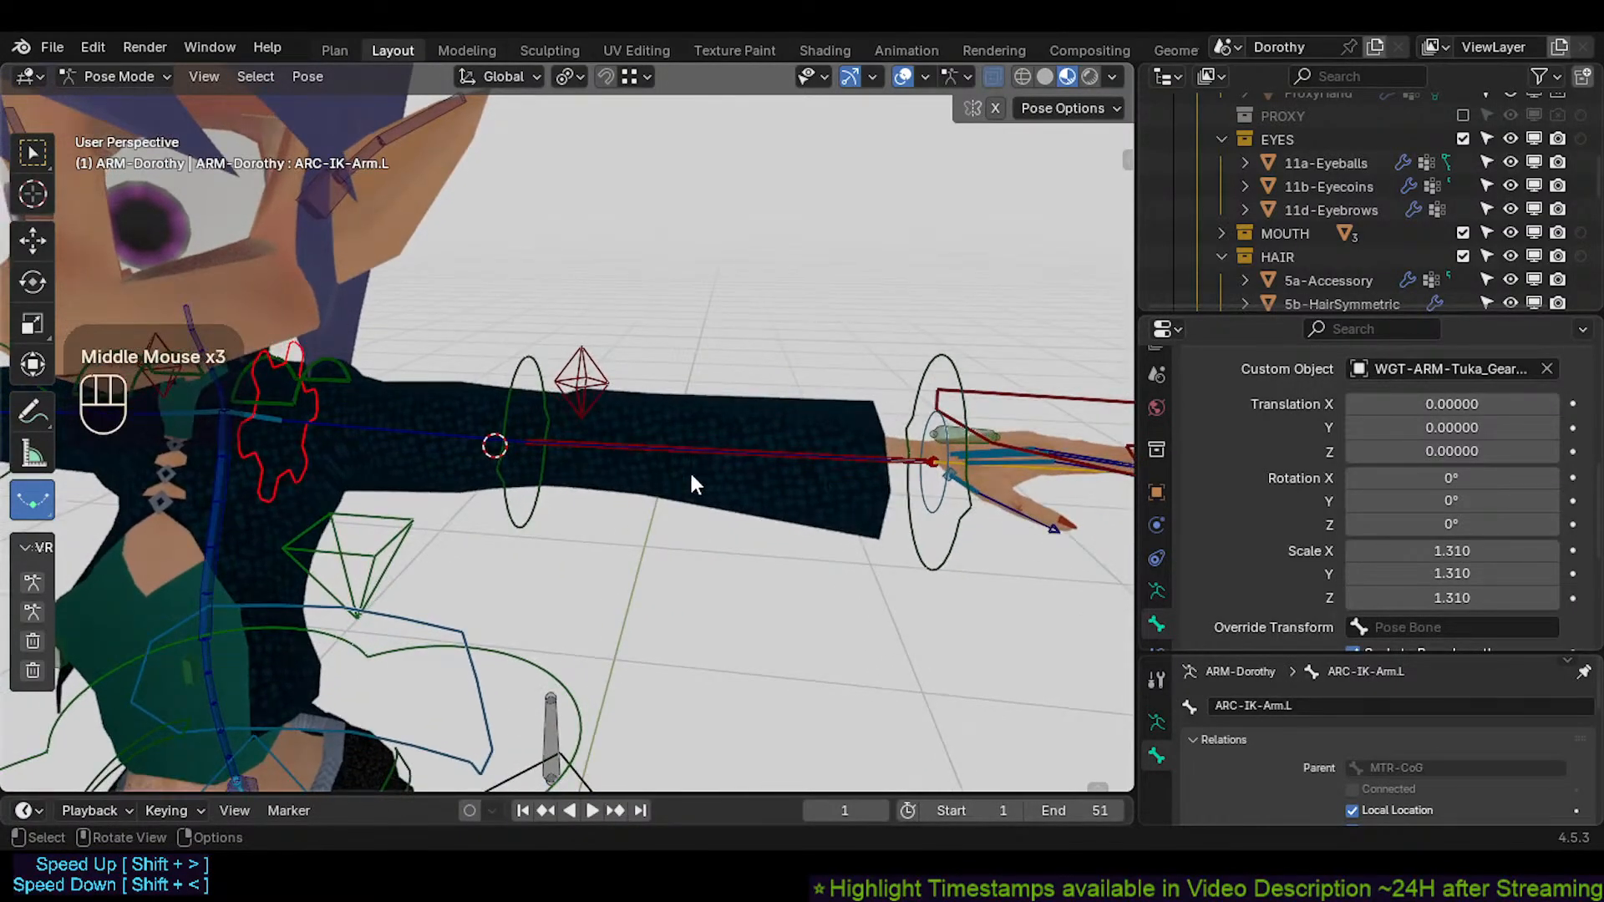
click(634, 442)
shift+click(327, 473)
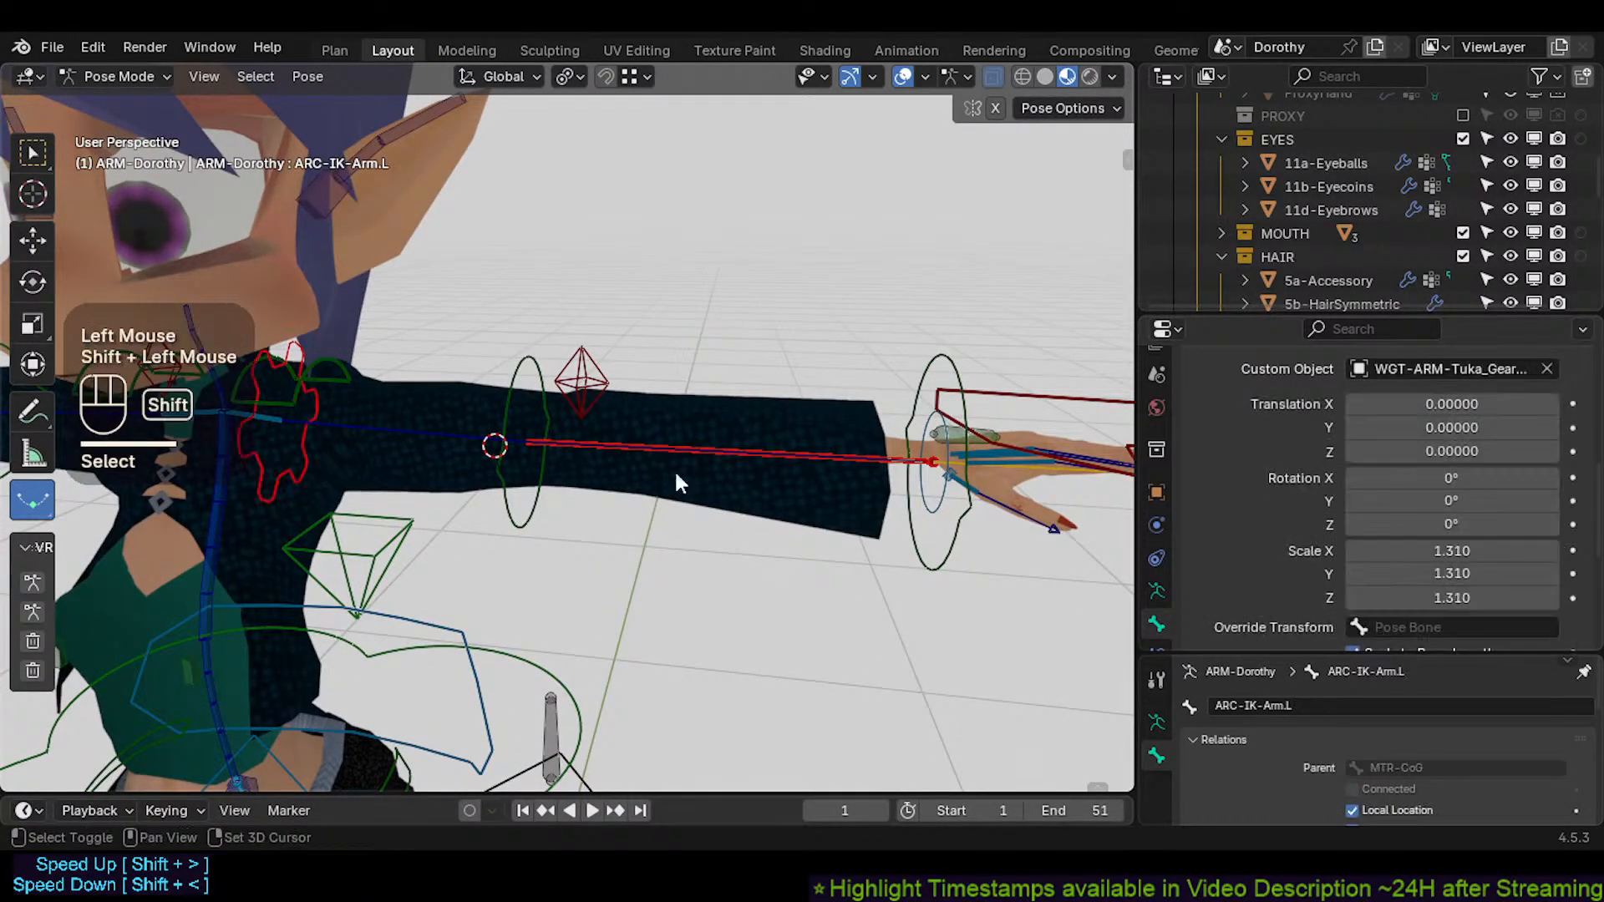
key(ctrl+shift+v)
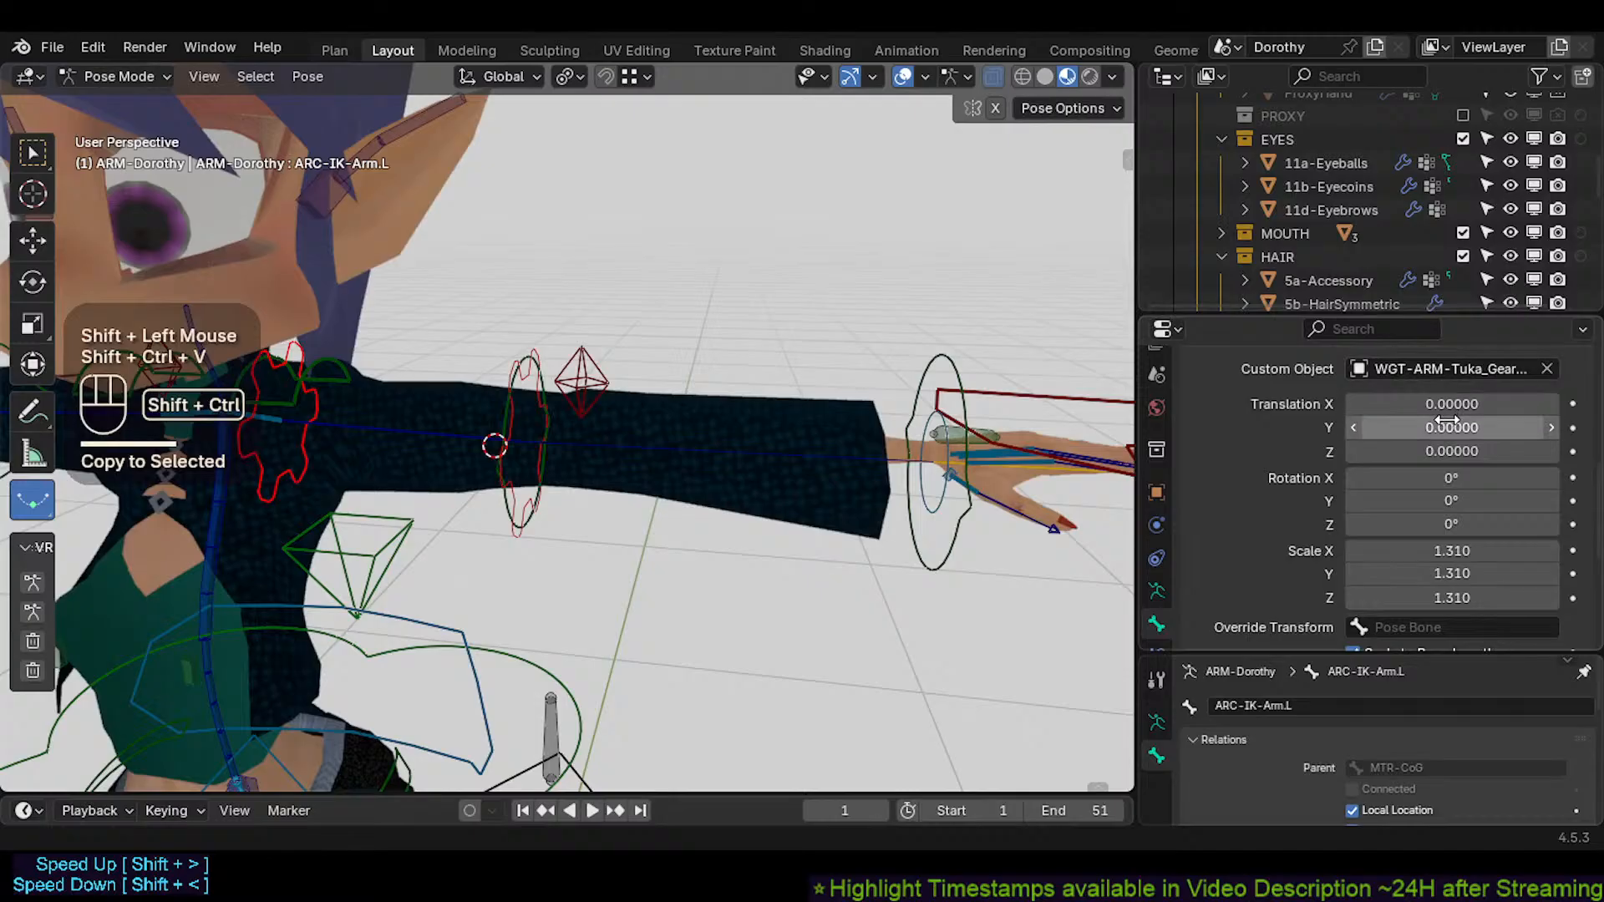
key(ctrl+shift+v)
key(ctrl+shift+v)
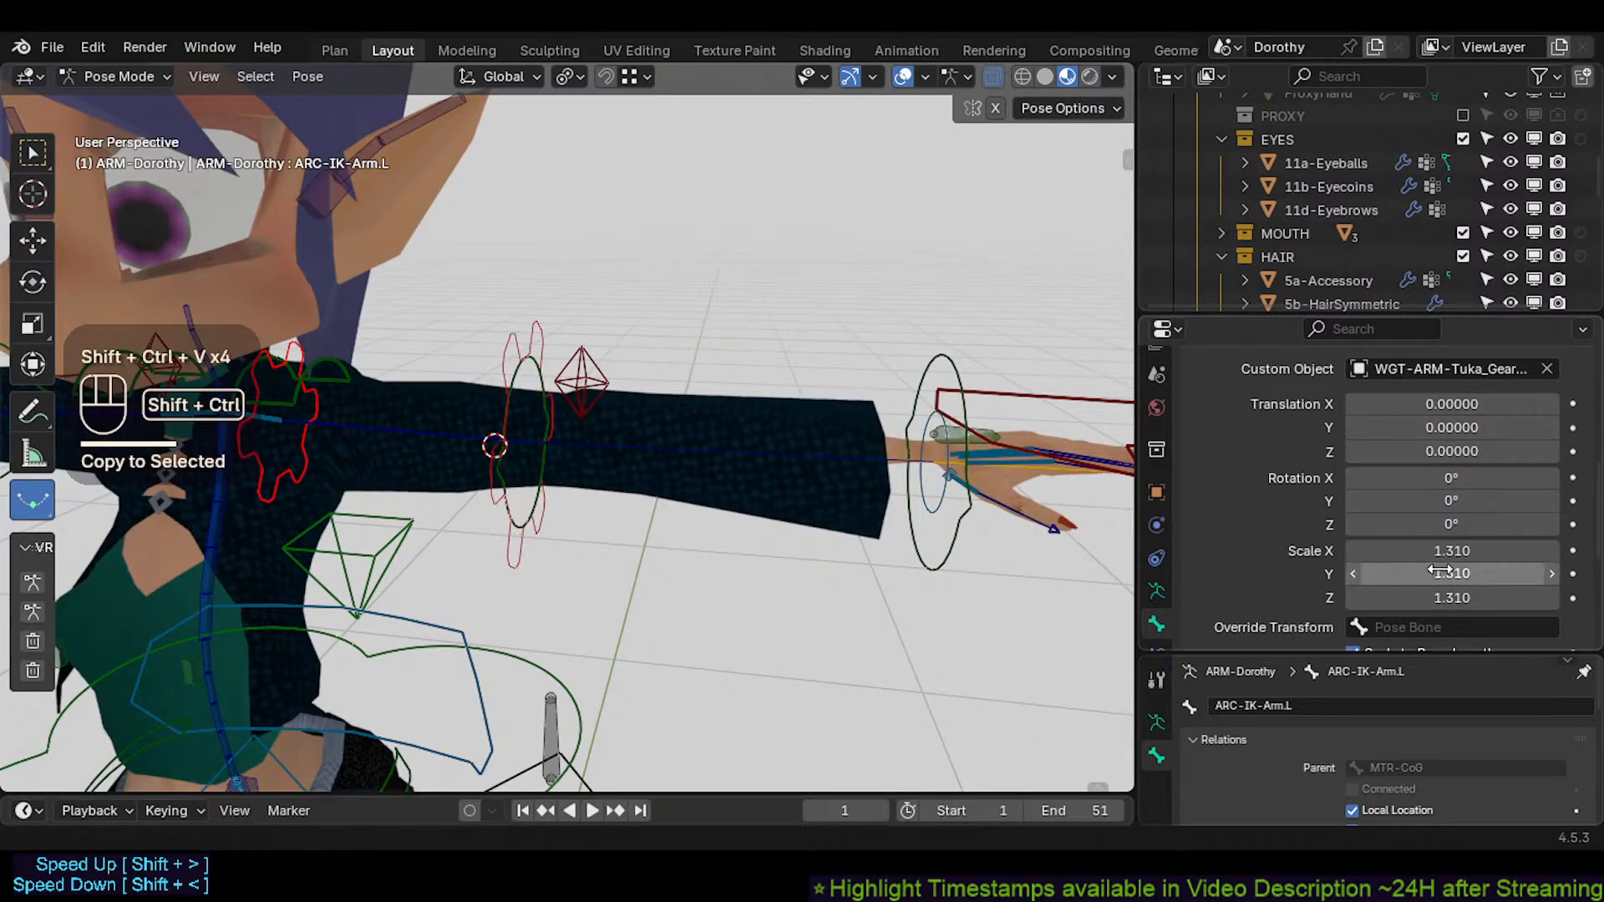
scroll(1433, 518, down, 2)
scroll(1425, 539, up, 1)
scroll(1415, 585, down, 2)
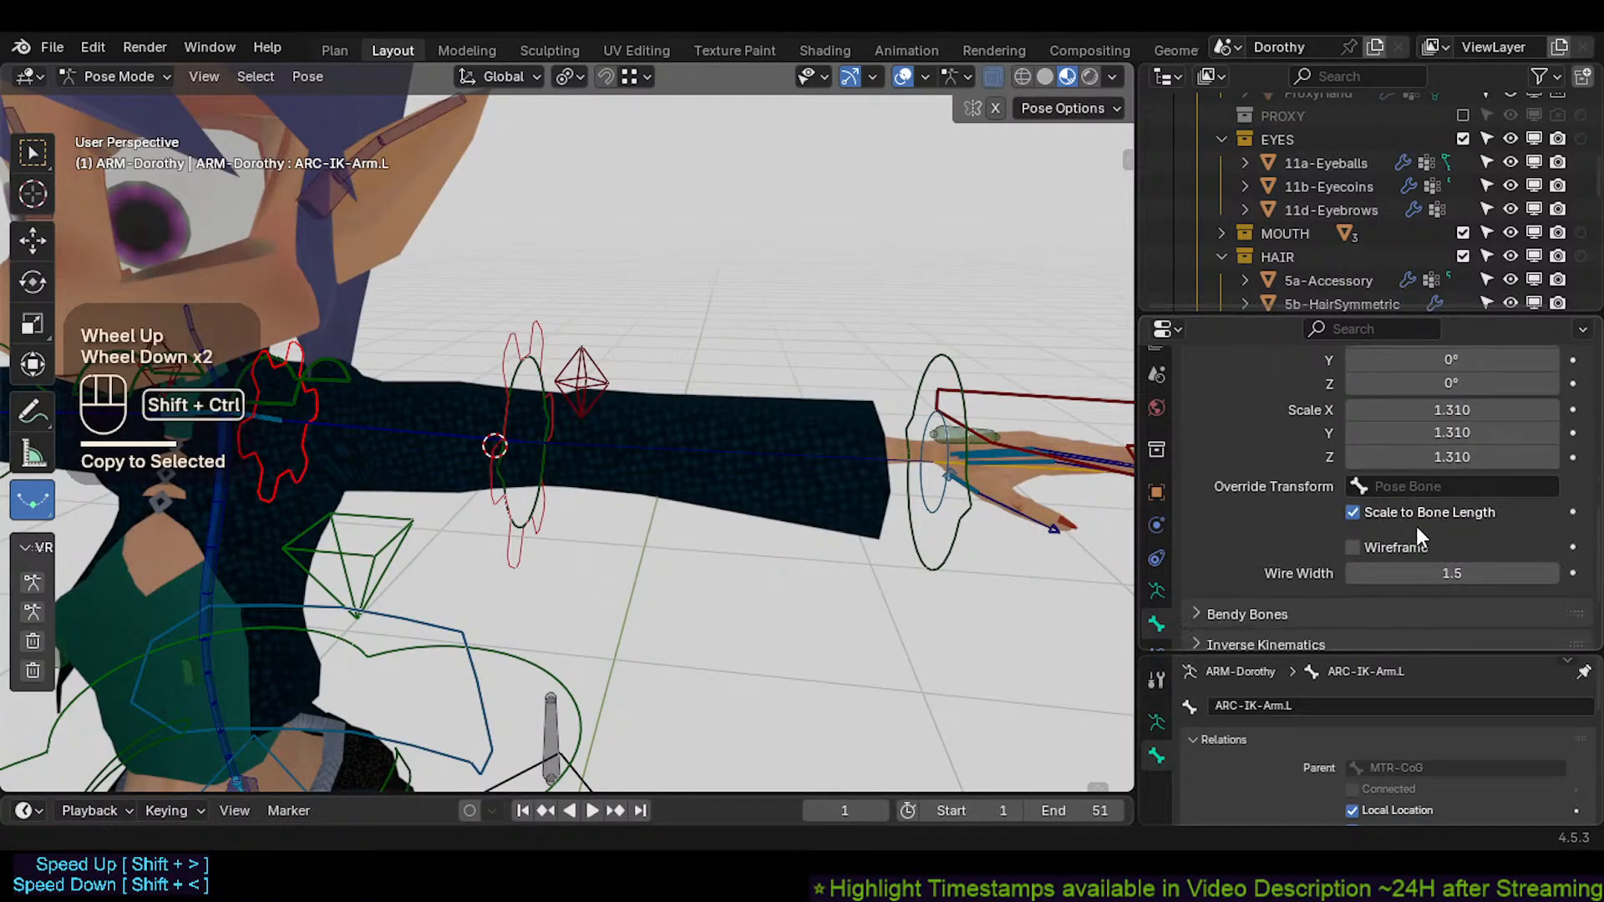
key(ctrl+shift+v)
Try a custom shape scale of 0.720 on both selected arc bones
scroll(1435, 535, up, 1)
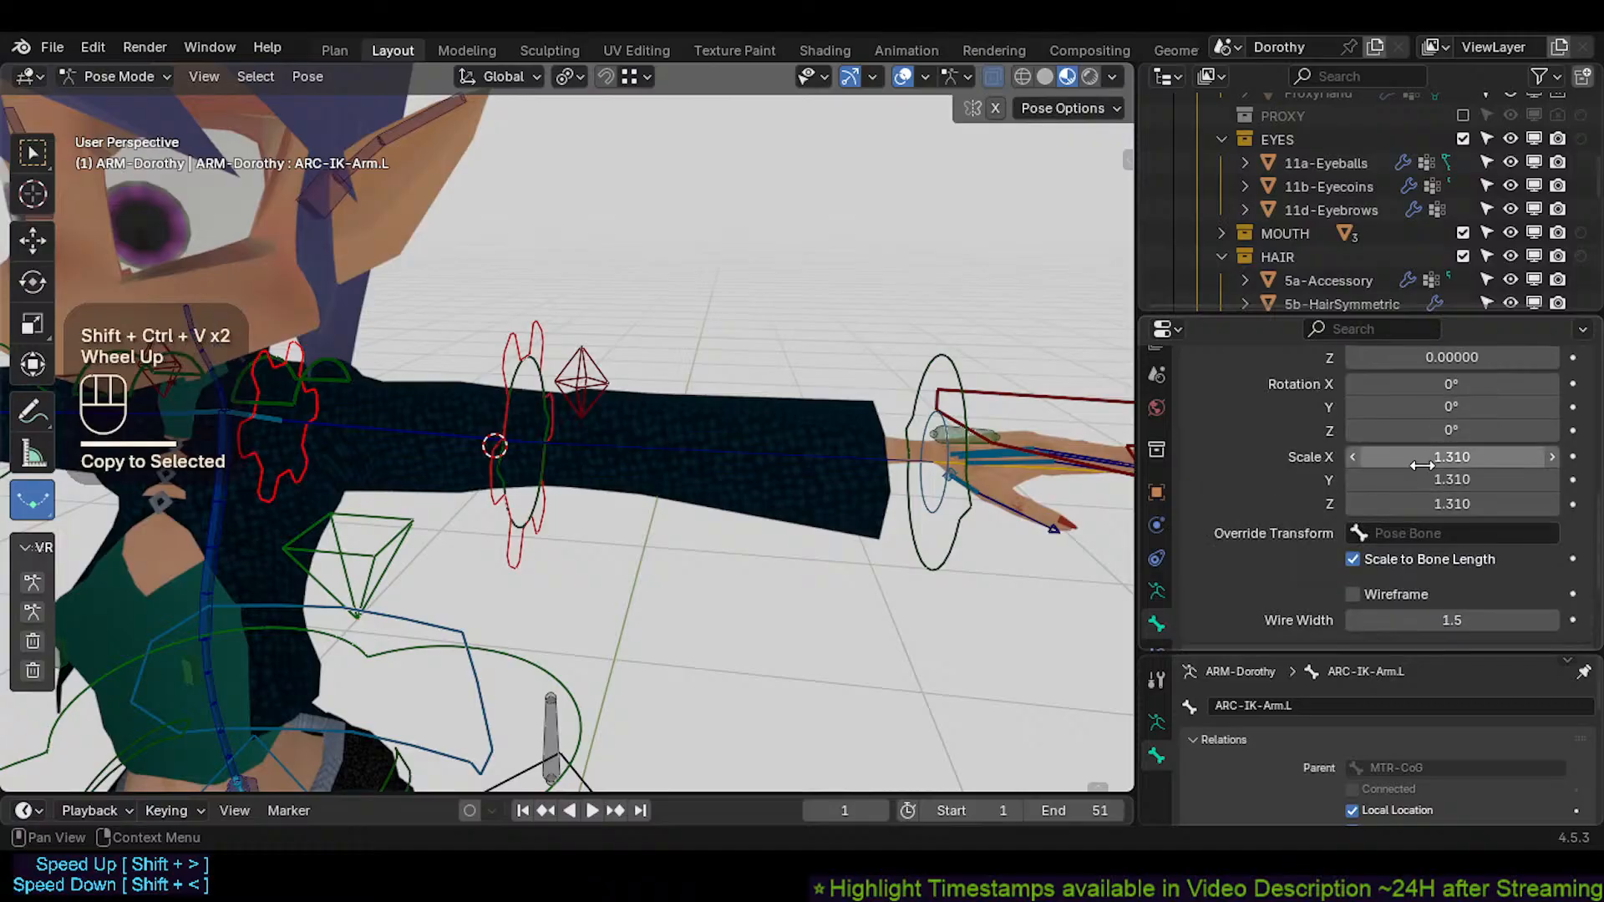
shift+drag(1434, 457, 1479, 457)
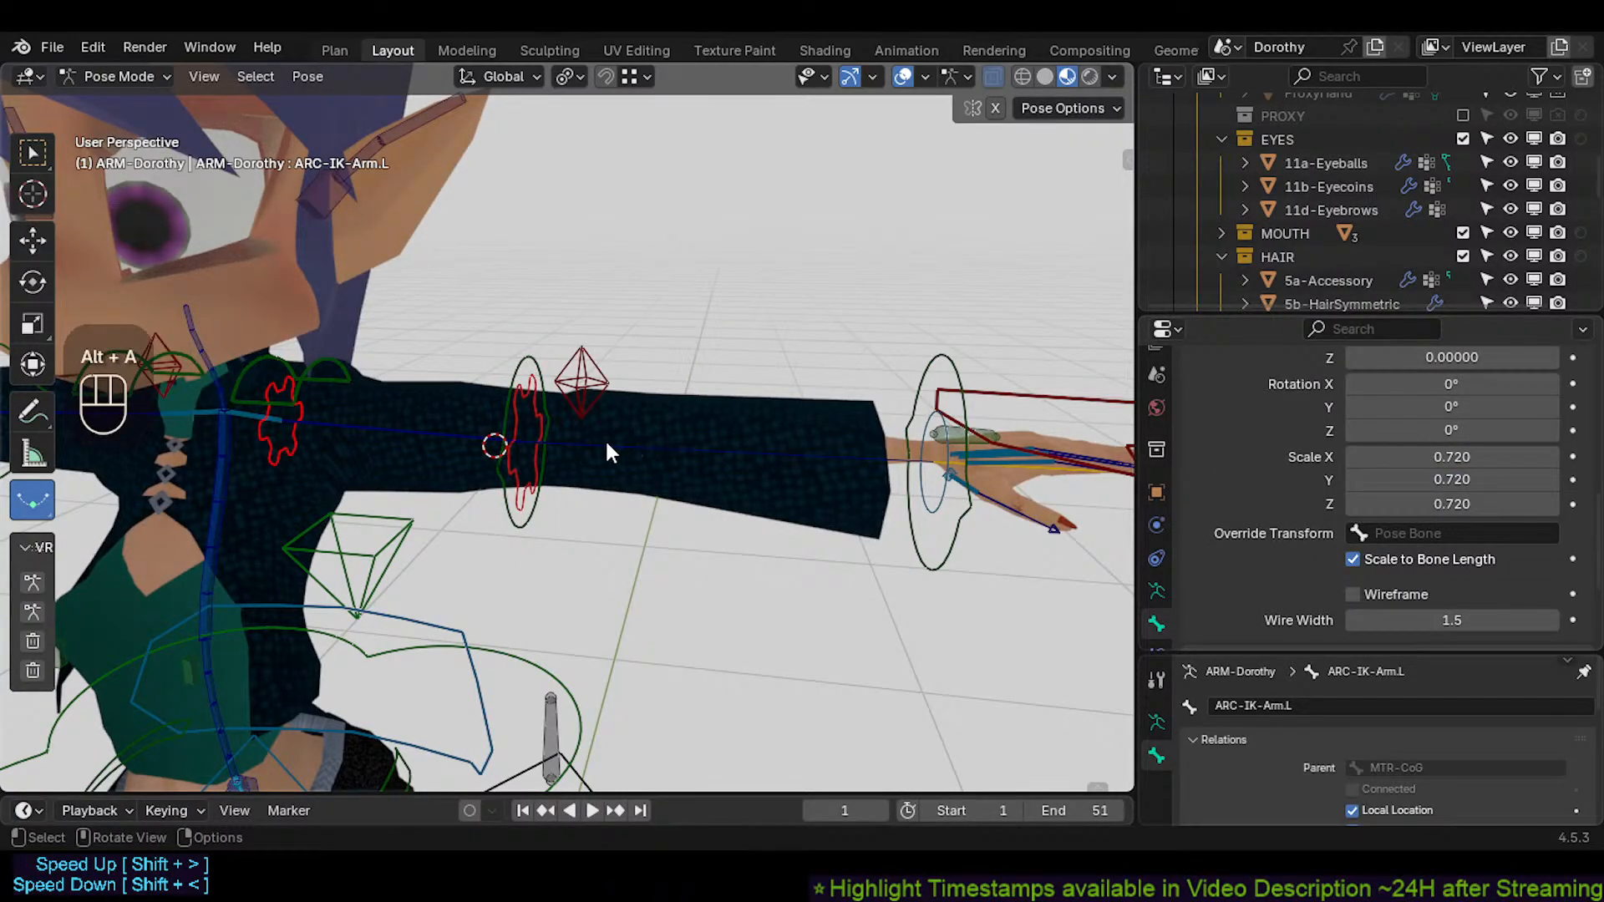
key(ctrl+z)
Set the custom shape scale of the elbow gear control ARC-IK-Arm.L.001 to 0.670 on X, Y and Z
click(530, 393)
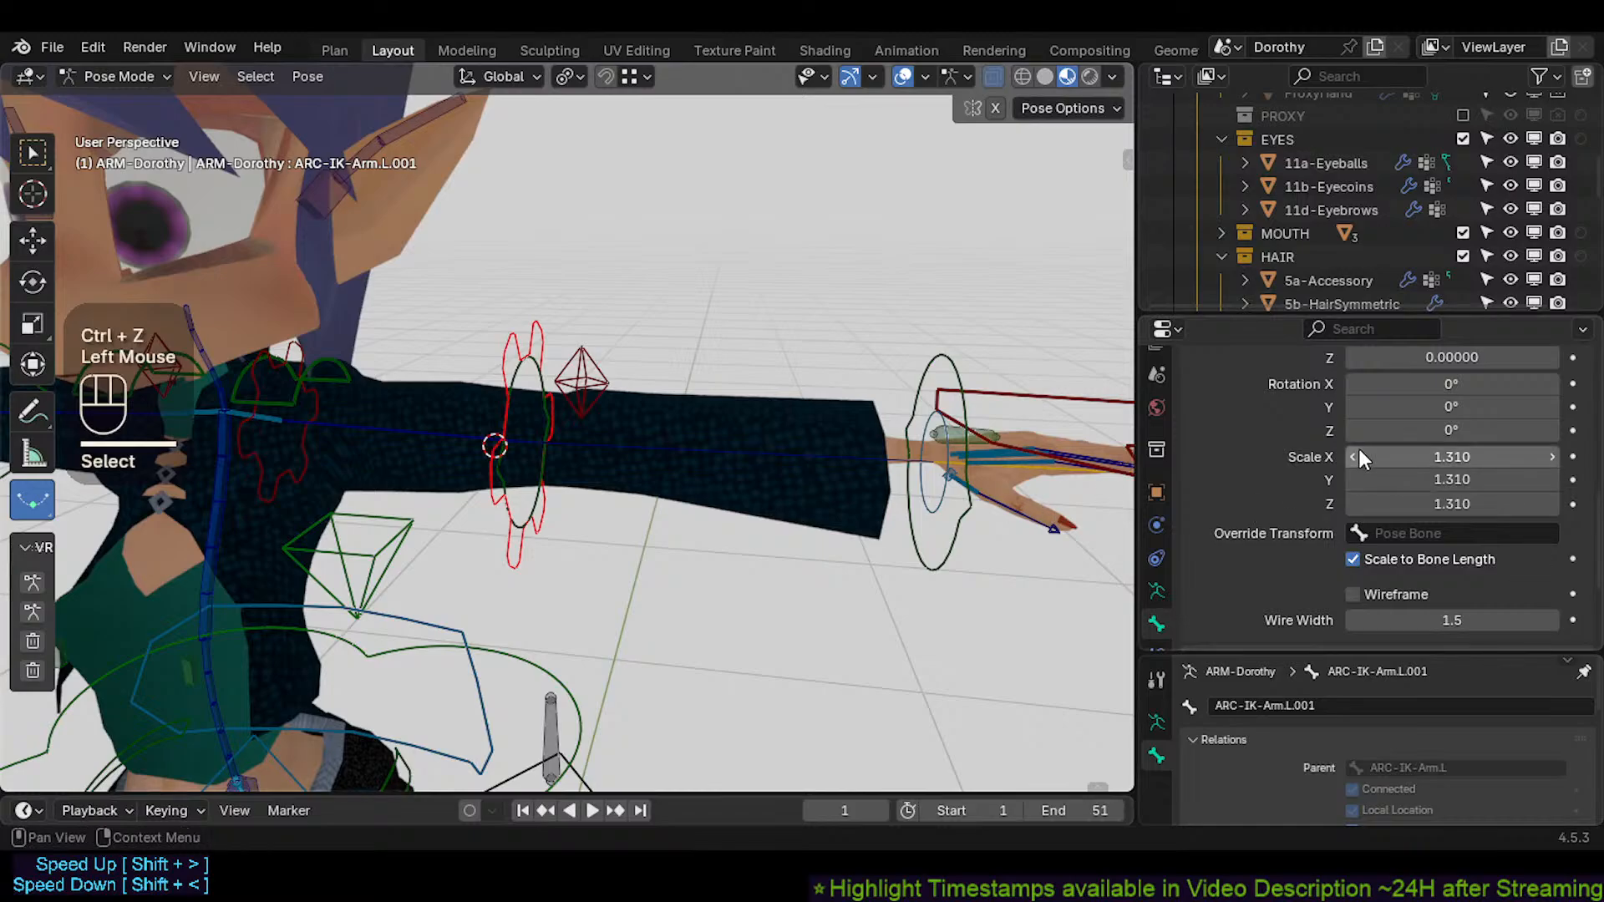
alt+drag(1360, 457, 1237, 457)
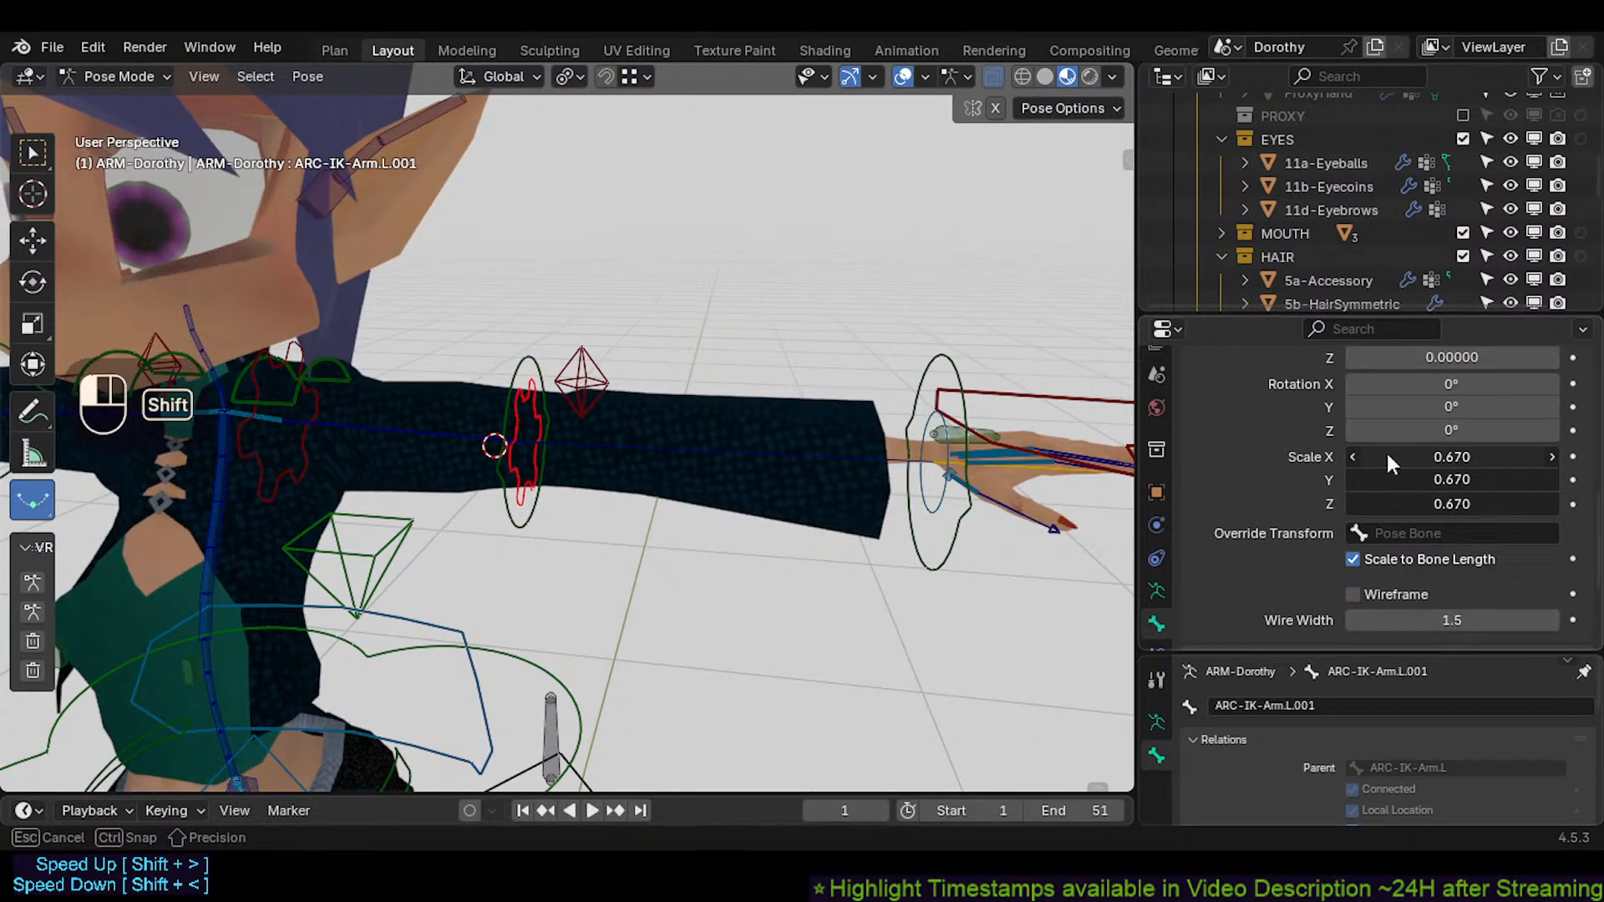
shift+drag(1389, 463, 1390, 463)
middle_drag(568, 447, 324, 454)
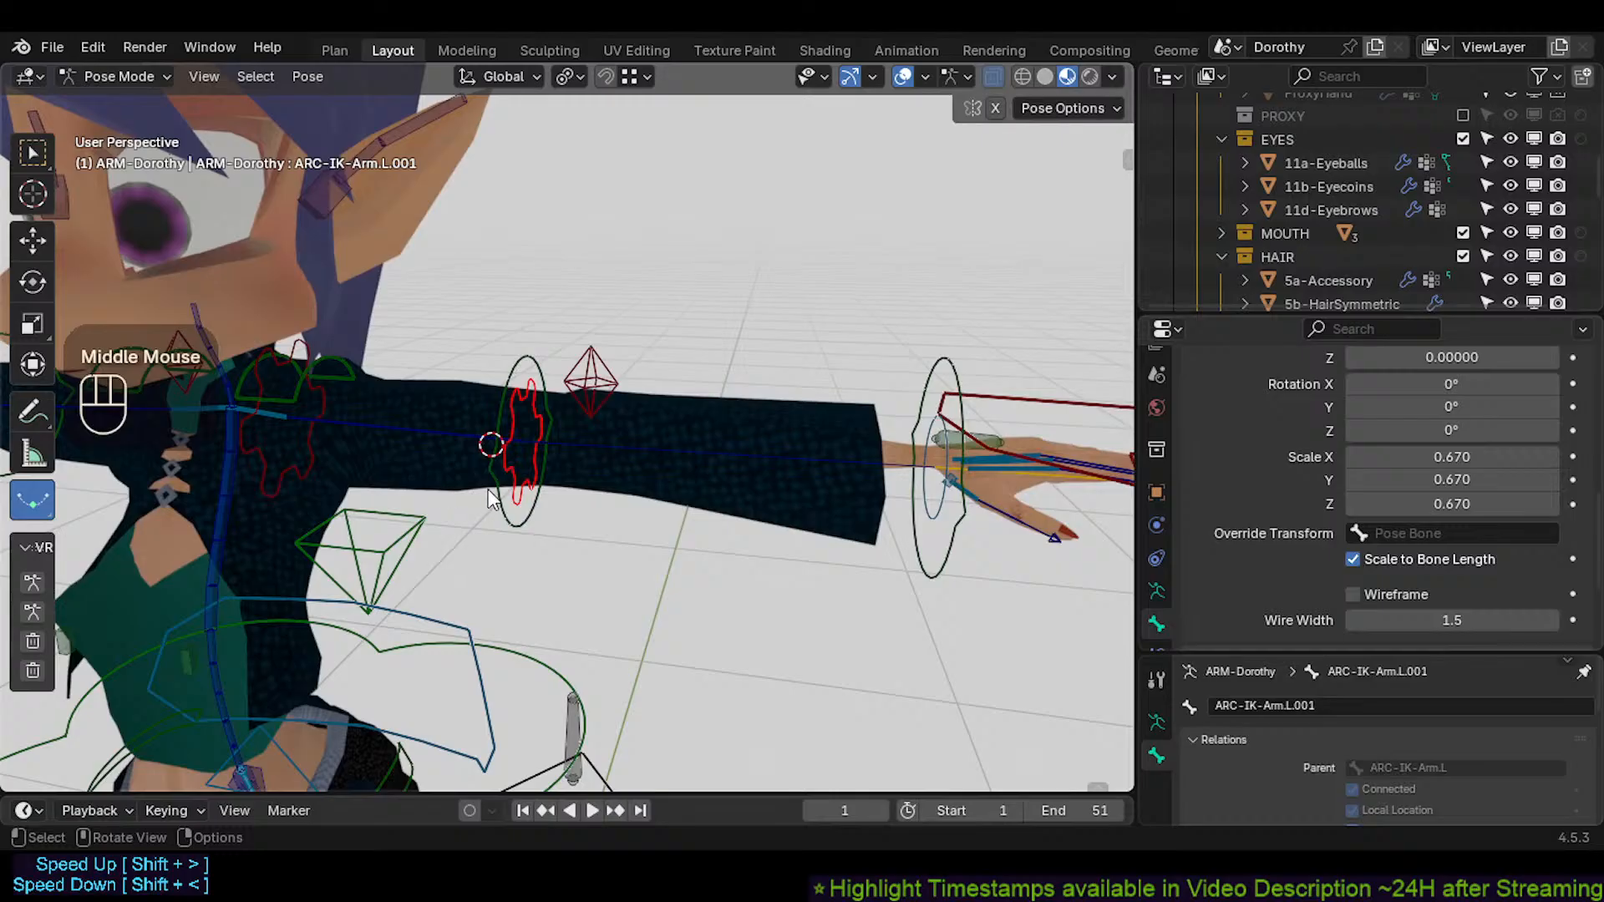
middle_drag(493, 499, 506, 492)
Enlarge both gear shapes together, bringing the custom shape scale of ARC-IK-Arm.L to 2.190 and ARC-IK-Arm.L.001 to 1.550
click(514, 487)
shift+click(283, 469)
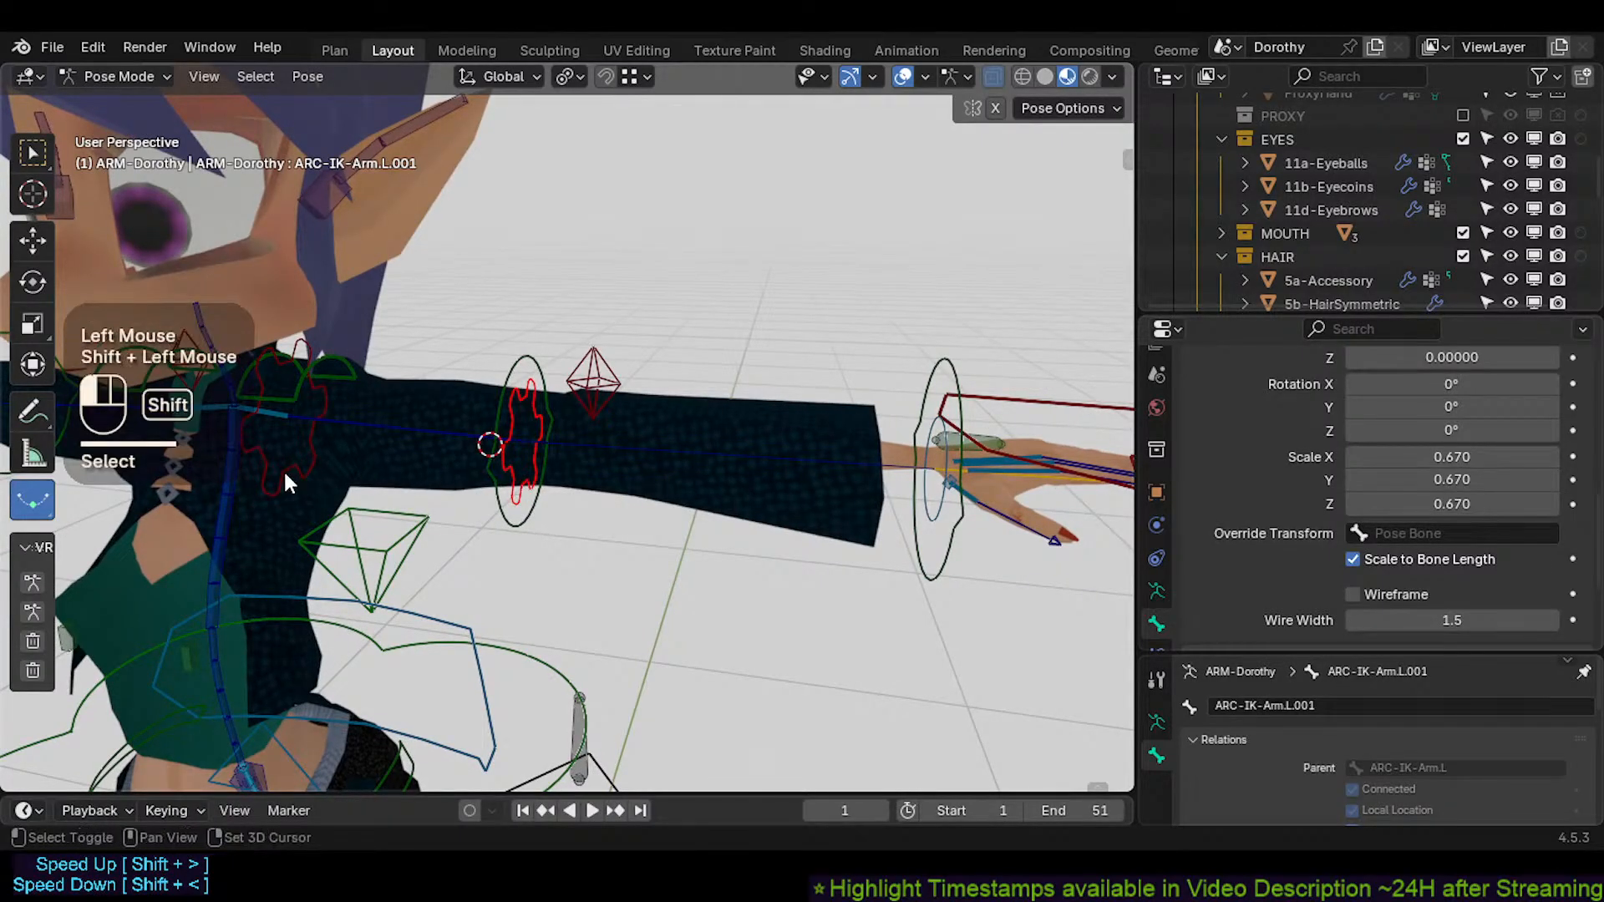
drag(1449, 457, 1591, 503)
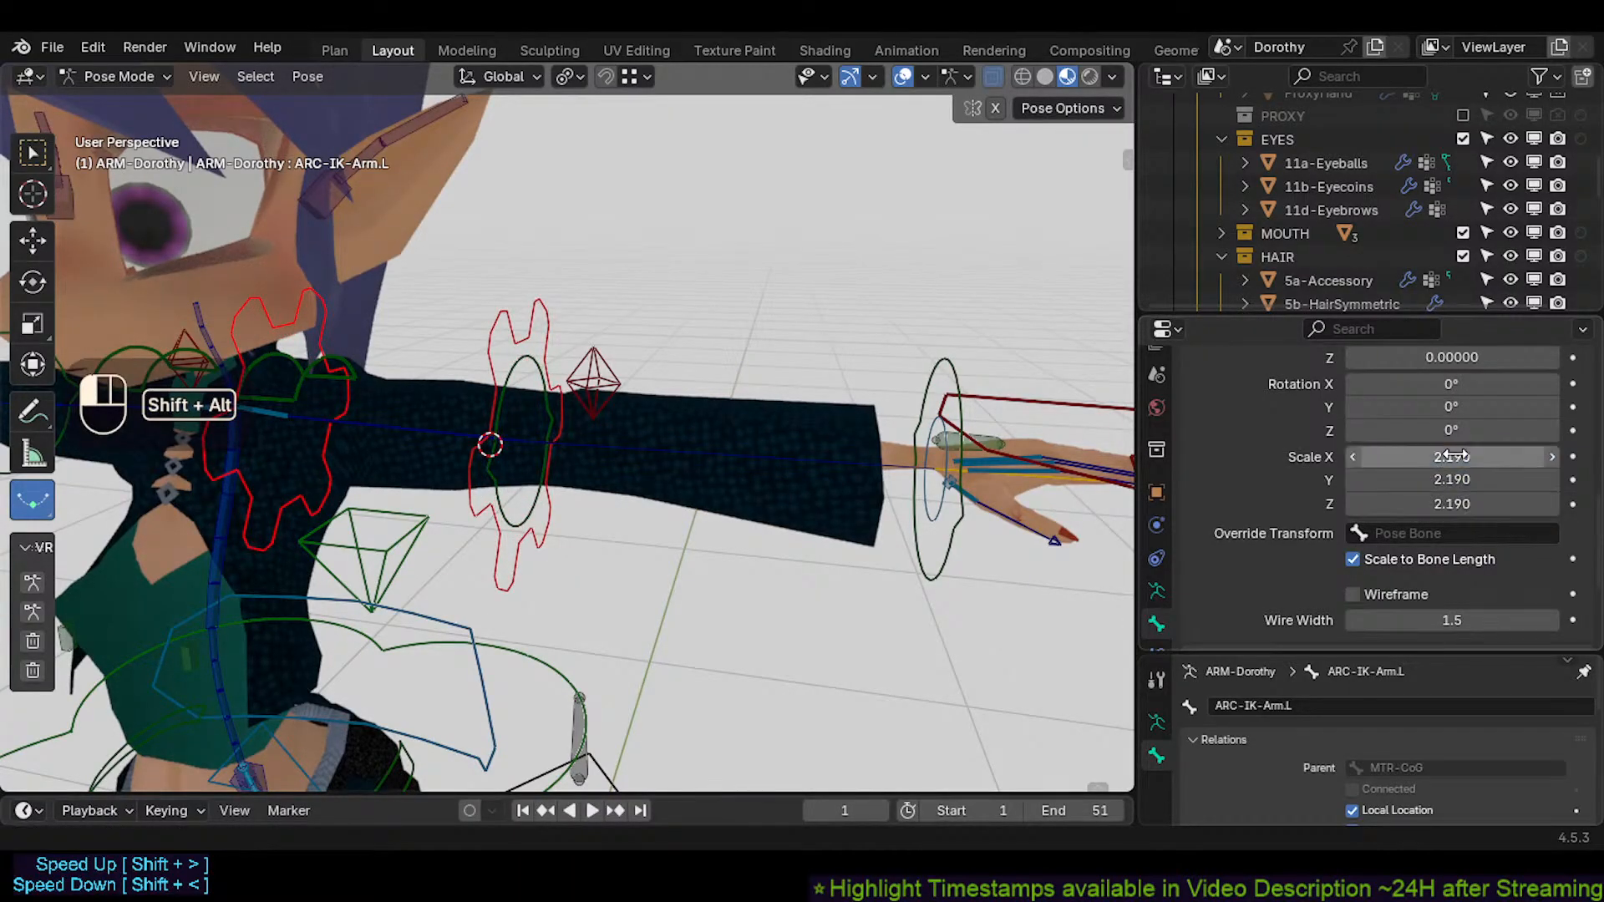
middle_drag(624, 338, 610, 337)
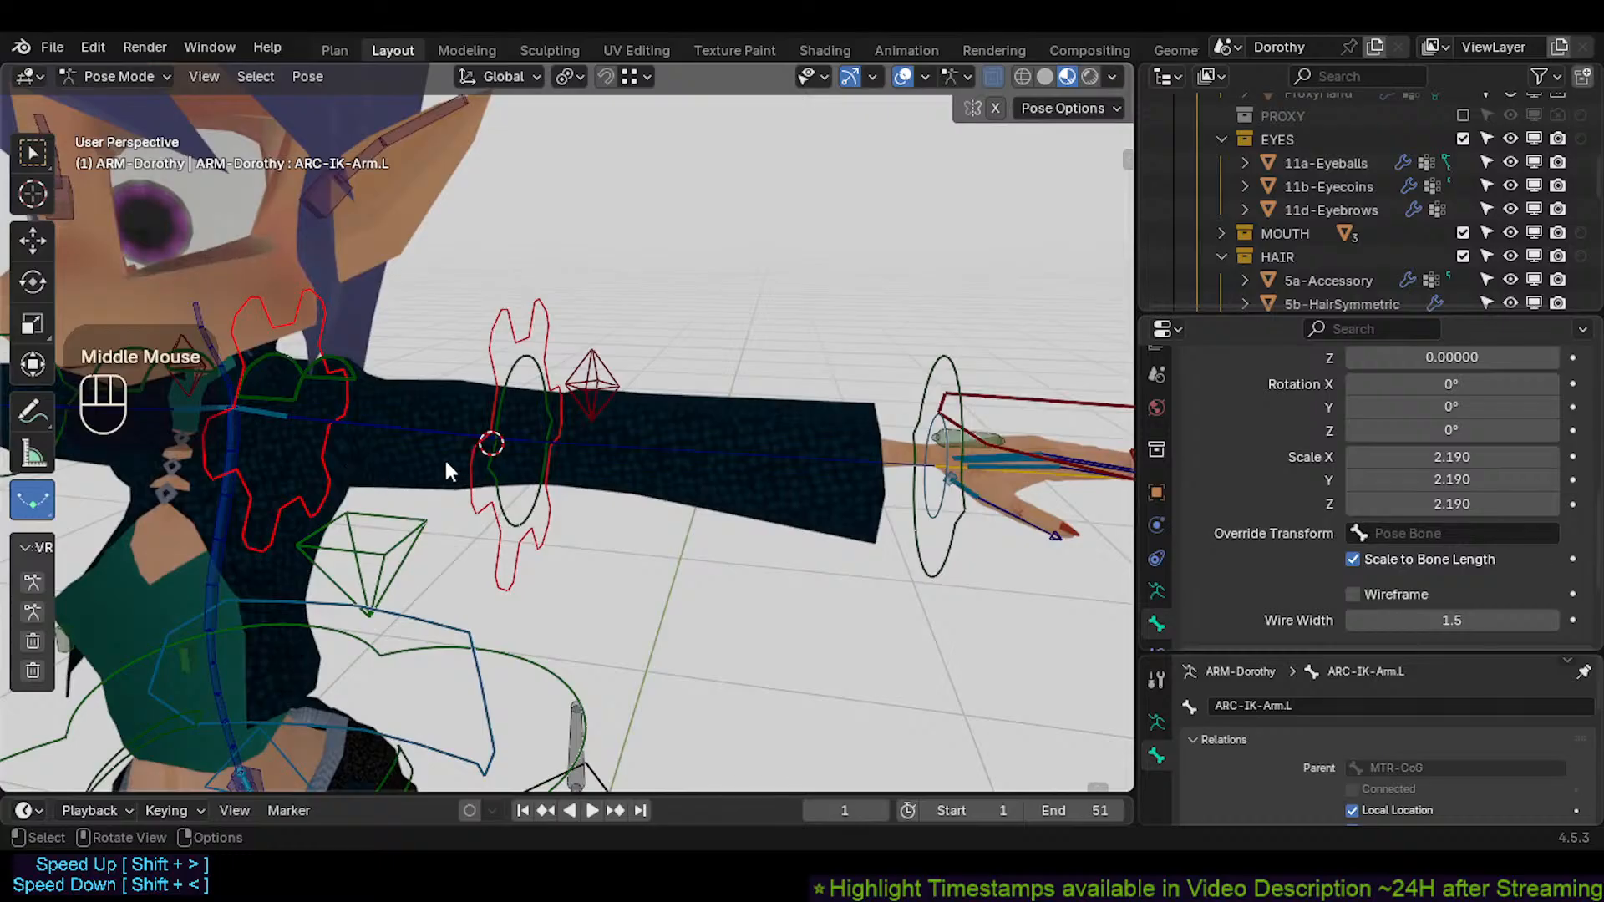
mouse_move(446, 471)
middle_down()
mouse_move(403, 454)
mouse_move(433, 446)
middle_up()
Select the elbow gear control ARC-IK-Arm.L.001 and trackball-rotate it by 0° and about -9.17° to test the forearm
click(503, 363)
click(533, 343)
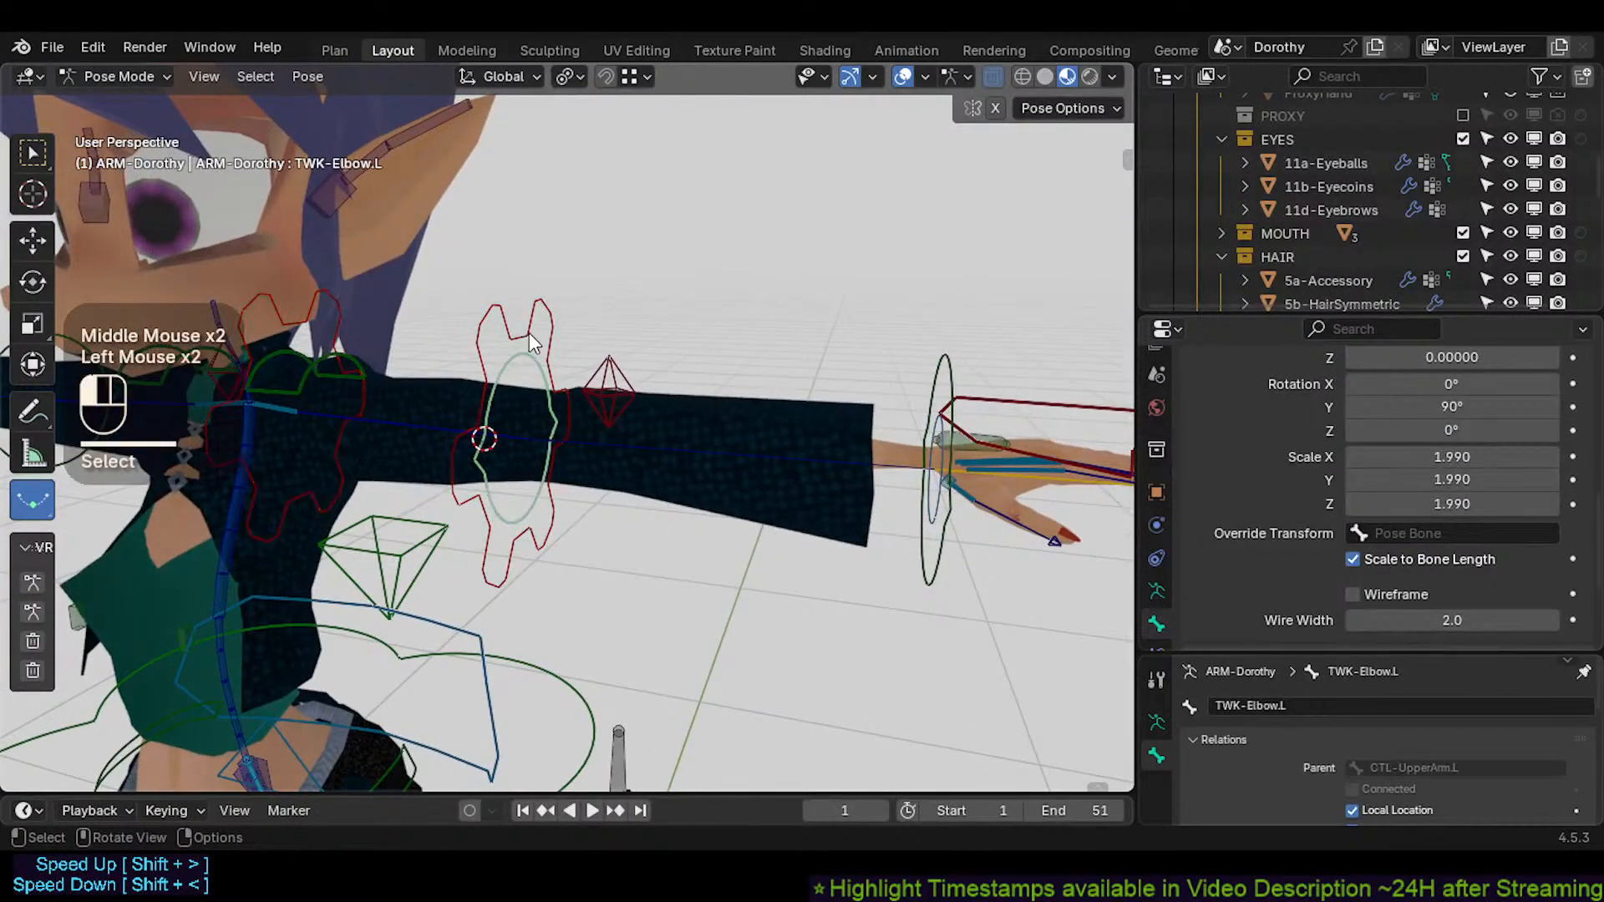
key(g)
key(Escape)
scroll(543, 397, down, 2)
key(g)
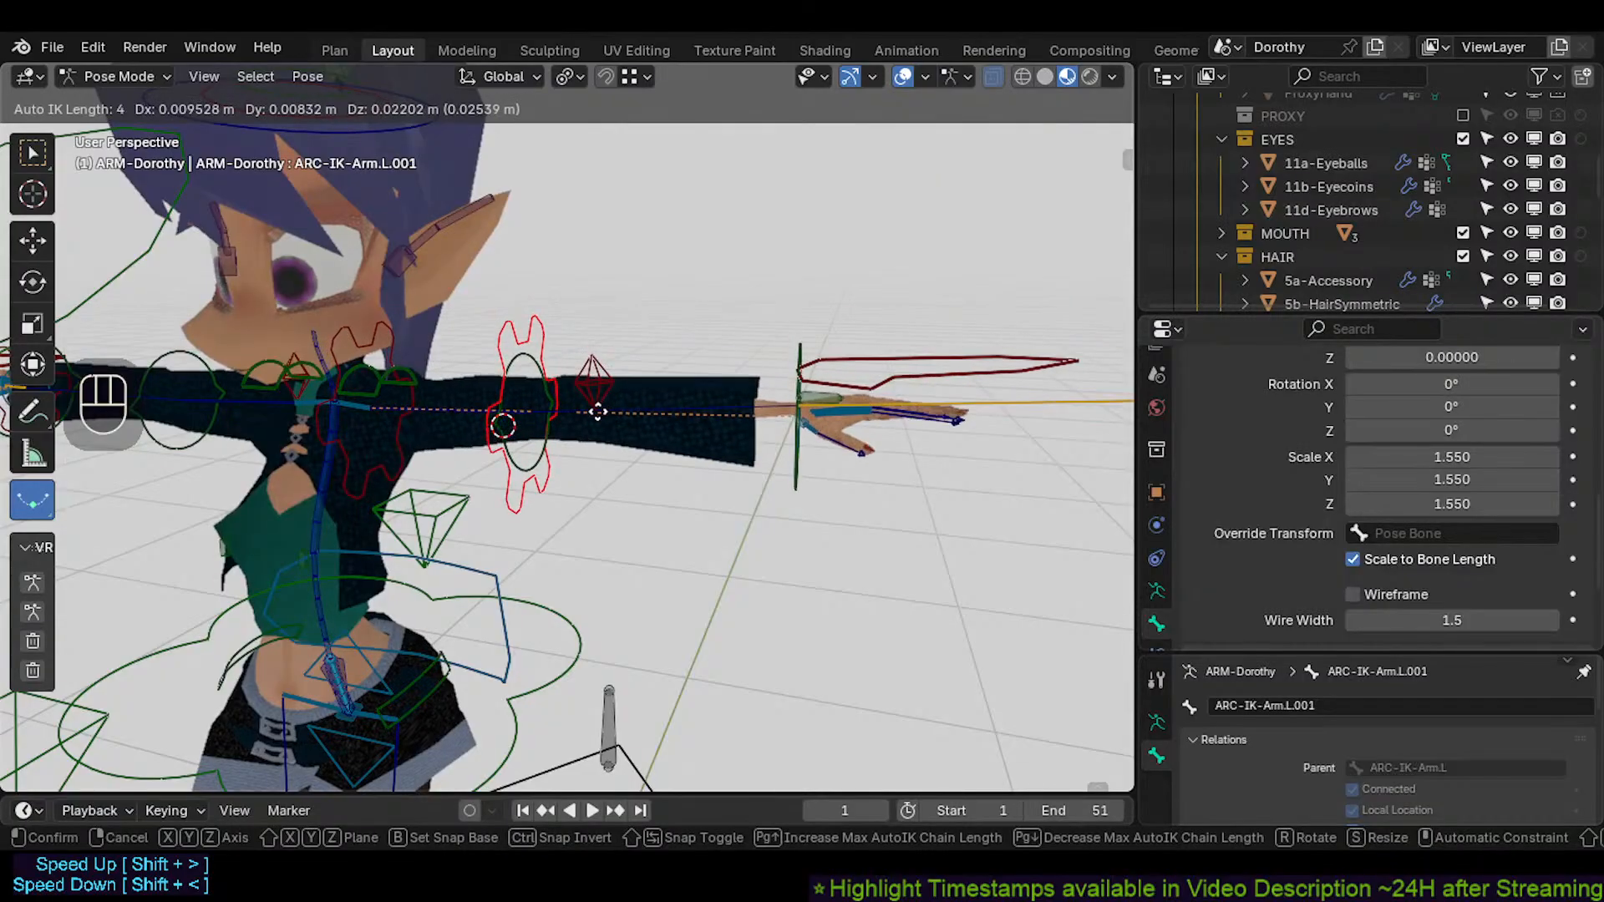
key(Escape)
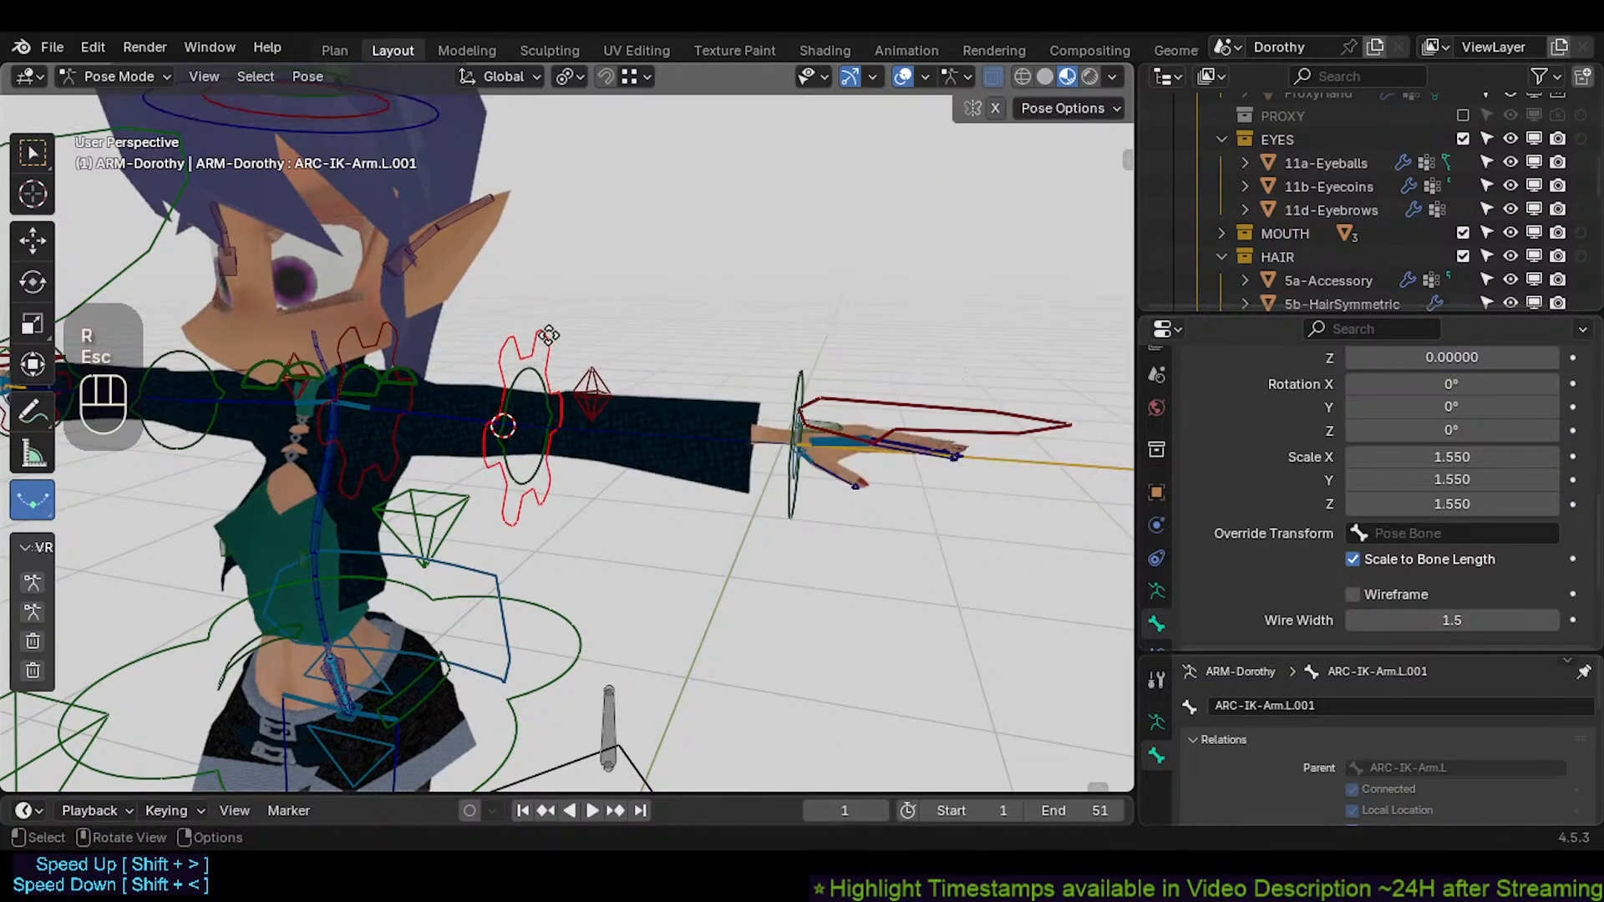
key(g)
key(r)
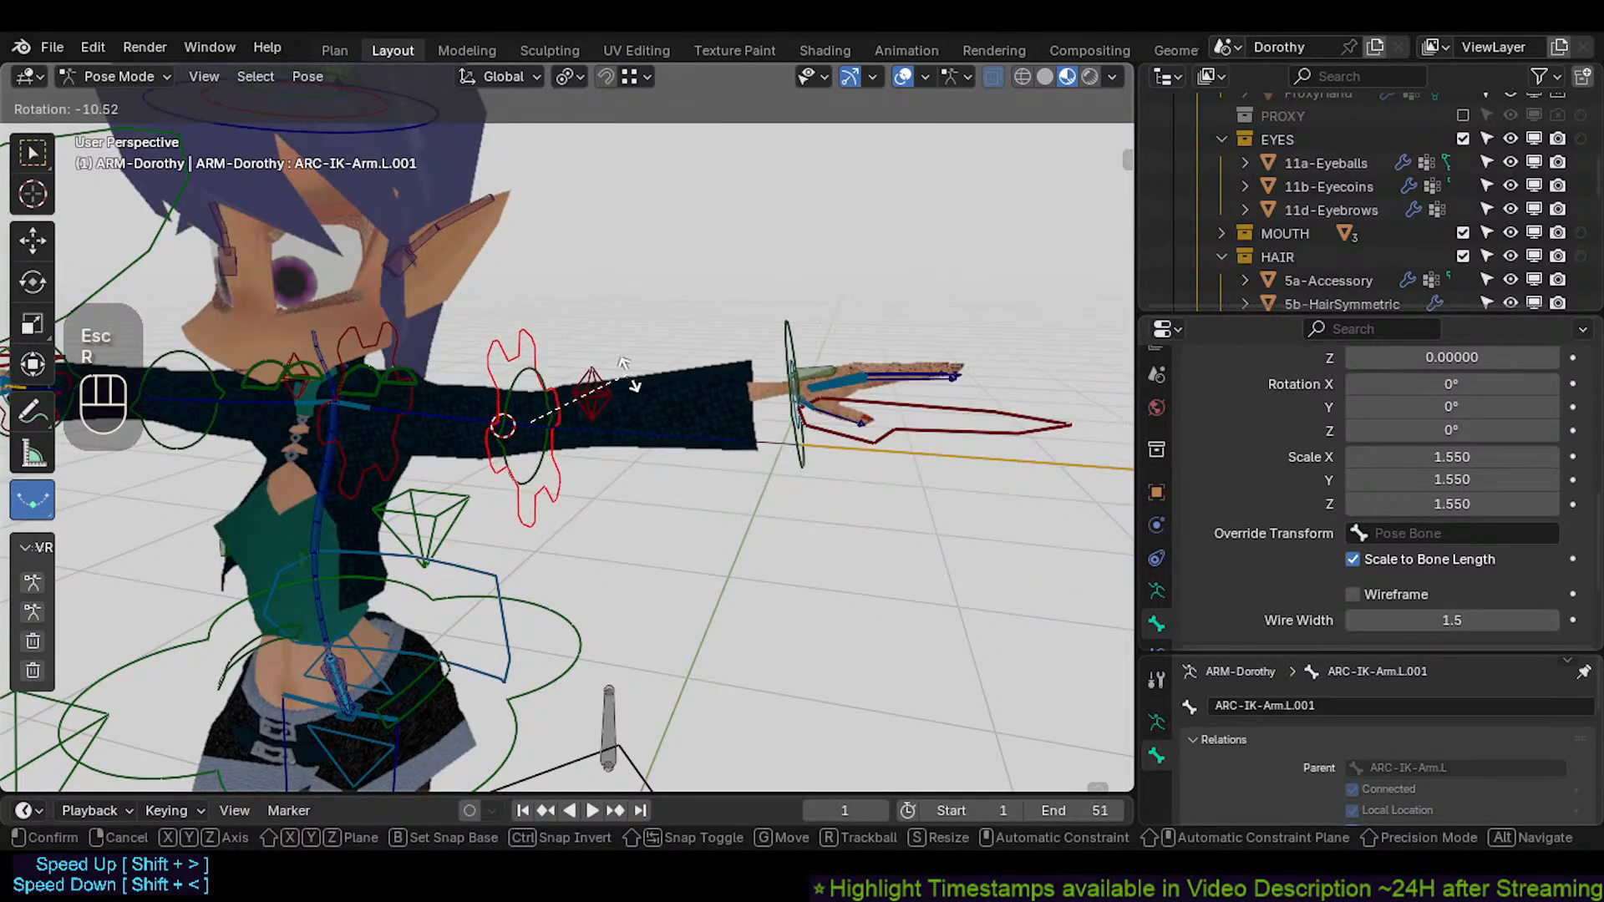
key(r)
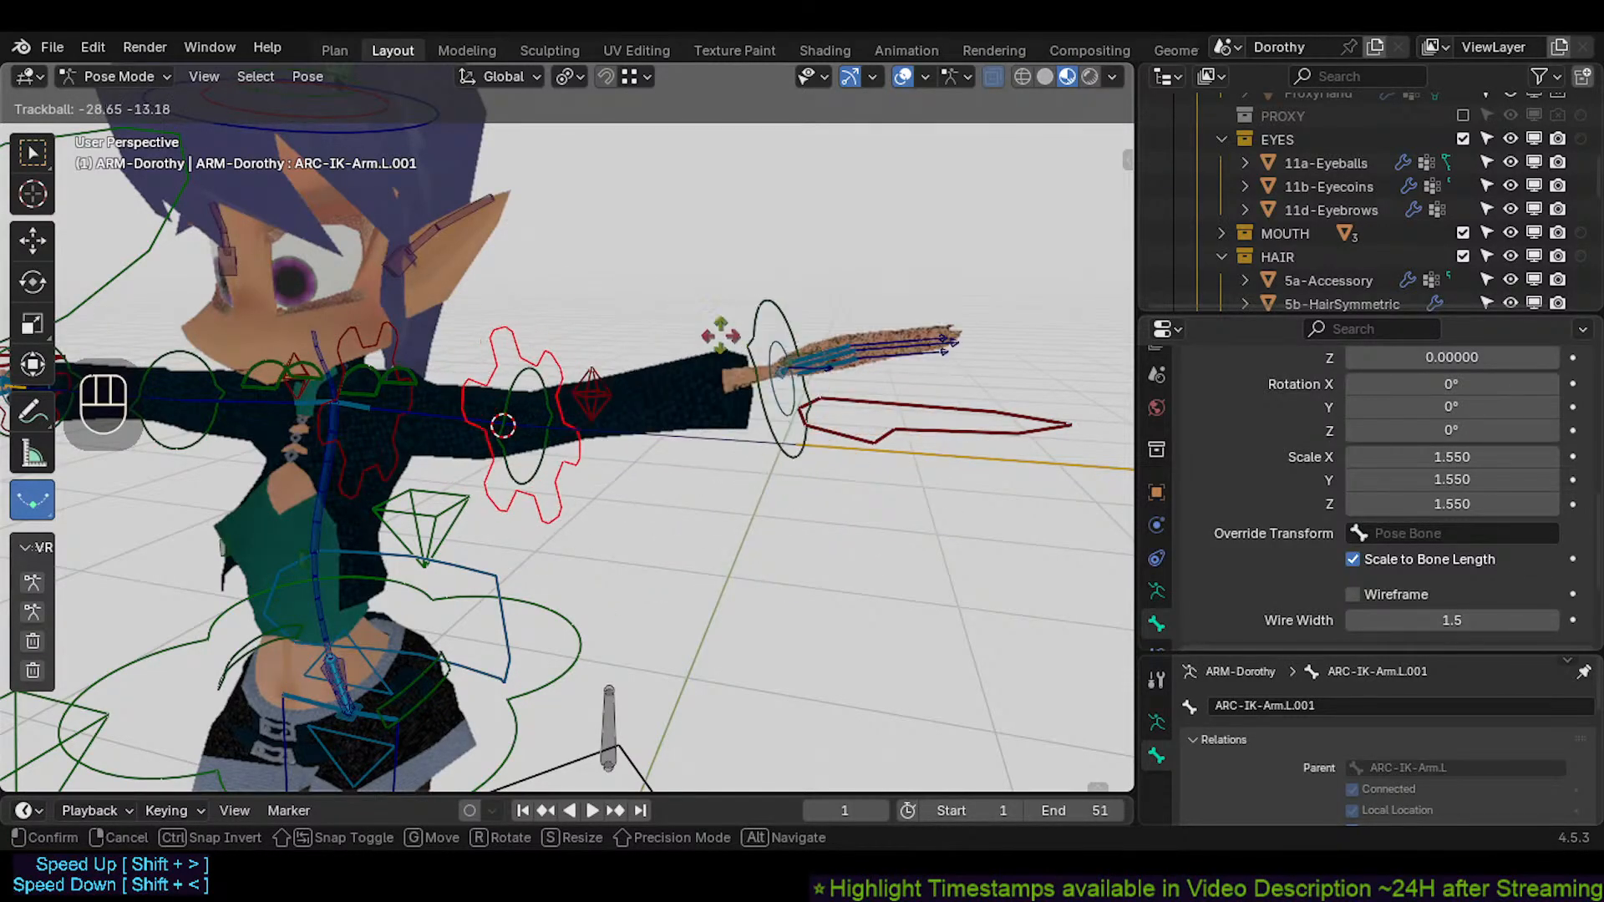
click(723, 364)
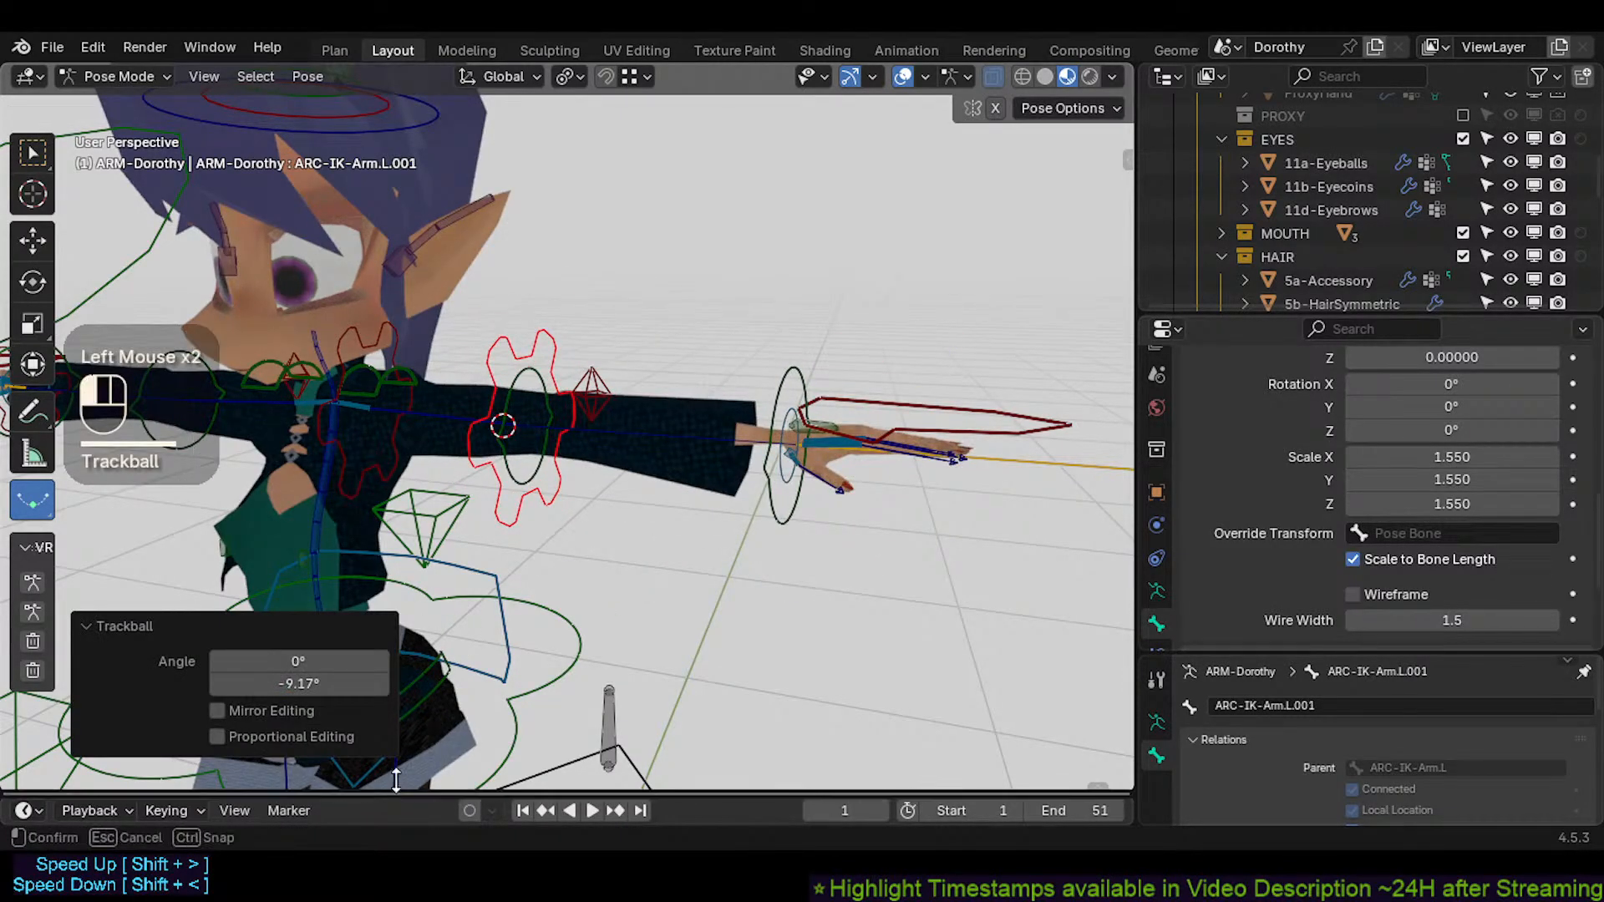
Enlarge the timeline area, then save the file and turn on auto keying
drag(397, 792, 351, 674)
click(125, 506)
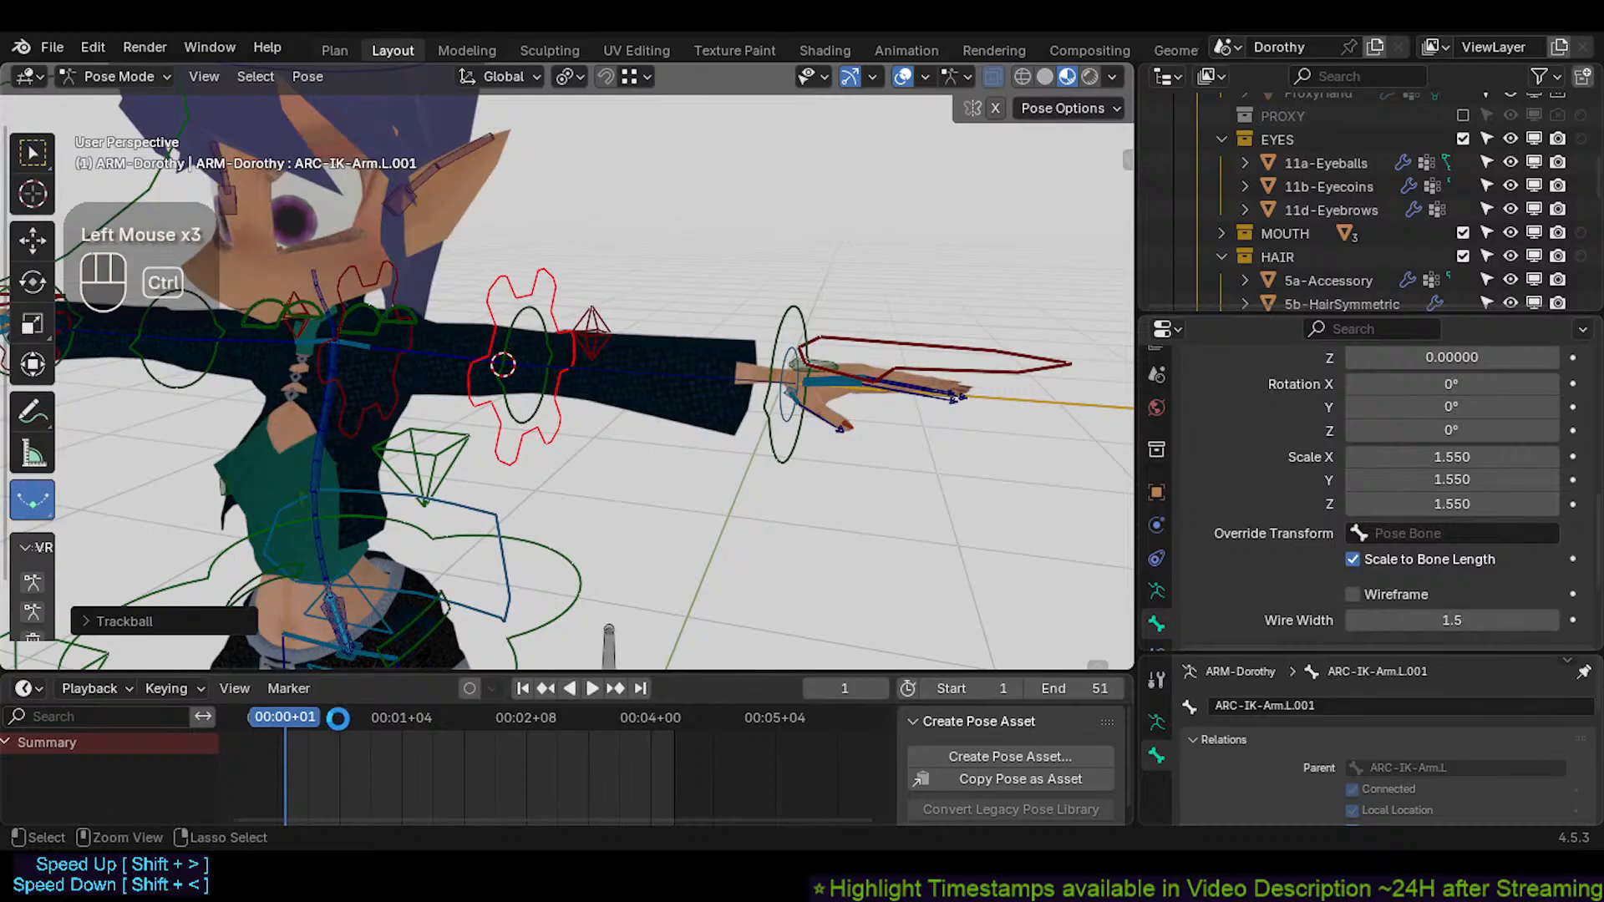
key(ctrl+s)
click(470, 689)
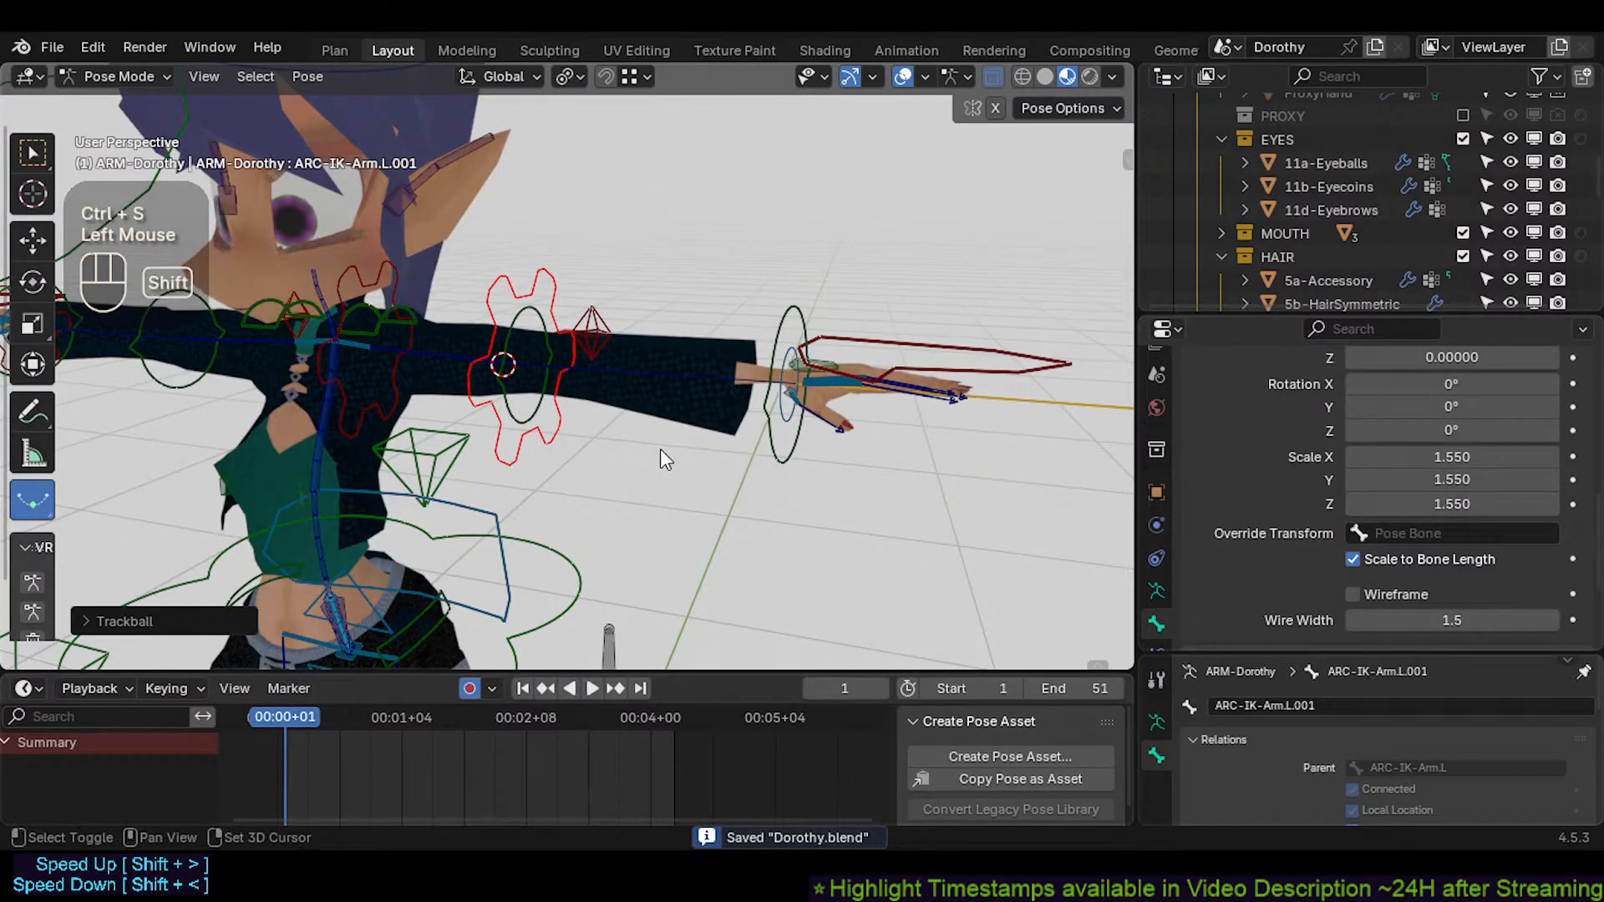
Keyframe ARC-IK-Arm.L.001 at frame 1 and rotate it at frame 15 so the forearm swings upward
shift+middle_drag(660, 459, 635, 503)
key(i)
drag(326, 719, 369, 730)
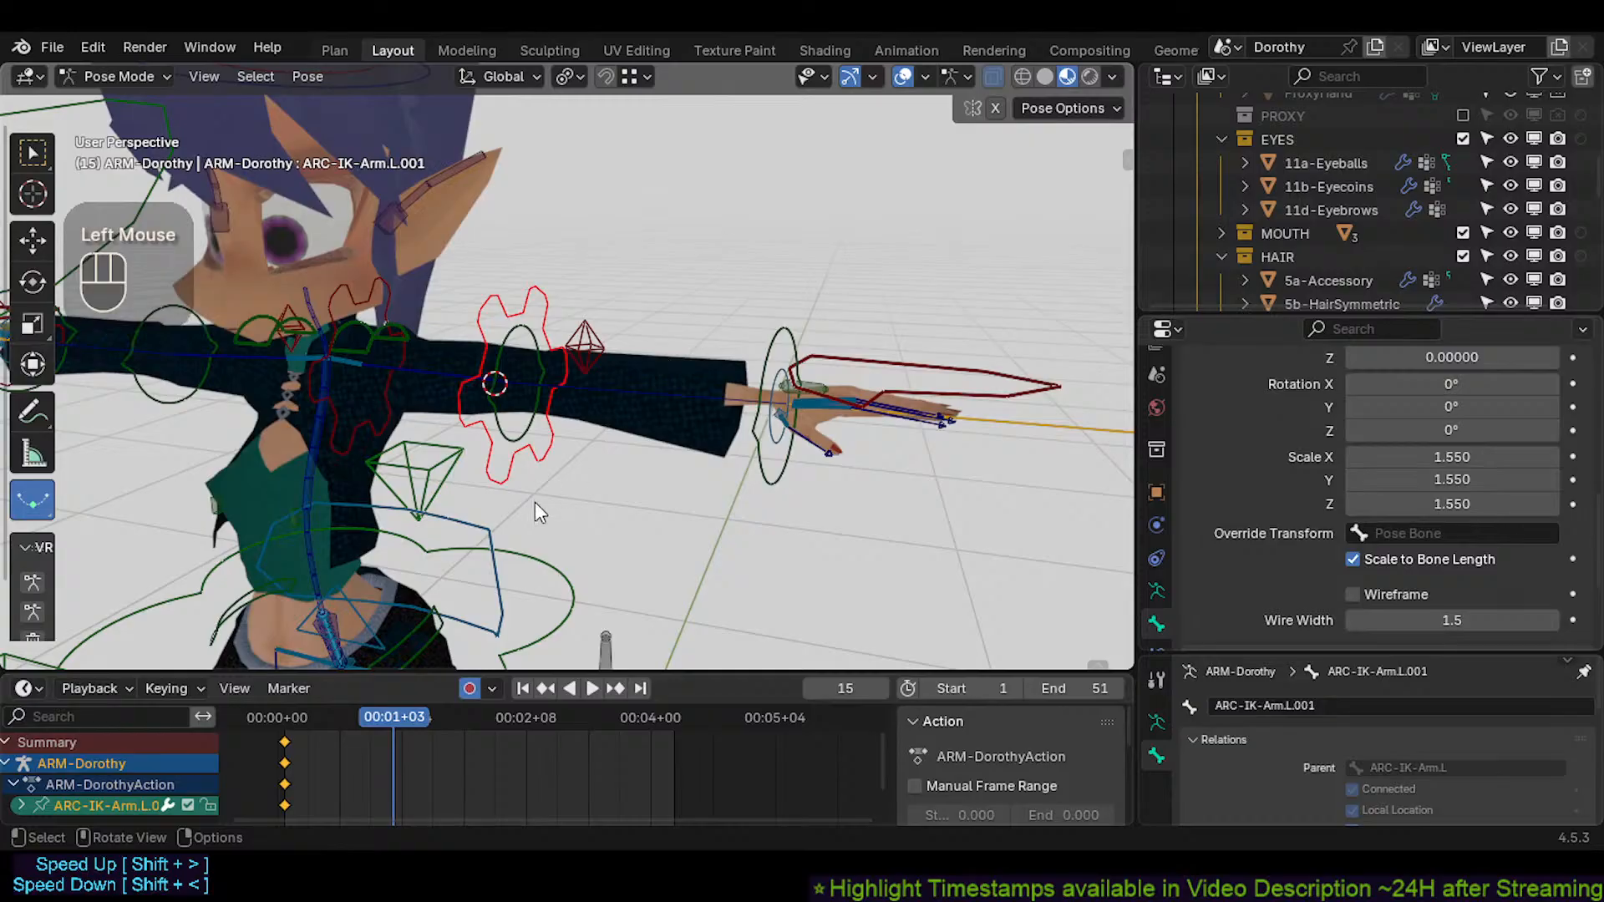
key(r)
click(621, 292)
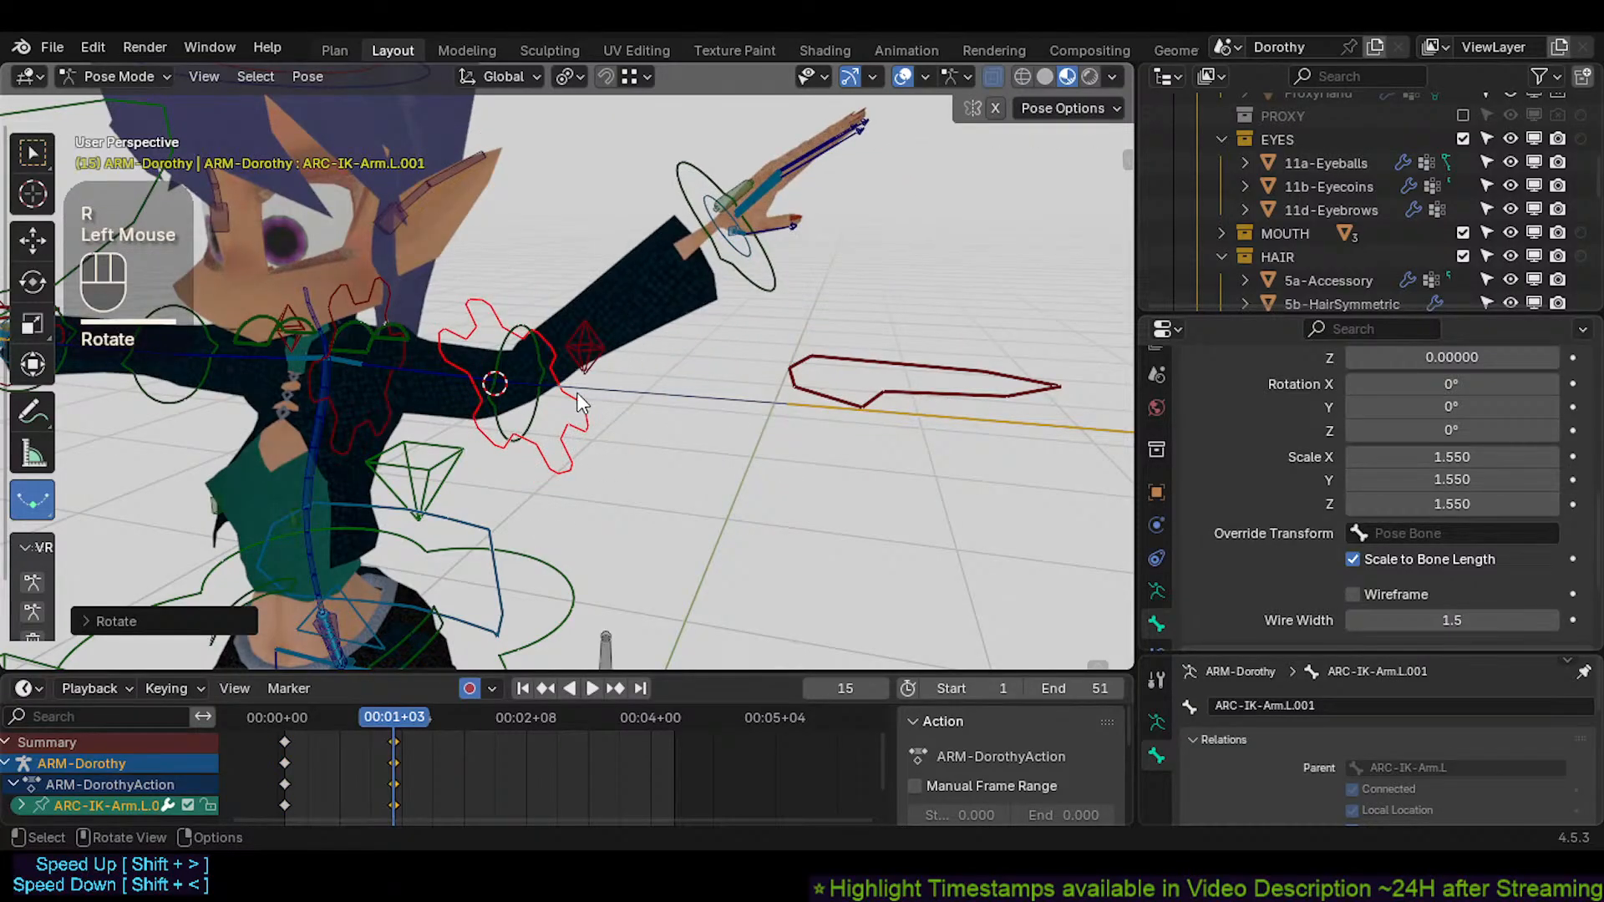
Calculate a motion path for TWK-Hand.L using In Range, Scene Frame Range and Heads, and scrub to frame 13
click(747, 276)
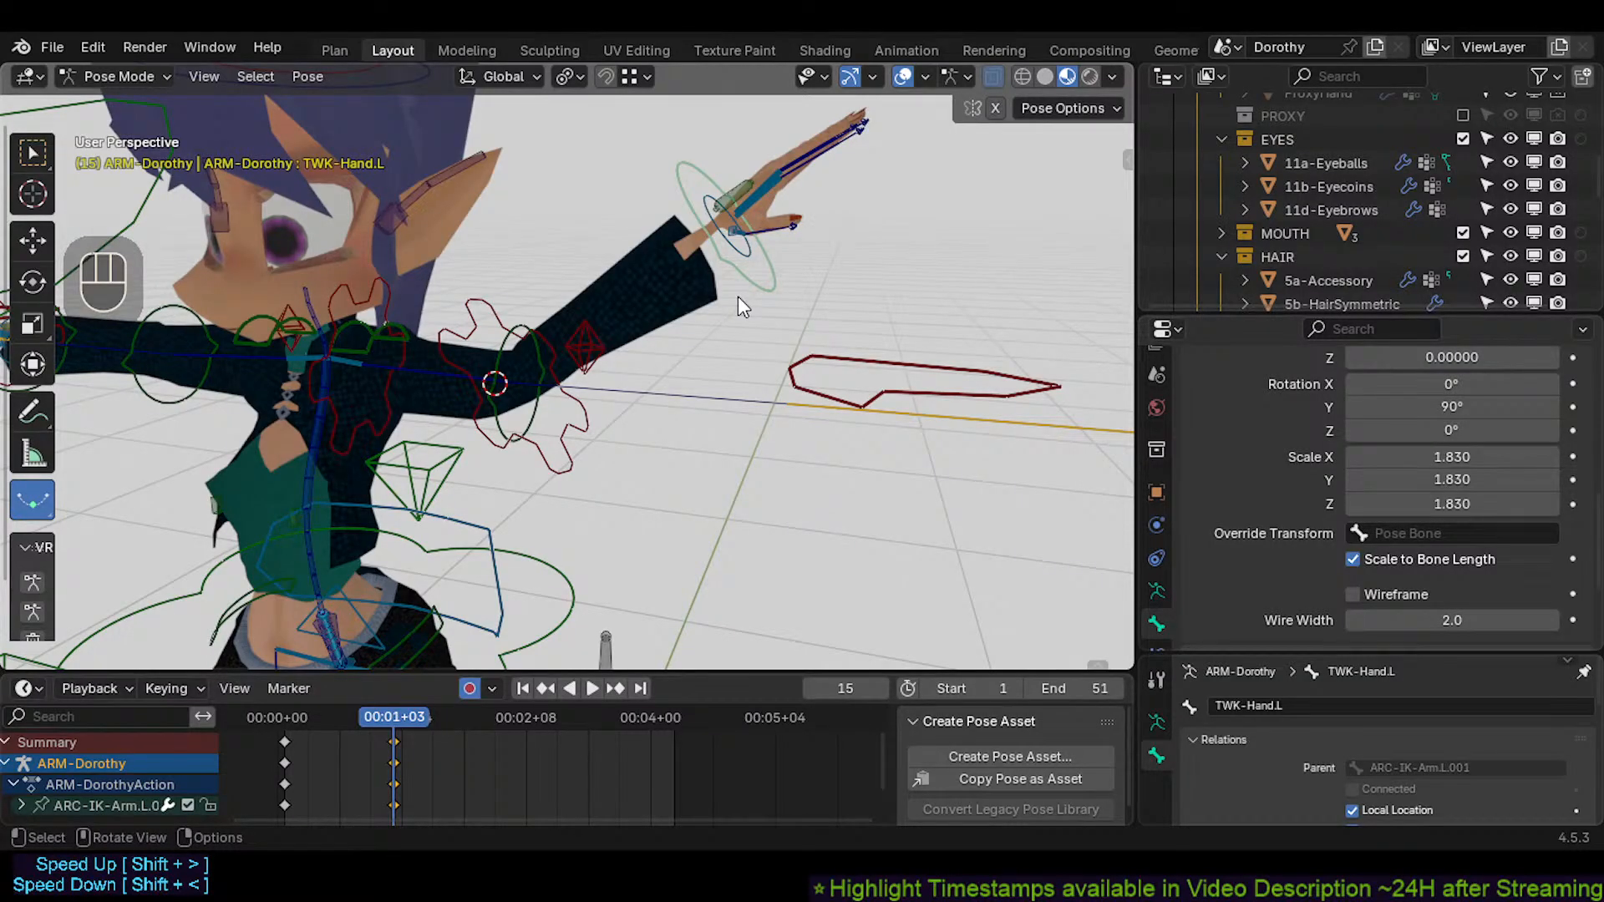
key(ctrl+t)
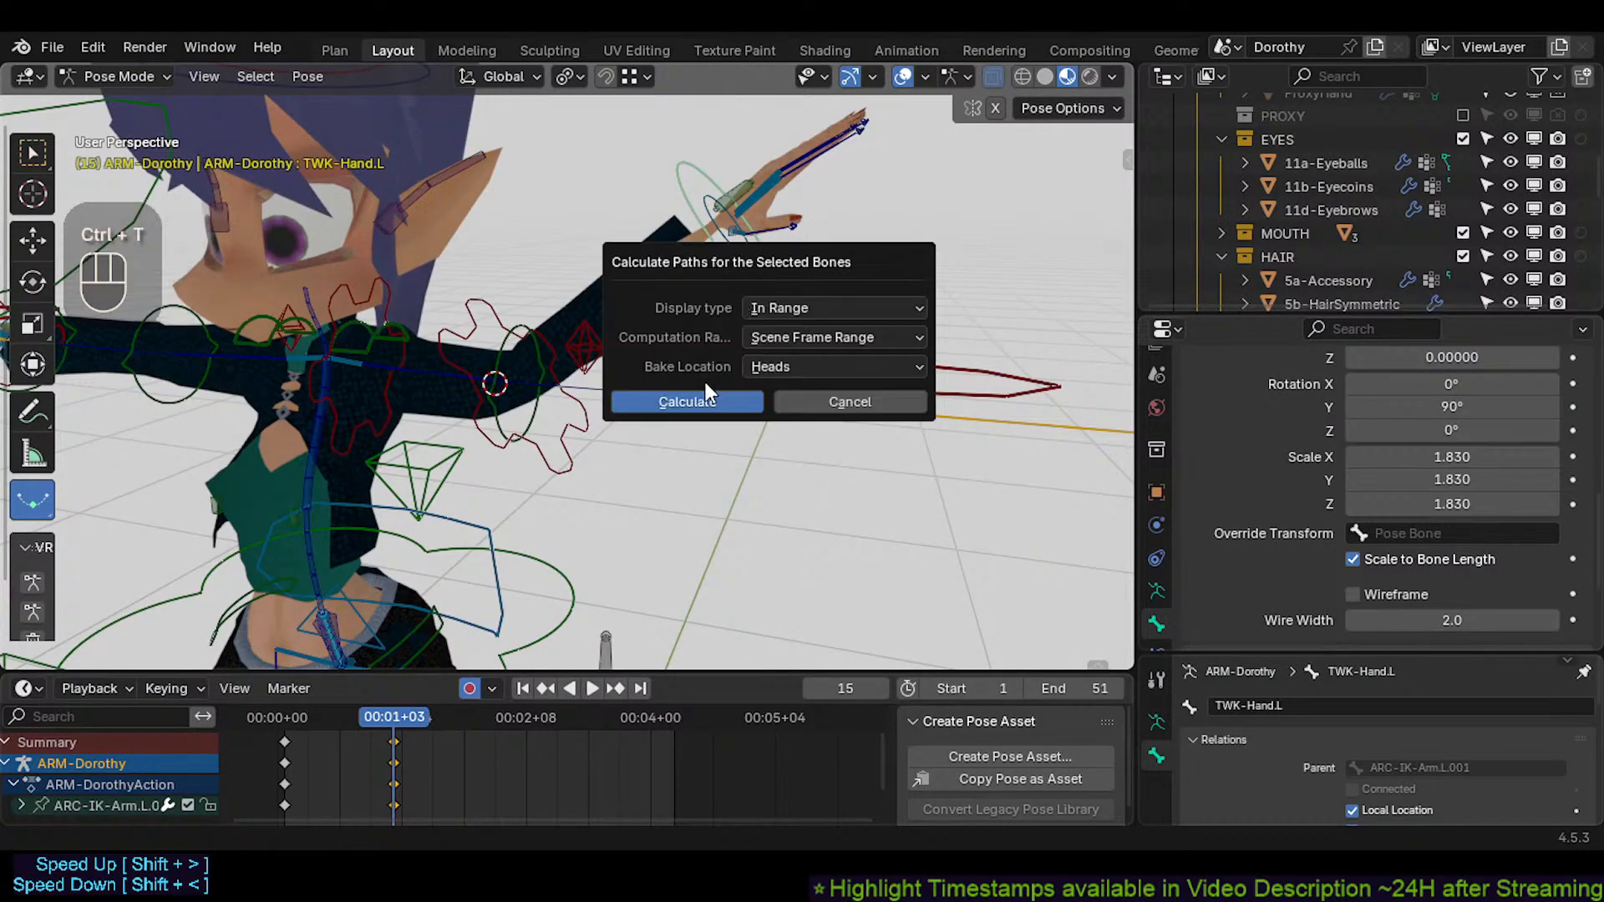
click(687, 402)
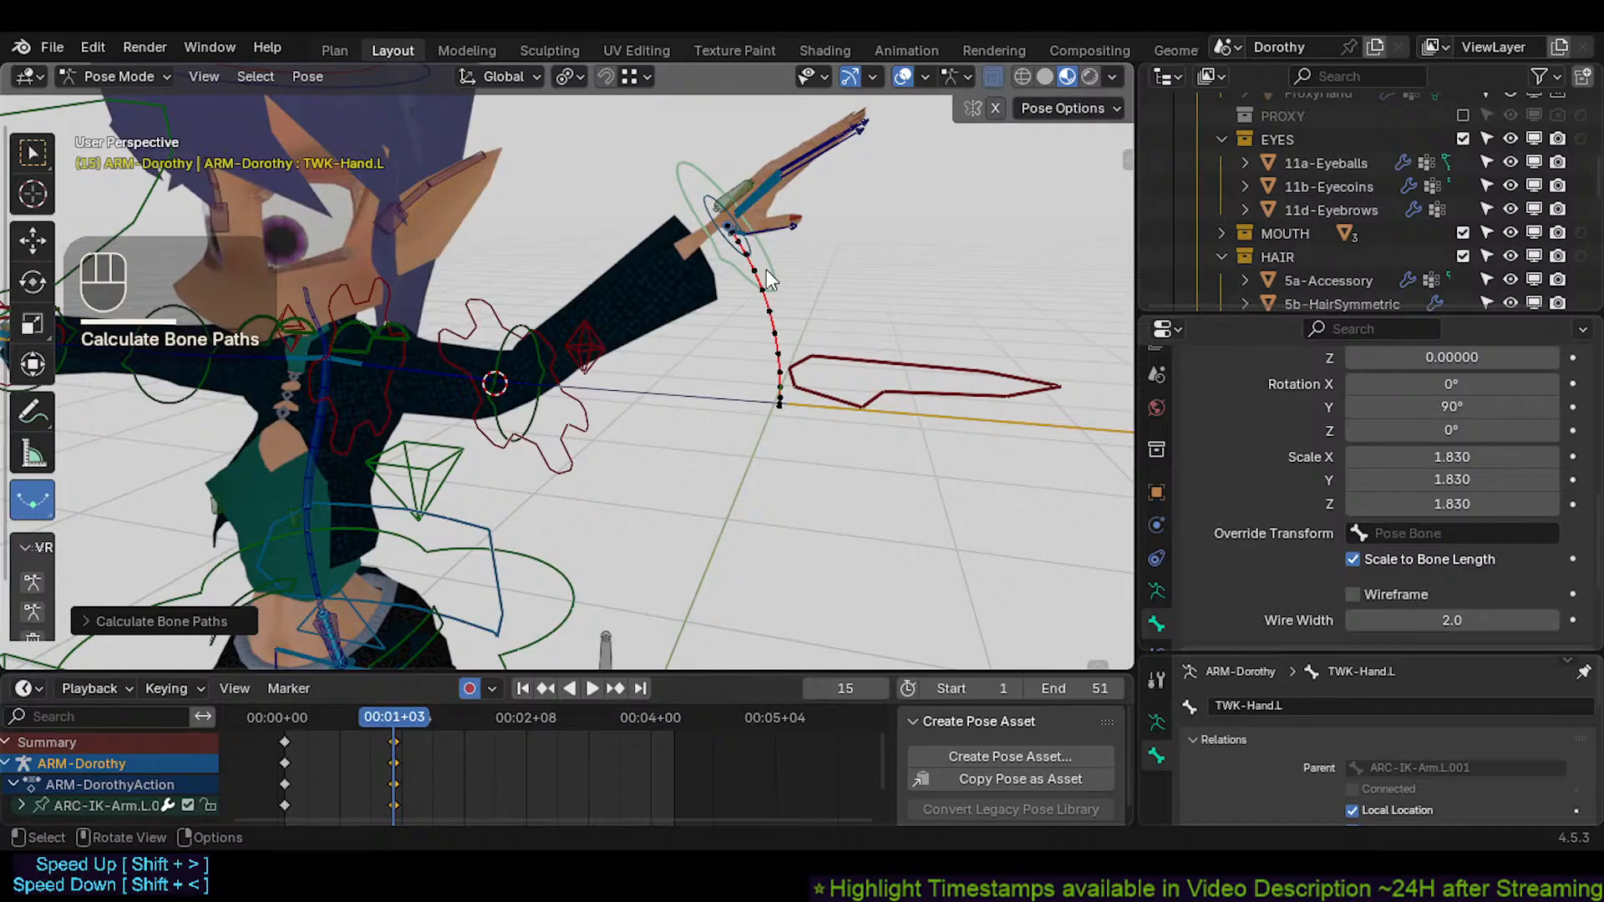
middle_drag(710, 408, 642, 397)
mouse_move(373, 731)
mouse_down()
mouse_move(328, 717)
mouse_move(378, 710)
mouse_move(303, 703)
mouse_move(360, 702)
mouse_move(301, 700)
mouse_move(378, 700)
mouse_up()
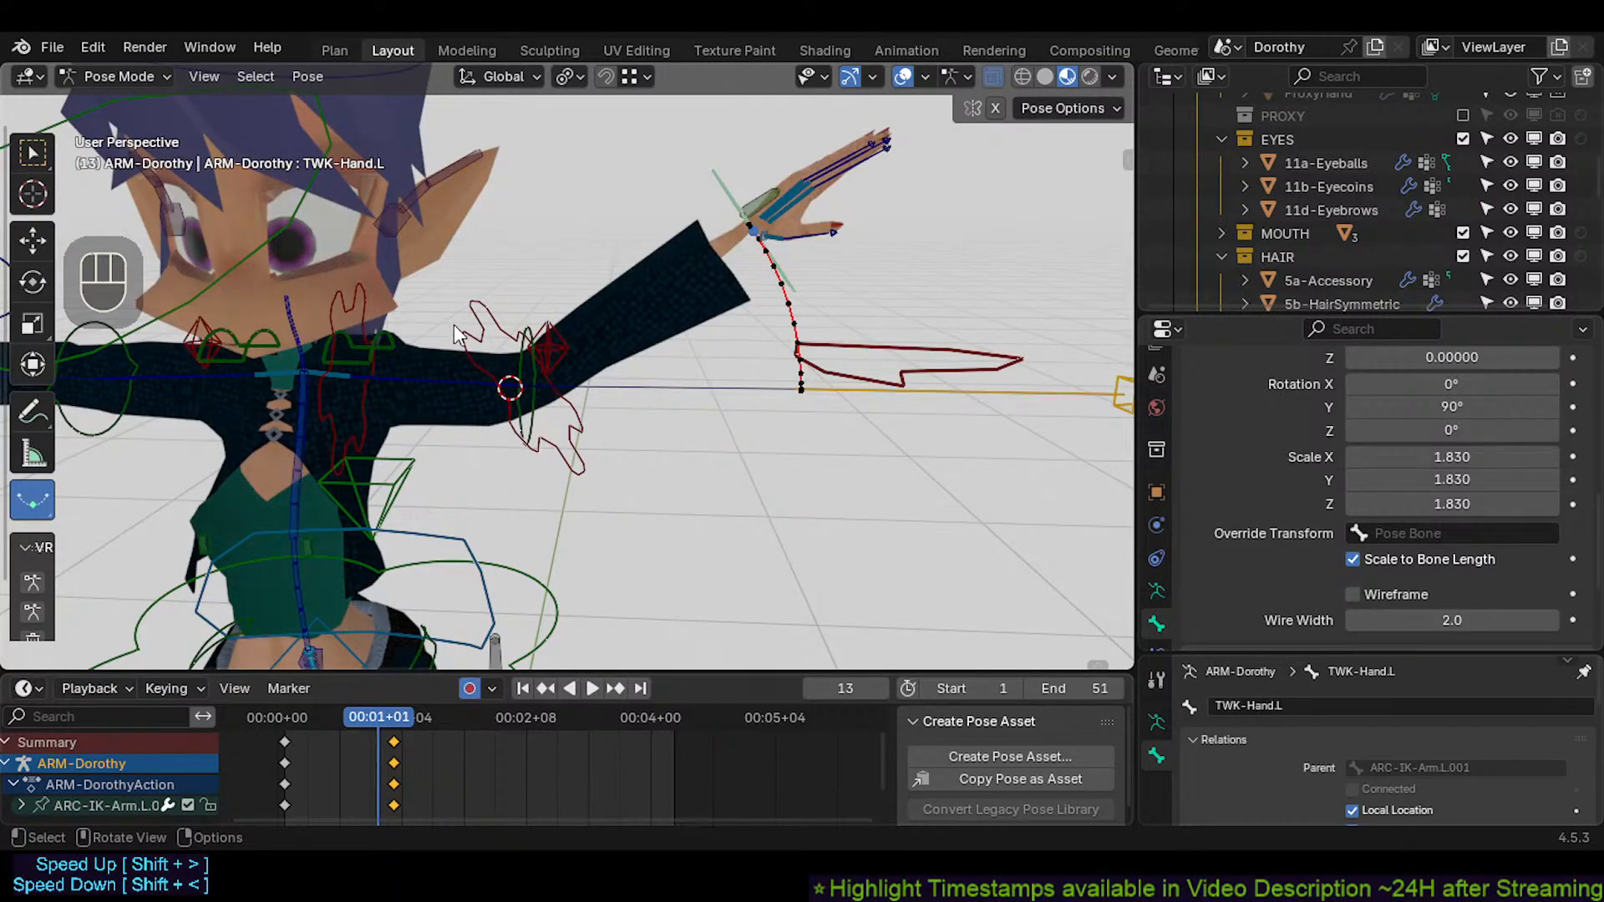
click(457, 386)
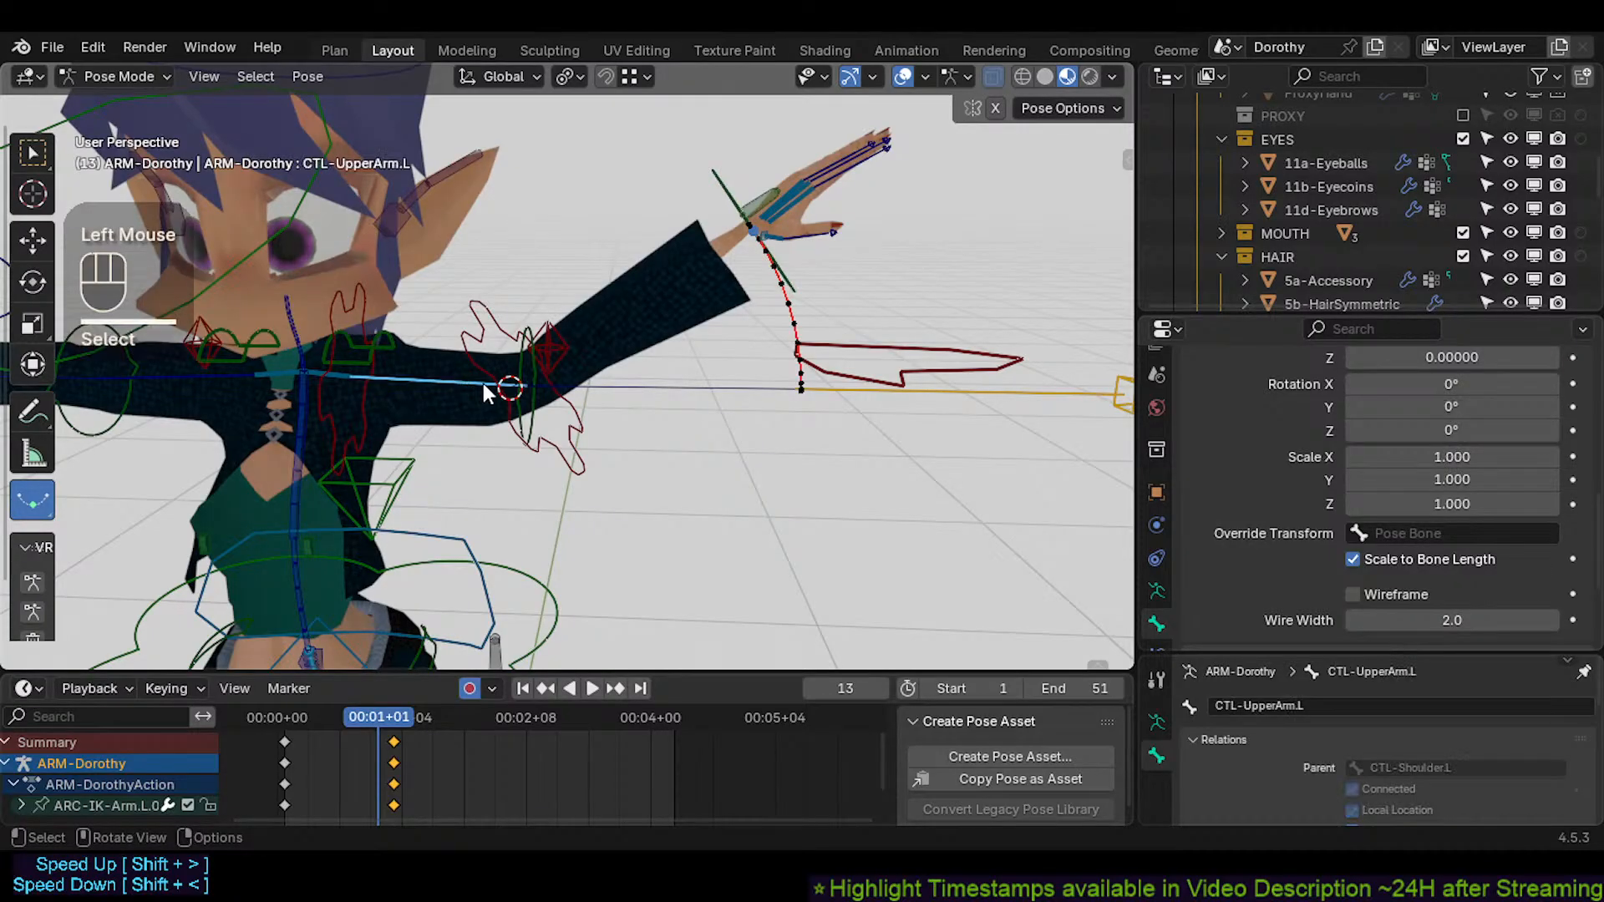
click(432, 383)
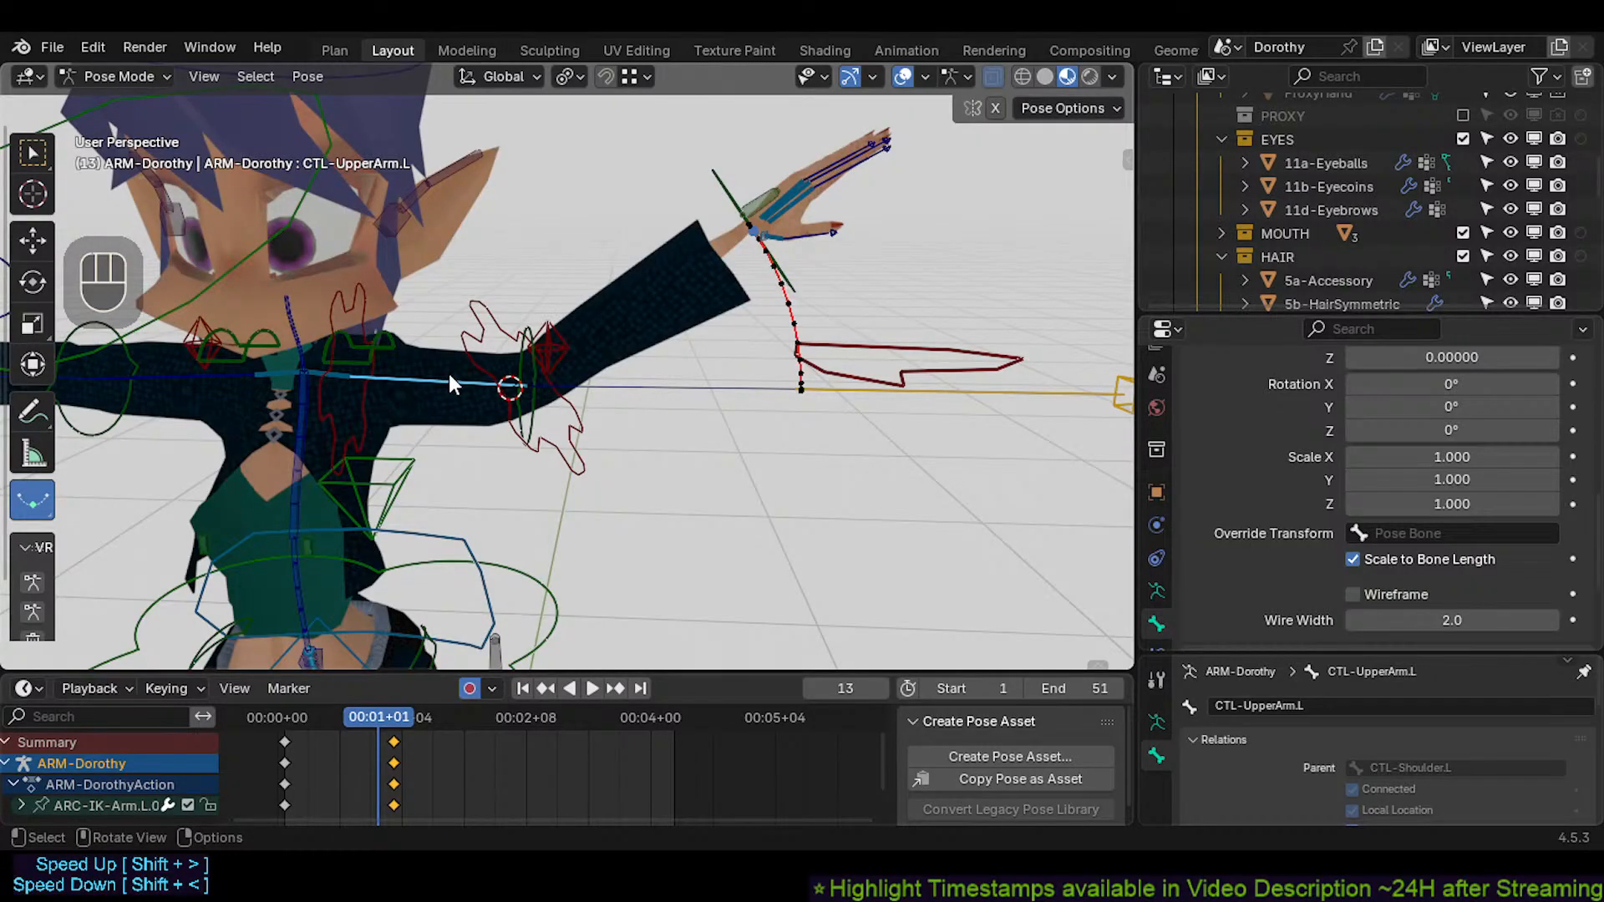
middle_drag(449, 384, 464, 418)
middle_drag(249, 371, 383, 408)
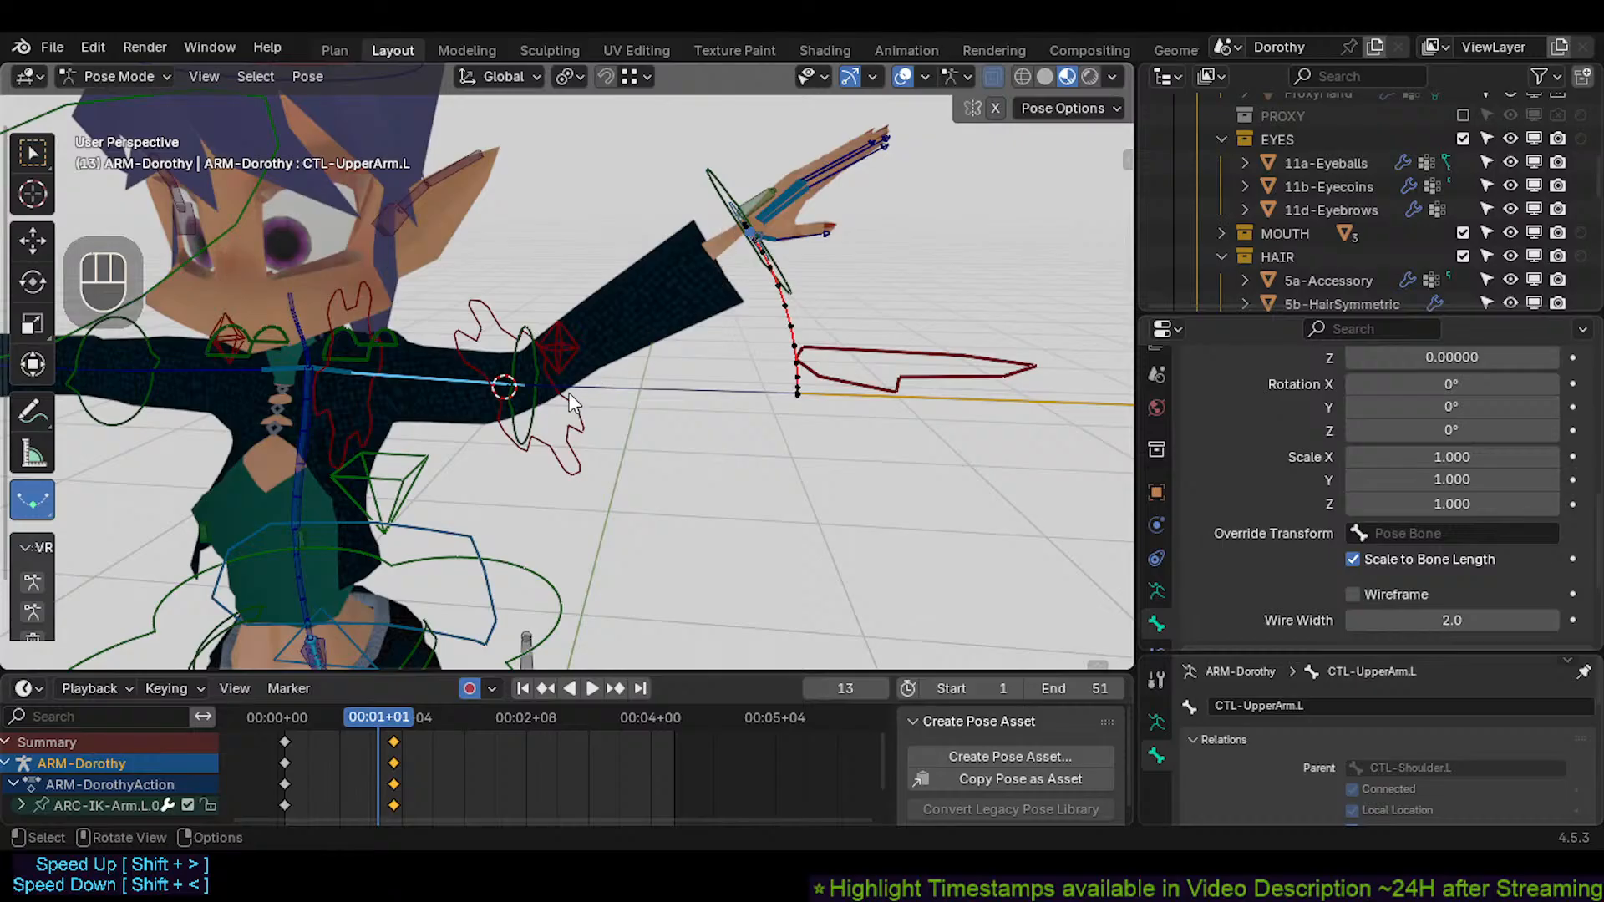
Raise the elbow tweak control TWK-Elbow.L above the gear at frame 13
click(512, 353)
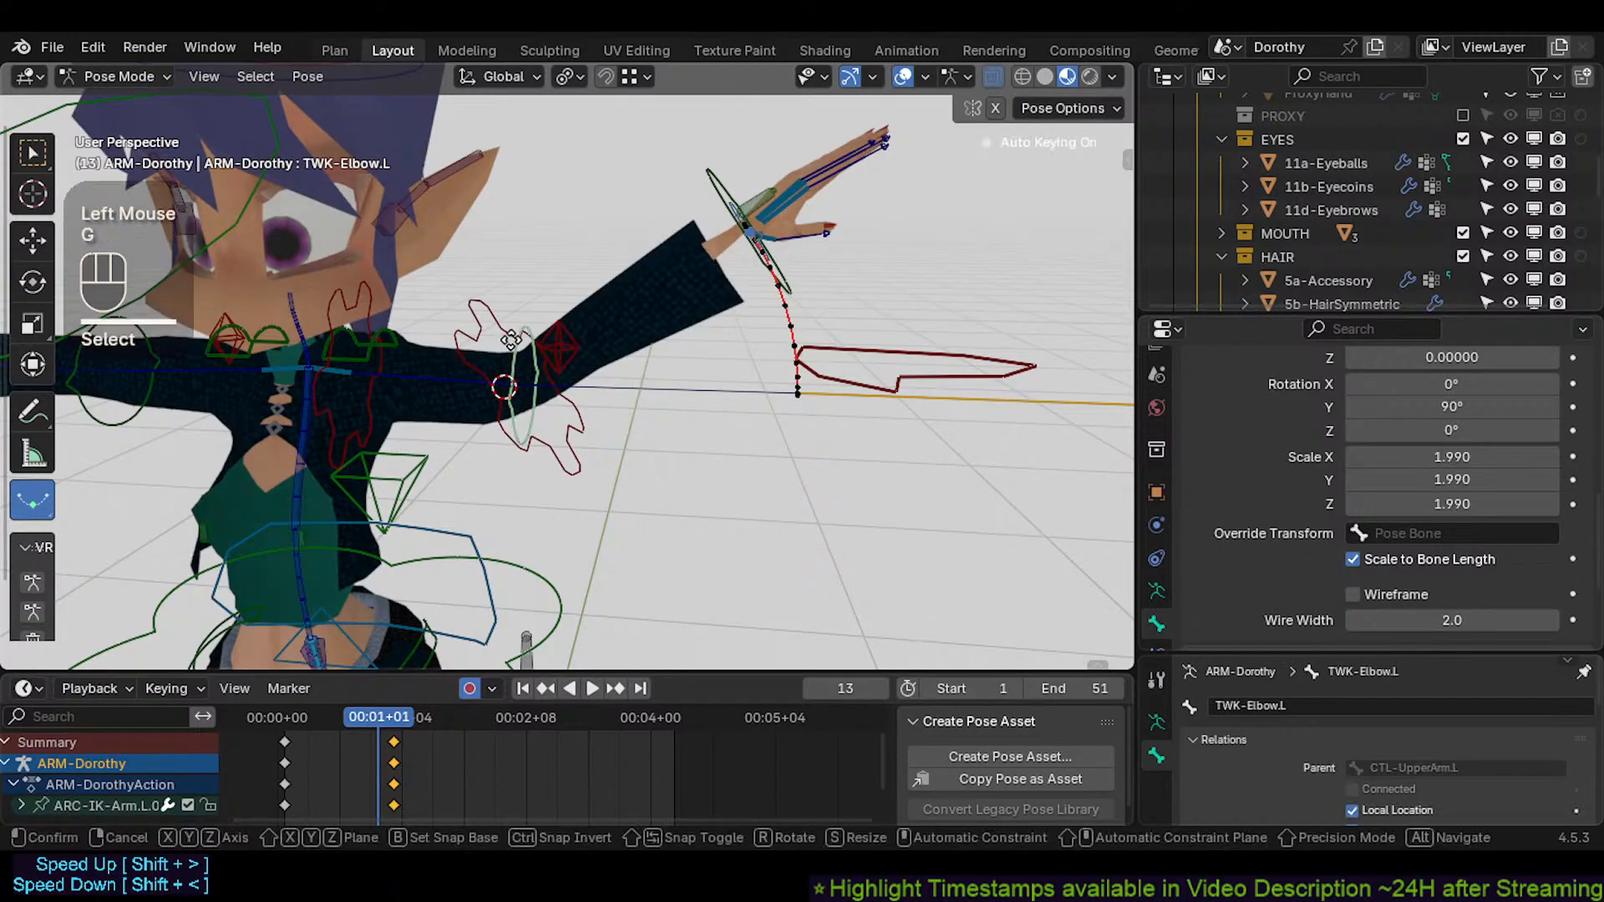
key(g)
key(Escape)
key(g)
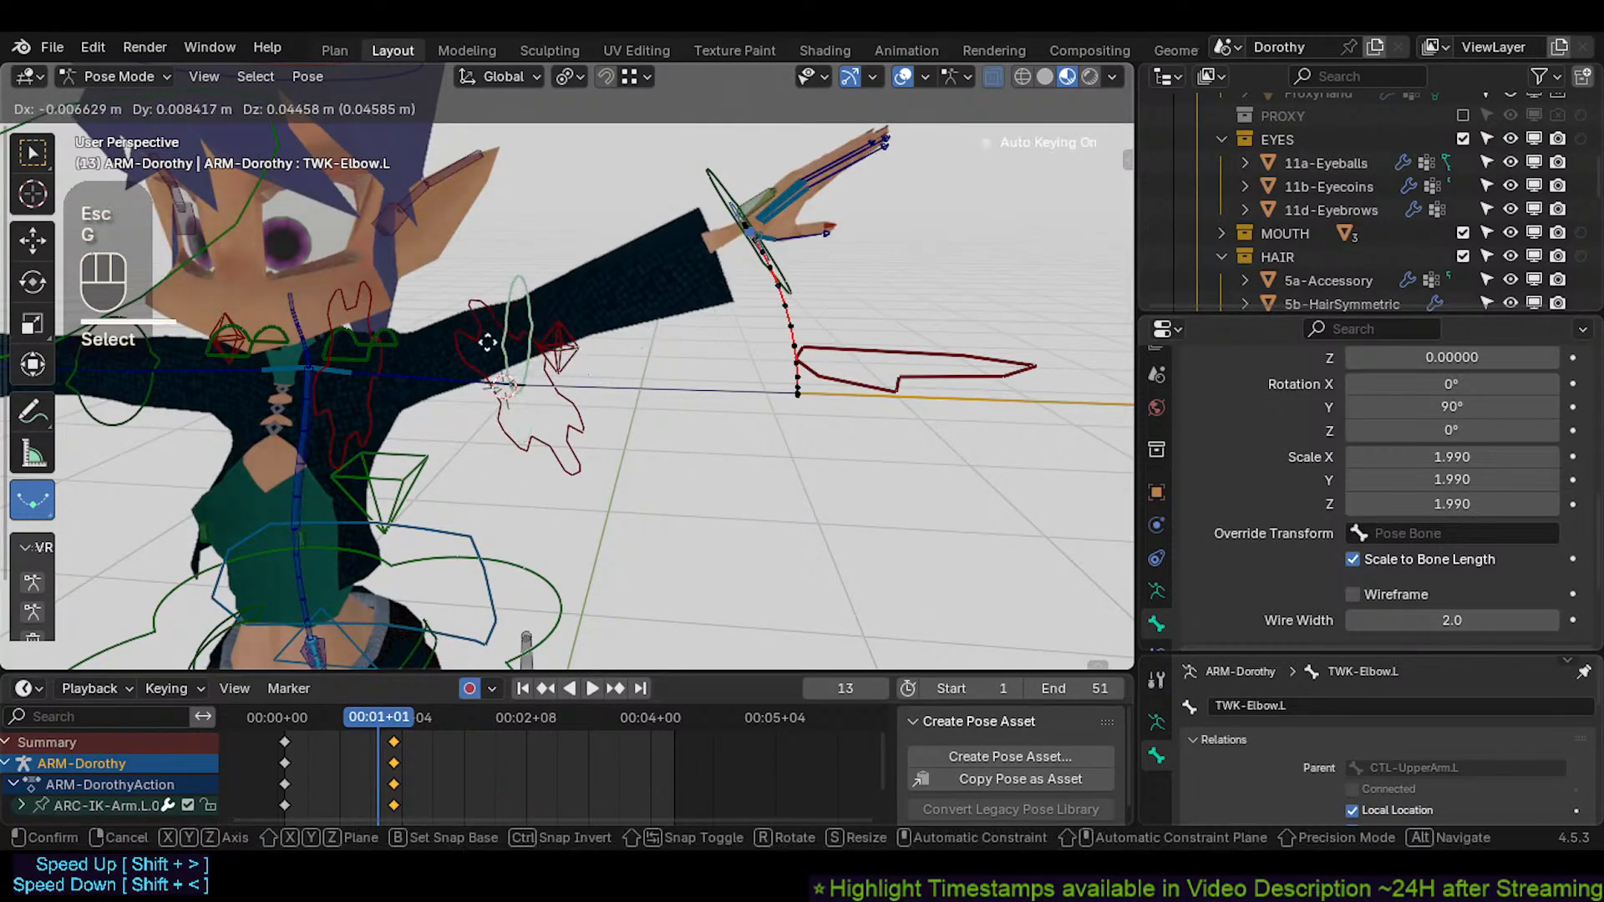
click(491, 341)
Clear the pose transforms of TWK-Elbow.L at frame 1 and scrub through the elbow motion to review it
drag(386, 723, 287, 725)
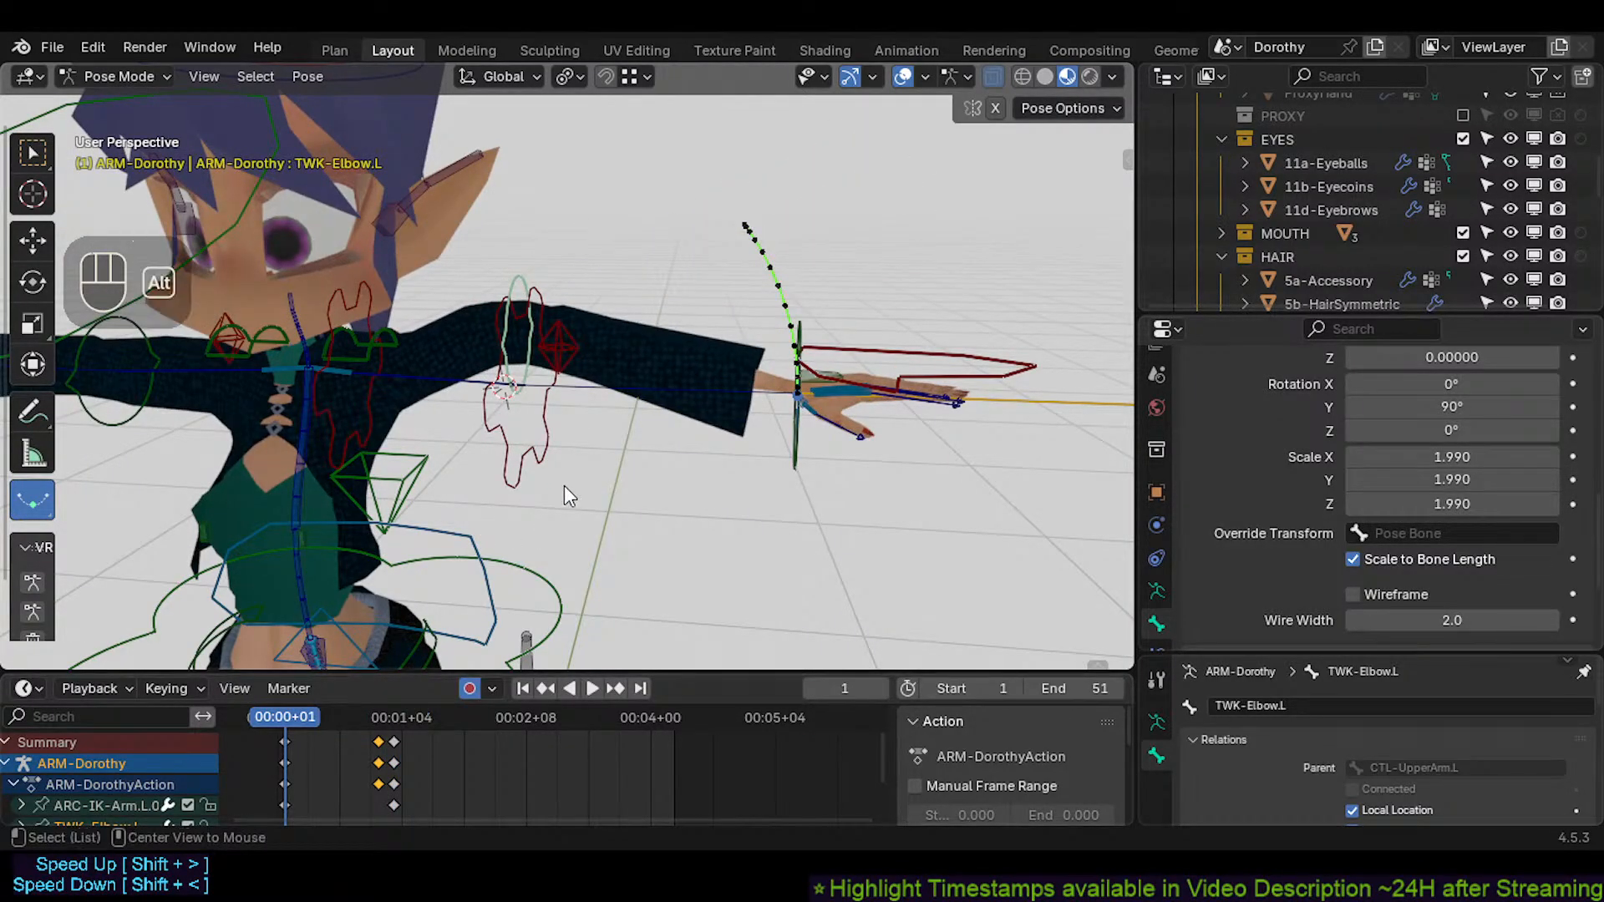
key(alt+q)
drag(288, 725, 373, 744)
key(shift+Left)
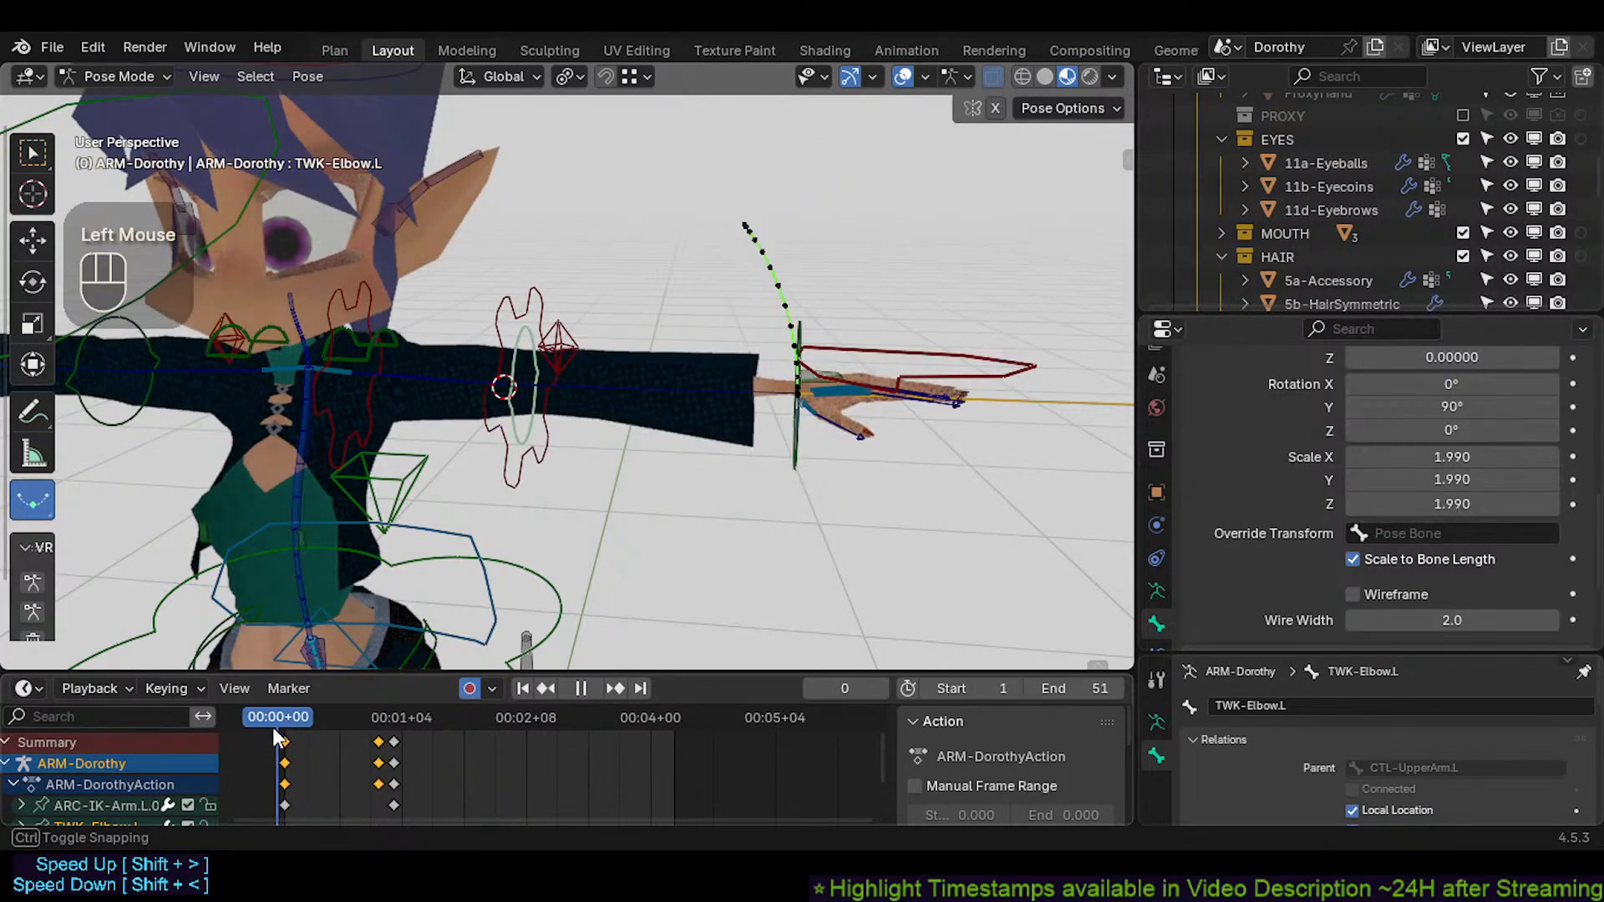
key(shift+Left)
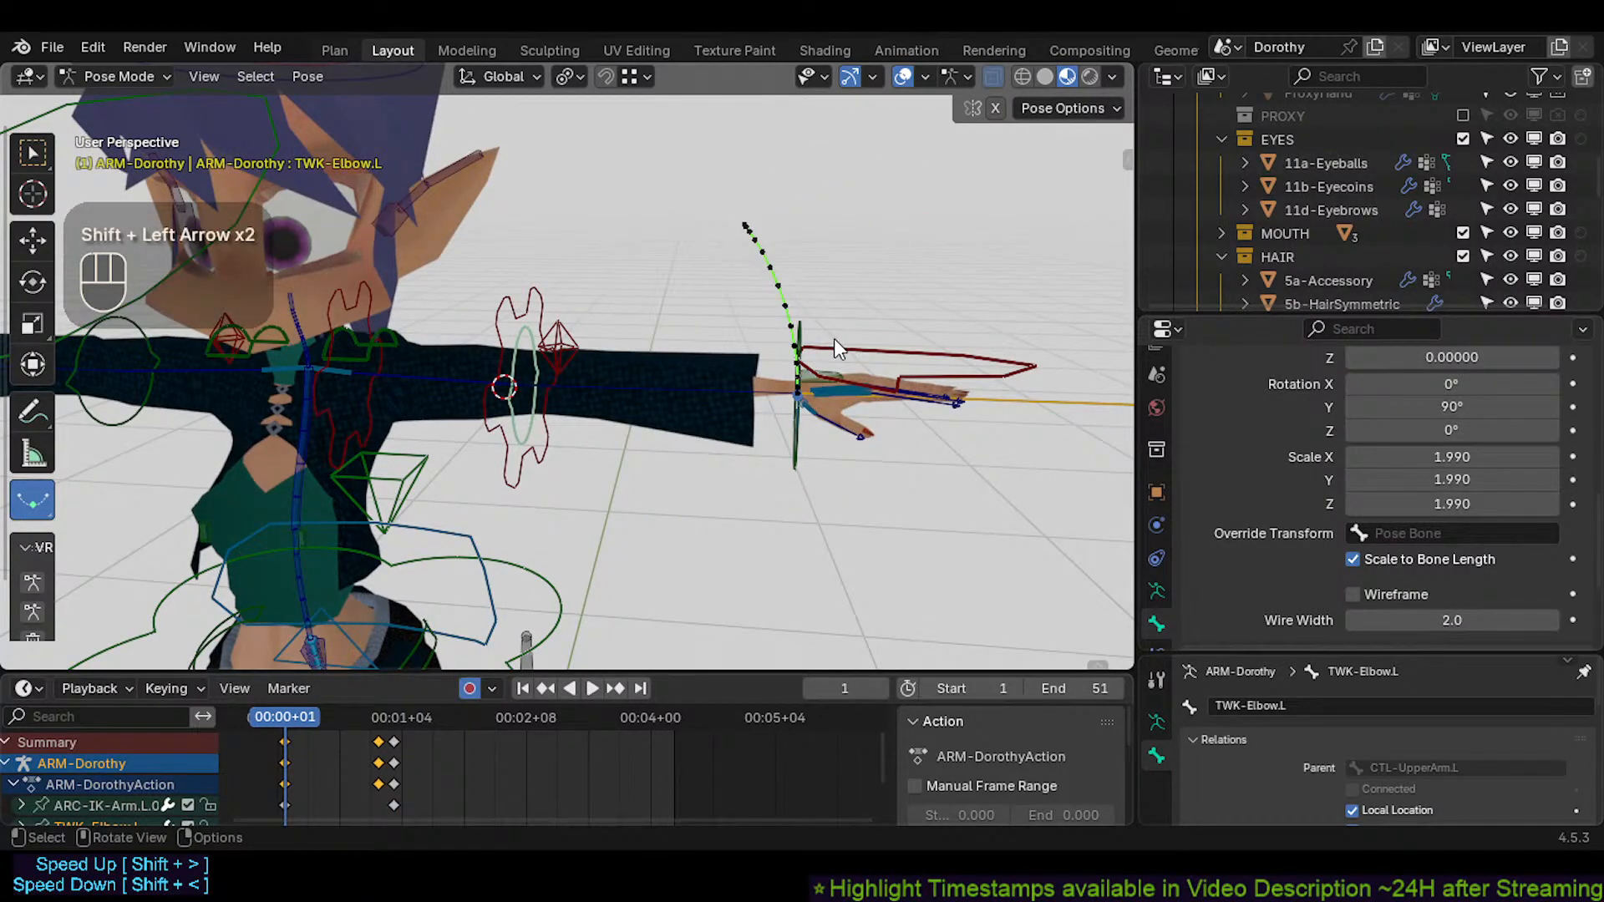
Keyframe TWK-Hand.L at frame 1 and move it inward toward the body at frame 13
click(786, 443)
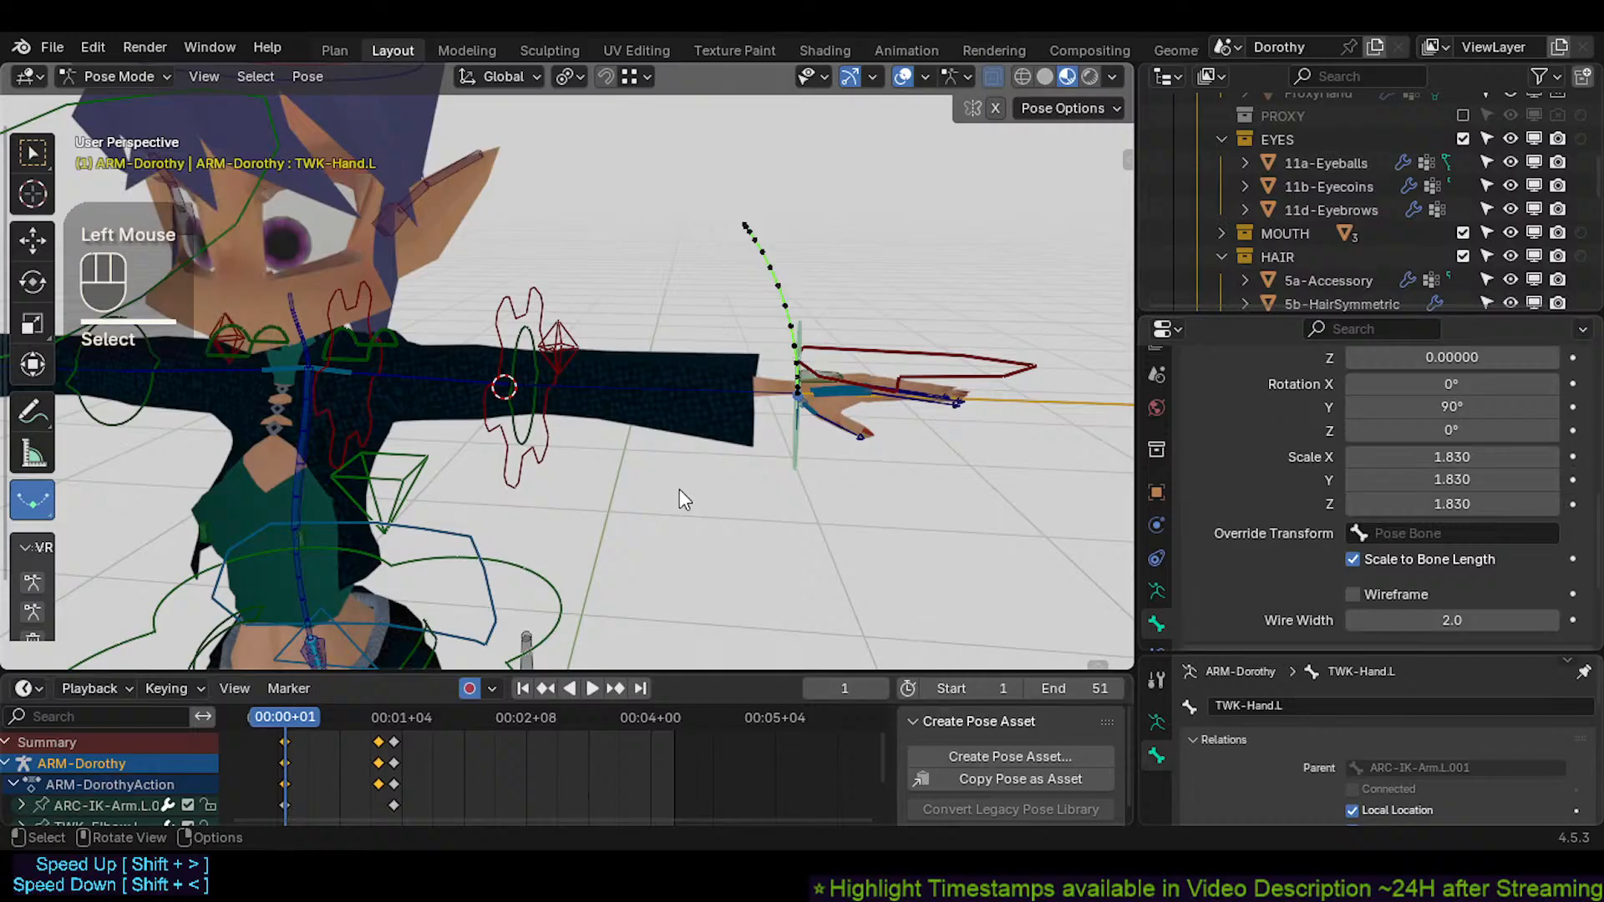
key(i)
drag(321, 718, 376, 725)
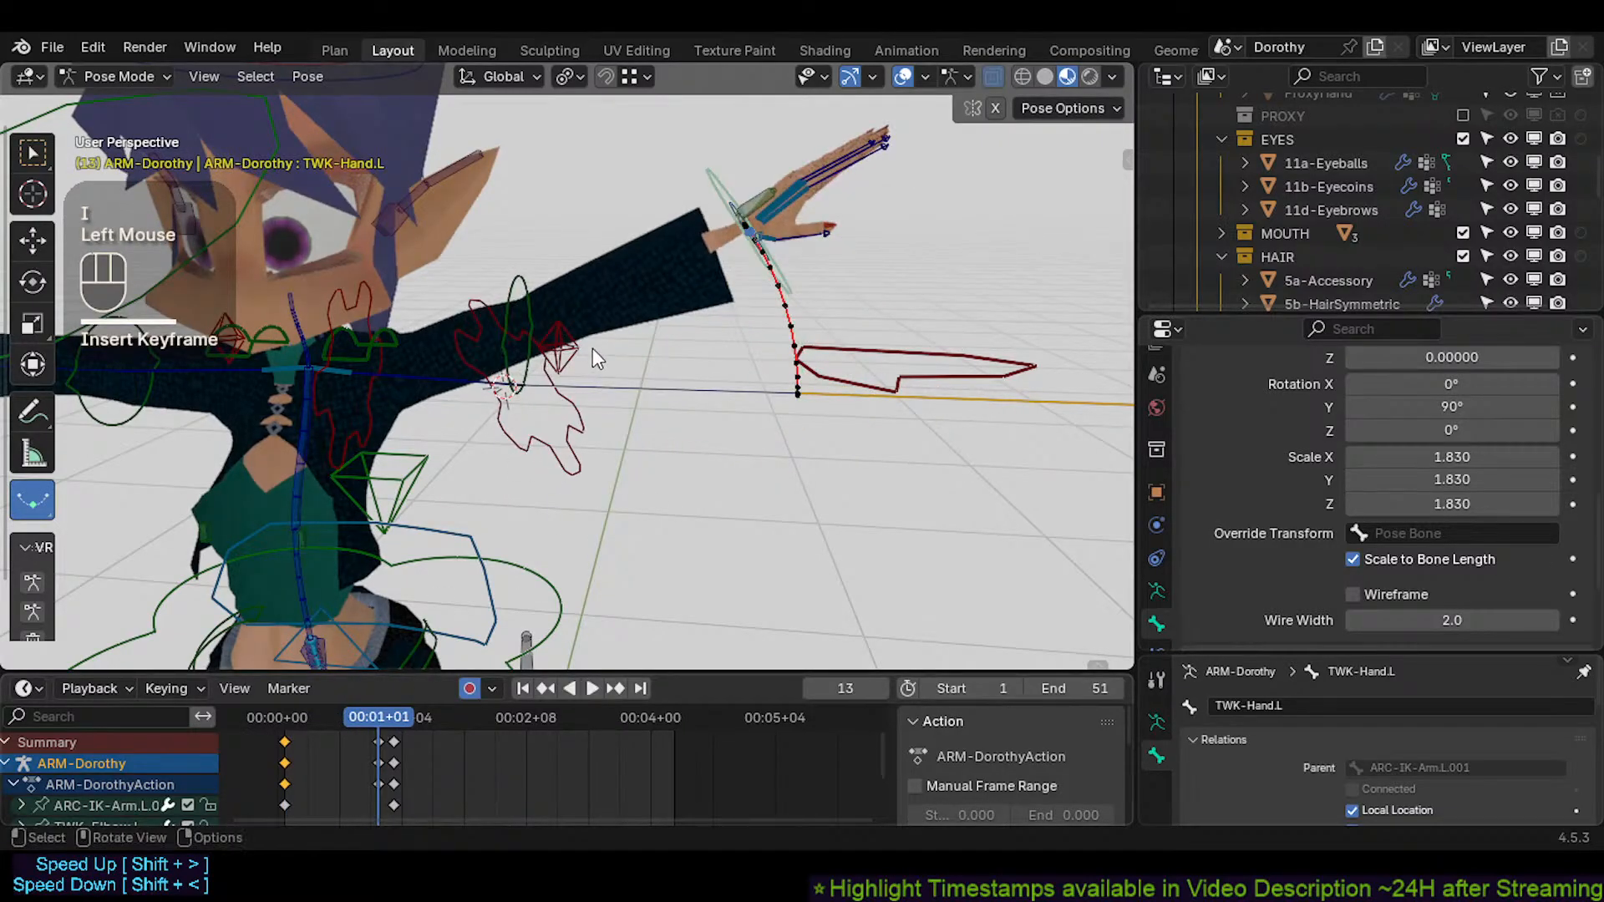
middle_drag(706, 265, 630, 429)
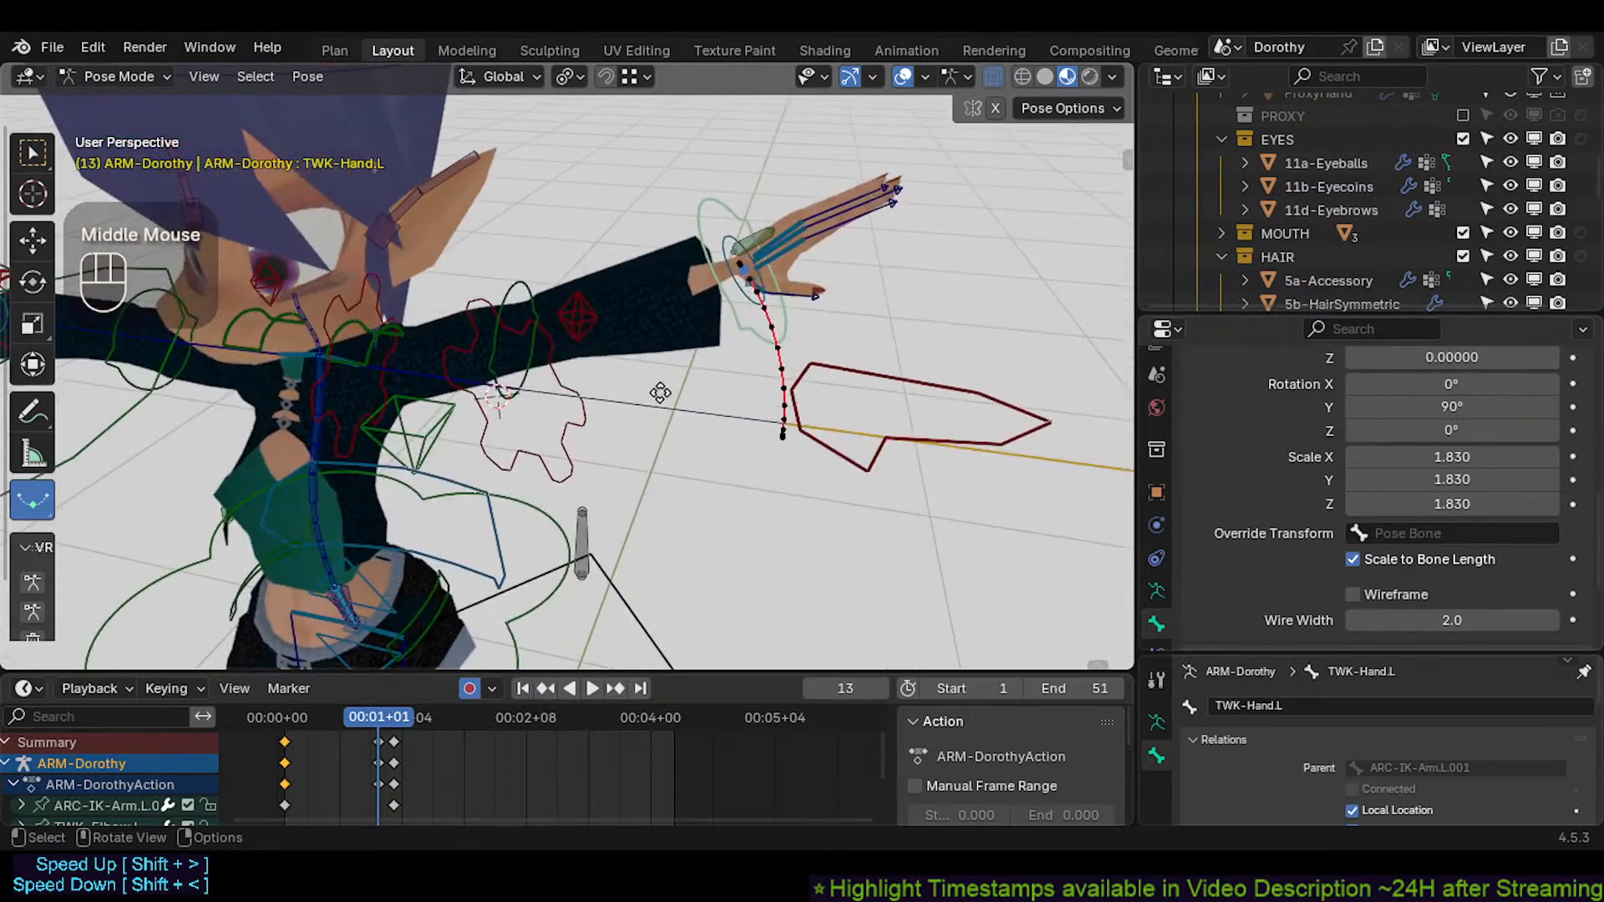
key(g)
click(637, 324)
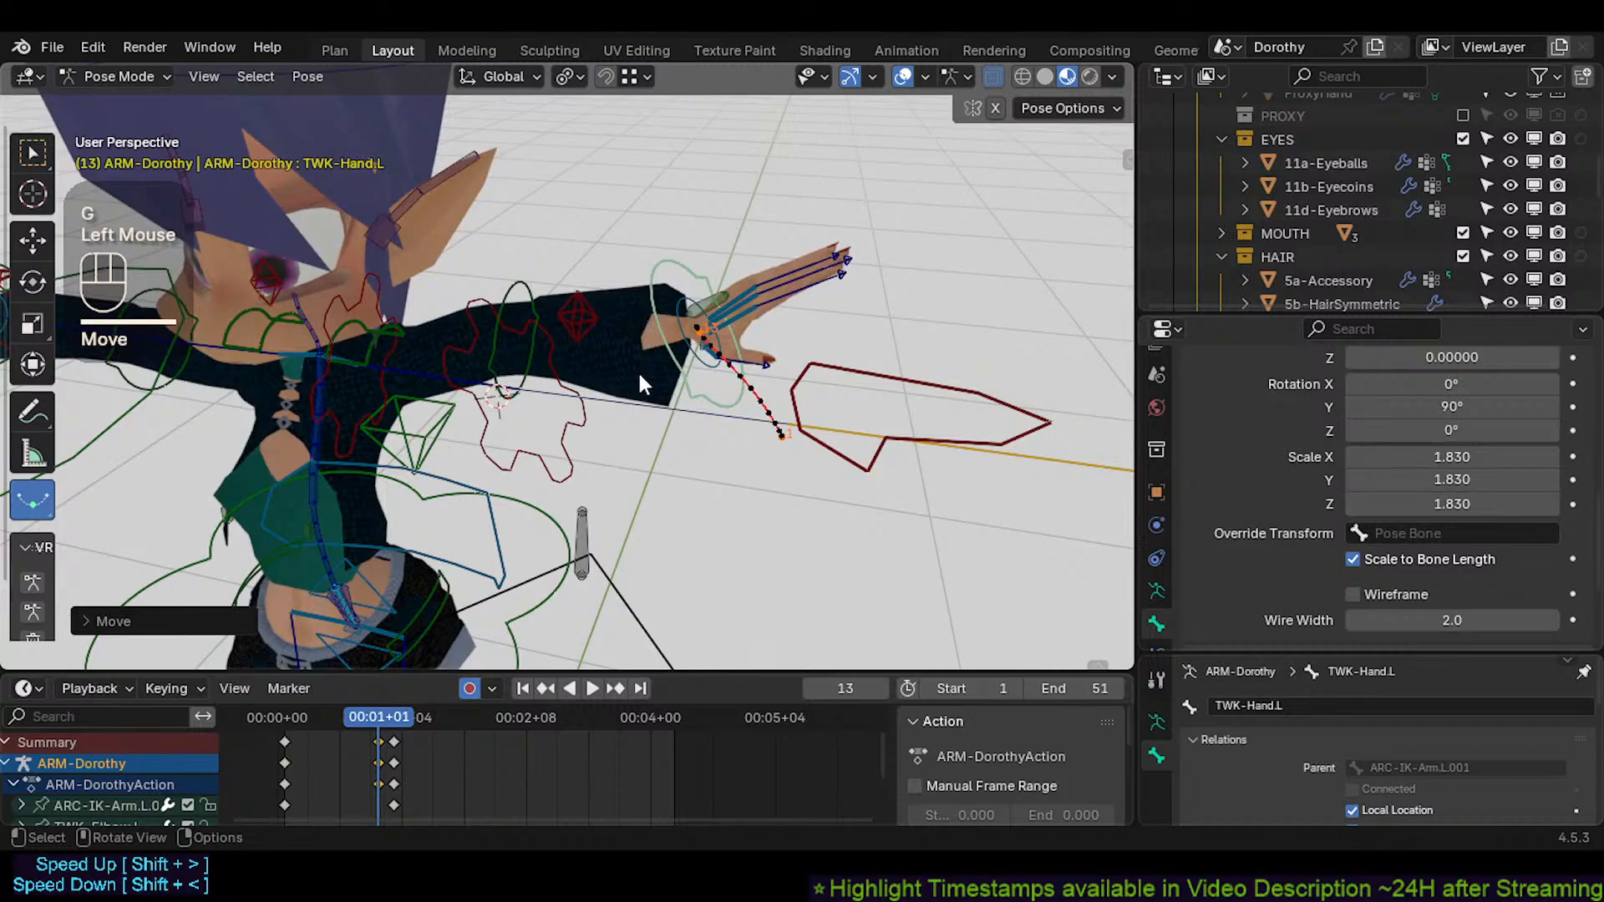
middle_drag(640, 375, 652, 324)
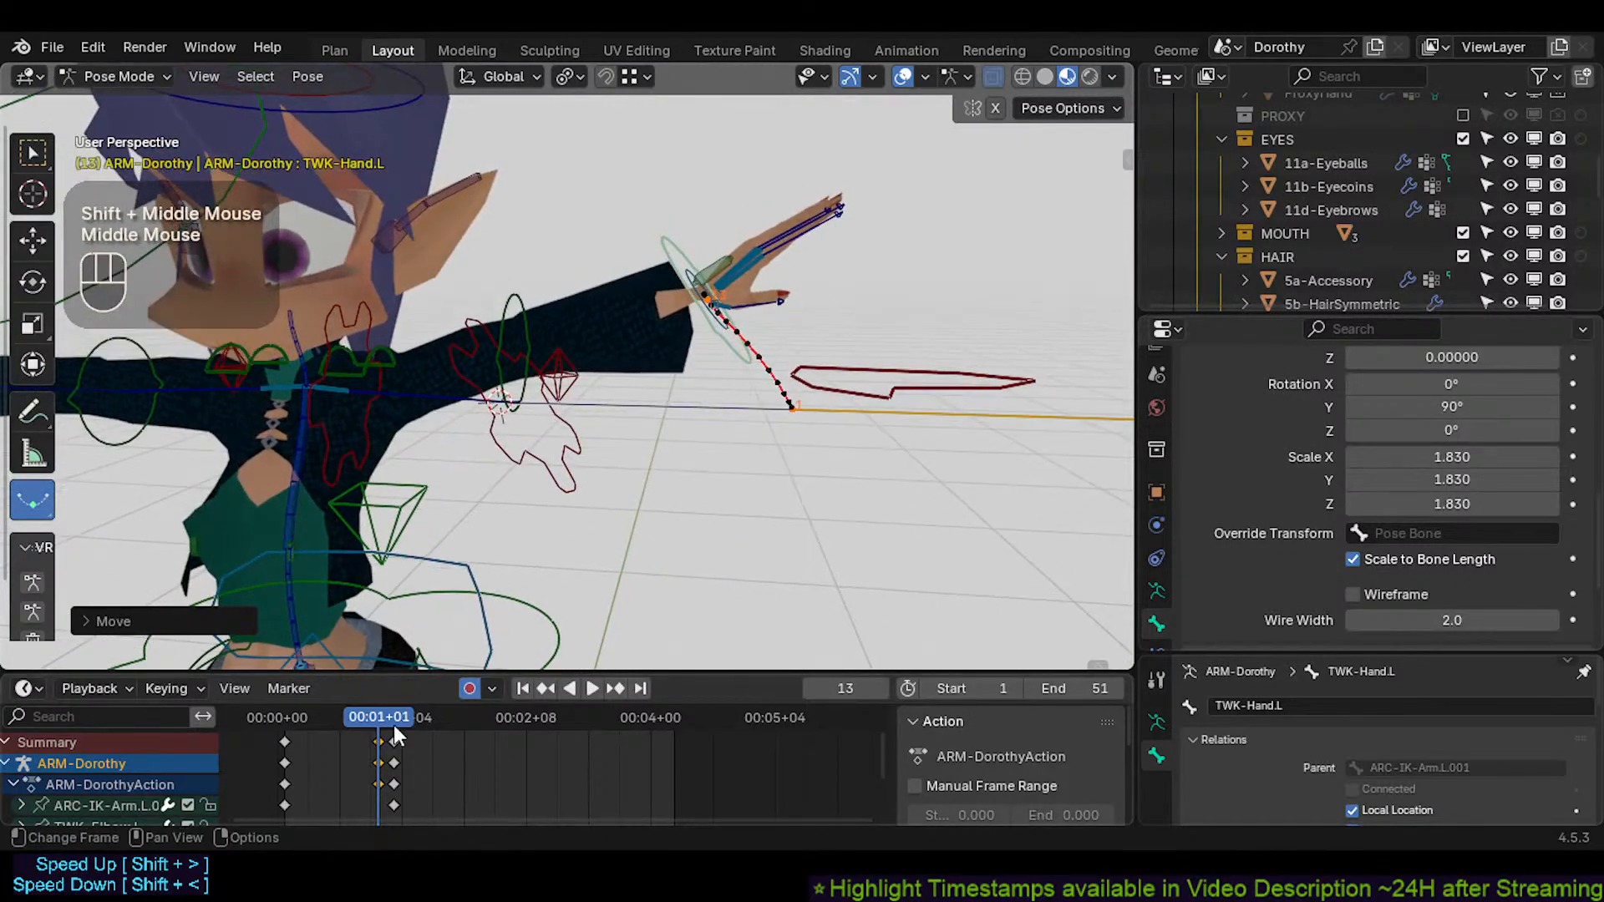
Move the keyframes at frame 15 to about frame 28 in the timeline
mouse_move(395, 728)
mouse_down()
mouse_move(287, 712)
mouse_move(449, 728)
mouse_move(394, 741)
mouse_up()
double_click(393, 740)
key(g)
click(498, 735)
Clear the pose transforms of TWK-Hand.L at frame 29
mouse_move(484, 717)
mouse_down()
mouse_move(435, 713)
mouse_move(501, 716)
mouse_up()
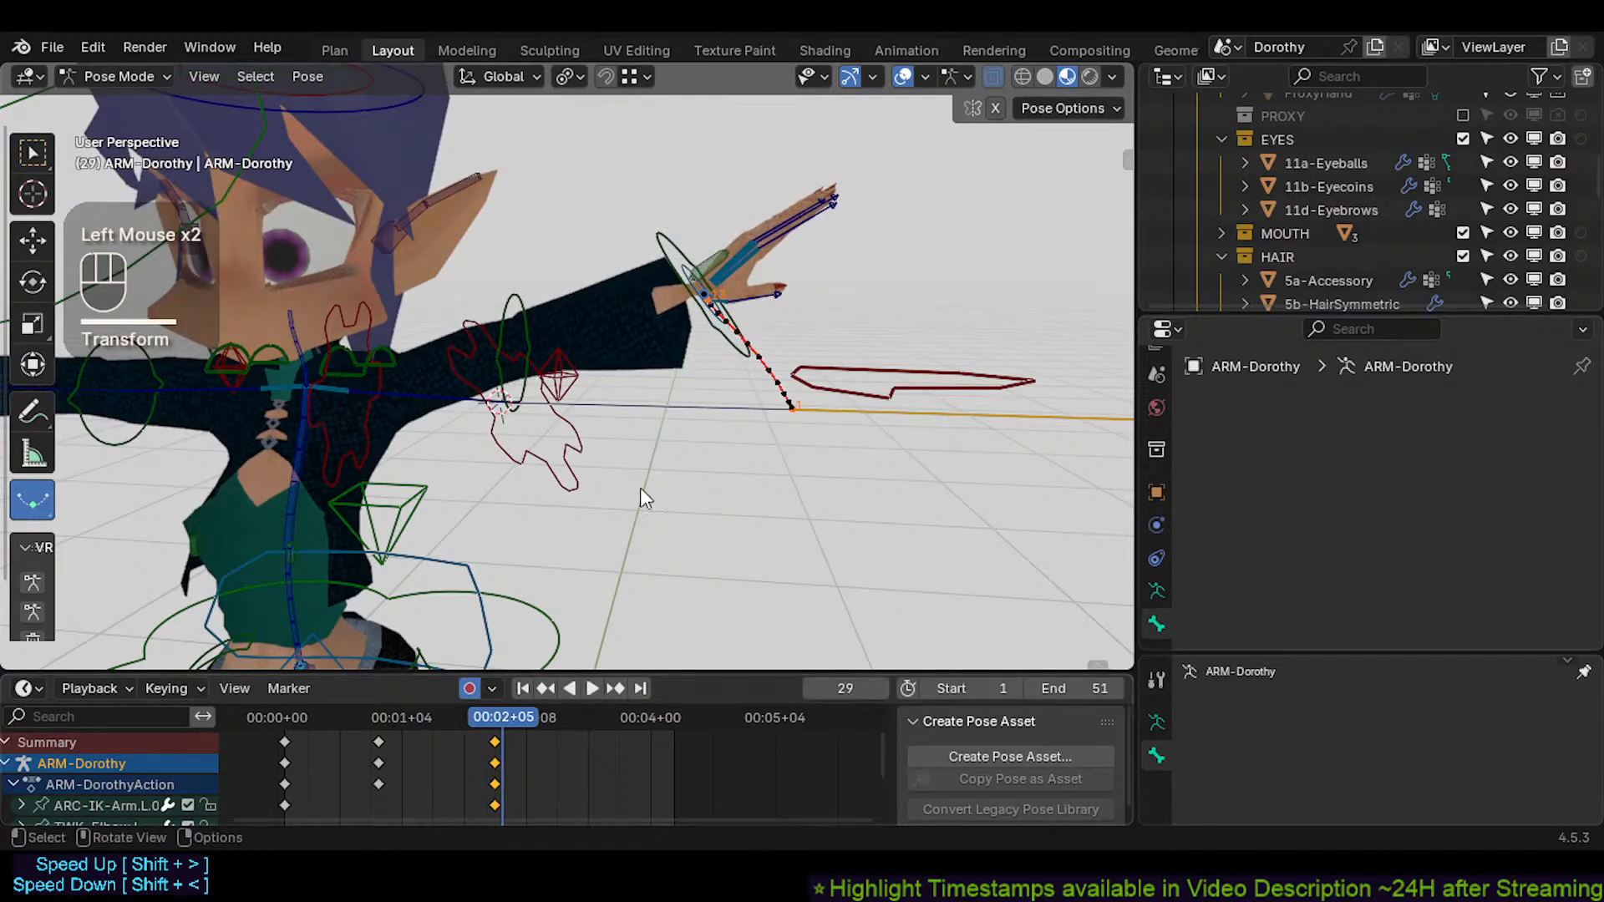
alt+click(708, 341)
key(alt+q)
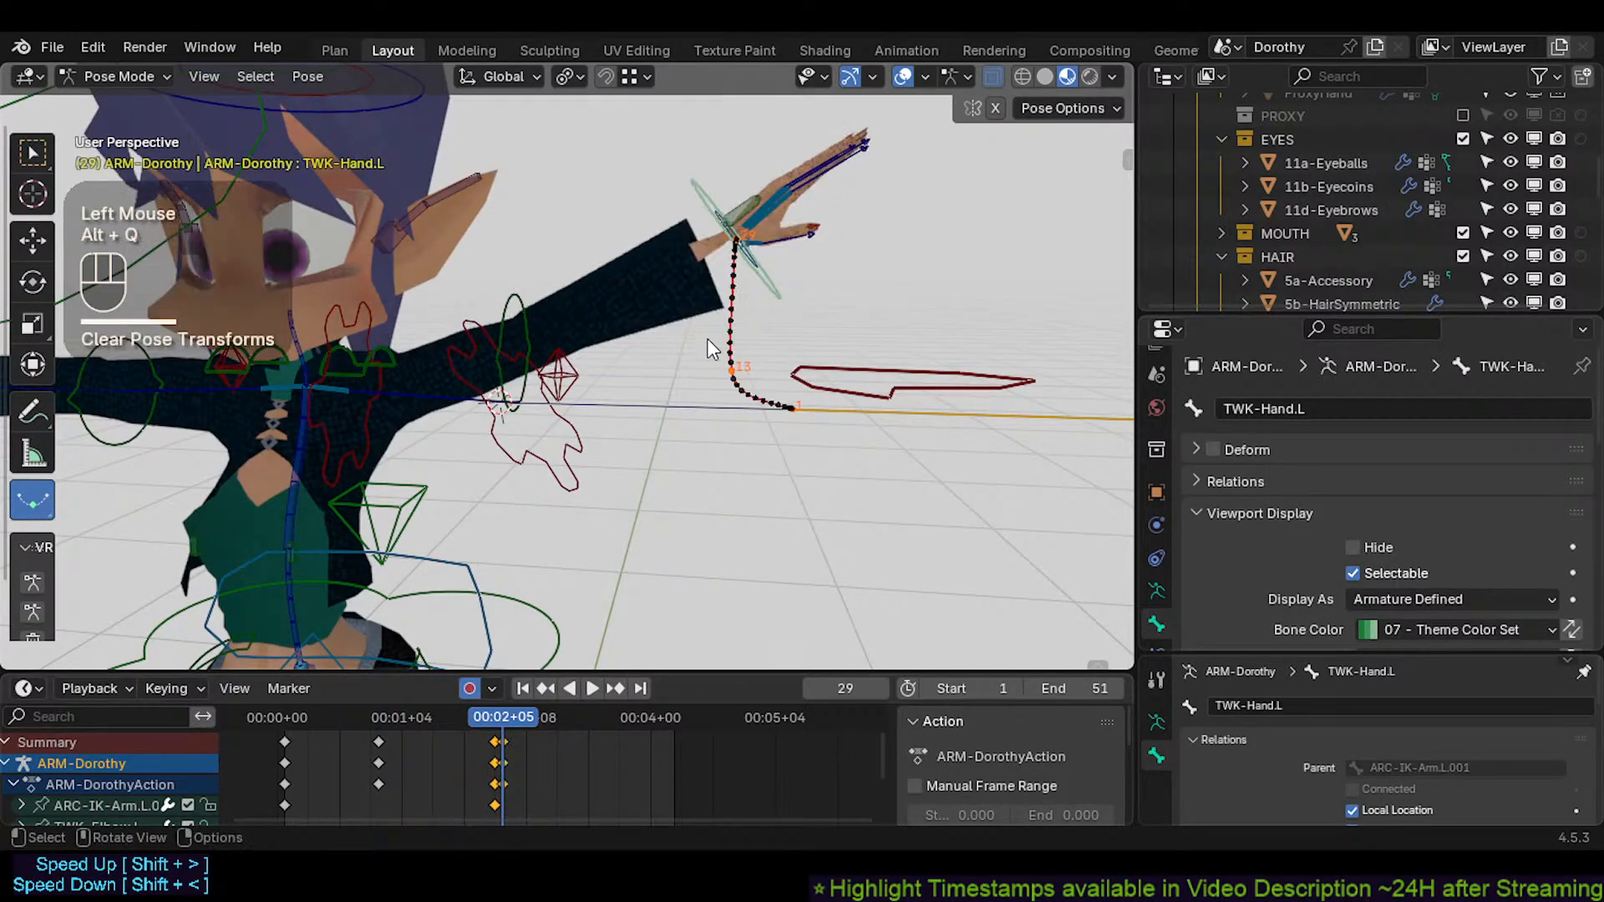
Clear the pose transforms of TWK-Hand.L at frame 13
drag(500, 718, 453, 710)
drag(320, 716, 379, 716)
click(745, 416)
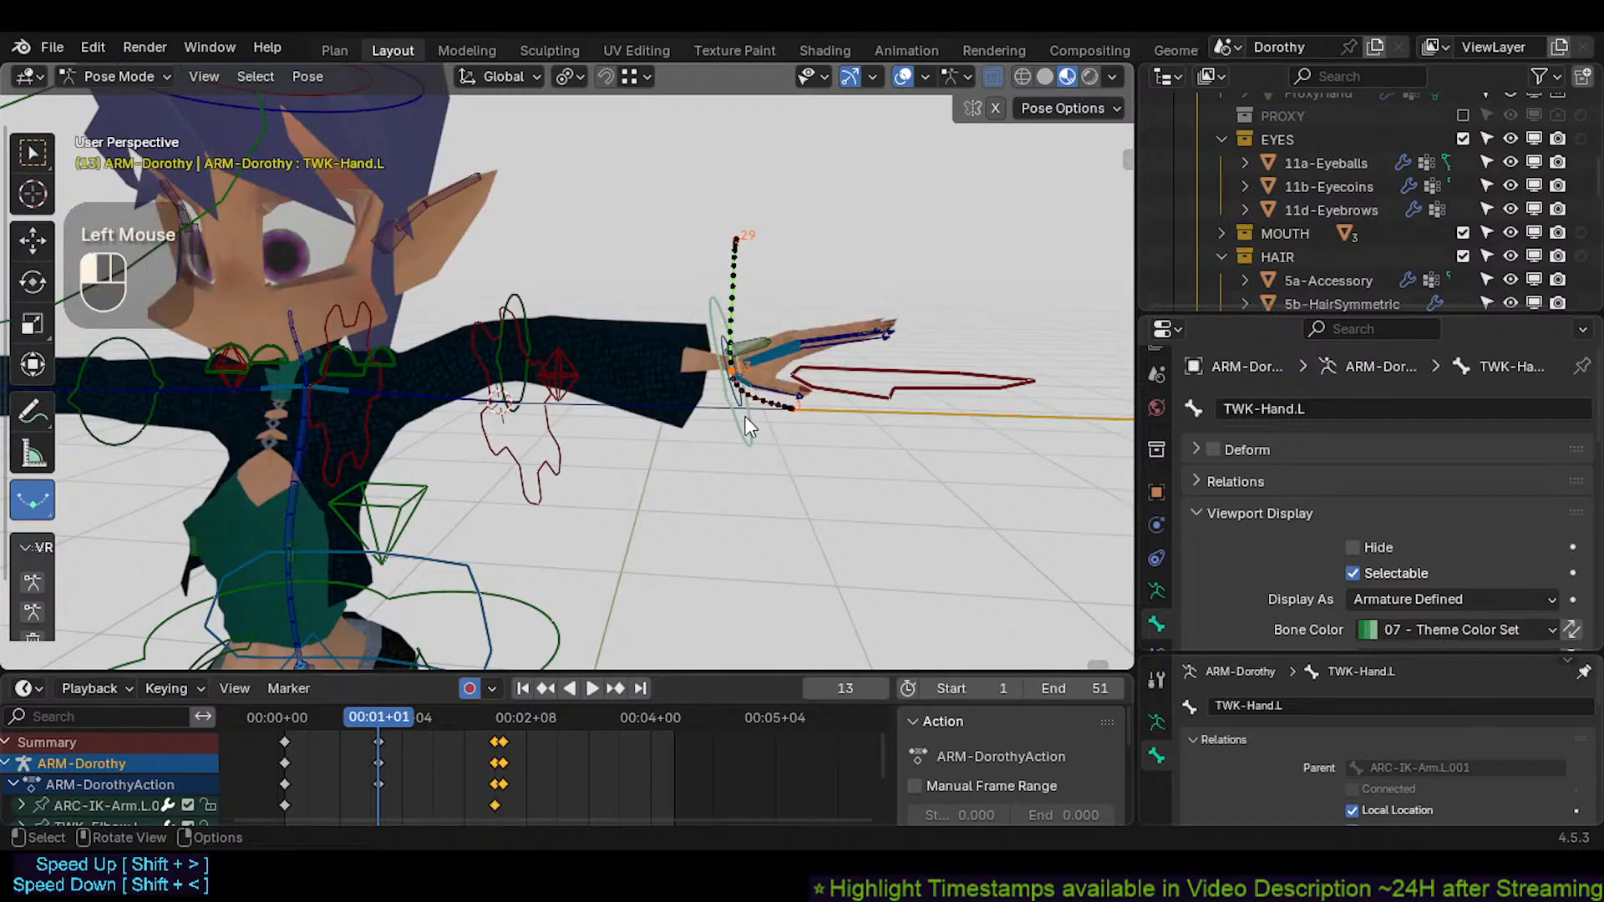
click(742, 439)
key(alt+q)
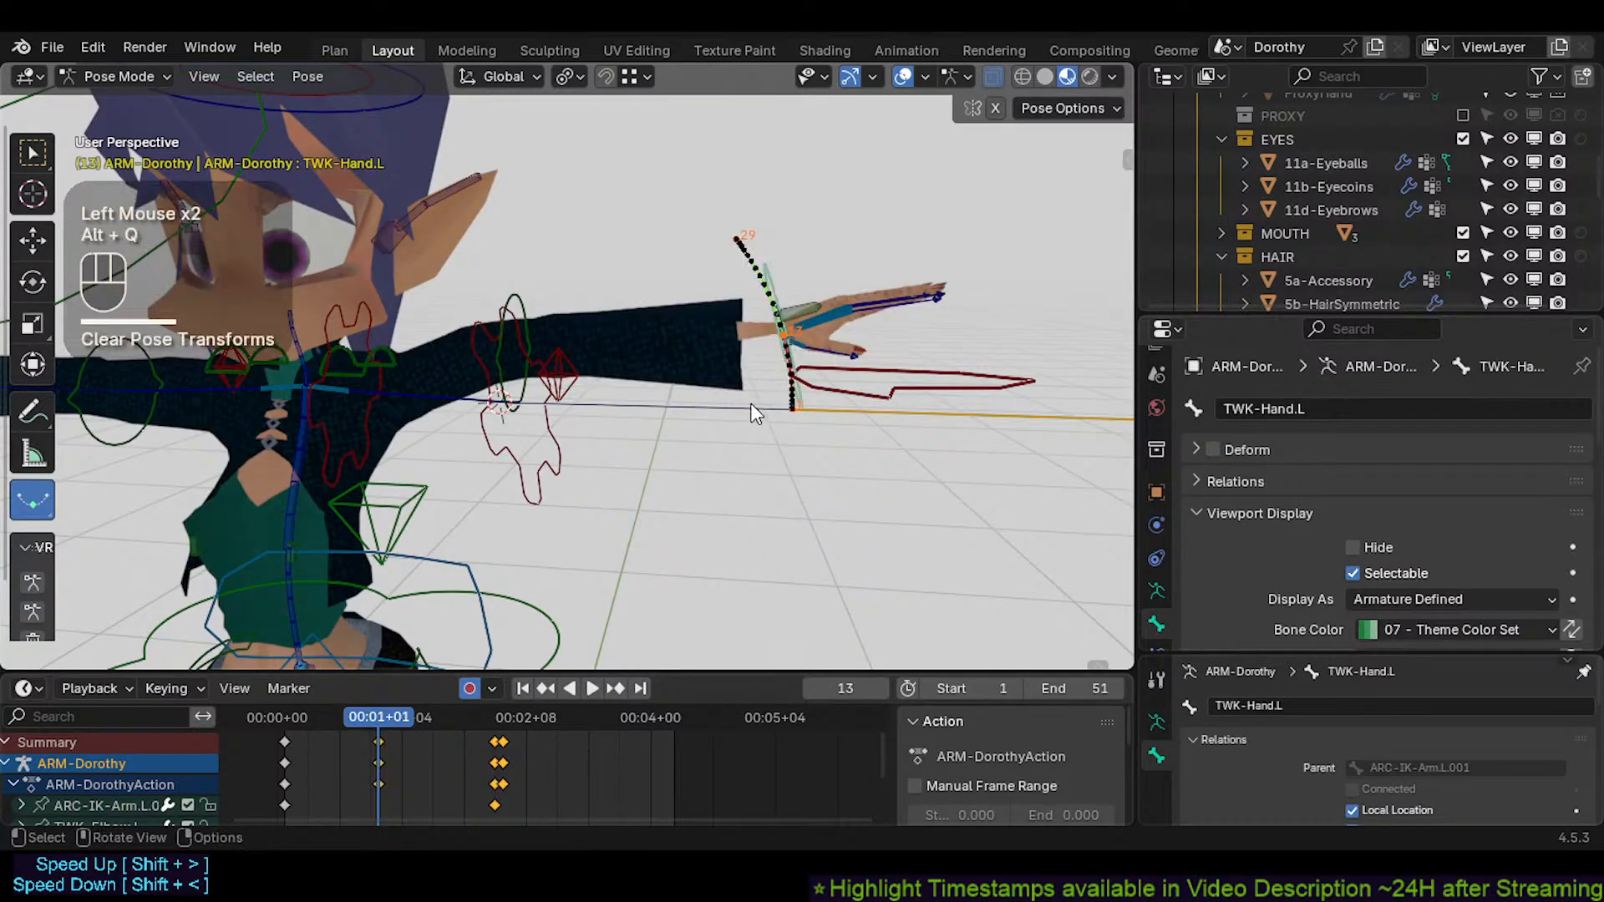
Reposition TWK-Hand.L freehand at frame 13 to adjust the hand's motion path
middle_drag(774, 351, 458, 692)
key(g)
key(Escape)
key(g)
click(553, 490)
Insert a keyframe for AIM-Hand.L at frame 1
drag(364, 720, 278, 712)
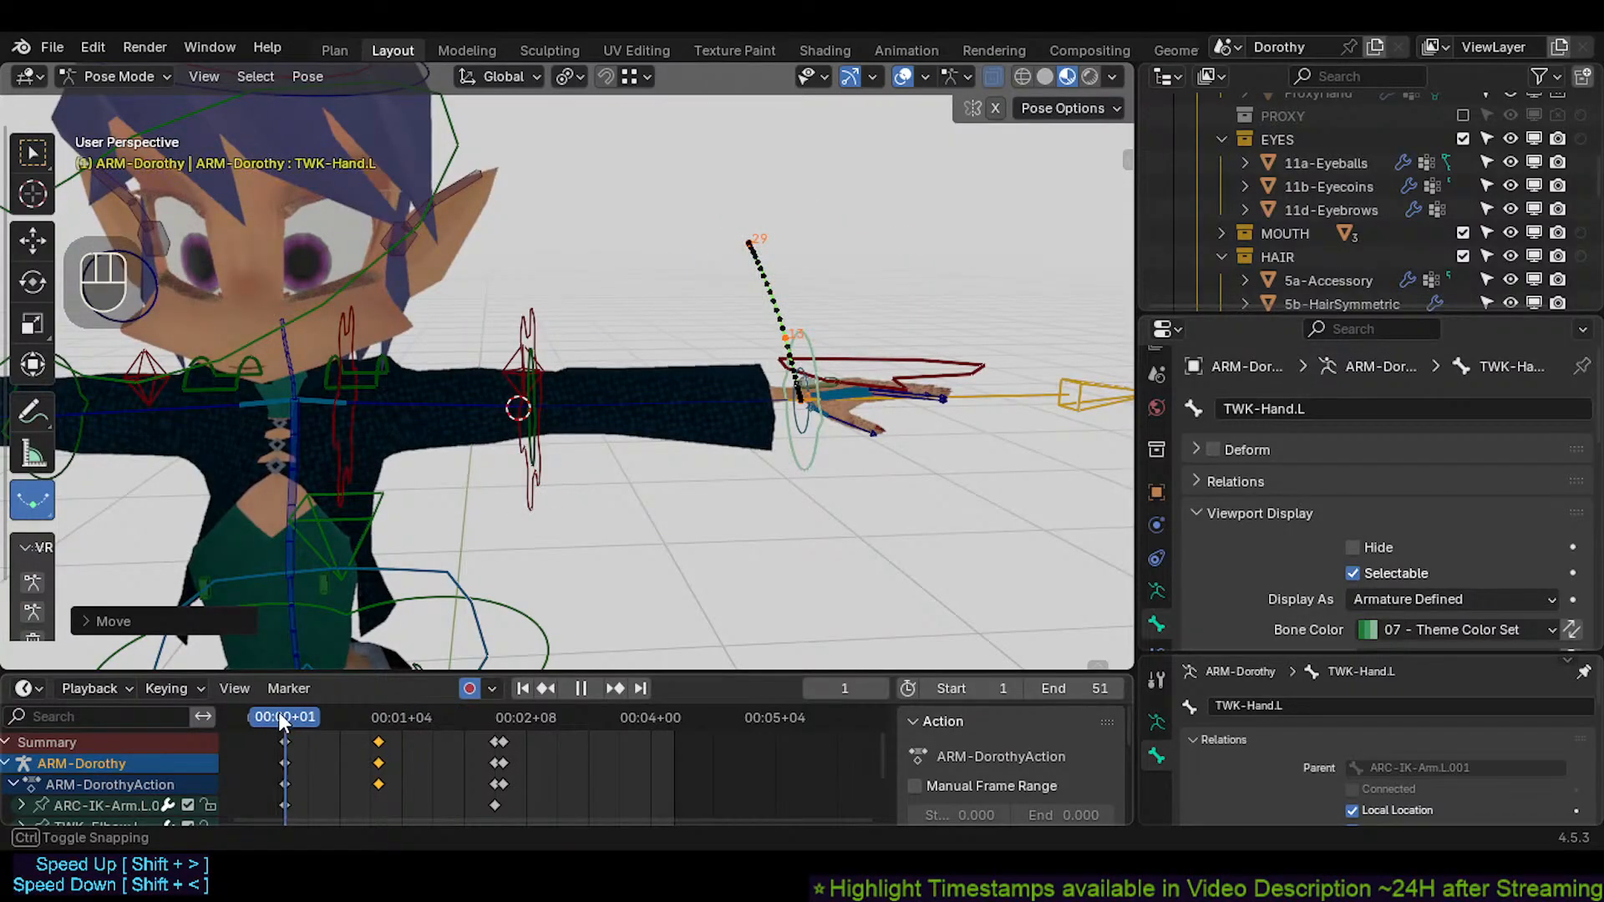
click(935, 339)
click(1009, 394)
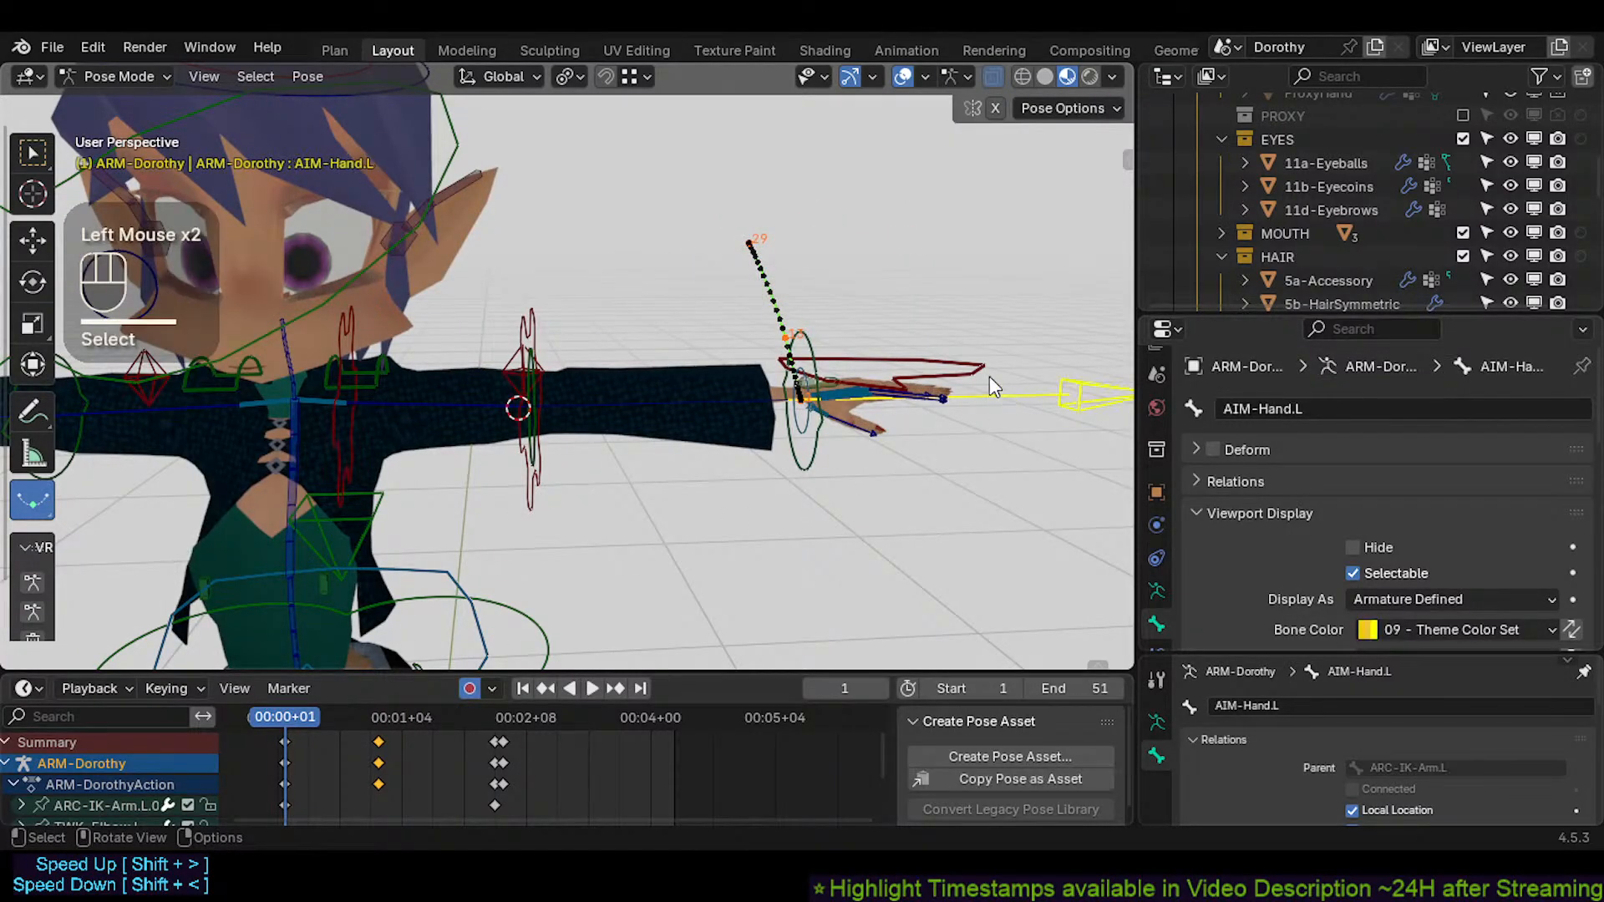
key(i)
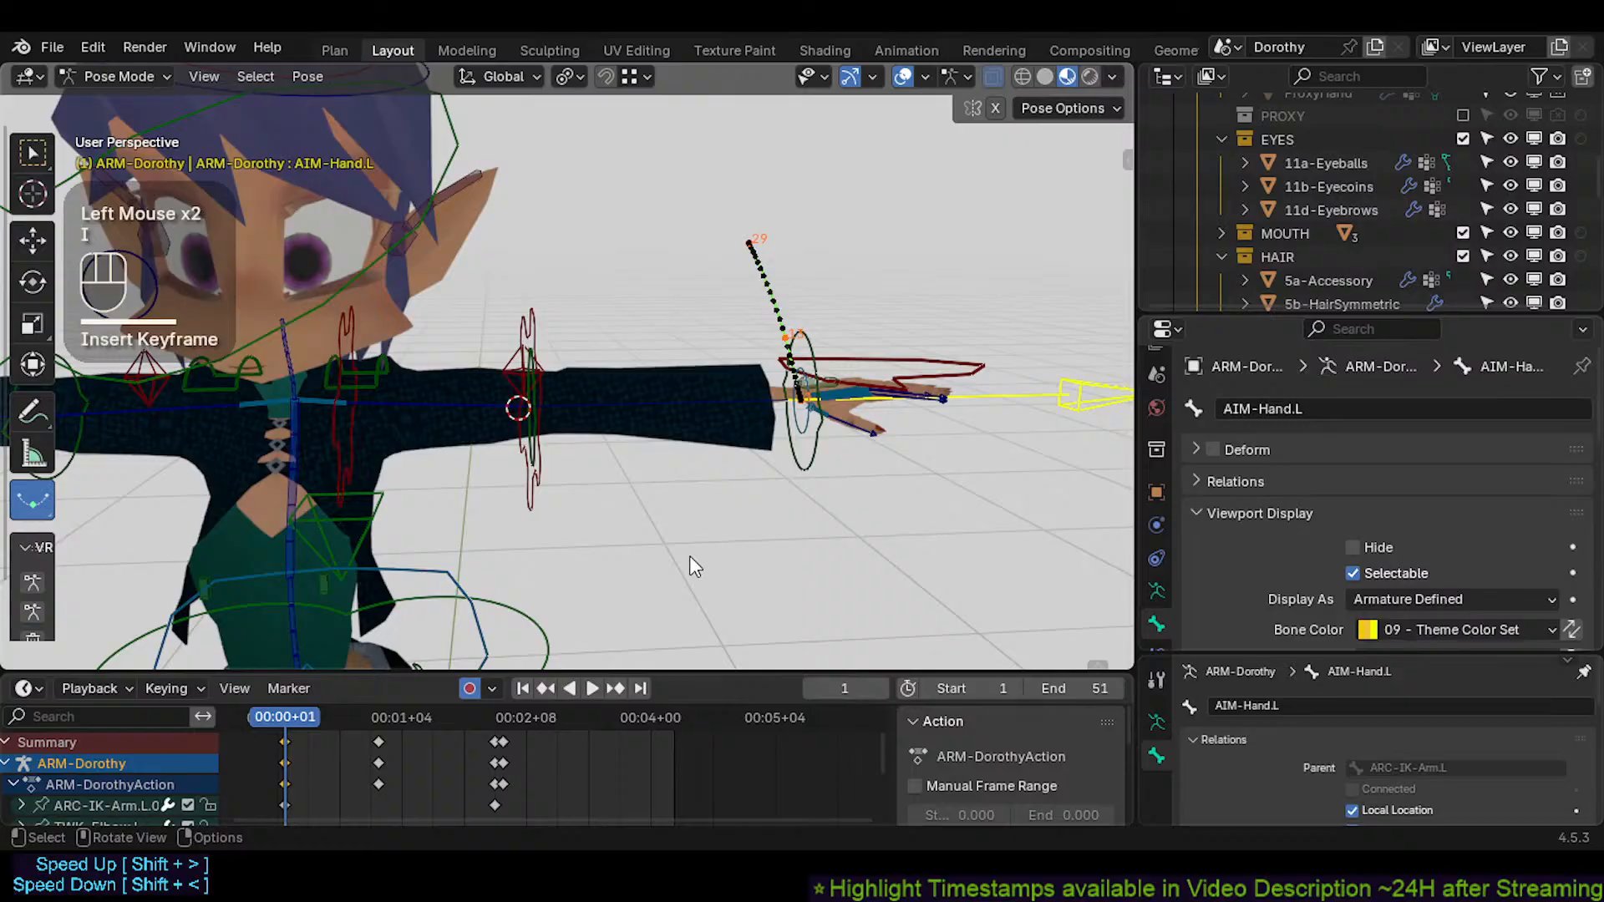
Snap the keyframes at frame 29 to frame 28 in the timeline
drag(328, 716, 502, 729)
click(507, 747)
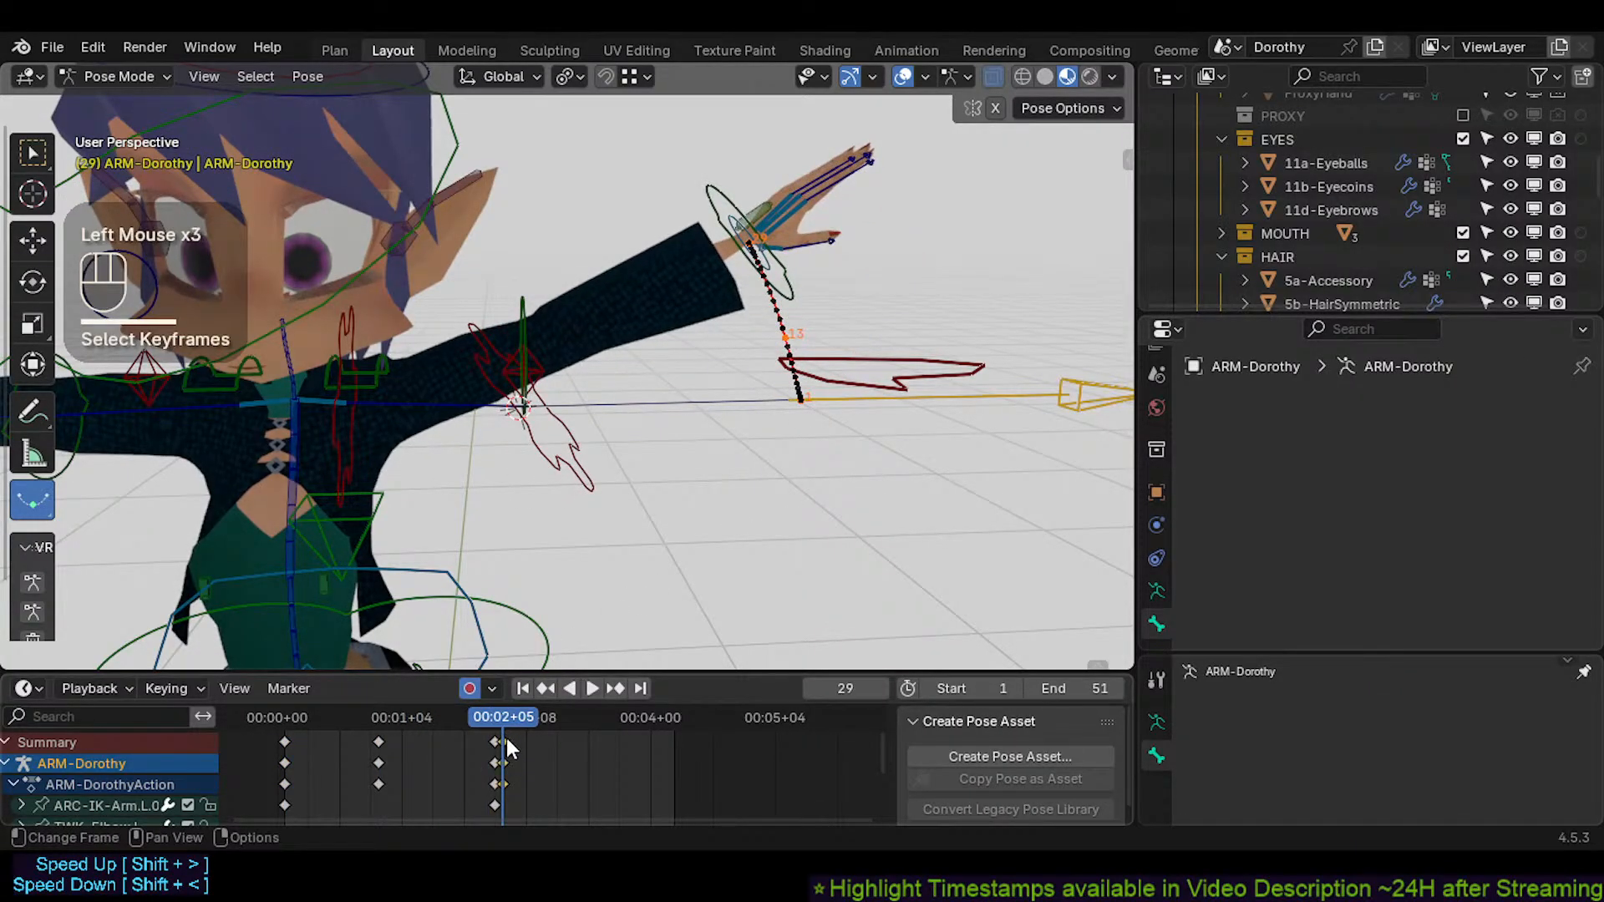
scroll(506, 758, up, 2)
key(Left)
key(f)
scroll(691, 439, down, 1)
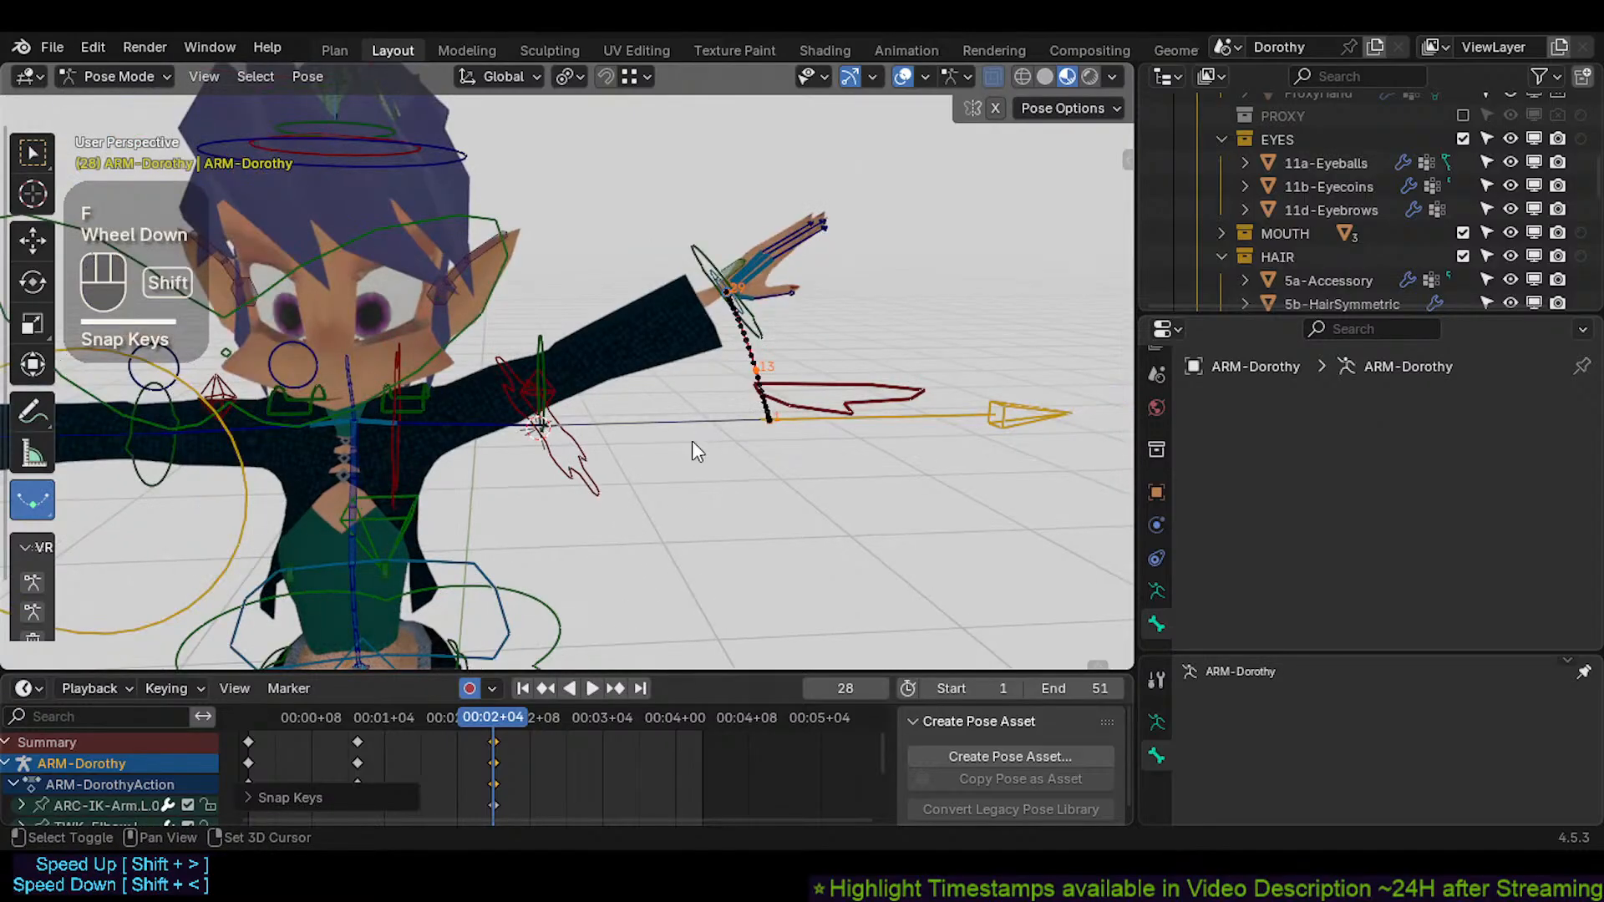
Move AIM-Hand.L inward in front of the body at frame 28 and scrub the timeline to review the arm's motion
shift+middle_drag(692, 439, 623, 495)
click(932, 455)
middle_drag(932, 455, 729, 522)
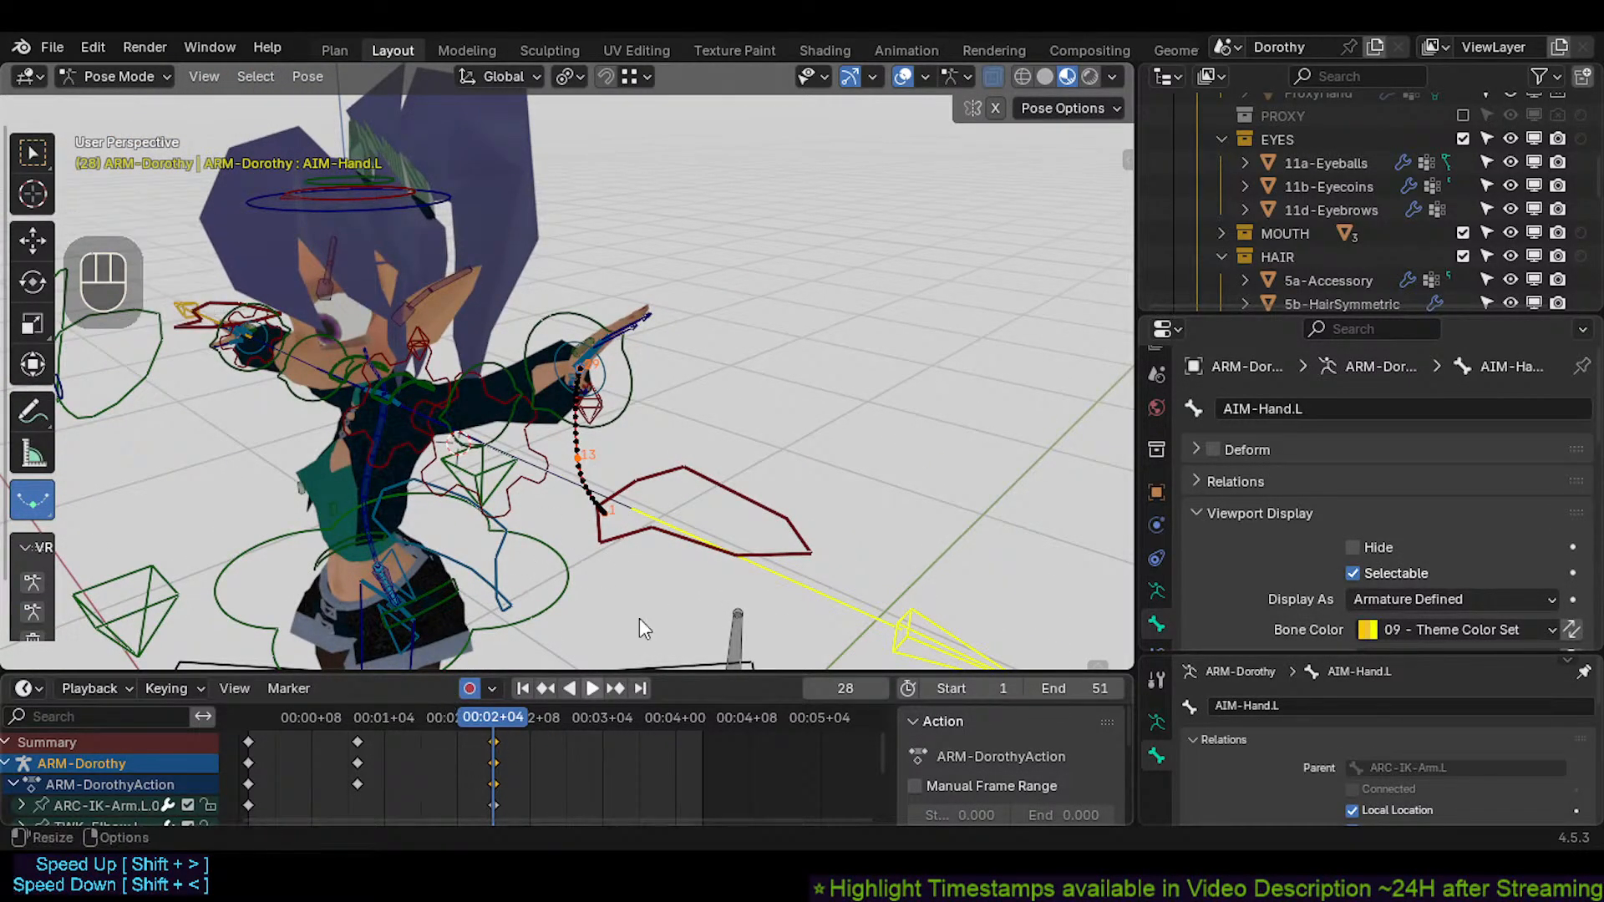
key(g)
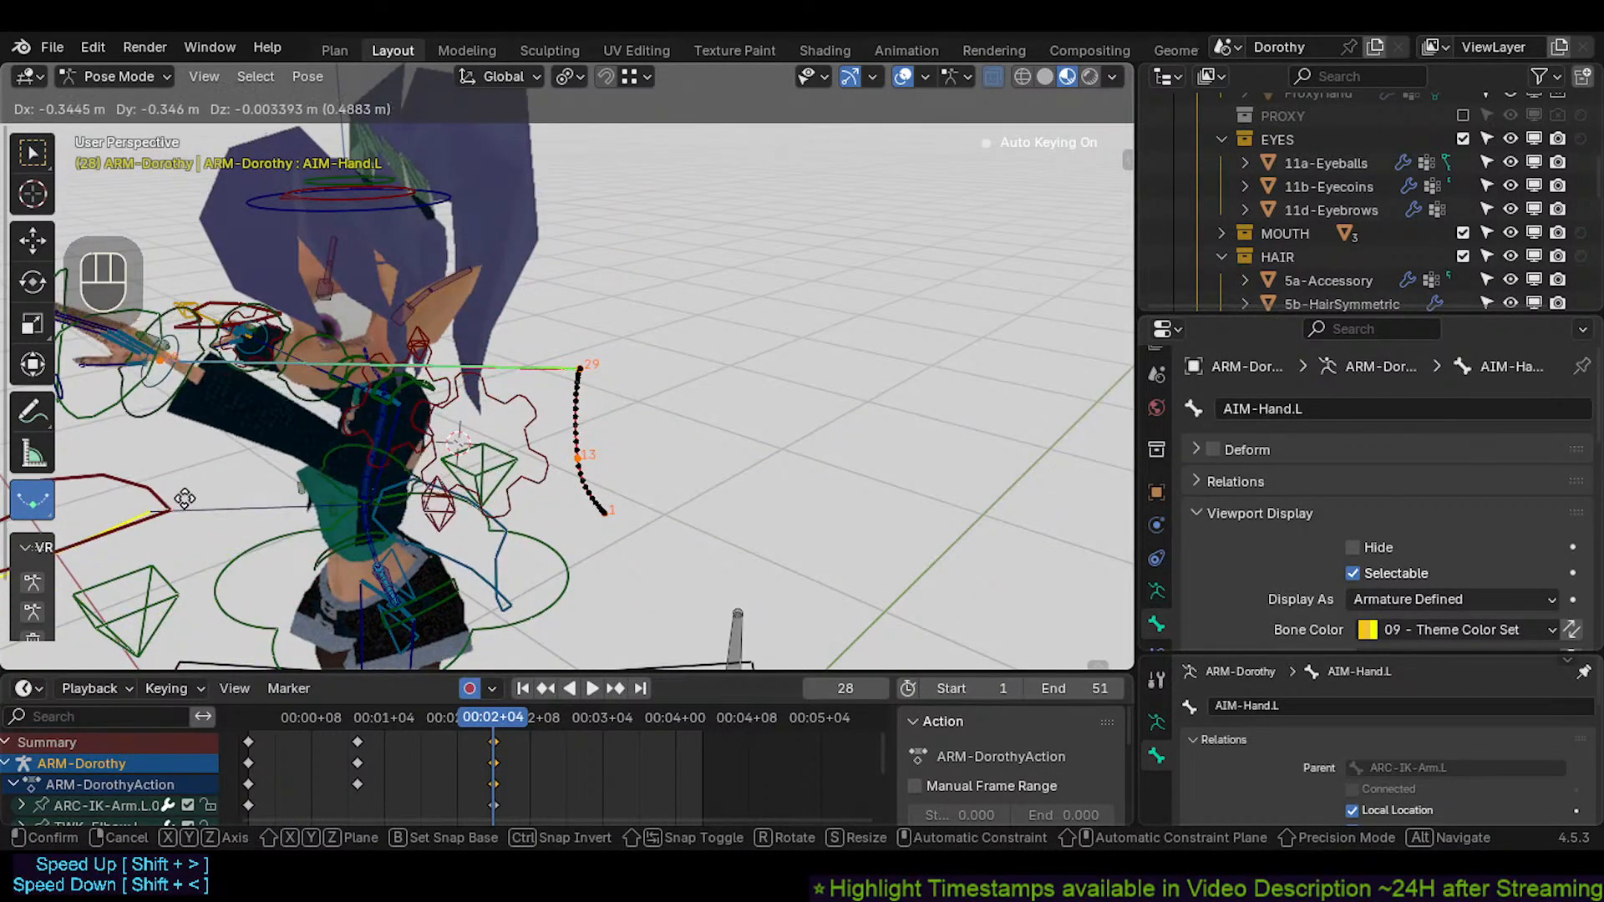
click(548, 493)
middle_drag(547, 493, 498, 472)
click(416, 734)
mouse_move(486, 719)
mouse_down()
mouse_move(240, 725)
mouse_move(486, 713)
mouse_move(292, 717)
mouse_move(498, 741)
mouse_up()
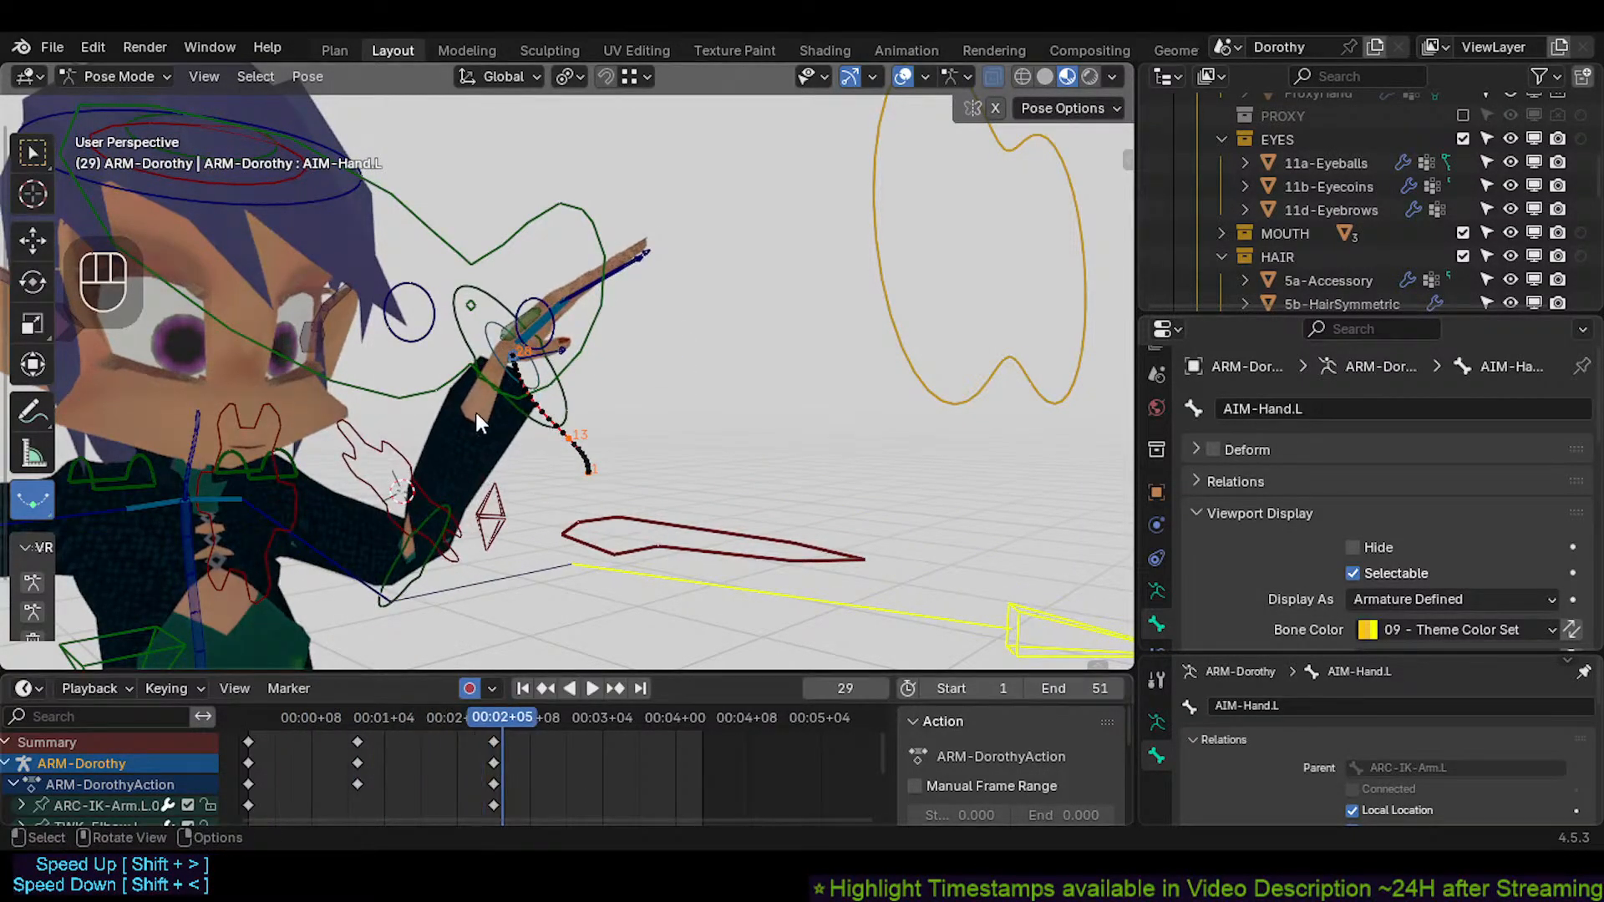
Try clearing the pose transforms of TWK-Hand.L at frame 29 and undo the attempt
click(488, 290)
key(alt+q)
middle_drag(489, 289, 535, 534)
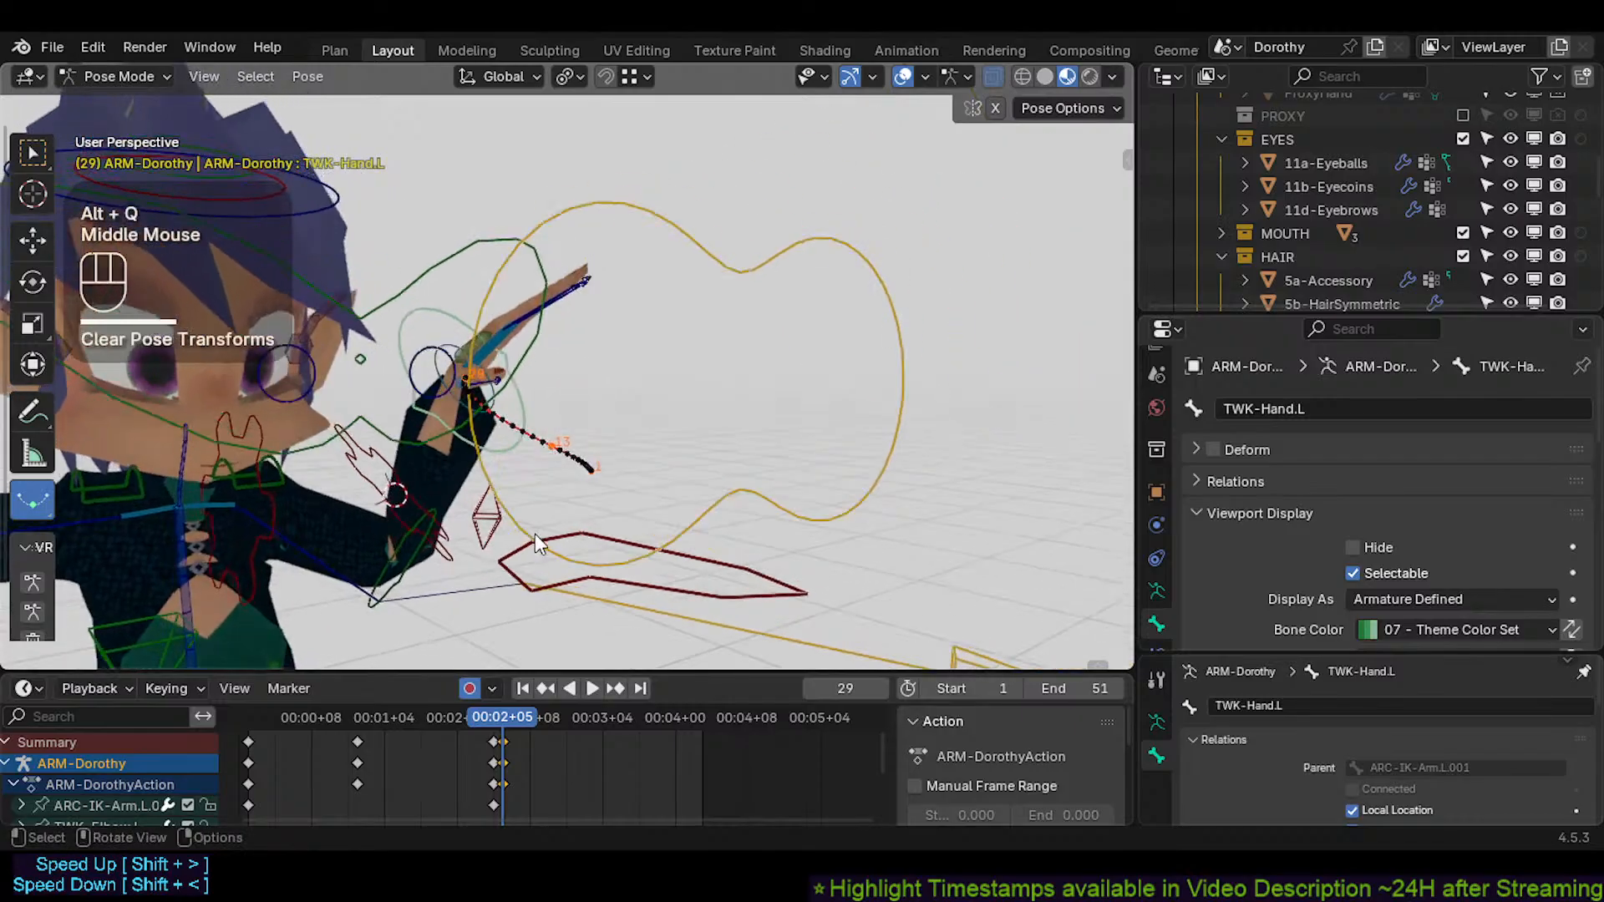
key(ctrl+z)
Clear the pose transforms of TWK-Hand.L at frame 28
key(Left)
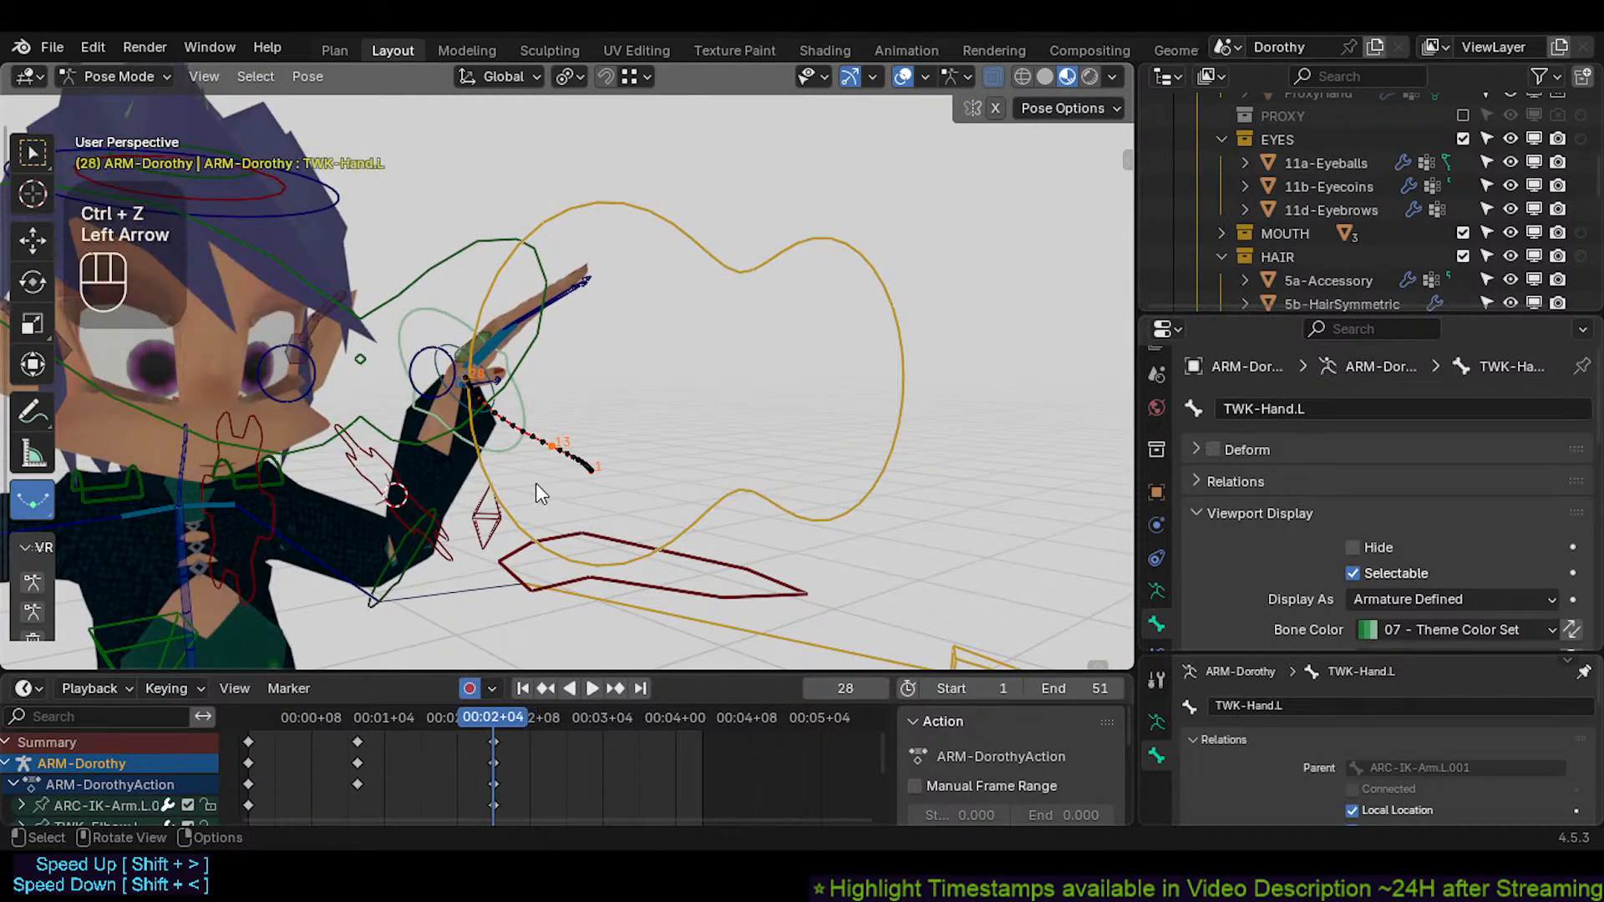
middle_drag(516, 421, 445, 465)
click(518, 309)
key(alt+q)
Clear the pose transforms of the gear control ARC-IK-Arm.L.001 at frame 28
click(446, 479)
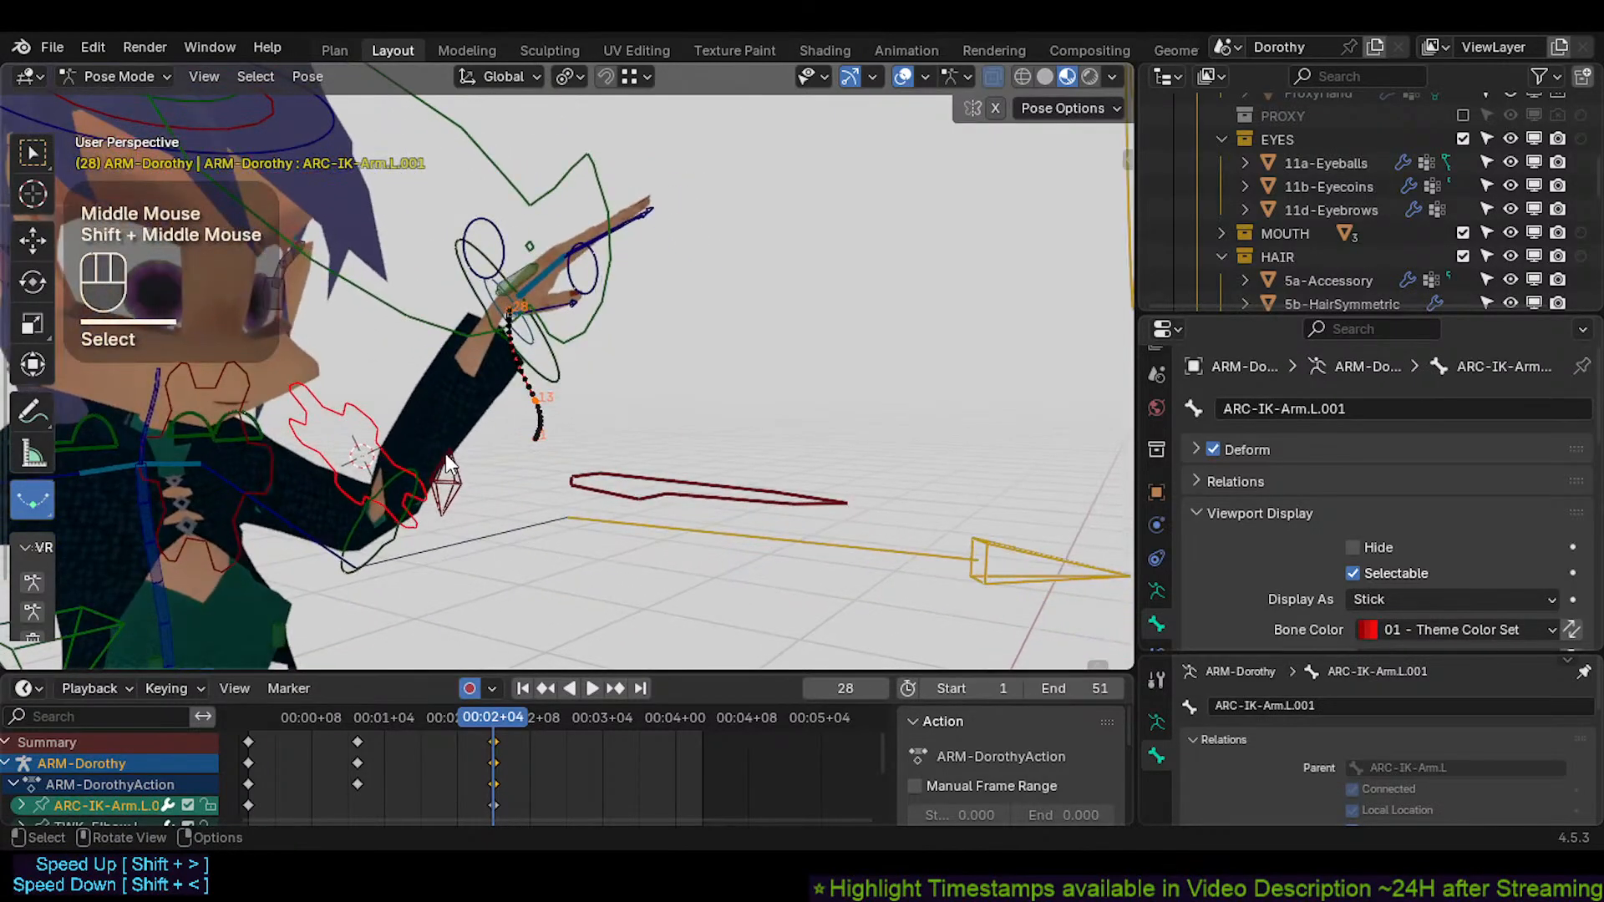
scroll(445, 466, down, 2)
click(473, 289)
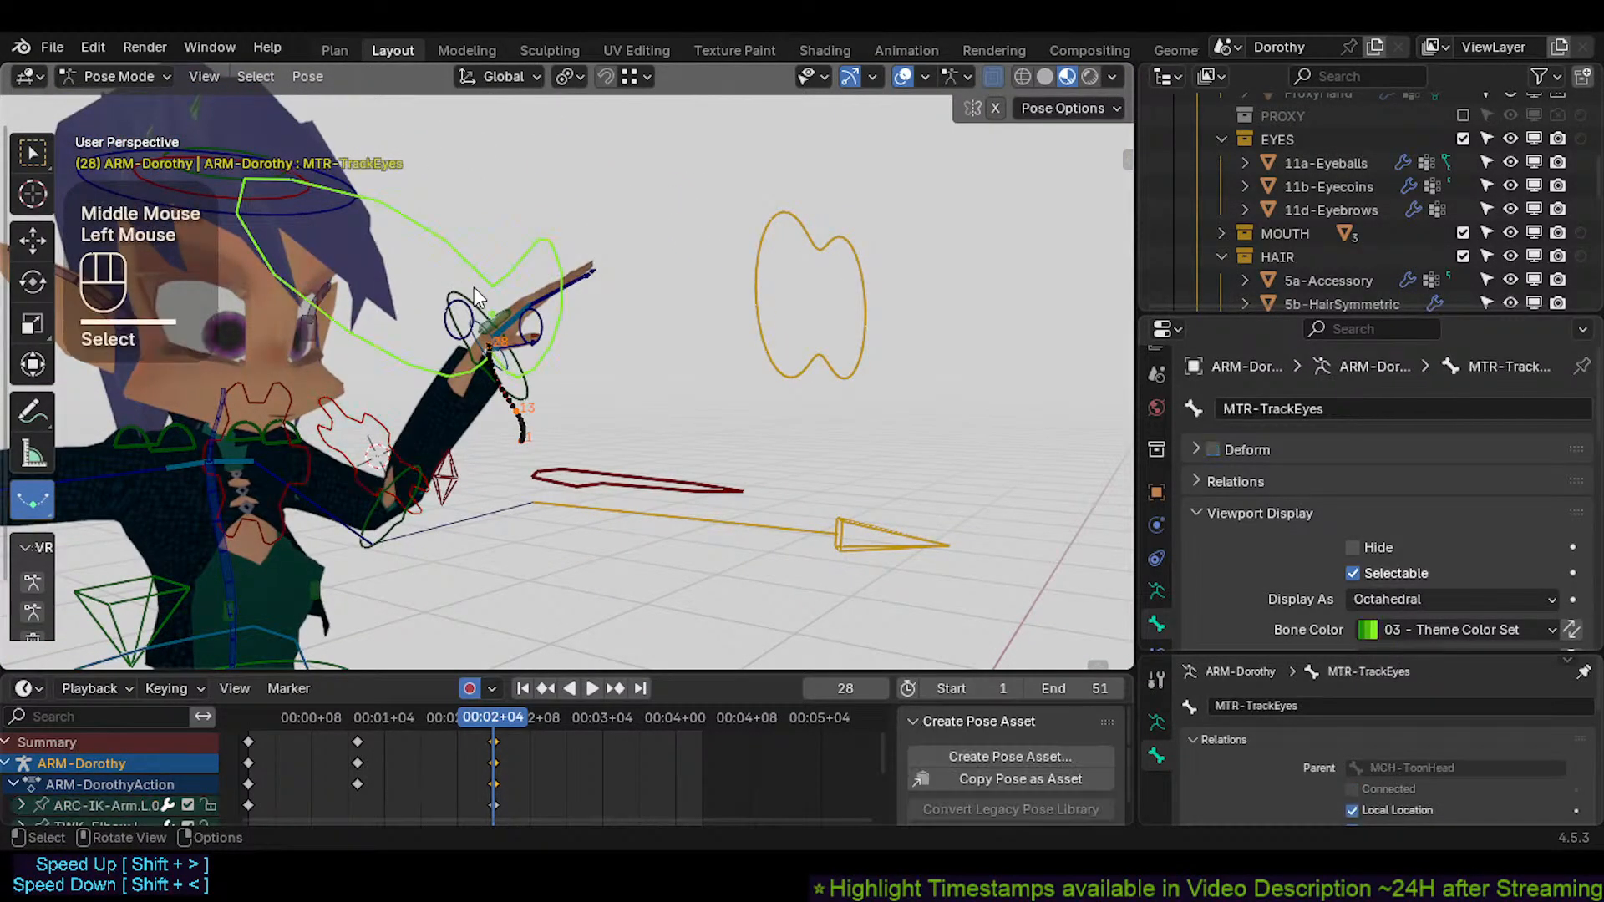
click(408, 459)
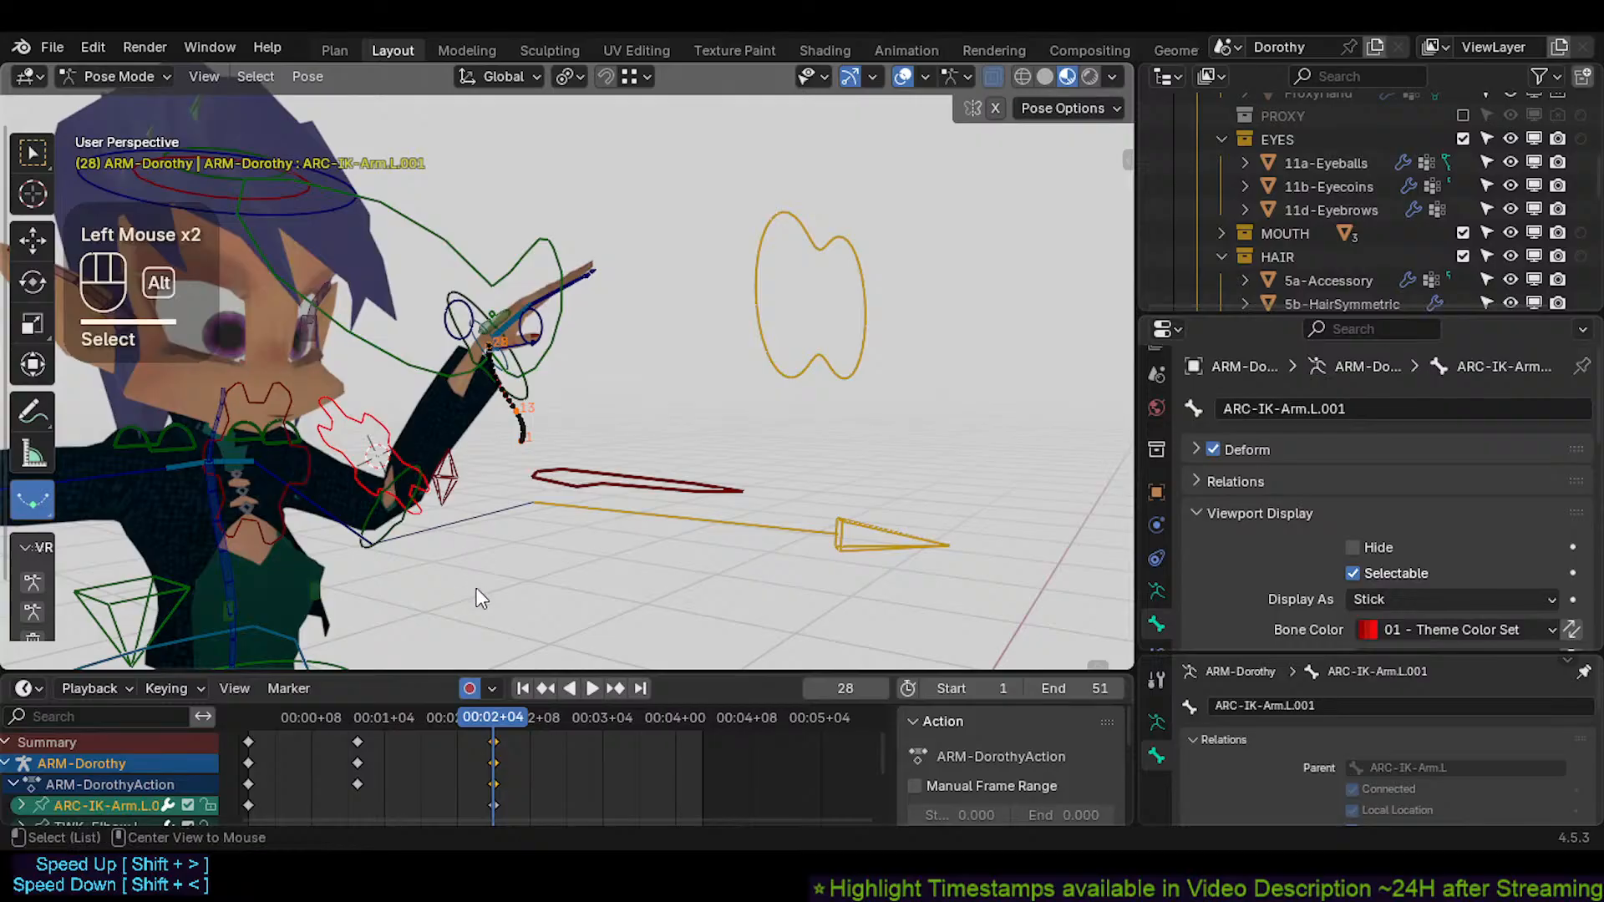
key(alt+q)
middle_drag(544, 524, 553, 558)
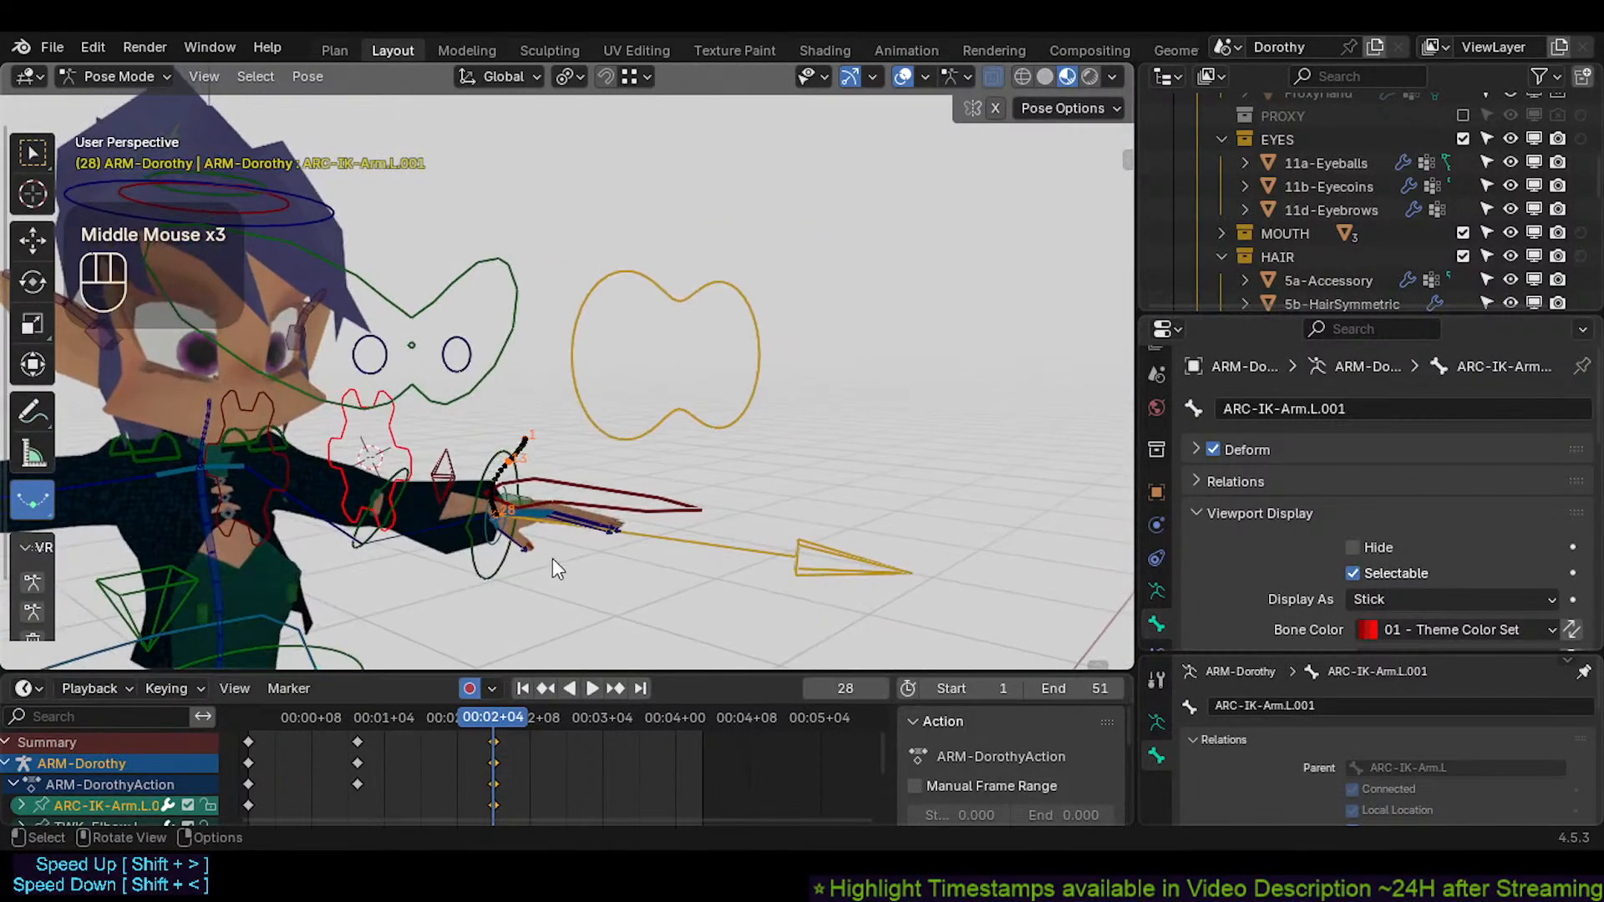
Test moving MTR-IK-Hand.L without keeping the change, and reposition AIM-Hand.L in front of the body
click(614, 505)
key(g)
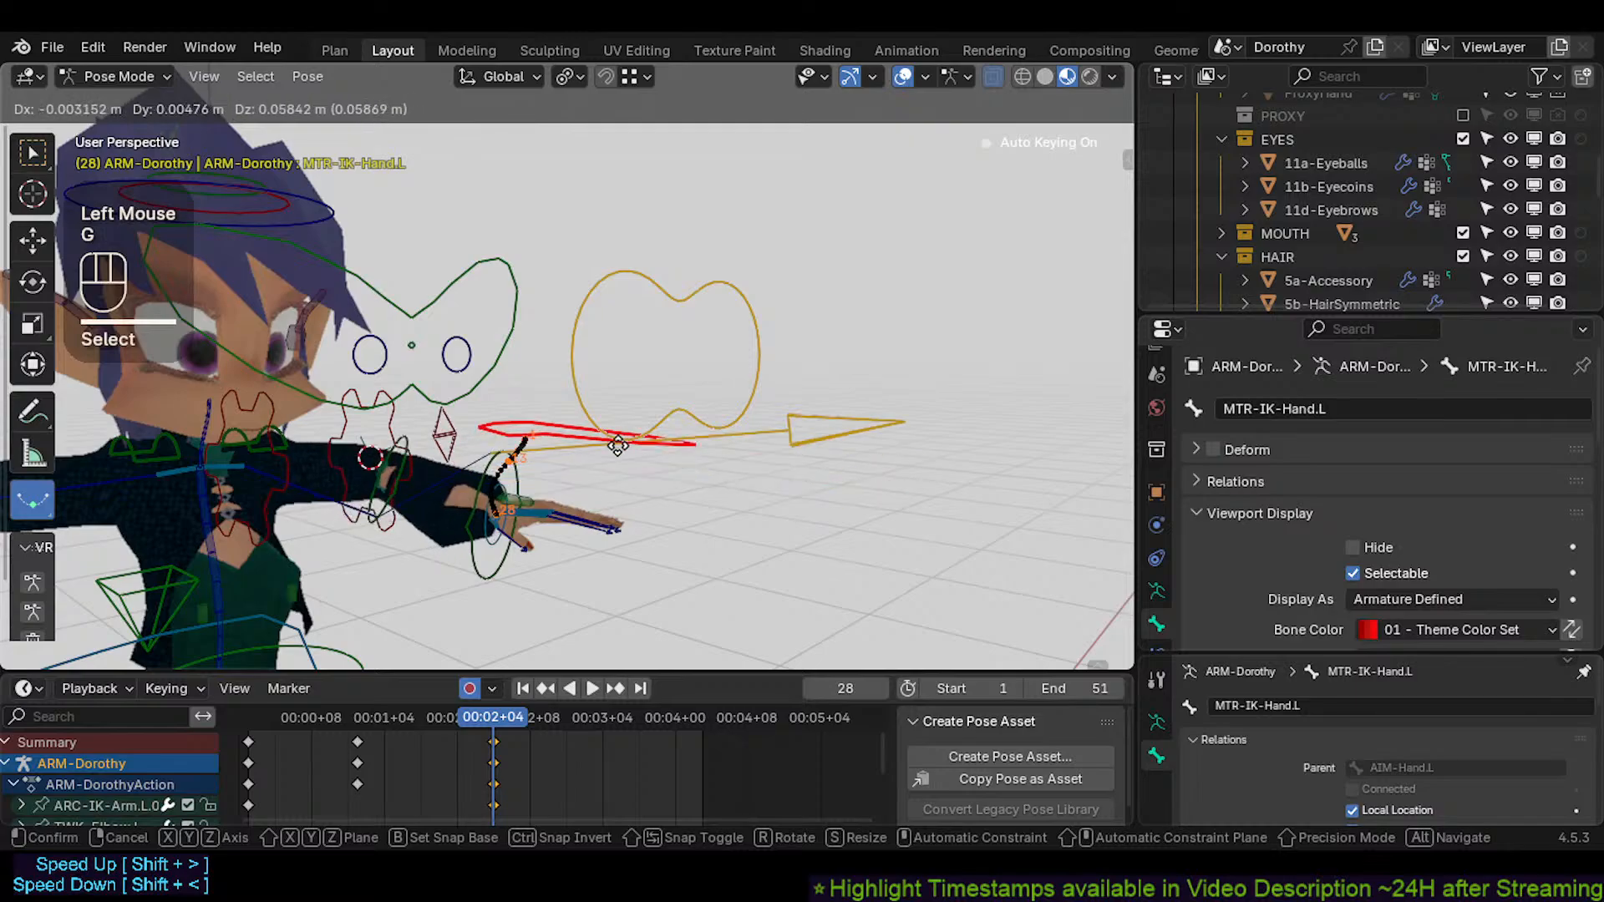
key(Escape)
click(737, 544)
key(g)
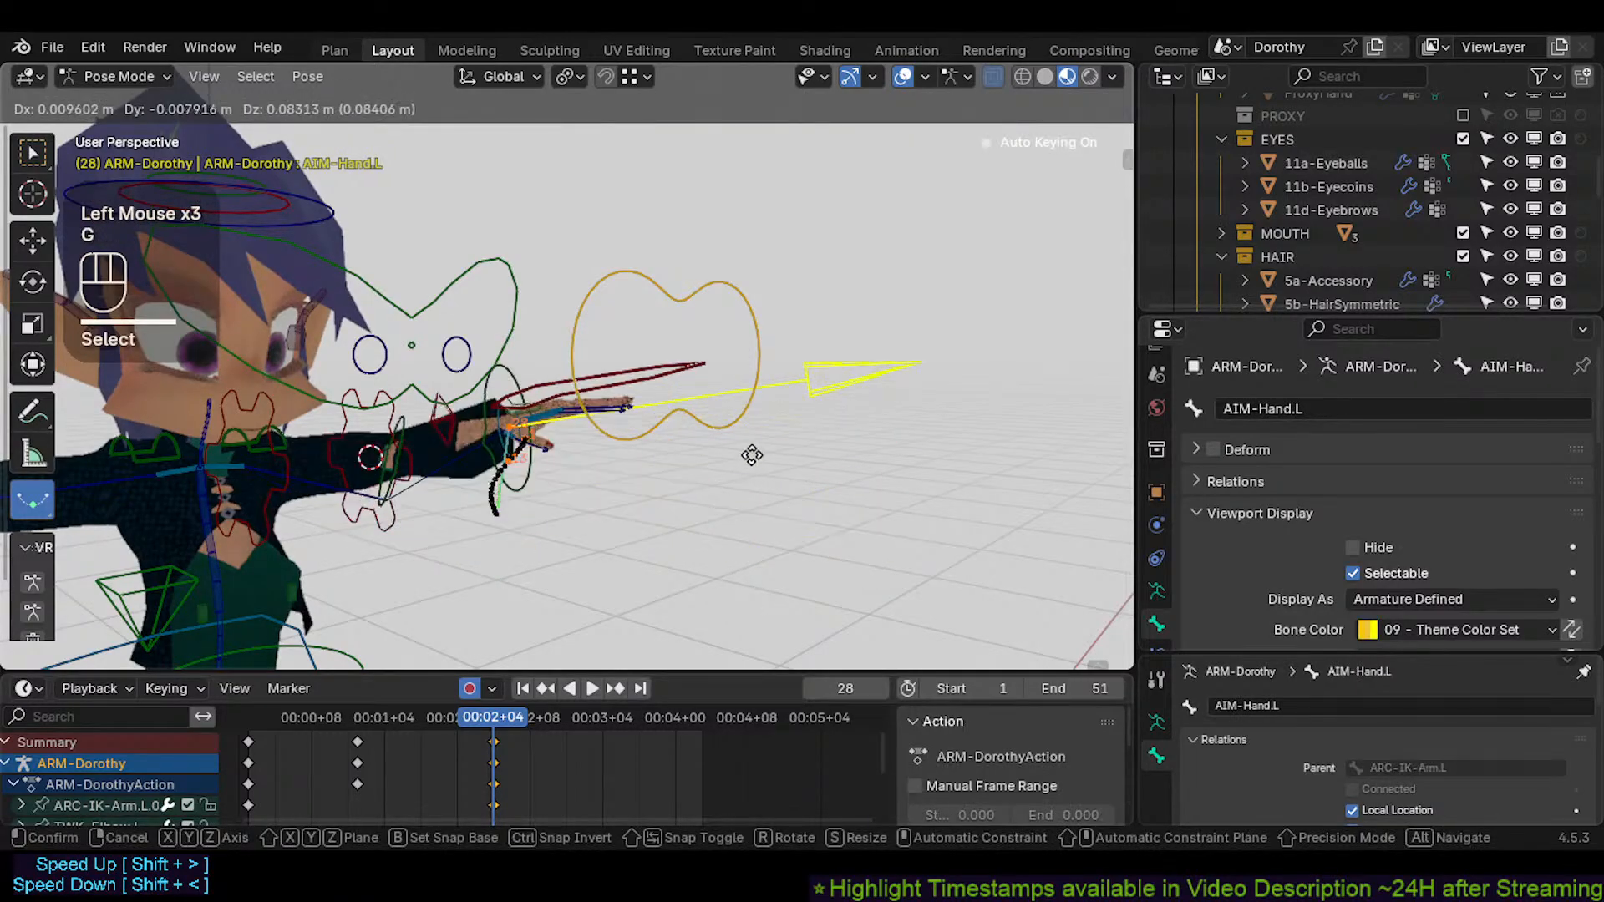
click(685, 509)
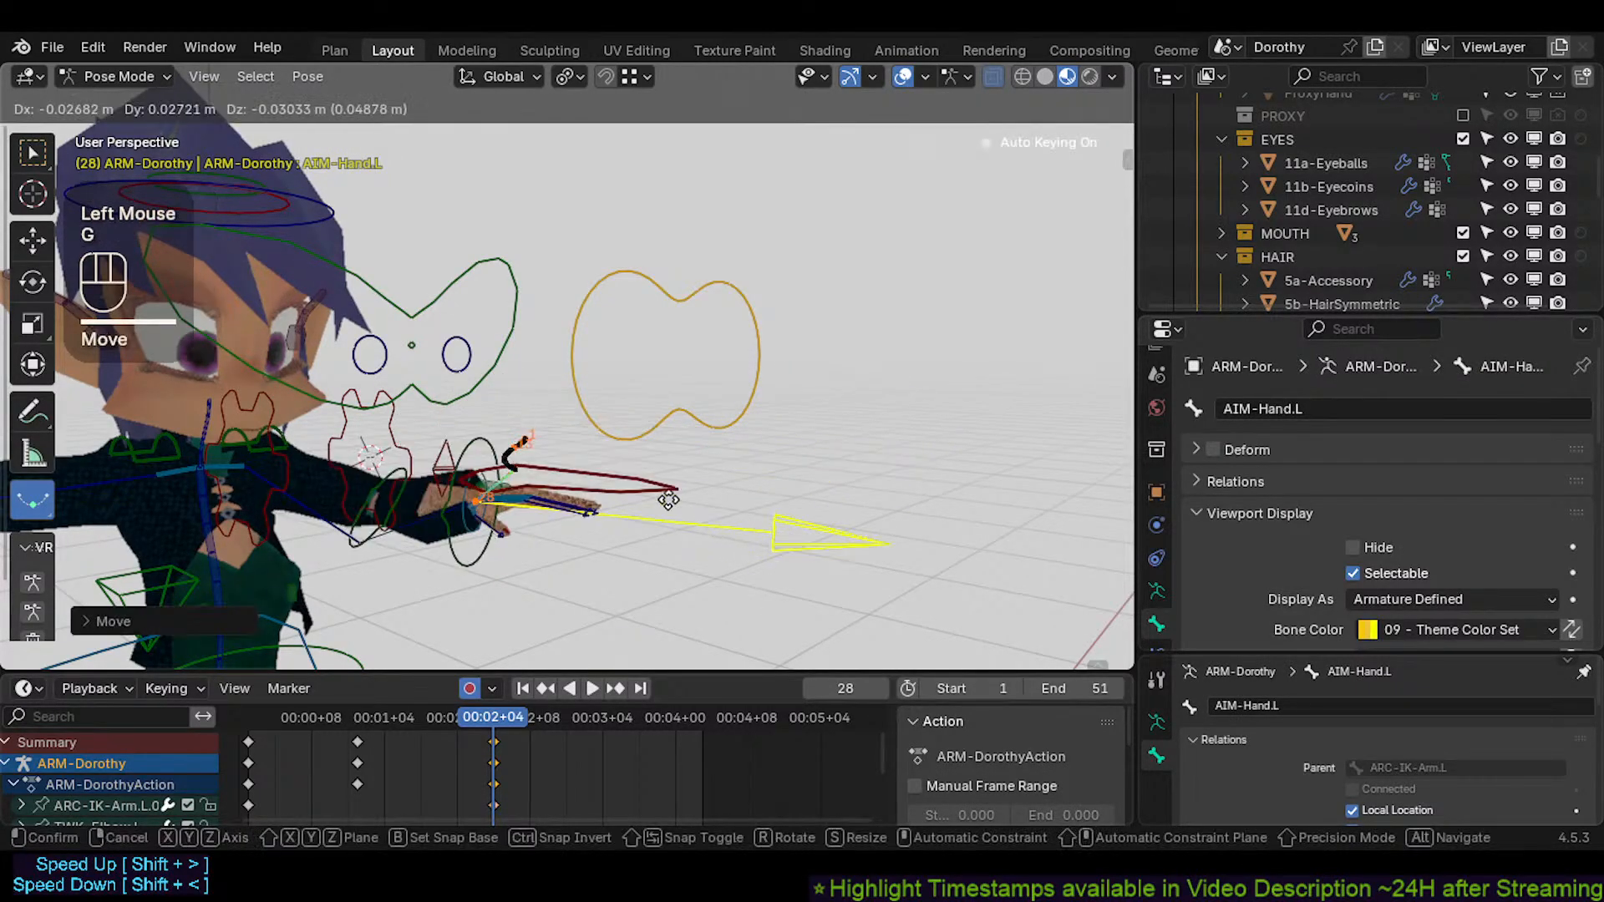
Test moving MTR-IK-Hand.L without keeping the change, and rotate it slightly with a trackball rotation
click(599, 474)
key(g)
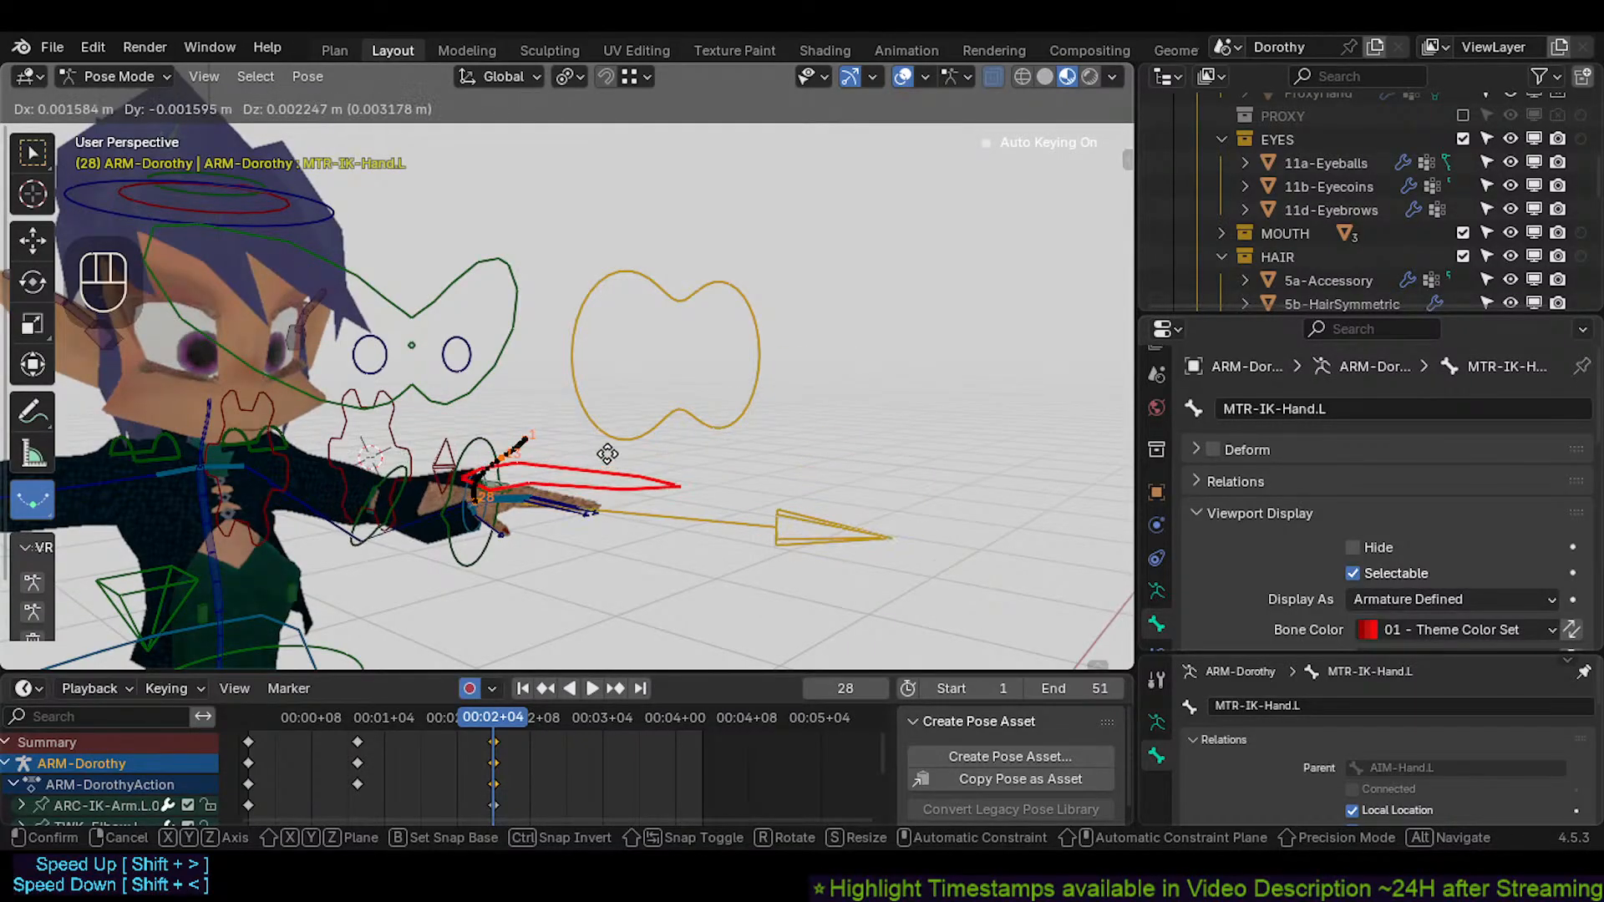
key(Escape)
key(r)
key(r)
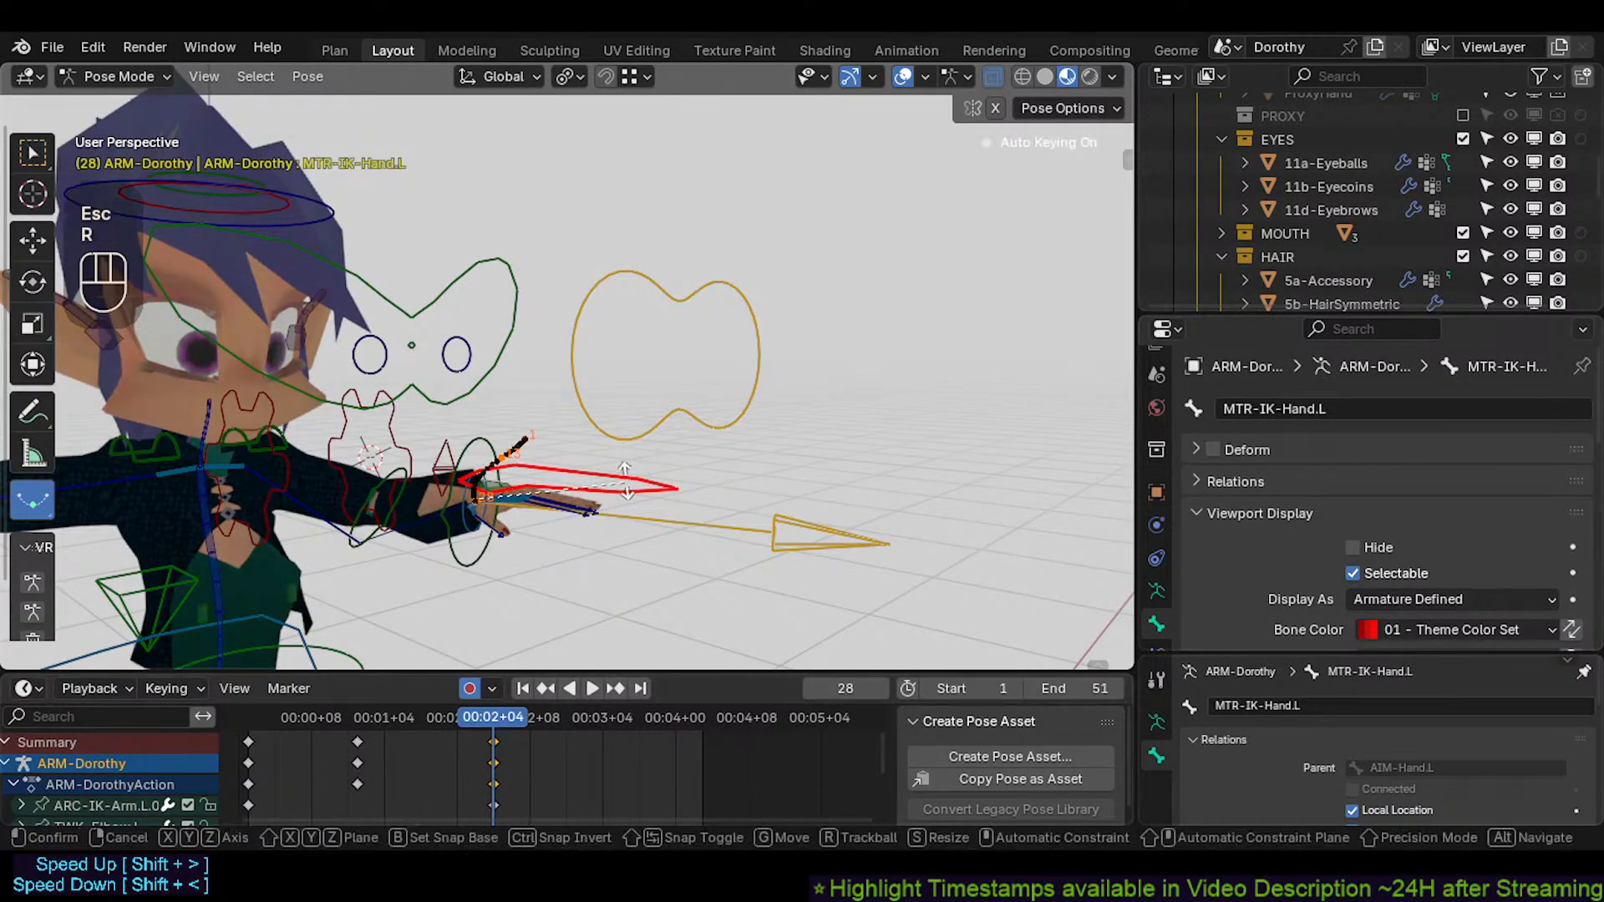
click(627, 384)
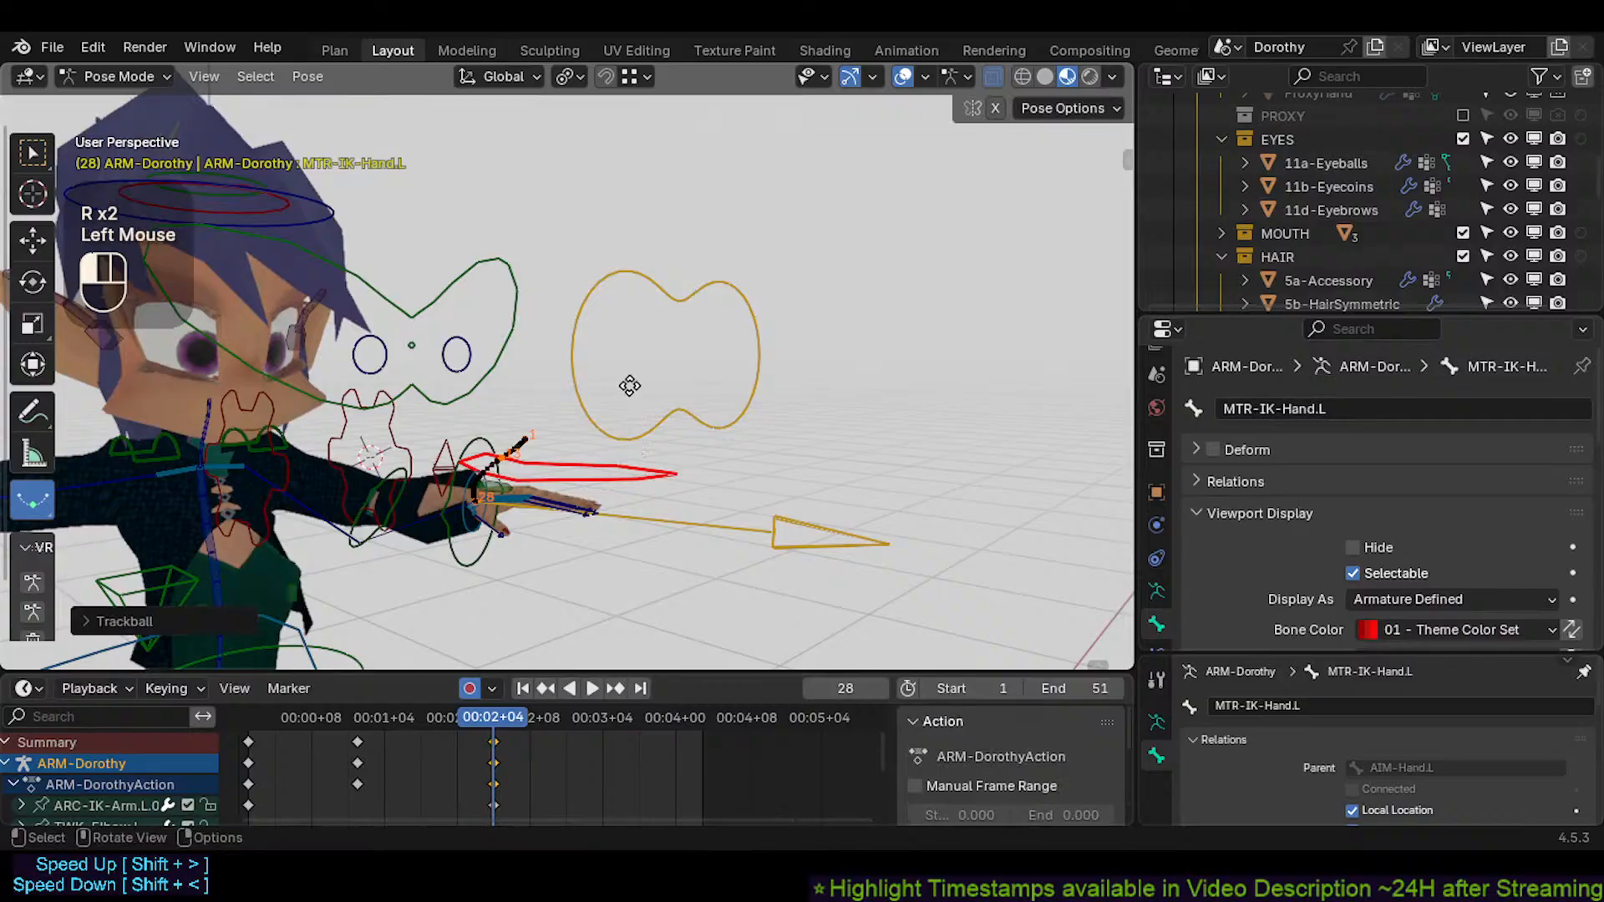
Move MTR-IK-Hand.L upward and shift AIM-Hand.L slightly outward to compare how the hand follows each control
key(g)
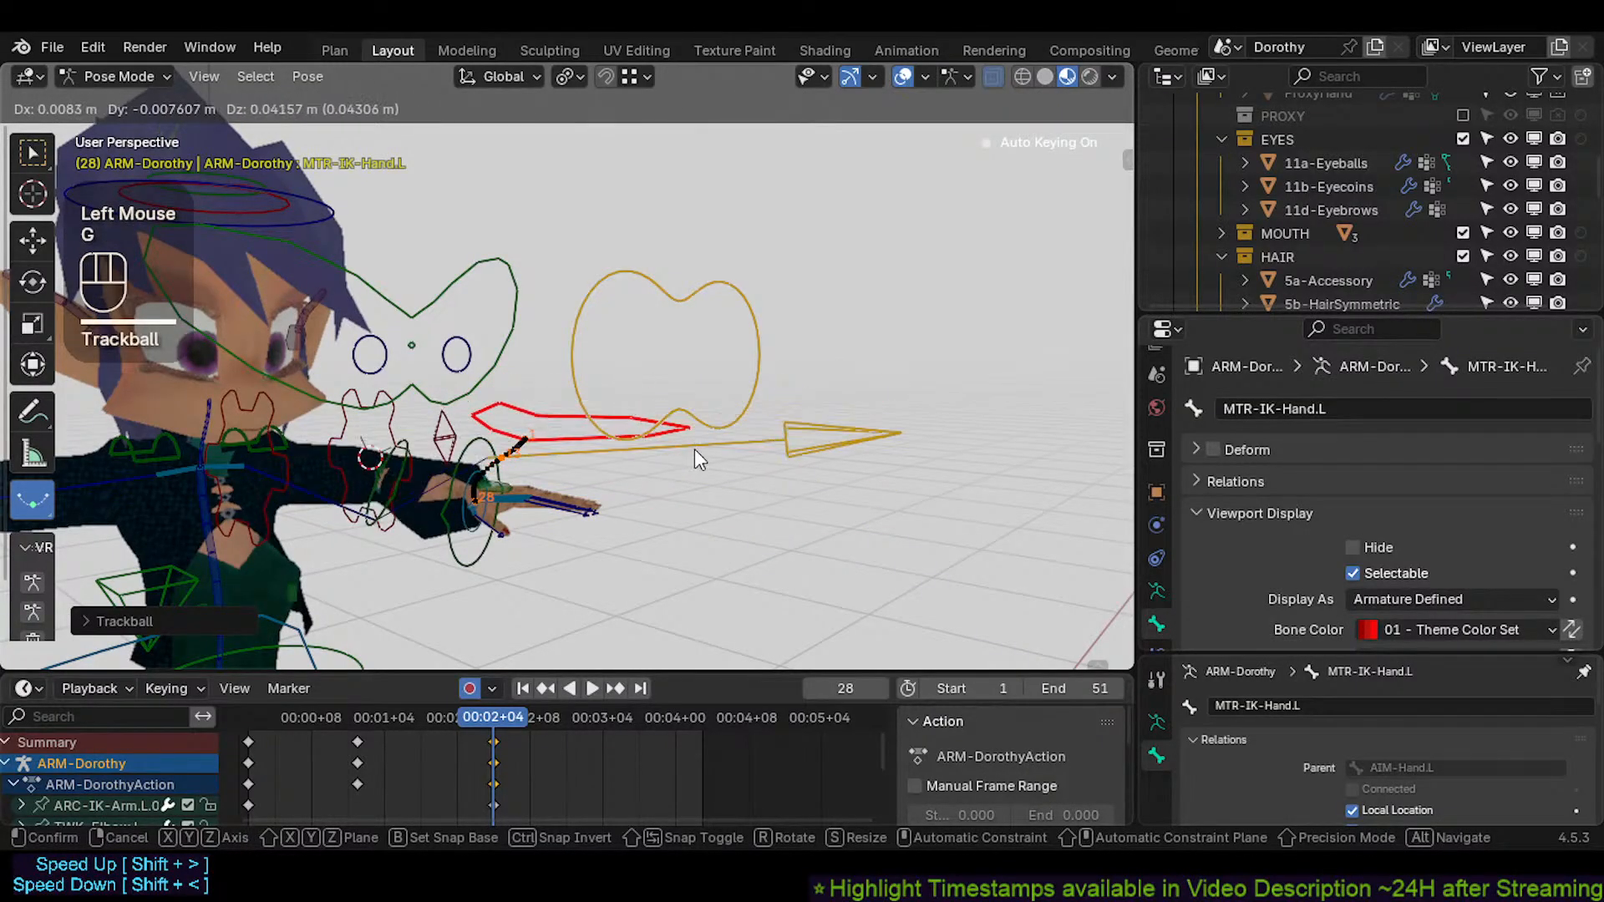
click(699, 455)
click(698, 457)
key(g)
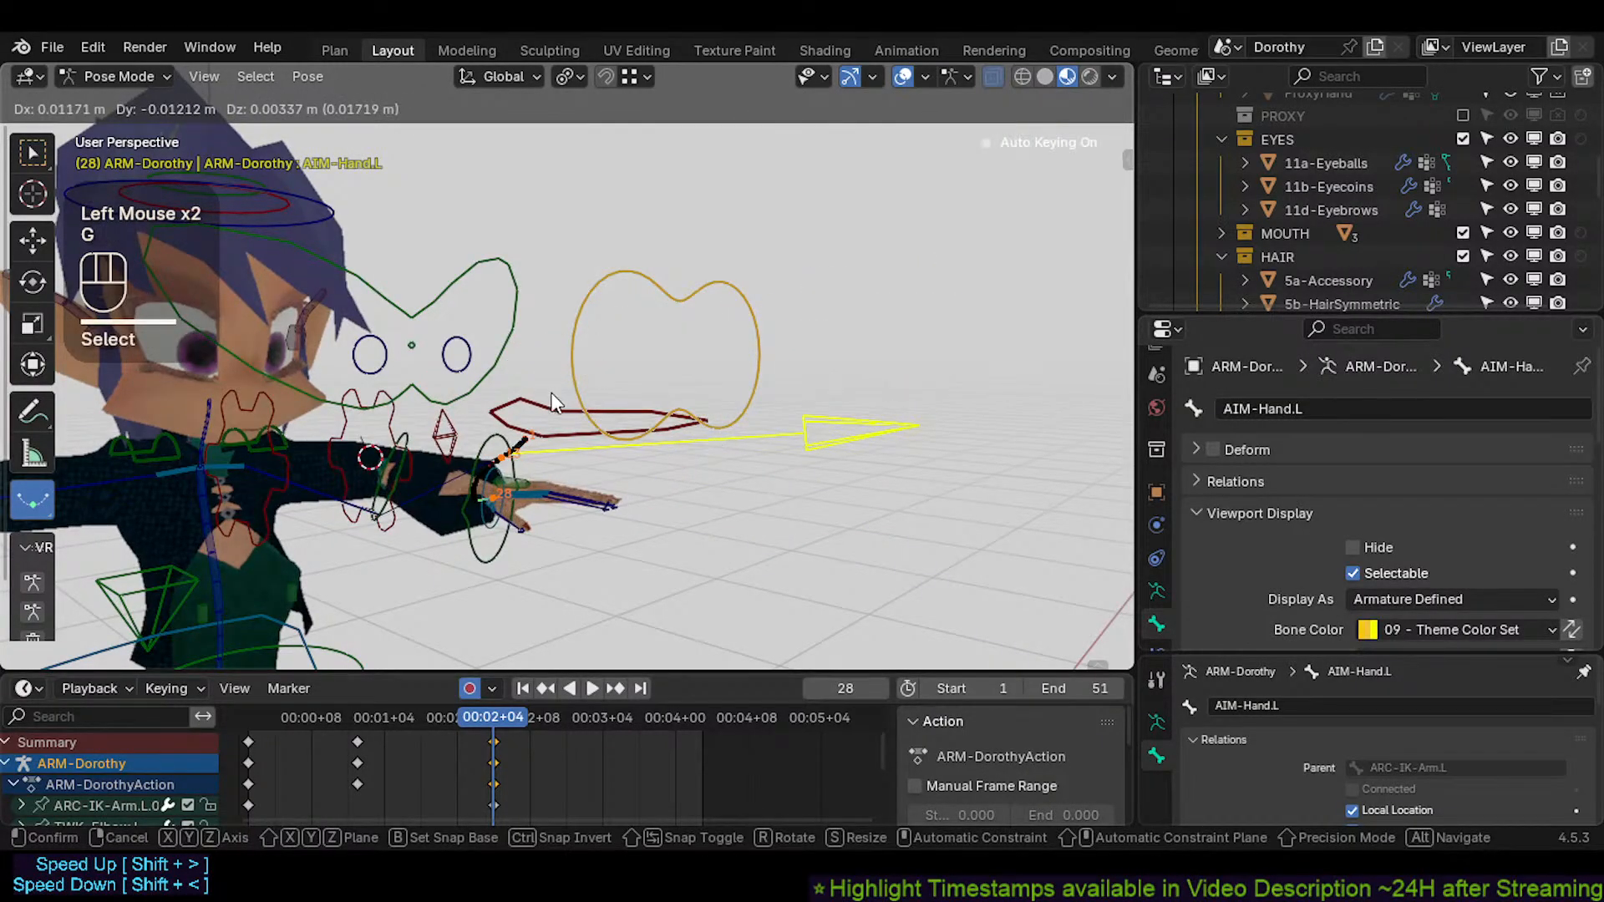
click(552, 401)
Compare the hand controls by selecting each one, and move AIM-Hand.L slightly back toward the body
click(552, 404)
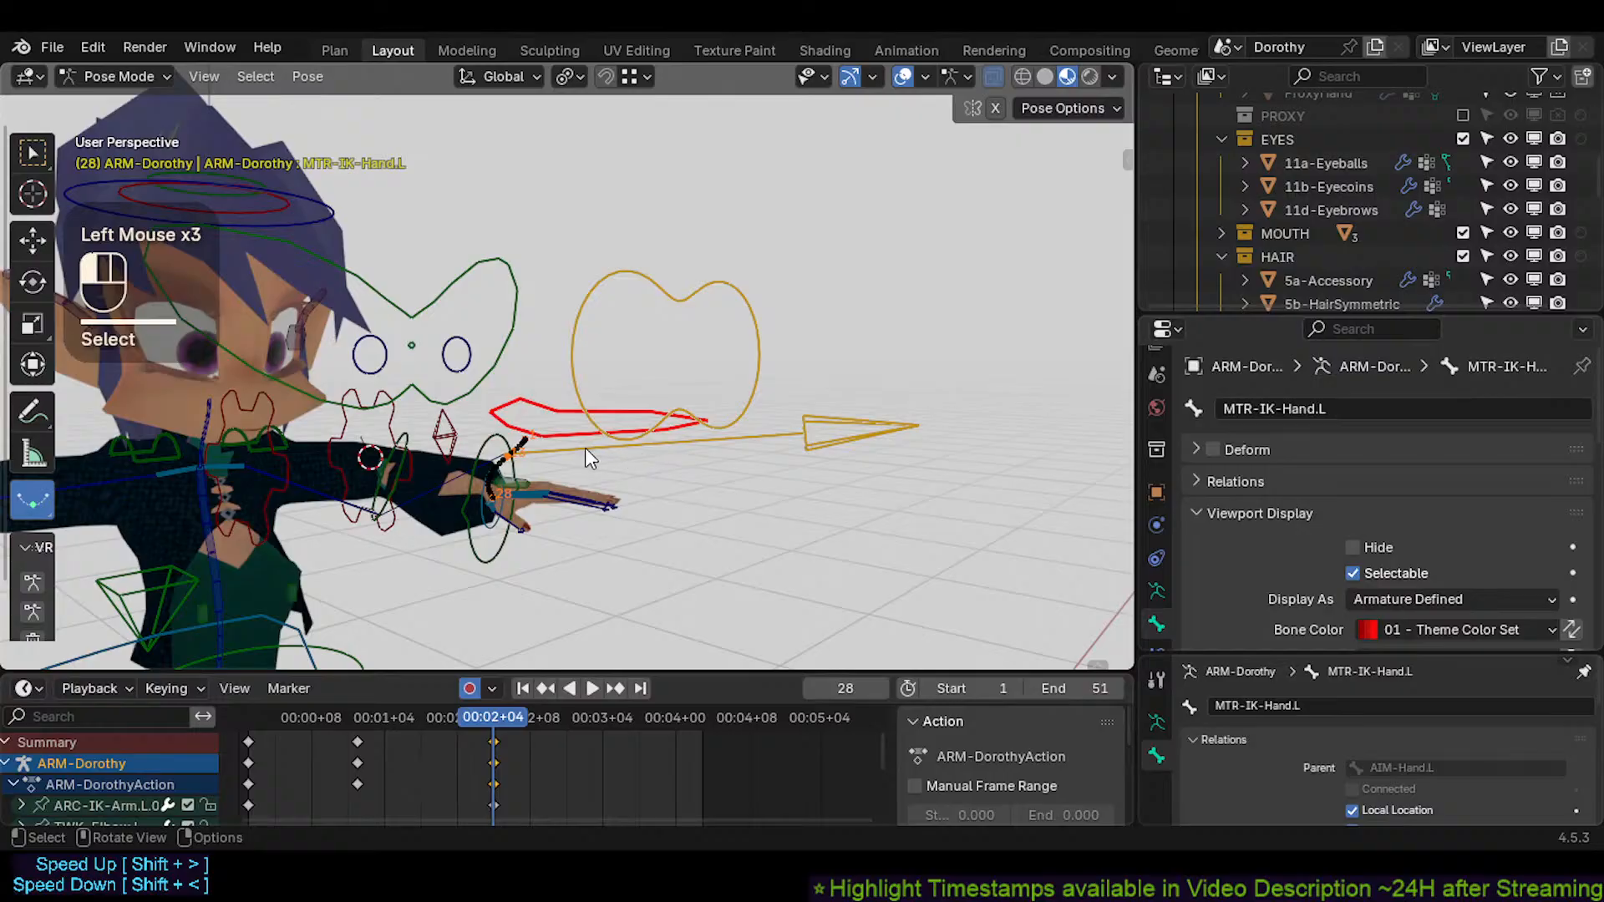
click(537, 459)
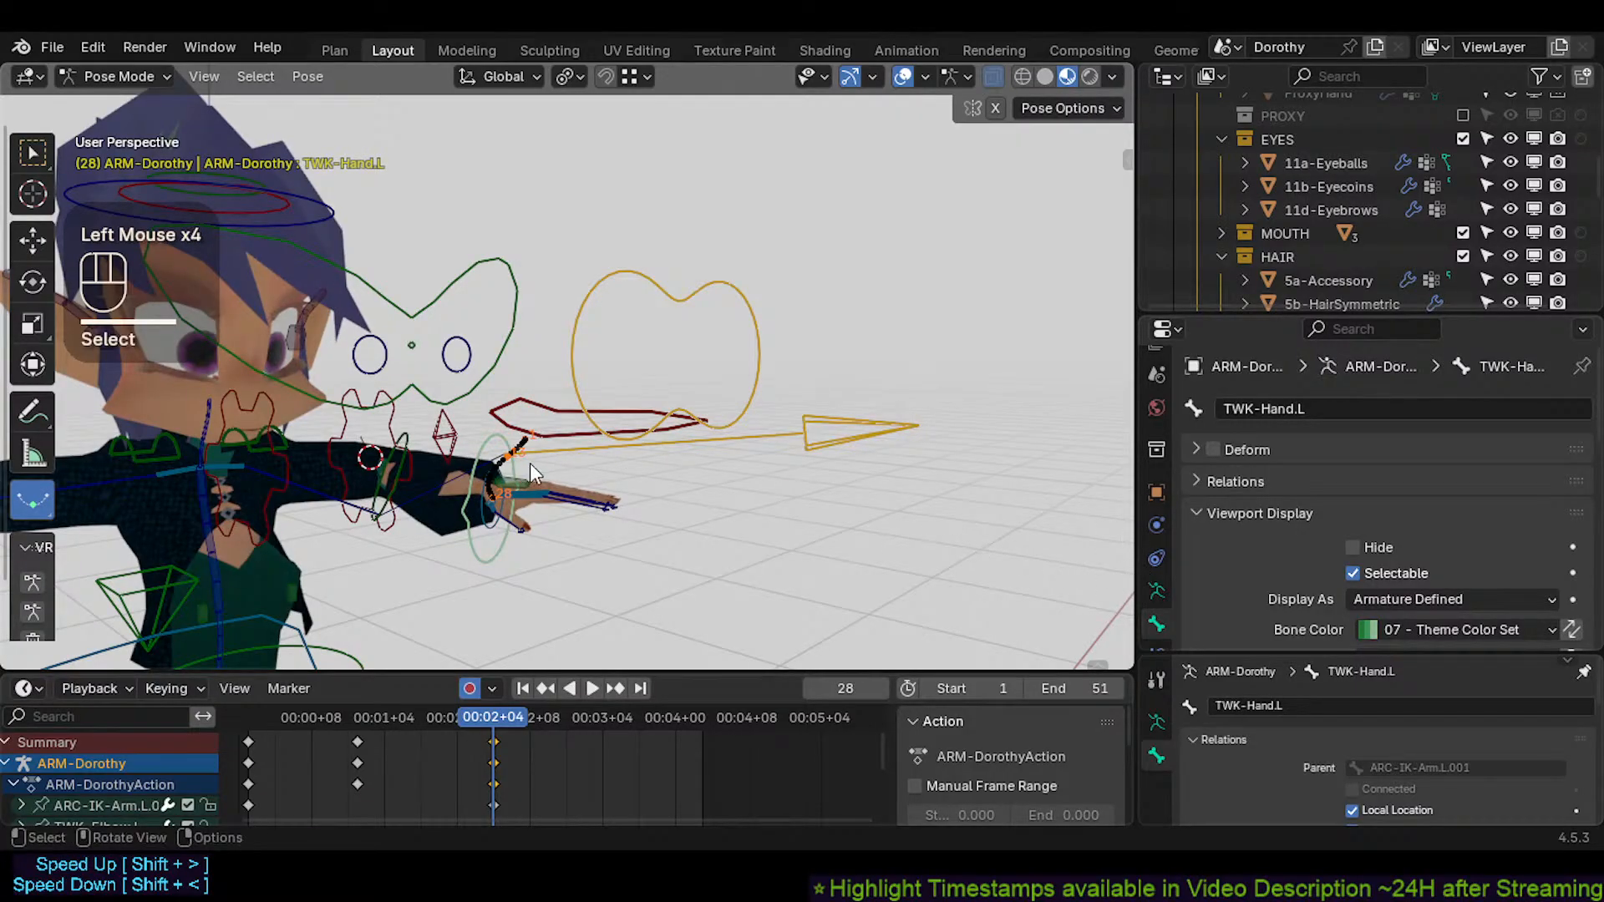
click(559, 404)
click(784, 436)
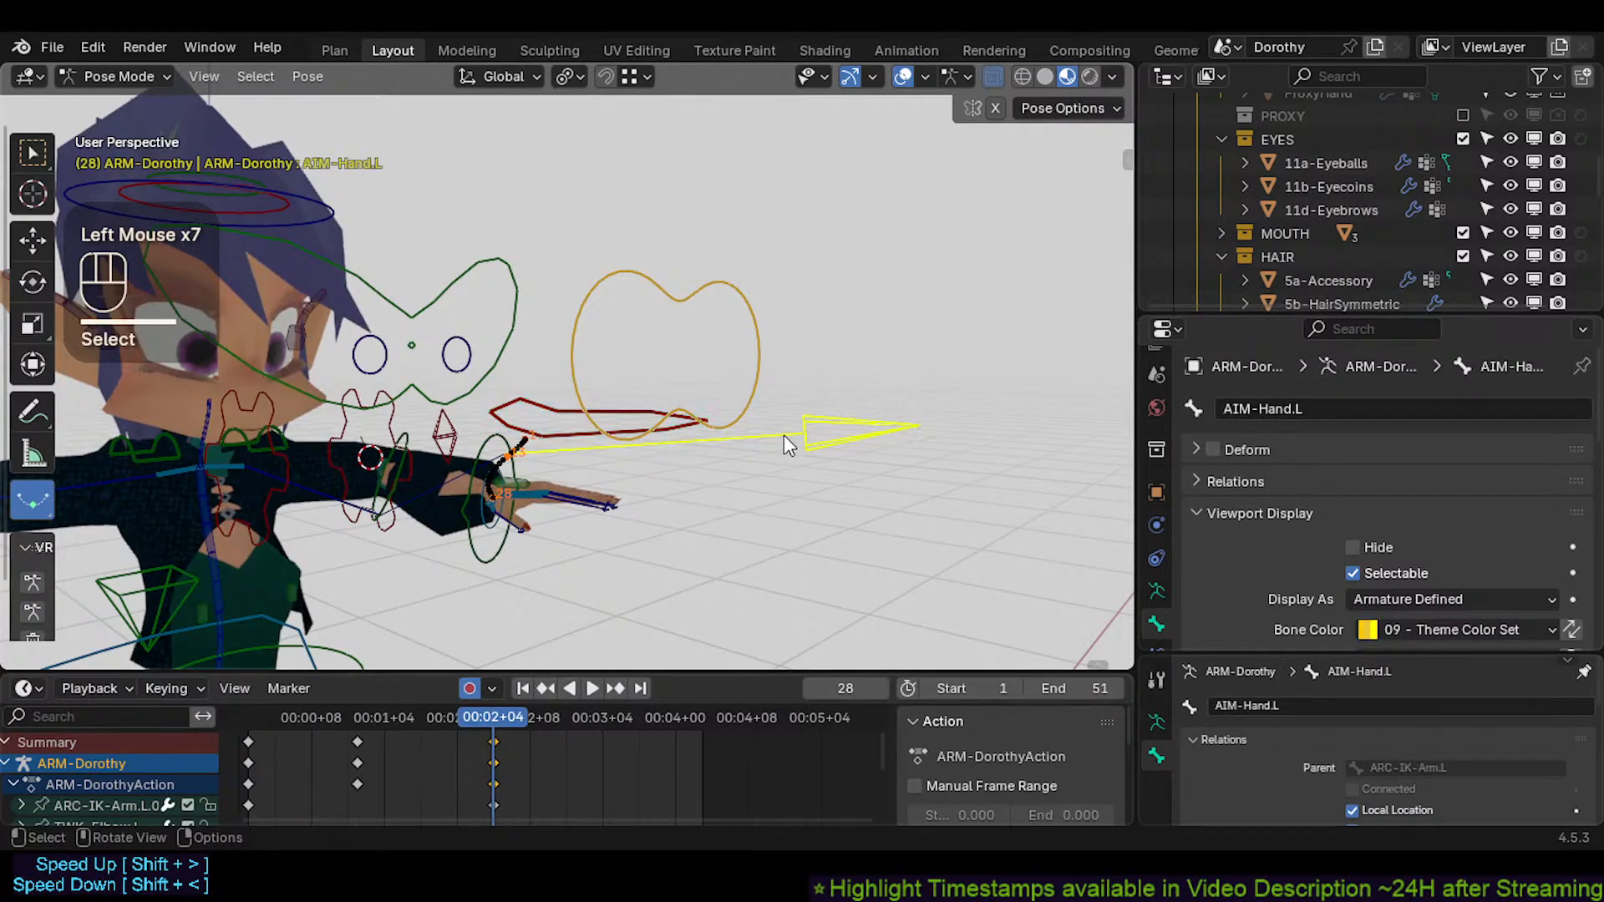
key(g)
click(518, 427)
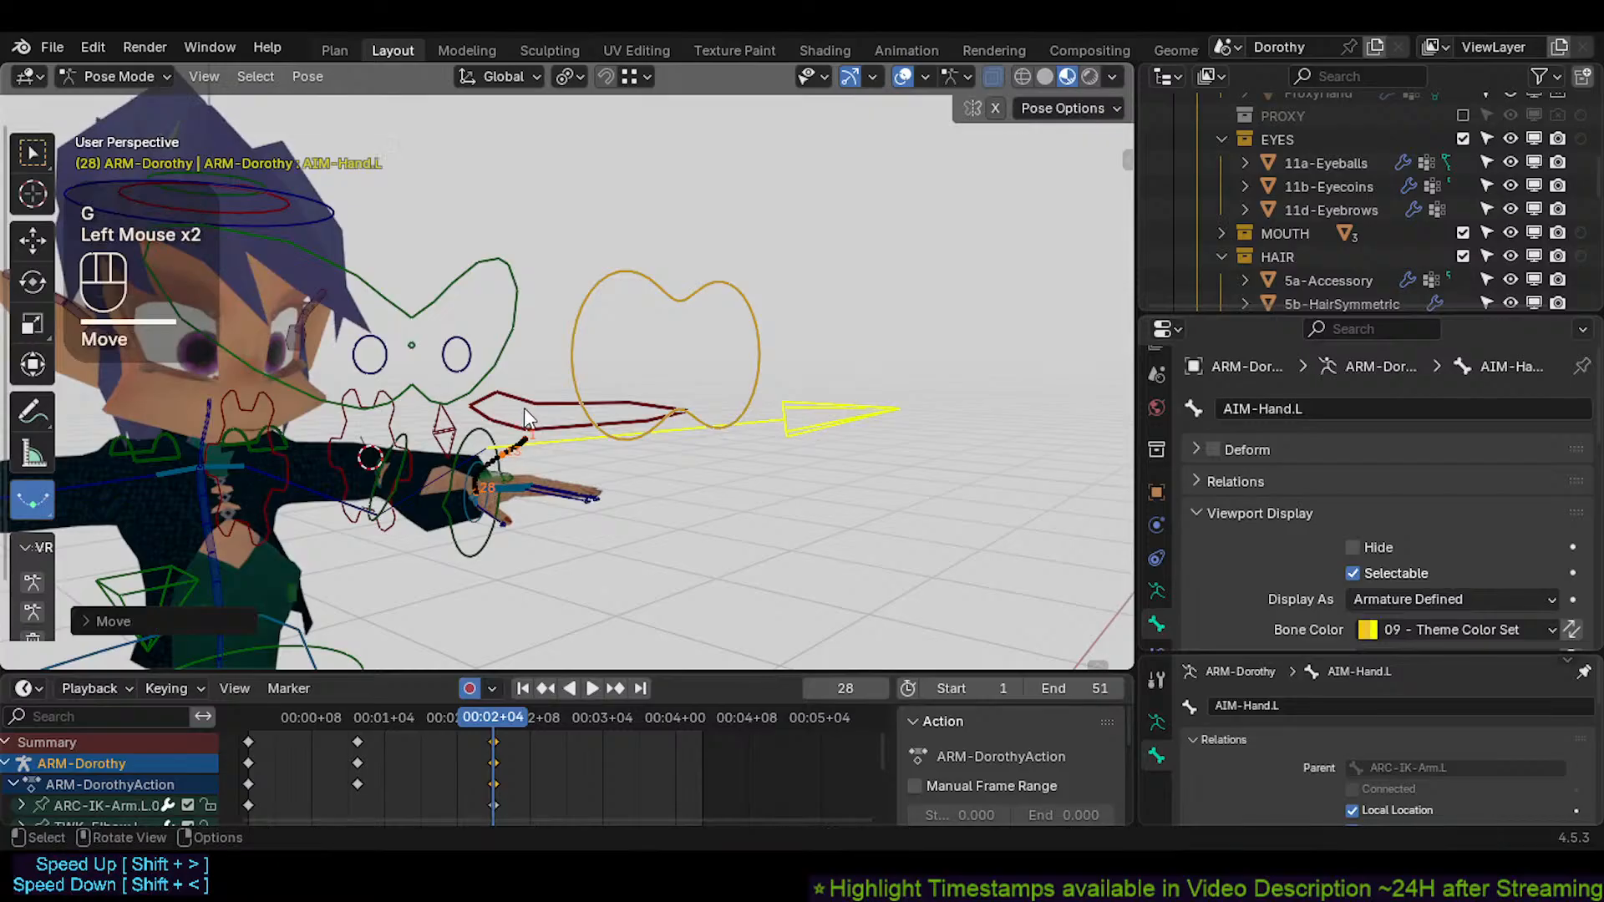
Nudge MTR-IK-Hand.L slightly upward with two short moves to check the hand's response
click(549, 409)
key(g)
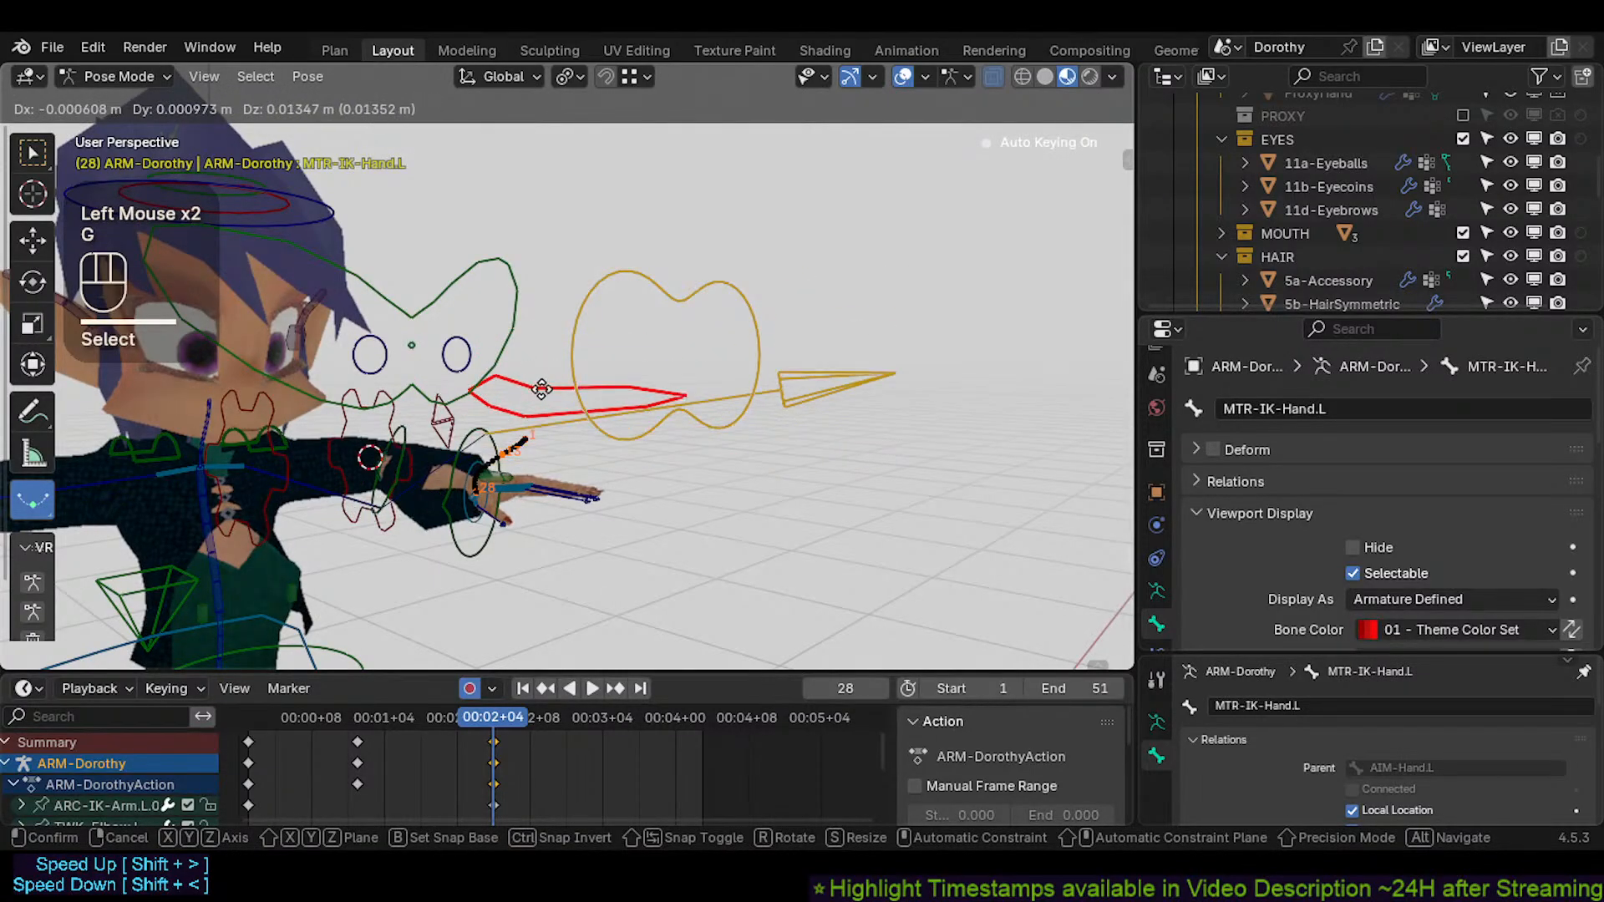
click(546, 364)
key(g)
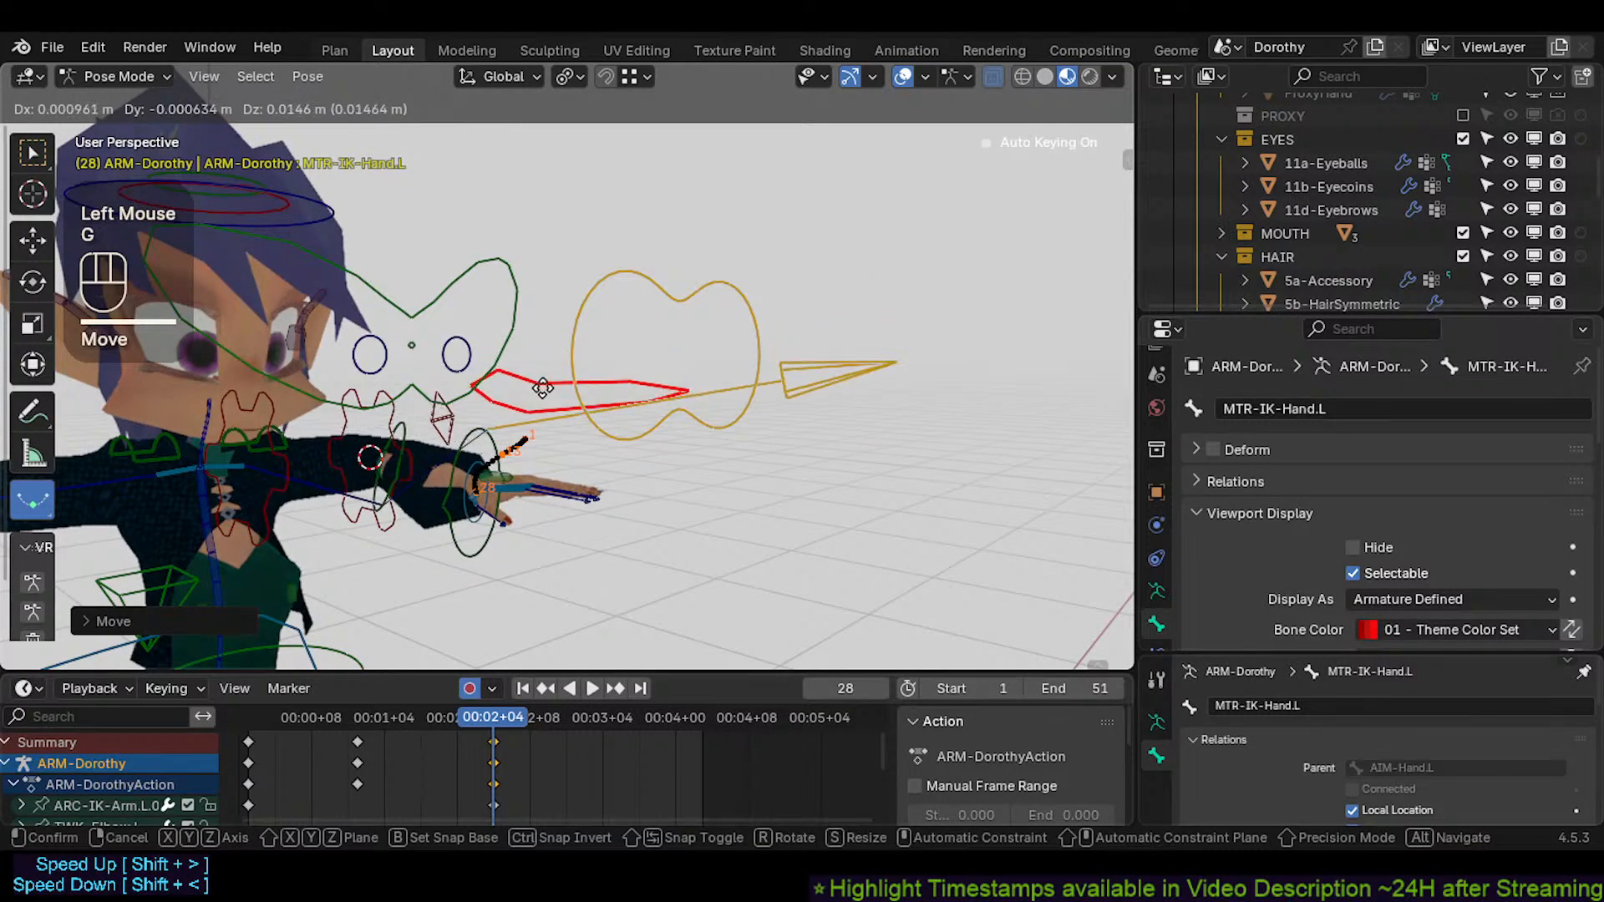
click(543, 396)
Set both the target bone and the custom-space bone of TWK-Hand.L's Copy Transforms constraint to MTR-IK-Hand.L
click(478, 549)
scroll(1166, 580, down, 2)
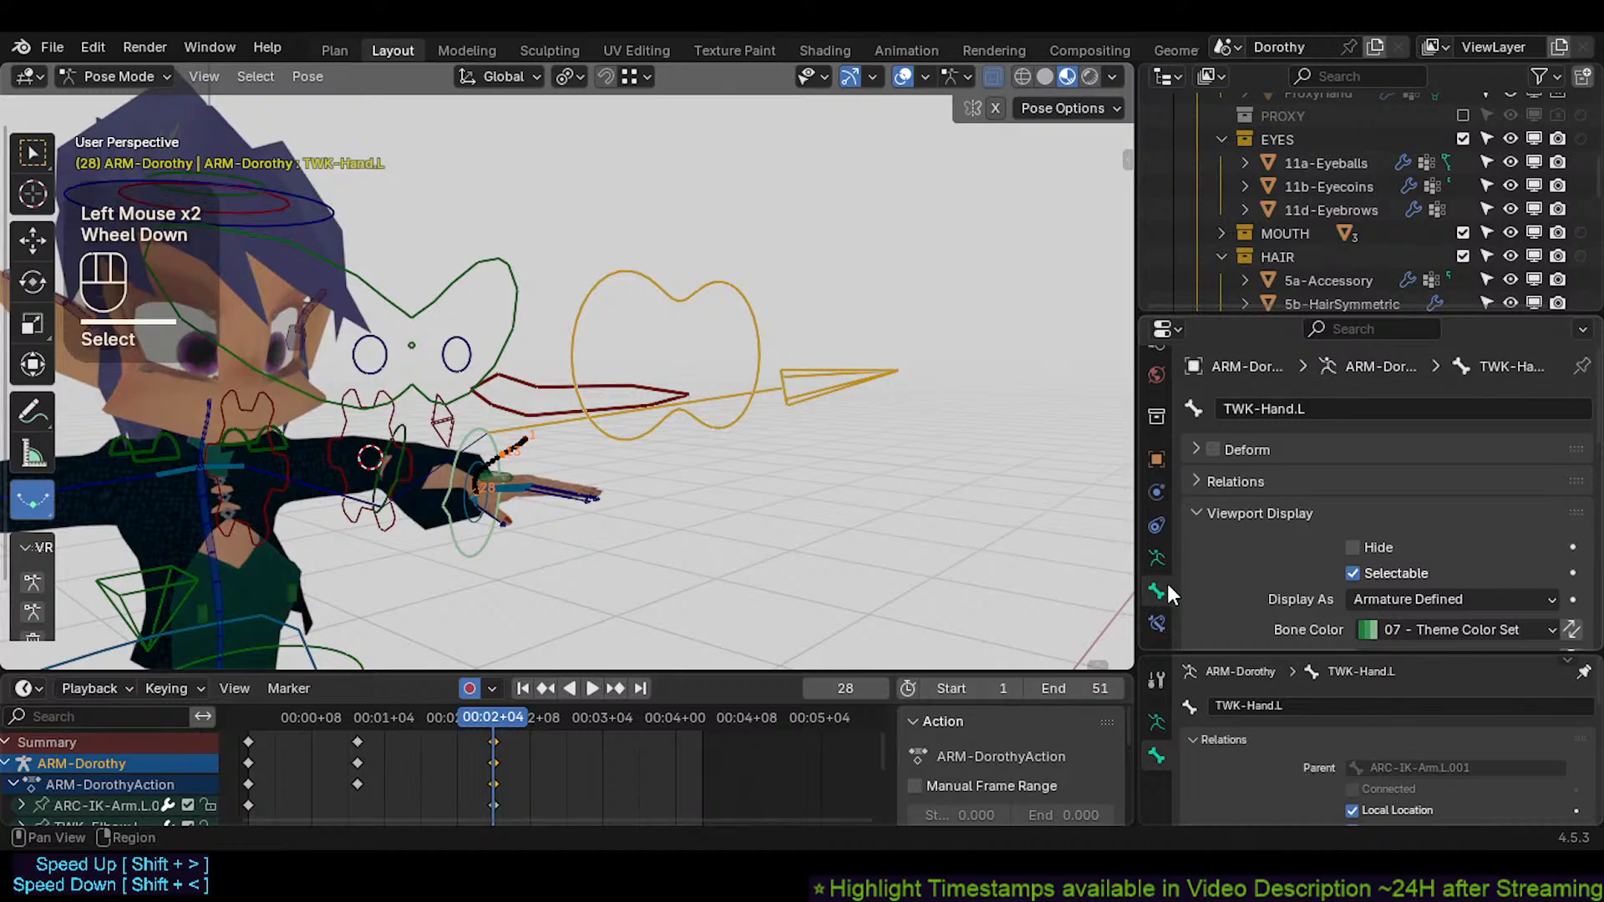
drag(1294, 321, 1336, 199)
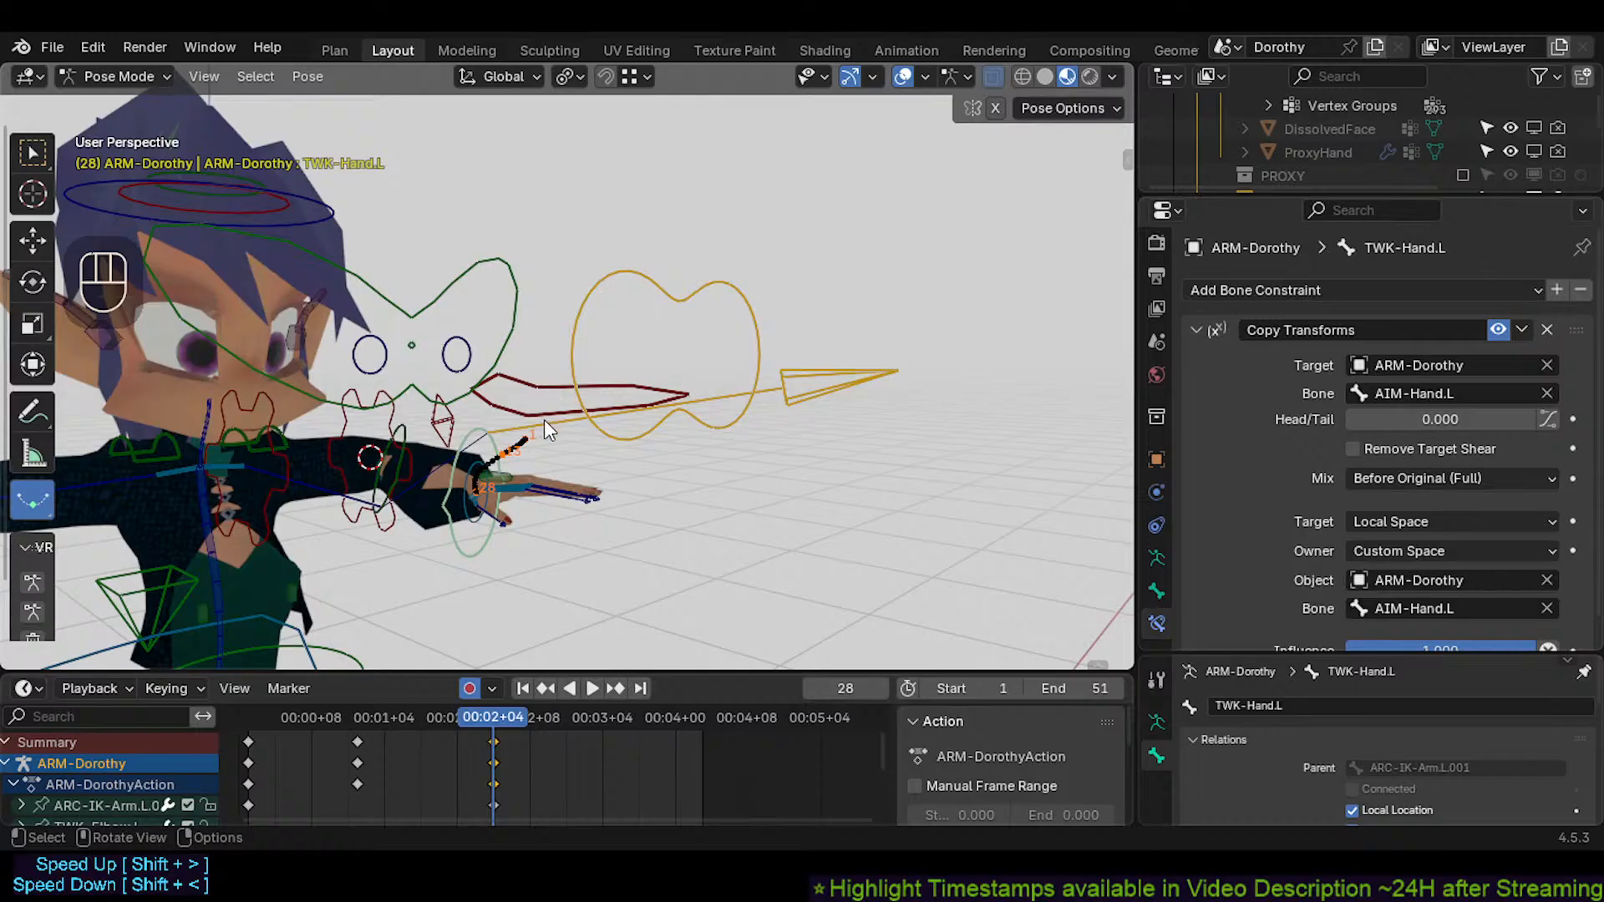
click(553, 392)
key(F2)
key(ctrl+c)
click(468, 551)
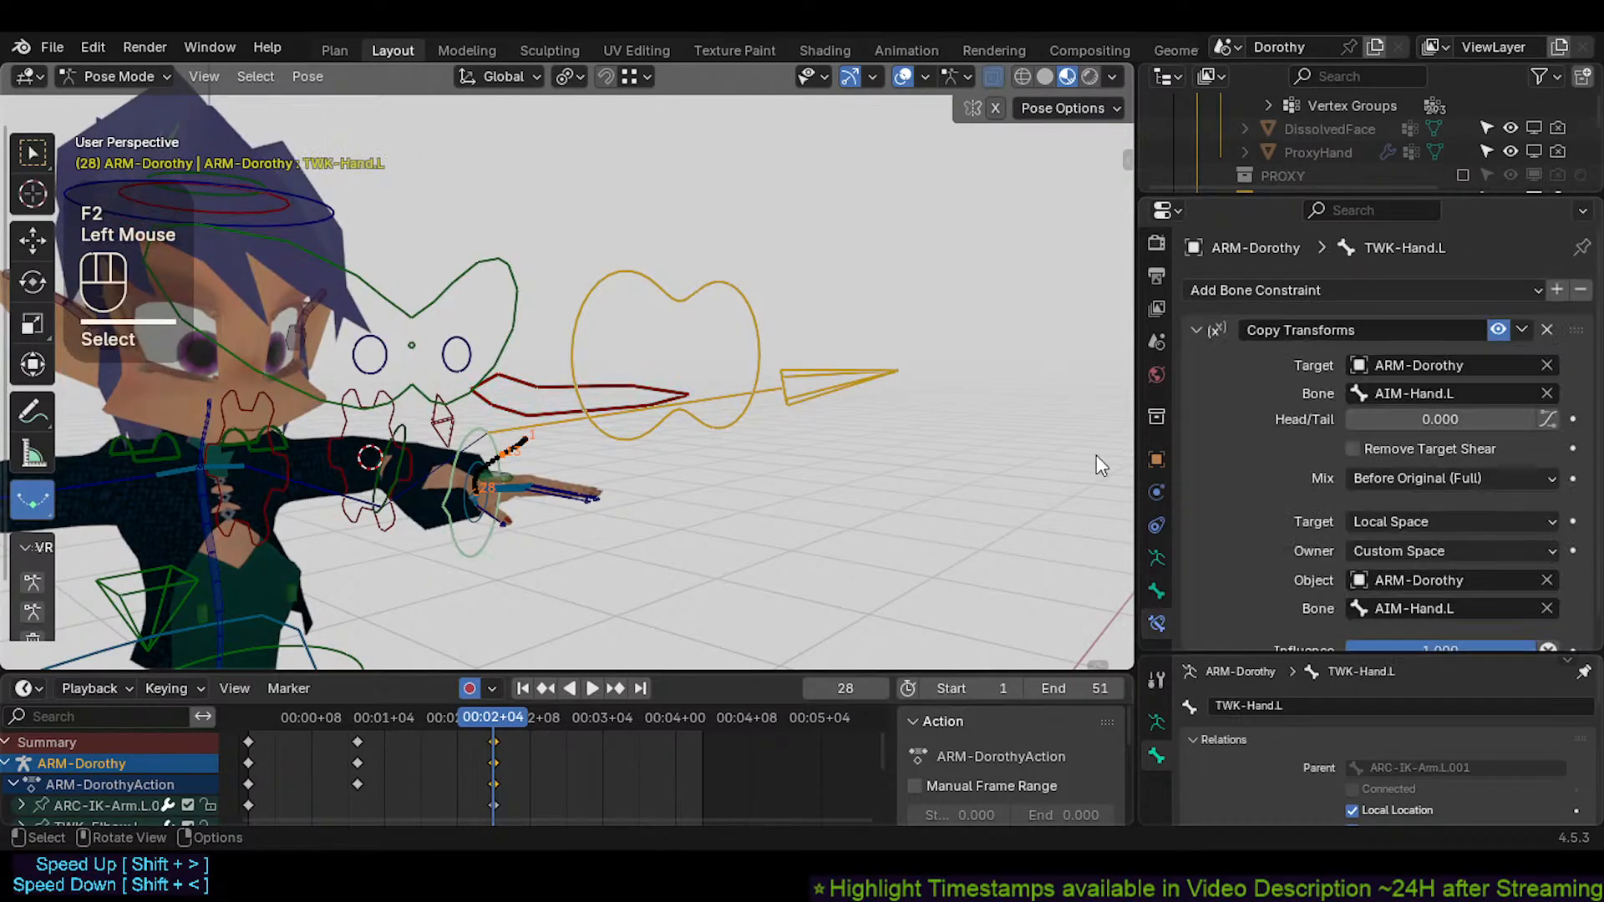
key(ctrl+v)
middle_drag(1036, 413, 1138, 451)
scroll(559, 489, up, 2)
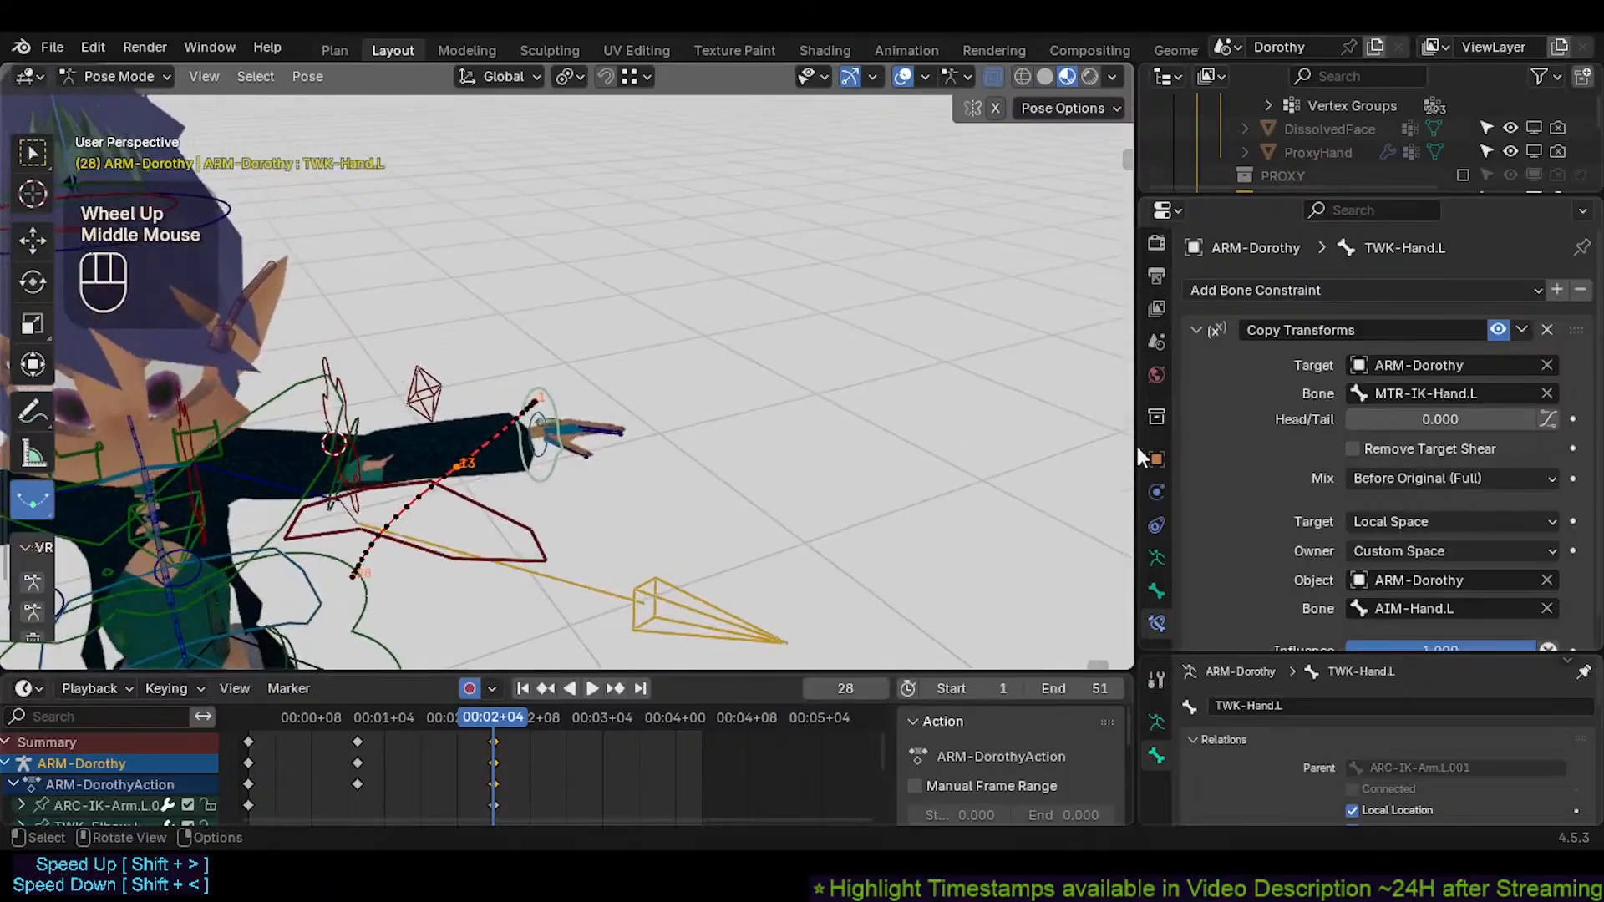
key(ctrl+v)
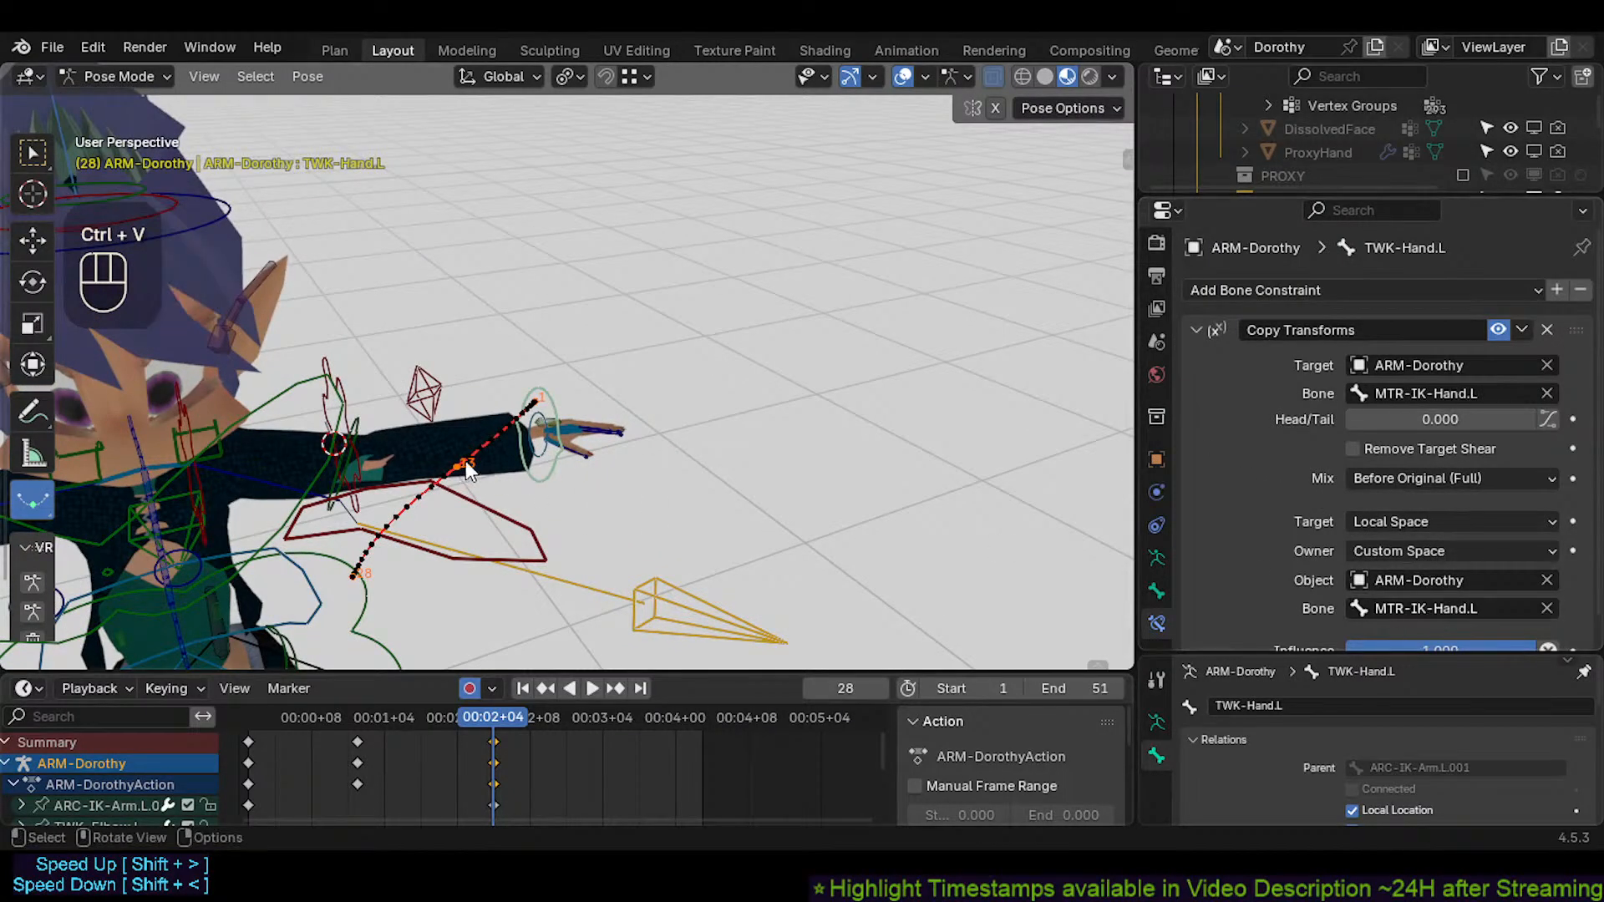
Clear the hand's motion path and move MTR-IK-Hand.L outward and upward to test how the hand follows
click(556, 474)
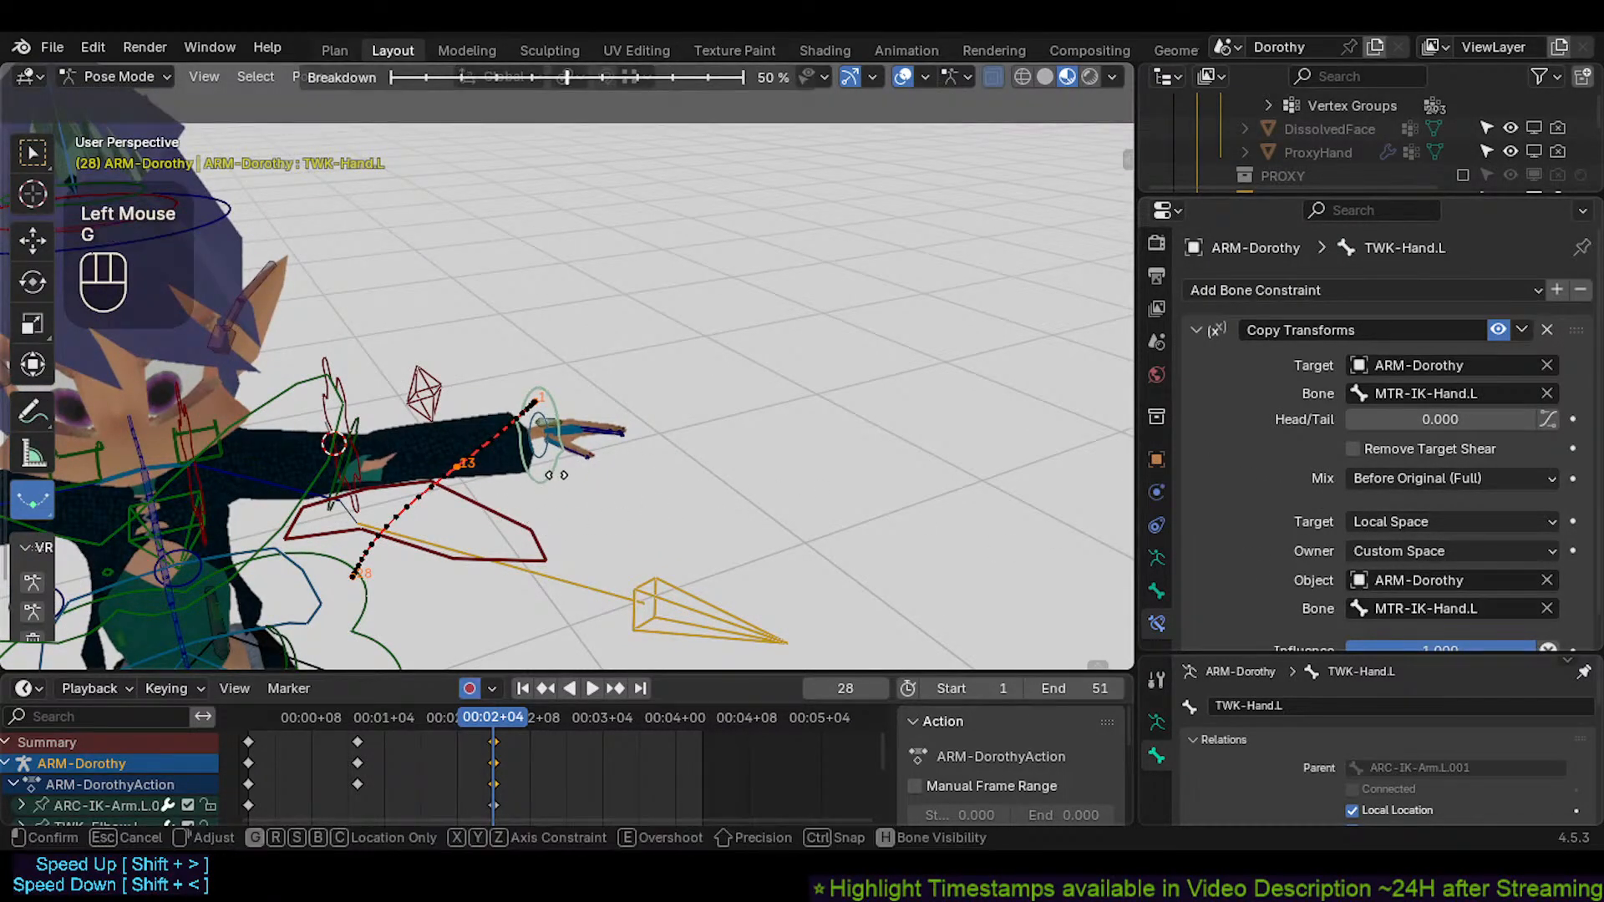
click(529, 512)
click(539, 518)
key(g)
click(567, 517)
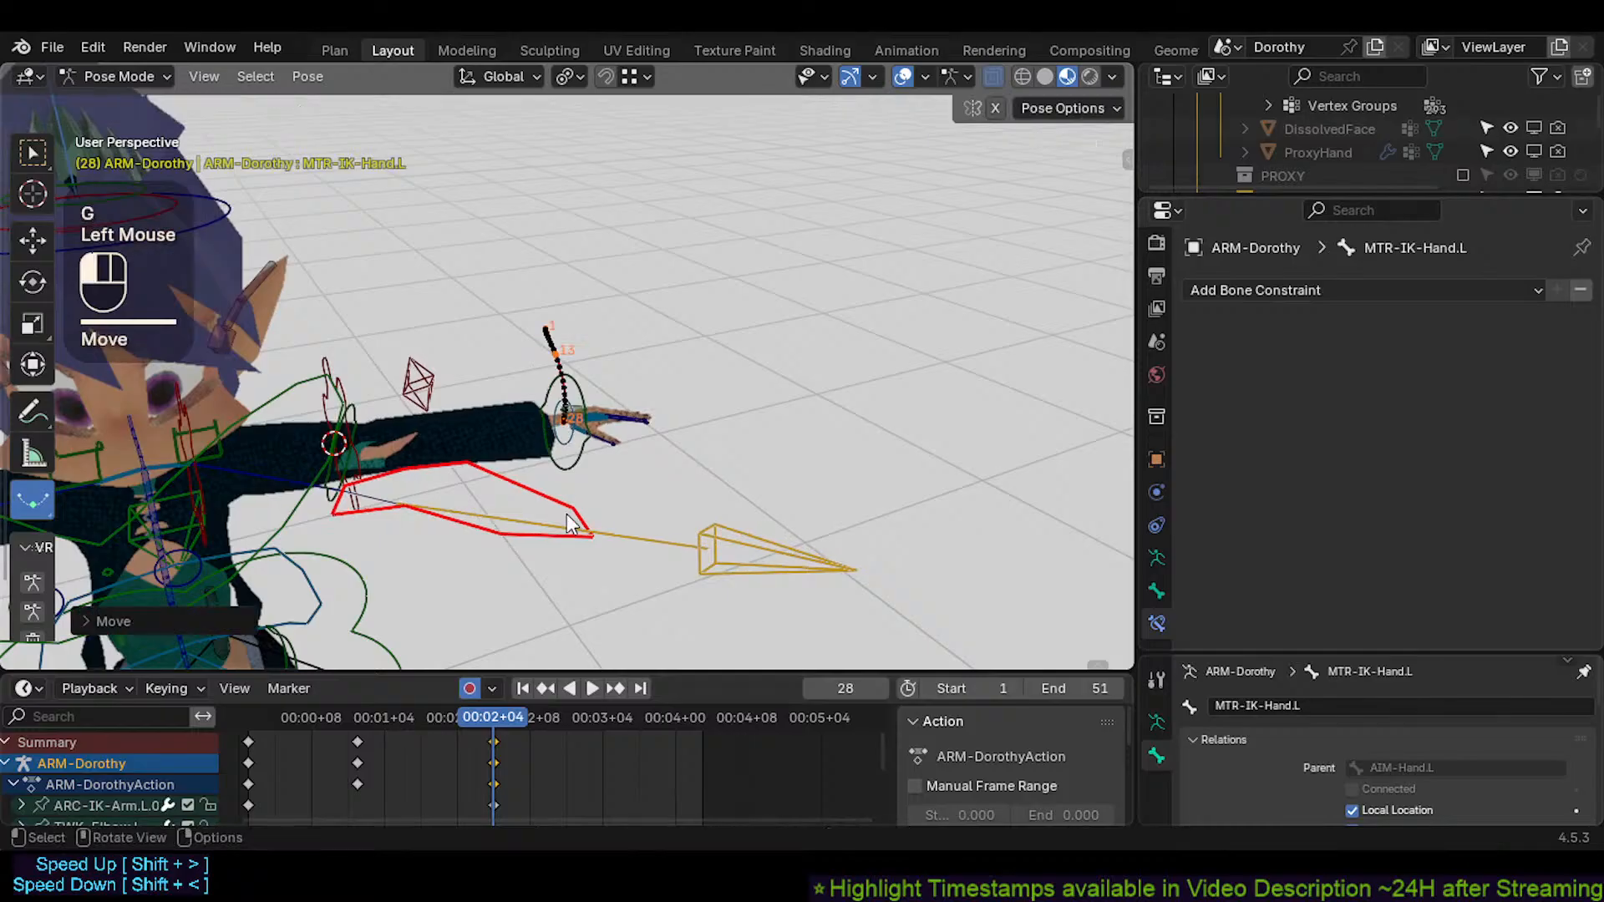
key(alt+t)
click(568, 511)
key(g)
click(592, 474)
Reset TWK-Hand.L's location and move MTR-IK-Hand.L slightly outward from the body
click(577, 346)
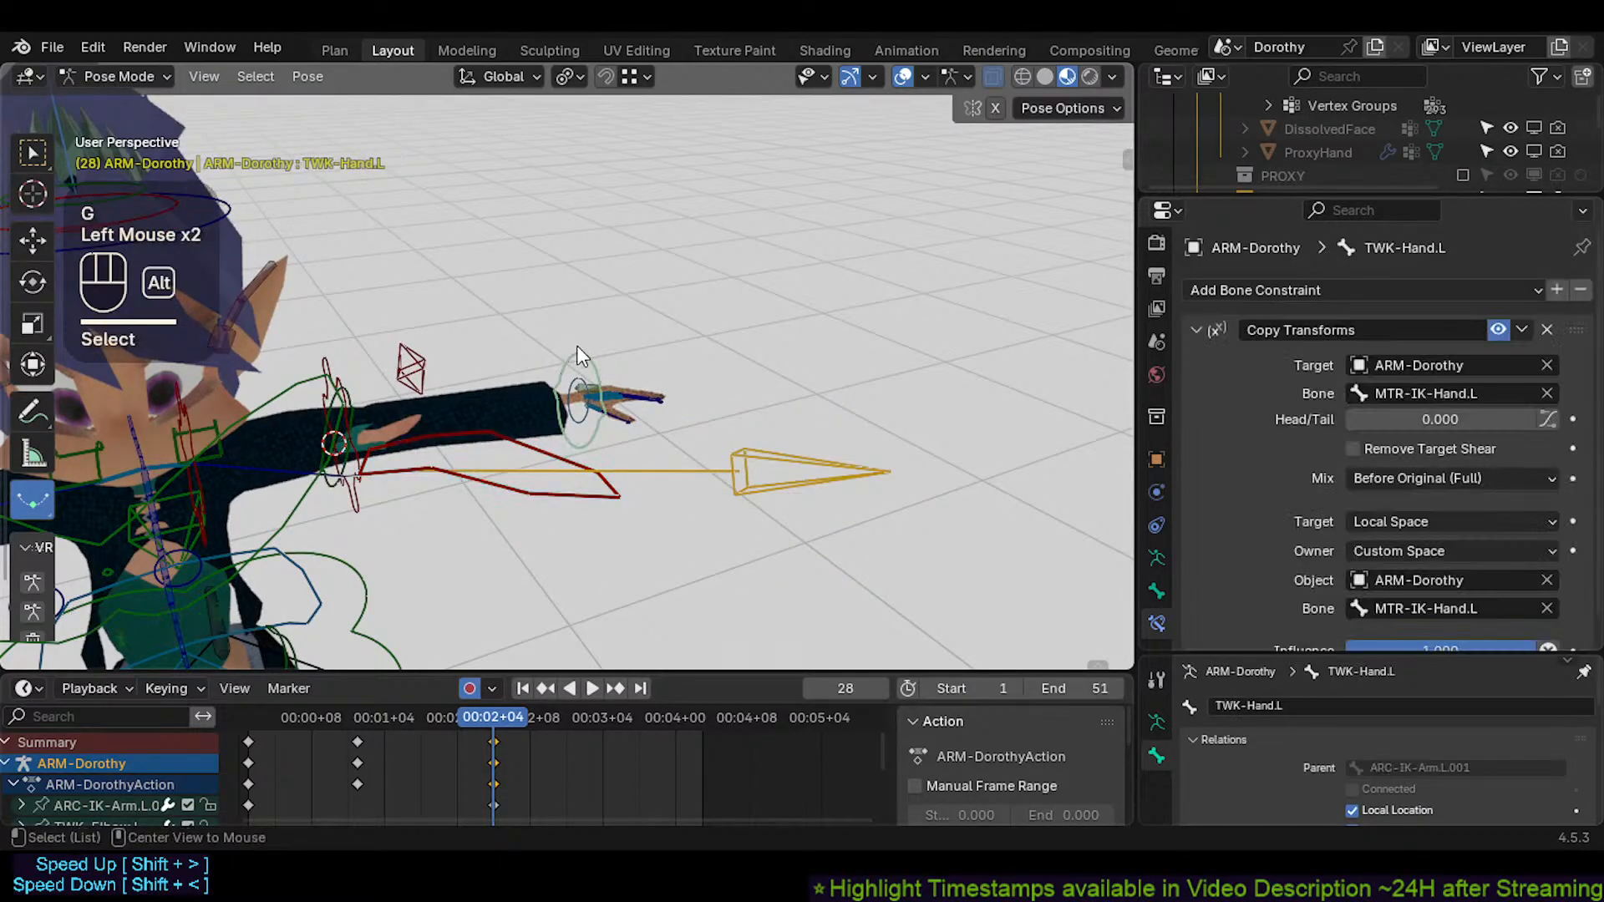
key(alt+g)
middle_drag(575, 491, 514, 509)
click(587, 483)
key(g)
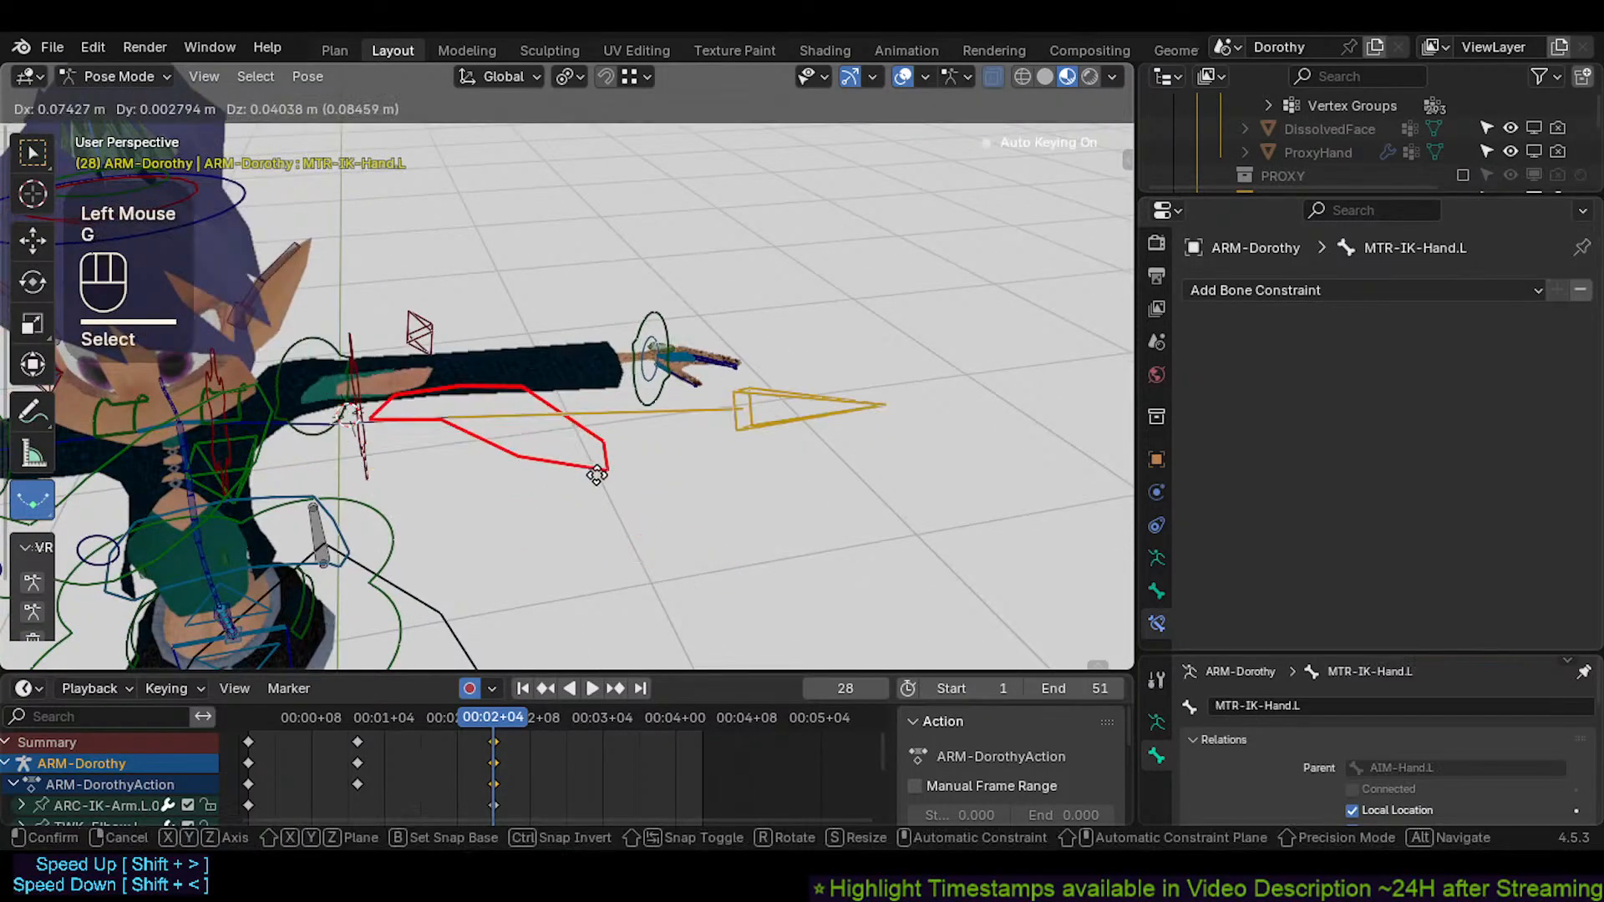
click(740, 449)
Move AIM-Hand.L downward and toward the body to test the arm's response
click(777, 432)
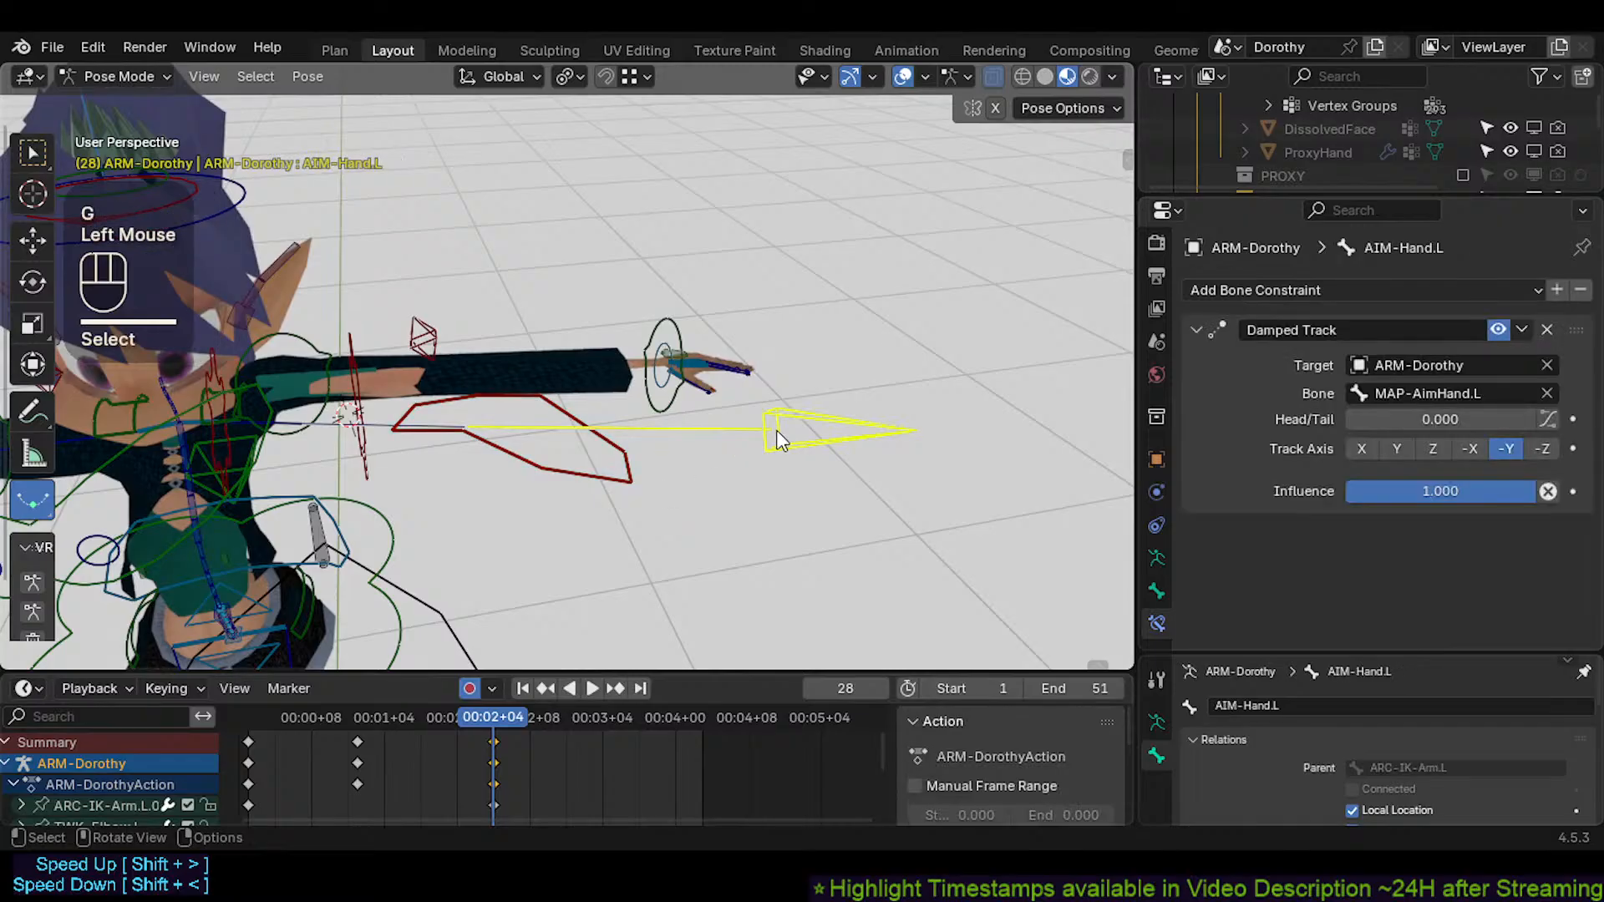
key(g)
click(723, 471)
Reset the transforms of all bones to the rest pose and select MTR-IK-Hand.L
key(a)
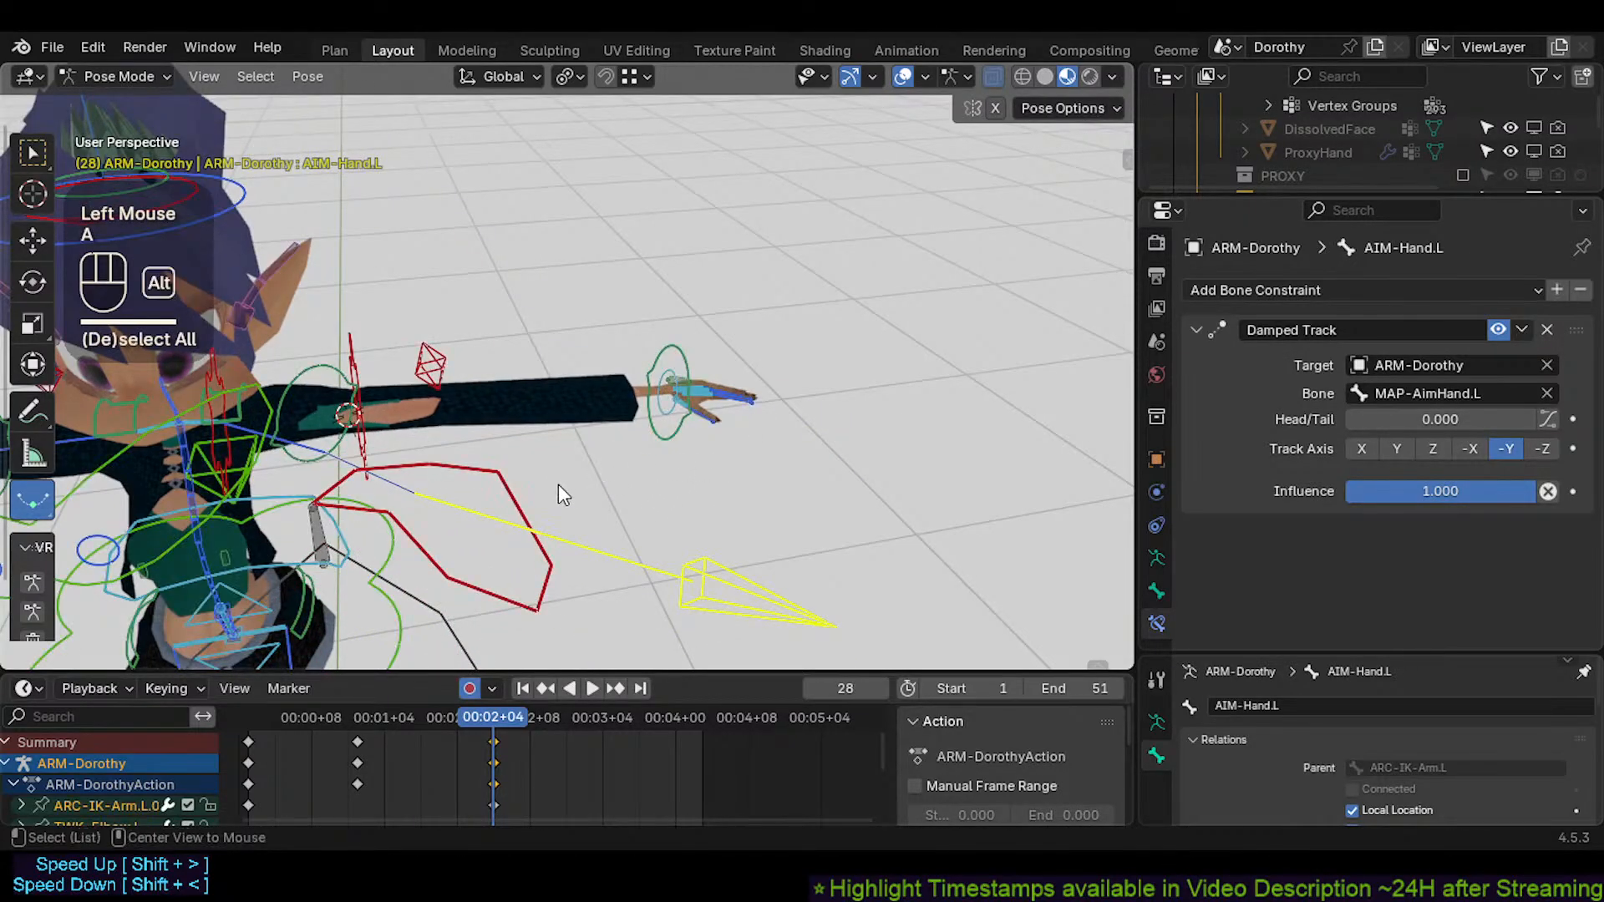
key(alt+q)
key(alt+q)
middle_drag(558, 484, 612, 420)
click(612, 421)
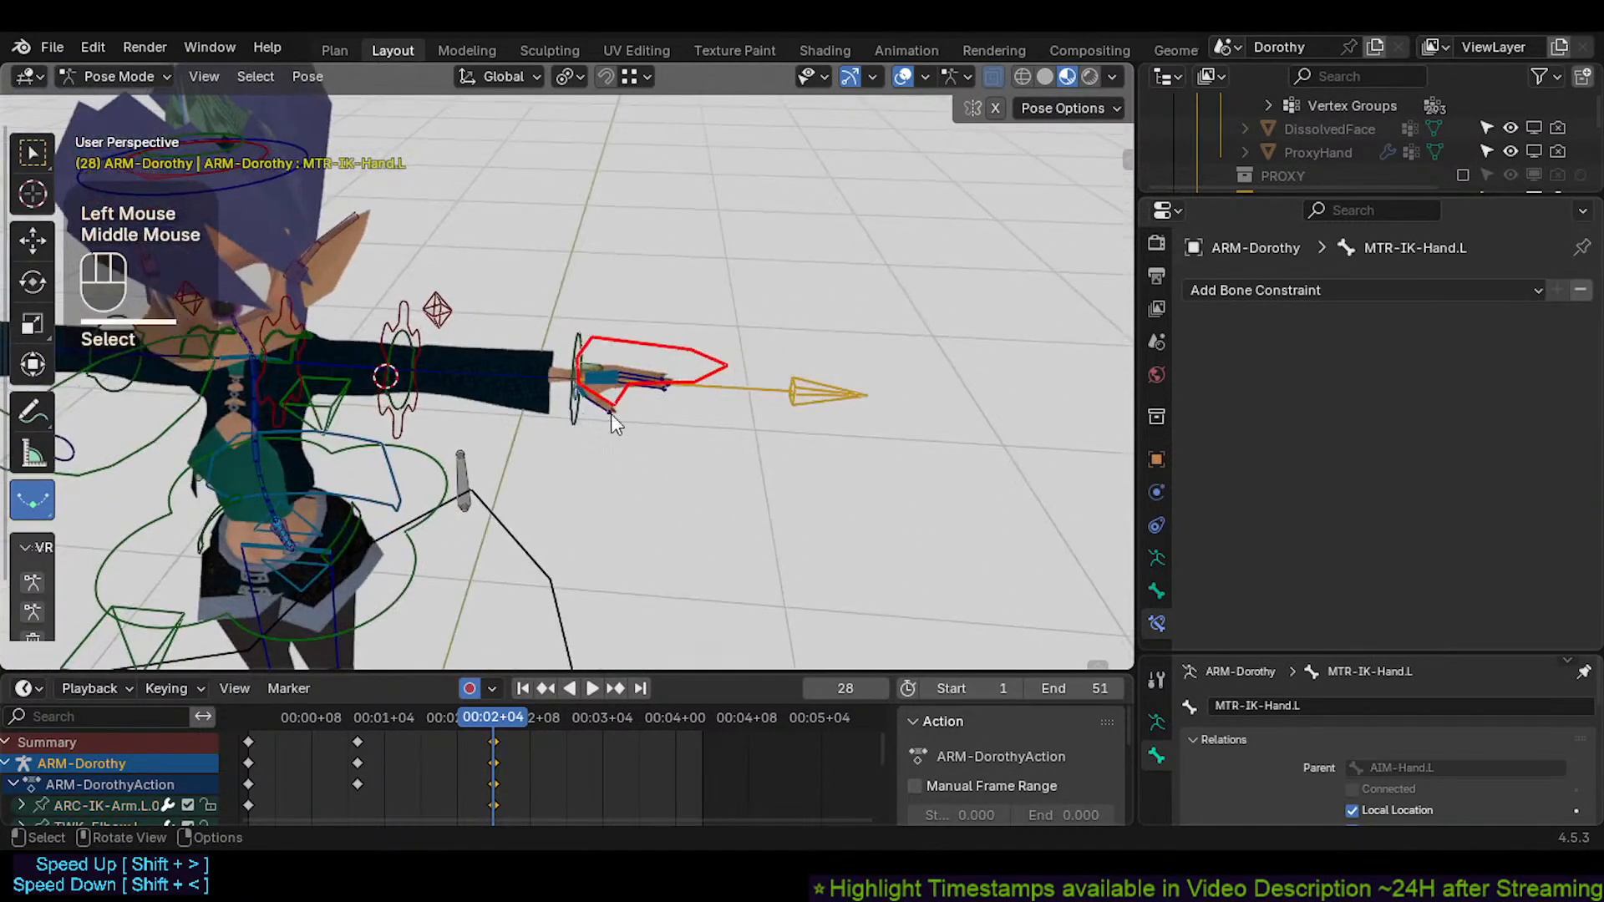
Rotate ARC-IK-Arm.L.001 with trackball rotation to swing the left hand along its arc
click(404, 313)
key(r)
key(r)
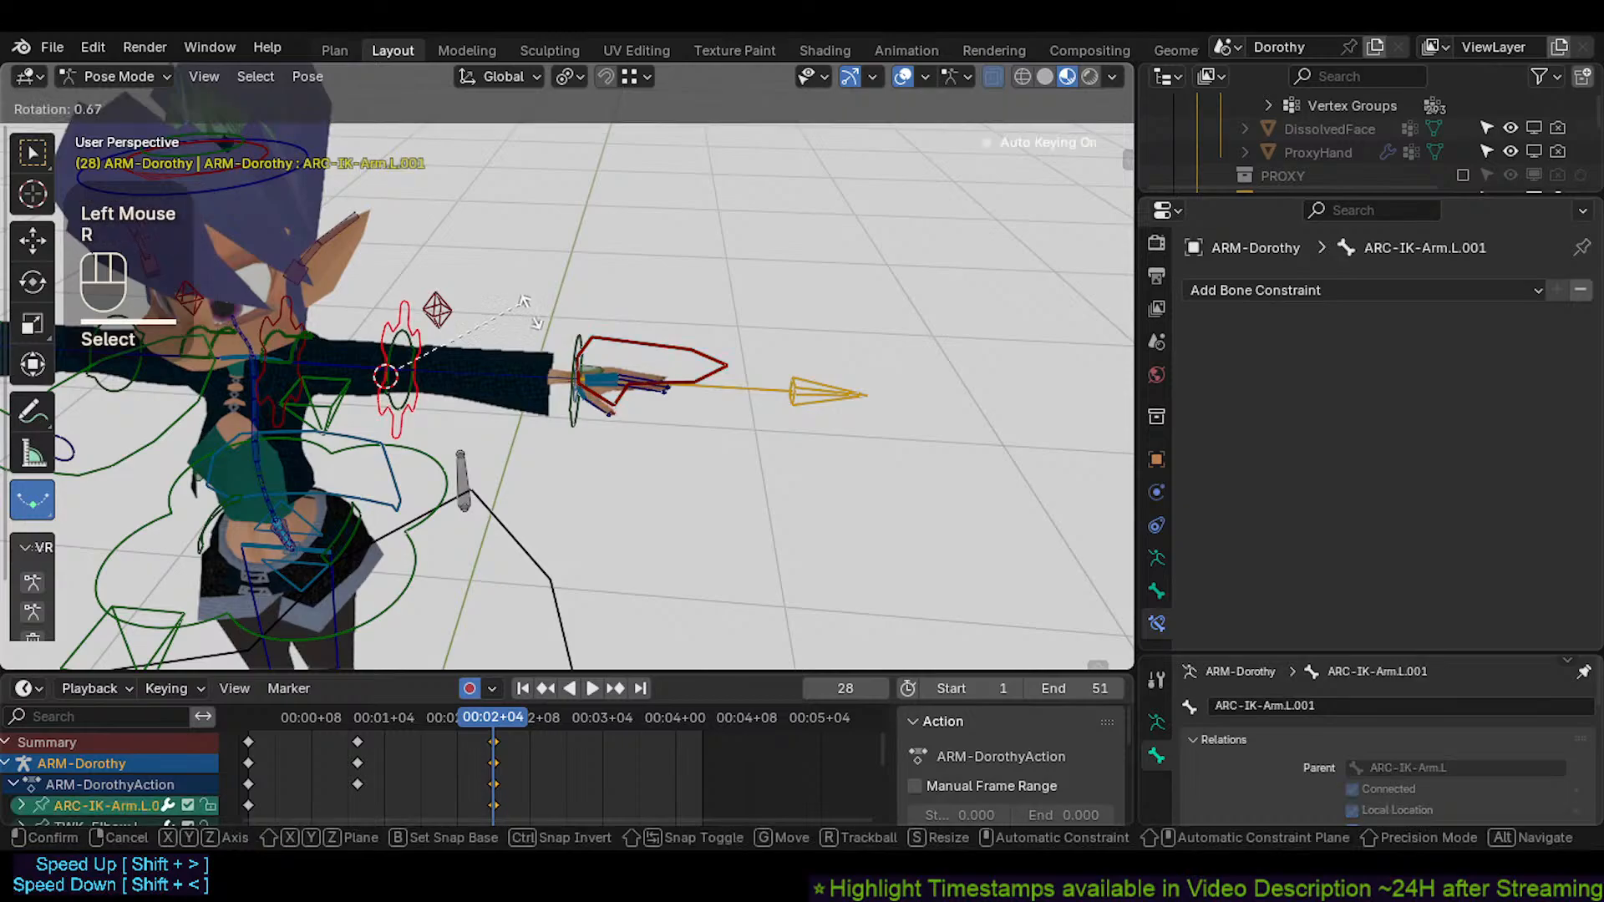
click(468, 349)
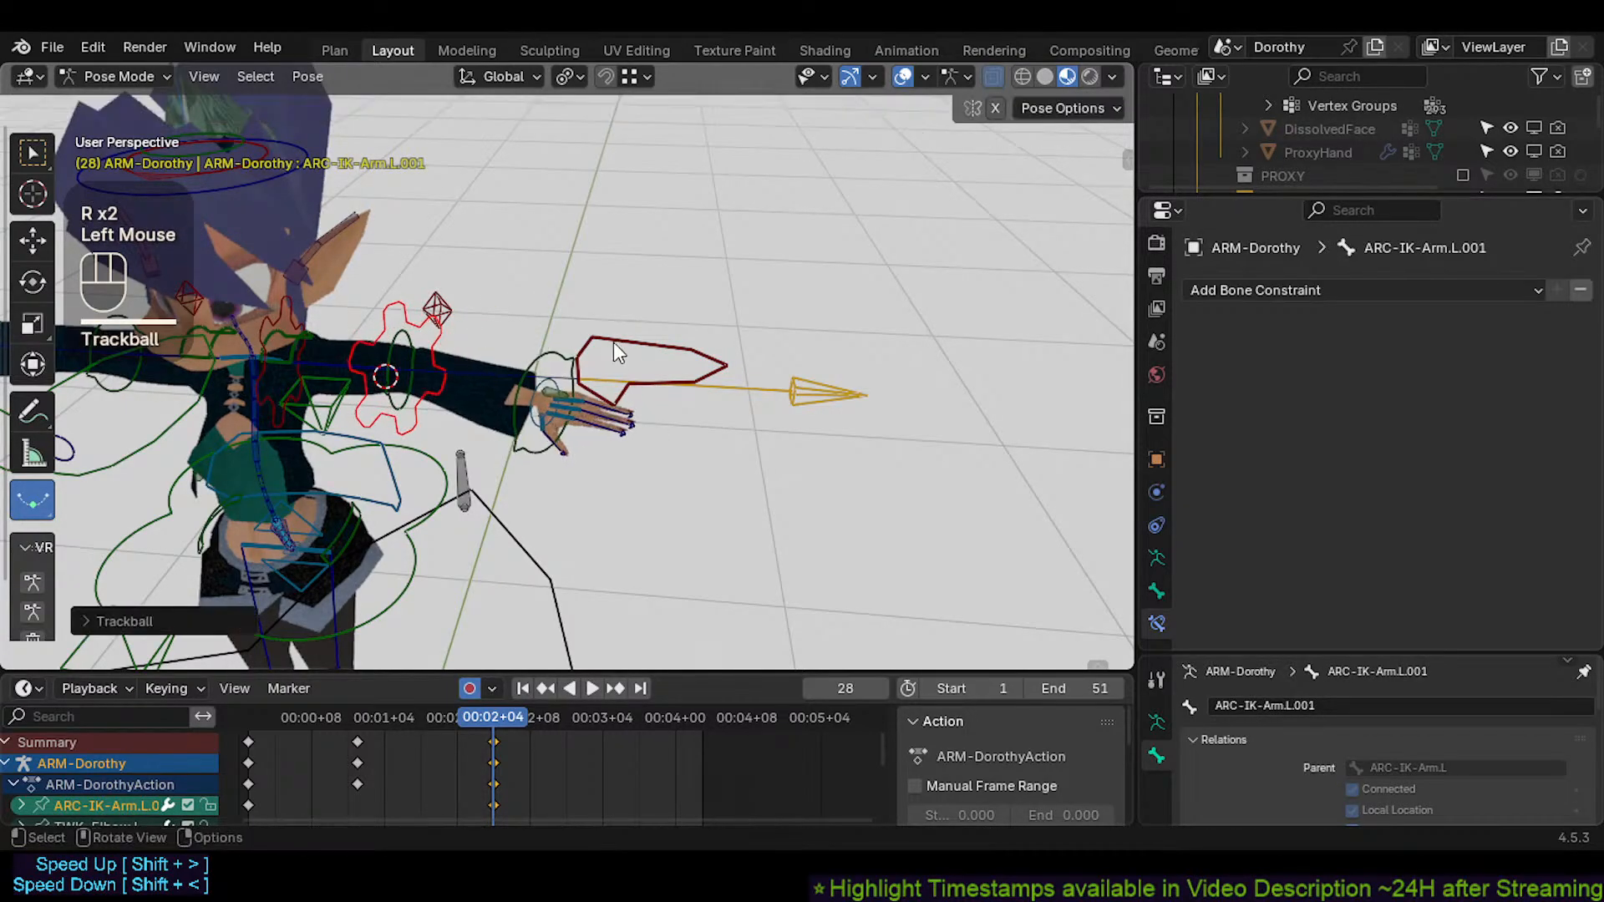
Move MTR-IK-Hand.L downward and slightly inward so the left arm lowers
click(614, 357)
key(g)
click(389, 338)
Reset ARC-IK-Arm.L.001's rotation and trackball-rotate it again to test the arc with the arm lowered
double_click(387, 330)
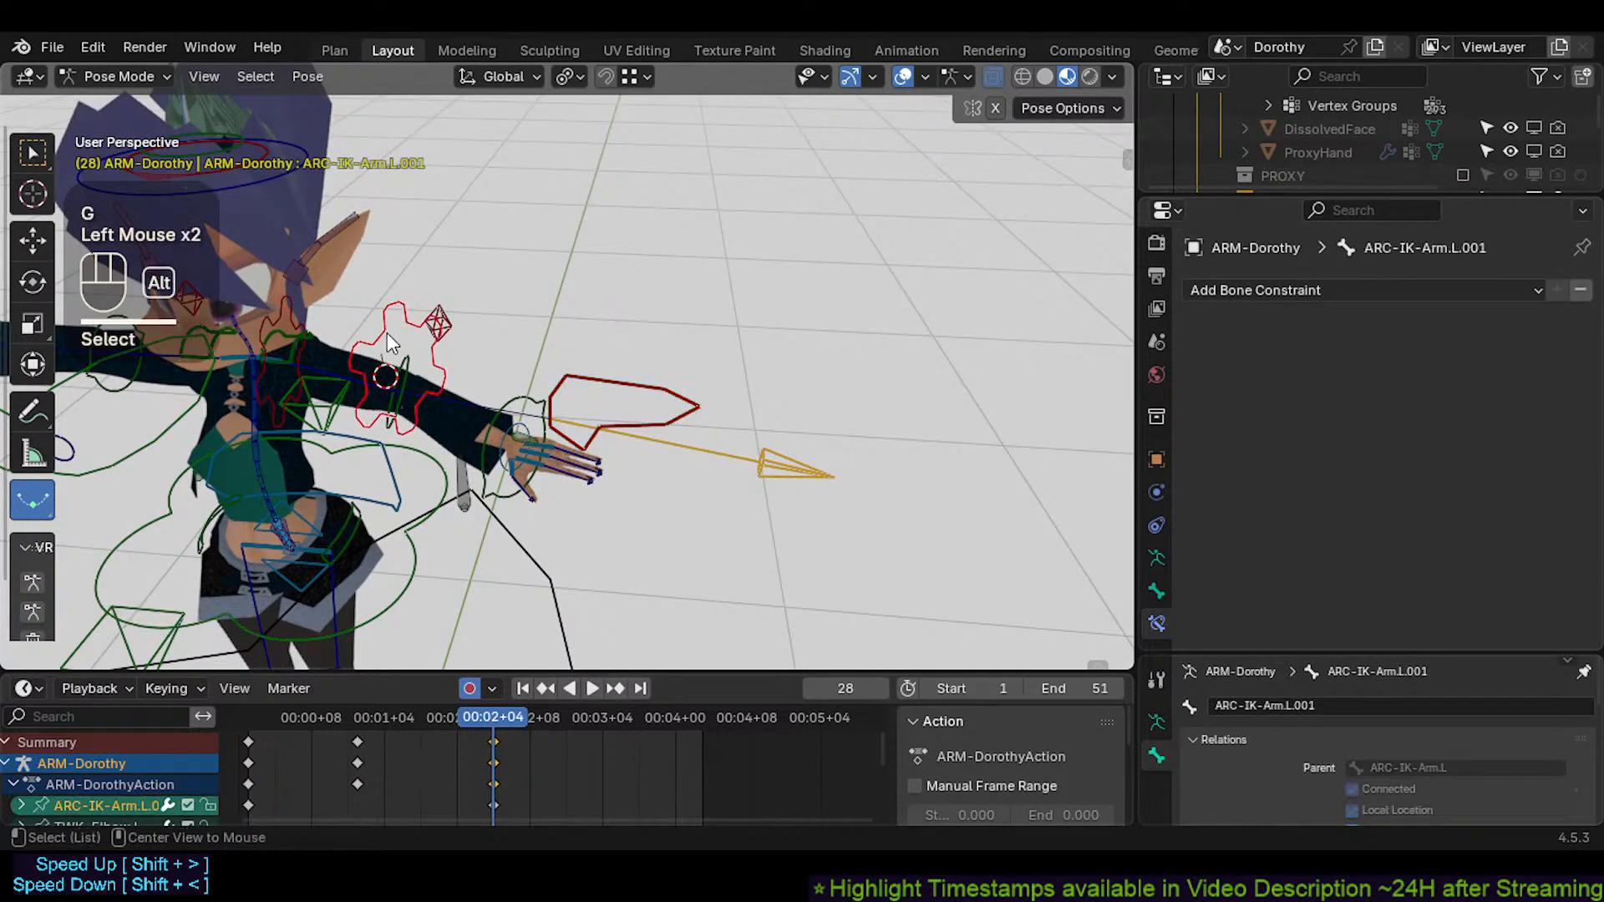
key(alt+q)
click(388, 340)
key(r)
key(r)
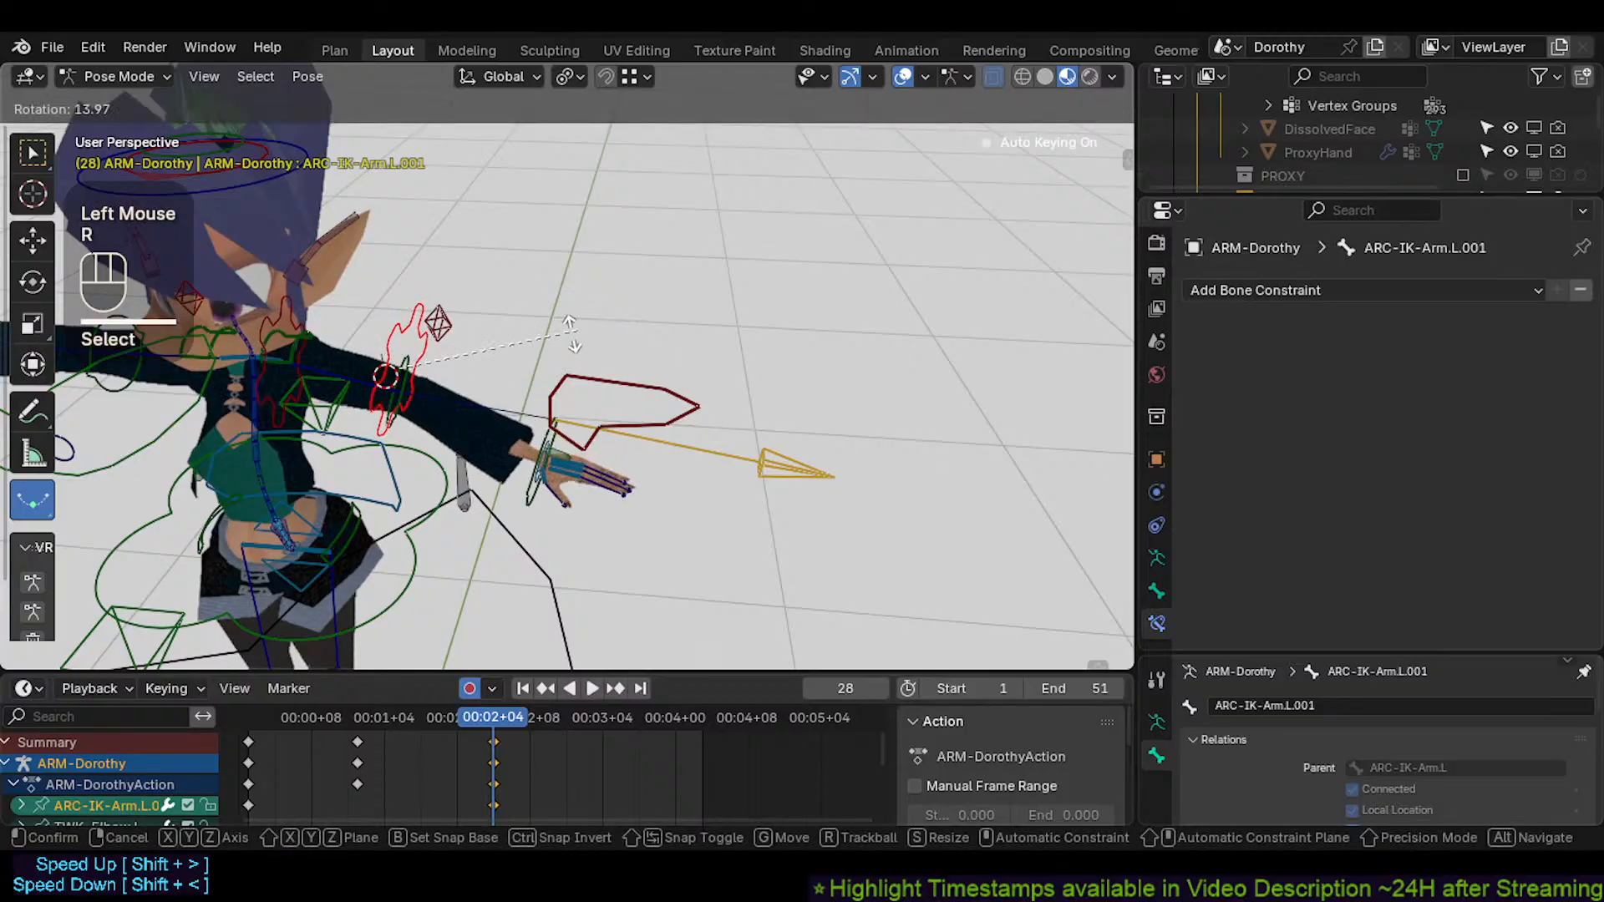
Try rotating ARC-IK-Arm.L.001 and moving TWK-Hand.L, and clear the pose transforms of both bones
click(503, 399)
click(502, 398)
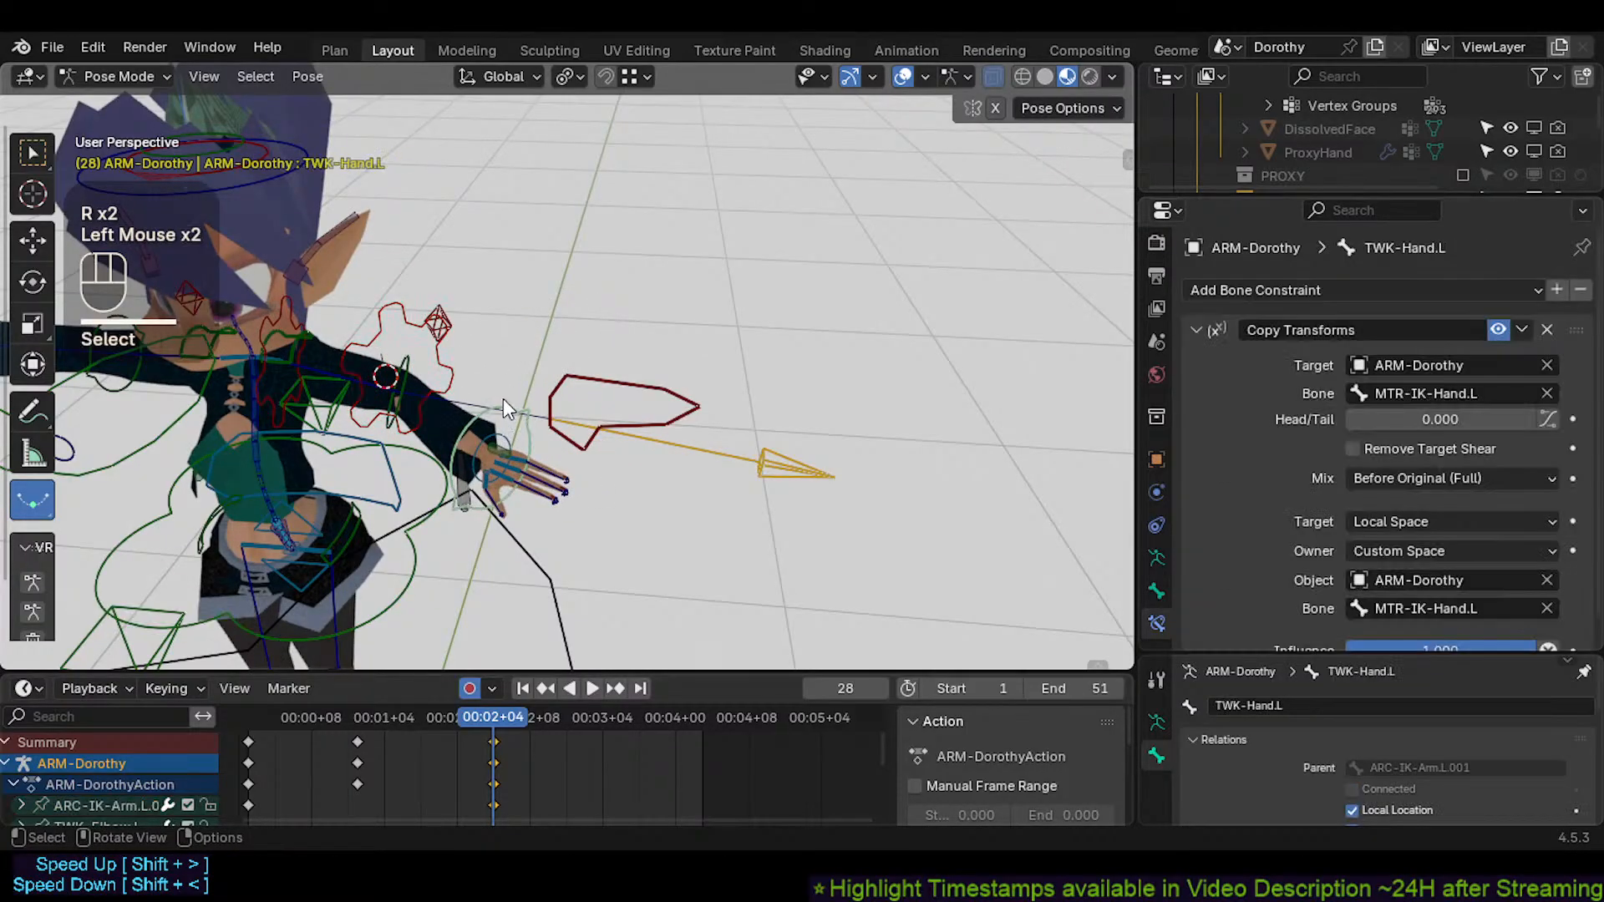
key(g)
click(565, 380)
key(alt+q)
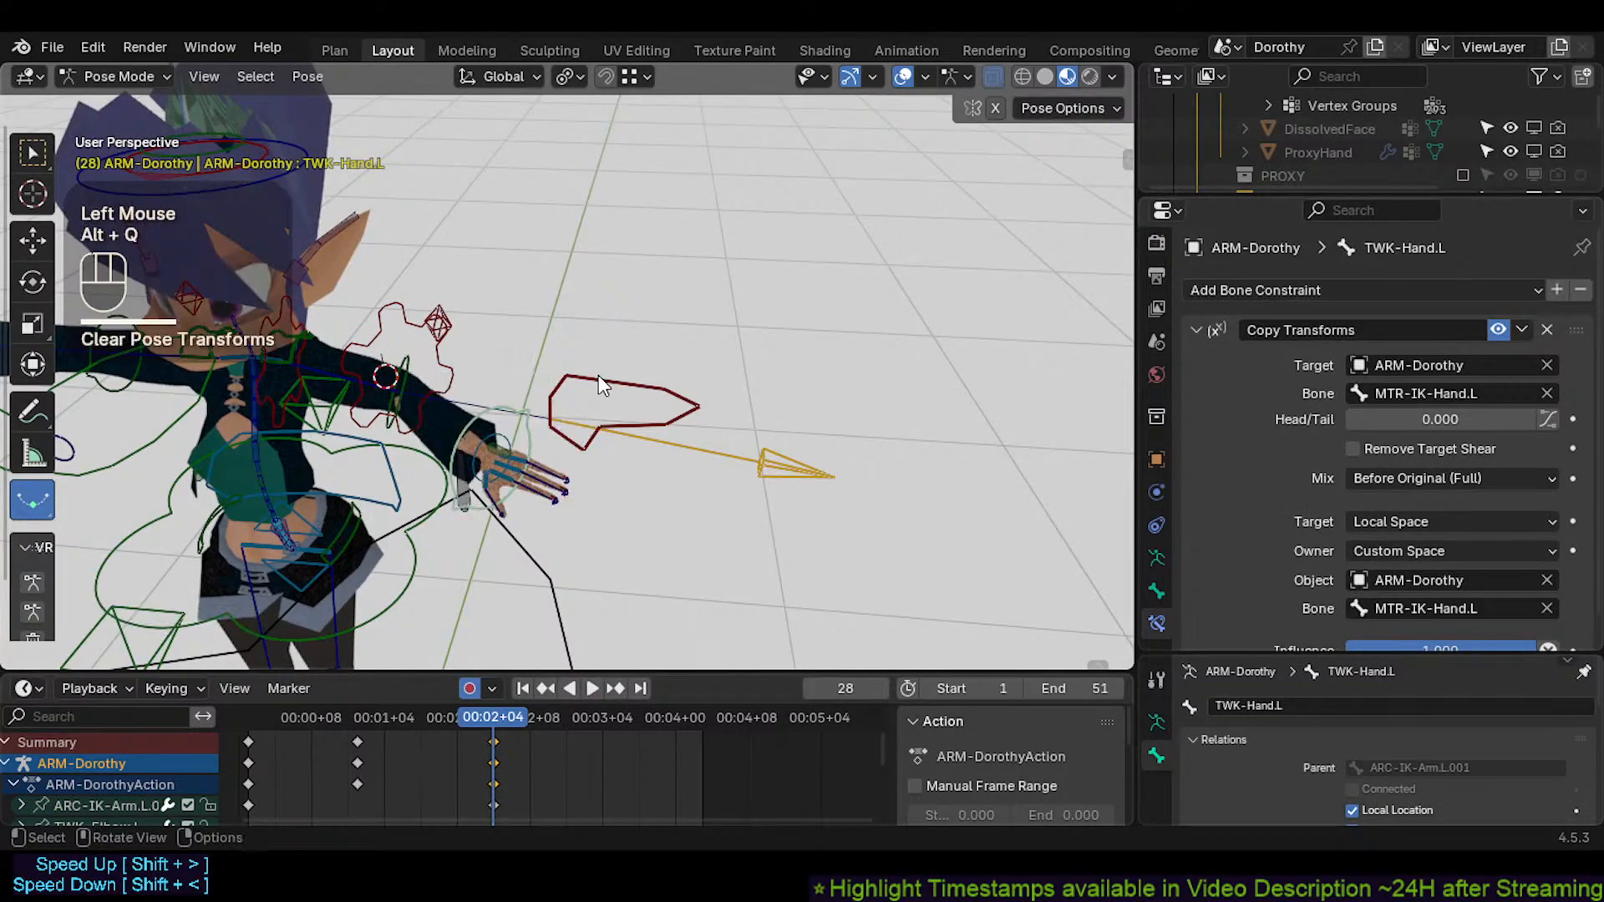
click(485, 350)
key(alt+q)
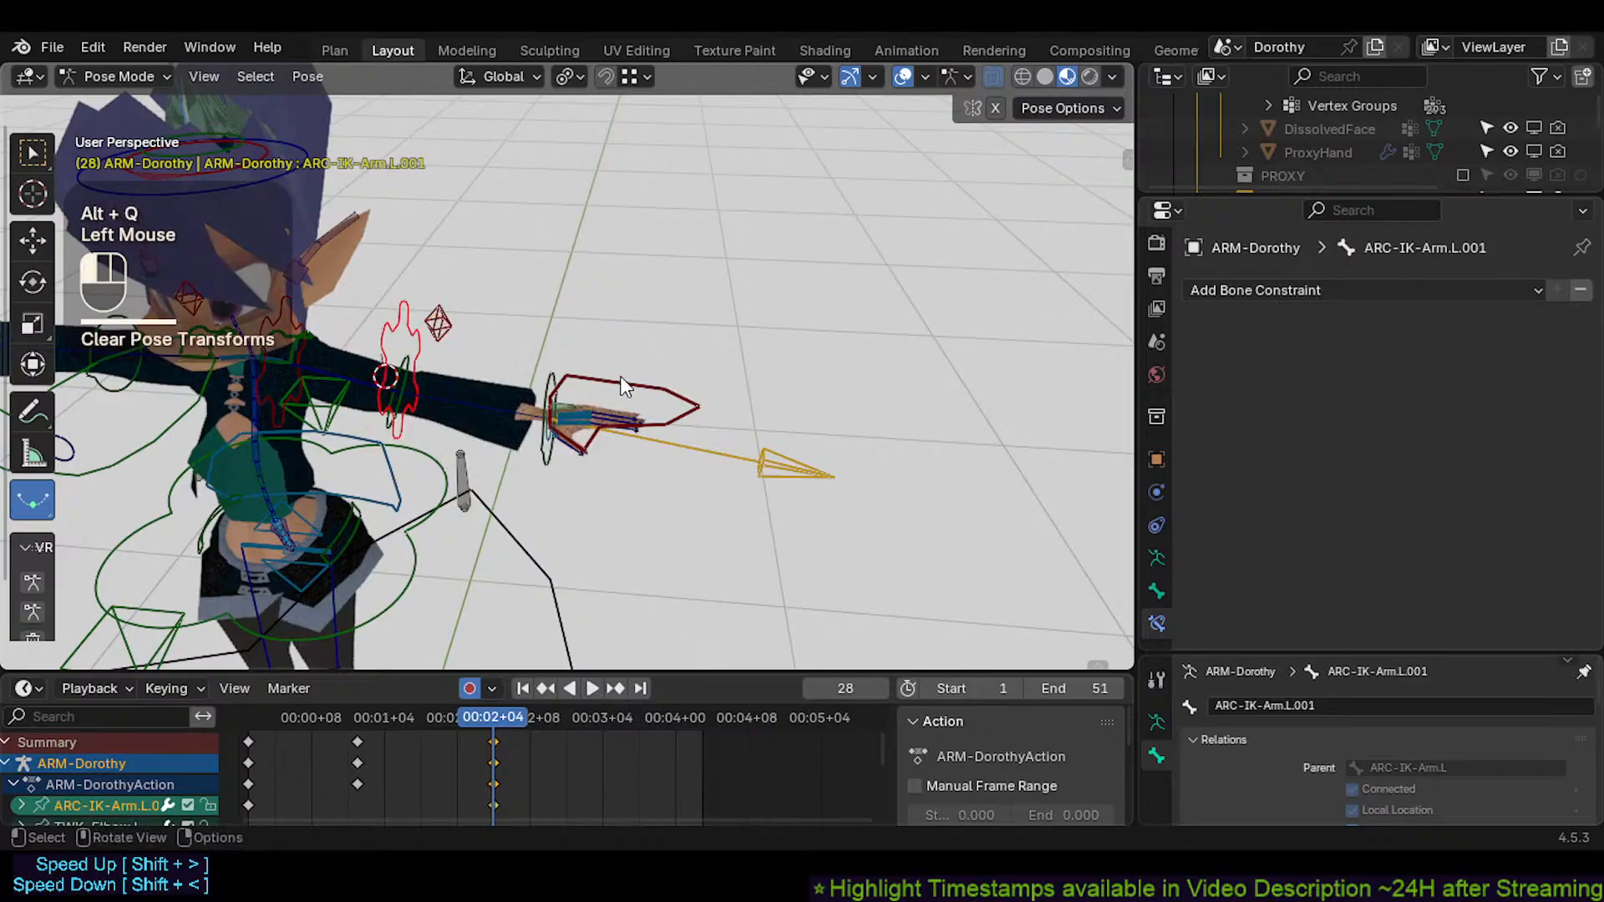
Try lowering the left hand with MTR-IK-Hand.L and swinging the arm by rotating ARC-IK-Arm.L.001 freely
click(585, 400)
key(g)
click(562, 473)
click(411, 342)
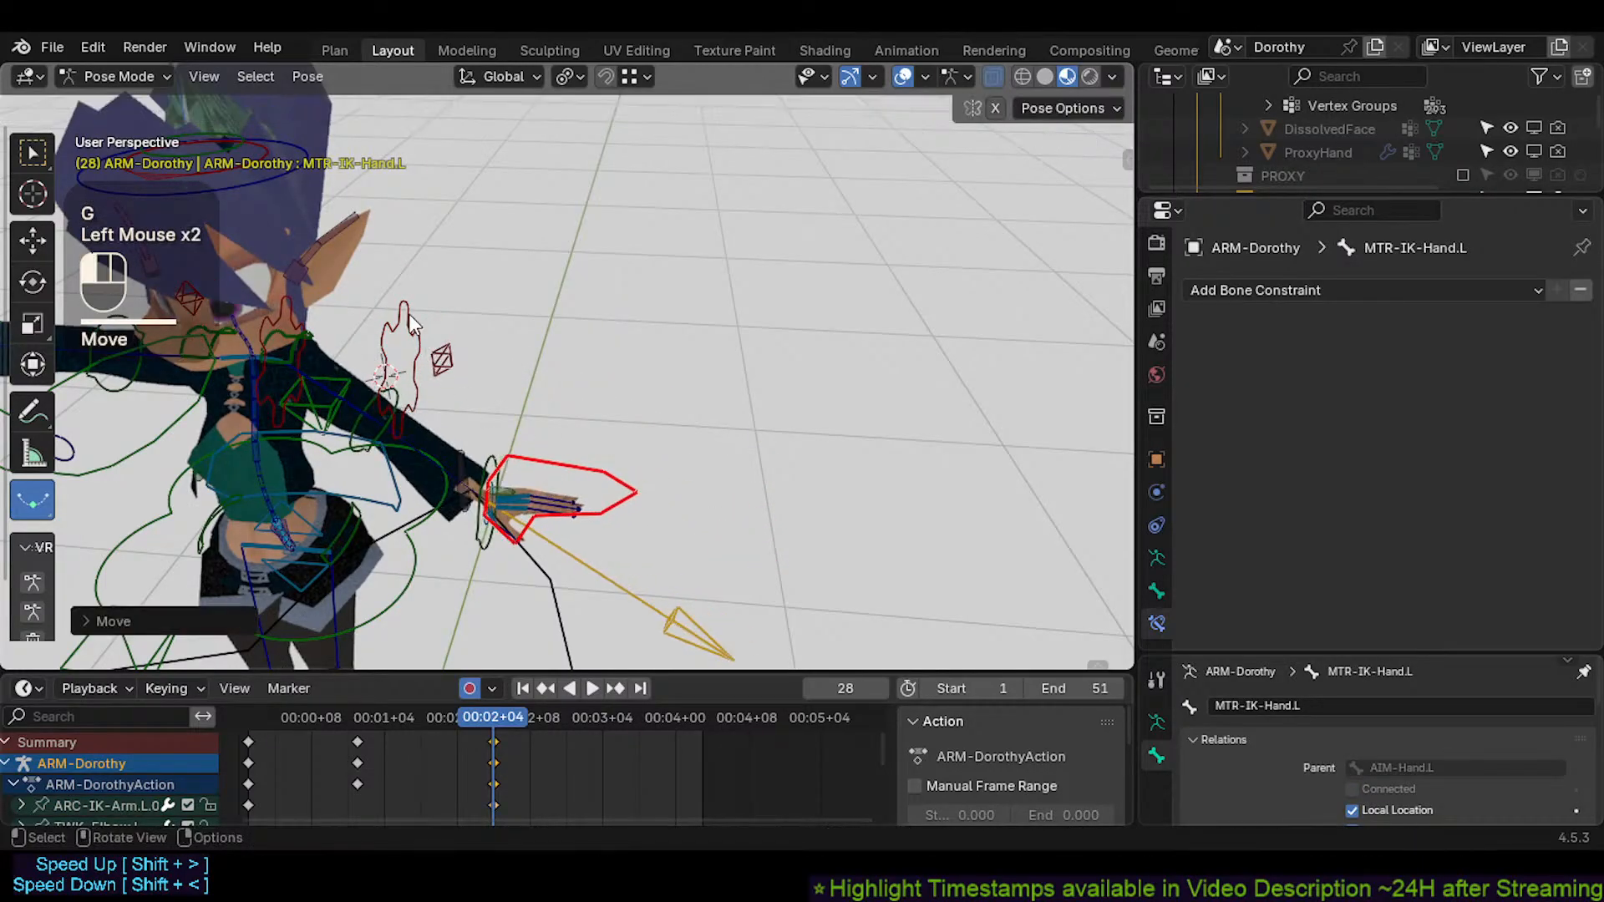
key(r)
click(518, 504)
key(r)
key(r)
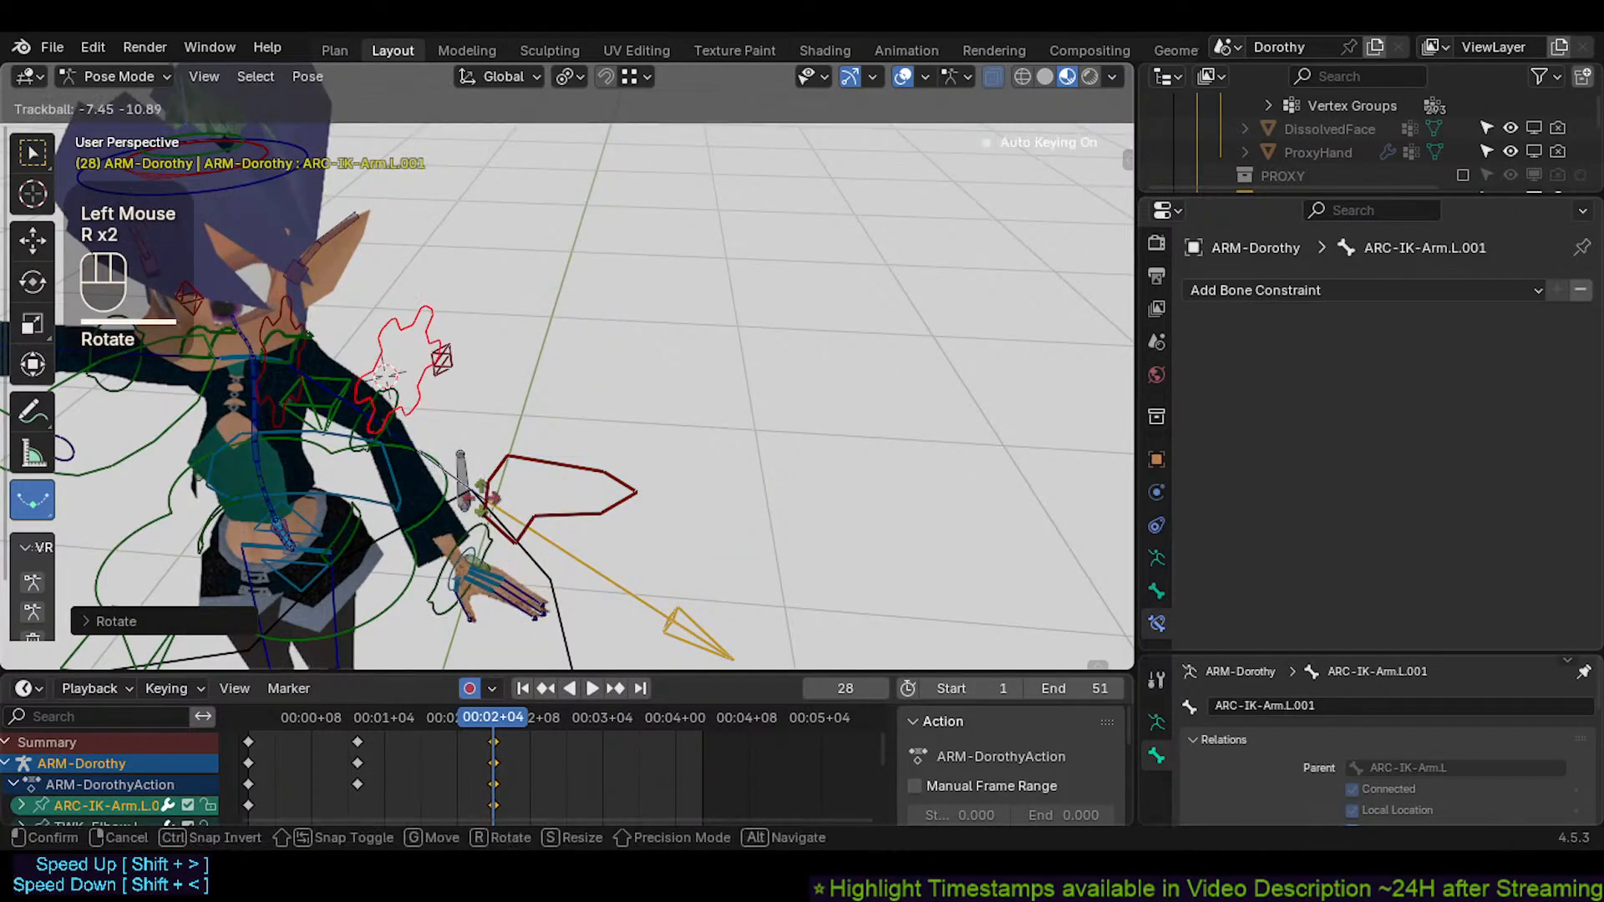
click(434, 603)
Clear the pose transforms of TWK-Hand.L, ARC-IK-Arm.L.001 and MTR-IK-Hand.L
click(434, 603)
key(alt+q)
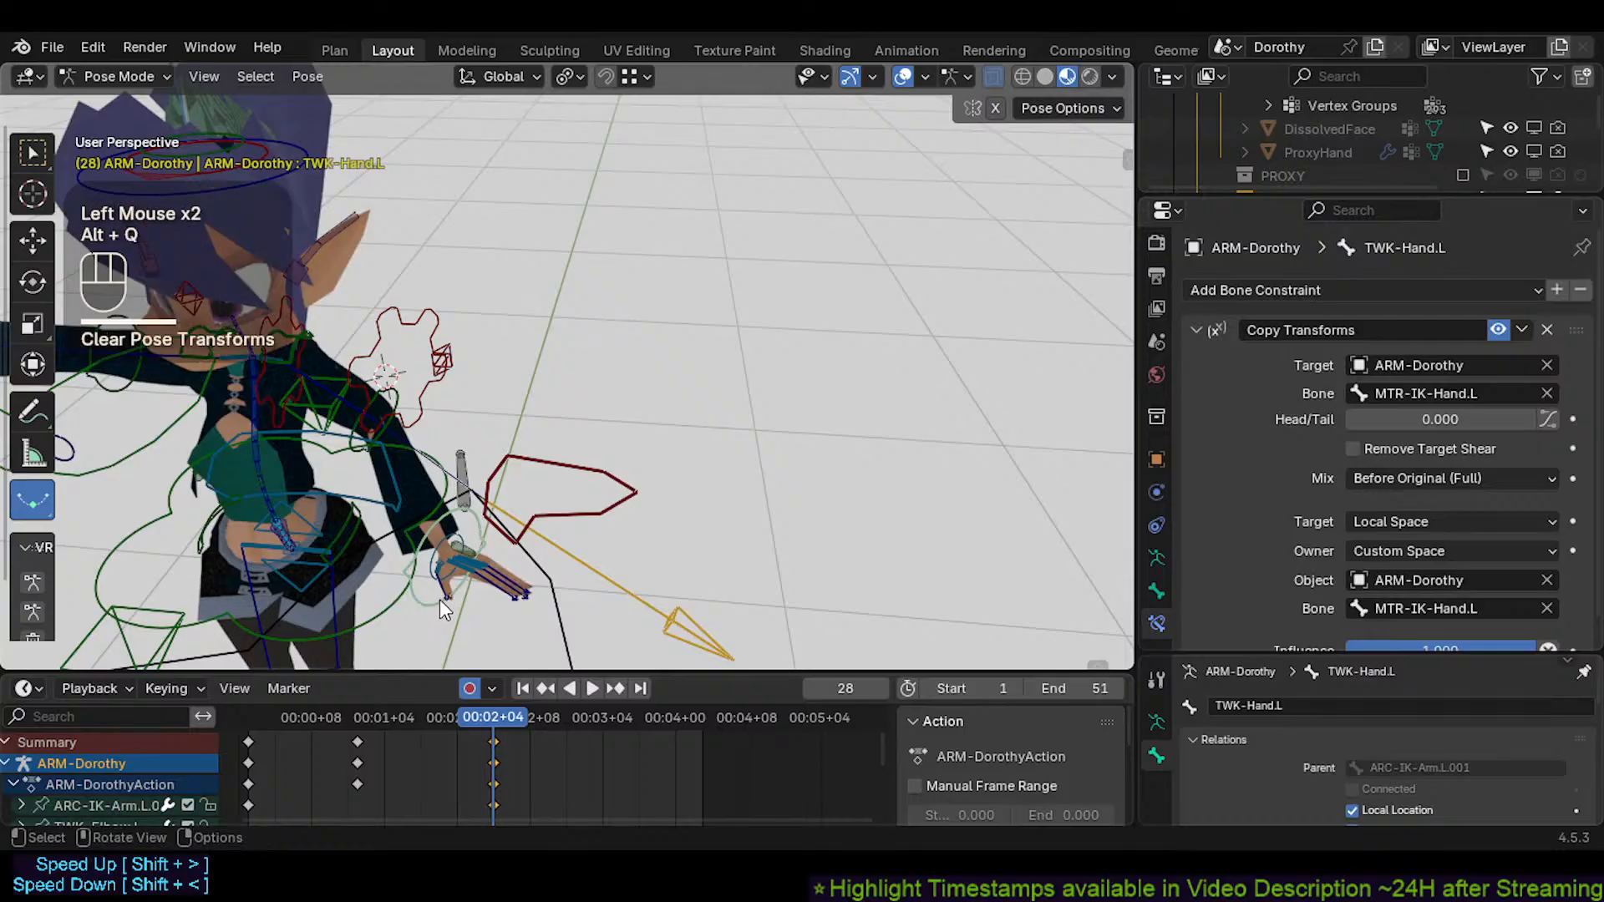
click(411, 313)
key(alt+q)
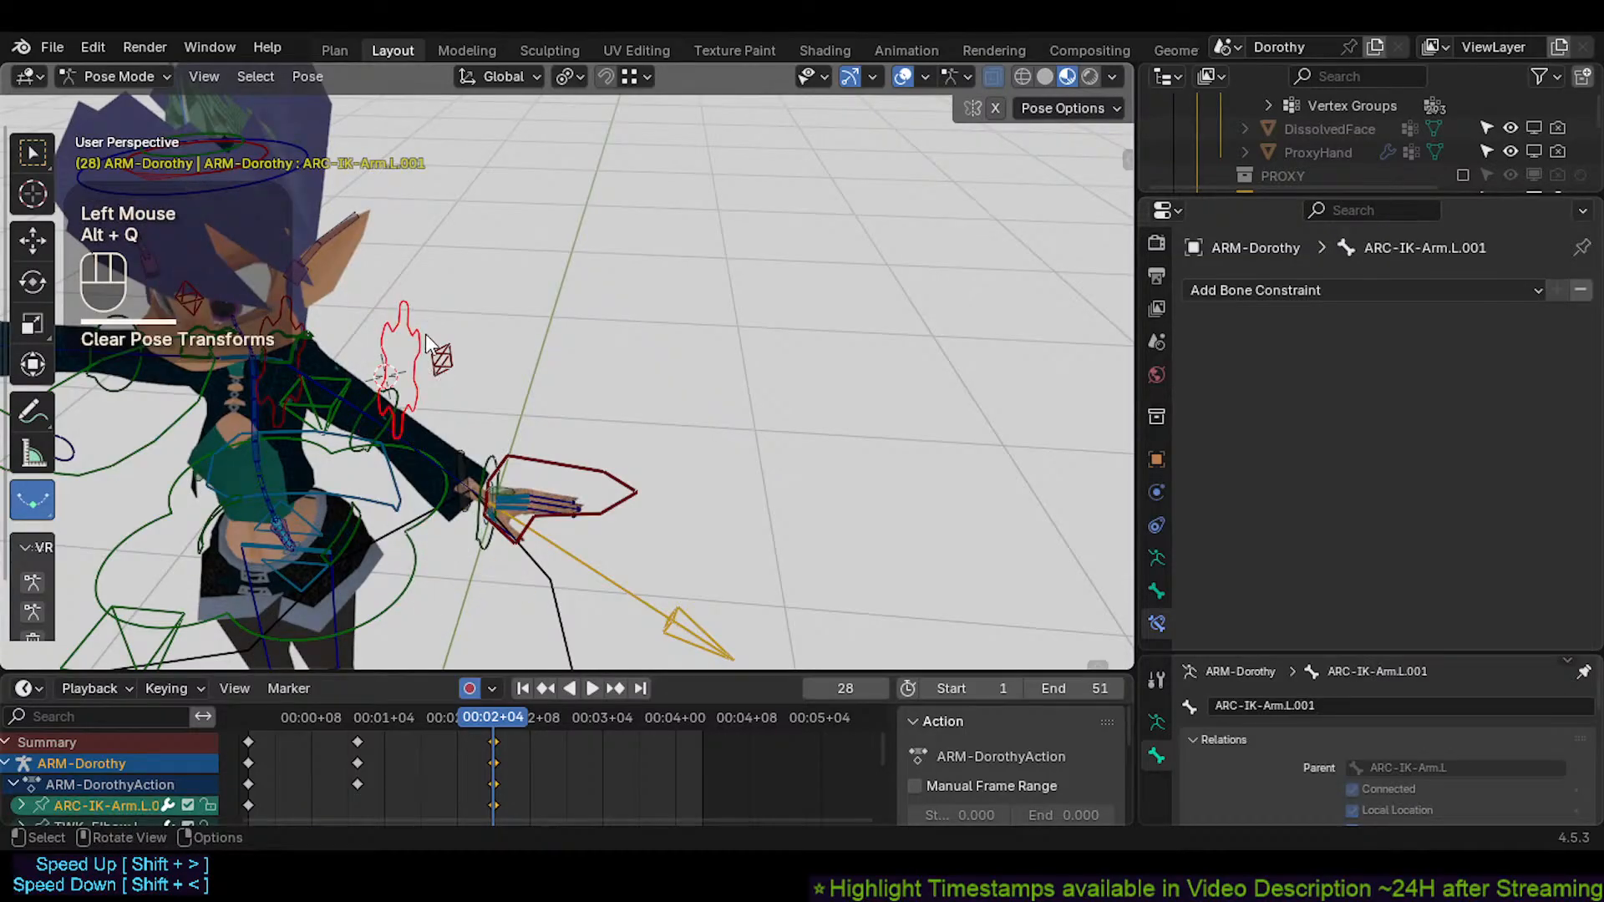
click(548, 461)
key(alt+q)
middle_drag(558, 453, 464, 352)
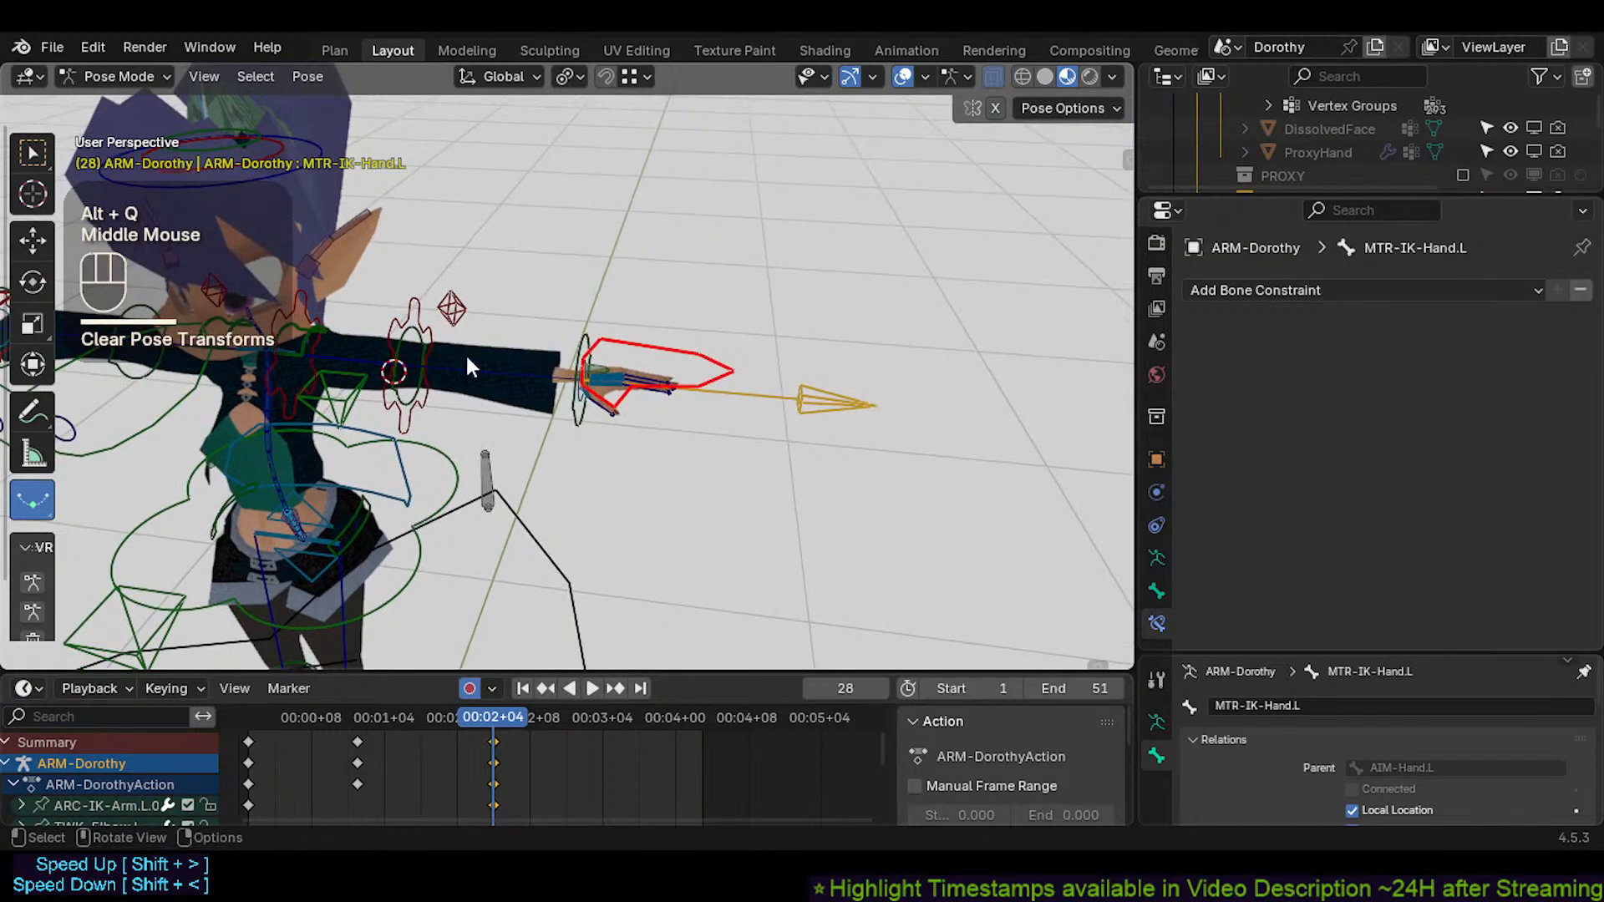
Try trackball rotations on ARC-IK-Arm.L.001 and its parent ARC-IK-Arm.L to swing the left arm
click(448, 305)
key(r)
key(r)
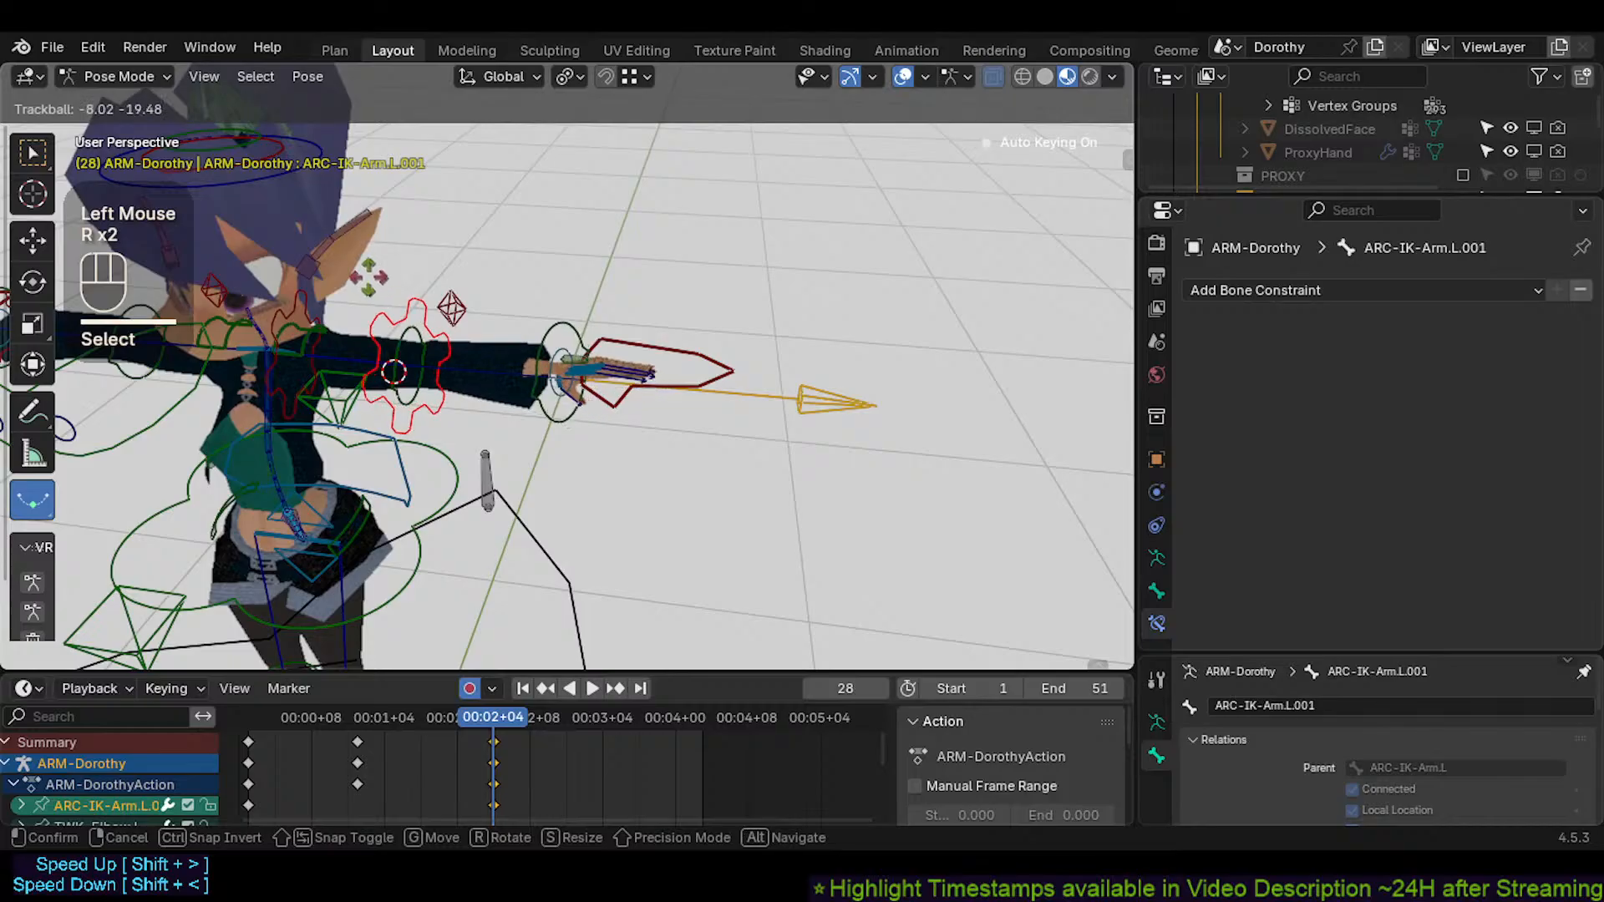
click(359, 269)
click(315, 308)
key(r)
key(r)
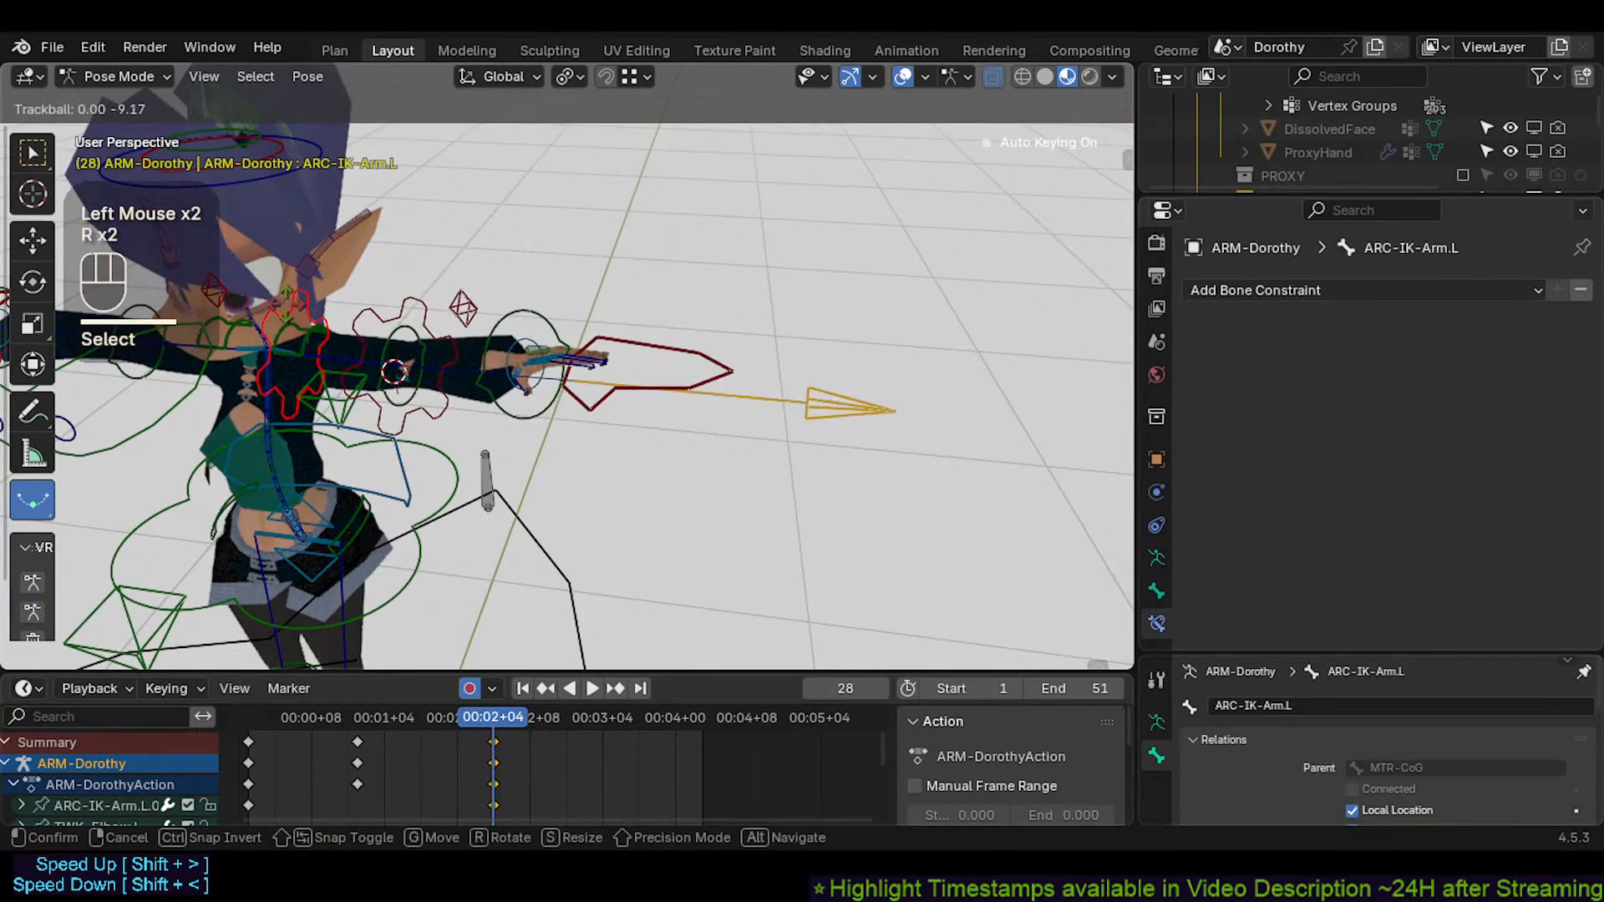
click(277, 303)
Try moving and trackball-rotating the left wrist with the TWK-Hand.L control
middle_drag(284, 305, 398, 335)
click(495, 338)
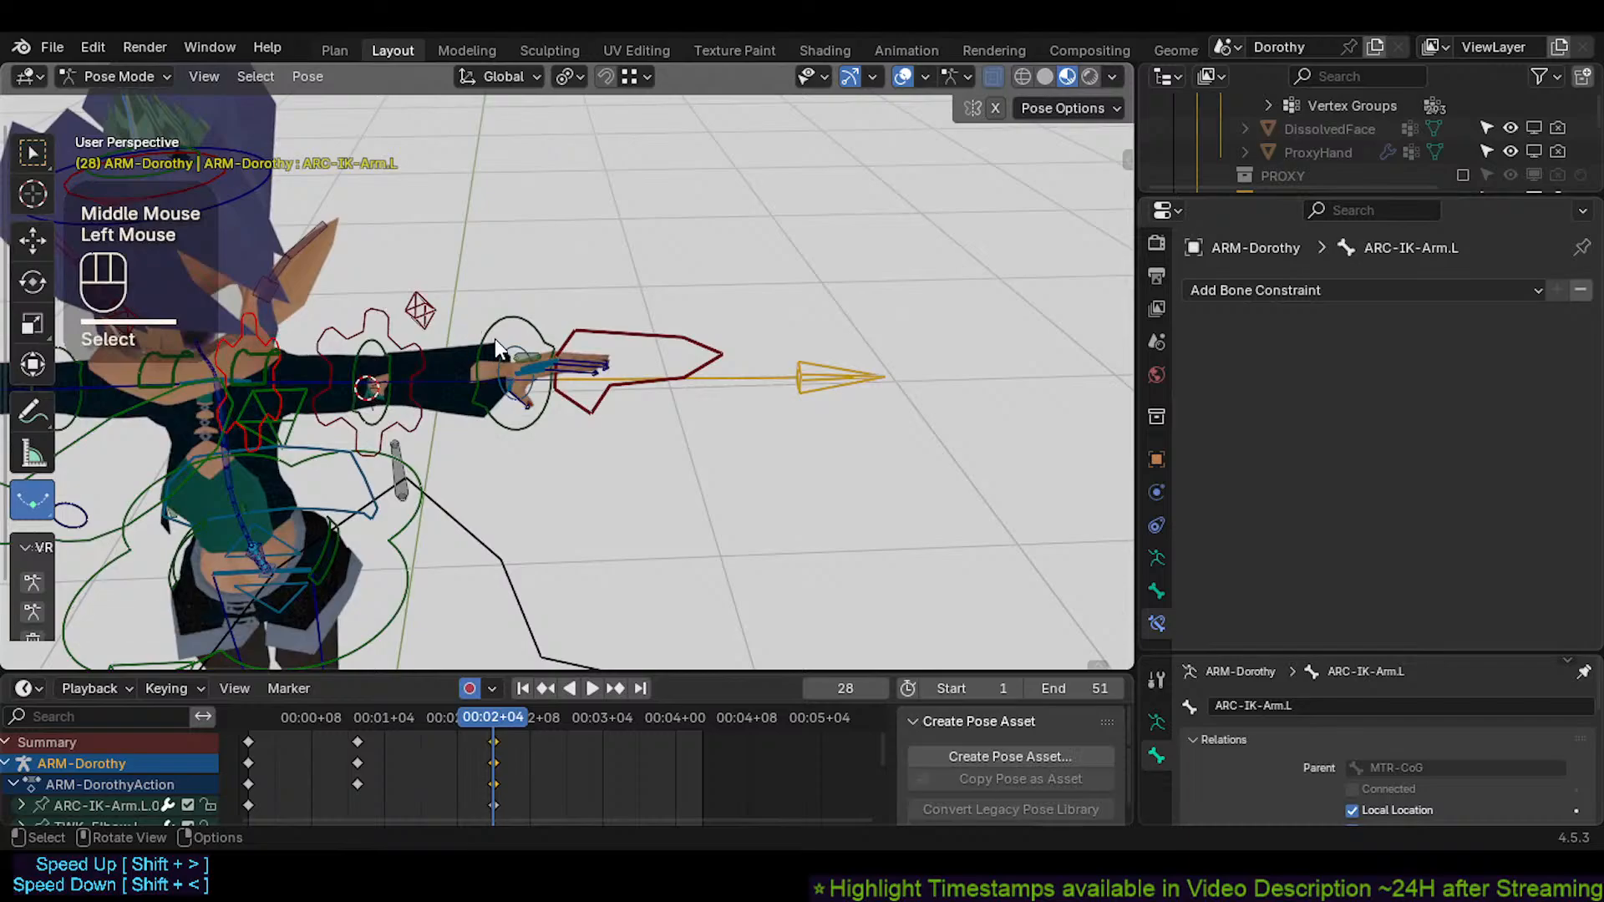
middle_drag(588, 518, 510, 334)
click(510, 334)
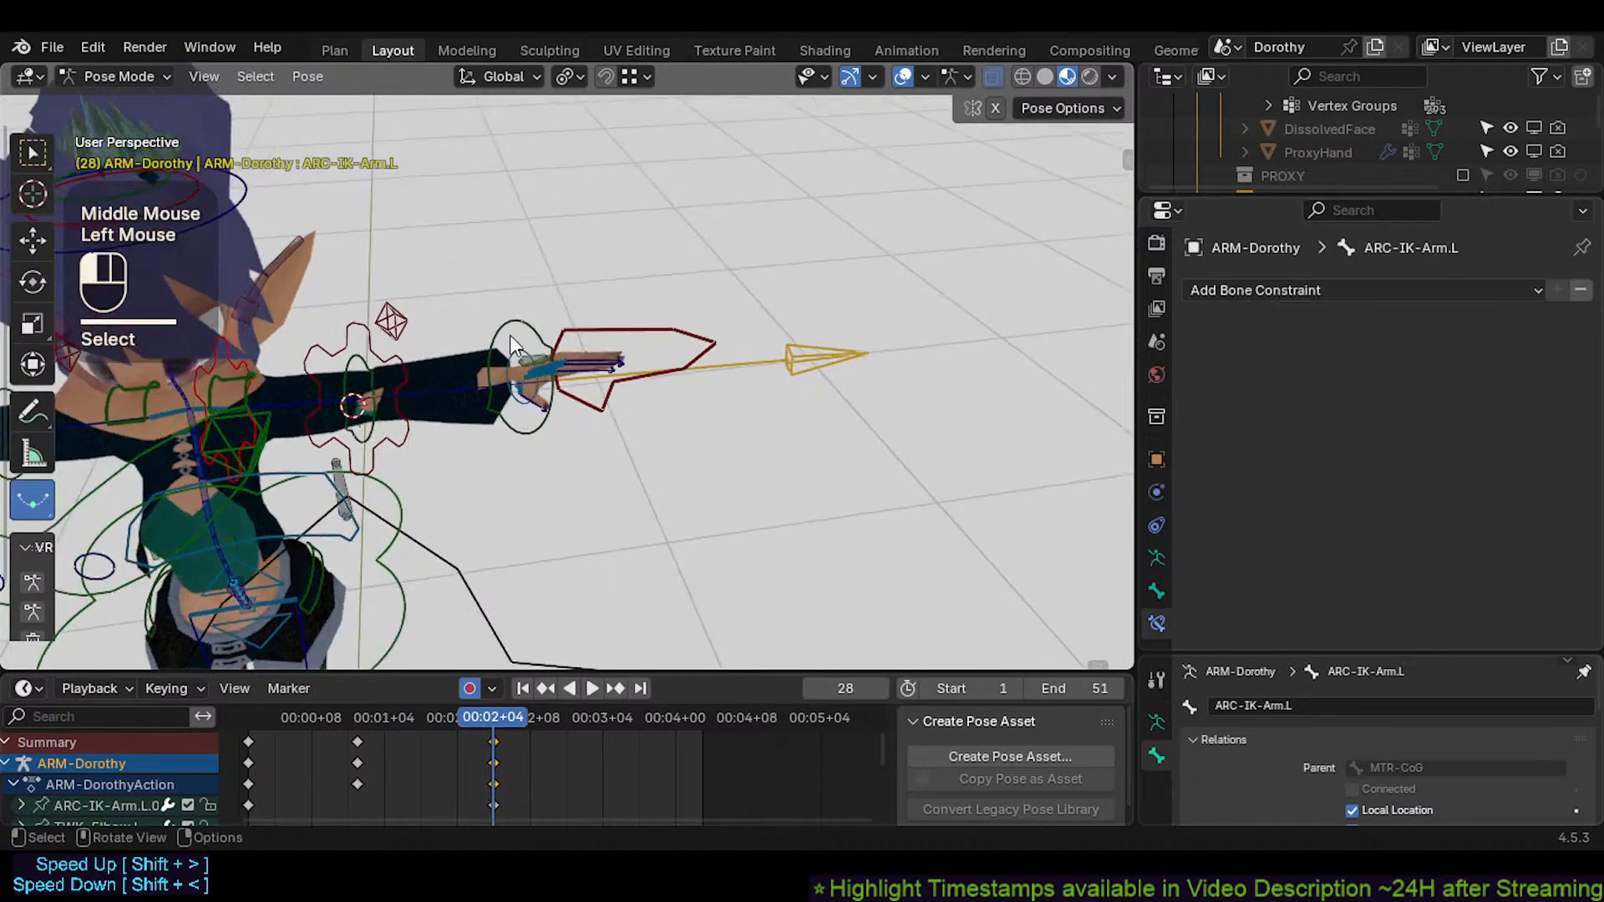
key(g)
key(Escape)
click(489, 360)
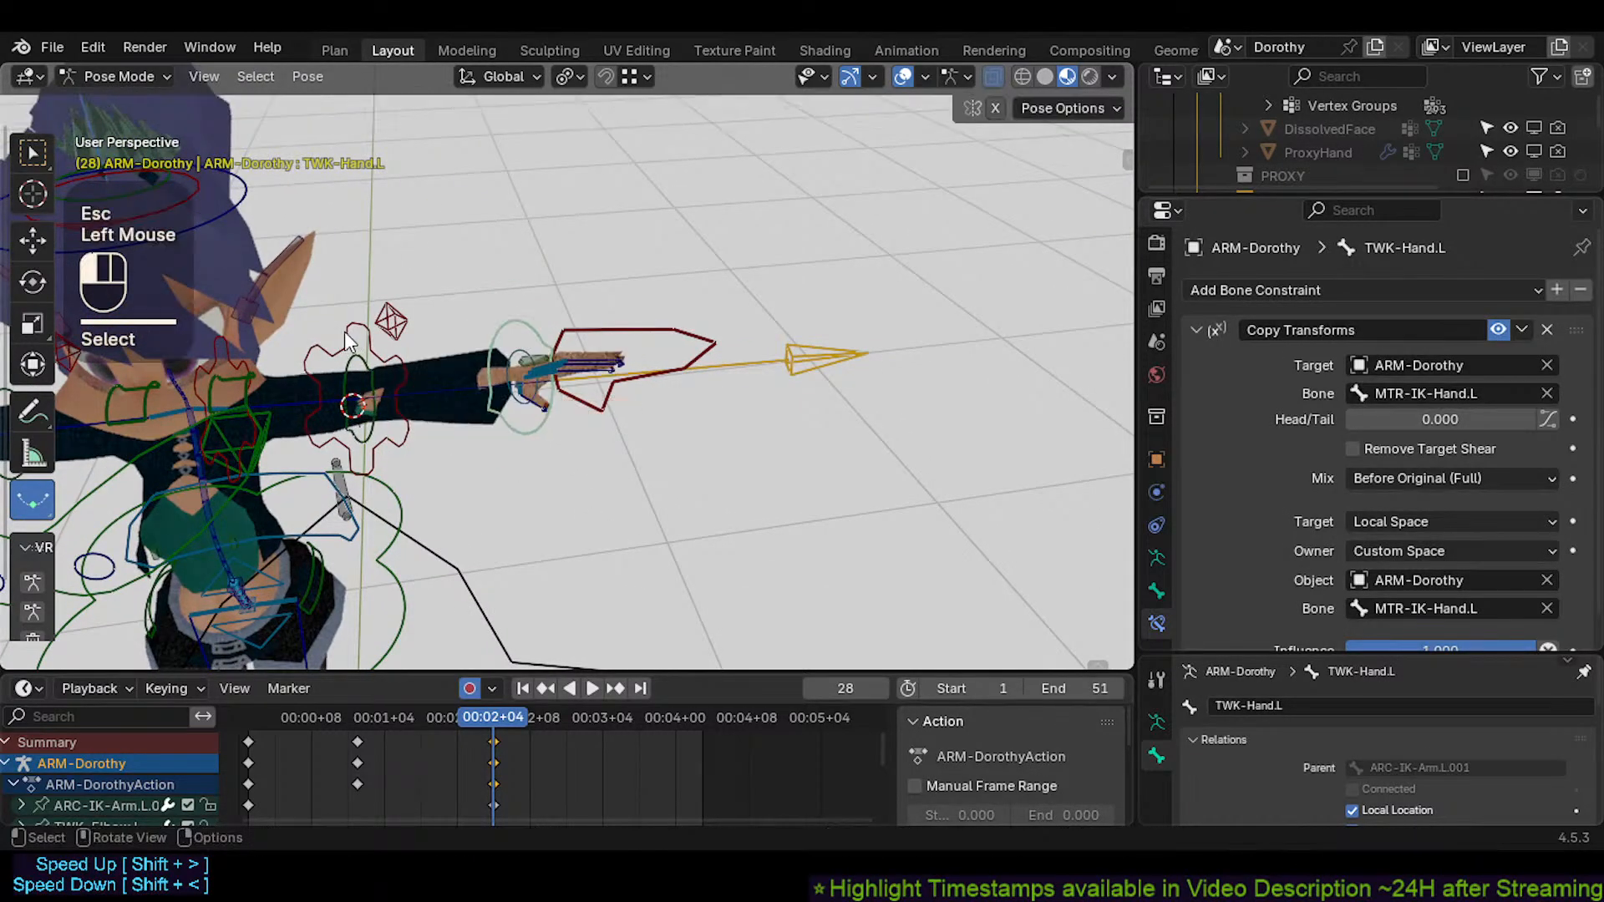
key(r)
key(r)
click(490, 361)
Clear the pose transforms of all bones and save the file
key(a)
middle_drag(458, 398, 614, 401)
key(alt+q)
key(alt+q)
middle_drag(614, 401, 489, 443)
key(ctrl+s)
shift+middle_drag(488, 443, 512, 528)
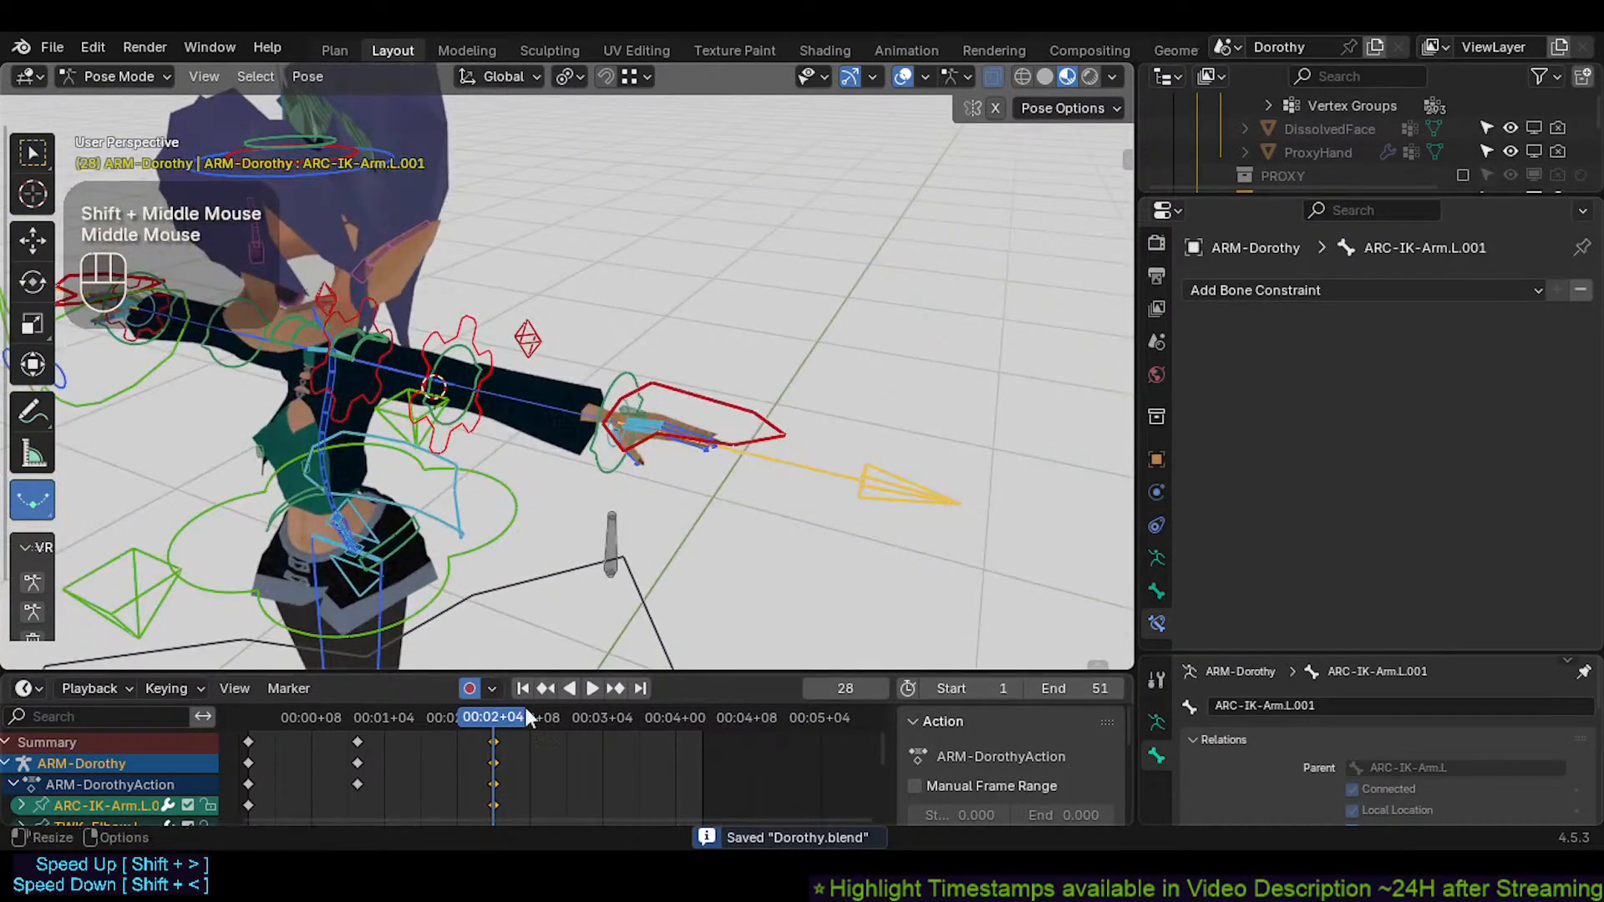
Delete all of the armature's keyframes from the timeline
key(a)
key(x)
click(508, 757)
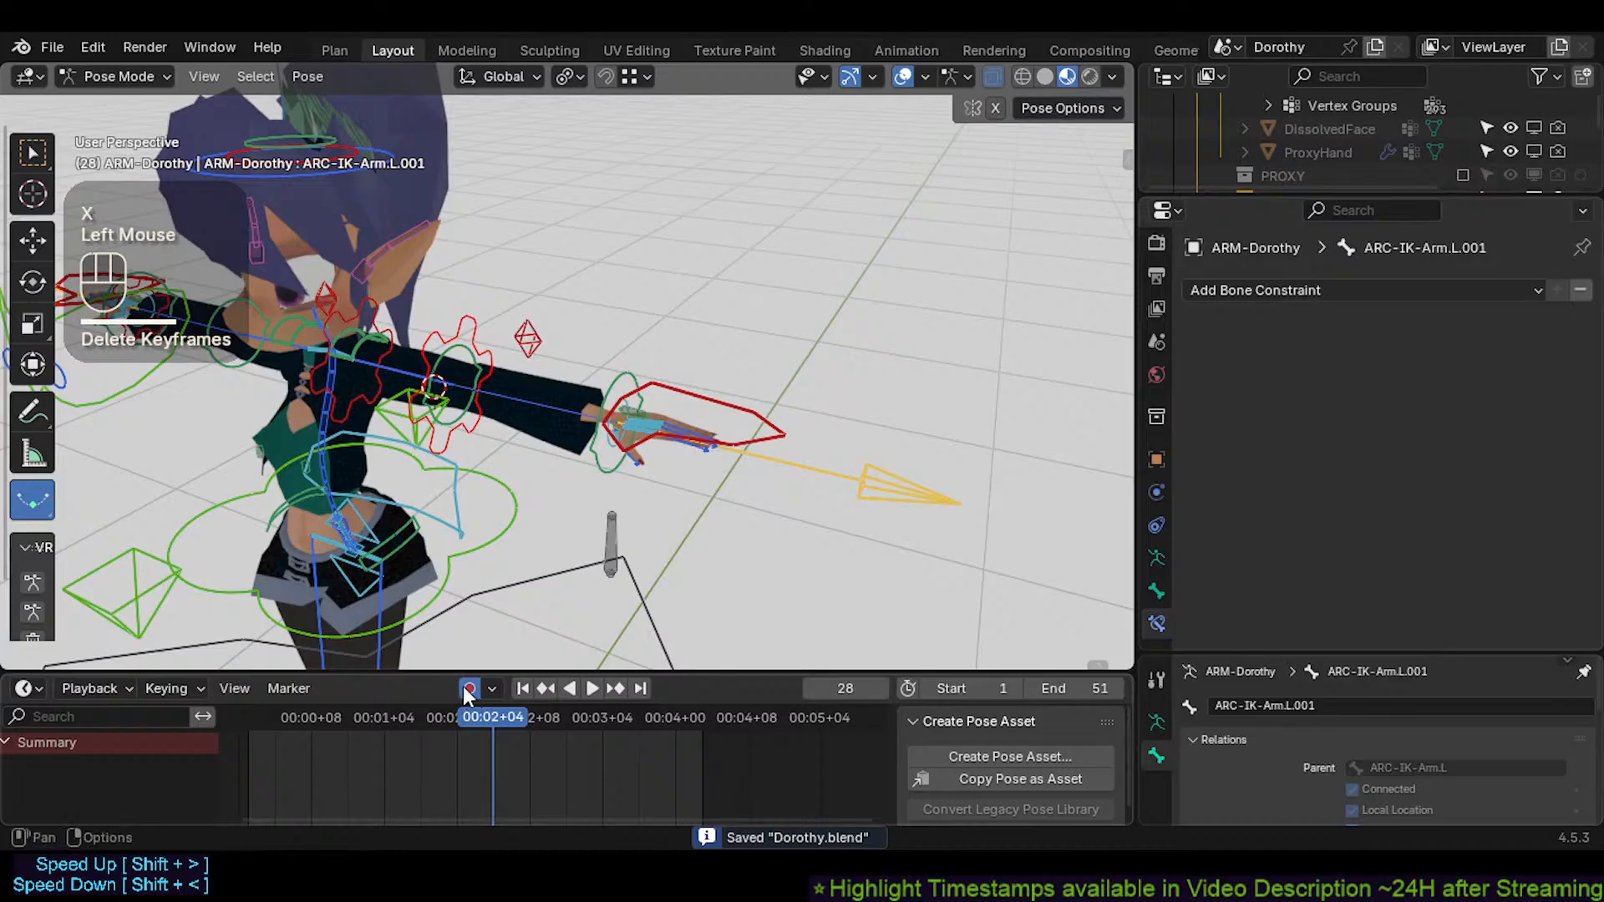
Turn off auto keying and save the file again
middle_drag(528, 558, 505, 476)
scroll(498, 434, up, 2)
key(ctrl+s)
Try a trackball rotation of the left elbow control ARC-IK-Arm.L.001 and cancel it
middle_drag(505, 477, 633, 399)
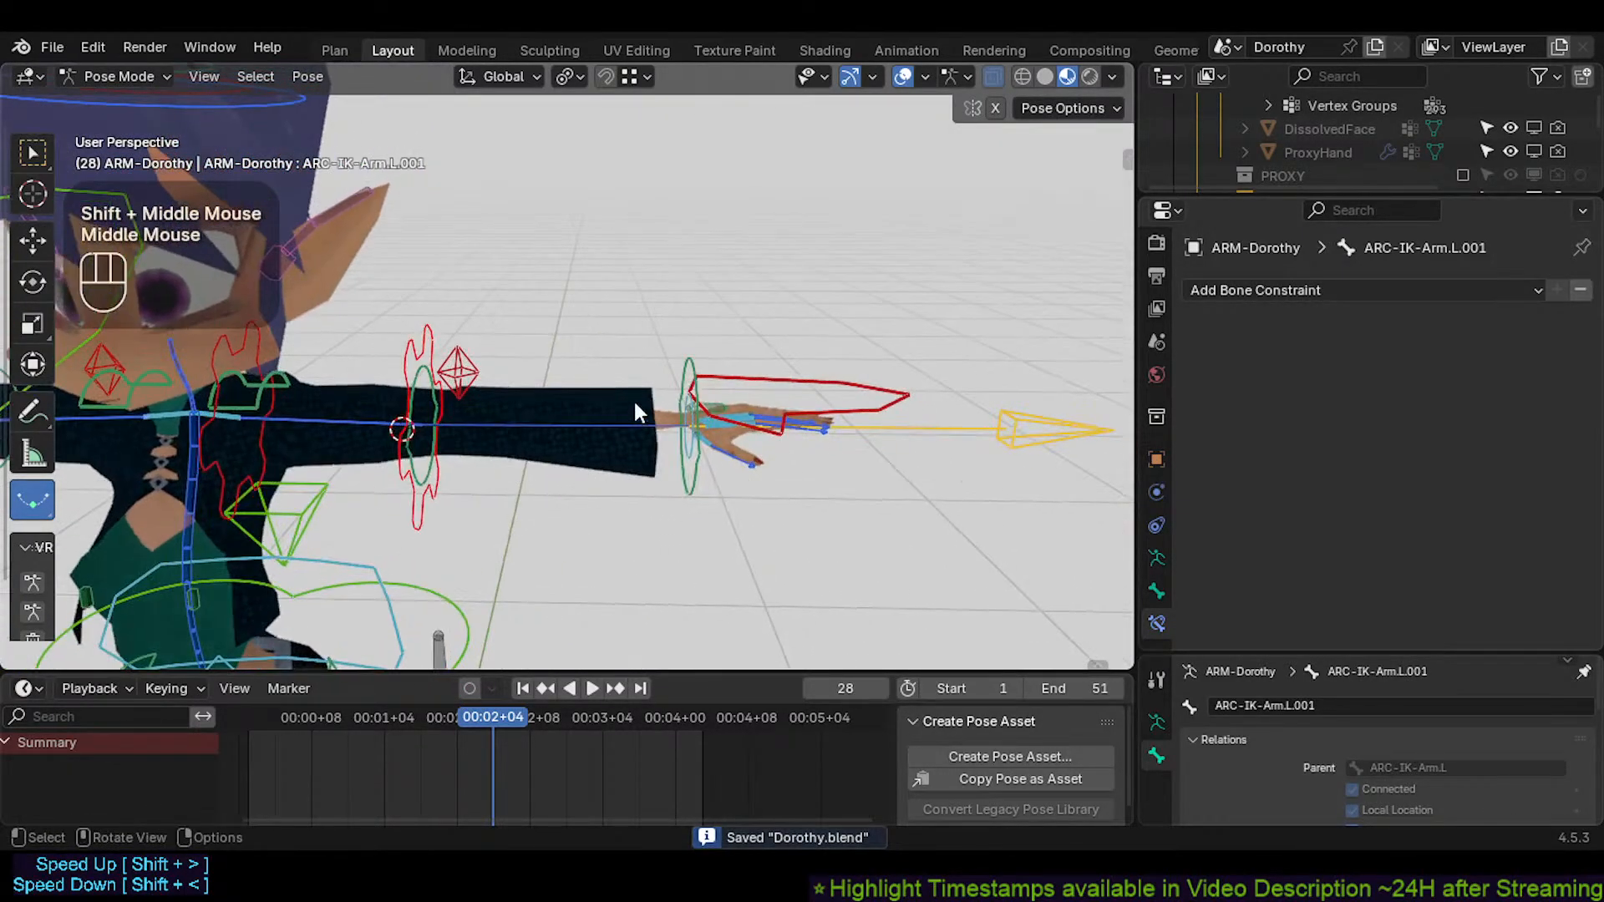
middle_drag(526, 409, 450, 418)
scroll(480, 416, up, 1)
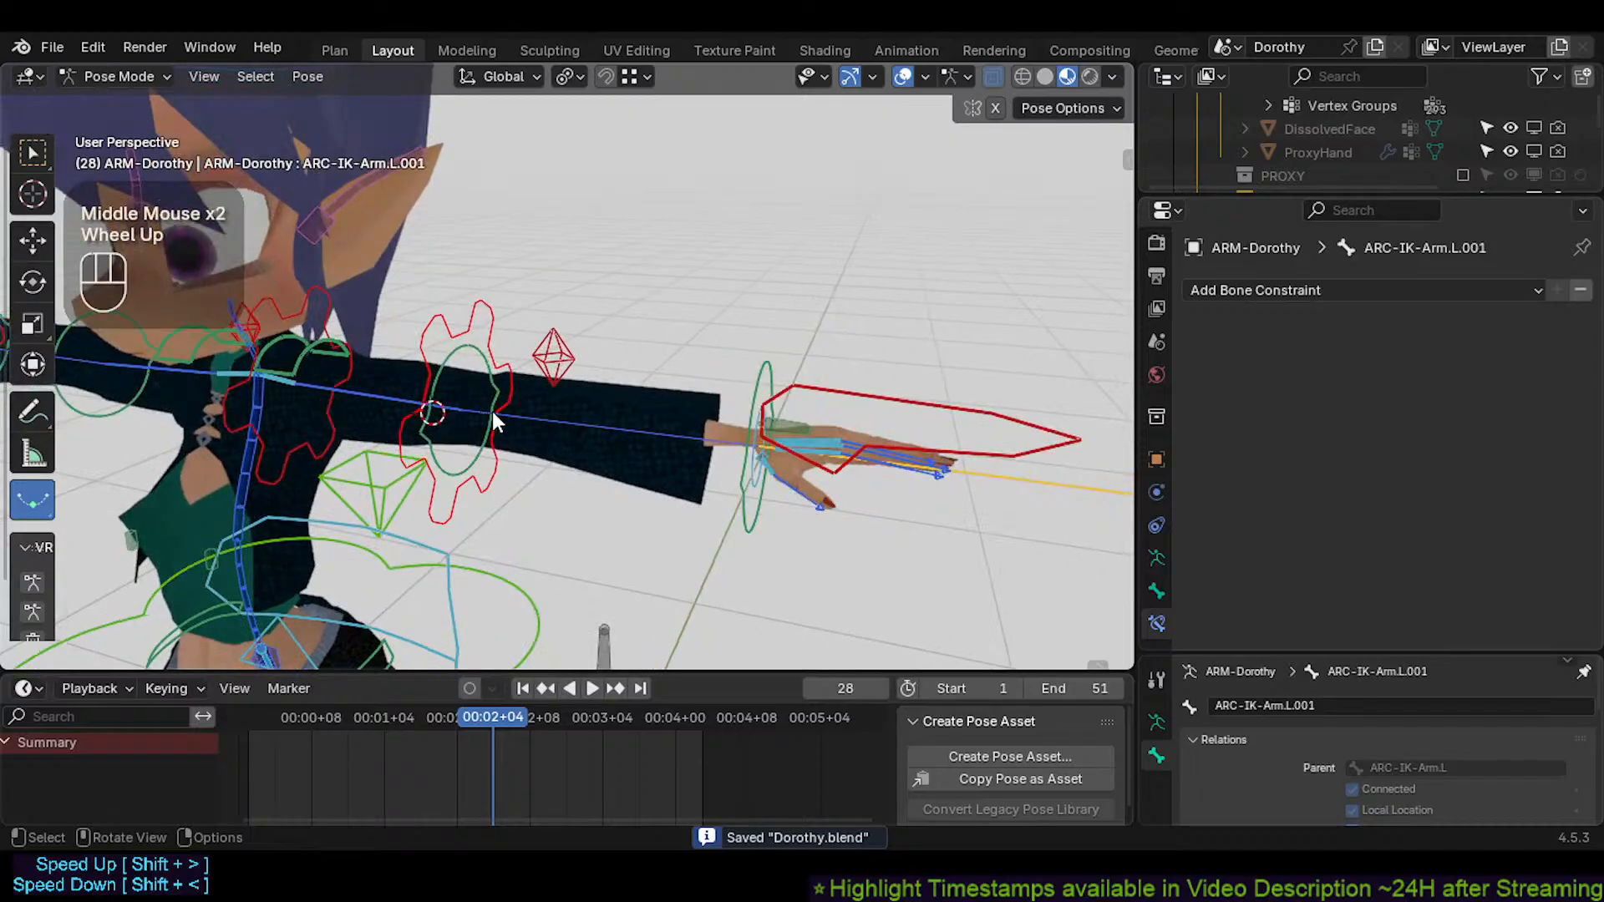
click(440, 337)
key(r)
key(r)
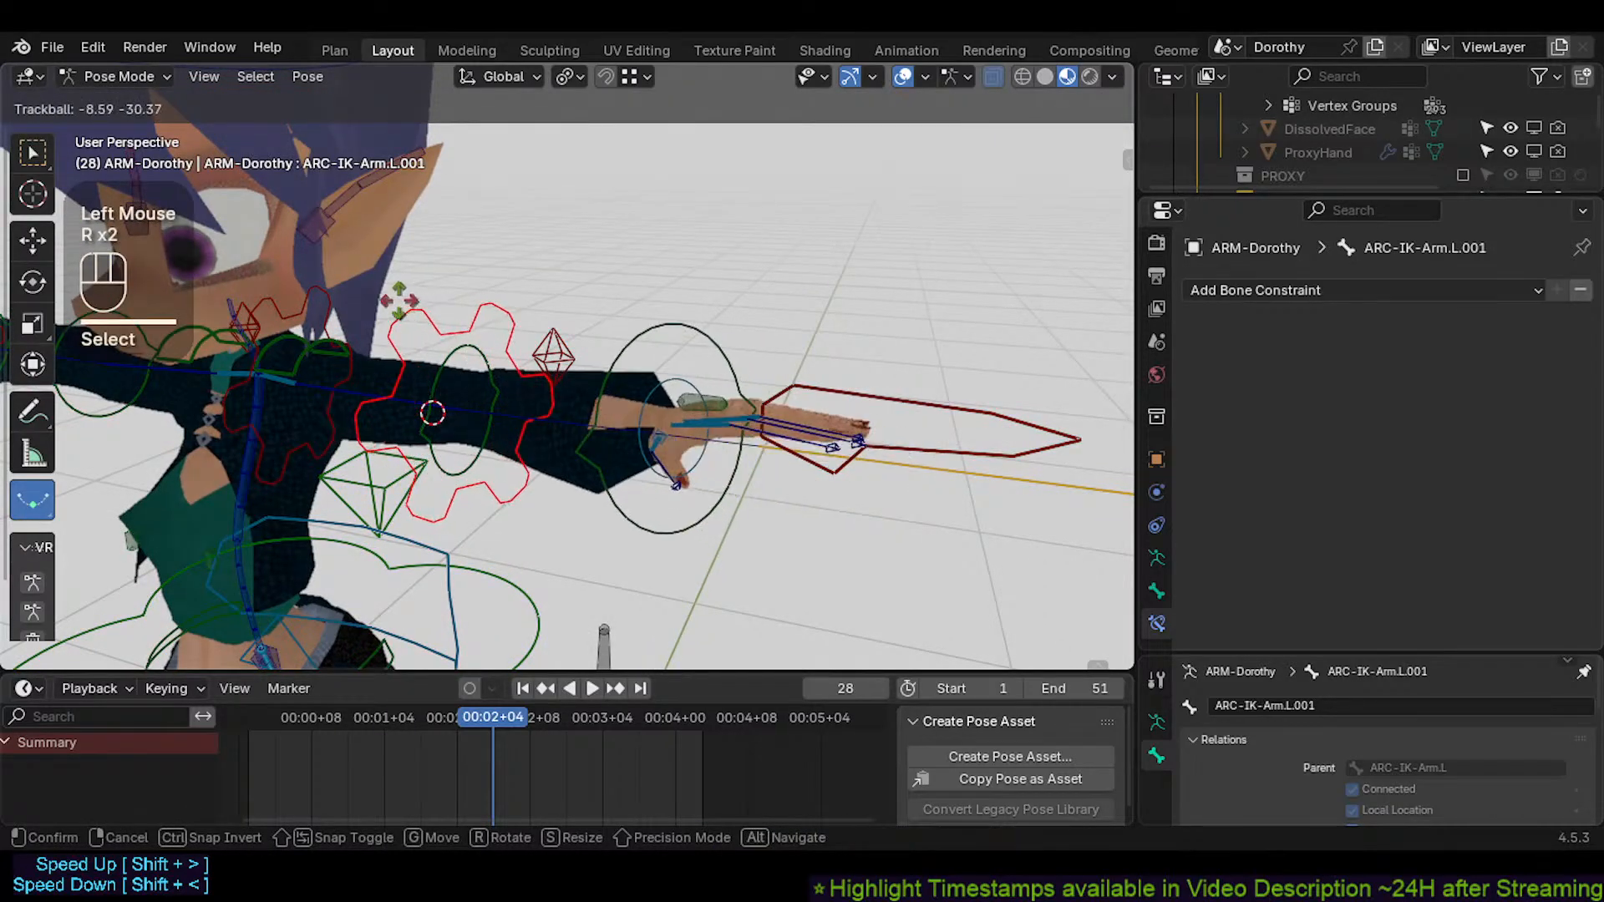
key(Escape)
Inspect the bone constraints of MTR-IK-Head, CTL-Head and CTL-Neck around the head
scroll(456, 335, down, 3)
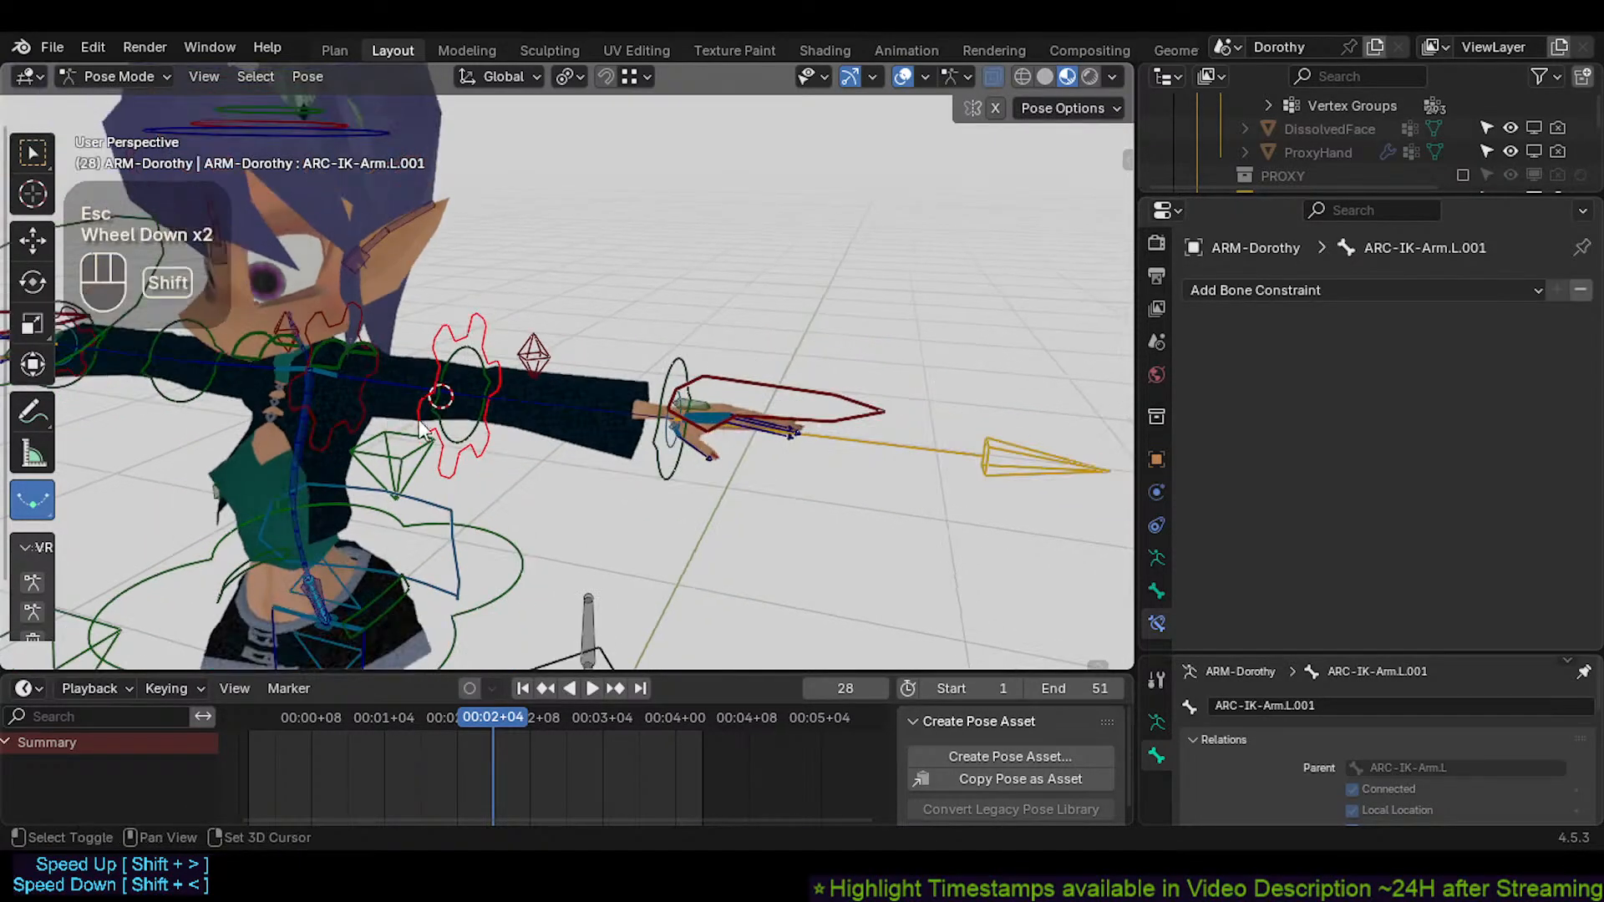
shift+middle_drag(439, 368, 493, 397)
middle_drag(493, 397, 526, 411)
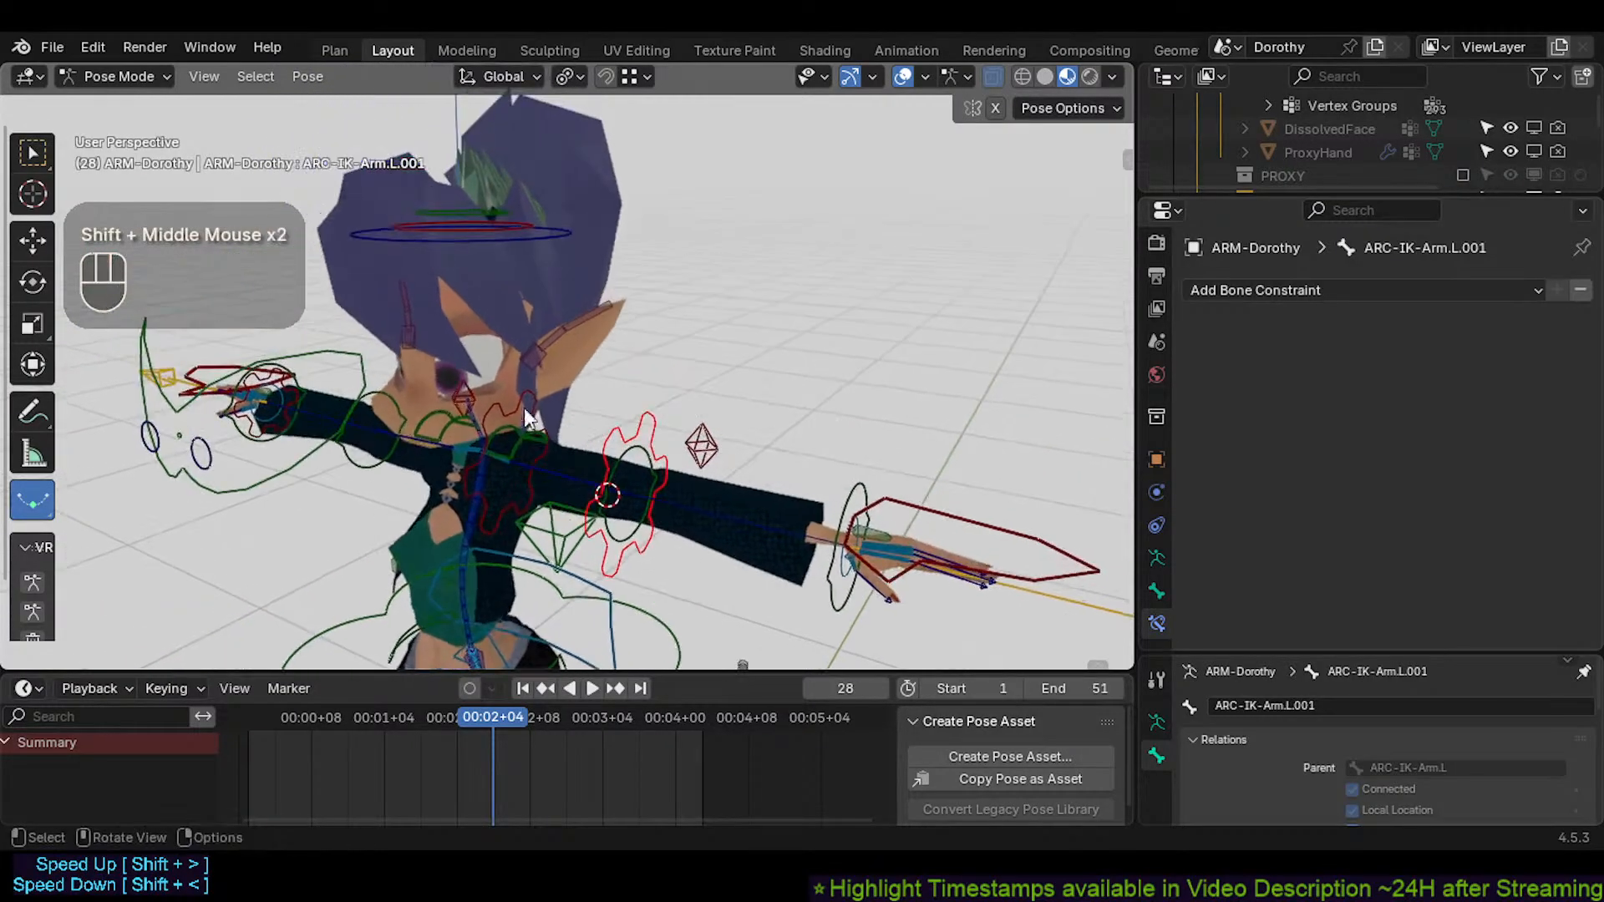
click(483, 231)
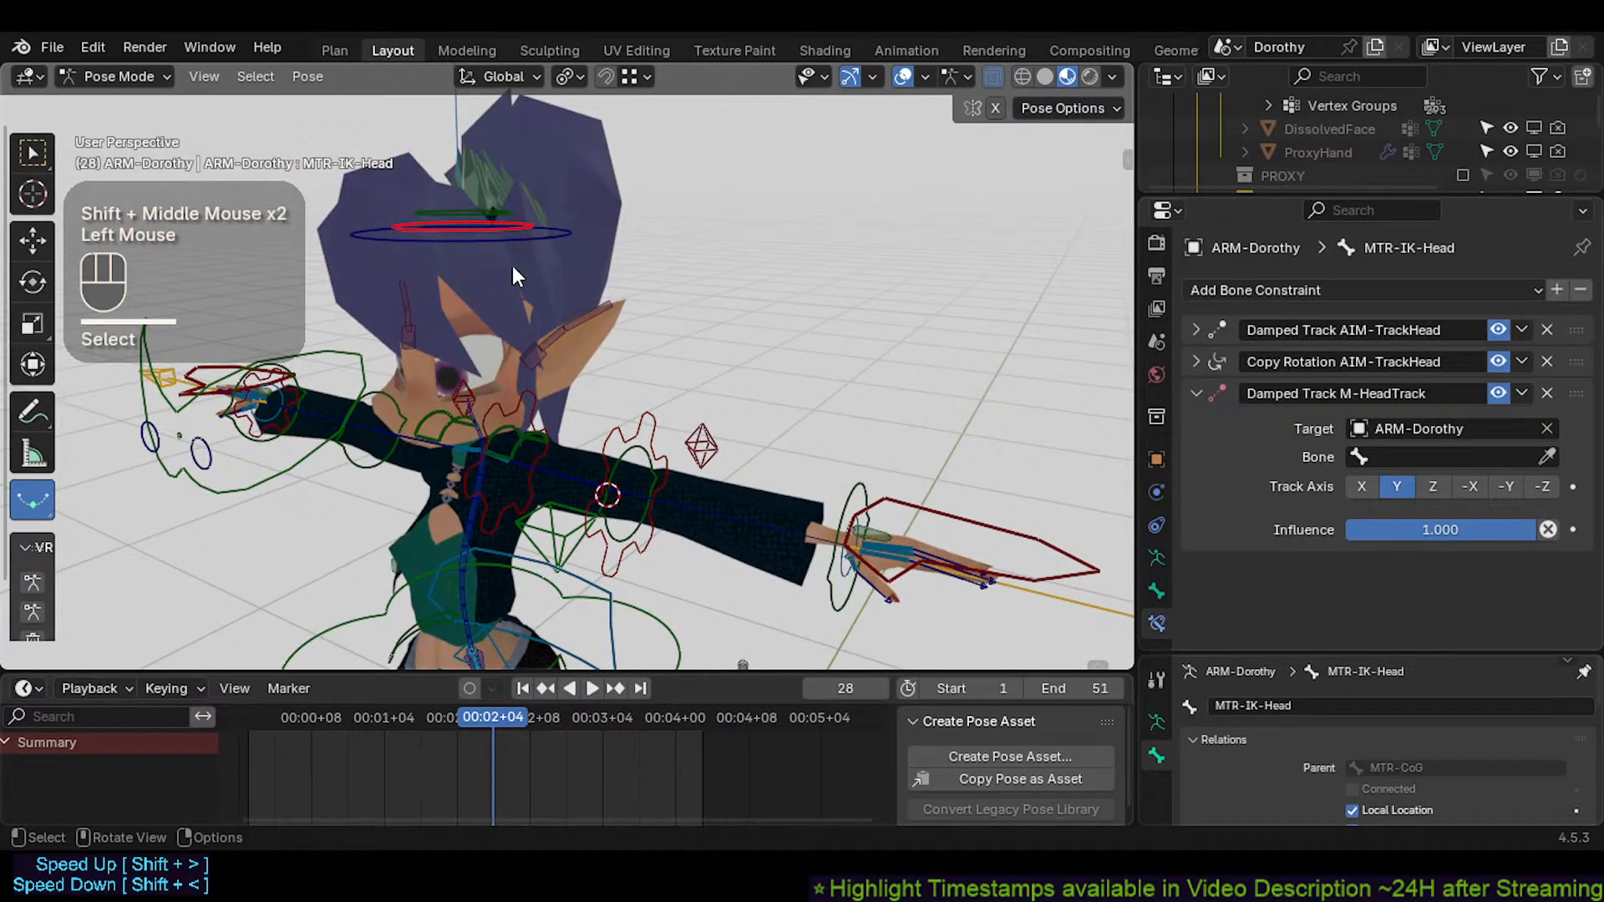
click(515, 245)
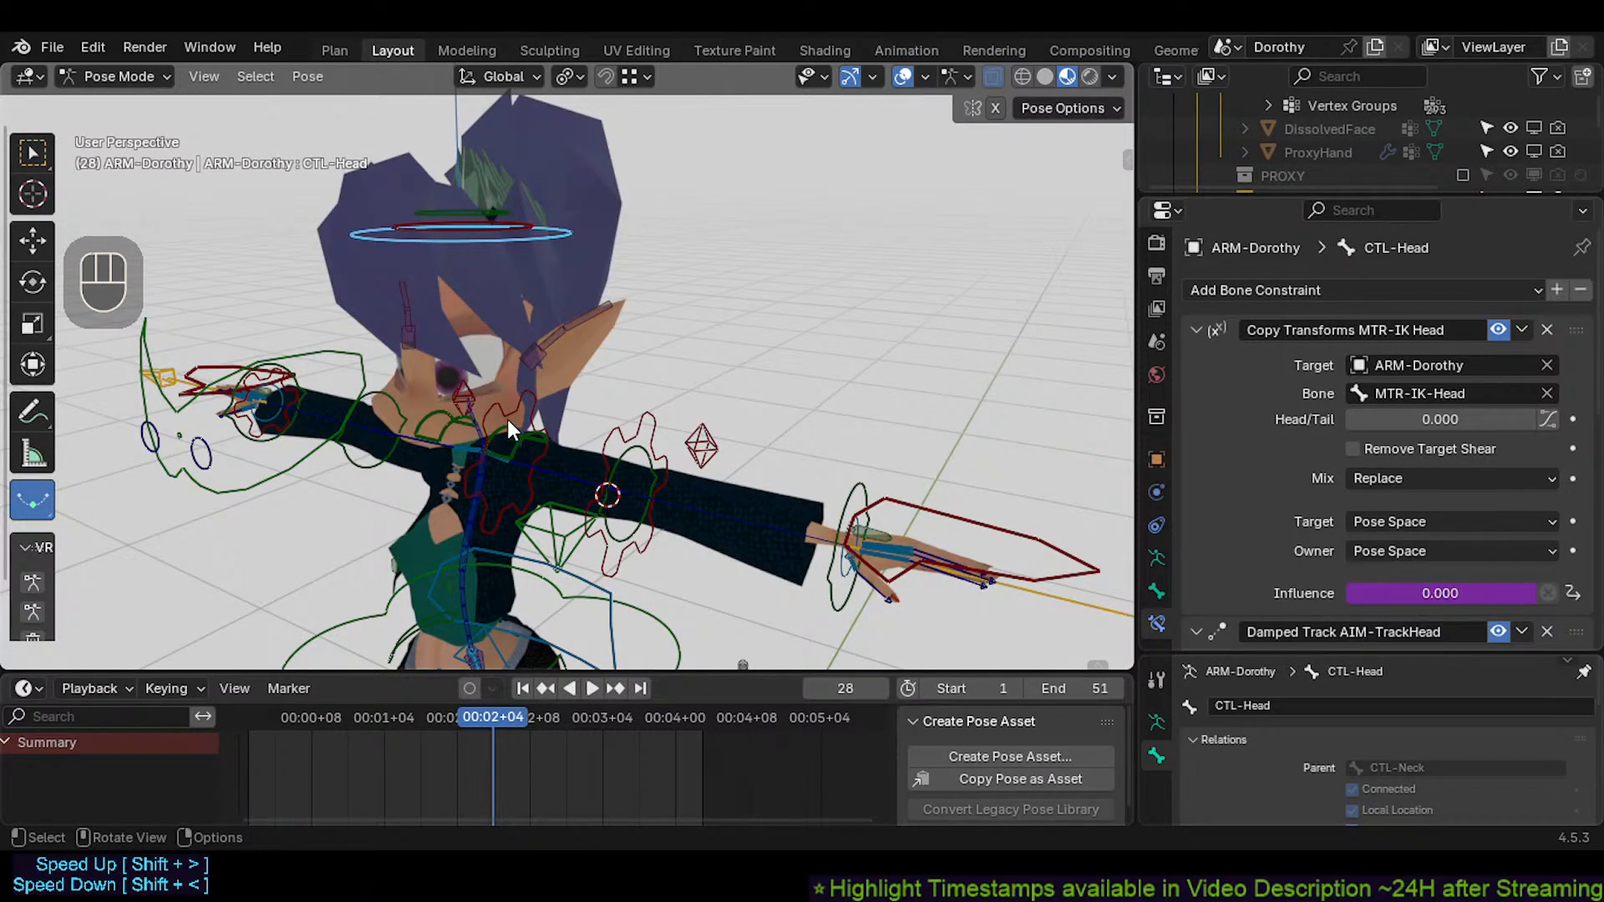
click(481, 215)
click(479, 218)
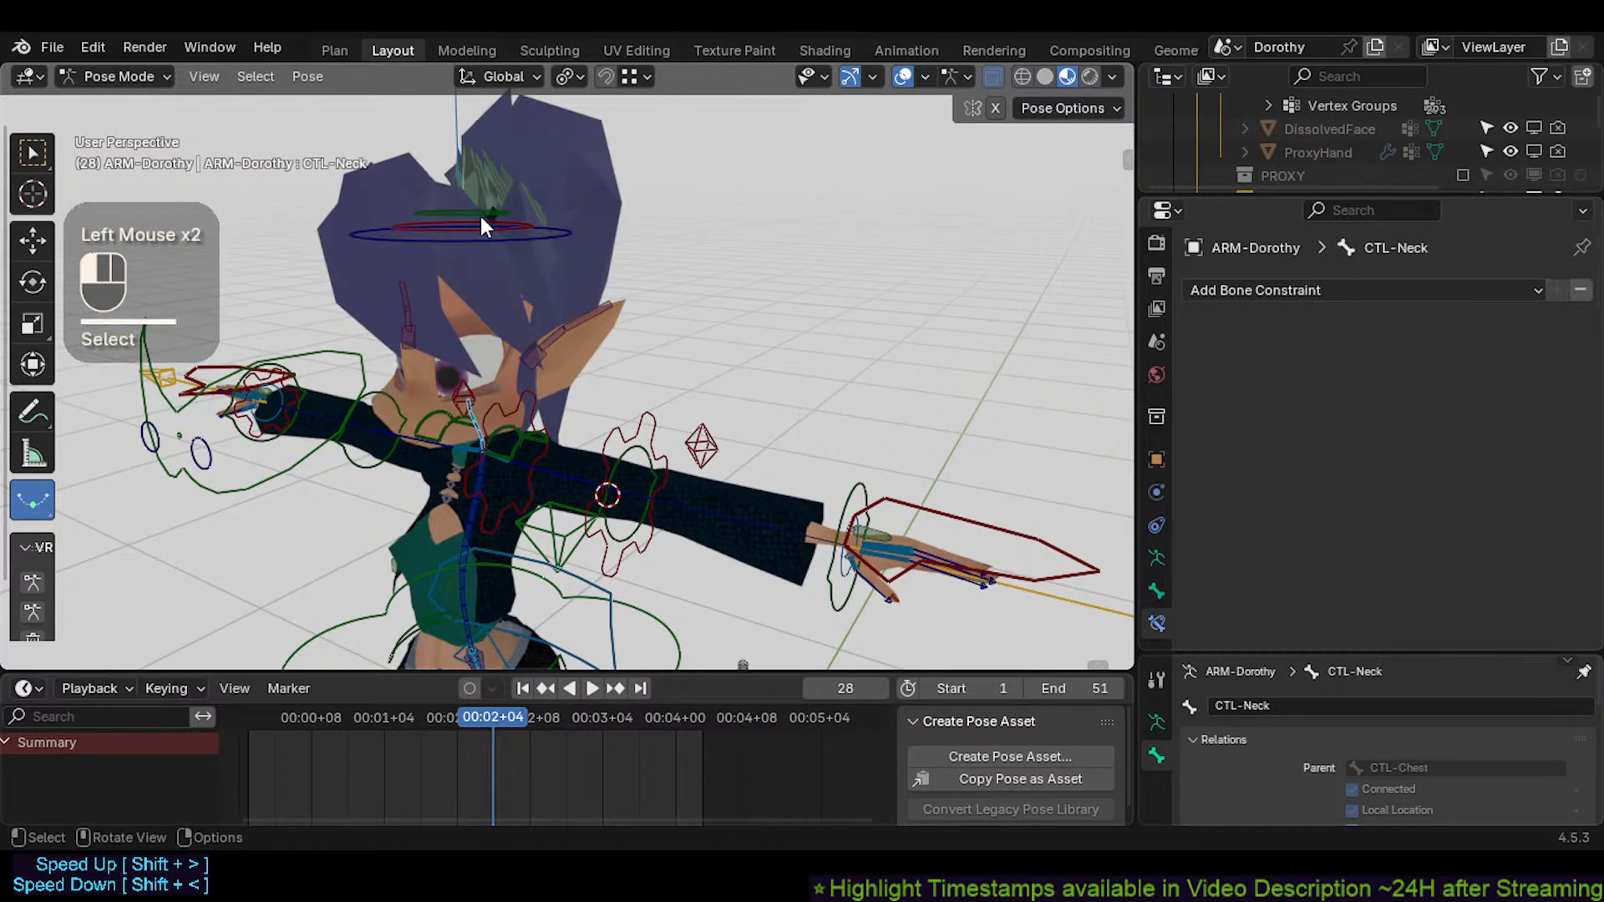
Try moving CTL-Head freely and rotating it about the global X axis, cancelling both transforms
click(528, 244)
scroll(503, 283, up, 3)
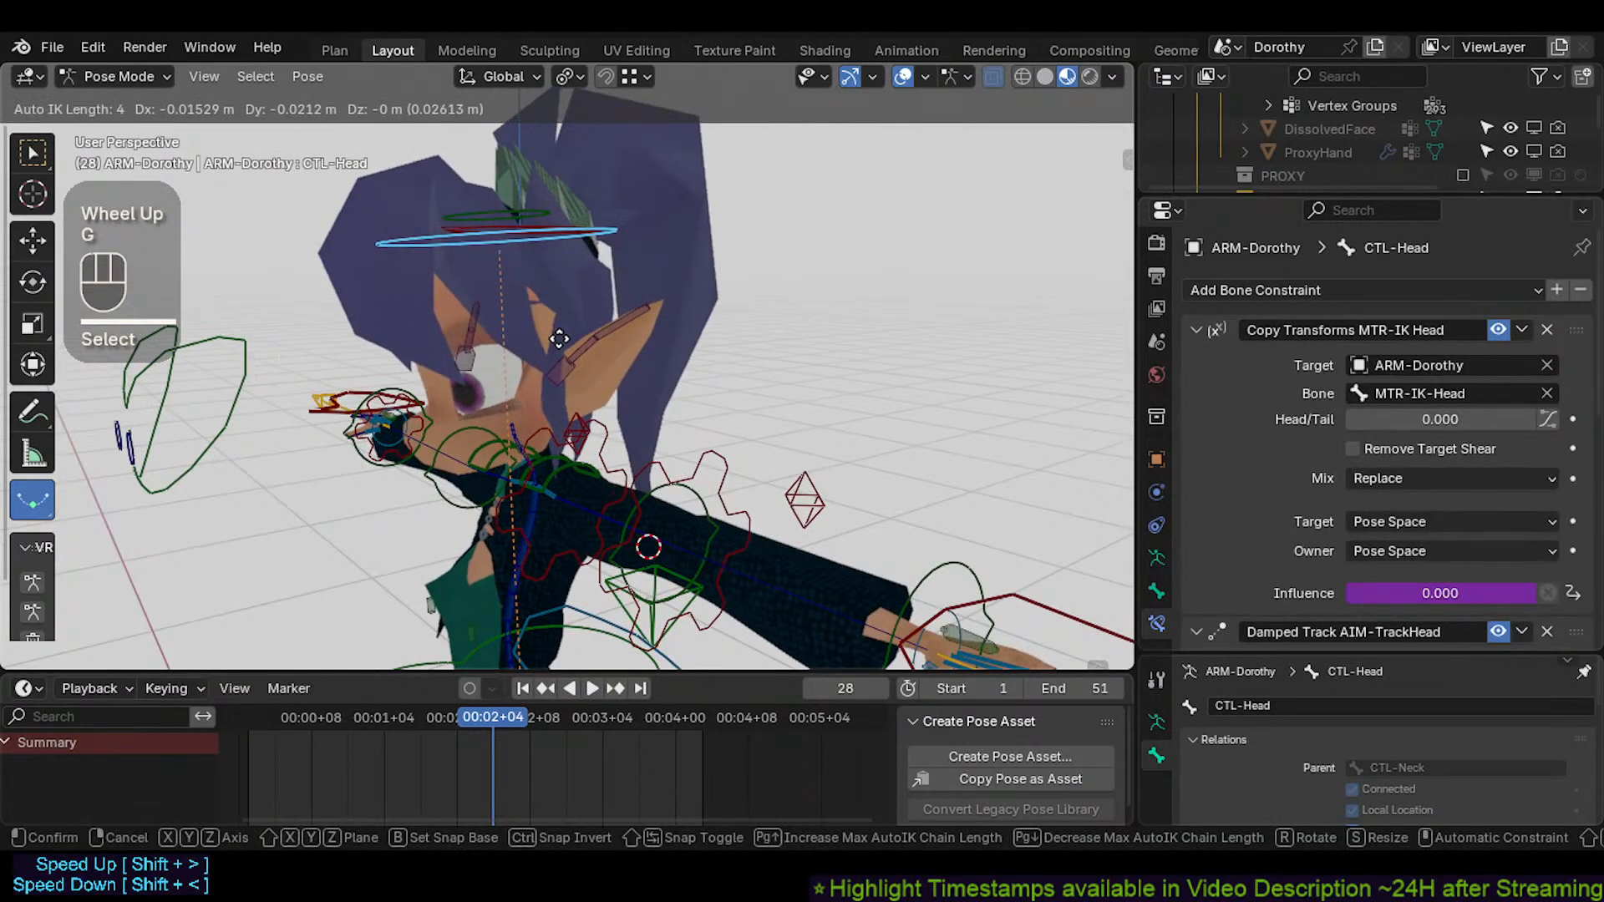
key(Escape)
click(529, 414)
click(602, 243)
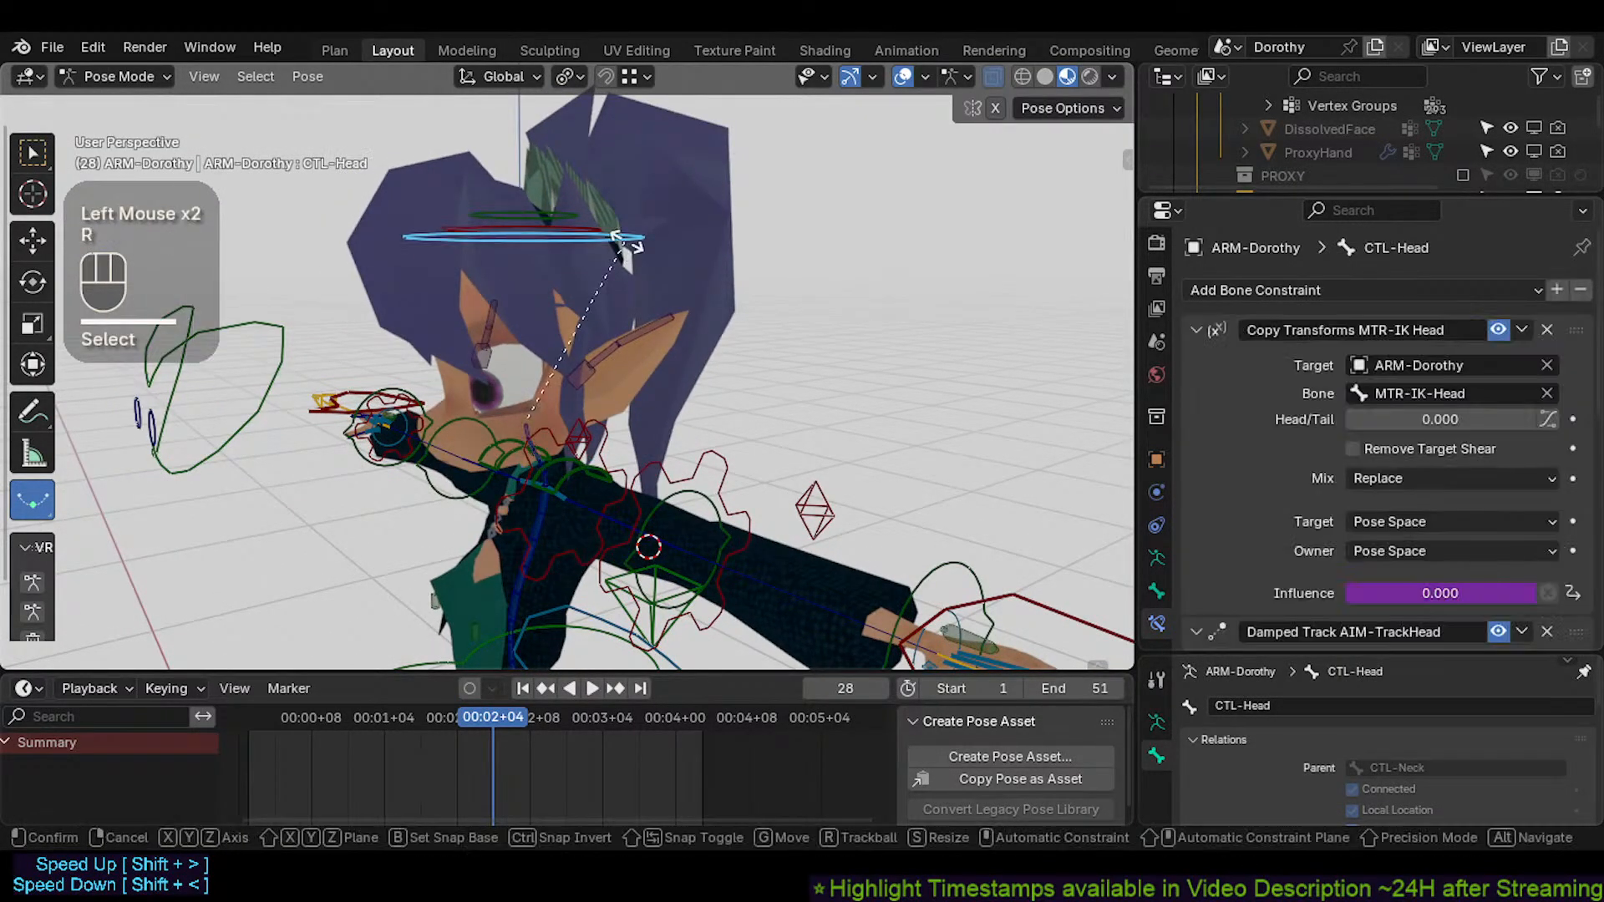
key(r)
key(x)
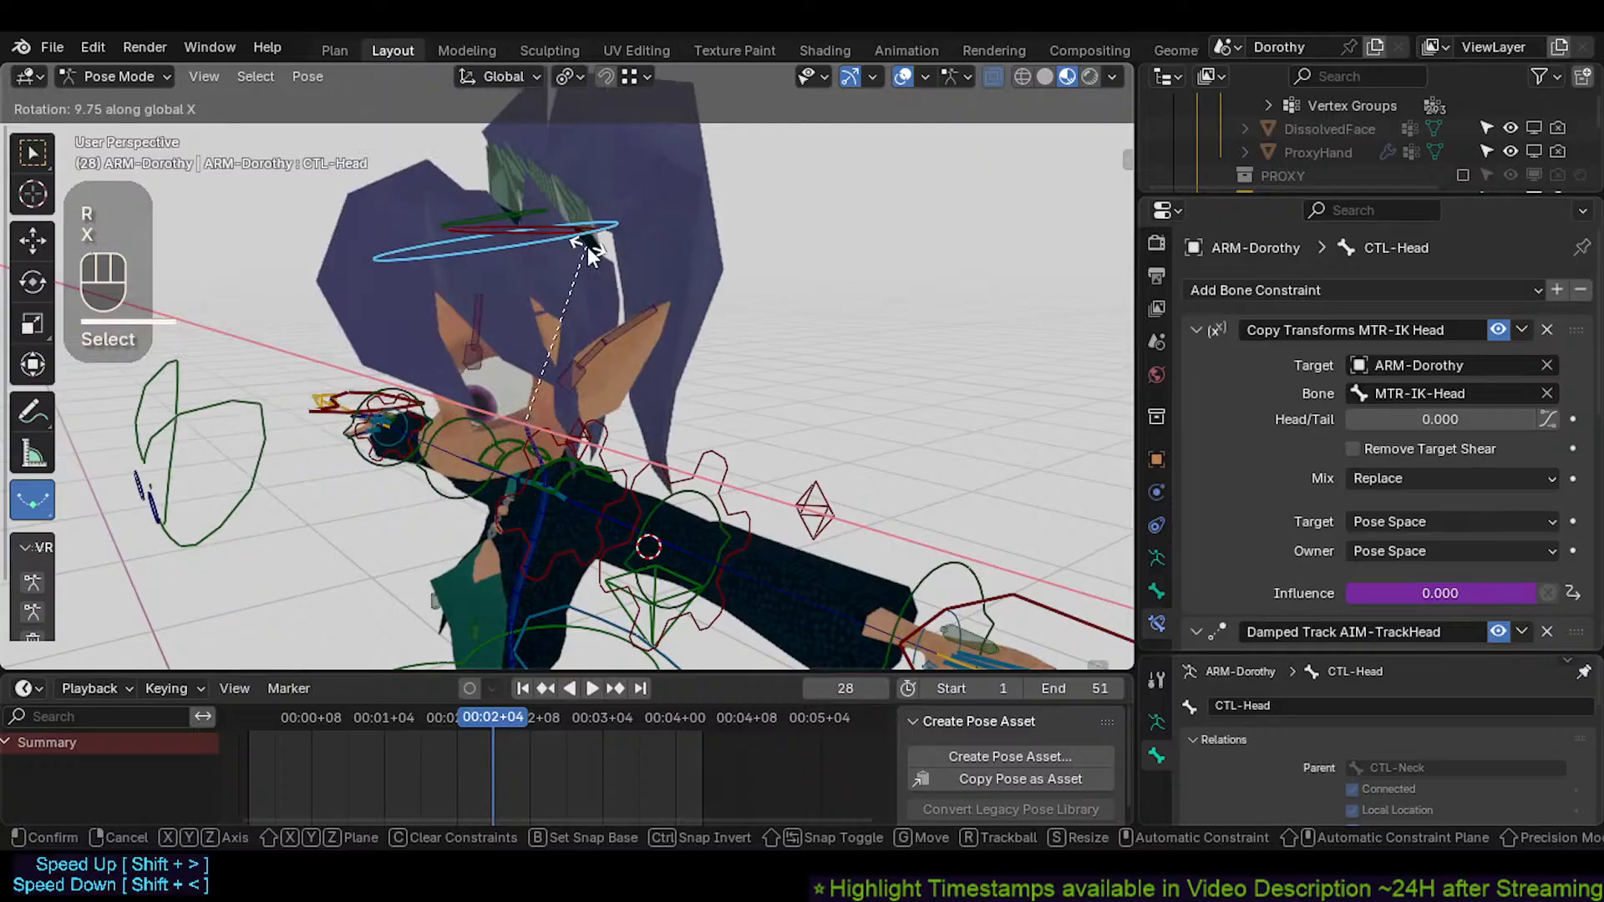
key(Escape)
Try rotating the left arm with ARC-IK-Arm.L.001 and ARC-IK-Arm.L, cancelling each rotation
middle_drag(592, 271, 720, 359)
shift+middle_drag(720, 360, 692, 170)
click(610, 330)
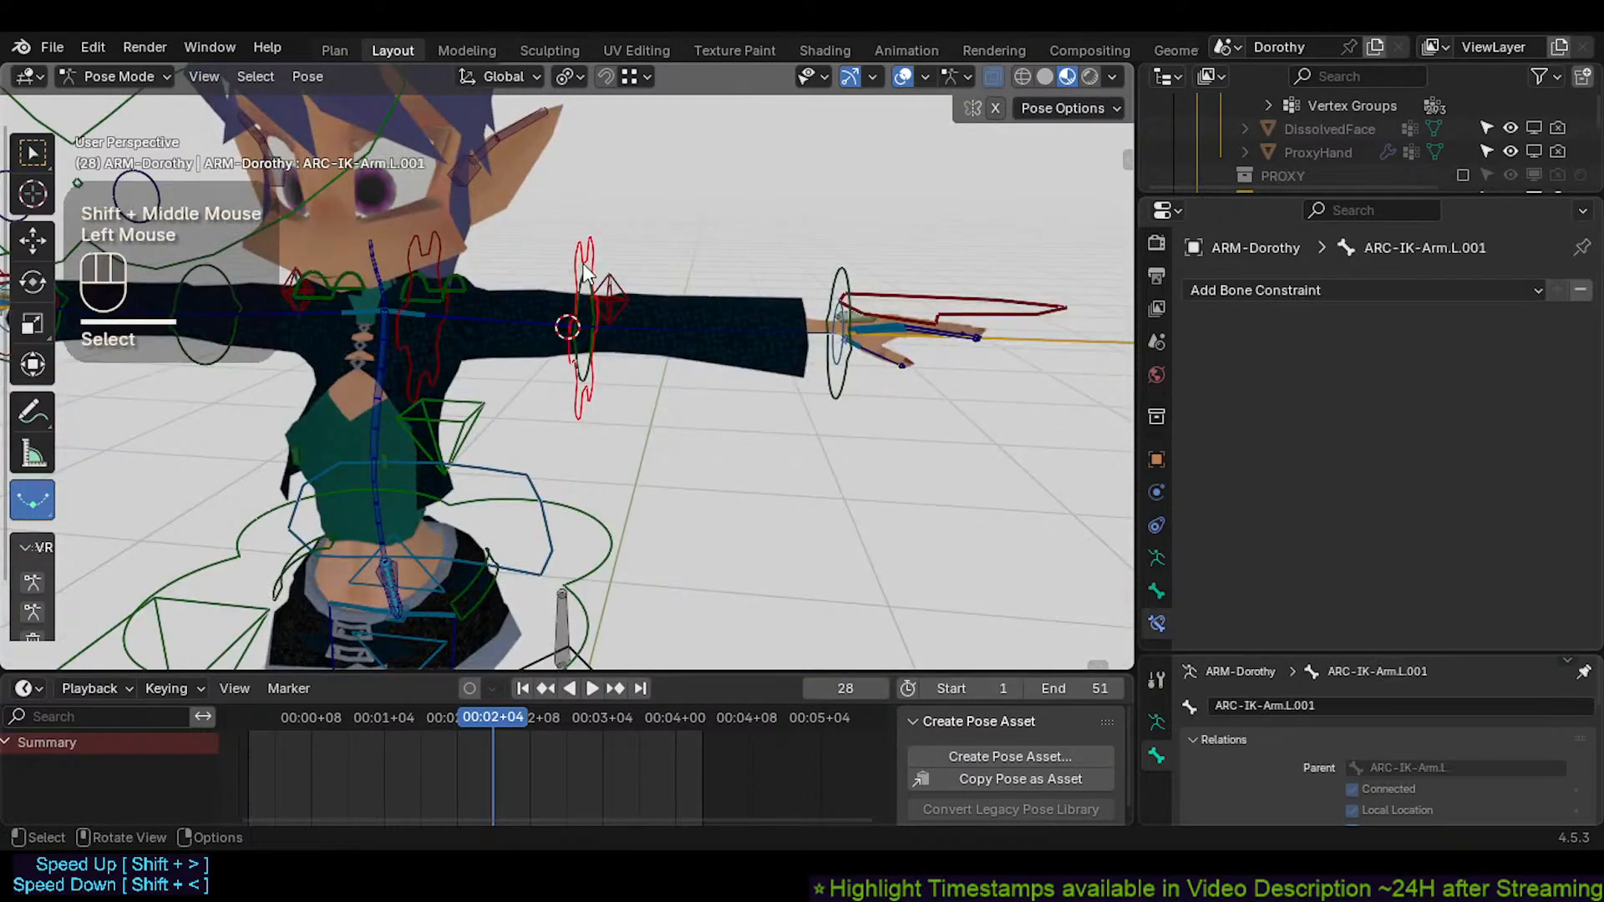
key(r)
key(Escape)
click(419, 378)
key(r)
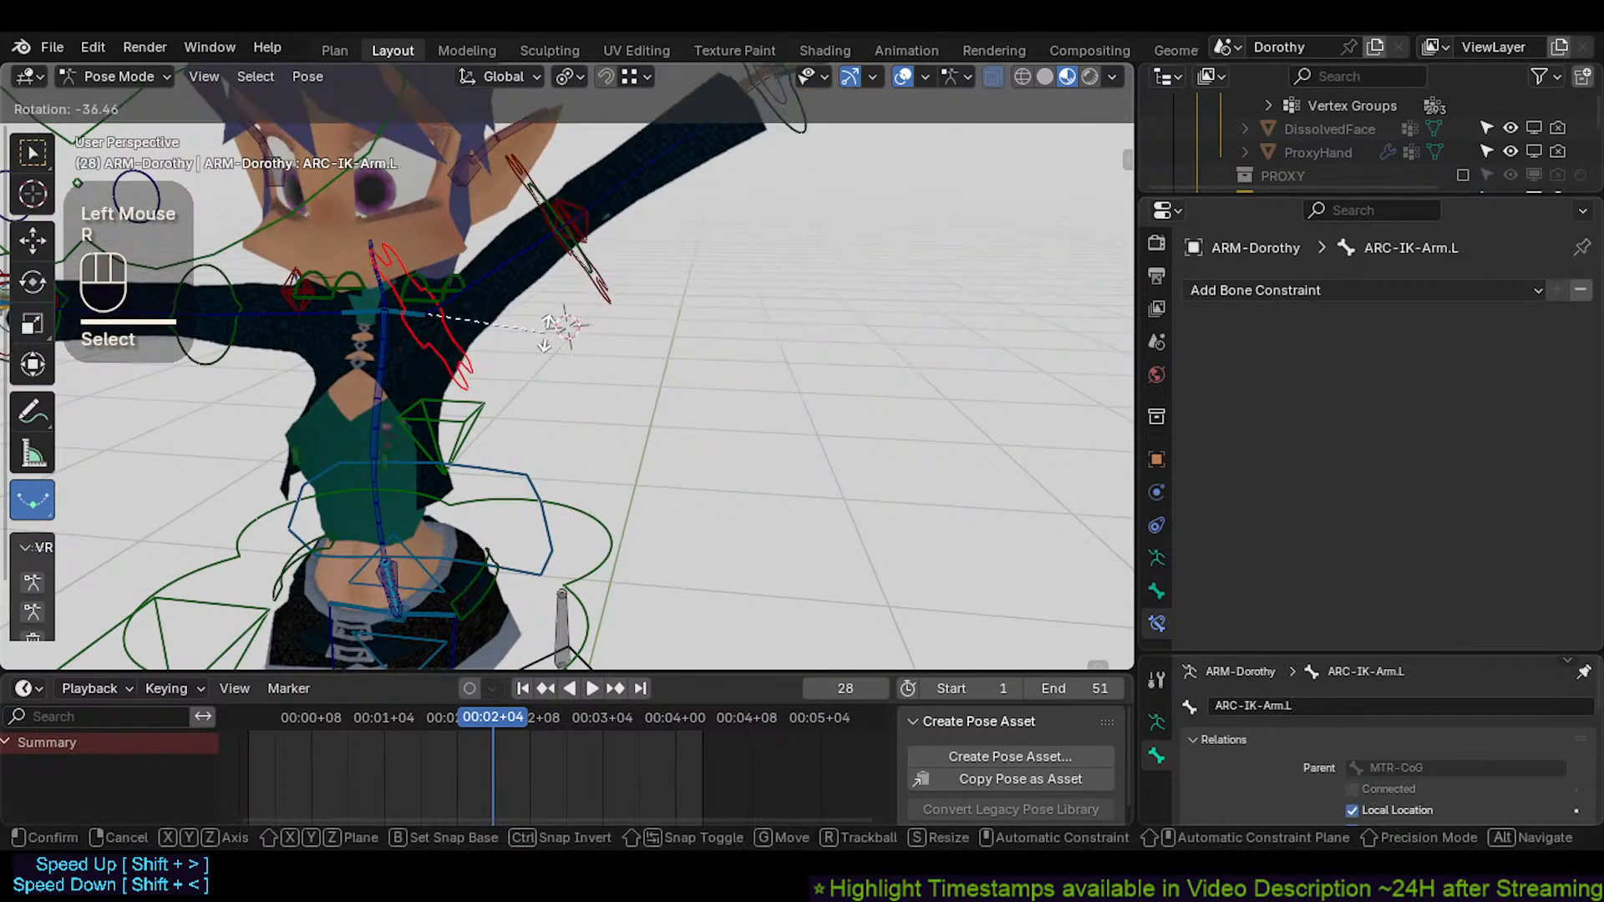
key(Escape)
Examine the left knee control TWK-Knee.L and its Copy Transforms constraint, briefly checking the rig in Edit Mode
shift+middle_drag(562, 507, 556, 300)
middle_drag(486, 455, 519, 435)
shift+middle_drag(520, 434, 530, 240)
scroll(591, 468, down, 3)
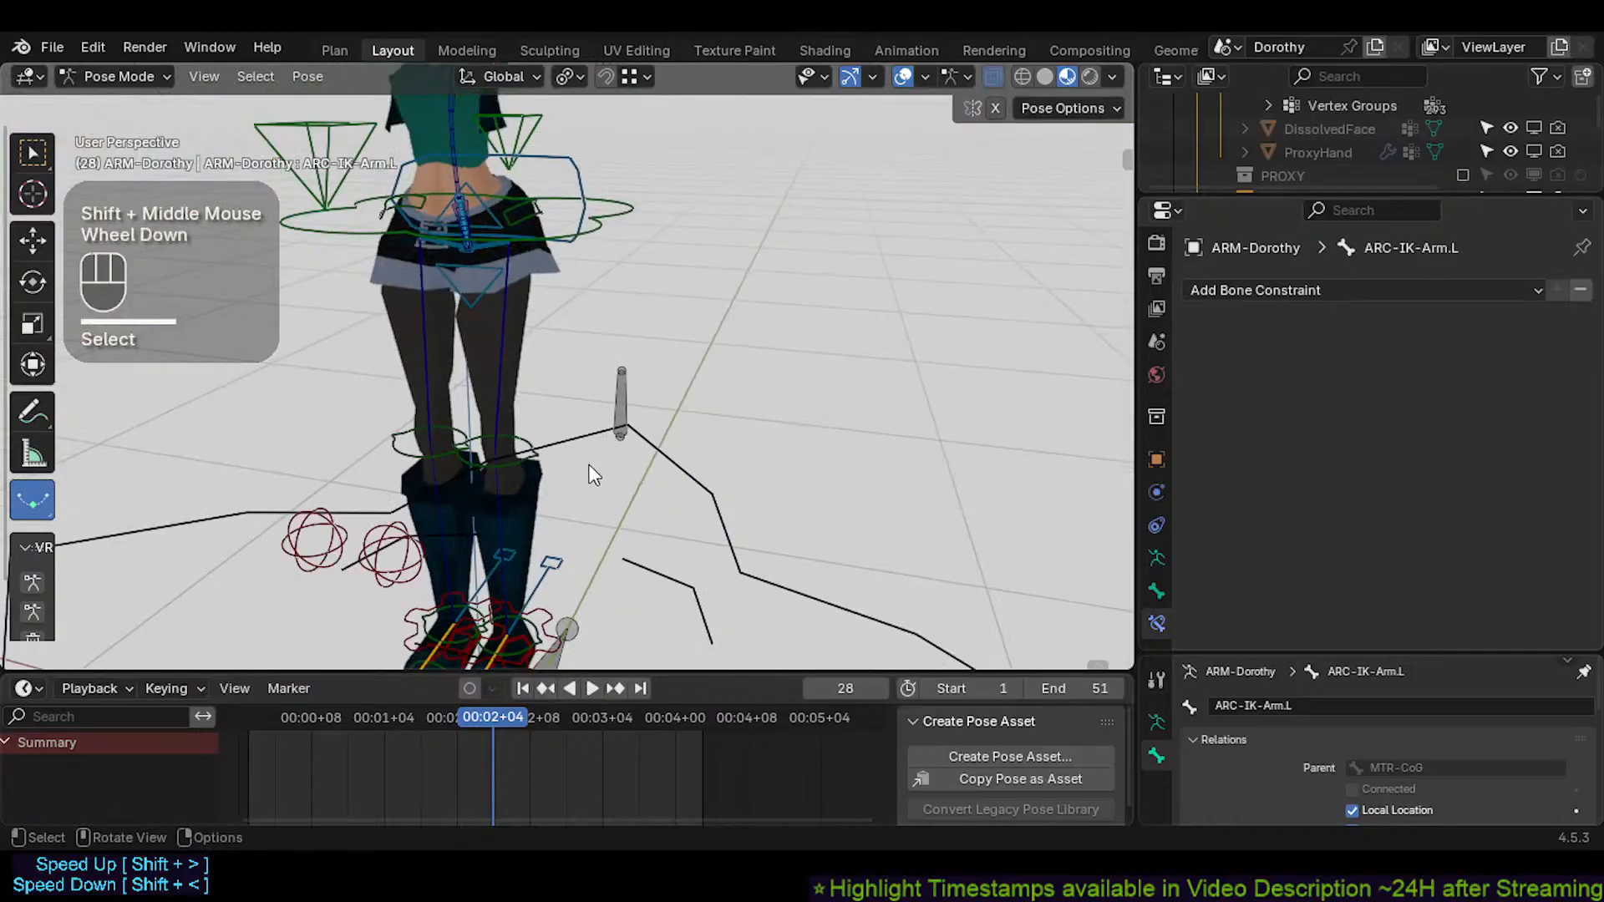
middle_drag(590, 468, 618, 380)
click(613, 465)
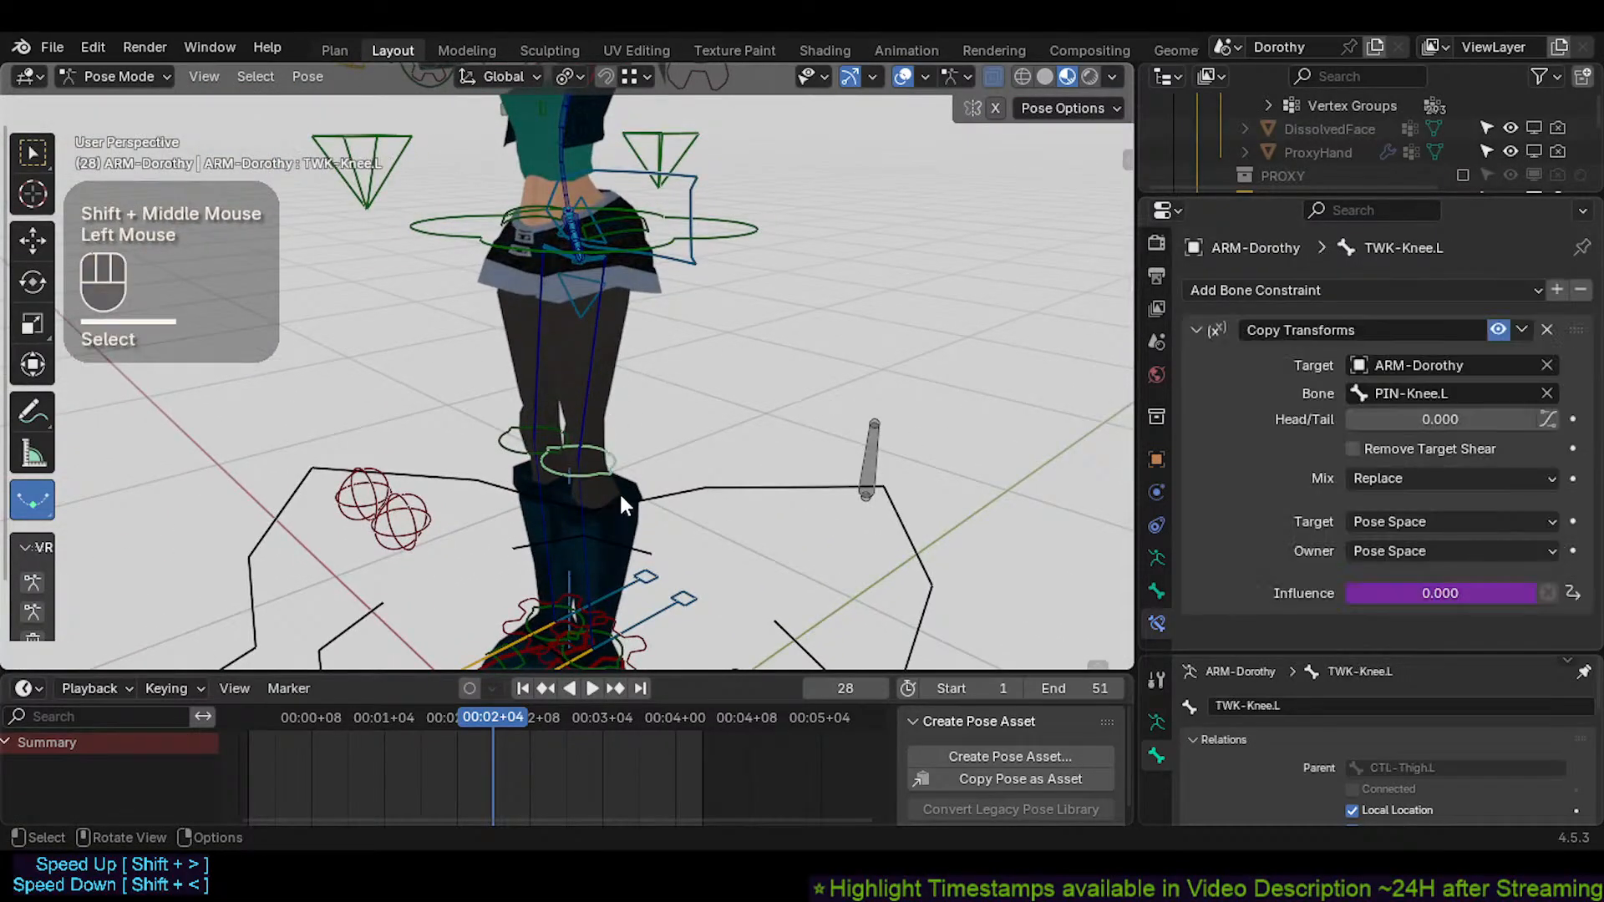
key(Tab)
key(Tab)
Try rotating the left leg control ARC-IK-Leg.L and cancel the rotation
click(642, 645)
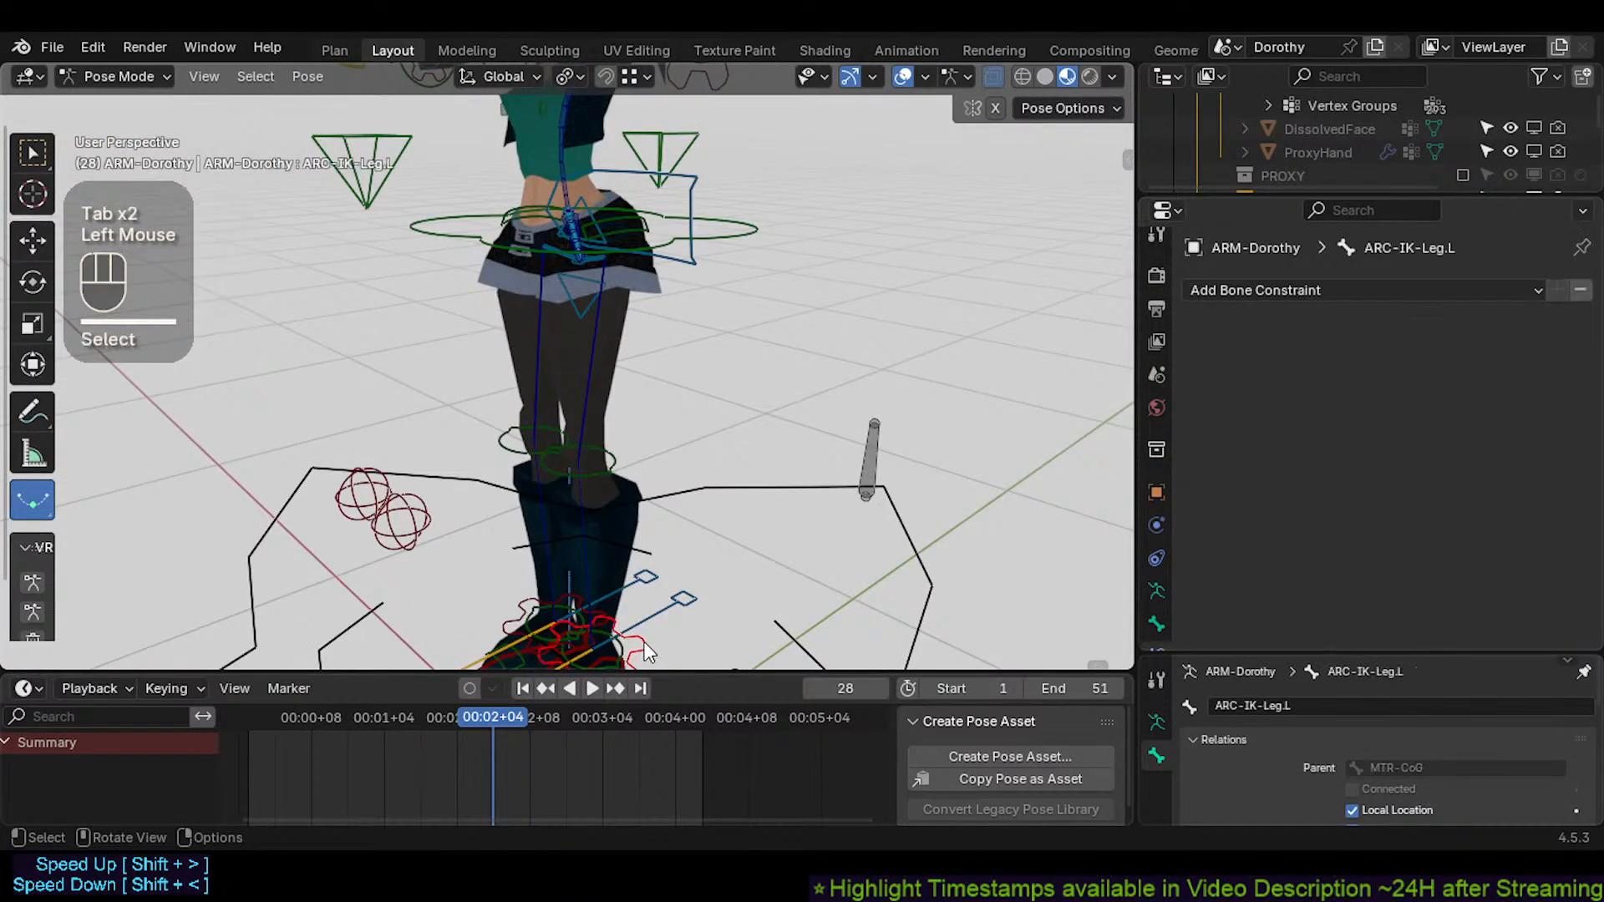
key(r)
key(Escape)
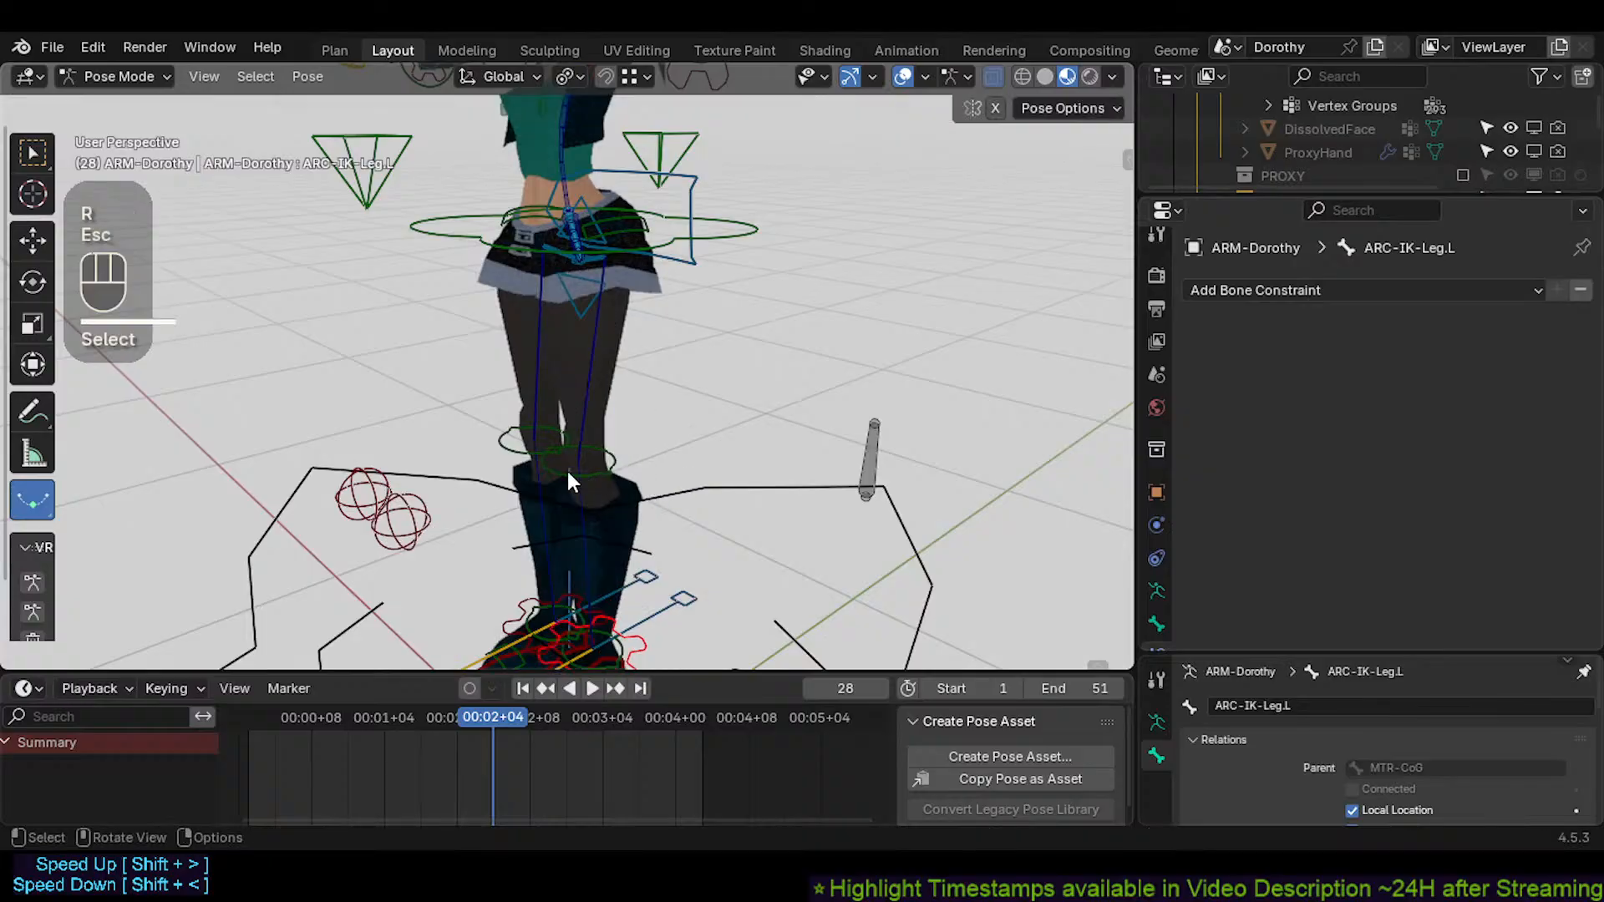
Check MTR-IK-Foot.L in Edit Mode, return to Pose Mode and select ARC-IK-Leg.L
shift+middle_drag(562, 474, 573, 349)
shift+middle_drag(547, 291, 561, 513)
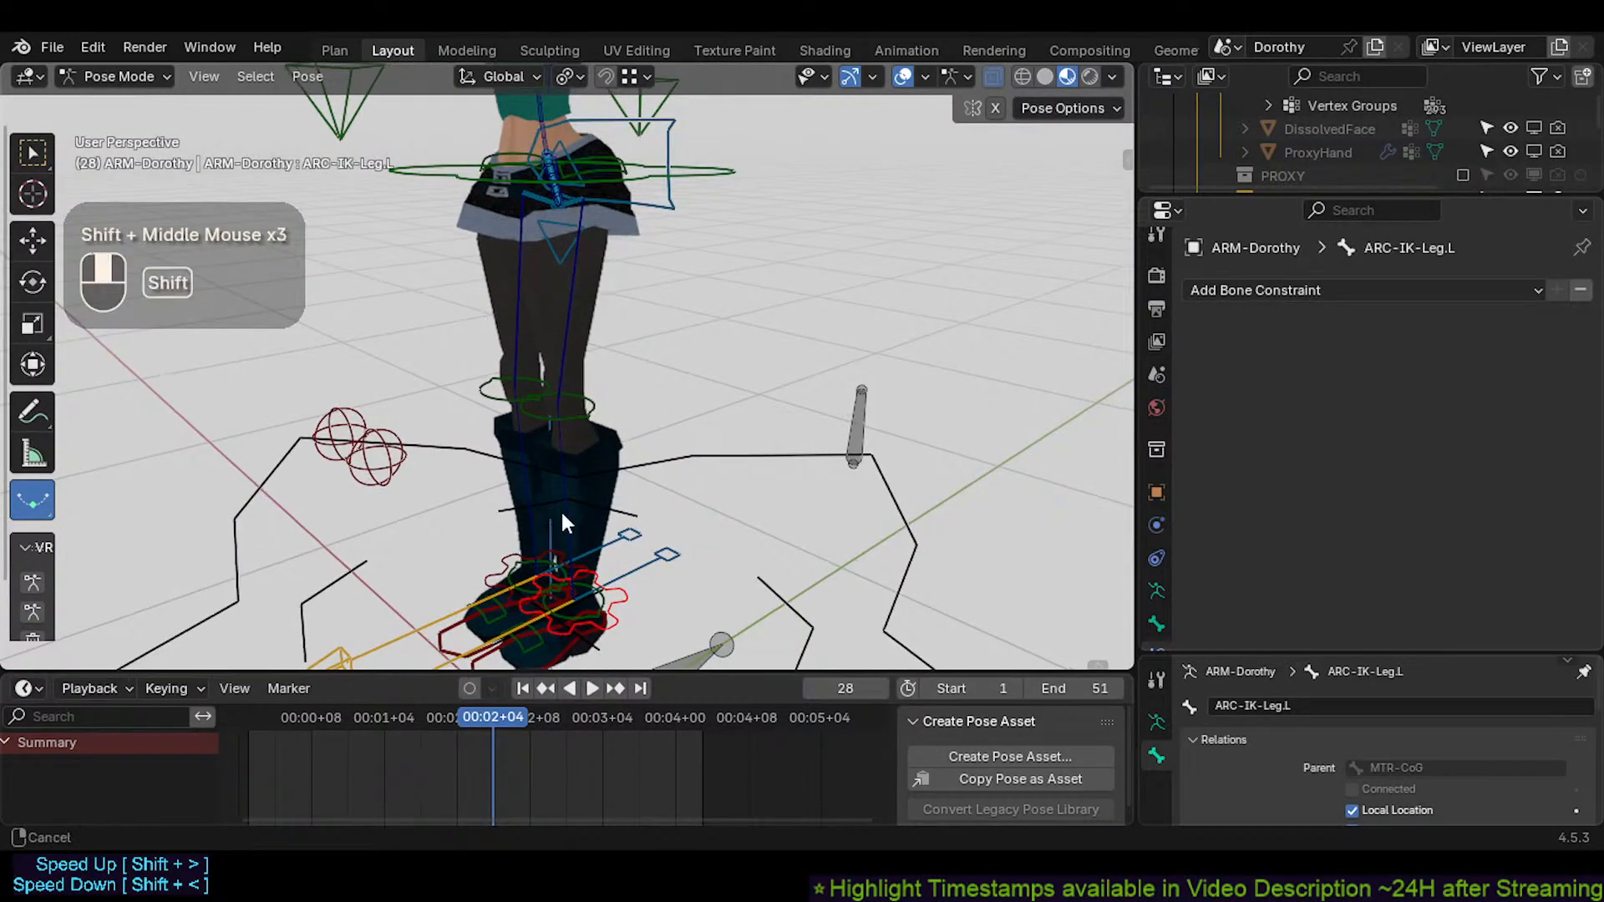
click(590, 610)
key(Tab)
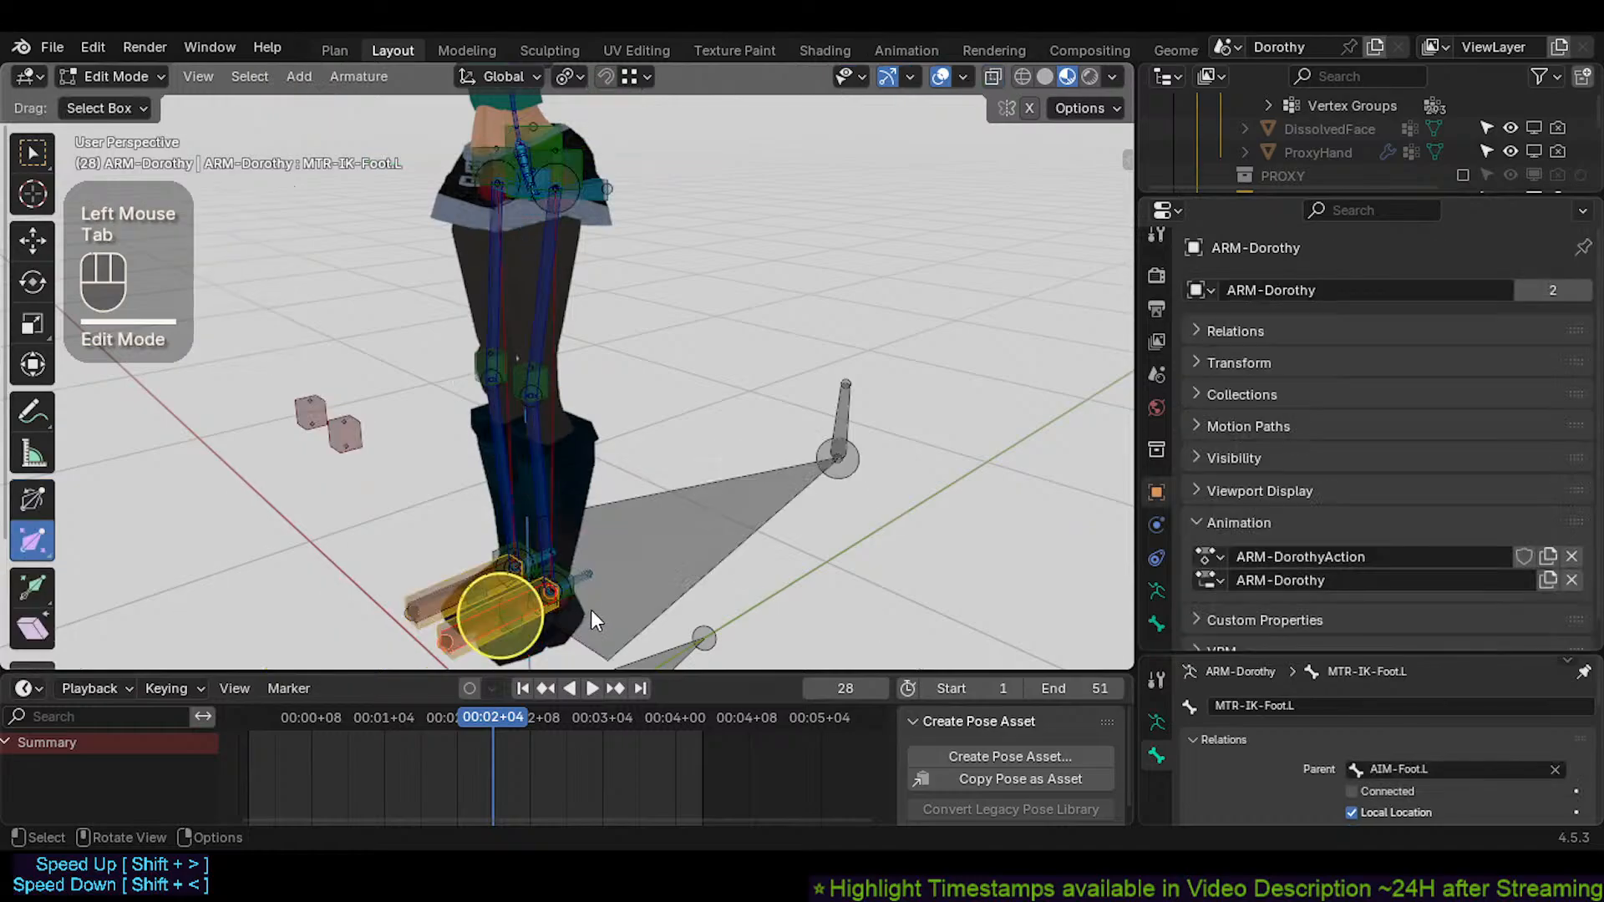
key(Tab)
click(609, 590)
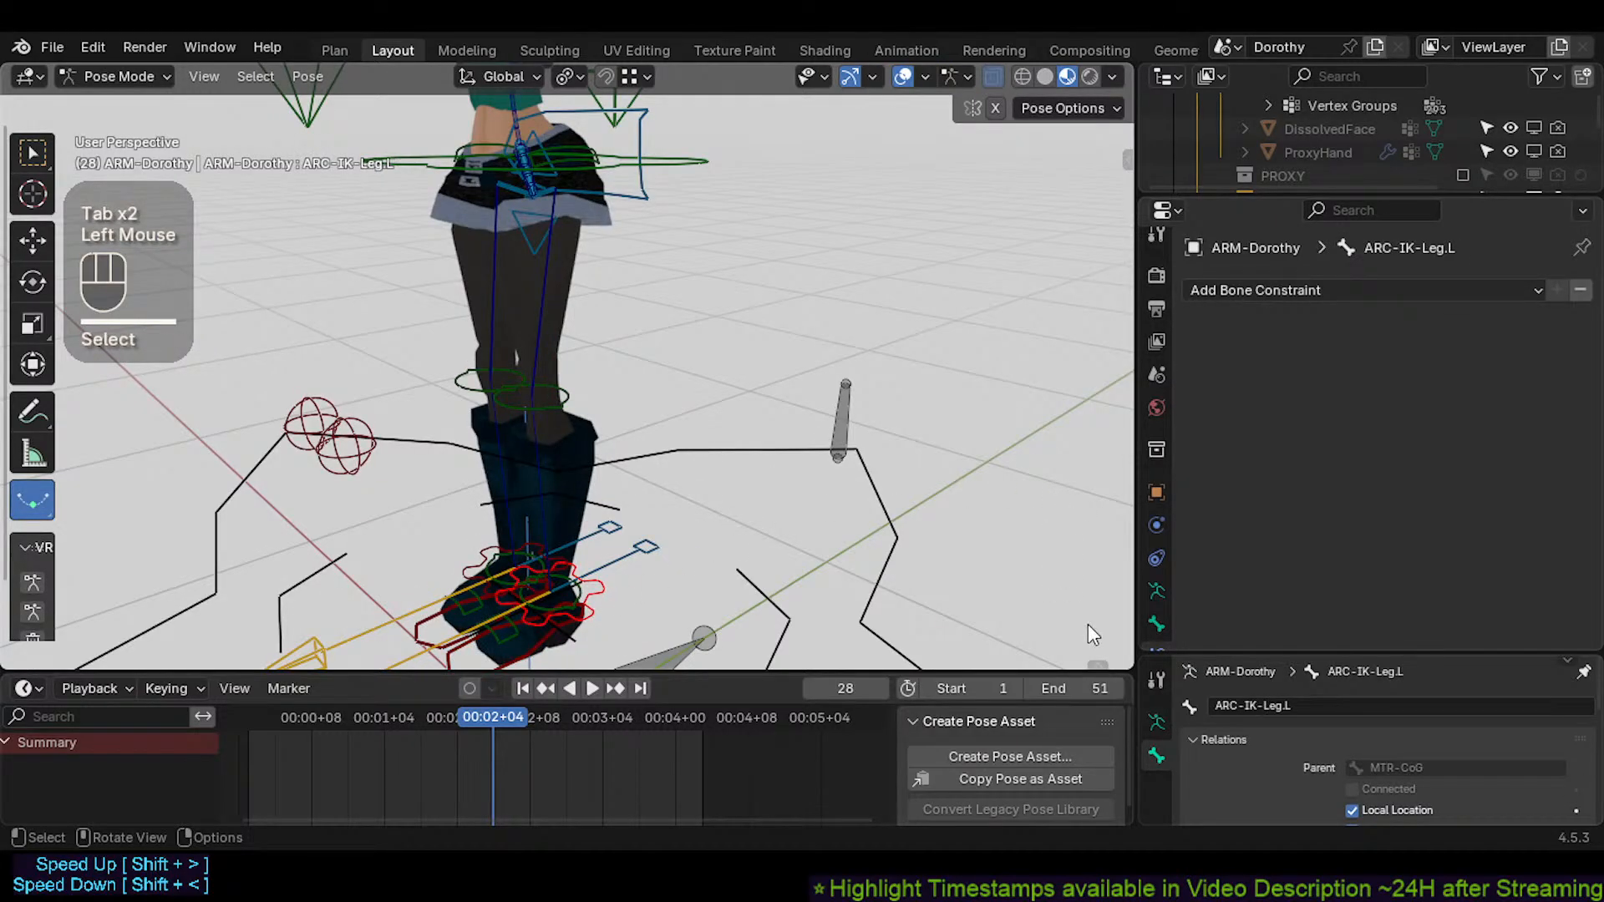
Reset the Y translation of ARC-IK-Leg.L's custom shape to its default
click(1157, 624)
scroll(1454, 376, down, 5)
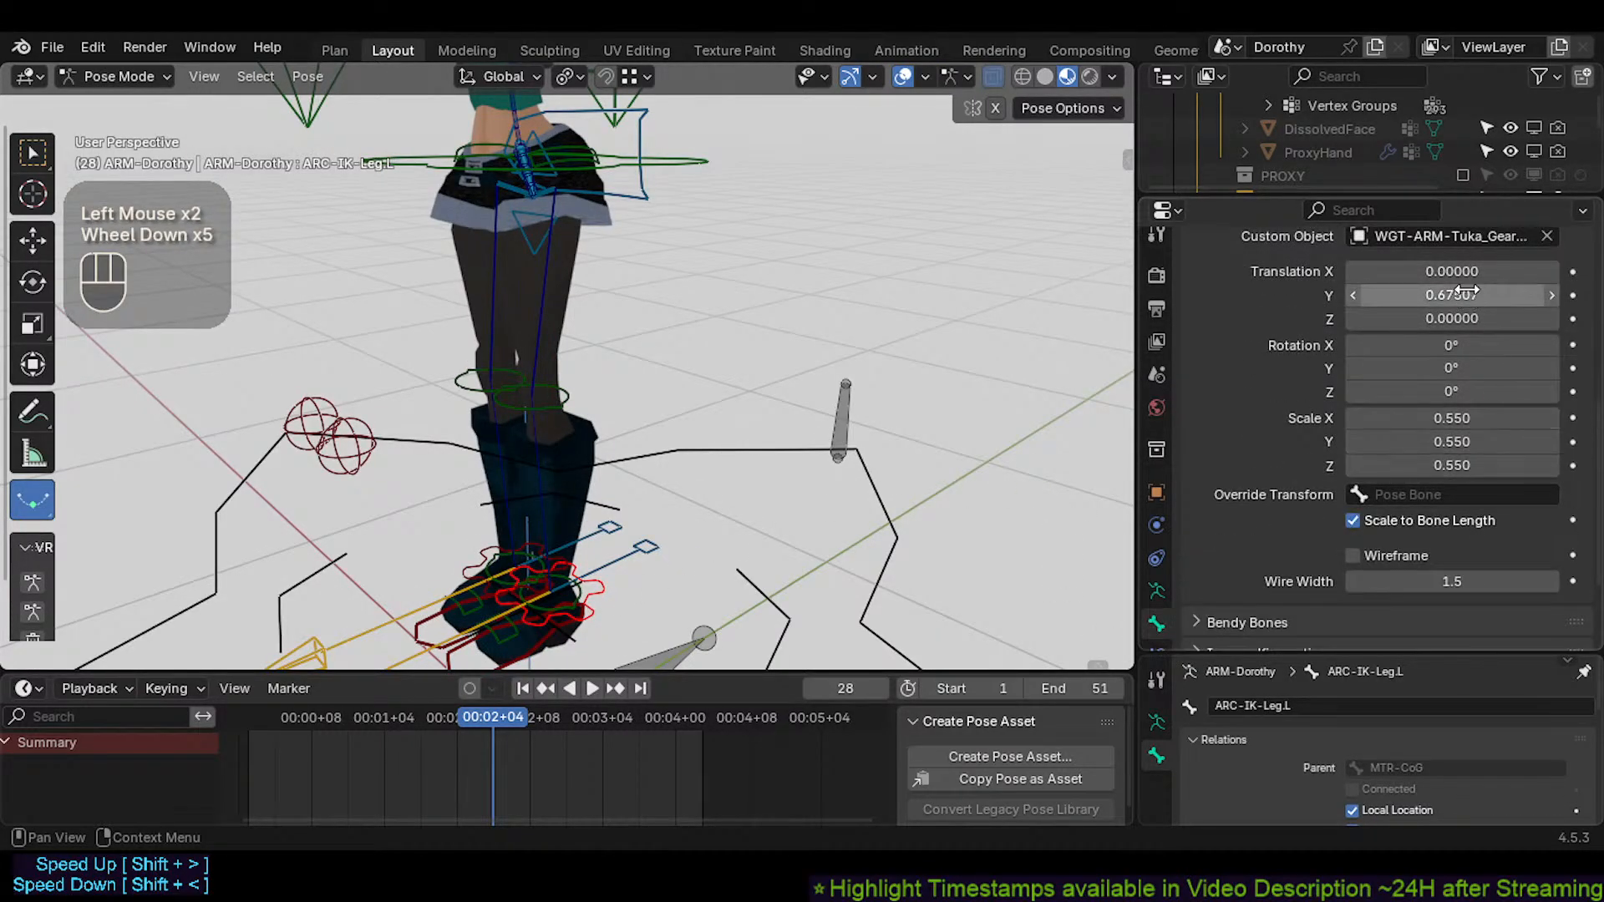
key(BackSpace)
Subdivide the left leg bone ARC-IK-Leg.L in Edit Mode
middle_drag(602, 251, 573, 329)
scroll(608, 305, up, 2)
key(Tab)
click(573, 328)
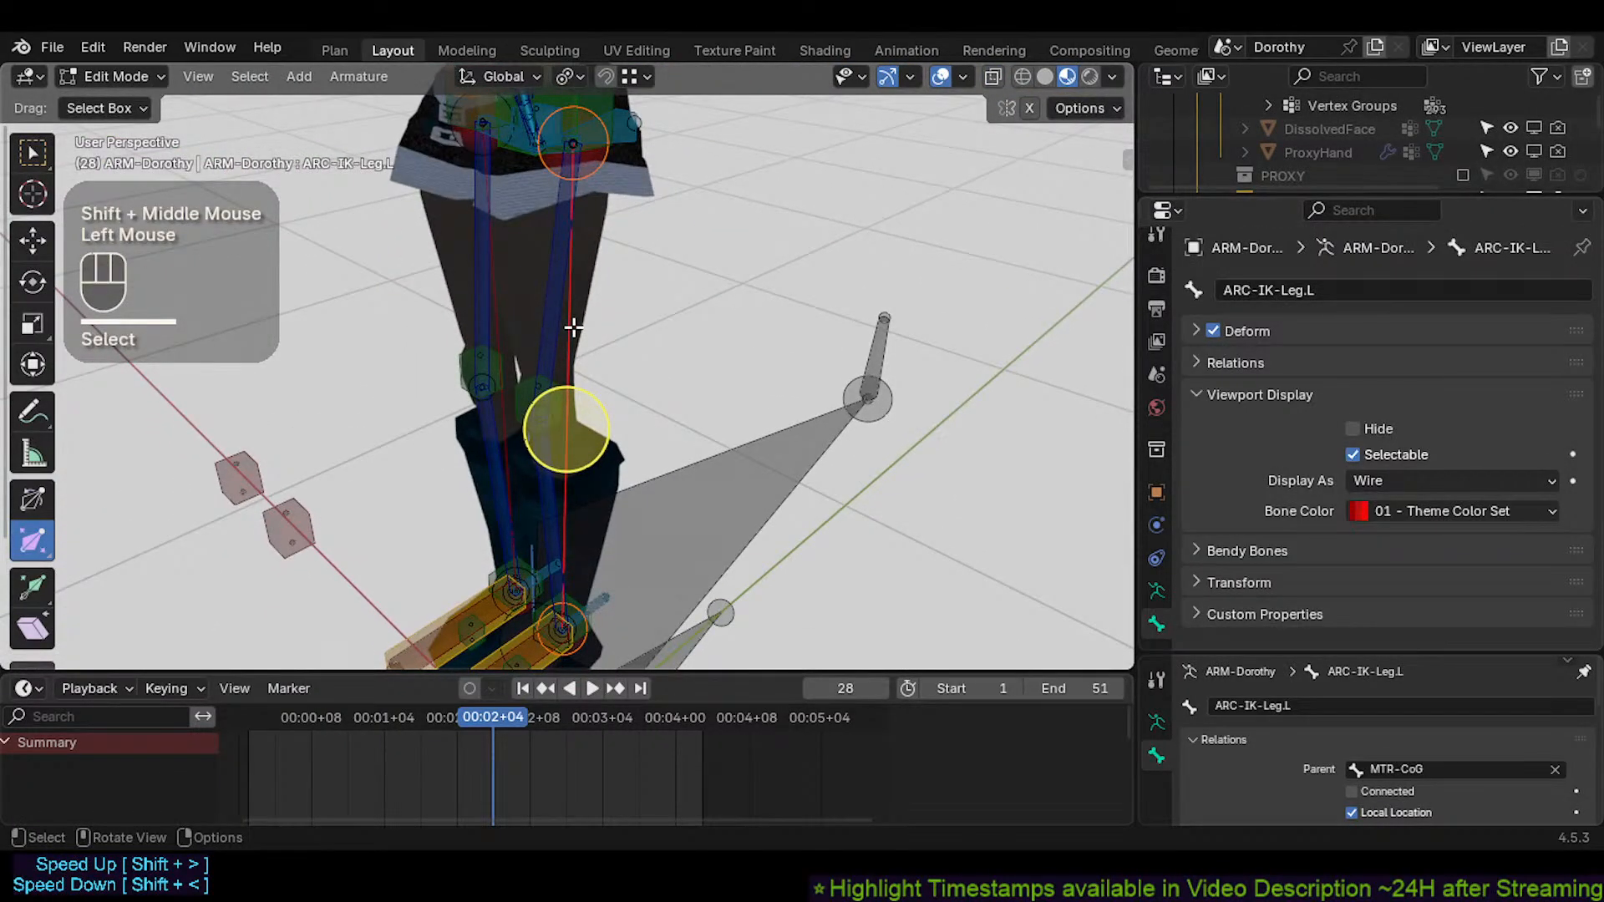
right_click(573, 327)
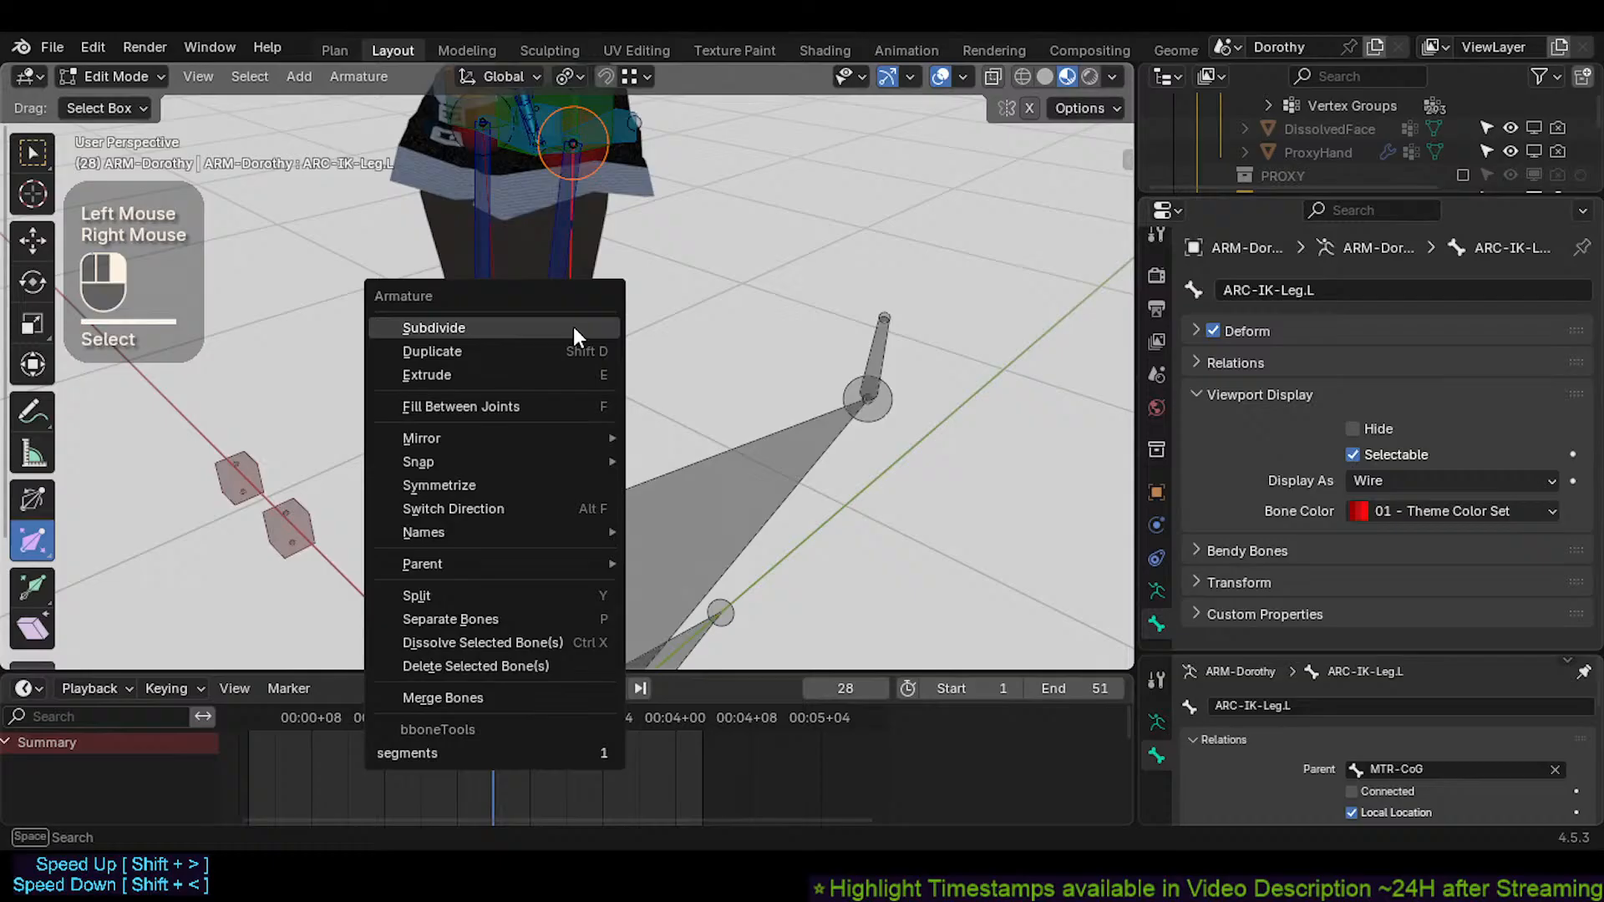
click(520, 329)
Examine the split left leg bone and compare it with the left arm's IK bones
middle_drag(526, 361, 512, 469)
click(565, 448)
scroll(561, 438, up, 4)
scroll(565, 269, down, 4)
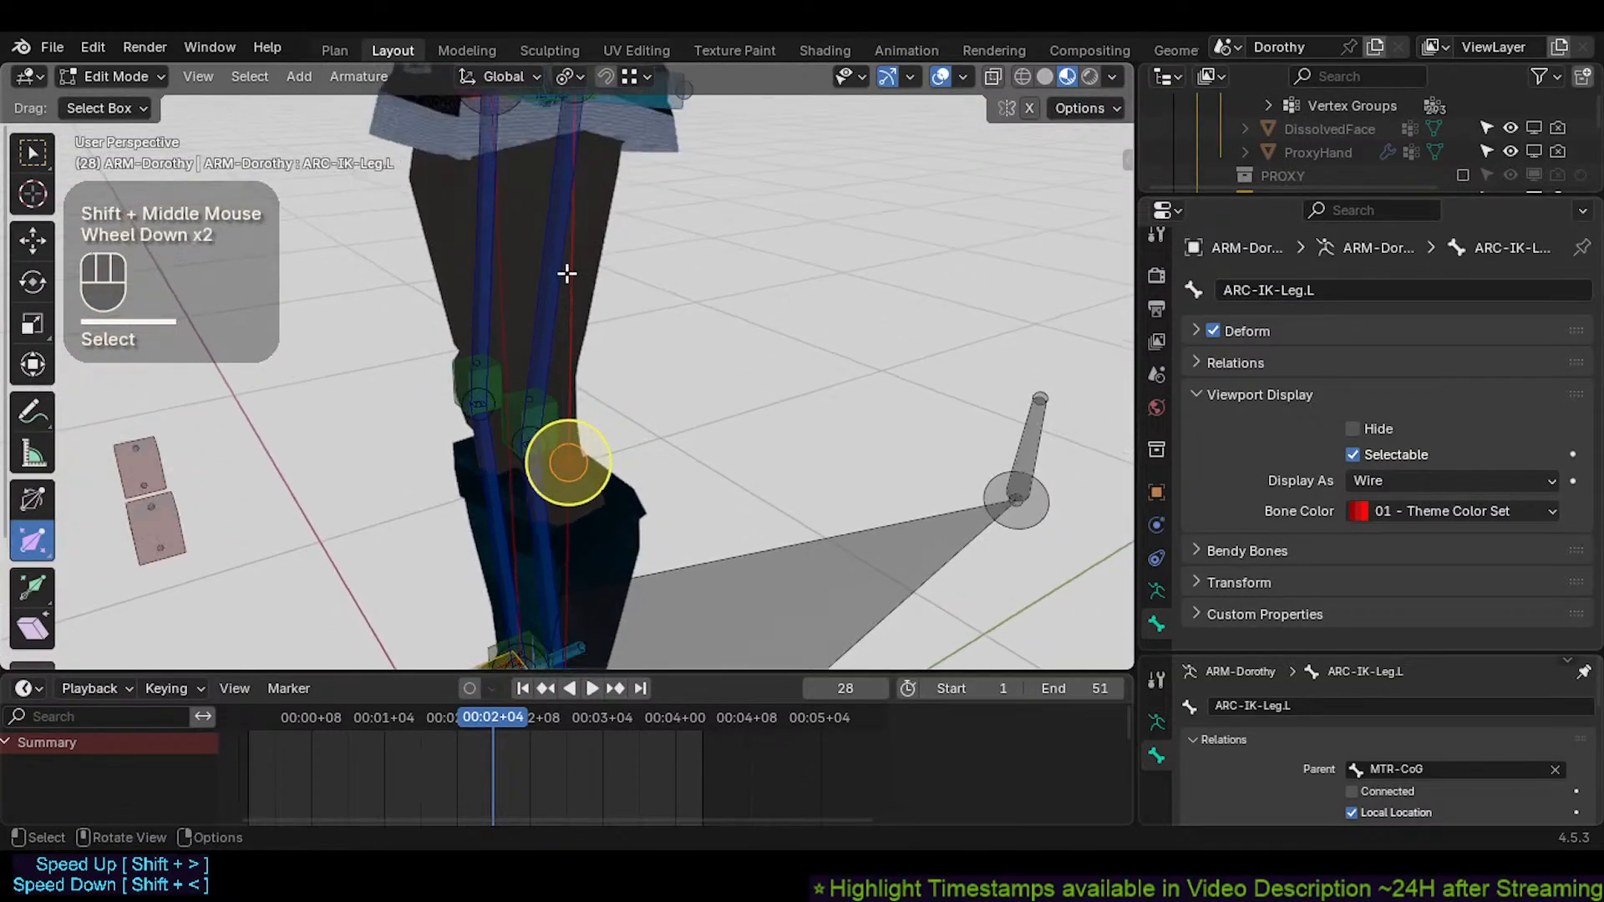
shift+middle_drag(566, 268, 485, 652)
shift+middle_drag(512, 474, 532, 560)
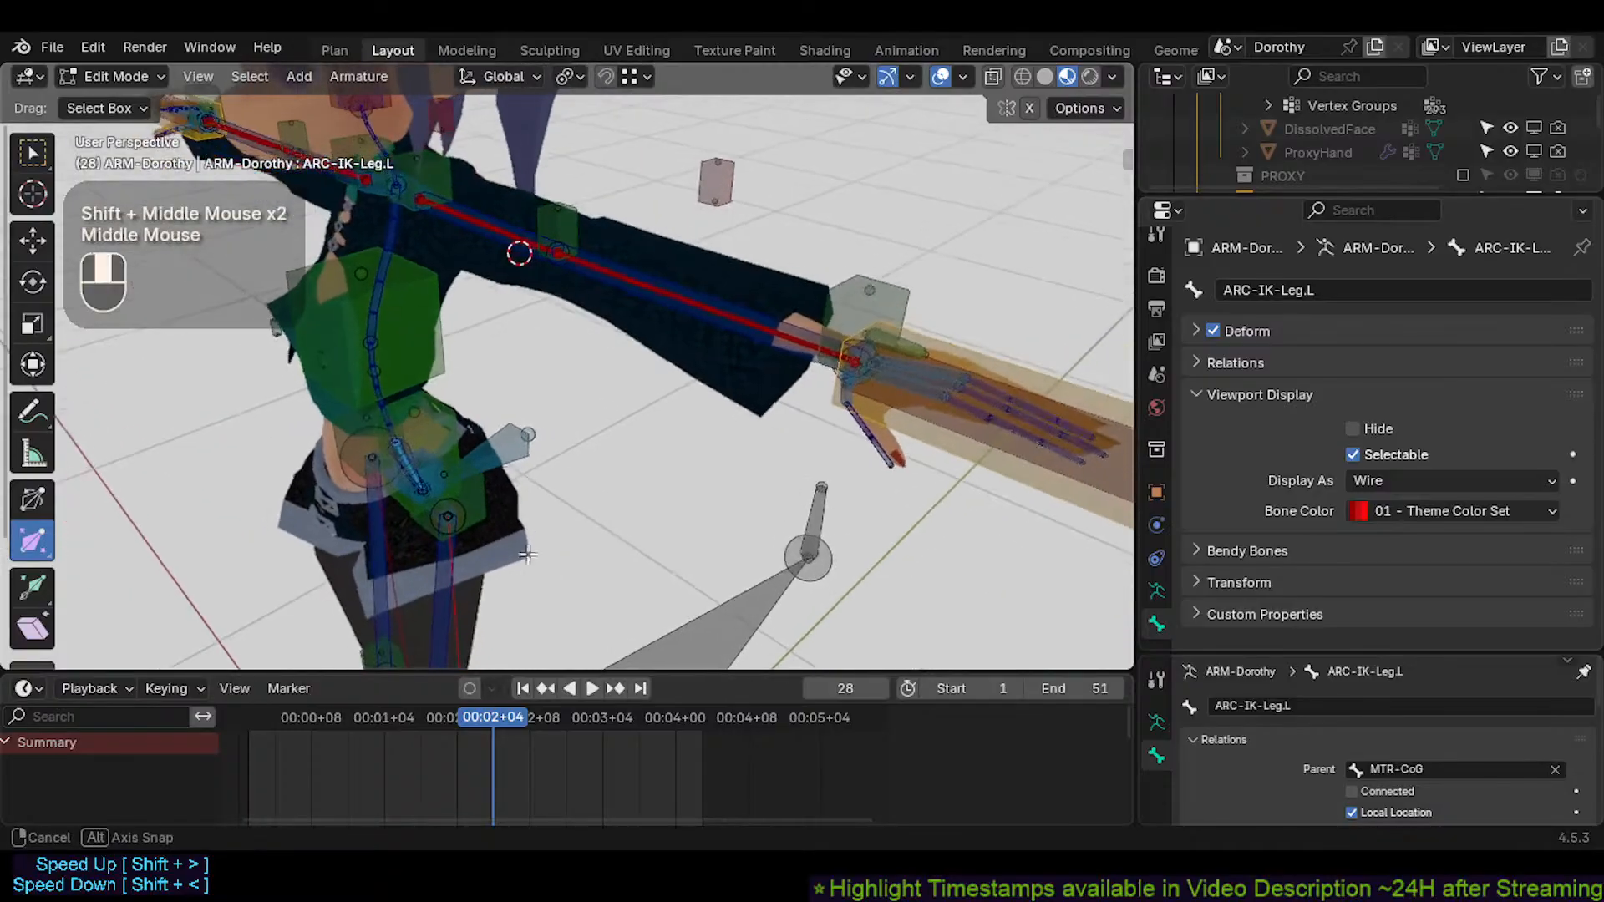
scroll(531, 473, up, 2)
shift+middle_drag(563, 238, 512, 401)
scroll(498, 465, up, 1)
click(539, 417)
click(539, 417)
scroll(447, 397, down, 3)
Set the display type of ARC-IK-Leg.L, ARC-IK-Leg.L.001 and their mirrored right-leg bones to Stick
click(524, 390)
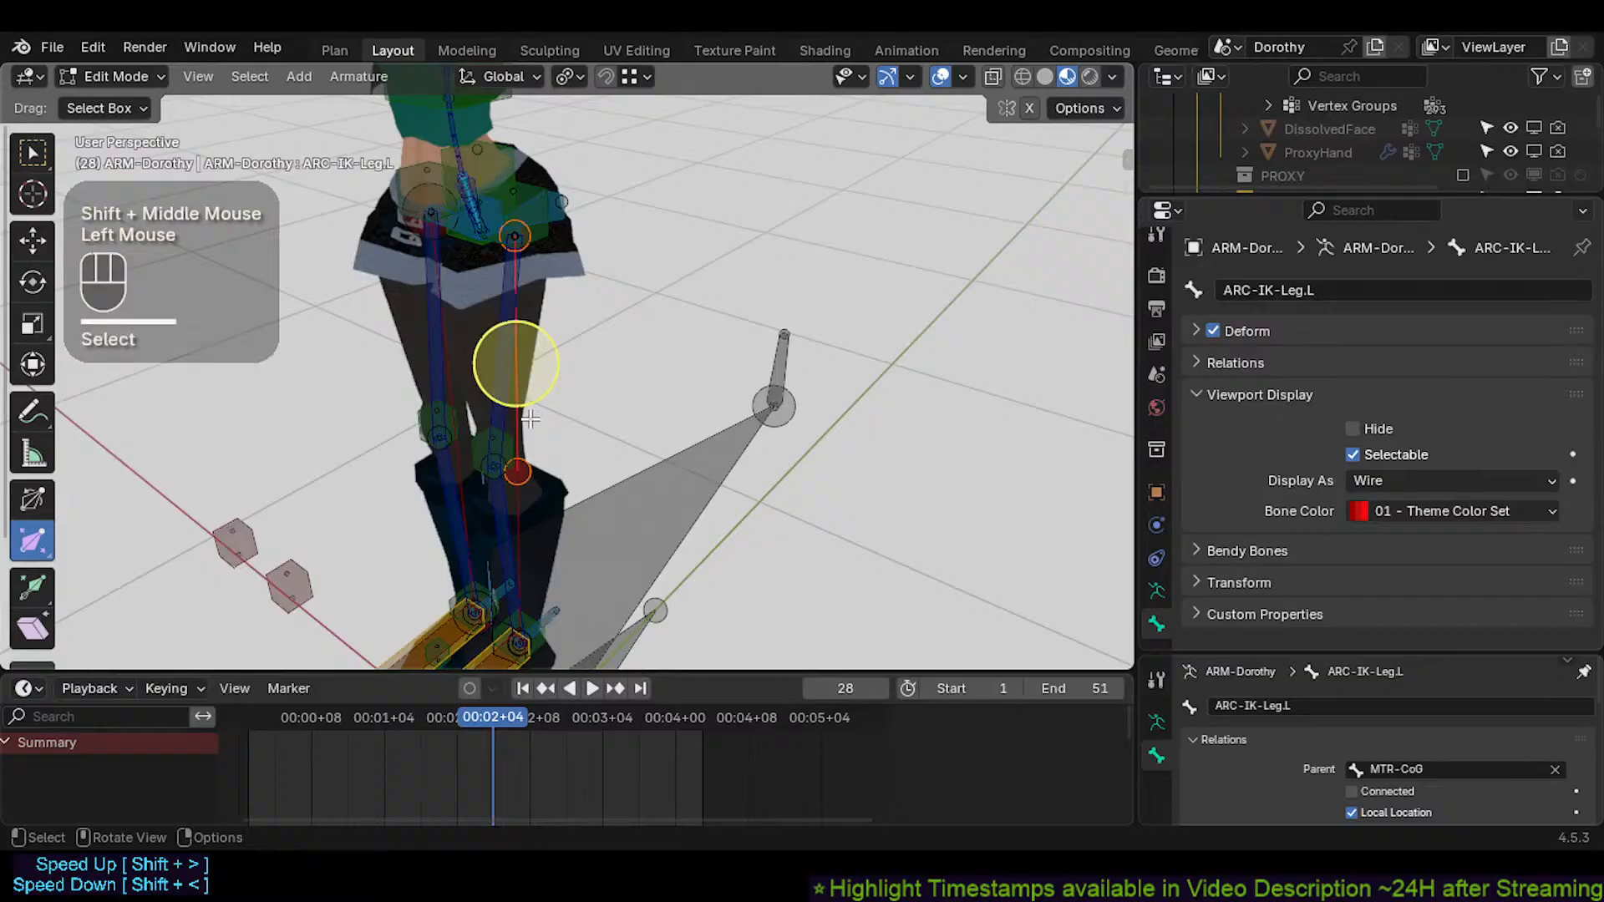
shift+click(524, 508)
key(shift+alt+b)
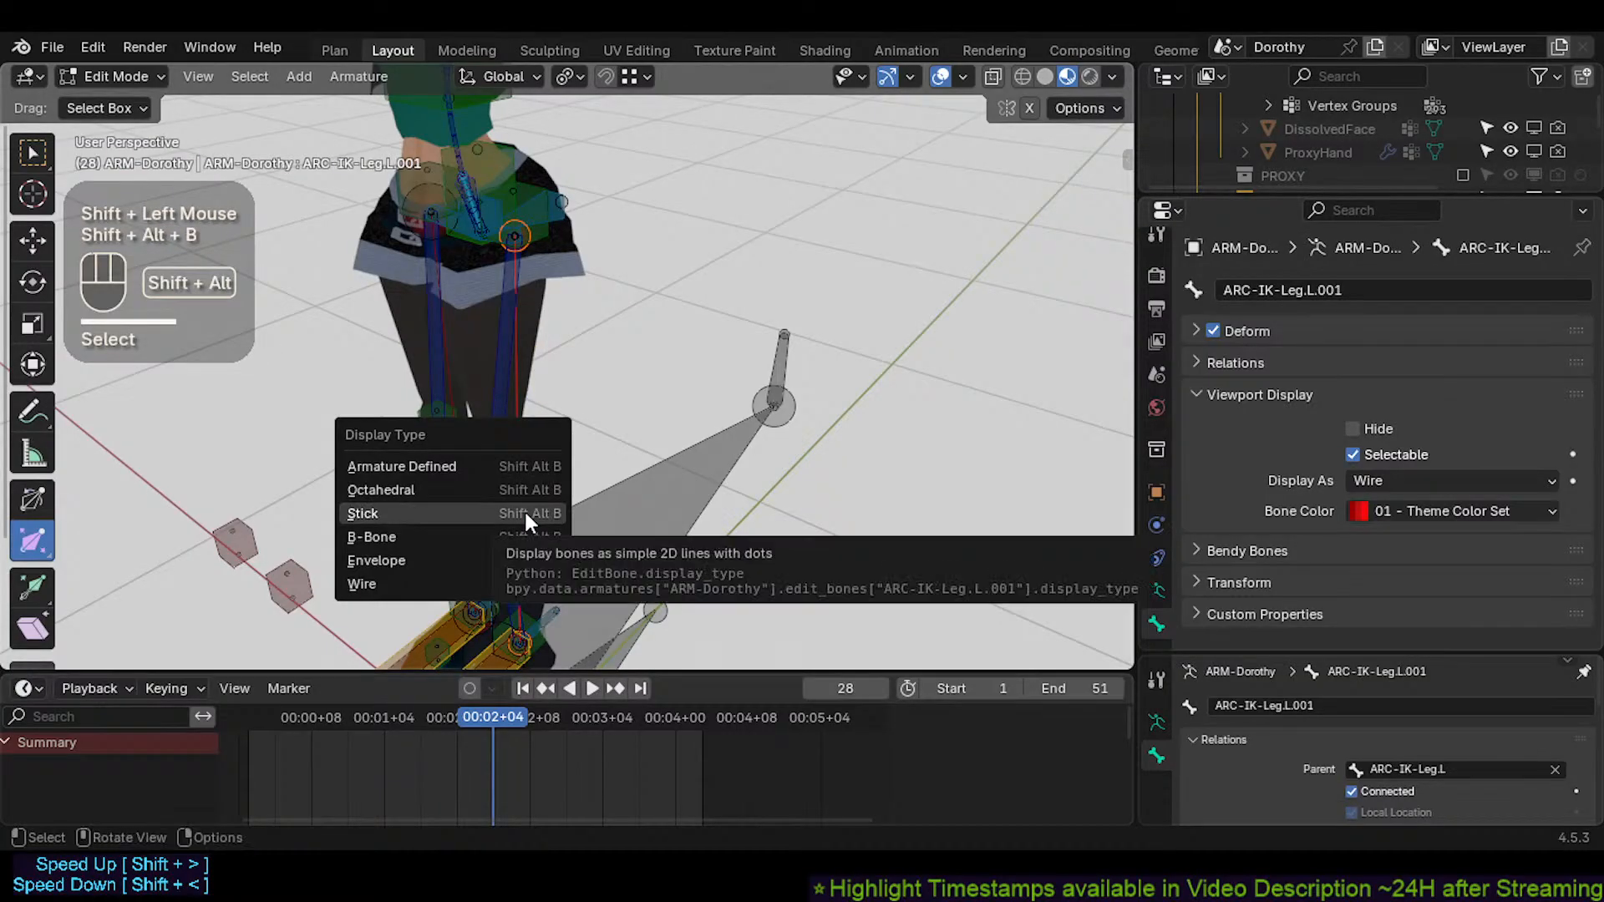
key(shift+alt+x)
key(shift+alt+b)
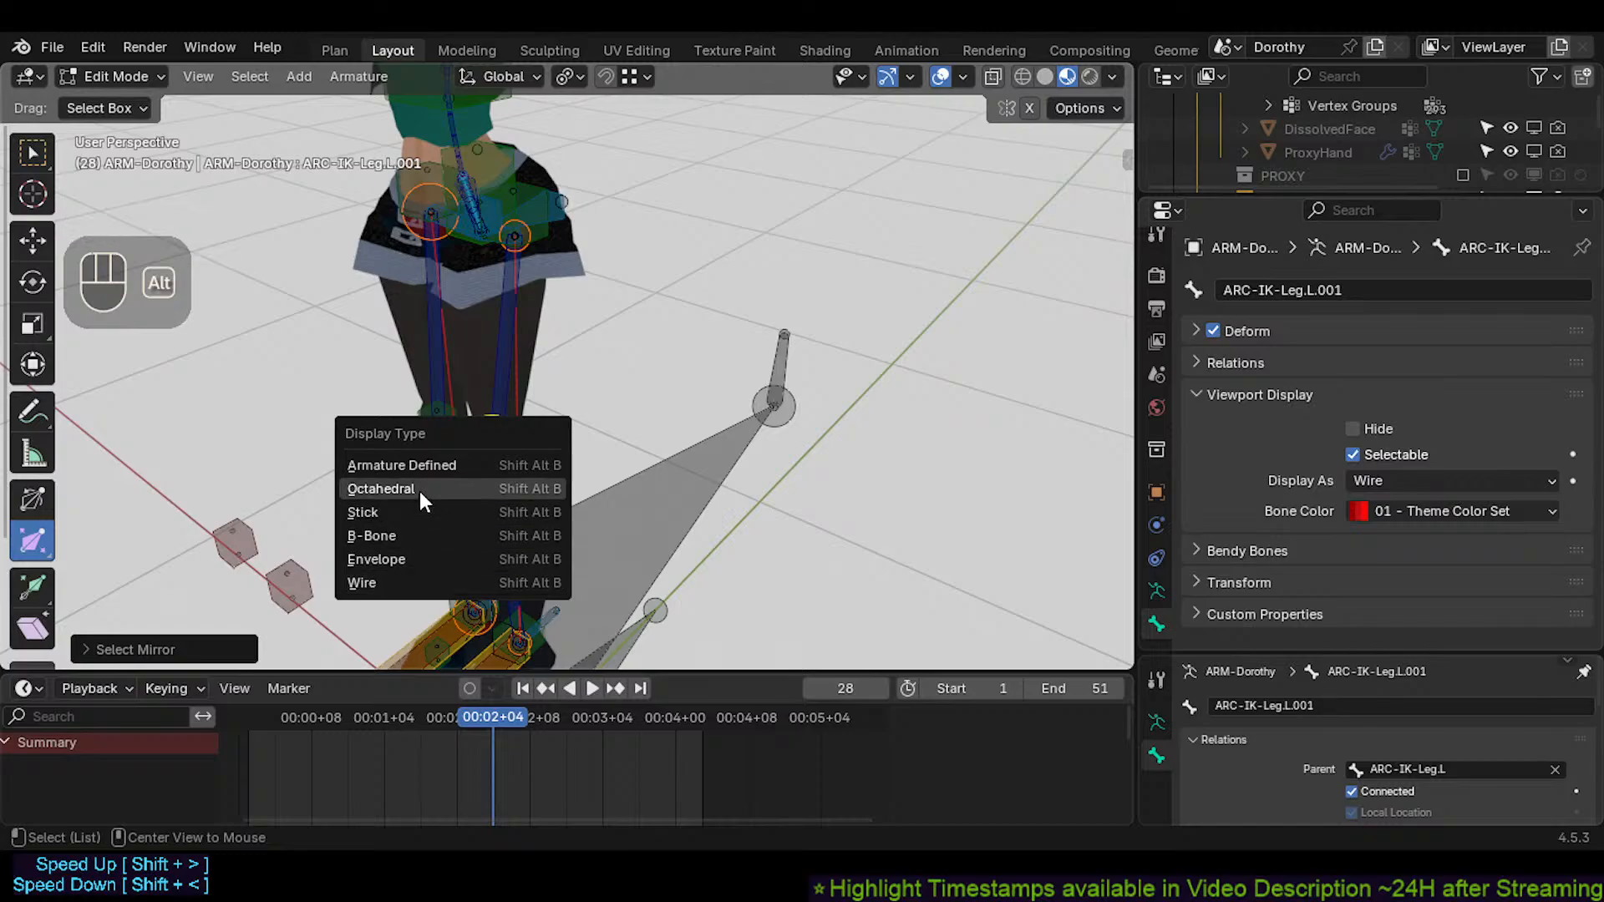
click(422, 513)
scroll(501, 493, up, 2)
Select only the joint where ARC-IK-Leg.L meets ARC-IK-Leg.L.001
key(alt+a)
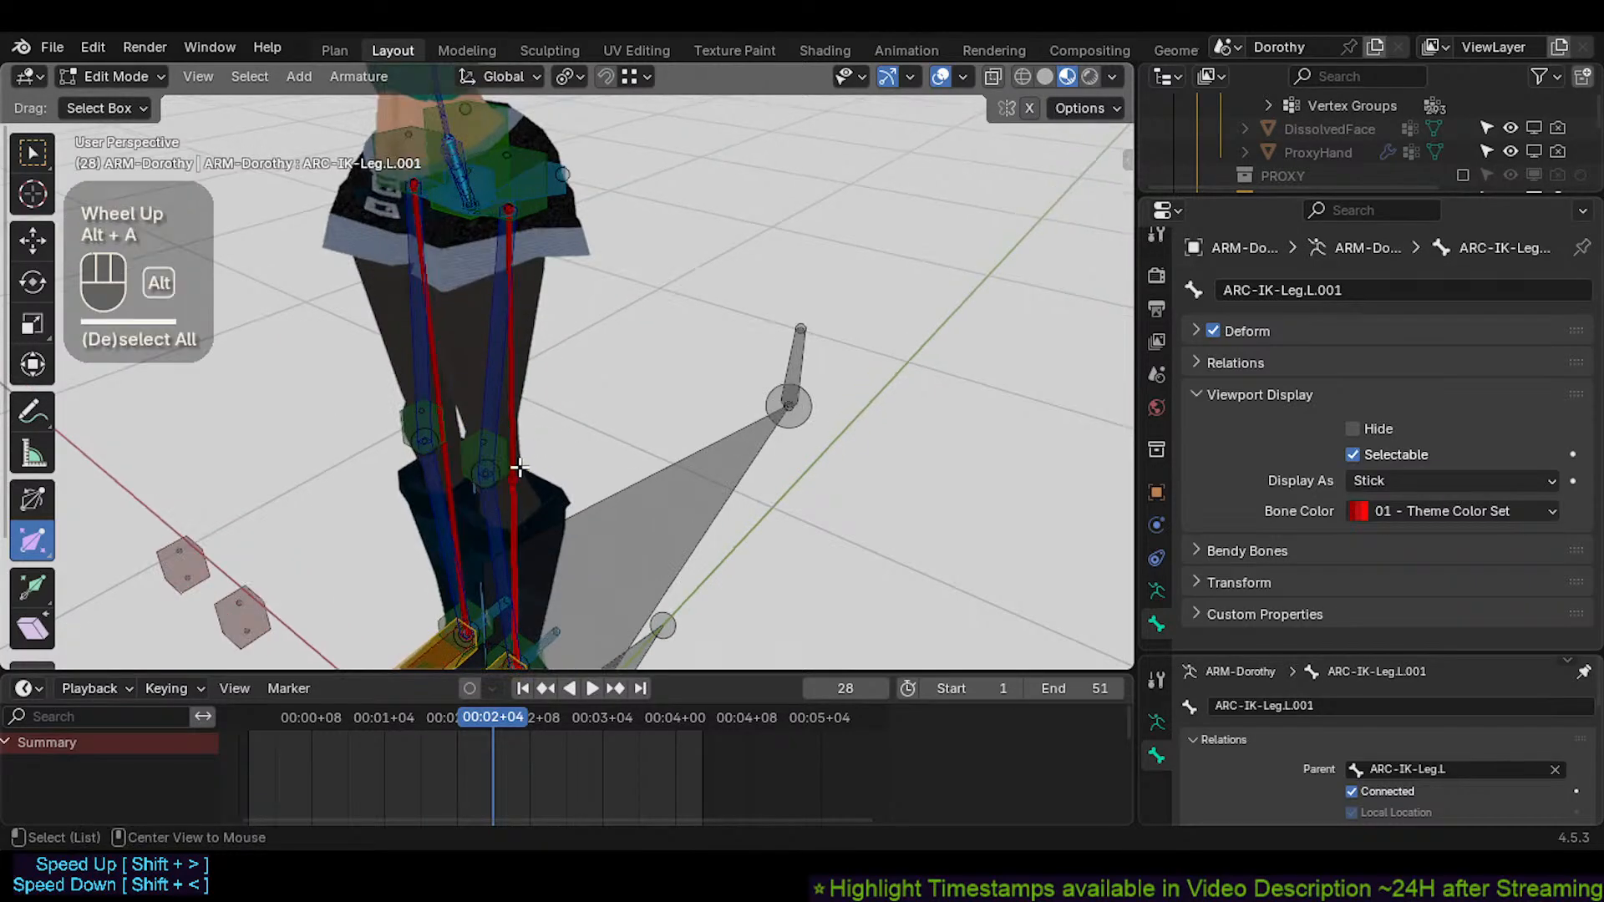
key(c)
right_click(533, 481)
key(c)
click(535, 483)
right_click(535, 483)
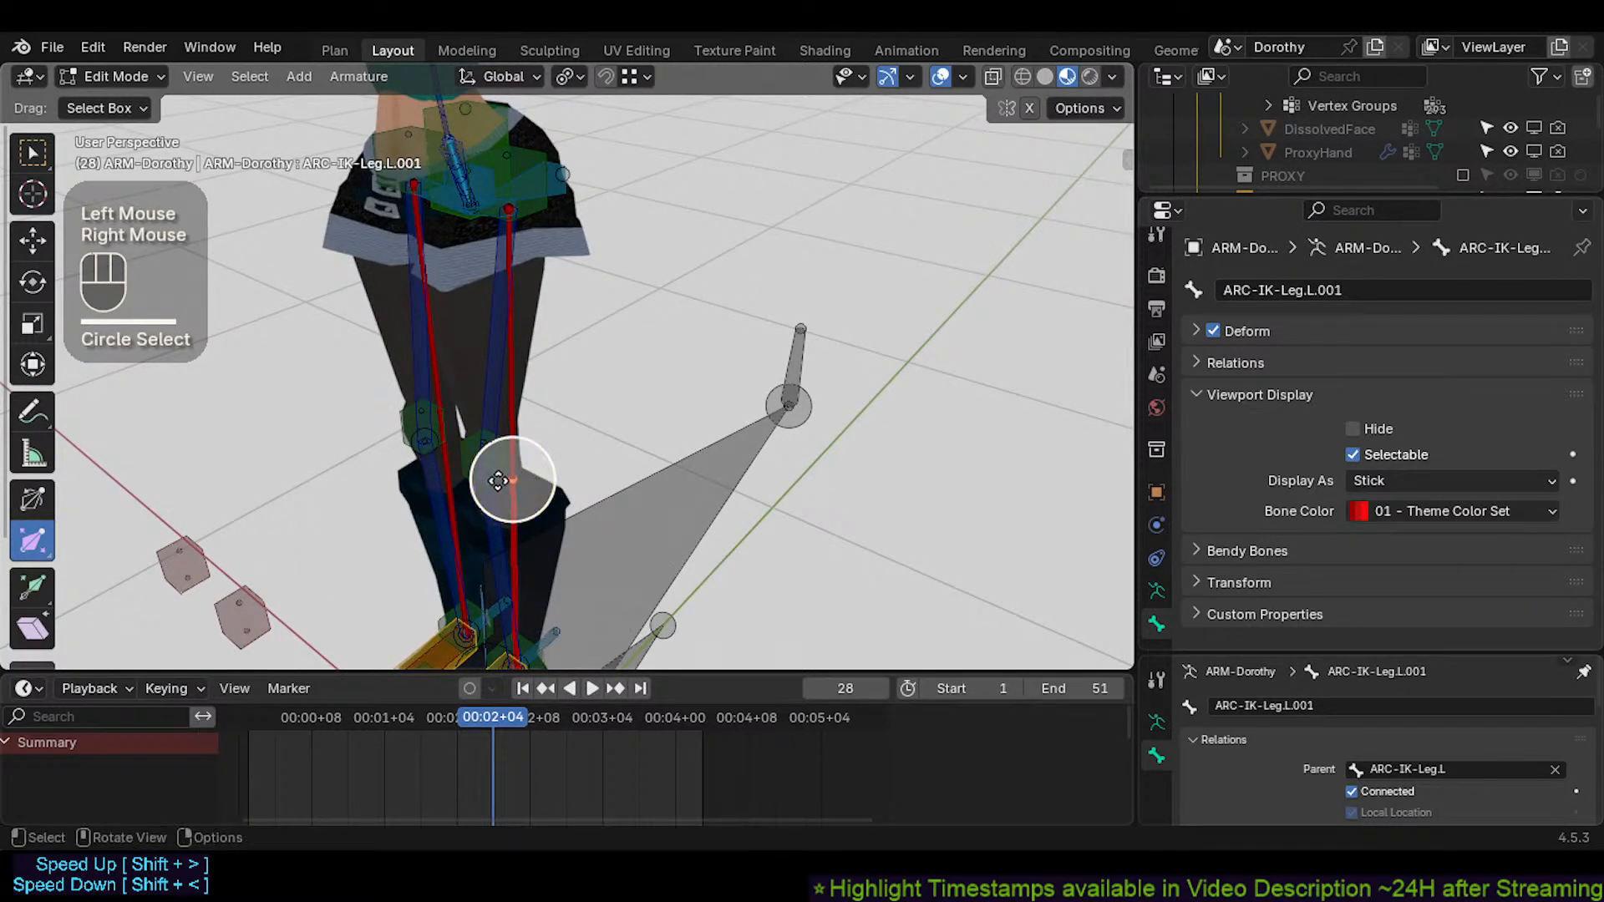
key(g)
ctrl+click(481, 476)
key(ctrl+z)
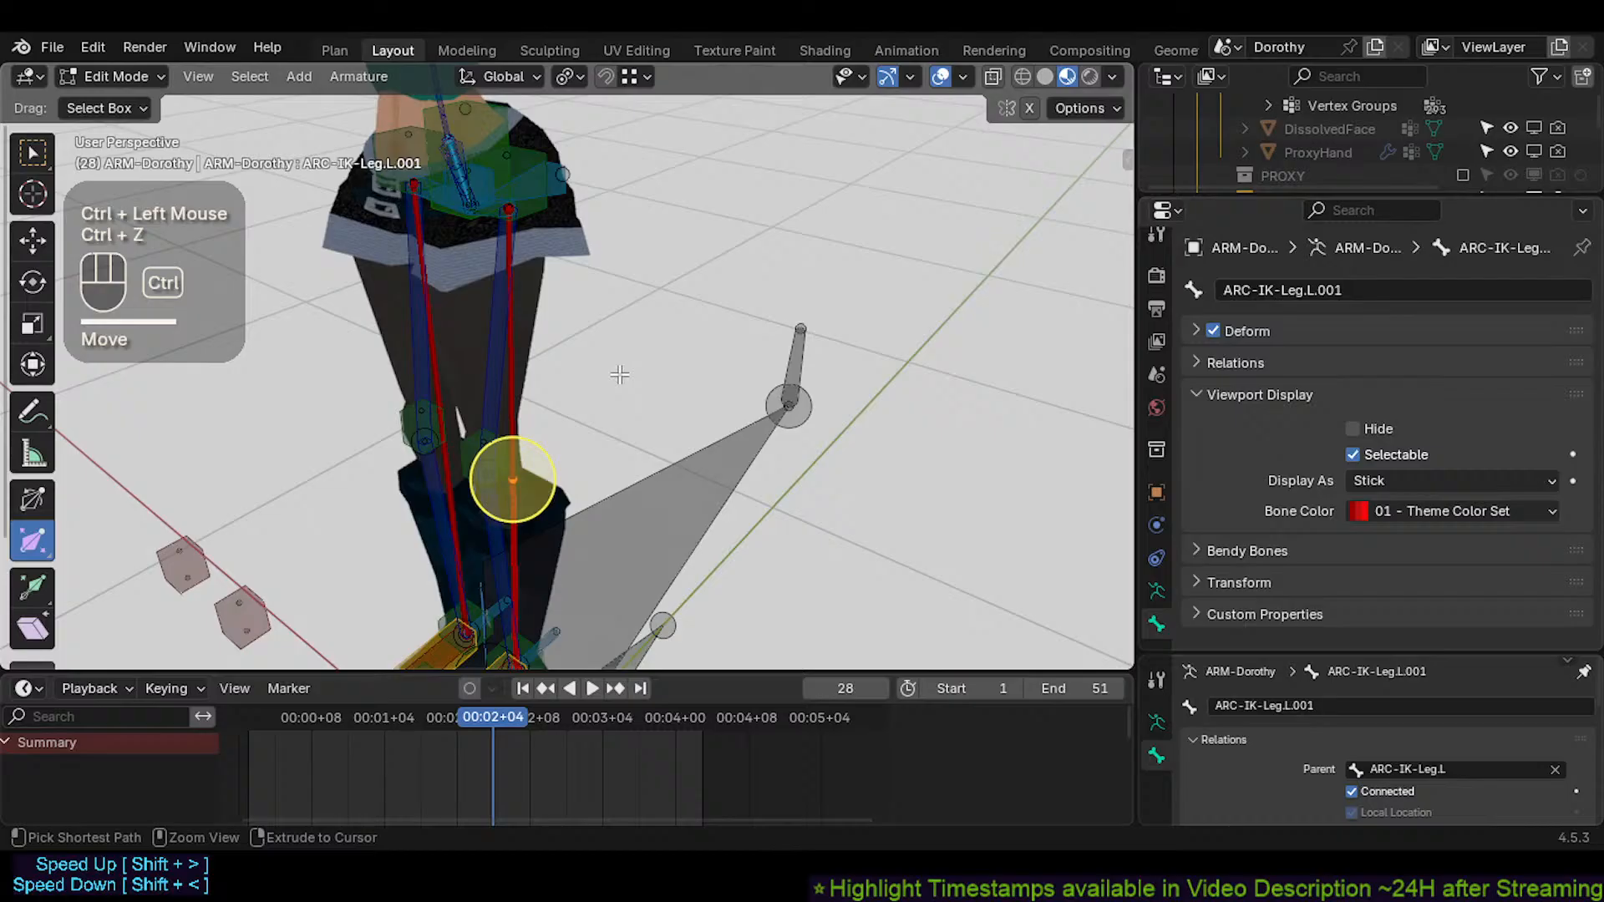
Enable X-axis mirroring and snap the middle joint of the left IK leg chain onto the left knee joint
click(1031, 109)
key(g)
ctrl+click(496, 462)
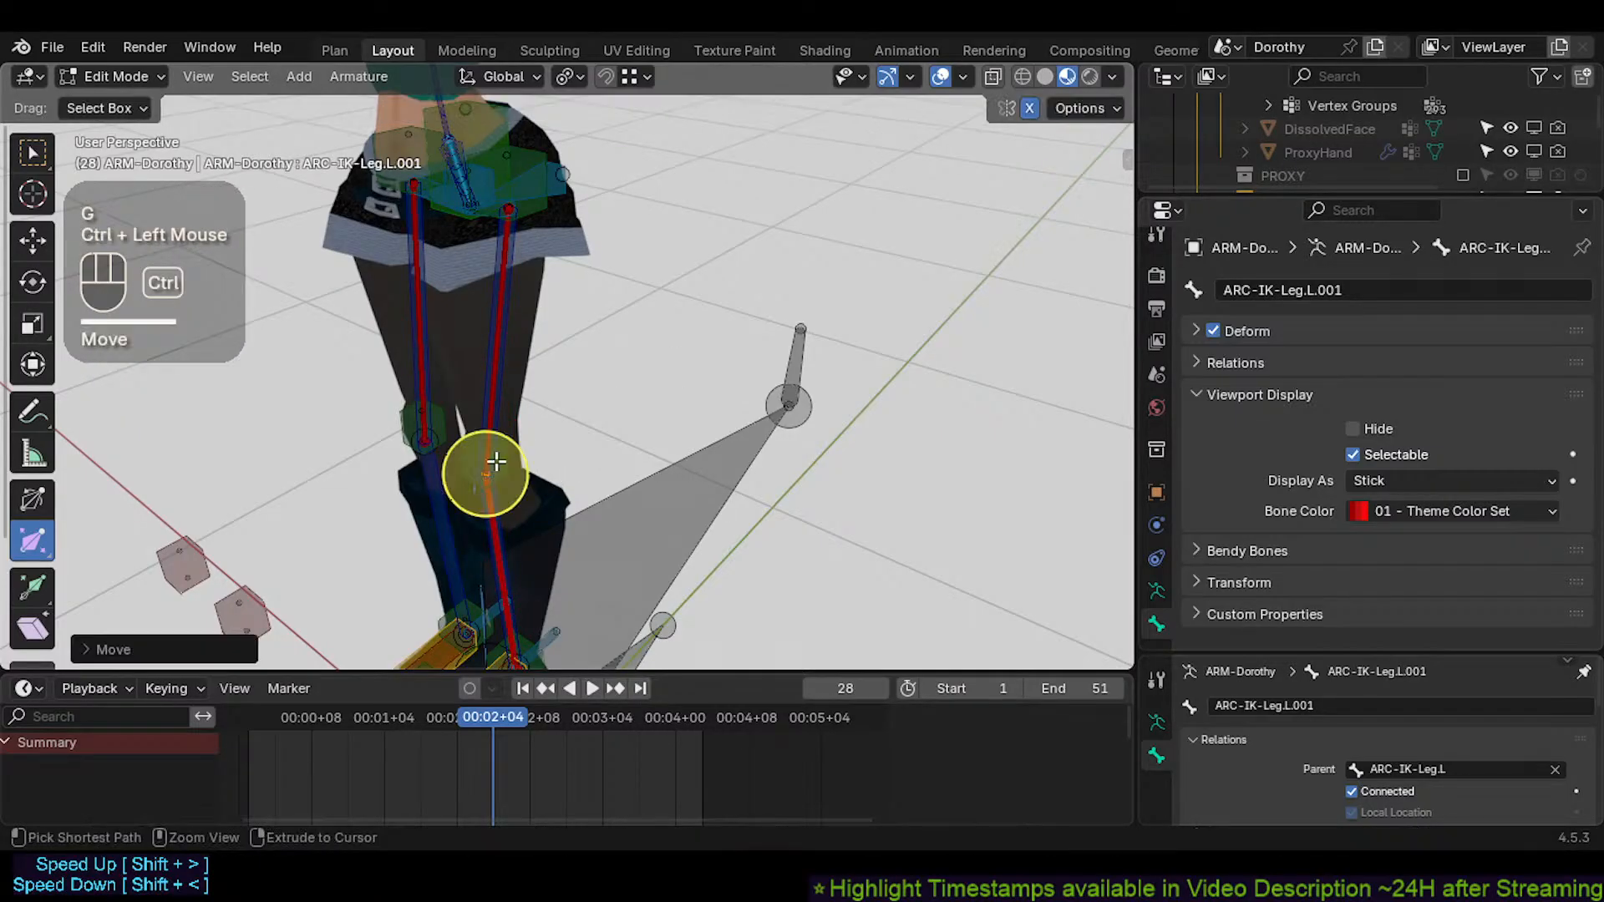
Align ARC-IK-Leg.L to CTL-Thigh.L and ARC-IK-Leg.L.001 to CTL-Shin.L
double_click(491, 393)
shift+click(501, 389)
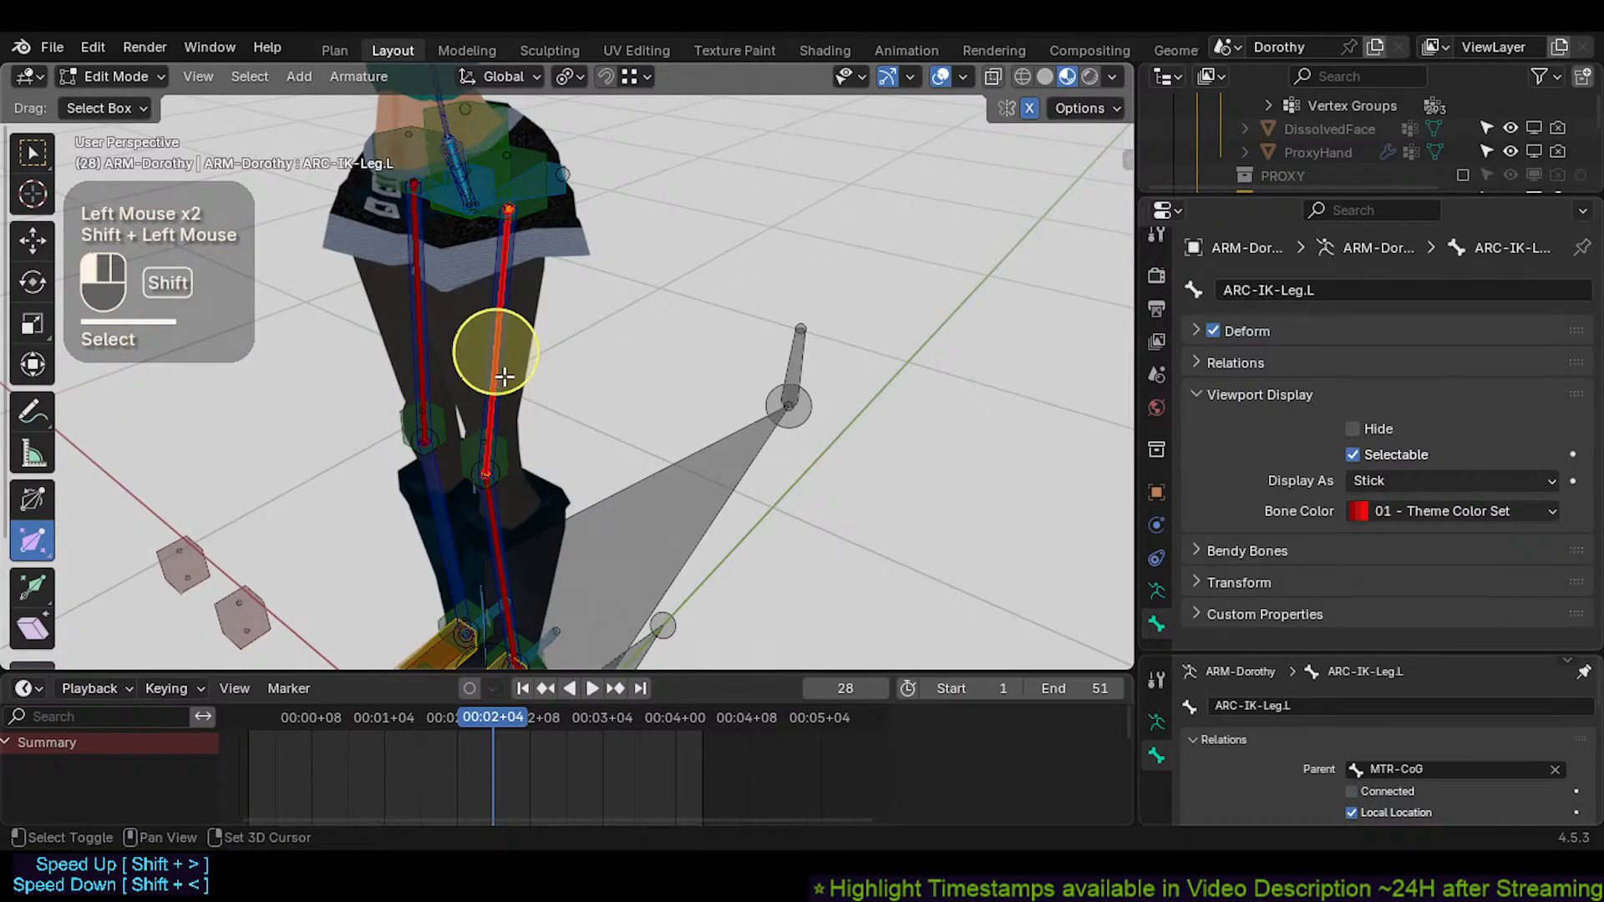
key(ctrl+alt+a)
double_click(504, 570)
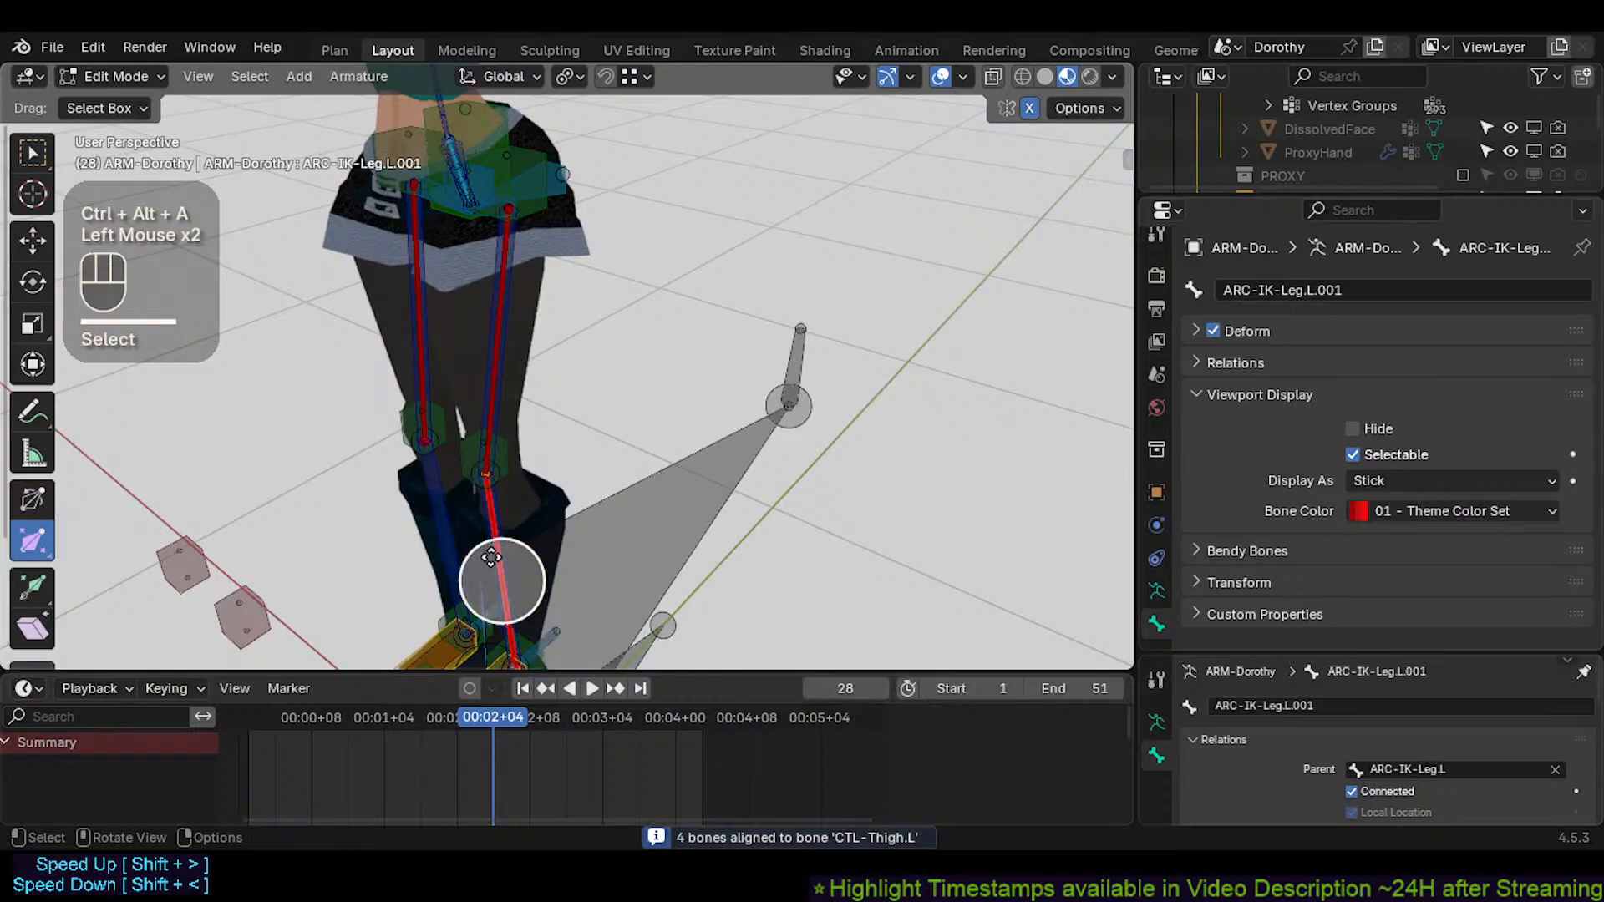
shift+click(510, 557)
key(ctrl+alt+a)
Test-move ARC-IK-Leg.L.001, cancel the move, and symmetrize the bone to the right leg
shift+middle_drag(510, 558, 493, 484)
double_click(479, 475)
key(g)
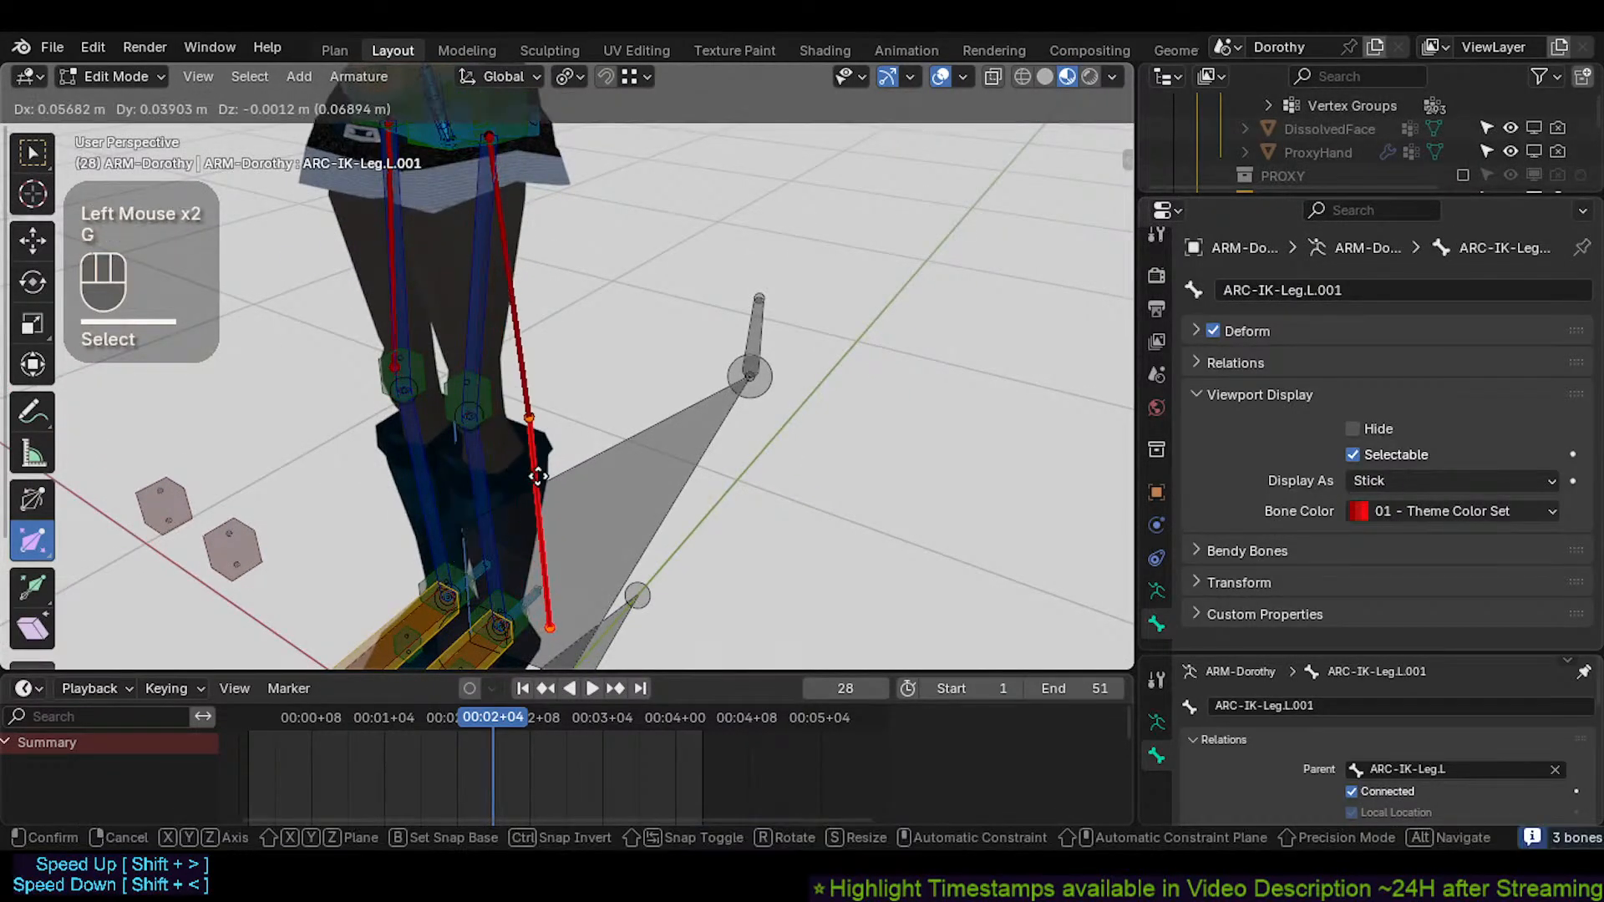
key(Escape)
right_click(476, 460)
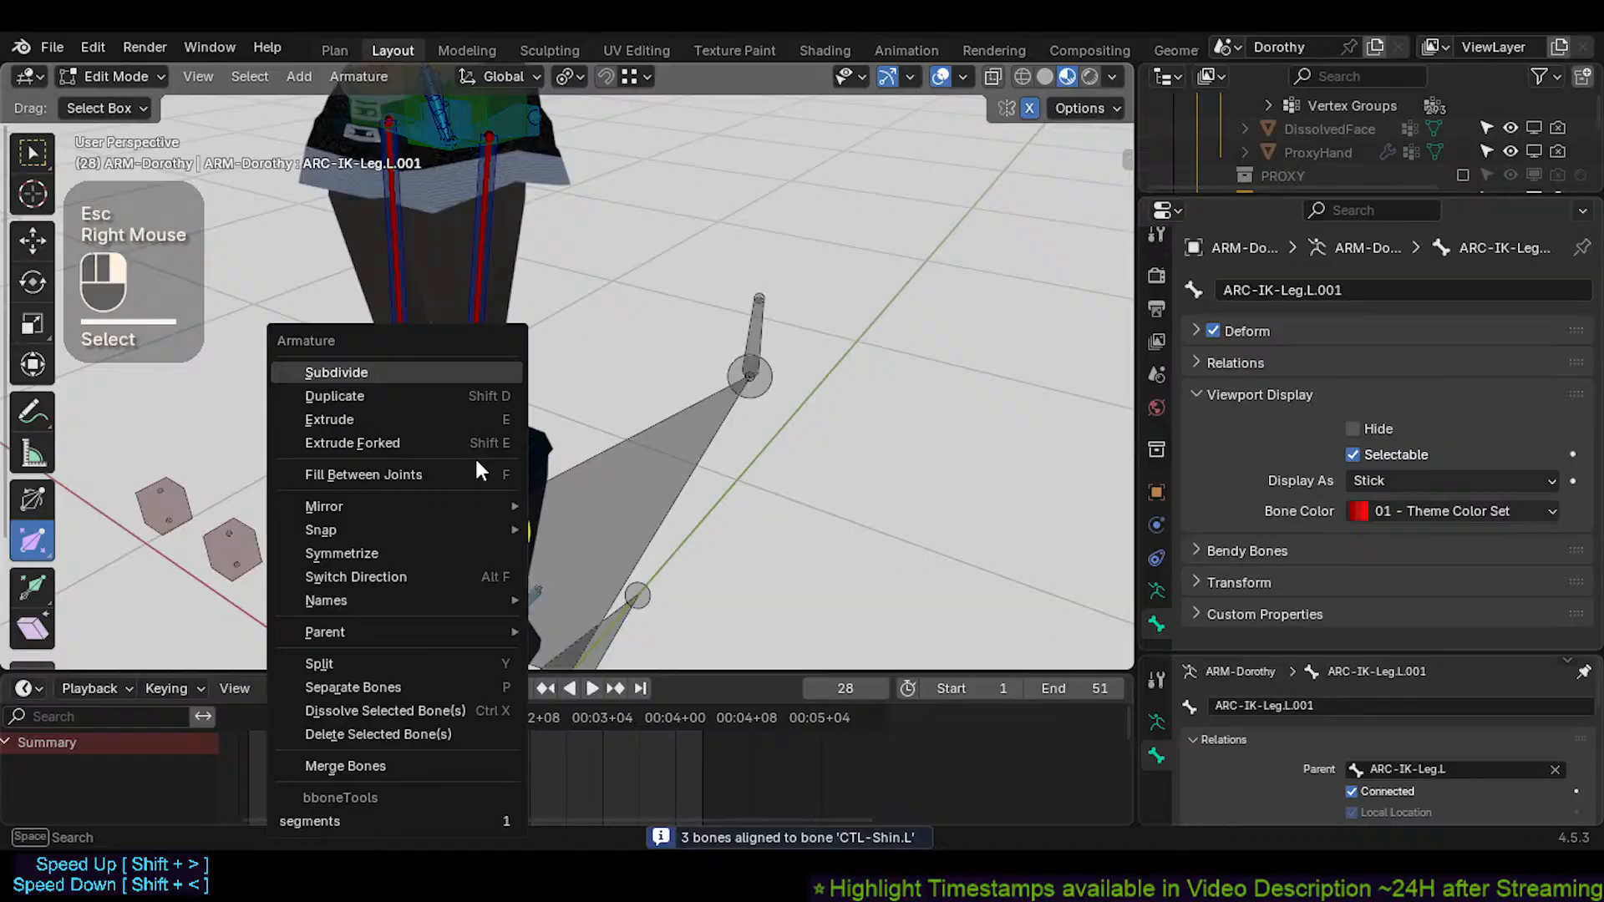
click(420, 554)
Inspect the mirrored leg chain and the parents of TWK-Knee.L and TWK-Hip.L
shift+middle_drag(535, 489, 541, 132)
middle_drag(498, 338, 485, 360)
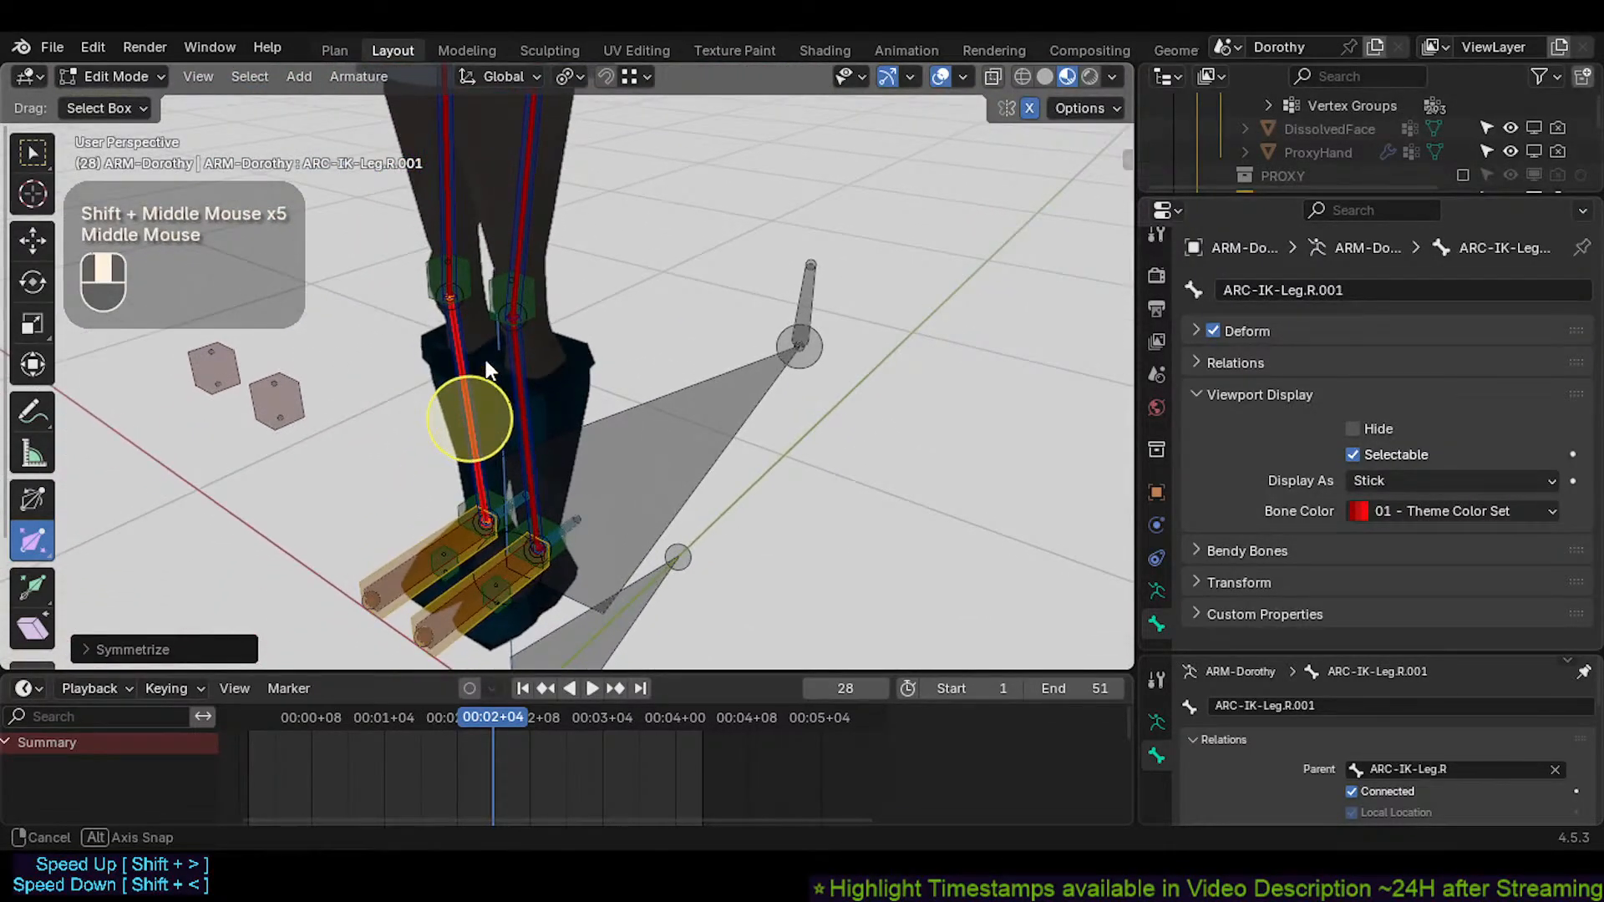
click(516, 294)
shift+middle_drag(516, 294, 523, 329)
shift+middle_drag(528, 427, 524, 364)
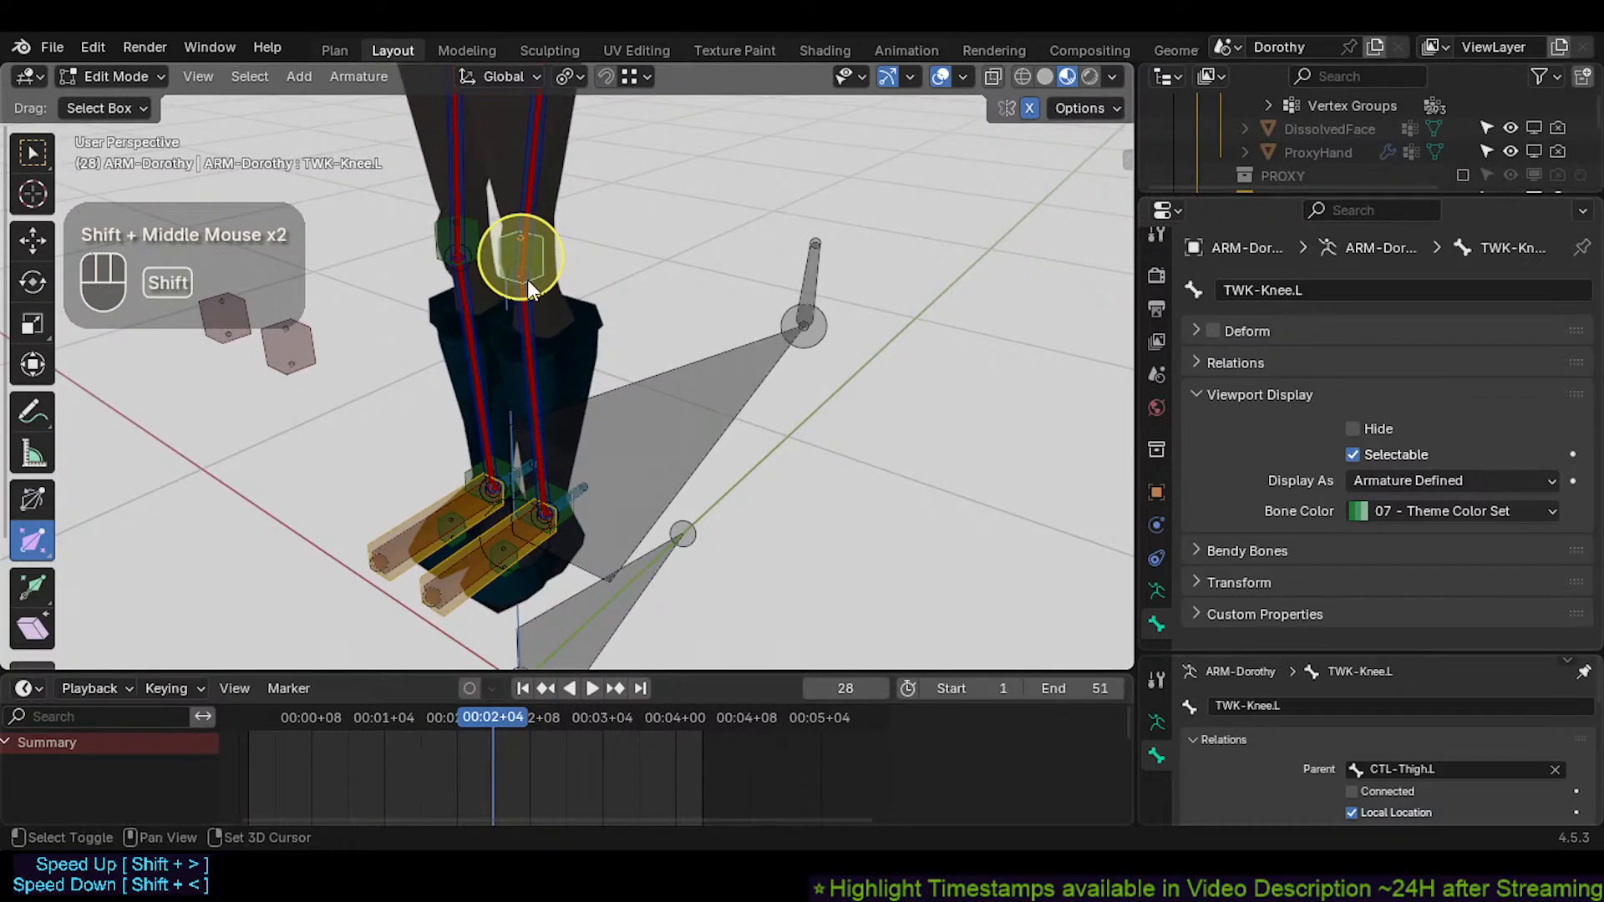
shift+middle_drag(528, 279, 491, 541)
click(539, 304)
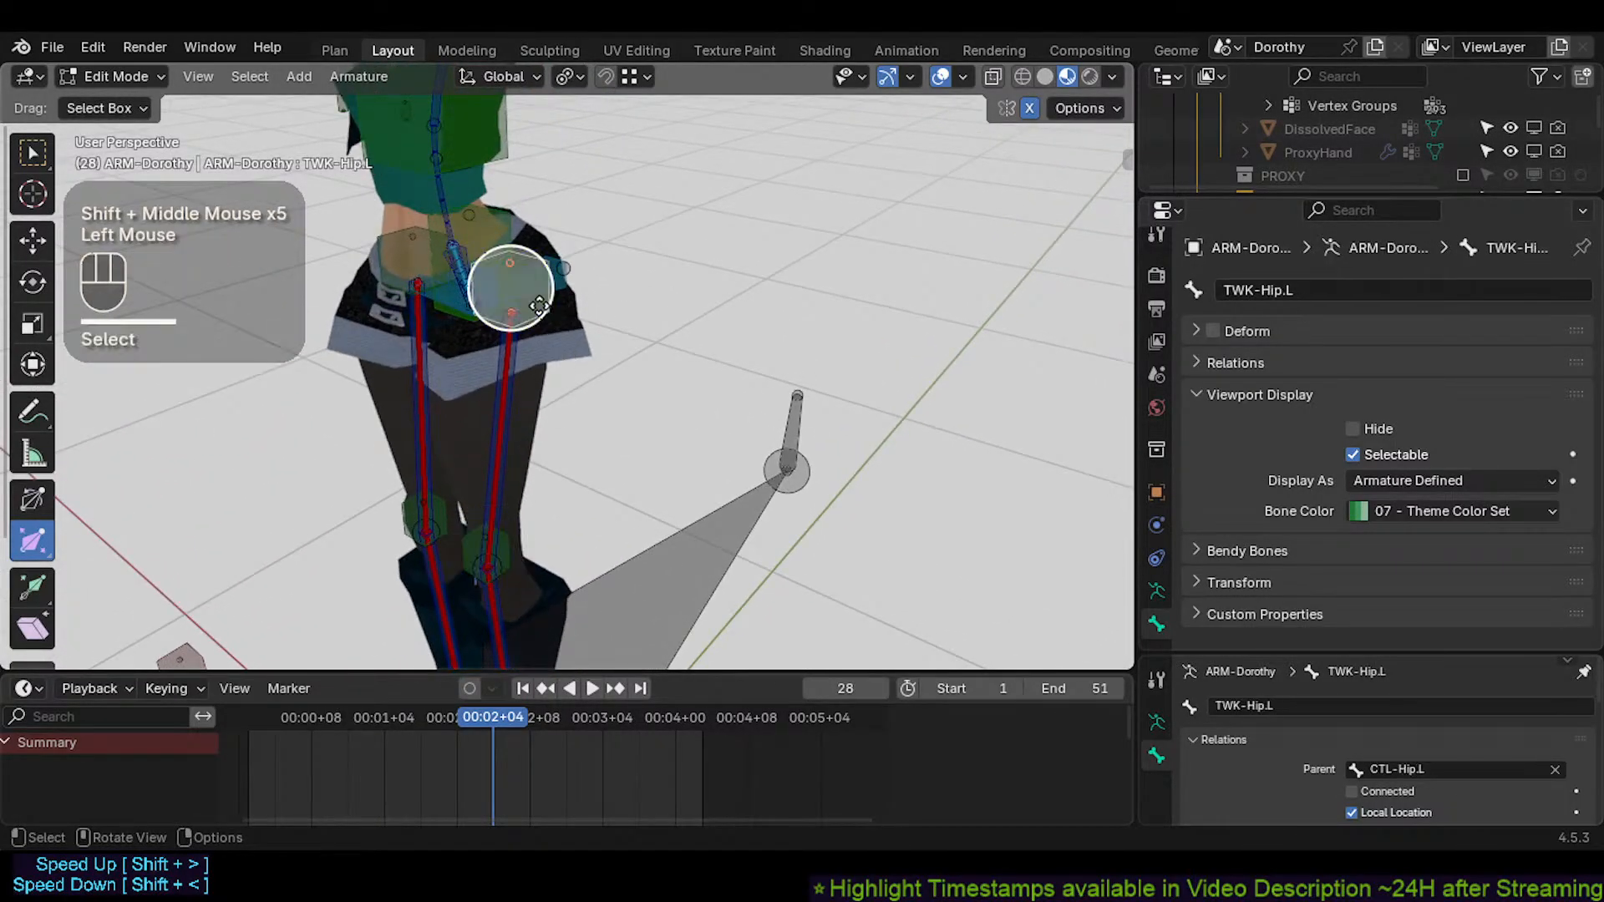
Save the file and parent TWK-Foot.L to ARC-IK-Leg.L.001 with Keep Offset
middle_drag(523, 344, 556, 524)
click(577, 489)
click(570, 493)
scroll(561, 493, up, 3)
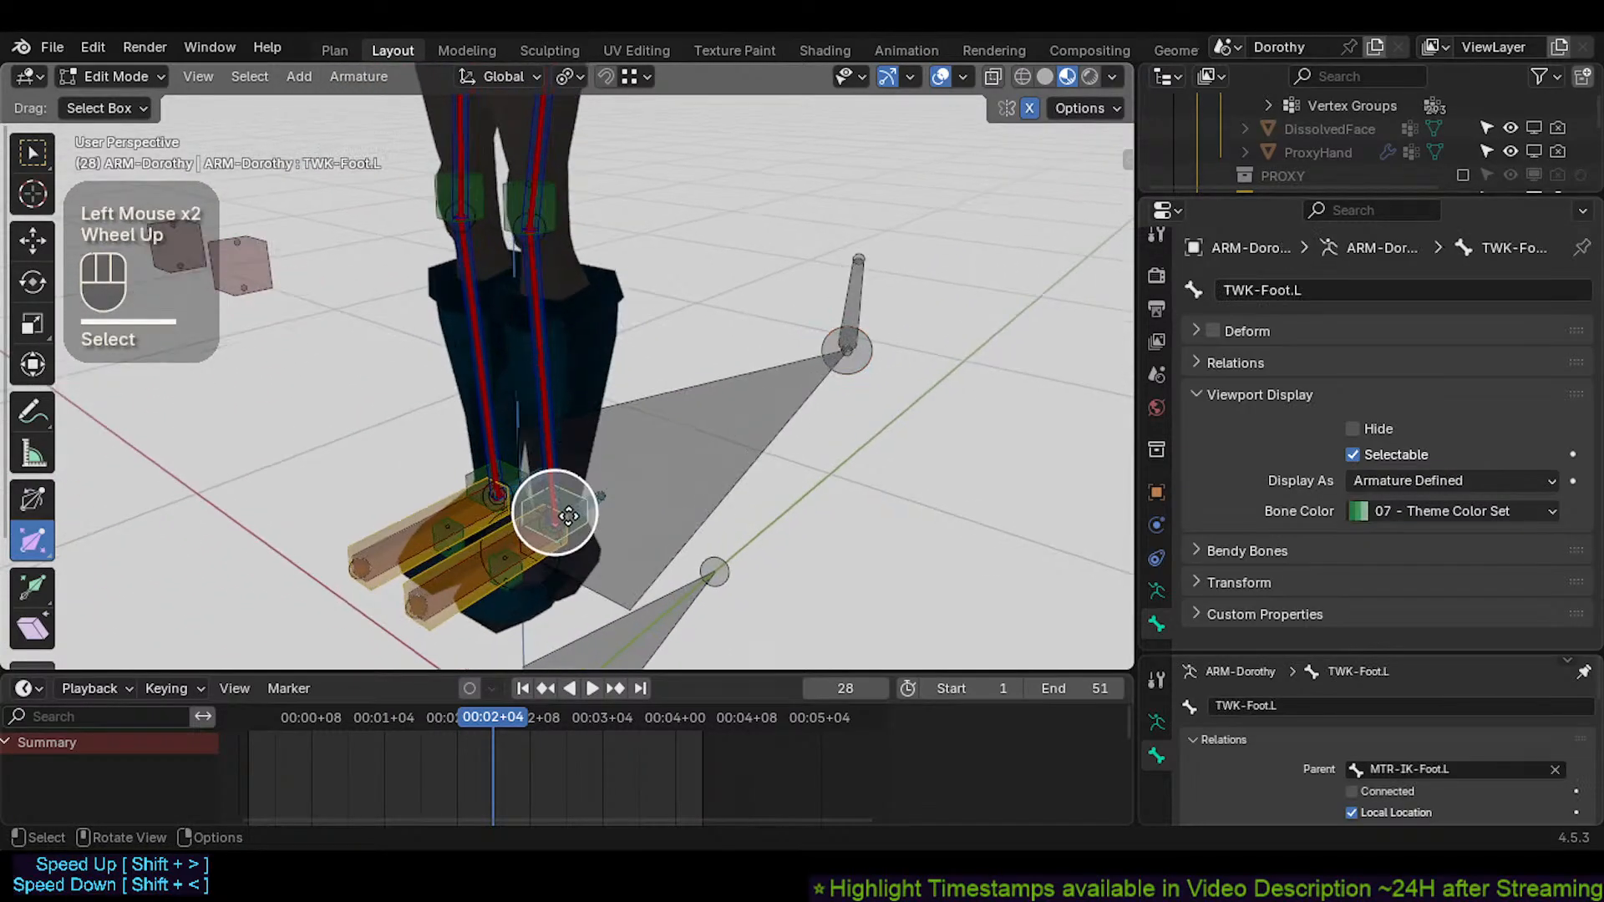
alt+shift+click(542, 381)
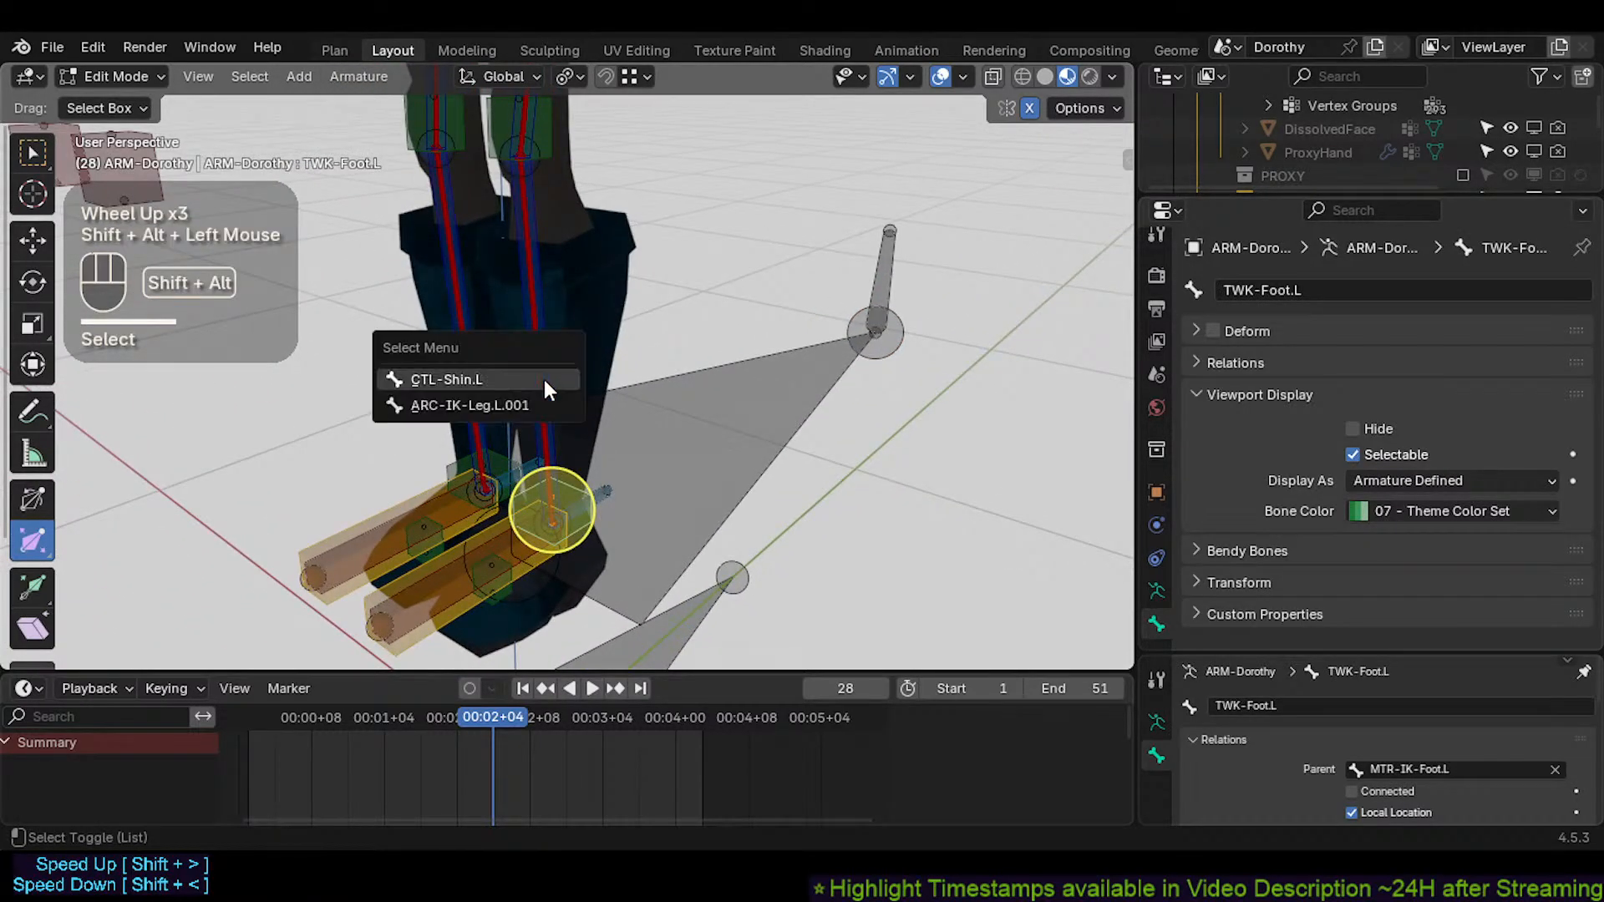
click(527, 405)
key(ctrl+Tab)
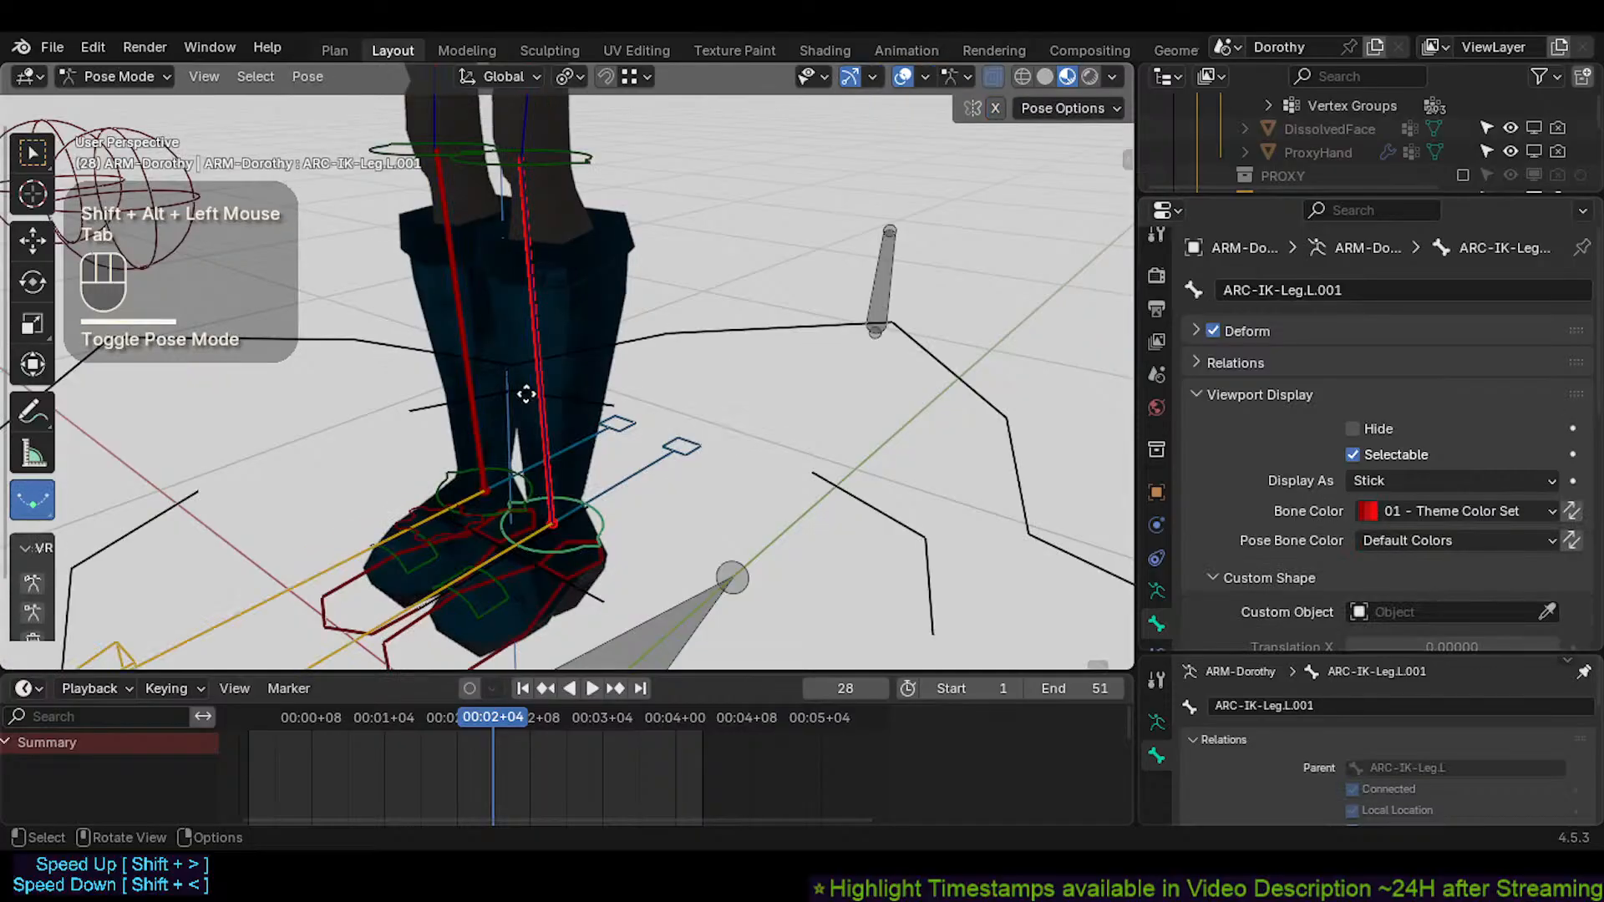
key(ctrl+p)
key(Escape)
key(Tab)
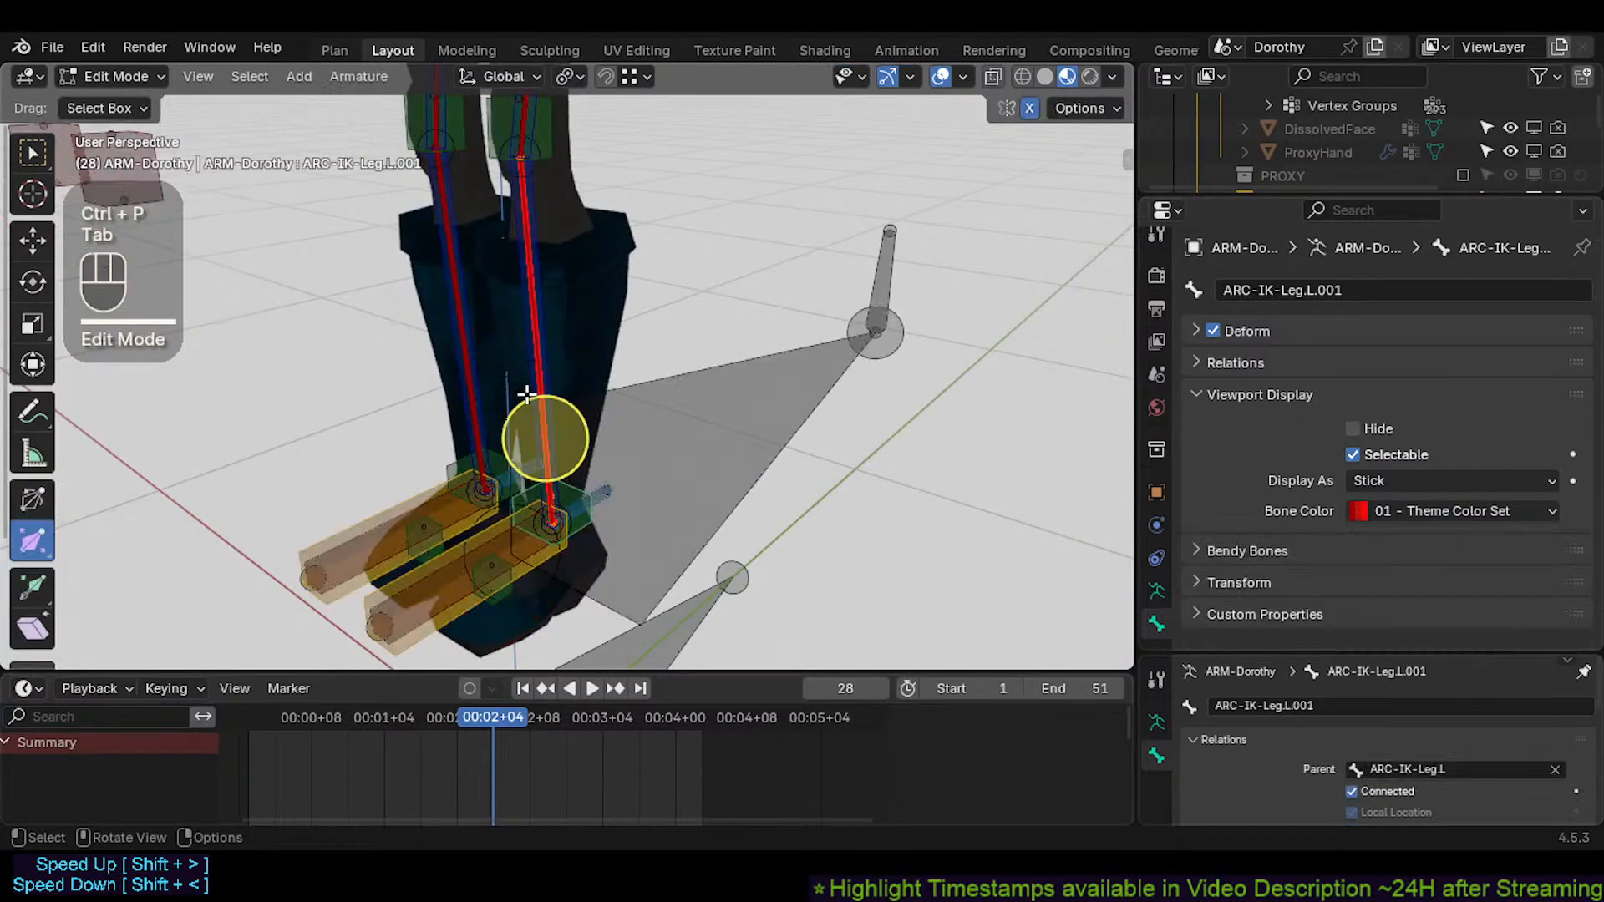
key(ctrl+s)
key(ctrl+p)
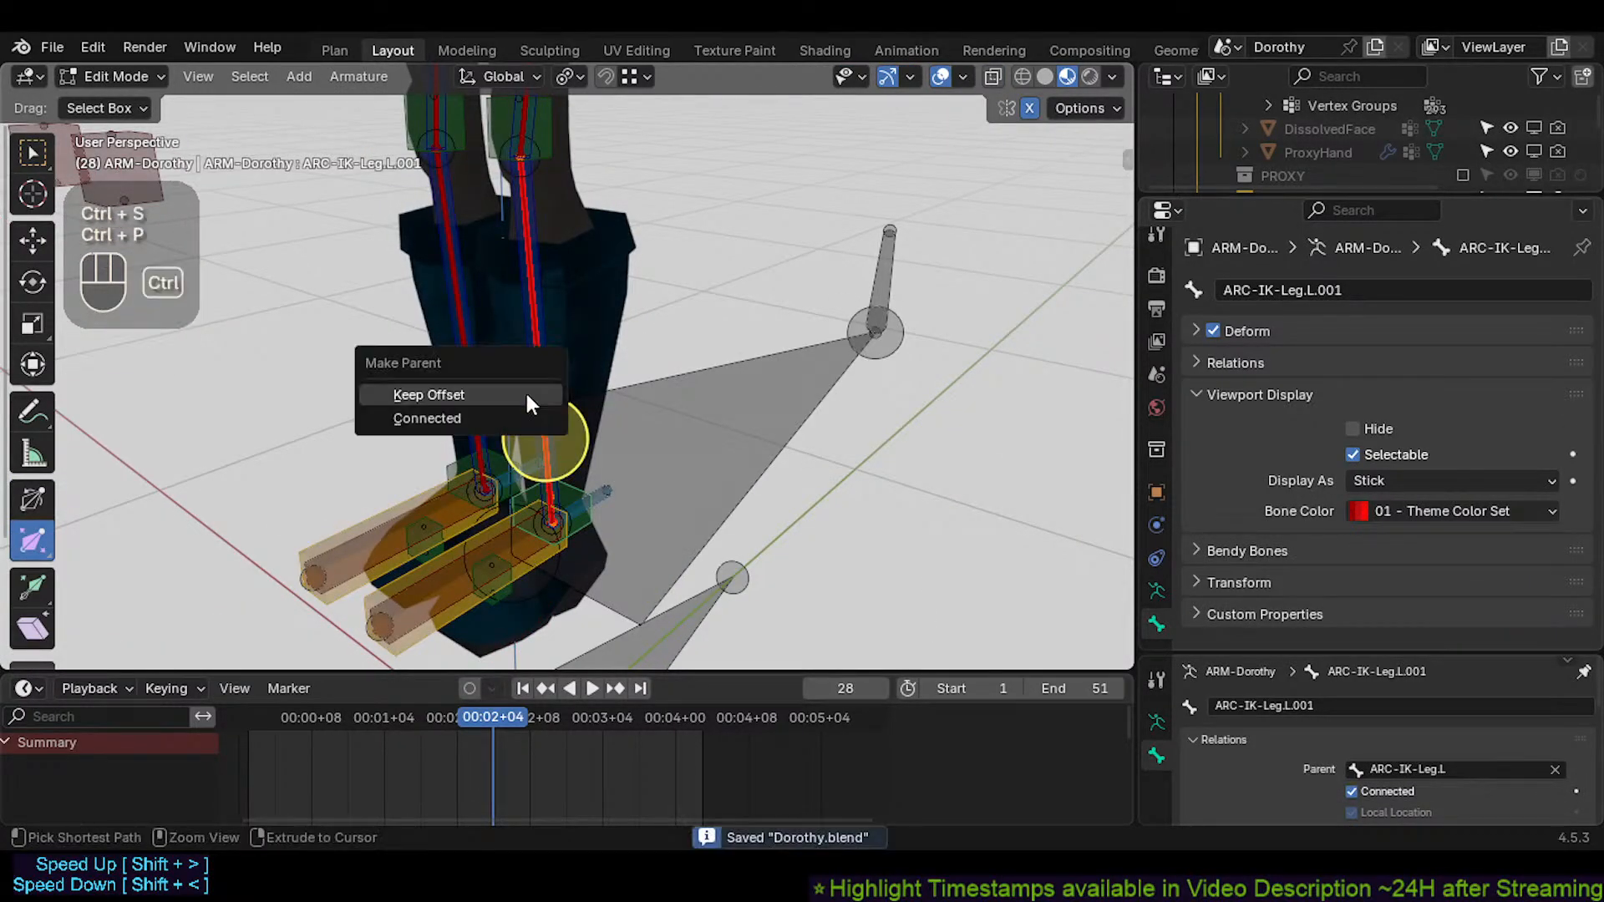
click(527, 394)
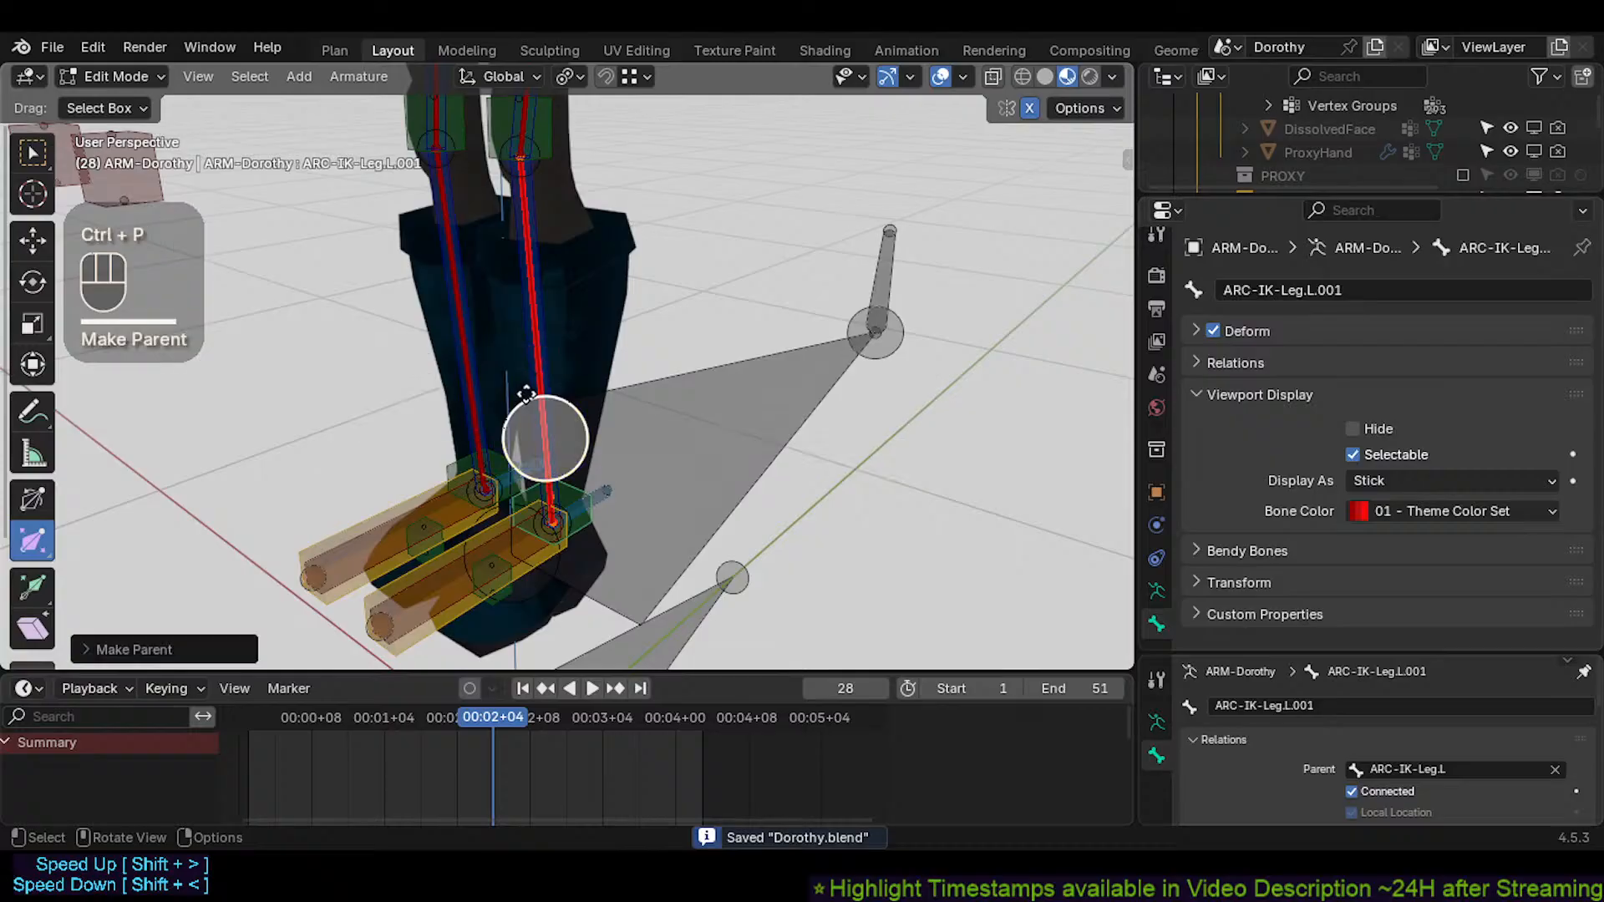
Return to Pose Mode and check the parents of MTR-IK-Foot.R and AIM-Foot.L
key(ctrl+Tab)
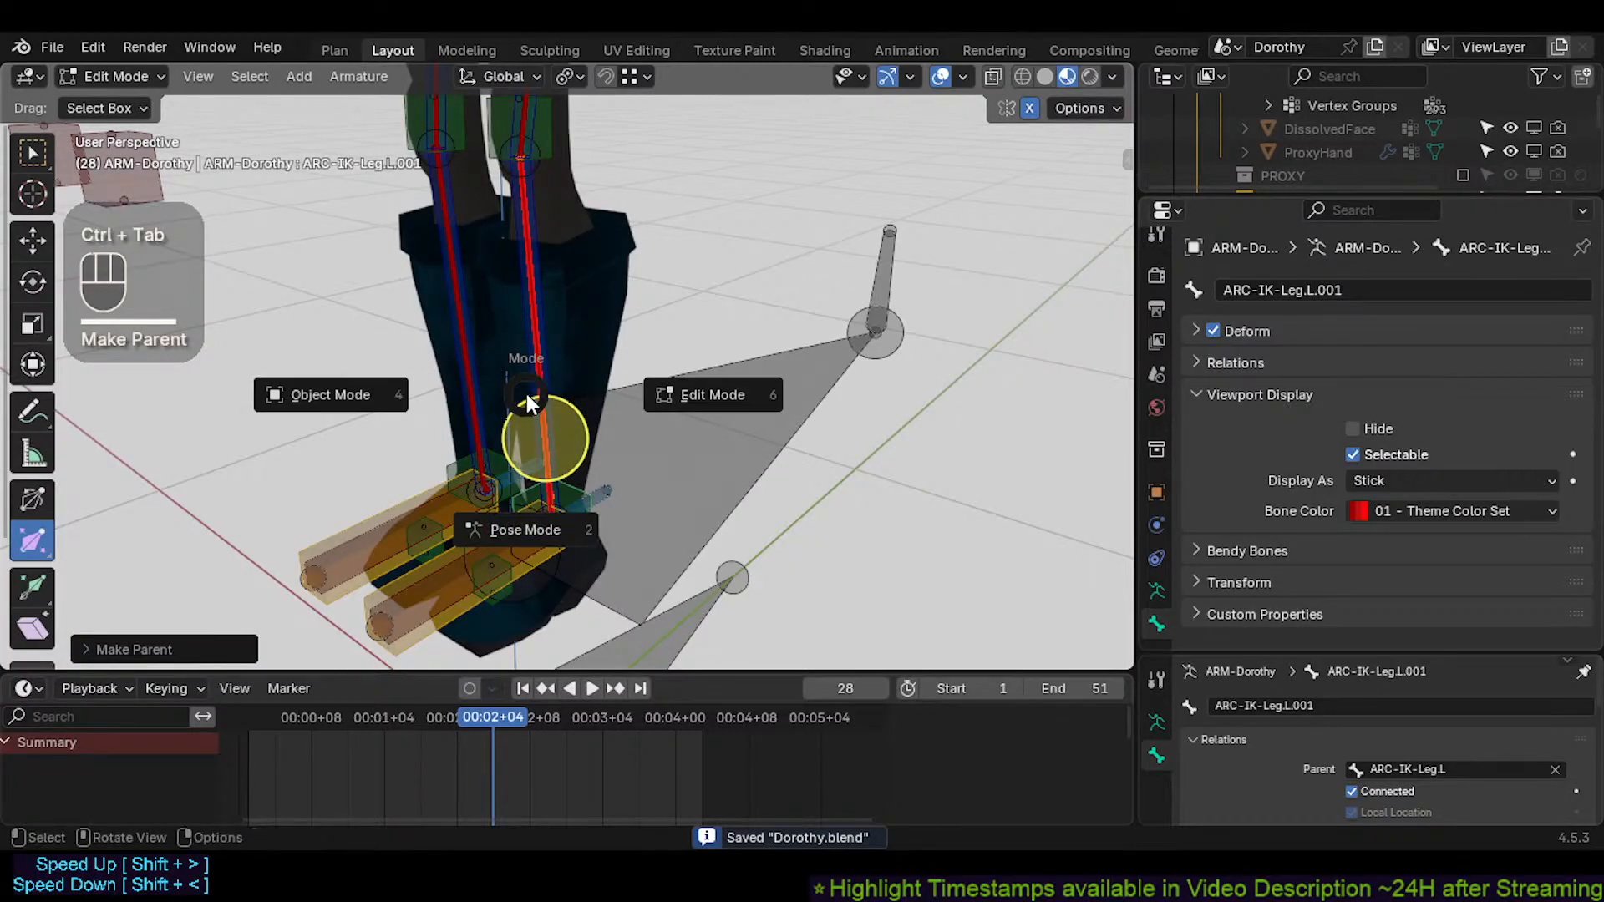
click(549, 628)
click(364, 614)
click(342, 636)
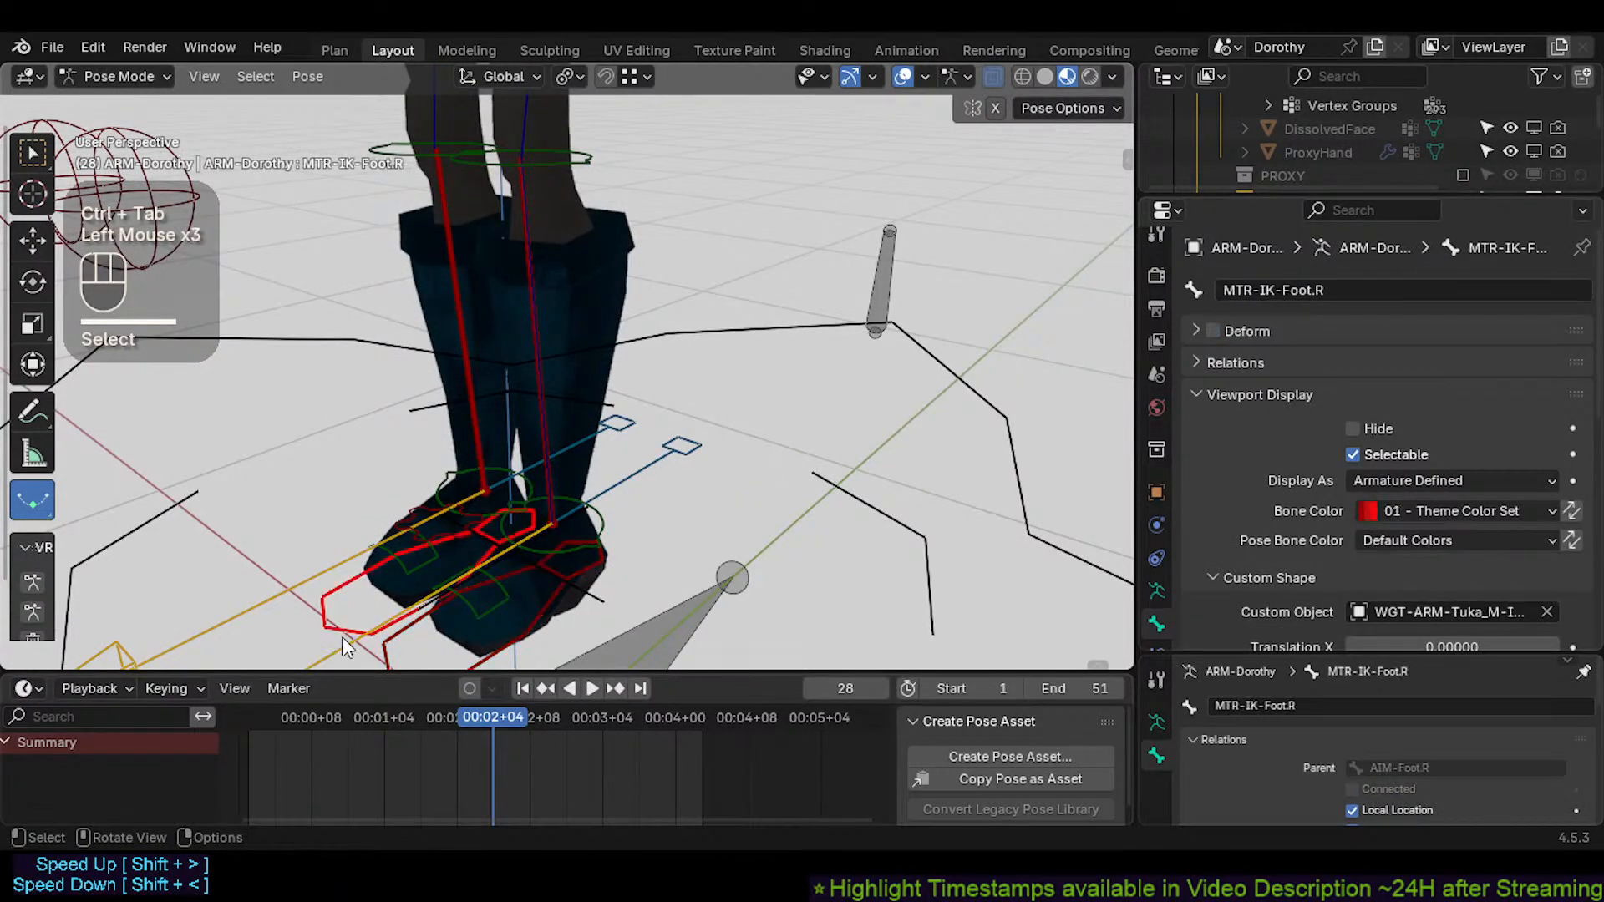
key(Tab)
key(Tab)
click(342, 641)
scroll(424, 564, down, 2)
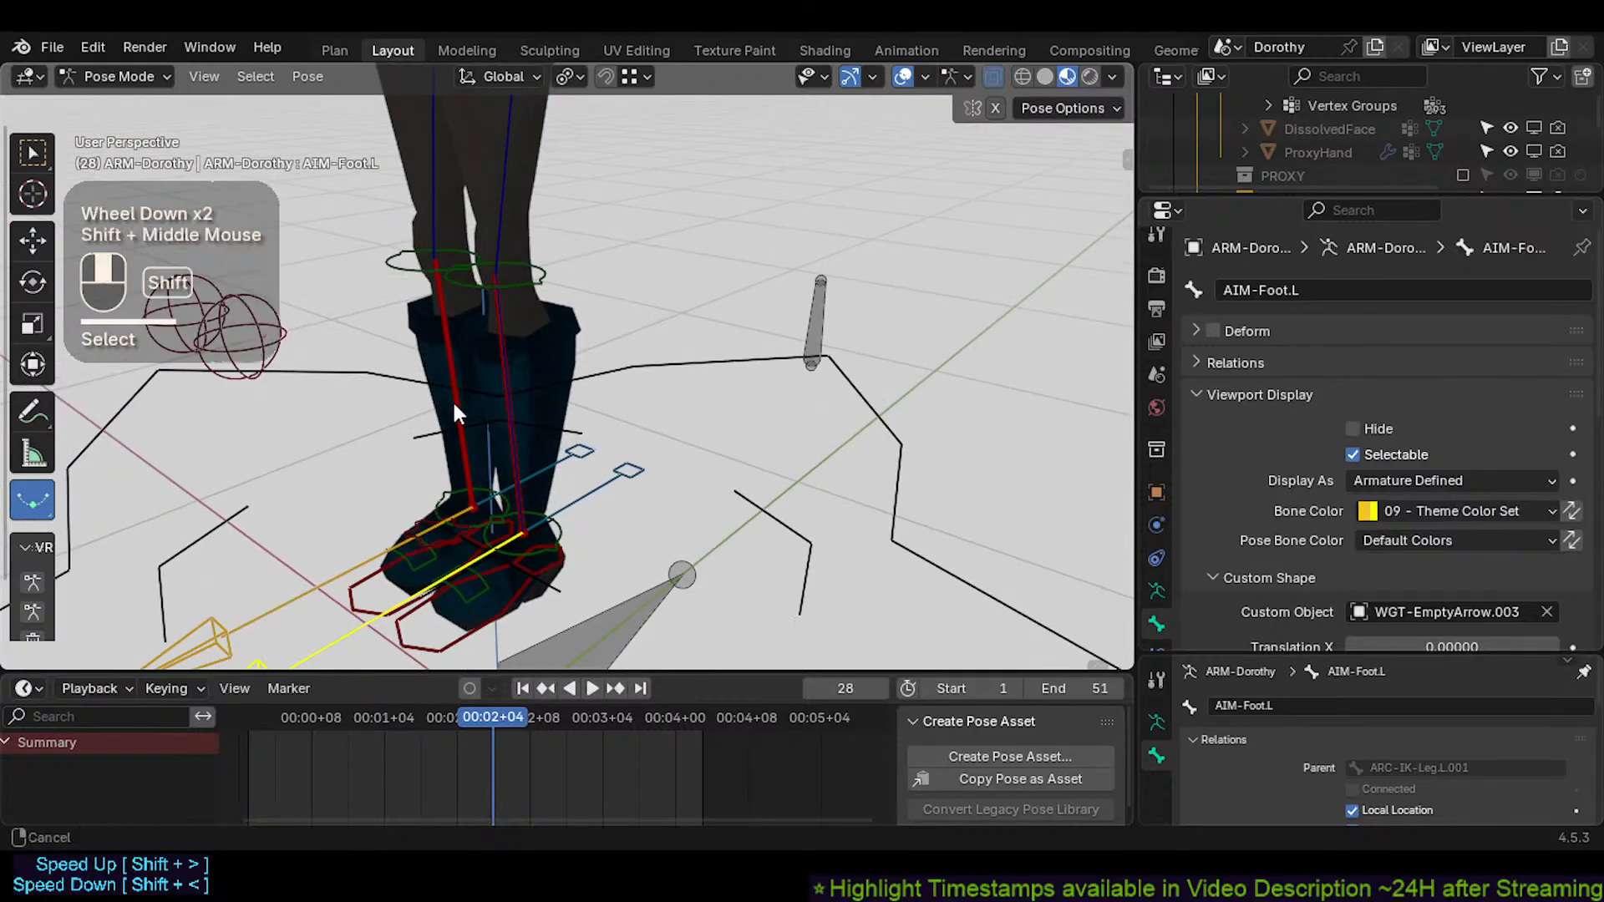
scroll(445, 458, down, 2)
shift+middle_drag(453, 400, 441, 434)
Add a Copy Transforms constraint to TWK-Foot.L targeting the left foot control MTR-IK-Foot.L
click(529, 576)
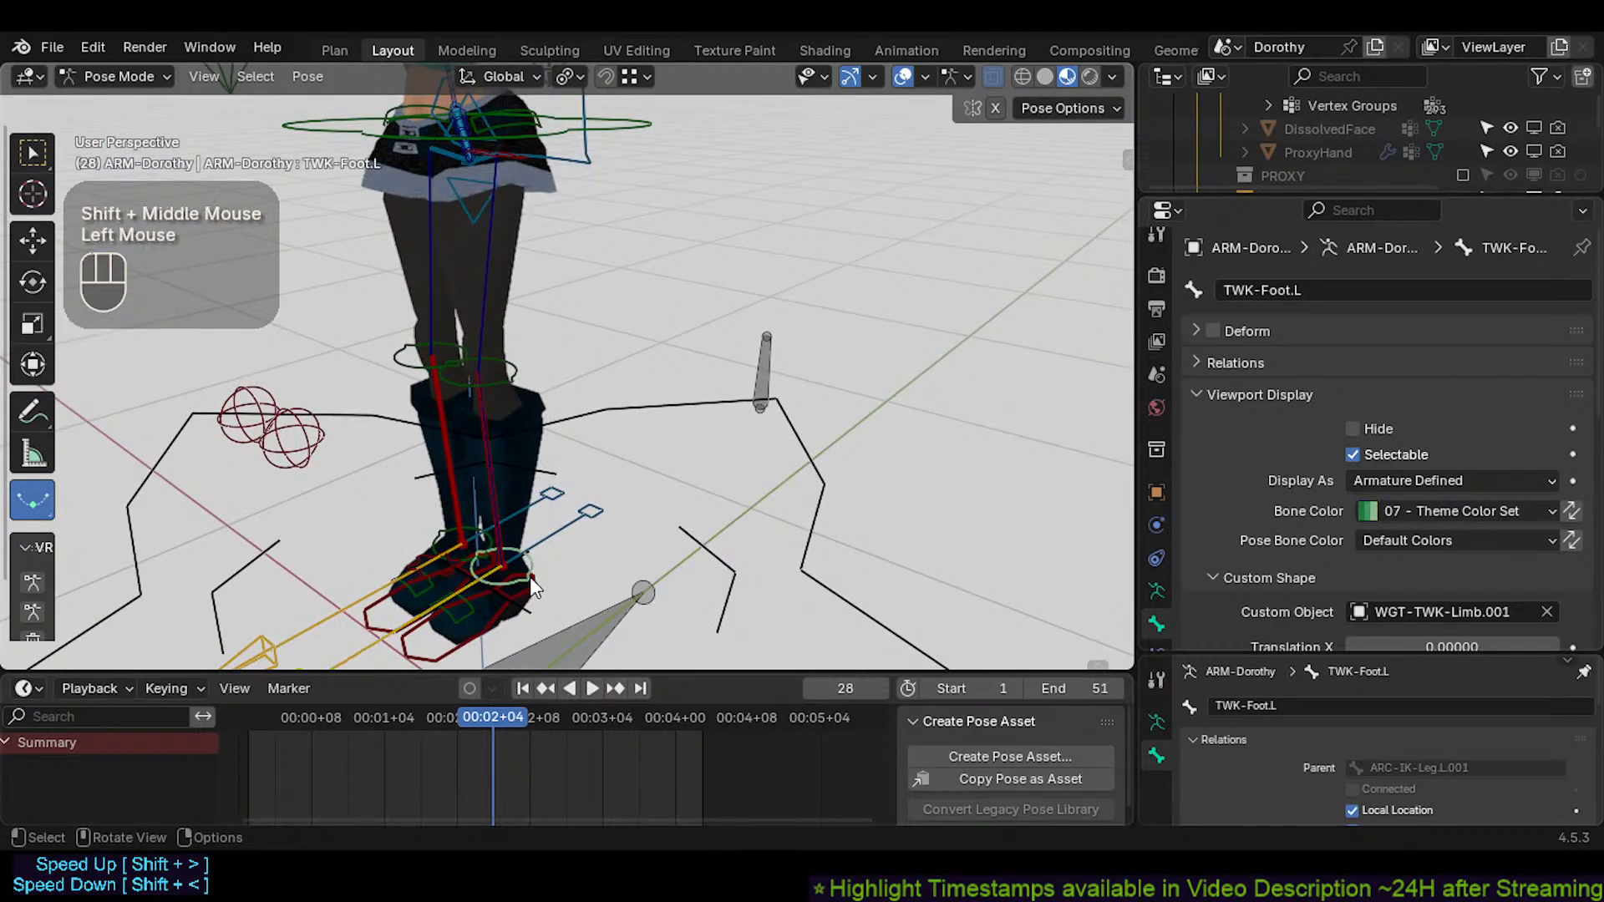
click(454, 654)
shift+click(542, 559)
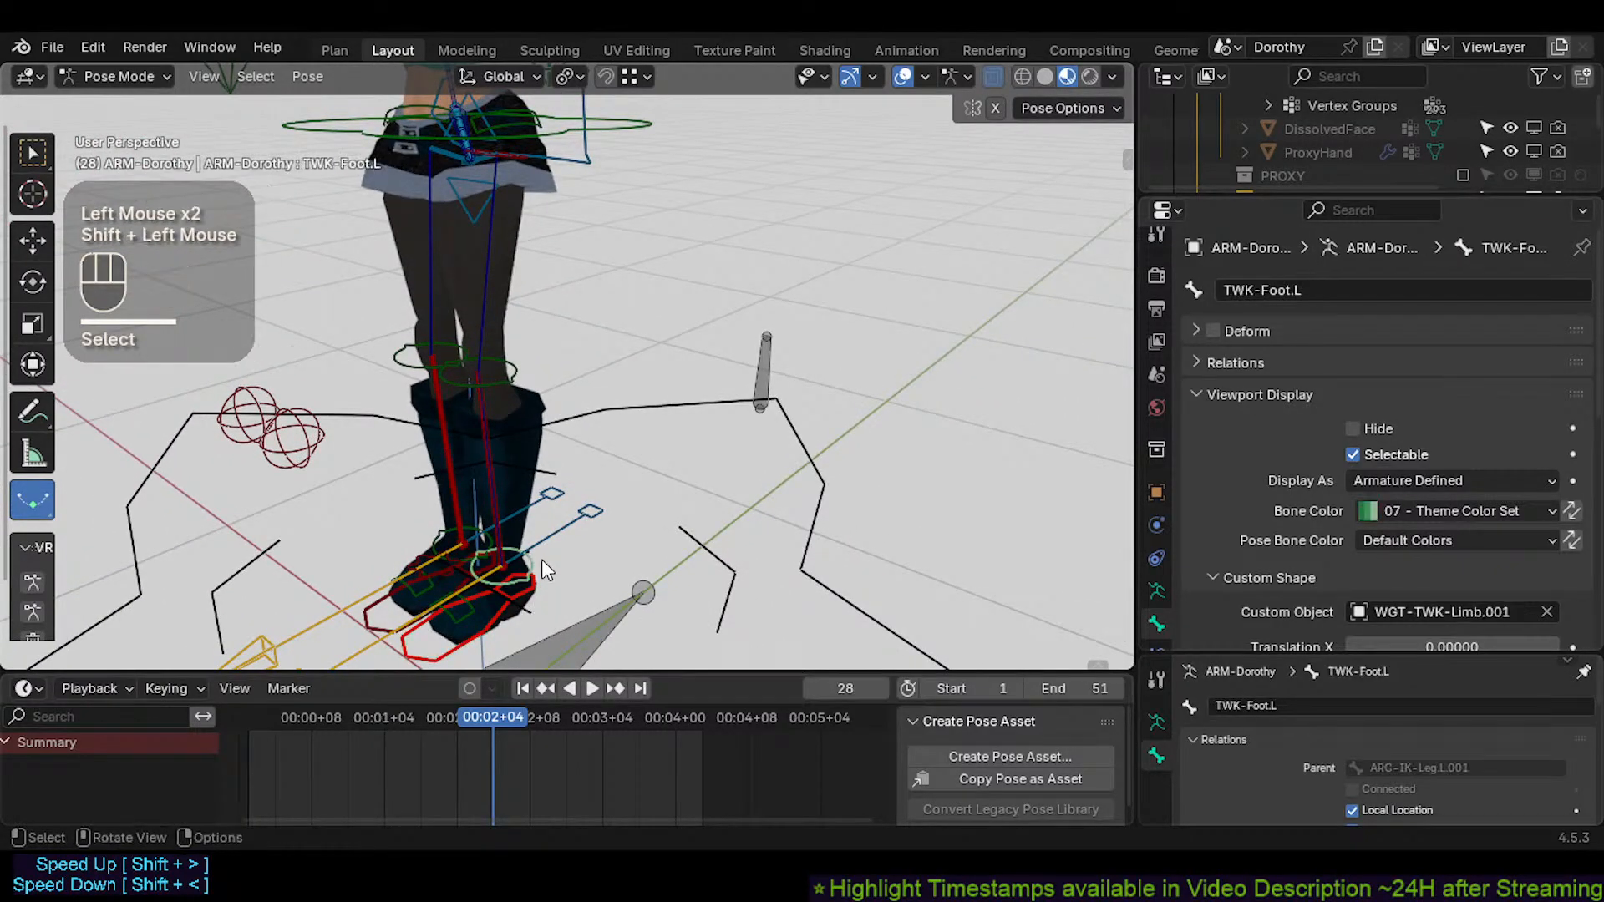
key(shift+ctrl+c)
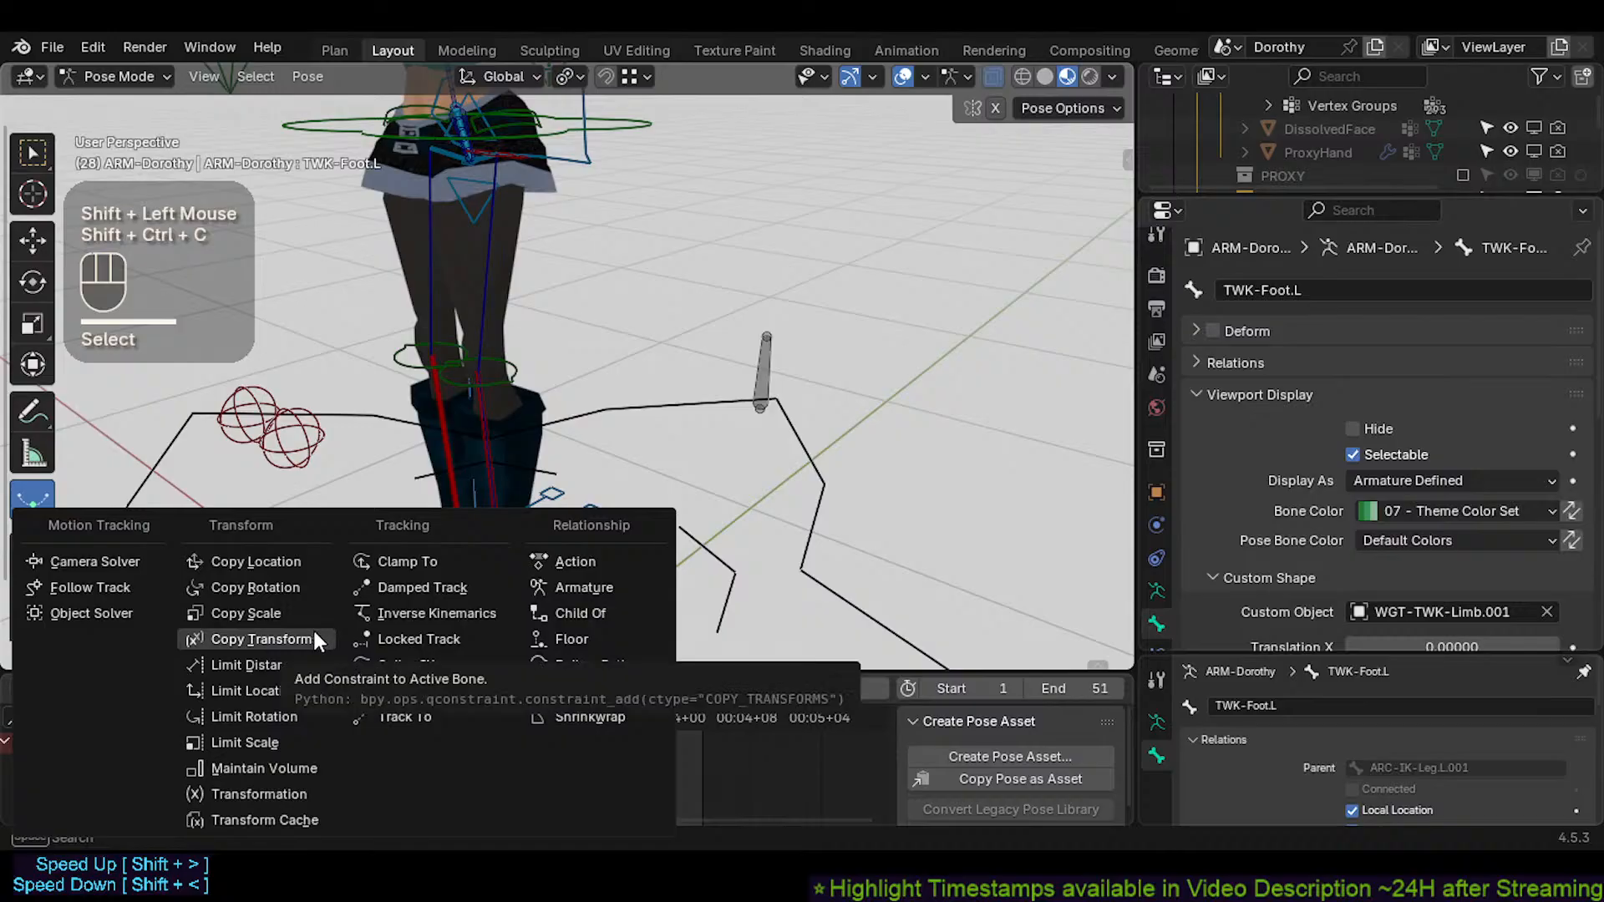
click(315, 630)
click(533, 555)
click(535, 566)
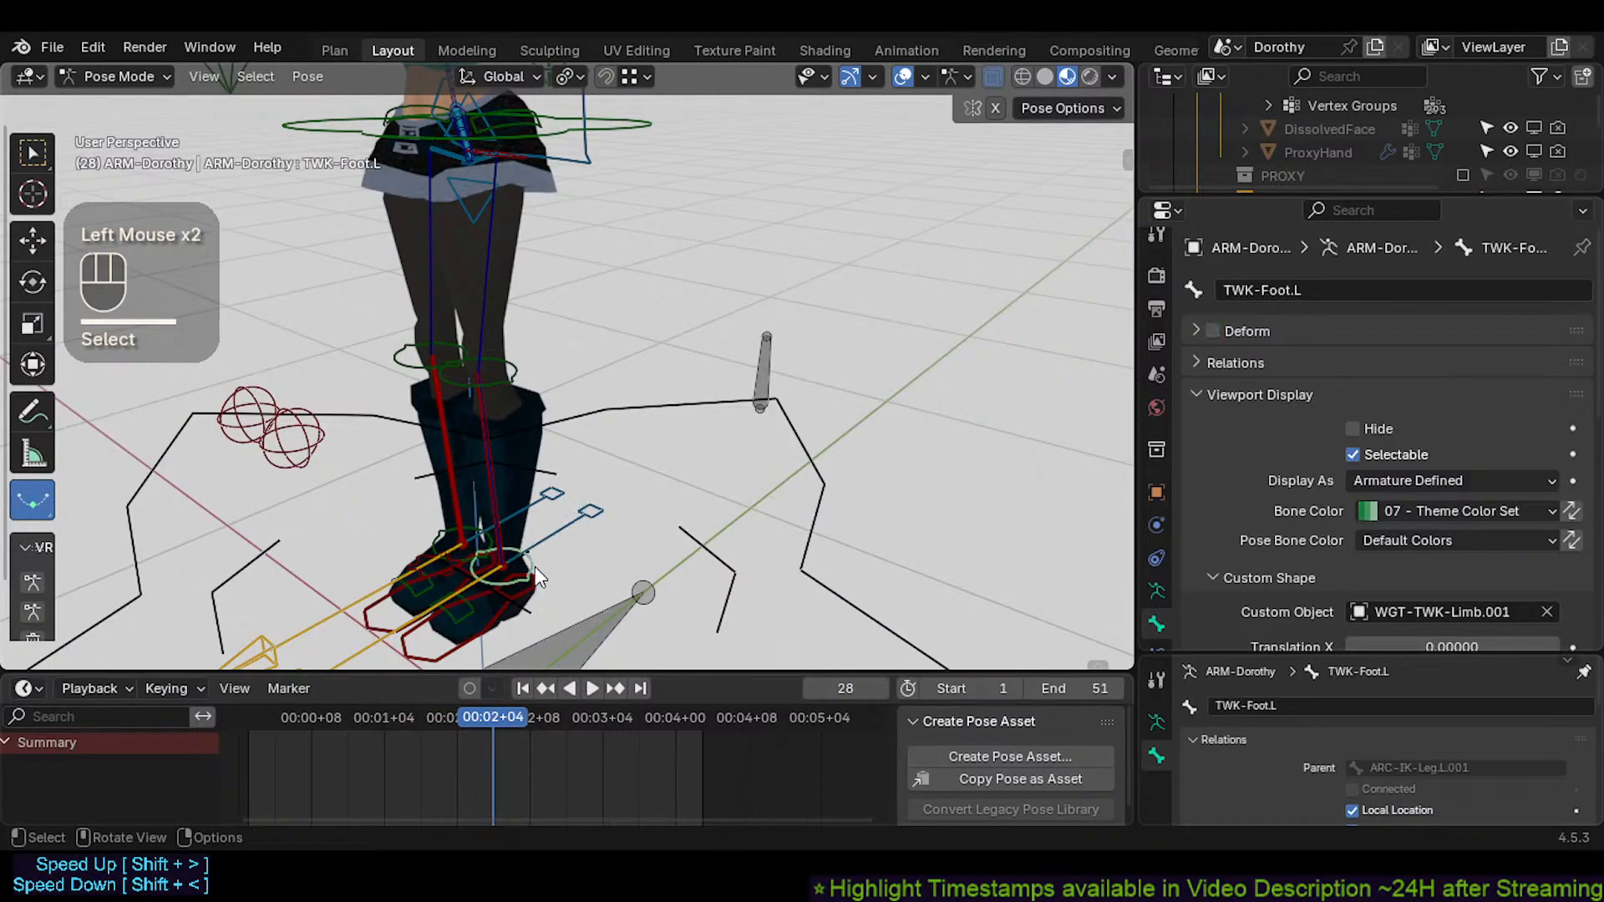
Copy the Copy Transforms constraint from TWK-Hand.L to TWK-Foot.L and select TWK-Foot.L
shift+middle_drag(598, 384, 586, 326)
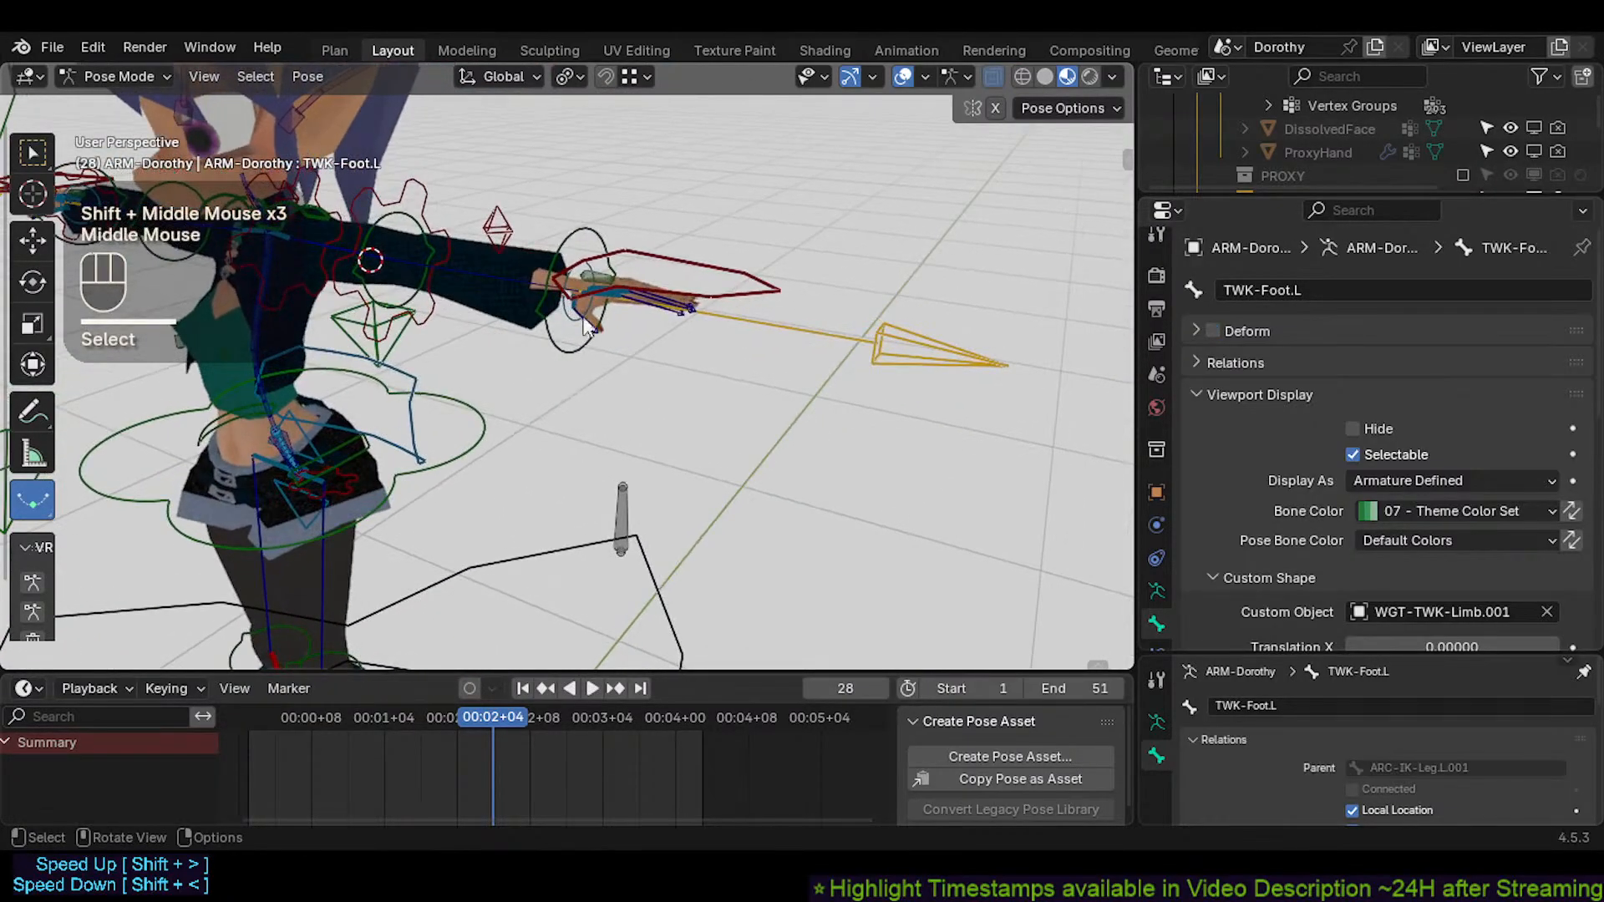
shift+click(571, 236)
shift+middle_drag(467, 473, 562, 342)
shift+middle_drag(440, 524, 485, 388)
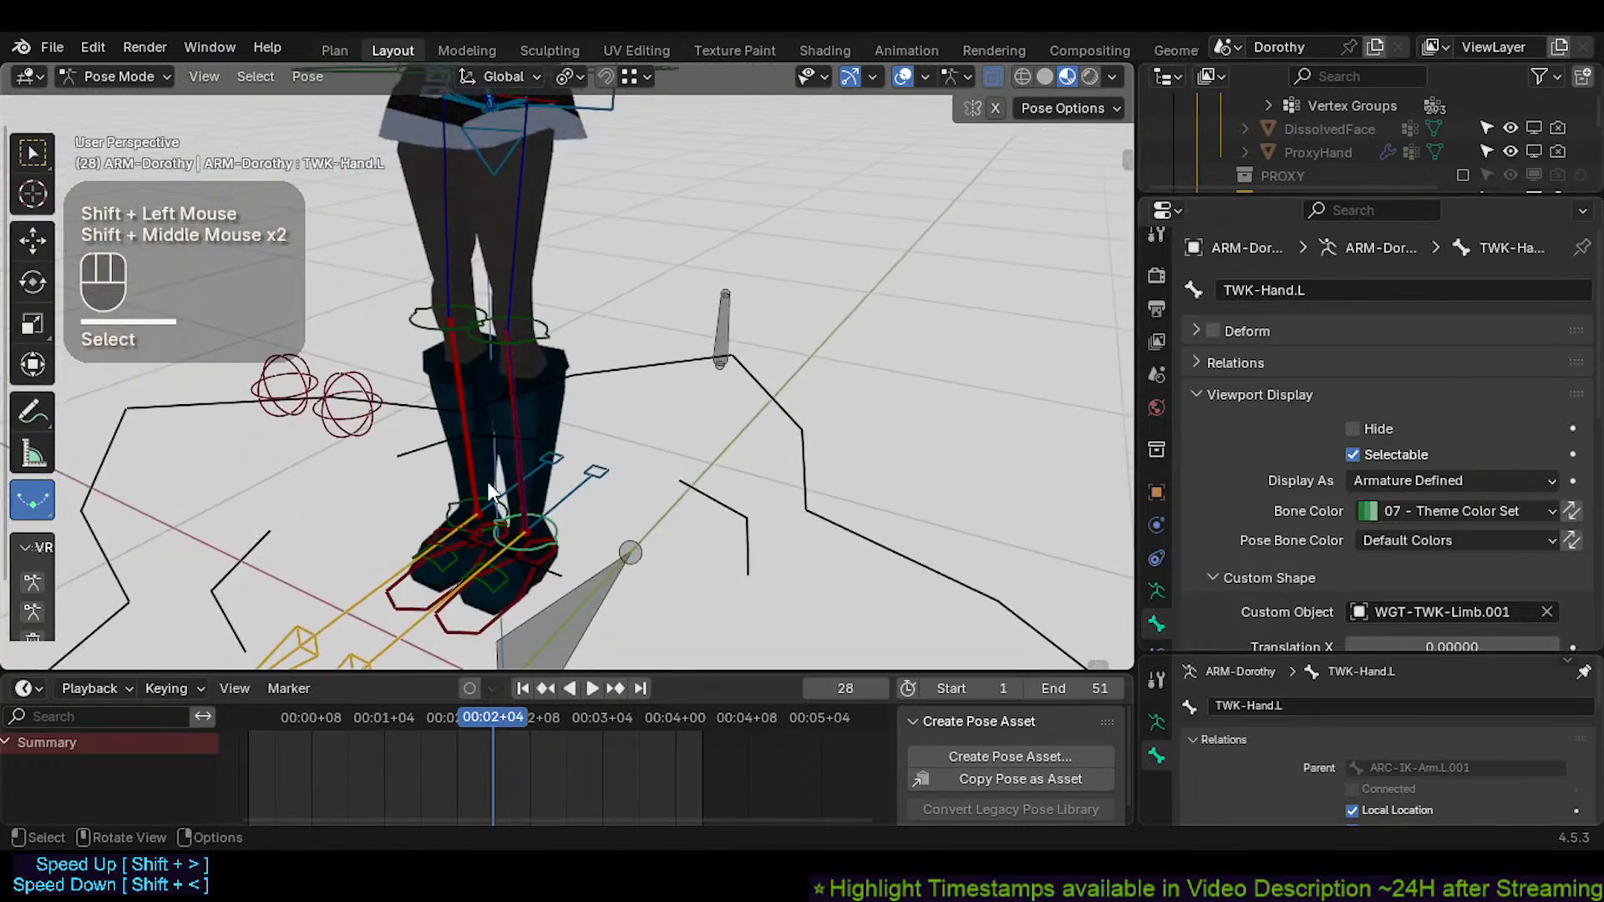
middle_drag(496, 492, 499, 467)
key(shift+alt)
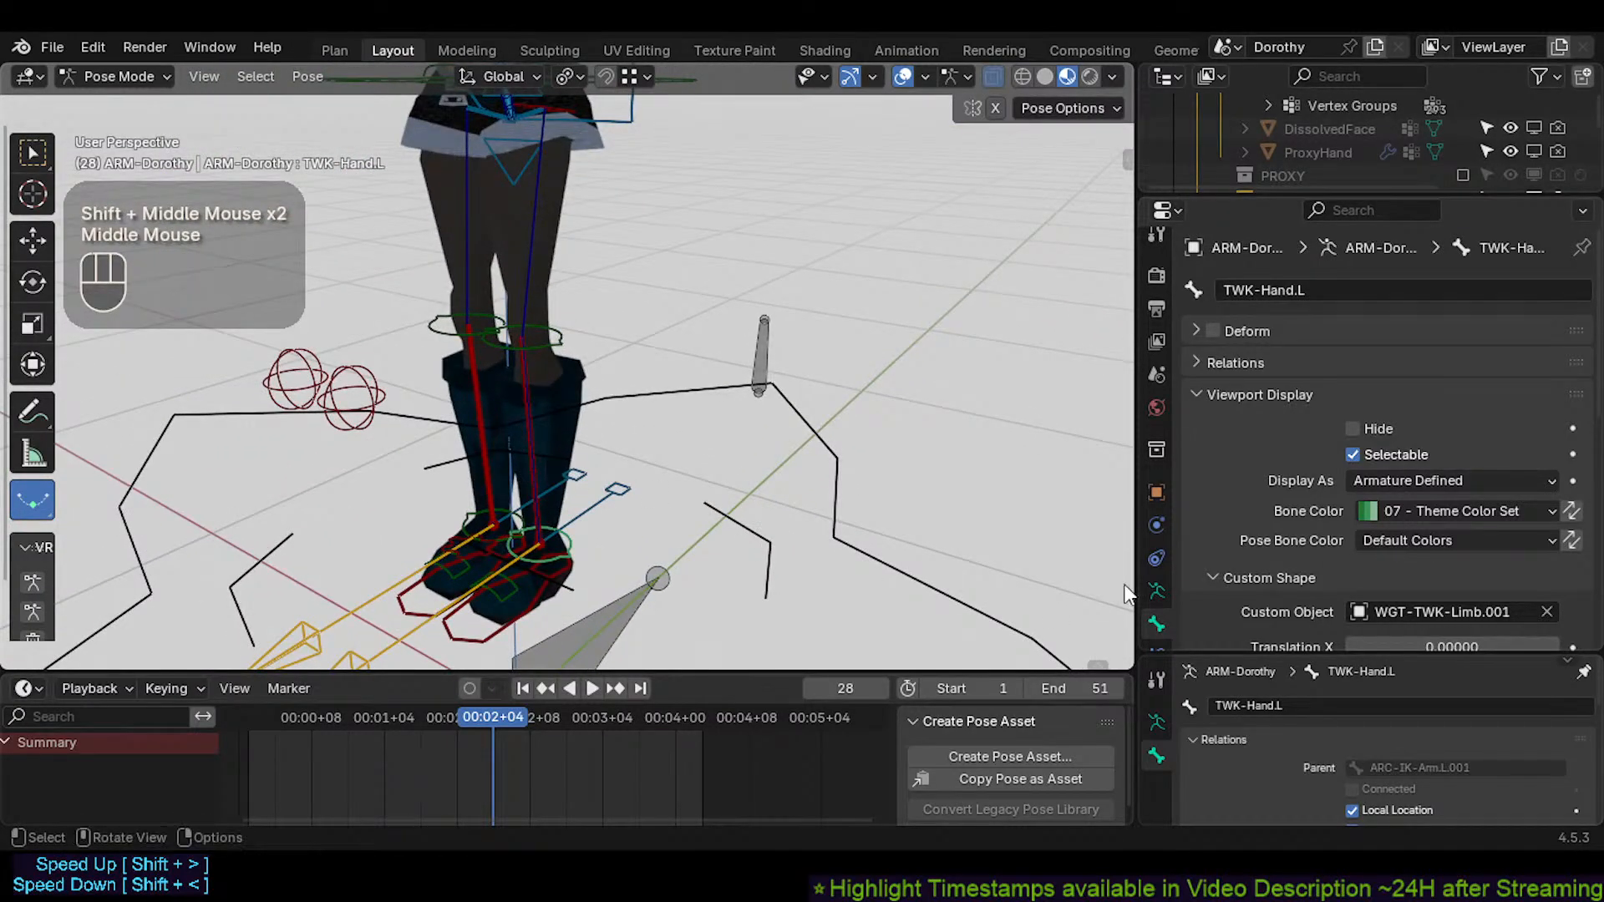
scroll(1160, 610, down, 1)
click(1158, 623)
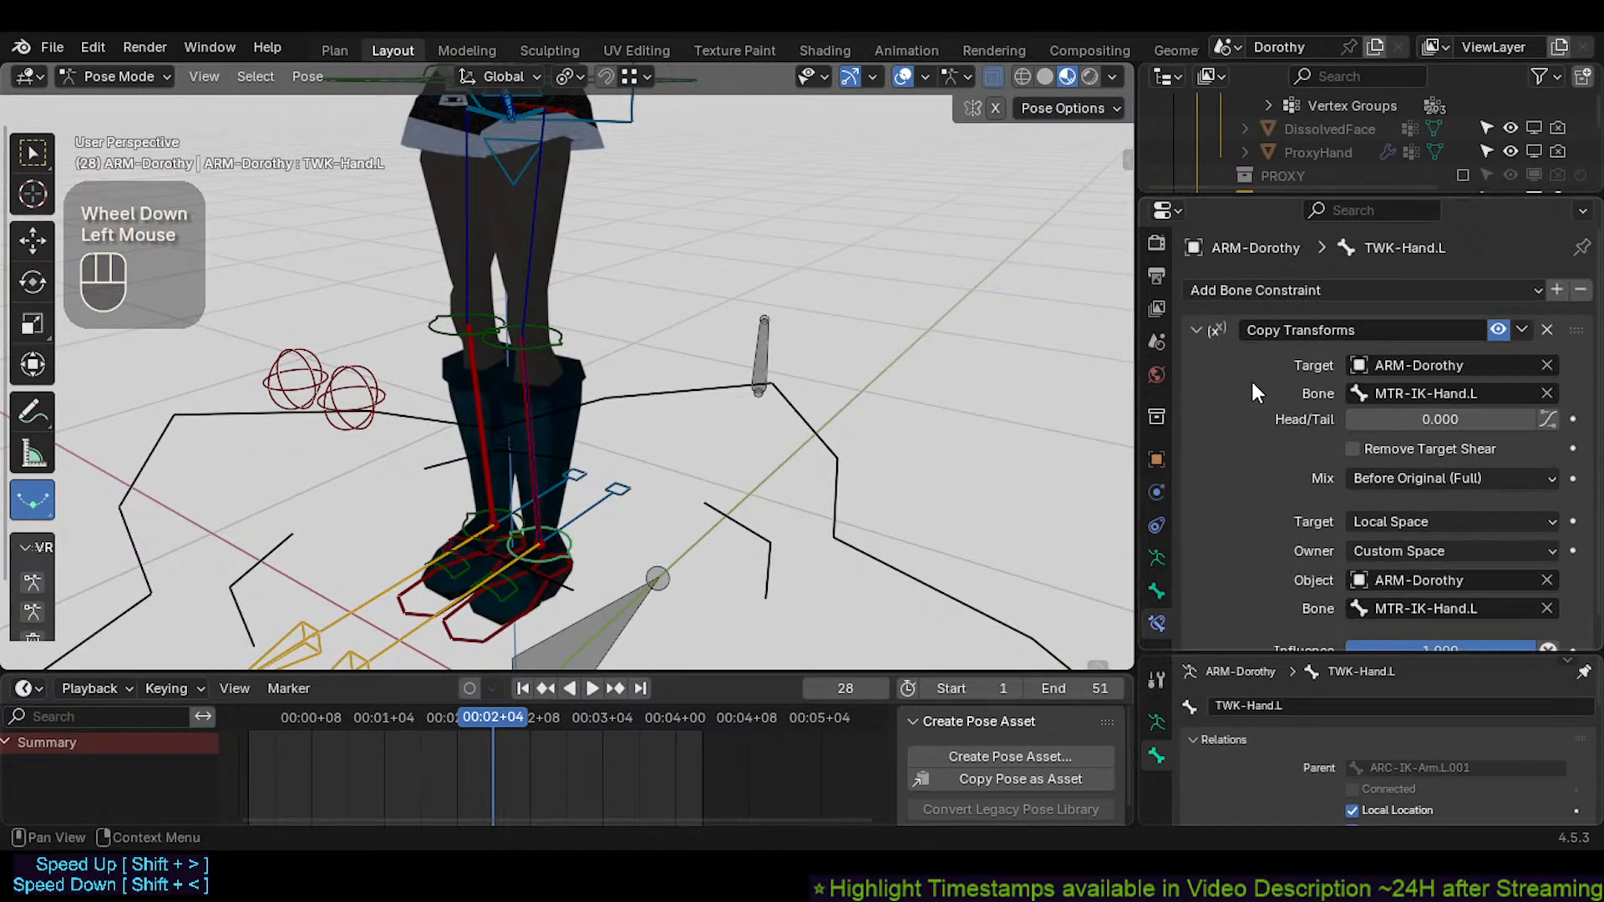
scroll(1253, 391, down, 1)
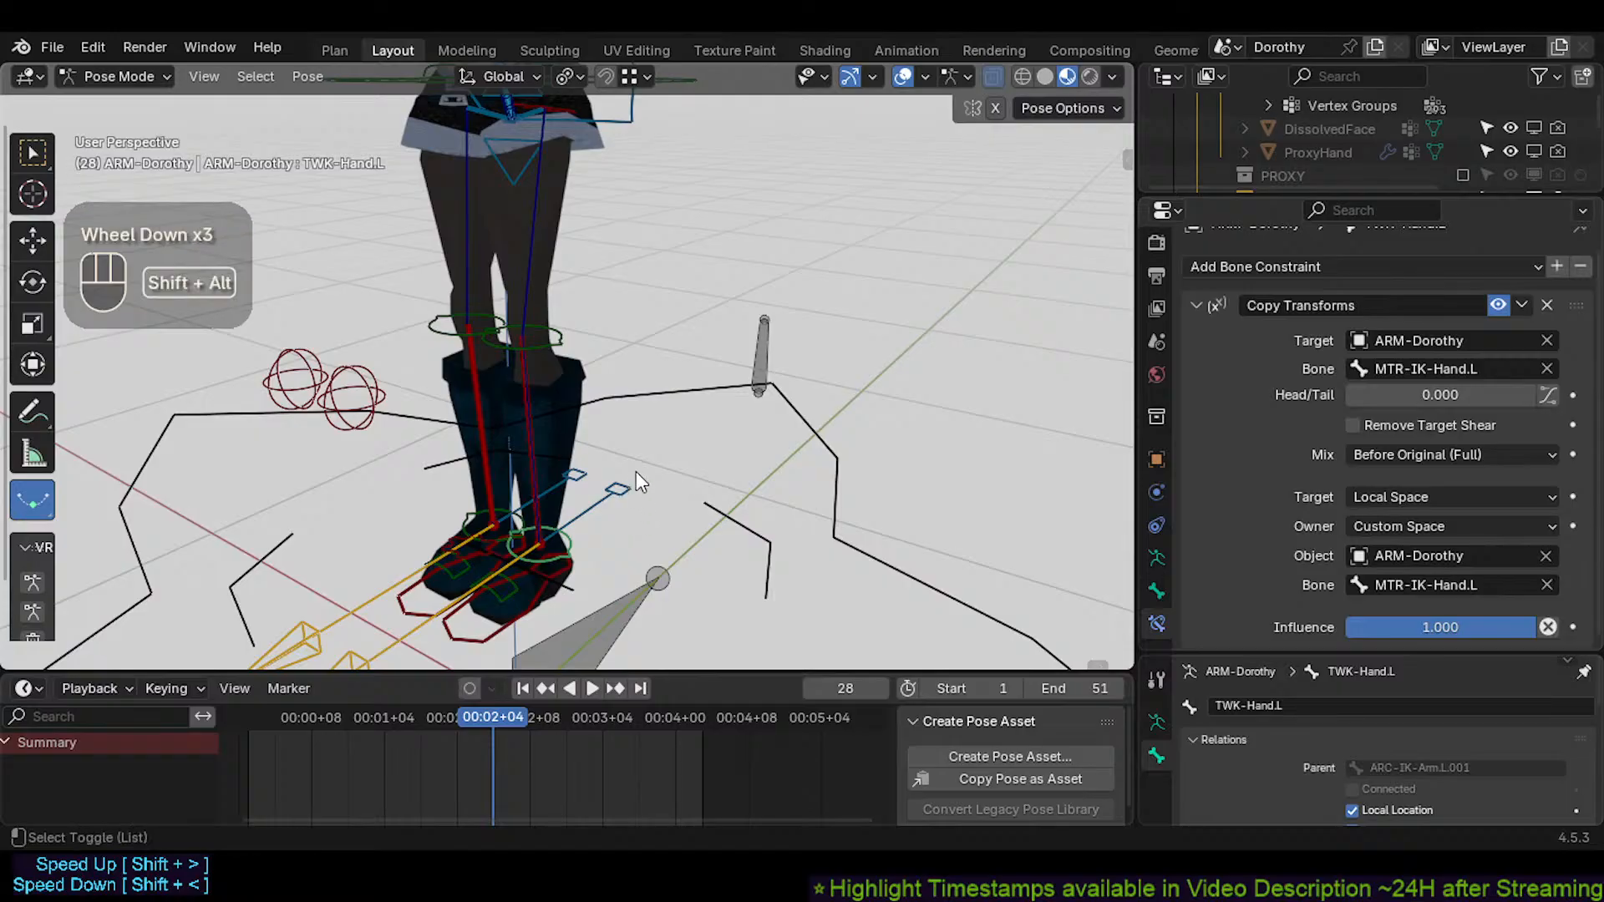
key(shift+alt+c)
click(644, 518)
click(554, 553)
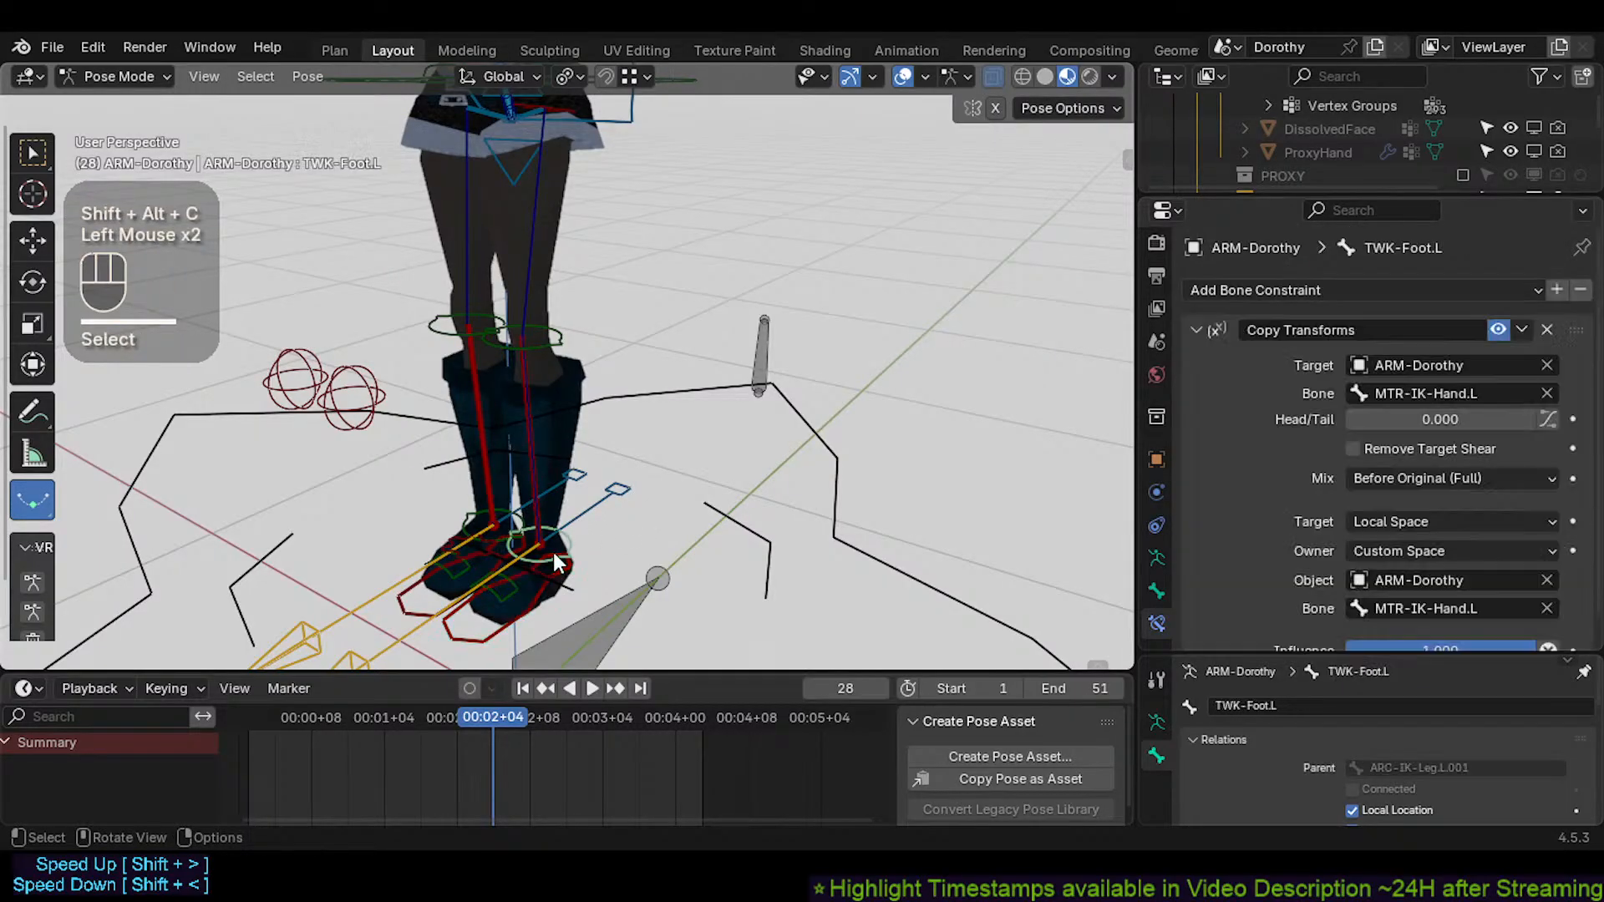
Set both the target bone and the custom space bone of TWK-Foot.L's Copy Transforms constraint to ARC-IK-Leg.L.001
shift+middle_drag(553, 553, 660, 417)
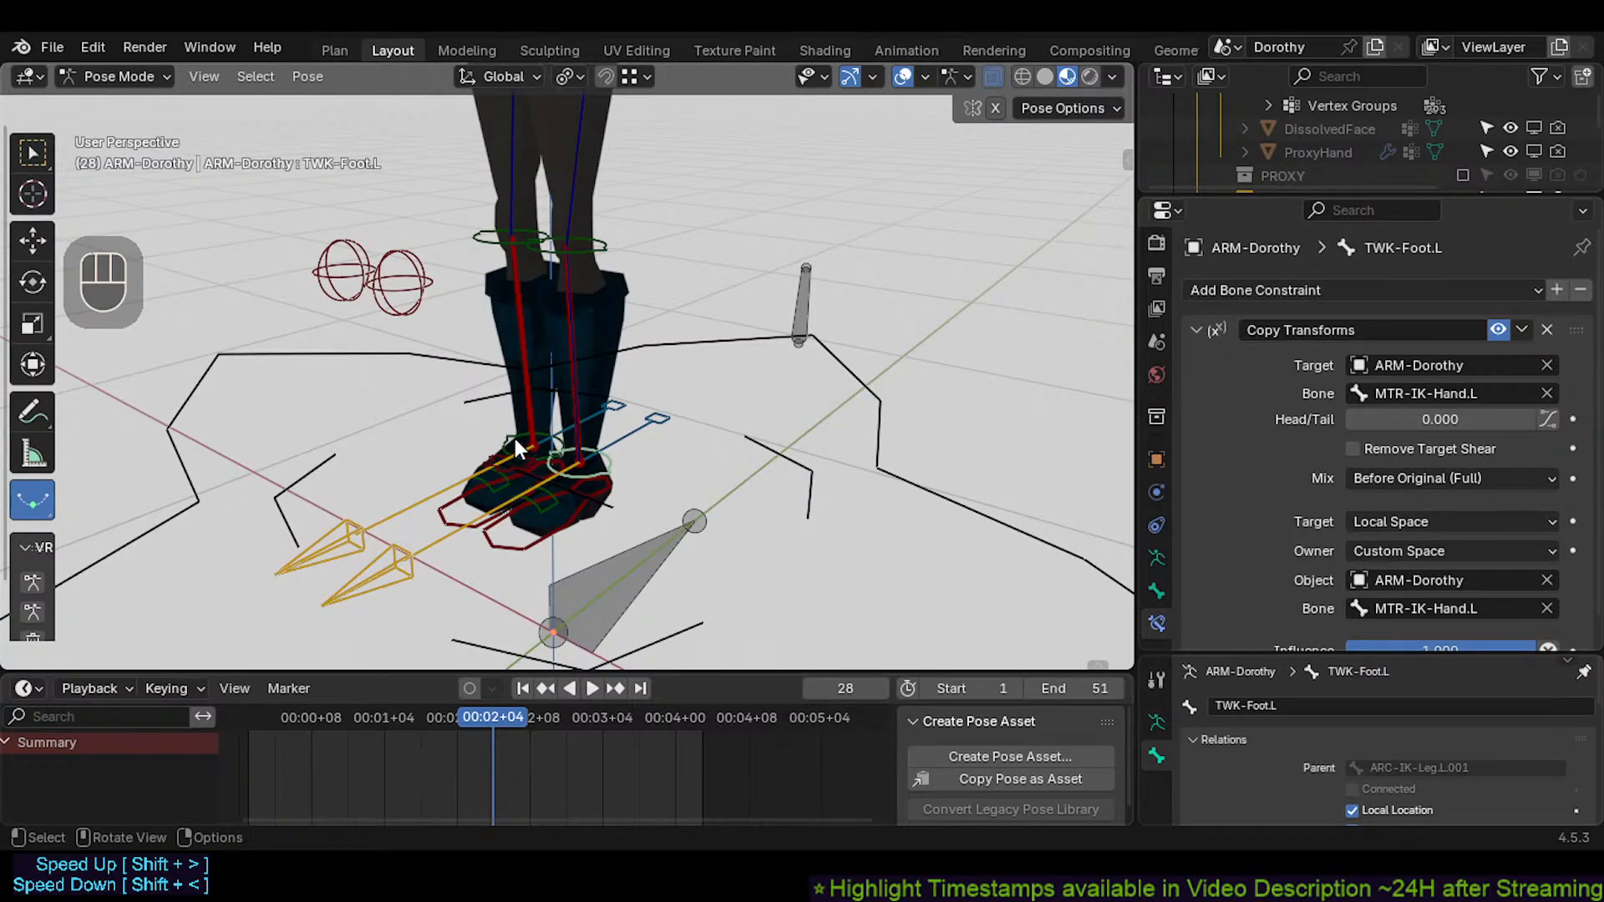
scroll(515, 439, up, 1)
shift+middle_drag(559, 450, 502, 468)
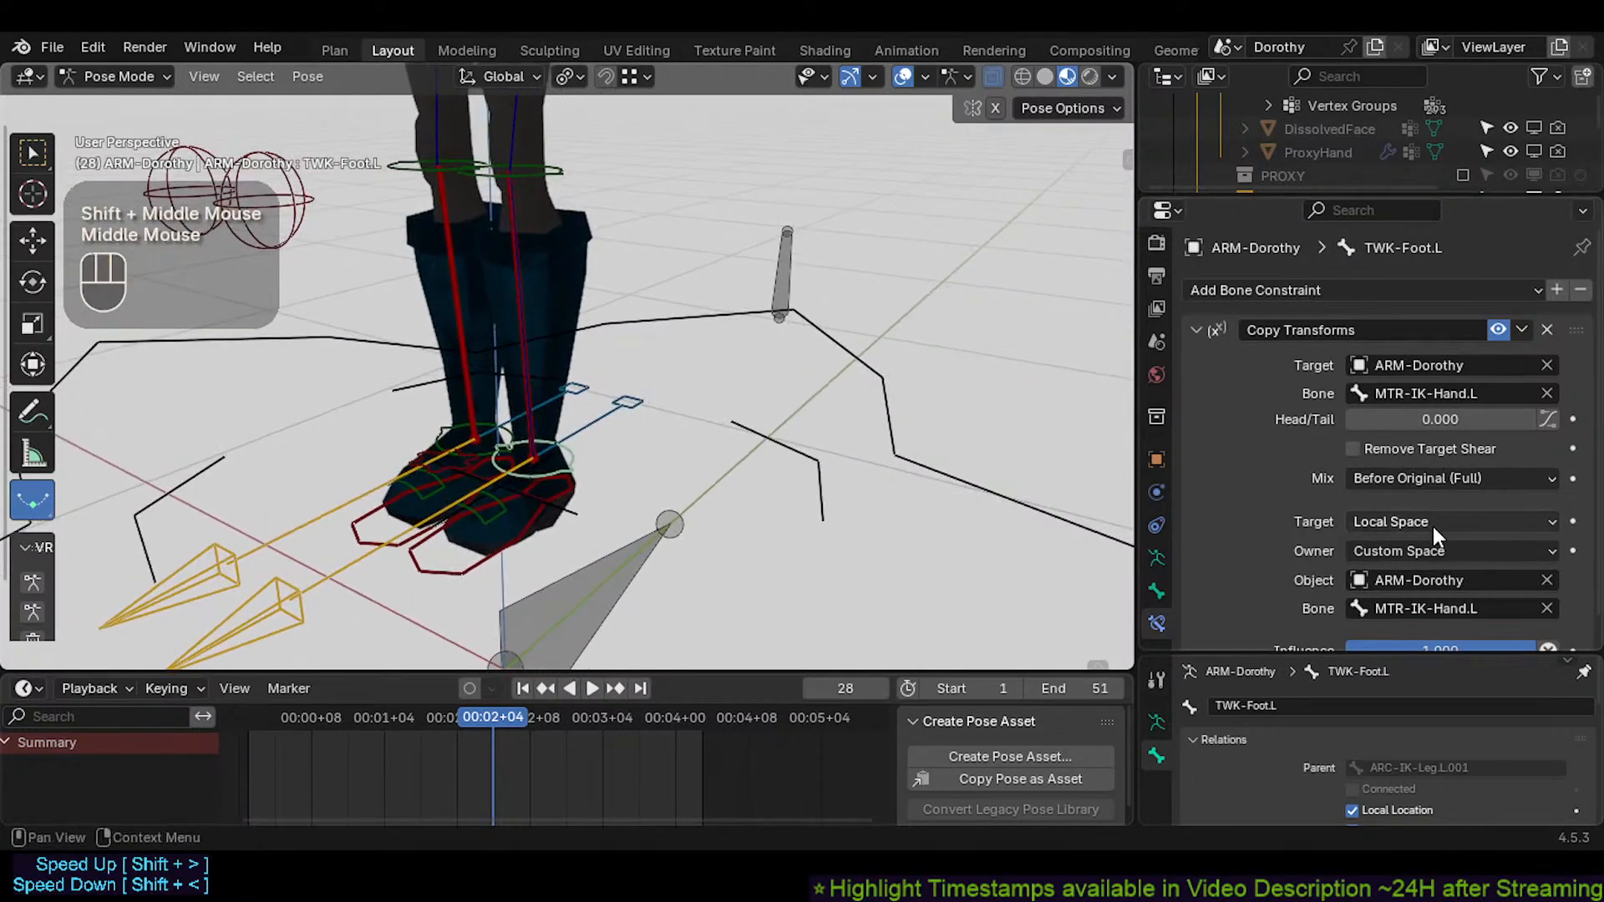
shift+middle_drag(598, 403, 588, 401)
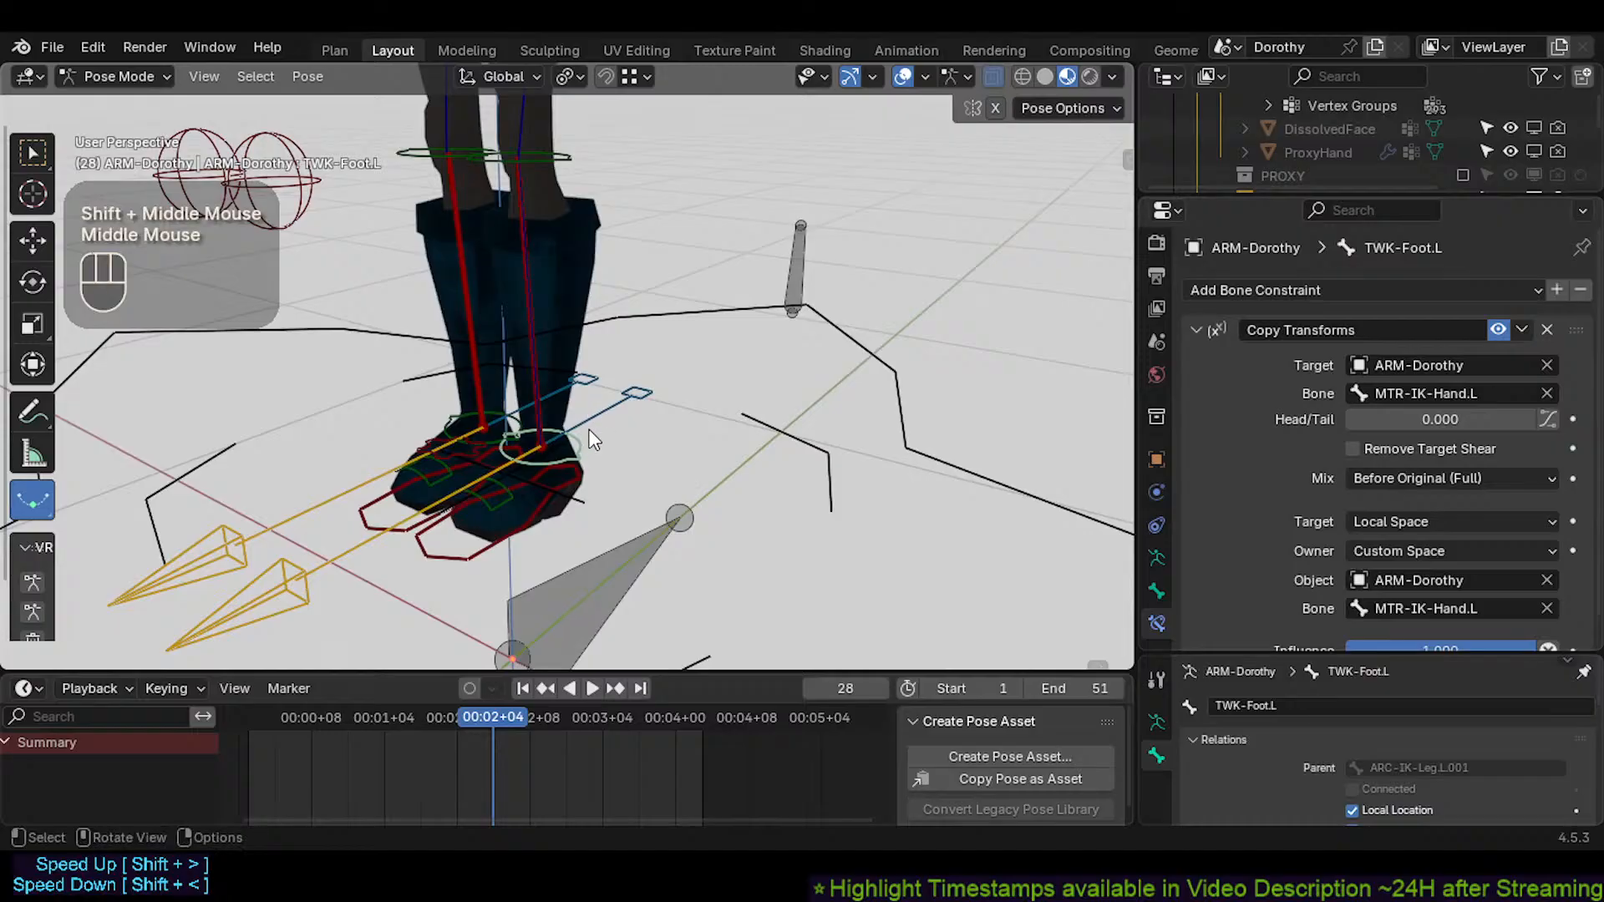
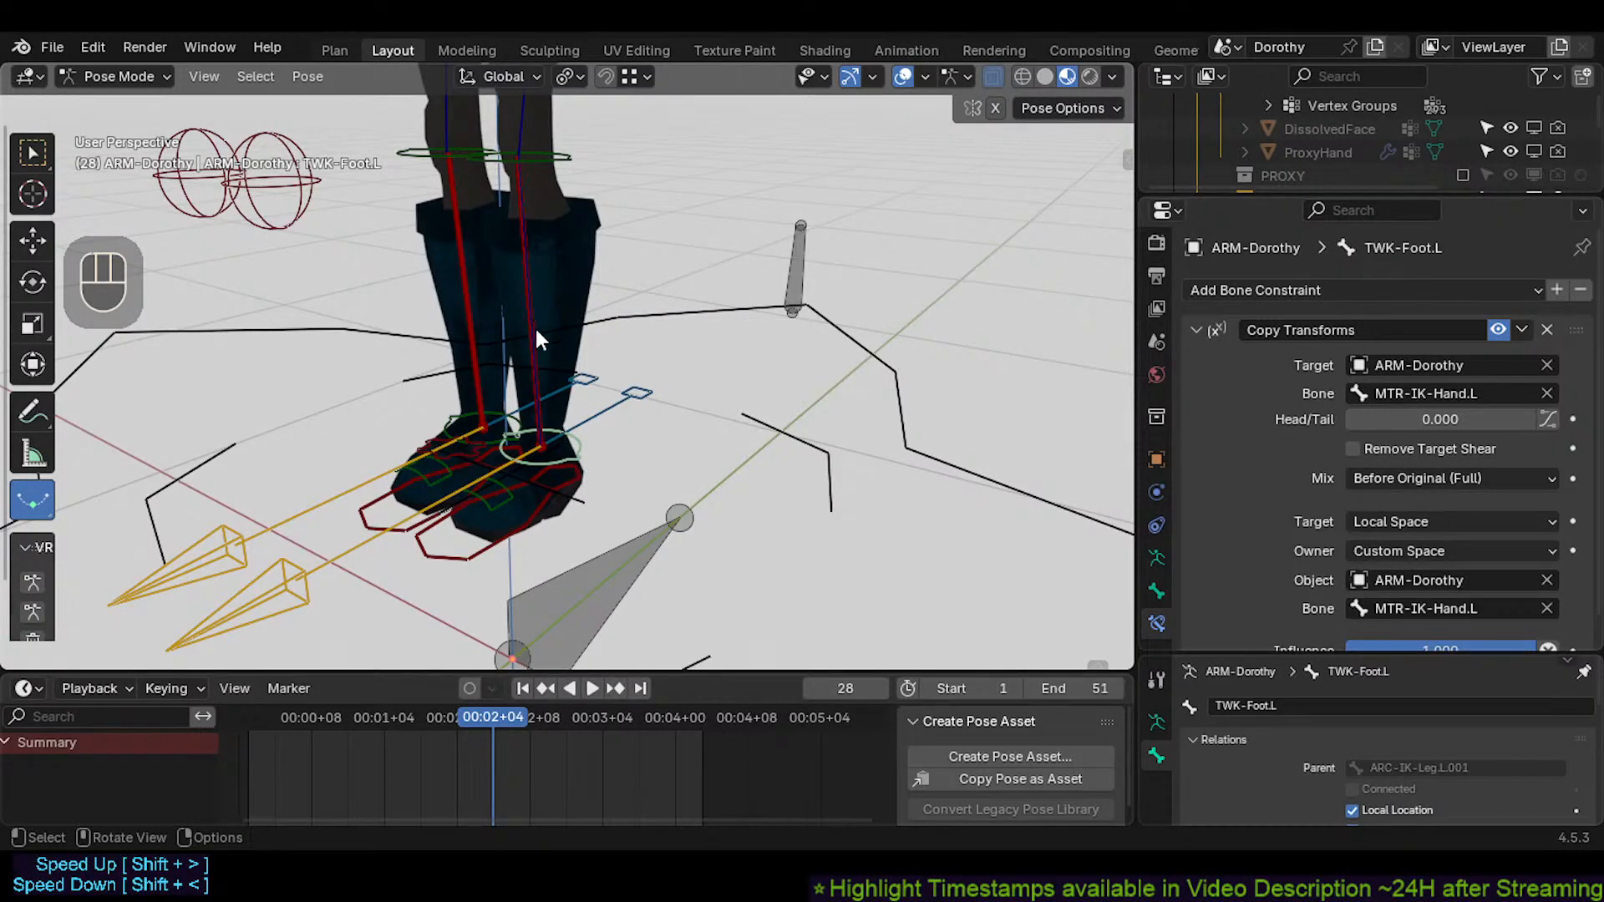
click(520, 252)
key(F2)
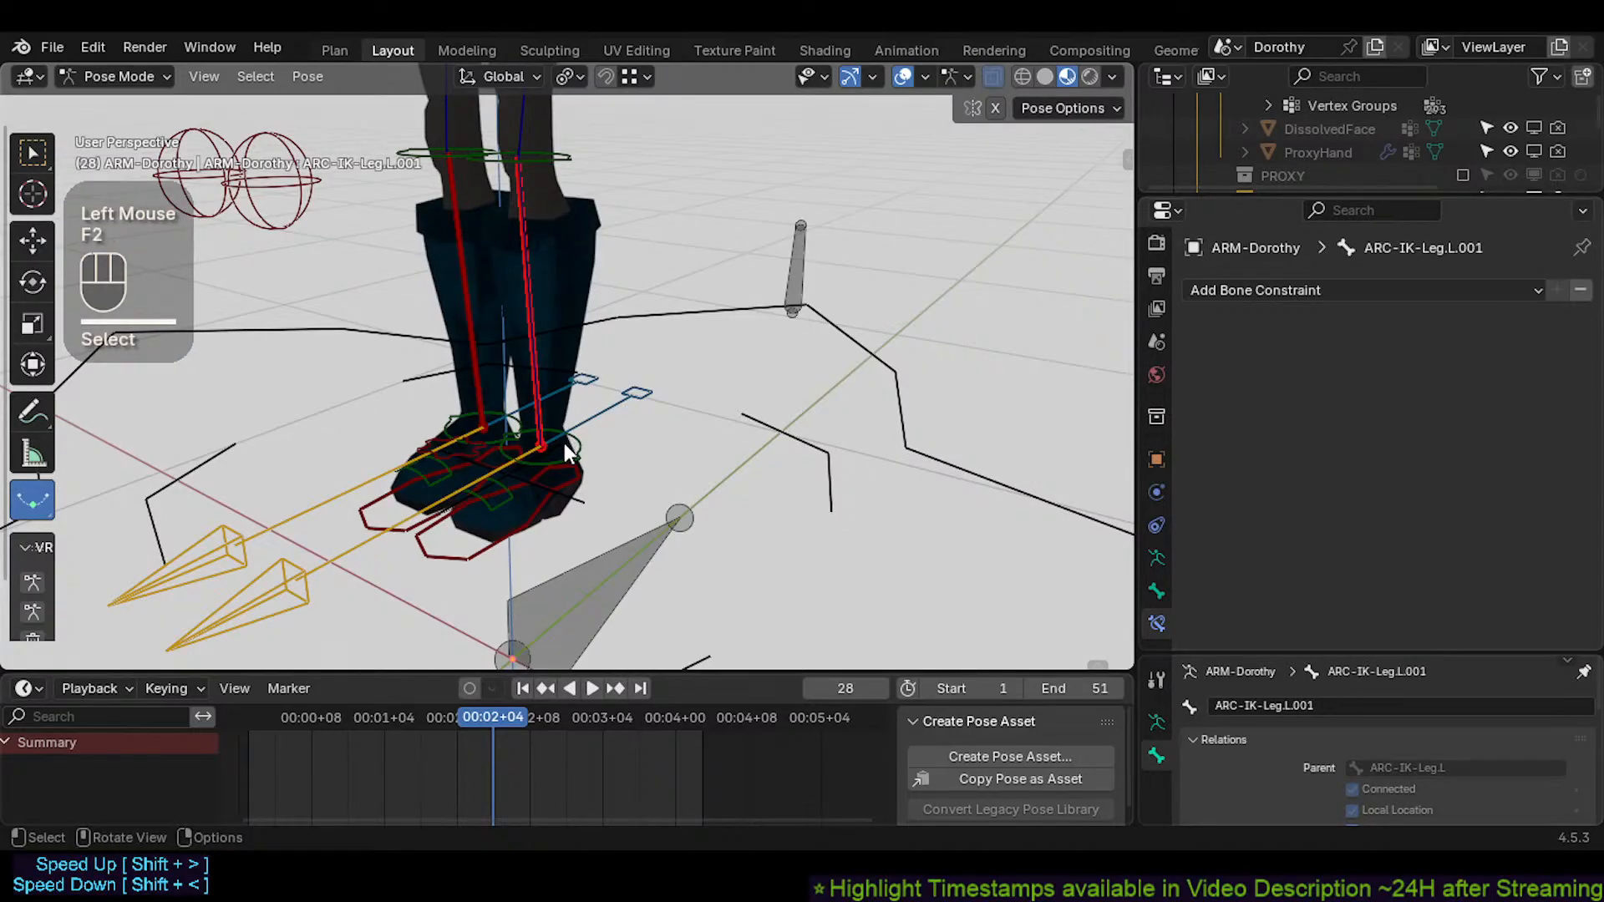
click(563, 478)
click(573, 449)
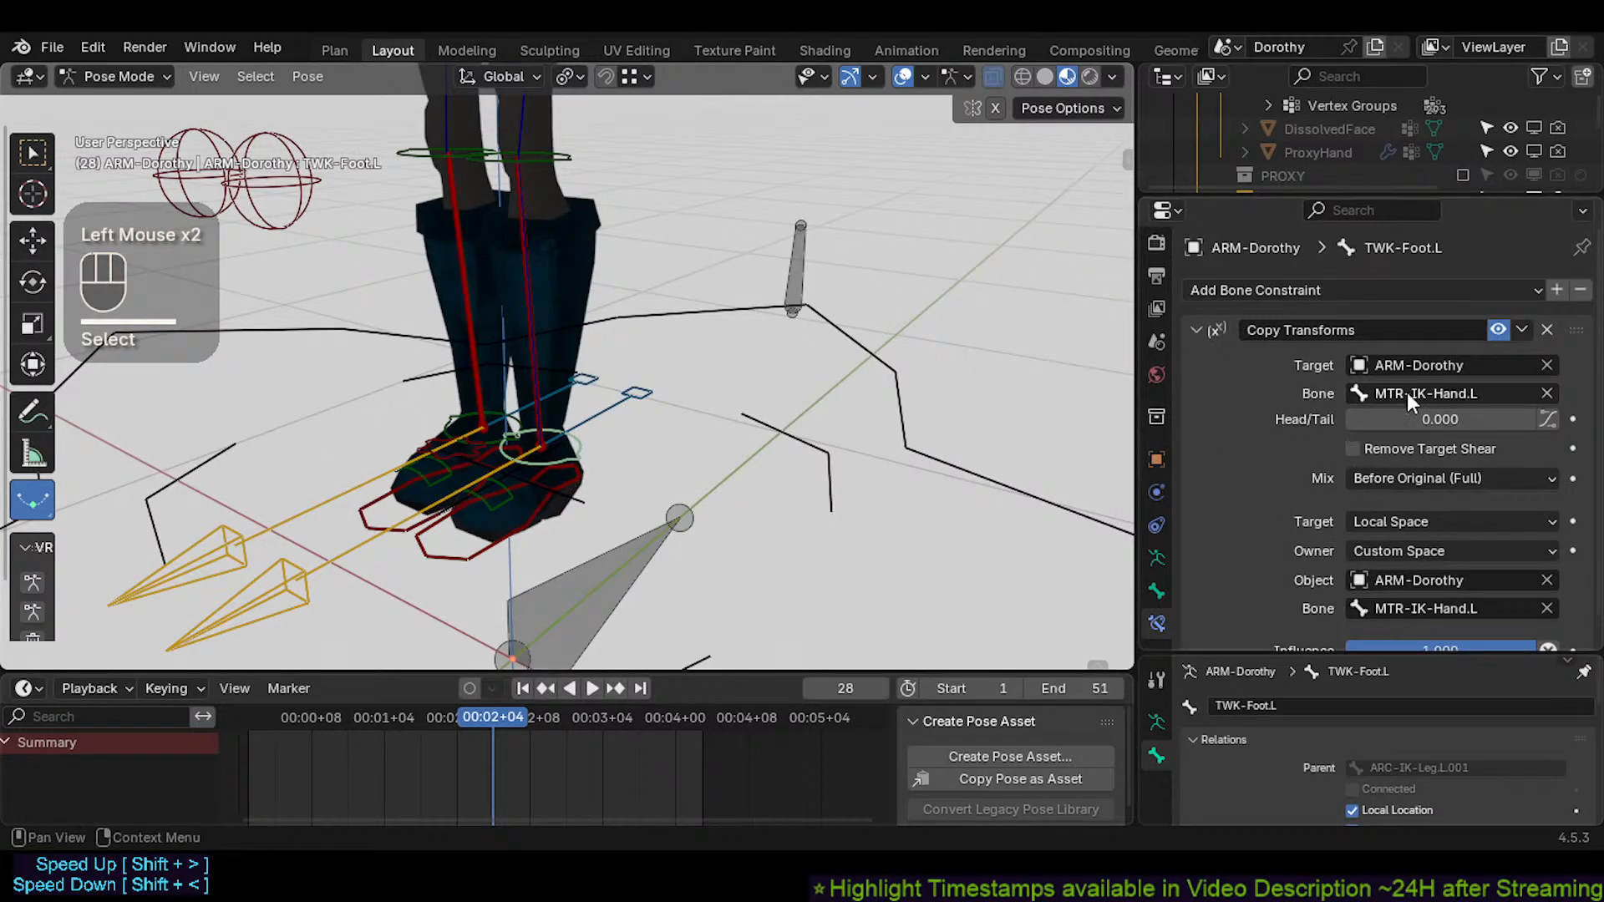
text(ARC-IK-Leg.L.001)
text(ARC-IK-Leg.L.001)
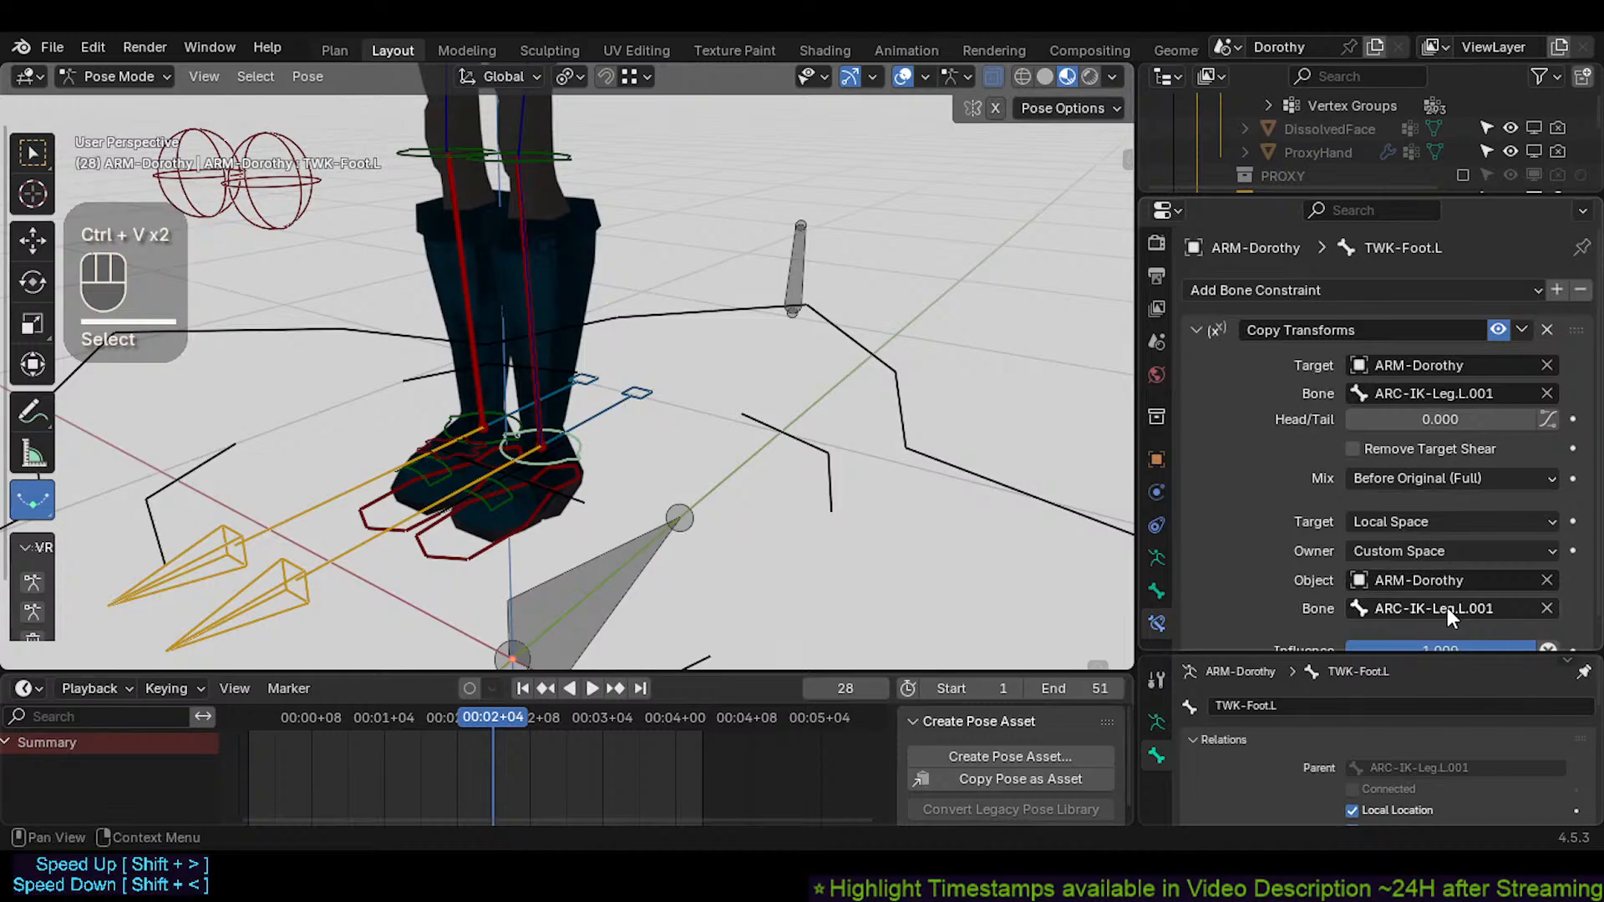
Test-move MTR-IK-Foot.L to check how the left leg chain follows, cancelling the move
shift+middle_drag(738, 239, 731, 292)
scroll(724, 323, down, 2)
shift+middle_drag(642, 403, 614, 470)
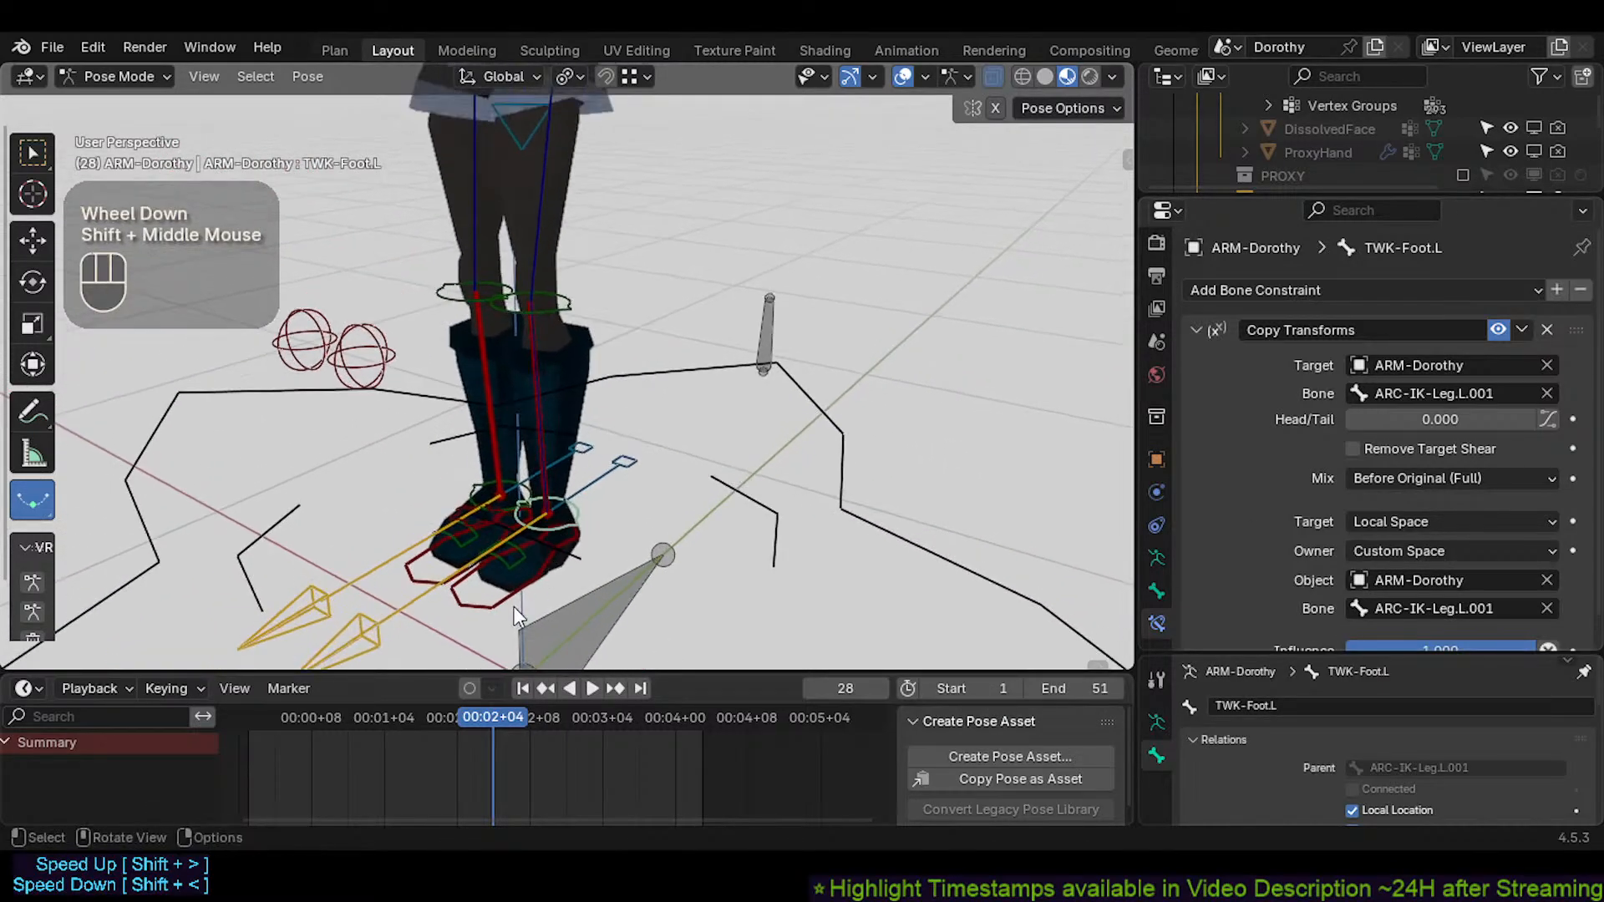
click(500, 605)
key(g)
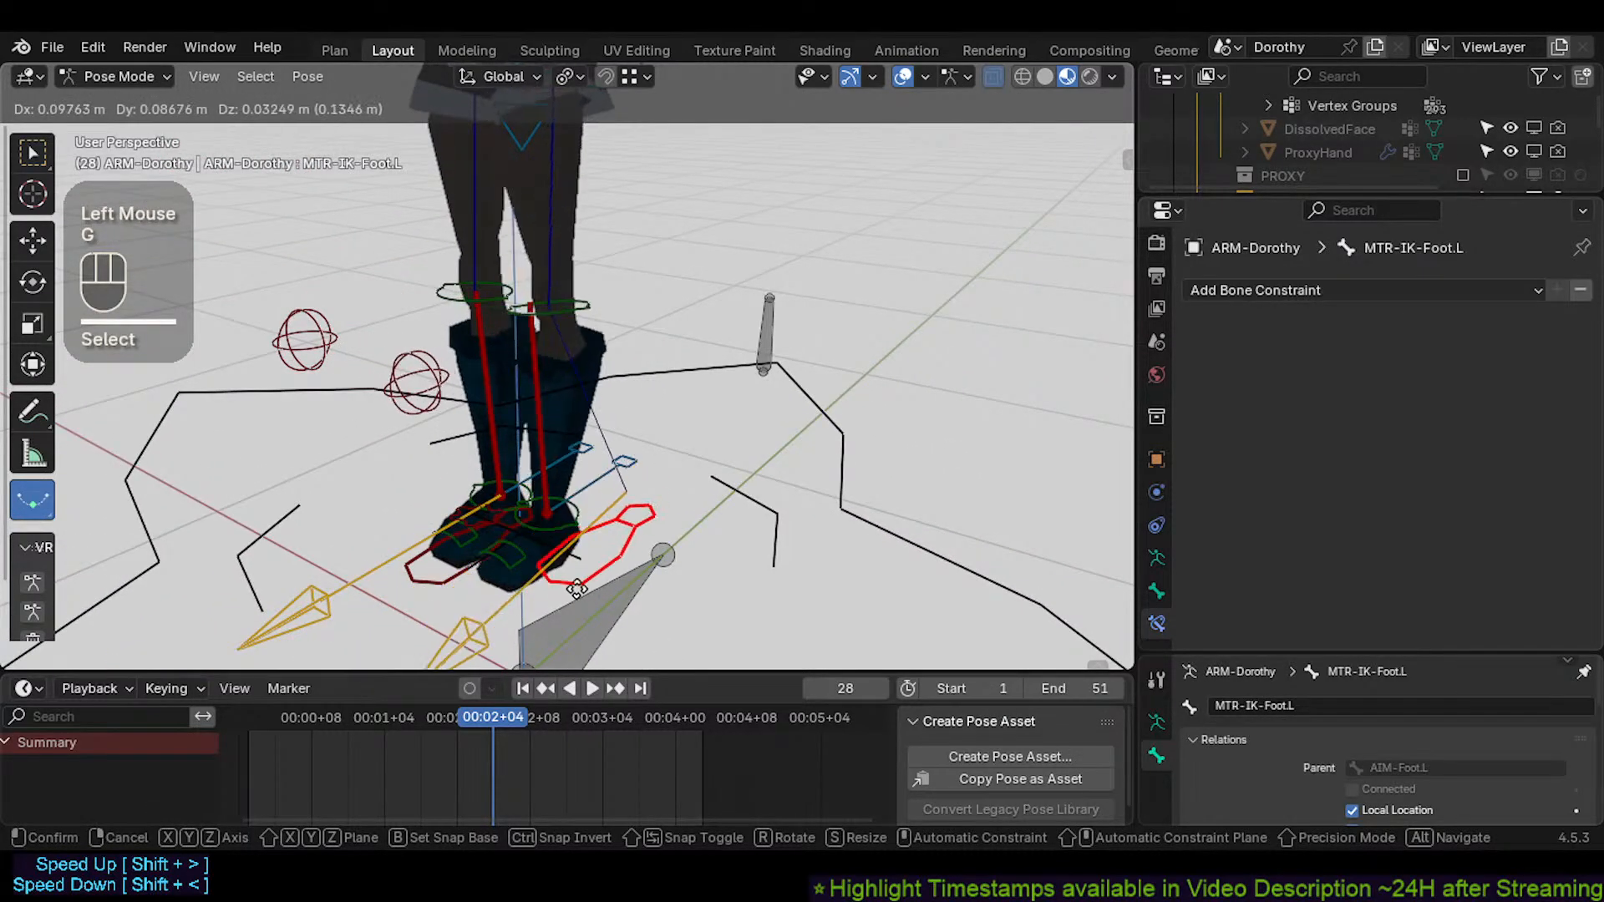
key(Escape)
Parent AIM-Foot.L to ARC-IK-Leg.L with Keep Offset and return to Pose Mode
click(474, 602)
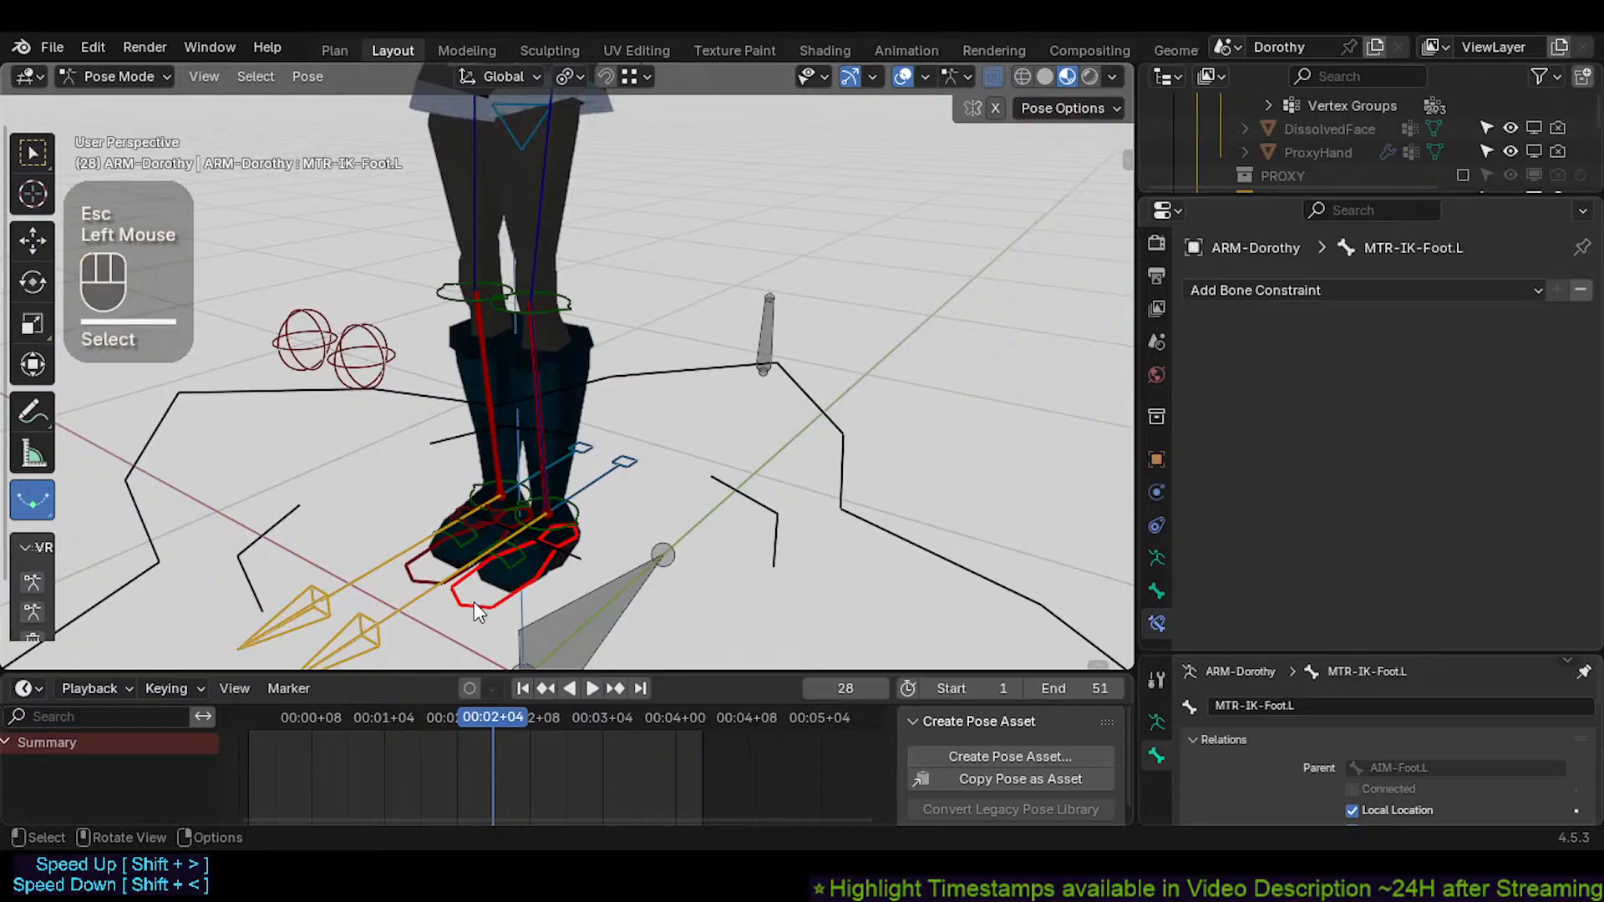
click(473, 601)
shift+middle_drag(473, 601, 543, 389)
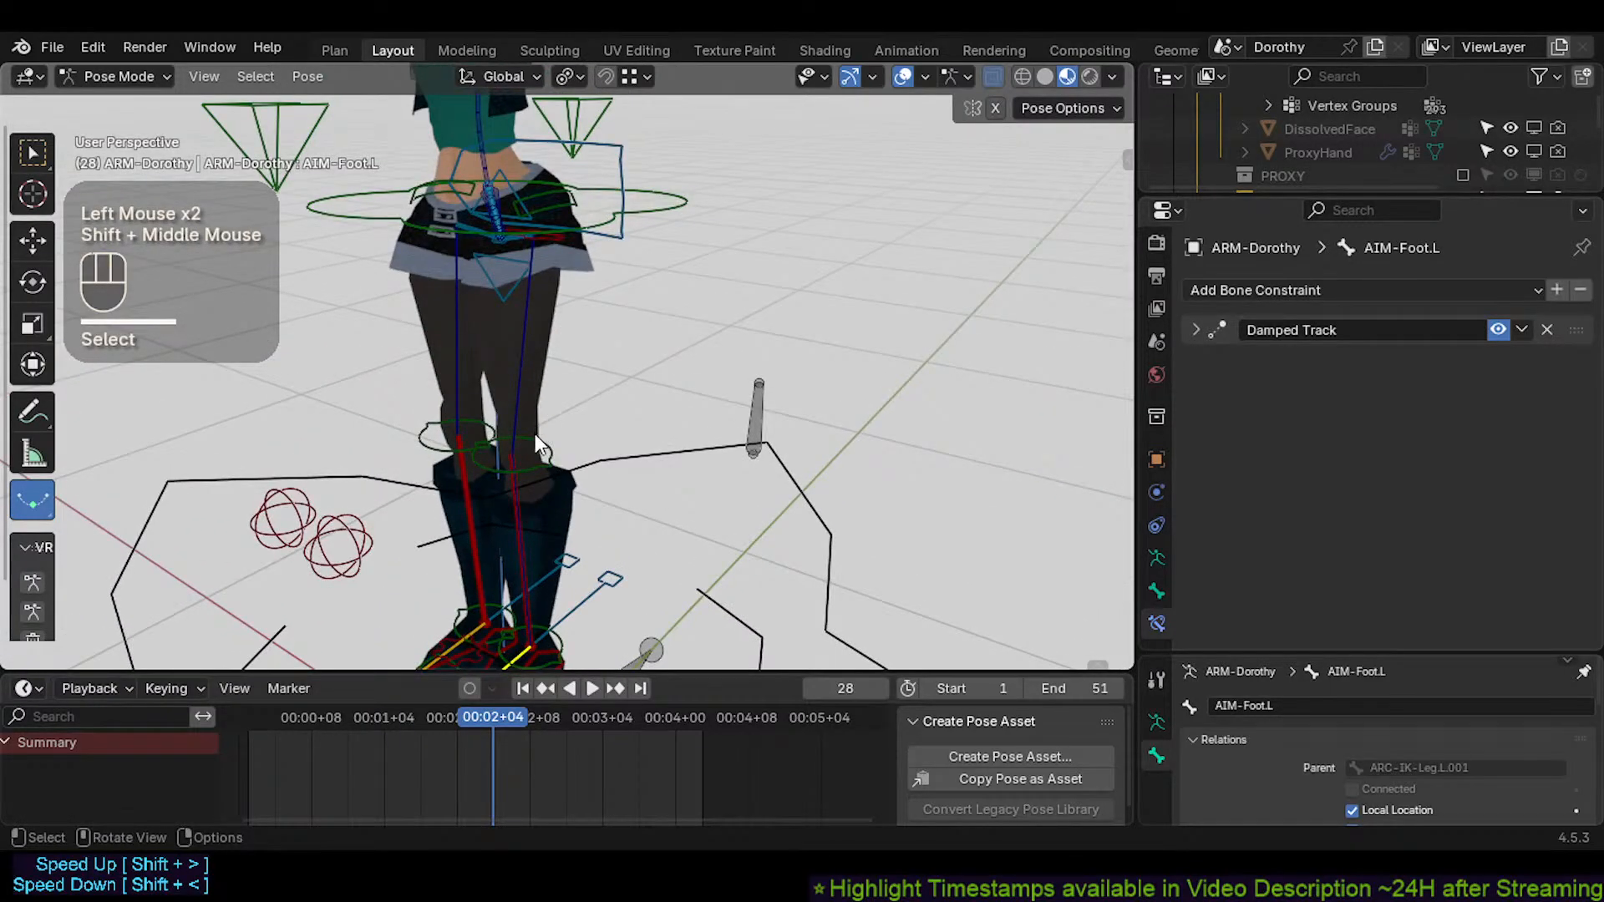
key(Tab)
alt+shift+click(528, 374)
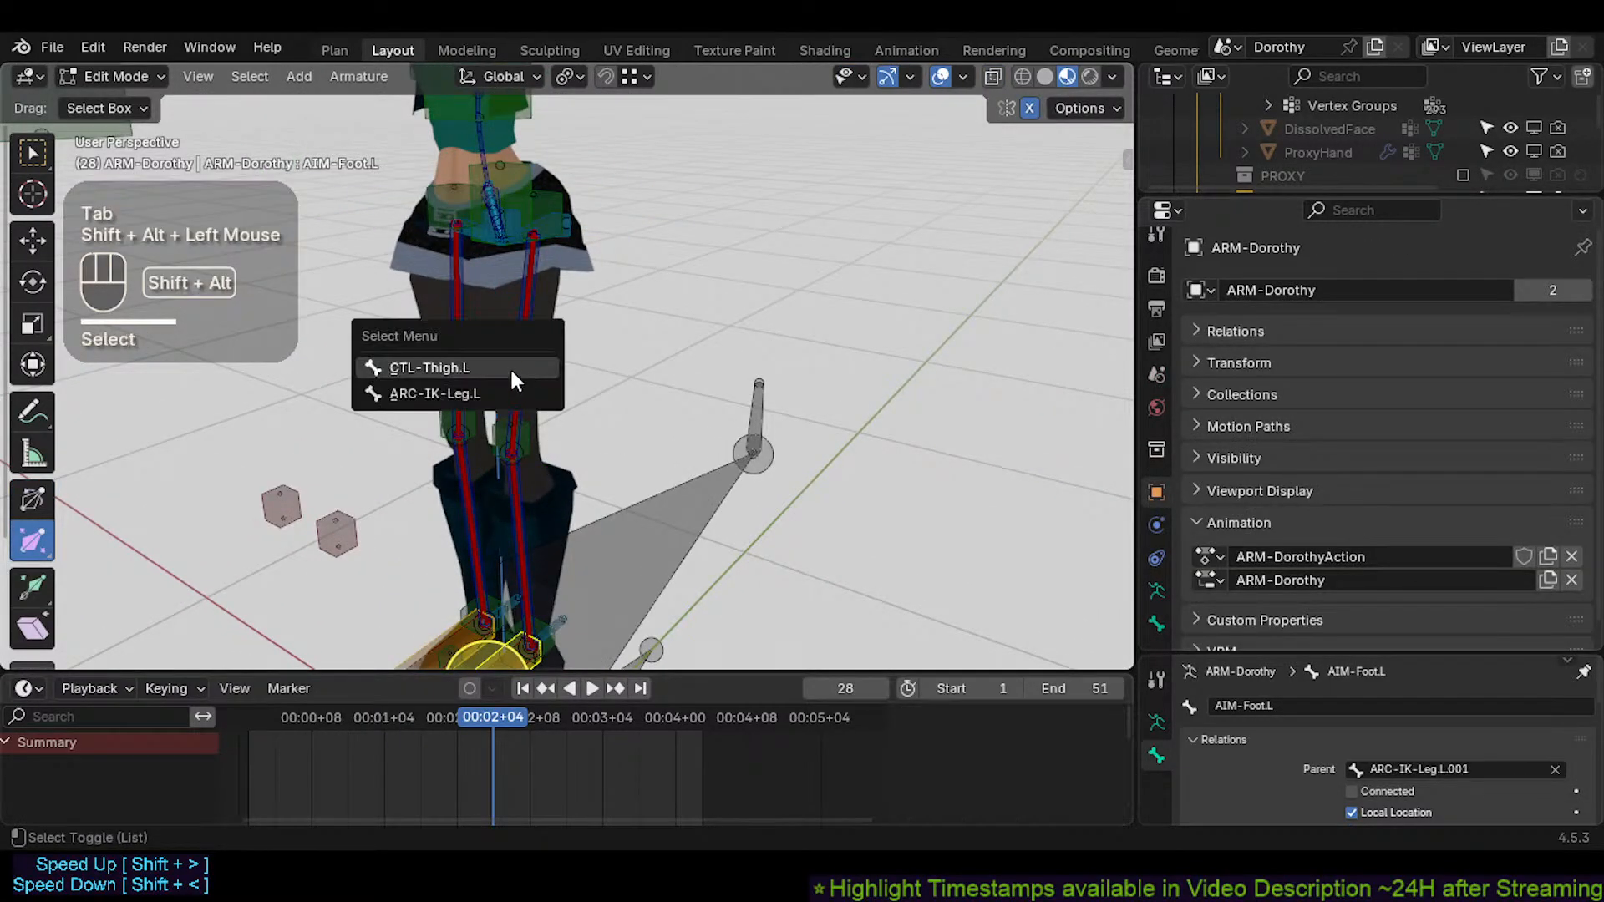
click(503, 391)
key(ctrl+p)
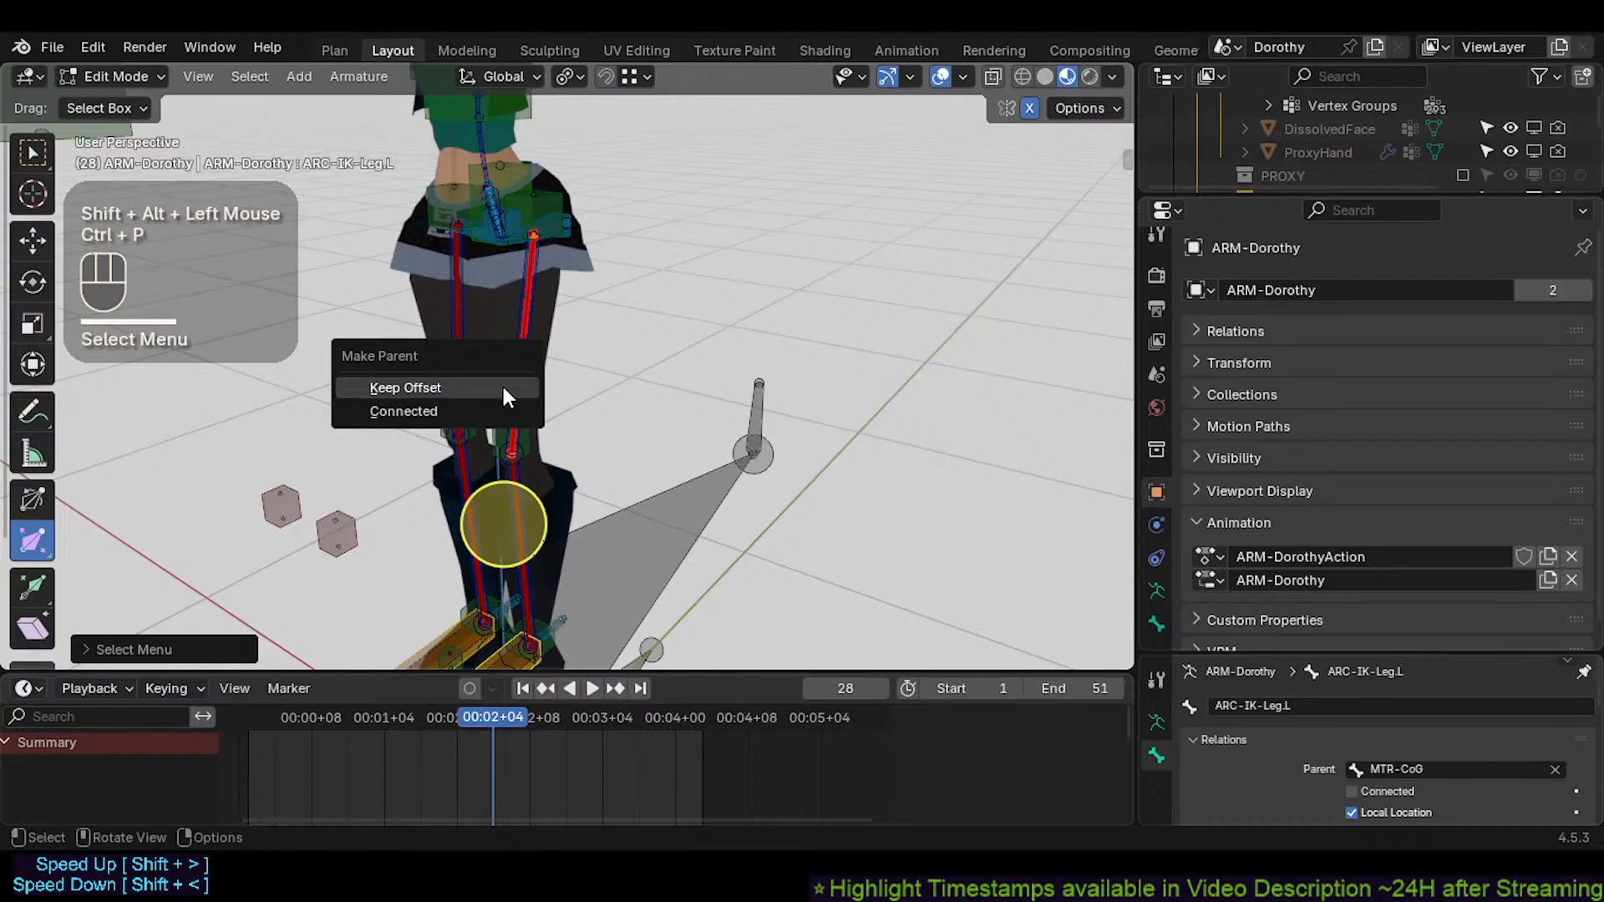
click(501, 383)
key(ctrl+Tab)
Set the custom shape scale of ARC-IK-Leg.L to 0.930
click(555, 248)
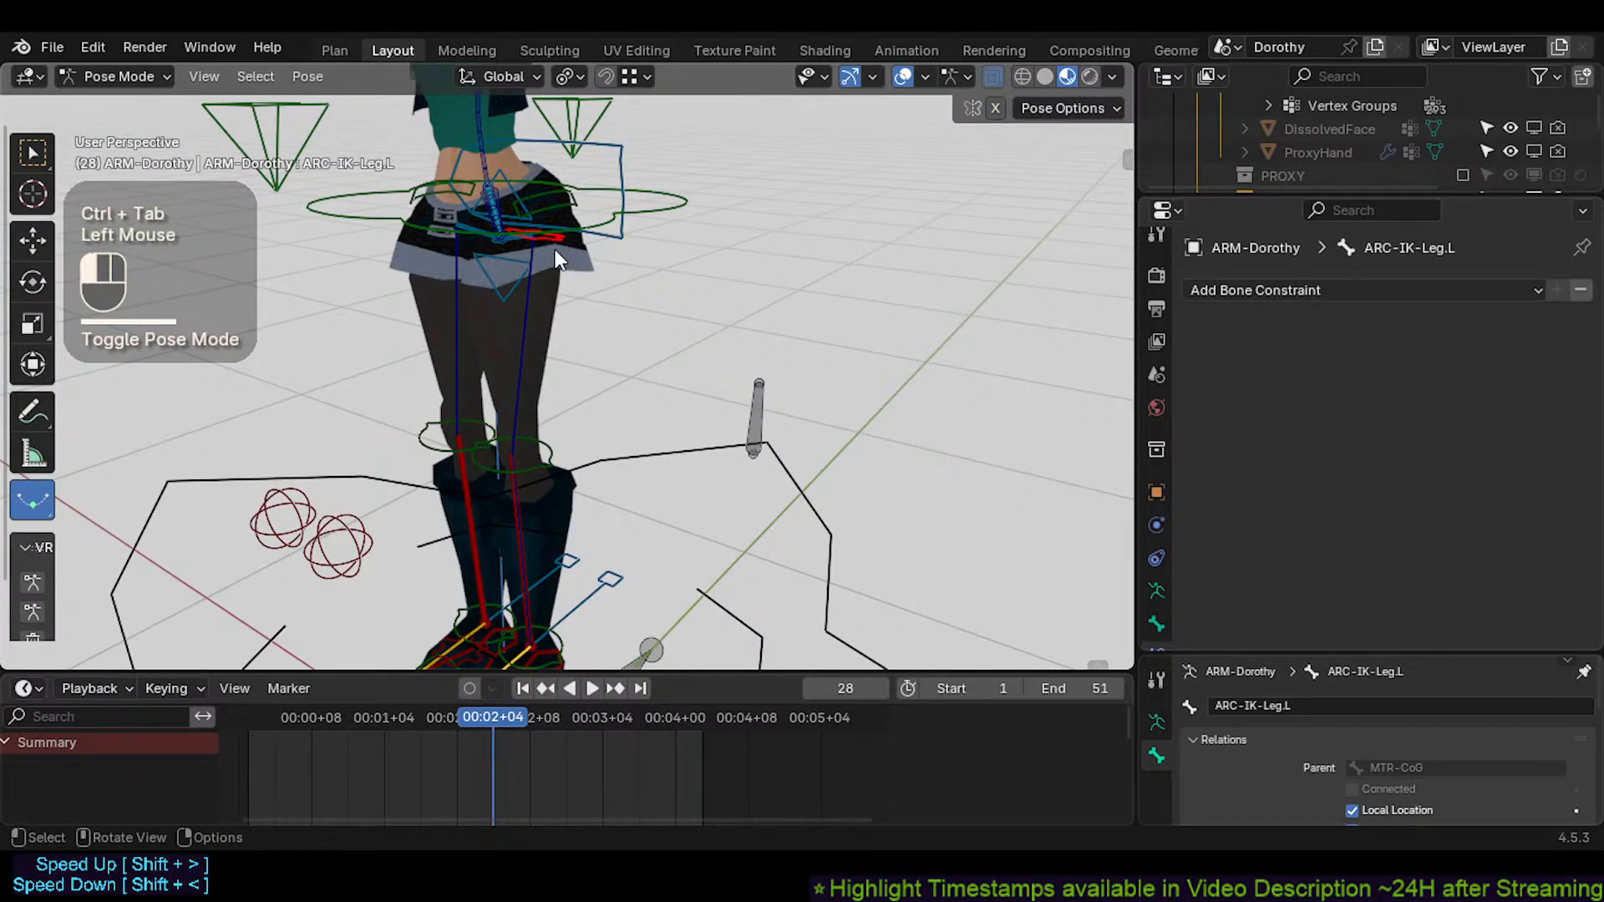
click(555, 244)
middle_drag(555, 243, 528, 209)
click(528, 209)
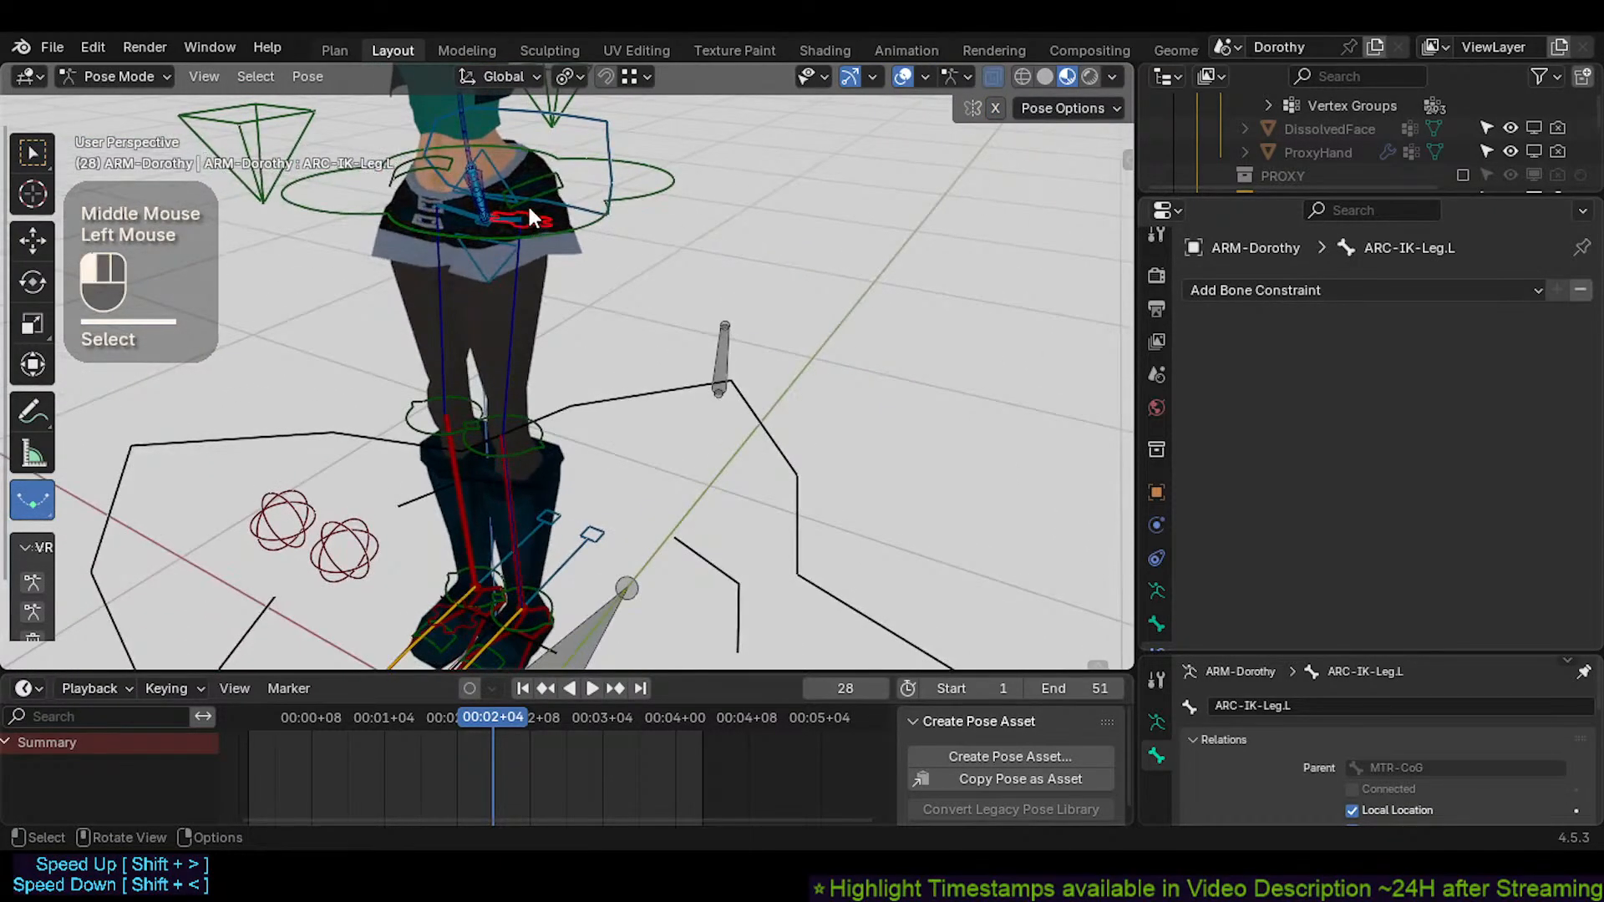
click(535, 215)
click(1156, 624)
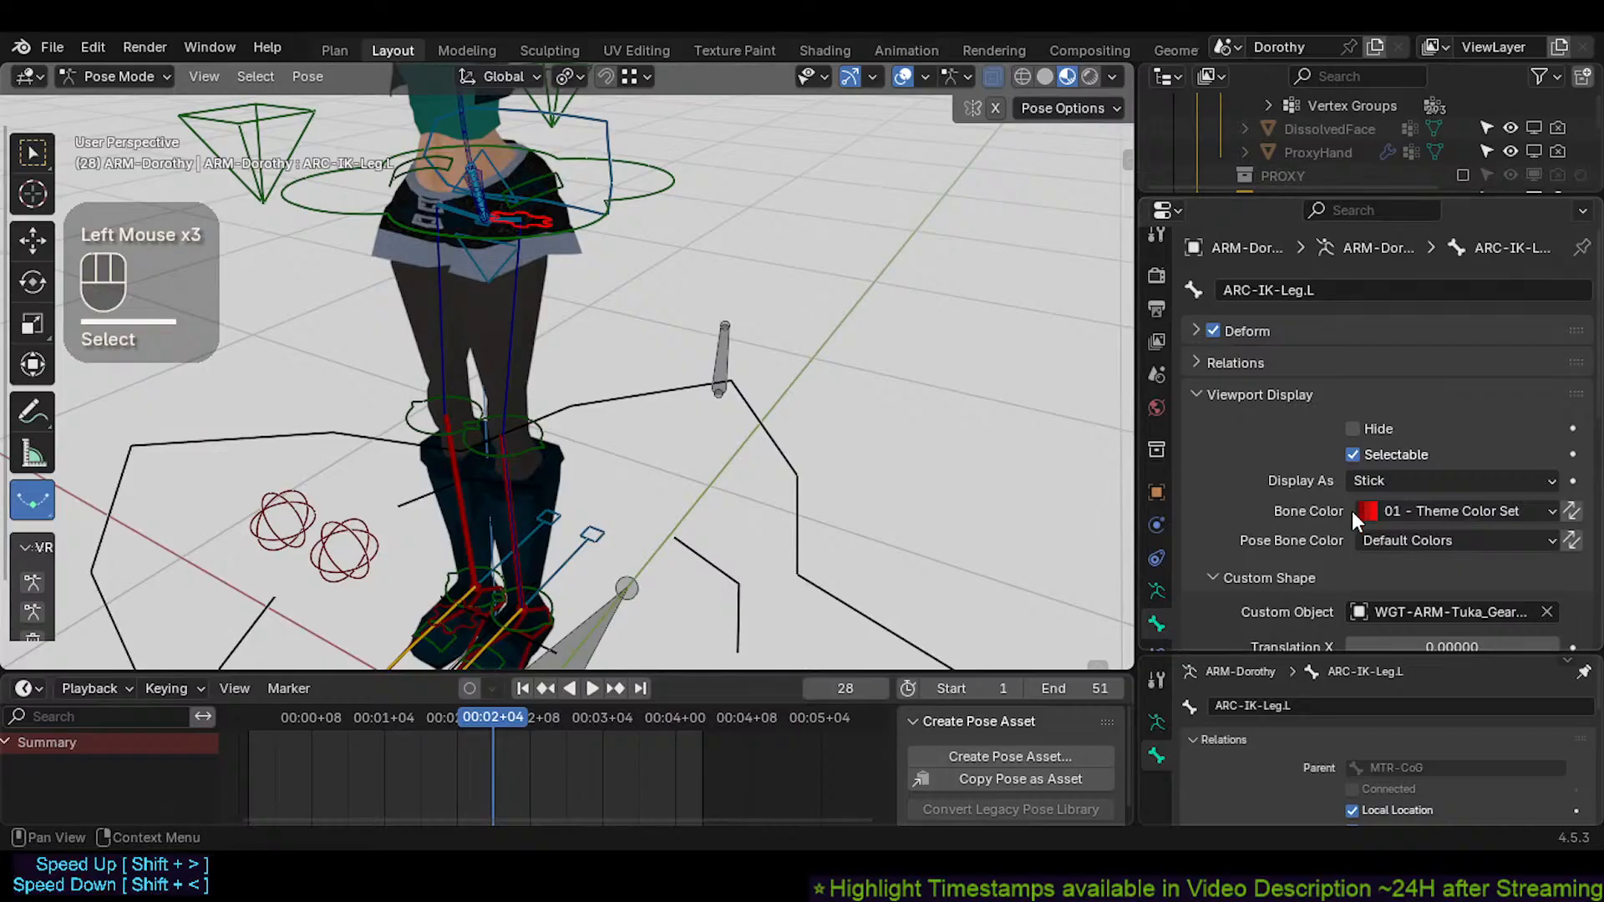
scroll(1351, 512, down, 4)
drag(1415, 511, 1395, 464)
Symmetrize ARC-IK-Leg.L to the right side in Edit Mode and return to Pose Mode
key(Tab)
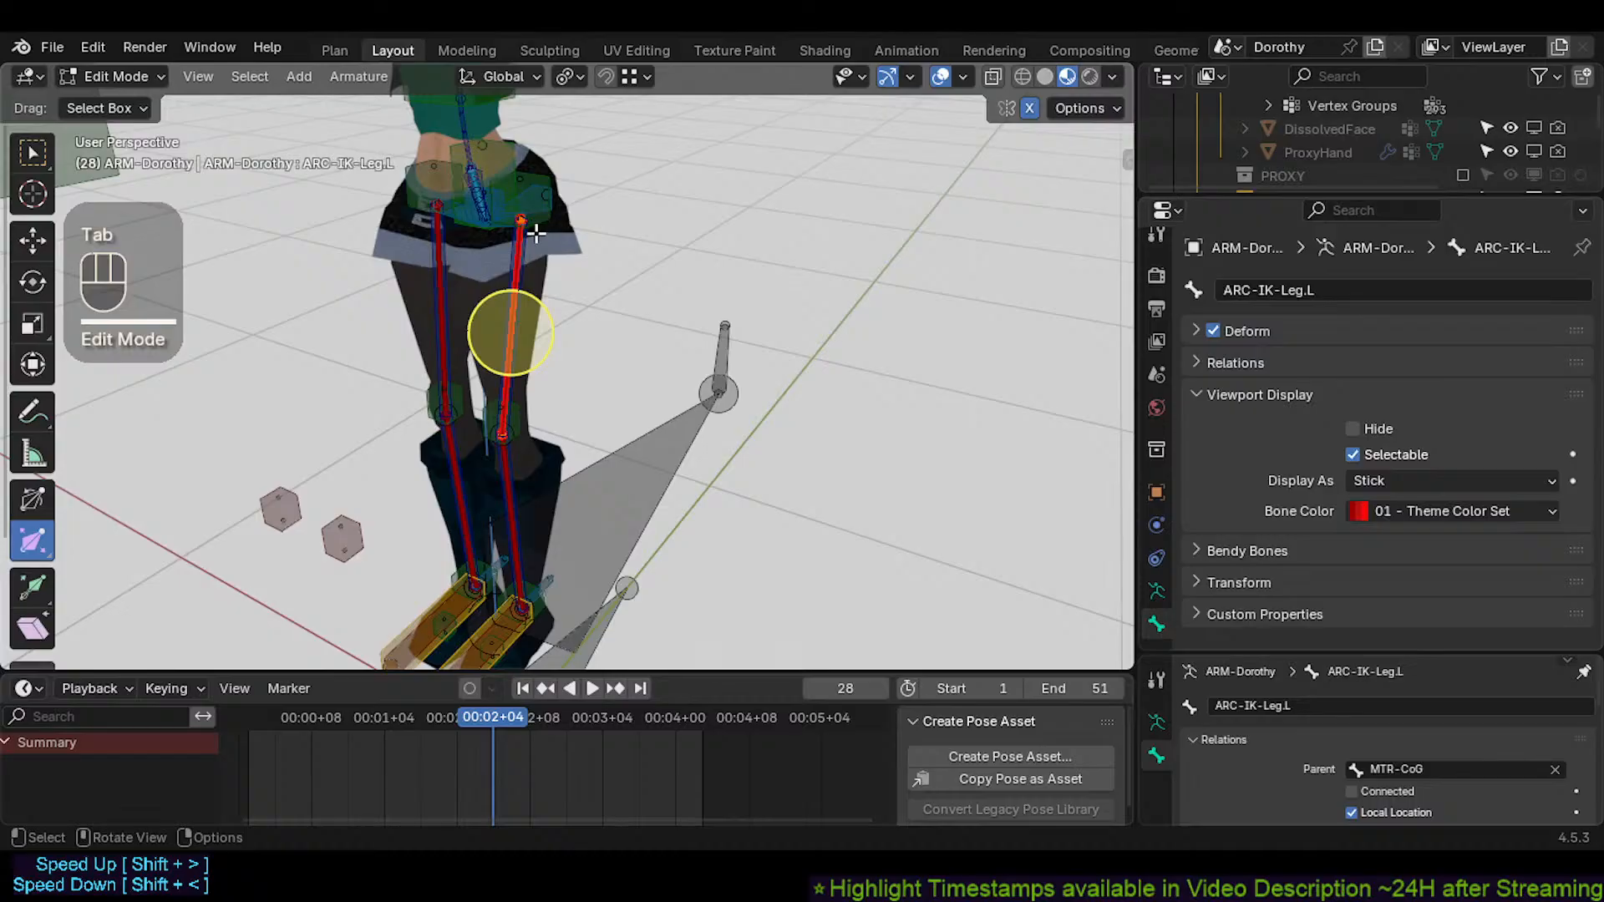
right_click(535, 229)
click(506, 272)
key(Tab)
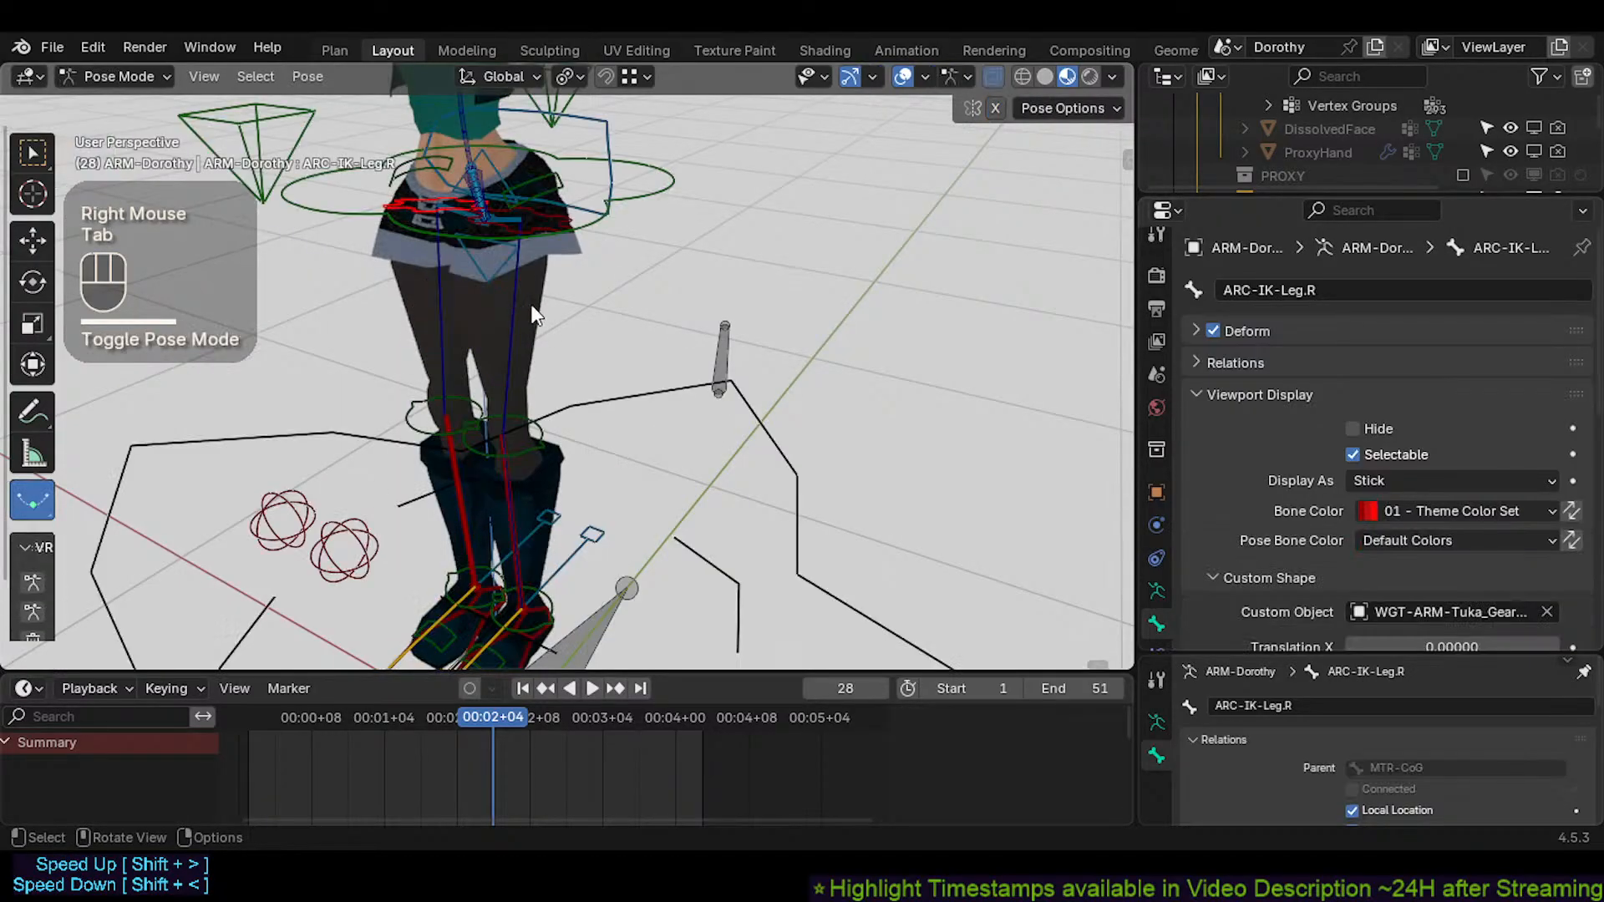
Test-rotate ARC-IK-Leg.L about the global X axis, cancel the rotation, and save the file
middle_drag(534, 314, 555, 208)
click(555, 208)
key(r)
key(x)
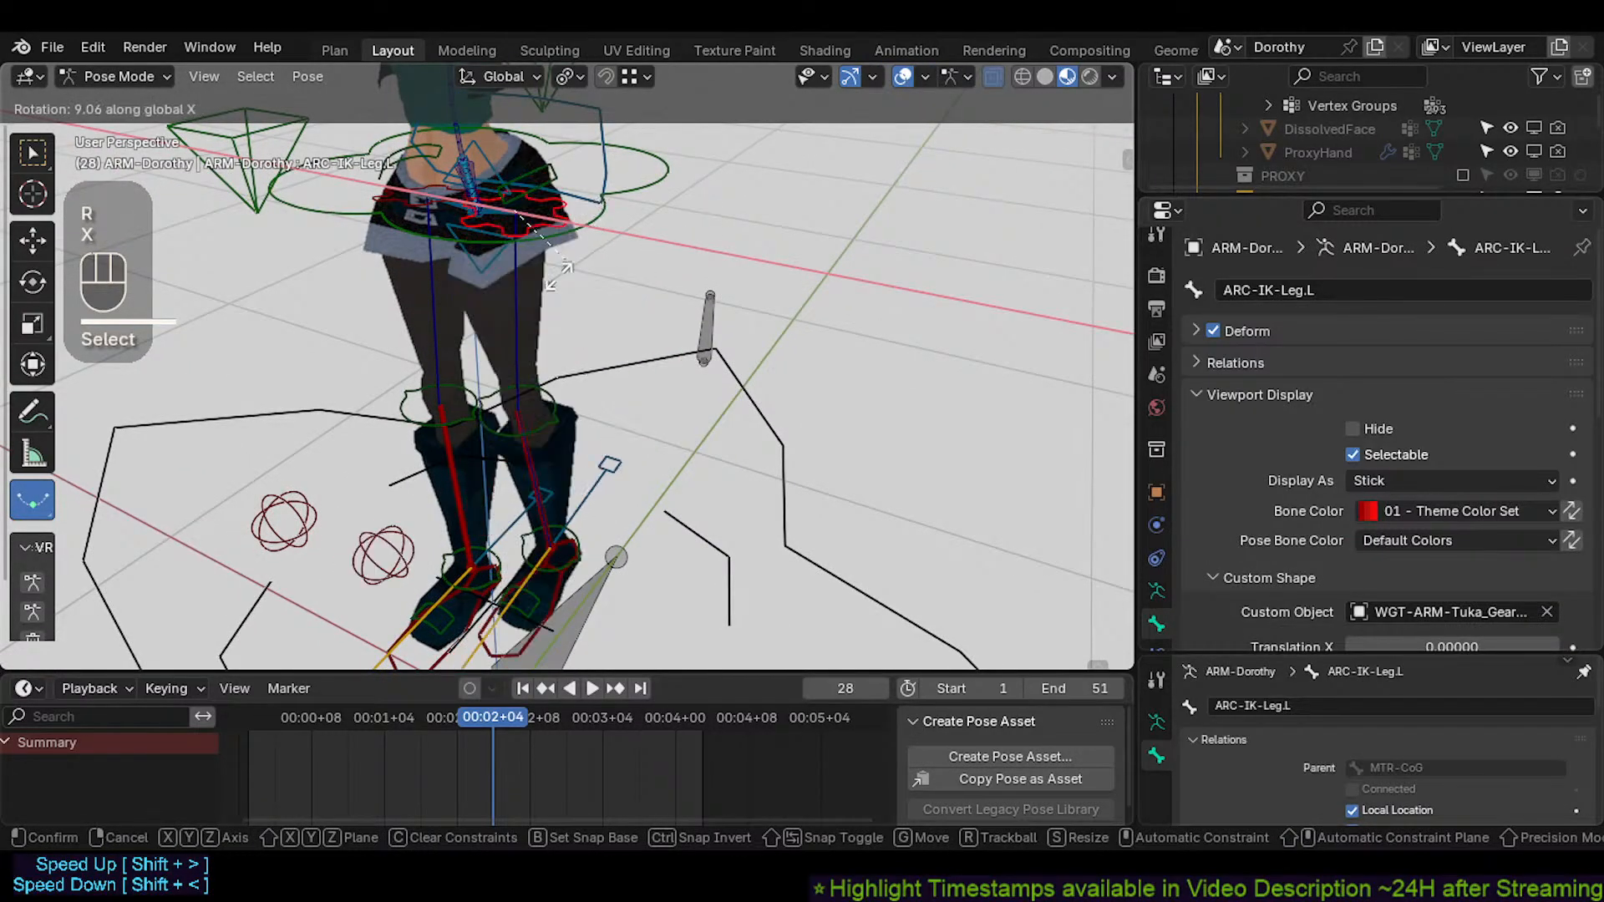
key(Escape)
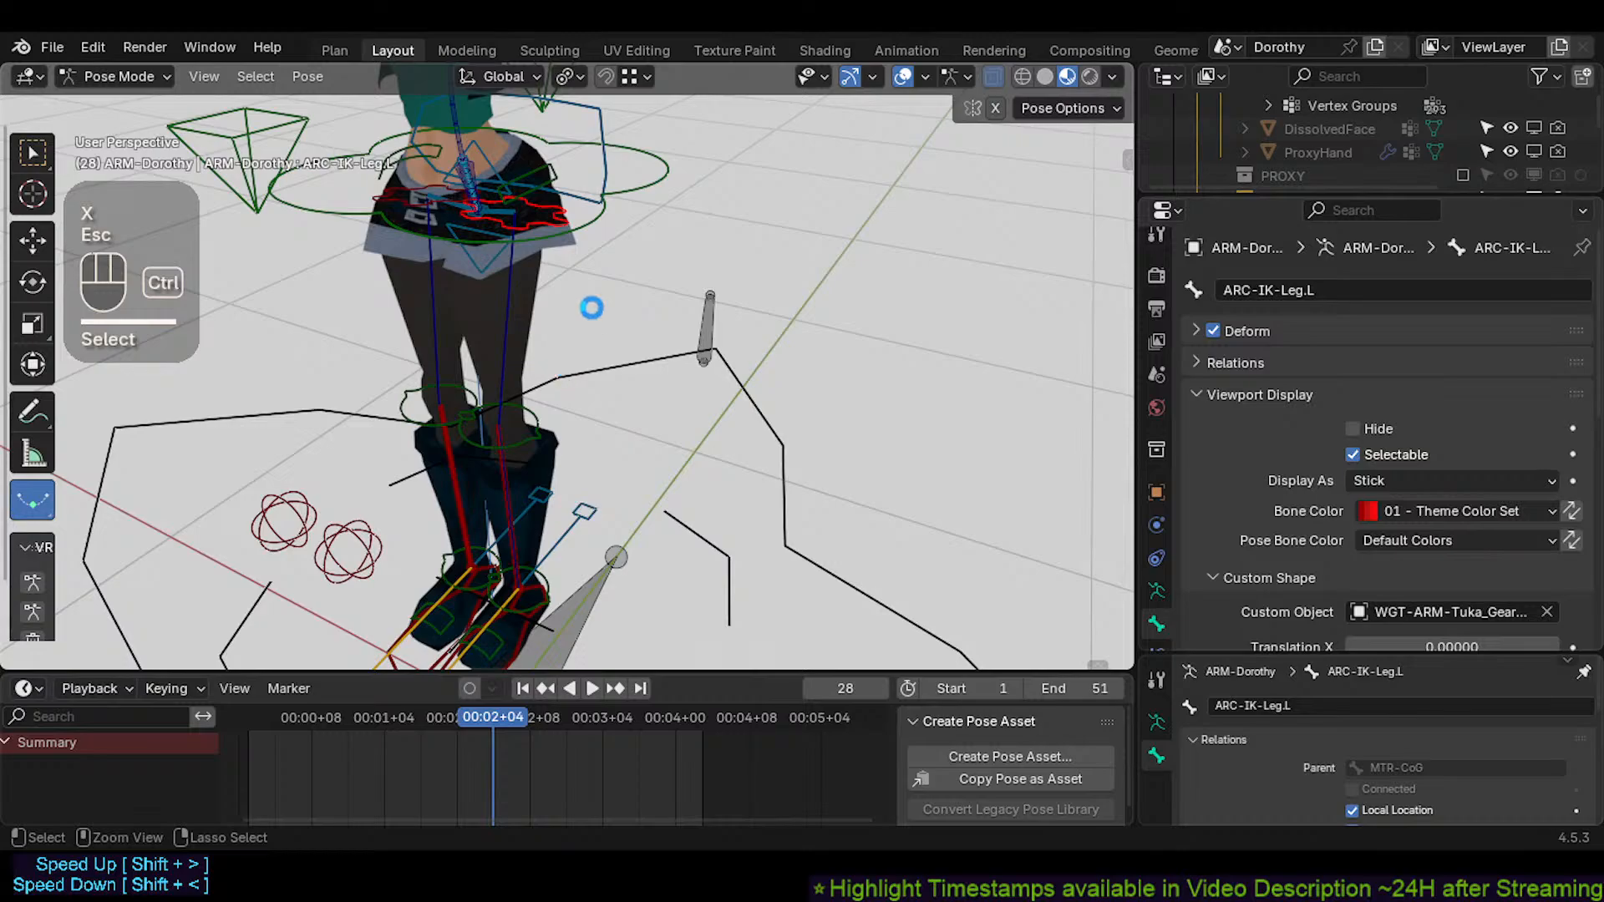
key(ctrl+s)
Examine the left leg's foot, shin, thigh and hip controls and the custom shape of ARC-IK-Leg.L
shift+middle_drag(591, 307, 576, 192)
scroll(568, 334, down, 1)
shift+scroll(553, 431, up, 1)
scroll(553, 431, up, 2)
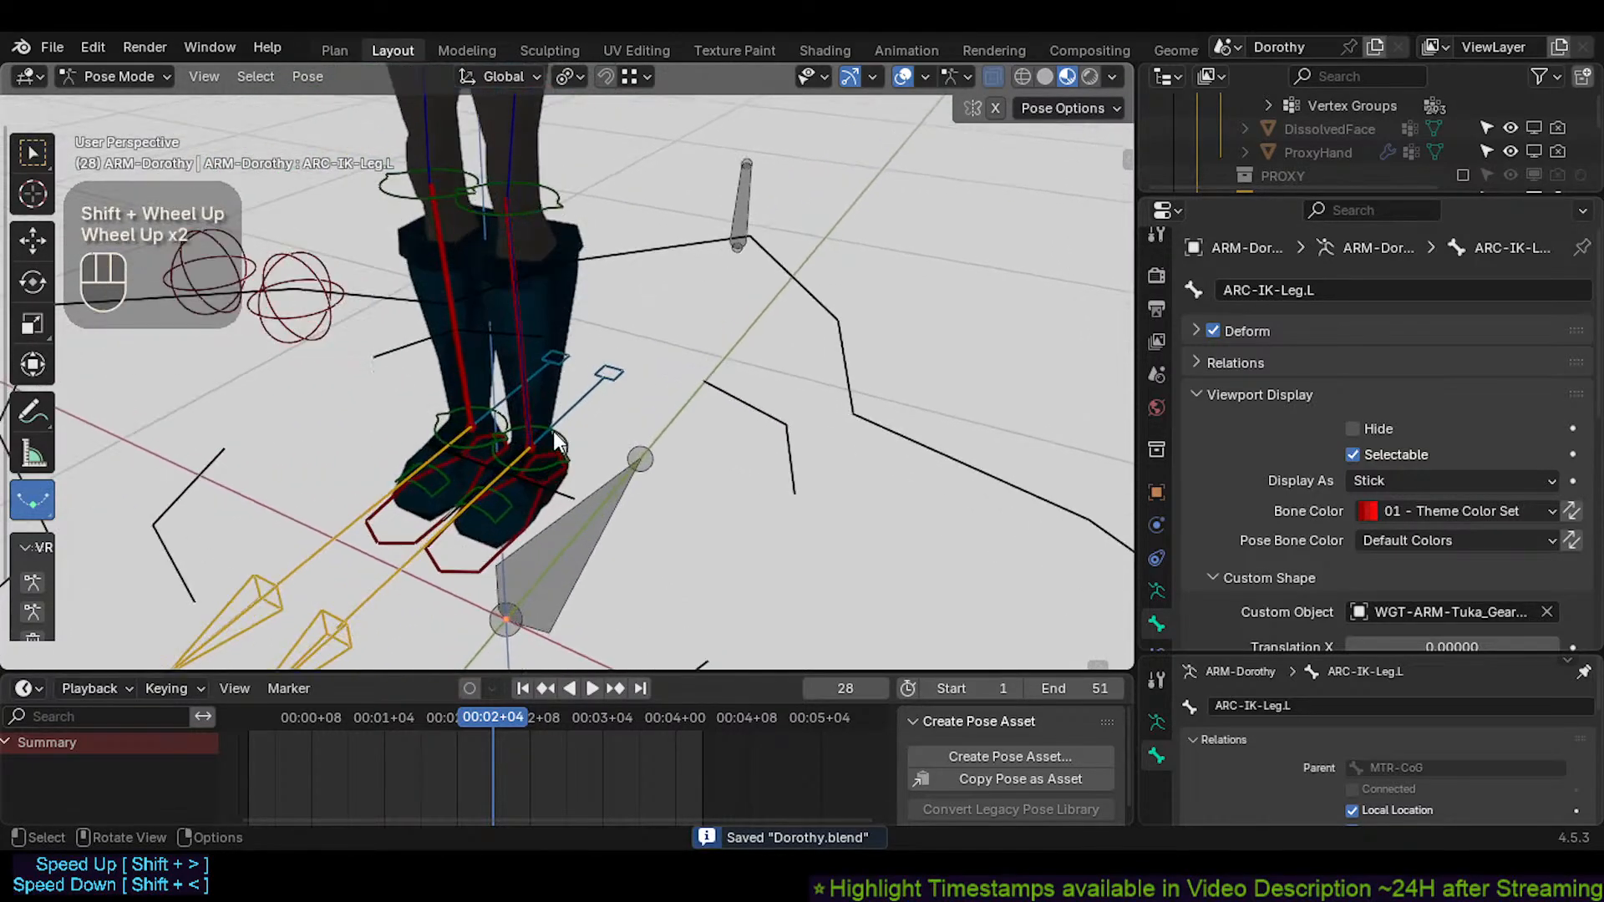
middle_drag(553, 431, 423, 411)
scroll(431, 411, up, 3)
scroll(503, 424, down, 1)
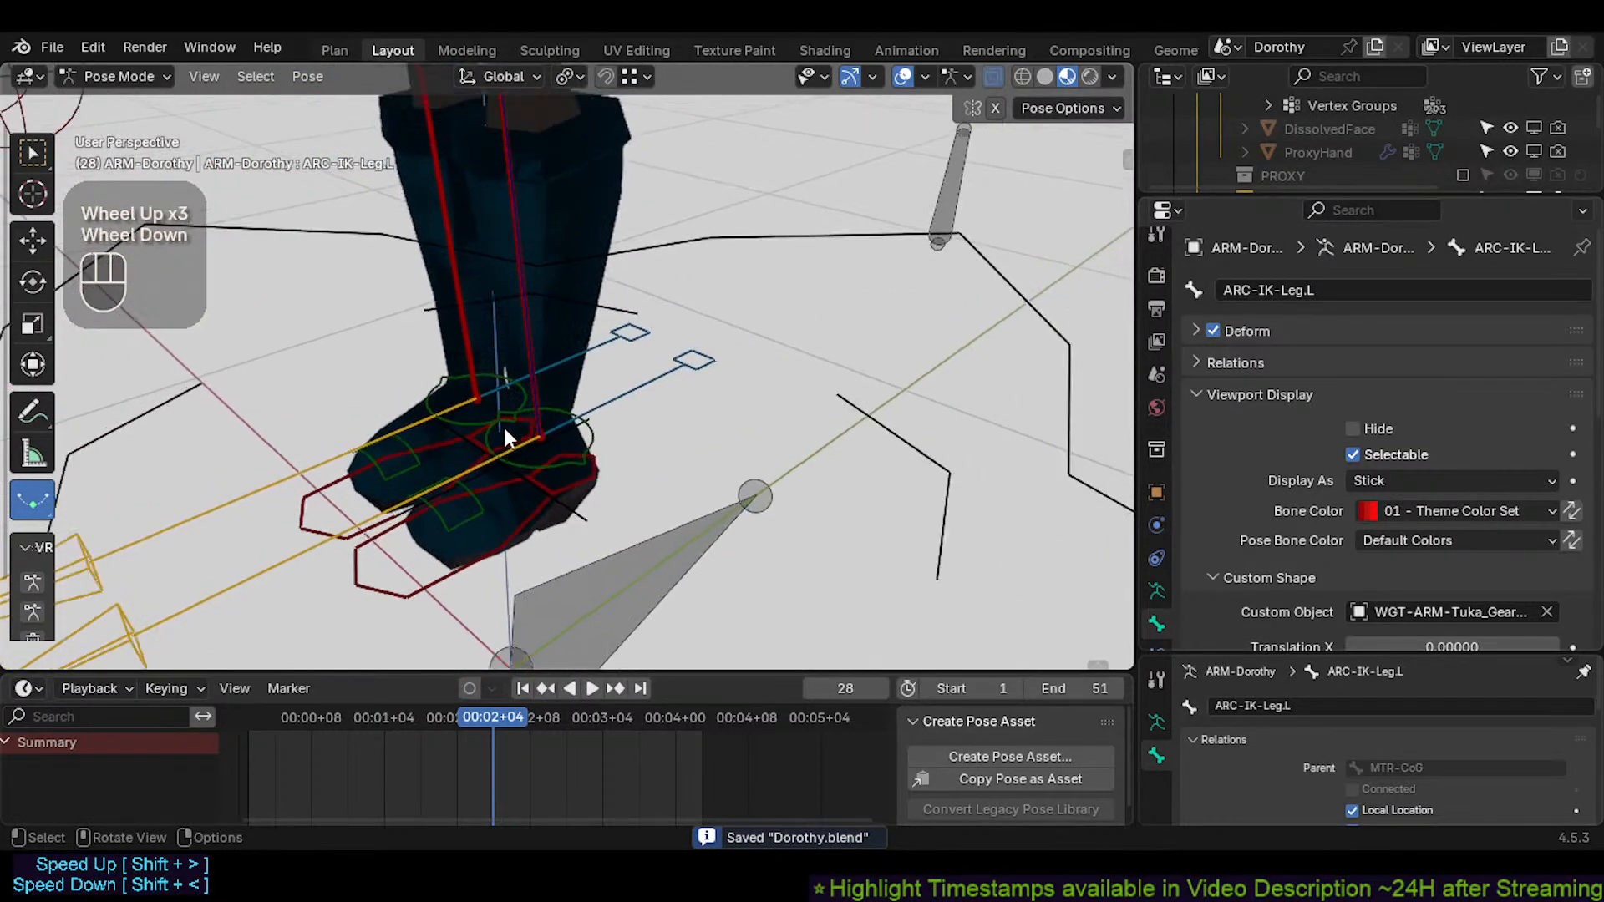
scroll(503, 424, down, 3)
shift+middle_drag(487, 322, 514, 418)
click(511, 386)
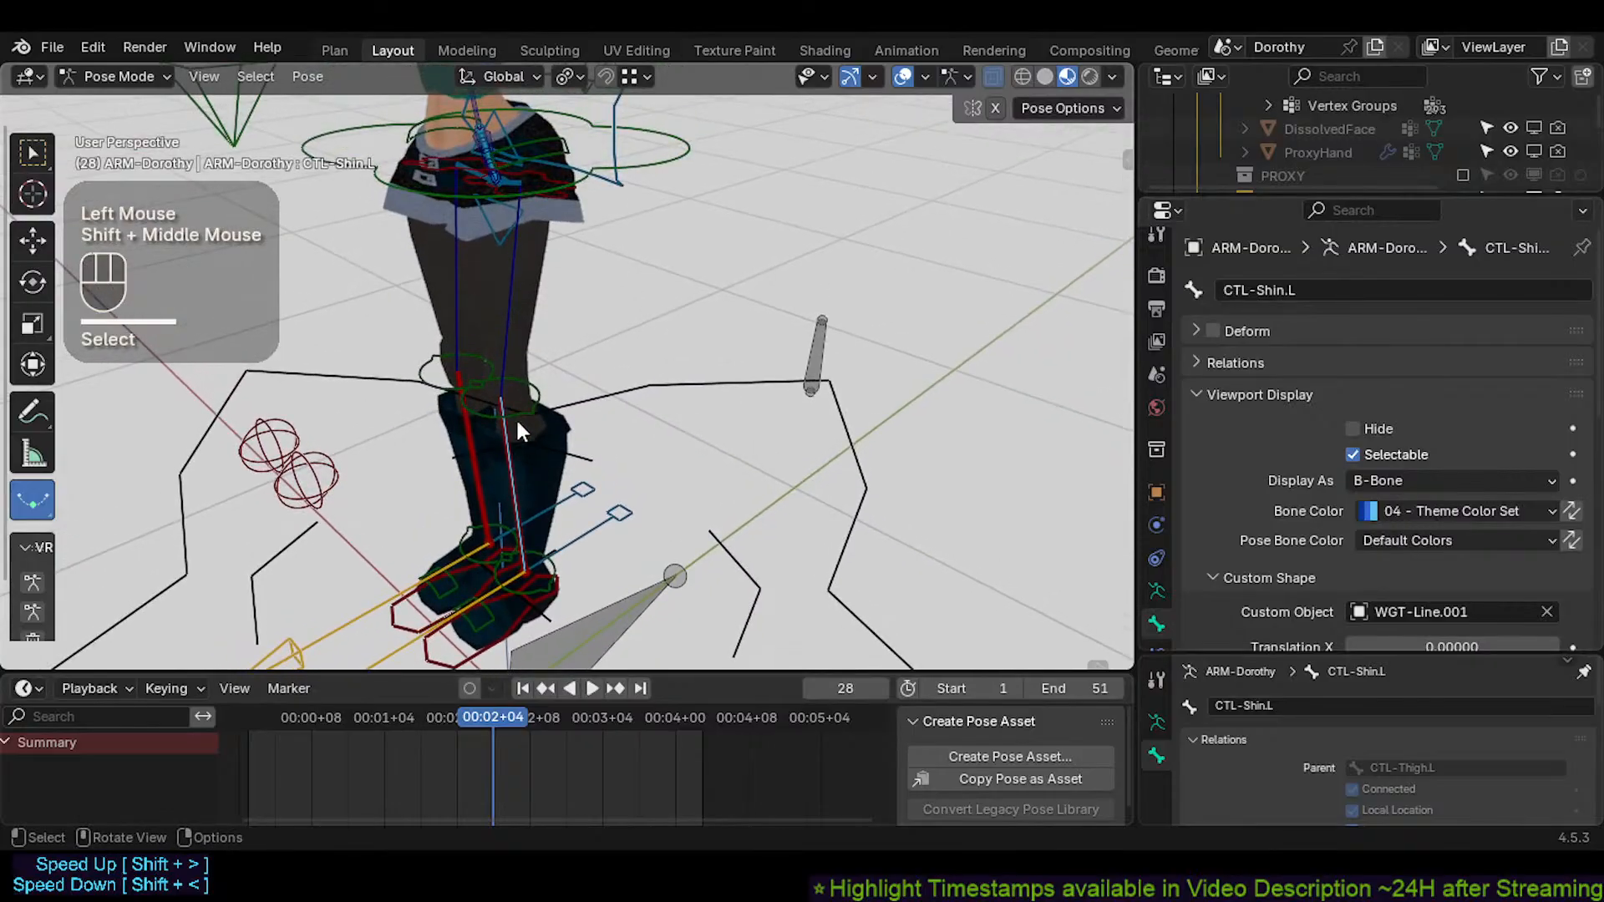
click(524, 323)
click(529, 166)
click(528, 166)
middle_drag(526, 206, 591, 203)
shift+middle_drag(591, 202, 521, 333)
click(483, 229)
click(483, 231)
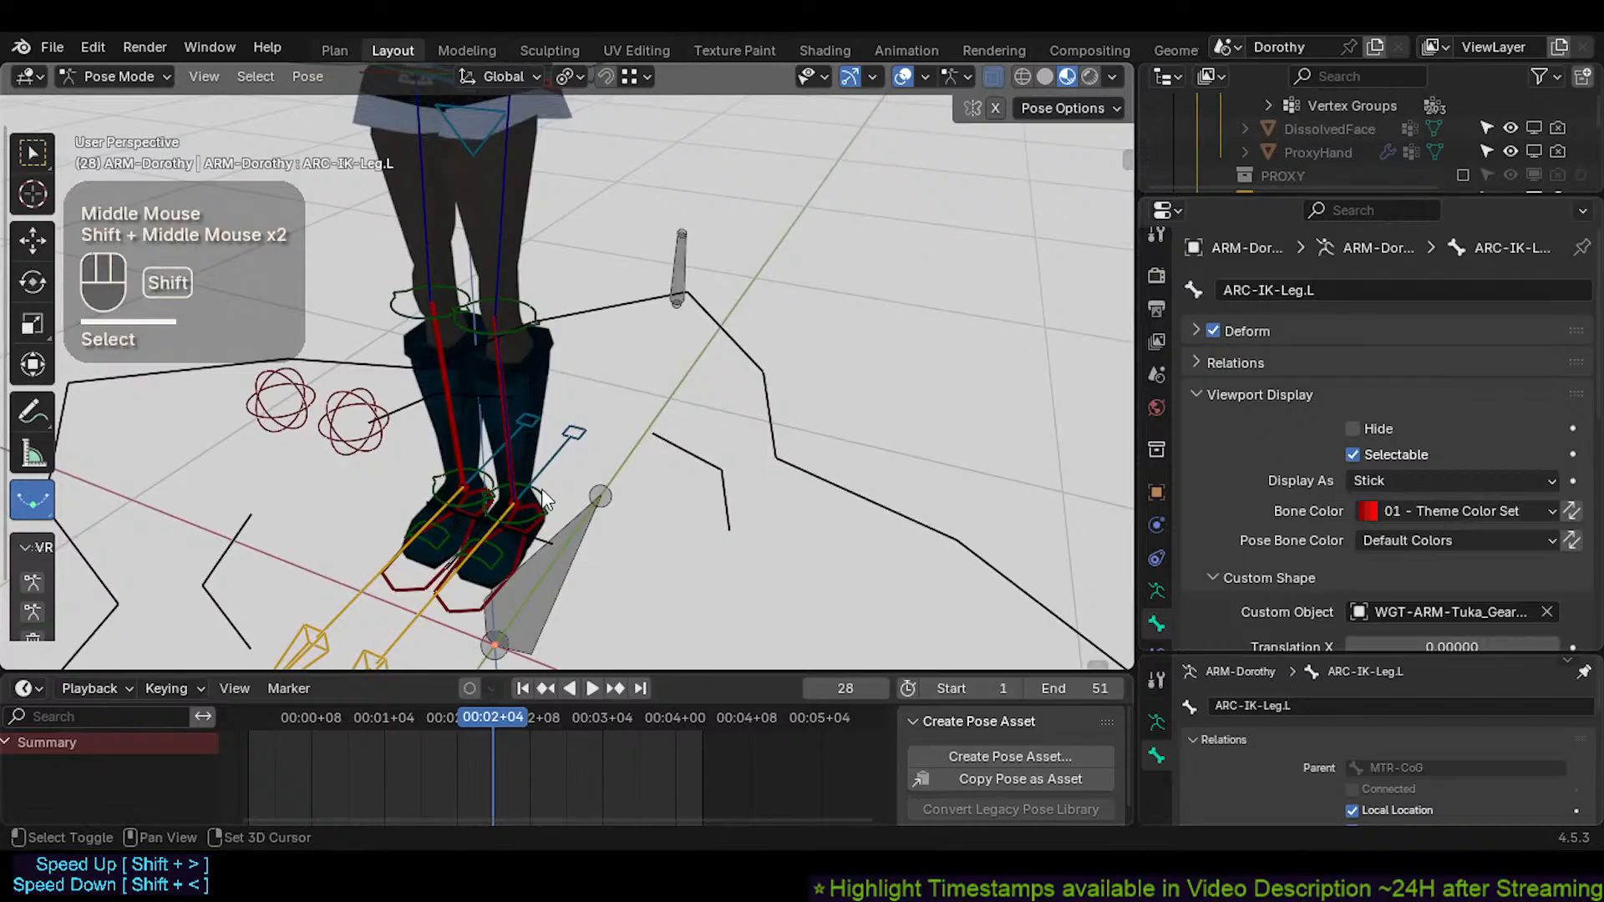
Copy the custom shape object of ARC-IK-Leg.L to the lower leg bone ARC-IK-Leg.L.001
shift+middle_drag(541, 489, 495, 398)
scroll(518, 407, up, 3)
scroll(515, 378, down, 2)
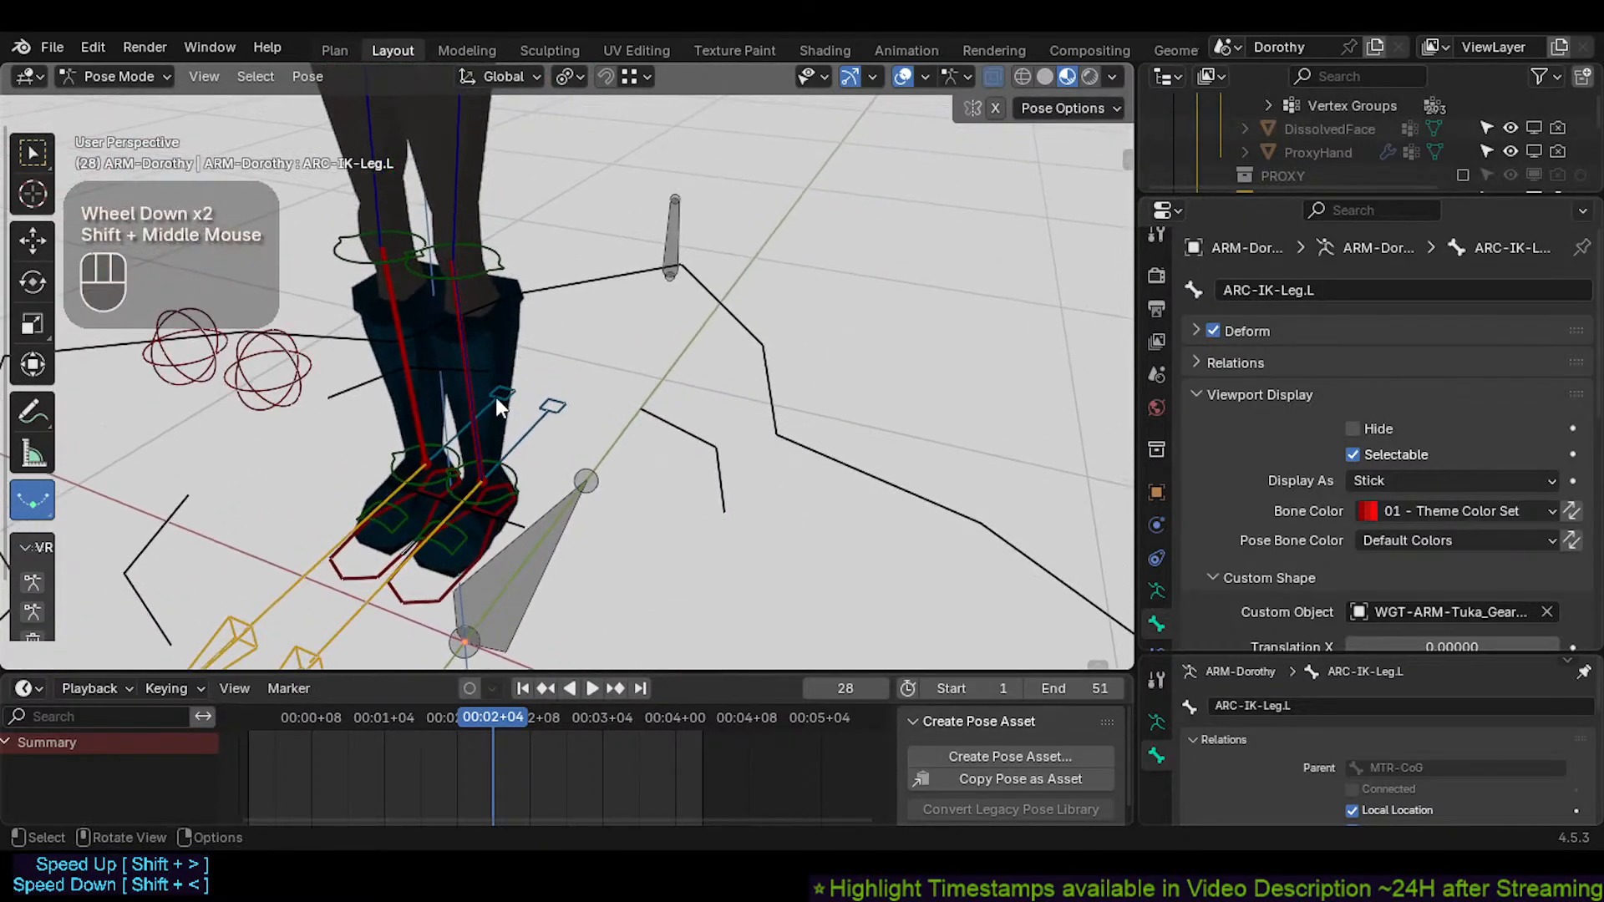
click(459, 314)
click(455, 324)
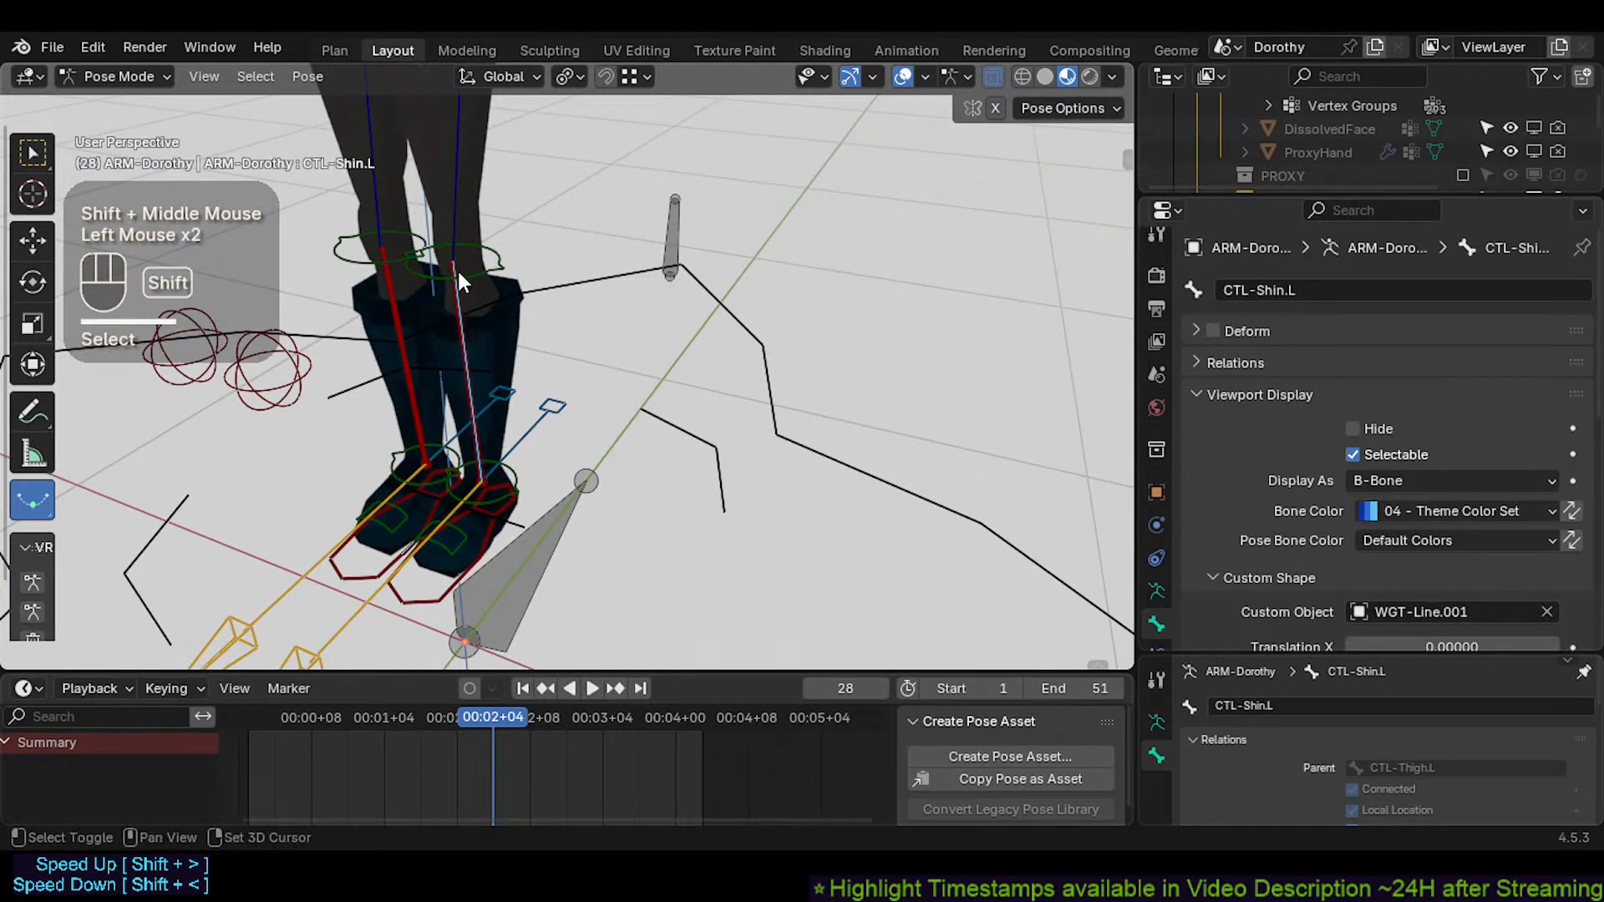
shift+middle_drag(458, 268, 476, 476)
click(457, 431)
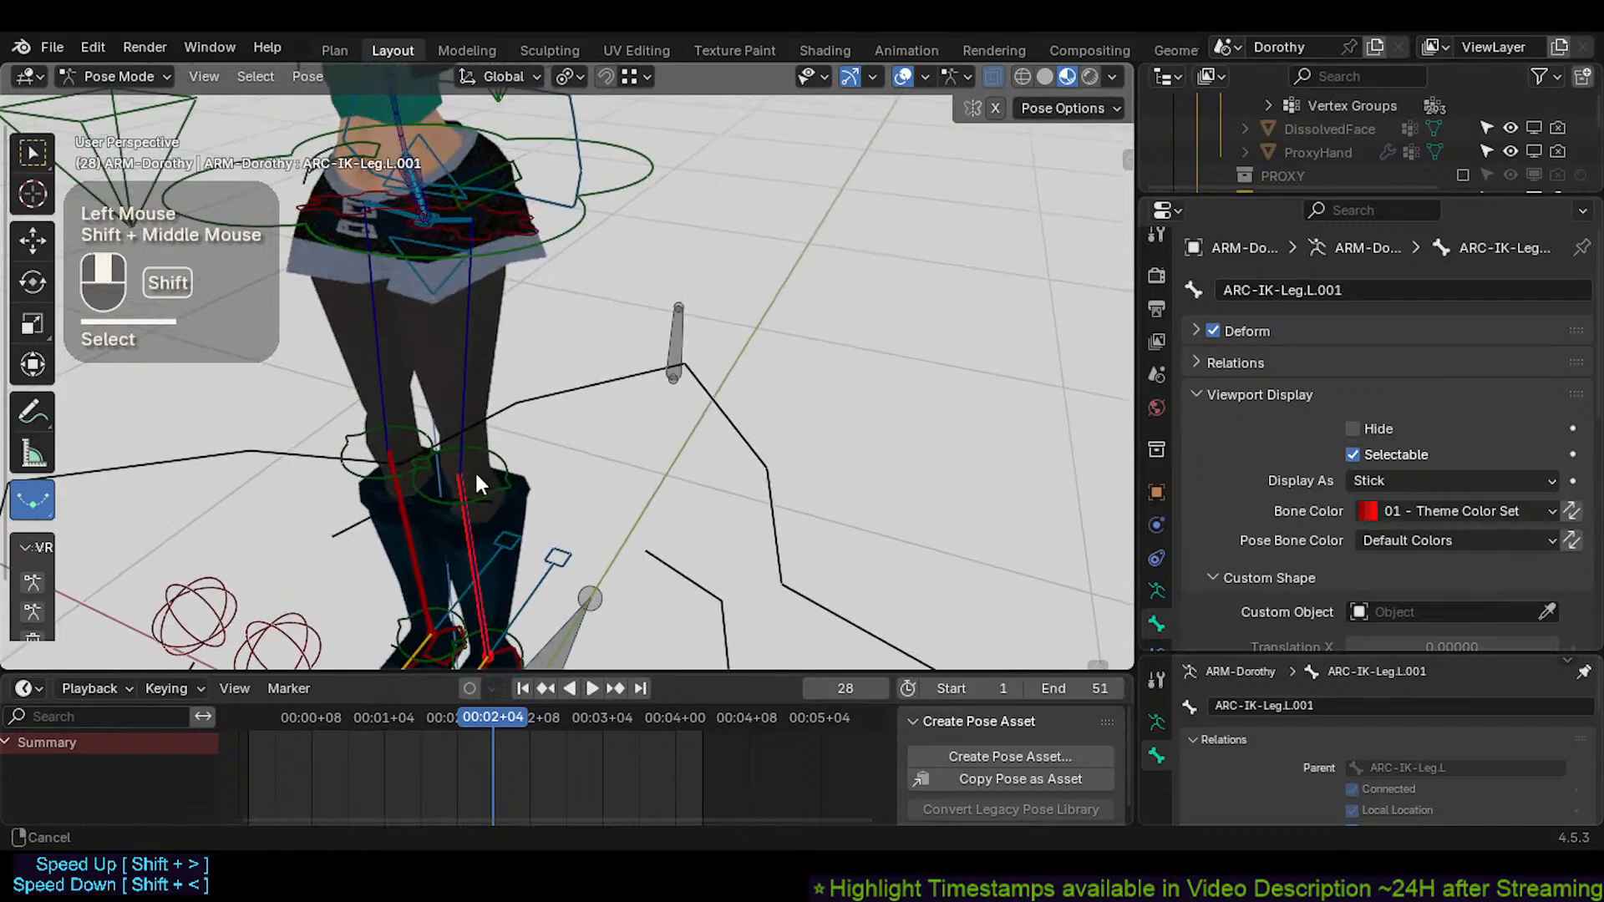
shift+click(495, 228)
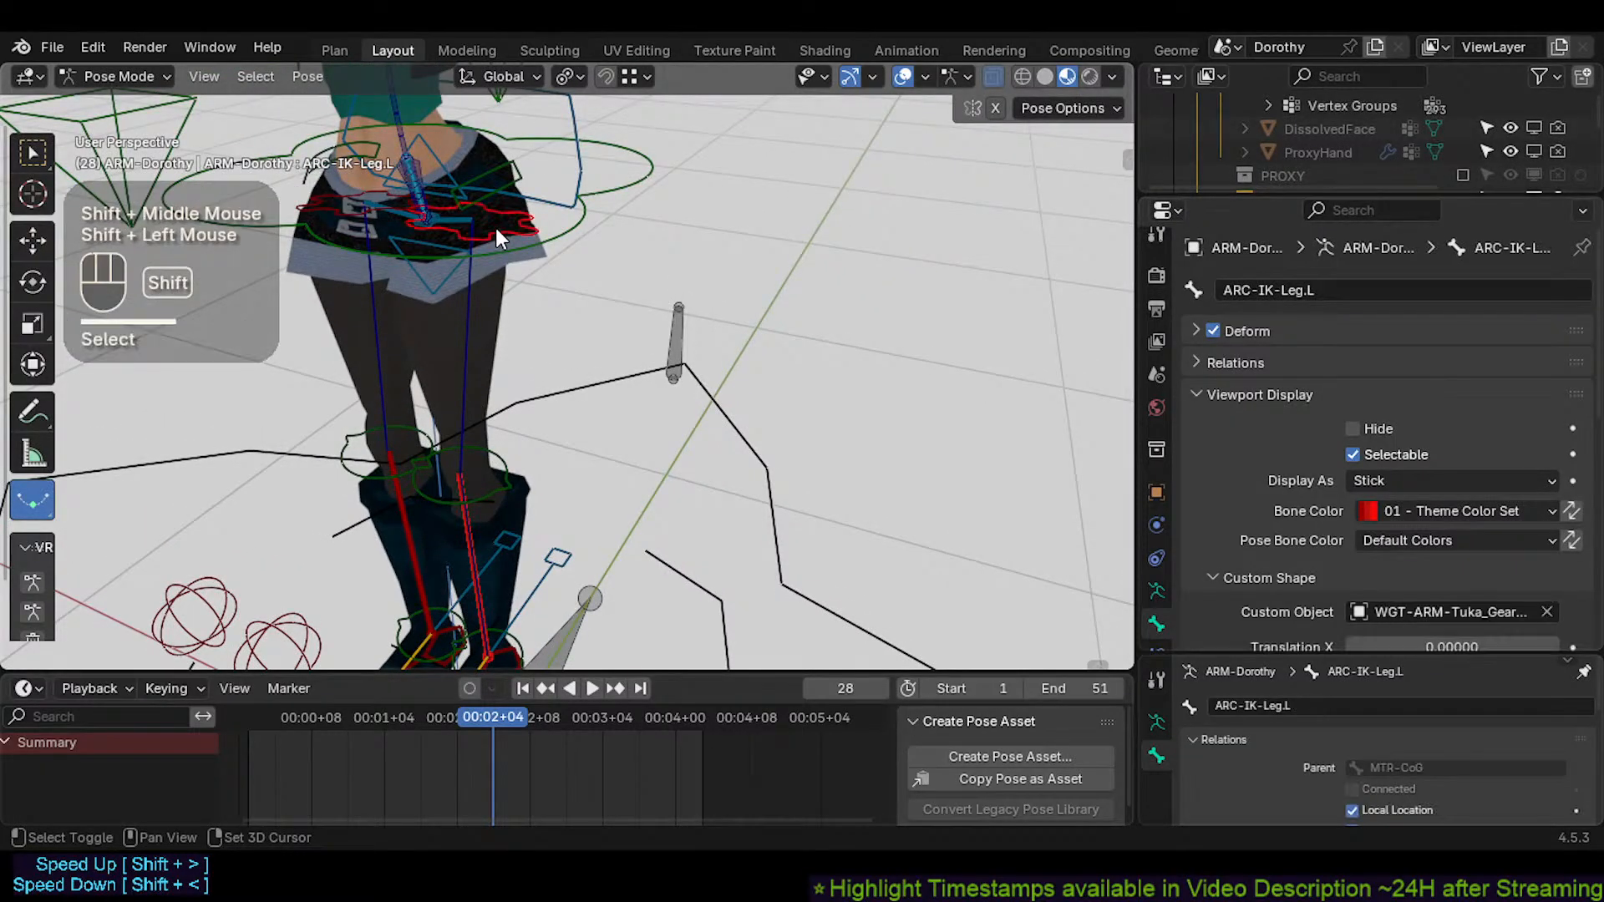
scroll(1345, 543, down, 2)
key(ctrl+shift+v)
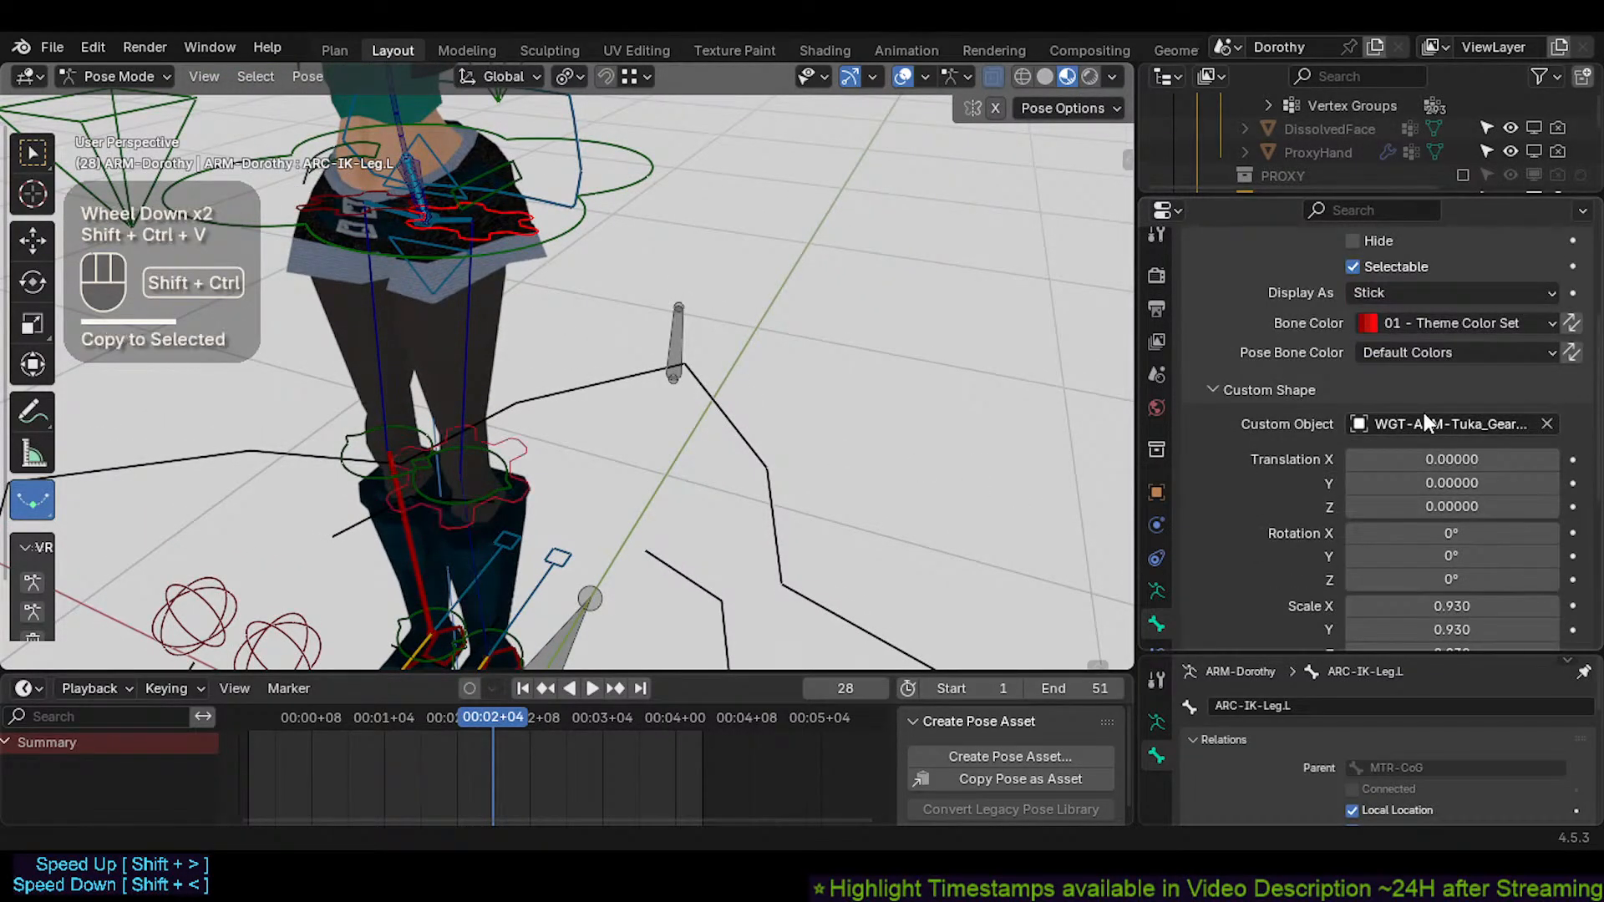
Copy the custom shape settings from ARC-IK-Leg.L and set the custom shape scale of ARC-IK-Leg.L.001 to 1.140 on all axes
key(ctrl+shift+v)
scroll(1425, 452, down, 3)
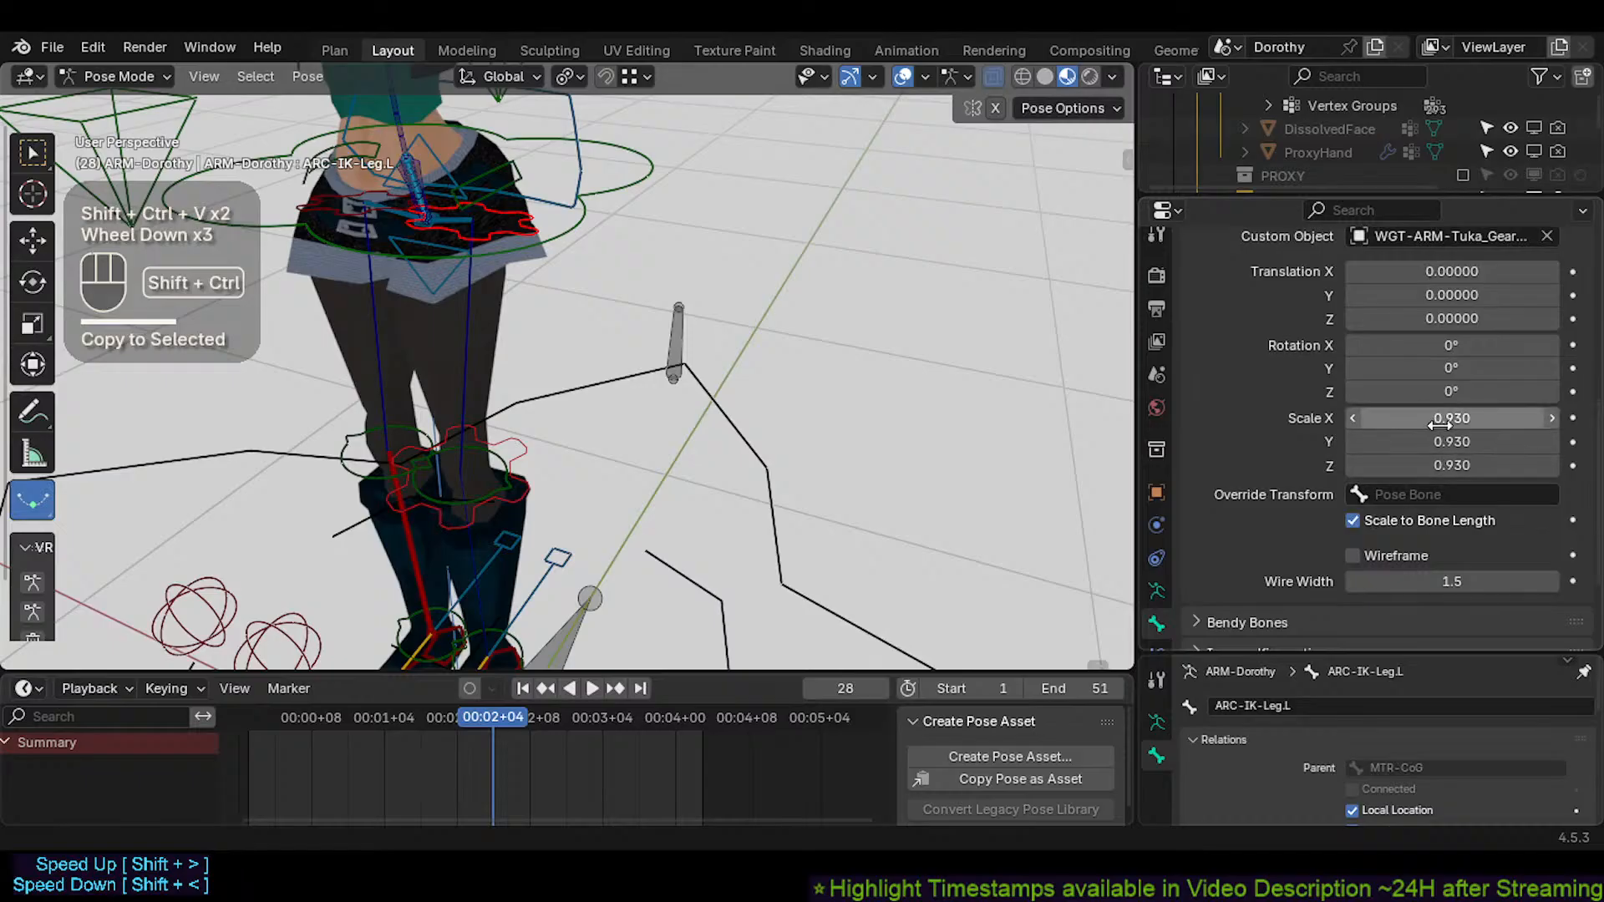
shift+drag(1438, 425, 1451, 465)
key(ctrl+z)
click(493, 516)
drag(1452, 419, 1474, 419)
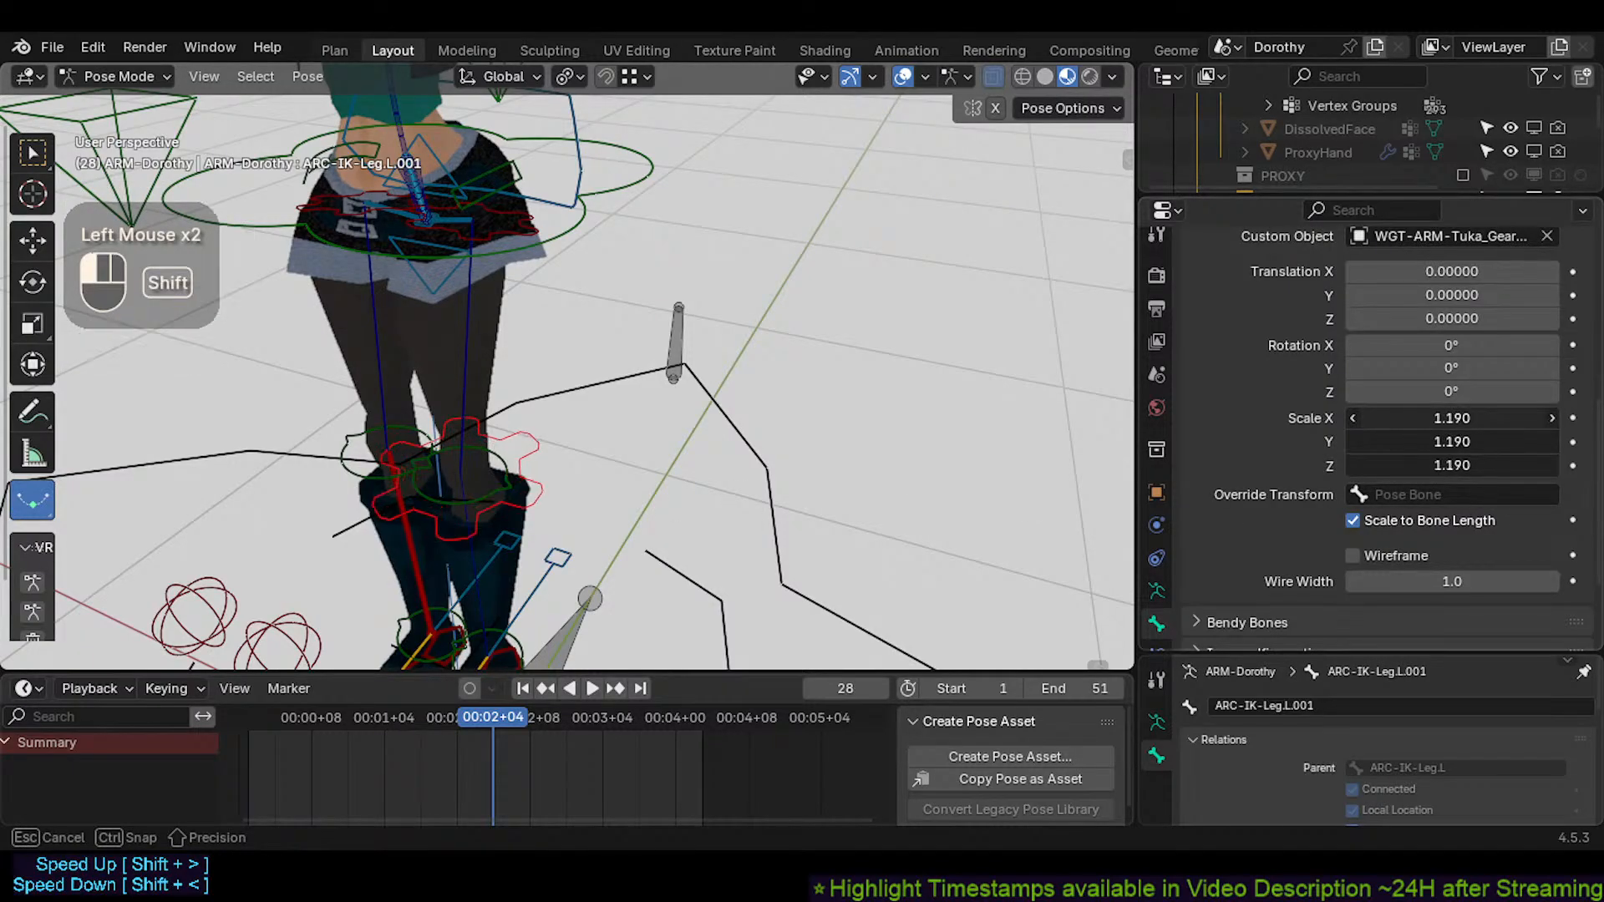
middle_drag(794, 365, 589, 334)
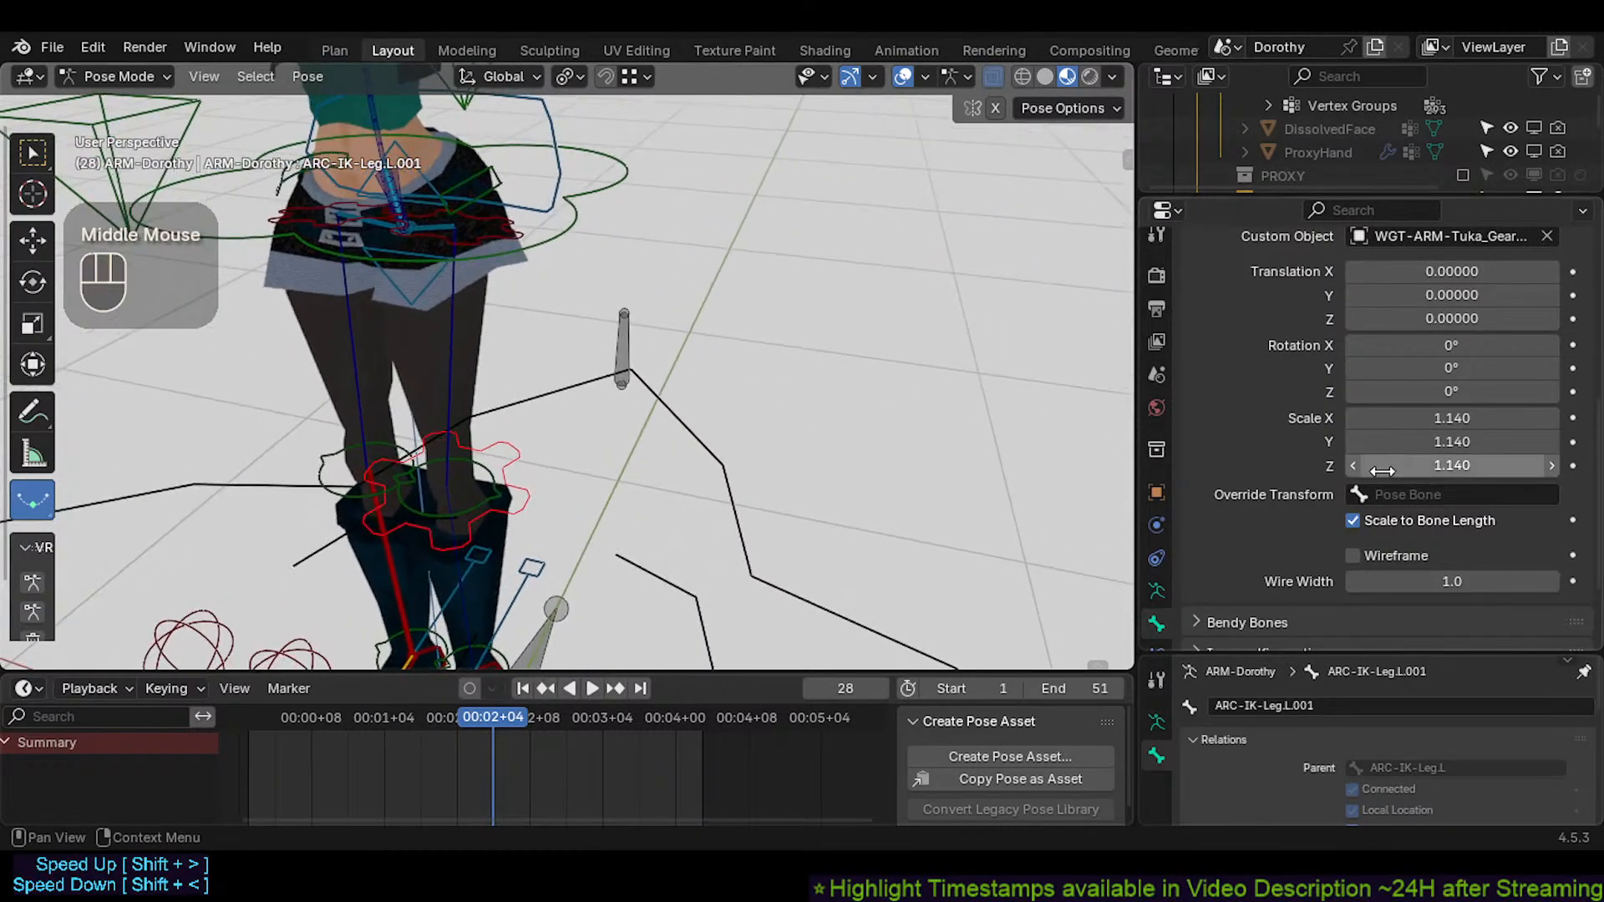
shift+middle_drag(717, 284, 498, 518)
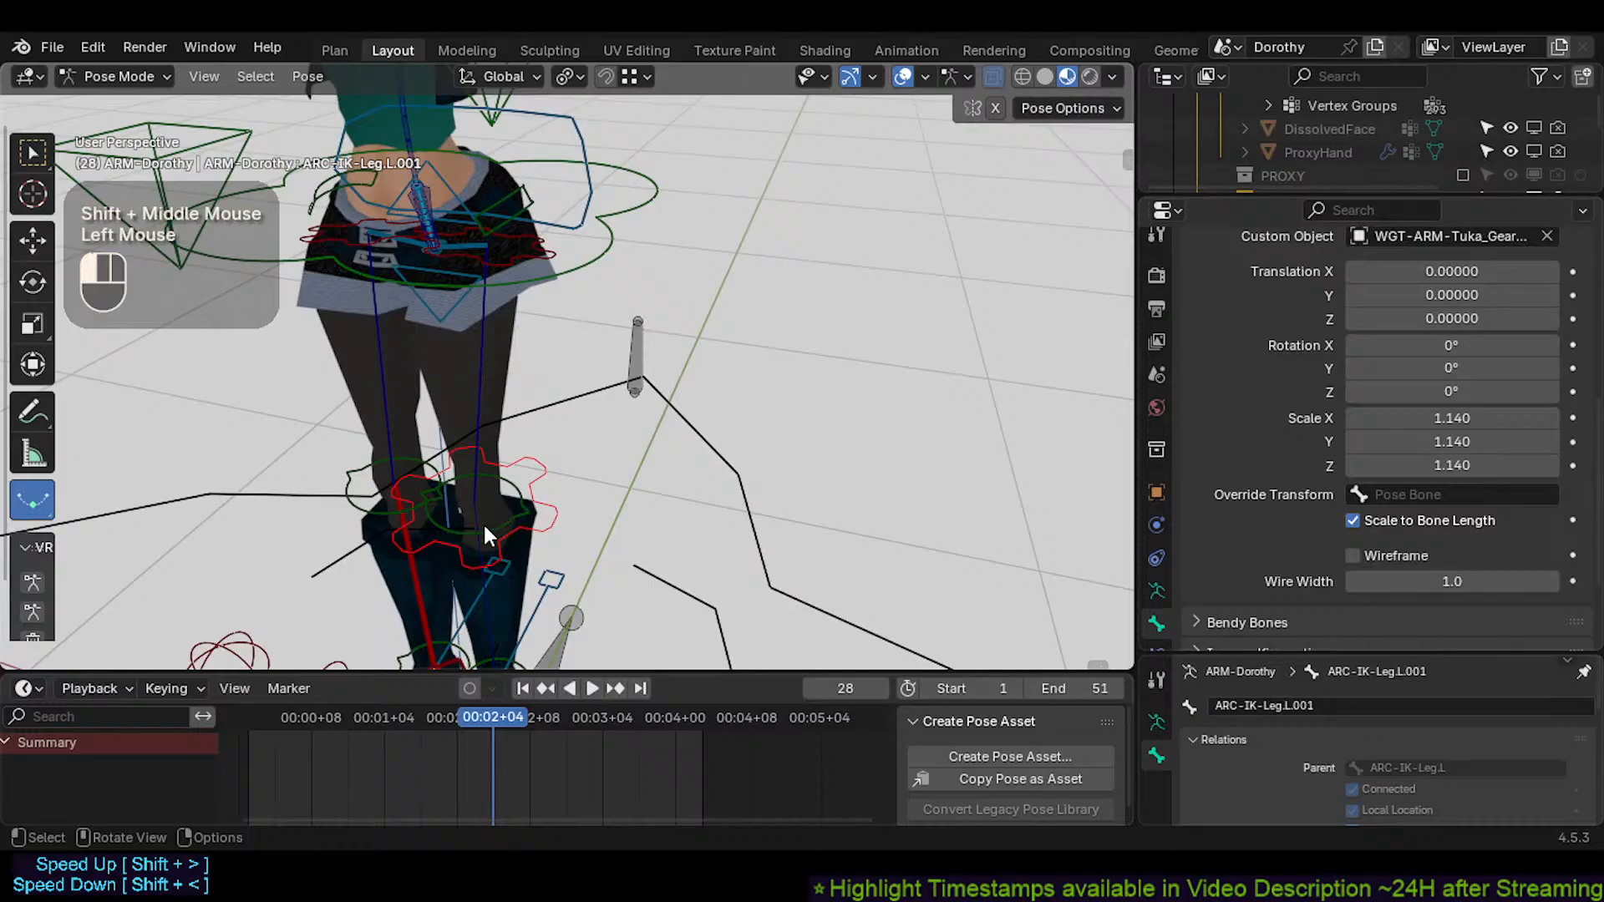
Copy the 1.5 custom shape wire width from ARC-IK-Leg.L to the lower leg bone ARC-IK-Leg.L.001
click(485, 527)
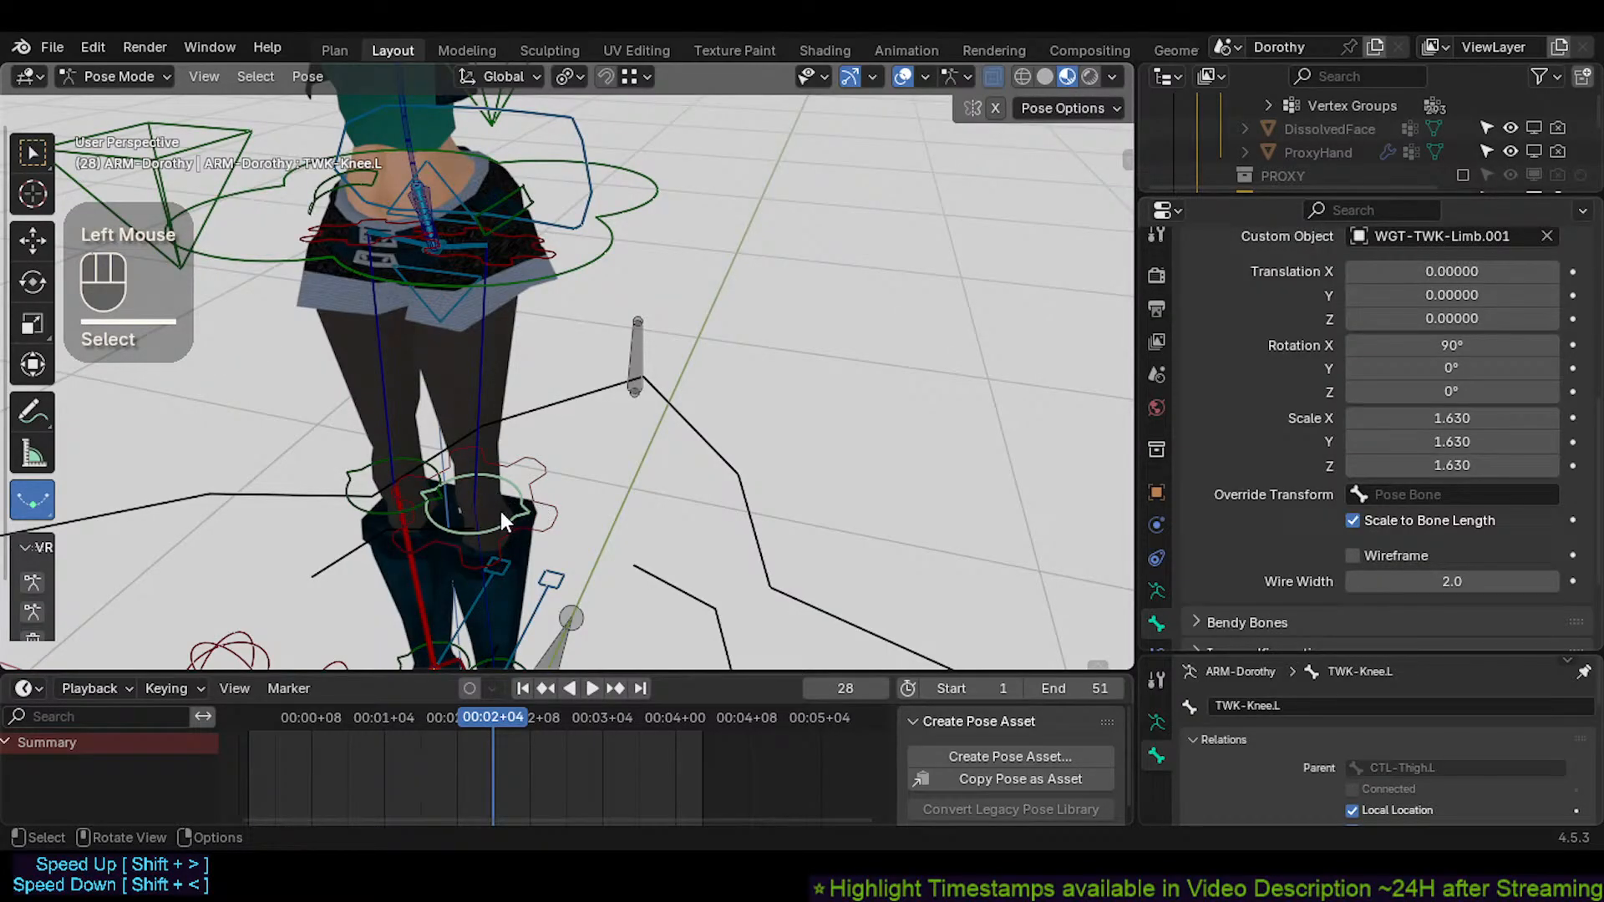
click(547, 537)
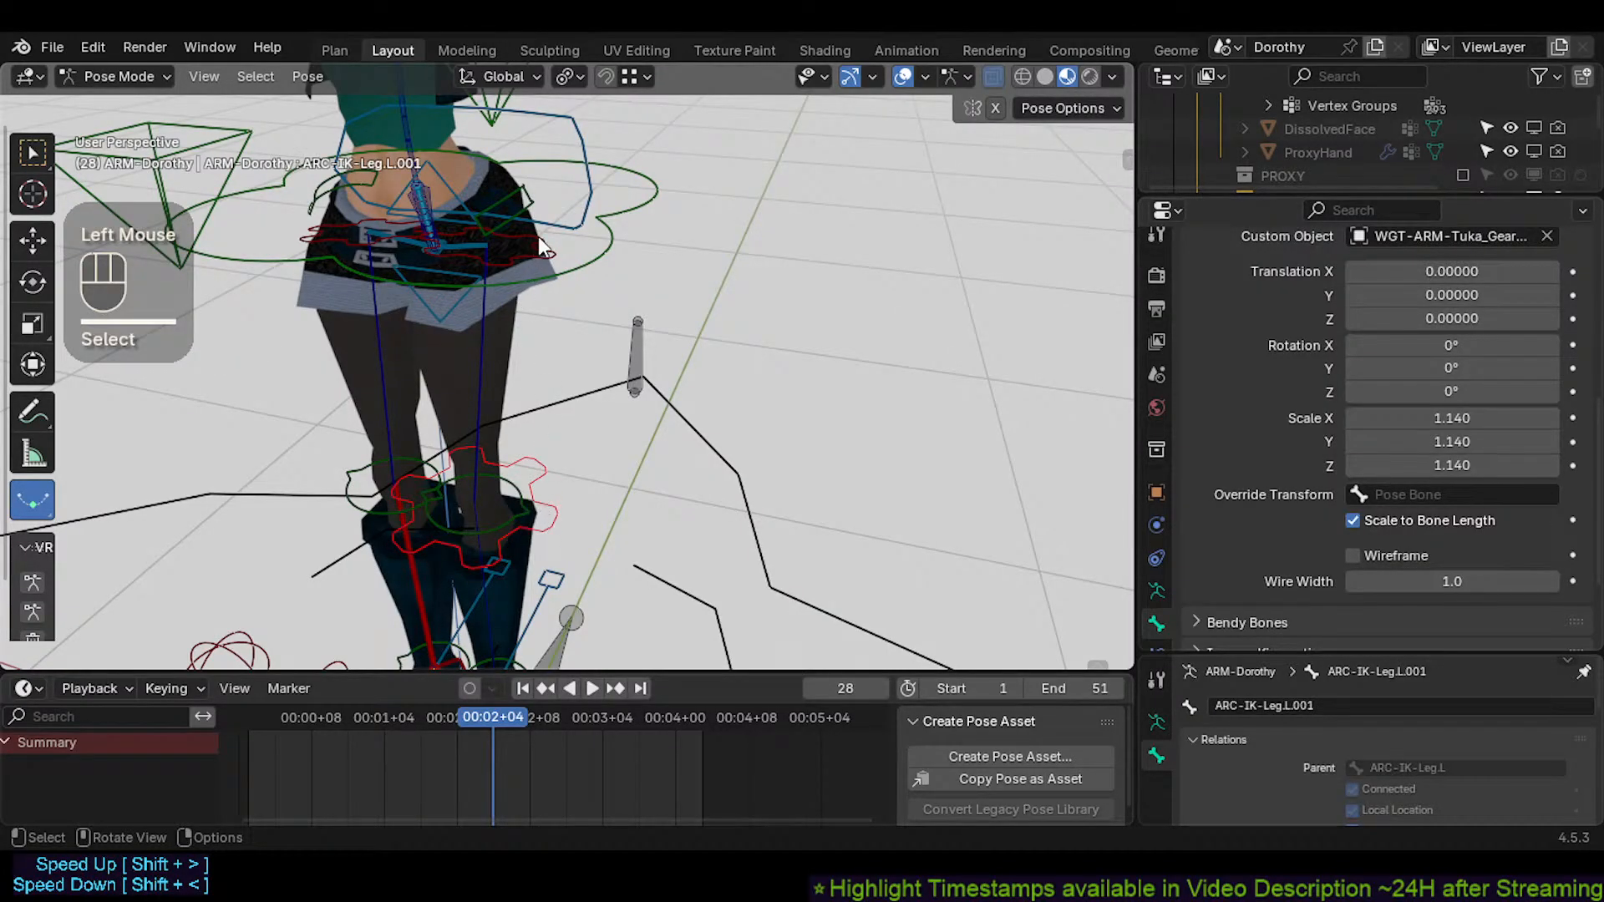
middle_drag(575, 308, 581, 478)
click(581, 478)
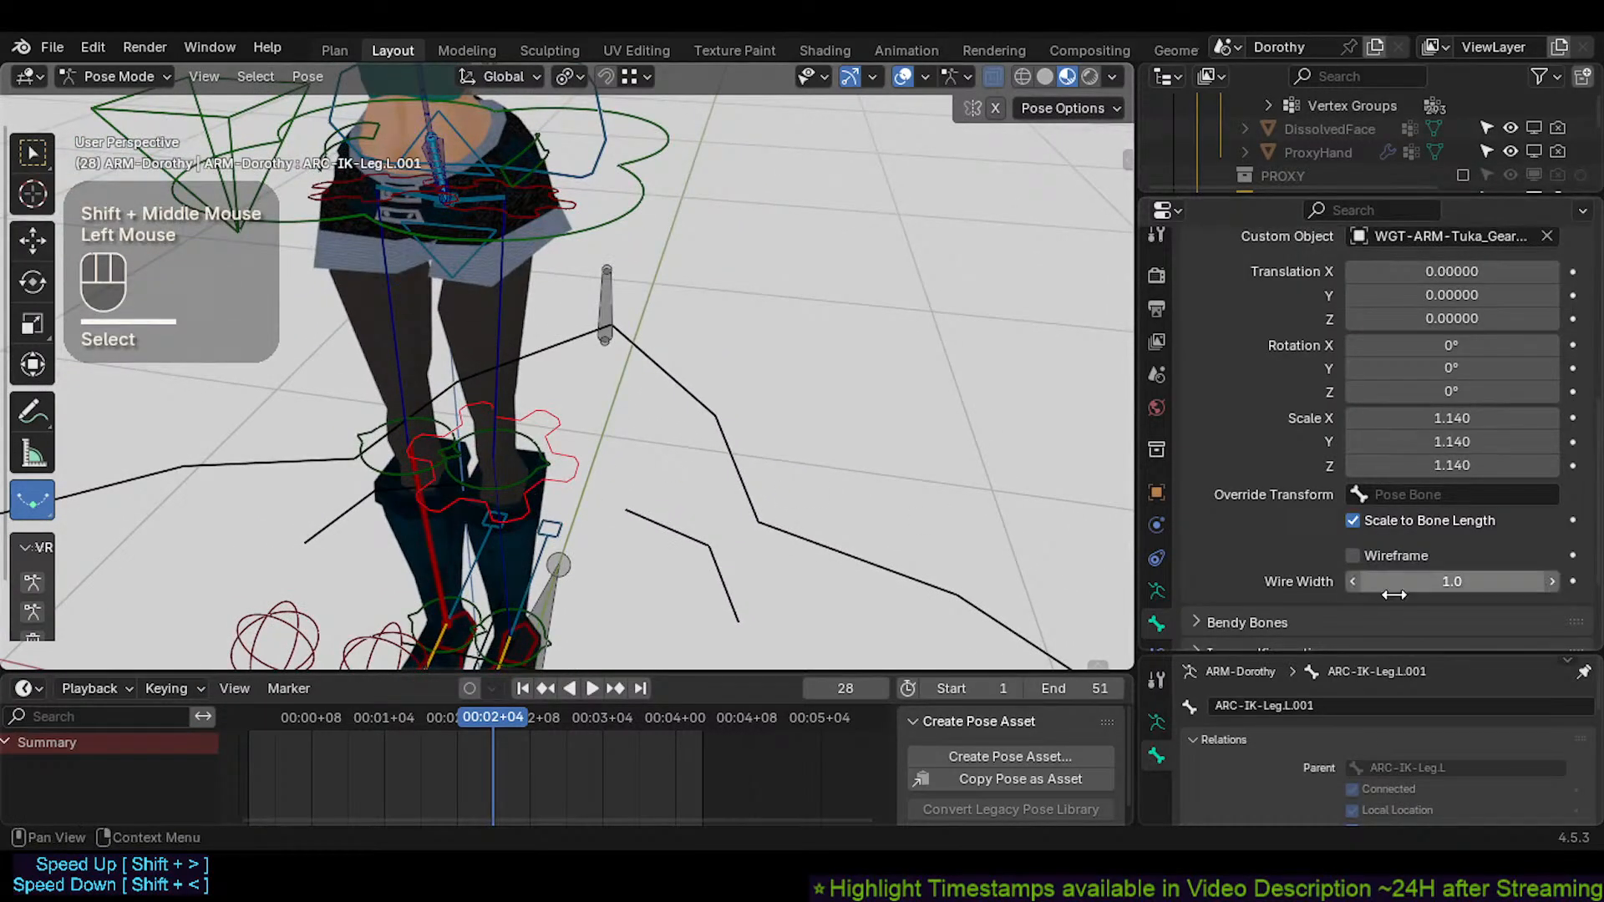
shift+click(574, 205)
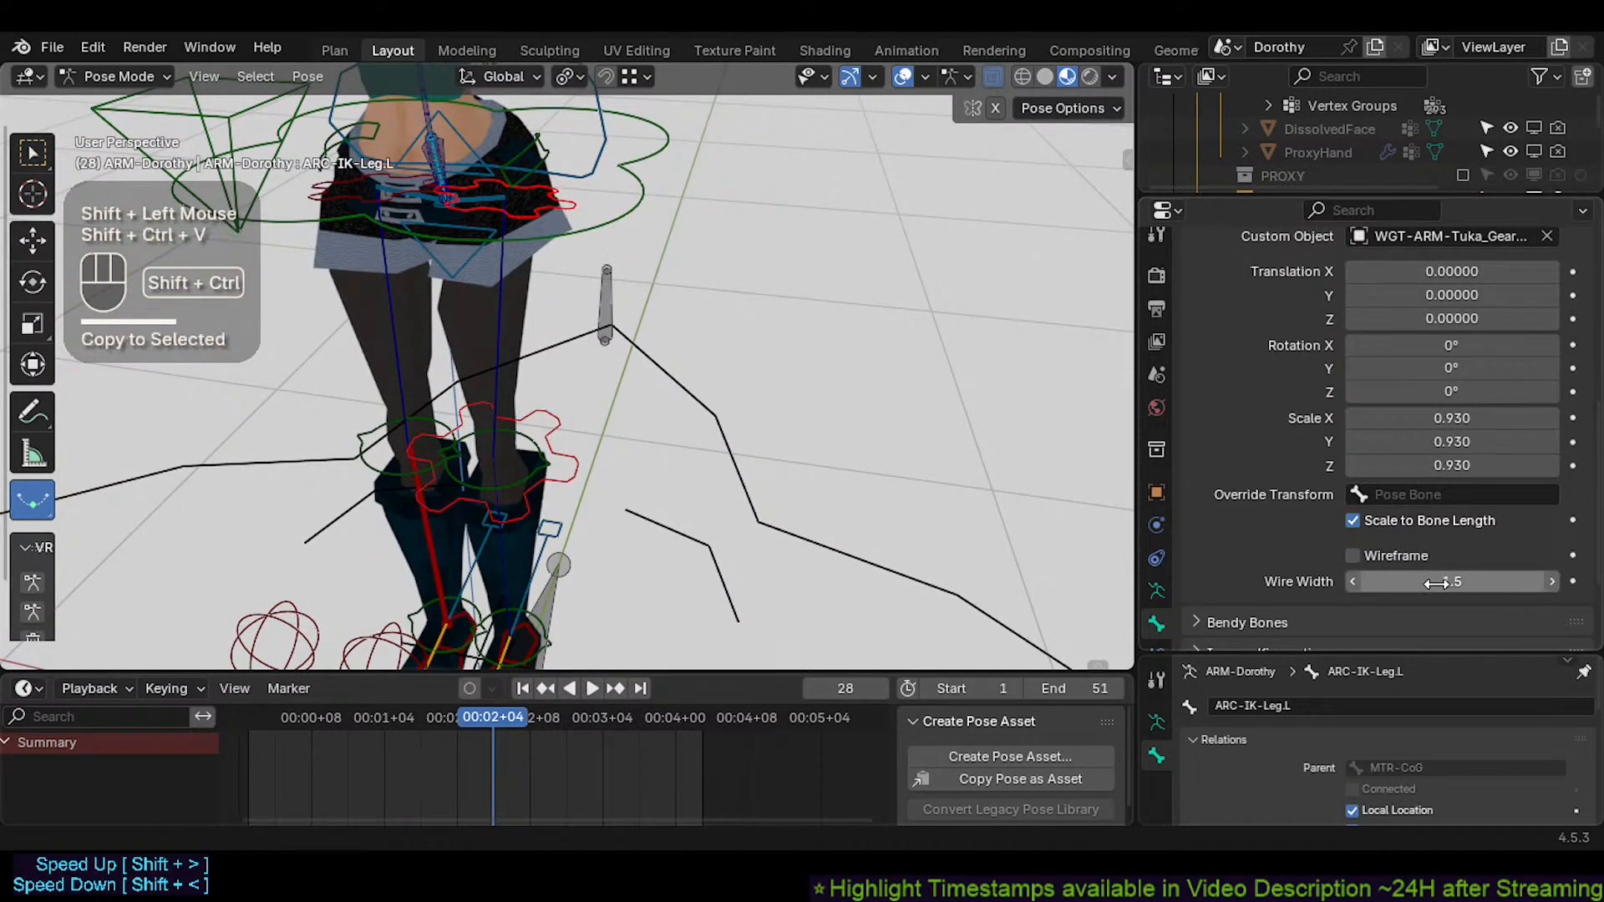
Symmetrize ARC-IK-Leg.L.001 to the right side in Edit Mode
double_click(565, 446)
shift+middle_drag(586, 488, 591, 368)
key(Tab)
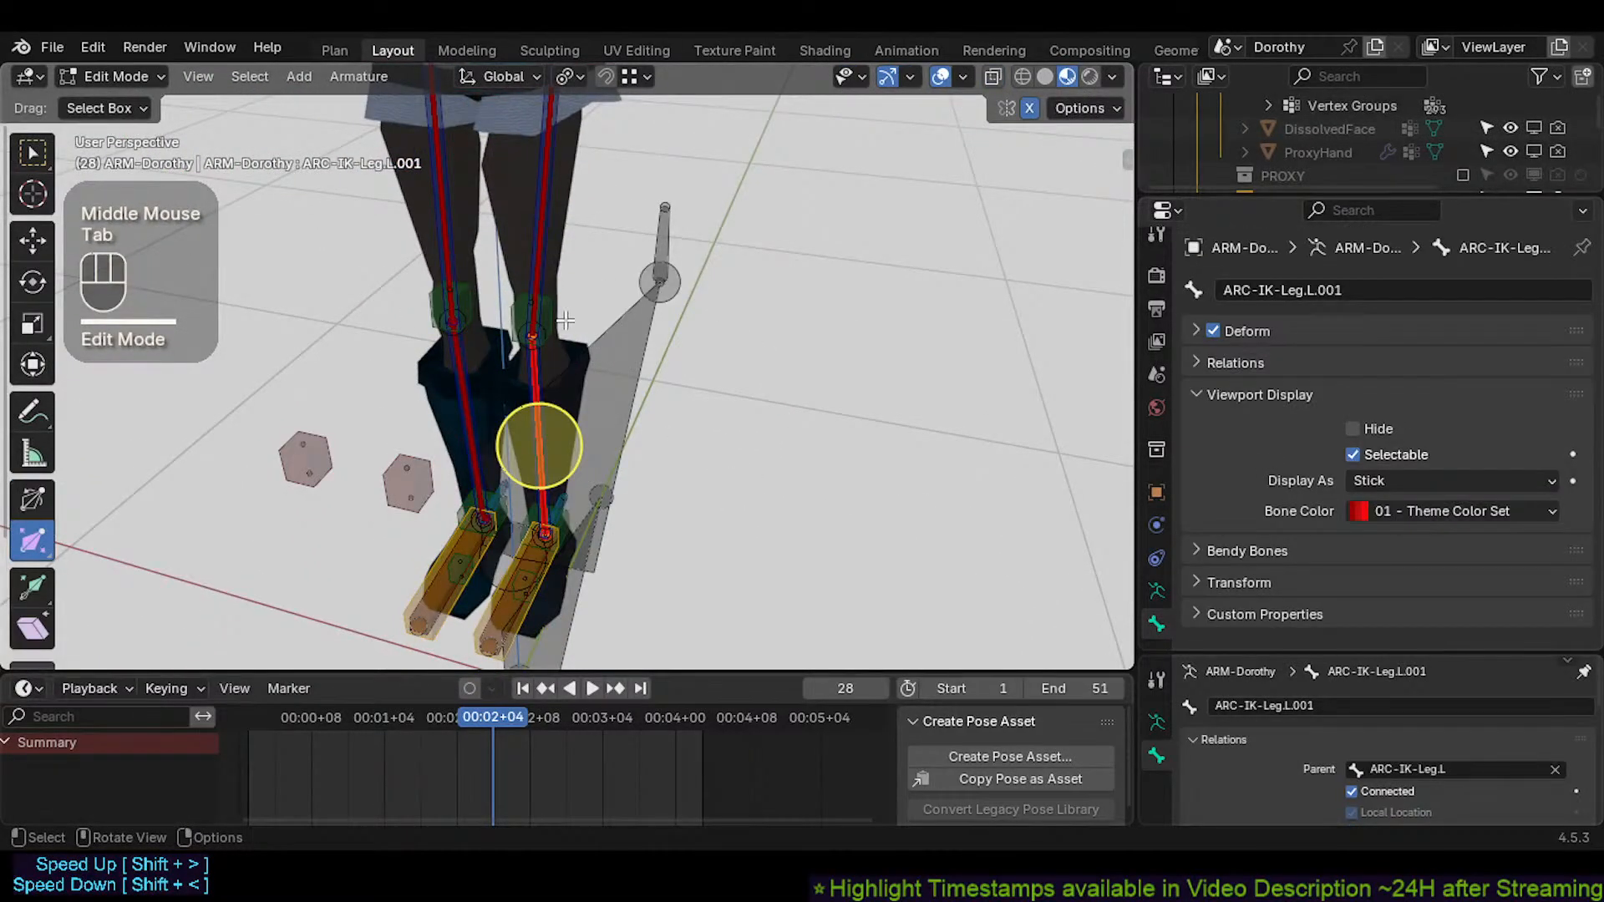
right_click(536, 377)
click(536, 377)
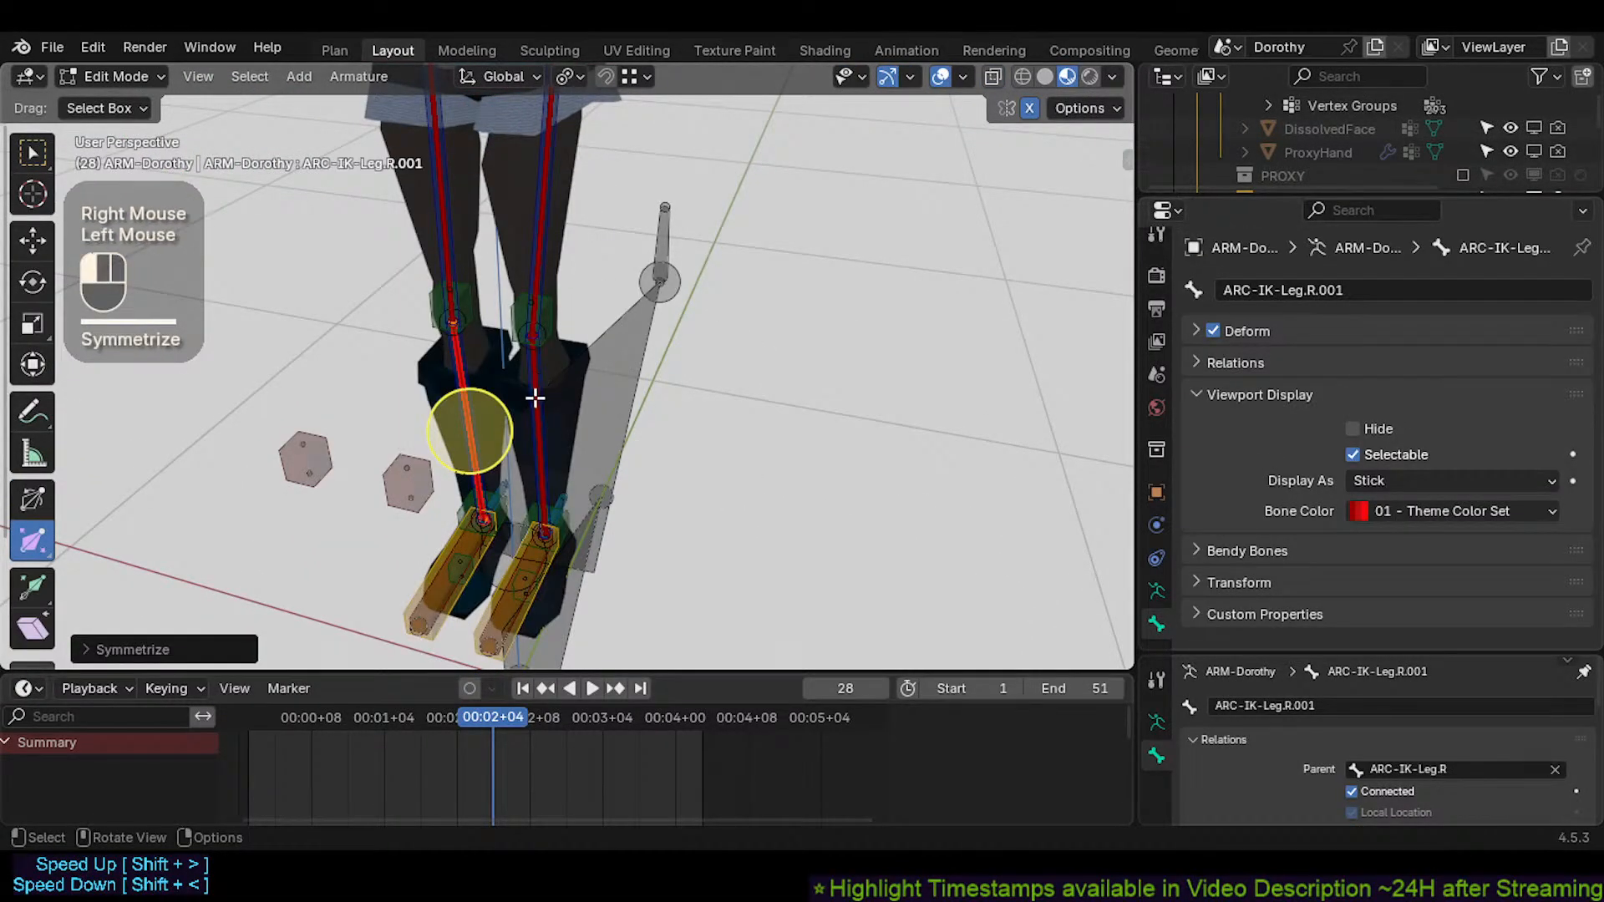
Align the overlapping left lower-leg bones to CTL-Shin.L and the overlapping thigh bones to CTL-Thigh.L
click(537, 401)
click(540, 404)
shift+click(543, 406)
key(ctrl+alt+a)
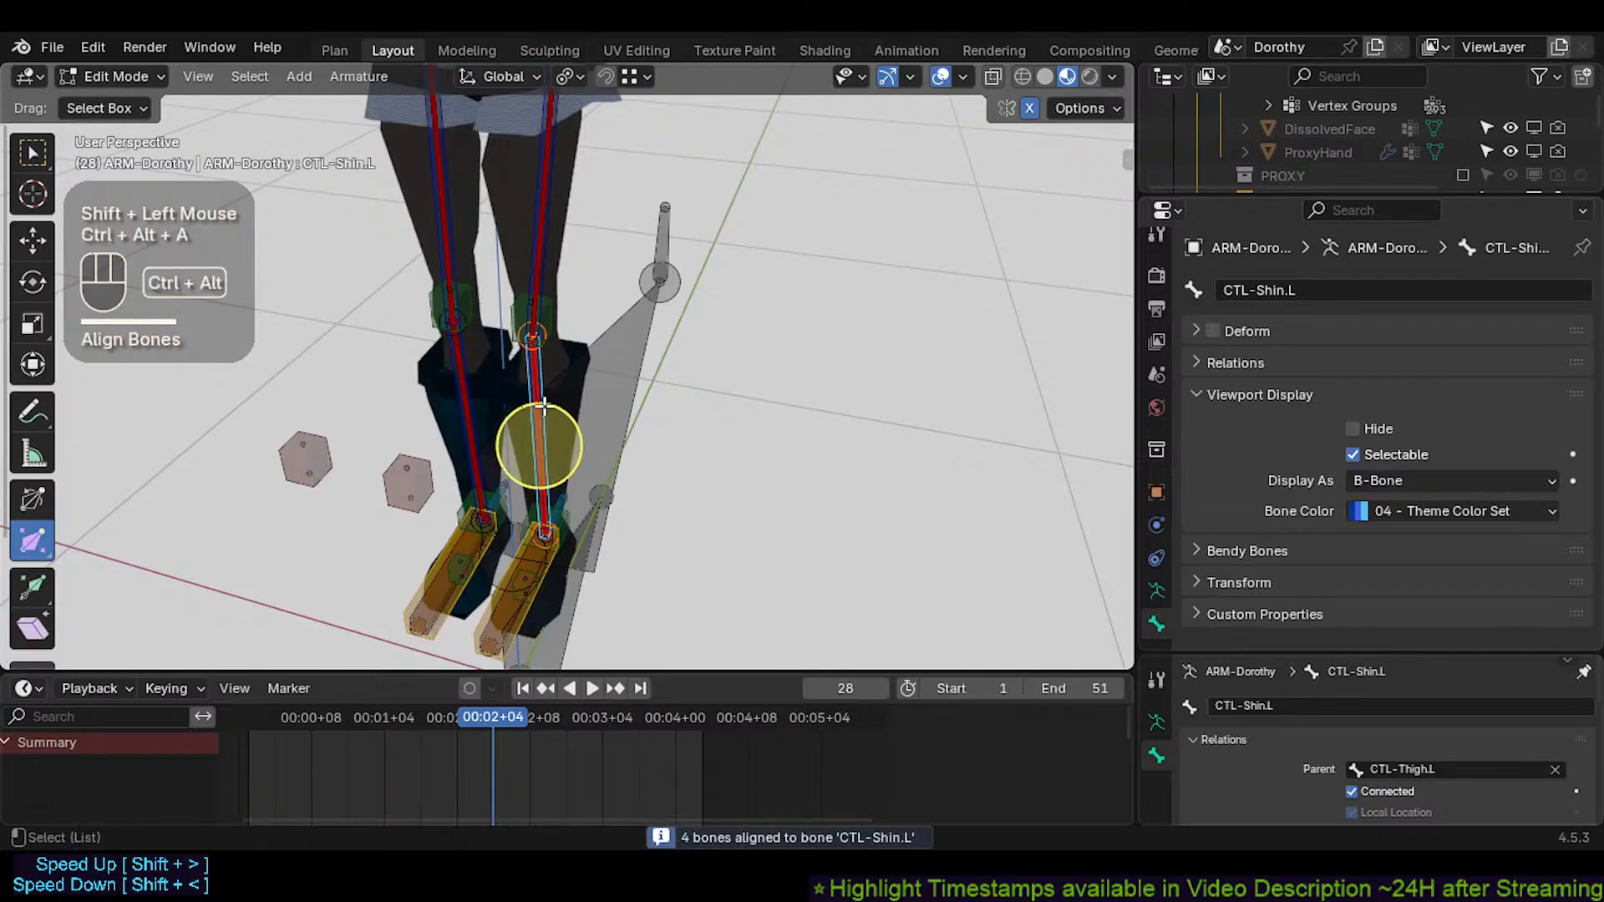
click(539, 211)
click(541, 213)
shift+click(547, 218)
key(ctrl+alt+a)
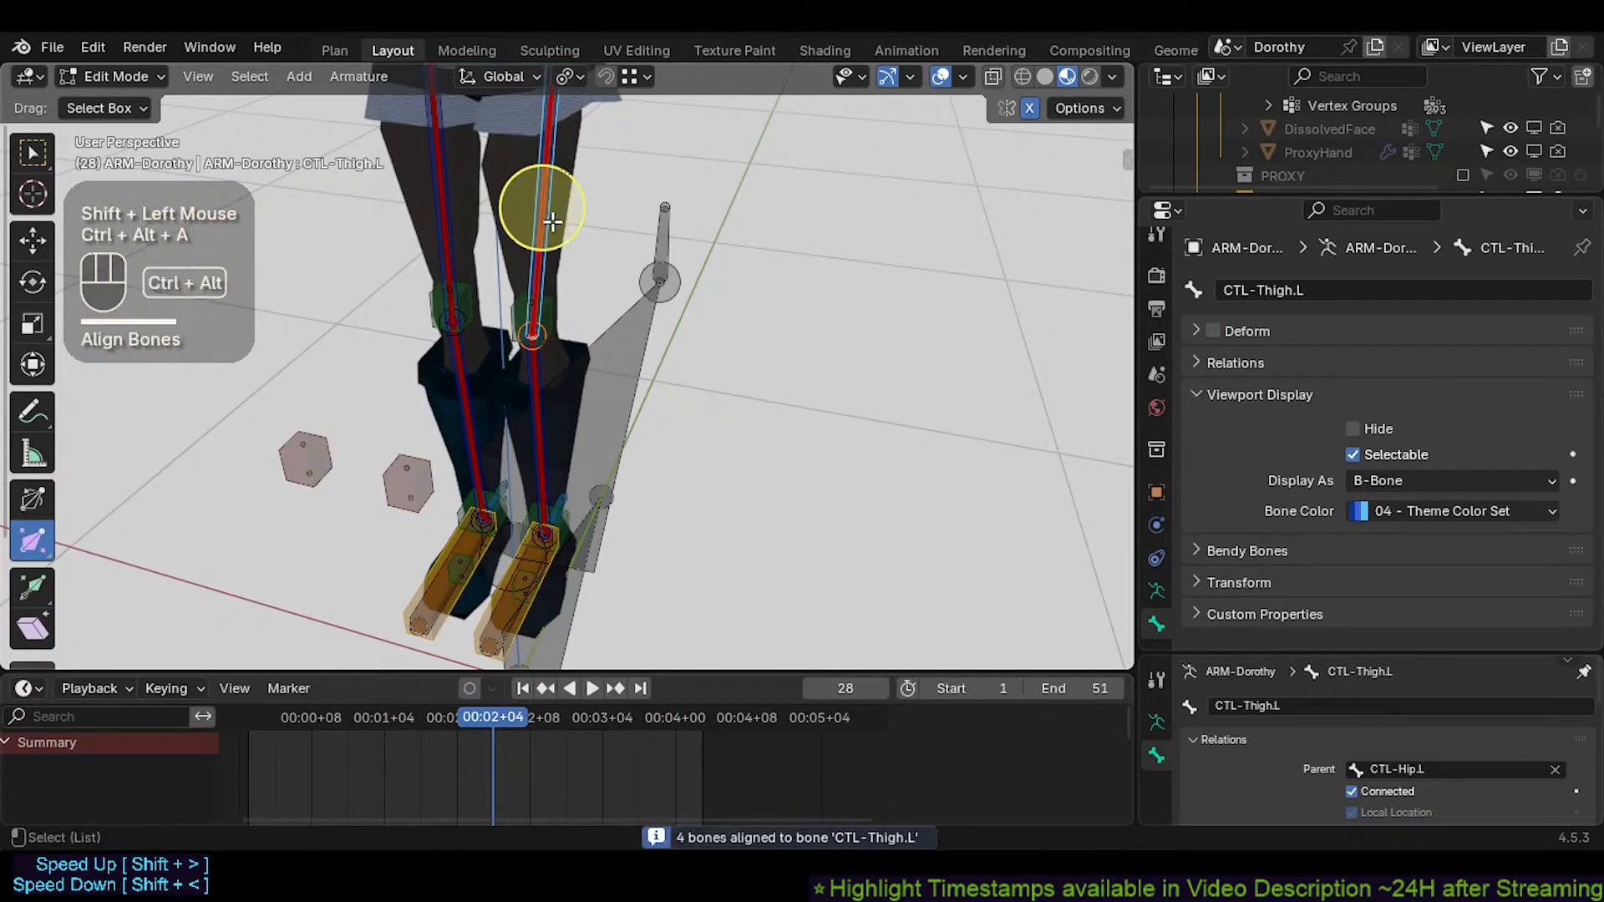
Align the overlapping bones of the left upper arm to CTL-UpperArm.L
shift+middle_drag(552, 221, 516, 357)
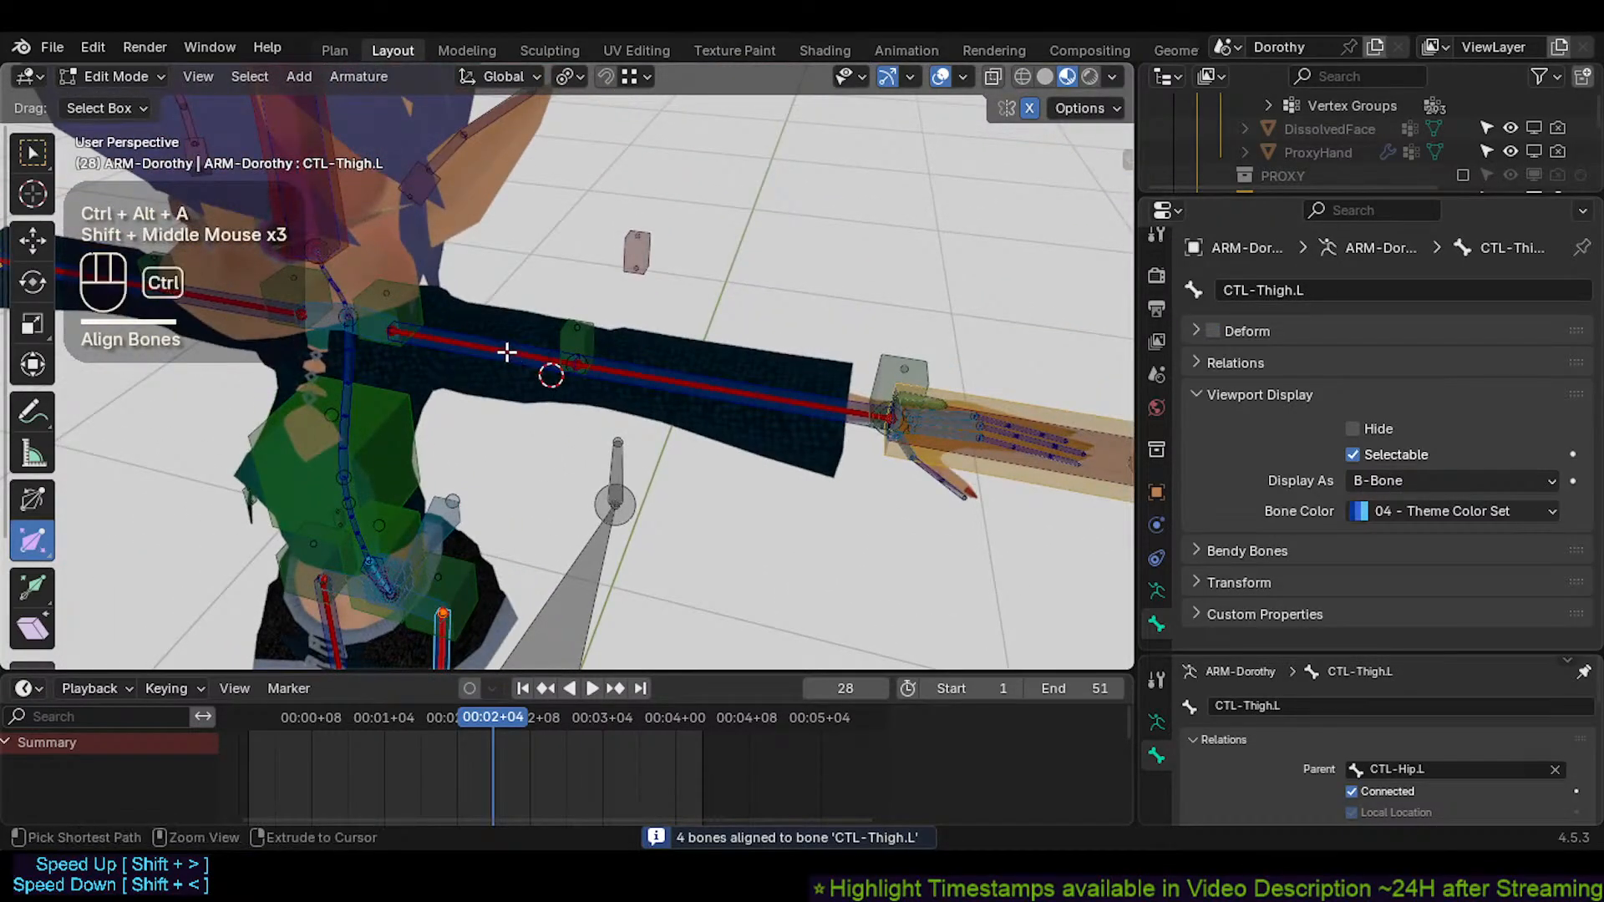
click(510, 350)
click(513, 347)
shift+click(516, 345)
key(ctrl+alt+a)
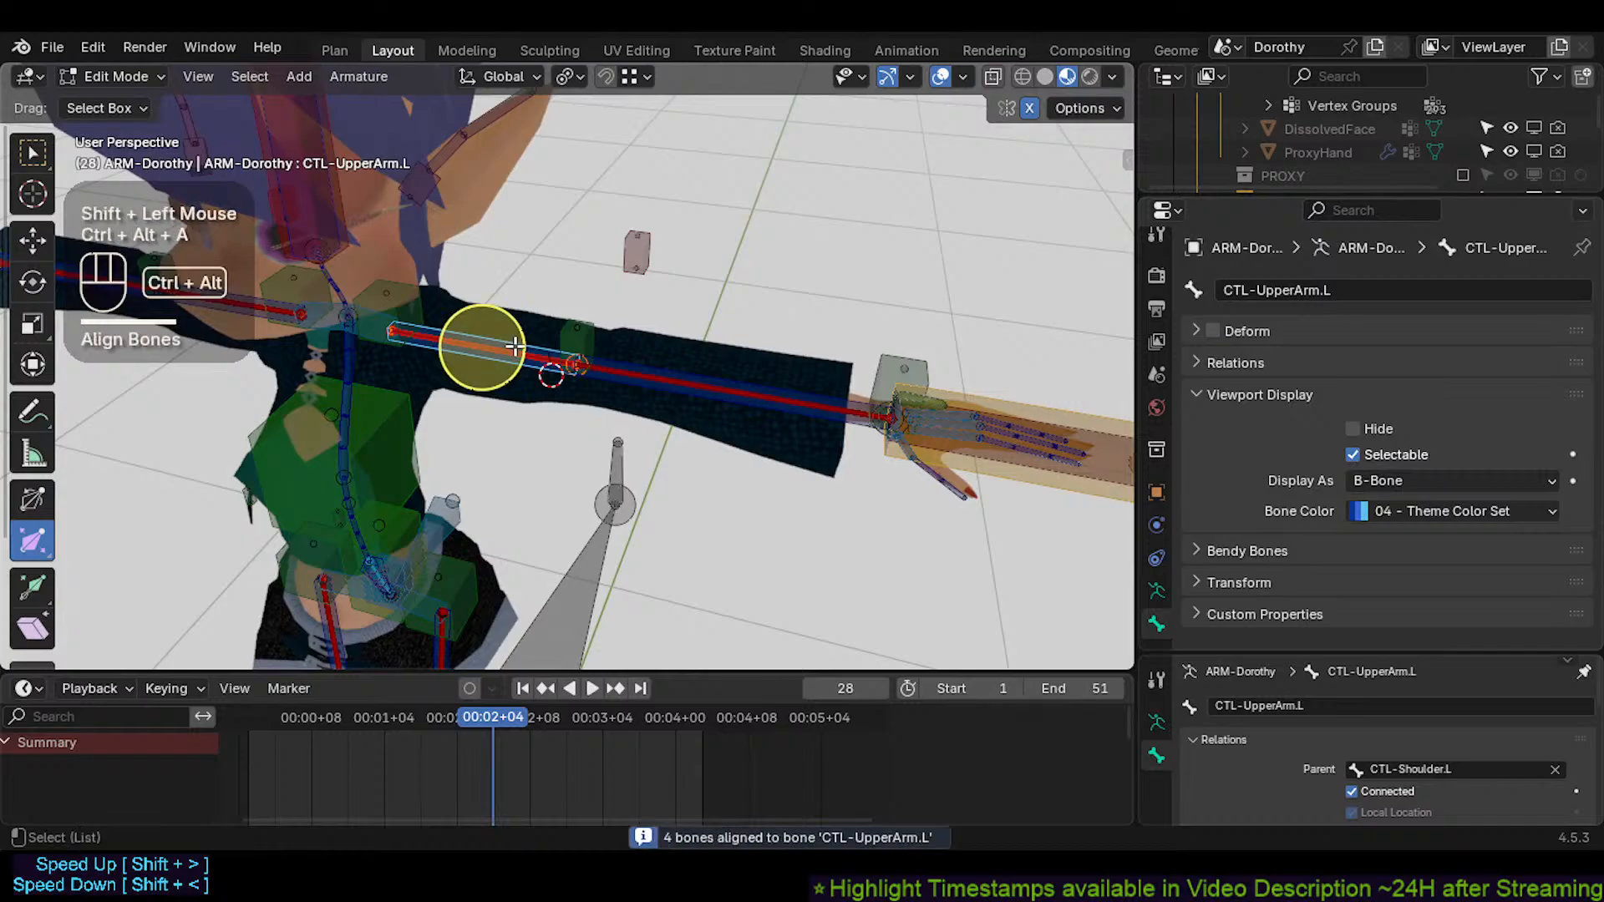
Align the overlapping bones of the left forearm to CTL-ForeArm.L and return to Pose Mode
click(666, 371)
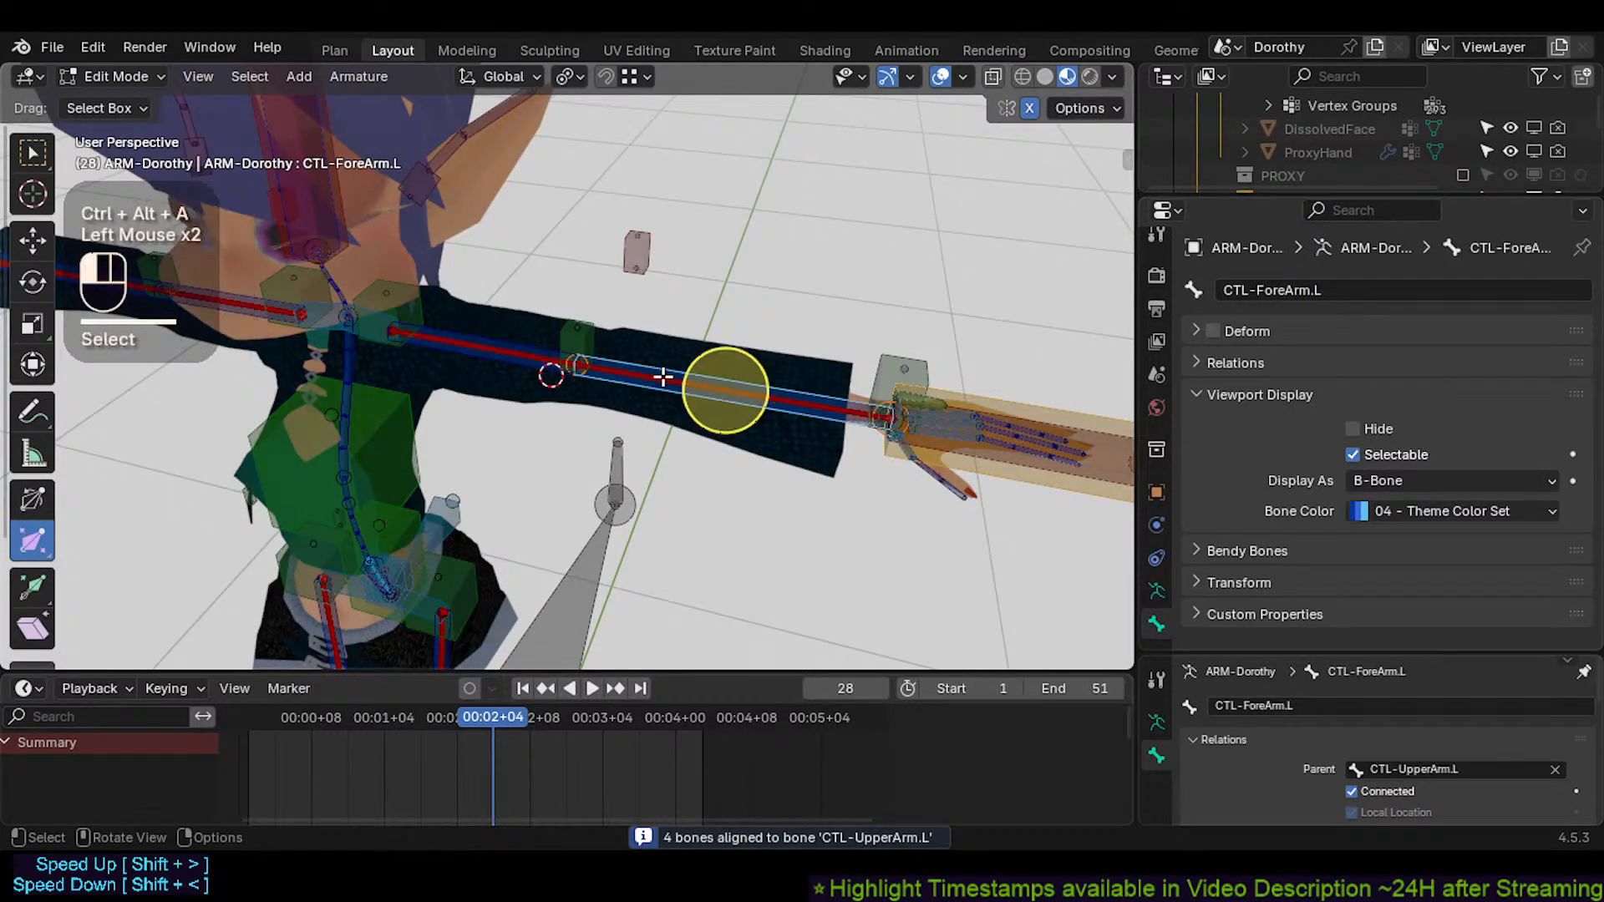
click(662, 365)
shift+click(663, 365)
key(ctrl+alt+a)
scroll(543, 416, down, 1)
scroll(543, 416, down, 3)
shift+middle_drag(543, 415, 487, 514)
key(Tab)
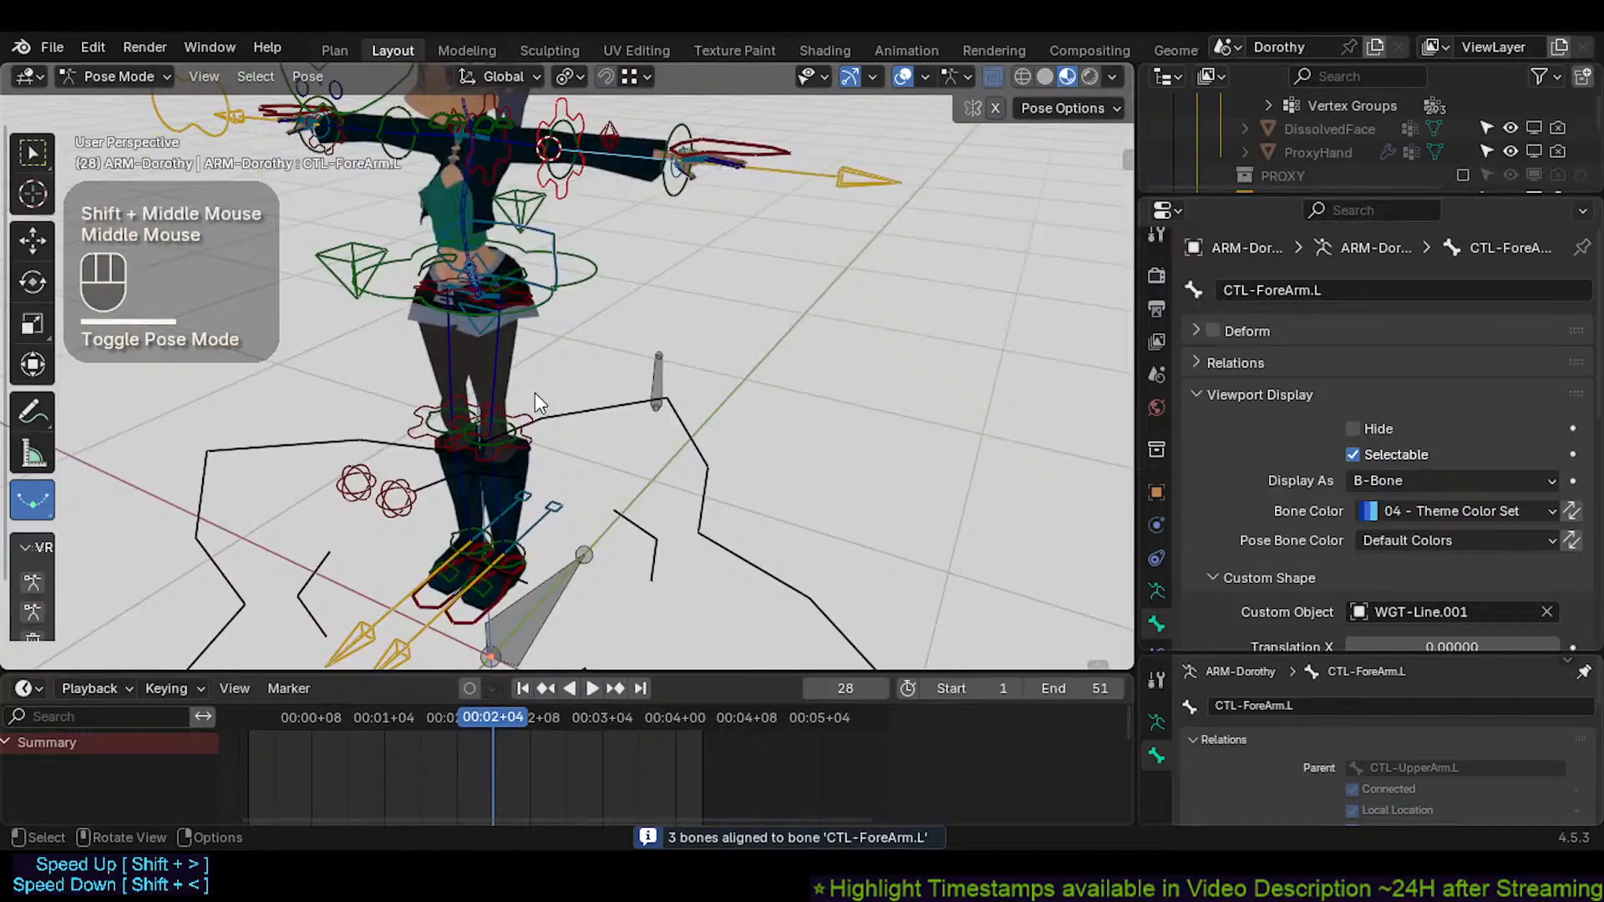
Test-rotate ARC-IK-Leg.L and its child ARC-IK-Leg.L.001 about the global X axis to bend the left leg backwards
click(560, 312)
click(522, 409)
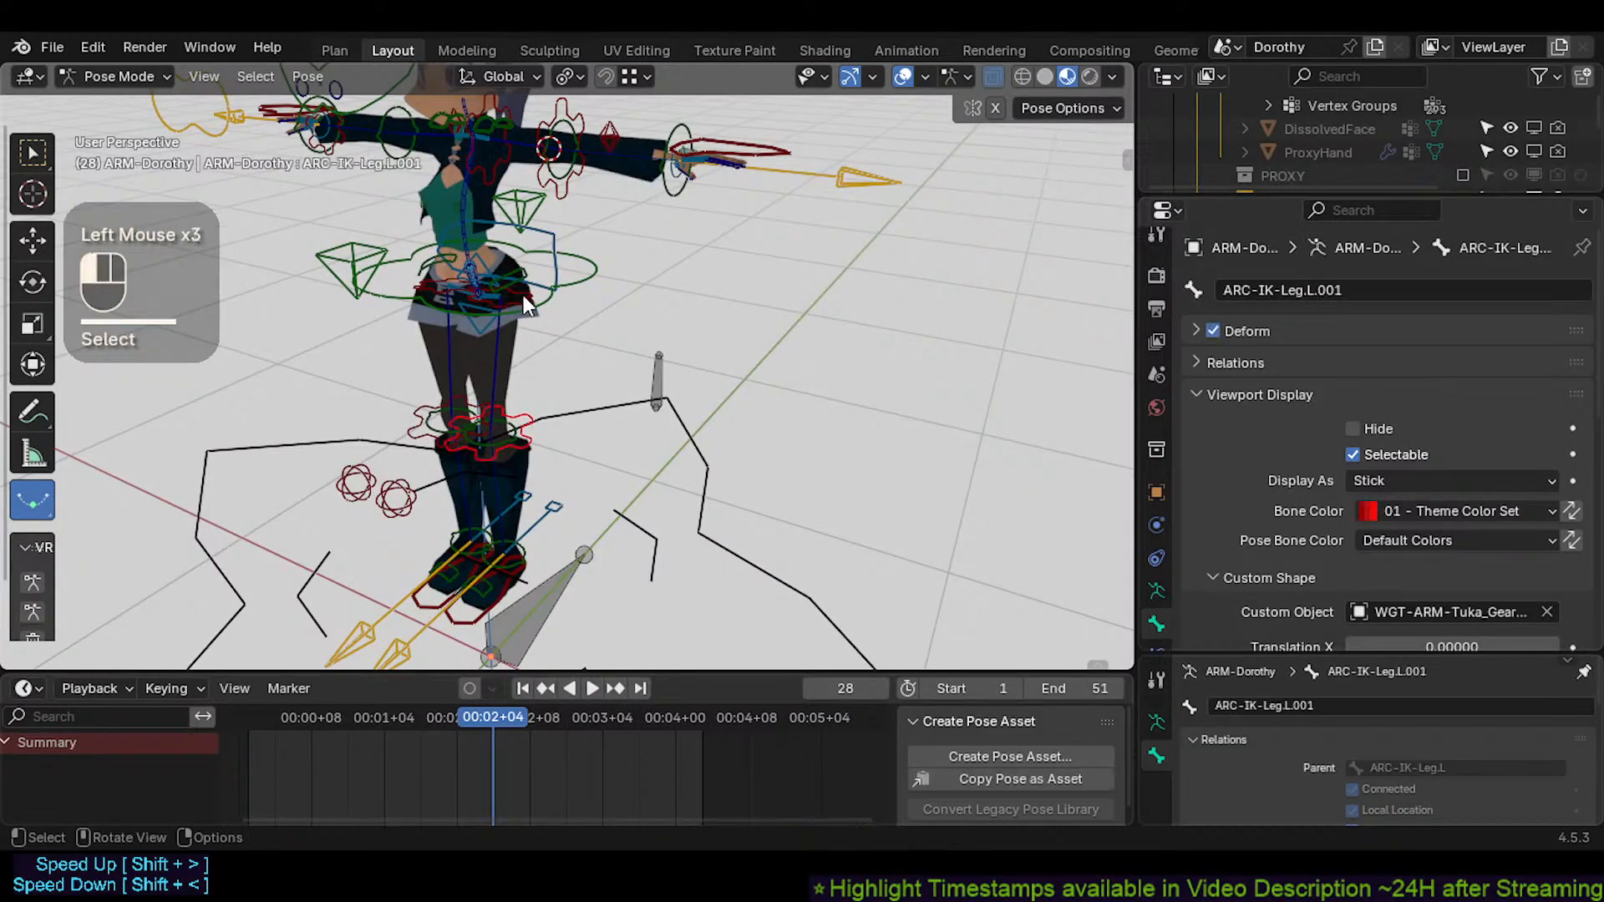
click(526, 418)
key(r)
key(x)
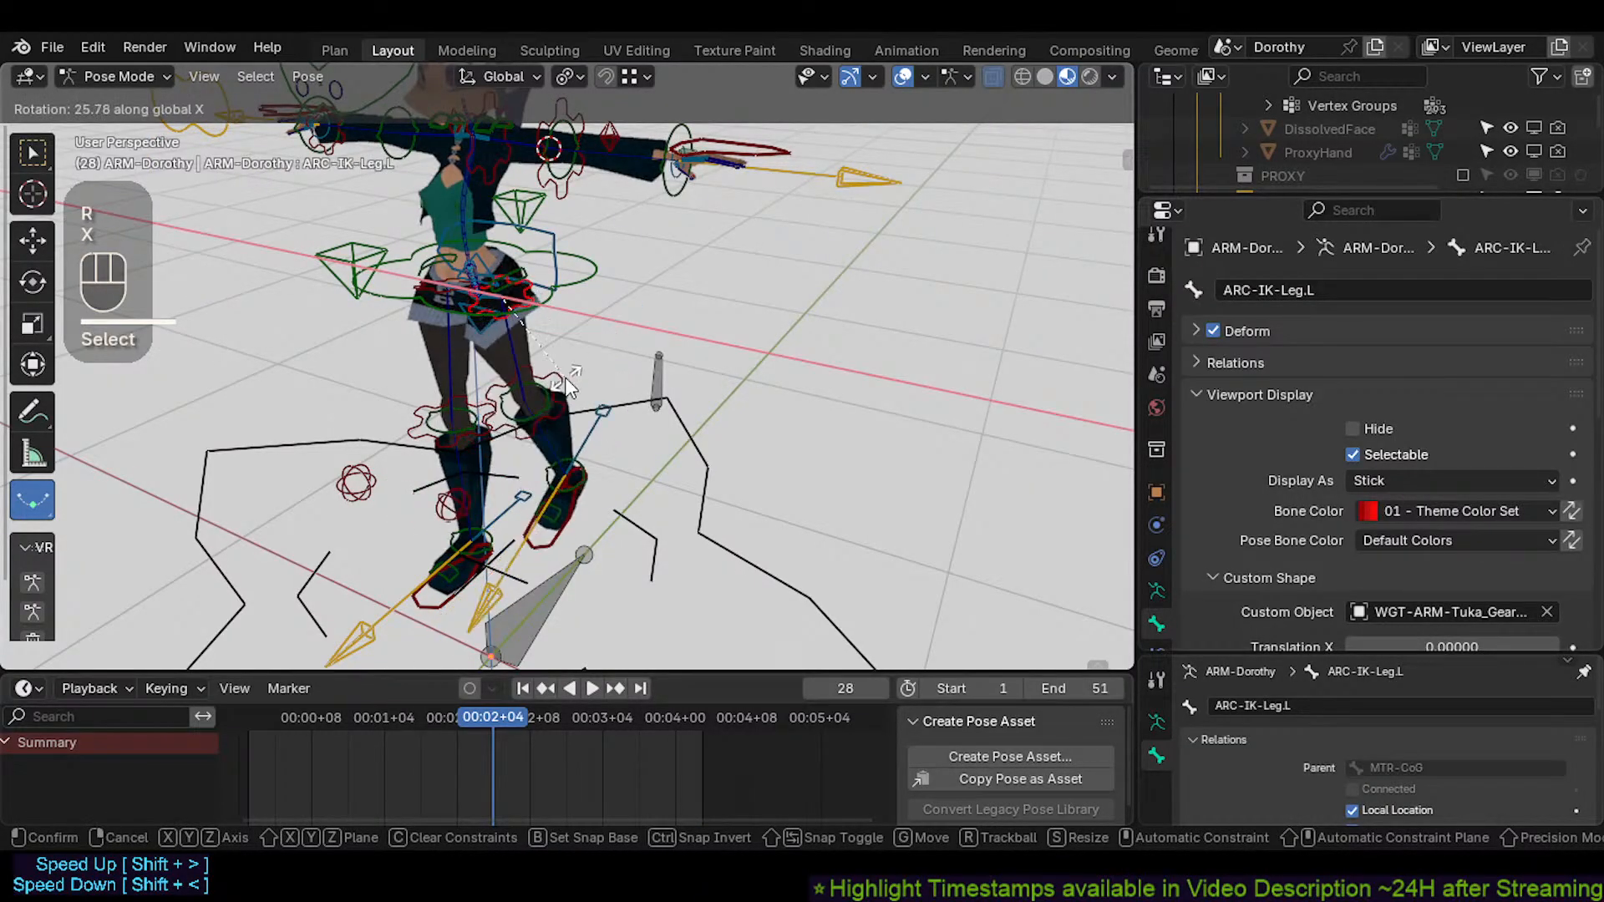
click(557, 390)
click(559, 397)
key(r)
key(x)
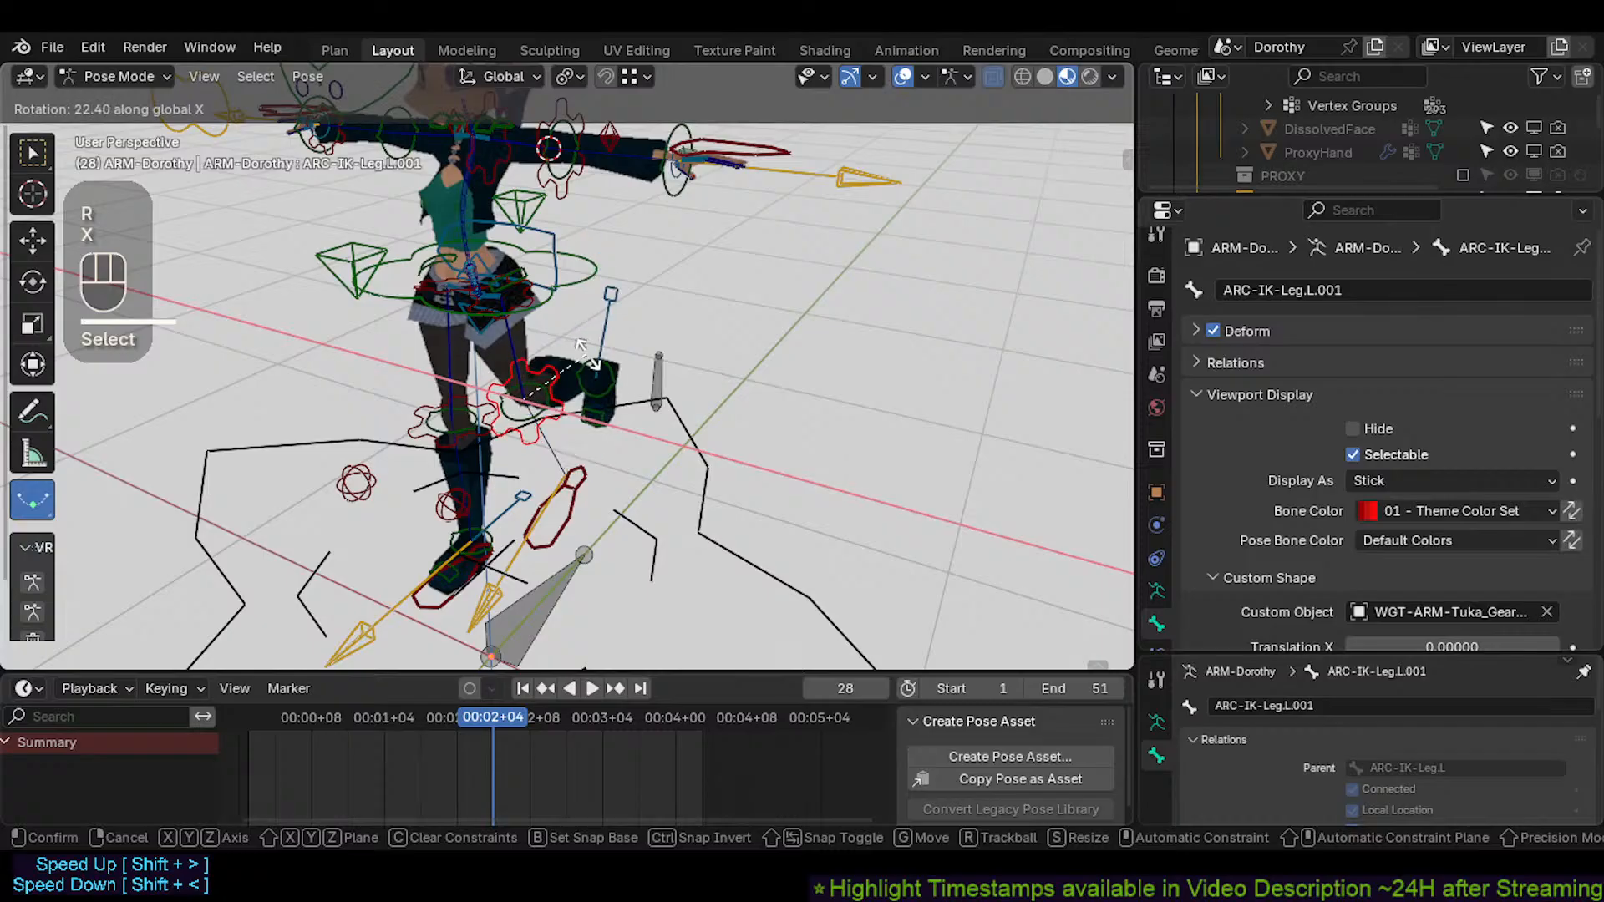
click(616, 352)
Test-rotate CTL-RollFoot.L about the global X axis on the bent leg and reset the pose
mouse_move(628, 358)
middle_down()
mouse_move(604, 324)
mouse_move(662, 383)
mouse_move(623, 370)
middle_up()
click(655, 338)
shift+middle_drag(623, 370, 553, 351)
key(r)
key(x)
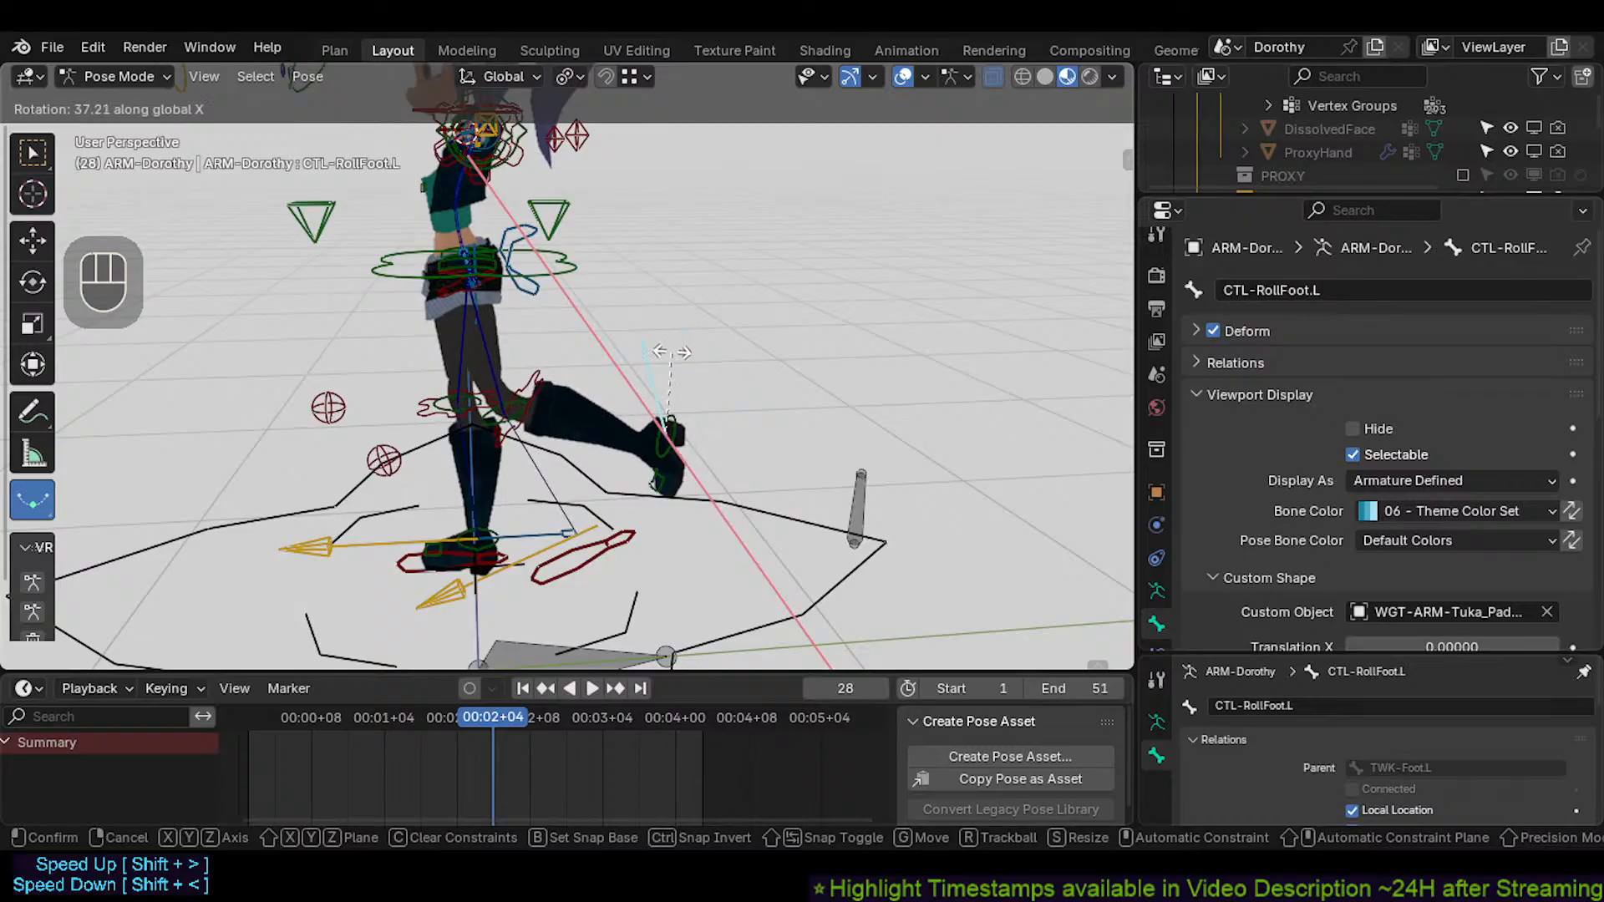
click(679, 354)
key(alt+a)
key(alt+g)
key(alt+g)
Try rotating CTL-RollFoot.L about the global X axis with the left leg at rest and cancel the rotation
middle_drag(524, 518, 584, 448)
scroll(549, 501, up, 4)
click(700, 473)
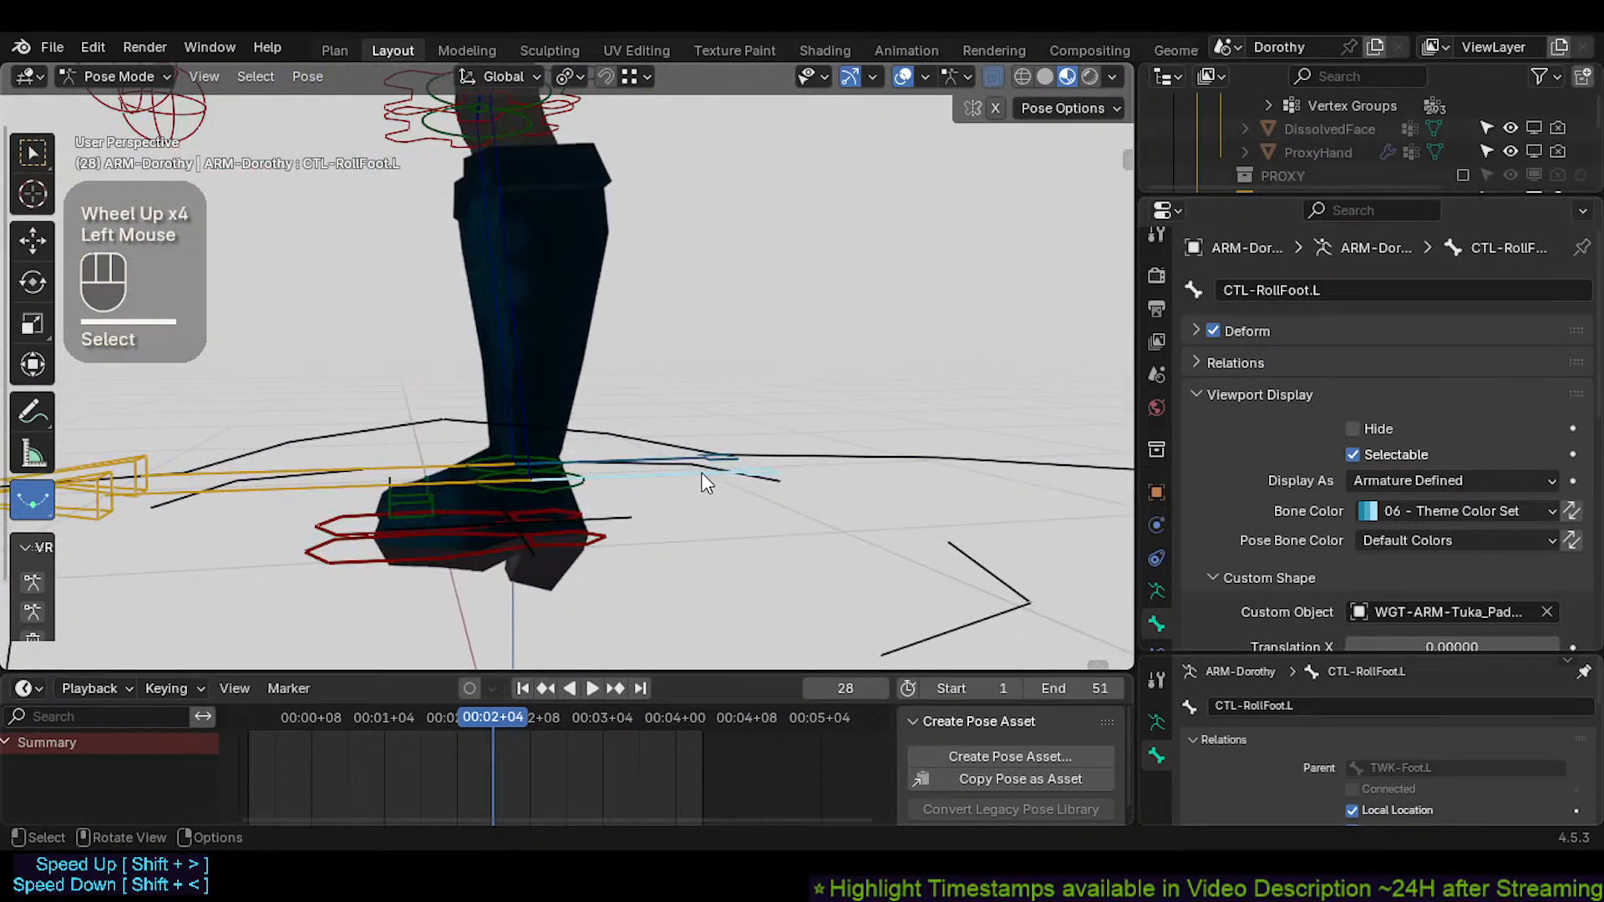
key(r)
key(x)
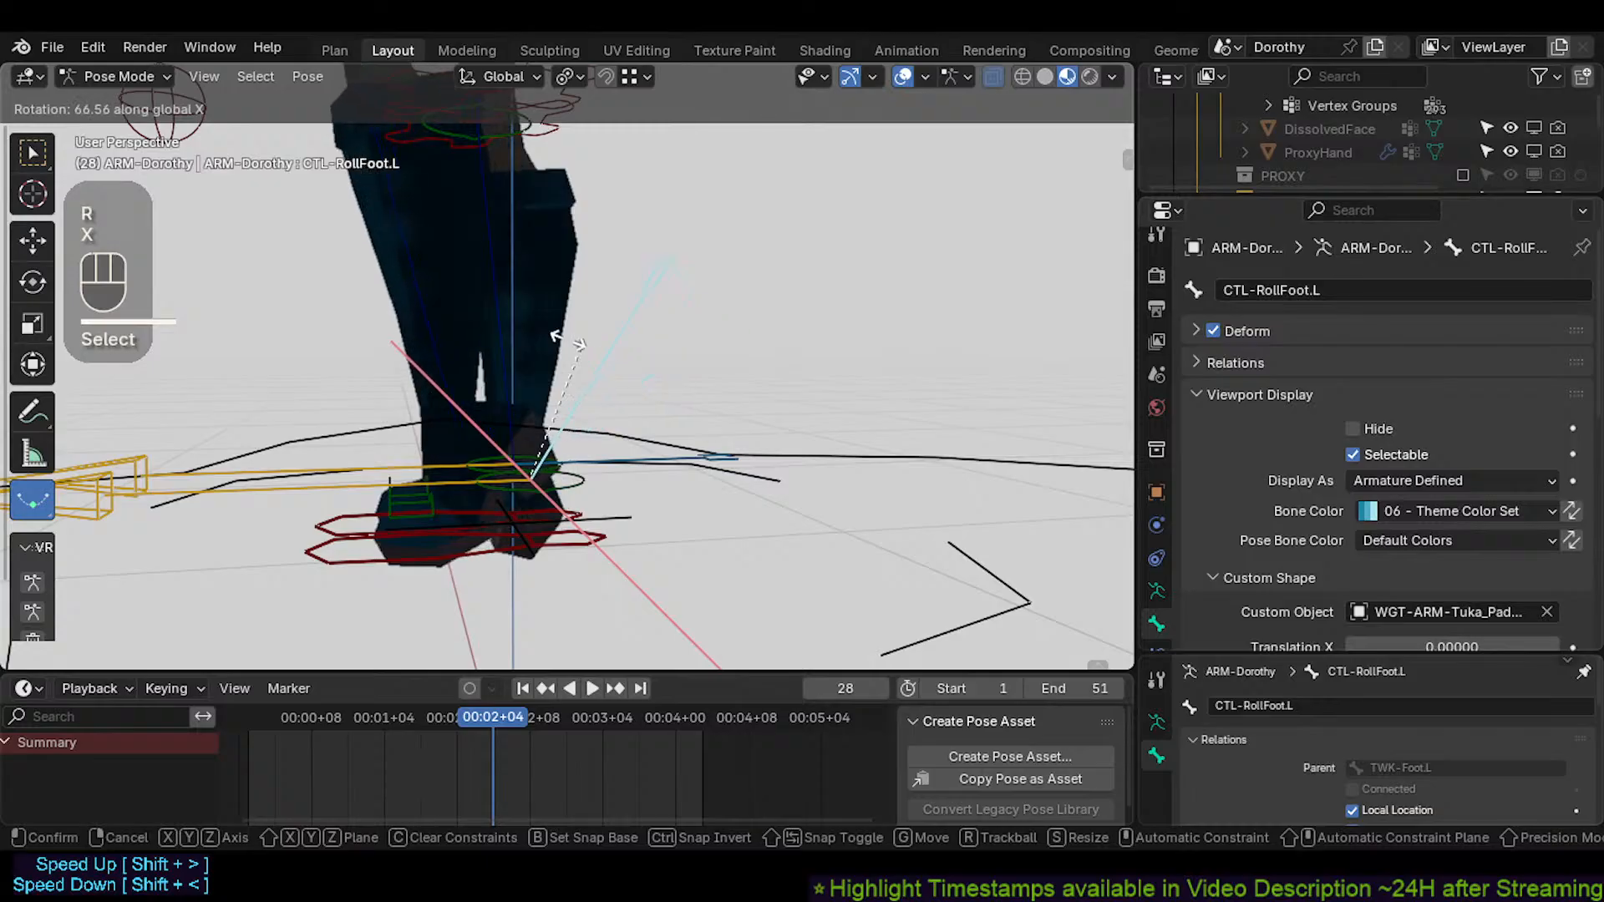
key(Escape)
middle_drag(591, 478, 582, 495)
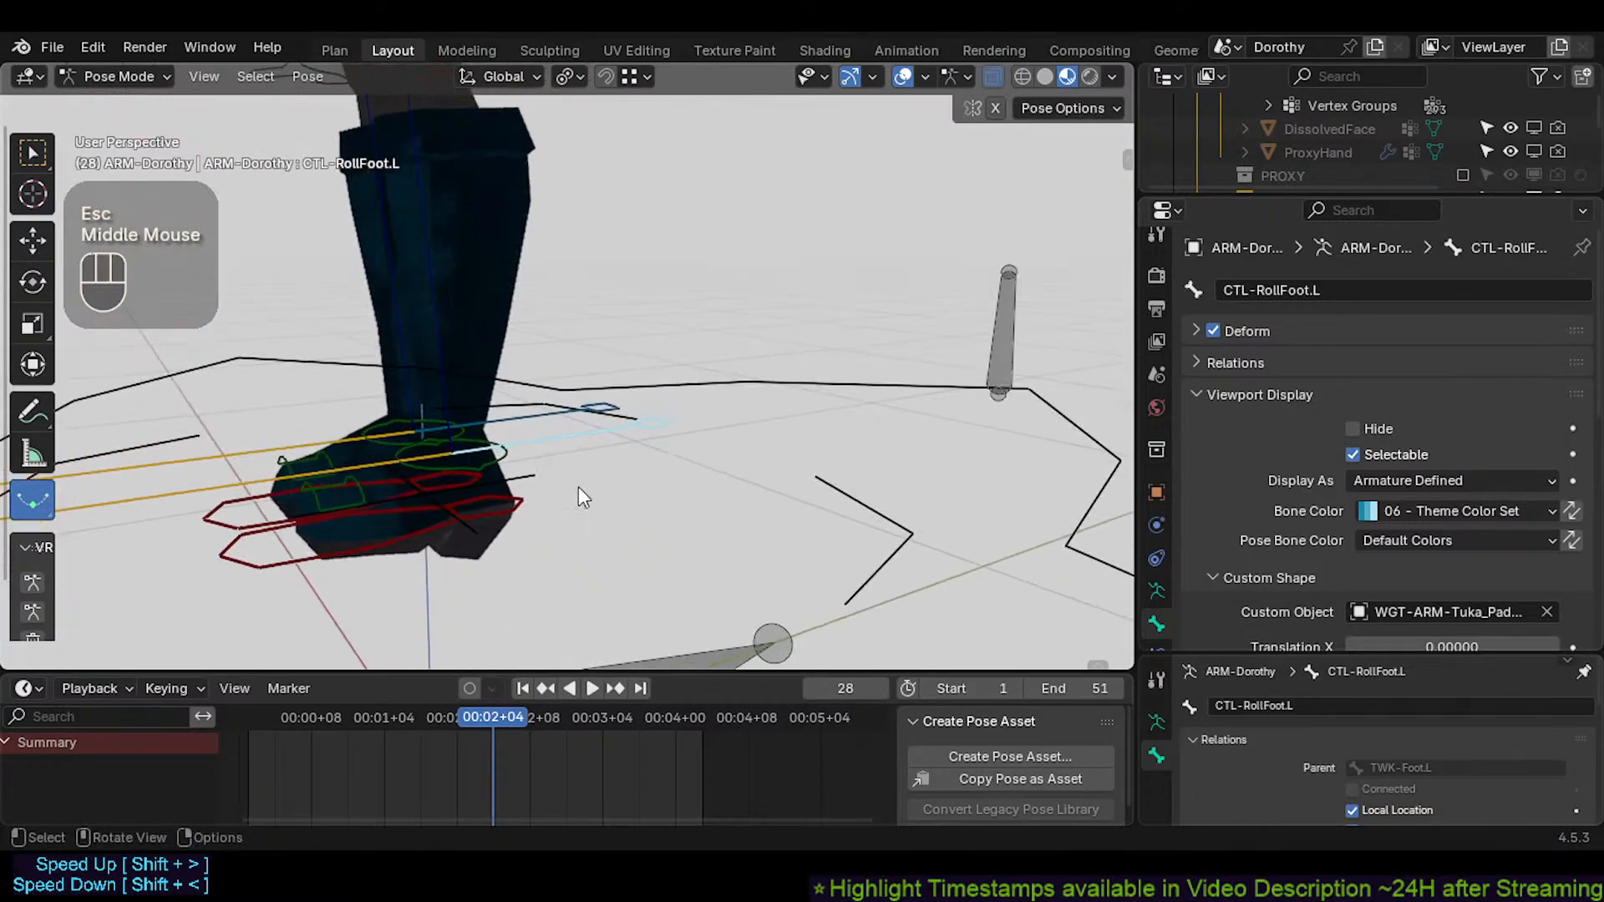
Move the left foot control MTR-IK-Foot.L up and back off the ground
click(504, 464)
scroll(504, 467, down, 1)
shift+middle_drag(496, 531, 462, 587)
click(381, 573)
key(g)
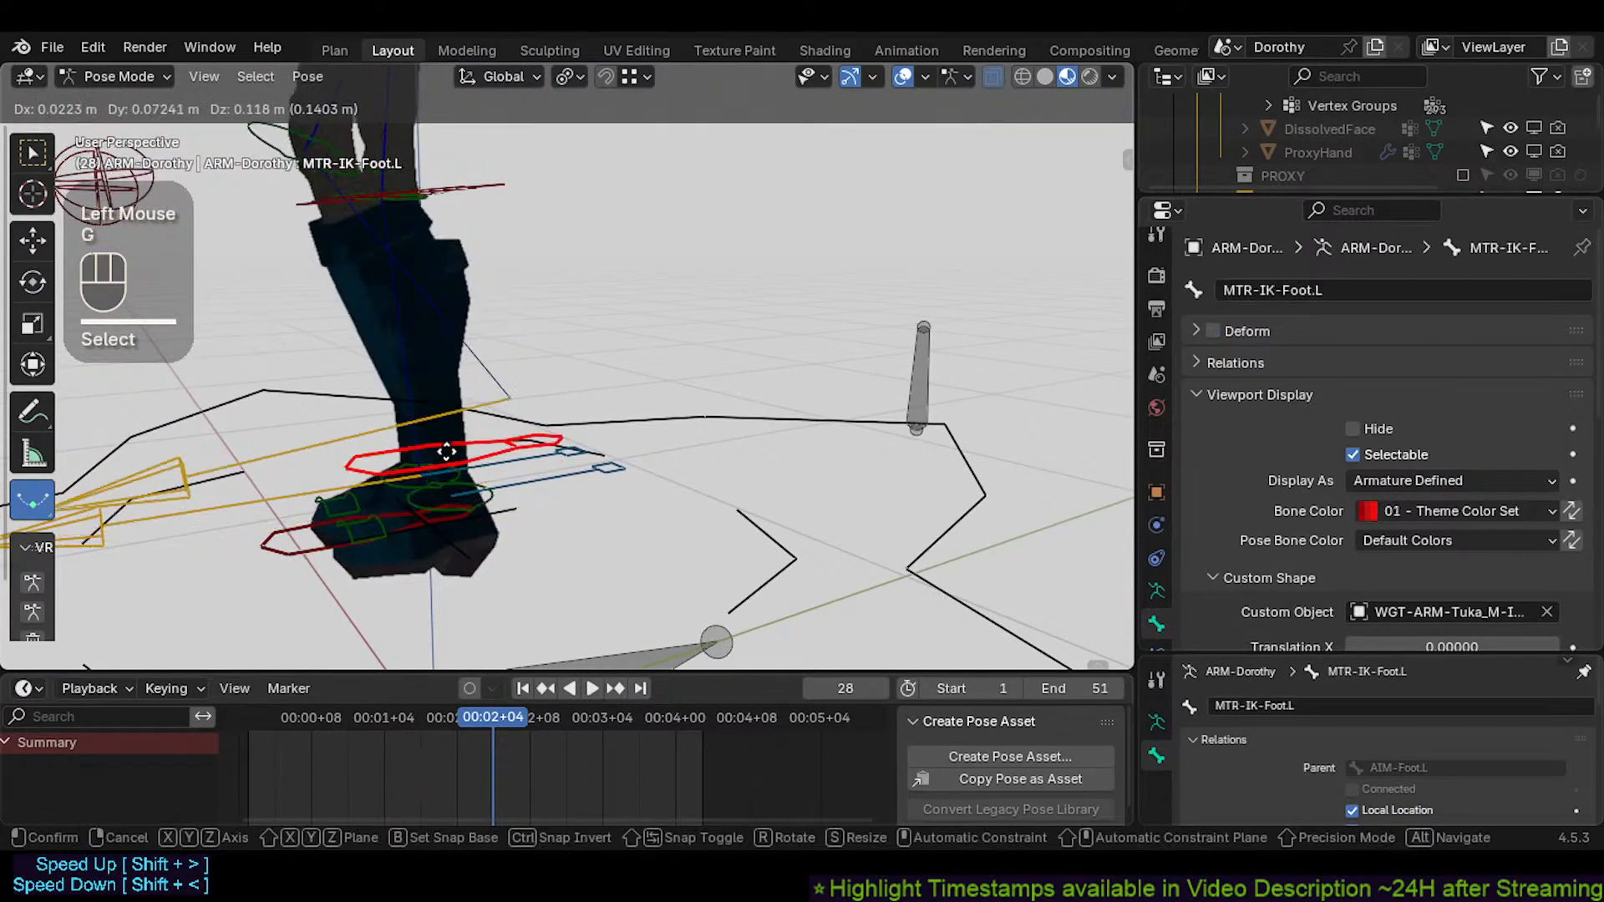
click(457, 391)
Test-move the raised MTR-IK-Foot.L once more and cancel the move
scroll(438, 442, down, 2)
shift+middle_drag(438, 443, 531, 458)
key(g)
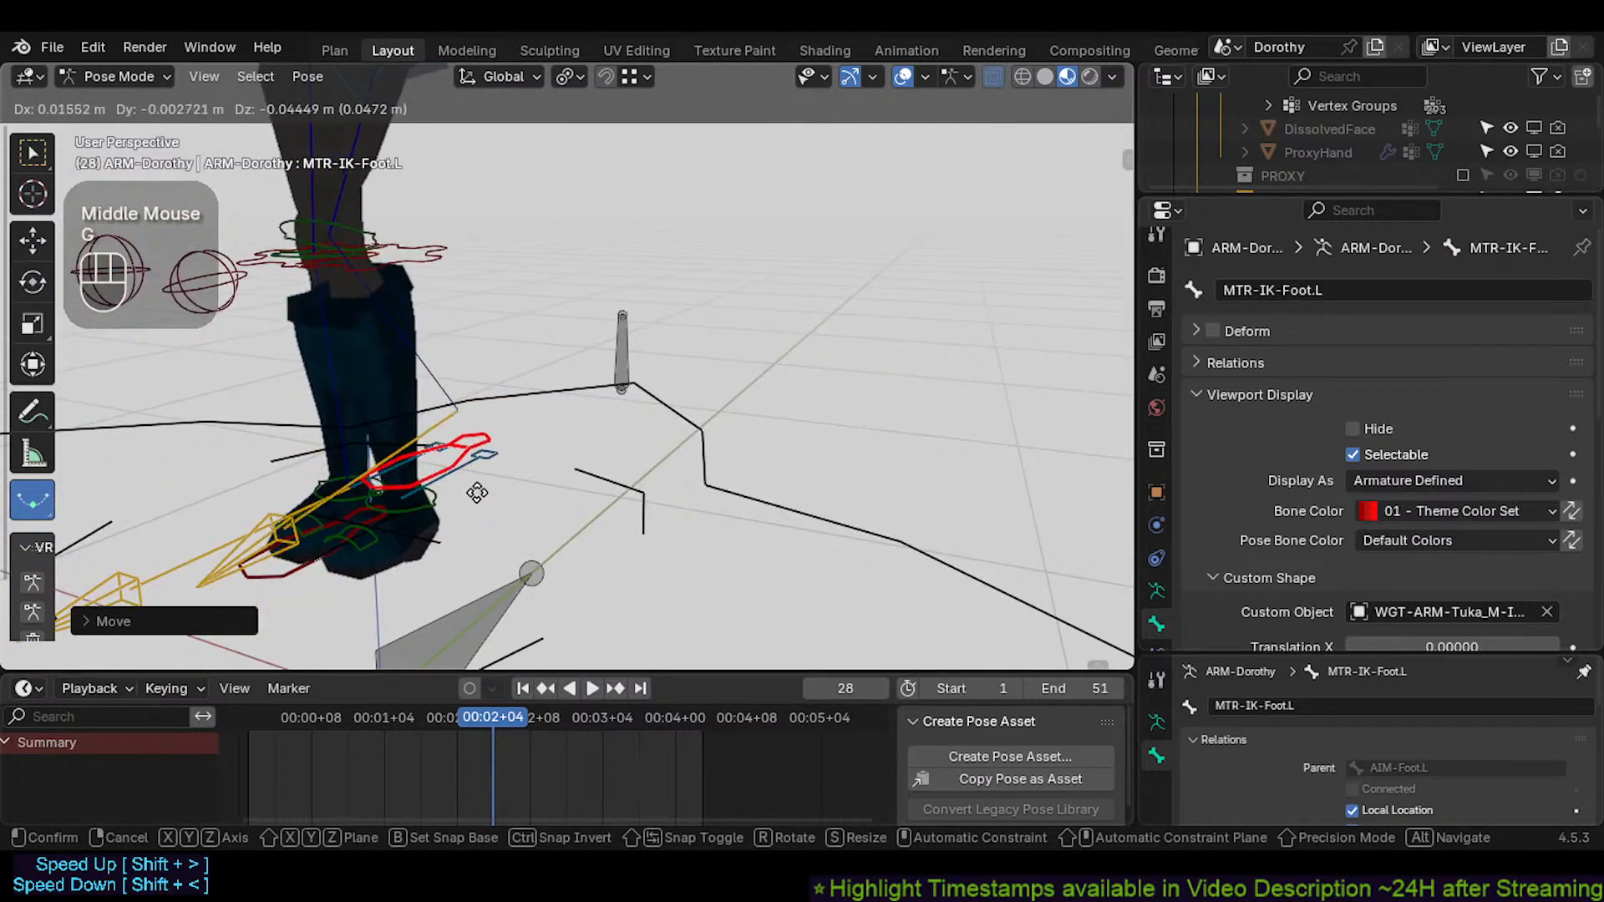
key(Escape)
middle_drag(483, 513, 432, 499)
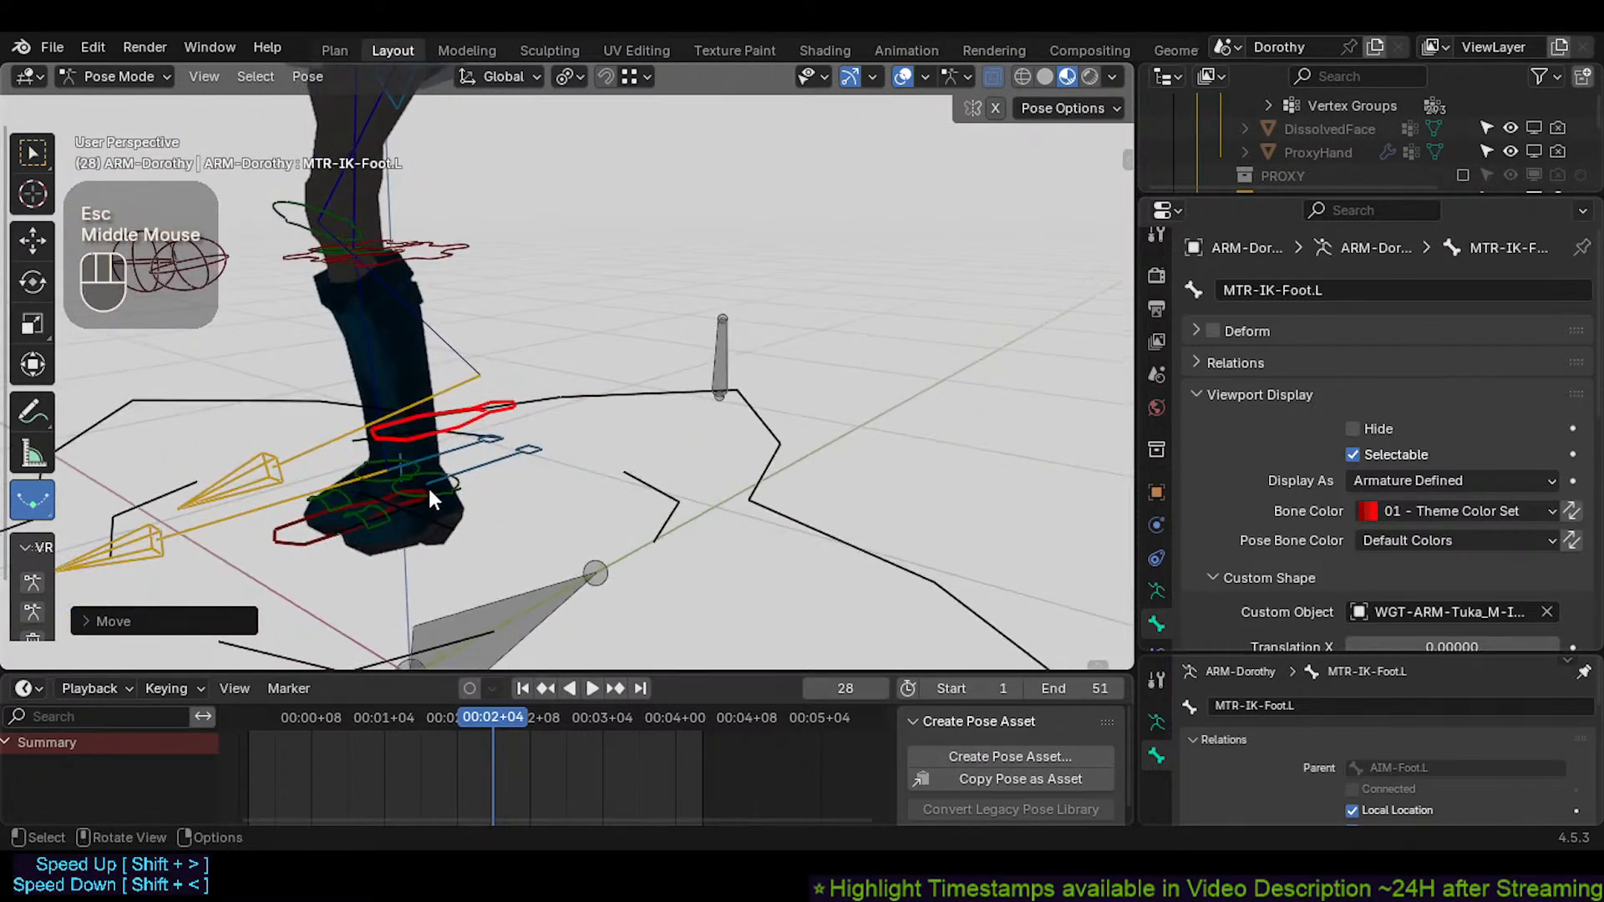
Select the ankle control TWK-Foot.L and open its bone constraints to inspect the Copy Transforms settings
click(457, 499)
click(462, 499)
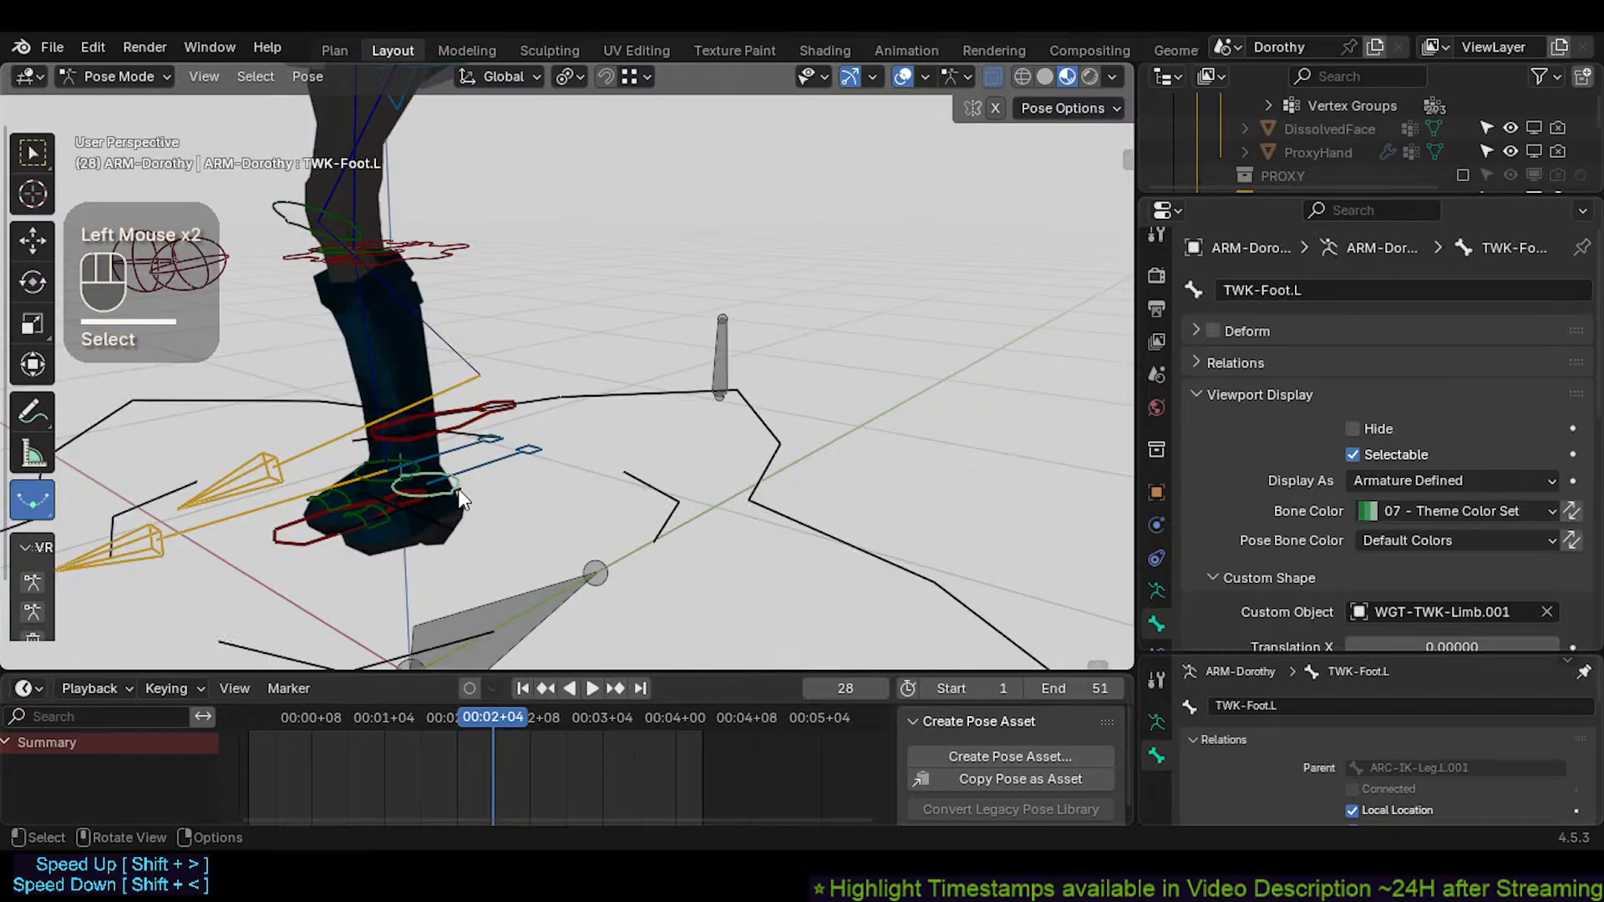
scroll(1158, 602, down, 2)
click(1155, 625)
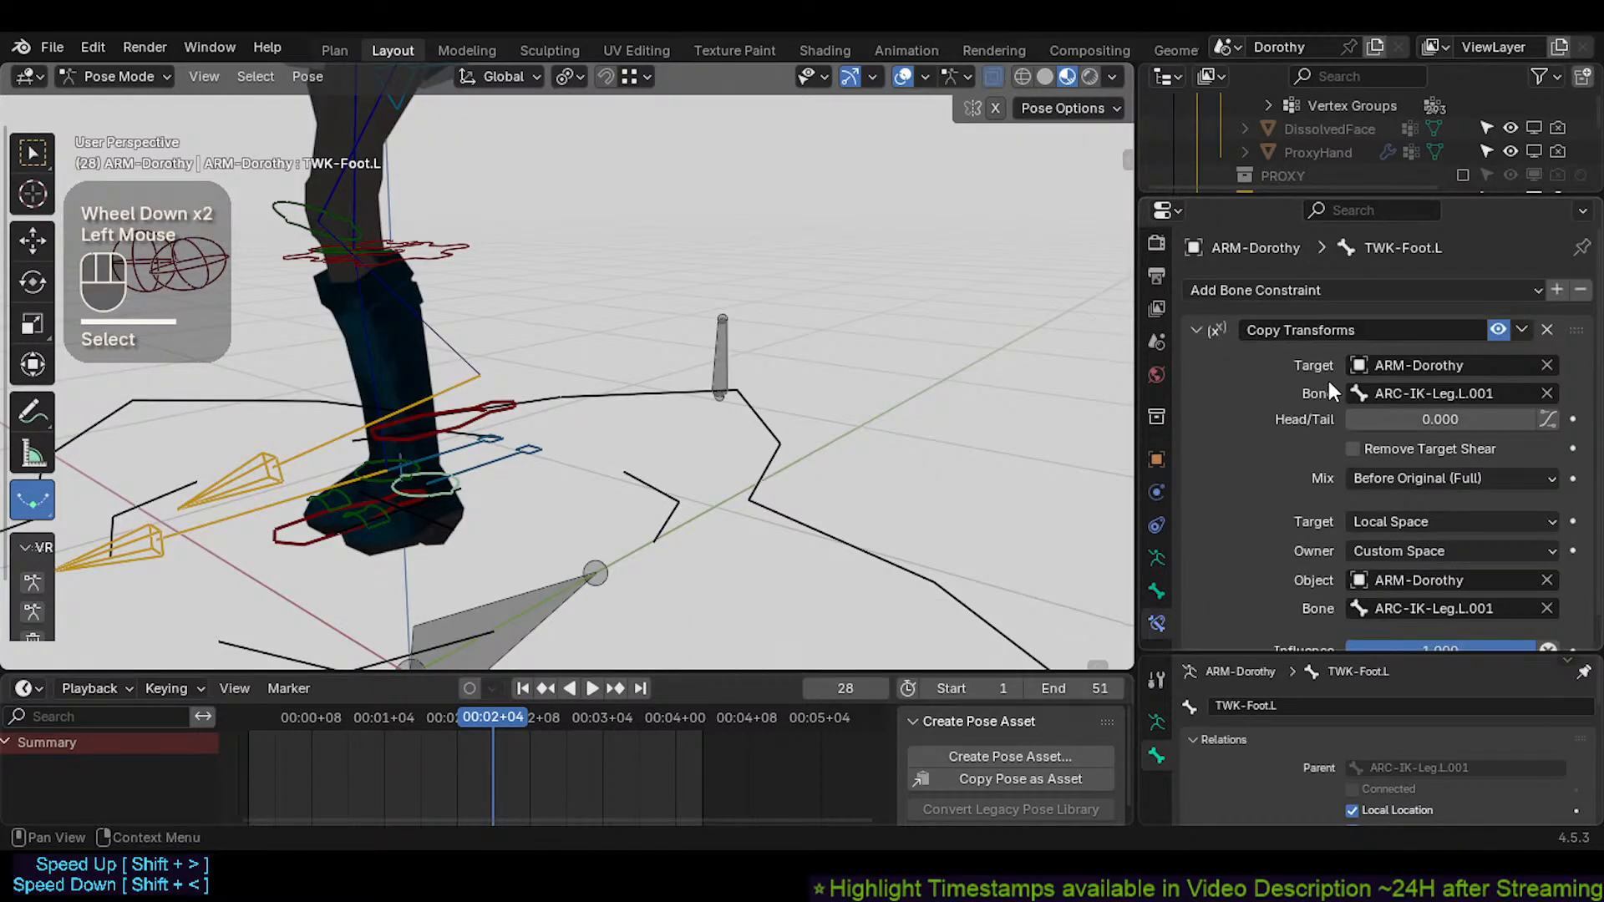
scroll(573, 448, up, 2)
mouse_move(543, 445)
shift+middle_down()
mouse_move(530, 443)
mouse_move(550, 404)
mouse_move(547, 444)
shift+middle_up()
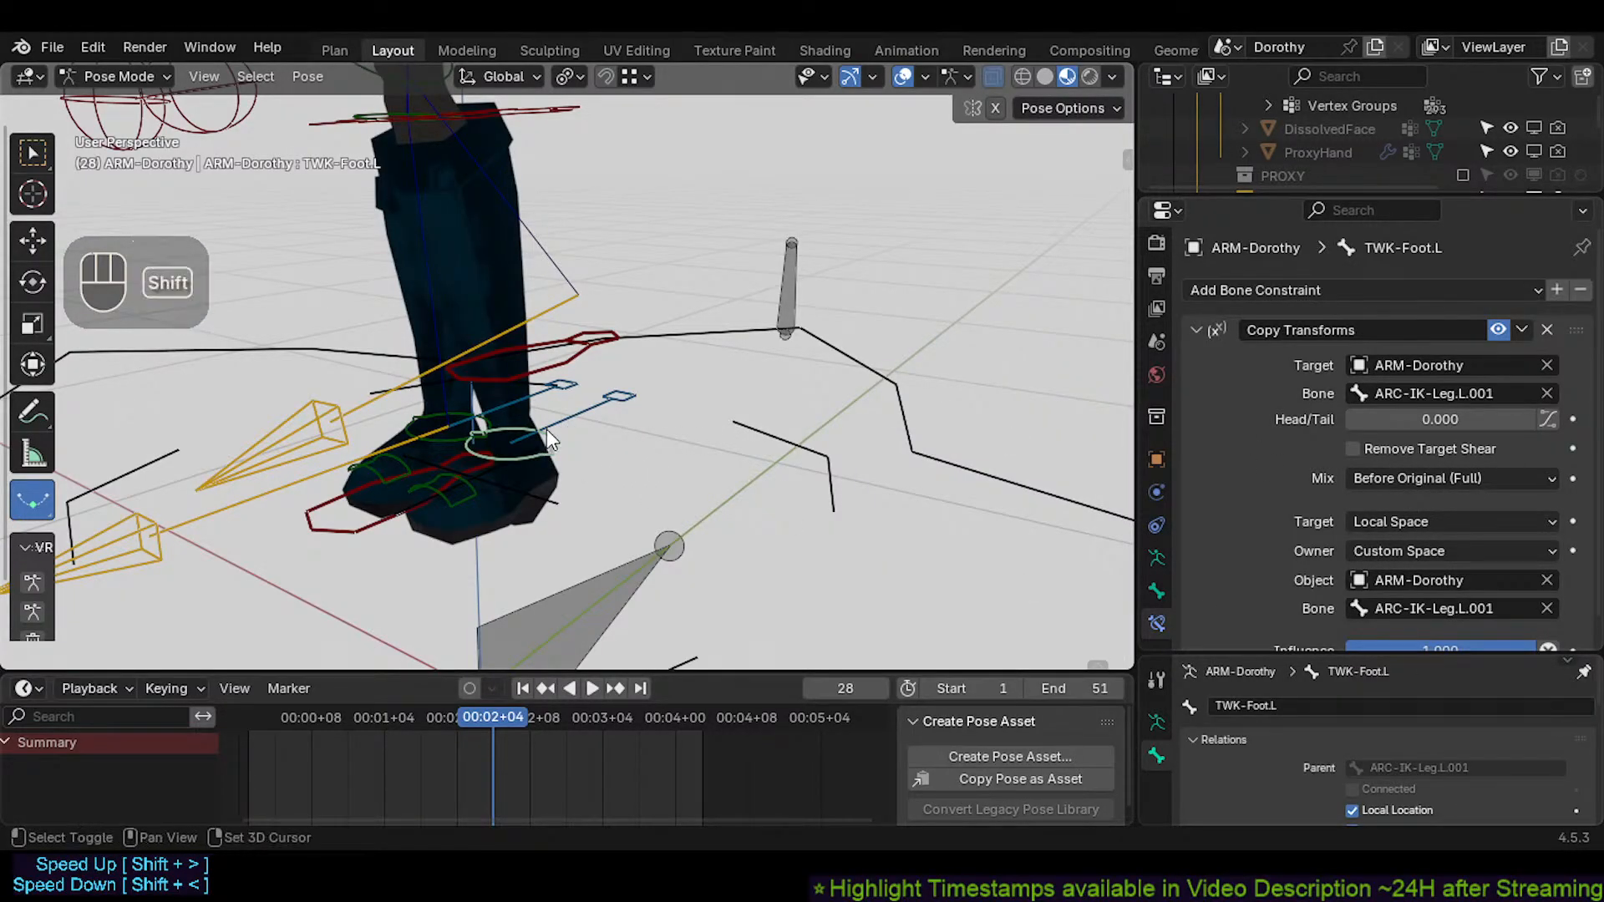
shift+middle_drag(546, 441, 543, 474)
Set both the target bone and the custom-space bone of TWK-Foot.L's Copy Transforms constraint to MTR-IK-Foot.L
click(446, 414)
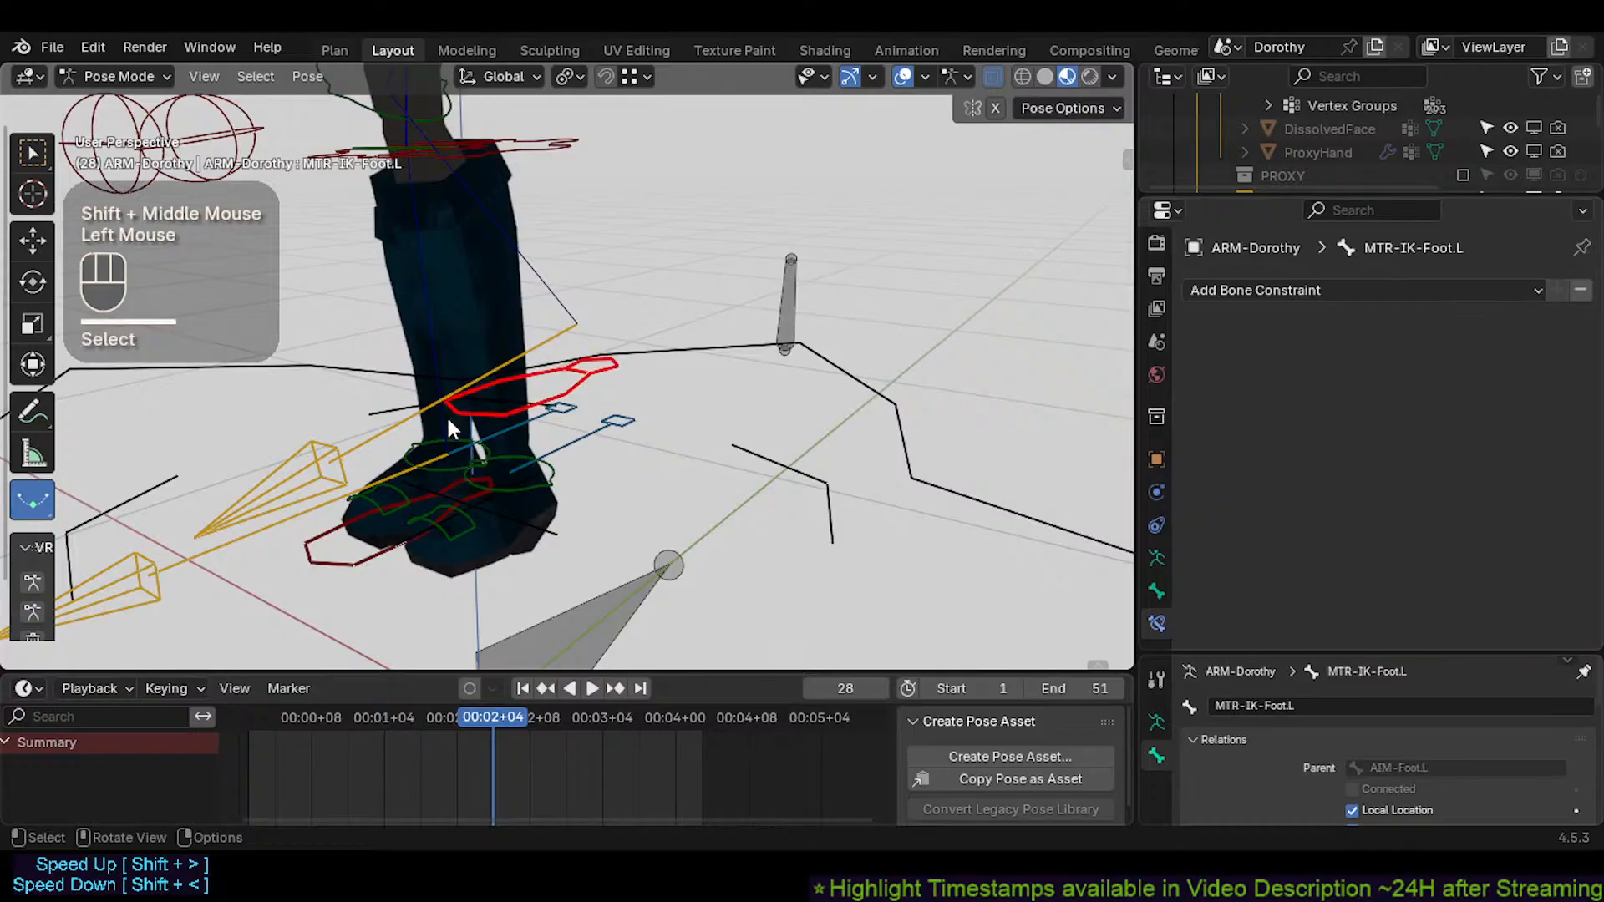
key(F2)
click(544, 483)
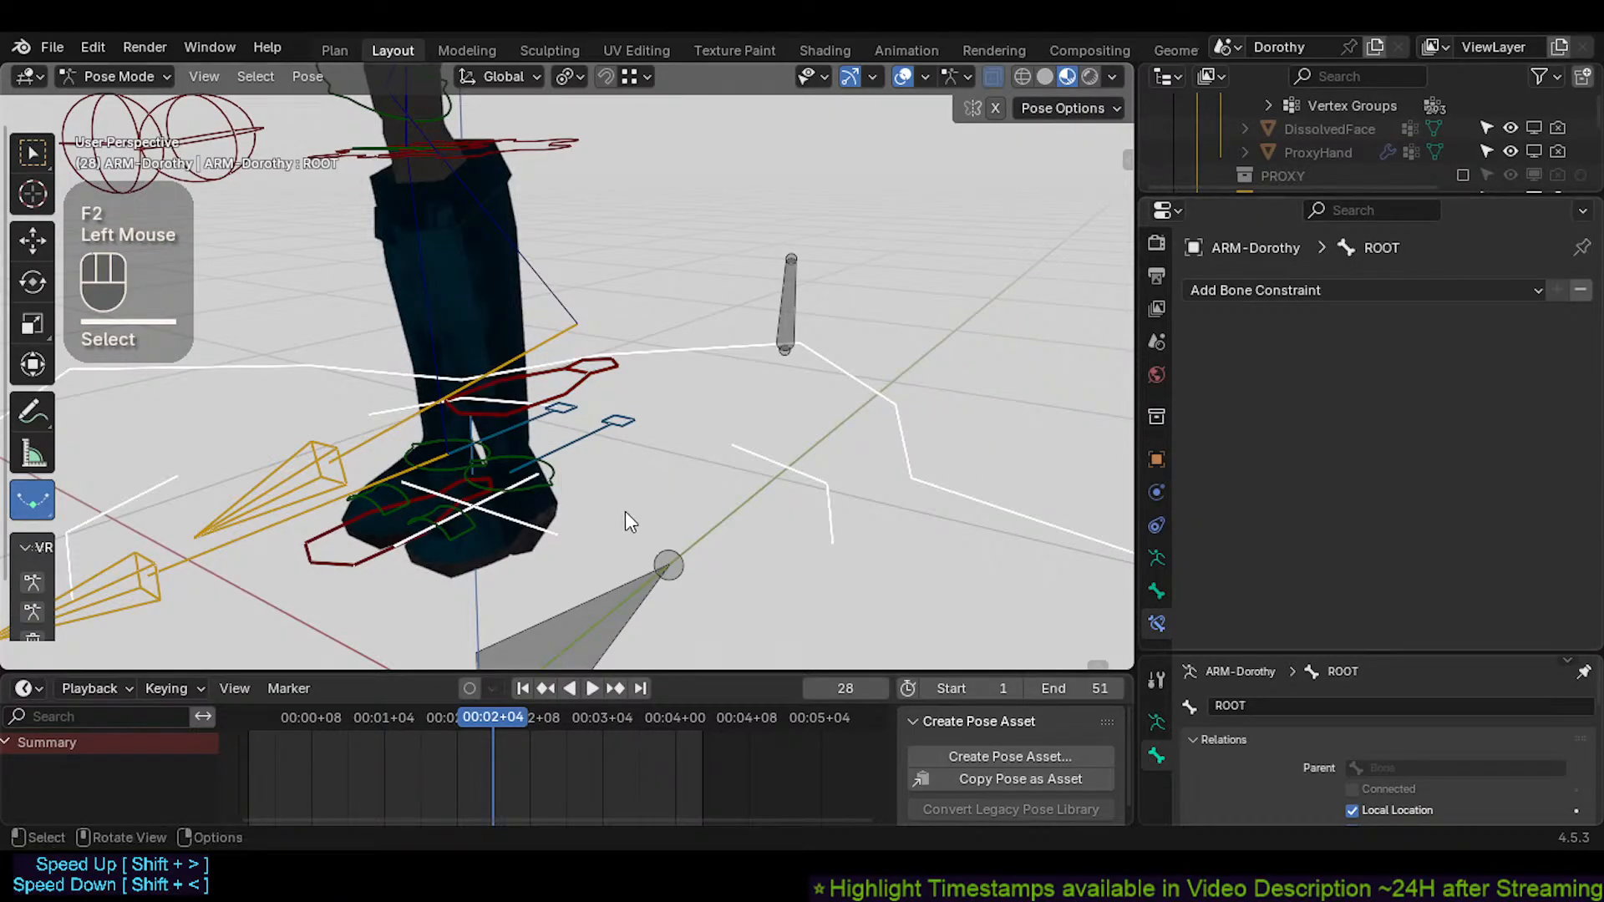
click(575, 496)
key(ctrl+shift+v)
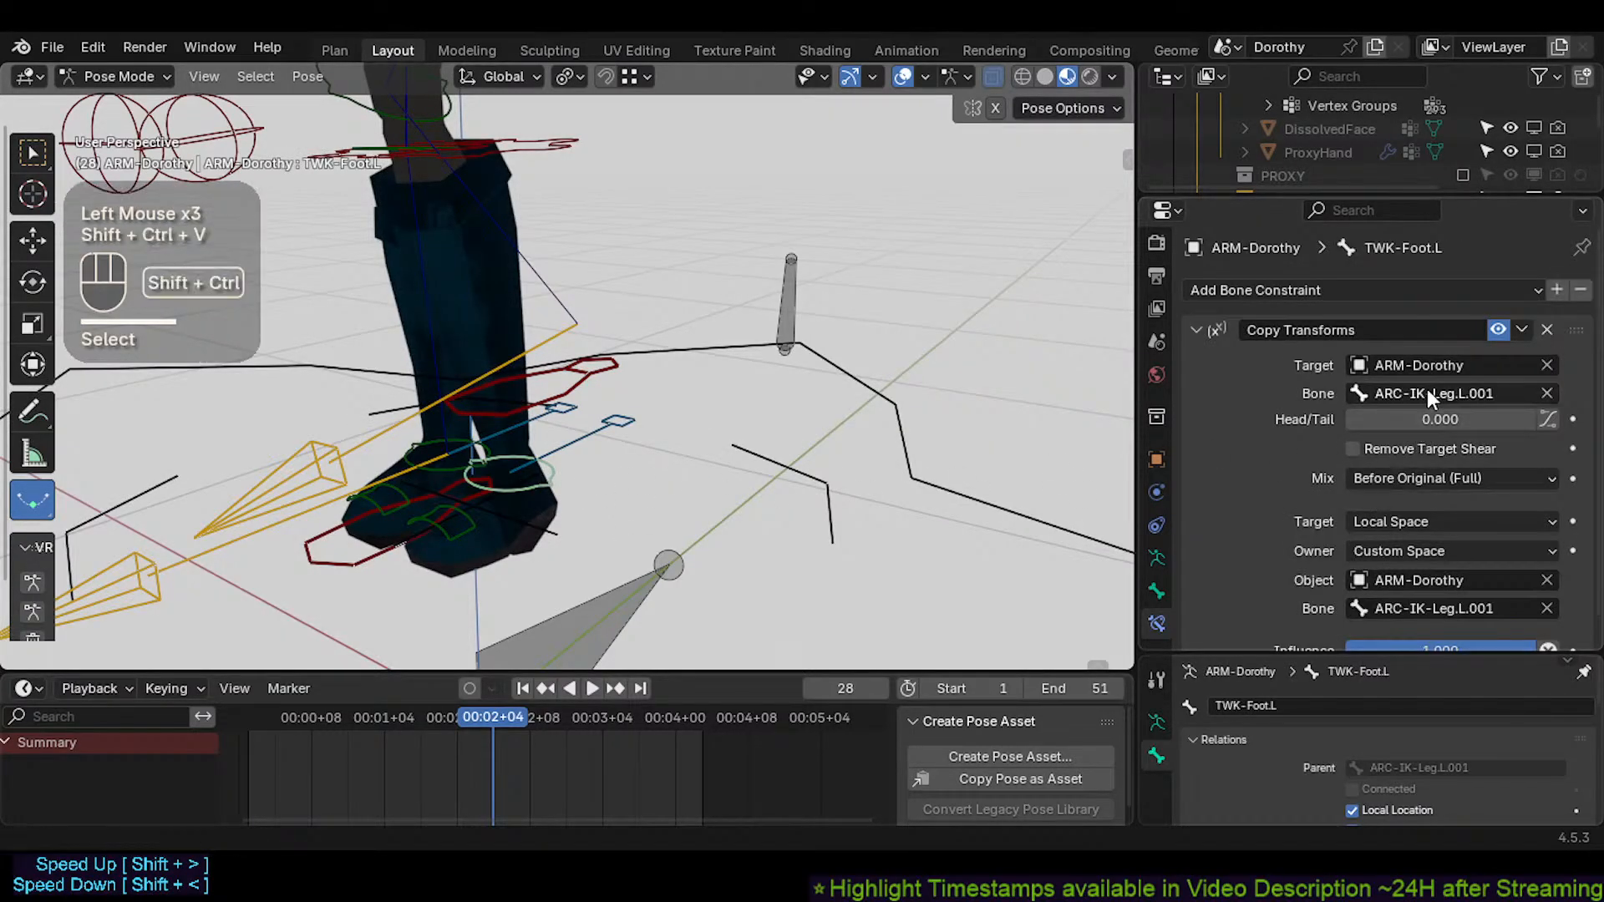
key(ctrl+shift+v)
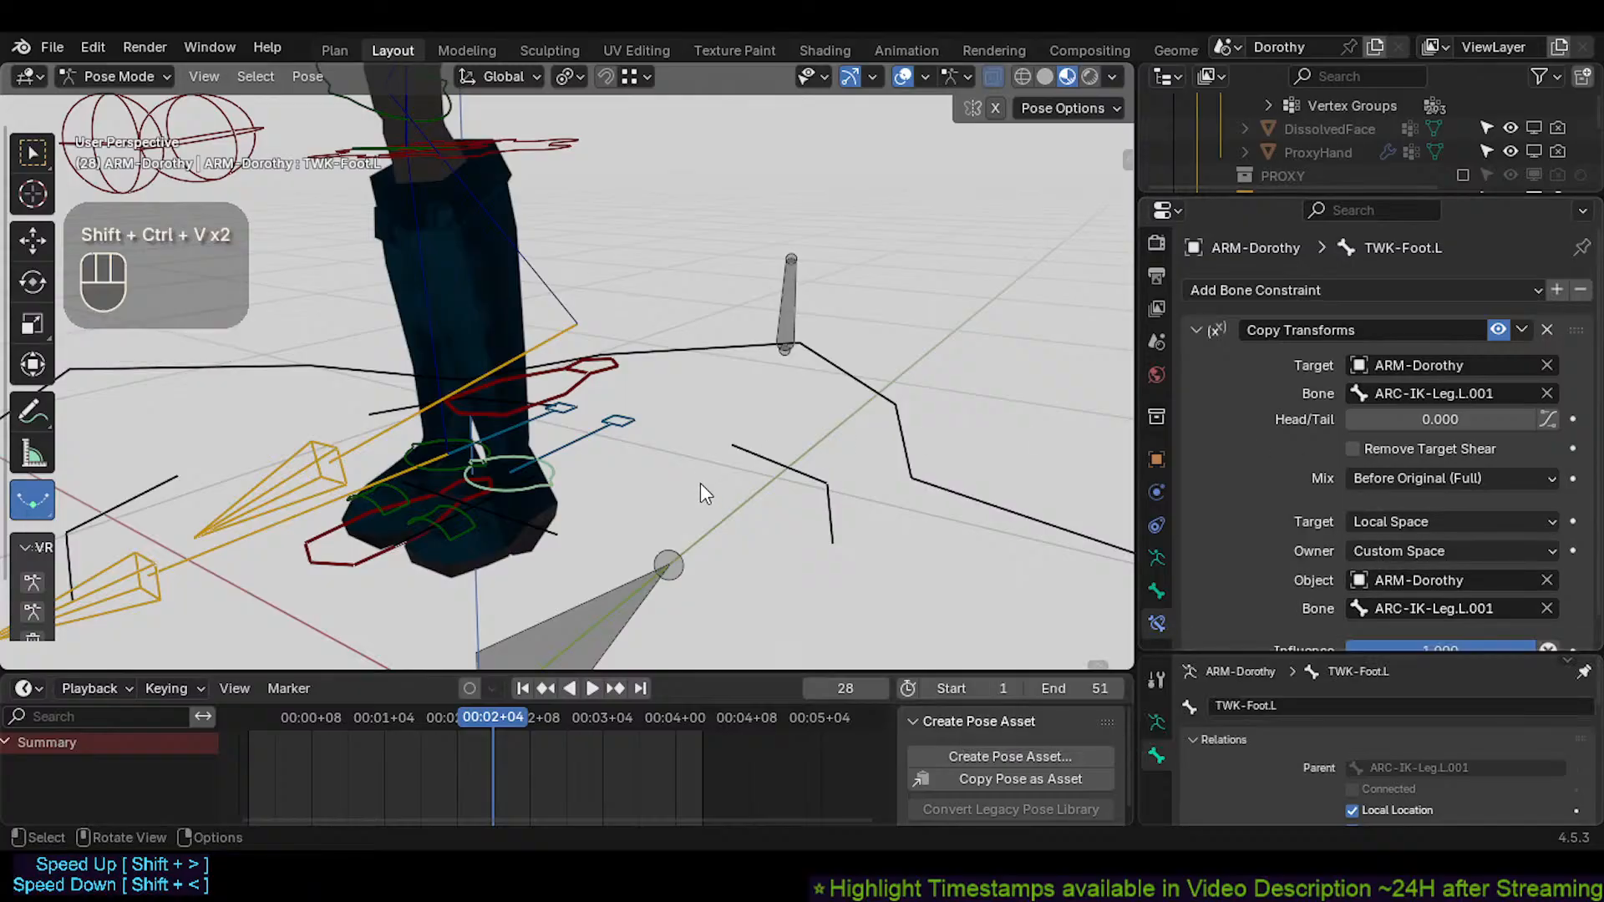
text(MTR-IK-Foot.L)
text(MTR-IK-Foot.L)
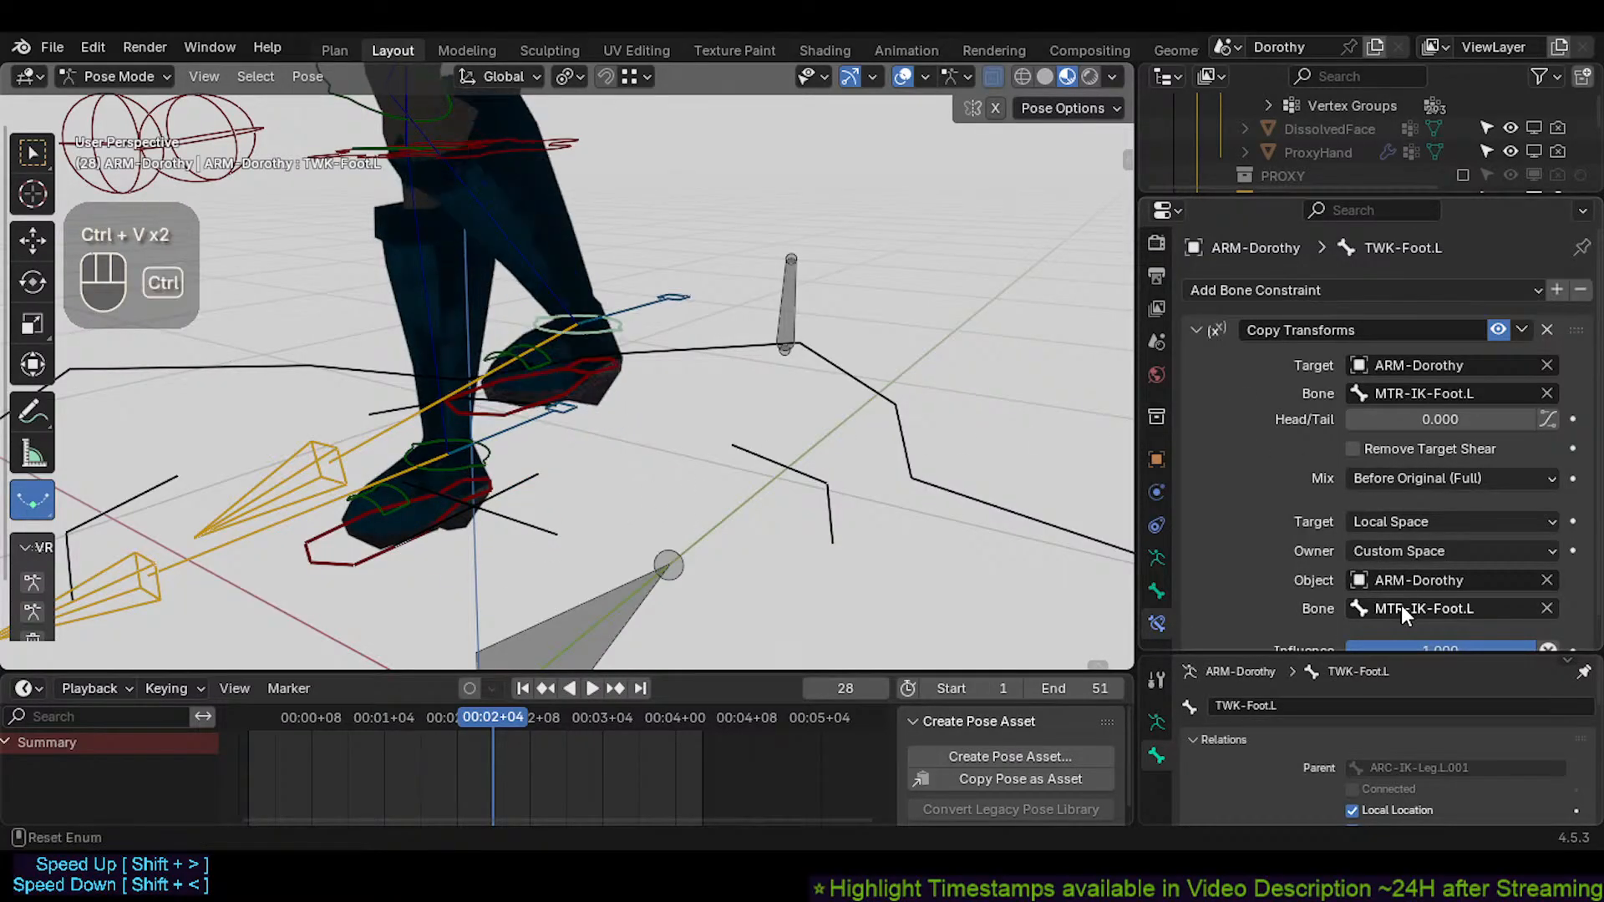
click(600, 328)
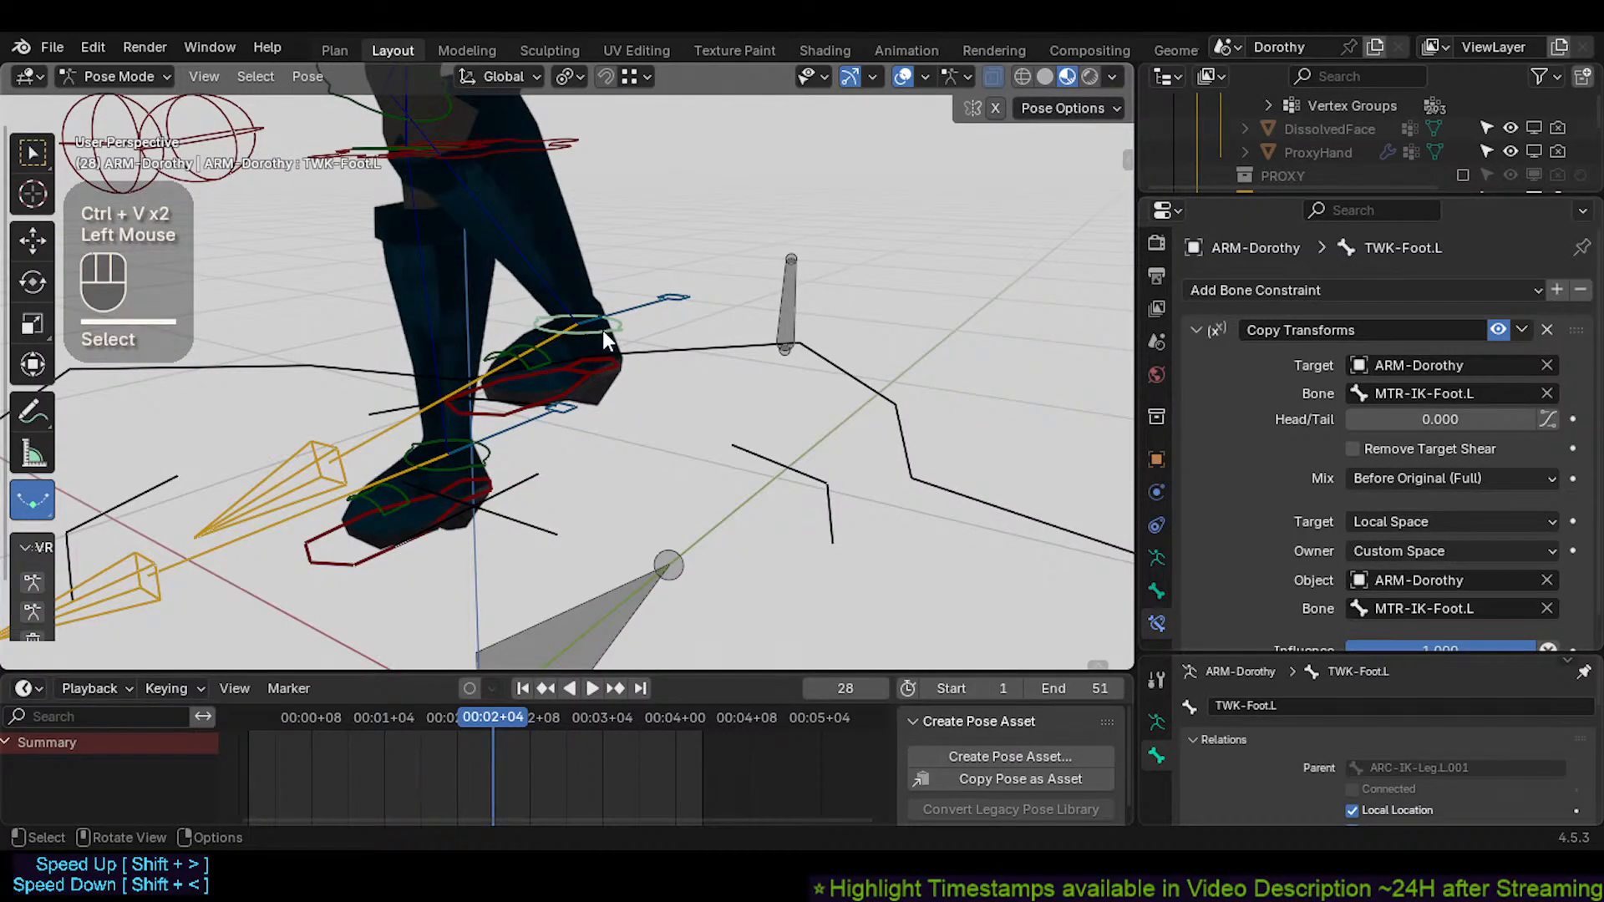
Symmetrize the TWK-Foot.L bone in Edit Mode to mirror its setup to TWK-Foot.R, and return to Pose Mode
key(Tab)
right_click(526, 457)
click(528, 464)
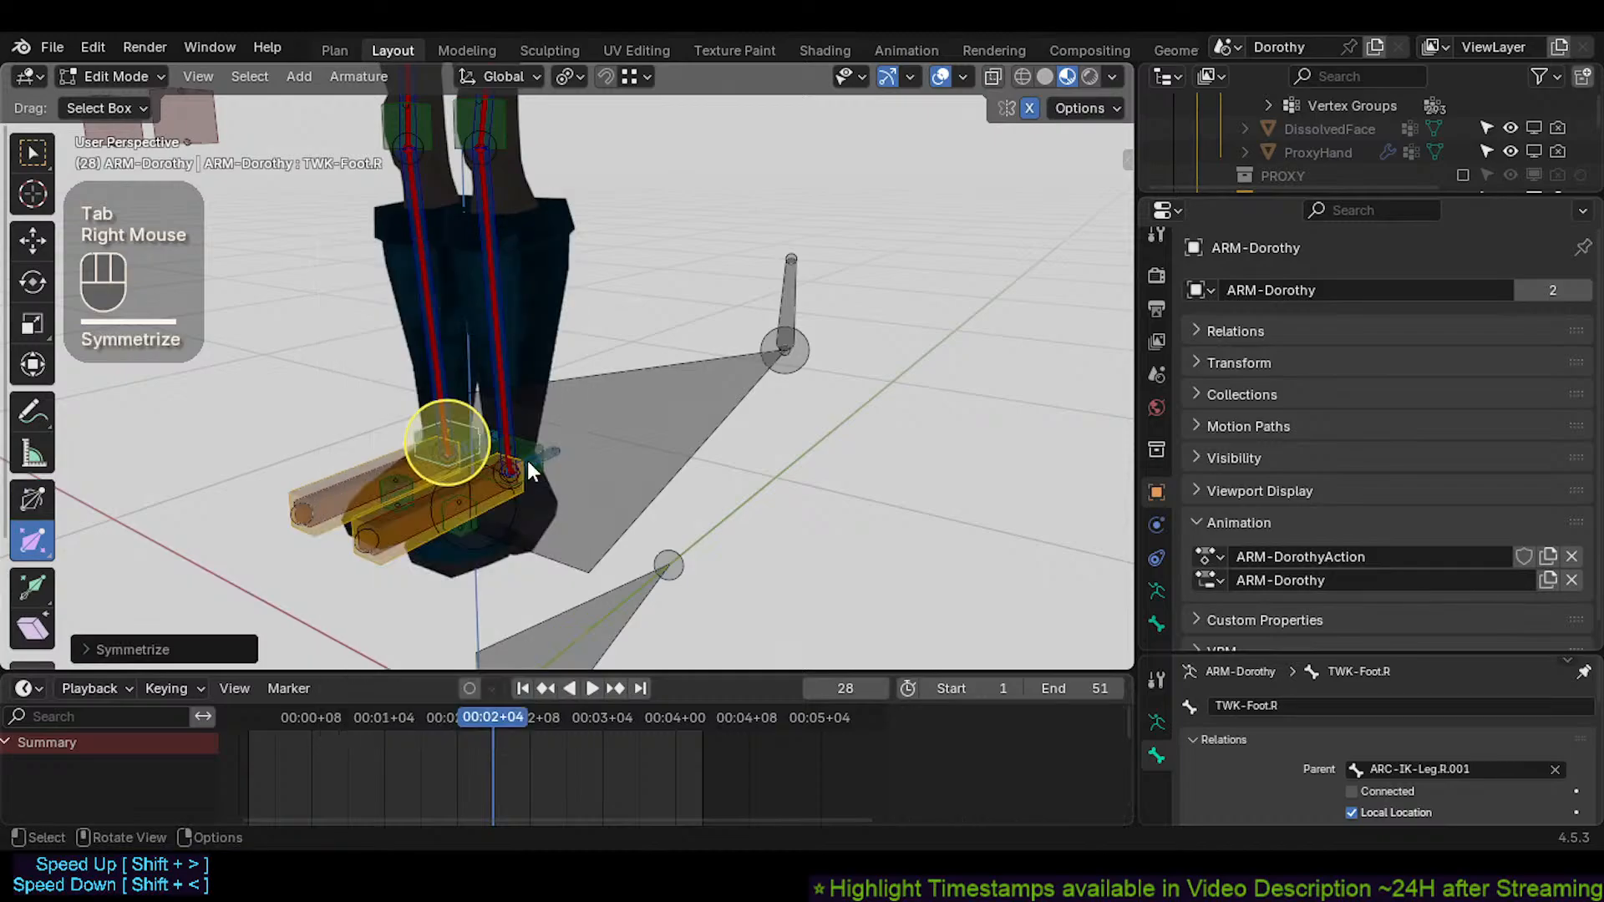
key(Tab)
Test the new constraint target by moving the ankle control TWK-Foot.L downward
shift+middle_drag(598, 372, 579, 476)
click(619, 347)
key(g)
click(608, 429)
Test-move the green tweak control at the knee and cancel the move
shift+scroll(589, 401, down, 1)
scroll(579, 476, down, 1)
middle_drag(502, 386, 463, 293)
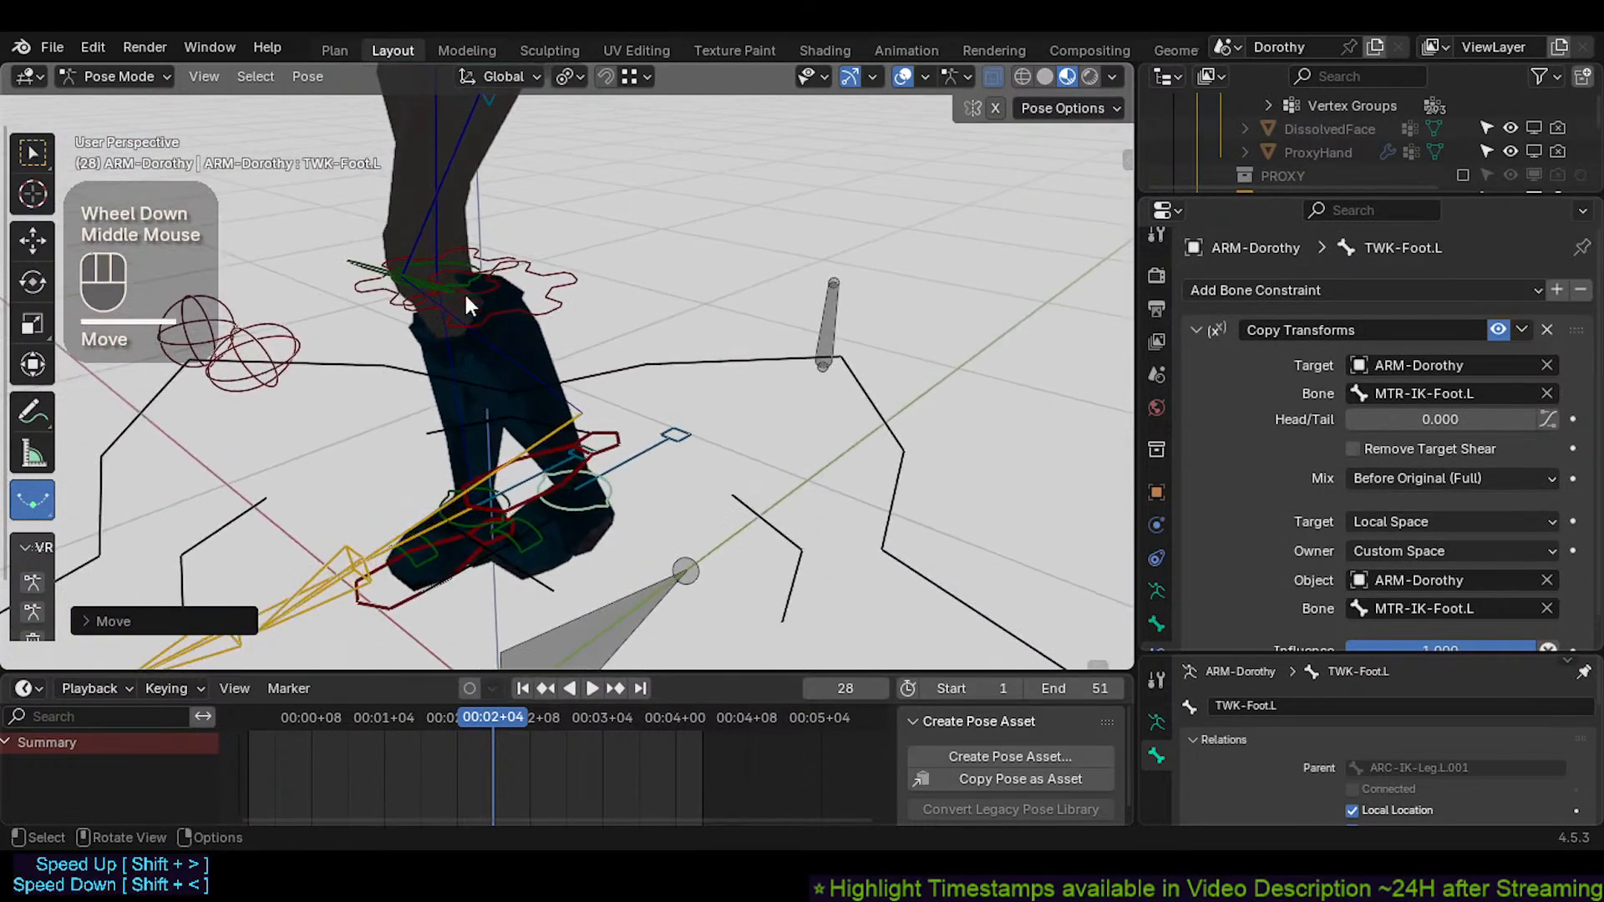
click(449, 282)
key(g)
right_click(478, 201)
Rotate the lower-leg control ARC-IK-Leg.L.001 about the global X axis to swing the left shin backward
click(539, 312)
key(r)
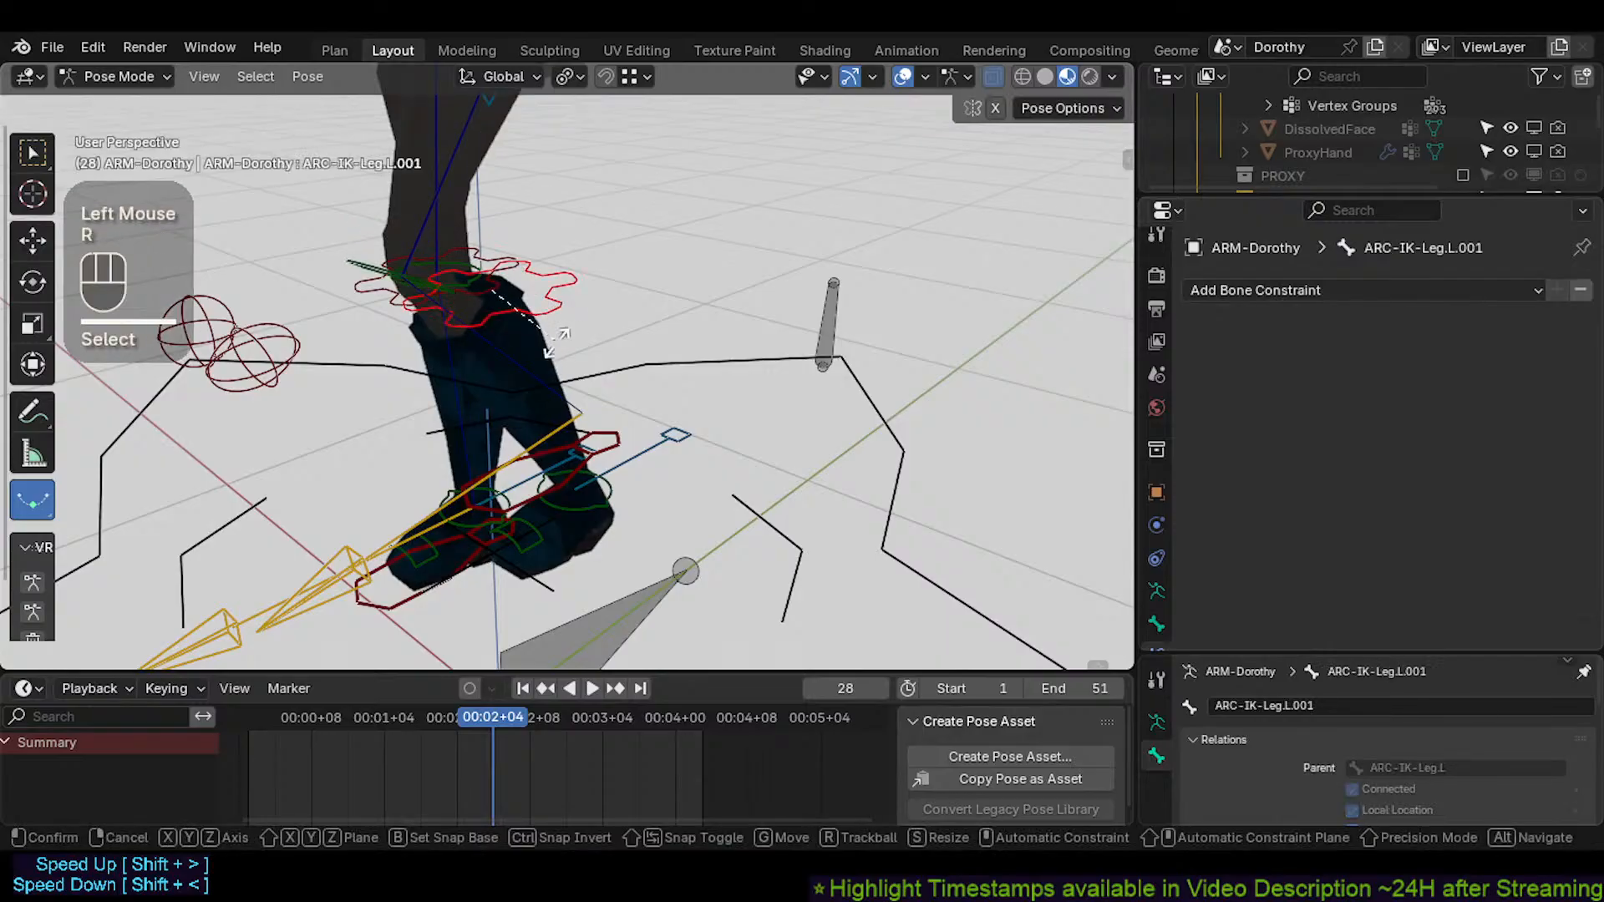
key(x)
click(543, 420)
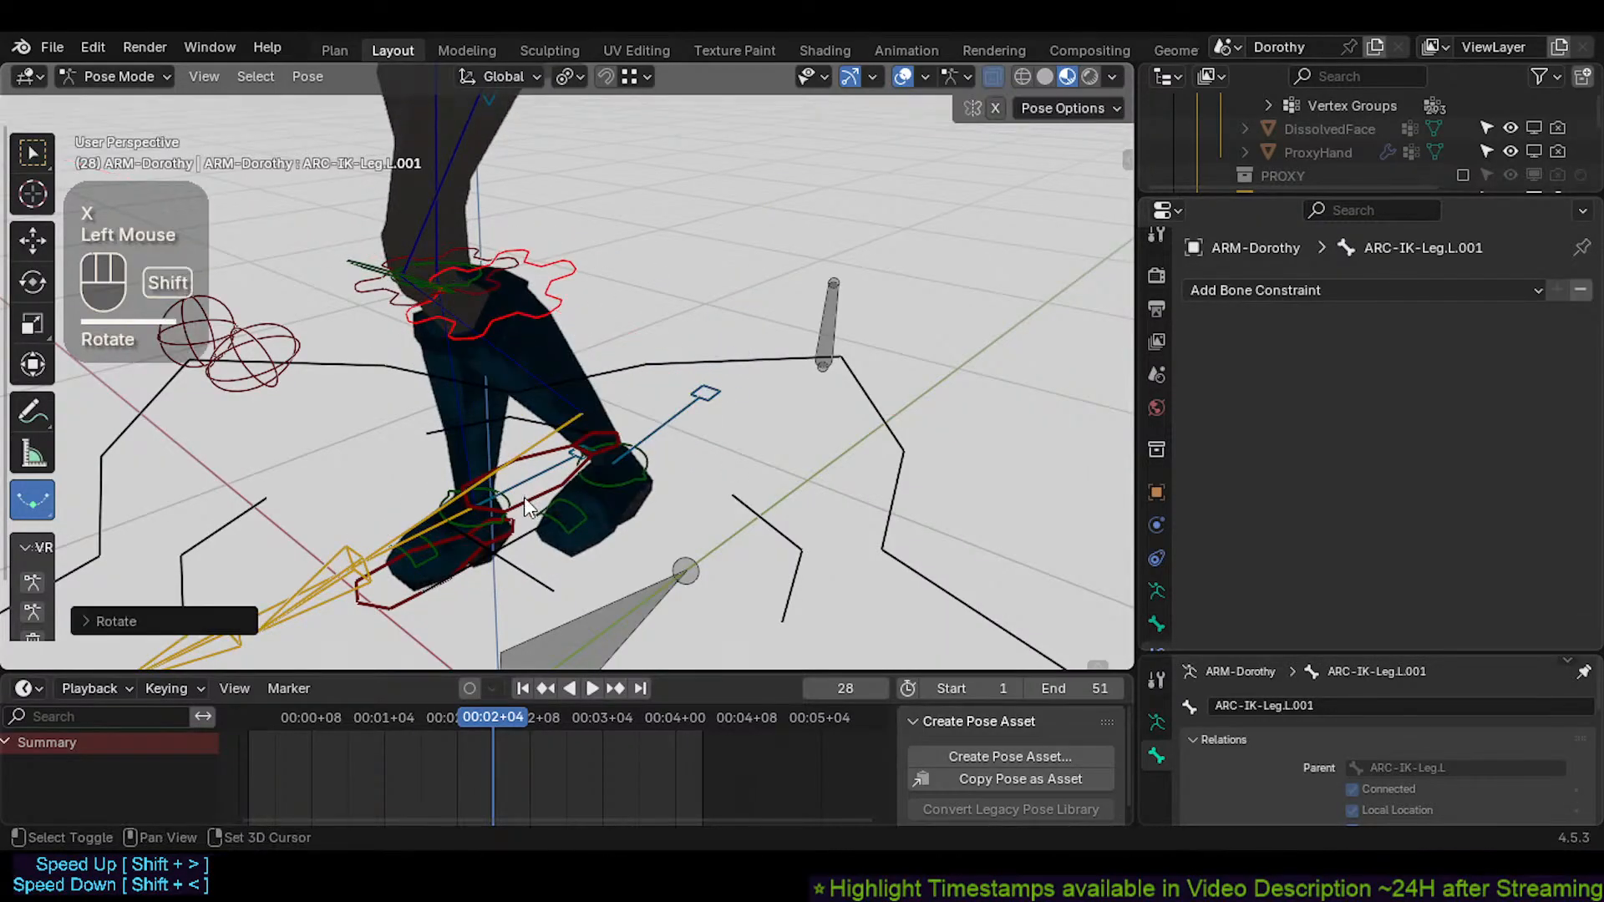
Move the foot control MTR-IK-Foot.L and trackball-rotate it to test how the ankle follows
shift+middle_drag(526, 498, 526, 513)
click(551, 567)
middle_drag(549, 565, 562, 534)
middle_drag(561, 535, 520, 495)
click(539, 444)
key(g)
click(541, 434)
key(r)
key(r)
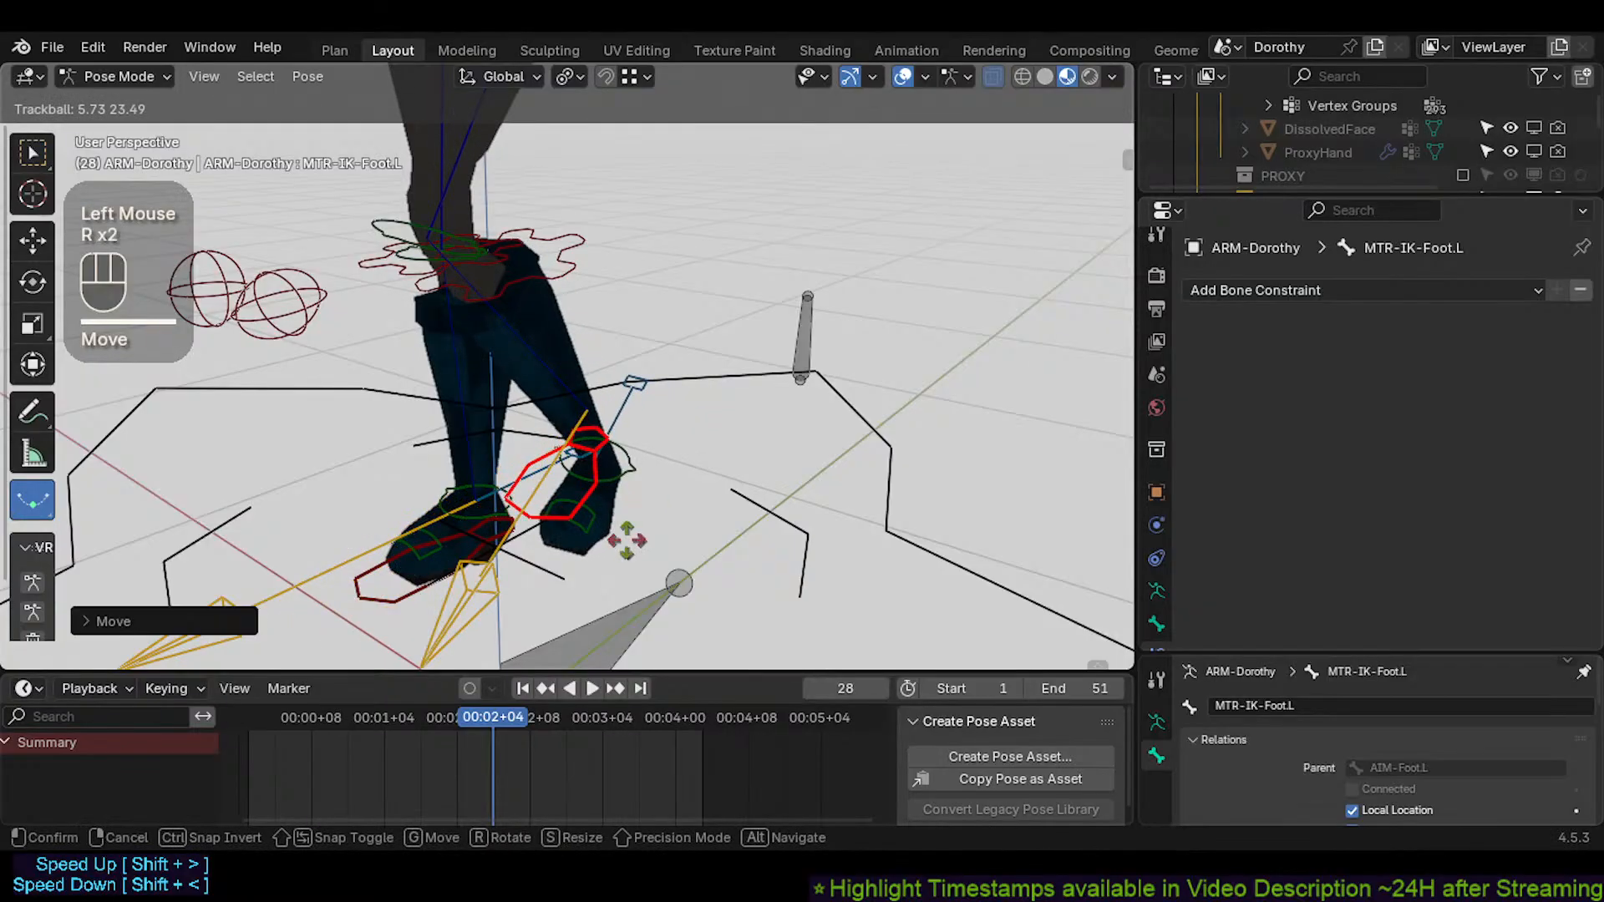
click(560, 475)
Clear the pose transforms of all bones and save the Dorothy file
key(a)
key(alt+q)
key(alt+q)
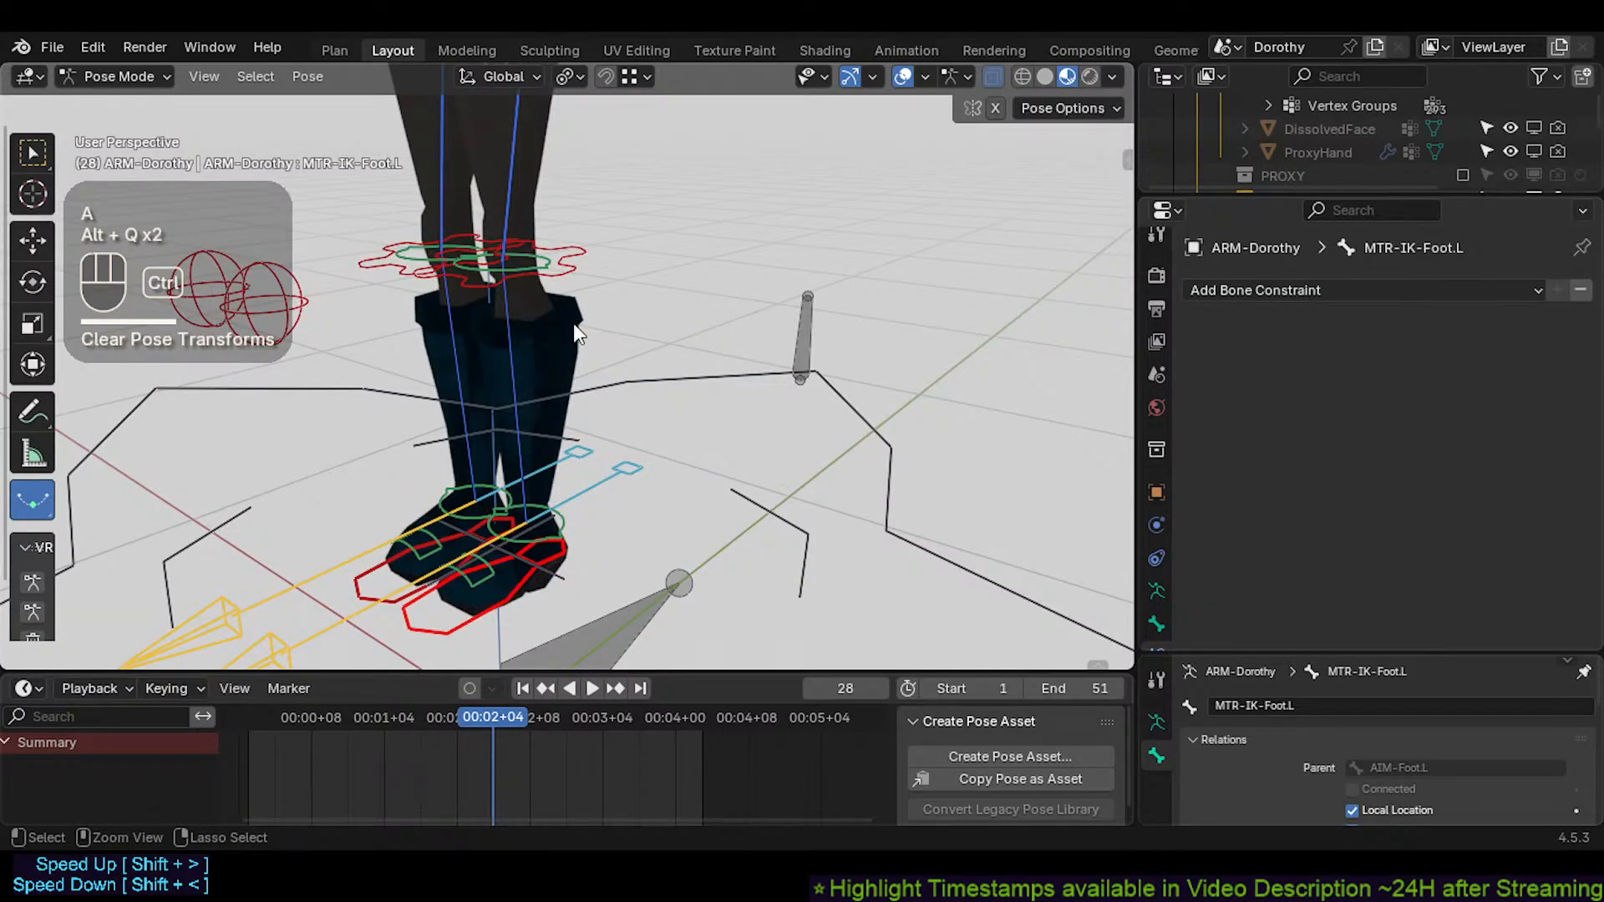
key(ctrl+s)
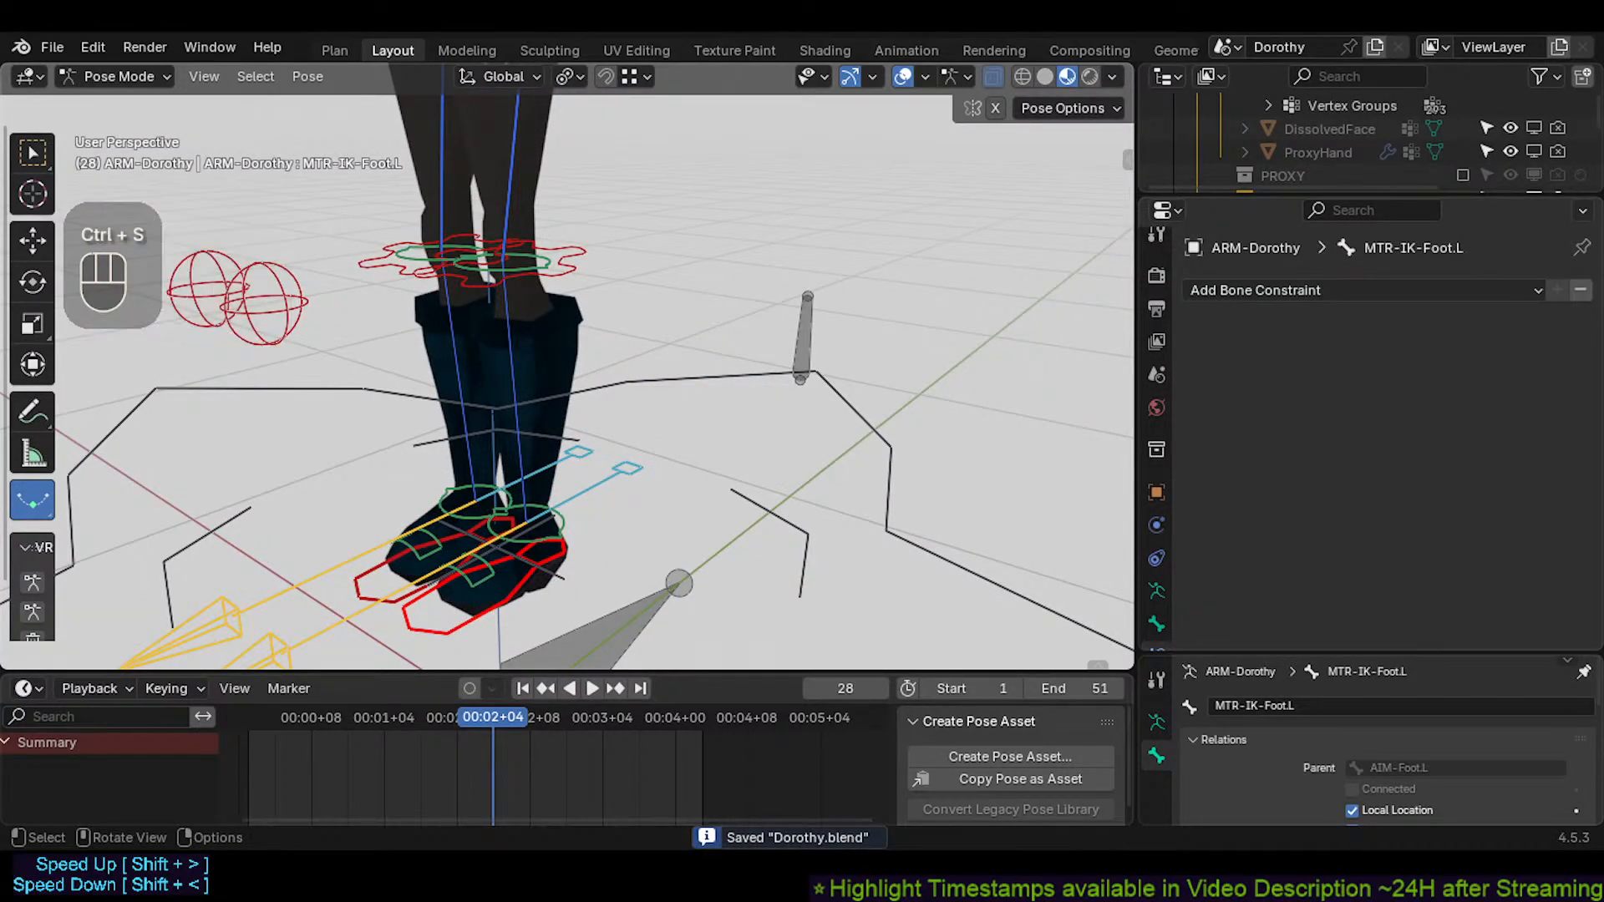
shift+middle_drag(547, 311, 555, 468)
scroll(558, 411, down, 2)
shift+middle_drag(558, 411, 553, 484)
middle_drag(535, 460, 613, 438)
scroll(602, 430, up, 3)
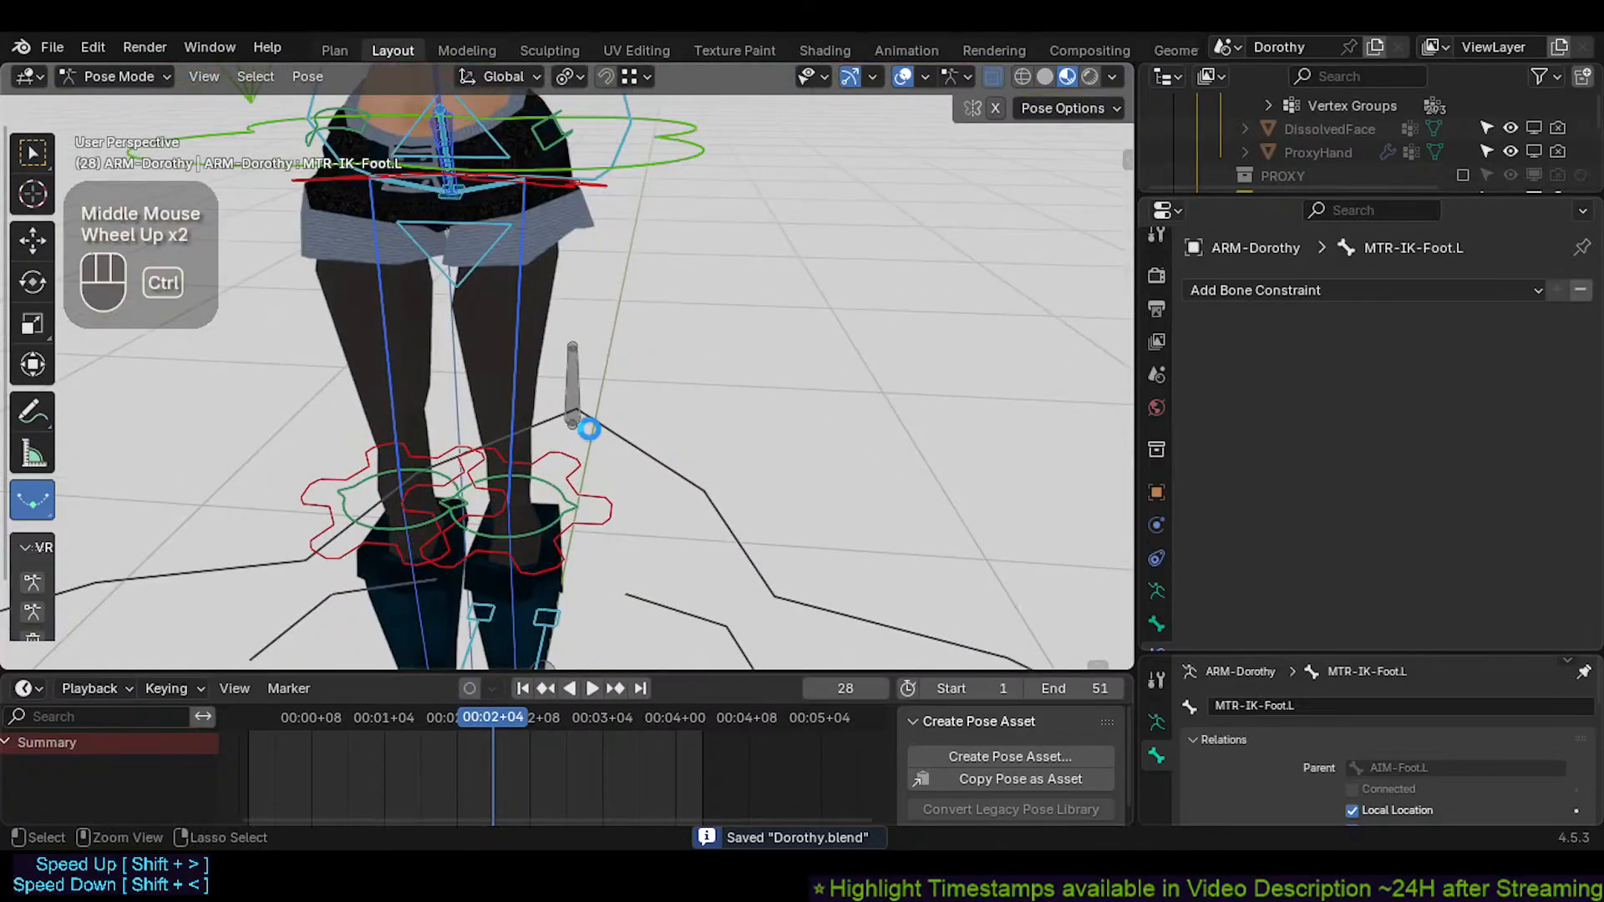
key(ctrl+s)
Examine the hip, knee and foot controls on the reset rig from several angles
middle_drag(543, 378, 587, 383)
shift+middle_drag(485, 431, 566, 412)
scroll(598, 383, down, 1)
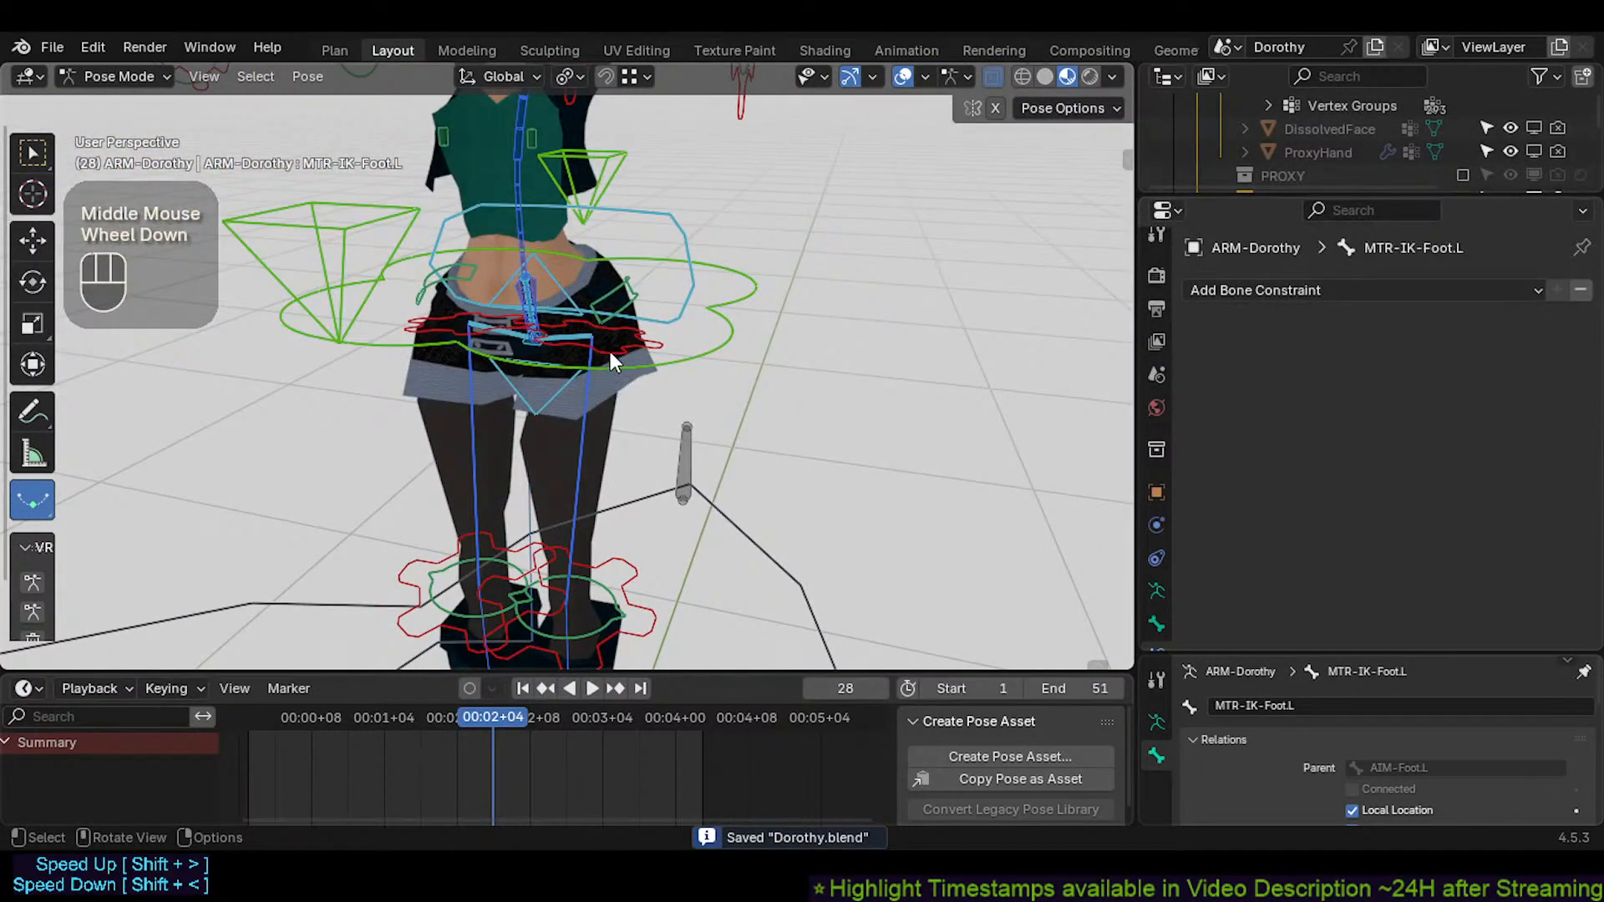
middle_drag(655, 284, 500, 380)
scroll(570, 398, down, 2)
shift+middle_drag(452, 491, 386, 442)
shift+middle_drag(386, 443, 397, 305)
middle_drag(397, 305, 605, 467)
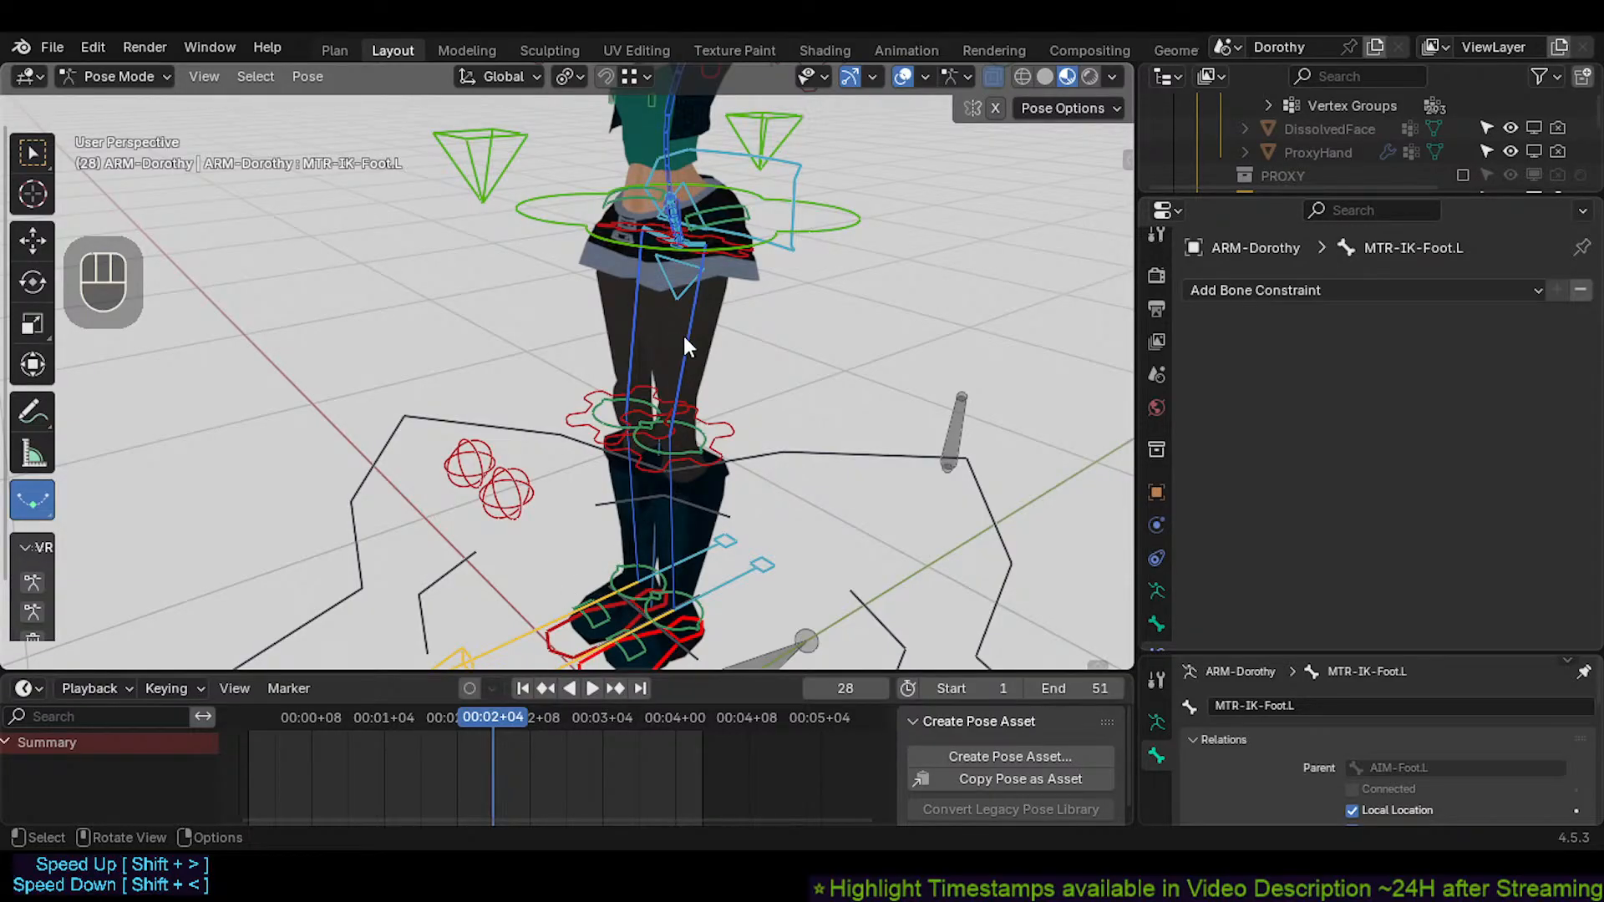
Test-rotate the thigh control ARC-IK-Leg.L about the X axis and cancel the rotation
shift+middle_drag(720, 403, 658, 483)
shift+middle_drag(662, 389, 658, 477)
click(667, 374)
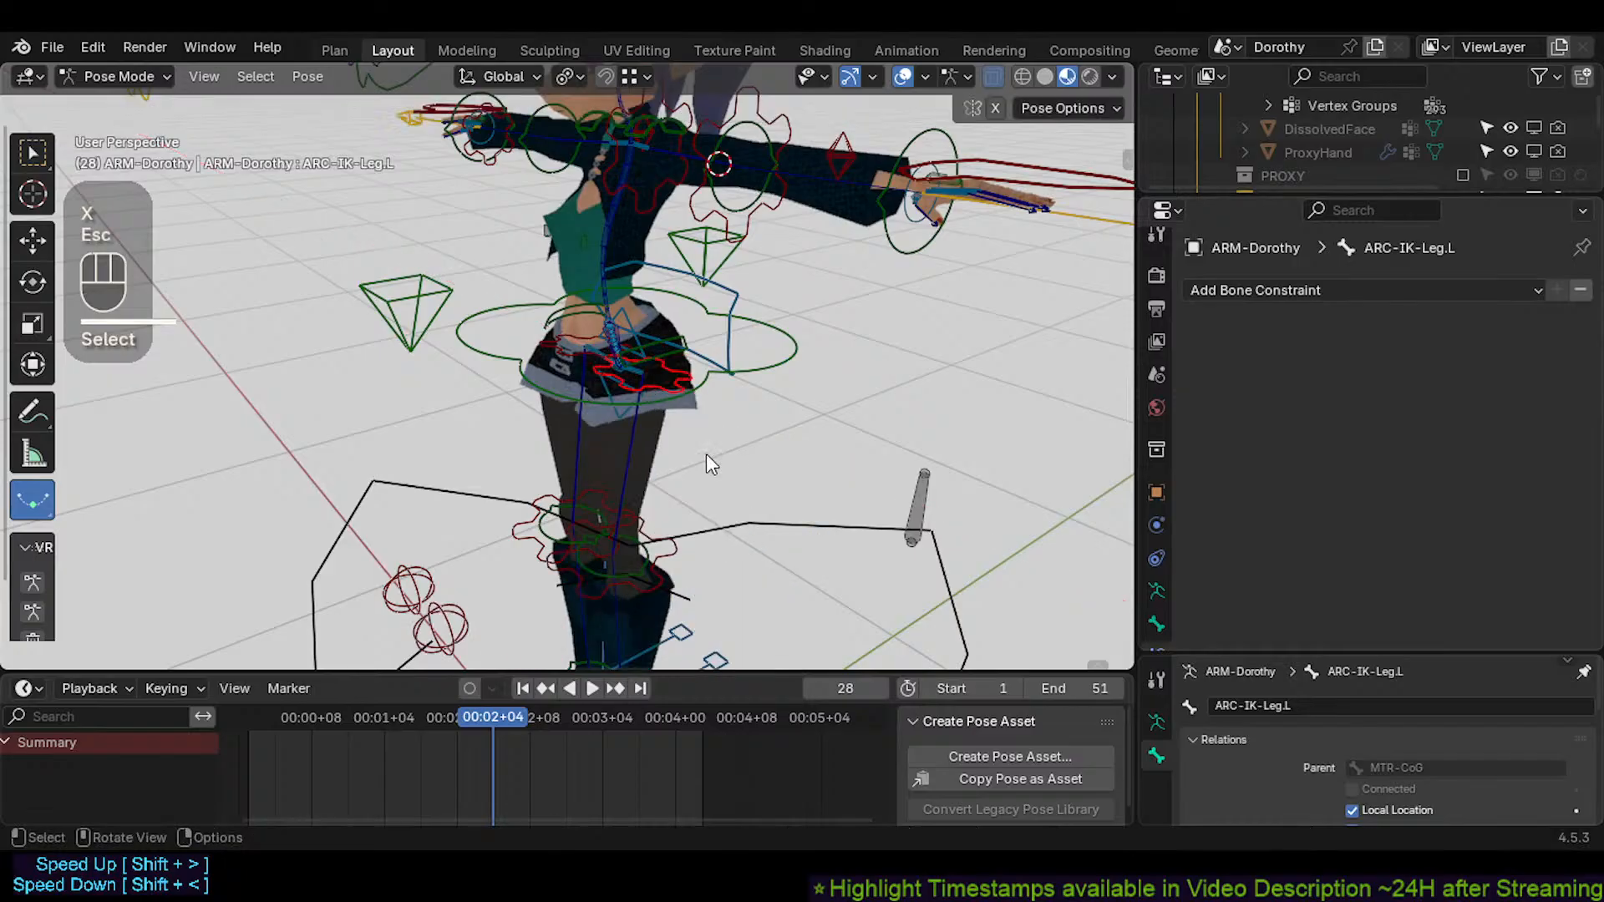
key(Escape)
Test-rotate the lower-leg control ARC-IK-Leg.L.001, repeatedly about the global X axis and once freely, cancelling each rotation
double_click(665, 553)
key(r)
key(x)
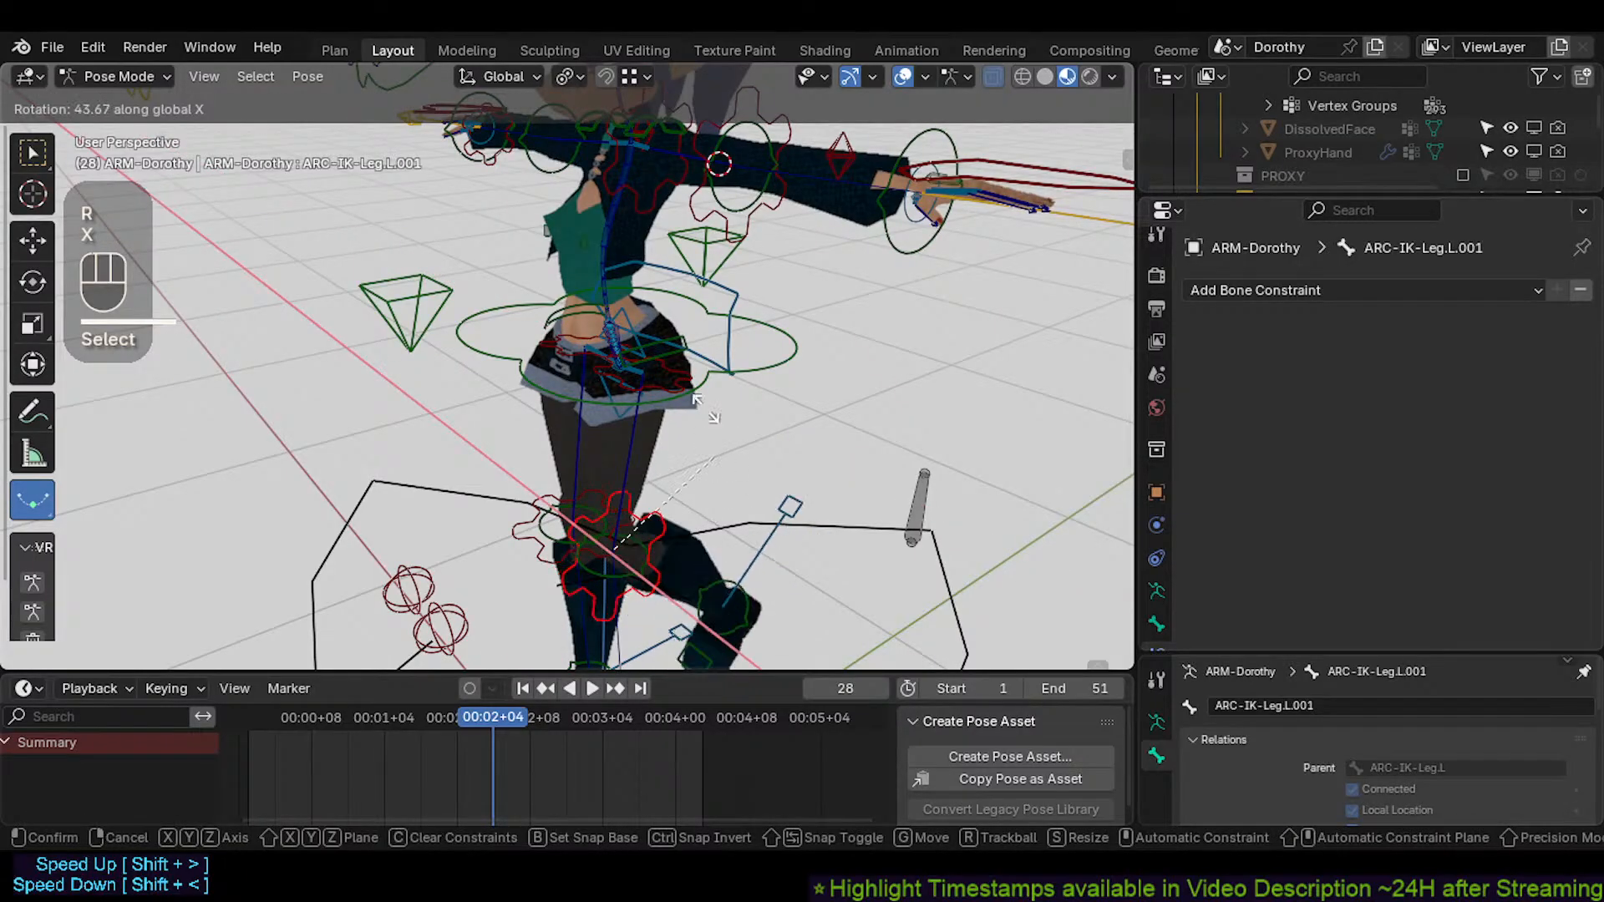
key(Escape)
key(r)
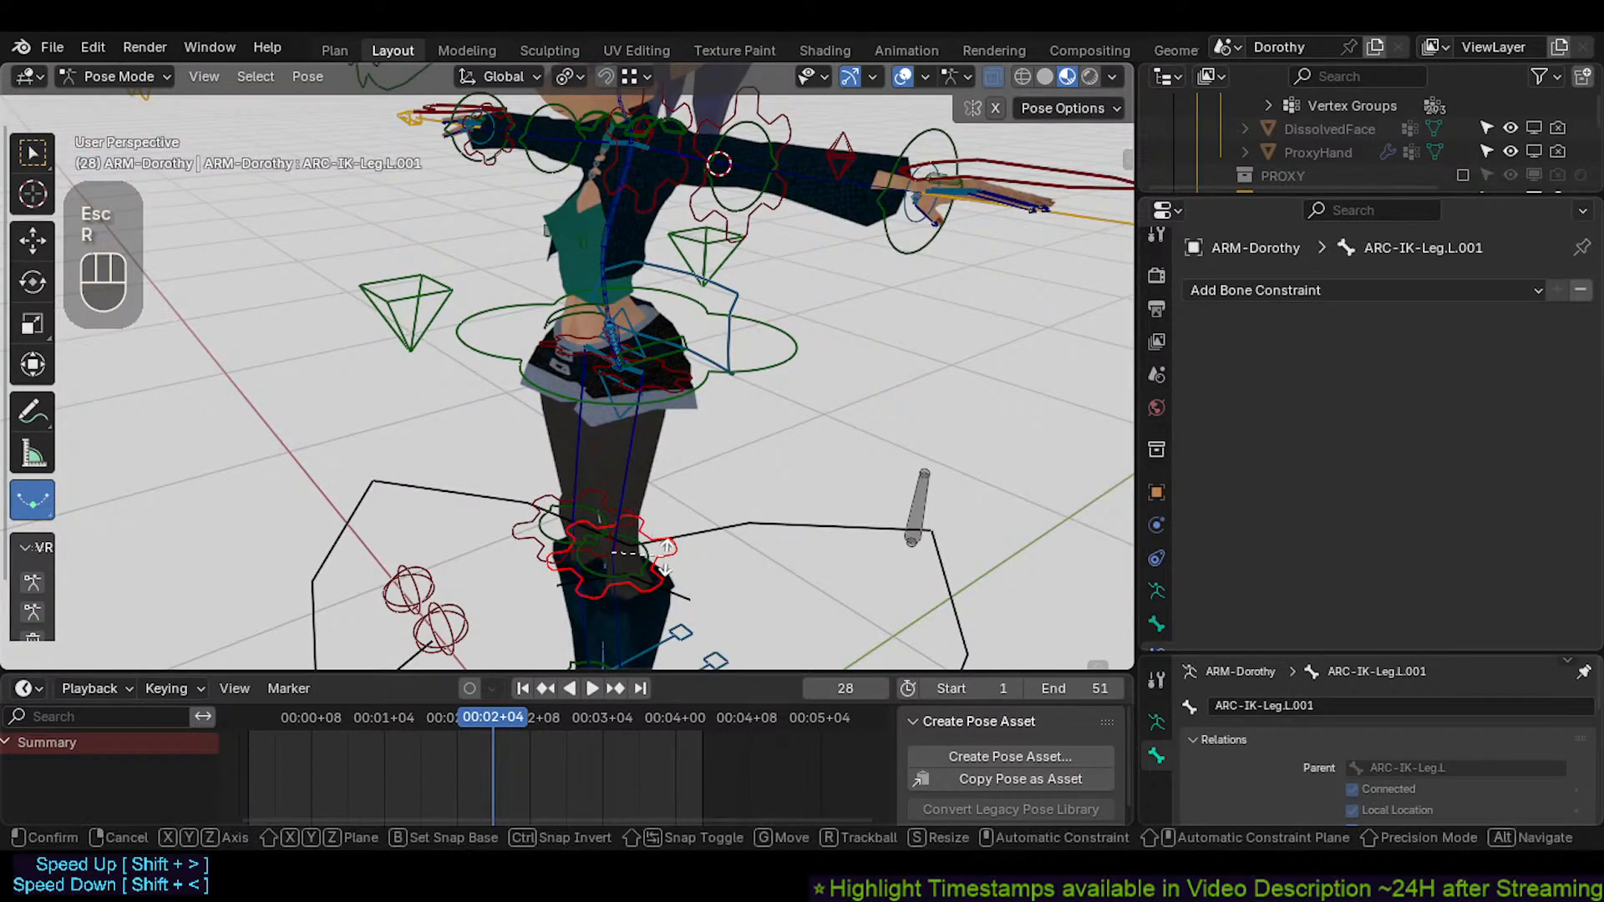
key(x)
key(Escape)
shift+middle_drag(674, 533, 648, 491)
key(r)
key(x)
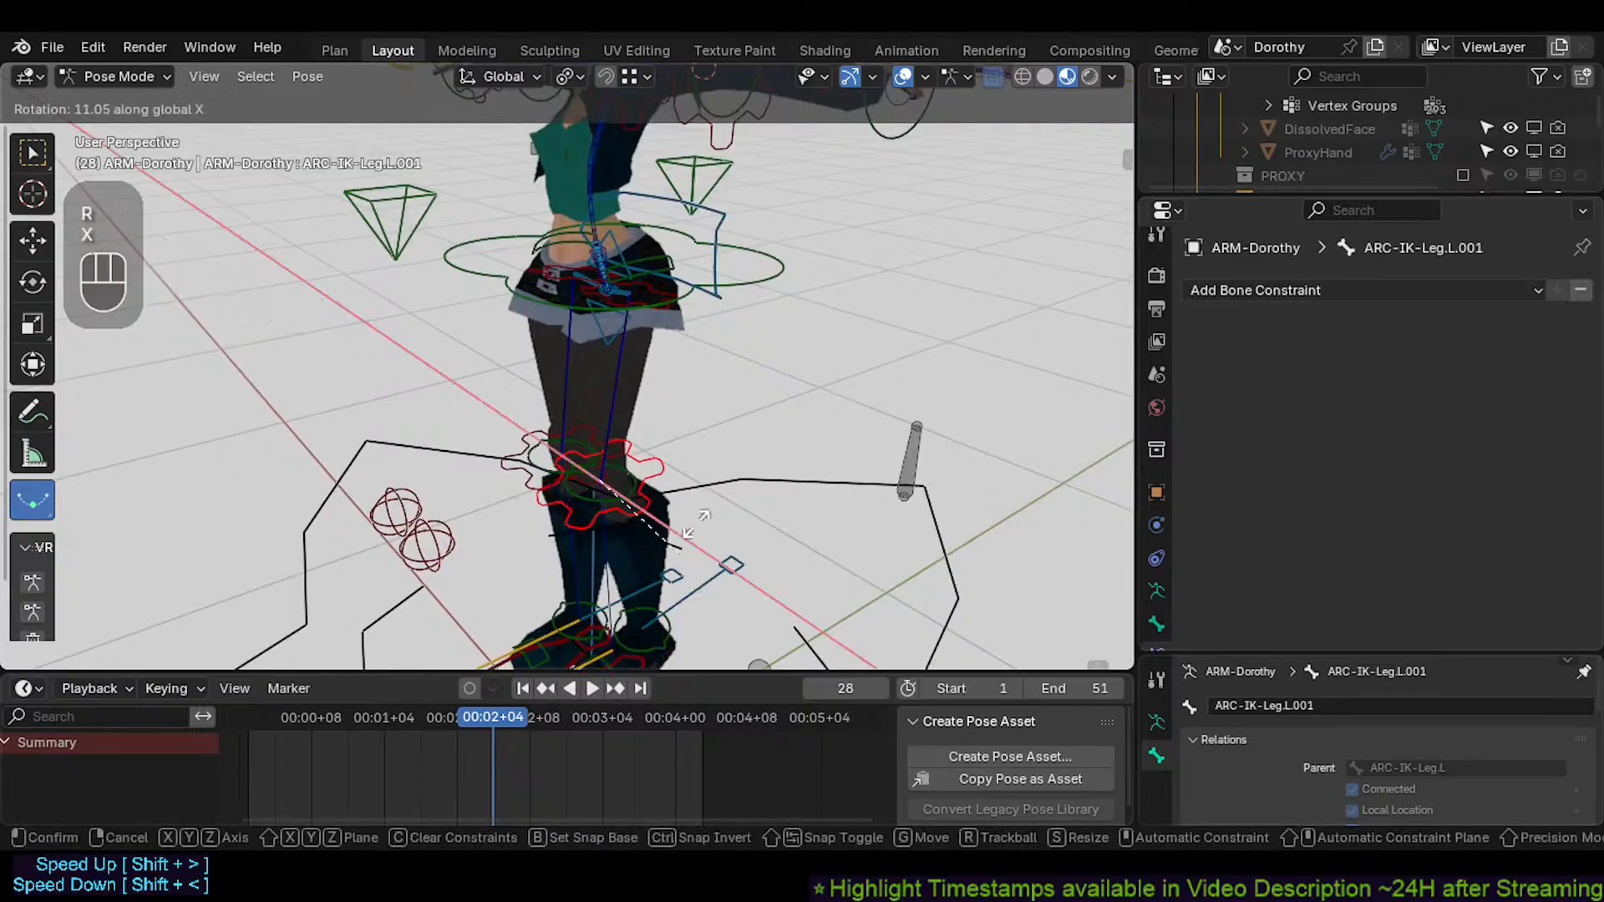
key(Escape)
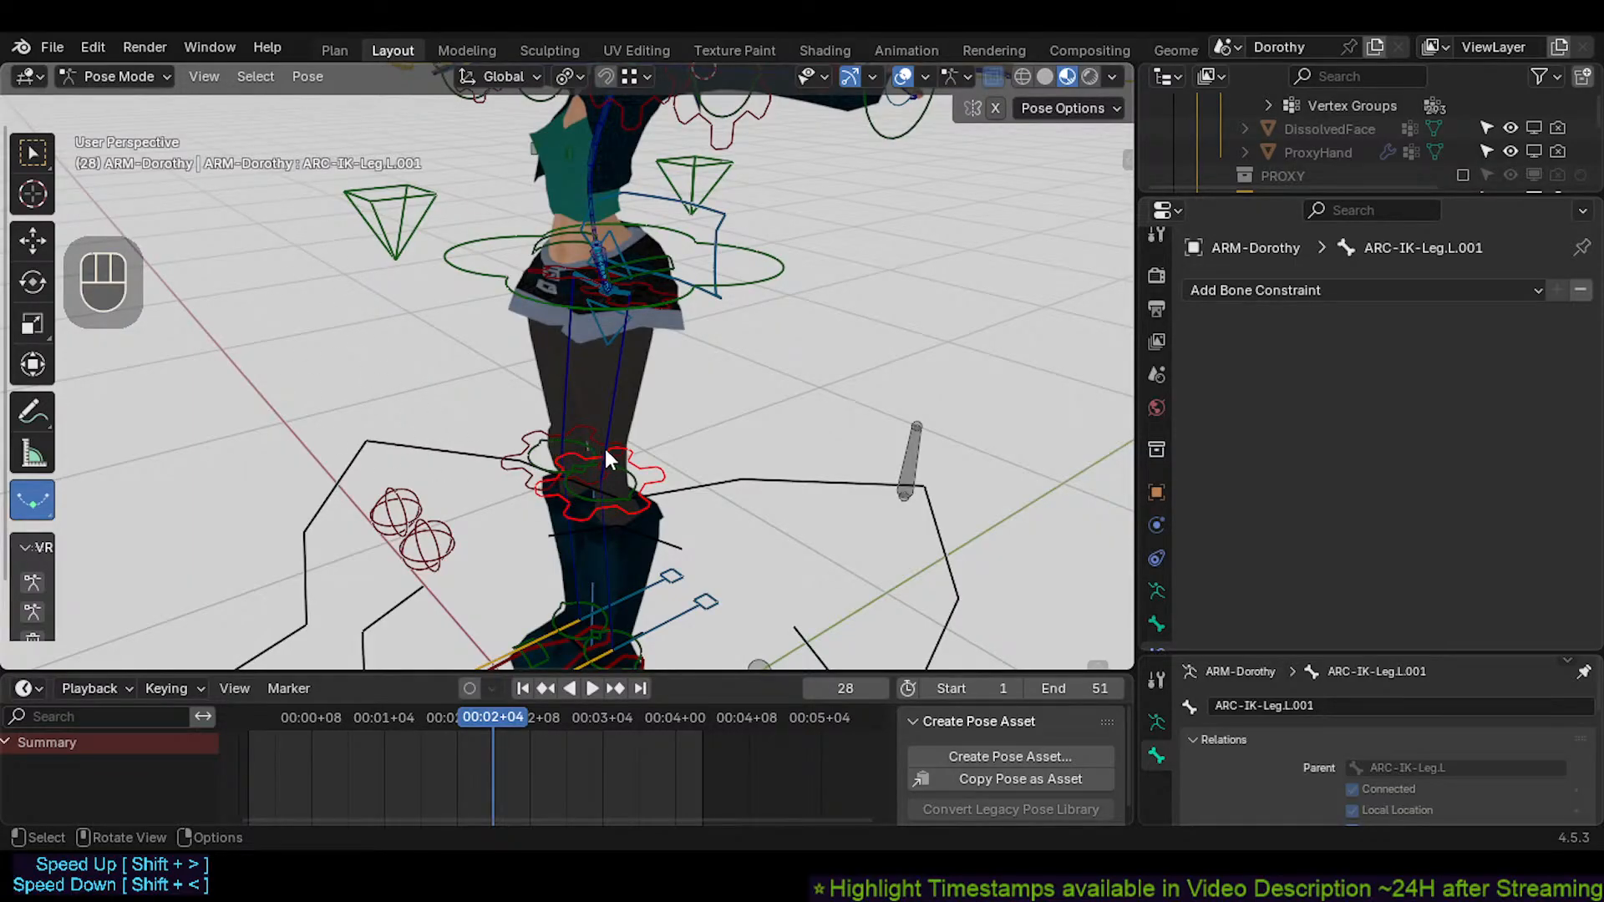
click(653, 453)
key(r)
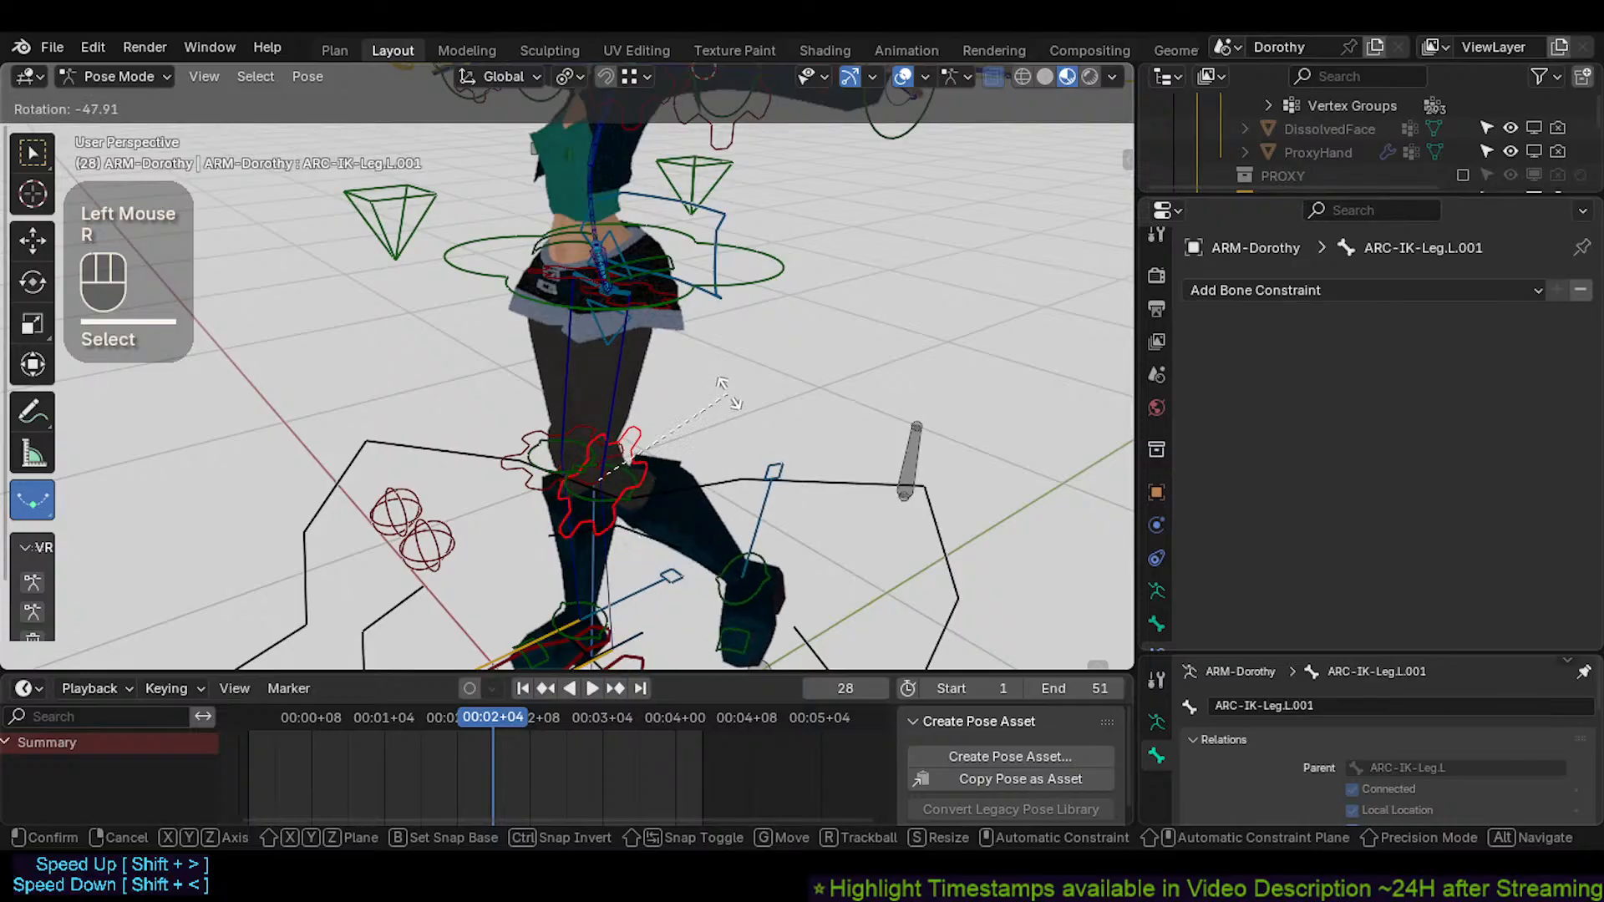
key(Escape)
Rotate ARC-IK-Leg.L.001 about the global X axis to bend the left knee and lift the foot behind the body
shift+middle_drag(677, 401, 674, 442)
middle_drag(670, 378, 642, 430)
click(658, 473)
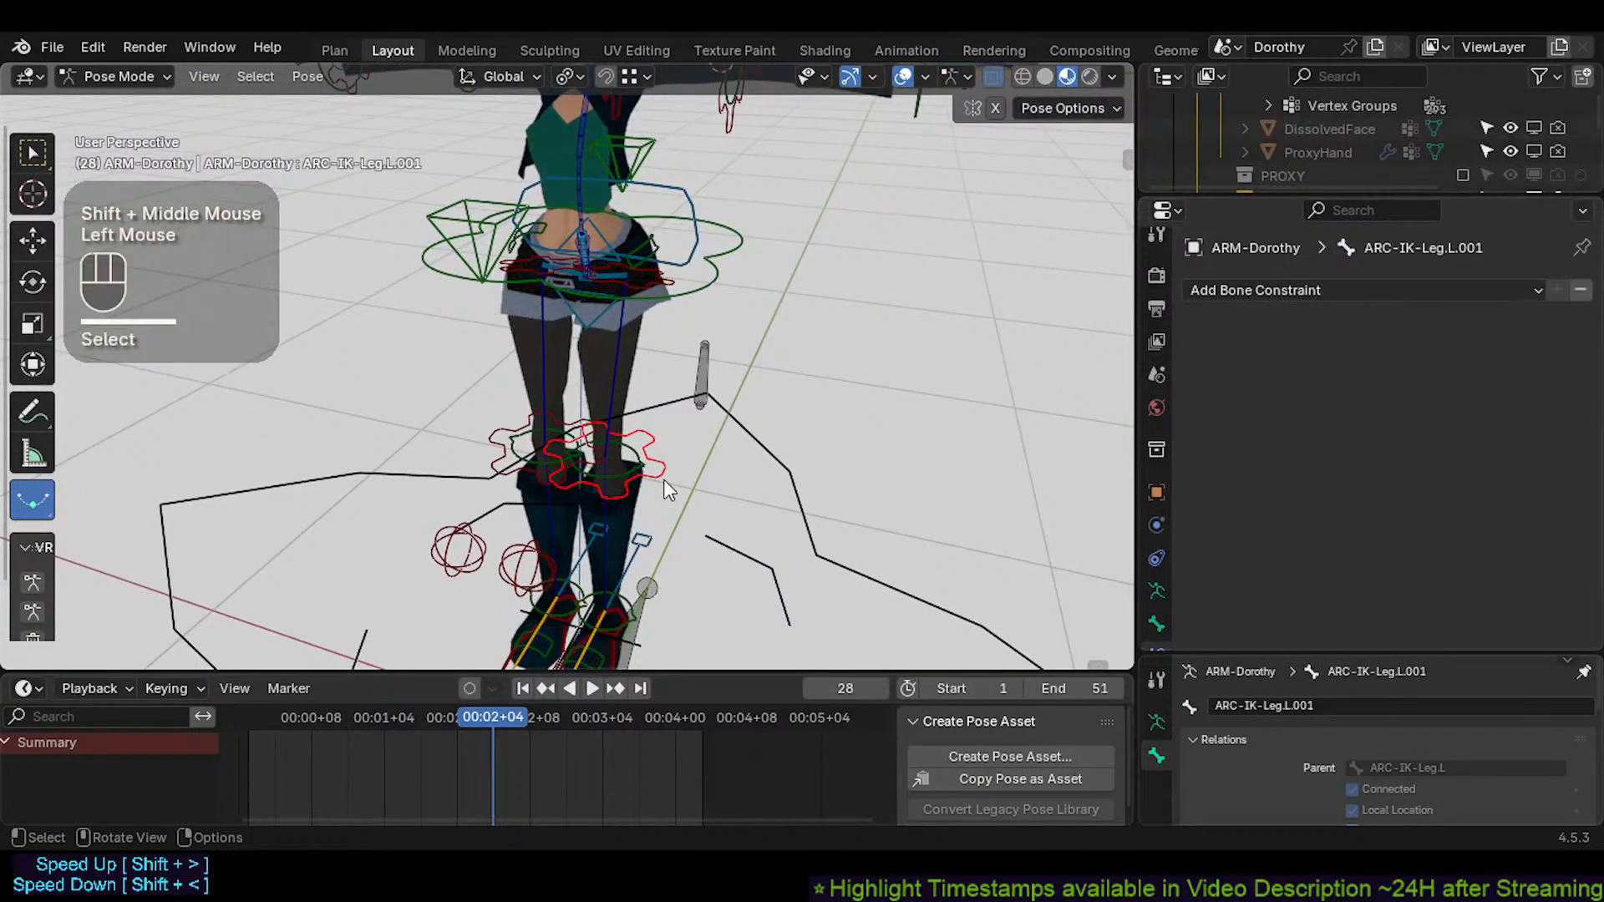
key(r)
key(x)
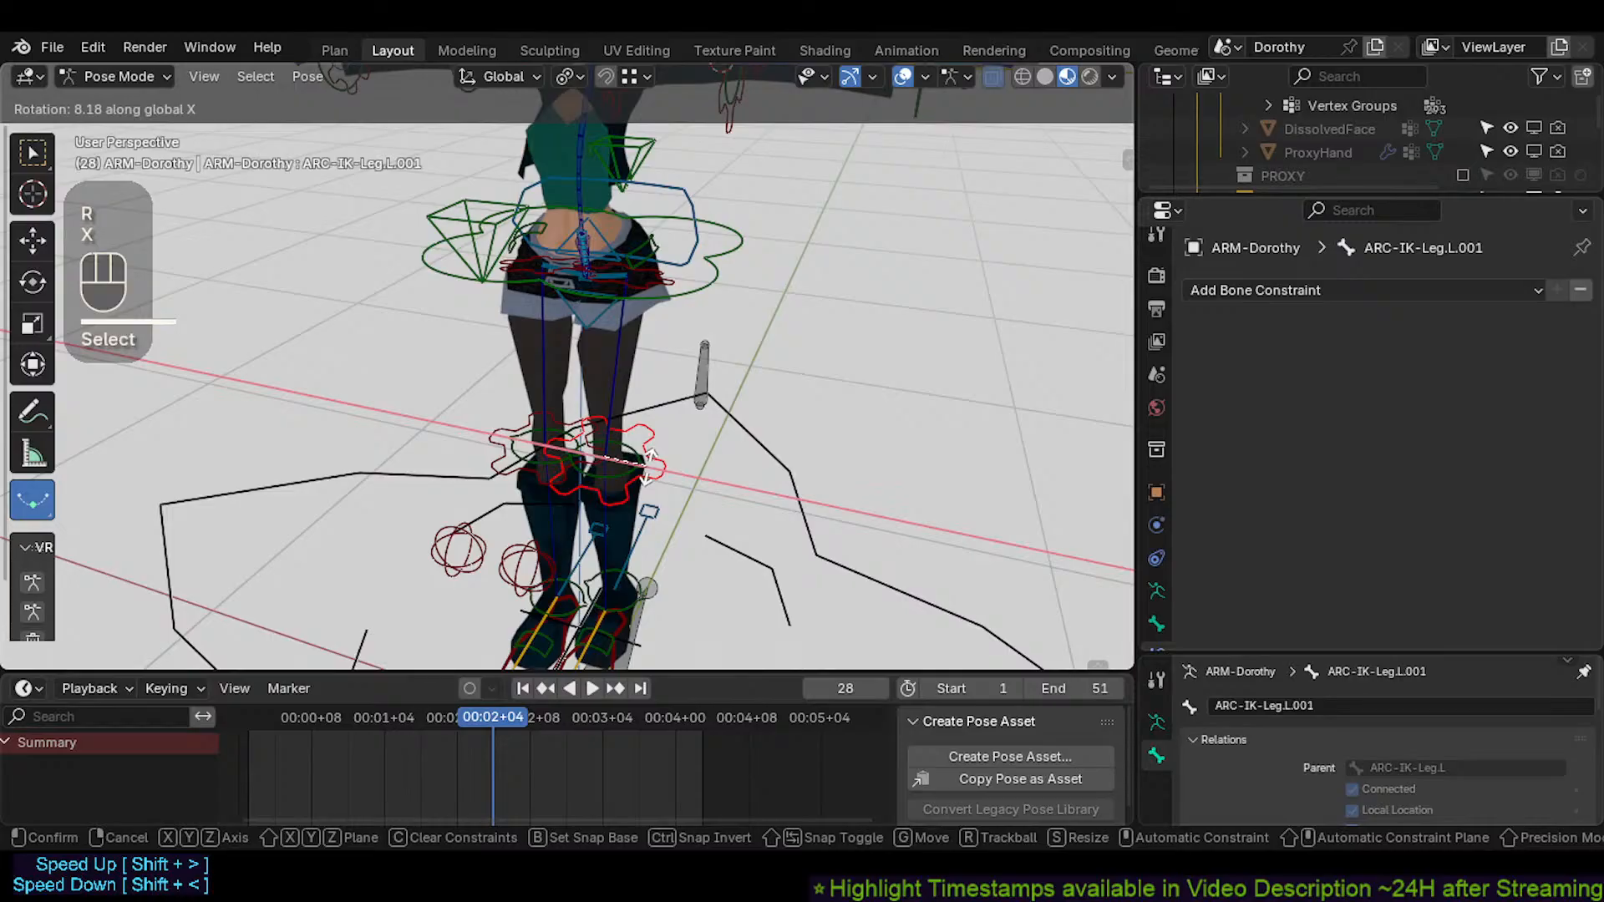
click(669, 426)
middle_drag(679, 436, 595, 478)
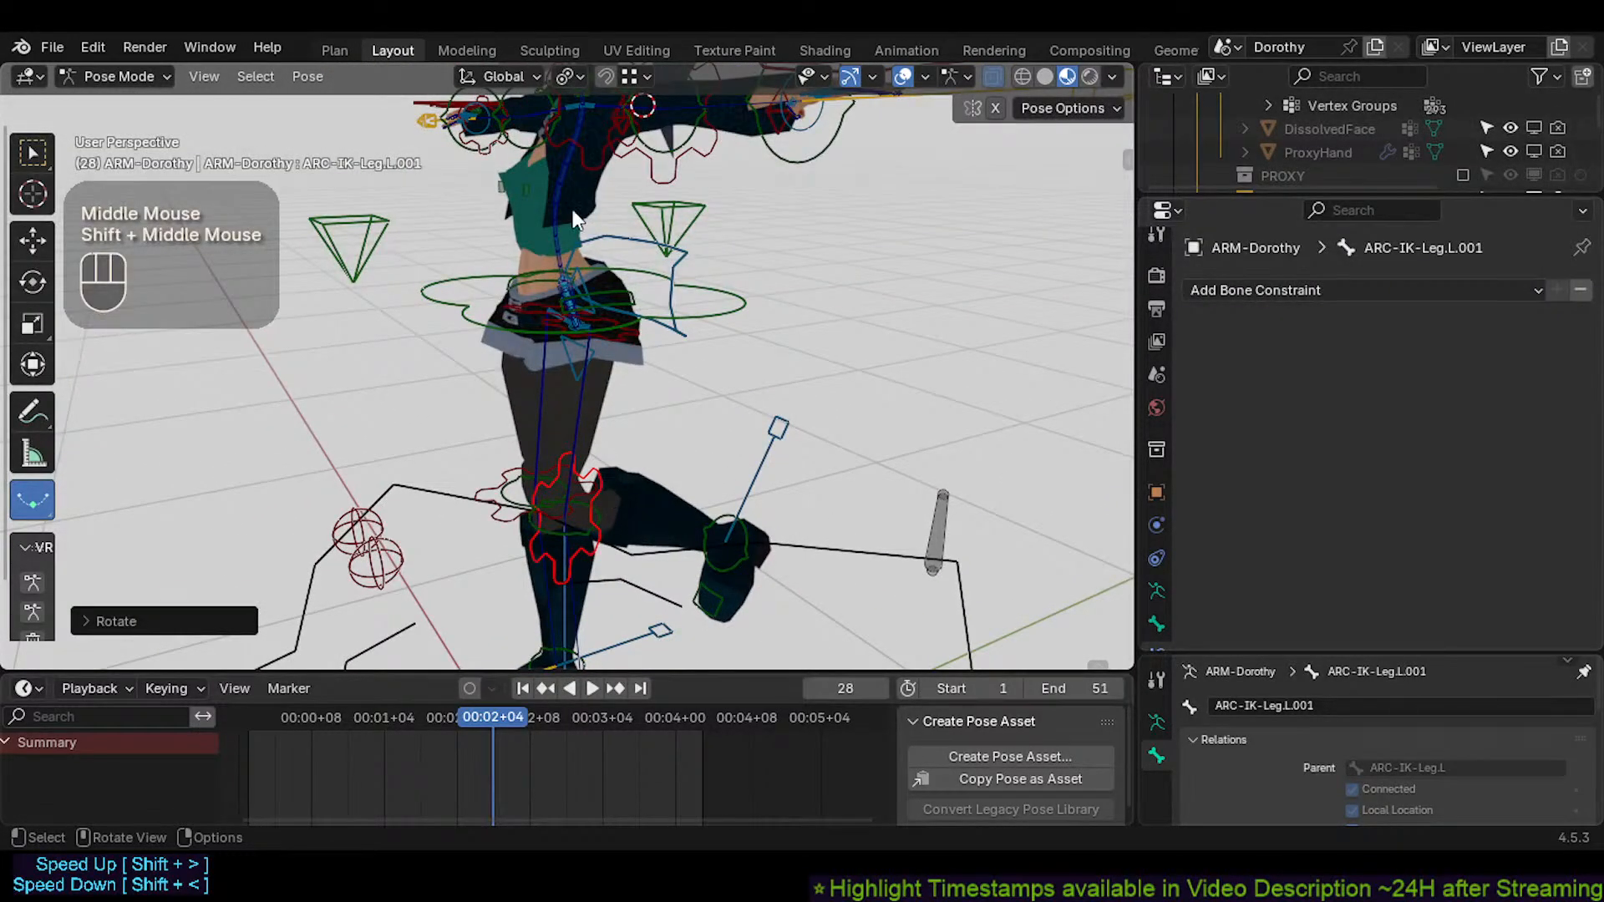
shift+middle_drag(539, 396, 657, 474)
Clear the rotation of all bones and save the file
key(a)
key(alt+r)
key(alt+r)
key(ctrl+s)
Test-move the lower-leg control ARC-IK-Leg.L.001 with Auto IK and cancel the move
shift+middle_drag(656, 475, 547, 460)
click(583, 478)
key(g)
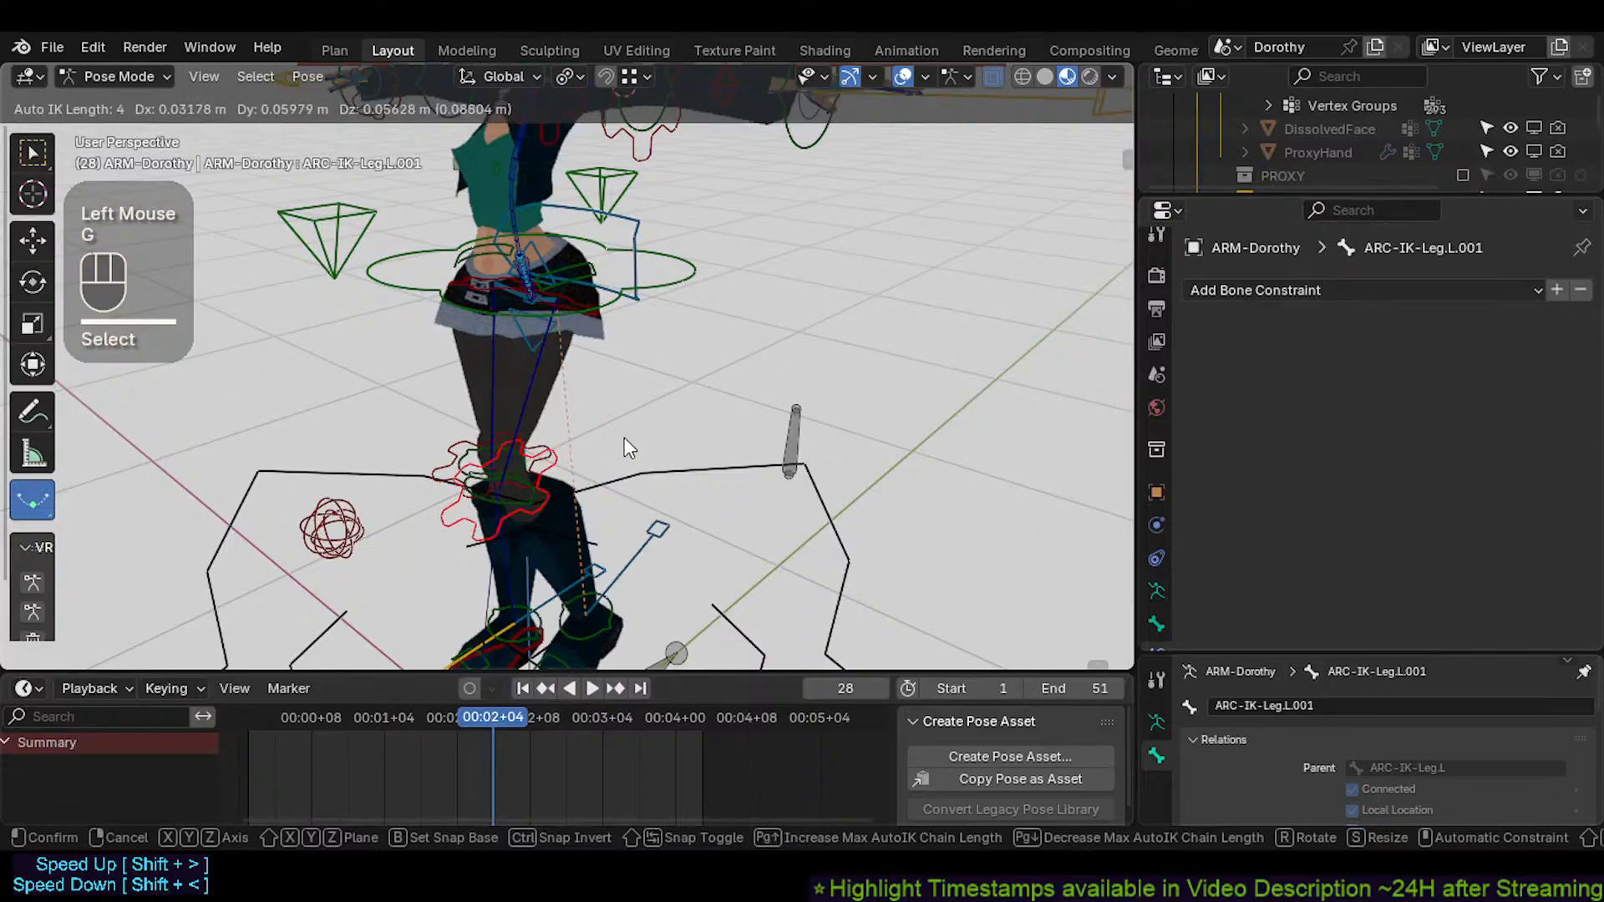
key(Escape)
Move ARC-IK-Leg.L.001 backward and up twice with an Auto IK length of 4
shift+middle_drag(580, 390, 578, 434)
key(g)
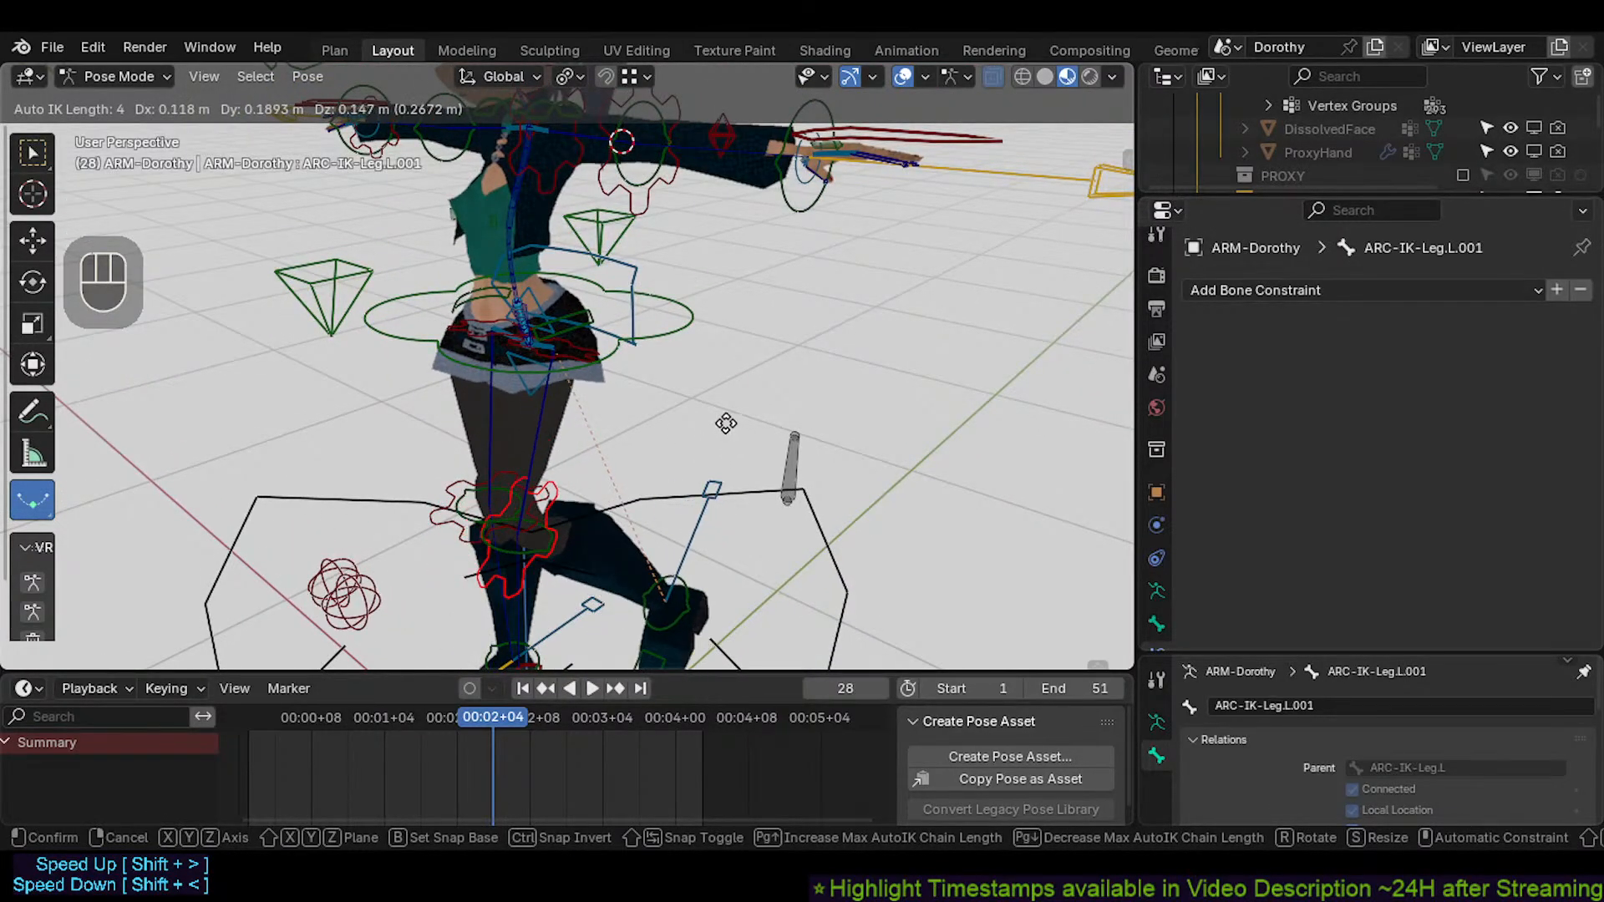
click(660, 539)
key(g)
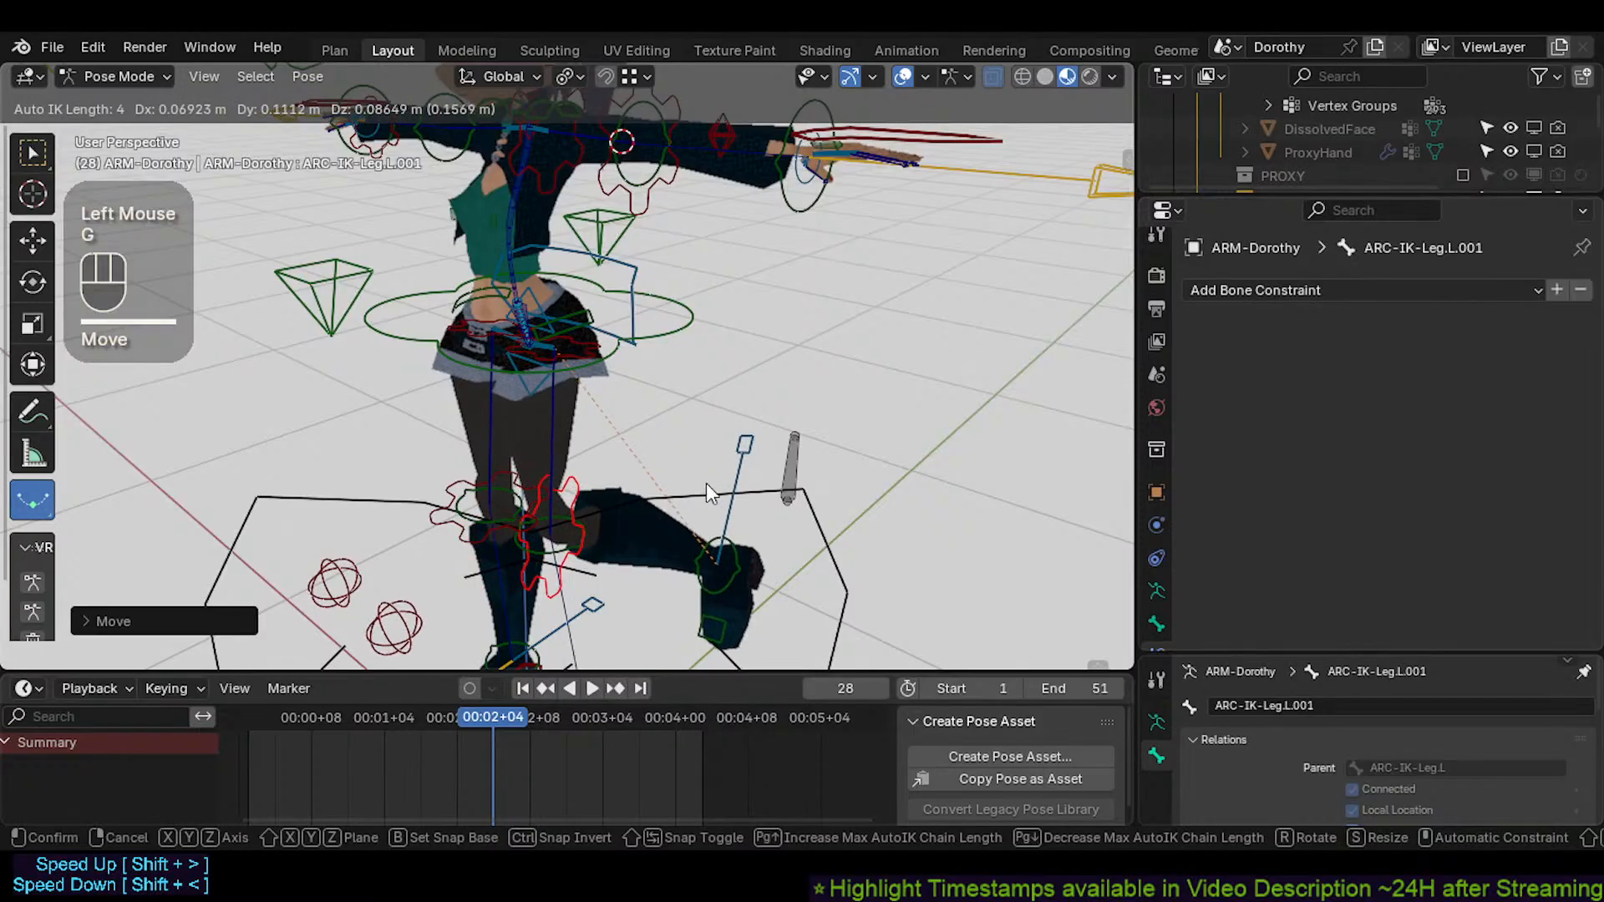
click(709, 503)
Move ARC-IK-Leg.L.001 while varying the Auto IK chain length, settling on 2, and reposition the bent leg once more
scroll(707, 505, down, 1)
shift+middle_drag(668, 534, 651, 505)
key(g)
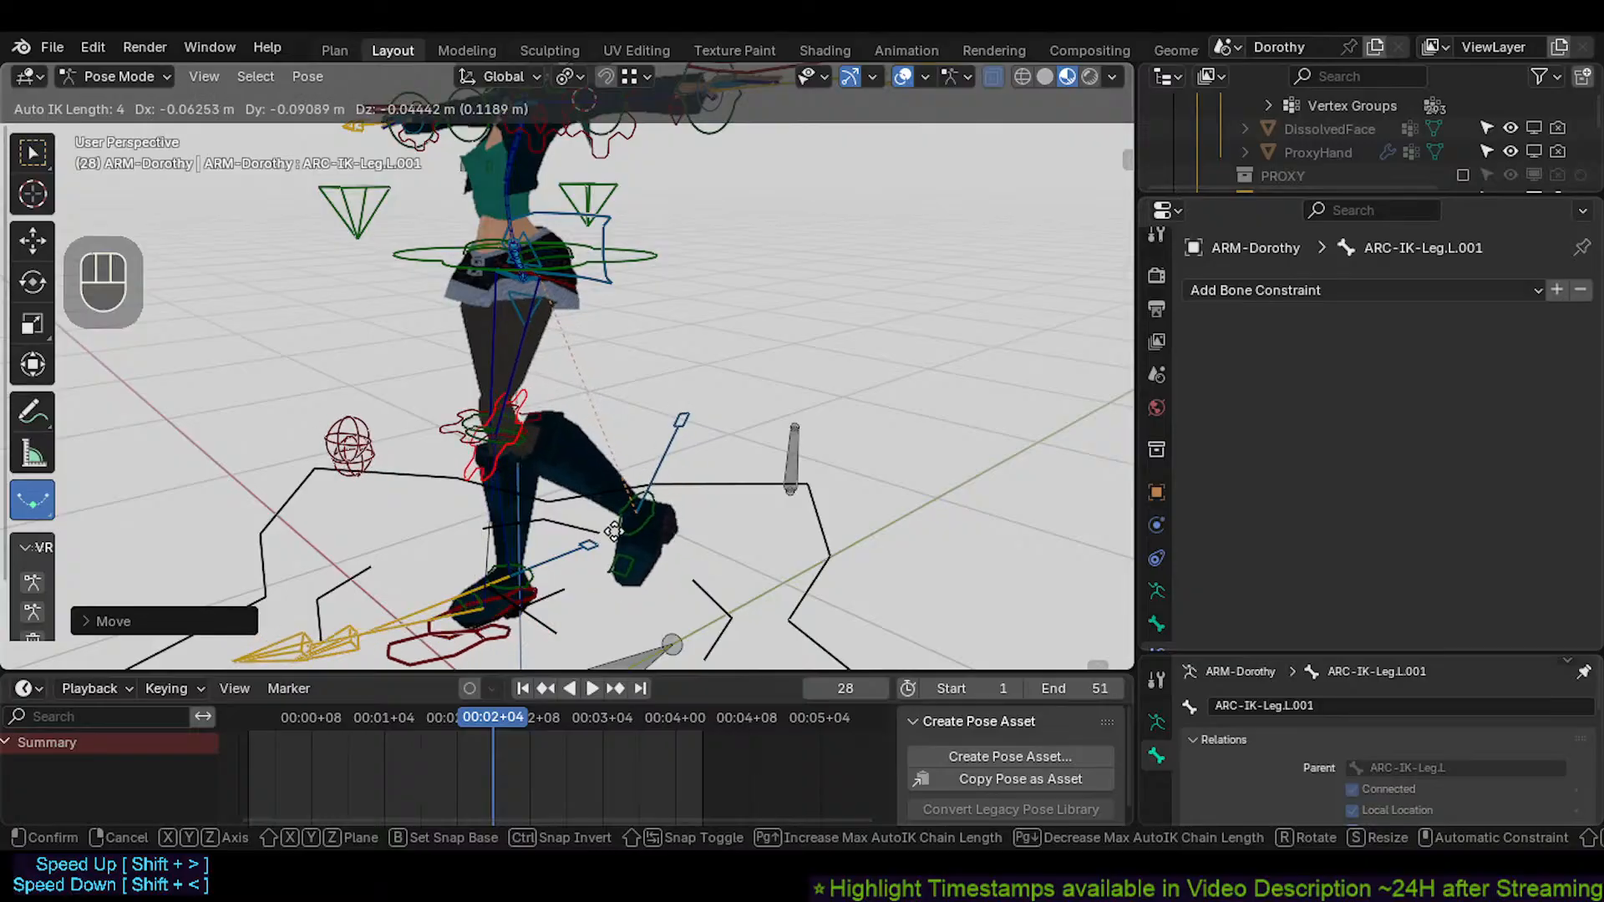
scroll(518, 468, up, 2)
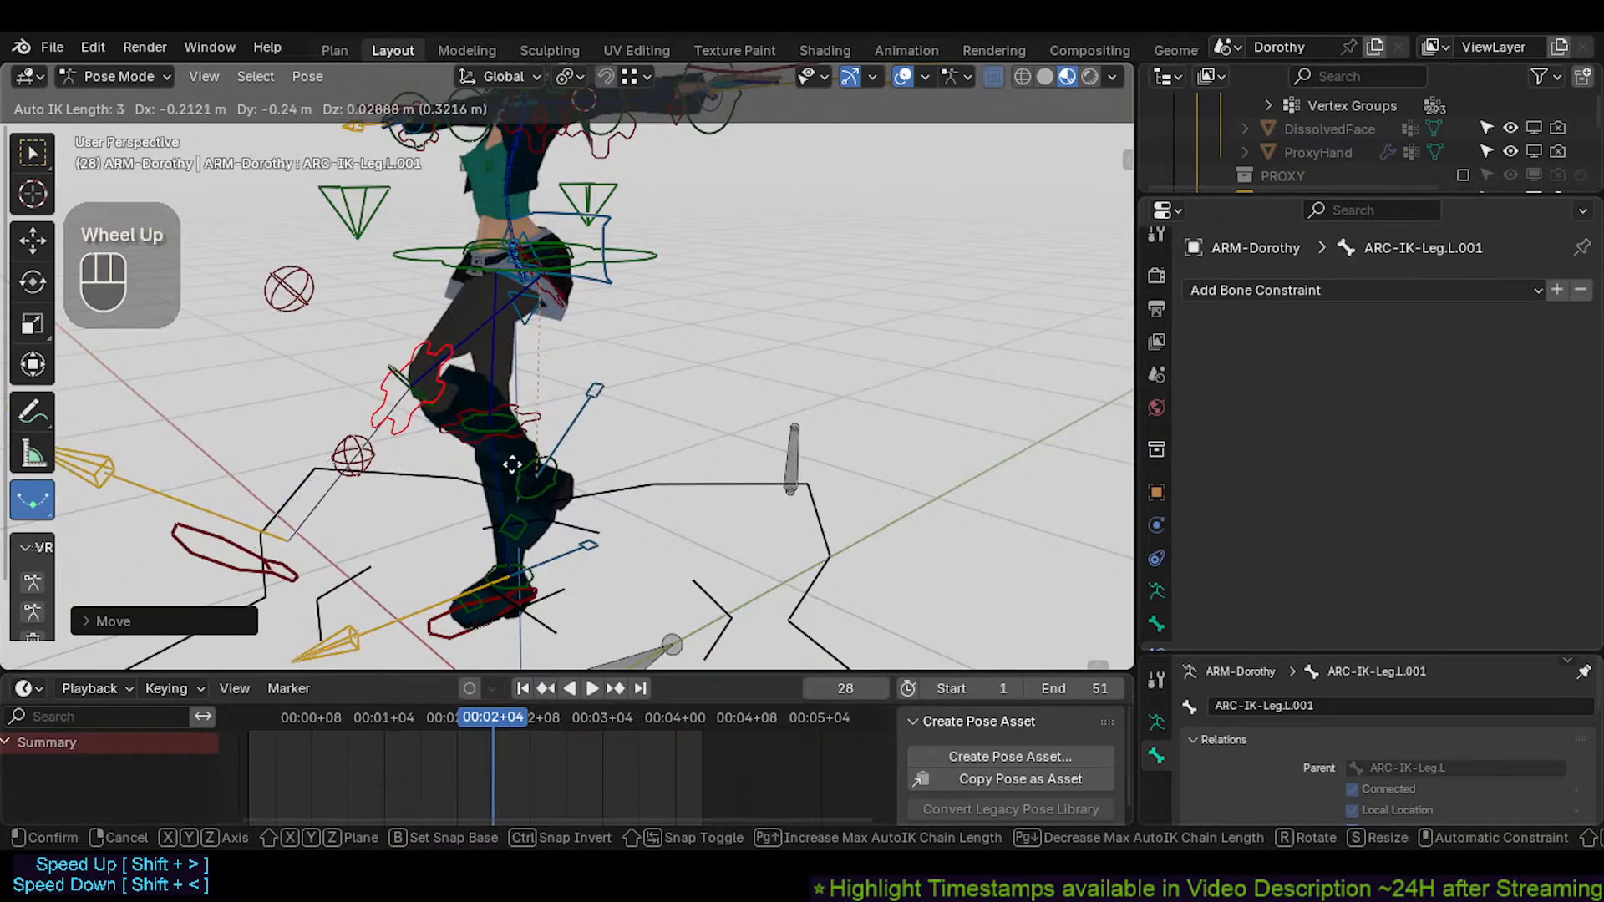
scroll(531, 528, down, 2)
scroll(543, 518, up, 3)
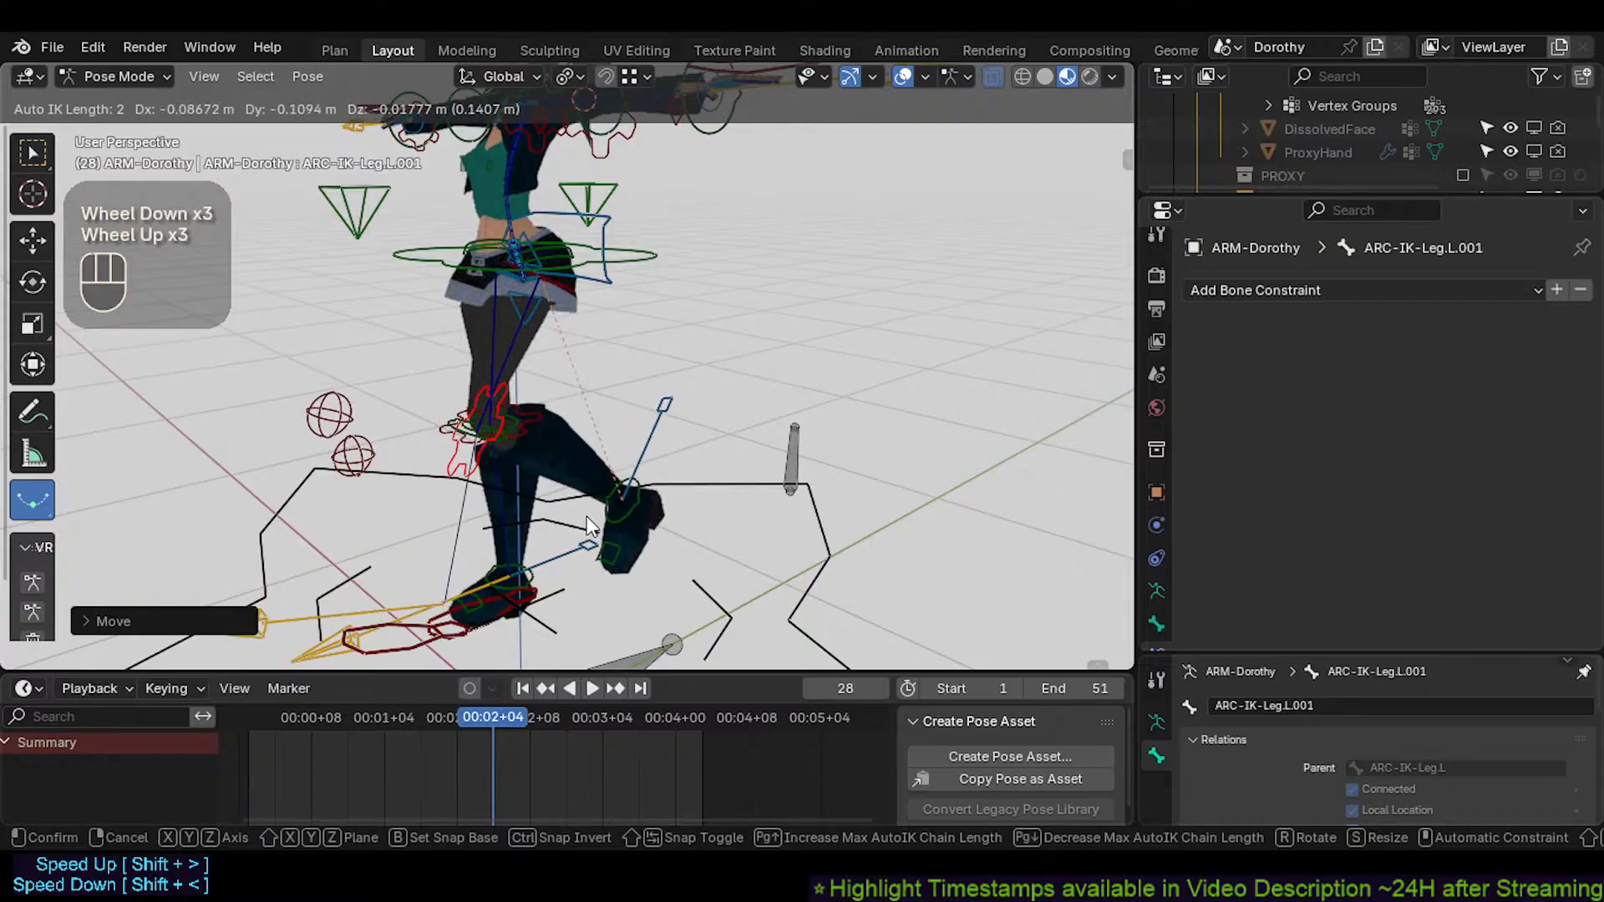
click(588, 499)
middle_drag(585, 501, 434, 560)
key(g)
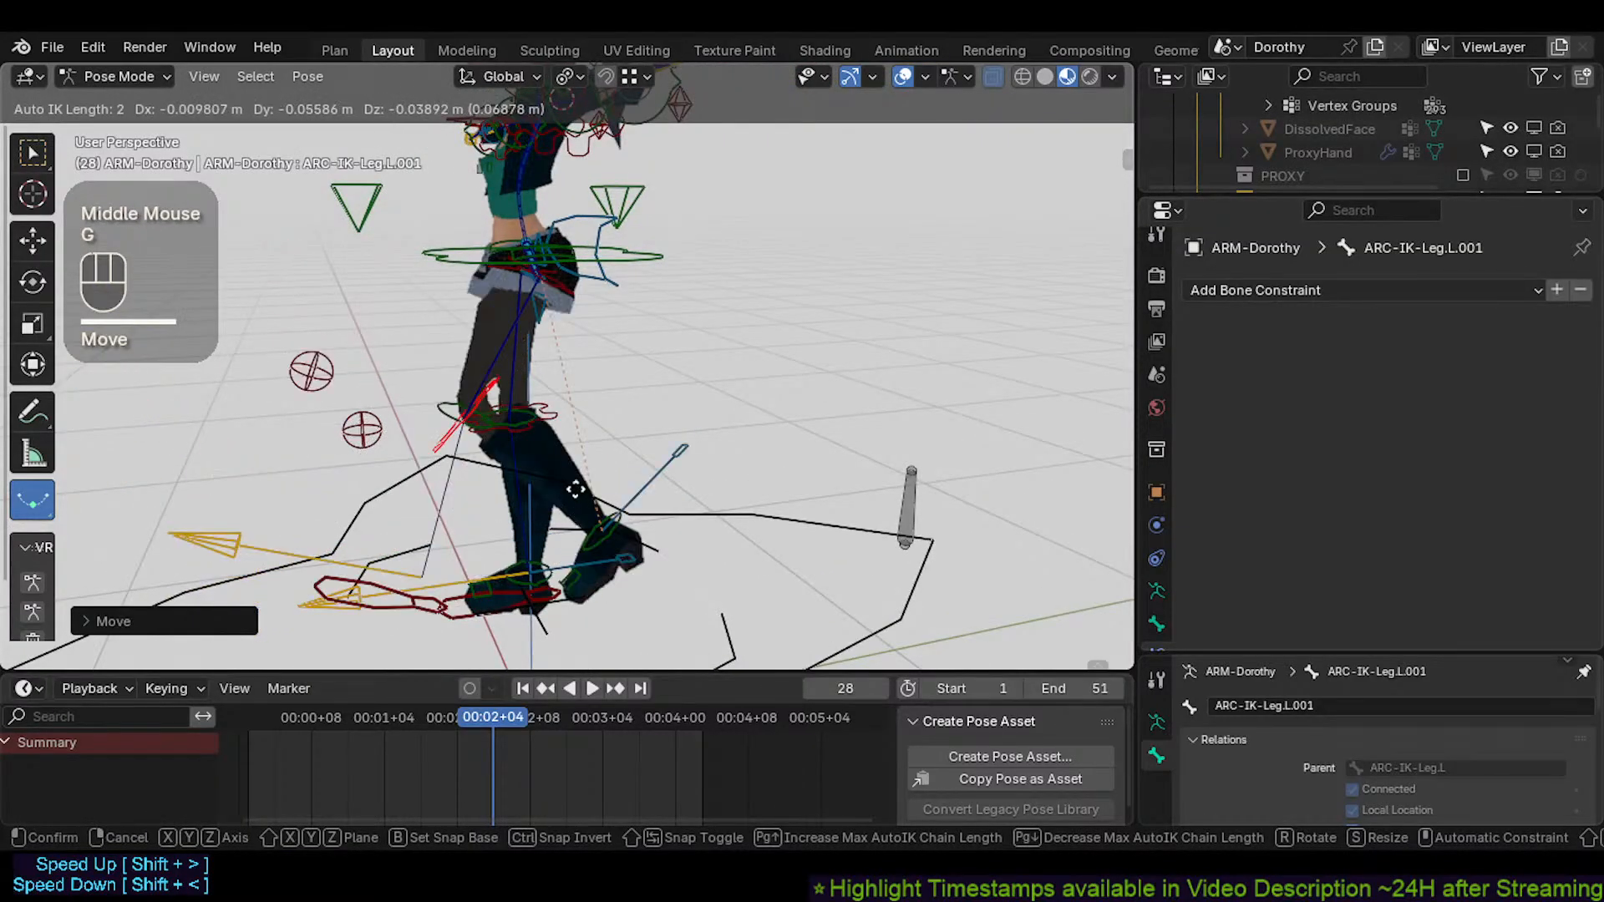
click(593, 522)
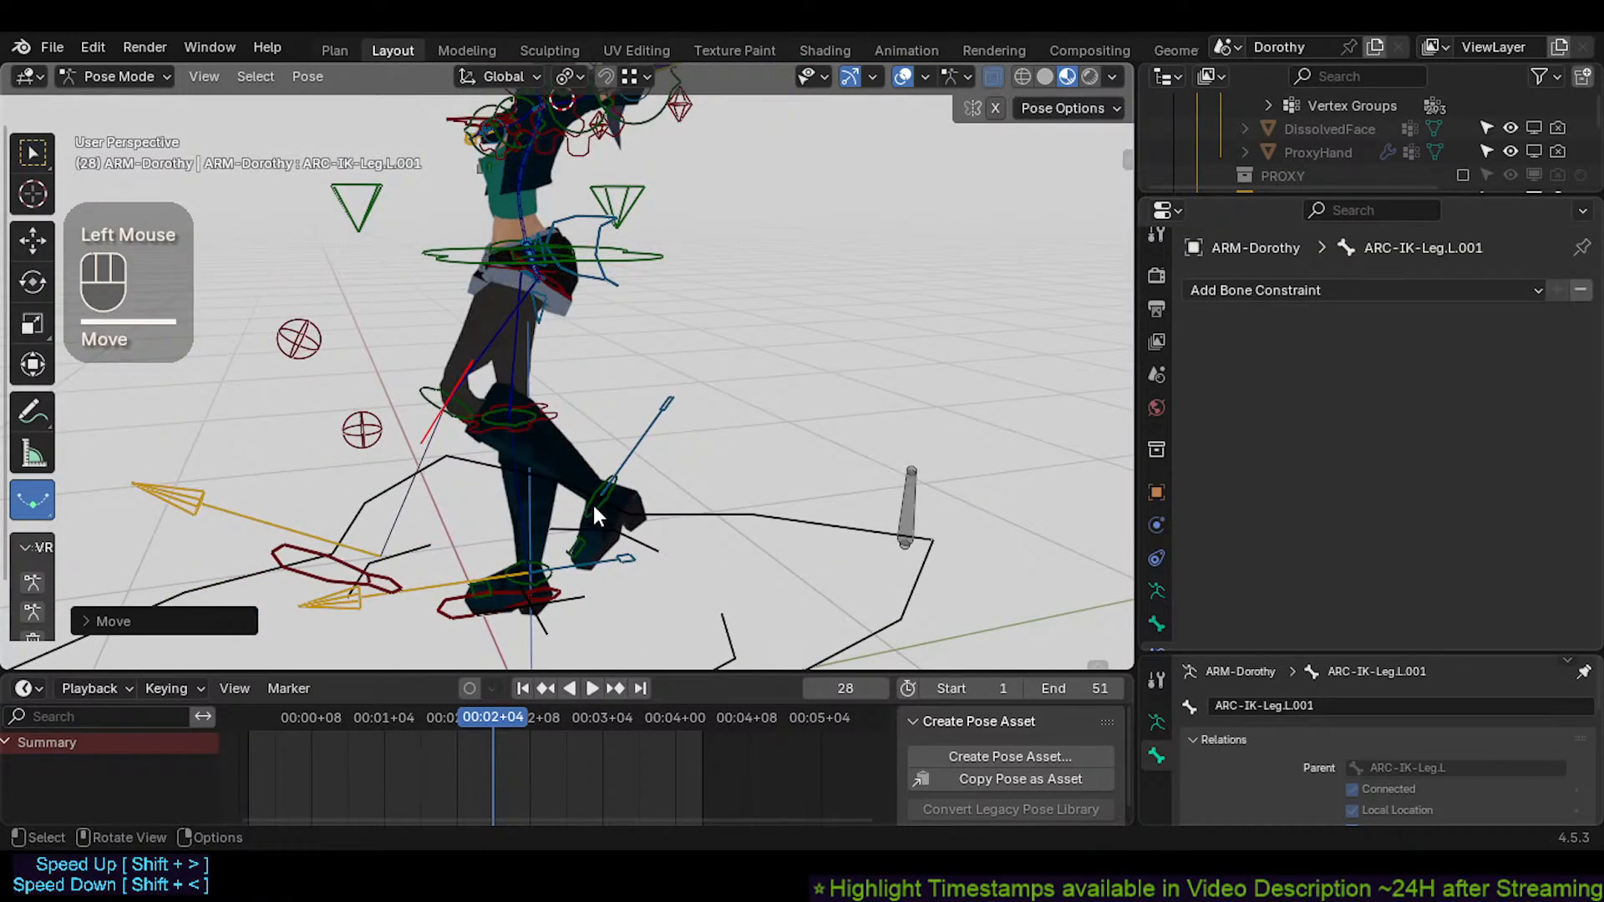
Clear the pose transforms of every bone to return the leg to its rest pose
key(a)
key(alt+q)
key(alt+q)
Test-move the foot control MTR-IK-Foot.L forward and cancel the move
click(481, 637)
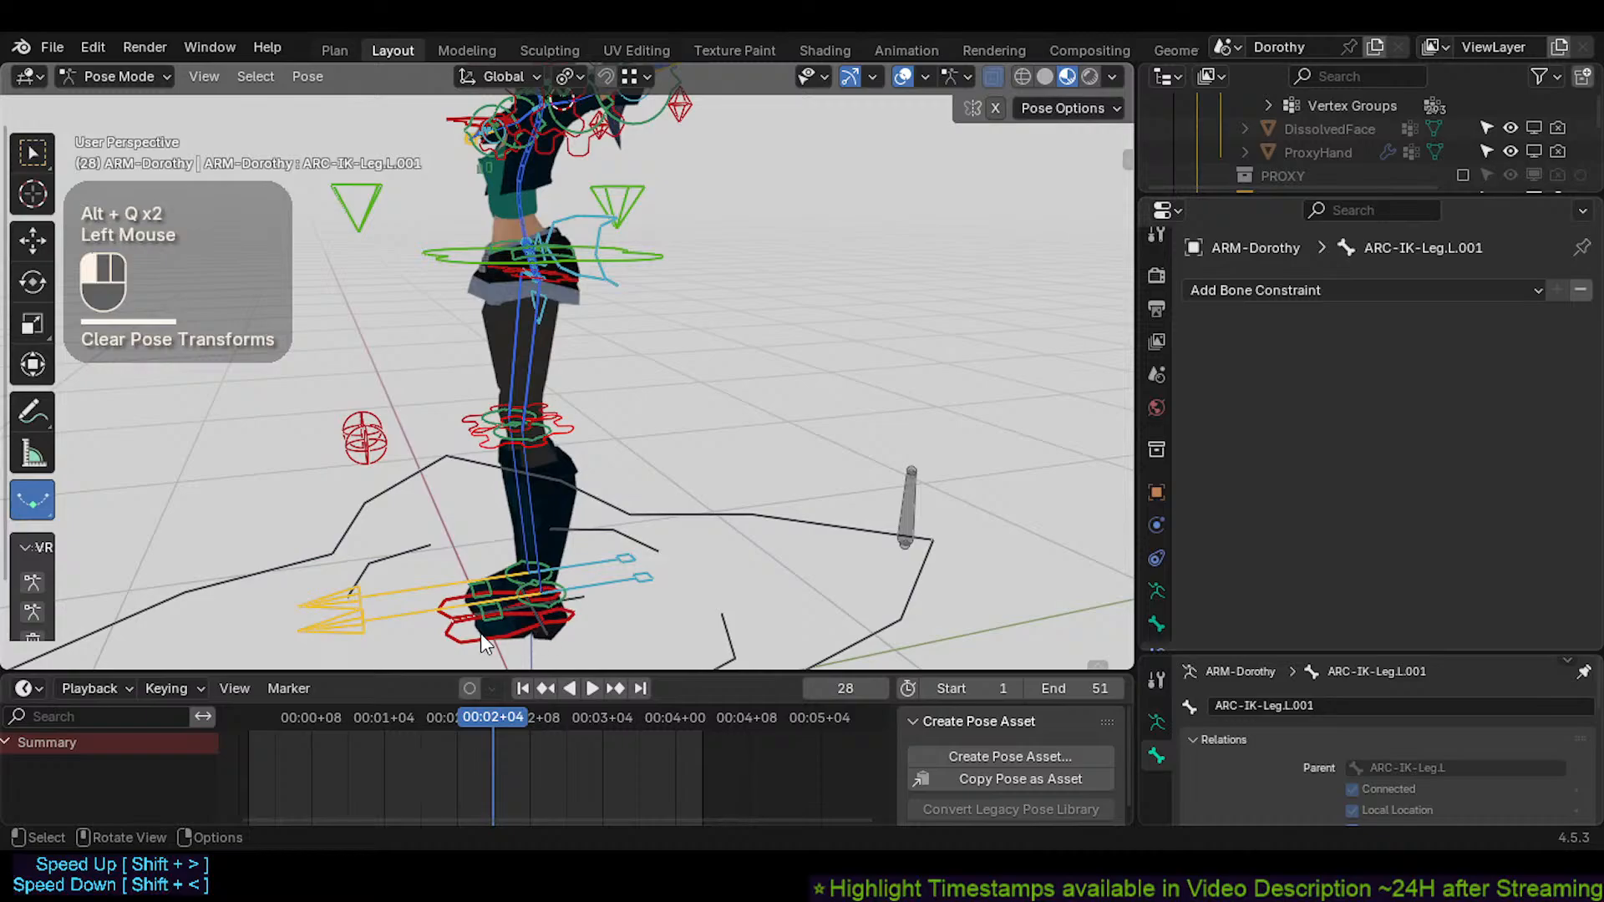
key(g)
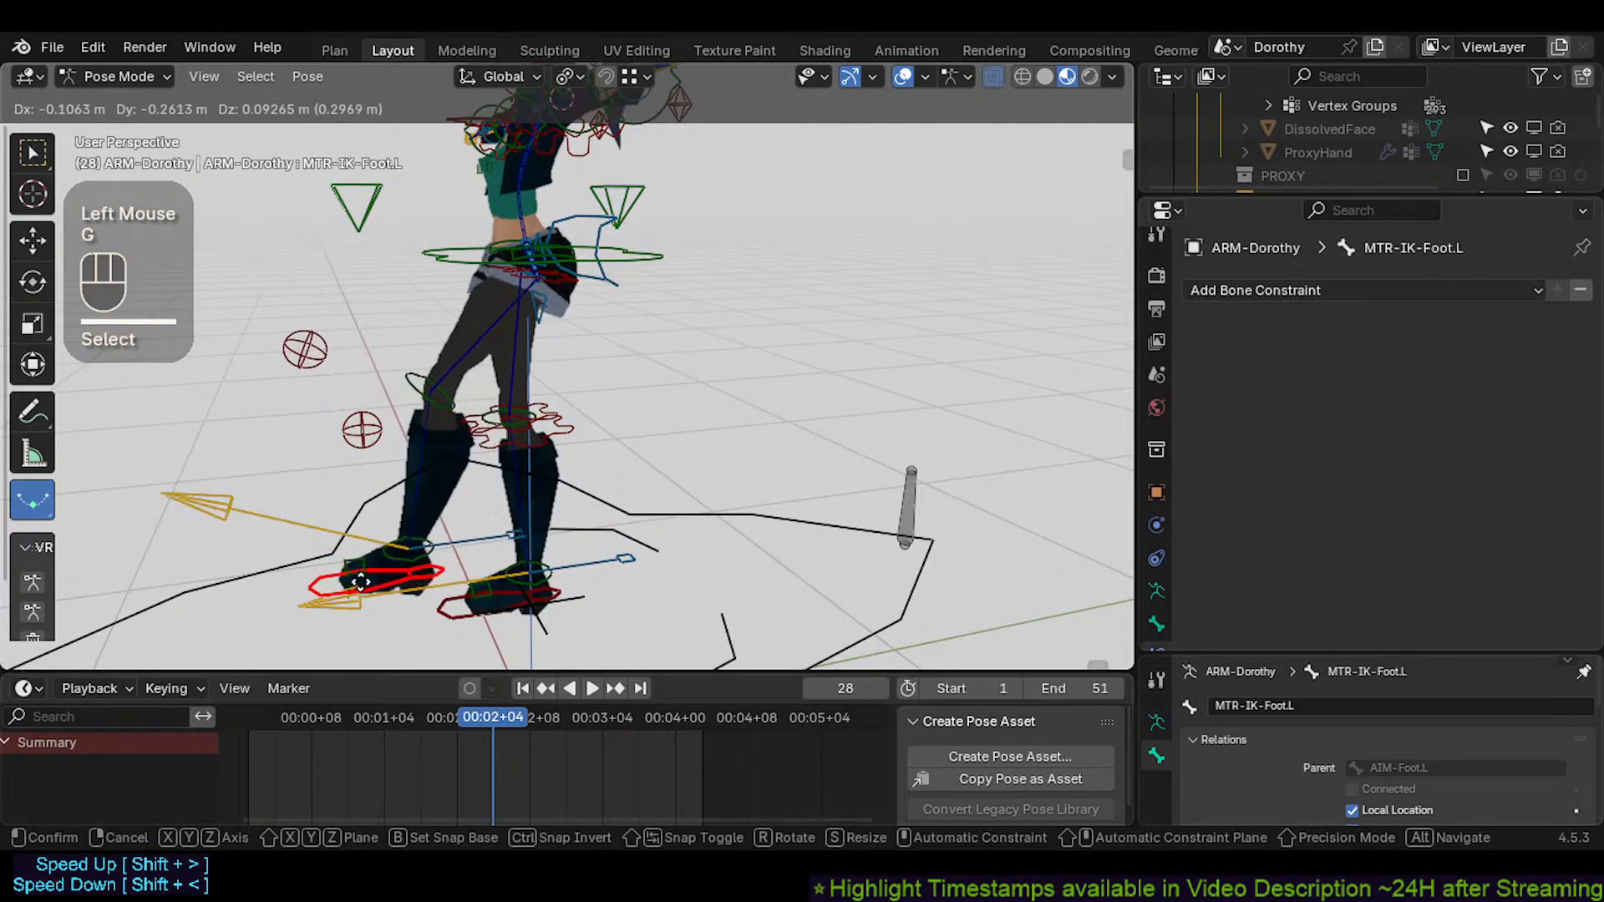
key(Escape)
In Edit Mode, disconnect the lower-leg bone ARC-IK-Leg.L.001 from ARC-IK-Leg.L while keeping it as parent
middle_drag(535, 510, 576, 474)
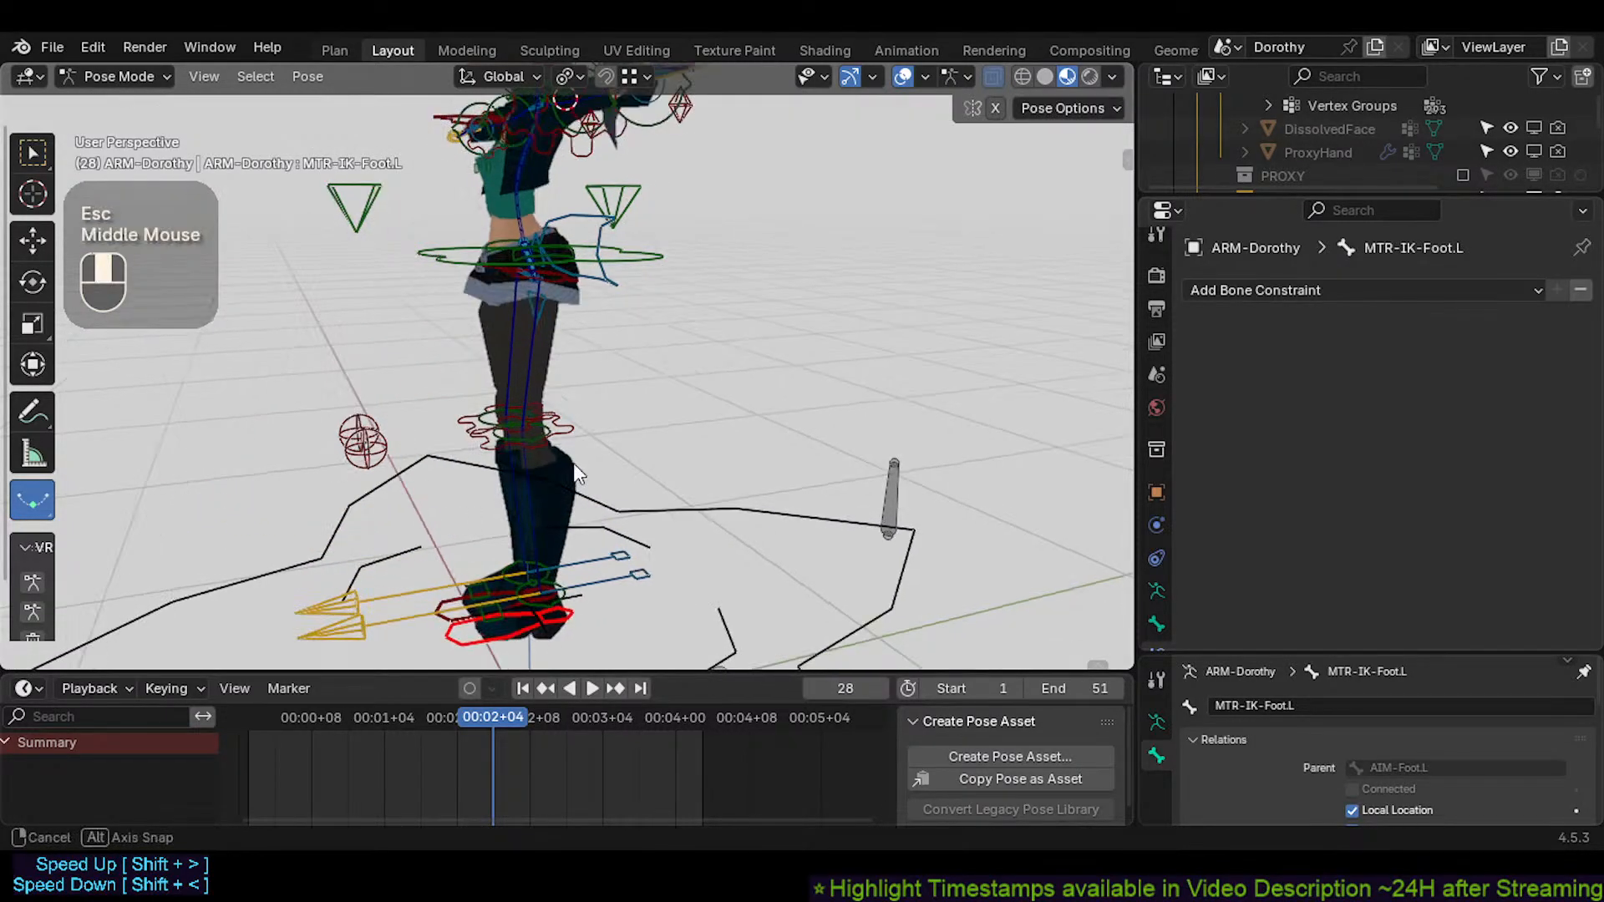
scroll(552, 481, up, 3)
key(Tab)
click(533, 486)
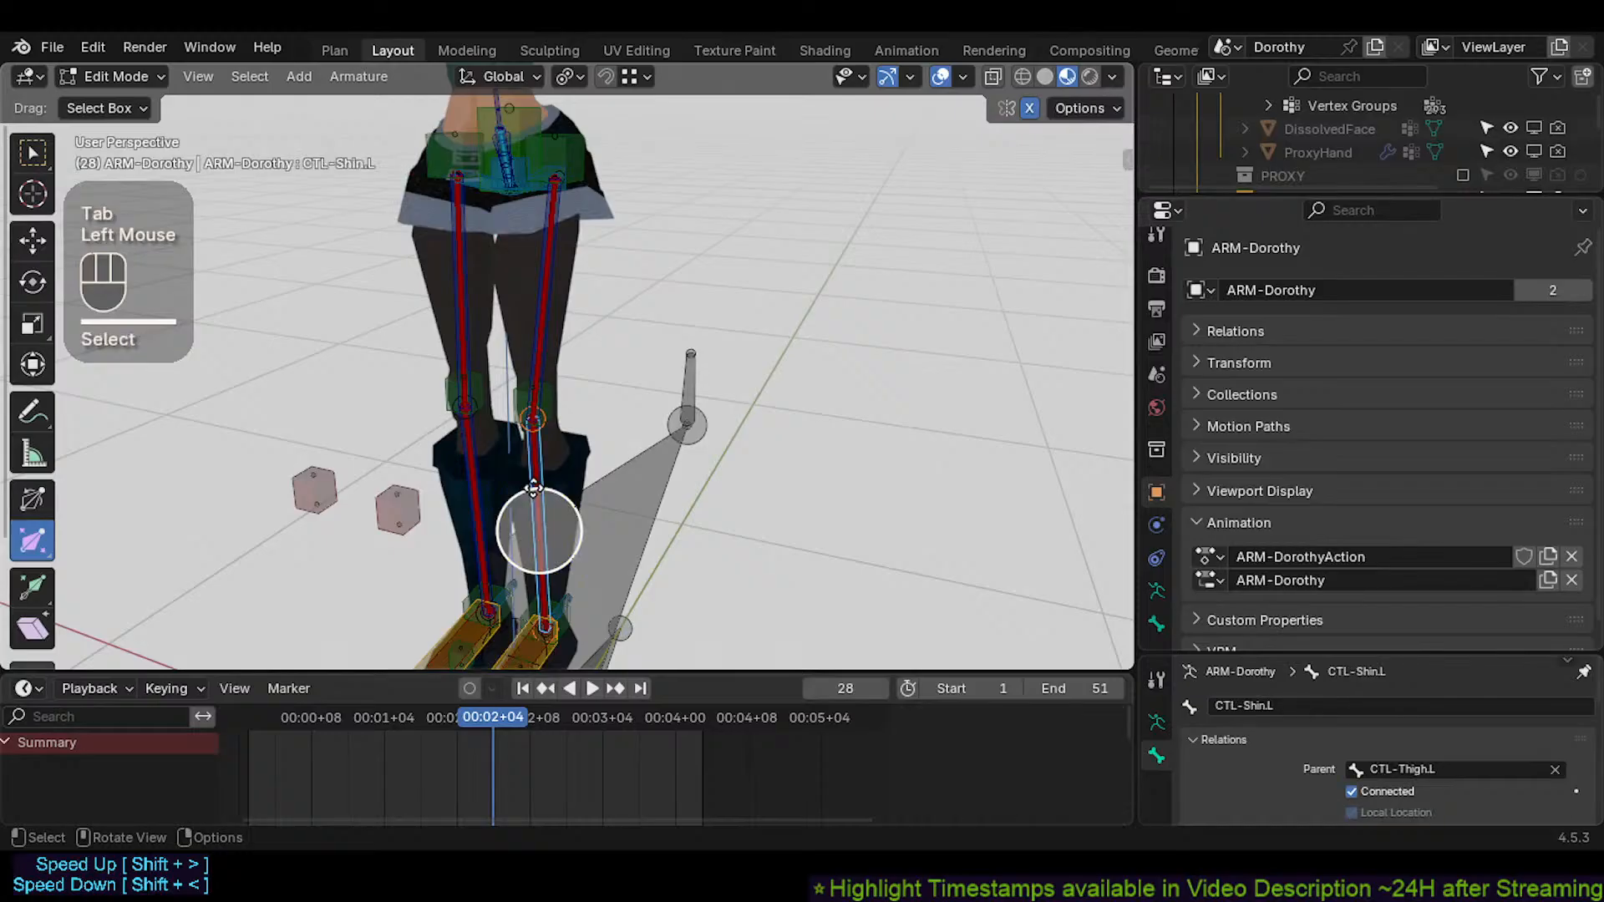
click(533, 487)
key(alt+p)
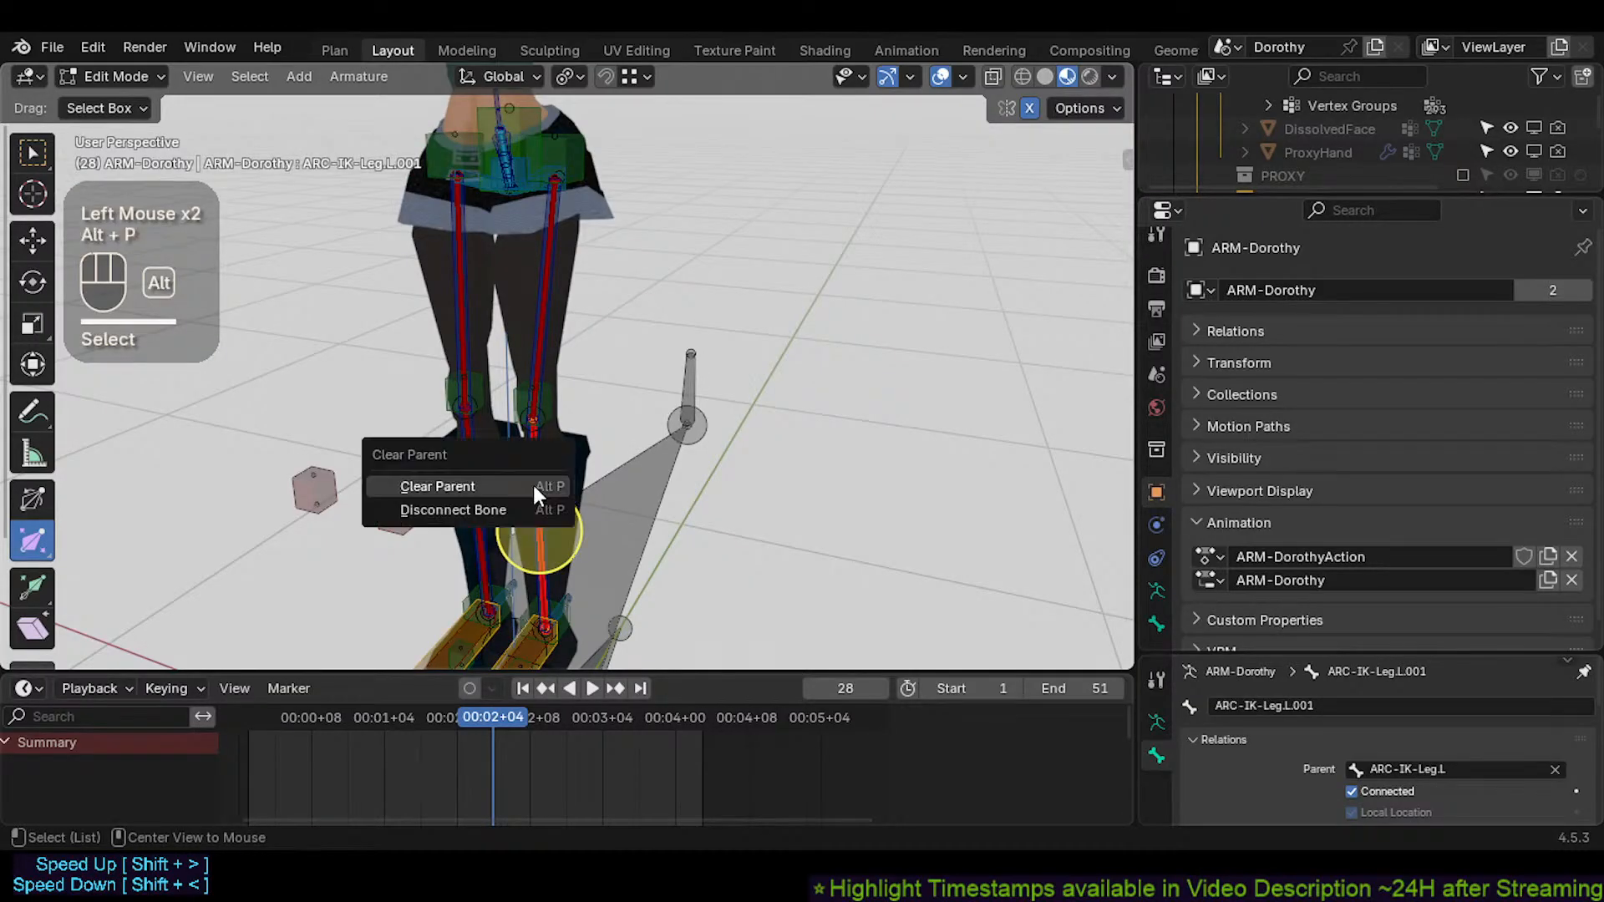
click(533, 486)
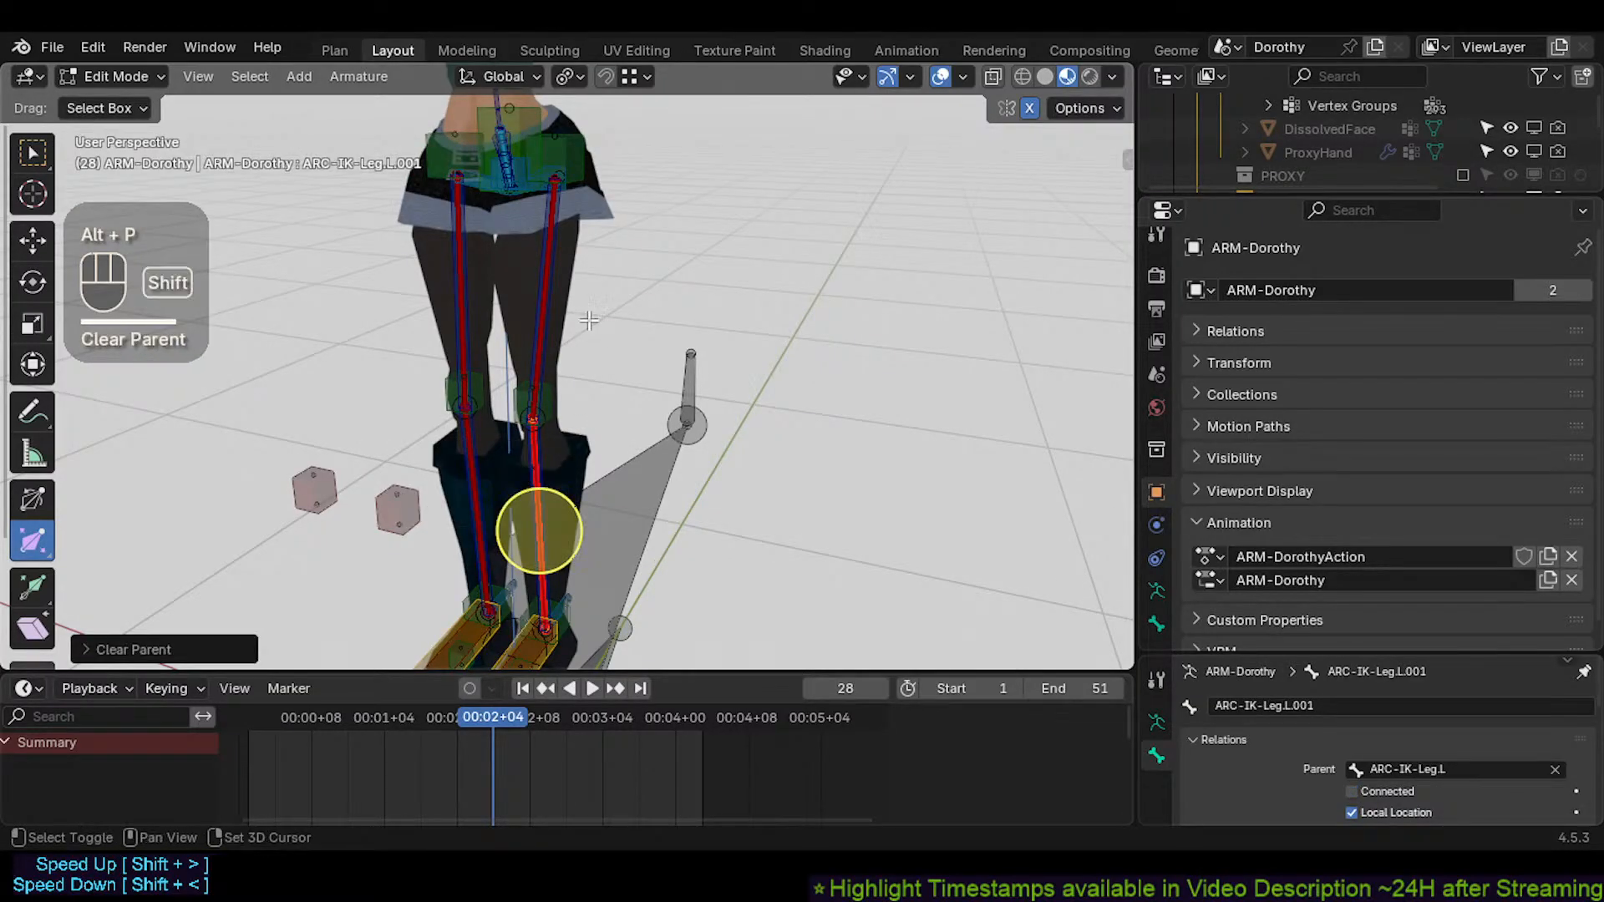
Disconnect the forearm bone ARC-IK-Arm.L.001 from ARC-IK-Arm.L while keeping it as parent, and return to Pose Mode
shift+middle_drag(591, 323, 524, 551)
shift+middle_drag(585, 200, 516, 397)
mouse_move(516, 396)
middle_down()
mouse_move(542, 375)
mouse_move(542, 392)
middle_up()
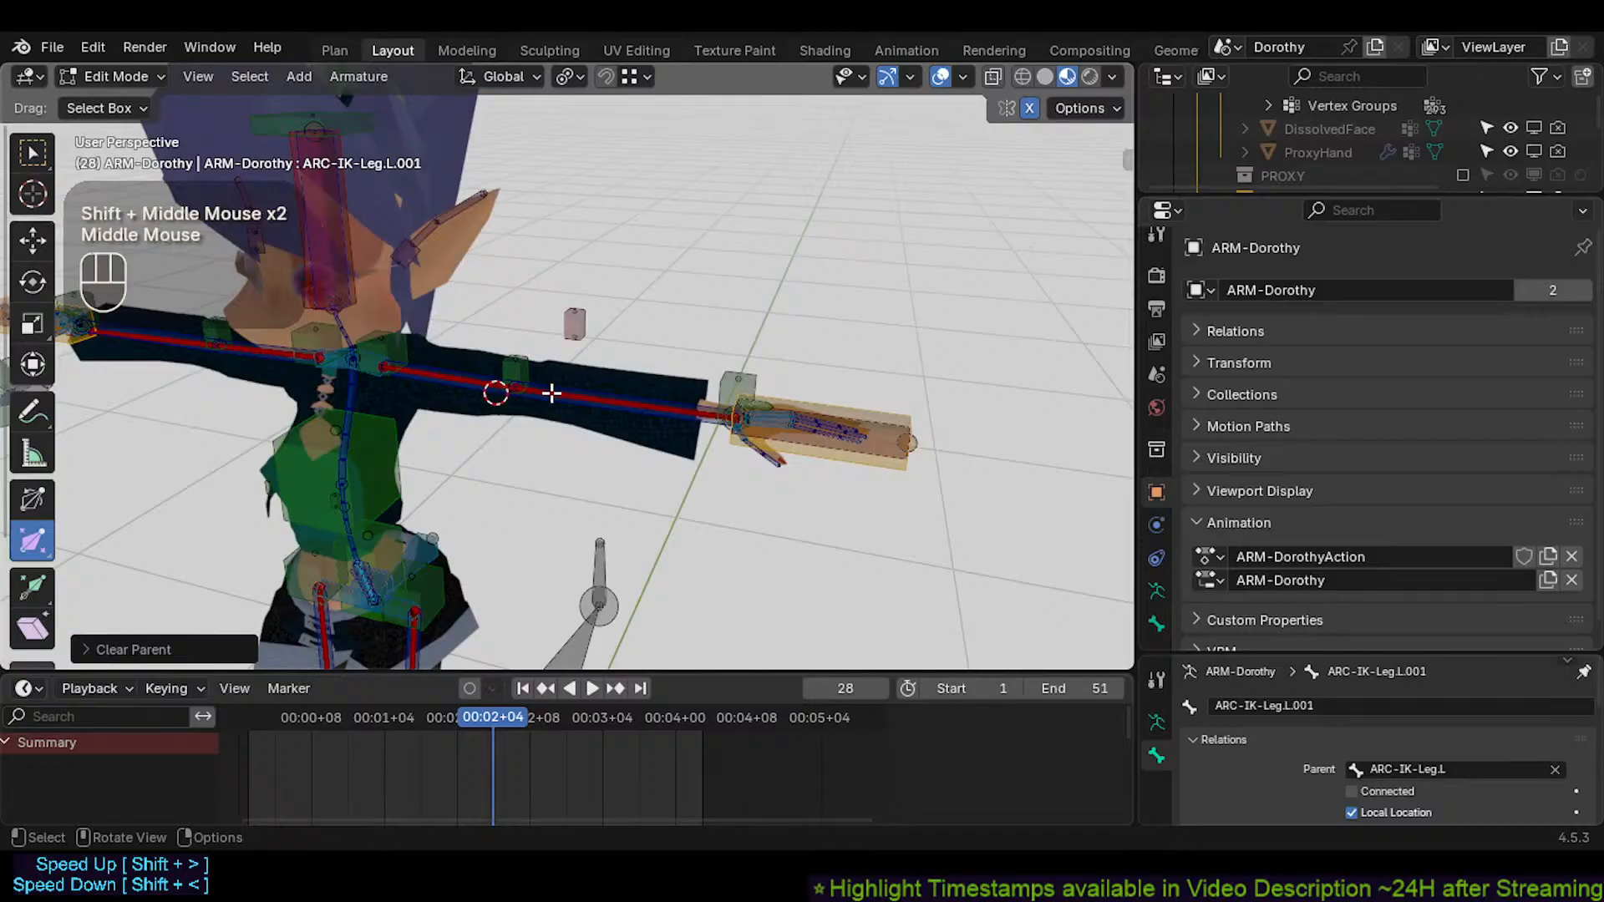
double_click(620, 404)
key(alt+p)
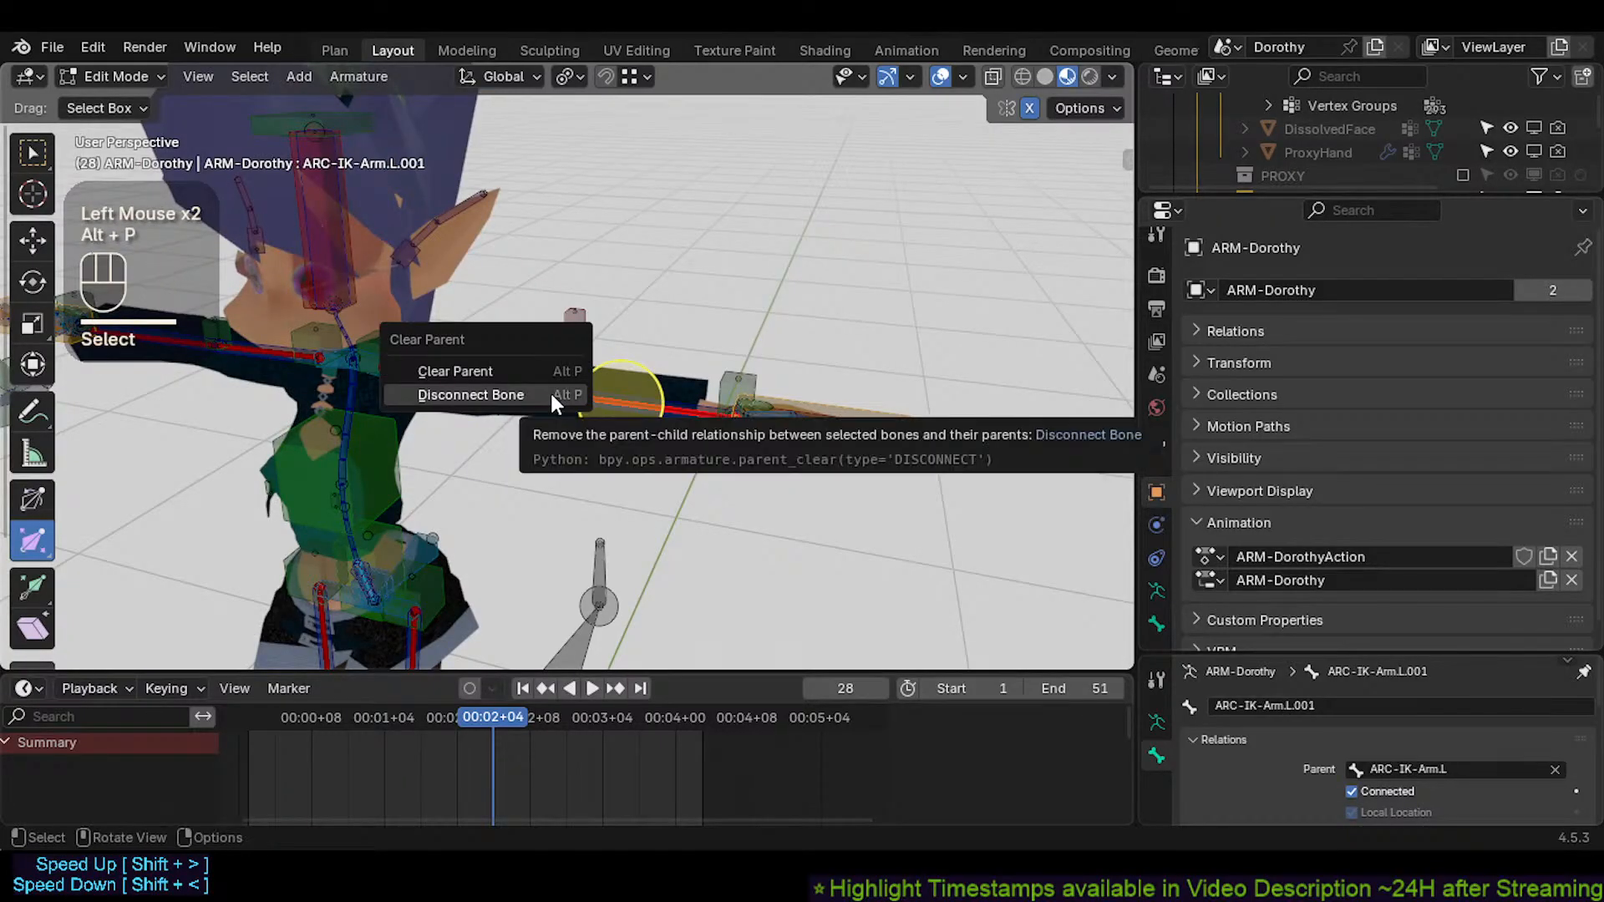
click(549, 390)
key(Tab)
Test-move and test-rotate the forearm bone ARC-IK-Arm.L.001, and trackball-rotate the upper-arm bone ARC-IK-Arm.L, discarding each transform
click(758, 356)
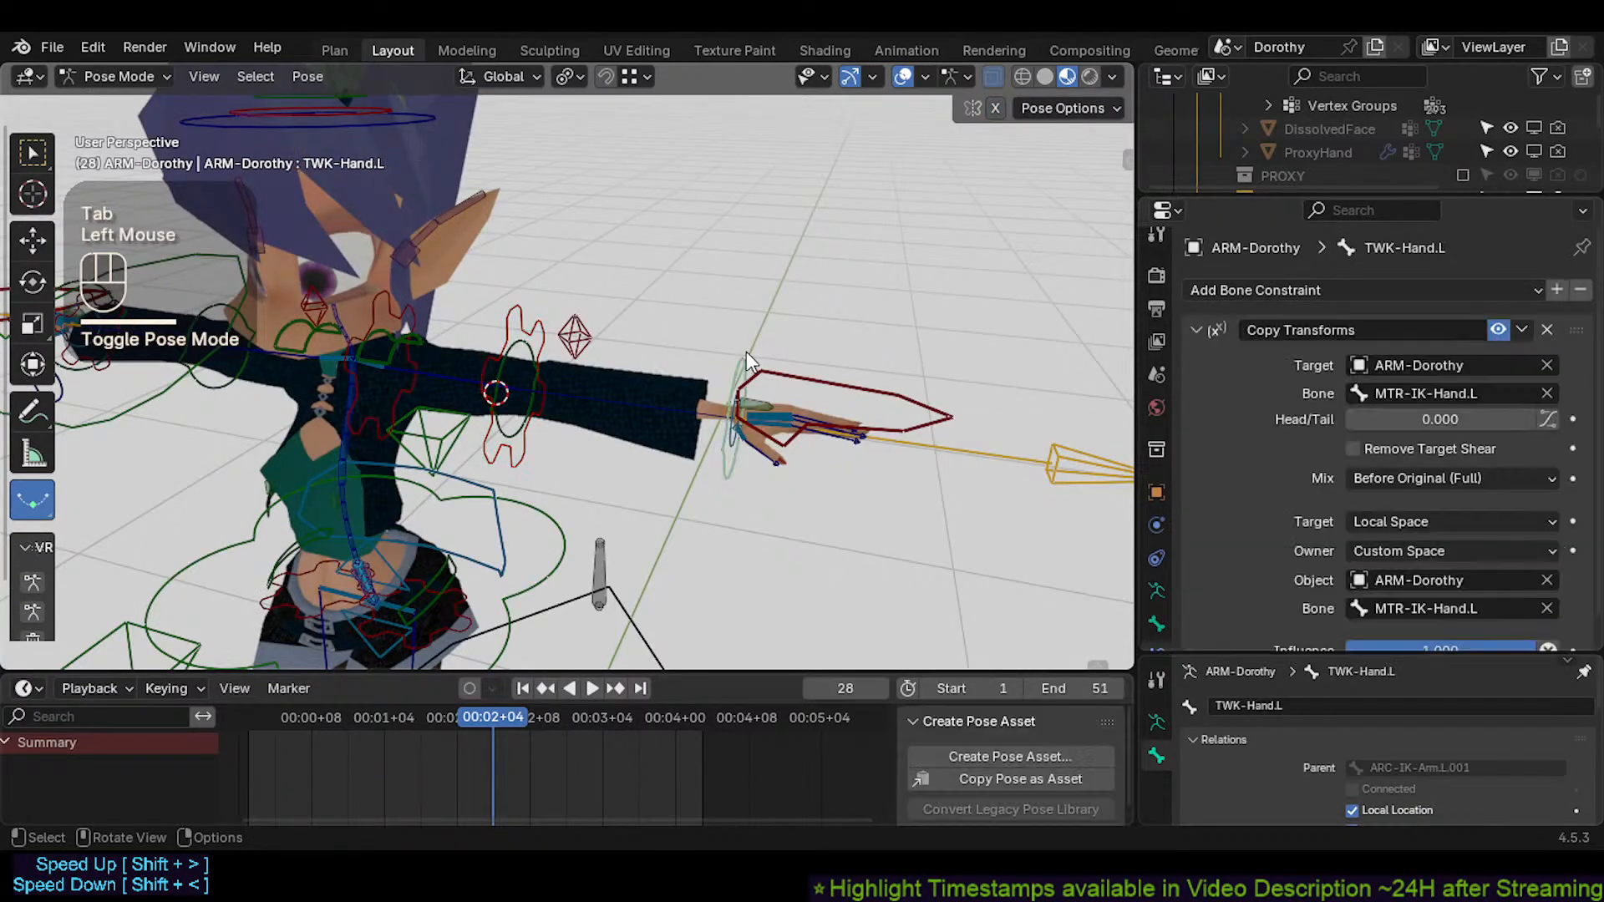
double_click(548, 316)
key(g)
key(Escape)
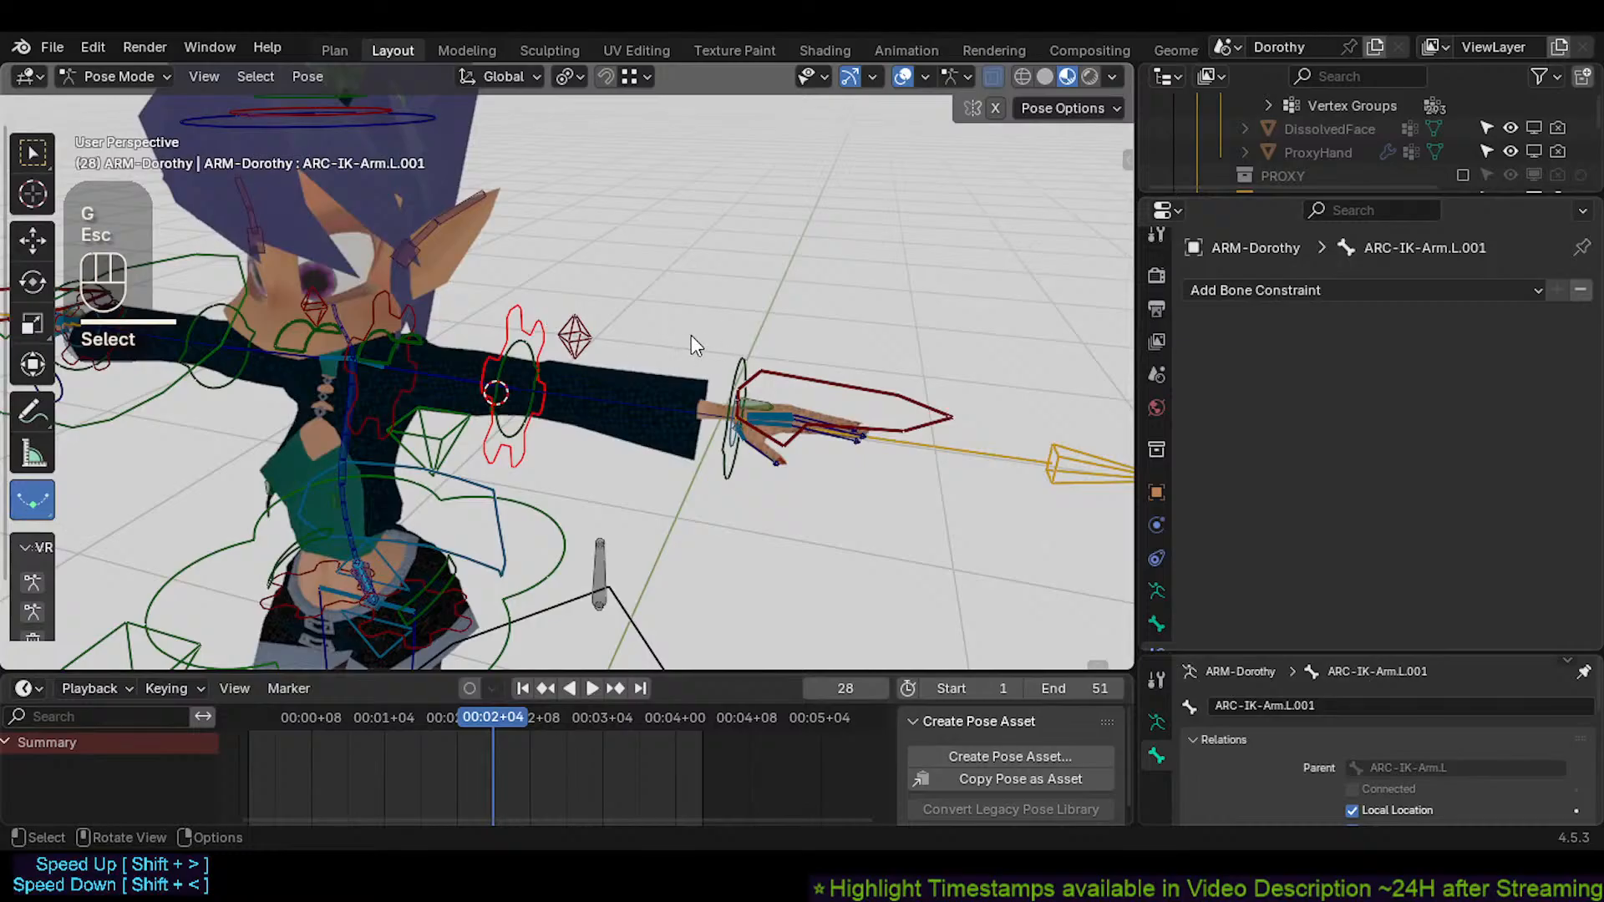
key(r)
key(Escape)
click(393, 405)
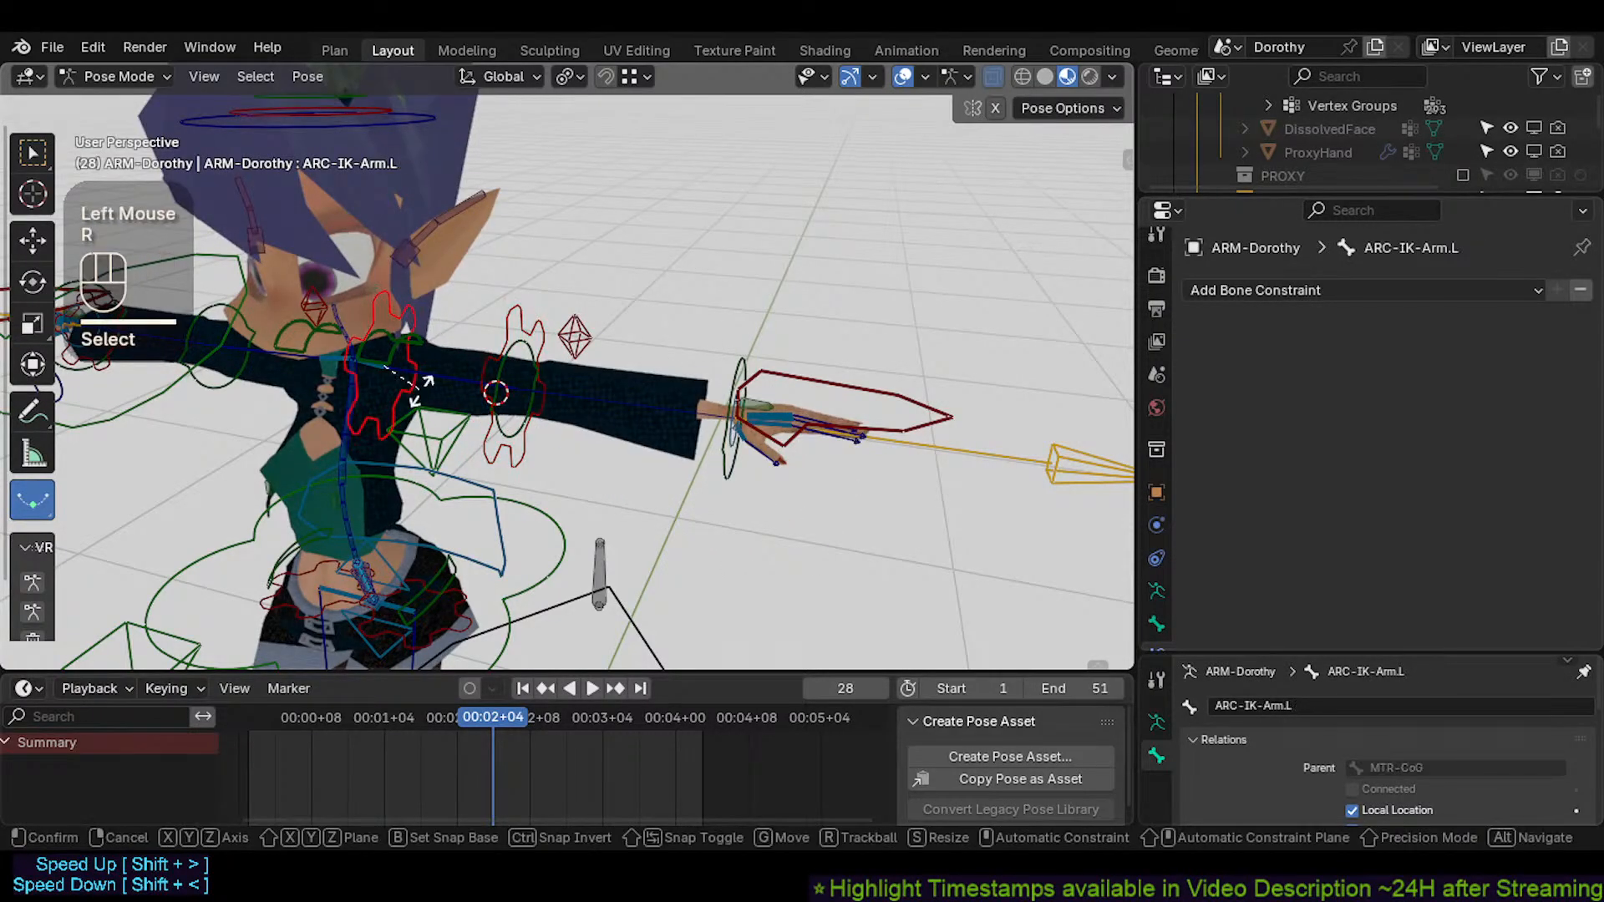
key(r)
key(r)
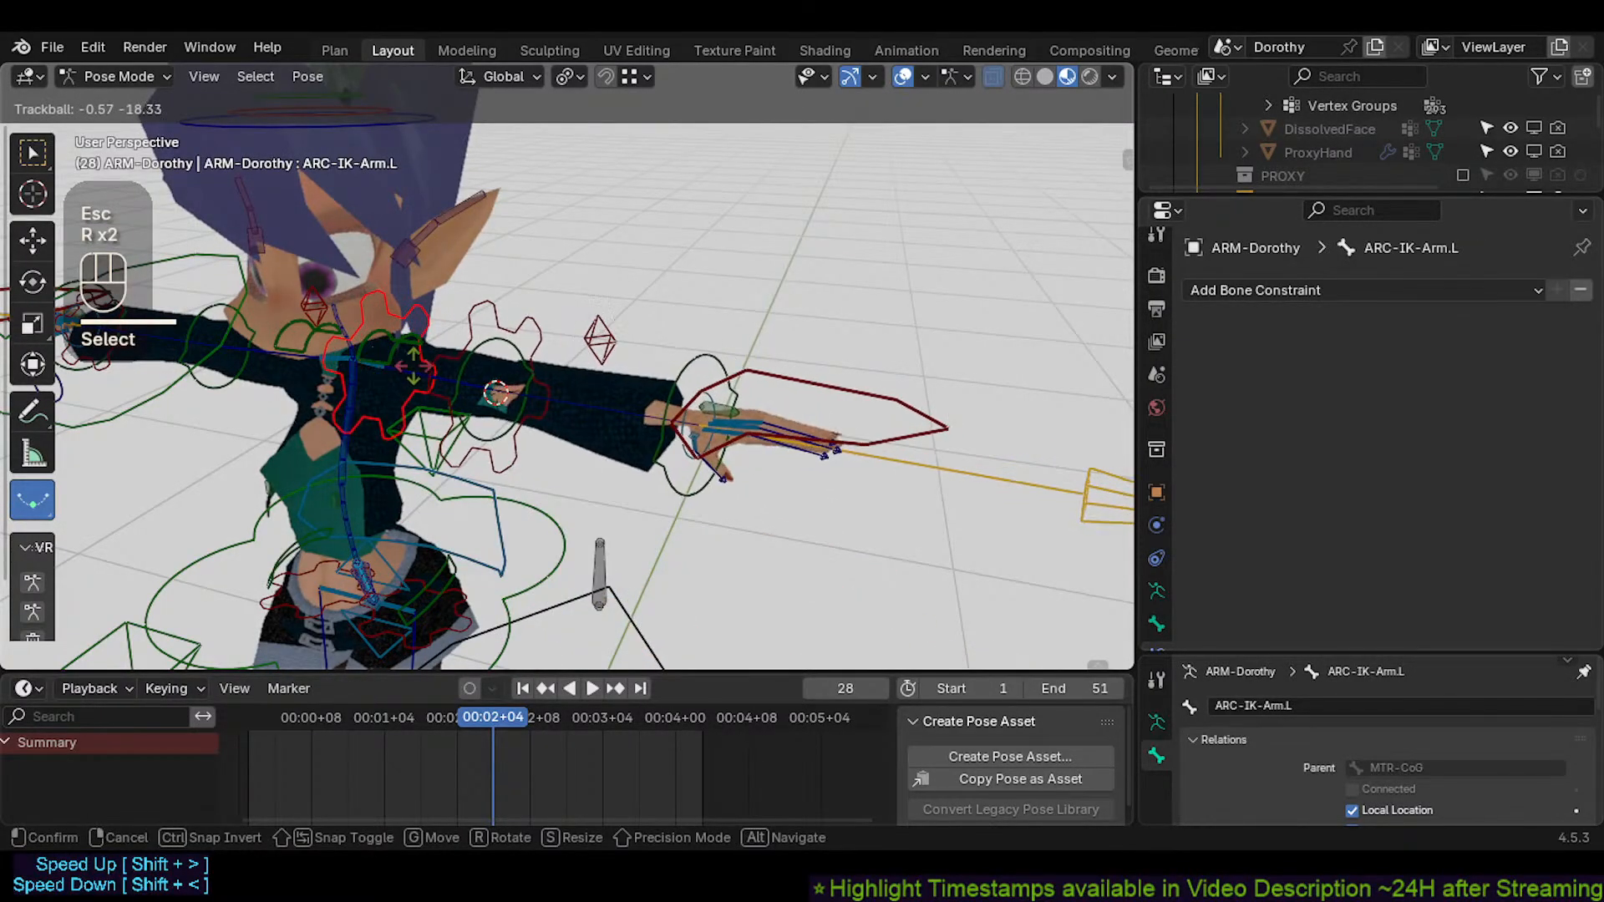
click(686, 344)
Test-rotate the hand control MTR-IK-Hand.L and test-move AIM-Hand.L, cancelling both transforms
click(805, 367)
middle_drag(805, 368, 681, 436)
key(r)
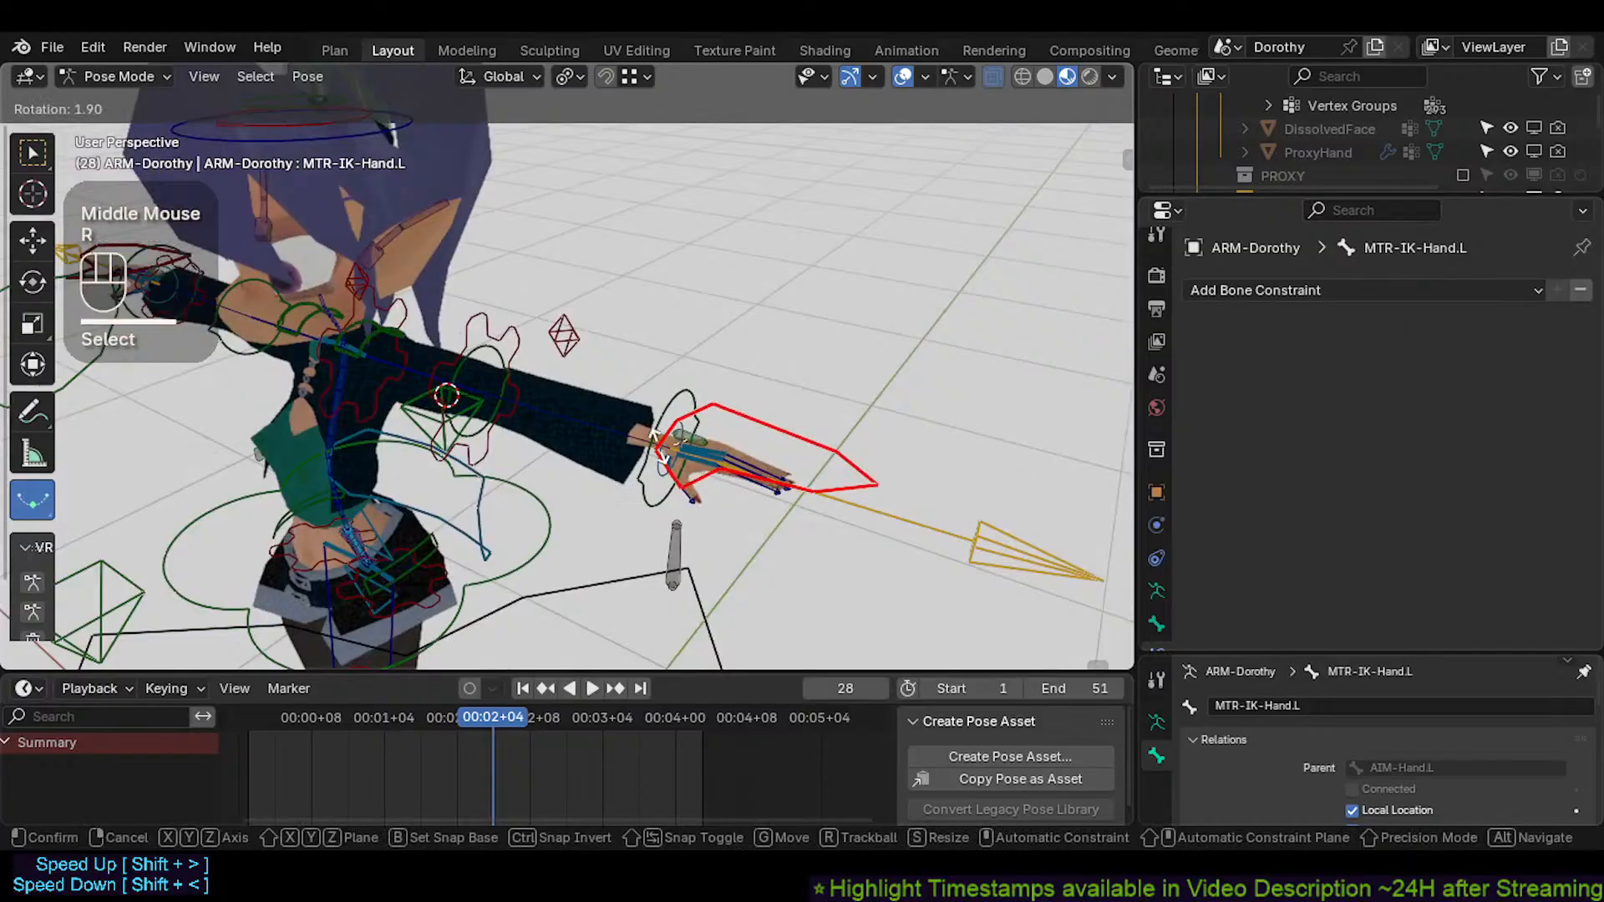
key(Escape)
click(870, 506)
key(g)
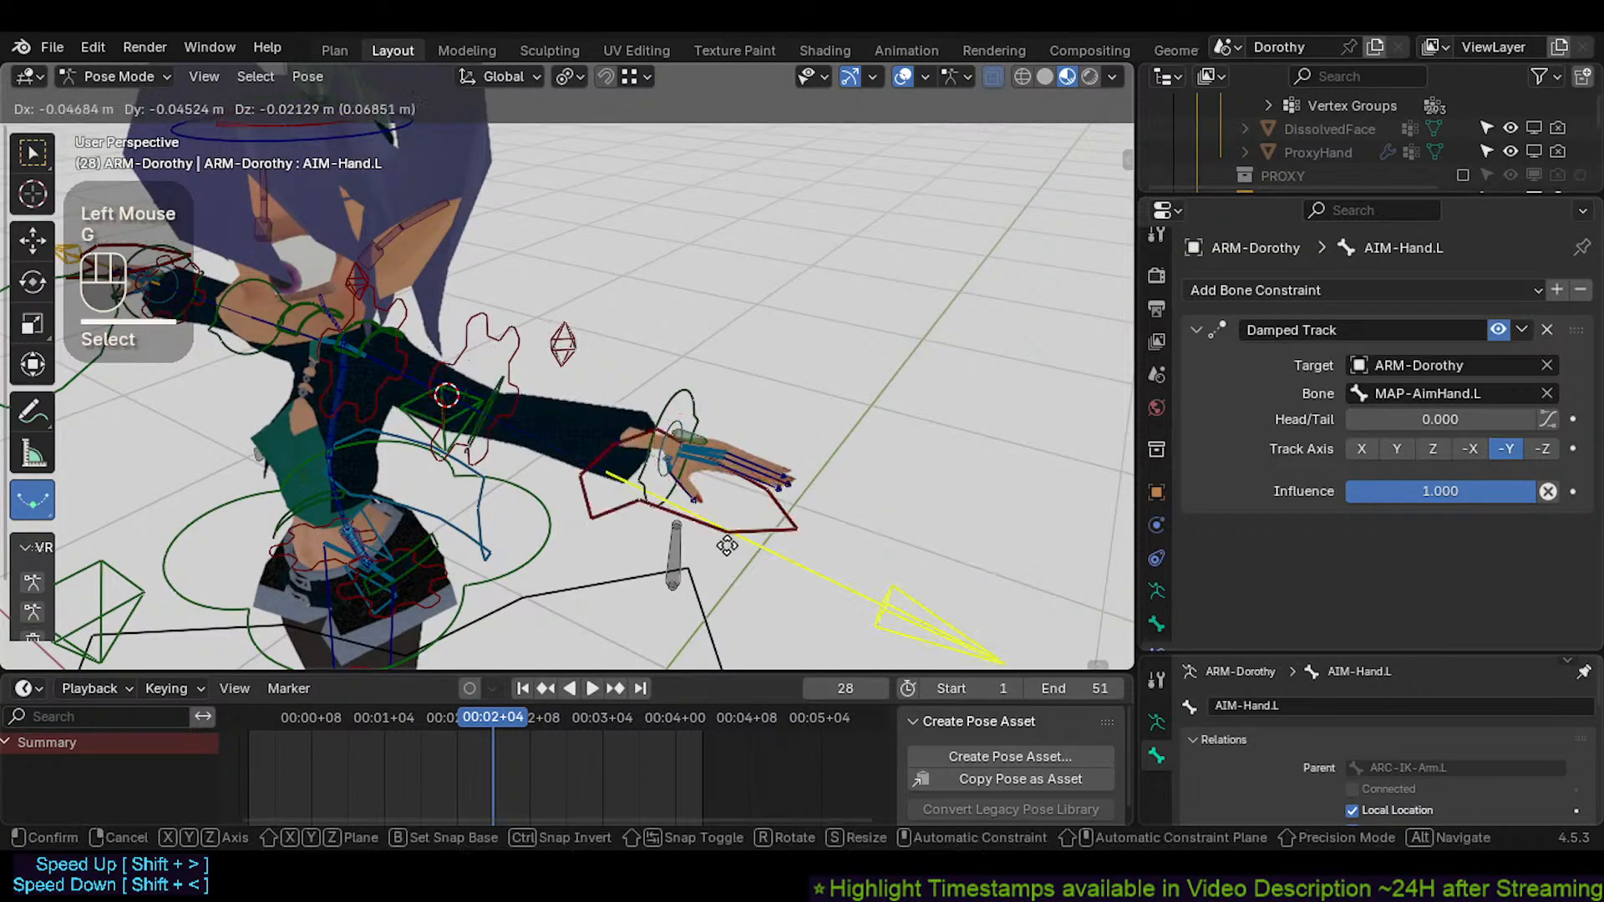
key(Escape)
Test-rotate and test-move the disconnected forearm bone ARC-IK-Arm.L.001, cancelling every transform
click(505, 329)
key(g)
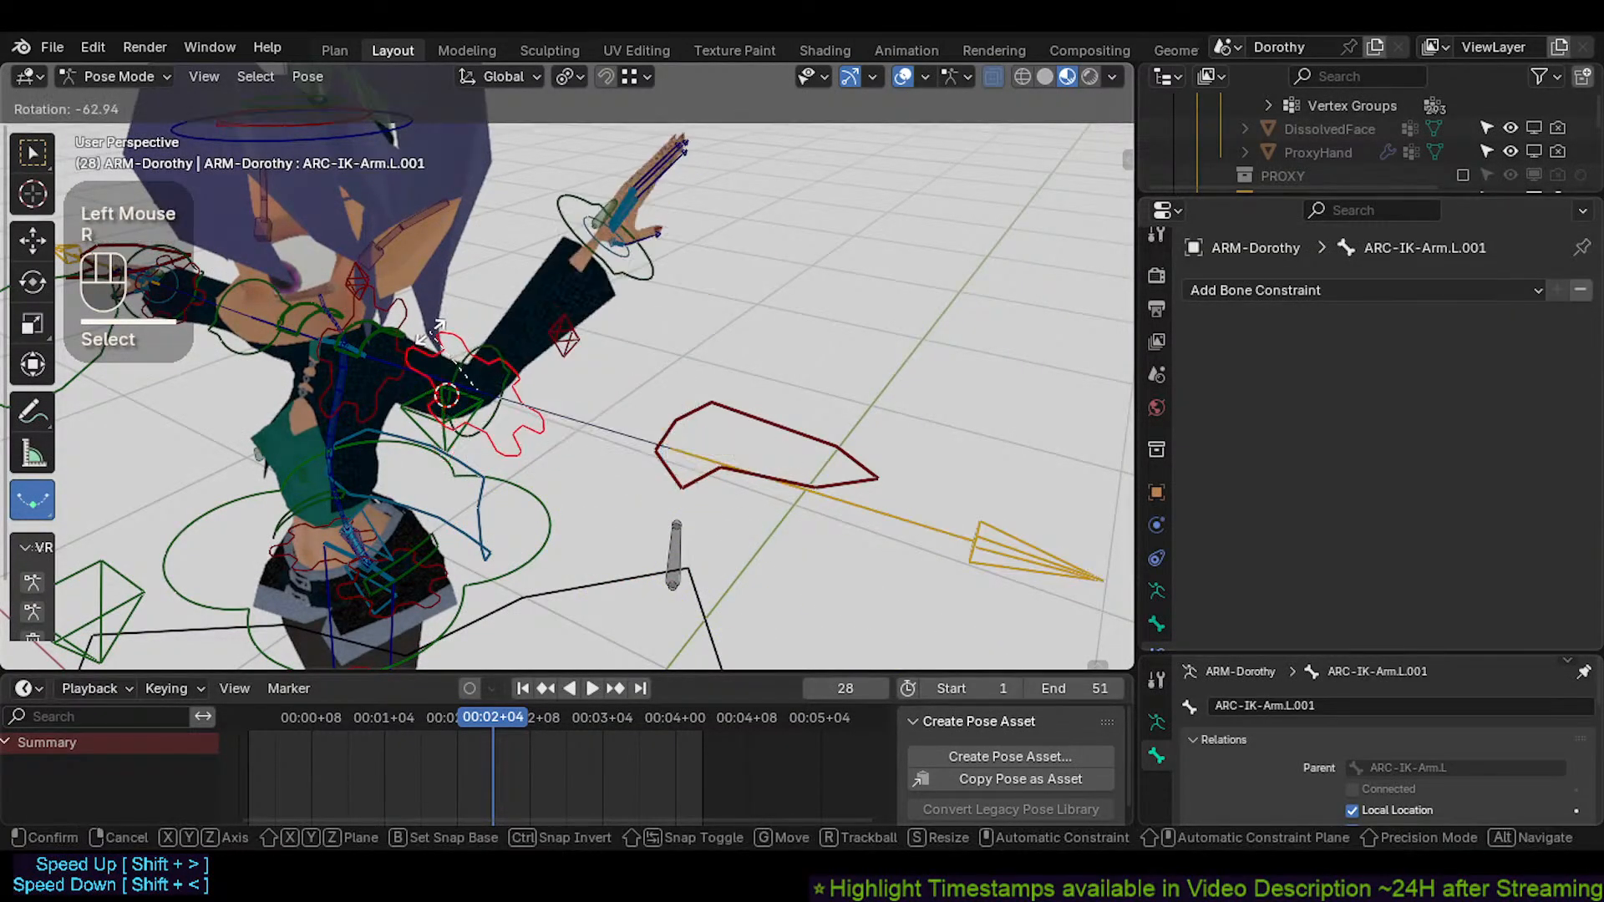
key(Escape)
key(g)
key(Escape)
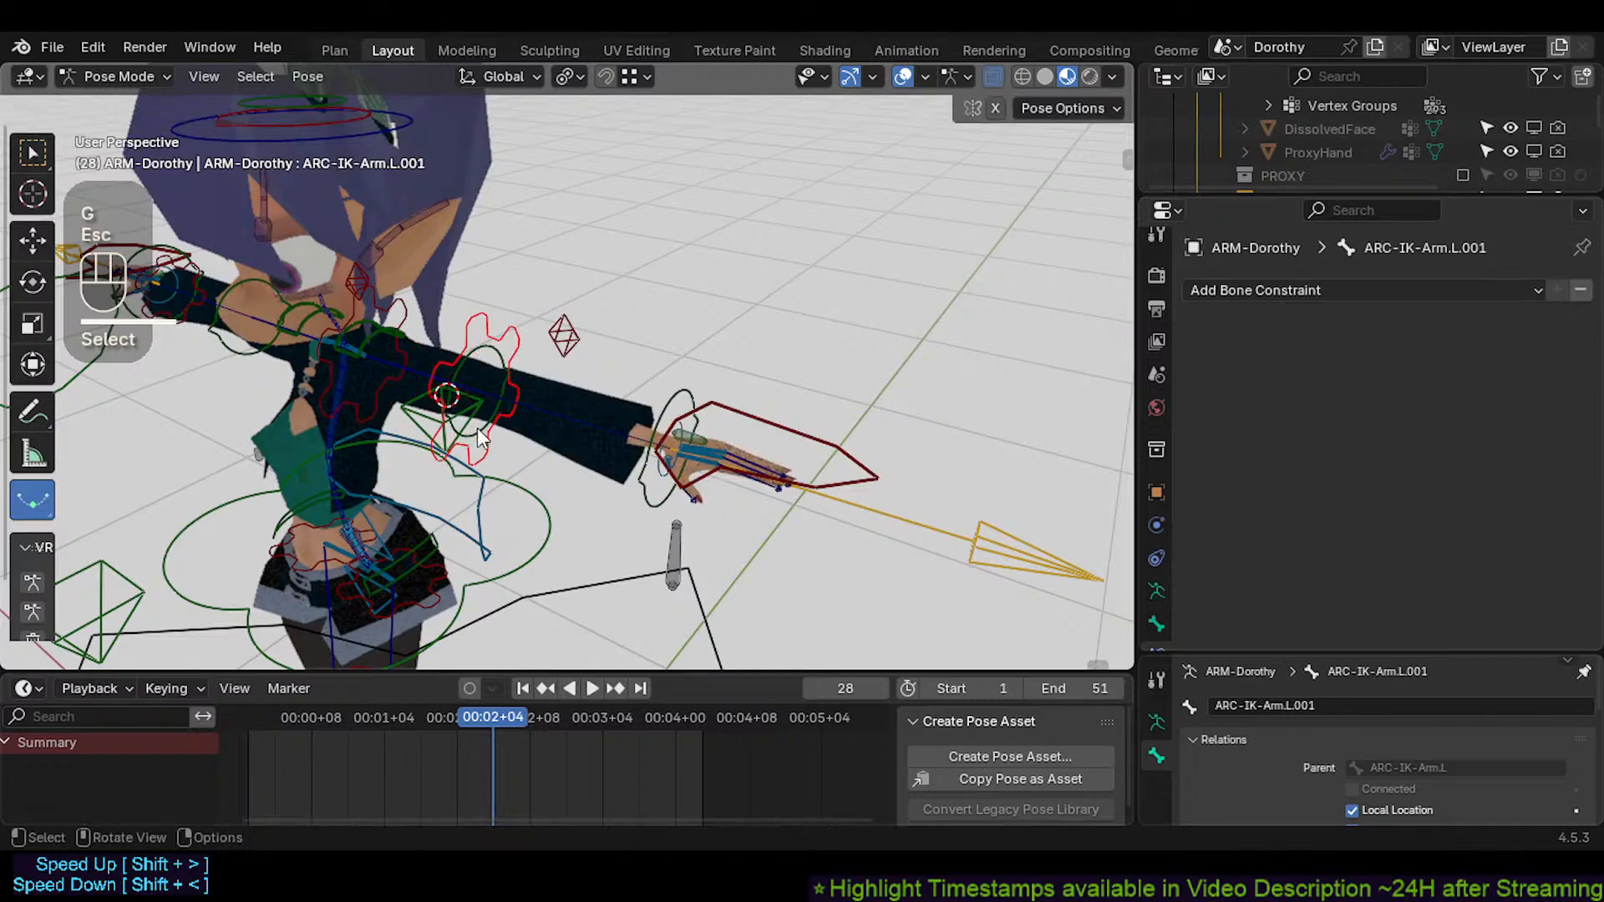
shift+middle_drag(465, 479, 596, 269)
scroll(574, 374, down, 1)
key(r)
key(r)
key(Escape)
Try to select the left arm's ARC-IK bones together with the ARC-IK-Leg bones of both legs
shift+click(501, 317)
shift+middle_drag(500, 311, 501, 377)
key(shift+ctrl+m)
shift+middle_drag(501, 377, 486, 376)
shift+click(535, 313)
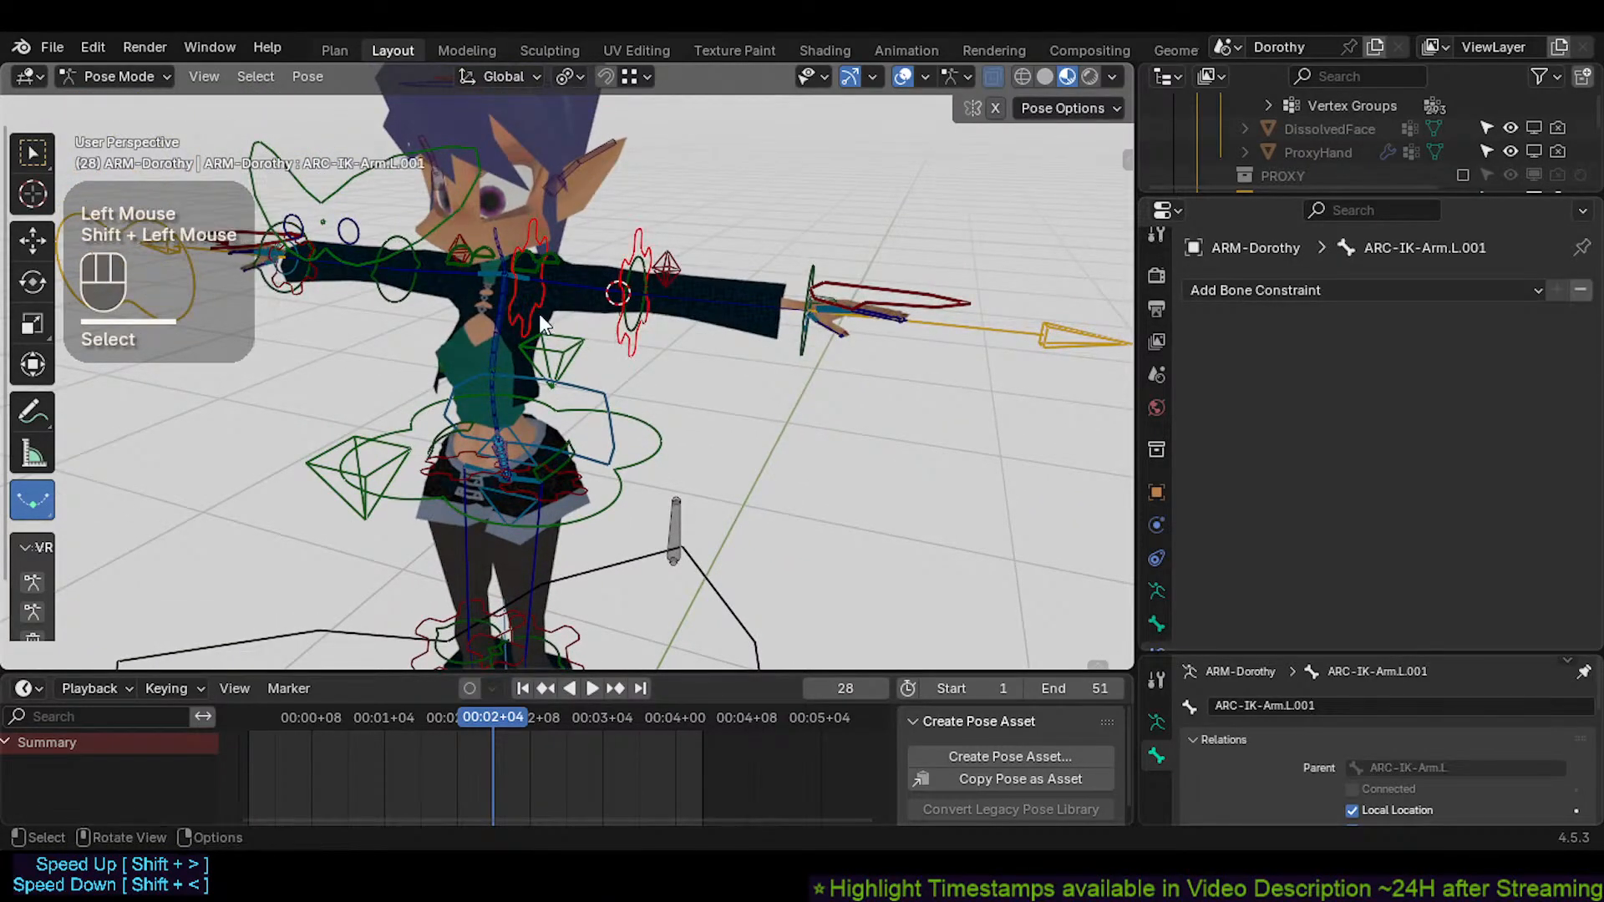
shift+click(616, 340)
shift+middle_drag(553, 573, 572, 418)
shift+click(590, 339)
click(589, 335)
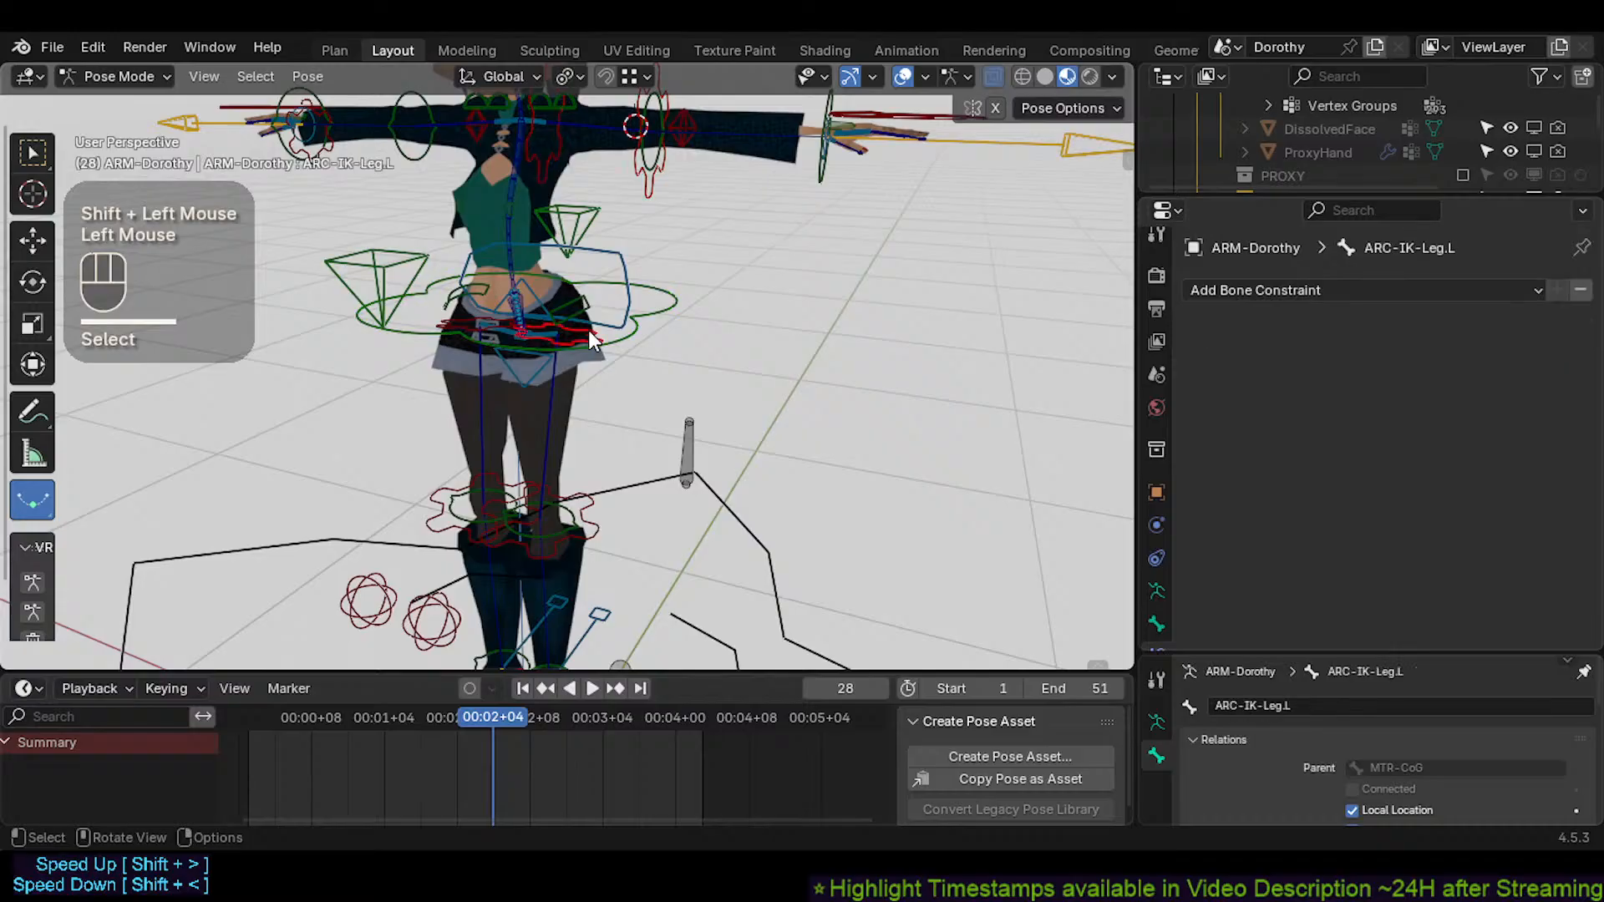
scroll(585, 342, up, 2)
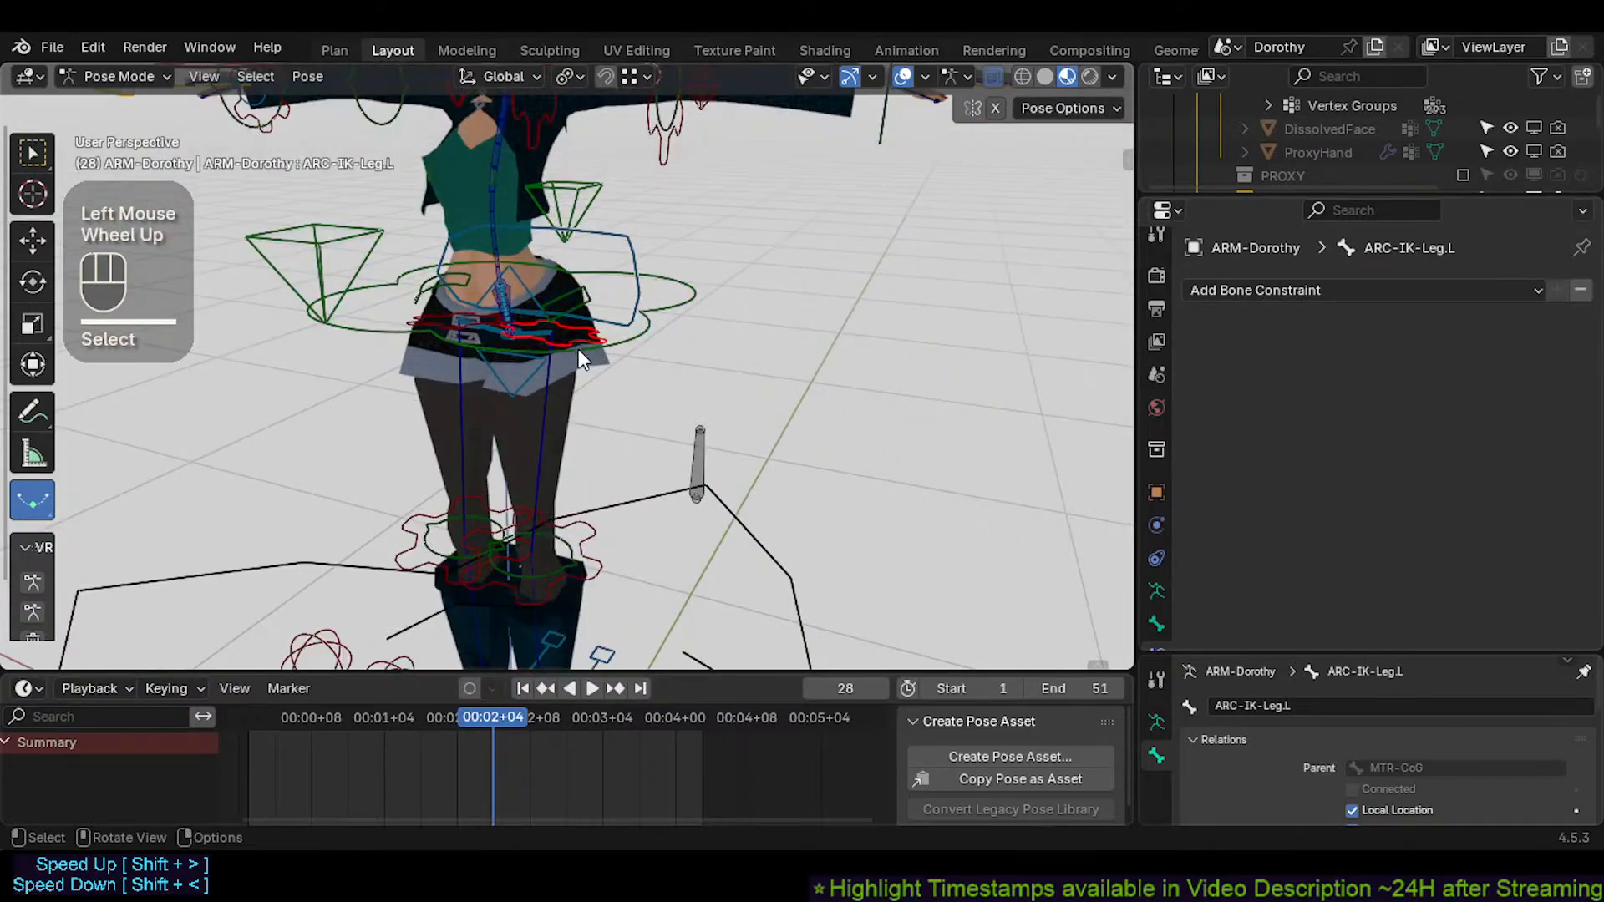
shift+click(589, 561)
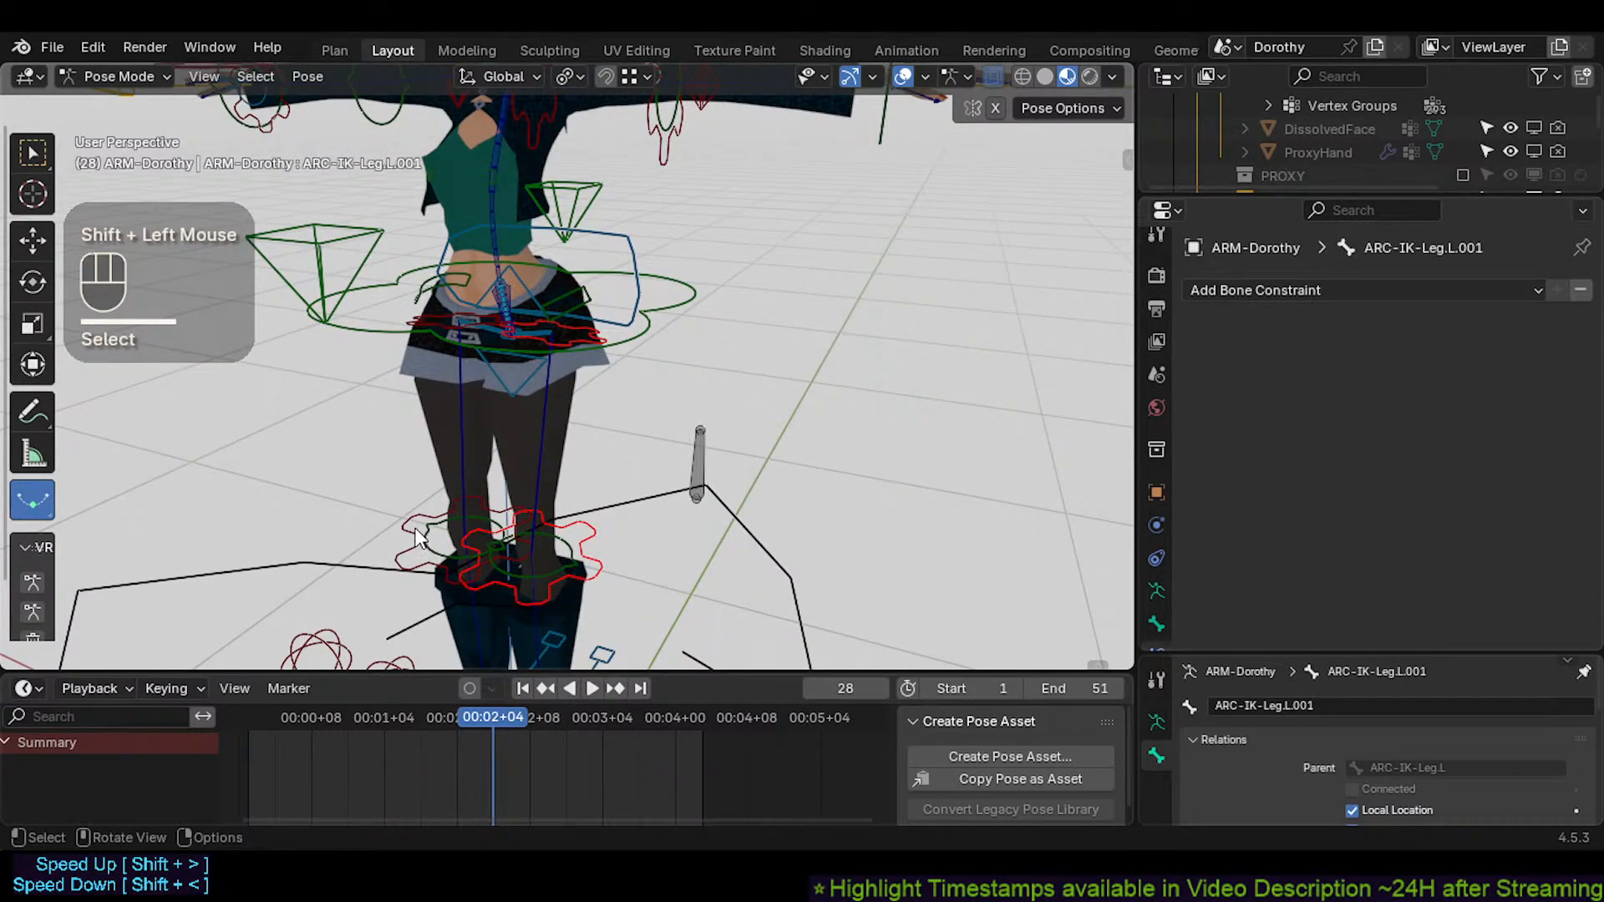
click(577, 334)
shift+click(420, 316)
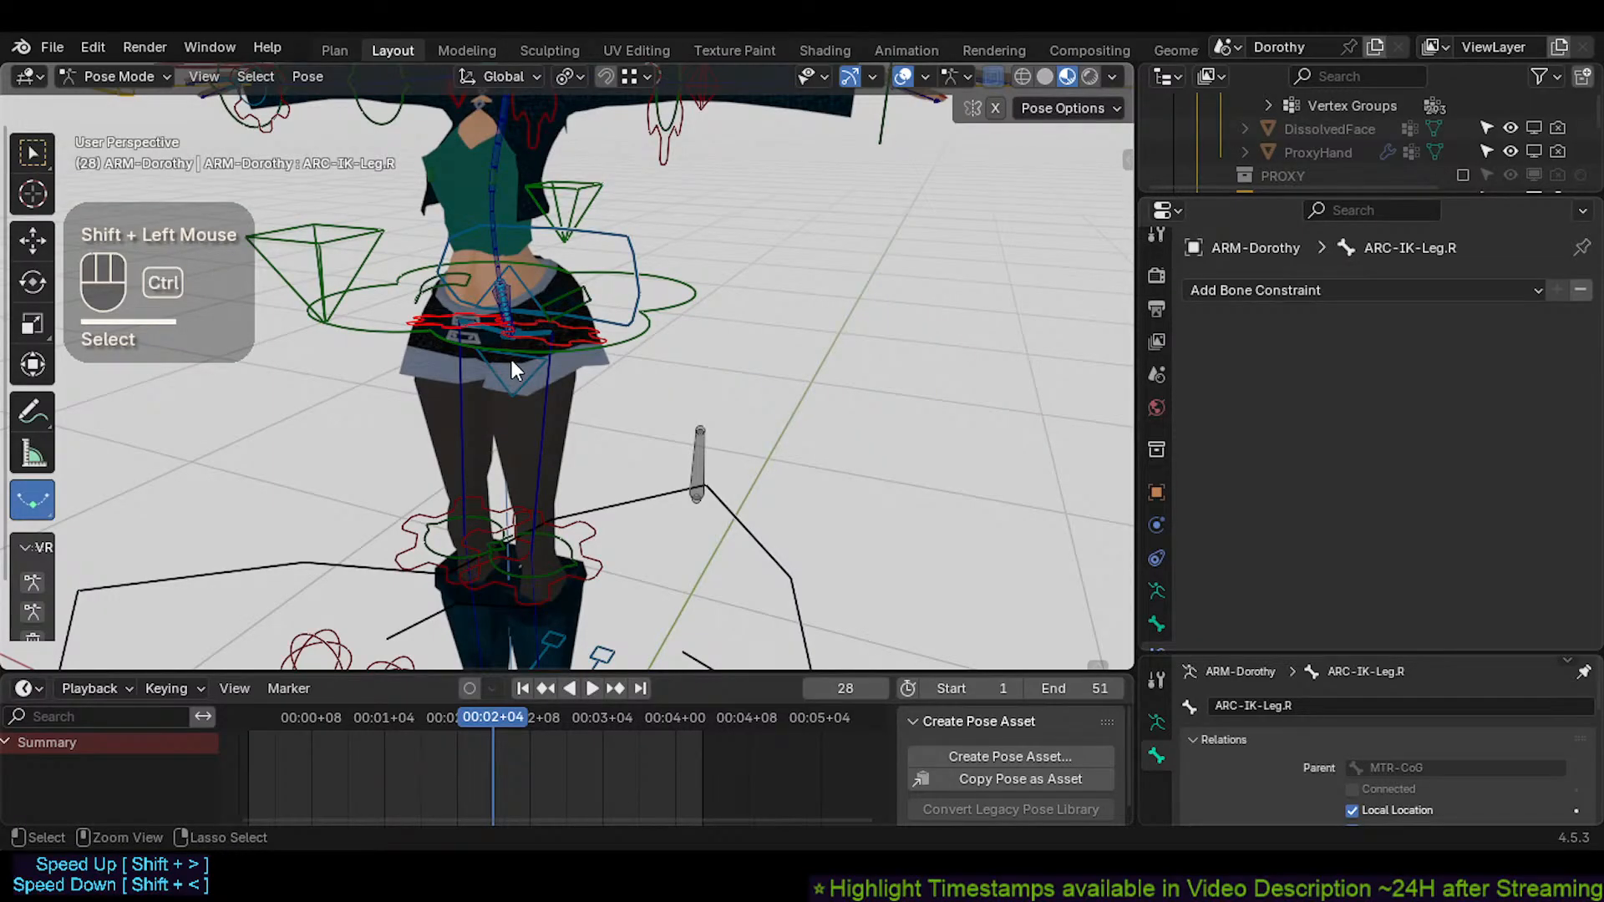
shift+click(595, 543)
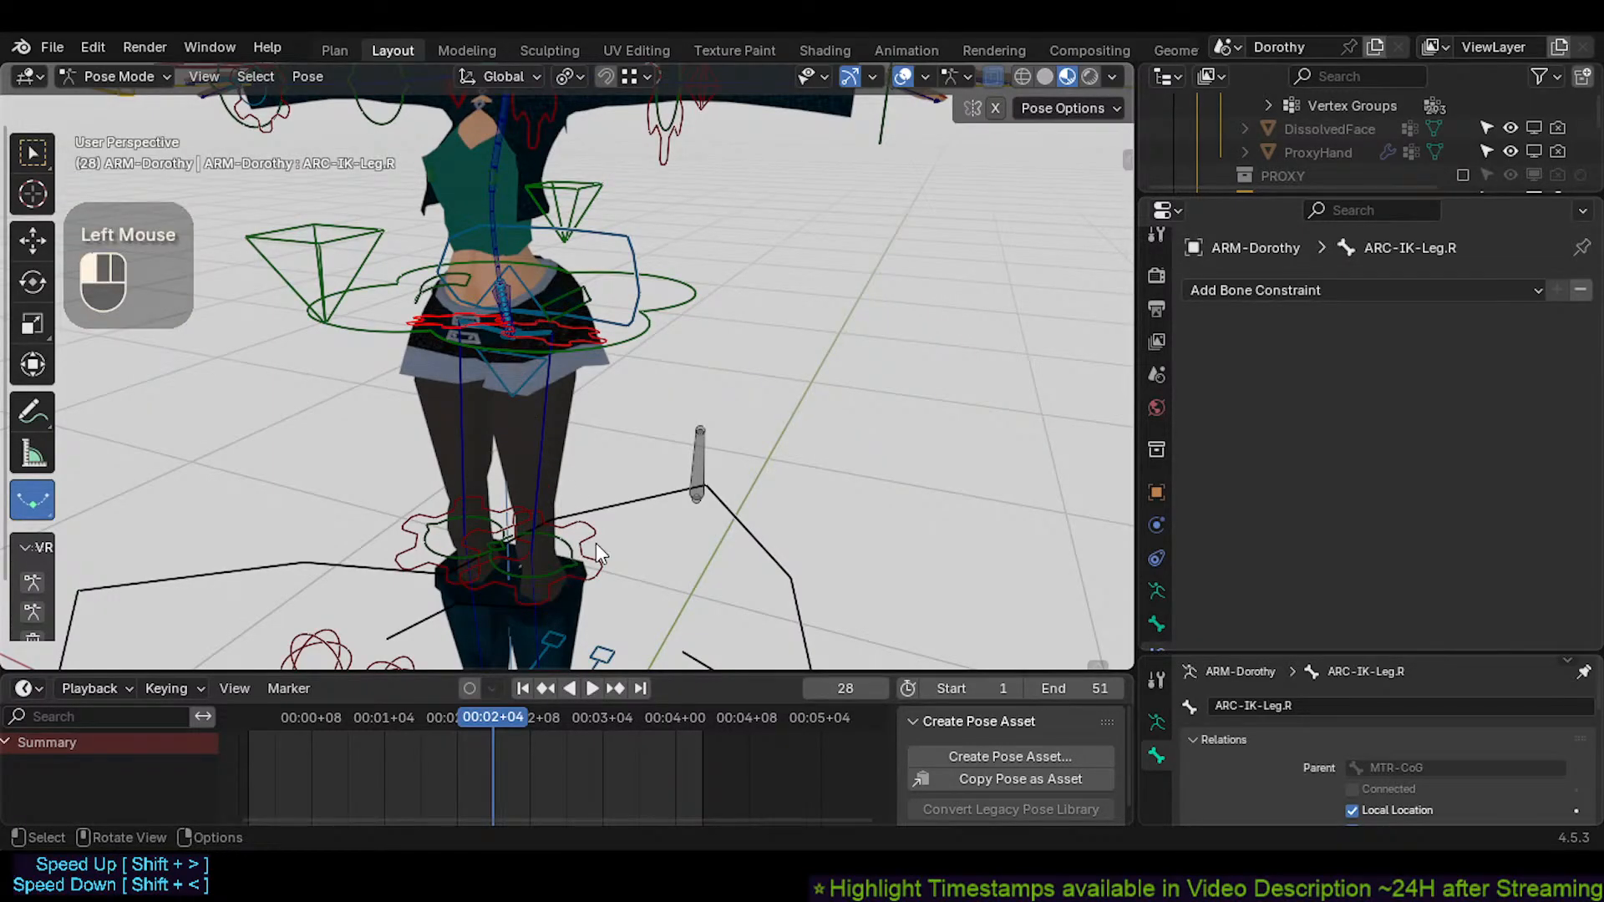
shift+click(413, 533)
shift+middle_drag(444, 515, 484, 441)
key(ctrl+F2)
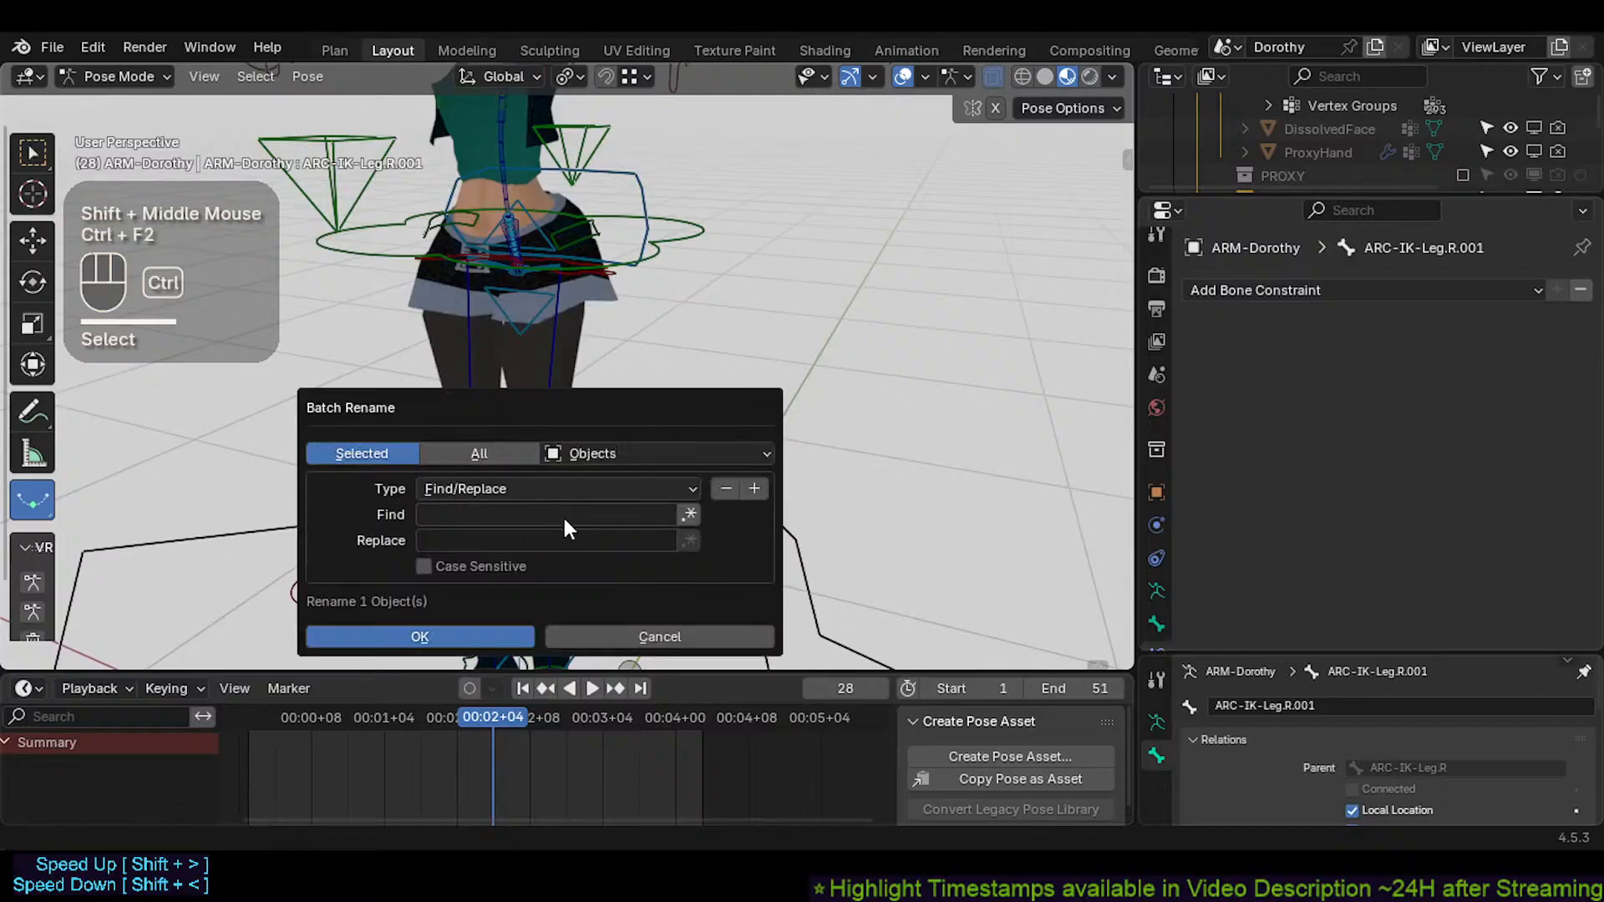
click(518, 488)
click(513, 498)
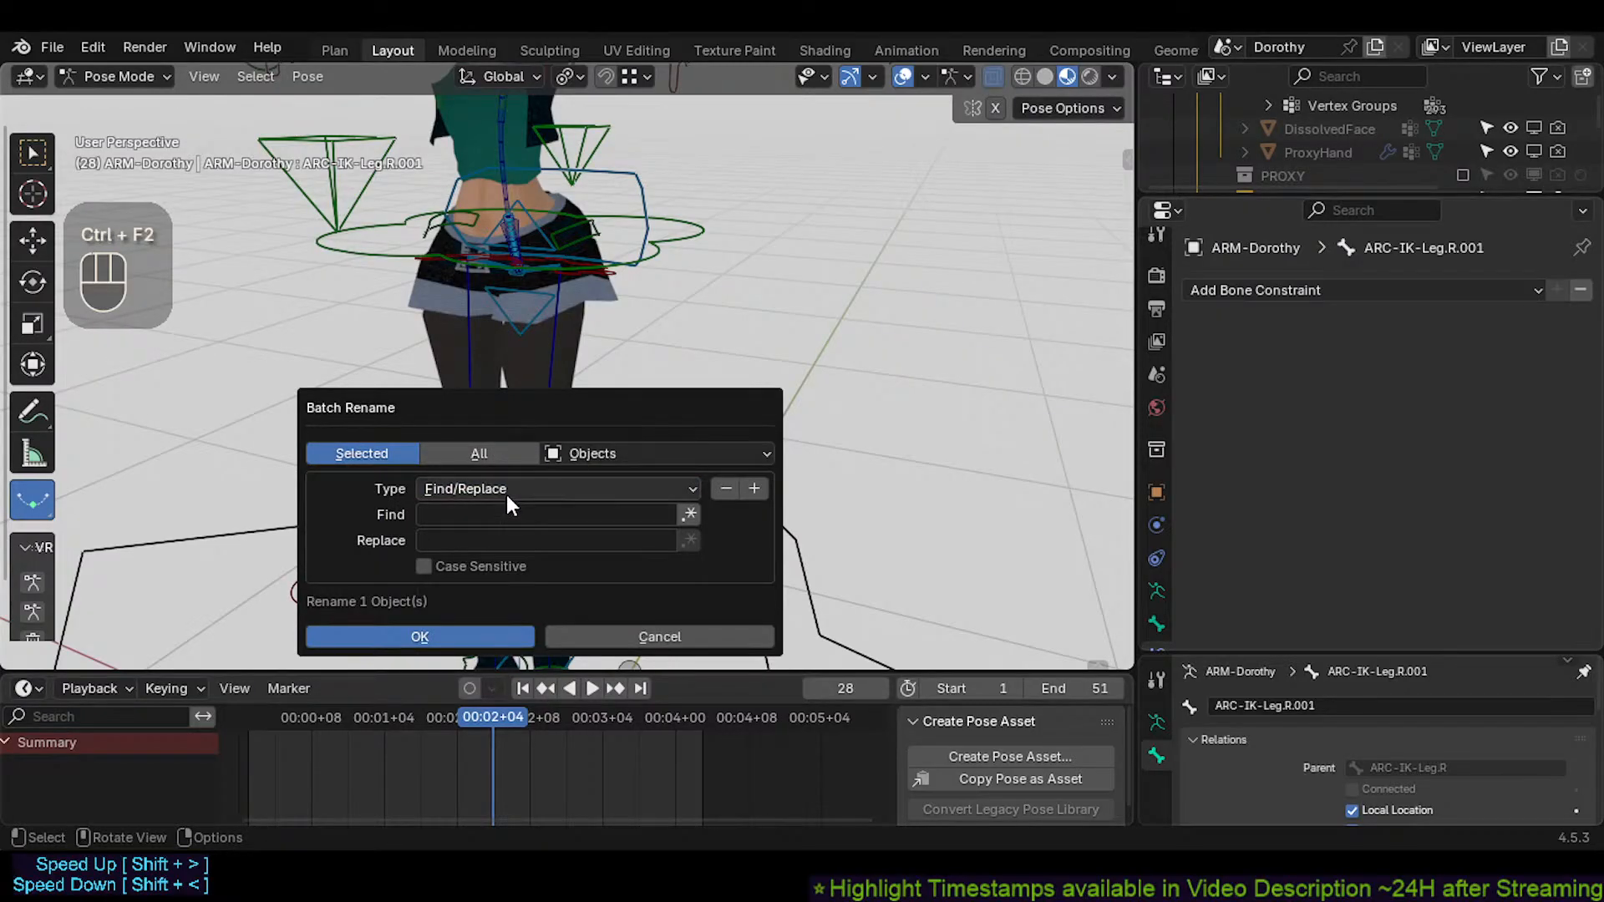
click(506, 509)
click(608, 454)
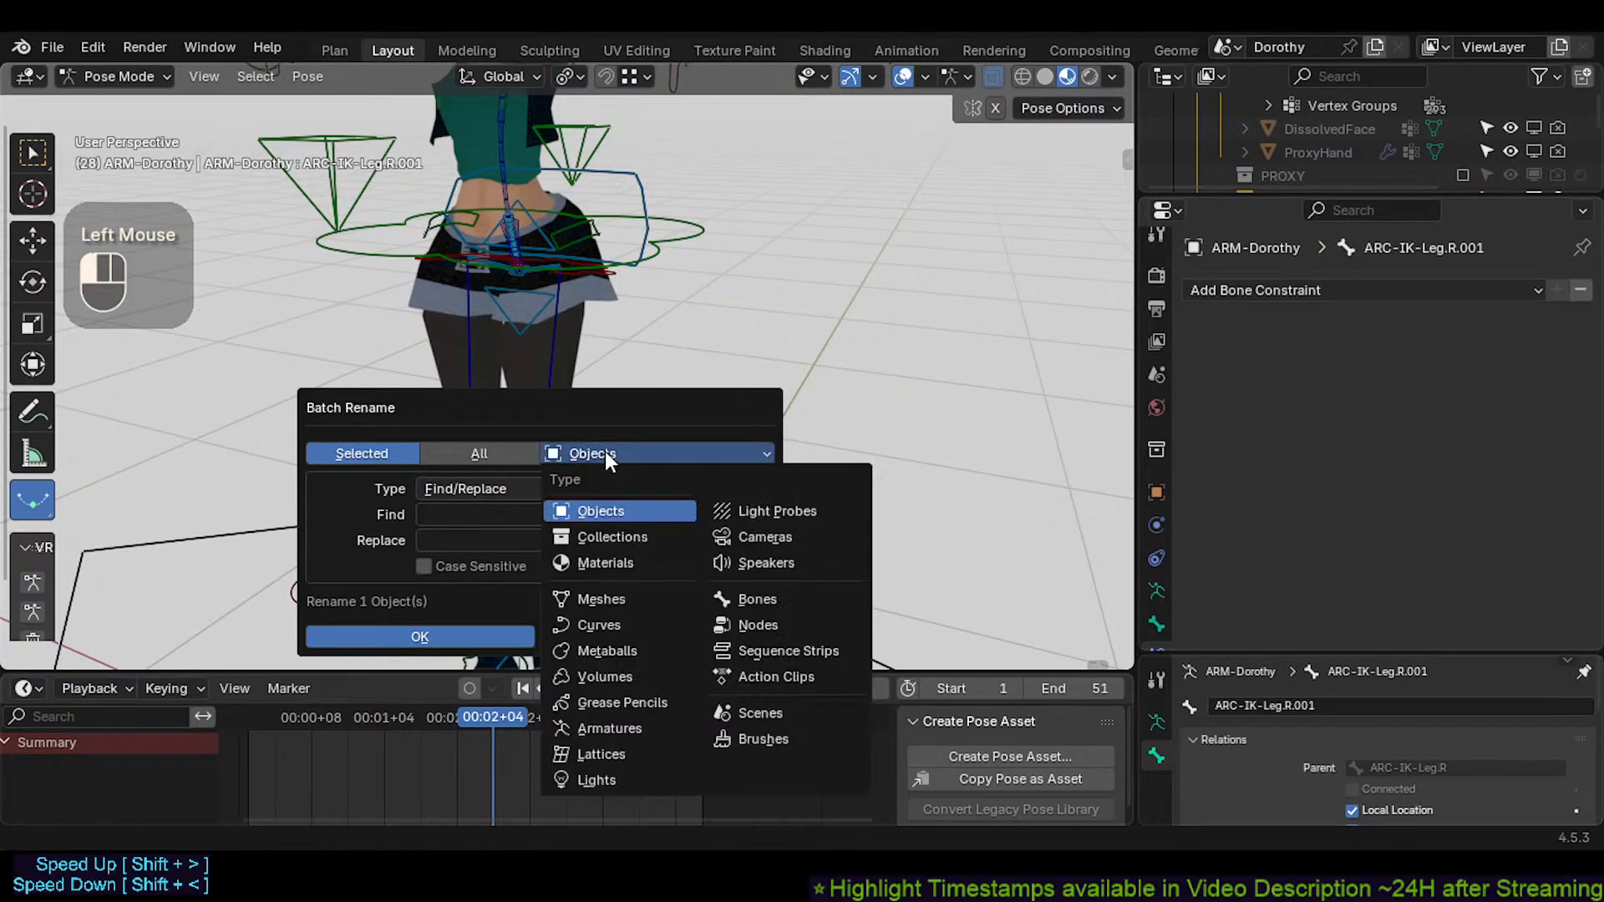
click(691, 594)
click(485, 511)
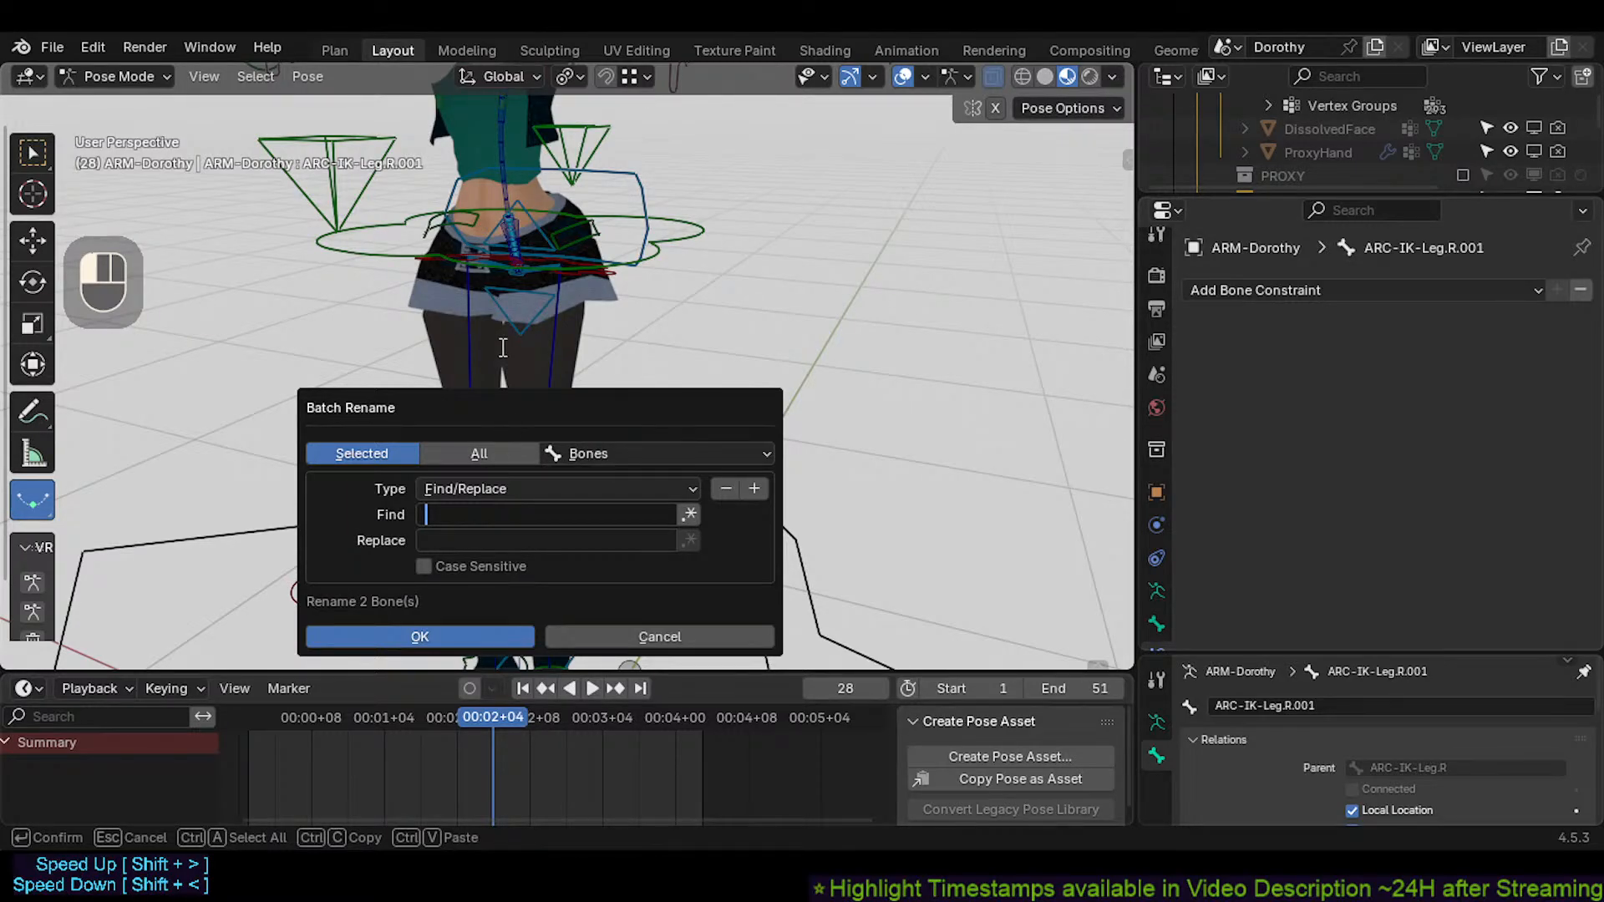
key(Escape)
Clear the selection and select the upper and lower ARC-IK-Leg bones of both legs
shift+middle_drag(567, 281, 608, 388)
shift+click(608, 333)
shift+click(472, 424)
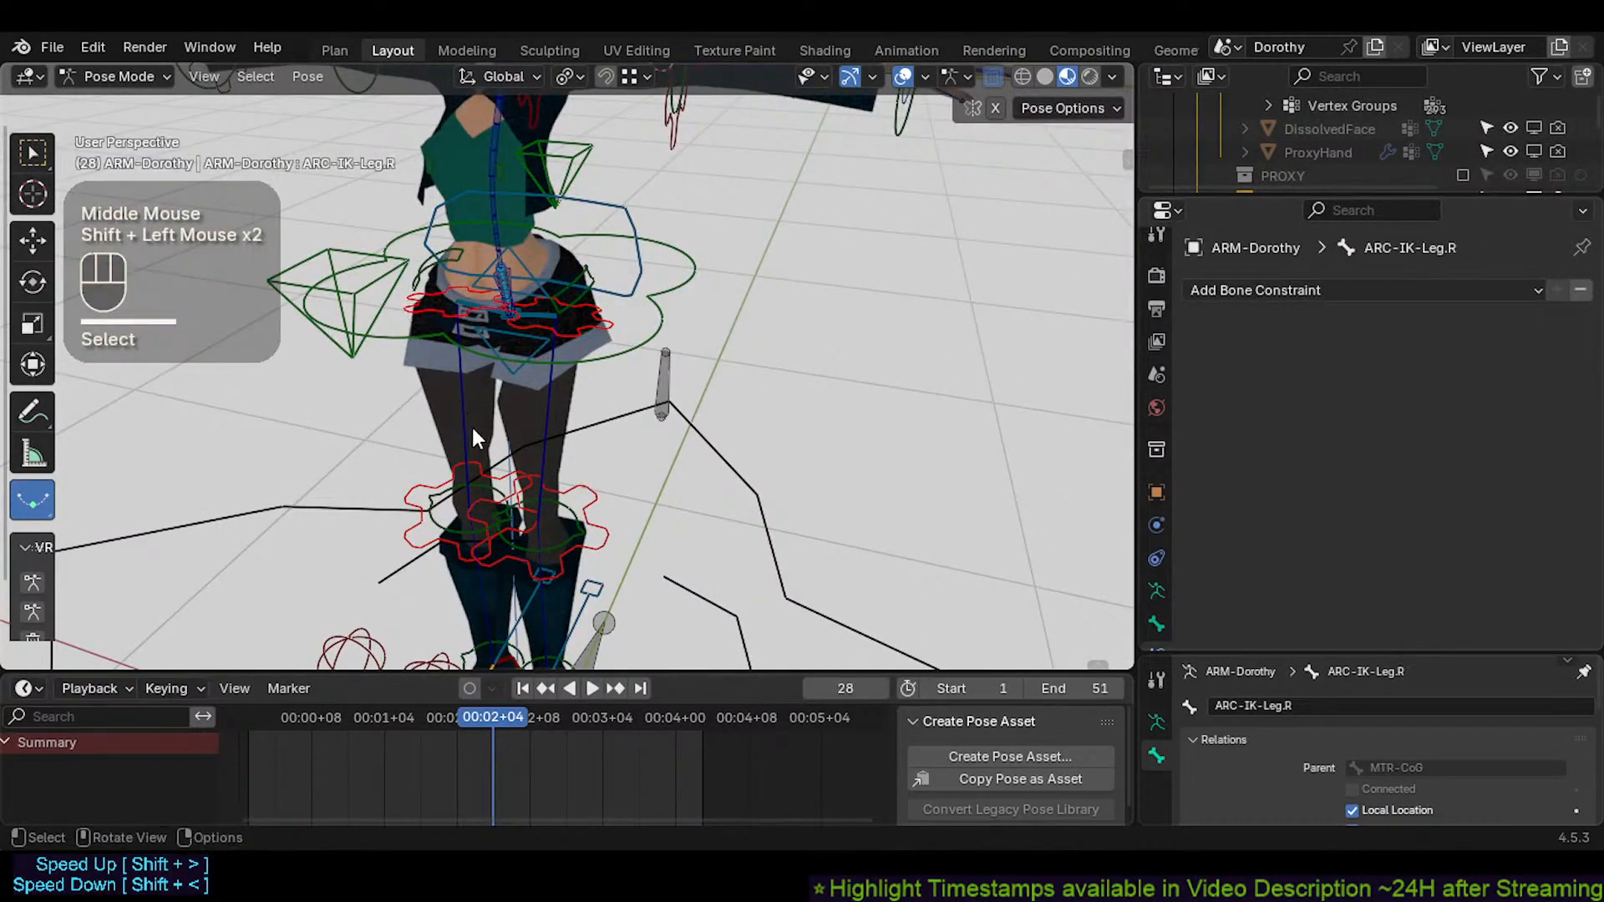
key(alt+a)
click(597, 498)
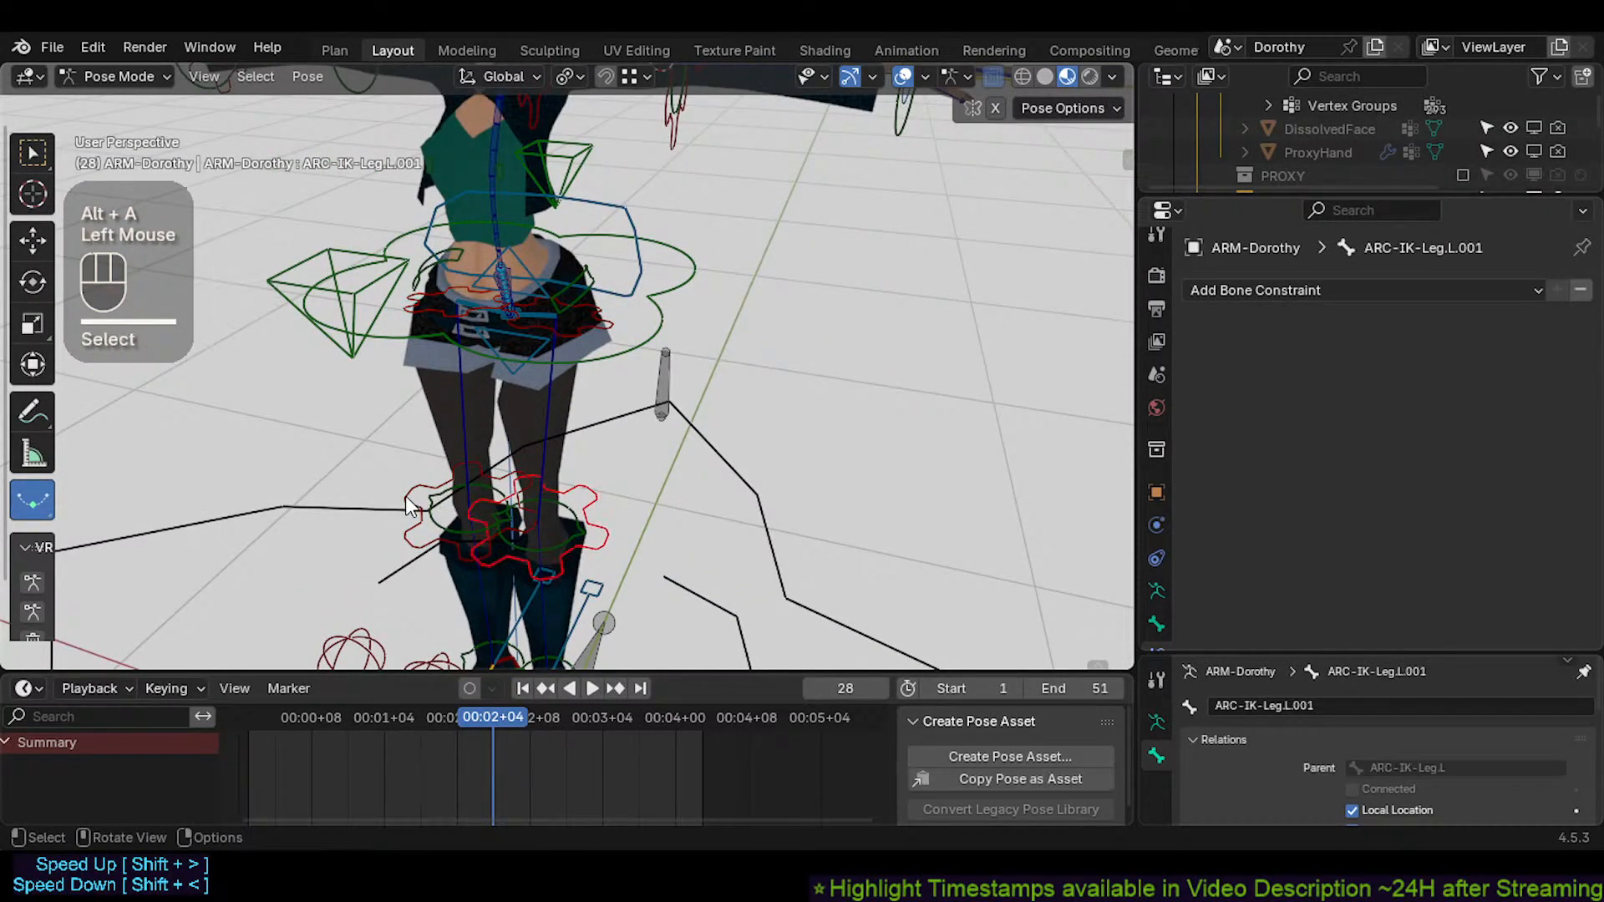
click(411, 498)
shift+click(545, 493)
shift+click(599, 322)
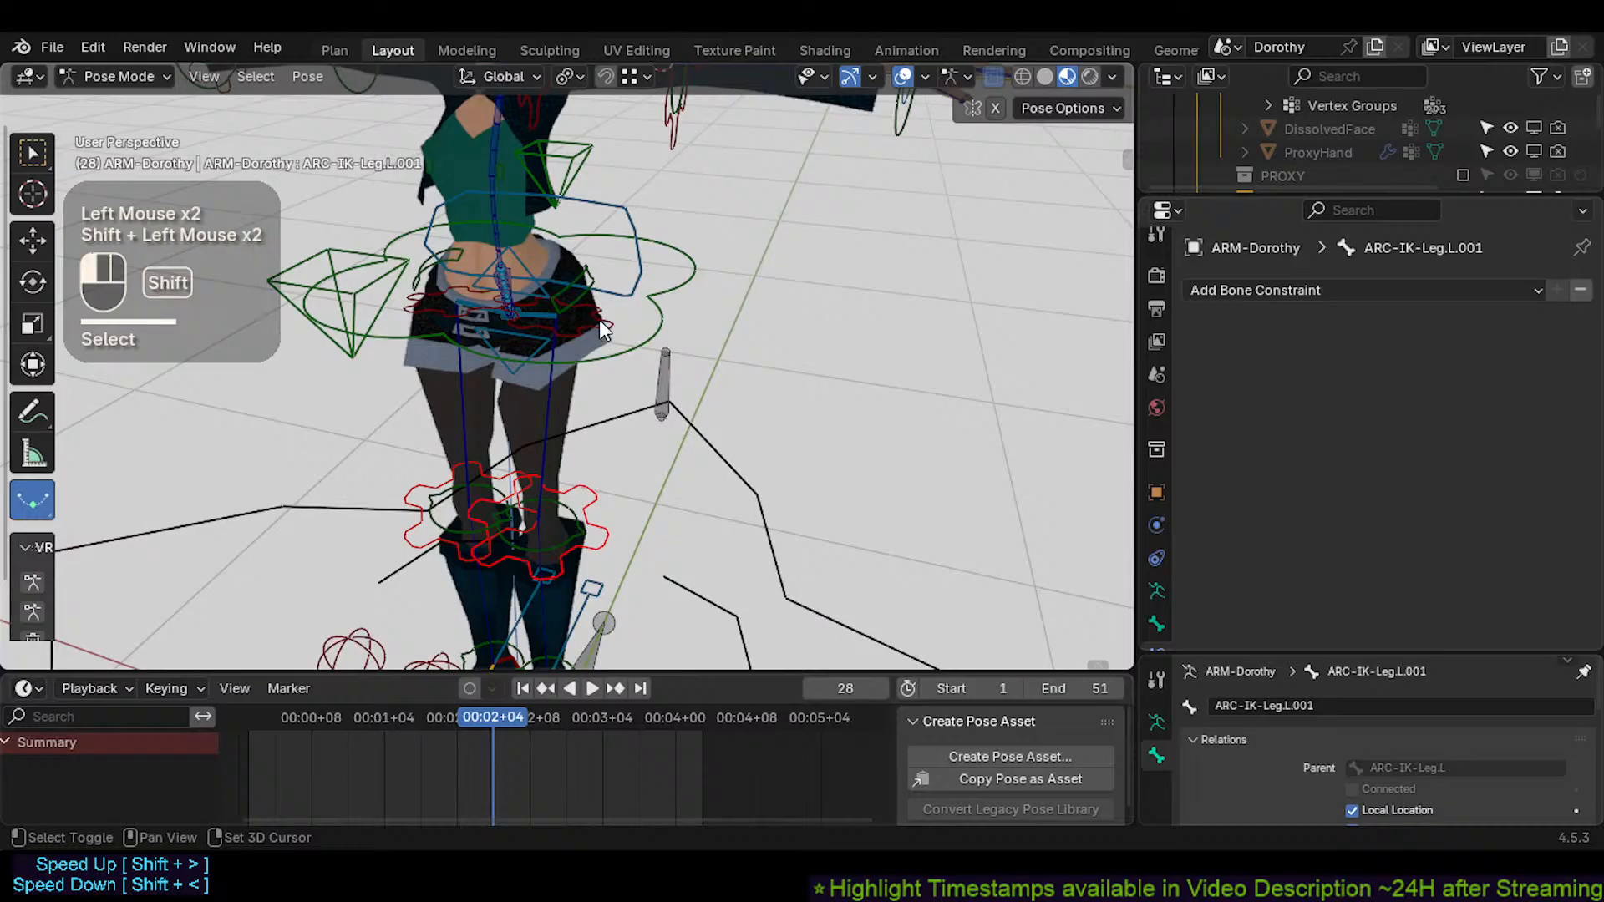
shift+click(403, 314)
Extend the selection to the ARC-IK-Arm bones using mirrored selection, and test-move the selected bones, cancelling the move
shift+middle_drag(539, 344, 501, 638)
middle_drag(419, 366, 498, 418)
shift+click(282, 396)
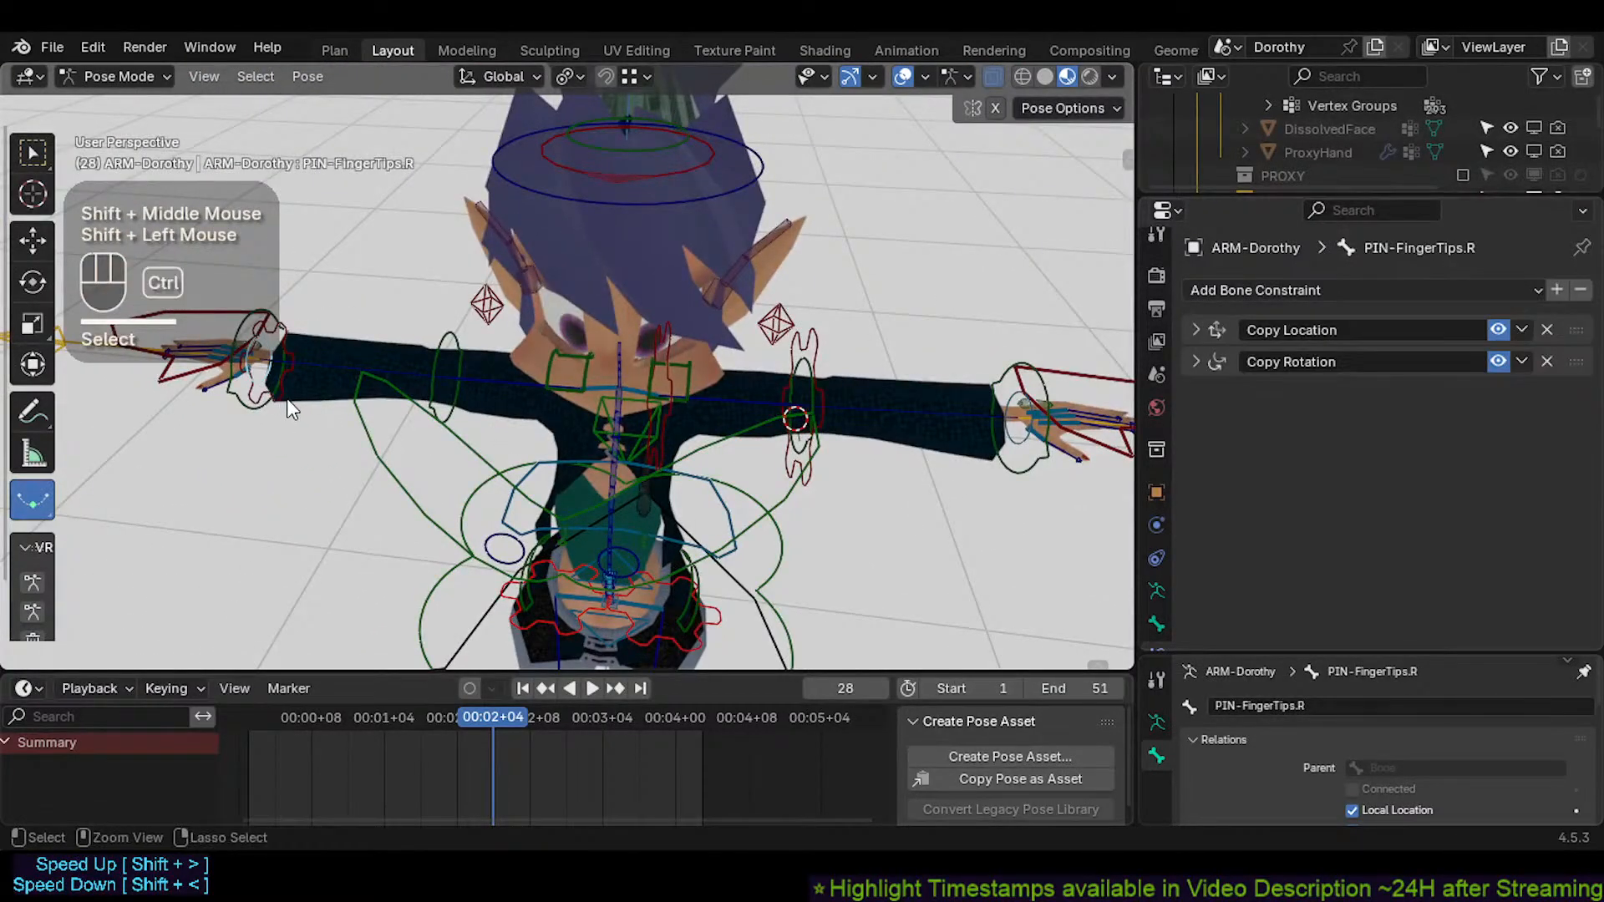
key(ctrl+z)
shift+click(287, 396)
shift+middle_drag(601, 466, 481, 437)
shift+click(479, 458)
key(shift+alt+x)
key(shift+alt+x)
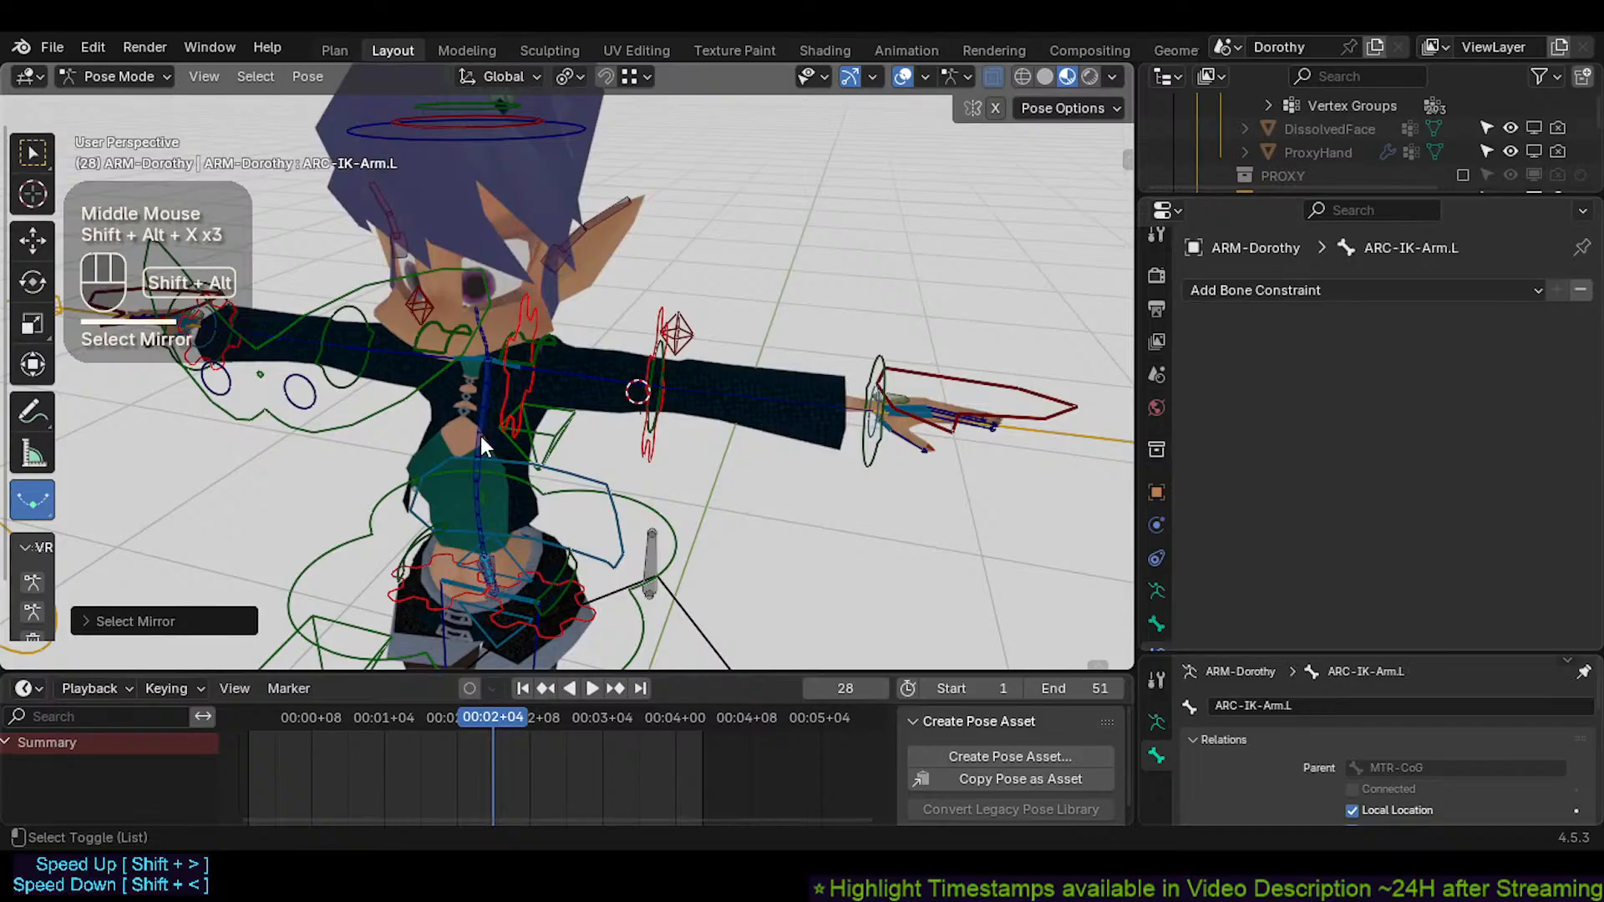
scroll(482, 438, down, 1)
key(g)
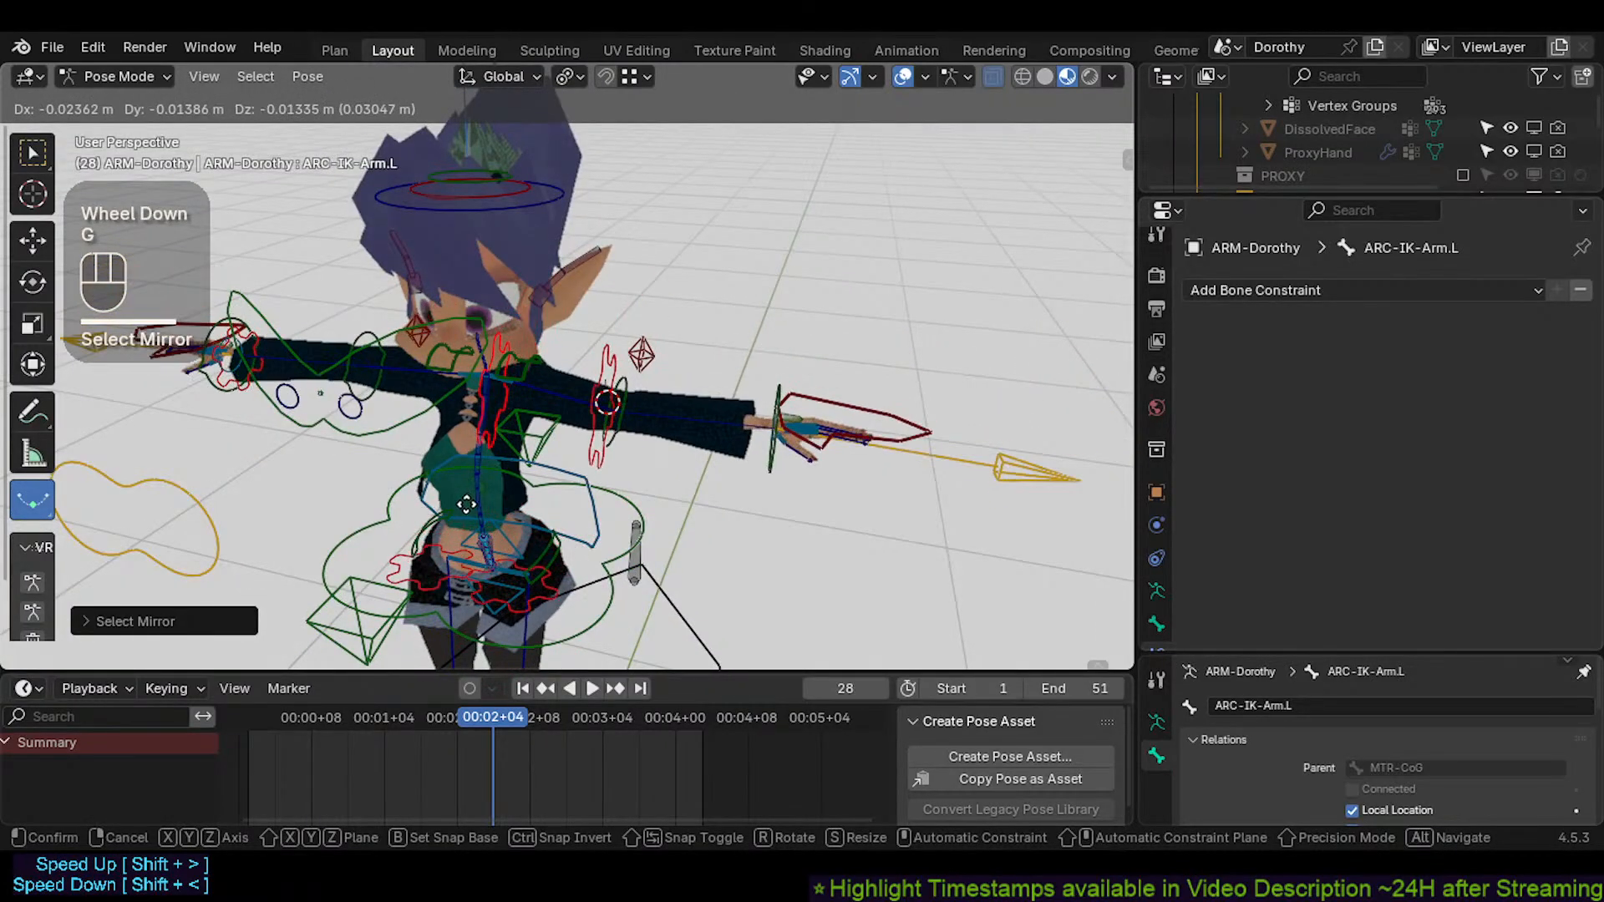
key(Escape)
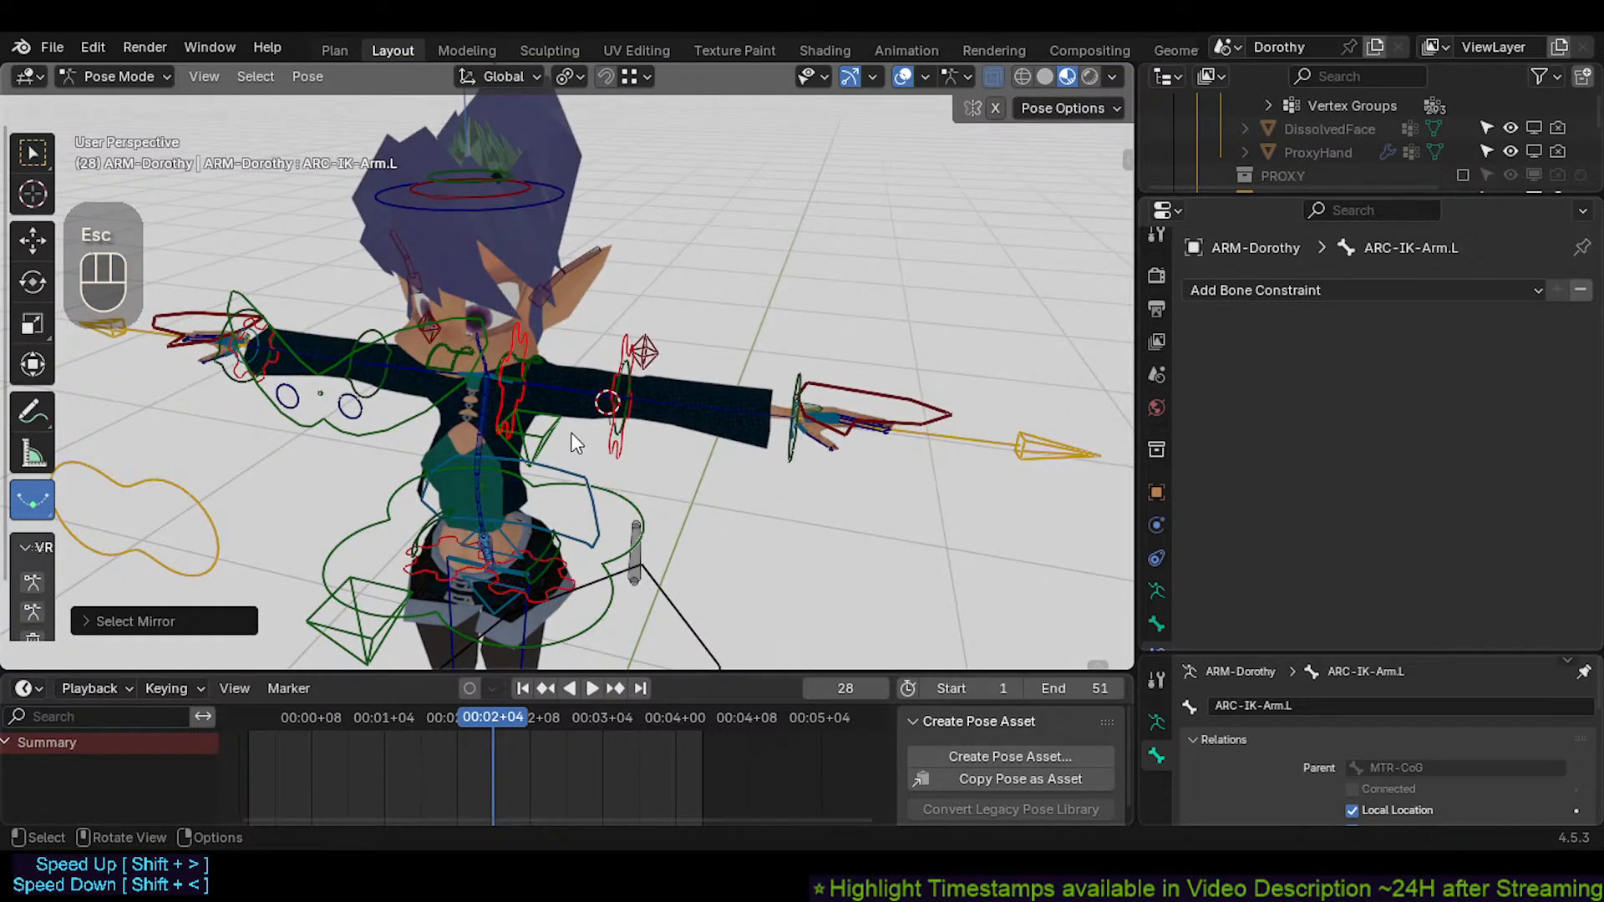
Batch rename the selected bones, replacing IK with FK in their names
key(ctrl+F2)
click(668, 467)
click(675, 436)
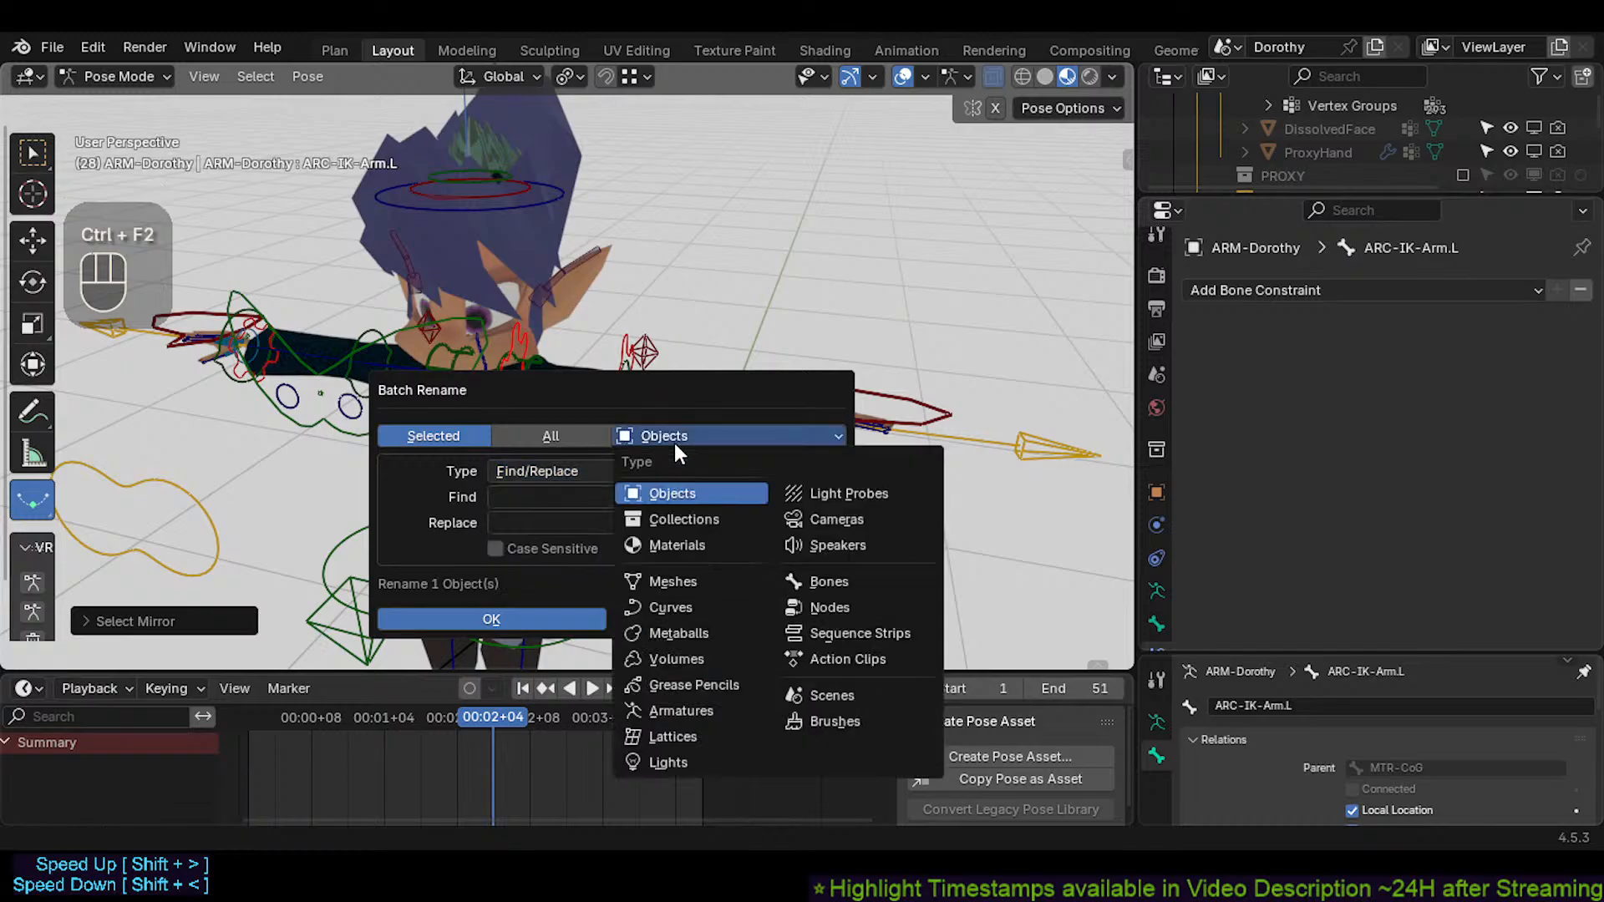
click(831, 580)
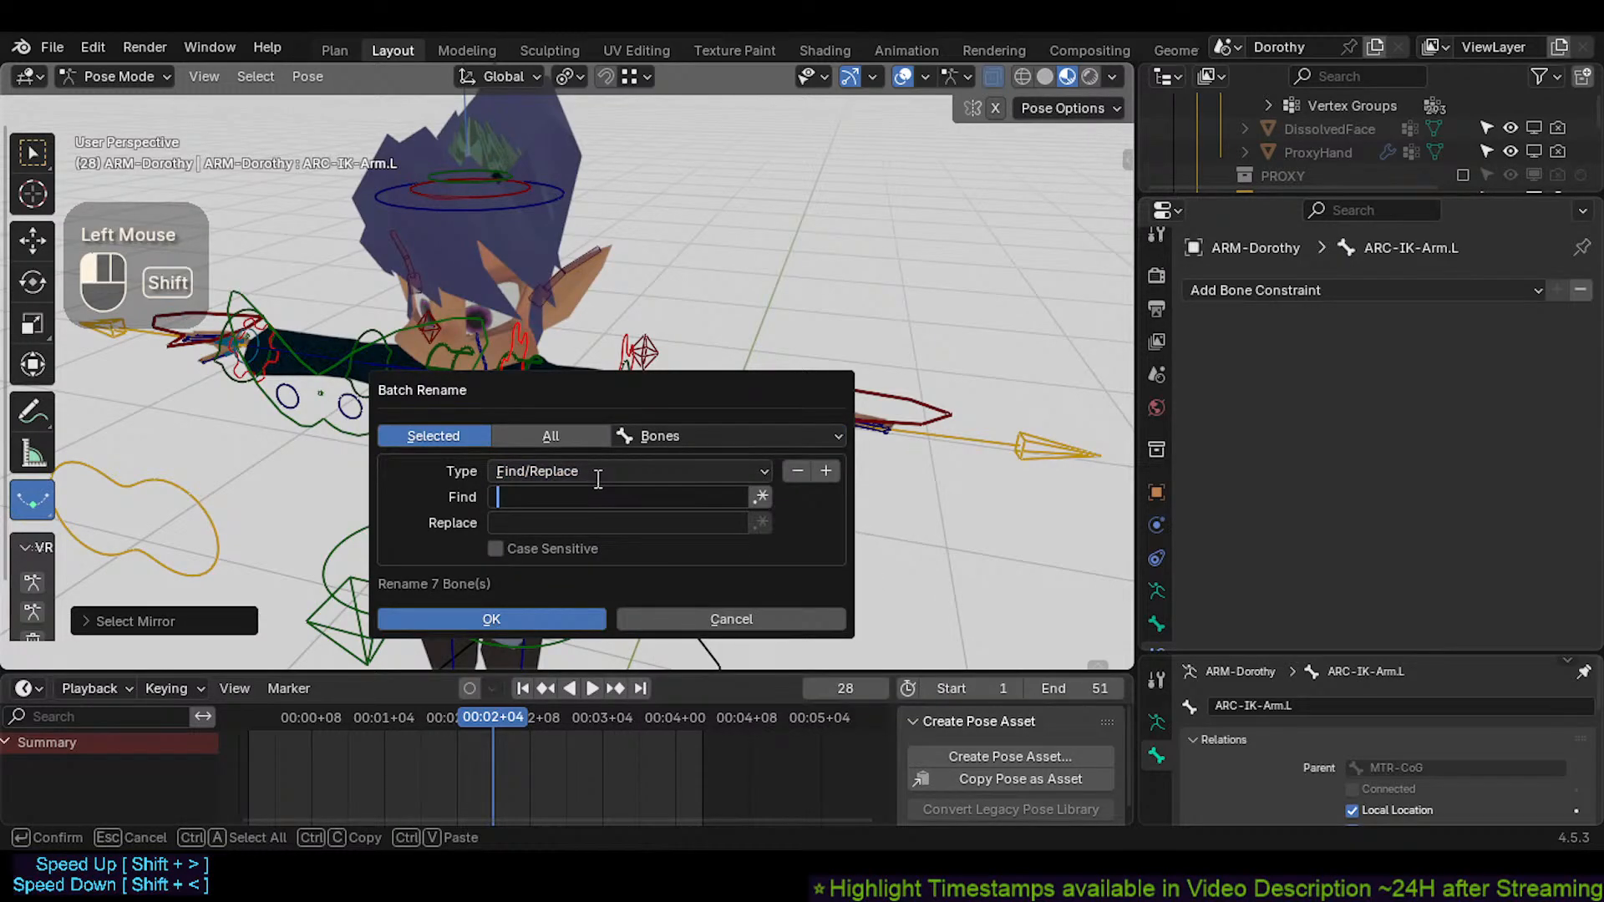
text(IK)
key(Tab)
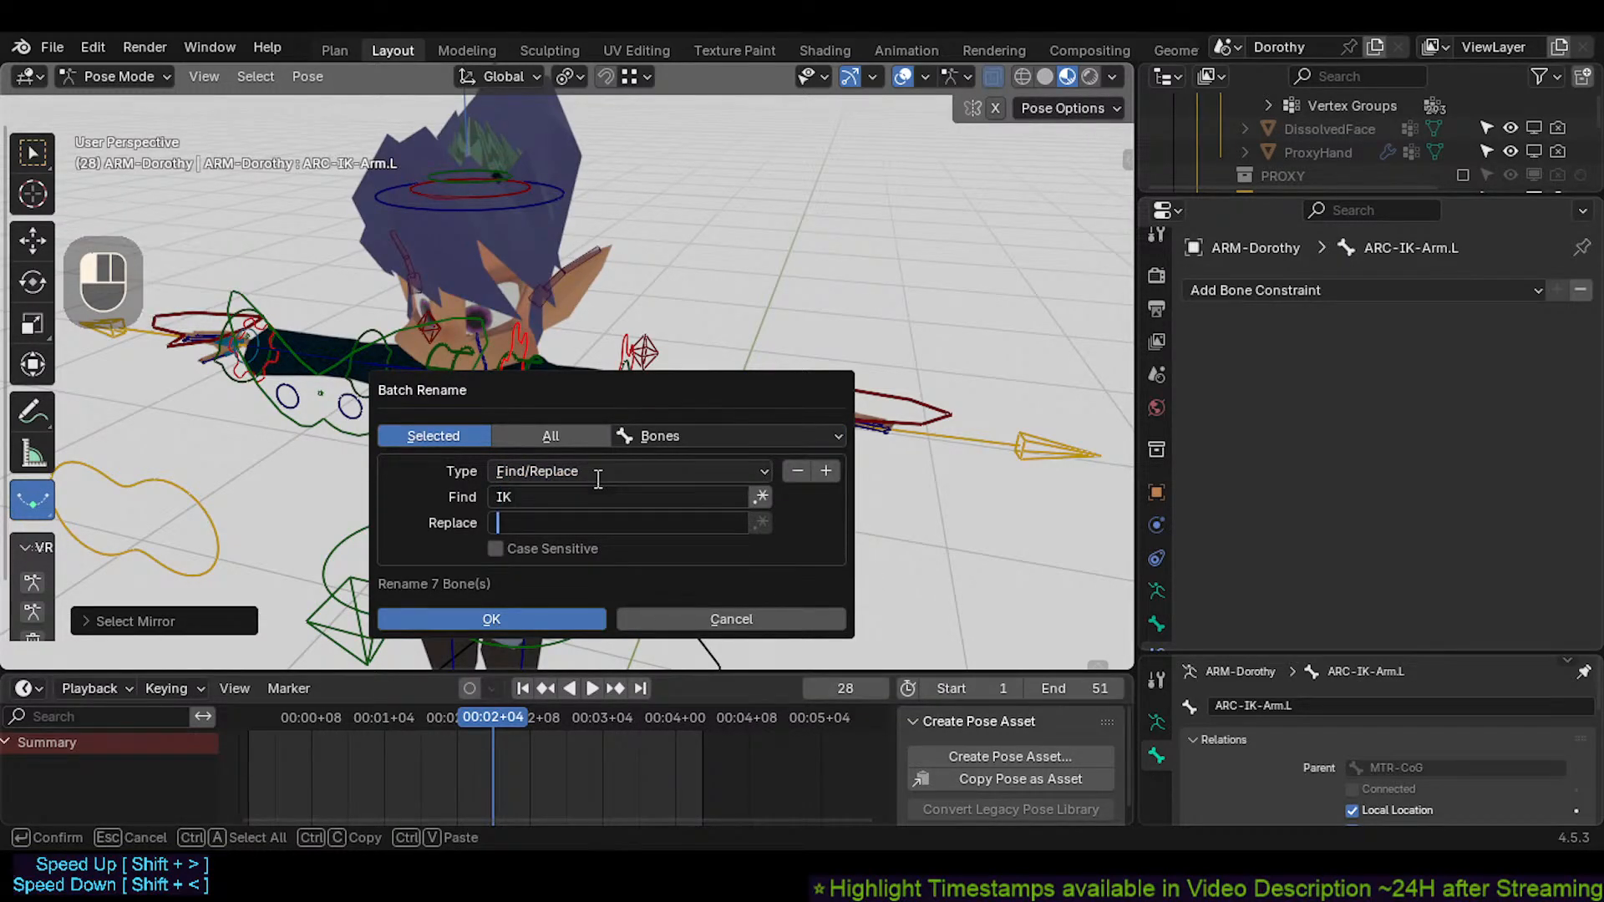
text(FK)
key(Return)
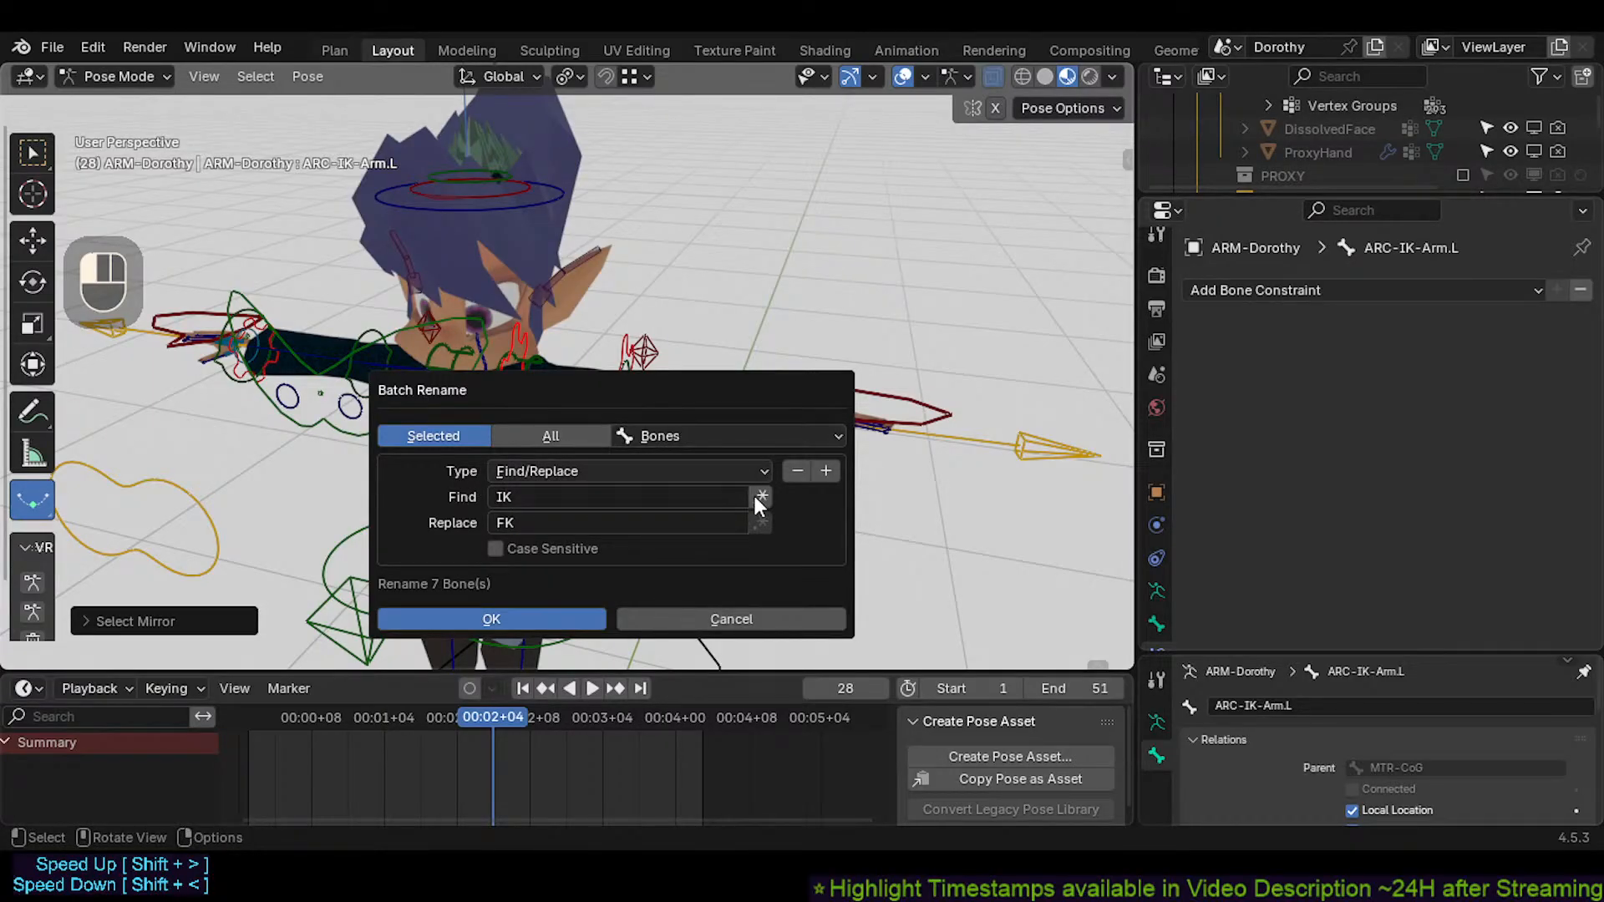
click(575, 619)
Select the left lower arm bone ARC-FK-Arm.L.001 and try to switch to its mirrored counterpart
shift+middle_drag(608, 501, 619, 408)
double_click(487, 354)
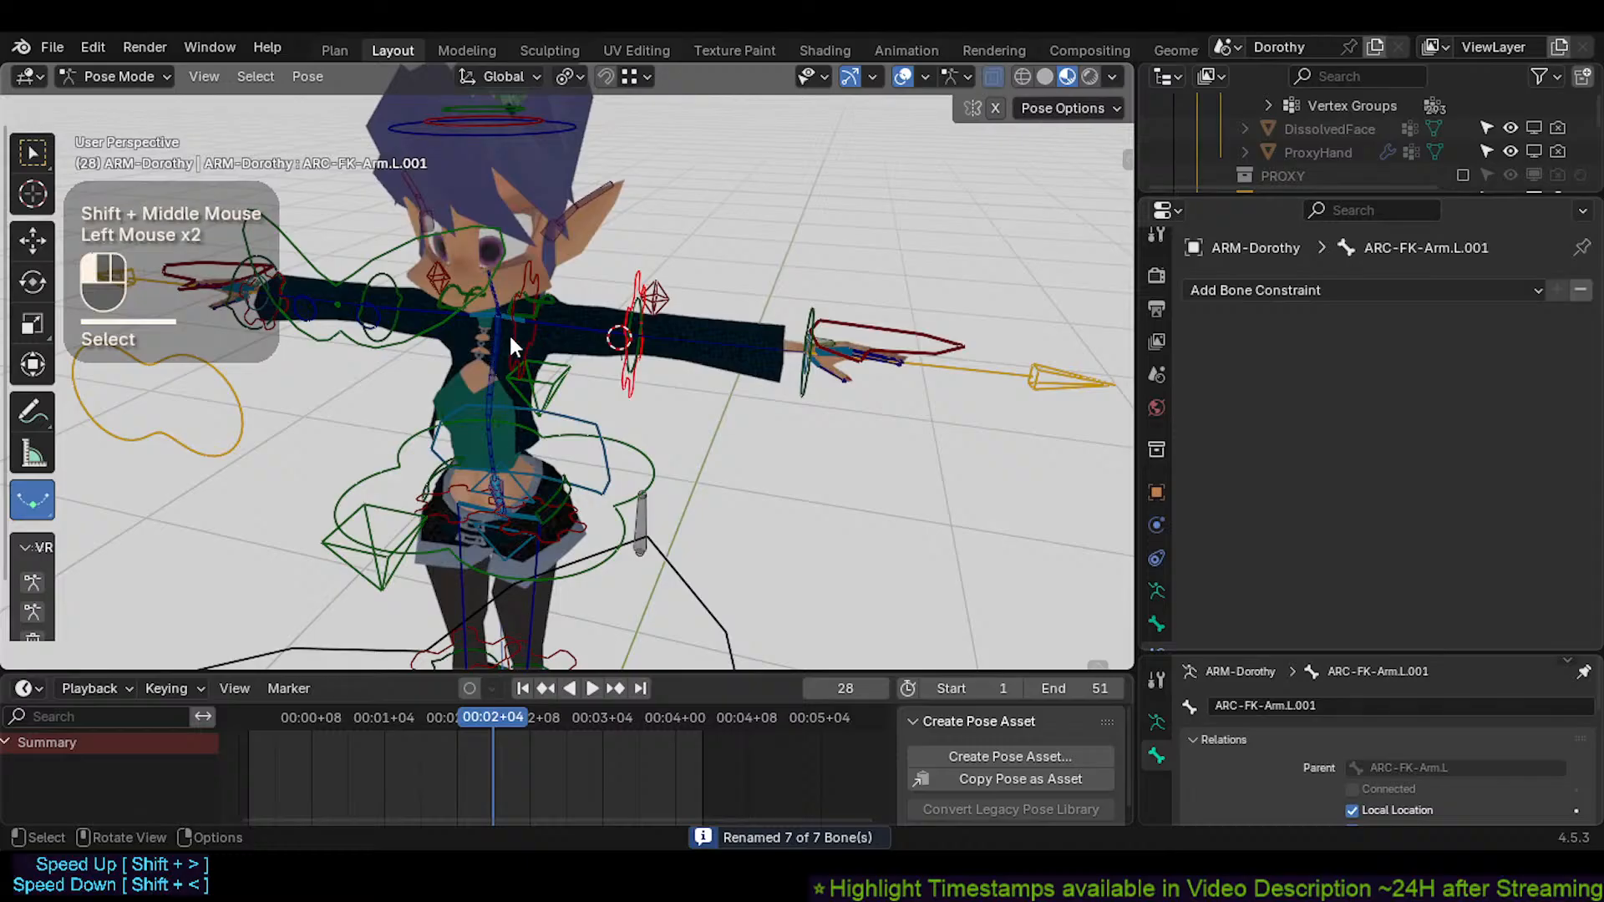
click(512, 341)
click(634, 388)
shift+middle_drag(486, 378, 462, 424)
middle_drag(473, 420, 453, 418)
key(shift+alt+x)
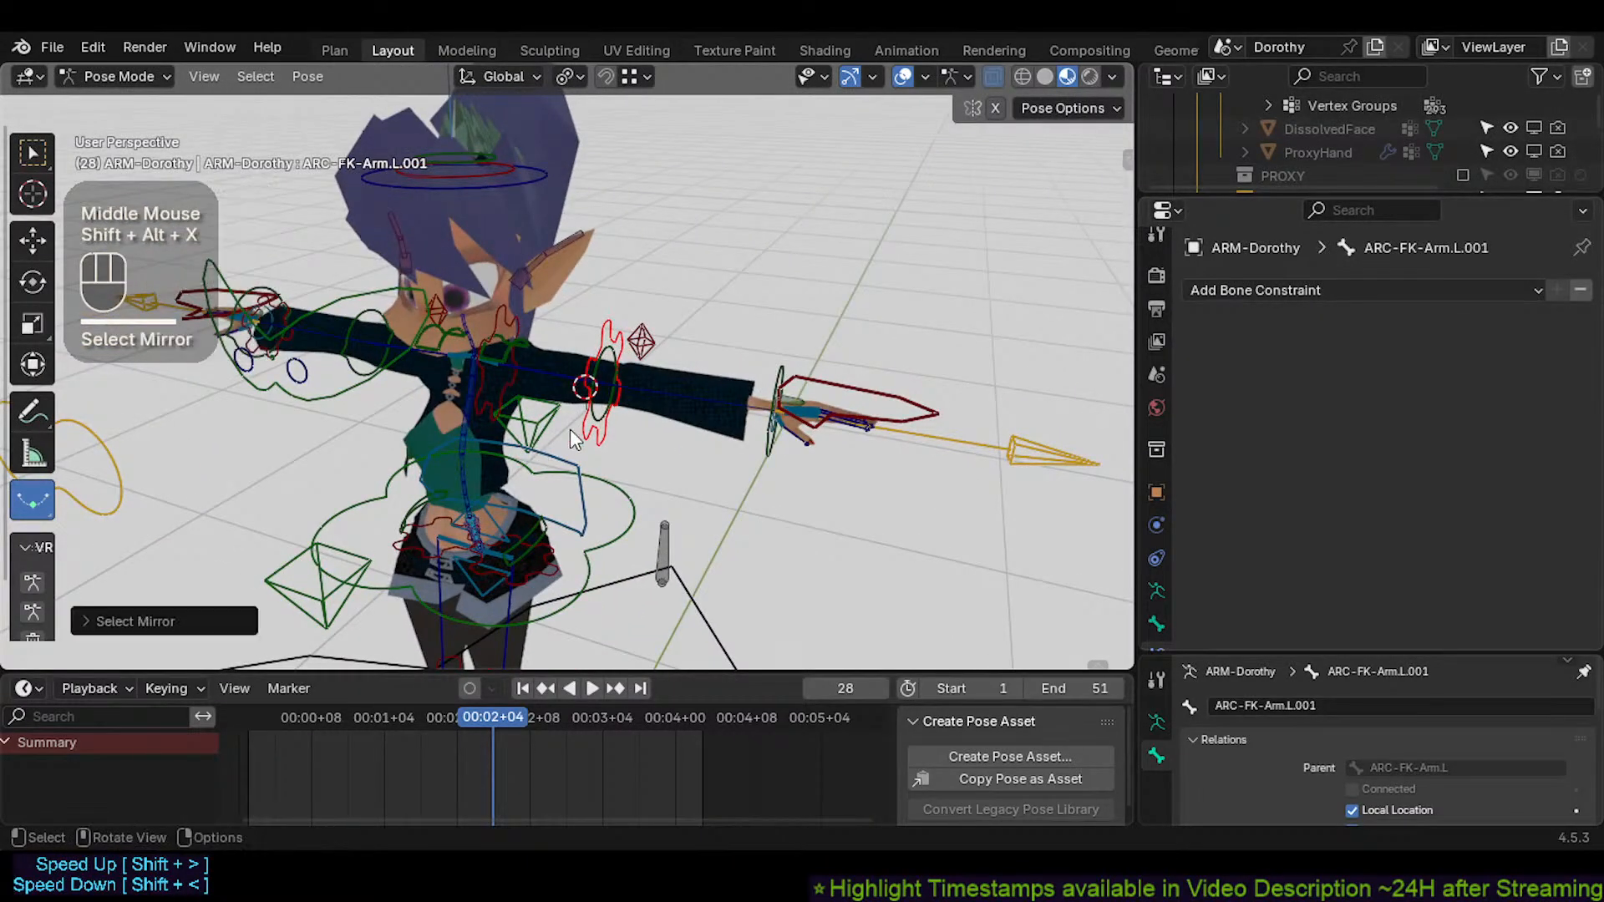
Set up a batch rename of the selected bone that replaces Arm with LowerArm
key(ctrl+F2)
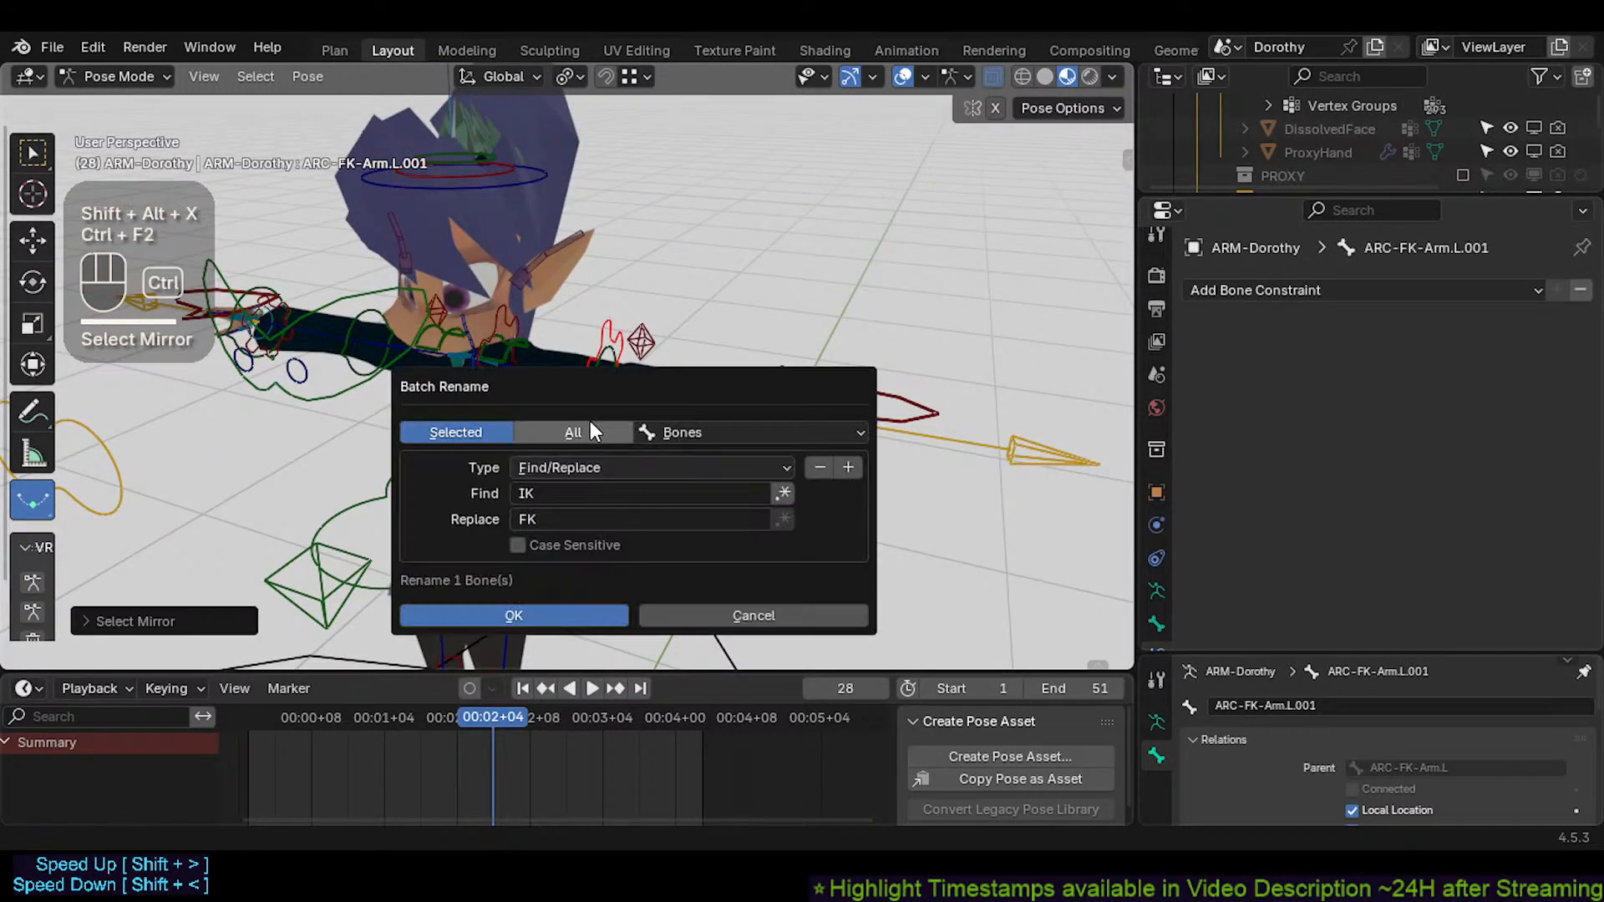
click(581, 495)
text(Arm)
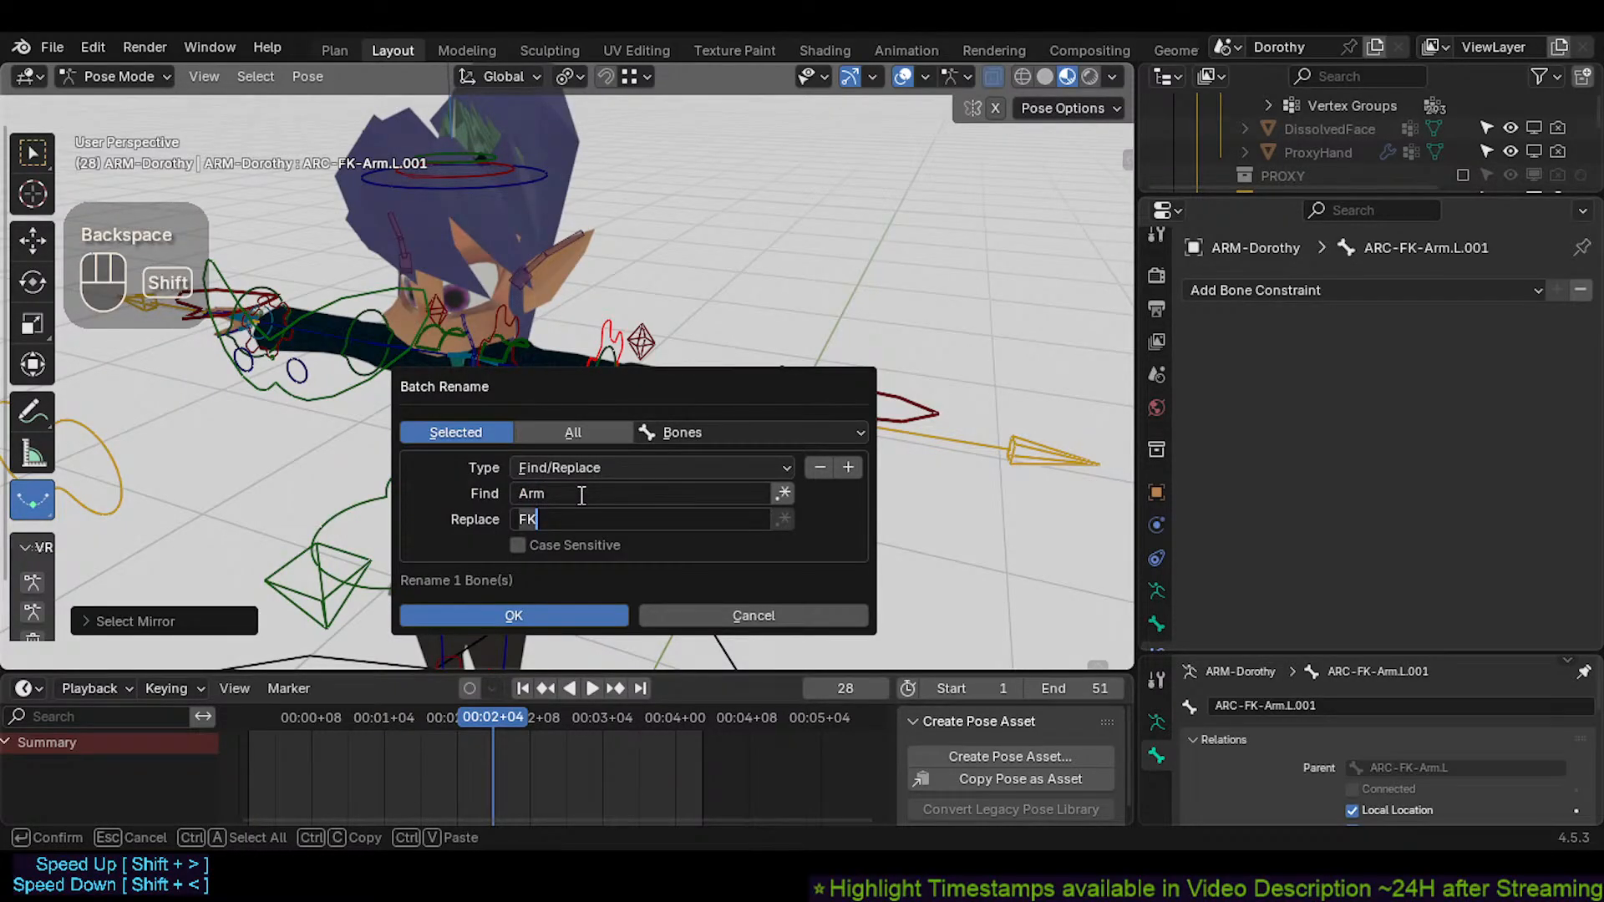
text(FK)
key(BackSpace)
key(BackSpace)
text(Lower)
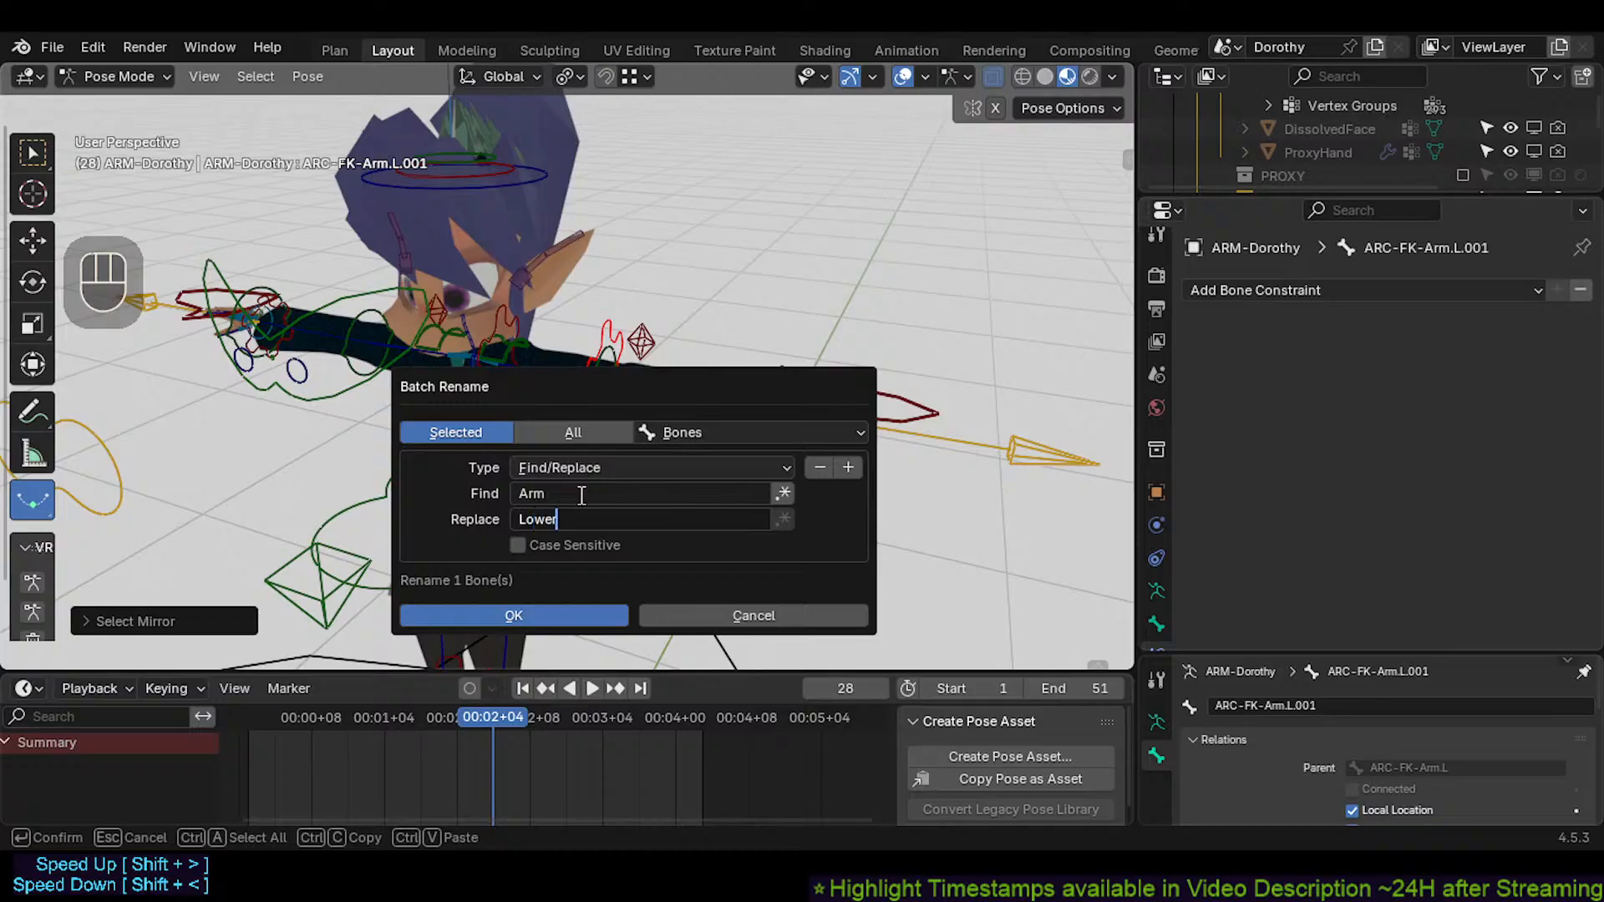
text(Arm)
click(496, 490)
click(777, 430)
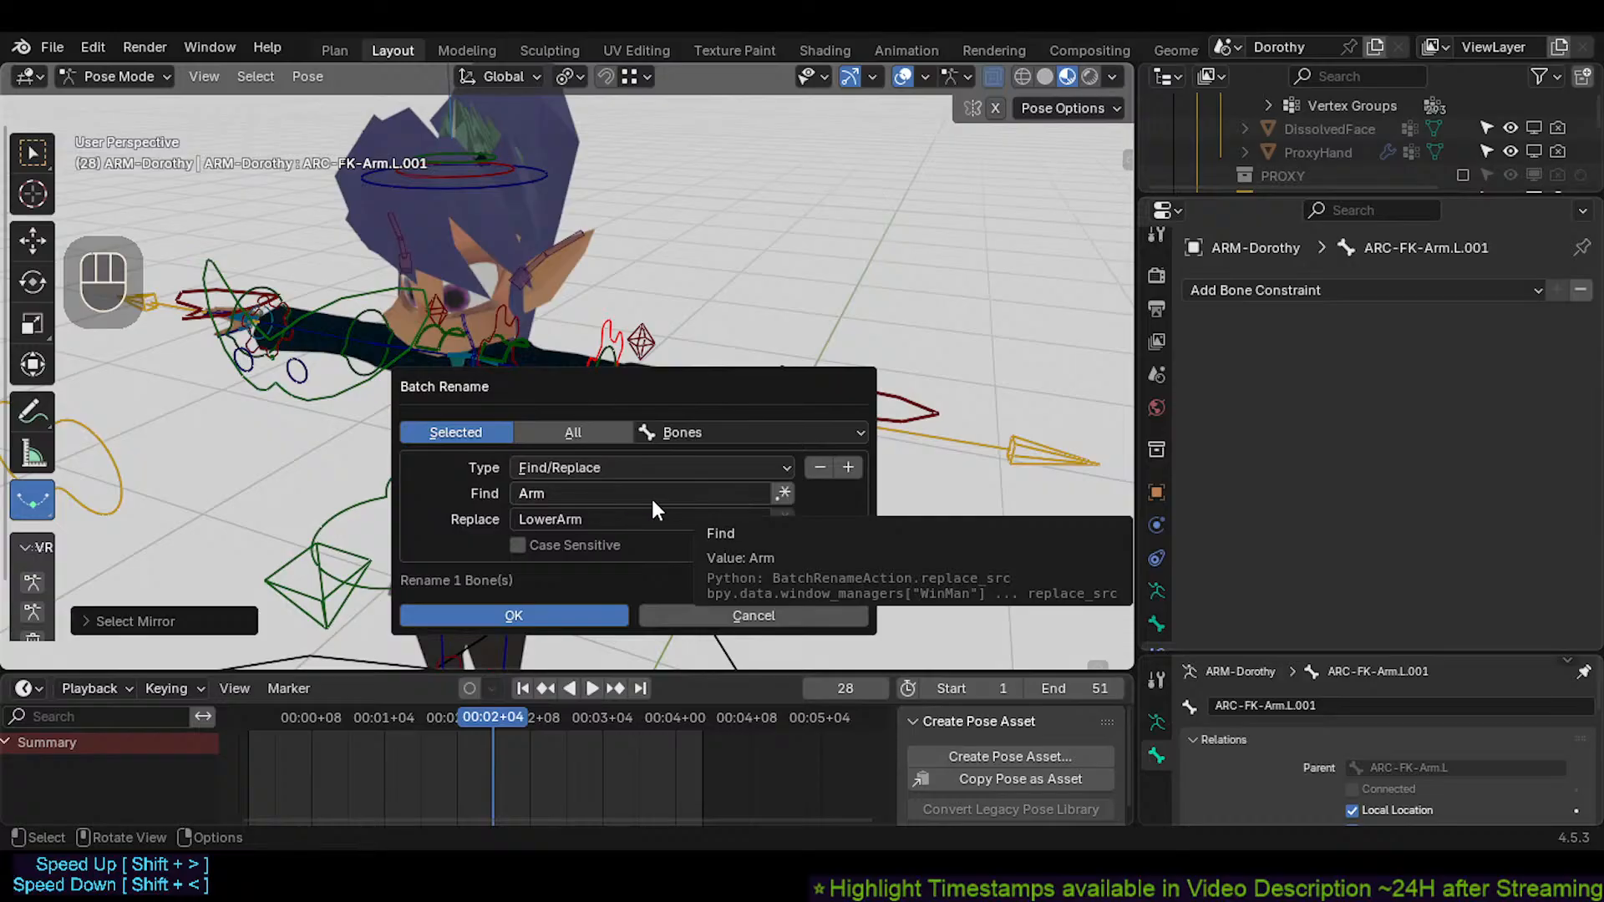
Add a second rename rule that strips digits and punctuation from the end, and apply the batch rename
click(848, 467)
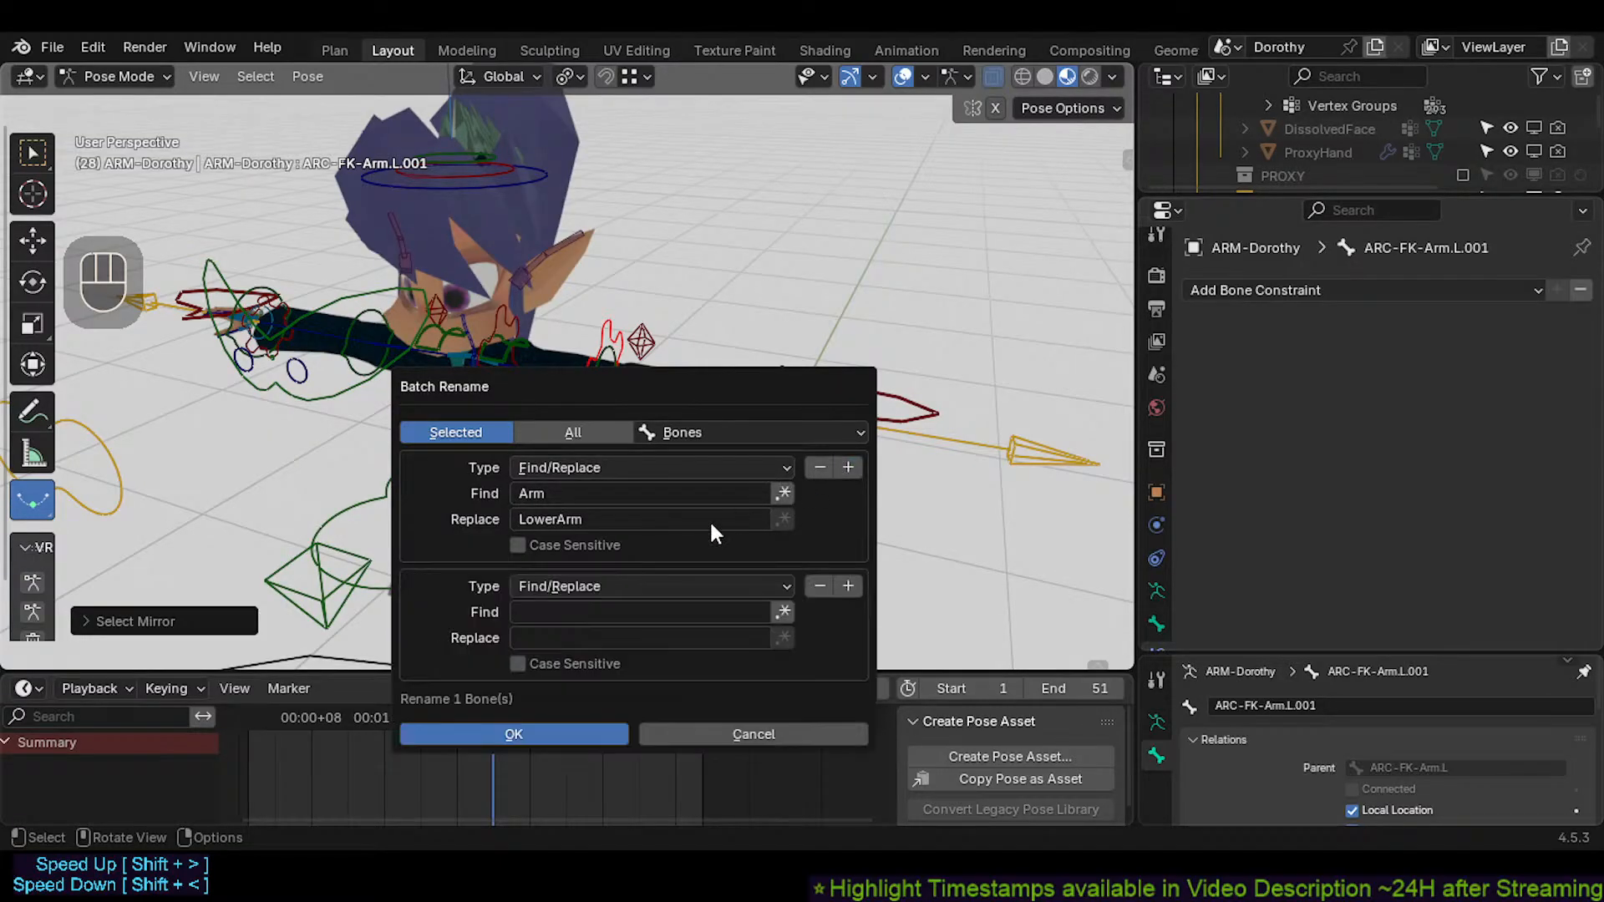
click(608, 586)
click(593, 659)
shift+drag(647, 615, 739, 635)
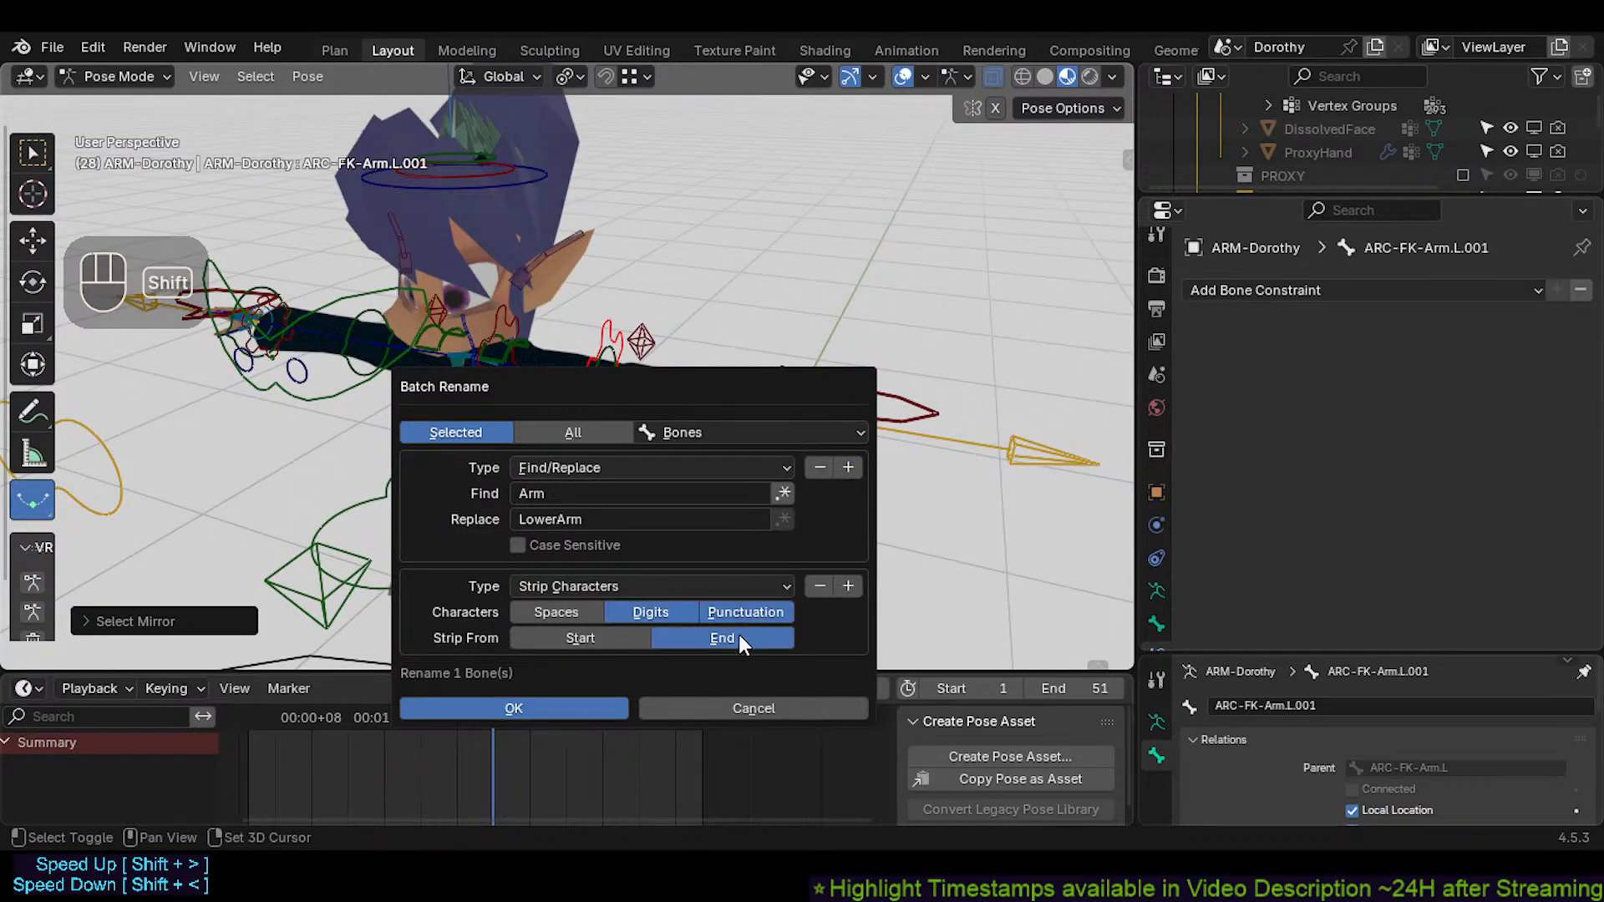
click(573, 704)
Select the left ARC-FK-Arm and ARC-FK-LowerArm bones, symmetrize them in Edit Mode, and return to Pose Mode
middle_drag(562, 476, 610, 439)
click(610, 432)
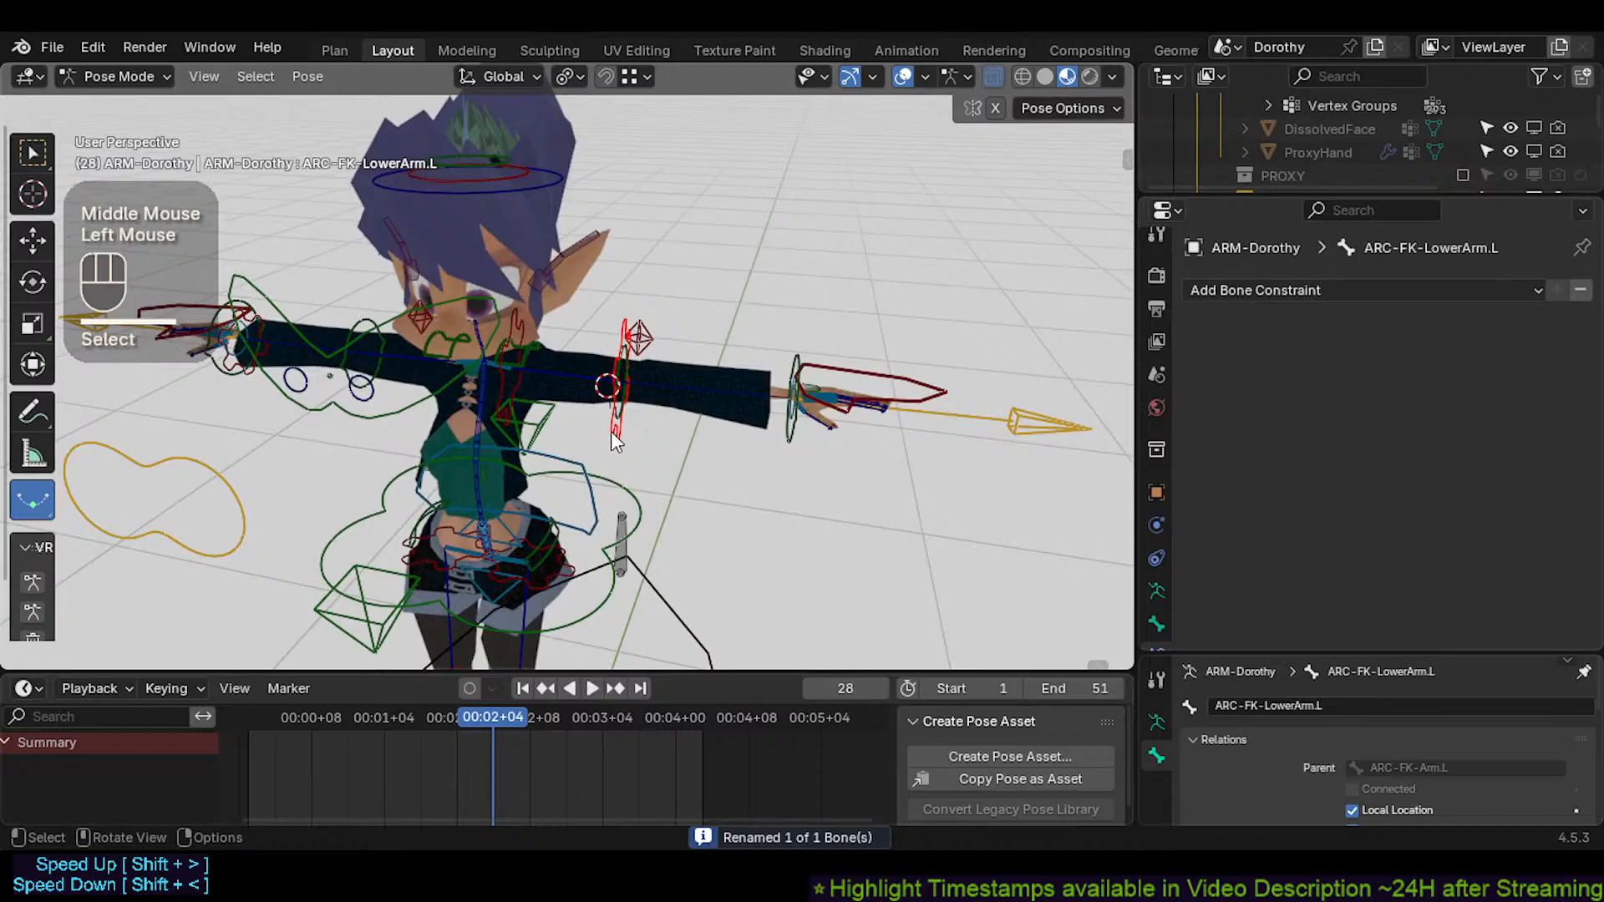
shift+click(490, 375)
click(502, 384)
shift+click(608, 434)
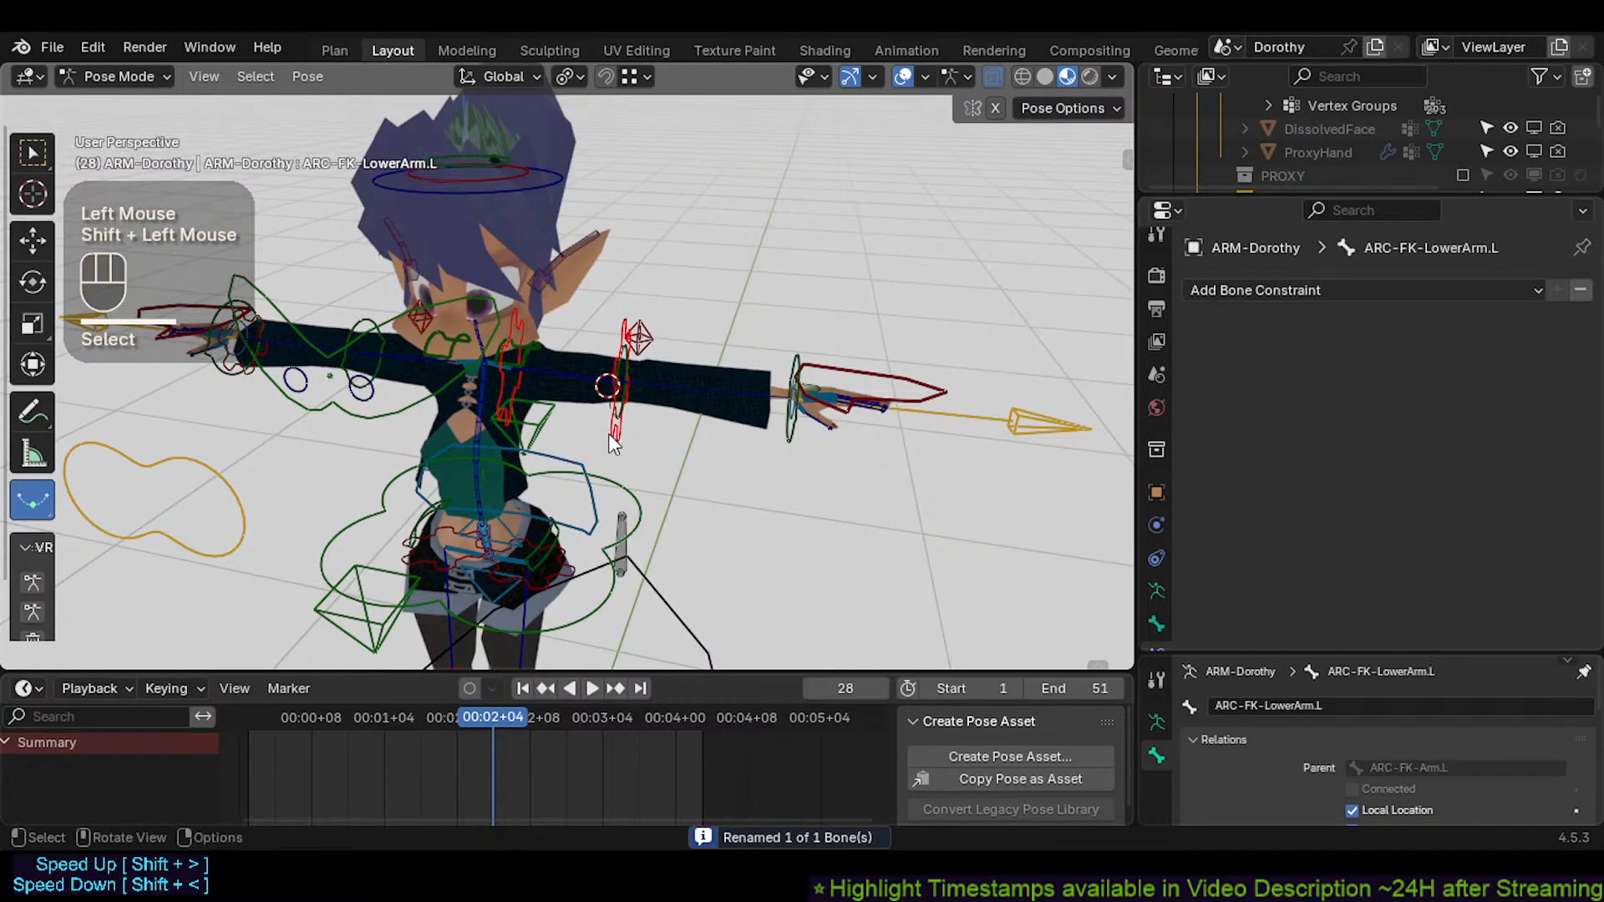
key(Tab)
right_click(616, 384)
click(617, 384)
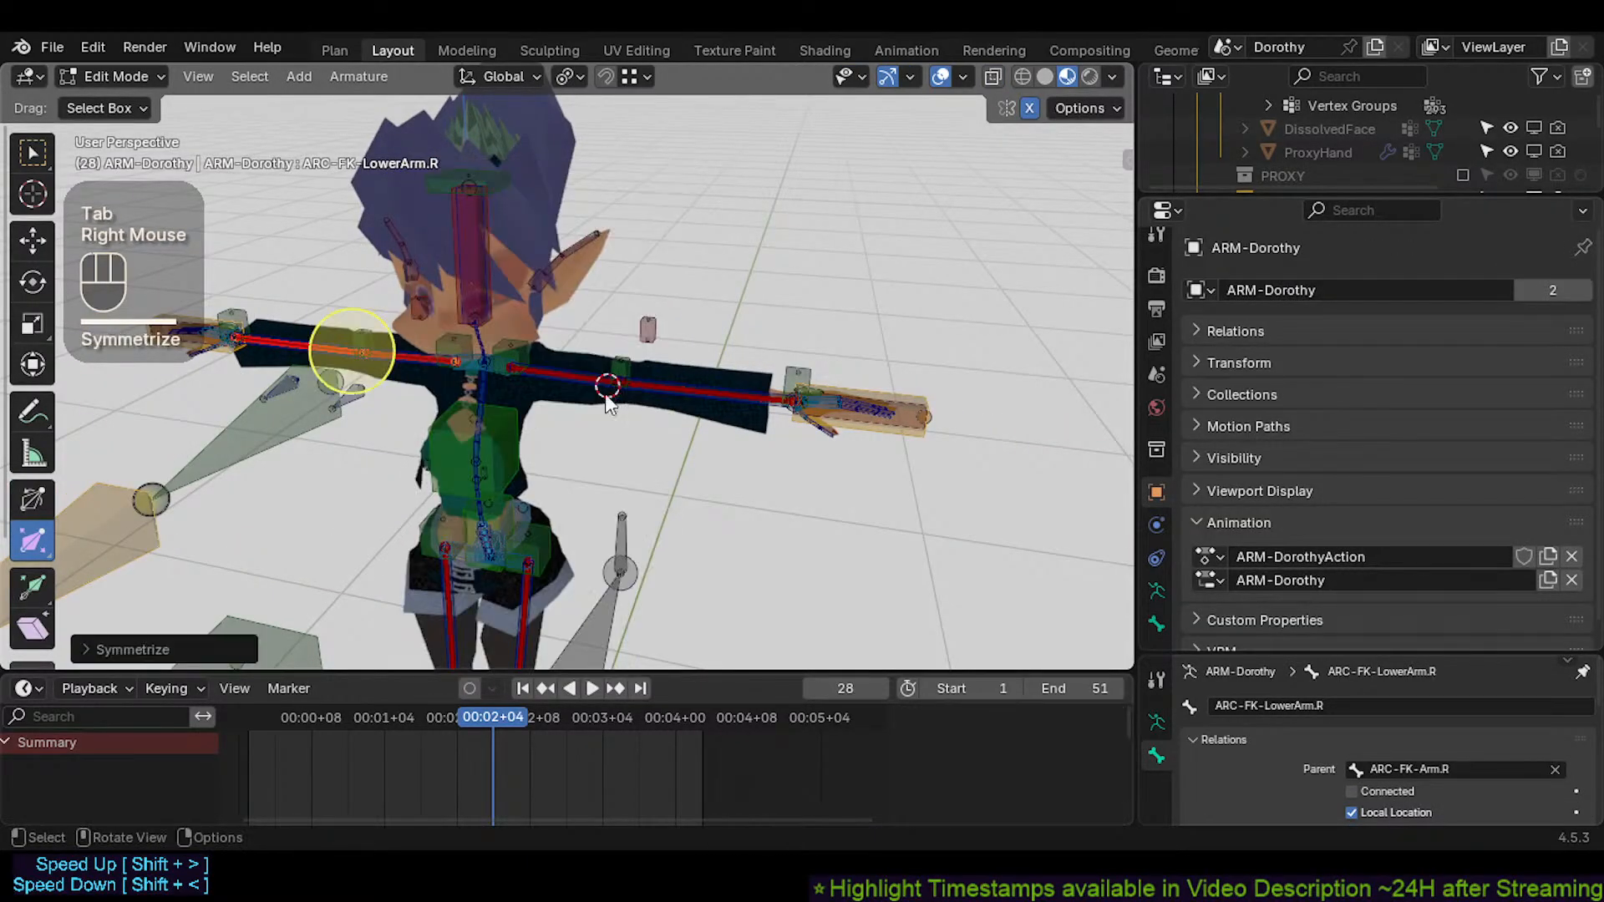
key(ctrl+Tab)
Test-rotate the left ARC-FK-LowerArm and ARC-FK-Arm bones one after the other, cancelling each rotation
shift+middle_drag(448, 399, 501, 418)
middle_drag(501, 418, 604, 454)
click(663, 464)
key(r)
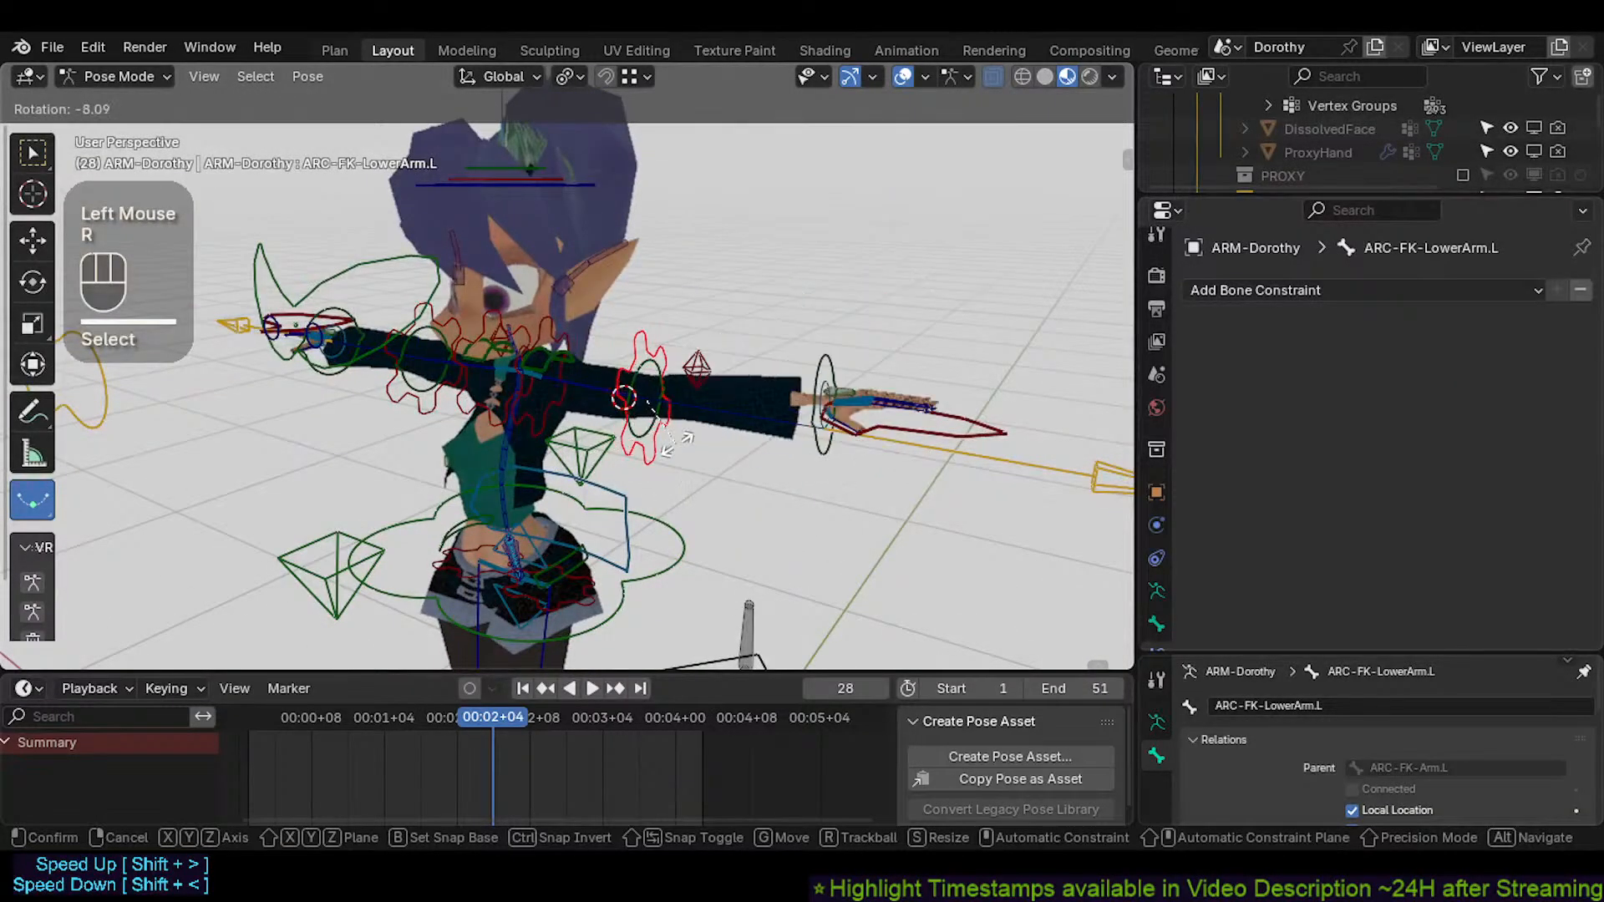
key(Escape)
click(558, 424)
key(r)
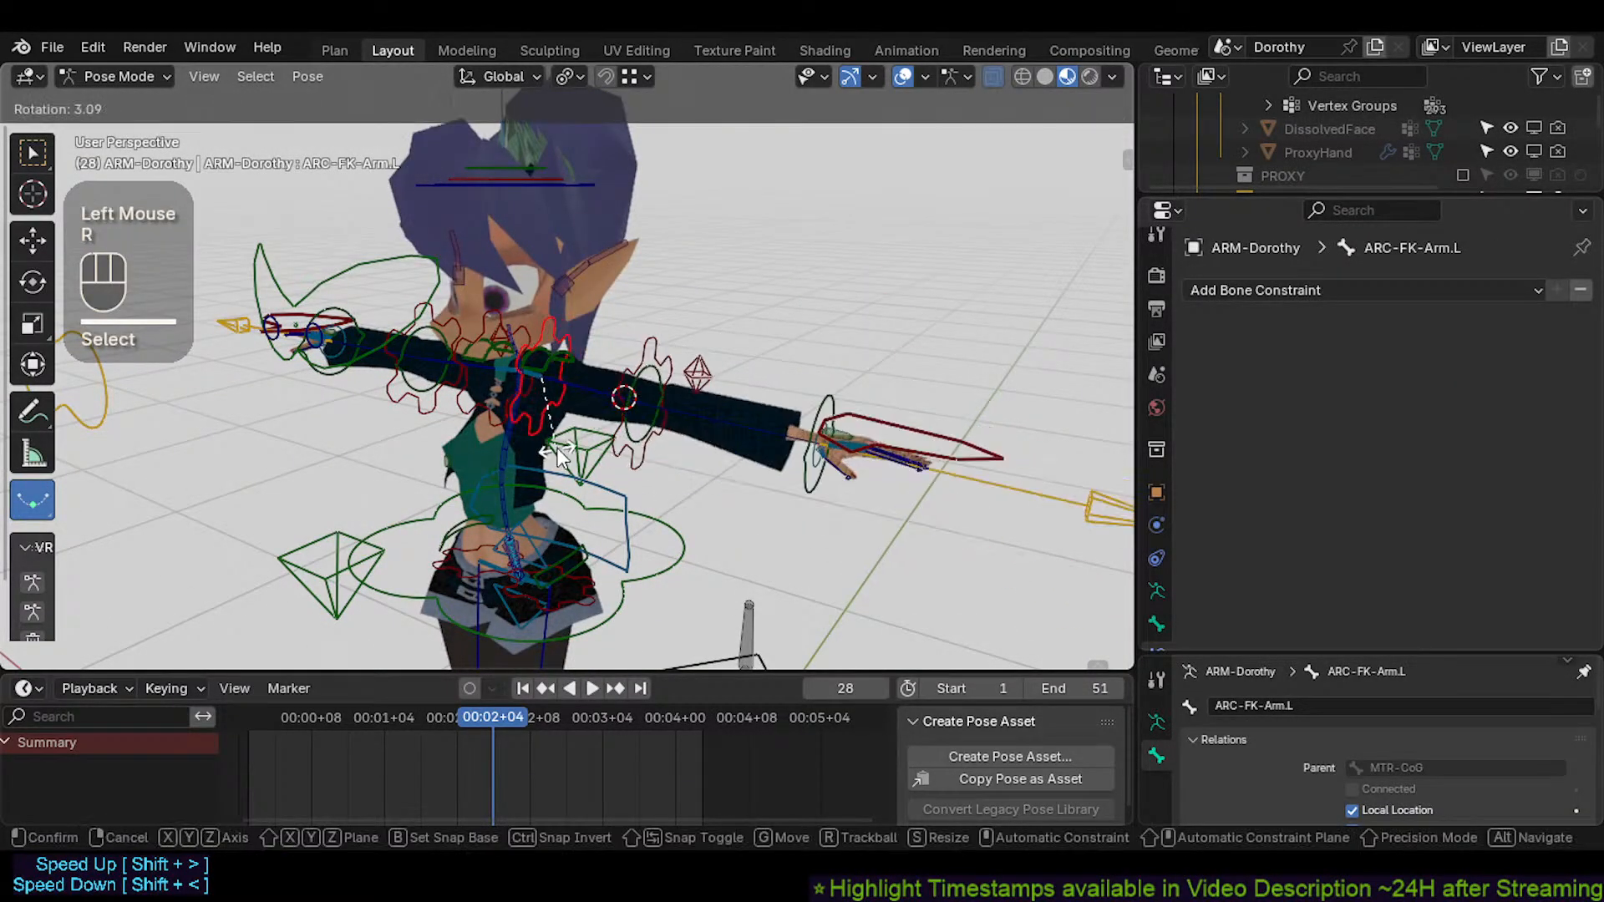
key(Escape)
Select all bones and clear their pose transforms
shift+middle_drag(537, 504, 580, 287)
key(a)
key(alt+g)
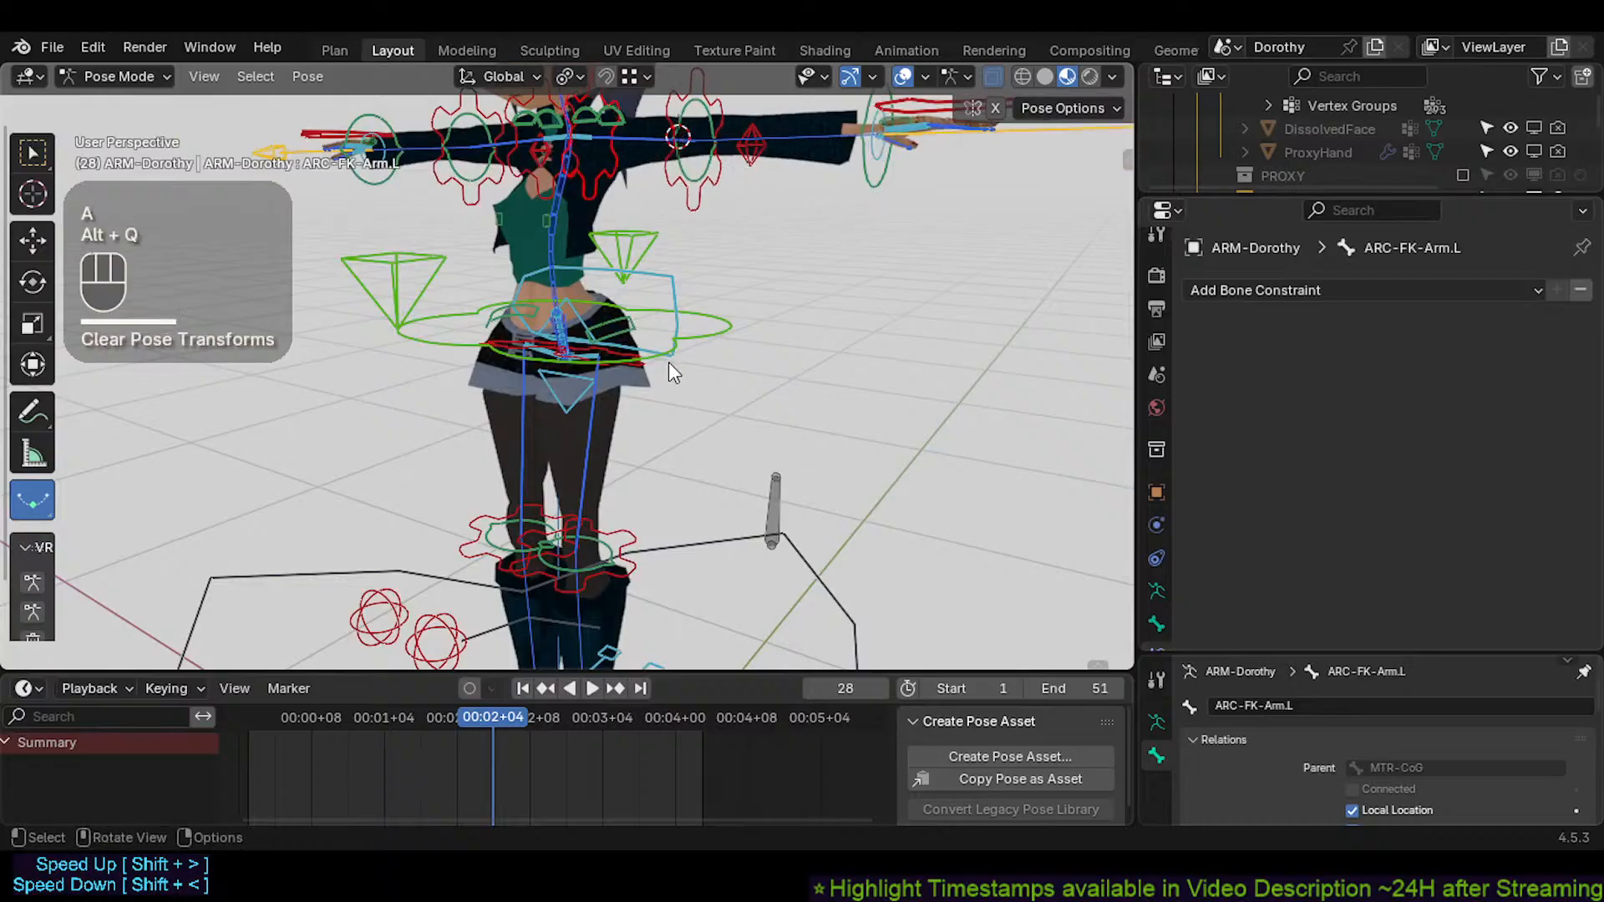
Check the upper and lower FK leg bones, cancel a test rotation of the left lower one, and save the file
click(623, 351)
scroll(625, 353, up, 2)
middle_drag(627, 356, 642, 390)
click(431, 354)
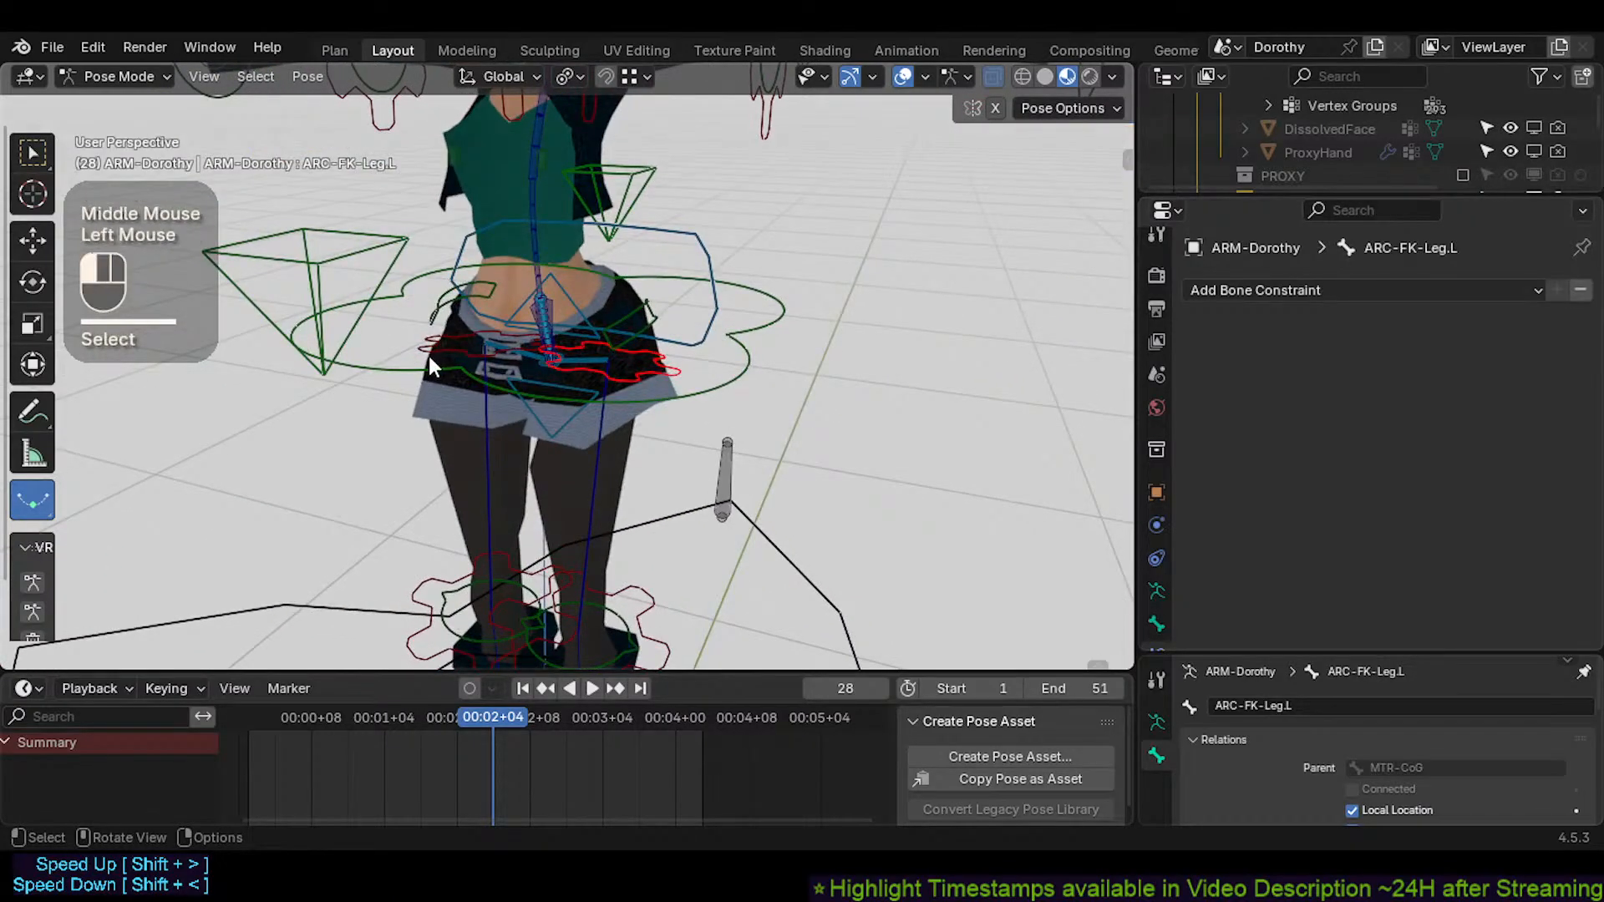
shift+middle_drag(598, 522, 685, 473)
click(690, 449)
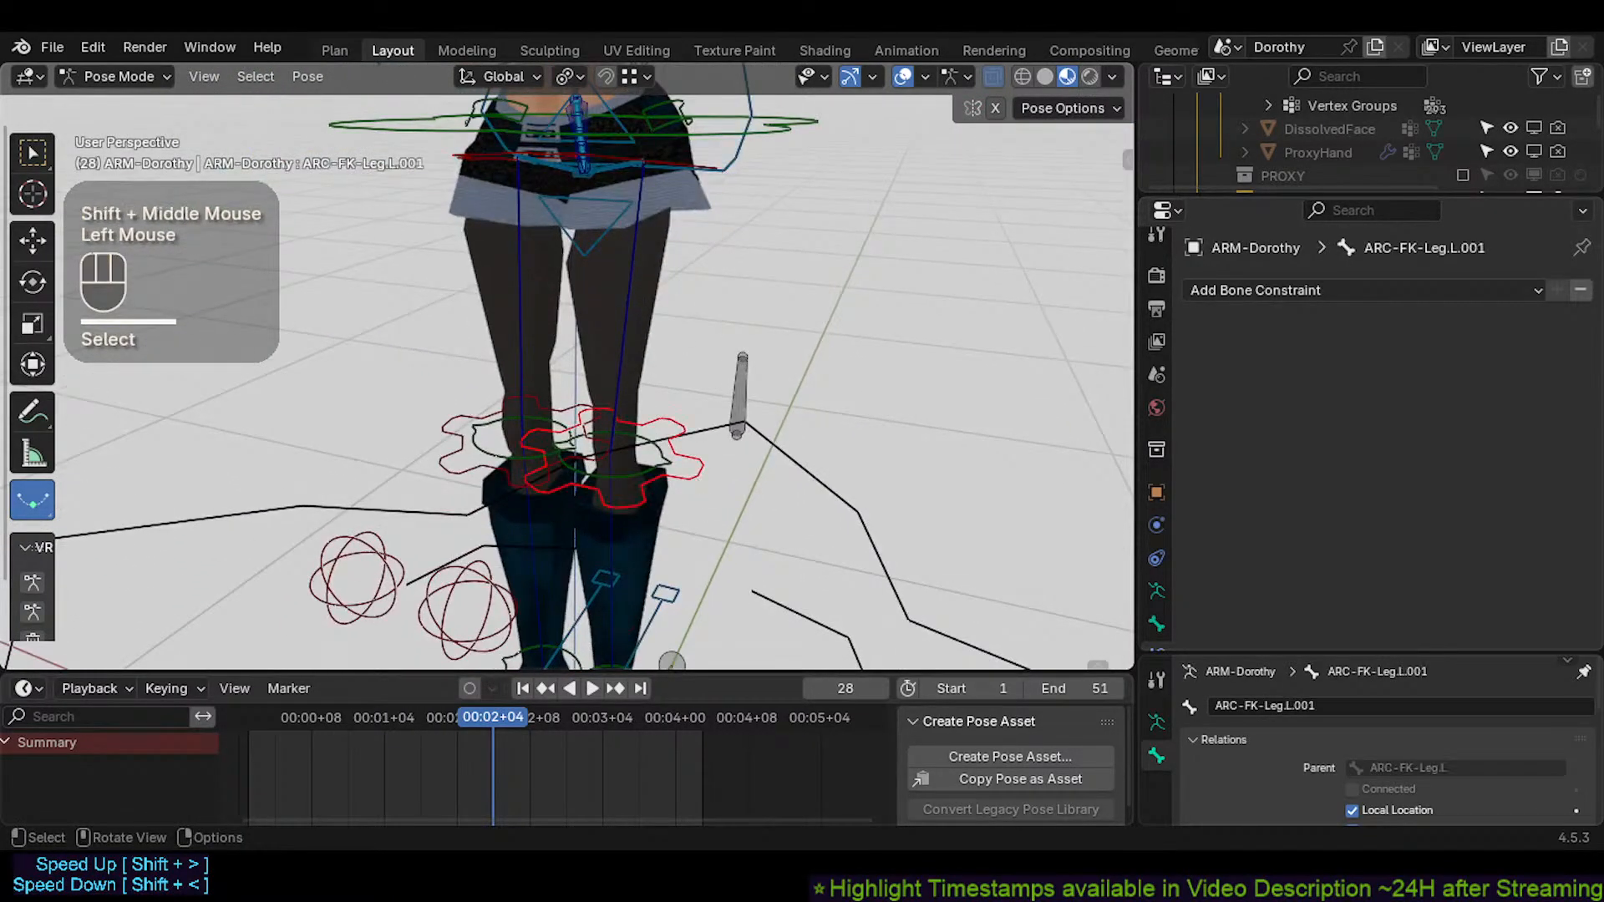
key(r)
key(Escape)
key(ctrl)
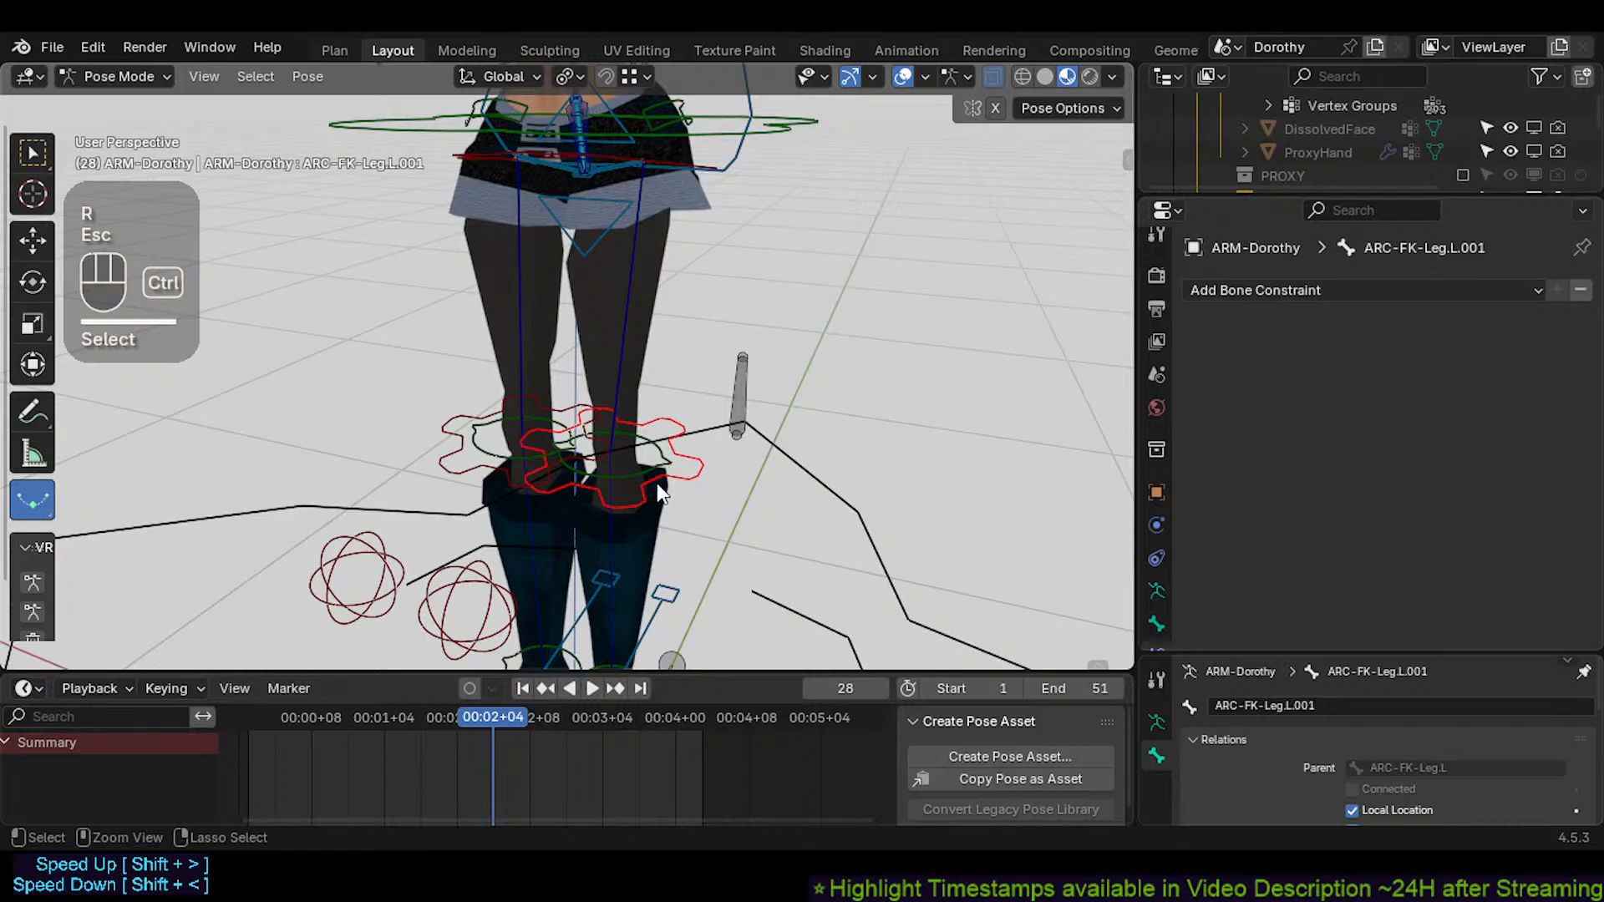
key(ctrl+s)
Batch rename both lower leg bones, replacing Leg with LowerLeg and stripping digits and punctuation from the end
click(513, 486)
click(625, 492)
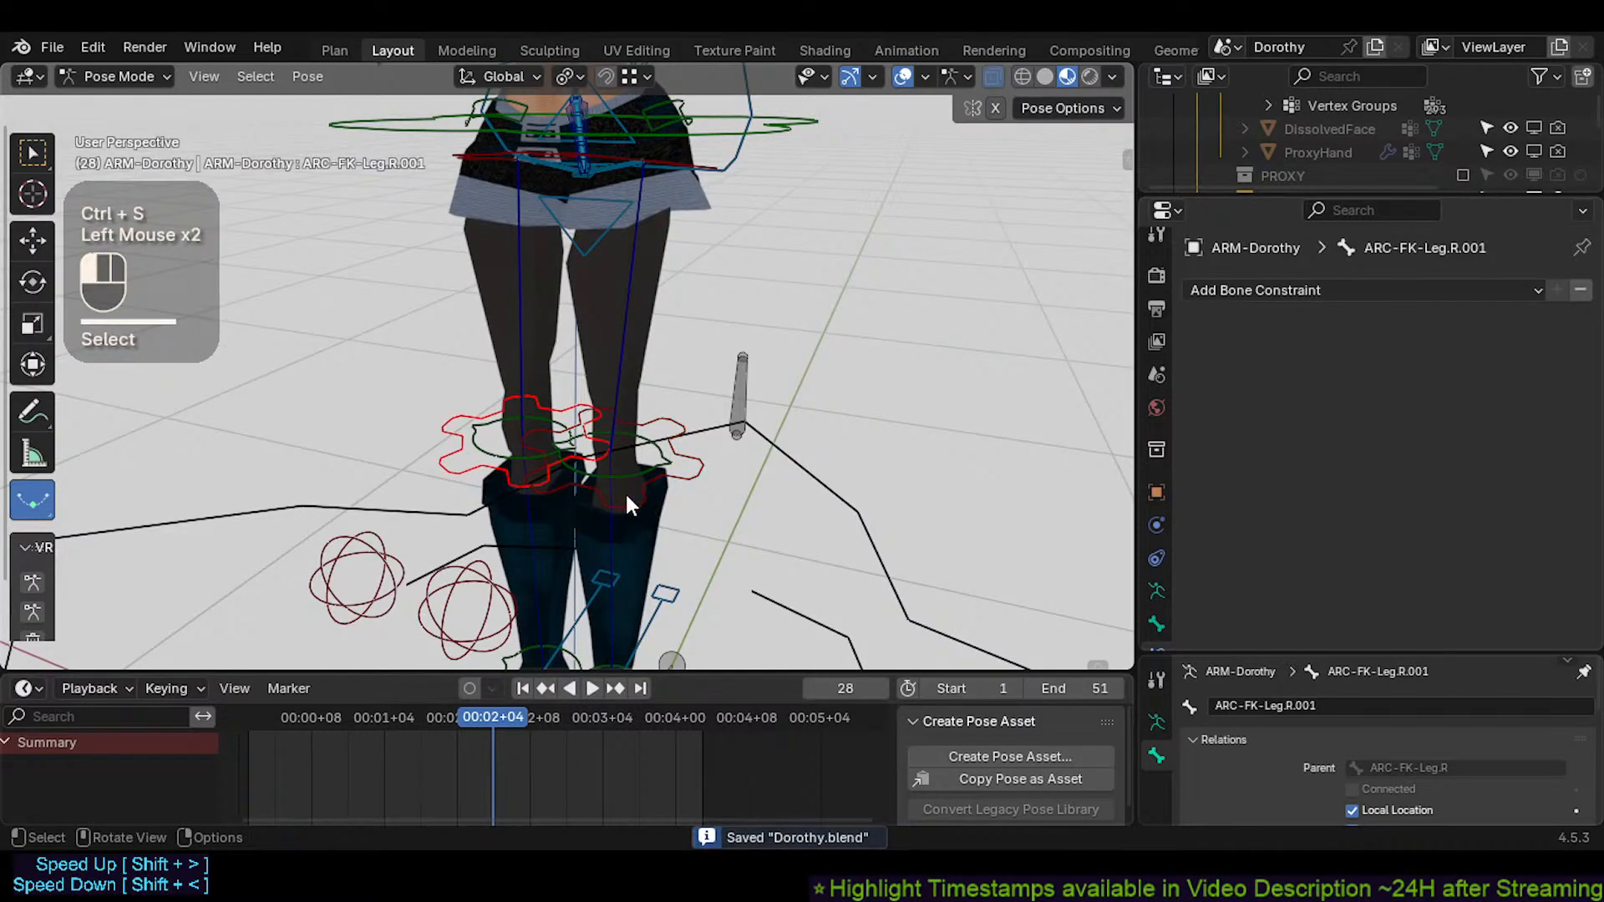
shift+click(485, 480)
key(ctrl+F2)
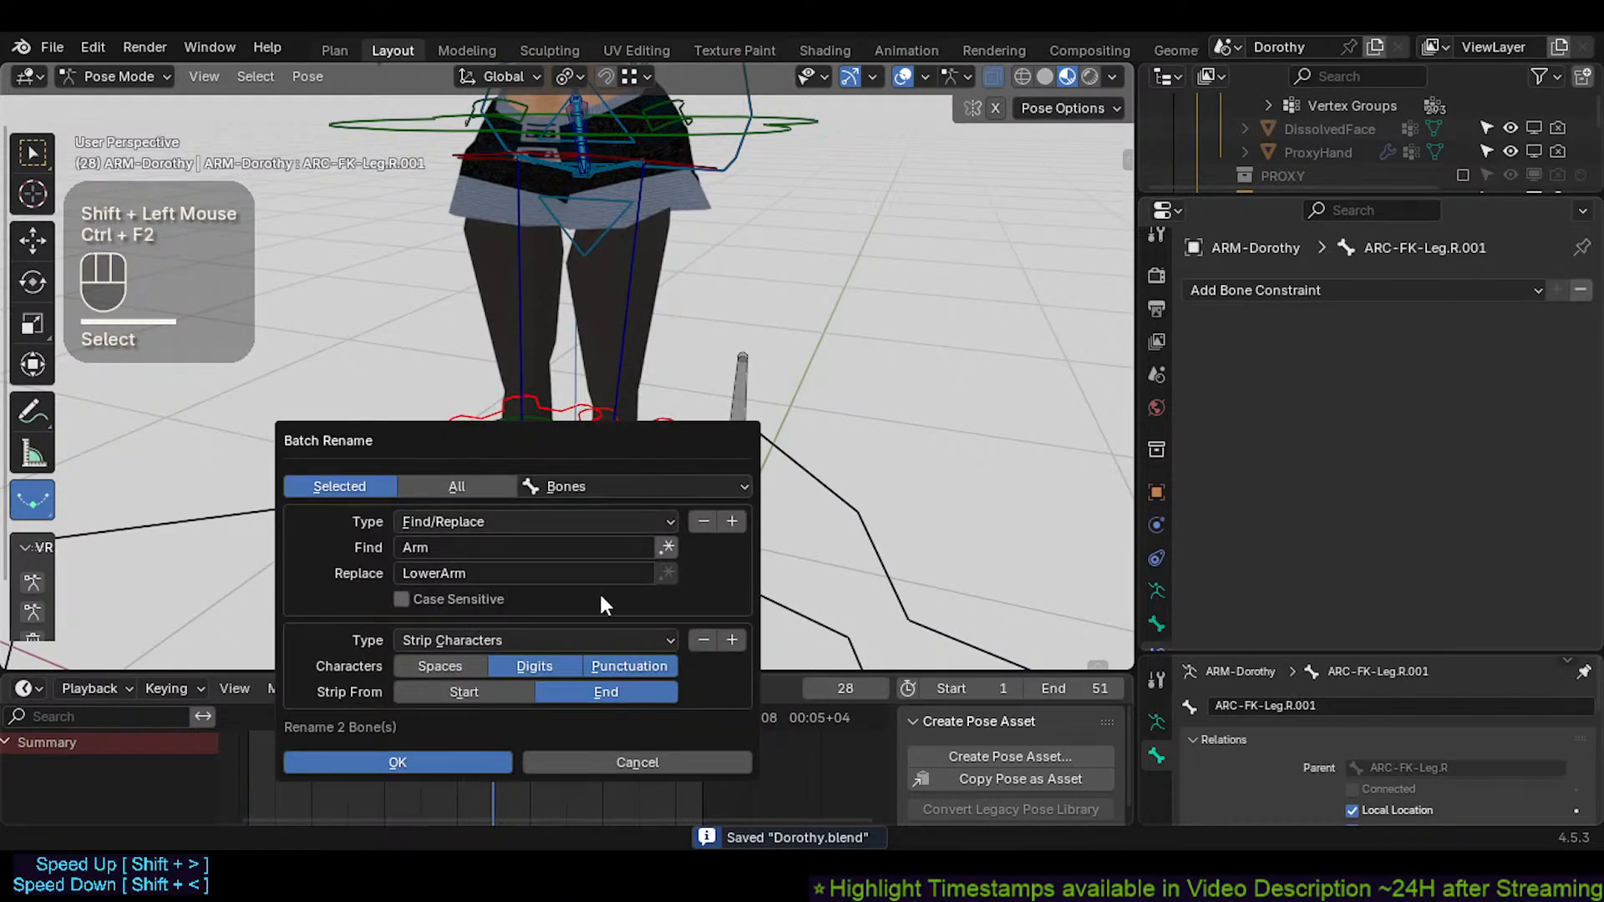
click(476, 546)
text(Leg)
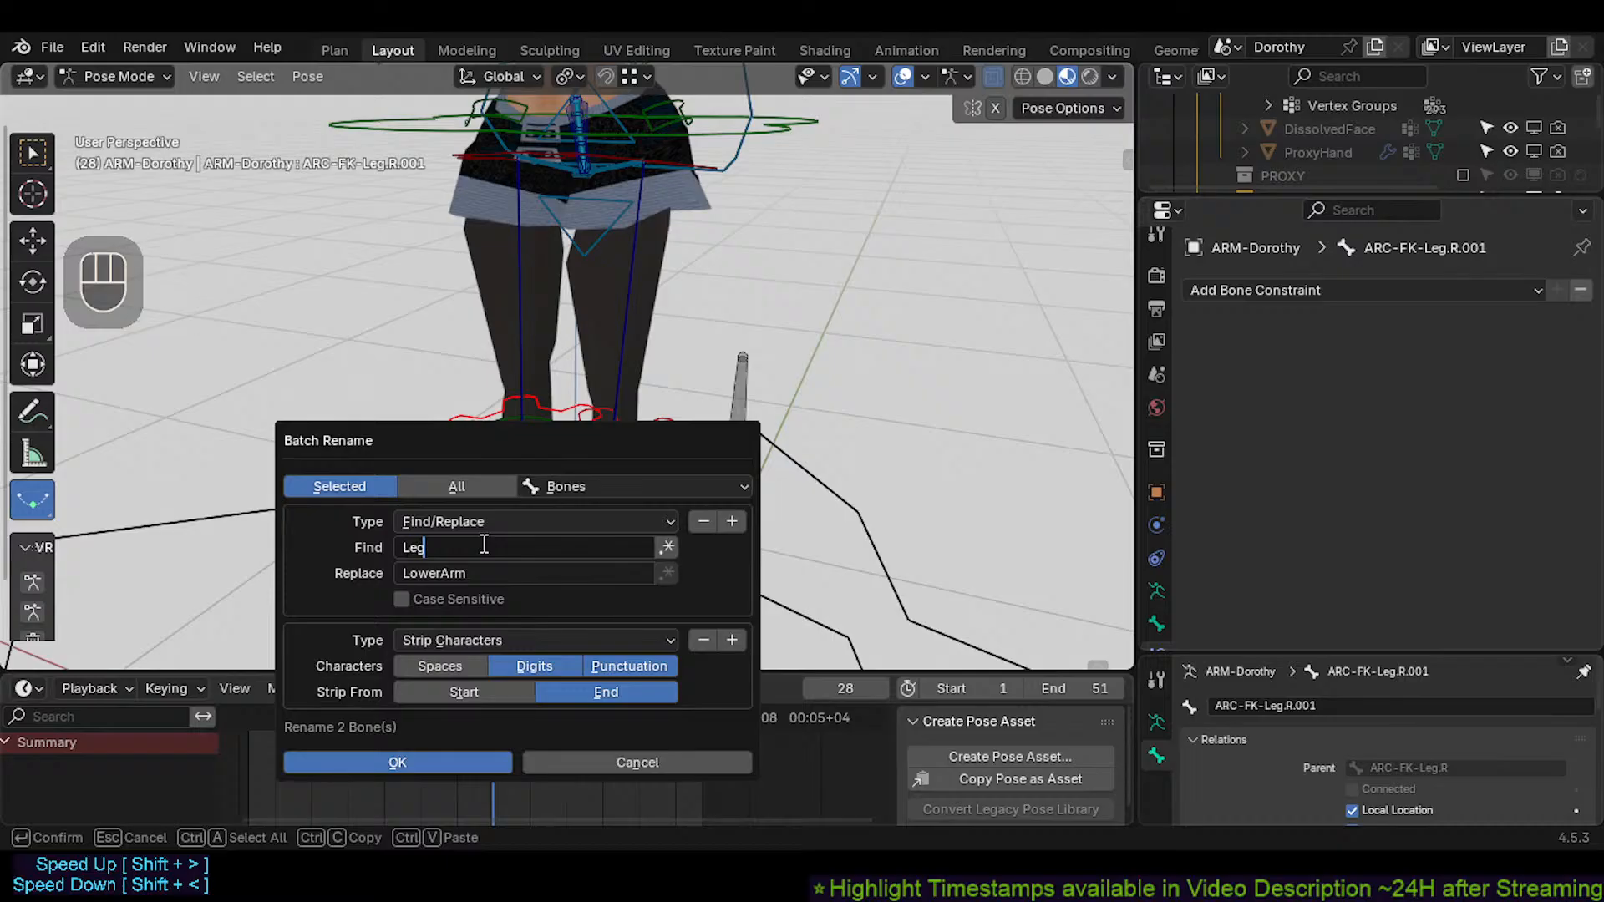
key(Tab)
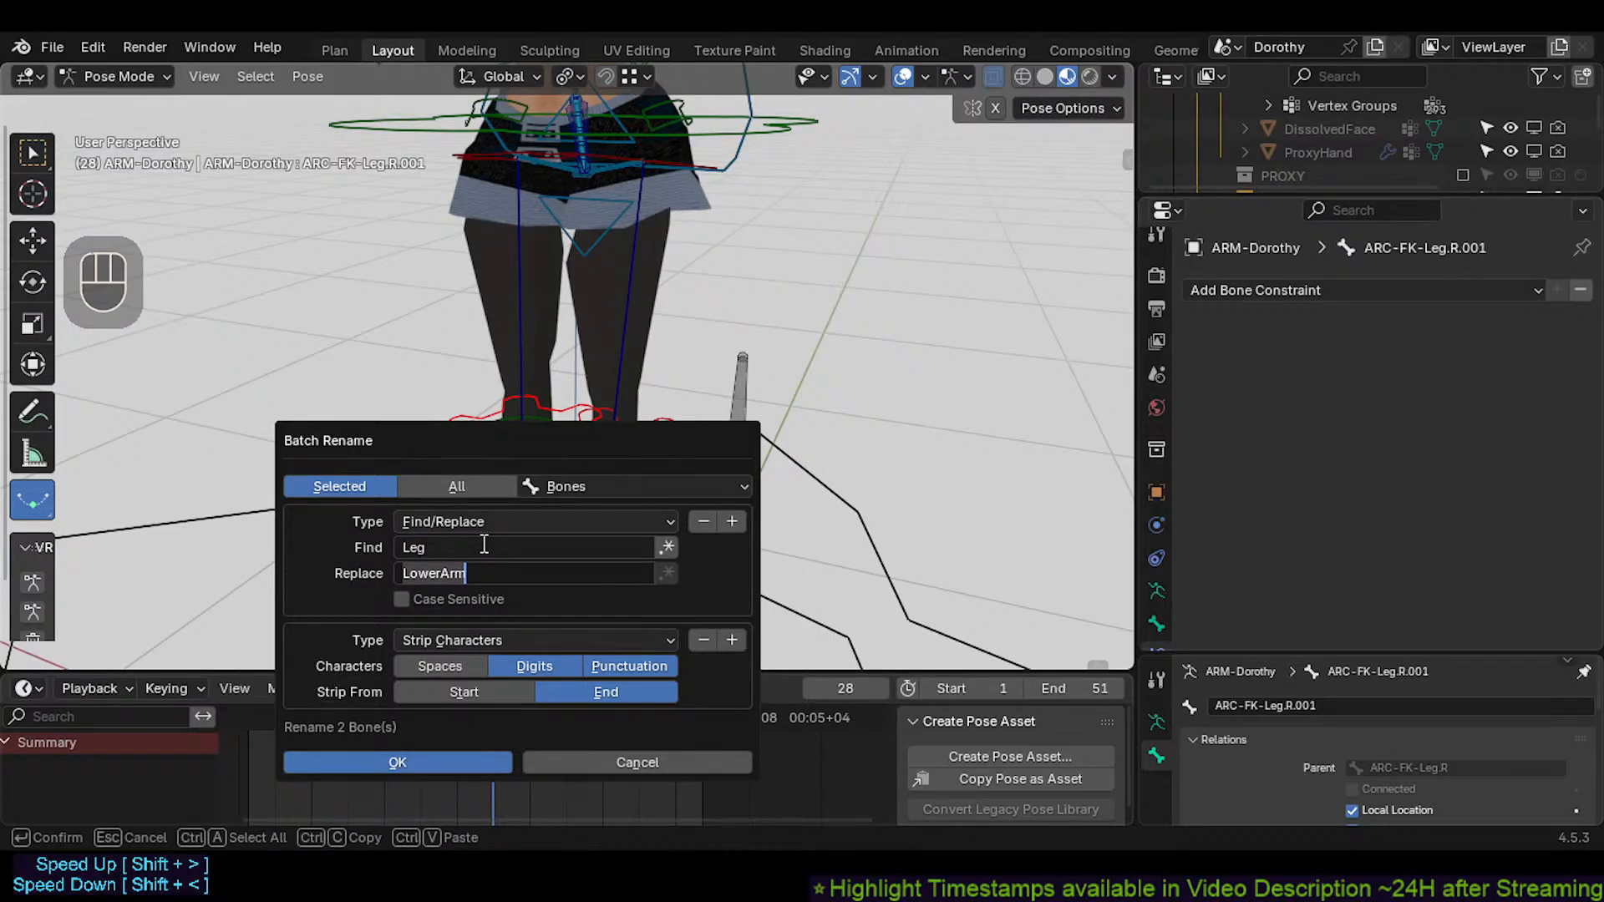
key(BackSpace)
key(BackSpace)
text(Leg)
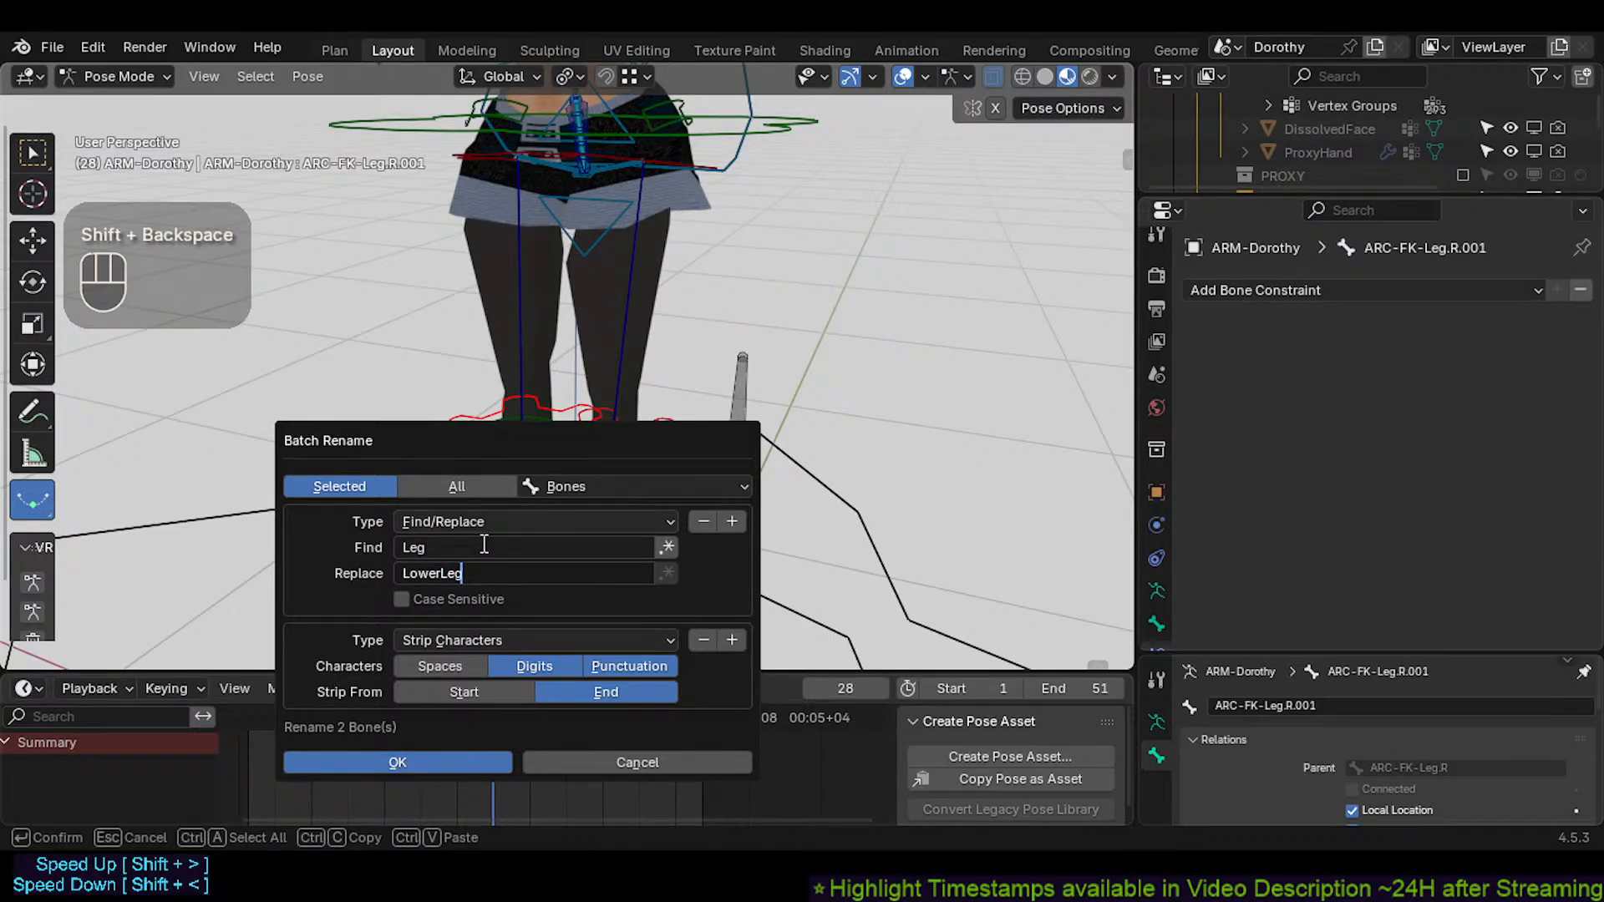
click(444, 761)
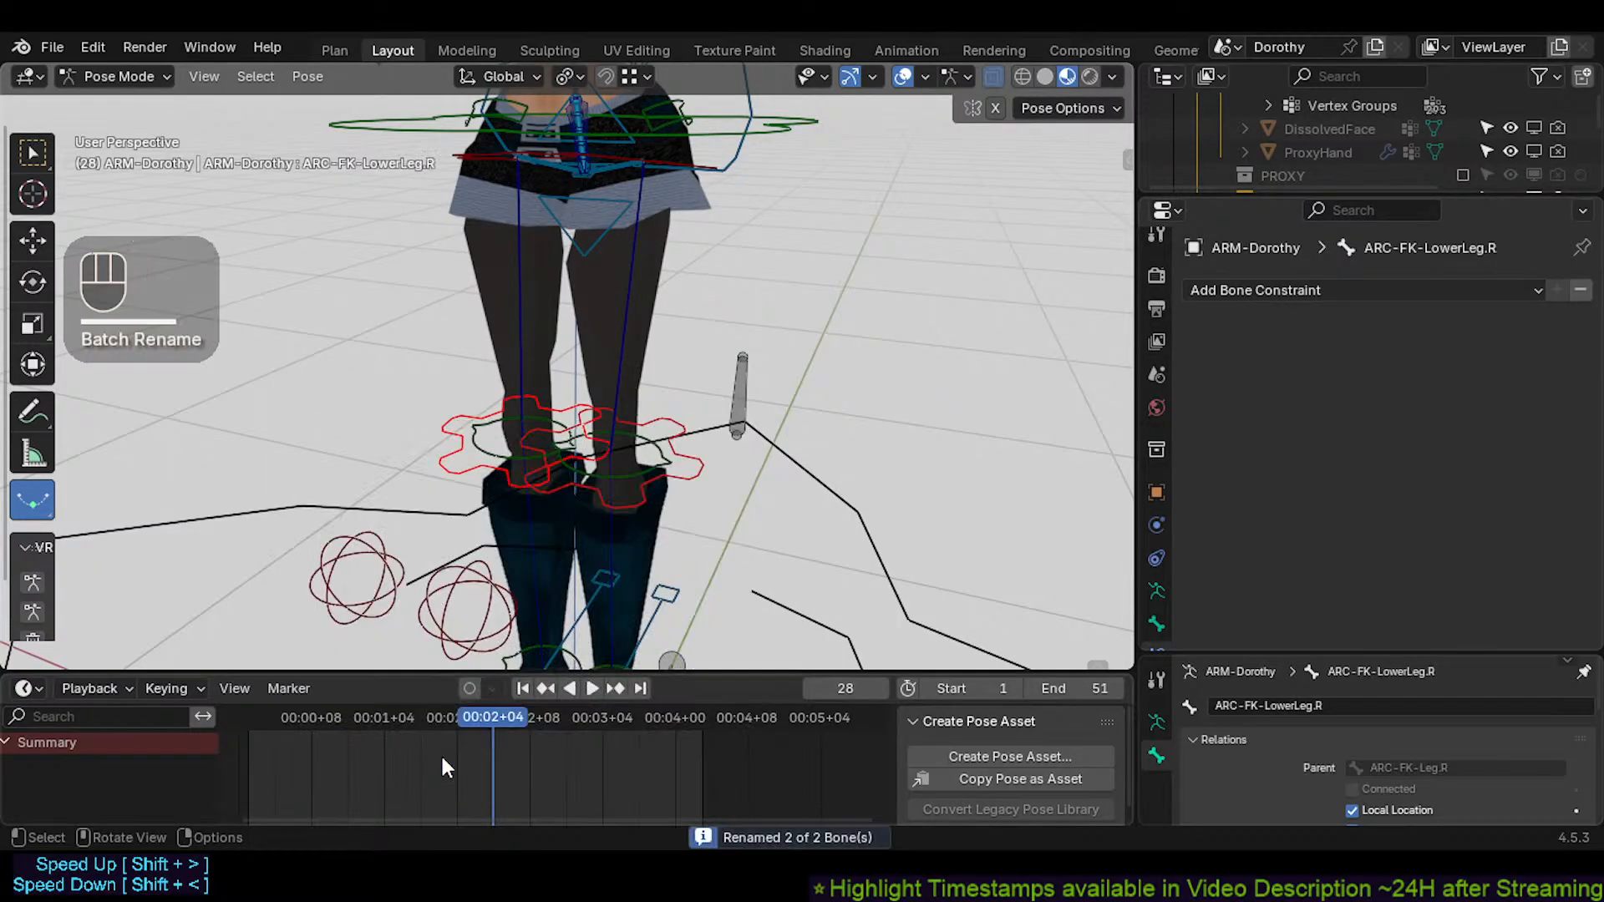
Save the Dorothy.blend file with the renamed lower leg bones
shift+middle_drag(440, 754, 599, 493)
ctrl+scroll(660, 371, down, 2)
key(ctrl+s)
scroll(538, 433, down, 1)
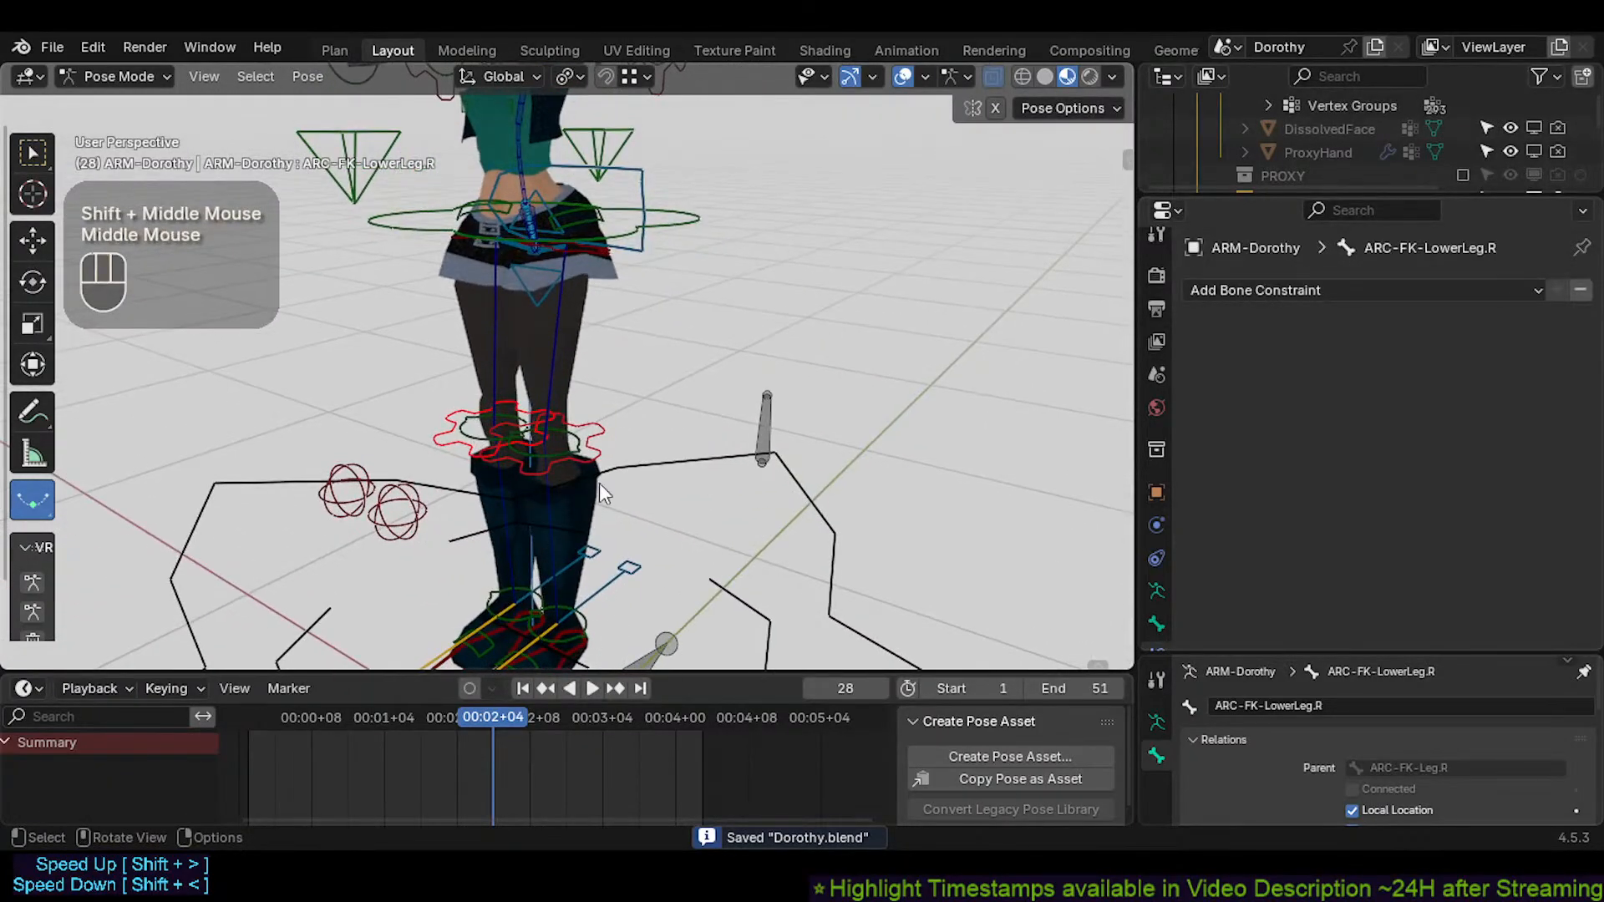
Test-rotate the left ARC-FK-LowerLeg bone about the X axis, cancel the rotation, and save the file again
click(614, 419)
key(r)
key(x)
key(Escape)
middle_drag(525, 416, 558, 431)
key(ctrl+s)
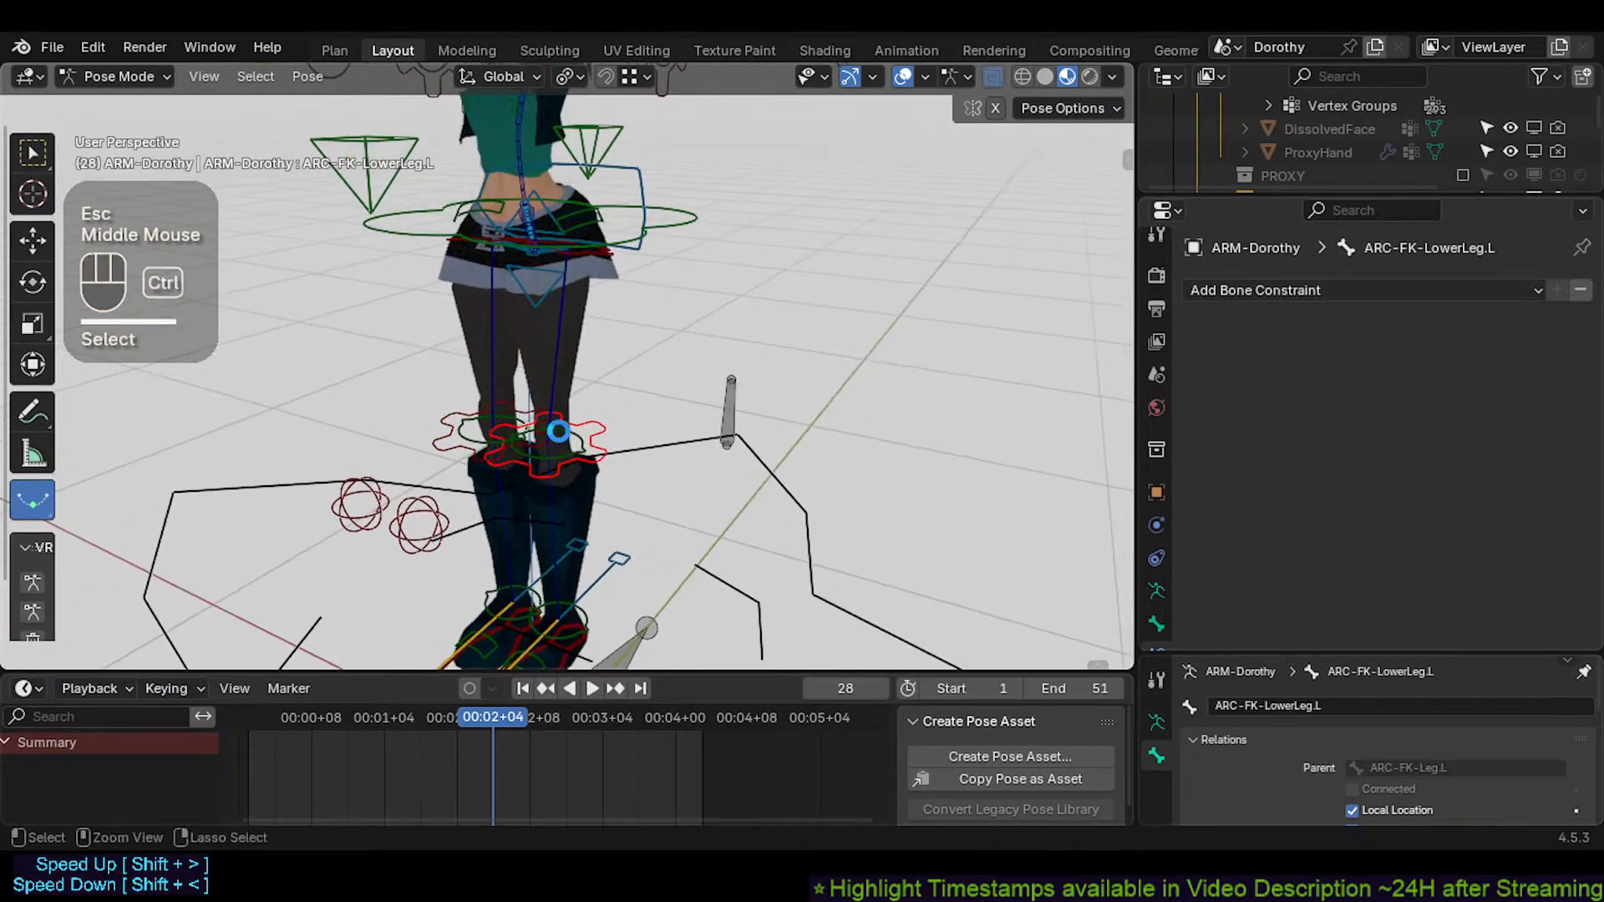
scroll(560, 433, down, 1)
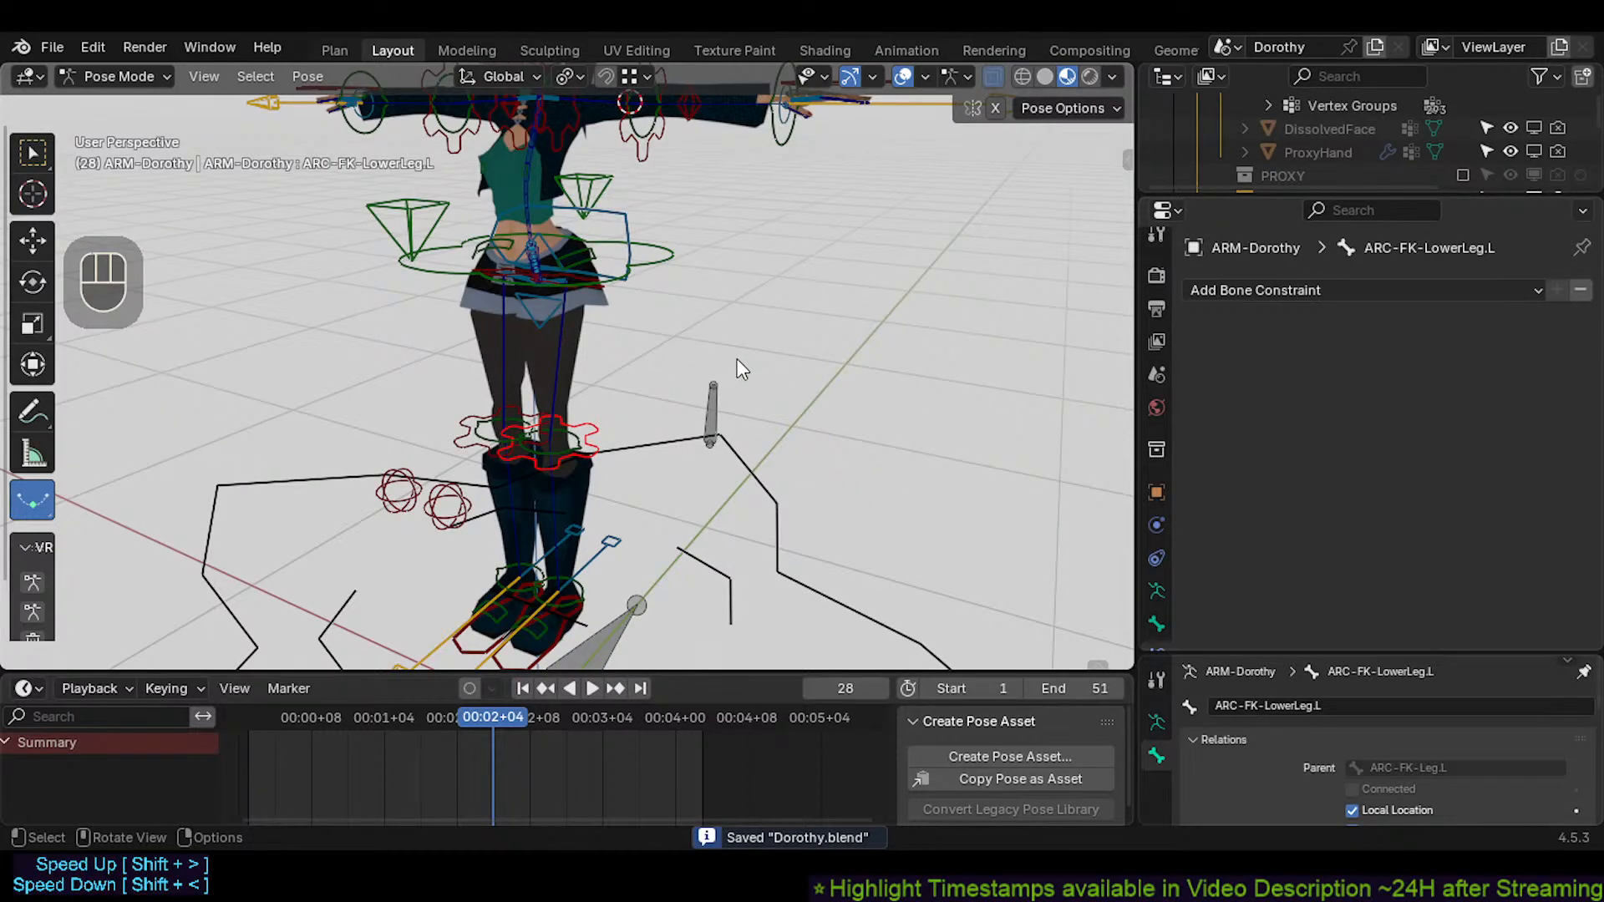
middle_drag(737, 361, 689, 283)
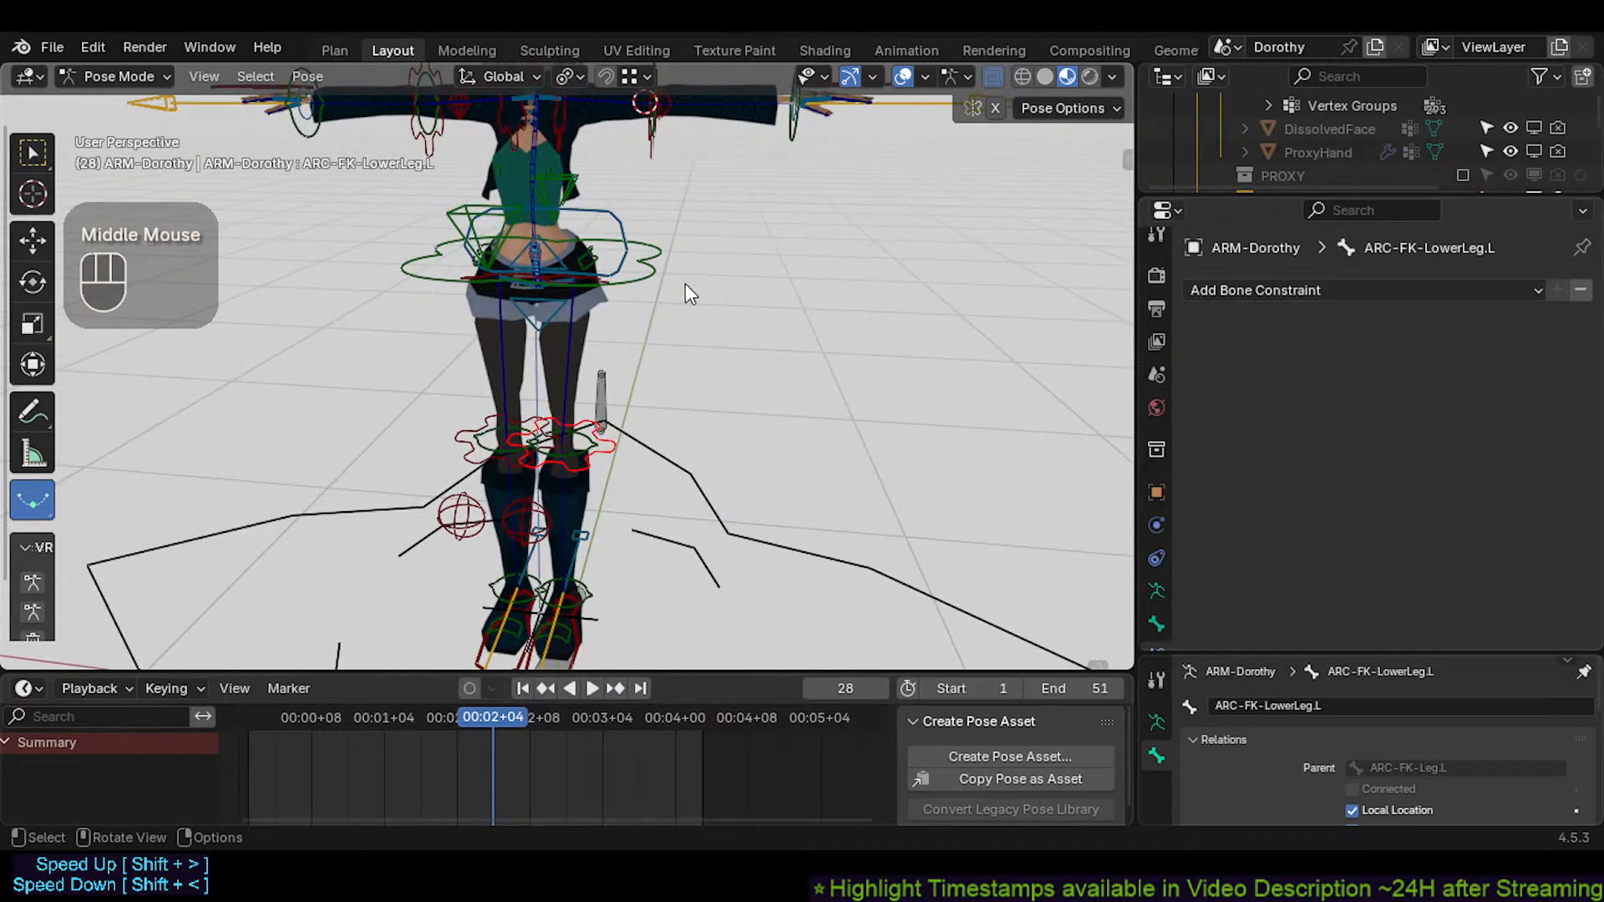
shift+middle_drag(657, 267, 498, 458)
scroll(498, 458, up, 2)
key(ctrl+s)
Test trackball rotation on the left ARC-FK-LowerArm and ARC-FK-Arm bones, leaving the arm in its original pose
click(520, 386)
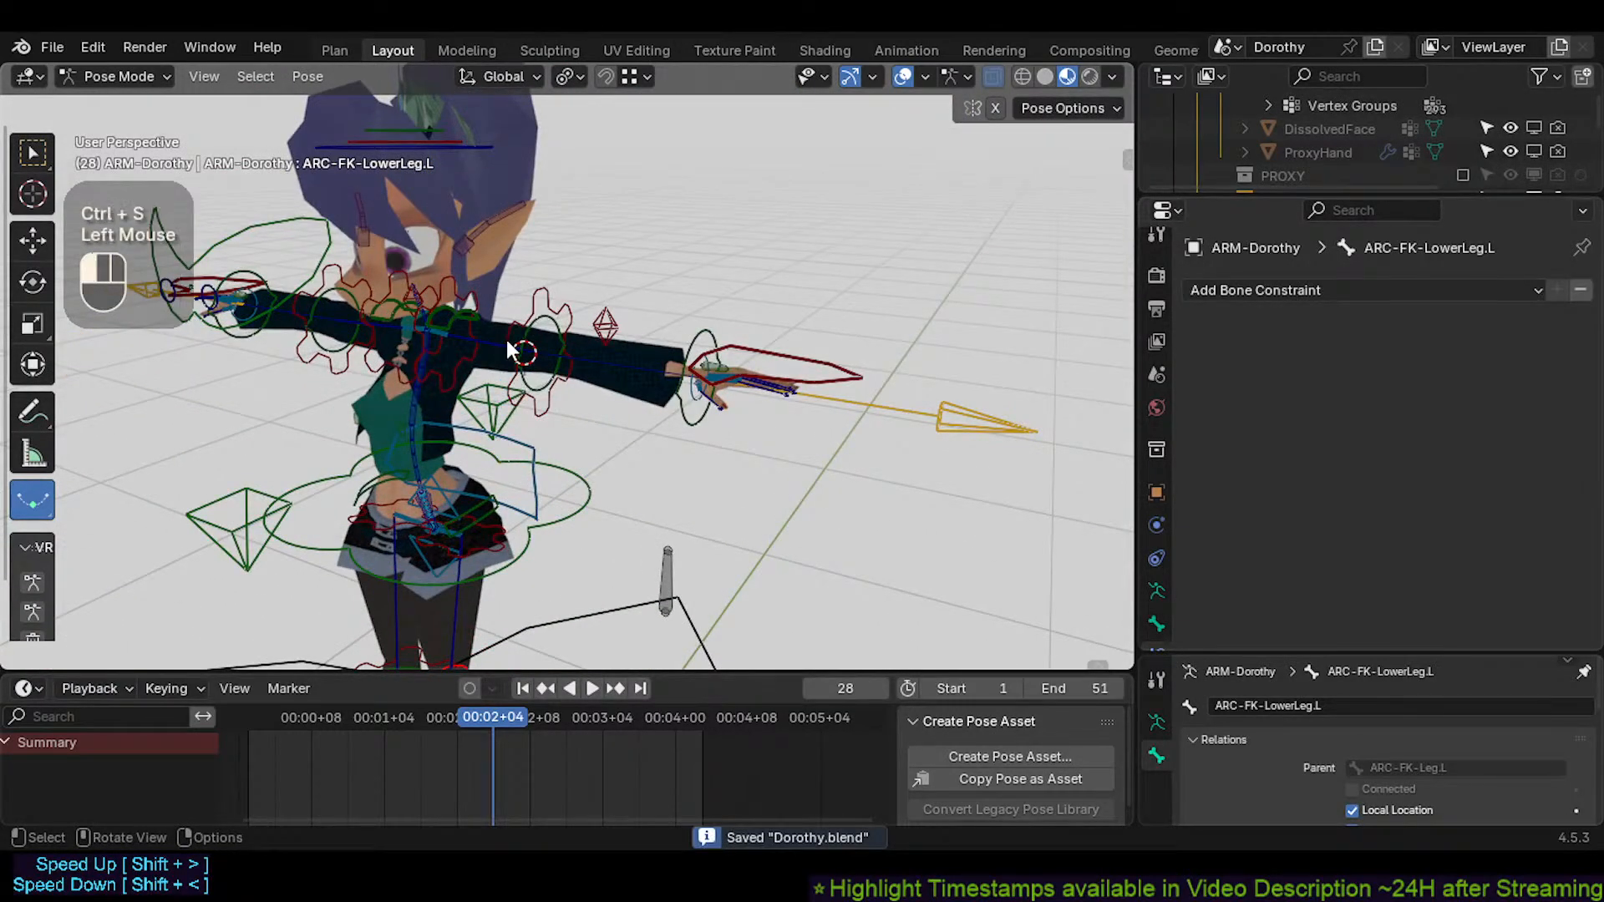
middle_drag(520, 386, 573, 423)
key(r)
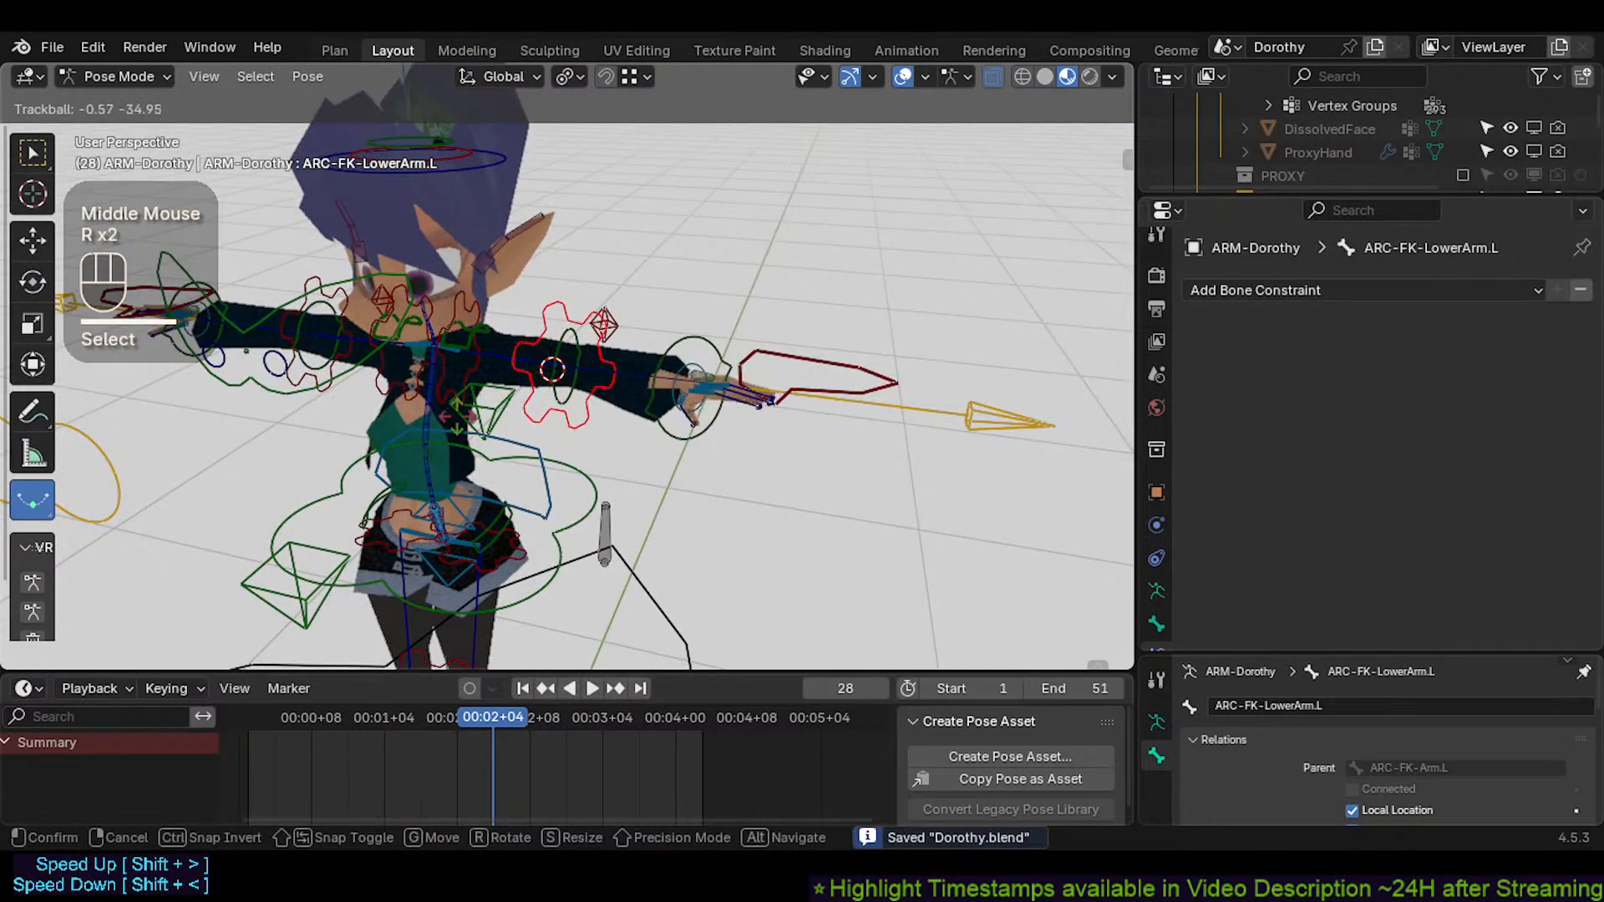
key(Escape)
click(462, 399)
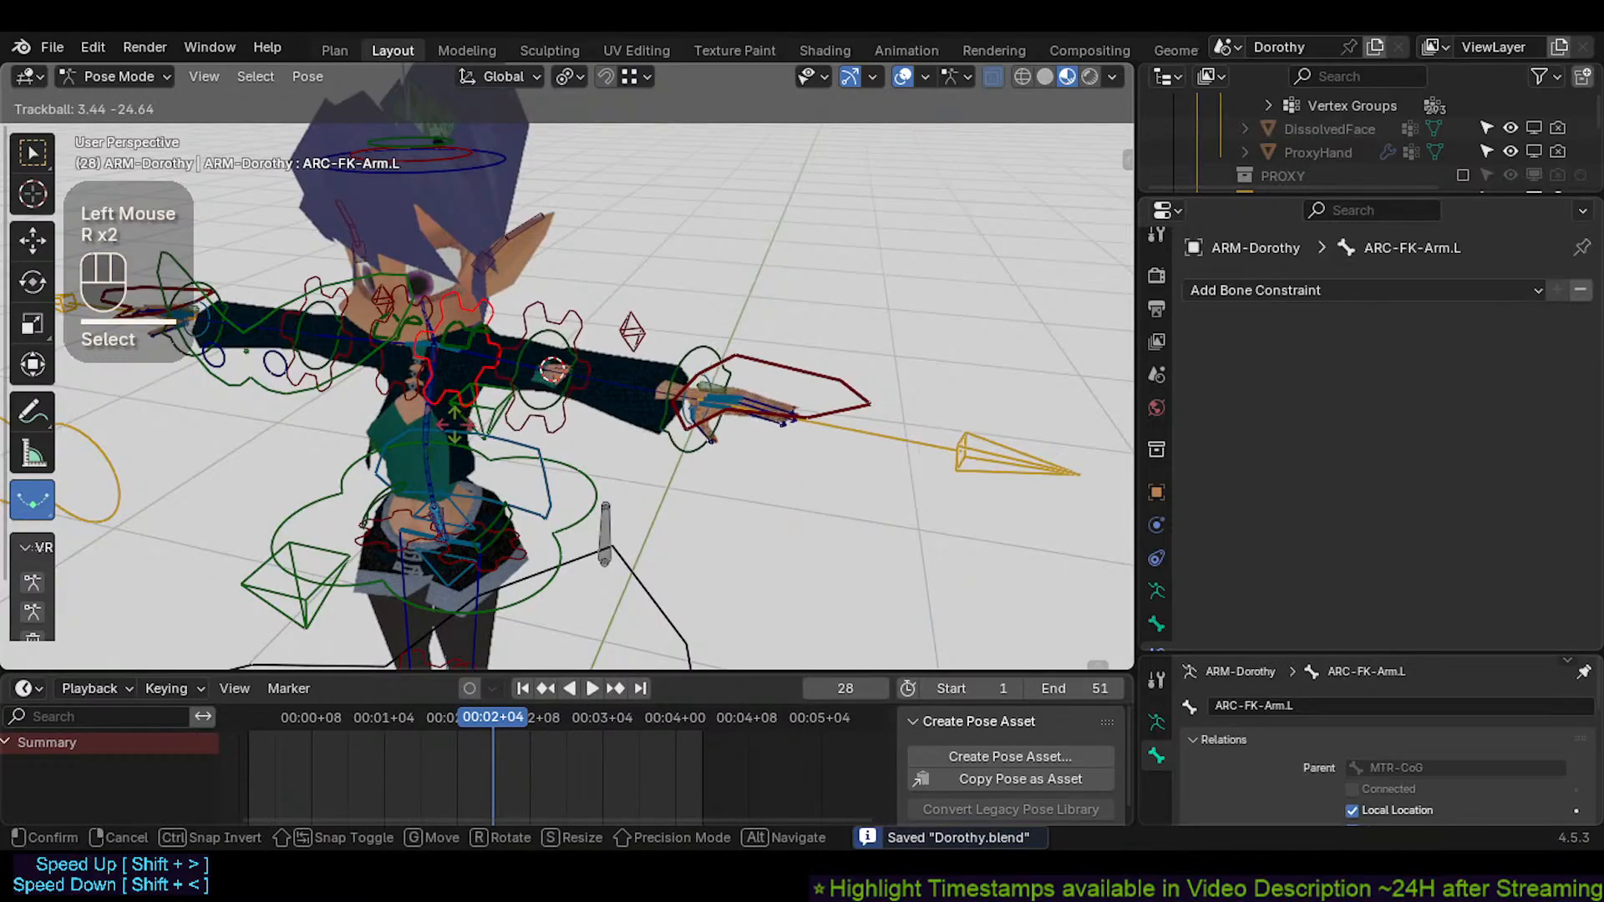
click(549, 327)
click(562, 331)
key(r)
key(r)
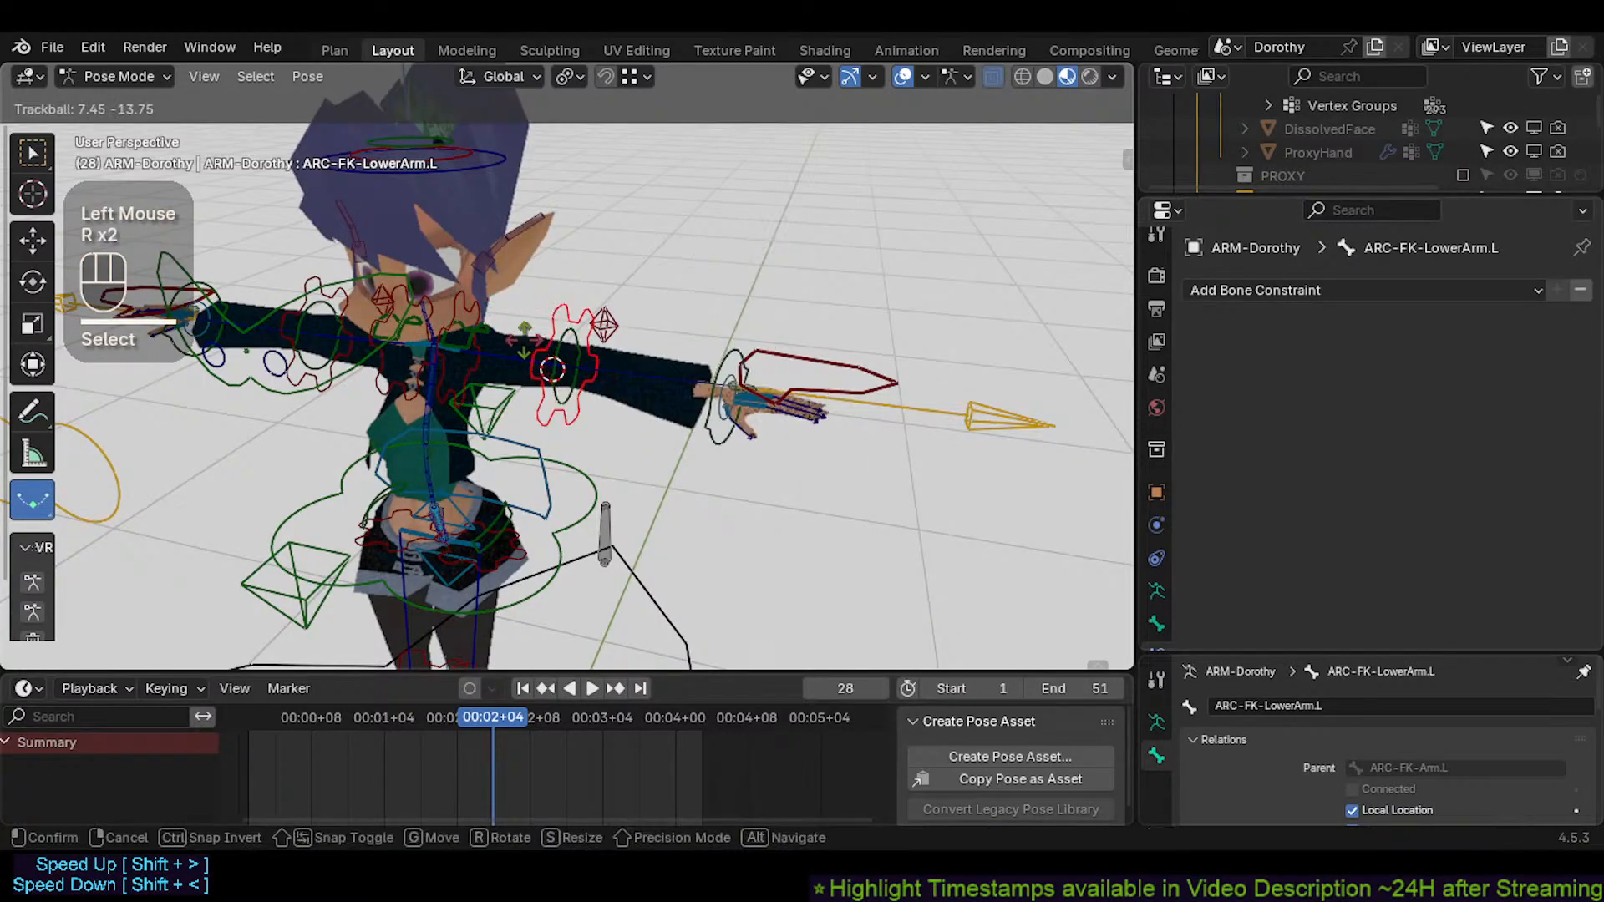
click(479, 368)
scroll(530, 377, up, 3)
scroll(553, 393, down, 1)
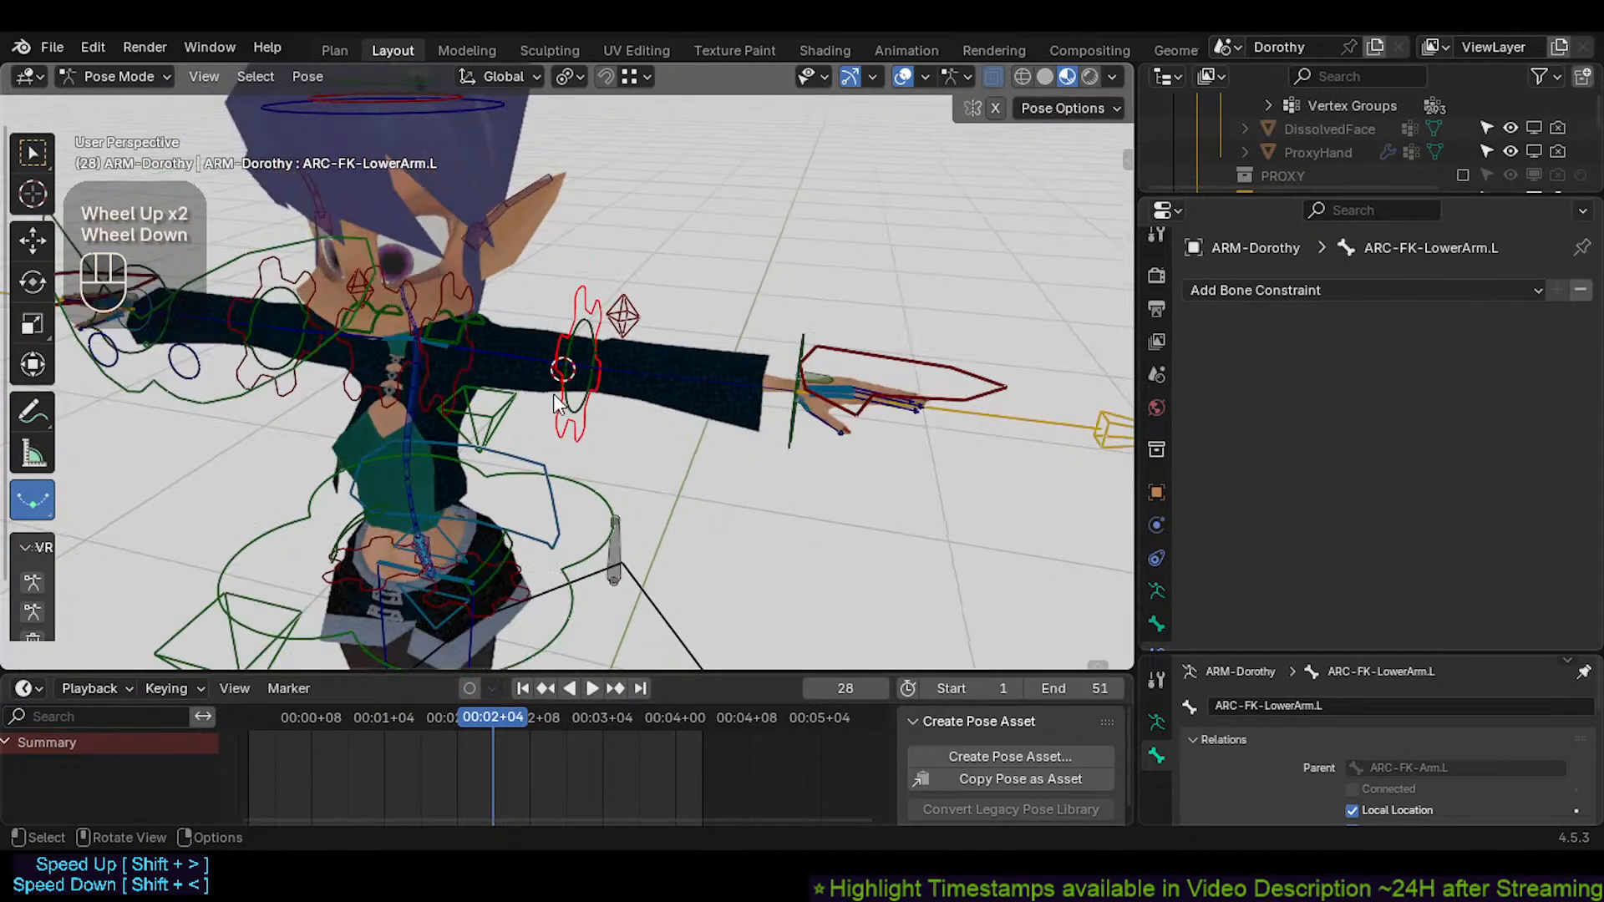
Repeat the trackball rotation test on the left upper and lower arm FK bones, cancel it, and select TWK-Shoulder.L
middle_drag(553, 394, 504, 409)
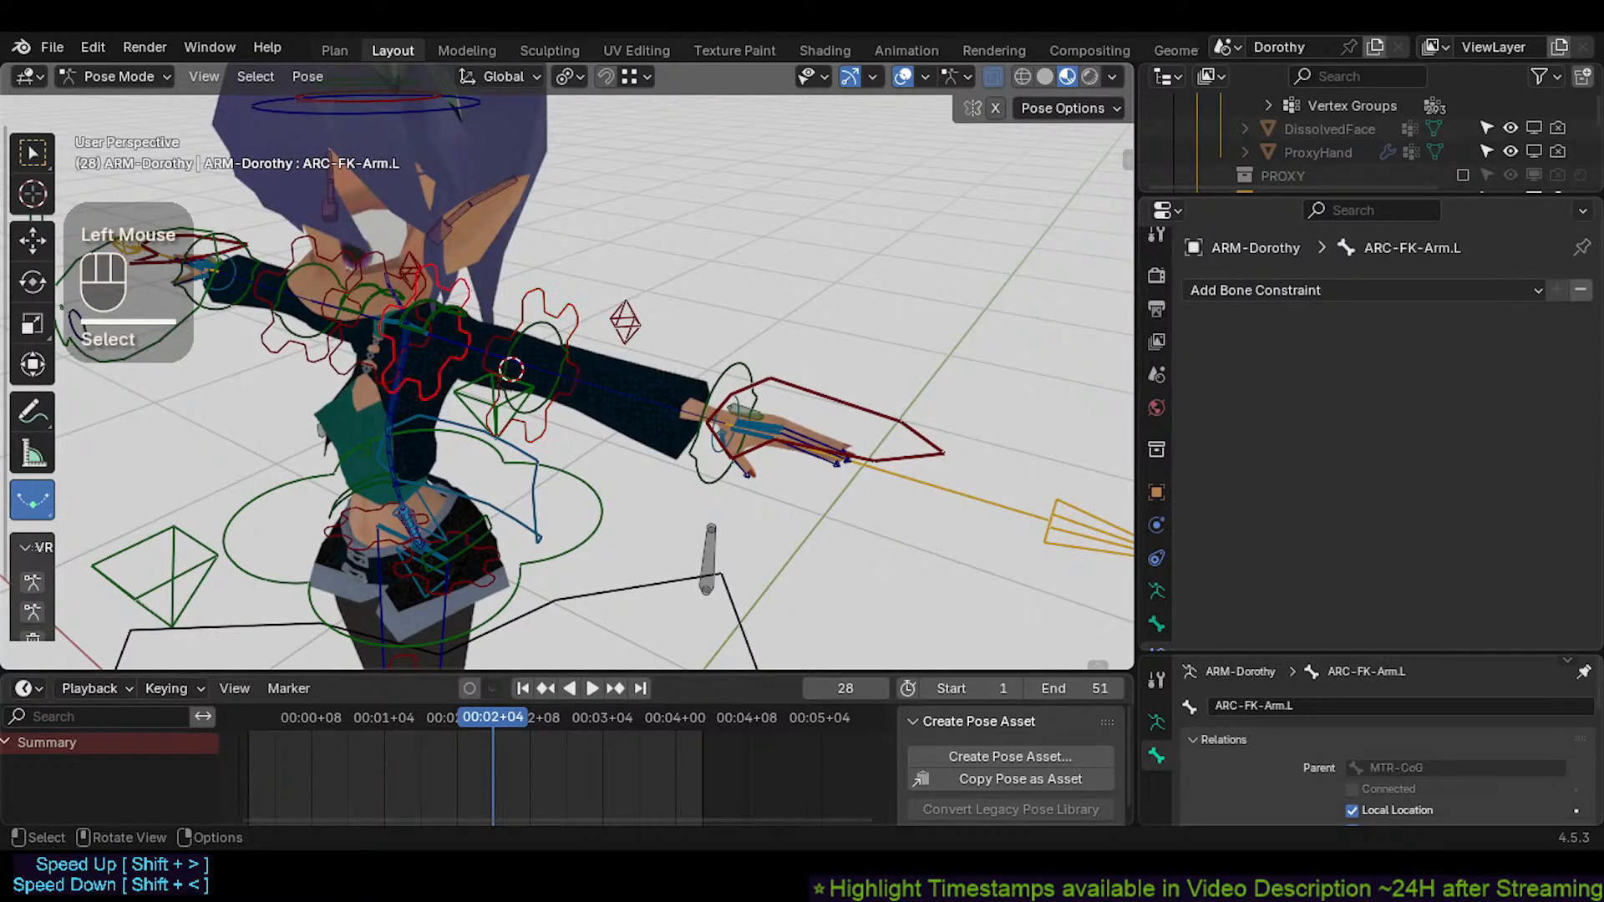
key(r)
key(r)
key(Escape)
key(r)
key(r)
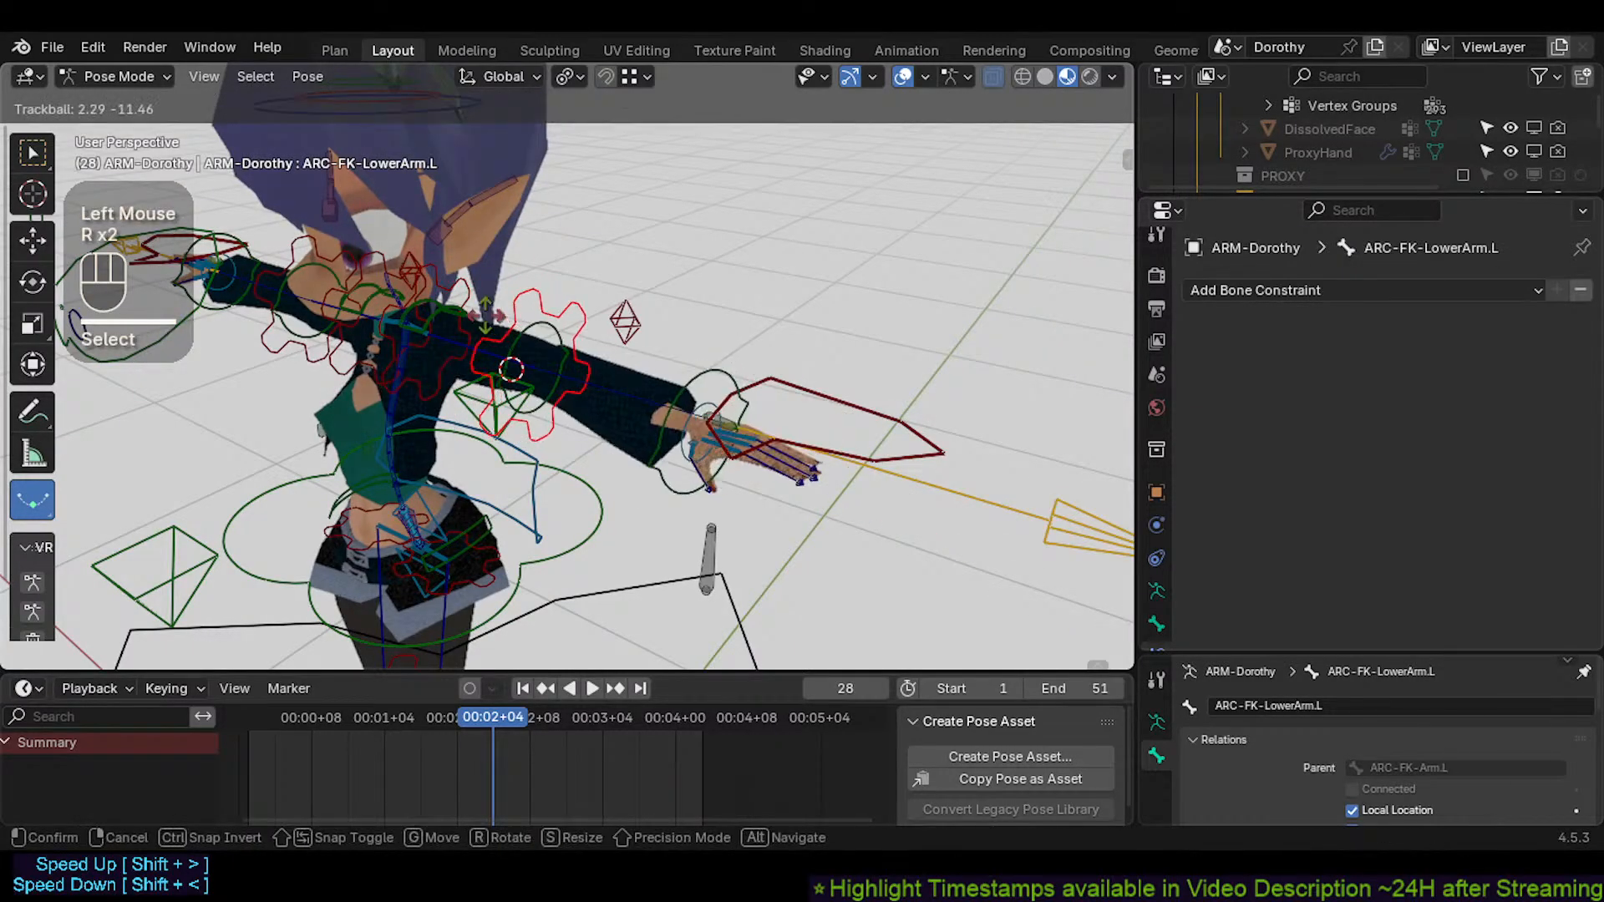
key(Escape)
click(479, 311)
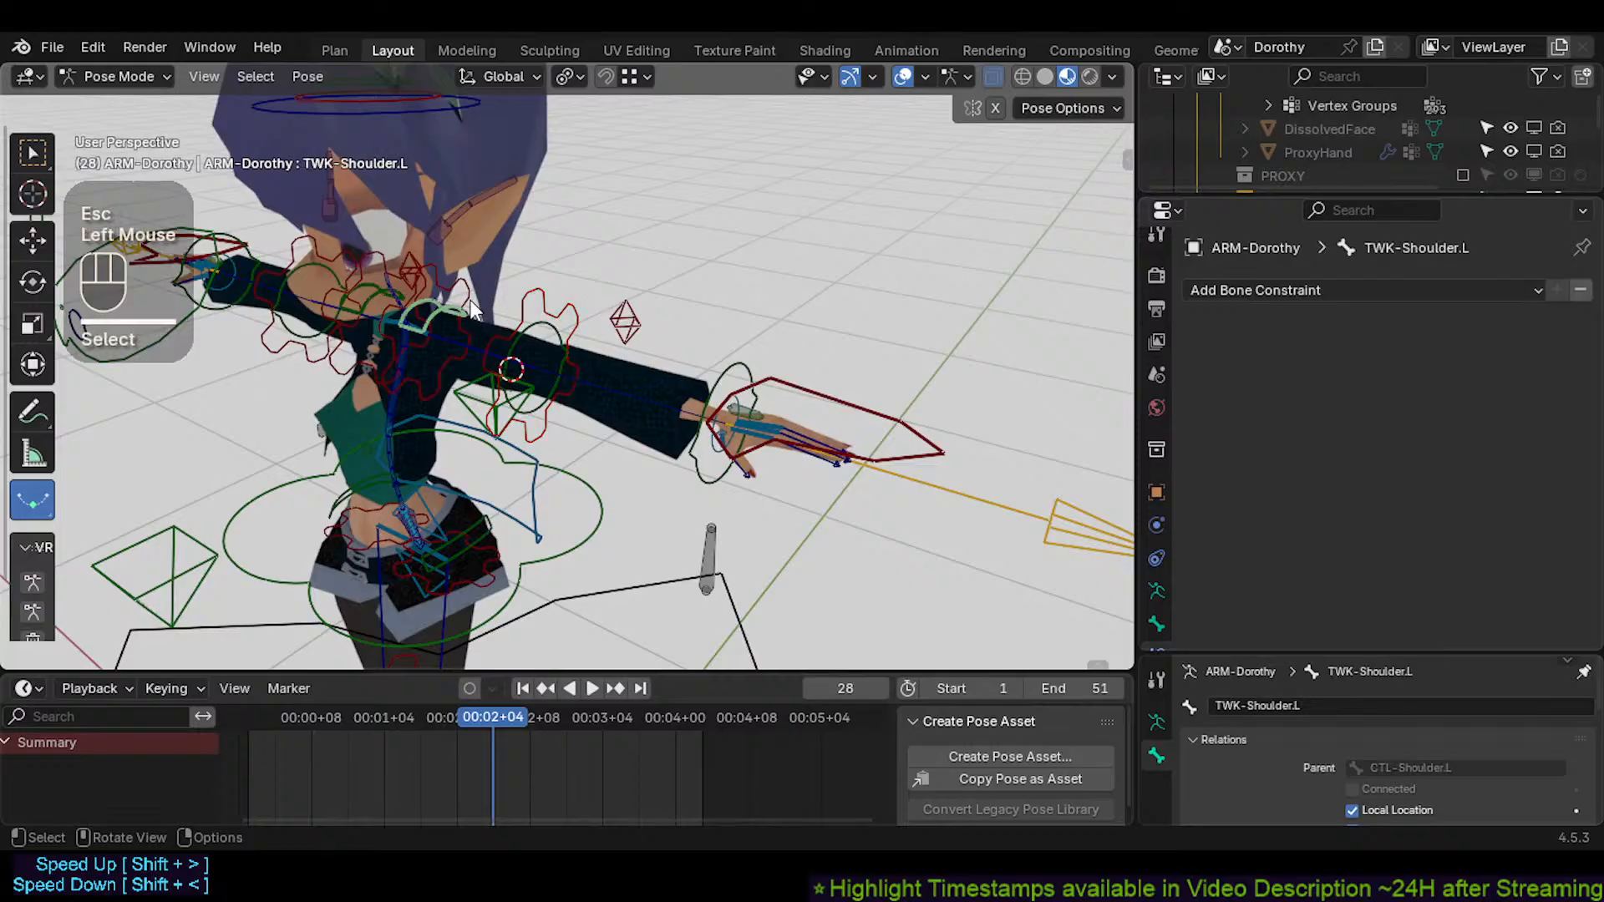
Test trackball rotation on the left ARC-FK-Arm bone, cancel it, and select the left ARC-FK-LowerArm bone
click(477, 312)
key(r)
key(r)
key(Escape)
click(511, 312)
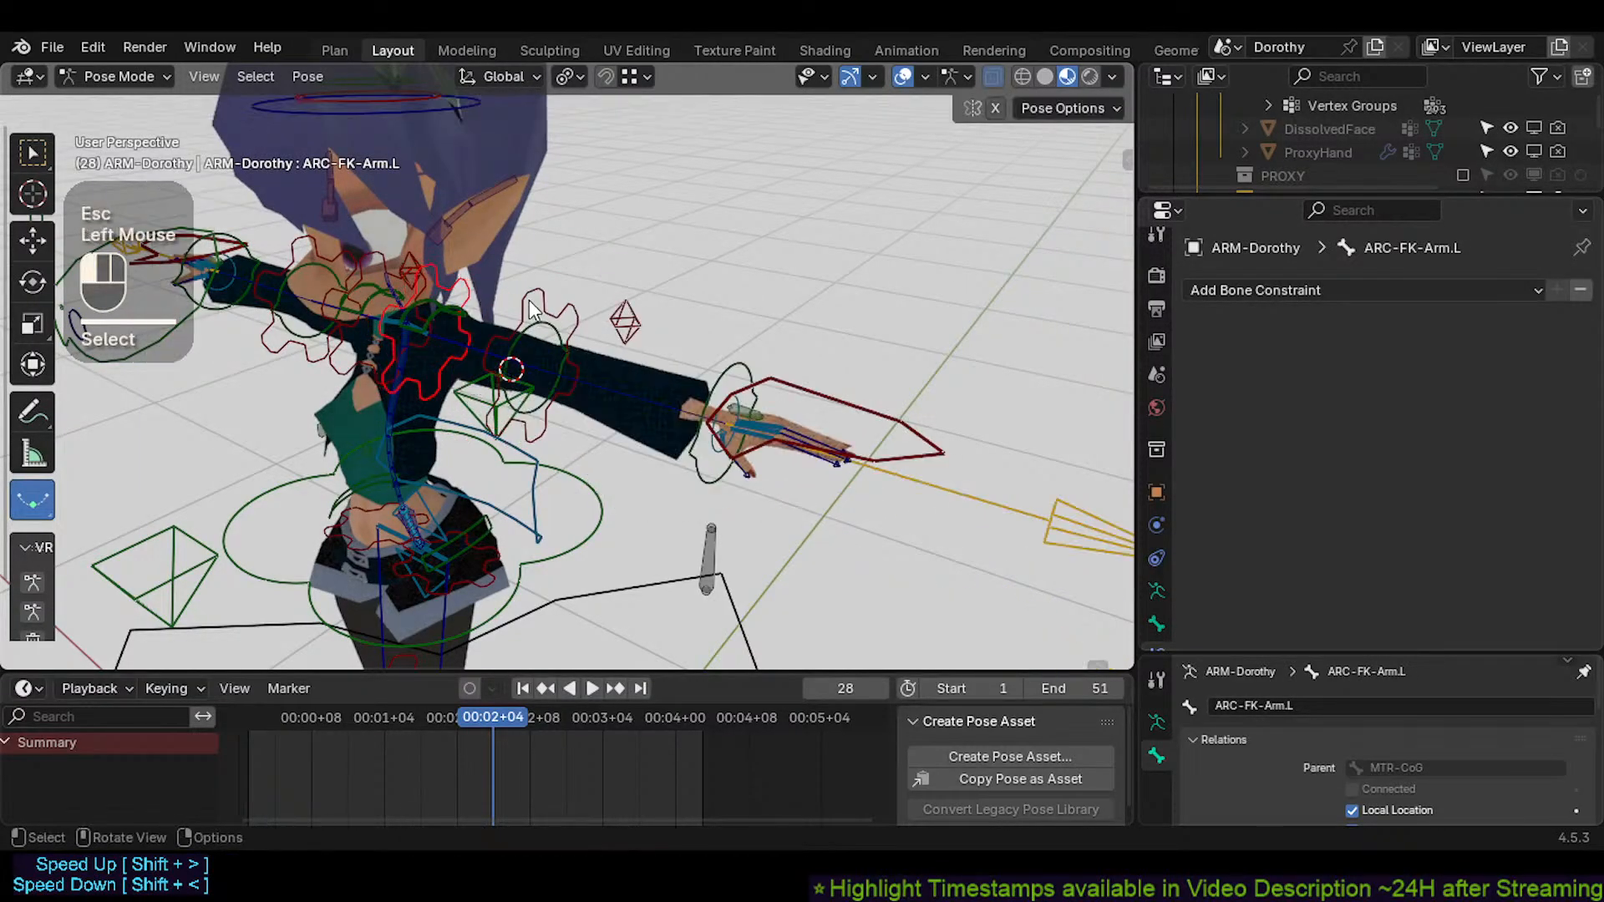
middle_drag(512, 313, 526, 344)
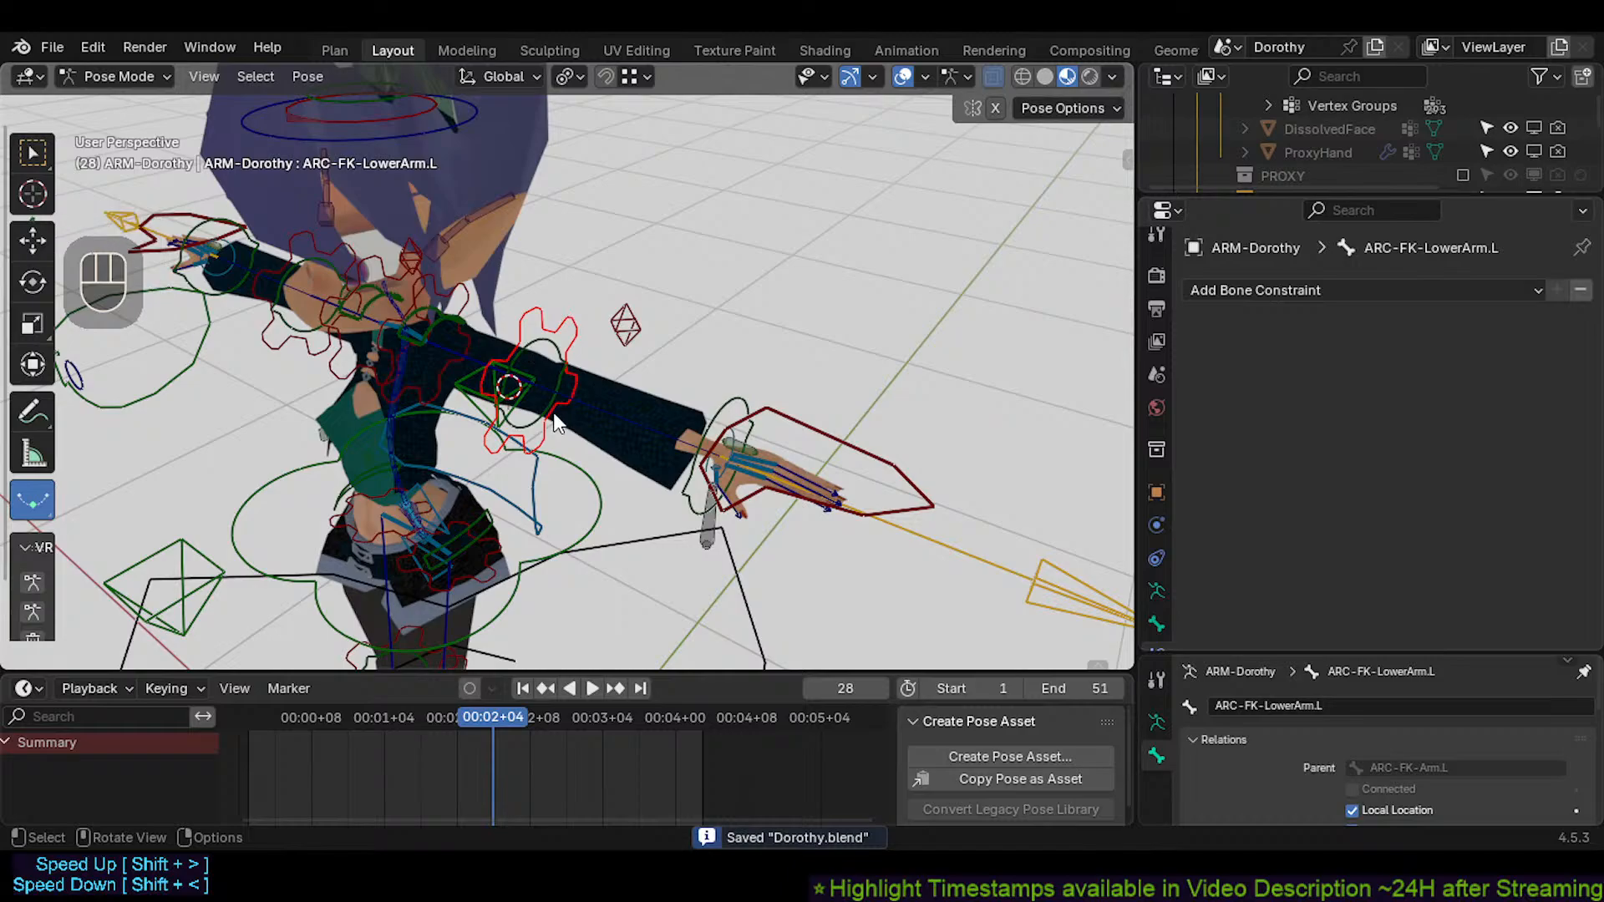
Save the Dorothy.blend file with the arms in their original pose
middle_drag(715, 438, 644, 369)
scroll(627, 476, down, 3)
key(ctrl+s)
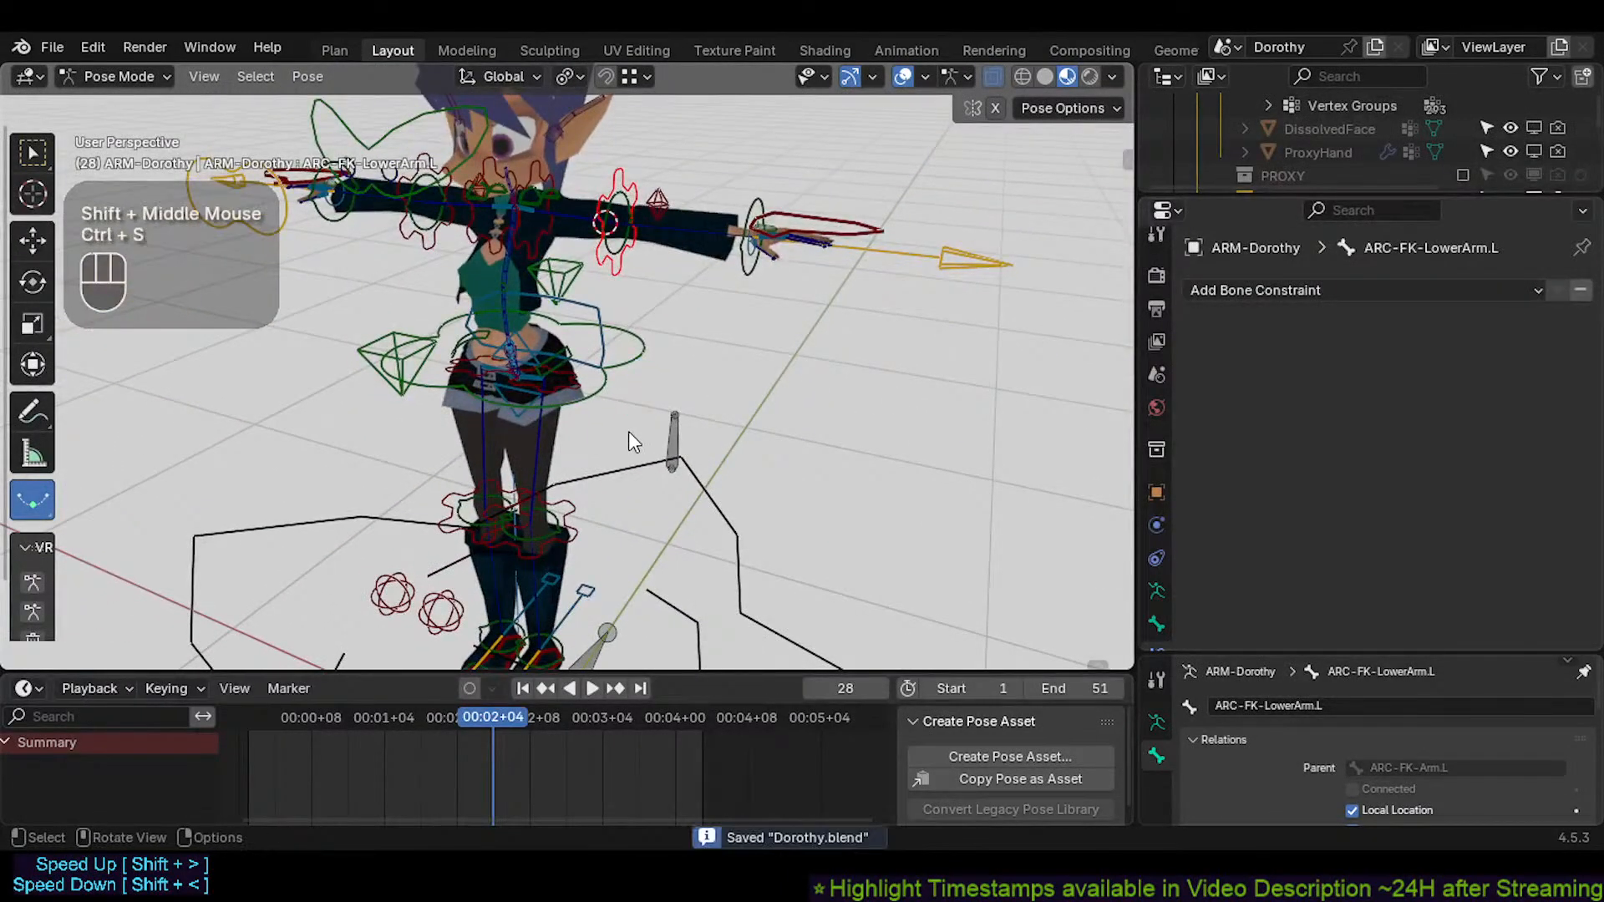
Deselect all bones and select the left hip tweak bone, TWK-Hip.L, at the back of the pelvis
scroll(629, 431, down, 1)
shift+middle_drag(628, 431, 643, 374)
scroll(582, 444, up, 2)
scroll(514, 394, up, 2)
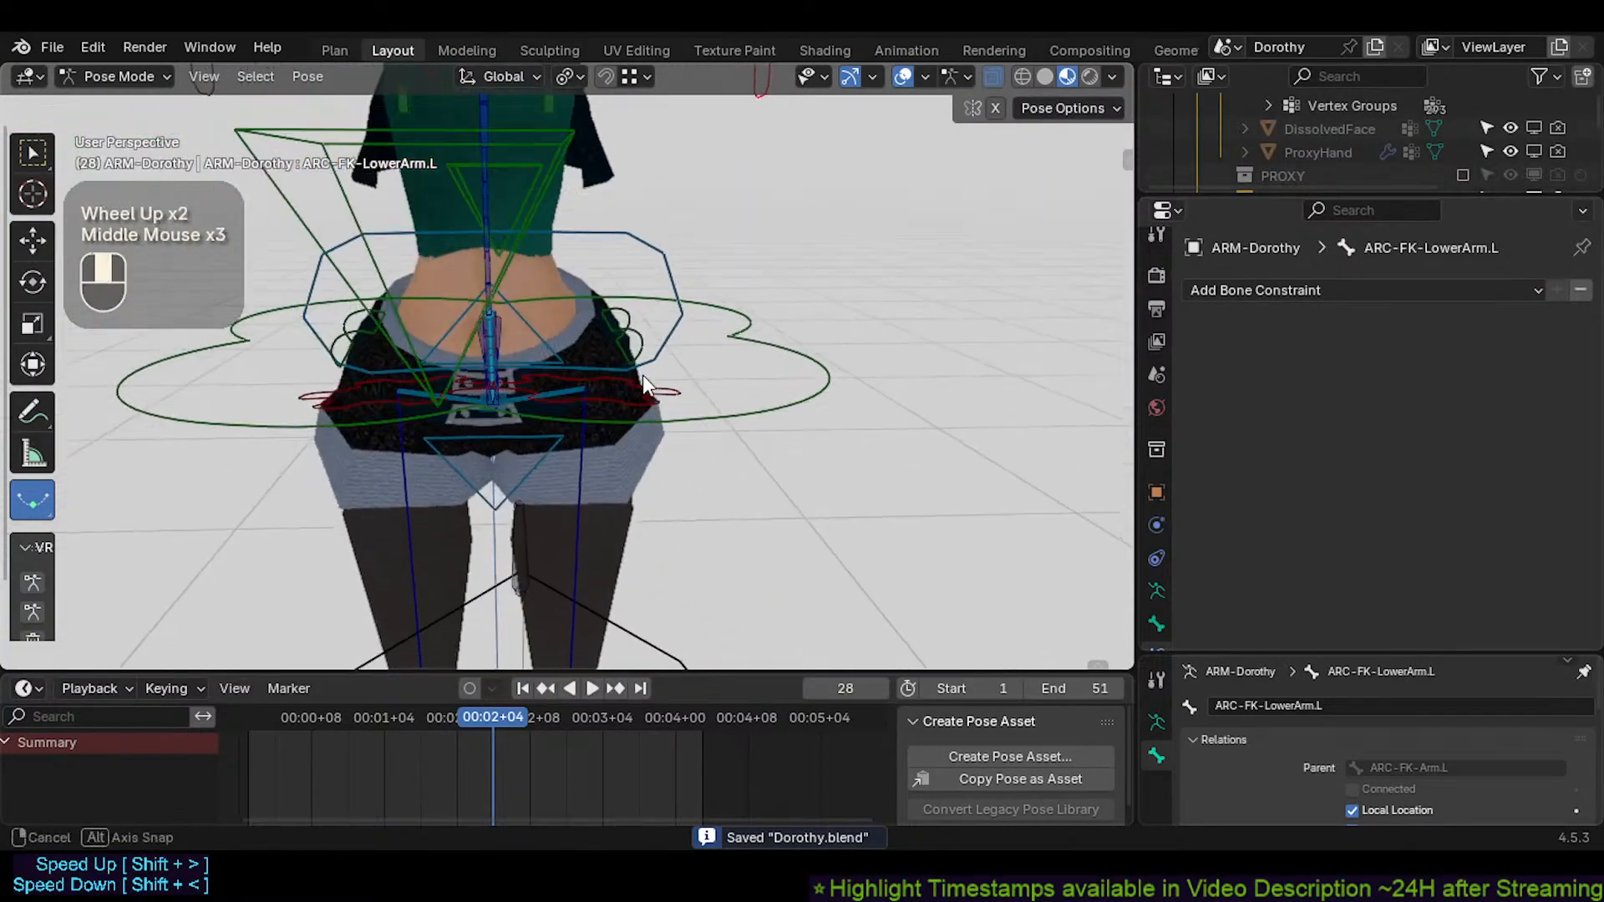
key(alt+a)
click(629, 324)
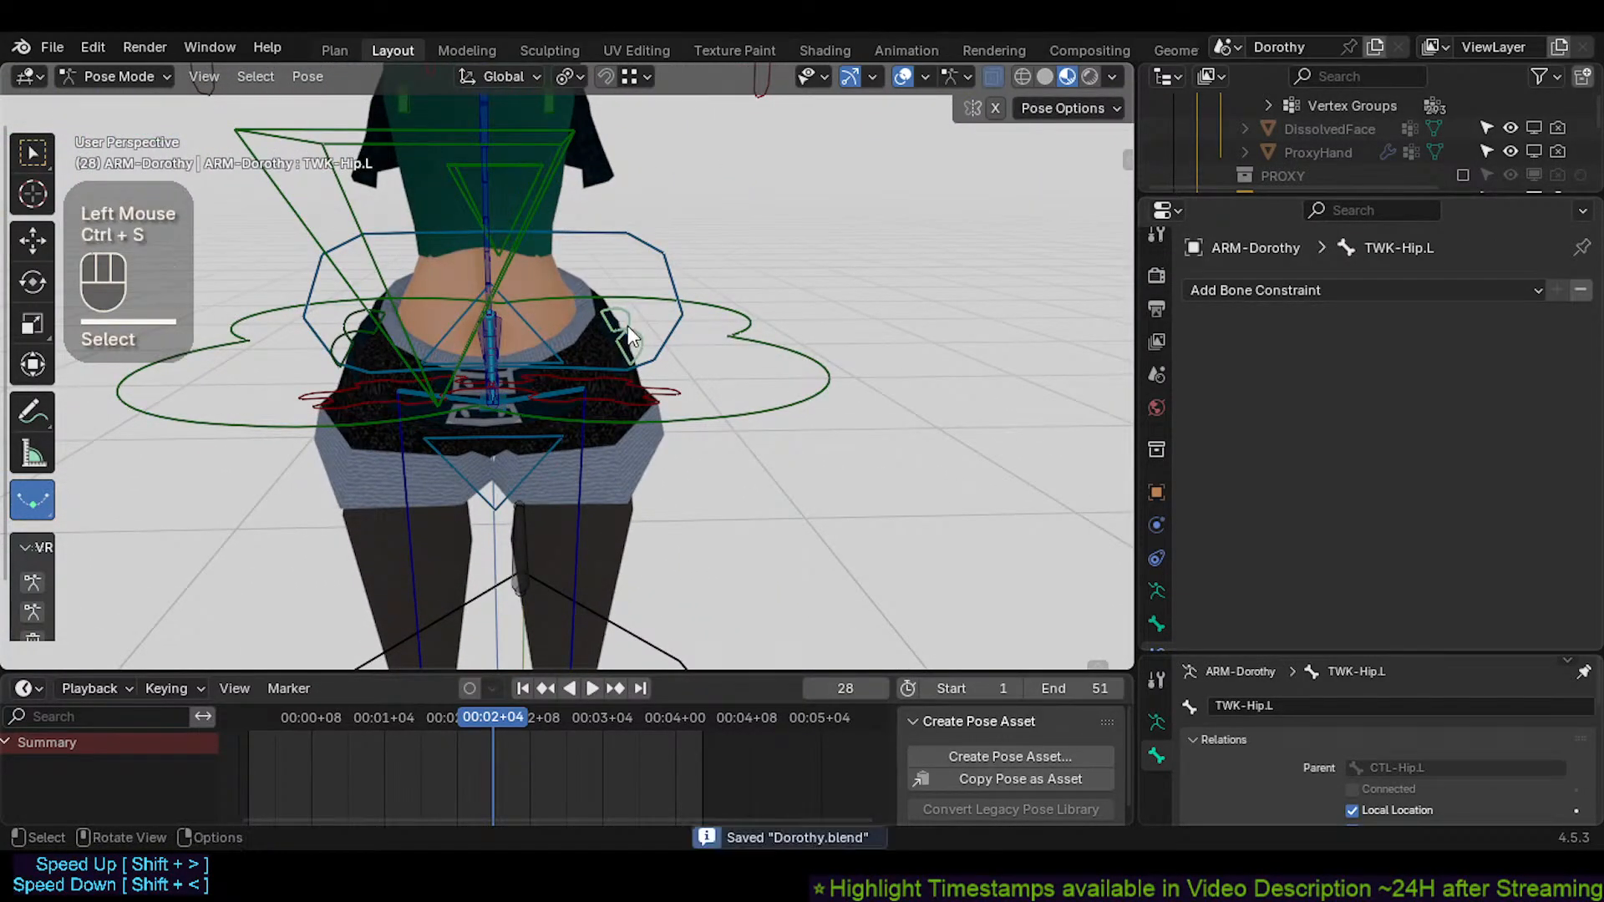
Examine the hip, pelvis and upper leg controls around TWK-Hip.L from several angles, and save the file
middle_drag(654, 370, 538, 418)
shift+middle_drag(539, 417, 575, 534)
middle_drag(560, 451, 409, 430)
scroll(515, 405, down, 2)
shift+middle_drag(480, 380, 568, 400)
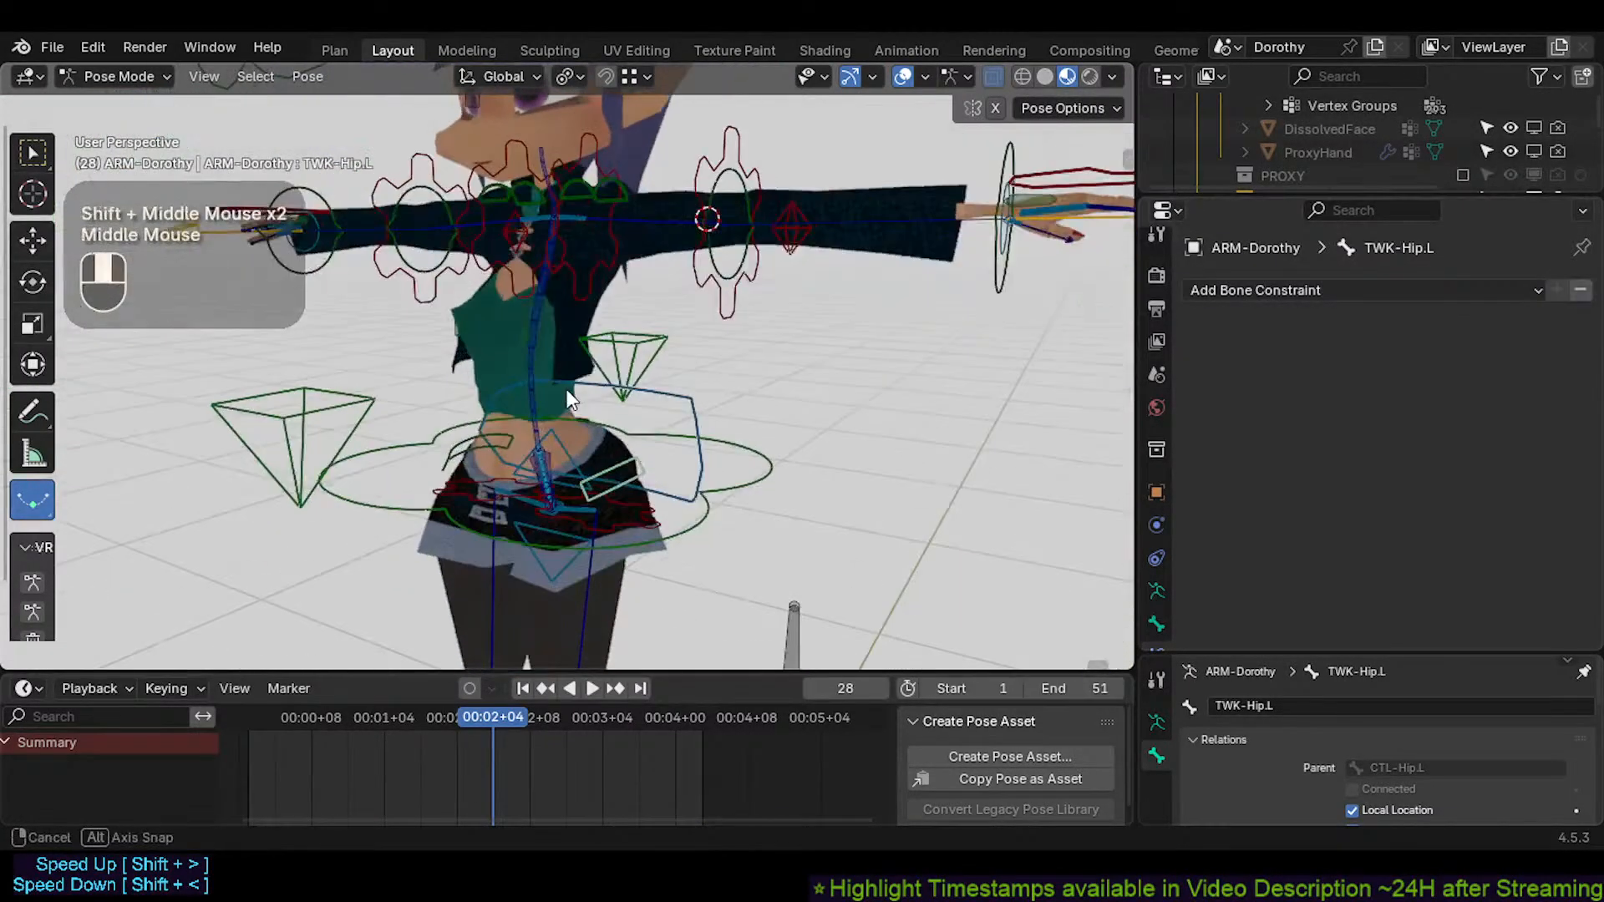
middle_drag(582, 518, 568, 525)
mouse_move(568, 524)
shift+middle_down()
mouse_move(549, 531)
mouse_move(556, 500)
shift+middle_up()
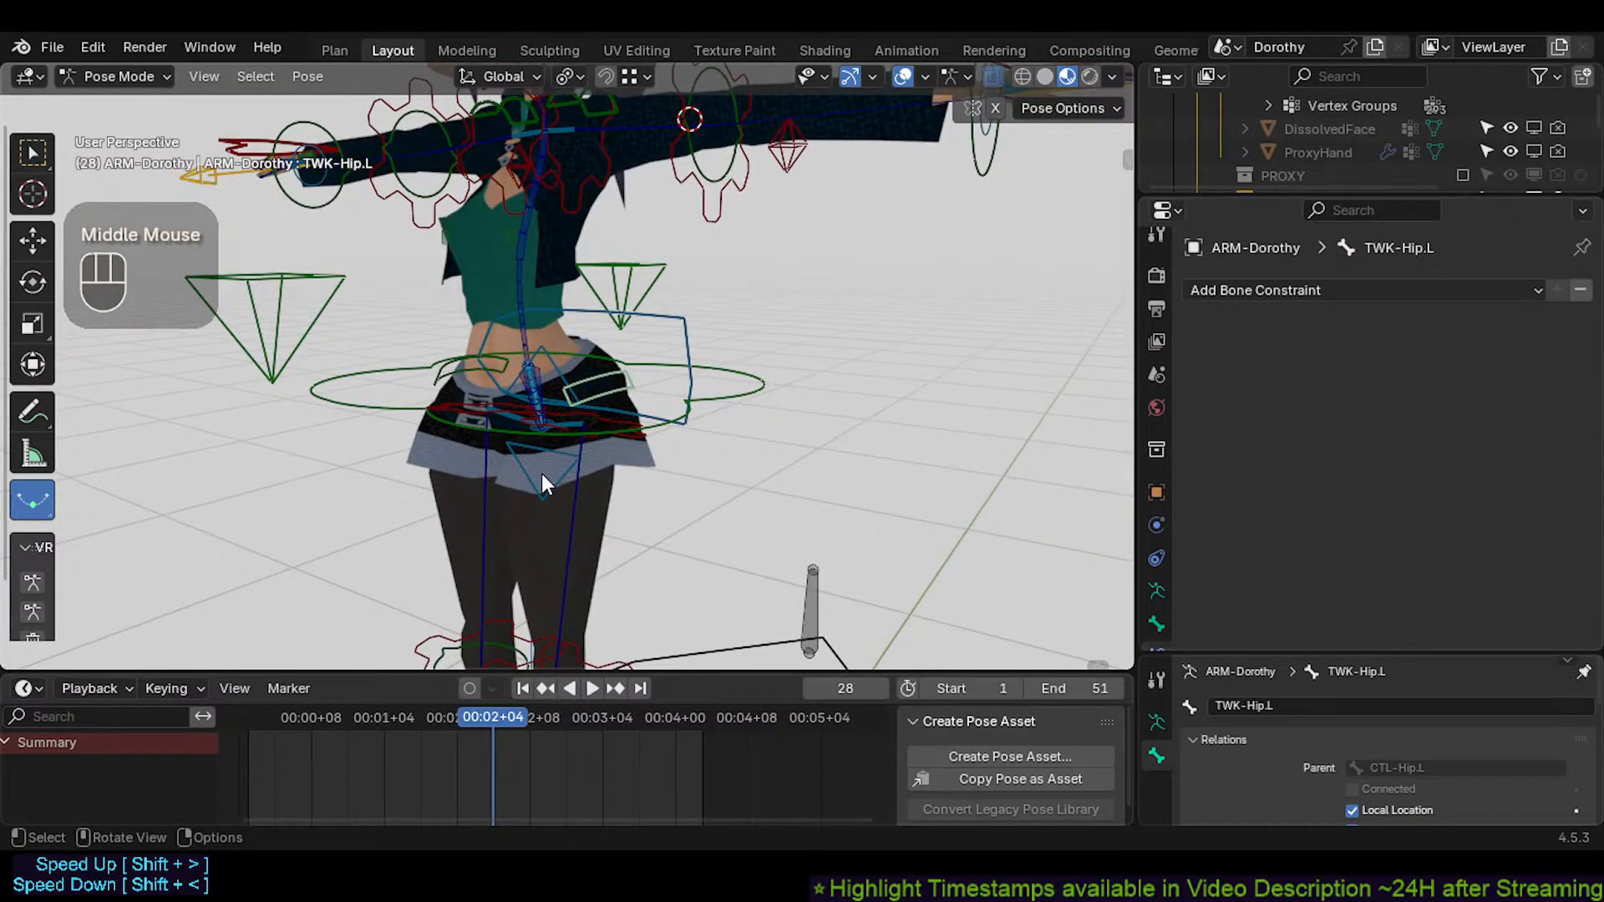
scroll(546, 465, down, 2)
mouse_move(534, 510)
shift+middle_down()
mouse_move(563, 338)
mouse_move(553, 368)
mouse_move(594, 499)
mouse_move(541, 547)
mouse_move(518, 526)
mouse_move(558, 499)
shift+middle_up()
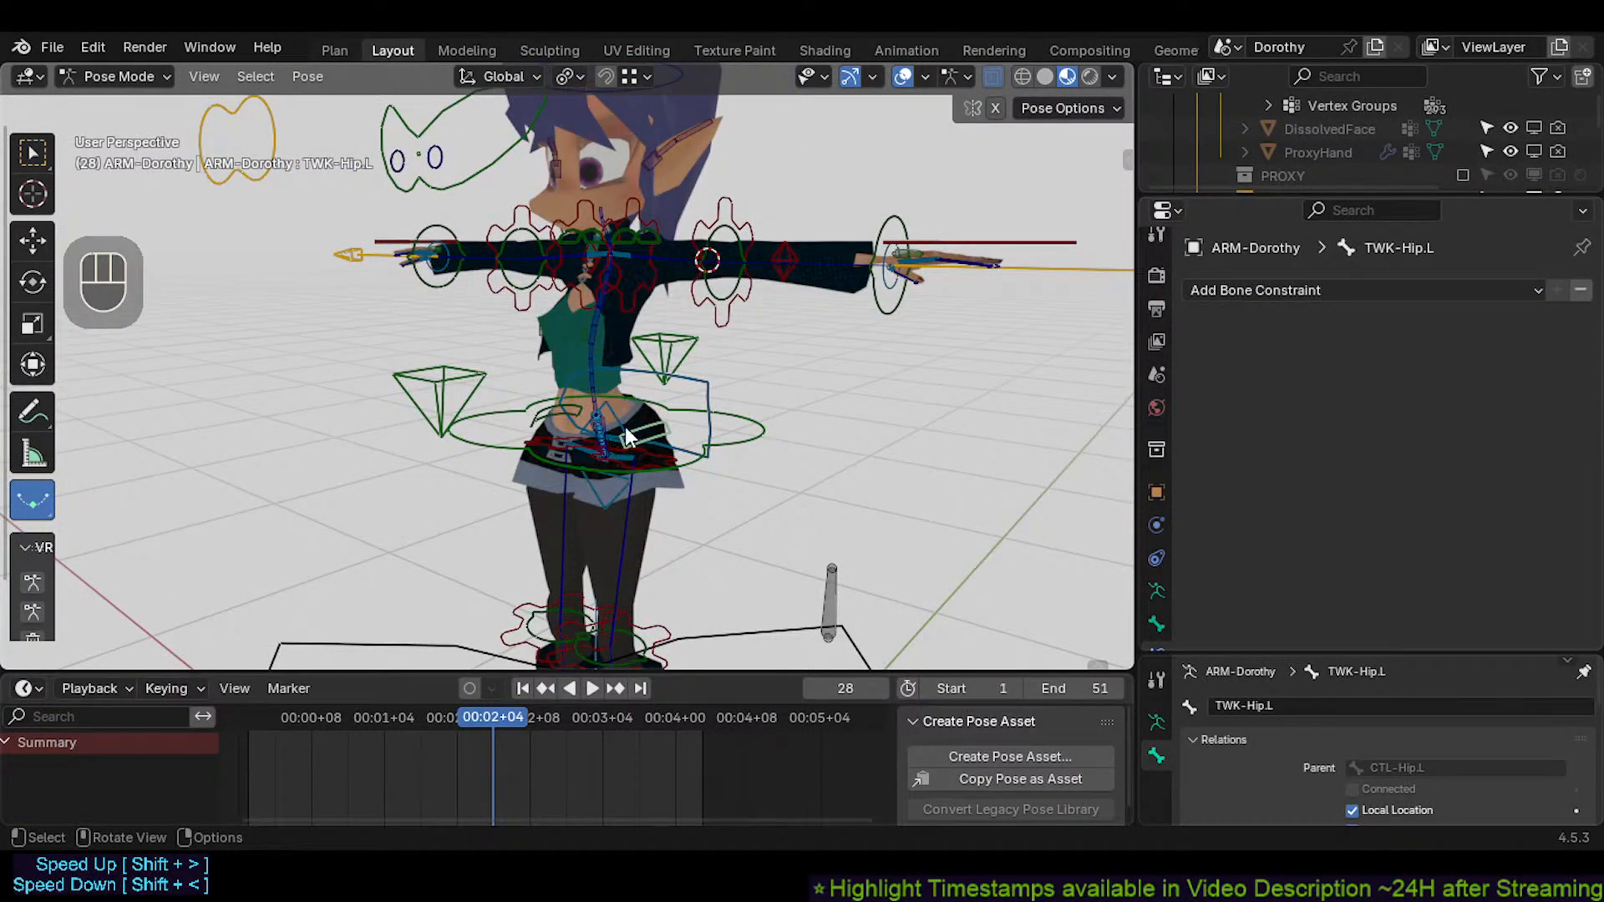
shift+middle_drag(580, 428, 585, 495)
scroll(552, 395, up, 3)
scroll(553, 398, up, 1)
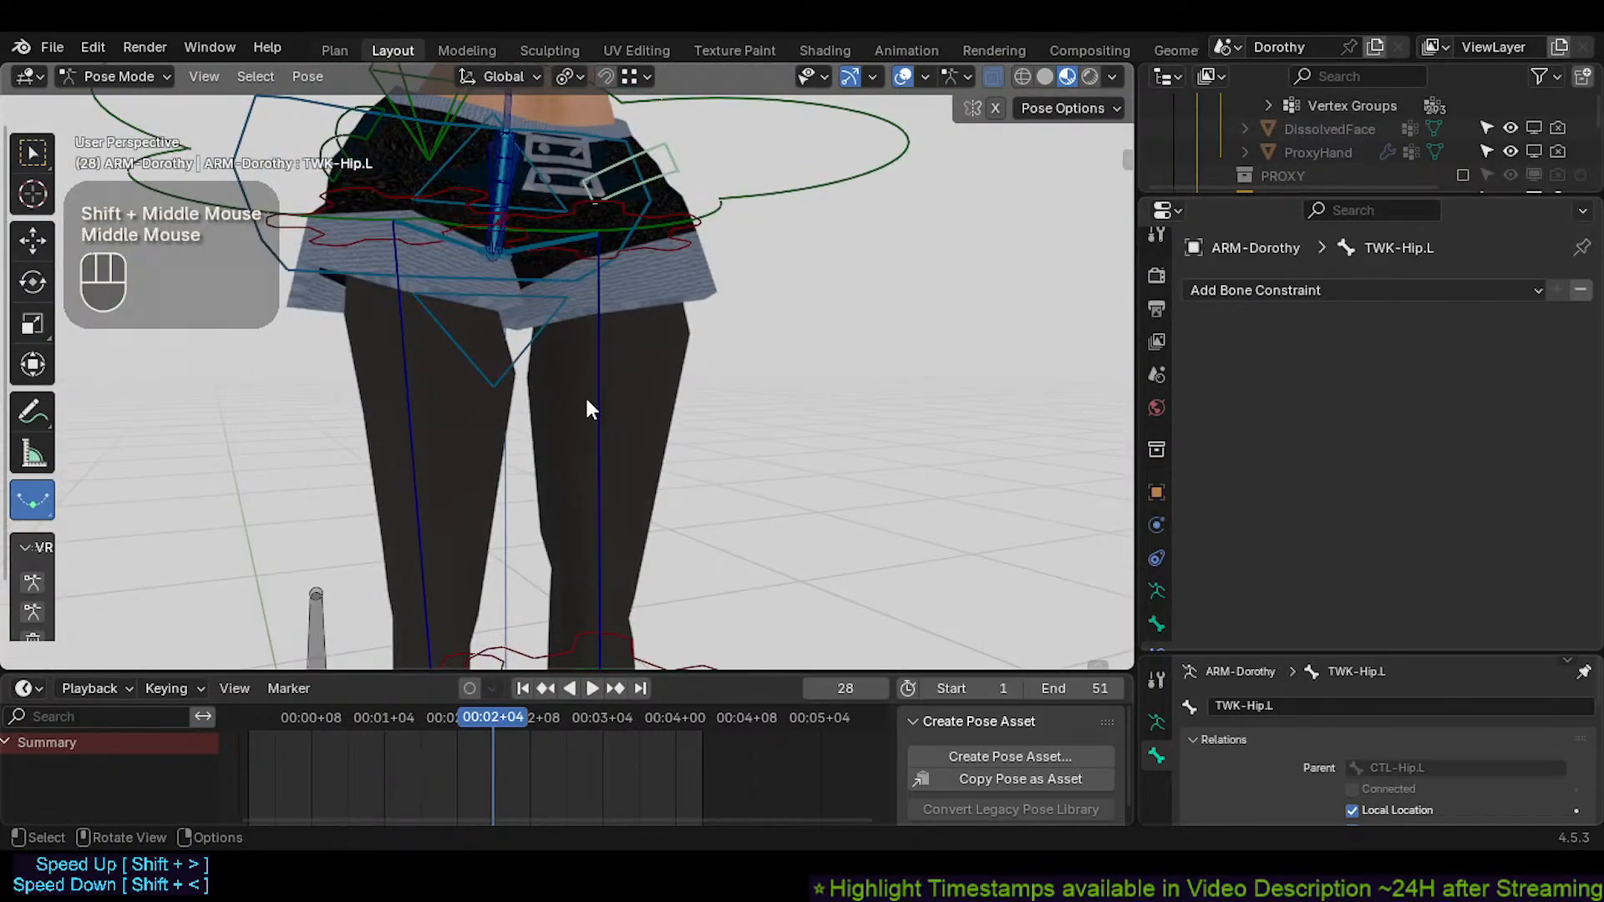
shift+middle_drag(578, 344, 566, 409)
middle_drag(566, 409, 554, 480)
scroll(680, 341, down, 2)
scroll(493, 367, down, 2)
scroll(555, 479, down, 1)
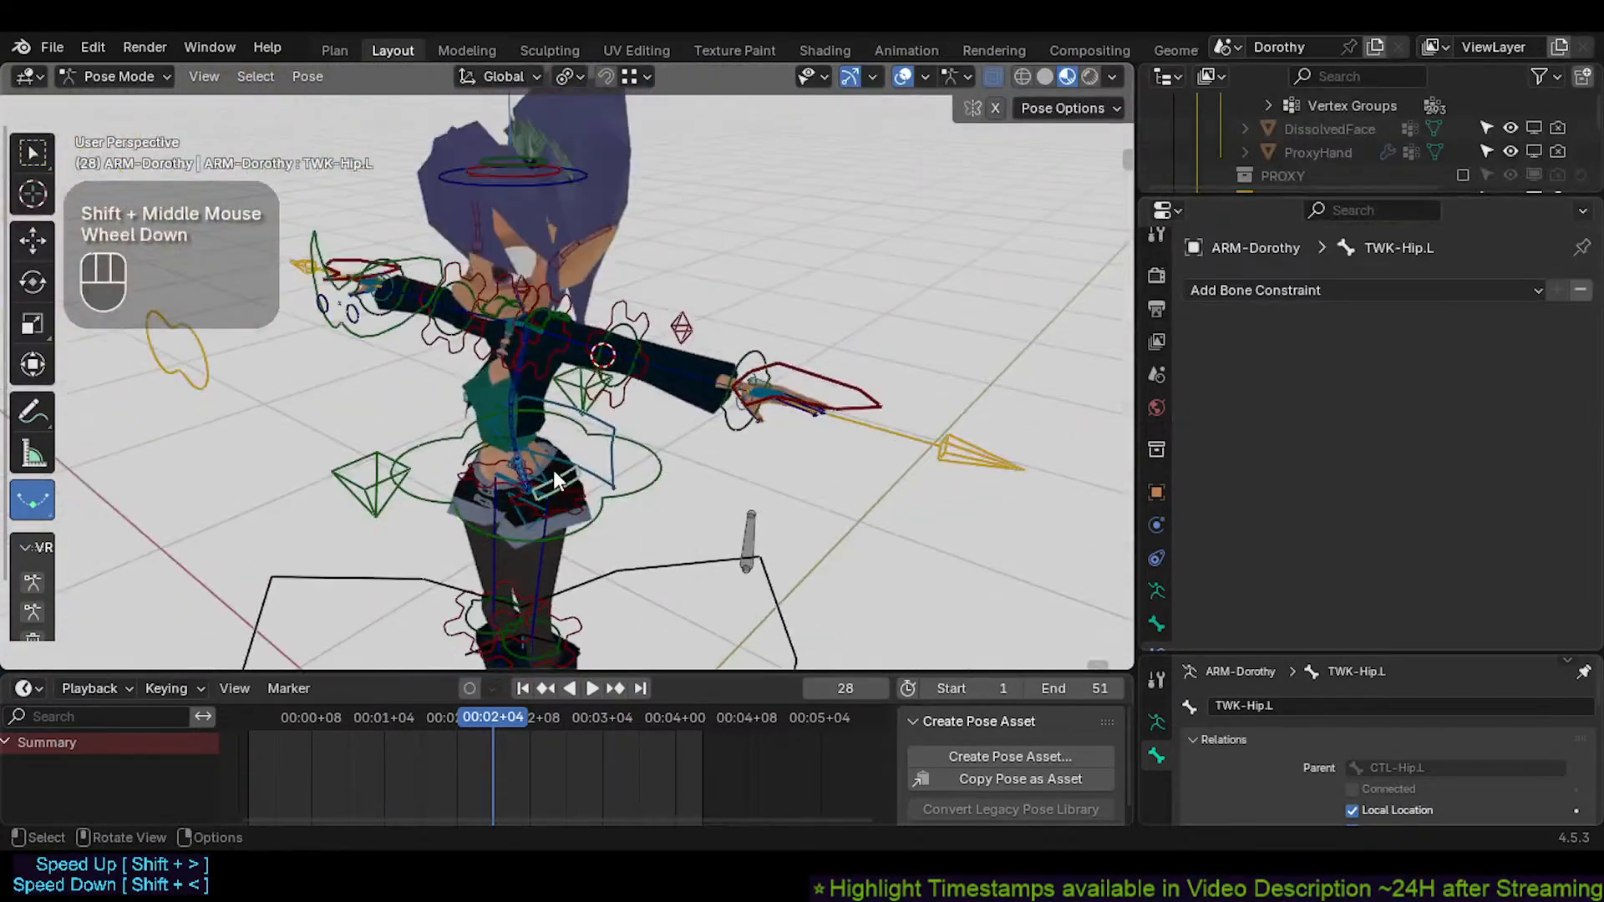
key(ctrl+s)
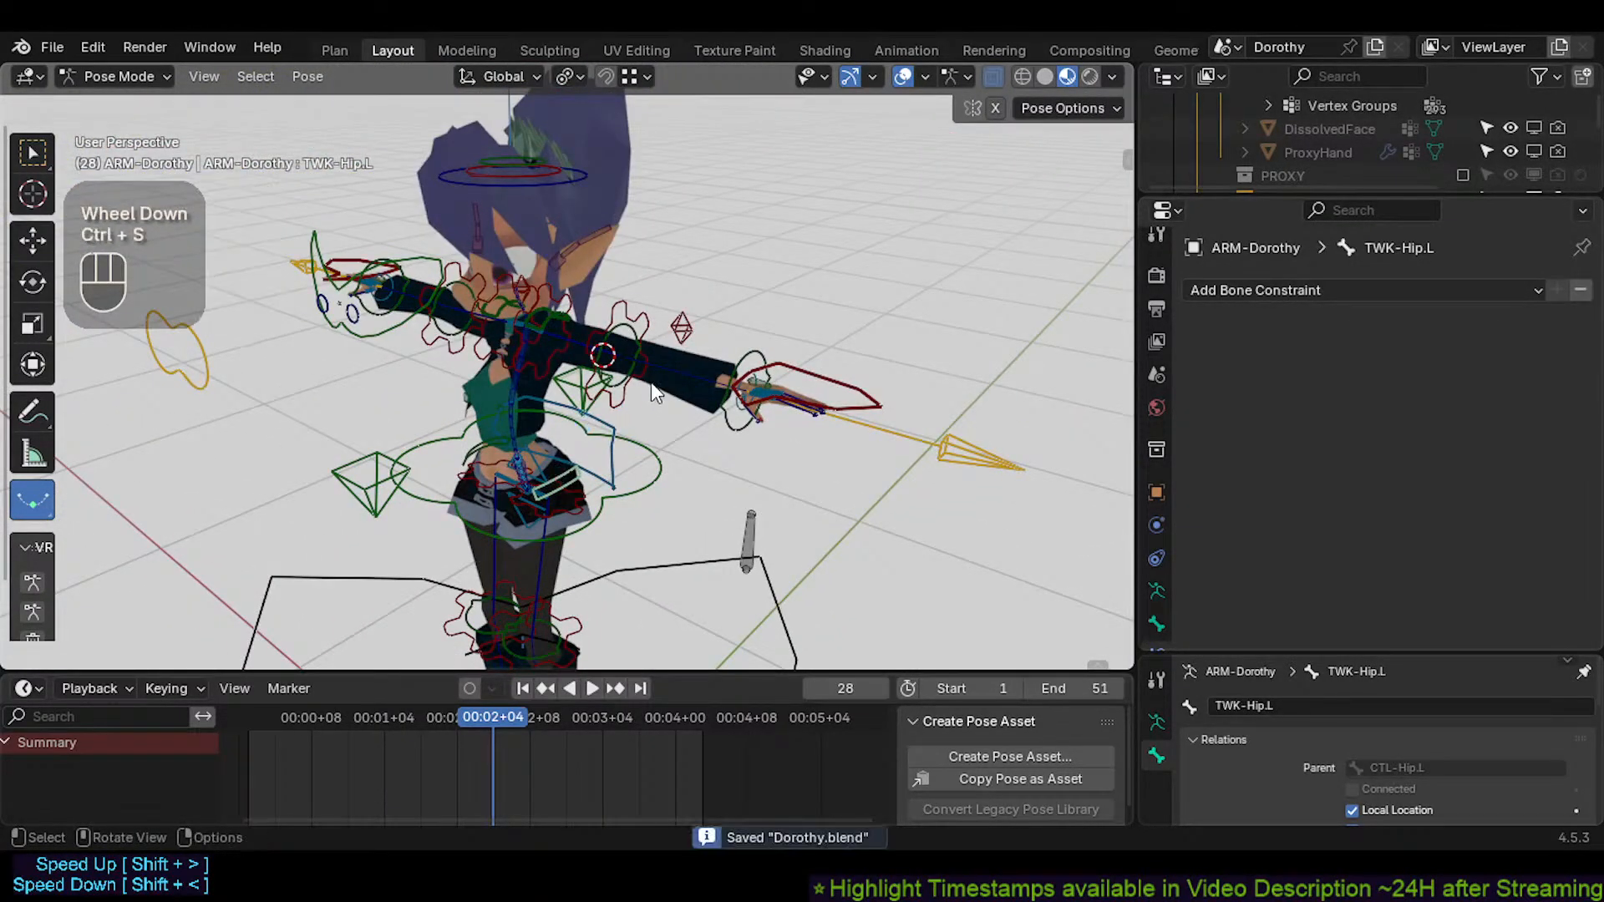
Test-move the left MTR-IK-Hand control toward the body, undo the move, and save the file
click(789, 368)
key(g)
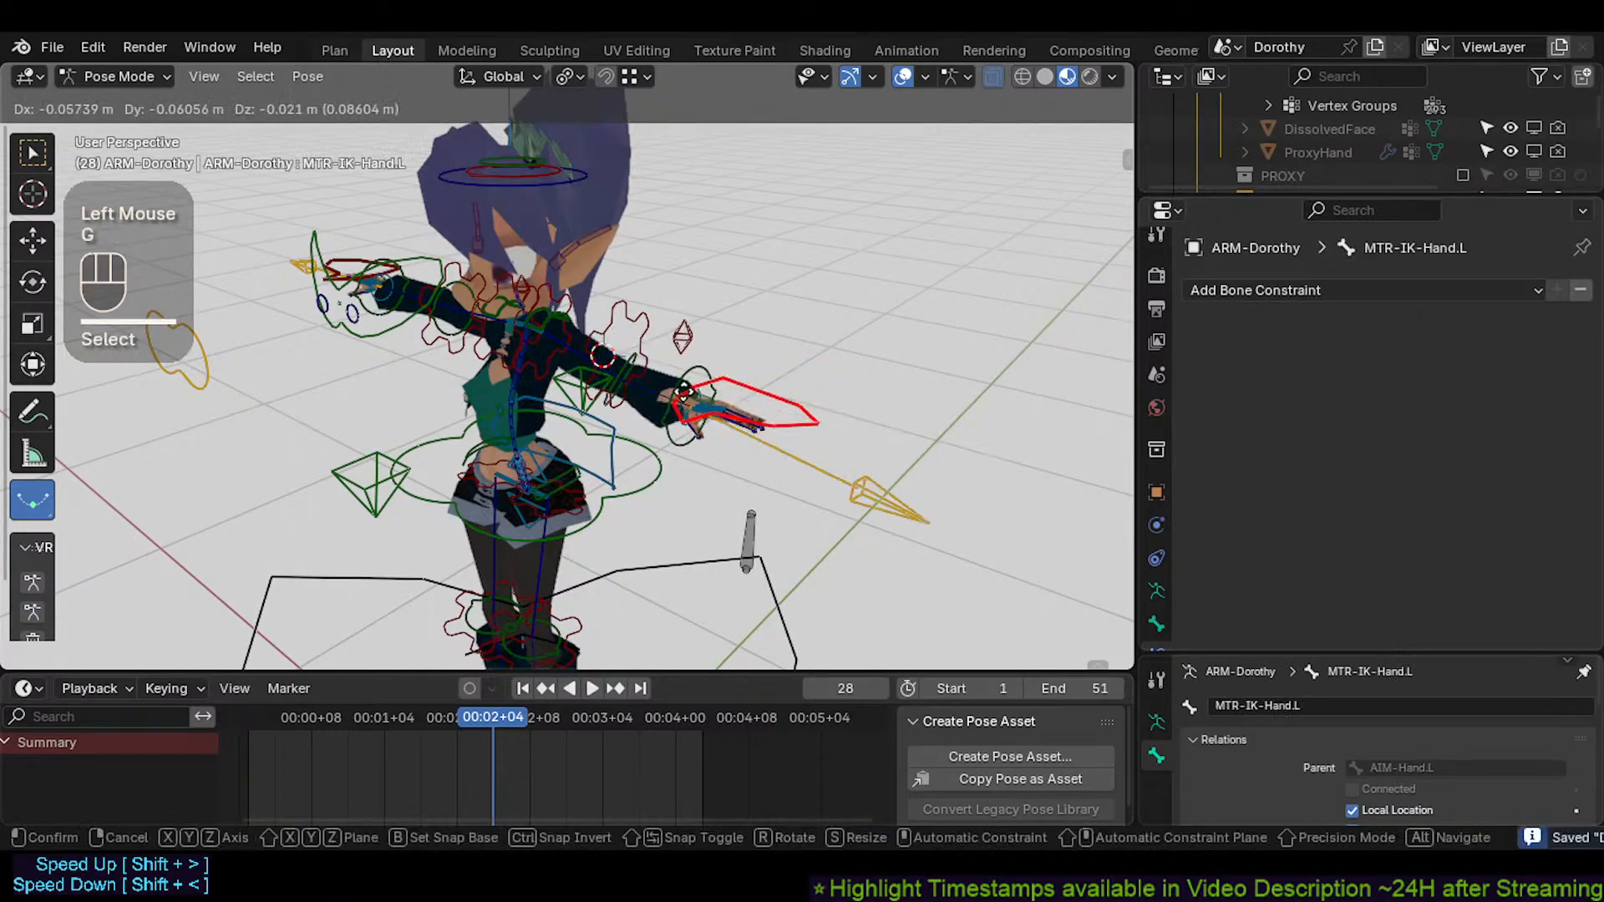
click(731, 372)
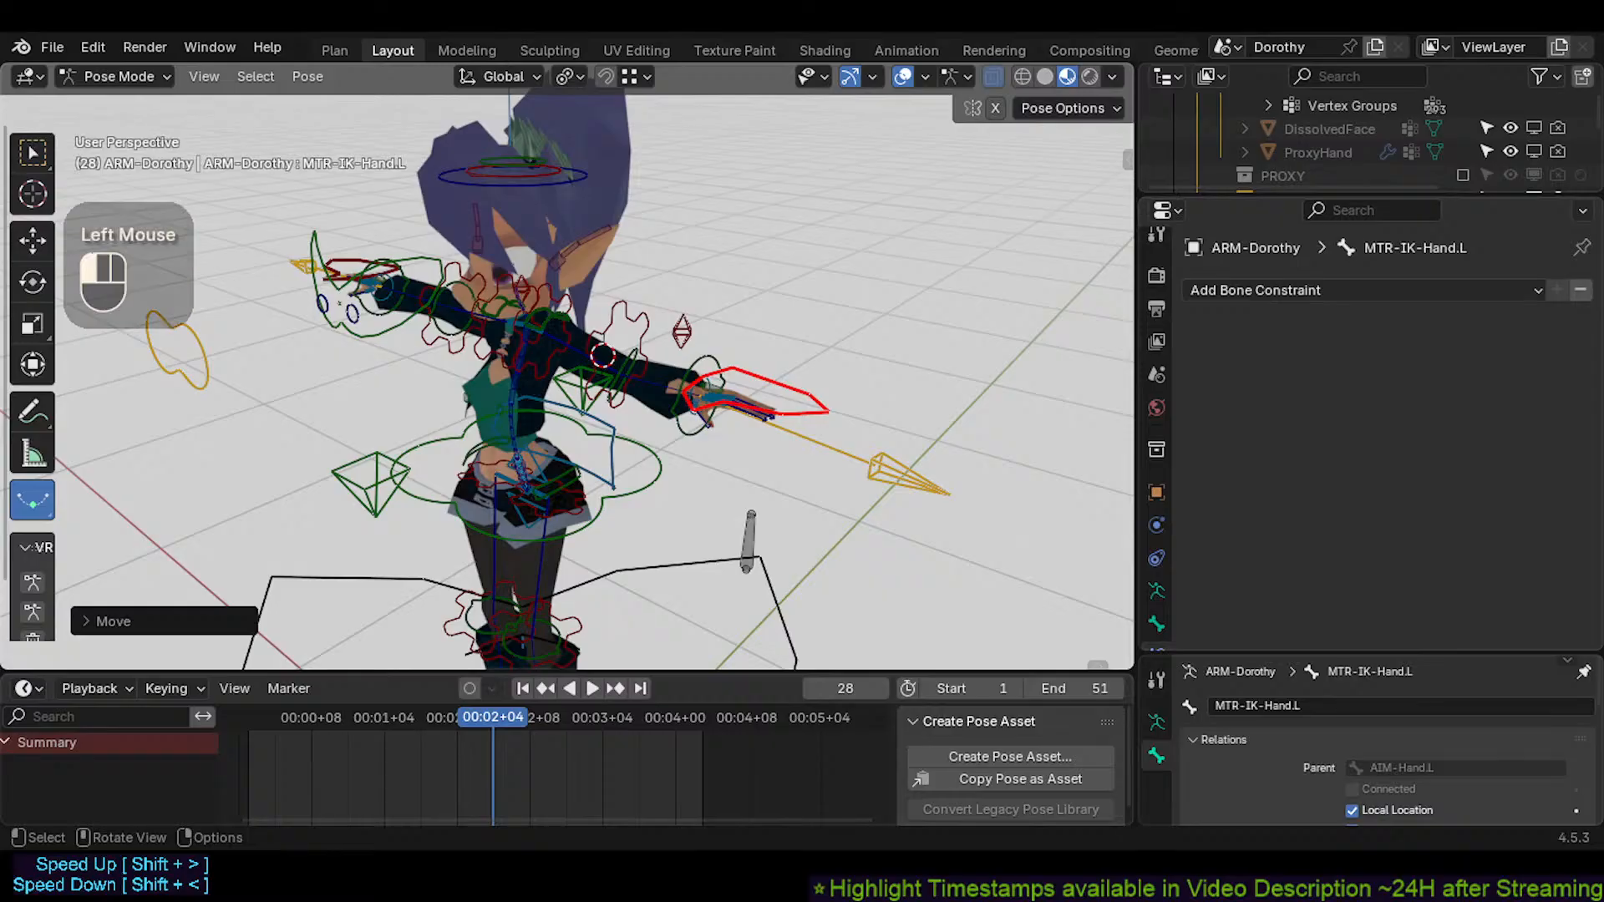
key(alt+q)
key(alt+q)
ctrl+click(780, 269)
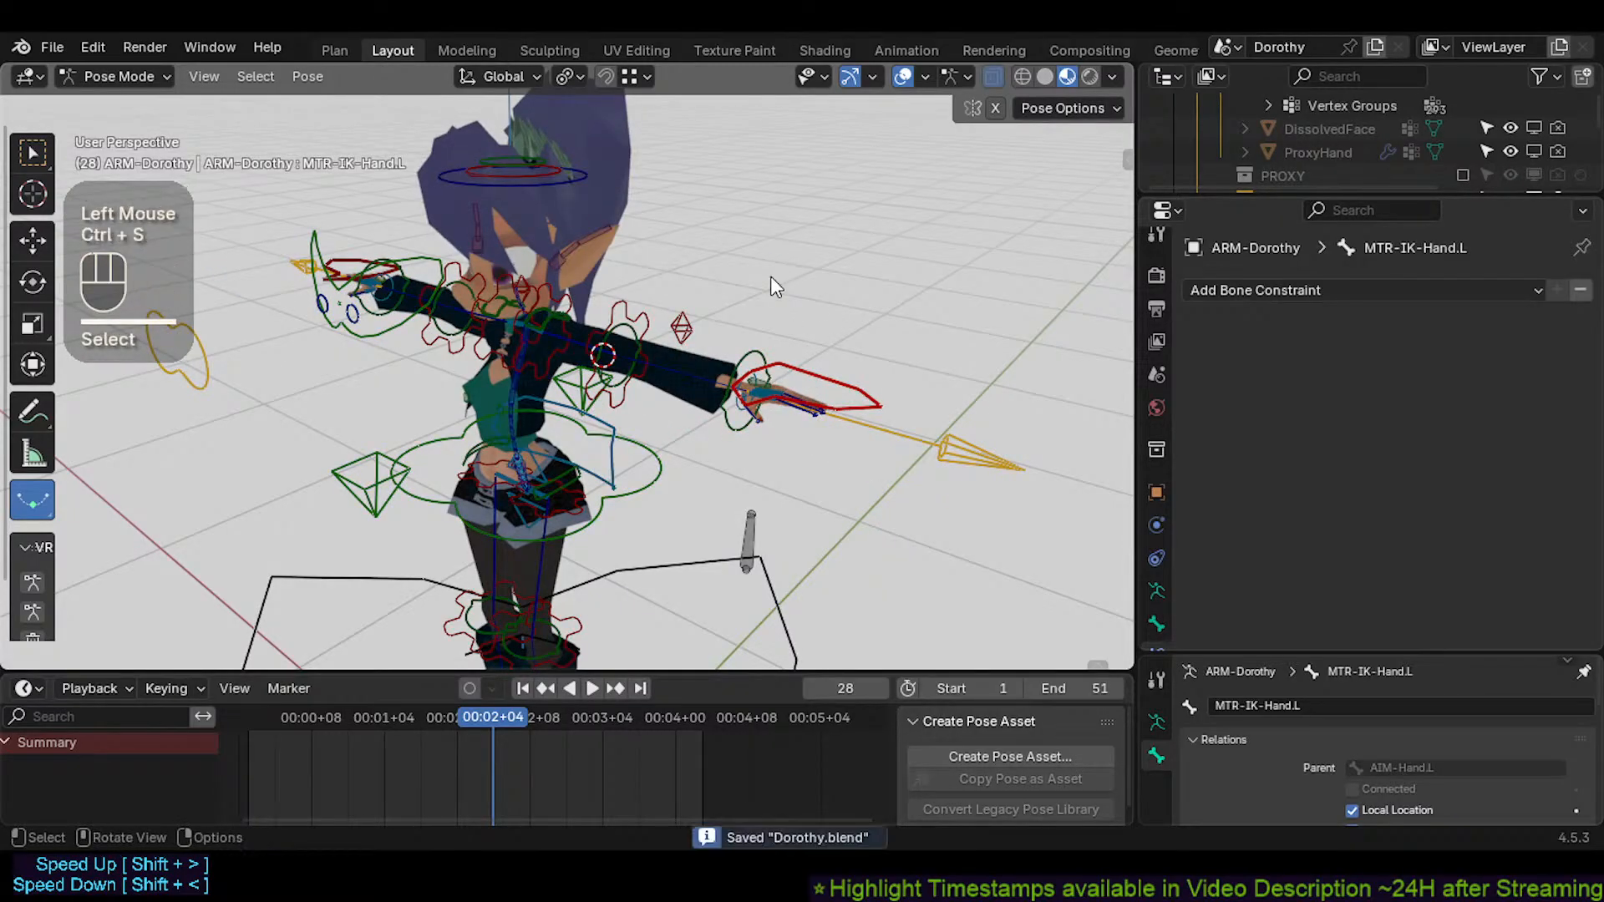
Switch from Pose Mode to Object Mode and hide the CLO-DorothyUrbanJacket and the green top
scroll(703, 314, up, 4)
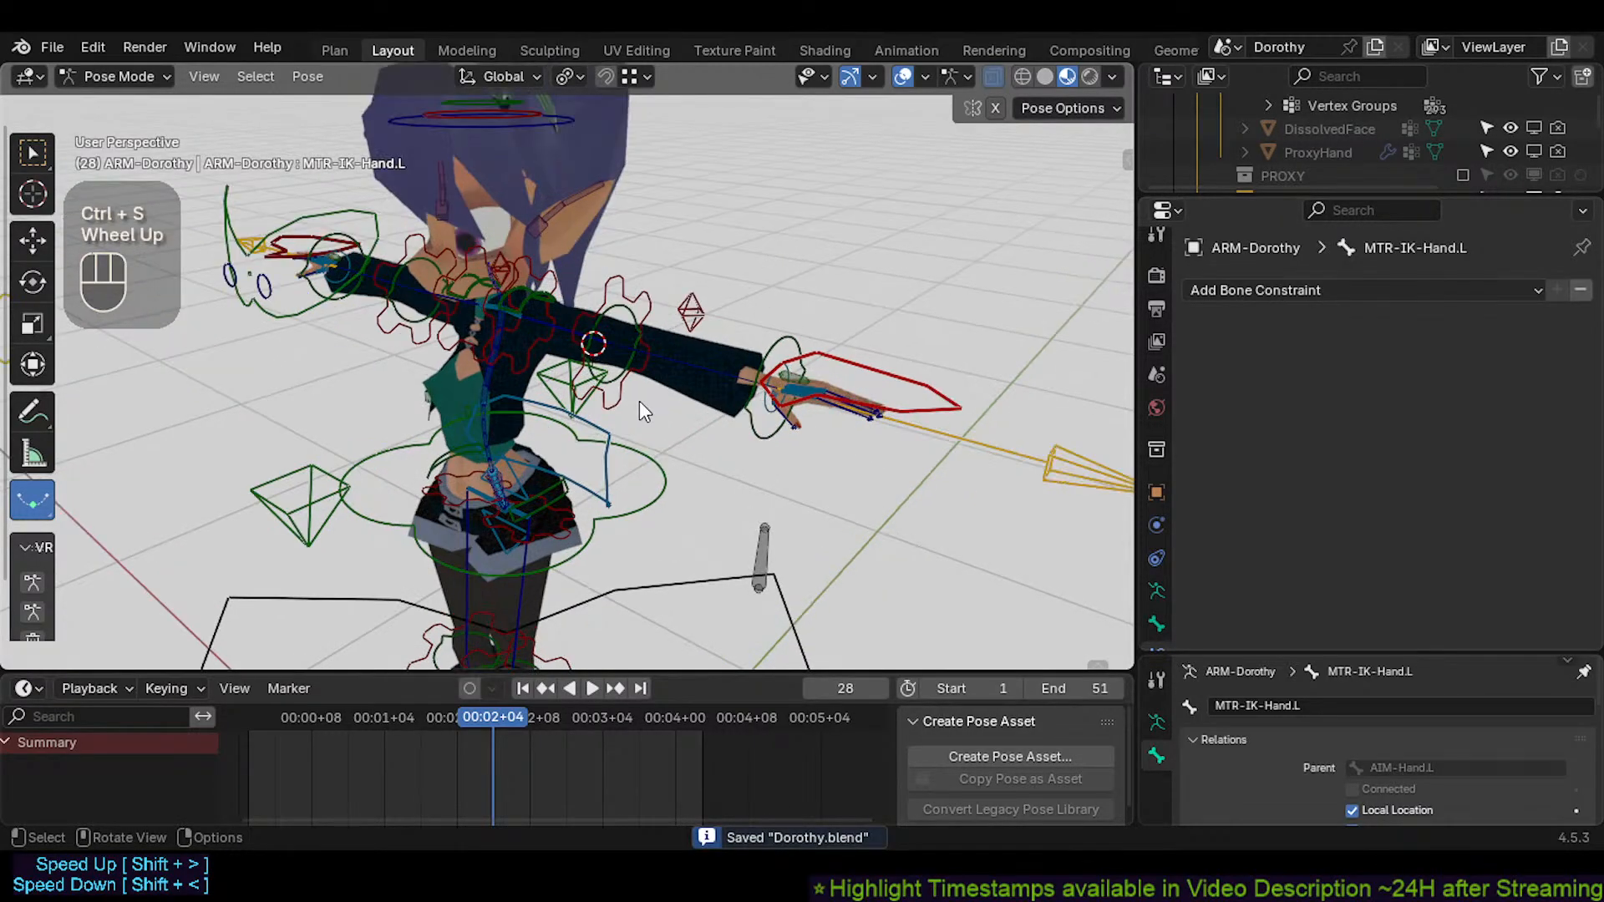
key(ctrl+Tab)
click(664, 369)
shift+middle_drag(663, 367, 663, 400)
mouse_move(664, 401)
middle_down()
mouse_move(663, 454)
mouse_move(670, 431)
middle_up()
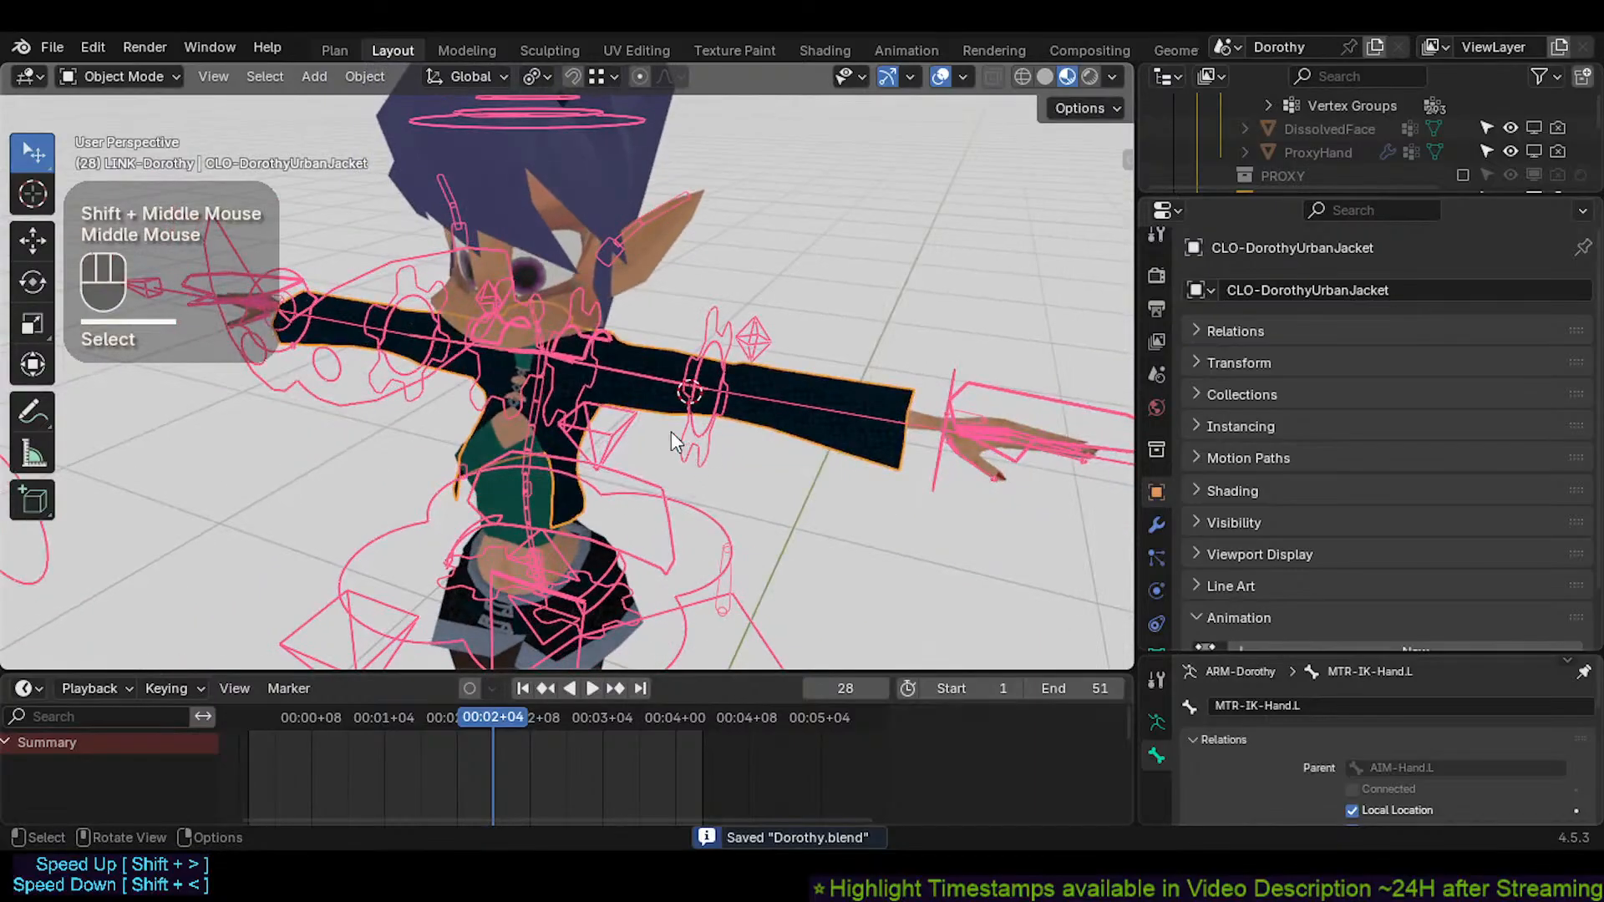
key(h)
click(560, 451)
key(h)
Hide the ARM-Dorothy armature, undoing the first hide and repeating it
click(643, 623)
key(h)
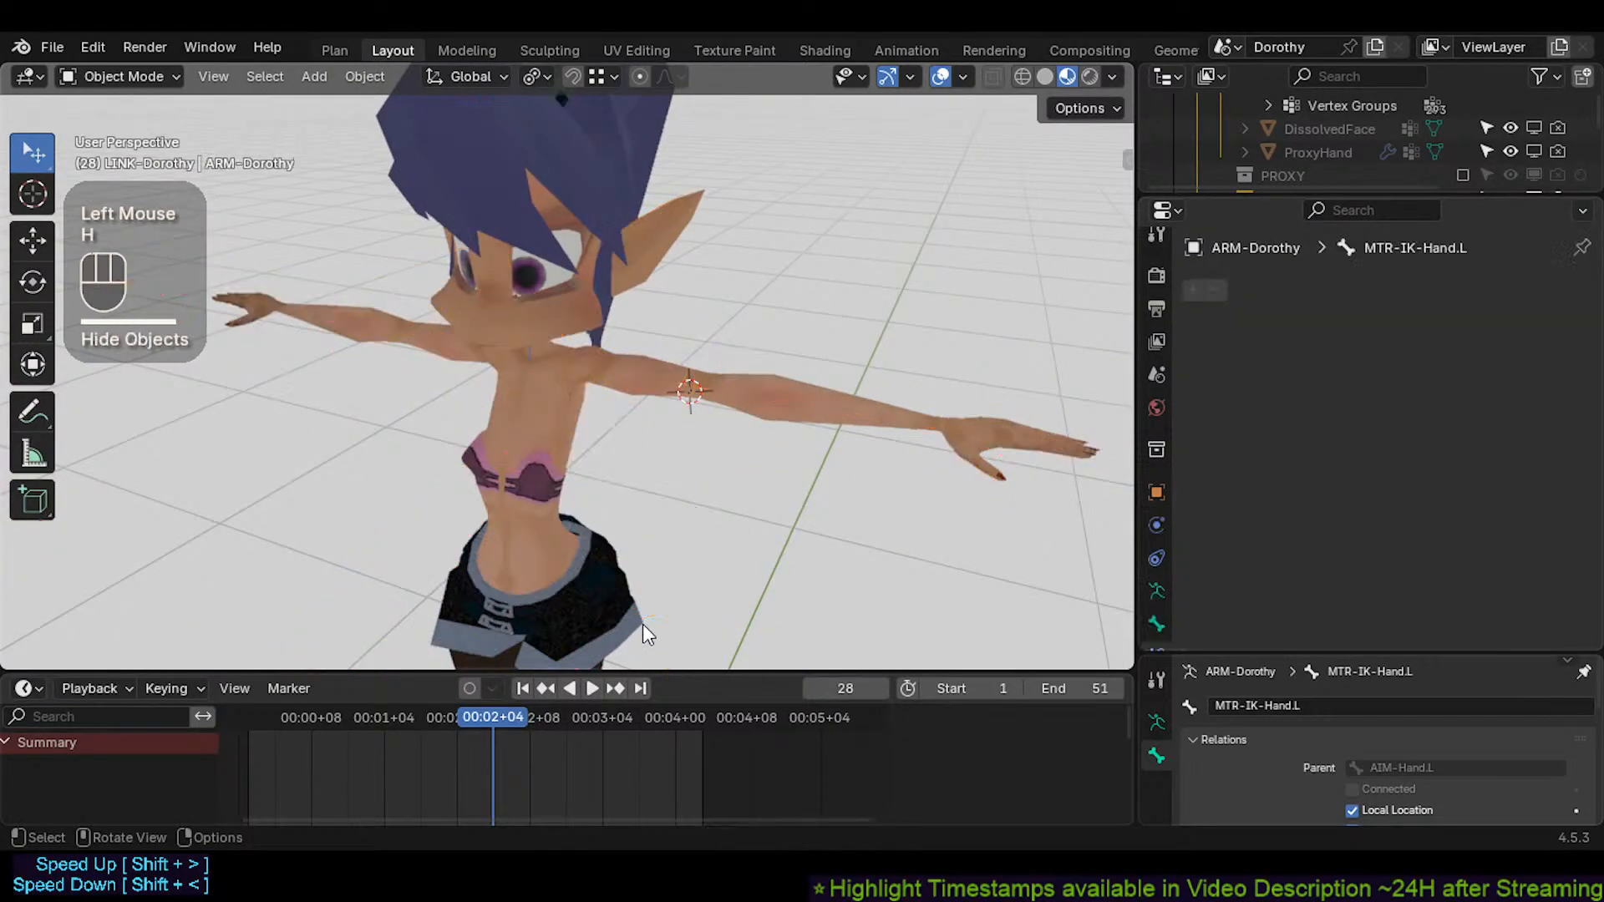
key(ctrl+z)
scroll(637, 606, down, 2)
key(h)
Hide the CLO-DorothyUrbanShorts and CLO-DorothyUrbanBoots meshes
click(625, 604)
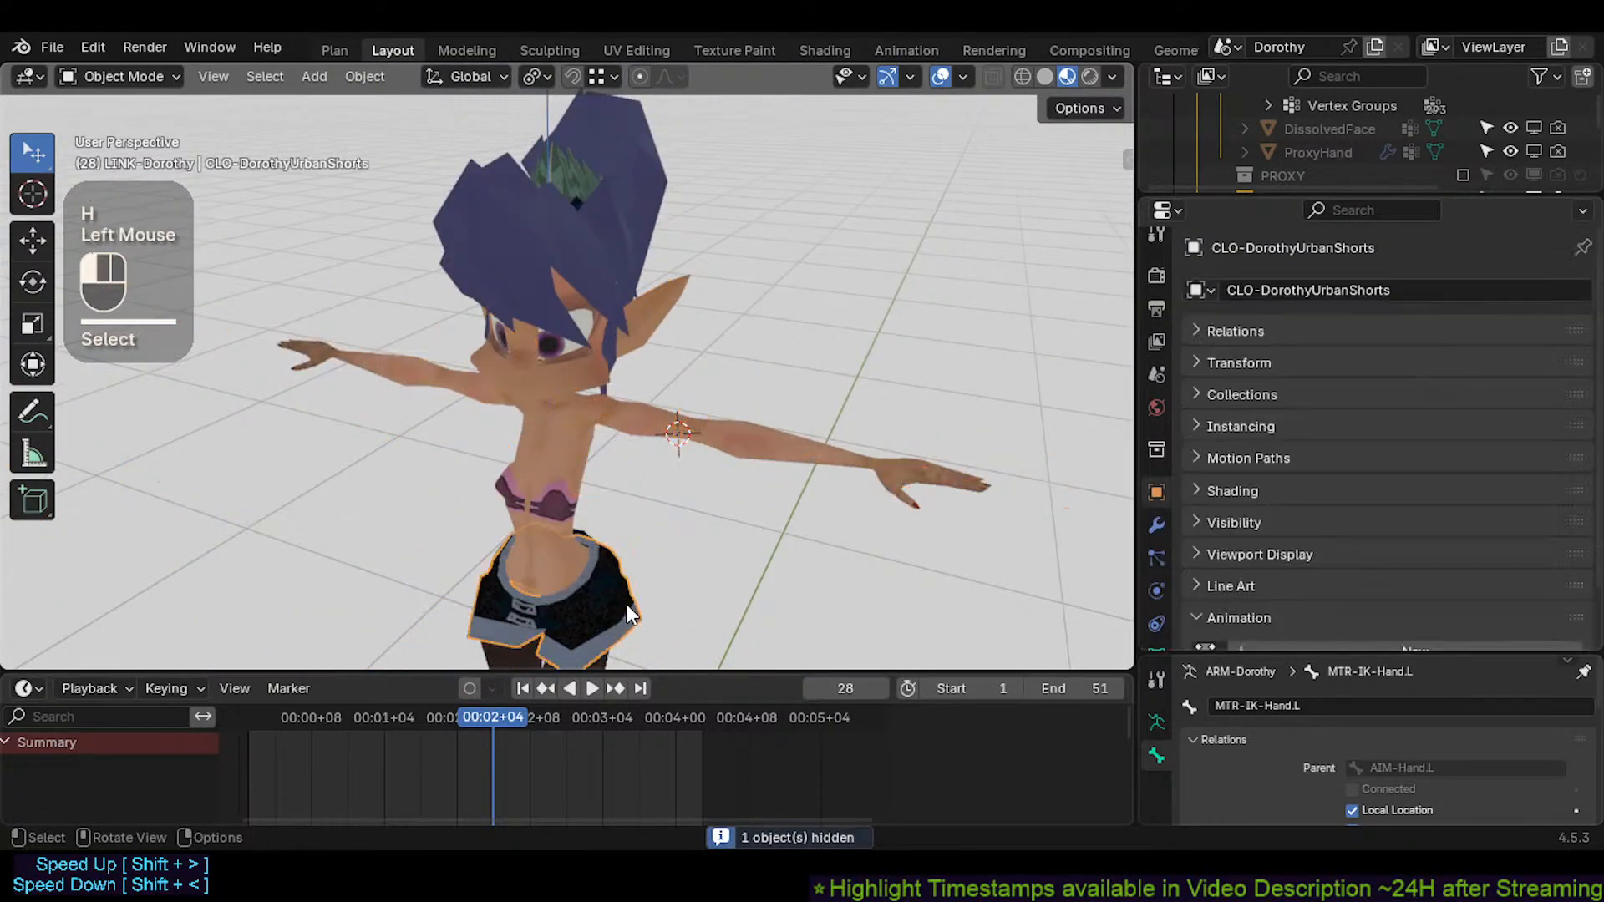
key(h)
shift+middle_drag(625, 604, 574, 381)
click(556, 383)
click(579, 480)
key(h)
shift+middle_drag(579, 479, 554, 380)
Enlarge the Outliner area and exclude the HAIR collection from the view layer
drag(1437, 199, 1437, 455)
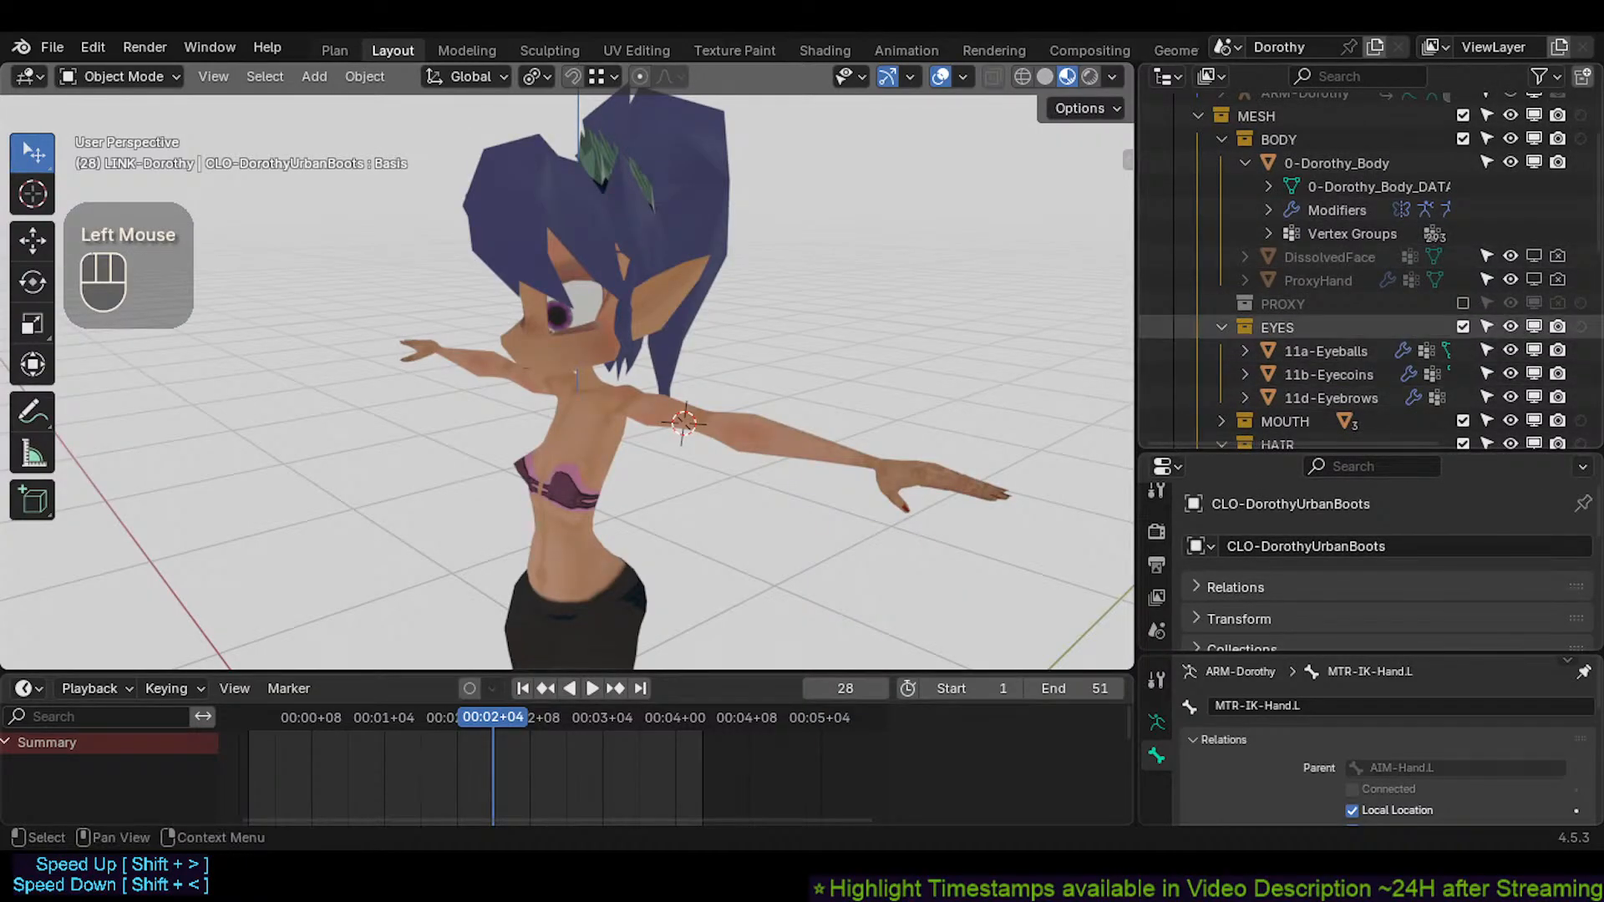
scroll(1467, 360, down, 2)
click(1462, 351)
click(1463, 351)
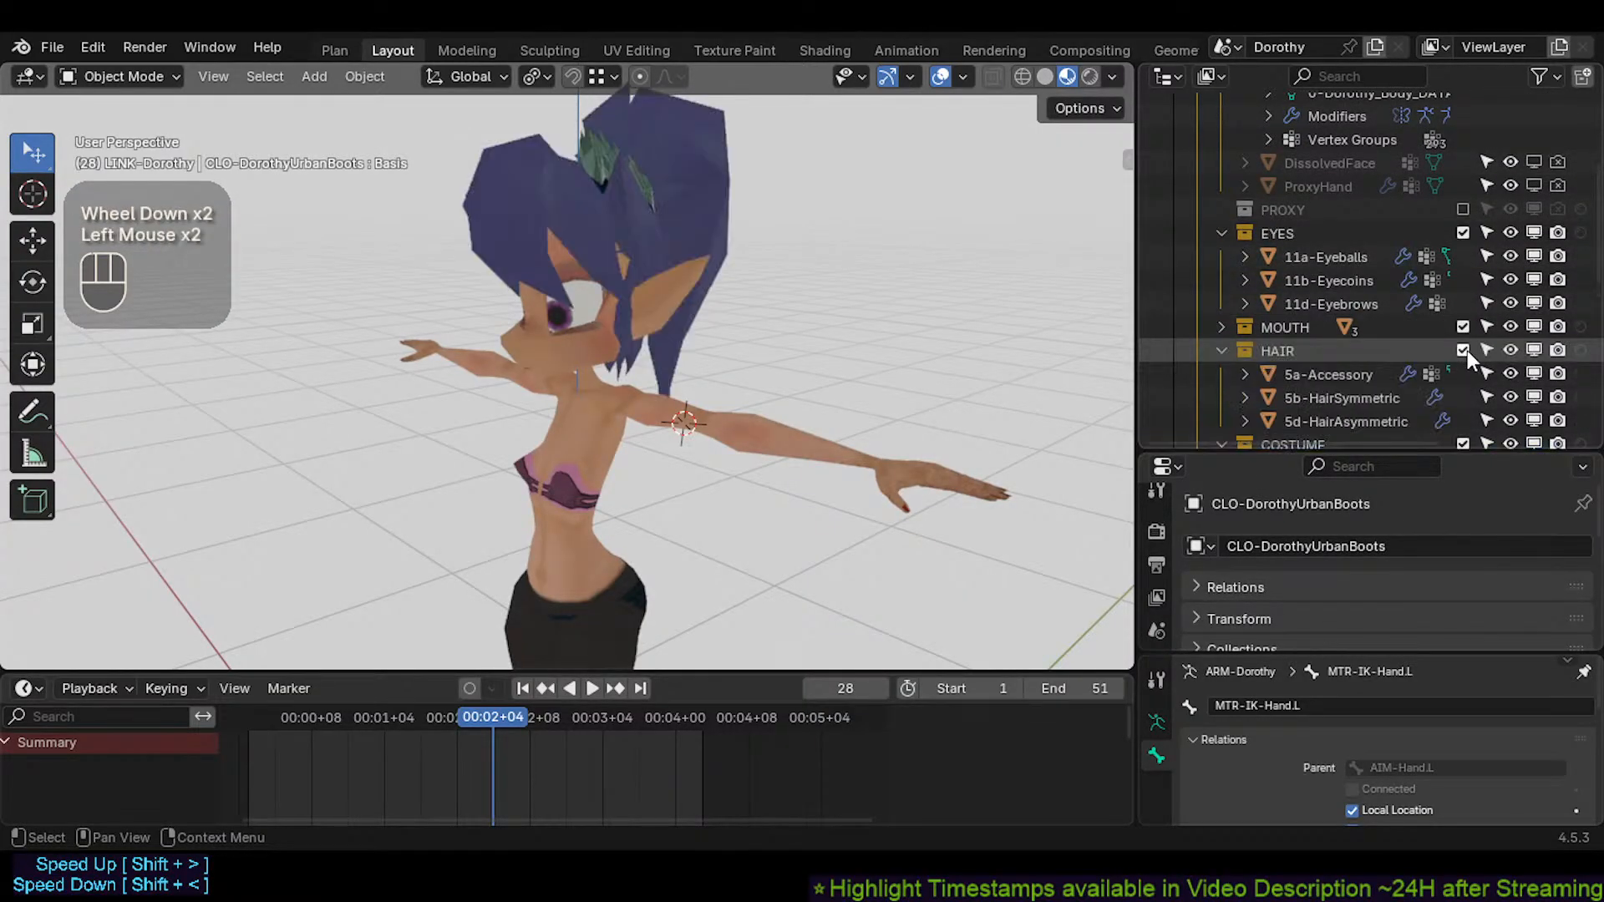
click(1221, 351)
click(1463, 351)
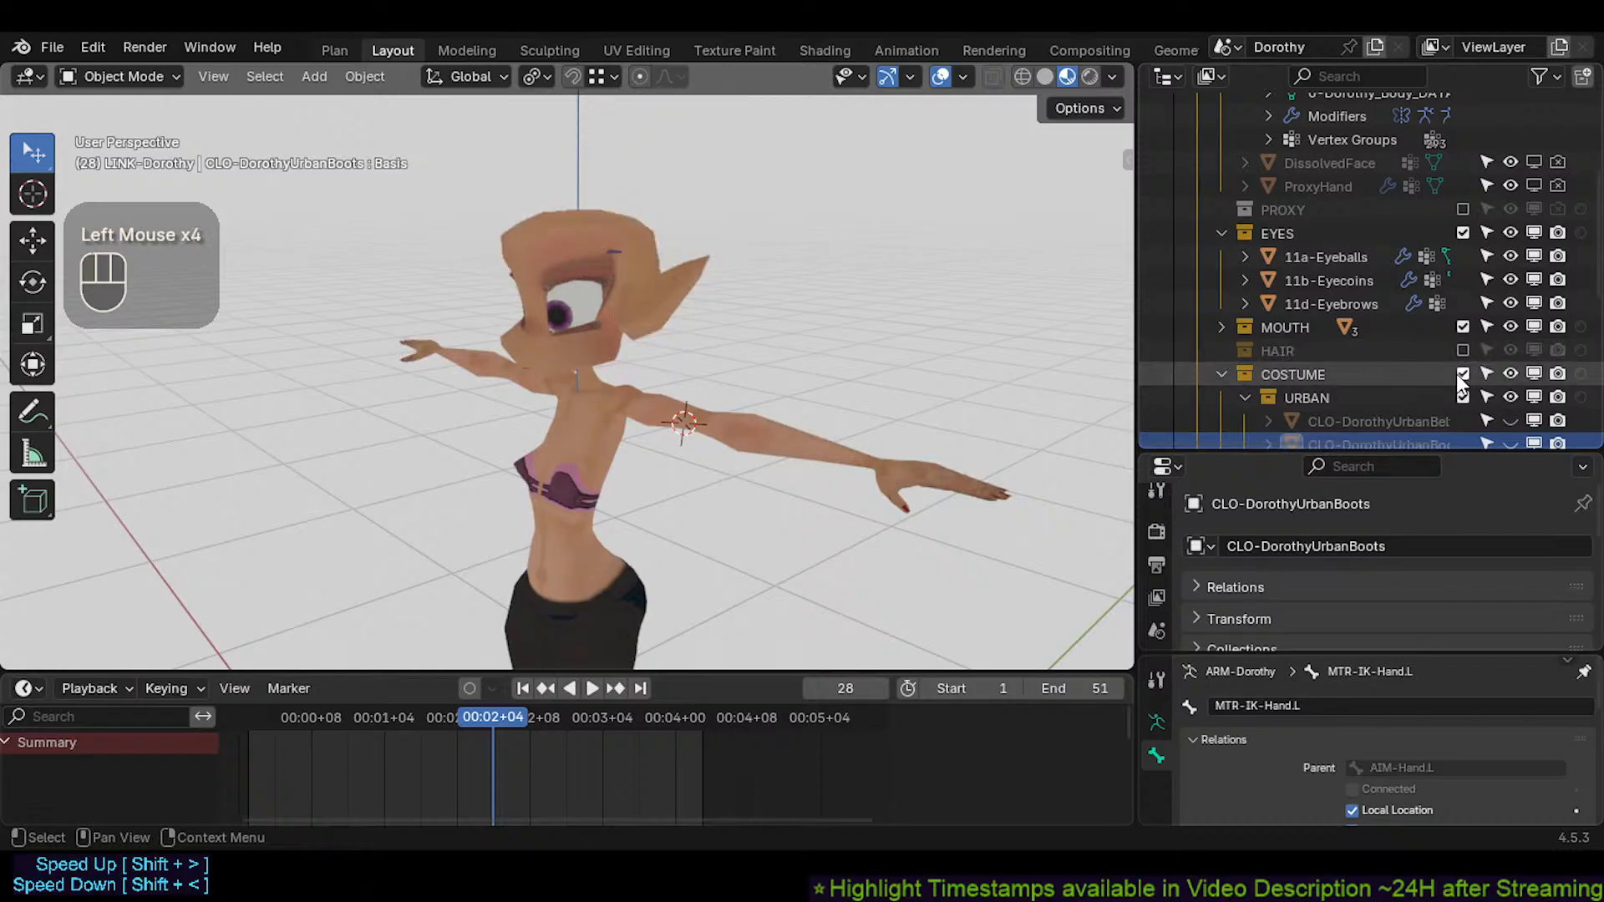
Exclude the COSTUME and MOUTH collections from the view layer and collapse the COSTUME entry
click(1462, 373)
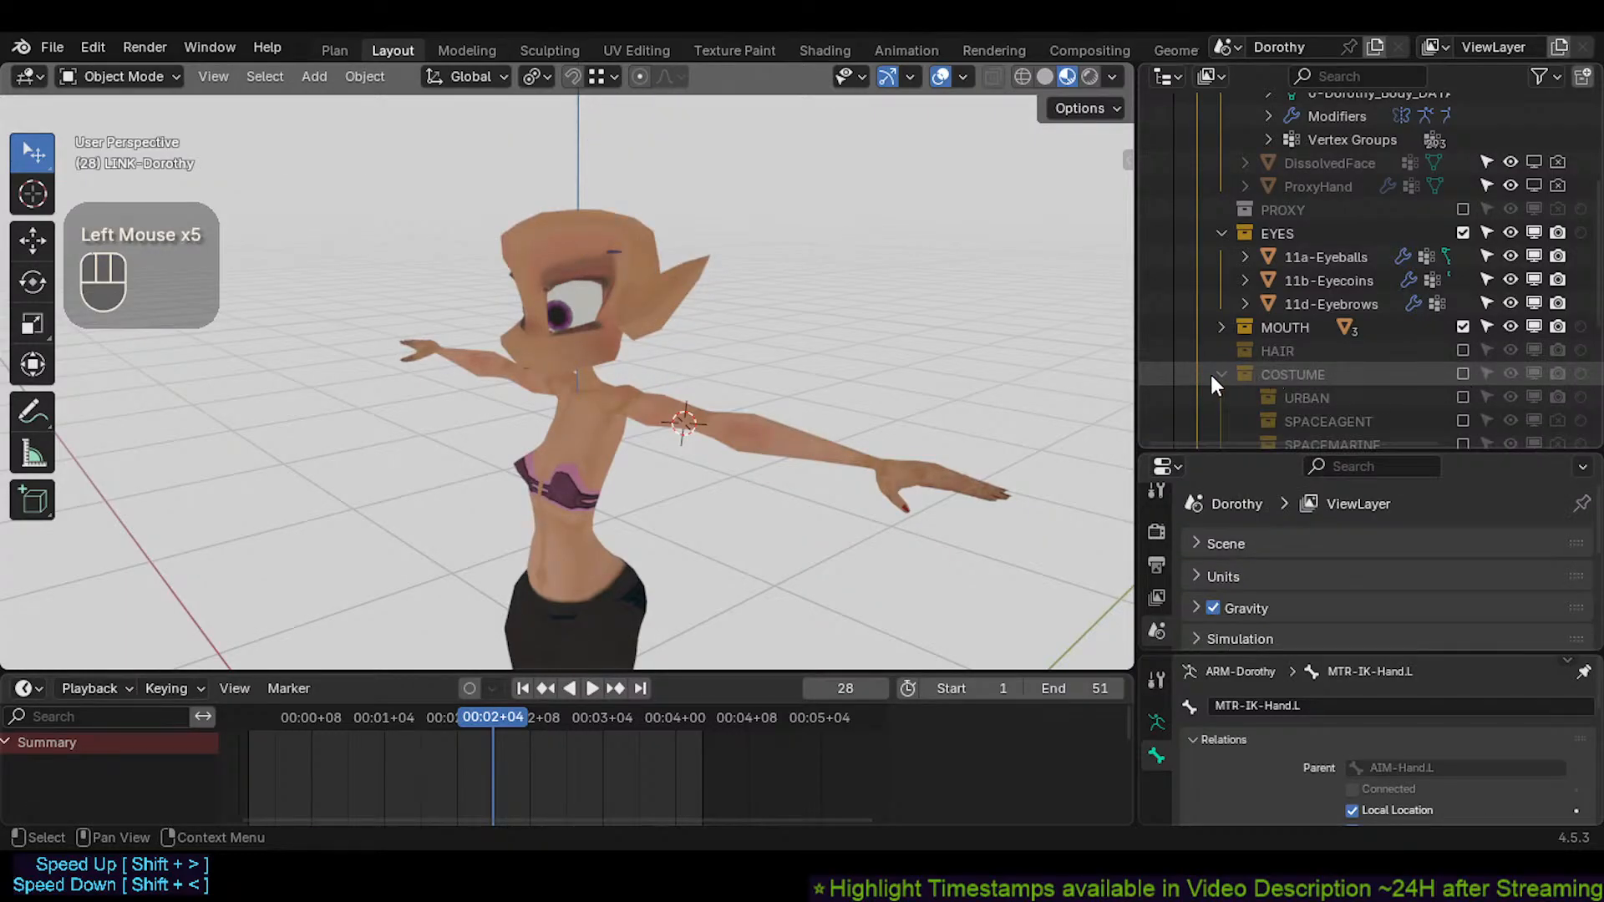
click(1463, 373)
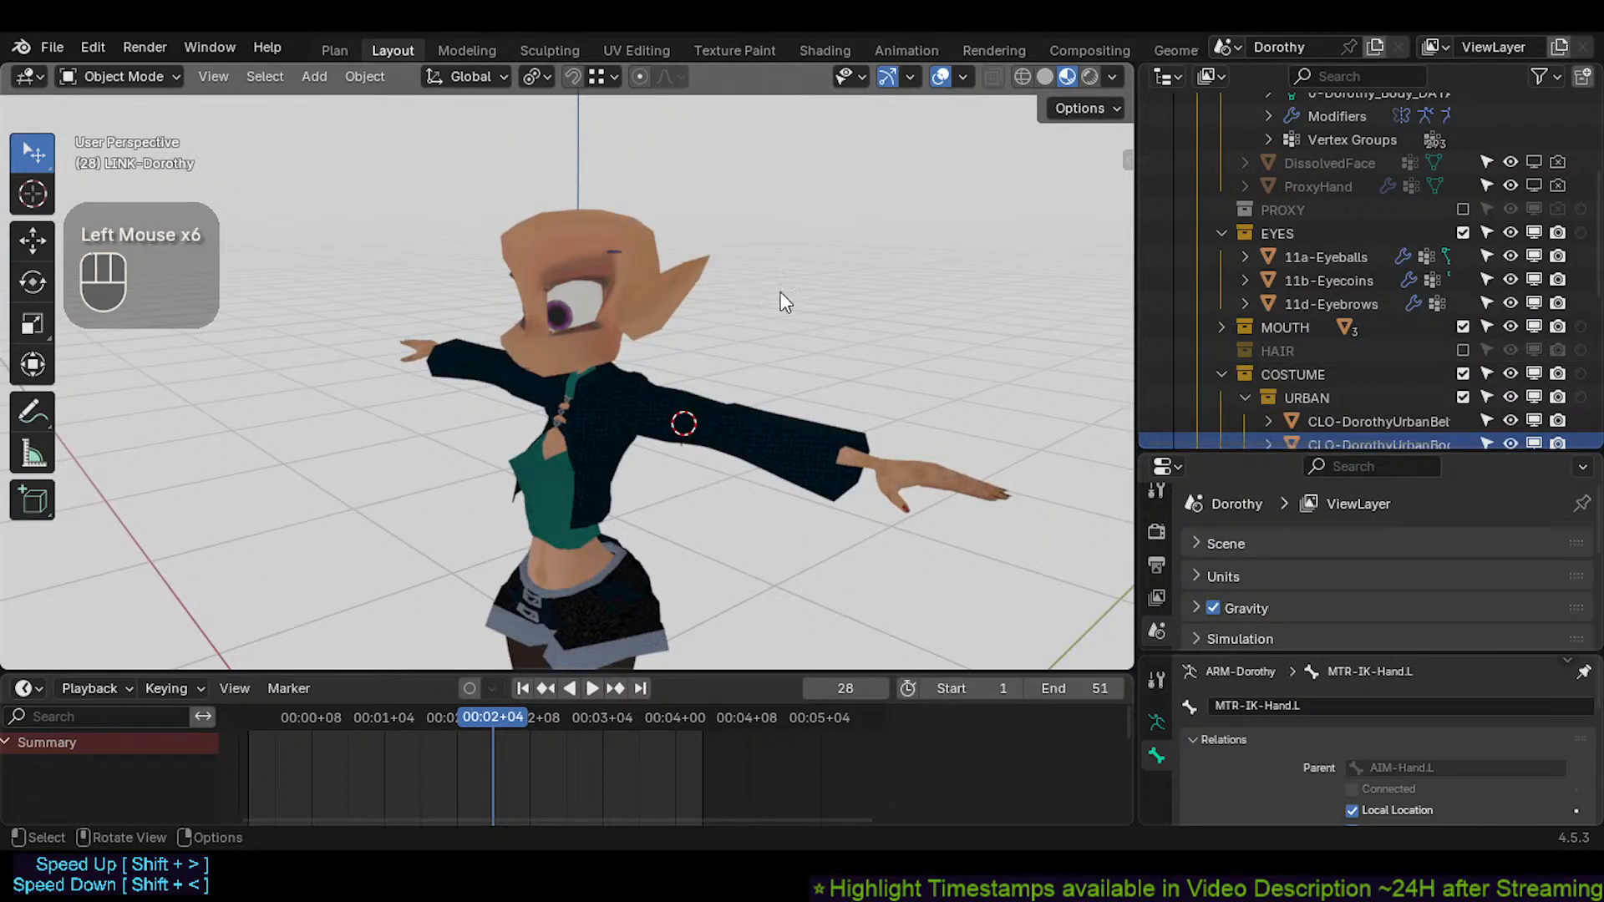
click(1463, 373)
click(1221, 373)
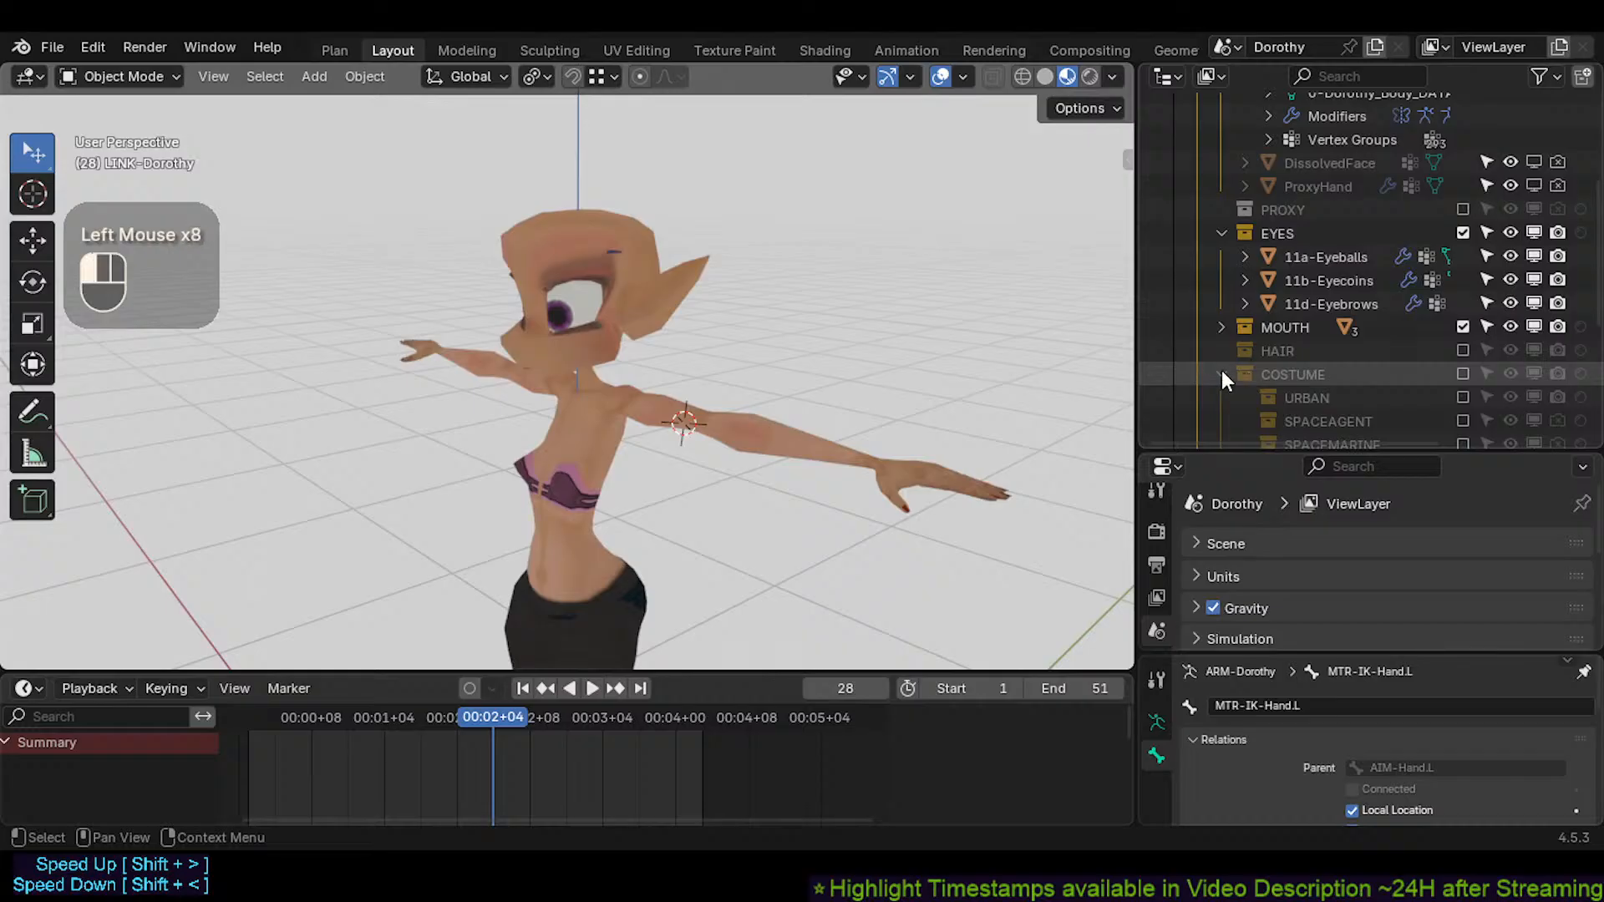
click(1463, 328)
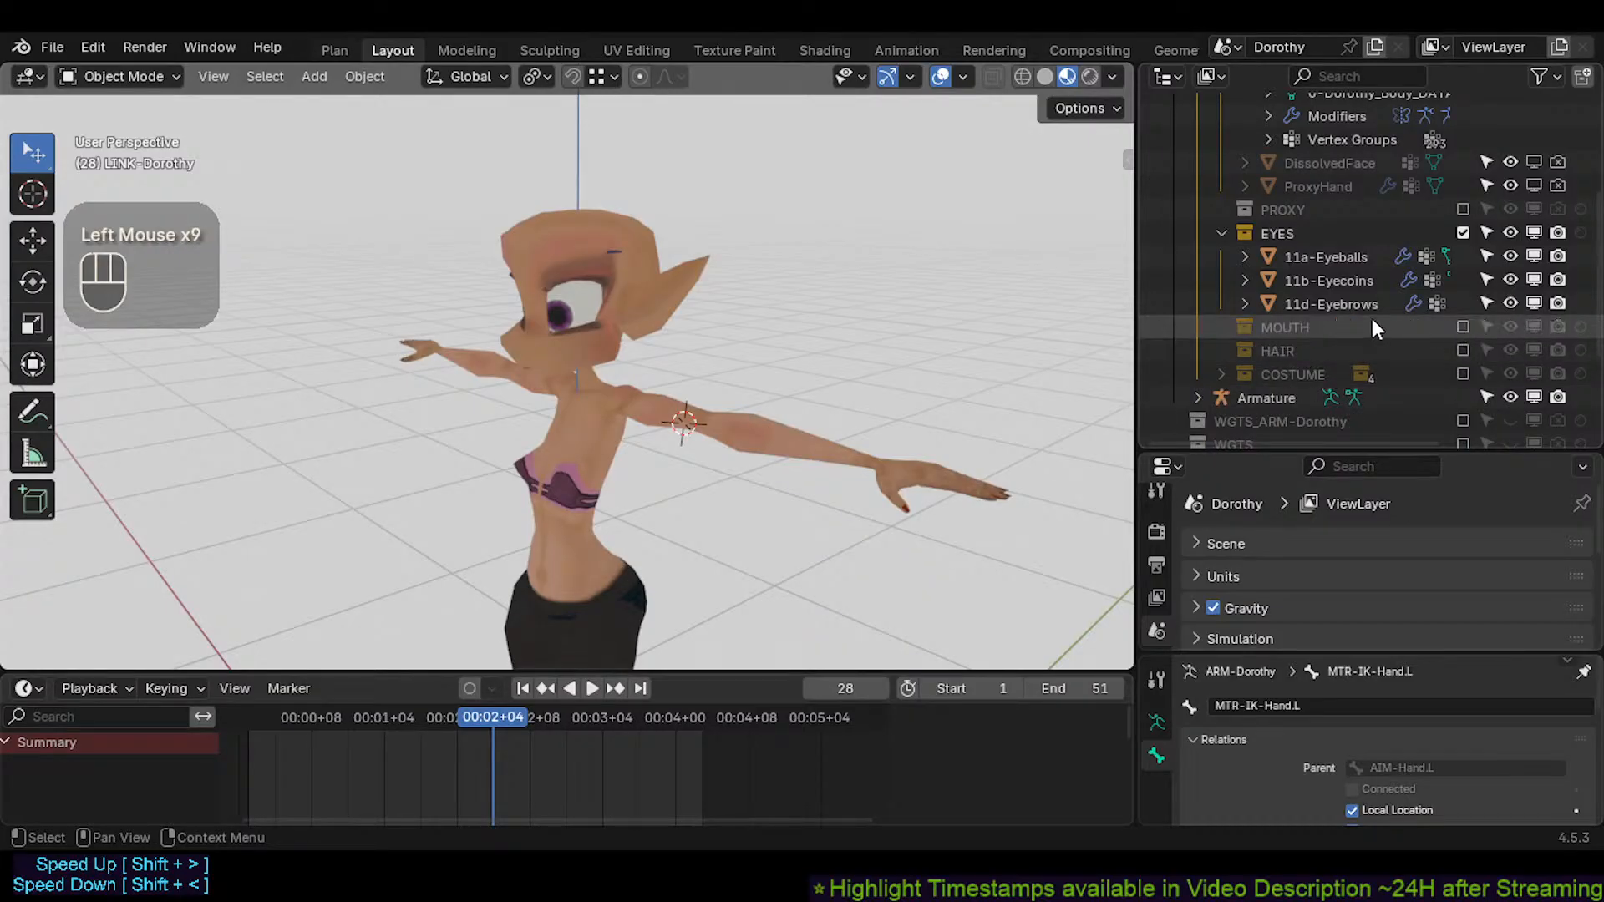
scroll(1372, 319, up, 2)
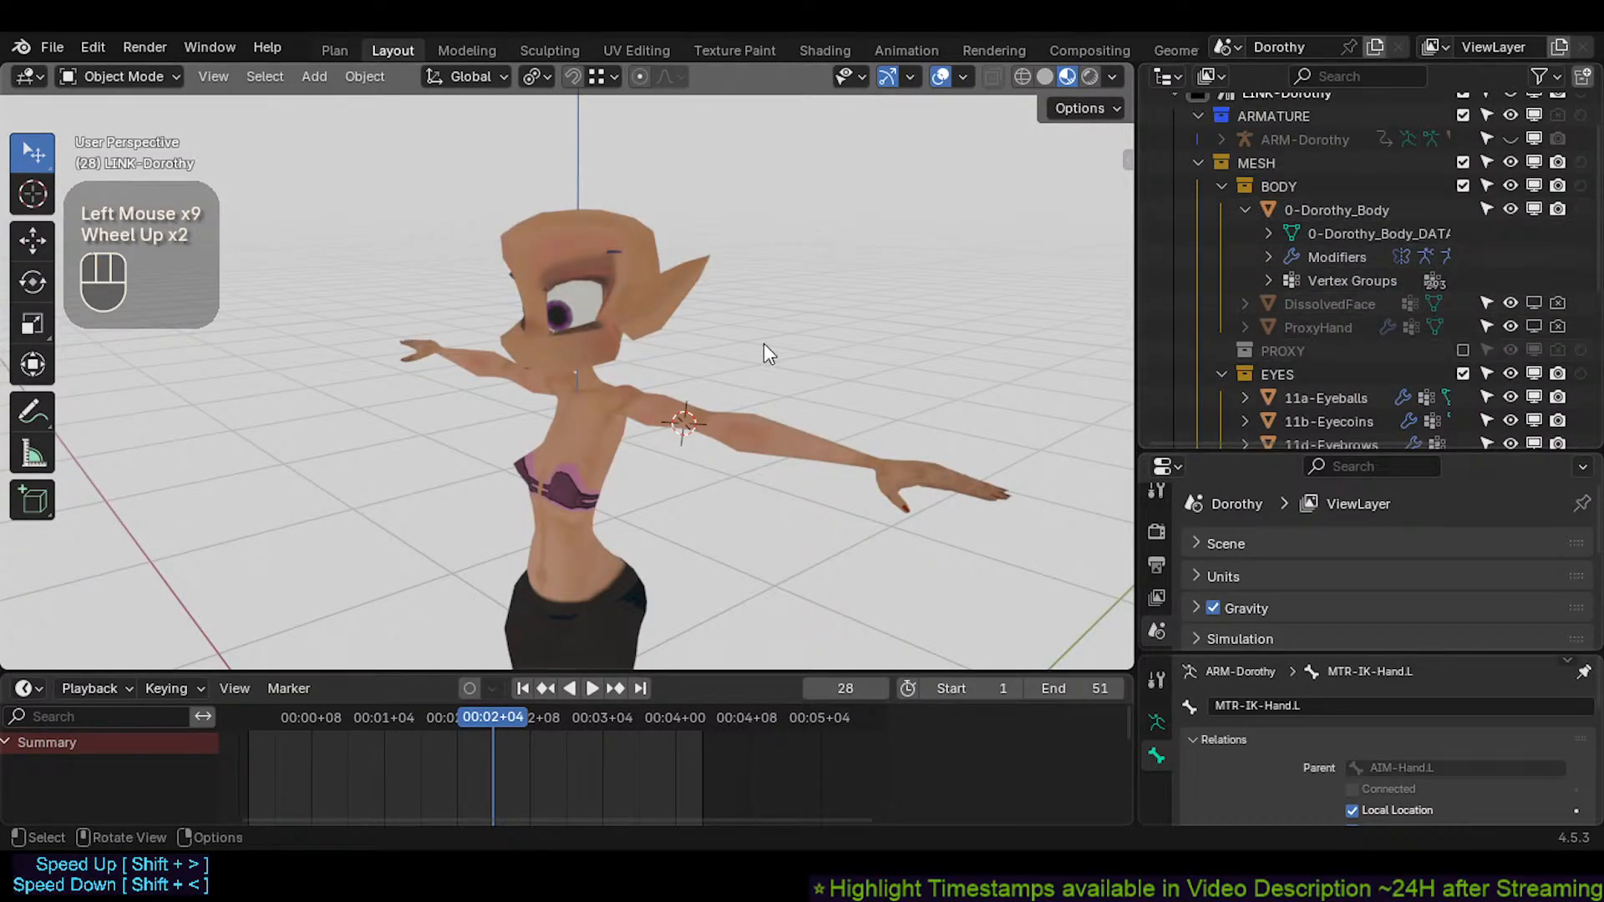
Select the 0-Dorothy_Body mesh and save the file
click(569, 396)
scroll(569, 398, up, 3)
middle_drag(569, 399, 425, 366)
key(ctrl+s)
Examine the shape of the body mesh around the torso, waist, hips and shoulders from several angles
middle_drag(424, 366, 277, 361)
shift+middle_drag(362, 487, 374, 398)
middle_drag(374, 398, 480, 408)
middle_drag(480, 408, 531, 469)
scroll(398, 418, down, 1)
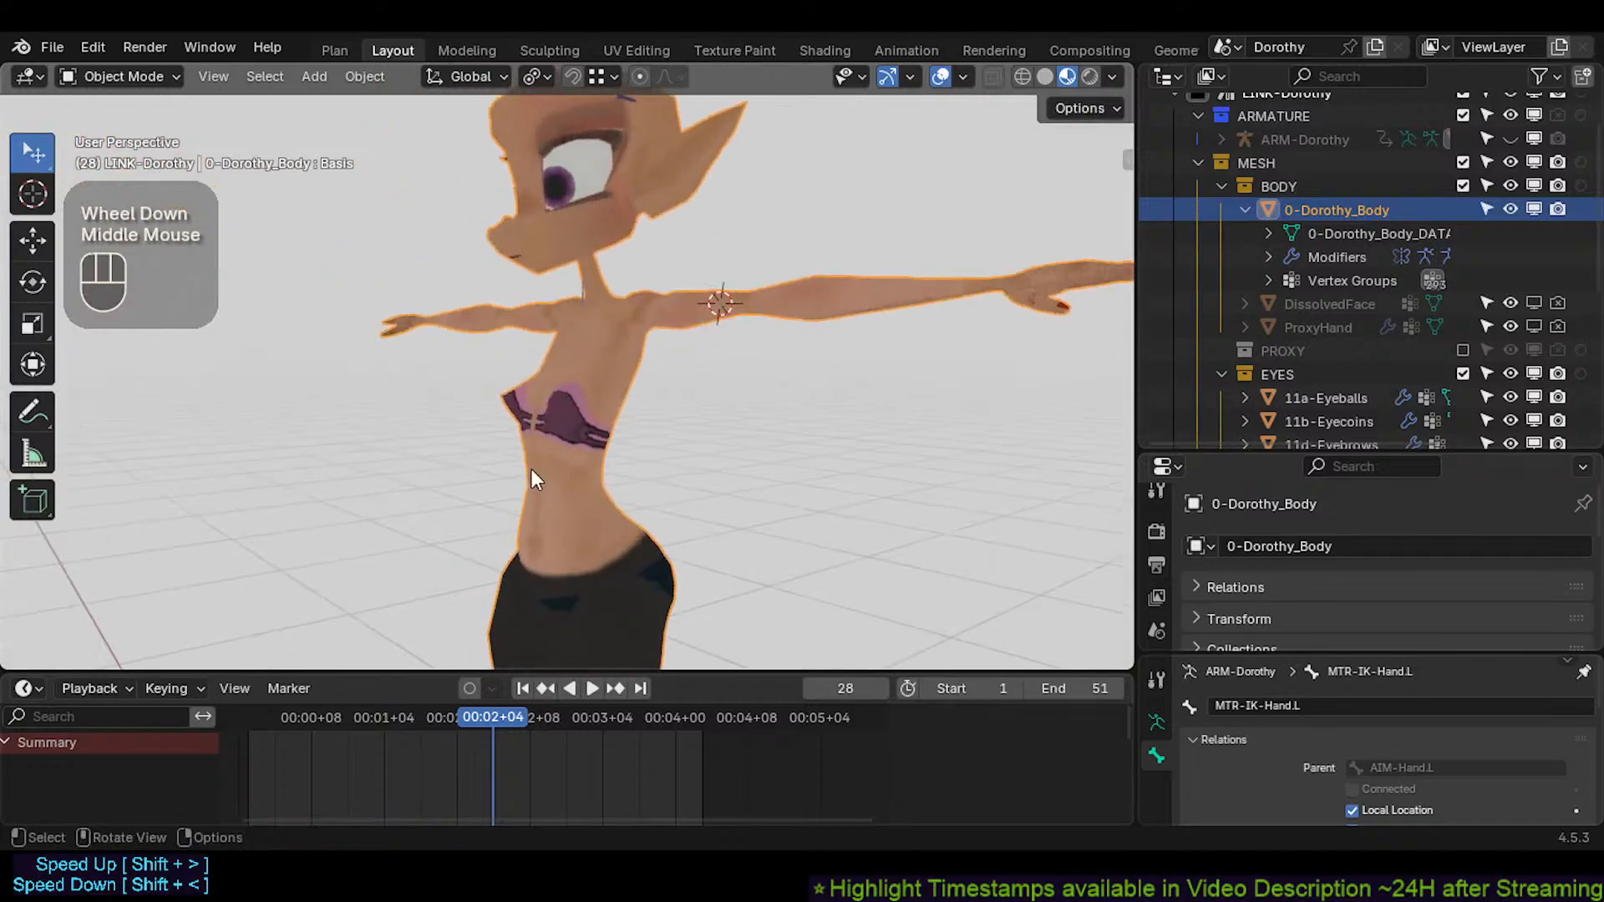
scroll(540, 444, up, 1)
shift+middle_drag(520, 532, 327, 479)
scroll(555, 440, up, 2)
shift+middle_drag(332, 419, 360, 560)
middle_drag(359, 560, 493, 483)
scroll(438, 415, up, 3)
shift+middle_drag(493, 483, 576, 461)
middle_drag(576, 462, 472, 464)
shift+middle_drag(472, 465, 861, 469)
scroll(482, 499, up, 2)
scroll(638, 415, down, 3)
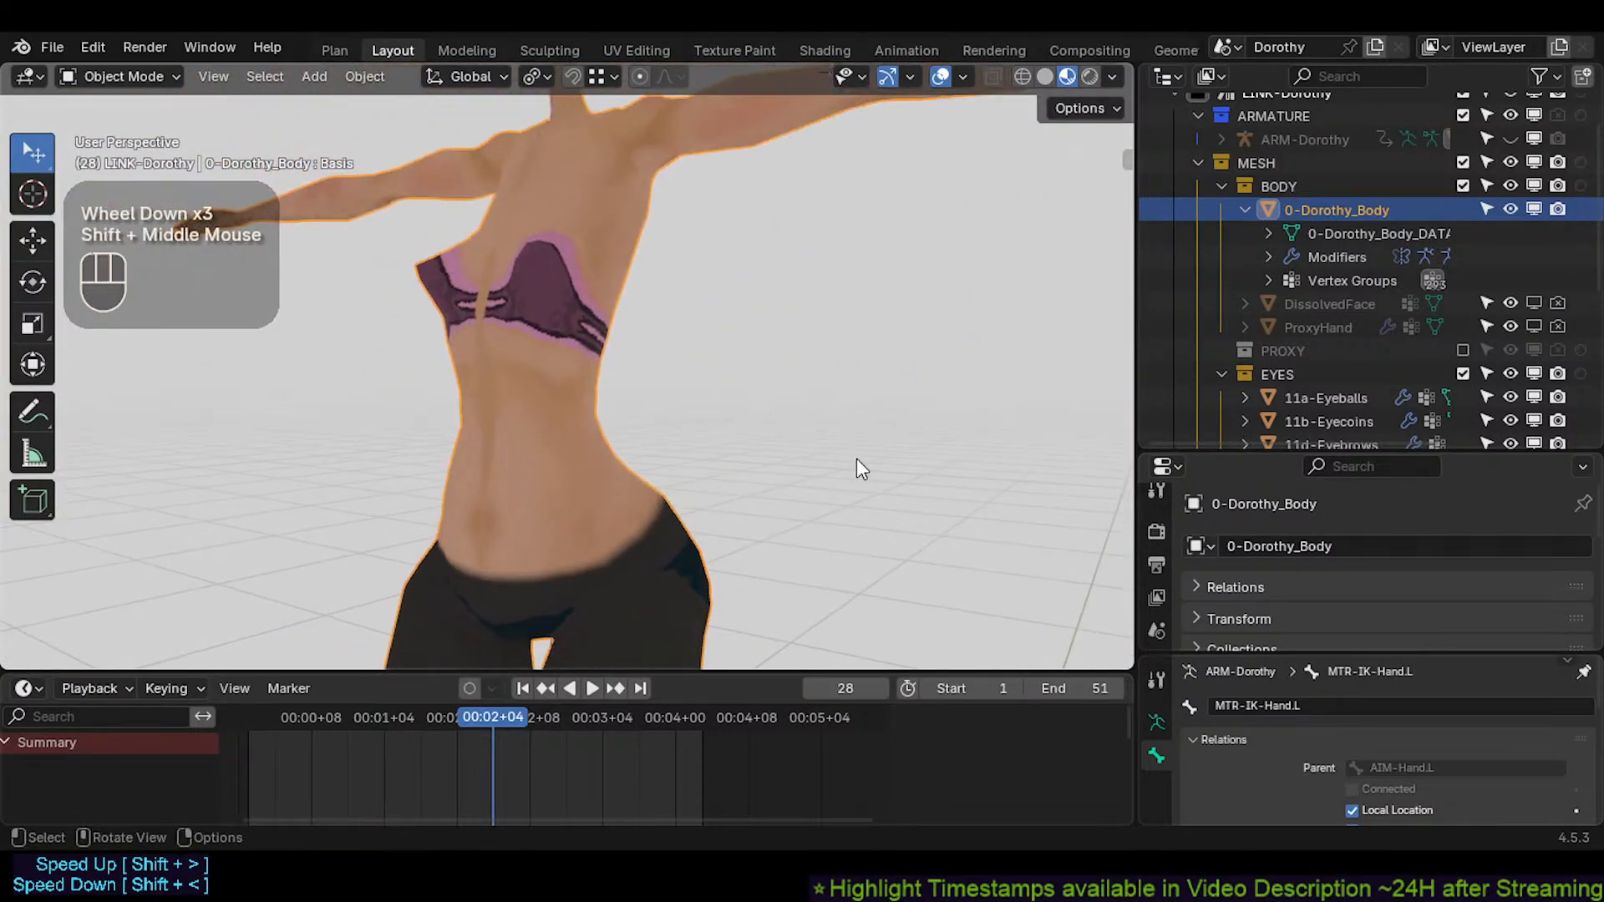
shift+middle_drag(622, 294, 597, 401)
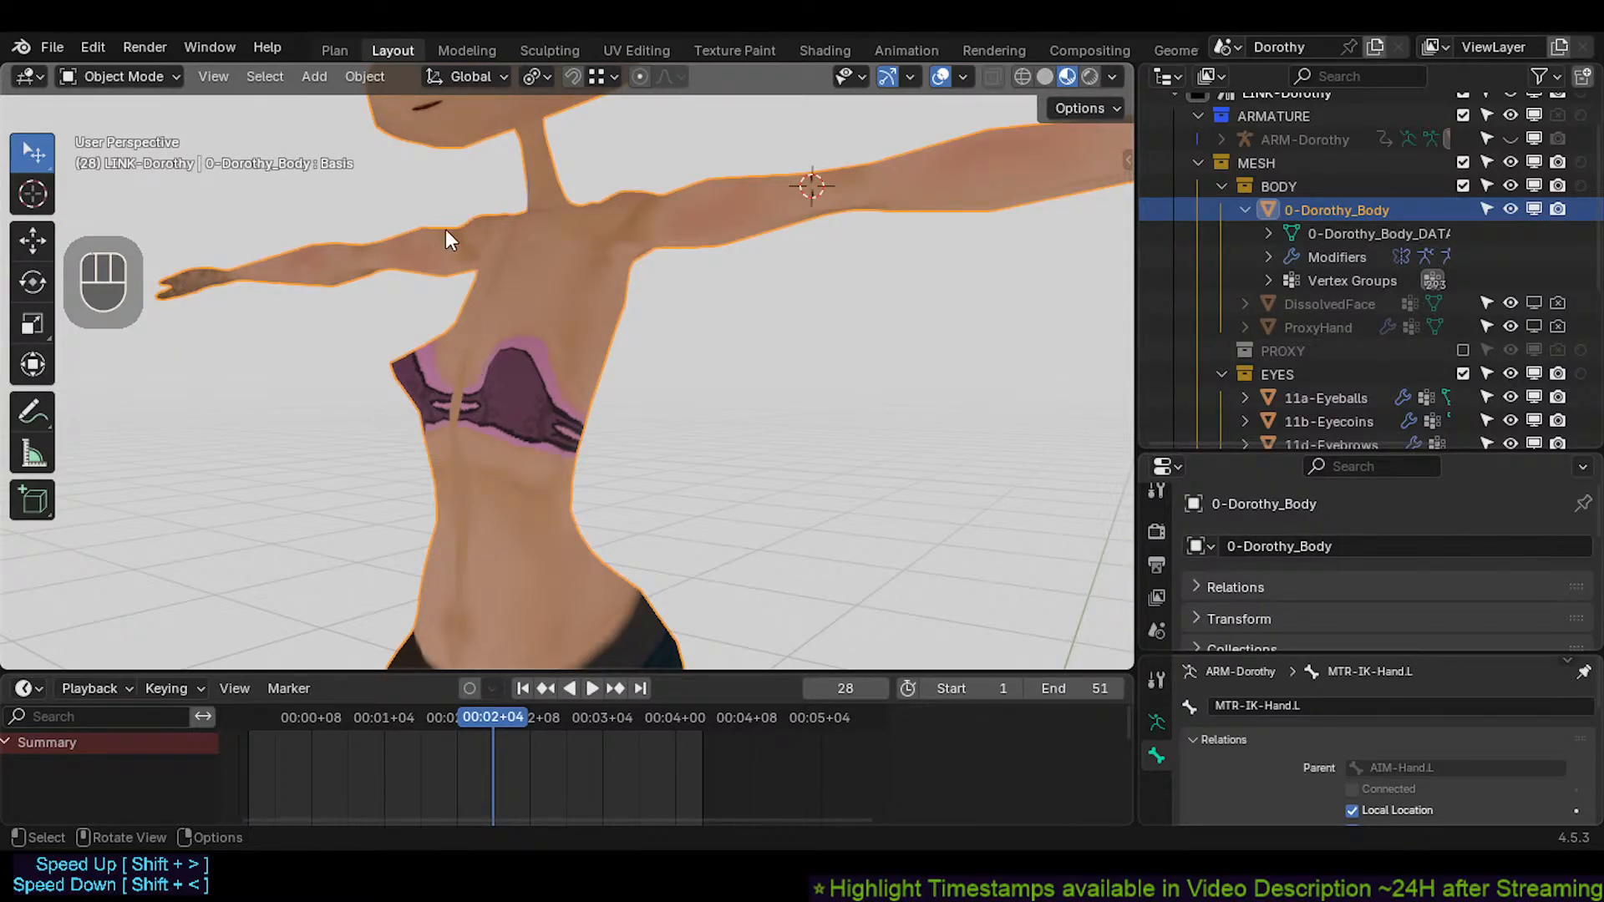
Save the Dorothy.blend file with only the body and eyes displayed
middle_drag(558, 301, 594, 376)
key(ctrl+s)
scroll(596, 368, down, 2)
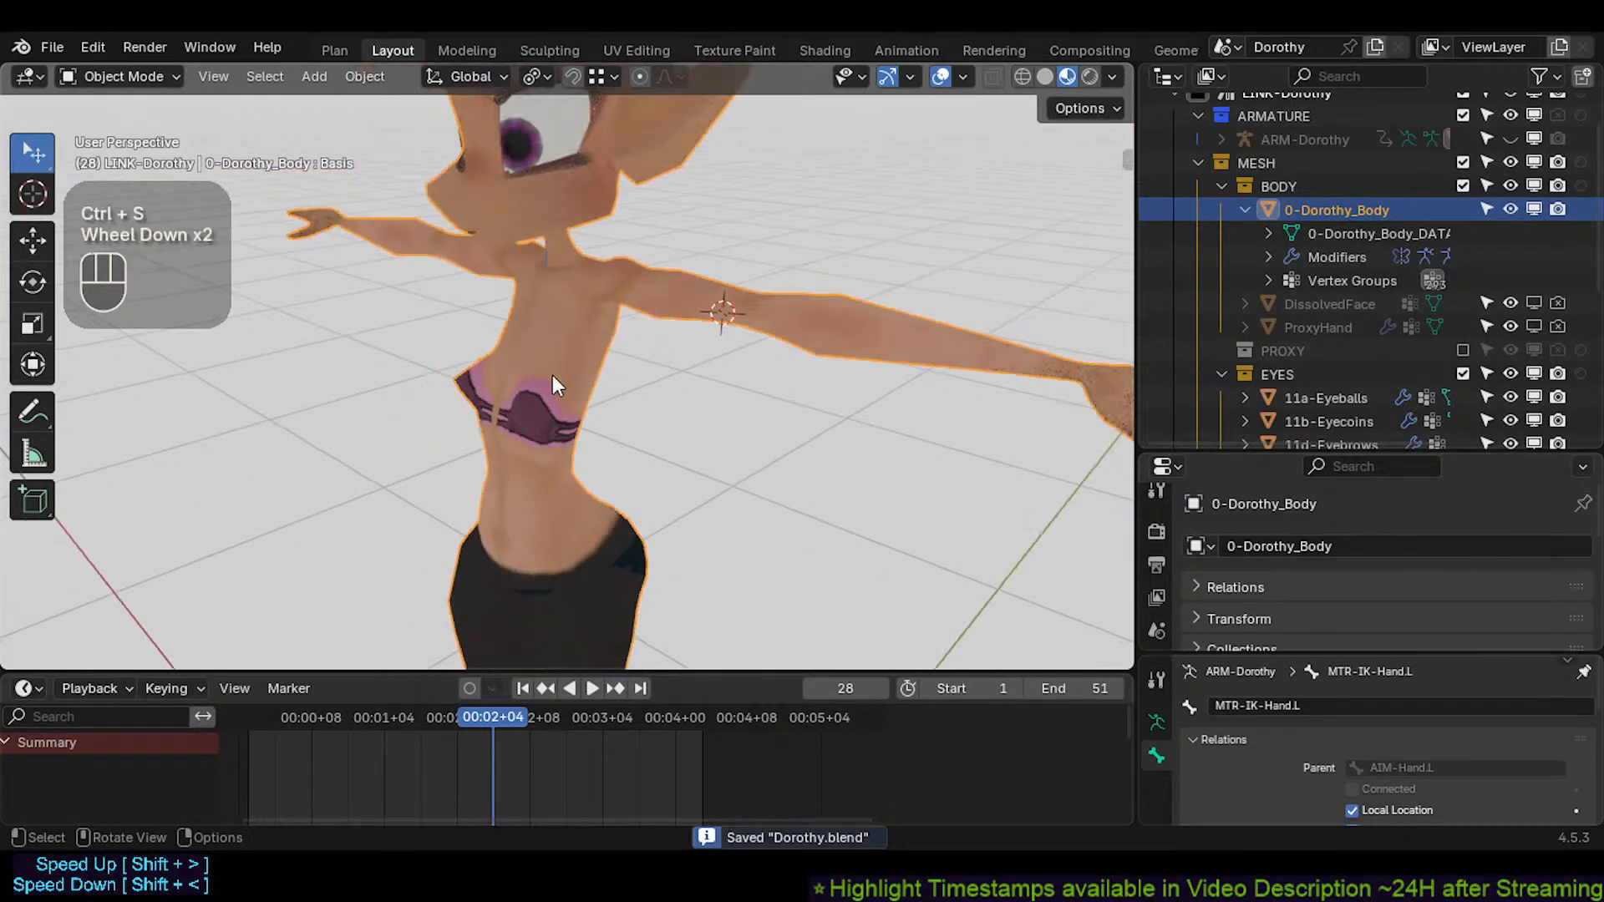
key(ctrl+s)
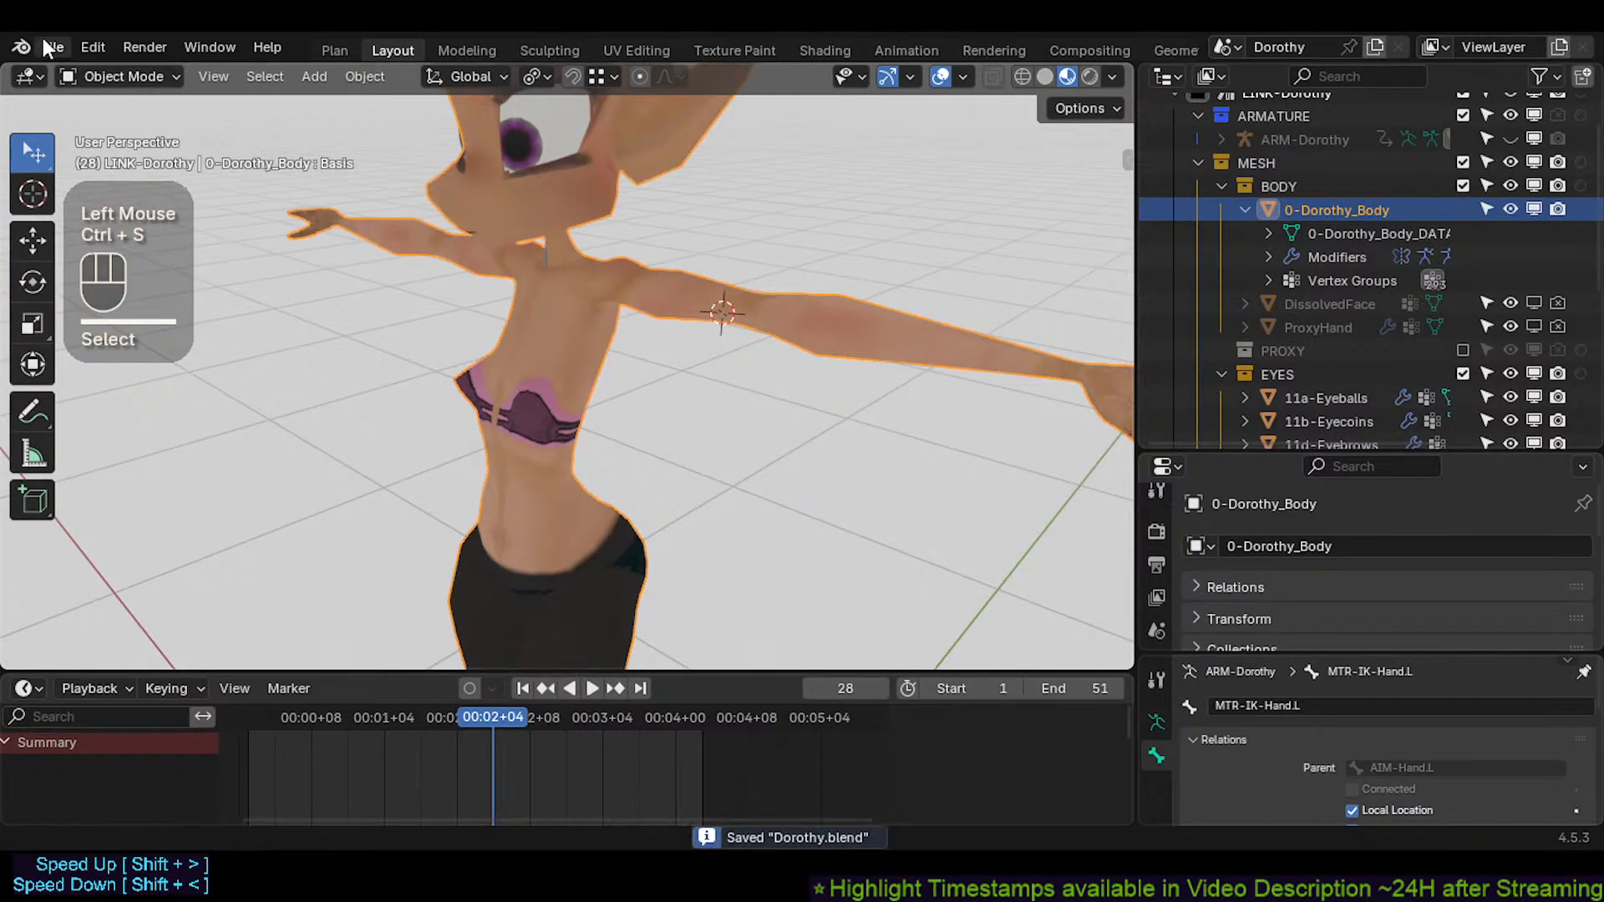
click(52, 48)
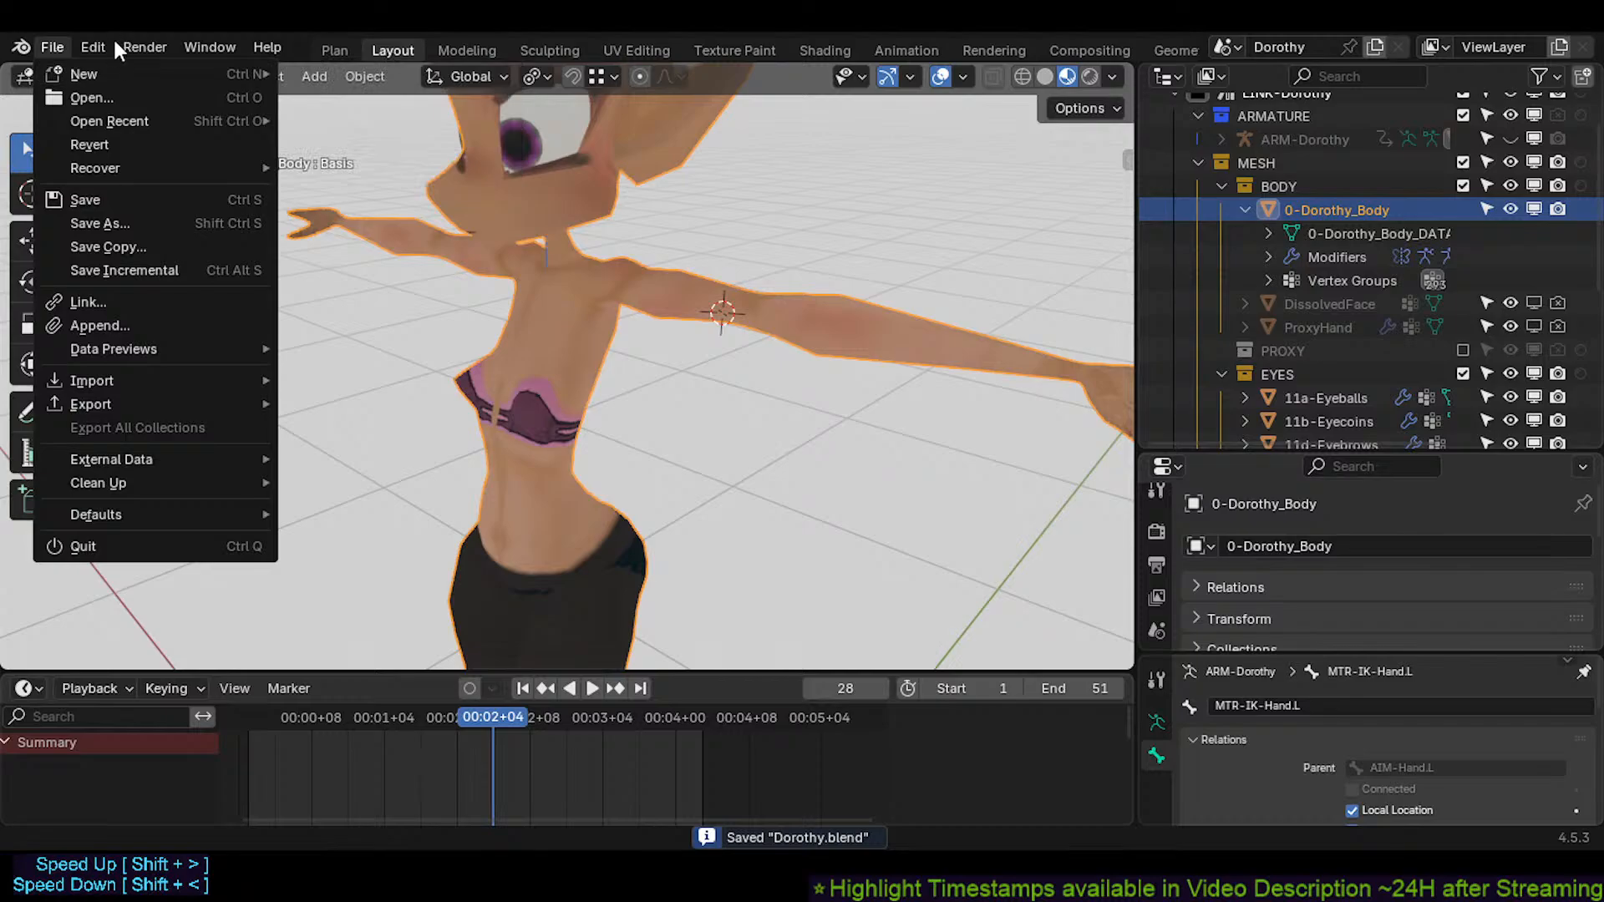
click(52, 48)
click(617, 383)
key(ctrl+s)
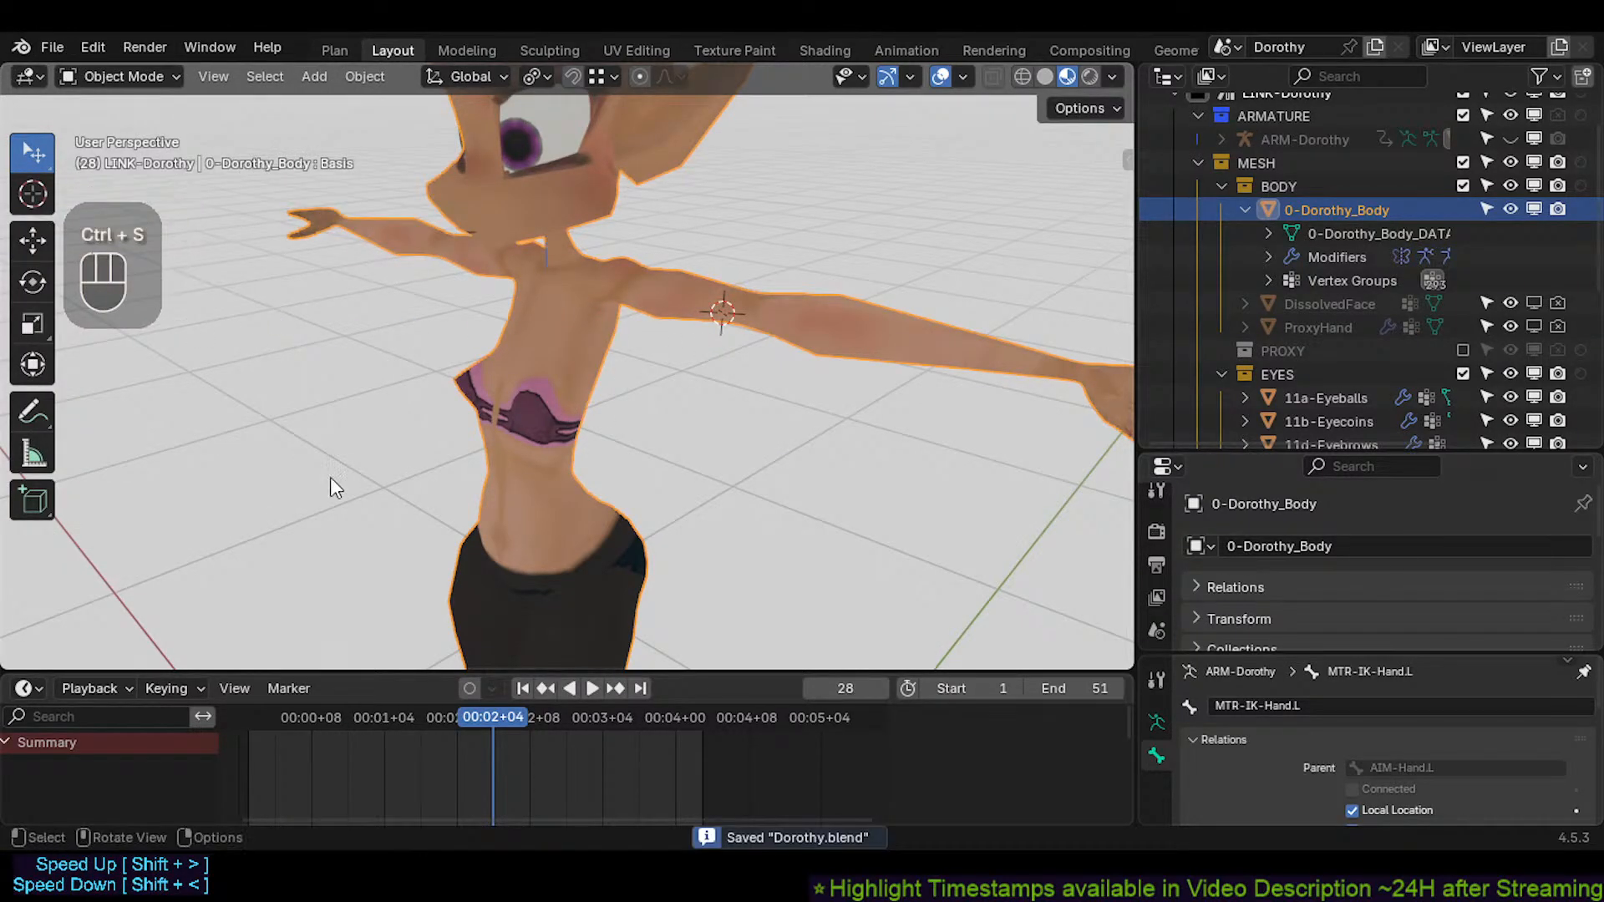
Return the timeline to frame 1 and display the wireframe over the body mesh, focusing on the torso and hips
key(shift+Left)
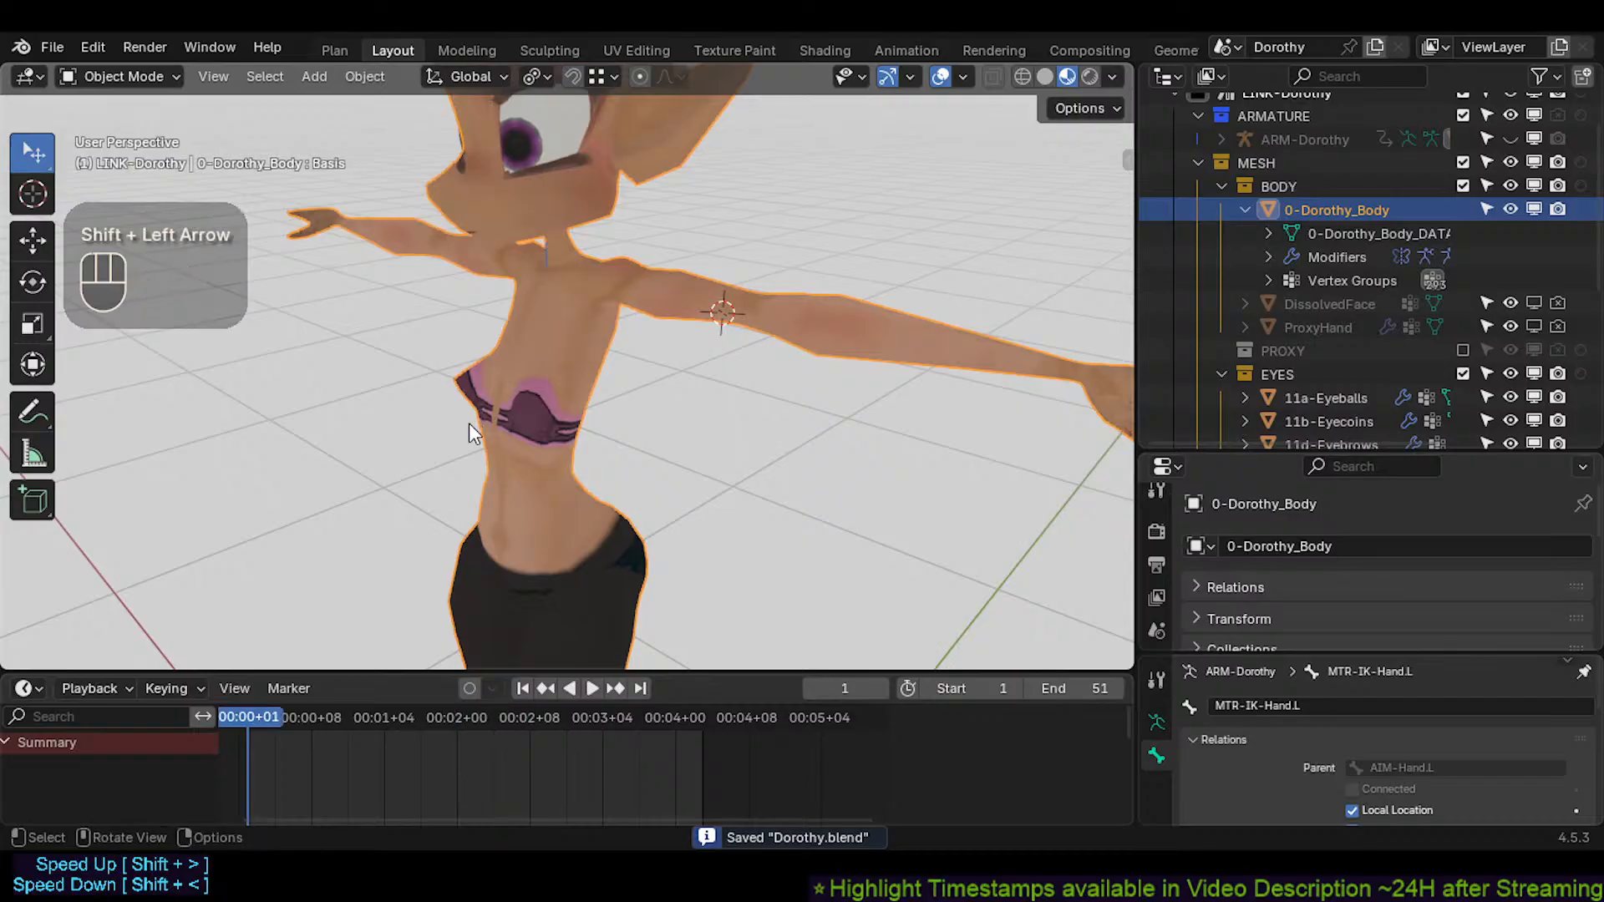
key(ctrl+alt+shift+z)
middle_drag(529, 358, 500, 411)
shift+middle_drag(500, 411, 505, 441)
ctrl+middle_drag(505, 441, 511, 473)
middle_drag(512, 473, 573, 474)
scroll(617, 454, up, 1)
scroll(619, 505, up, 2)
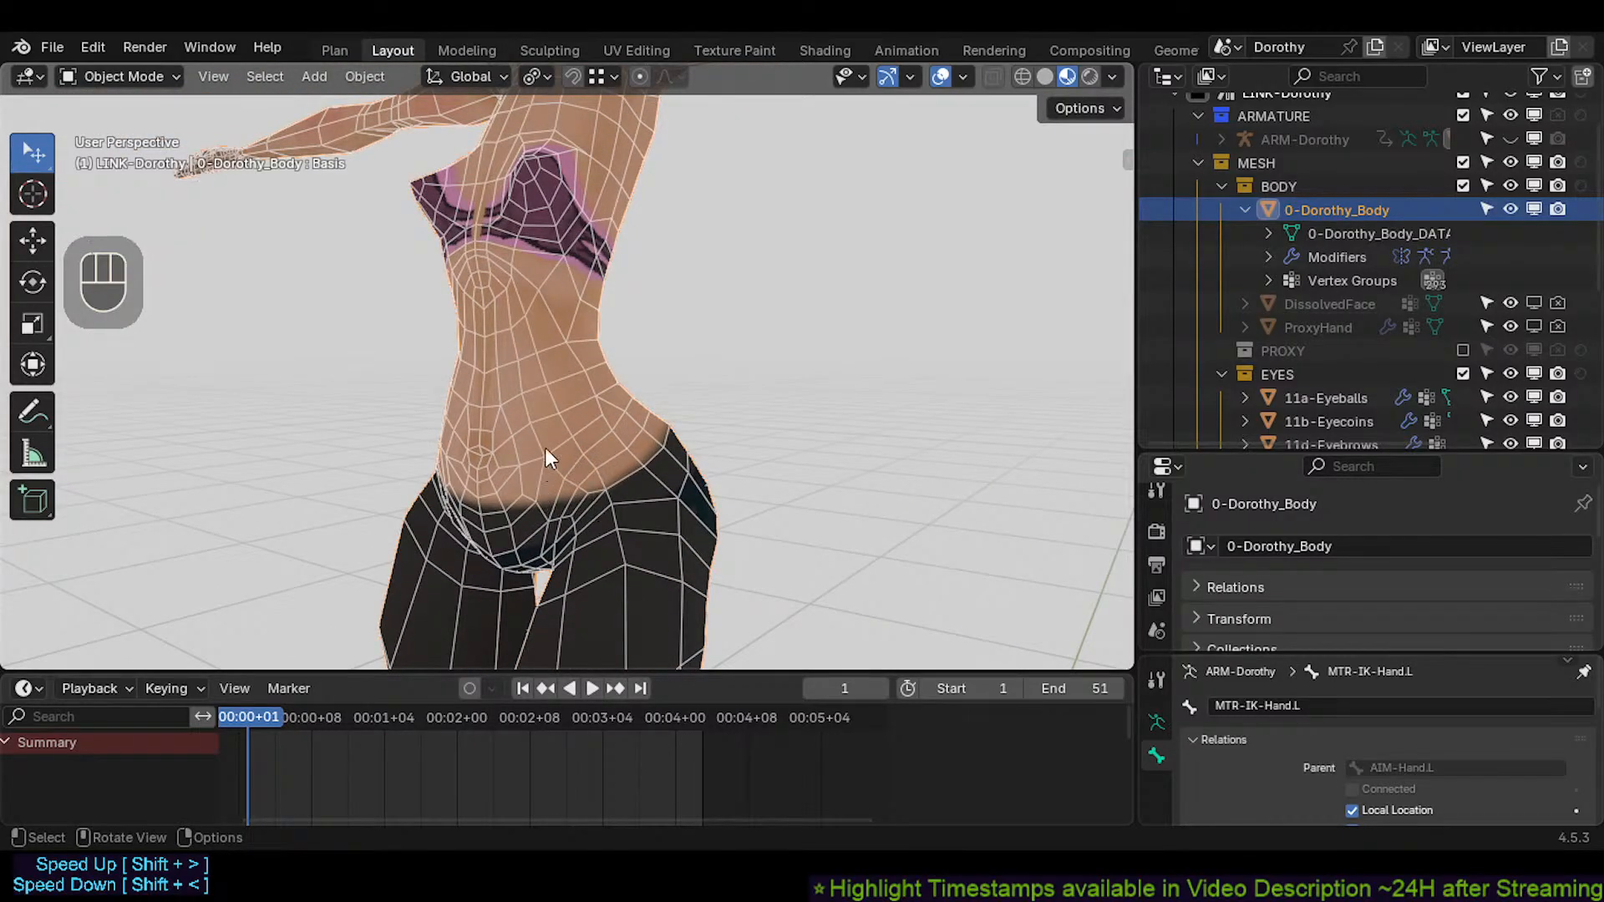
Examine the wireframe topology of the body mesh across the torso, head, shoulders and left arm
mouse_move(595, 530)
middle_down()
mouse_move(575, 505)
mouse_move(613, 420)
mouse_move(606, 517)
mouse_move(569, 535)
middle_up()
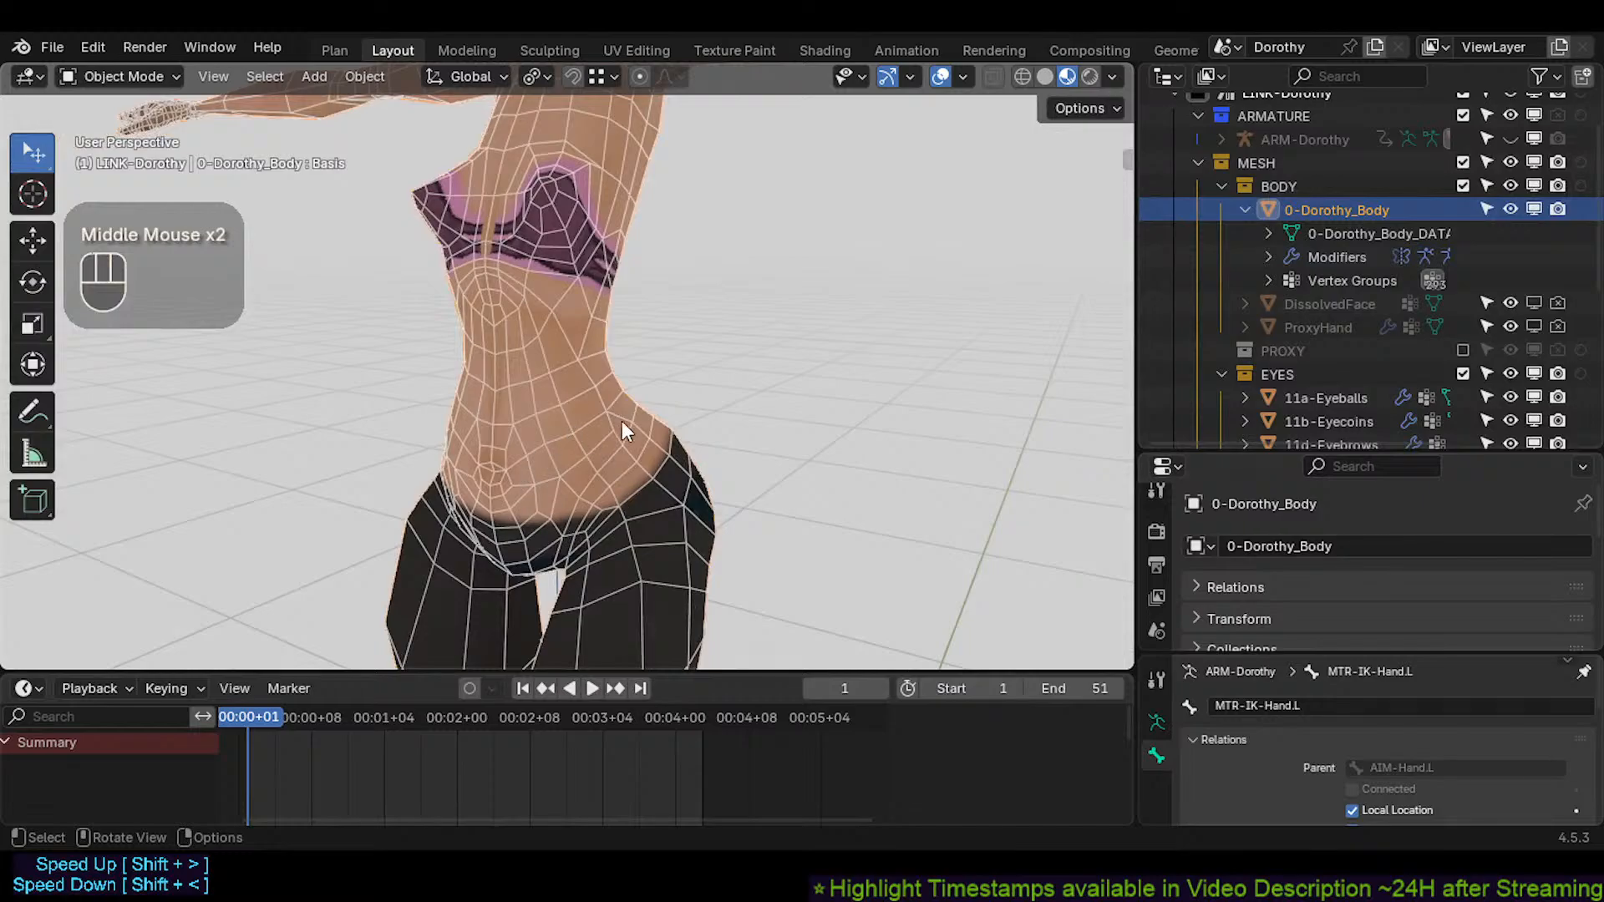
middle_drag(621, 421, 525, 418)
scroll(580, 368, down, 2)
middle_drag(579, 368, 515, 411)
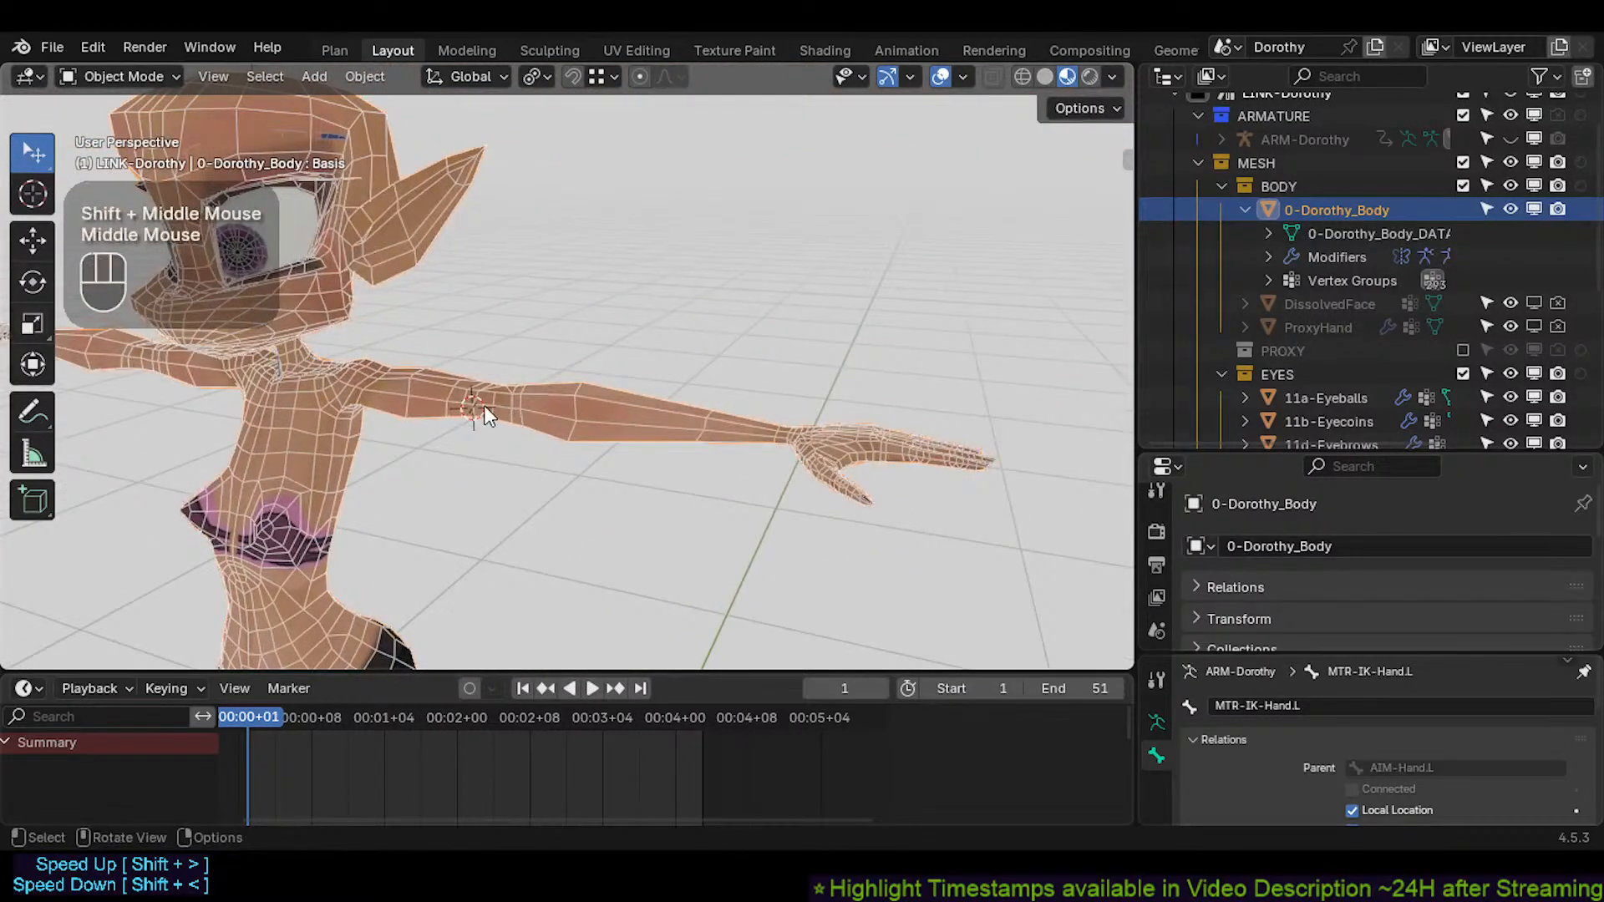
middle_drag(364, 369, 268, 250)
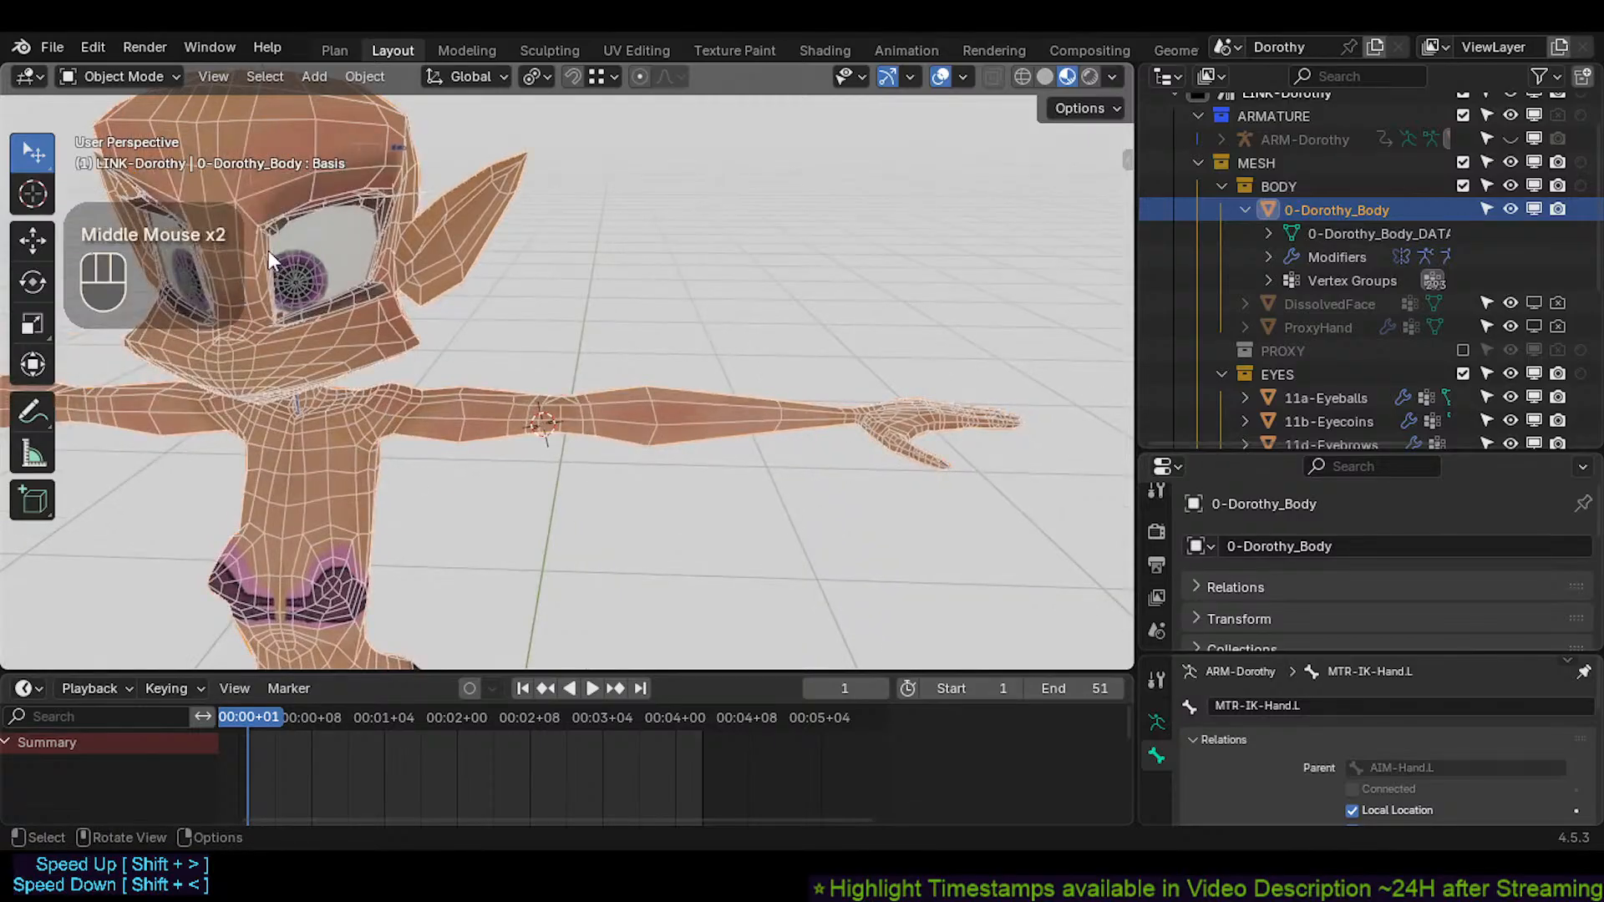
middle_drag(426, 285, 442, 311)
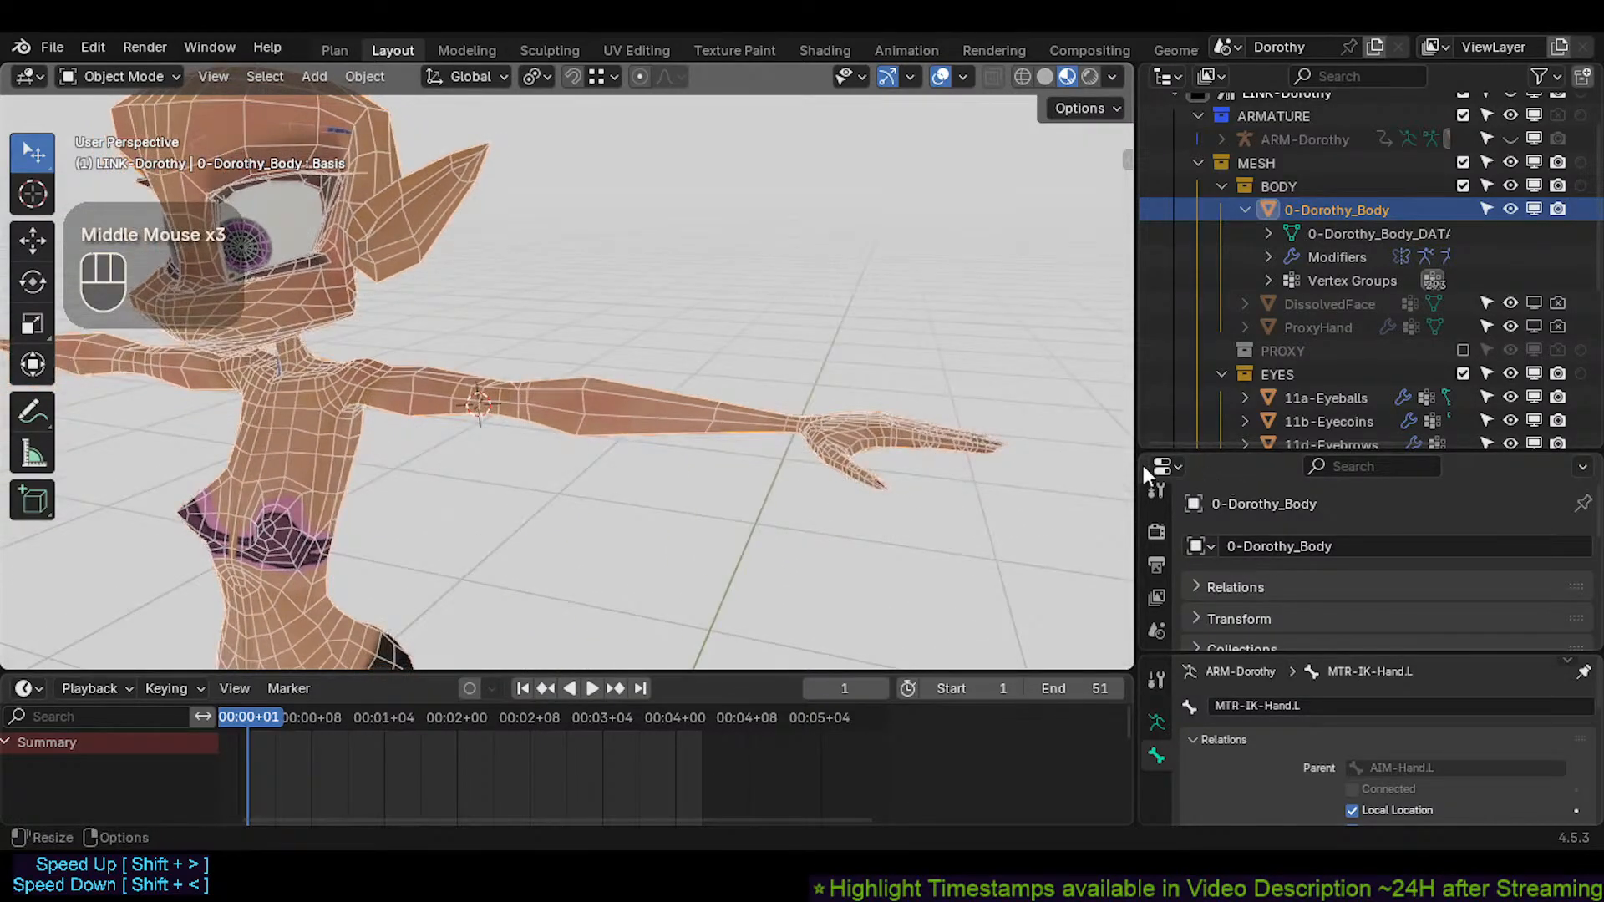
scroll(620, 415, up, 2)
shift+middle_drag(770, 429, 627, 448)
Show the hidden ARM-Dorothy armature, hide it again and reselect the 0-Dorothy_Body mesh
key(alt+h)
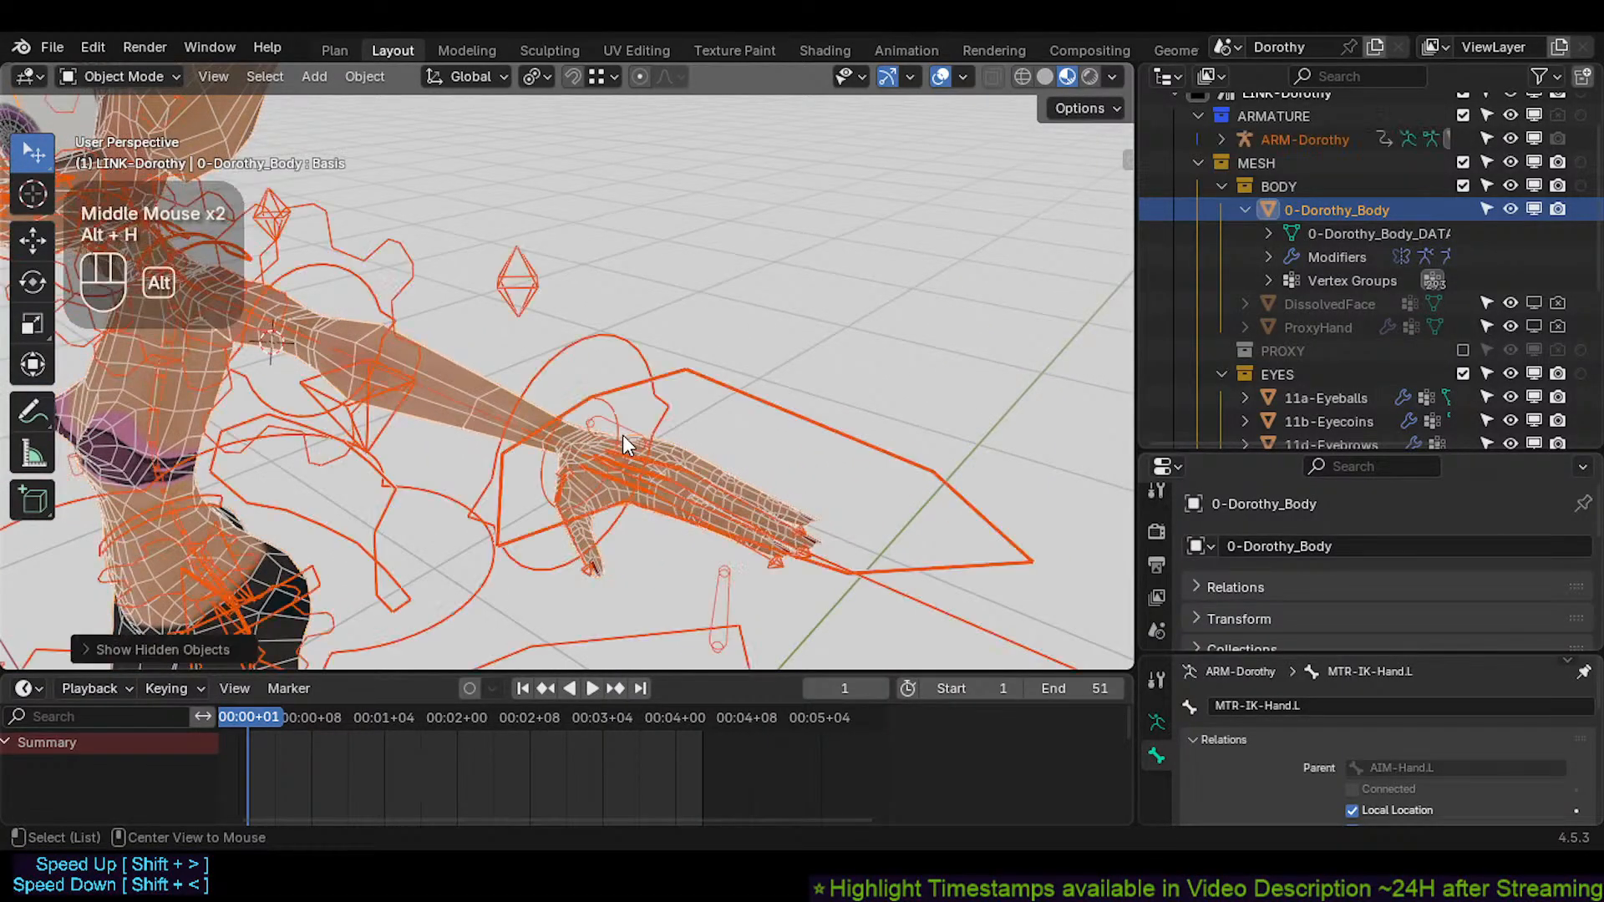
click(717, 471)
click(748, 405)
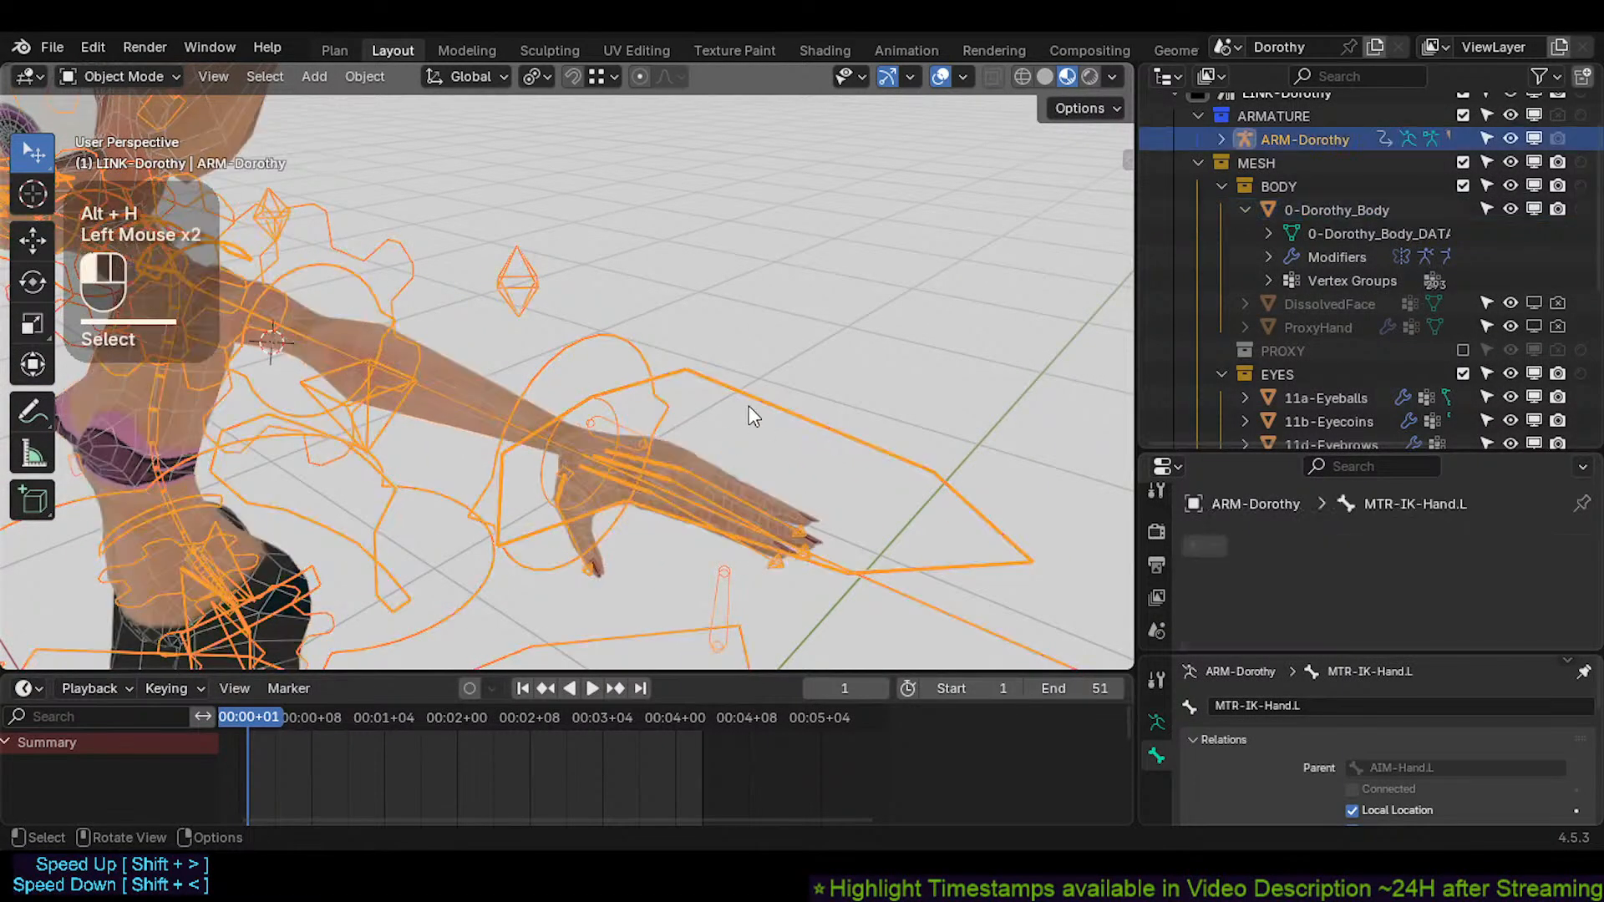
key(h)
scroll(668, 472, up, 2)
click(668, 473)
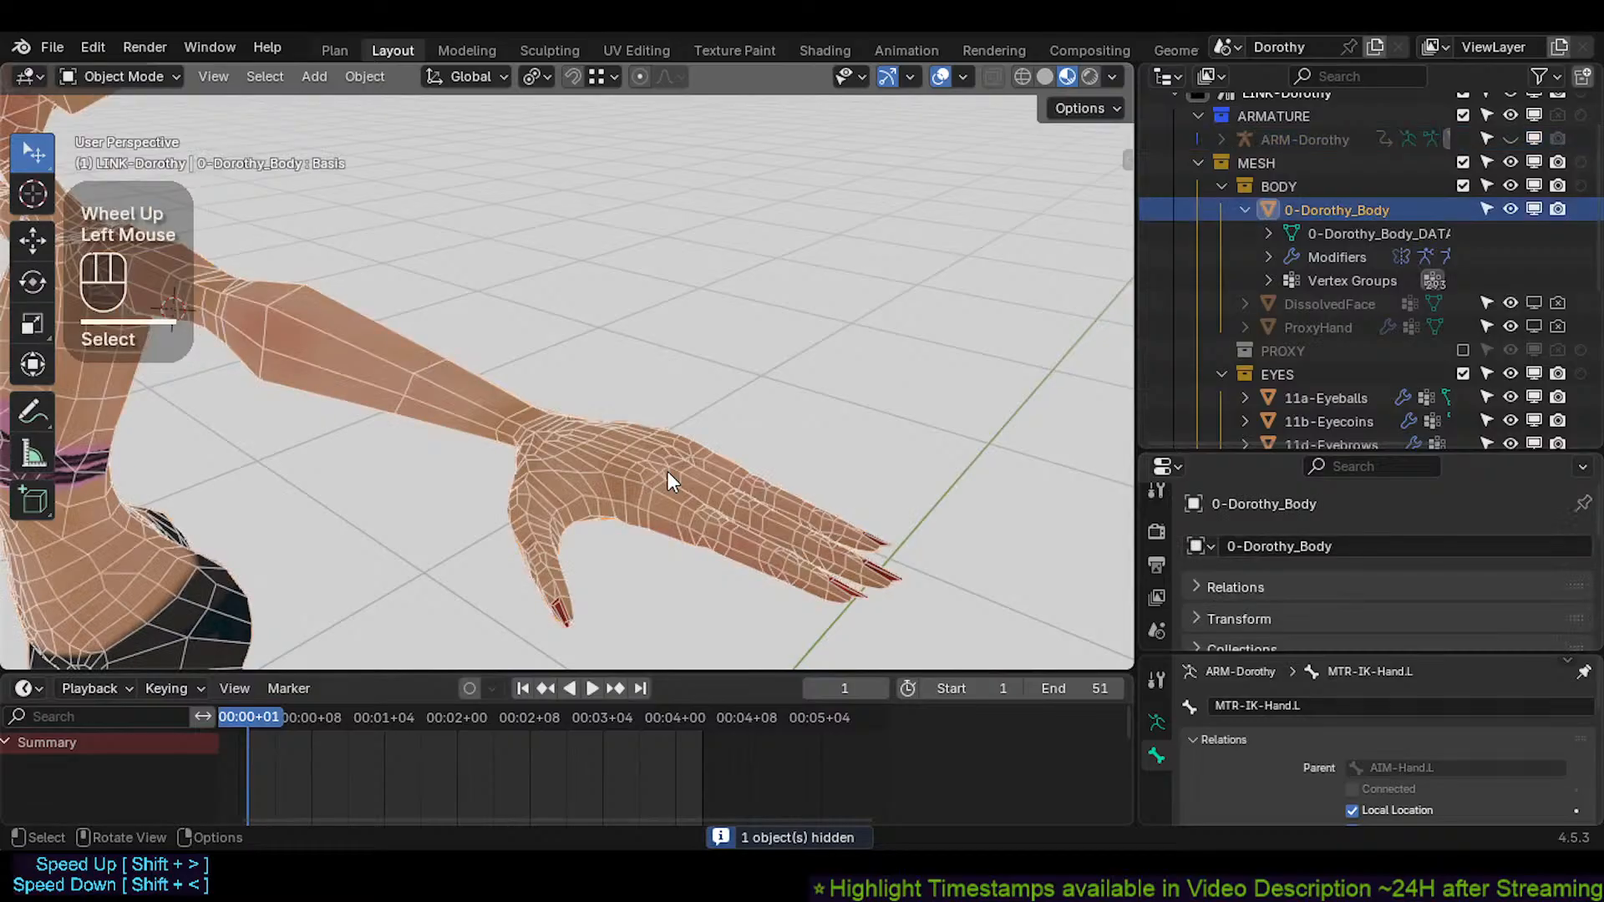
Examine the edge flow of the body mesh around the left hand, wrist and forearm
ctrl+middle_drag(635, 466, 596, 429)
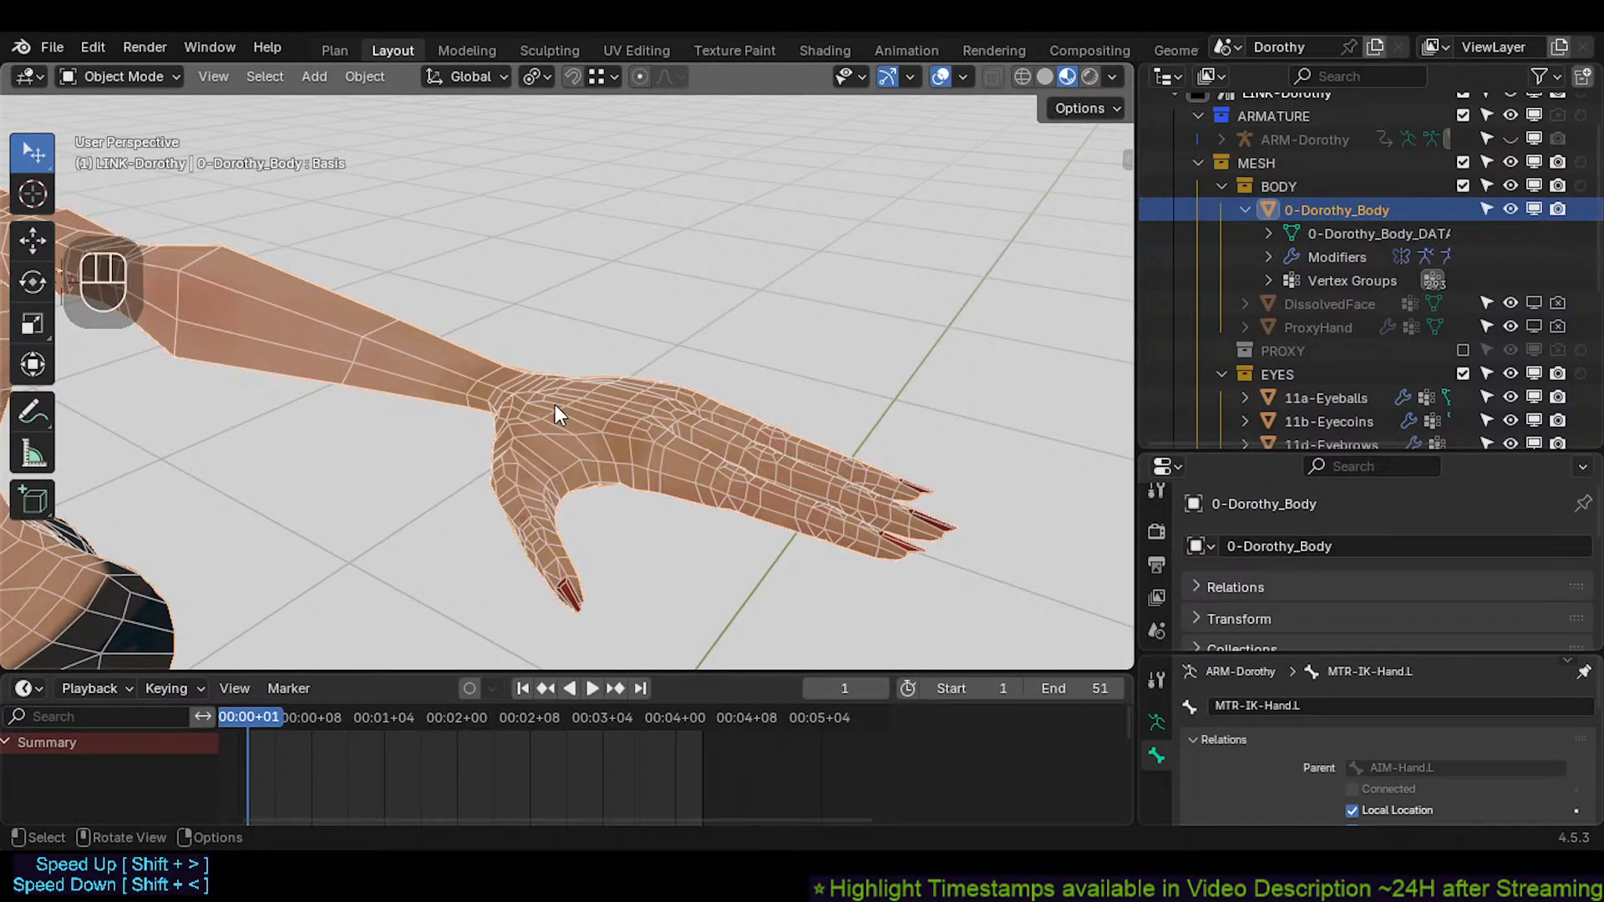
middle_drag(552, 405, 547, 445)
ctrl+middle_drag(545, 484, 545, 495)
shift+middle_drag(545, 495, 520, 445)
mouse_move(520, 445)
ctrl+middle_down()
mouse_move(534, 483)
mouse_move(513, 404)
mouse_move(498, 409)
mouse_move(558, 453)
mouse_move(526, 423)
mouse_move(536, 434)
mouse_move(503, 454)
mouse_move(546, 454)
ctrl+middle_up()
scroll(514, 454, down, 2)
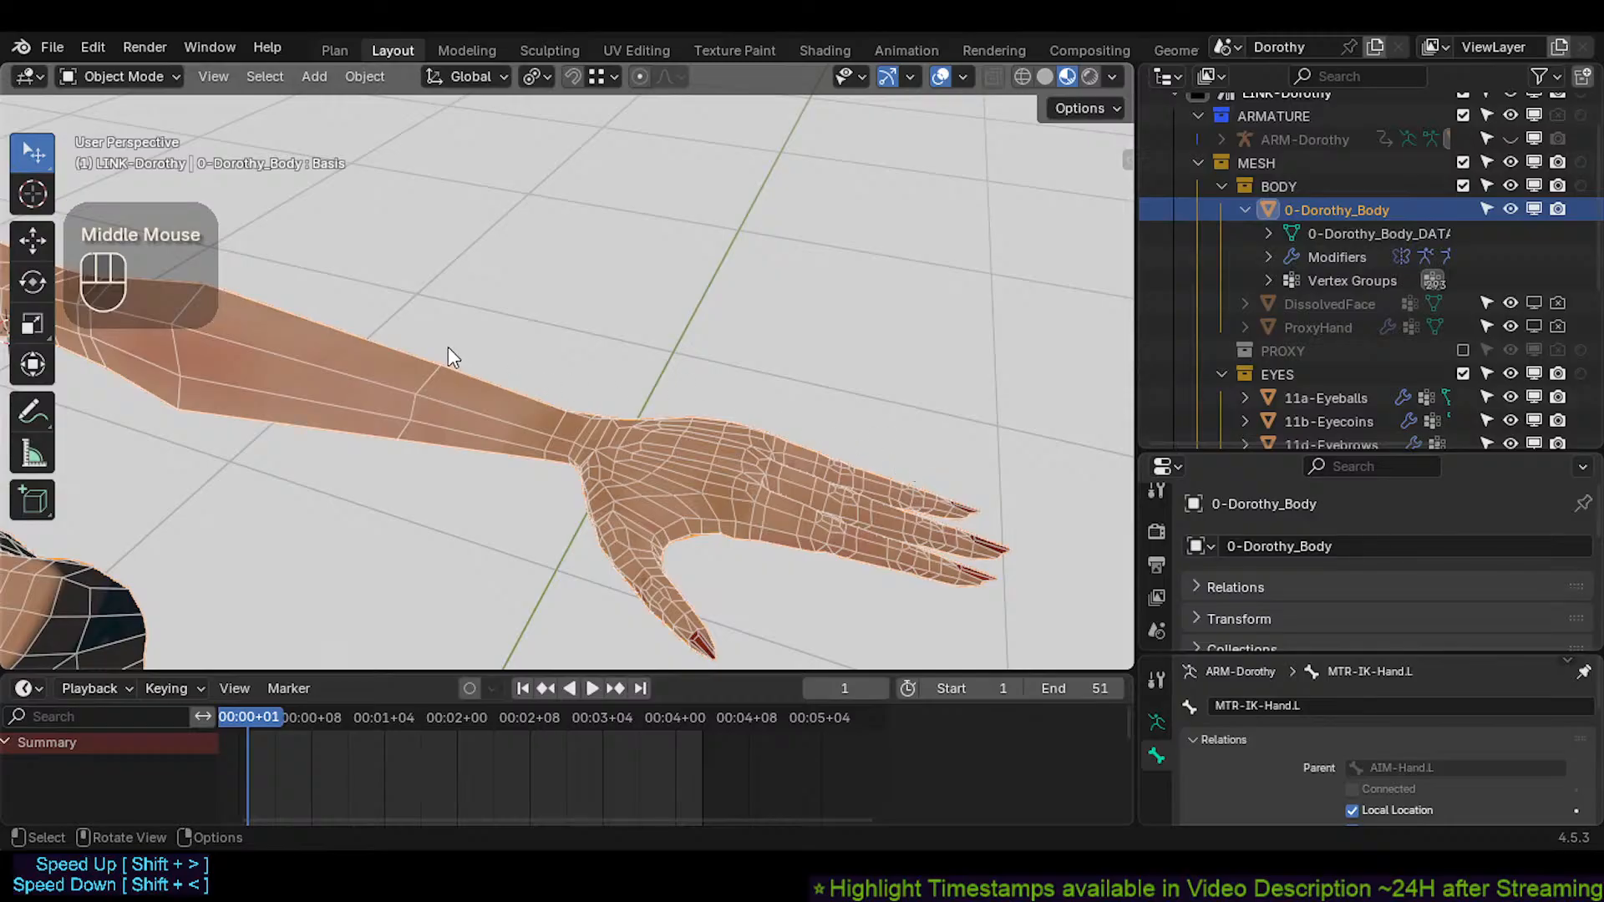
middle_drag(447, 357, 511, 414)
scroll(535, 376, up, 2)
scroll(537, 377, down, 1)
middle_drag(390, 452, 616, 482)
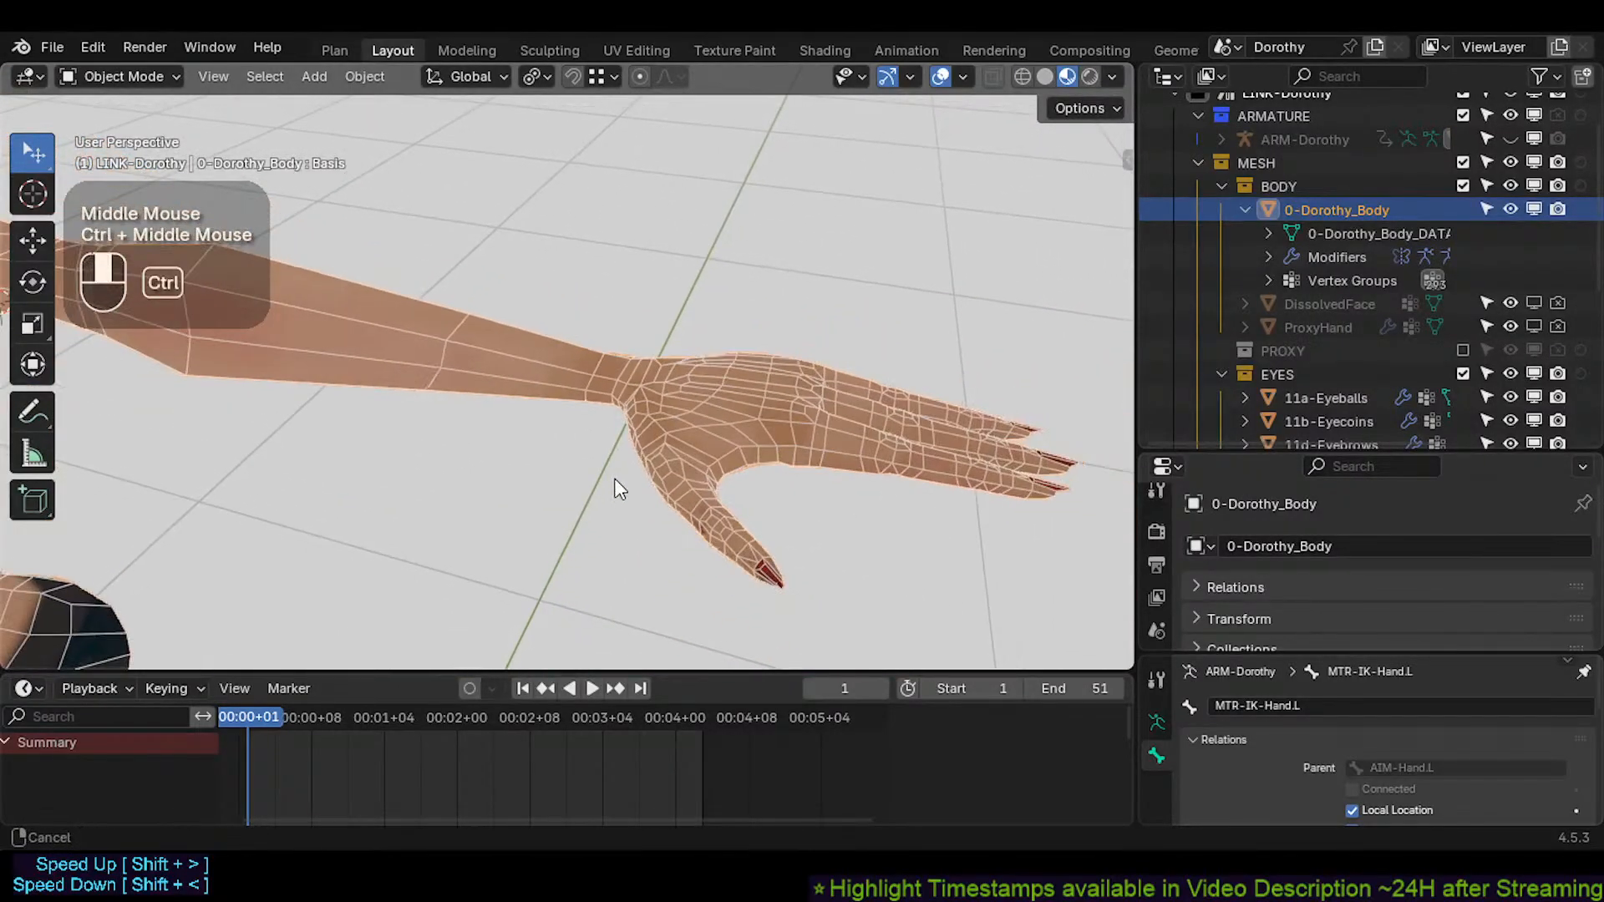
mouse_move(797, 418)
shift+middle_down()
mouse_move(723, 437)
mouse_move(826, 422)
shift+middle_up()
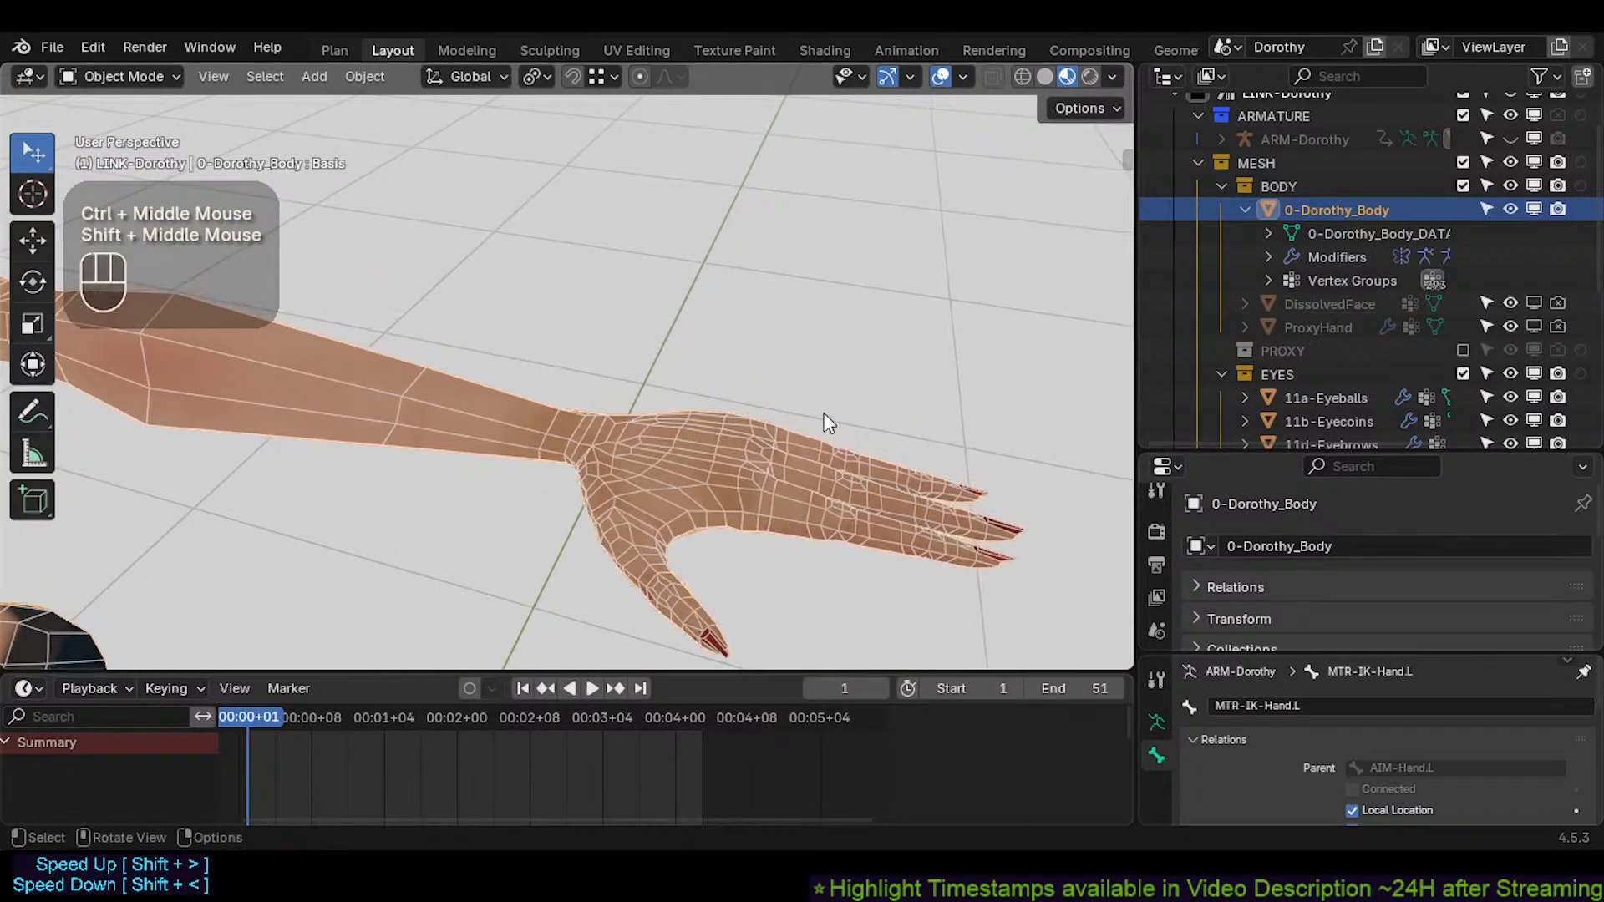
Save Dorothy.blend and turn off the wireframe display, keeping the 0-Dorothy_Body mesh selected
scroll(502, 368, down, 3)
shift+middle_drag(535, 344, 668, 169)
middle_drag(585, 384, 542, 382)
scroll(570, 396, up, 3)
scroll(570, 396, down, 3)
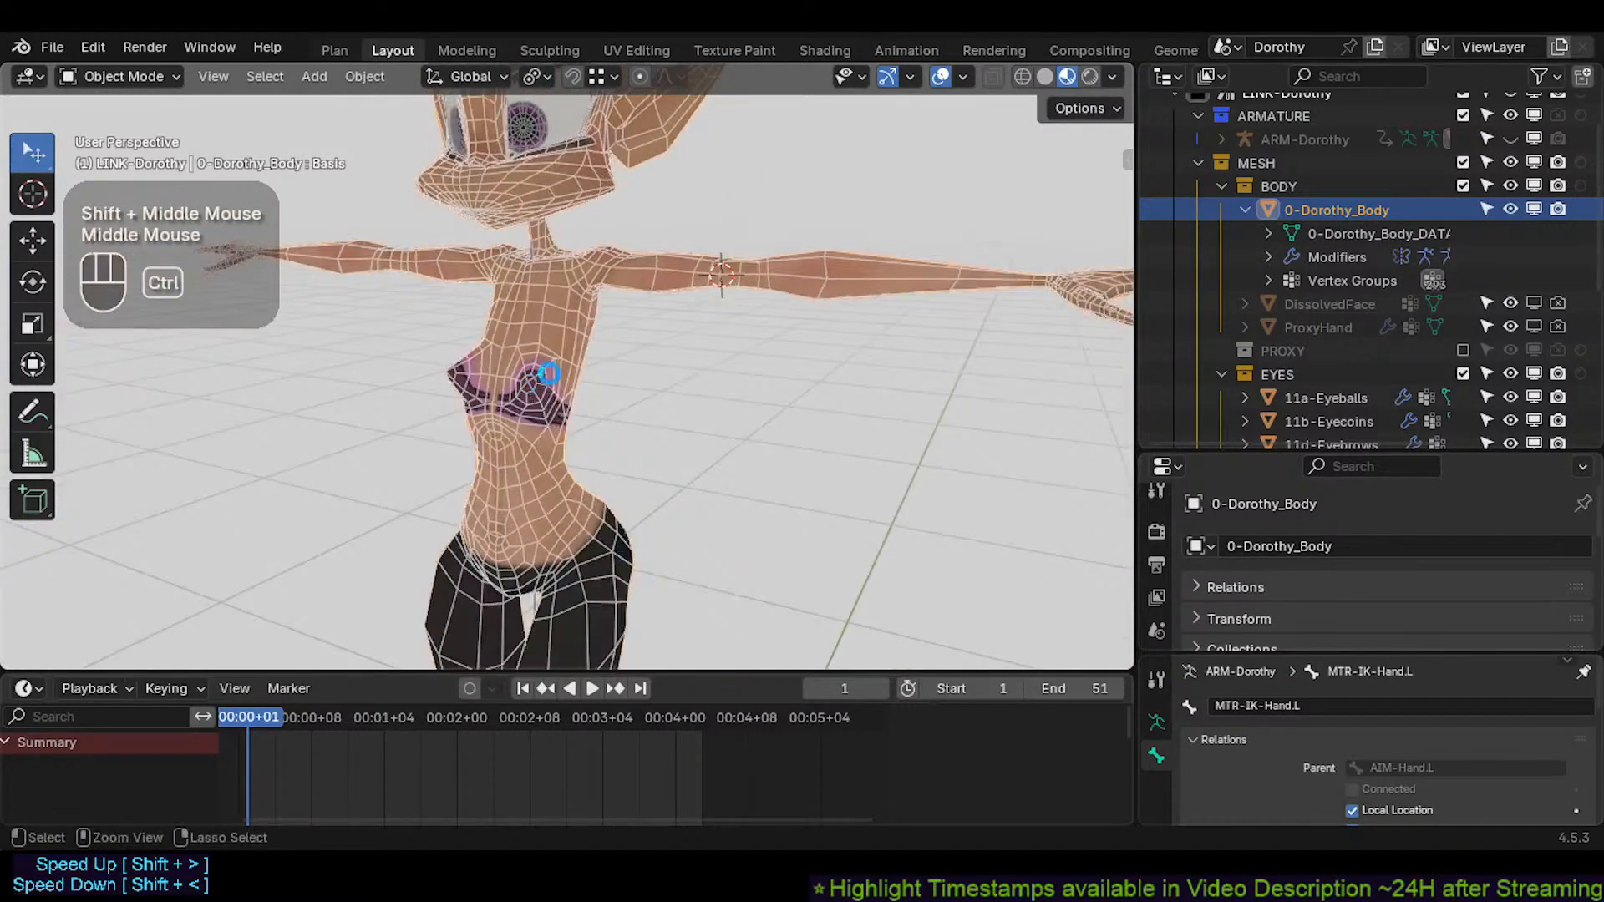
key(ctrl+s)
key(alt+a)
key(shift+ctrl+alt+z)
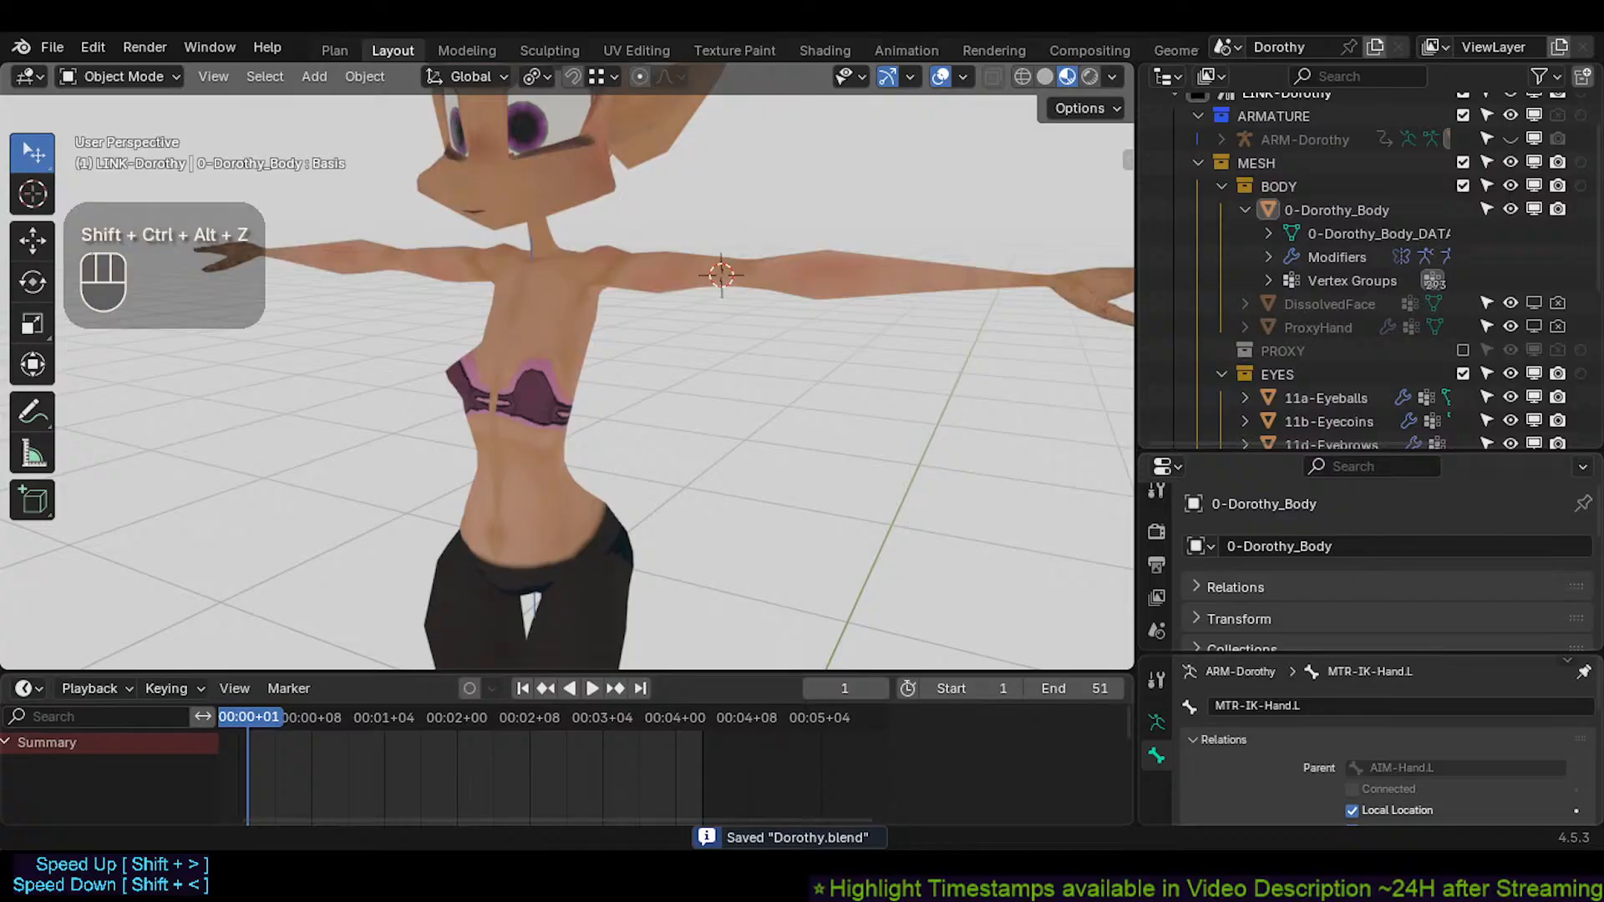
click(528, 319)
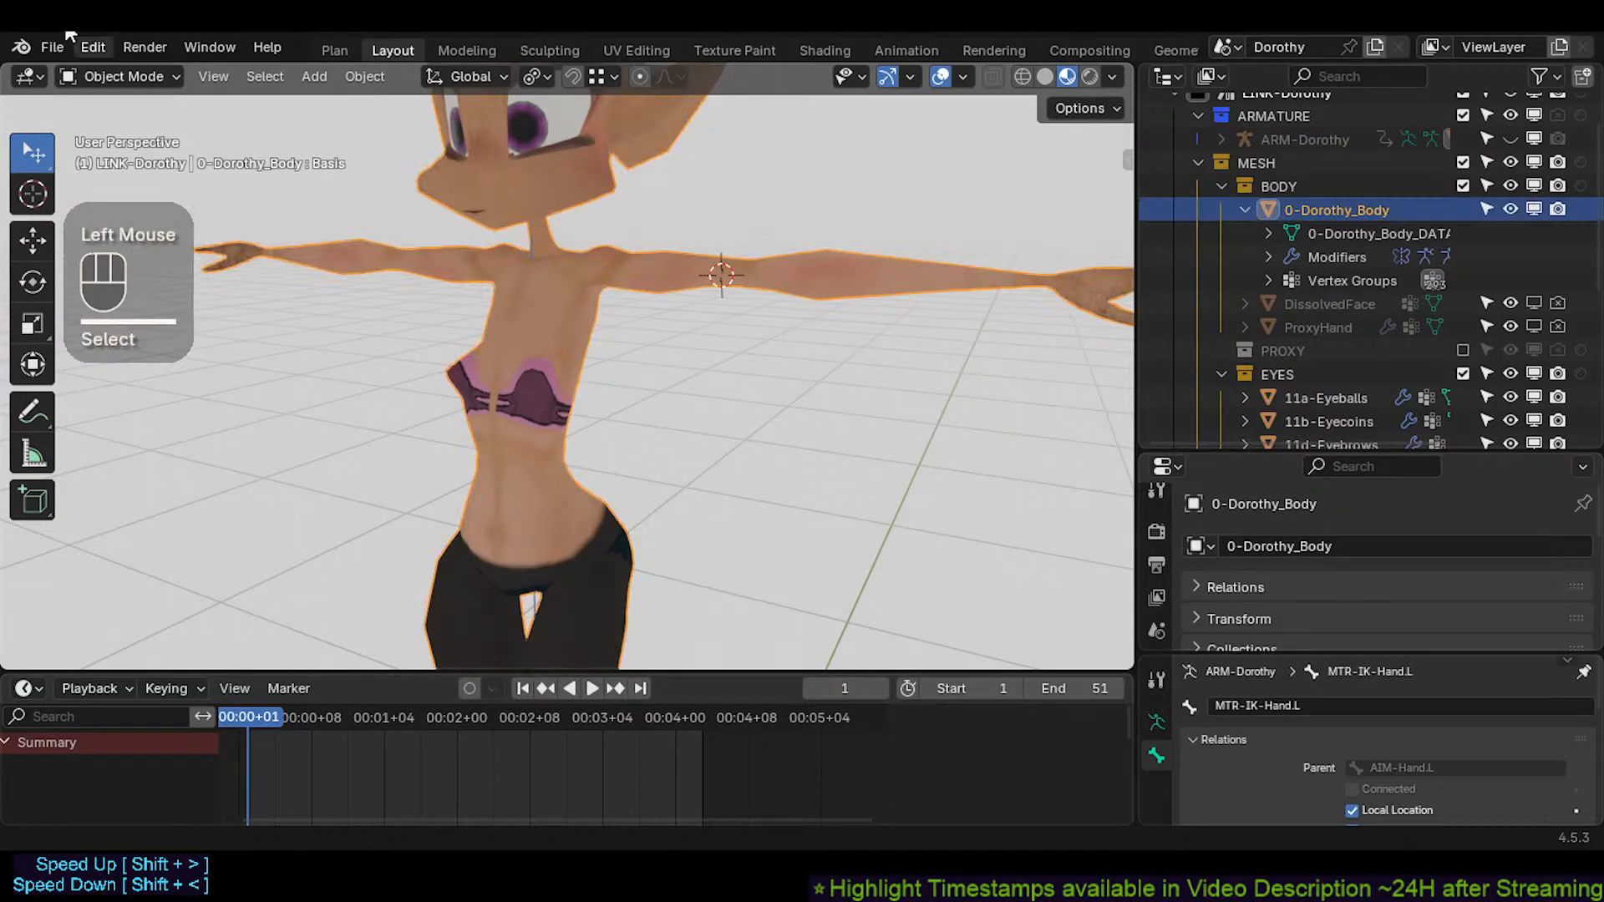
Save Dorothy.blend again and open the recent file CrazyRigNext.blend
click(53, 46)
click(89, 87)
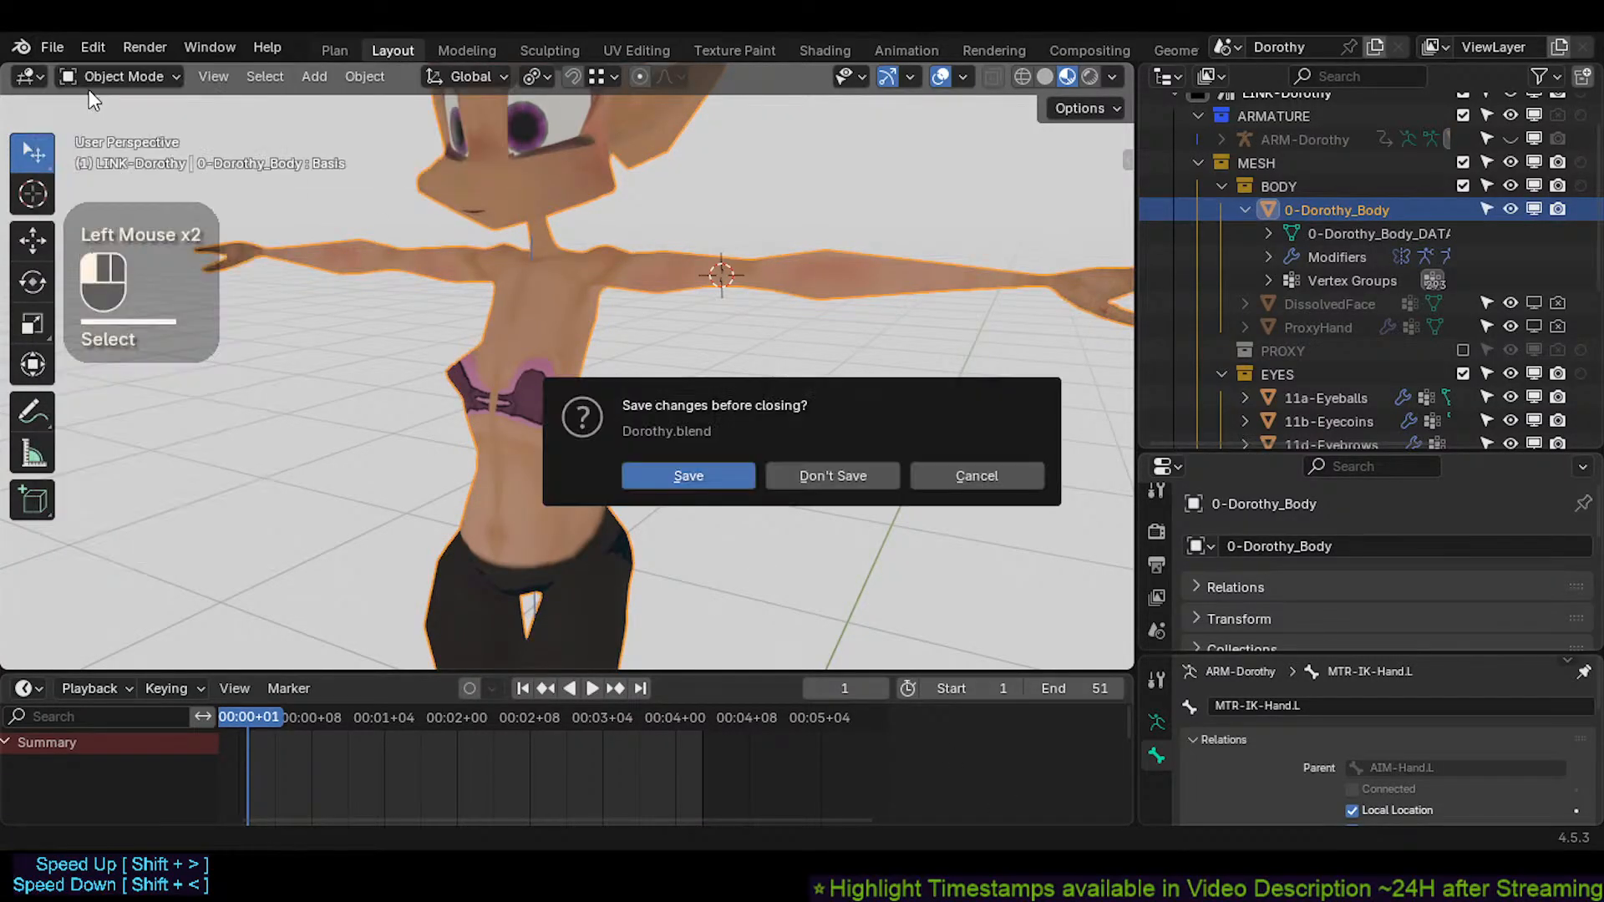
click(822, 478)
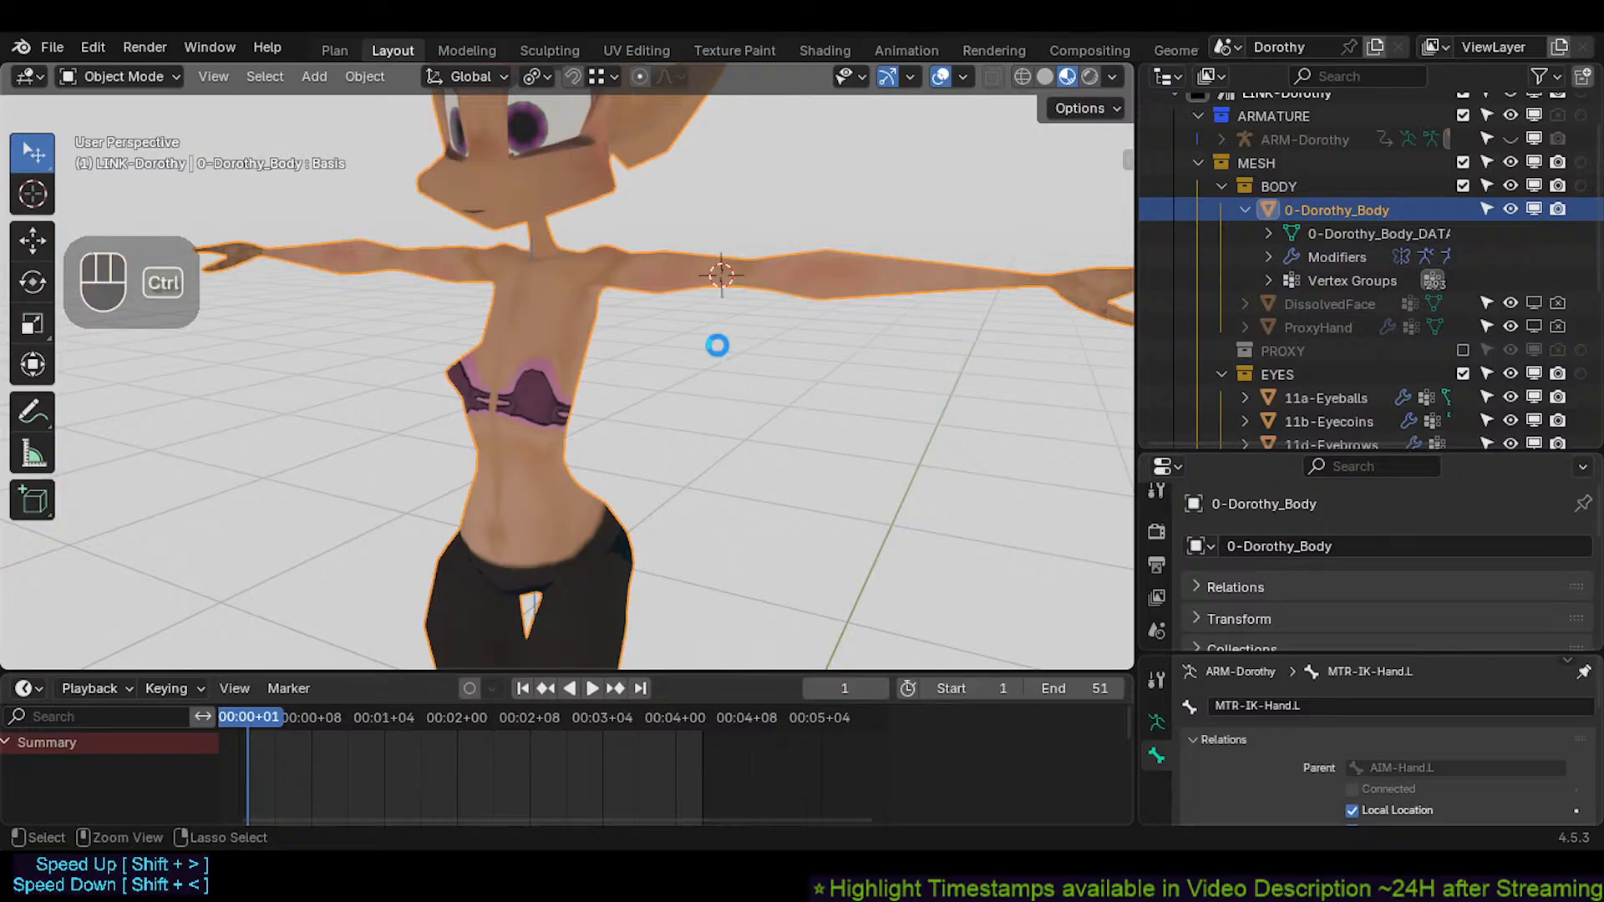
key(ctrl+s)
click(52, 47)
mouse_move(94, 120)
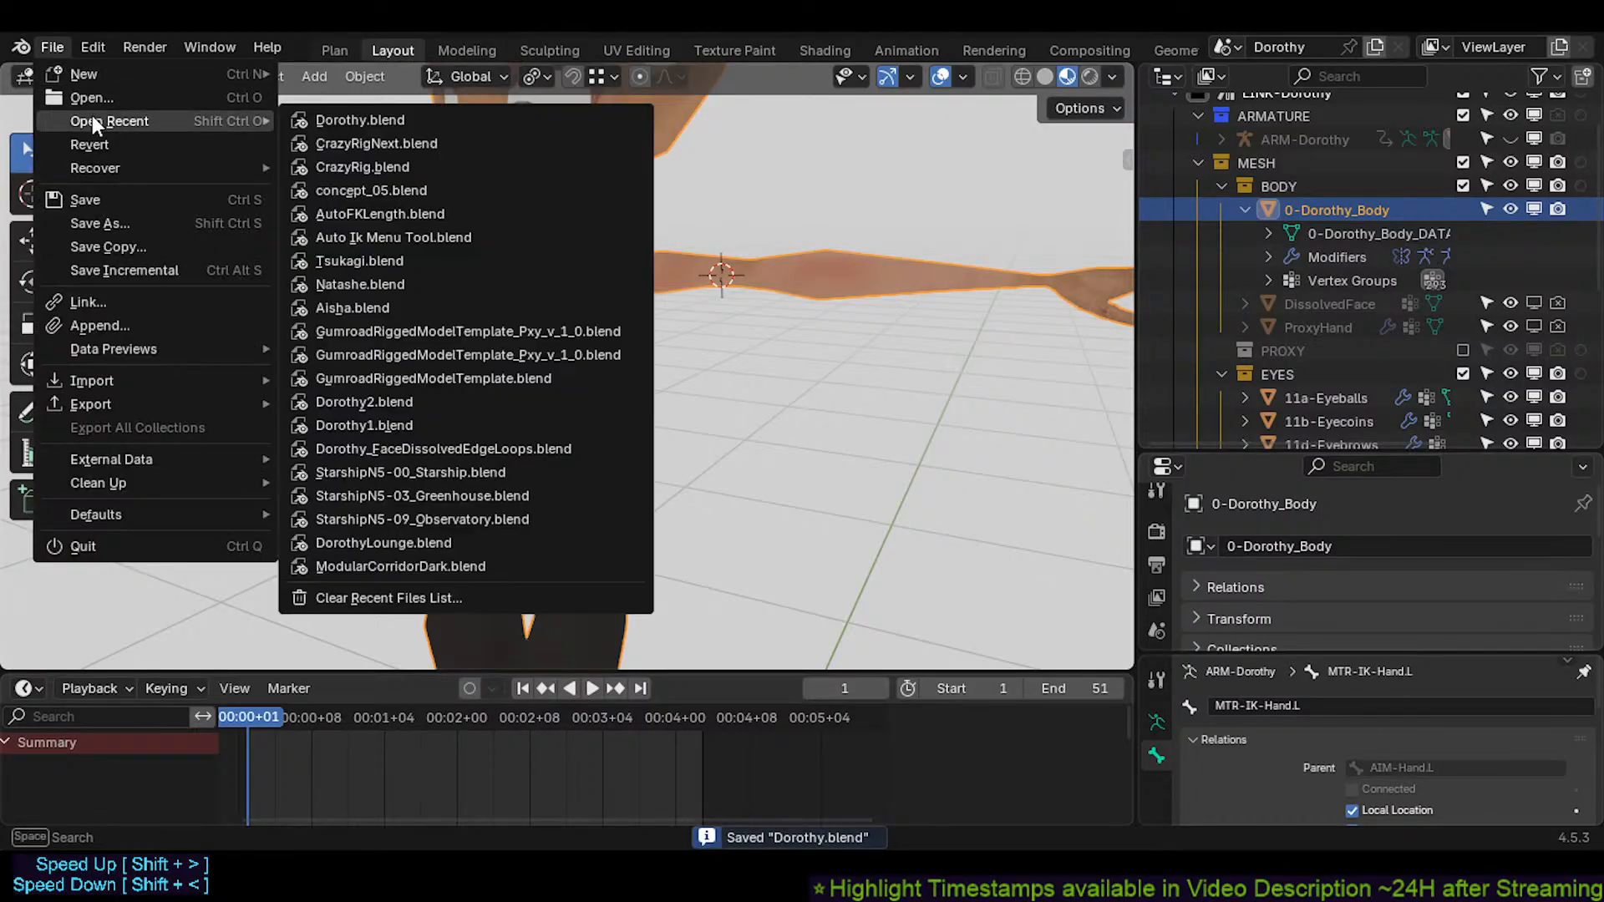
click(359, 142)
Look over the armature from several angles and select the left forearm control CTL-ForeArm.L
shift+middle_drag(535, 409, 633, 444)
scroll(606, 388, up, 2)
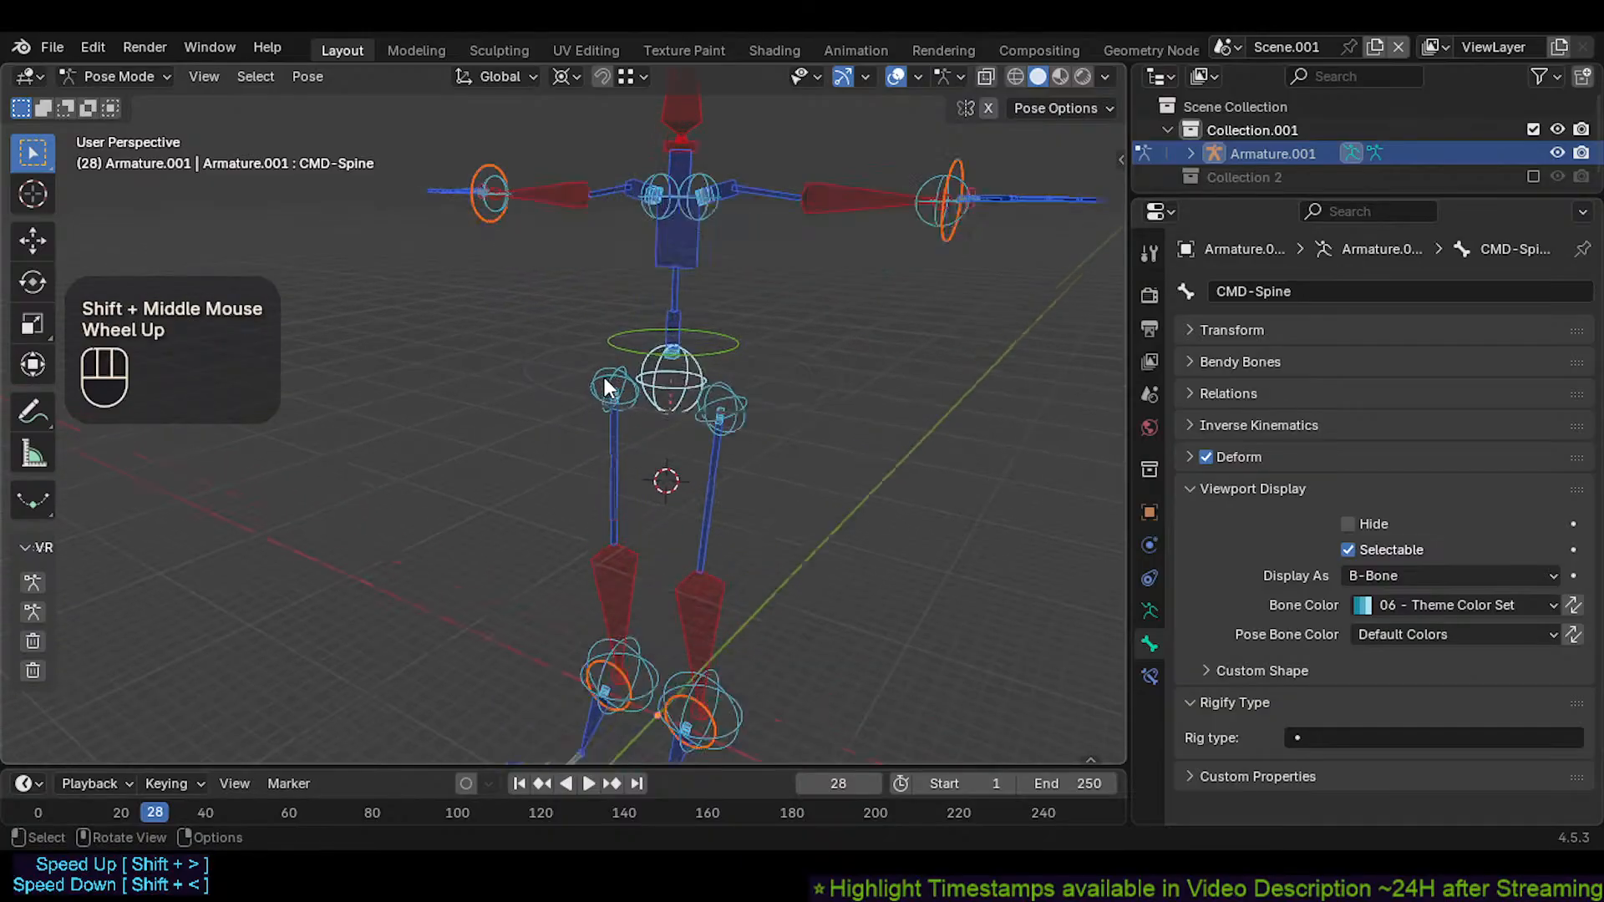
shift+middle_drag(605, 386, 634, 436)
scroll(543, 459, down, 2)
scroll(548, 457, up, 2)
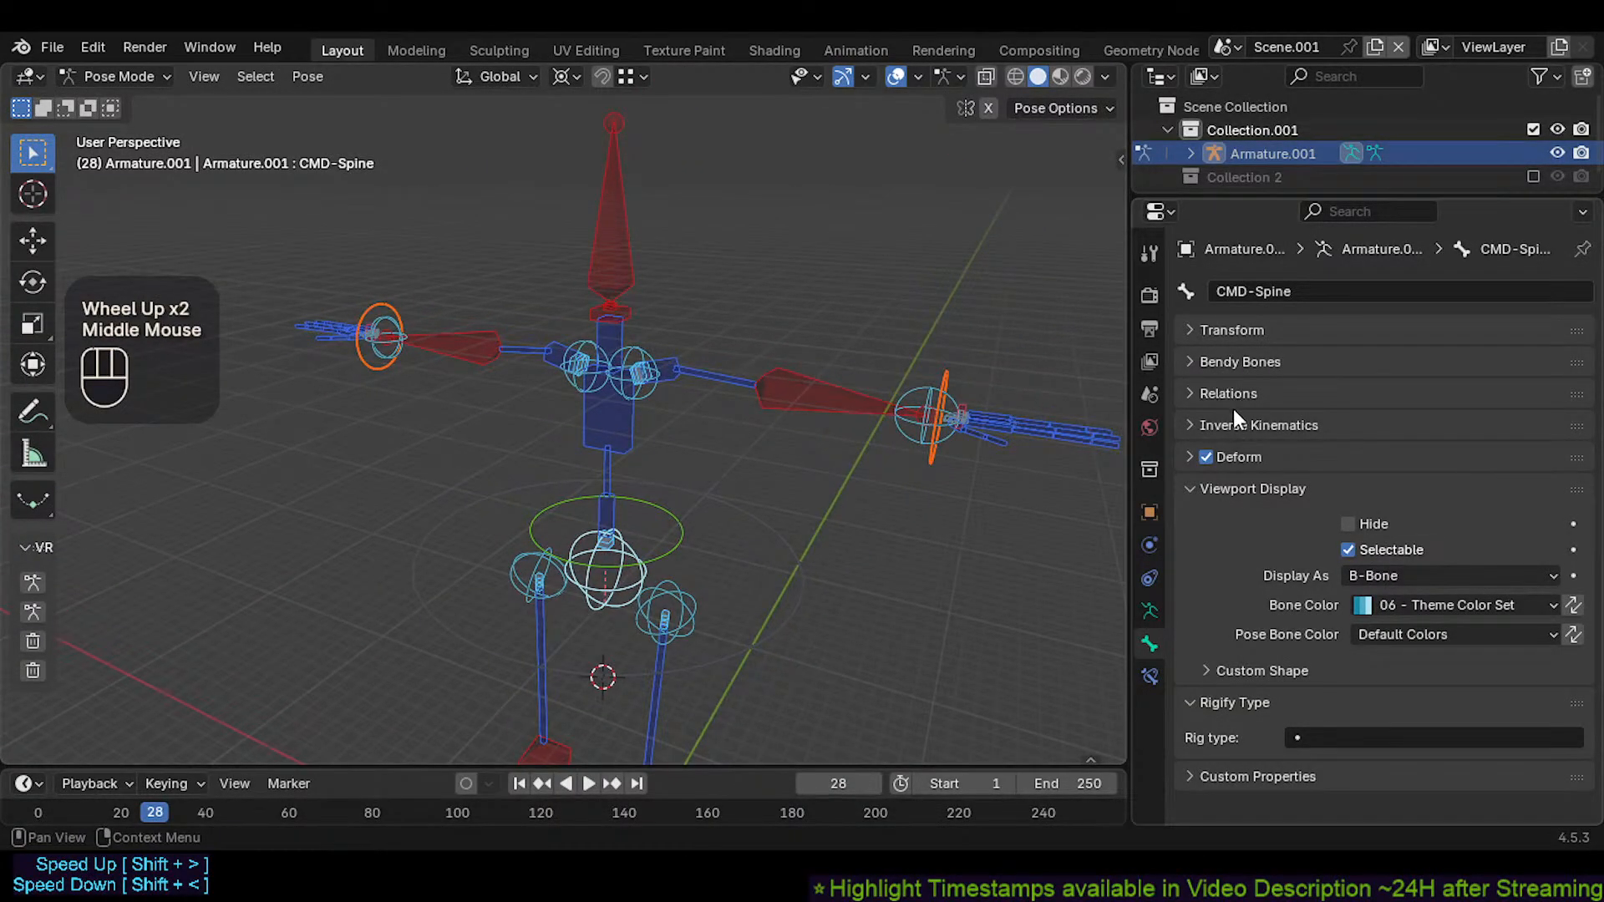
middle_drag(886, 355, 702, 396)
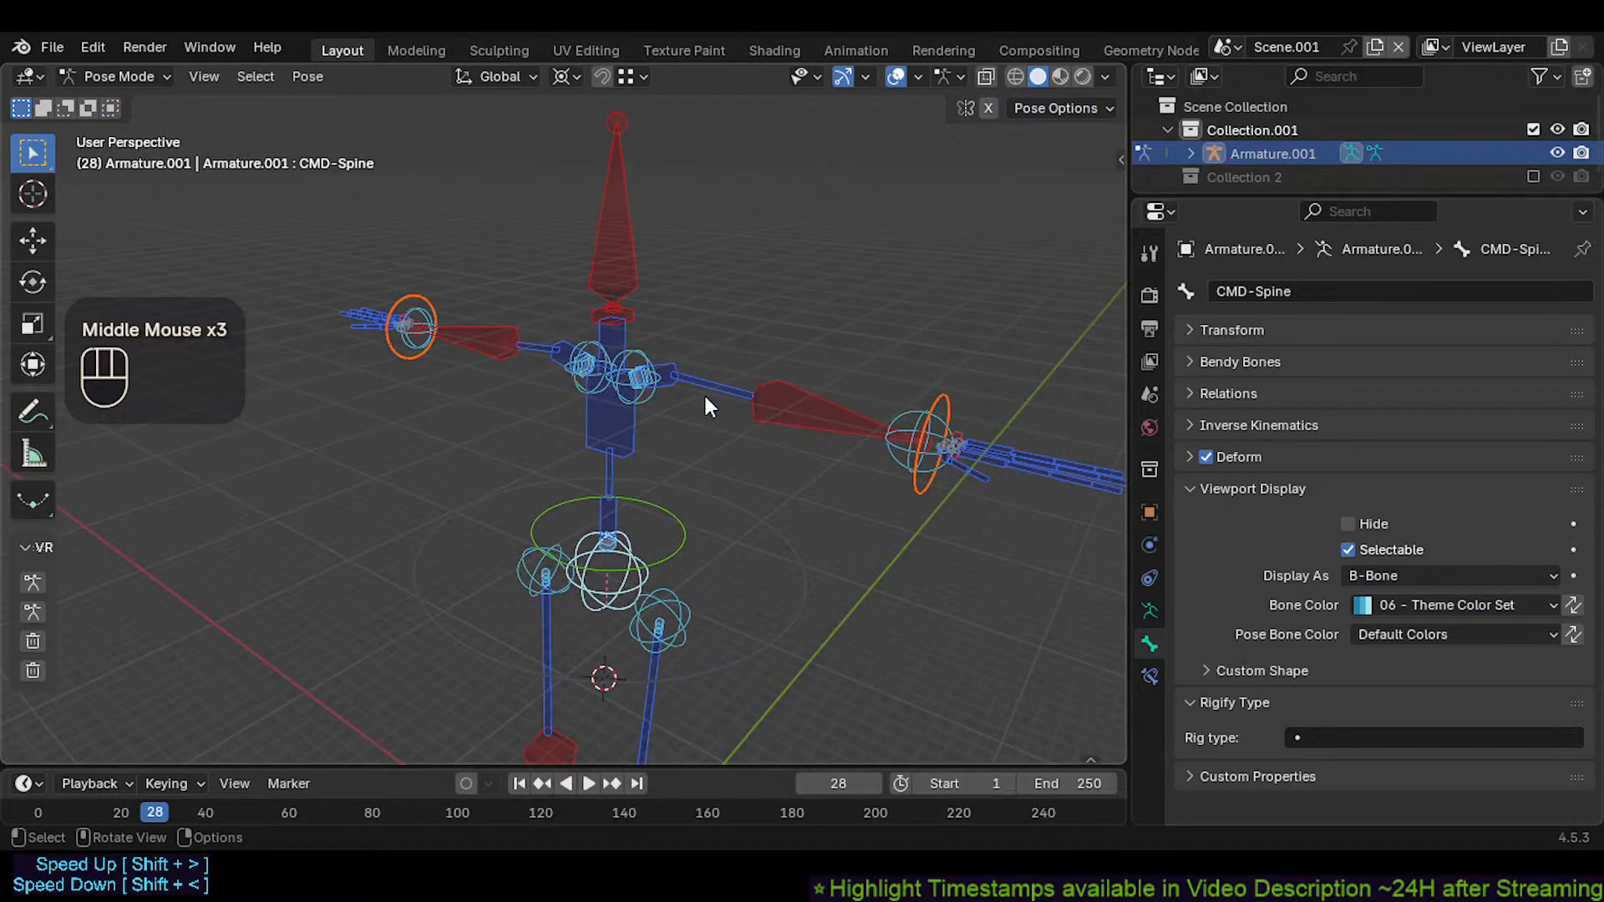
click(780, 404)
middle_drag(780, 404, 673, 427)
scroll(709, 419, up, 1)
middle_drag(766, 408, 670, 419)
click(828, 383)
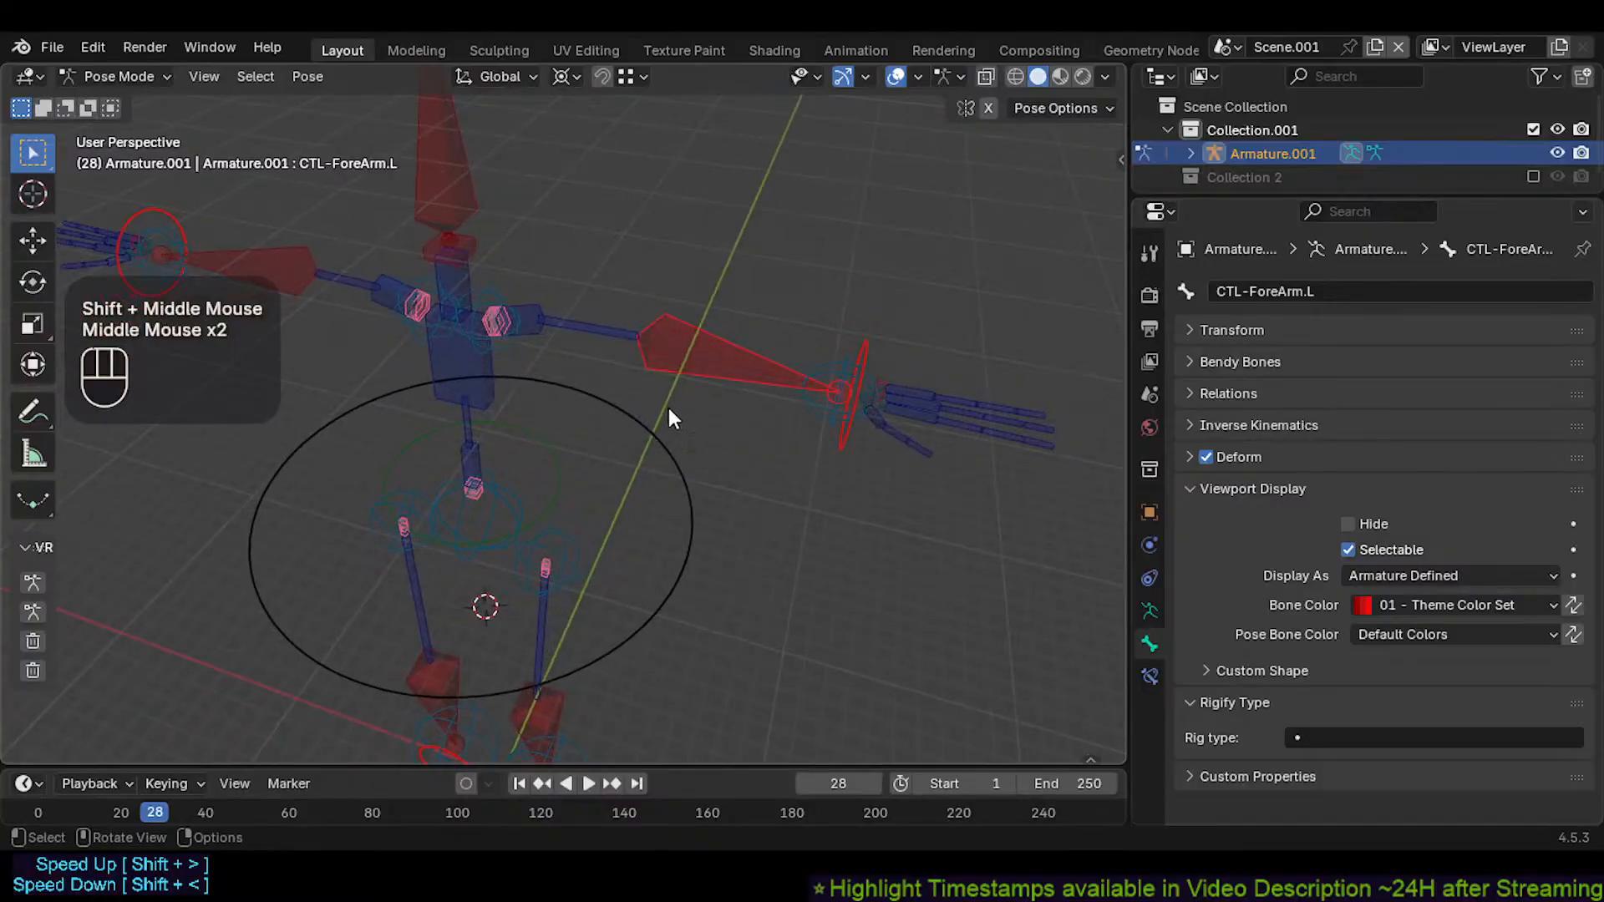
Test Auto IK on the left arm by moving CTL-ForeArm.L repeatedly to different positions
key(g)
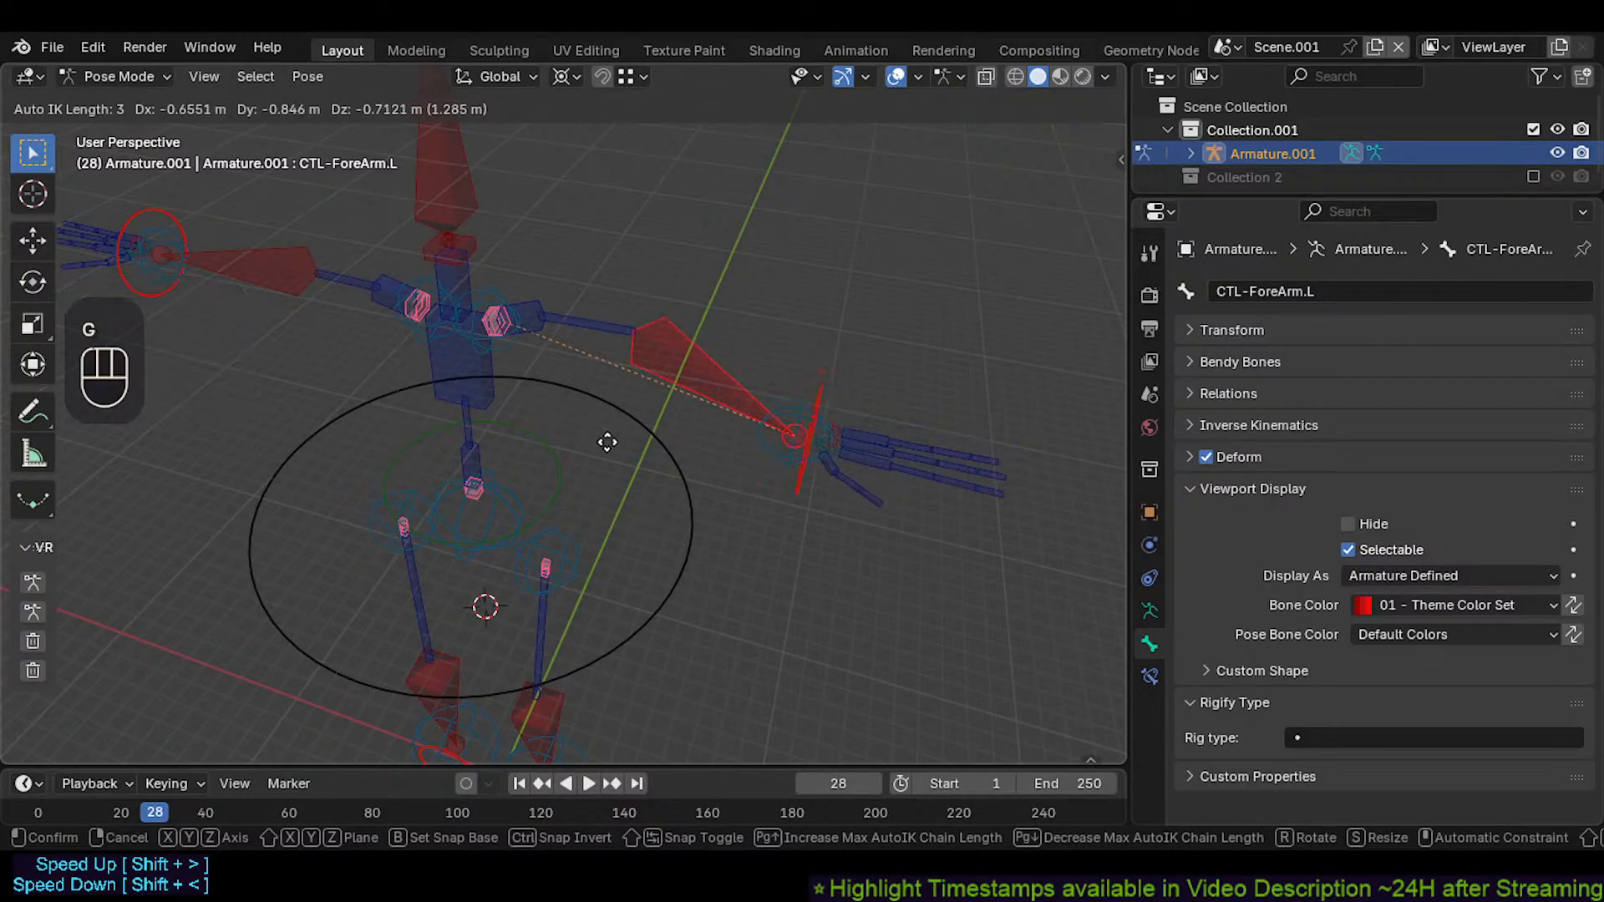
click(600, 435)
key(g)
click(649, 400)
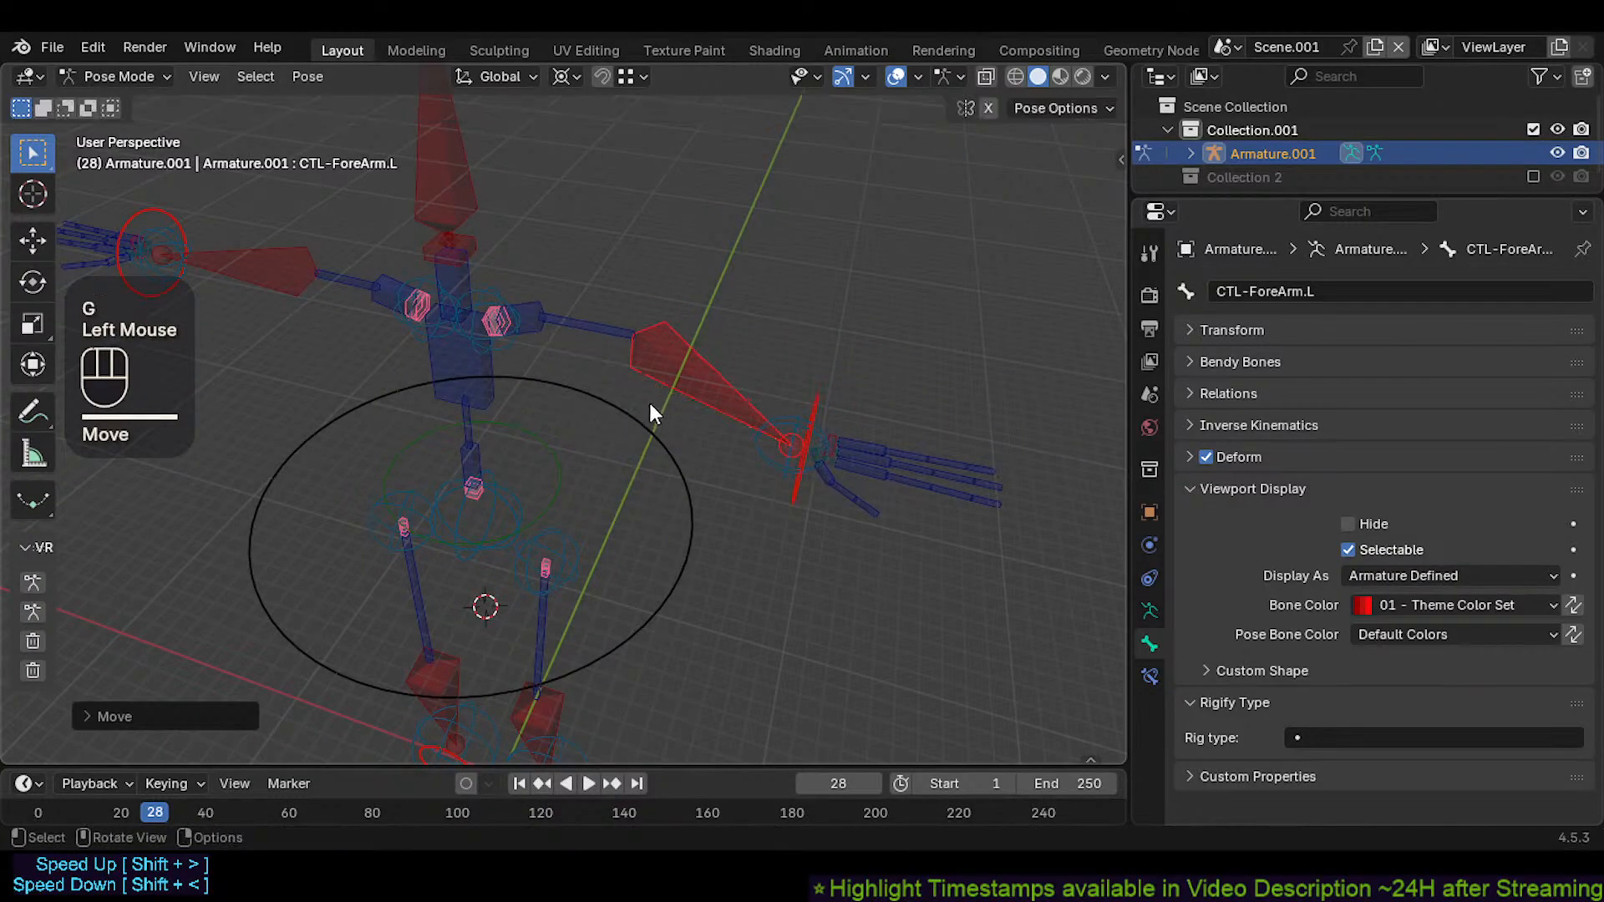
mouse_move(648, 399)
middle_down()
mouse_move(660, 408)
mouse_move(630, 352)
mouse_move(671, 379)
middle_up()
key(g)
click(623, 402)
scroll(649, 378, up, 2)
key(g)
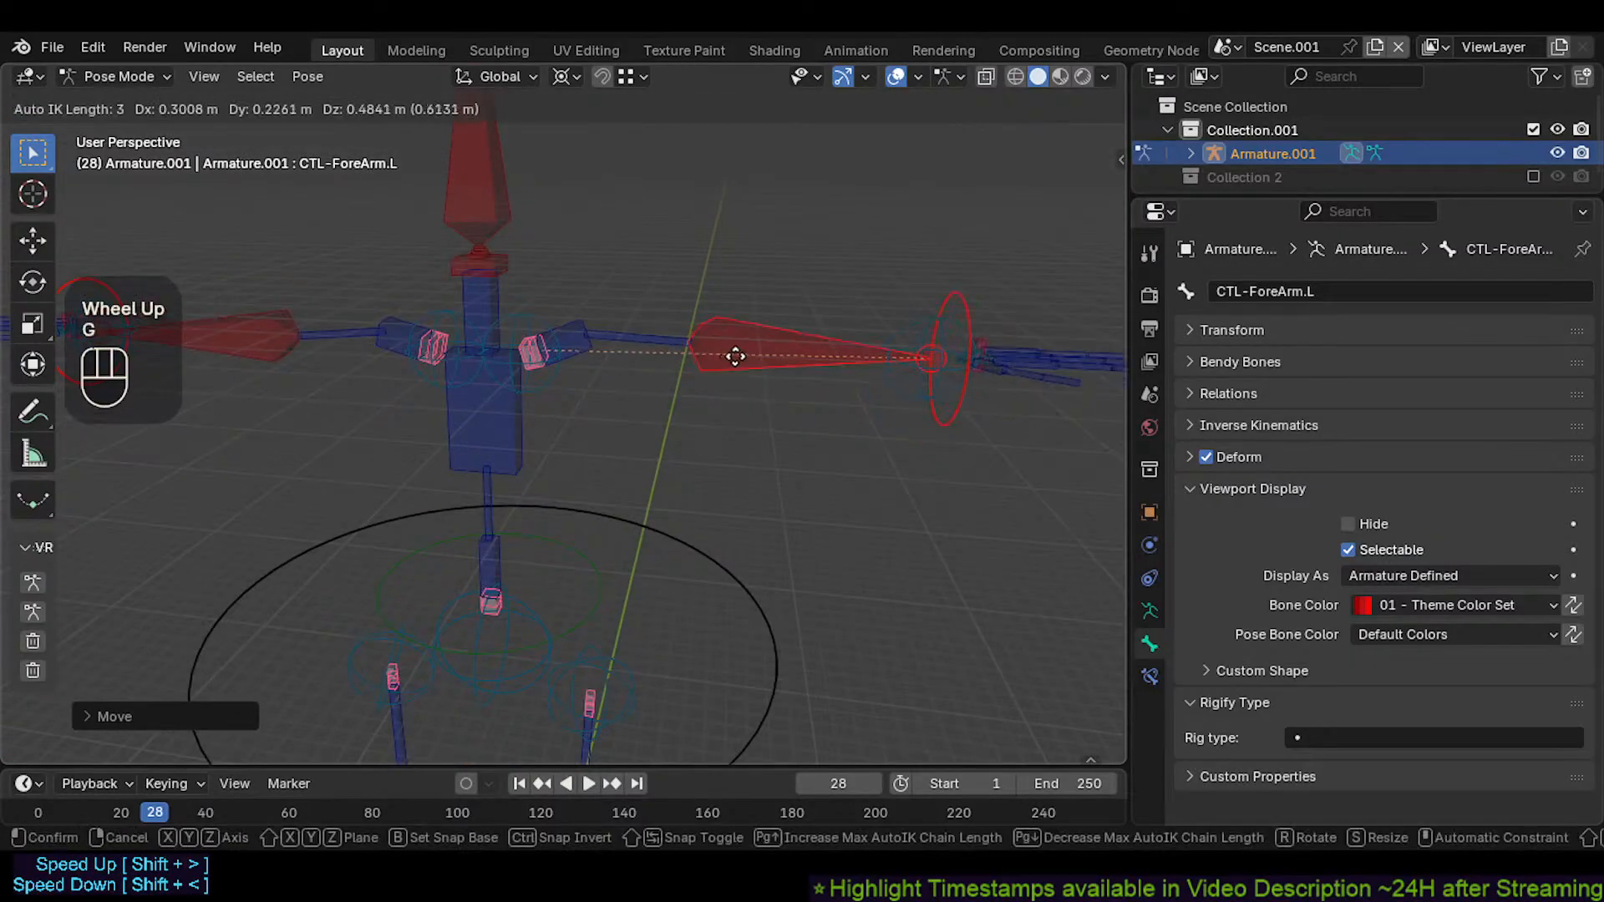
click(739, 331)
shift+middle_drag(739, 331, 735, 376)
key(g)
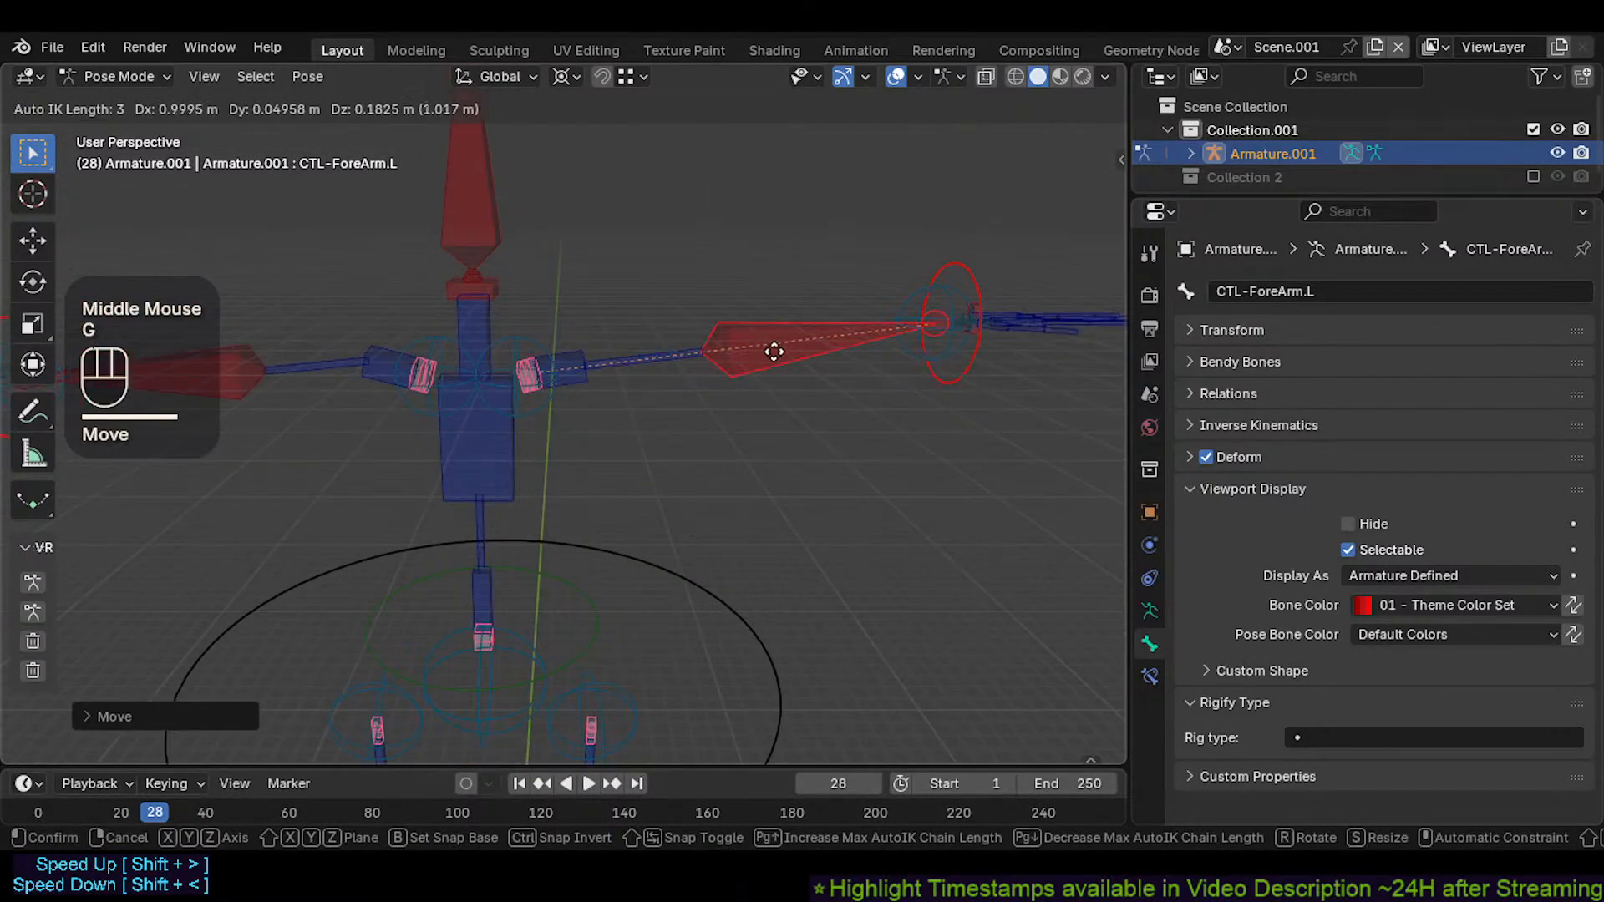
click(729, 387)
key(g)
click(713, 369)
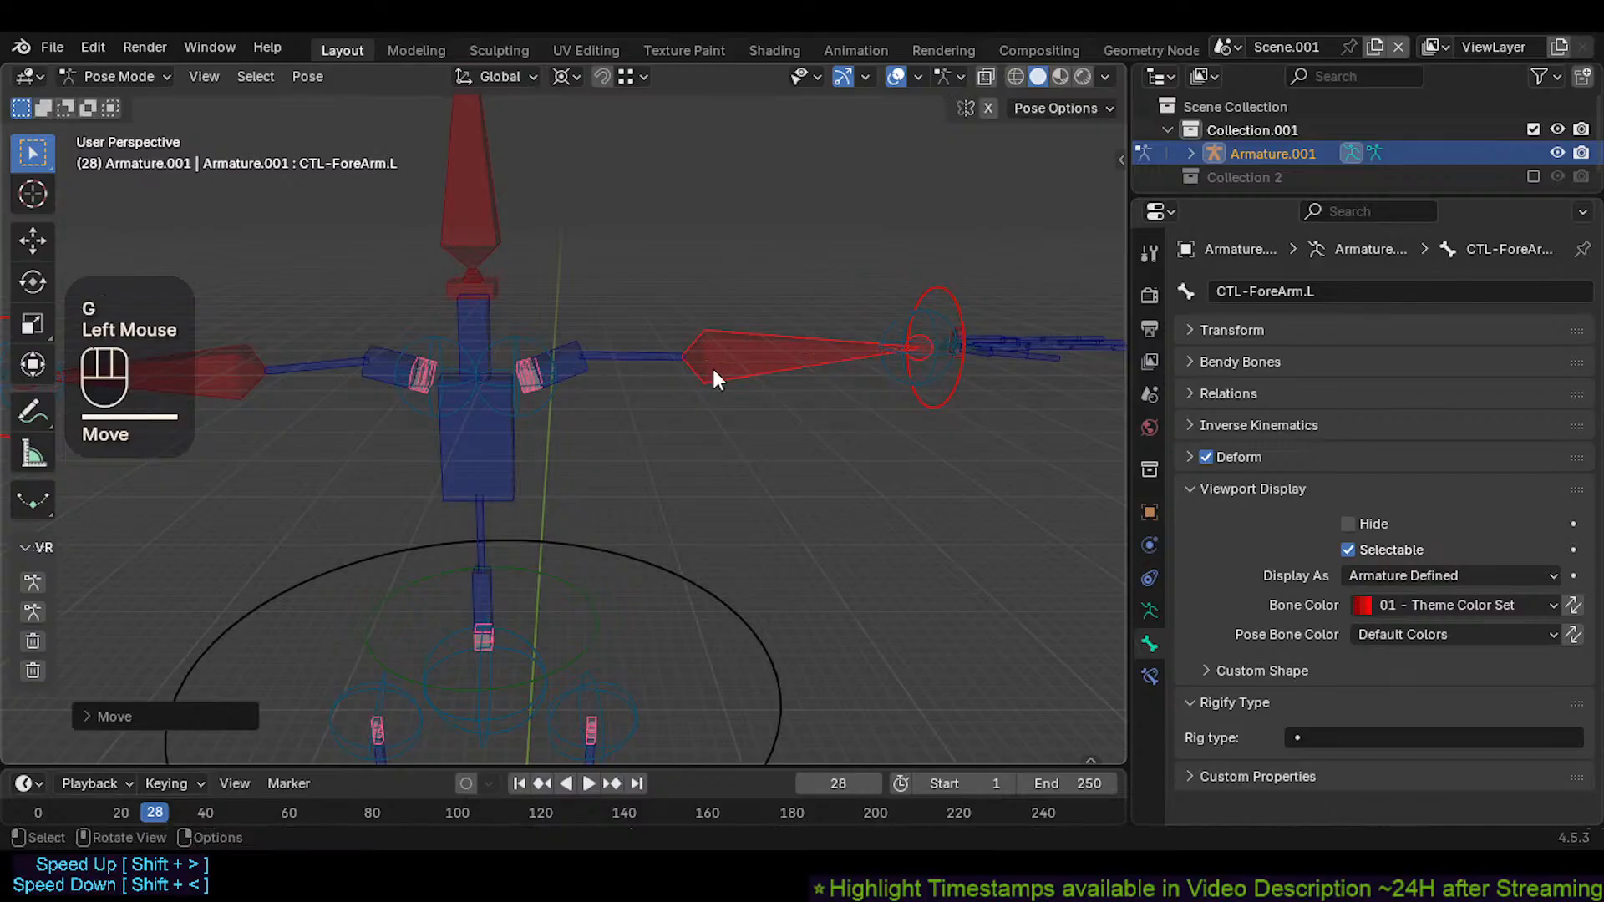
Select all bones of the armature and clear their pose locations
key(a)
key(alt+g)
key(alt+g)
scroll(711, 392, down, 2)
shift+middle_drag(712, 411, 651, 276)
scroll(645, 477, down, 1)
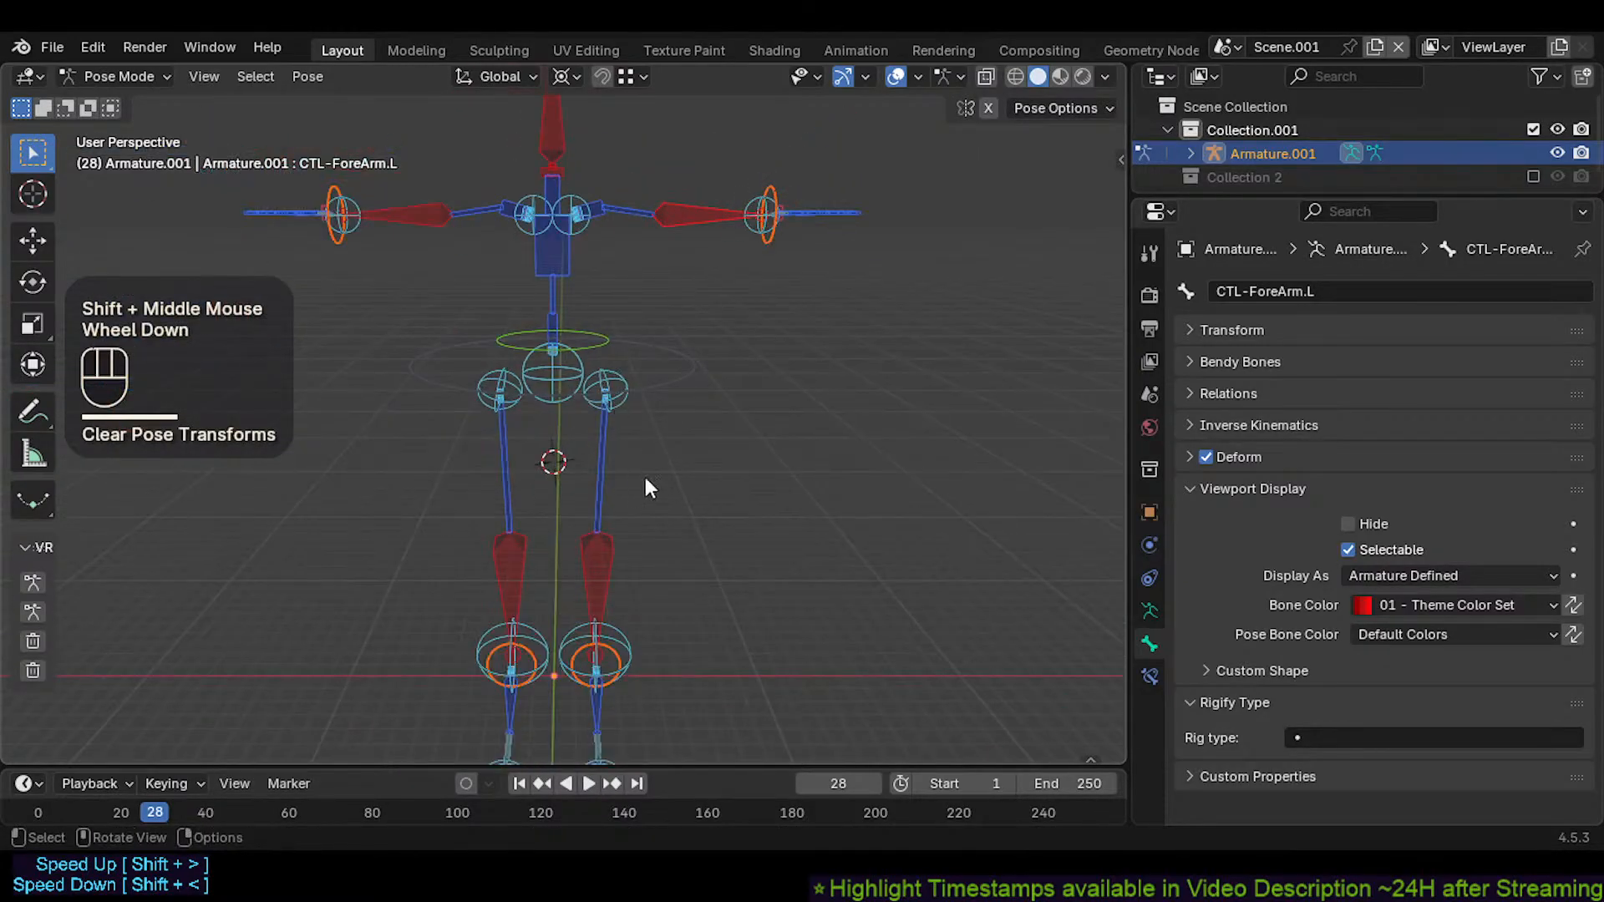
Select the MTR-CoG control ring around the hips and check the armature's Auto IK pose option
shift+middle_drag(645, 478, 617, 424)
click(692, 329)
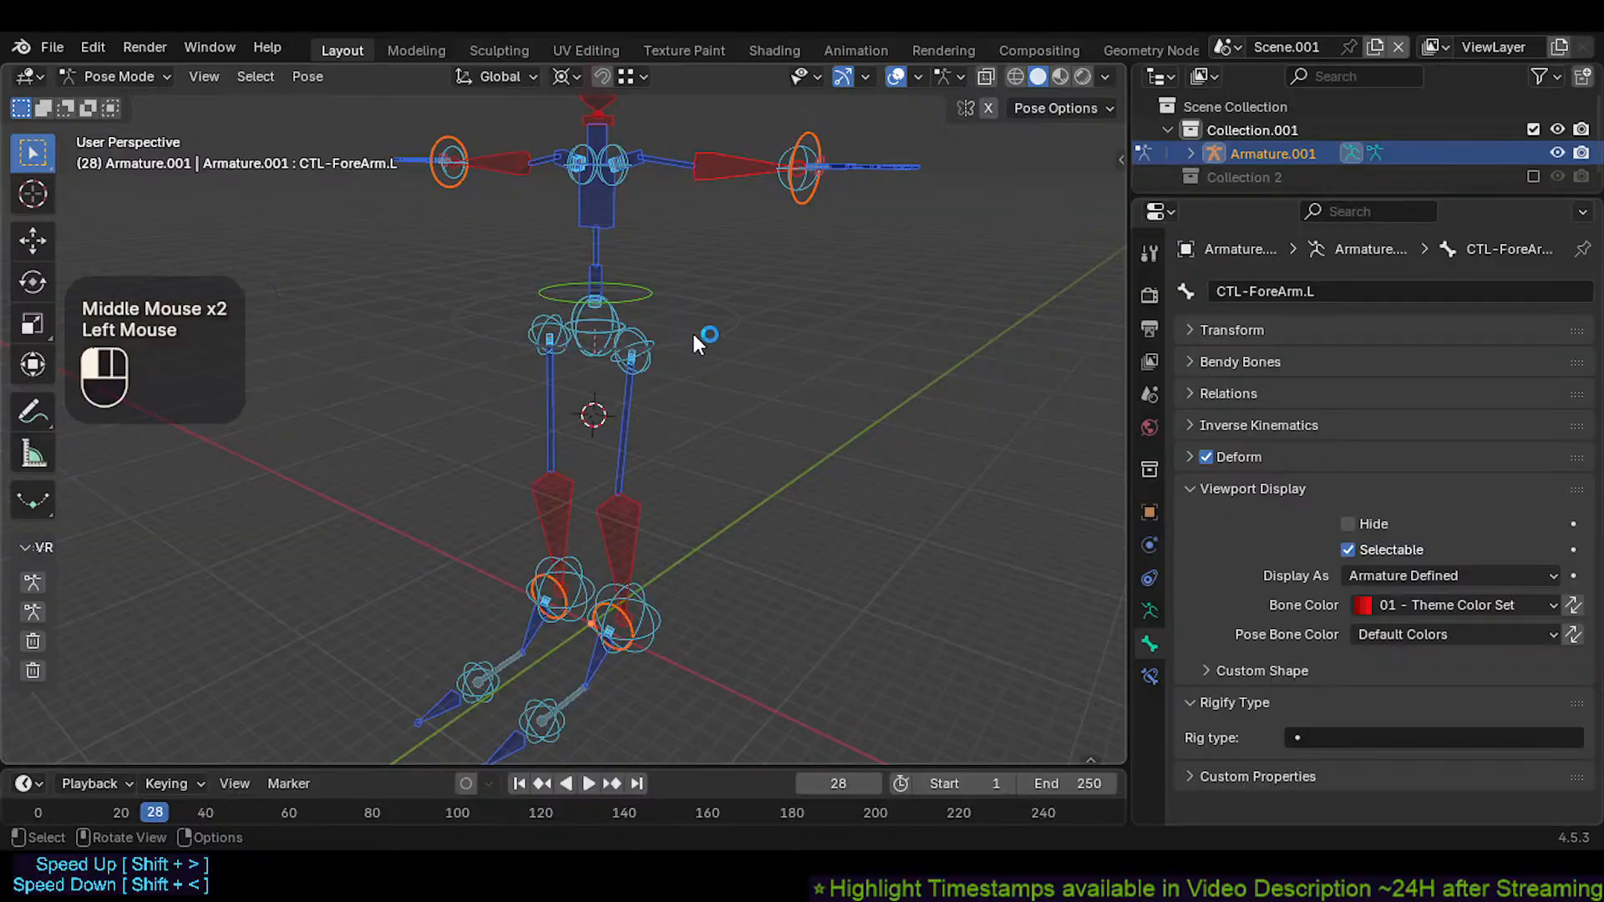
key(g)
key(Escape)
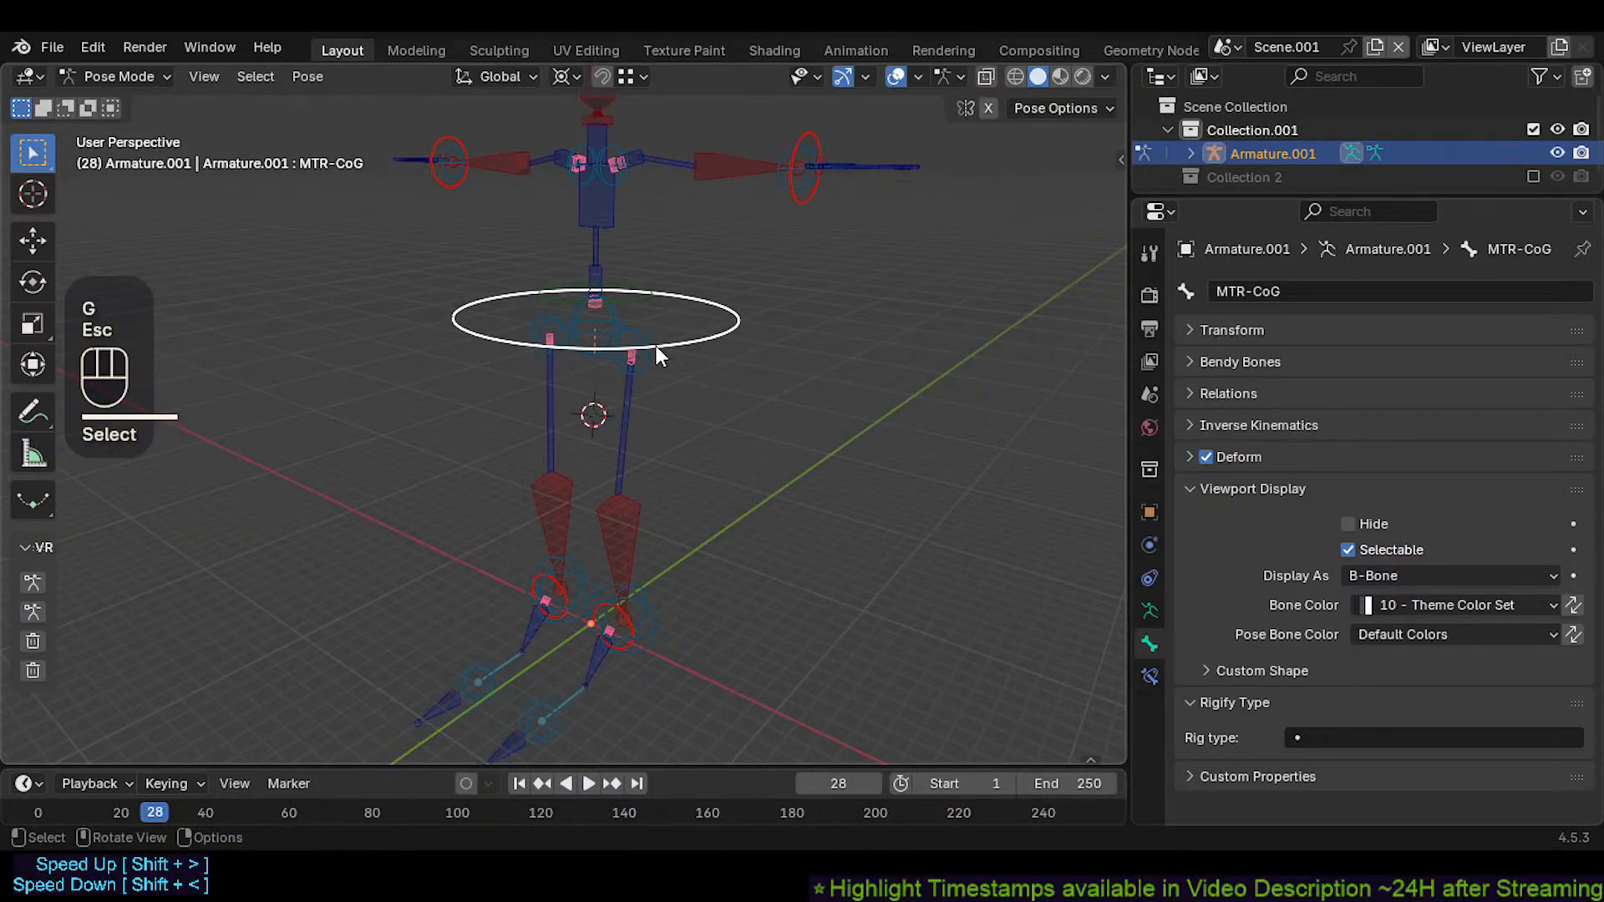
shift+middle_drag(634, 328, 635, 352)
key(n)
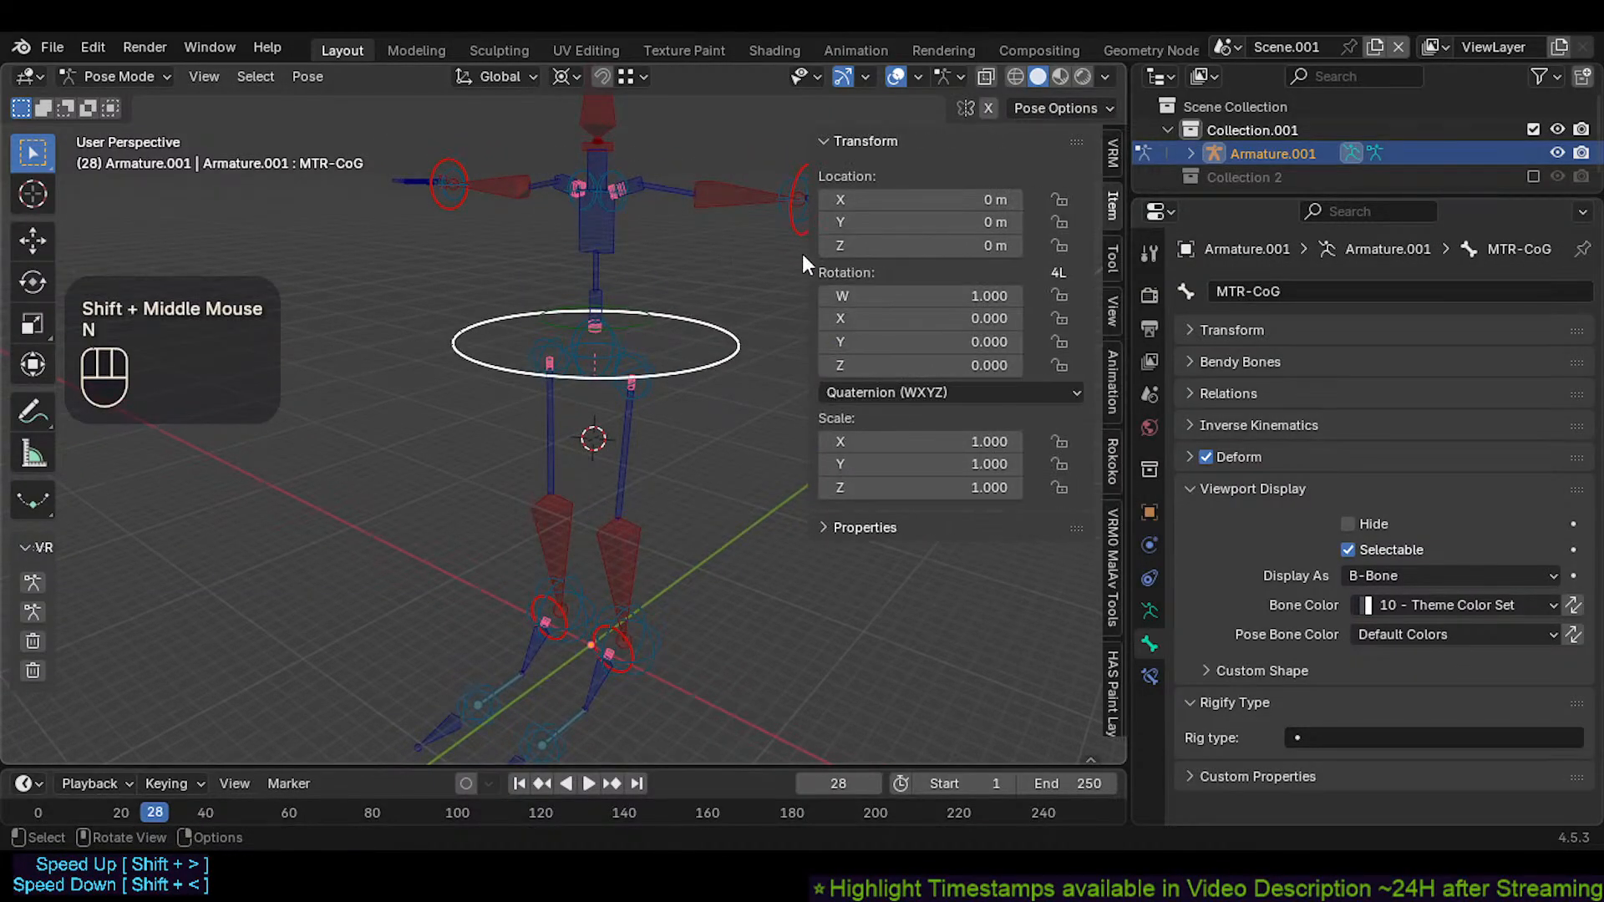
click(1112, 259)
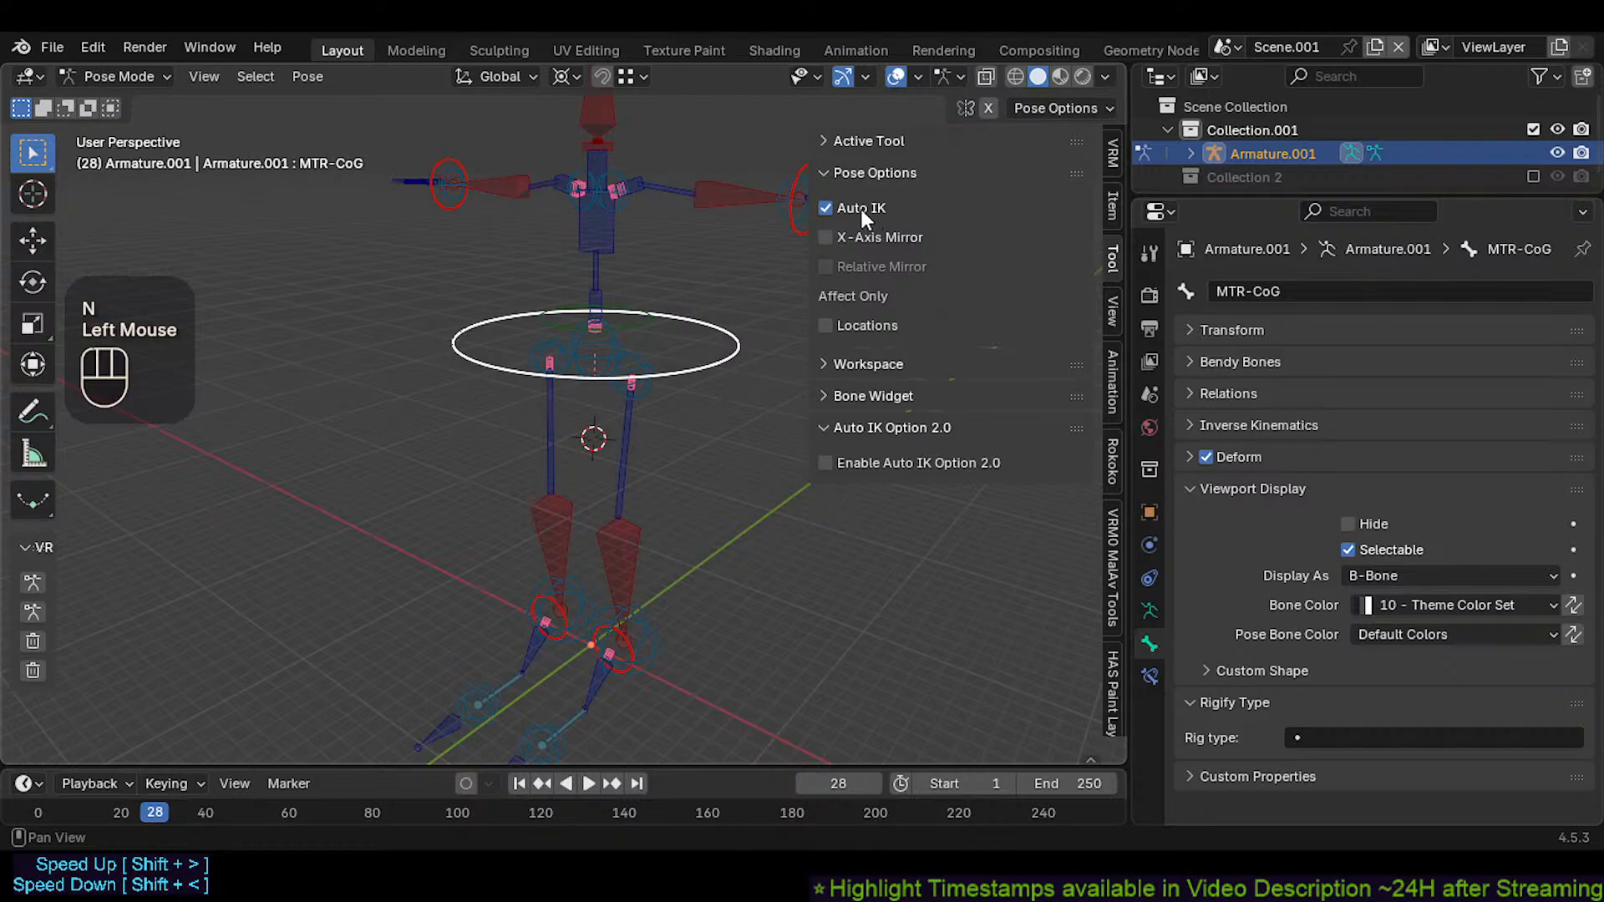
key(n)
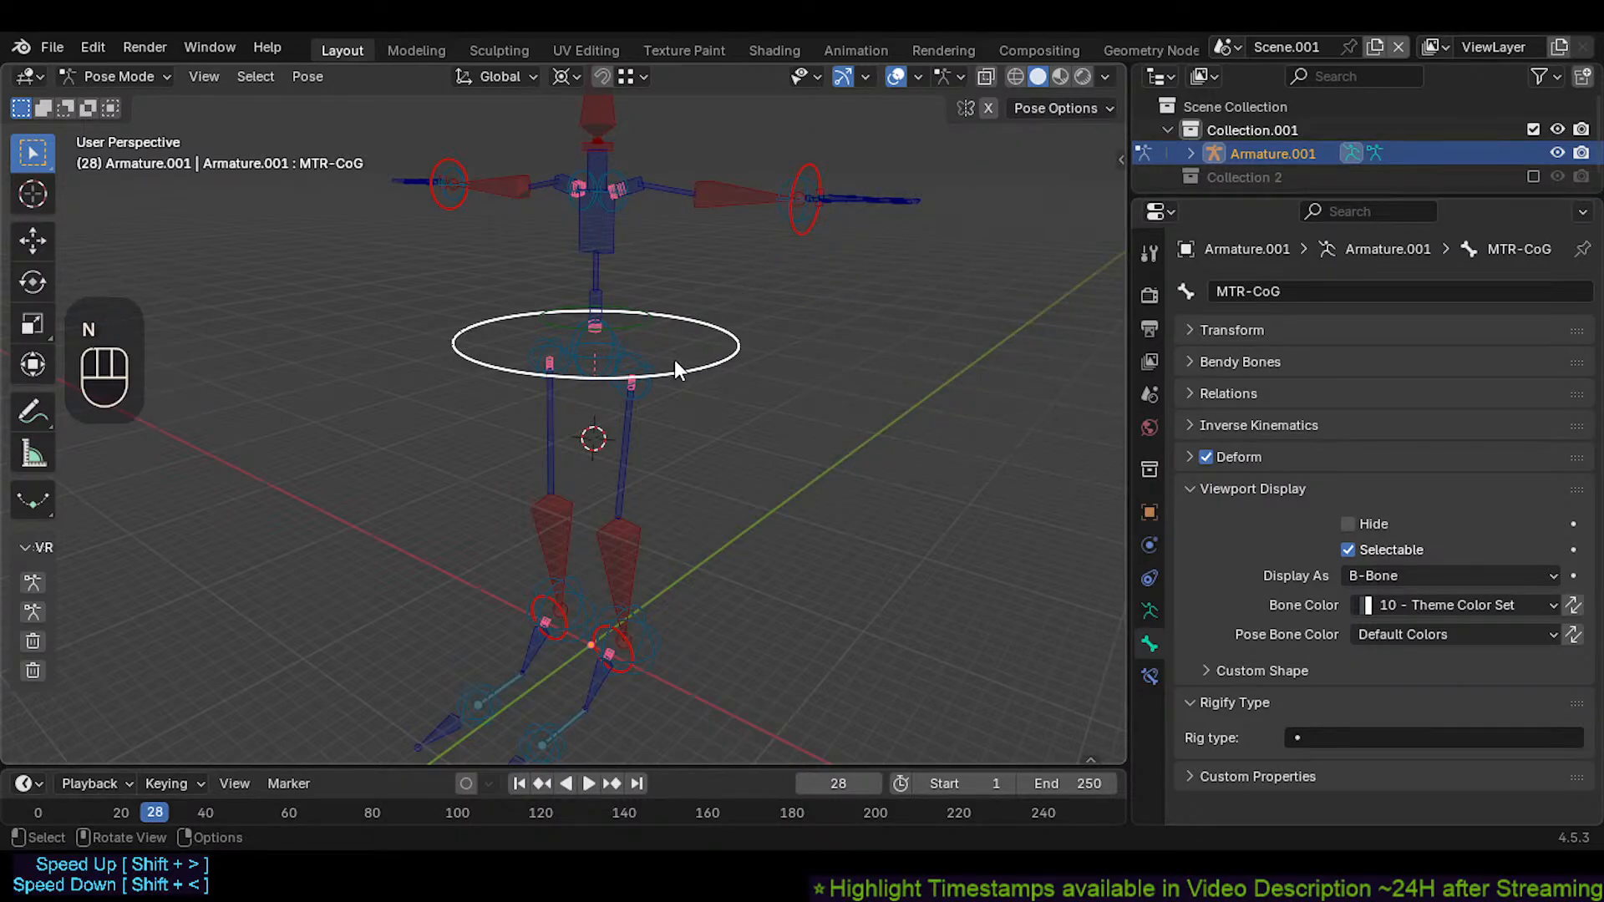
Deselect the MTR-CoG control and select the head bone CTL-Head.008
shift+middle_drag(662, 367, 658, 481)
scroll(634, 399, up, 2)
shift+middle_drag(613, 347, 580, 458)
shift+middle_drag(589, 319, 598, 376)
mouse_move(598, 376)
middle_down()
mouse_move(625, 404)
mouse_move(599, 399)
middle_up()
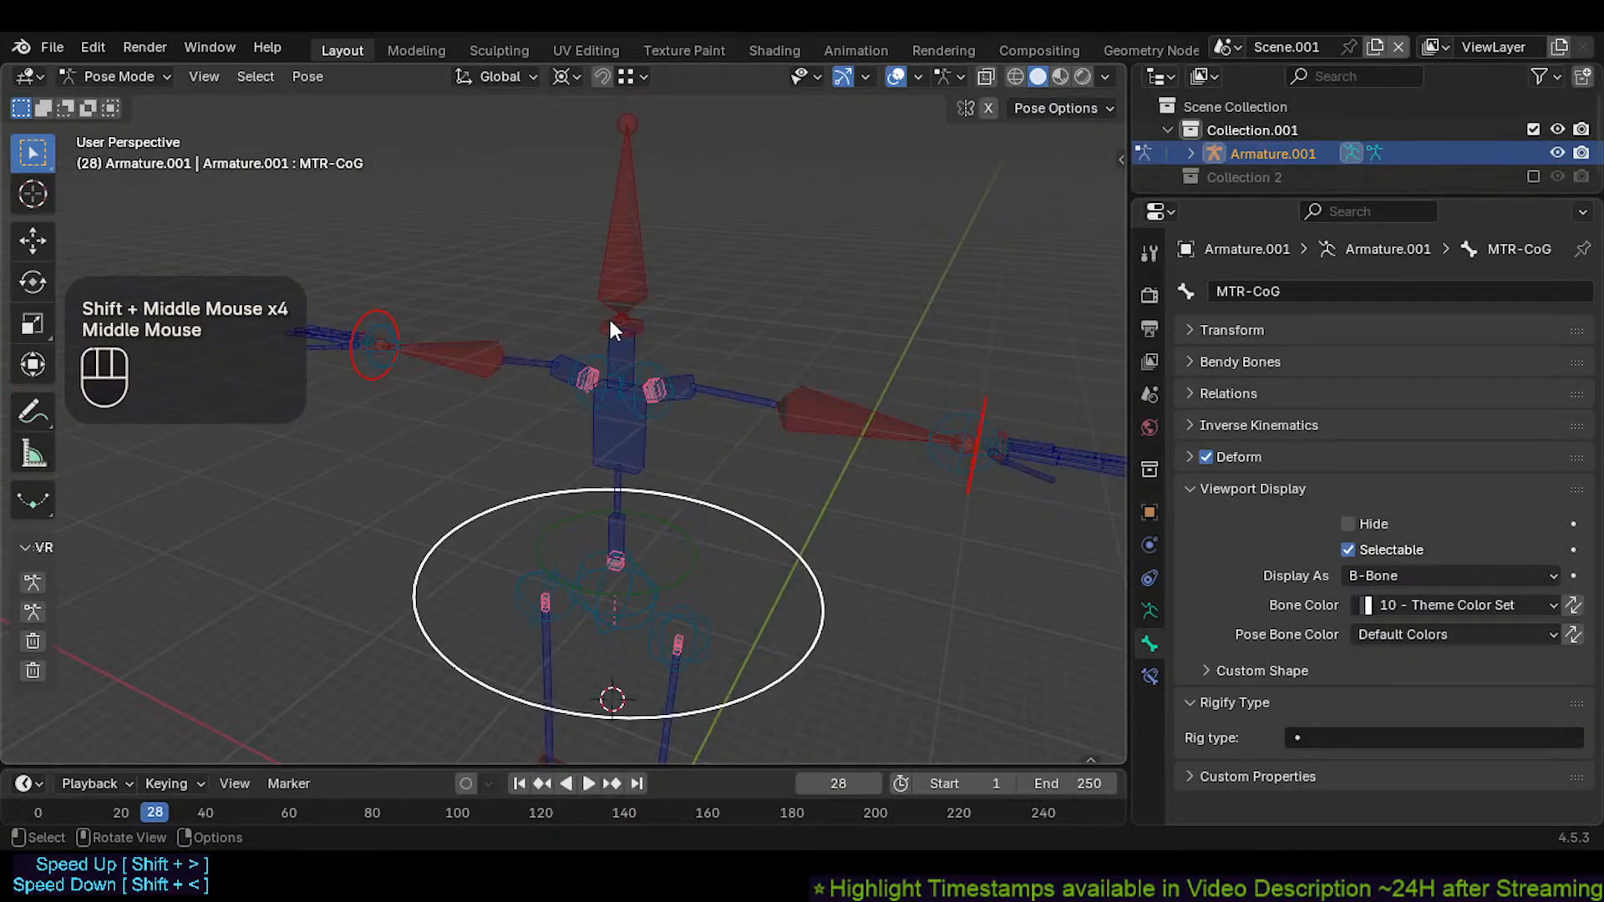
key(alt+a)
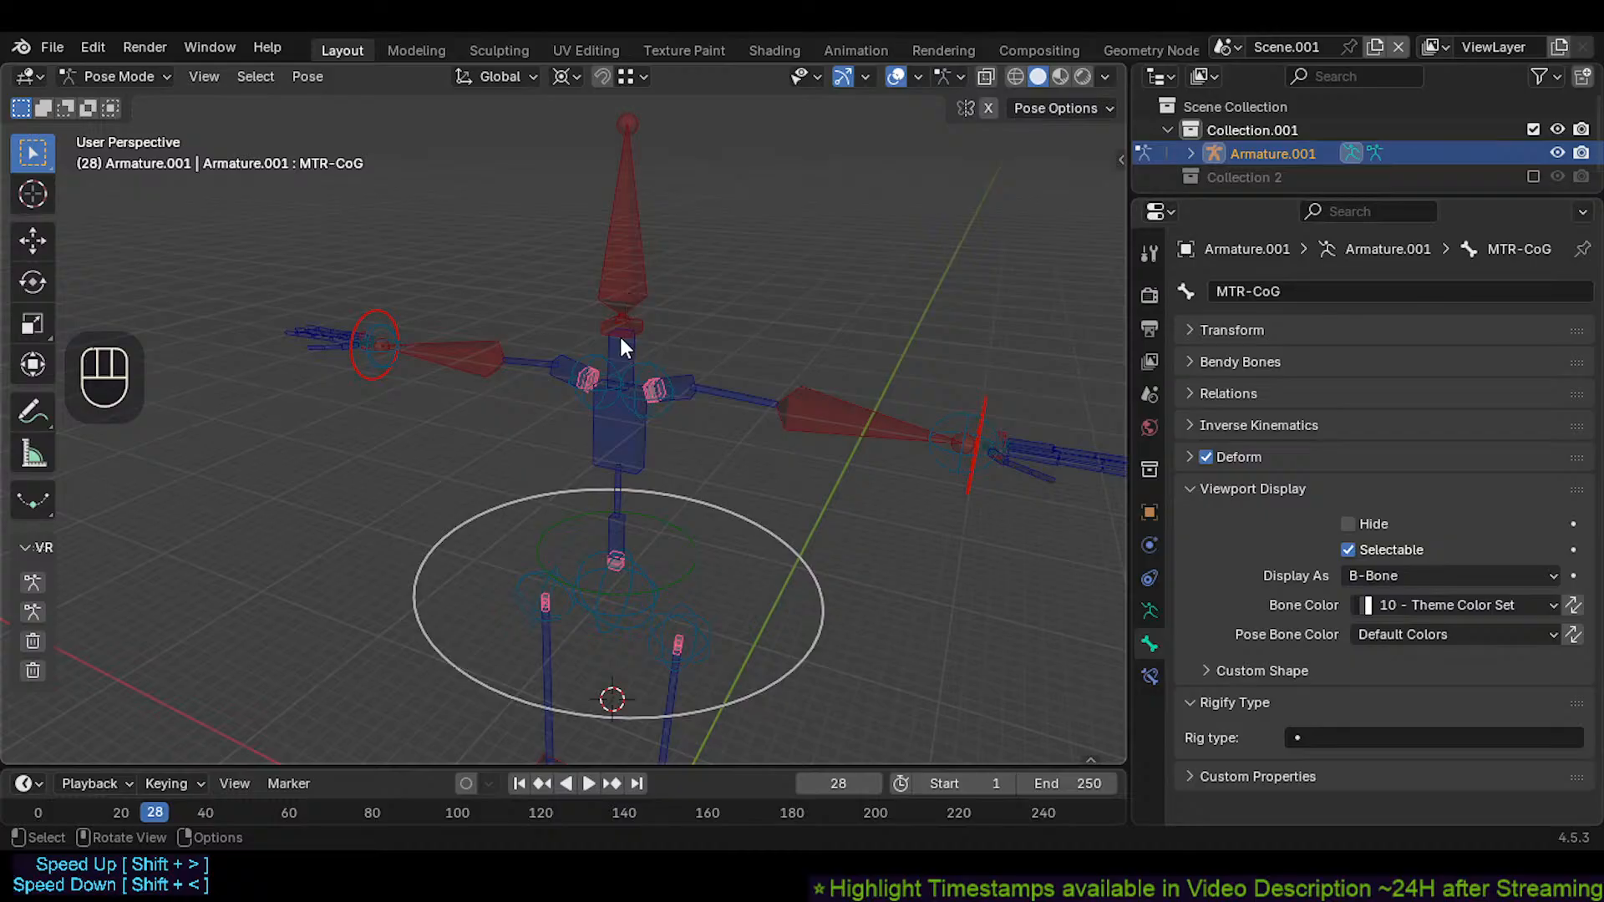
click(625, 269)
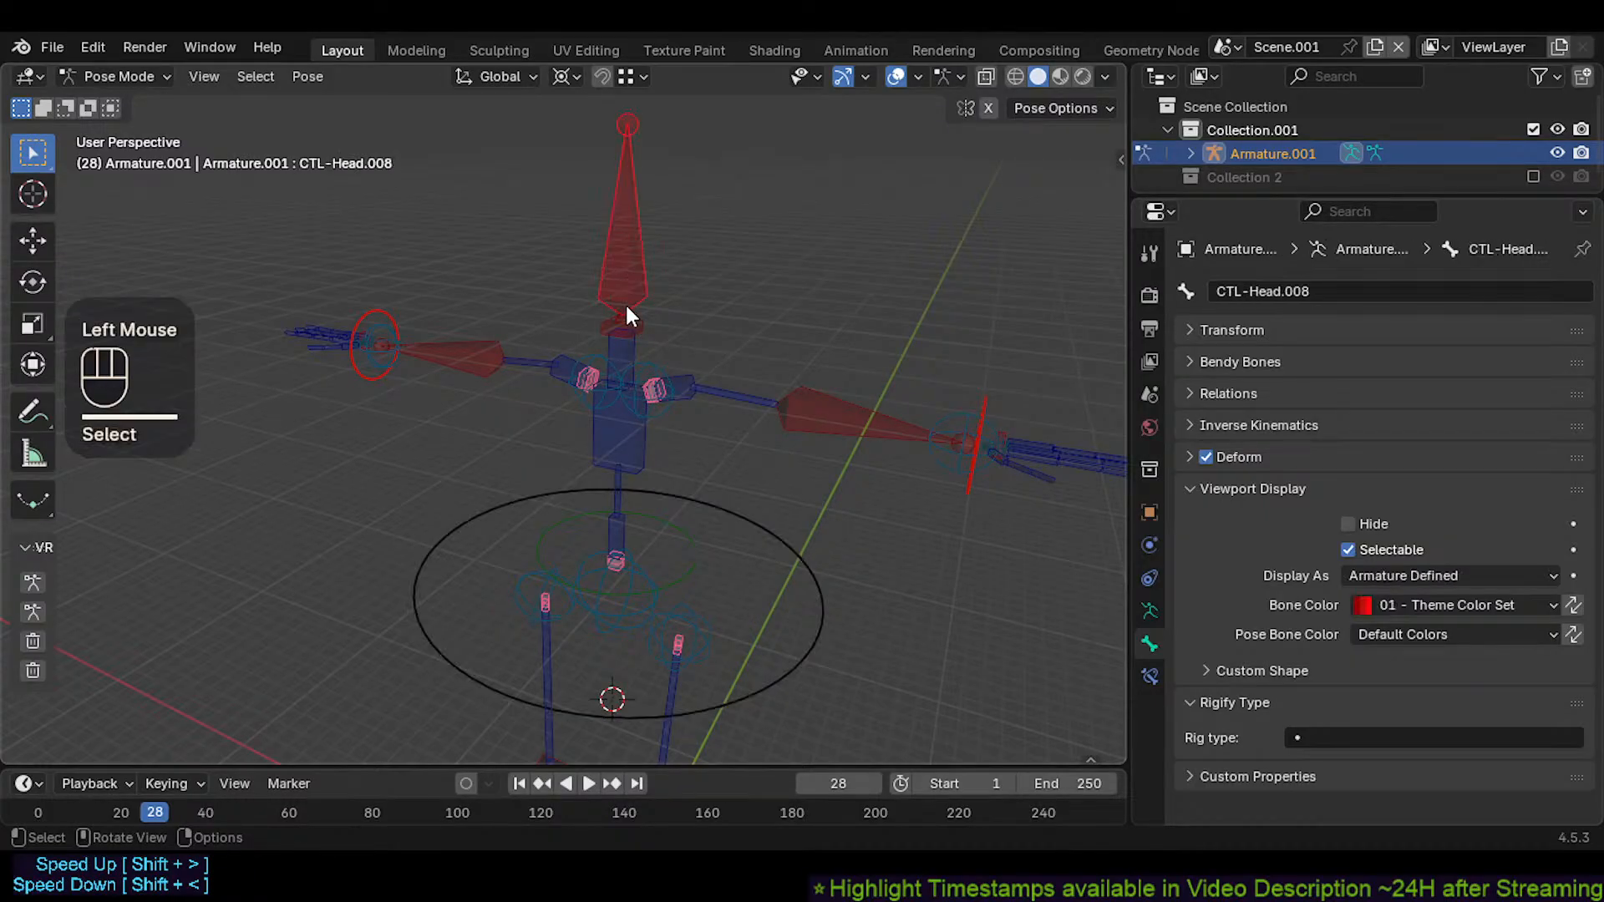
scroll(626, 311, up, 4)
middle_drag(628, 320, 625, 323)
scroll(603, 304, down, 2)
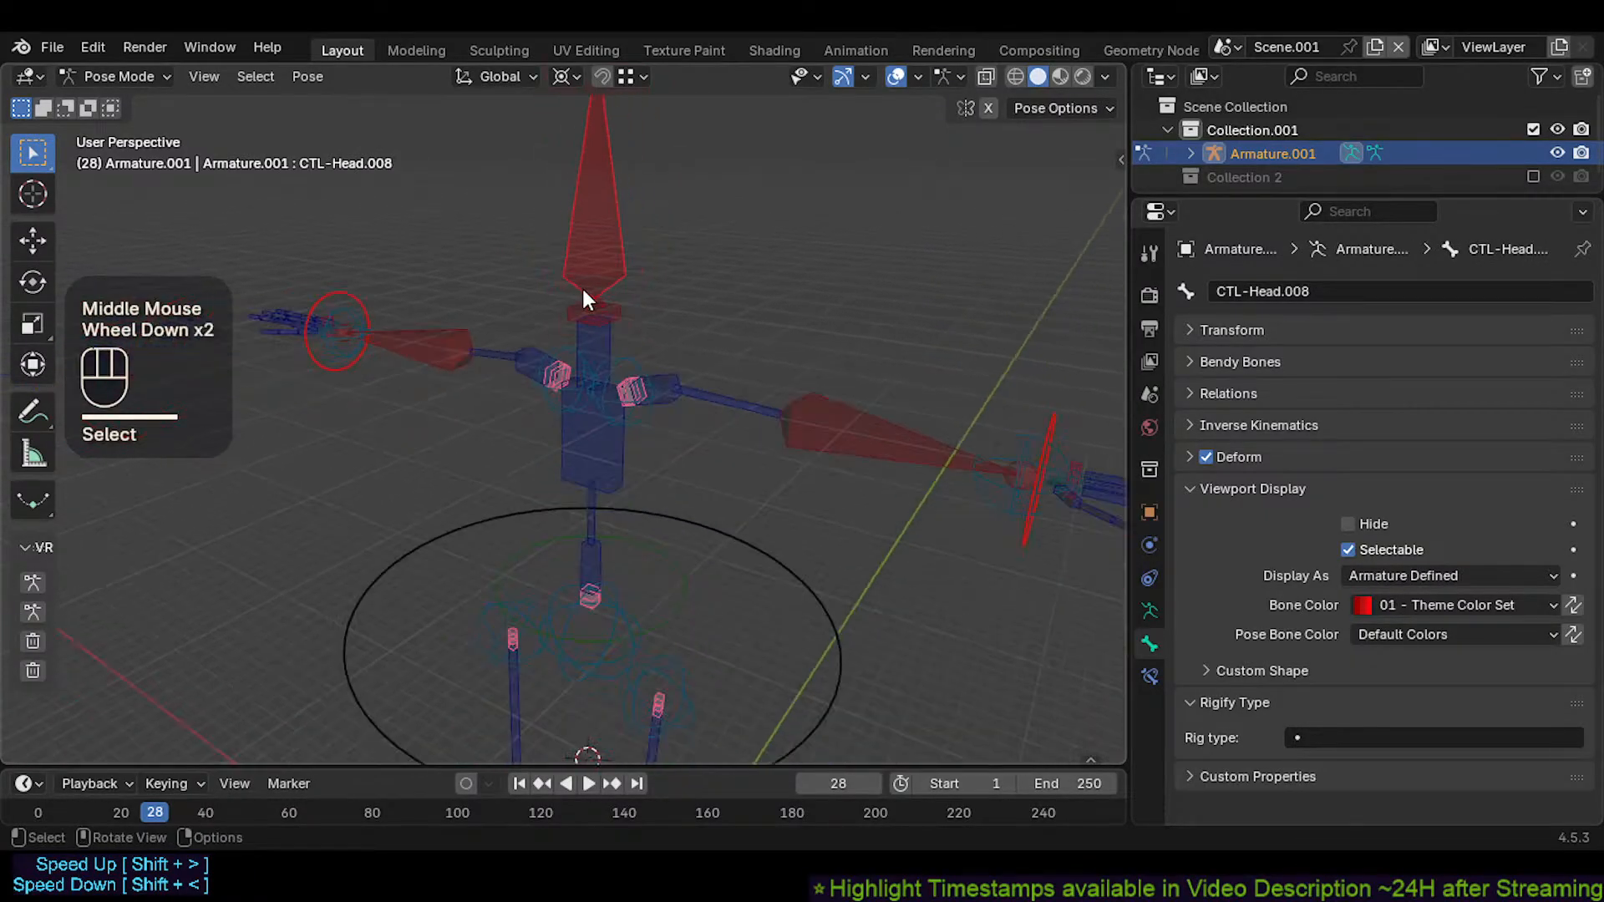
shift+scroll(588, 407, down, 3)
shift+scroll(577, 444, up, 1)
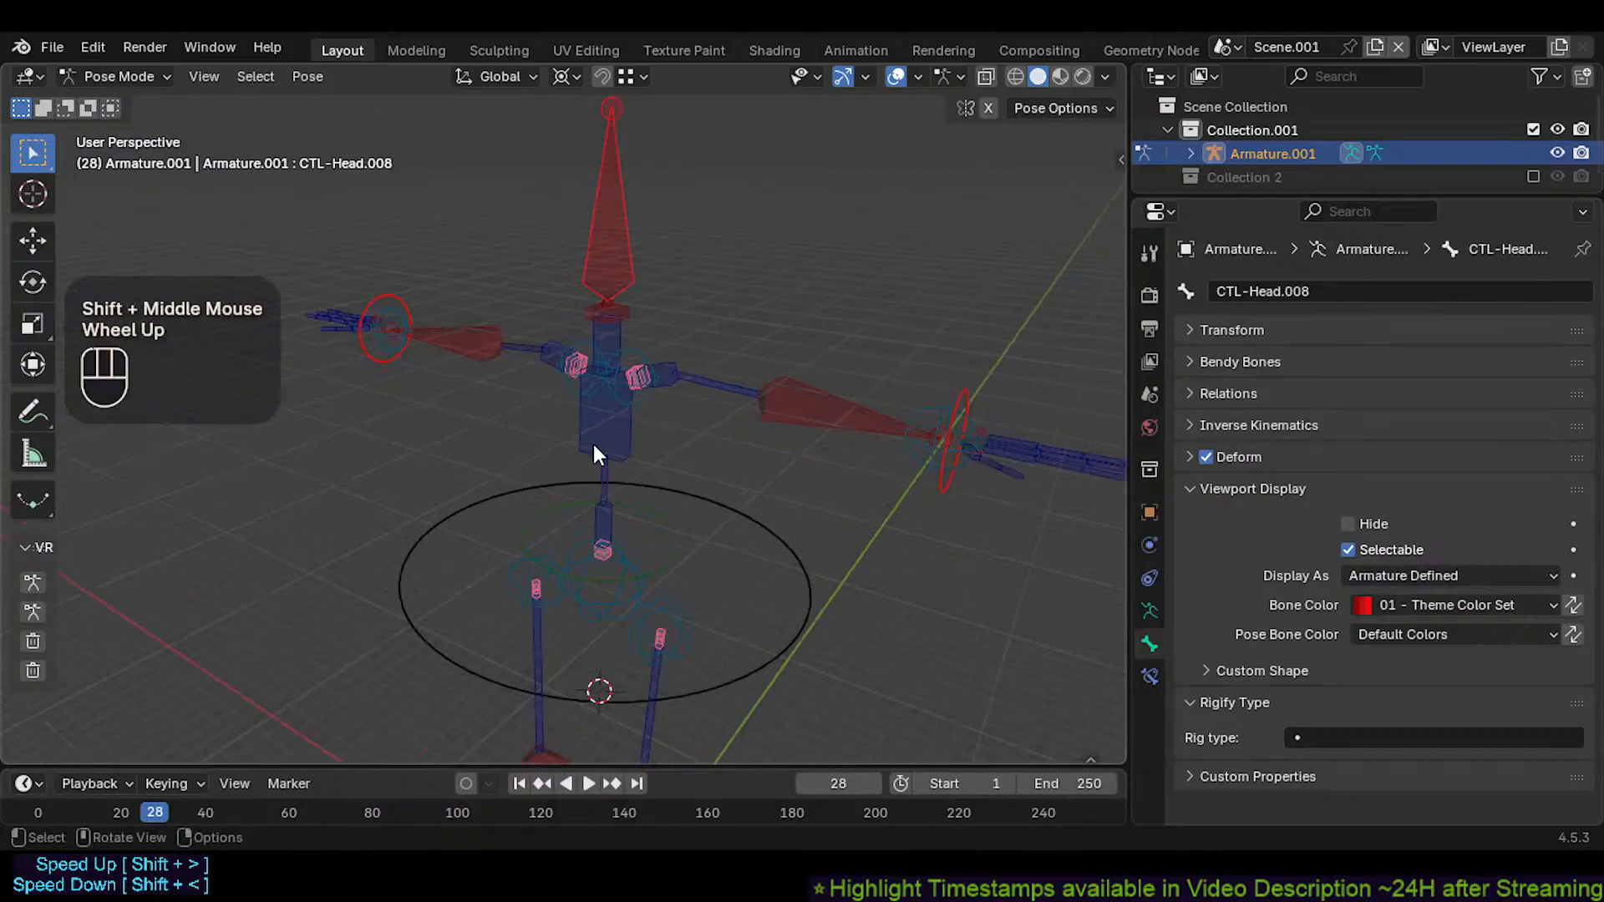
scroll(675, 581, up, 1)
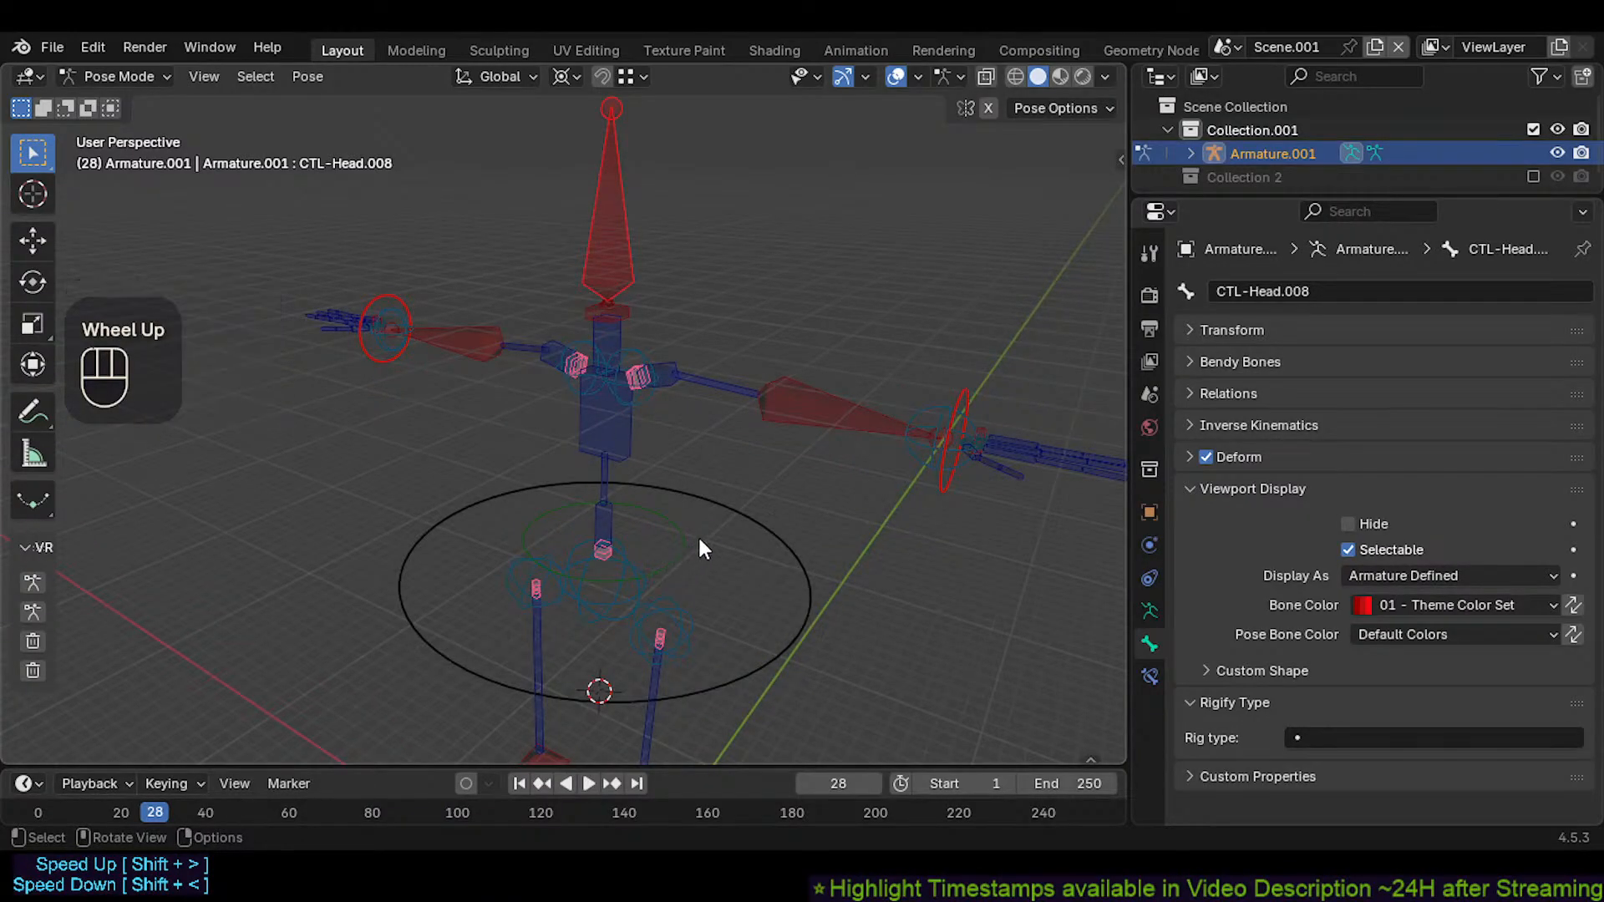
Select the MTR-CoG control ring around the hips and try moving and rotating the whole body with it
scroll(718, 559, down, 2)
shift+scroll(712, 376, down, 3)
click(717, 342)
key(g)
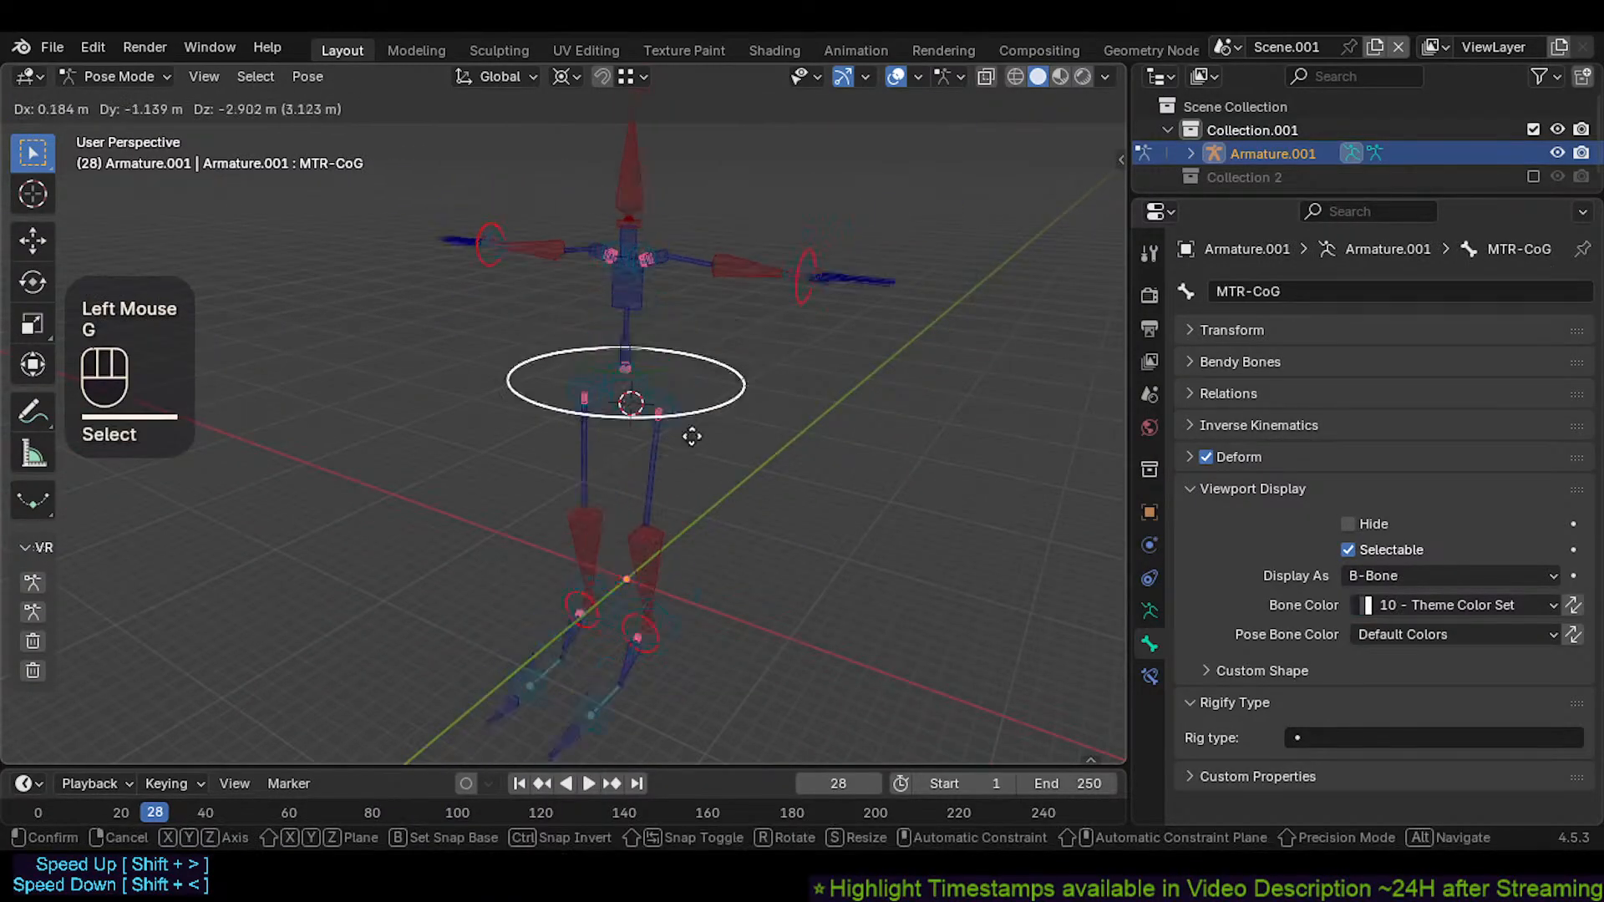
key(Escape)
key(r)
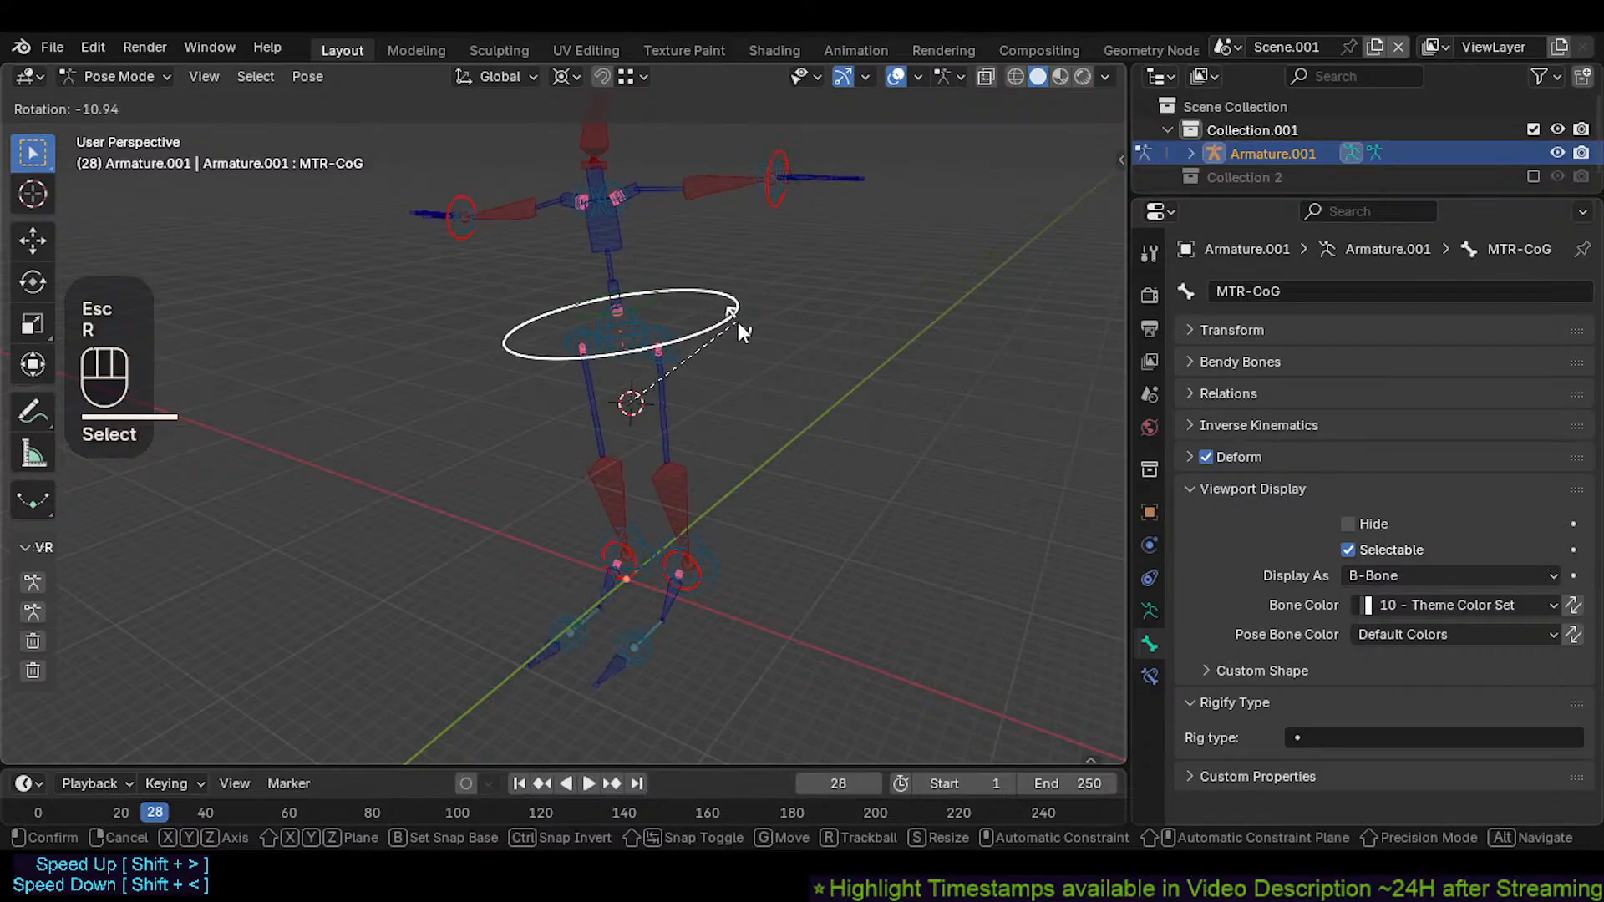
key(Escape)
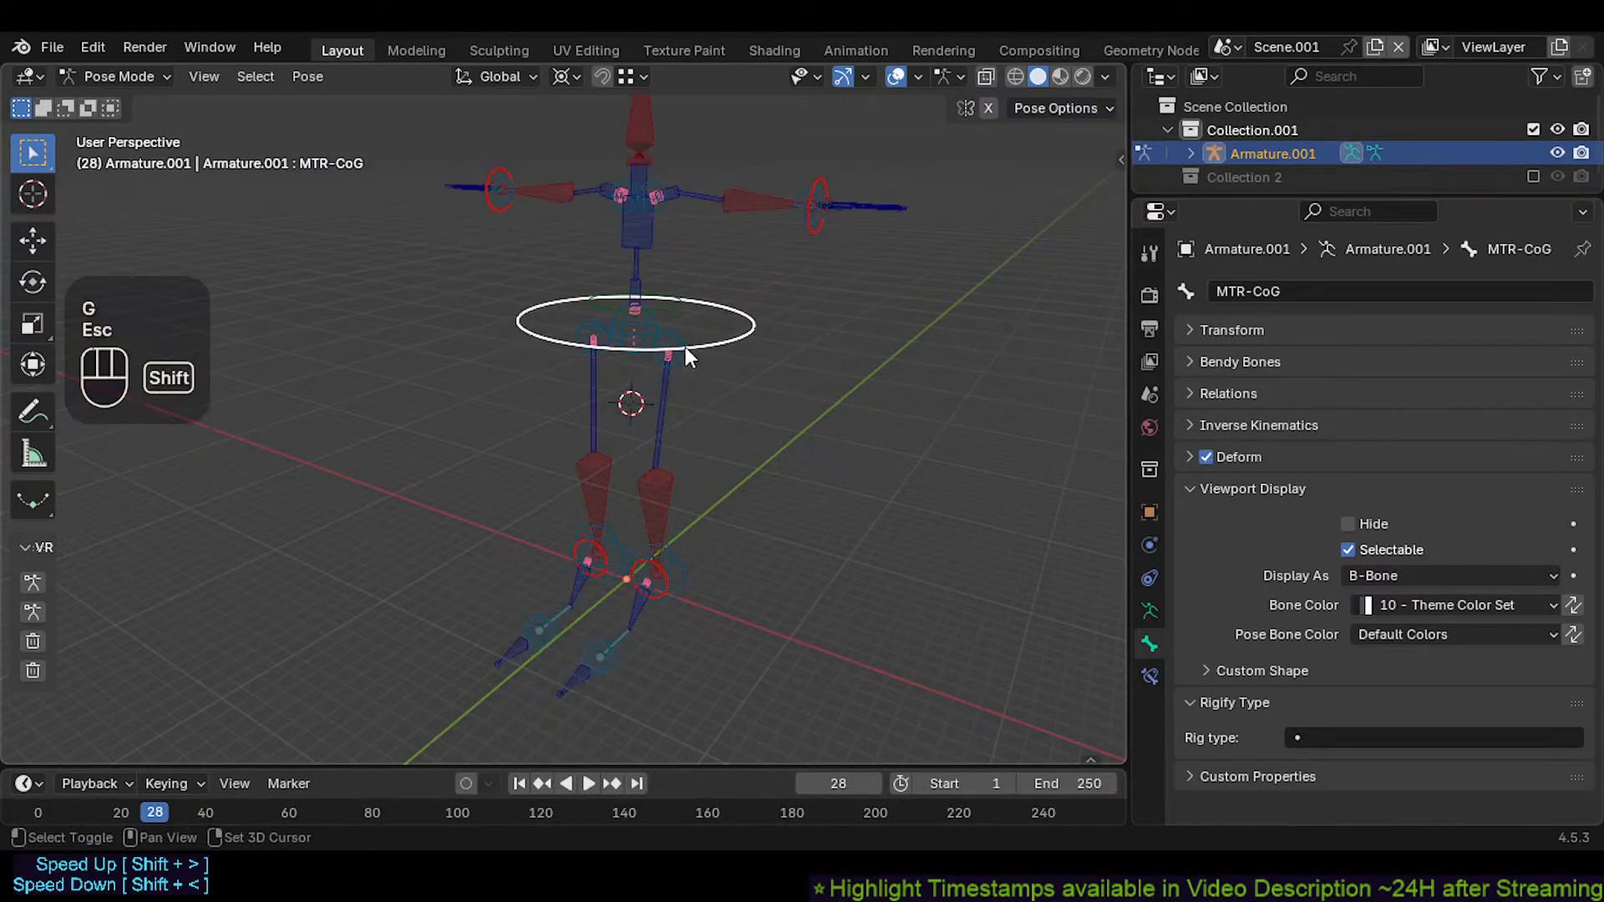
Try moving the CMD-Hip.L control with Auto IK, and repeat the move with CMD-Hip.R added to the selection
shift+click(684, 349)
key(g)
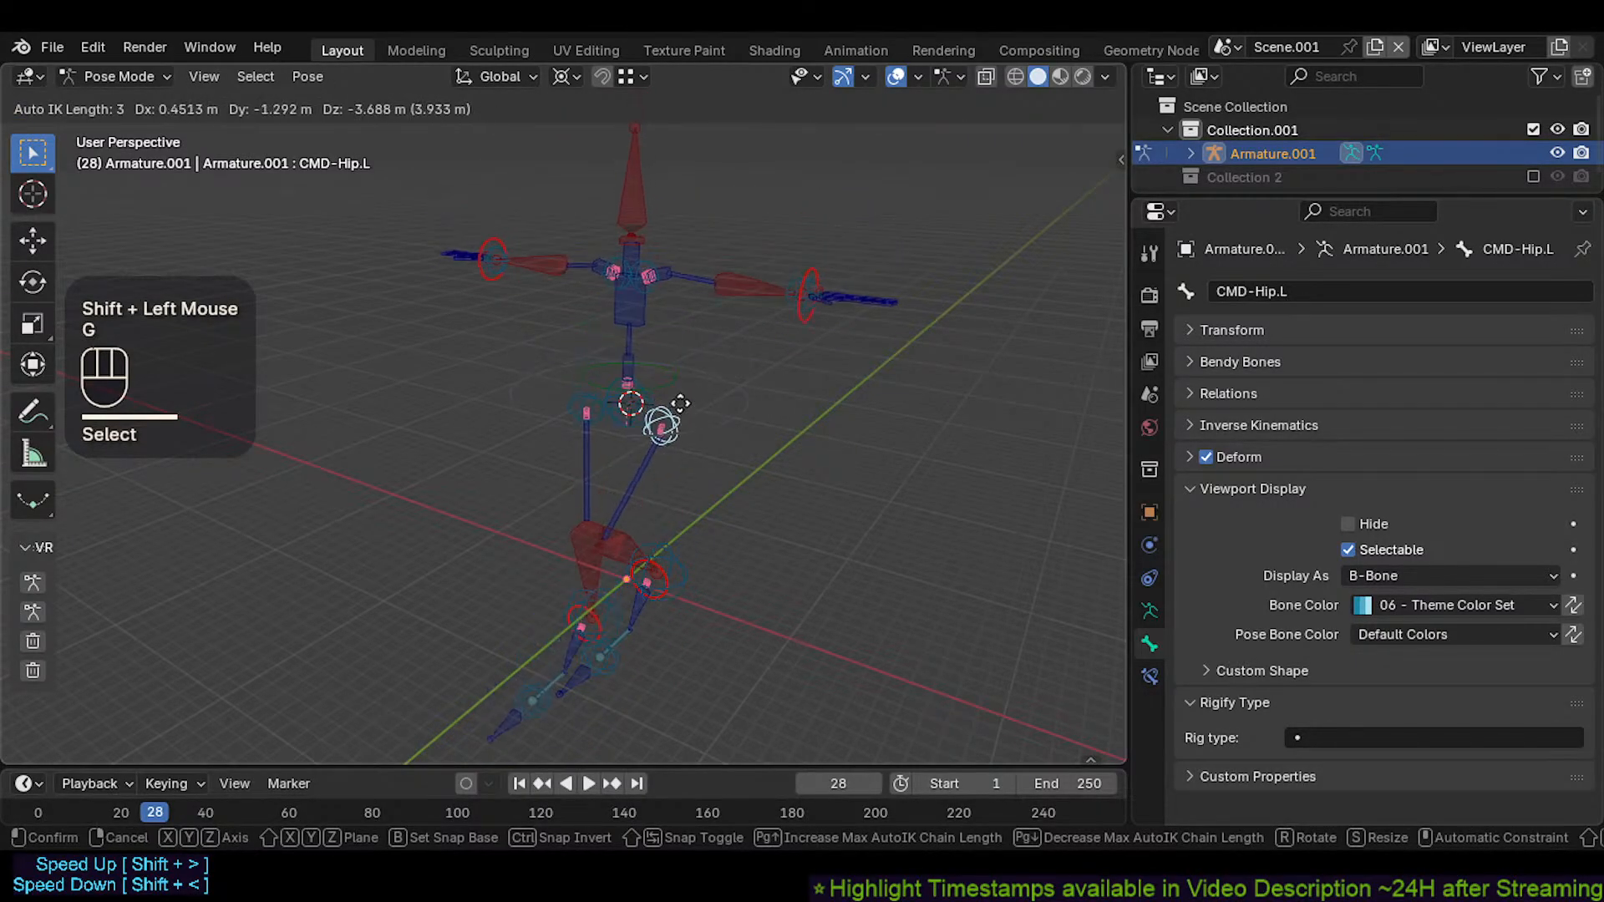
key(Escape)
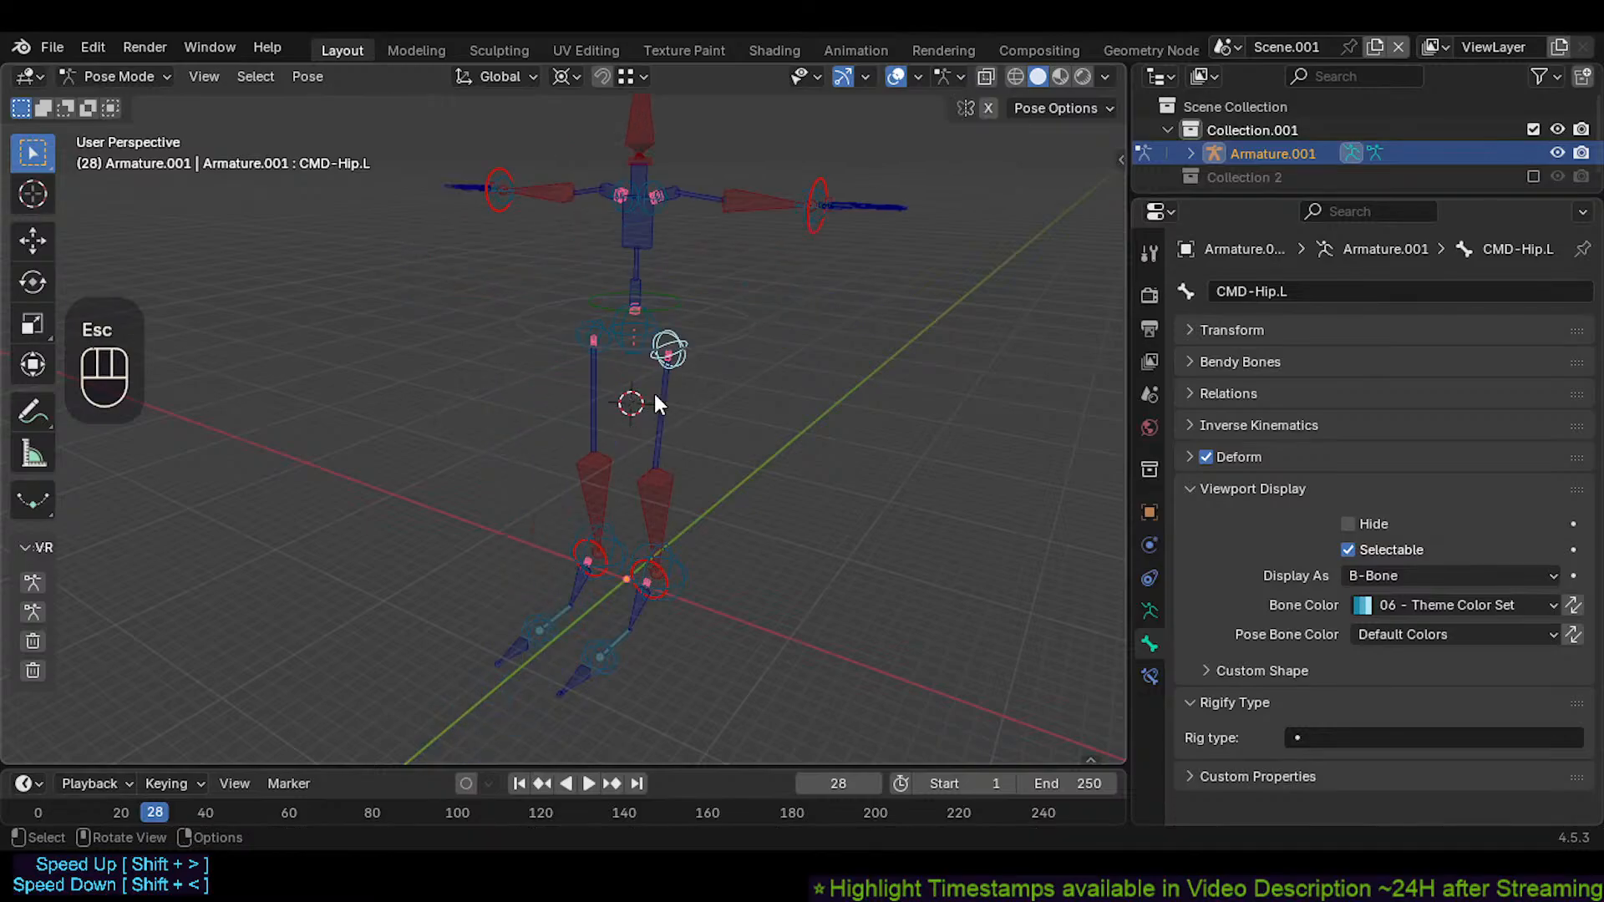
shift+click(591, 327)
key(g)
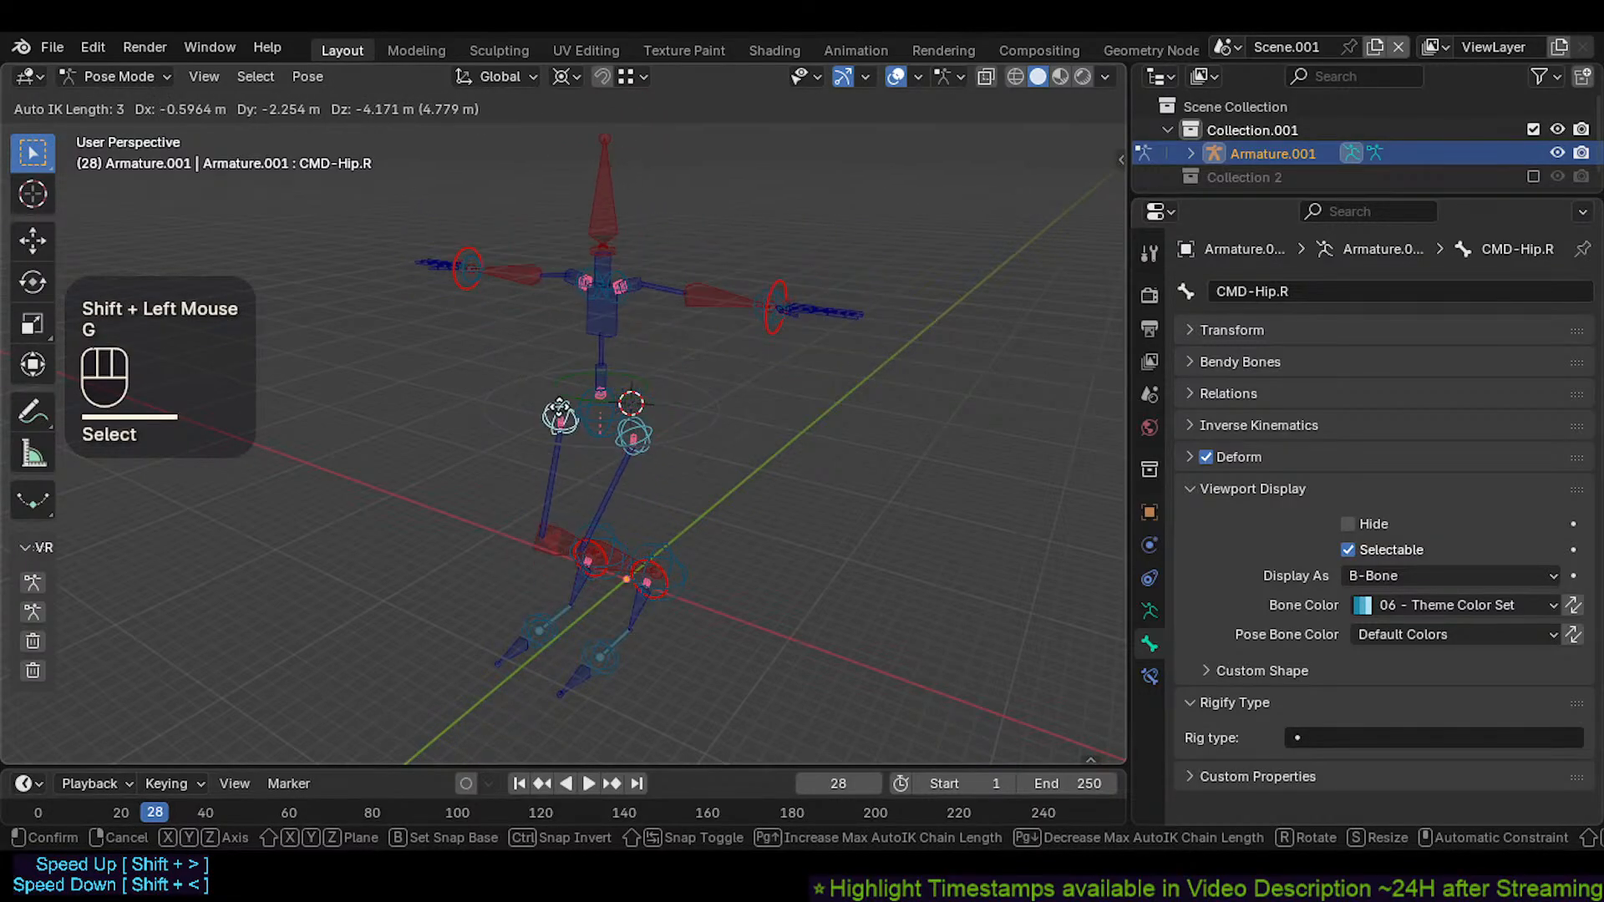
key(Escape)
Add CMD-Wrist.L to the selected hip controls and try moving them together with Auto IK
shift+click(787, 234)
shift+middle_drag(738, 239, 727, 267)
middle_drag(727, 269, 703, 299)
key(g)
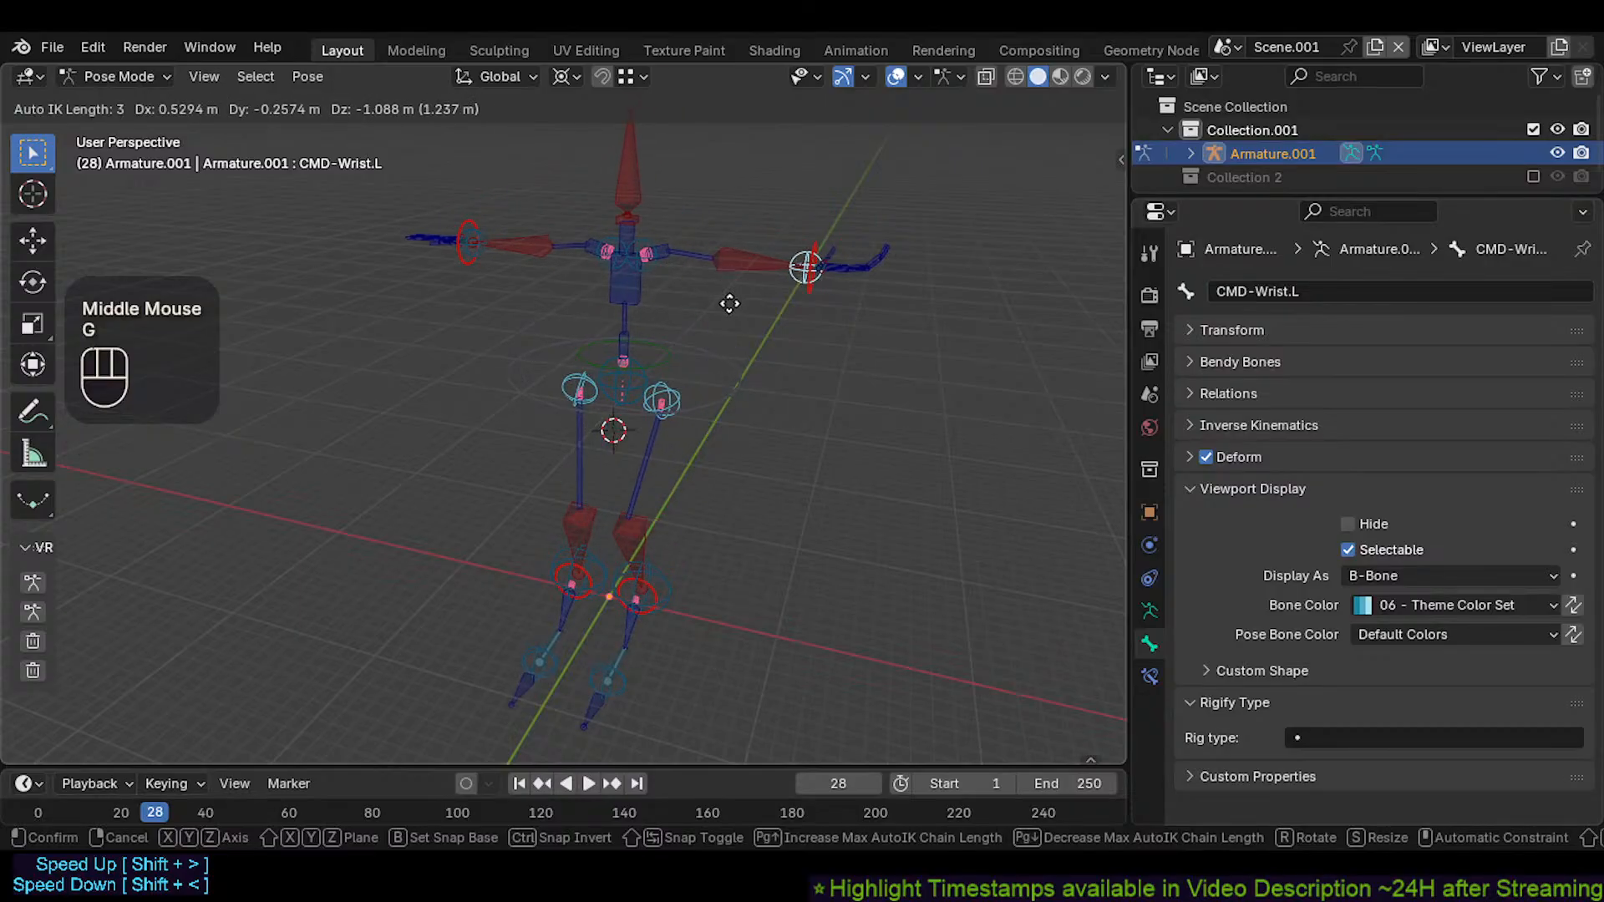
key(Escape)
Clear the bone selection and try Auto IK moves with CMD-Shoulder.L, selecting it after the MTR-CoG ring
key(alt+a)
click(645, 266)
click(673, 321)
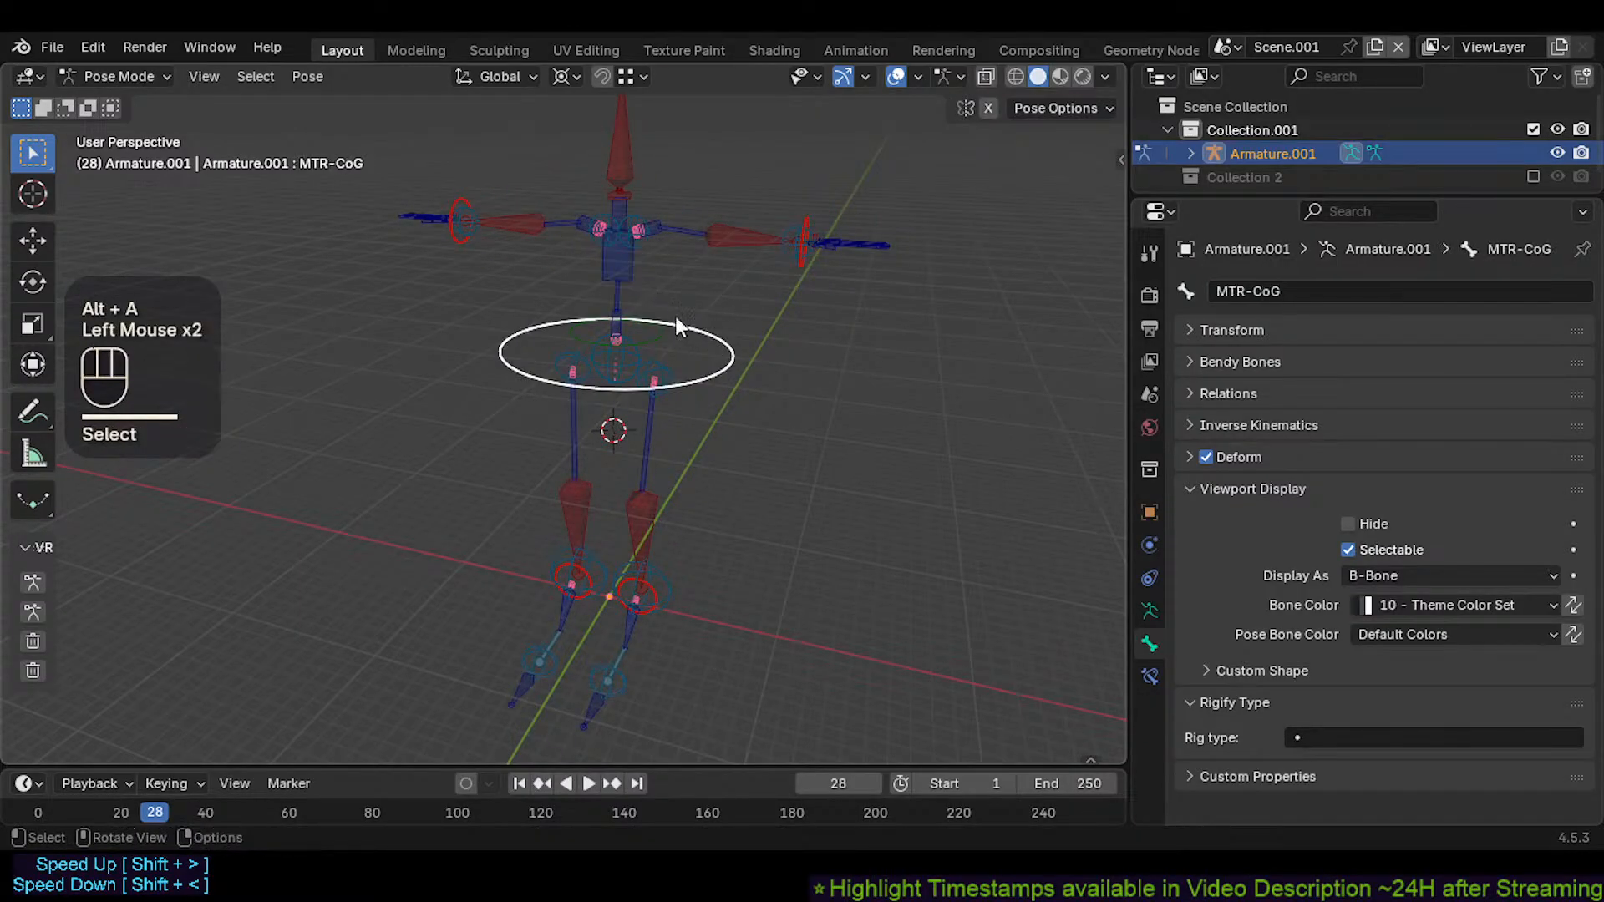
shift+click(640, 252)
key(g)
key(Escape)
click(700, 333)
scroll(700, 333, up, 1)
shift+middle_drag(700, 333, 670, 389)
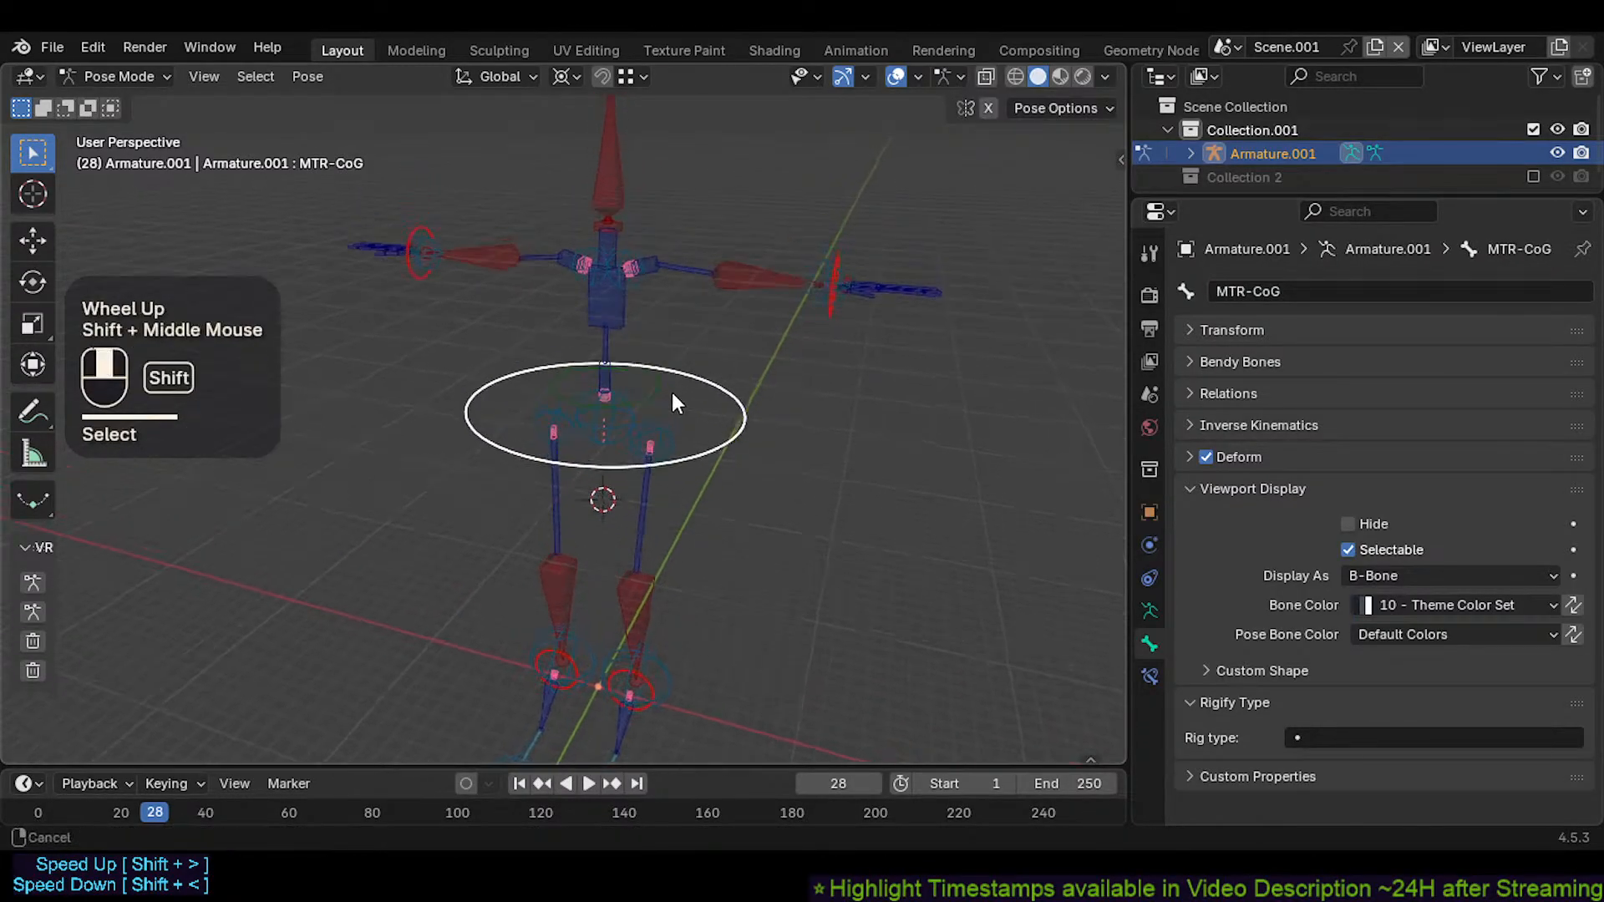
shift+click(639, 286)
key(g)
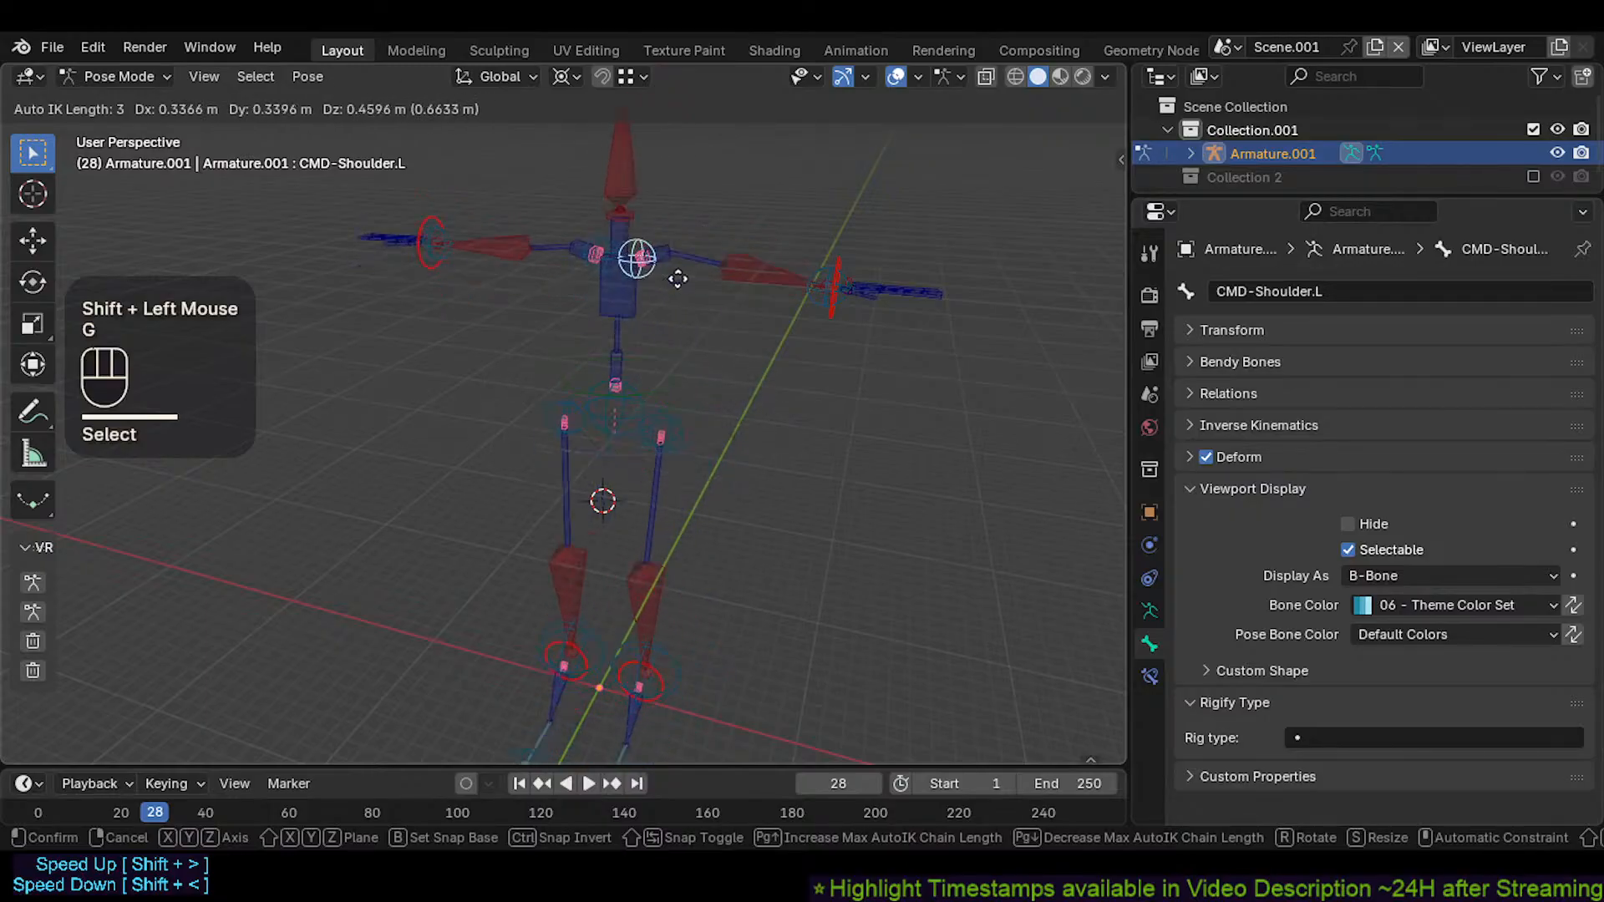
key(Escape)
Add CMD-Hip.R to the selected CMD-Shoulder.L and try moving both controls together
shift+click(553, 432)
key(g)
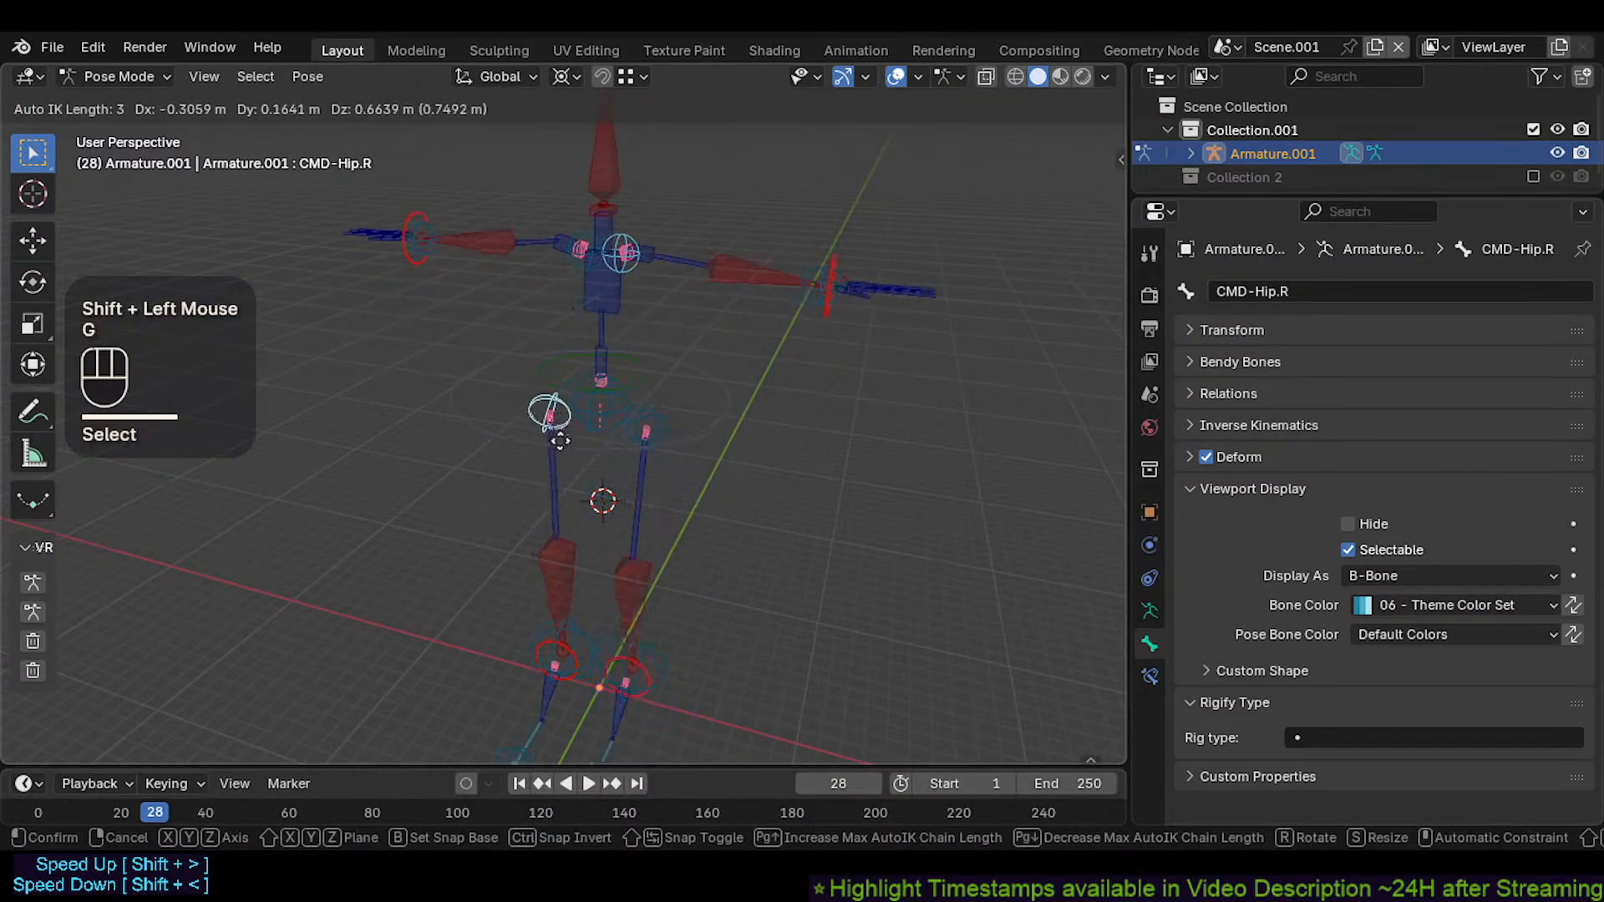
key(Escape)
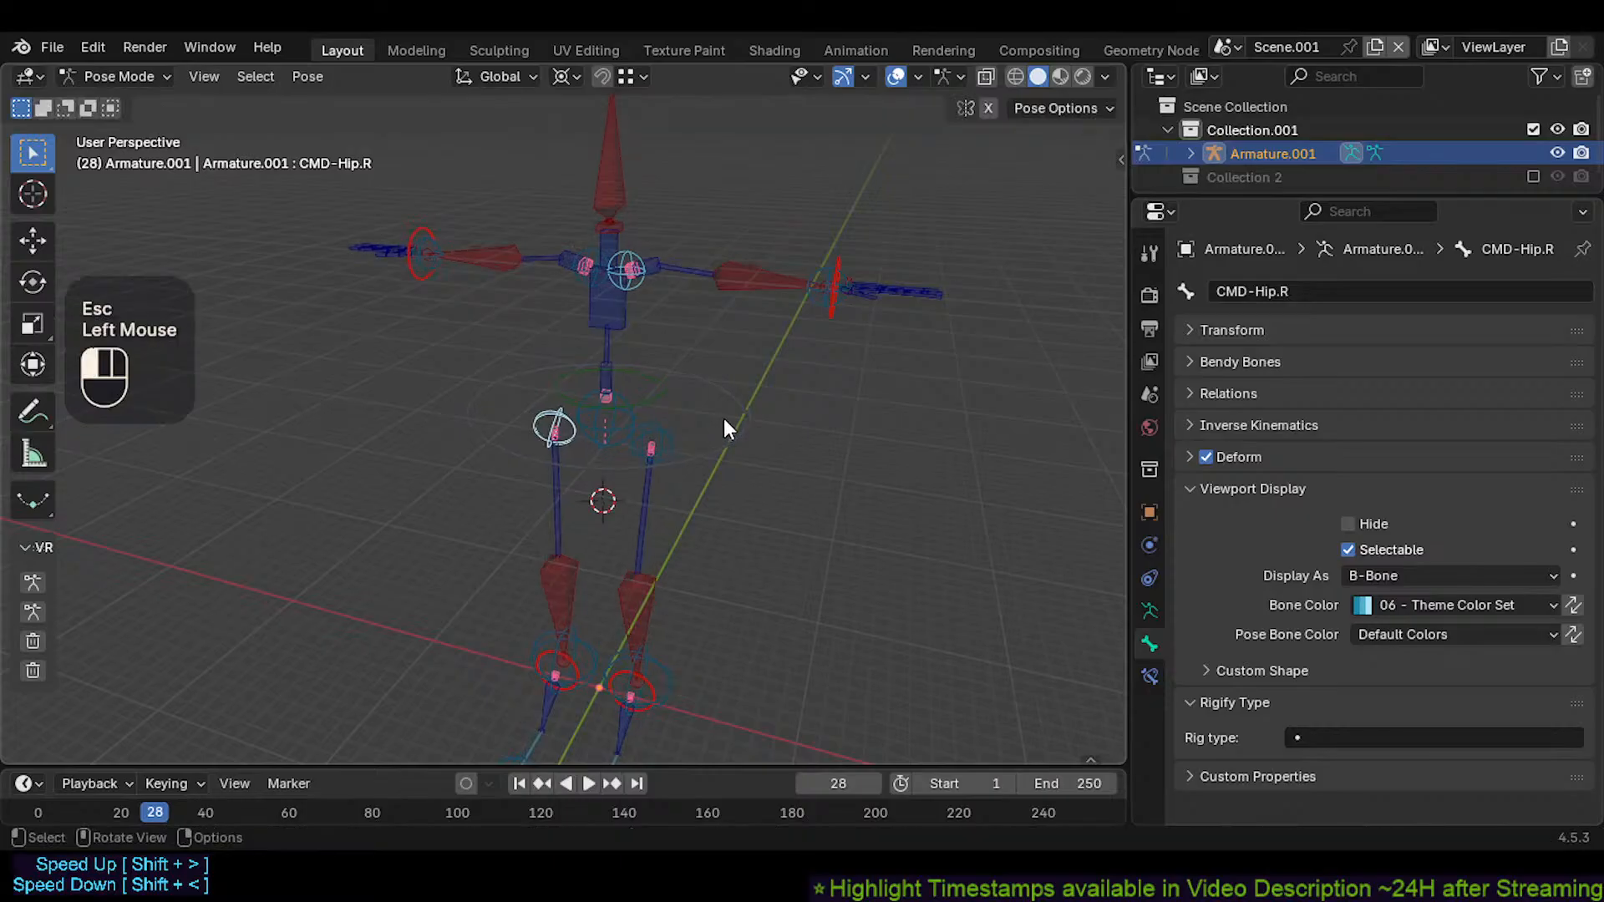
Select the MTR-CoG ring and try a trackball rotation of the body
click(724, 418)
key(r)
key(r)
key(Escape)
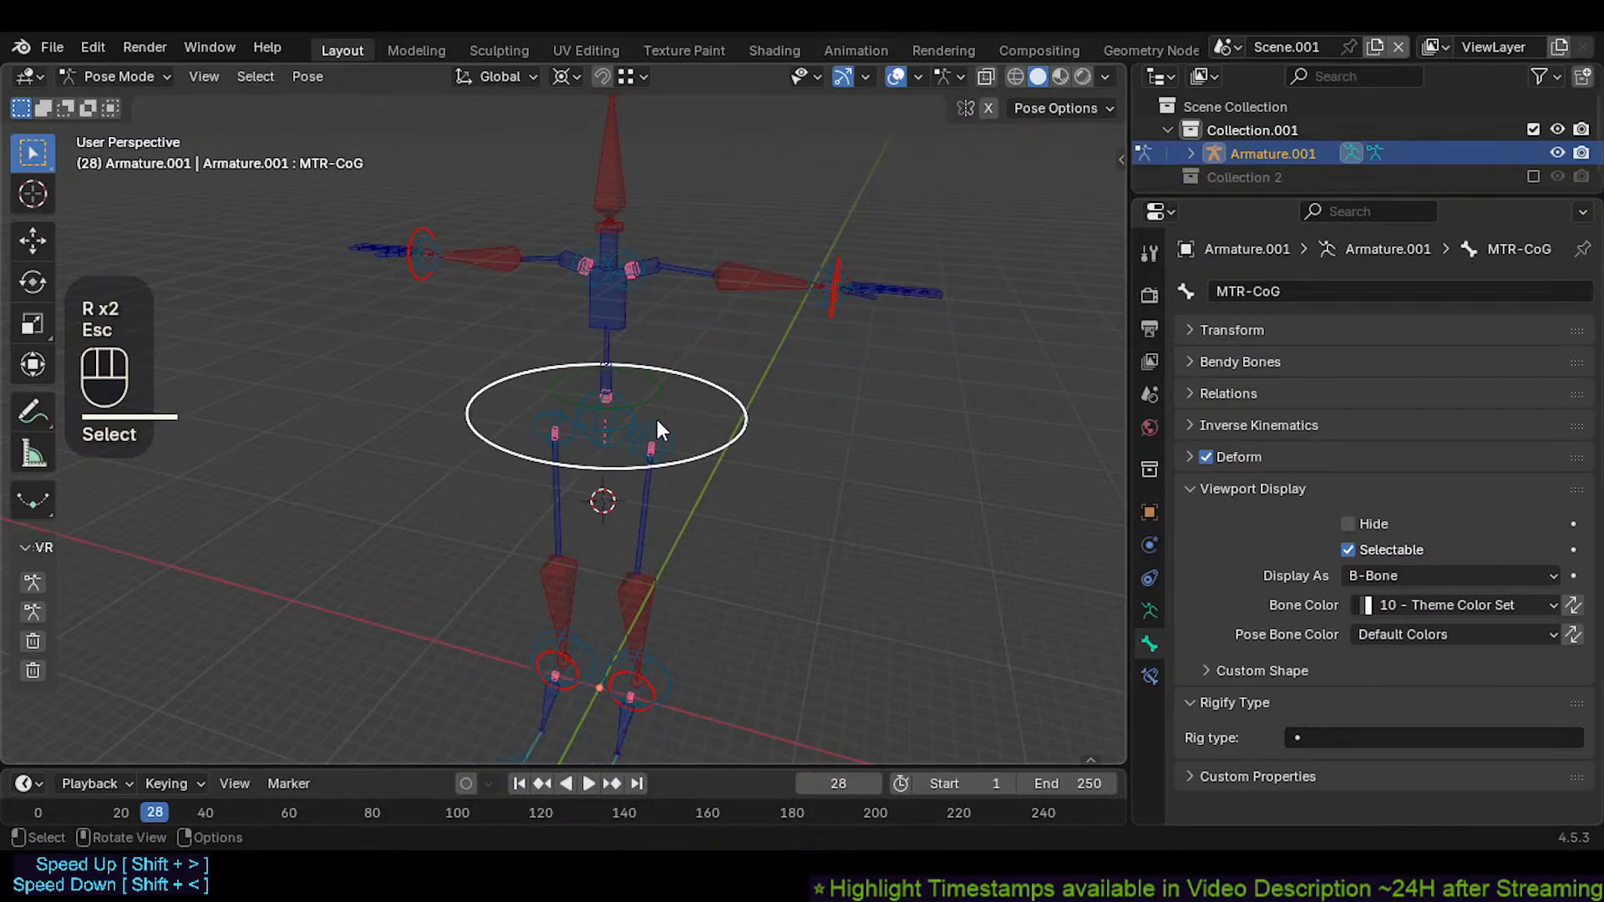
Select the CMD-Hip.R control and apply a trackball rotation to it with Auto IK
shift+click(541, 422)
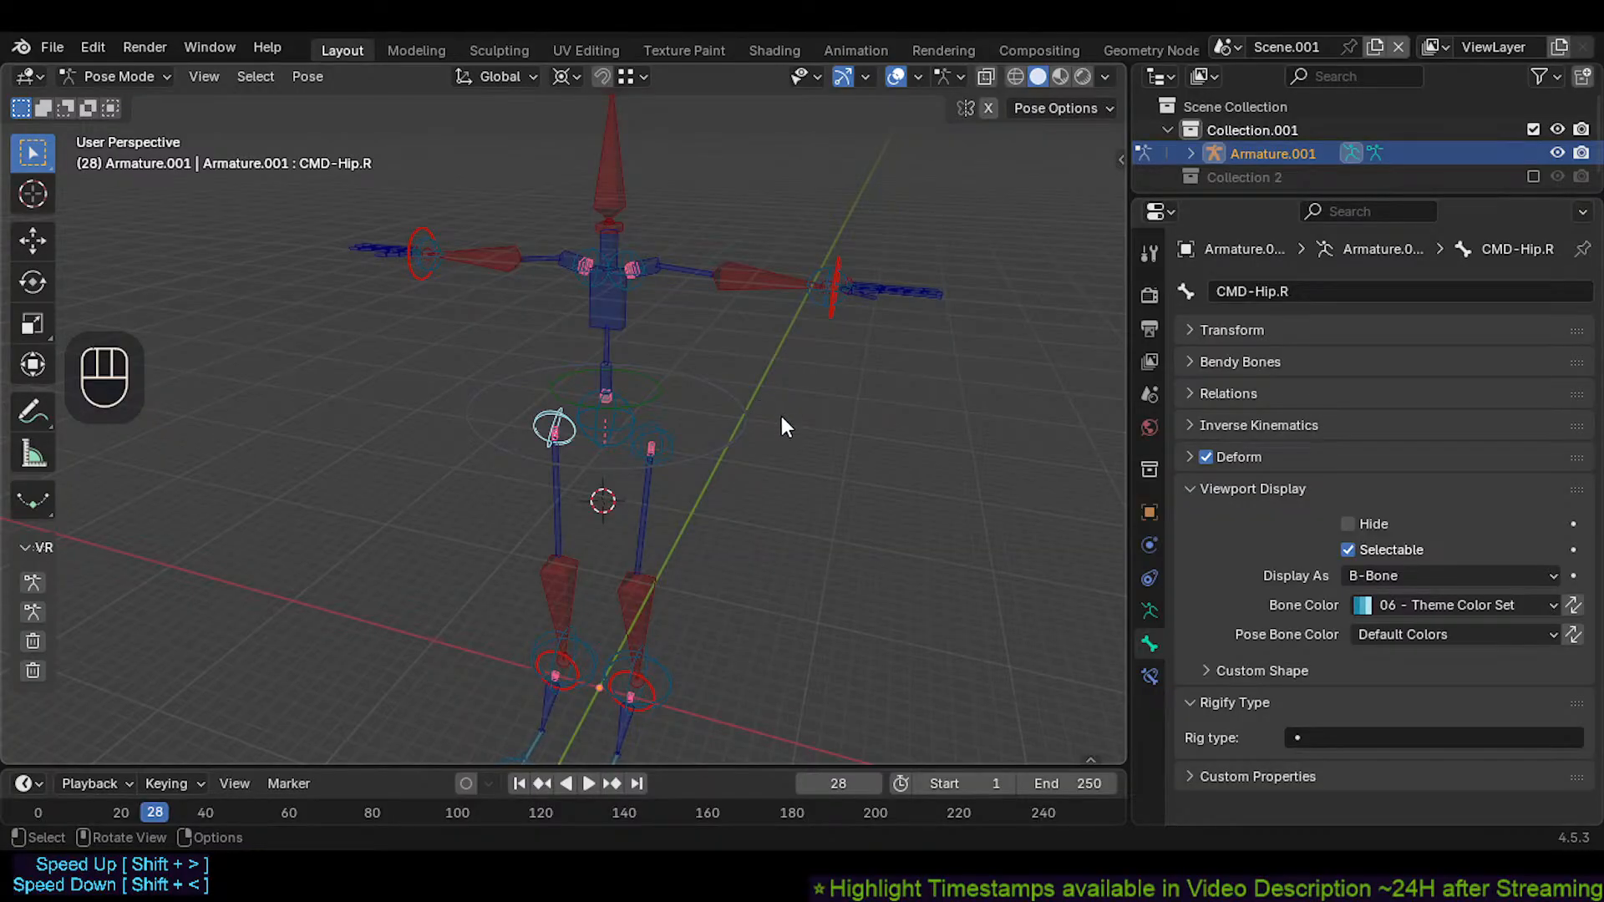
key(g)
key(r)
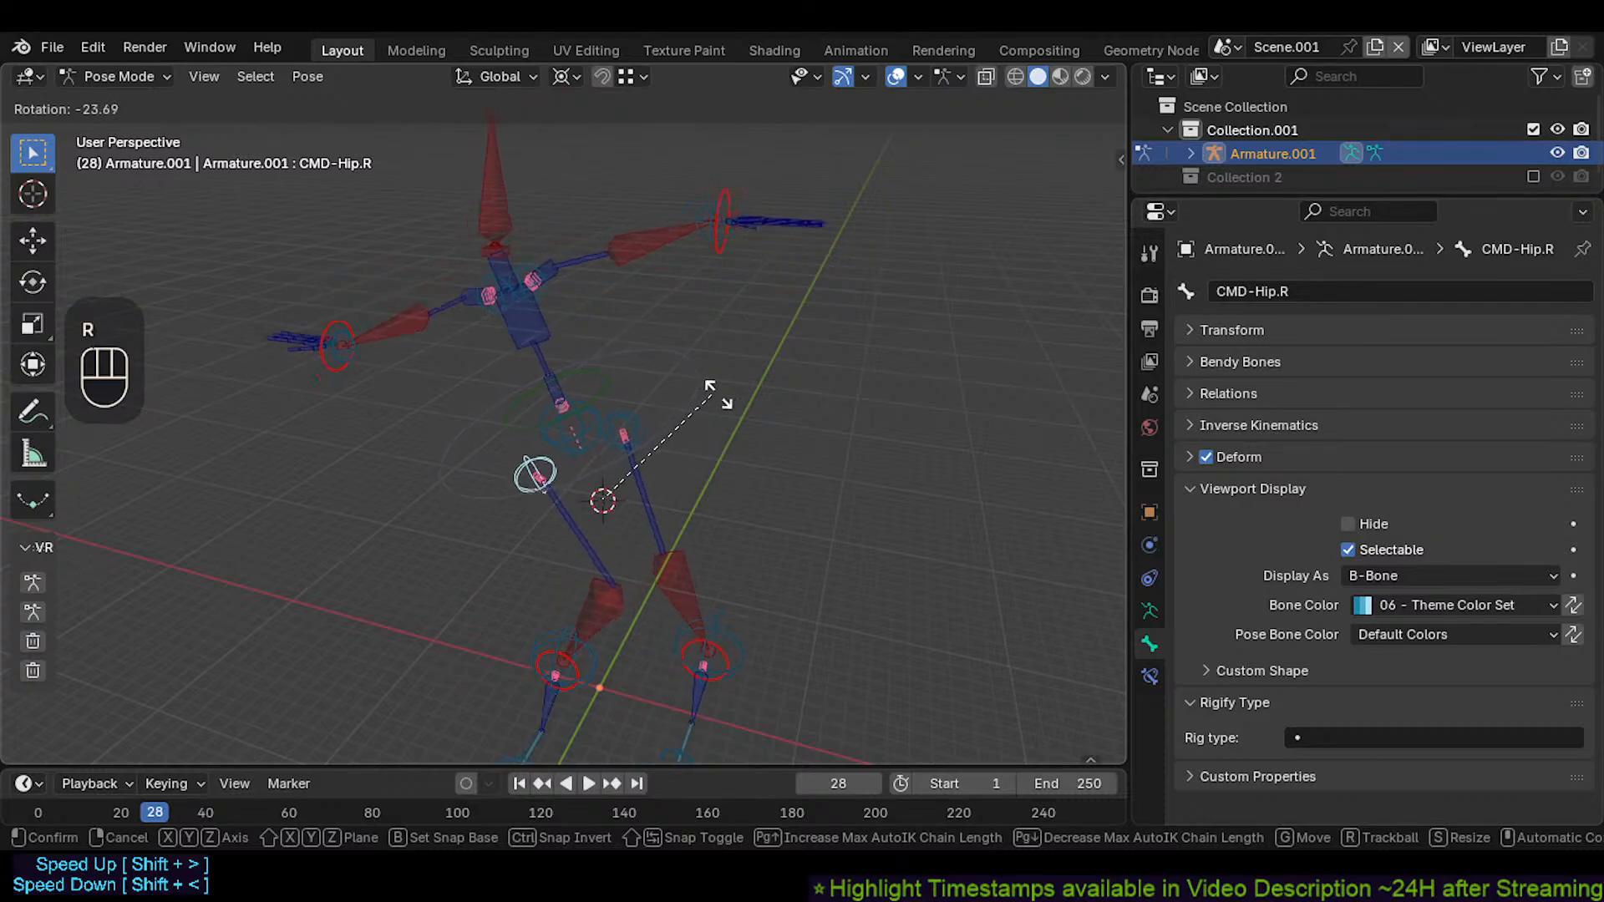
key(r)
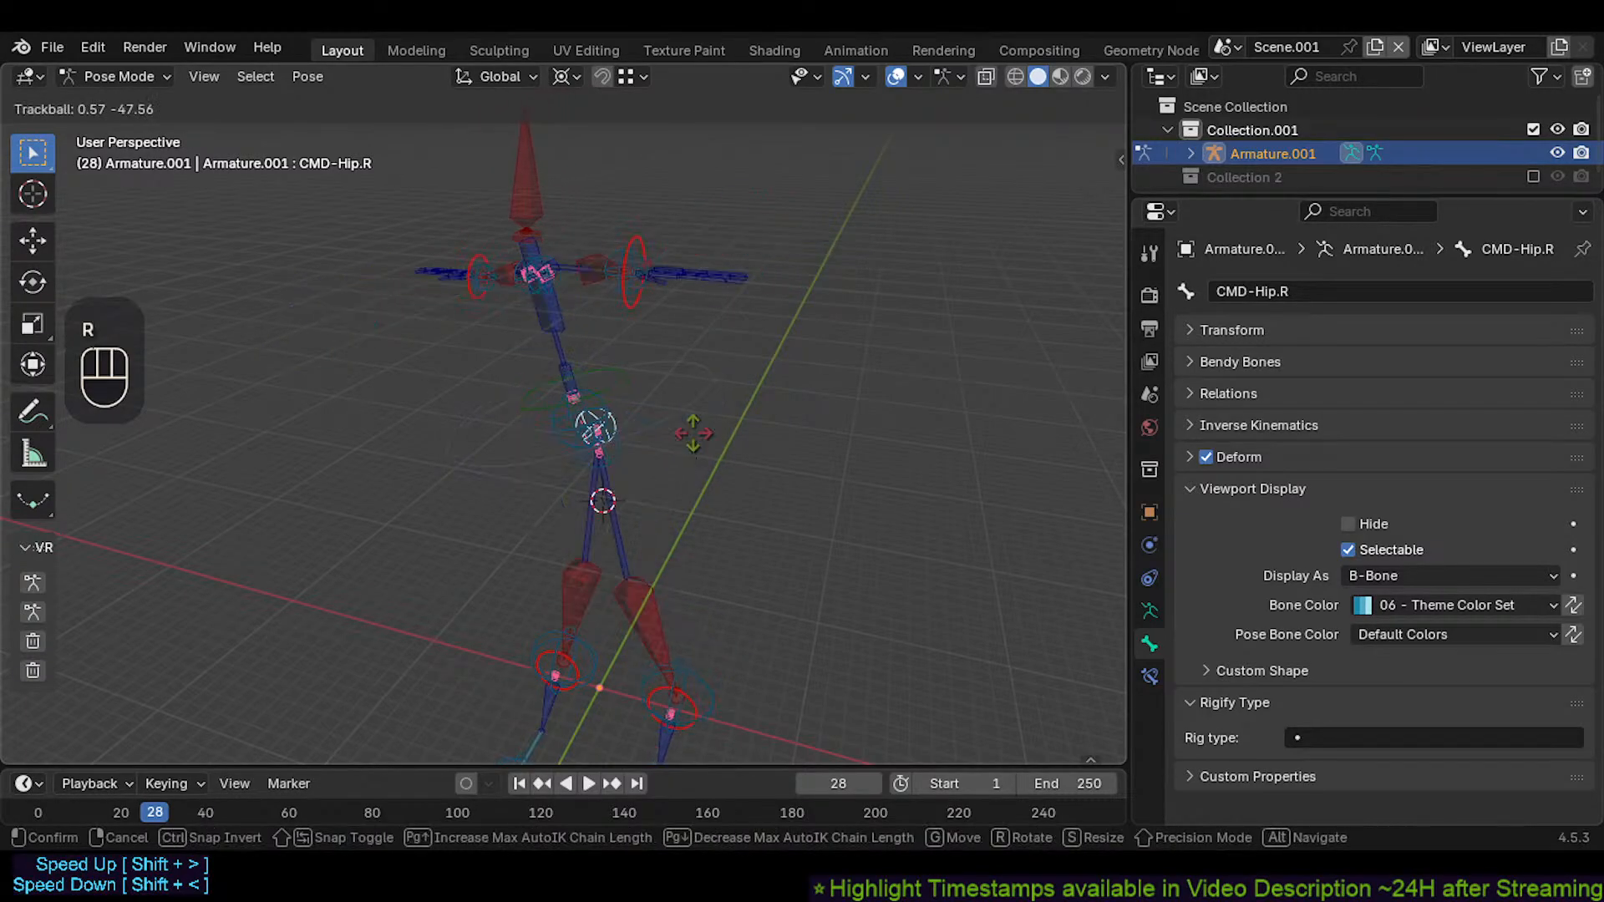
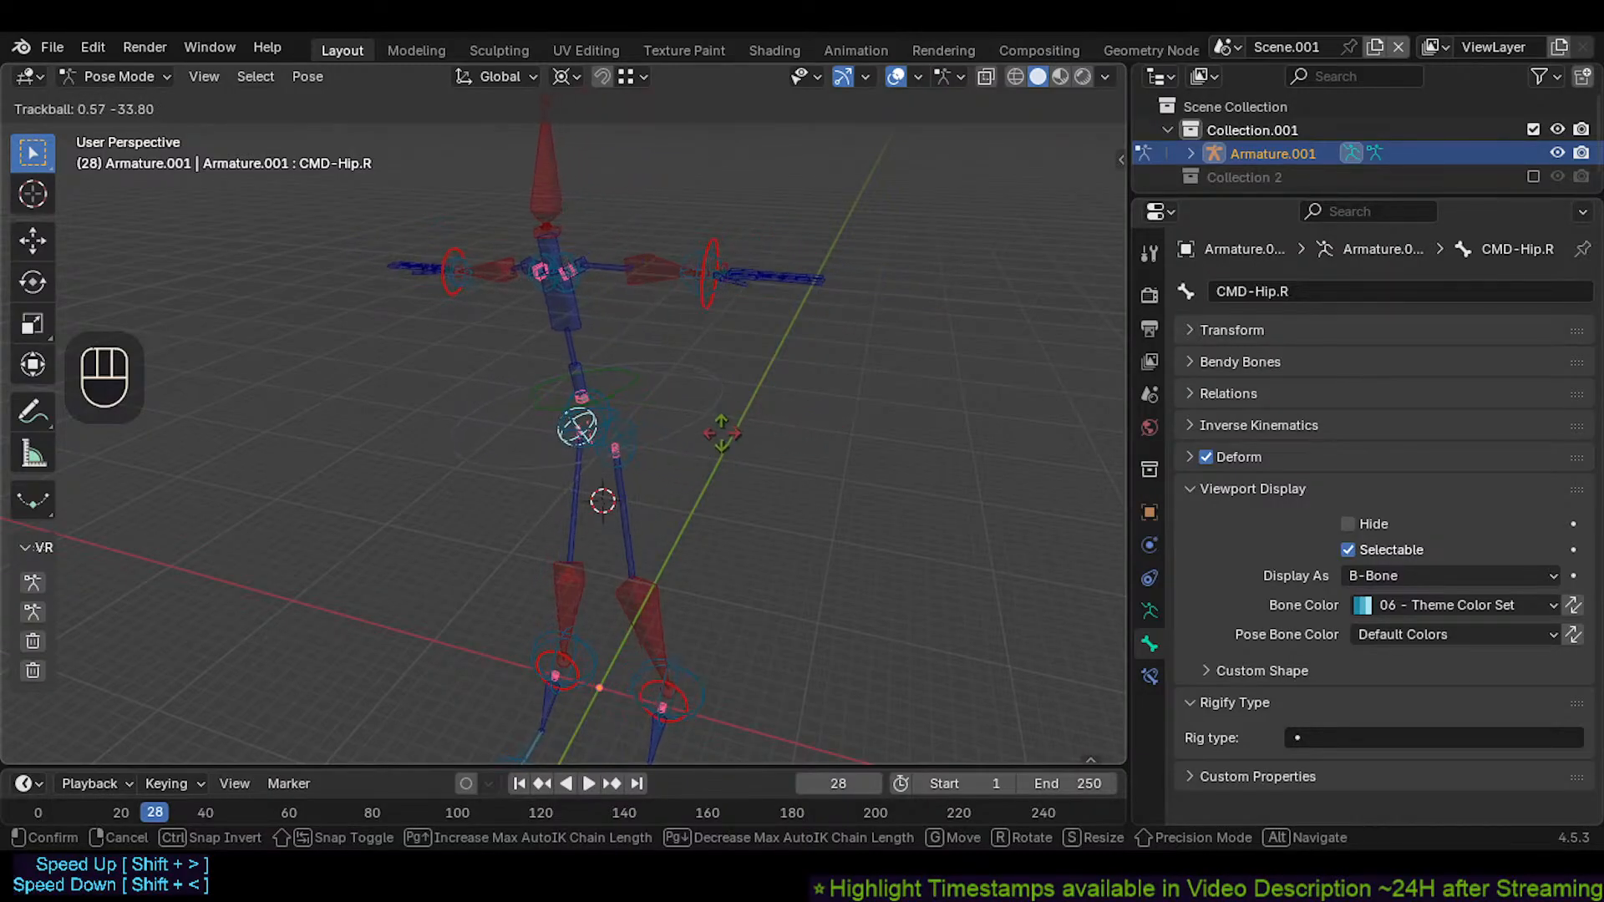
click(722, 447)
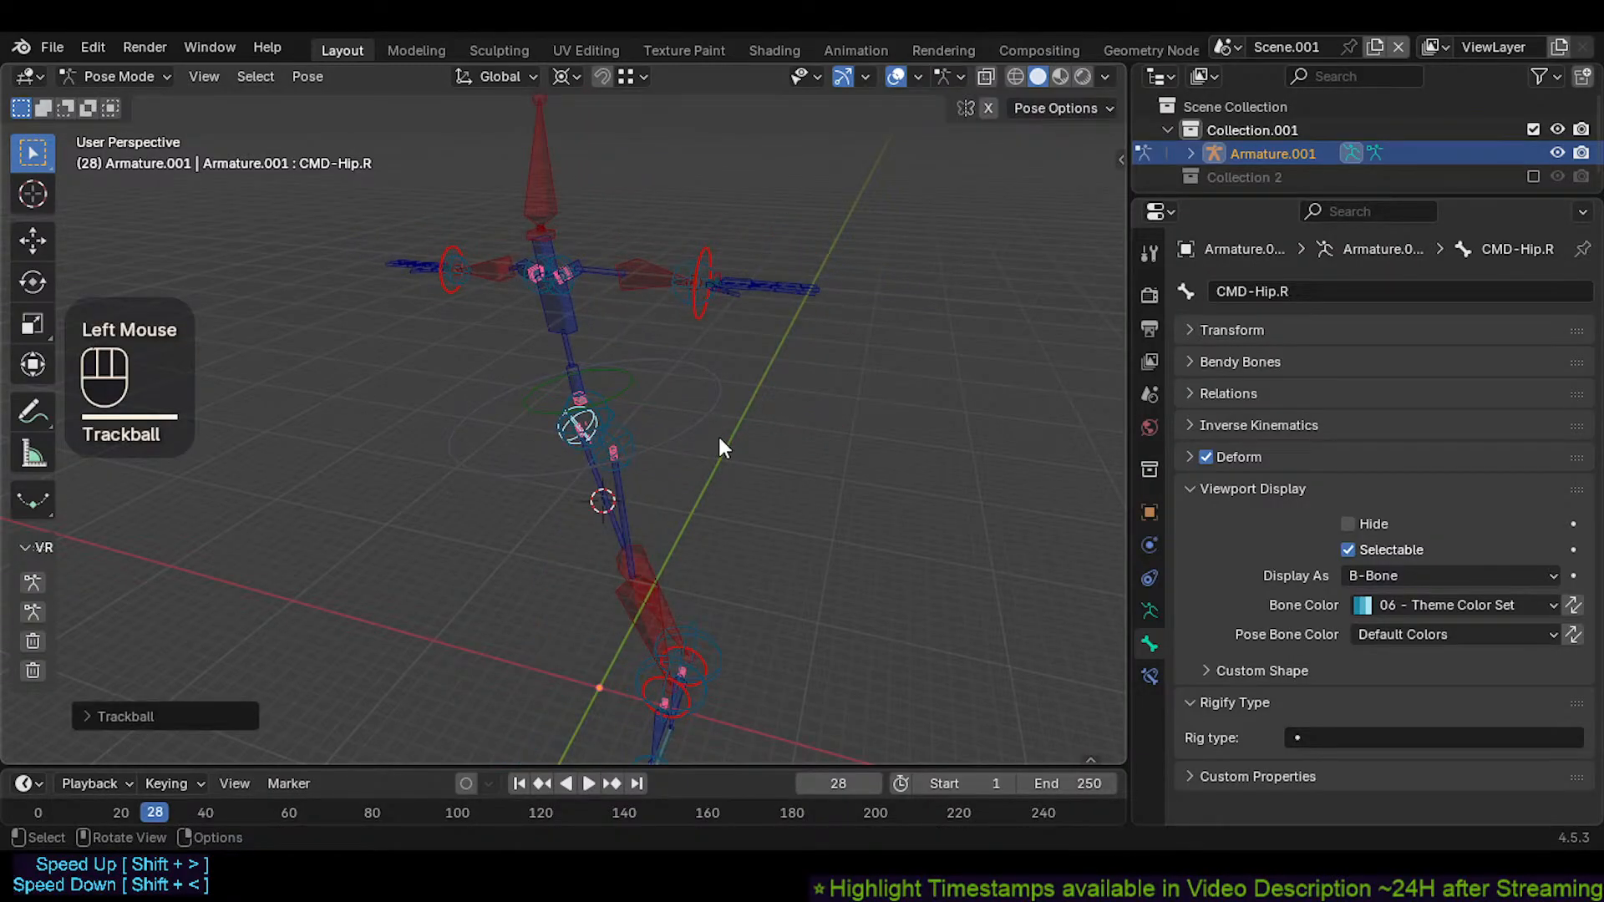
Try moving the rotated CMD-Hip.R control from a more frontal view, then apply a small move
key(g)
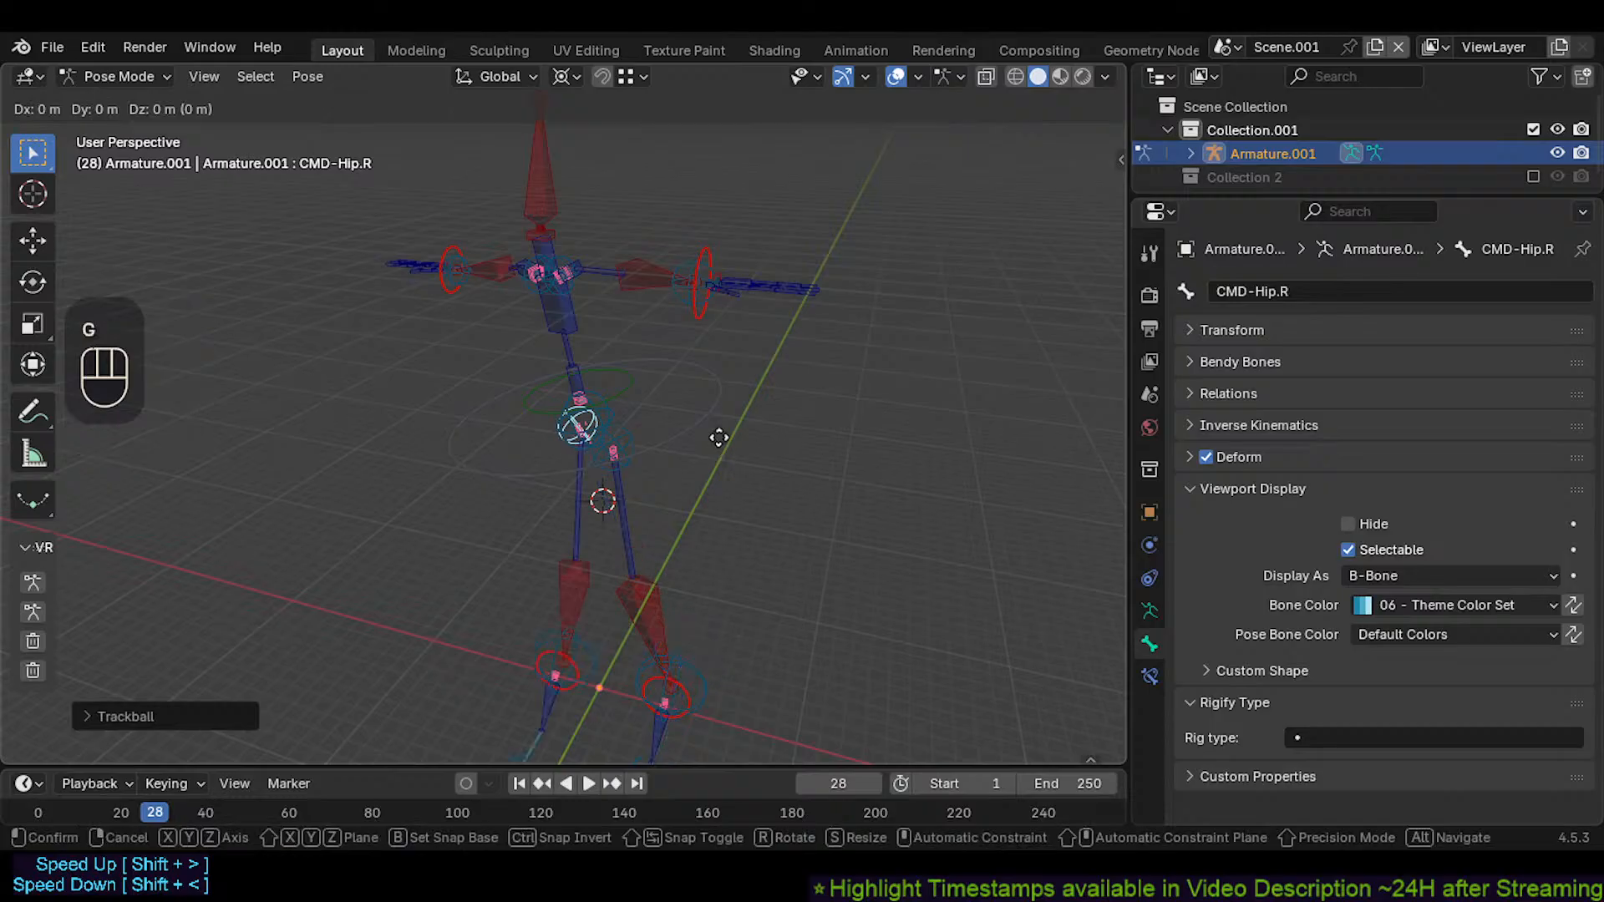
middle_drag(713, 438, 659, 438)
key(Escape)
key(g)
click(654, 435)
Select all bones of the armature and reset their pose
key(a)
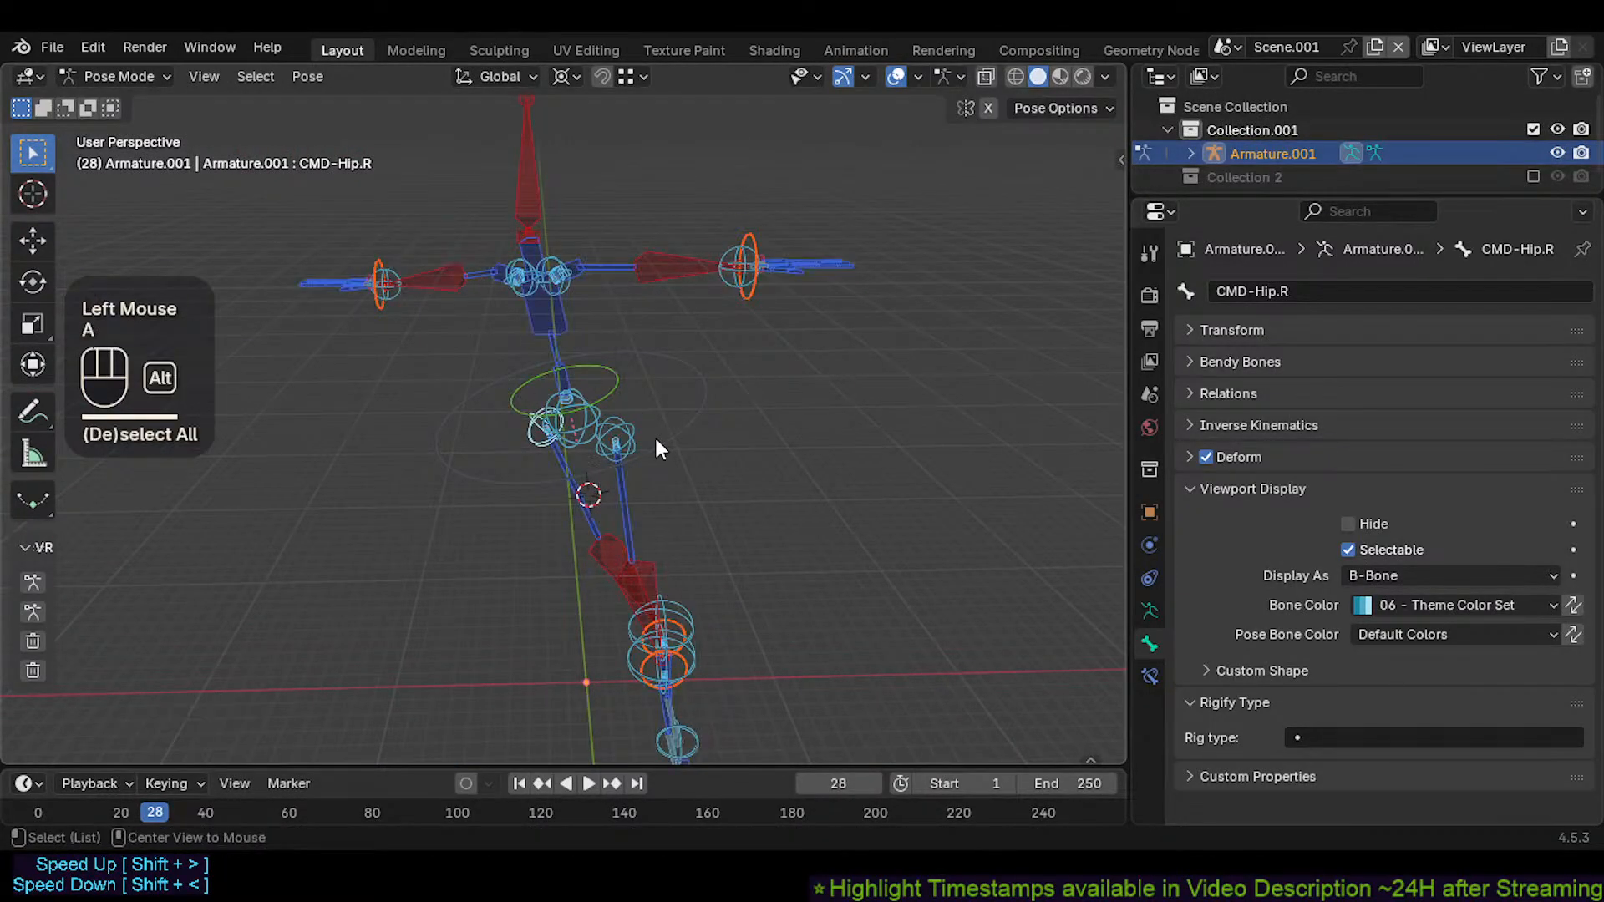
key(alt+q)
key(alt+q)
Select the MTR-CoG ring again and try moving the reset rig with it
click(697, 434)
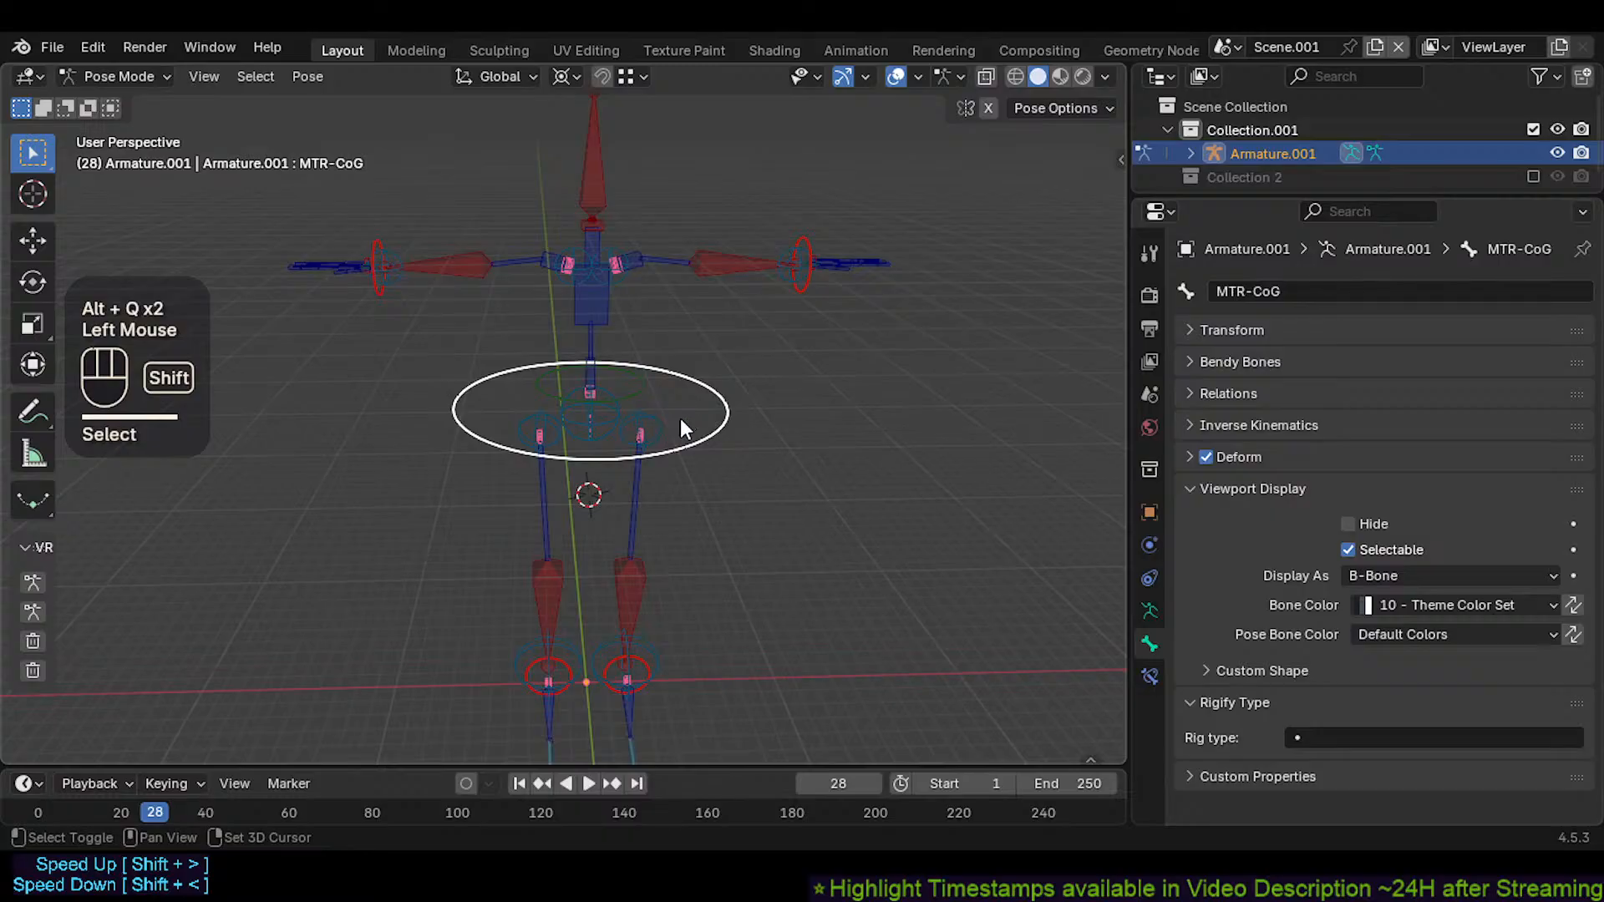
key(g)
key(Escape)
Select the two hip controls CMD-Hip.L and CMD-Hip.R together, with CMD-Hip.R as the active bone
middle_drag(644, 273, 614, 382)
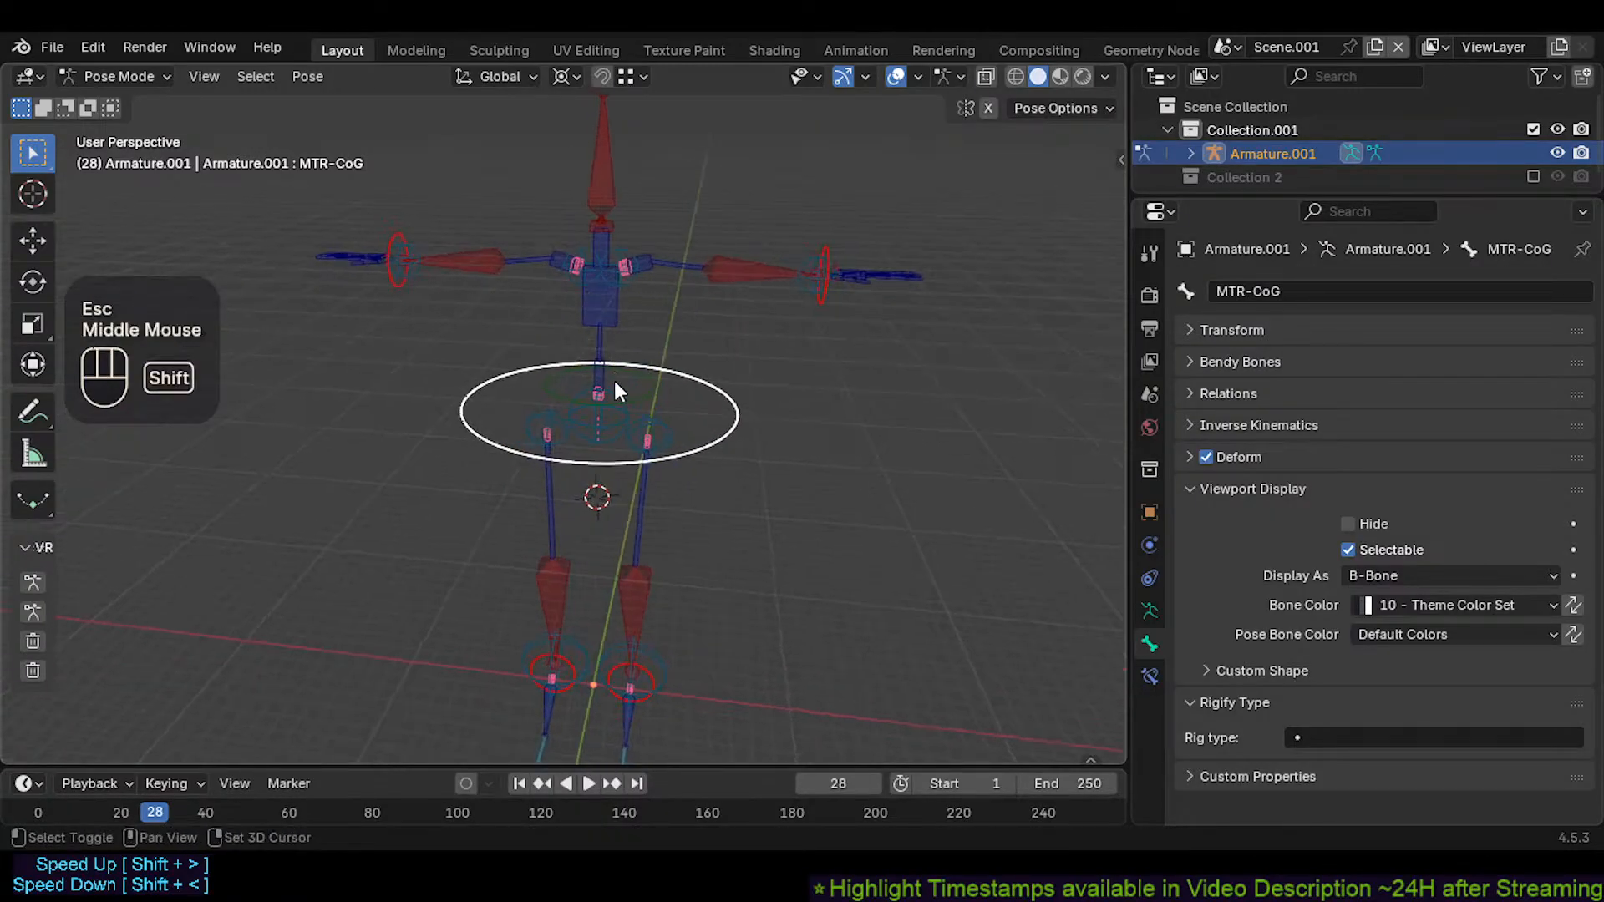
shift+click(546, 434)
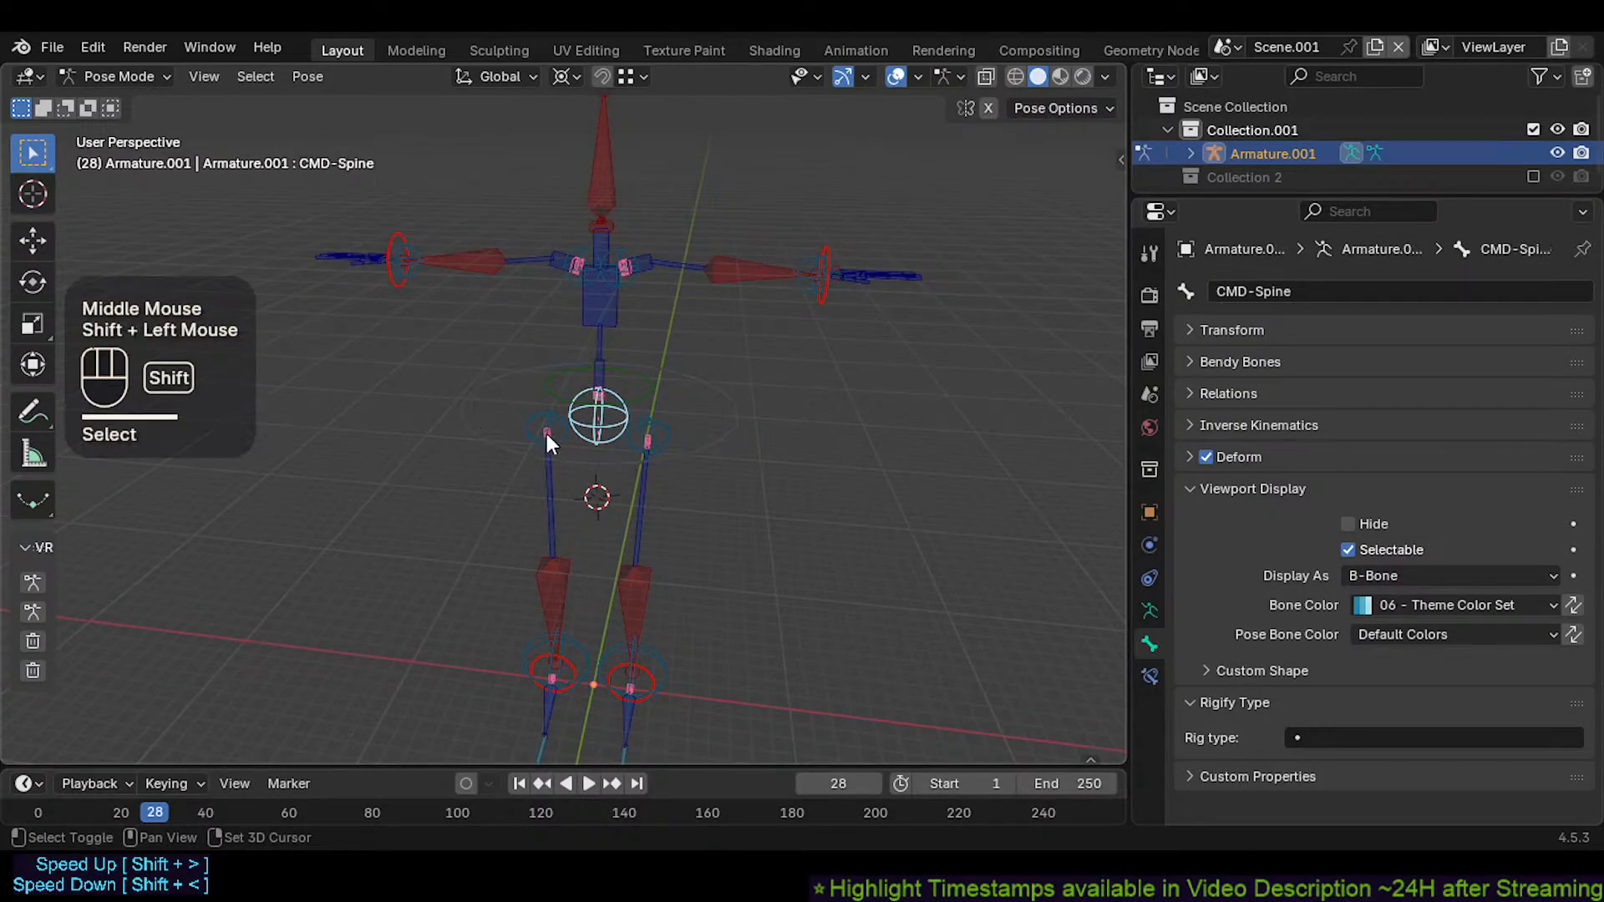
drag(698, 434, 672, 426)
click(671, 425)
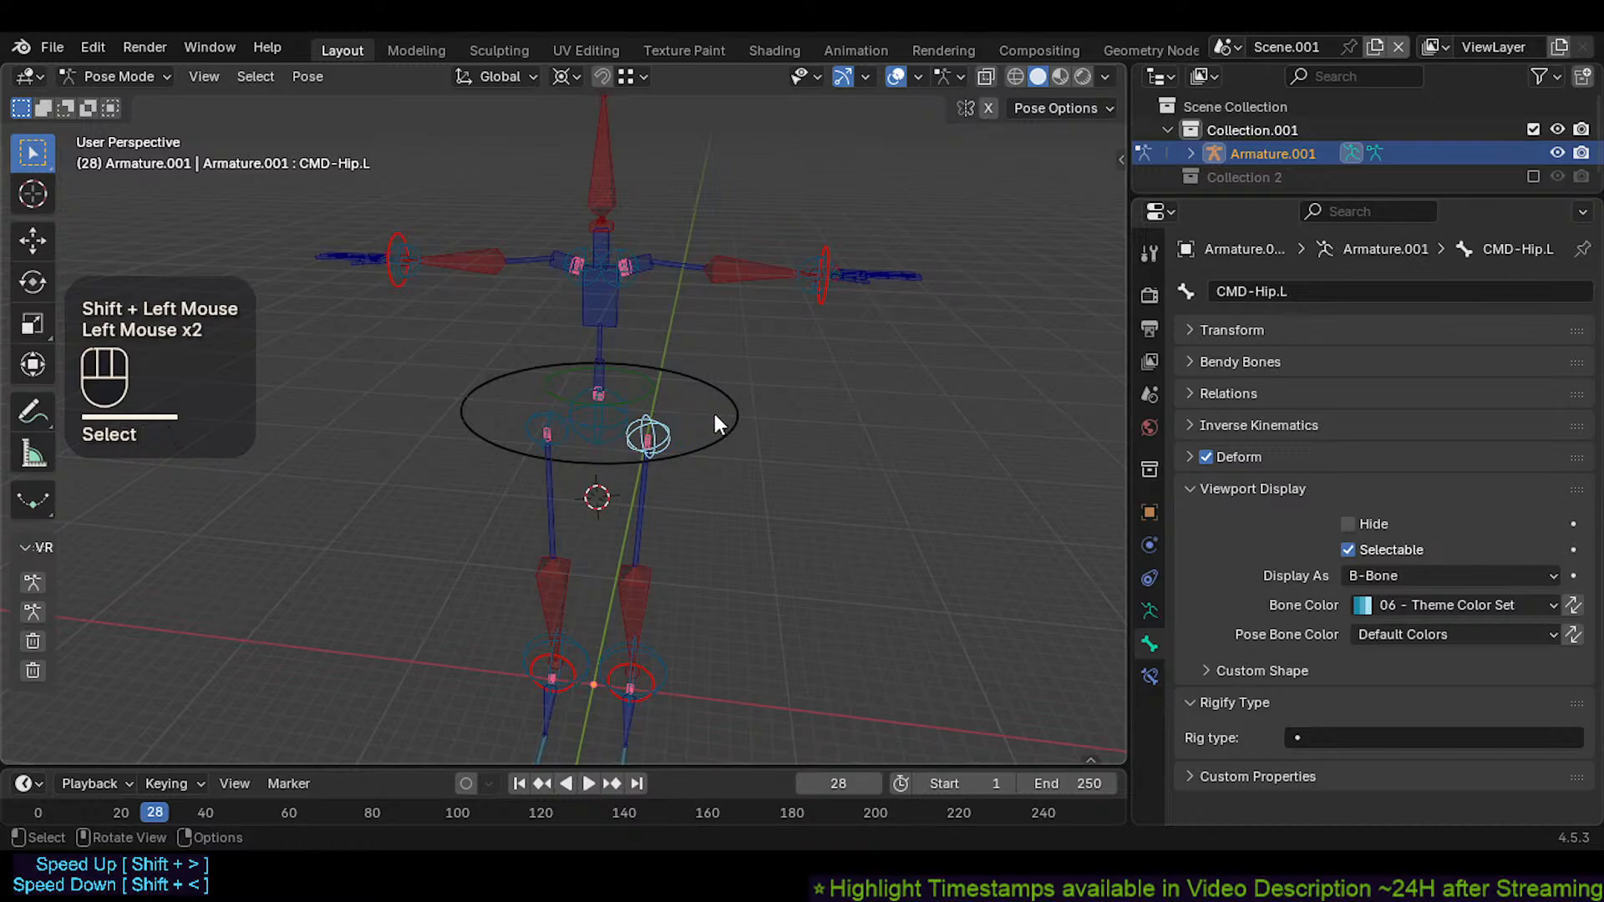
shift+click(719, 419)
shift+click(566, 425)
Try a move, free rotation and trackball rotation of both hip controls, then rotate them slightly along local Y
key(g)
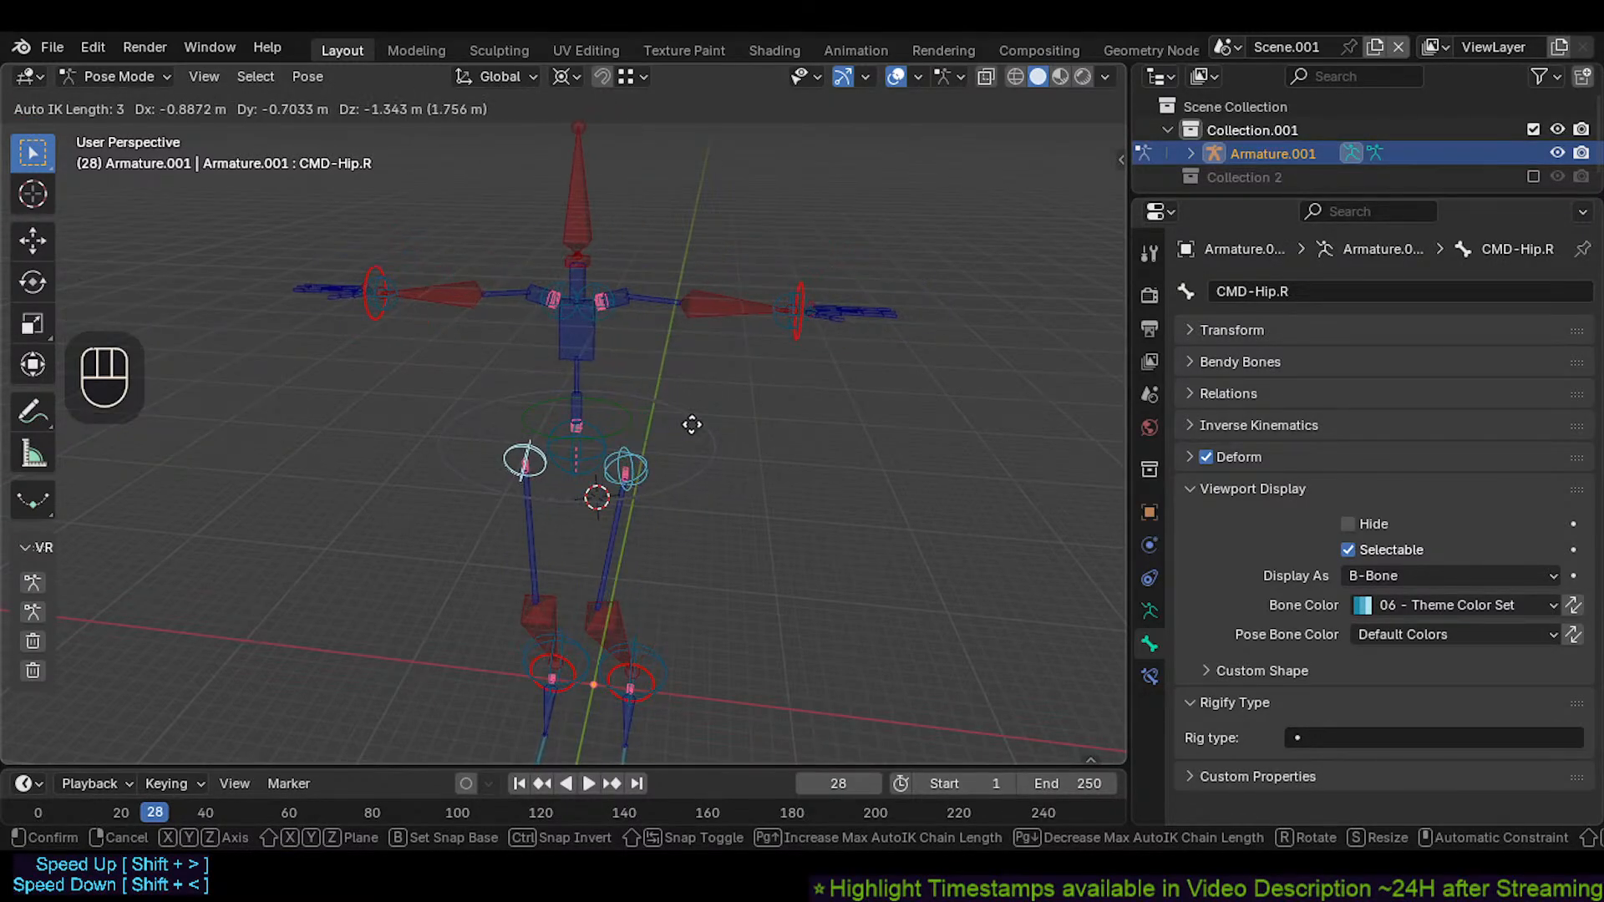
key(r)
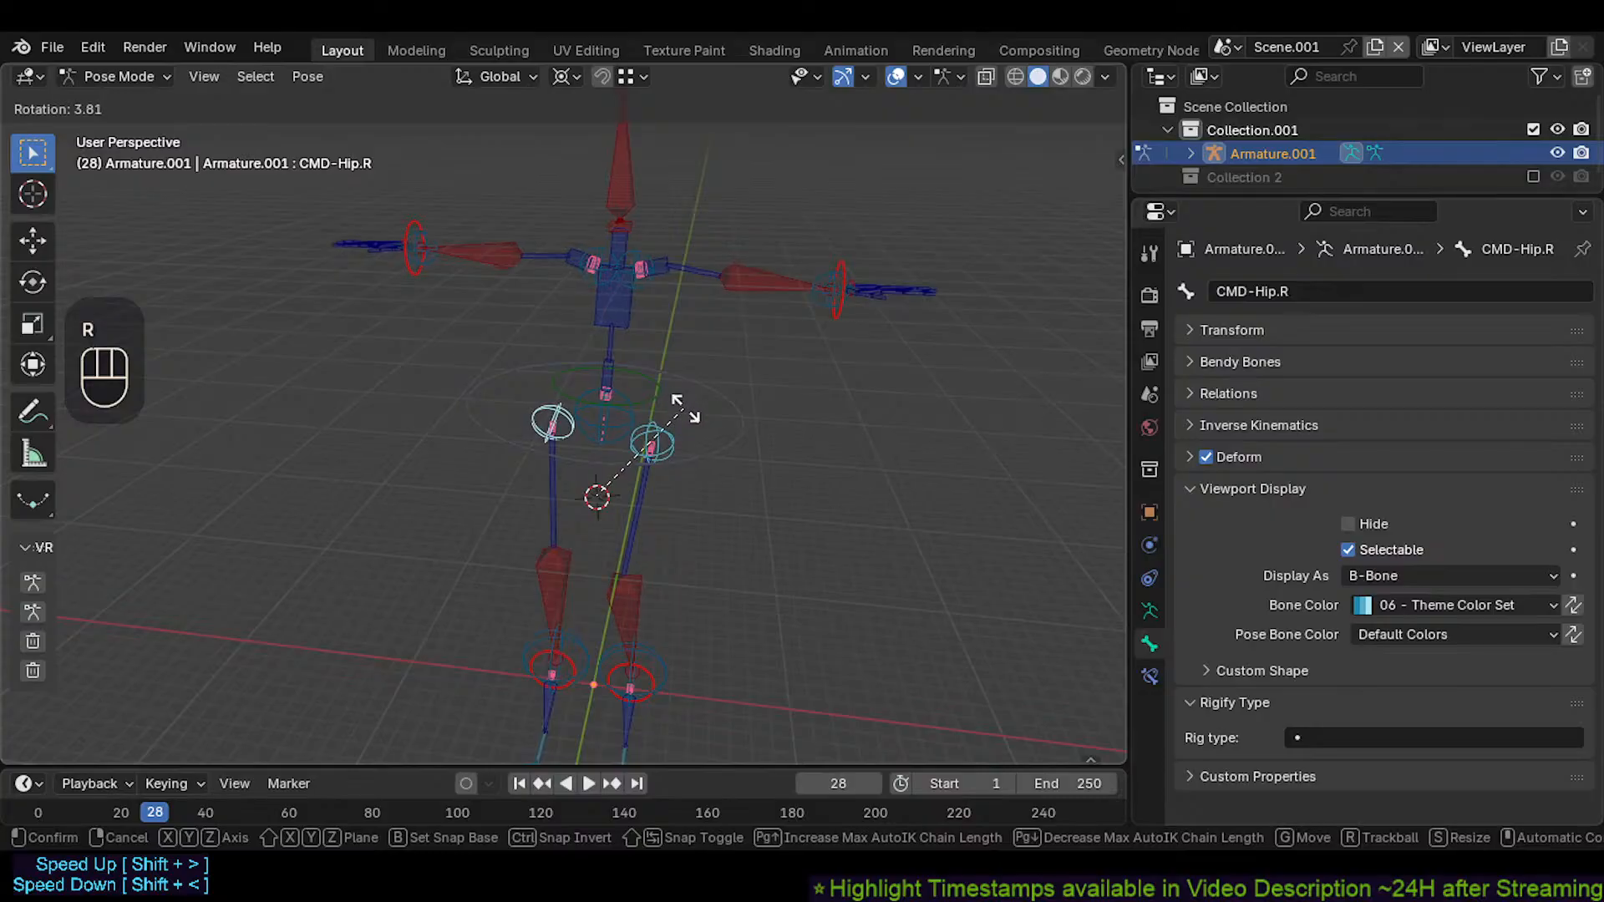
key(r)
key(x)
key(y)
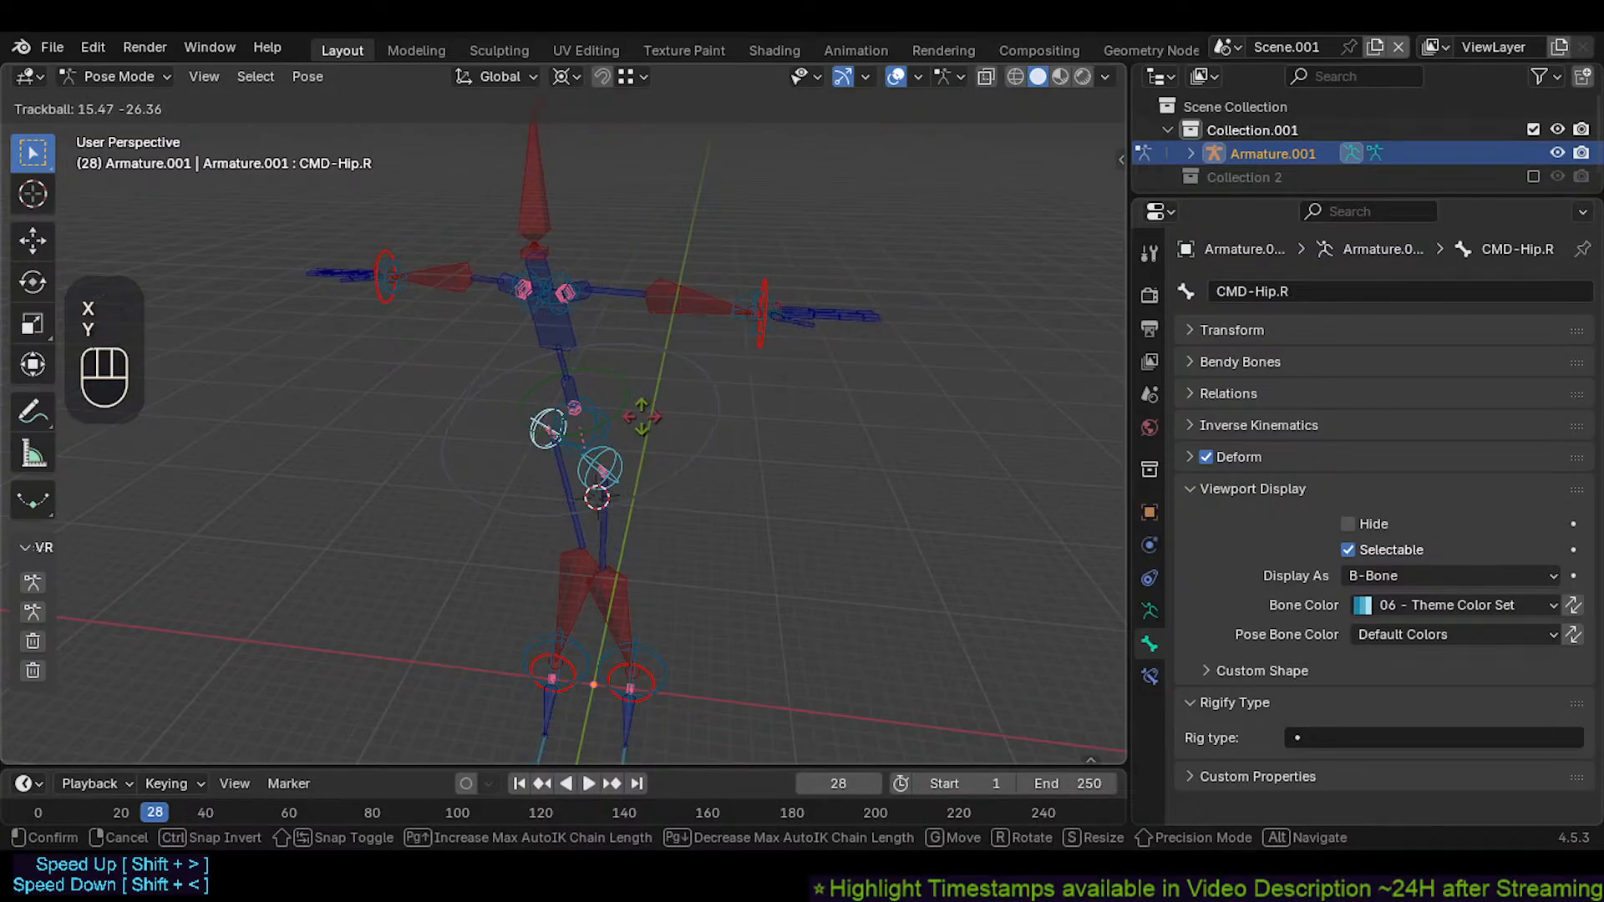
key(y)
key(y)
key(y)
key(r)
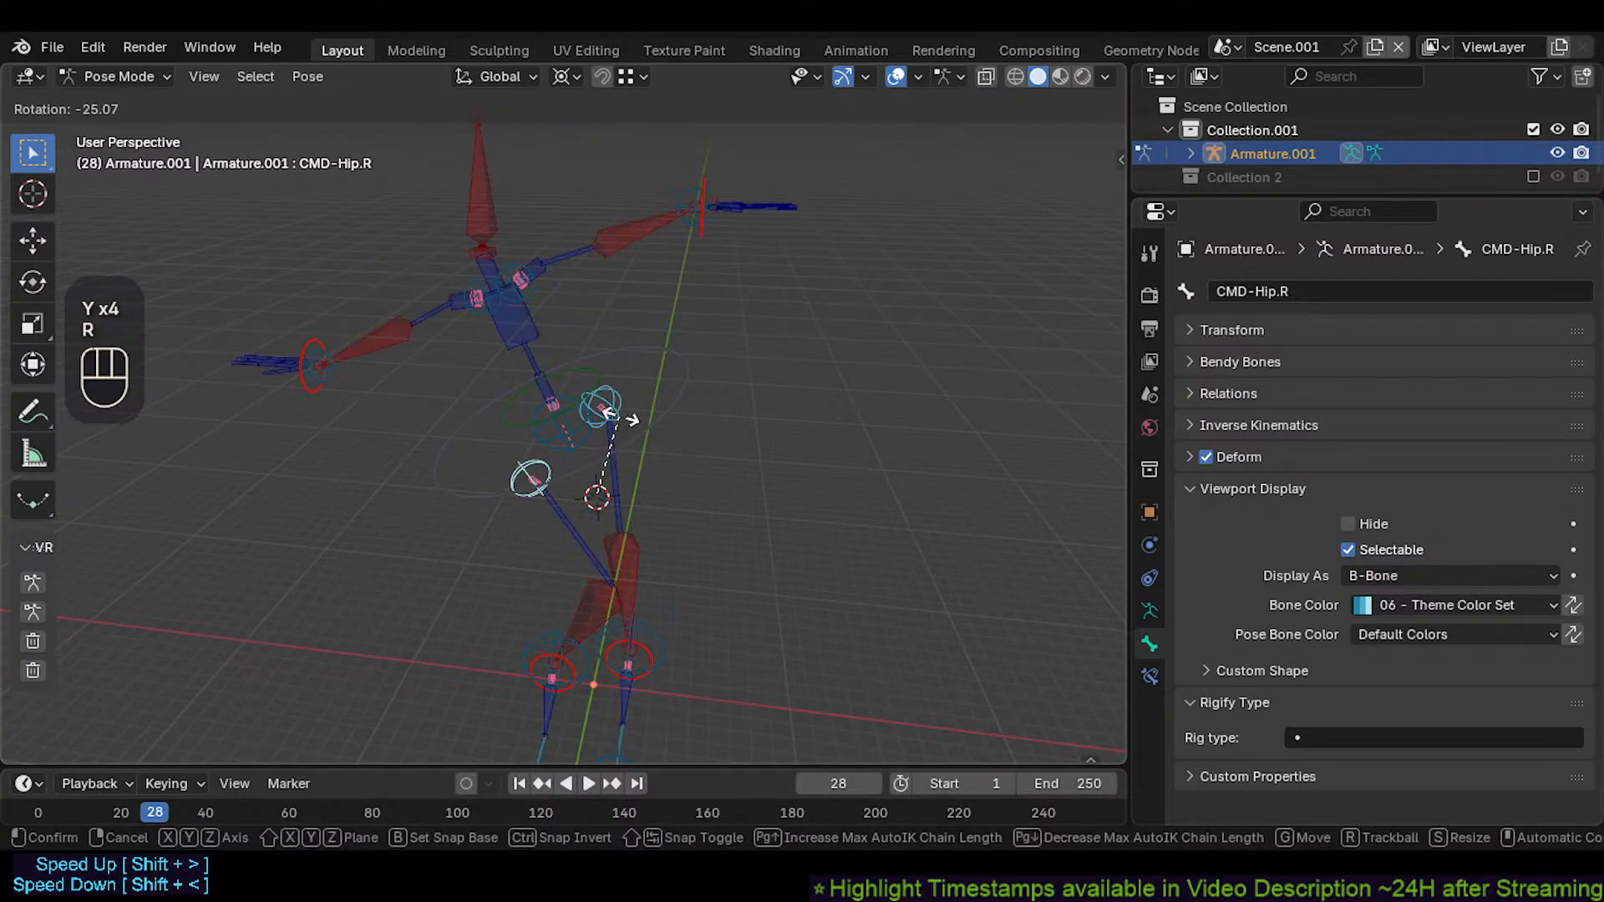
key(y)
key(y)
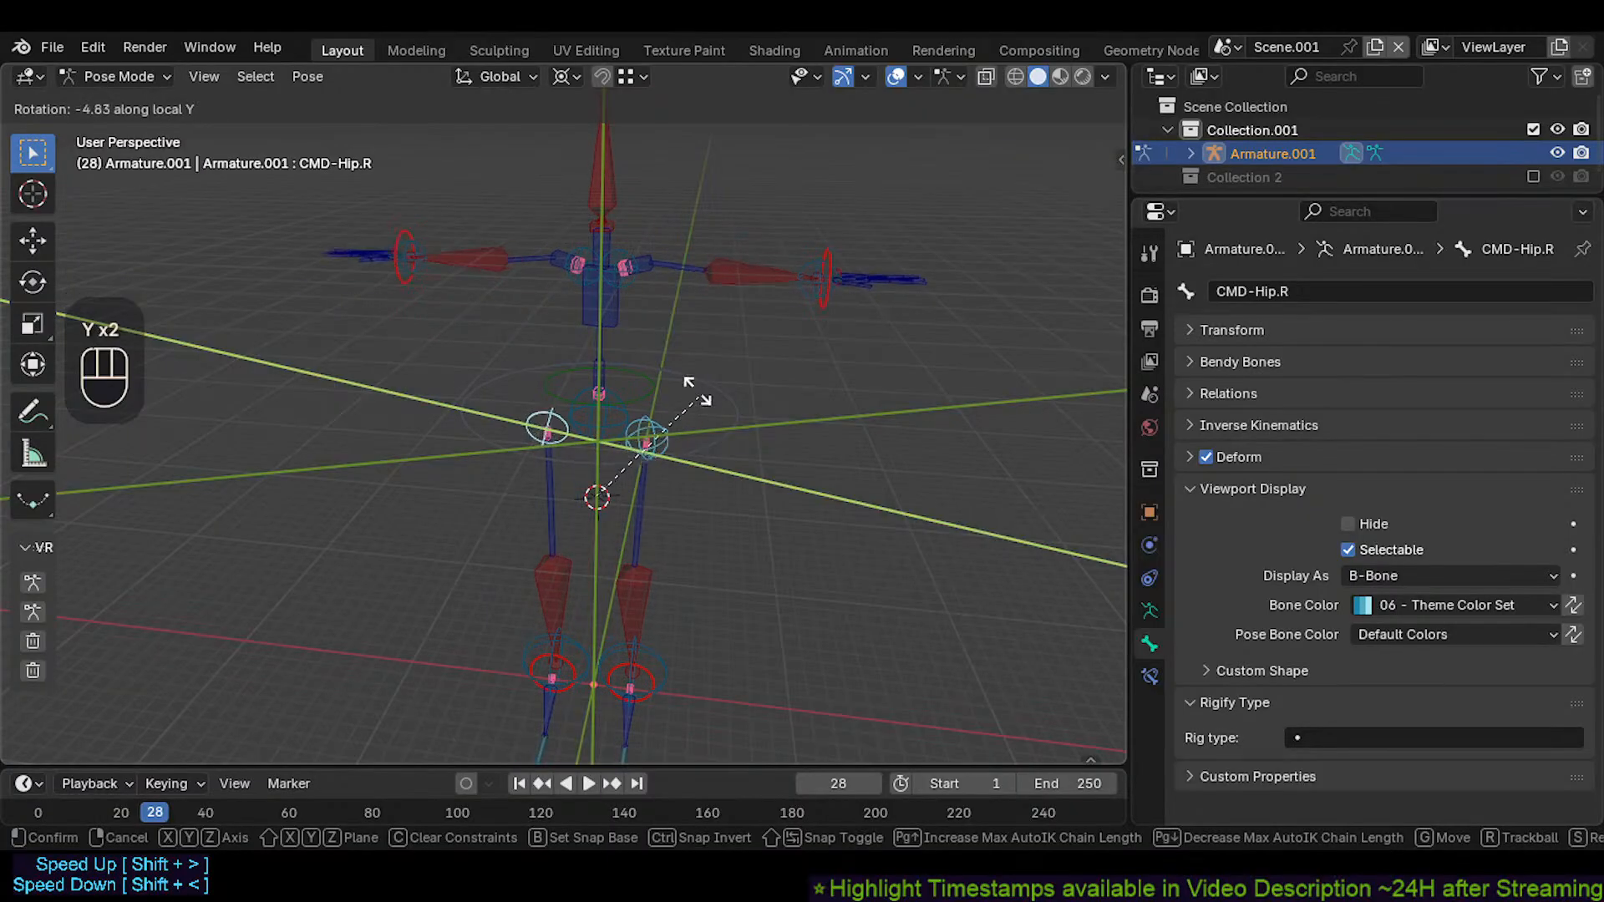
click(647, 430)
Place the 3D cursor in empty space beyond the left hand and try a trackball rotation of the hip controls
shift+right_click(926, 344)
key(r)
key(r)
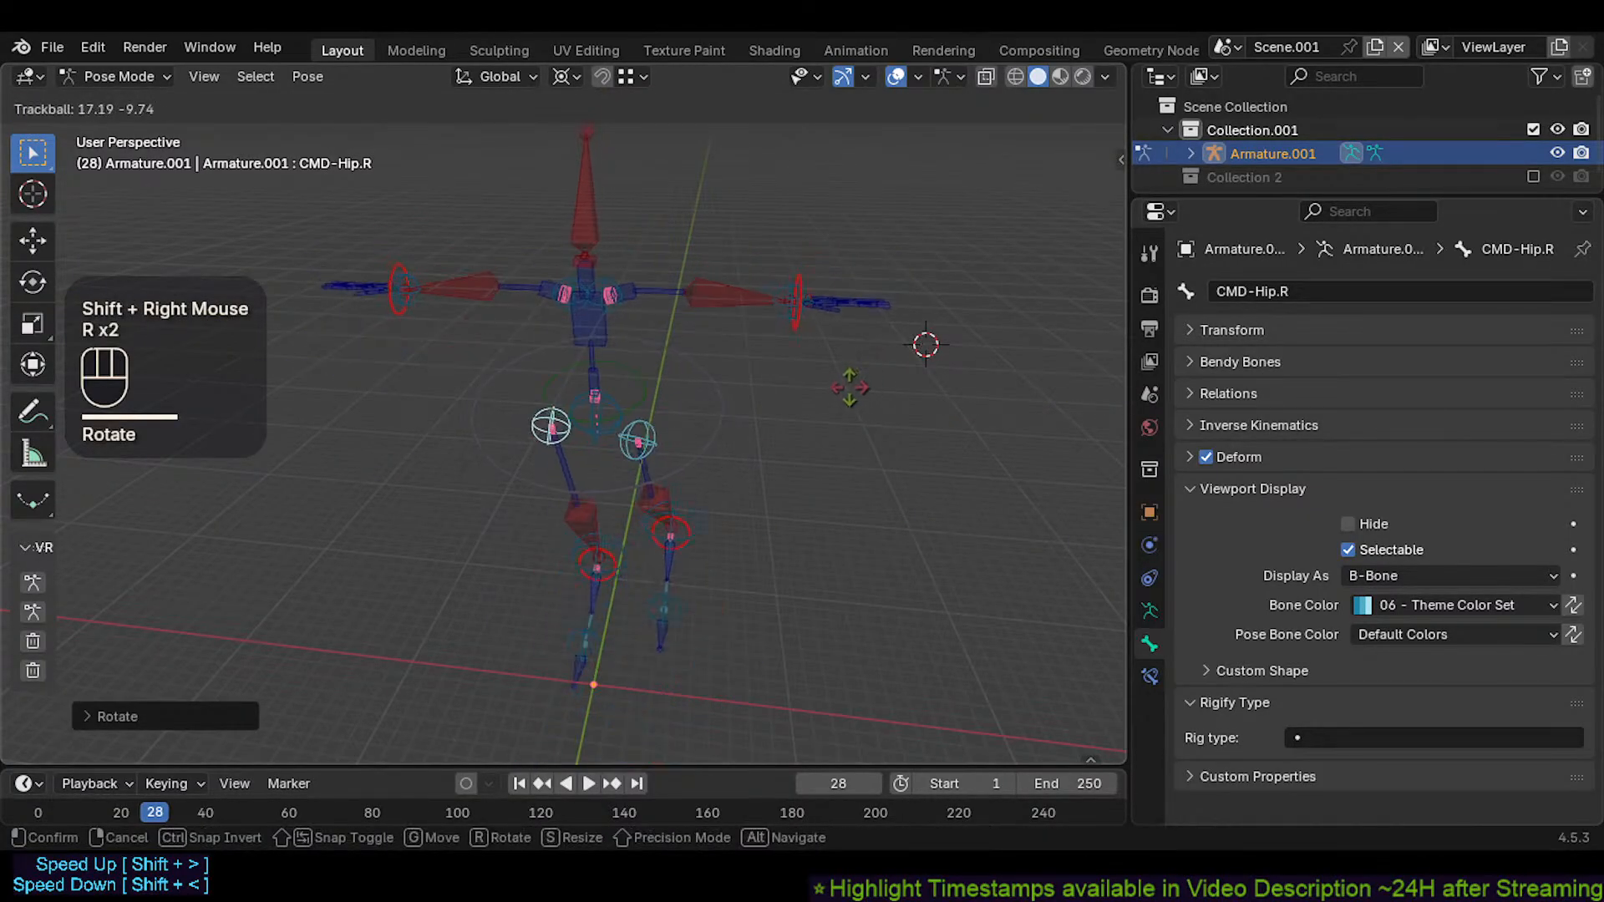
key(Escape)
Reselect both hip controls, place the 3D cursor above the right hand, and try trackball and global X rotations around it
click(732, 421)
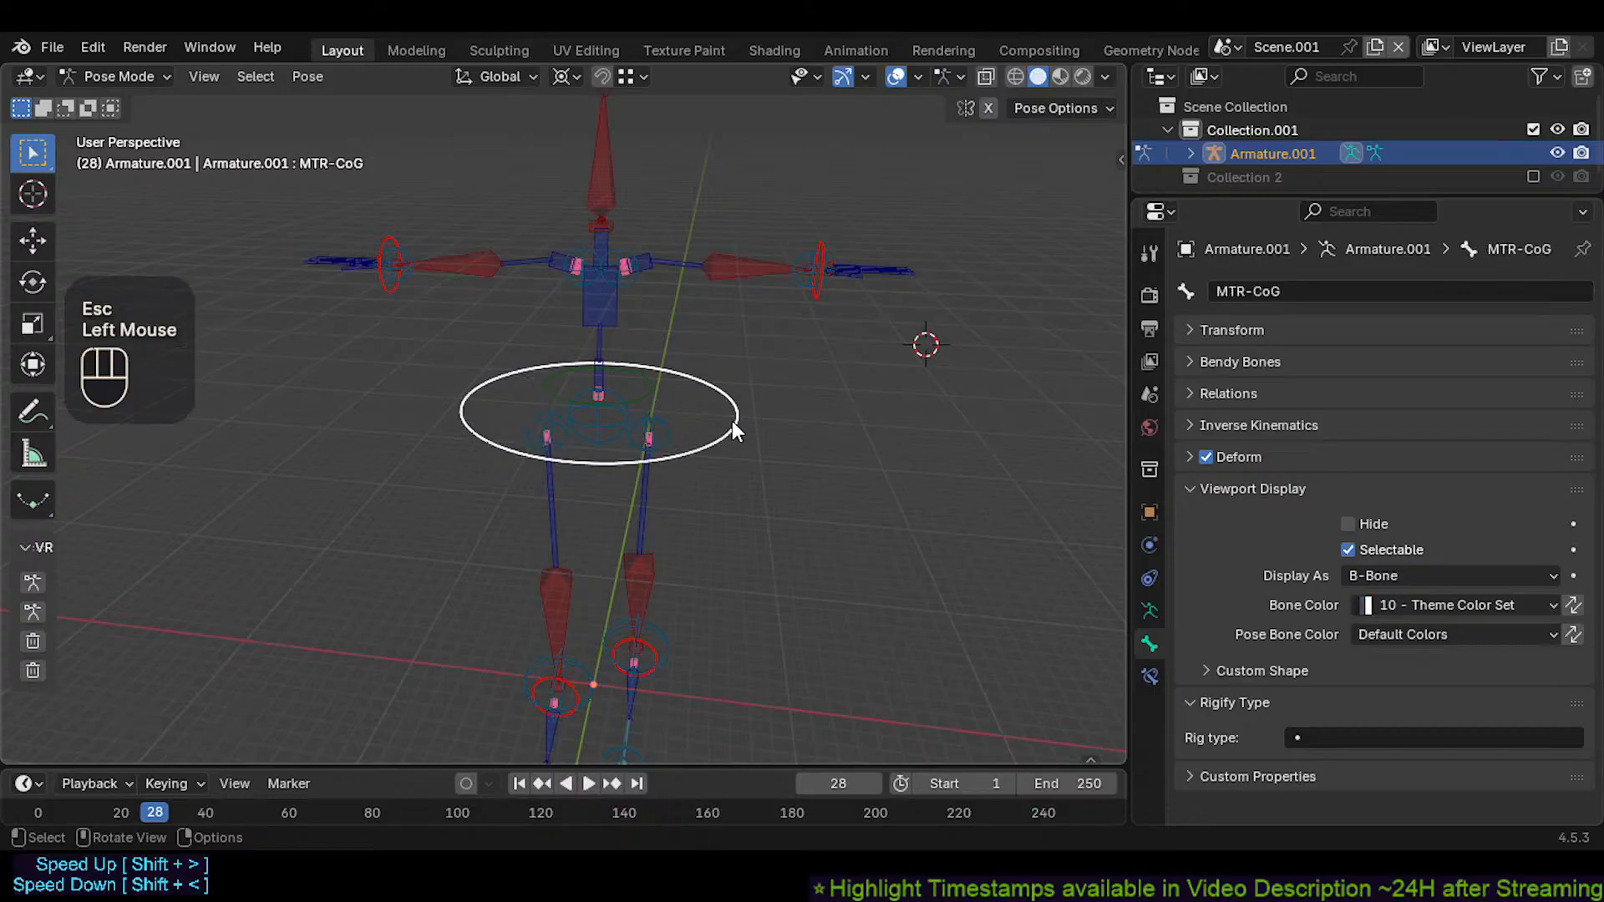
shift+click(651, 435)
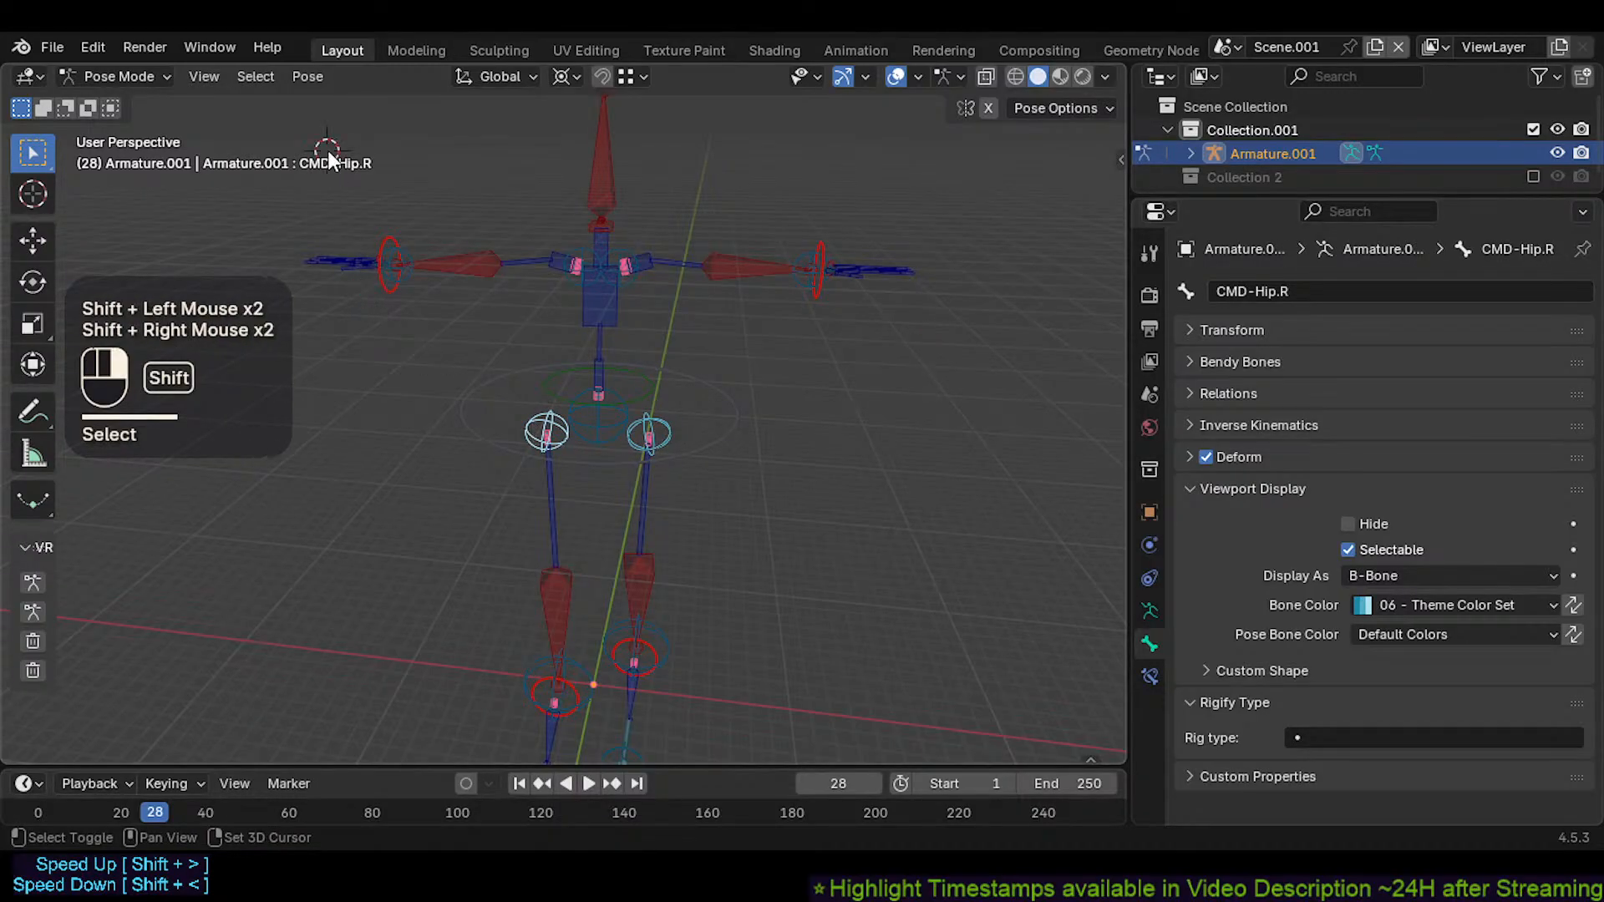
key(r)
key(g)
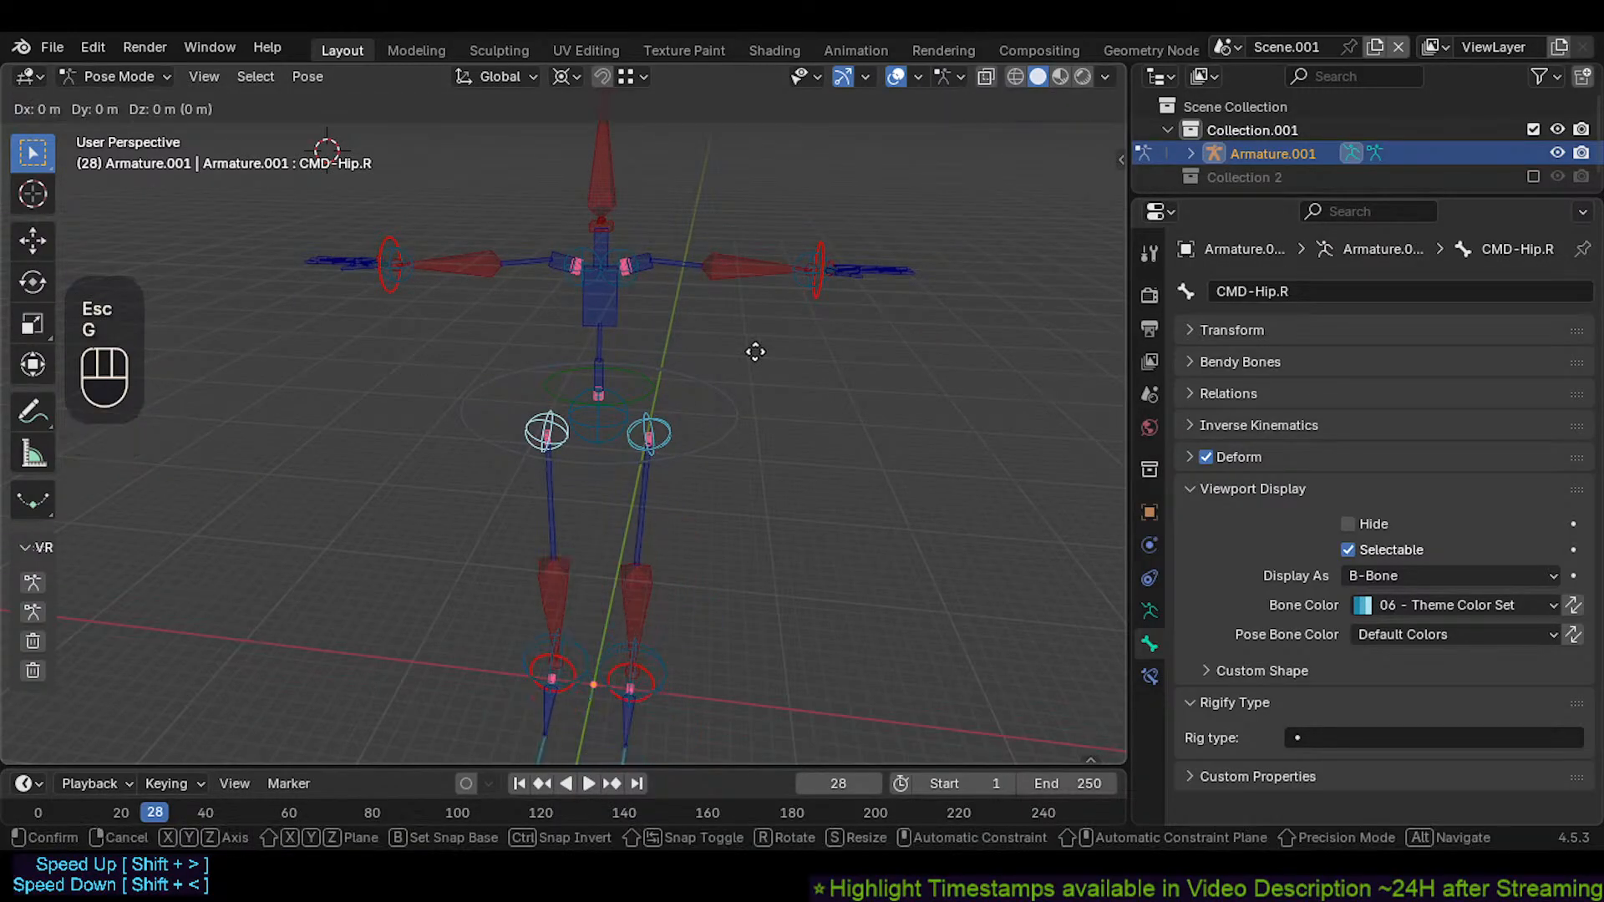
key(r)
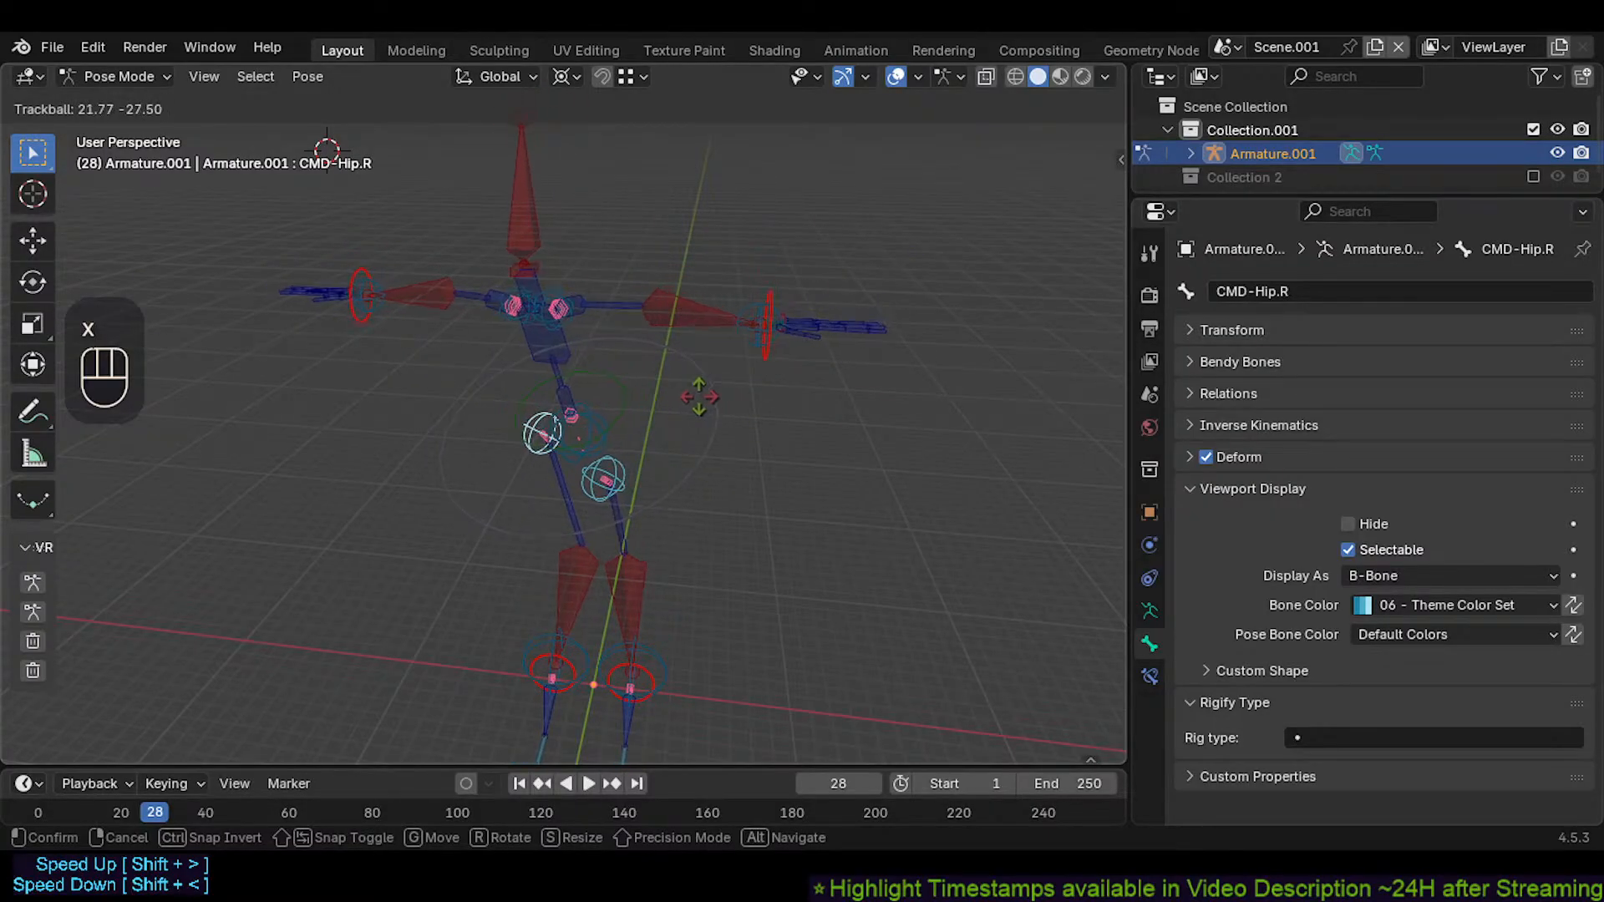
key(r)
key(x)
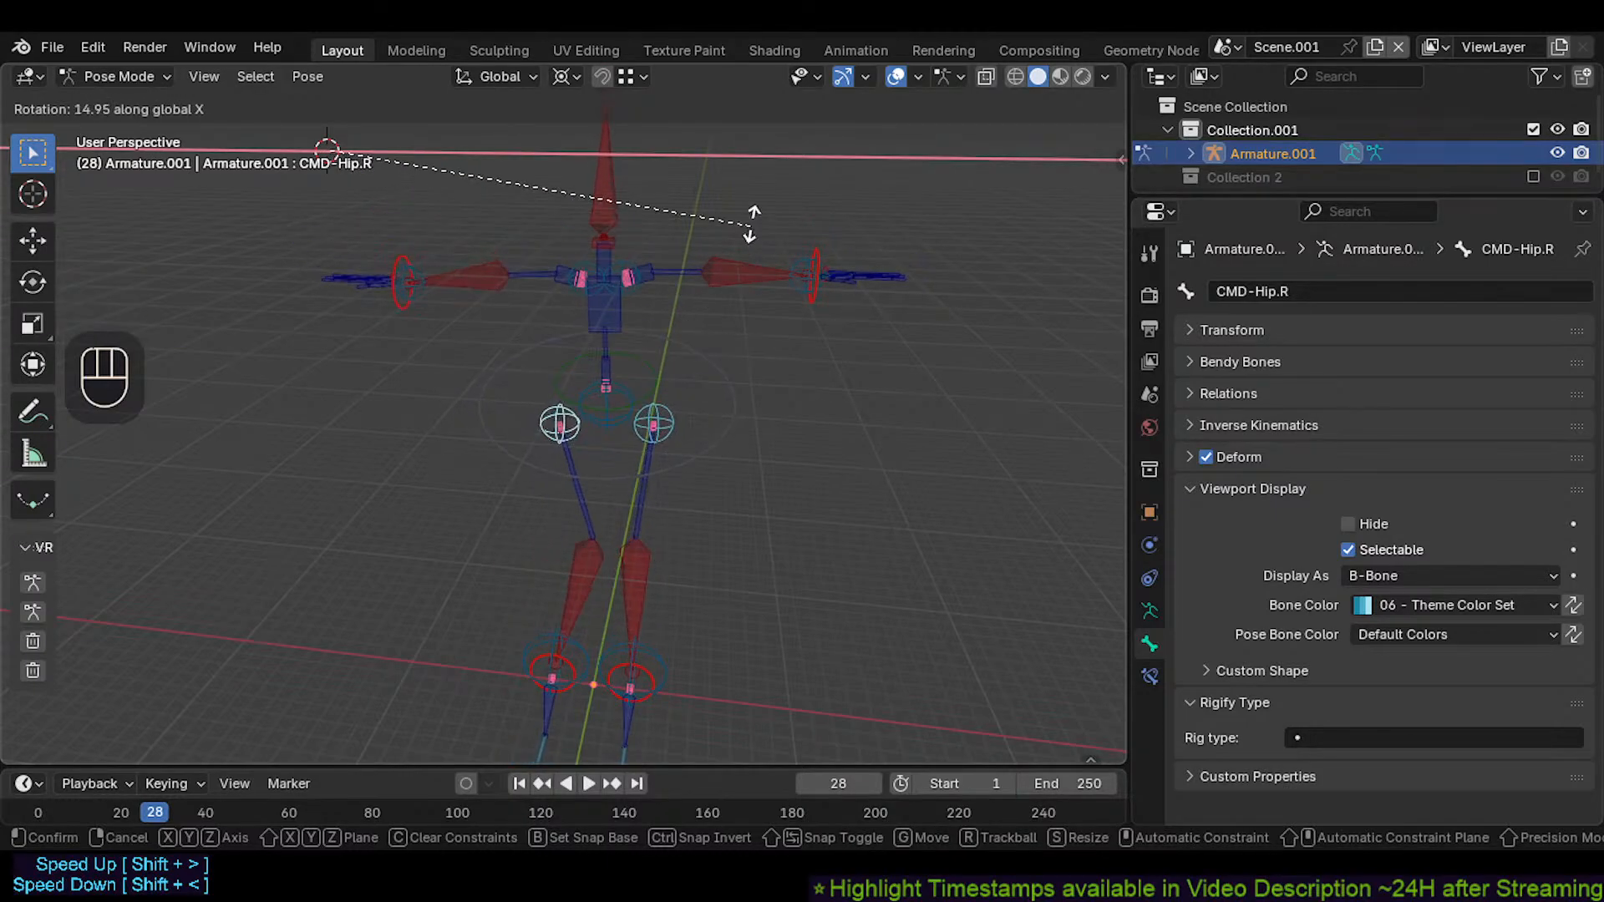
click(723, 354)
Switch the pivot point away from the 3D cursor, then select all bones and reset the rig's pose
key(less)
click(687, 363)
key(alt+a)
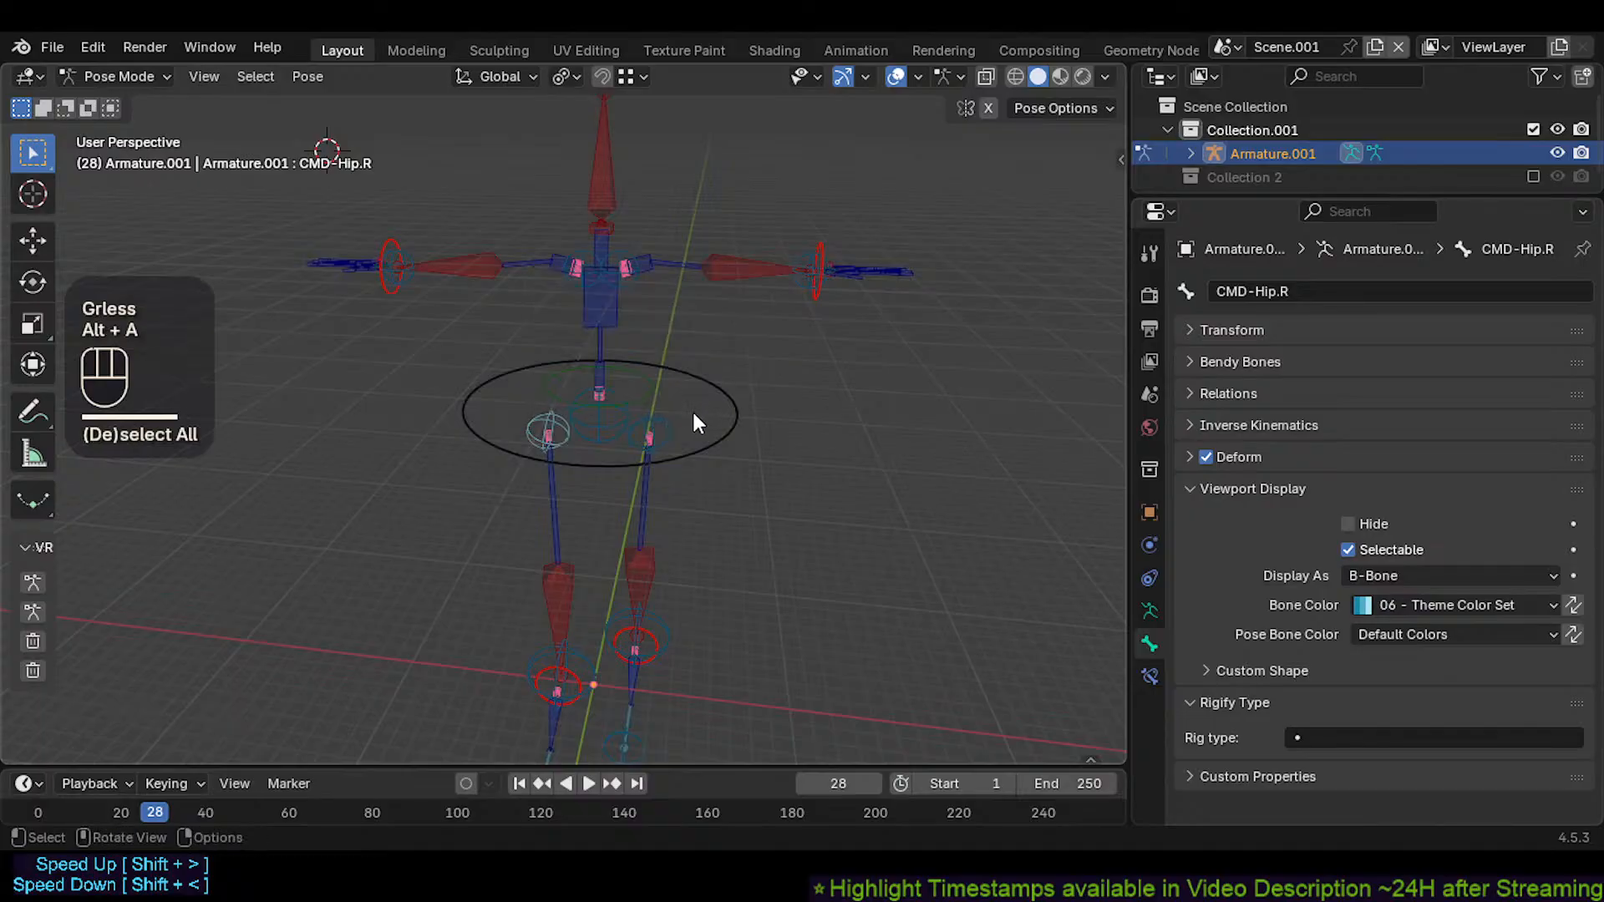
key(a)
key(alt+q)
key(alt+q)
Select CMD-Hip.L and CMD-Hip.R together and move them down so that the knees bend
click(700, 409)
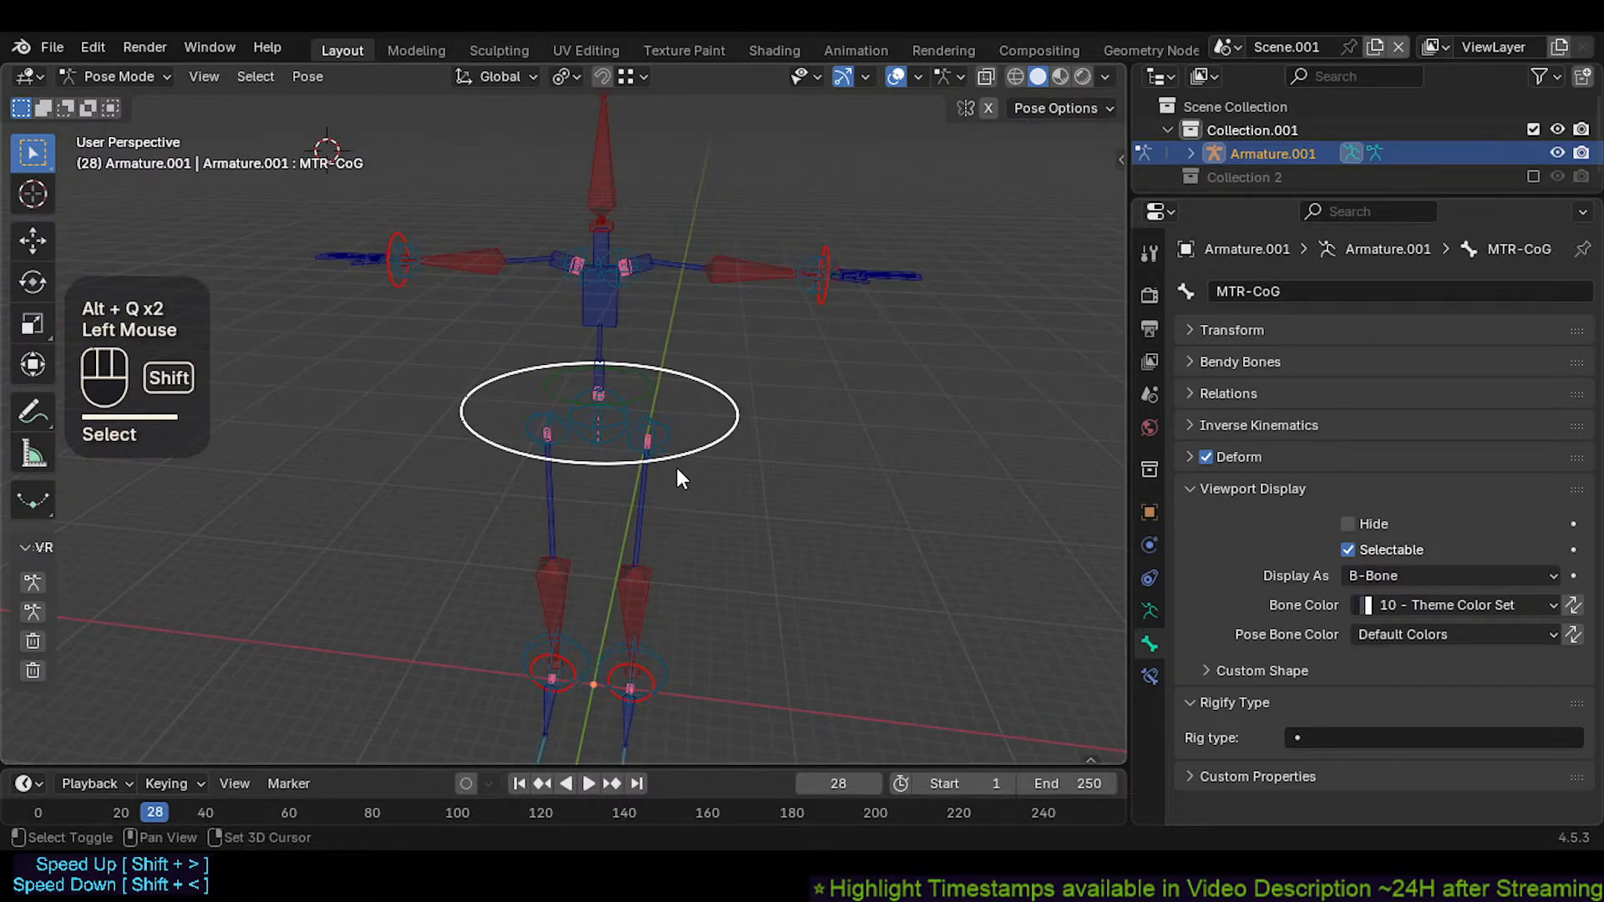
shift+click(670, 453)
shift+click(543, 428)
shift+middle_drag(544, 428, 636, 396)
key(g)
click(678, 394)
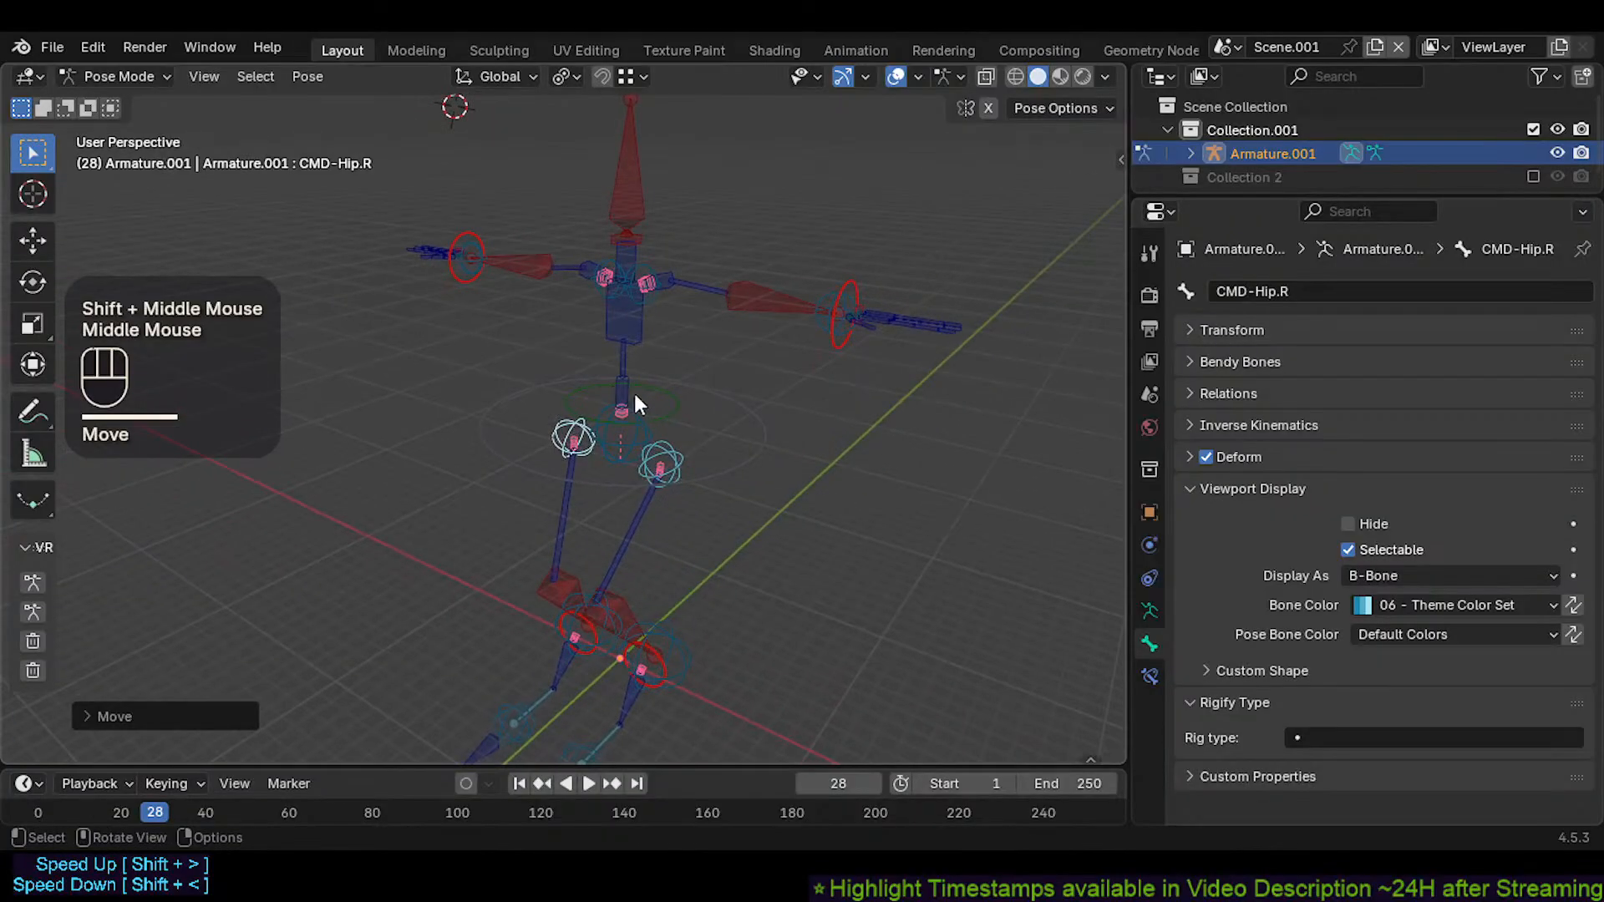
Try moving CTL-Chest with the hip controls, then move CMD-Shoulder.L together with both hip controls
shift+click(656, 310)
key(g)
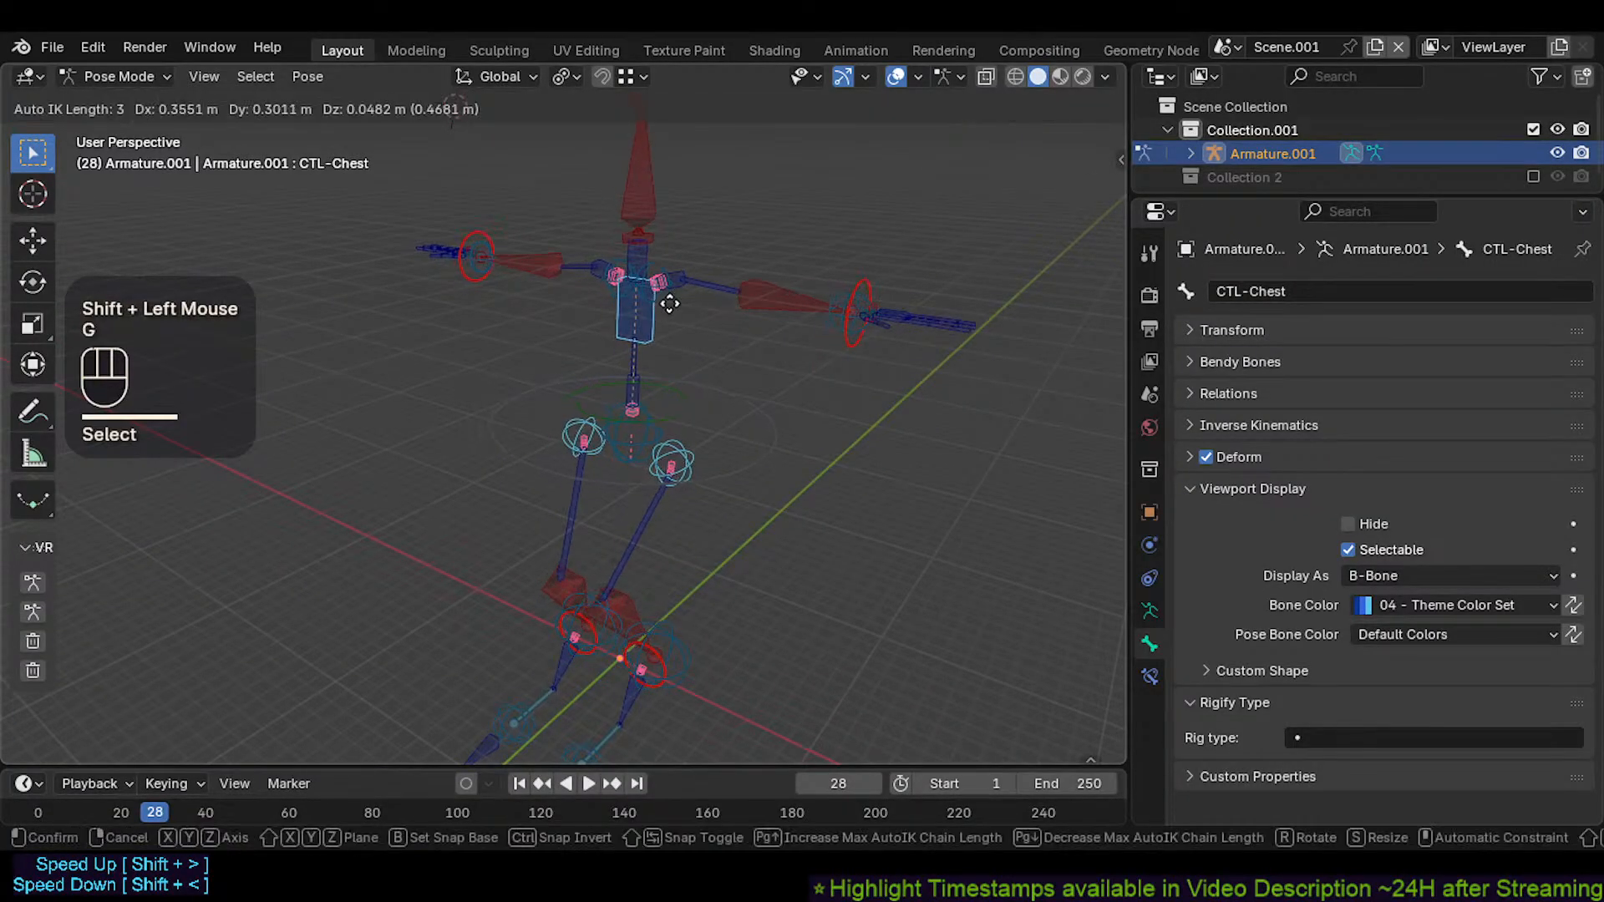
key(Escape)
shift+click(649, 285)
key(g)
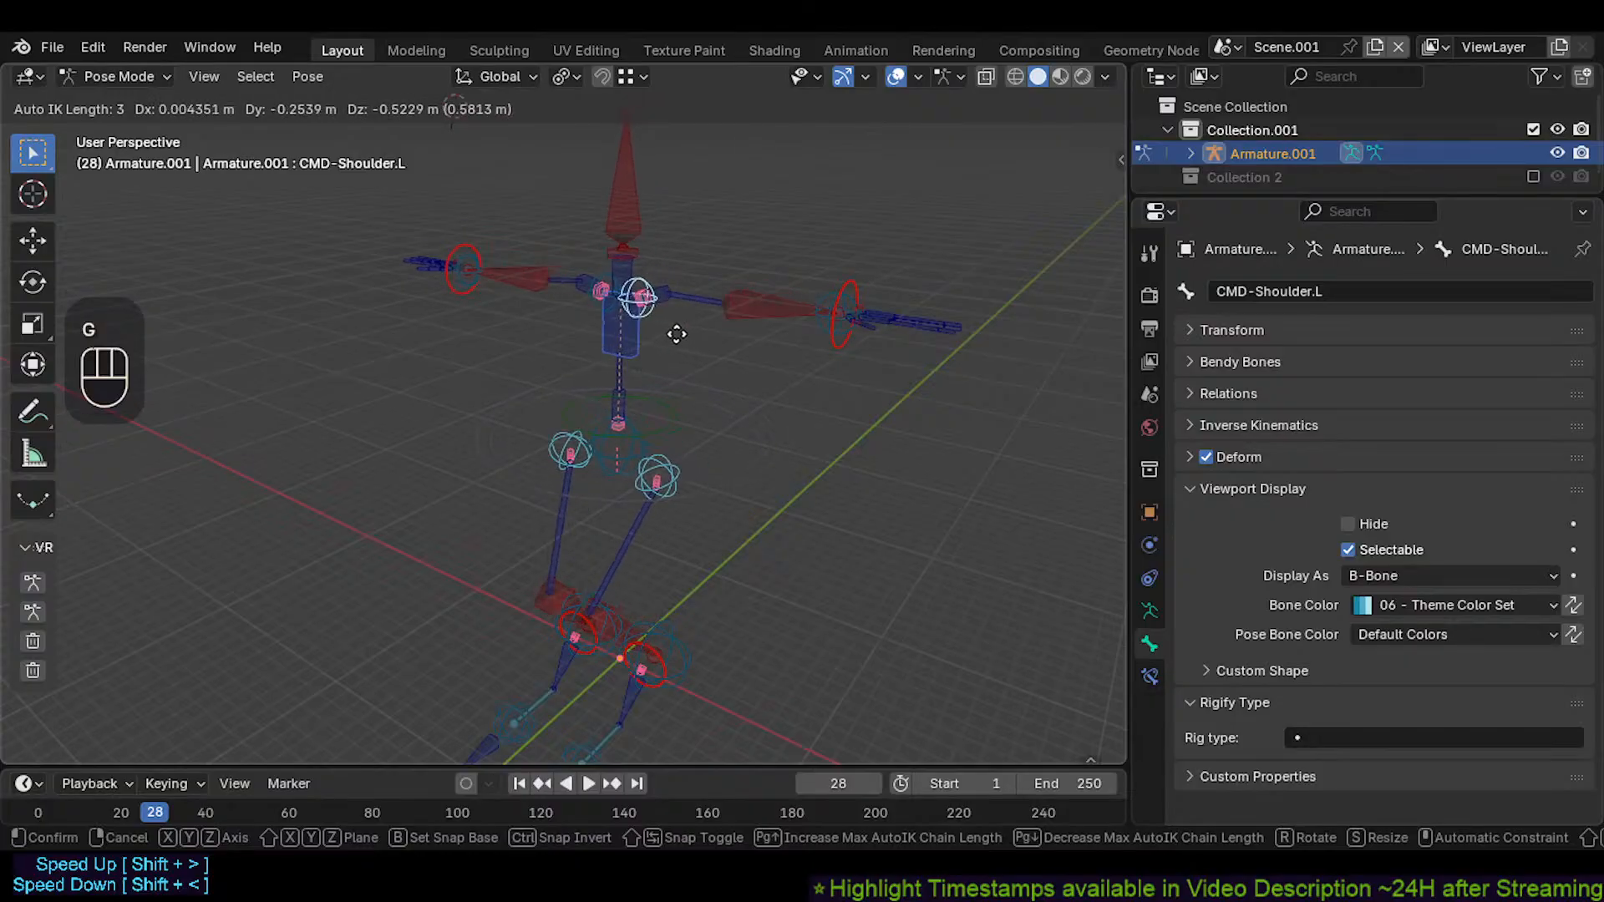
click(699, 329)
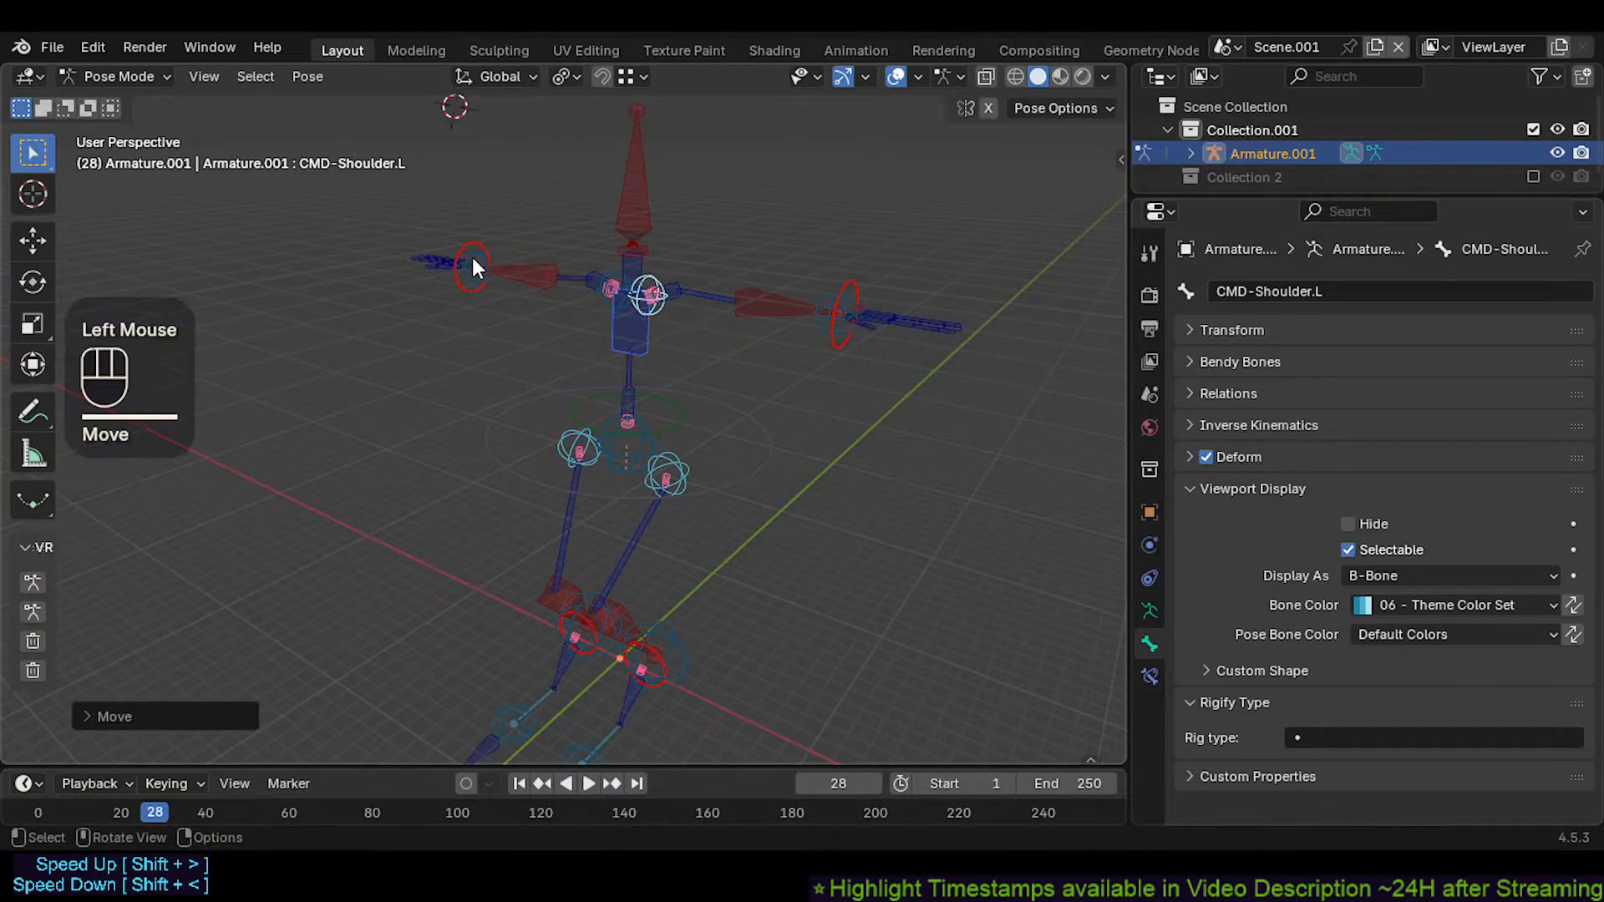
Try free and global Z rotations of the shoulder and hip controls, then tilt them with a trackball rotation
middle_drag(472, 257, 706, 333)
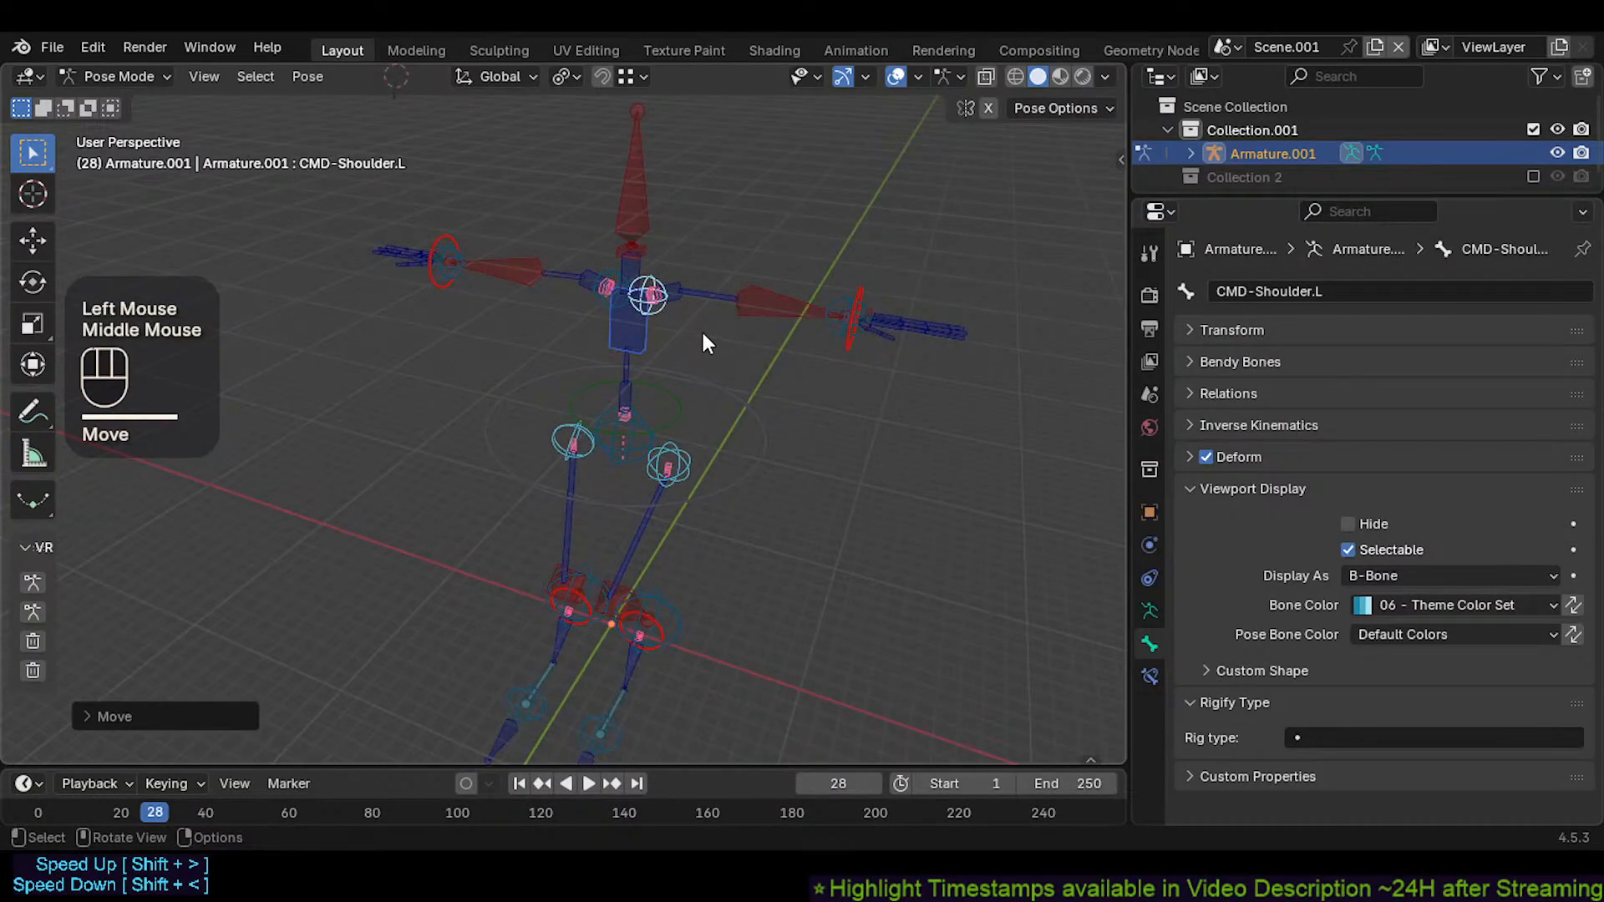
key(g)
key(r)
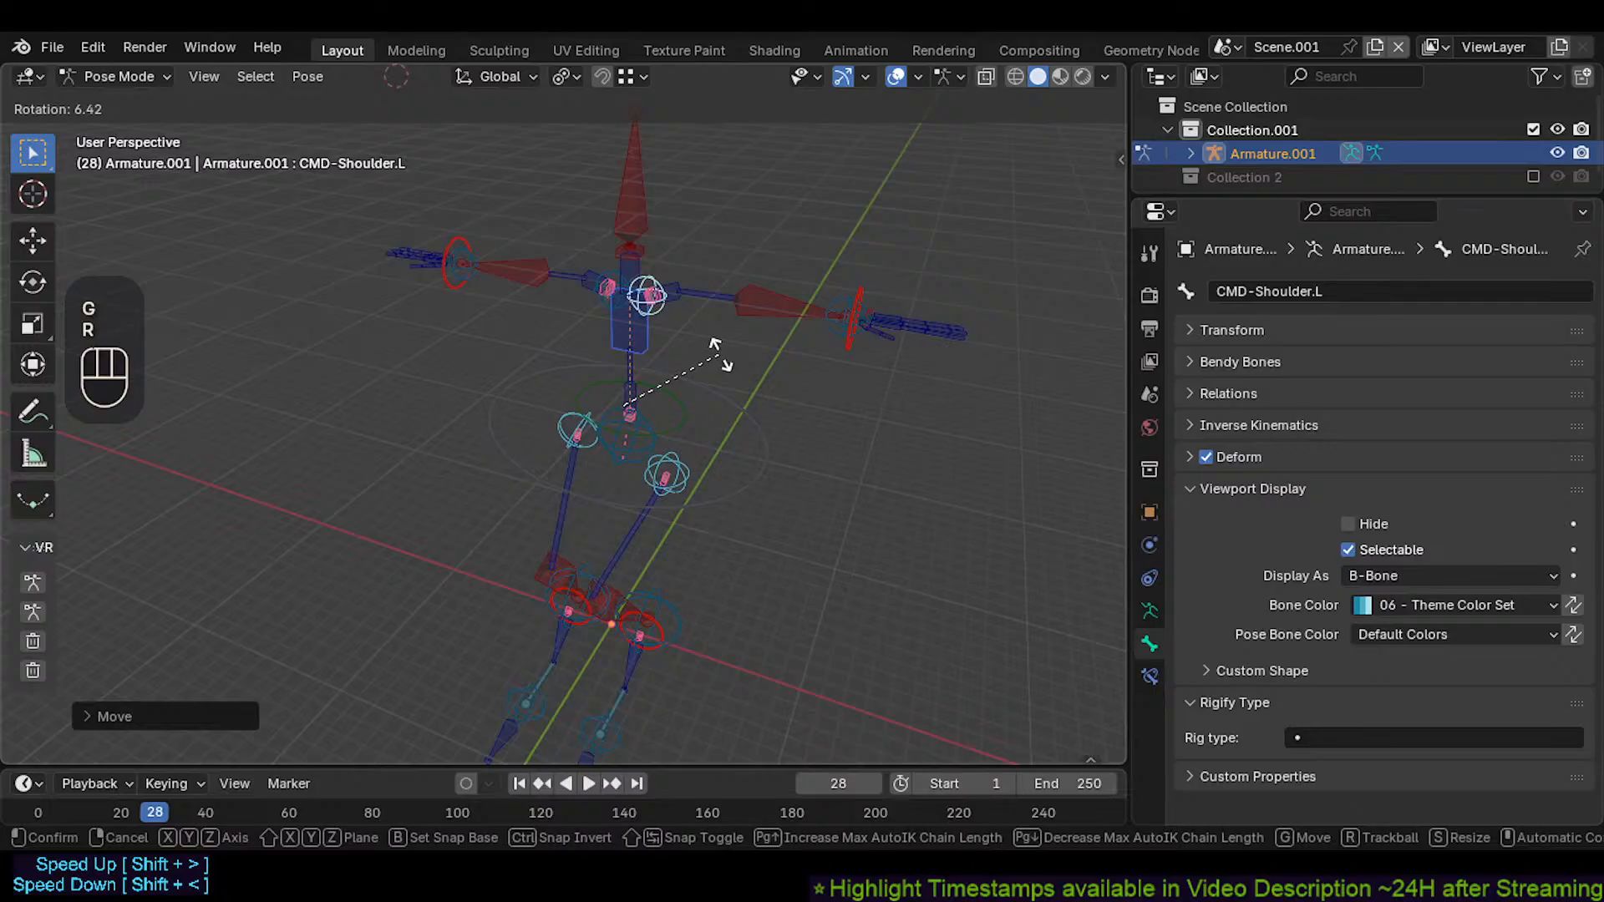
key(z)
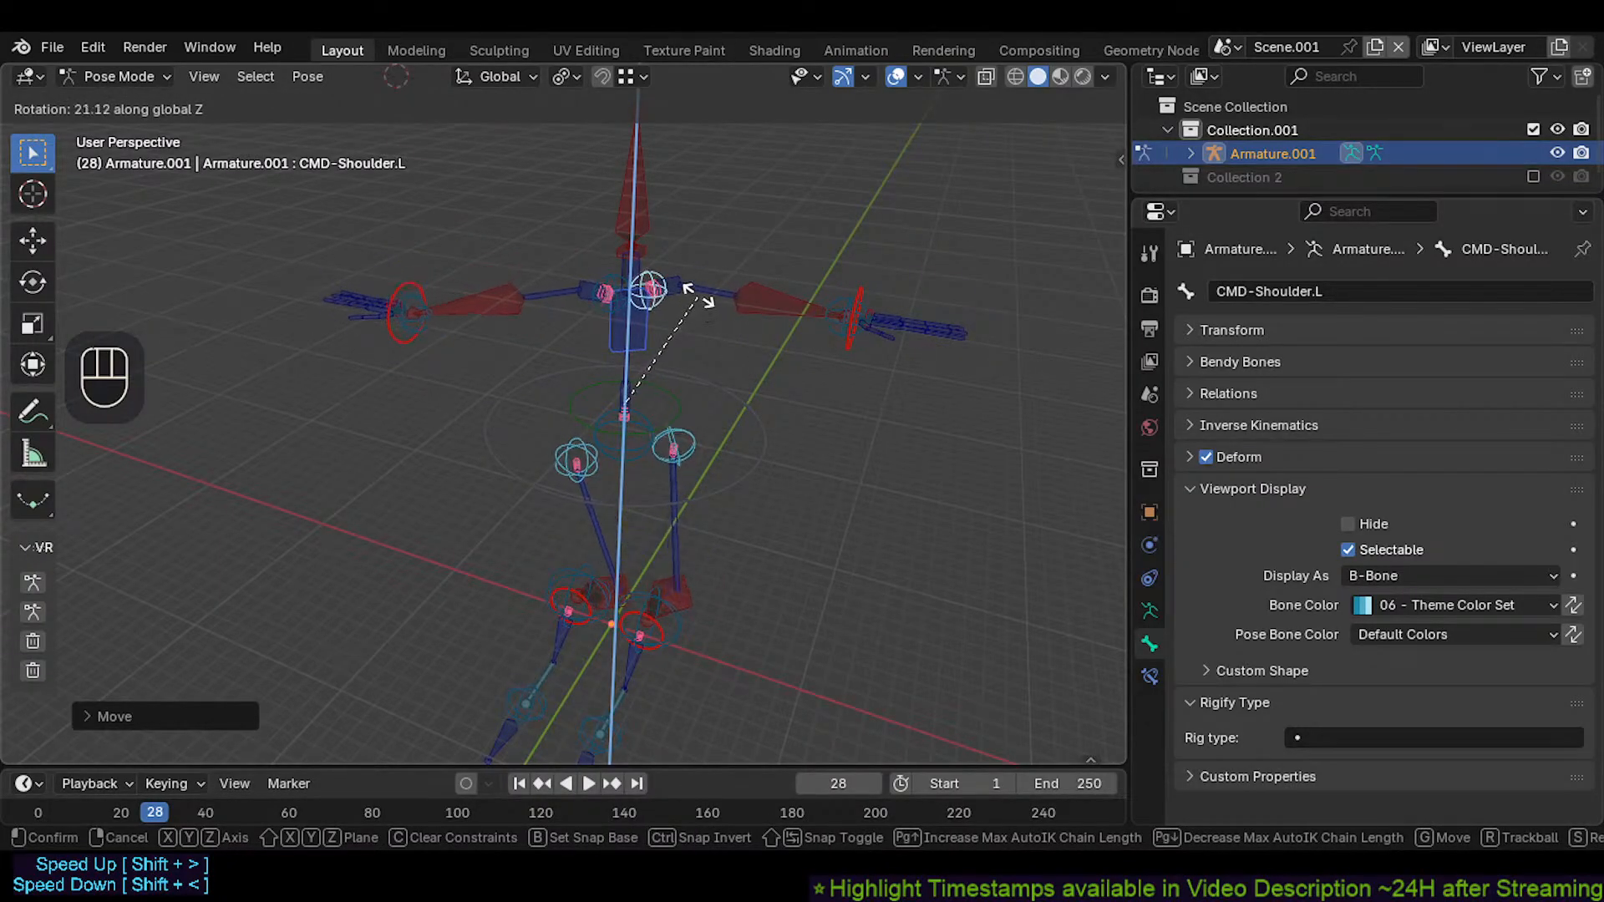
key(r)
key(r)
key(r)
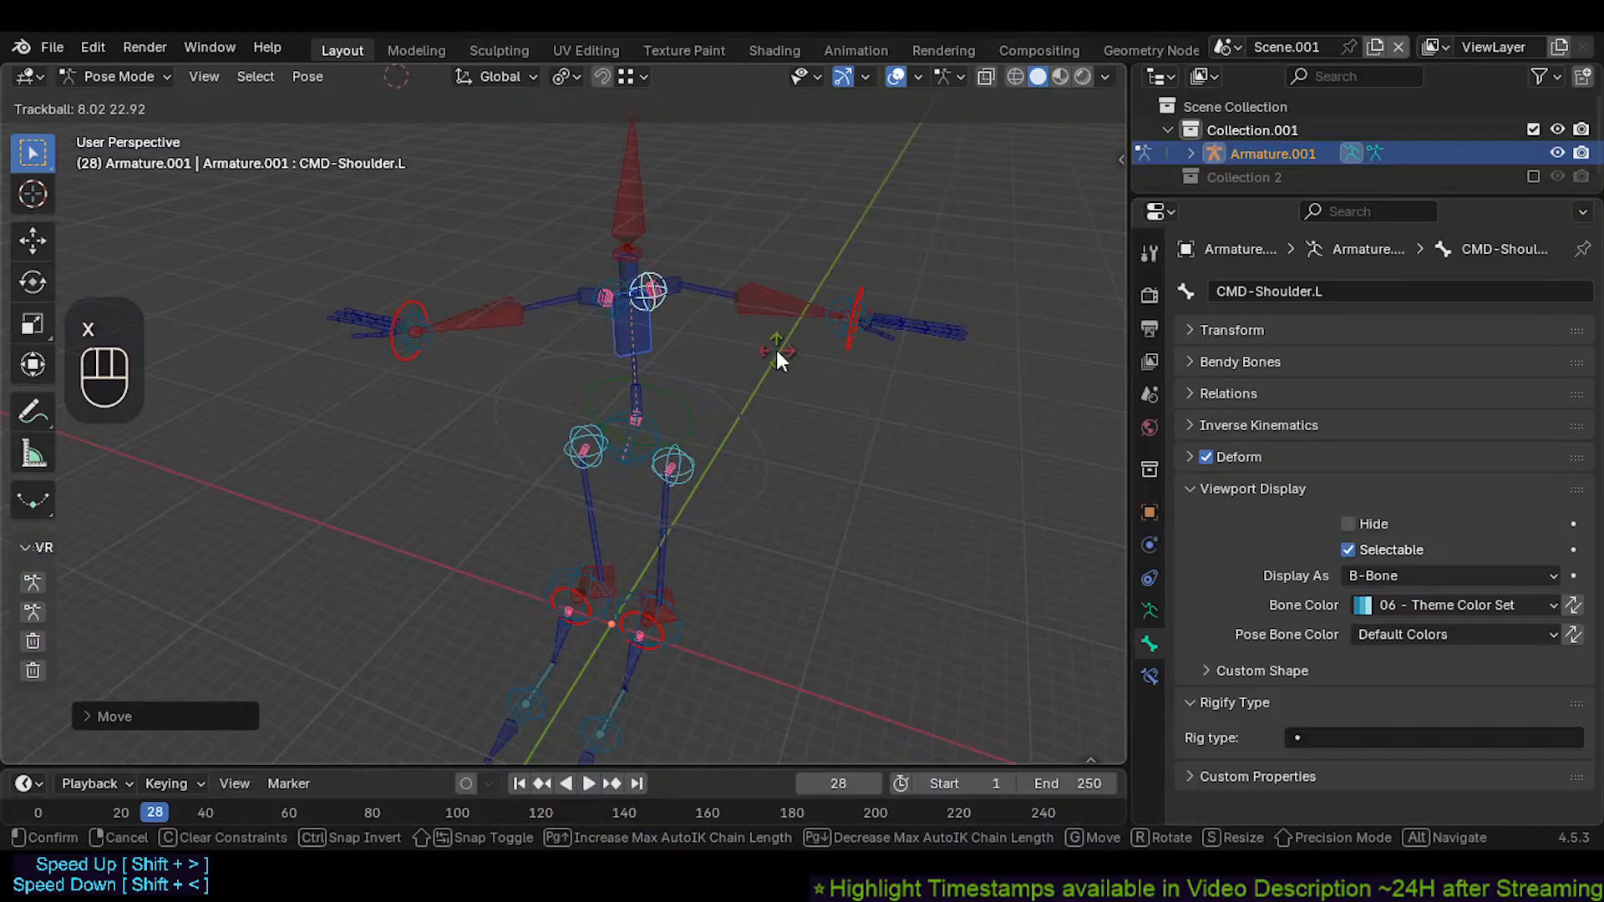
key(r)
key(x)
key(Escape)
key(g)
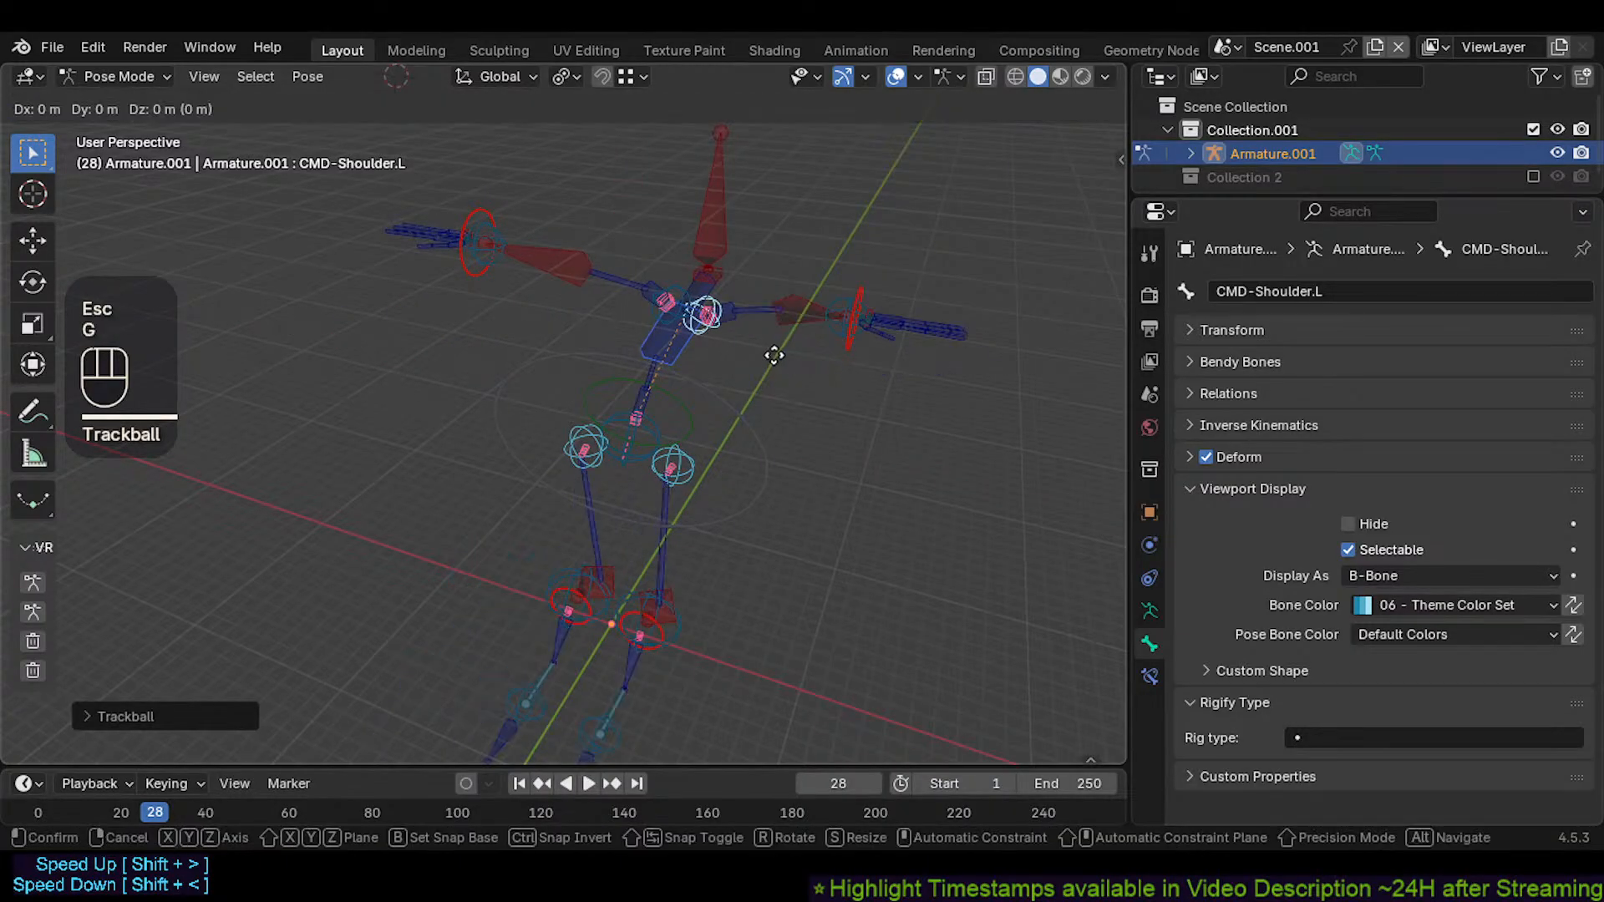
key(Escape)
Select every bone of the tilted rig and reset the pose
middle_drag(696, 369, 674, 423)
key(alt+a)
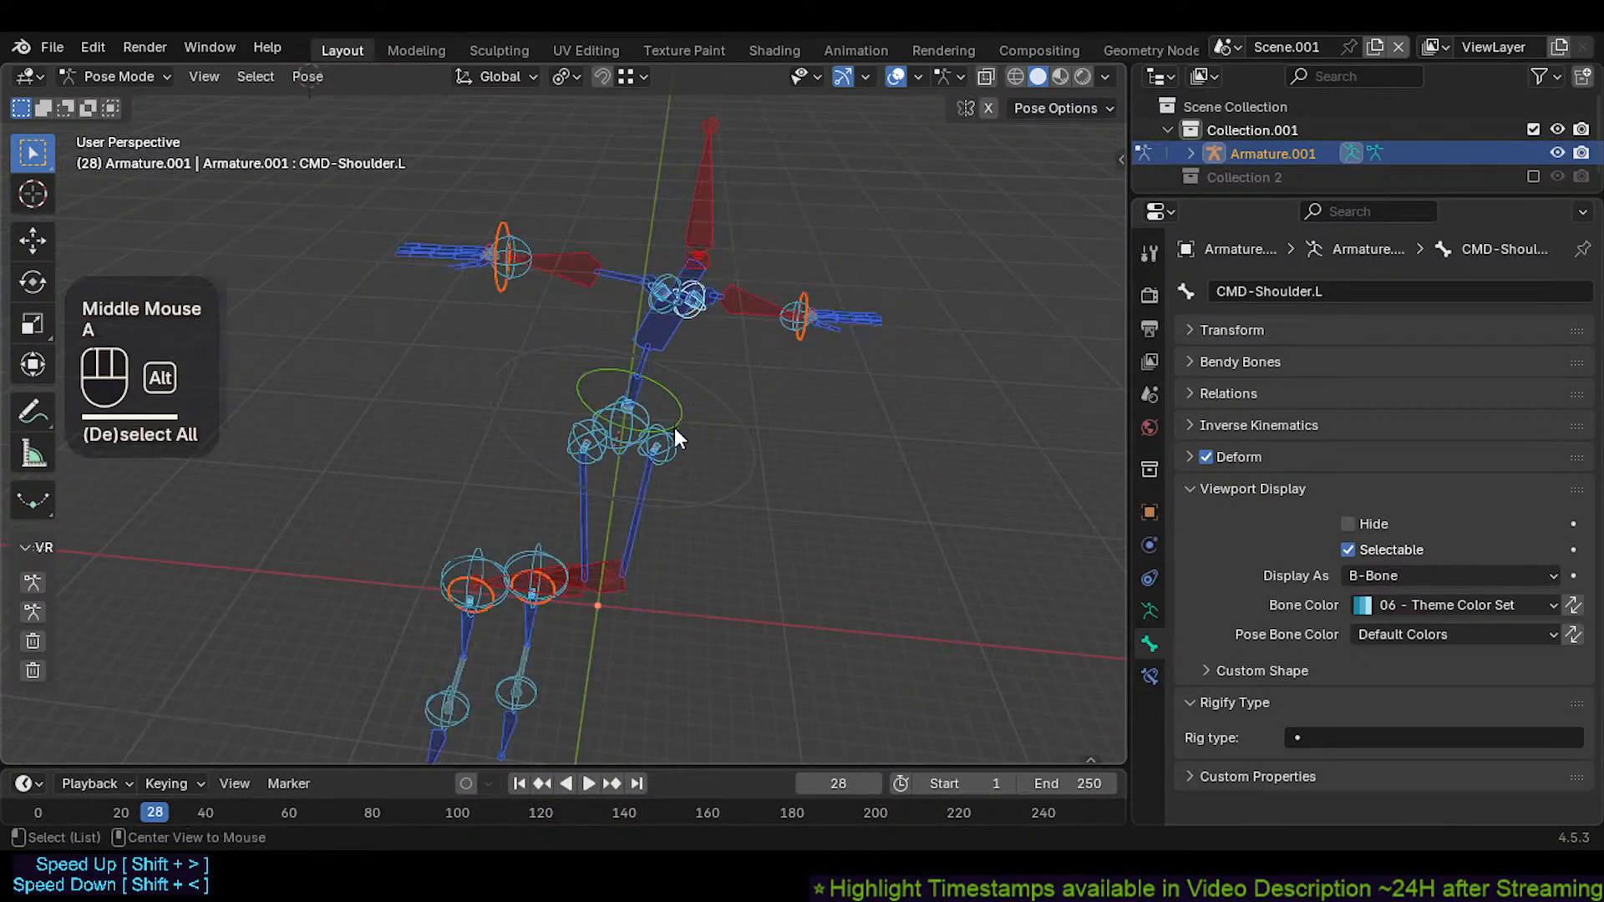
key(alt+q)
key(alt+q)
Select only CMD-Hip.L and apply a trackball rotation to it
click(732, 376)
shift+click(685, 371)
key(r)
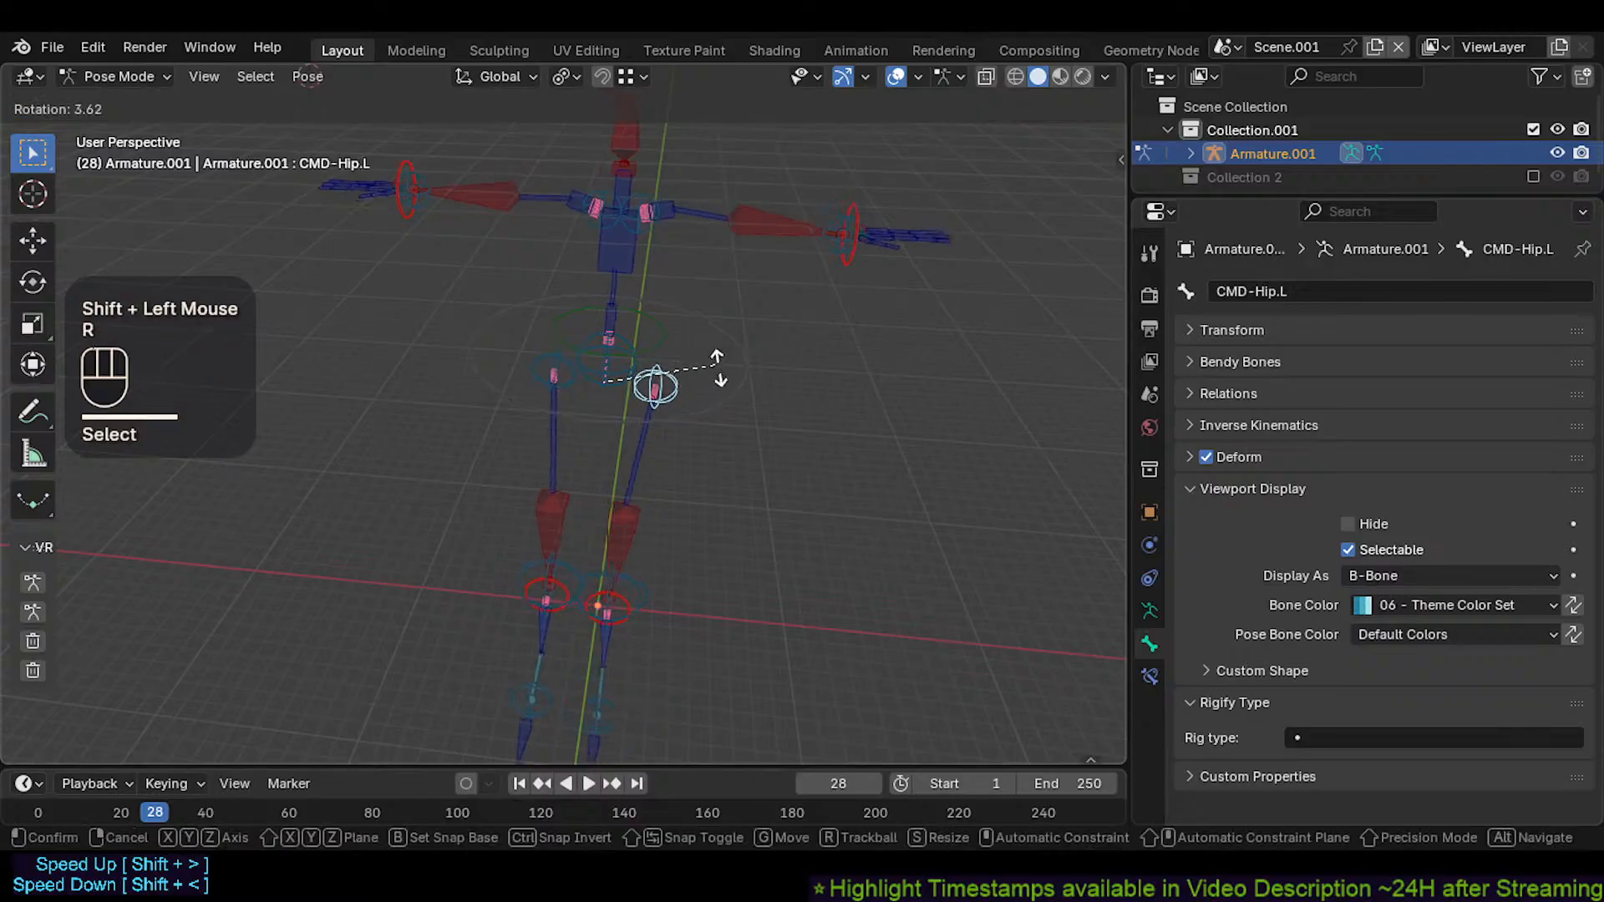
key(r)
click(673, 355)
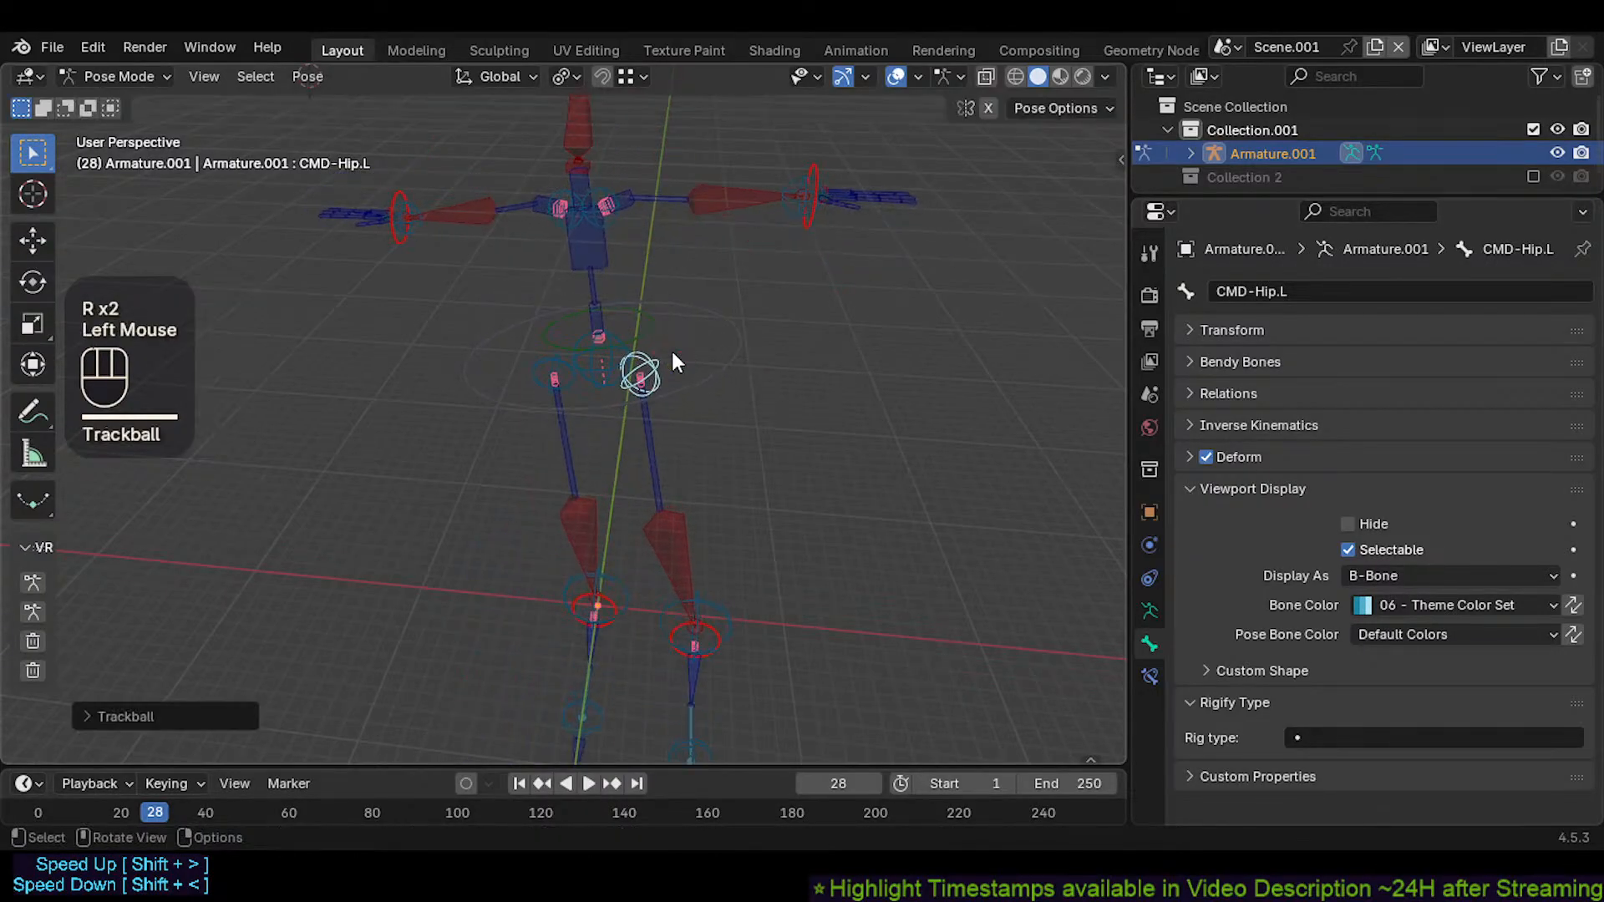
Try a move and free rotation of CMD-Hip.L, then apply another trackball rotation to shift the stance
key(g)
key(r)
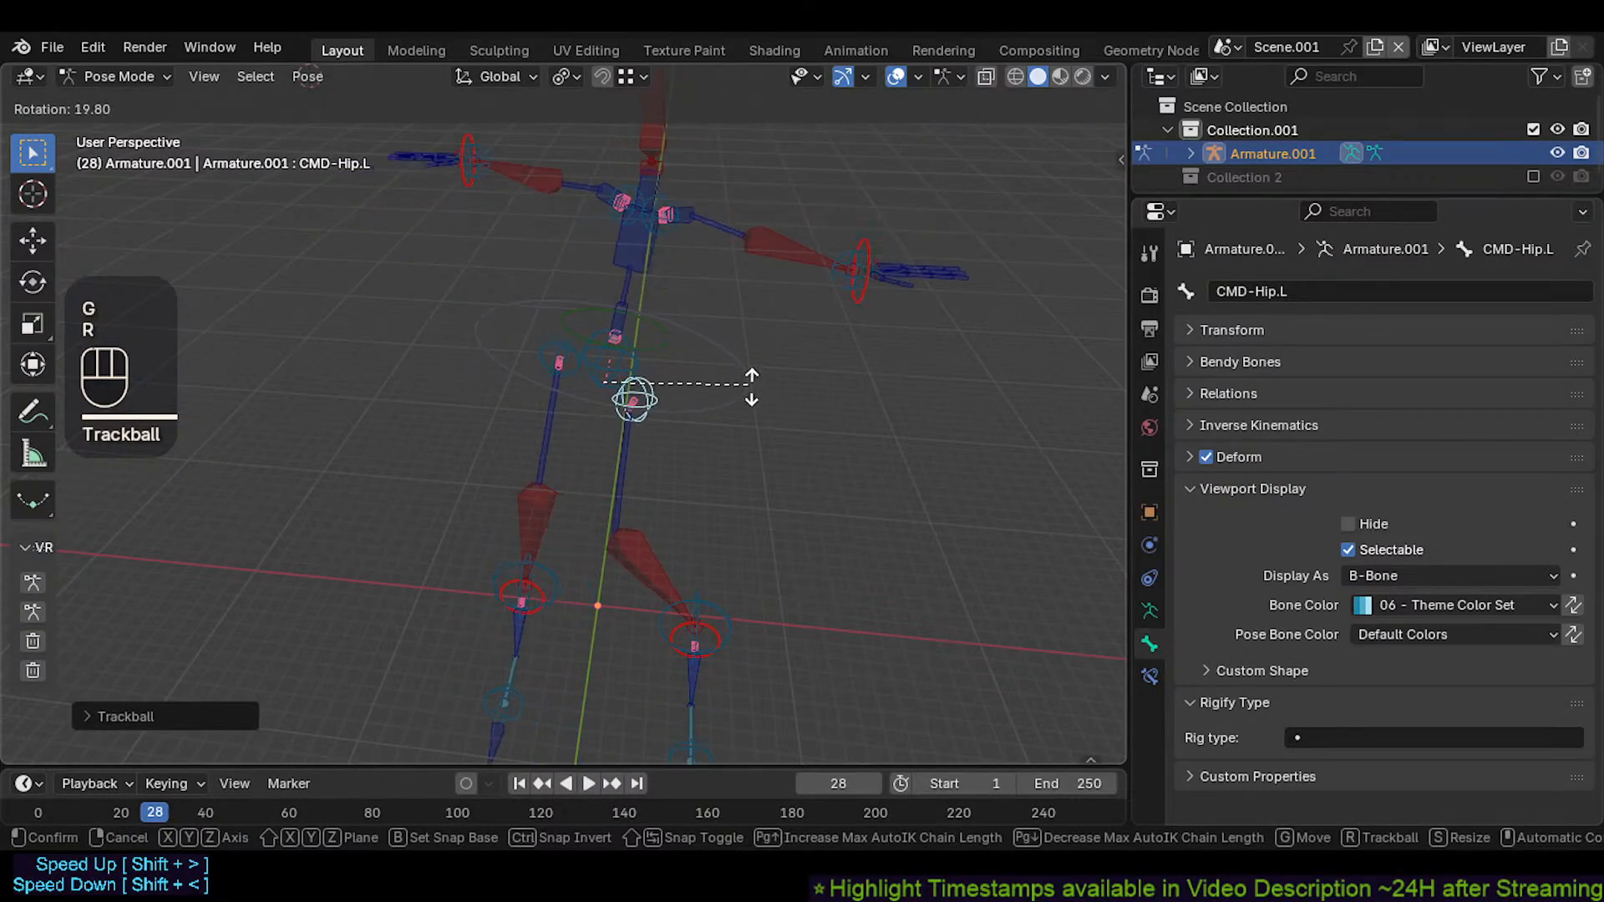
key(r)
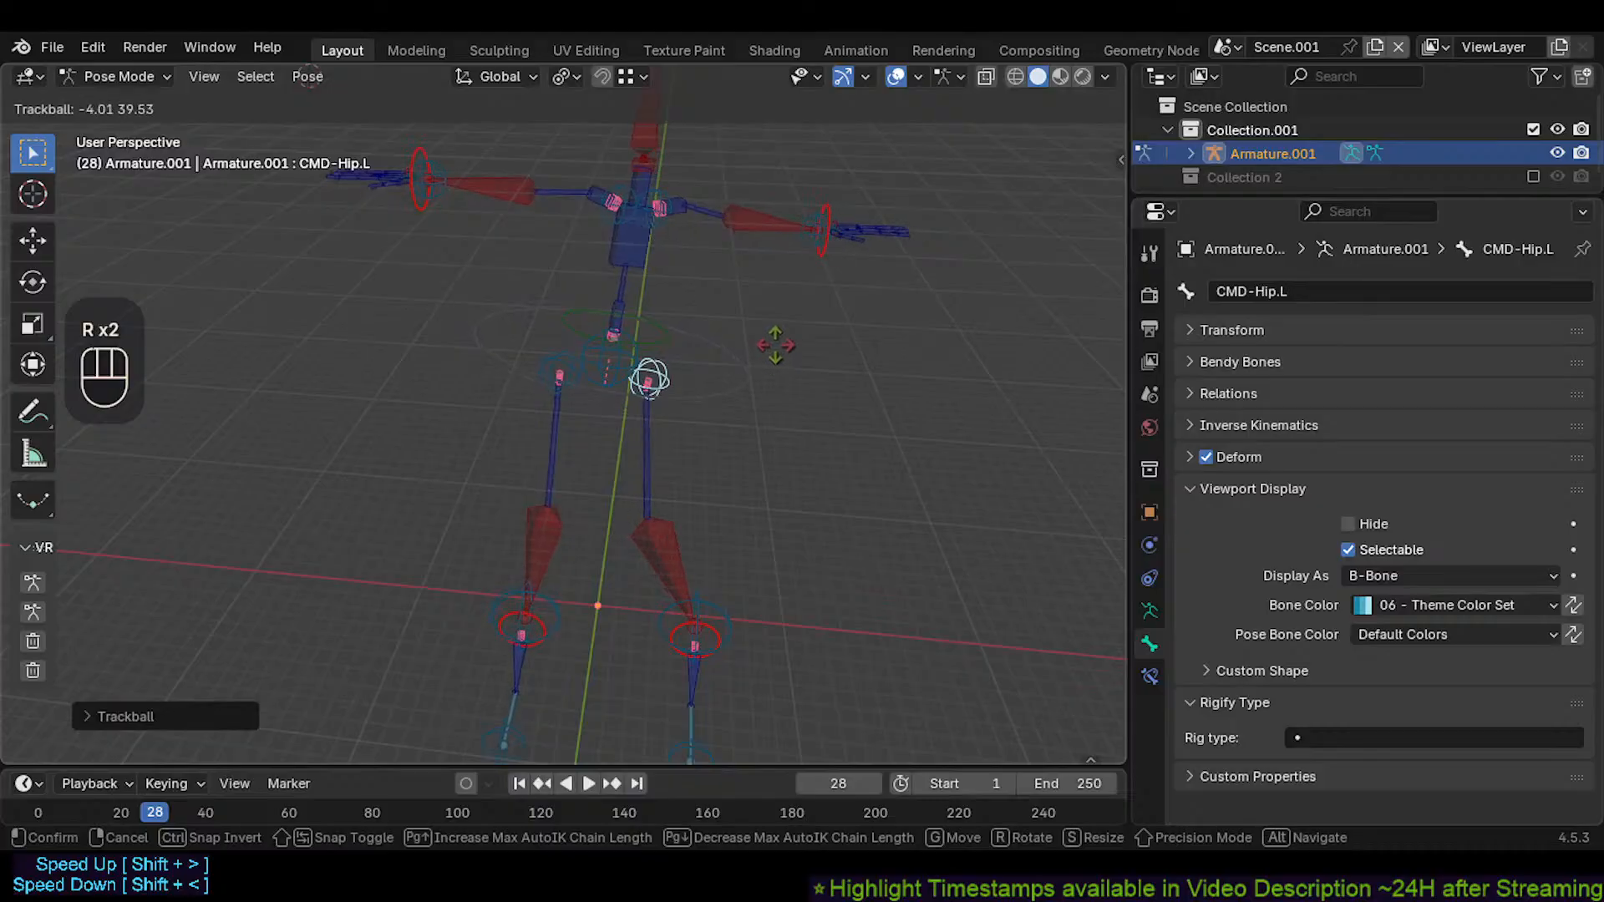
click(776, 349)
key(g)
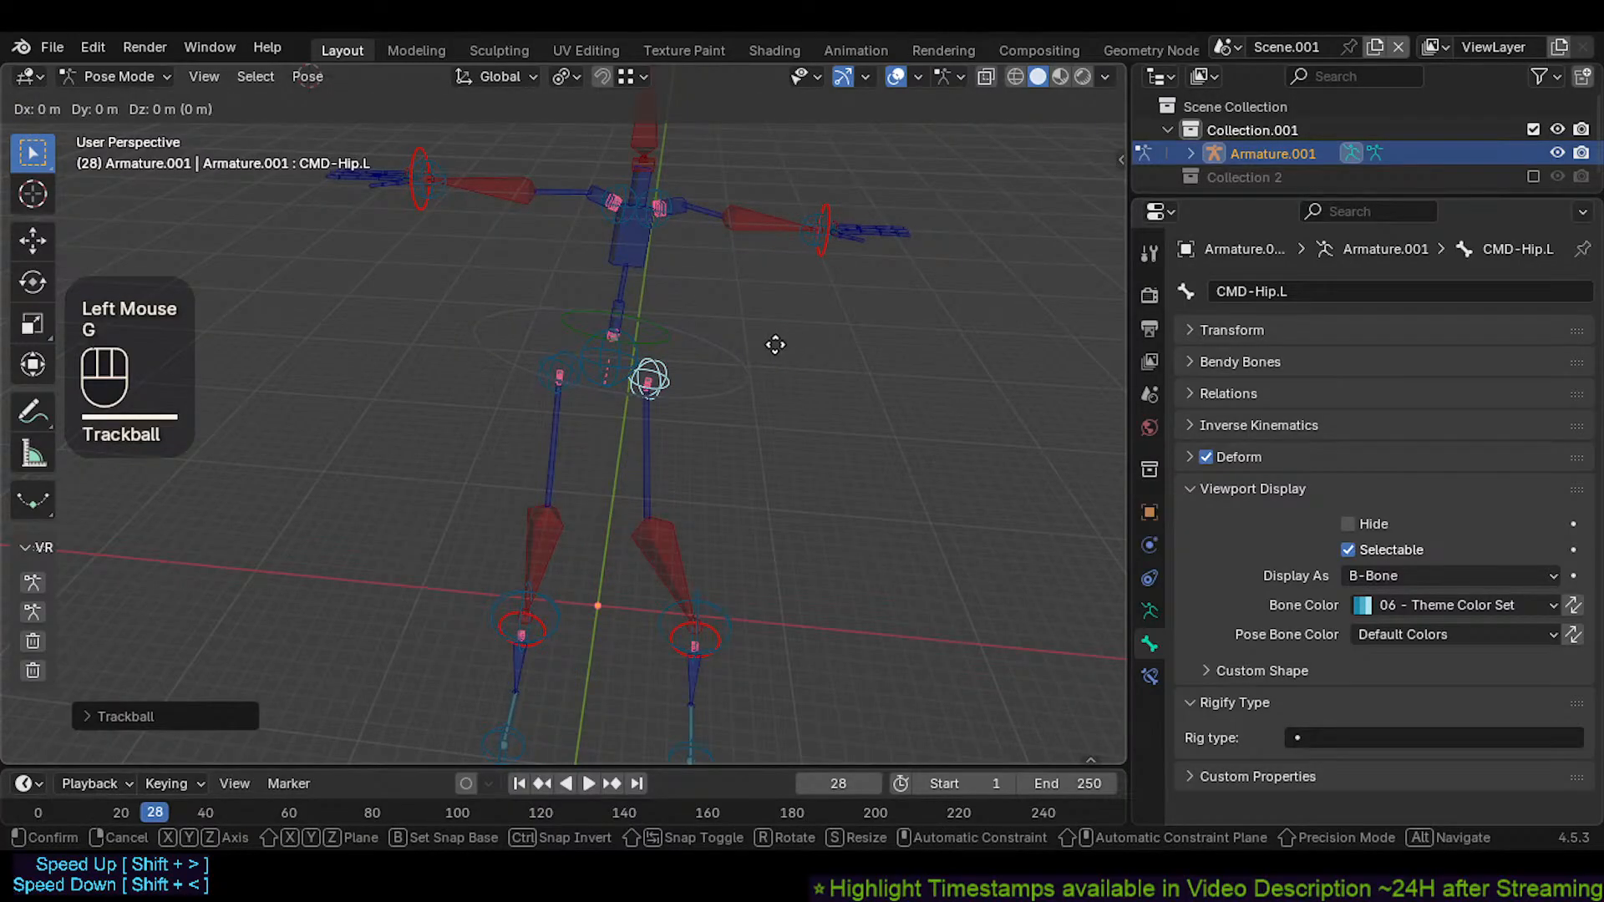
click(775, 344)
scroll(679, 418, up, 2)
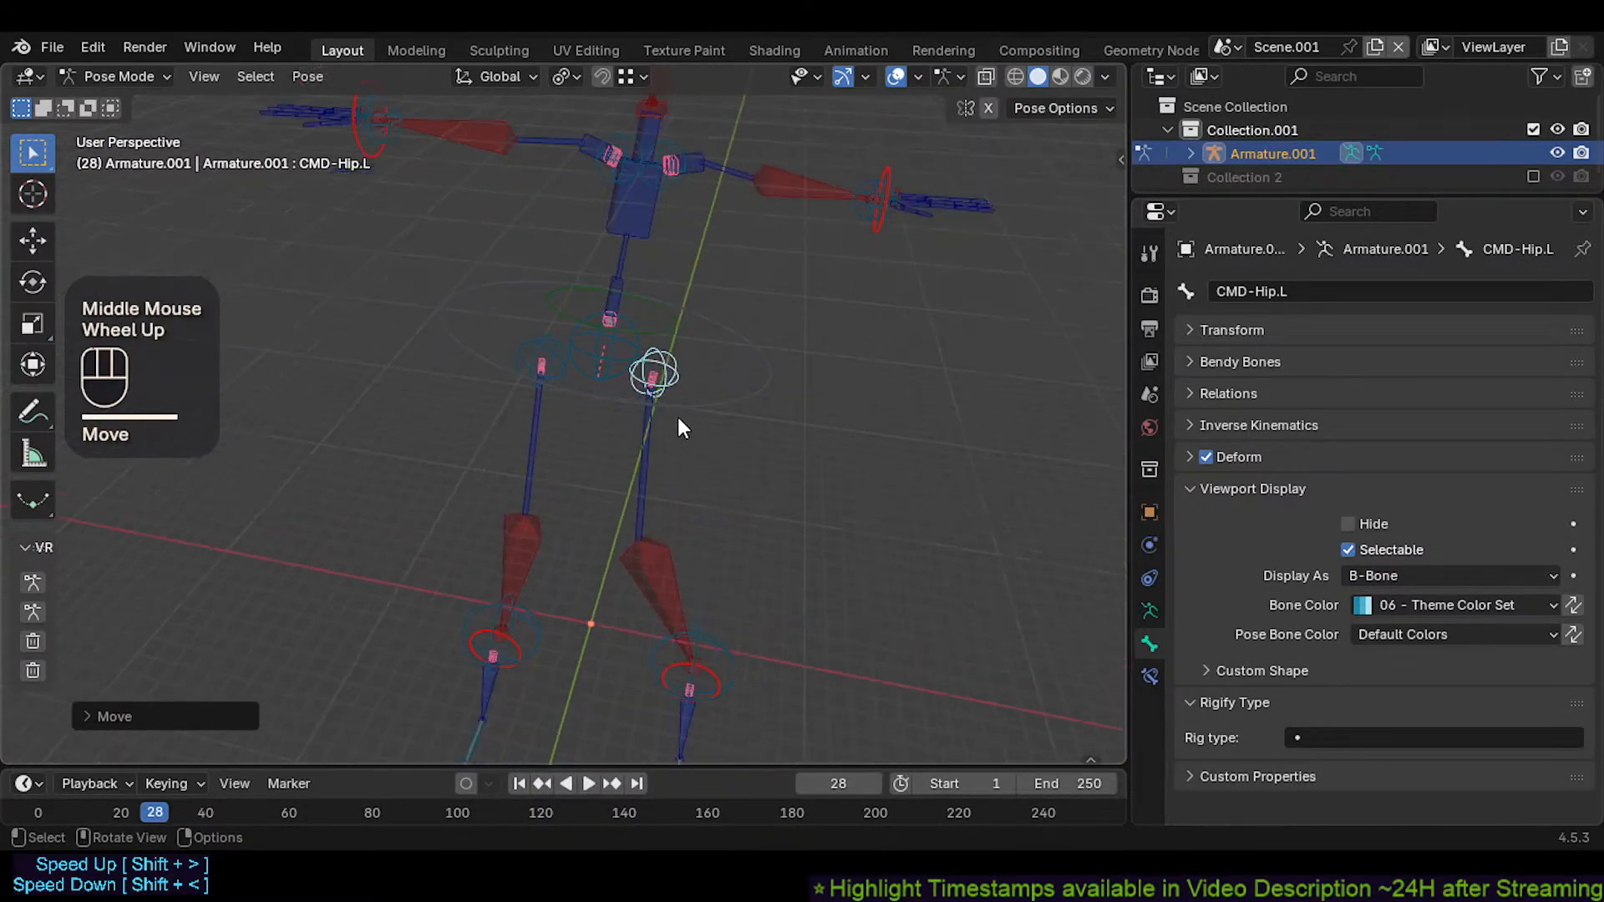
Select MTR-CoG and switch back to CMD-Hip.L, then move that hip control downward
shift+middle_drag(679, 426, 692, 347)
click(682, 373)
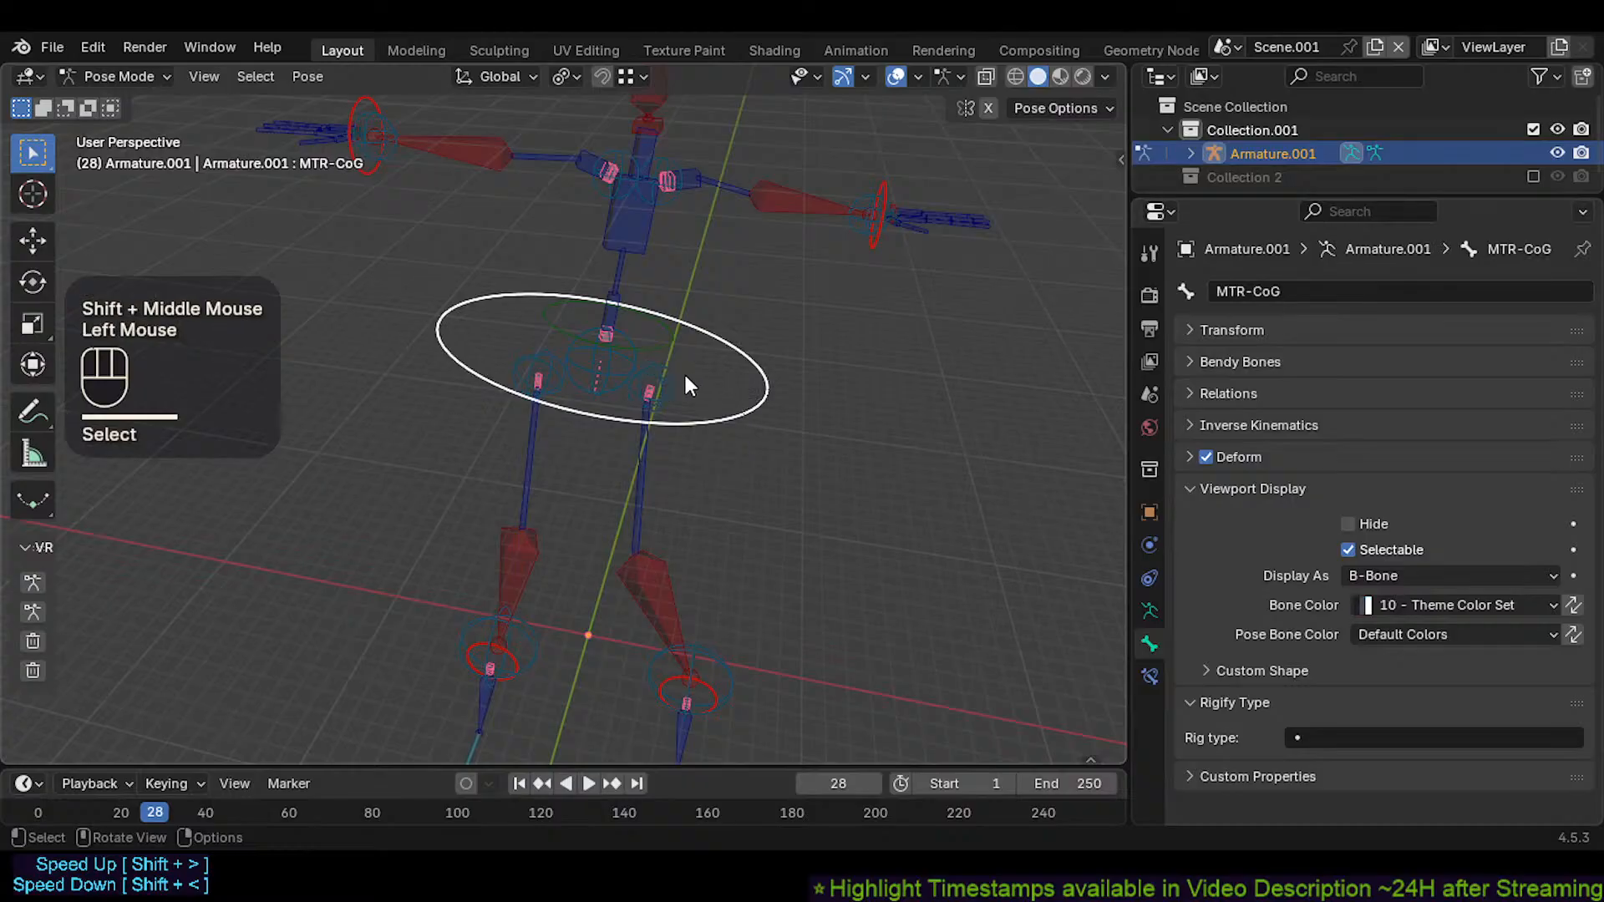
shift+click(668, 381)
key(g)
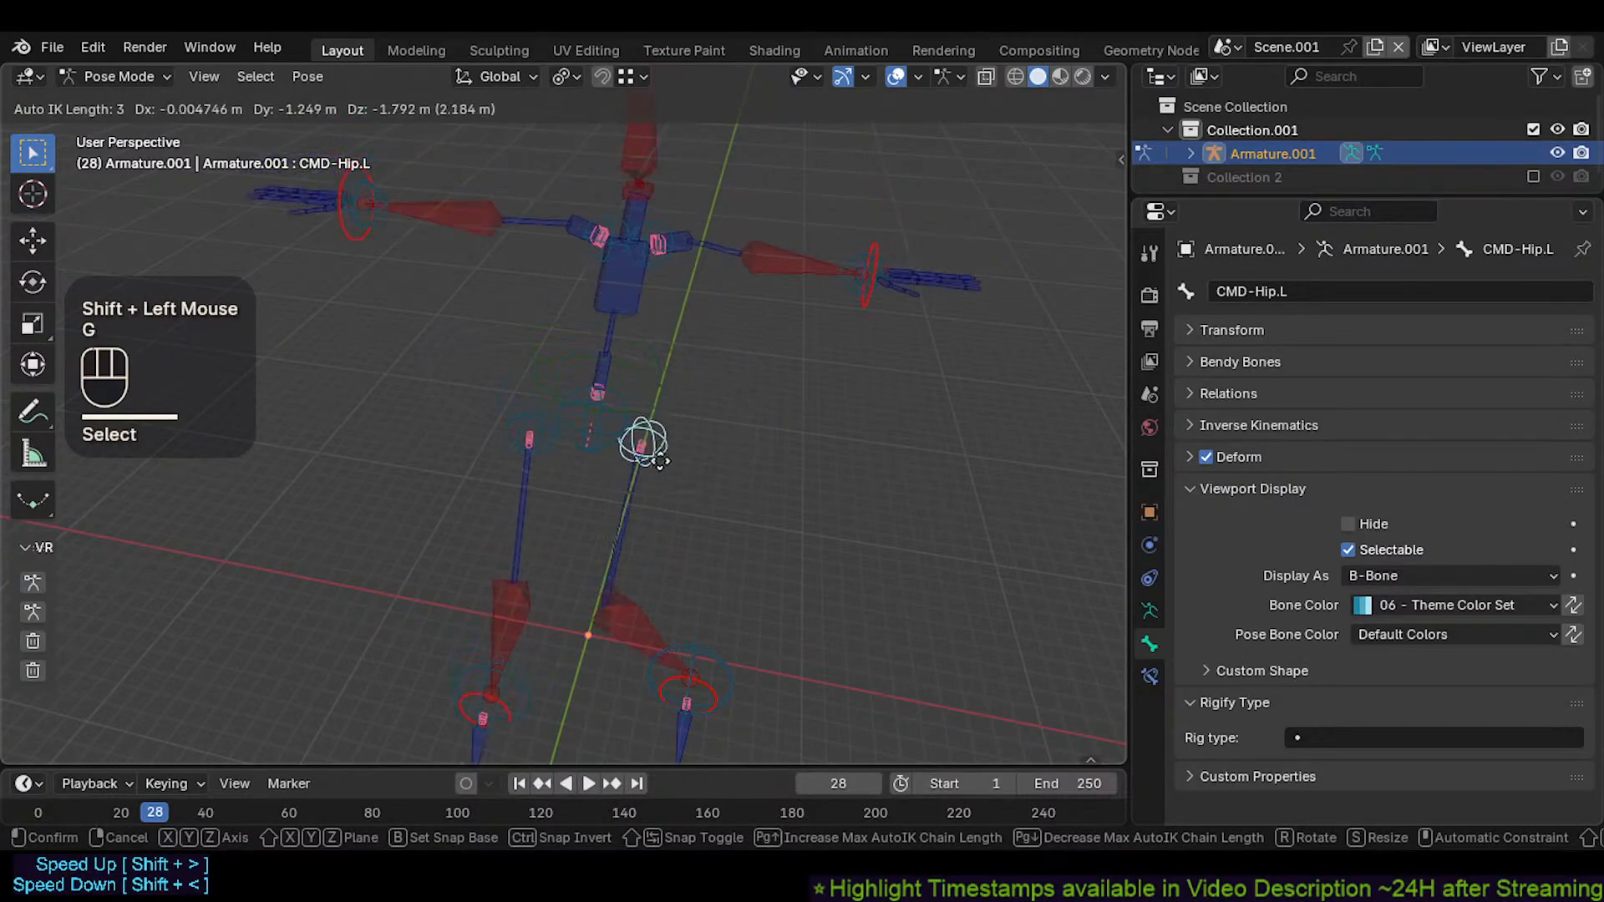
click(617, 446)
shift+middle_drag(616, 446, 631, 407)
Select the MTR-CoG ring and rotate the body with it
click(543, 333)
scroll(685, 338, down, 2)
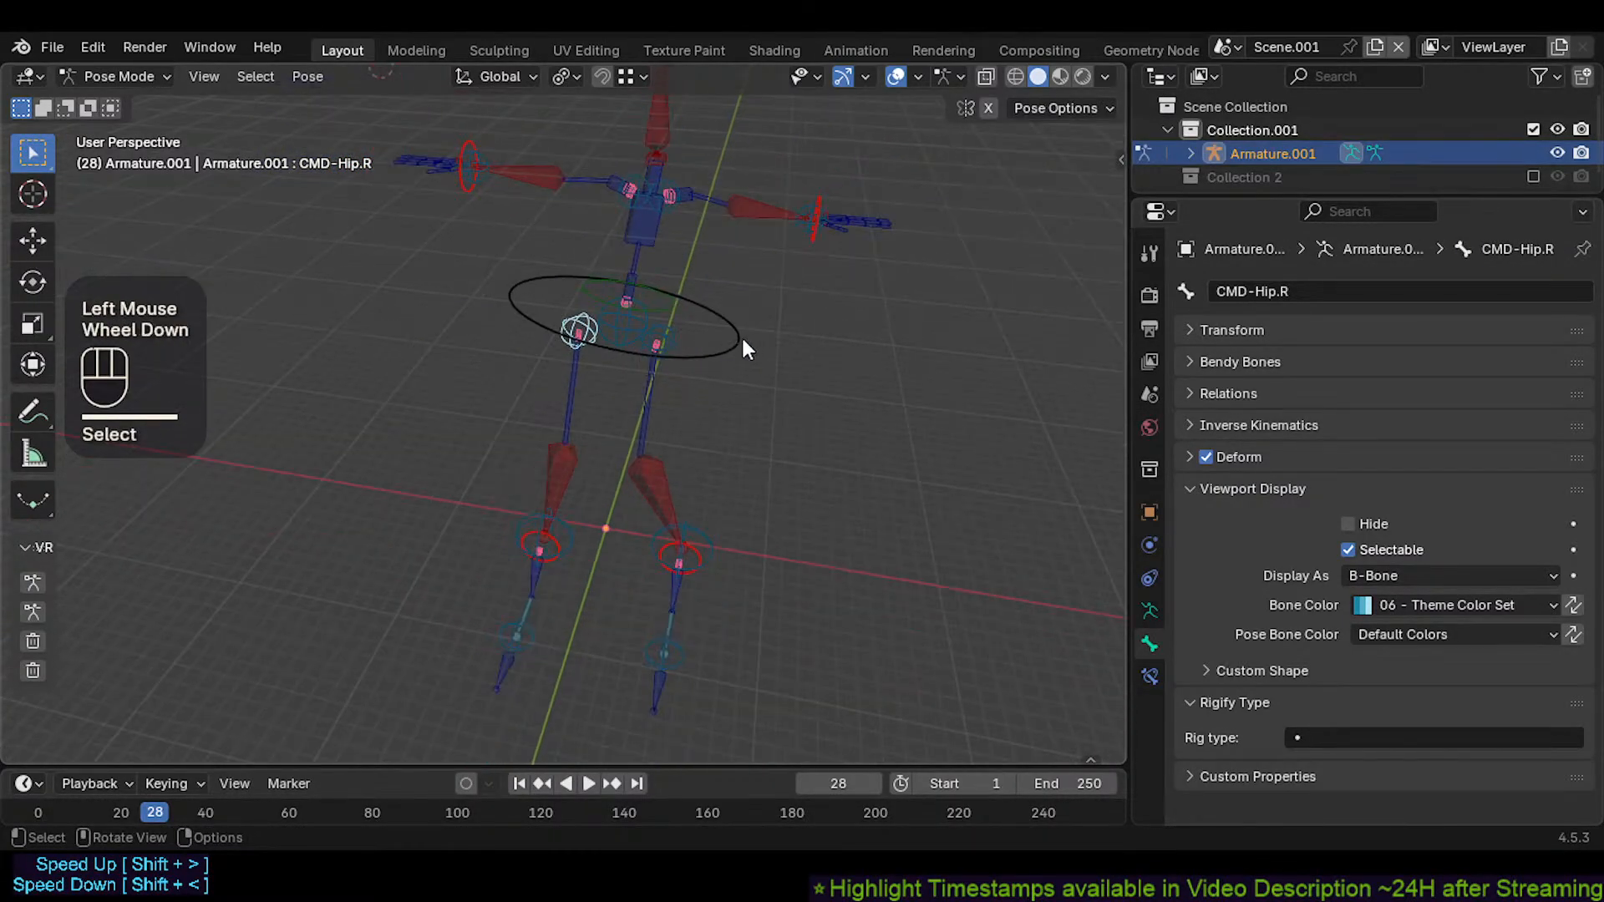
click(741, 338)
middle_drag(742, 338, 727, 311)
key(r)
click(752, 328)
Move the body down with CMD-Hip.R, then reposition it with CMD-Hip.L
shift+click(538, 343)
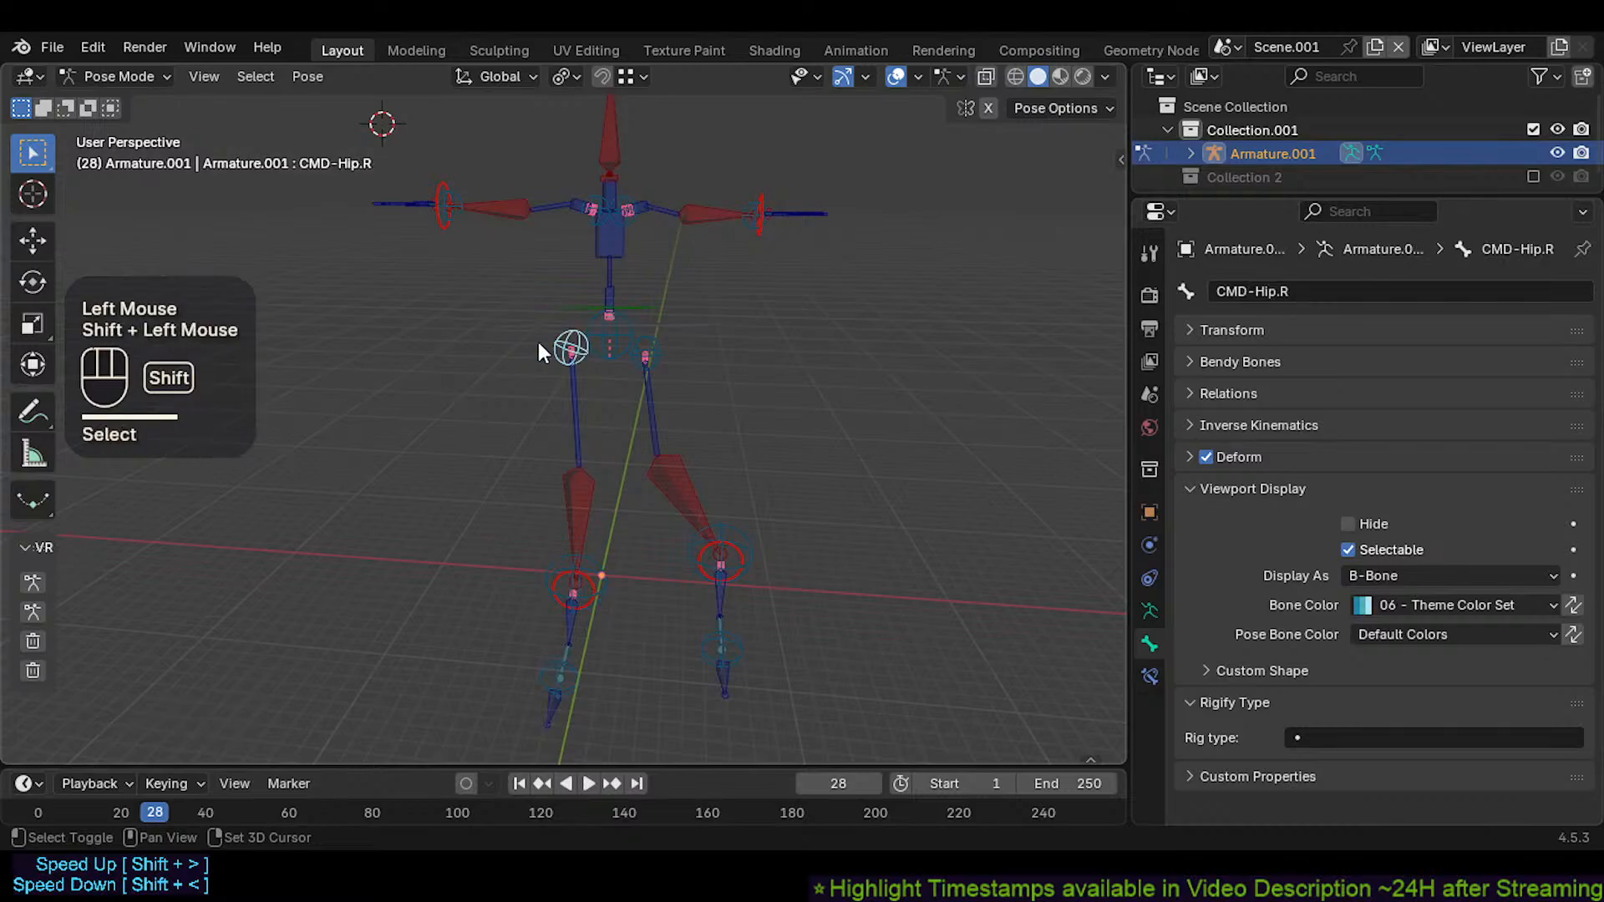
key(g)
click(518, 404)
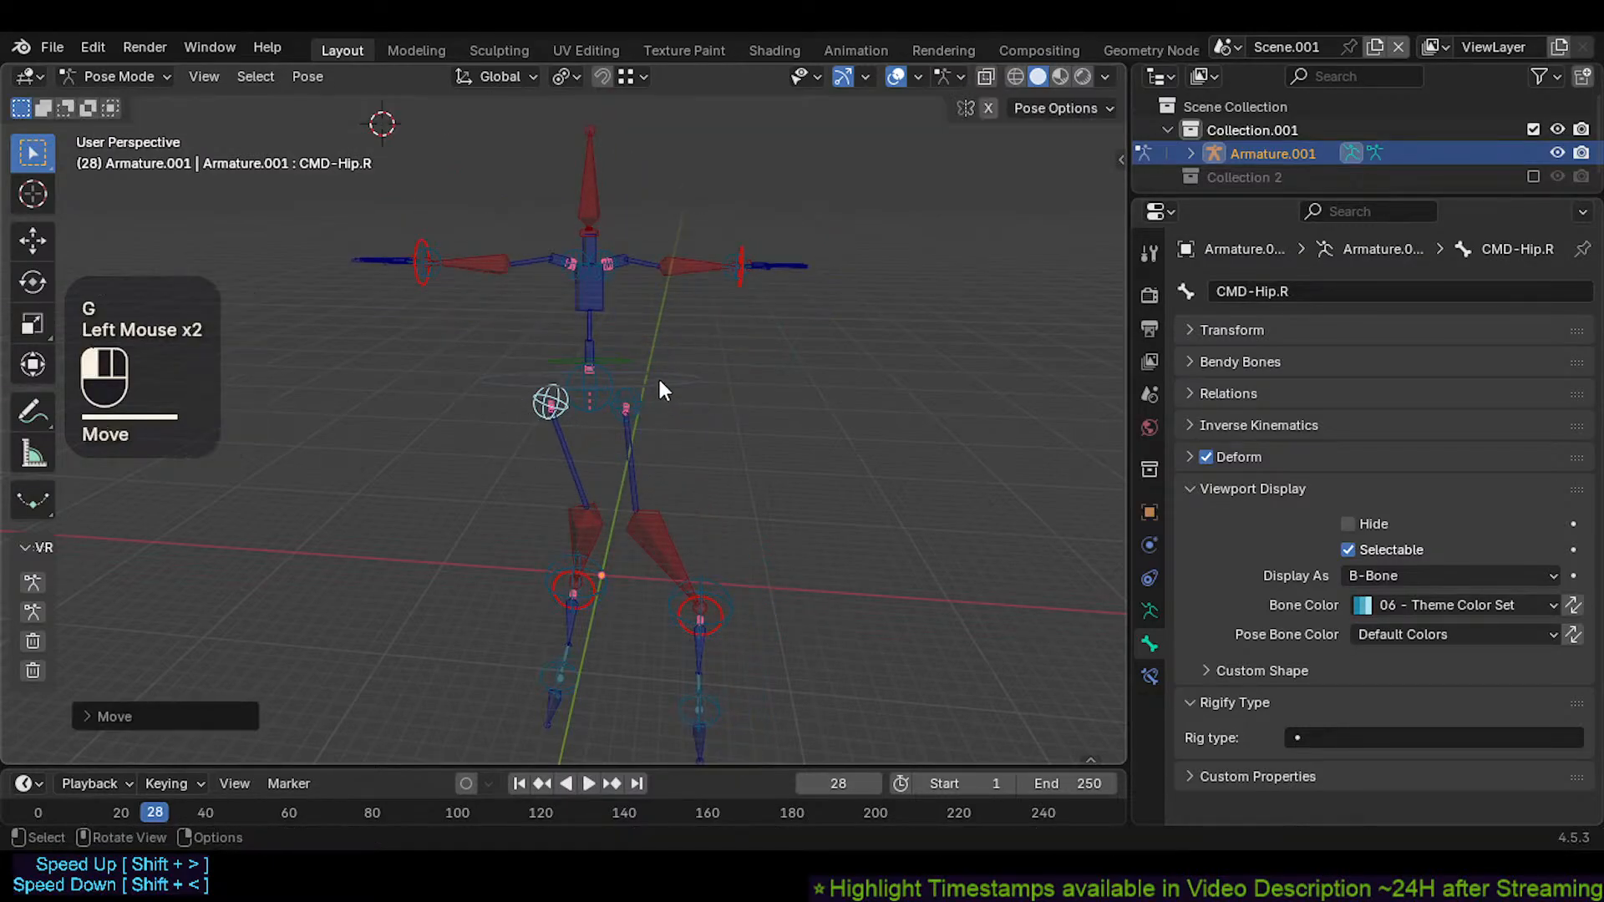
shift+click(626, 402)
key(g)
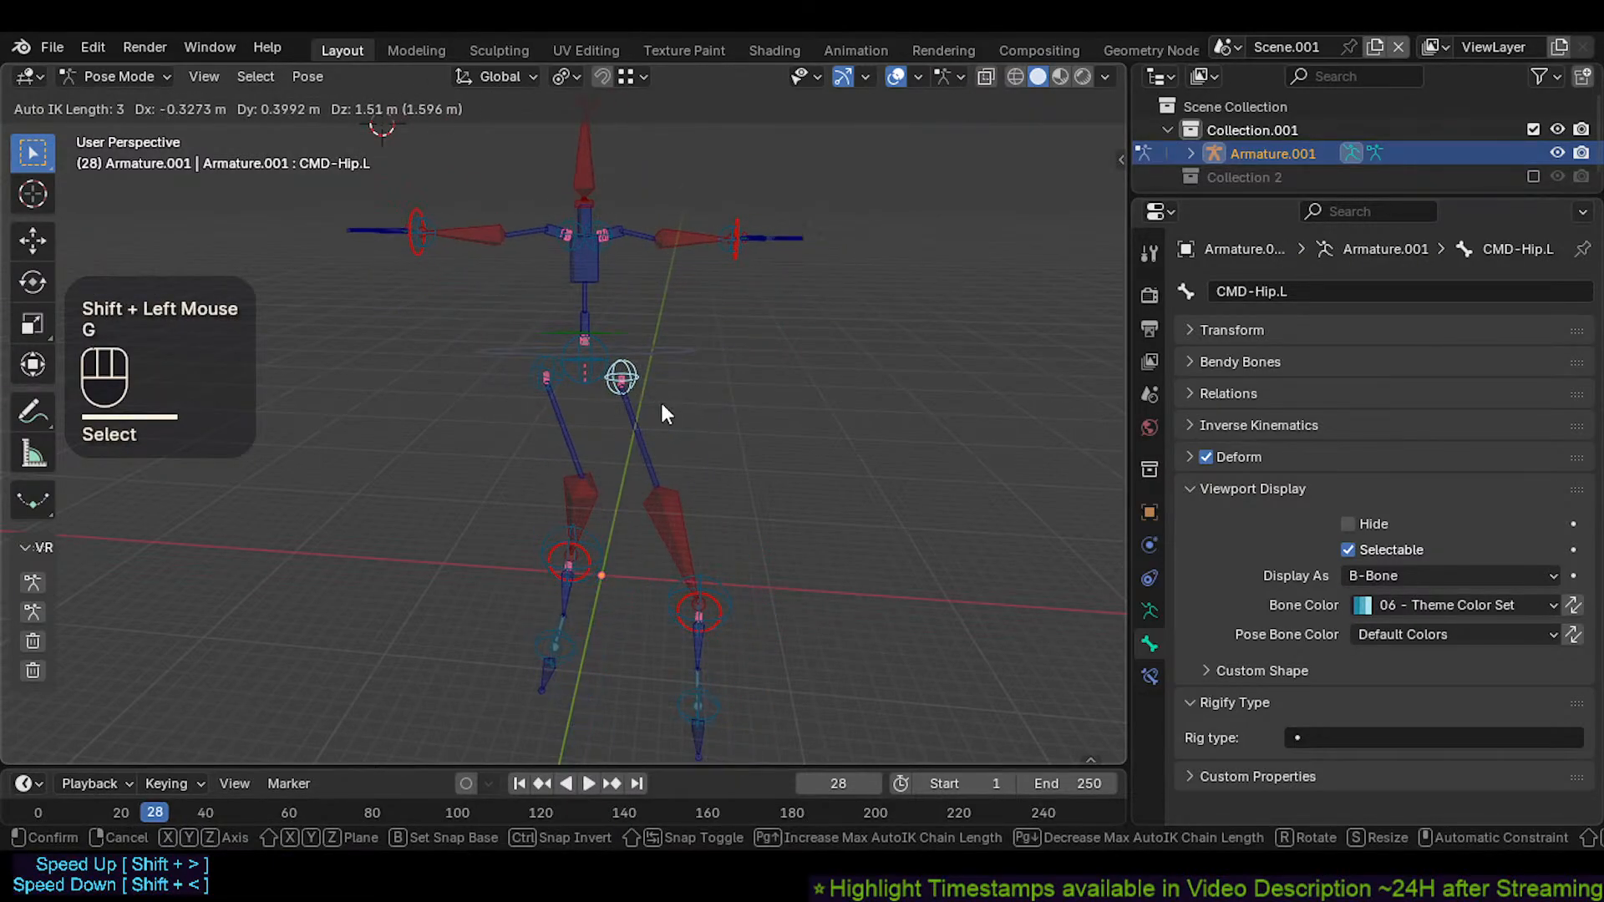
click(660, 399)
Select all bones, reset the whole rig's pose and clear the selection
middle_drag(660, 399, 759, 599)
key(a)
key(alt+q)
key(alt+q)
scroll(619, 545, up, 3)
key(alt+a)
Select the left ankle control CMD-Ankle.L and raise it along global Z
scroll(573, 572, up, 1)
scroll(641, 558, down, 1)
scroll(672, 576, up, 1)
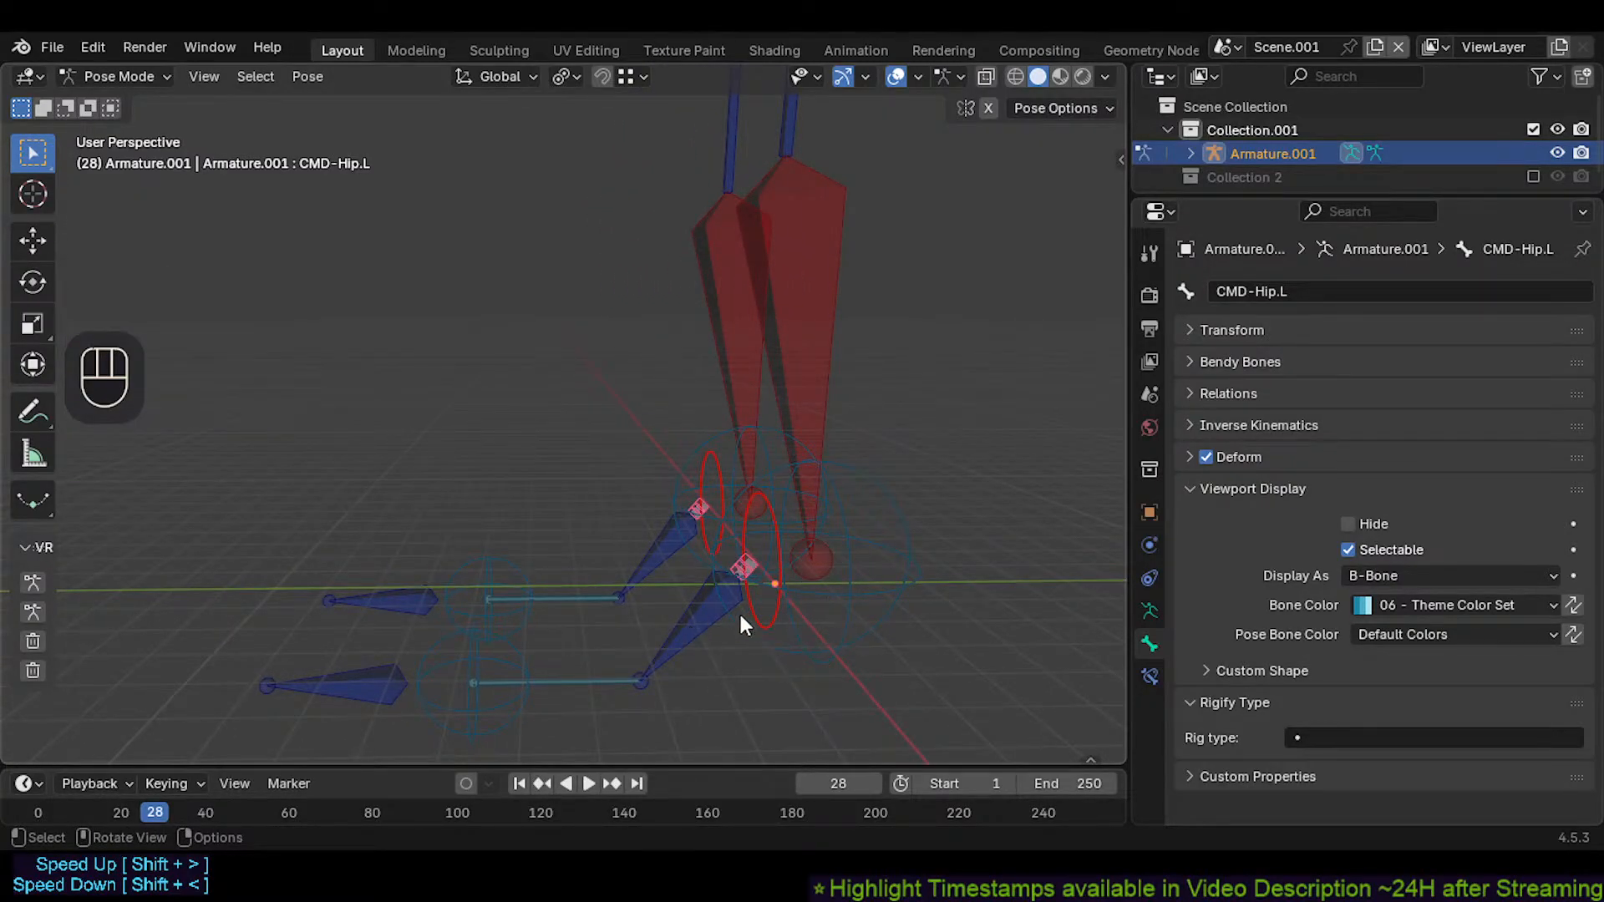
click(818, 593)
shift+click(829, 636)
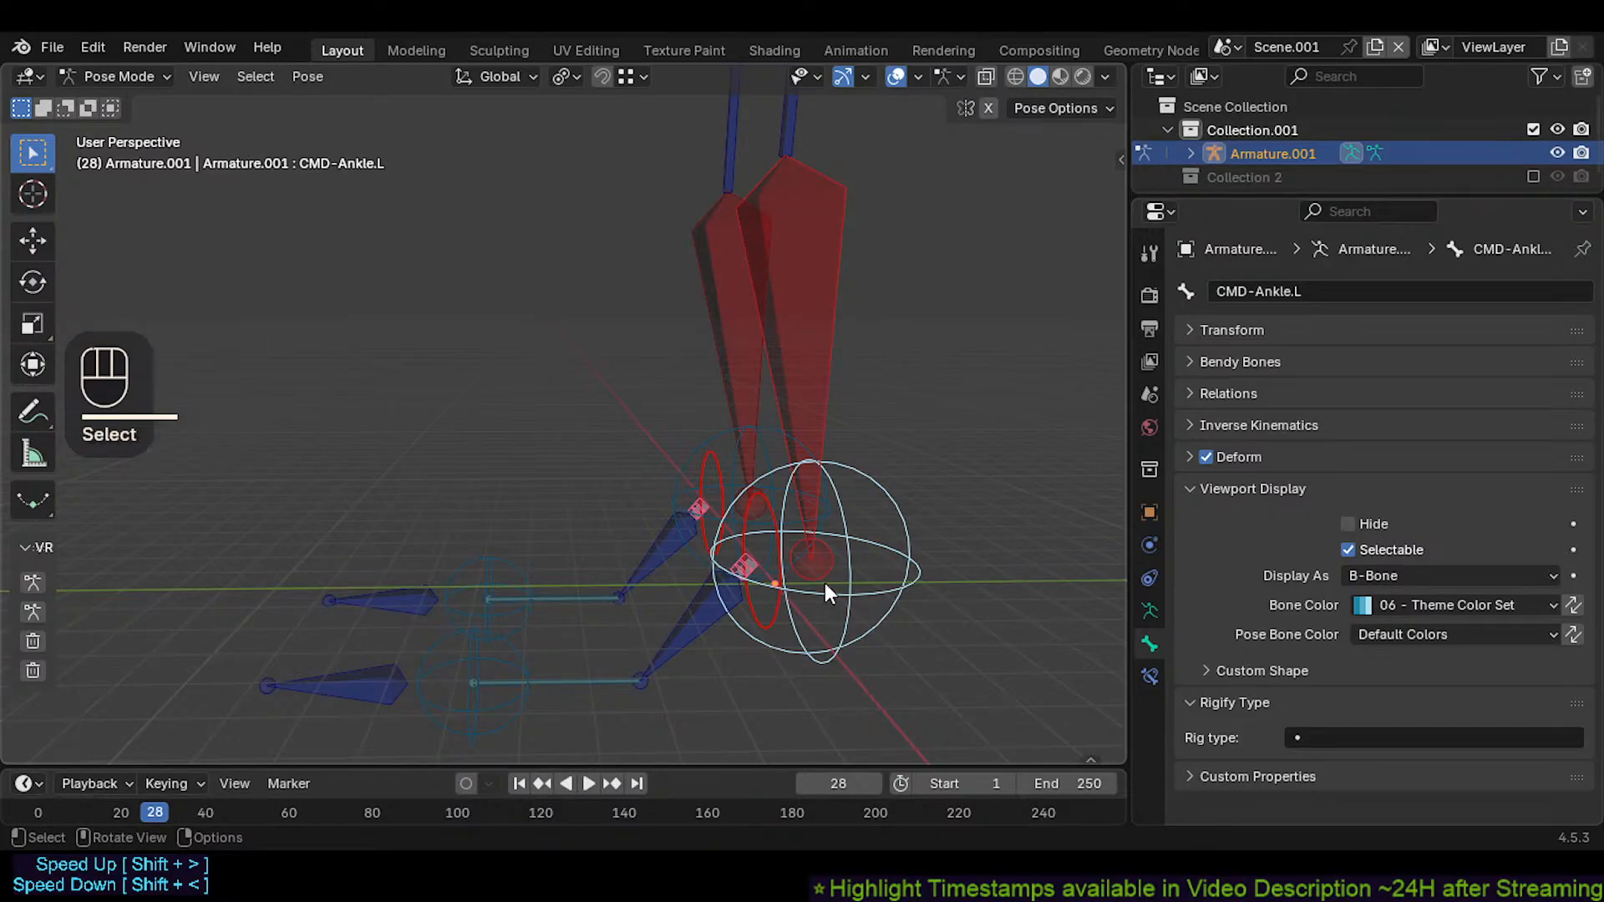
key(g)
key(z)
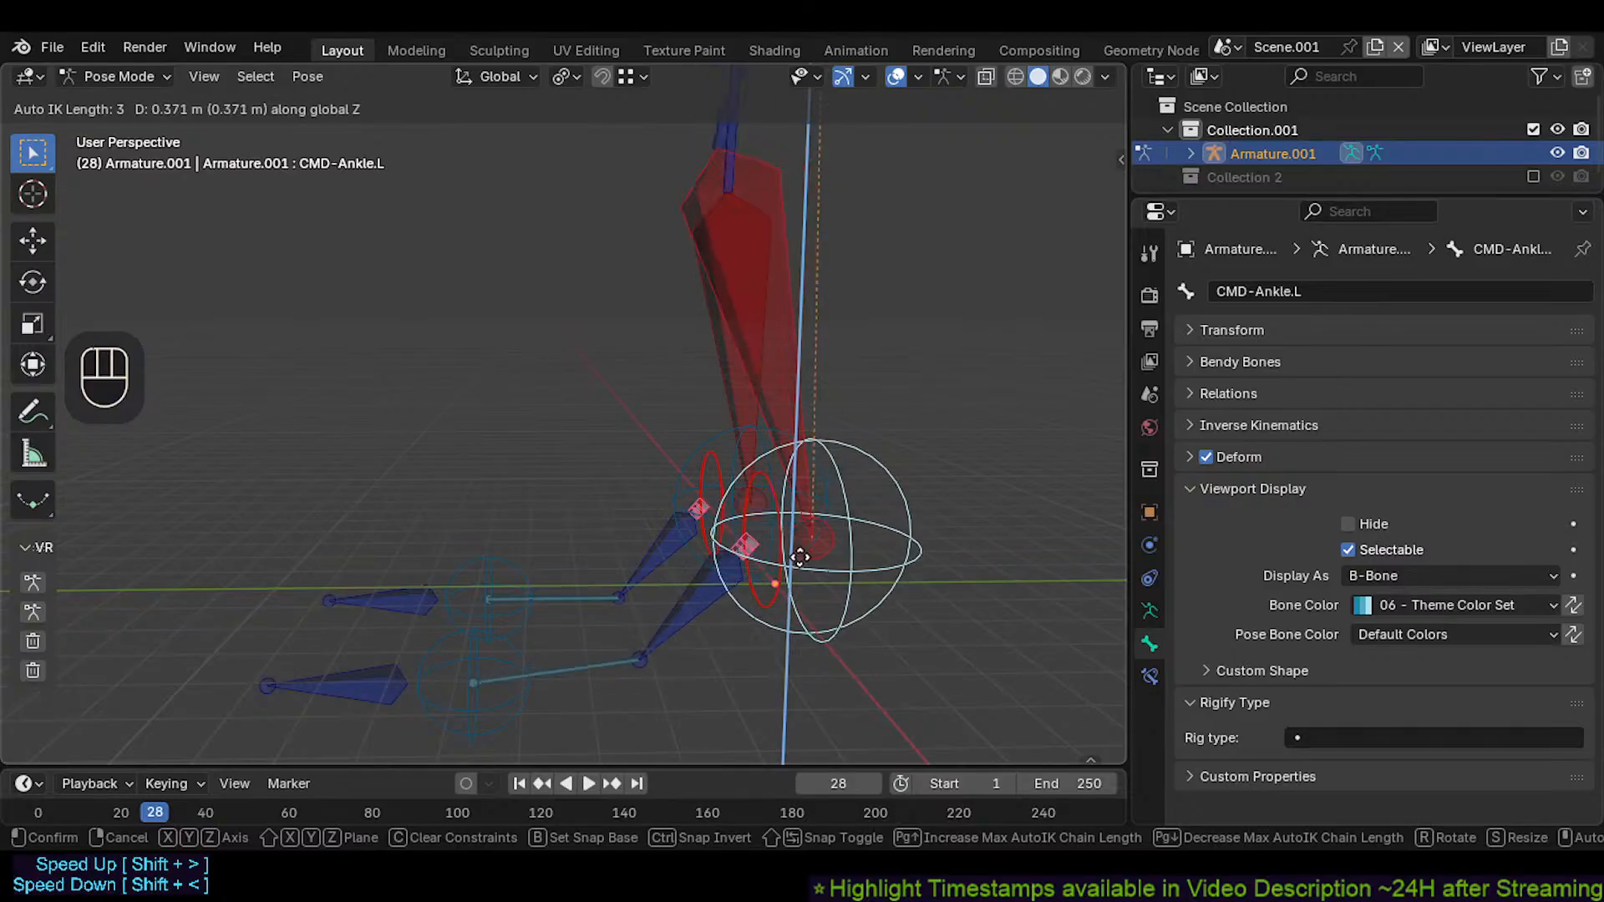
click(713, 592)
Select the left shin bone CTL-Shin.L together with the ankle control CMD-Ankle.L and lower them slightly along global Z
click(700, 610)
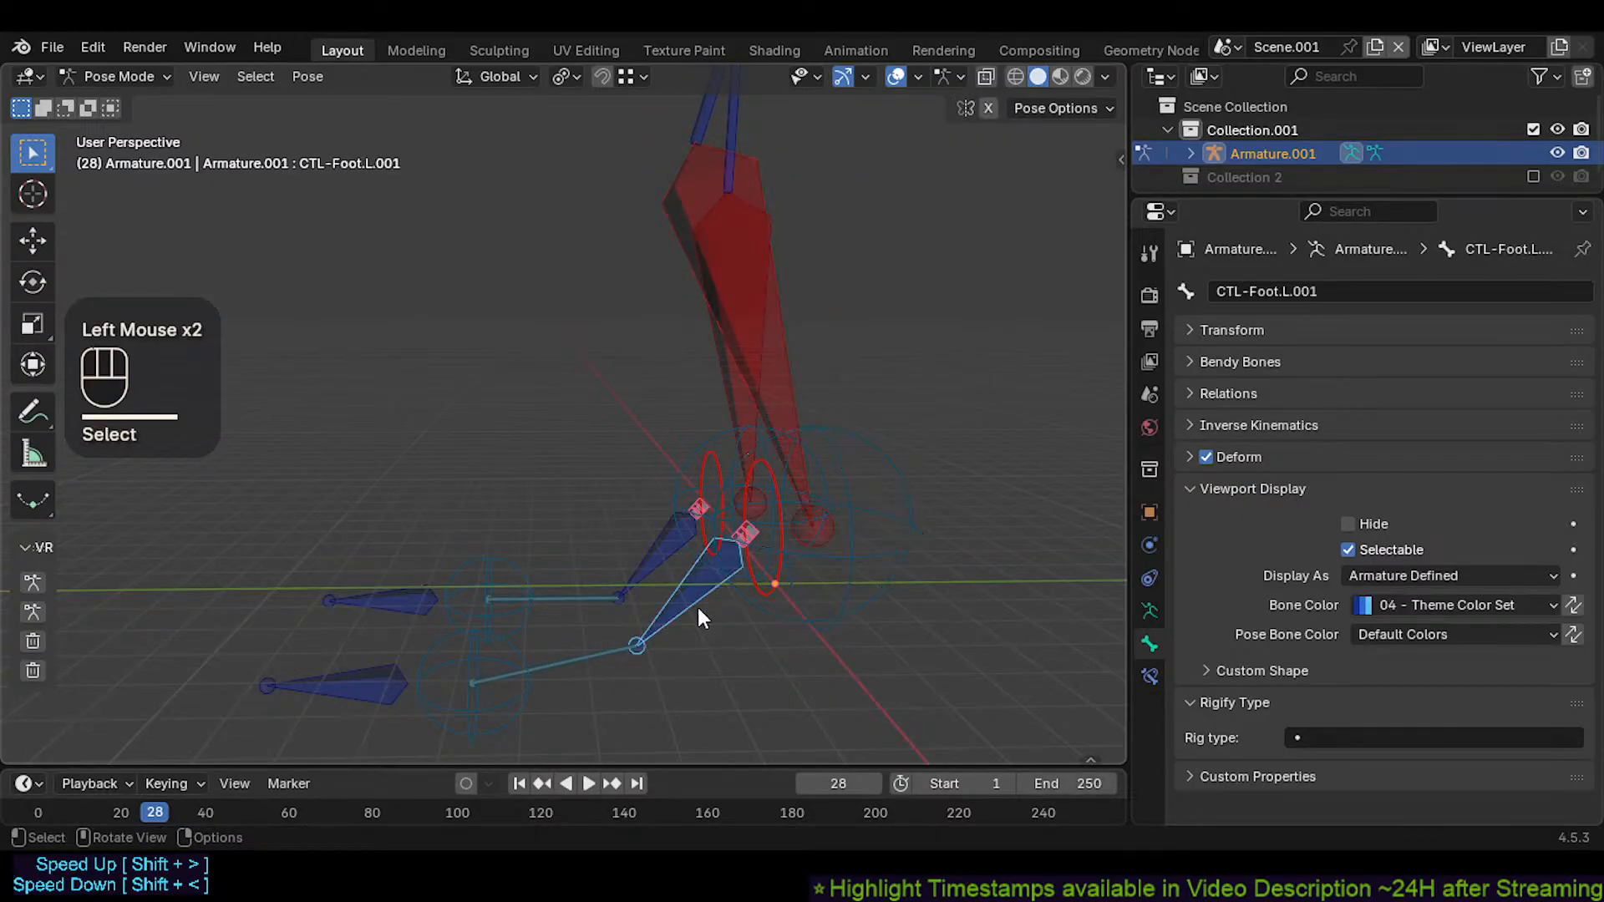
click(818, 612)
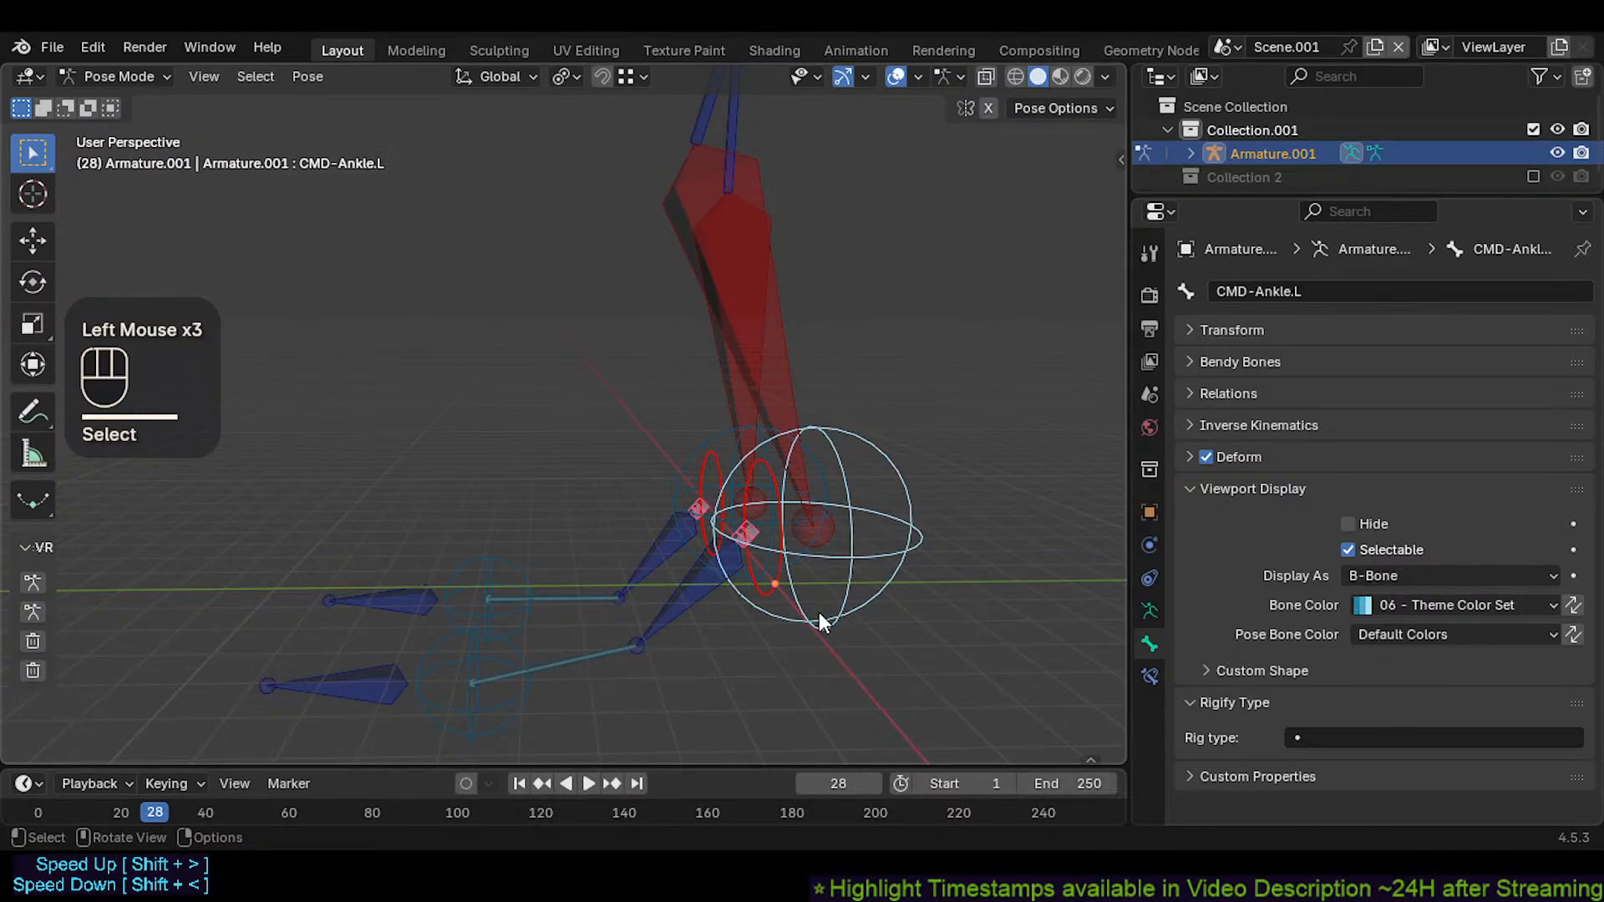
click(614, 665)
shift+click(783, 389)
key(g)
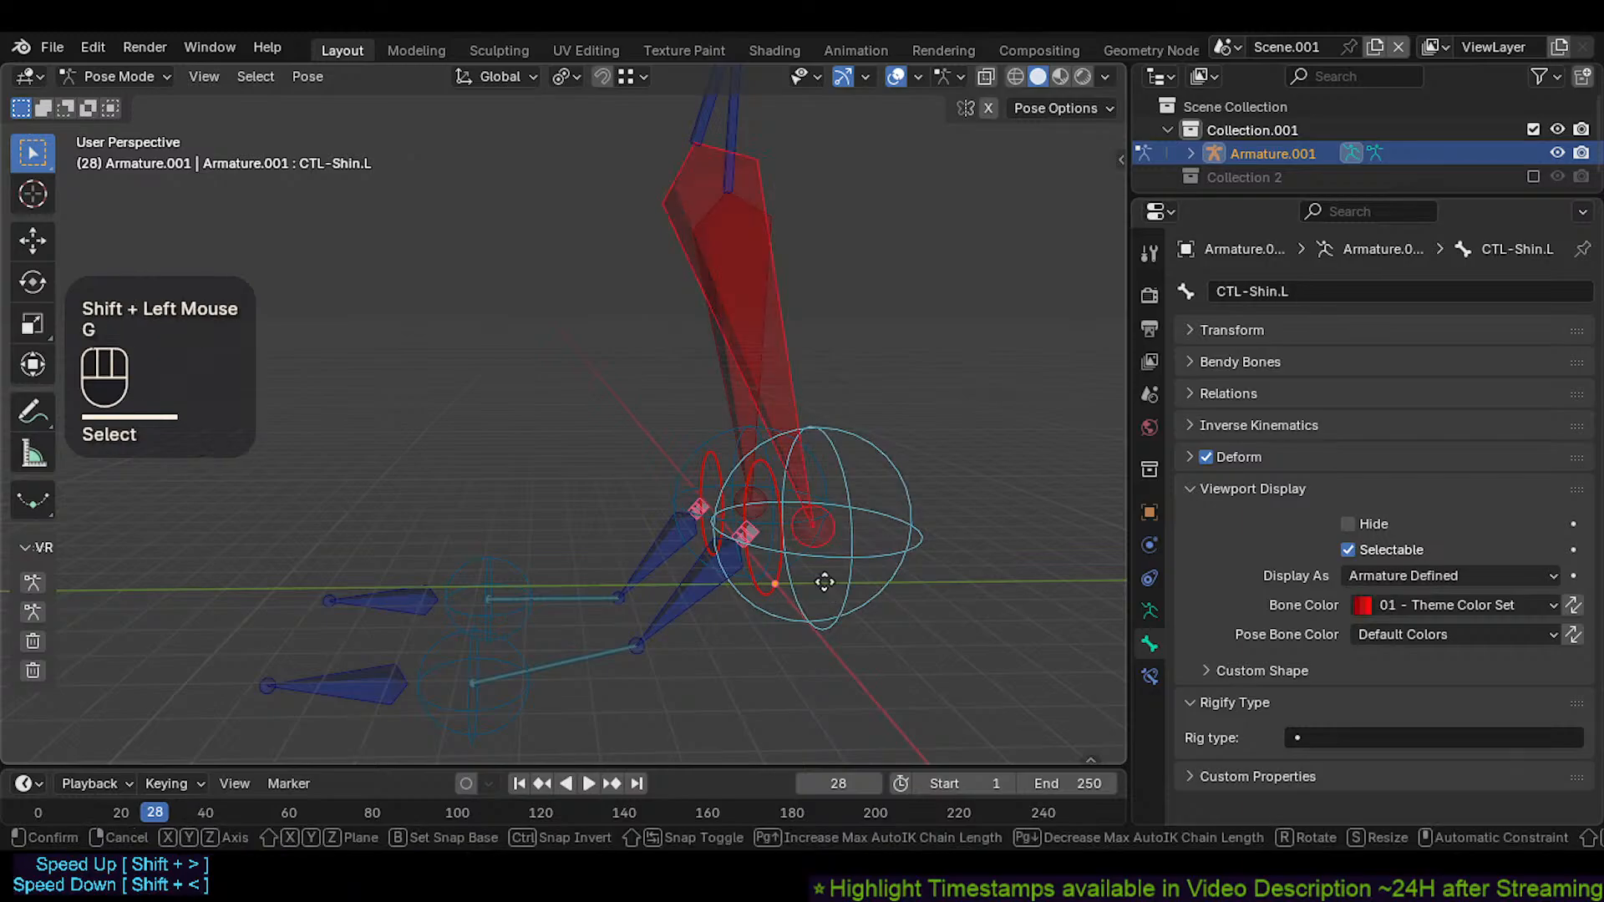
key(z)
click(788, 594)
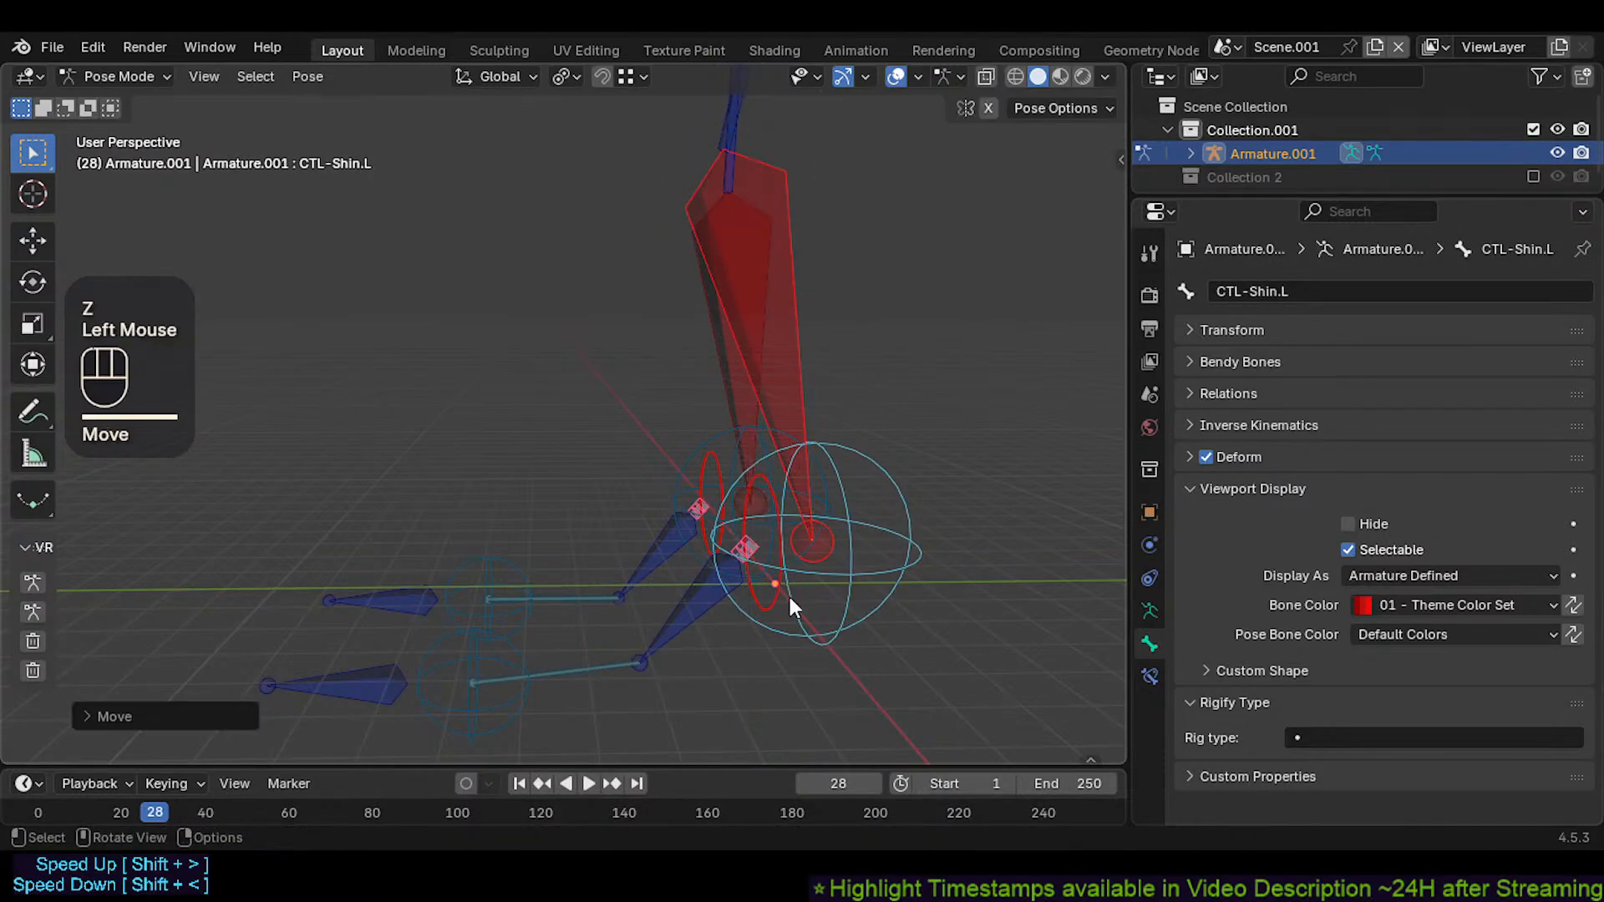
Try to raise the left shin bone and ankle control together along global Z
scroll(789, 593, down, 2)
shift+middle_drag(789, 593, 751, 596)
key(g)
key(z)
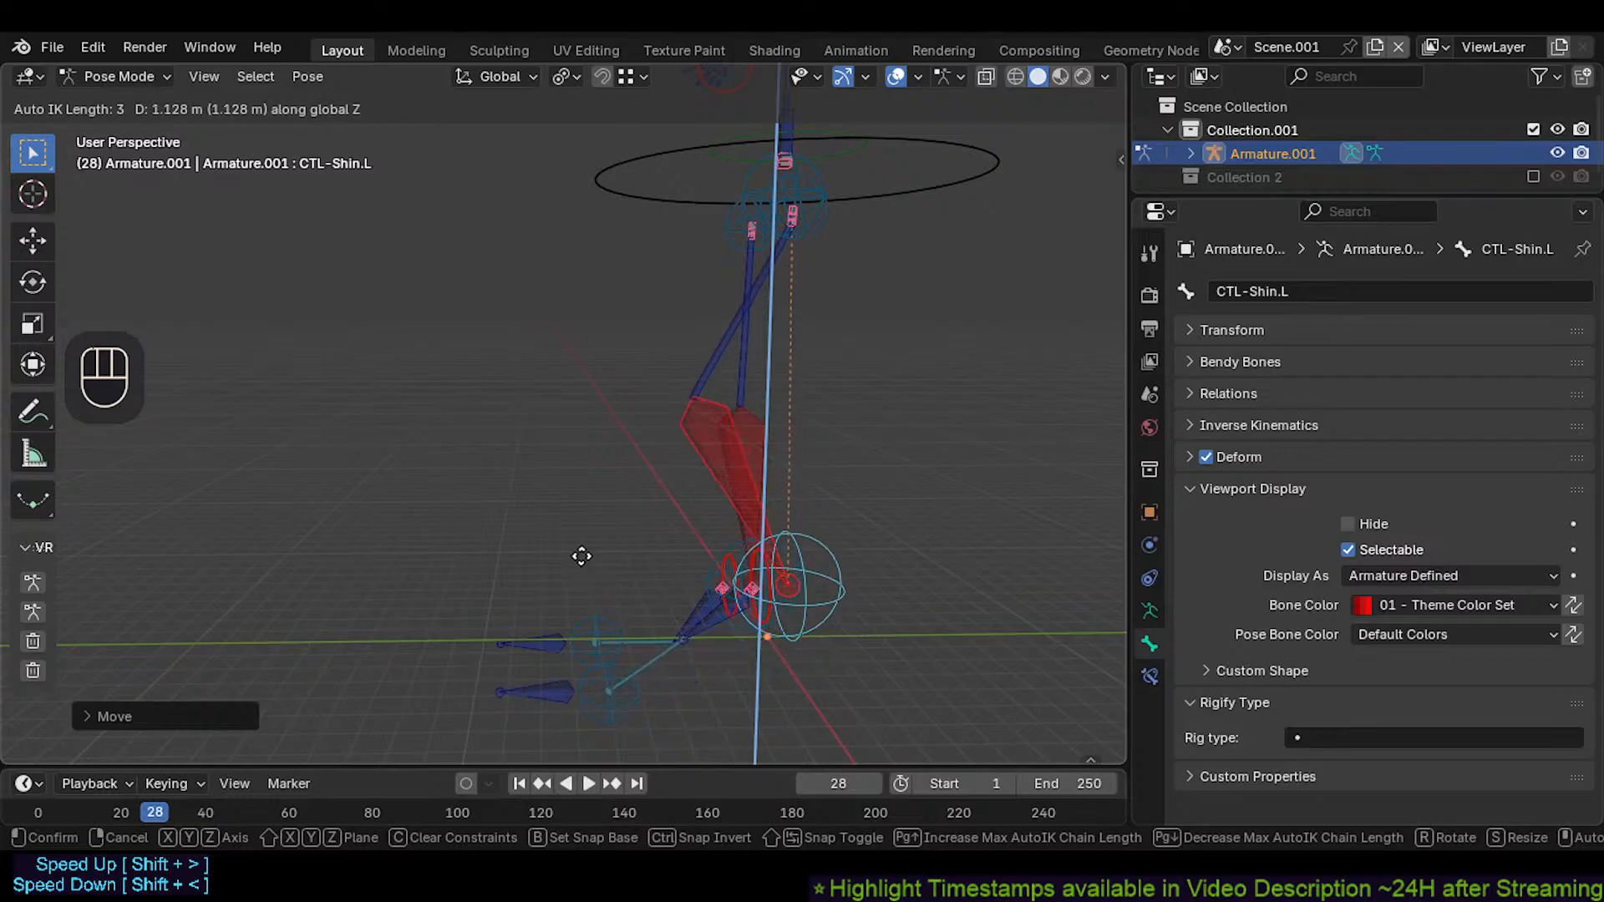
key(Escape)
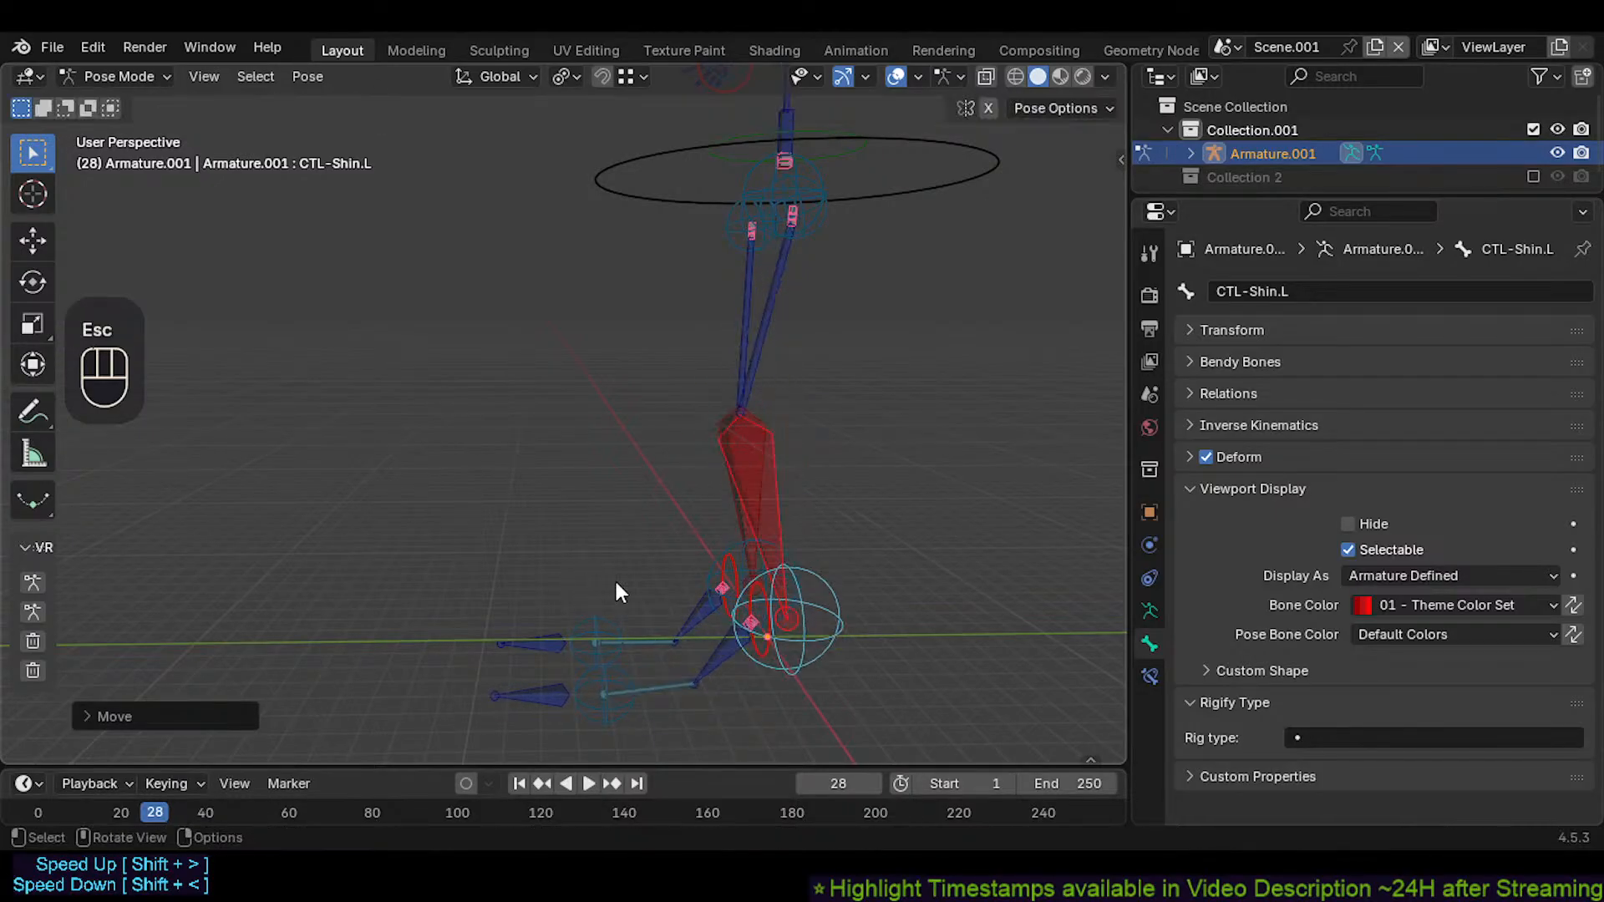
Move the left shin and ankle control along global Z in two passes, leaving the foot slightly raised
key(g)
key(z)
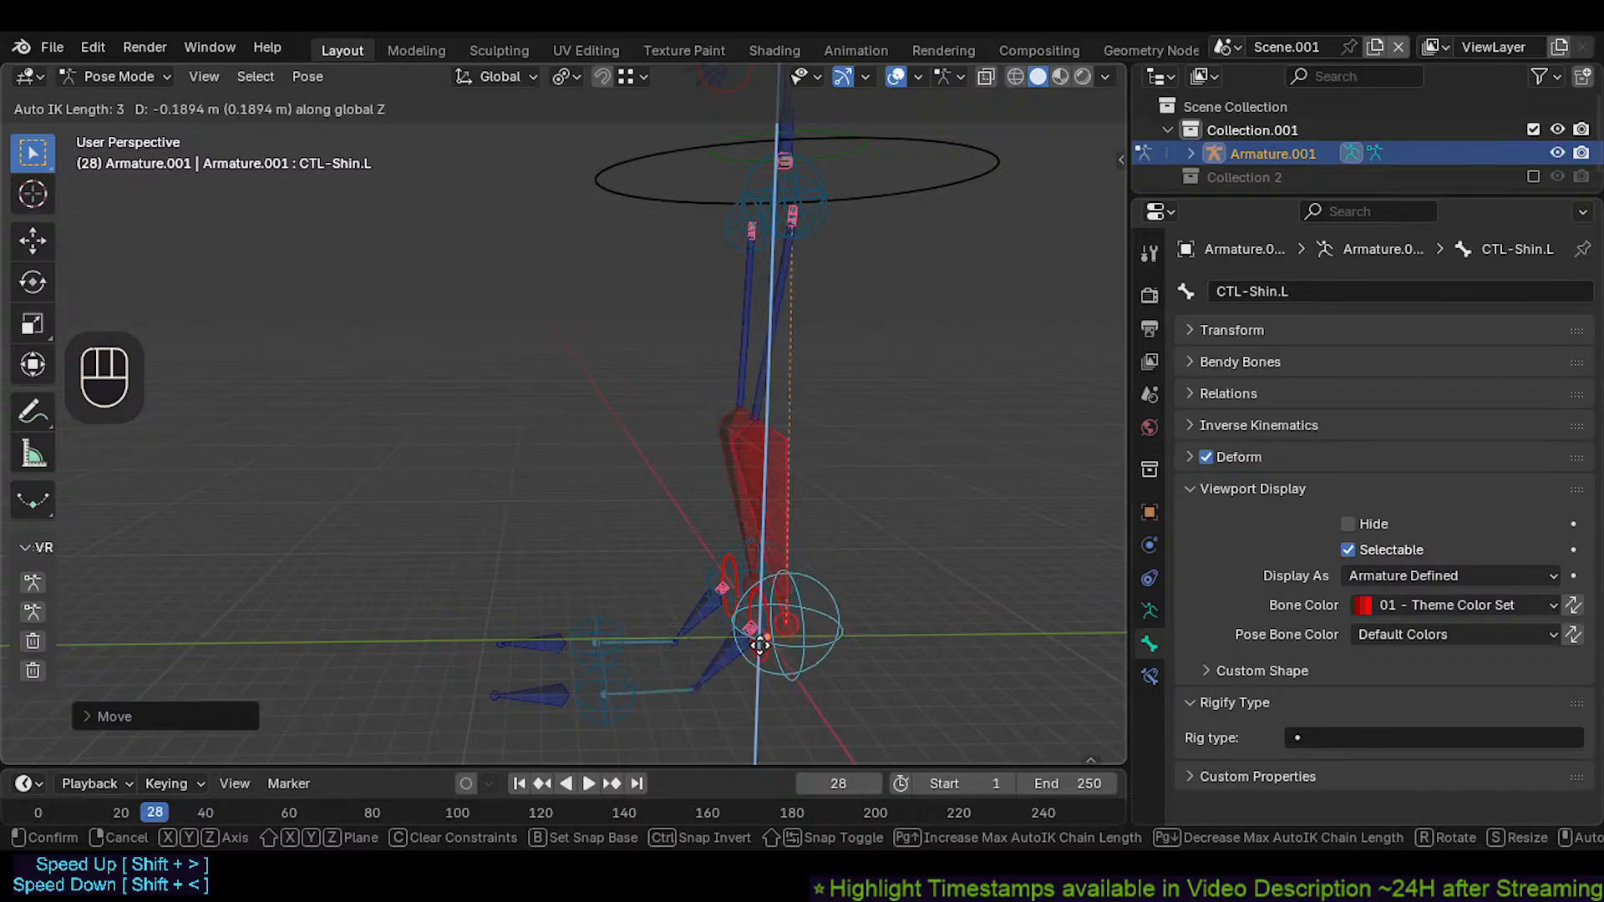
click(772, 651)
key(g)
key(z)
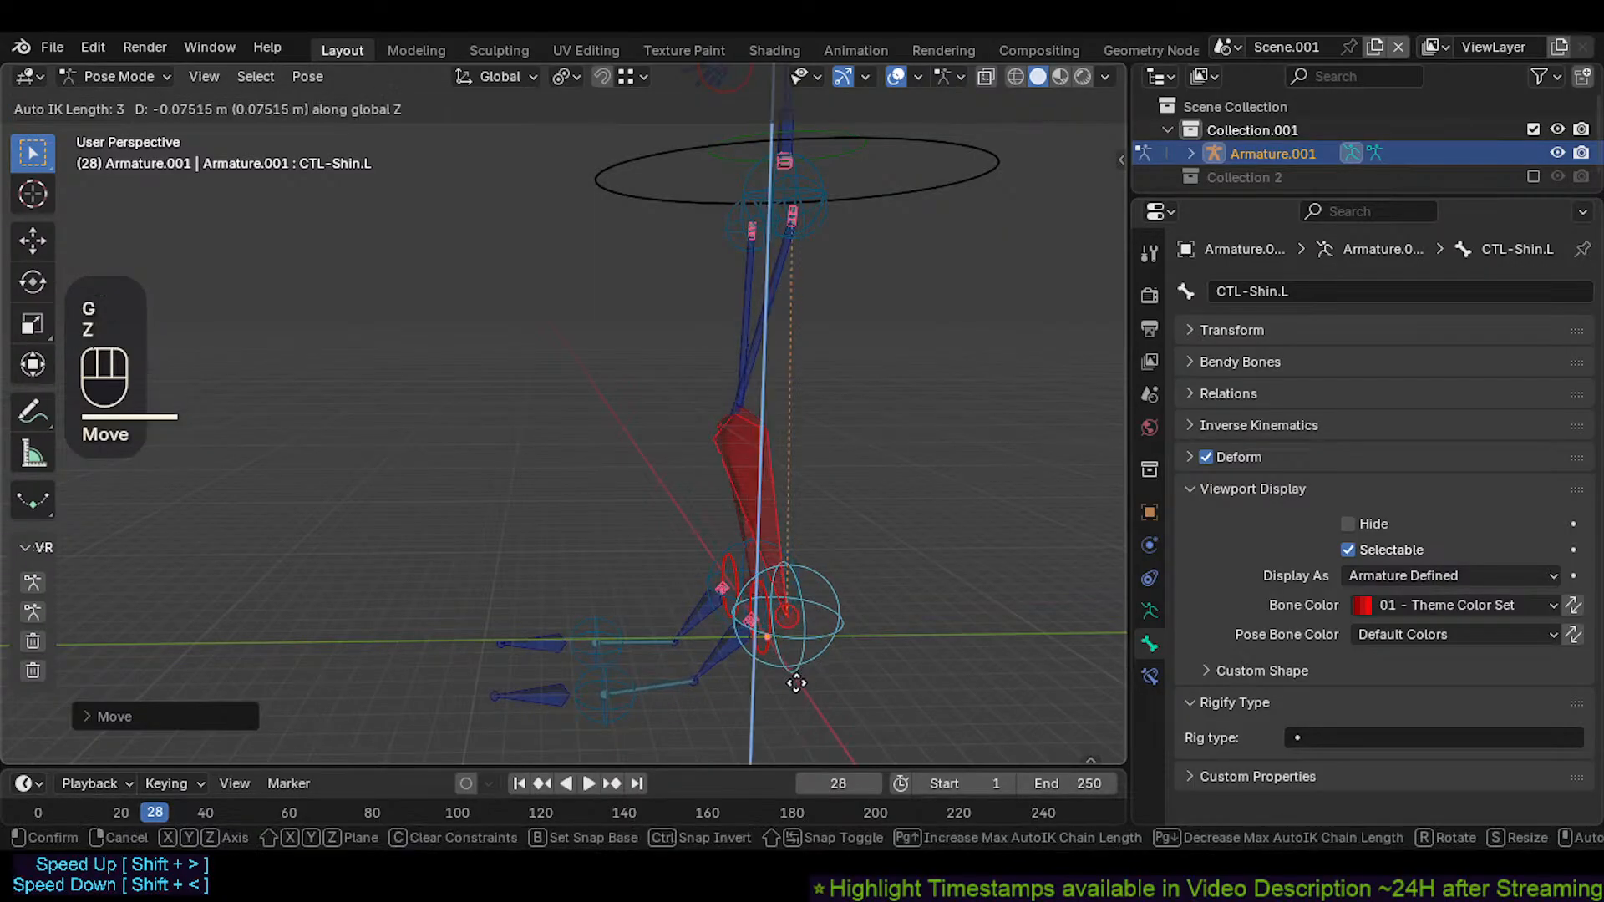
click(756, 665)
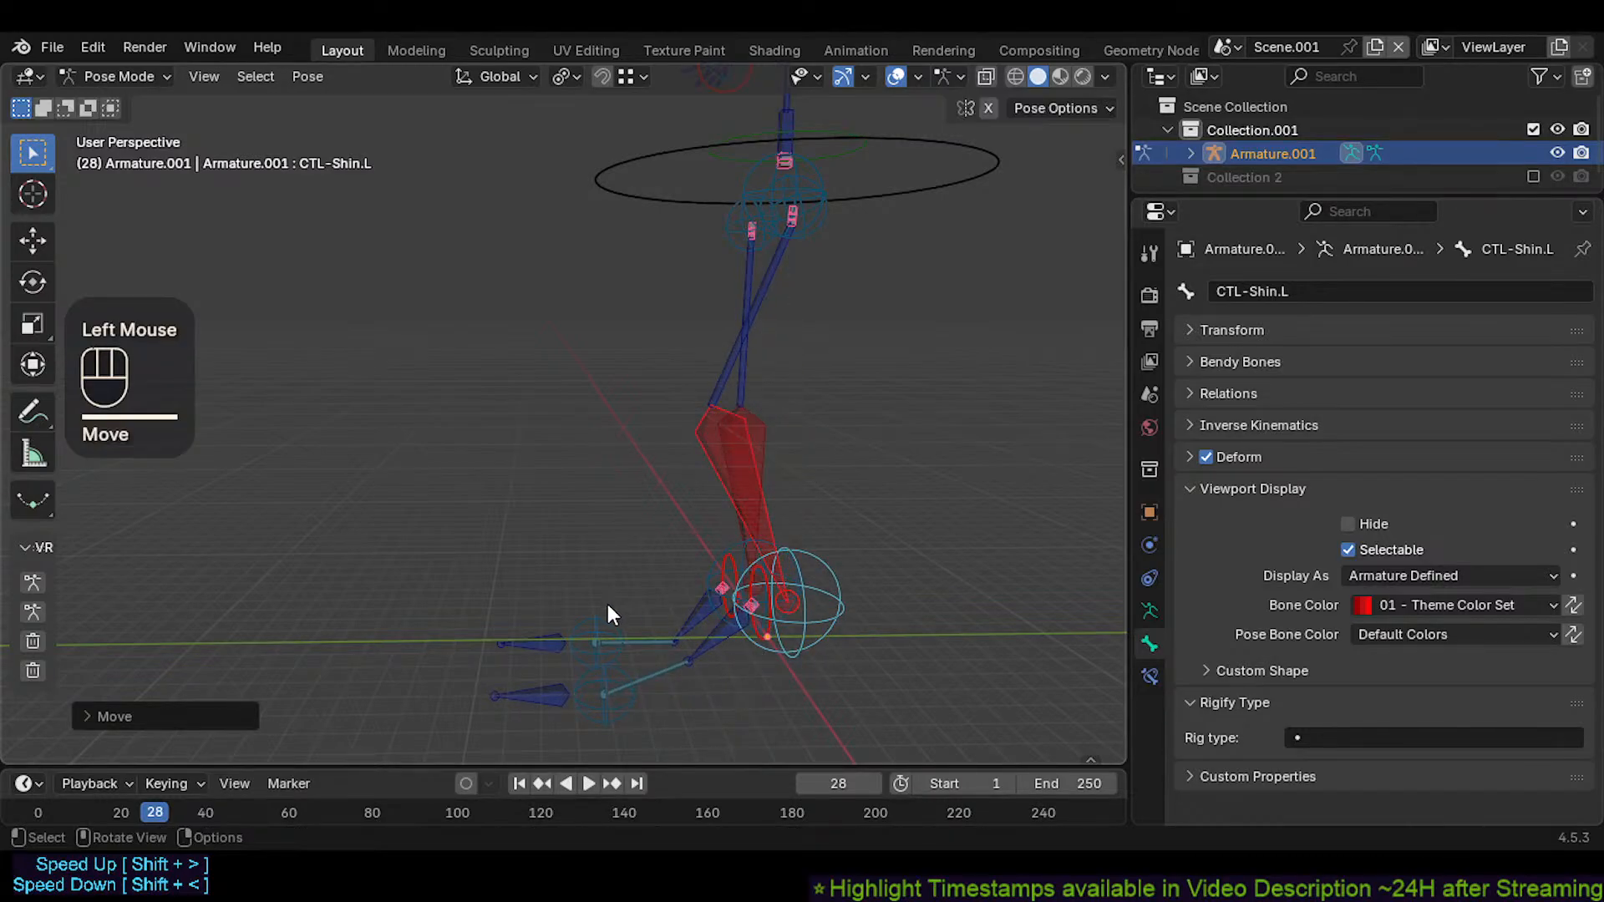
Select all bones and clear the location of the whole rig's pose
middle_drag(608, 606, 689, 574)
click(738, 483)
key(a)
key(alt+g)
key(alt+g)
Select only the left shin bone CTL-Shin.L and move it backward and up behind the body
click(799, 506)
key(g)
key(Escape)
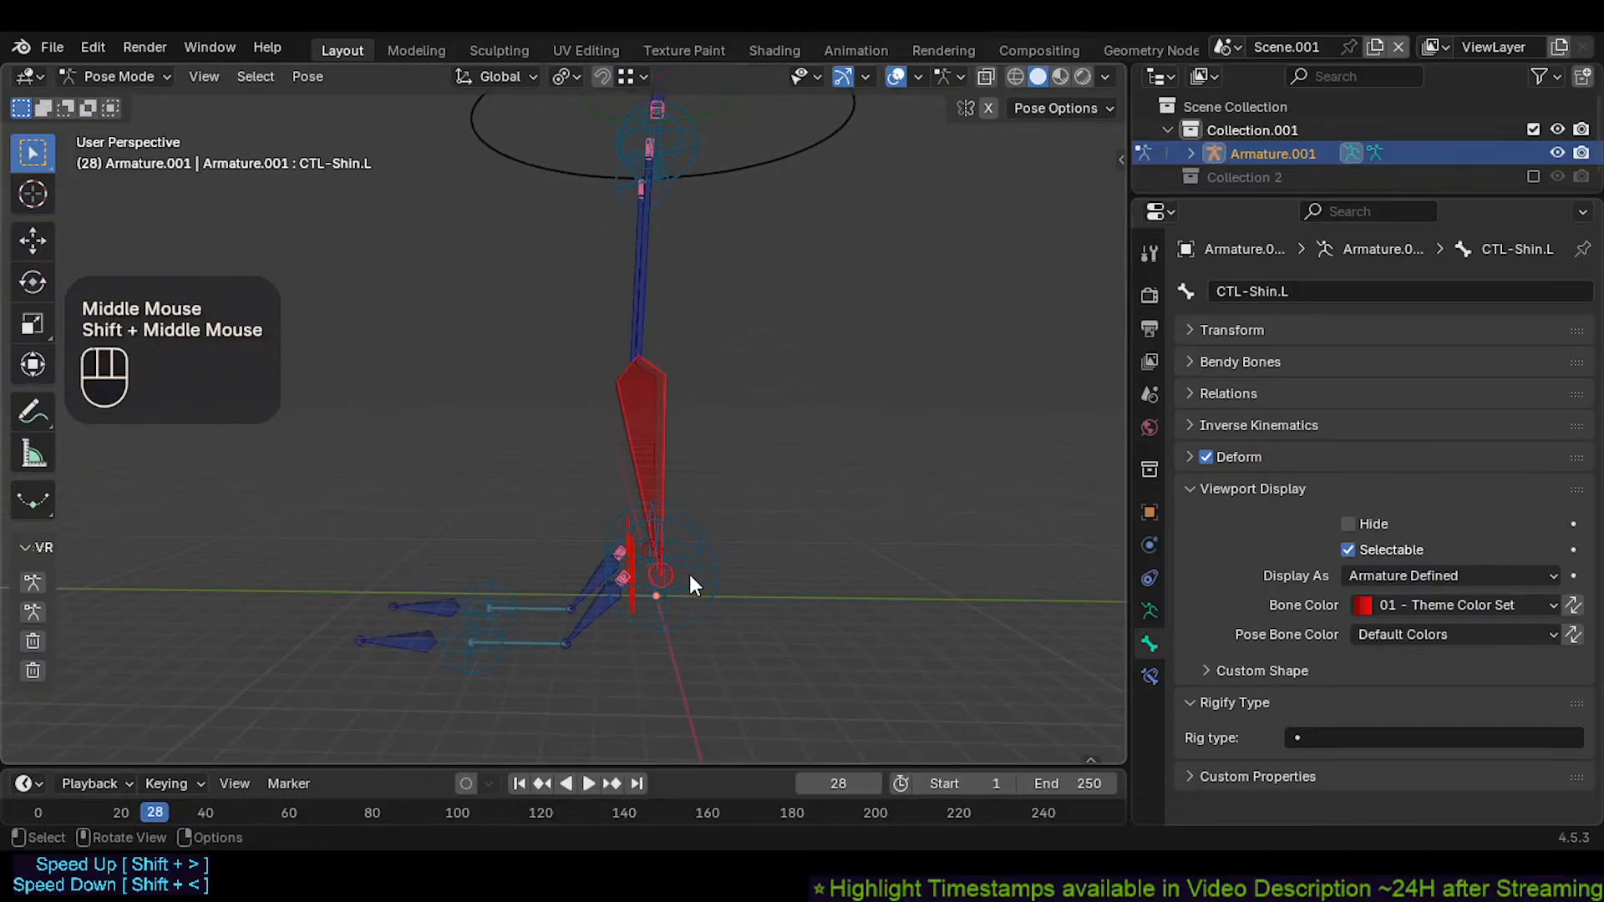
key(g)
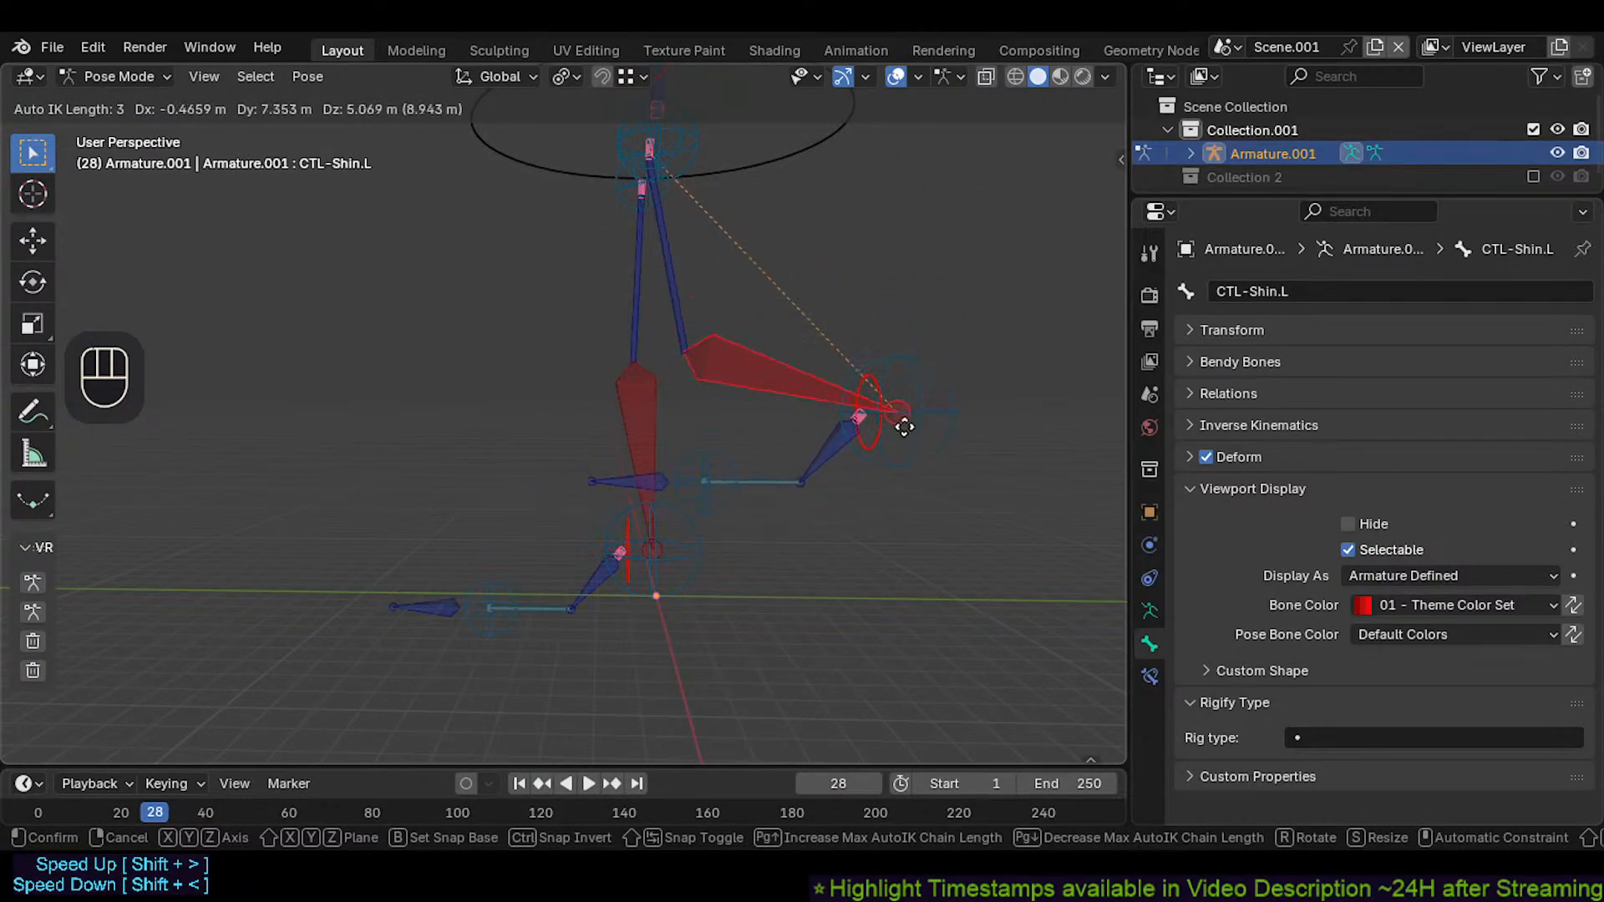
click(868, 439)
Select the left shin bone with the foot ring CTL-Foot.L.008 and move them forward in front of the body
click(740, 390)
shift+click(816, 401)
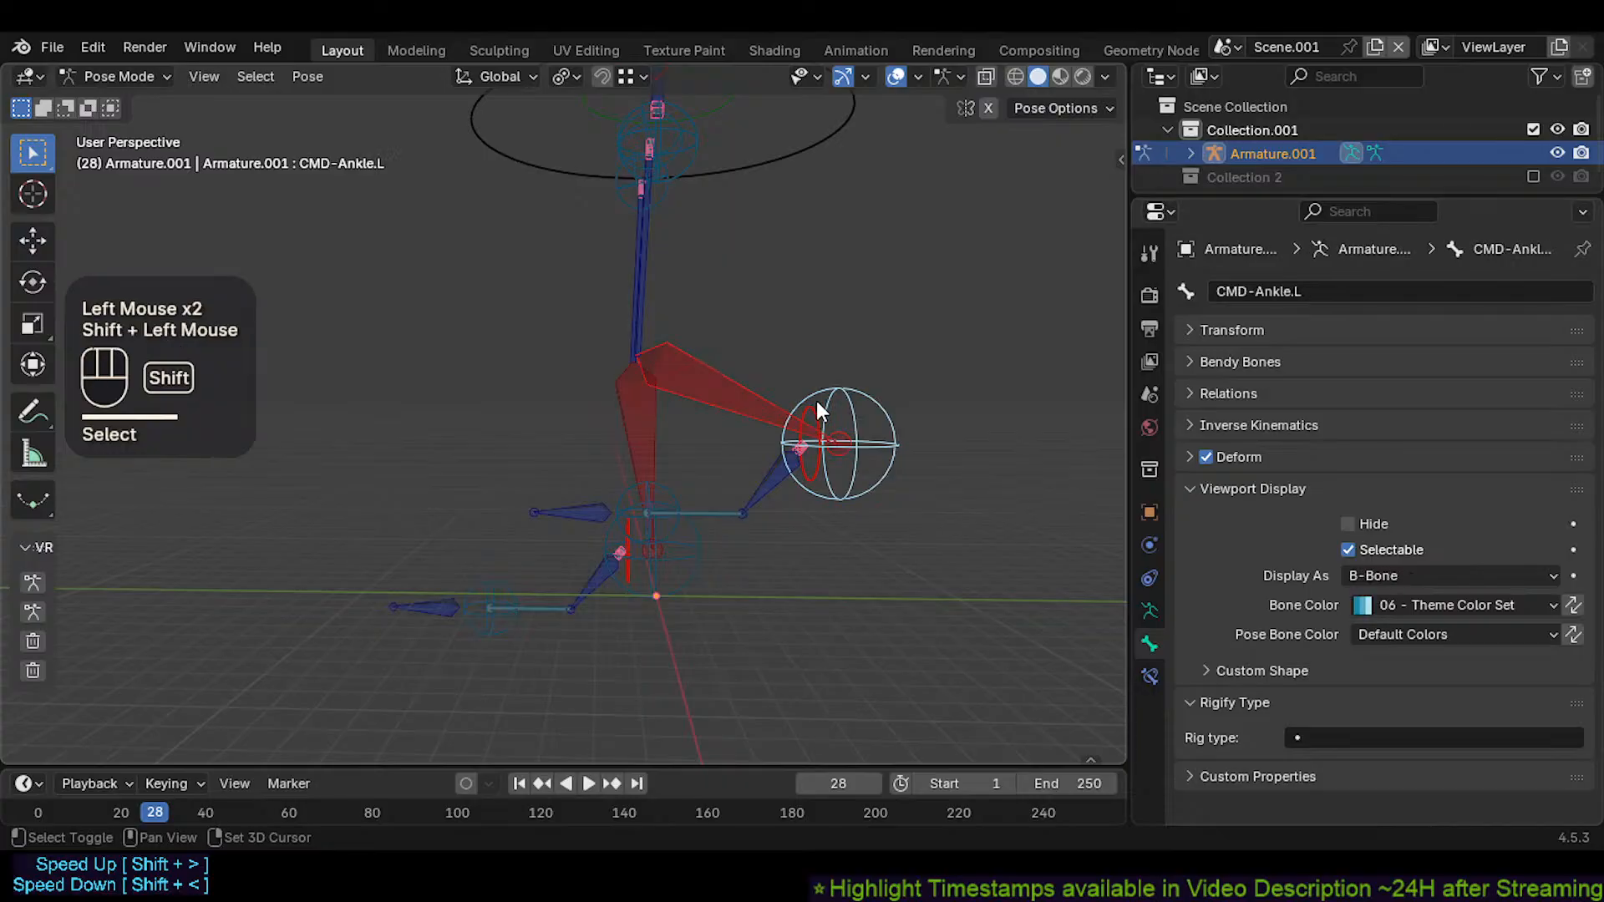
click(725, 385)
shift+click(809, 409)
key(g)
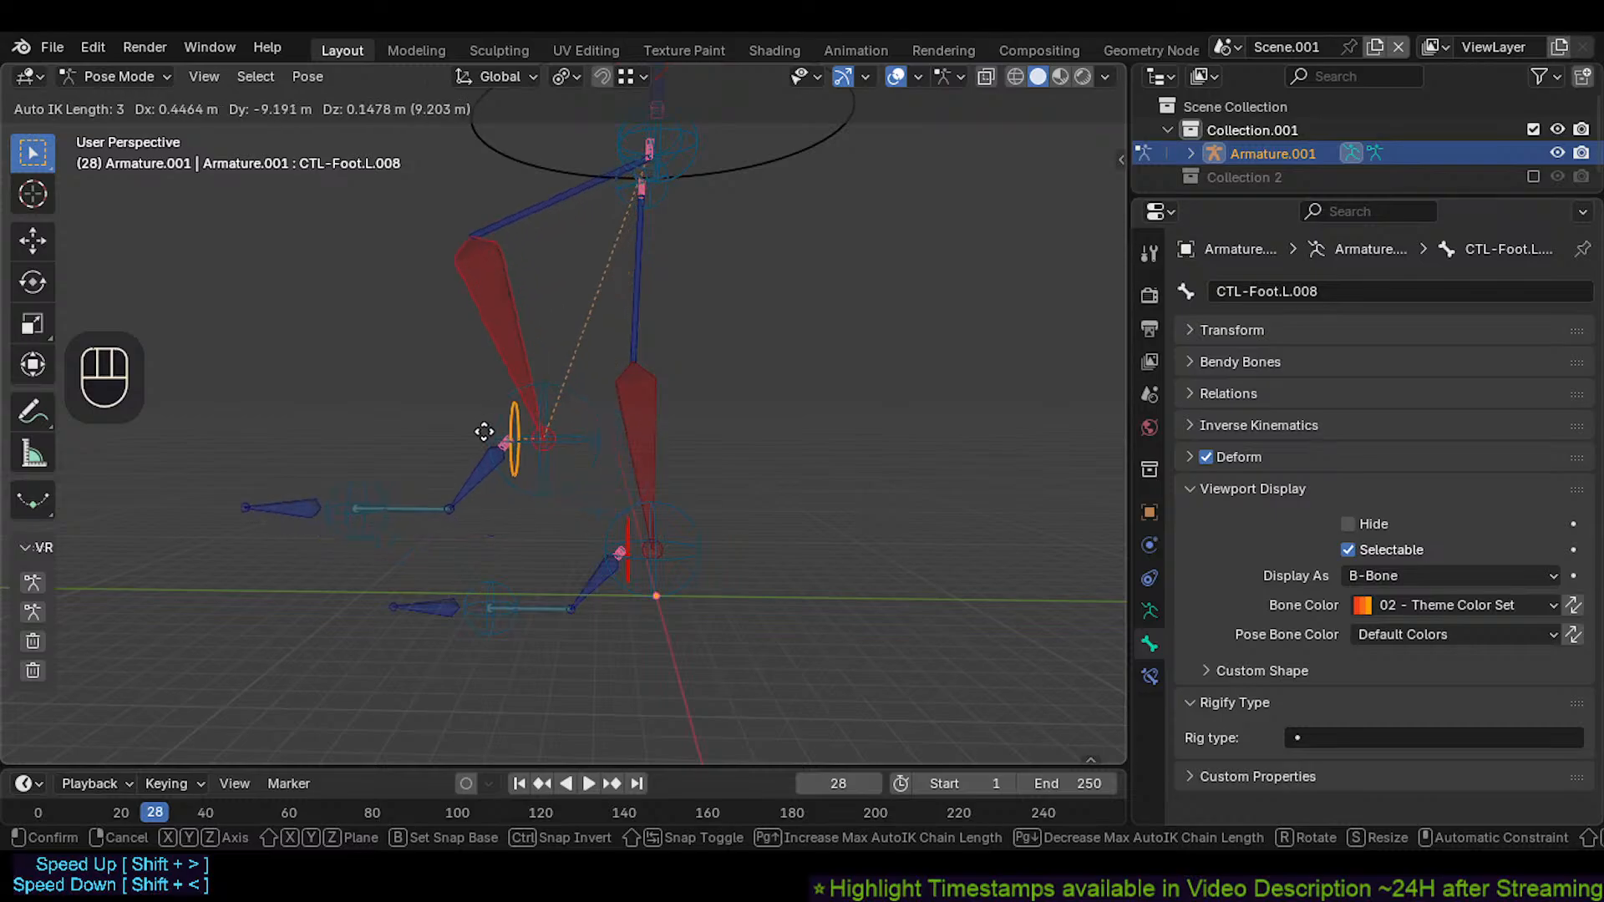
click(520, 447)
Try to move the left leg with CMD-Ankle.L added to the selection
shift+click(620, 440)
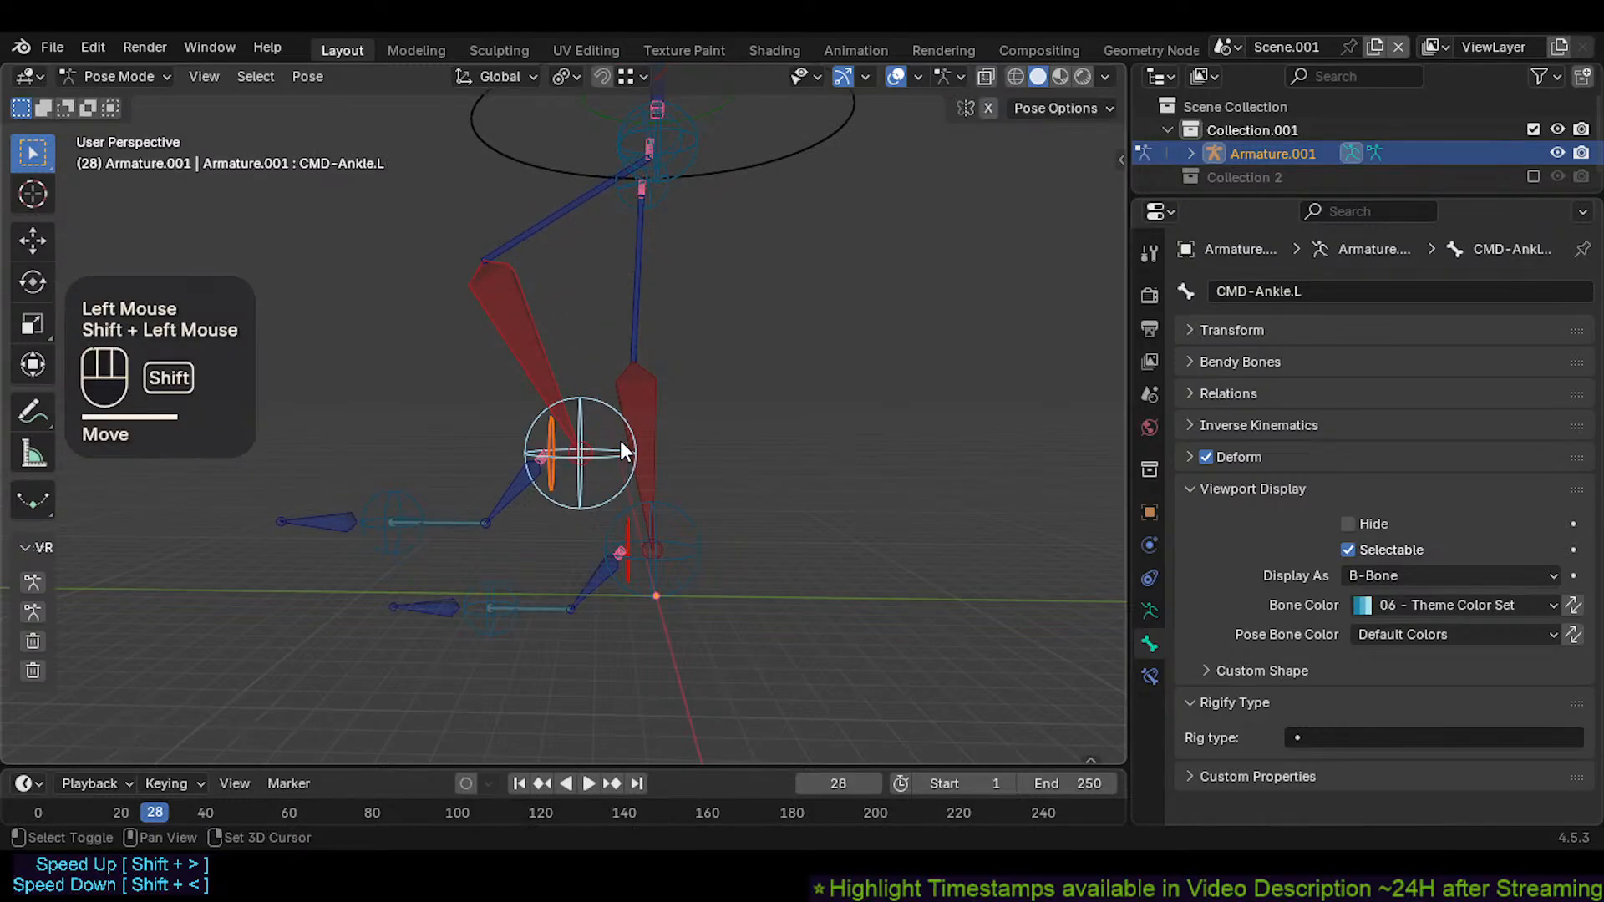
key(g)
key(Escape)
Reselect the left shin bone together with the CTL-Foot.L.008 ring and try to move them freely
click(533, 324)
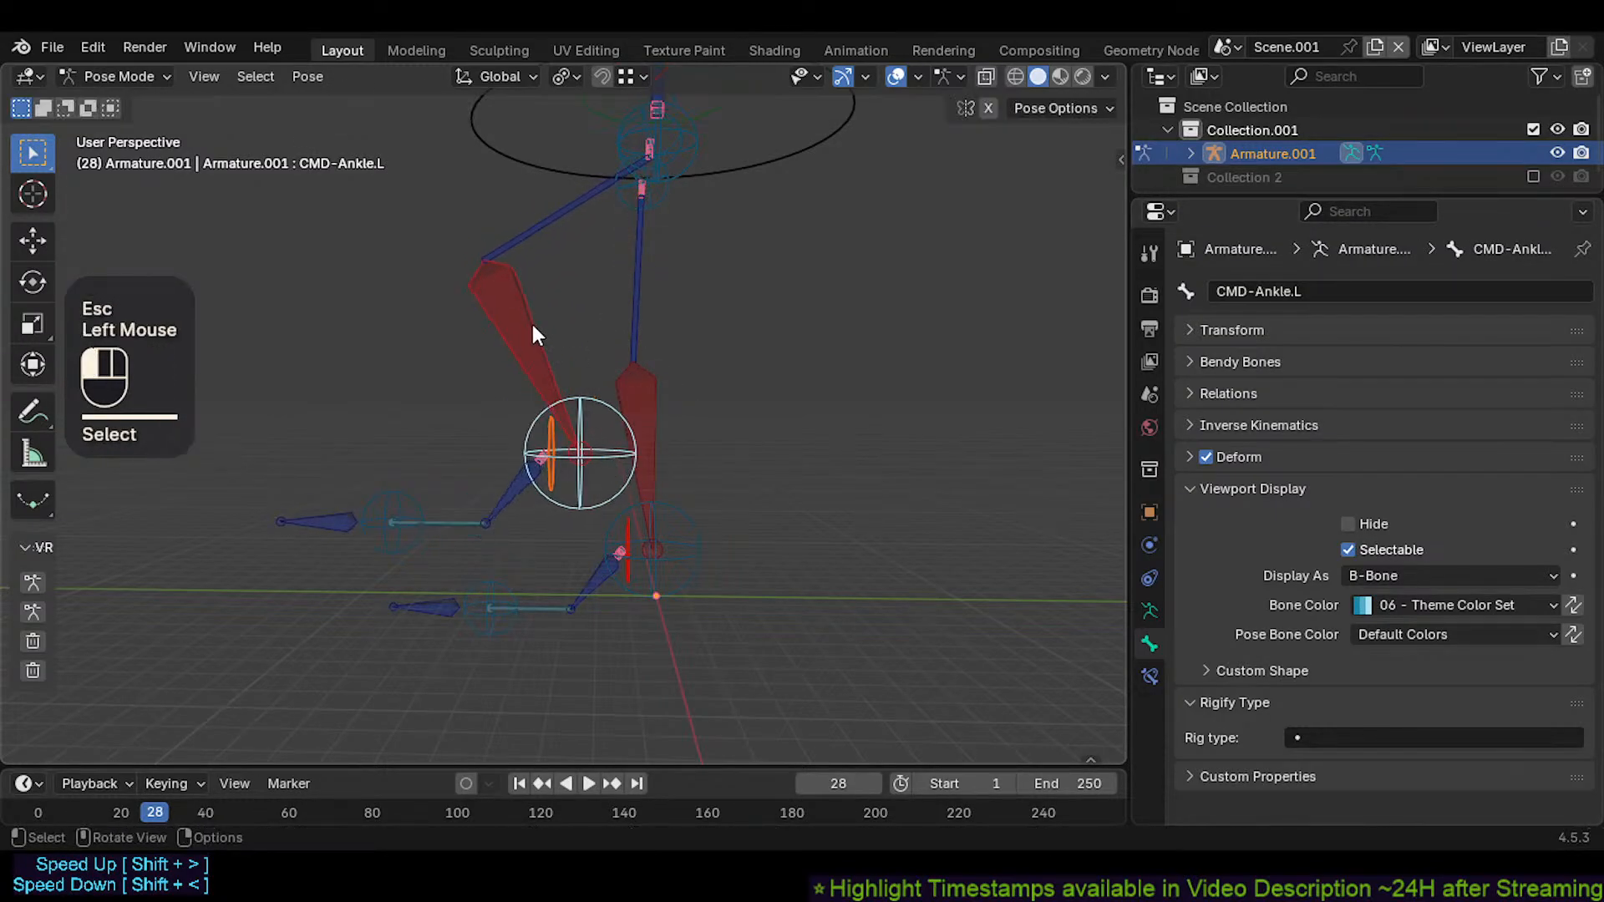
shift+click(515, 464)
click(543, 396)
shift+click(549, 436)
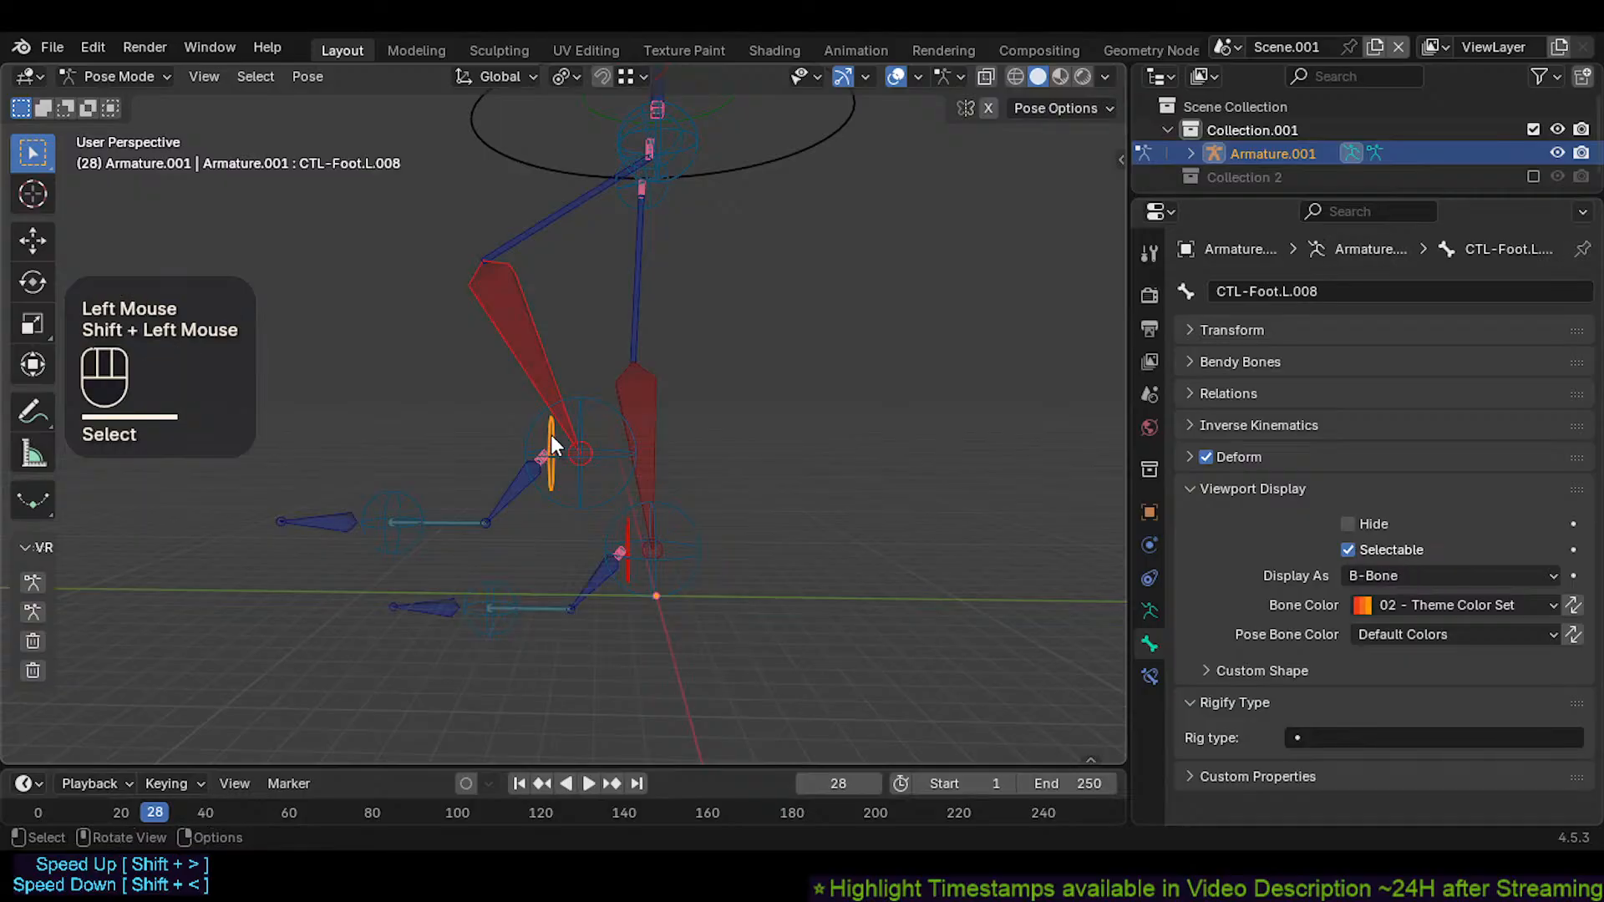
key(g)
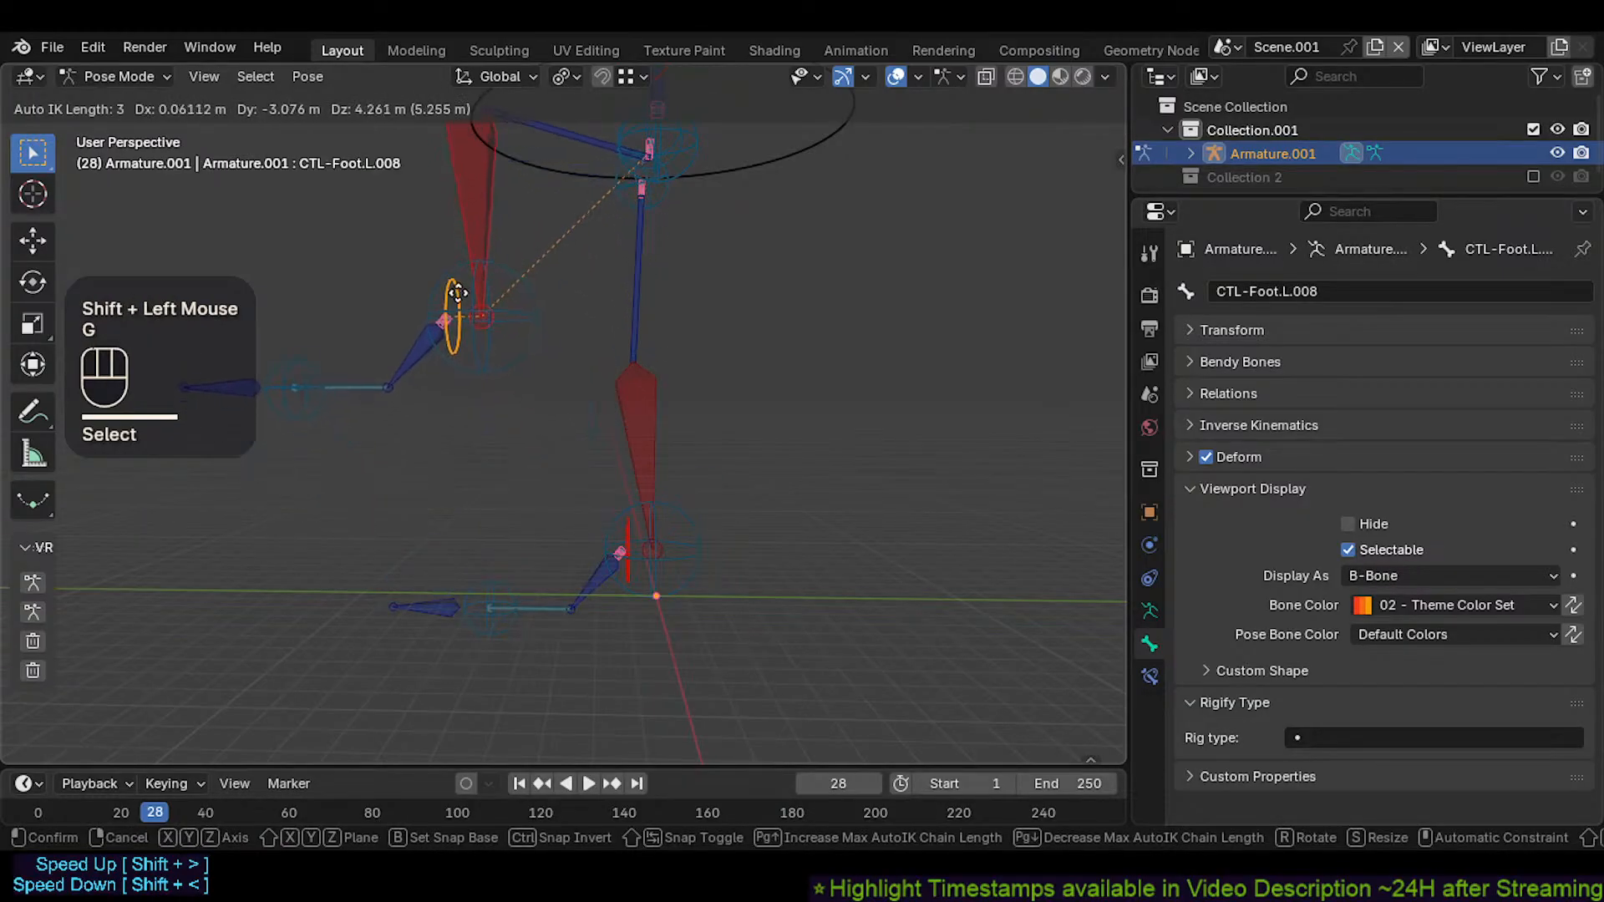
Rotate the left shin bone and CTL-Foot.L.008 ring together, finishing with the foot slightly behind its starting position
key(r)
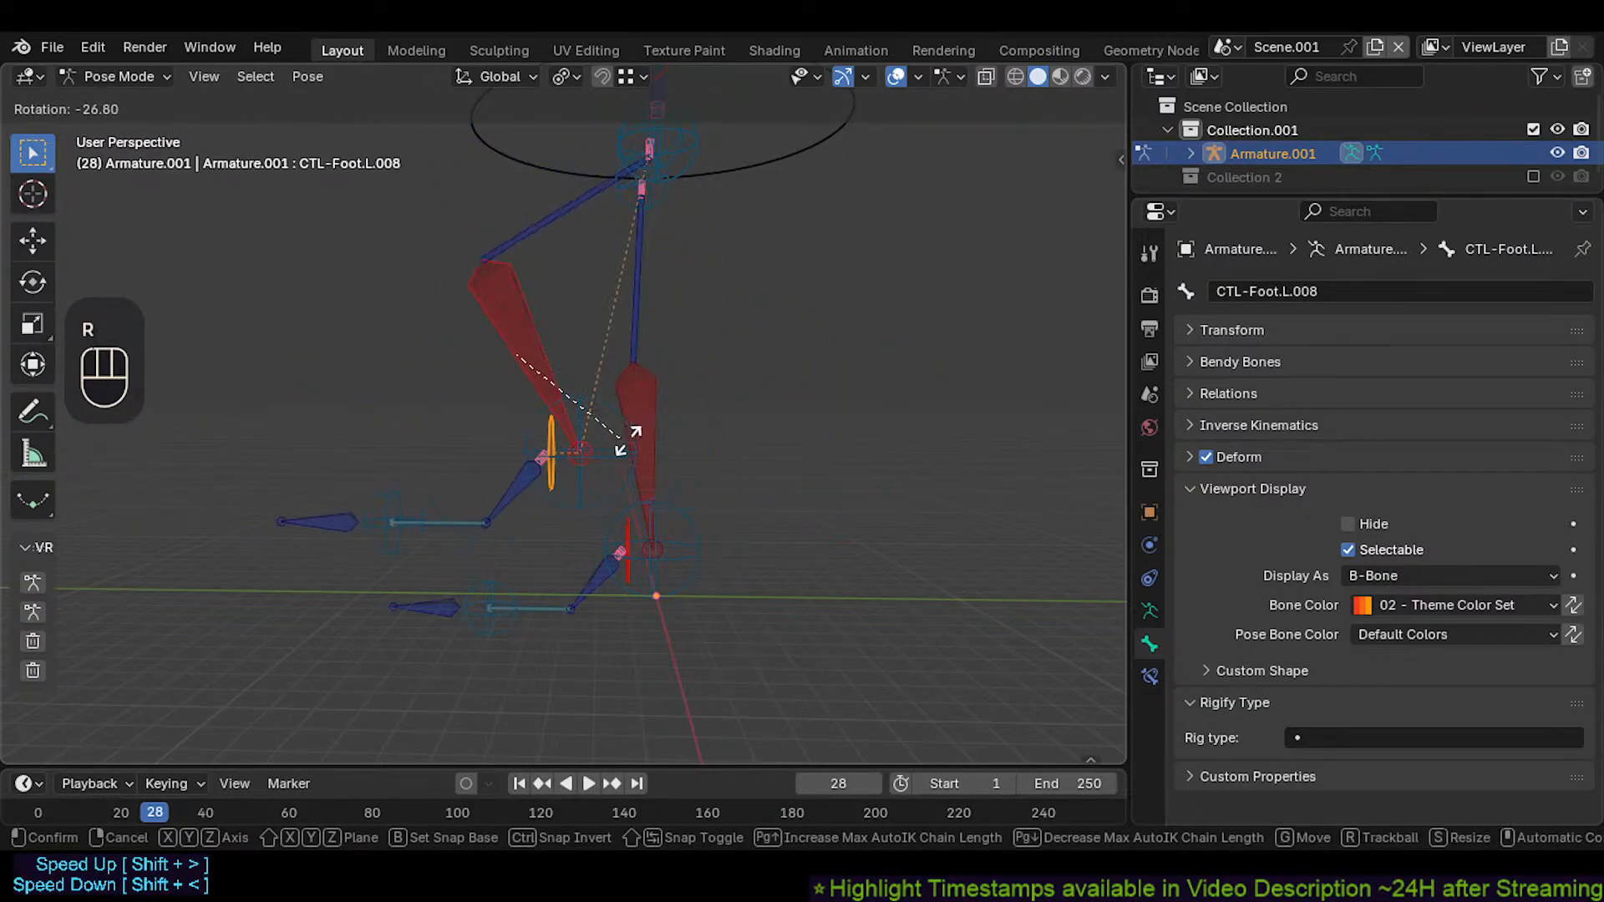
key(Escape)
key(r)
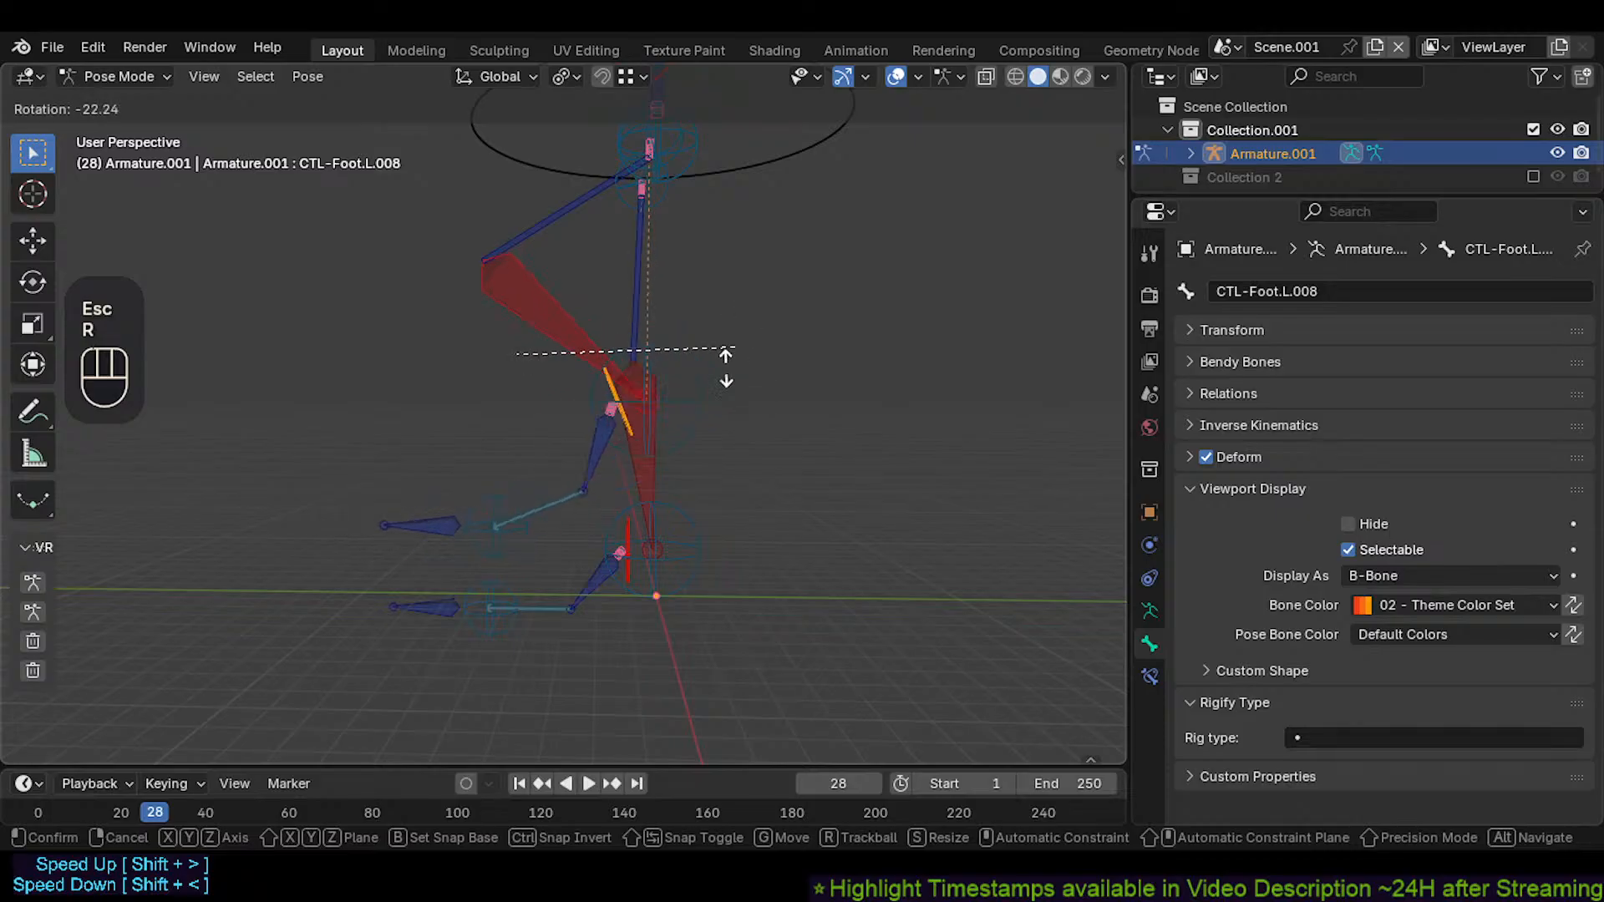
click(669, 390)
key(r)
click(651, 405)
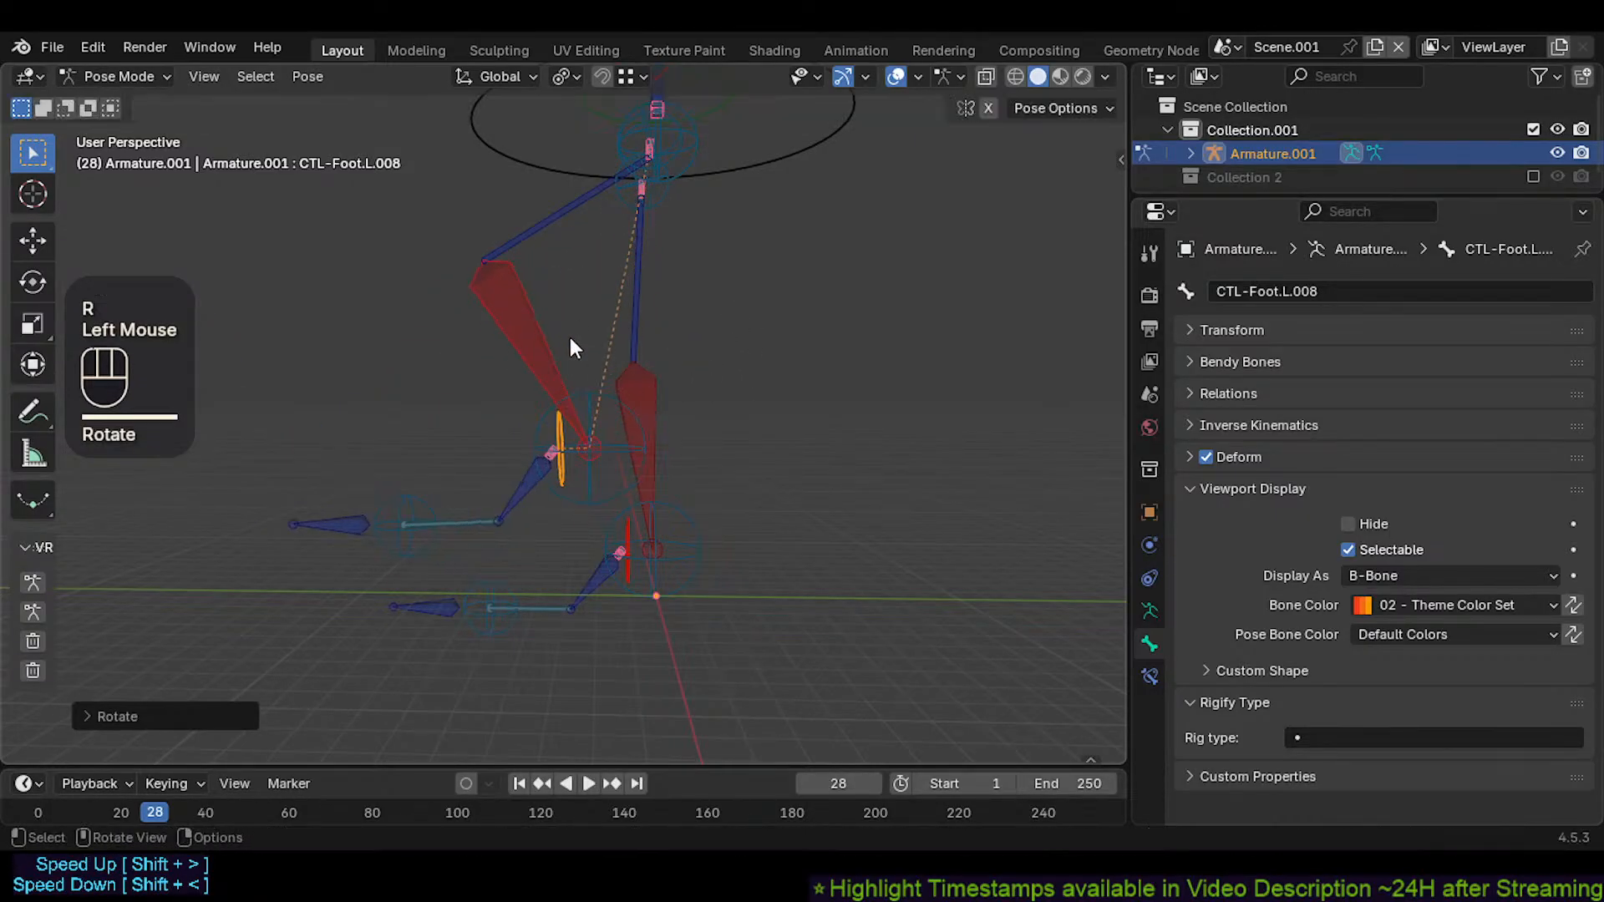
Rotate the left thigh control together with CTL-Foot.L.008 to swing the leg until the thigh hangs straight down
click(548, 224)
shift+click(562, 435)
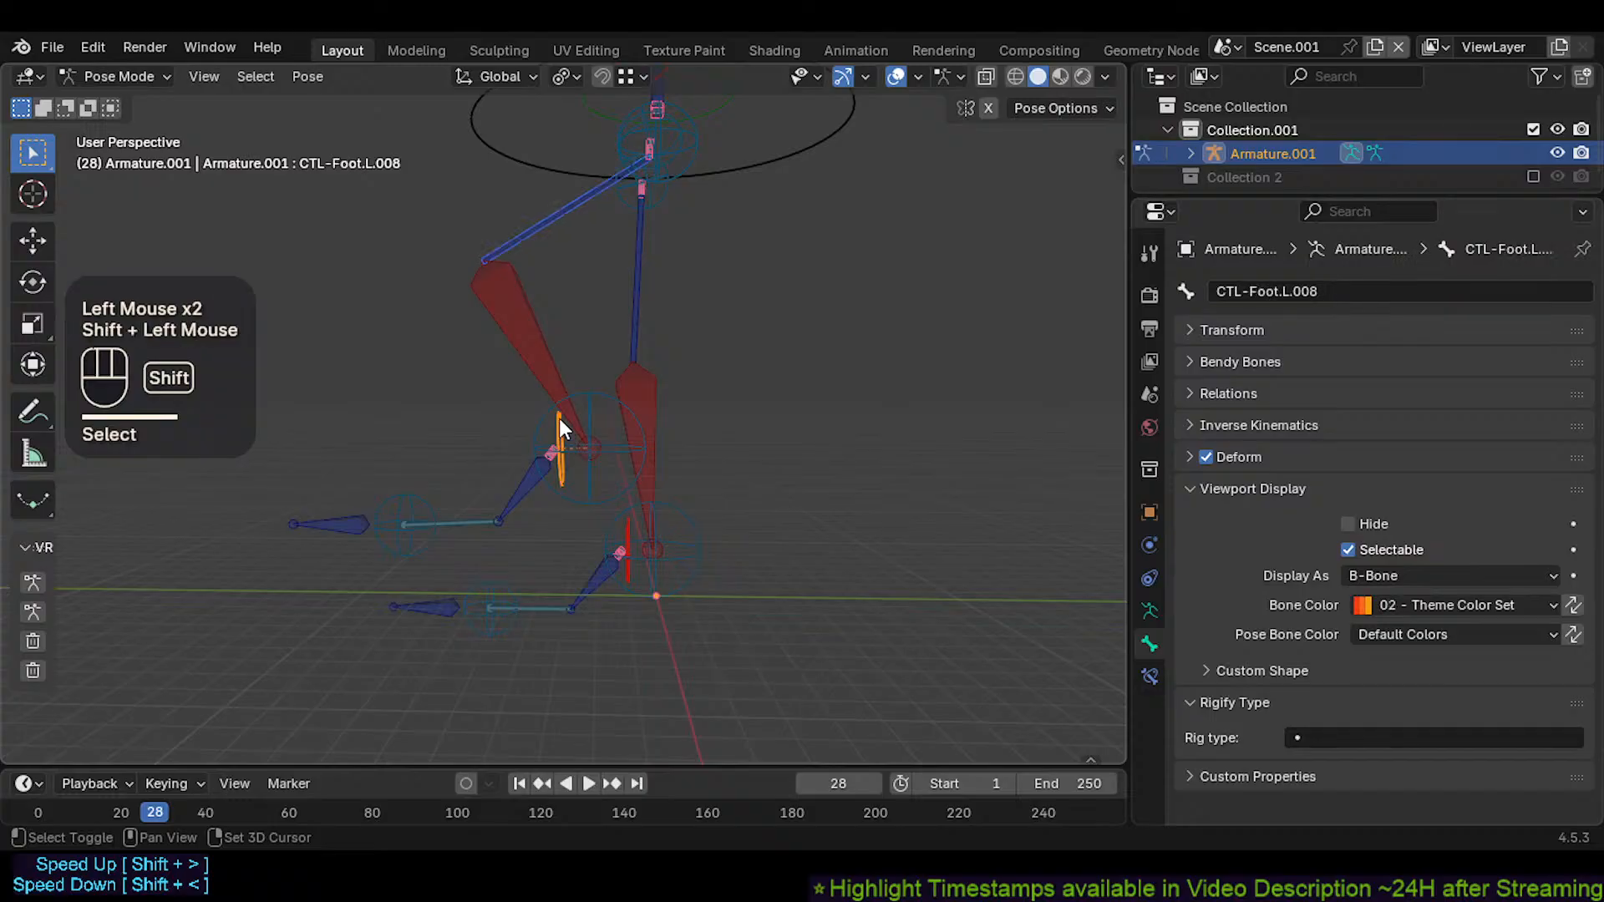
key(r)
click(953, 209)
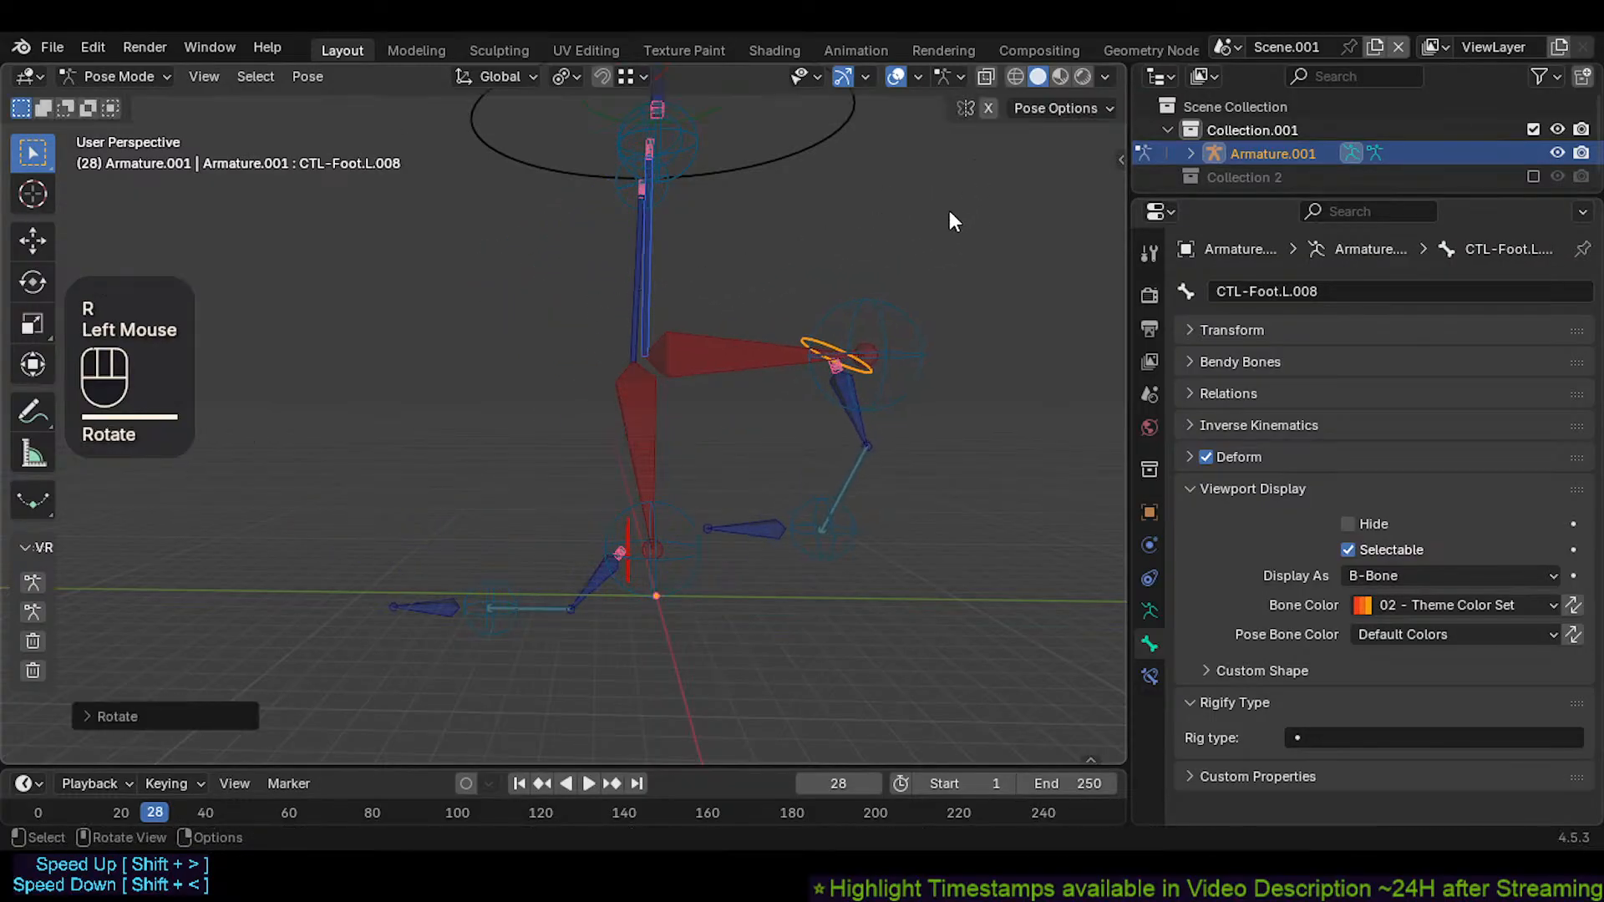
Rotate CTL-Thigh.L.001 and CTL-Foot.L.008 together to lift the left thigh away from vertical
shift+middle_drag(912, 255, 889, 379)
scroll(889, 379, down, 2)
middle_drag(739, 368, 708, 408)
click(822, 443)
shift+click(714, 383)
click(720, 381)
scroll(710, 409, up, 2)
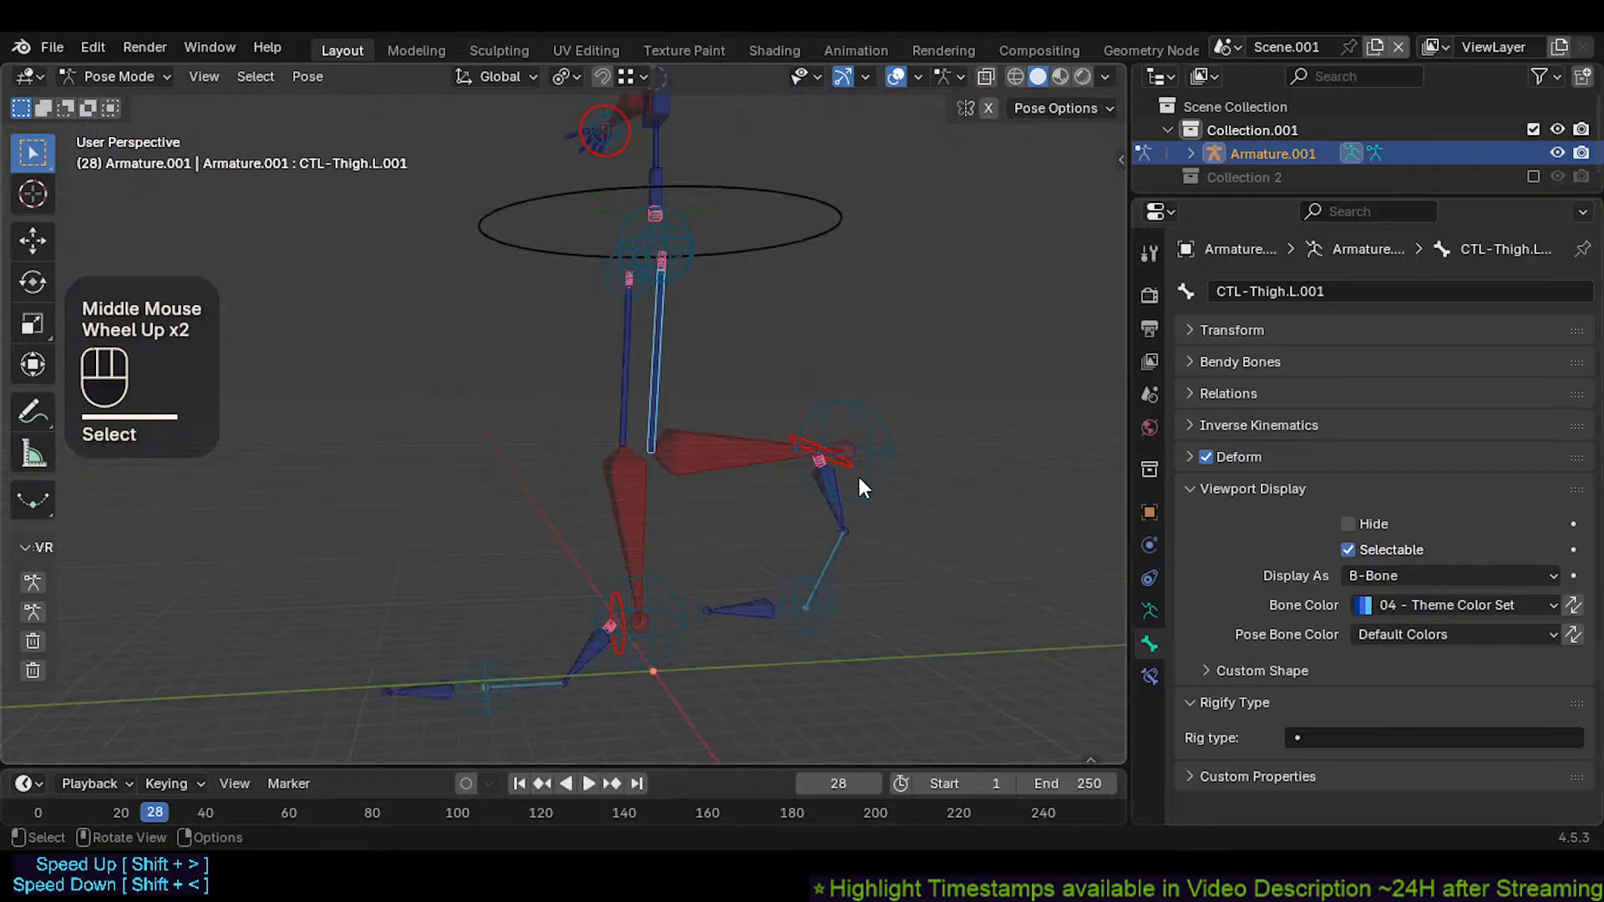
shift+click(854, 468)
key(r)
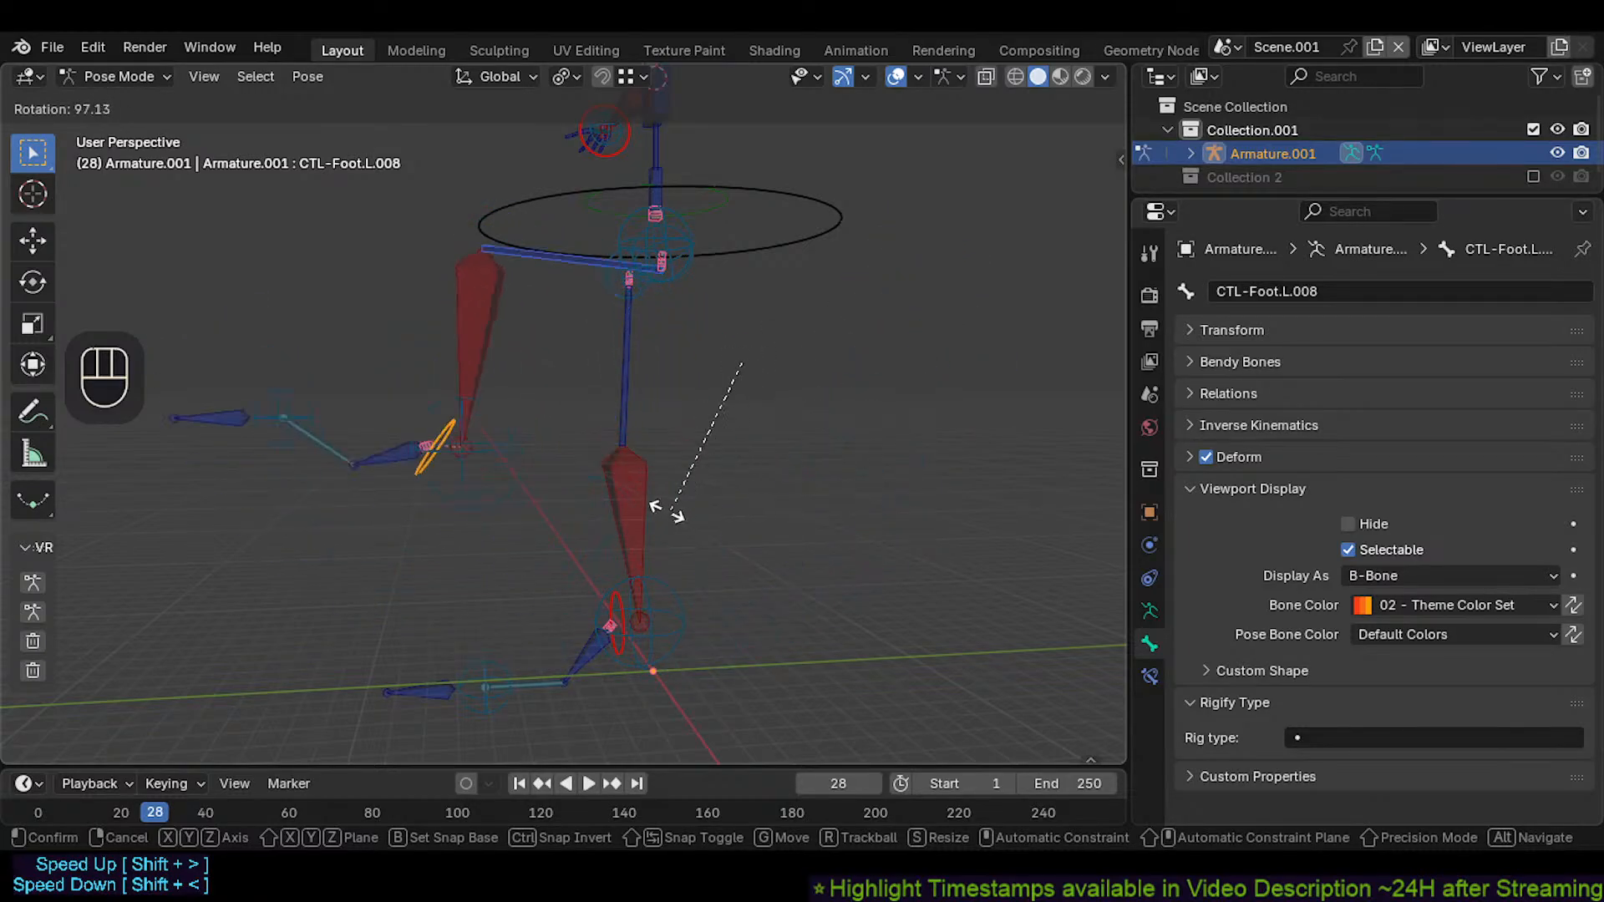
shift+click(605, 276)
Move CTL-Shoulder.L.001 upward so the left shoulder and the whole arm are raised
shift+middle_drag(605, 270, 608, 421)
middle_drag(608, 421, 773, 465)
scroll(718, 317, down, 1)
shift+middle_drag(793, 248, 629, 424)
scroll(621, 315, up, 2)
click(678, 304)
scroll(680, 335, up, 1)
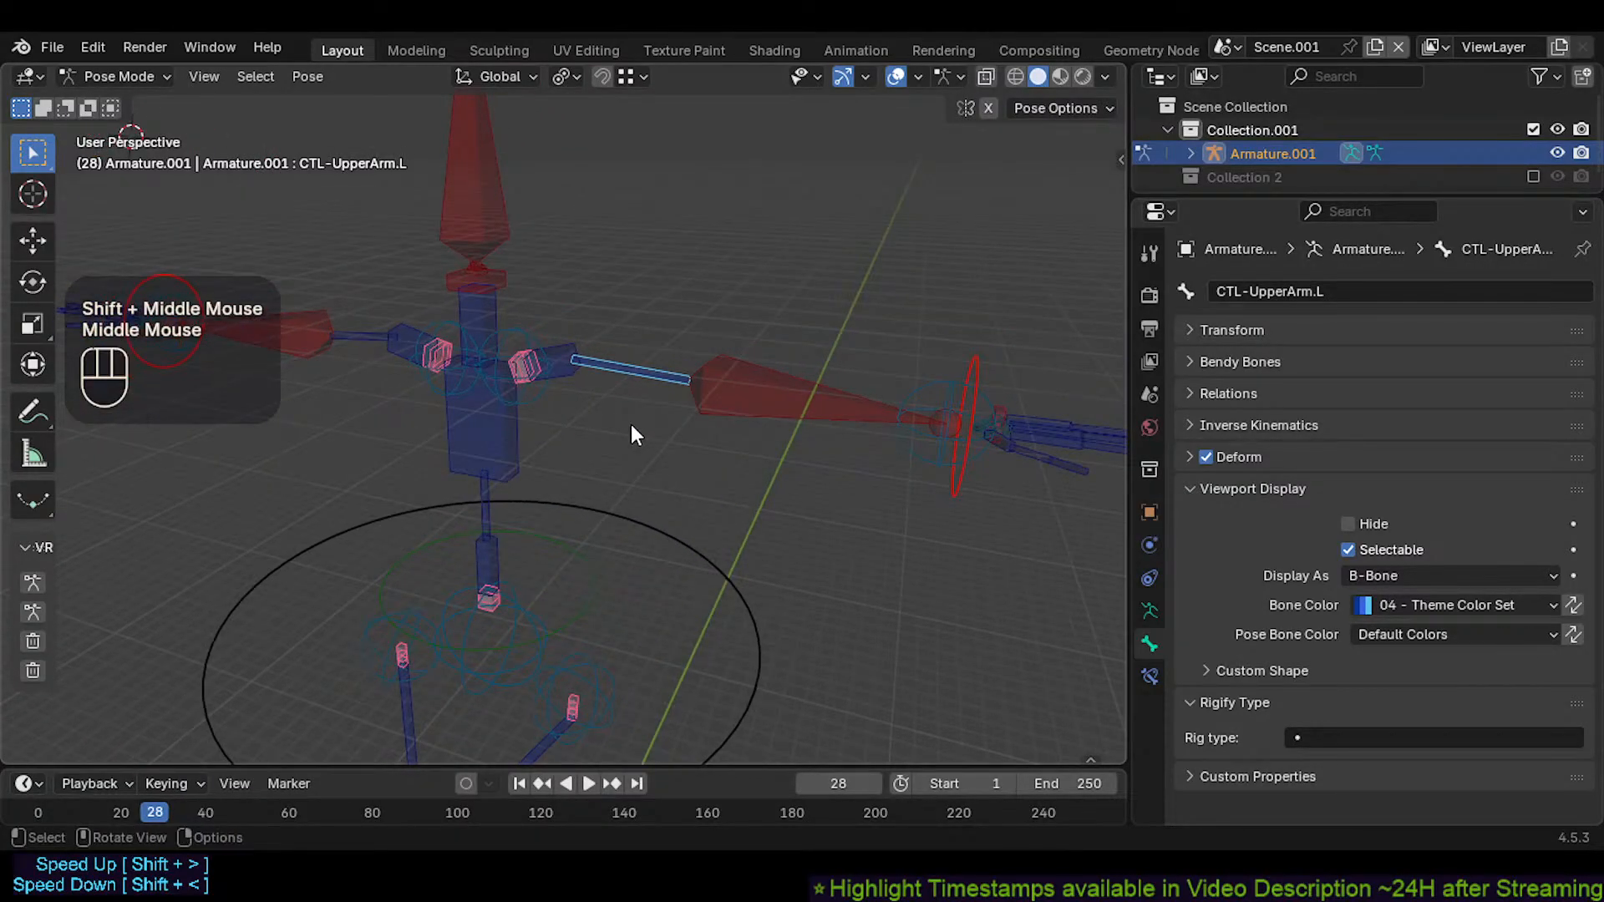
click(553, 360)
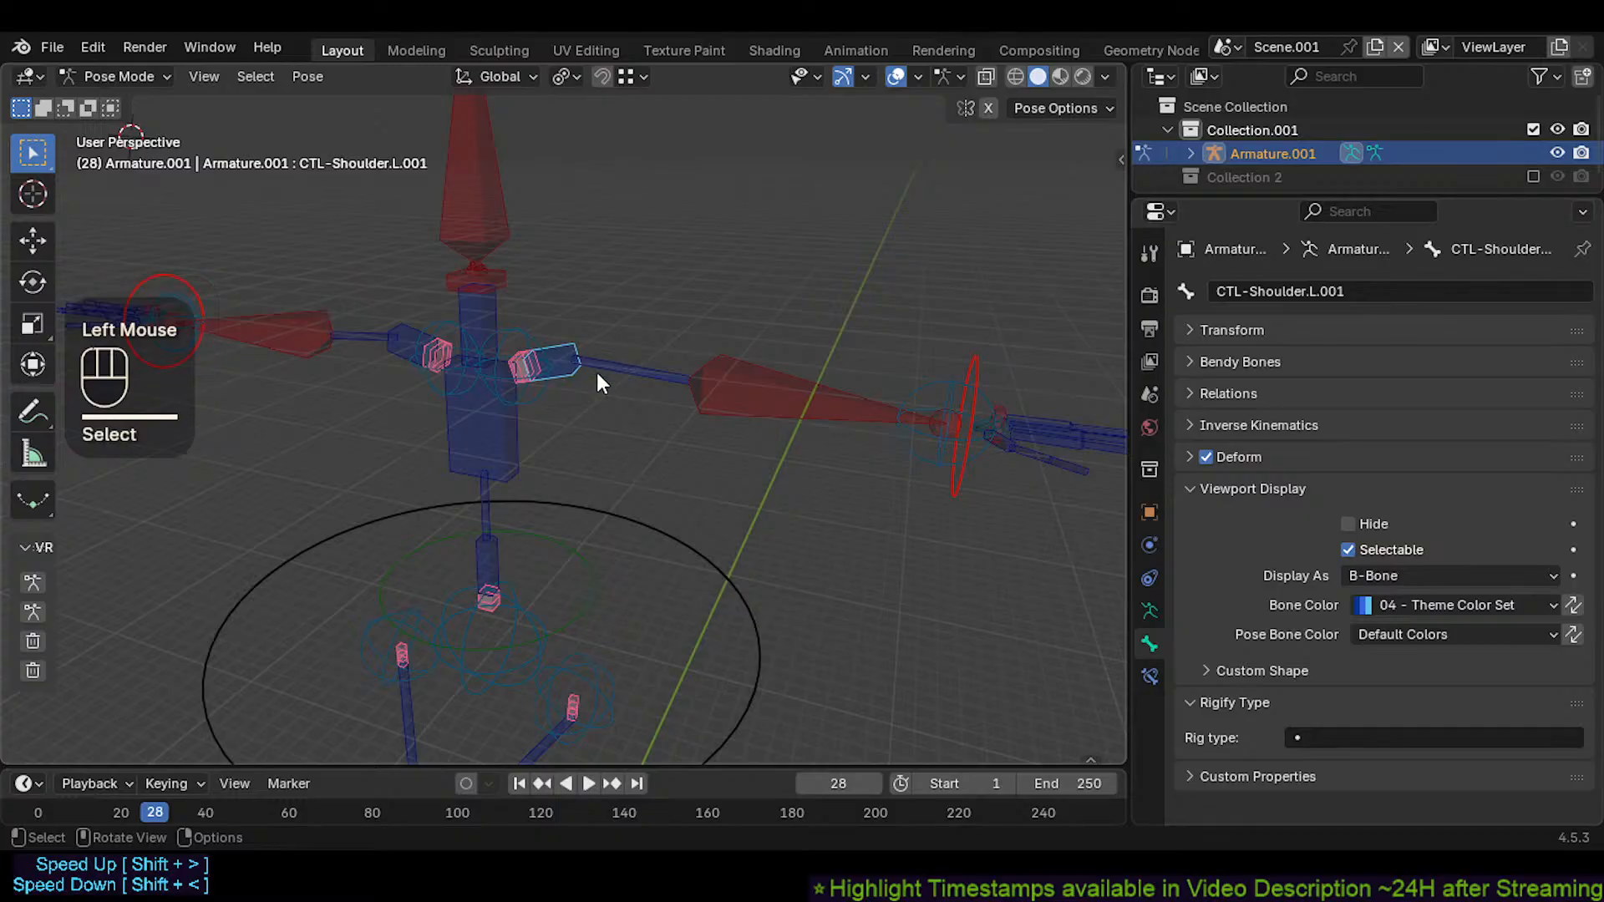
middle_drag(653, 449, 713, 434)
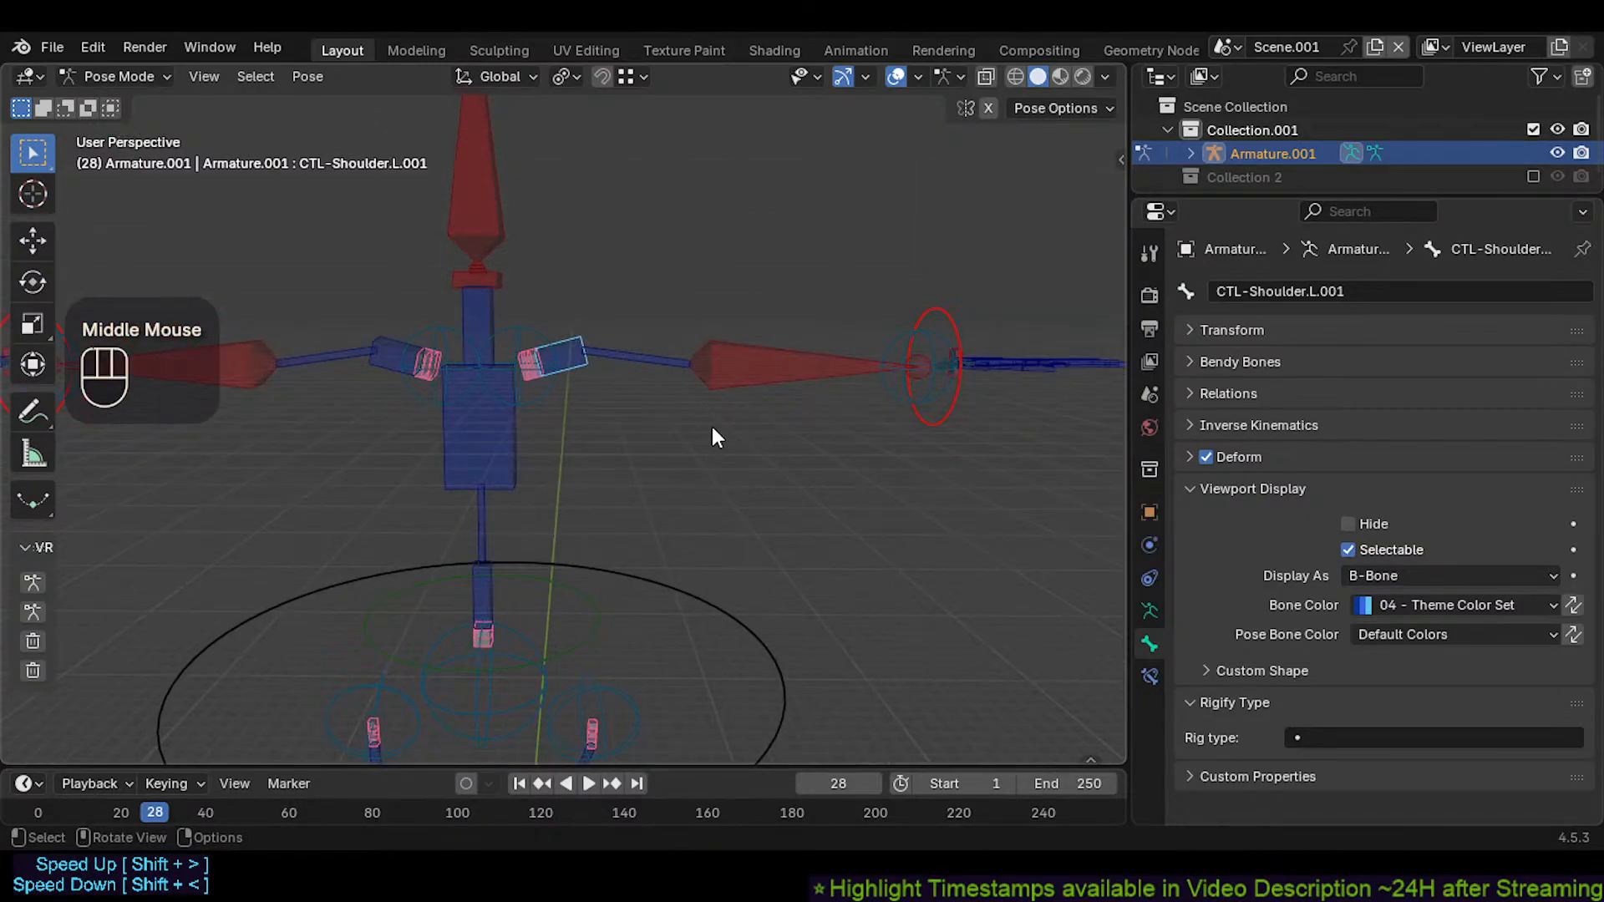
key(g)
click(720, 383)
click(753, 296)
click(739, 280)
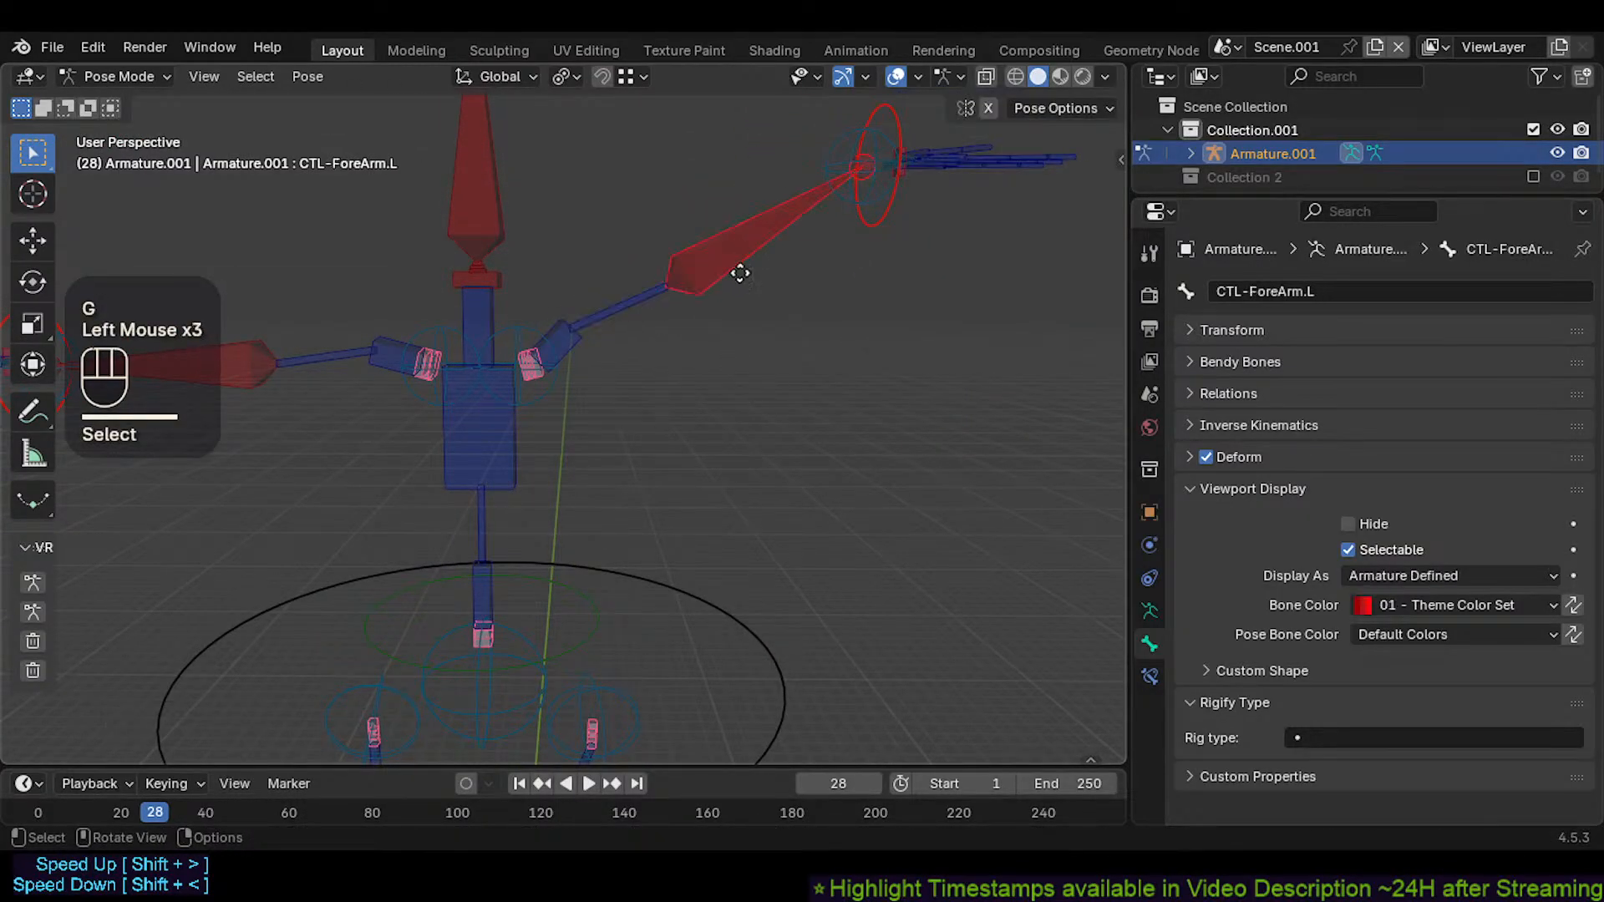
key(g)
key(Escape)
click(567, 327)
key(r)
key(Escape)
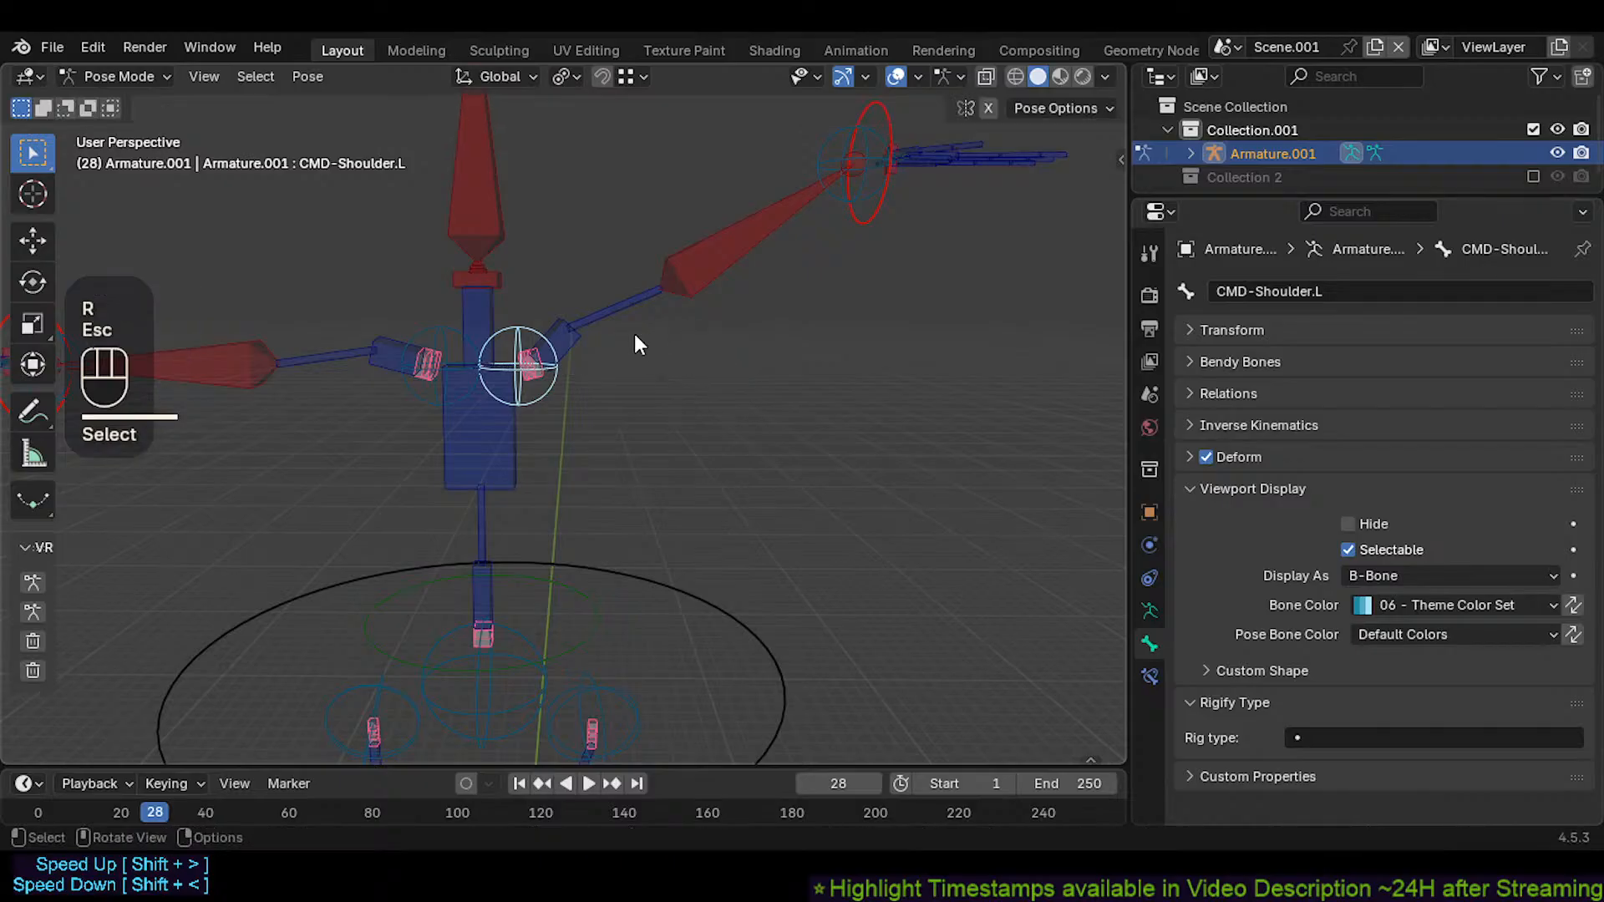
Rotate the left upper arm downward and turn CTL-Shoulder.L.001 back down by about 32 degrees
click(634, 334)
key(r)
click(698, 409)
click(566, 345)
key(r)
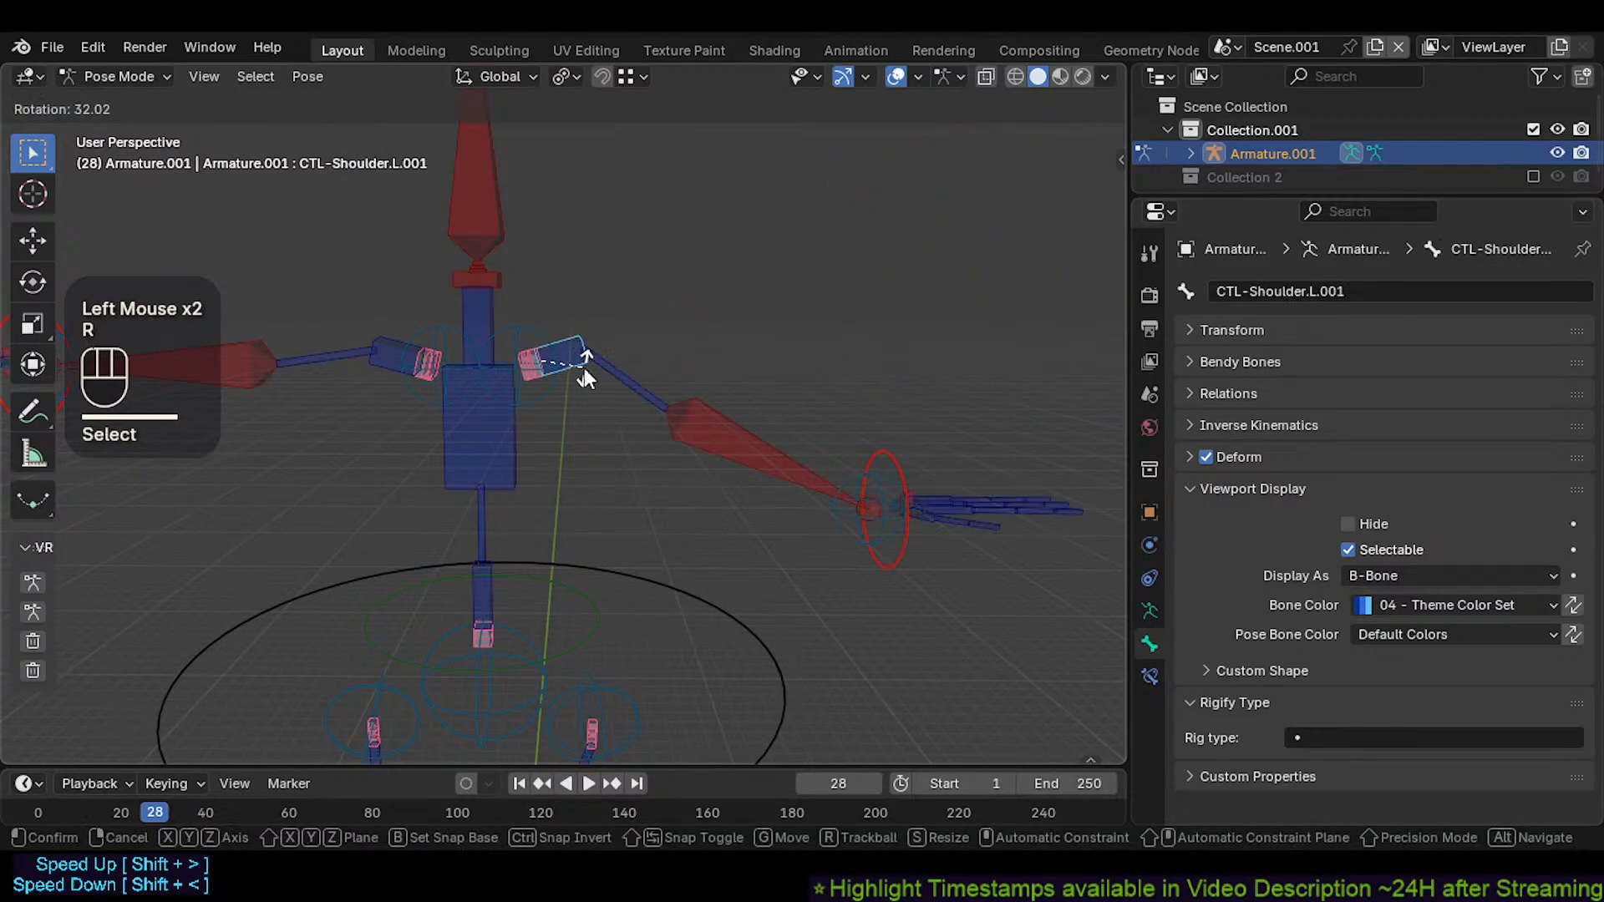
click(589, 370)
Move CTL-ForeArm.L upward with an Auto IK length of 2 so the left elbow bends
click(732, 448)
key(g)
scroll(734, 391, up, 1)
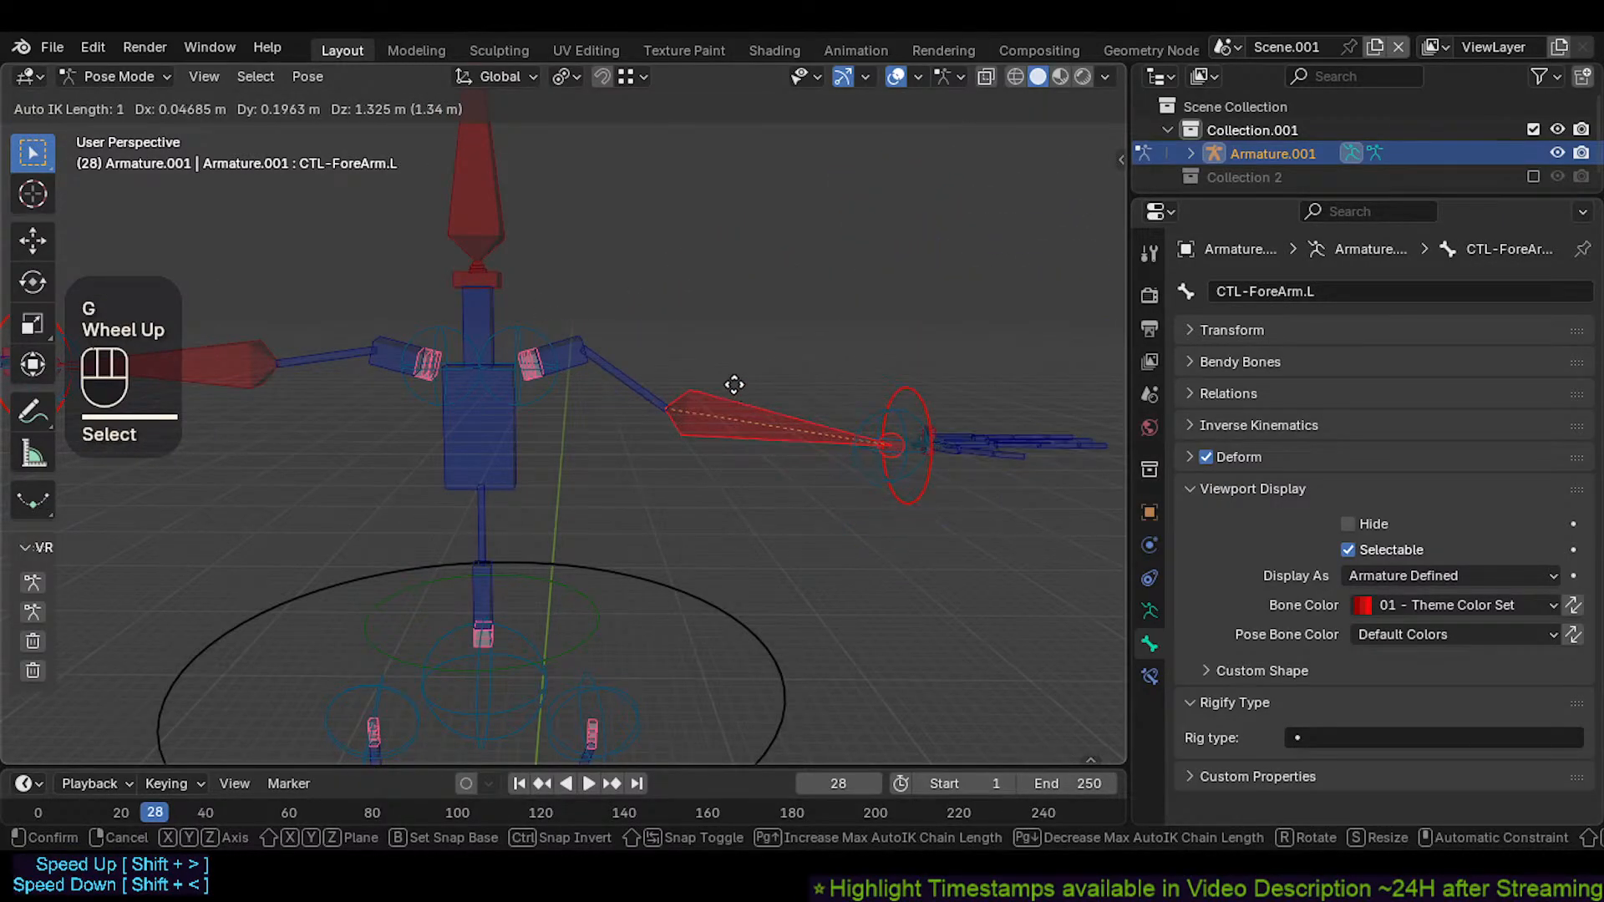
scroll(738, 368, down, 1)
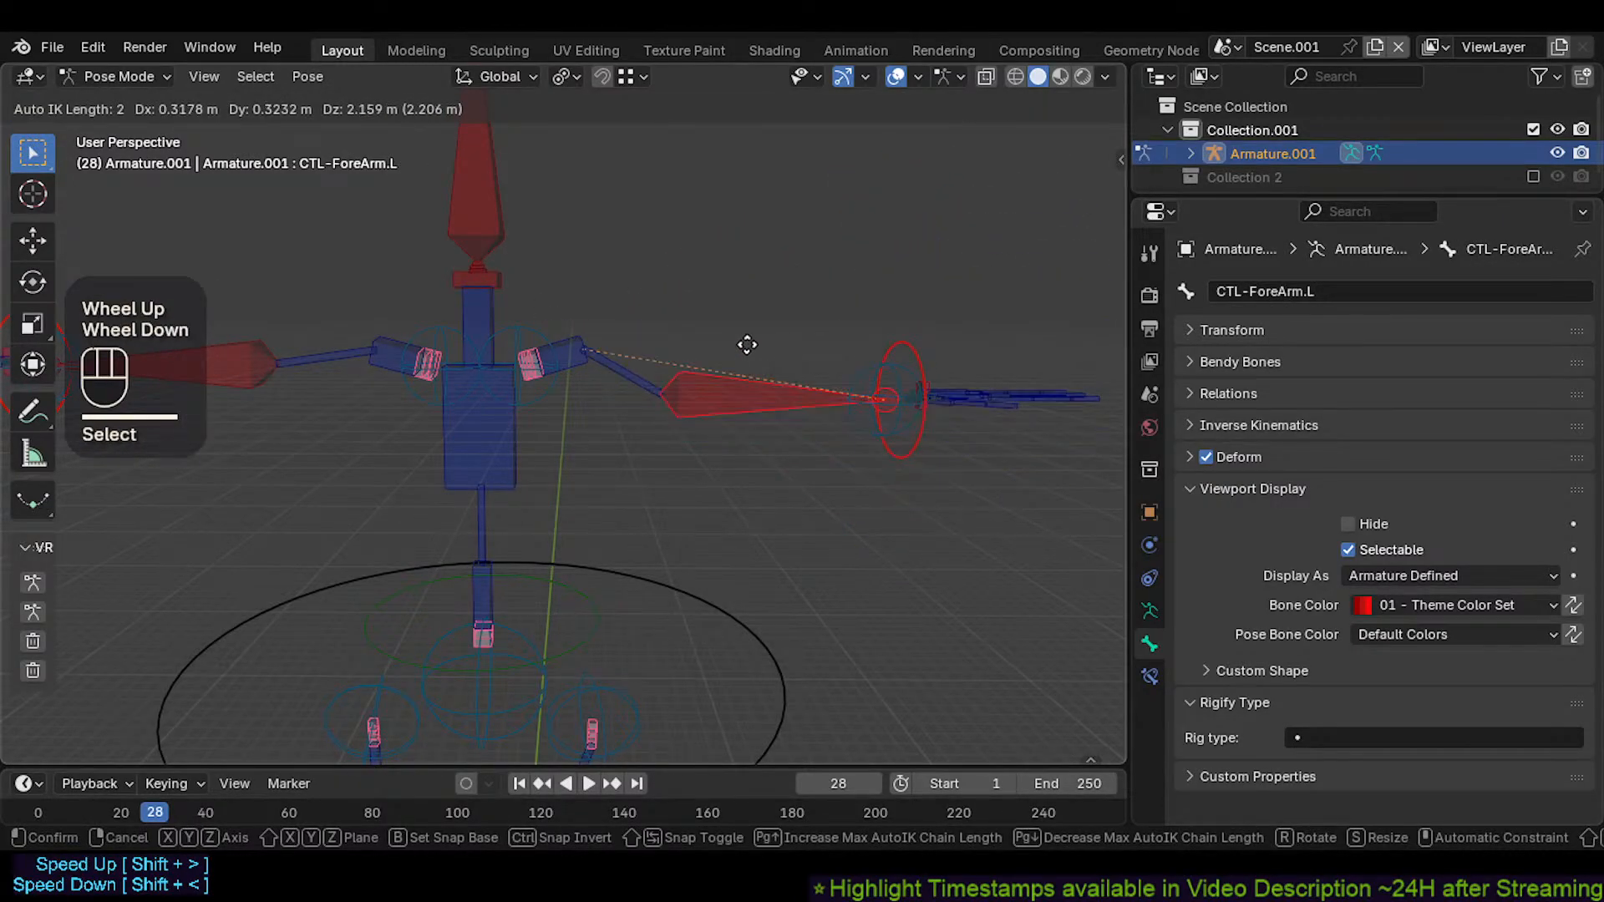
click(747, 242)
key(g)
click(757, 265)
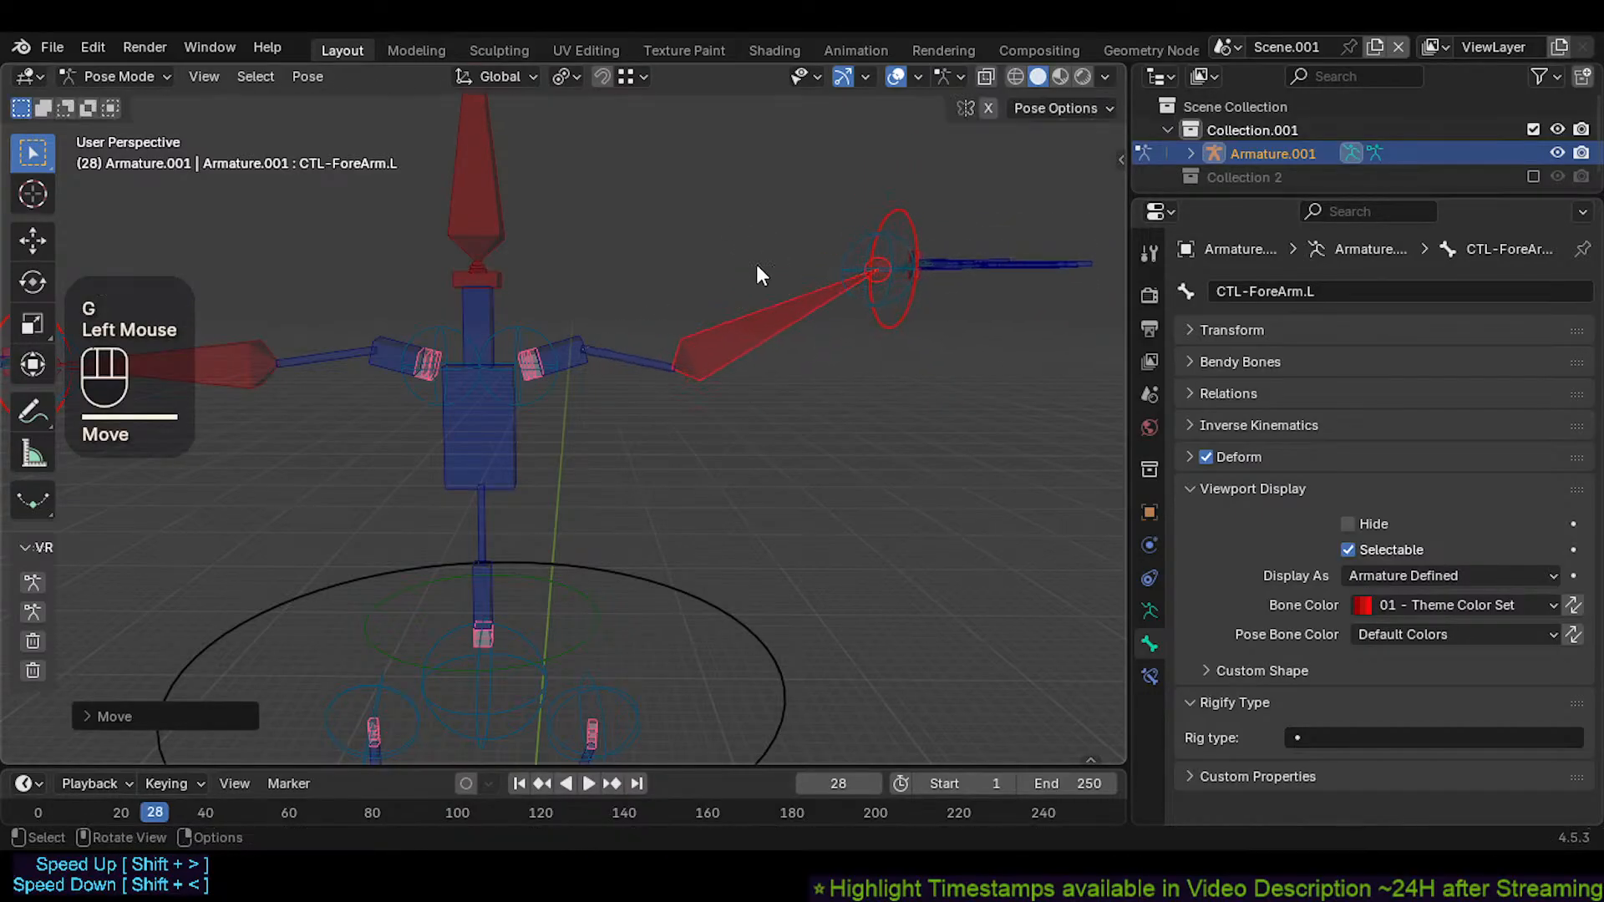
Reposition CTL-ForeArm.L with Auto IK several times, leaving the left arm stretched outward and slightly raised
middle_drag(757, 275, 720, 332)
key(g)
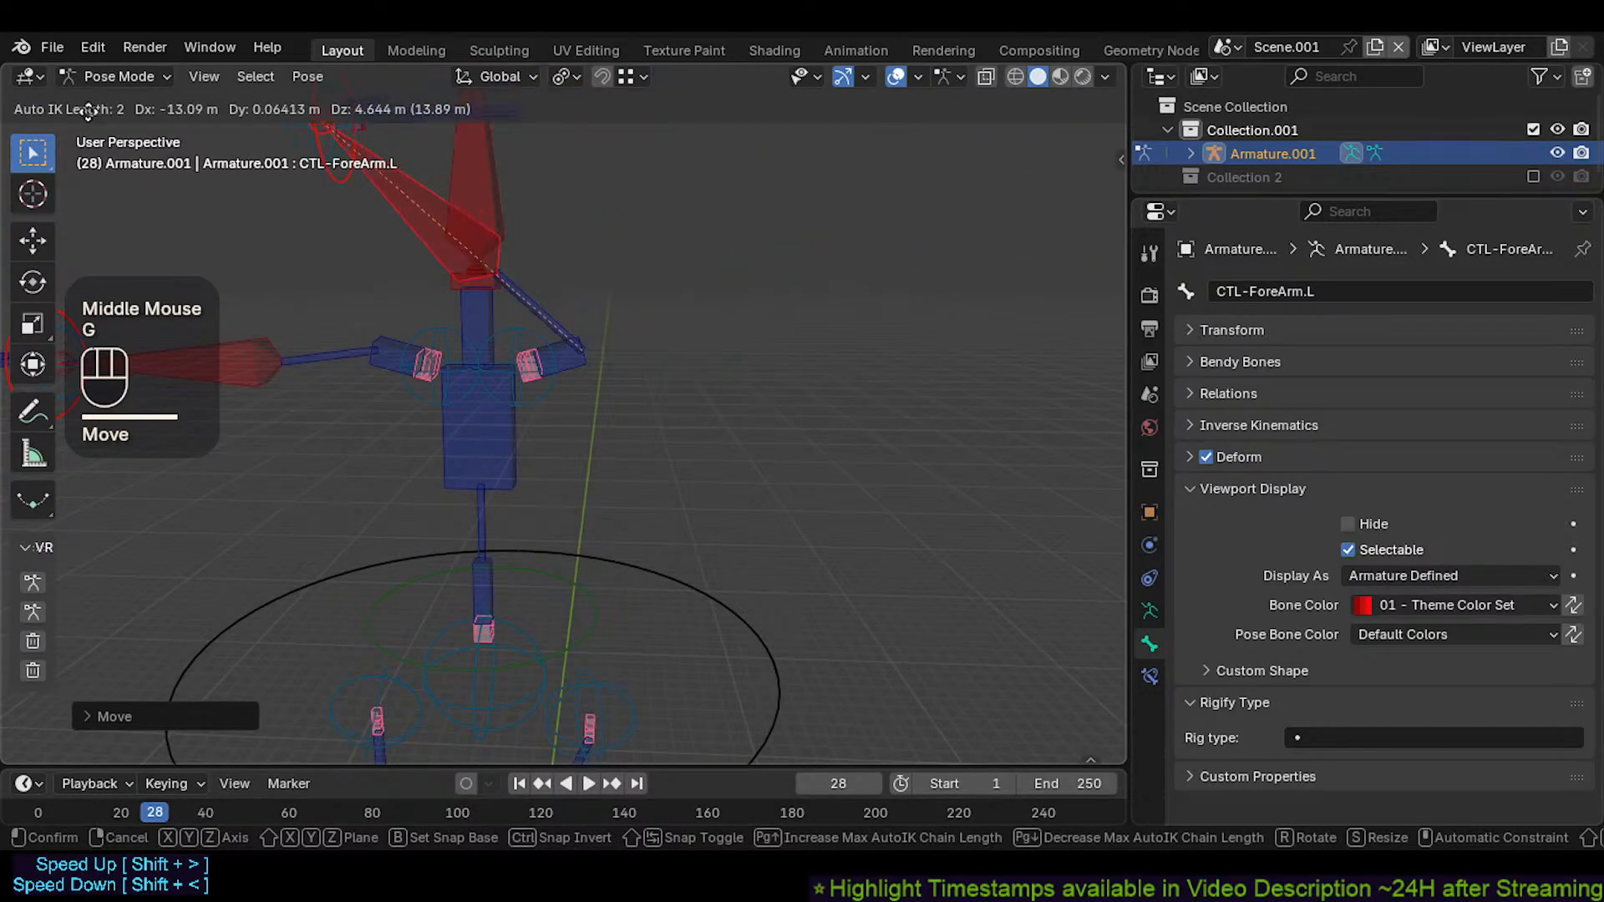
click(774, 373)
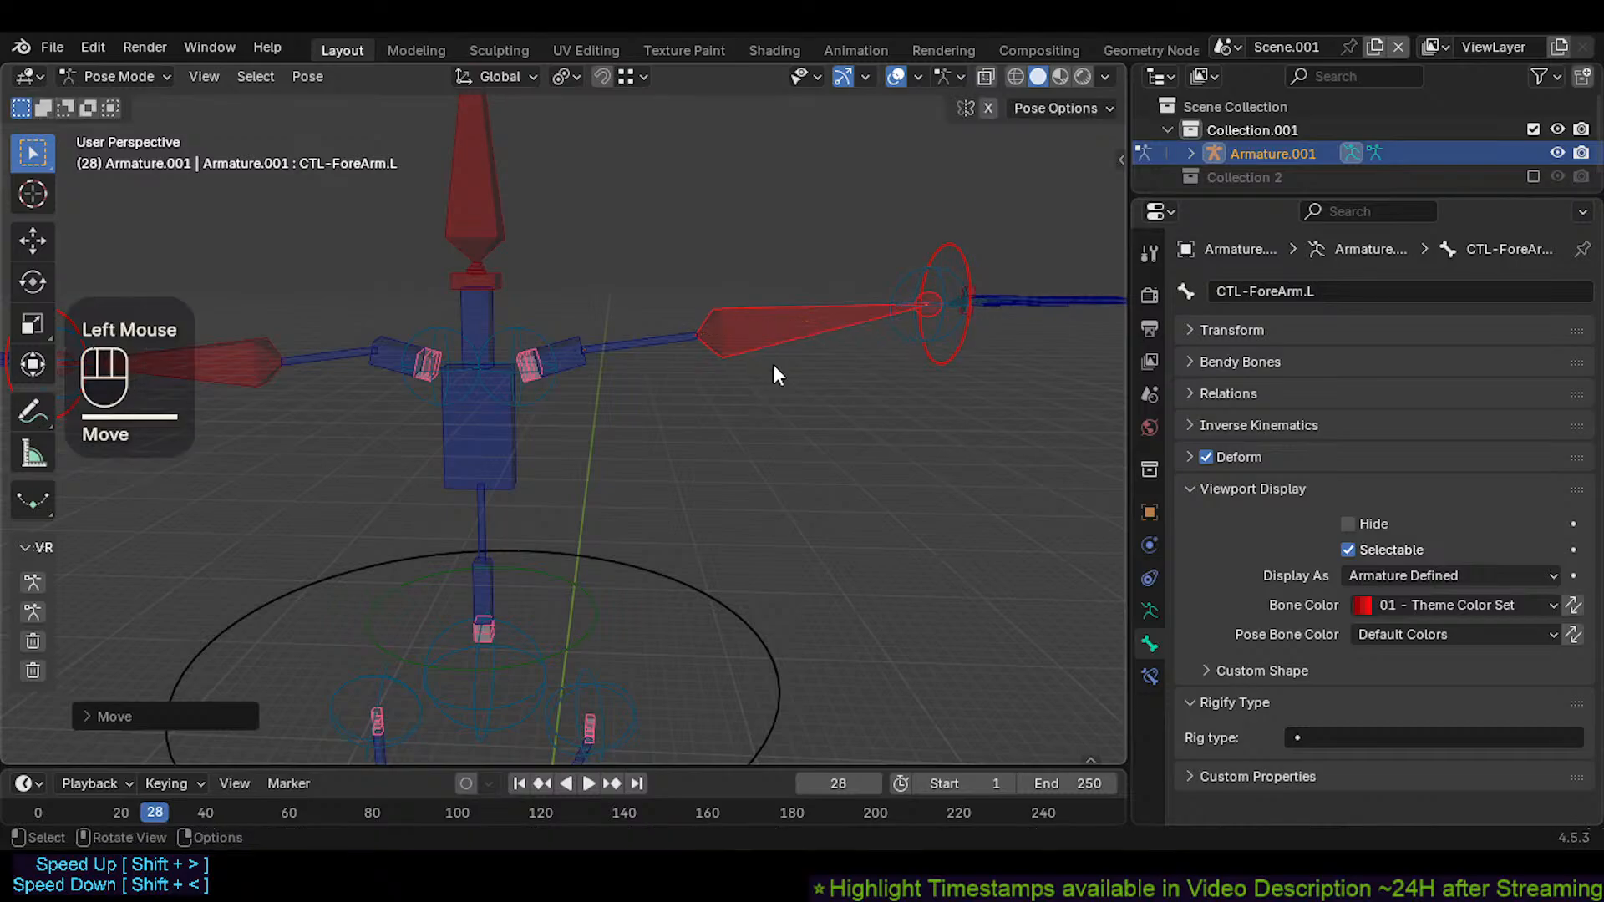
key(g)
click(712, 365)
key(g)
click(891, 270)
shift+middle_drag(891, 271, 850, 302)
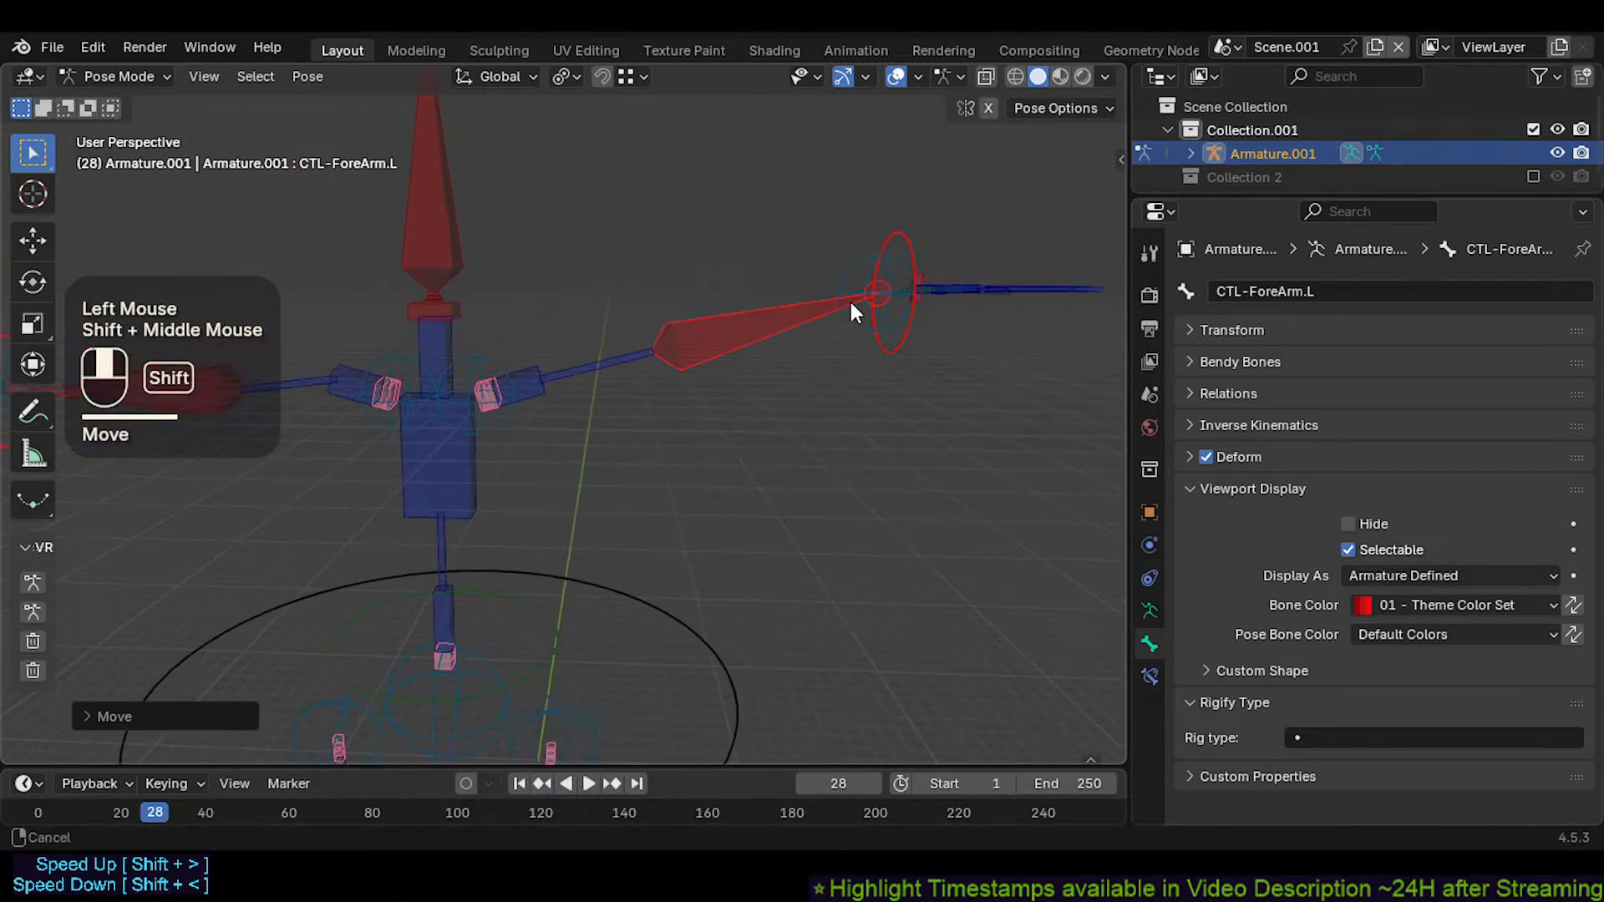
Try to move the left shoulder through CMD-Shoulder.L, both together with CTL-Shoulder.L.001 and on its own
click(473, 366)
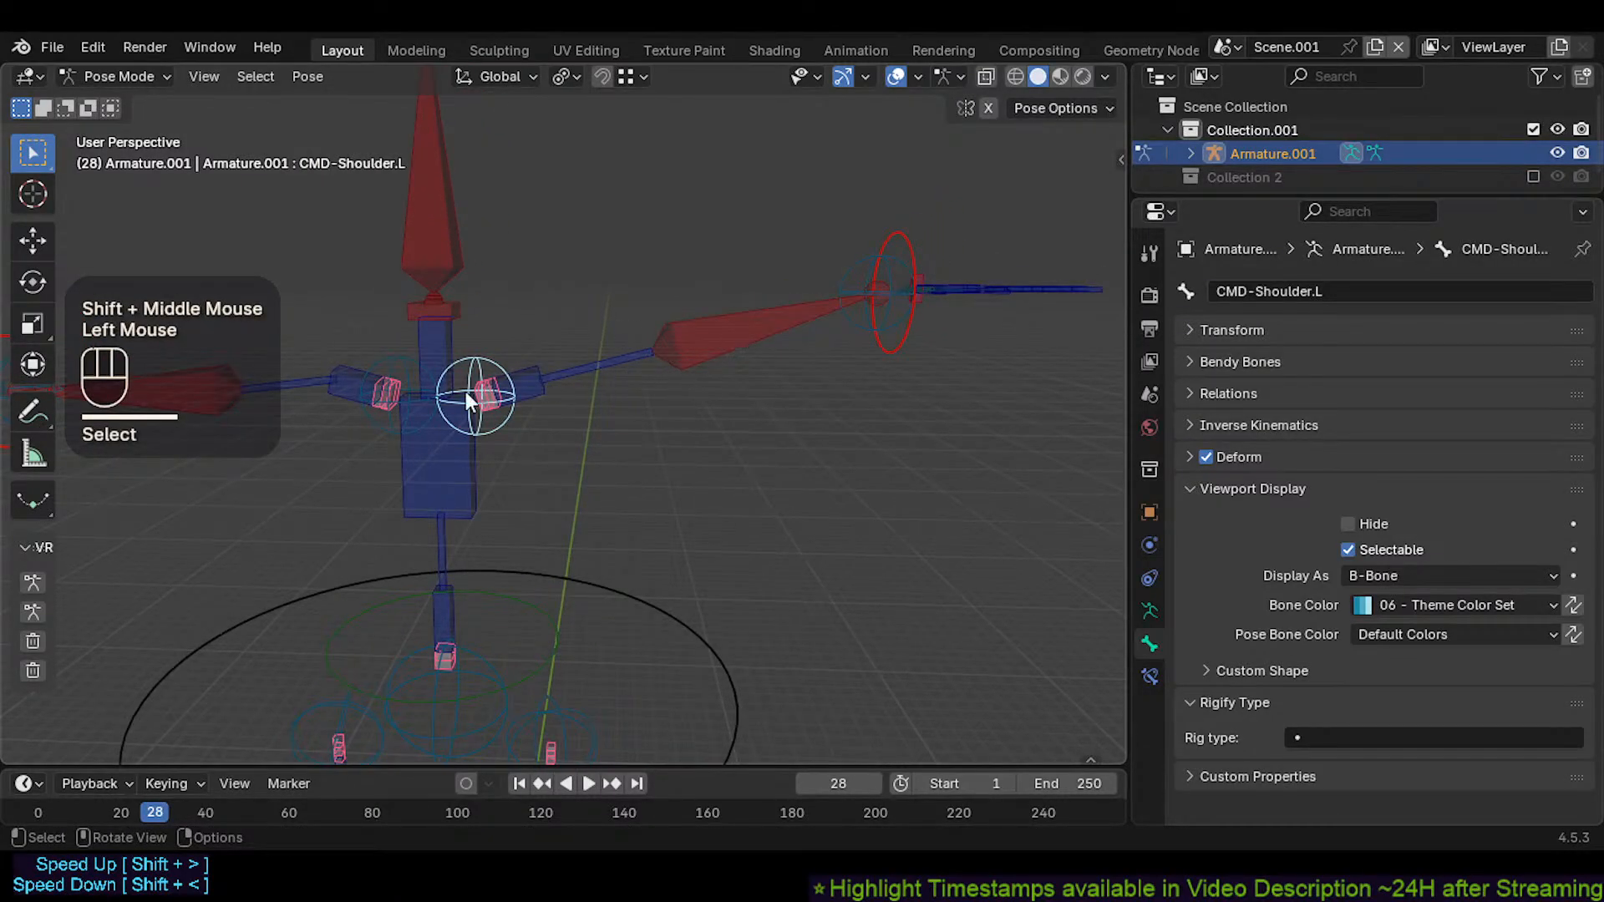
shift+click(529, 385)
key(g)
key(Escape)
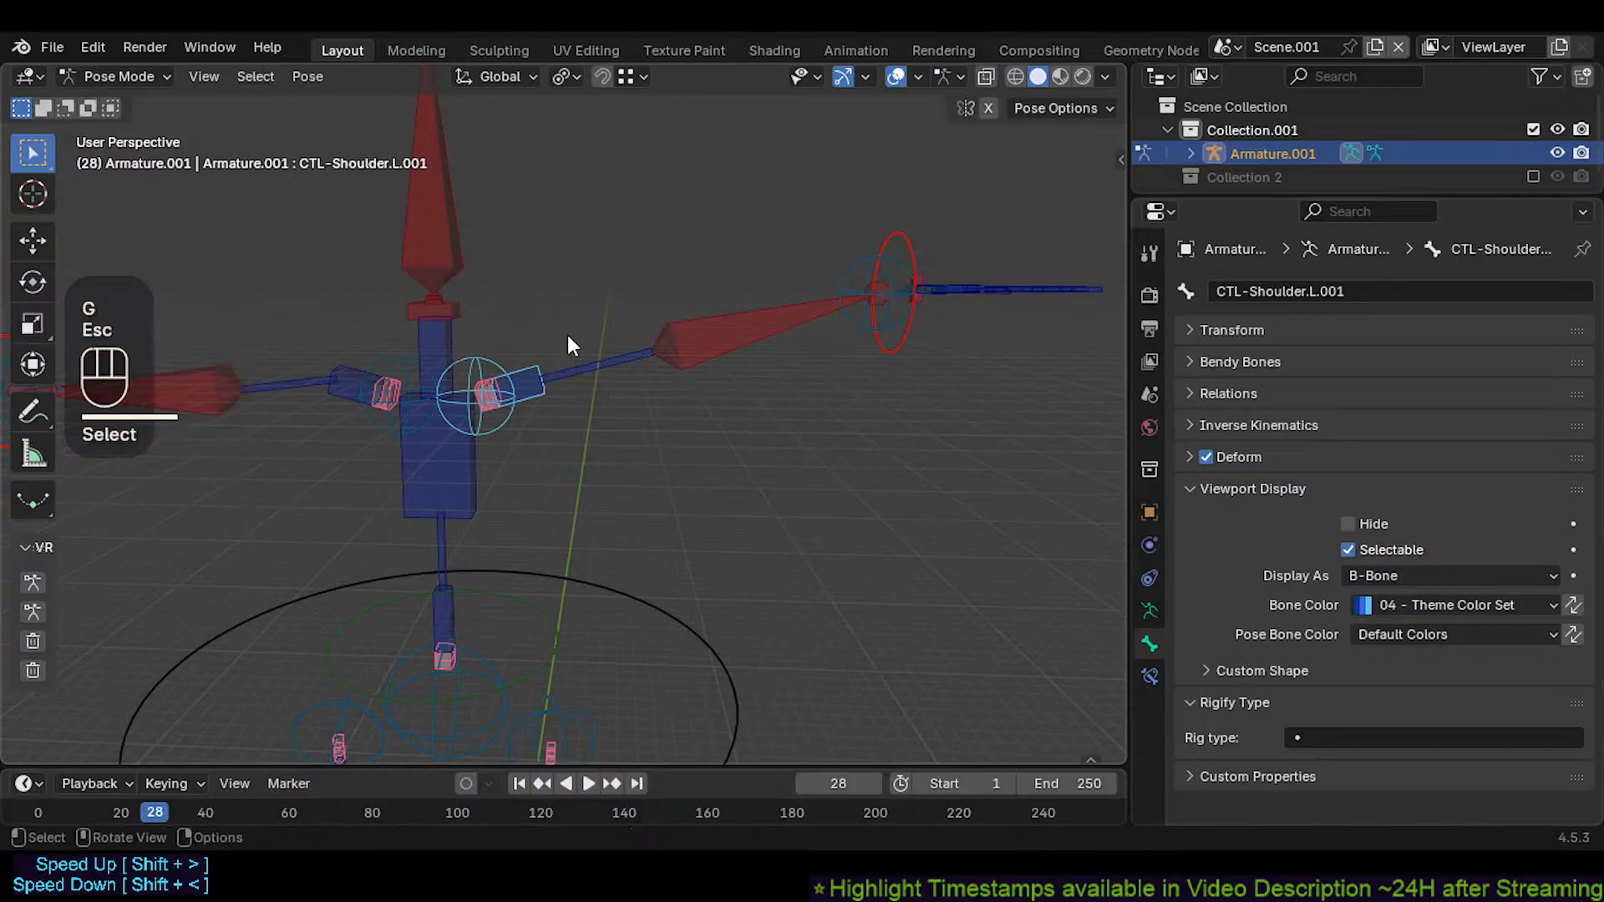
click(476, 346)
shift+click(476, 346)
key(g)
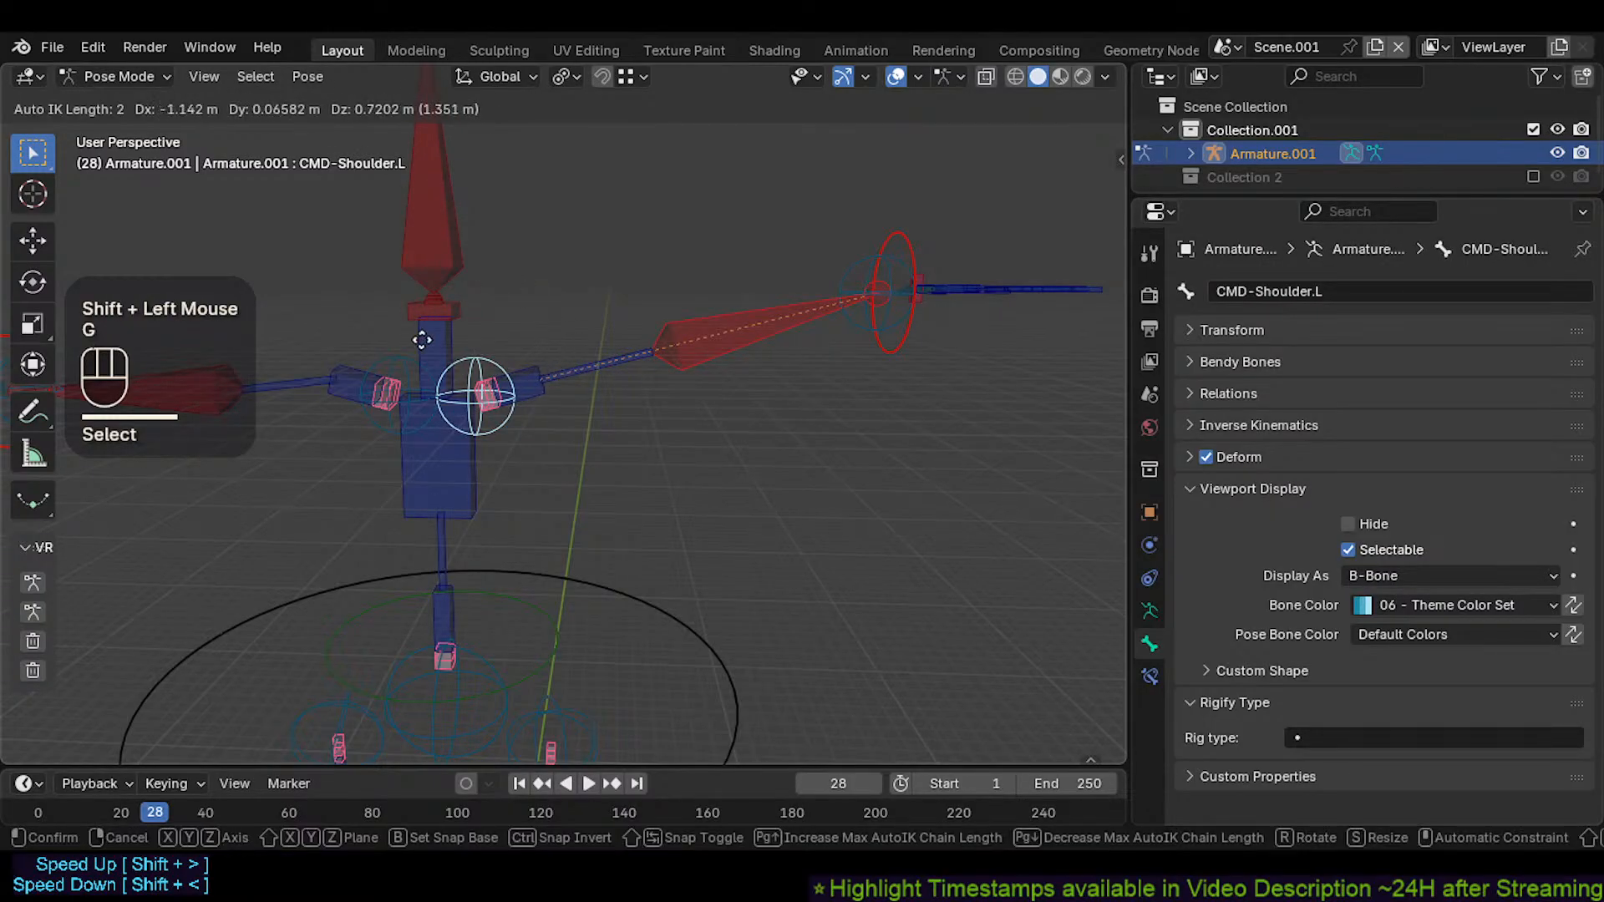
click(595, 393)
click(486, 391)
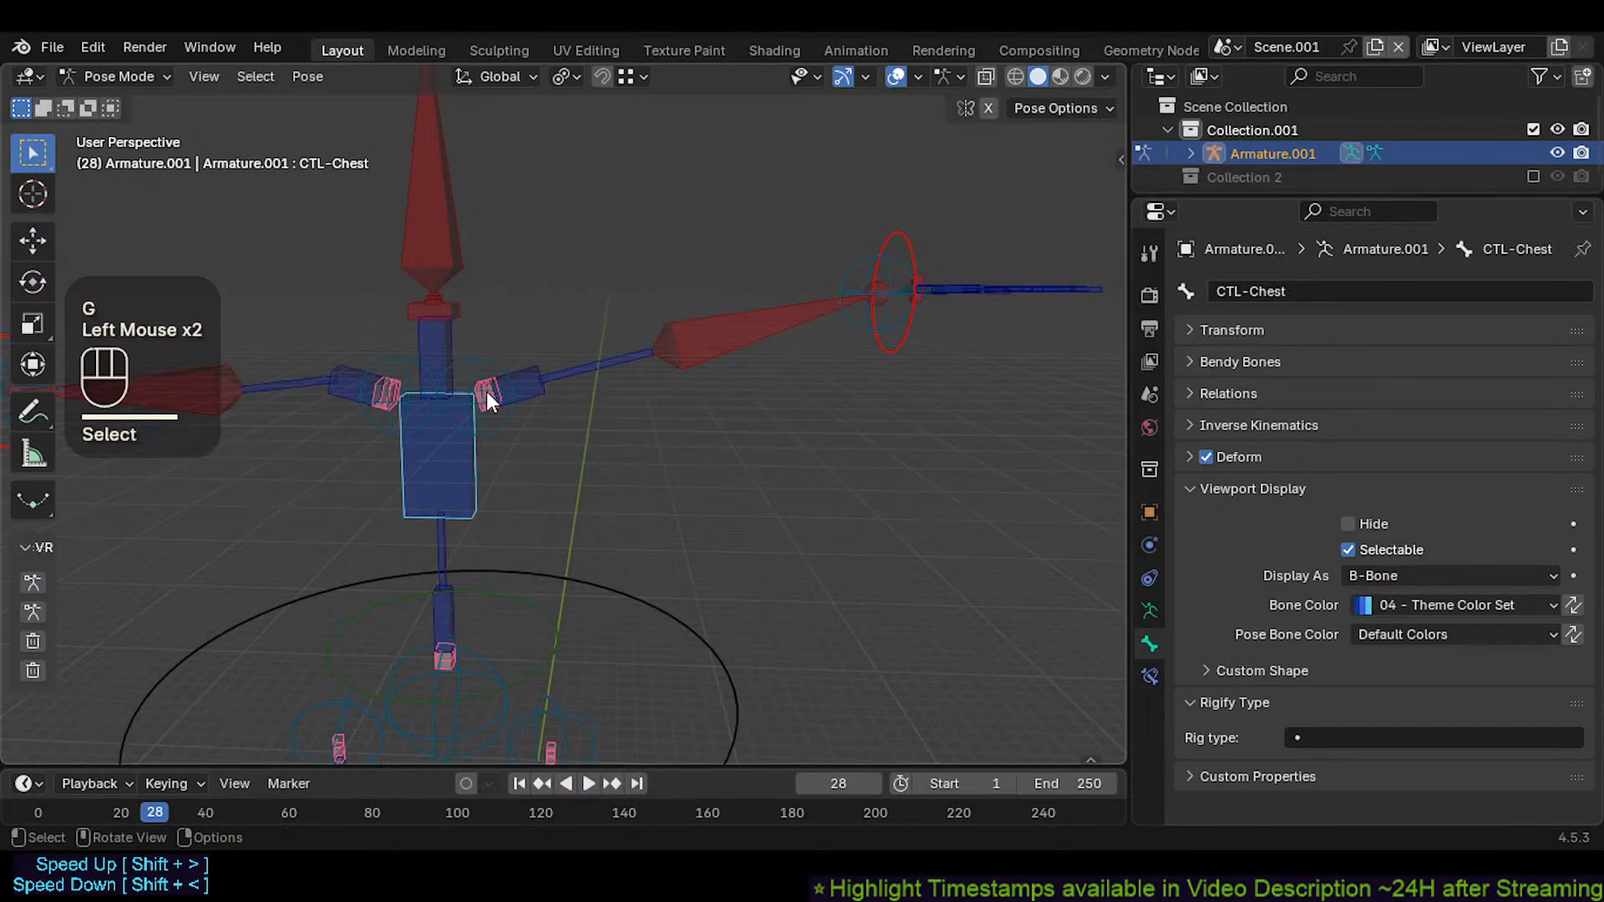
Try moving the left arm through CTL-ForeArm.L and through CMD-Wrist.L, cancelling each move
click(704, 355)
key(g)
key(Escape)
shift+click(885, 284)
key(g)
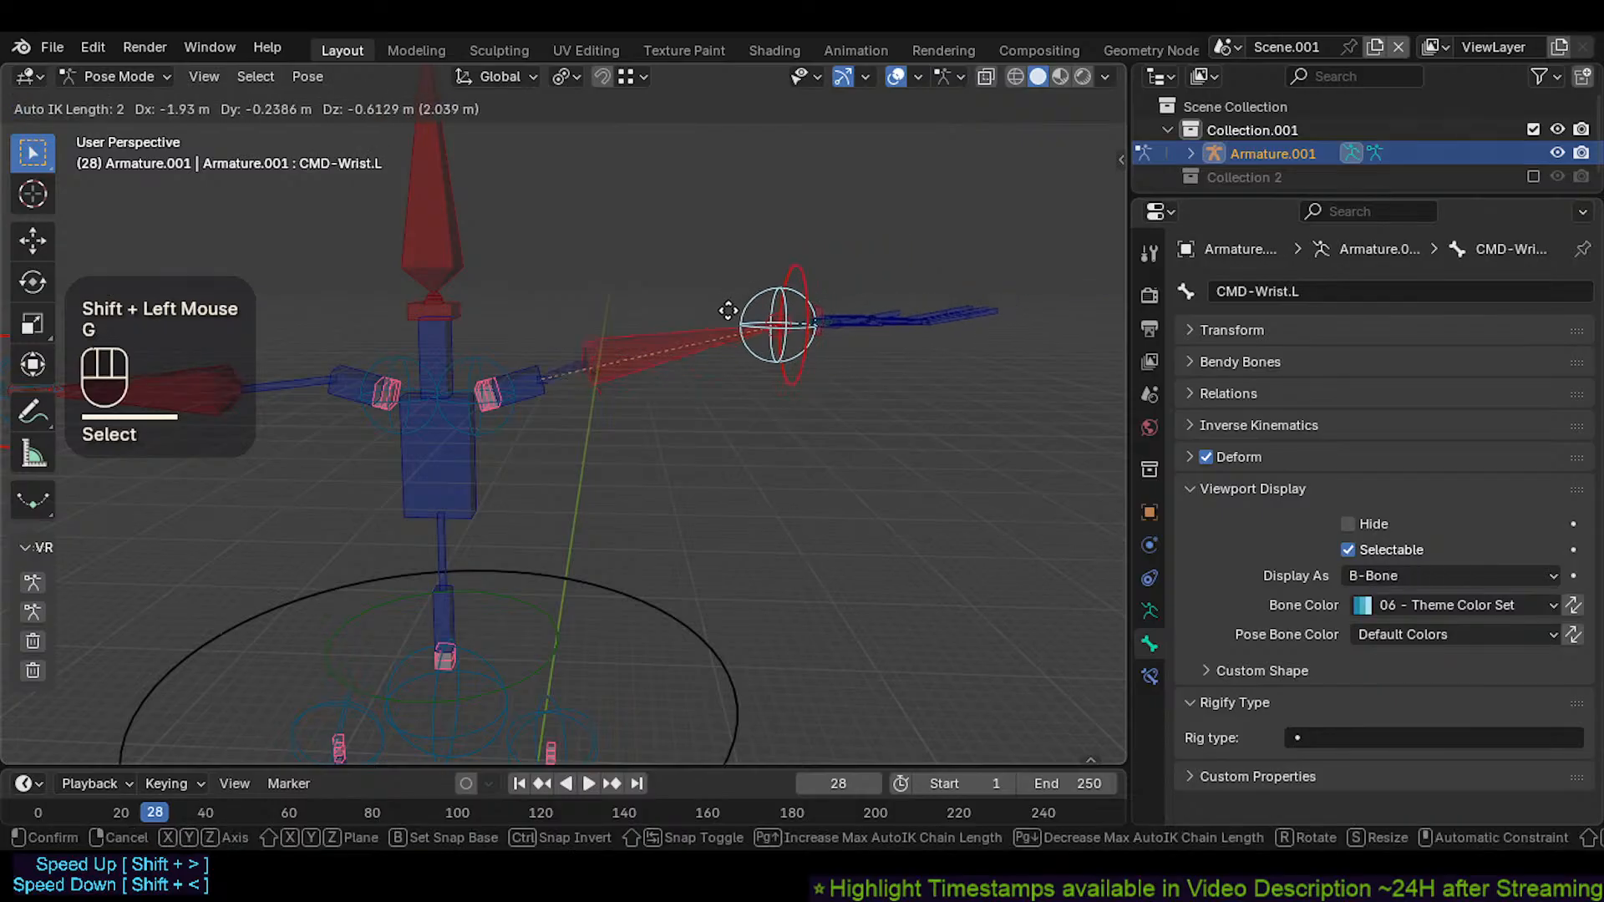
key(Escape)
Move CTL-ForeArm.L inward with Auto IK so the left elbow drops and the forearm points steeply up
click(689, 344)
middle_drag(689, 343, 728, 447)
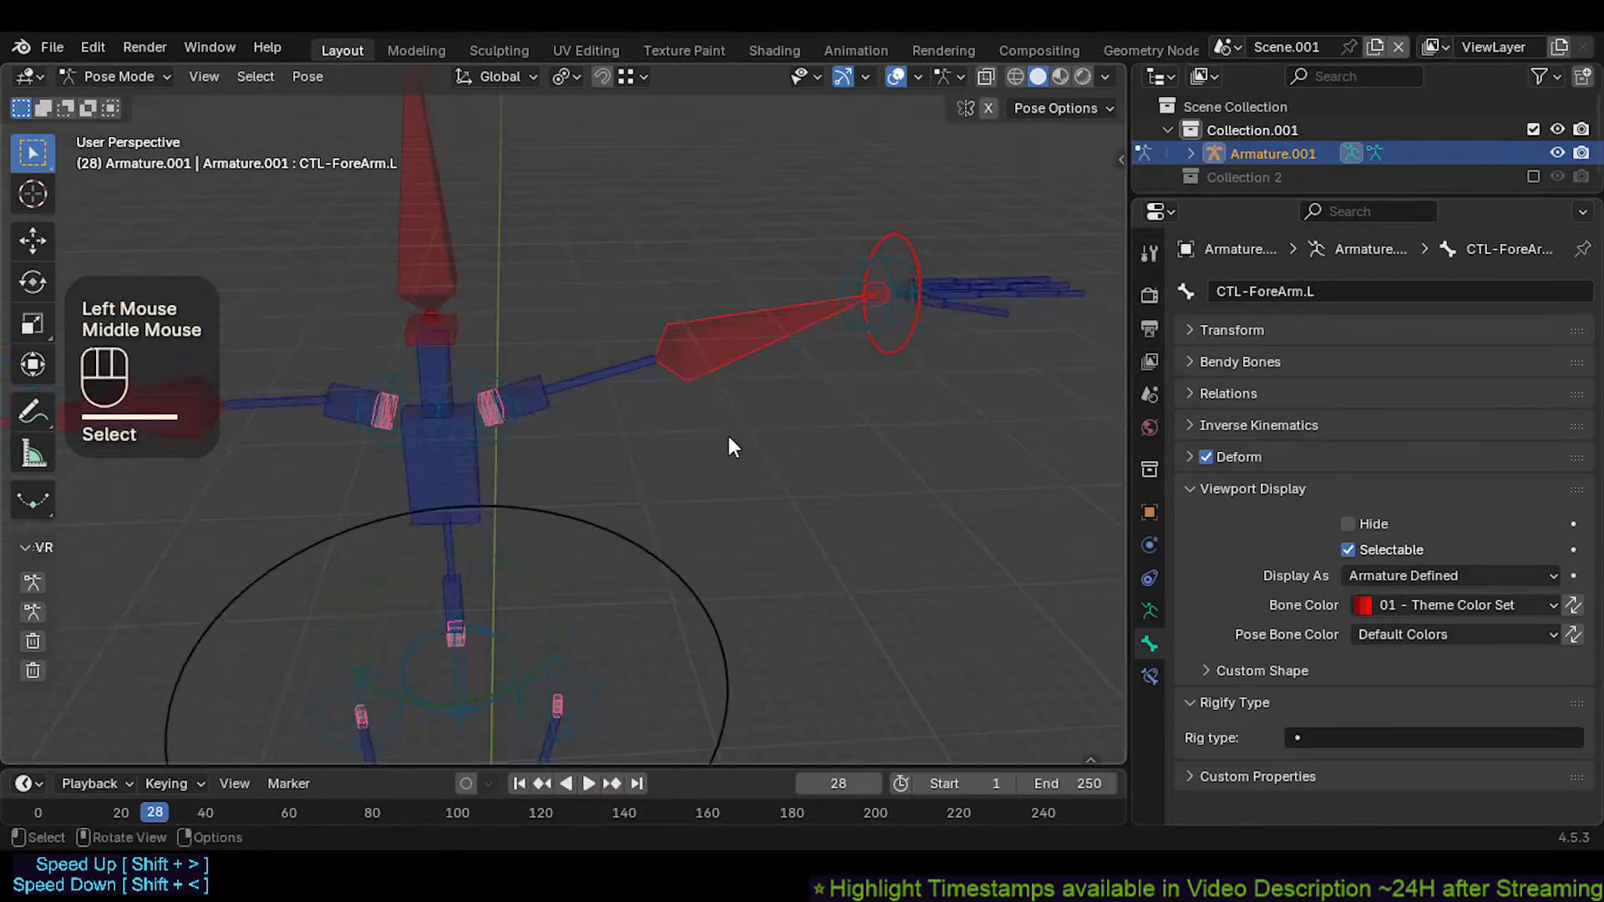
key(g)
click(709, 413)
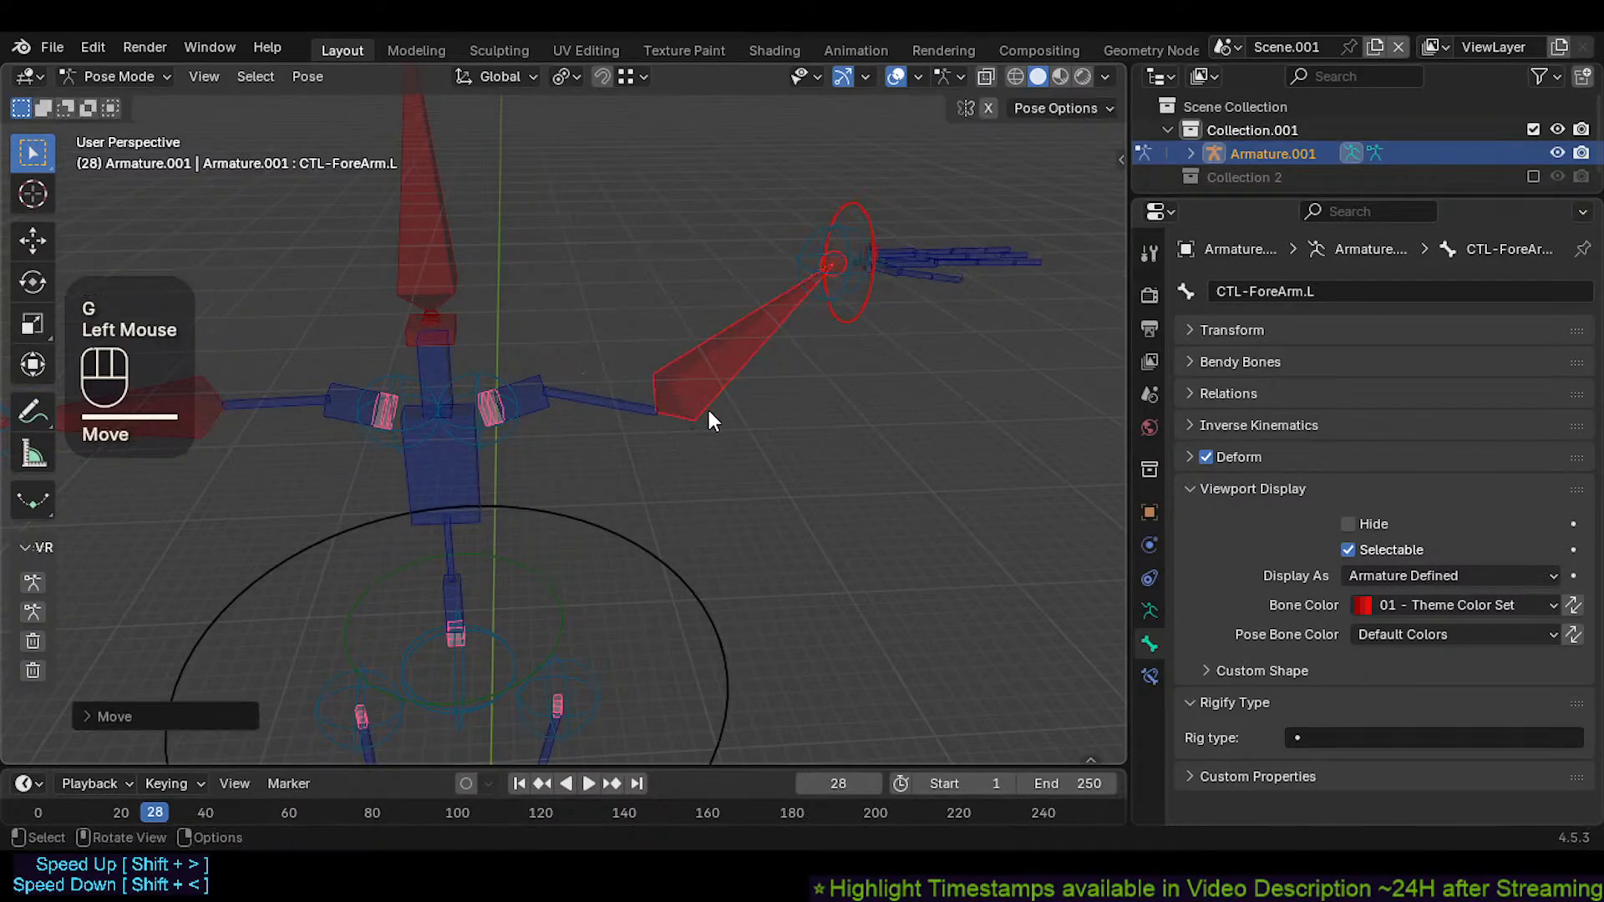
key(g)
click(651, 379)
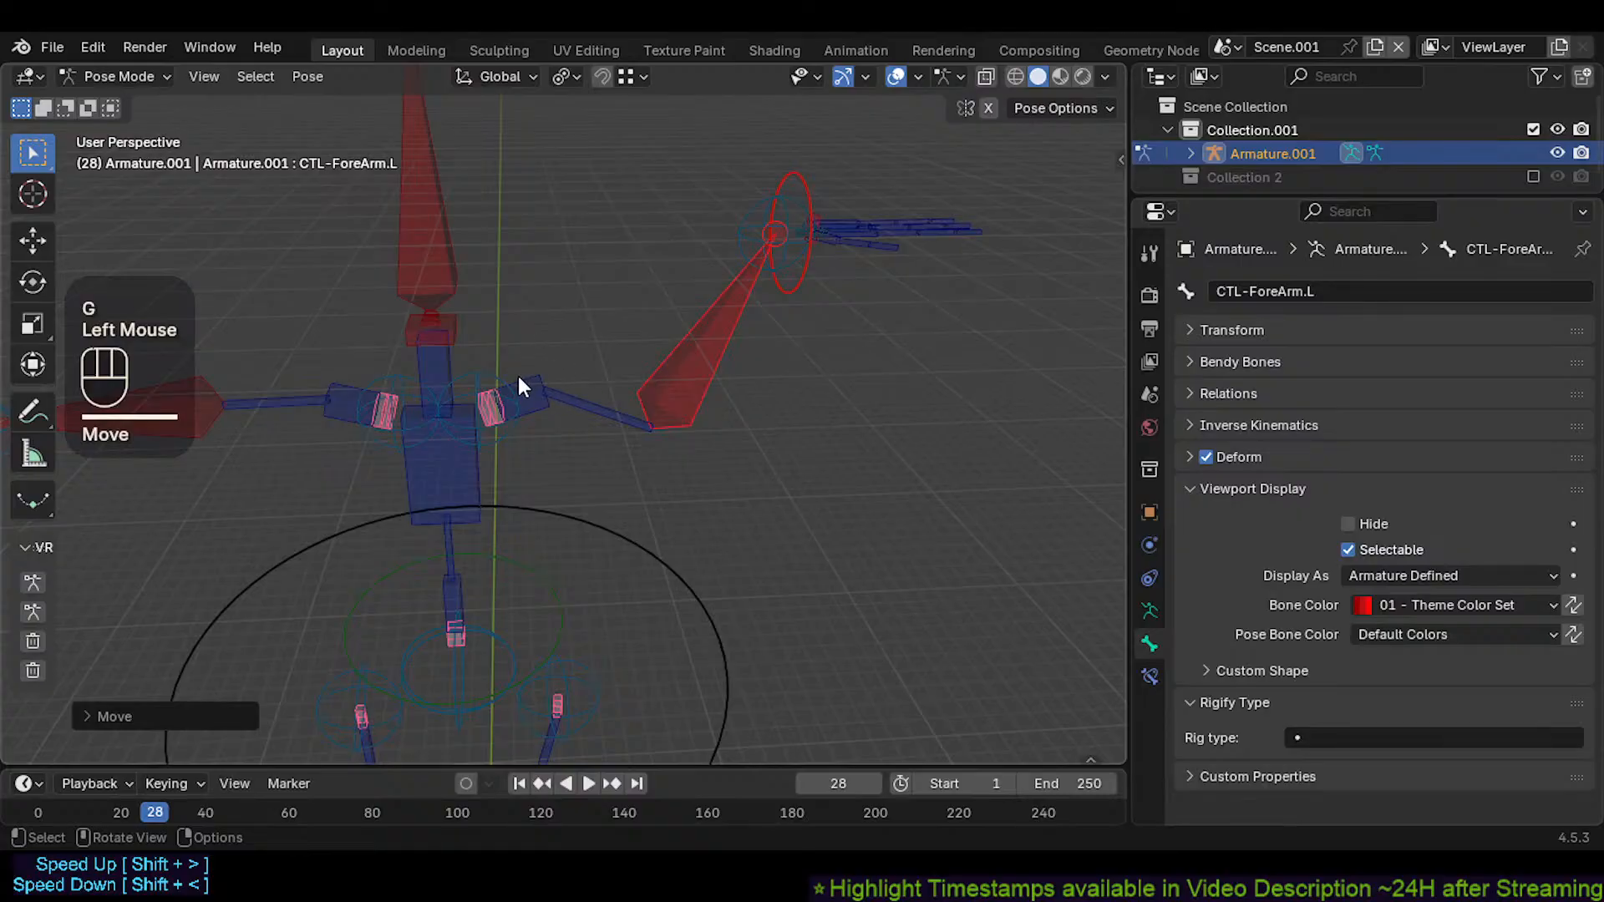
Shift CTL-Chest sideways, and move it again with CMD-Shoulder.L also selected so the chest tilts toward the left arm
click(460, 467)
key(g)
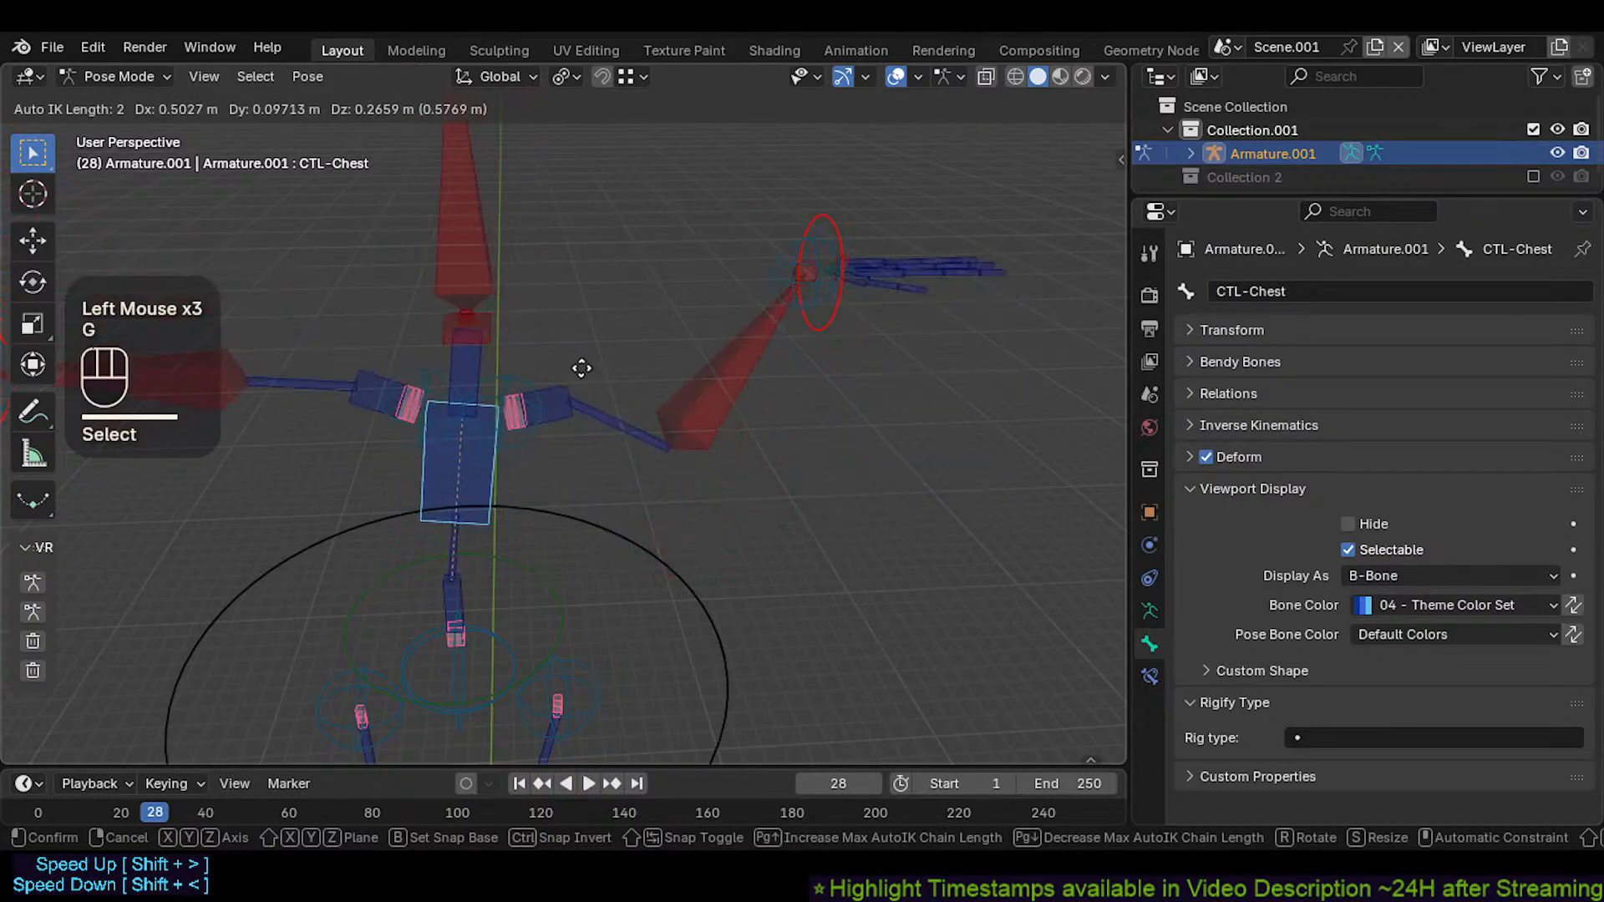
click(486, 366)
shift+click(487, 369)
click(488, 413)
click(484, 426)
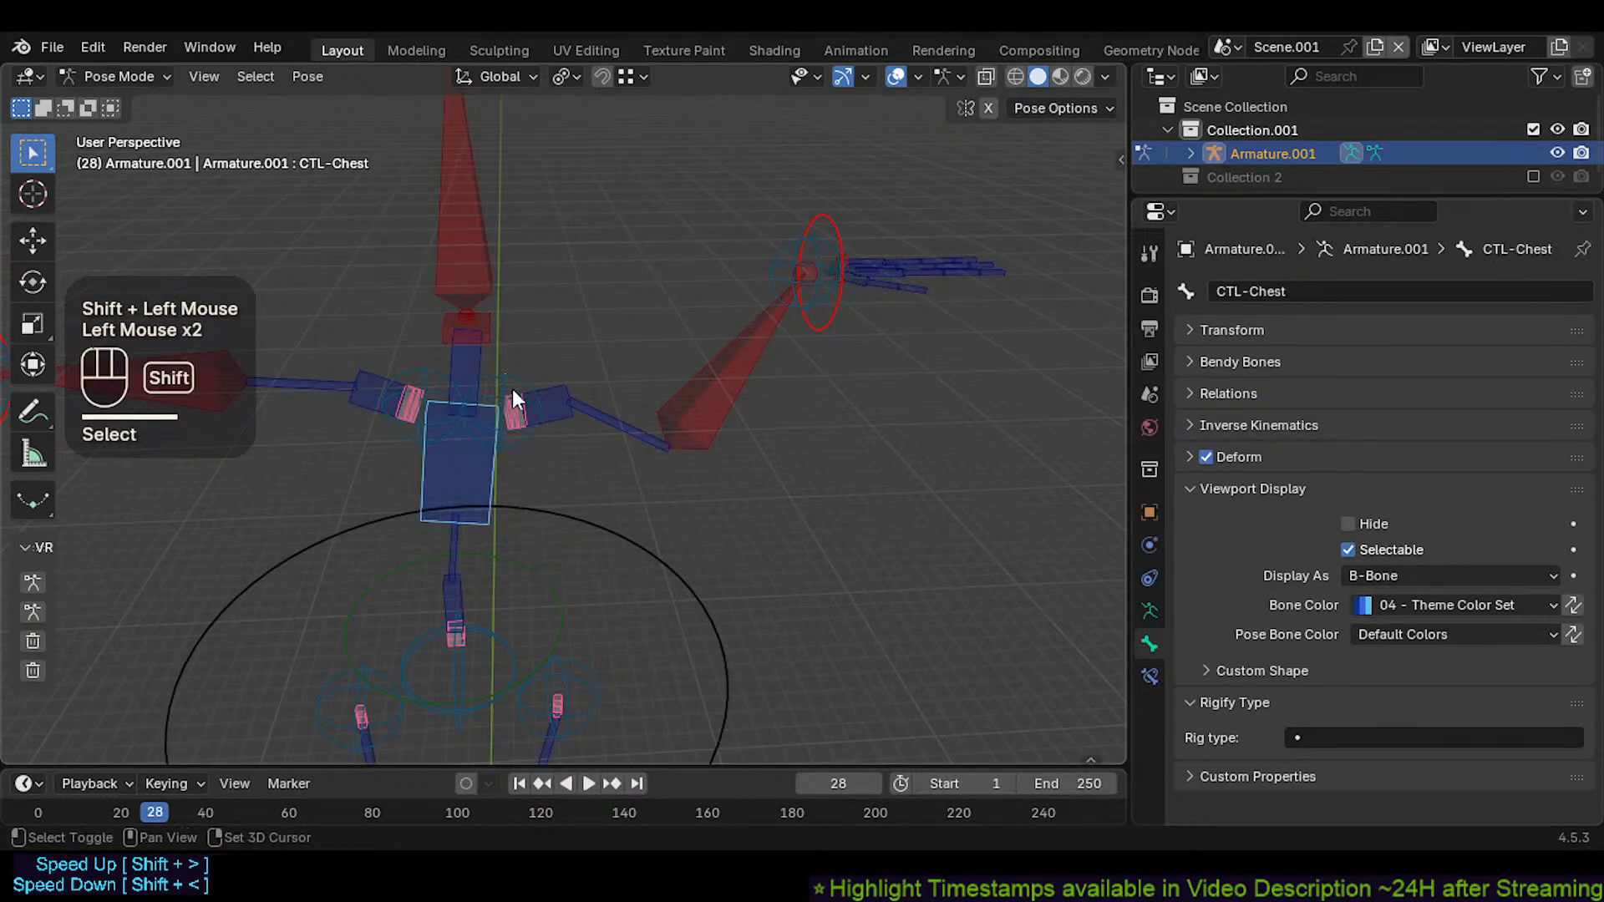
shift+click(515, 384)
key(g)
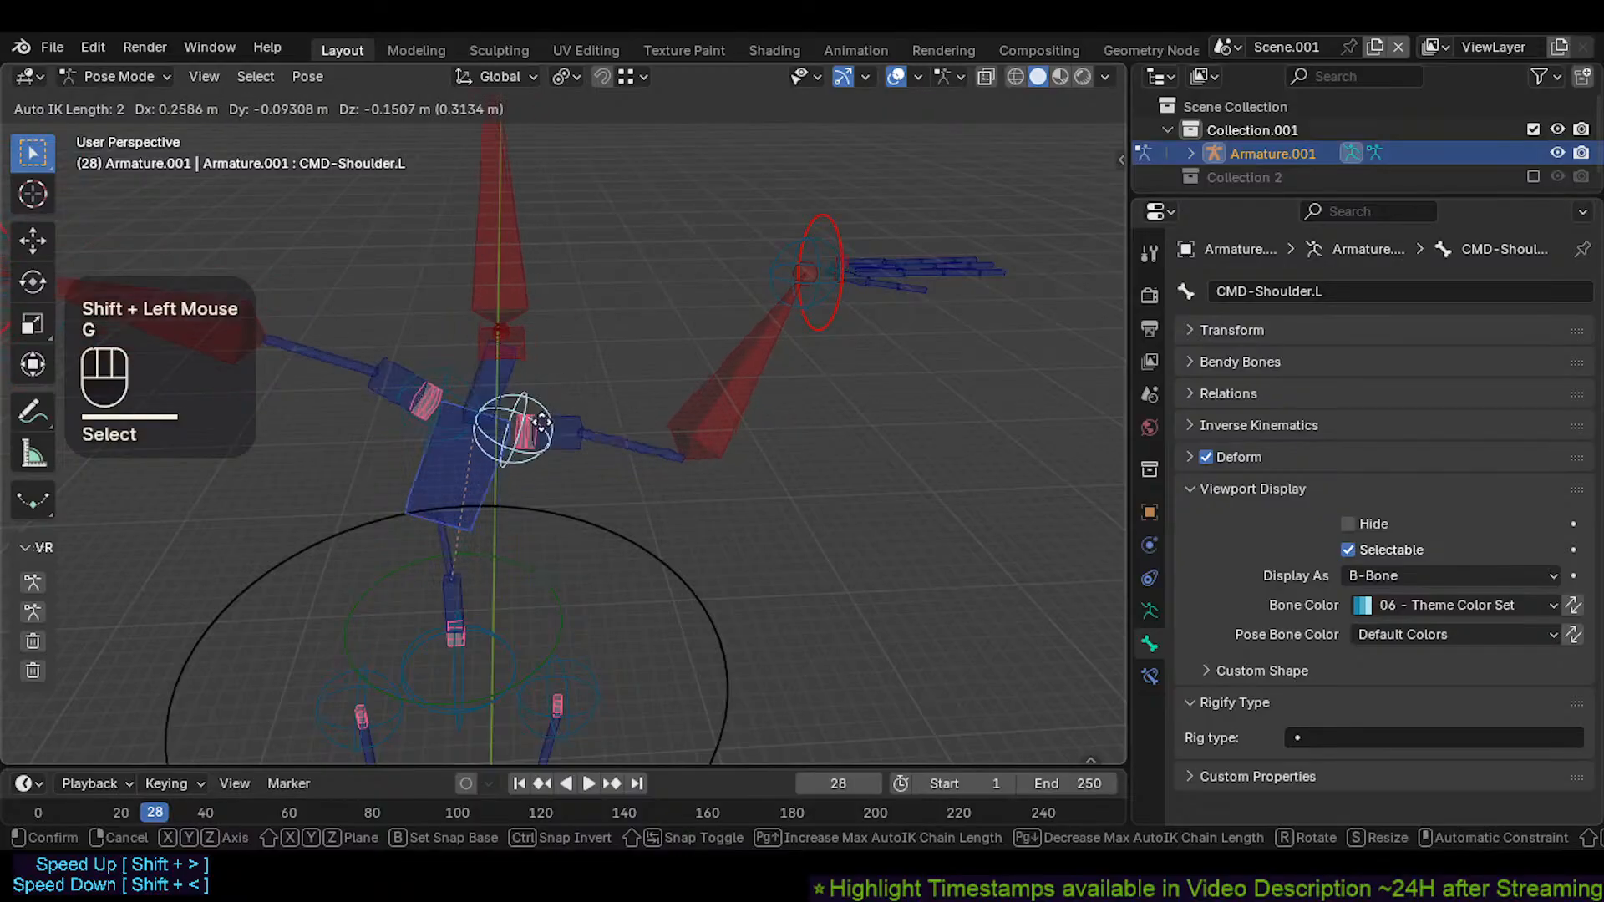
click(560, 391)
Try moving the left wrist through CMD-Wrist.L alone, cancelling the move
click(792, 258)
shift+middle_drag(779, 324, 729, 364)
middle_drag(729, 366, 700, 357)
scroll(825, 338, up, 2)
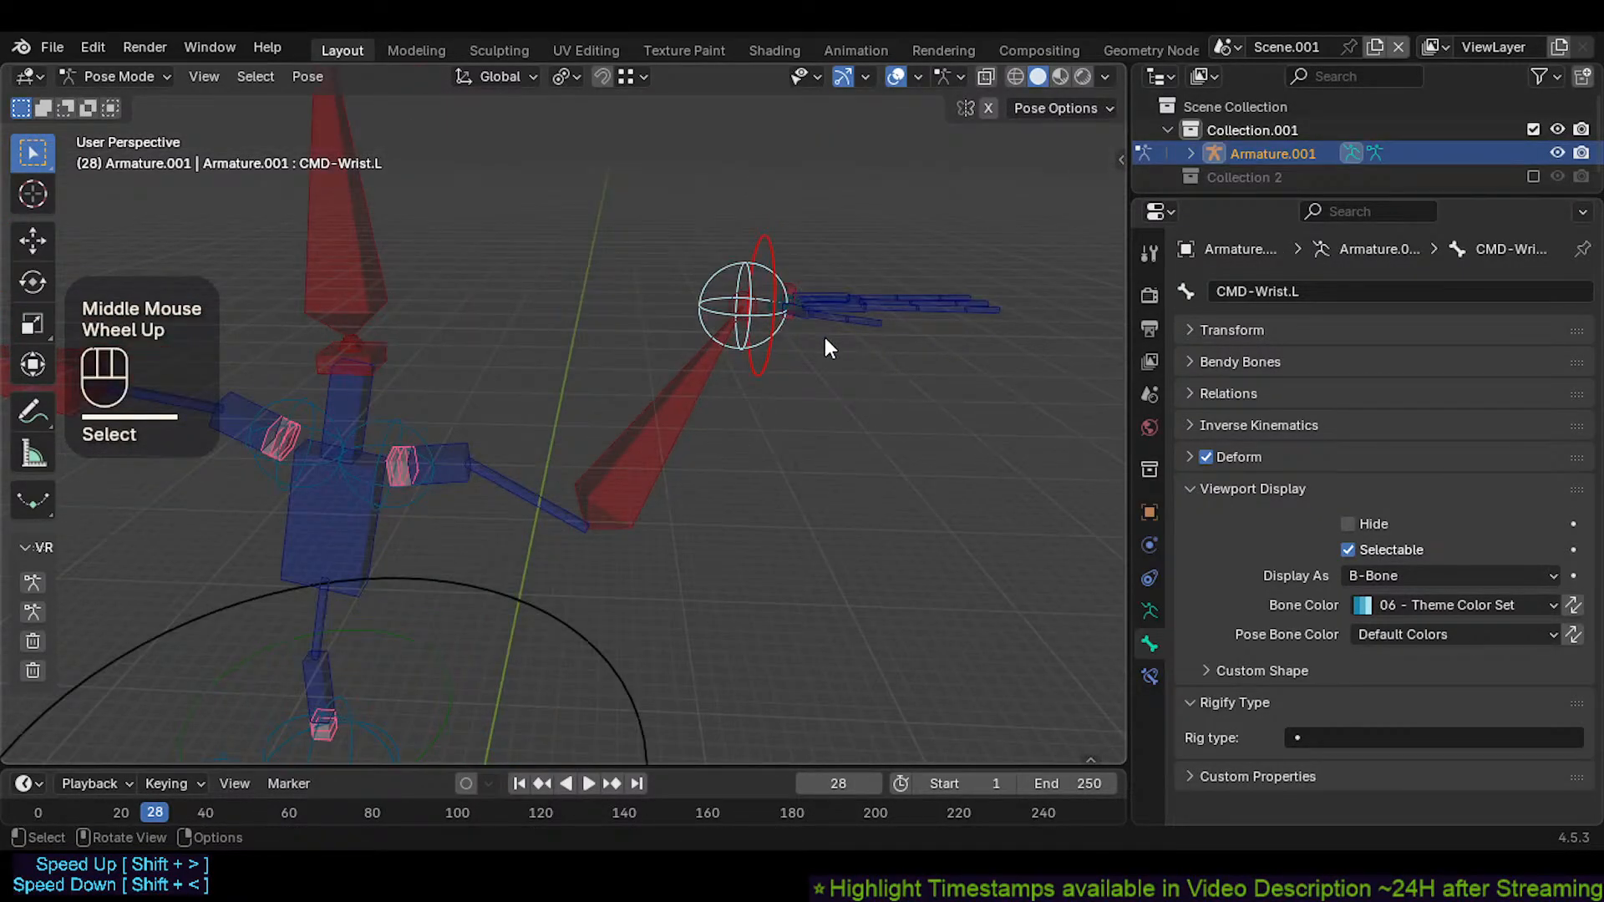
click(716, 268)
shift+middle_drag(398, 384, 535, 443)
click(502, 511)
mouse_move(502, 512)
shift+middle_down()
mouse_move(518, 384)
mouse_move(478, 530)
shift+middle_up()
scroll(518, 385, down, 2)
scroll(698, 327, up, 1)
click(711, 284)
key(g)
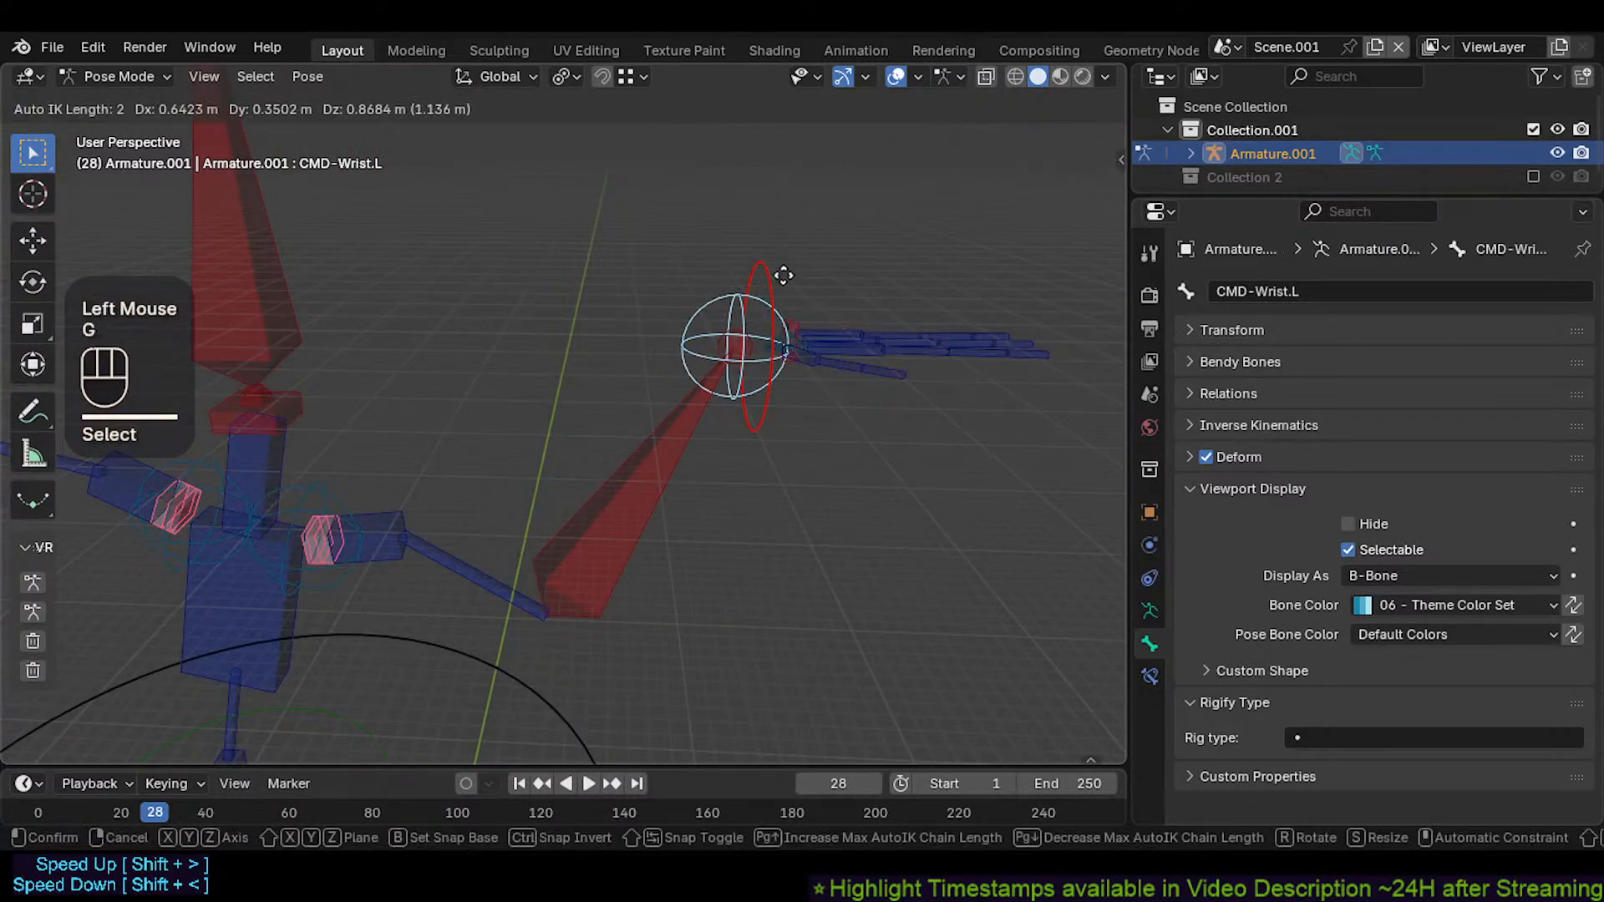
key(Escape)
Move CTL-ForeArm.L and CMD-Wrist.L together with Auto IK to extend the left arm outward and upward
shift+click(674, 423)
key(g)
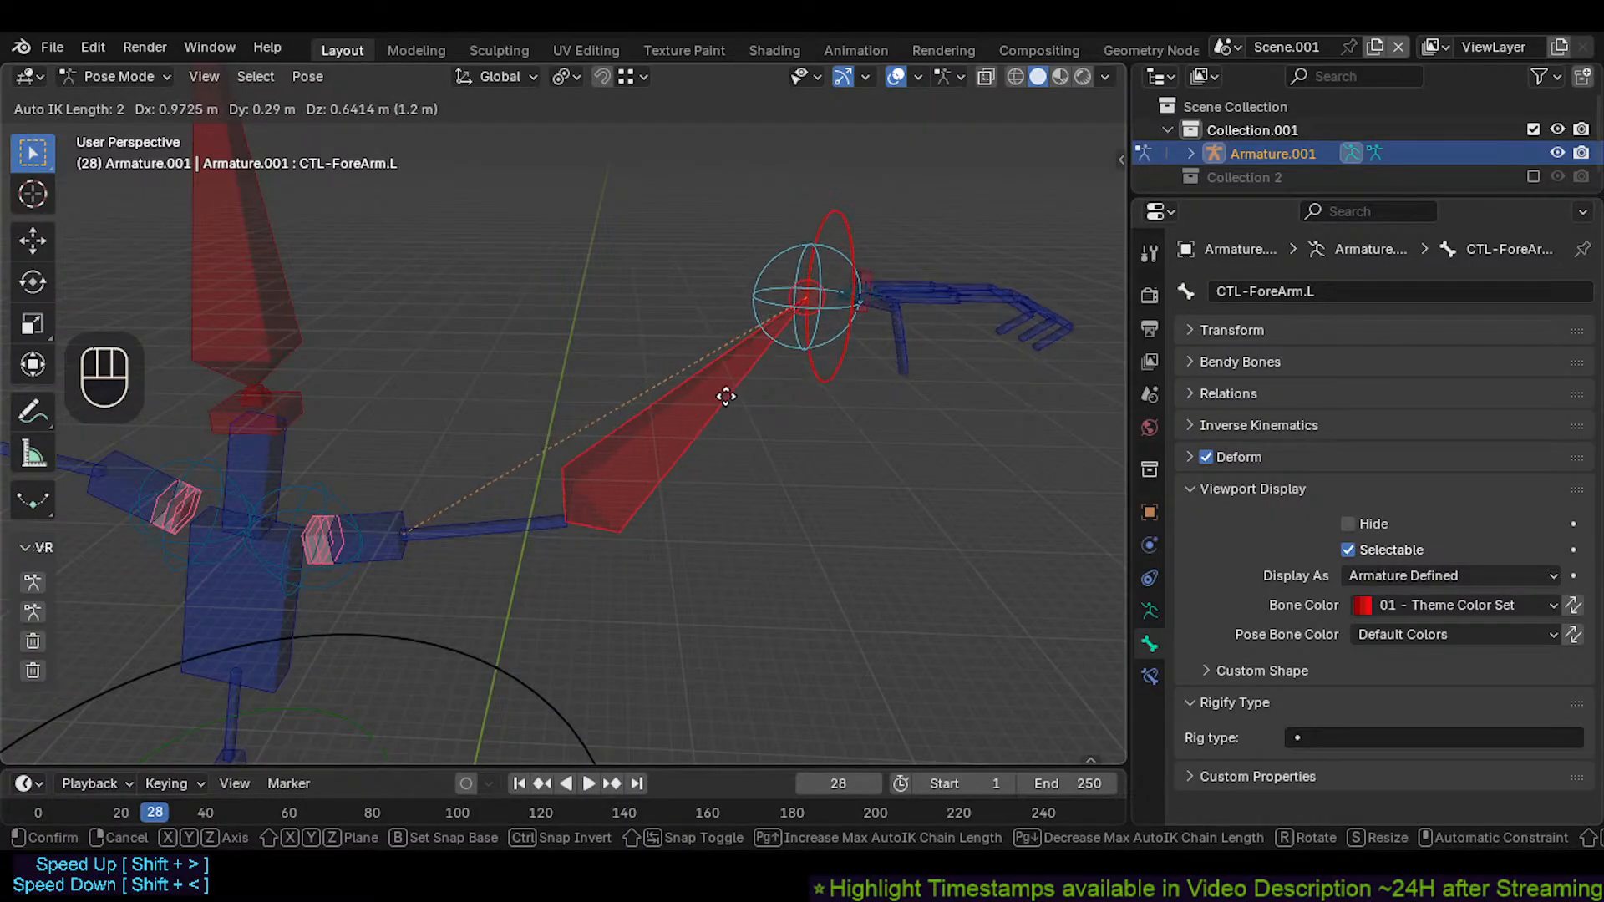
click(725, 391)
key(g)
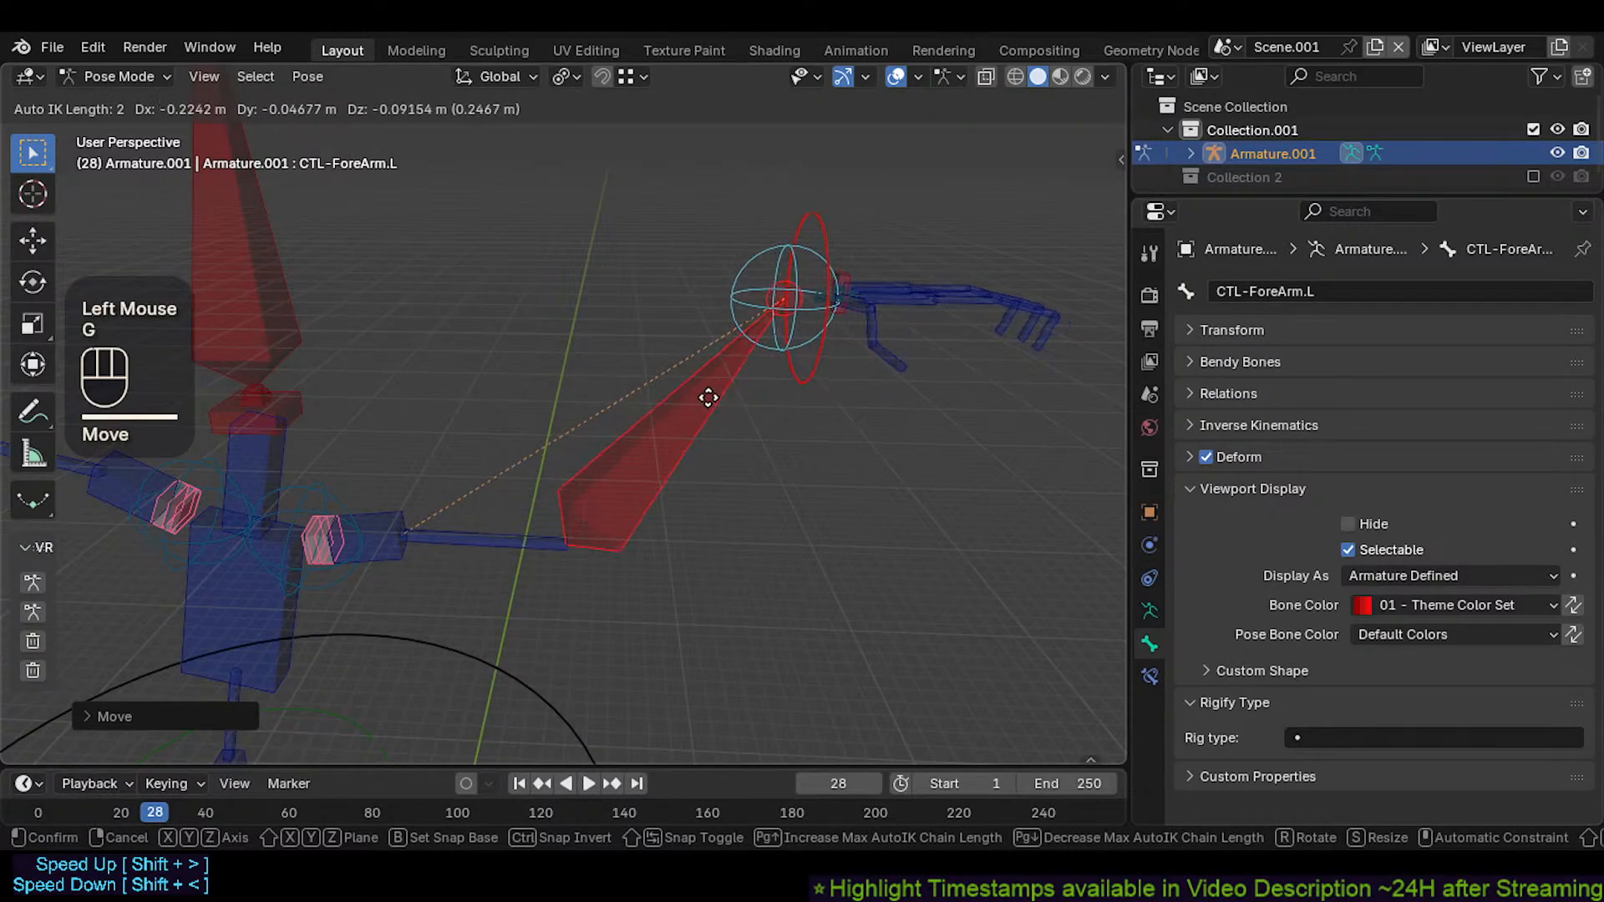
click(743, 260)
Examine the Copy Location and Copy Rotation bone constraints on CMD-Wrist.L
click(747, 256)
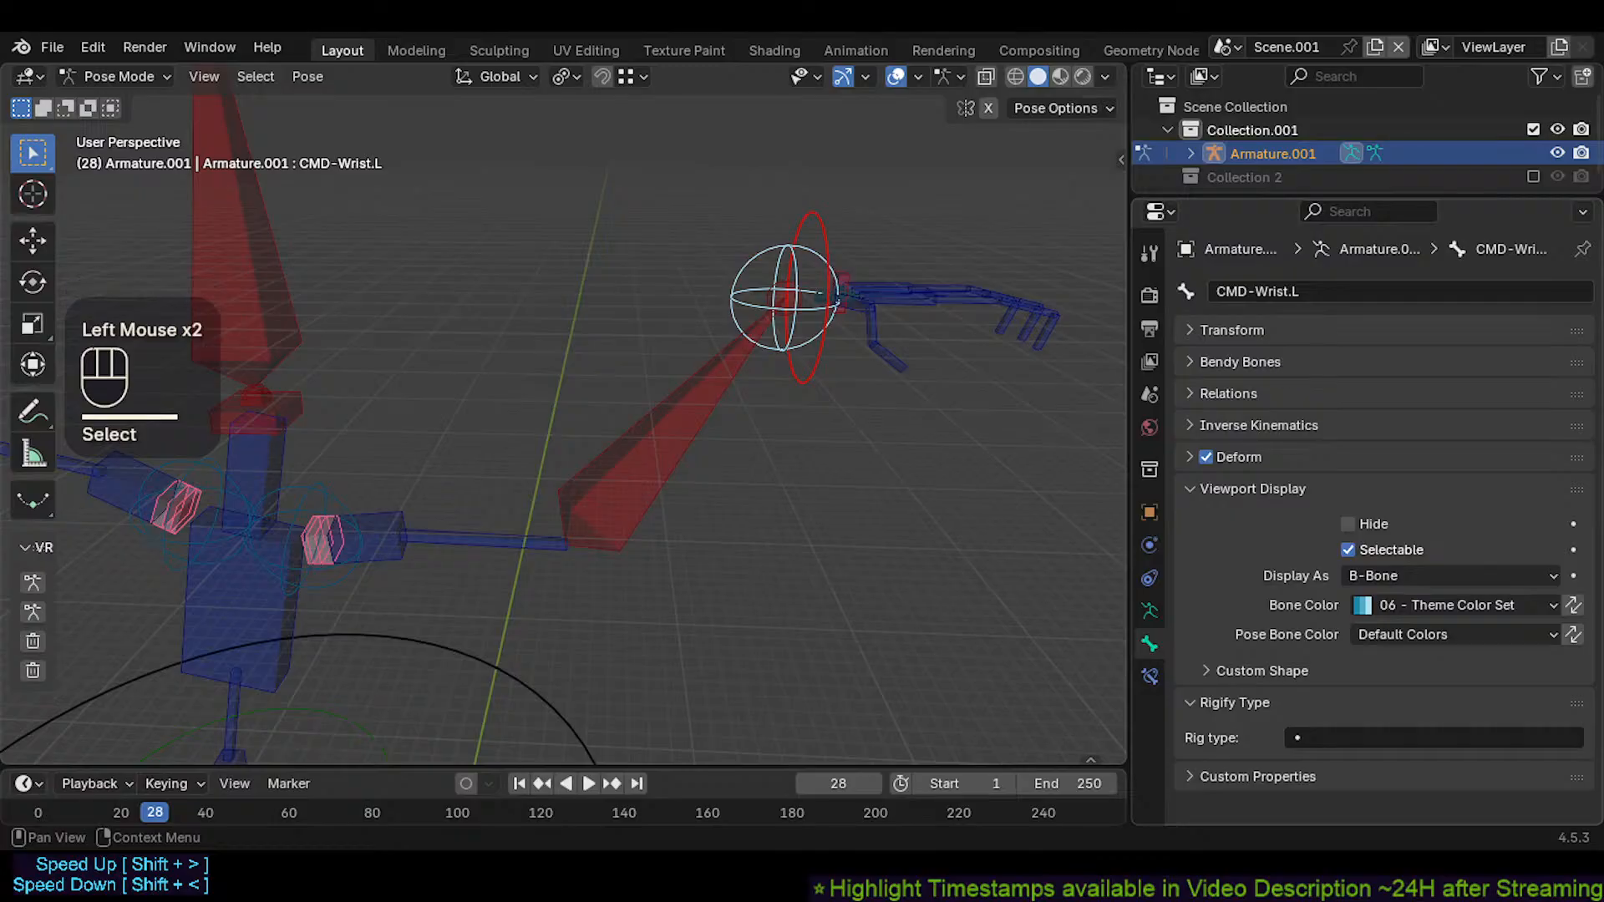
click(1150, 677)
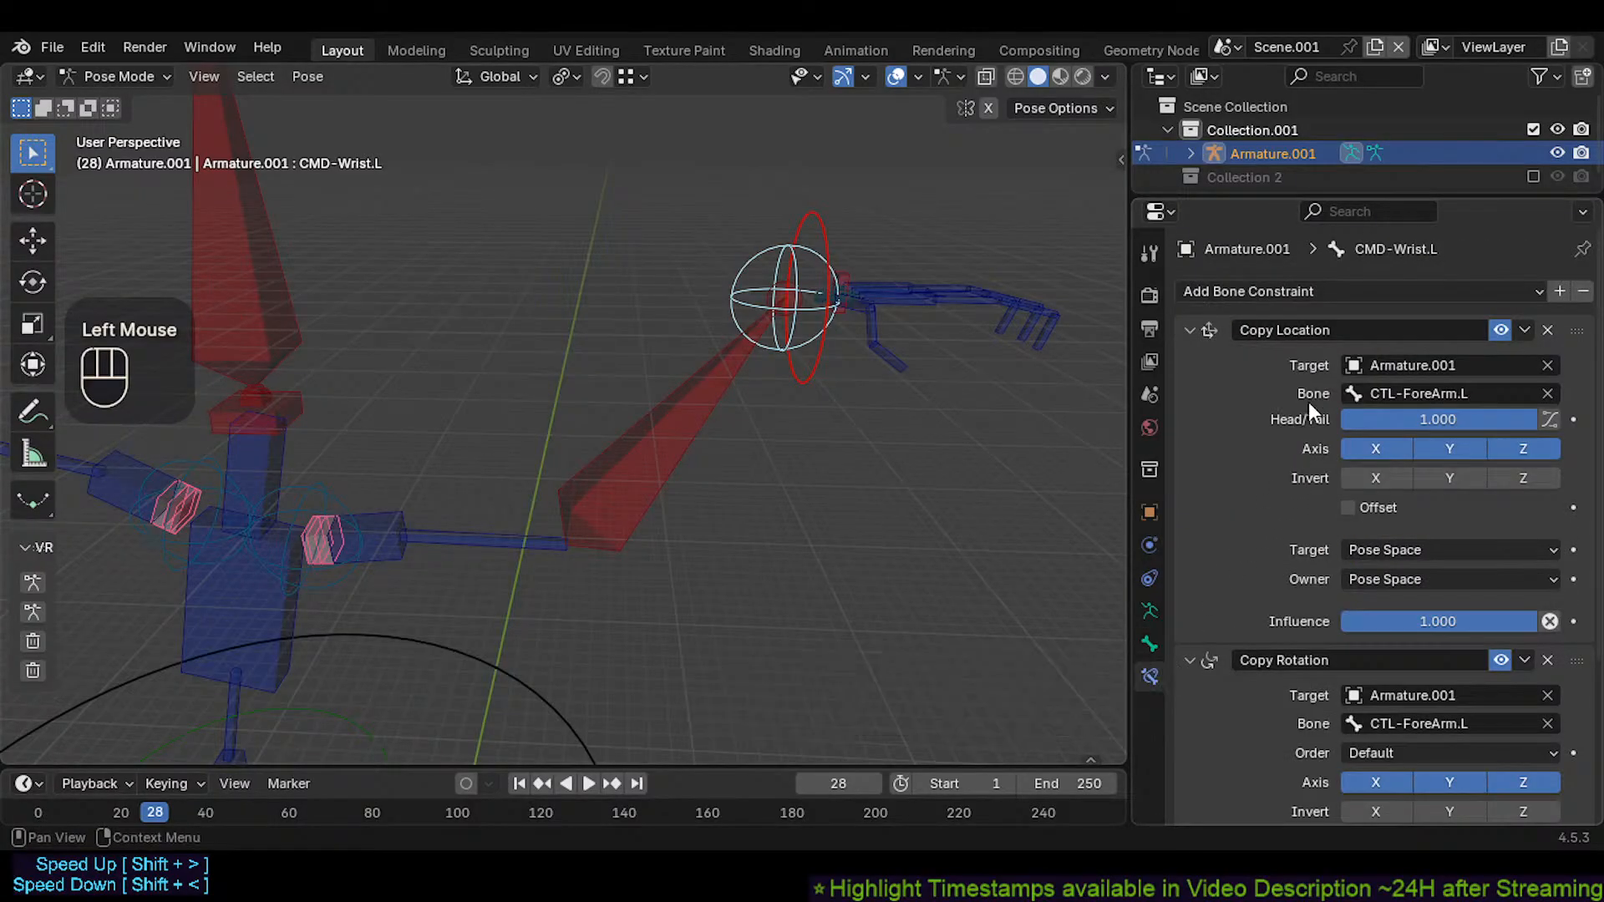
click(1189, 331)
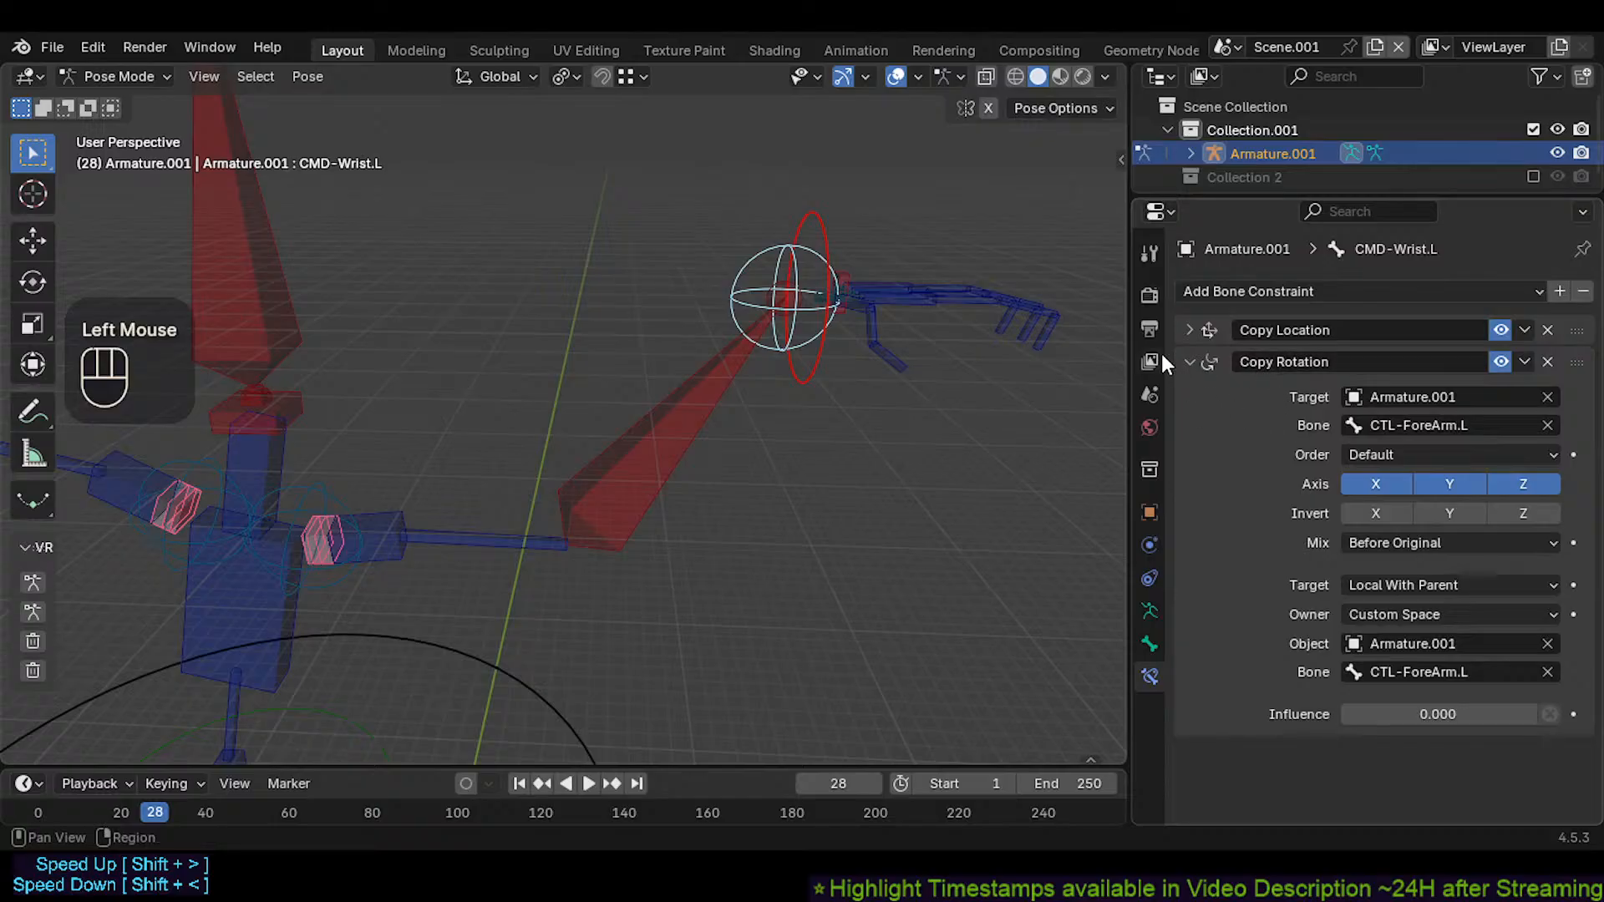
click(1187, 331)
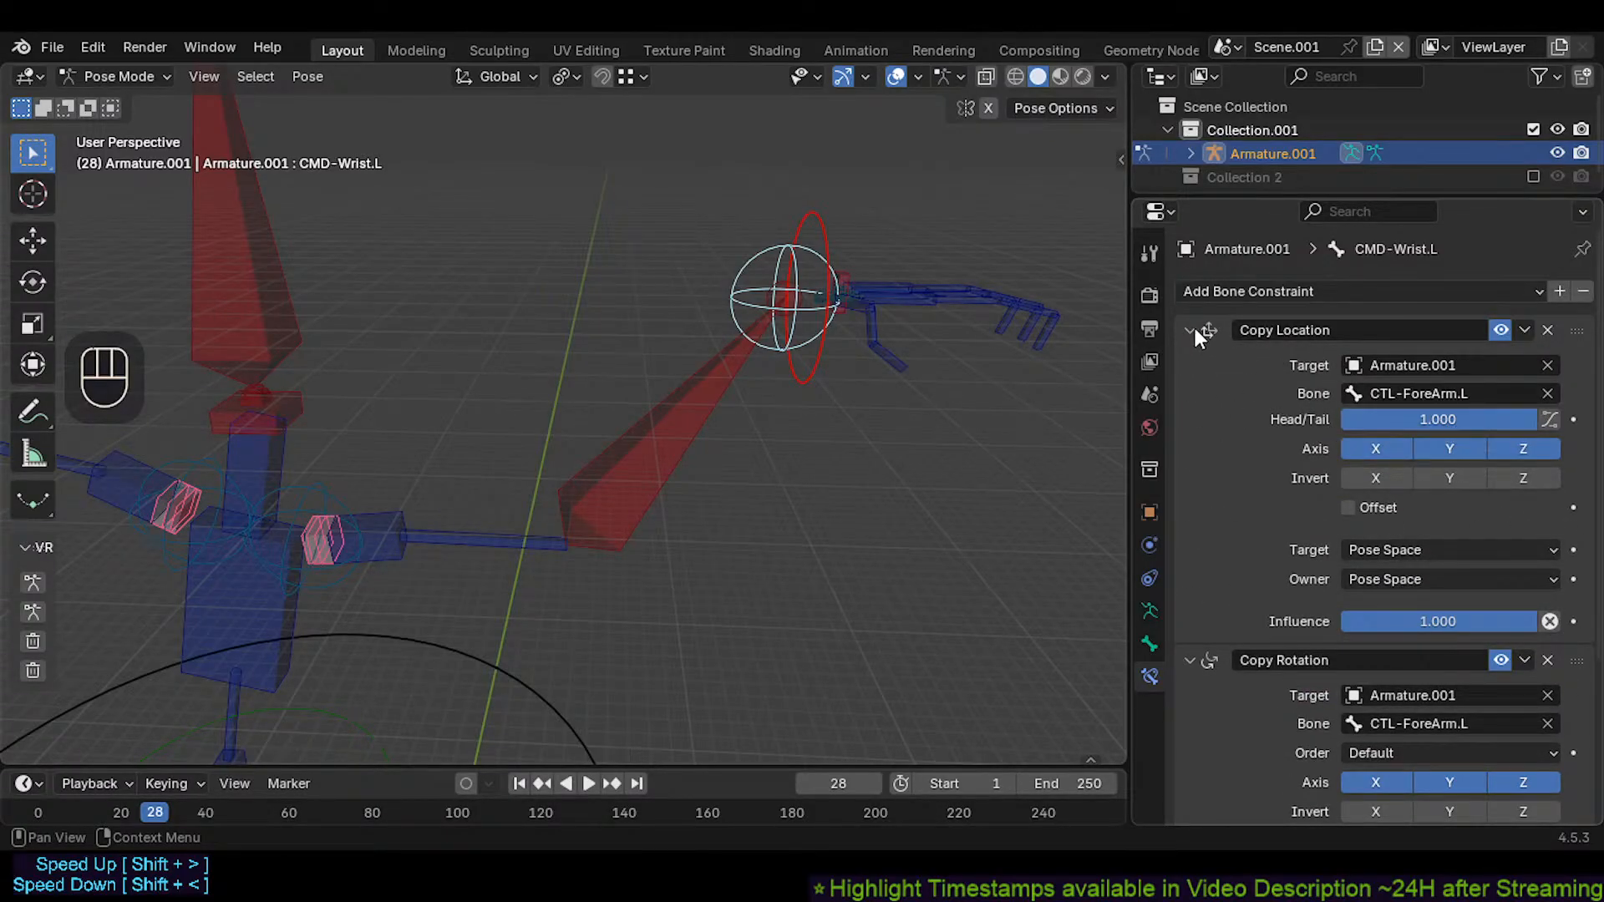
Move CTL-ForeArm.L with Auto IK to bring the left wrist slightly lower and closer to the body
click(695, 363)
click(734, 267)
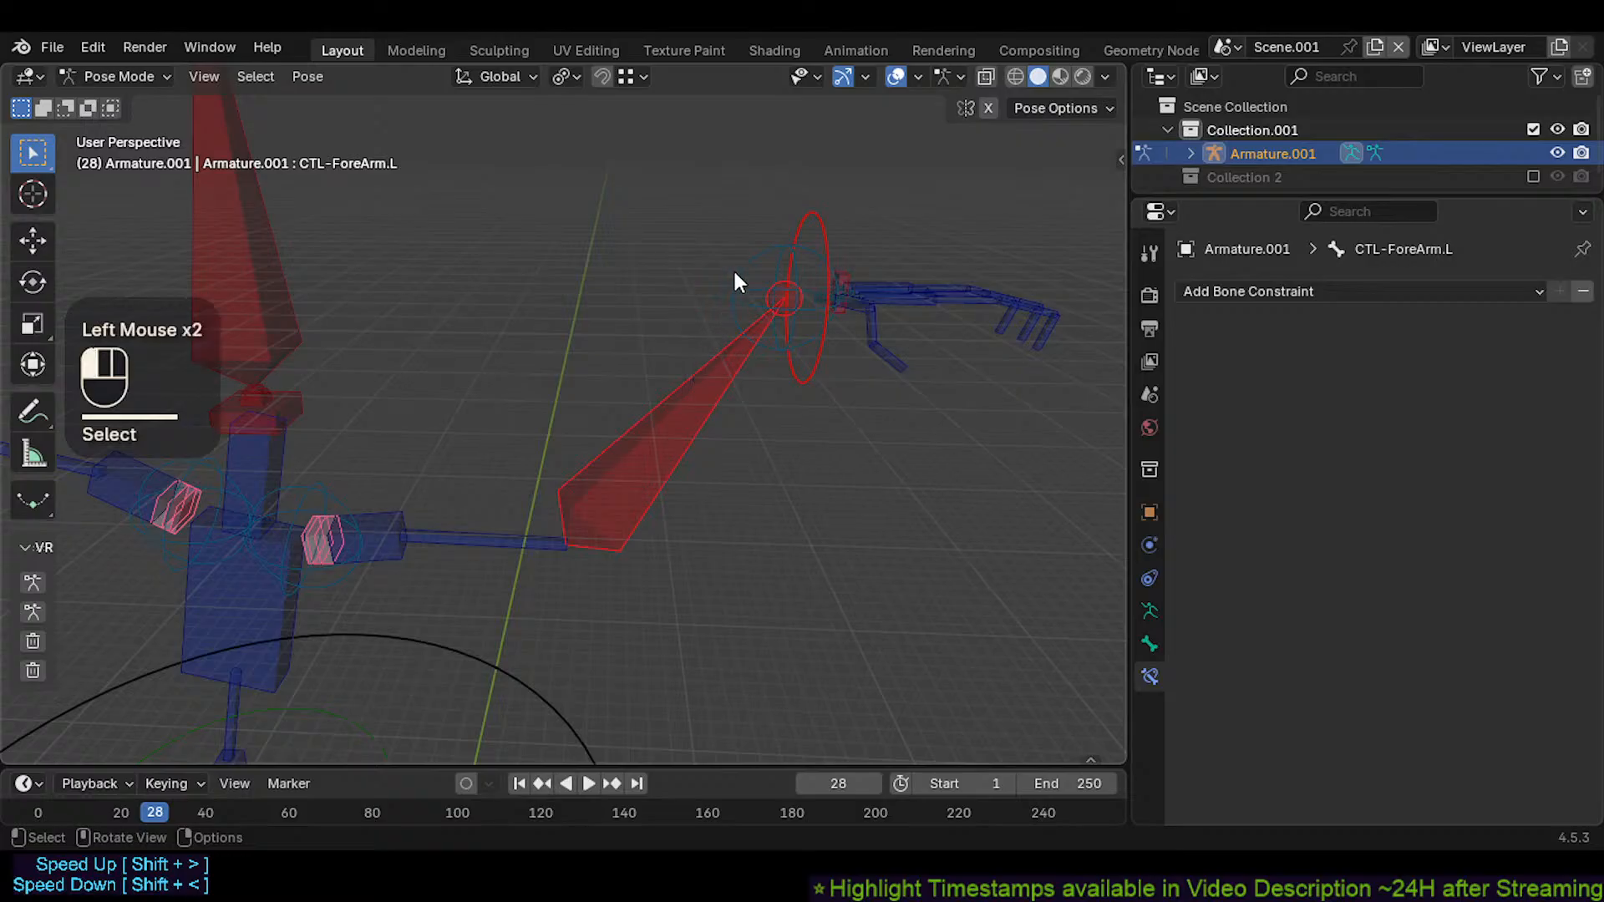
click(712, 373)
key(g)
click(664, 418)
Review the Relations and Viewport Display bone properties of CMD-Wrist.L
click(705, 305)
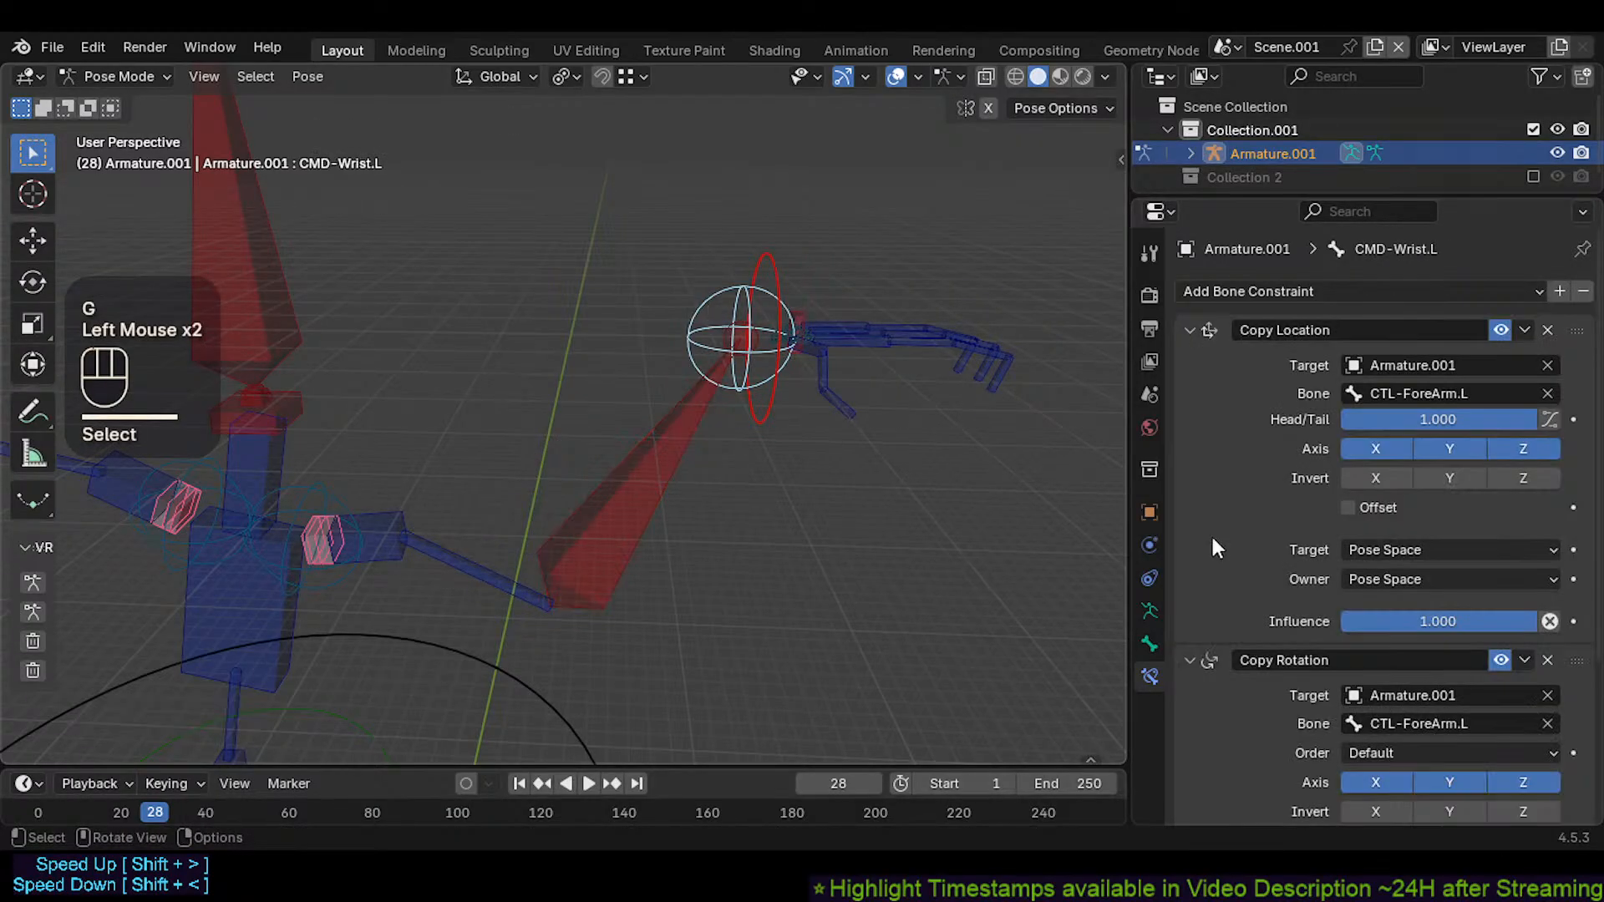
click(1152, 640)
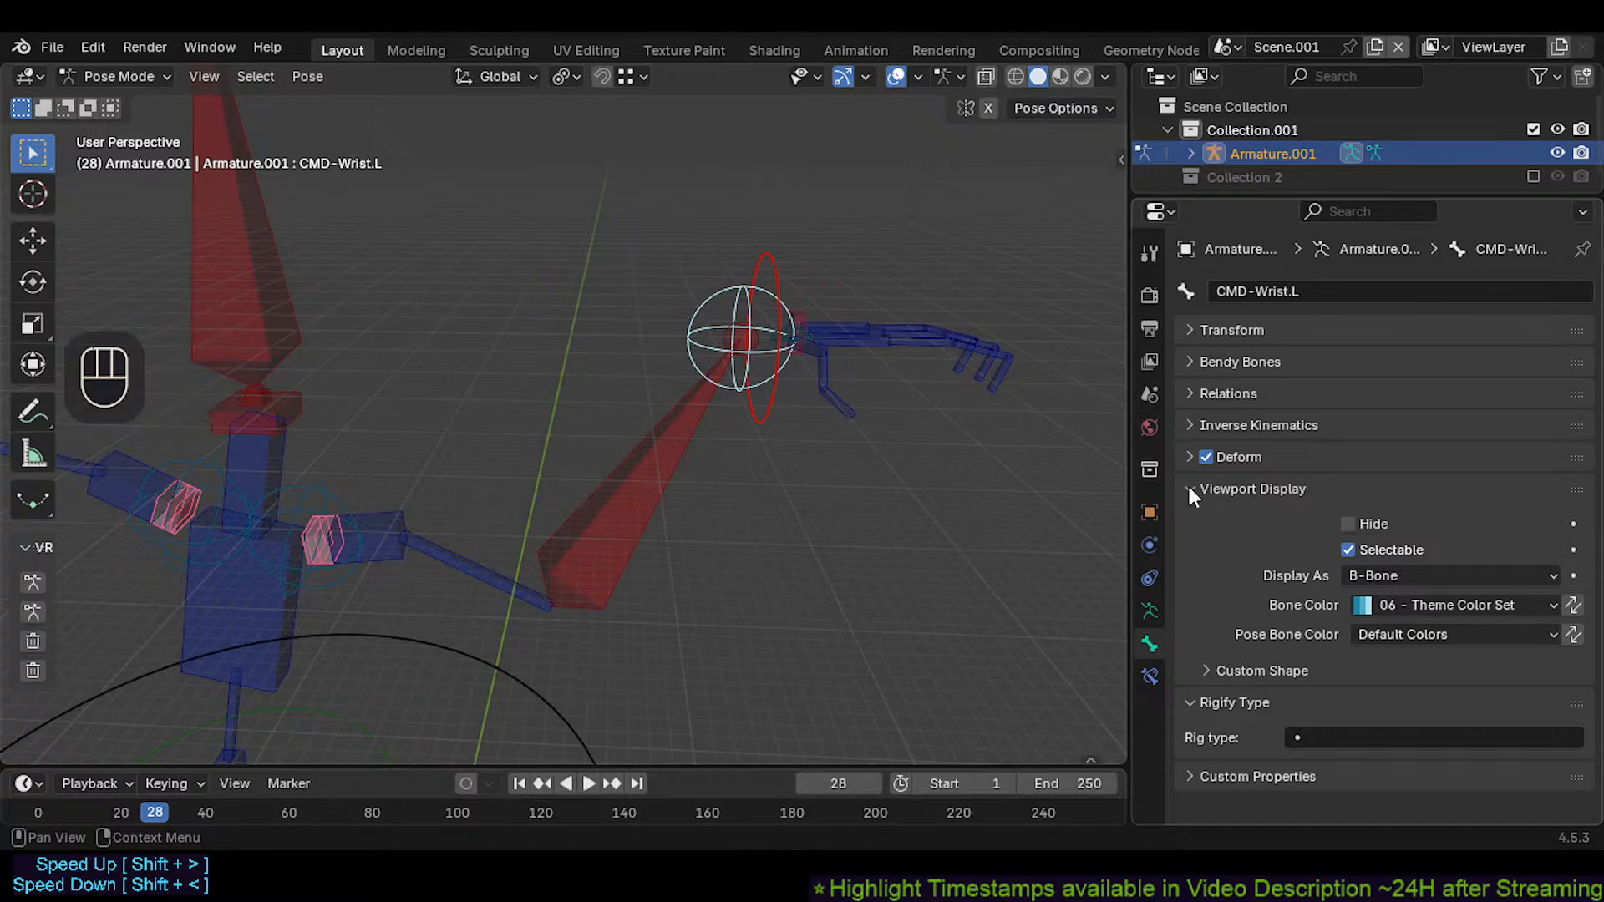
click(1206, 394)
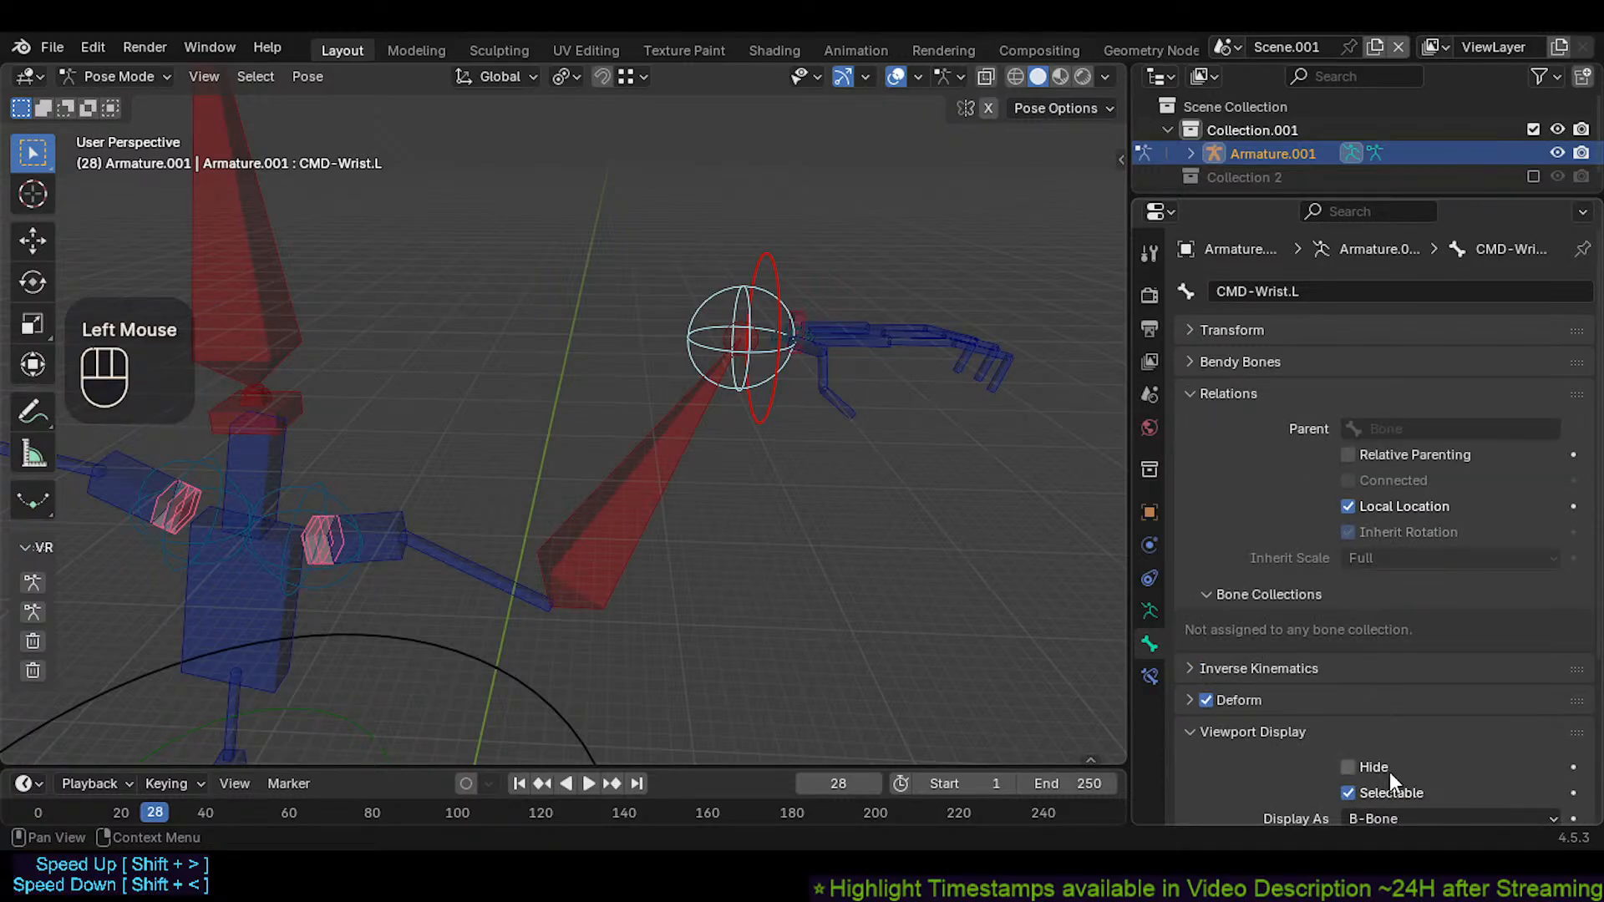
scroll(1390, 770, down, 2)
scroll(1390, 738, up, 1)
Examine the Copy Location and Copy Rotation bone constraints on CMD-Shoulder.L
click(351, 512)
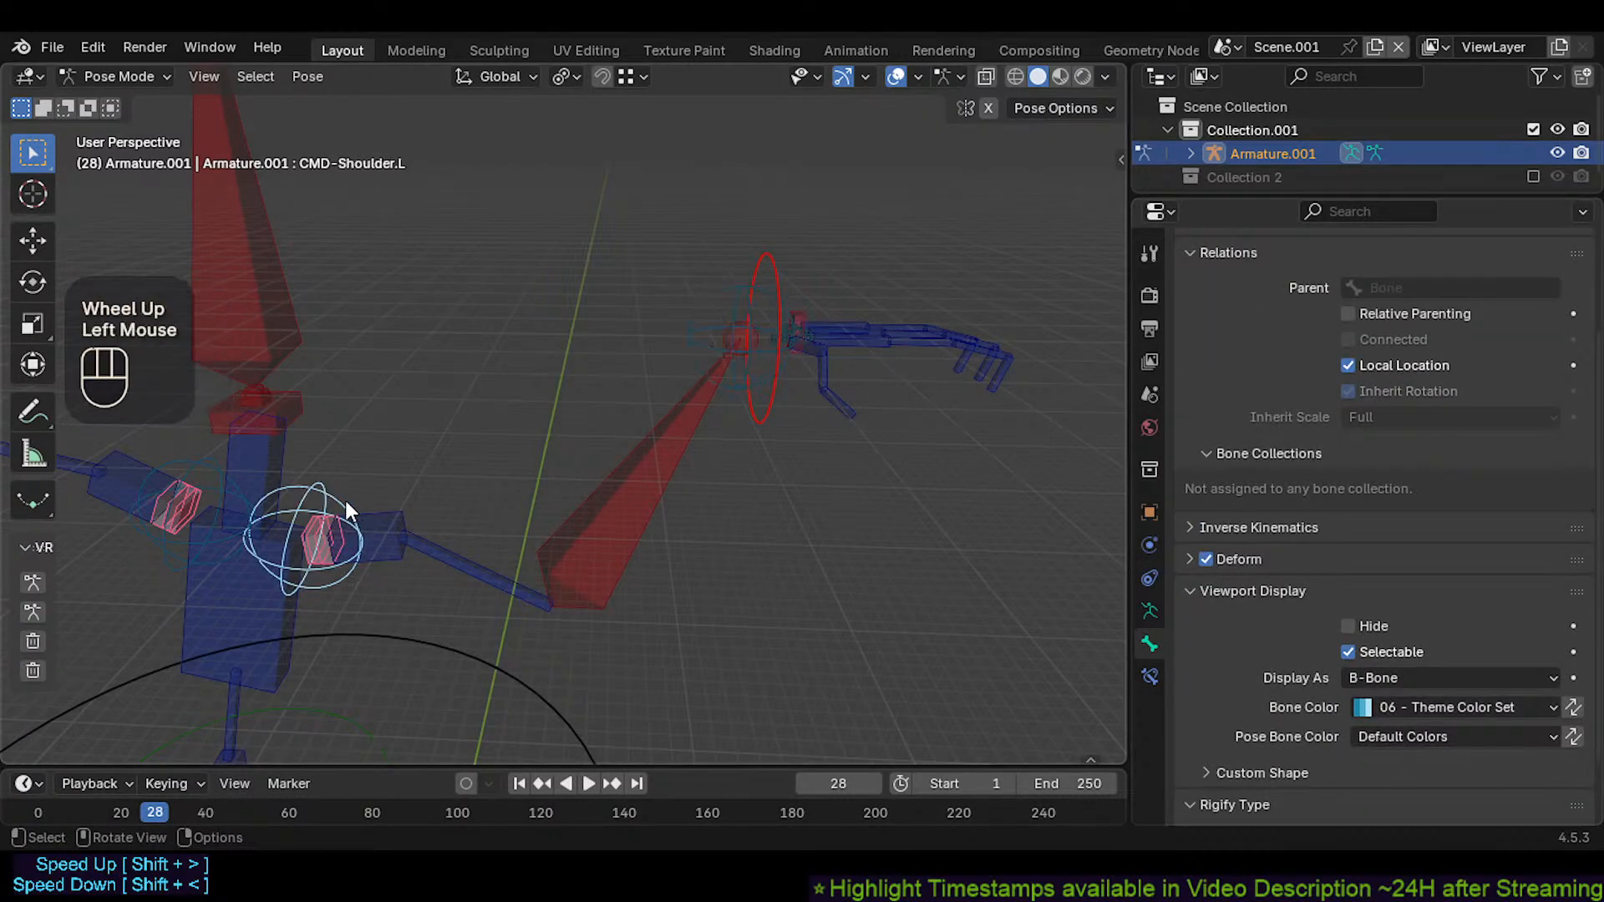
middle_drag(343, 503, 384, 498)
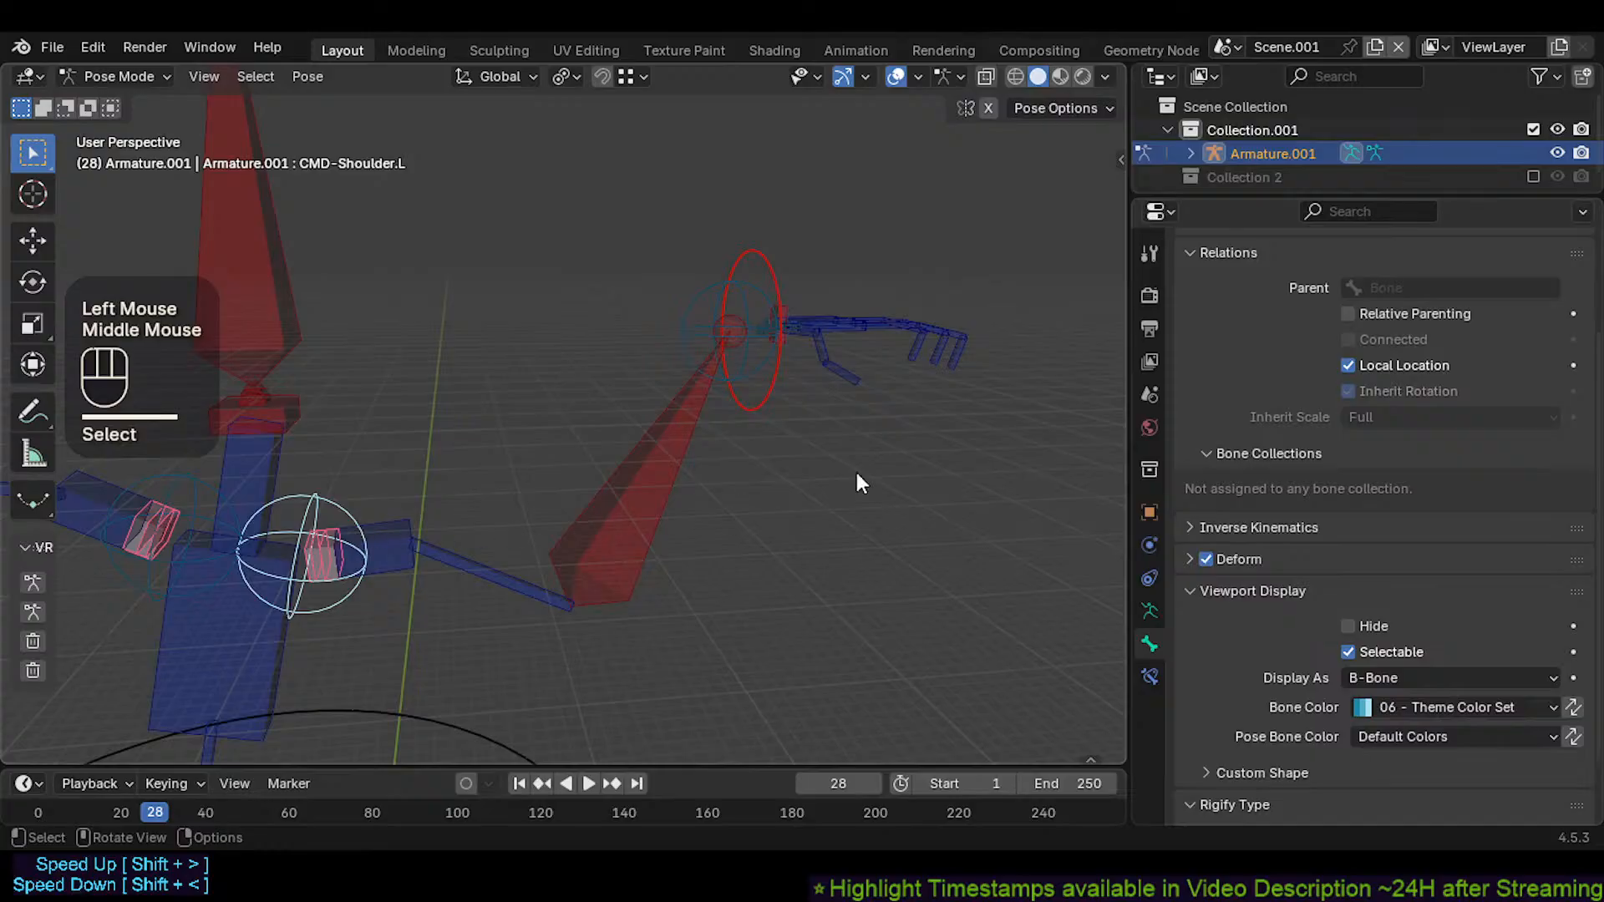
click(1150, 677)
scroll(1362, 409, up, 2)
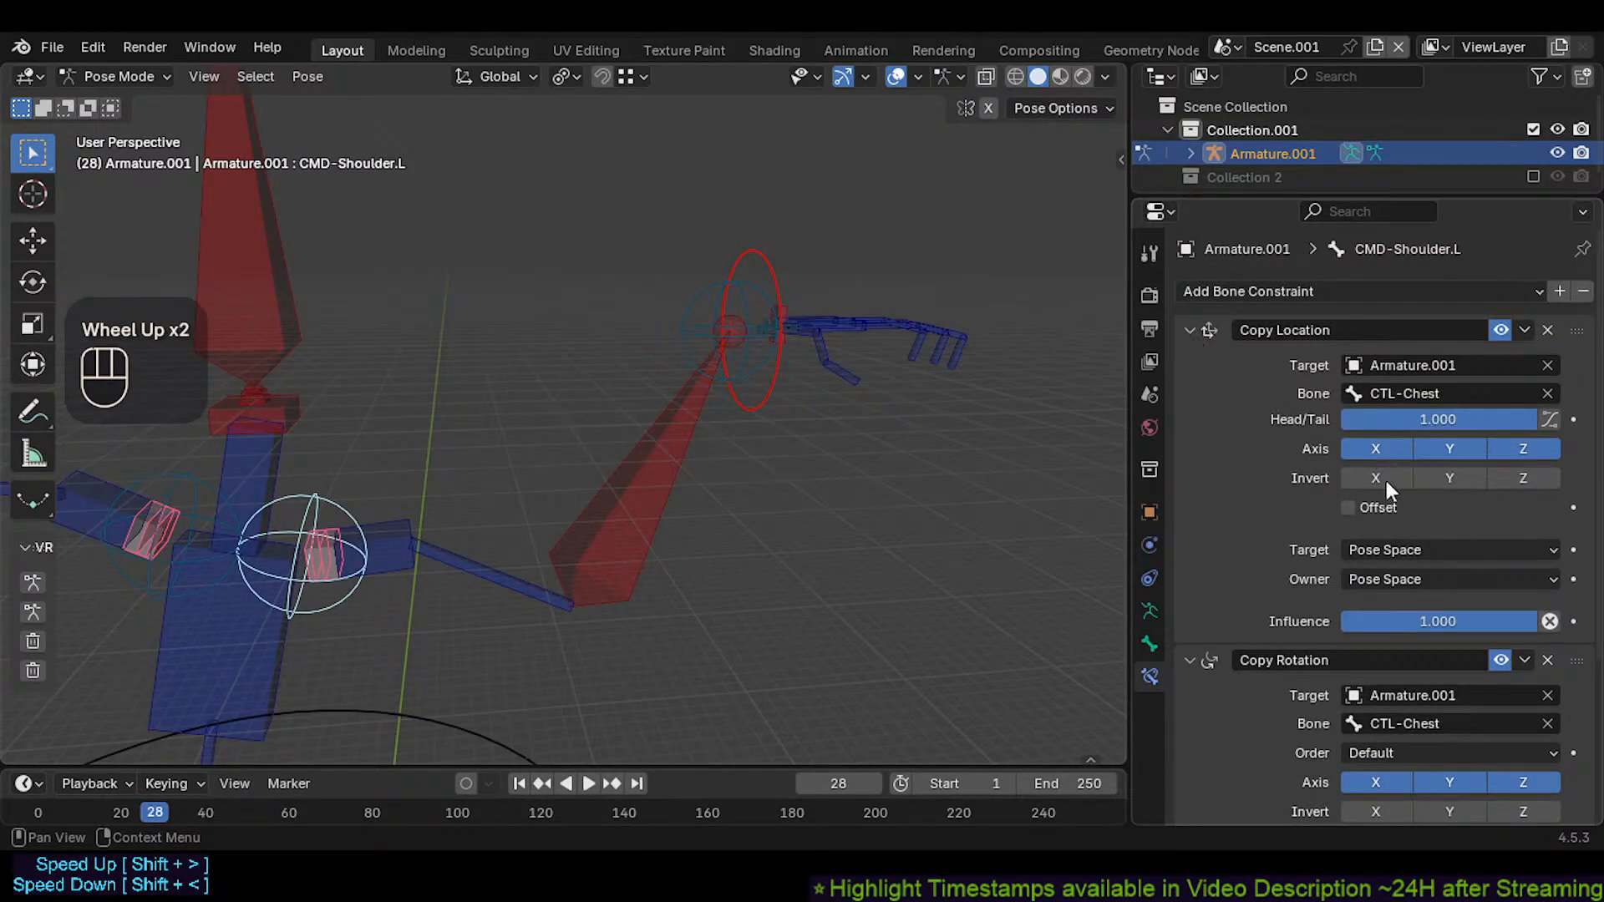
click(1190, 331)
click(1190, 328)
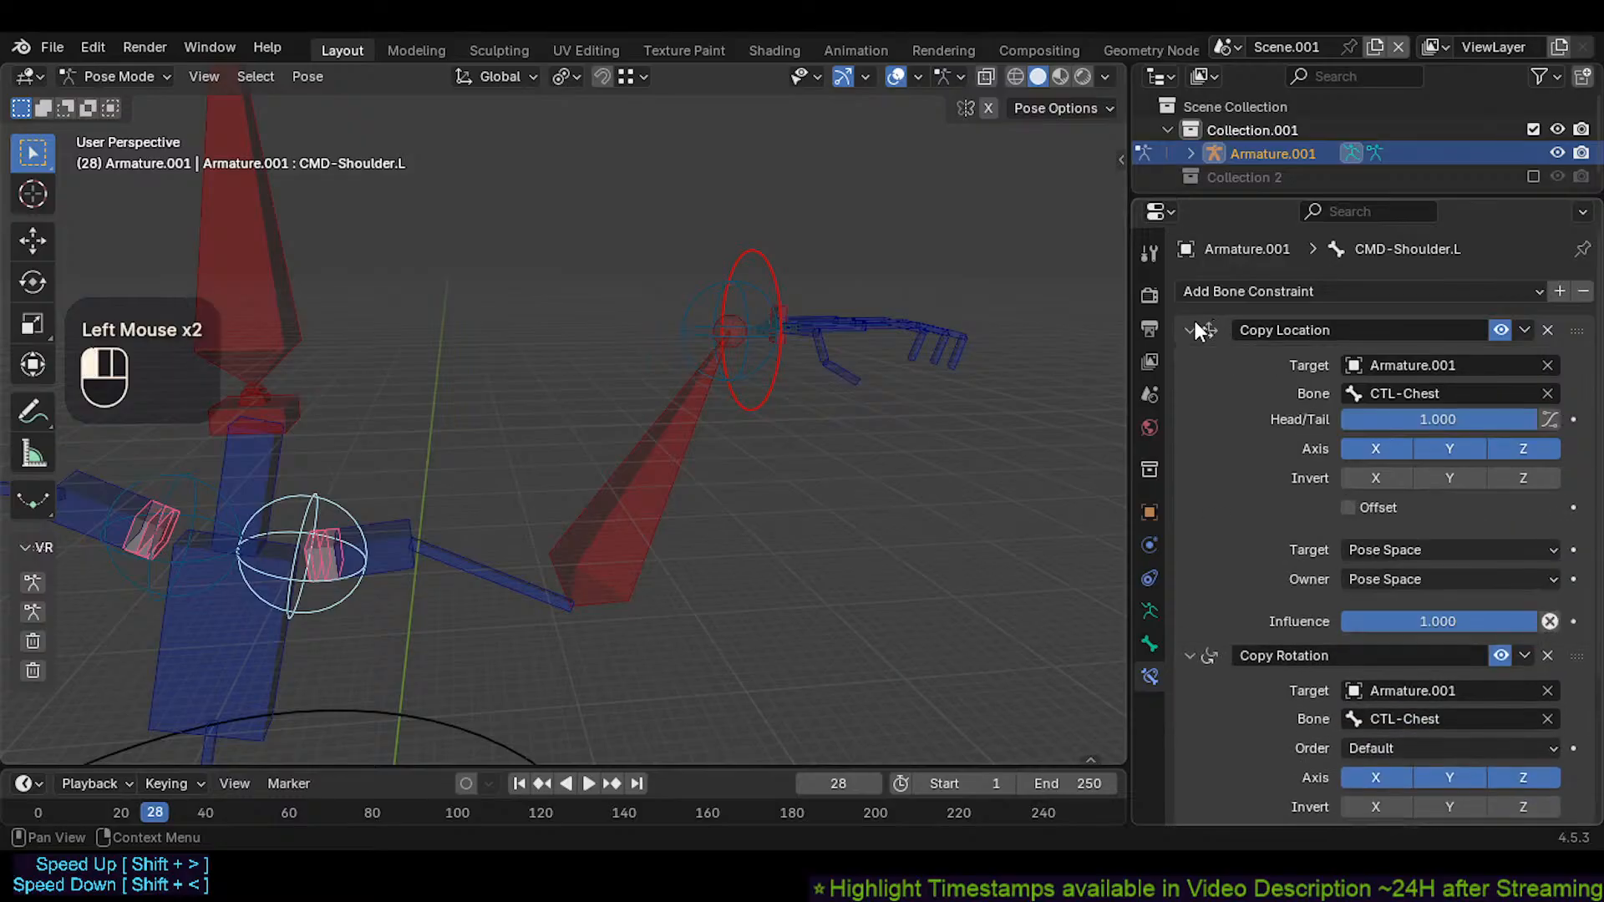
click(1189, 332)
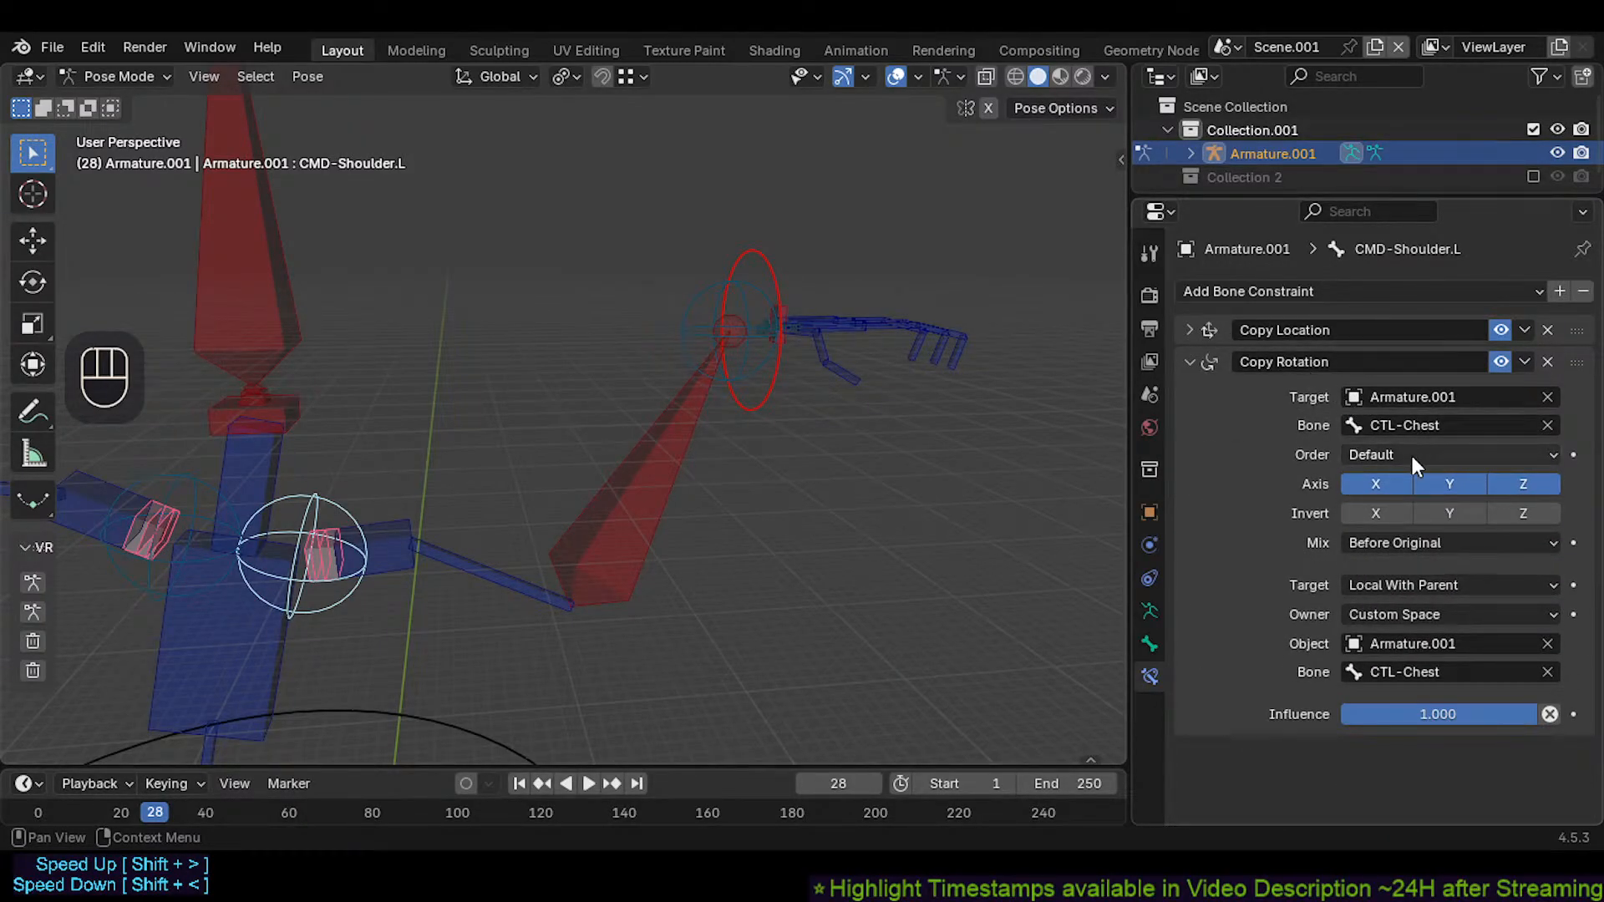
Rotate CTL-Chest so the torso tilts the other way and the left arm rises
shift+middle_drag(396, 561, 782, 501)
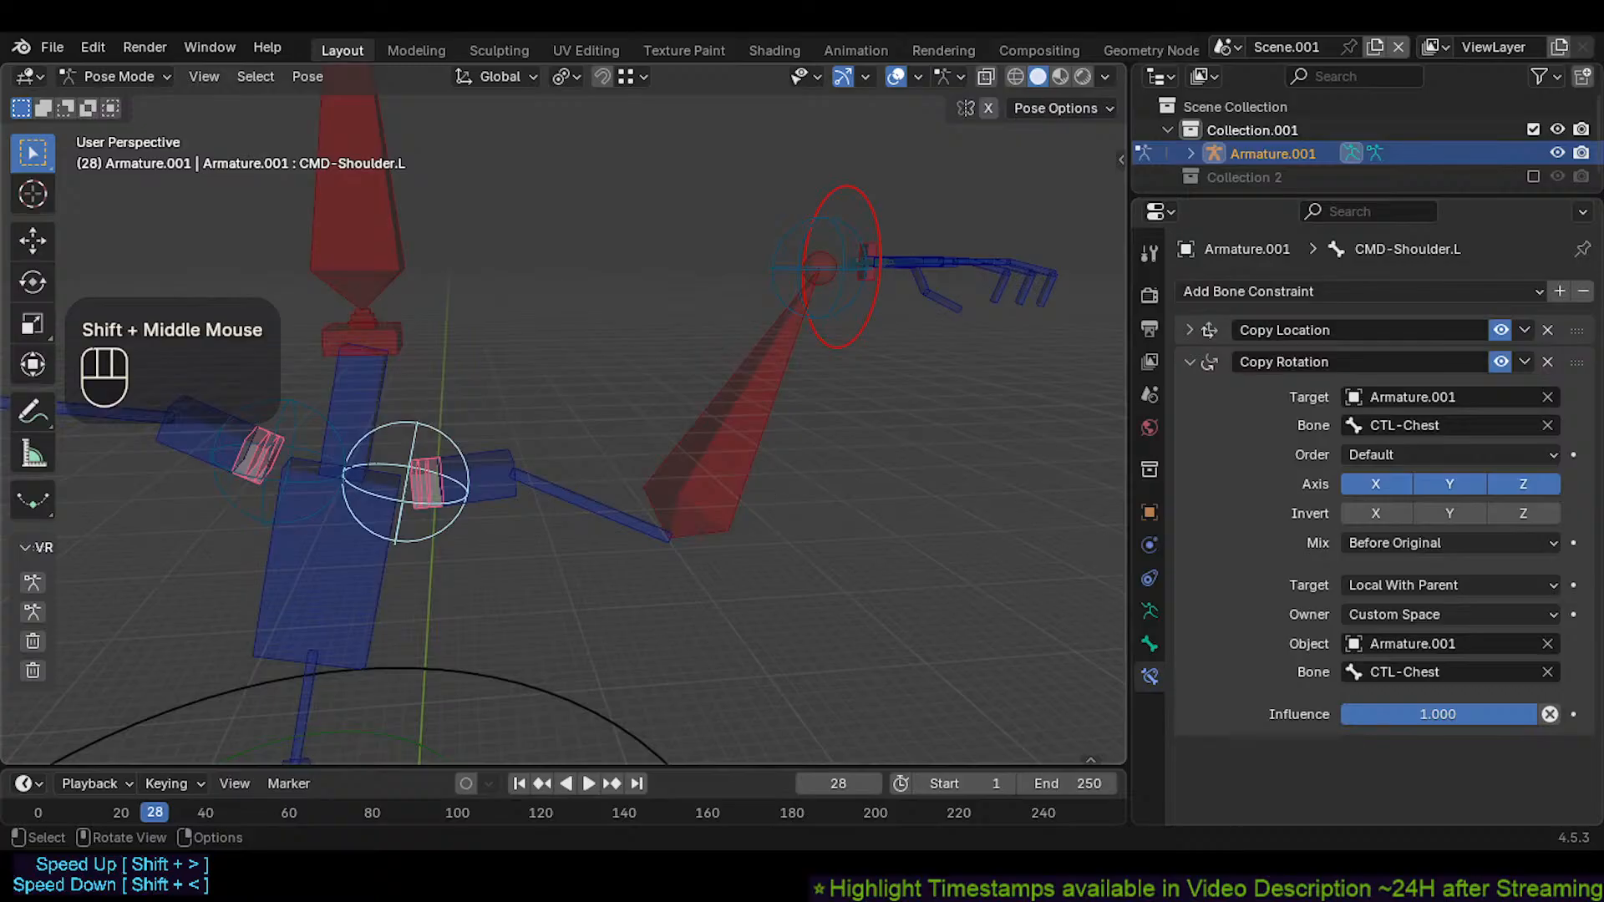
scroll(506, 483, down, 3)
mouse_move(507, 484)
middle_down()
mouse_move(540, 451)
mouse_move(522, 510)
middle_up()
click(528, 519)
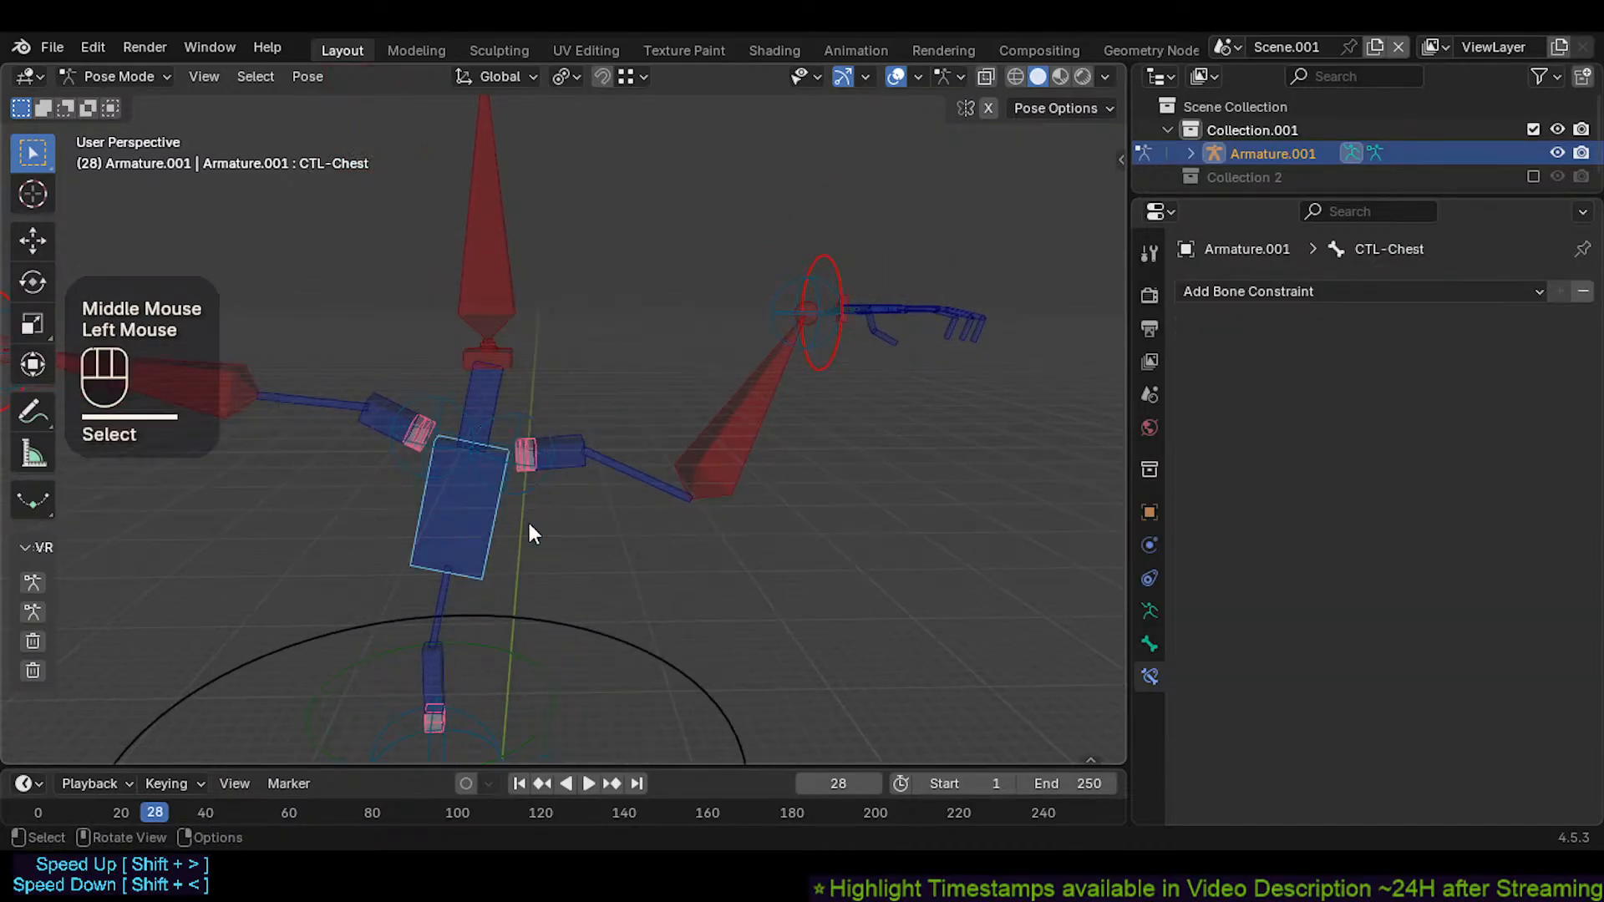
key(r)
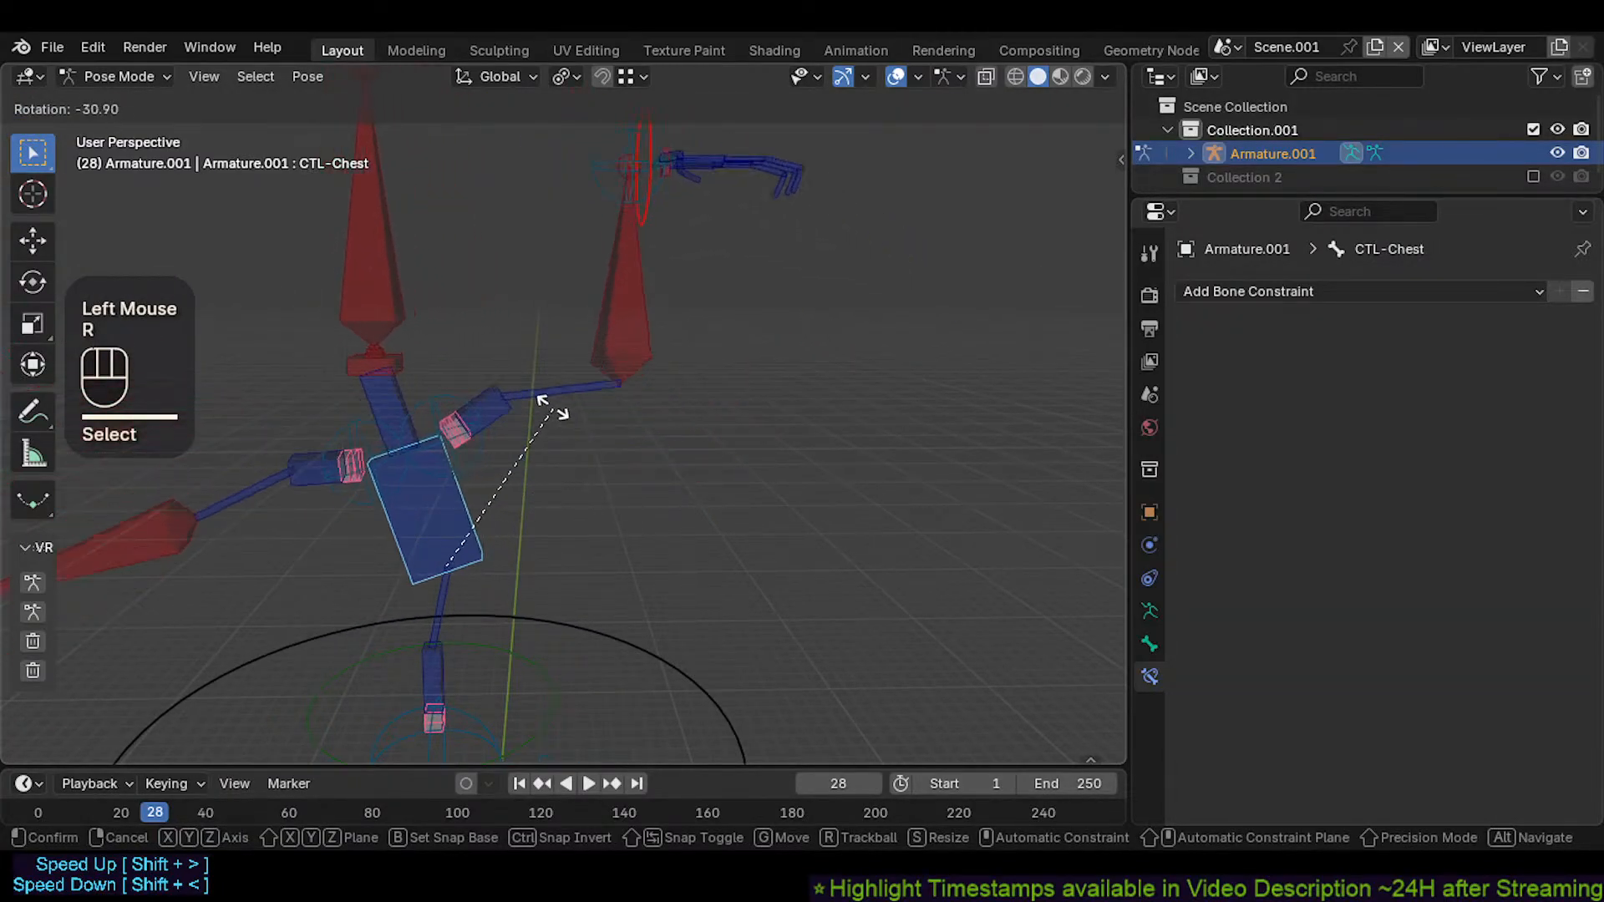
click(569, 444)
Recheck the target and owner space settings of both bone constraints on CMD-Shoulder.L
double_click(471, 446)
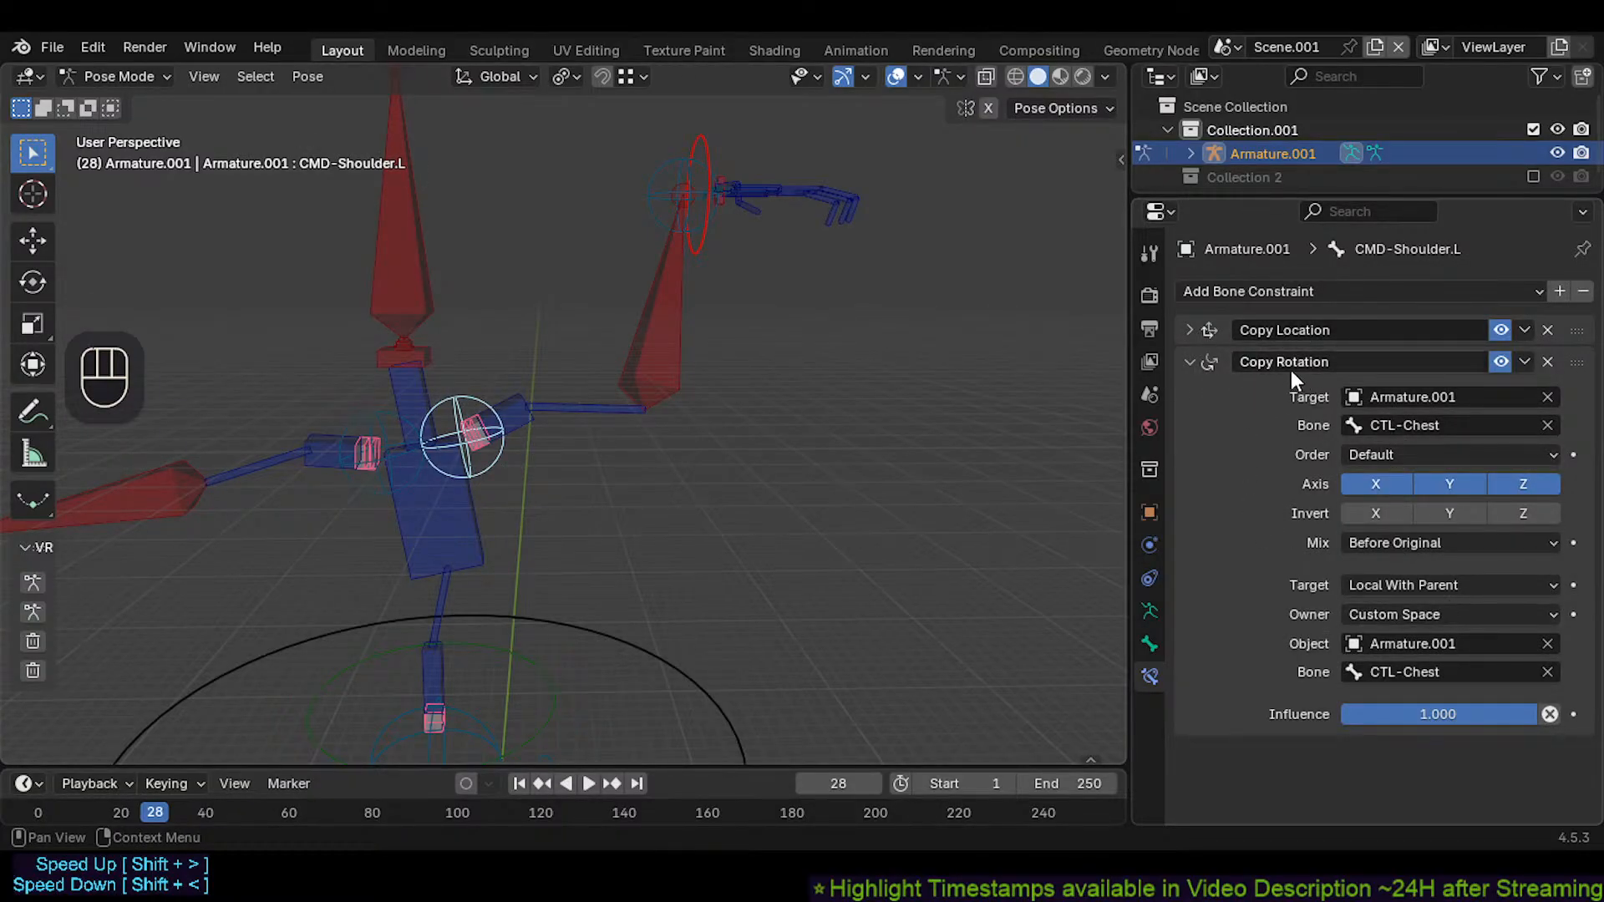
click(1189, 362)
click(1189, 362)
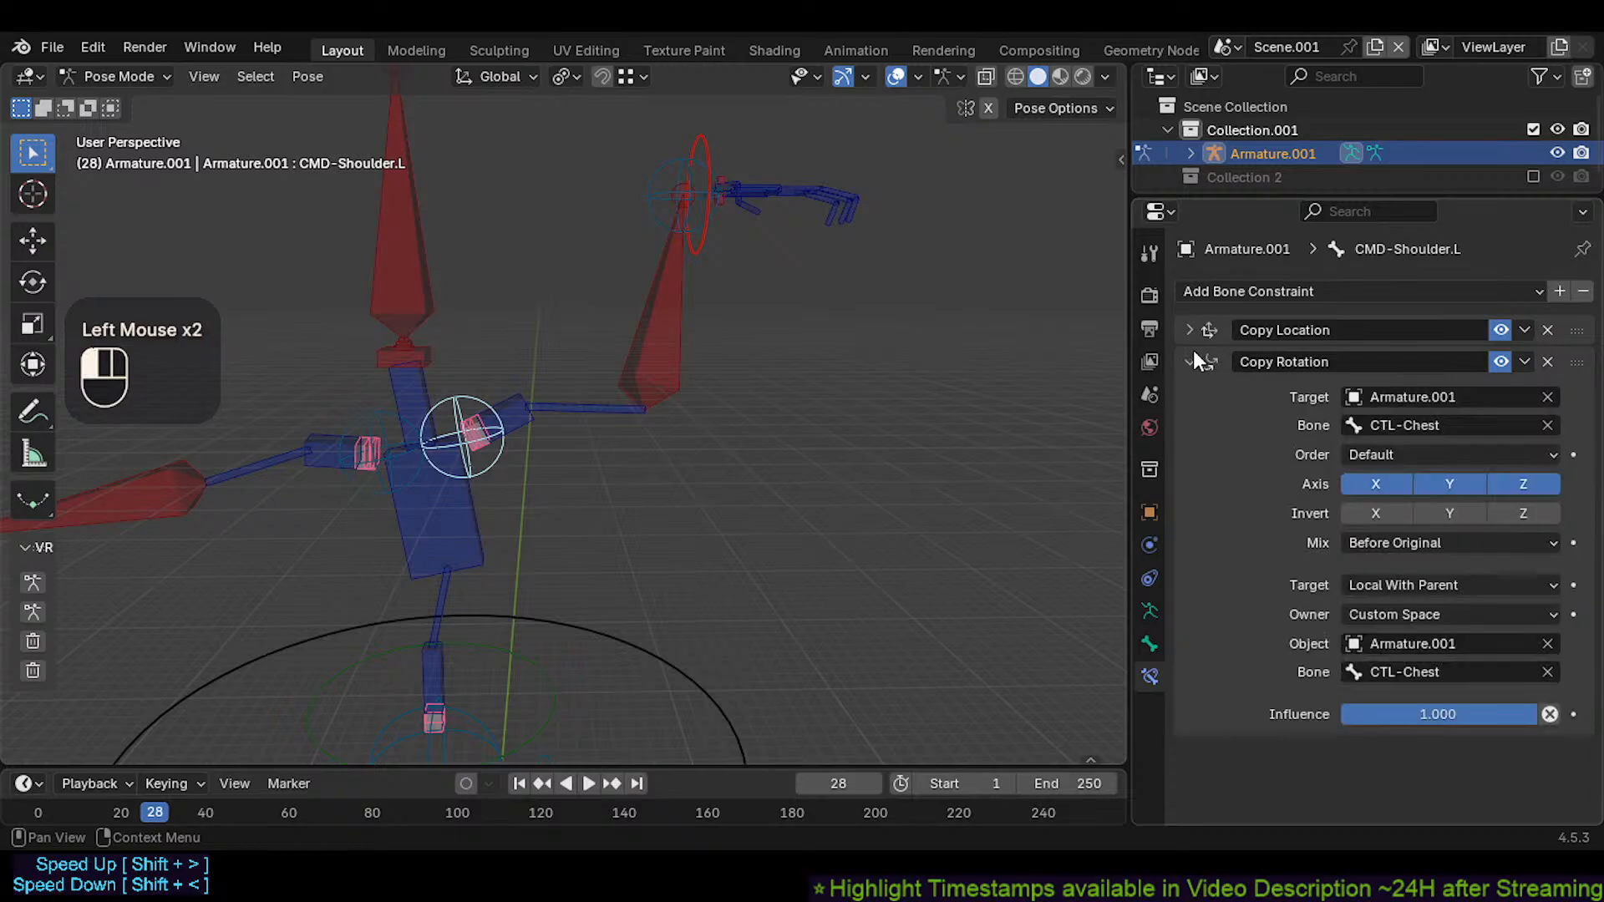
click(1189, 330)
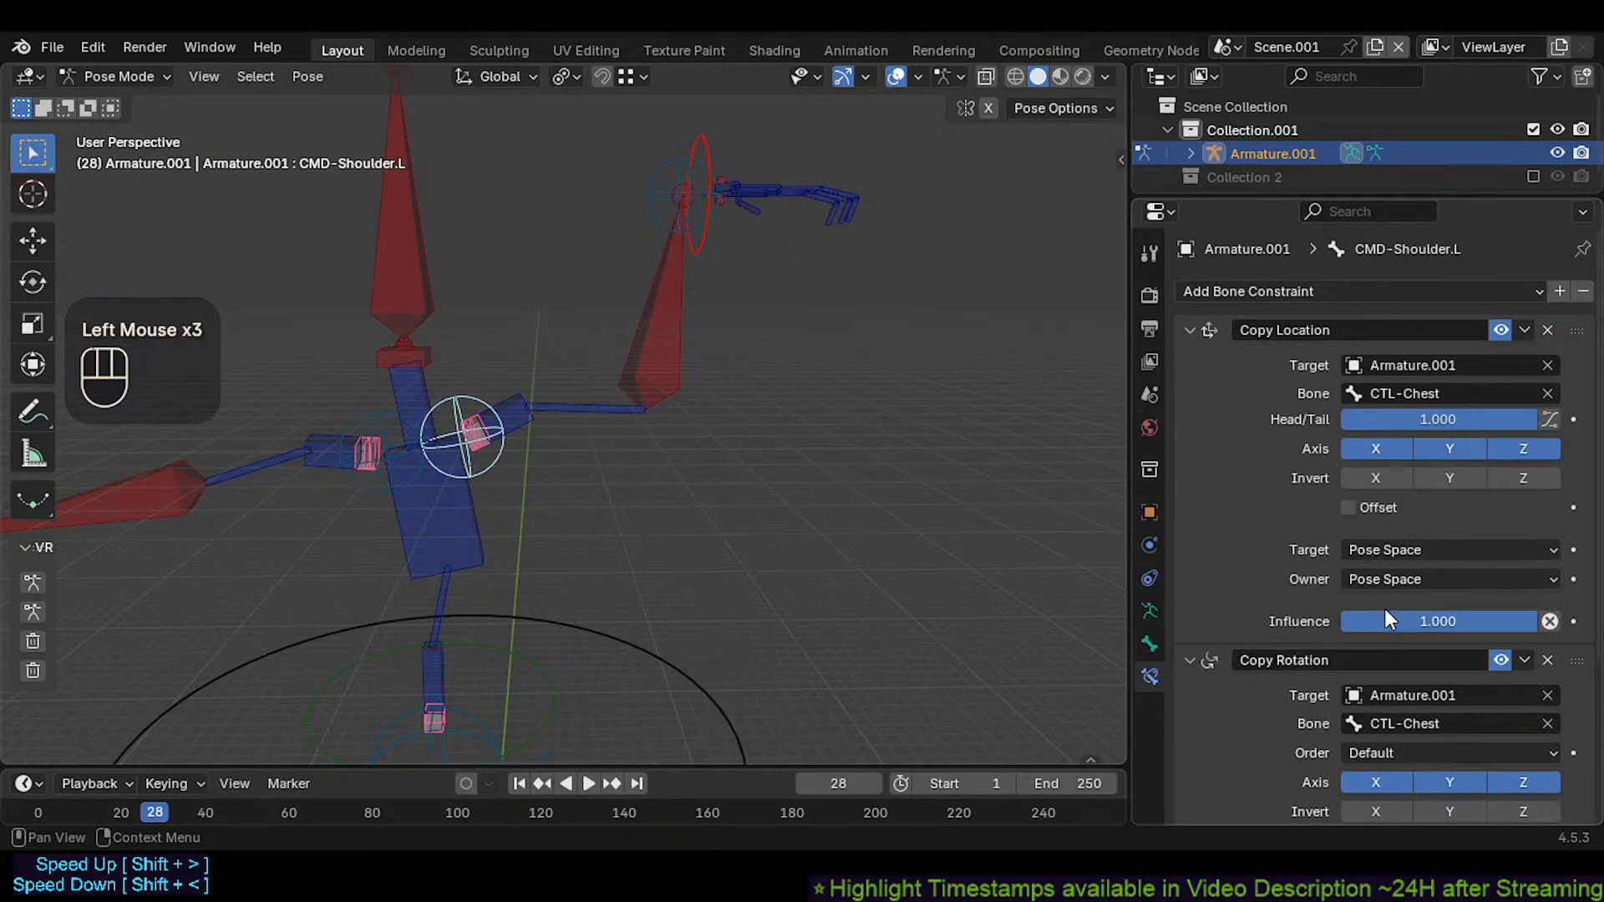
scroll(1380, 610, down, 4)
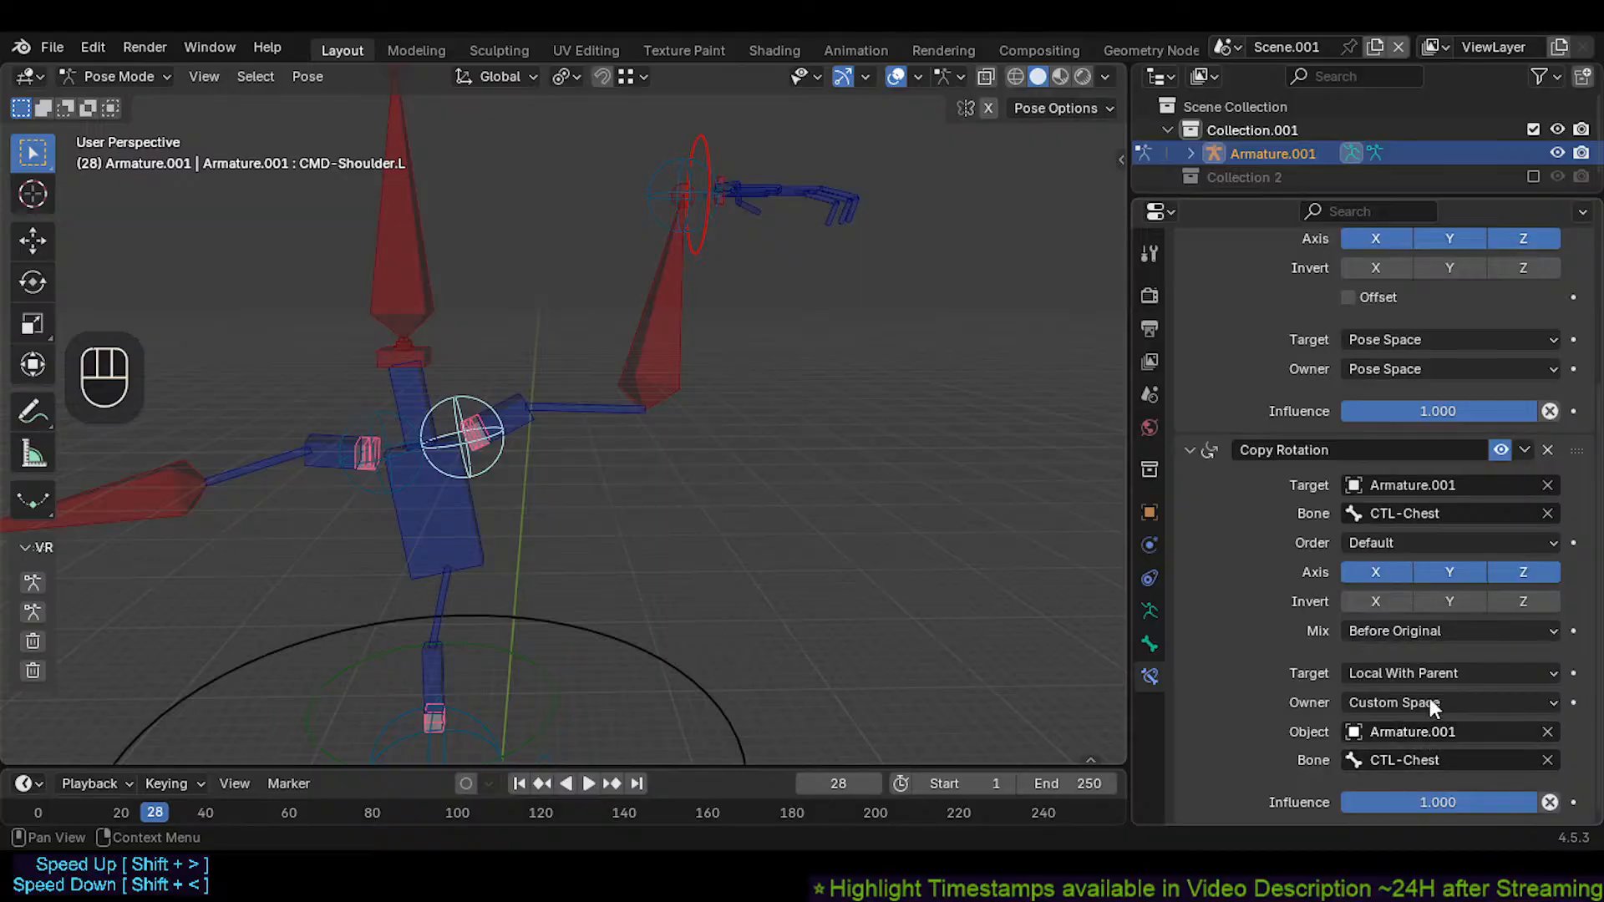
Move CTL-Chest alone with Auto IK toward the left arm, and rotate it so the left shoulder lifts
click(453, 498)
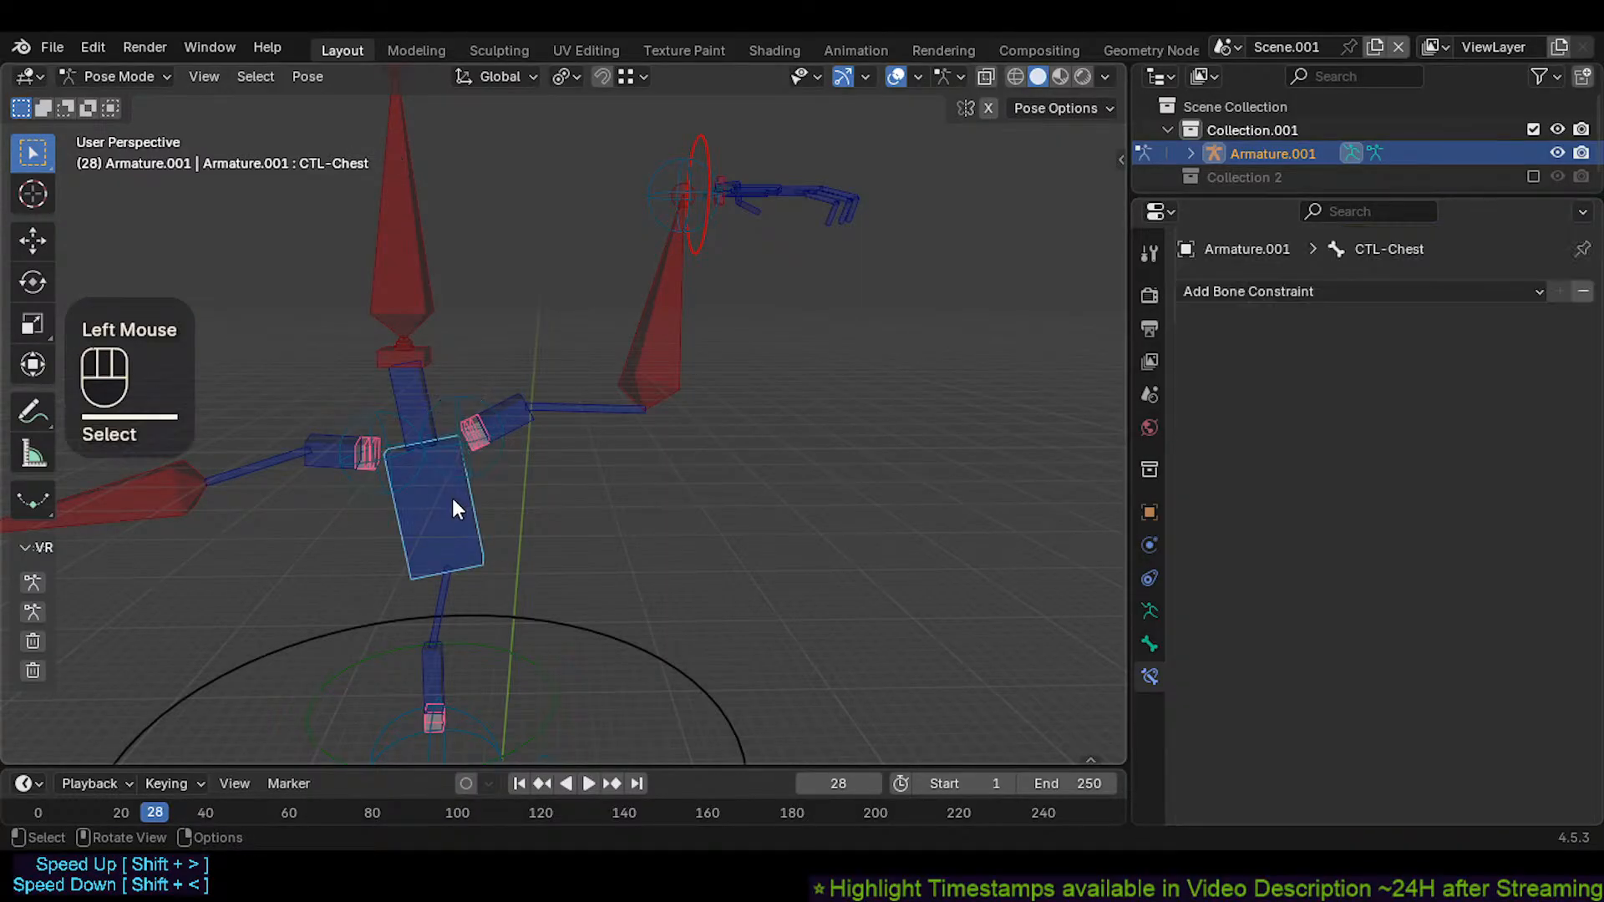
click(483, 457)
click(459, 505)
key(g)
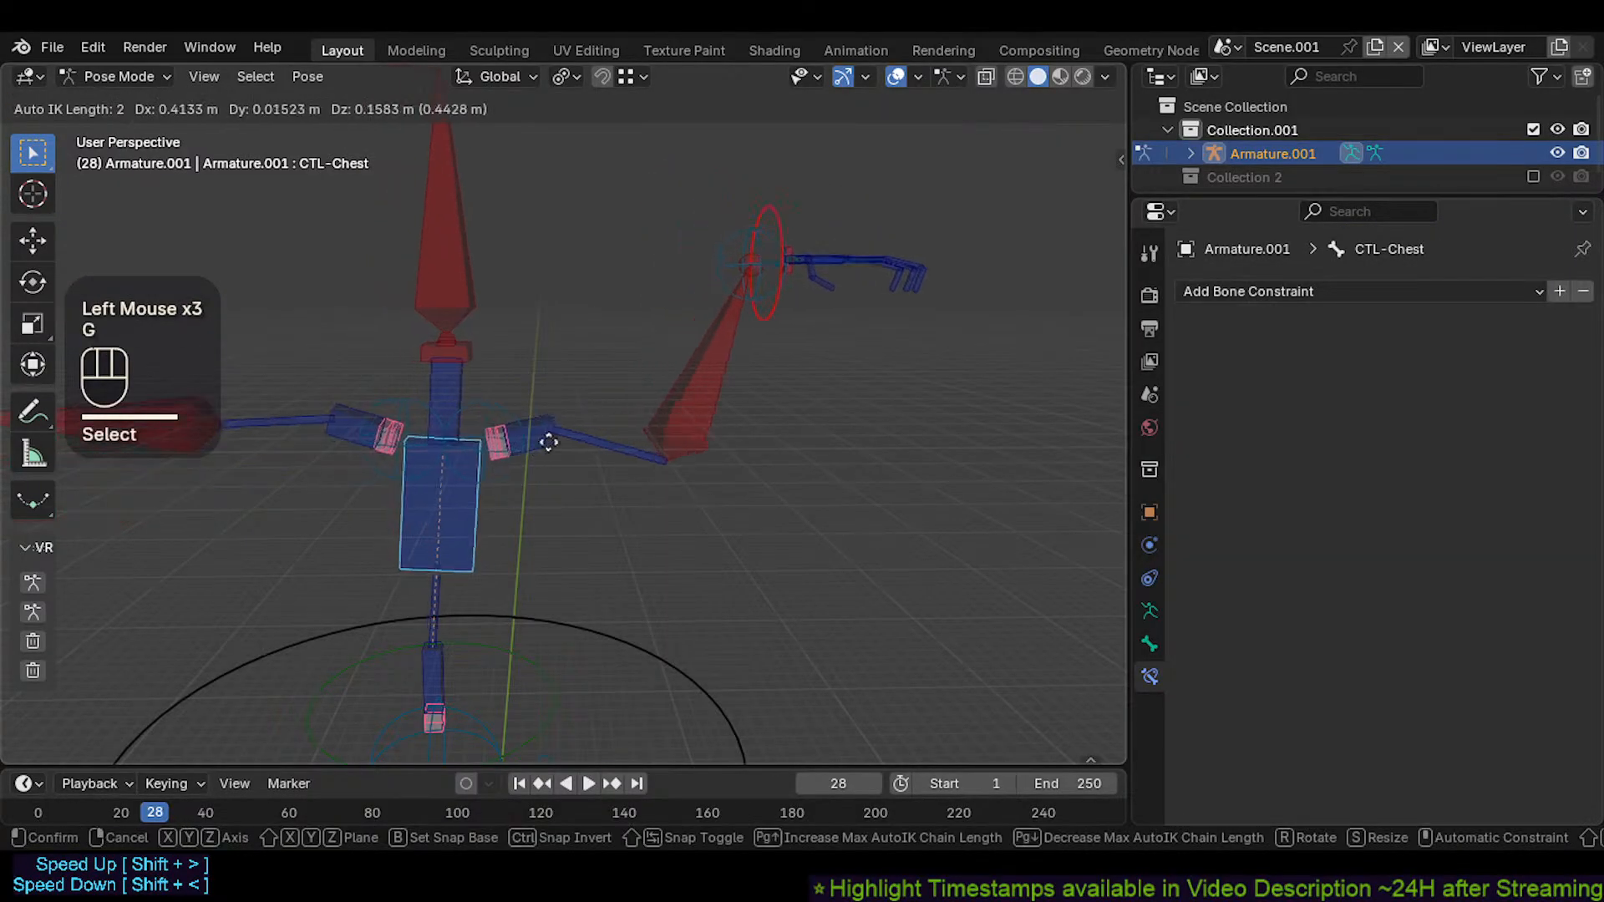
click(562, 417)
key(r)
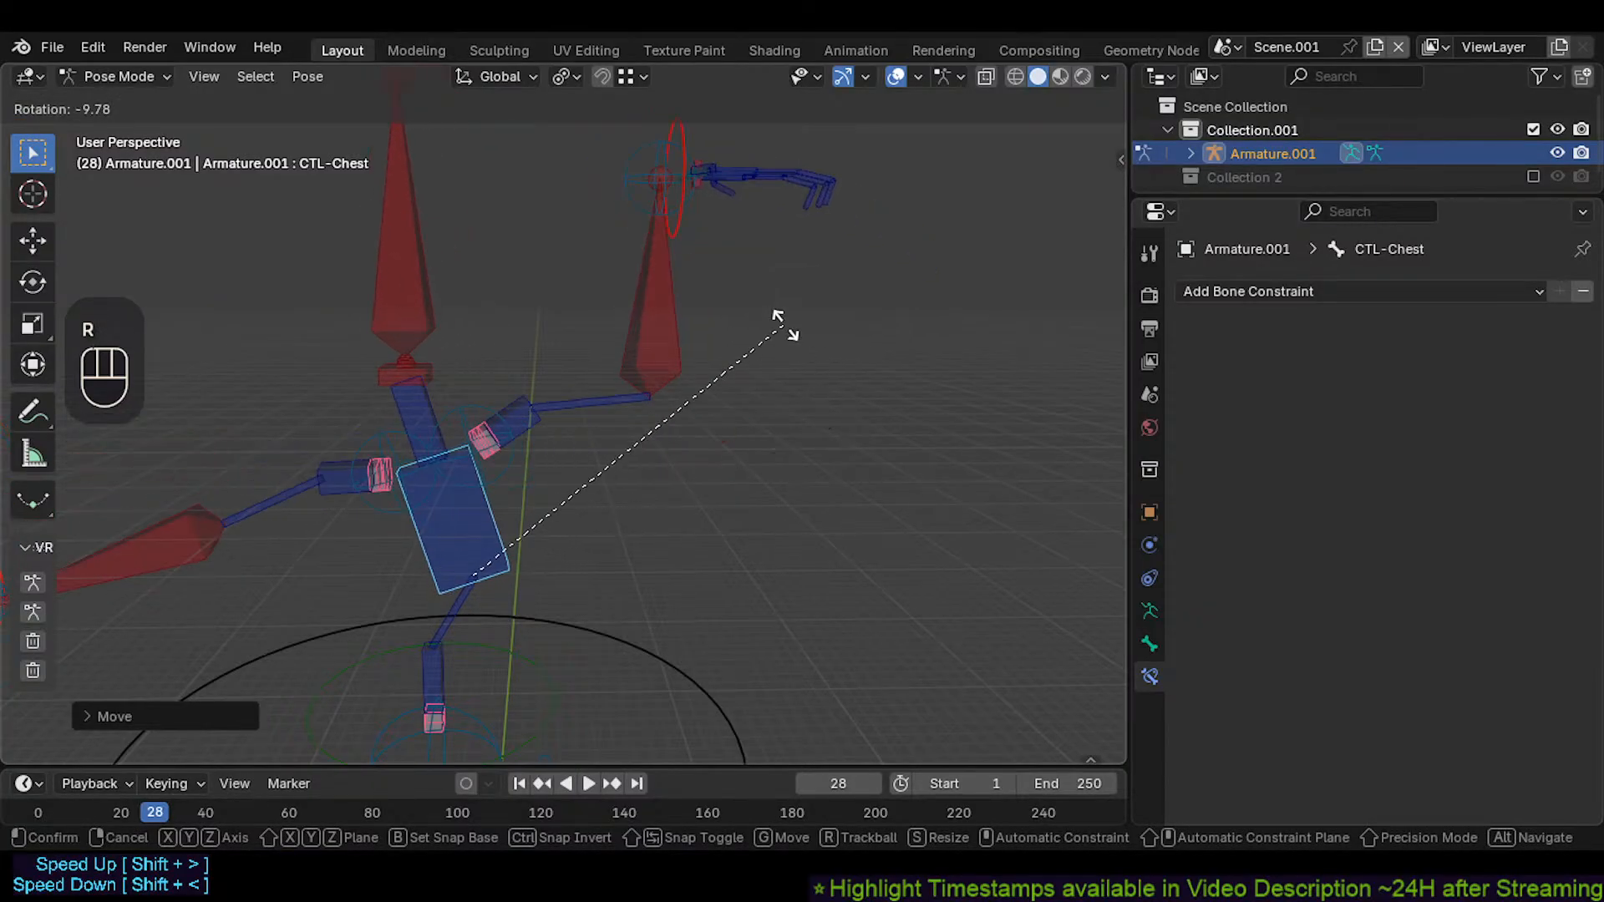
click(806, 372)
click(505, 402)
key(r)
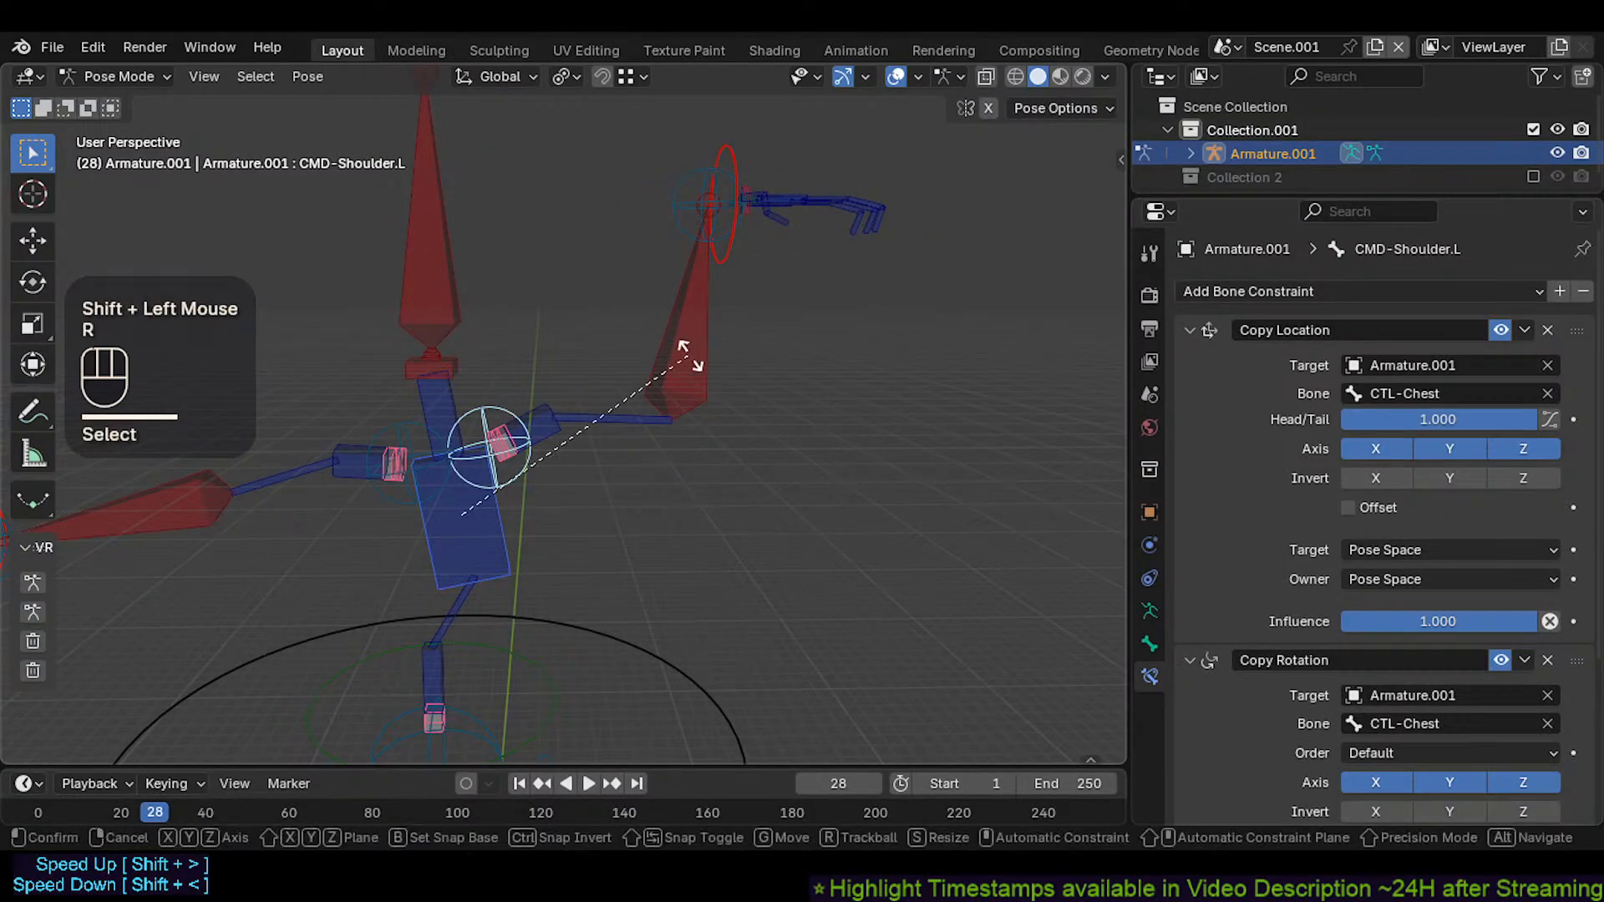
key(Escape)
Move CTL-Chest and CMD-Shoulder.L together with Auto IK, shifting the chest away from the left hand
click(481, 456)
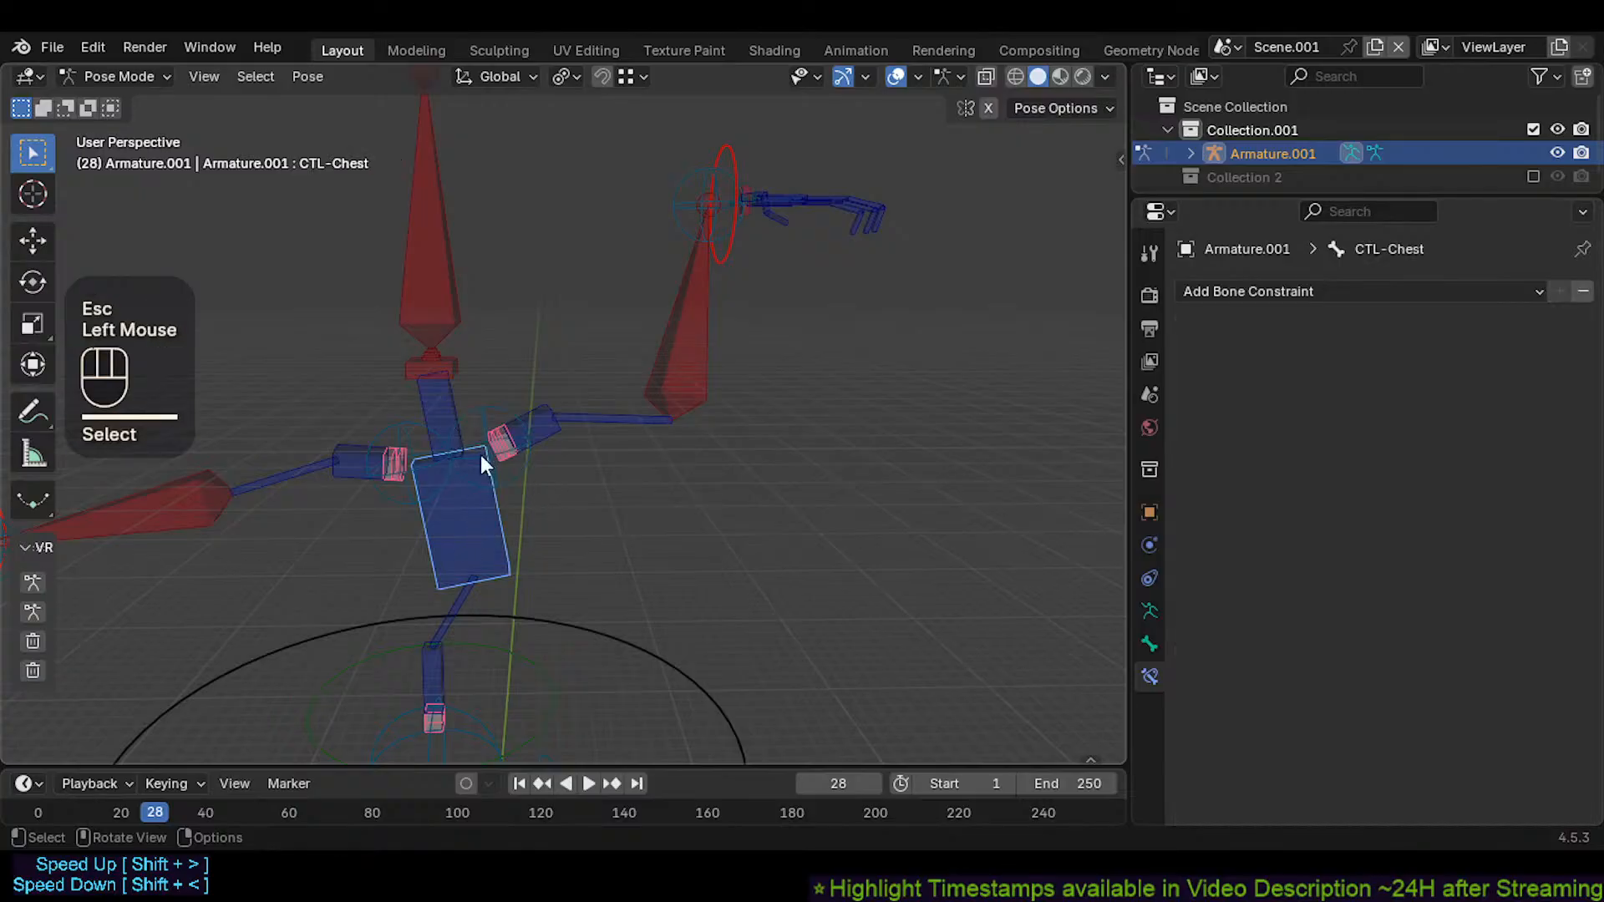
shift+click(510, 399)
key(g)
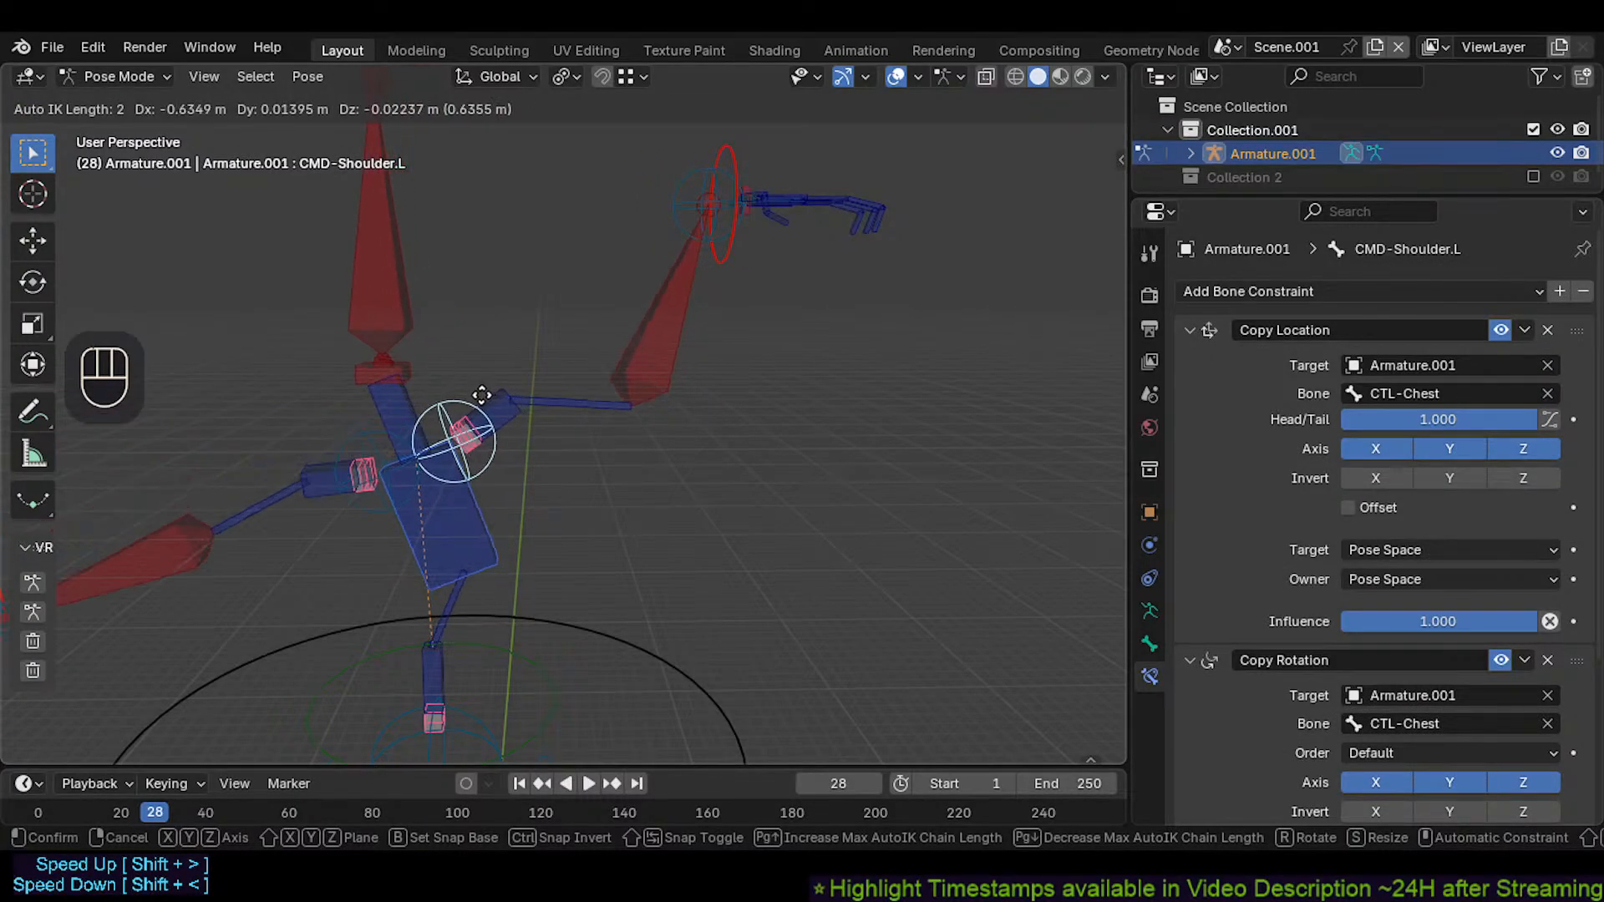
click(477, 399)
Rotate CTL-Chest and CMD-Shoulder.L together about the global Y axis to lean the torso toward the left arm
key(g)
key(r)
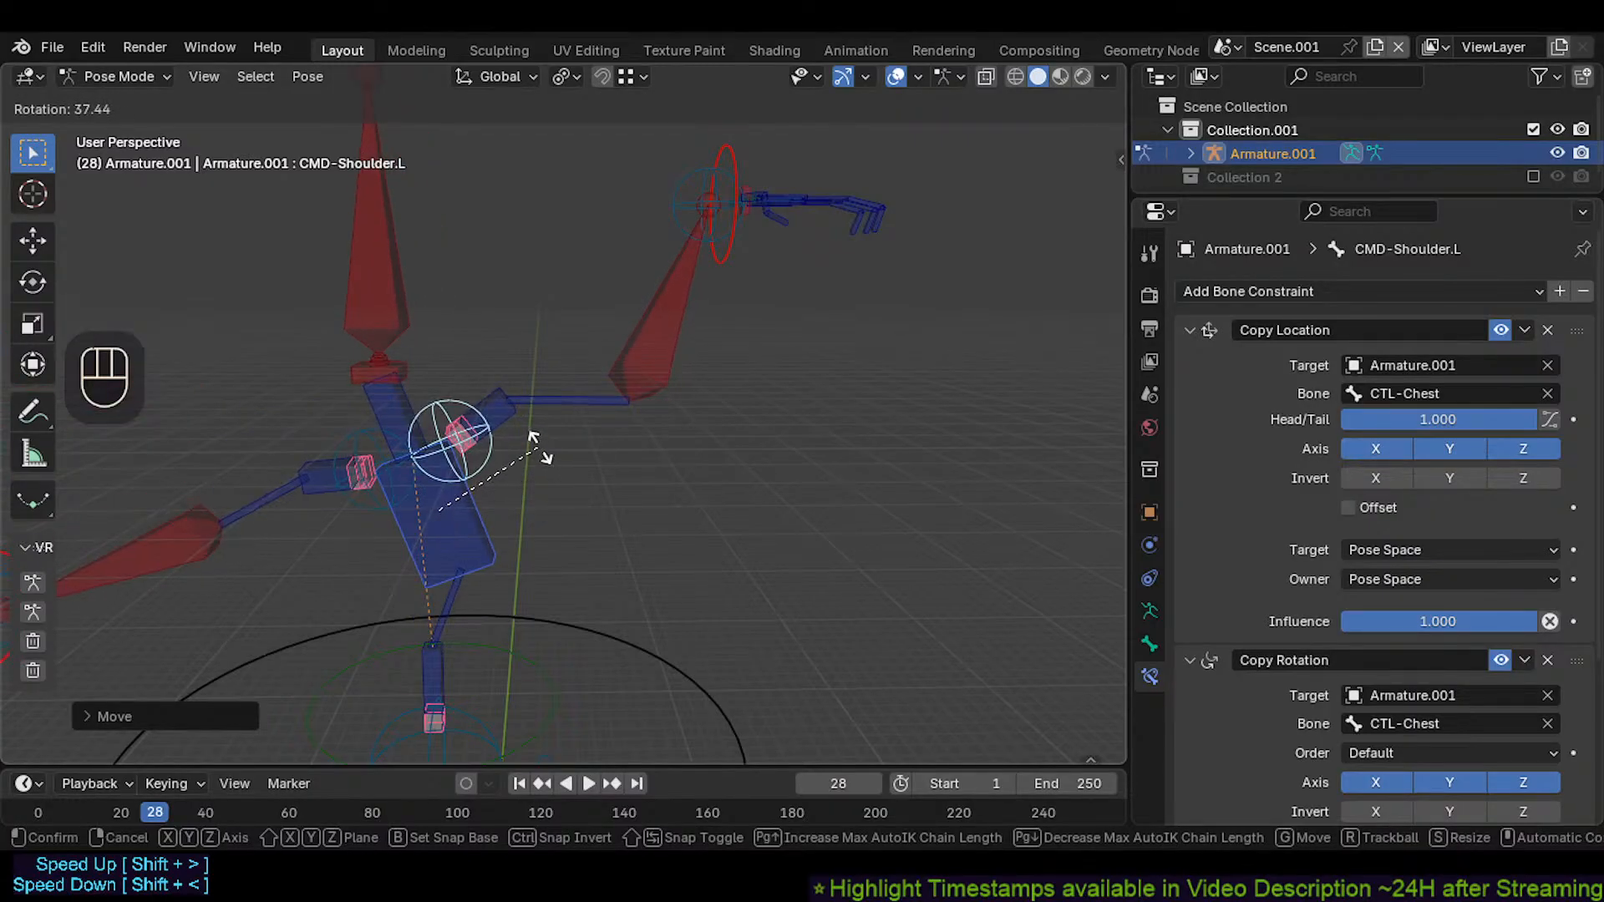
key(r)
key(r)
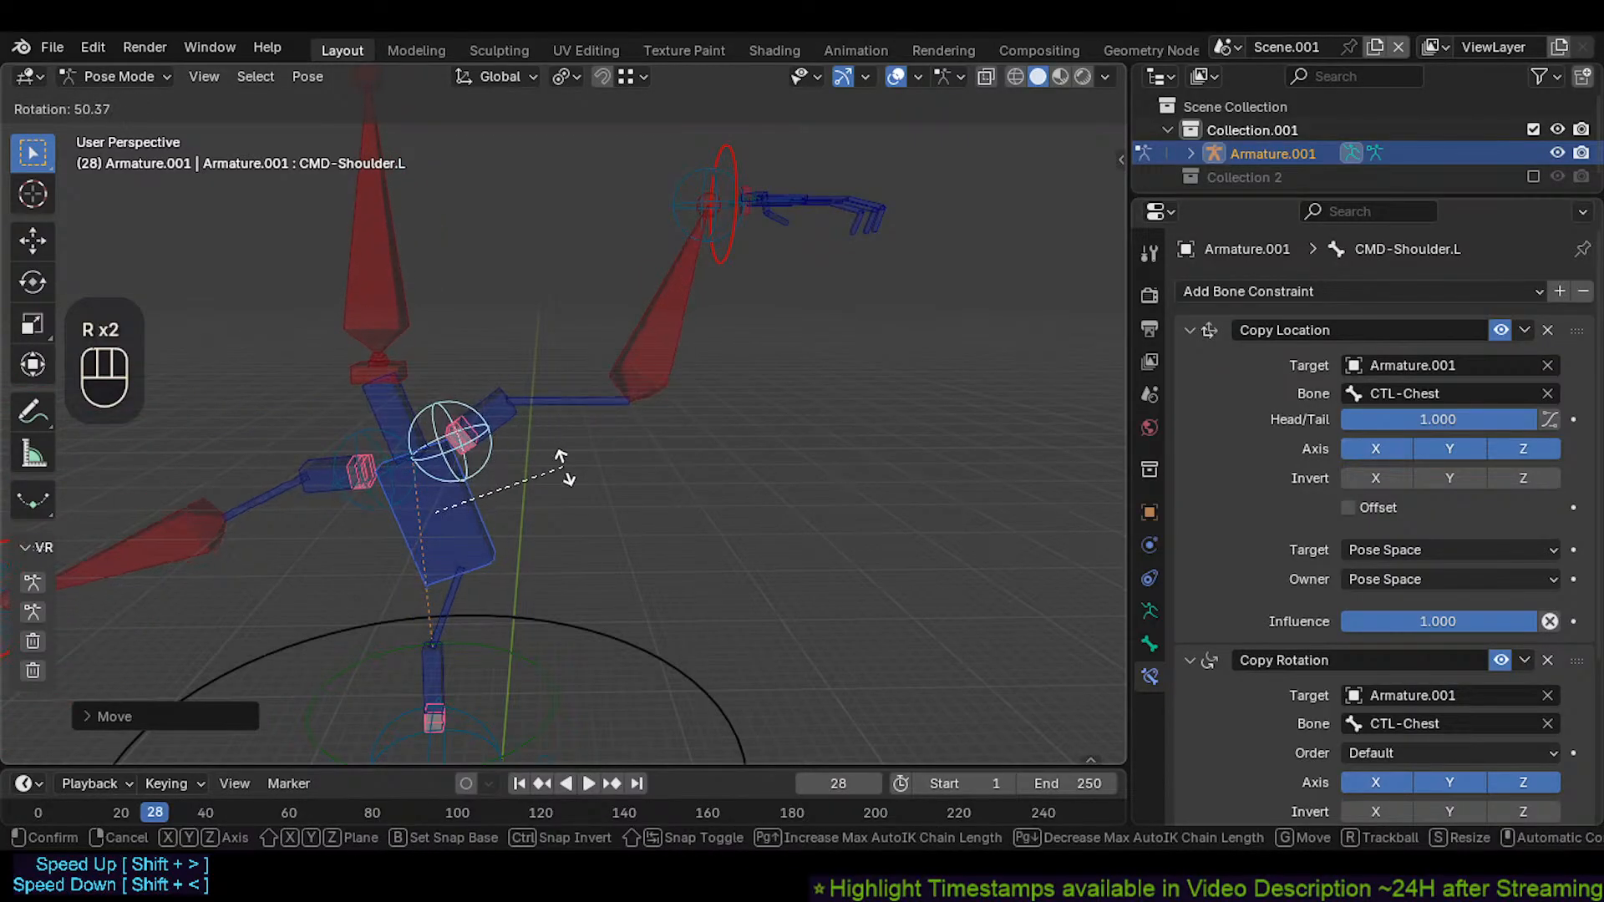
key(r)
key(z)
key(z)
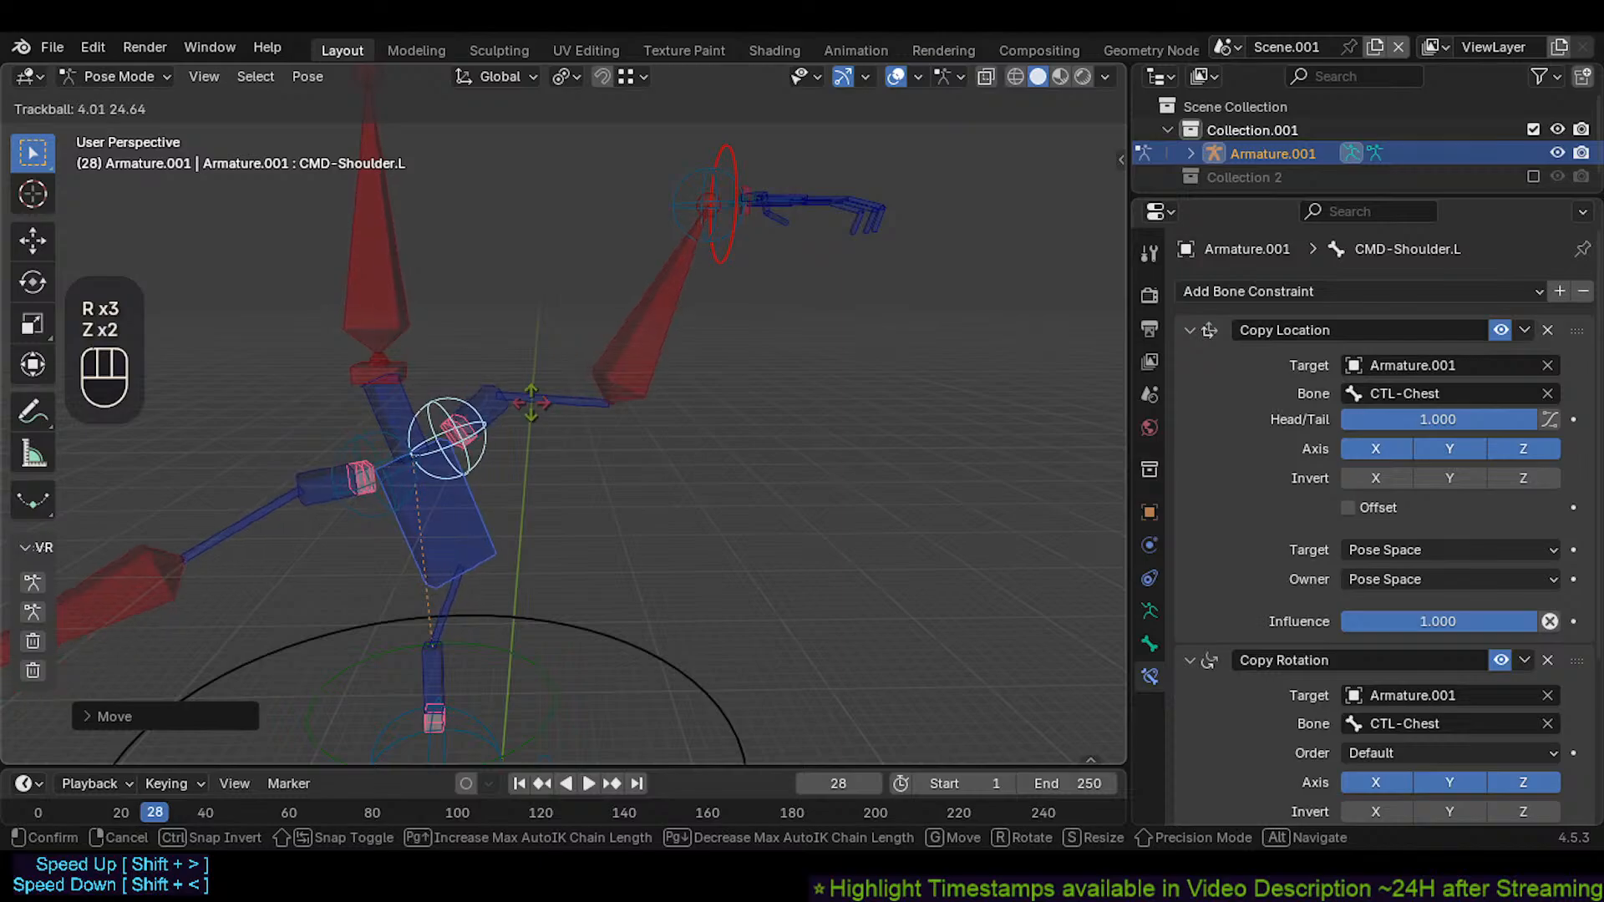
key(r)
key(z)
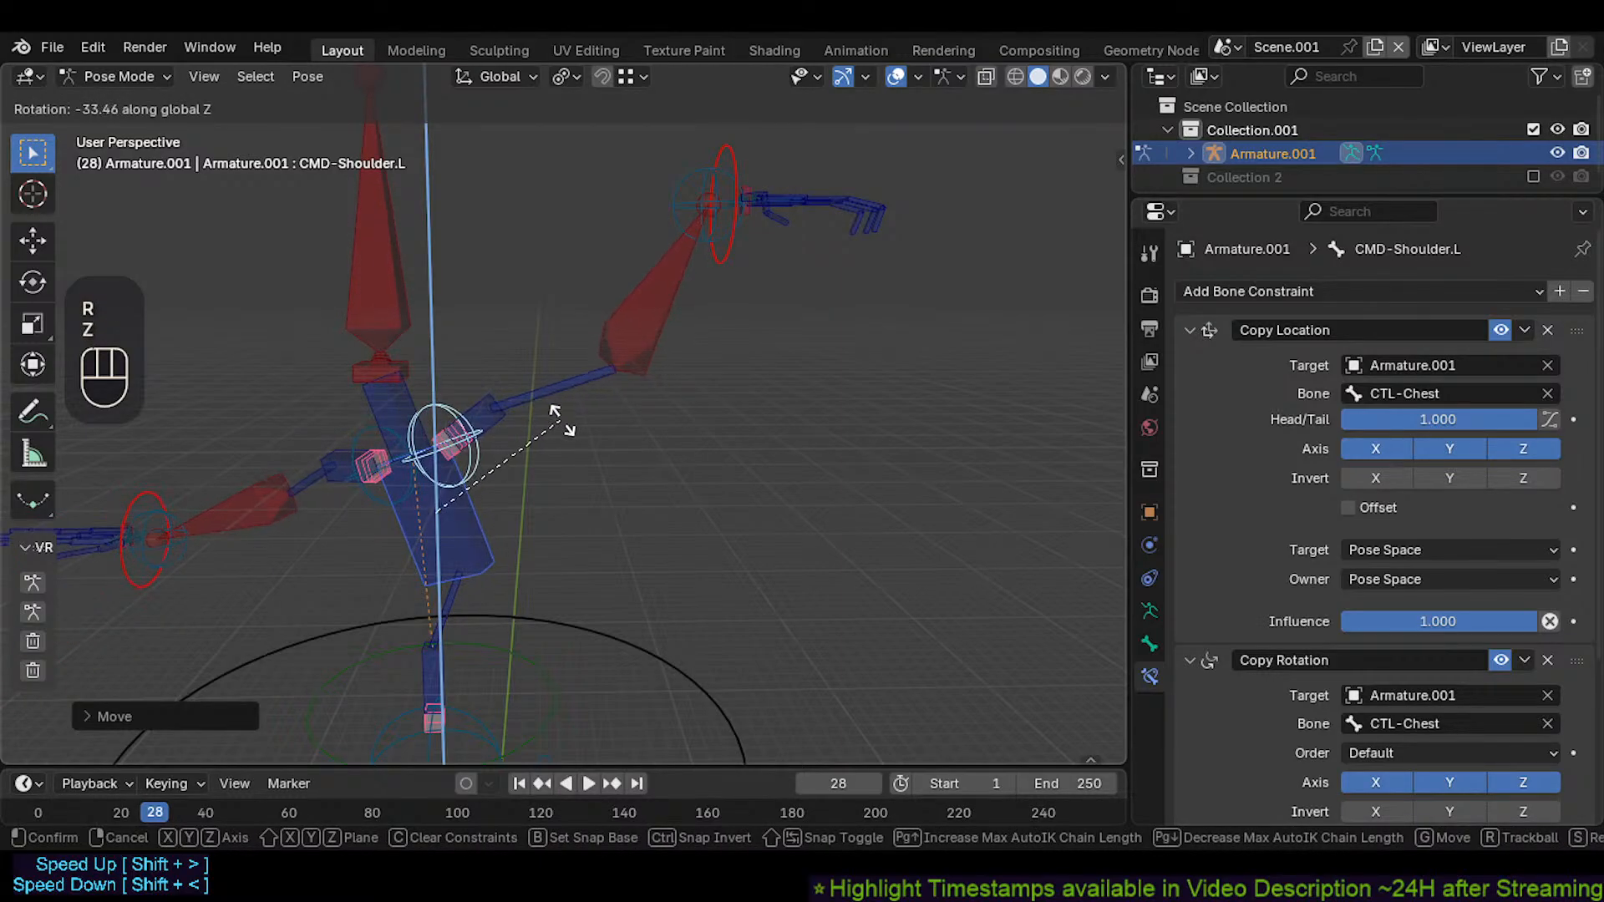
key(x)
key(y)
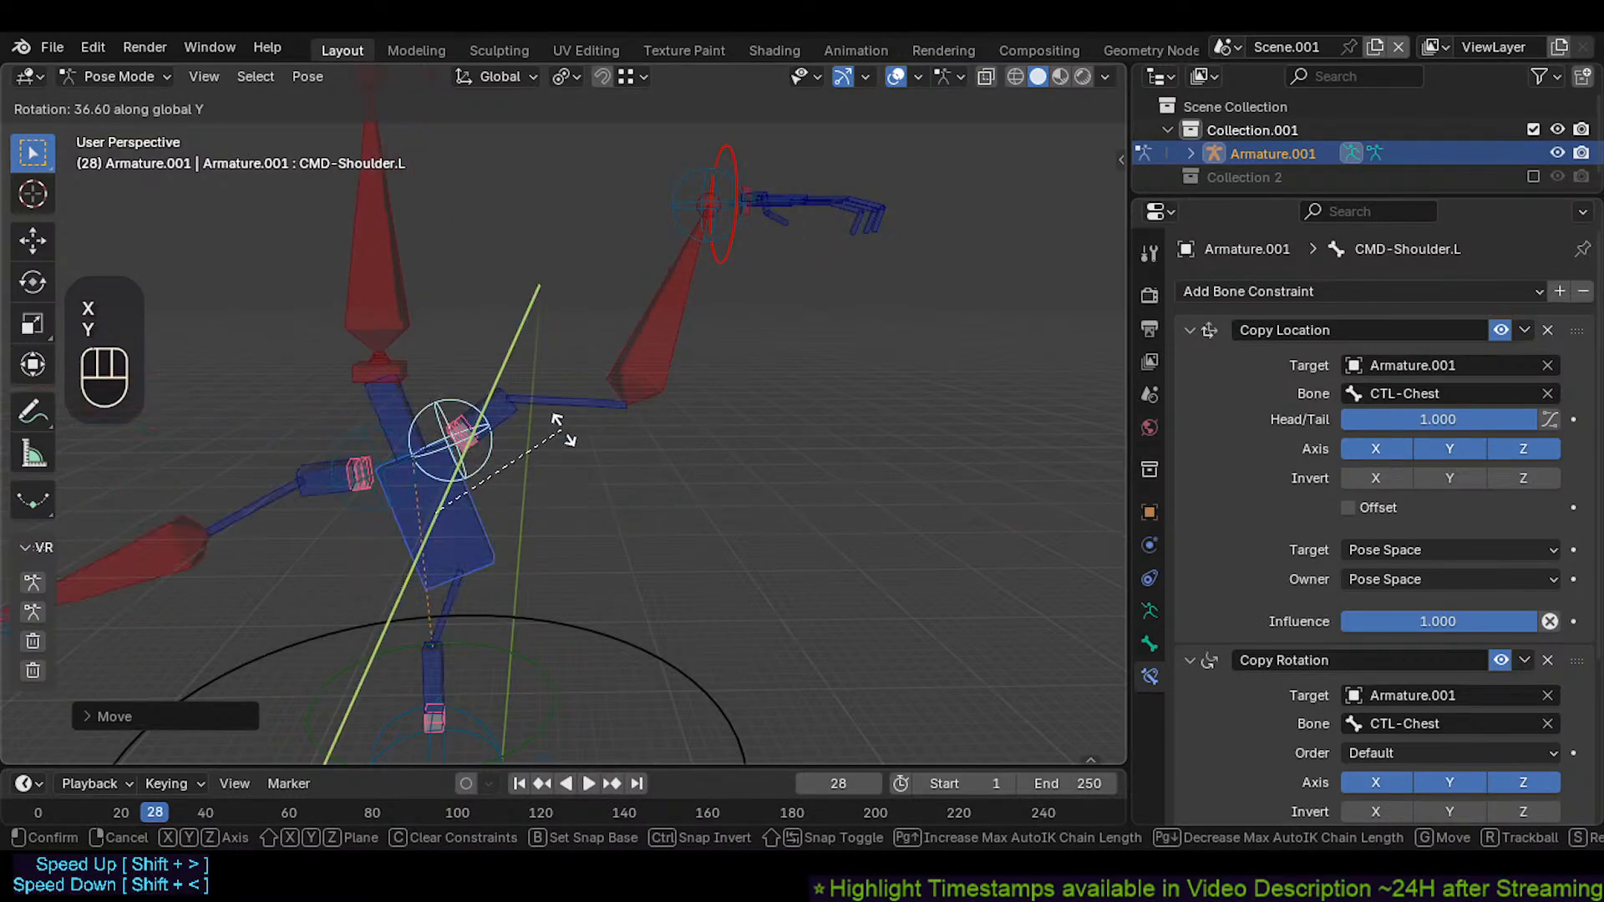
key(shift)
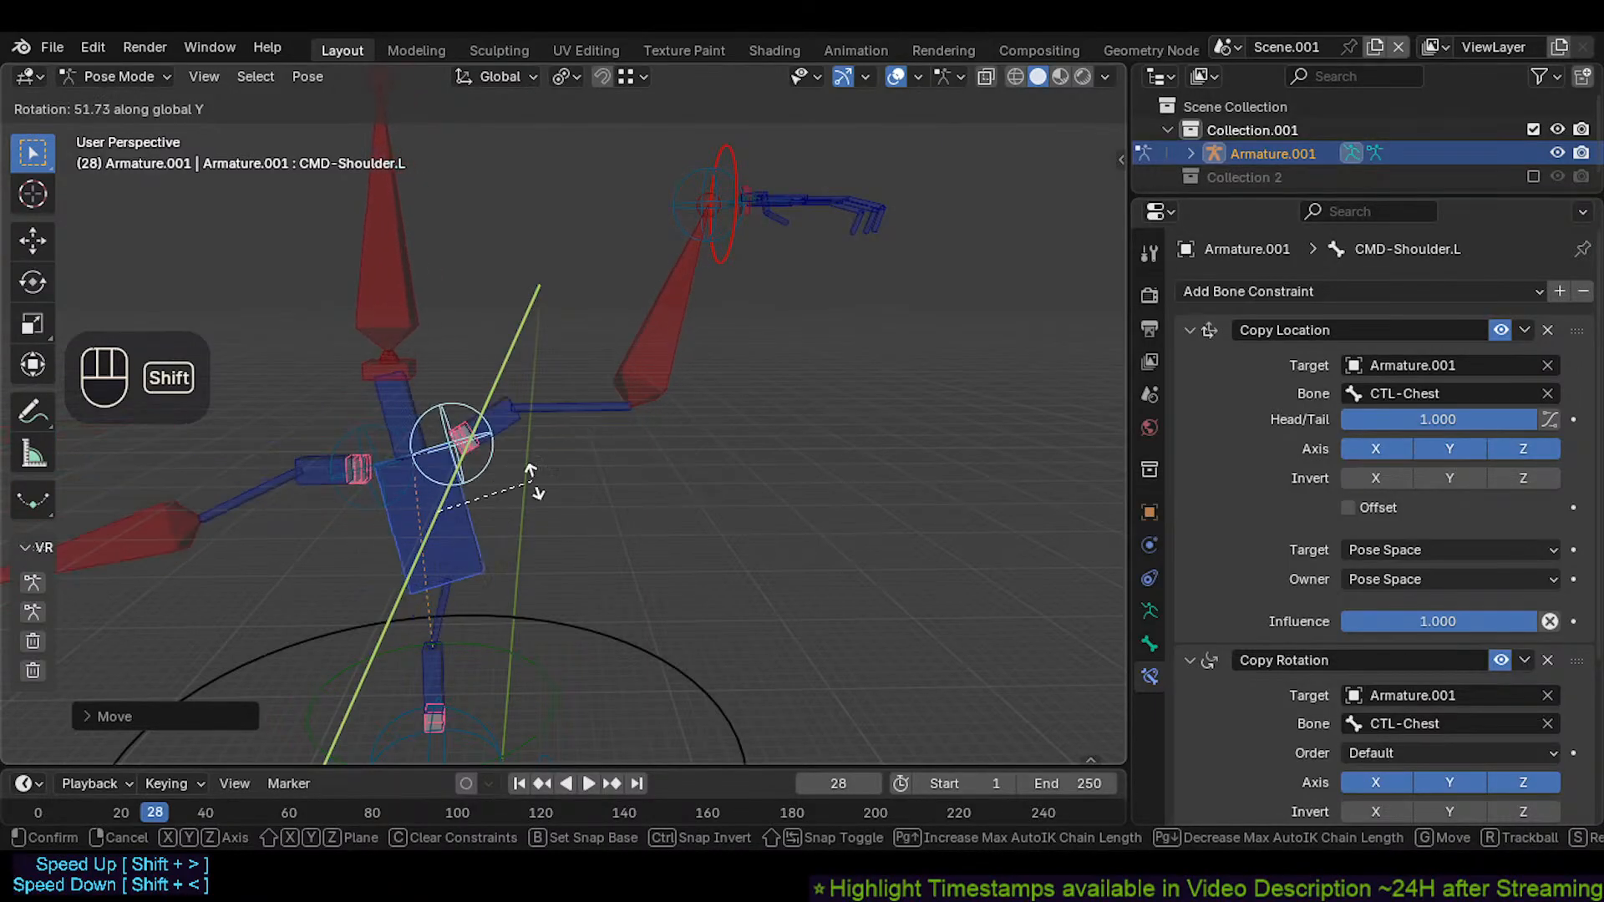
shift+click(518, 520)
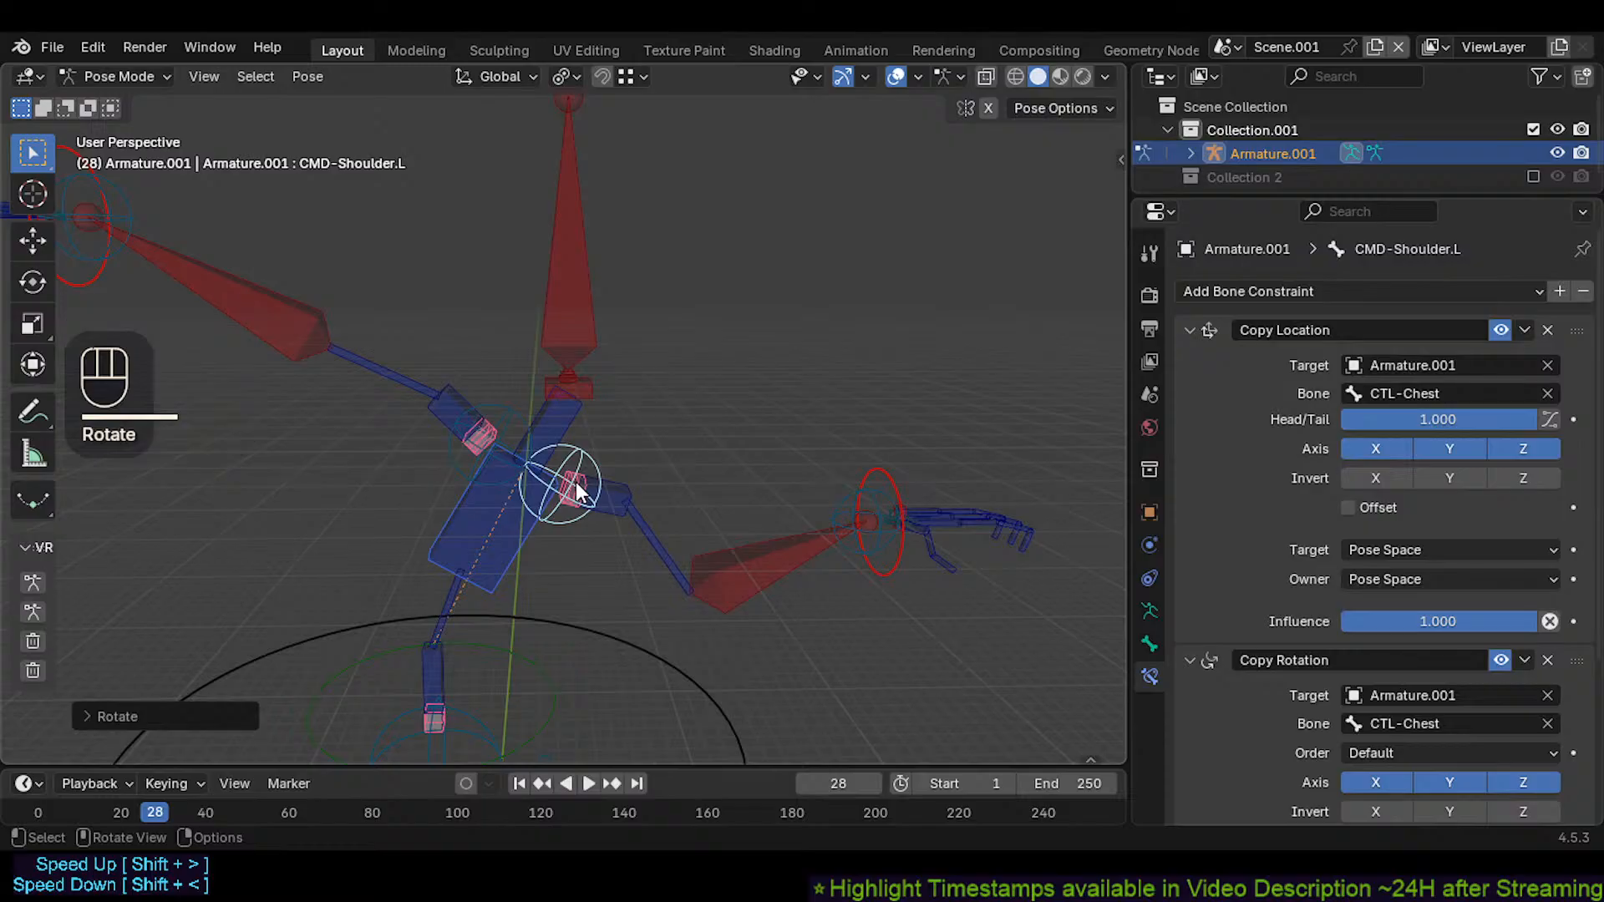
Adjust CTL-Chest and CMD-Shoulder.L together with an Auto IK move, and rotate CTL-Chest alone back toward upright
key(g)
click(558, 515)
click(515, 538)
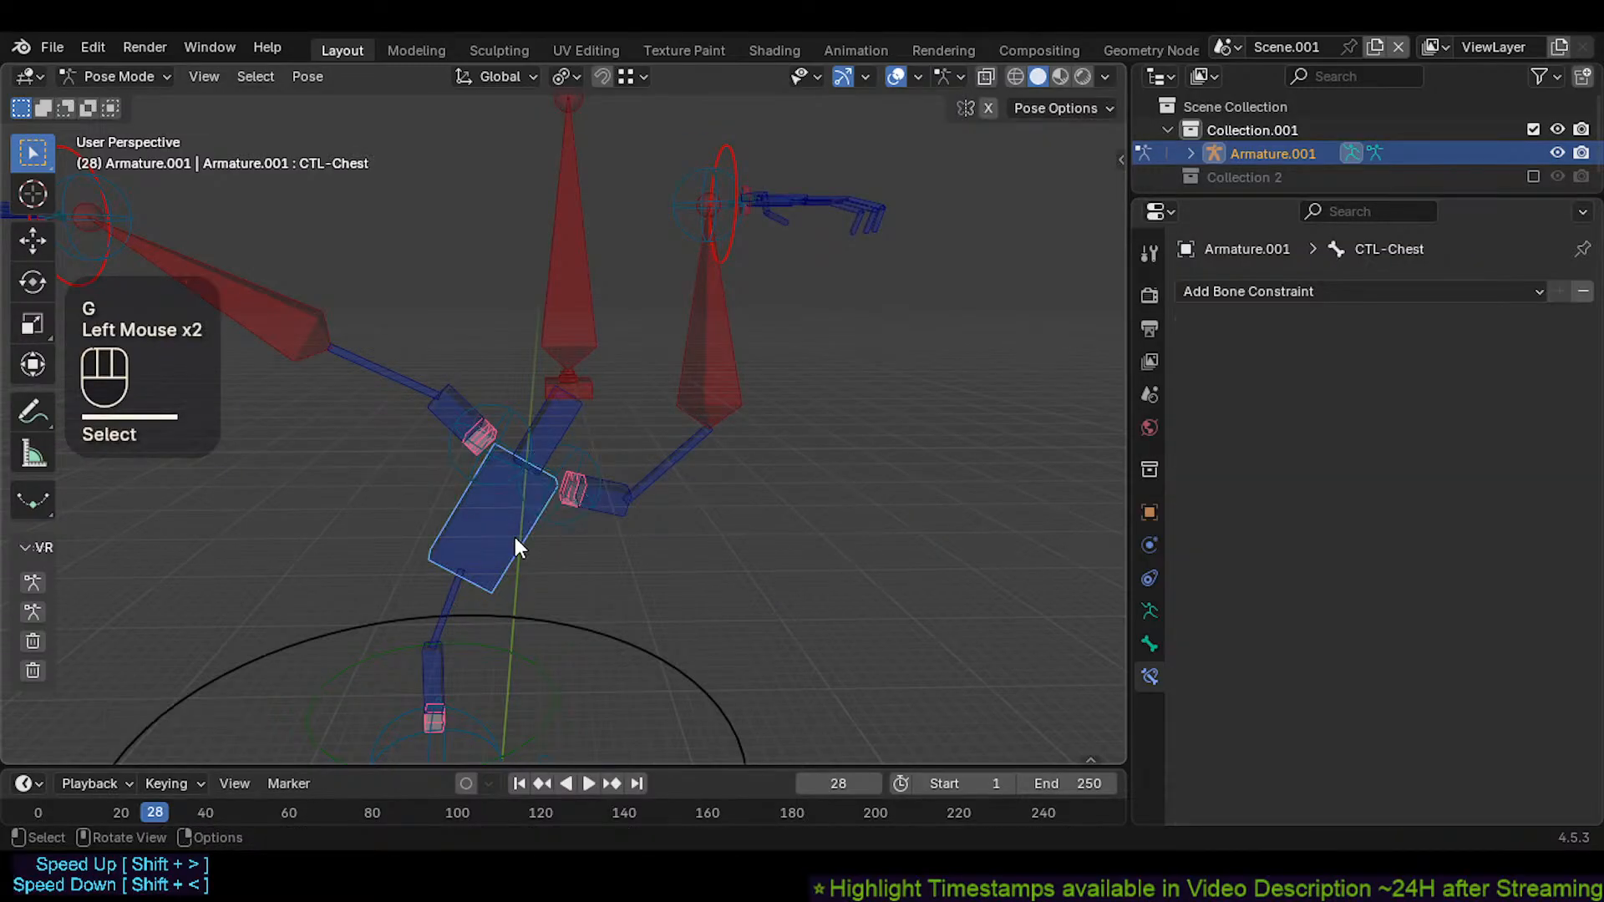
key(r)
click(533, 387)
Try moving the left hand through CTL-Hand.L alone, cancelling each move
scroll(509, 317, down, 1)
click(455, 126)
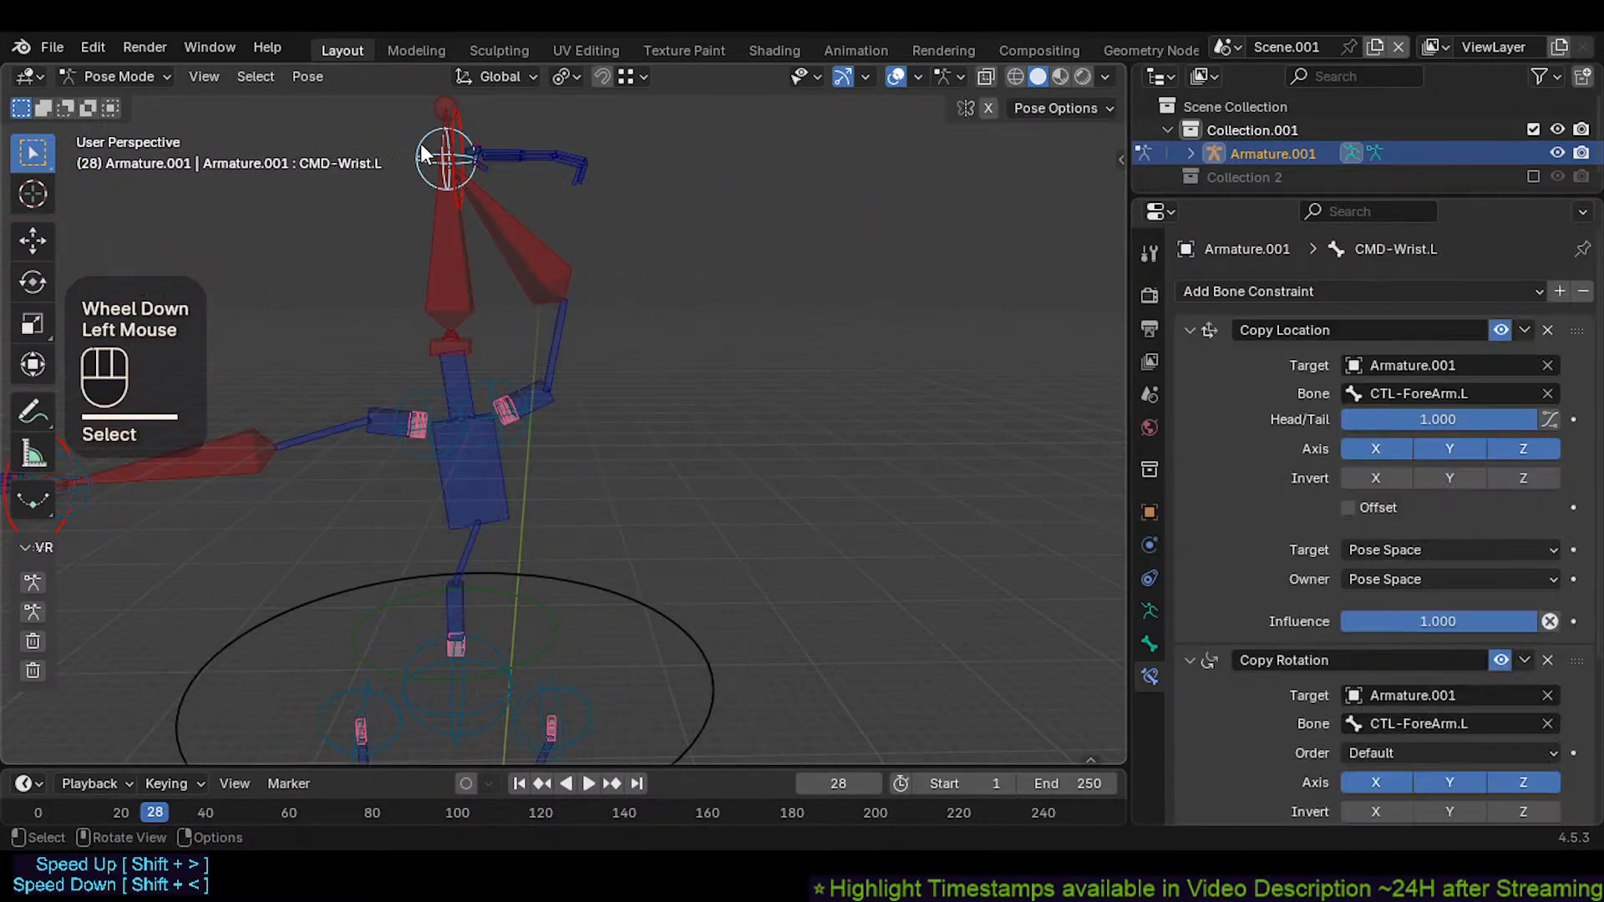
click(466, 113)
click(467, 113)
click(464, 121)
key(g)
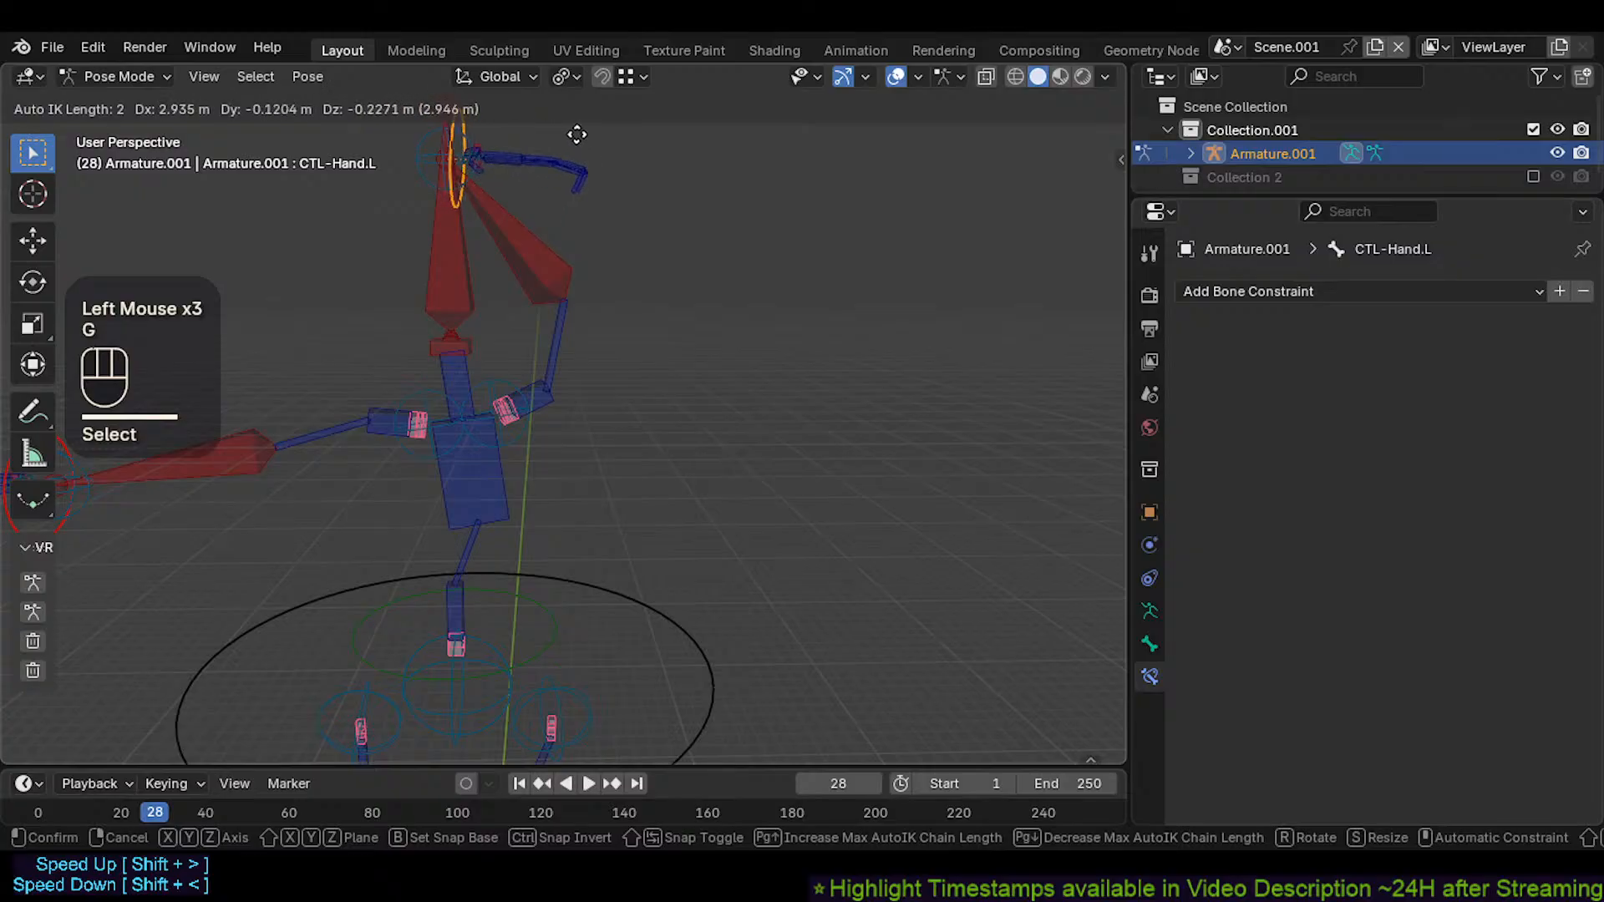
key(Escape)
key(g)
key(Escape)
Rotate CTL-Hand.L until the left hand's fingers point upward
key(r)
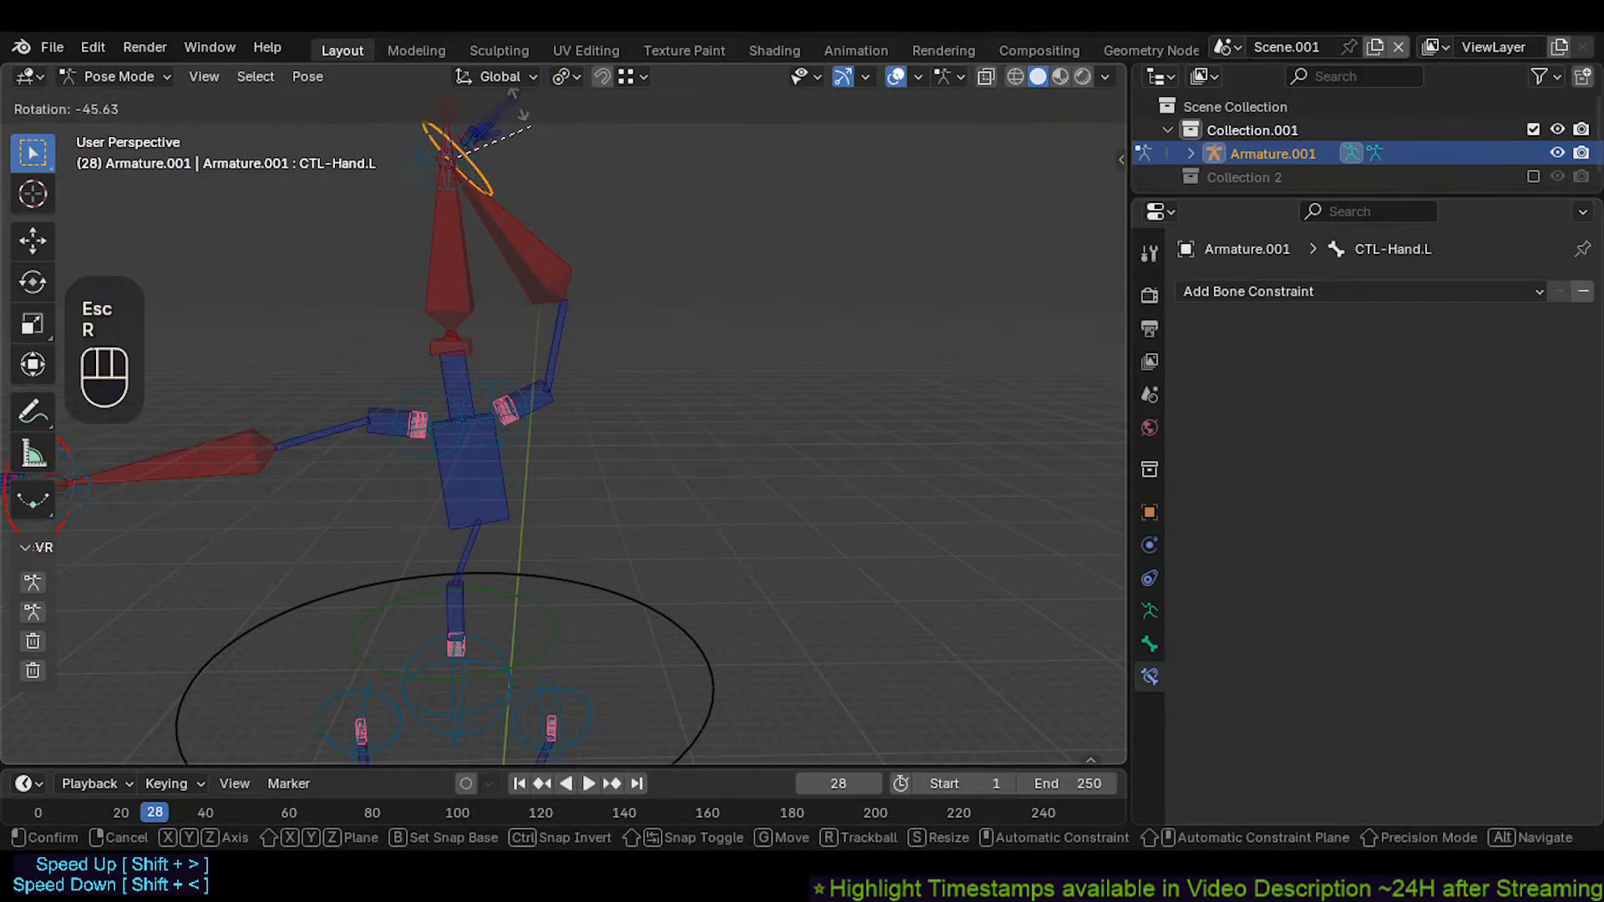
click(524, 125)
shift+middle_drag(524, 169, 523, 260)
key(r)
click(520, 234)
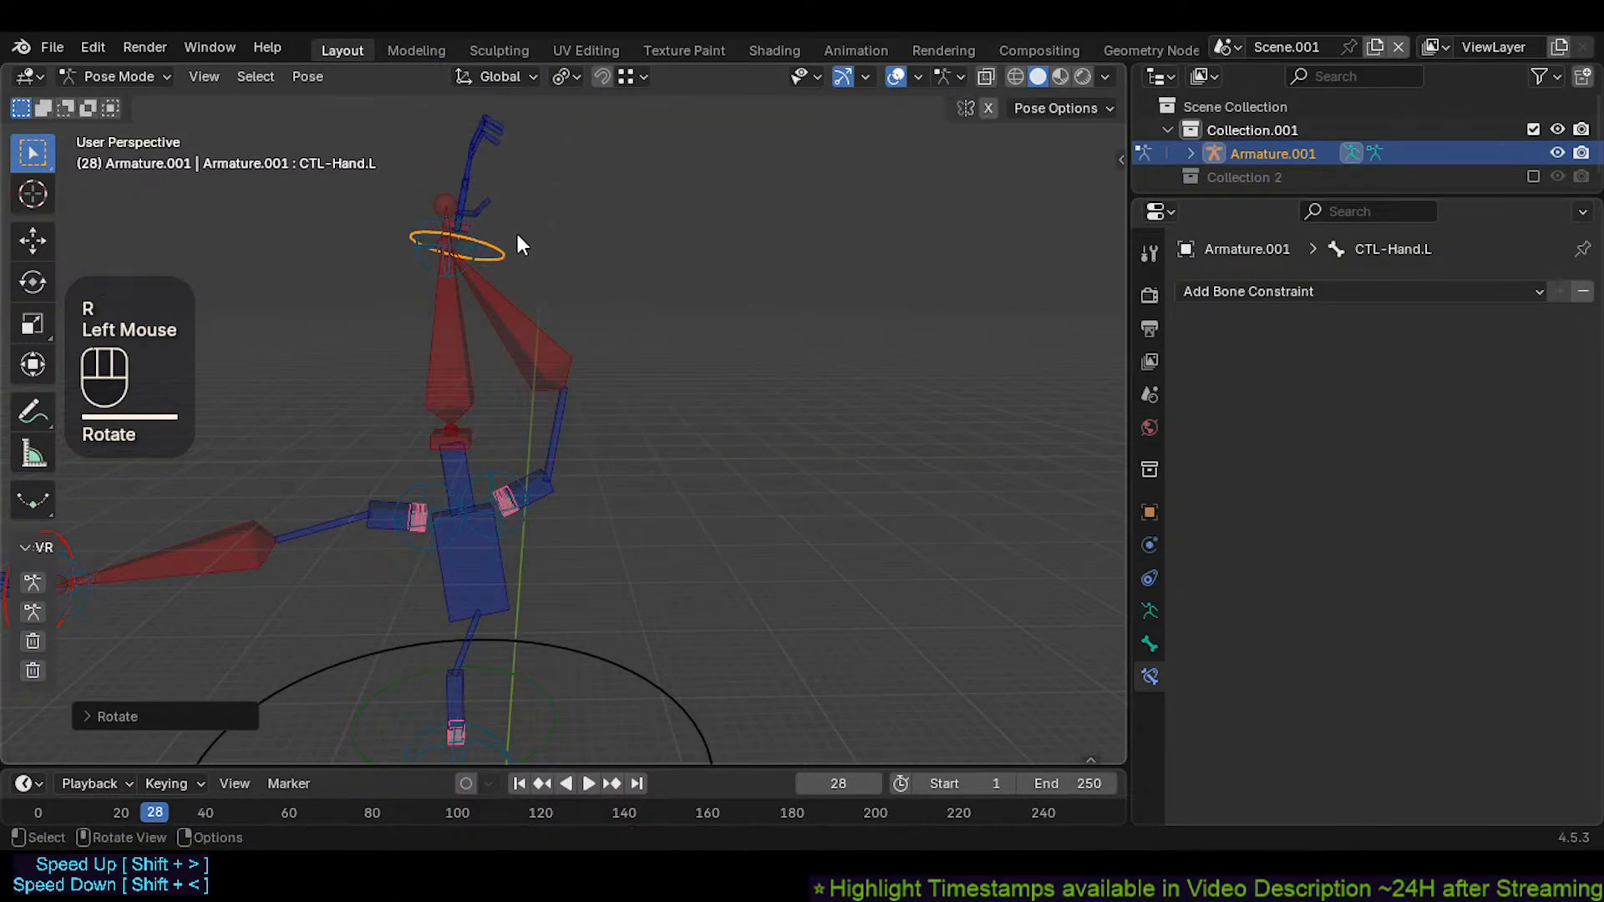
Rotate CTL-ForeArm.L outward from the head and partly back about the elbow
click(503, 294)
key(r)
click(602, 233)
key(r)
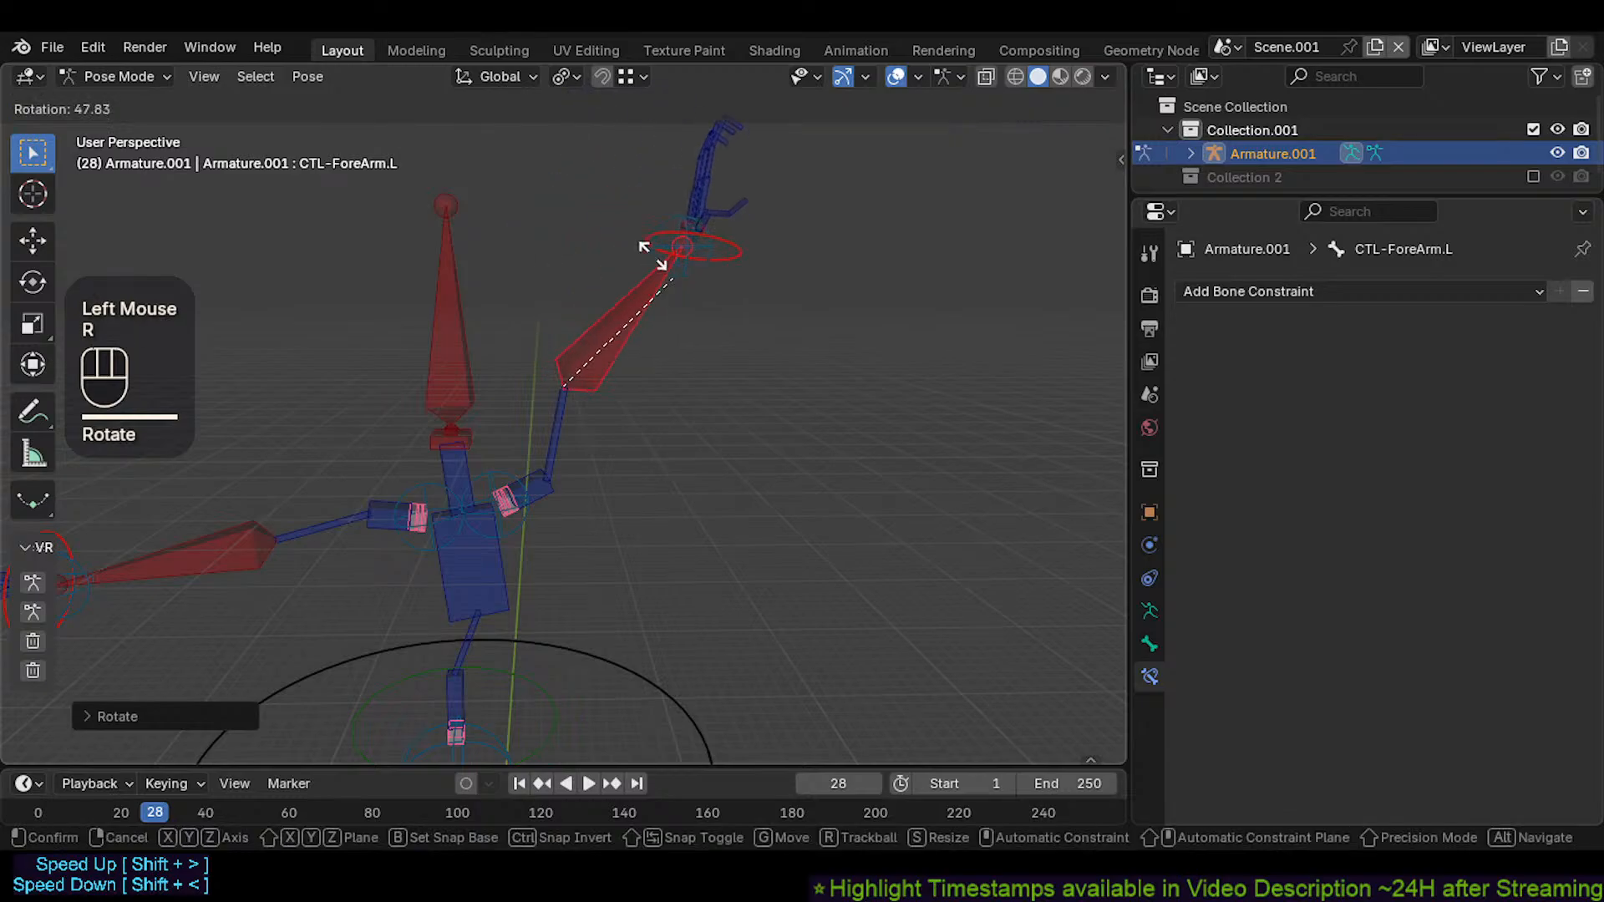
click(562, 265)
Adjust CTL-ForeArm.L with an Auto IK move and a small rotation, and move CTL-UpperArm.L outward
key(g)
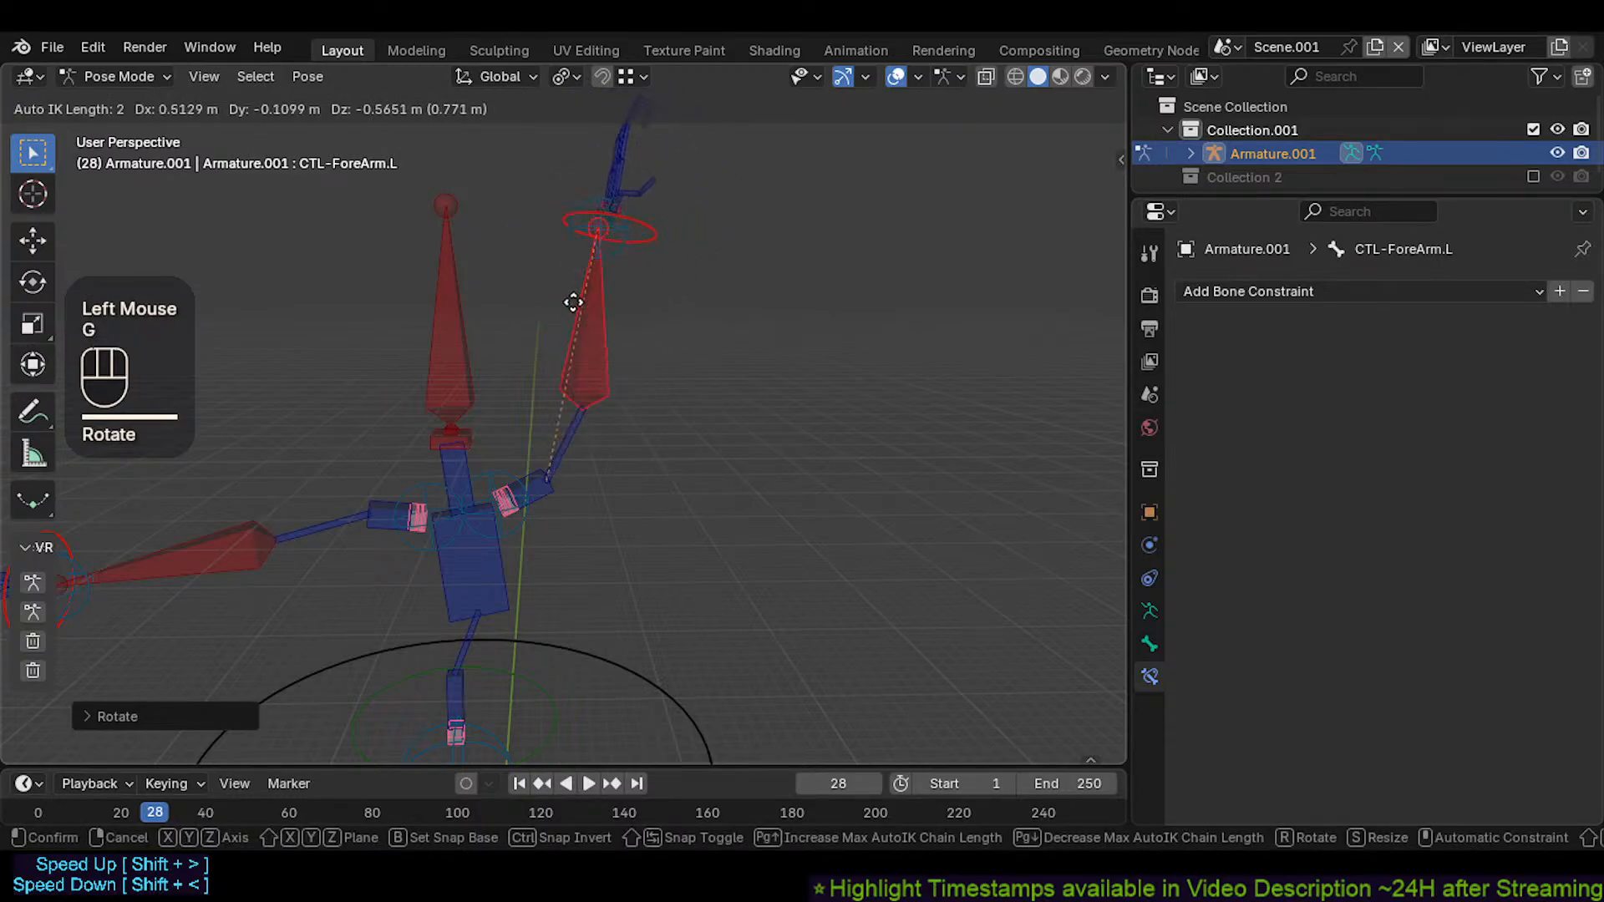
click(555, 288)
key(r)
click(571, 272)
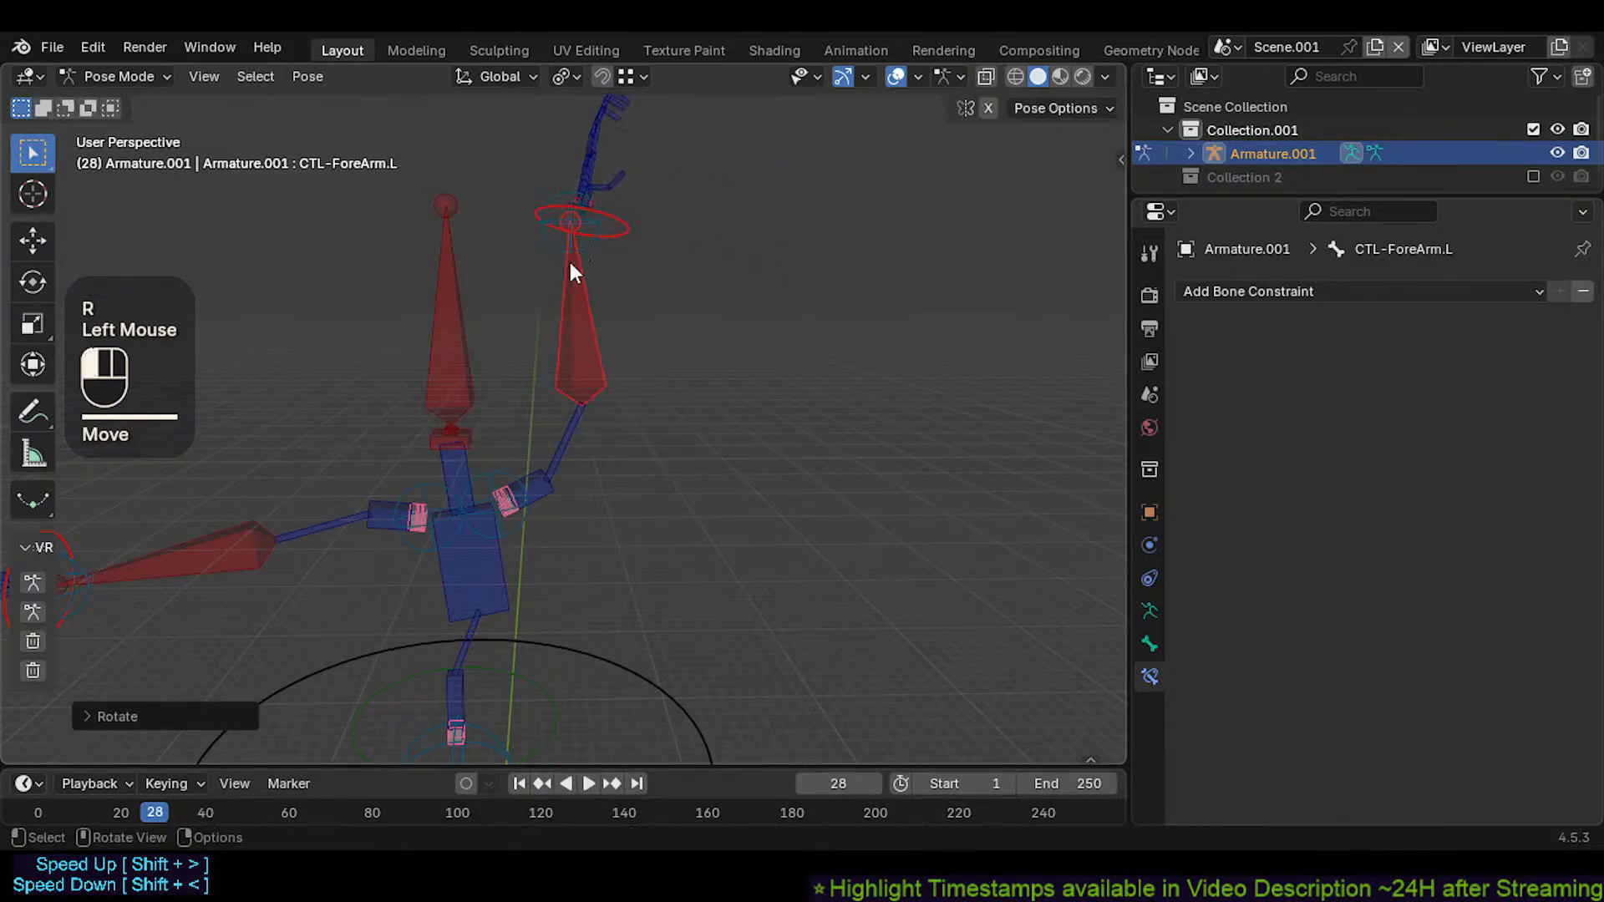
click(557, 427)
key(g)
click(555, 423)
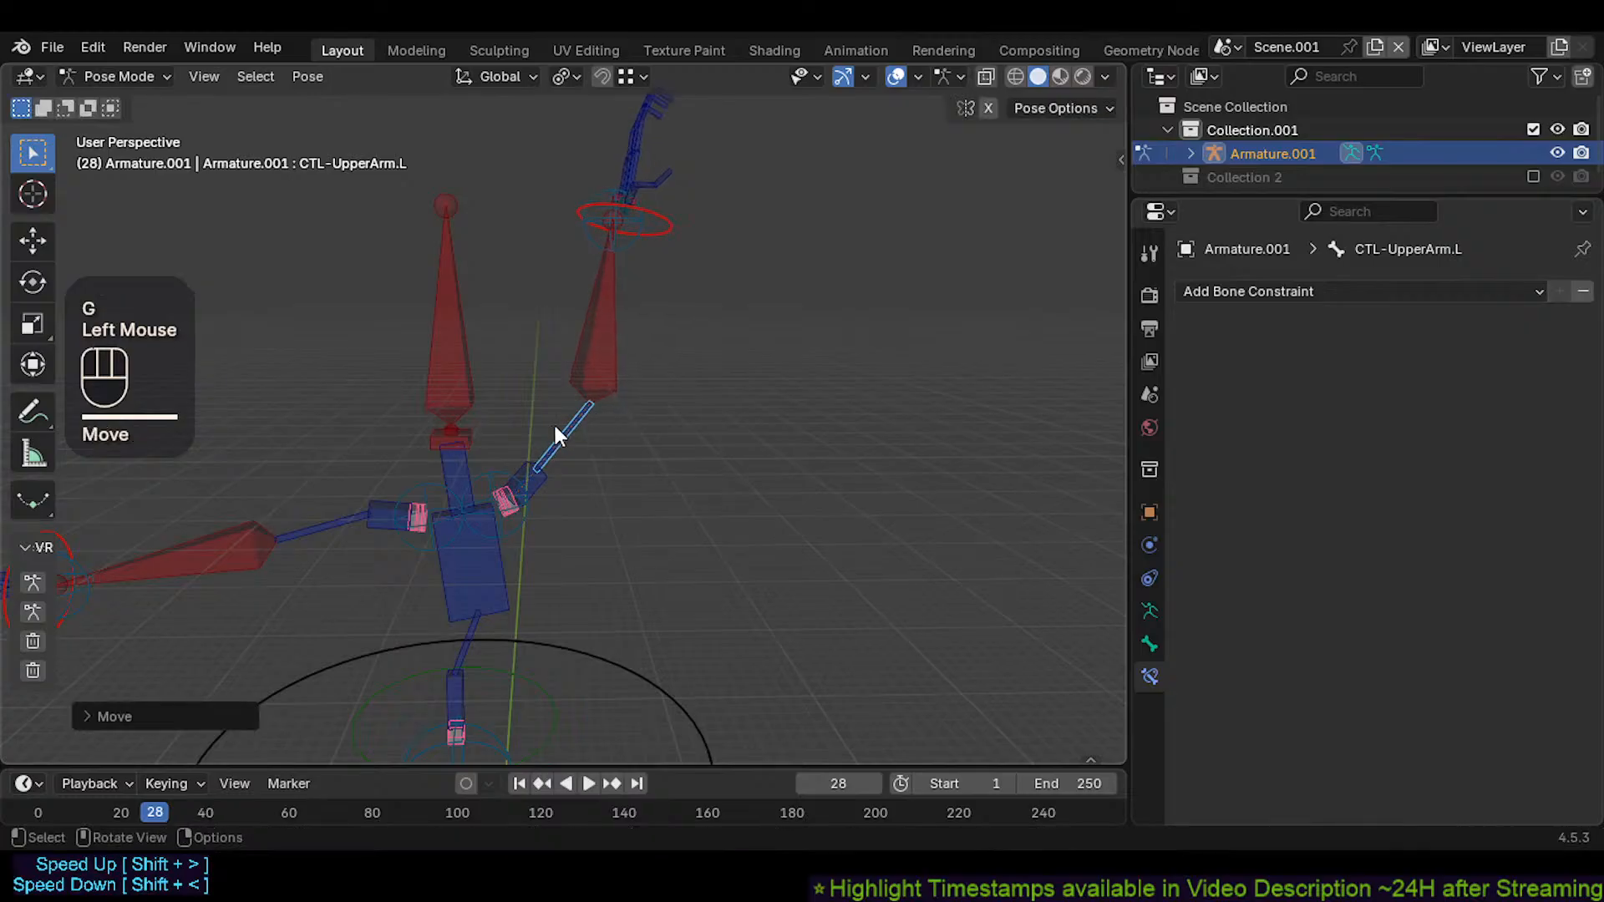
Select through the left arm's bones around the shoulder, and rotate CTL-ForeArm.L in two passes until it leans toward the head
click(530, 488)
click(538, 474)
click(538, 474)
click(538, 473)
click(562, 443)
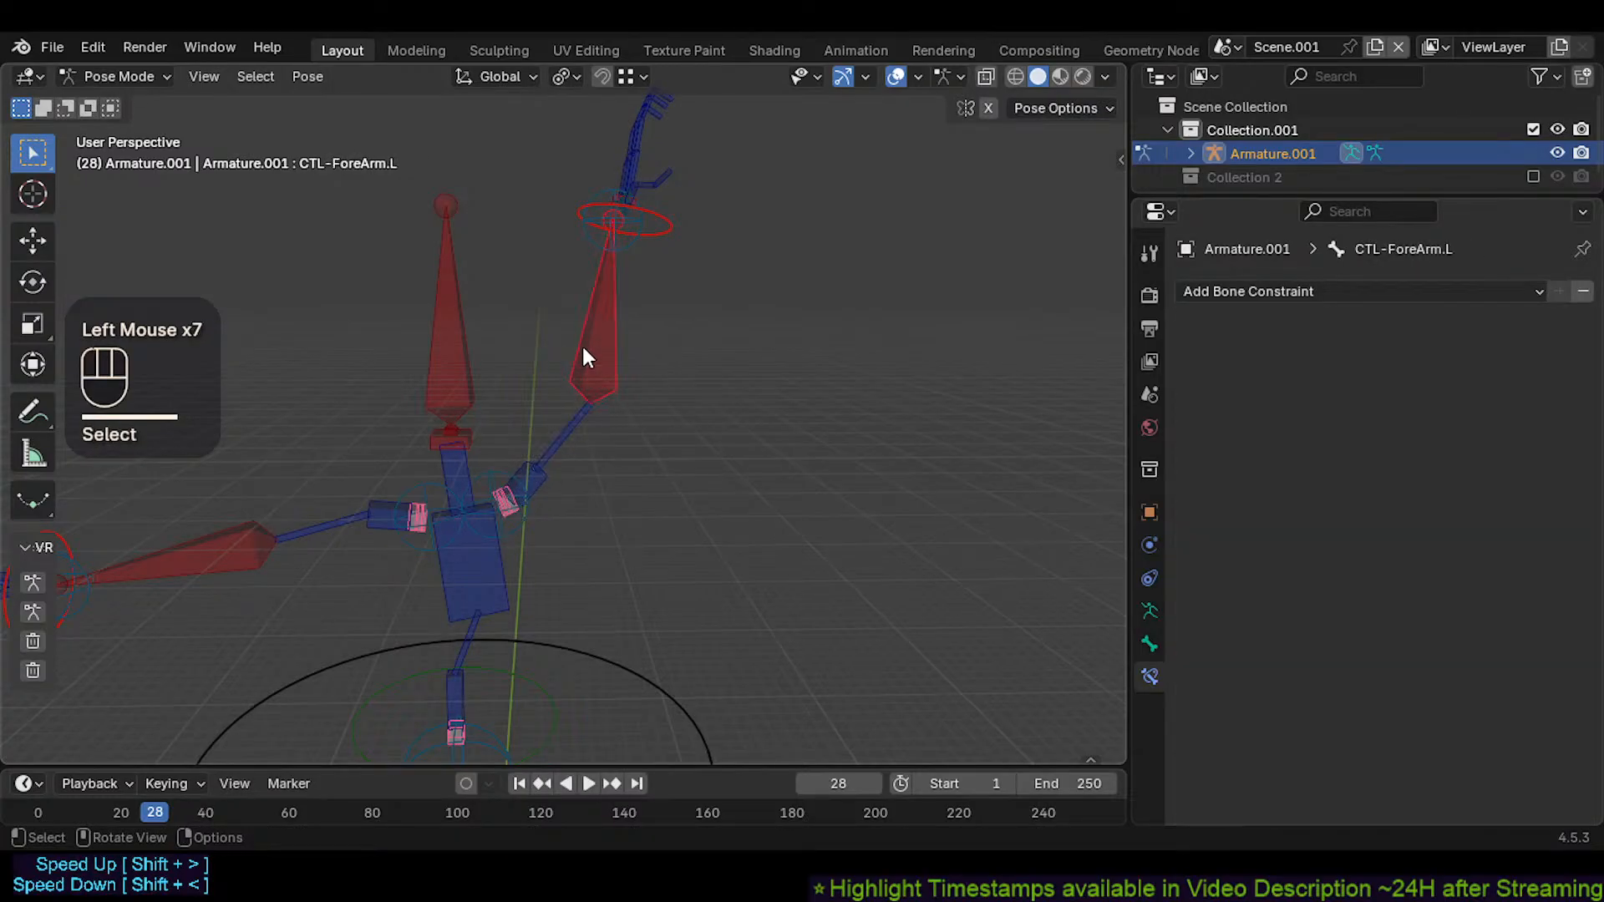
click(590, 418)
key(r)
click(573, 237)
click(573, 242)
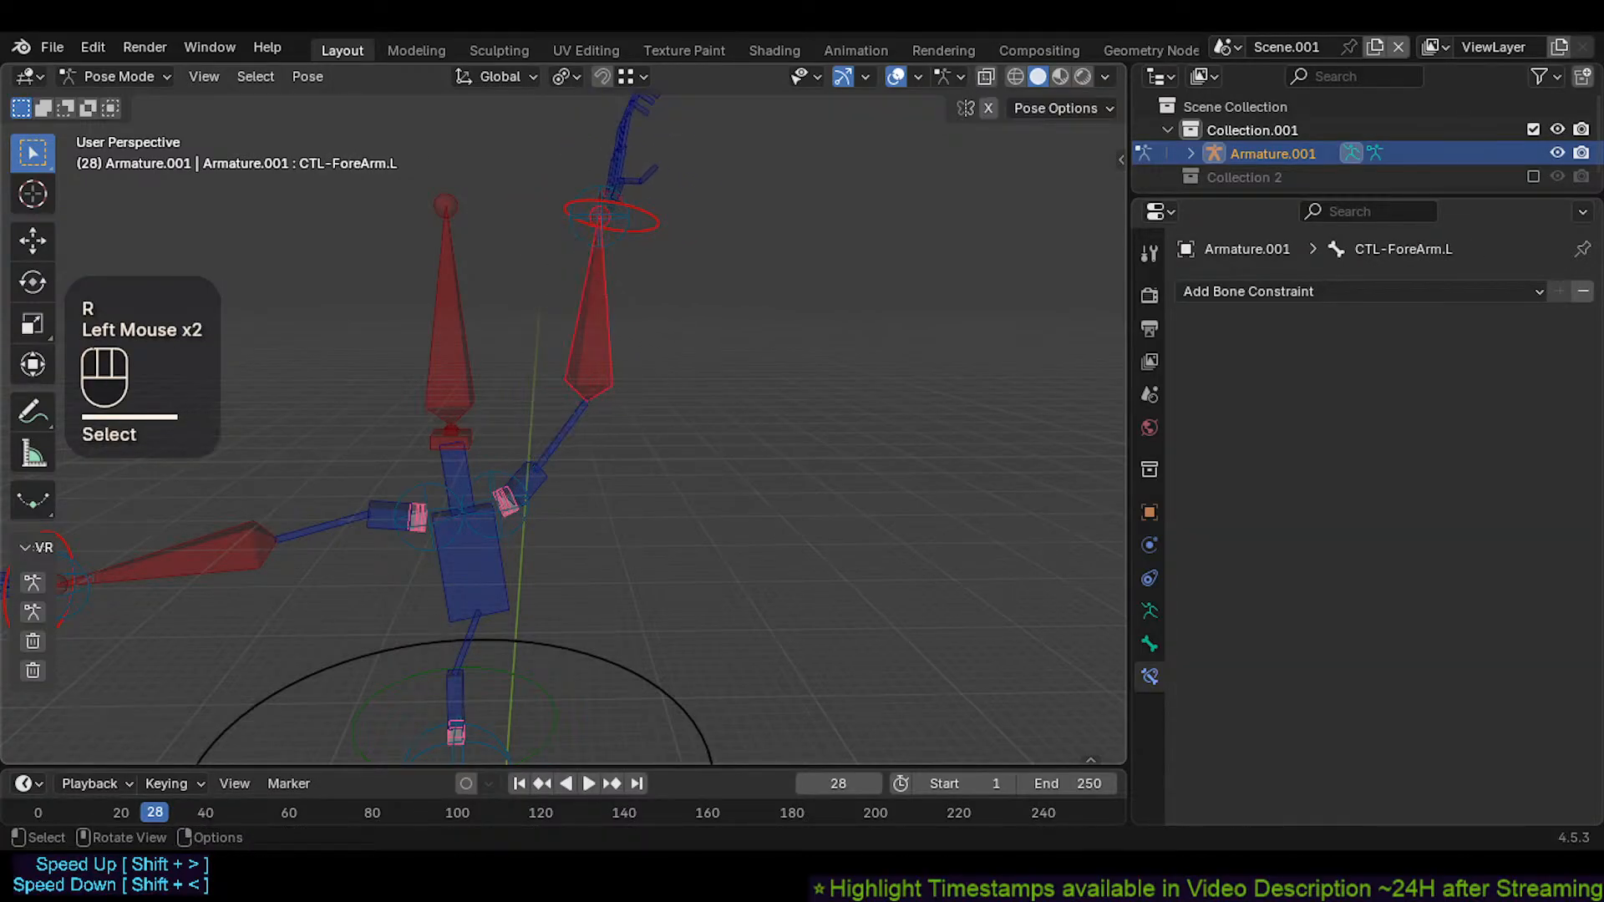
key(r)
click(553, 299)
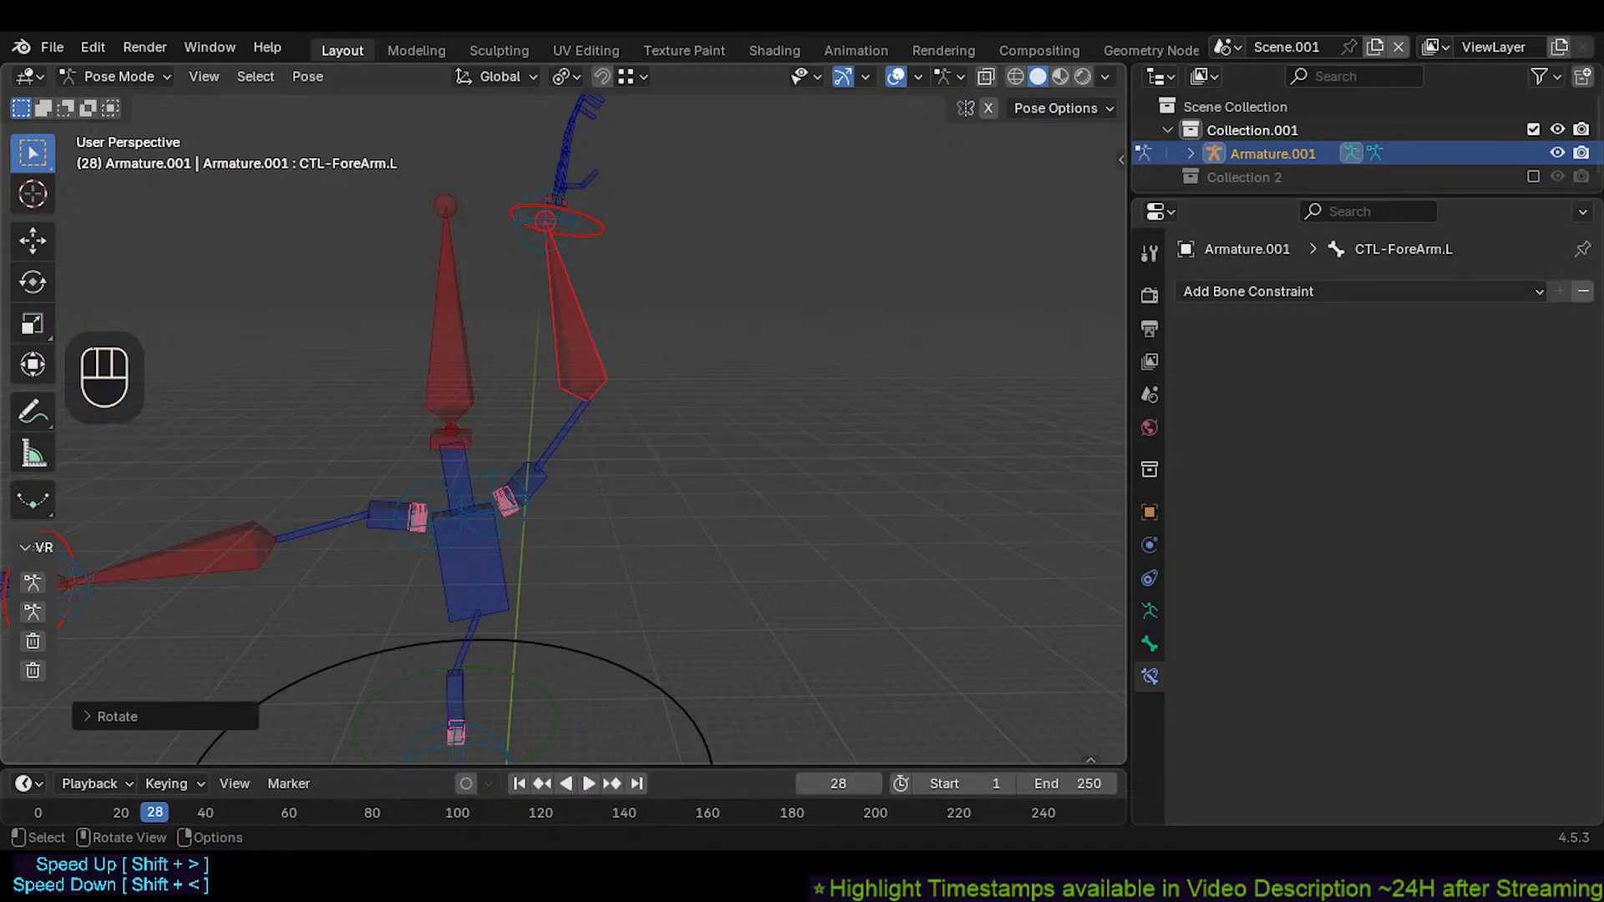
Rotate CTL-ForeArm.L outward so the forearm points up and away from the head
middle_drag(588, 344, 565, 347)
click(568, 349)
key(r)
click(608, 367)
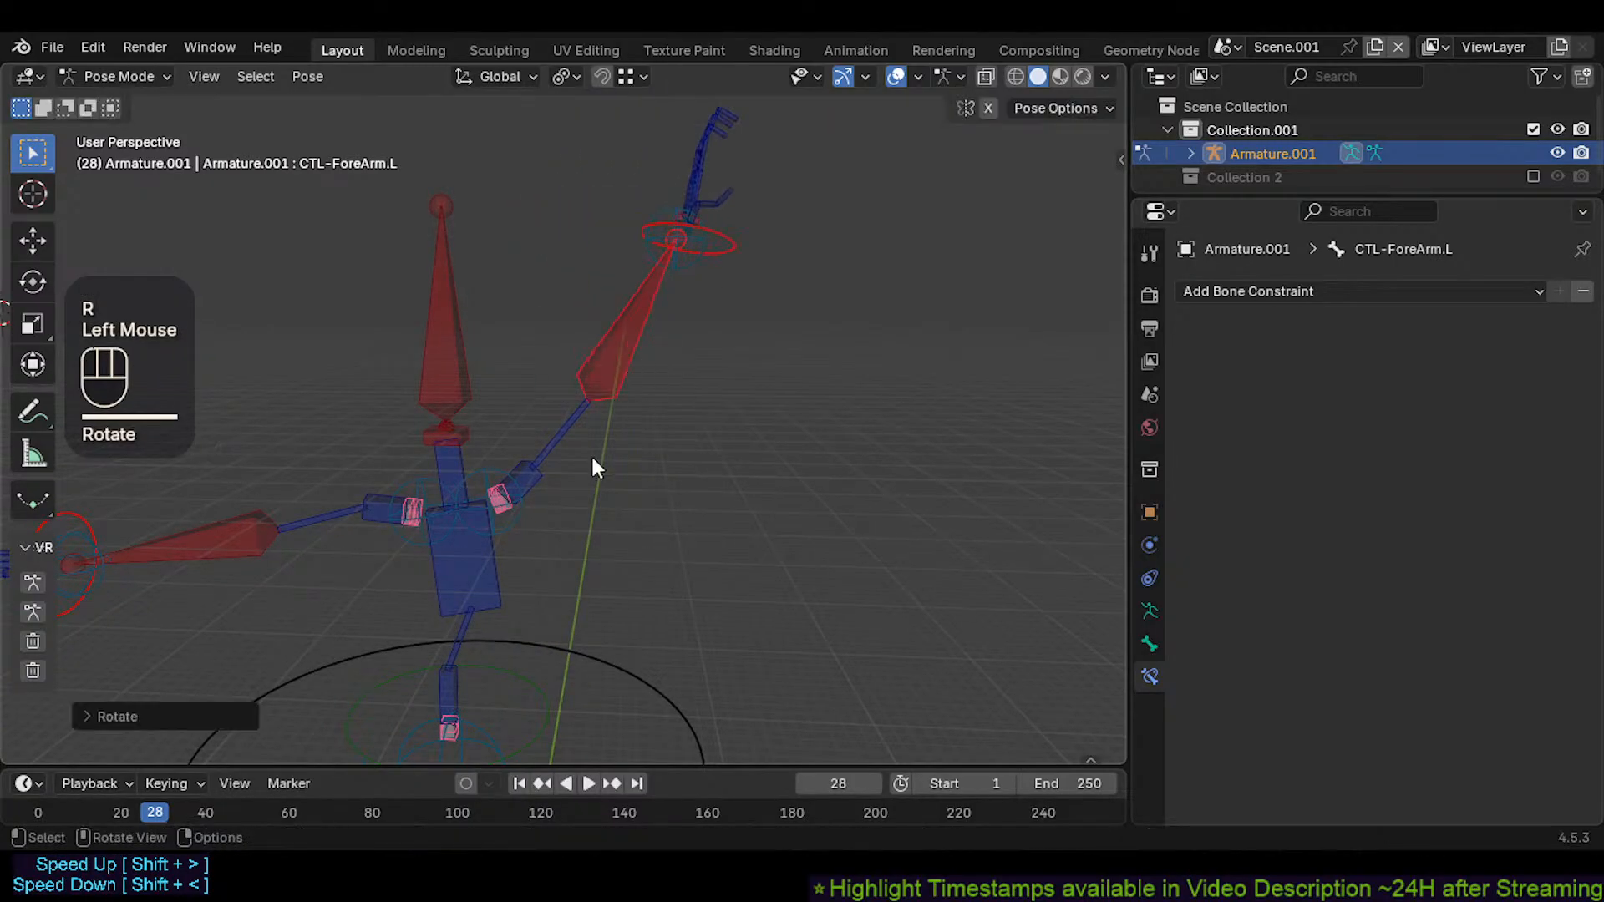
Enlarge the timeline area, enable Auto Keying and set the current frame to 1
drag(388, 765, 388, 618)
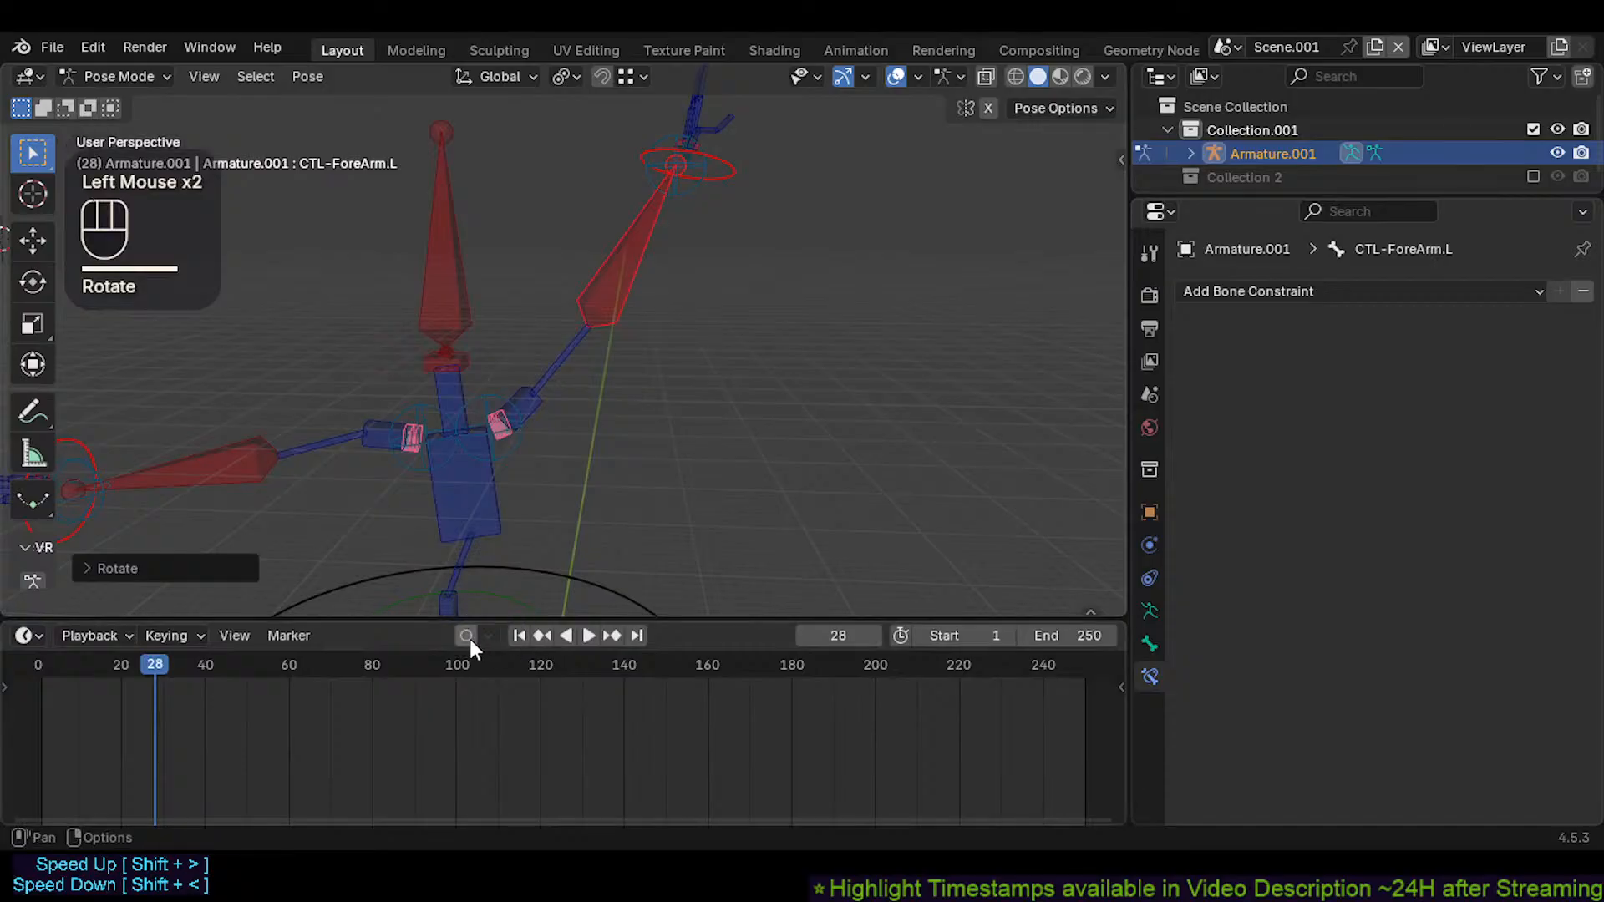
click(466, 635)
drag(146, 670, 63, 671)
middle_drag(186, 700, 452, 708)
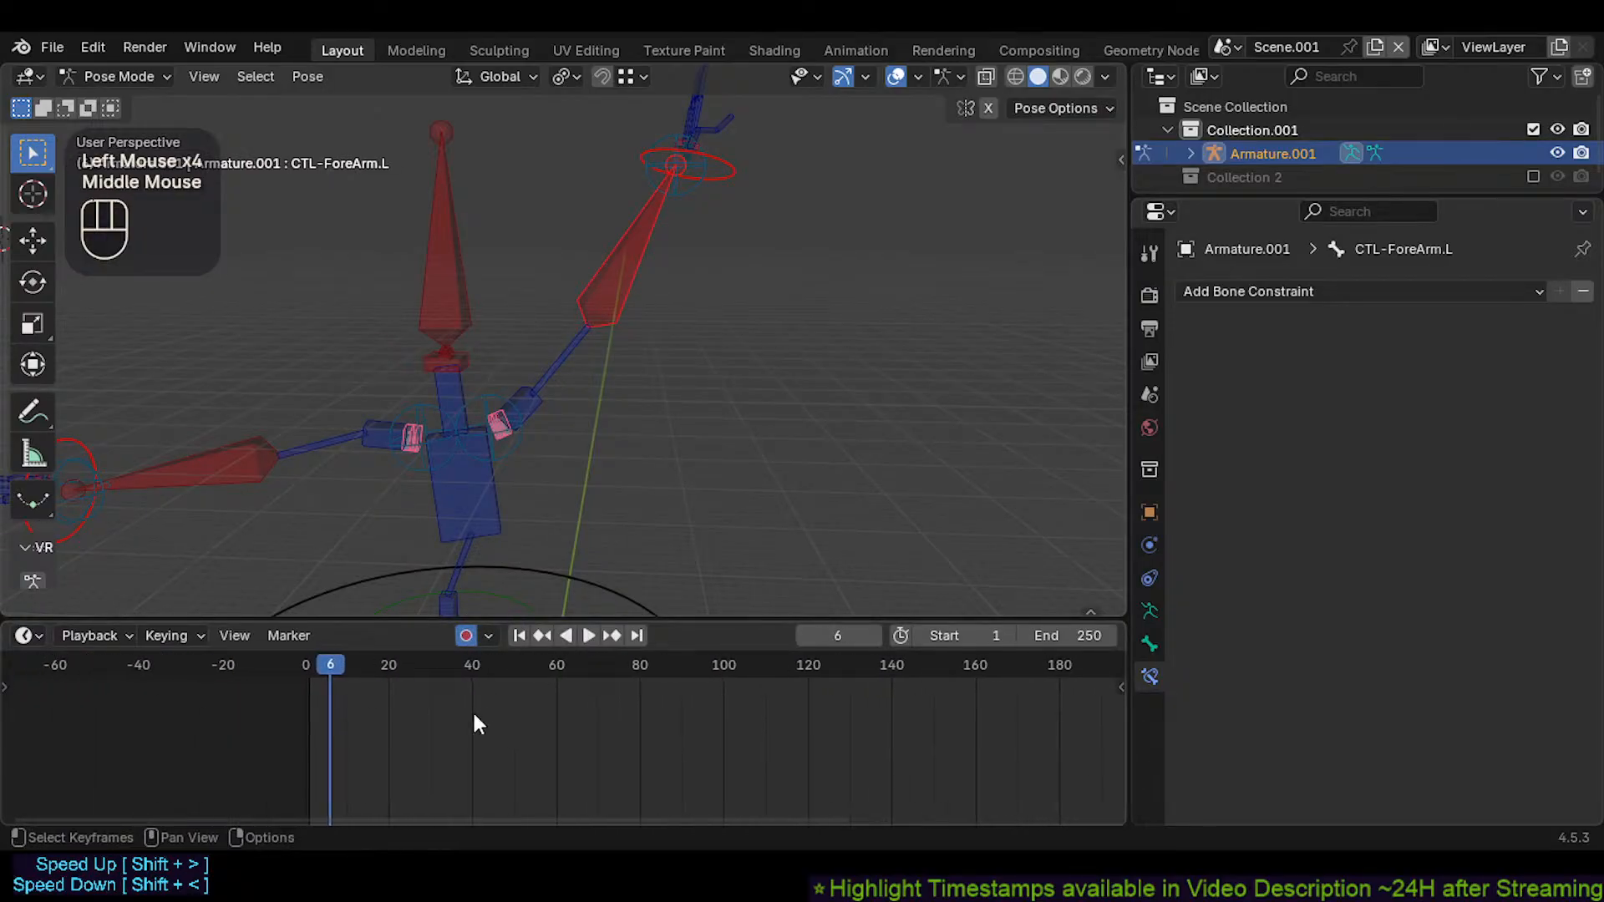
drag(325, 670, 307, 671)
key(shift+Left)
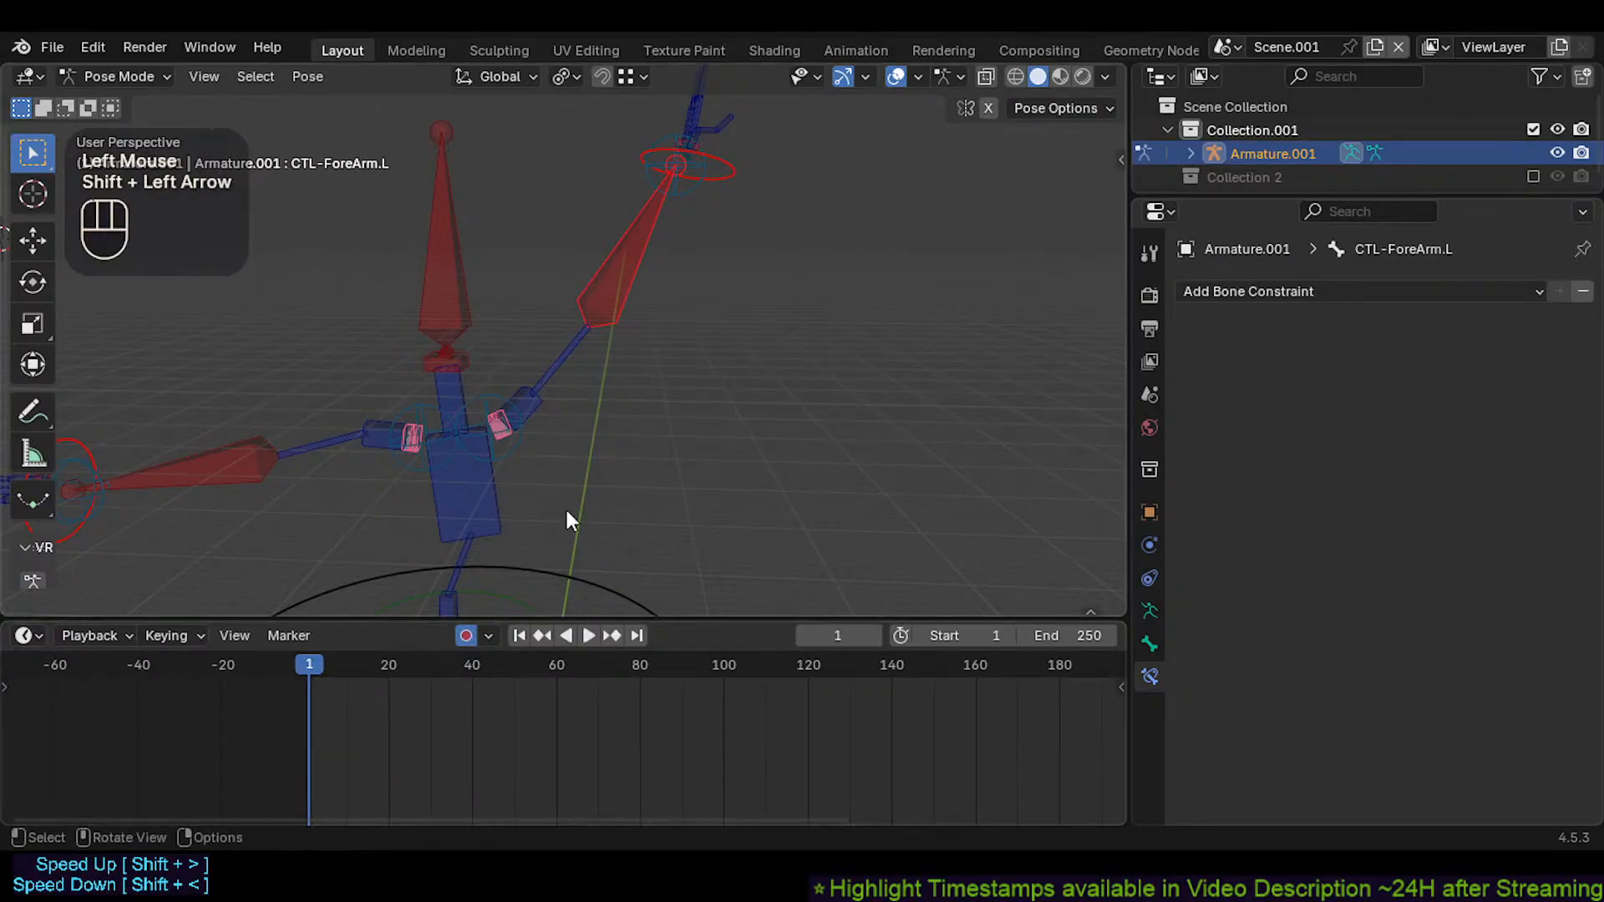
Insert keyframes for CTL-UpperArm.L at frames 1 and 41
shift+middle_drag(584, 321, 534, 464)
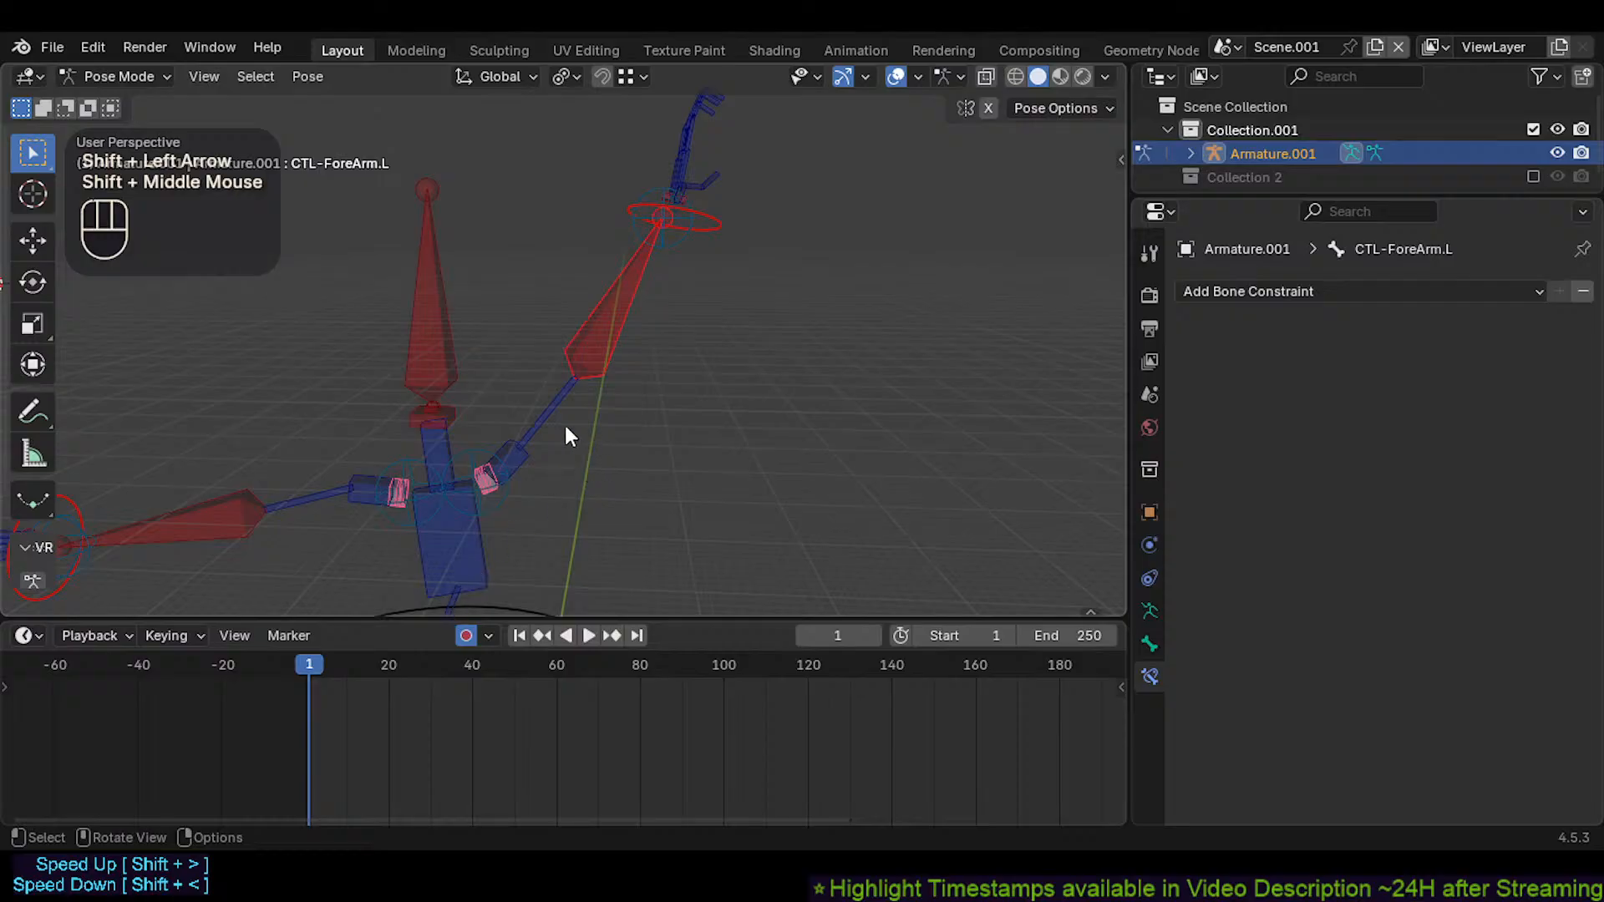
click(550, 419)
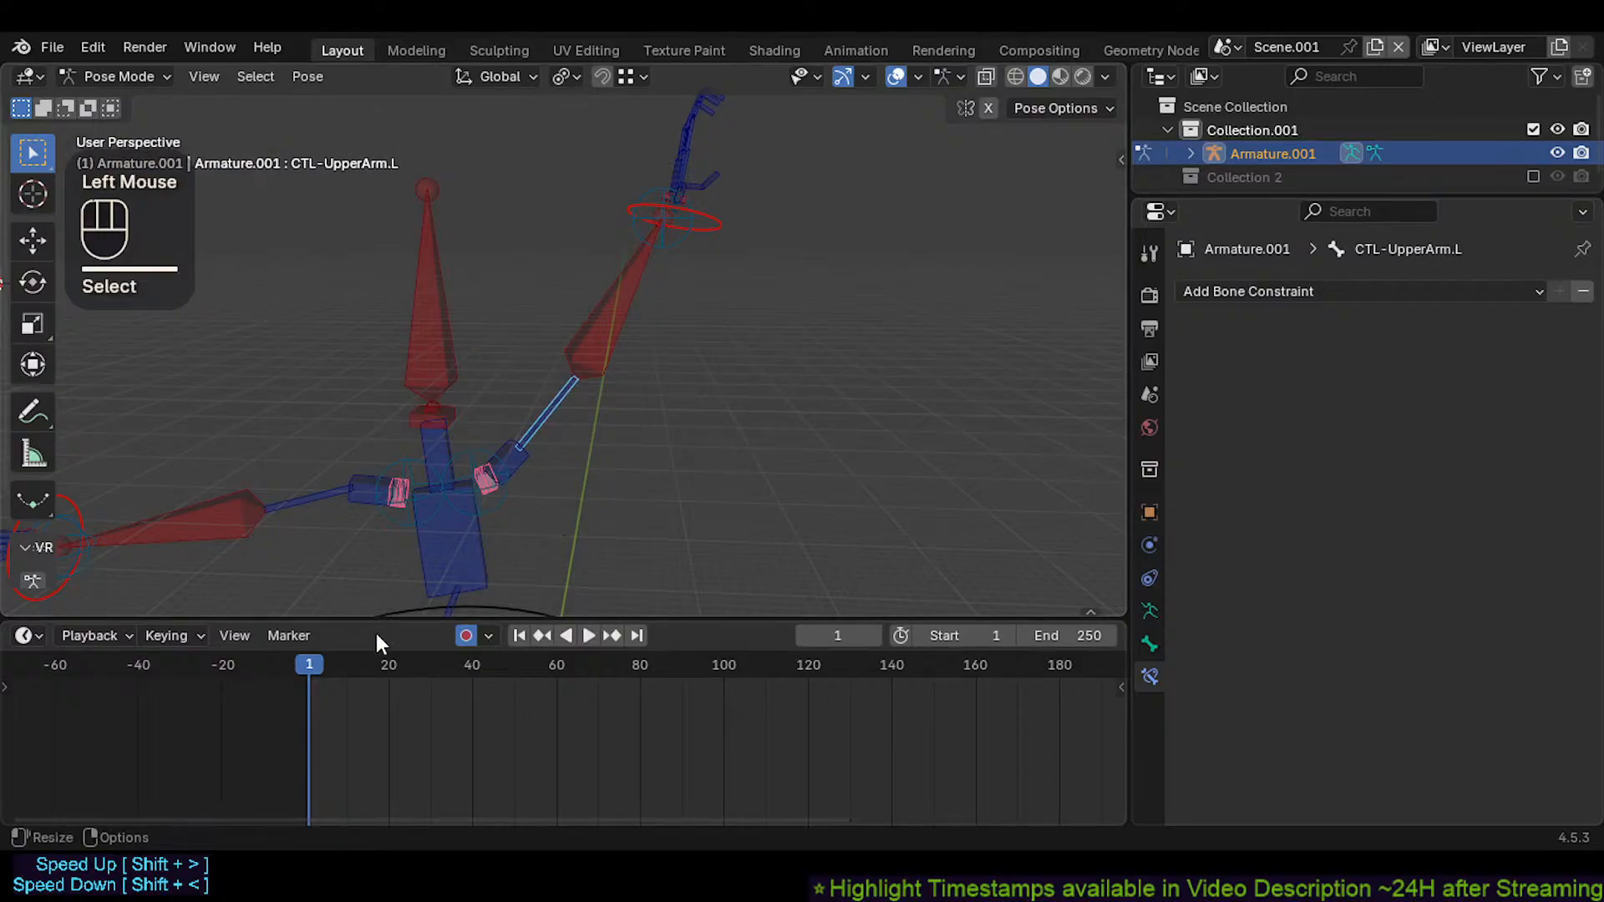
key(i)
drag(320, 656, 418, 671)
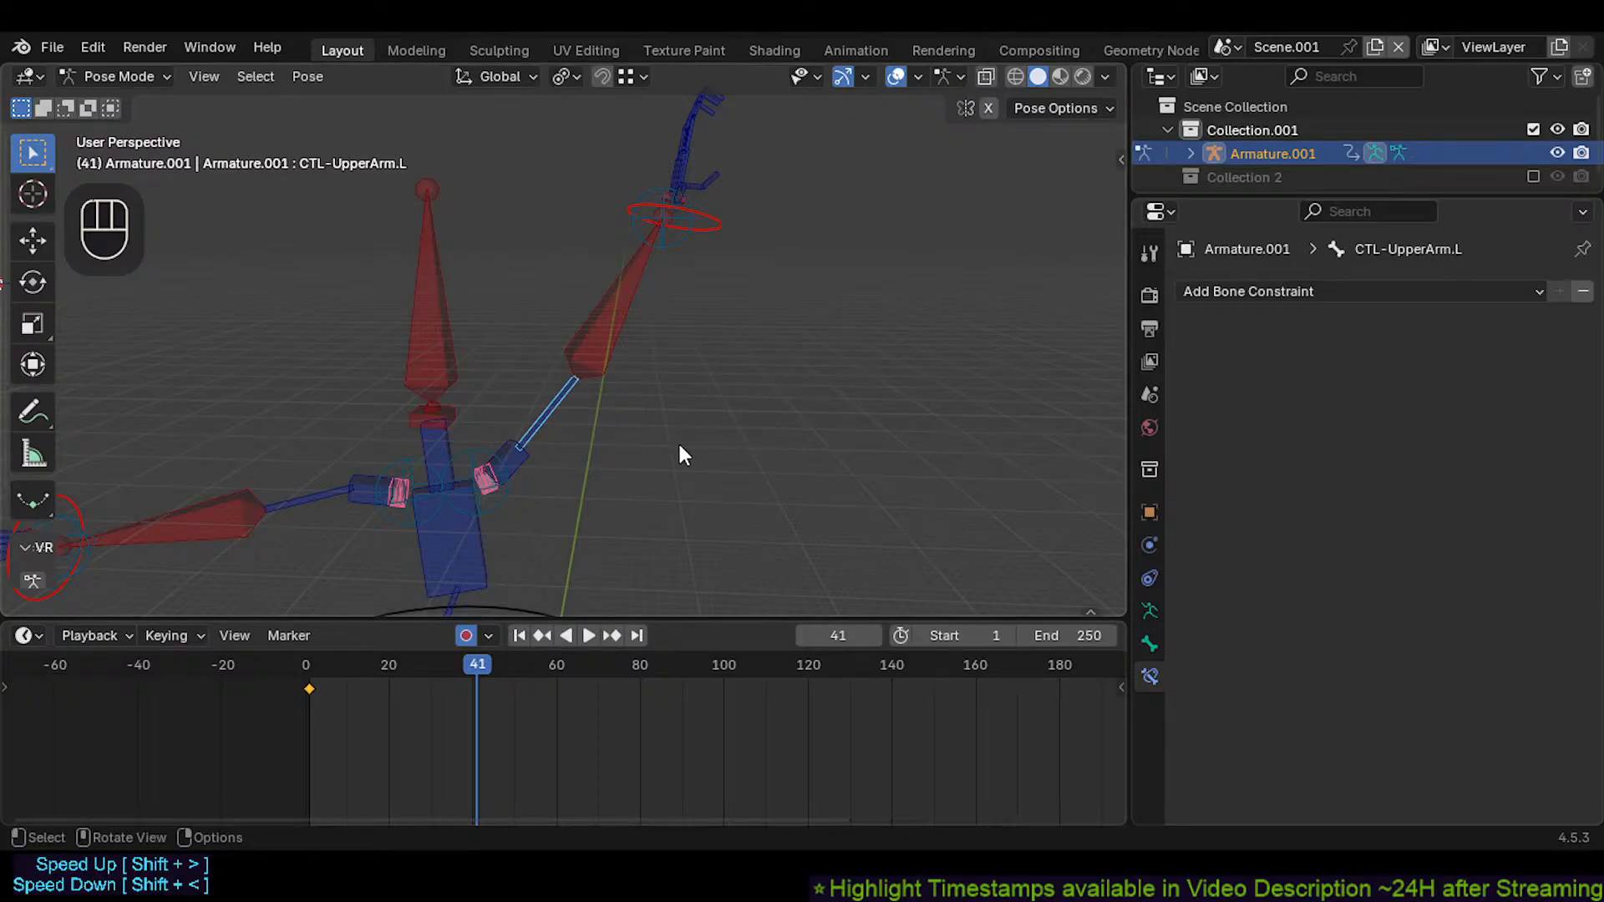
key(i)
Scrub between the two keyframes, and rotate CTL-UpperArm.L downward at frame 41
drag(493, 664, 392, 669)
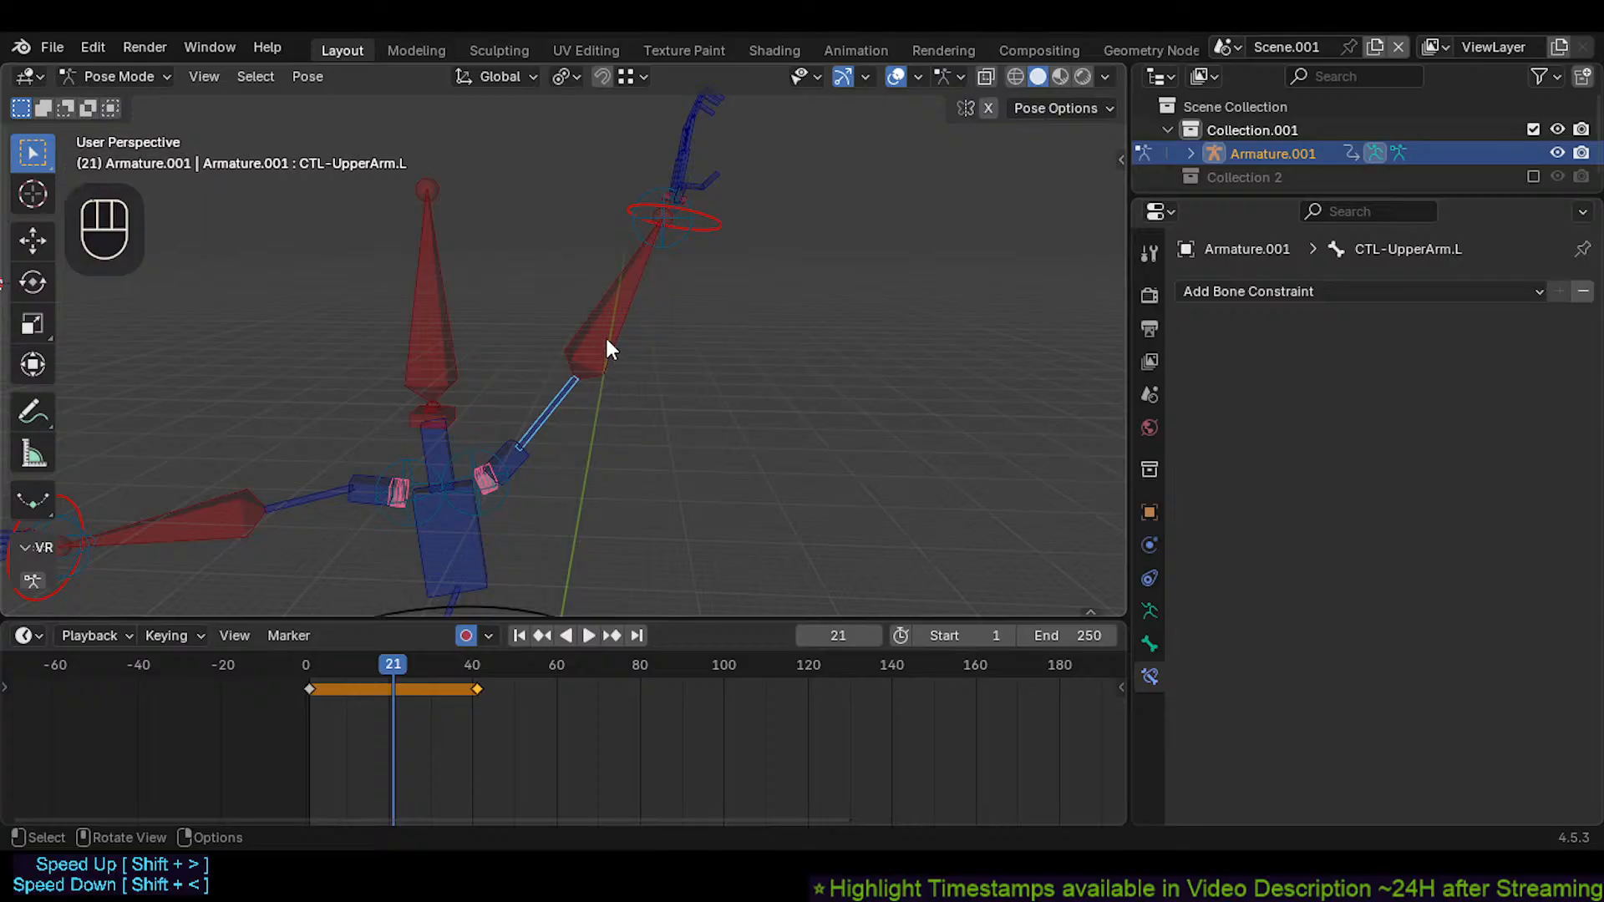
key(Up)
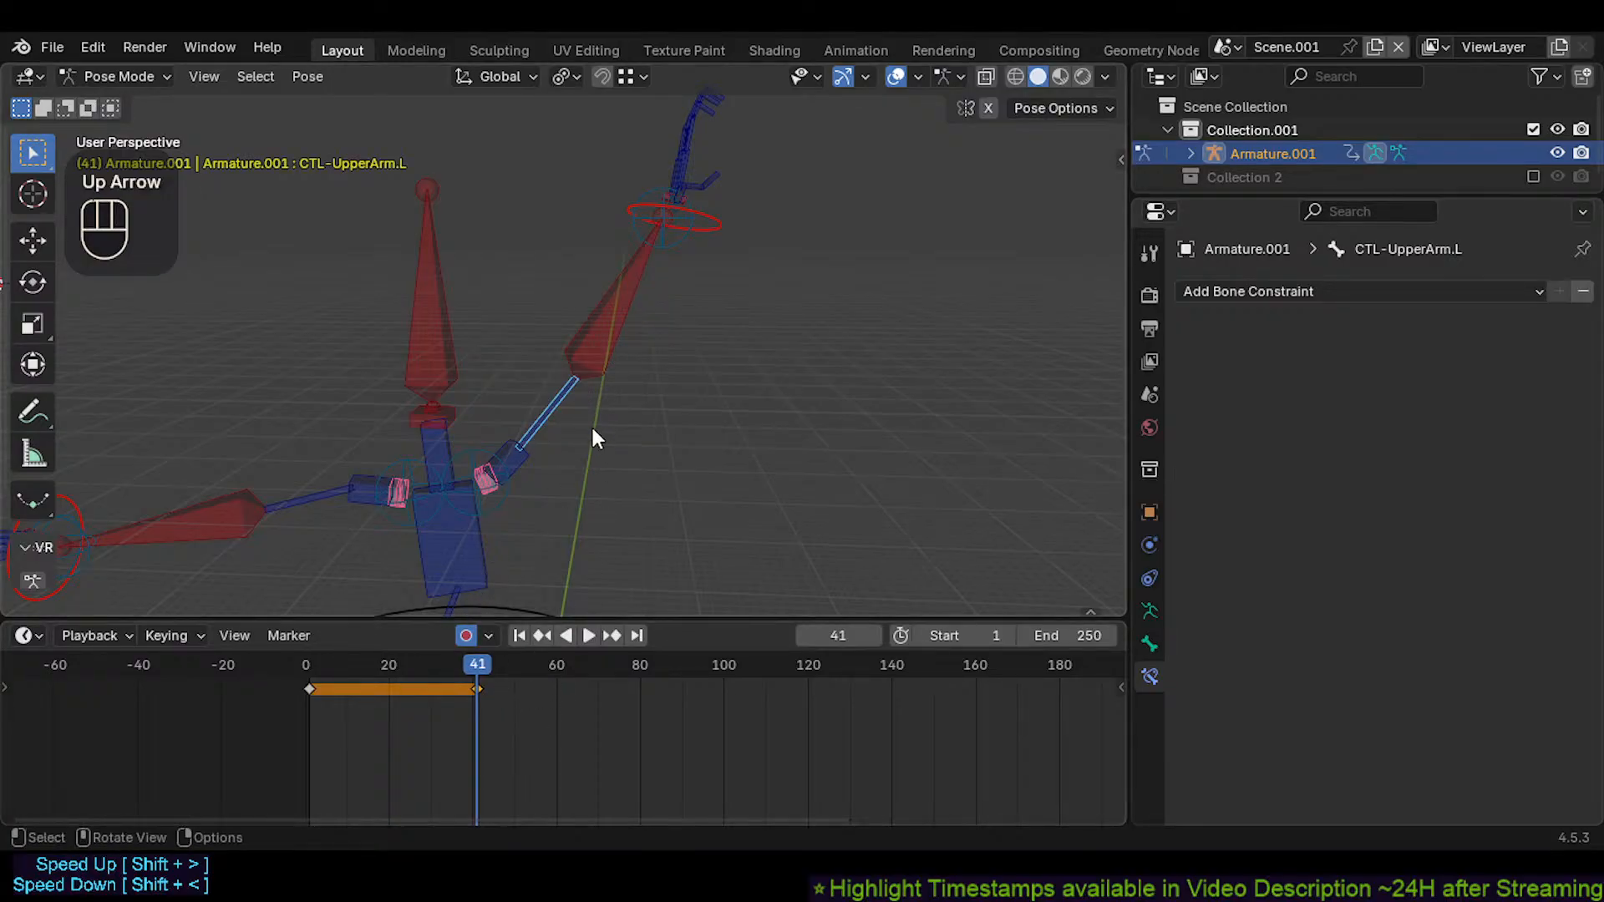
key(r)
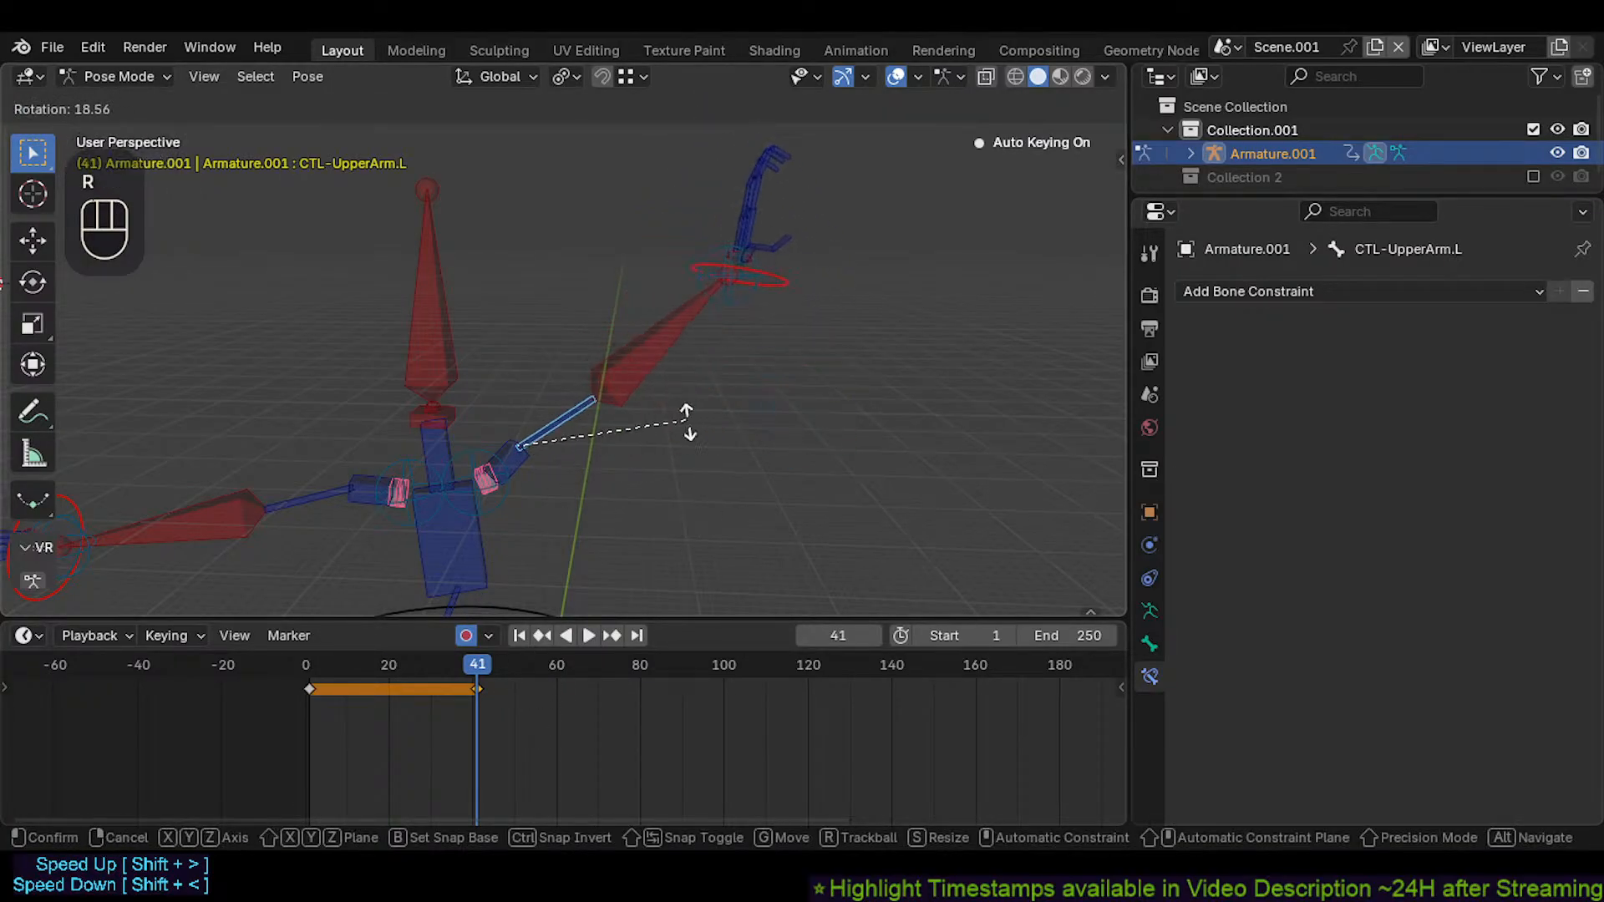
click(676, 415)
Try rotating CTL-Shoulder.L.001 downward at frame 41, and undo the rotation
click(505, 467)
key(r)
click(583, 525)
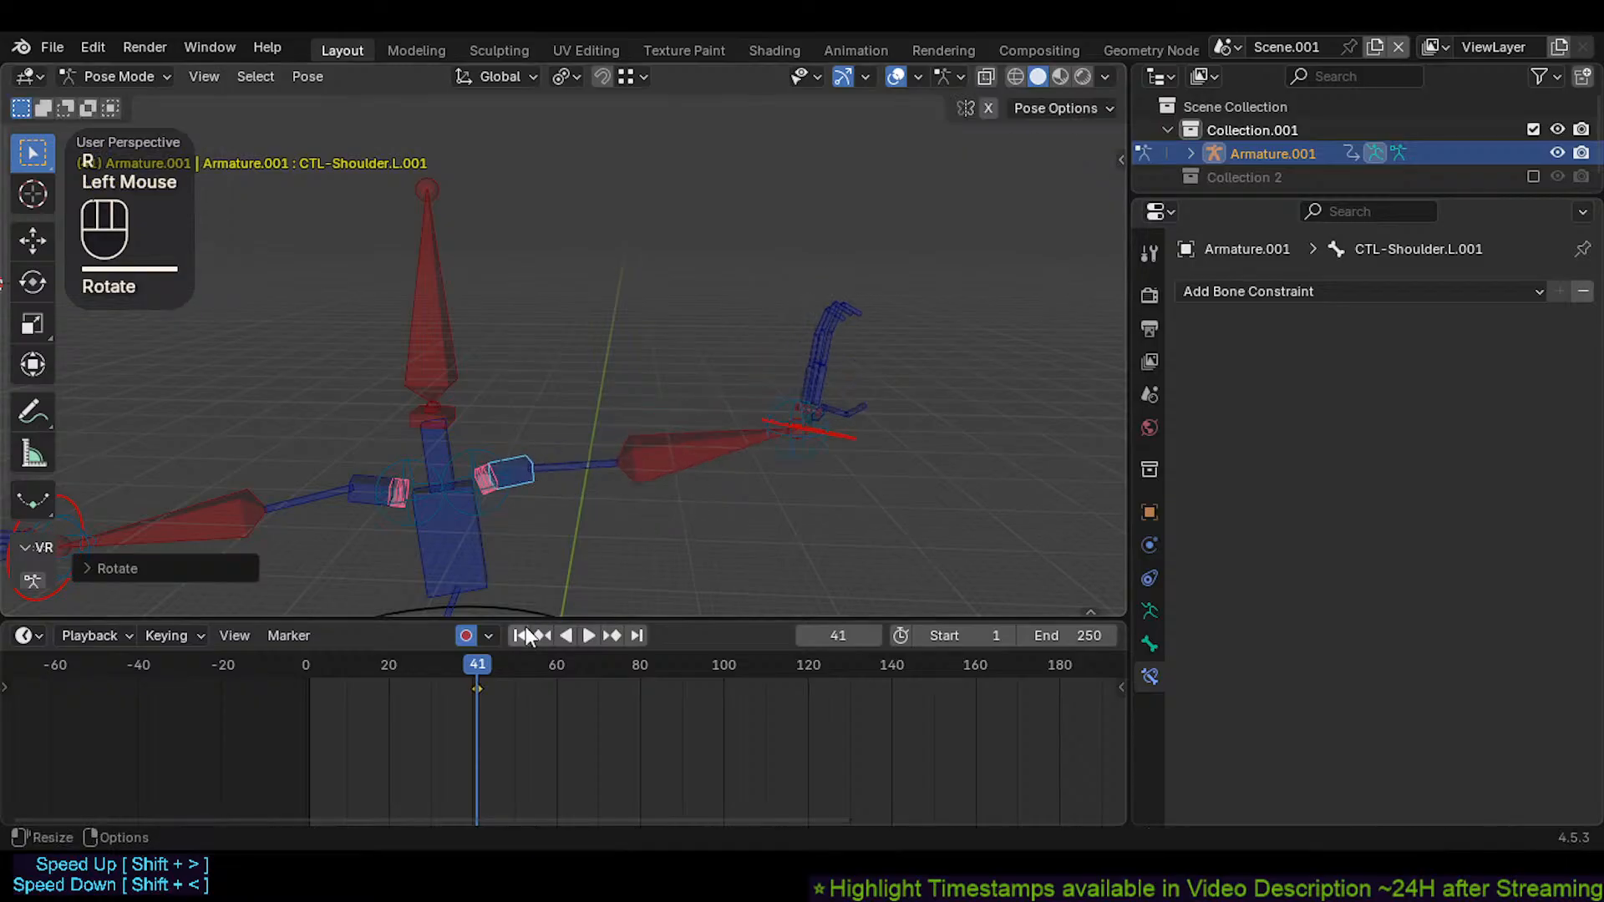
key(ctrl+z)
Rotate CTL-UpperArm.L about 50° downward at frame 41 so the upper arm sits slightly below horizontal
click(574, 424)
key(r)
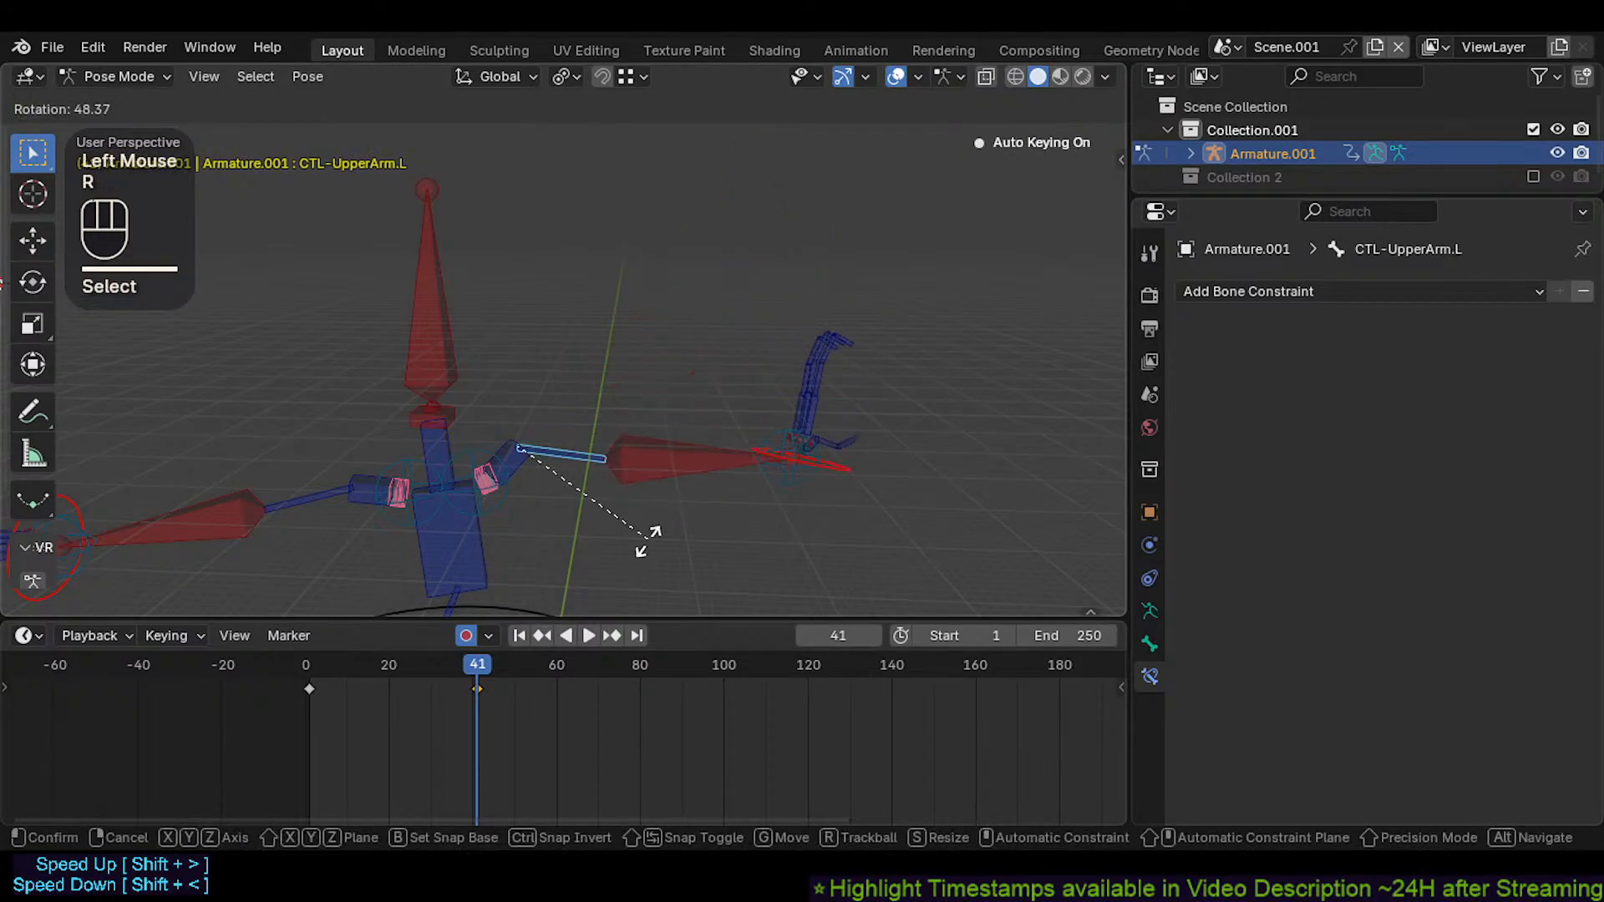
click(632, 543)
Calculate the motion path of CTL-UpperArm.L's head over the scene frame range, and scrub the arm's swing
drag(475, 666, 377, 659)
key(ctrl+t)
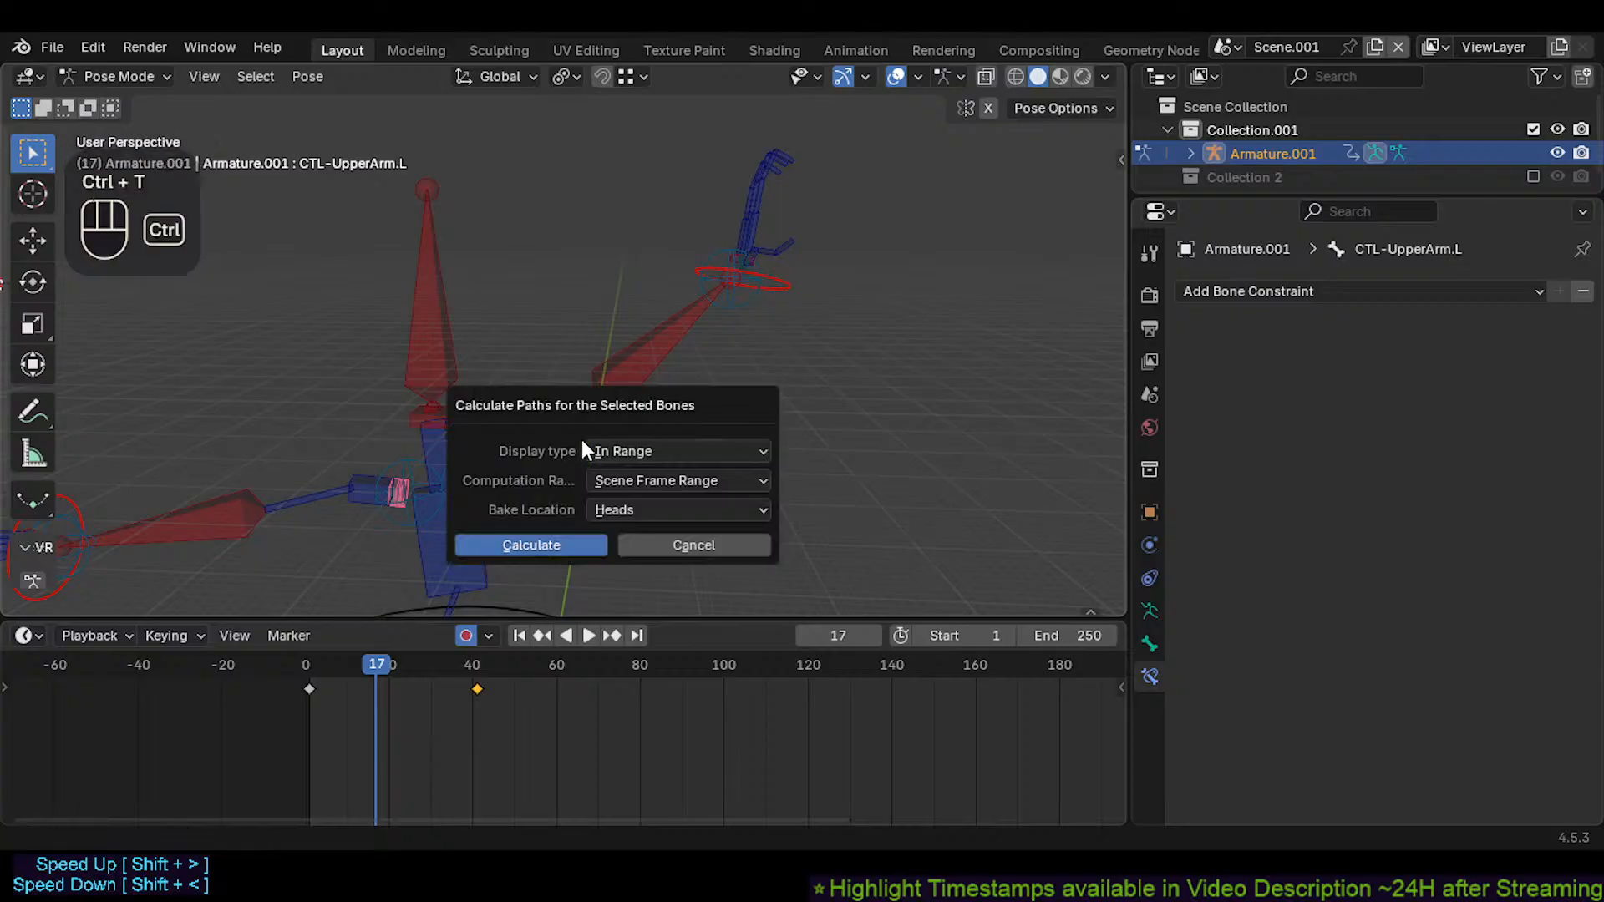
click(561, 541)
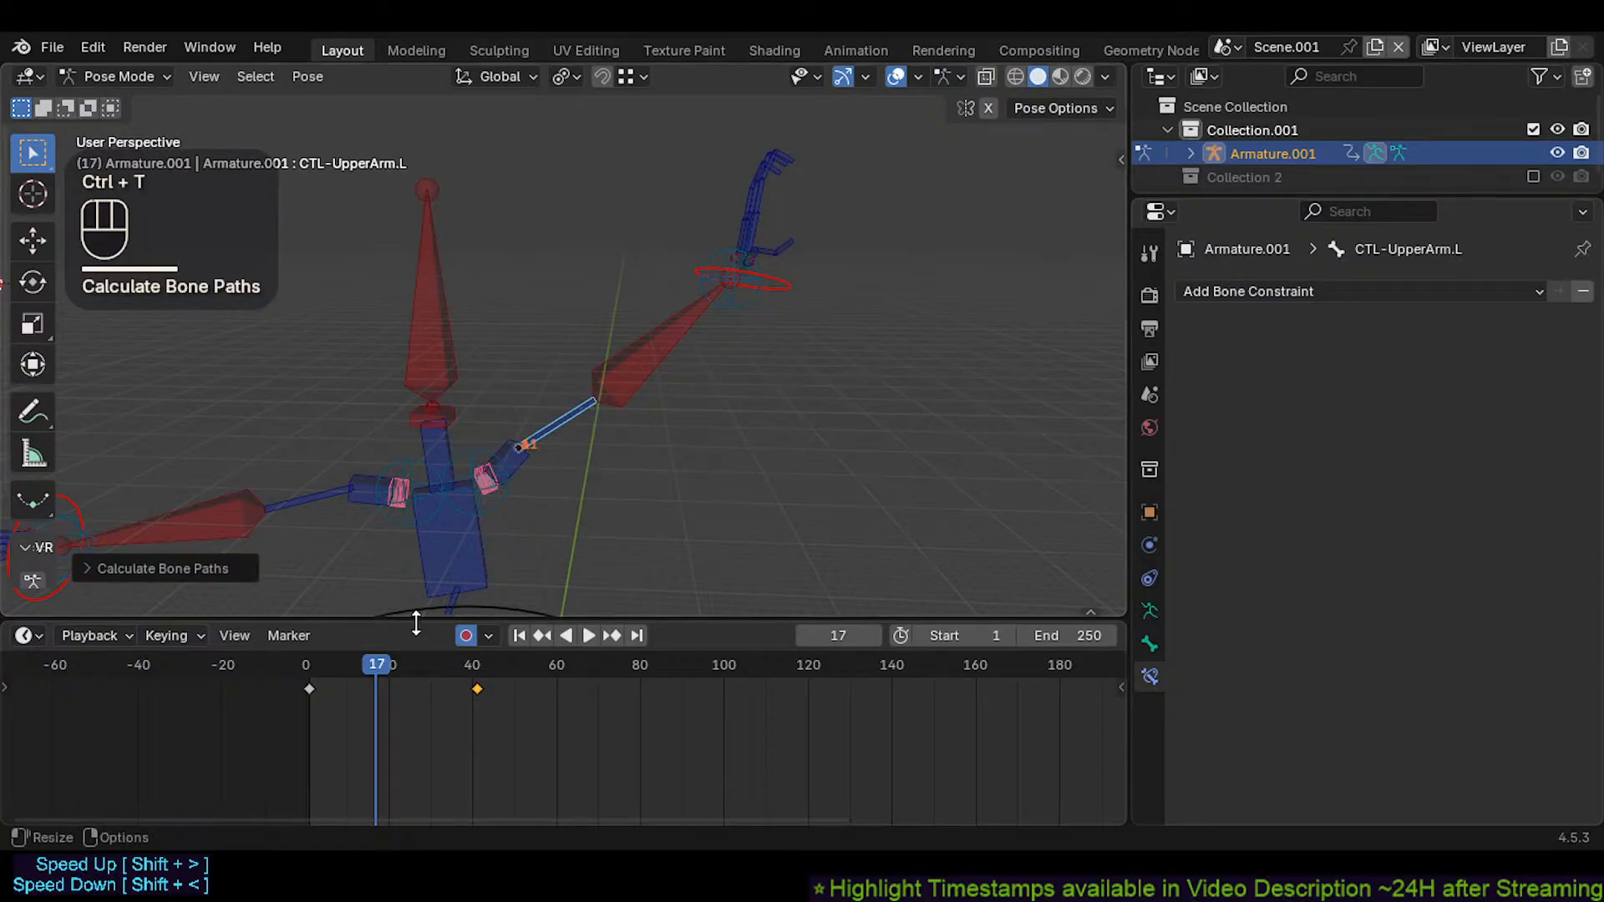
drag(417, 665, 374, 670)
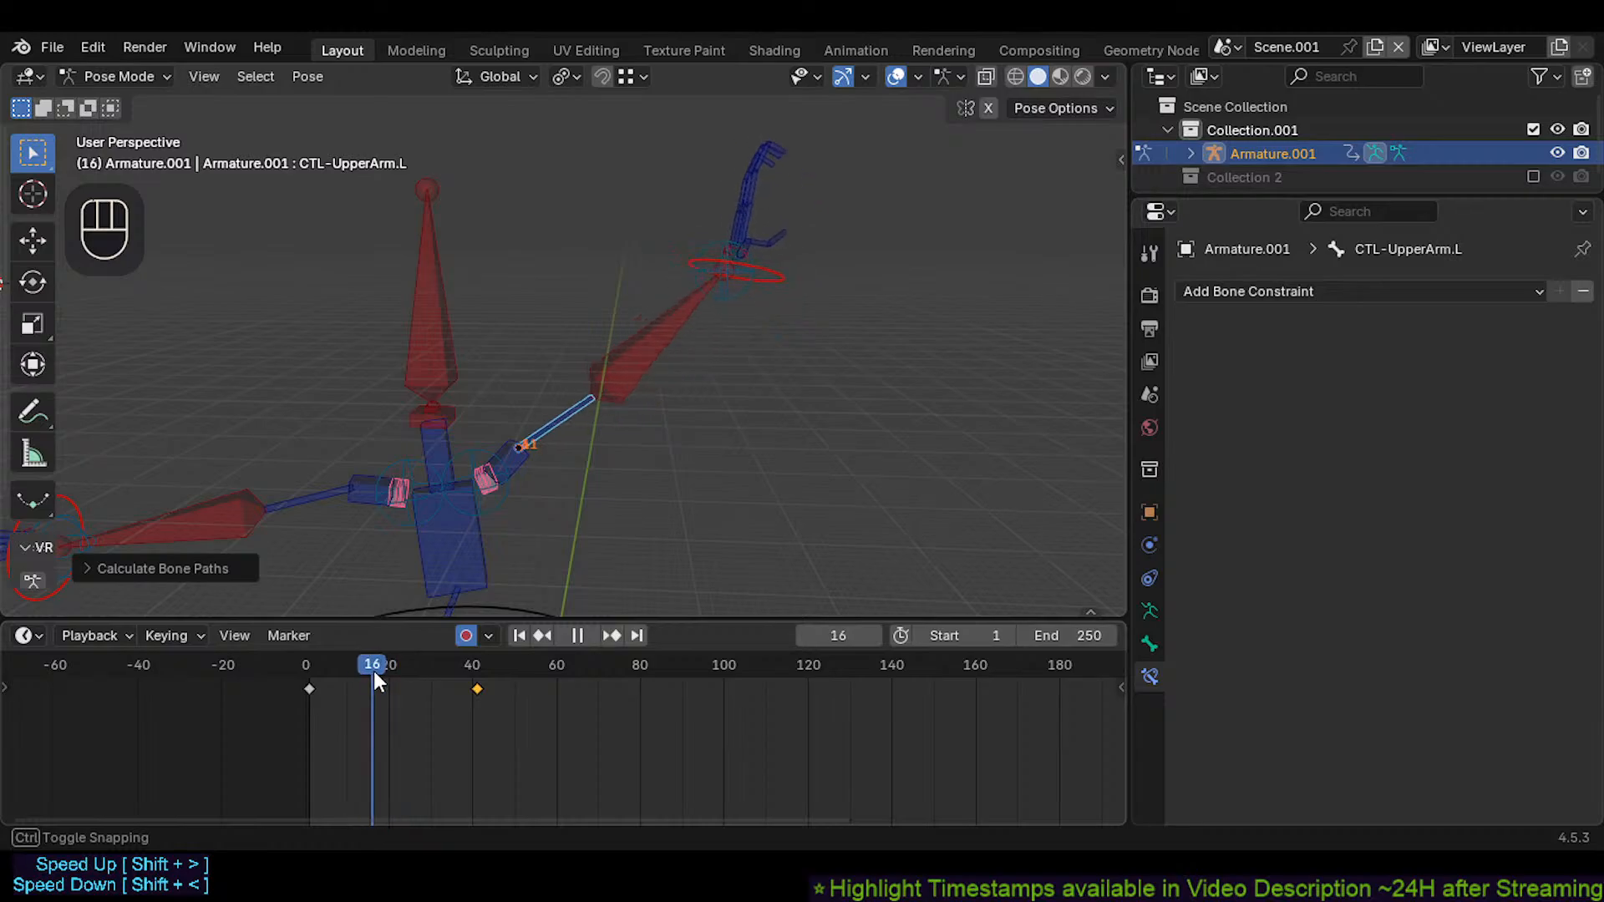
Calculate CTL-ForeArm.L's motion path, clear the bone paths, and recalculate only CTL-ForeArm.L's head path over the scene frame range
click(620, 369)
key(ctrl+t)
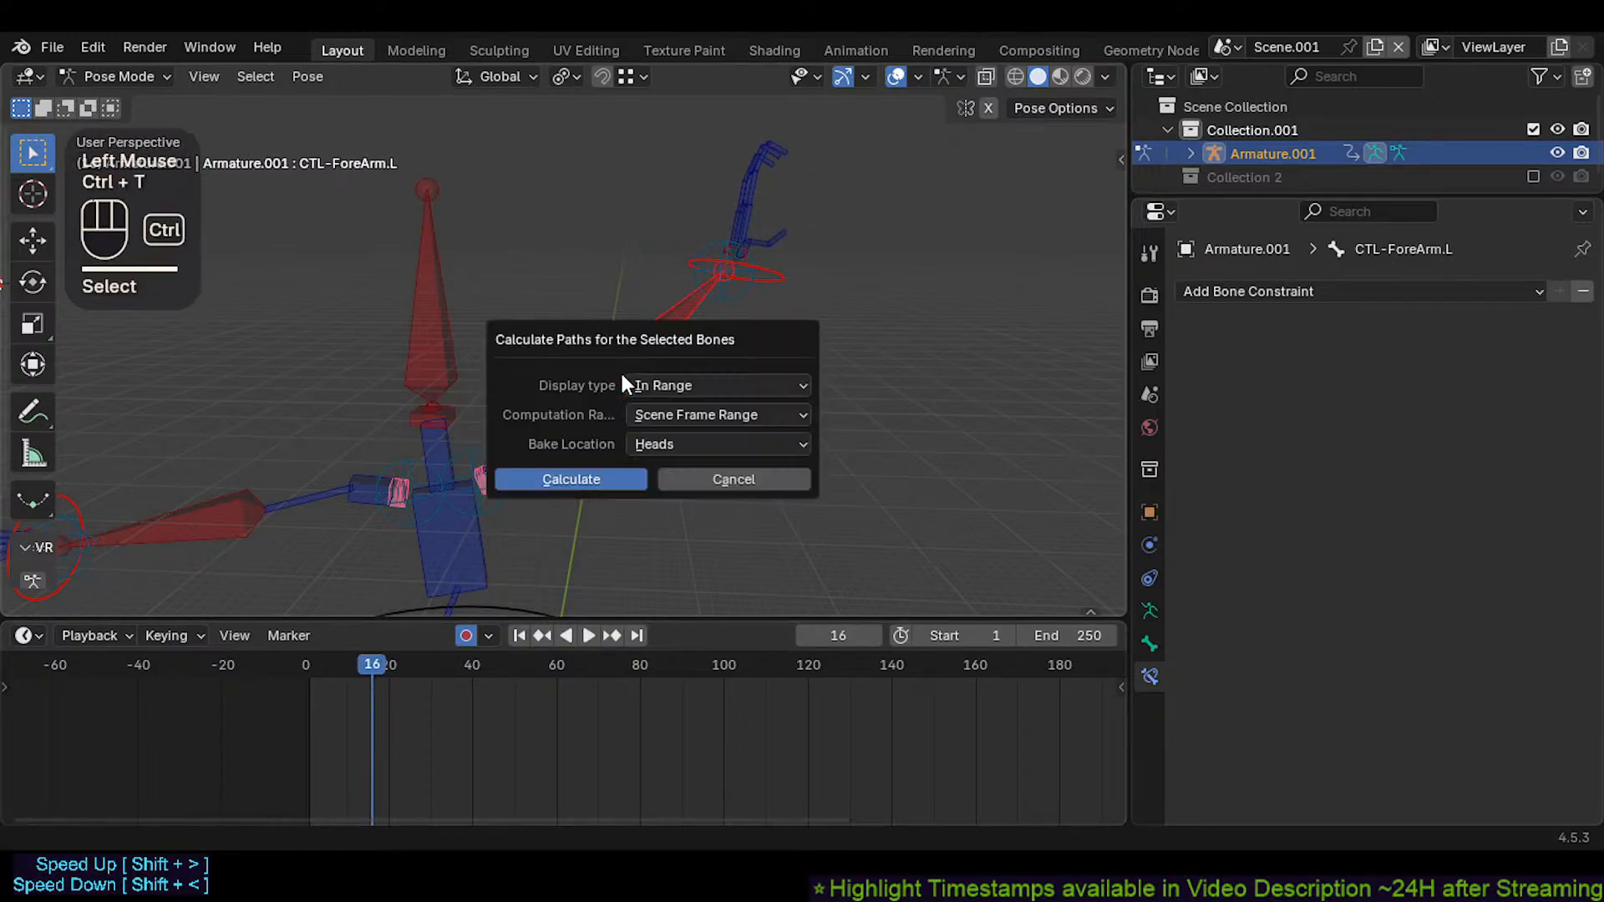
click(610, 472)
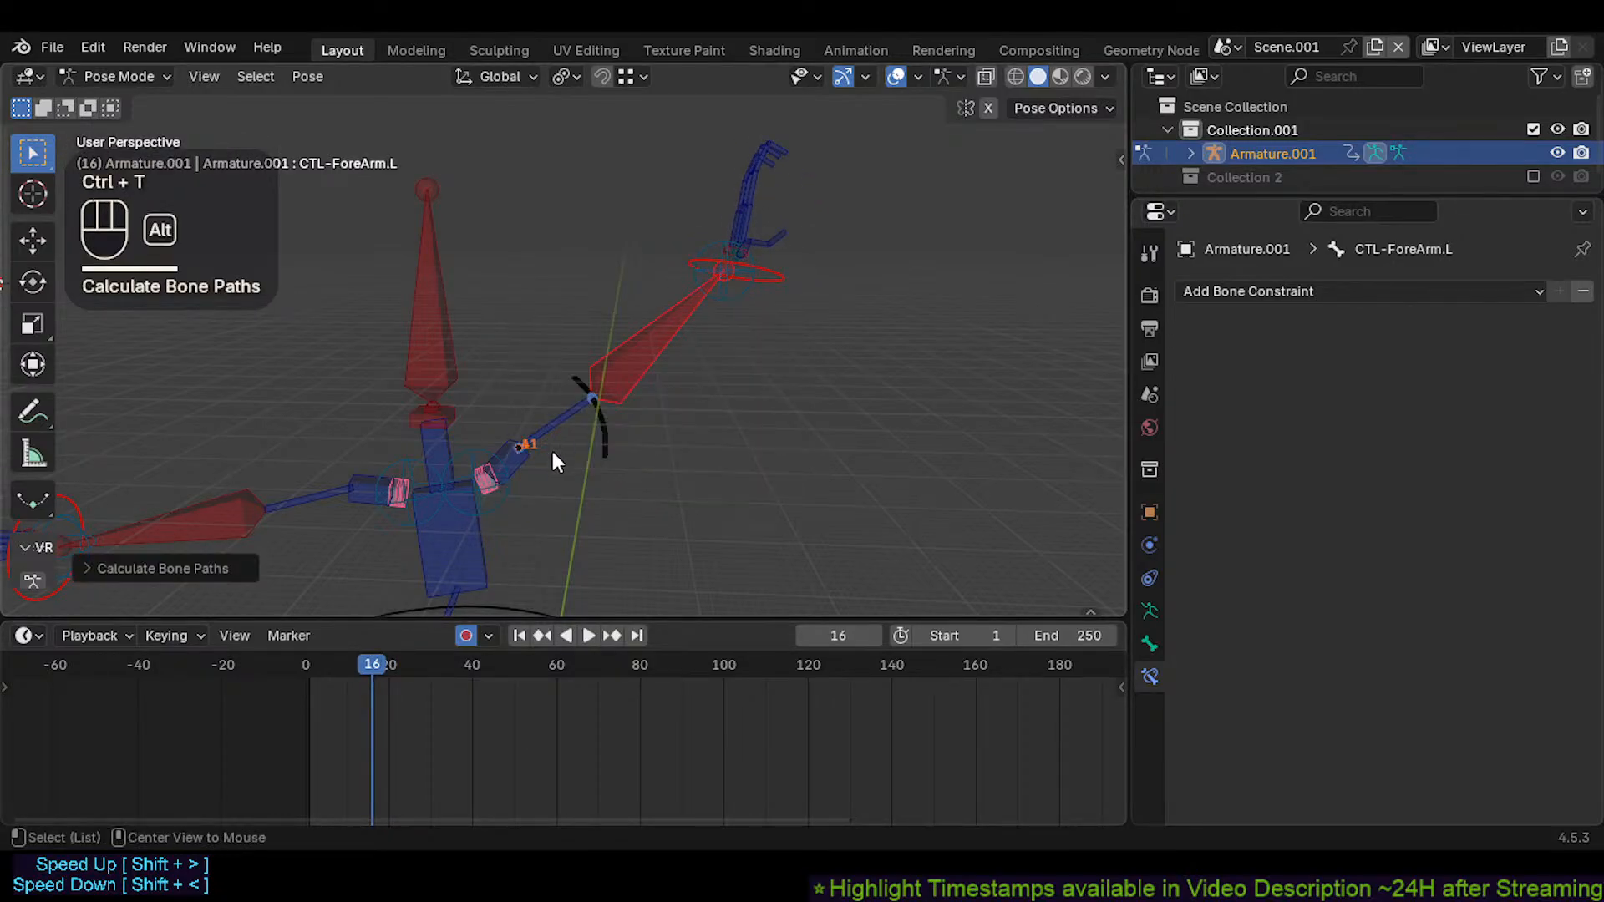
key(alt+t)
click(629, 369)
key(ctrl+t)
click(580, 473)
At frame 11, move CTL-ForeArm.L with Auto IK twice to compare the elbow's position with its motion path
drag(376, 664, 354, 578)
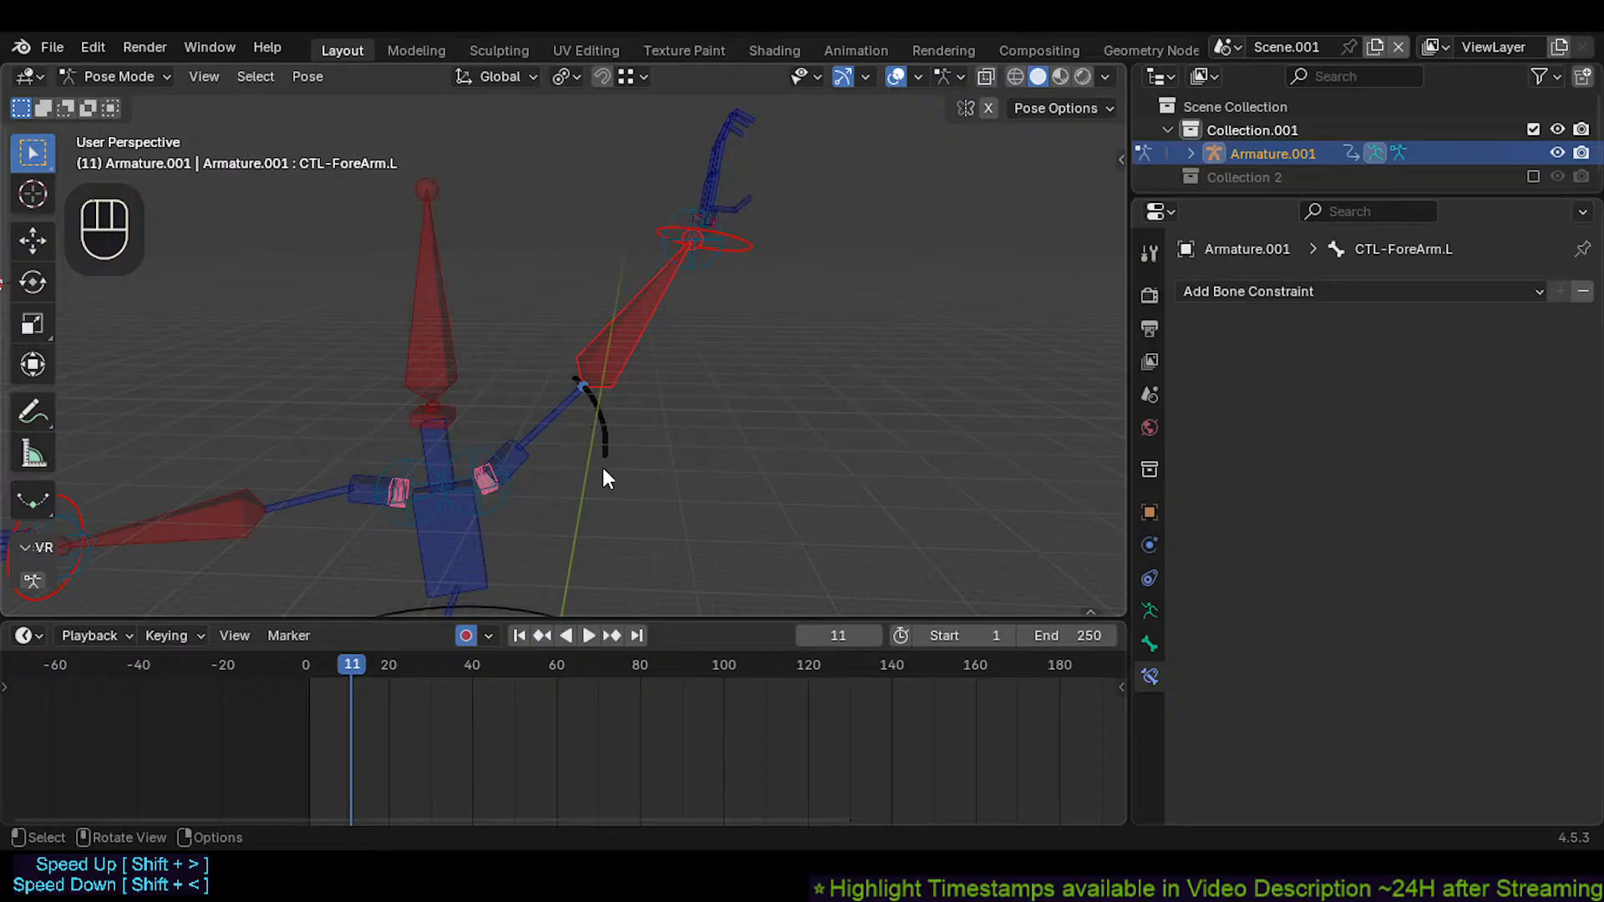
click(604, 336)
key(g)
click(619, 383)
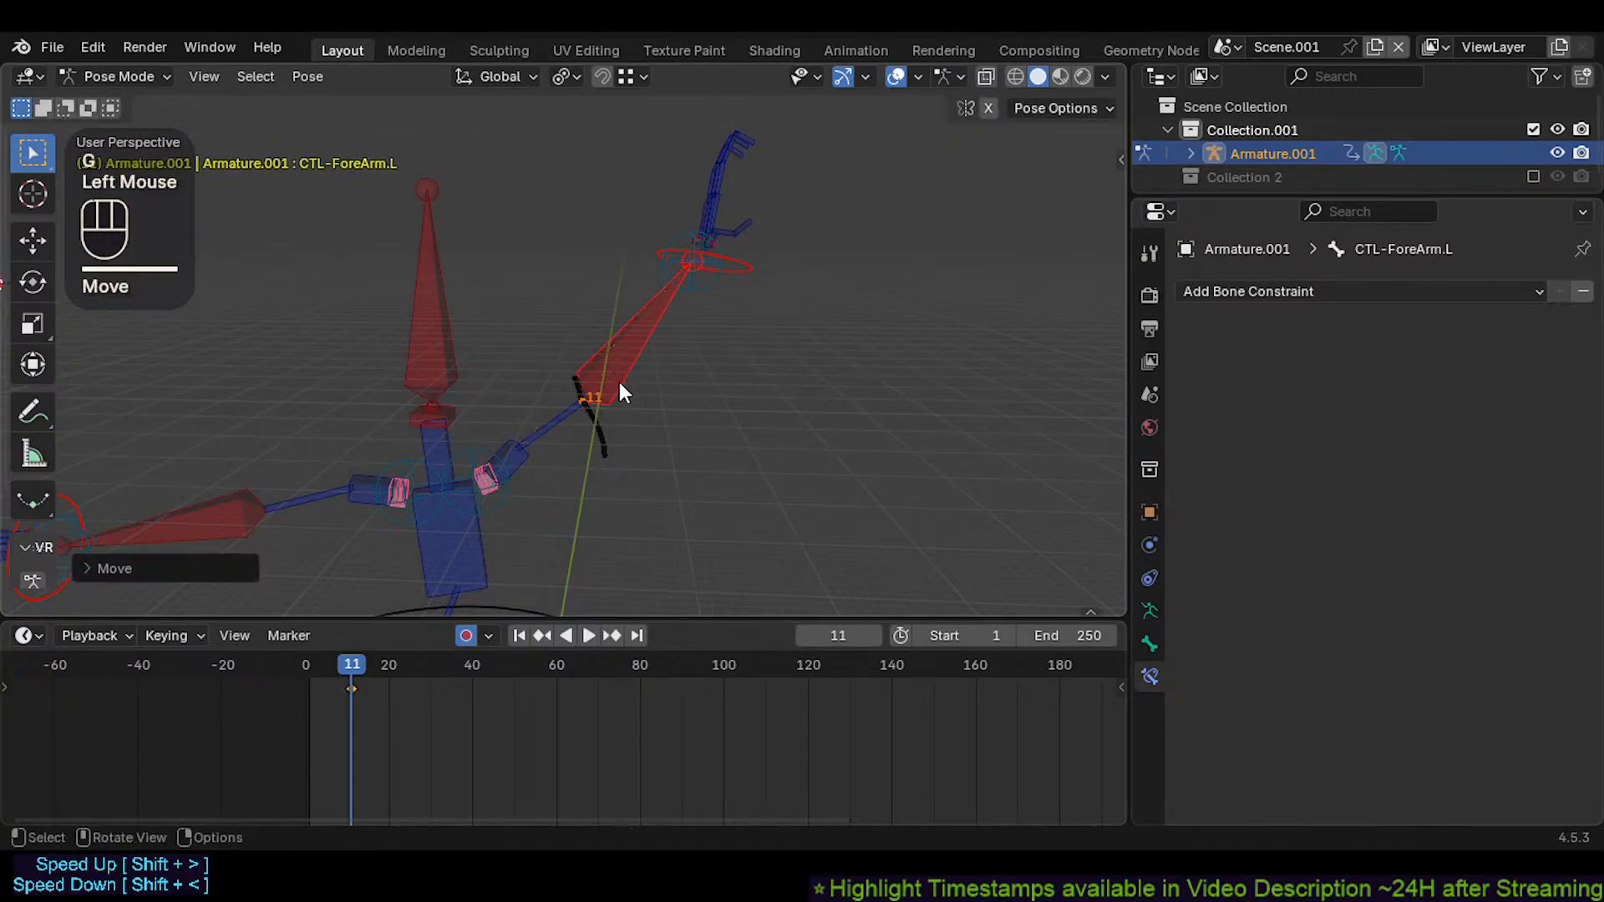
middle_drag(620, 383, 506, 401)
scroll(689, 358, up, 2)
key(g)
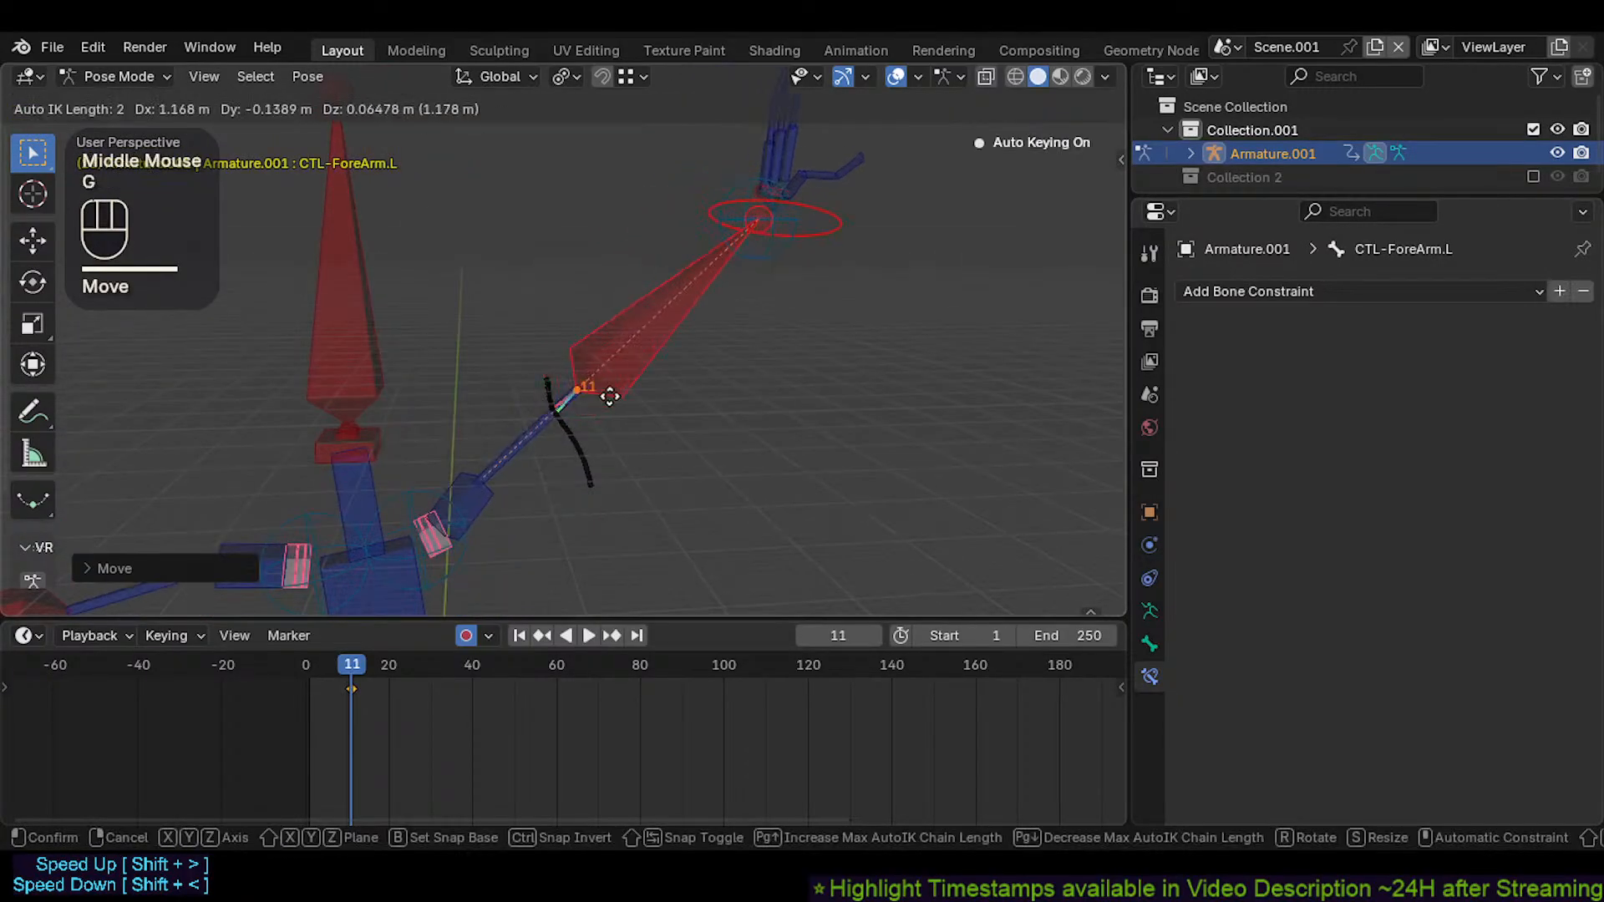
click(614, 388)
Reposition CTL-ForeArm.L with repeated Auto IK moves until the elbow lies near its motion path and the forearm points outward
middle_drag(702, 372, 650, 359)
key(g)
click(637, 340)
key(g)
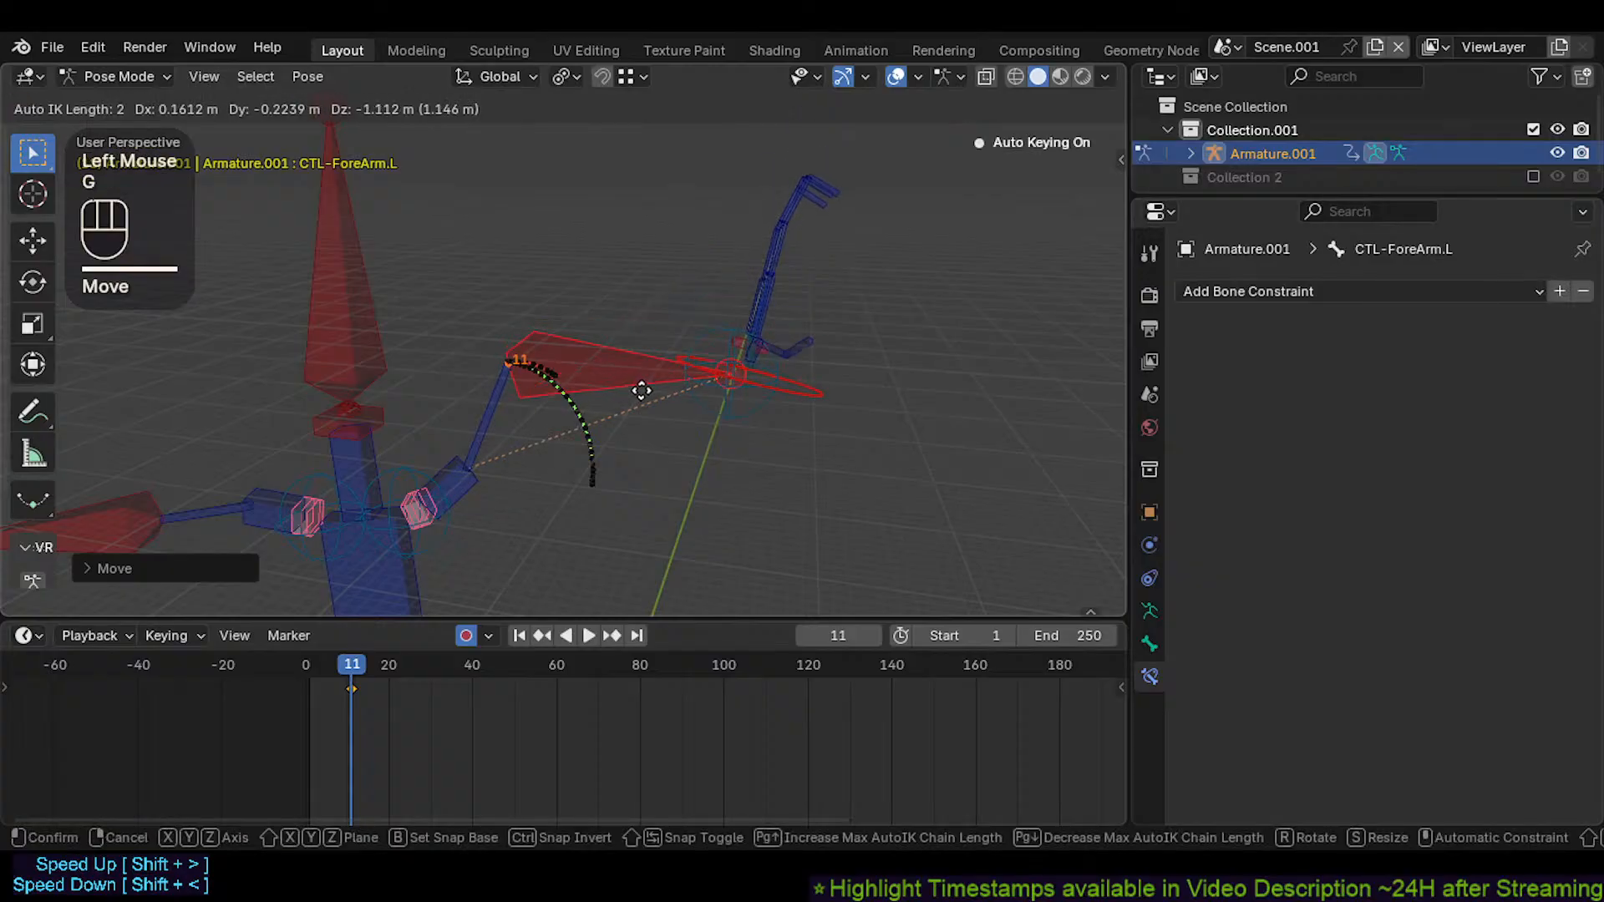
click(570, 378)
key(g)
click(590, 387)
middle_drag(590, 388, 609, 395)
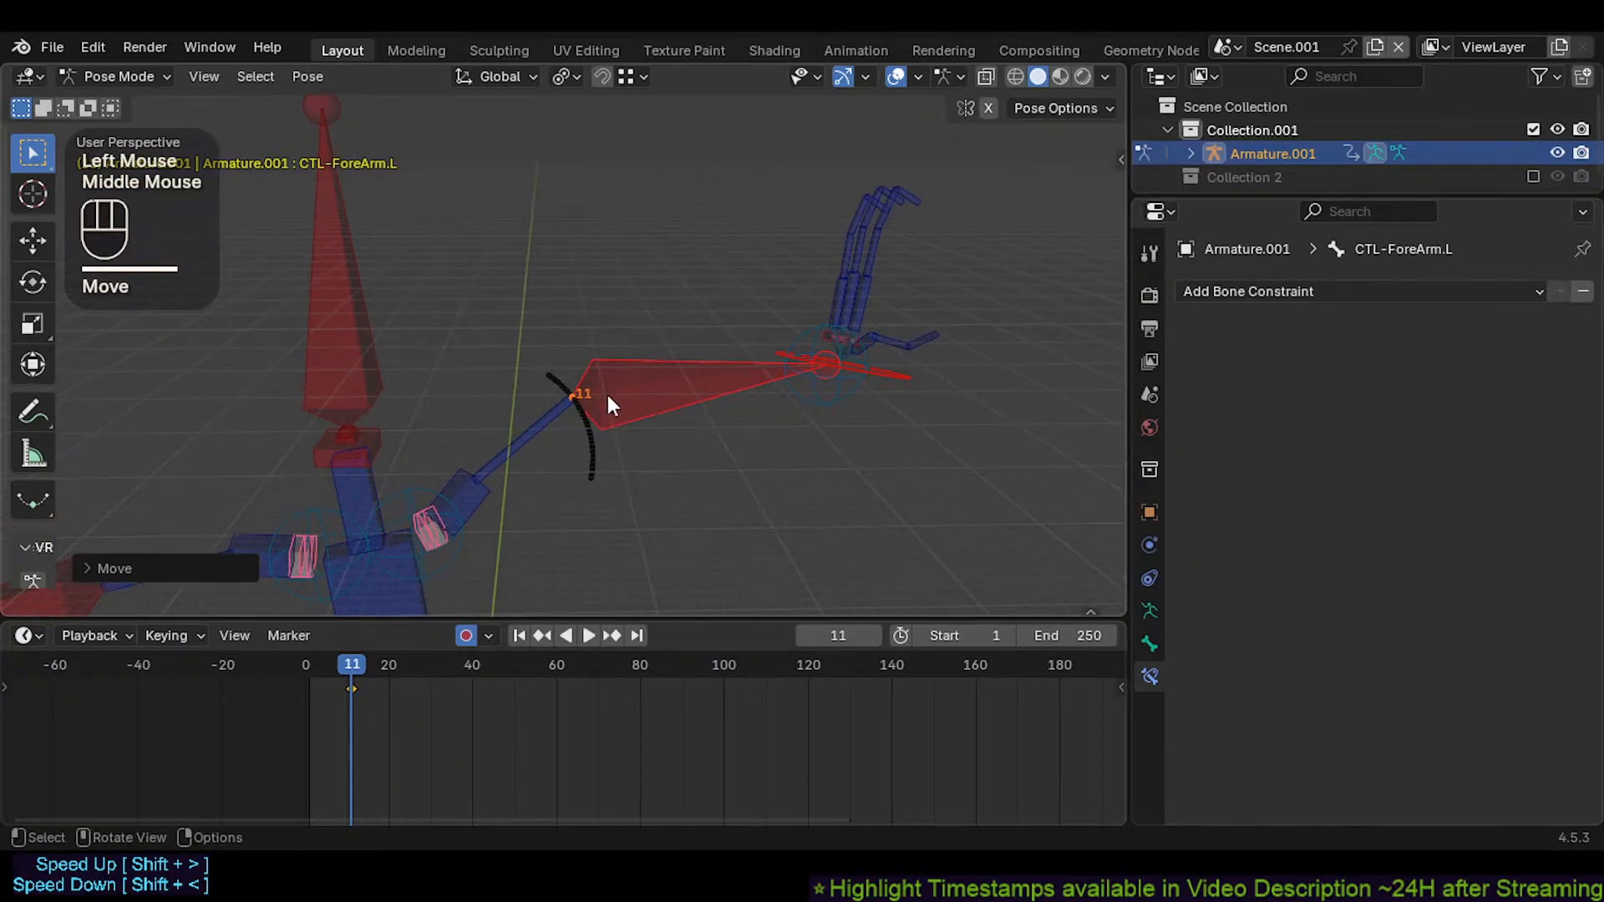
click(648, 386)
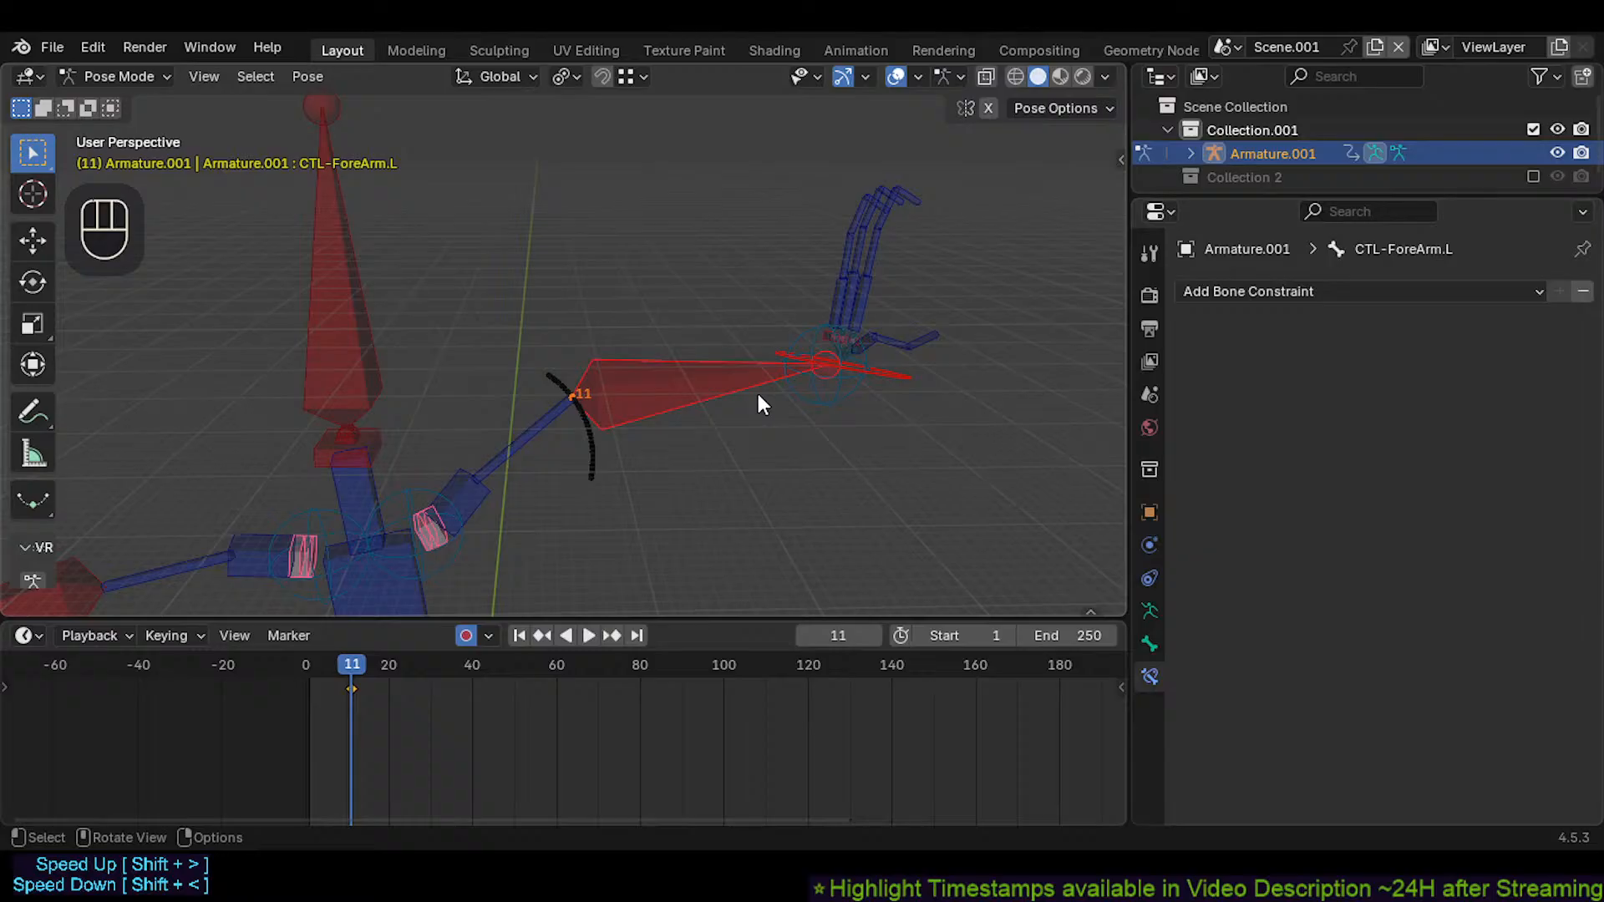
mouse_move(669, 354)
middle_down()
mouse_move(495, 384)
mouse_move(530, 376)
mouse_move(349, 376)
mouse_move(692, 359)
mouse_move(672, 346)
middle_up()
scroll(494, 384, down, 2)
scroll(410, 440, up, 1)
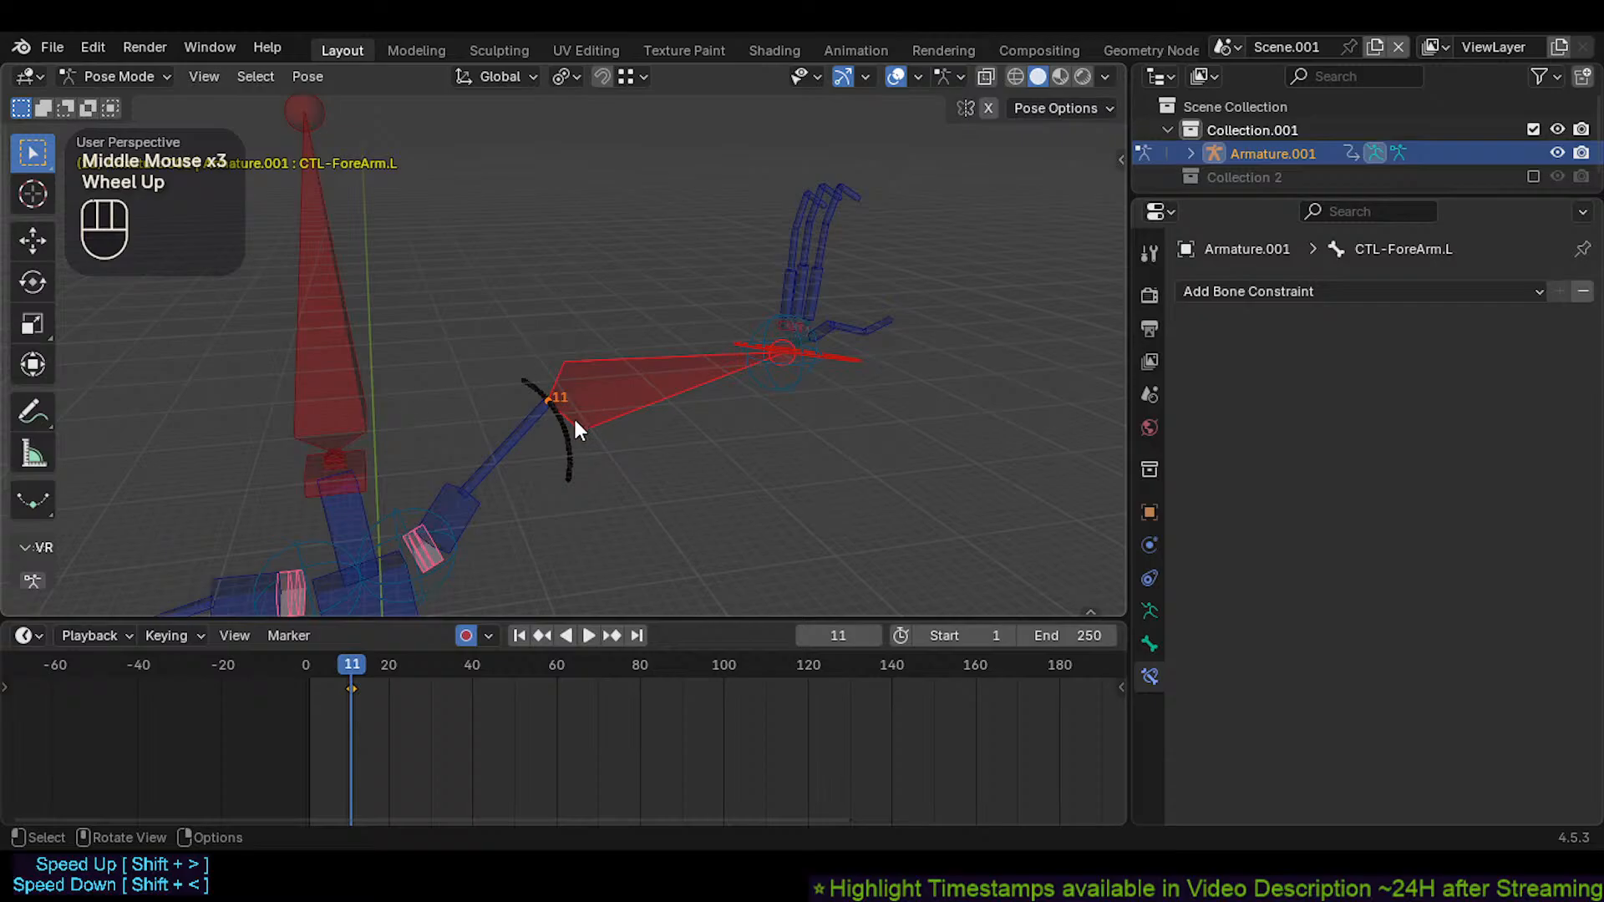
middle_drag(577, 431, 556, 384)
middle_drag(562, 305, 657, 385)
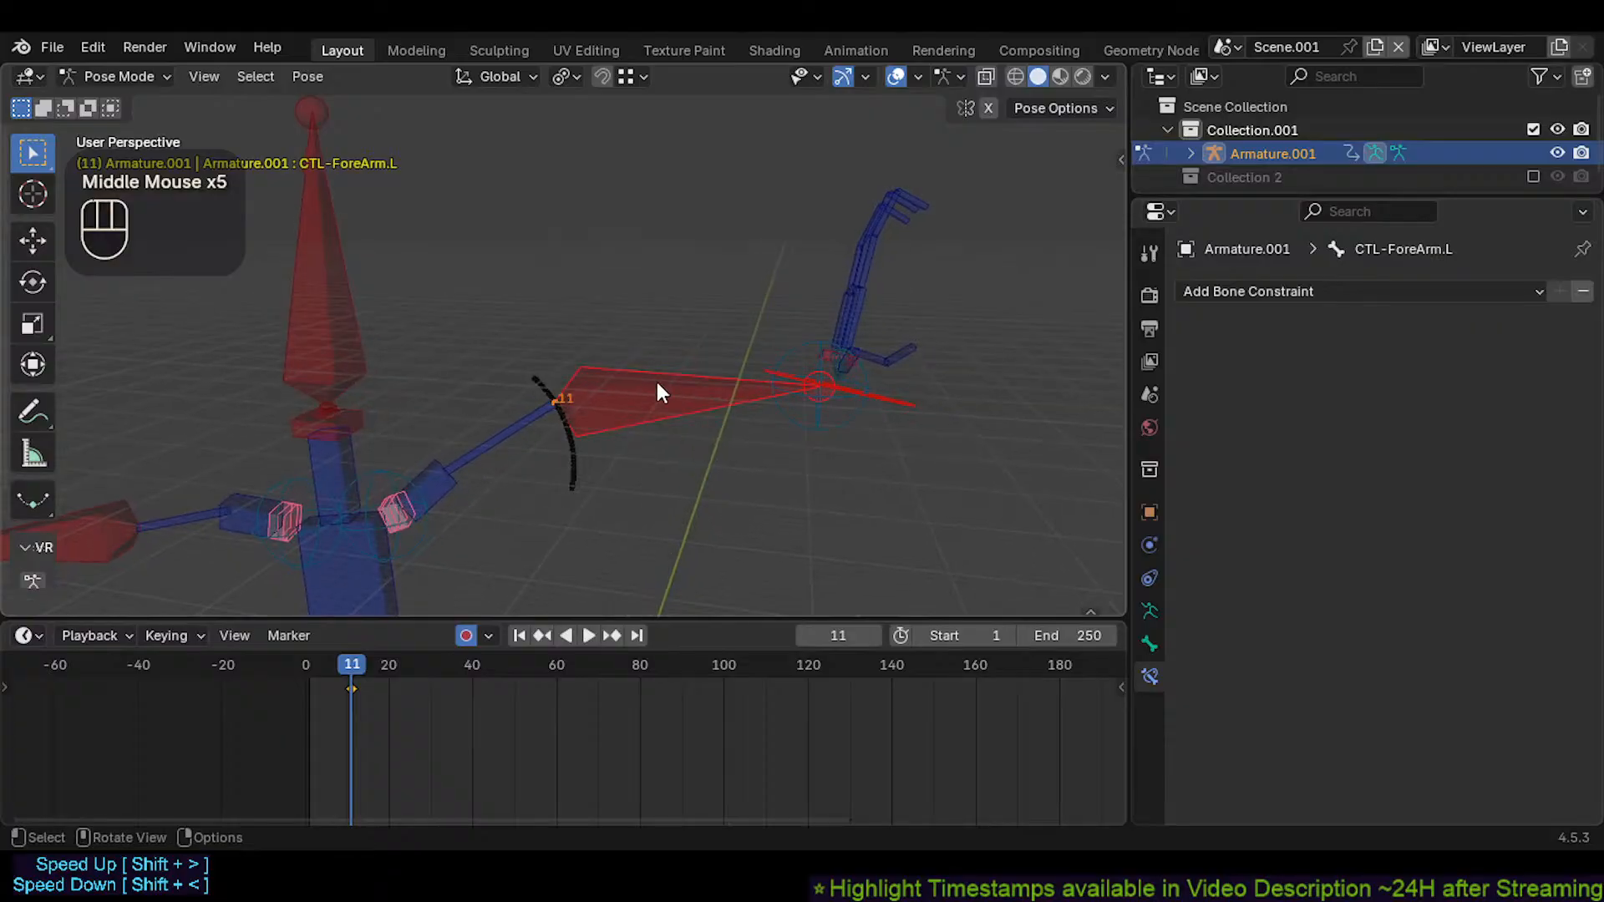
Select all bones, delete all of their timeline keyframes and turn off Auto Keying
click(602, 378)
click(574, 389)
click(520, 419)
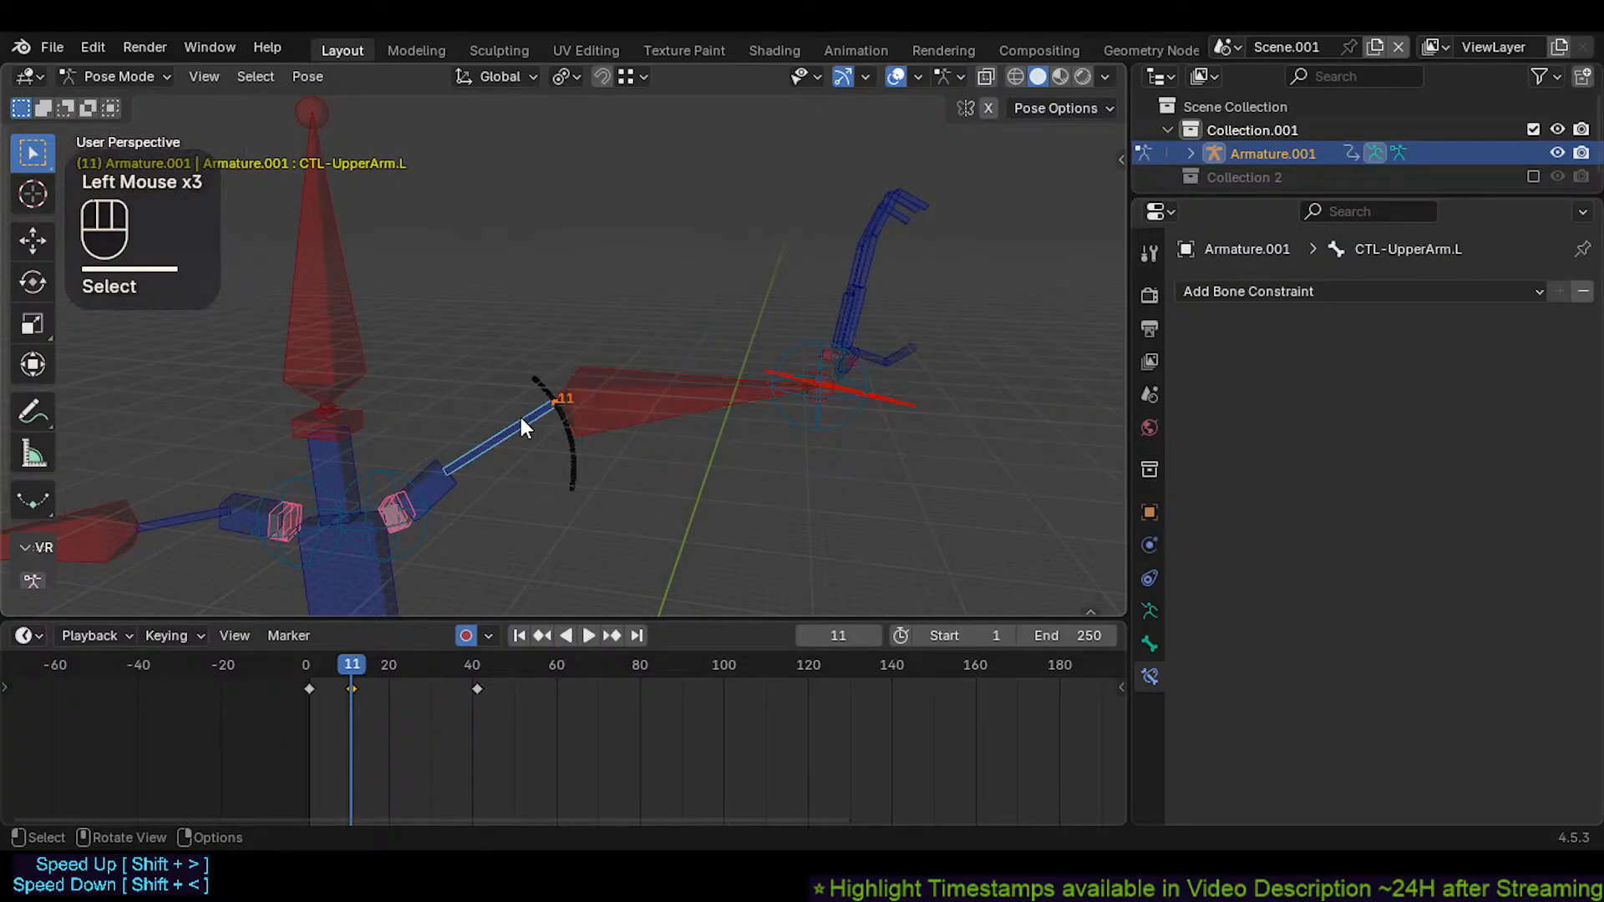
key(a)
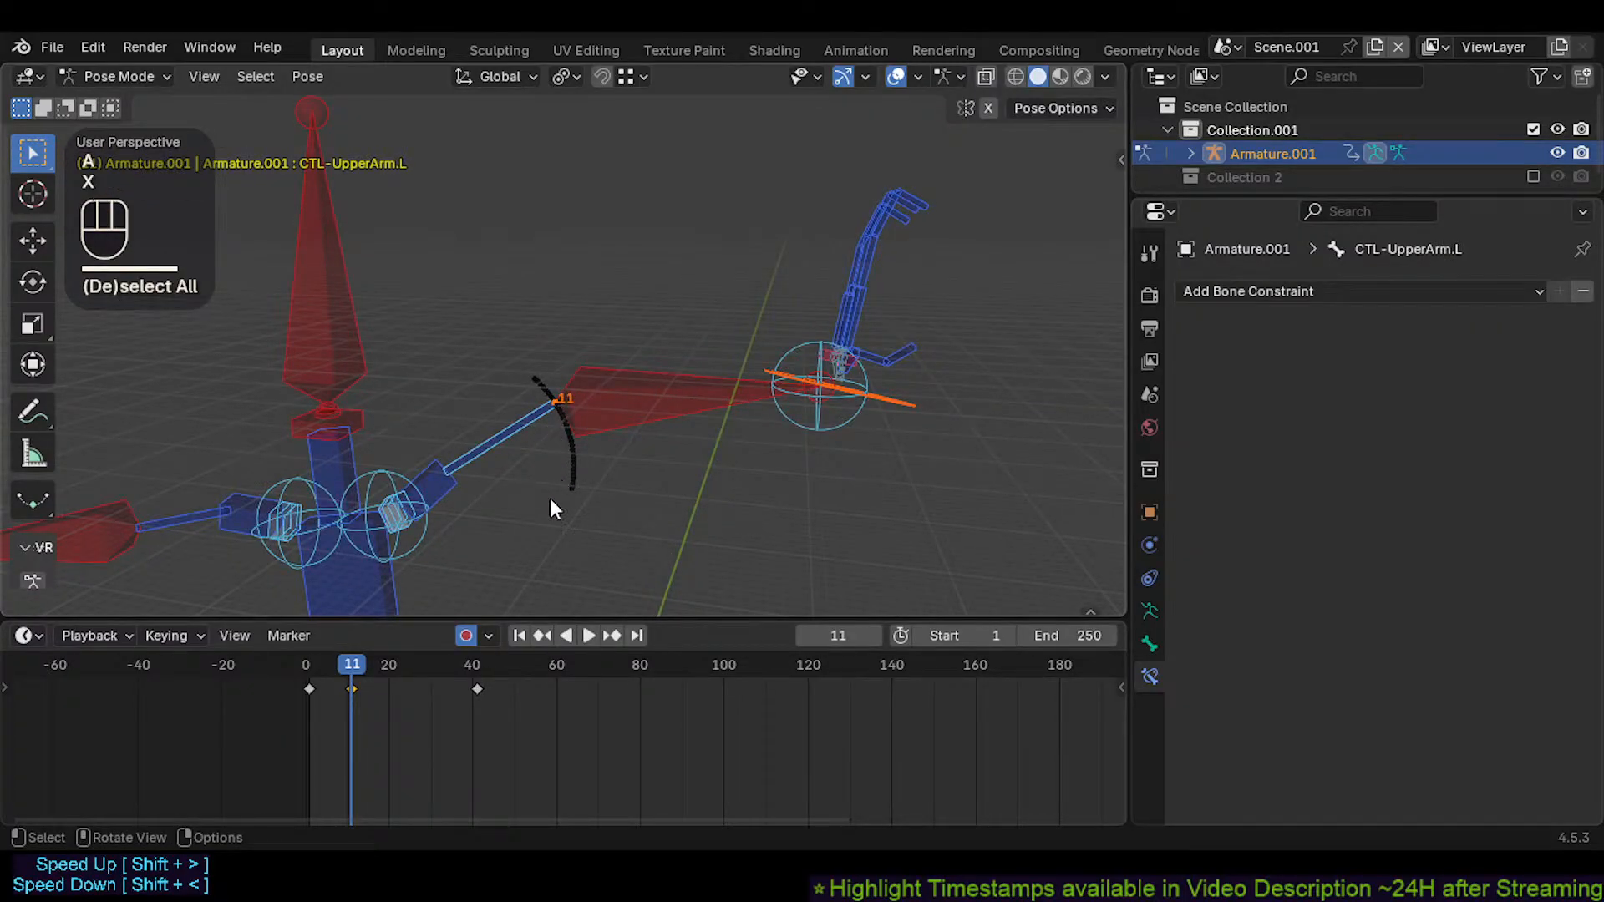
key(a)
key(x)
click(469, 708)
click(466, 636)
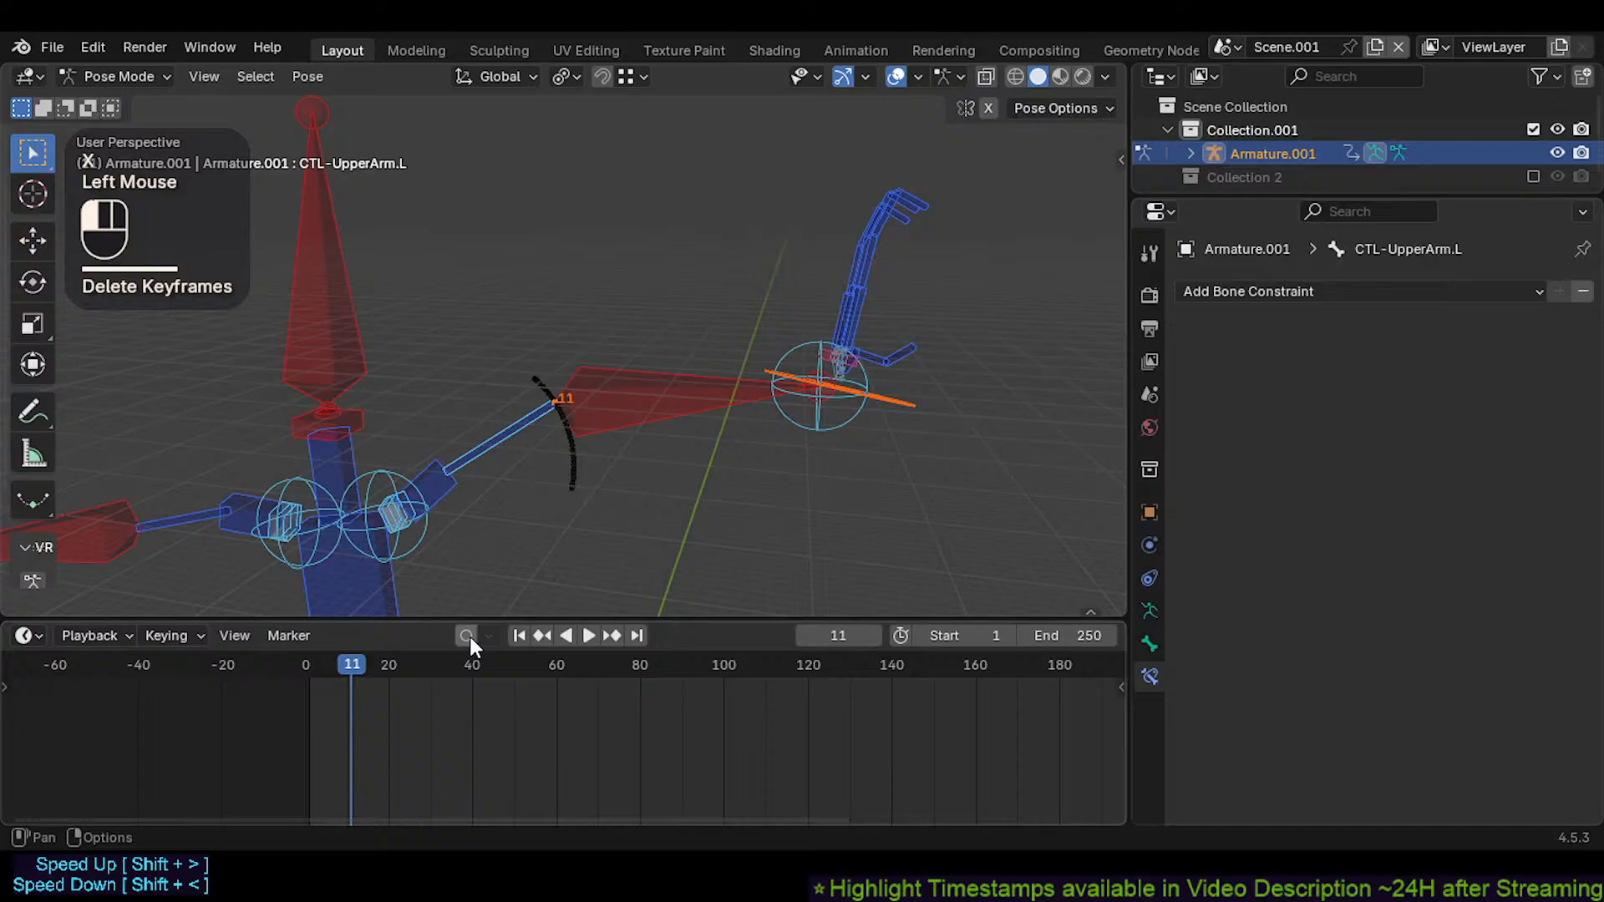
Reposition CTL-ForeArm.L with an Auto IK move and clear the bone motion paths
middle_drag(535, 449, 501, 458)
click(527, 425)
key(g)
key(Escape)
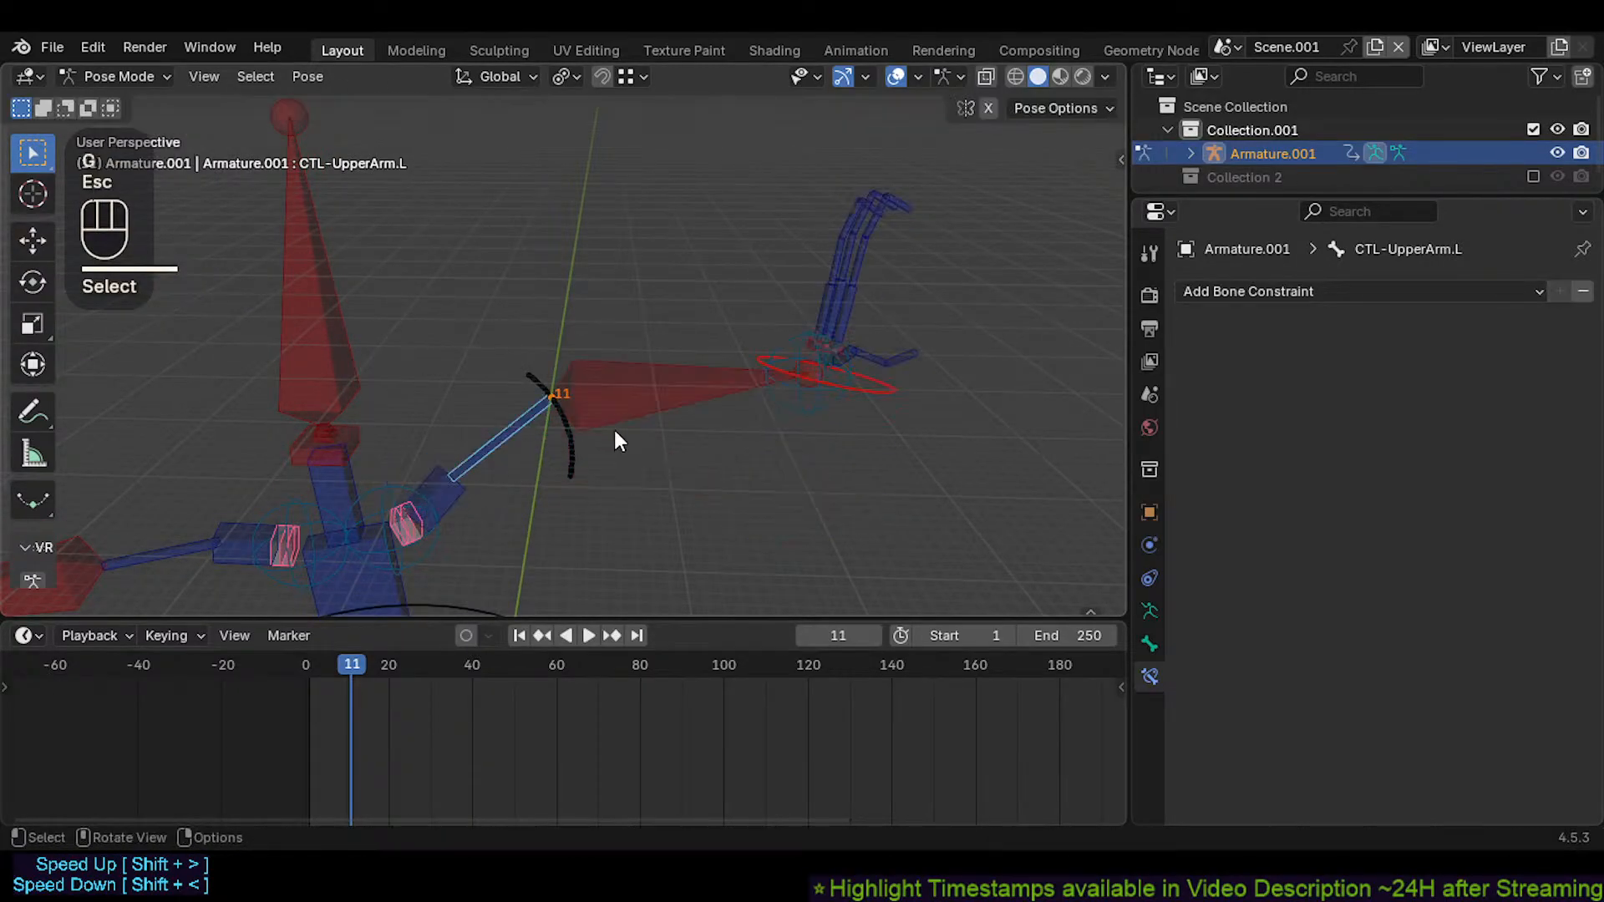
click(618, 440)
key(g)
click(649, 463)
key(alt+t)
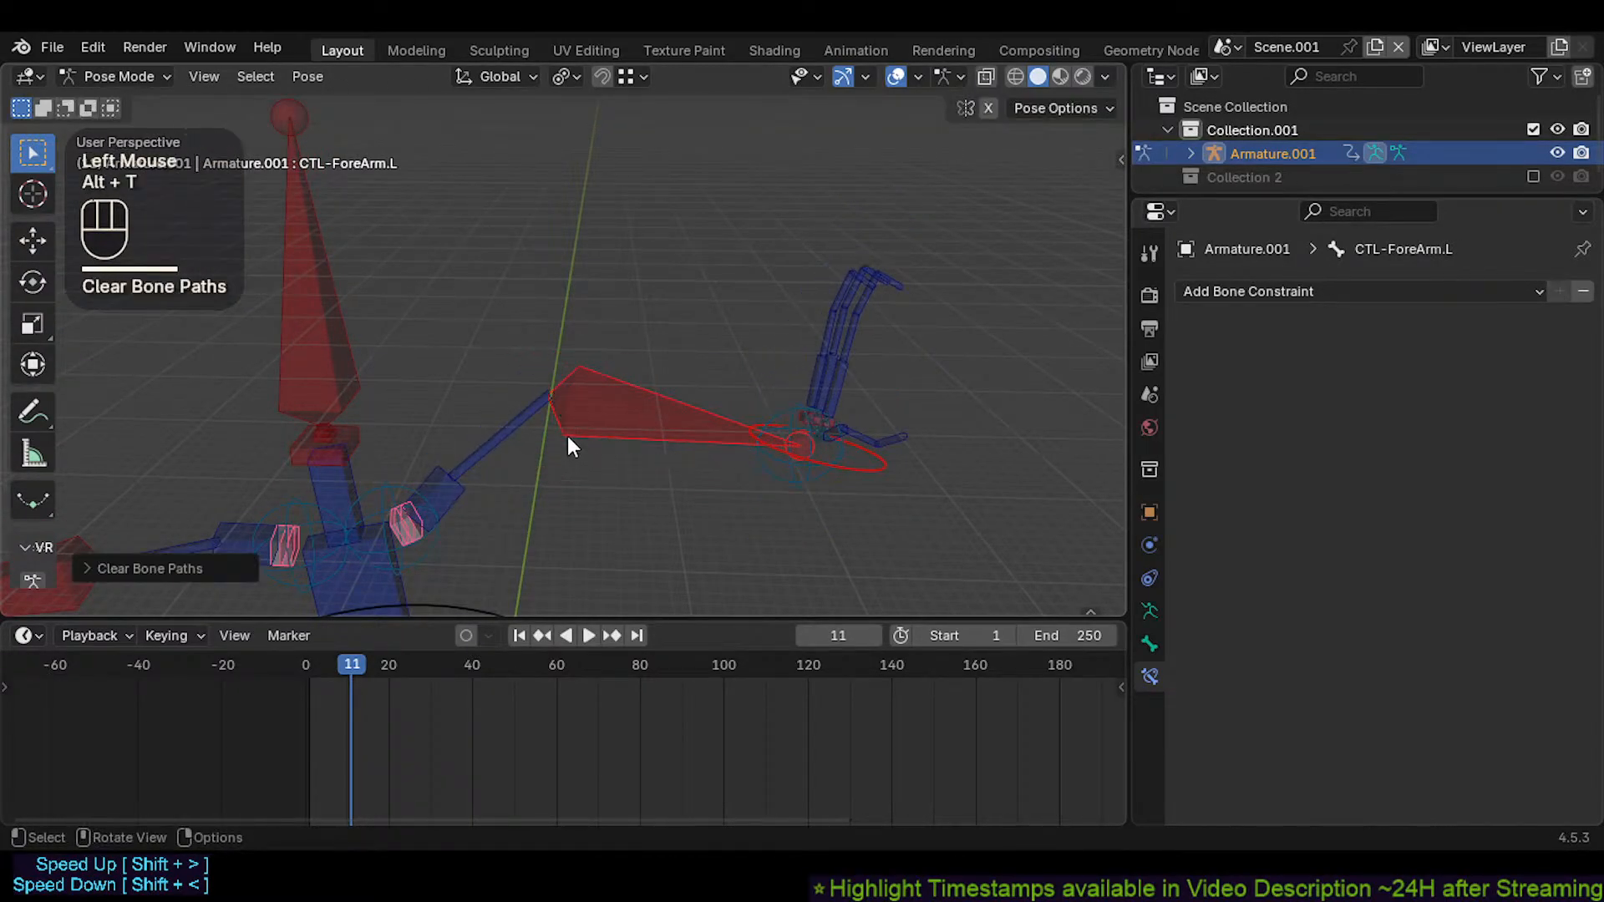
Move CTL-ForeArm.L outward with Auto IK, and rotate CTL-UpperArm.L down and back up to compare the elbow's movement
shift+middle_drag(568, 447, 659, 404)
key(g)
click(548, 478)
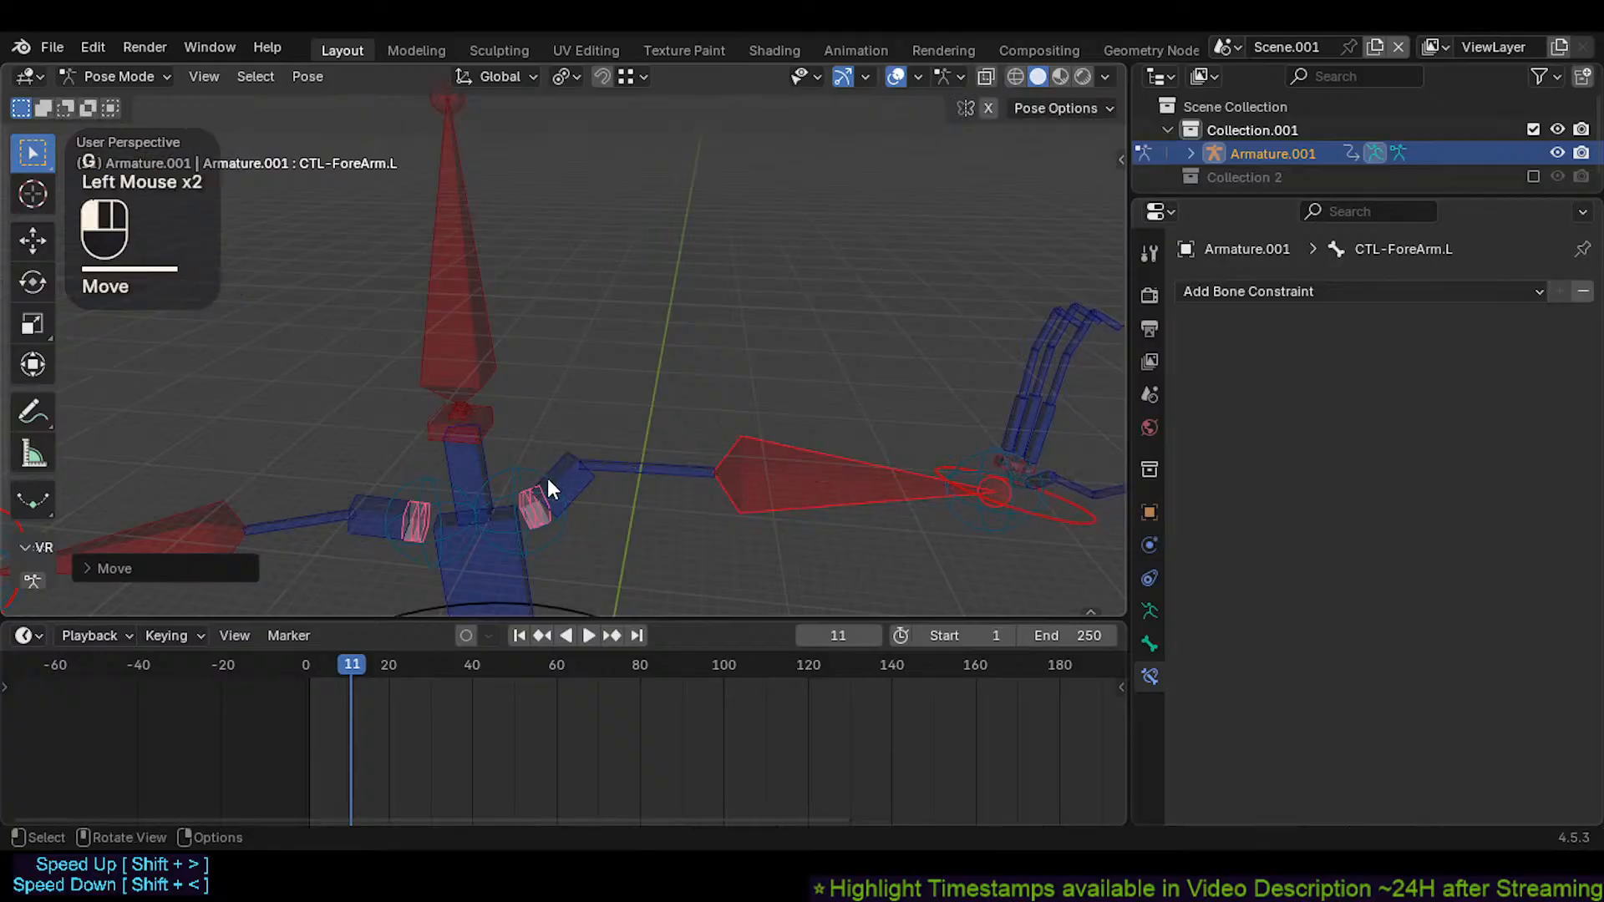
click(548, 478)
click(580, 471)
key(r)
click(642, 426)
click(654, 473)
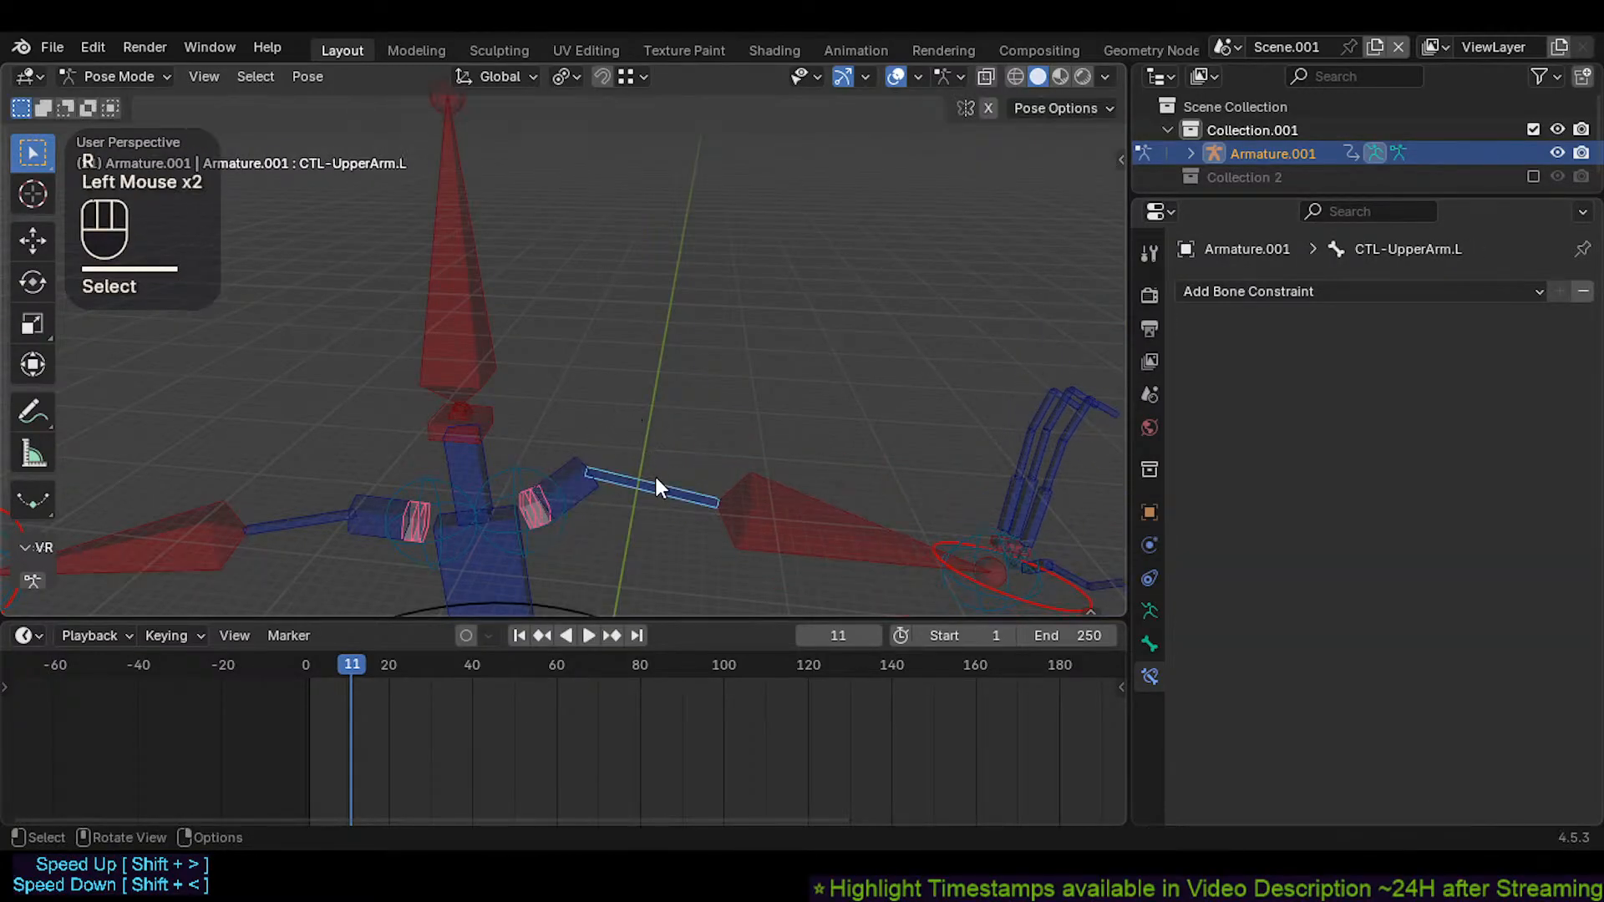
key(r)
click(795, 378)
Move CTL-ForeArm.L twice with Auto IK at chain length 2 to test how the upper arm follows
click(794, 381)
key(g)
click(769, 406)
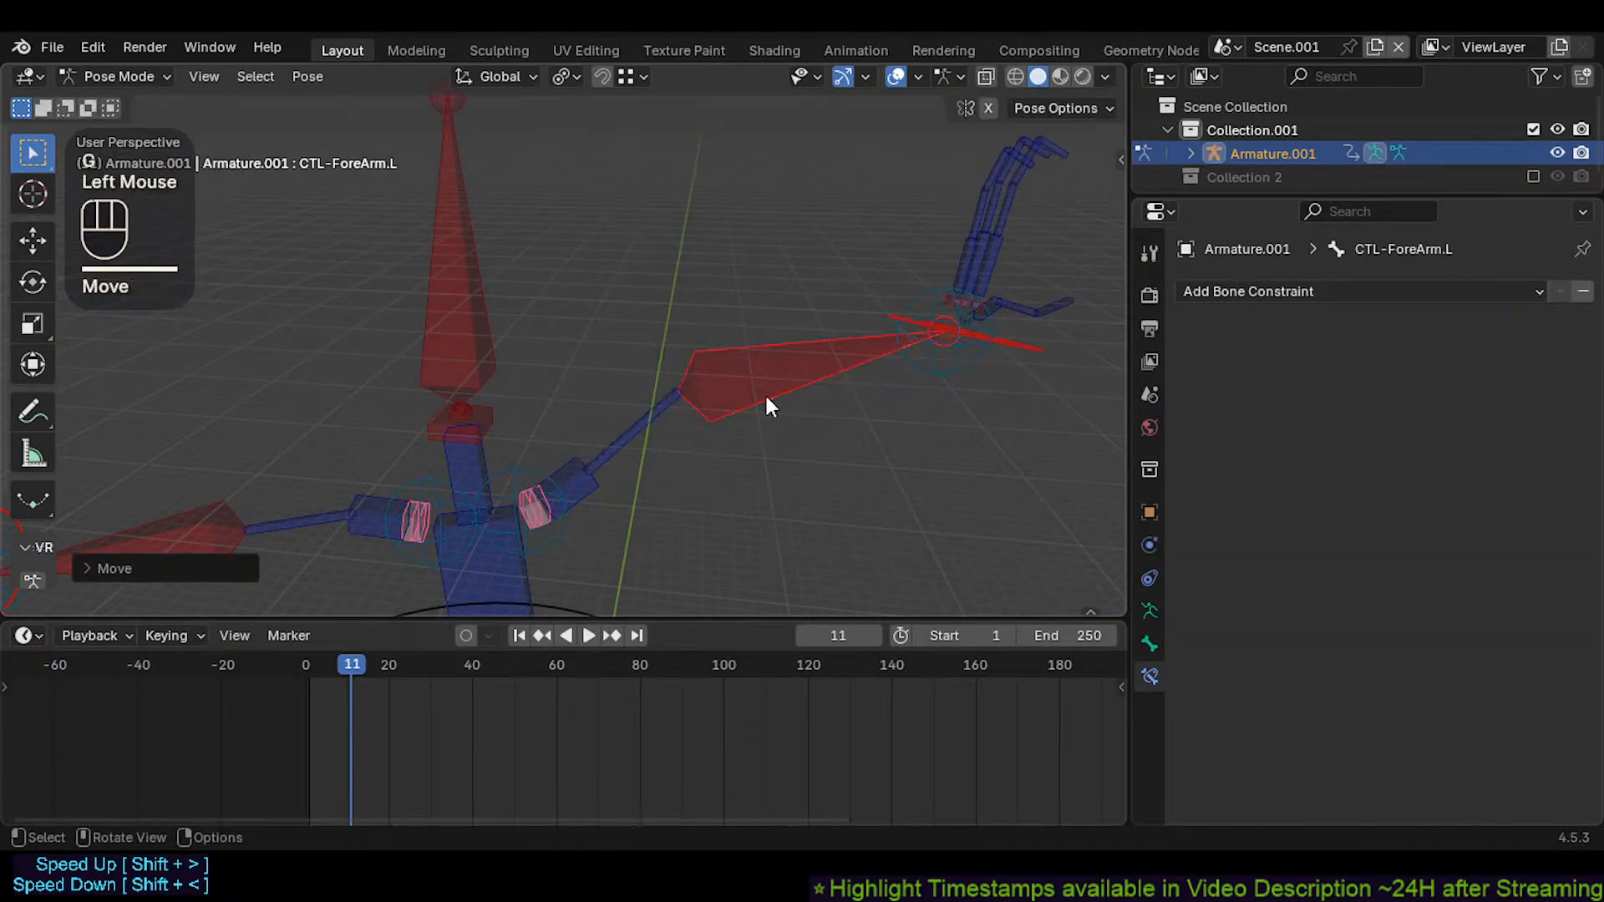
key(g)
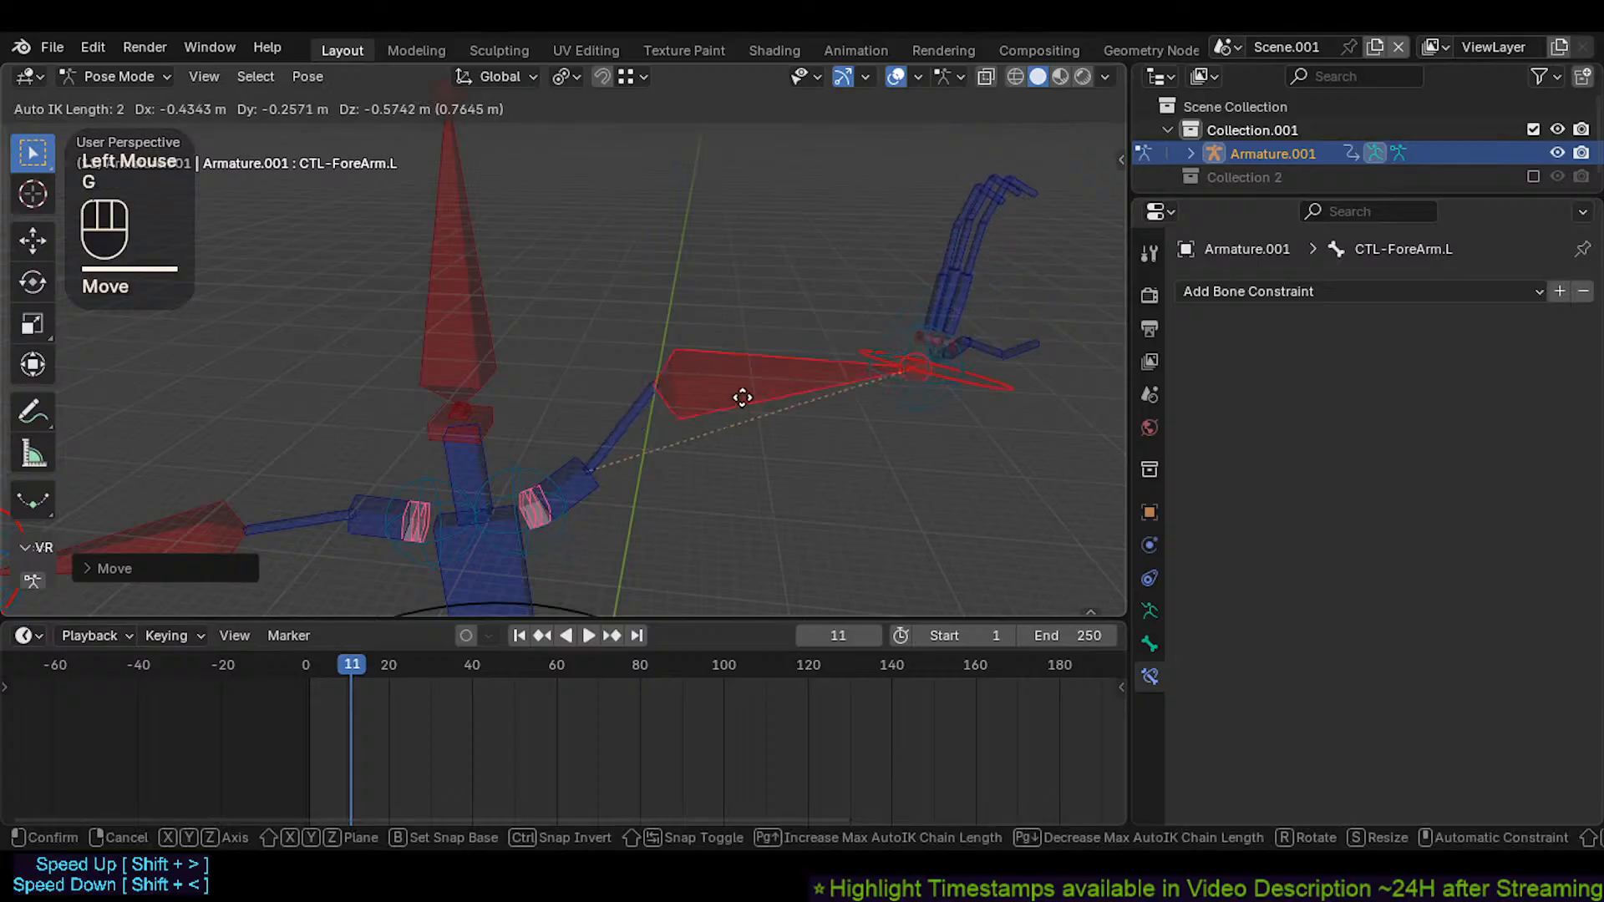
click(752, 395)
Move CTL-UpperArm.L twice with Auto IK at chain length 2 to test how it shifts the elbow and shoulder
click(650, 413)
key(g)
click(702, 444)
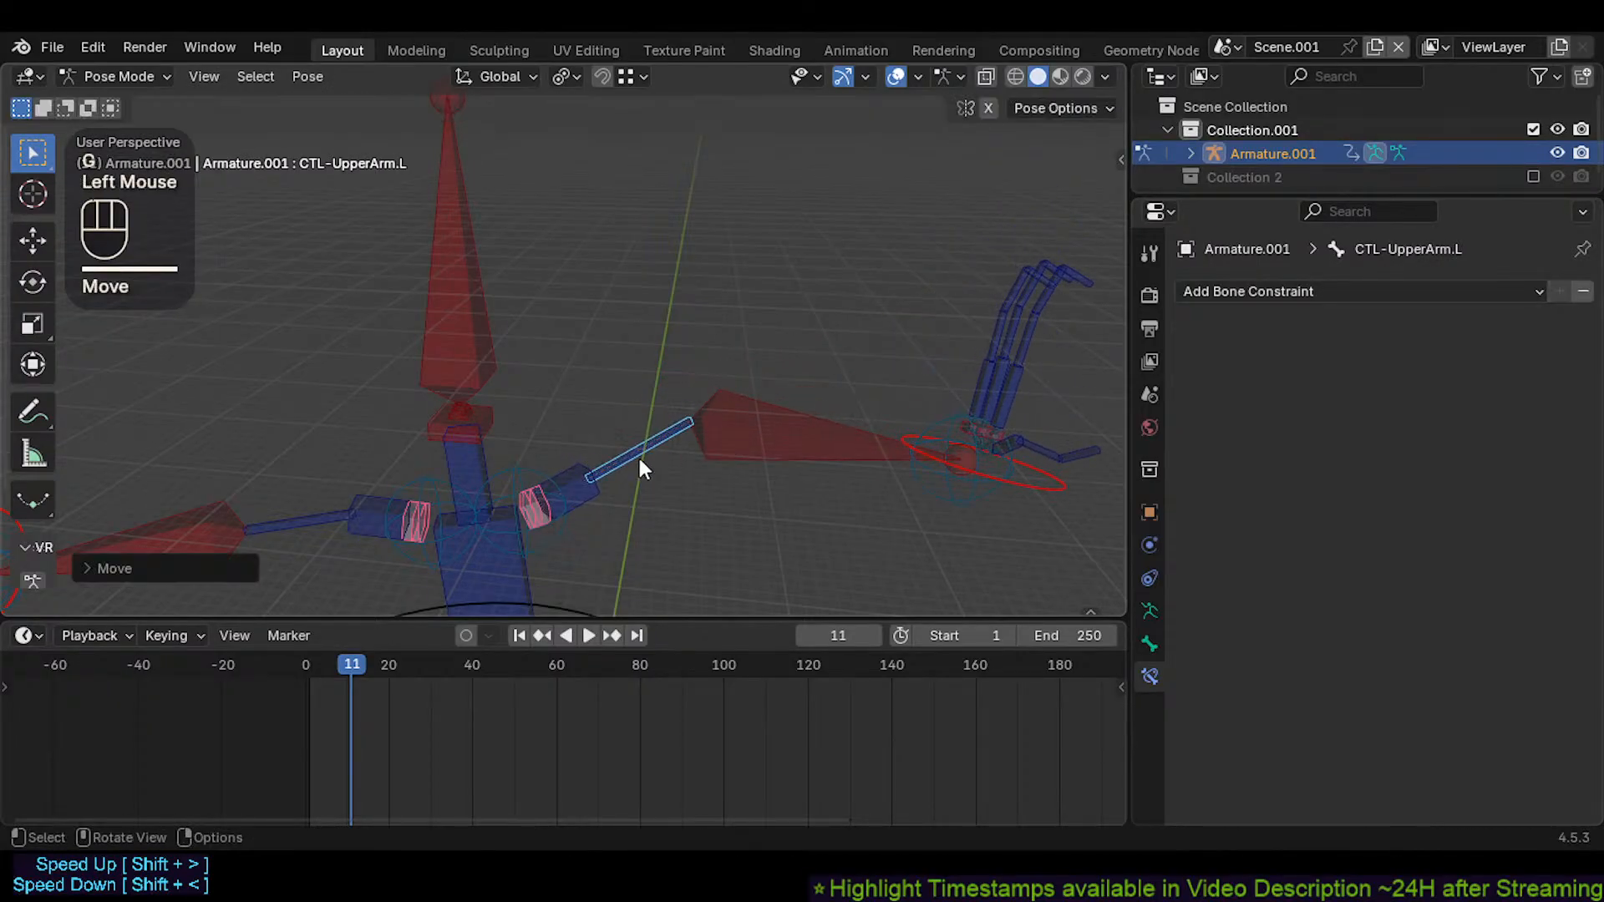
click(638, 460)
click(645, 463)
key(g)
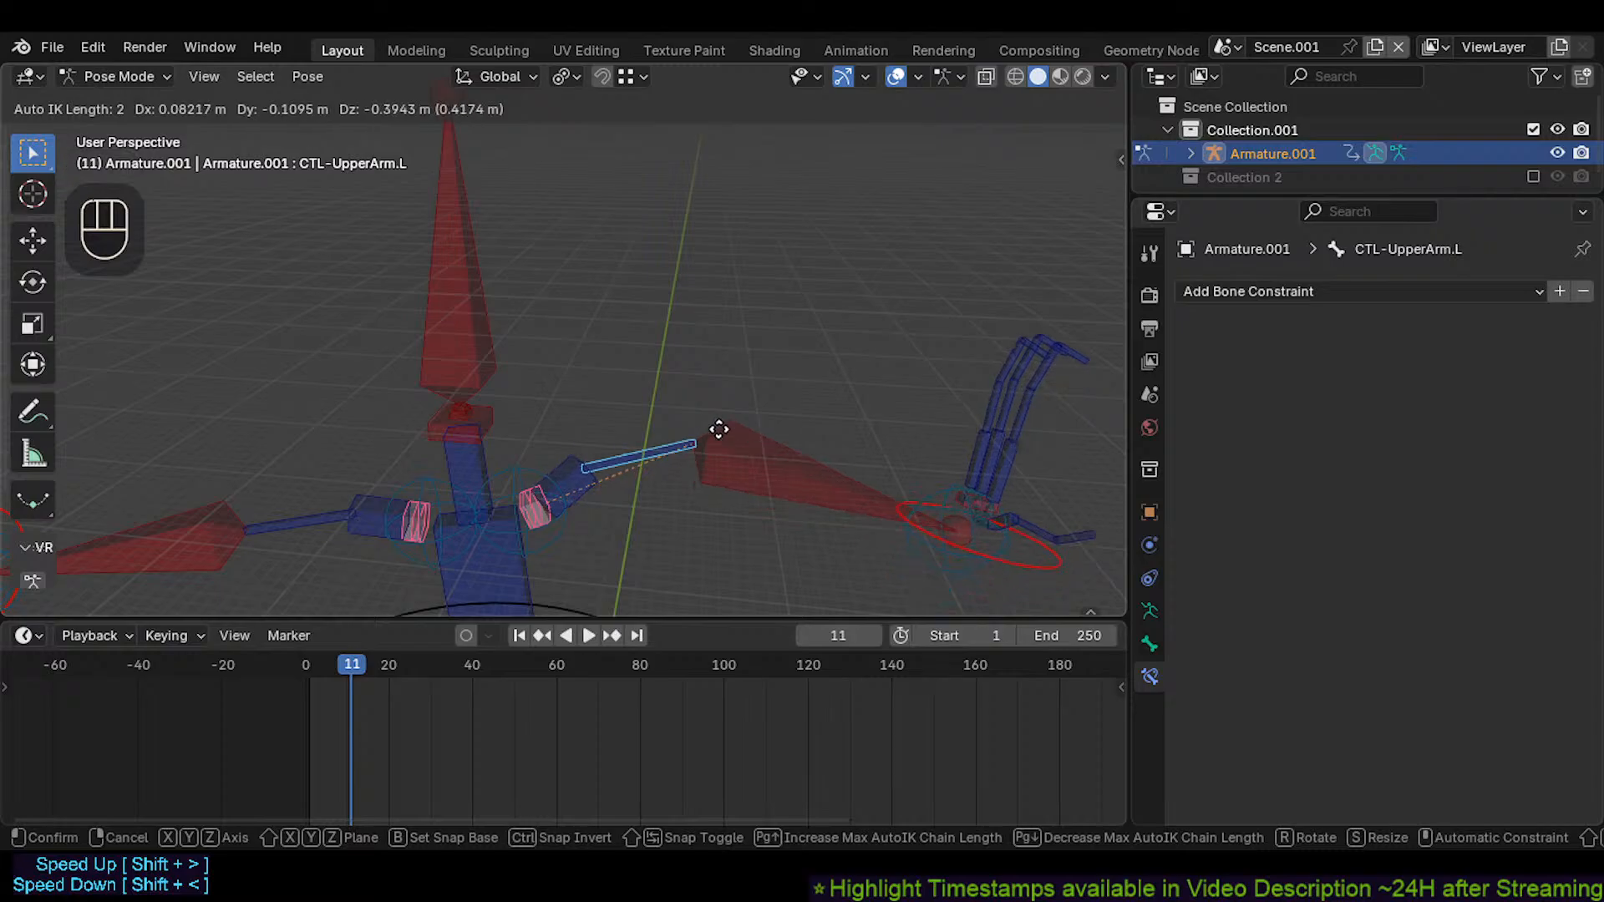
click(717, 428)
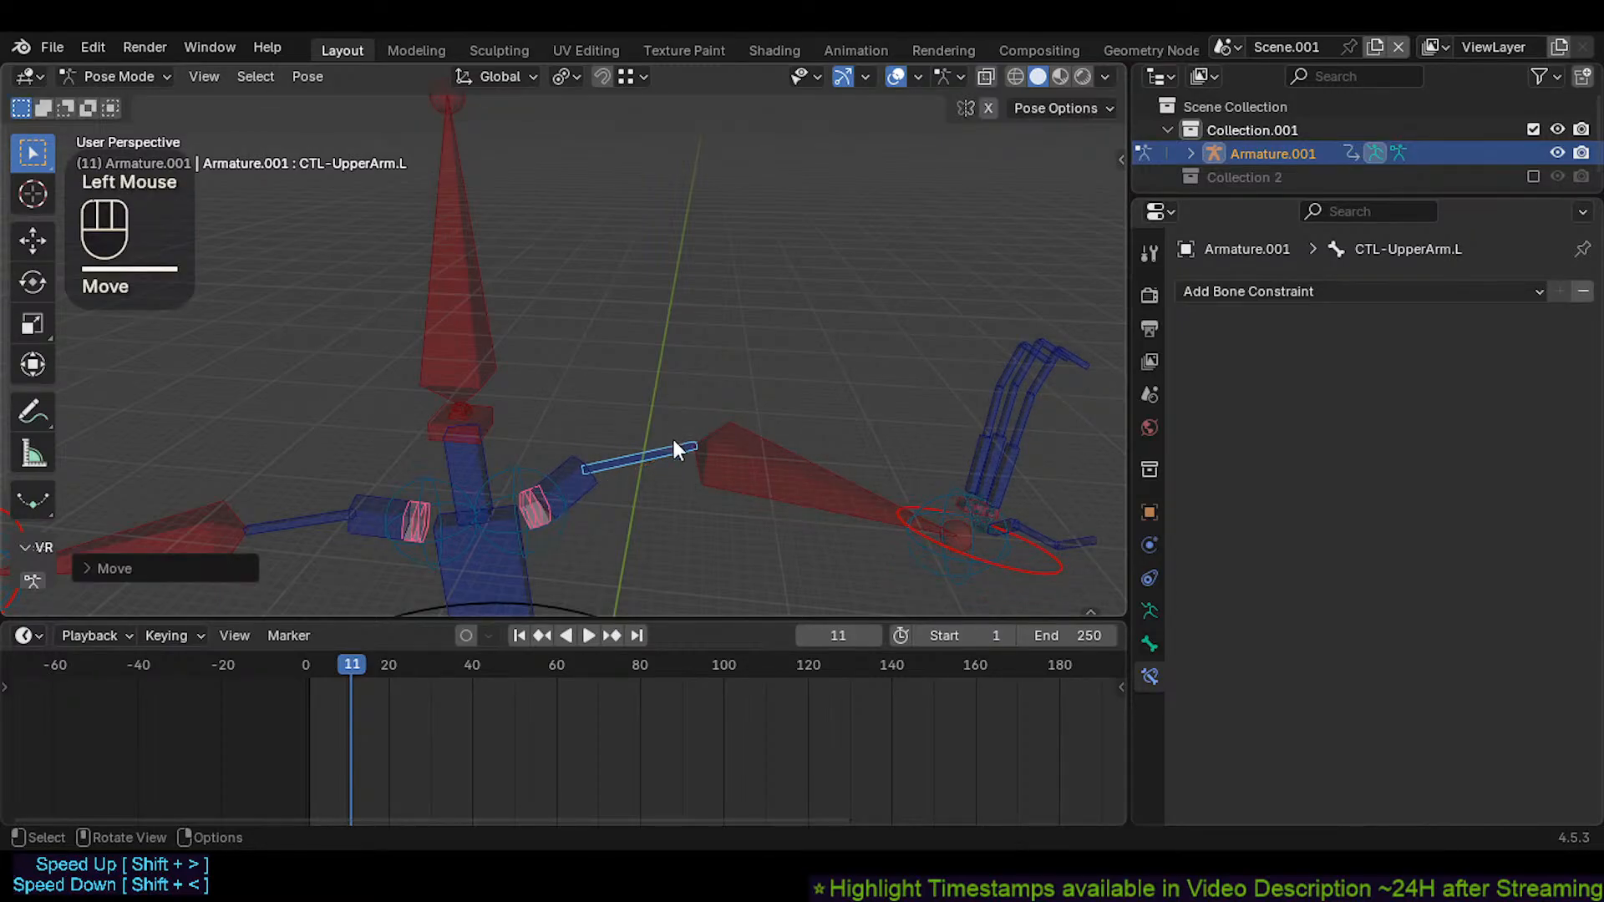
Mark the elbow end of CTL-UpperArm.L, move CTL-ForeArm.L with Auto IK and rotate it slightly
shift+middle_drag(674, 452, 747, 394)
click(749, 399)
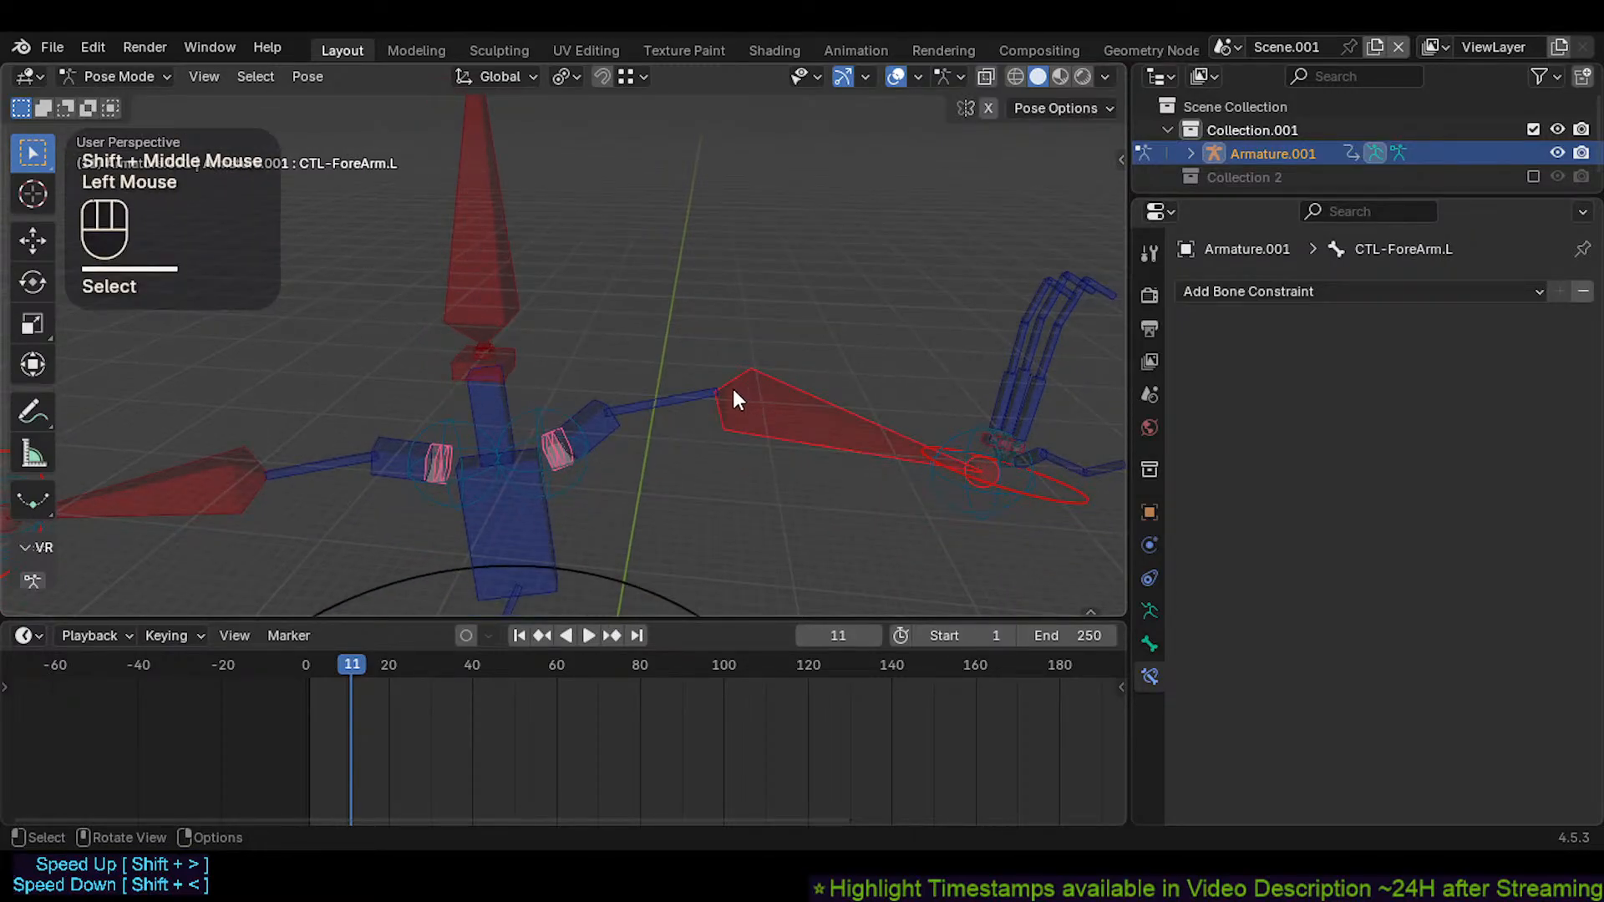
scroll(668, 407, up, 1)
key(alt+a)
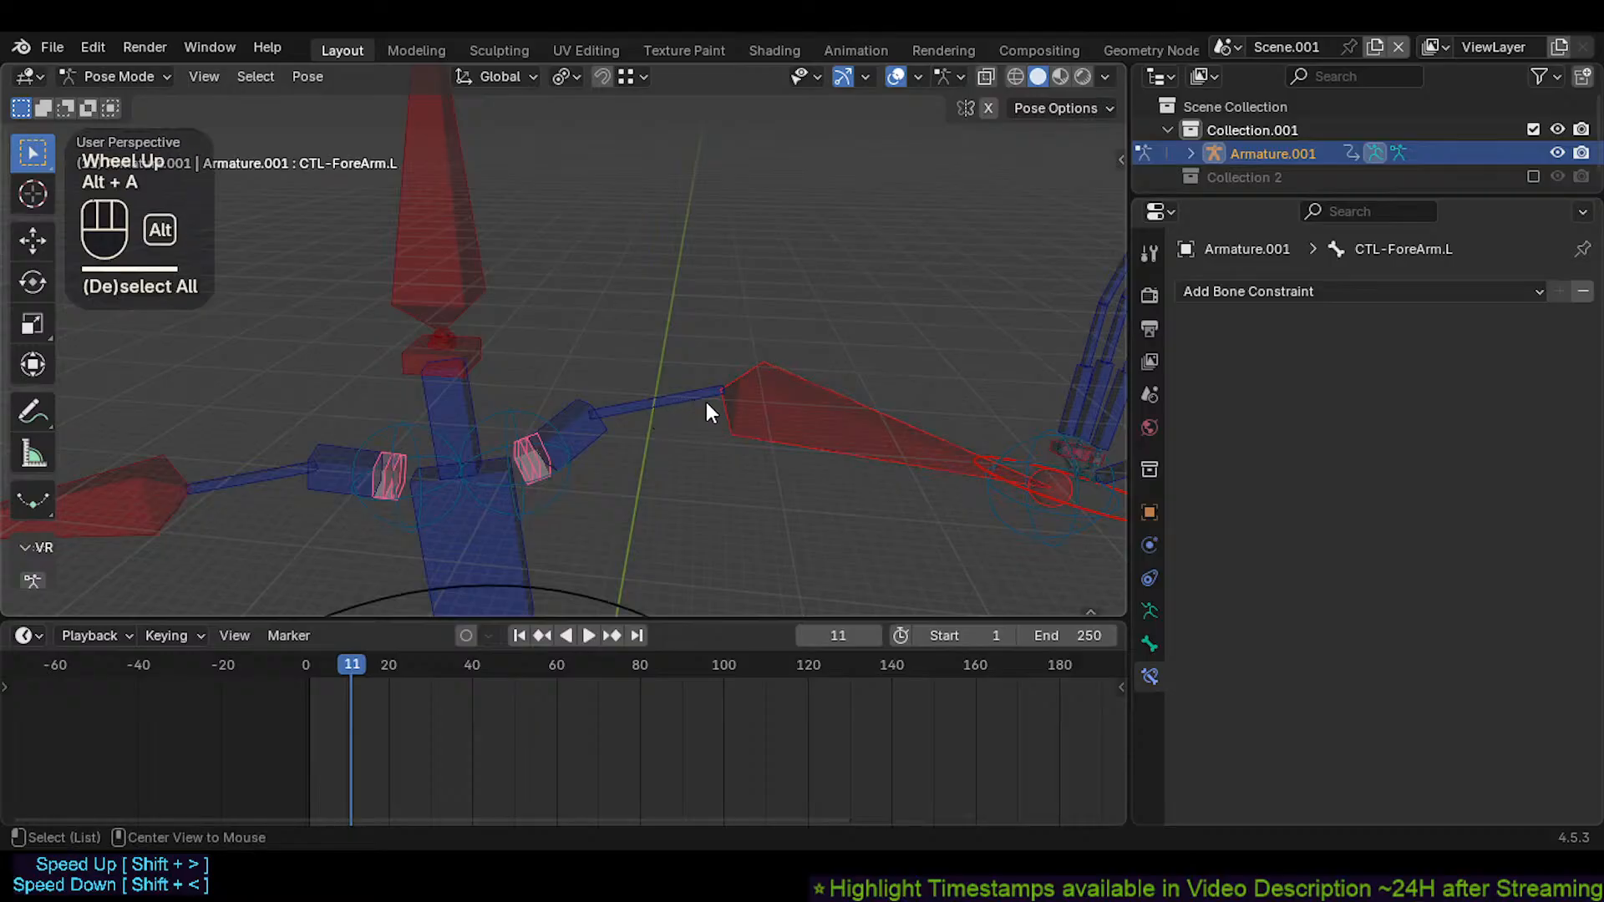
key(c)
click(715, 396)
right_click(715, 396)
click(767, 399)
key(g)
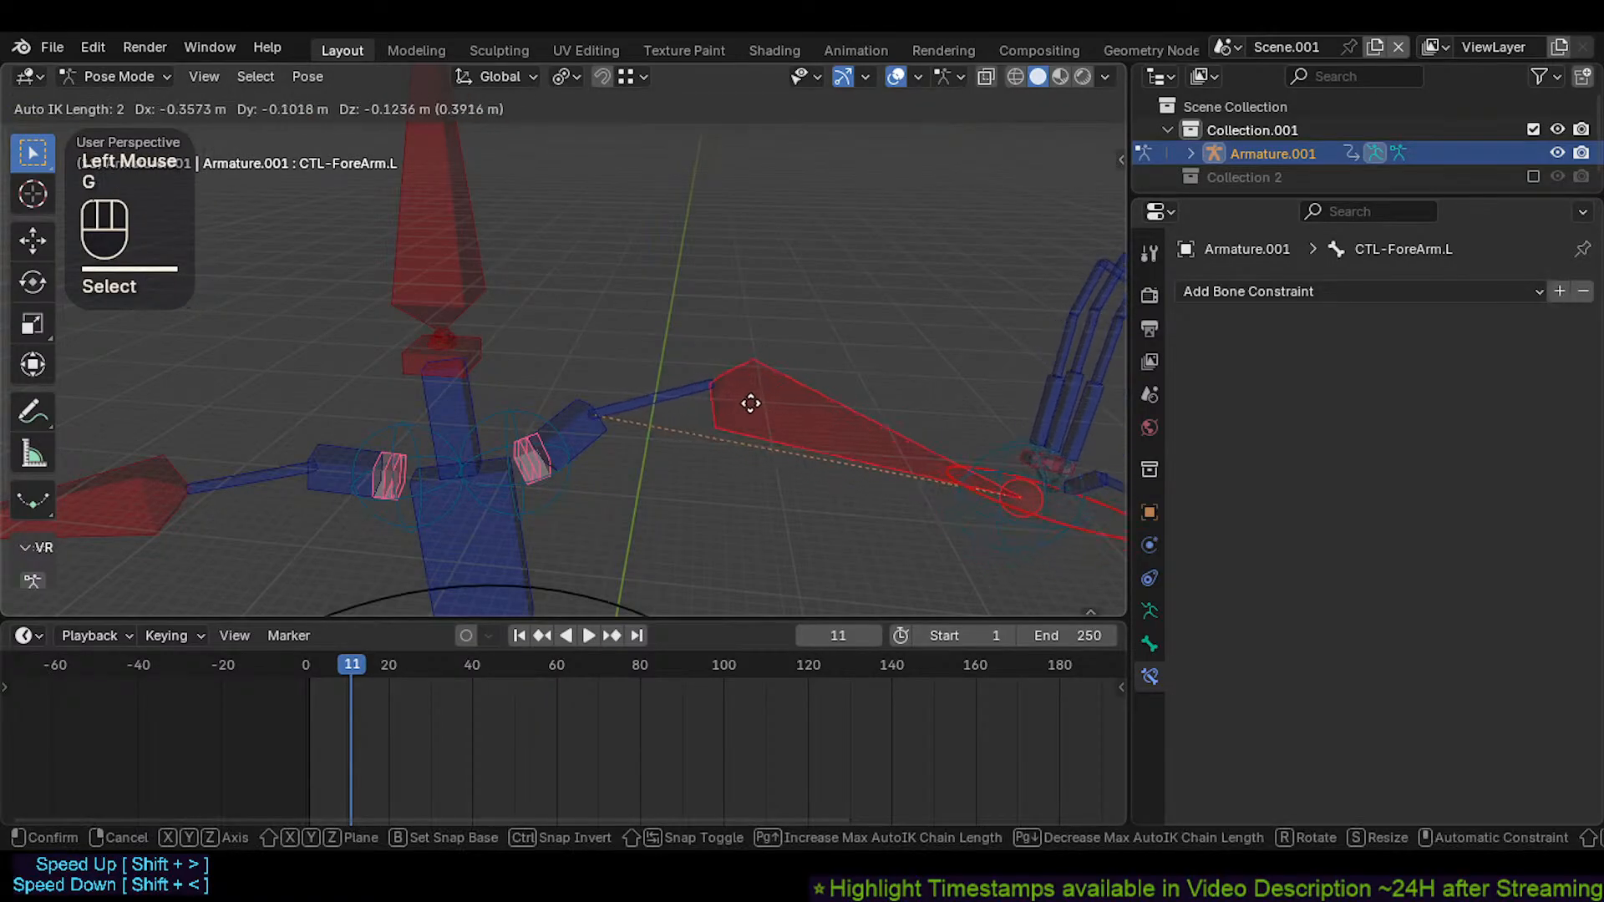
click(787, 397)
key(r)
click(760, 415)
Try rotating CMD-Shoulder.L, and try moving it together with CMD-Wrist.L
click(665, 393)
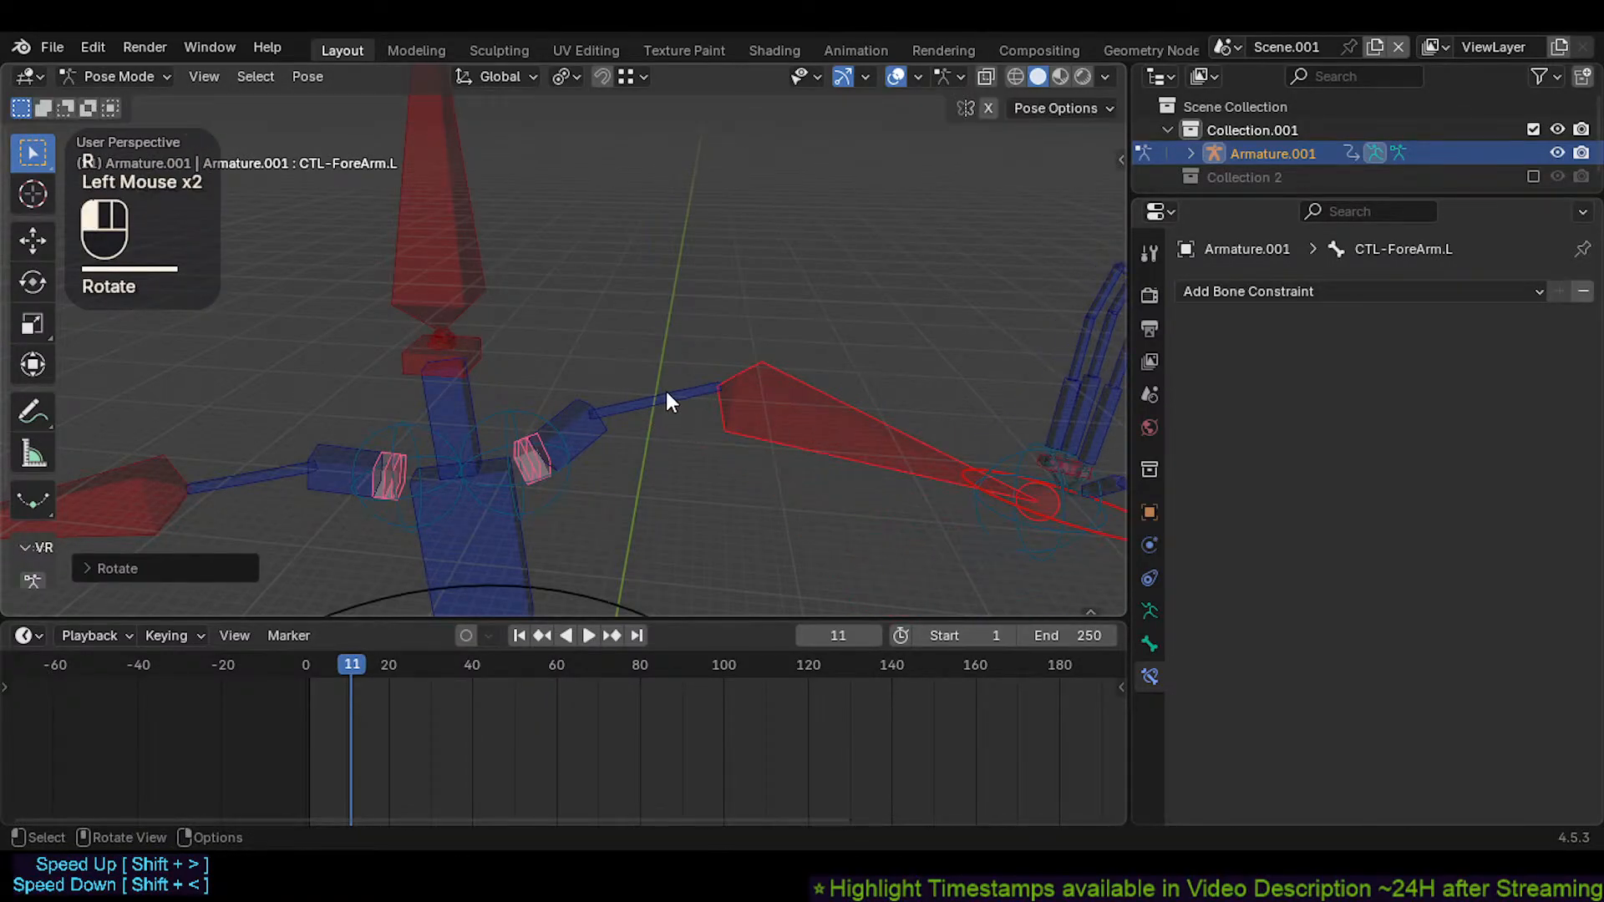
click(569, 438)
click(590, 422)
shift+click(525, 422)
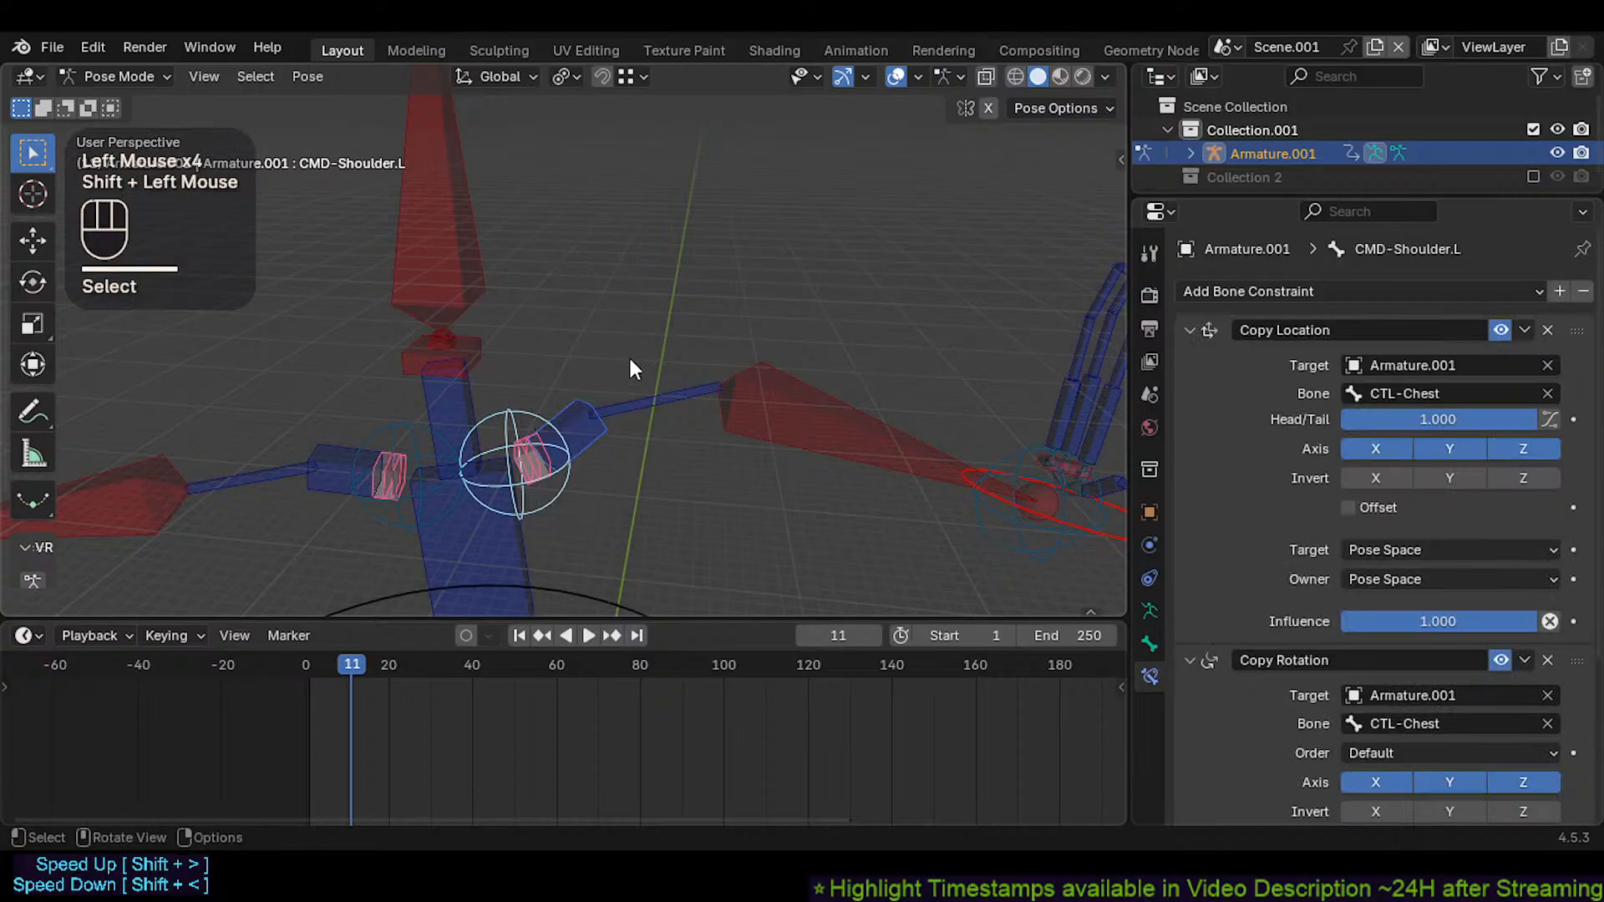
key(r)
key(Escape)
shift+click(976, 513)
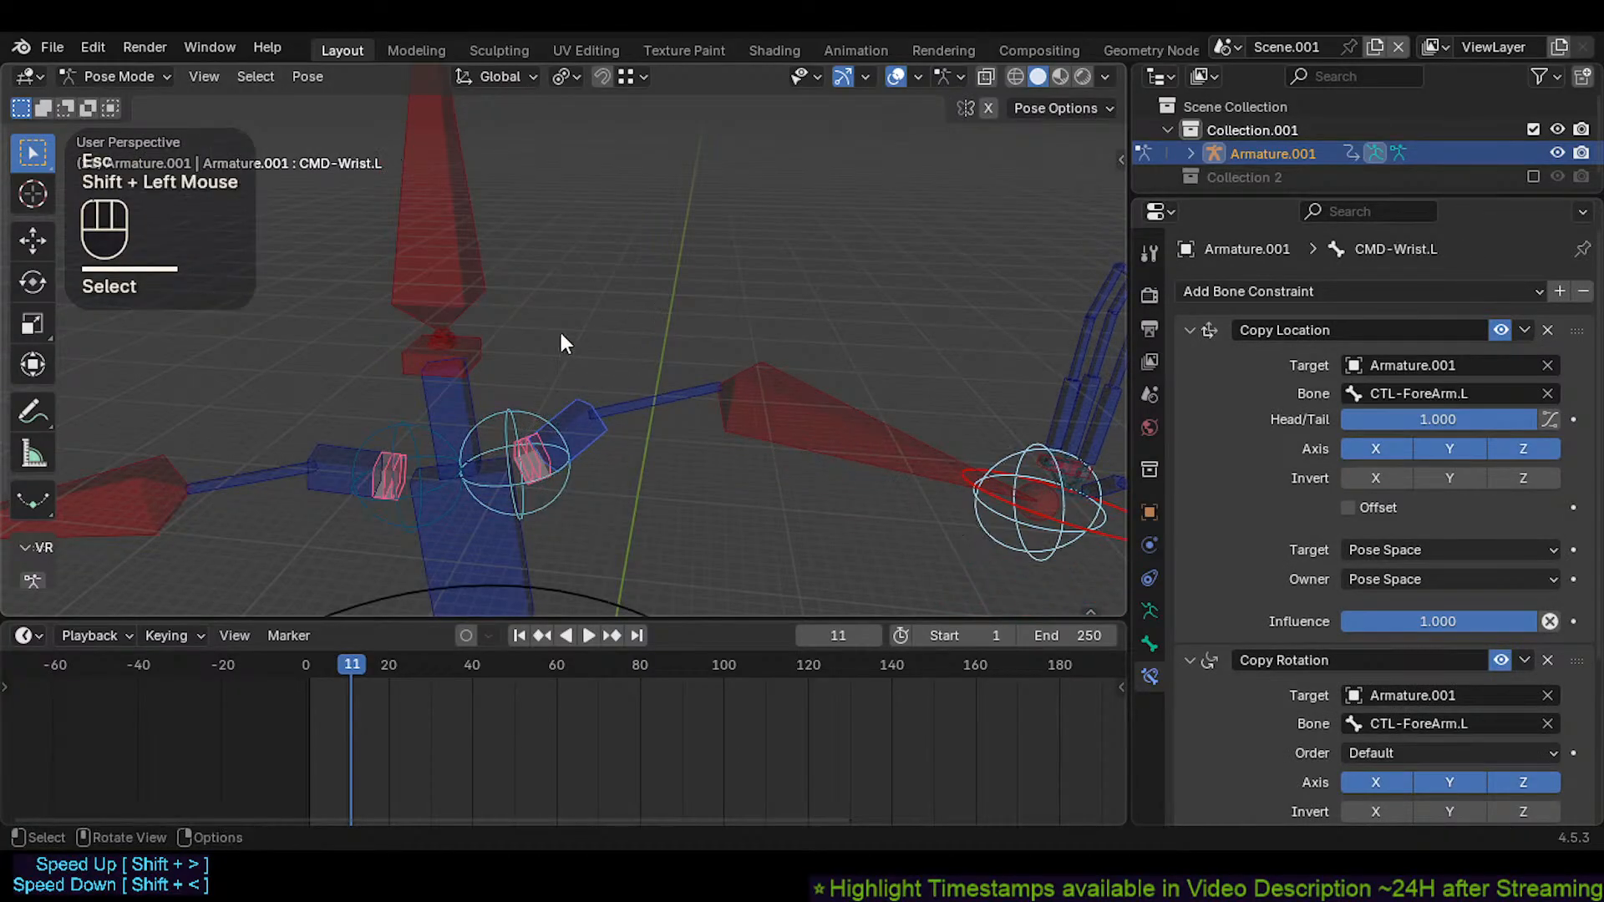
key(g)
key(Escape)
Try rotating CTL-Chest together with CMD-Shoulder.L, and try rotating CTL-Chest on its own
click(458, 524)
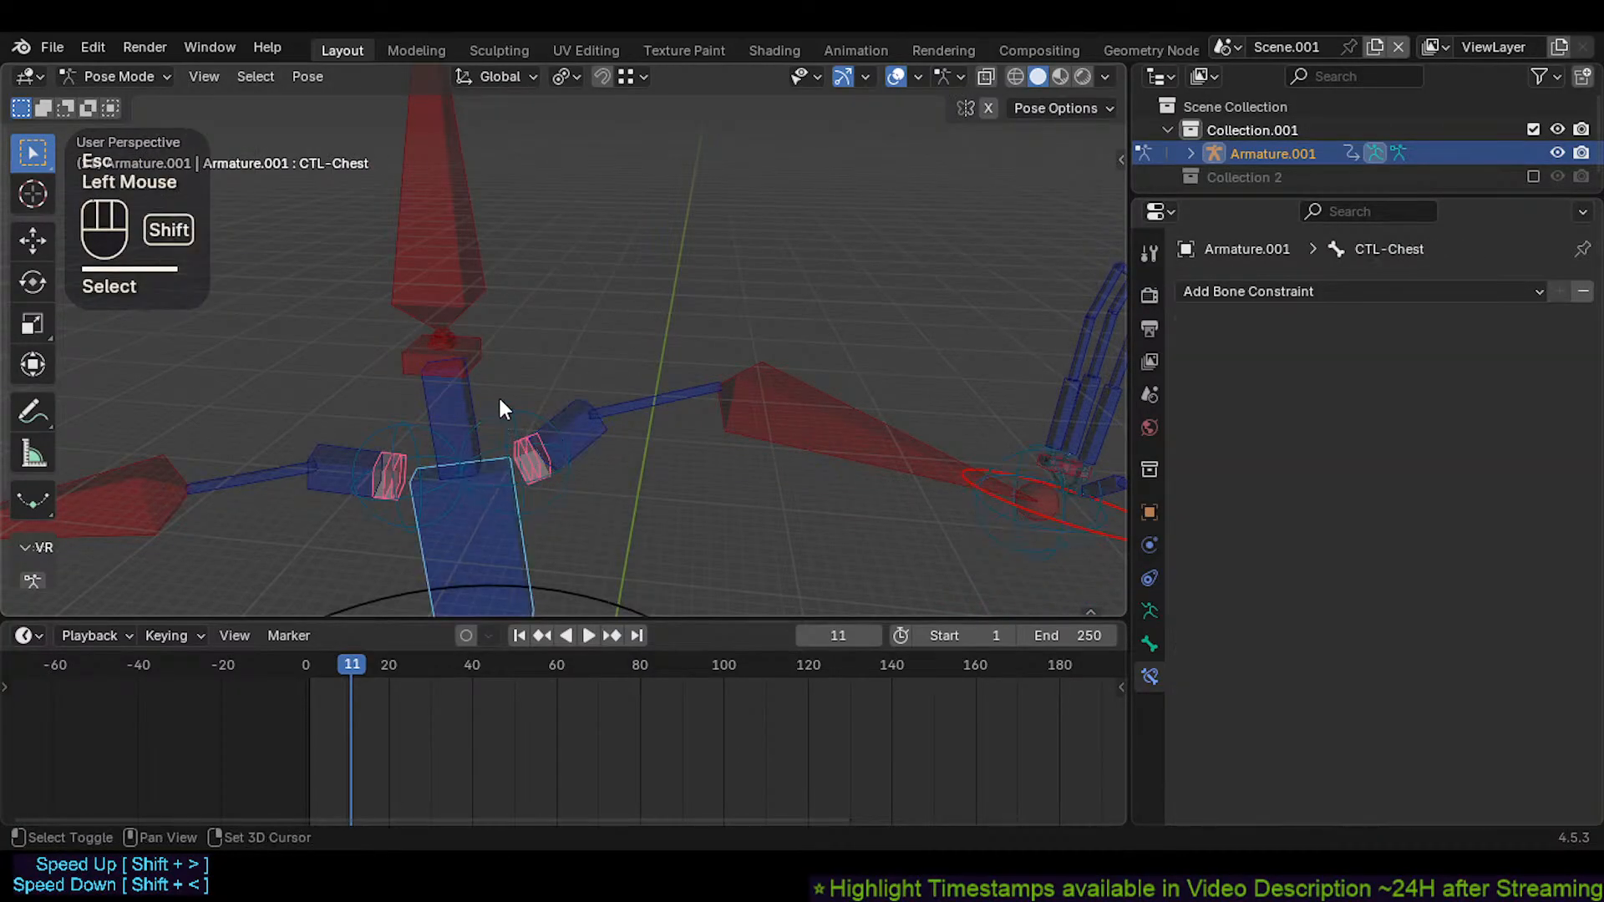
shift+click(535, 410)
key(r)
key(Escape)
click(468, 523)
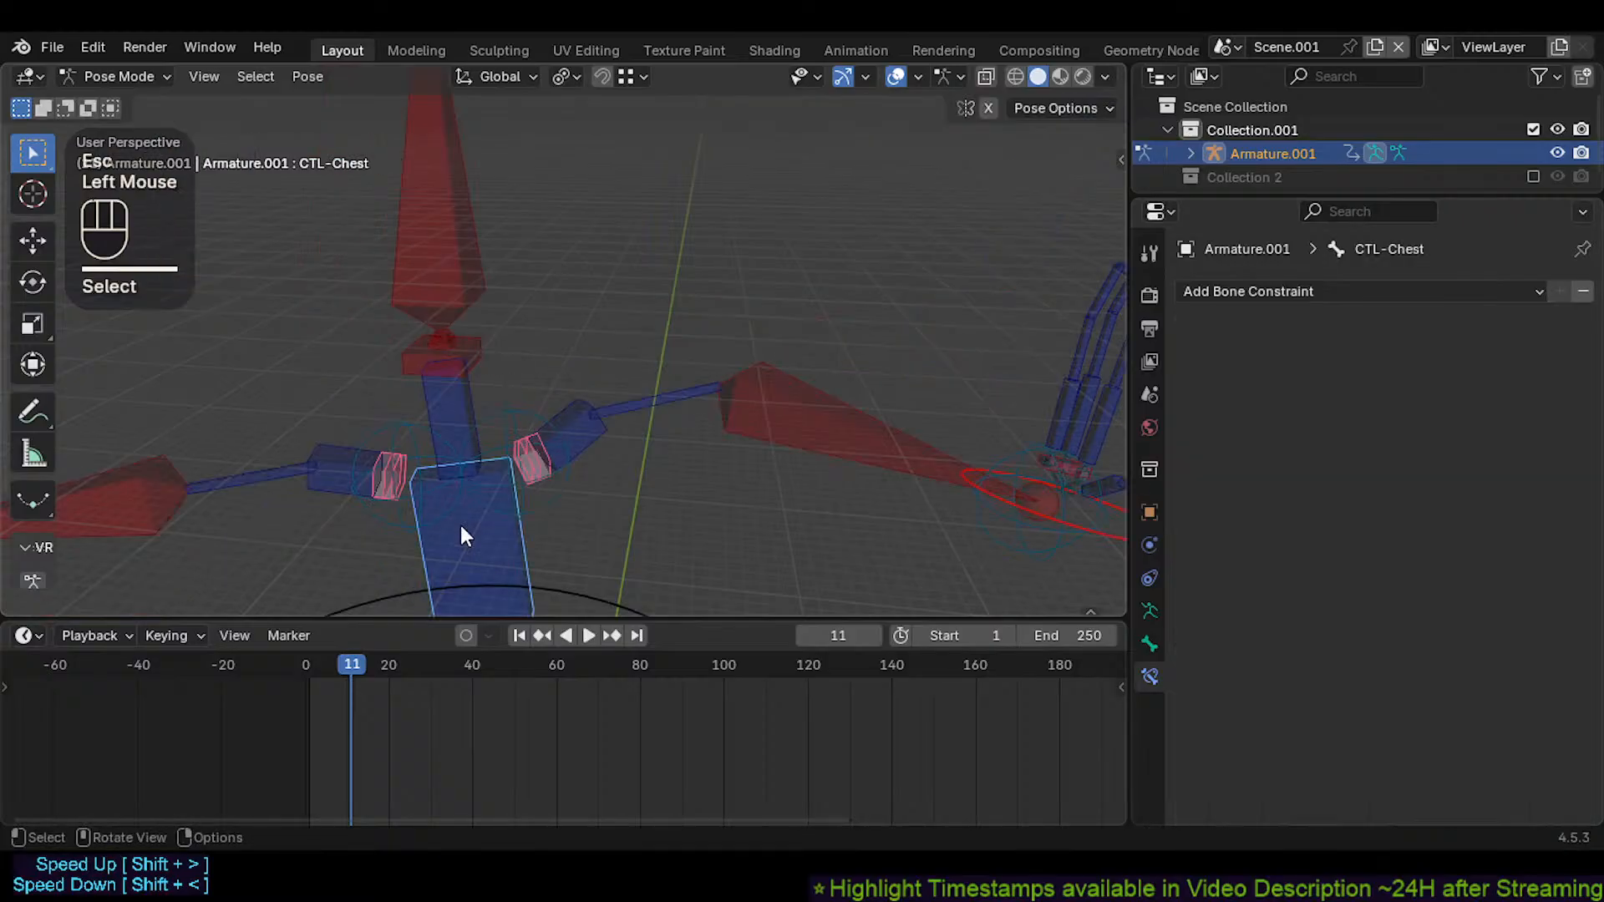
key(r)
key(Escape)
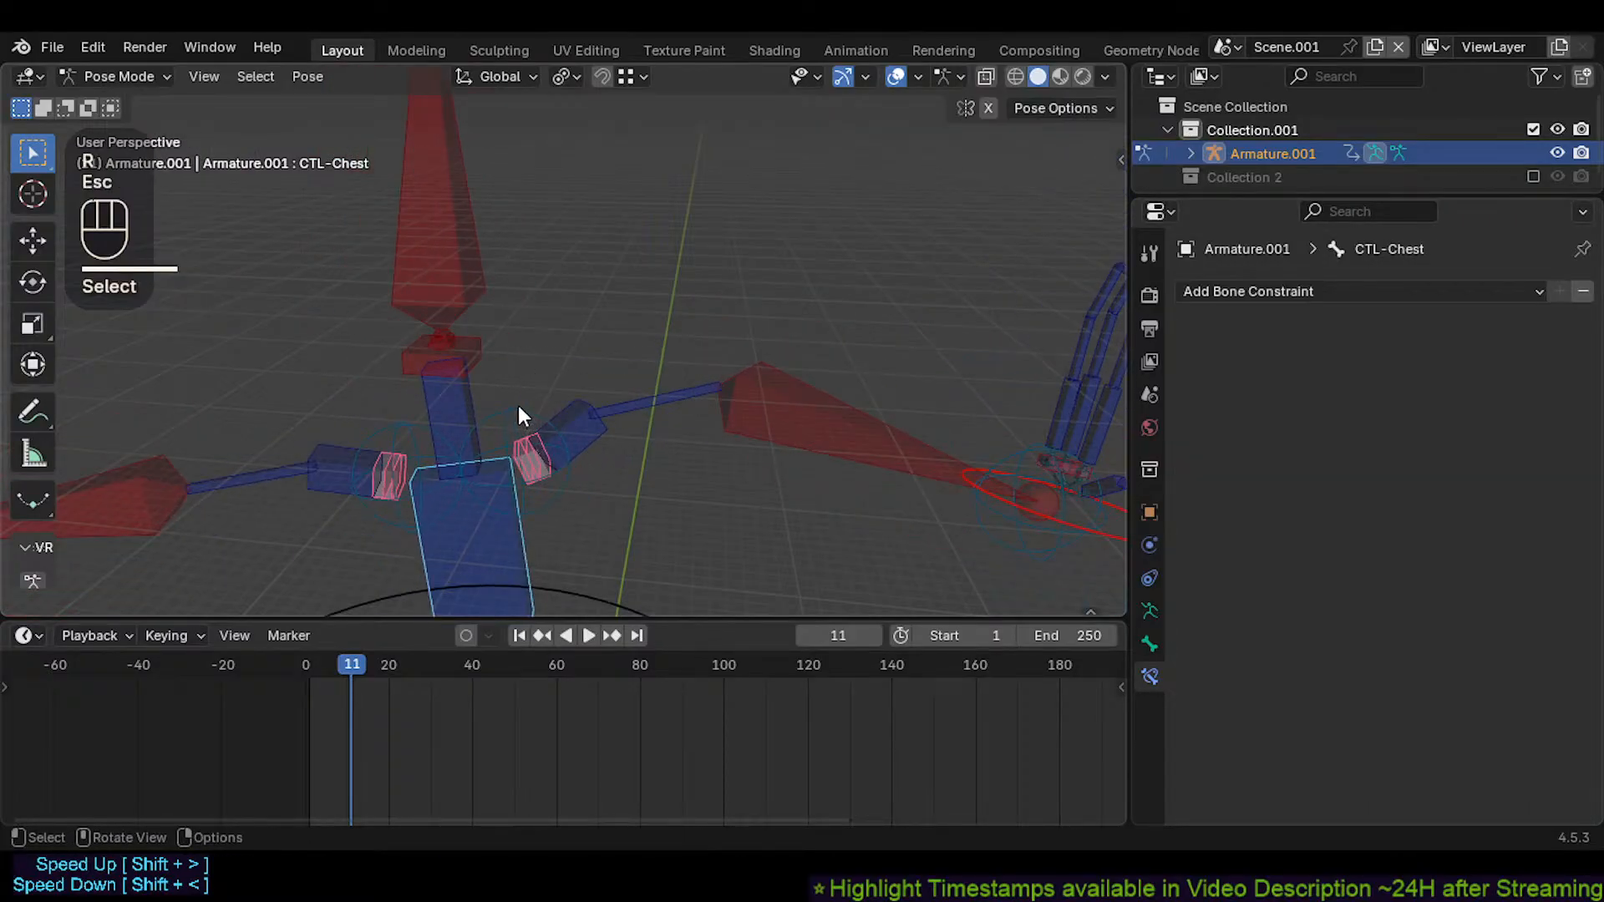
Move CTL-Chest together with CMD-Shoulder.L using Auto IK to tilt the chest while the left arm follows
scroll(518, 405, down, 2)
shift+click(503, 410)
click(461, 535)
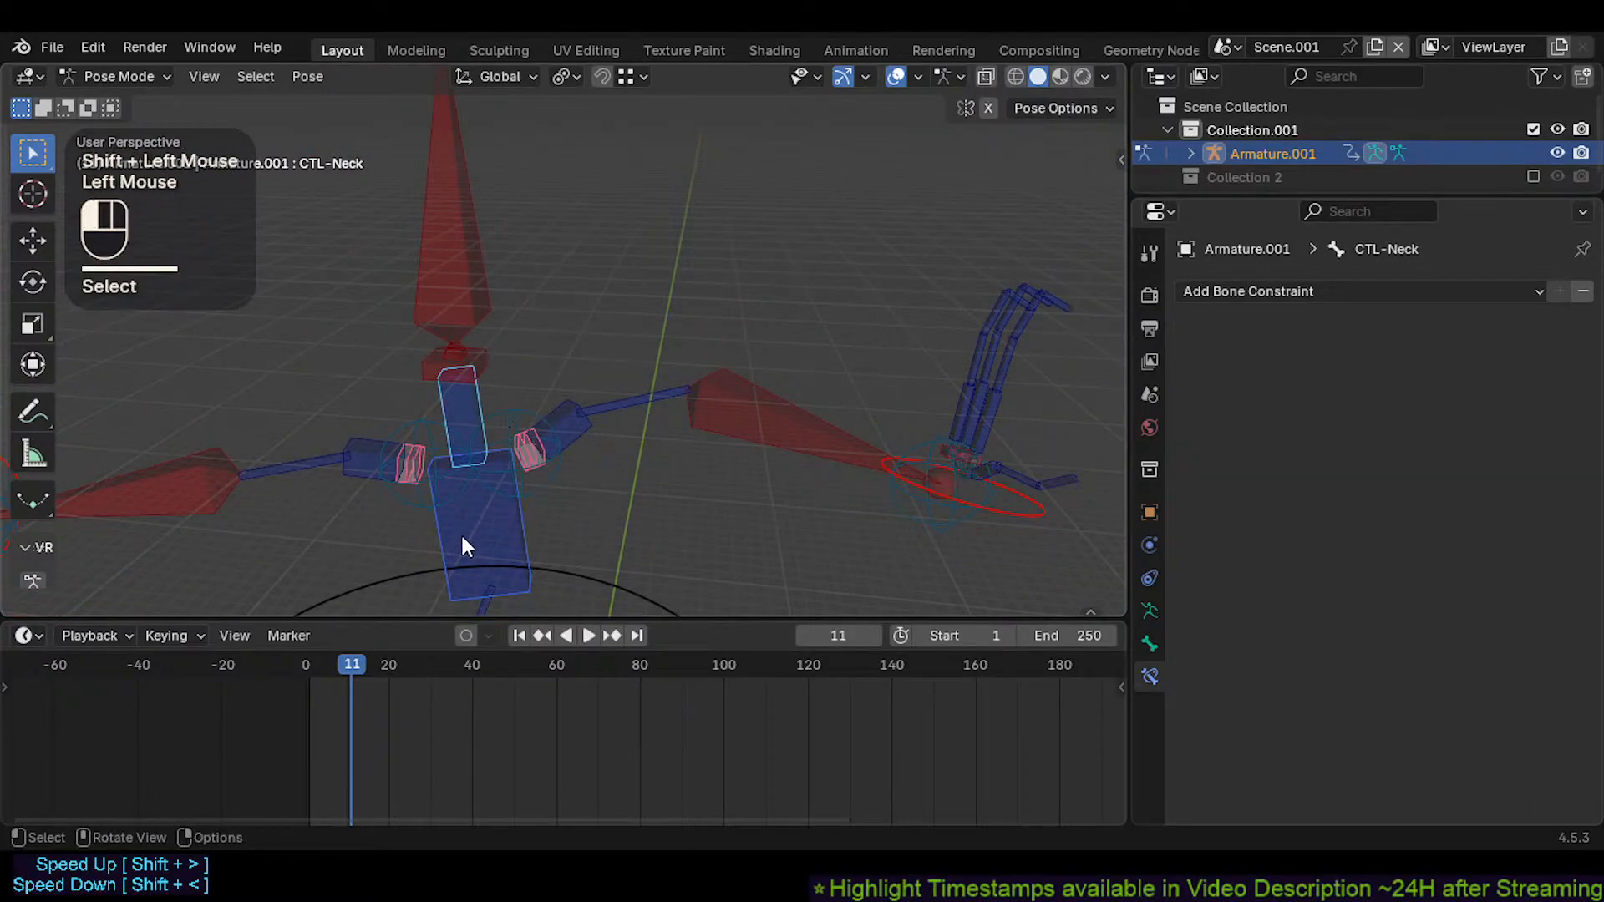
shift+click(539, 403)
key(g)
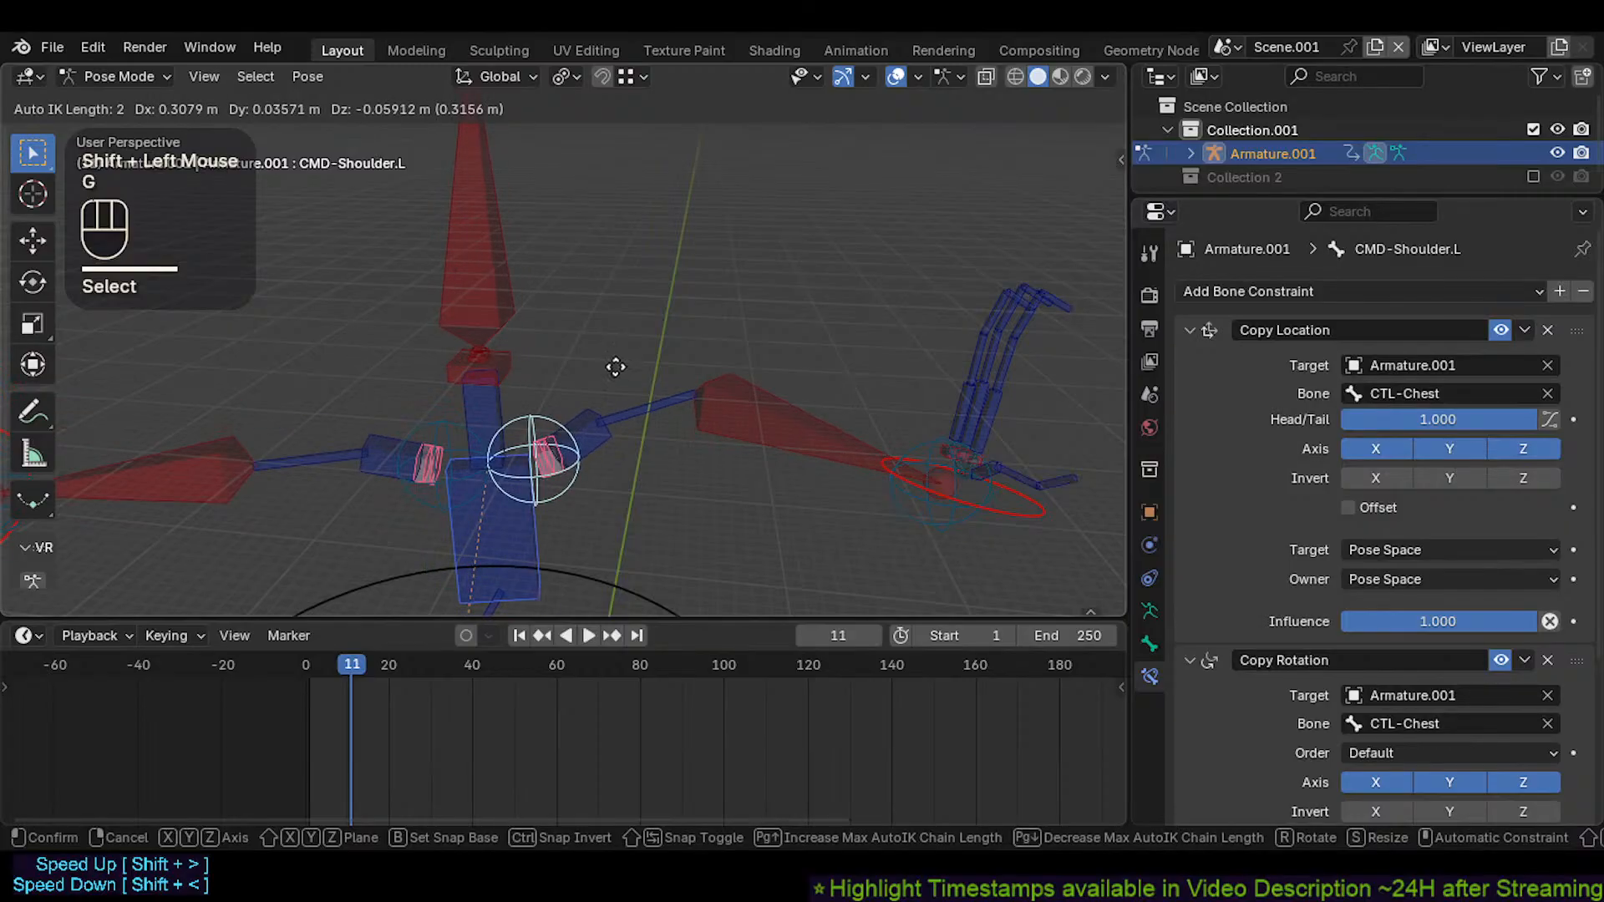
click(604, 367)
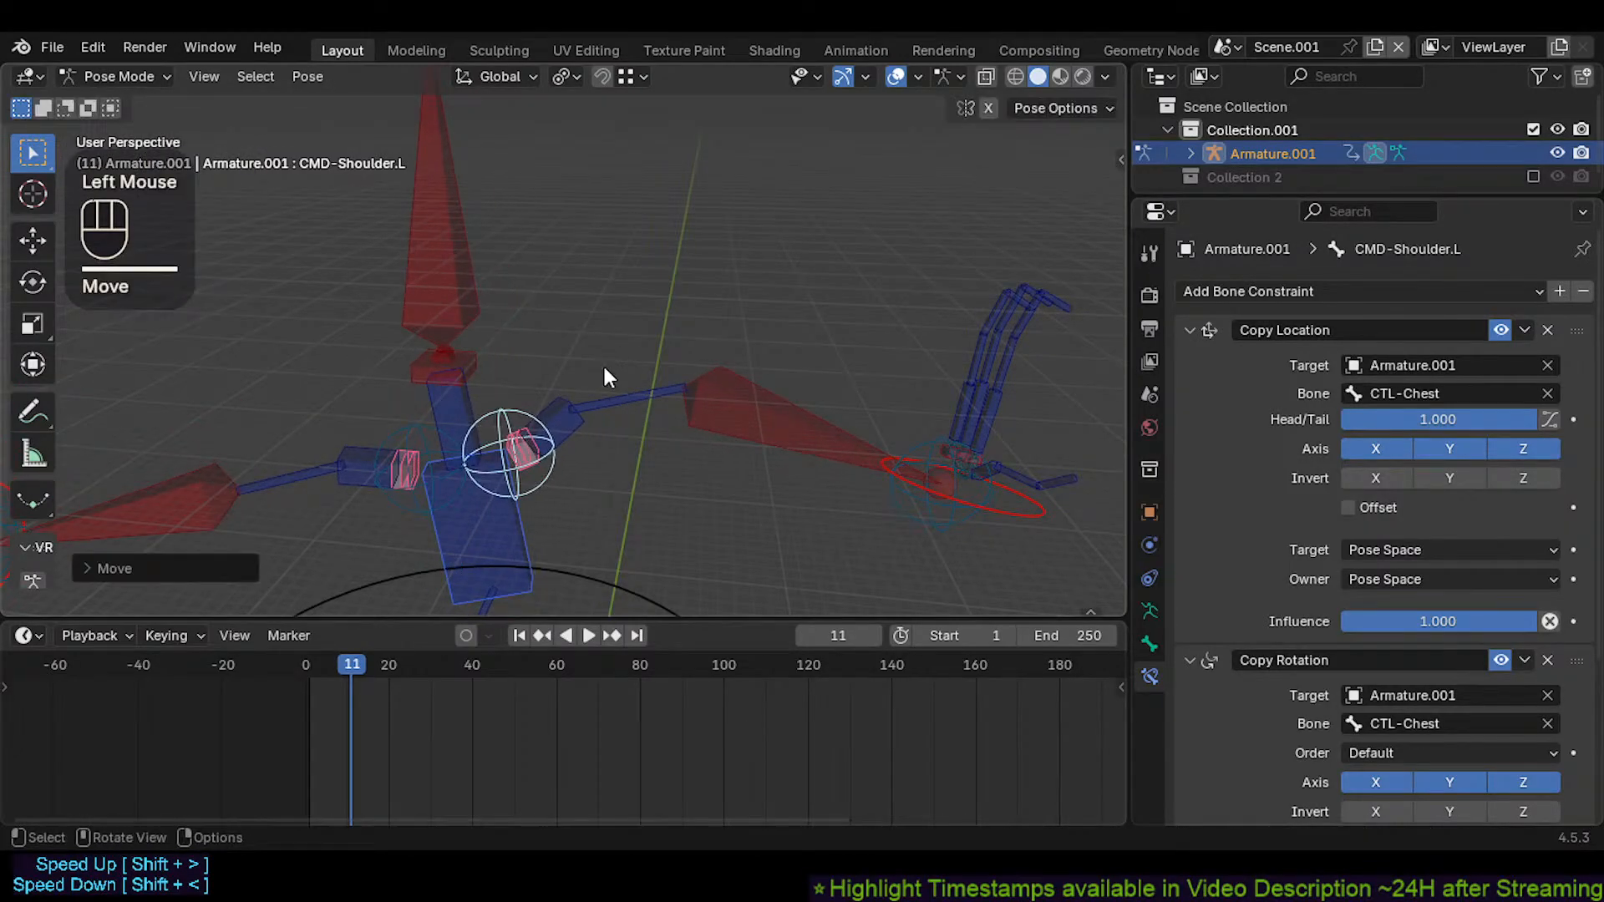
Move CTL-ForeArm.L with Auto IK, extending the chain length to 3 during the move
click(683, 389)
click(735, 408)
key(g)
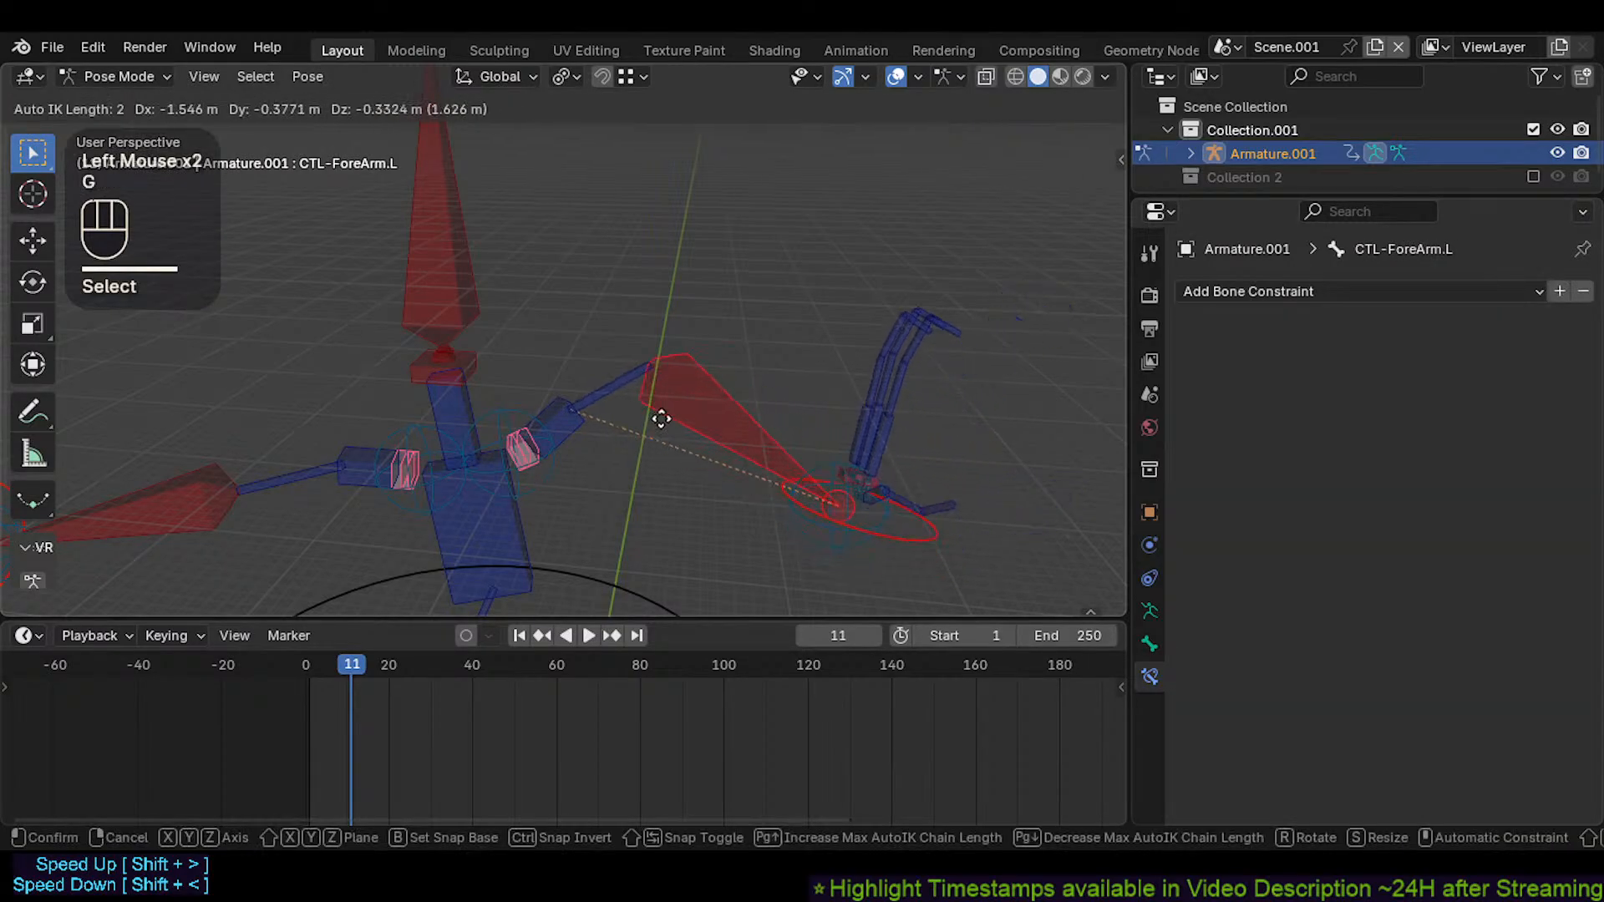
scroll(735, 376, down, 1)
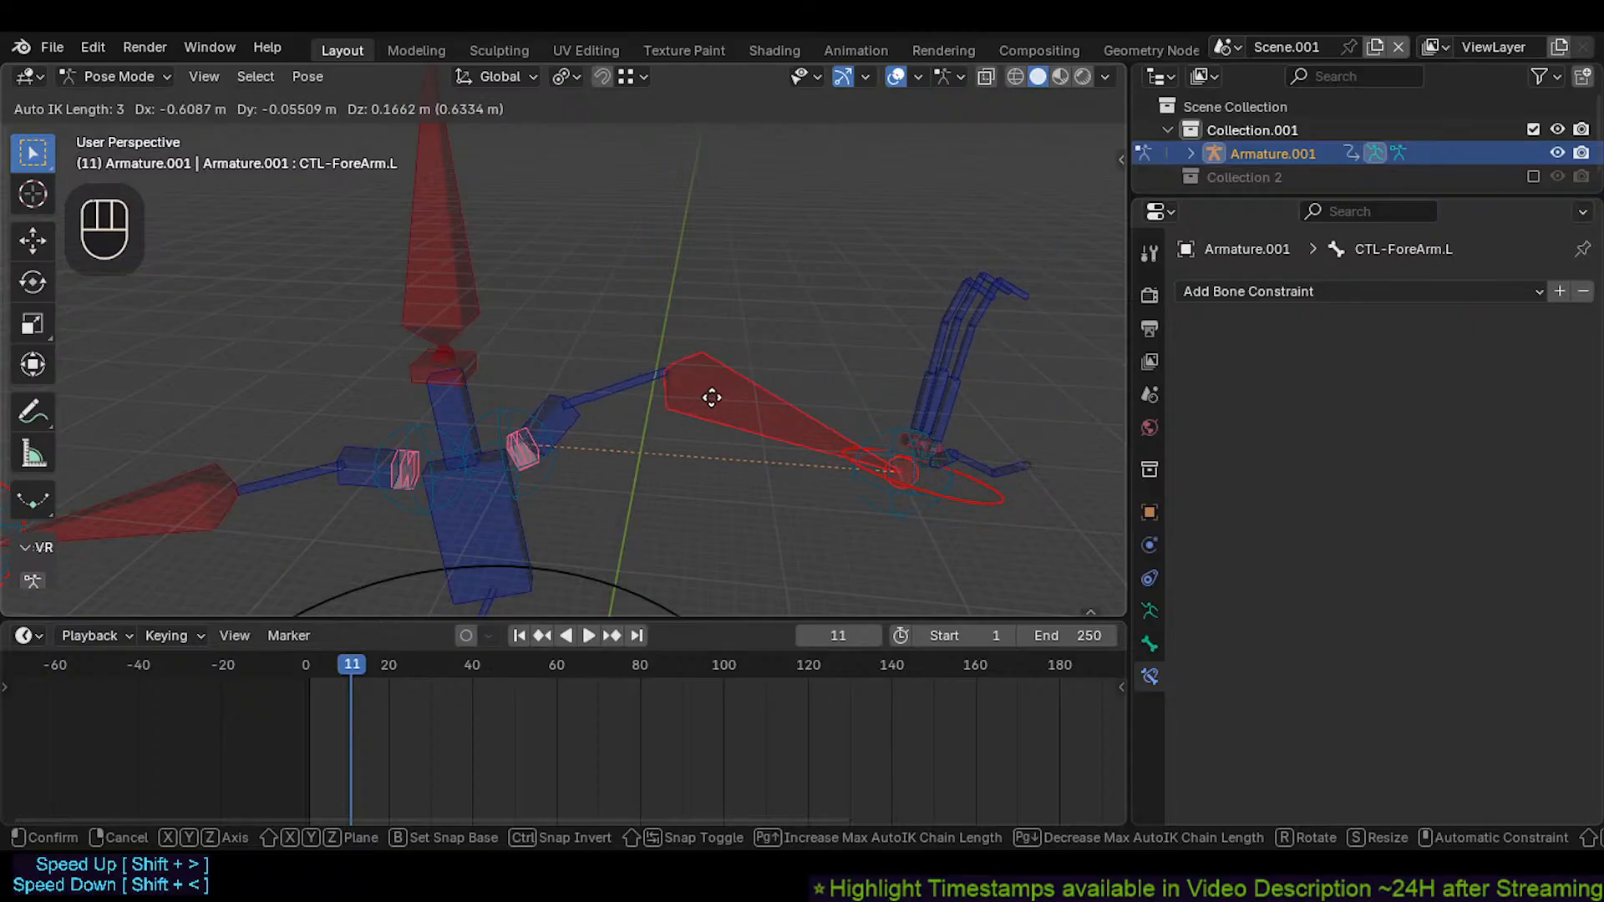
click(713, 398)
Select CTL-UpperArm.L at the elbow joint and move it with Auto IK
double_click(674, 362)
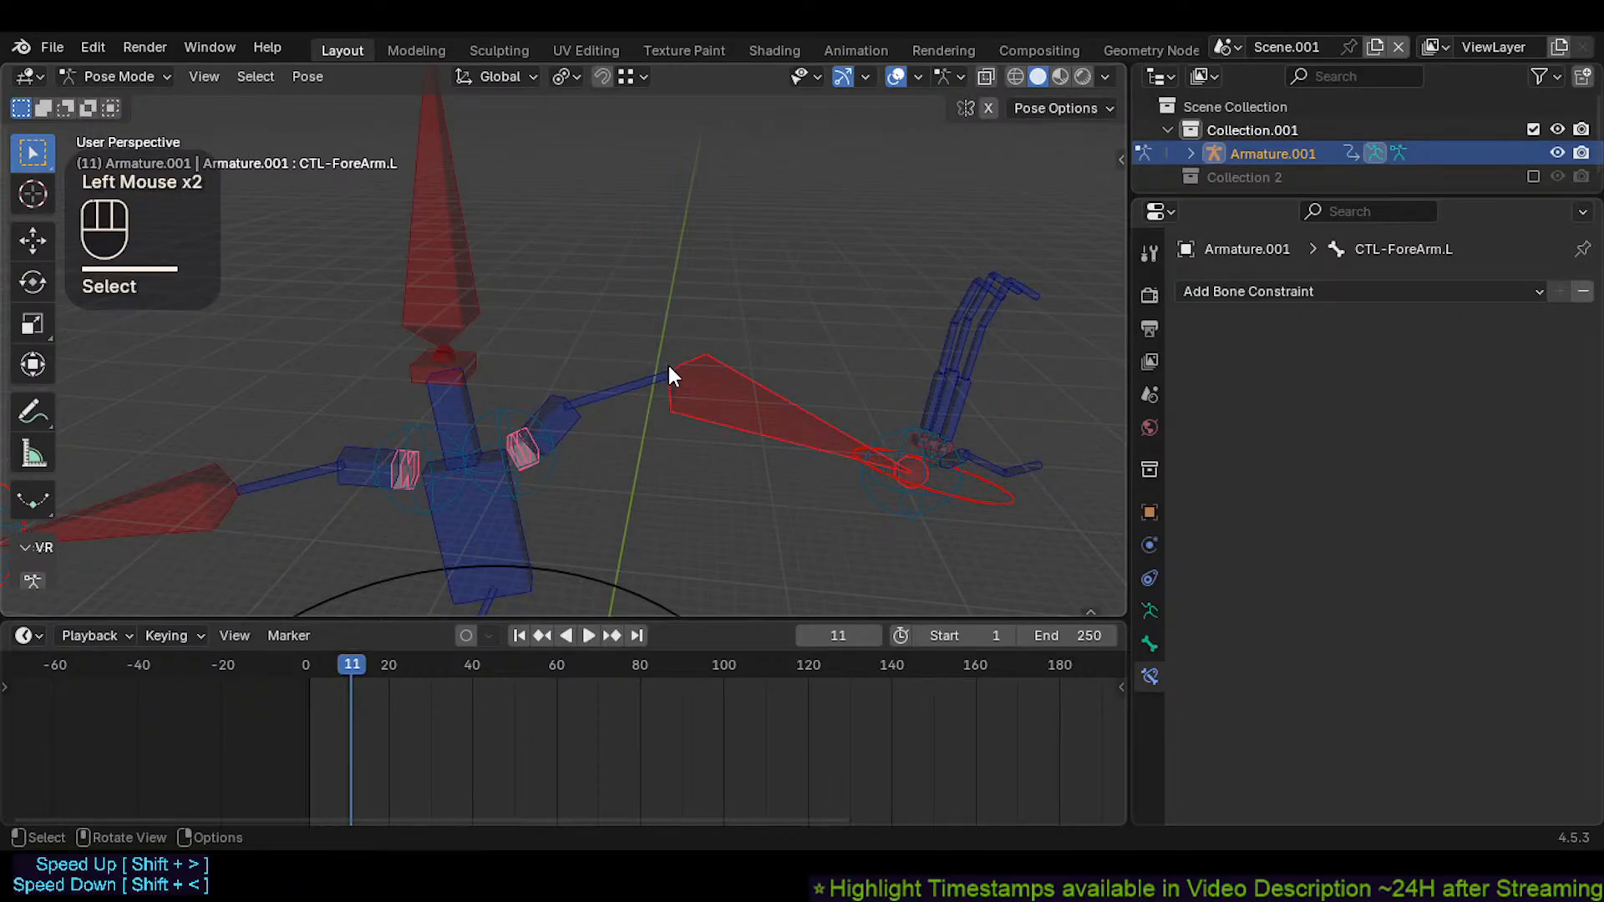
click(664, 375)
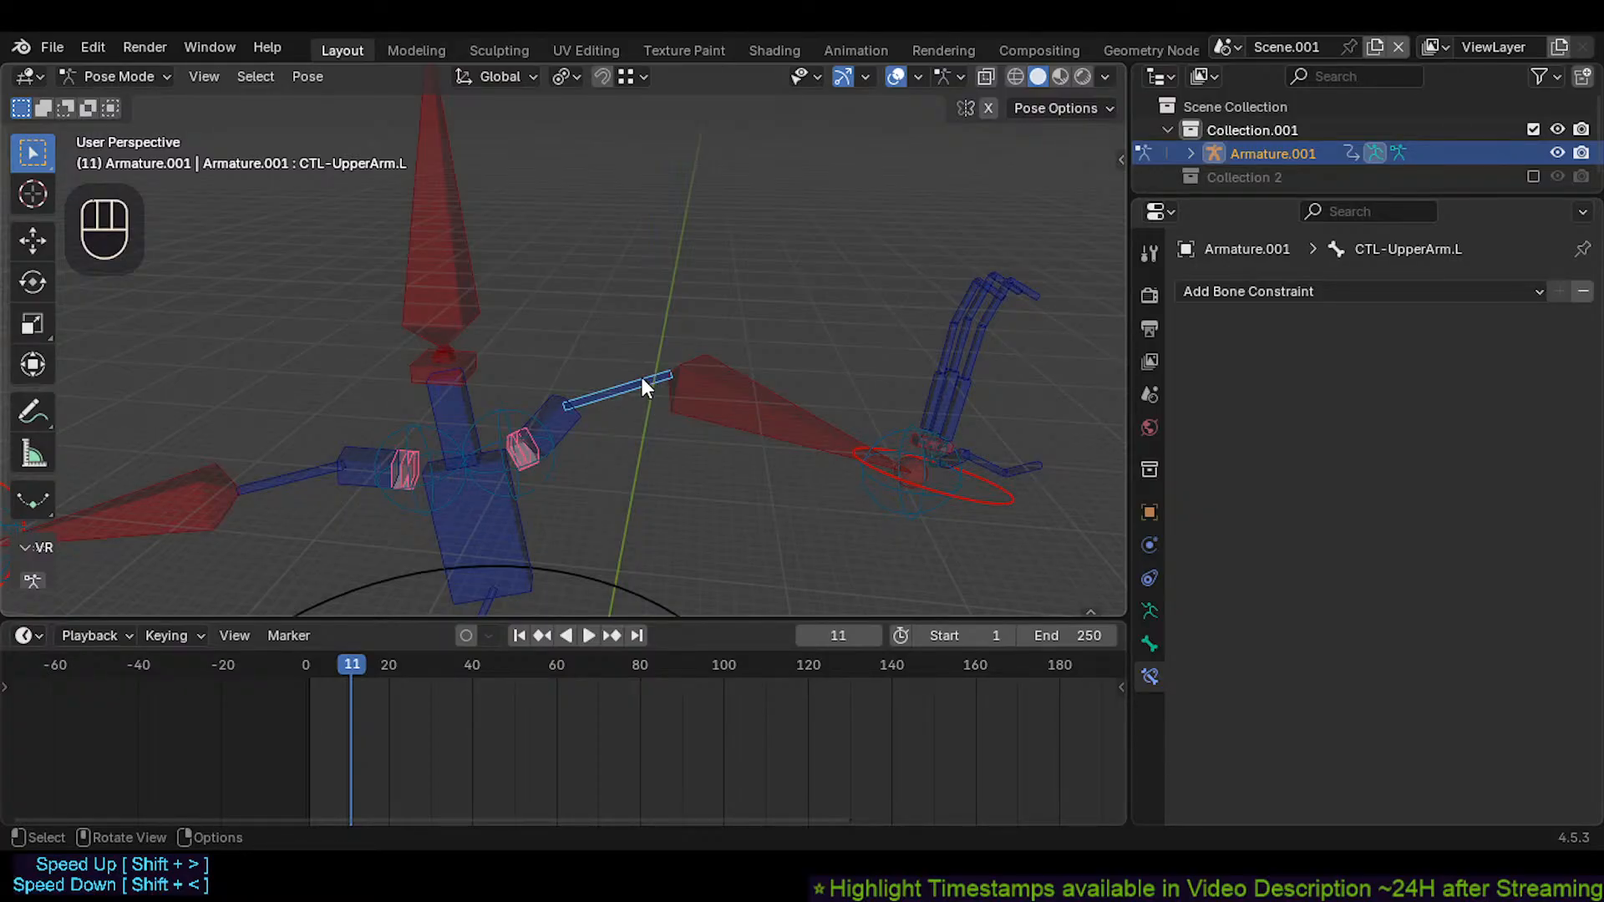
scroll(652, 359, up, 2)
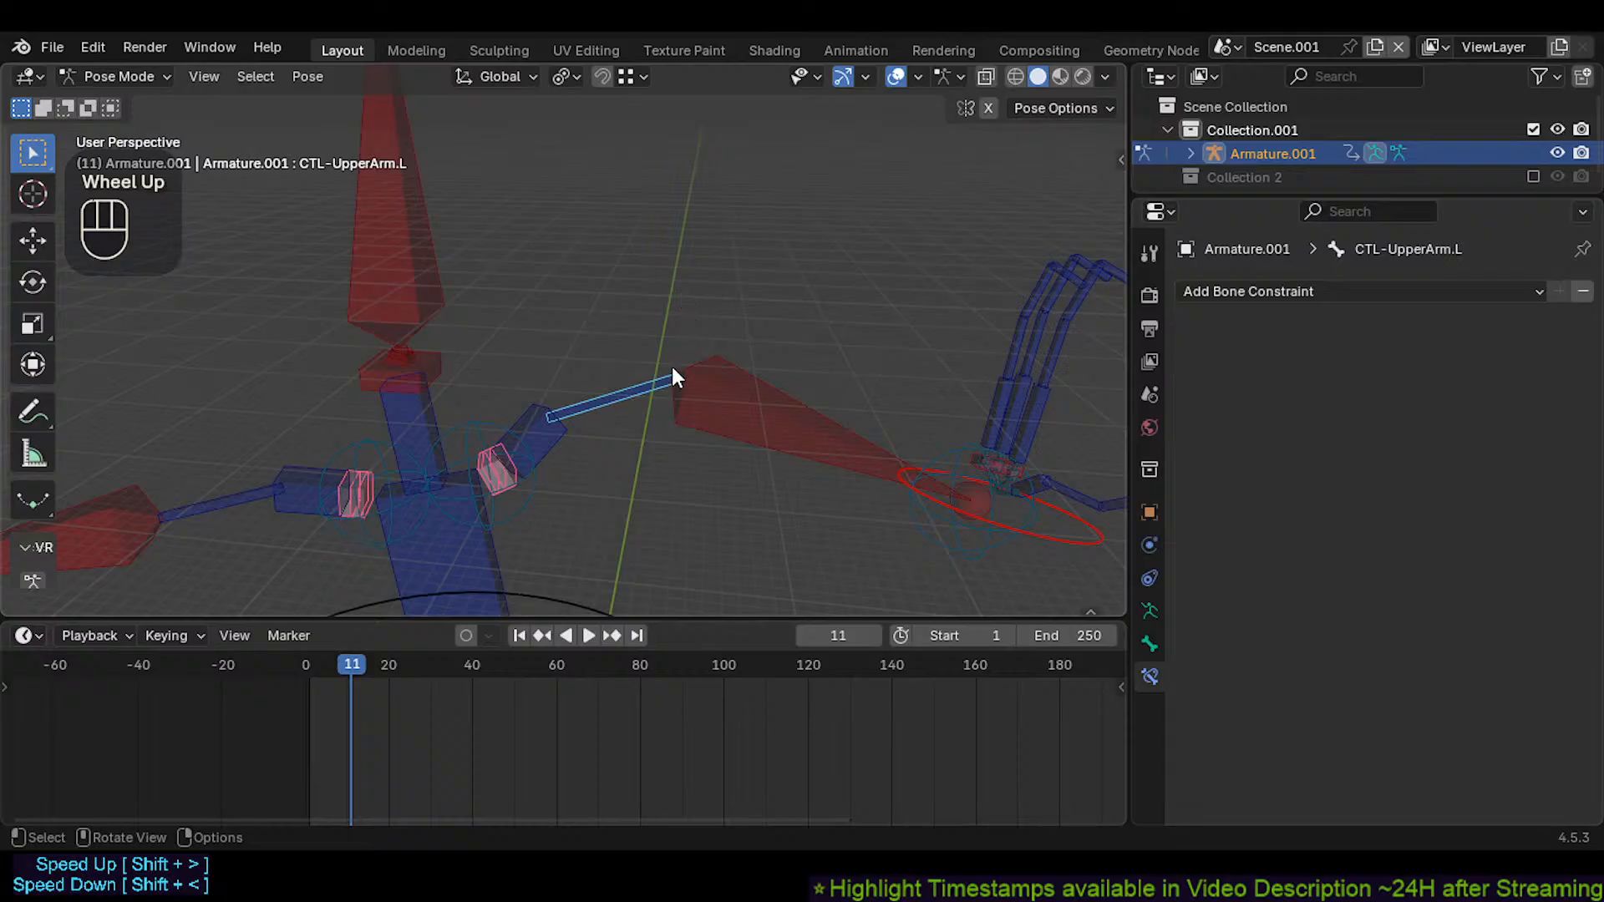
click(690, 371)
click(680, 366)
click(658, 384)
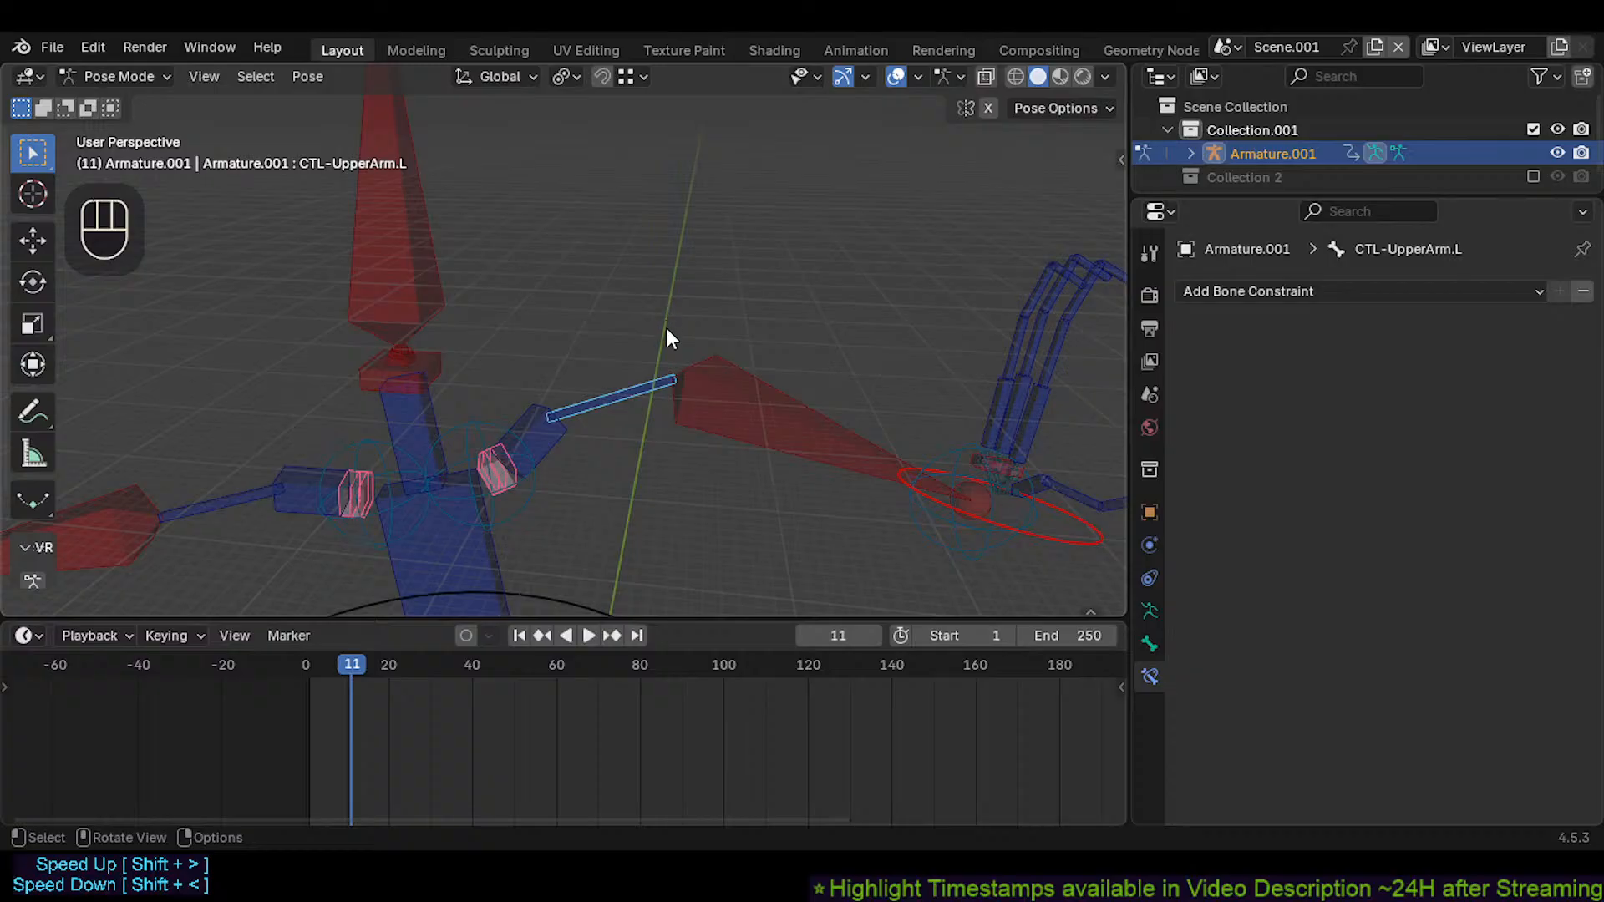
scroll(666, 351, down, 2)
middle_drag(666, 358, 705, 361)
key(g)
click(534, 398)
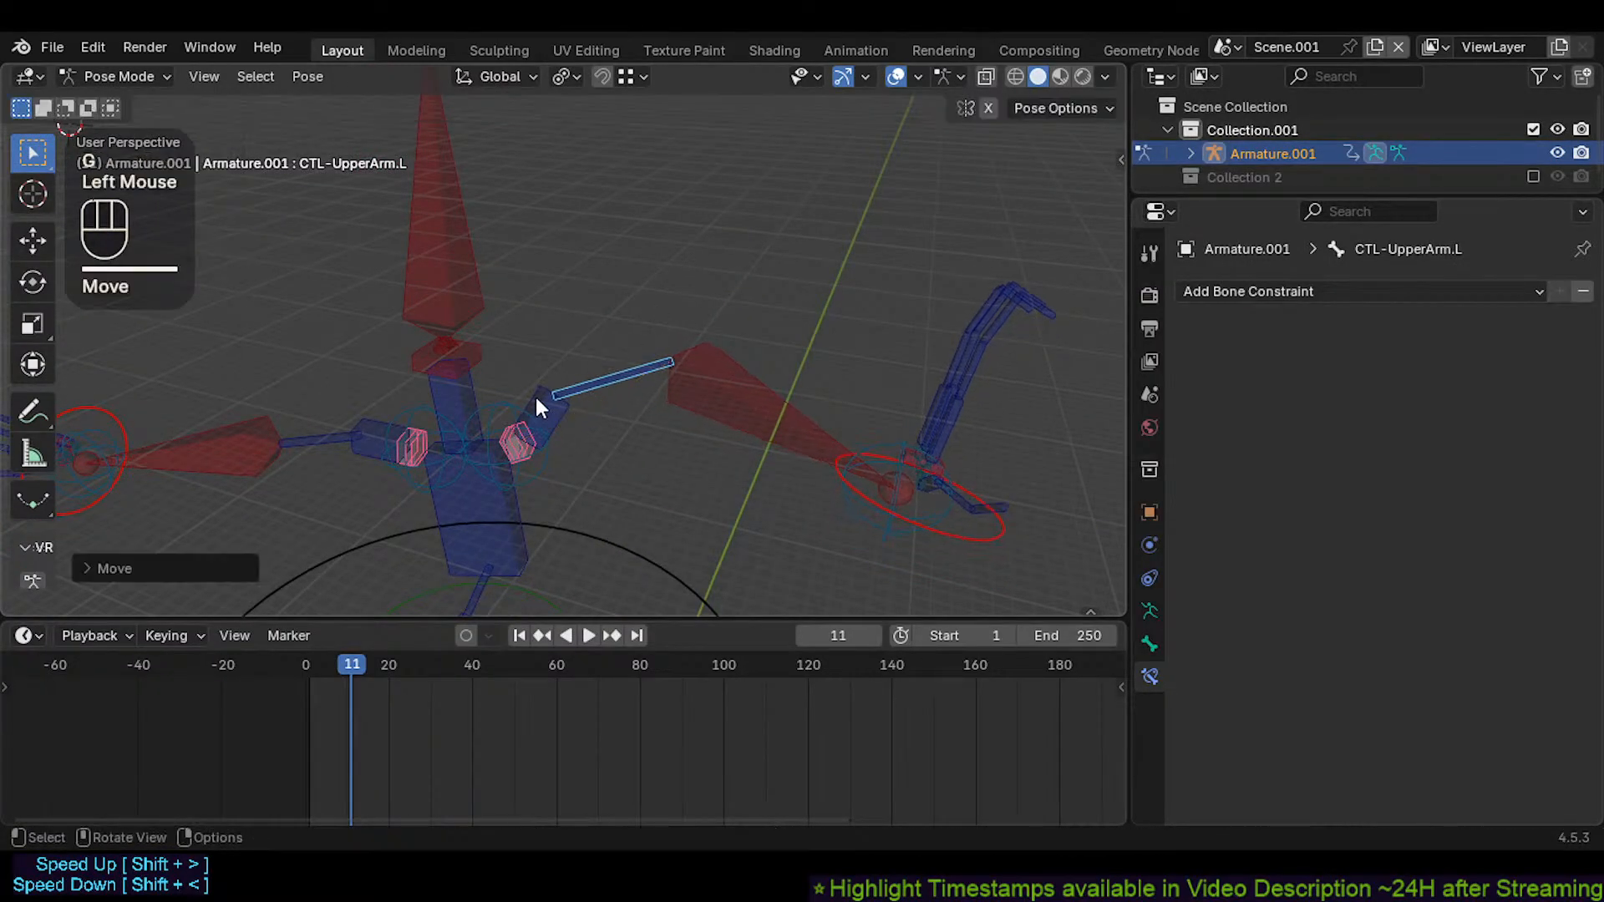
Rotate CTL-UpperArm.L twice to swing the left elbow
click(605, 379)
key(r)
click(614, 389)
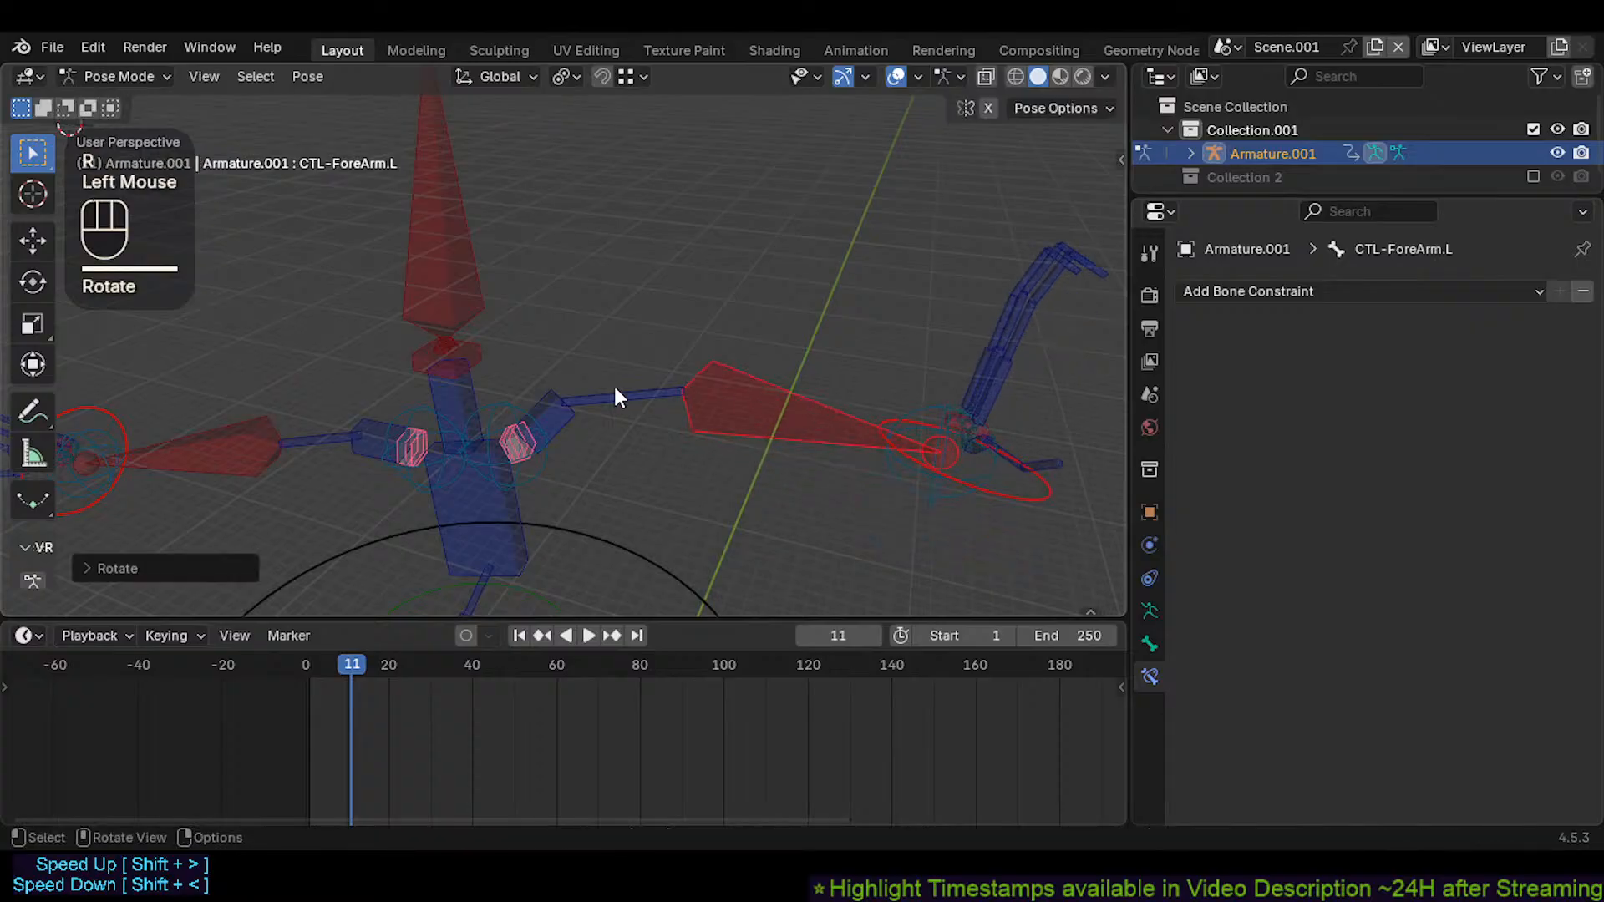
click(616, 396)
key(r)
click(712, 338)
Clear the pose transforms of the bones to reset the pose, and reposition CTL-ForeArm.L with Auto IK
drag(767, 356, 777, 410)
key(alt+q)
click(774, 514)
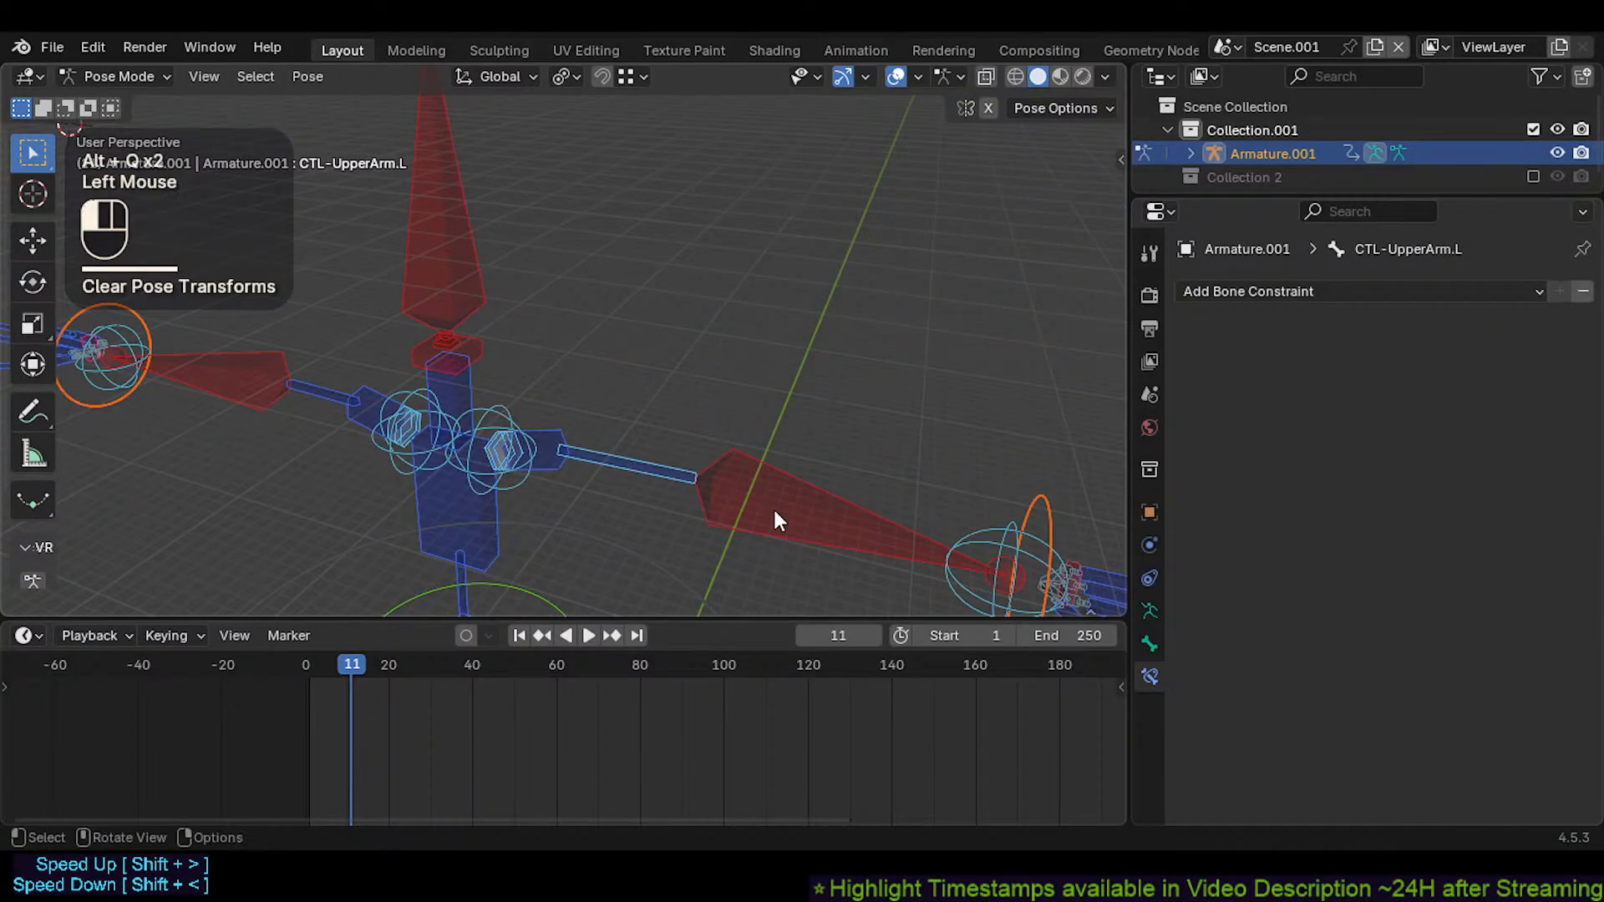
key(g)
click(655, 494)
Raise CTL-ForeArm.L in two Auto IK moves at chain length 3 until the left arm points outward and upward
shift+middle_drag(655, 494, 690, 401)
click(706, 405)
click(645, 407)
click(804, 410)
key(g)
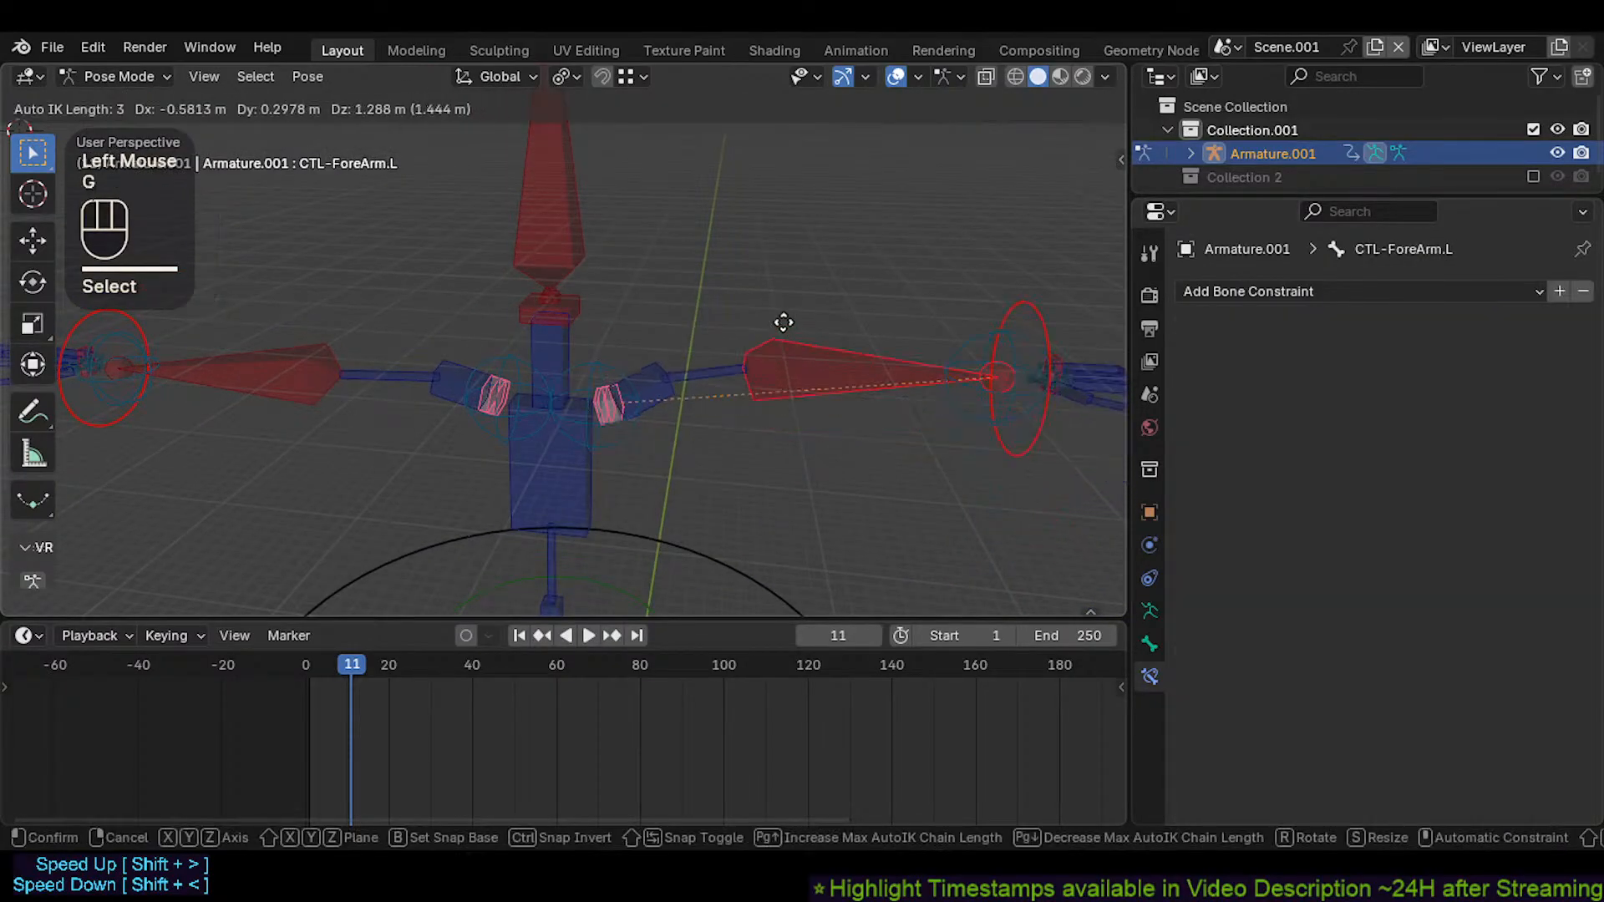
click(793, 298)
click(589, 401)
click(588, 401)
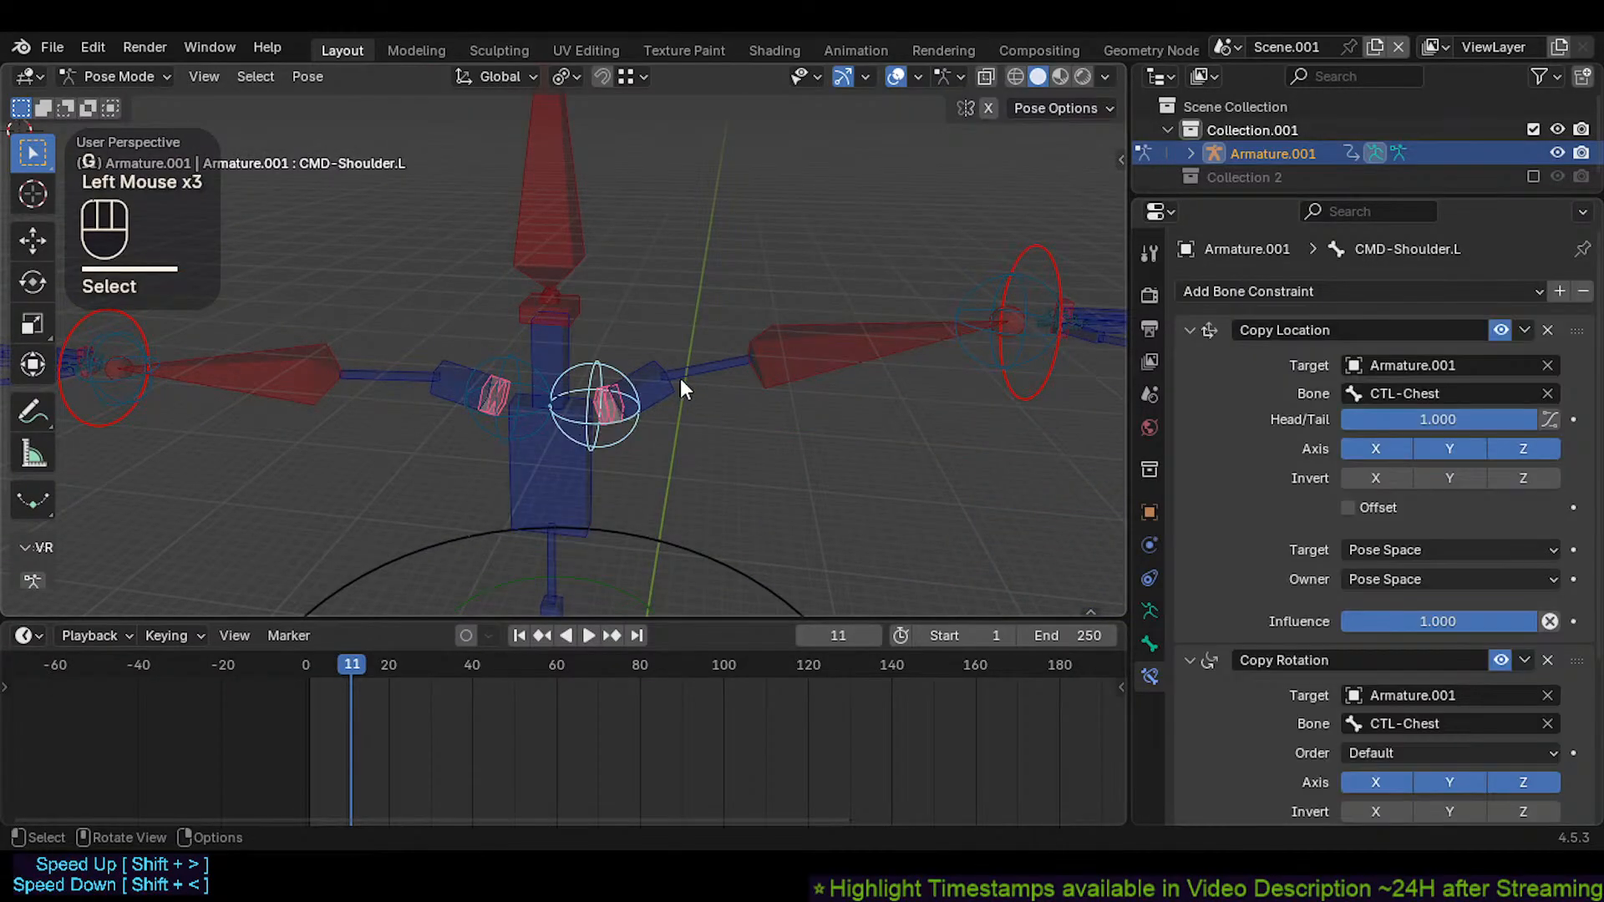
click(791, 351)
key(g)
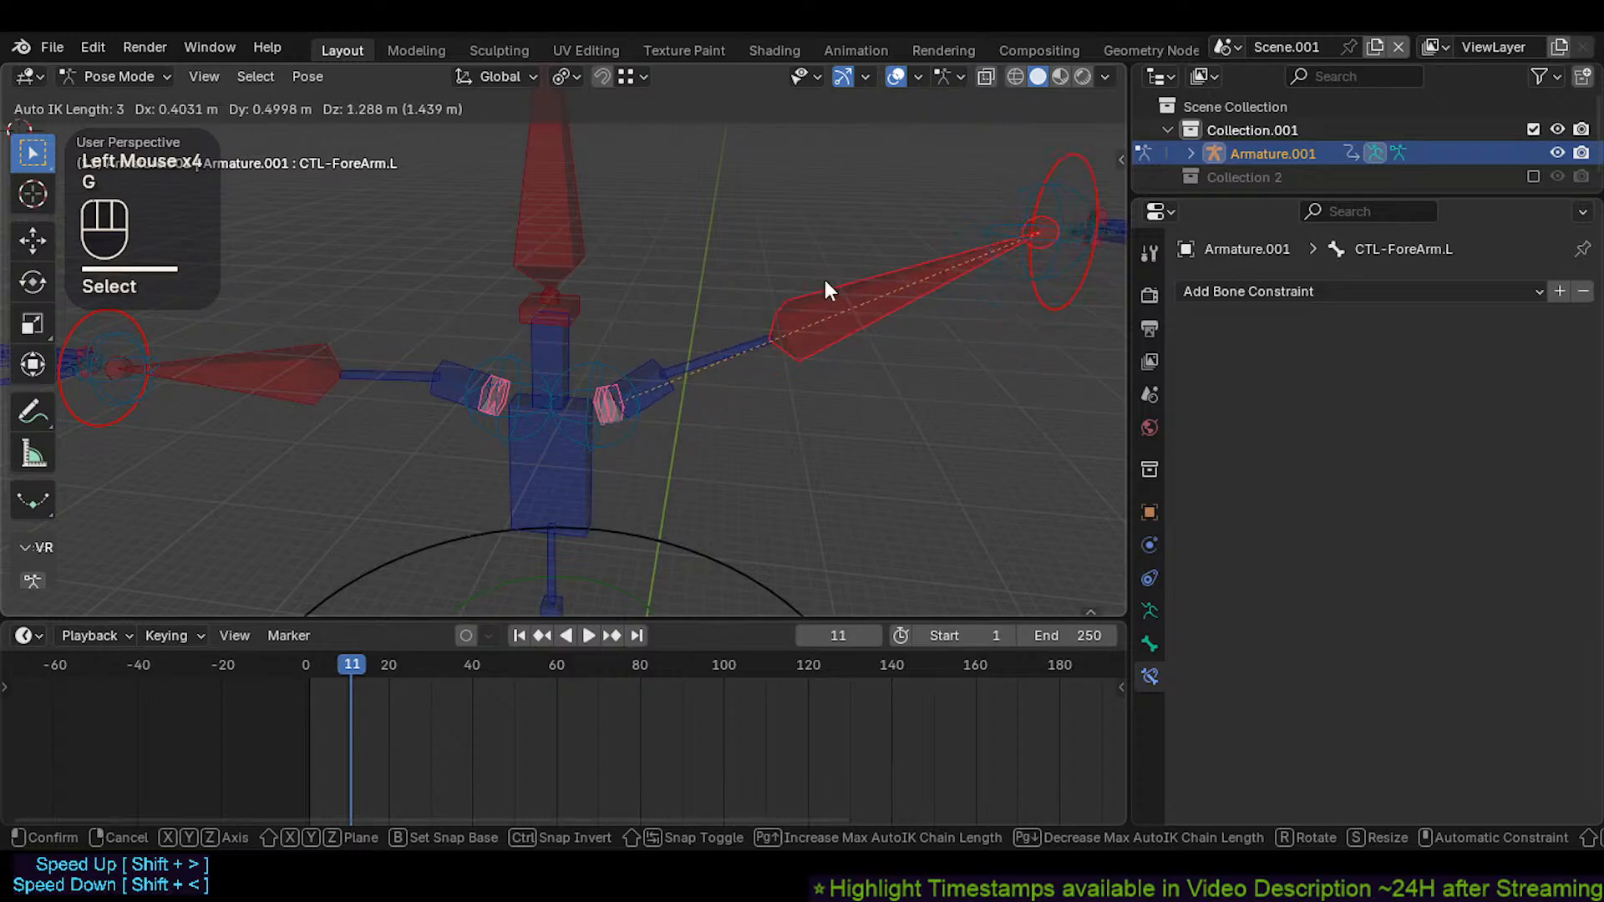
click(824, 279)
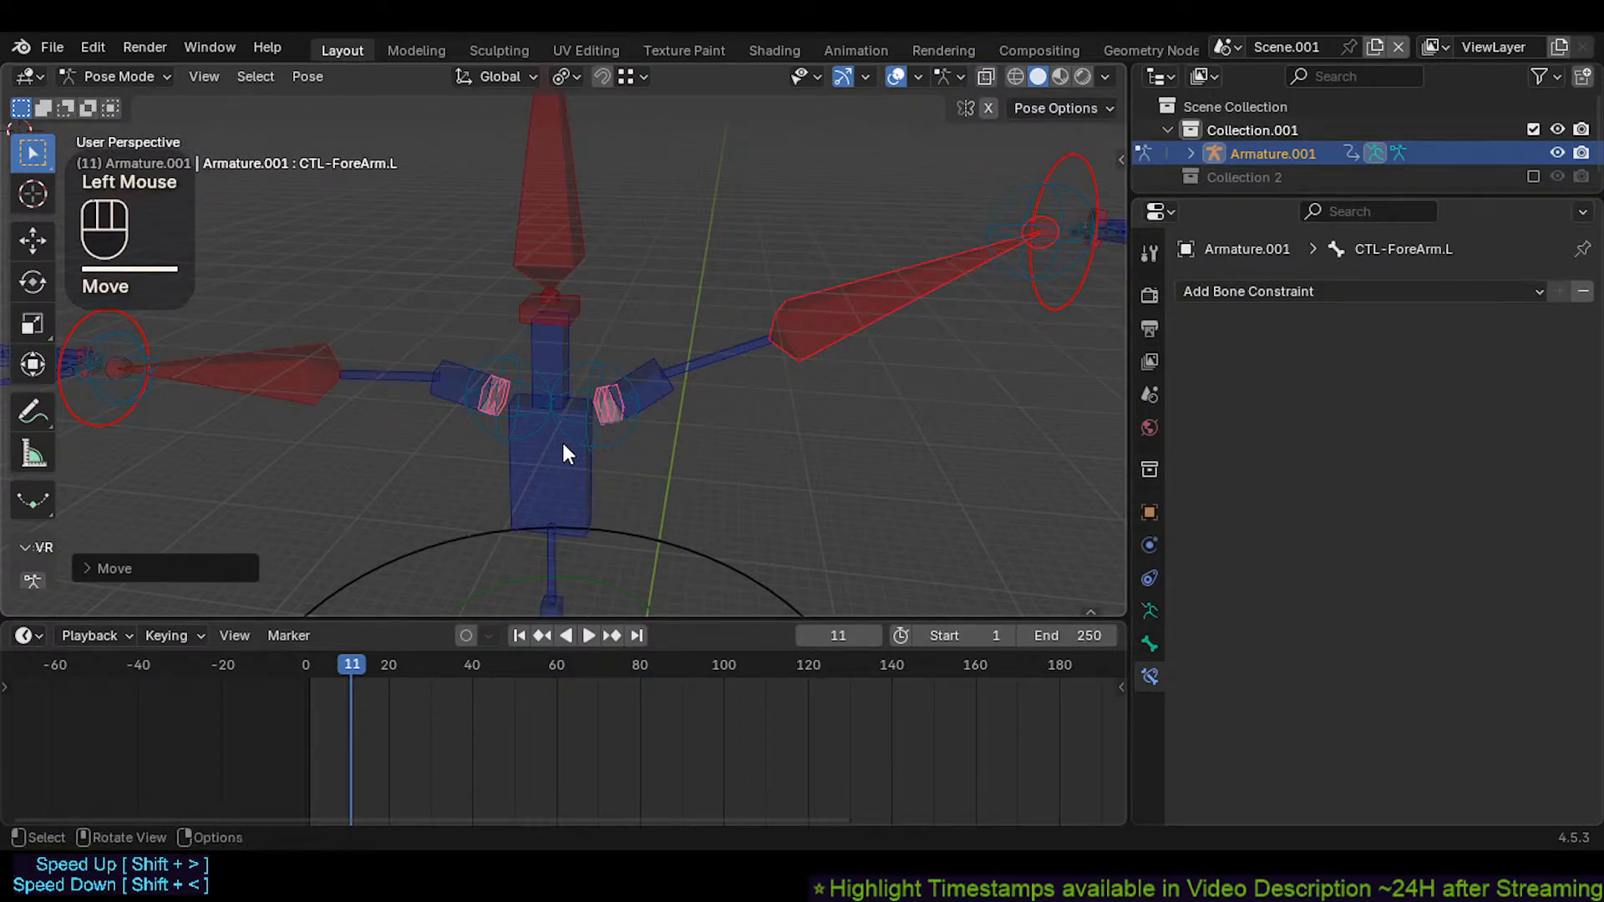
Add CTL-Chest to the CTL-ForeArm.L selection and move both bones with Auto IK at chain length 3
shift+click(568, 454)
key(g)
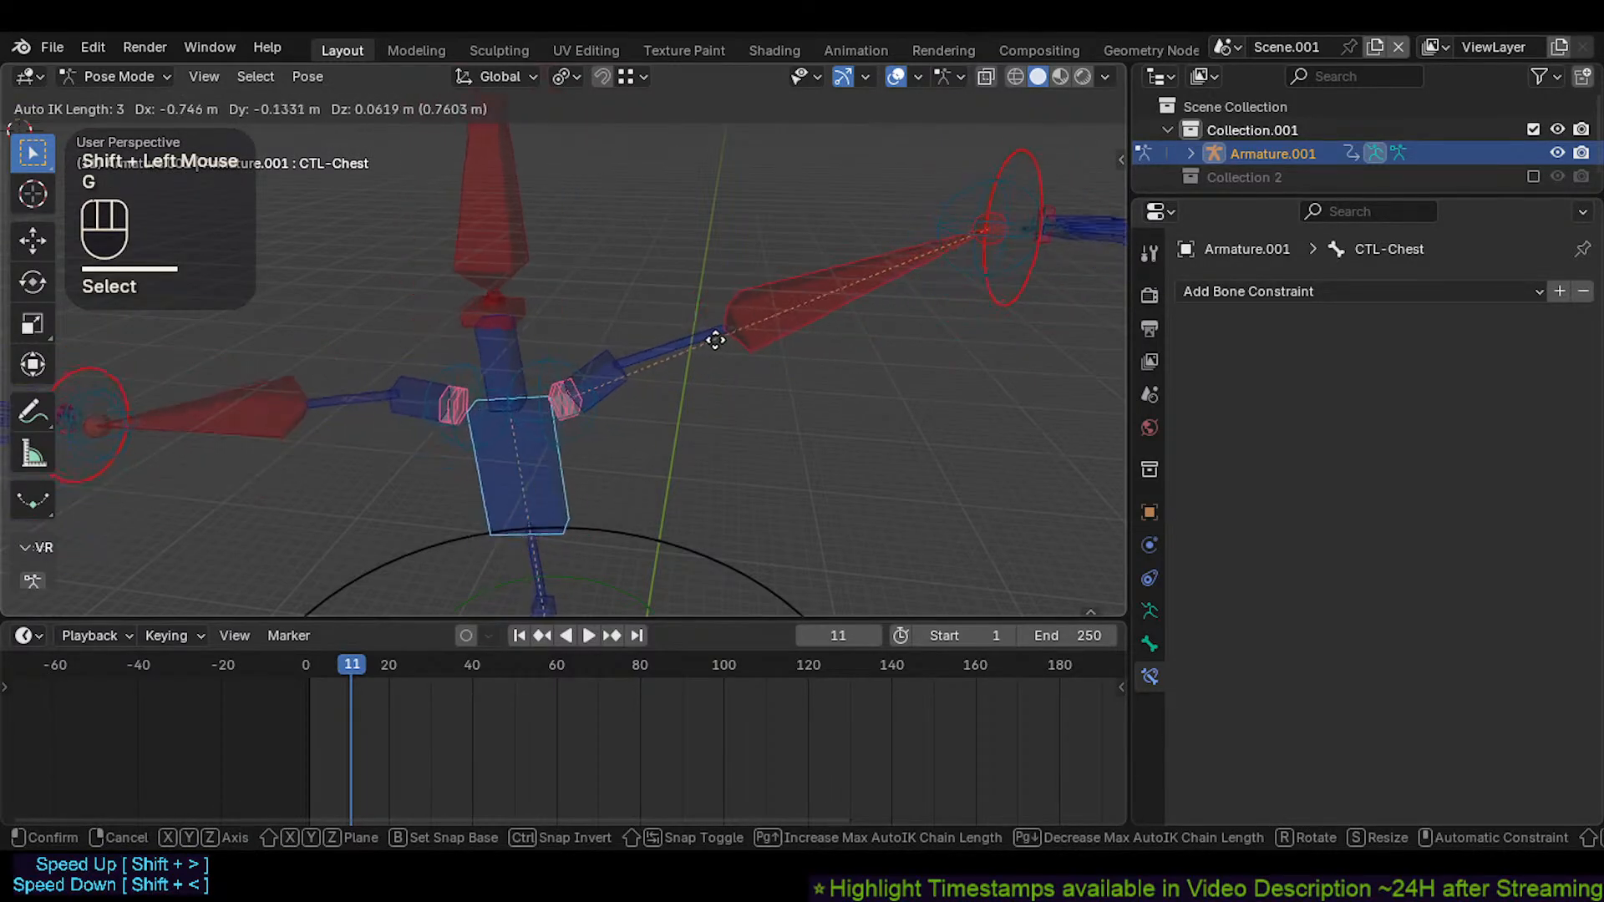
click(798, 301)
Select CTL-ForeArm.L alone and reposition it in several Auto IK moves at chain length 4 until the forearm points upward
click(816, 287)
key(g)
scroll(766, 293, down, 1)
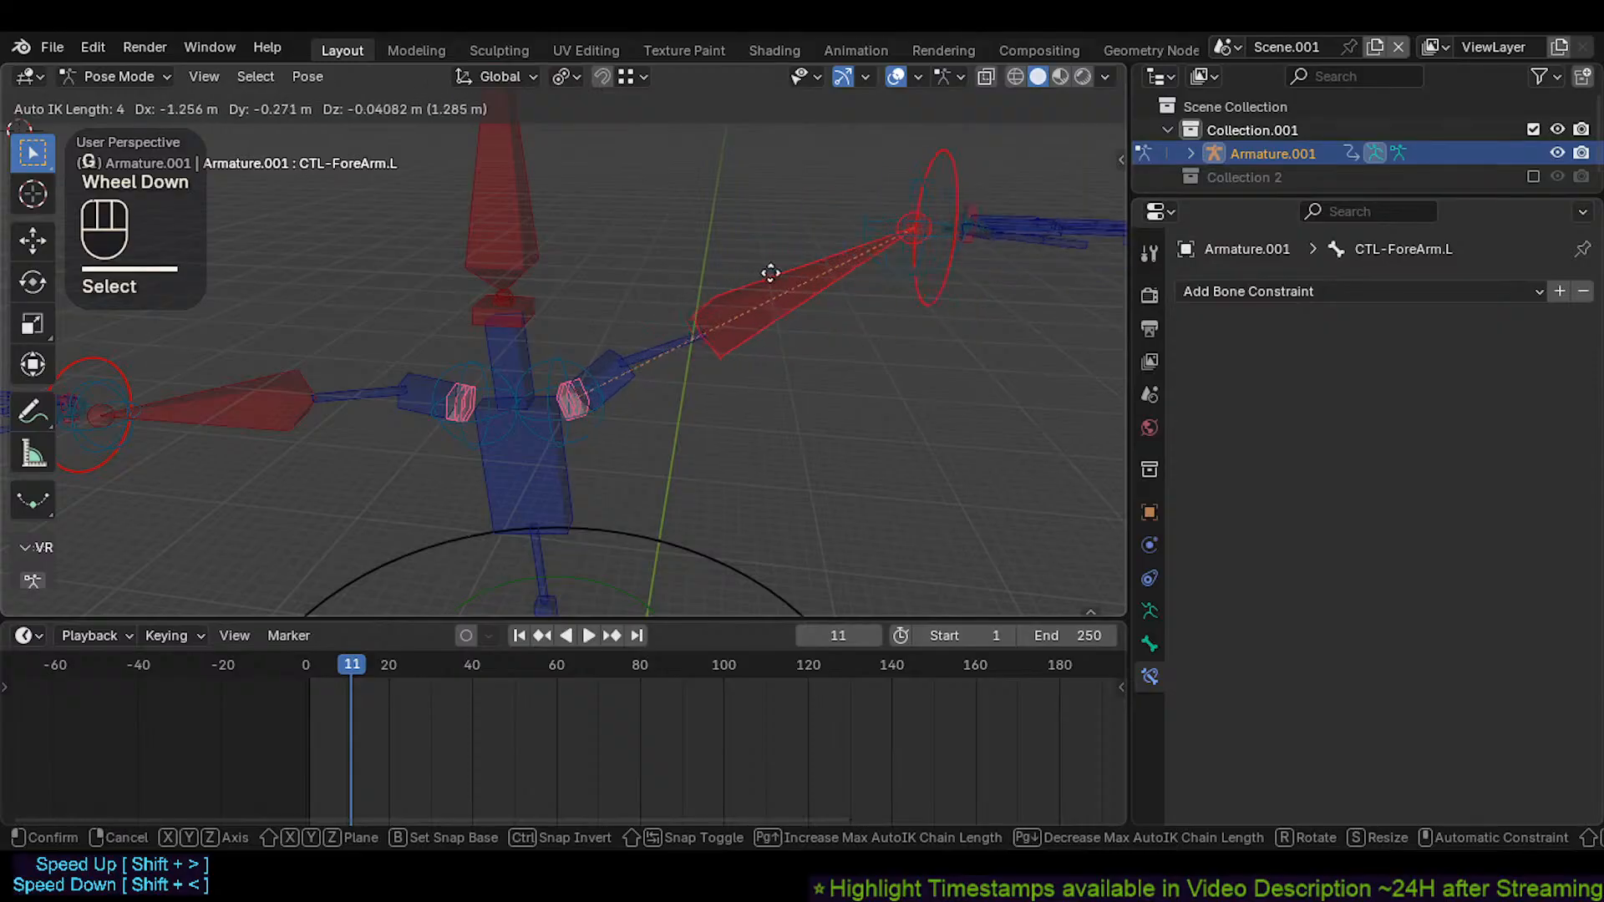
click(752, 255)
key(g)
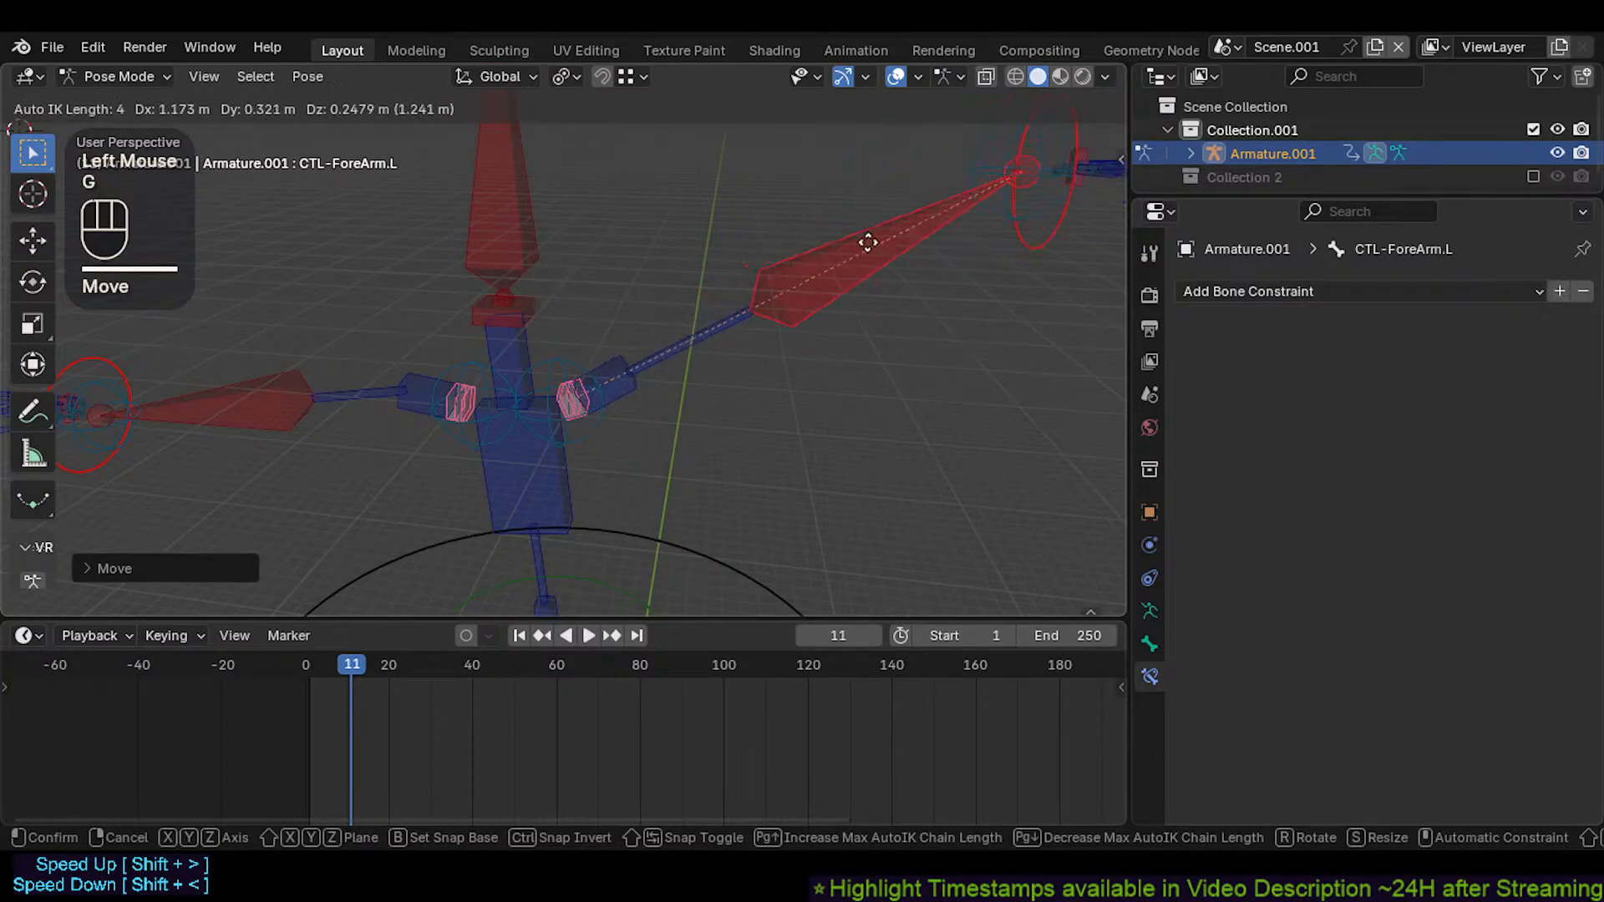
click(863, 268)
key(g)
click(737, 315)
key(g)
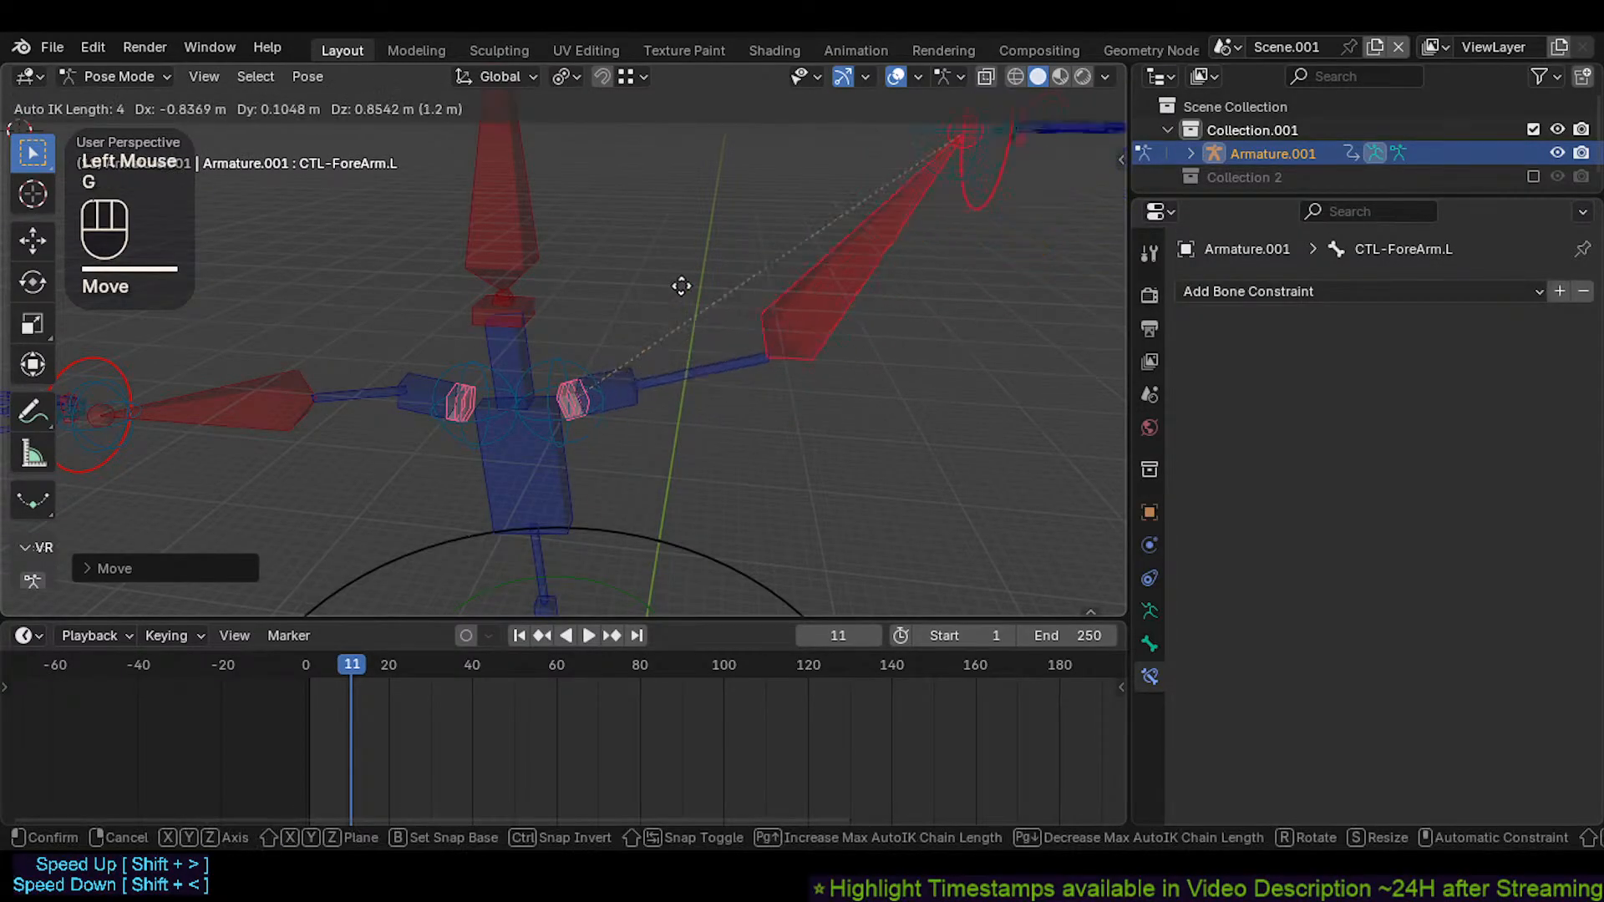
click(682, 287)
Check the bones of the left arm's chain by selecting CTL-Chest, CMD-Shoulder.L, and the left clavicle bone together with CTL-Chest
click(555, 428)
click(591, 425)
click(539, 471)
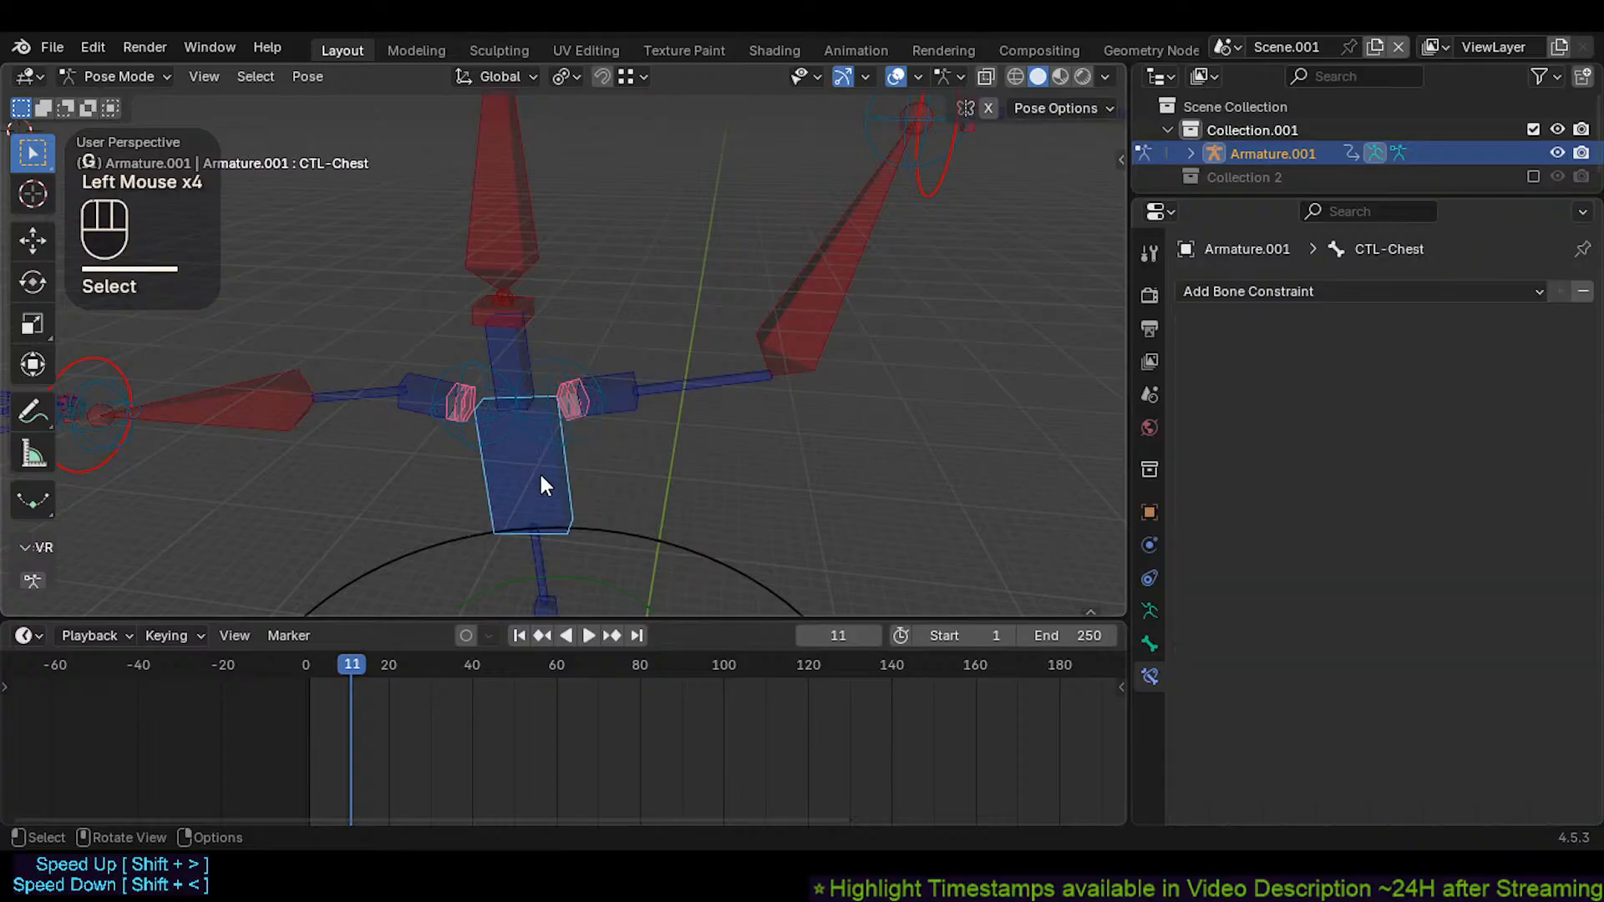
click(858, 254)
click(593, 436)
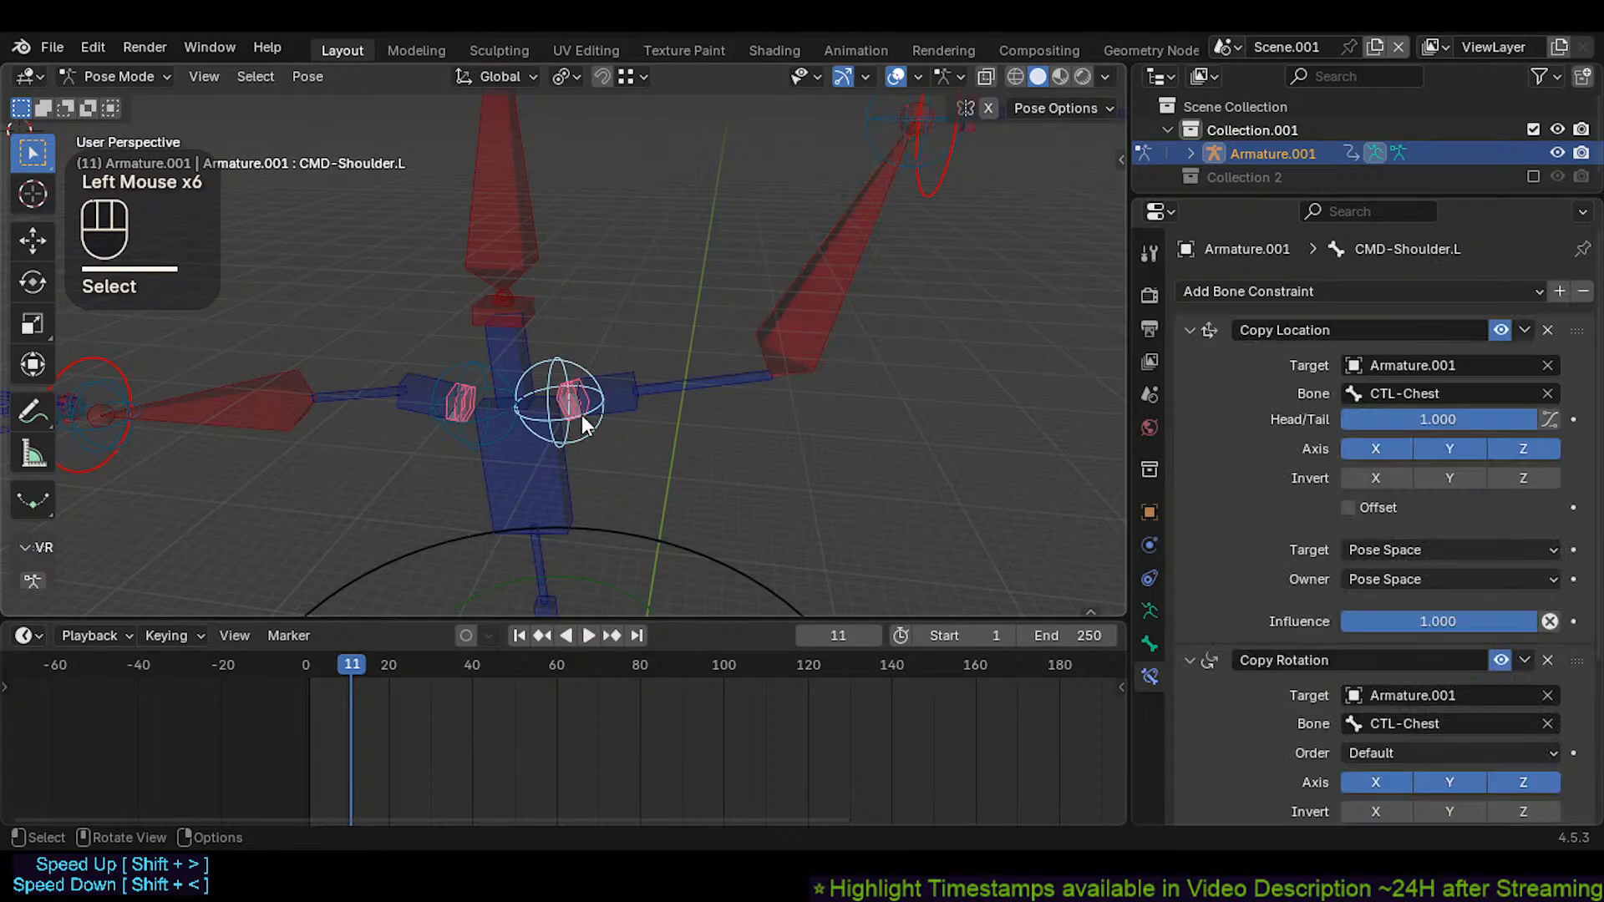
click(616, 382)
shift+click(539, 473)
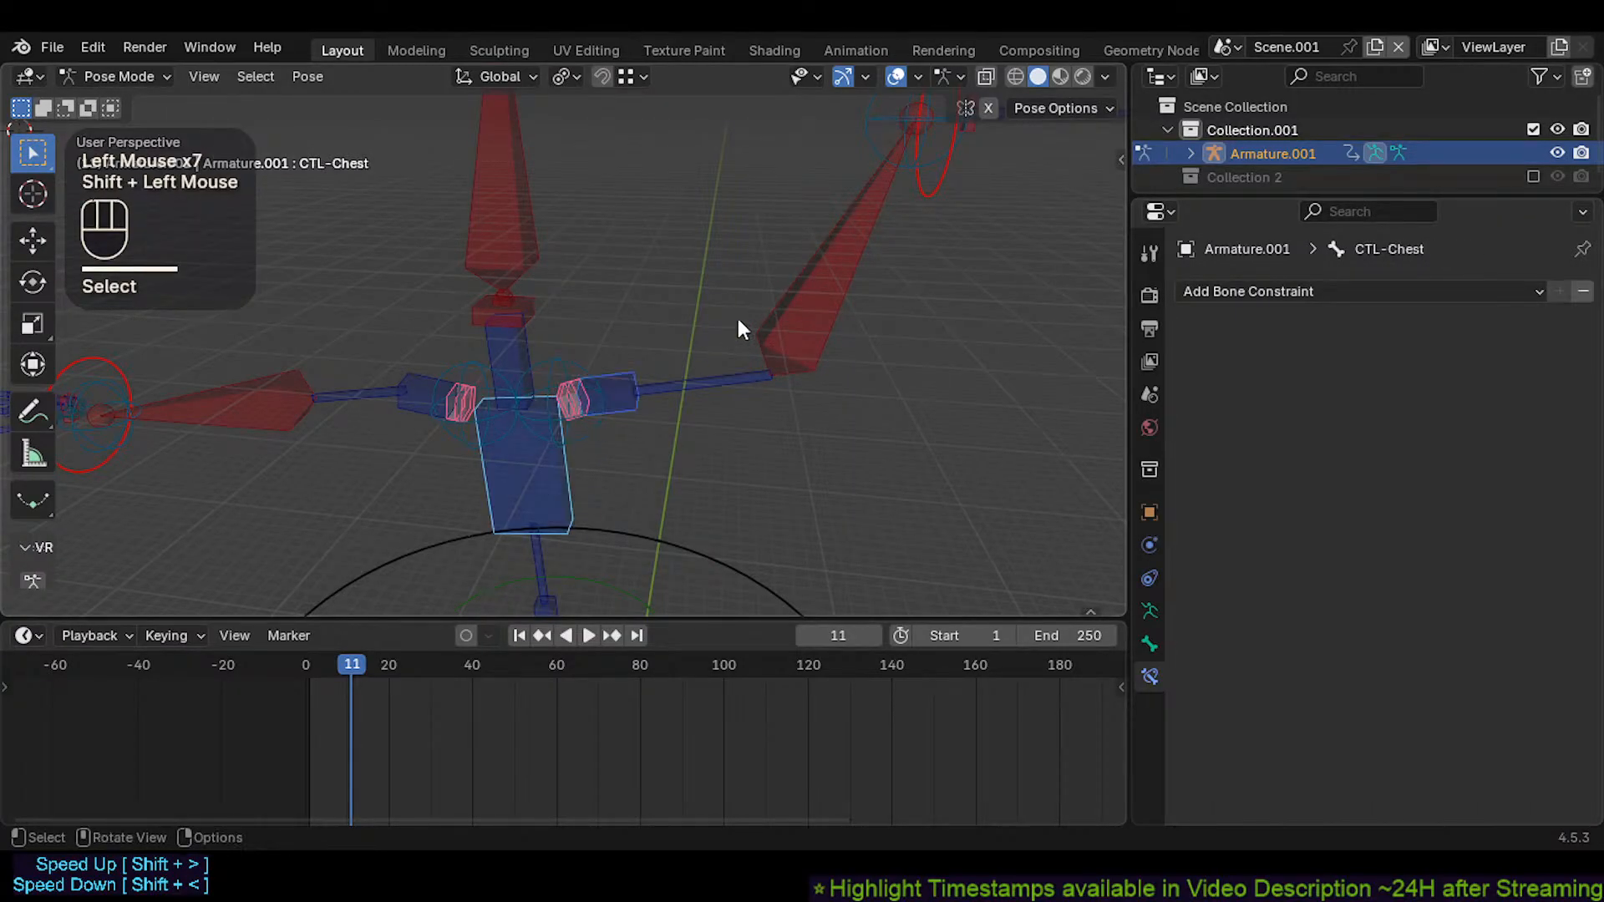
Move CTL-ForeArm.L alone, and move it together with CTL-Chest using Auto IK at chain length 4
click(849, 294)
key(g)
click(759, 280)
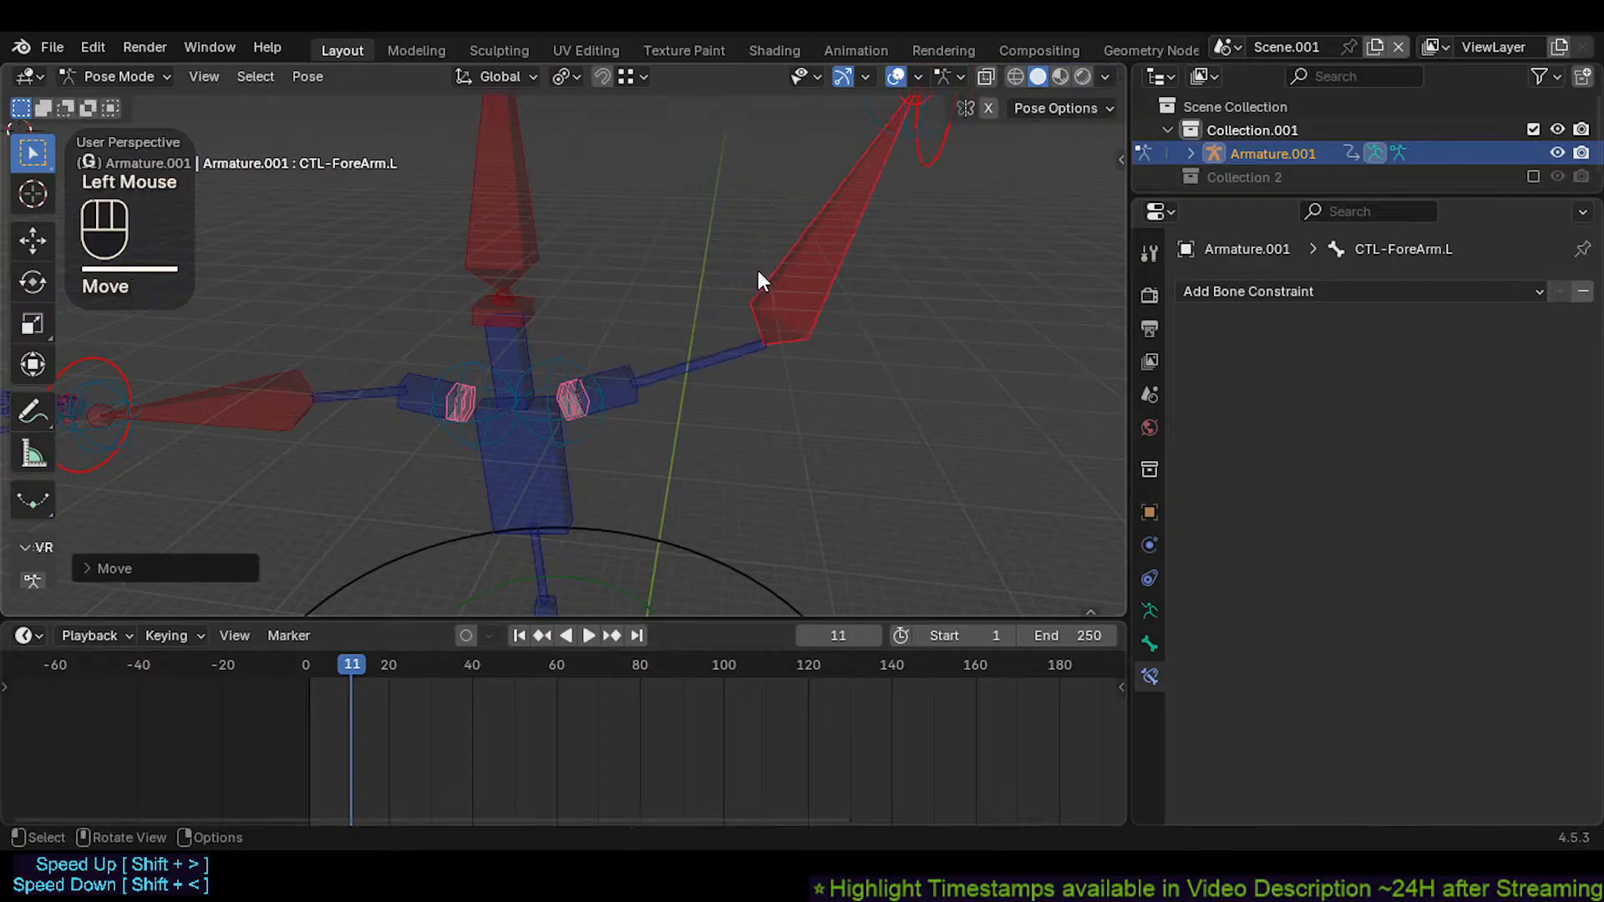
shift+click(543, 466)
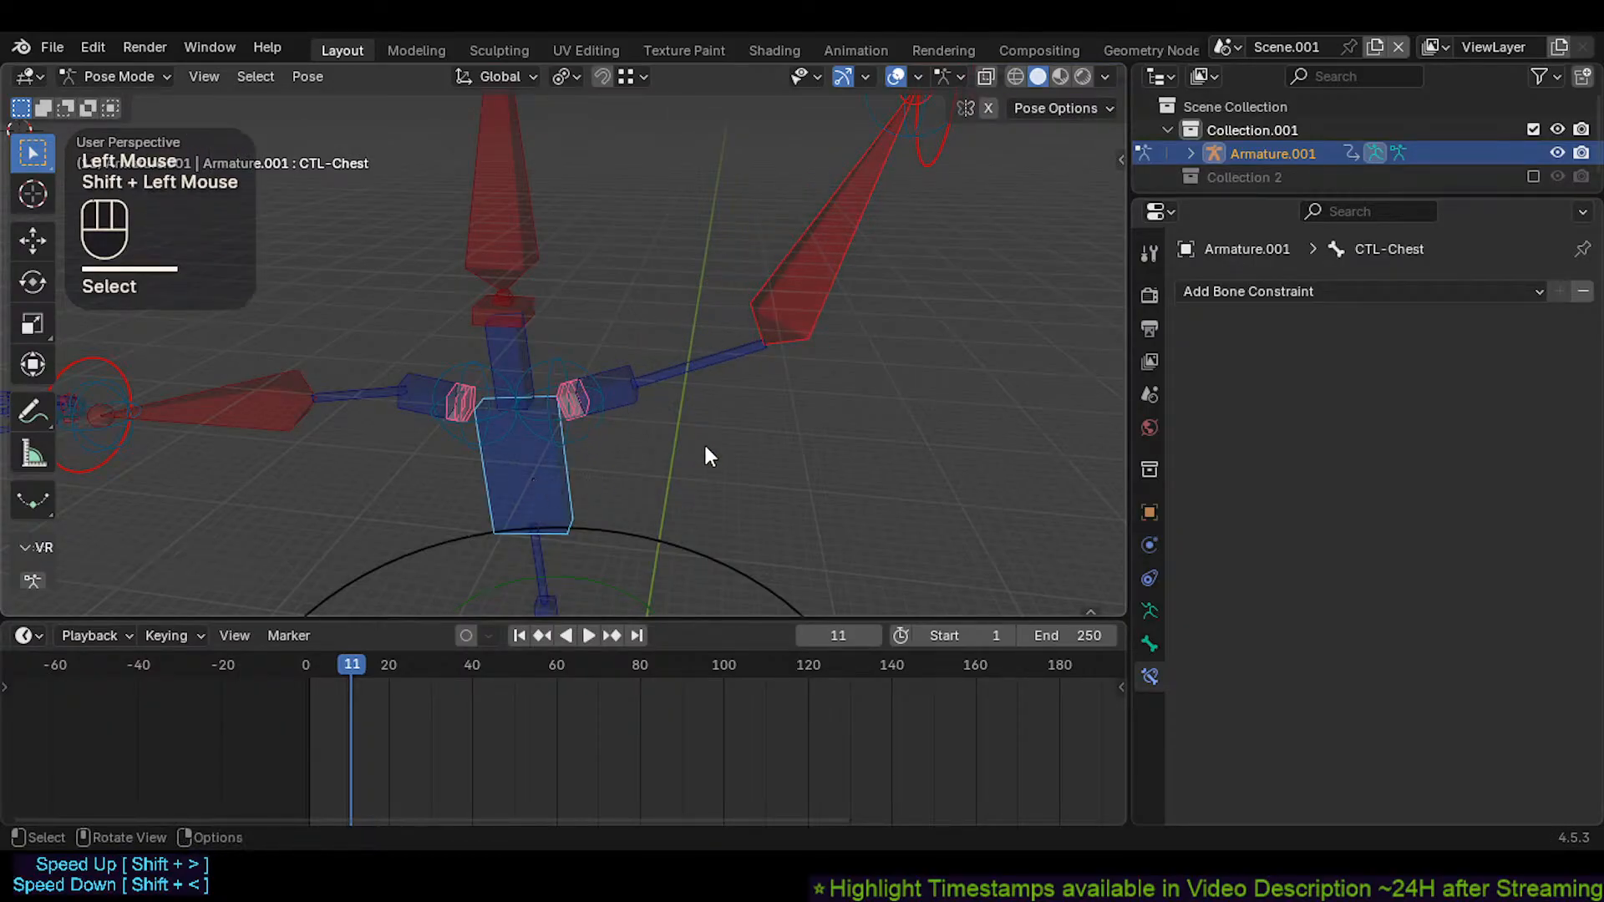
key(g)
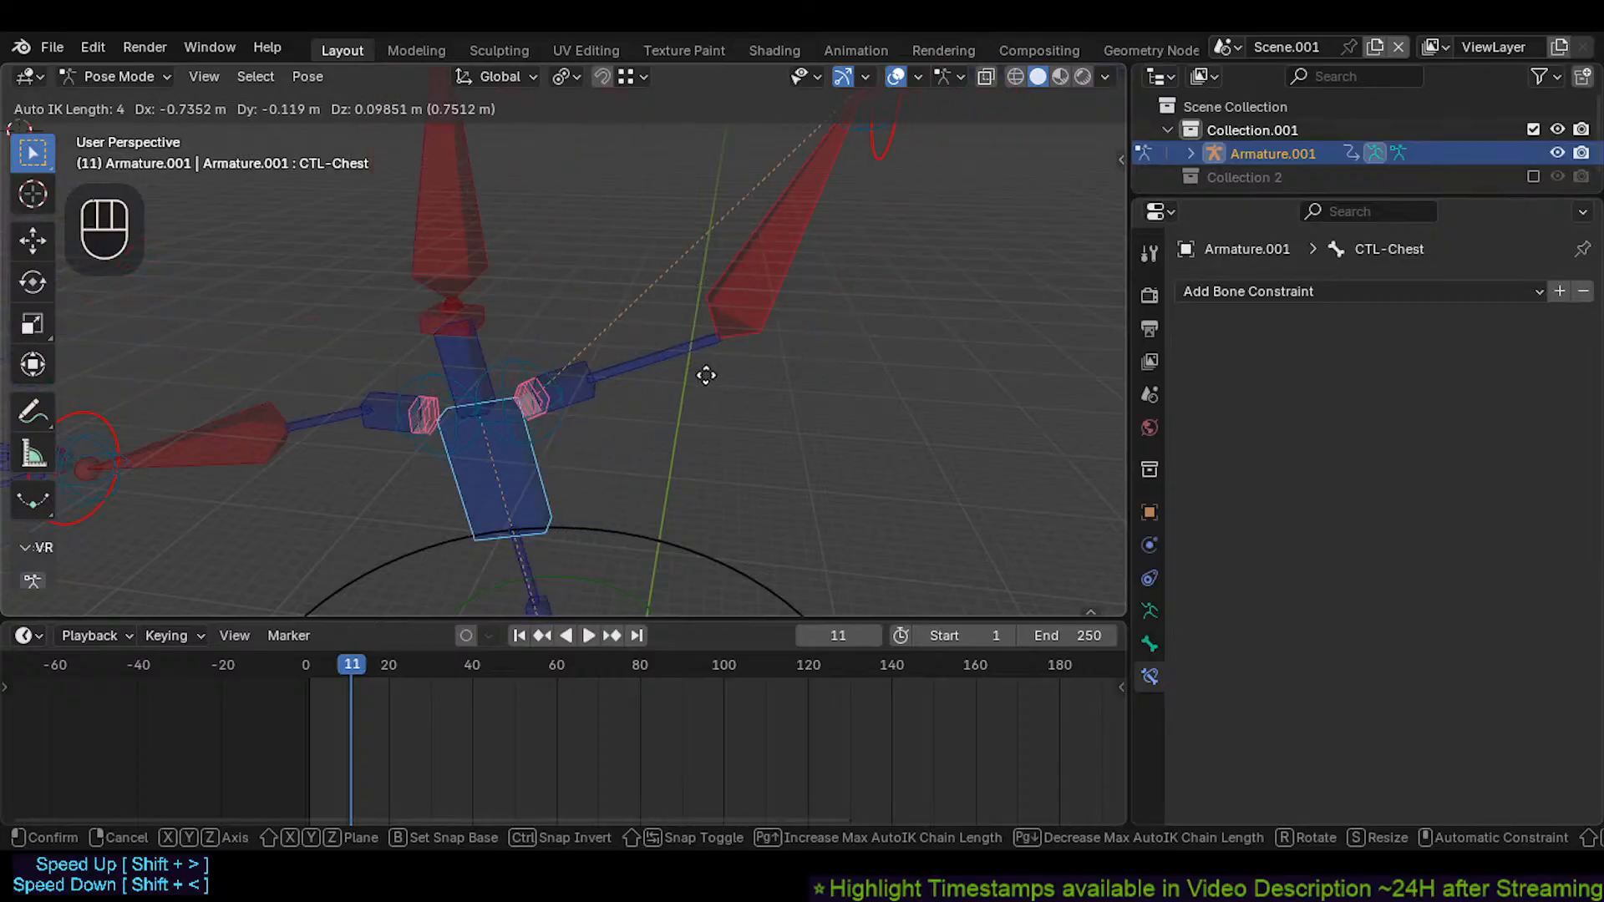
click(748, 380)
Select all bones and clear their pose transforms
scroll(735, 351, down, 2)
middle_drag(706, 288, 631, 327)
key(a)
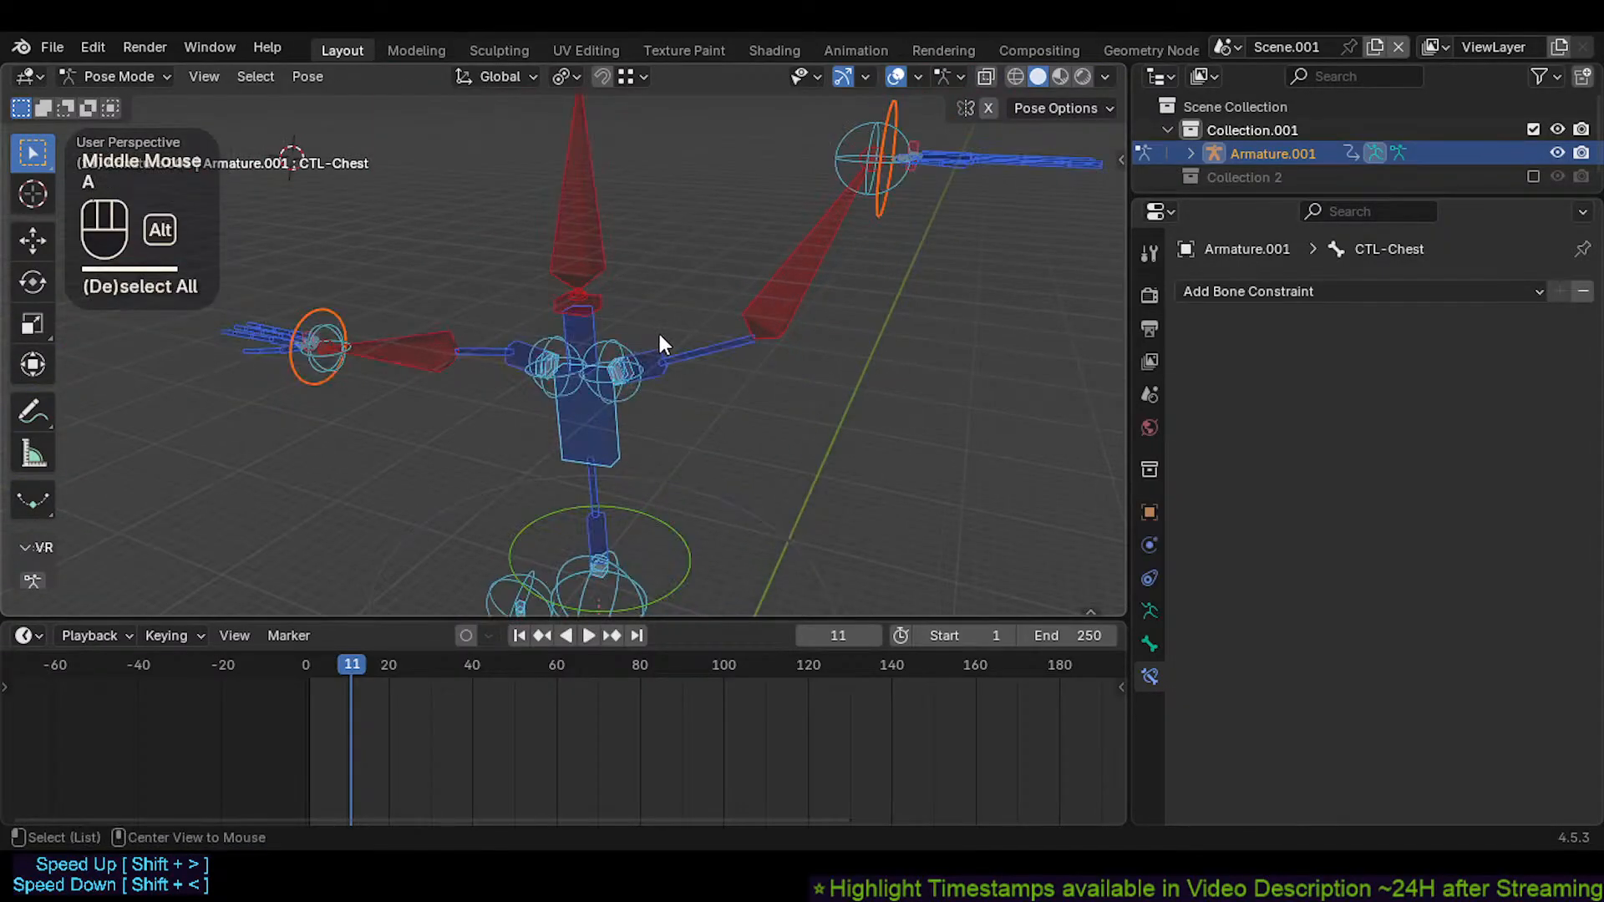
key(alt+g)
key(alt+g)
Move CTL-ForeArm.L with Auto IK, and move it together with CTL-Chest, reducing the chain length from 4 to 1
click(815, 408)
key(g)
click(731, 330)
shift+click(623, 434)
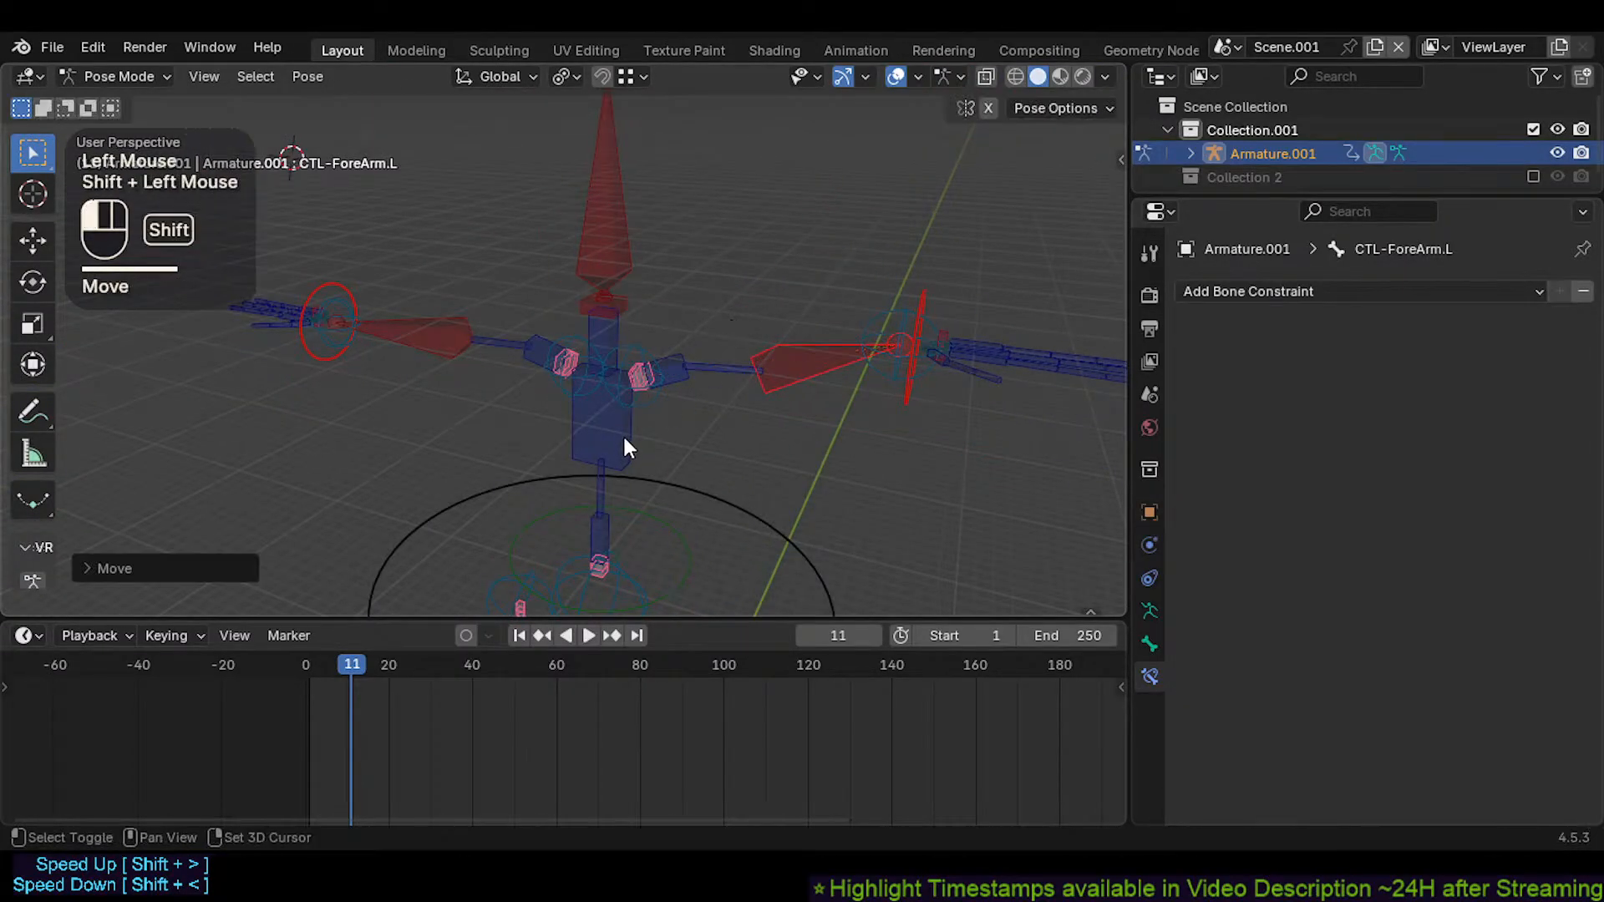
key(g)
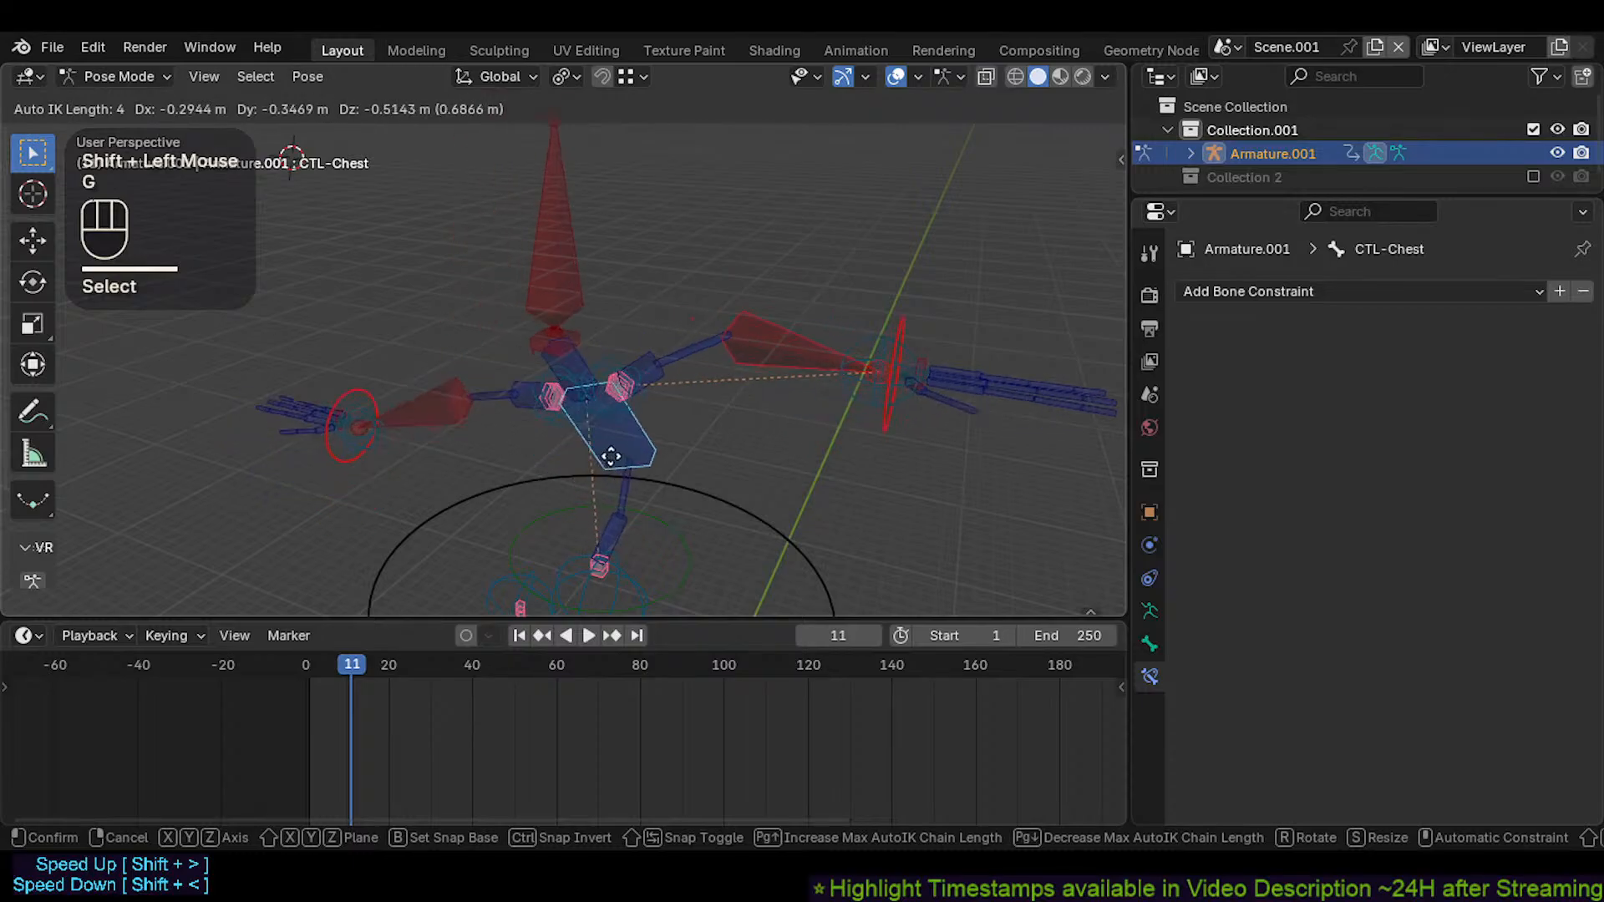
scroll(610, 442, up, 2)
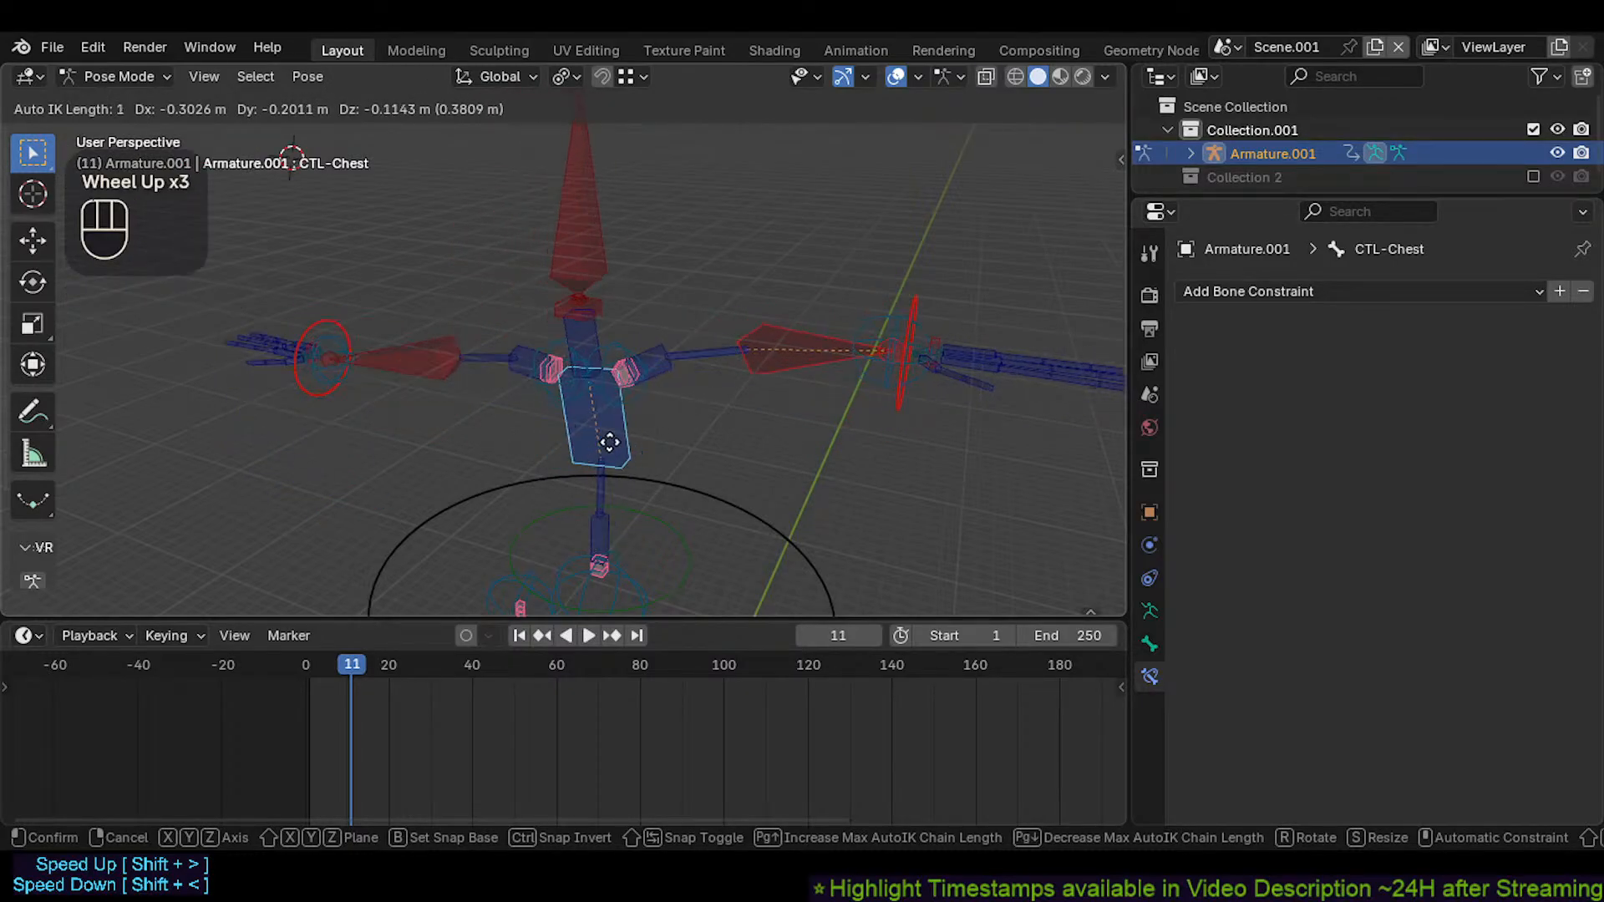
scroll(558, 407, up, 1)
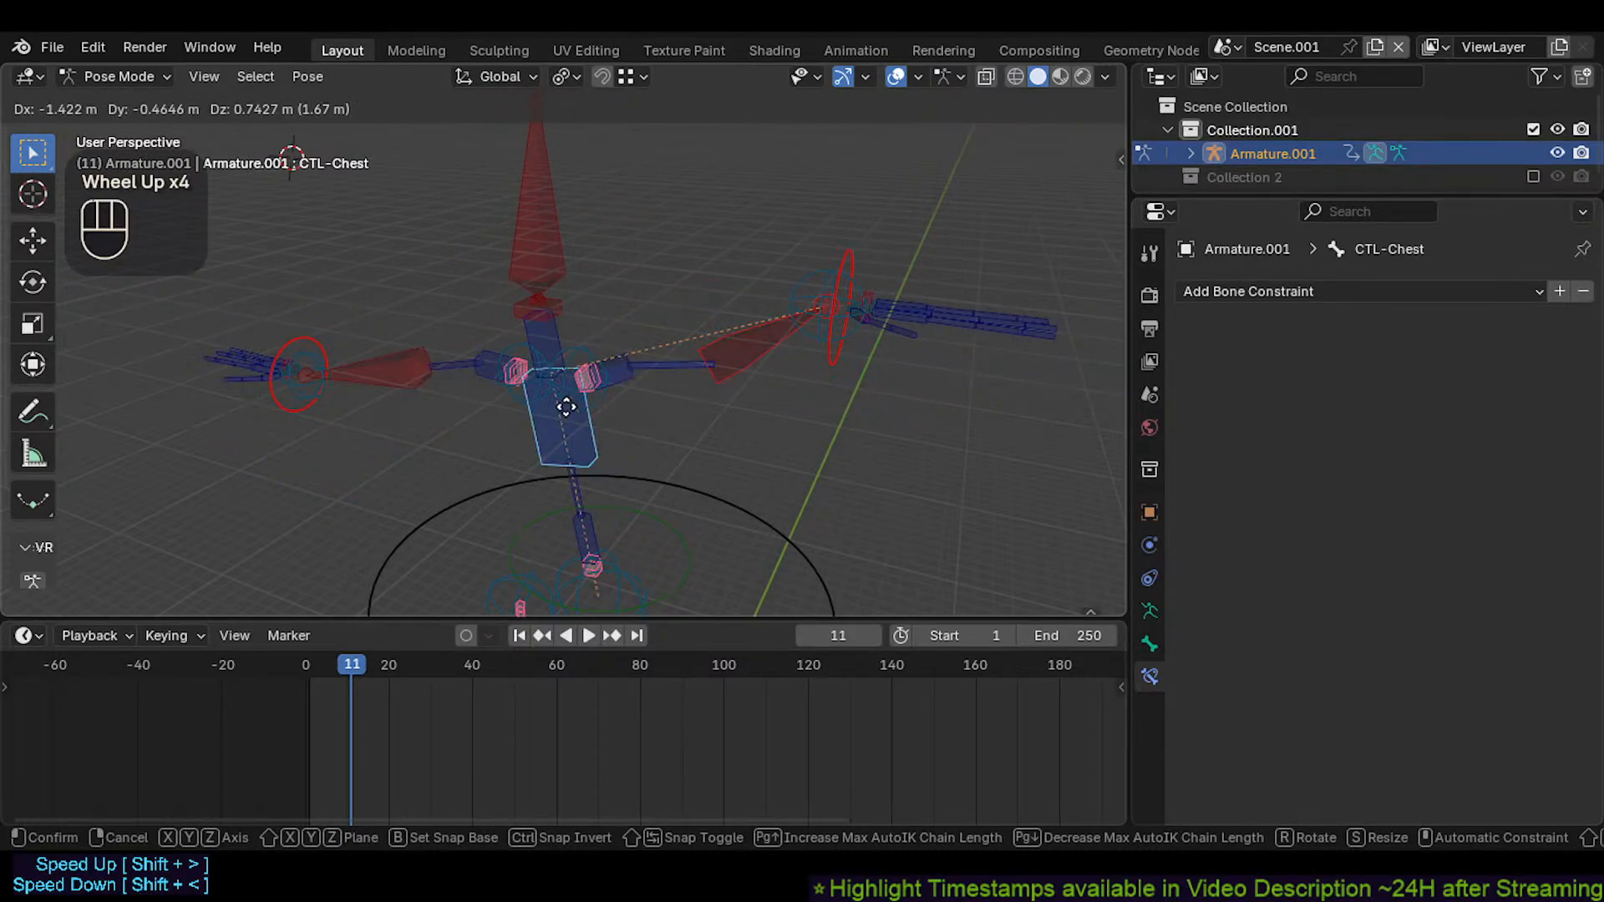
scroll(623, 401, down, 1)
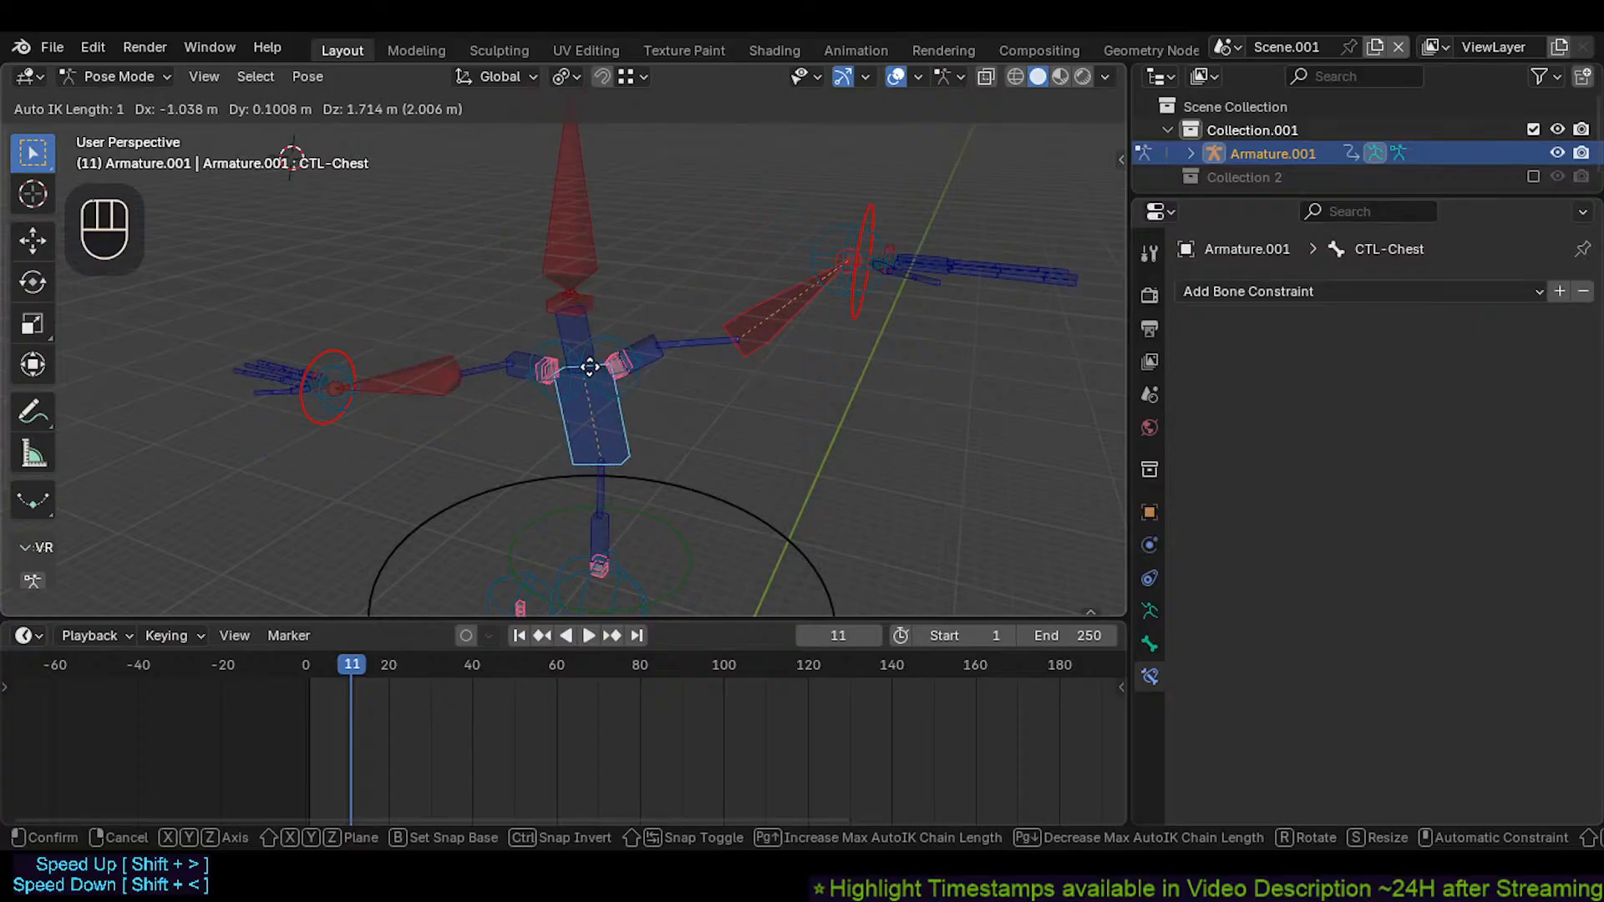
click(789, 301)
Nudge CTL-ForeArm.L with Auto IK at chain length 1 and reset the pose of all bones
click(789, 301)
key(g)
click(789, 296)
key(a)
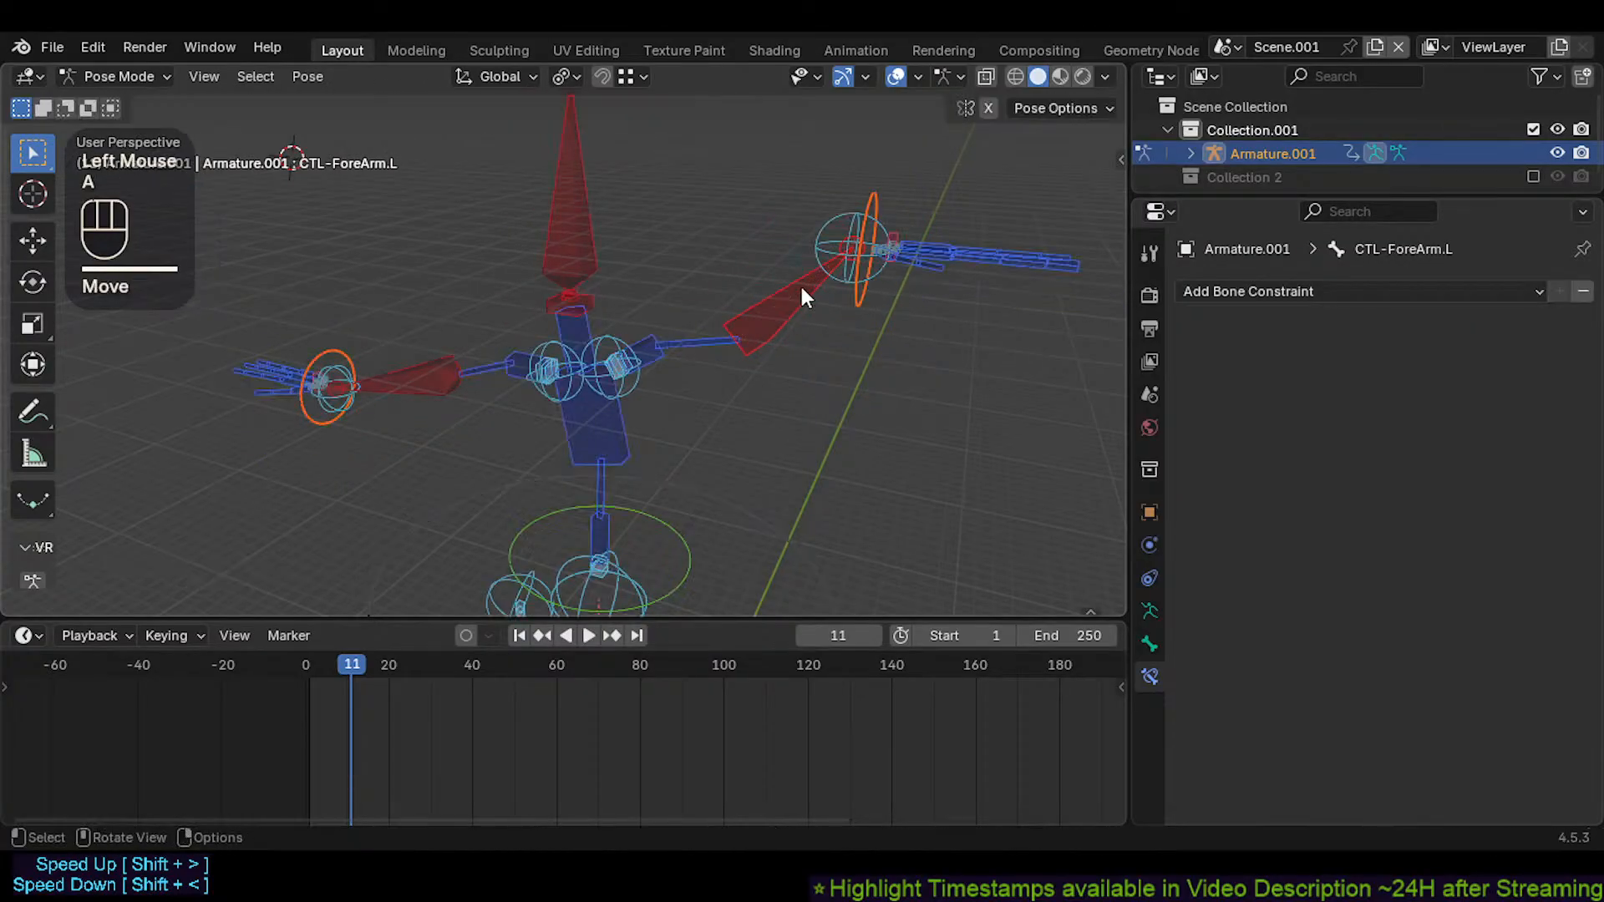
key(alt+g)
shift+middle_drag(821, 285, 705, 309)
scroll(783, 384, up, 2)
middle_drag(784, 385, 476, 398)
click(535, 380)
shift+click(535, 380)
key(g)
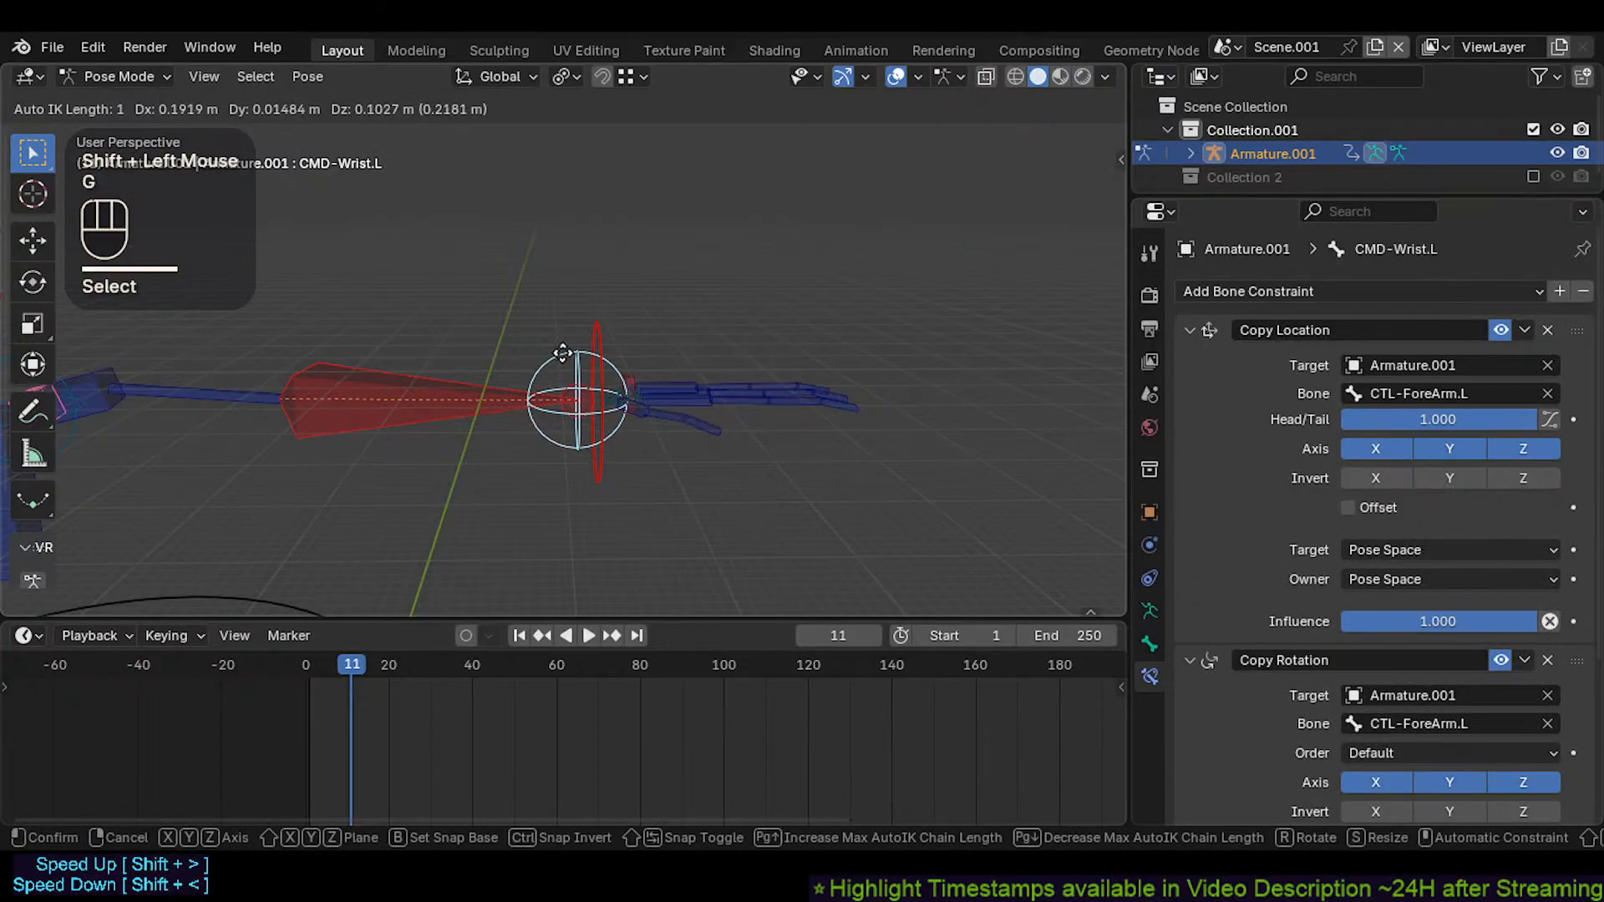
key(Escape)
Raise CTL-ForeArm.L in two Auto IK moves at chain length 1, and reposition it once more at chain length 2
click(423, 403)
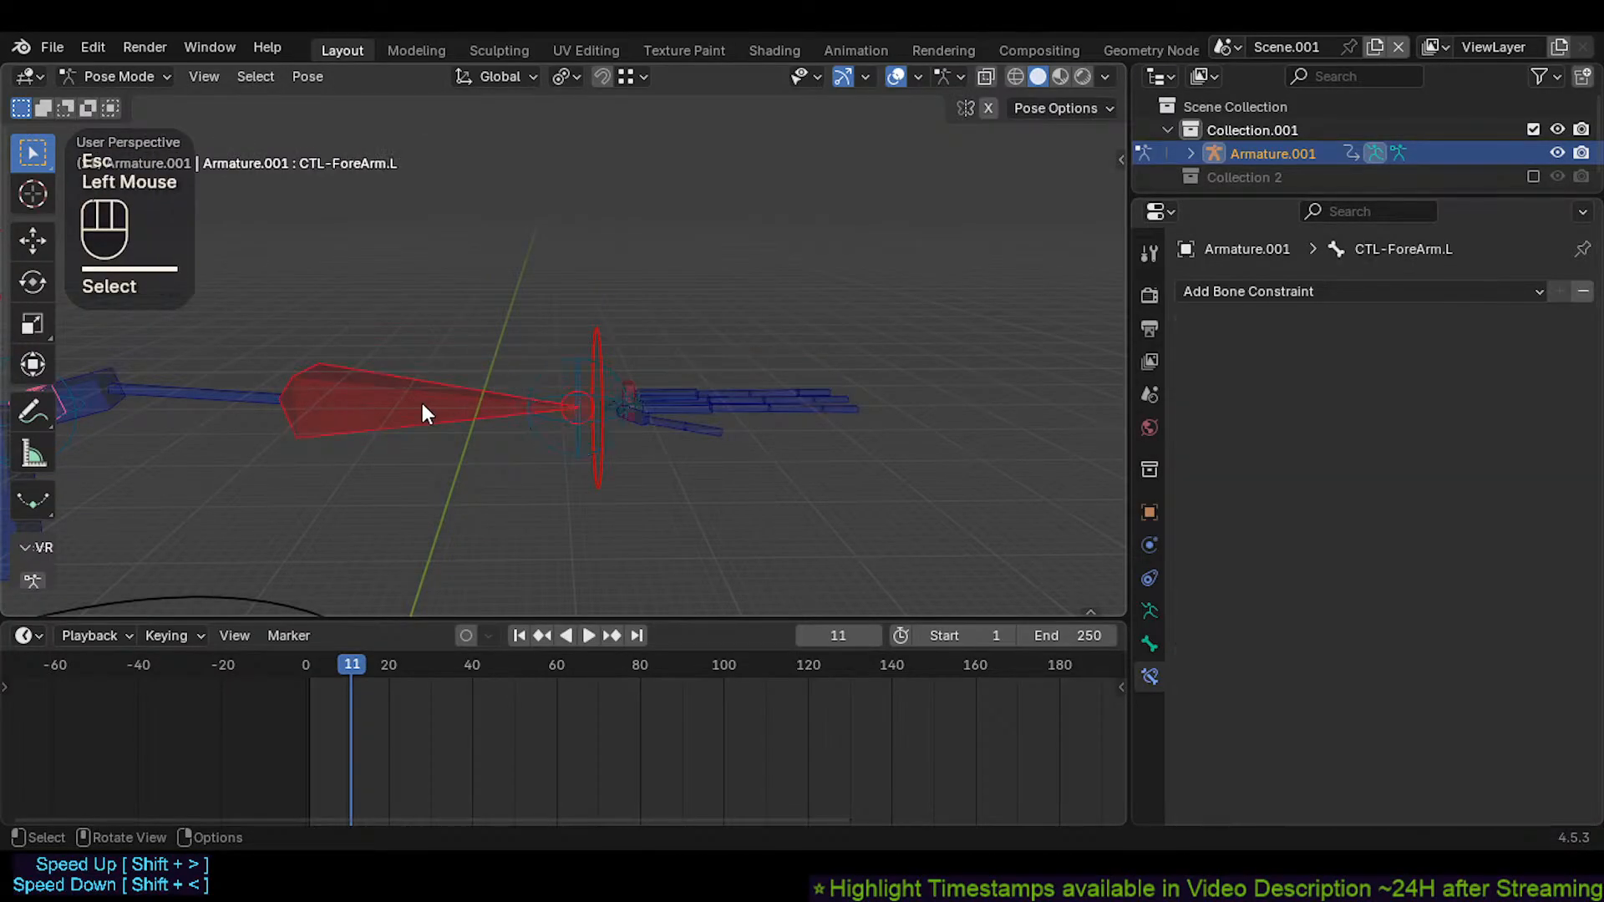
key(g)
click(346, 333)
key(g)
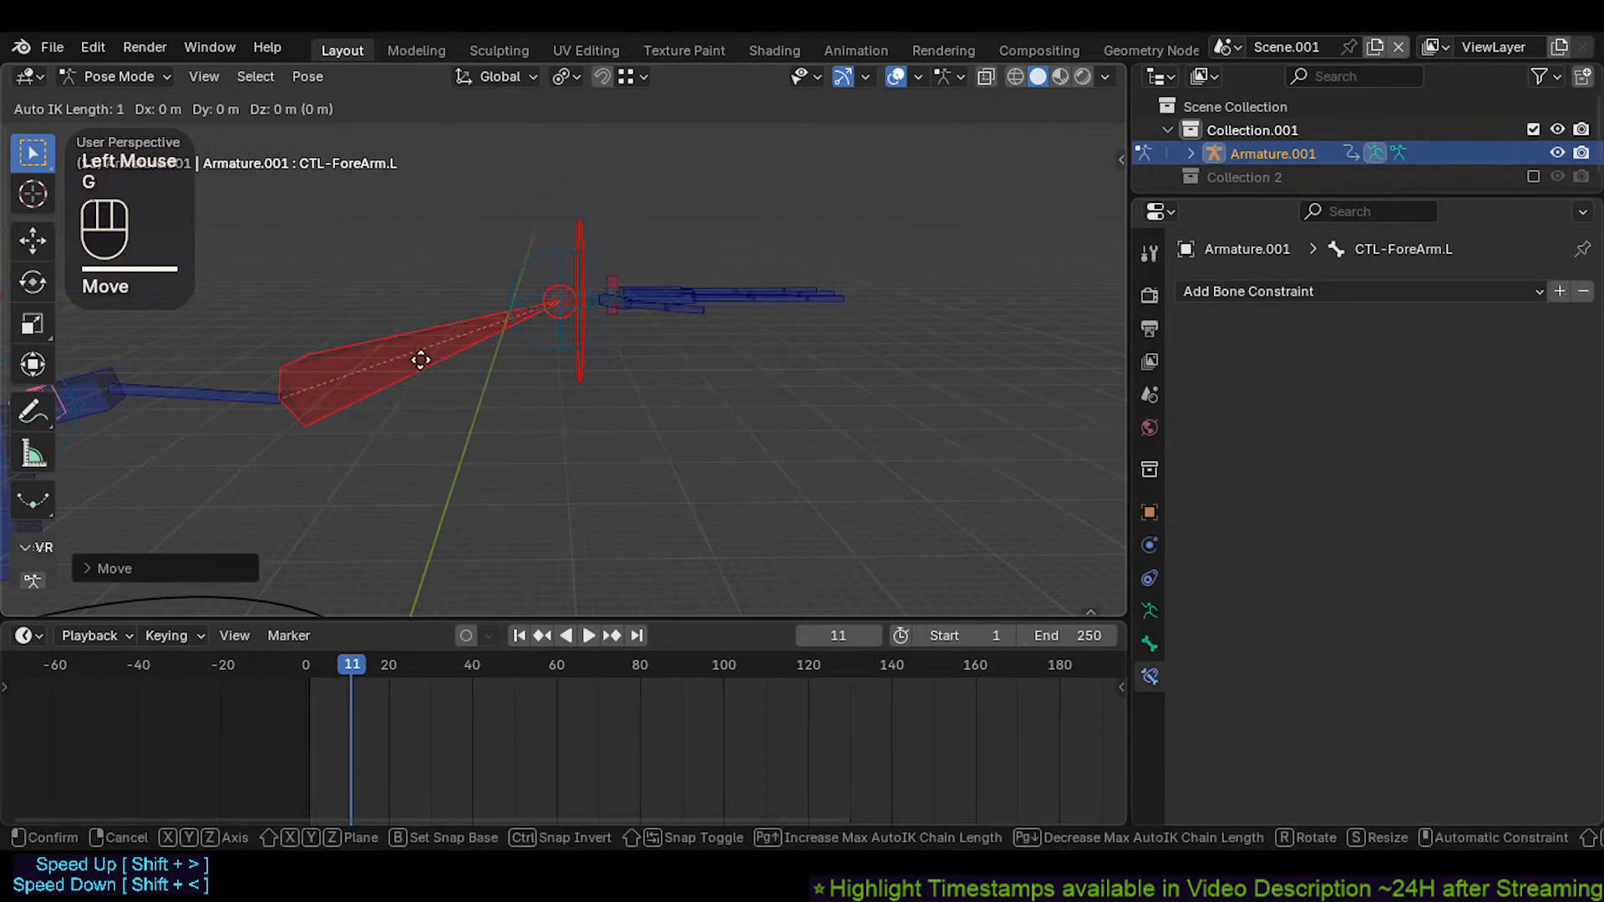
click(431, 334)
shift+middle_drag(519, 375, 527, 399)
key(g)
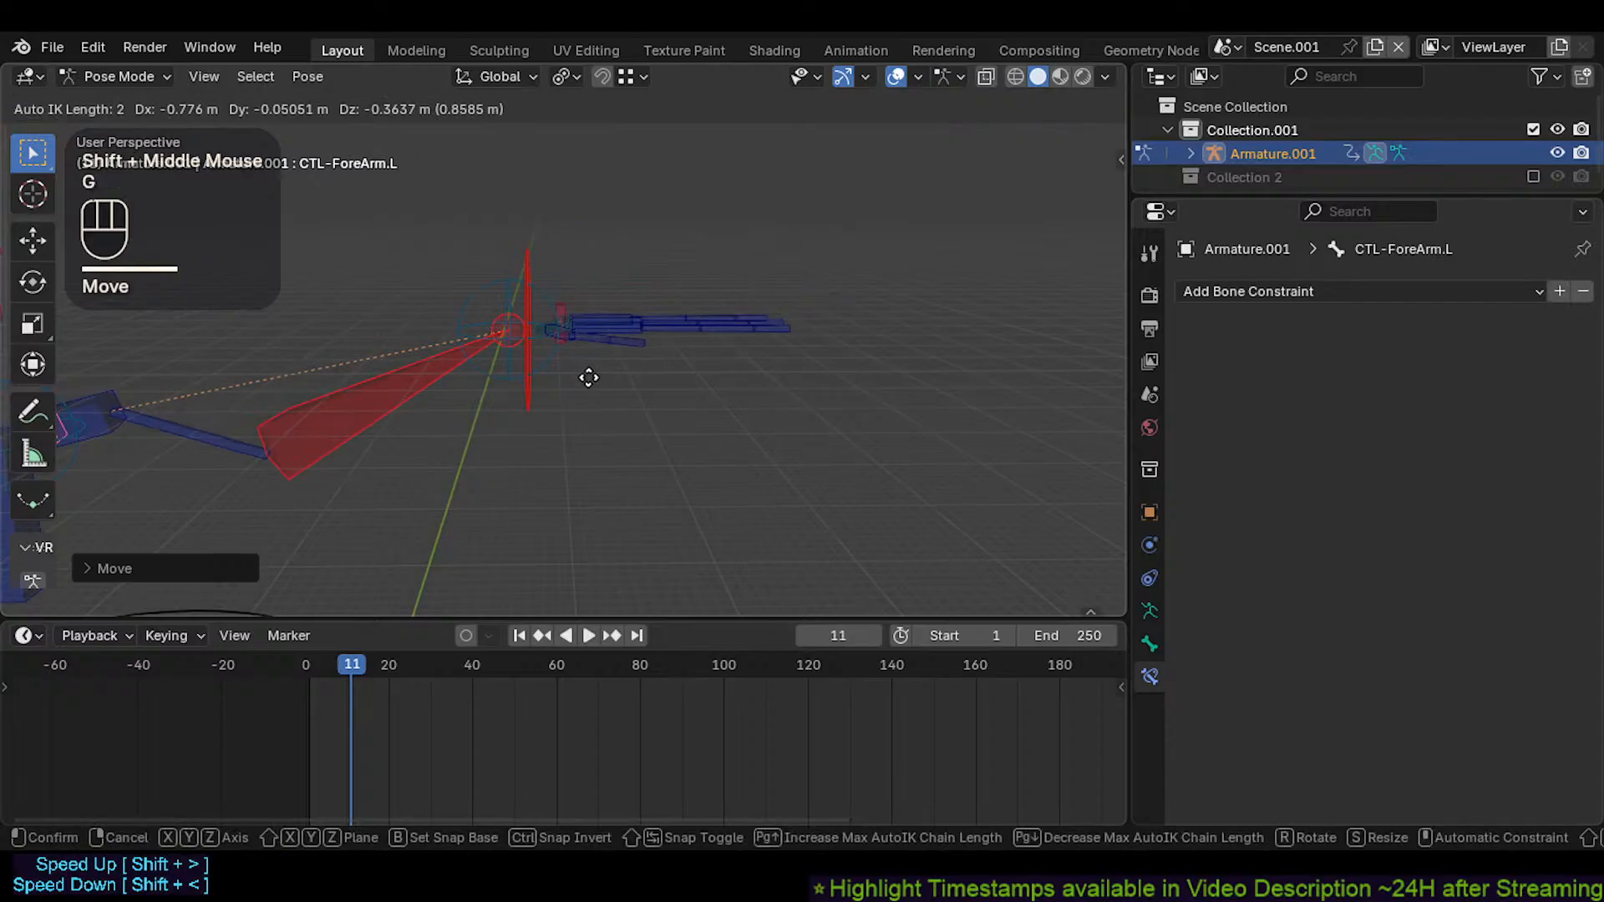
click(587, 376)
Add CMD-Wrist.L to the forearm selection and move both bones with Auto IK at chain length 2, bending the fingers
shift+click(491, 296)
key(g)
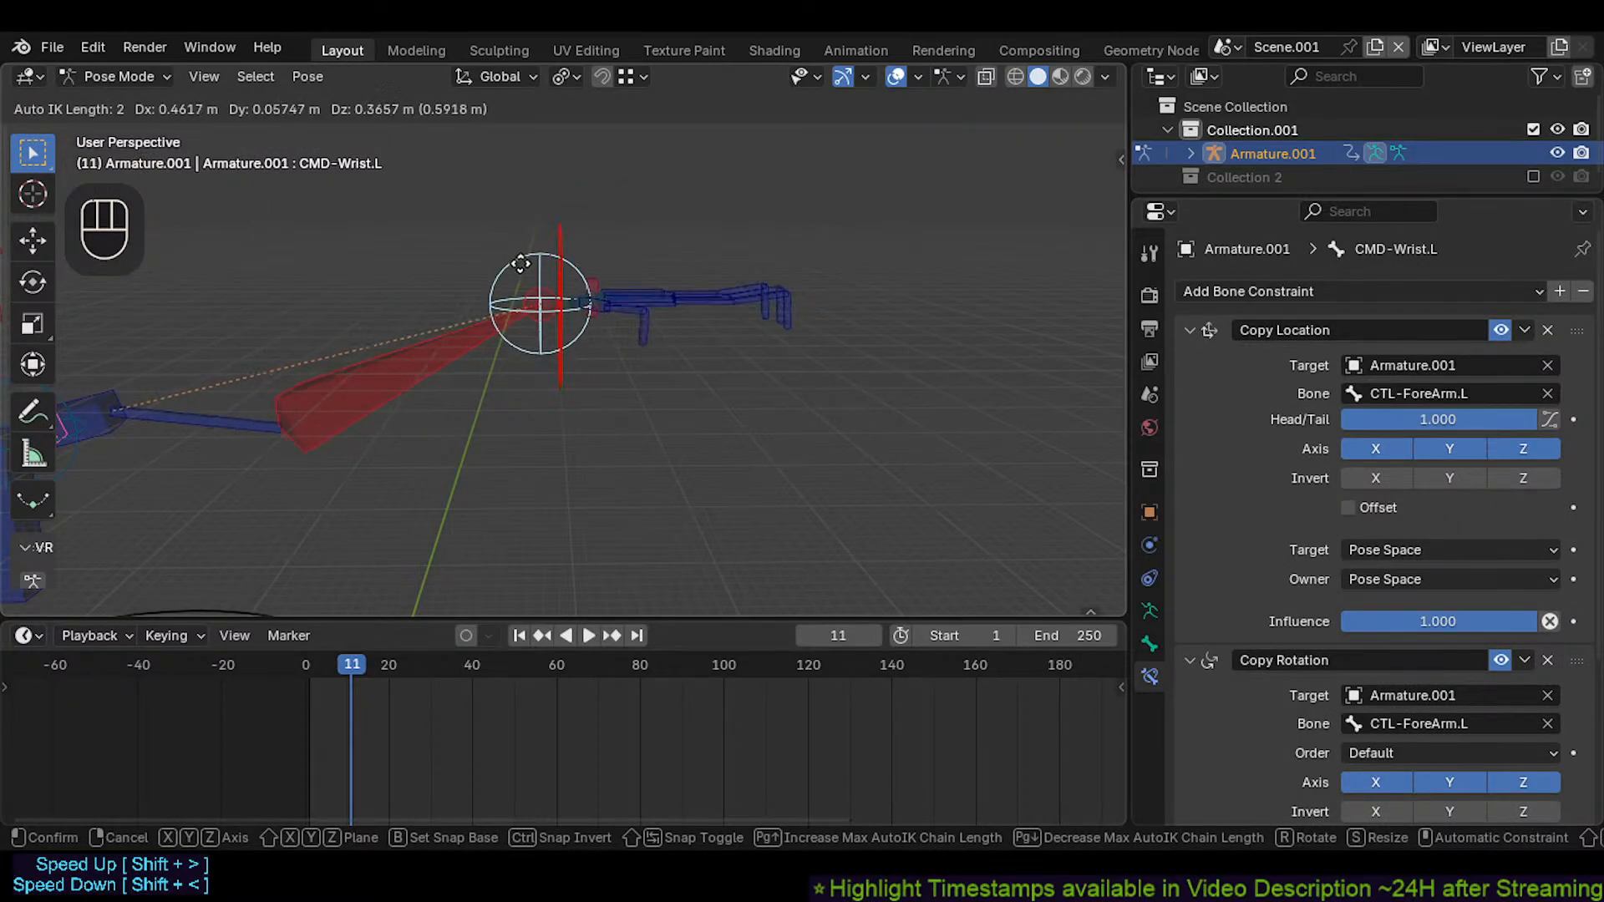
click(470, 331)
shift+middle_drag(469, 329, 553, 398)
scroll(535, 341, up, 1)
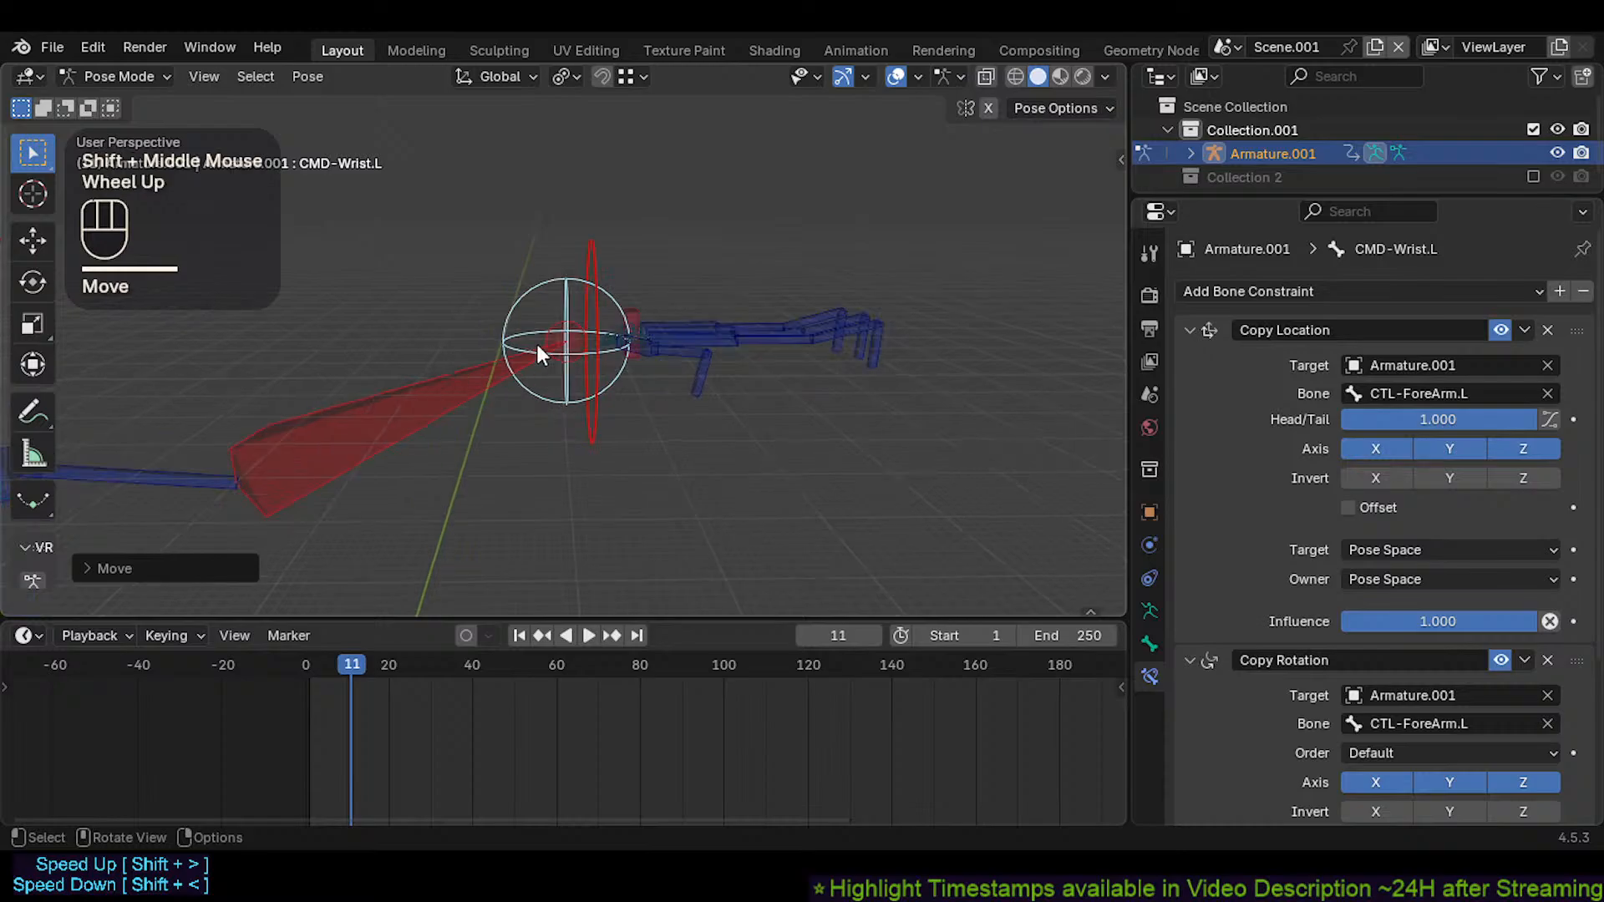
middle_drag(543, 296, 539, 320)
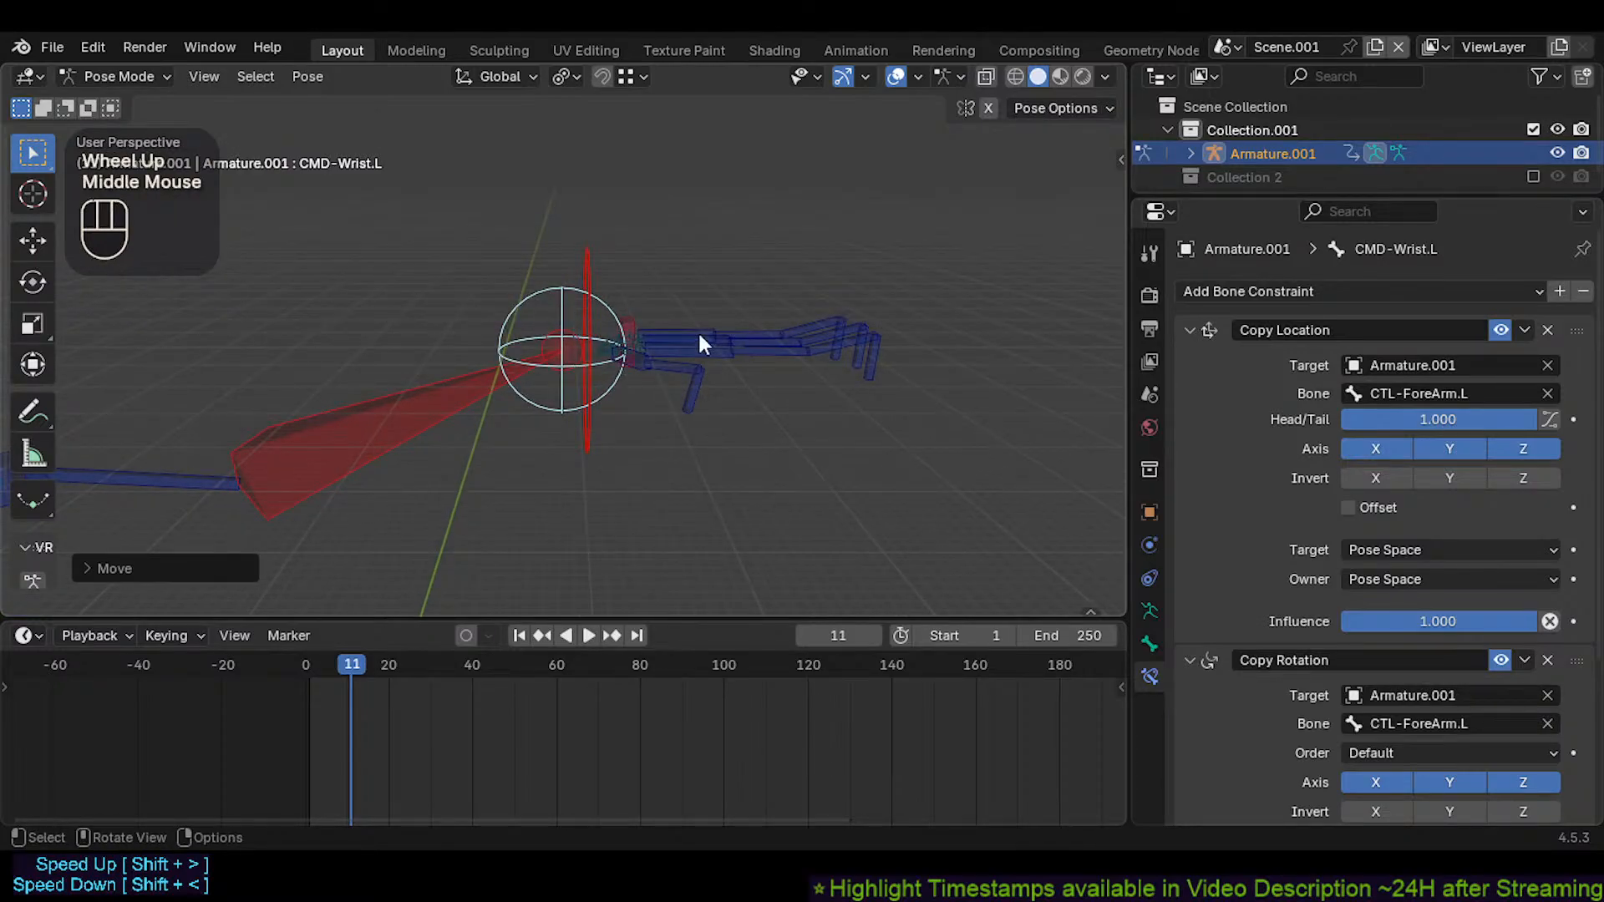
Move CTL-ForeArm.L alone with Auto IK at chain length 2 and reset the armature's pose
click(467, 400)
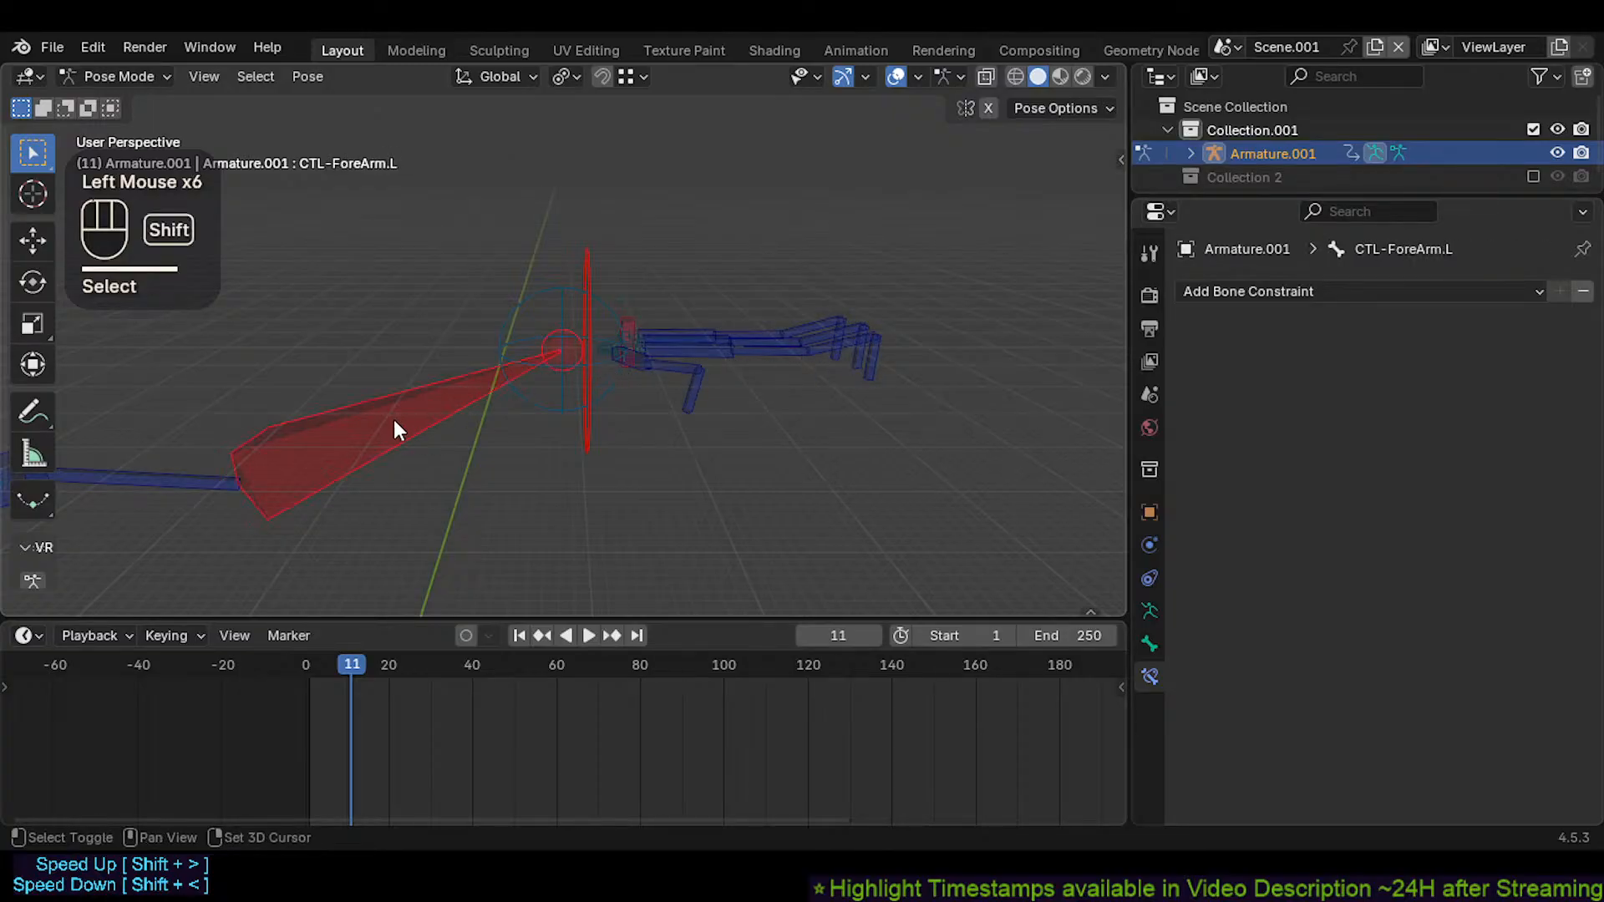
shift+middle_drag(393, 419, 663, 417)
scroll(664, 418, down, 2)
key(g)
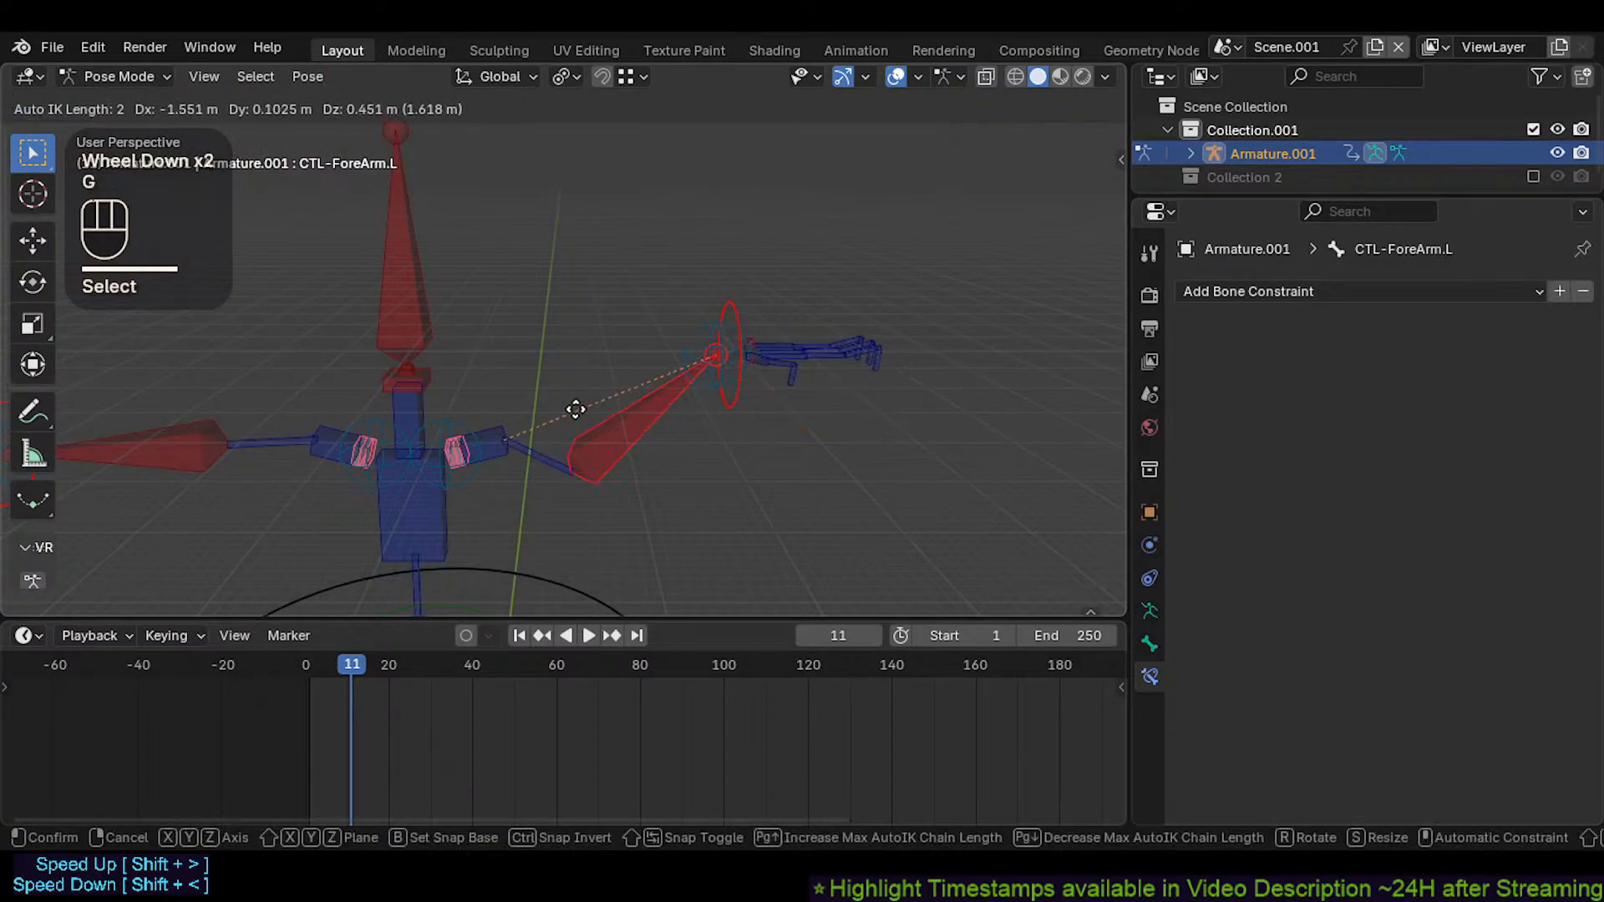
click(695, 415)
key(alt+q)
shift+middle_drag(532, 422, 676, 409)
middle_drag(676, 409, 622, 427)
click(615, 466)
click(569, 500)
shift+click(590, 483)
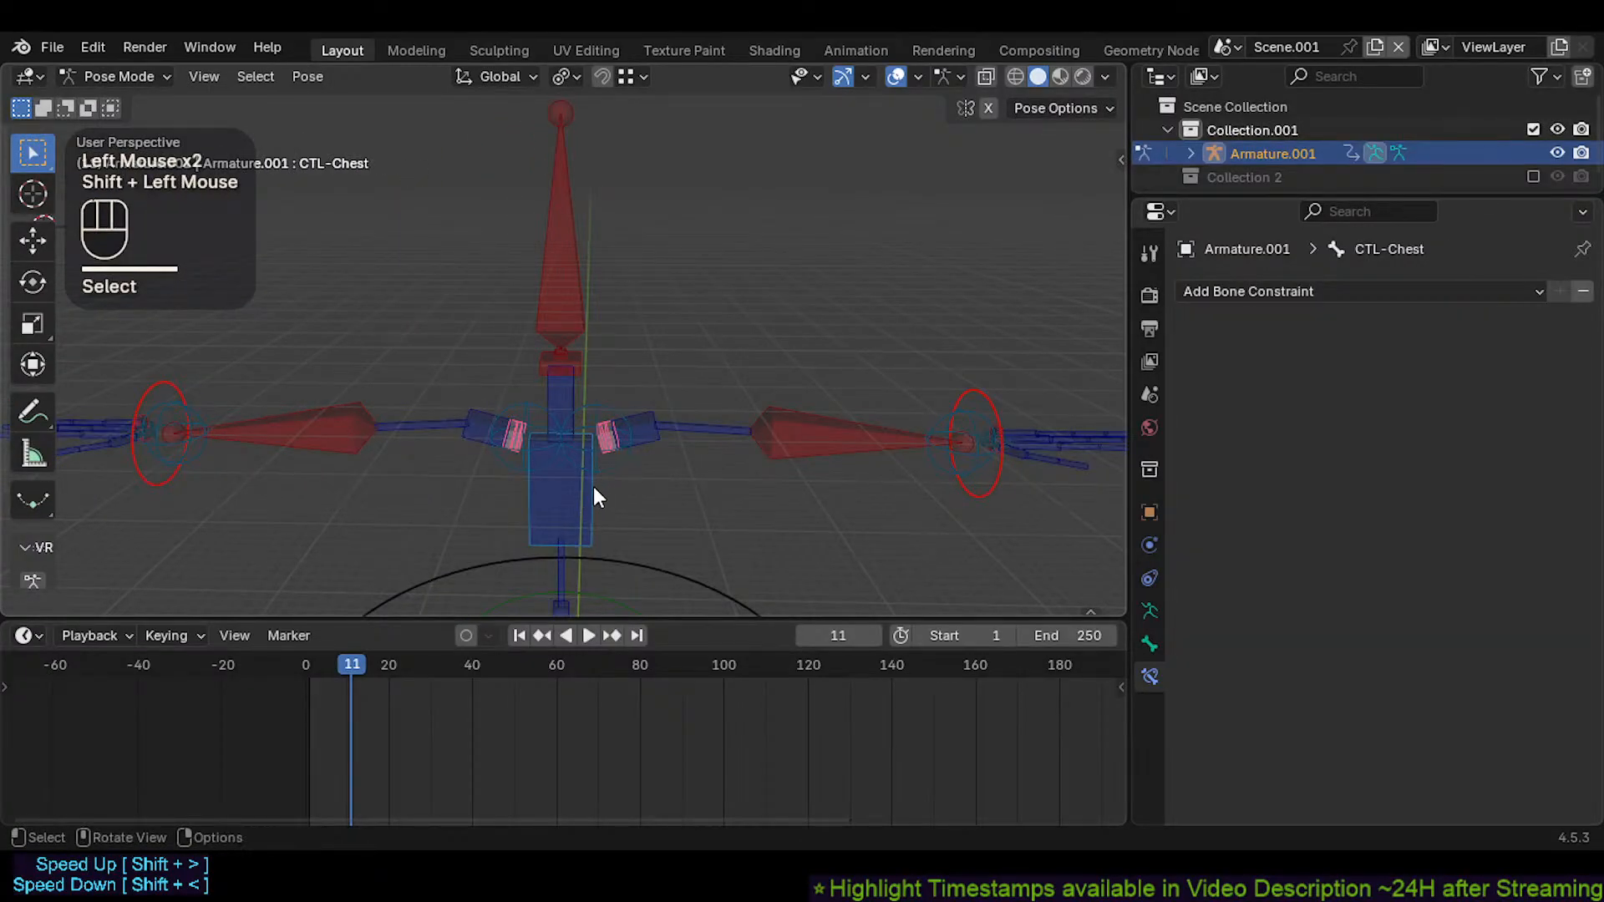
click(620, 463)
key(g)
key(Escape)
Select the MTR-CoG ring around the hips and move it to shift the upper body
scroll(646, 422, down, 2)
shift+middle_drag(646, 422, 719, 259)
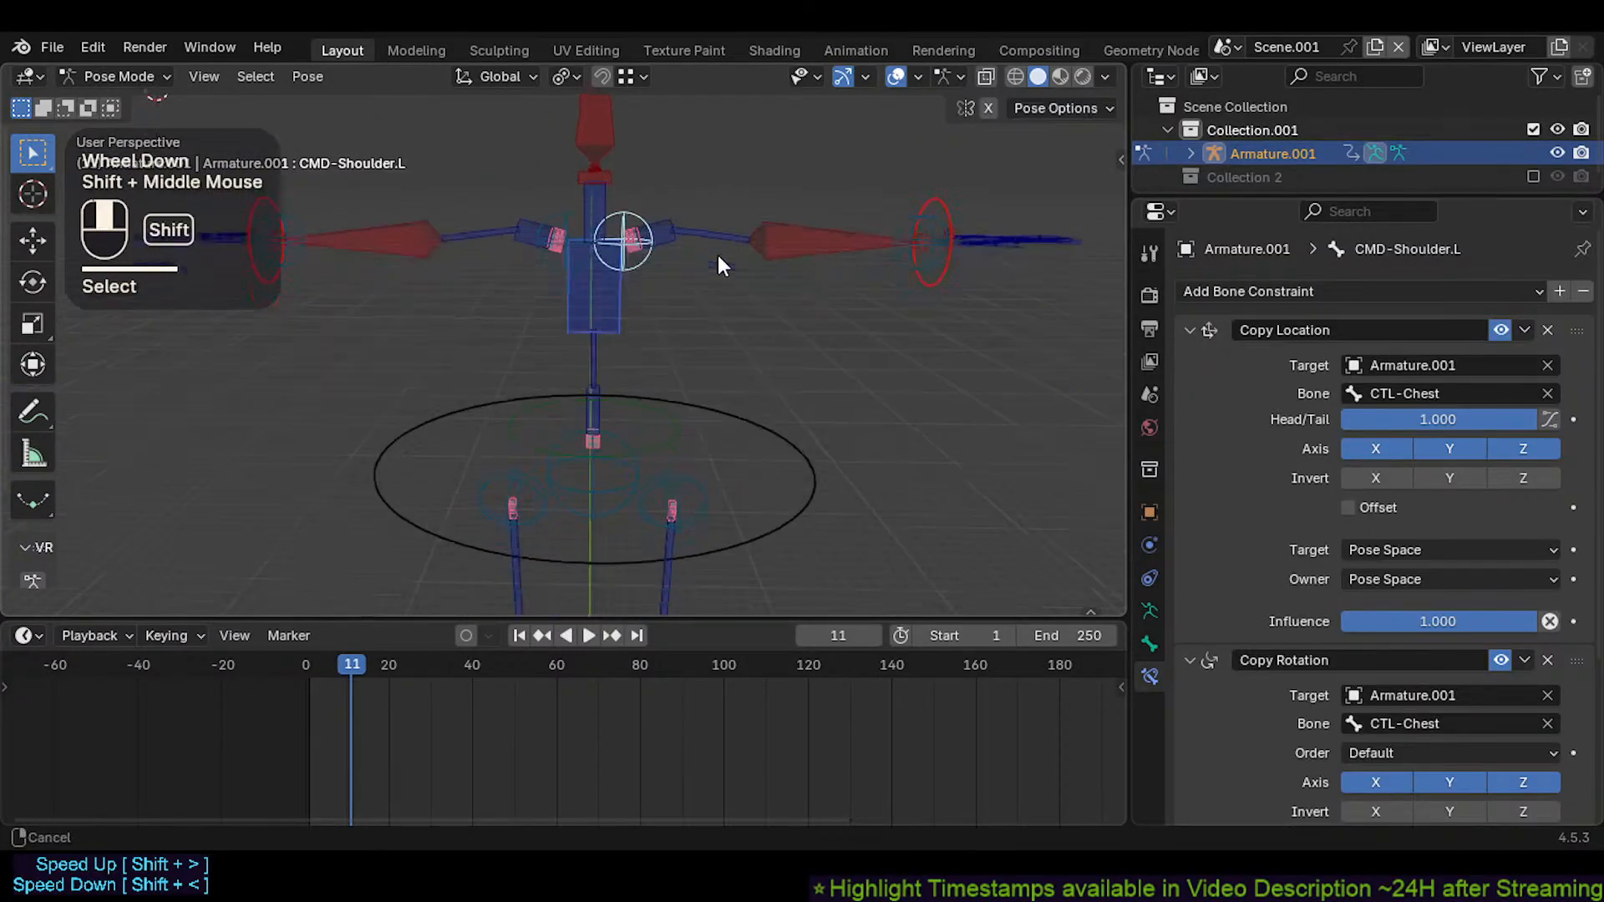
click(784, 468)
key(g)
click(800, 316)
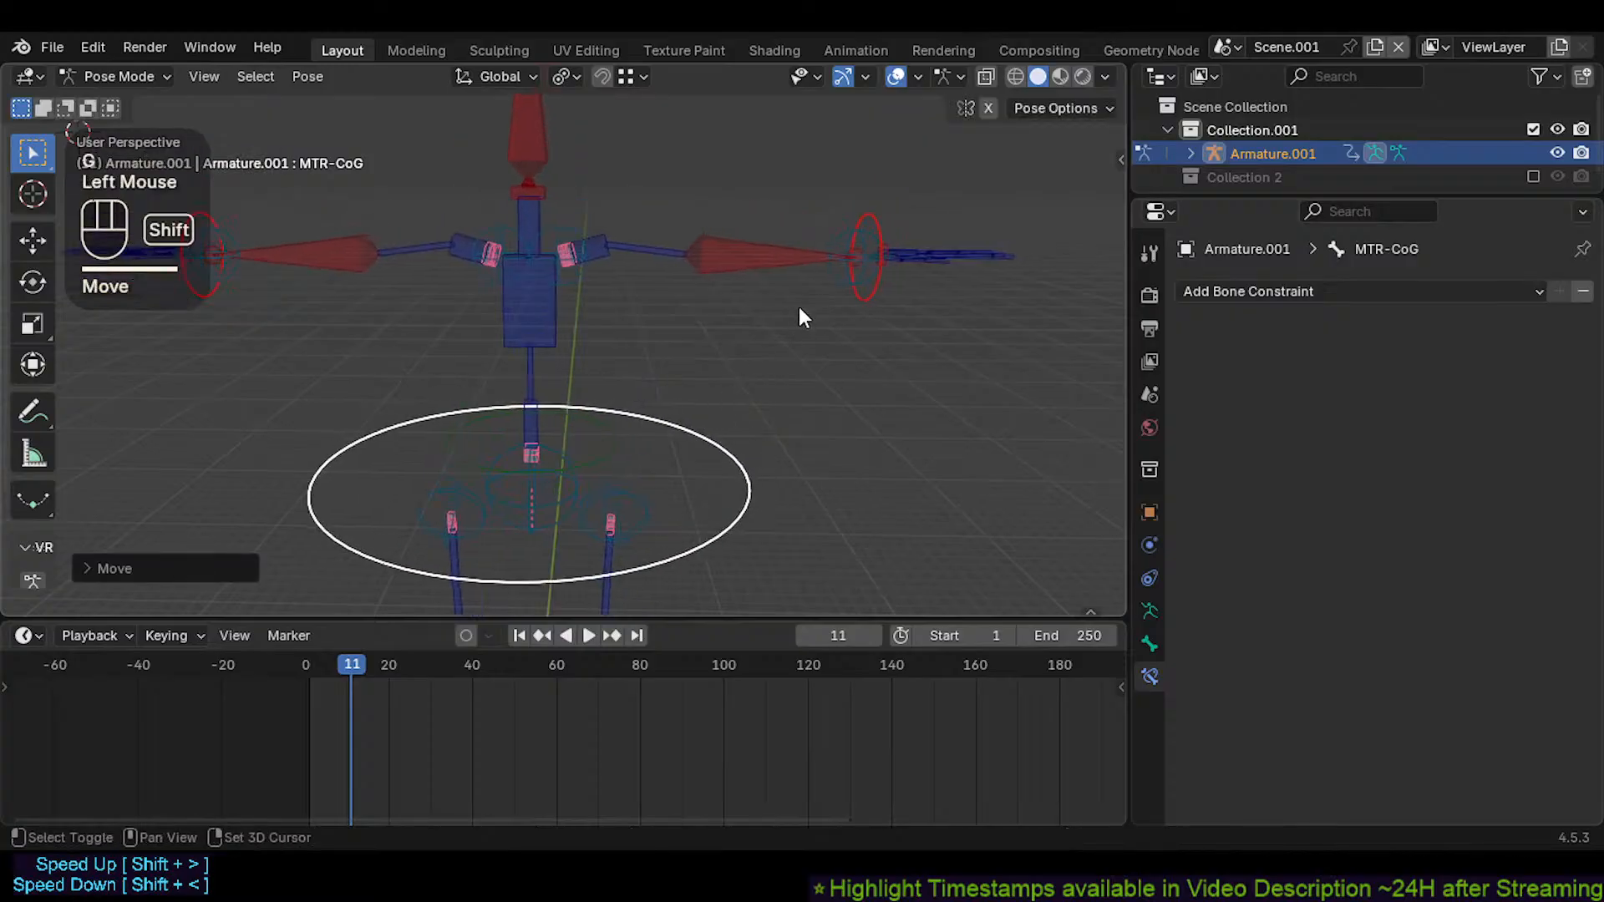
Select CMD-Hip.L and CMD-Hip.R together and move both hip bones
shift+middle_drag(799, 316, 687, 427)
scroll(674, 438, down, 1)
shift+middle_drag(653, 479, 653, 394)
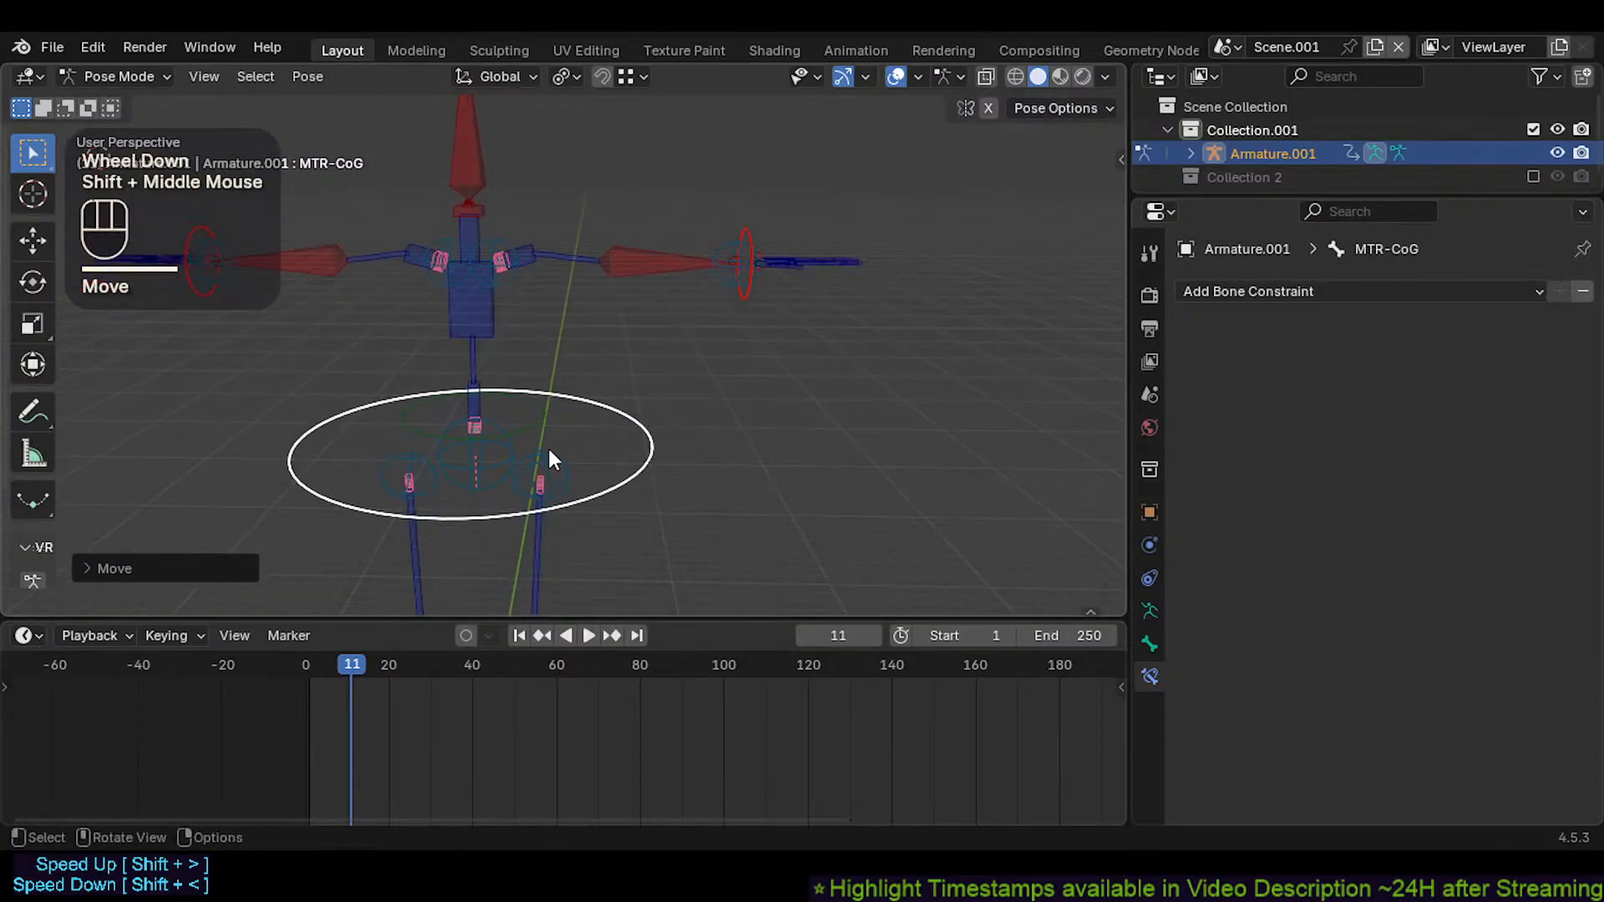
shift+click(542, 463)
shift+click(432, 463)
scroll(583, 440, down, 1)
shift+middle_drag(584, 451, 653, 327)
scroll(585, 396, down, 1)
key(g)
click(590, 403)
scroll(614, 378, up, 1)
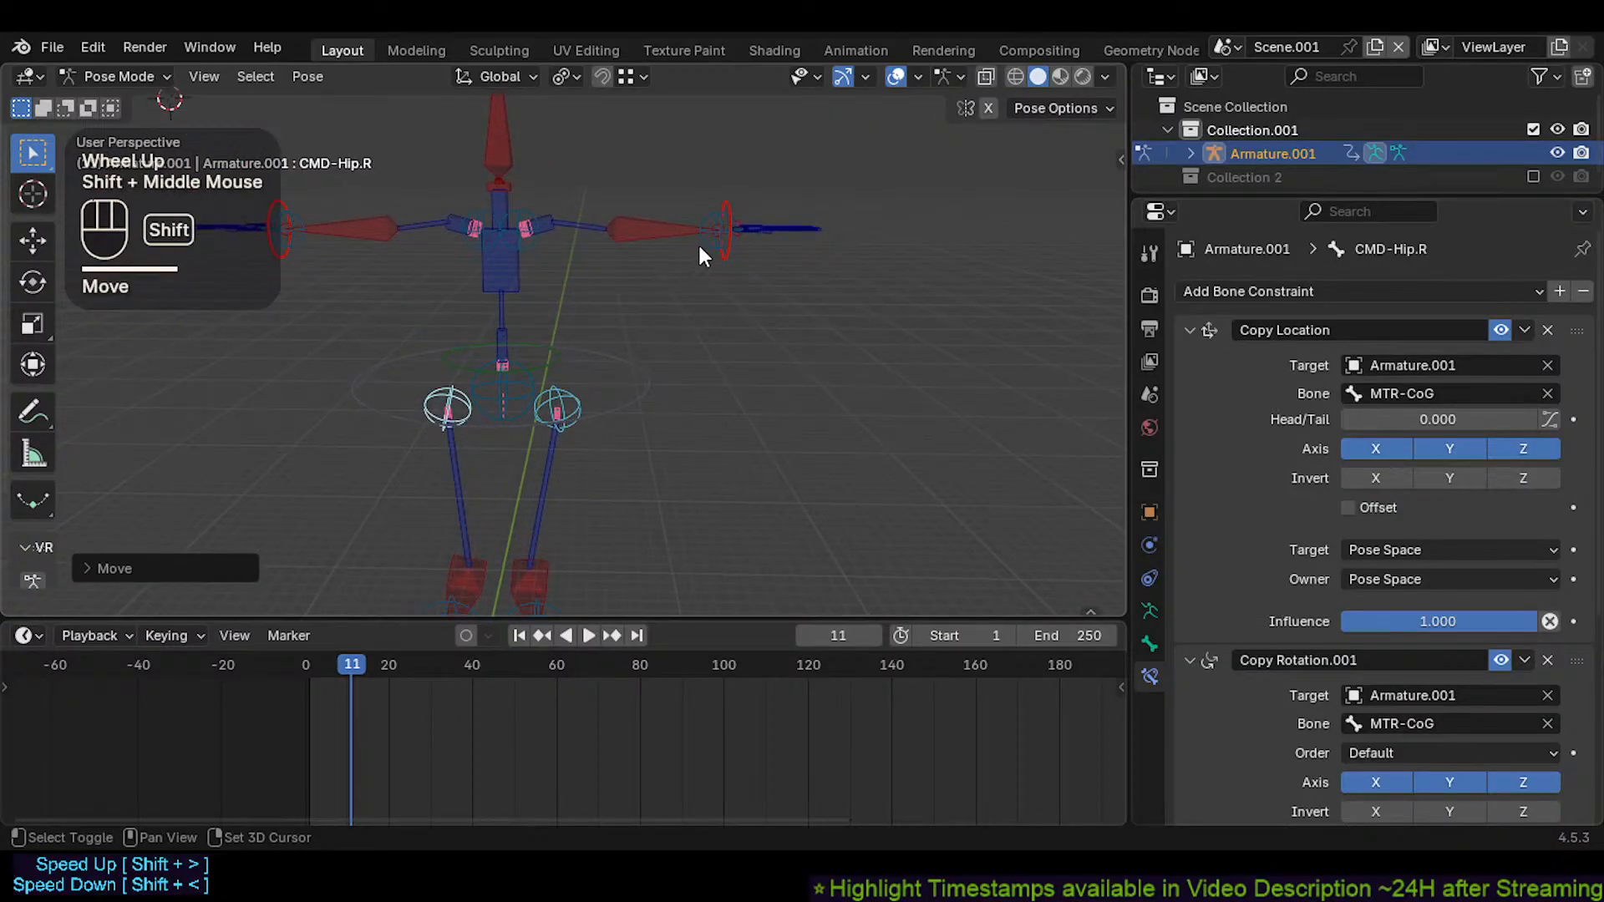
Add CMD-Wrist.L to the hip selection and try moving and rotating the selected bones with Auto IK at chain length 2
click(699, 248)
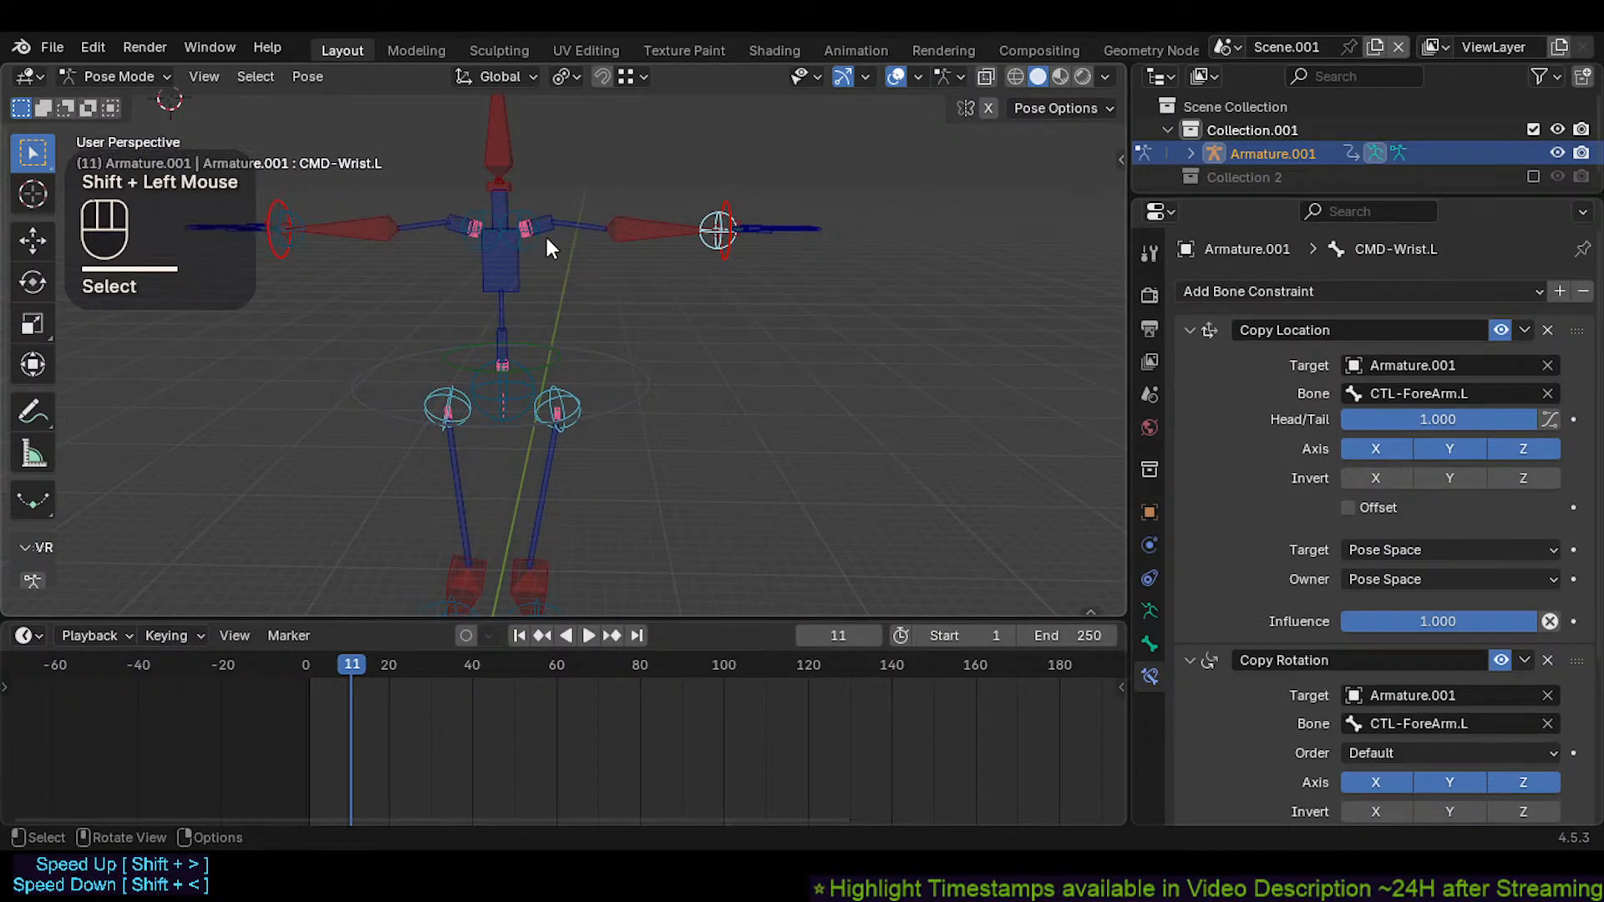
shift+middle_drag(617, 401, 648, 326)
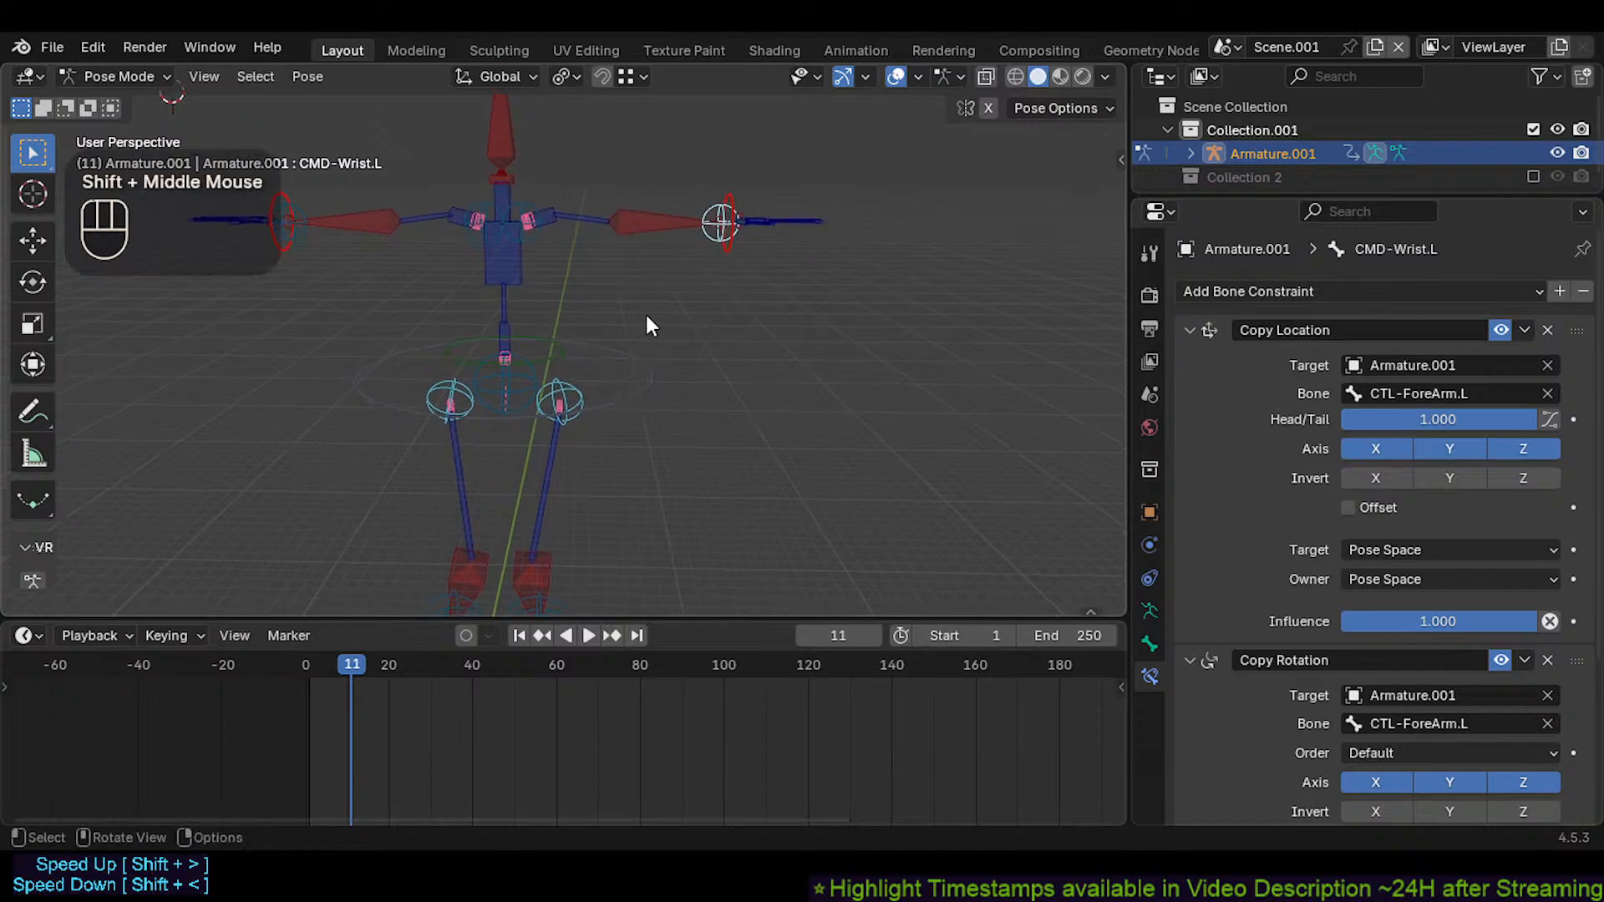
scroll(645, 323, down, 3)
key(g)
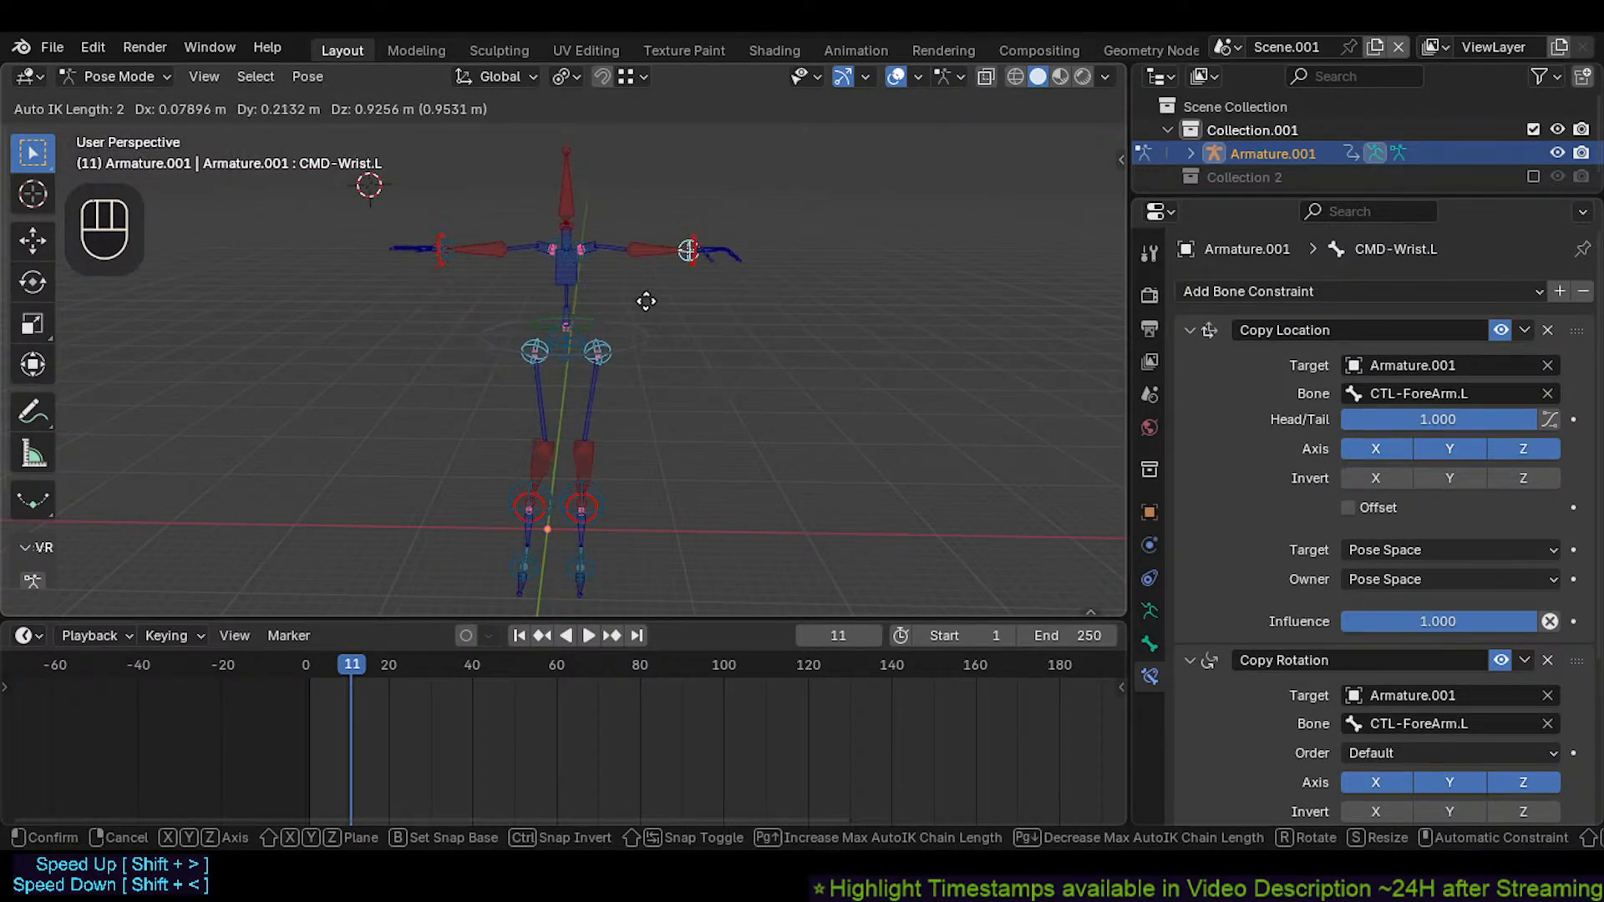
key(r)
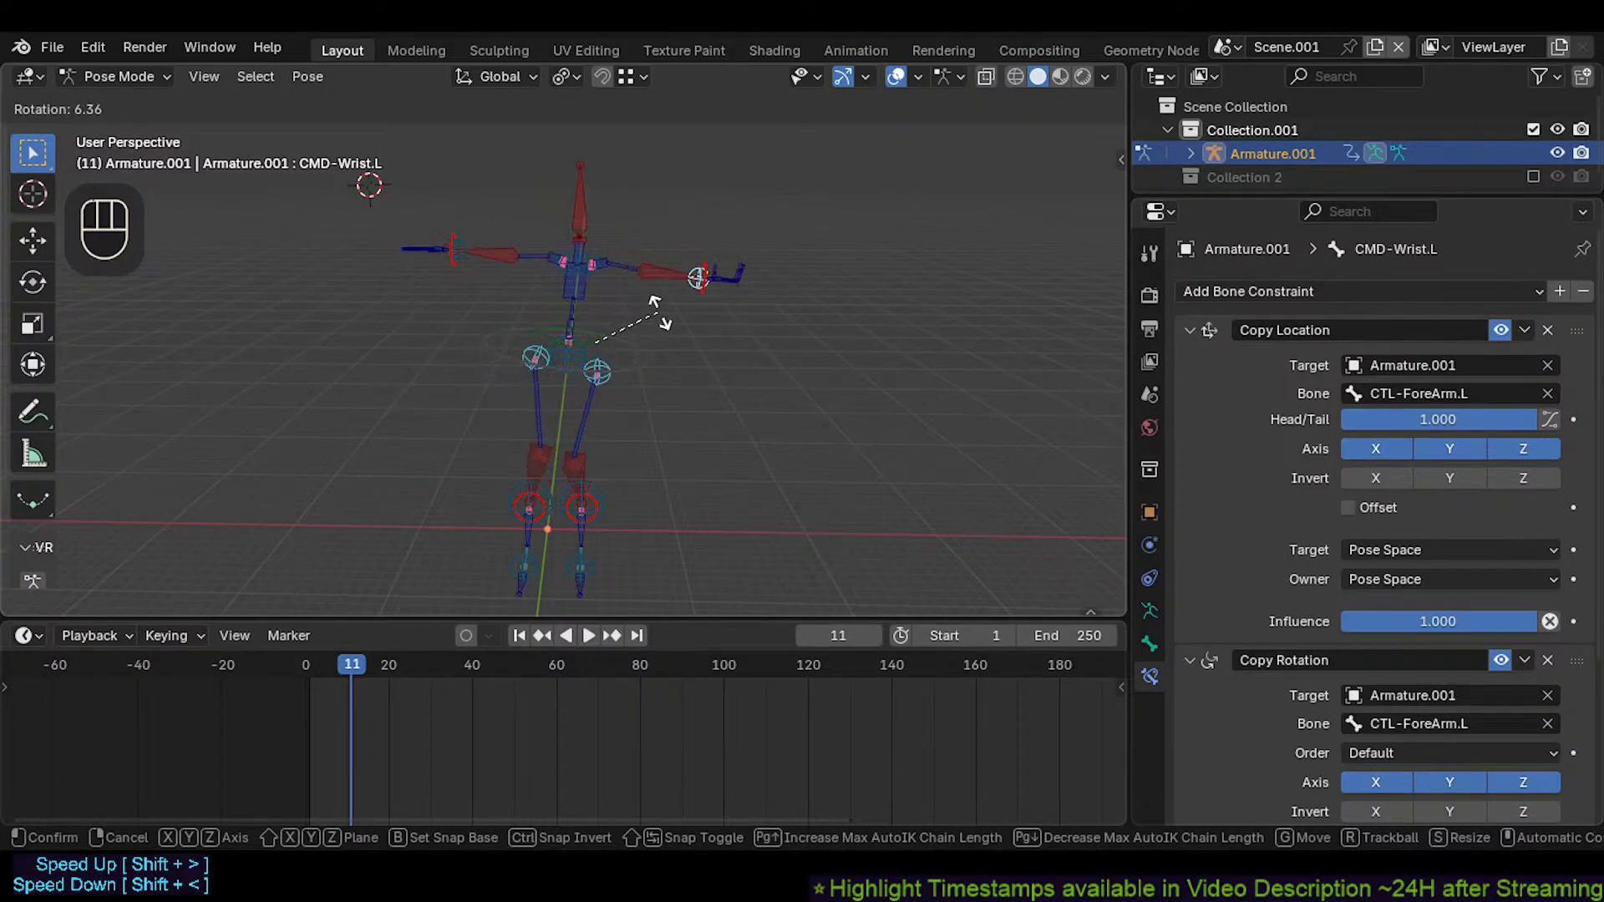
key(Escape)
Remove CMD-Wrist.L from the selection and move the remaining hip selection
shift+click(678, 276)
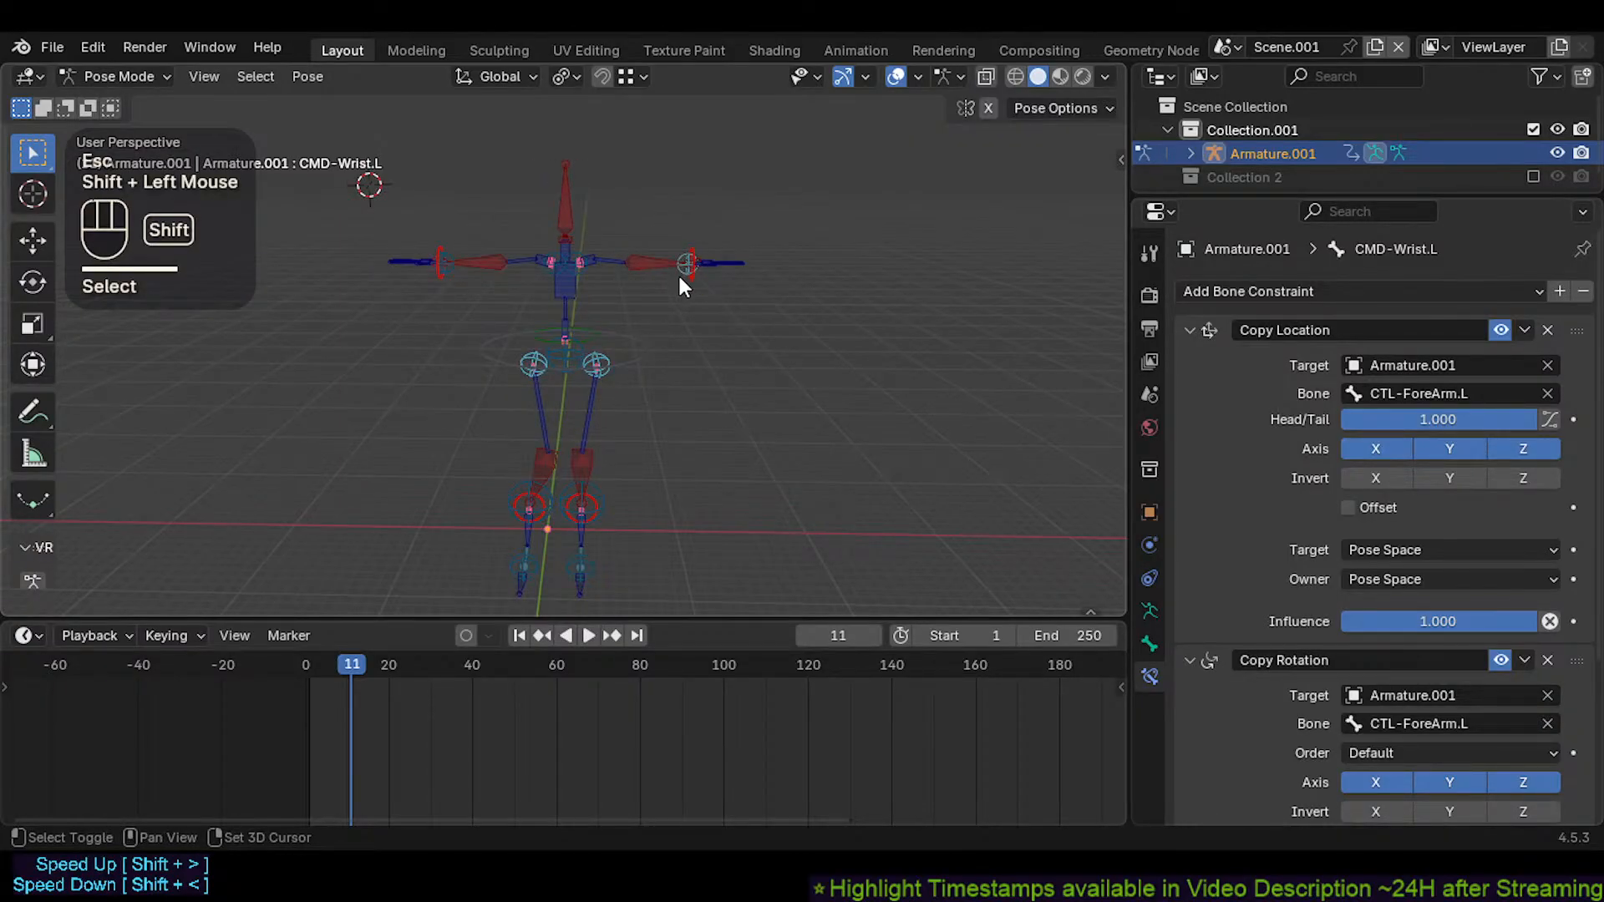
key(r)
key(Escape)
key(g)
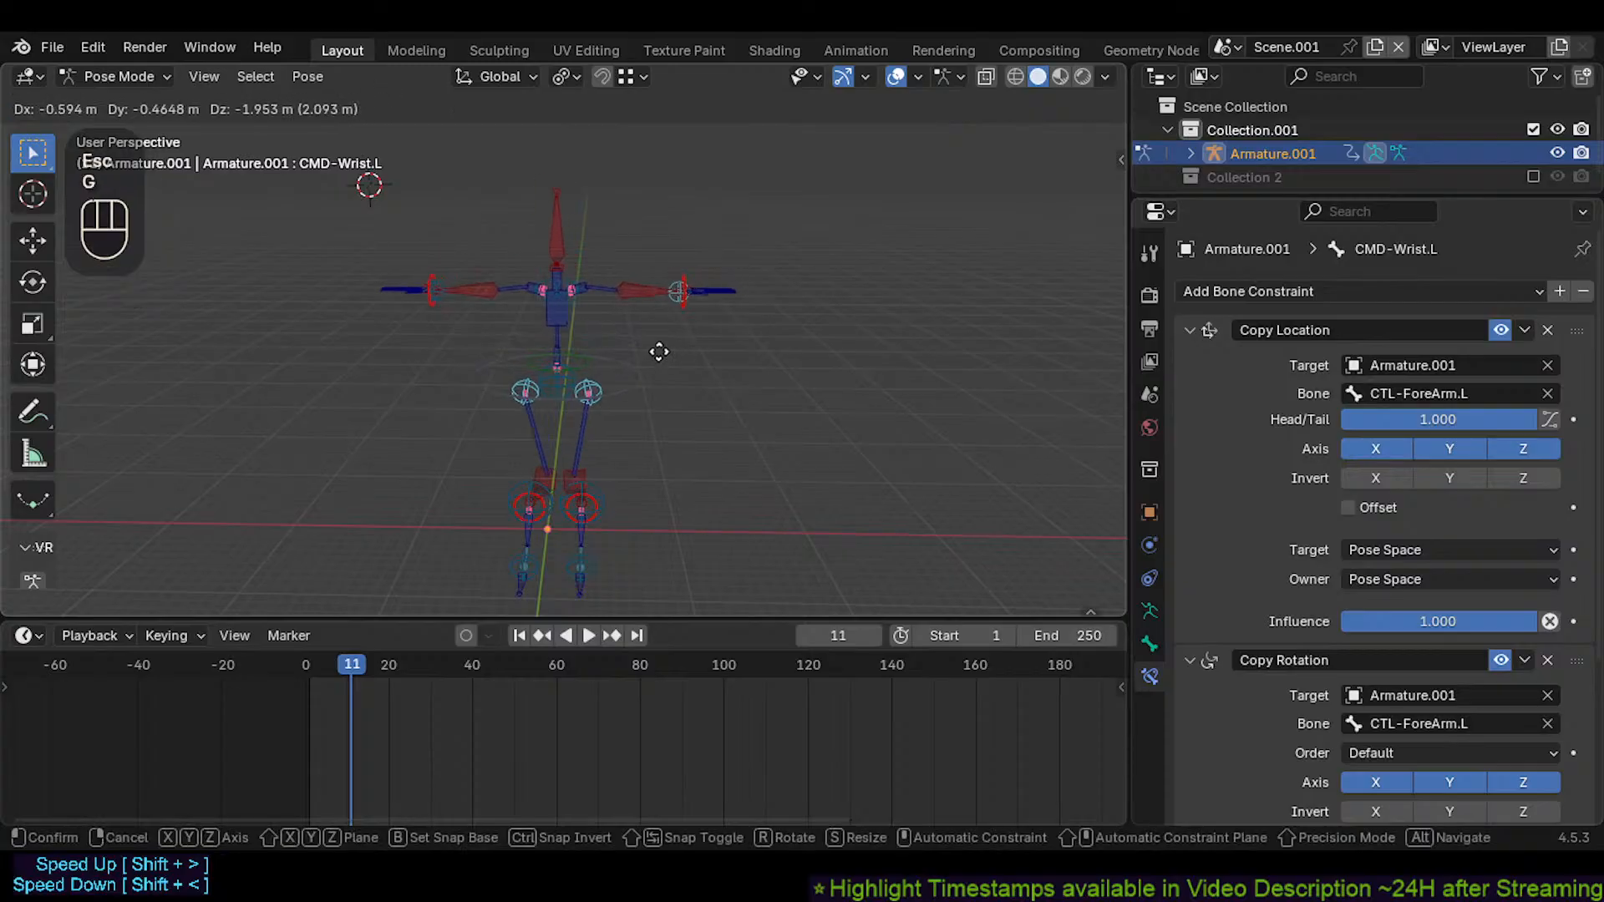
click(605, 313)
Add CMD-Shoulder.L to the hip selection and move the bones with Auto IK at chain length 2
scroll(573, 289, up, 2)
shift+click(570, 280)
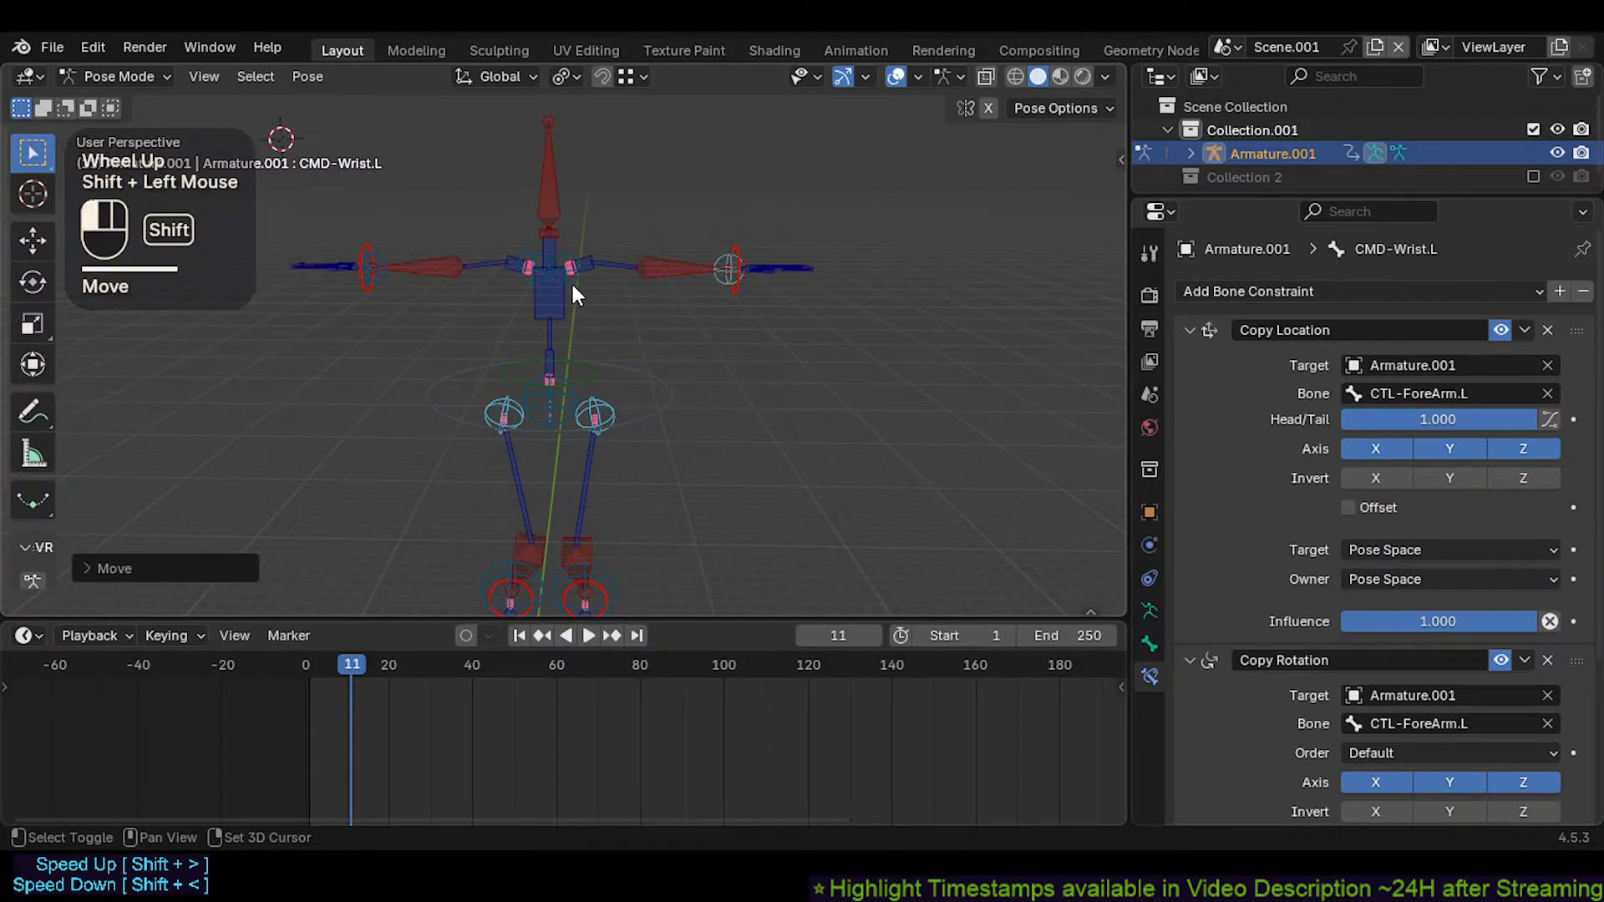
key(g)
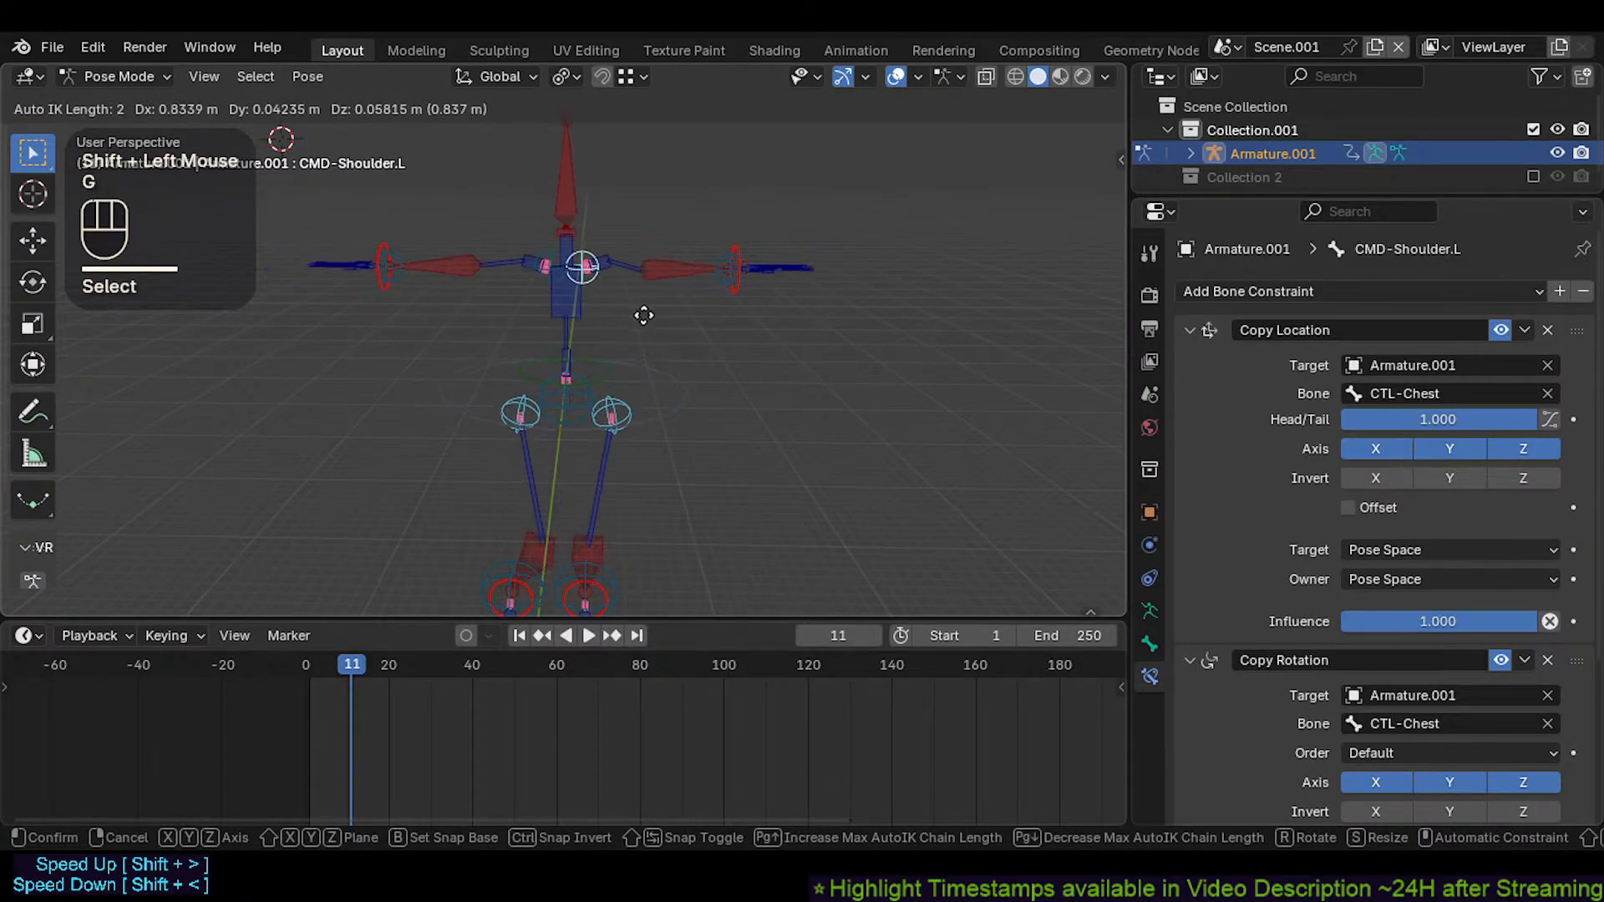
click(643, 314)
Add CMD-Wrist.L to the hip and shoulder selection and try several Auto IK moves at chain length 2
shift+click(725, 274)
key(g)
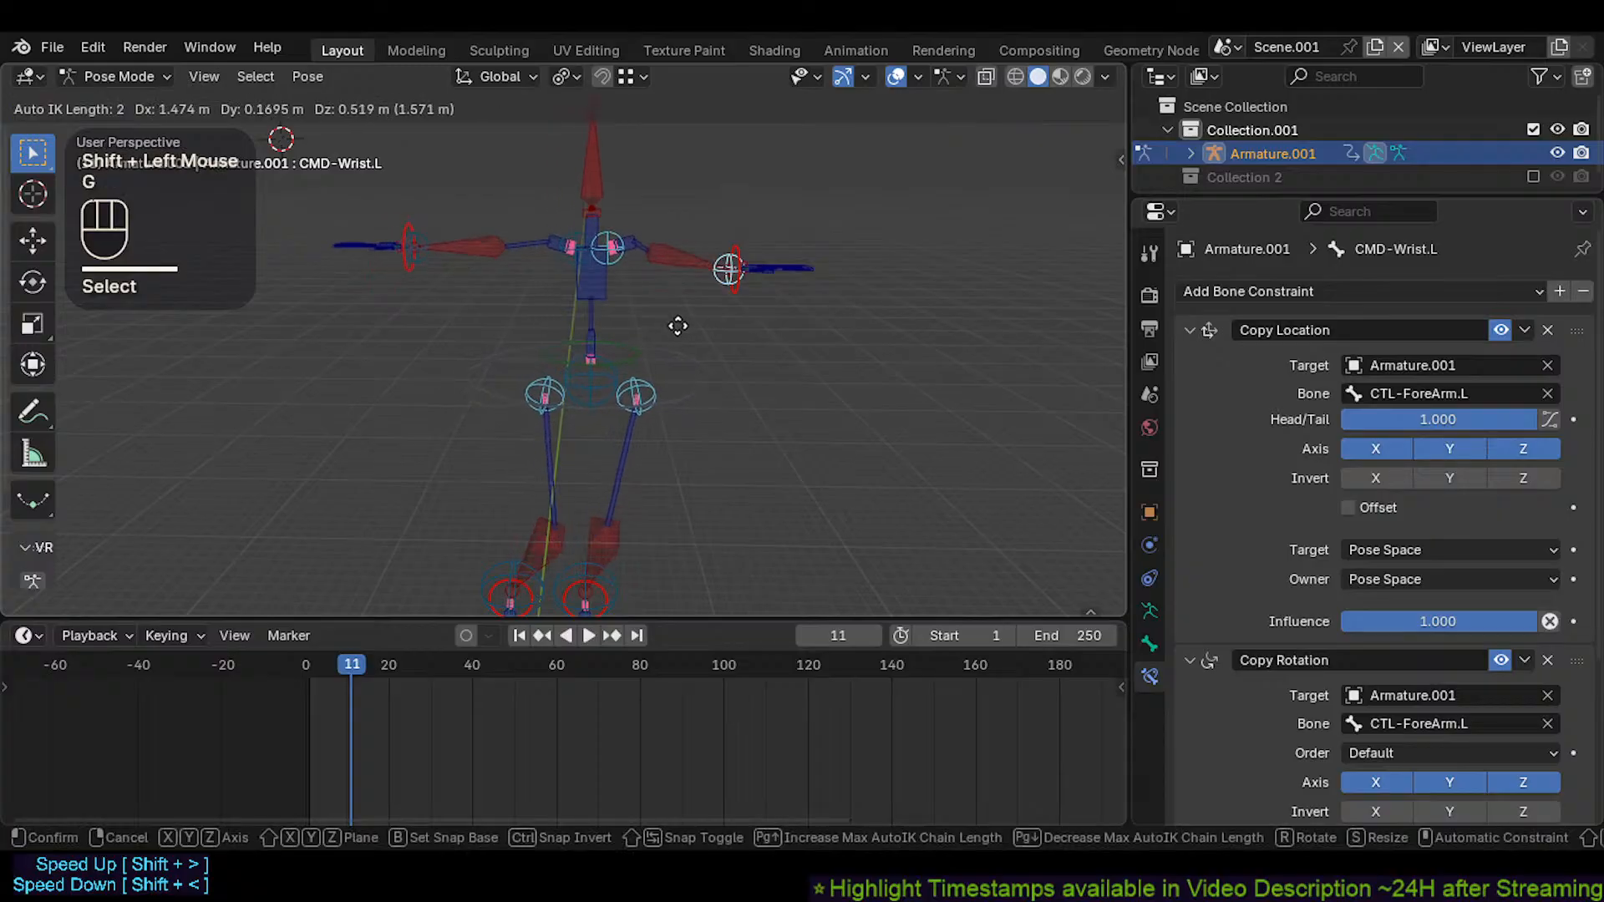
key(Escape)
key(g)
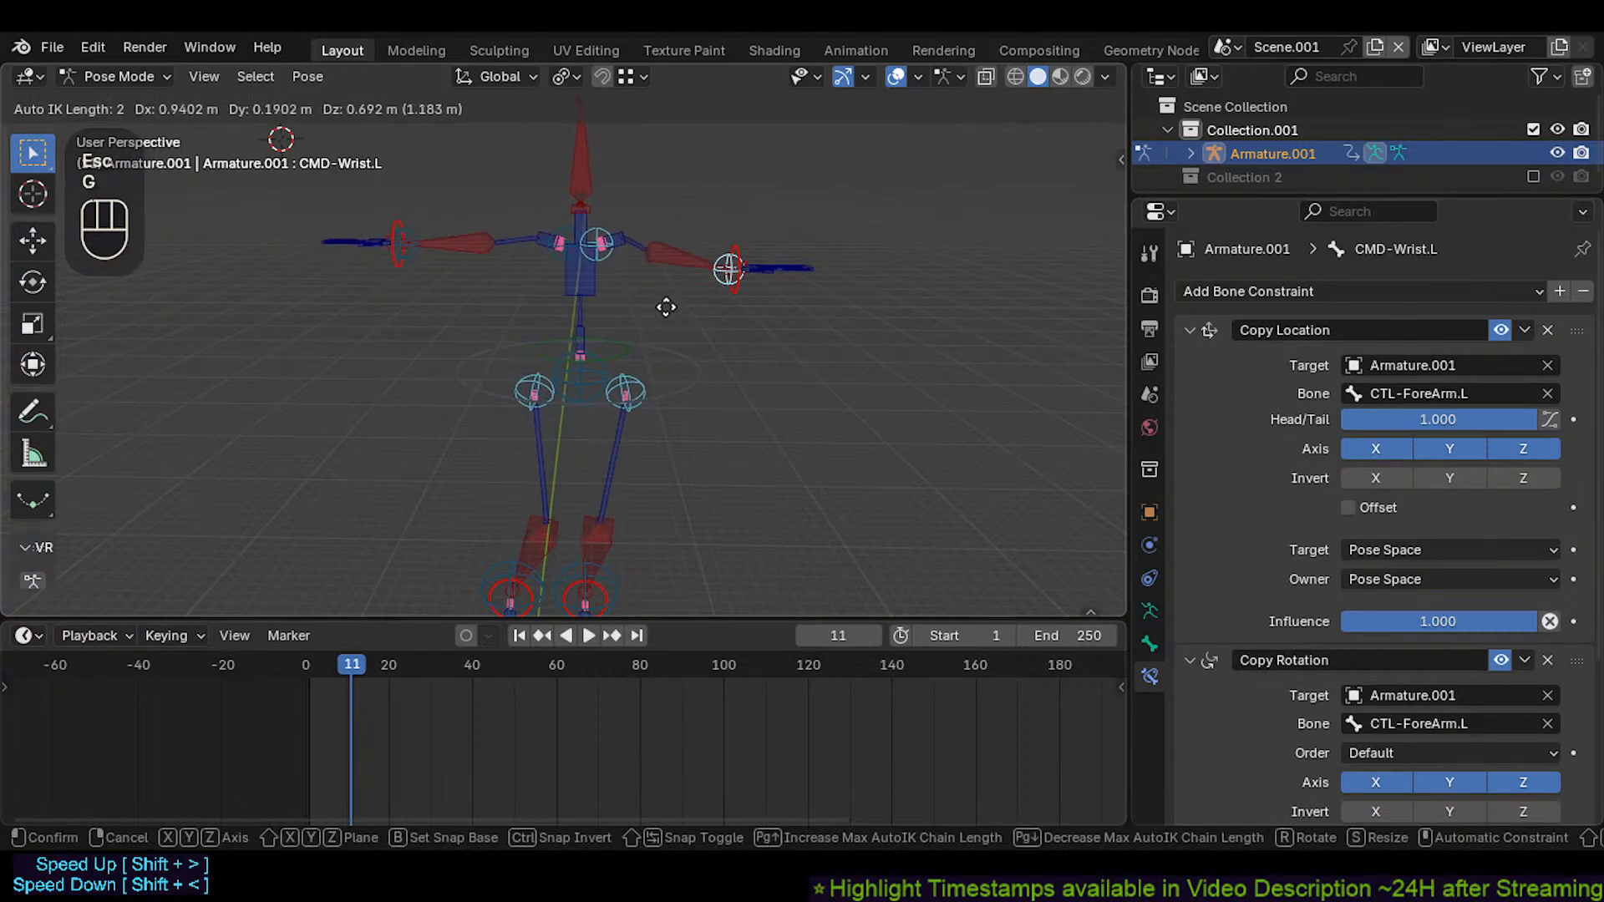
key(Escape)
key(g)
key(Escape)
Rotate the selected hip, shoulder and wrist bones about 21° and reset the whole armature's pose
key(r)
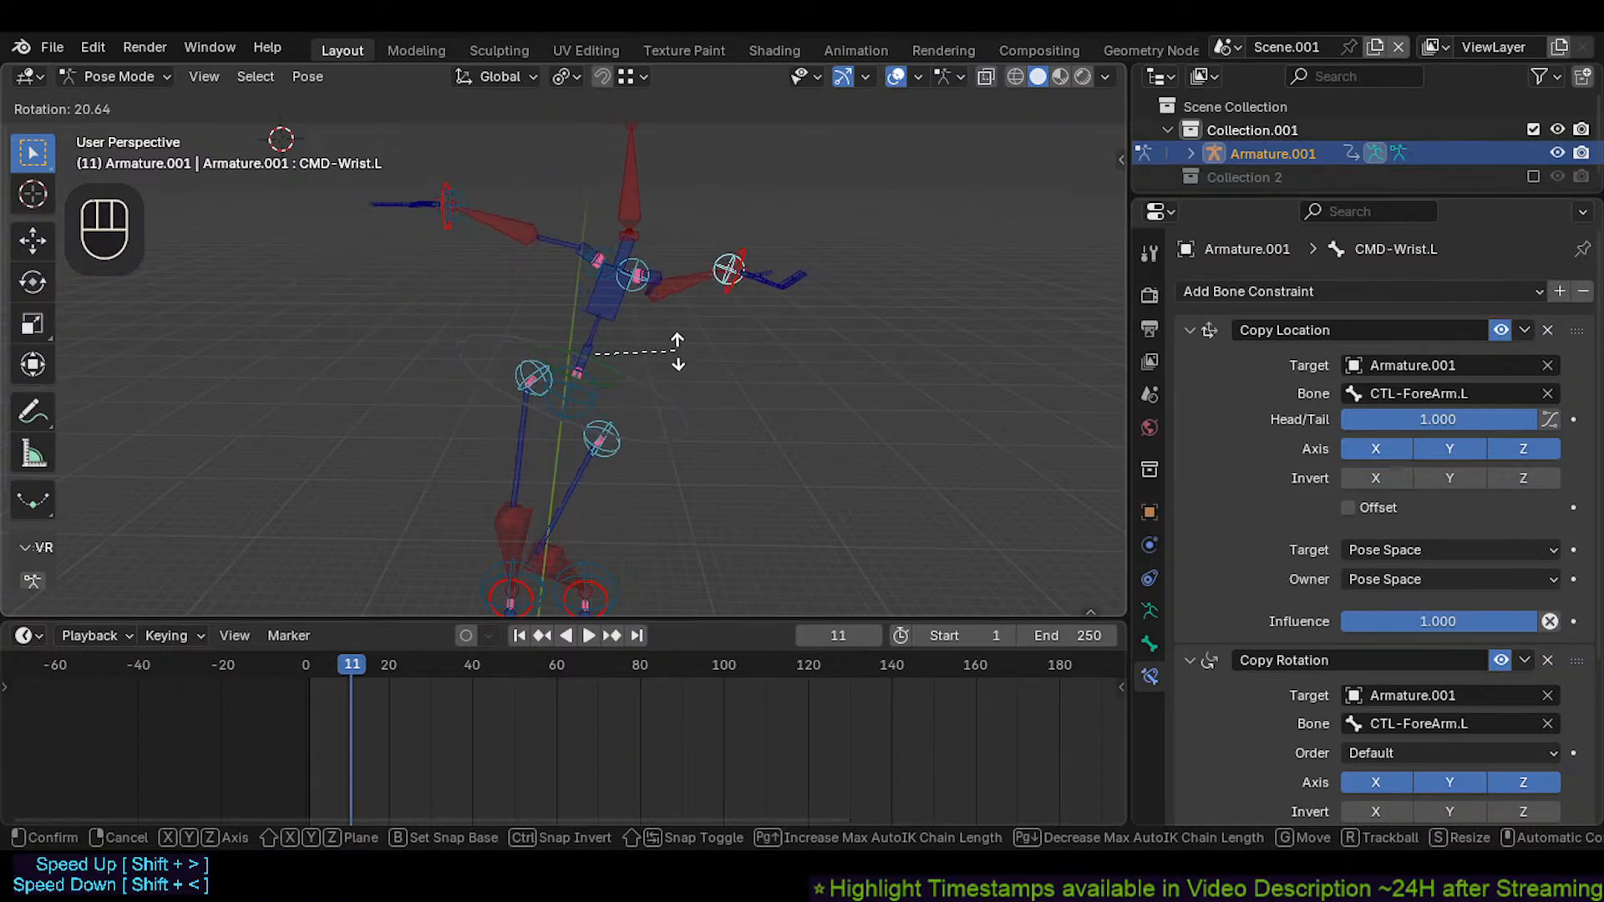
click(685, 297)
key(g)
click(729, 353)
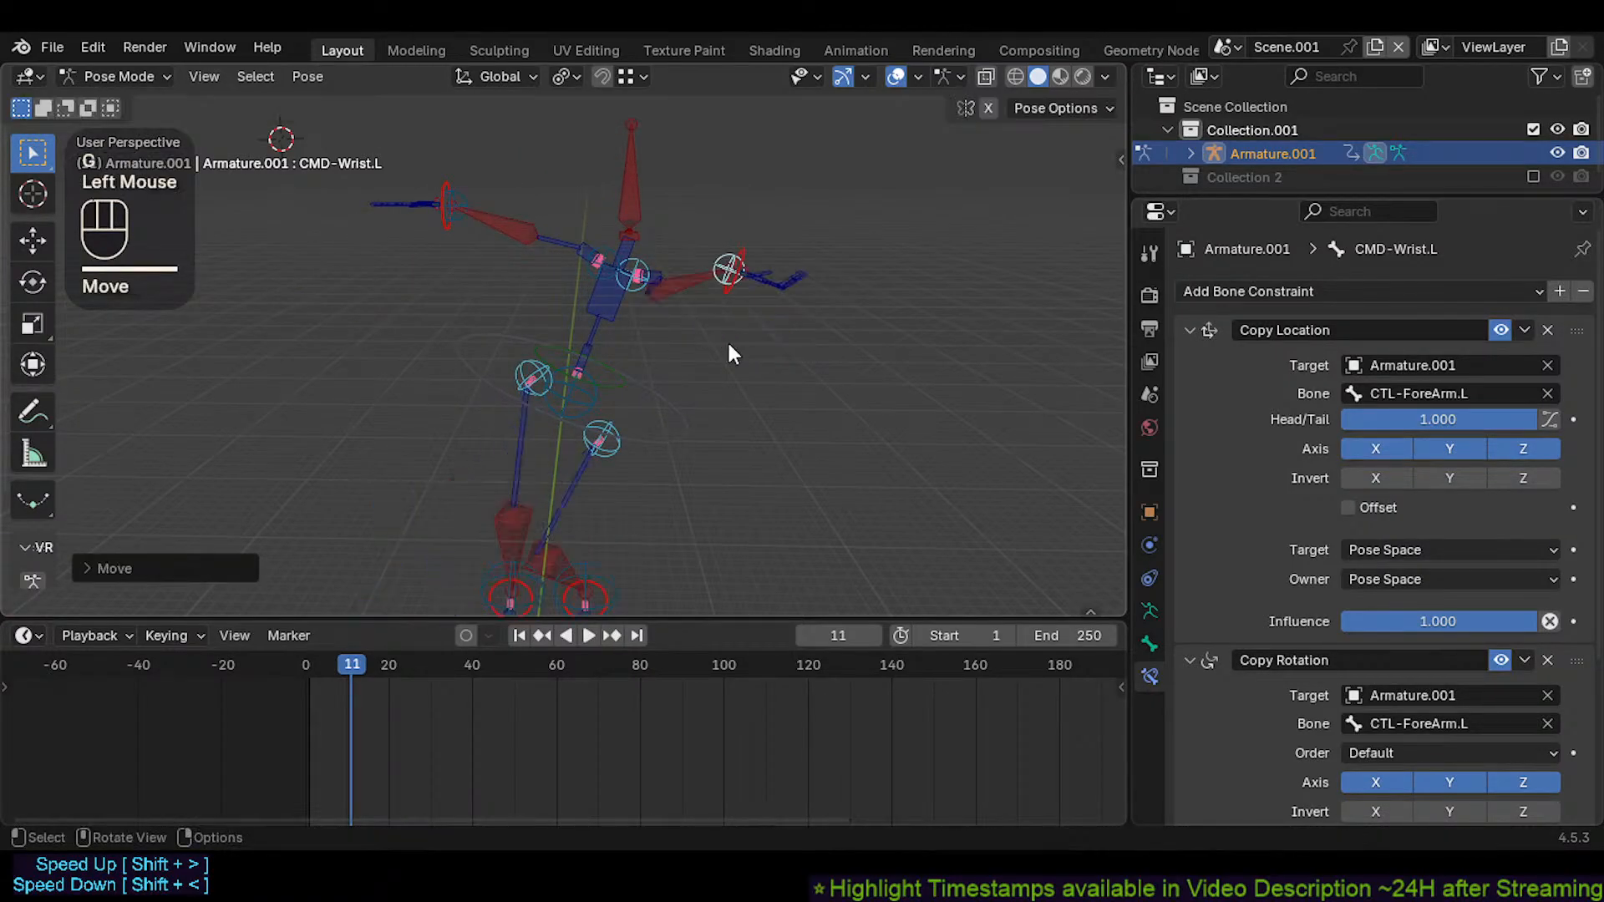
key(alt+q)
key(alt+q)
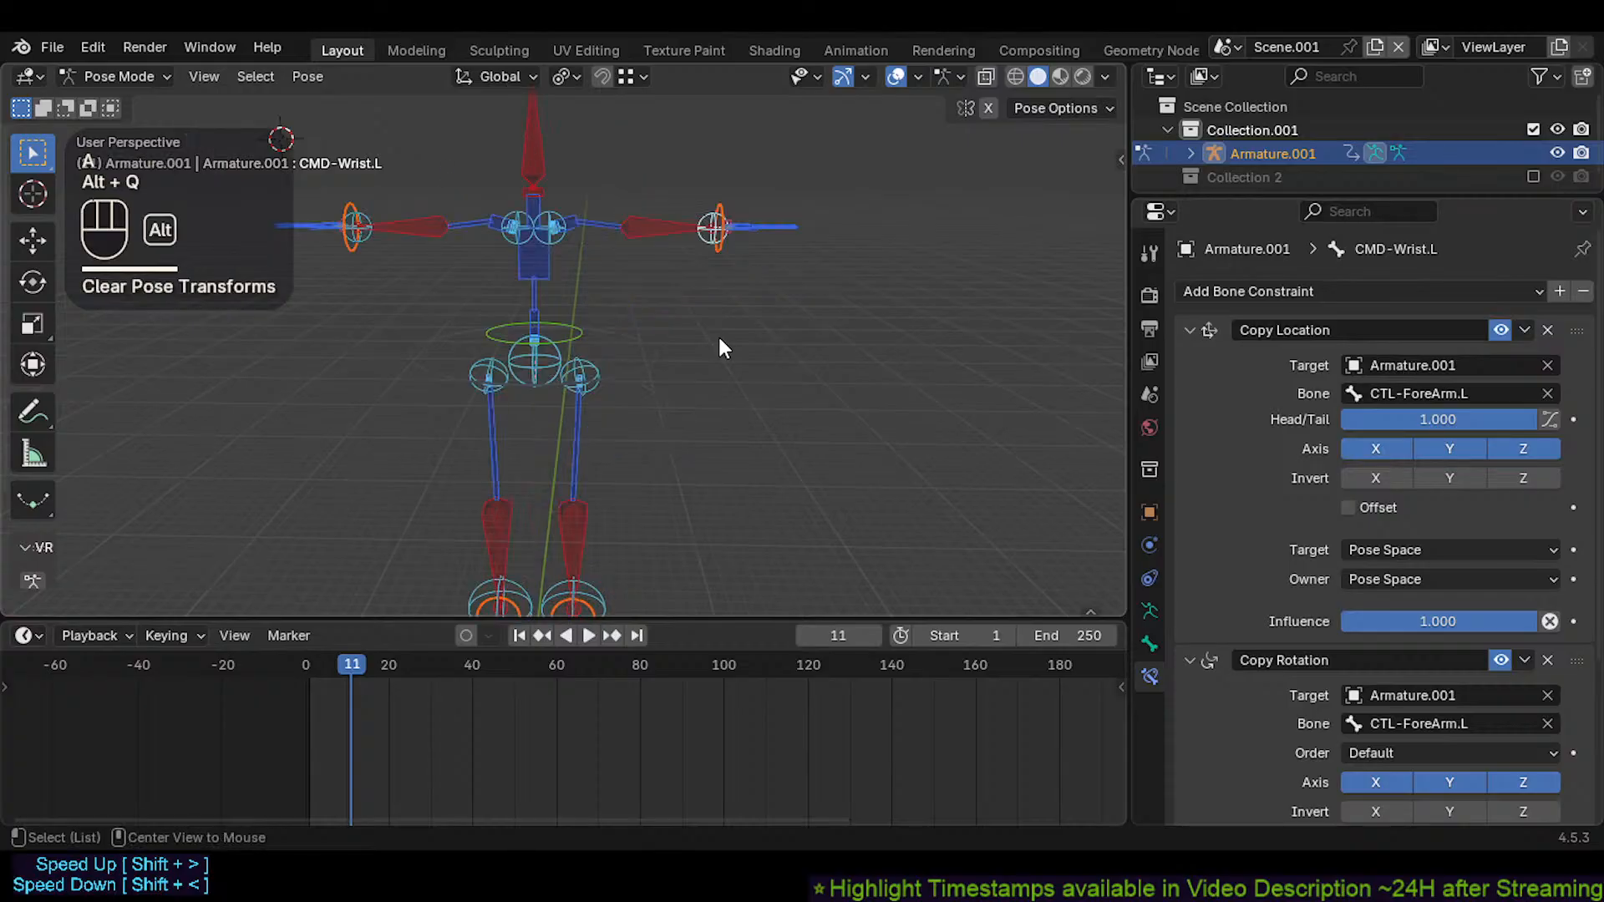
Select the MTR-CoG ring together with CMD-Spine and try moving both with Auto IK at chain length 2
shift+middle_drag(719, 334, 603, 413)
click(654, 403)
scroll(681, 399, up, 1)
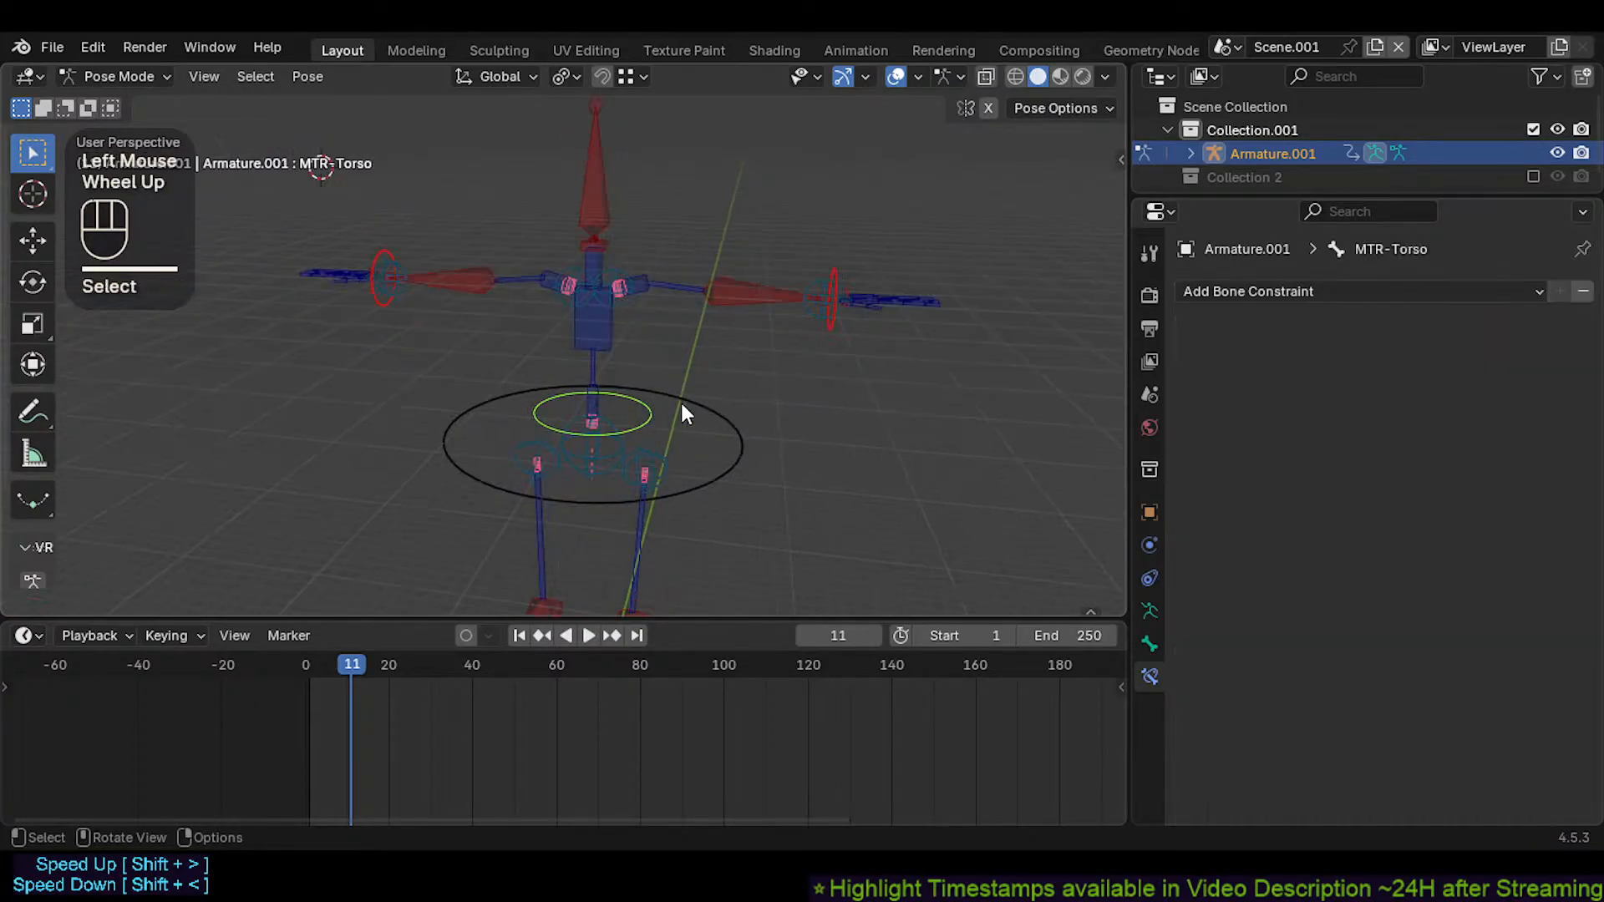
click(675, 407)
scroll(672, 406, up, 1)
click(595, 471)
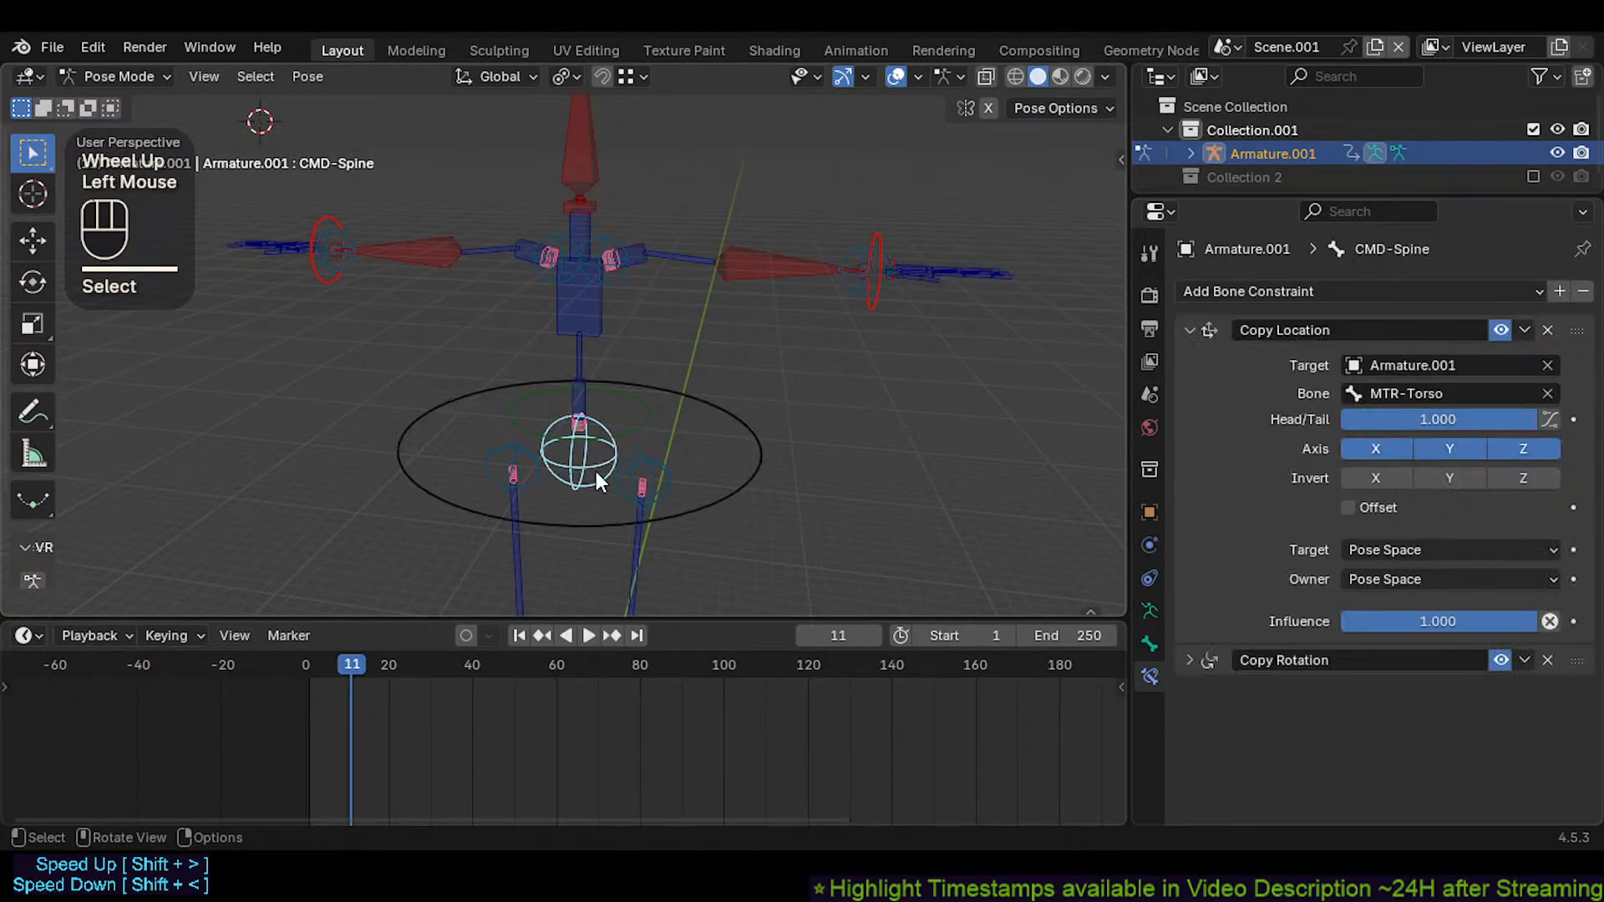
middle_drag(595, 471, 636, 416)
scroll(637, 416, down, 1)
click(734, 453)
shift+click(636, 452)
key(g)
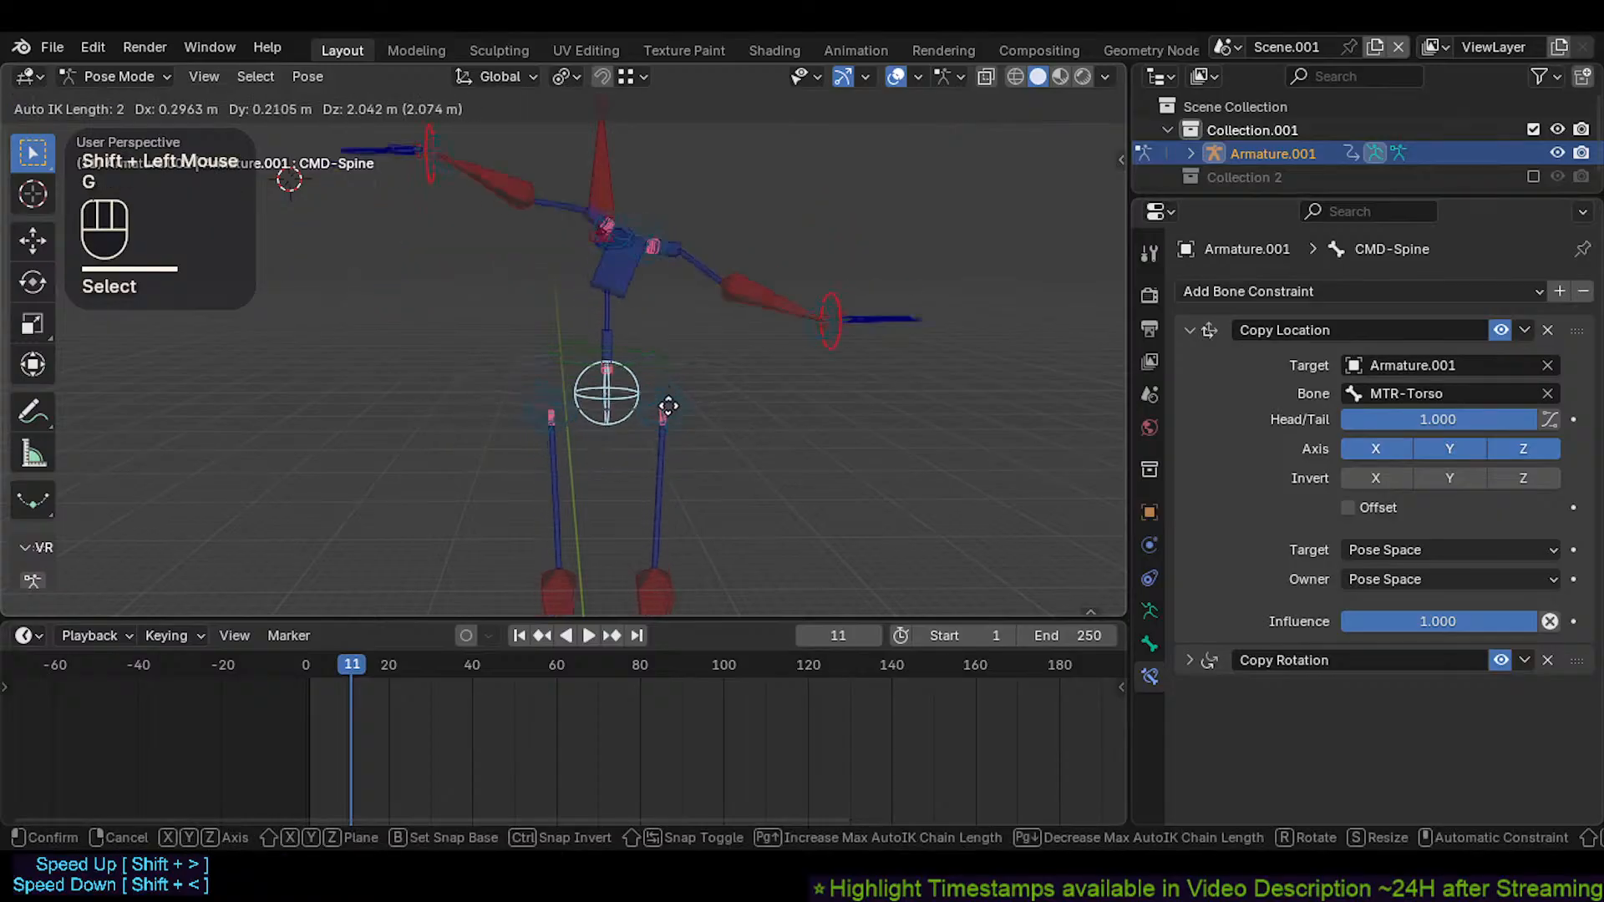
key(Escape)
Clear the pose transforms of all bones and try moving the MTR-CoG ring alone
middle_drag(663, 379, 630, 409)
key(a)
key(alt+g)
click(707, 478)
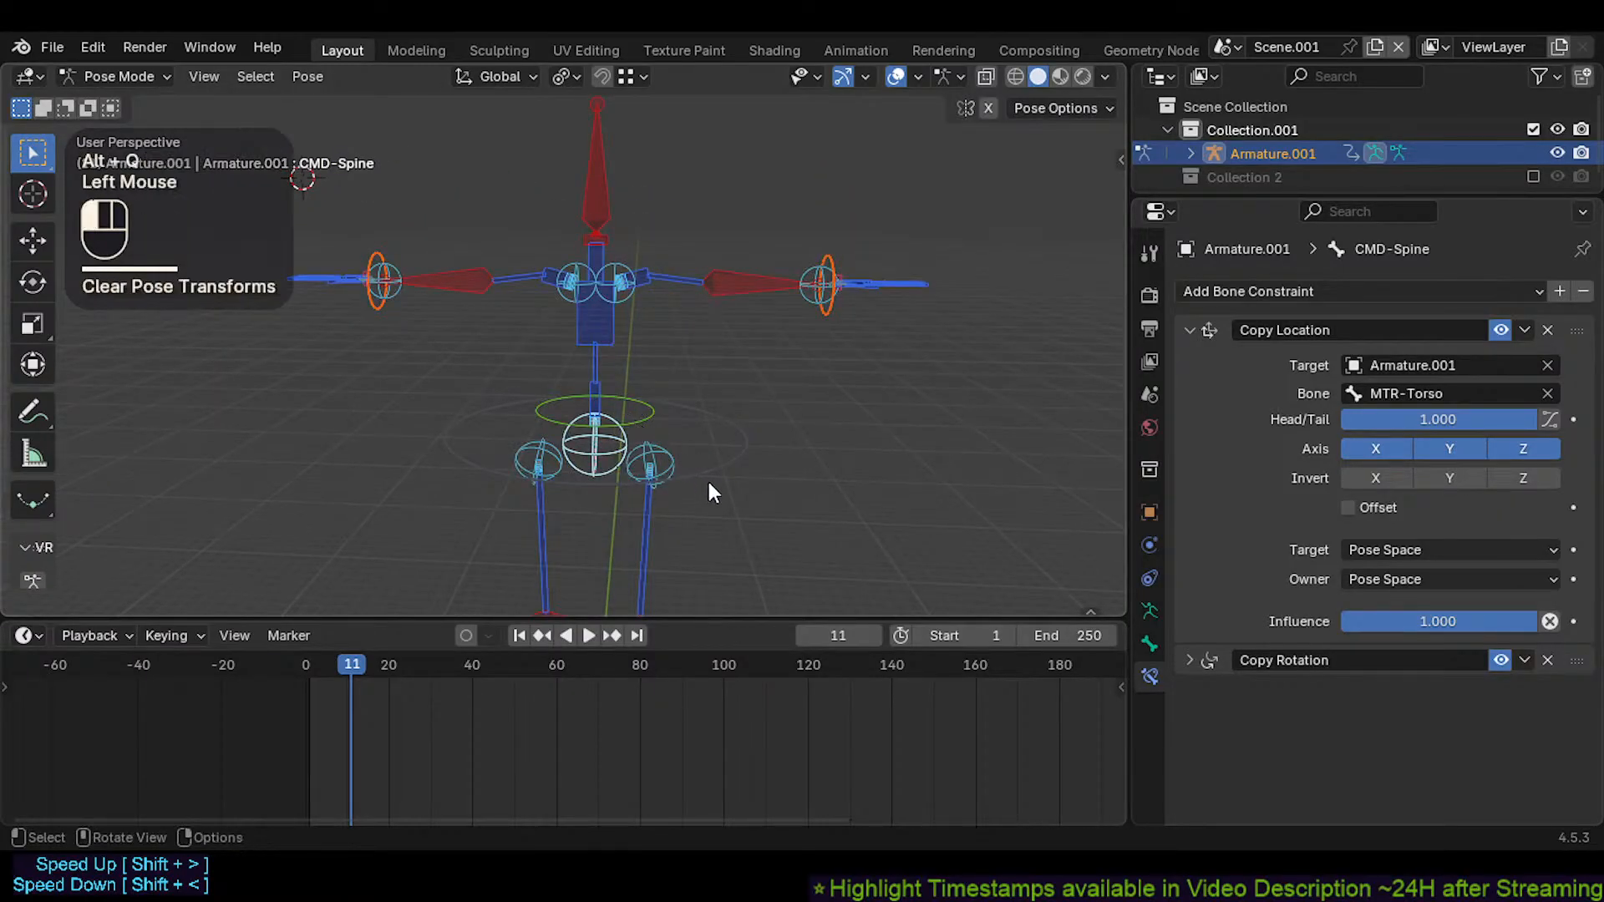
key(g)
key(Escape)
Pair CMD-Spine with the MTR-CoG ring again and try another Auto IK move at chain length 2
click(595, 451)
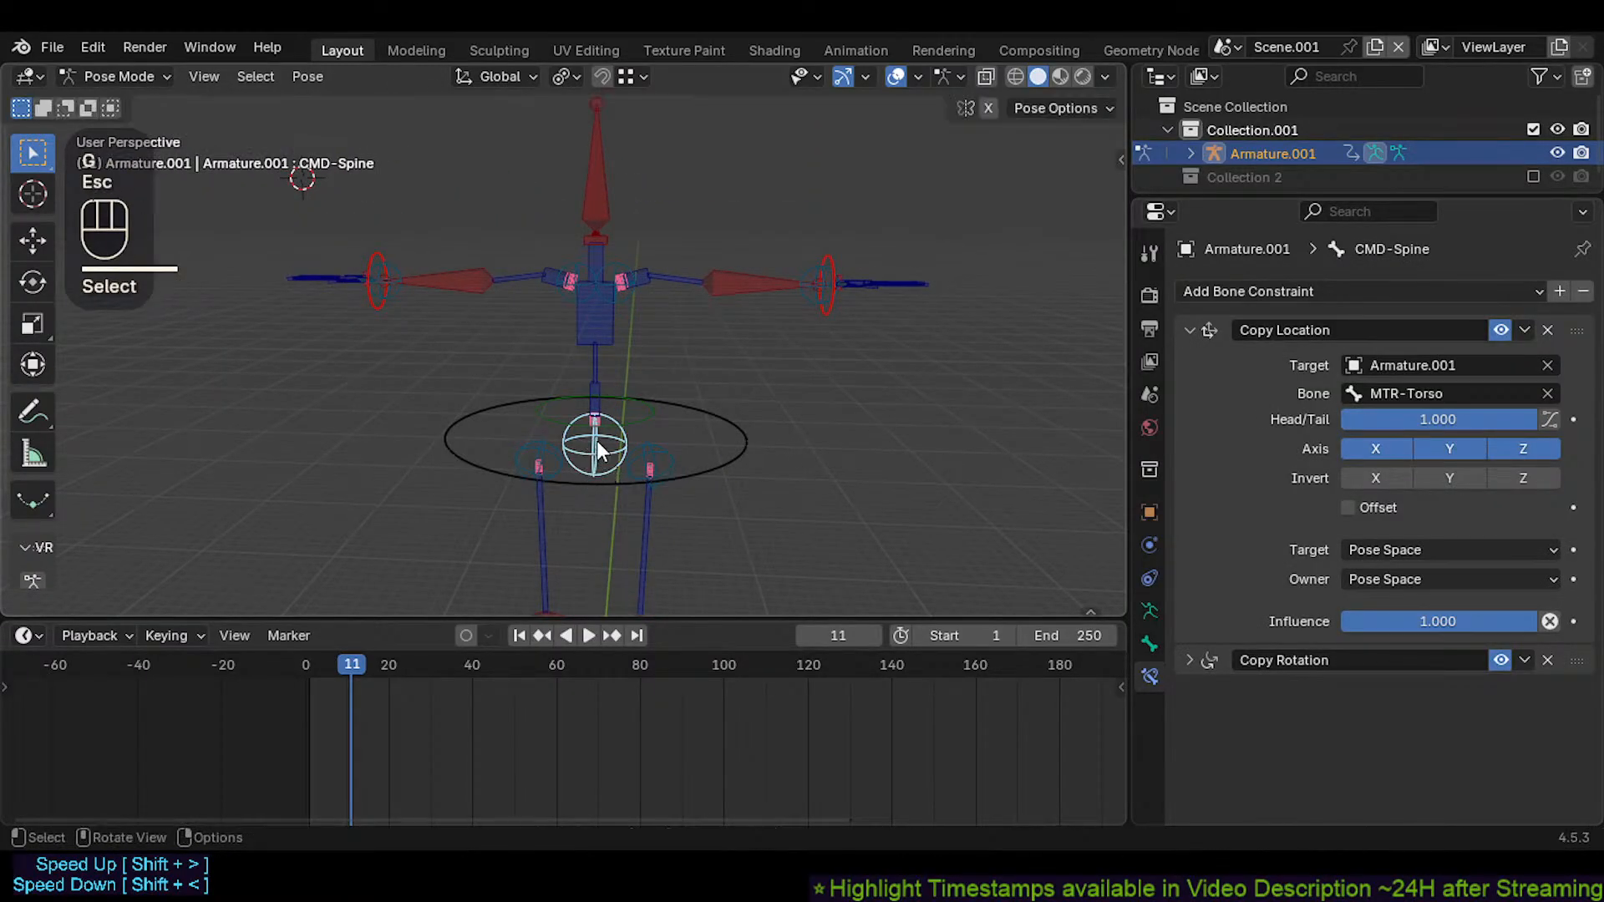
shift+middle_drag(616, 369, 743, 488)
shift+click(614, 468)
key(g)
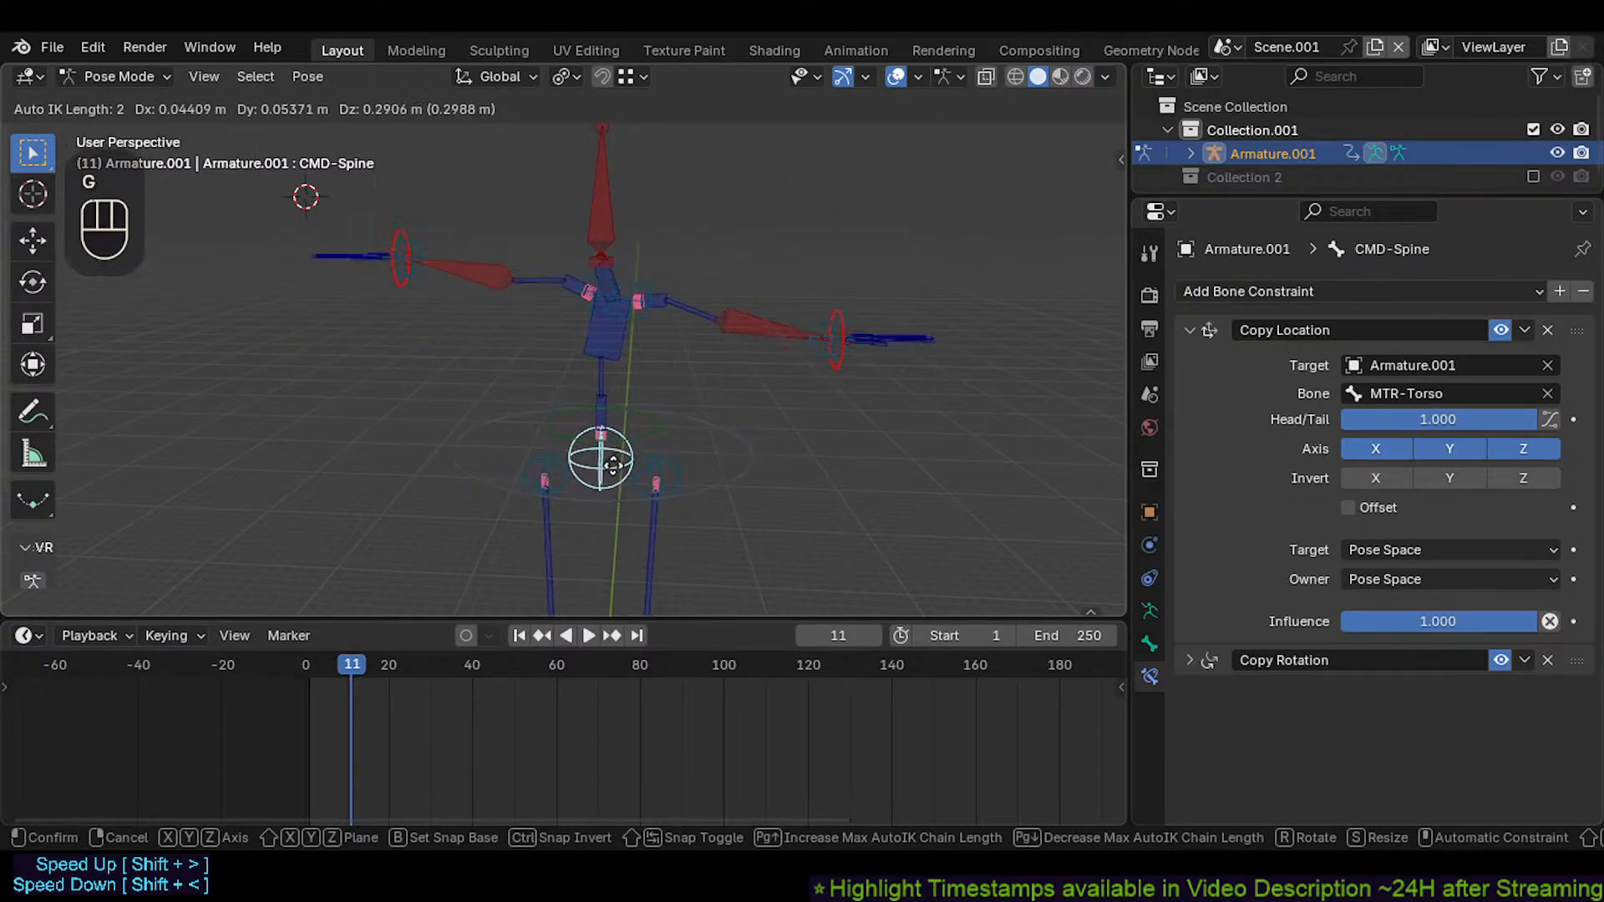
key(Escape)
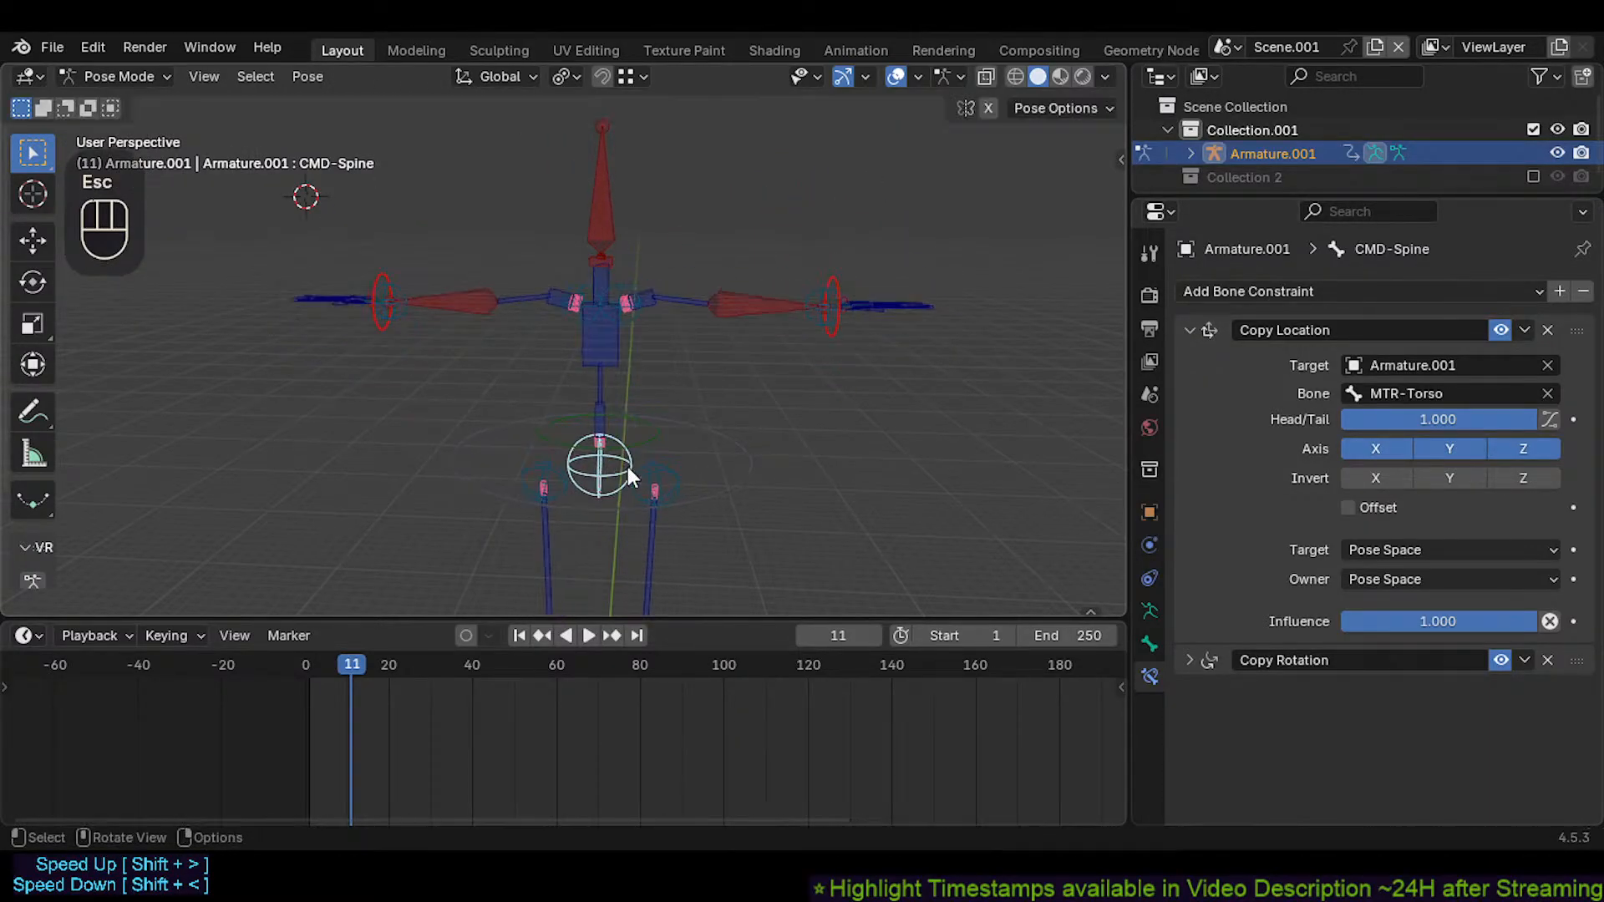
Select the head bone CTL-Head.008 and try moving it
shift+middle_drag(654, 371, 659, 393)
drag(613, 224, 552, 243)
key(Escape)
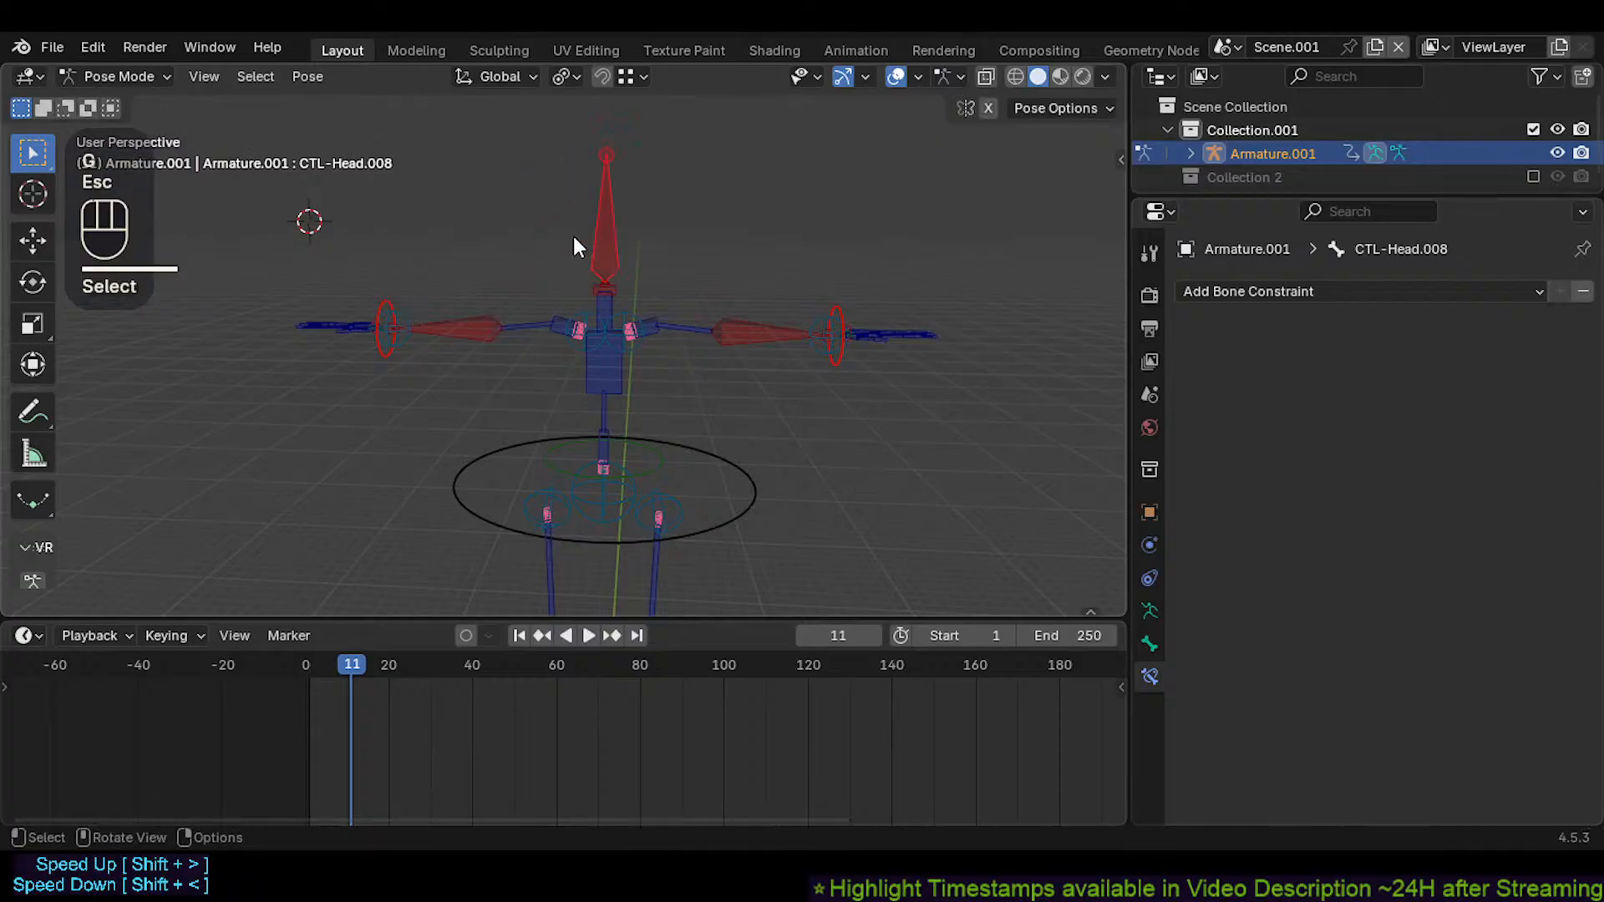
Move CTL-Neck with Auto IK at chain length 4 and reset the whole armature's pose
shift+click(600, 309)
key(g)
scroll(605, 277, down, 2)
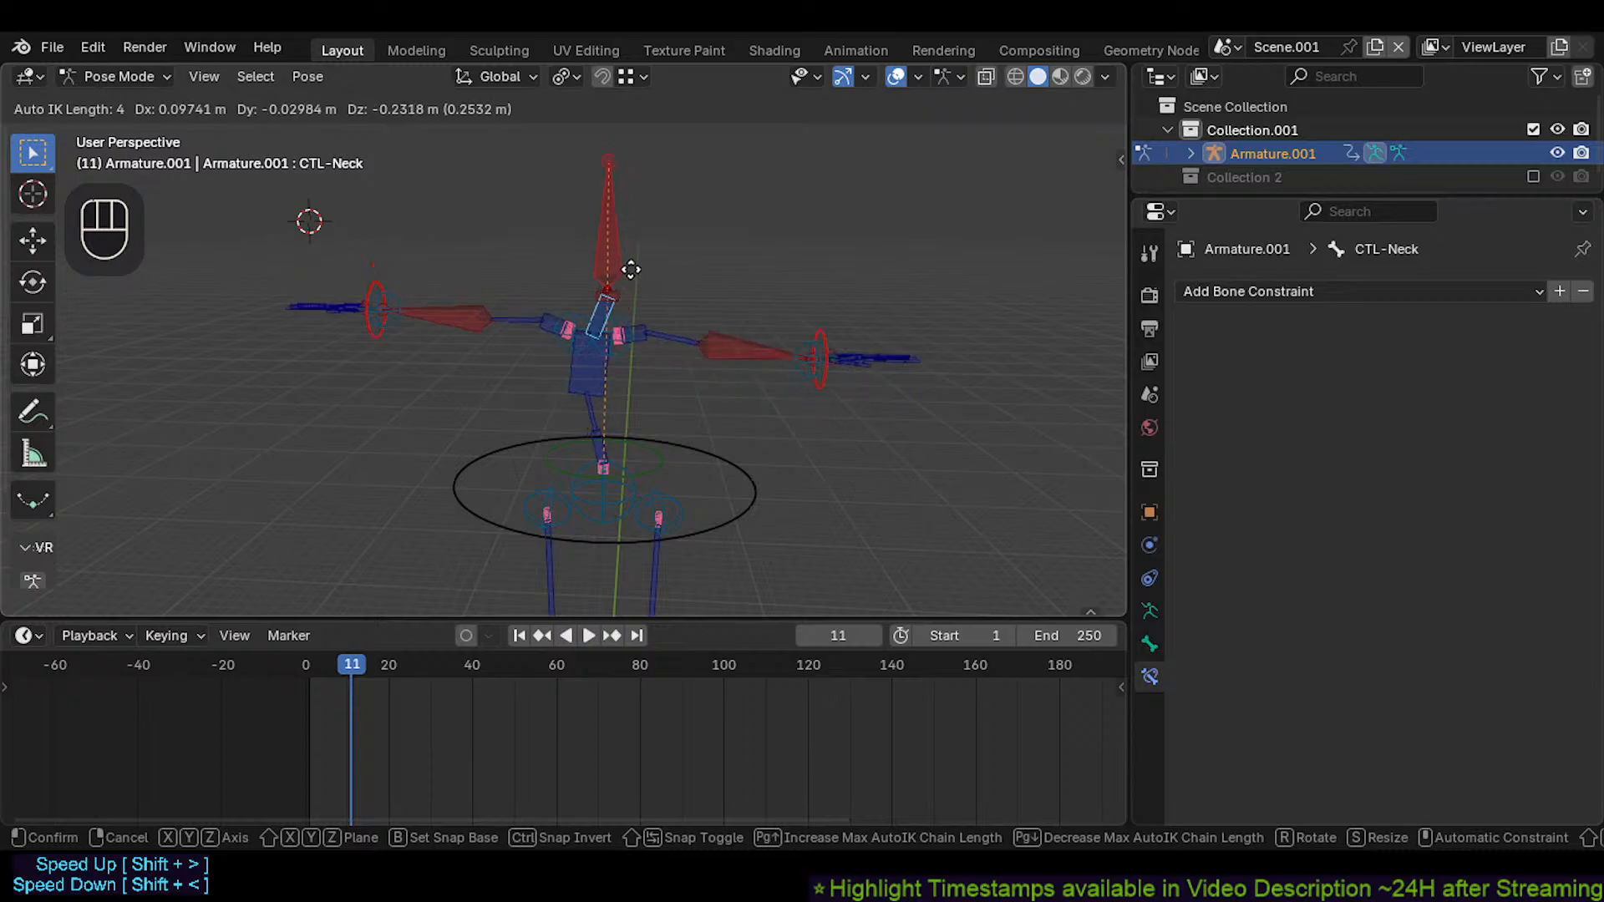
click(629, 266)
key(a)
key(alt+q)
Select only CTL-Neck and switch the armature to Edit Mode
scroll(614, 287, up, 2)
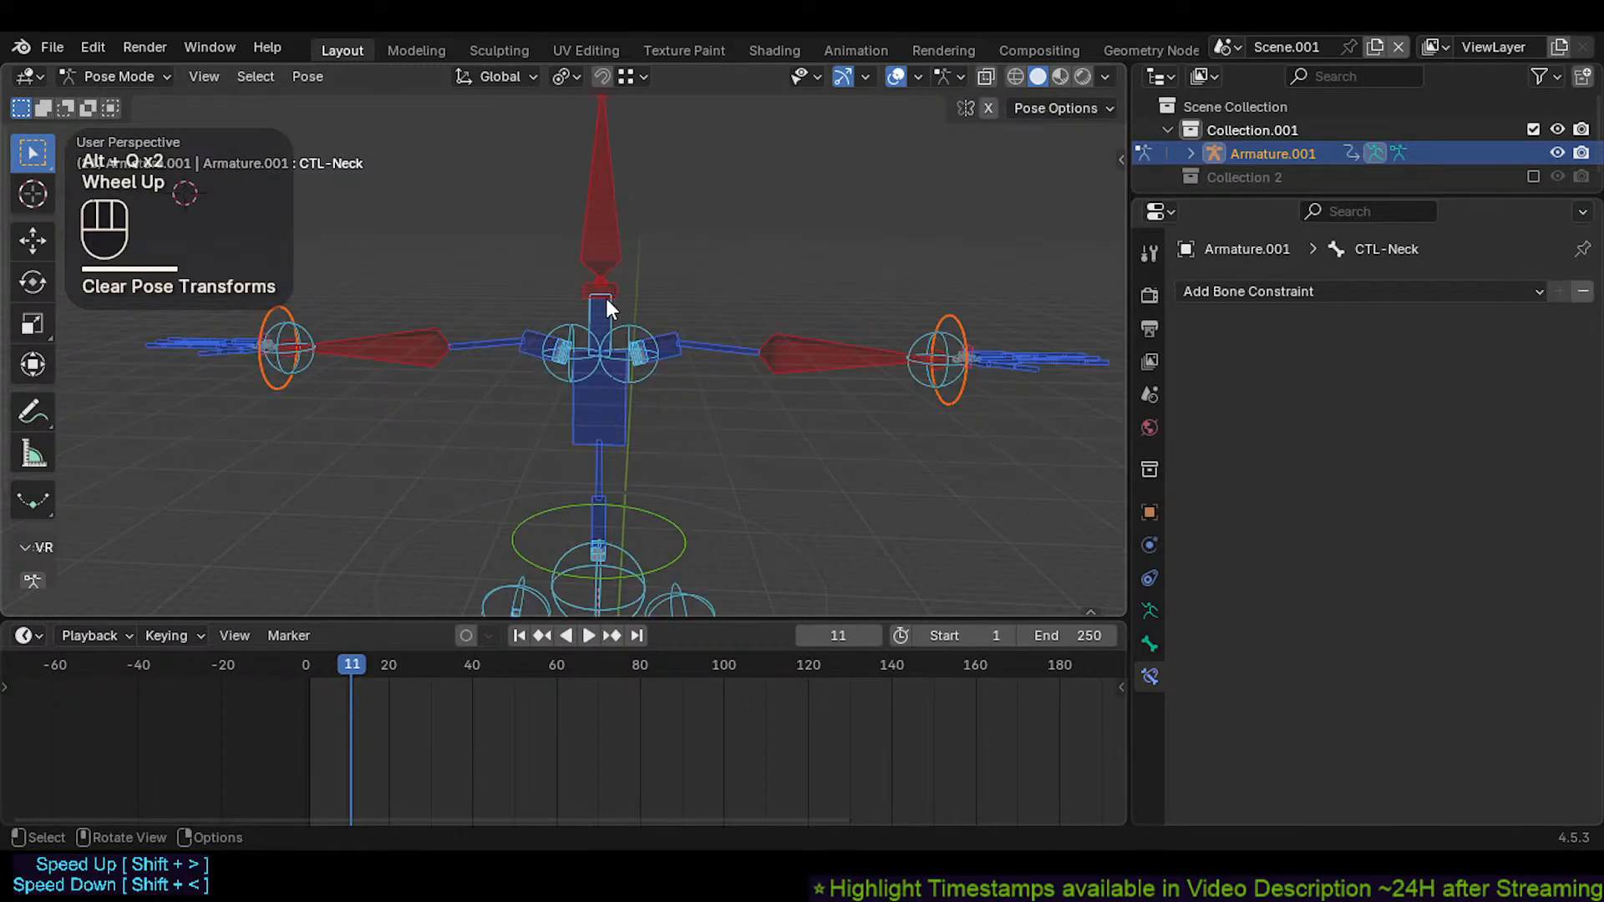
scroll(605, 294, up, 2)
click(596, 307)
shift+middle_drag(597, 307, 610, 354)
scroll(614, 368, up, 2)
key(Tab)
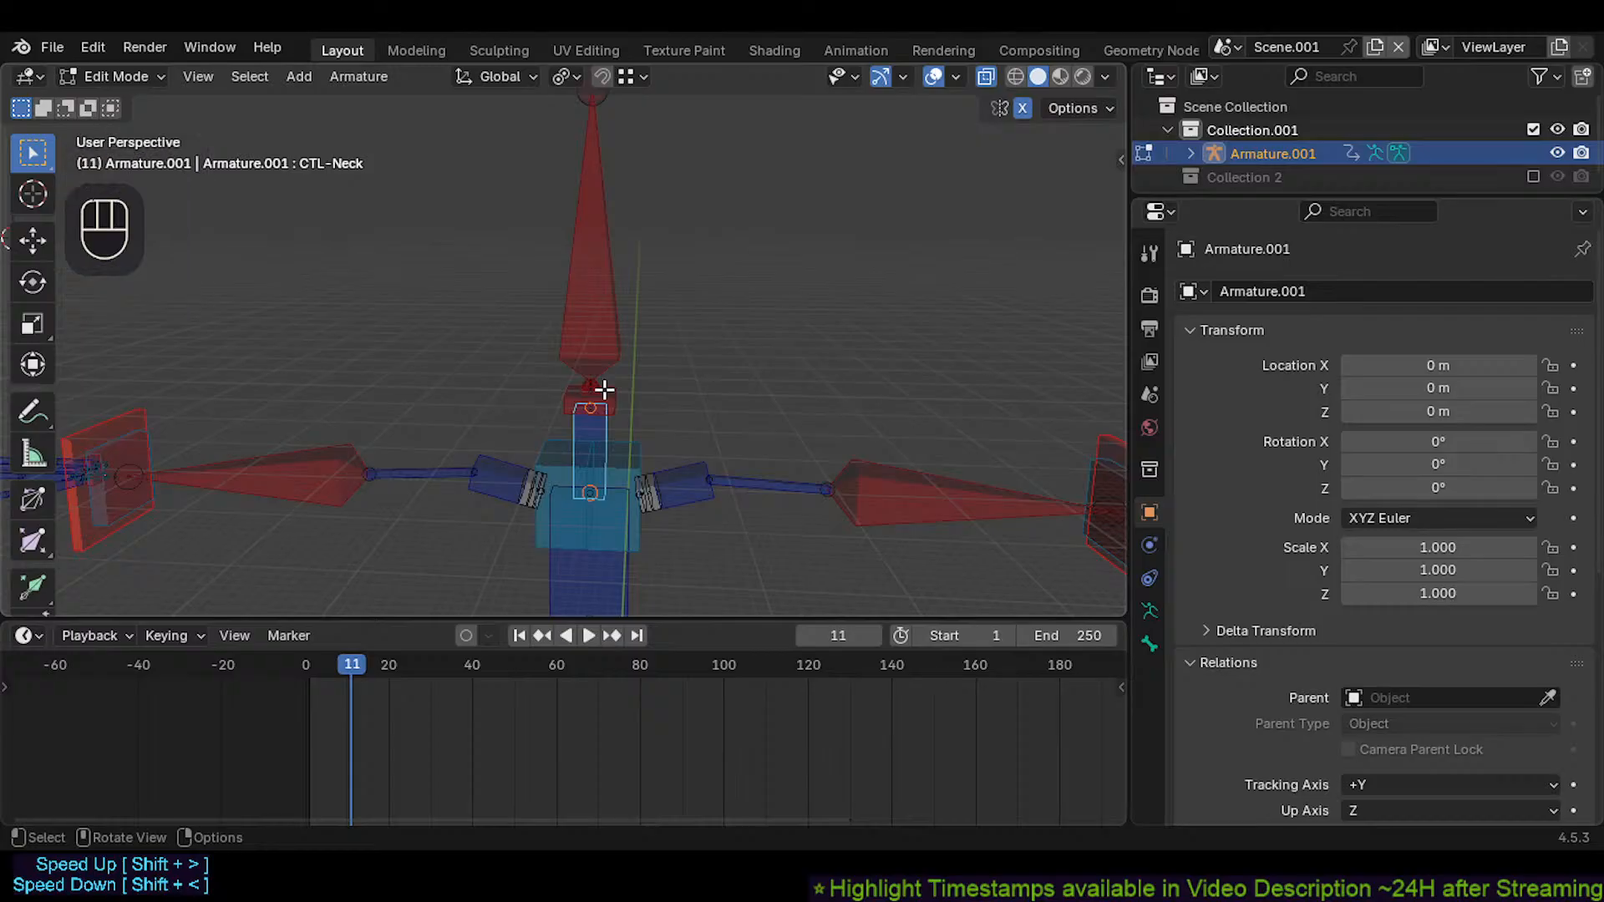
key(s)
key(Escape)
key(shift+a)
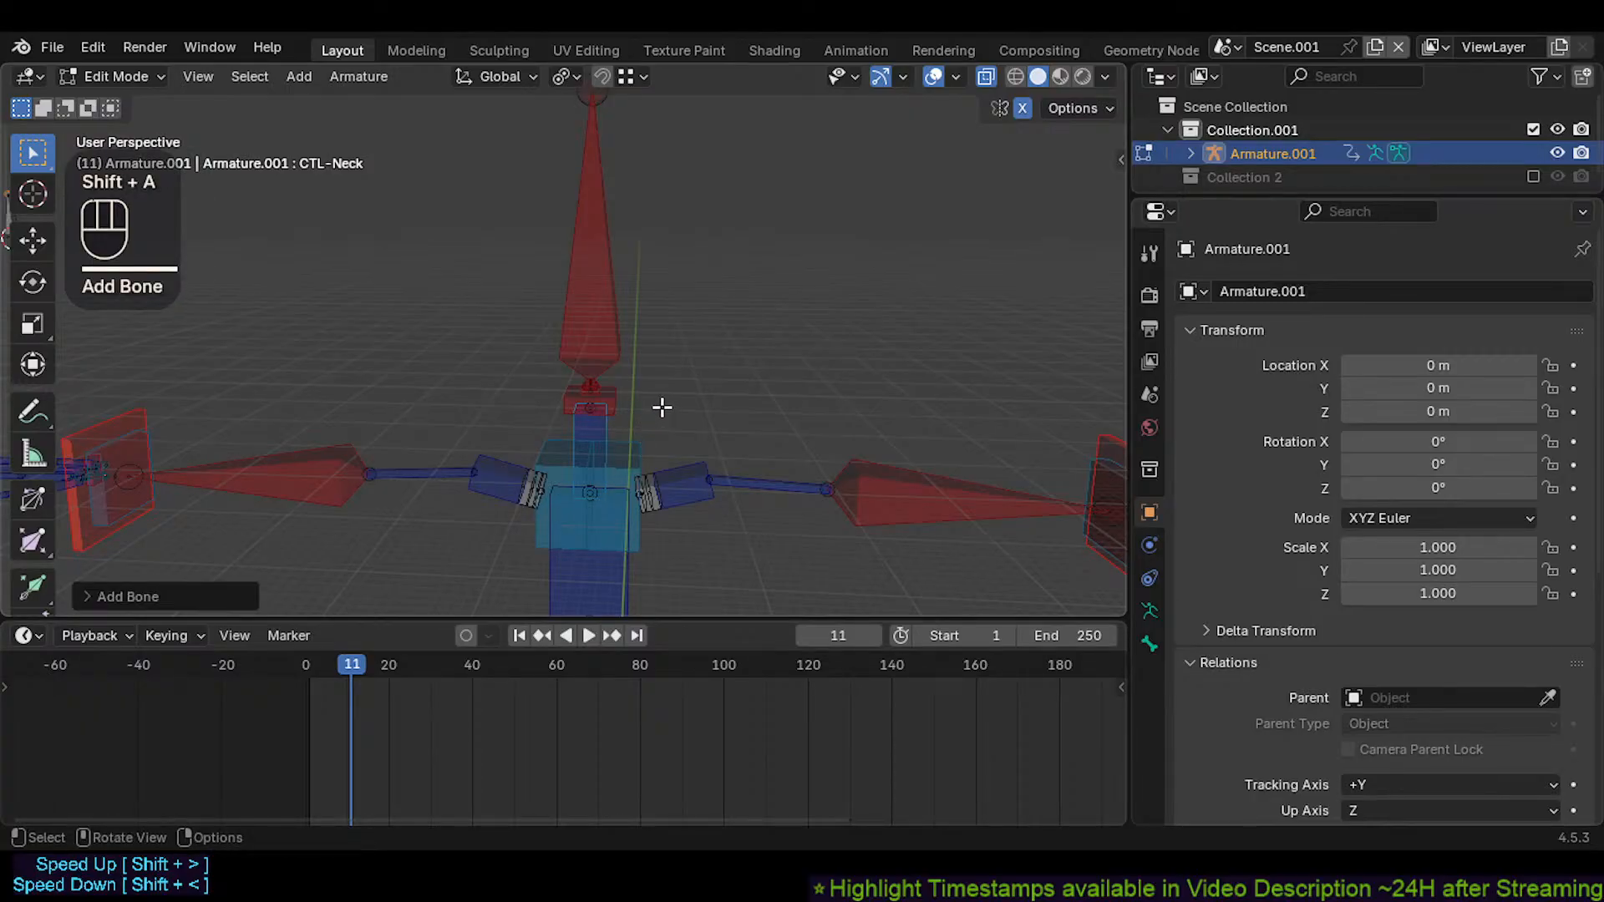
key(ctrl+z)
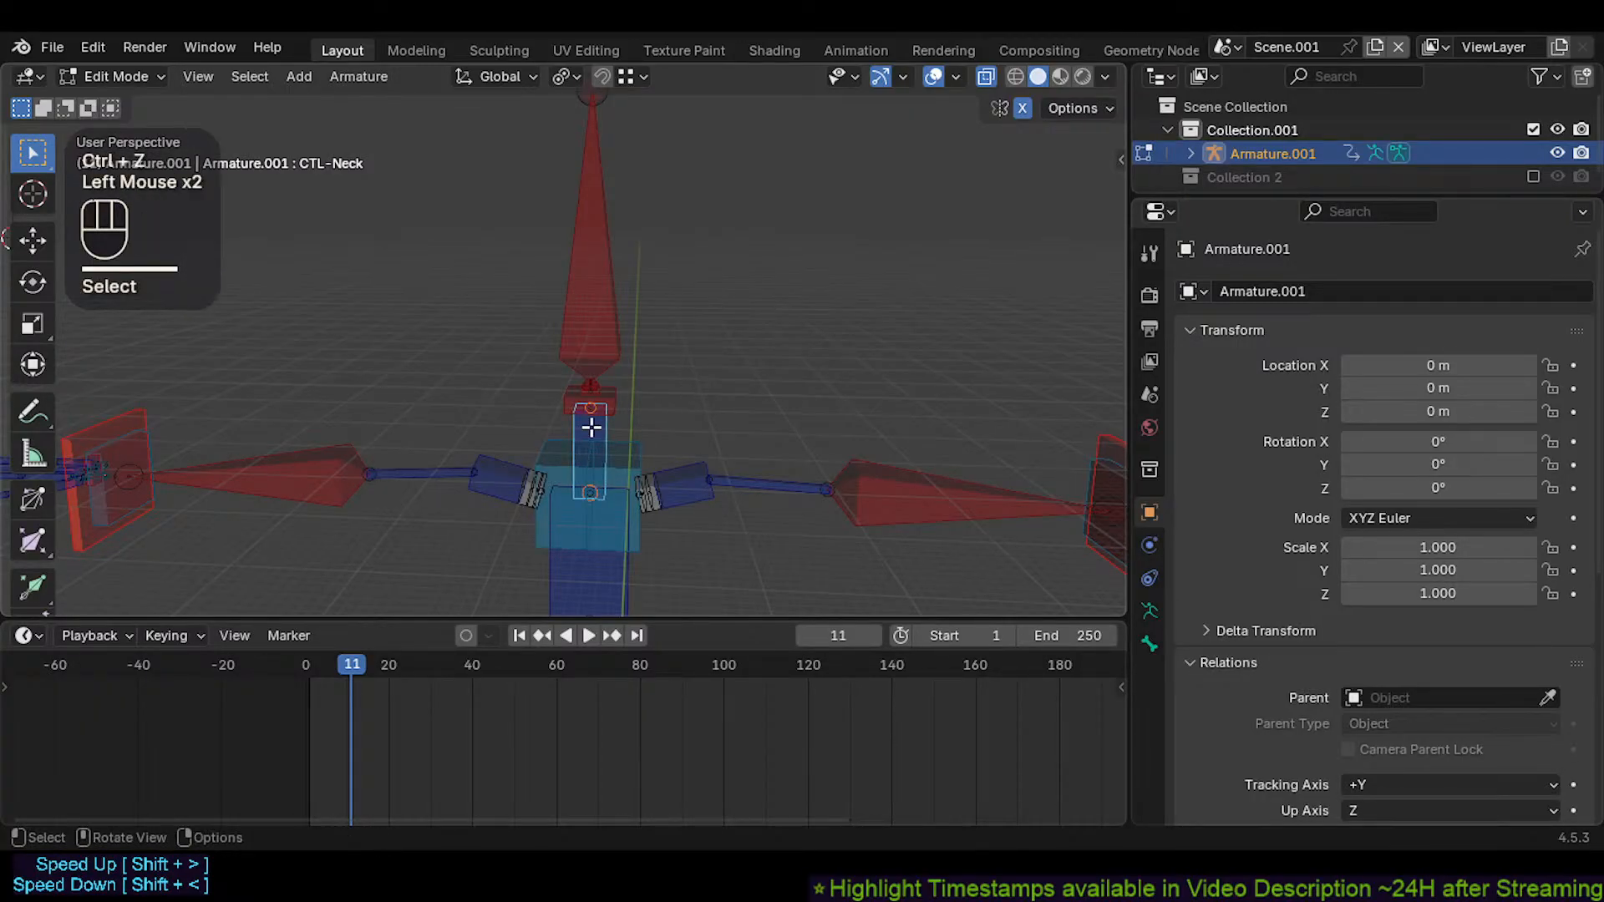
key(e)
click(672, 370)
key(ctrl+z)
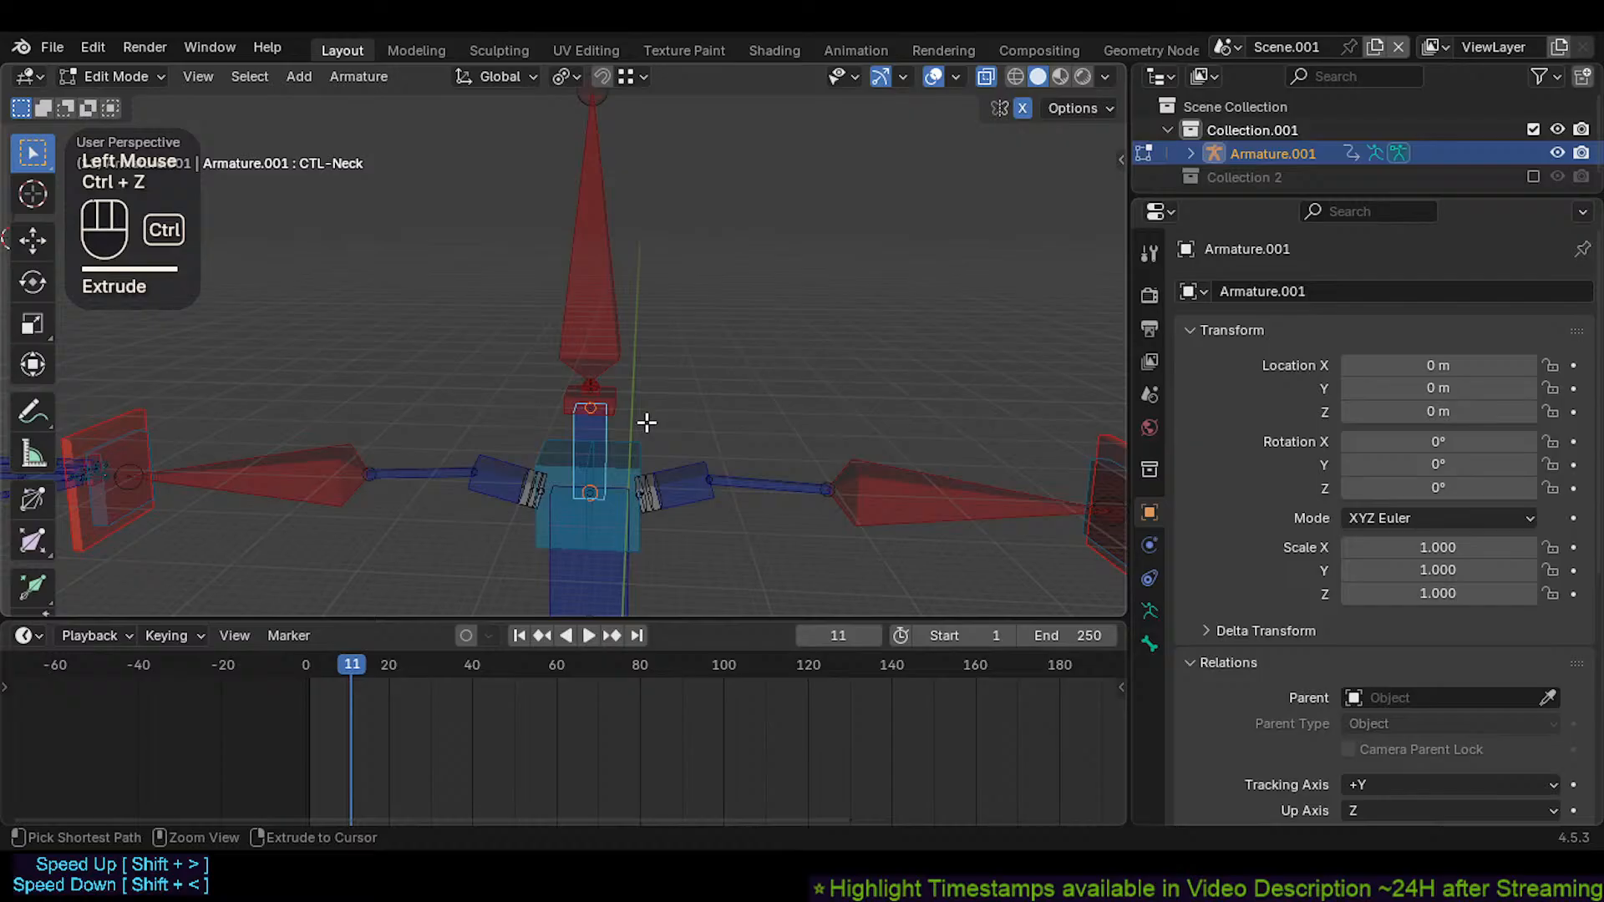
key(e)
key(Escape)
click(599, 427)
key(r)
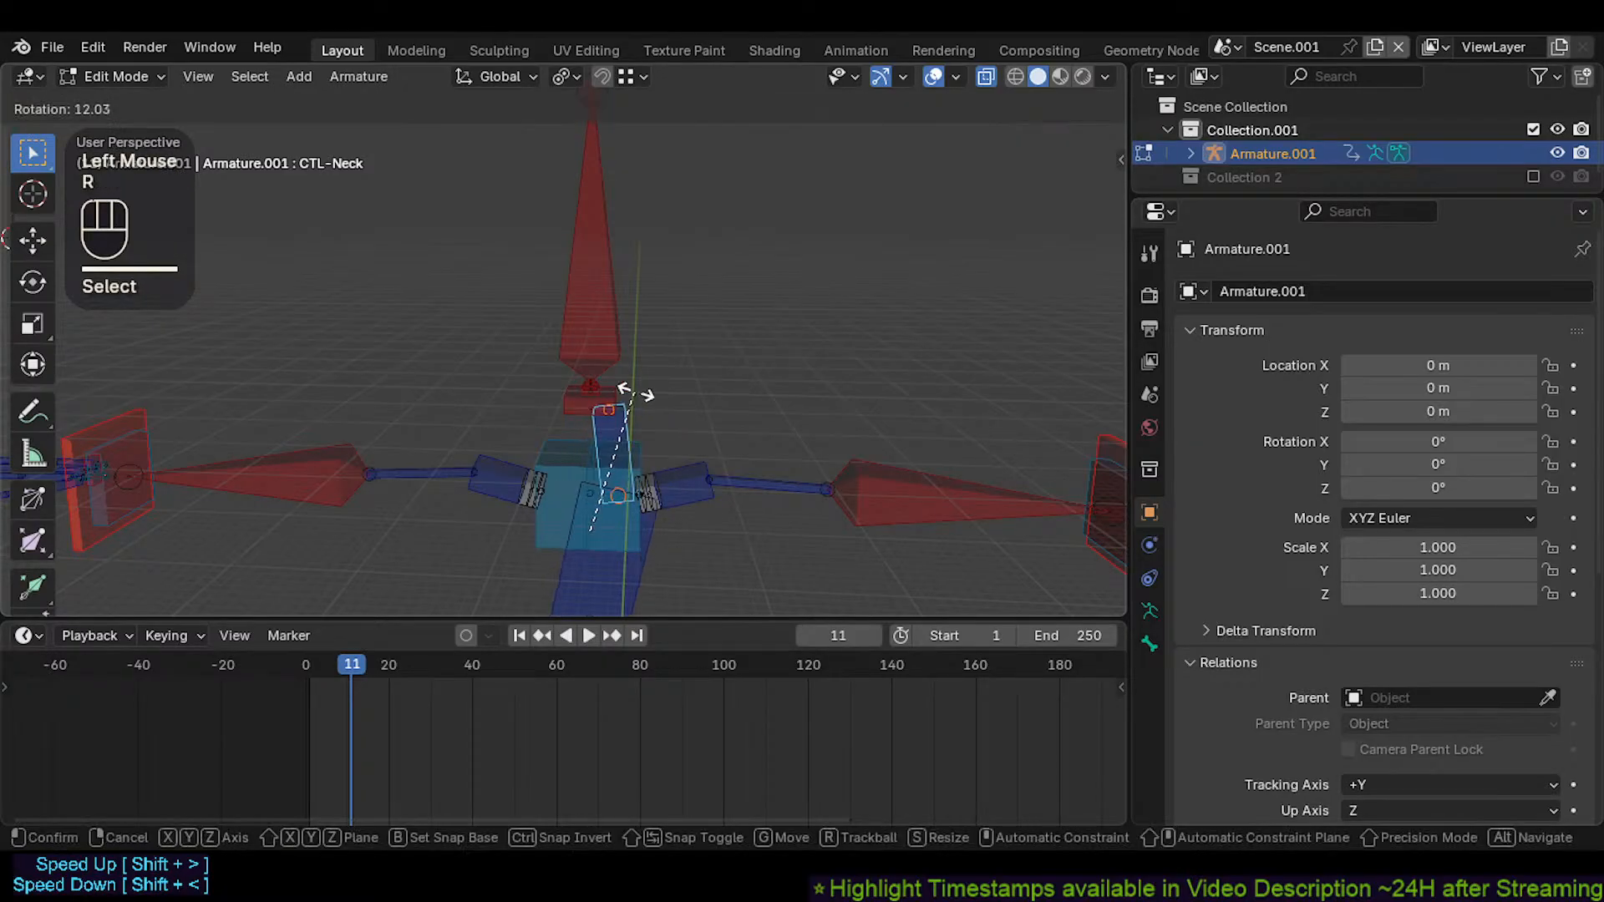
key(Escape)
Extrude a new bone from the end of CTL-Neck and delete the surplus bone extruded from the chest
click(594, 436)
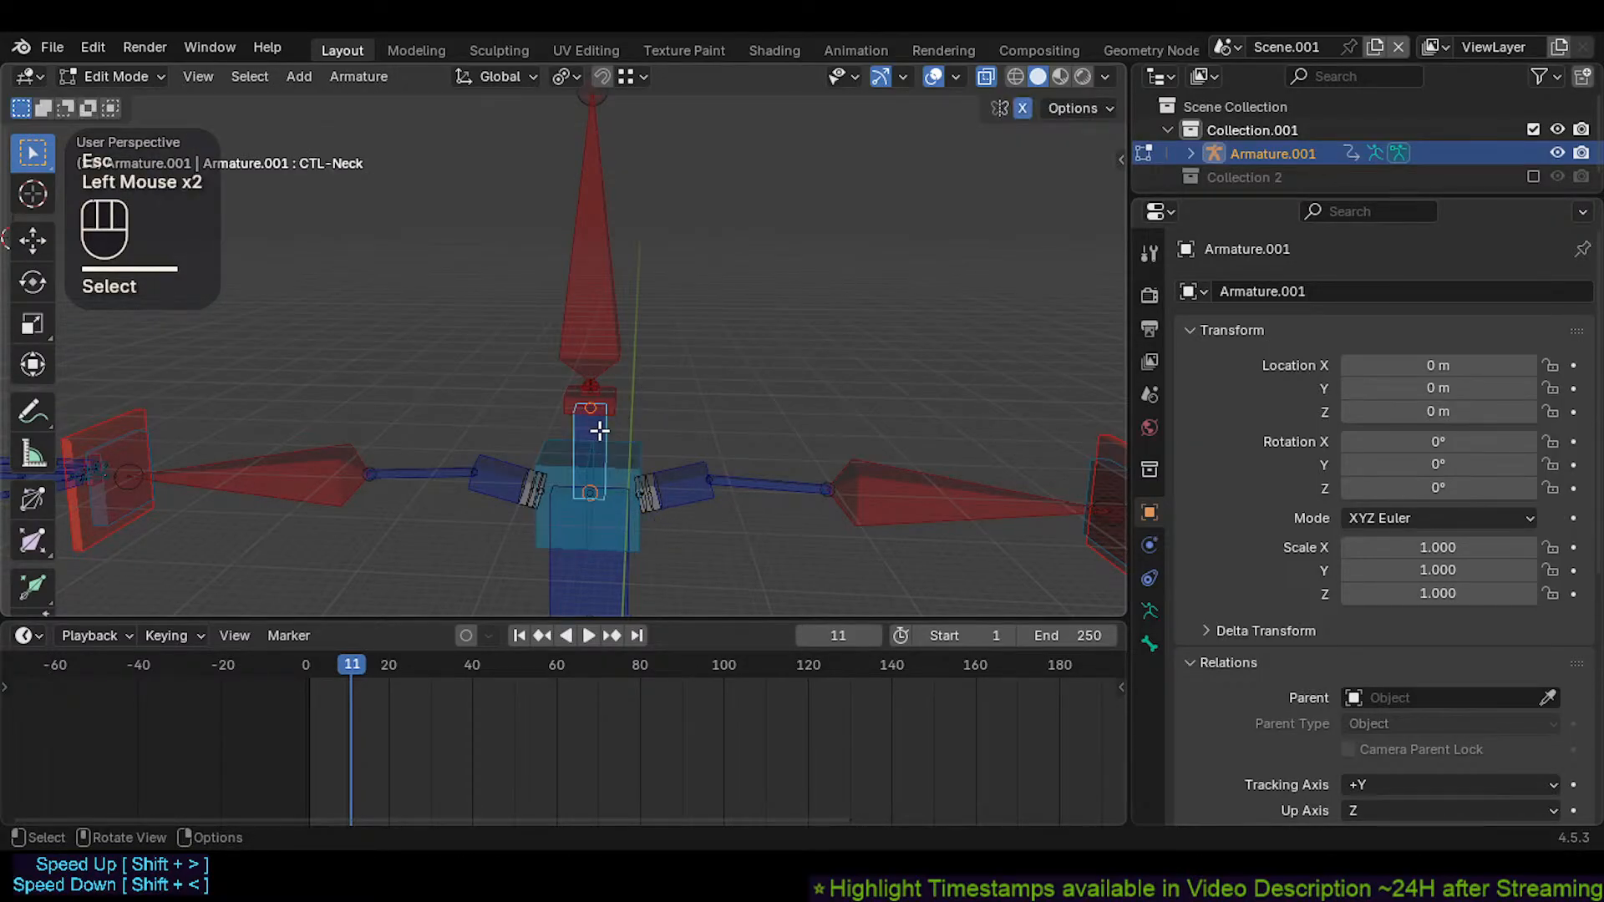
key(e)
click(689, 279)
click(651, 376)
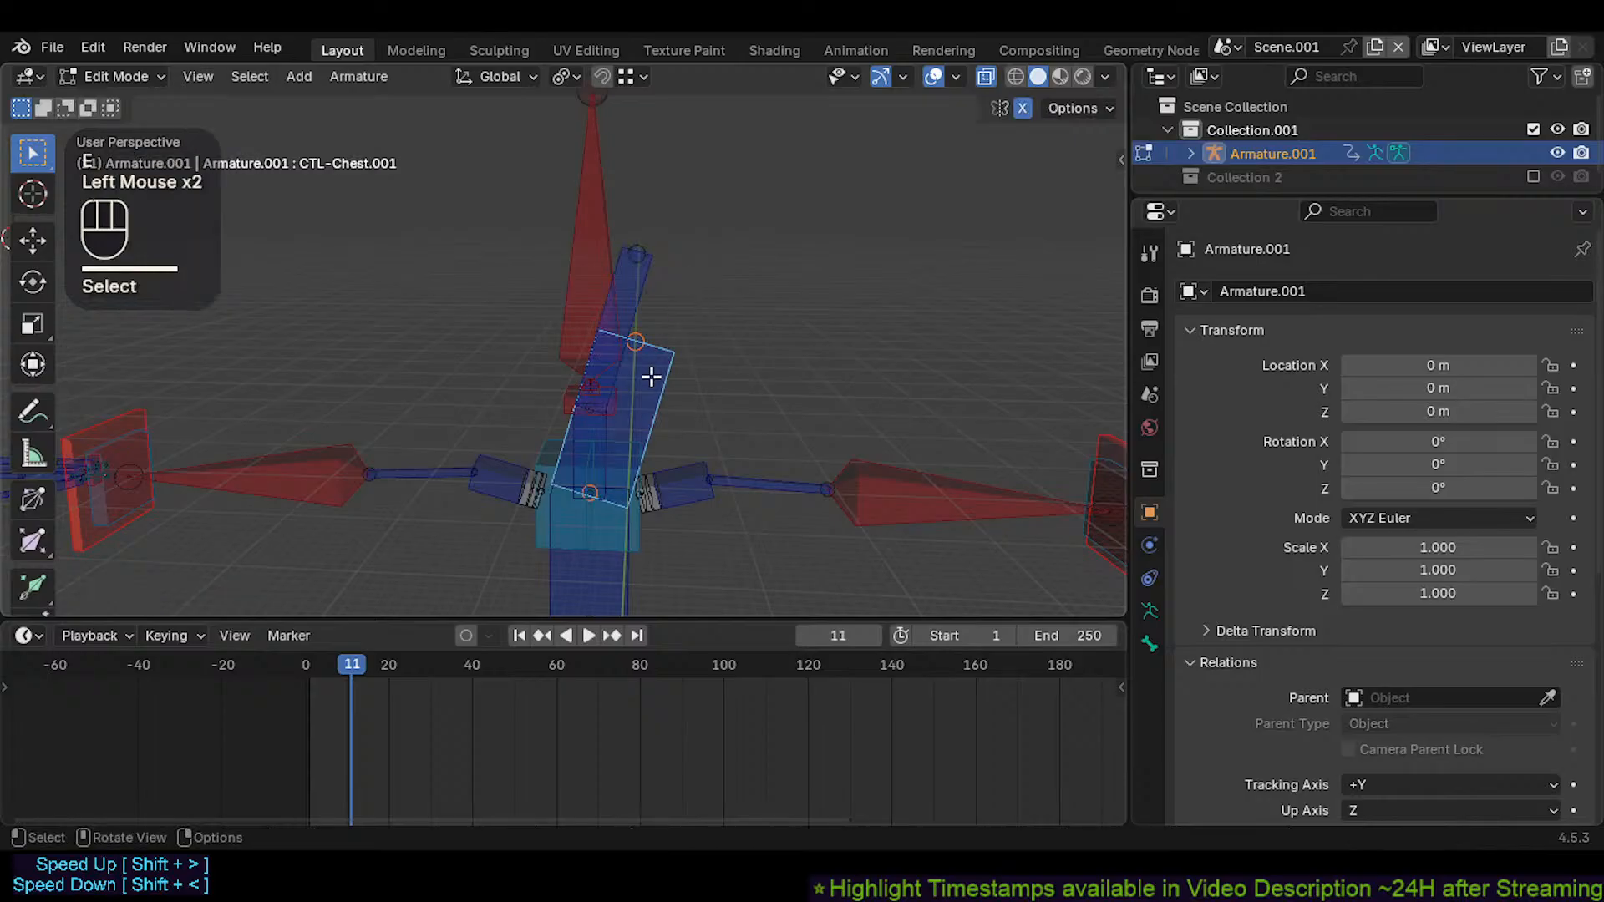
key(x)
click(652, 380)
Move the tip of the new neck bone, snapping it to the top of the head bone
shift+middle_drag(657, 346, 663, 462)
click(651, 362)
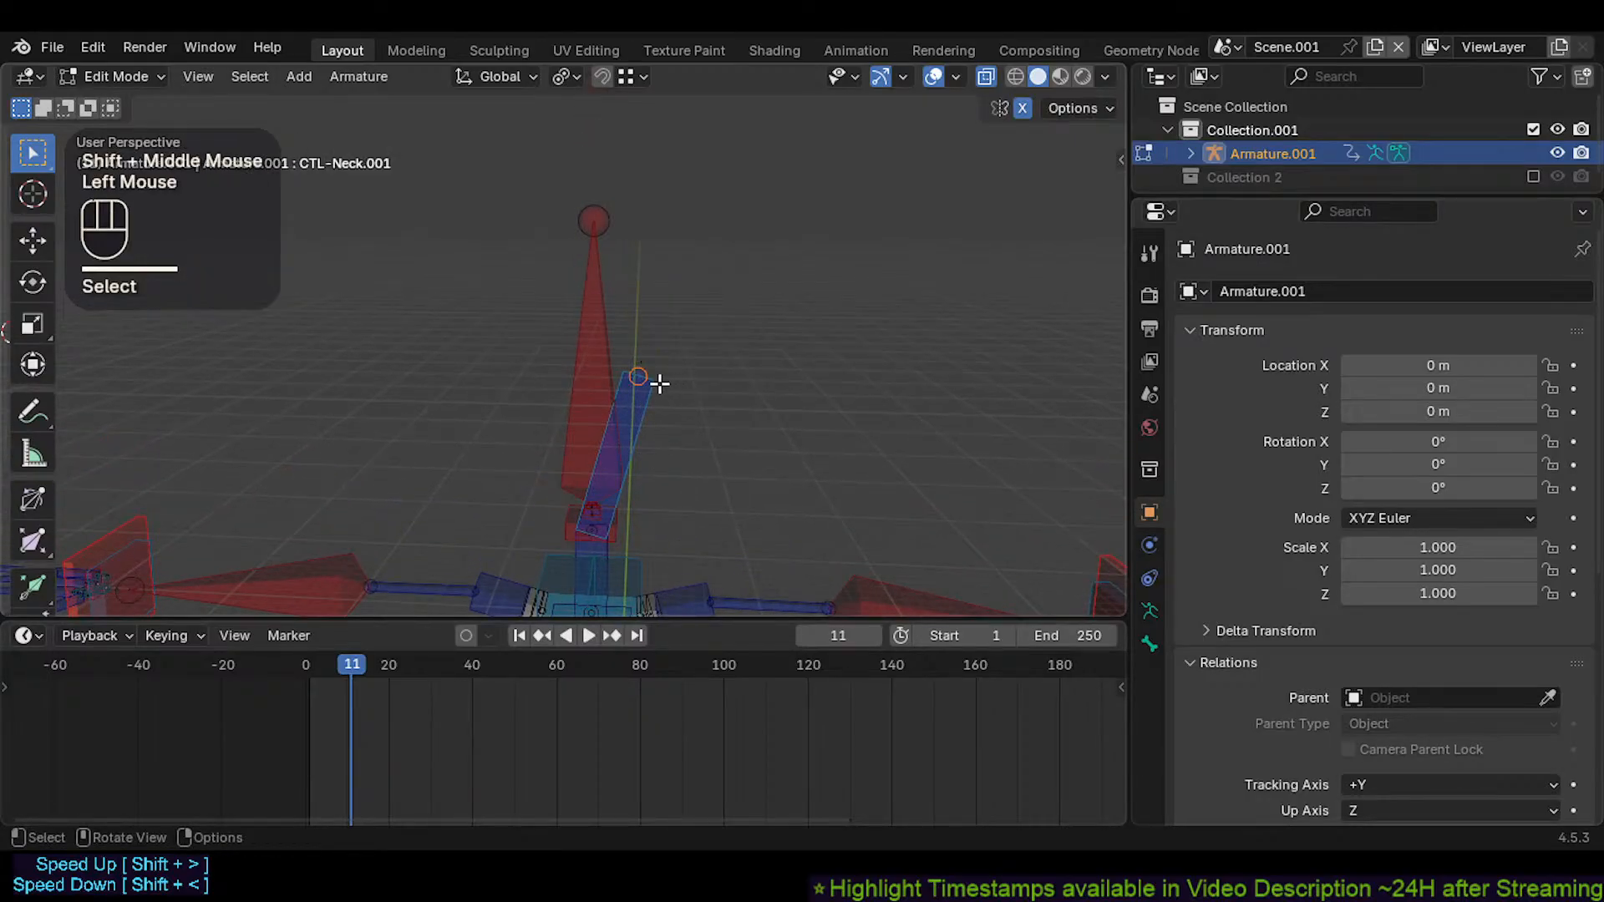
key(g)
ctrl+click(600, 217)
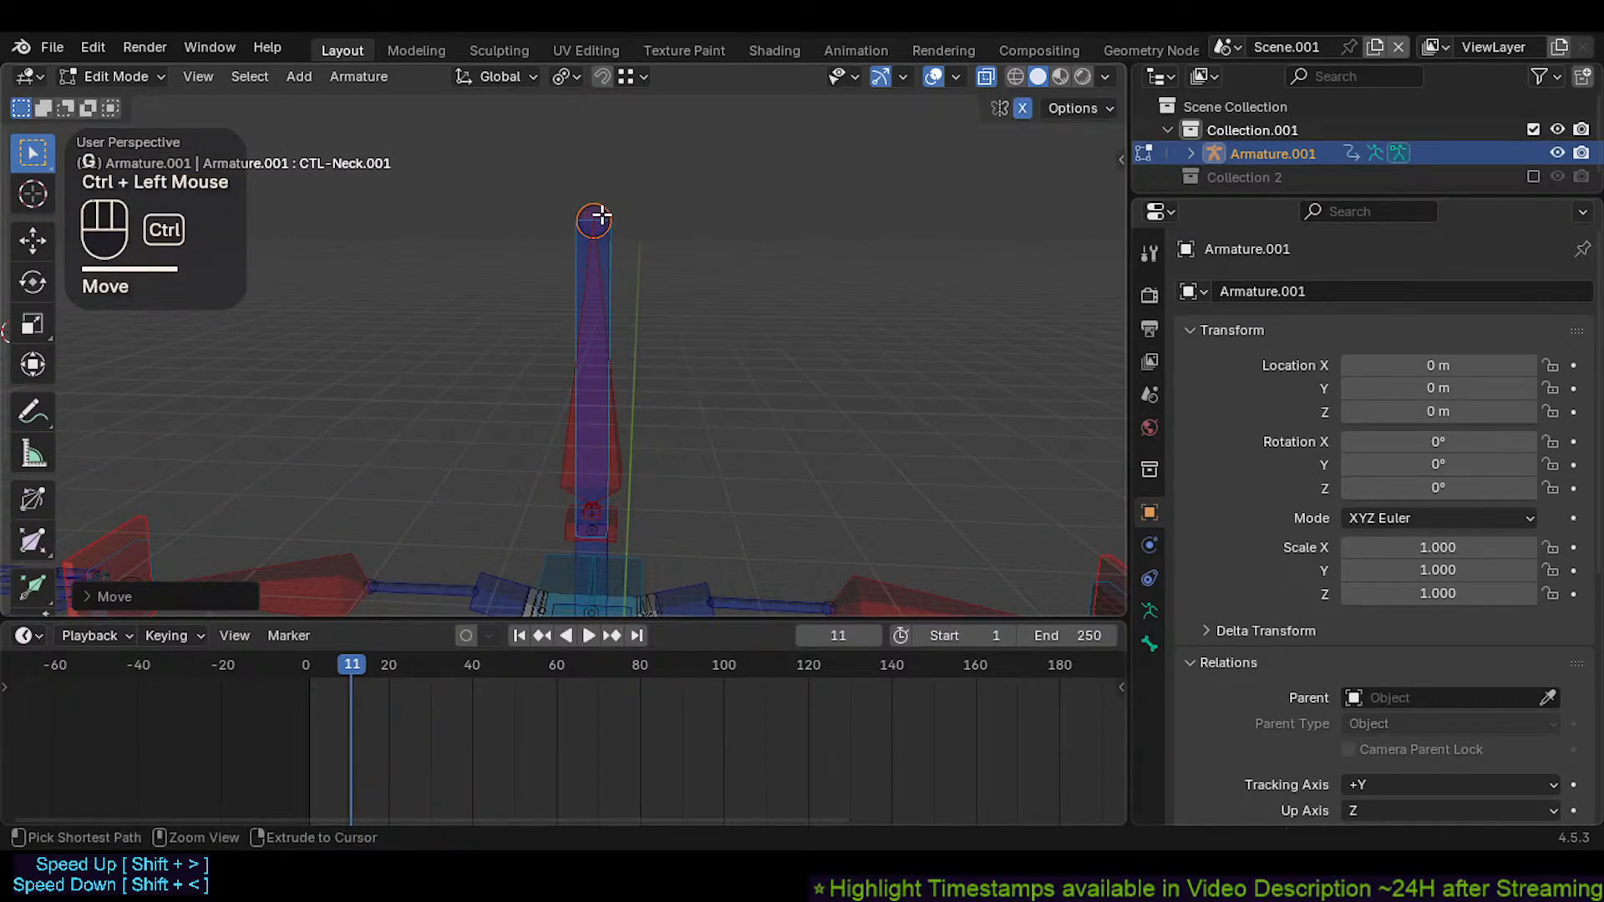
Return the armature to Pose Mode and try moving the newly extruded neck bone with Auto IK at chain length 4
click(614, 275)
middle_drag(644, 348, 698, 290)
key(ctrl+Tab)
scroll(656, 234, down, 2)
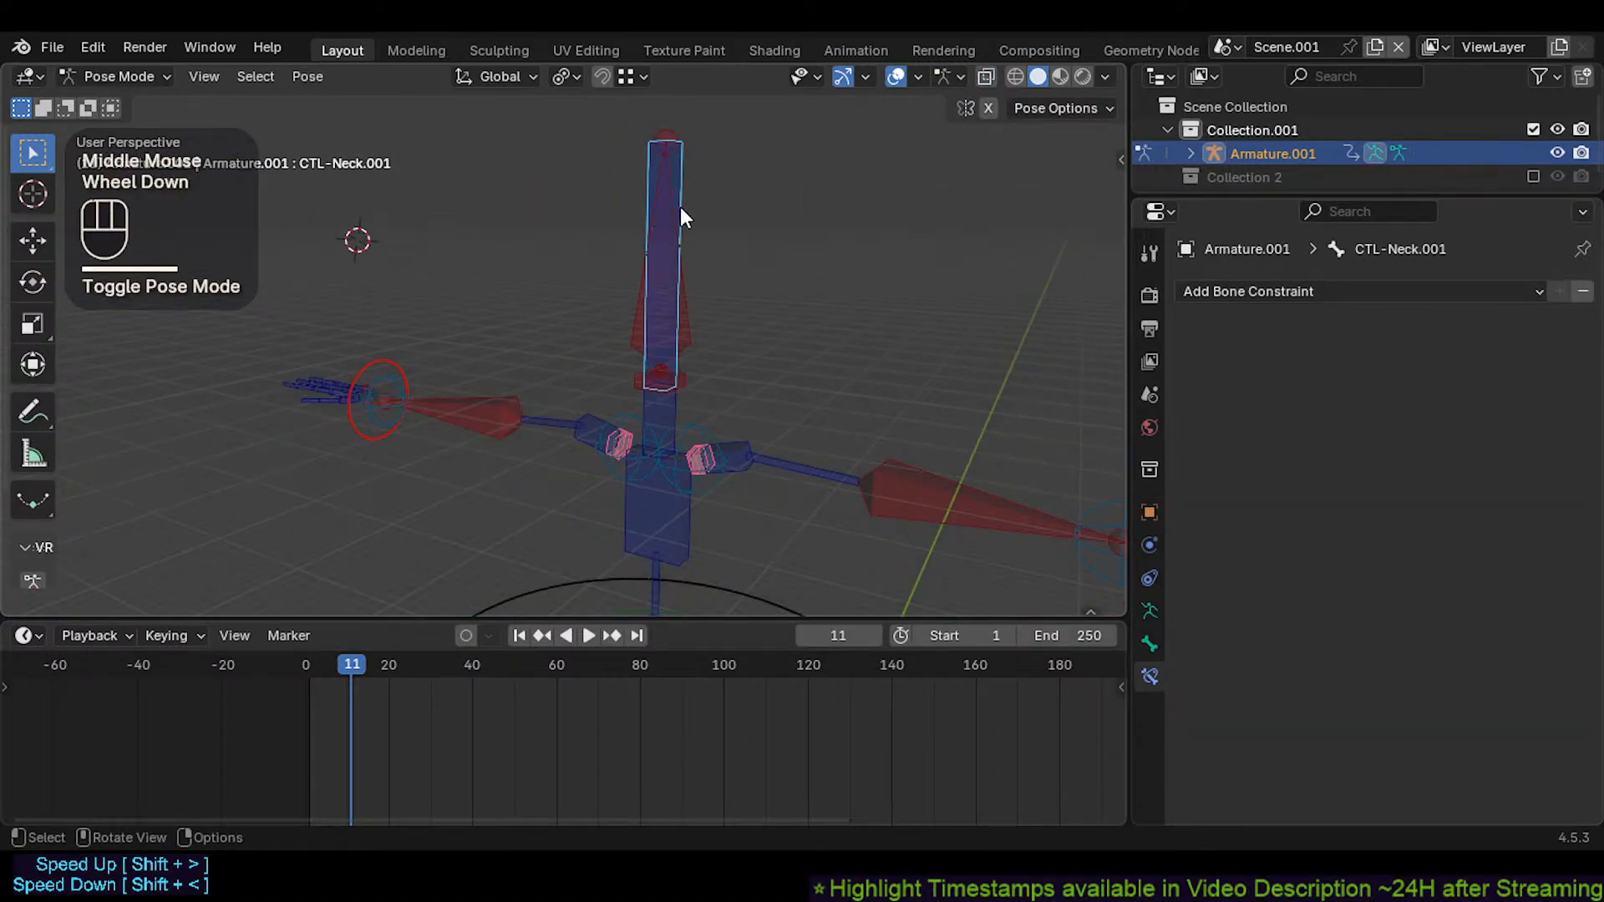
click(680, 216)
key(g)
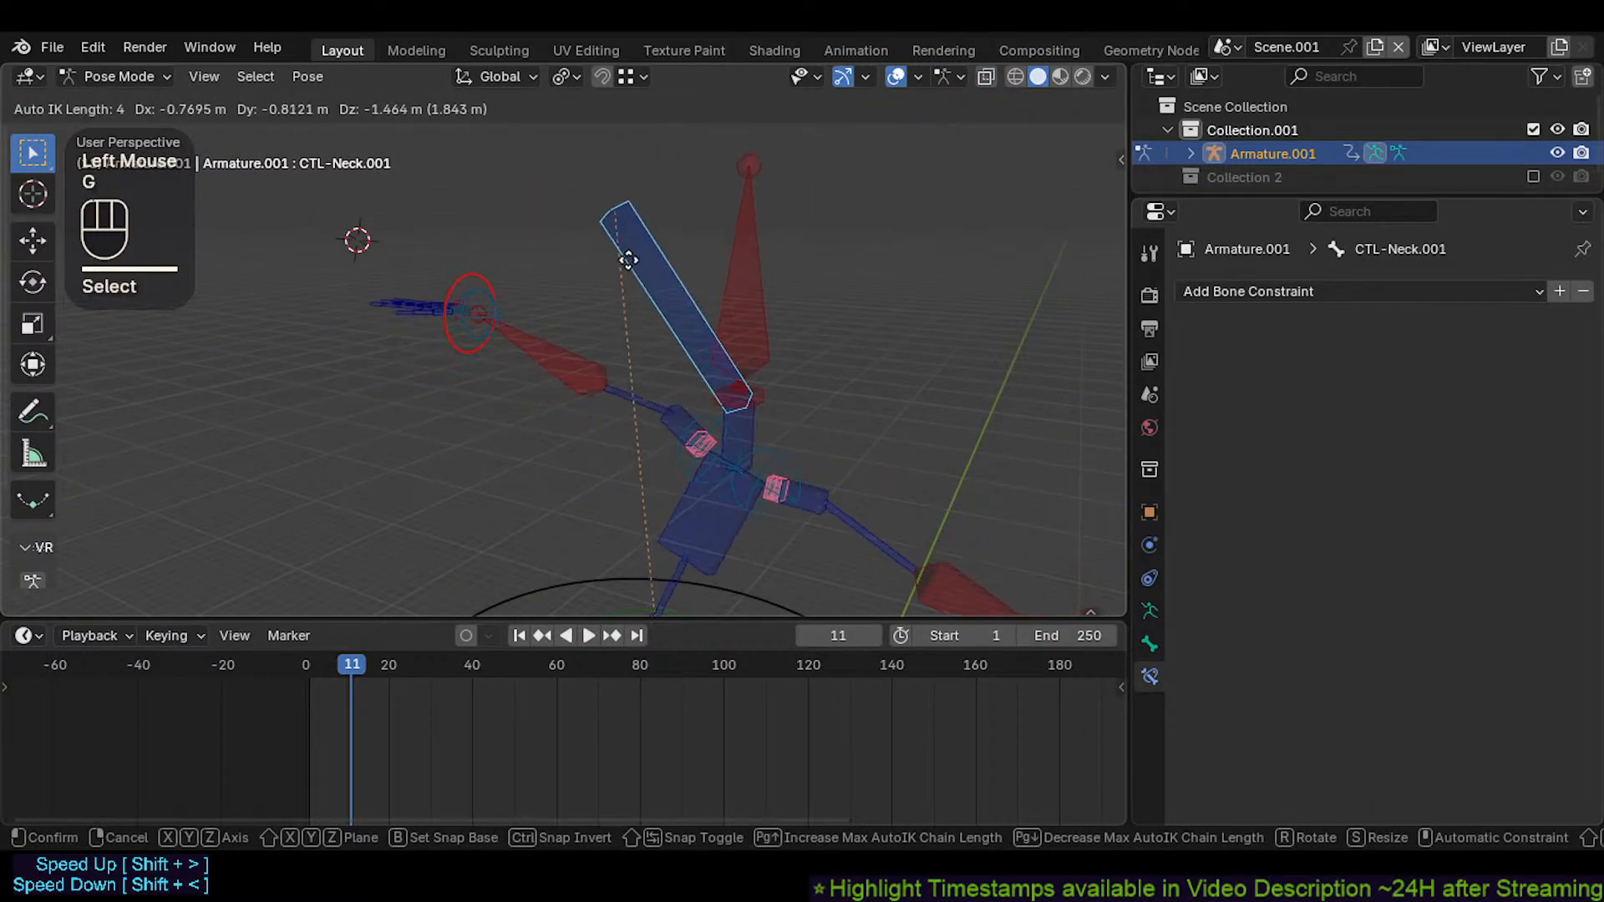
key(Escape)
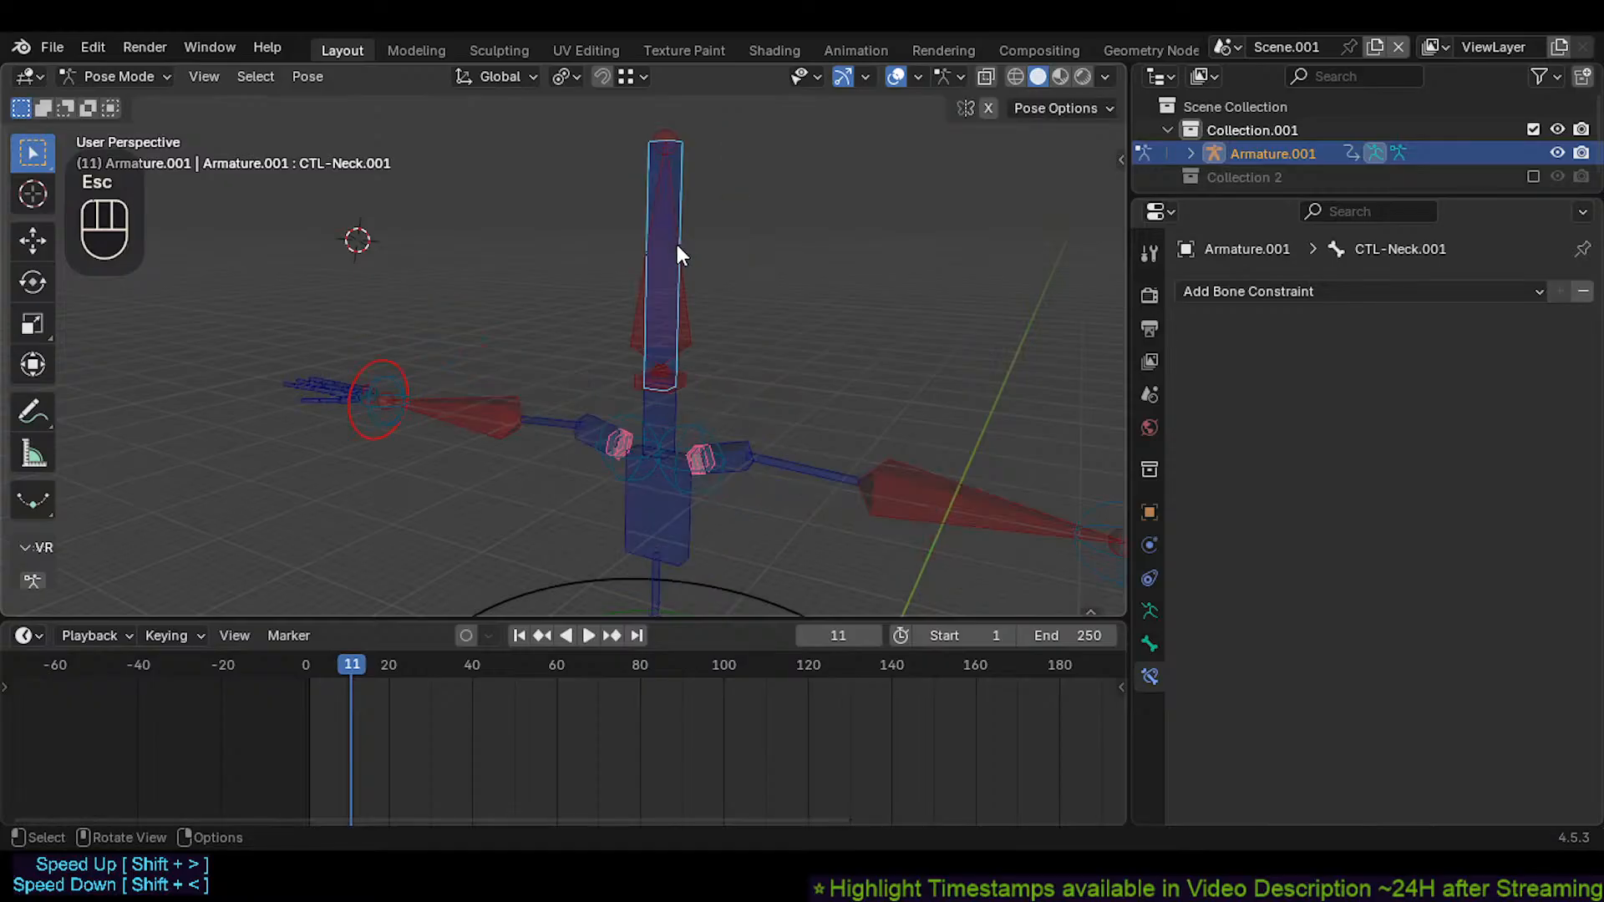
Select the head control CTL-Head and examine its bone constraints, relations and viewport display settings
click(683, 257)
scroll(668, 388, up, 2)
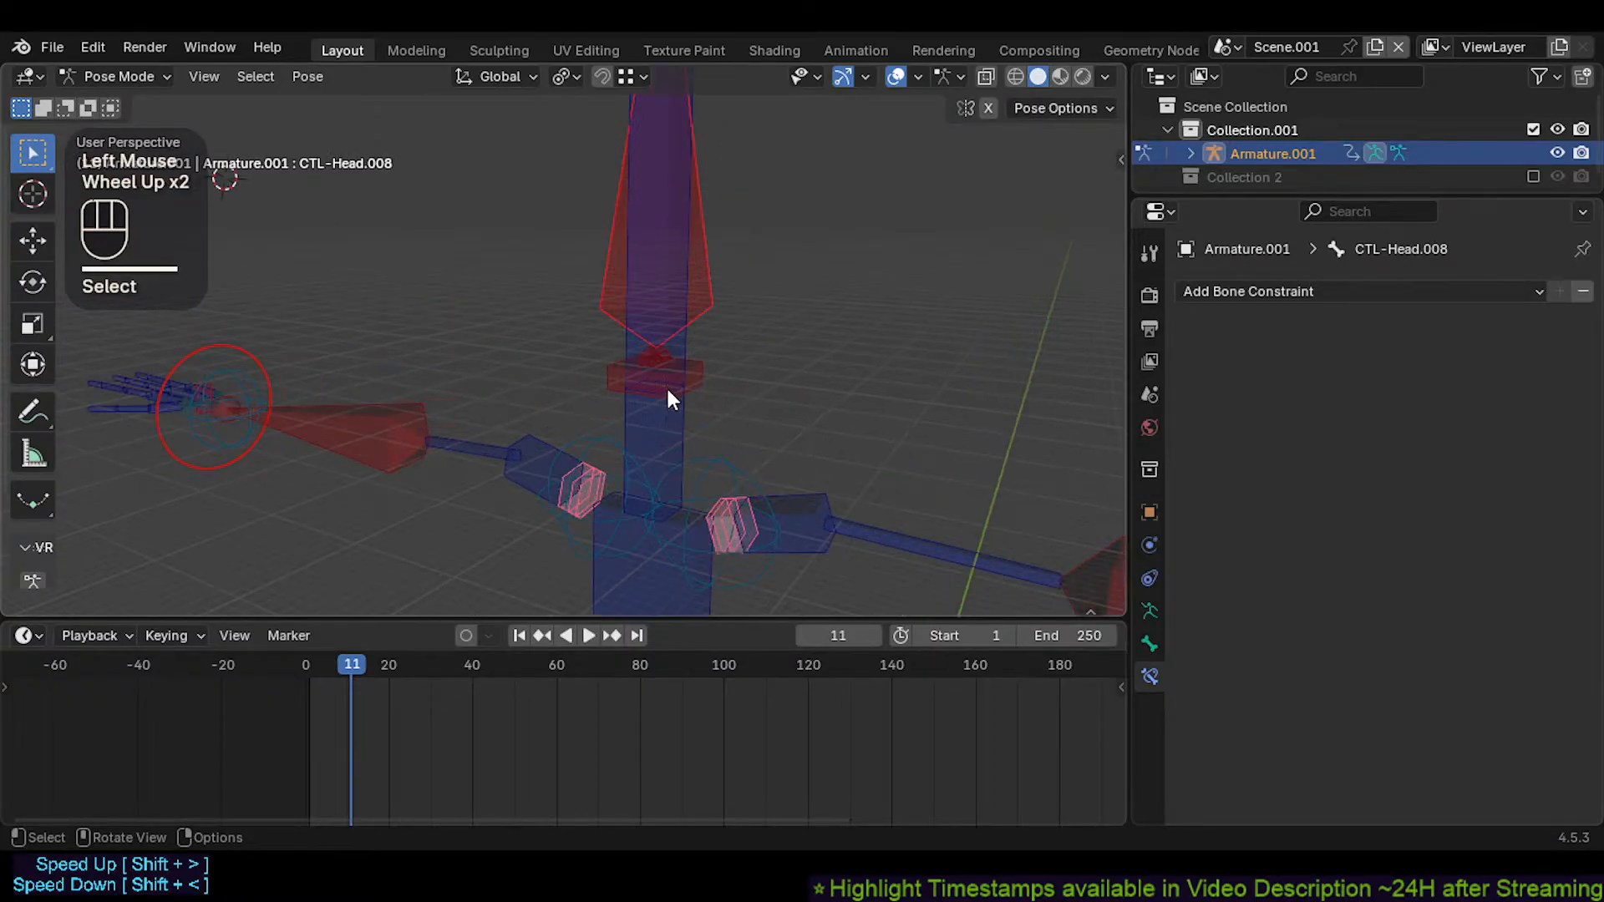
scroll(690, 386, down, 1)
click(689, 381)
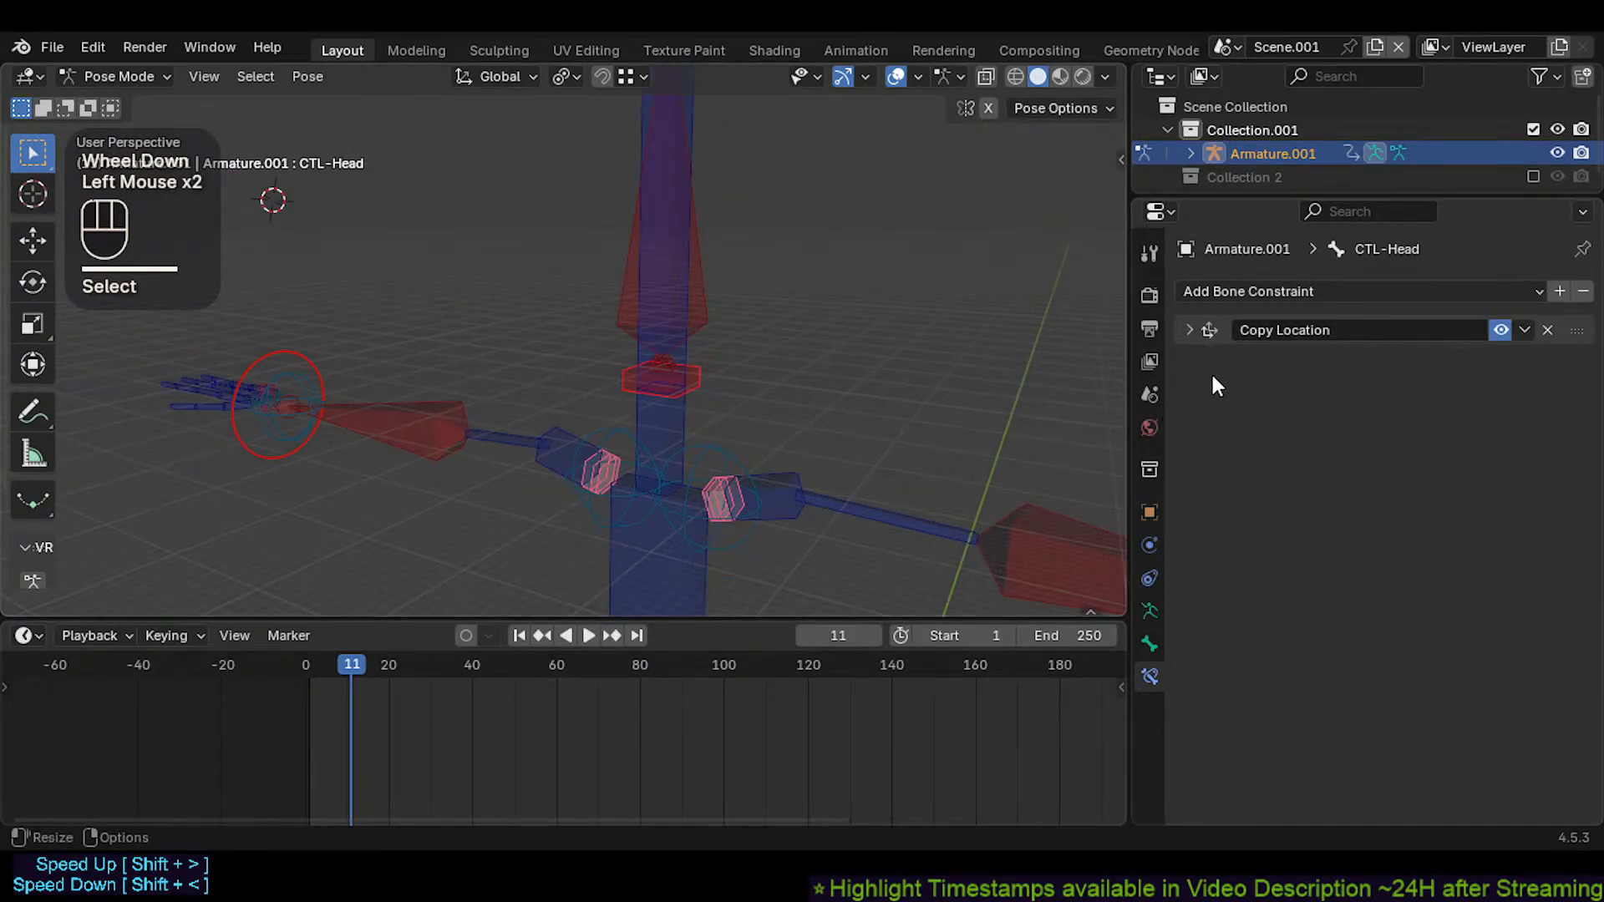
click(1150, 643)
scroll(1322, 705, down, 6)
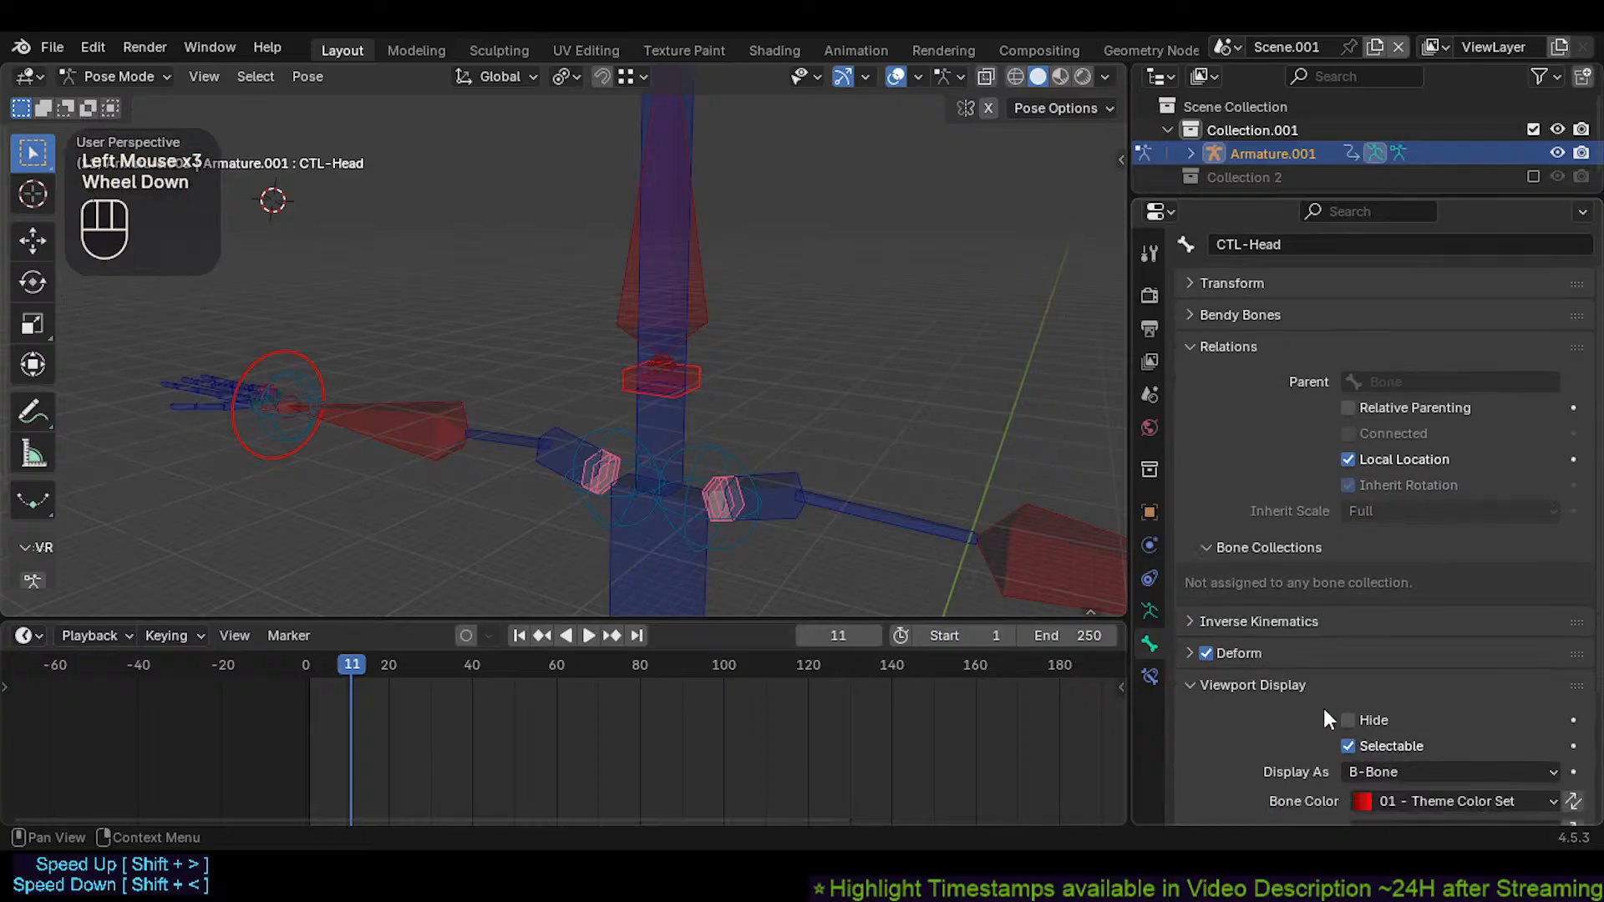
click(1220, 528)
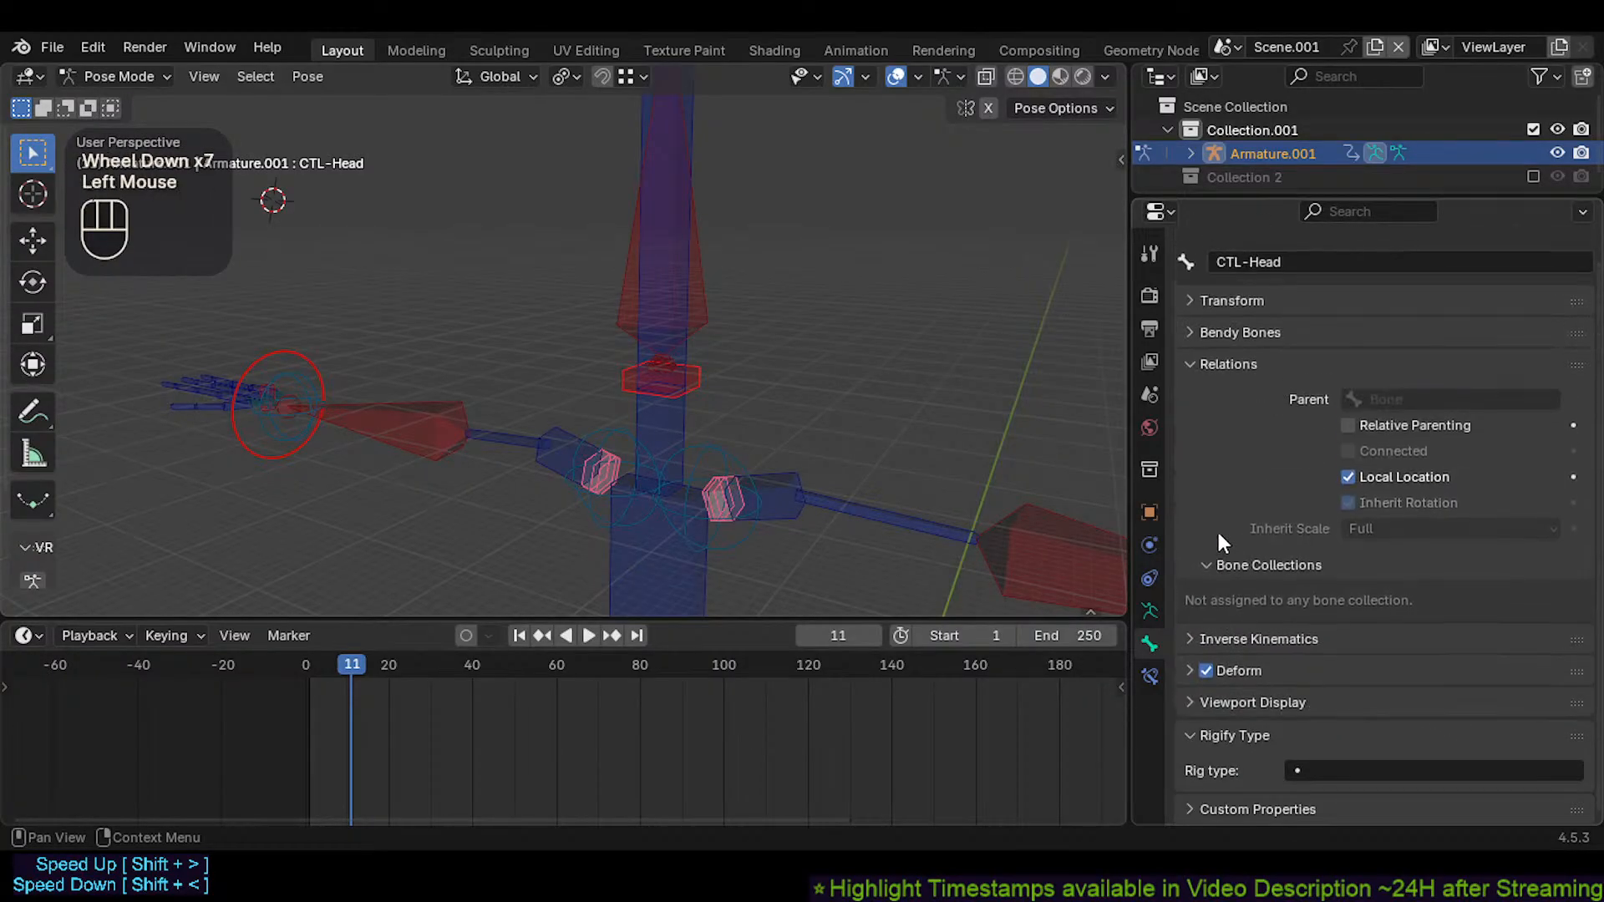
Compare the parenting settings of the head bone CTL-Head.008 with those of the CTL-Head control
shift+middle_drag(861, 379, 662, 411)
click(654, 298)
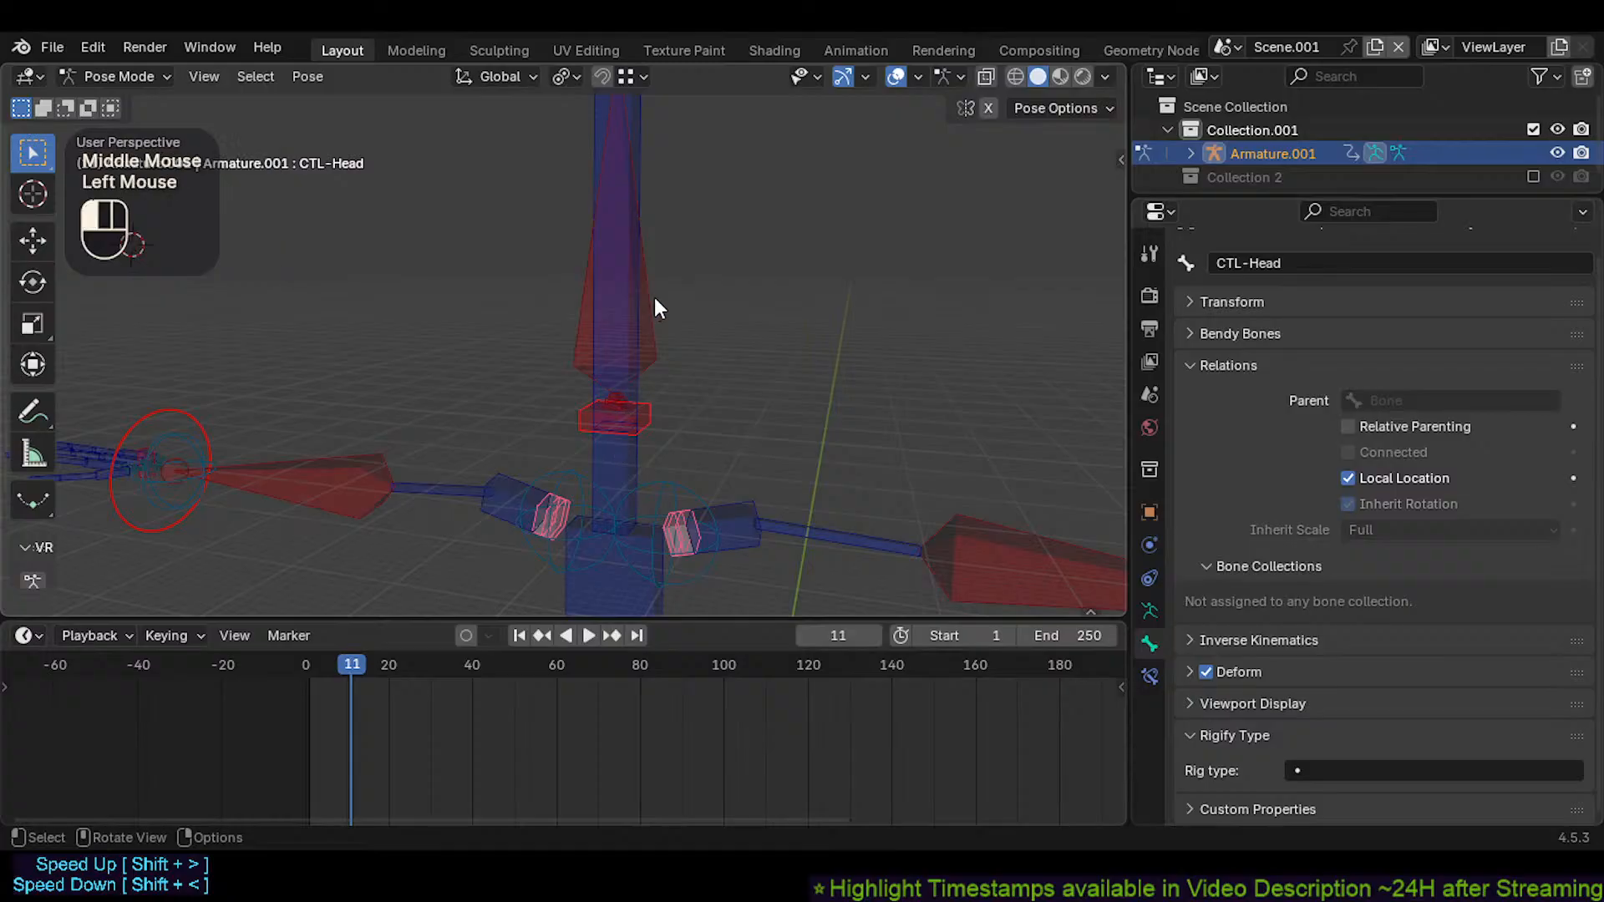
shift+middle_drag(654, 297, 595, 436)
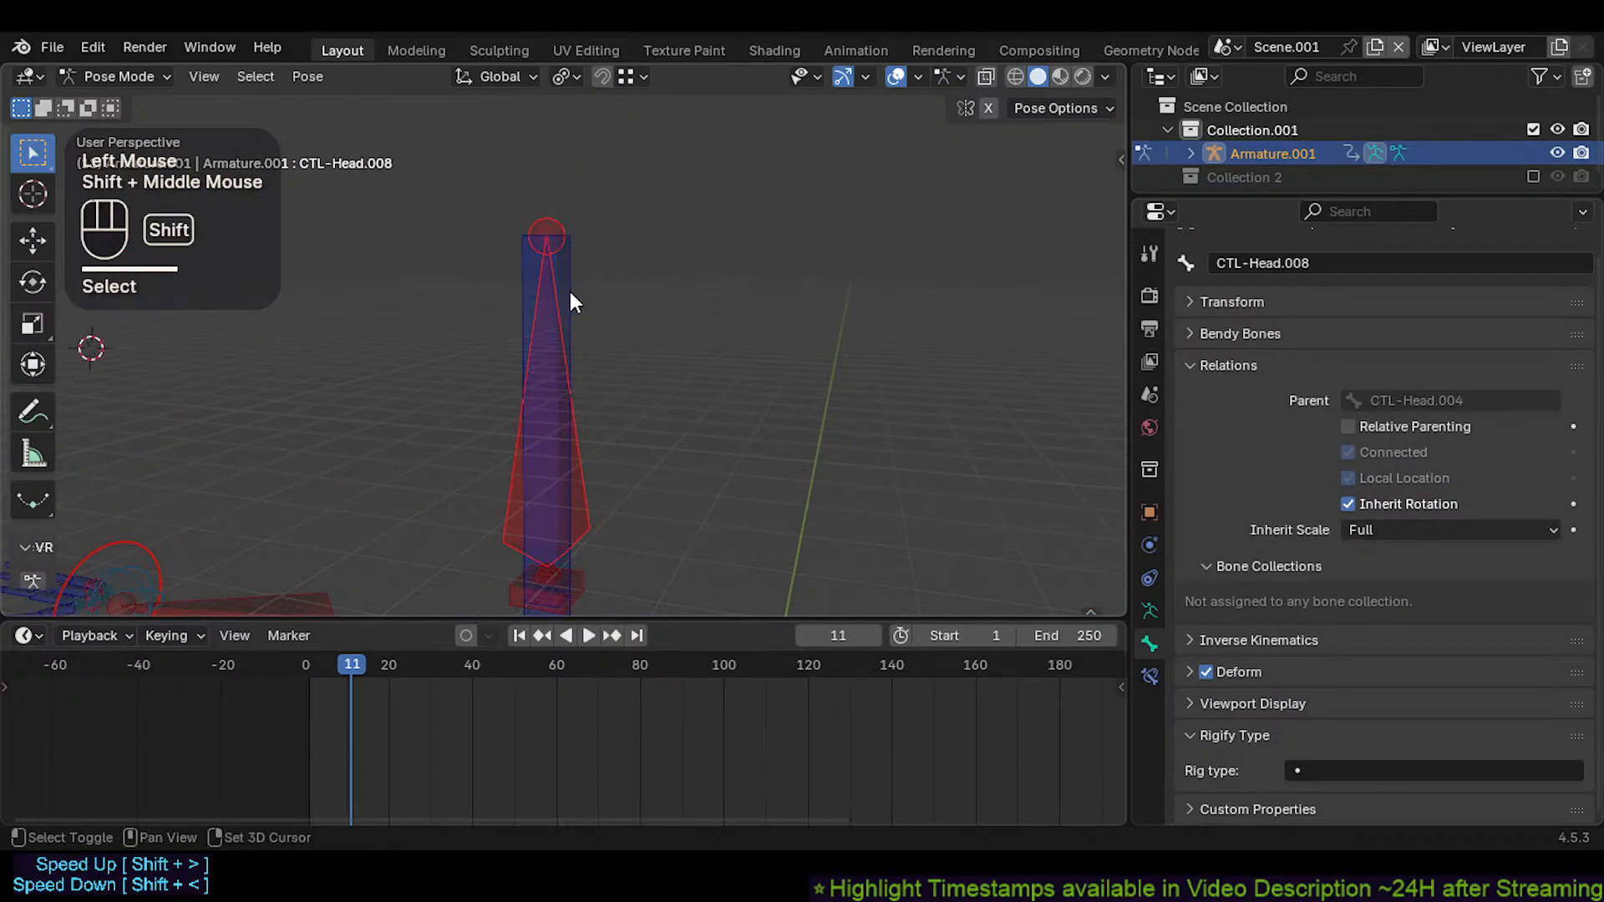
shift+middle_drag(542, 236, 580, 348)
scroll(577, 399, up, 2)
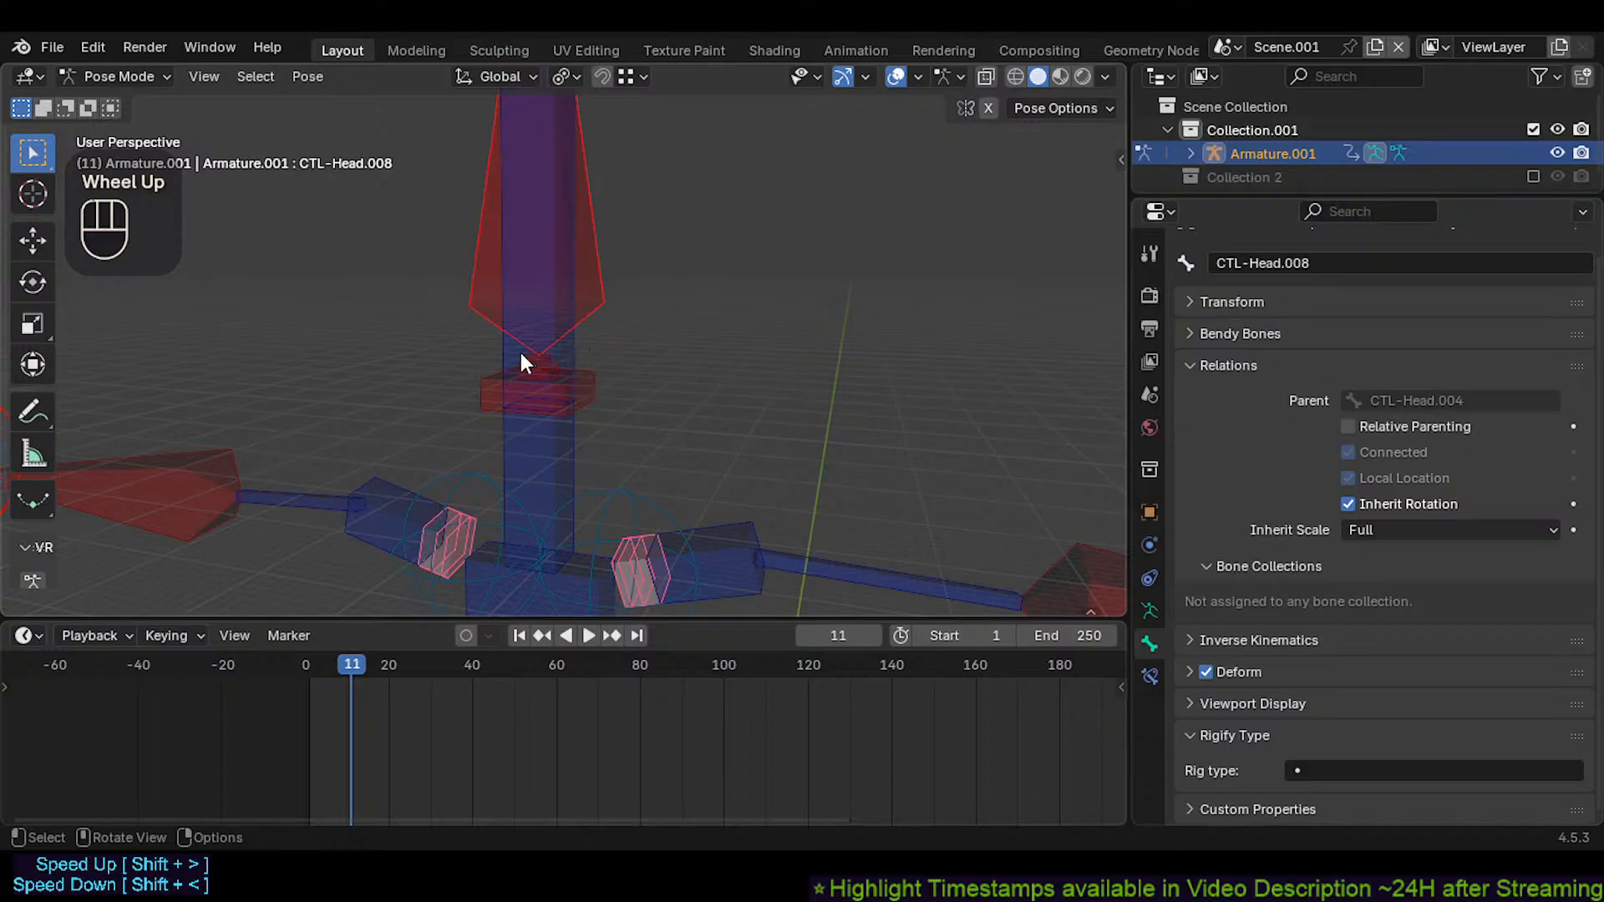
click(600, 390)
scroll(585, 394, up, 2)
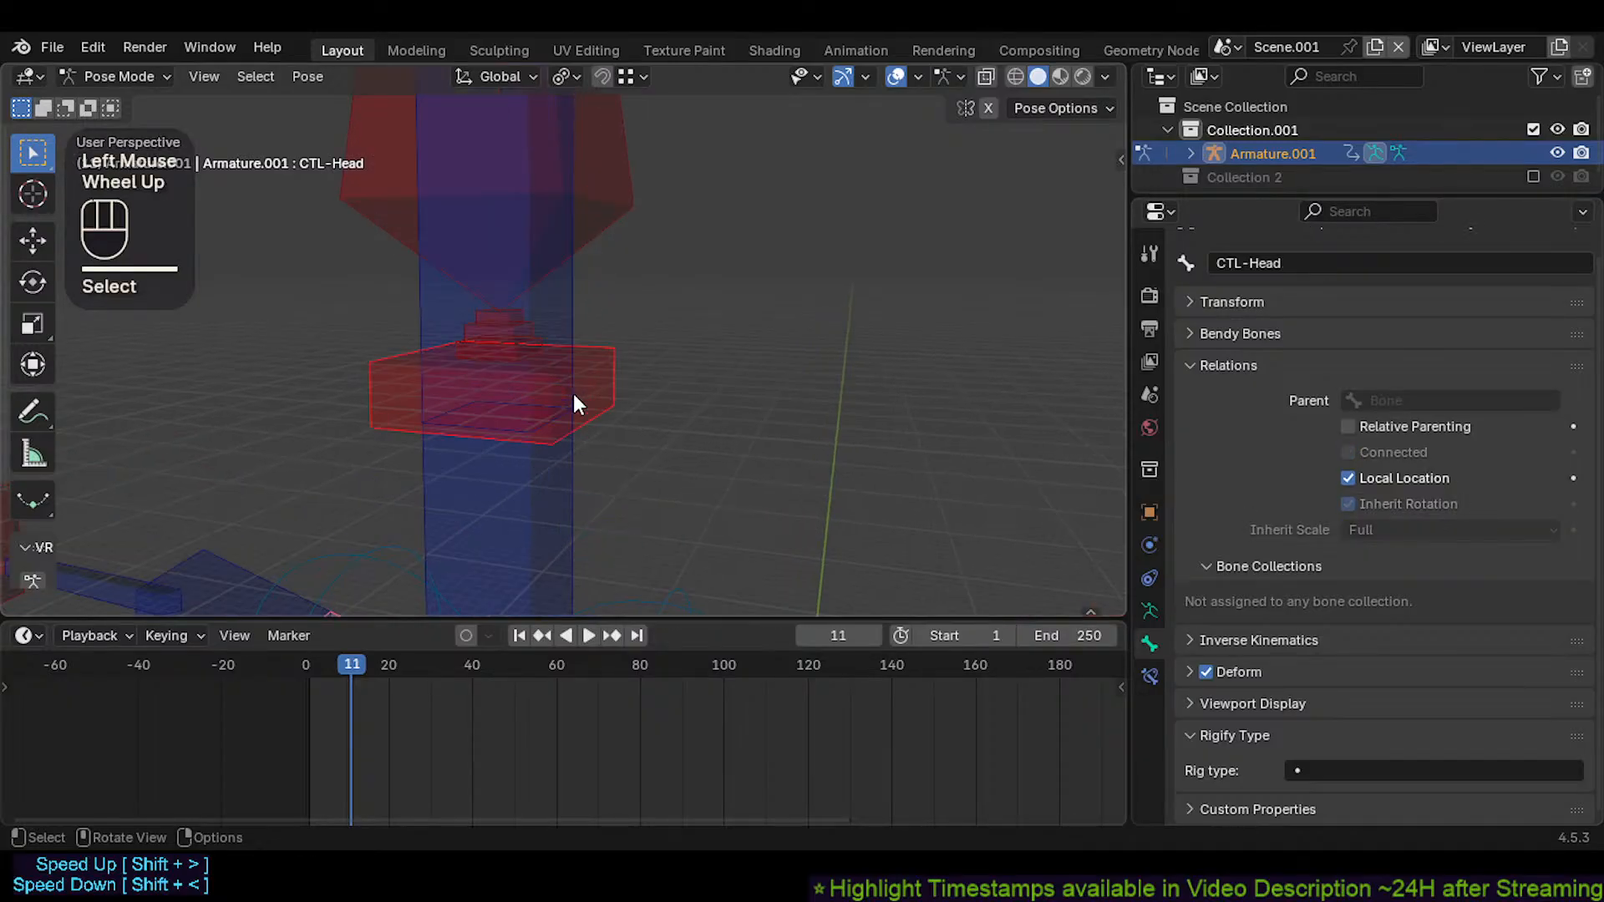
scroll(485, 317, up, 2)
scroll(474, 335, down, 3)
shift+middle_drag(477, 350, 511, 396)
Select CTL-Head.008 and try moving it with Auto IK
click(545, 347)
scroll(551, 318, down, 1)
key(g)
key(Escape)
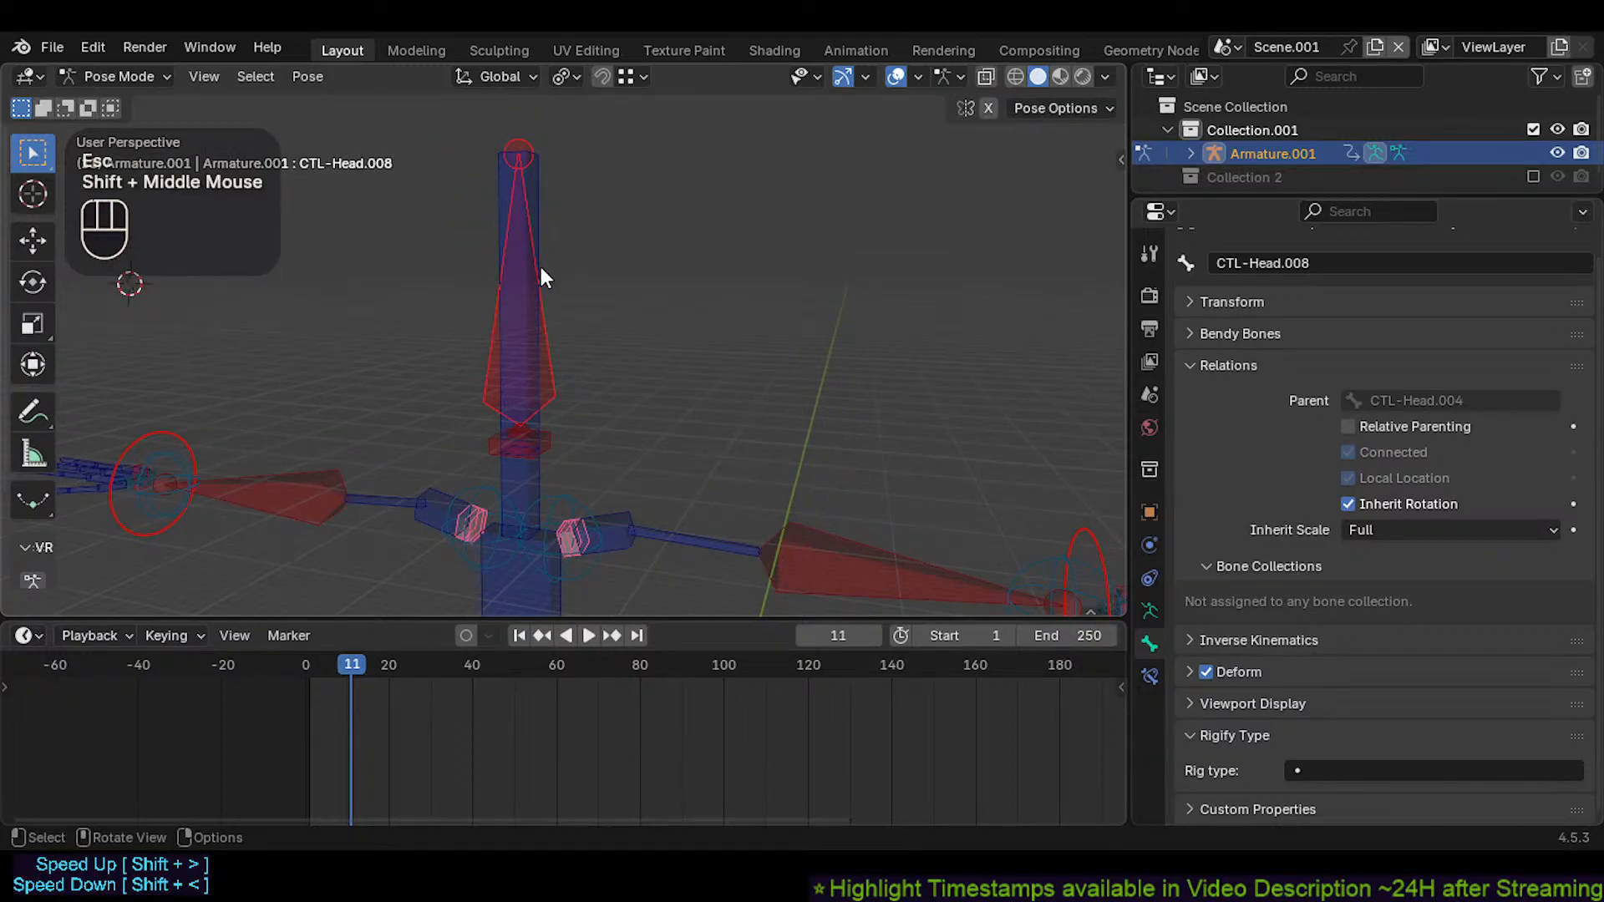
key(g)
key(Escape)
shift+middle_drag(545, 437, 566, 394)
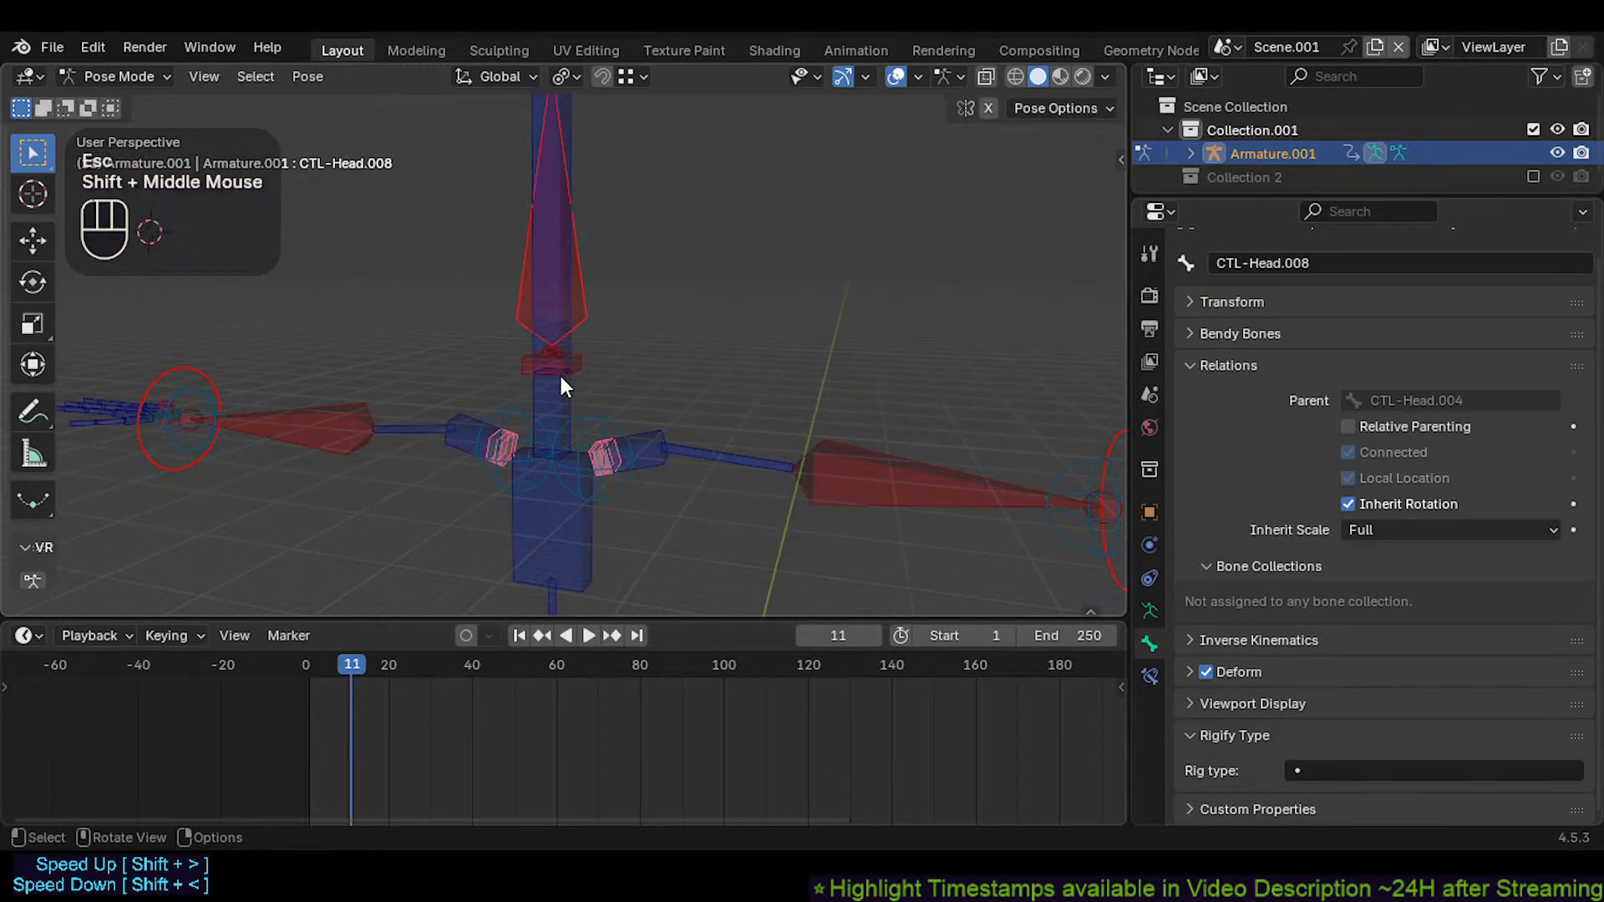
Try moving CTL-Head.008 with the Auto IK chain length raised to 12, checking the CTL-Neck bone between attempts
key(g)
scroll(543, 334, down, 2)
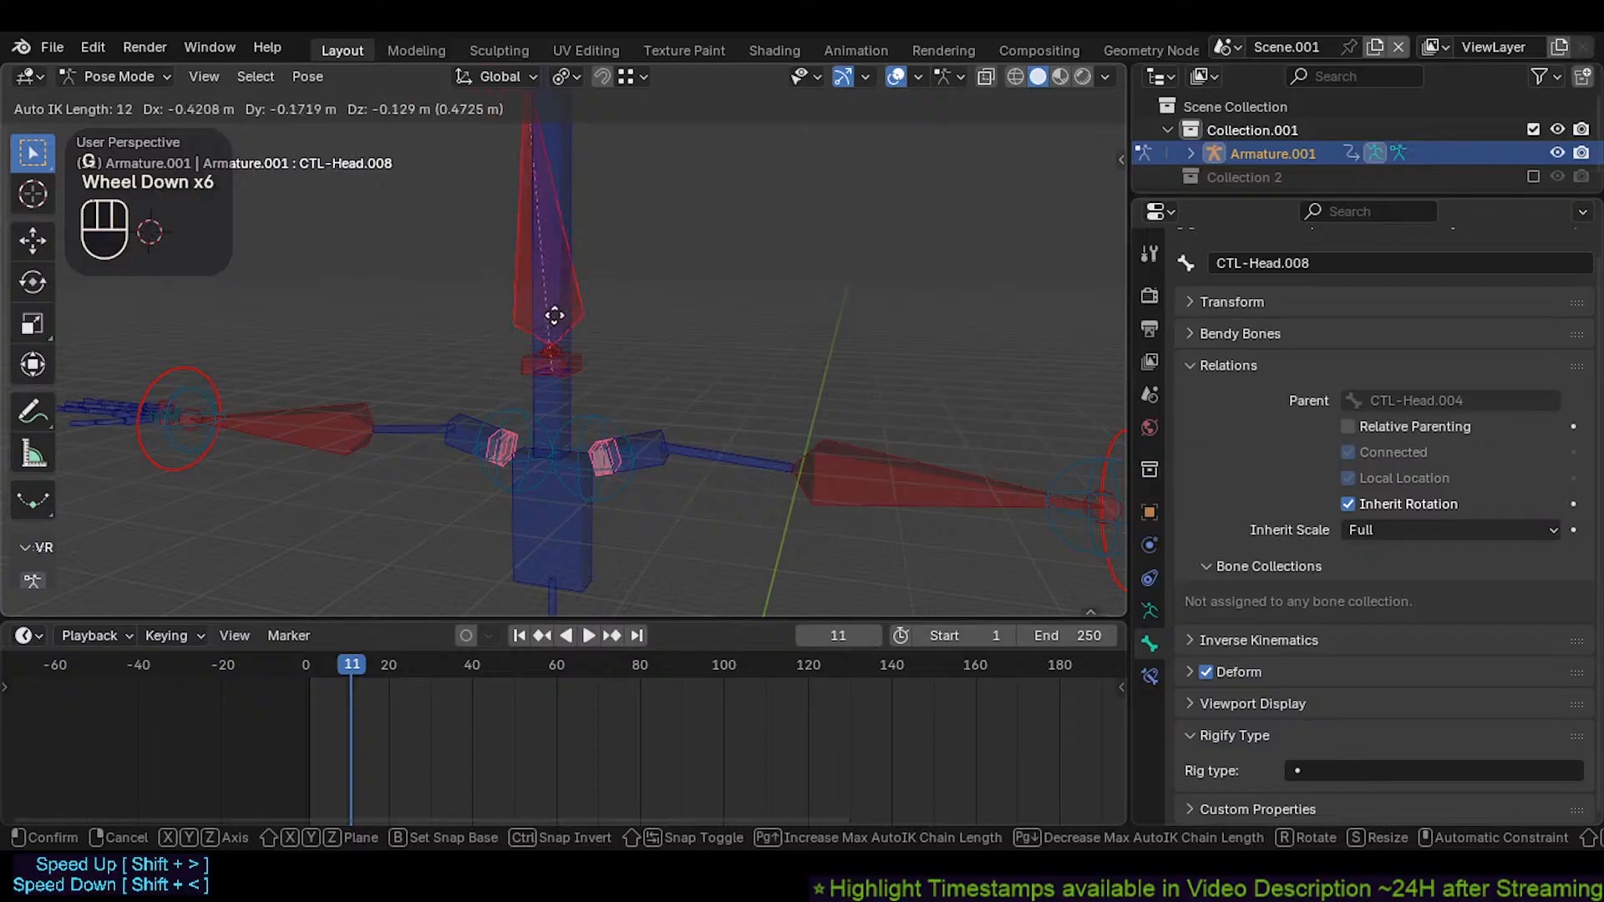
key(Escape)
click(556, 404)
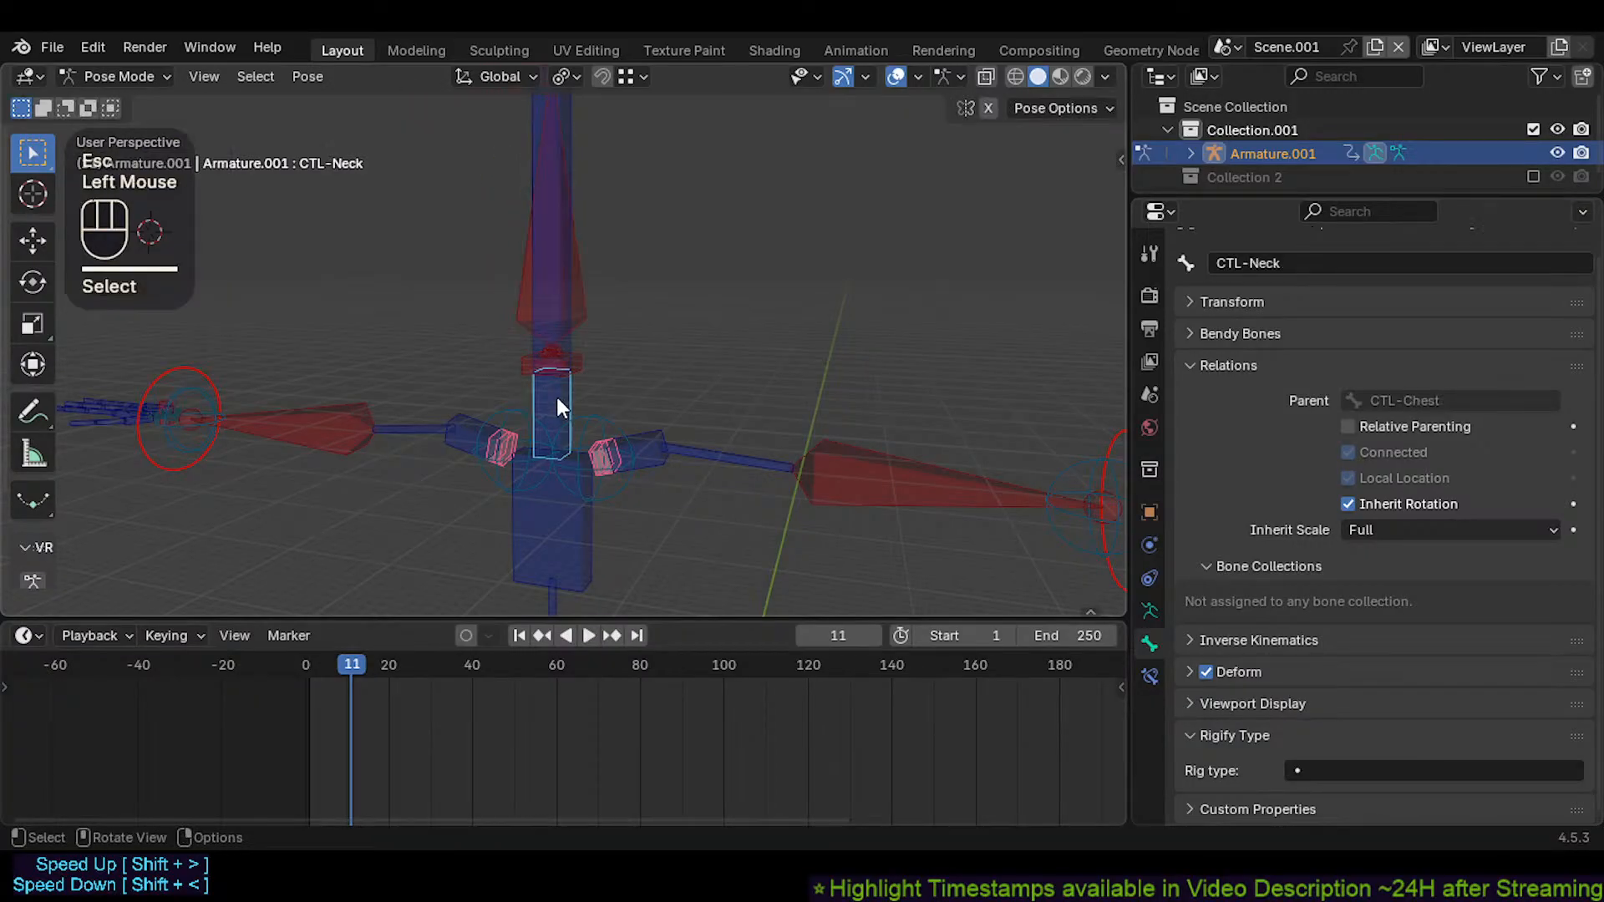
click(590, 263)
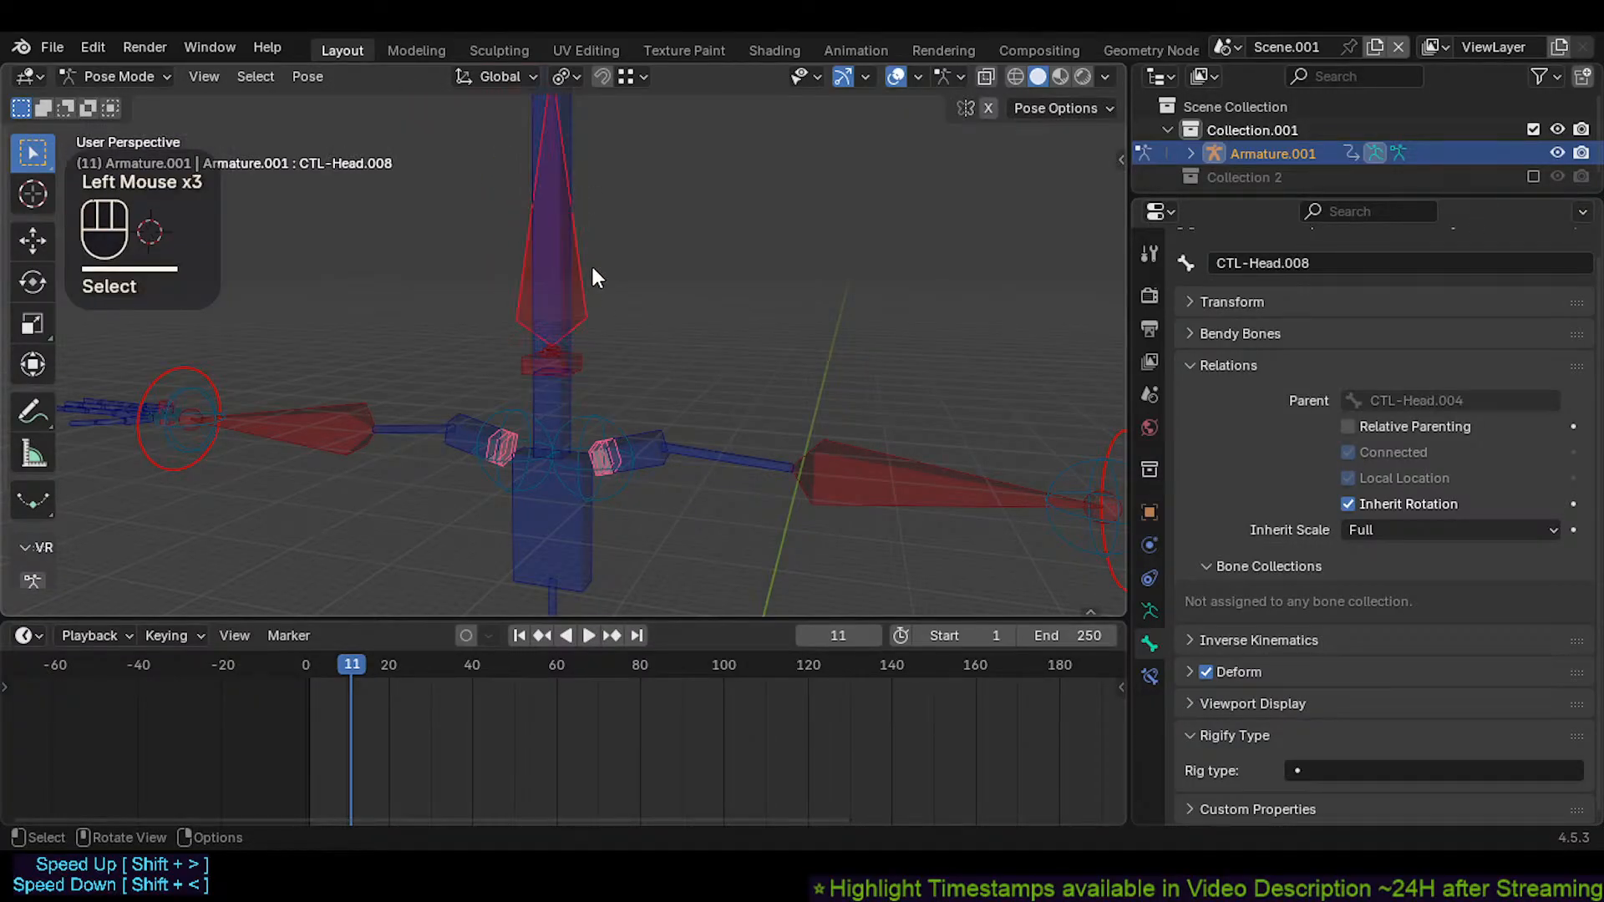
key(g)
key(Escape)
Select CTL-Neck.001 and tilt it sideways by moving it with Auto IK at chain length 12
scroll(501, 347, down, 2)
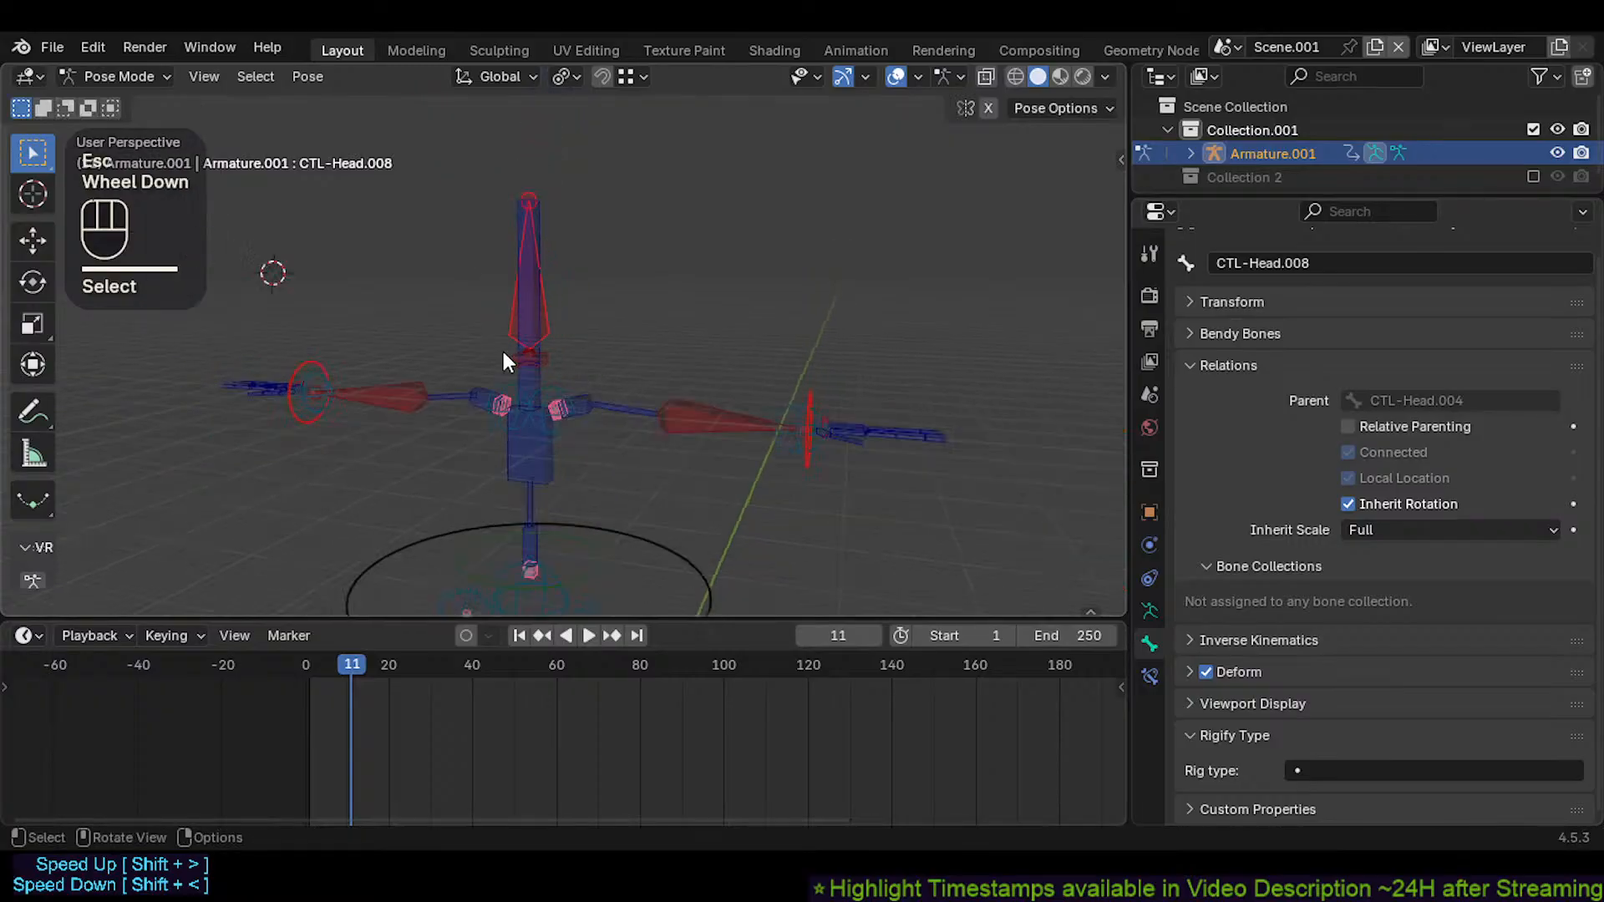
middle_drag(502, 348, 493, 368)
scroll(594, 427, up, 1)
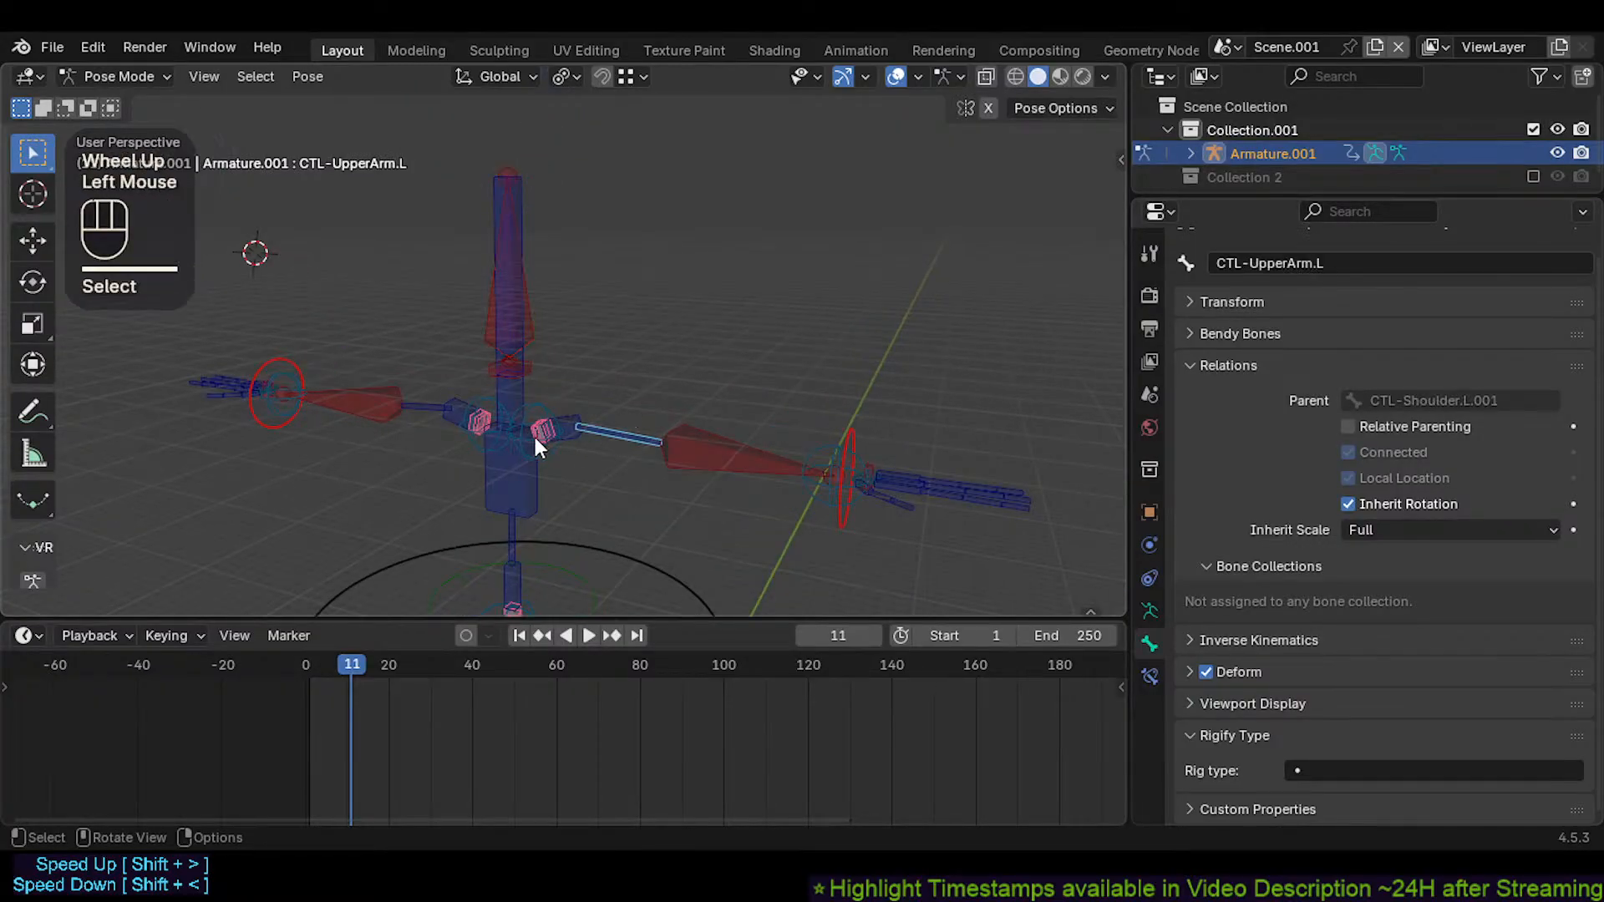
key(r)
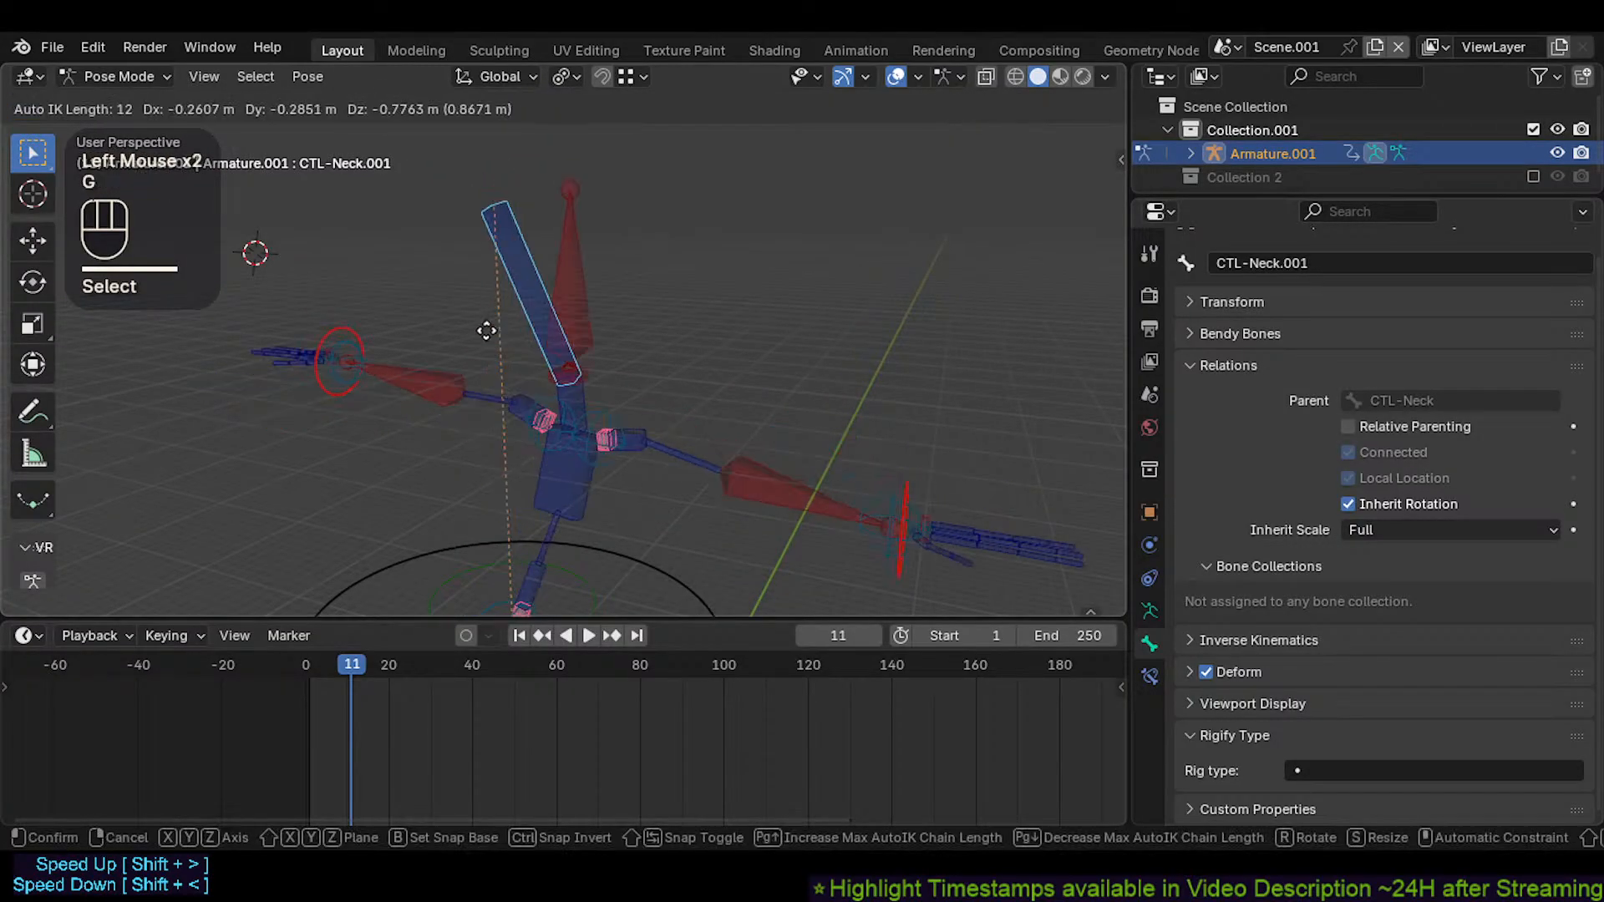
key(Escape)
key(g)
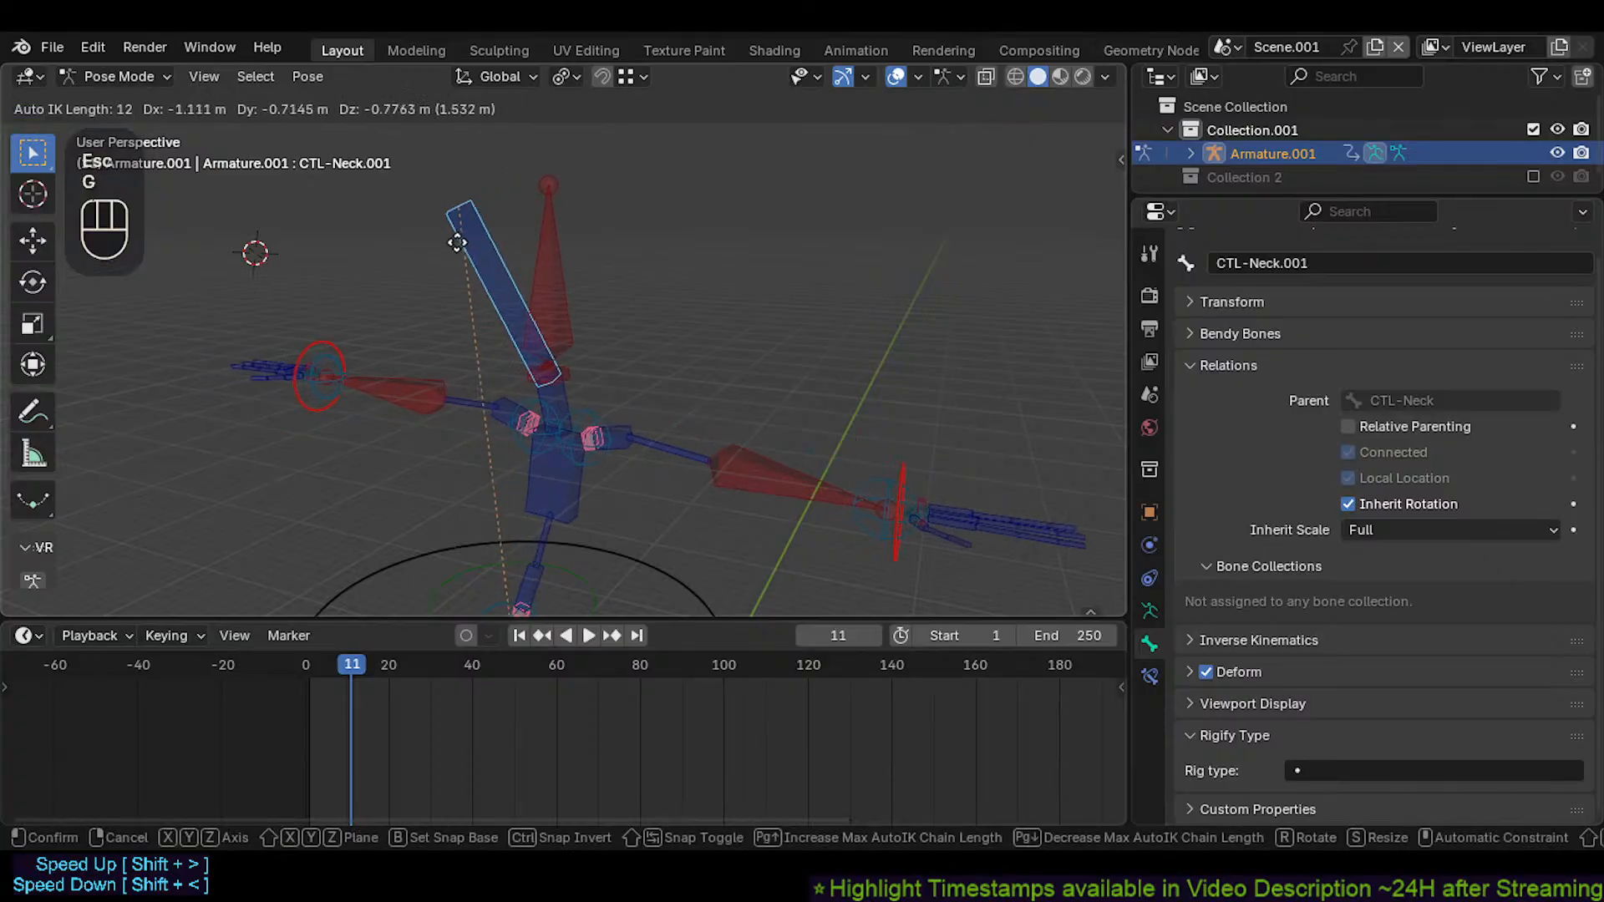
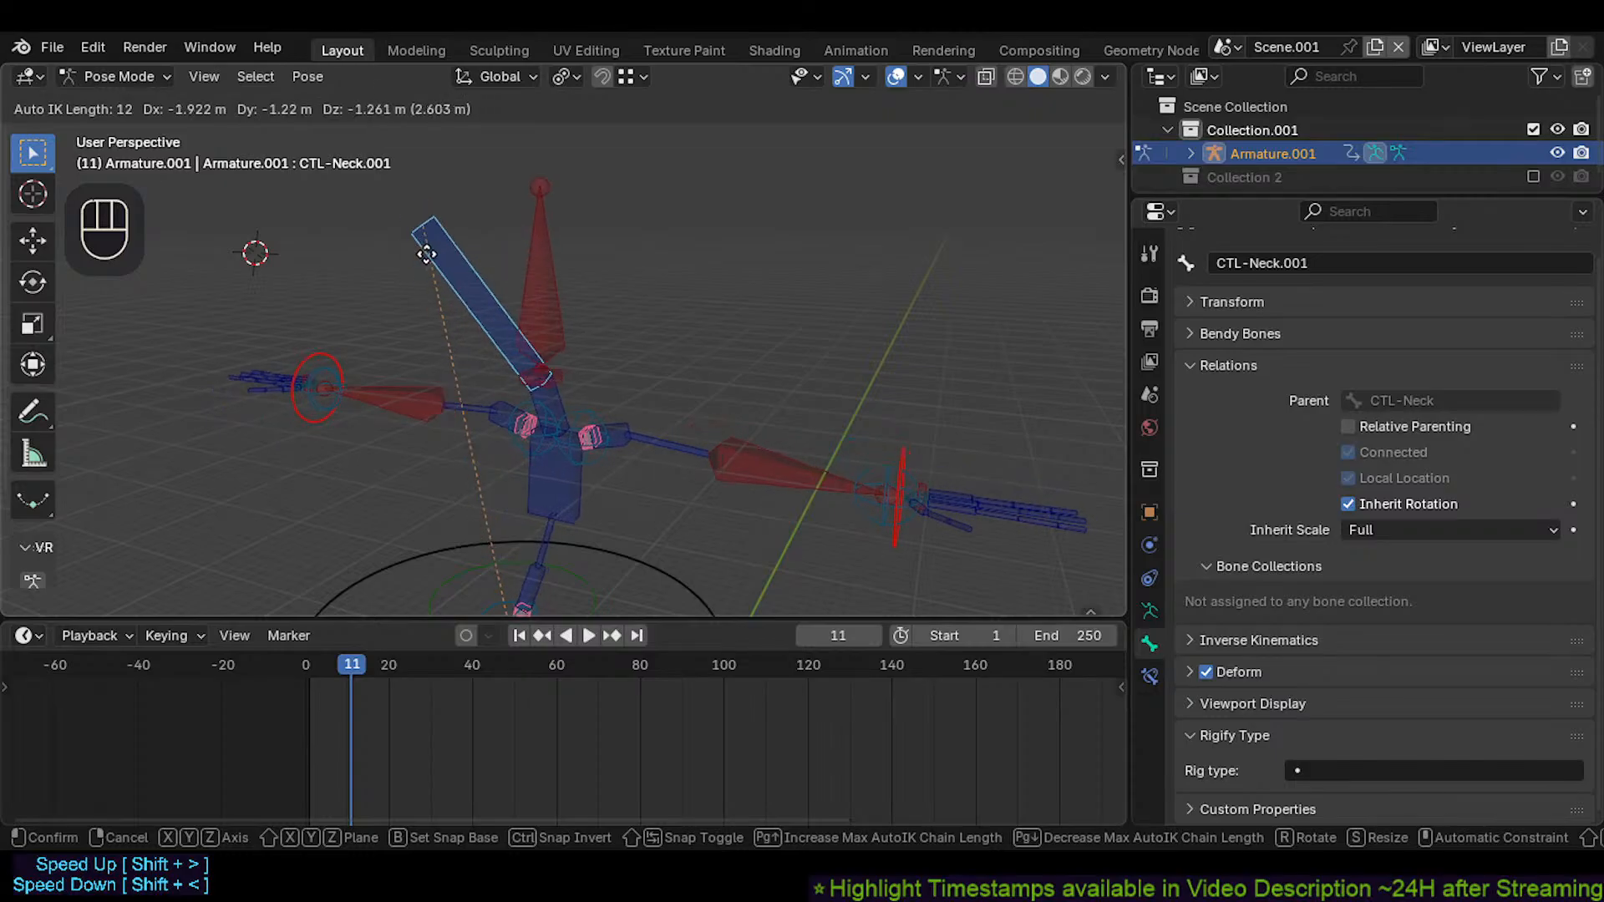
click(427, 256)
Try moving the tilted CTL-Neck.001 back and forth with Auto IK at chain length 12
click(458, 272)
key(g)
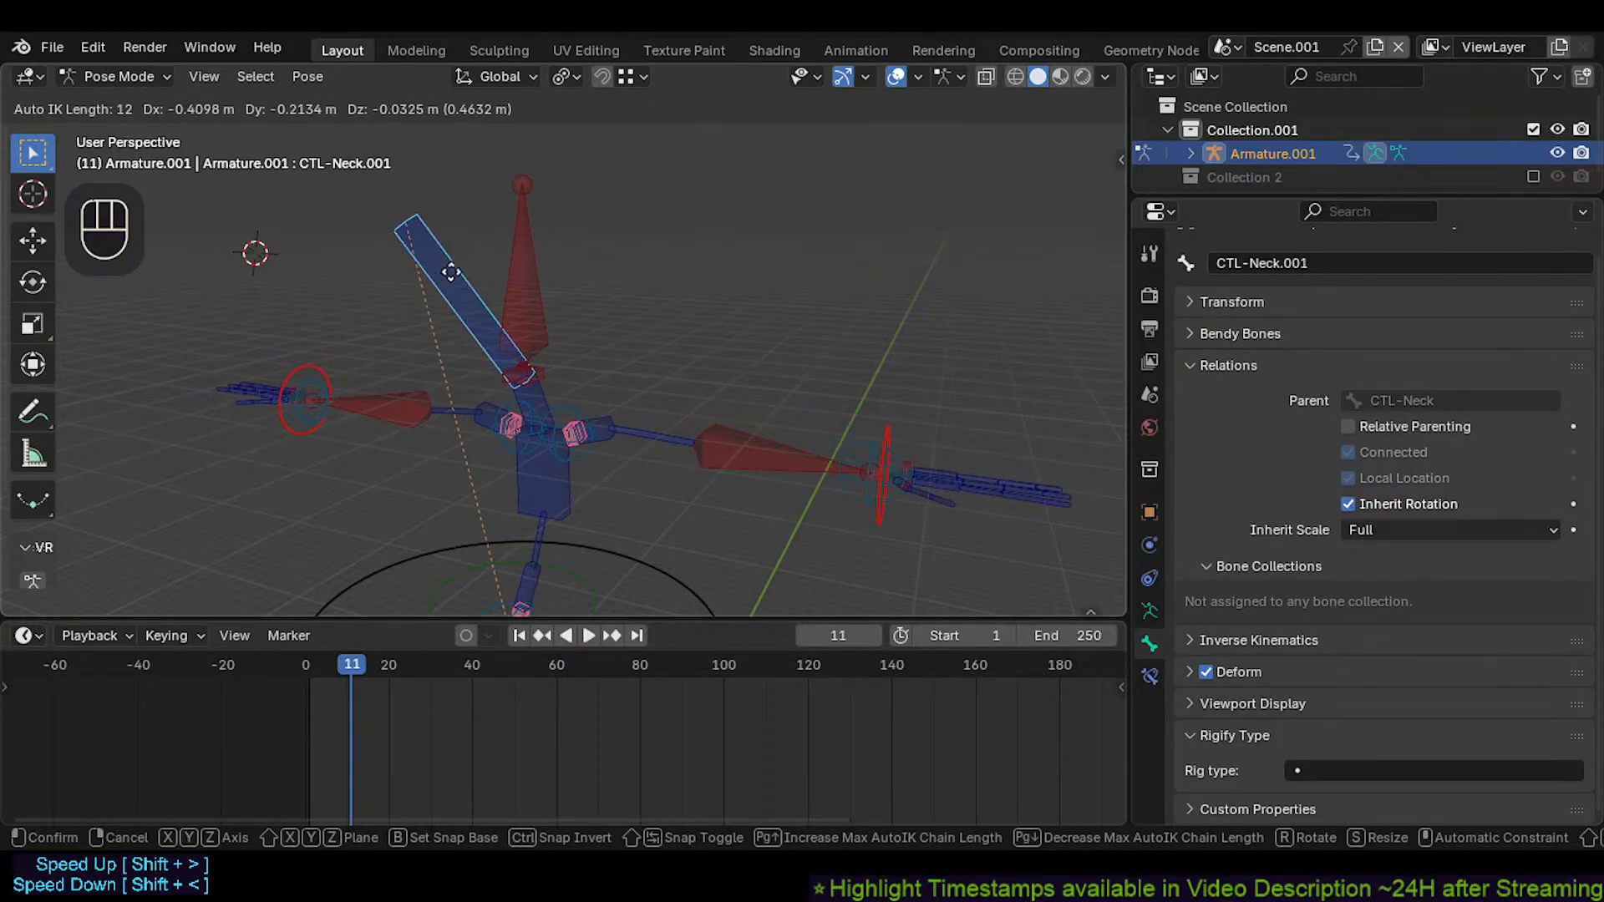
key(Escape)
key(g)
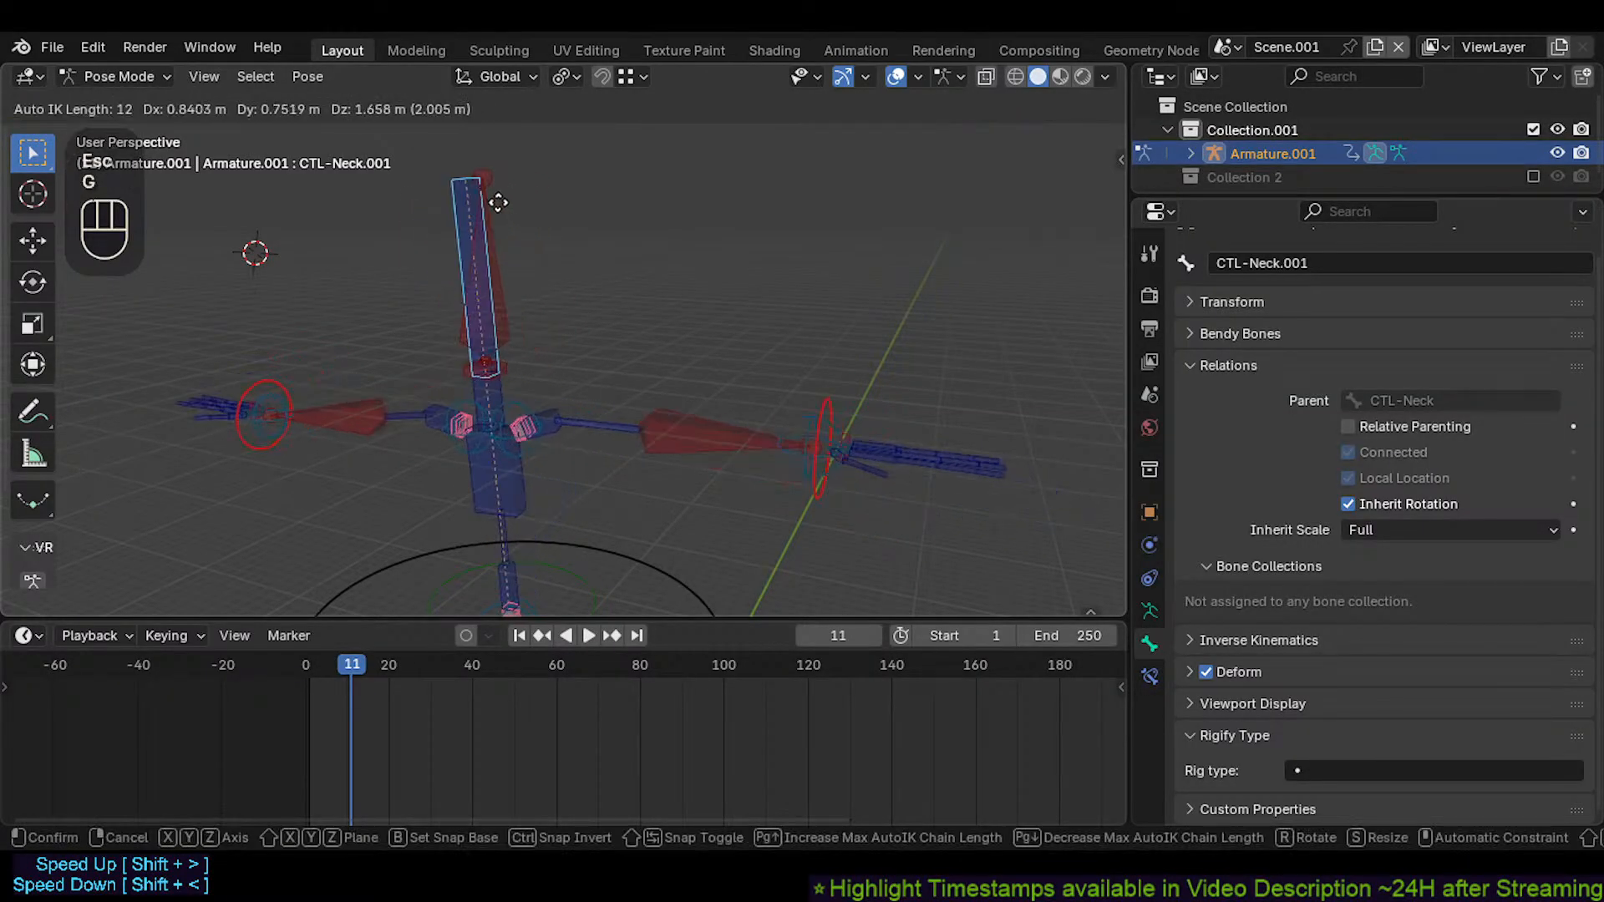
key(Escape)
Move CTL-Neck.001 once more with Auto IK, and reset all the armature's bones to their rest pose
key(alt+q)
key(alt+q)
click(486, 235)
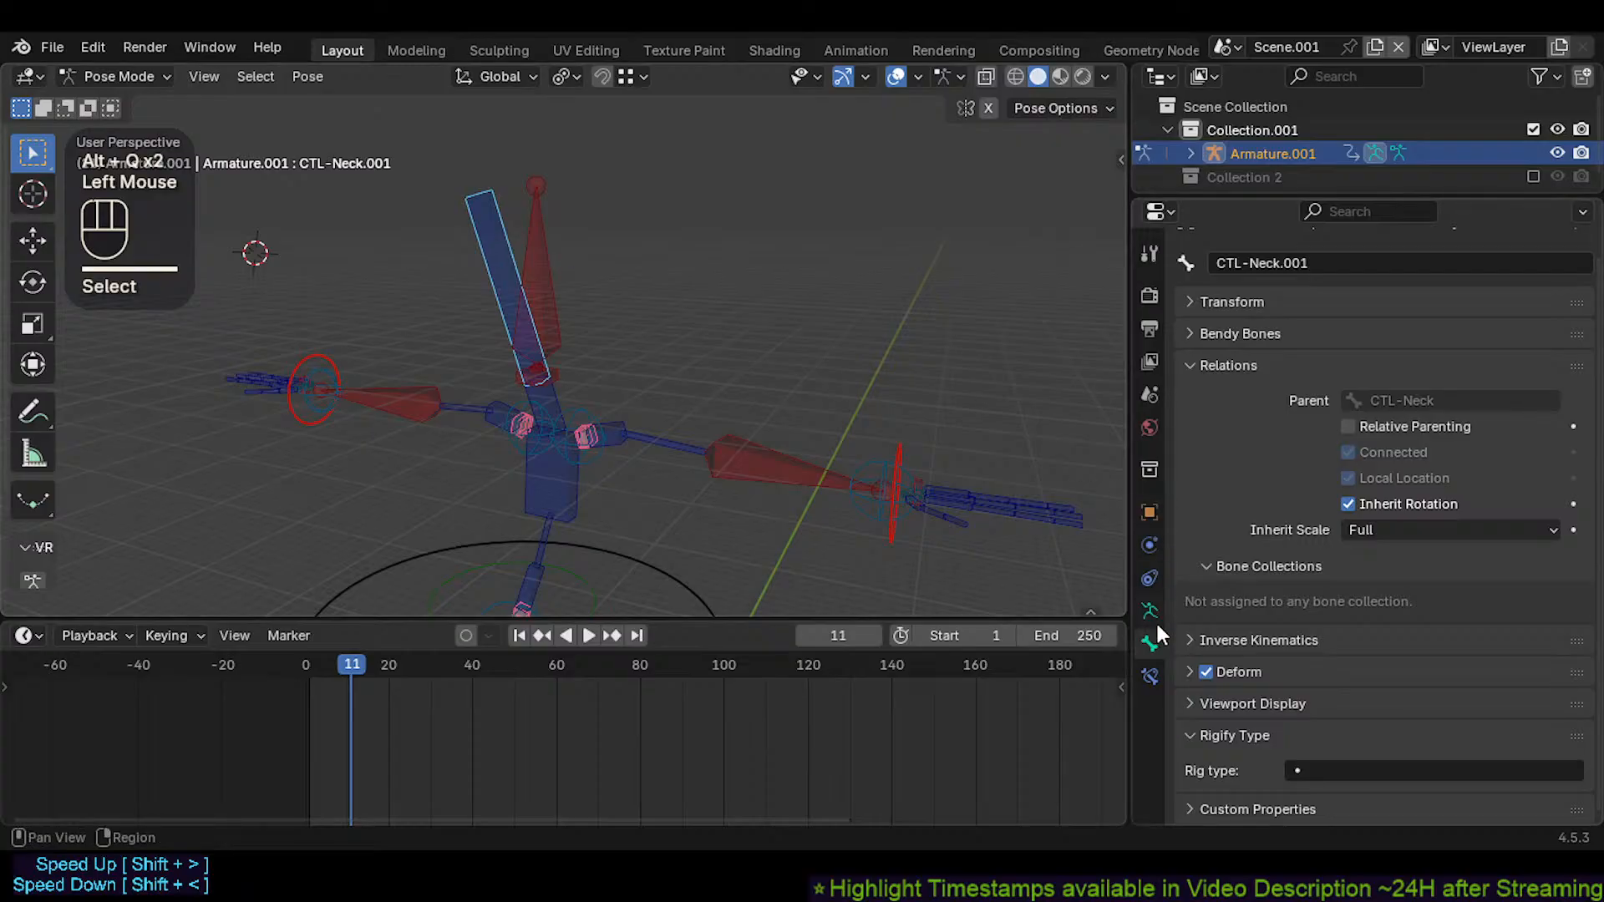
key(g)
click(599, 268)
key(a)
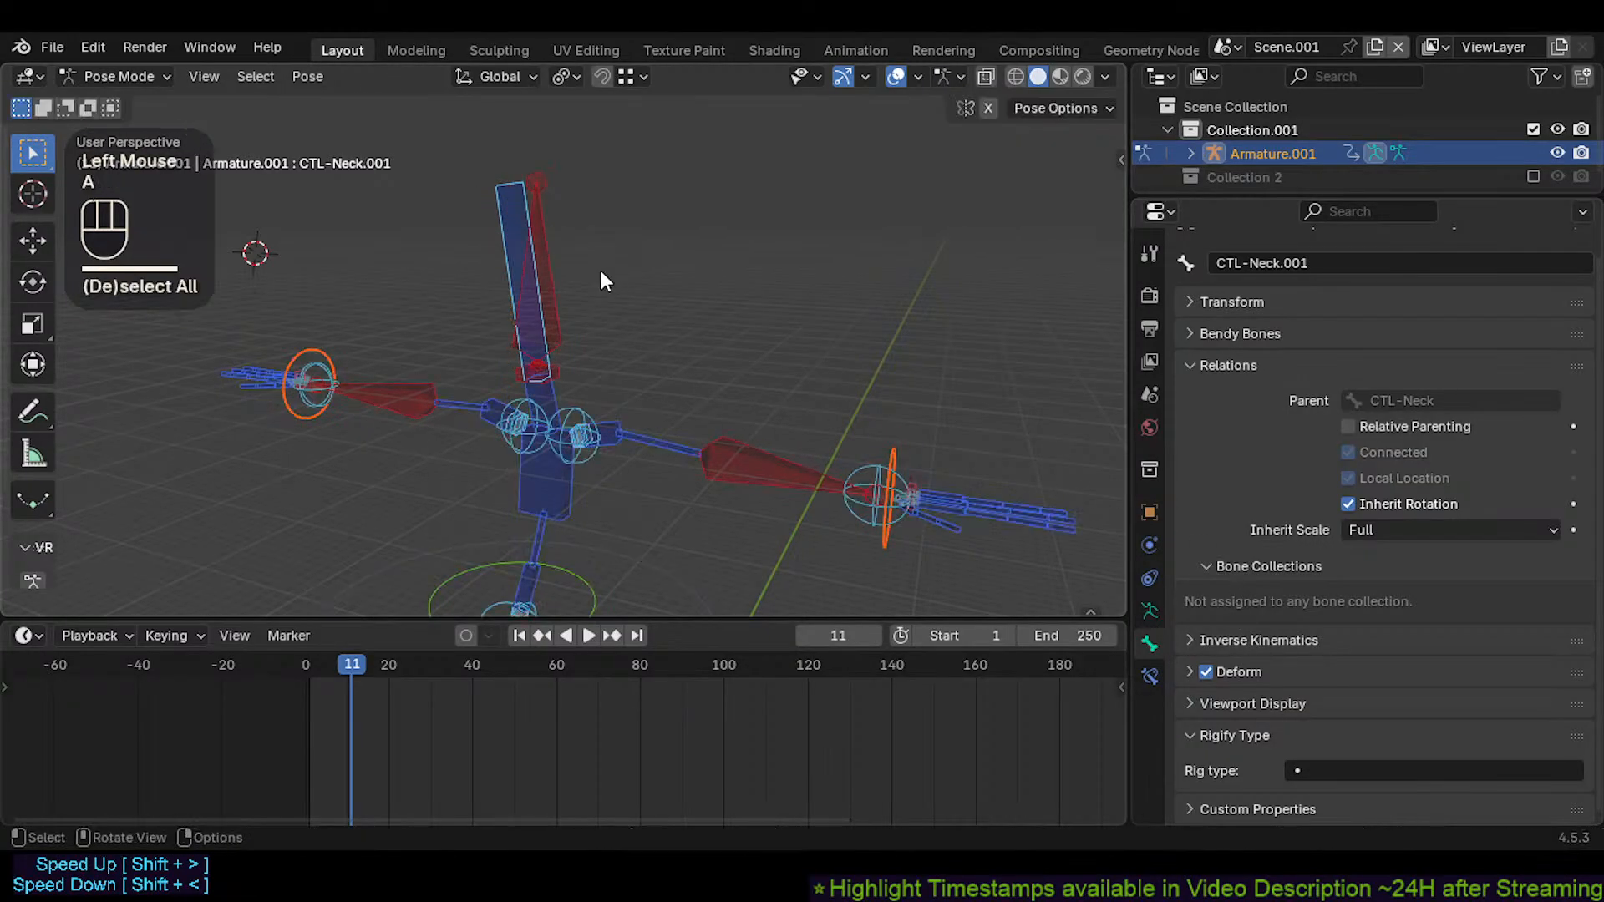
key(alt+q)
key(alt+q)
Try moving only CTL-Neck.001 from the rest pose with Auto IK at chain length 12
click(517, 201)
key(g)
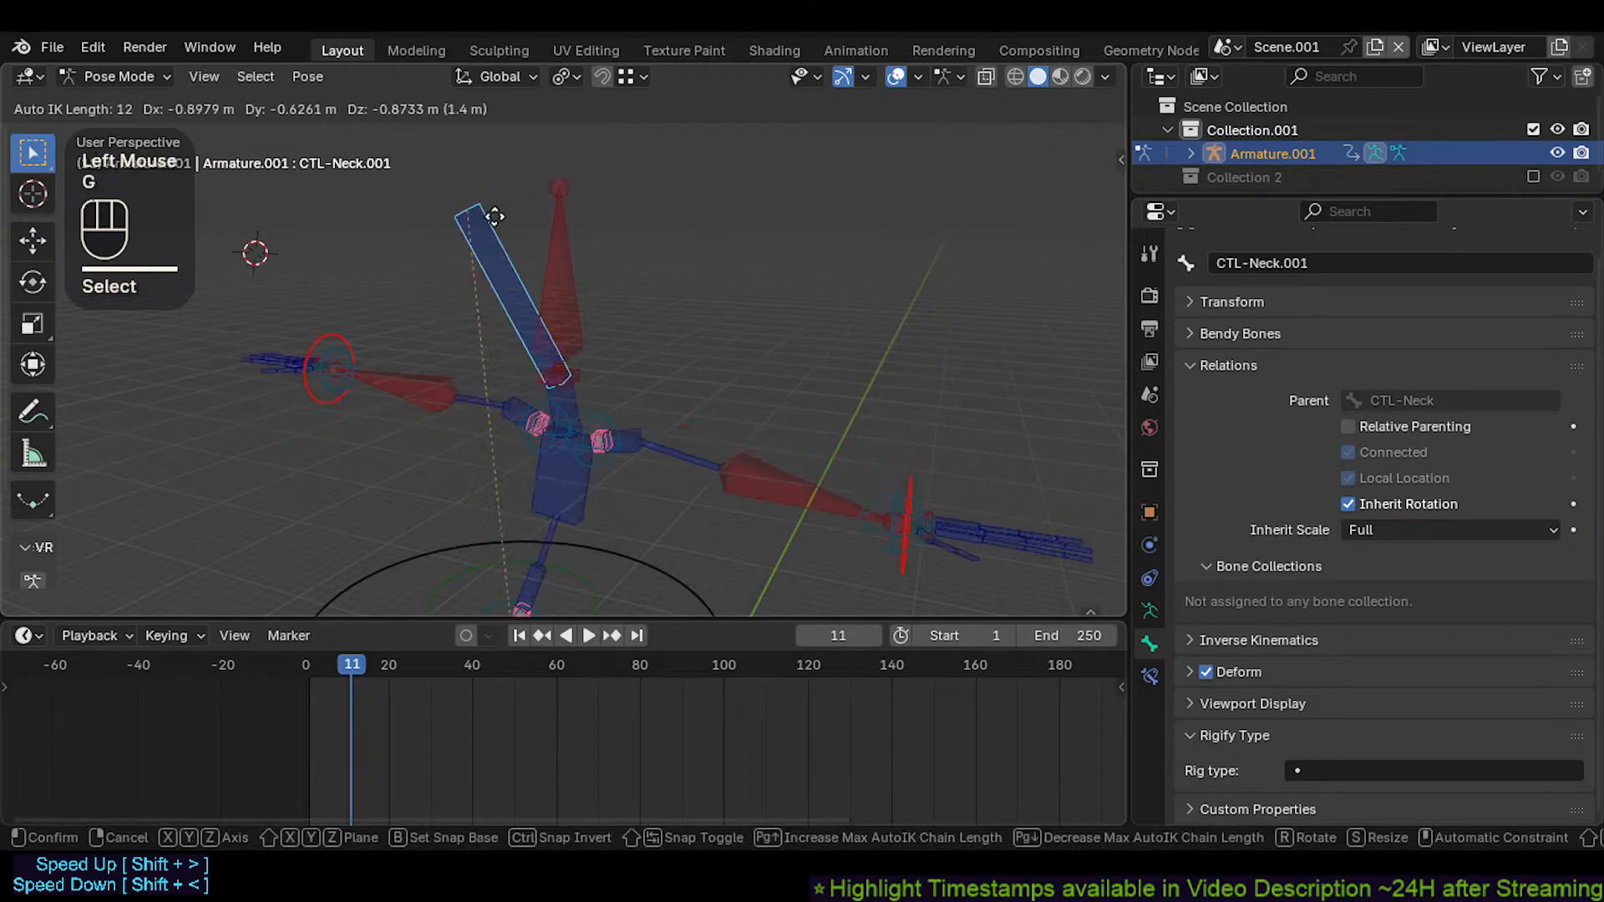
key(Escape)
key(g)
key(Escape)
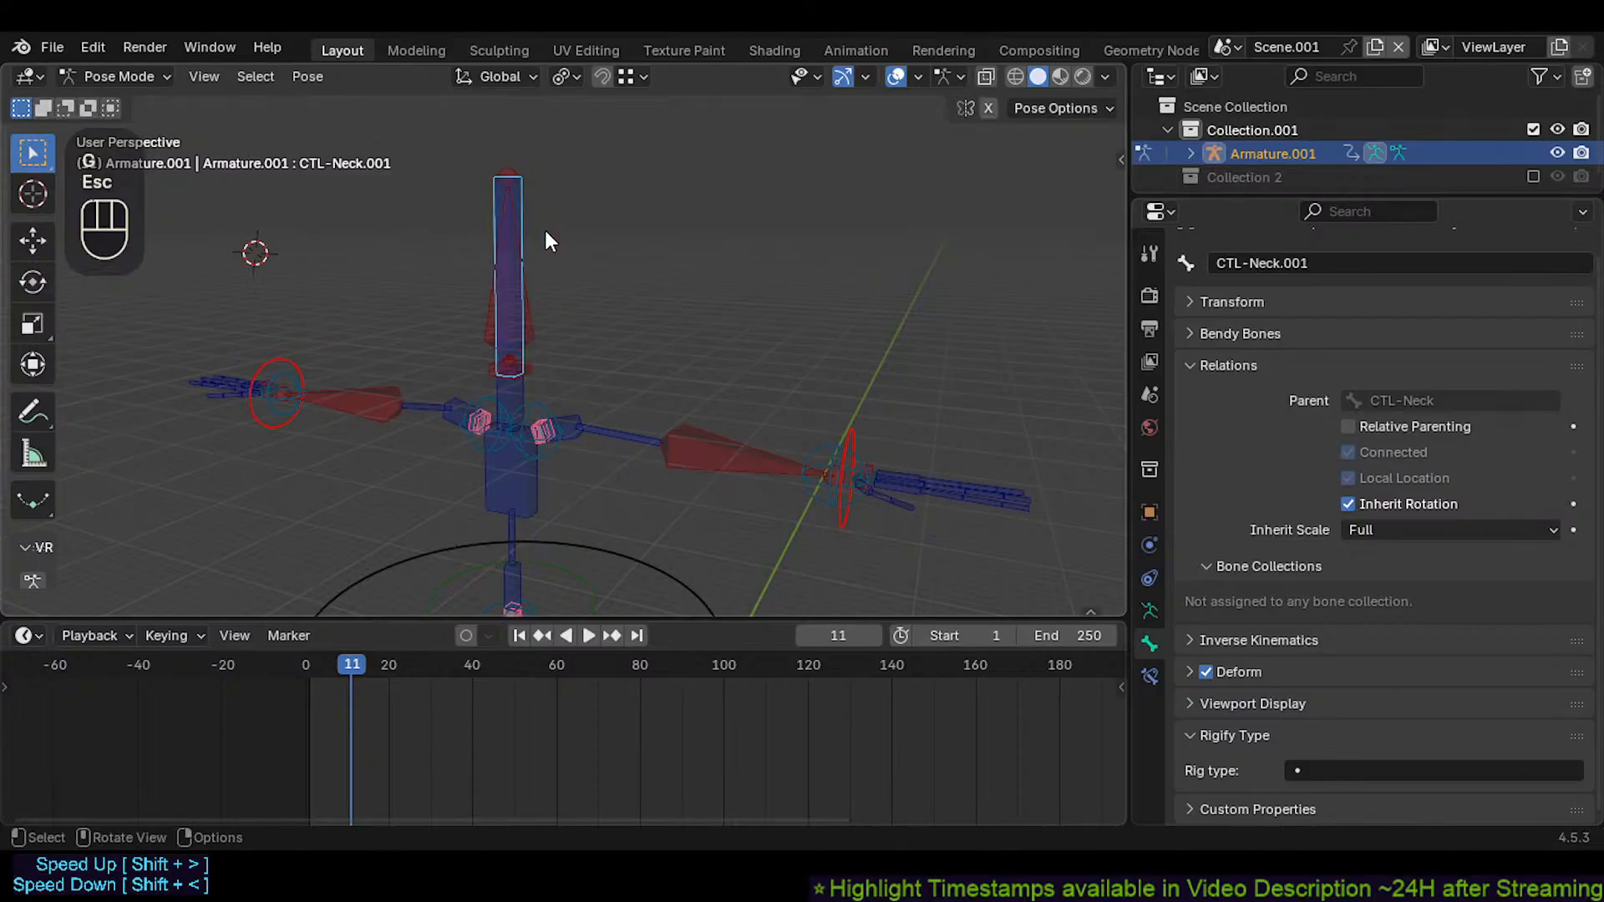
key(g)
key(Escape)
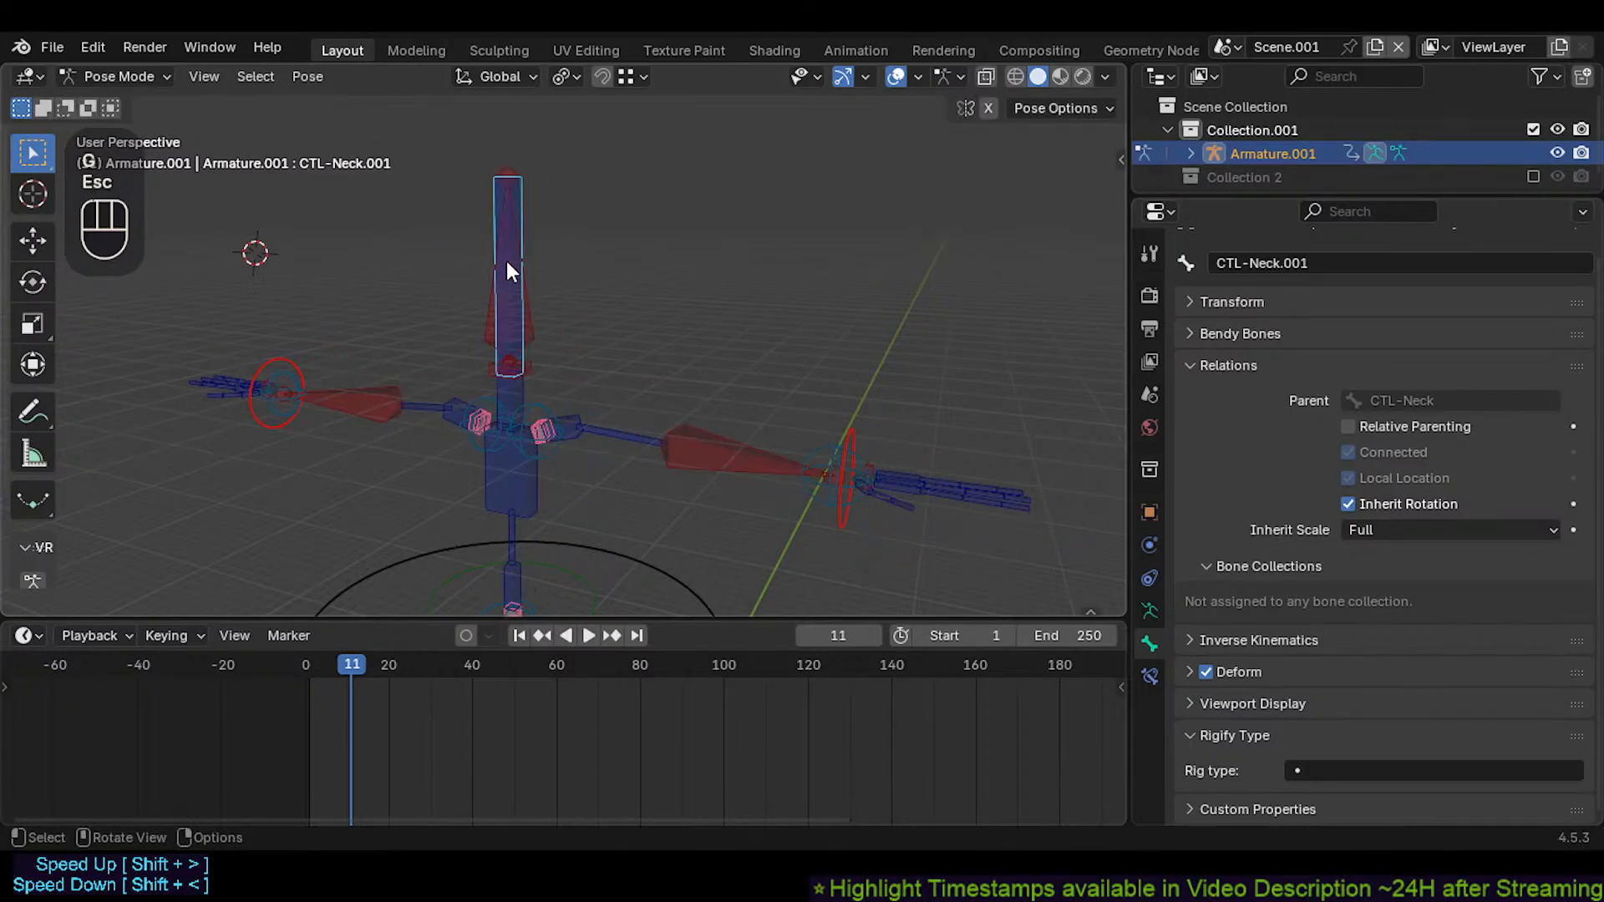
Select CTL-Neck.001 and CTL-Head.008 together and tilt them with Auto IK, reducing the chain length to 3
shift+click(513, 213)
key(g)
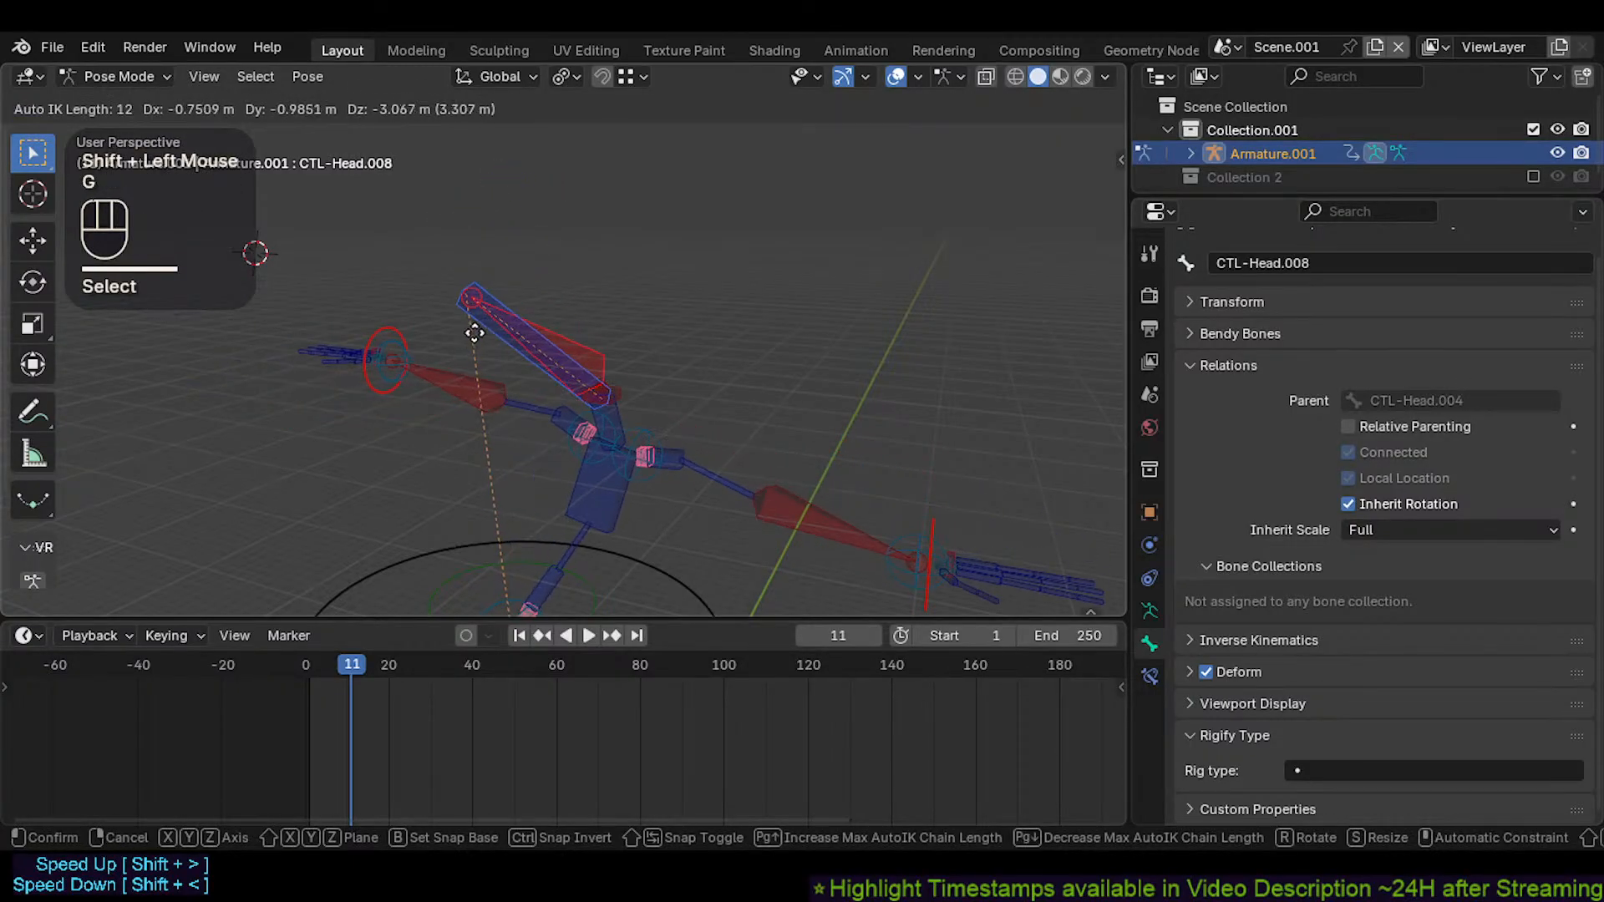
scroll(484, 321, up, 1)
scroll(489, 329, down, 3)
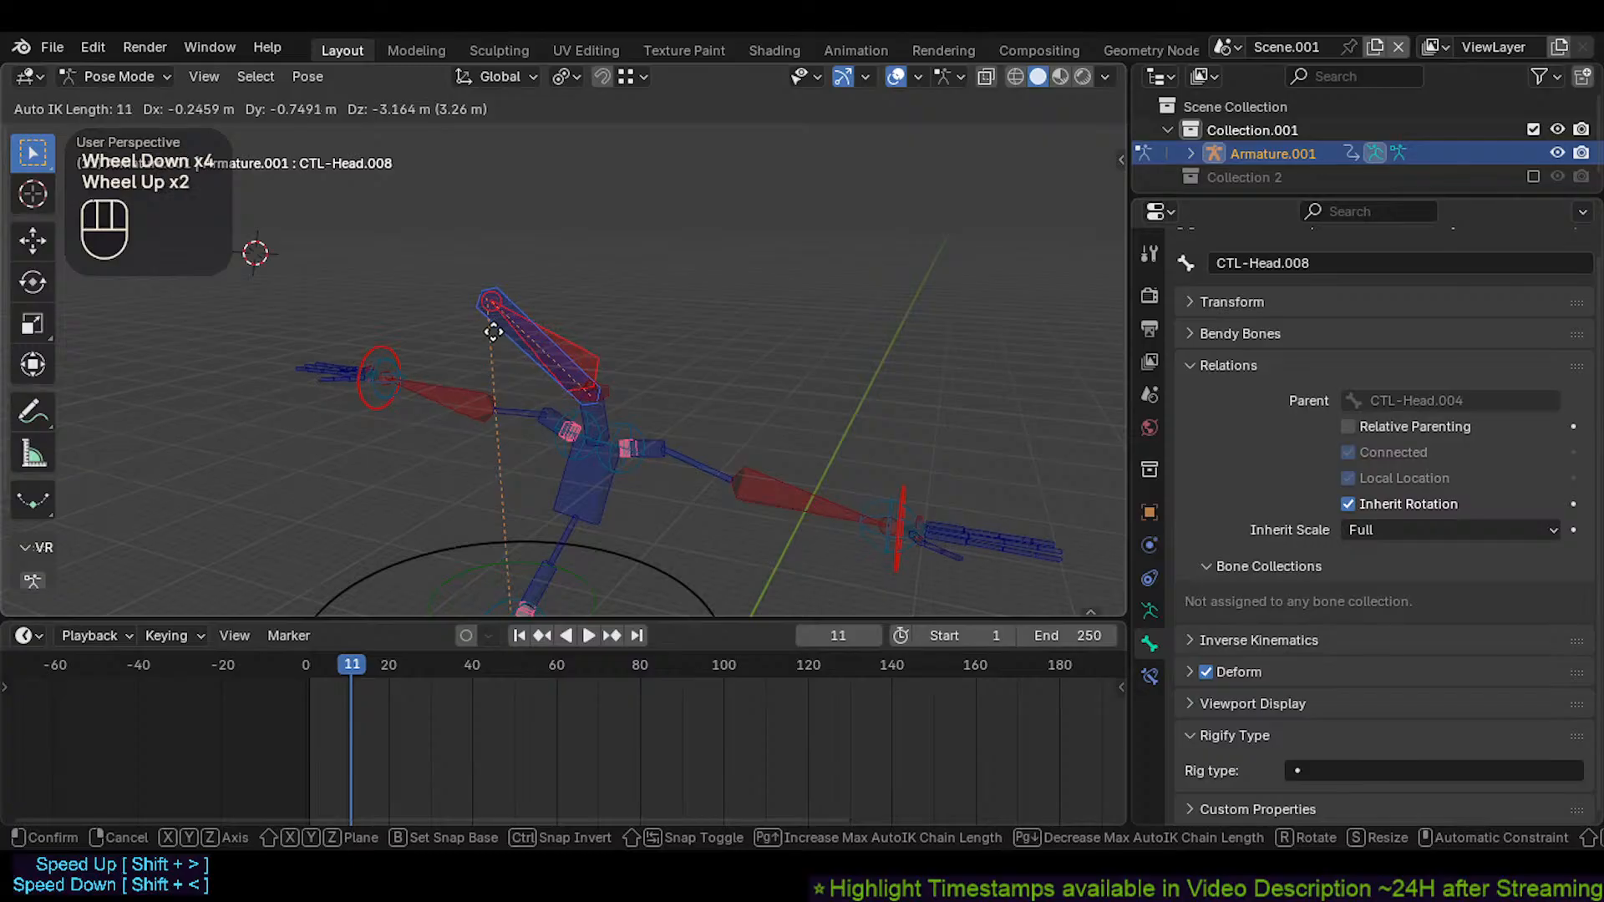
scroll(492, 332, up, 5)
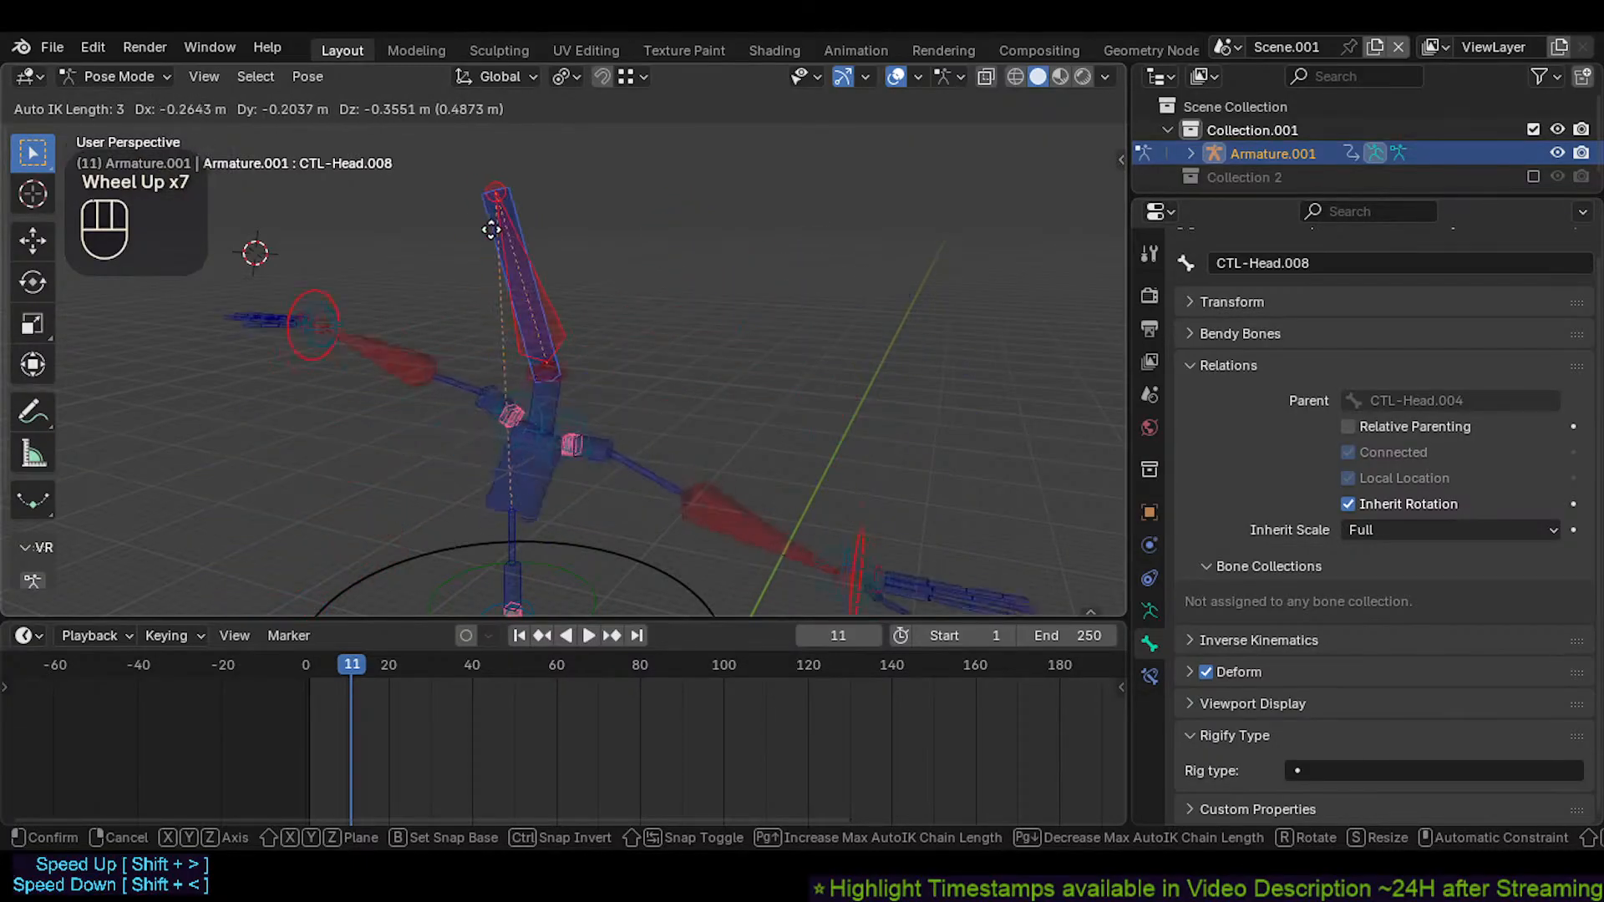
click(411, 207)
click(413, 208)
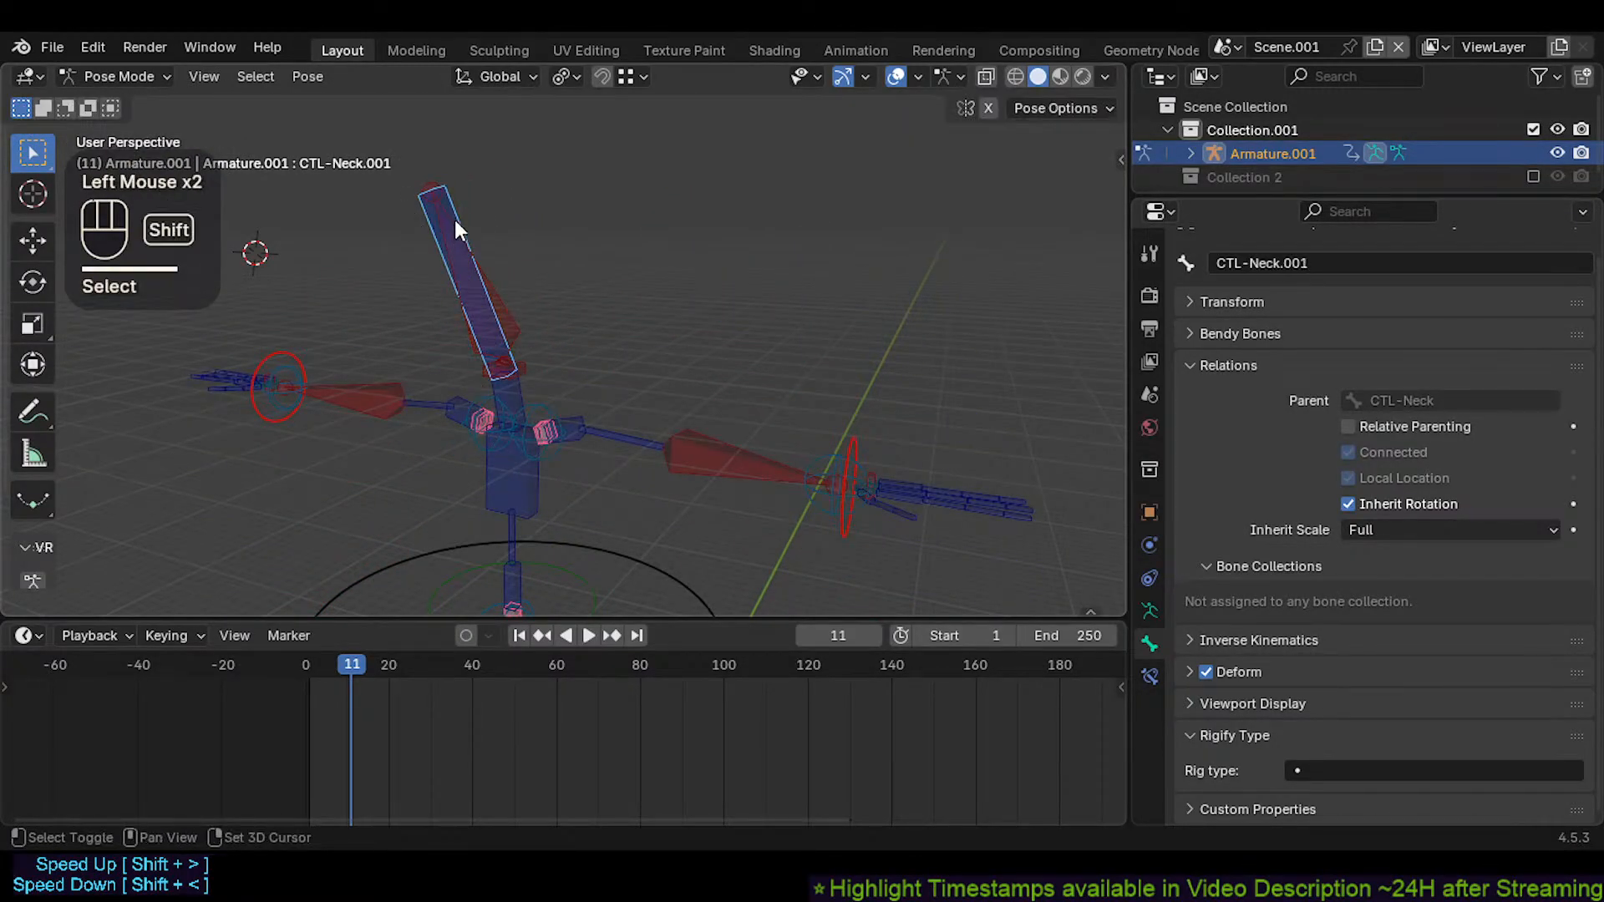
Reselect CTL-Neck.001 with CTL-Head.008 and move both back upright with the Auto IK chain length at 5
shift+click(454, 219)
click(454, 219)
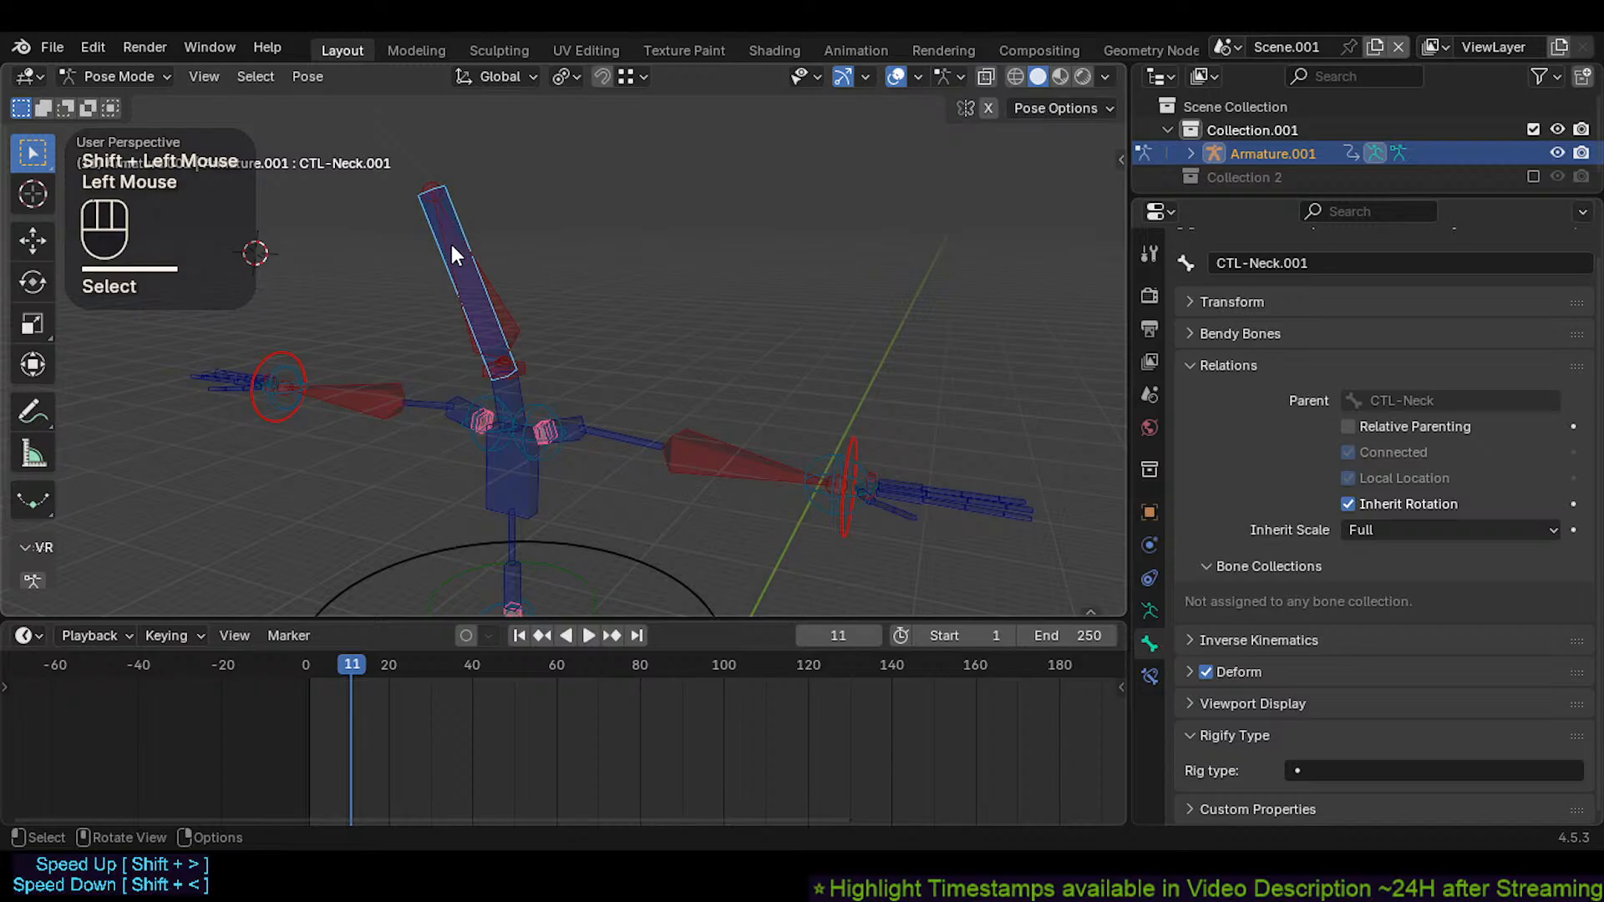
shift+click(458, 241)
key(g)
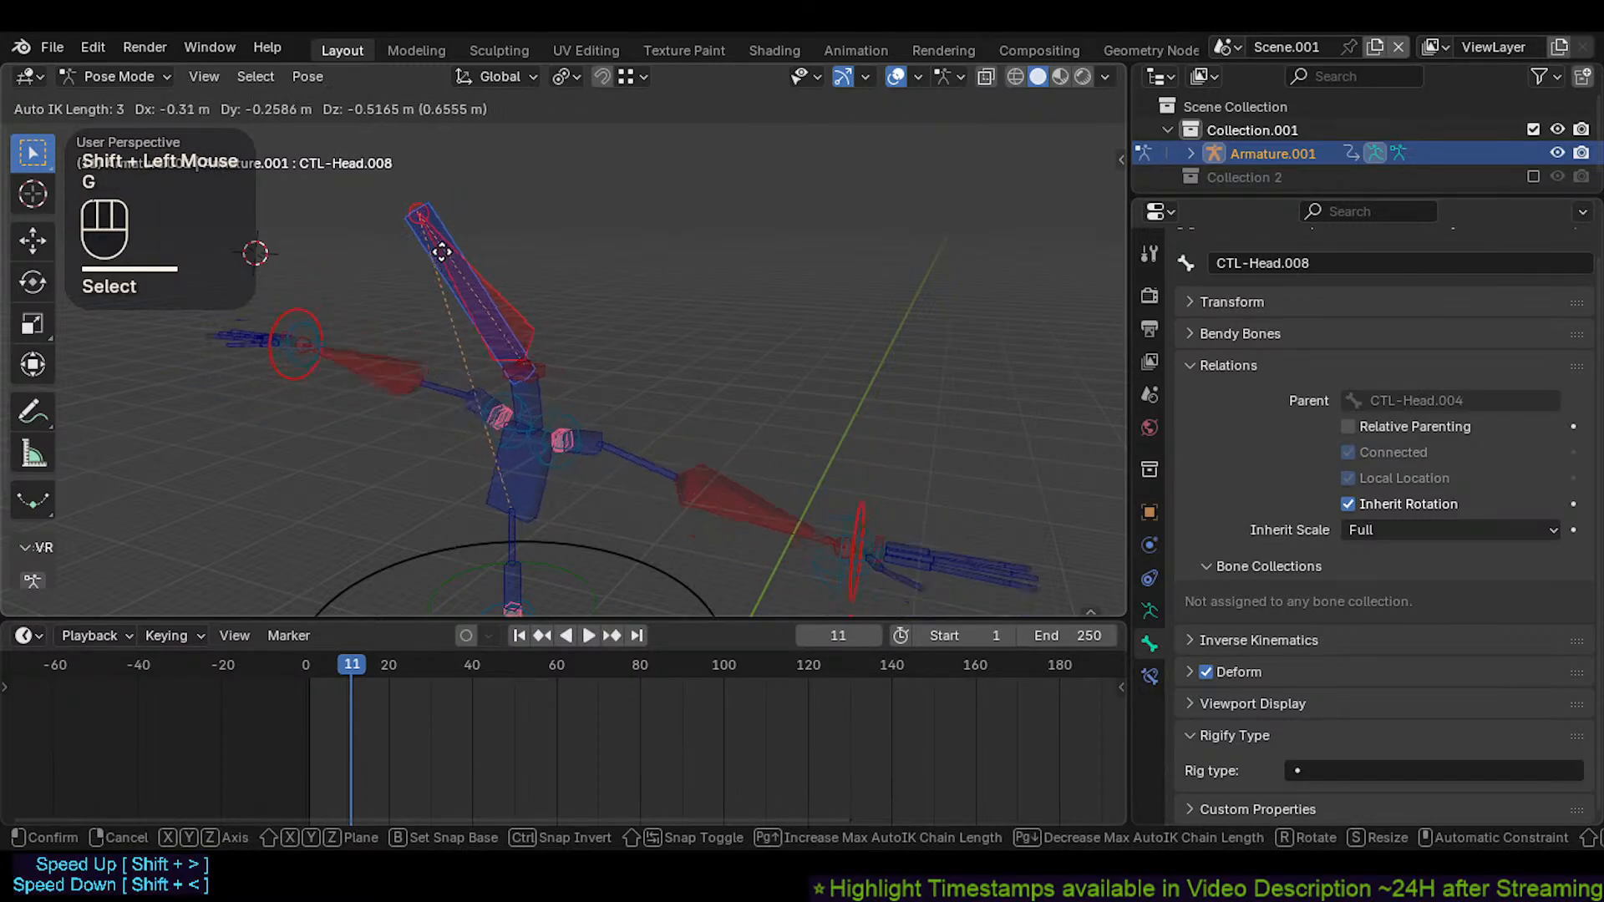
scroll(440, 243, down, 1)
scroll(412, 340, down, 1)
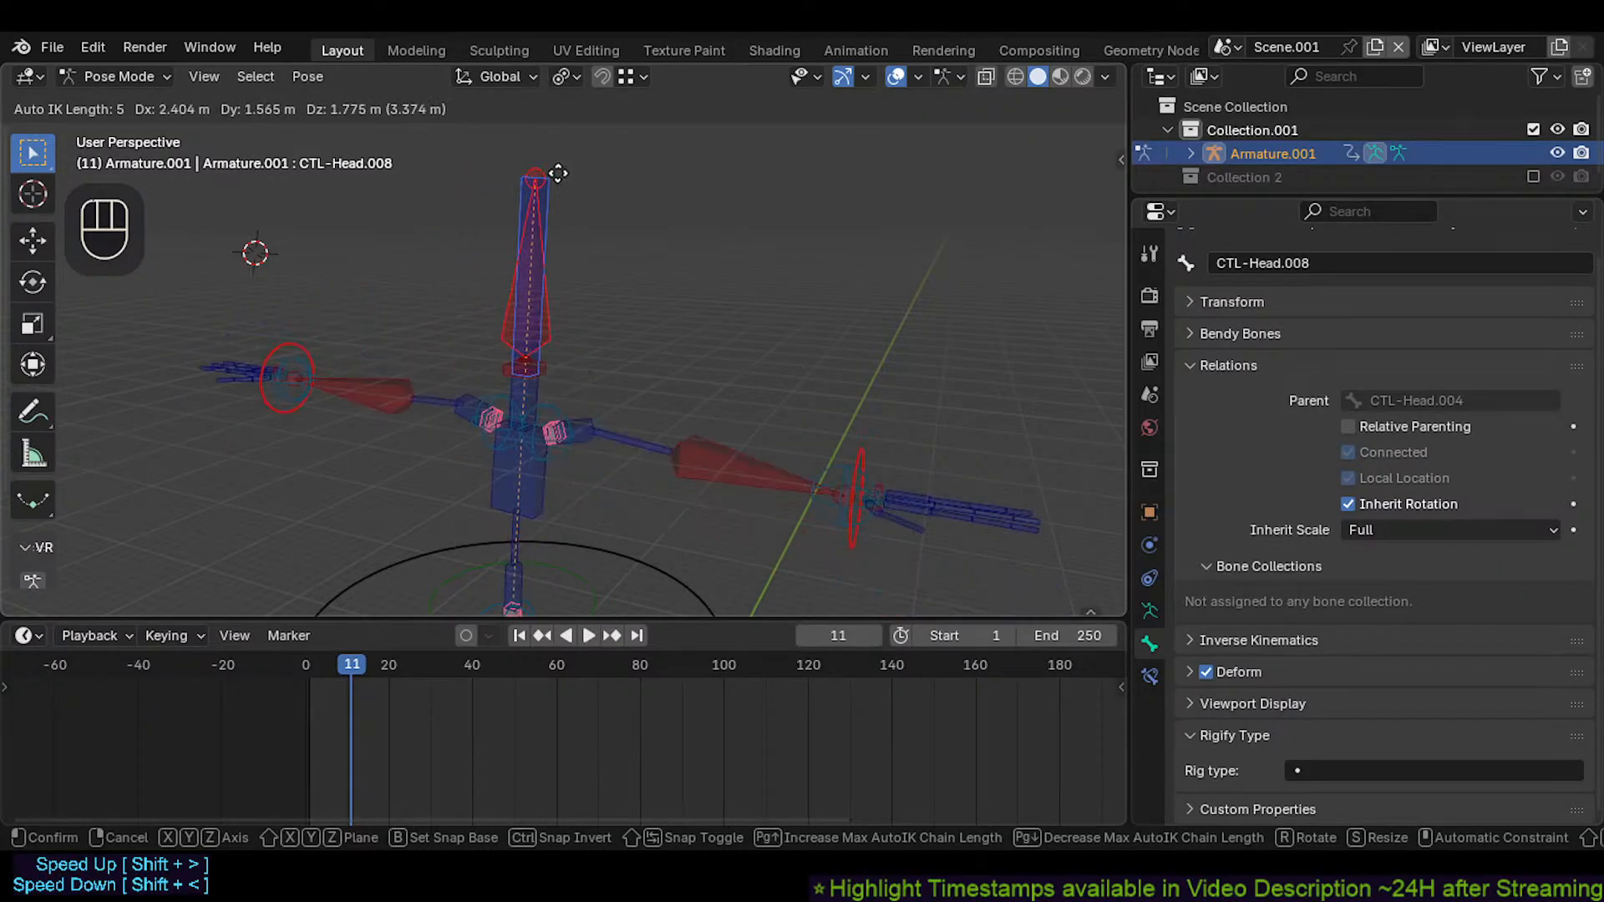
click(554, 171)
Move the paired neck and head bones twice more with Auto IK at chain length 5, leaving them slightly tilted
key(g)
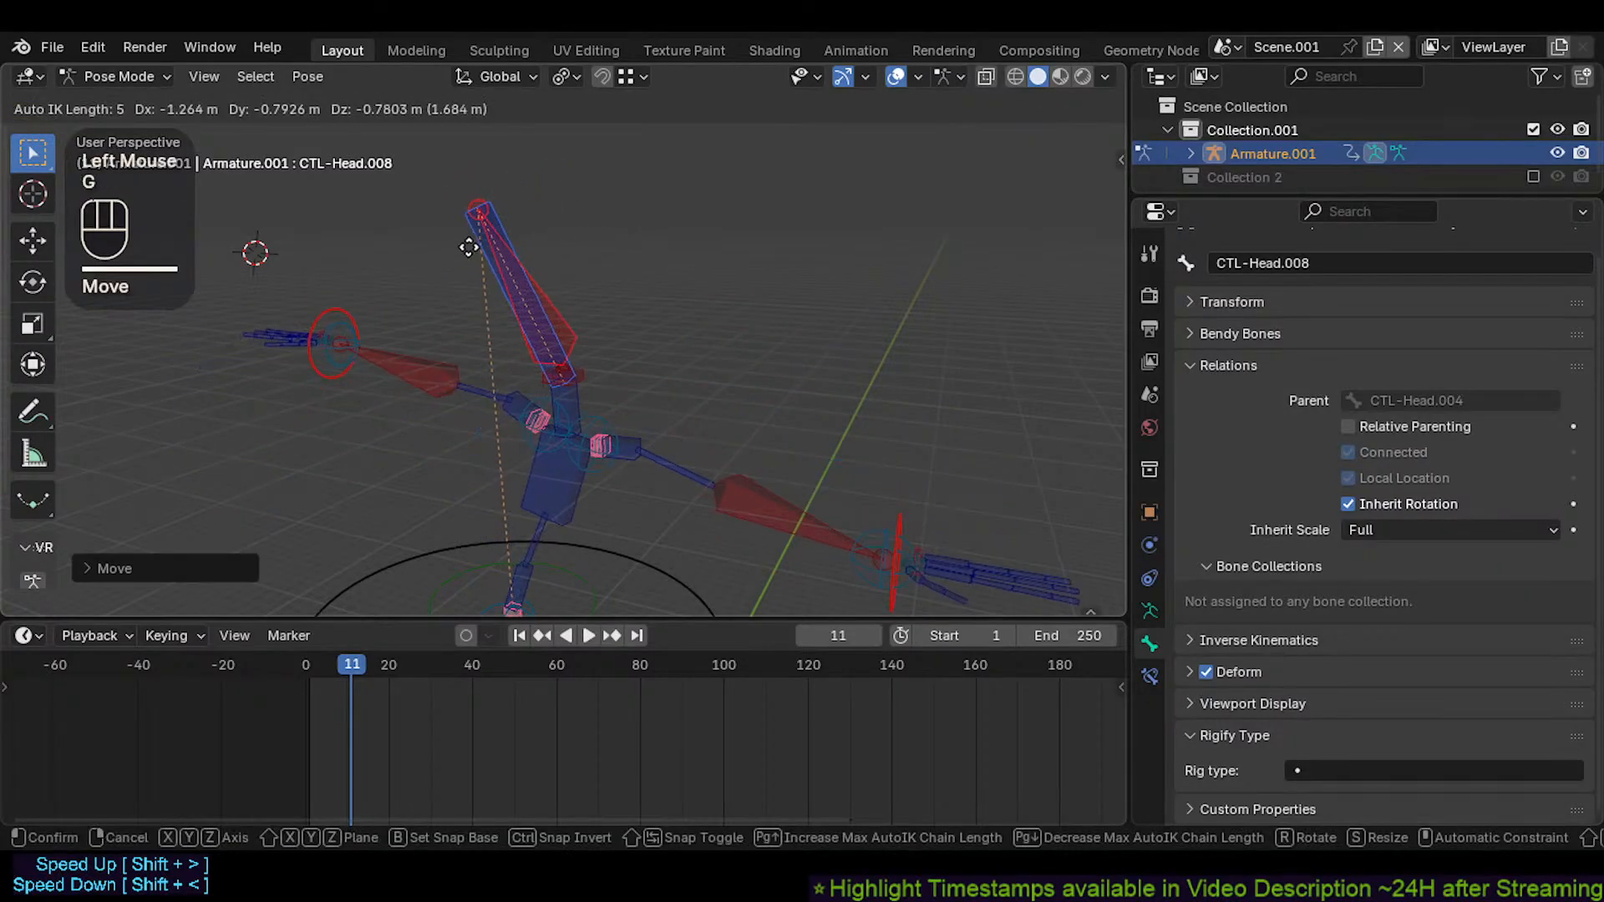
click(553, 196)
key(g)
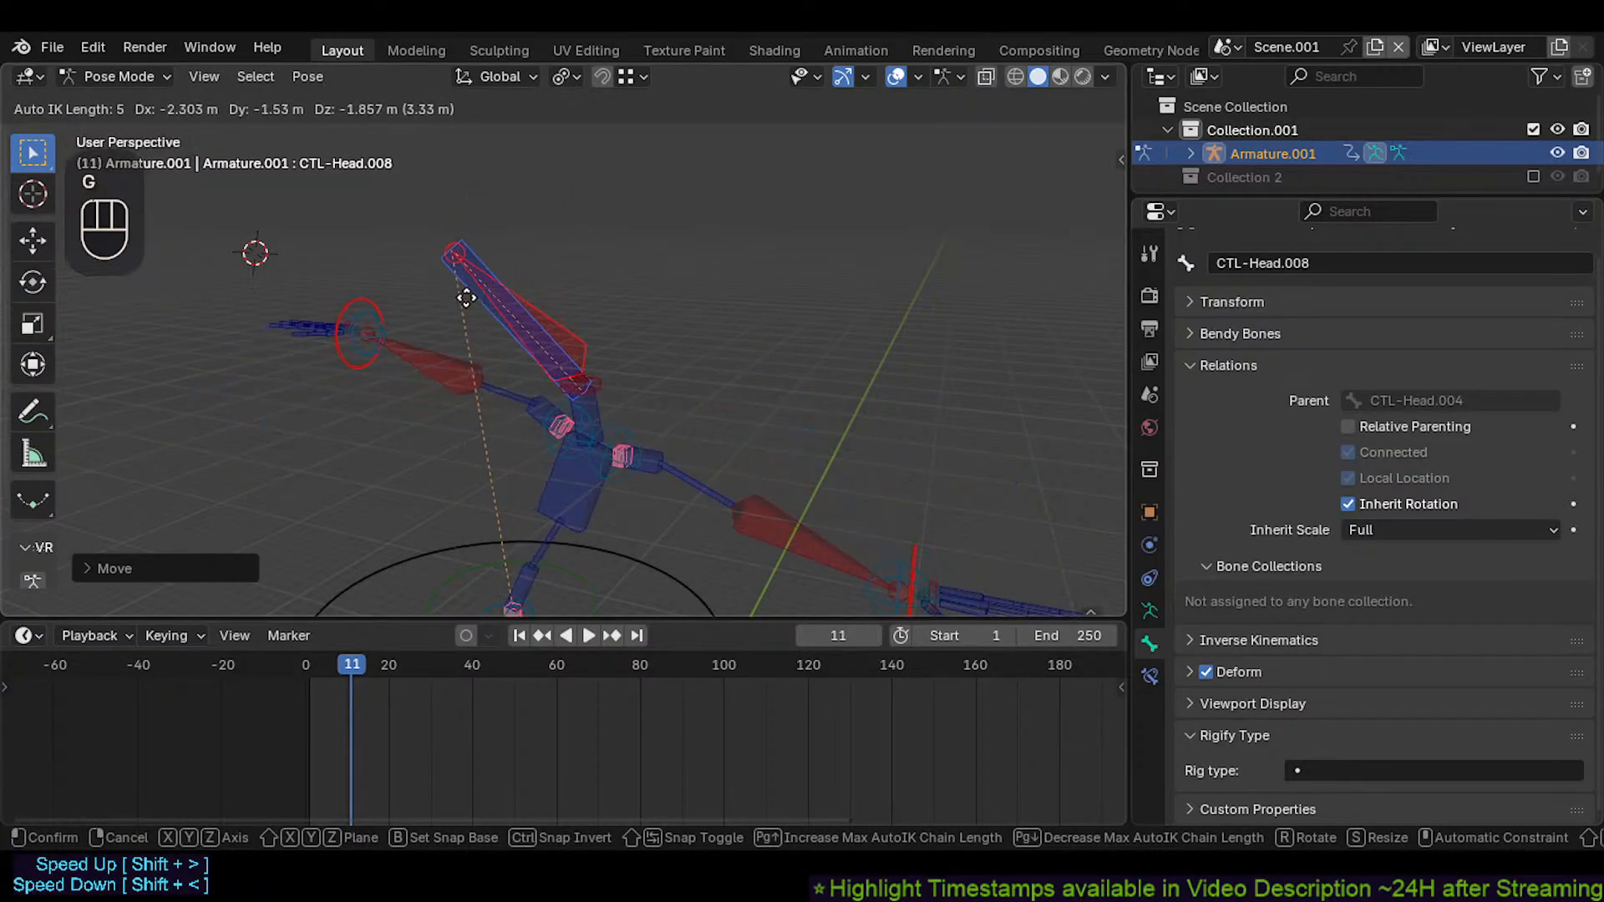
click(513, 242)
Try moving CTL-Head.008 alone and CTL-Neck.001 alone with Auto IK at chain length 5, cancelling each move
click(575, 310)
key(g)
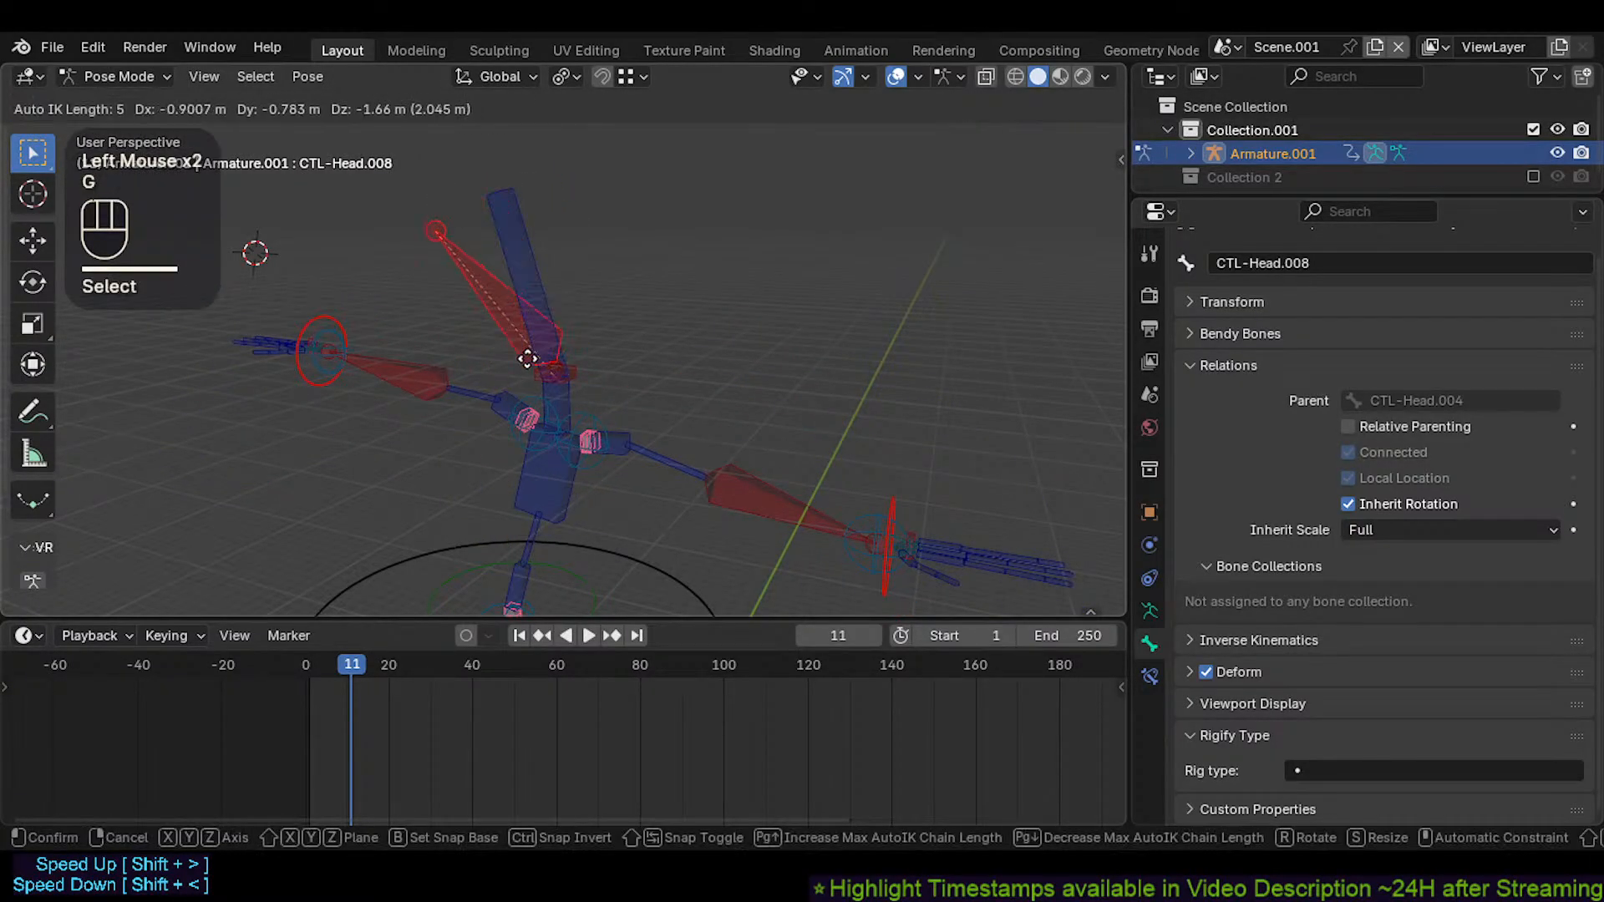
key(Escape)
click(501, 238)
key(g)
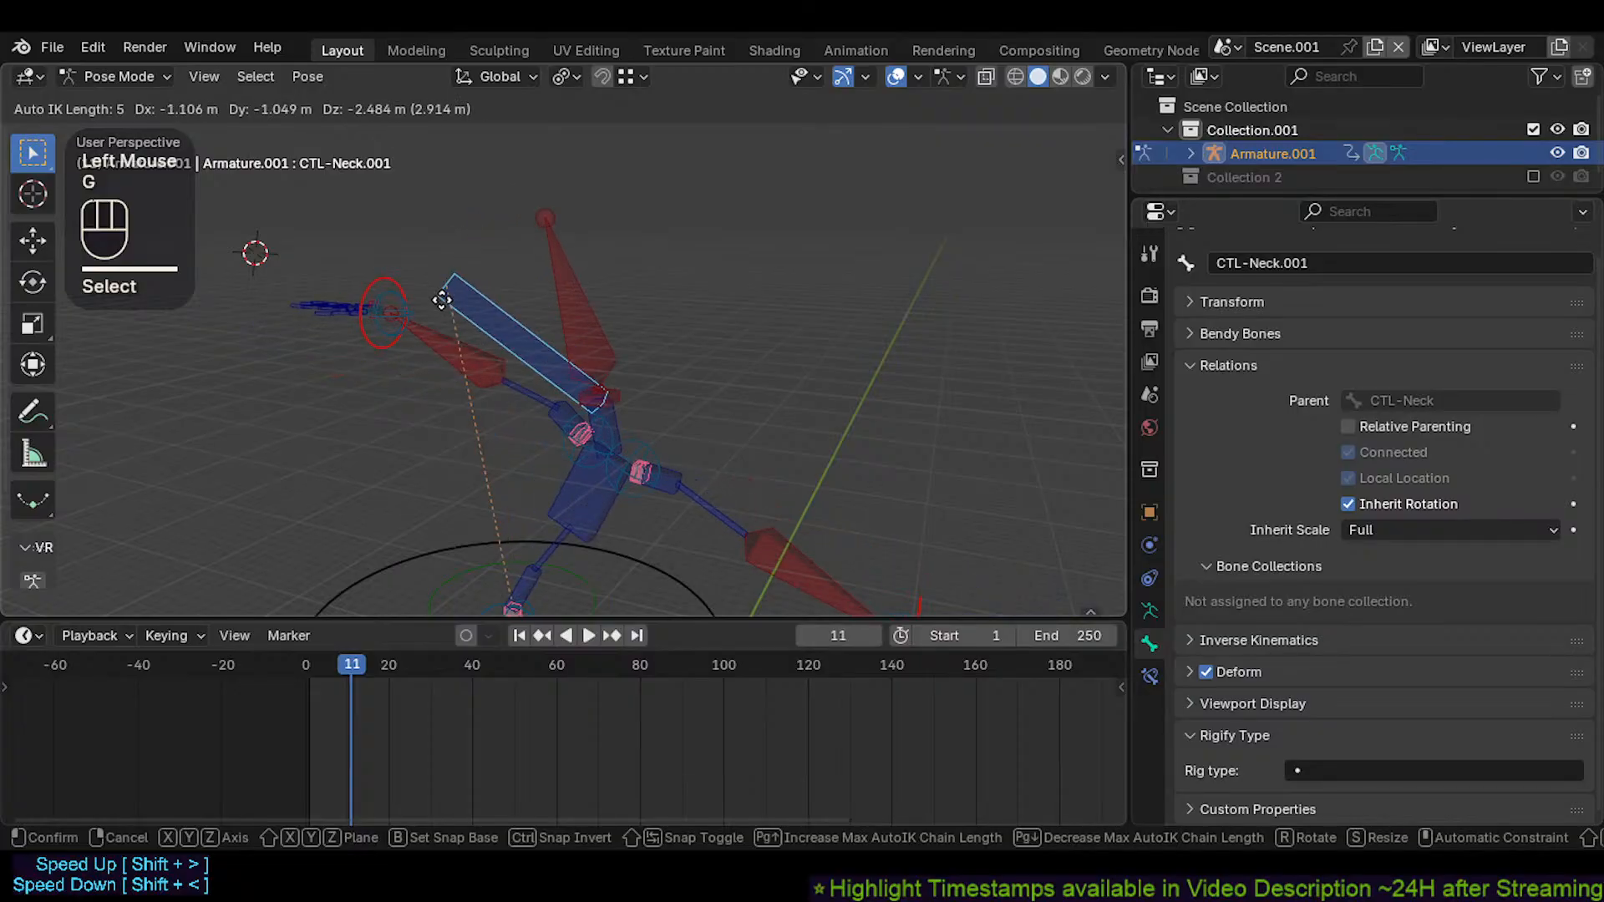
key(Escape)
Move CTL-Neck.001 and CTL-Head.008 together, and CTL-Neck.001 on its own, with Auto IK at chain length 5
shift+click(514, 276)
key(g)
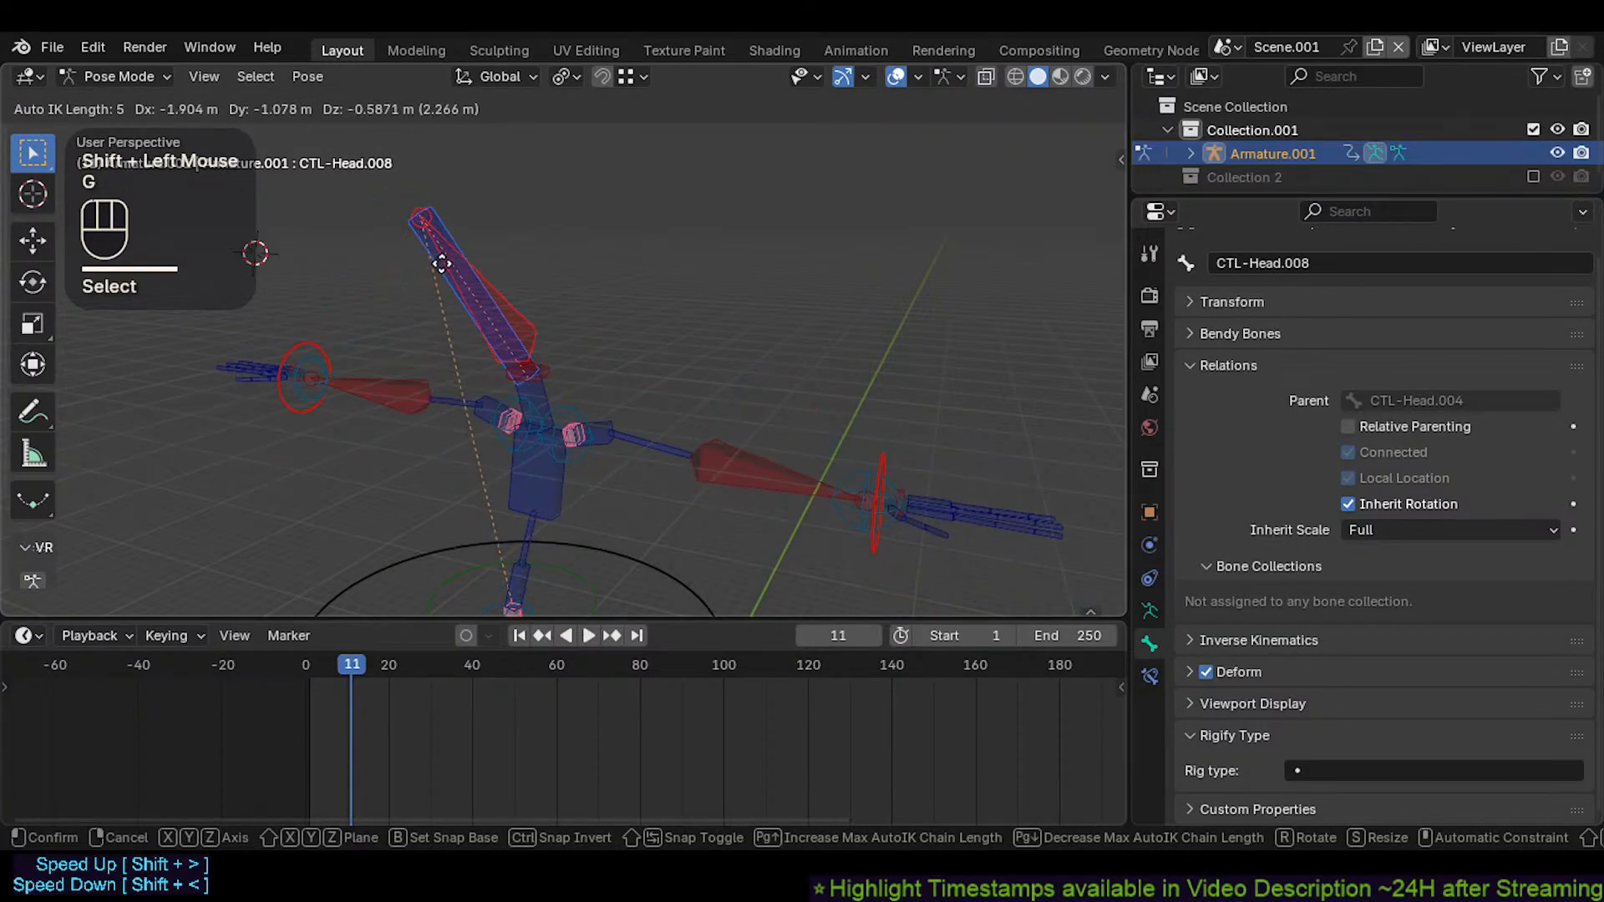
click(441, 264)
key(g)
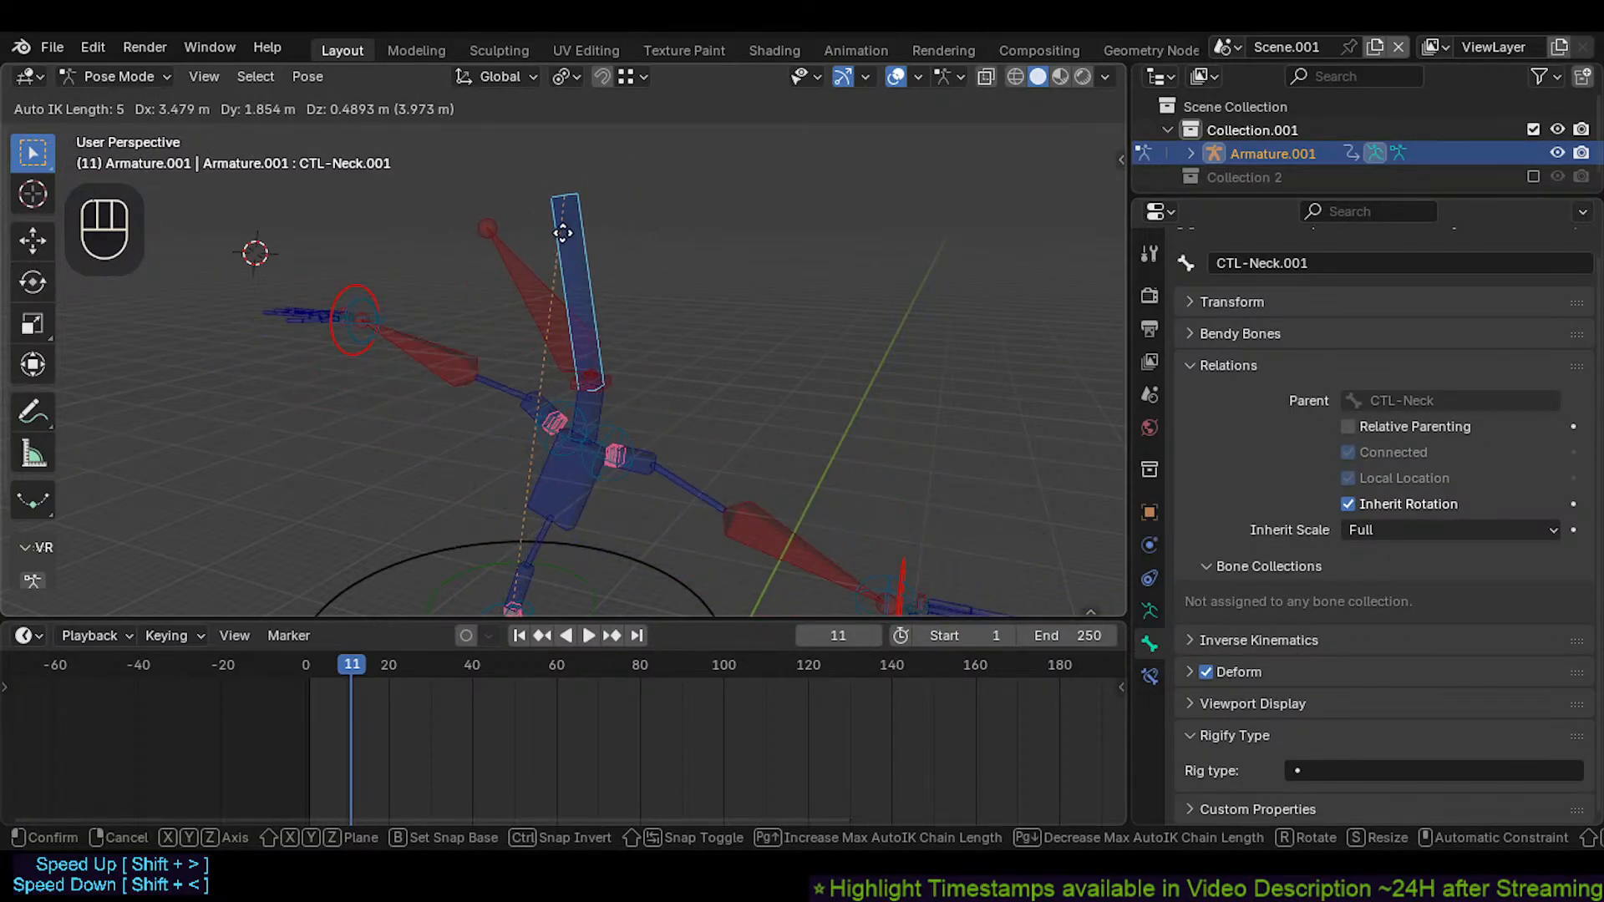
click(561, 220)
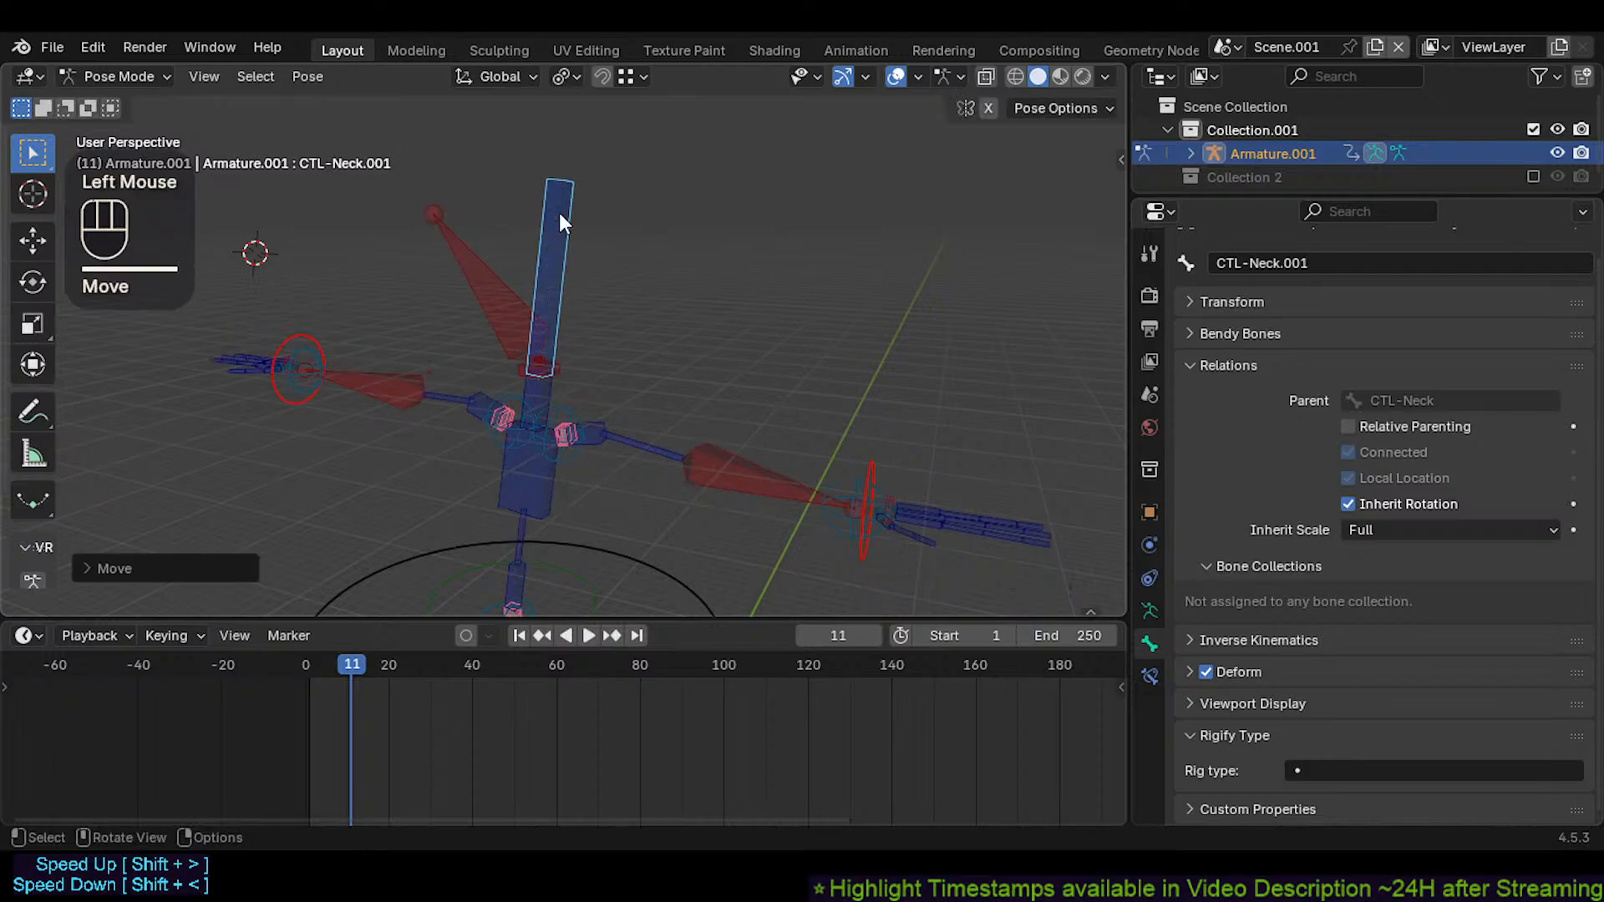
Clear all pose transforms, and tilt CTL-Neck.001 together with CTL-Head.008 using Auto IK at chain length 5
key(alt+q)
key(alt+q)
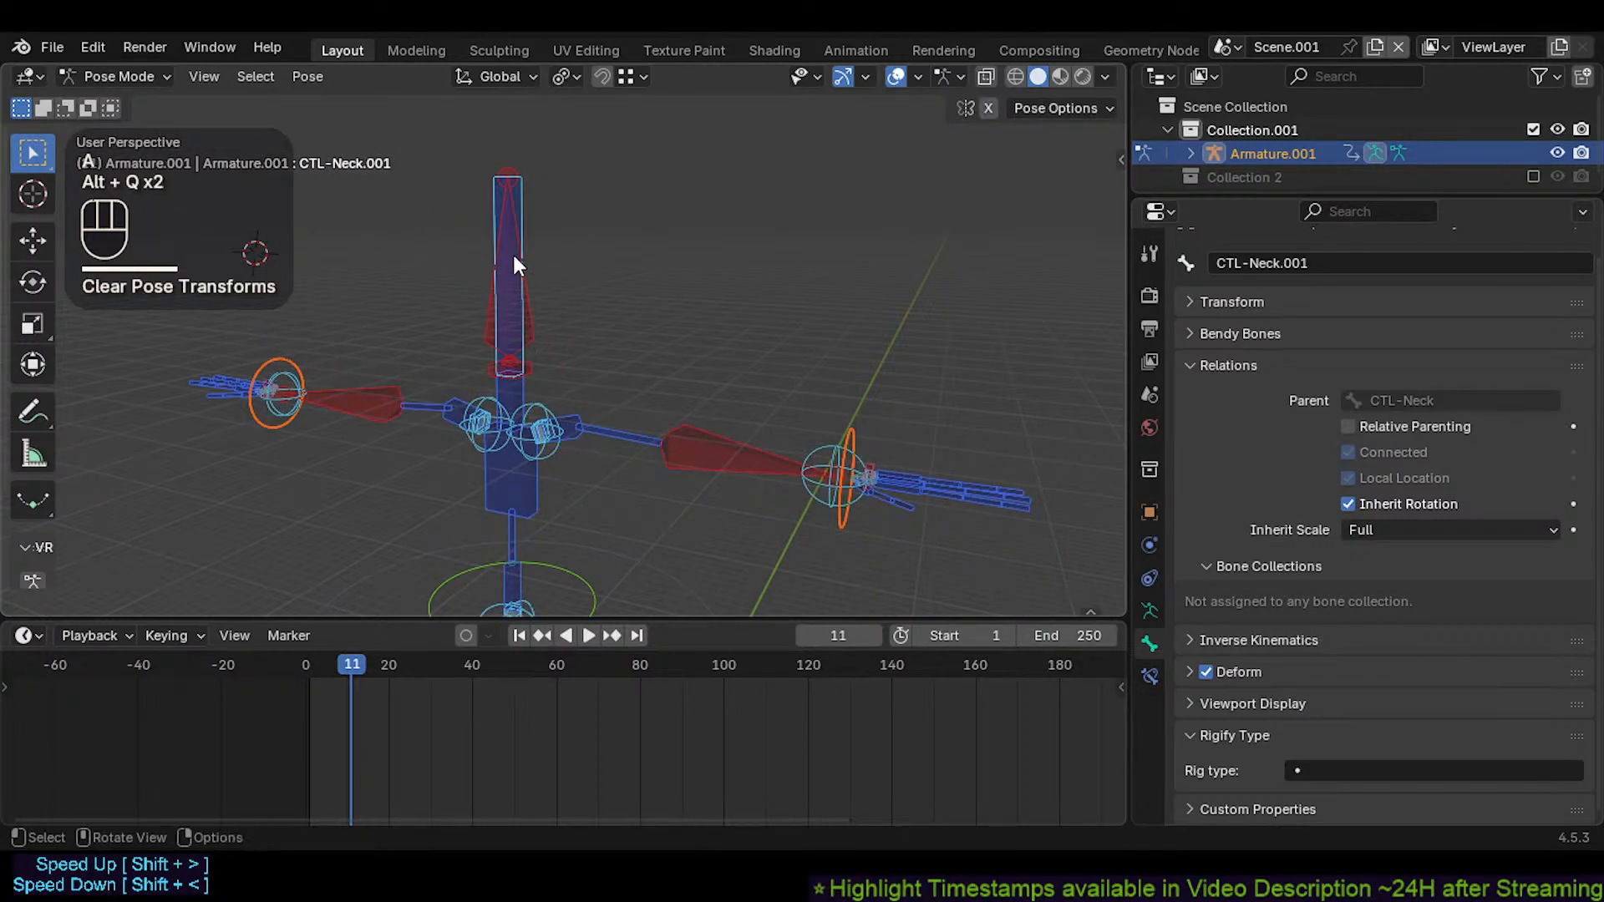
click(509, 192)
shift+click(509, 192)
key(g)
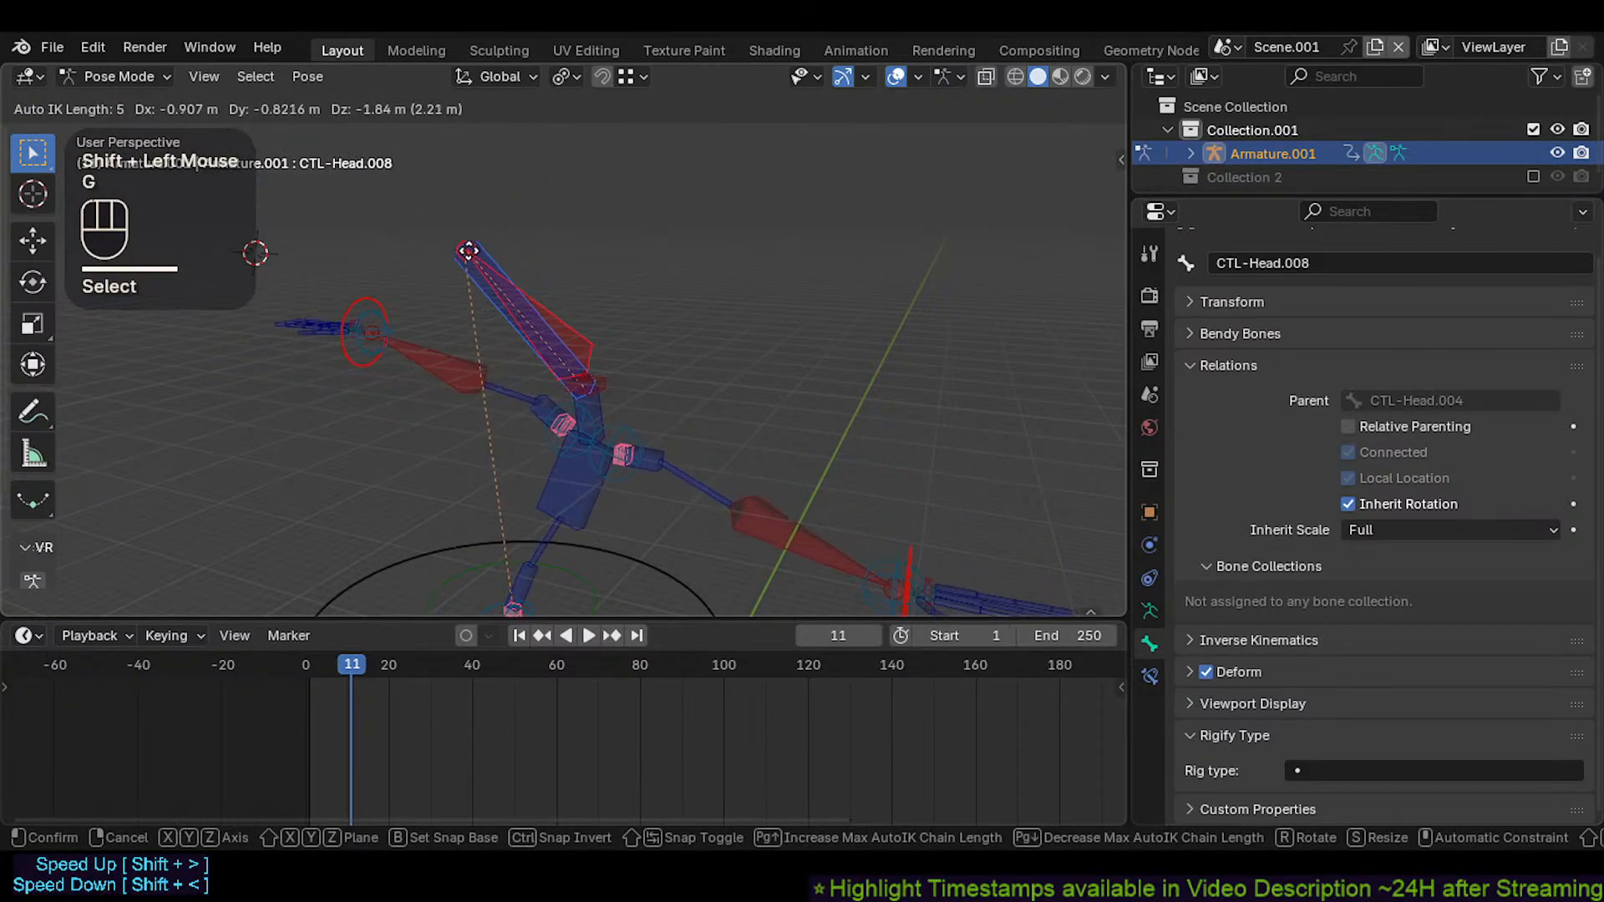
click(479, 236)
Move the paired neck and head bones four more times with Auto IK at chain length 5, from different viewing angles
middle_drag(480, 239, 449, 289)
scroll(449, 289, down, 1)
key(g)
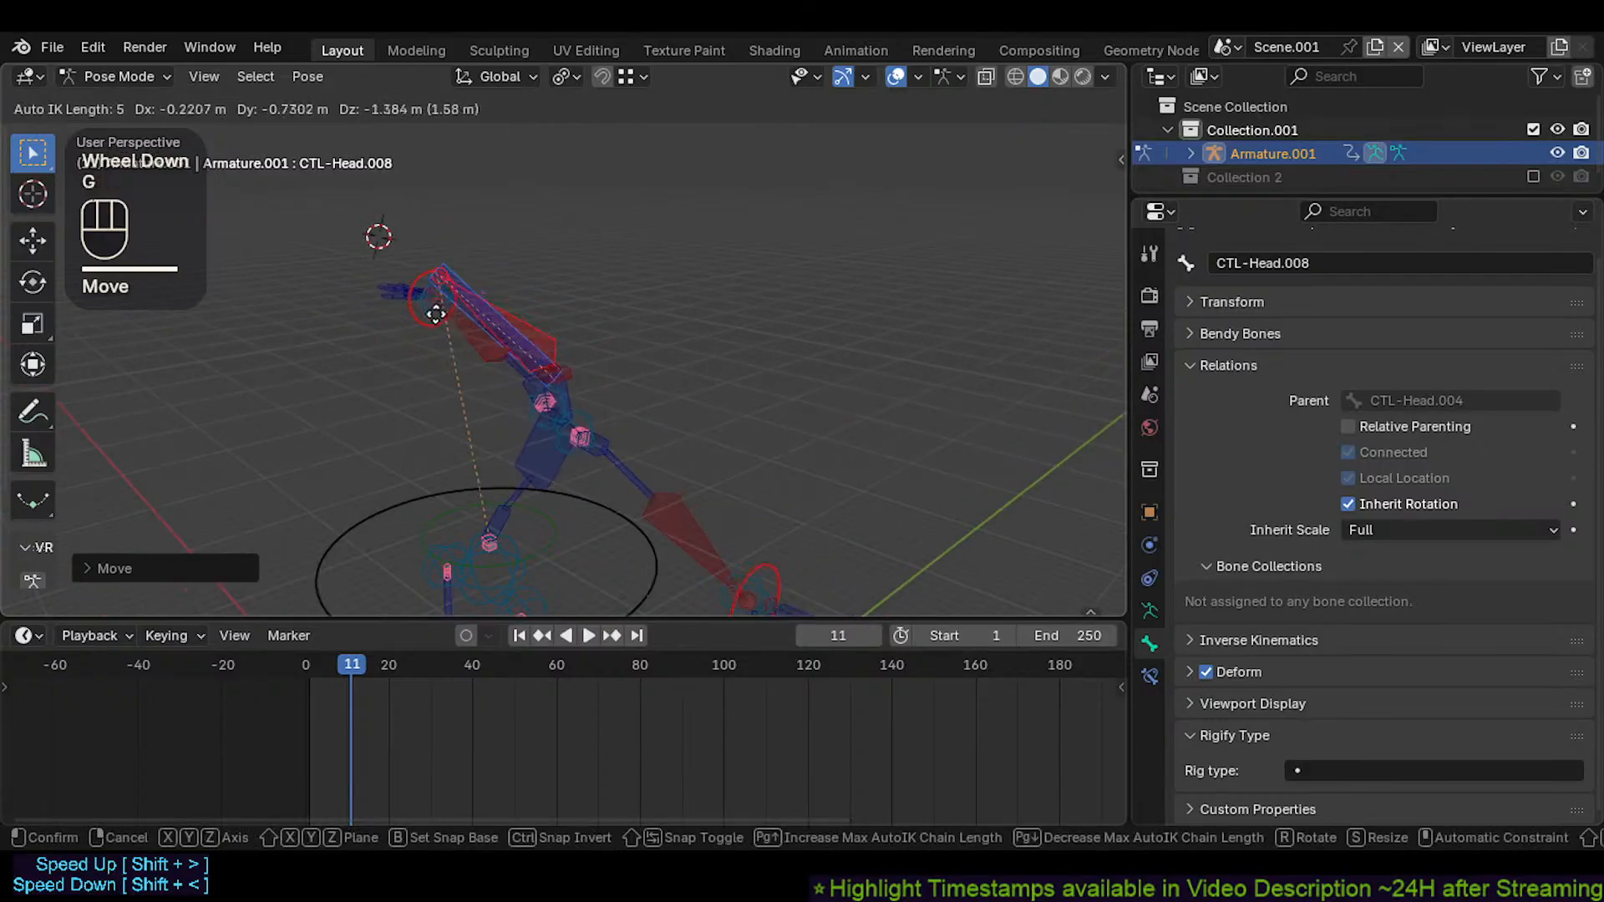
click(548, 171)
key(g)
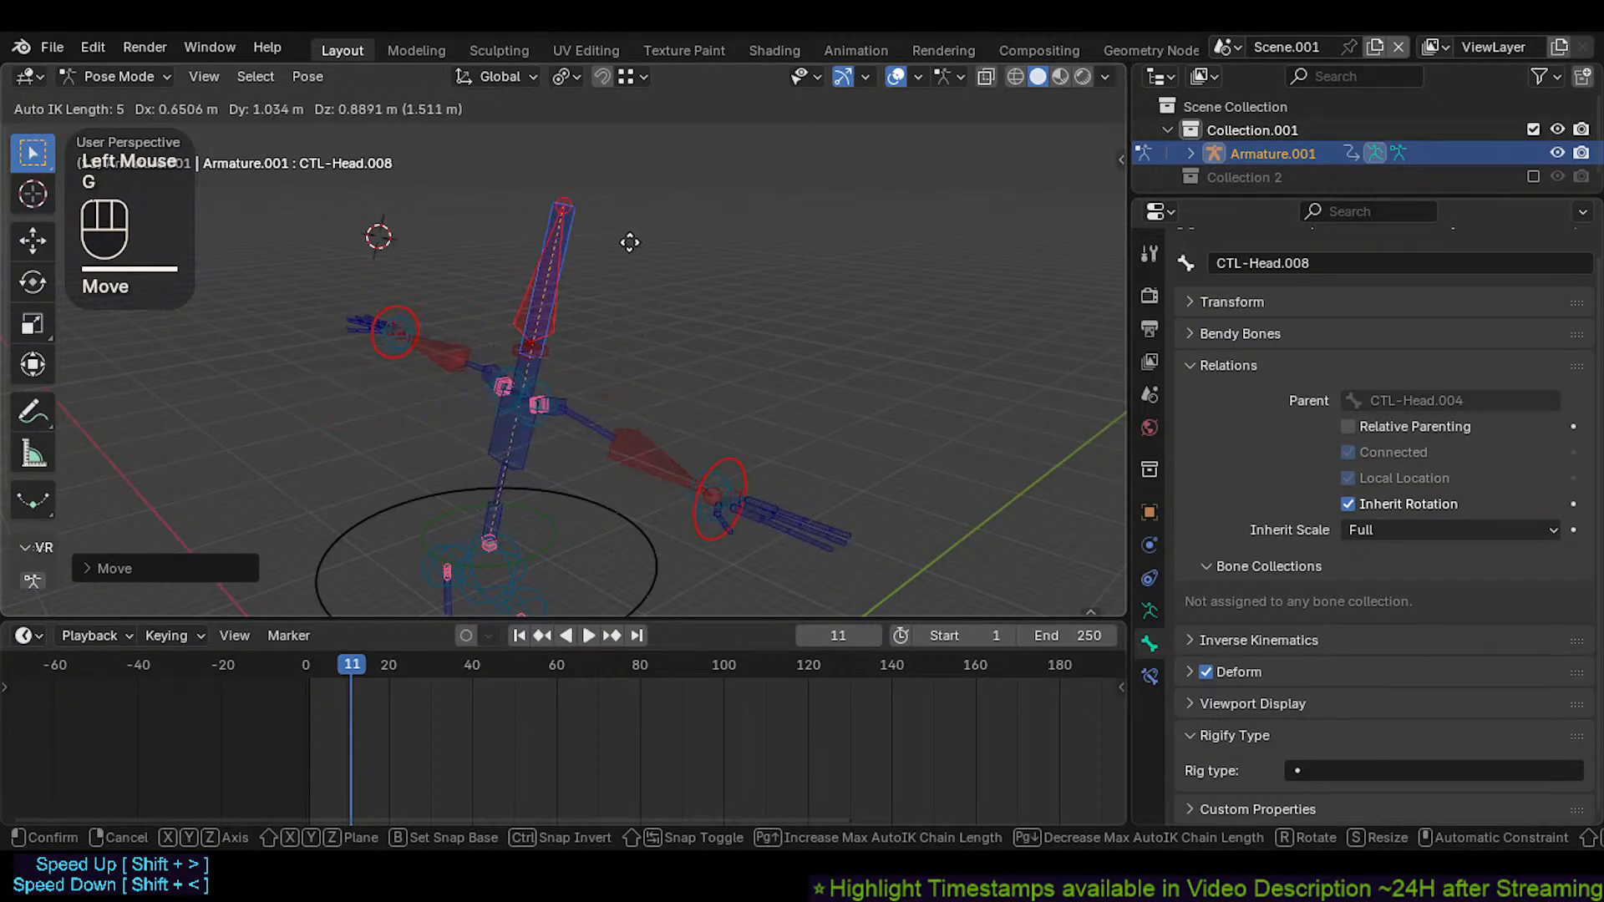
click(626, 243)
middle_drag(626, 243, 468, 241)
key(g)
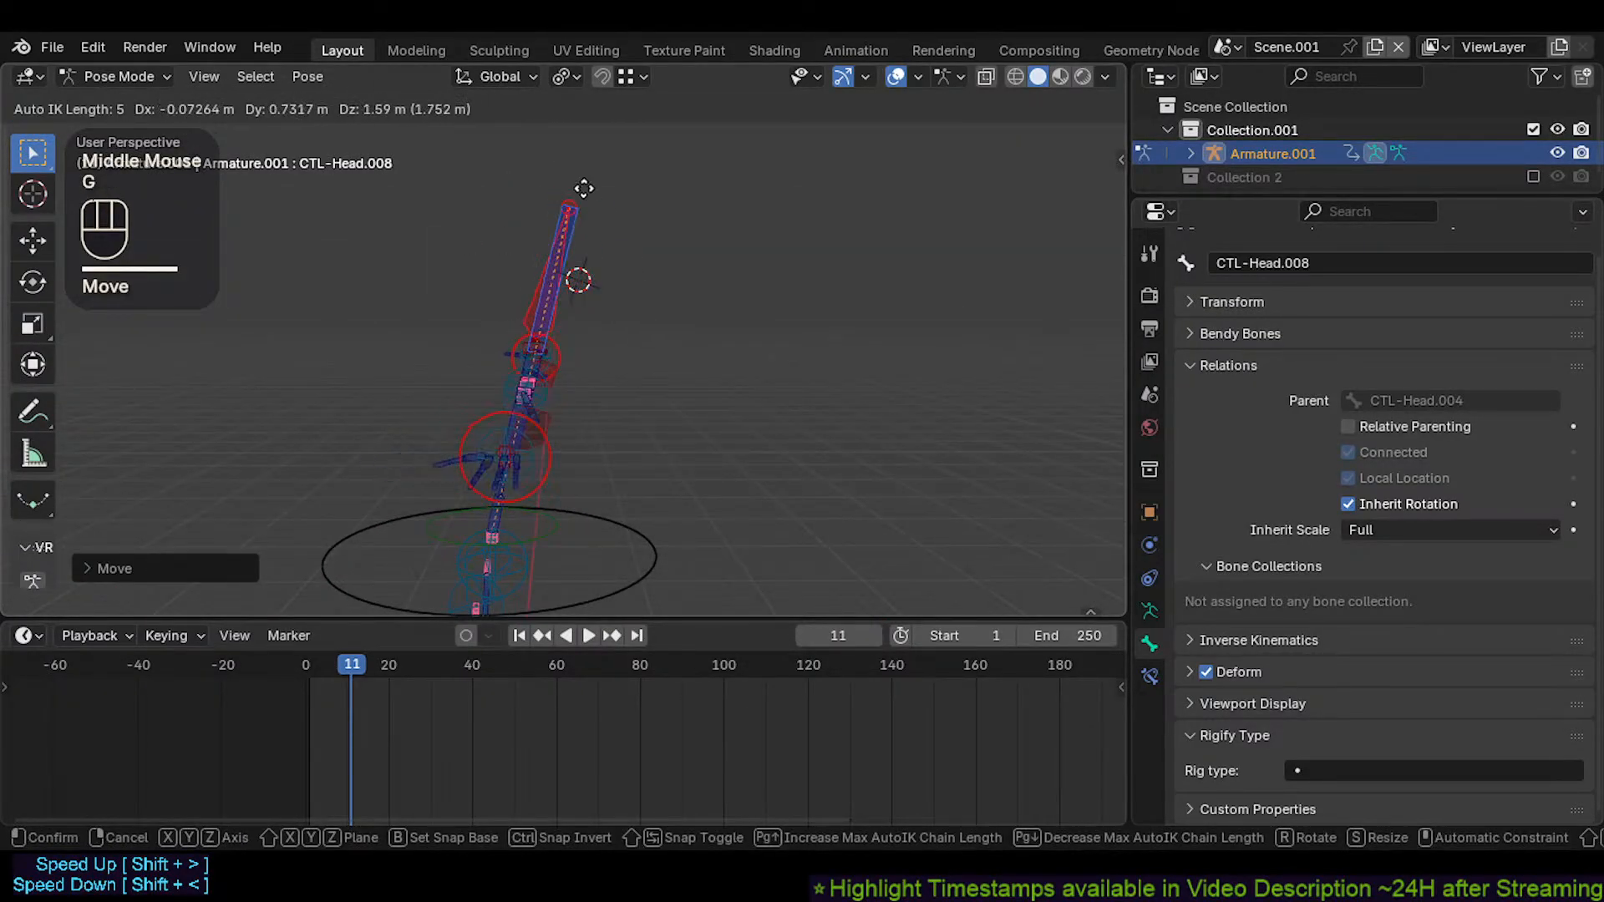
click(452, 243)
middle_drag(417, 258, 648, 295)
key(g)
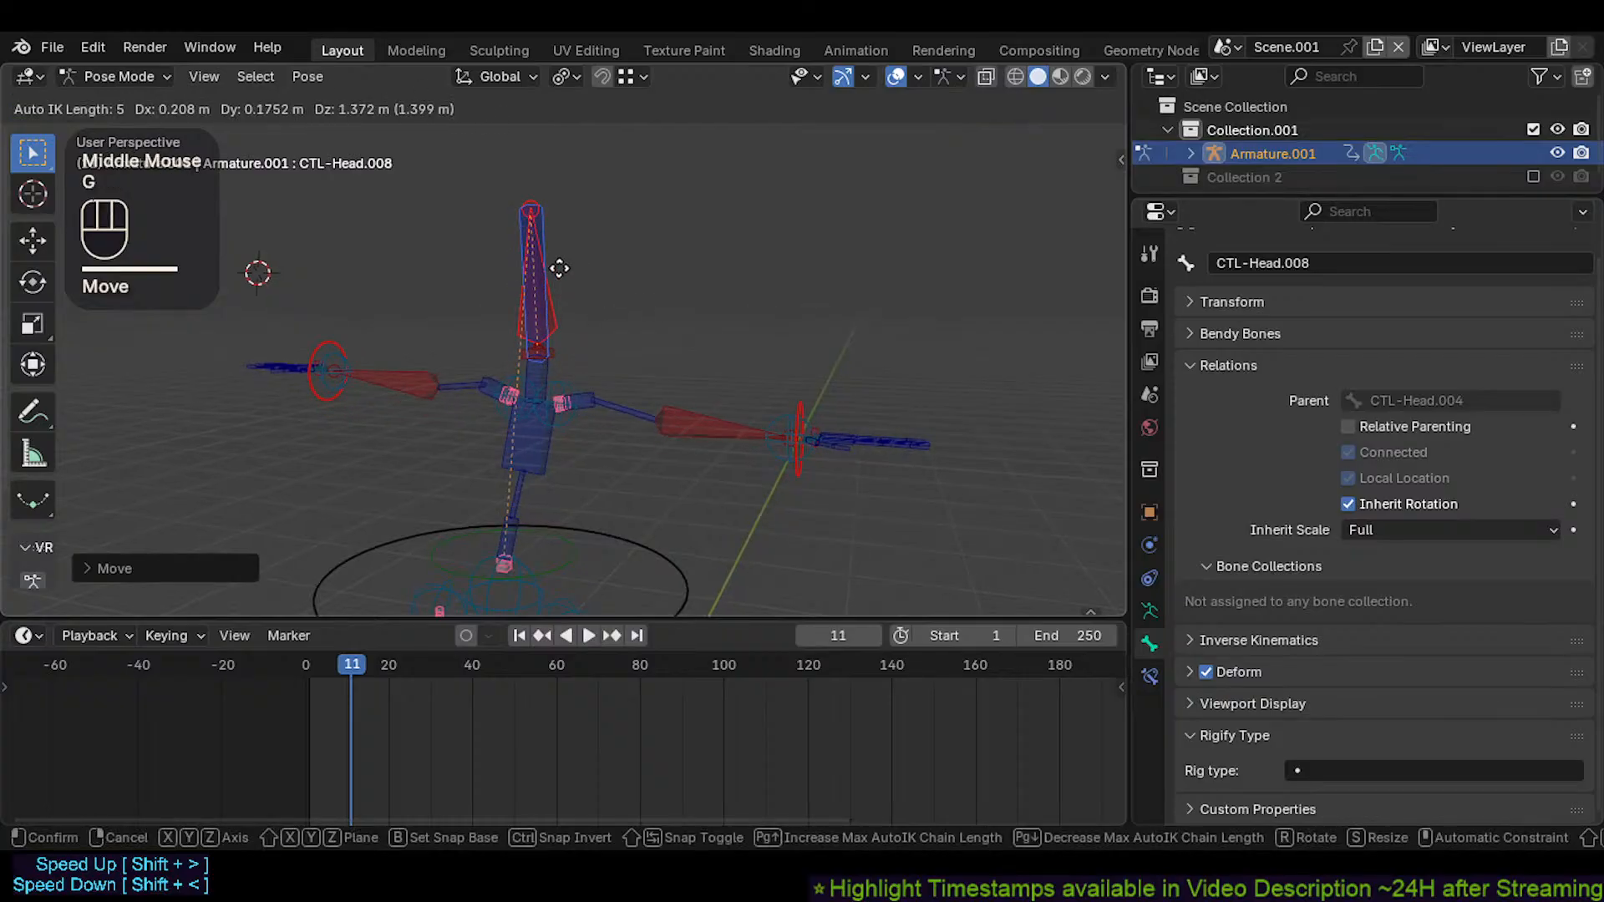
click(555, 249)
Clear all pose transforms, and scale CTL-Neck.001 down in Edit Mode to a short block at the head bone's base
scroll(524, 217, up, 3)
key(a)
key(alt+g)
key(alt+g)
click(517, 191)
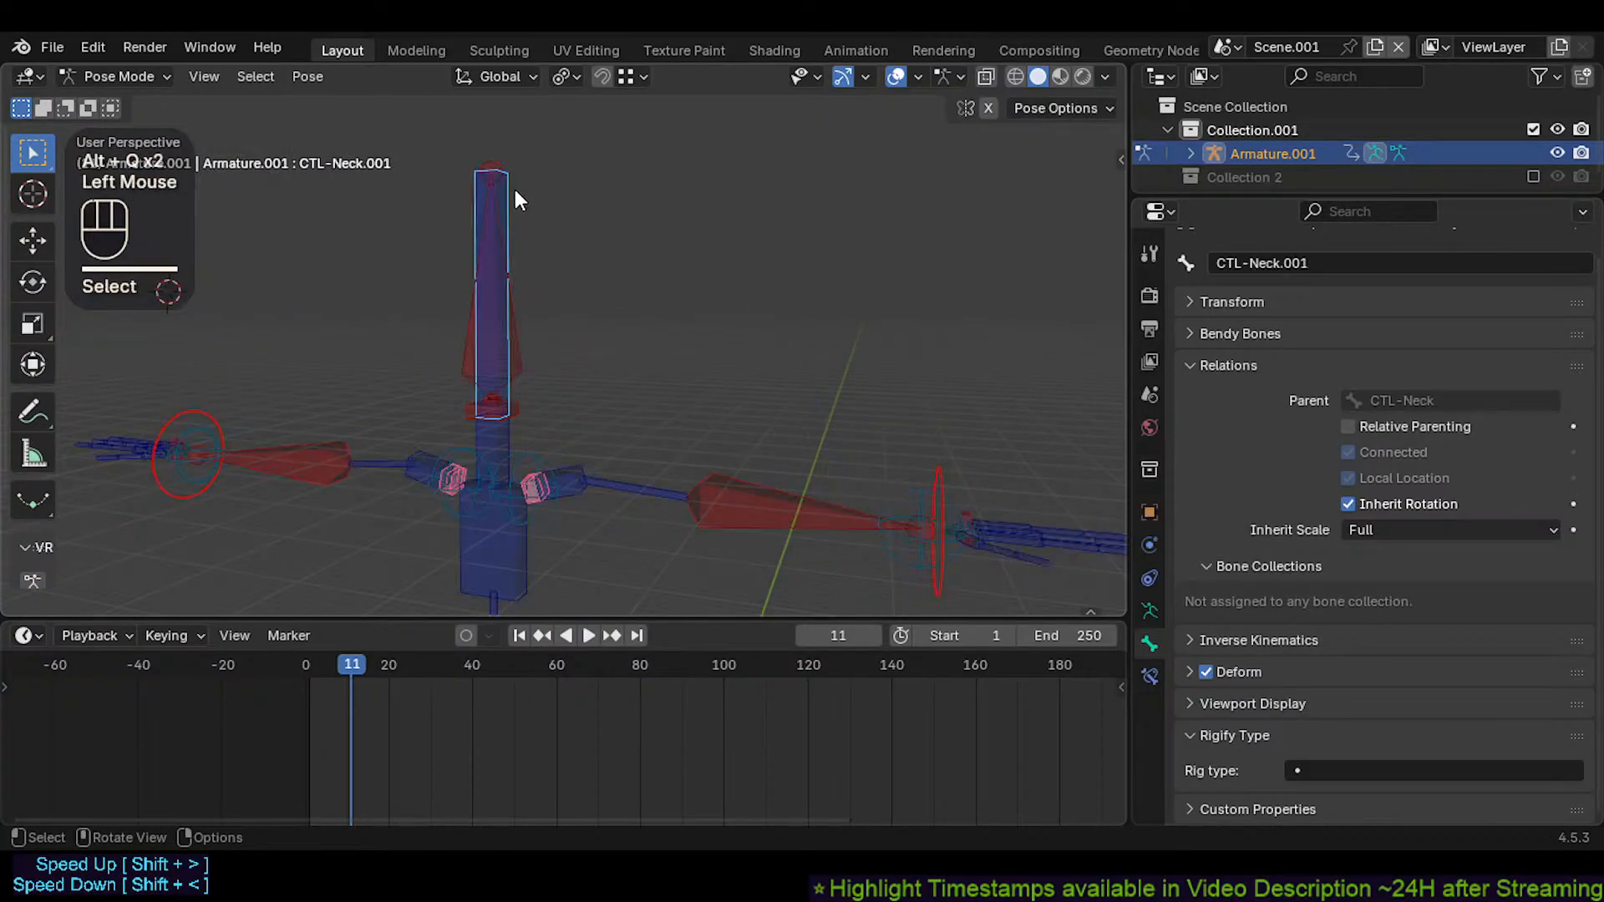
key(Tab)
key(s)
click(522, 383)
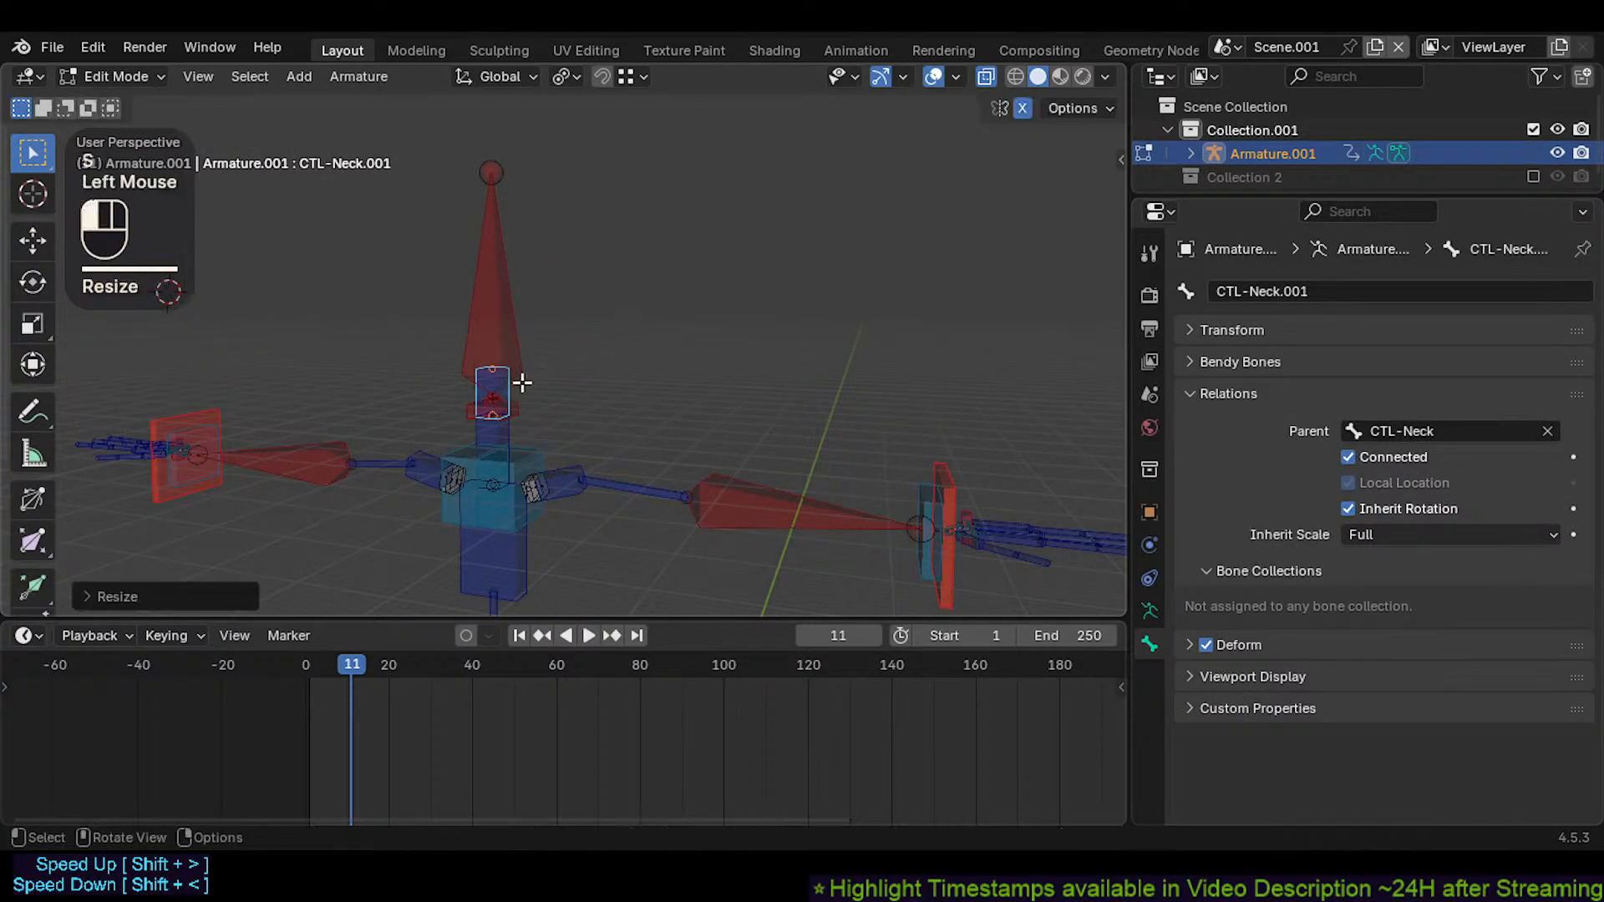
Back in Pose Mode, select the shortened CTL-Neck.001 with CTL-Head.008 and move both repeatedly with Auto IK at chain length 5
key(Tab)
shift+click(499, 313)
scroll(506, 309, down, 3)
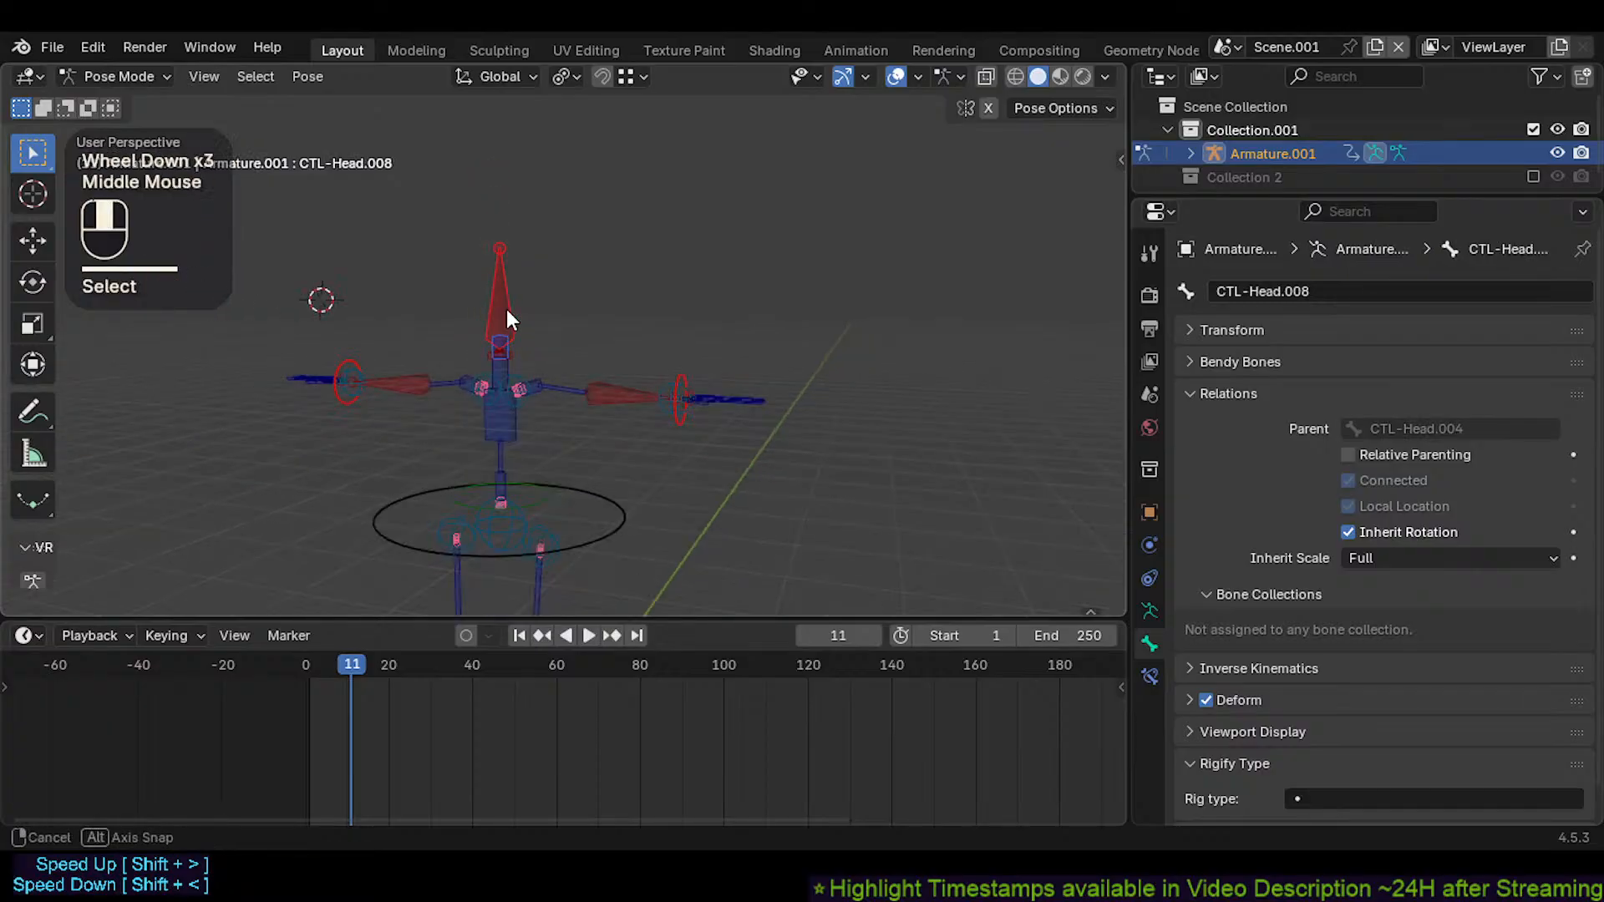
key(g)
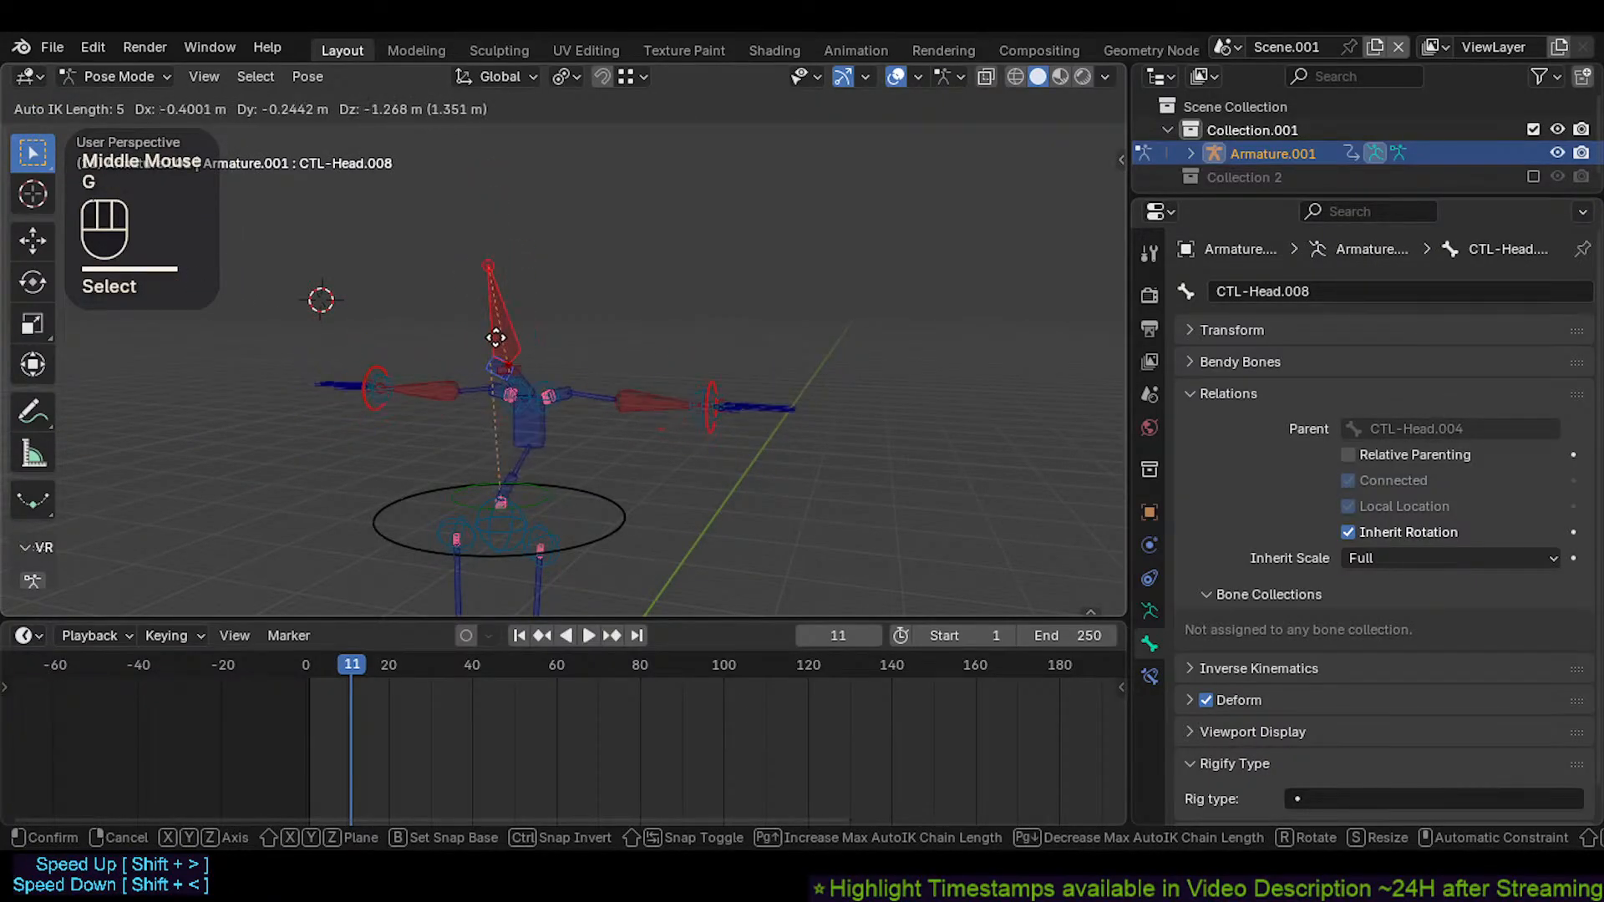
click(463, 186)
key(g)
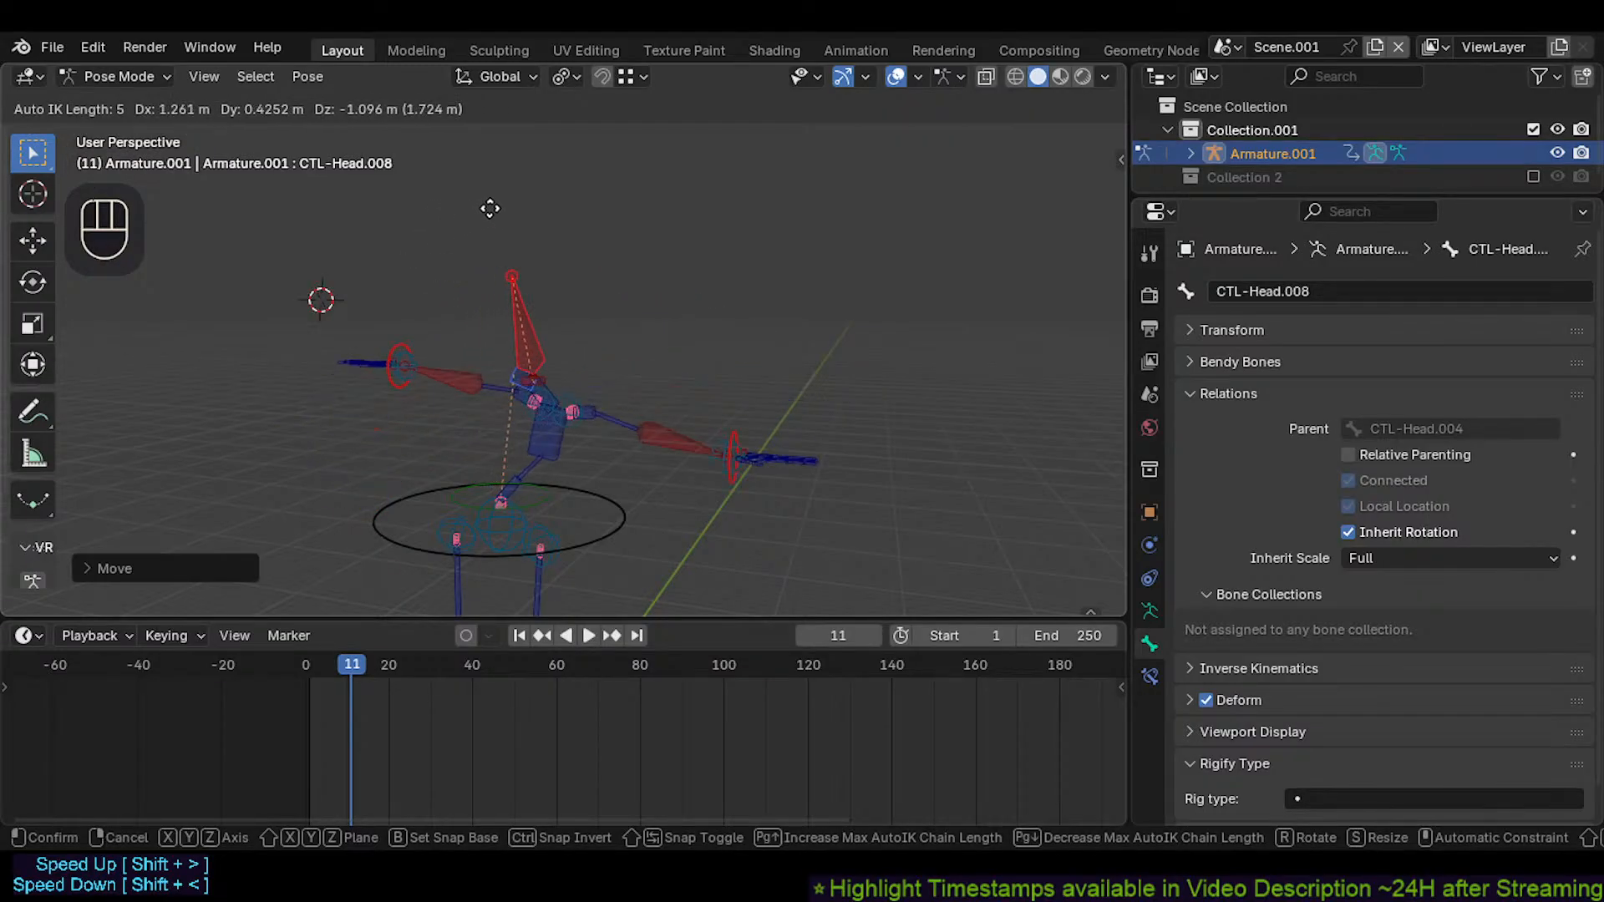
click(451, 246)
middle_drag(451, 247, 513, 303)
scroll(513, 303, up, 2)
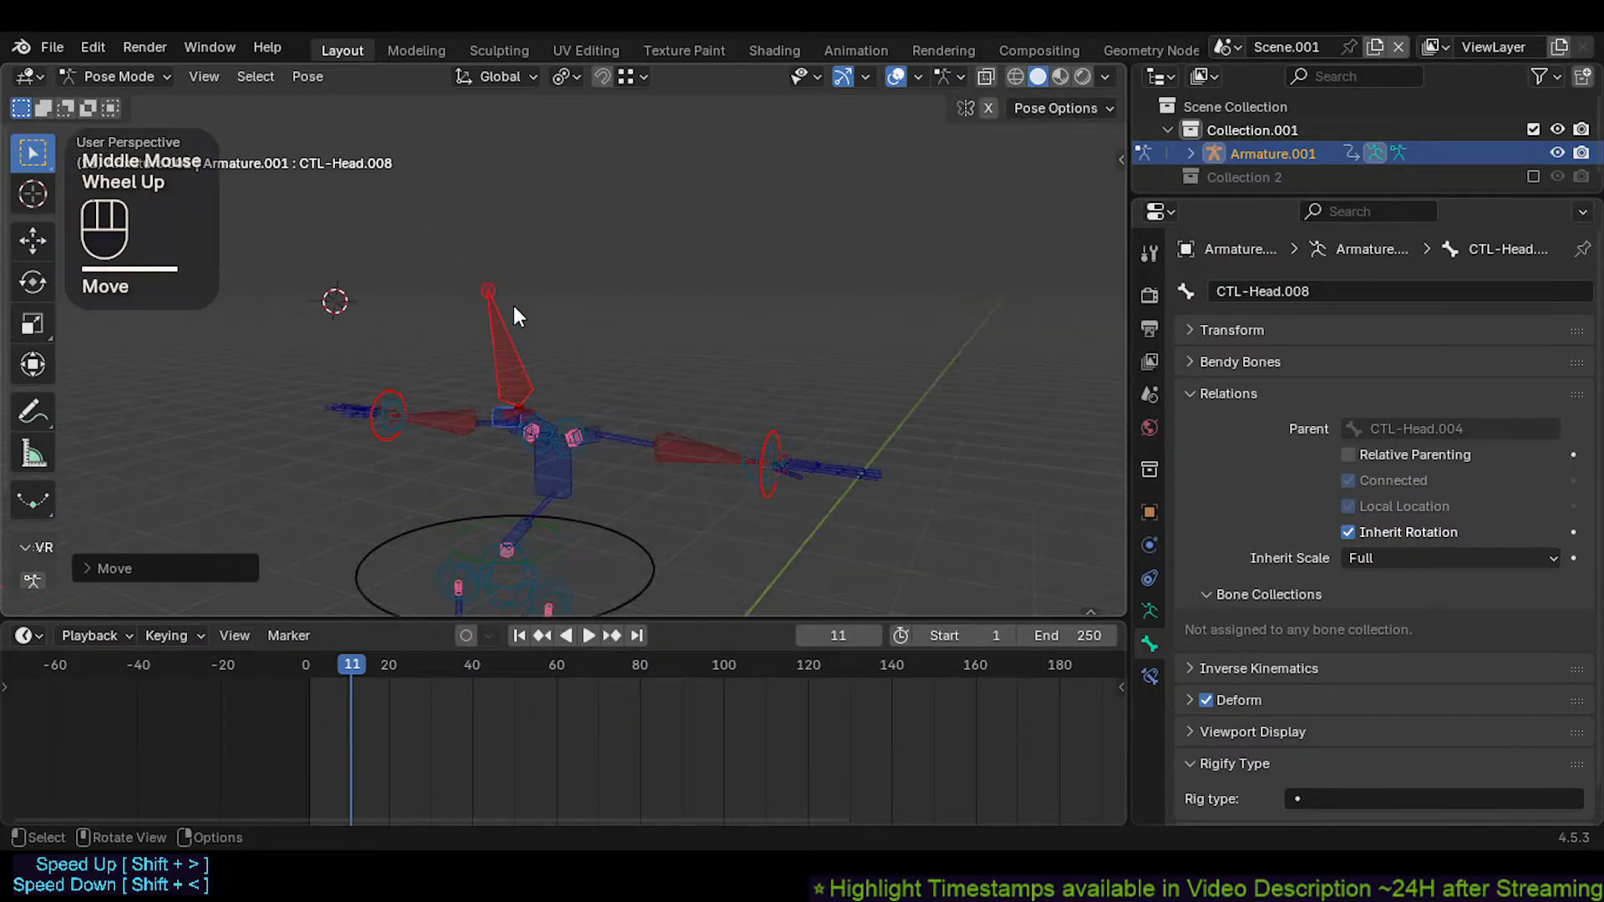
key(g)
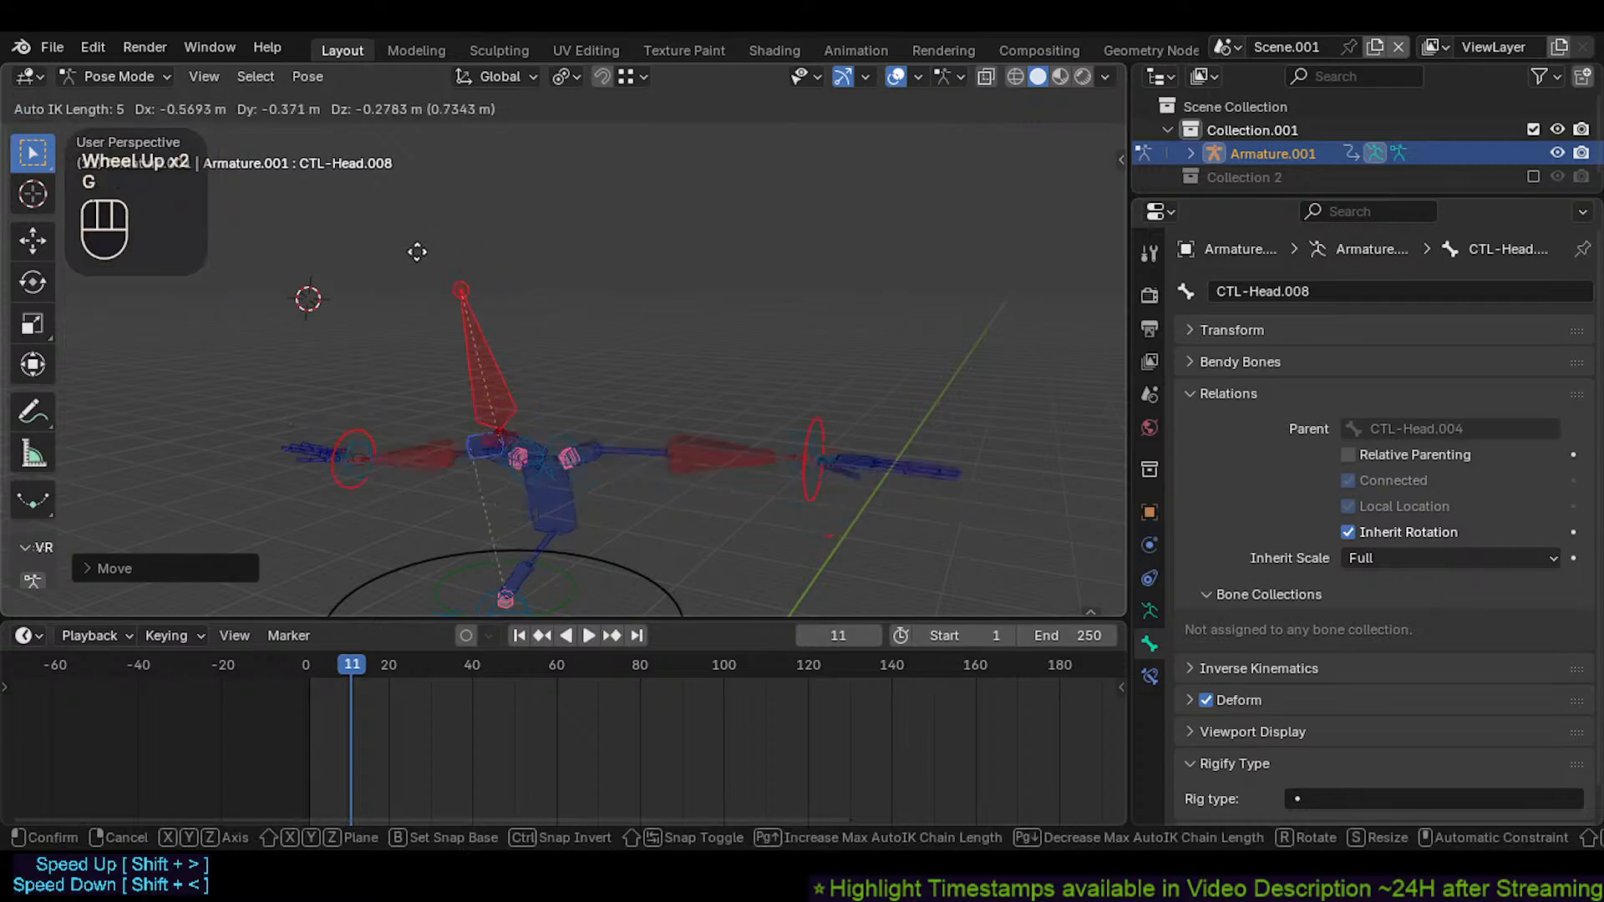
key(Escape)
Place the 3D cursor above the head bone, set the pivot point to 3D Cursor, and try rotating and moving the paired bones
shift+right_click(470, 241)
key(less)
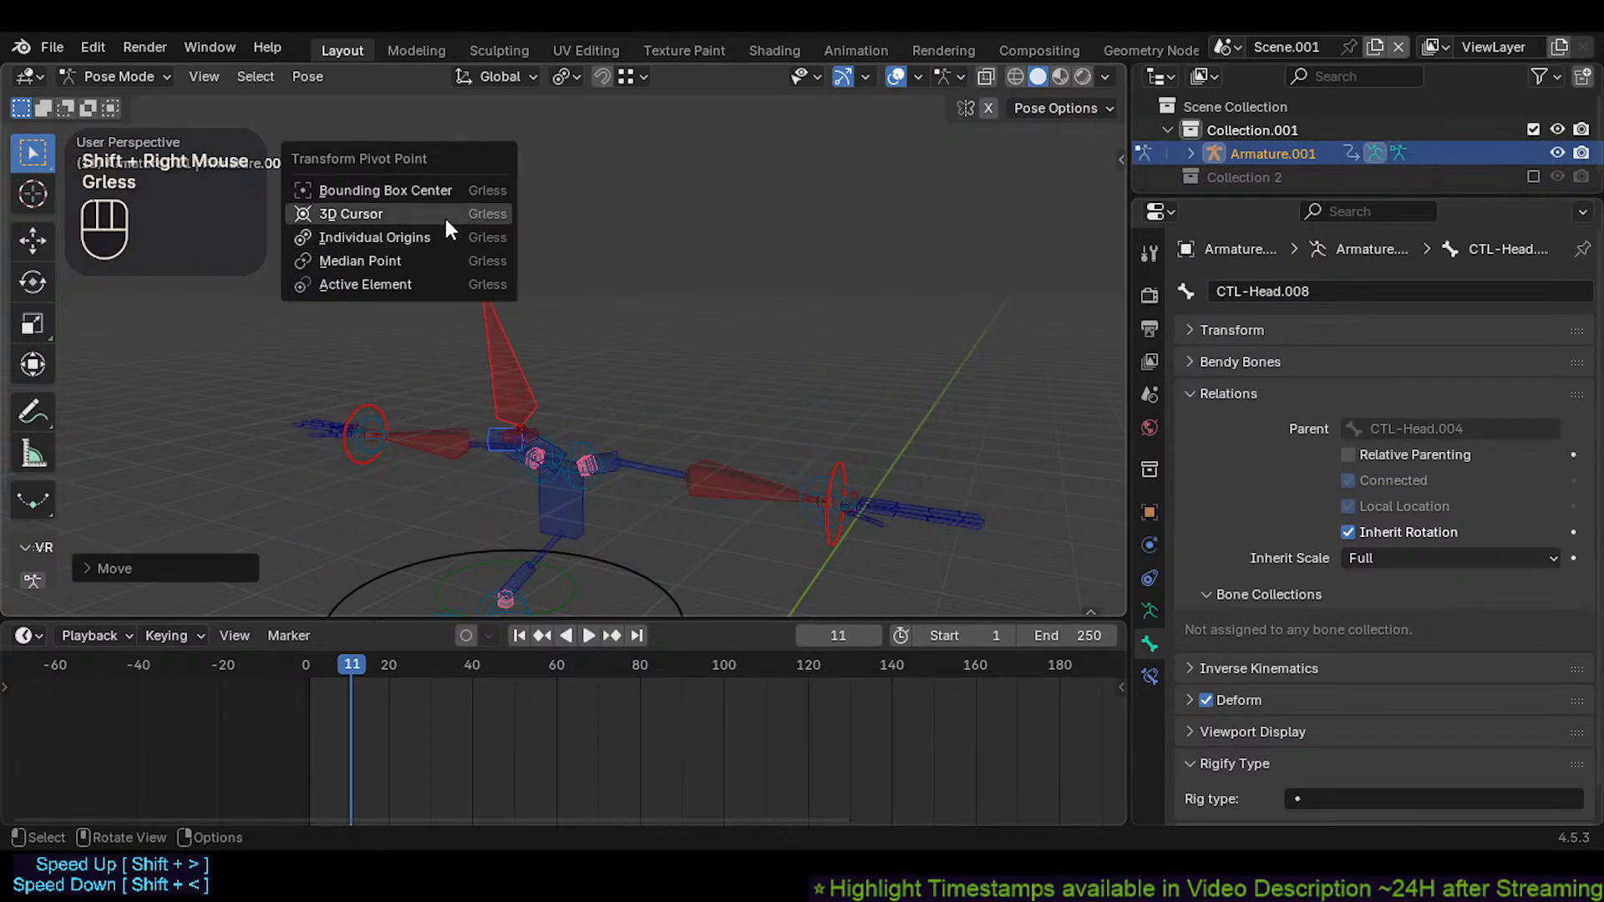
click(443, 214)
key(r)
key(Escape)
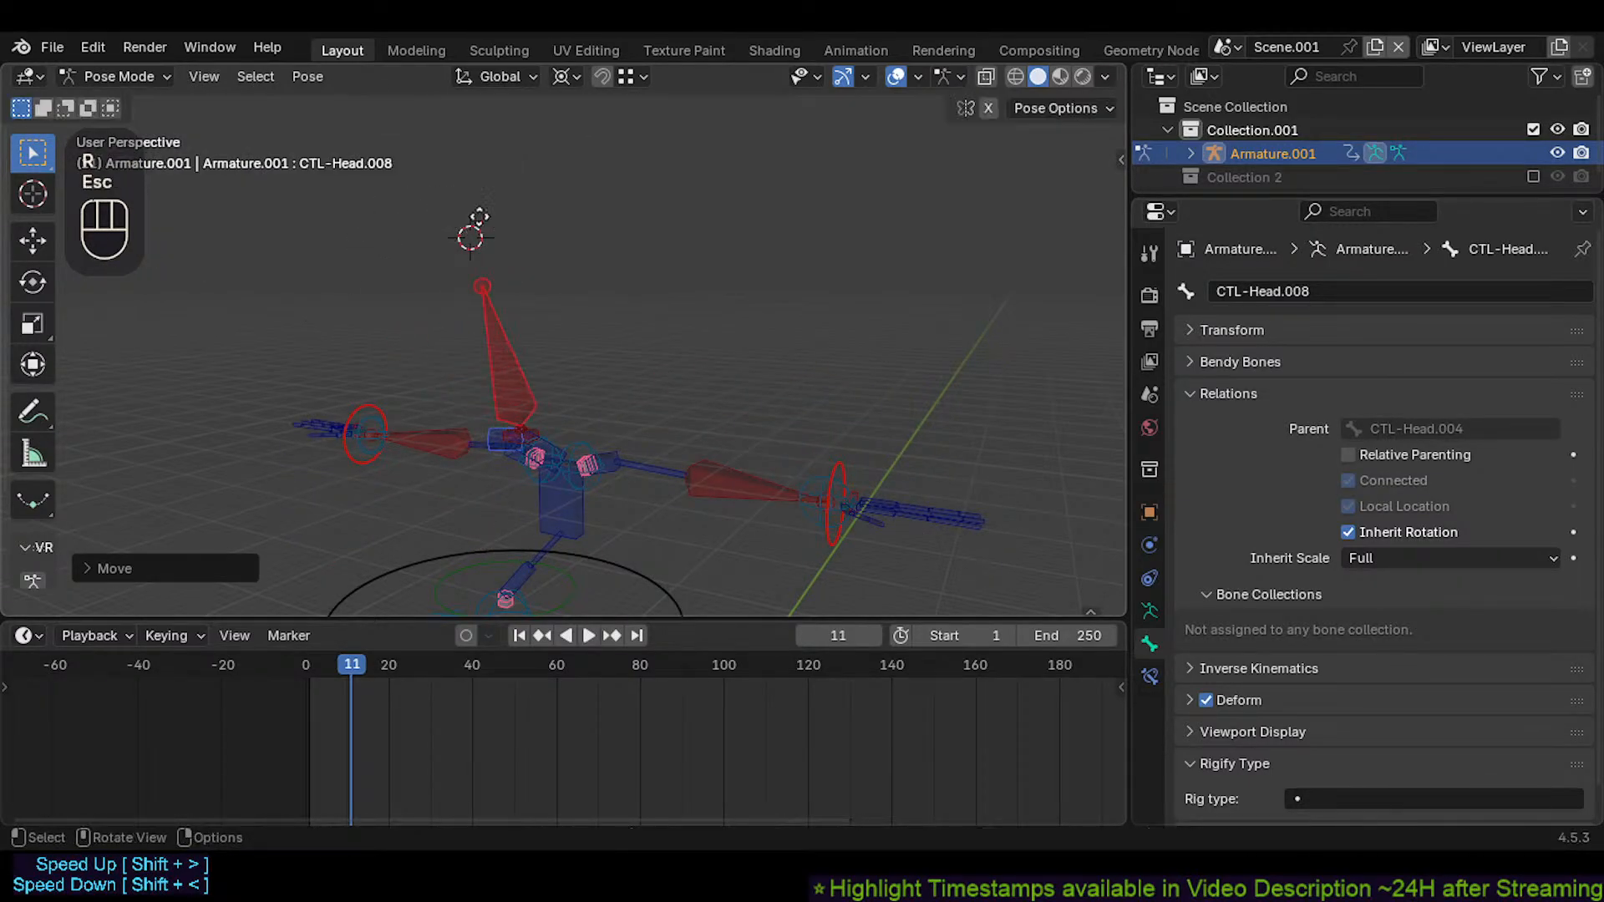
key(g)
key(Escape)
Clear the pose transforms of all bones to return the armature to its rest pose
key(alt+a)
key(alt+q)
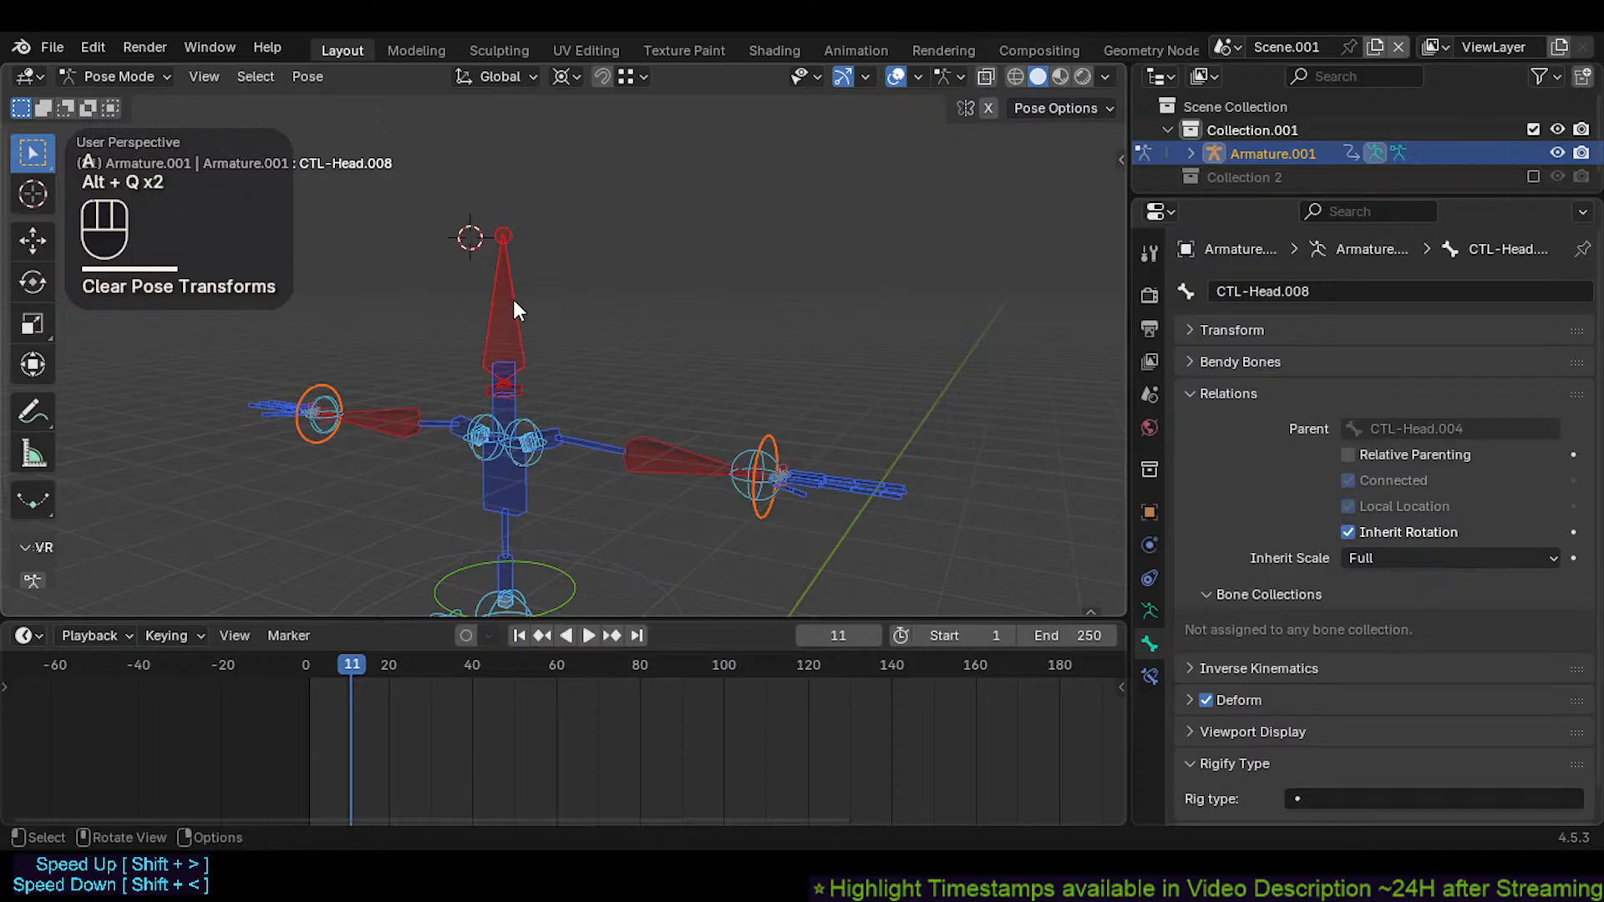
click(513, 303)
scroll(511, 324, up, 2)
In Edit Mode, raise the tip of CTL-Neck.001 about 4.3 m to meet the head bone's tip, and return to Pose Mode
click(526, 403)
click(504, 385)
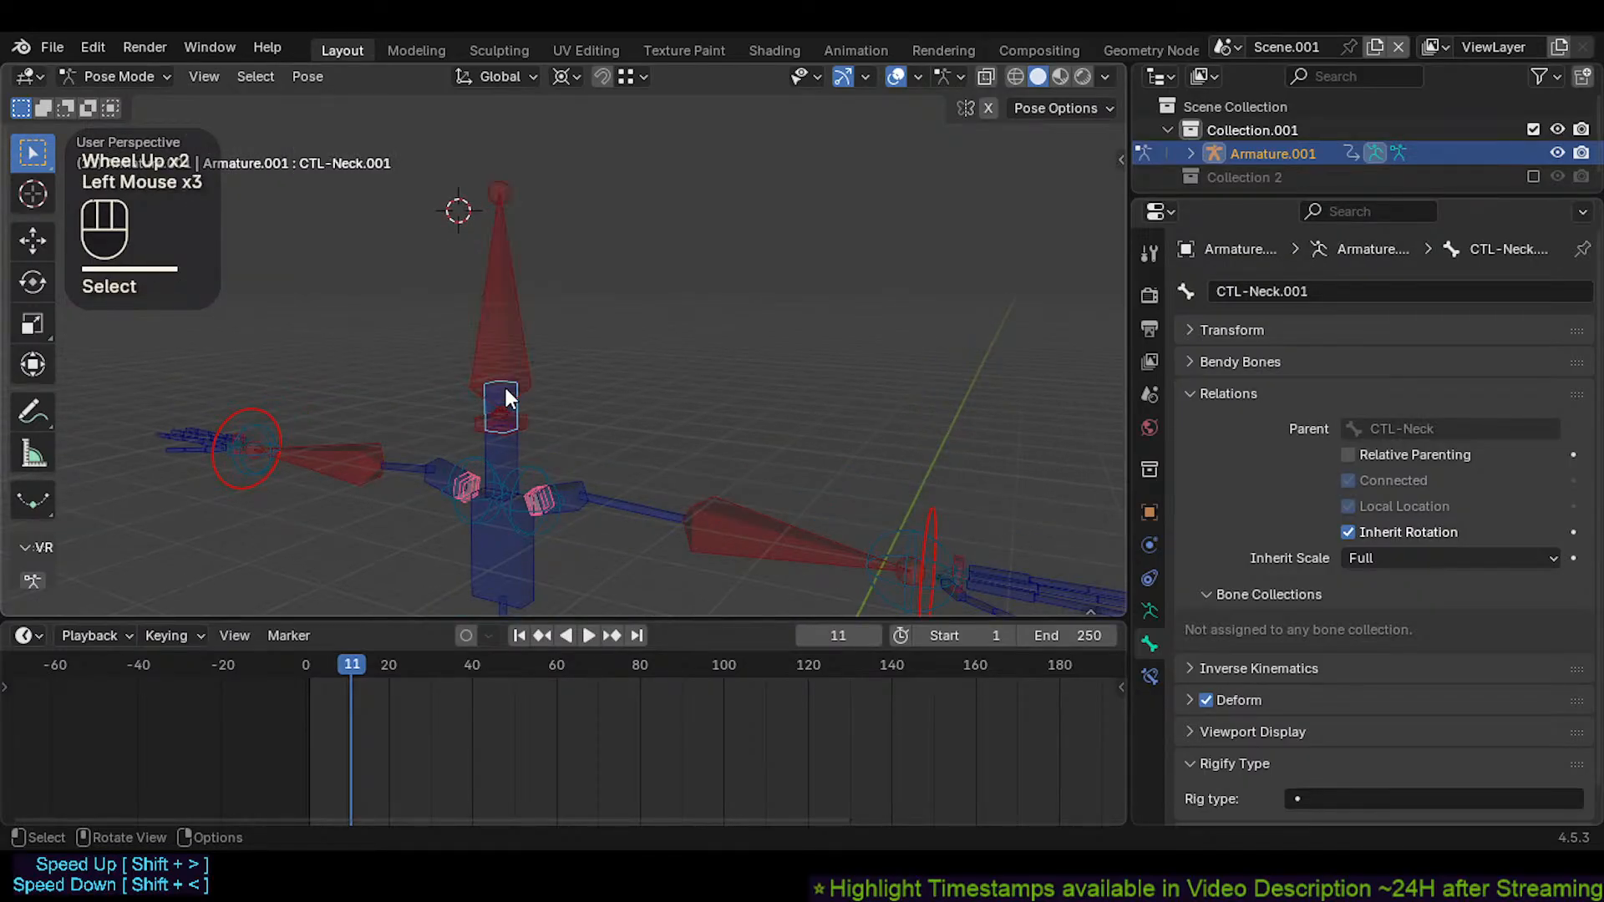
key(Tab)
key(alt+a)
key(c)
scroll(509, 378, up, 2)
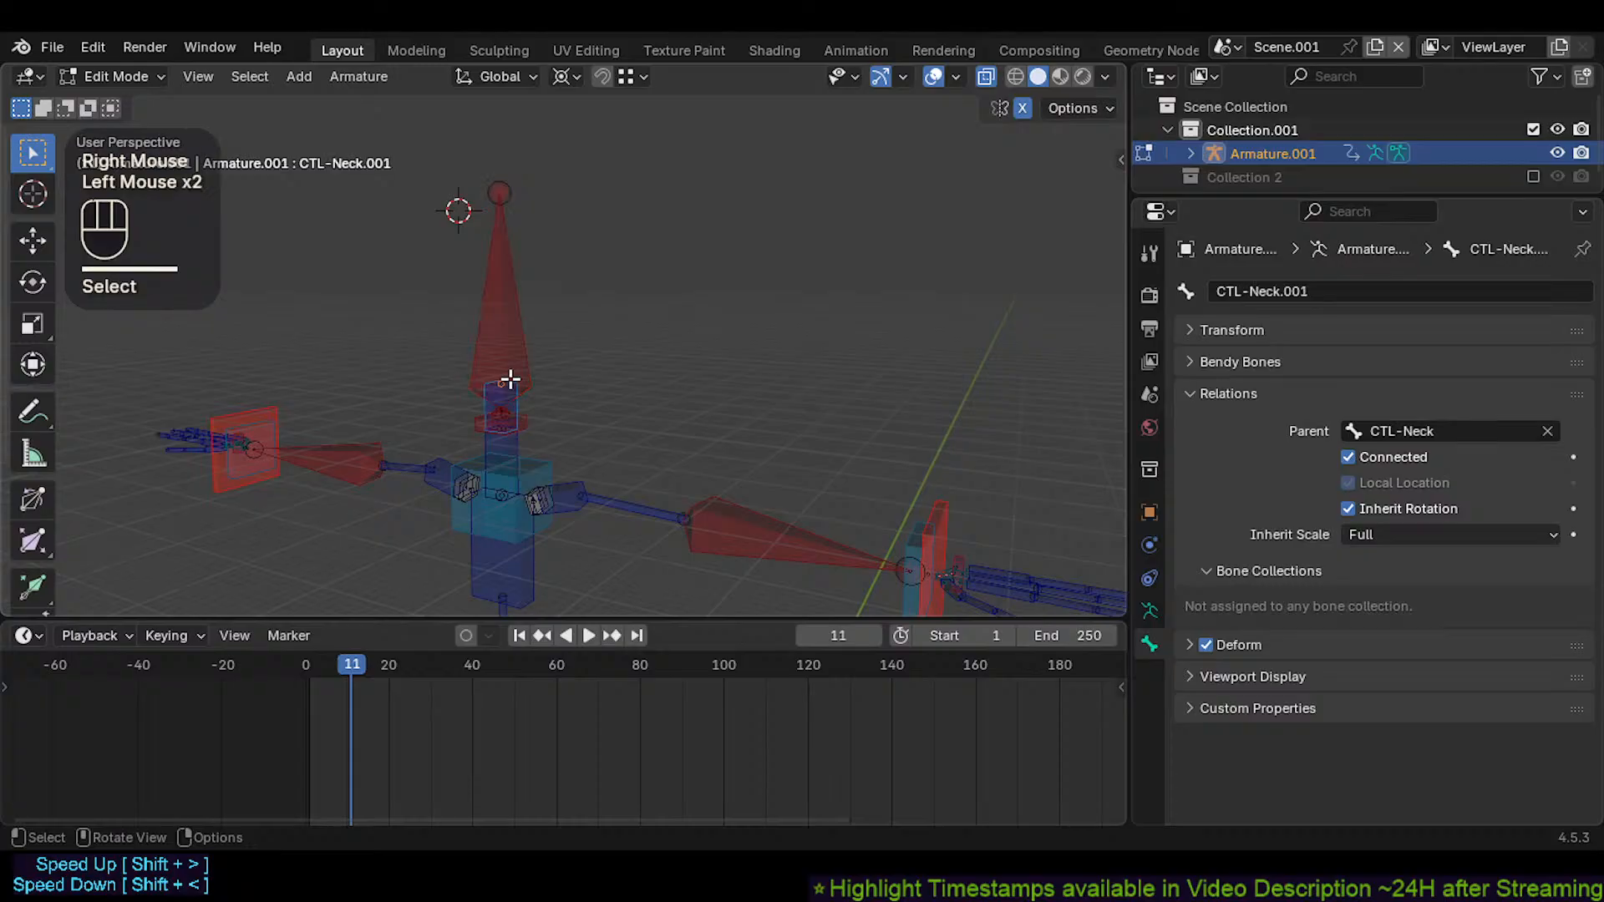
key(g)
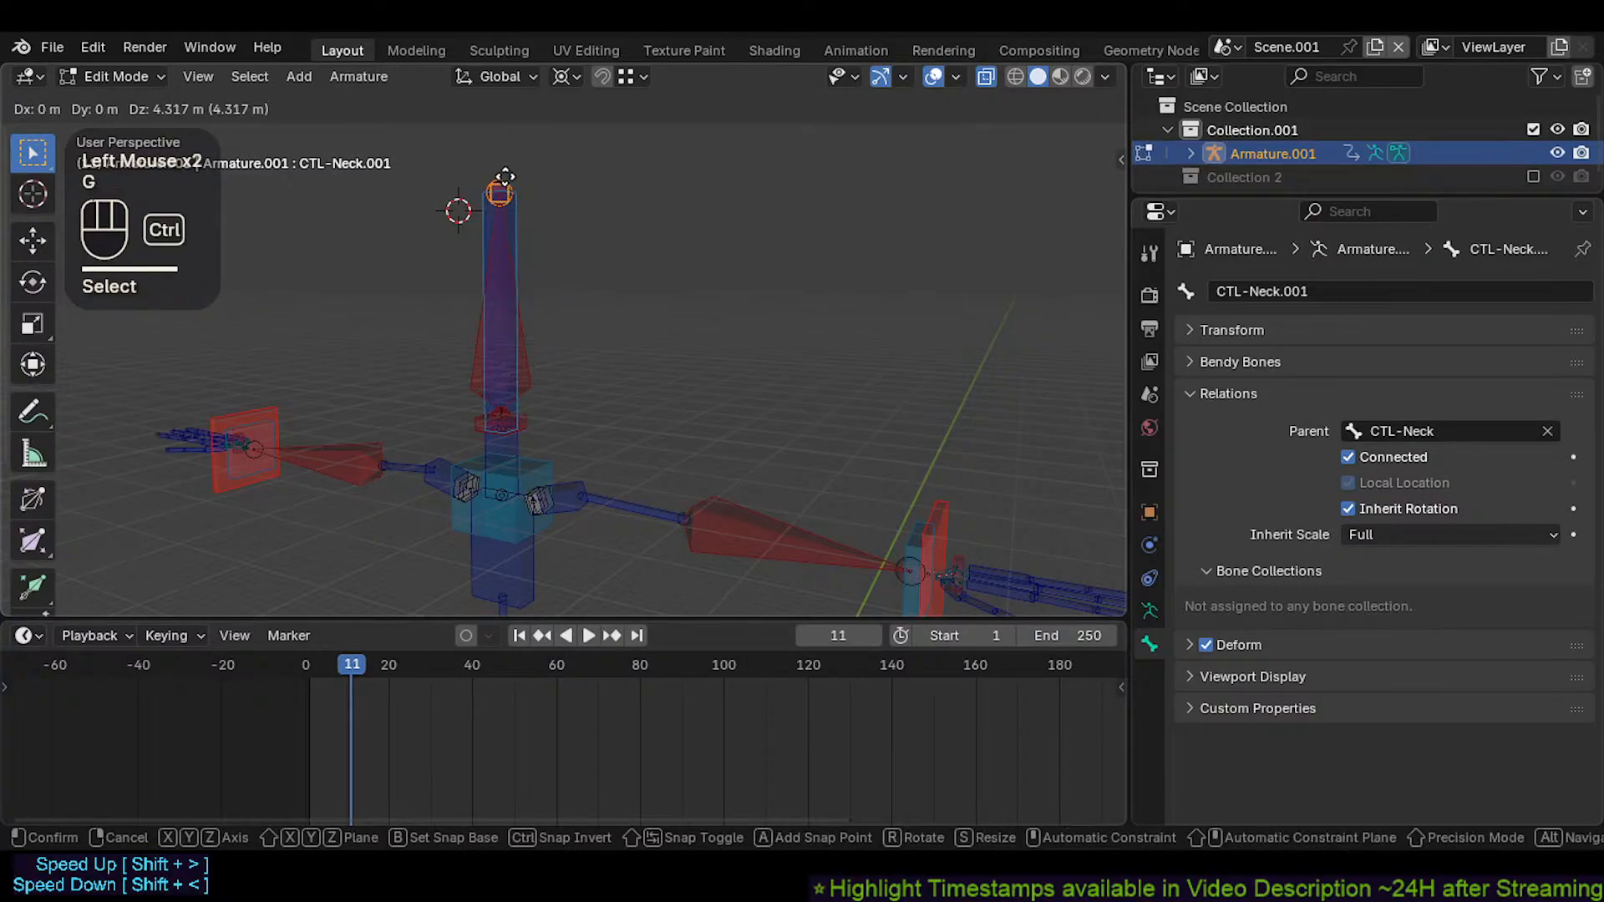
ctrl+click(512, 225)
key(ctrl+Tab)
scroll(515, 232, down, 2)
Try moving only the lengthened CTL-Neck.001 with Auto IK, cancelling both attempts
click(515, 234)
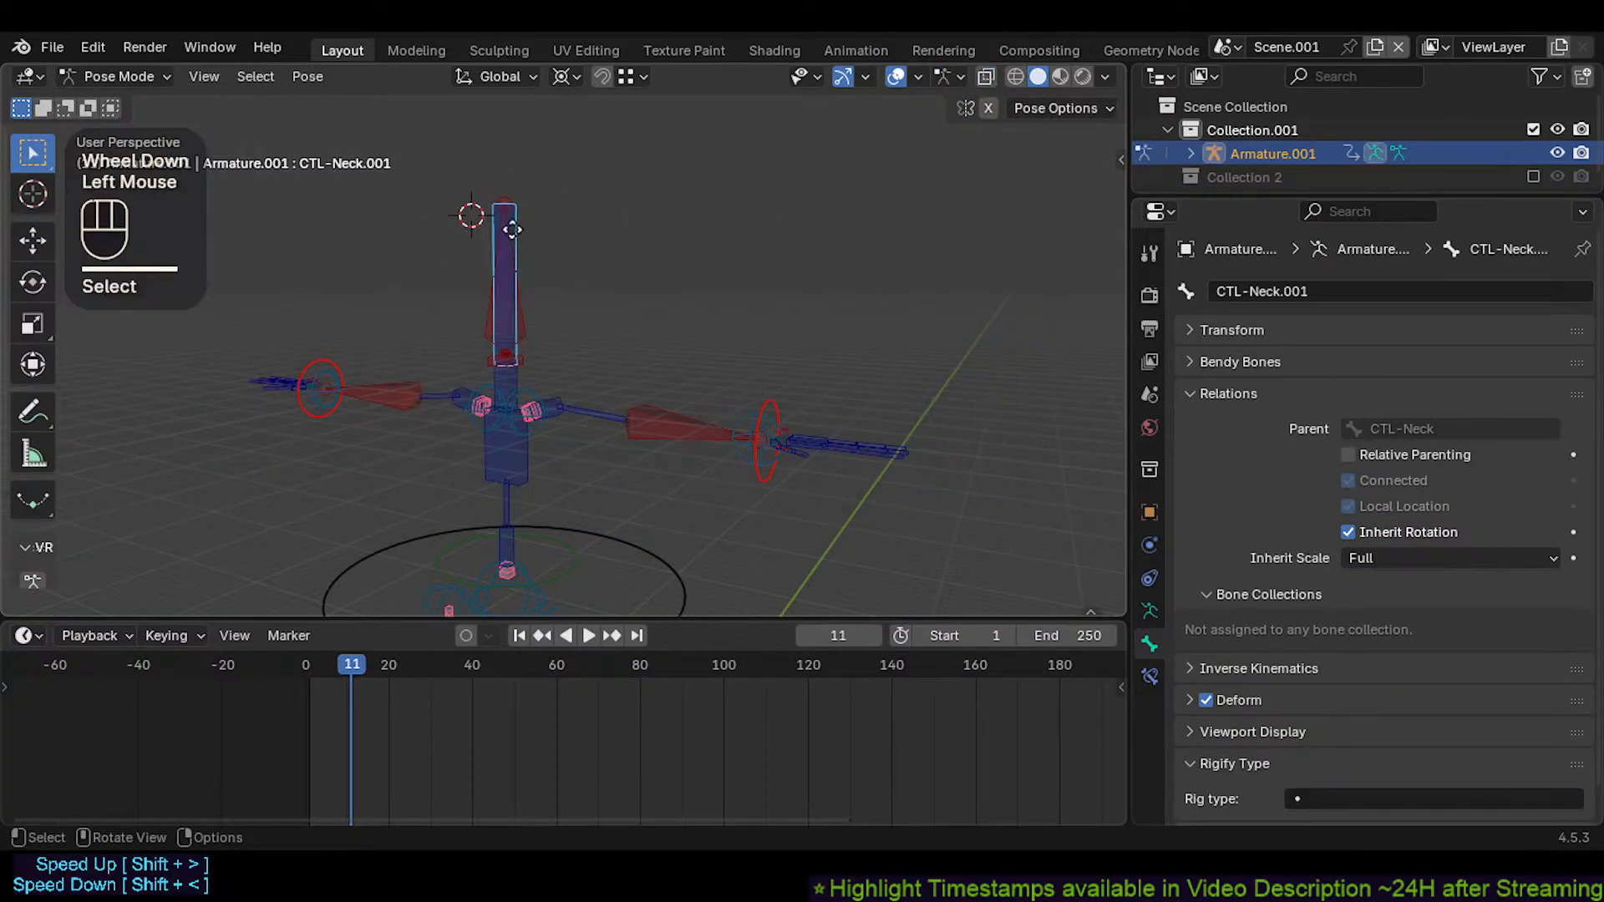
key(g)
key(Escape)
click(523, 238)
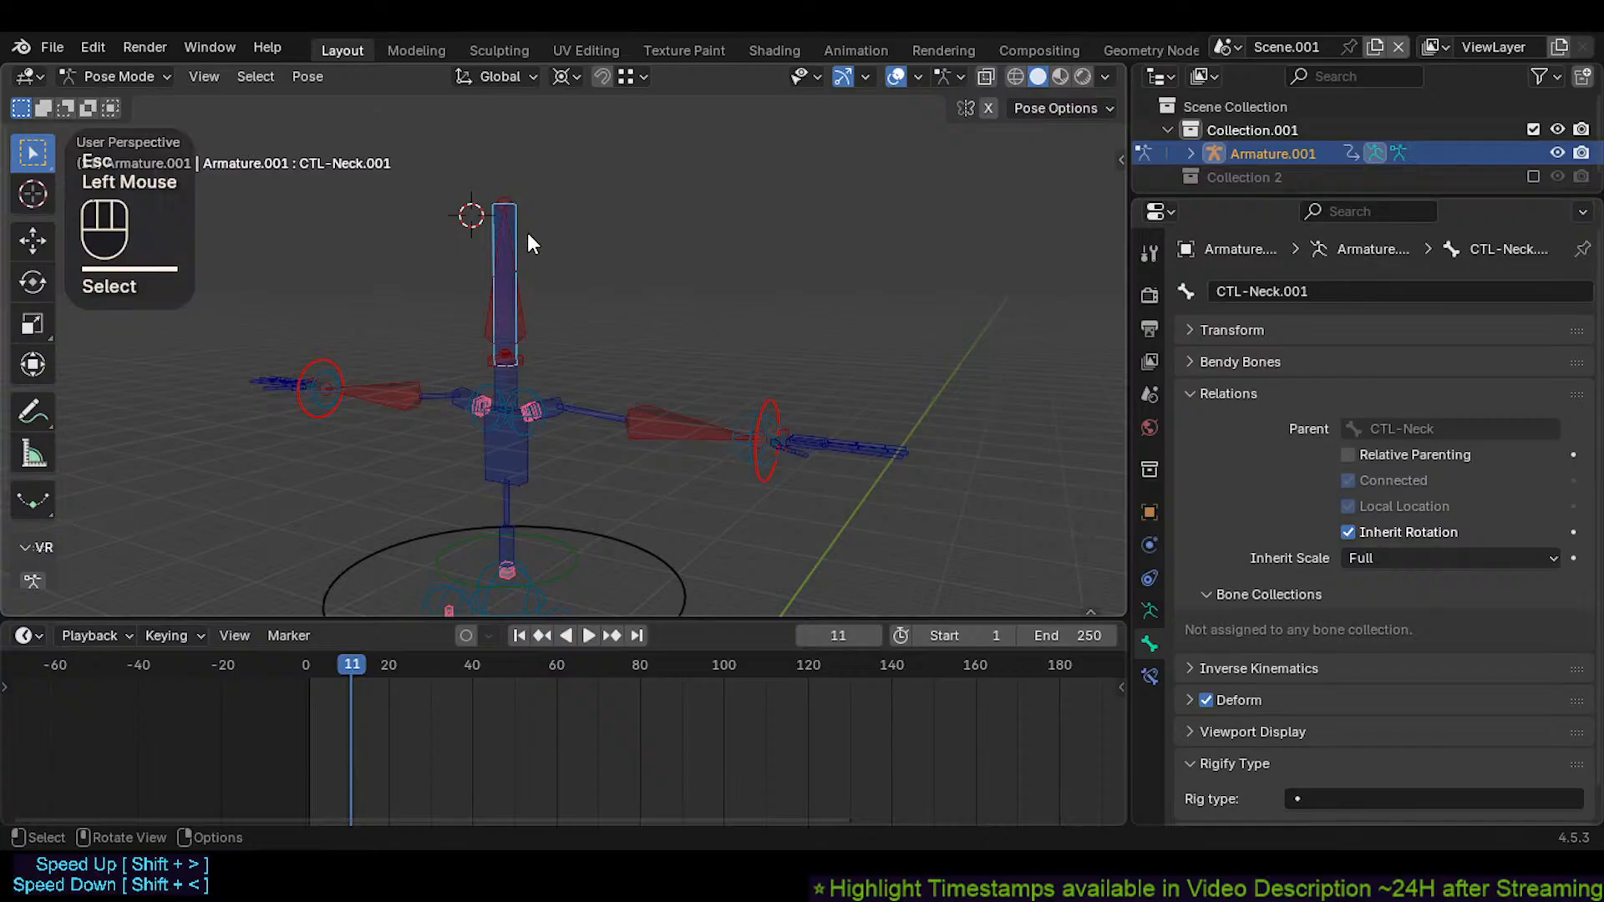
key(g)
key(Escape)
Add CTL-Head.008 to the selection and move both bones, switching the Auto IK chain length to 3 and back to 5
shift+click(512, 255)
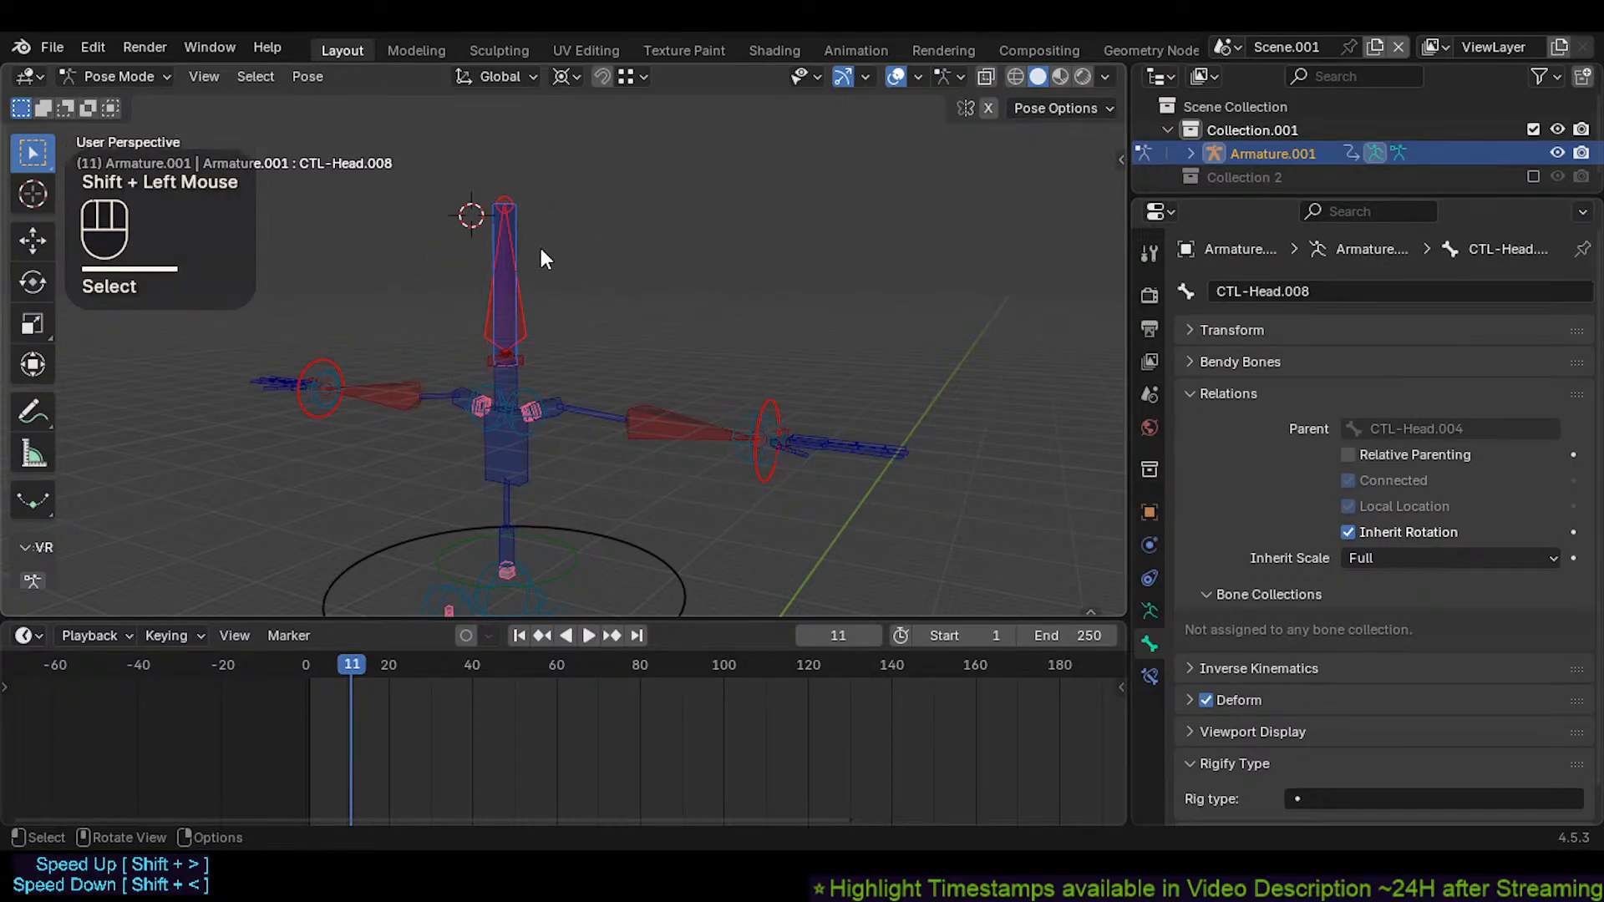
key(g)
scroll(498, 269, up, 2)
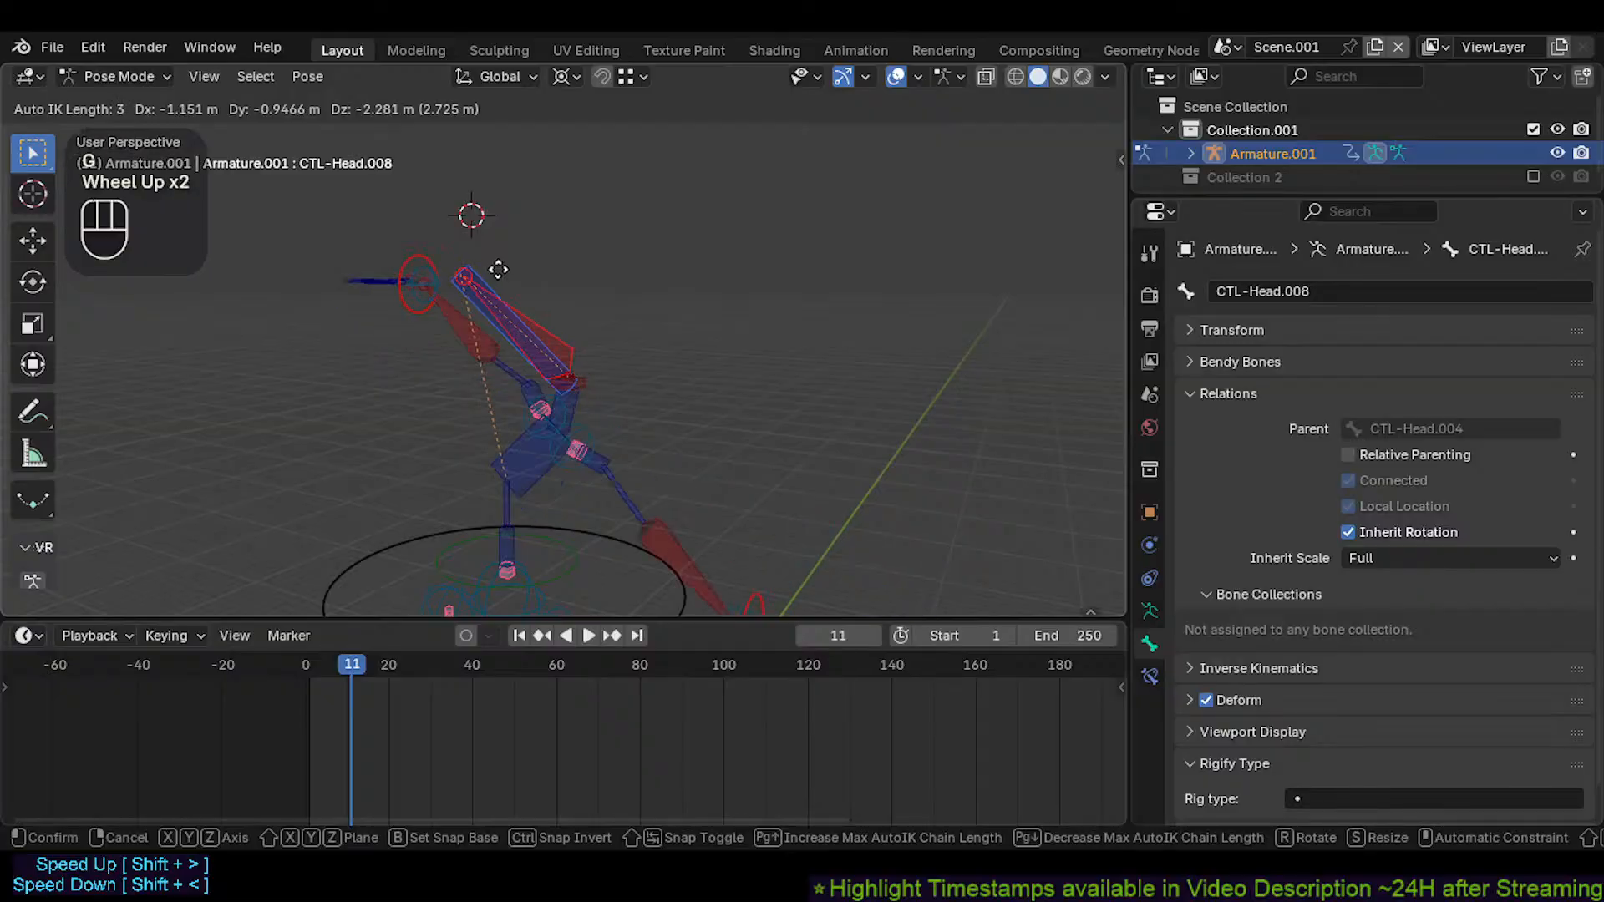
scroll(465, 262, down, 2)
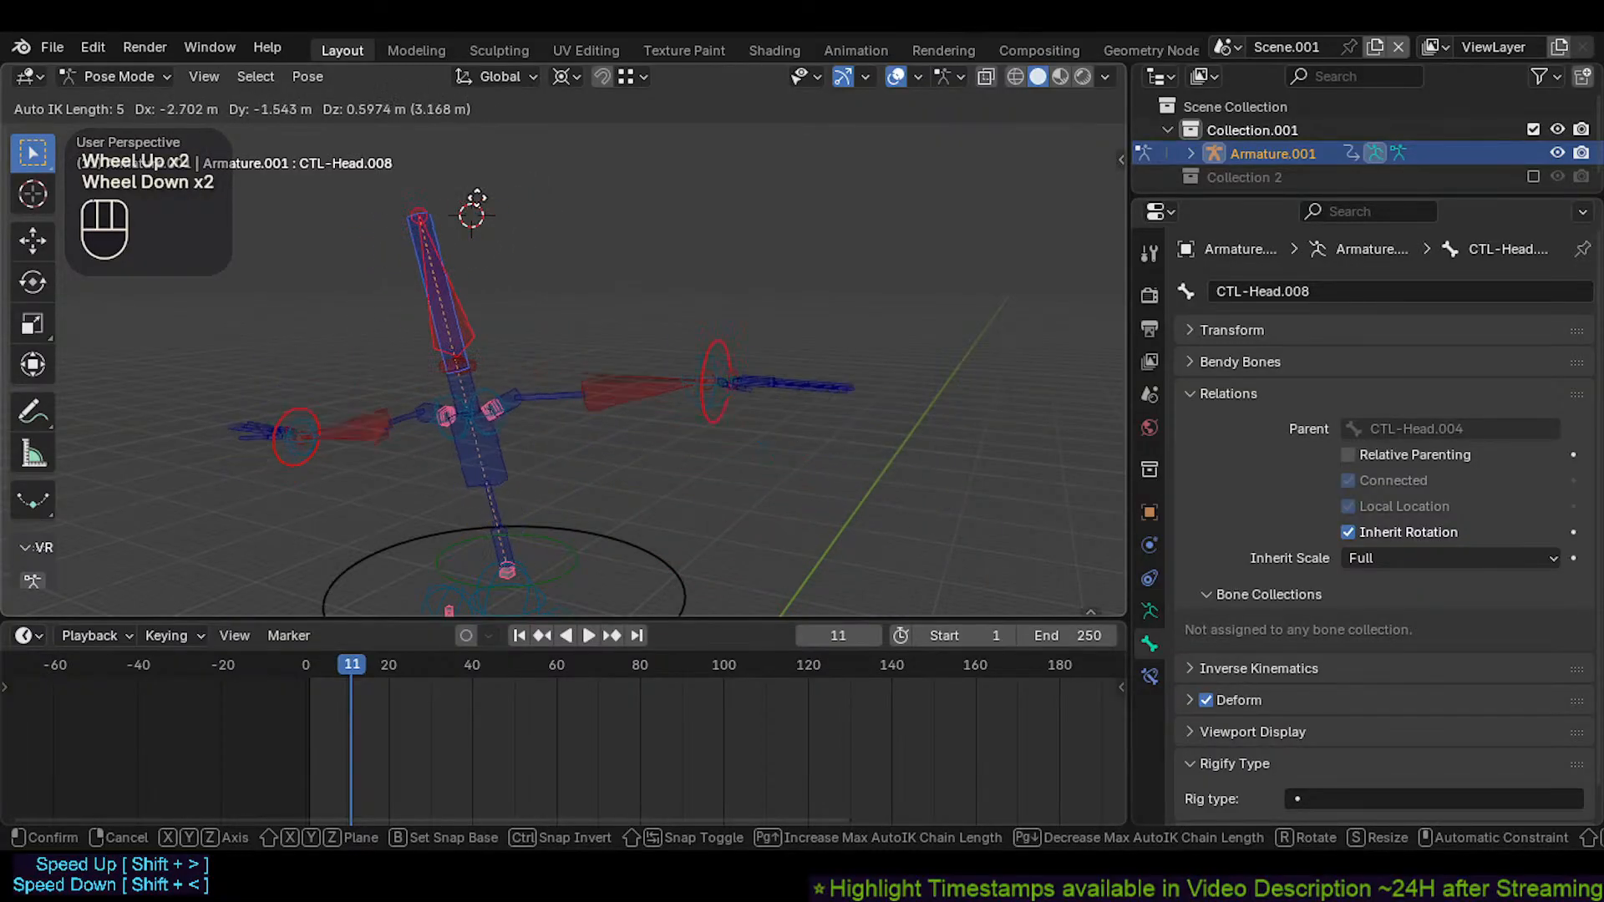
click(526, 209)
Swing the paired neck and head bones several more times with Auto IK at chain length 5, leaving them nearly upright
key(g)
click(541, 244)
key(g)
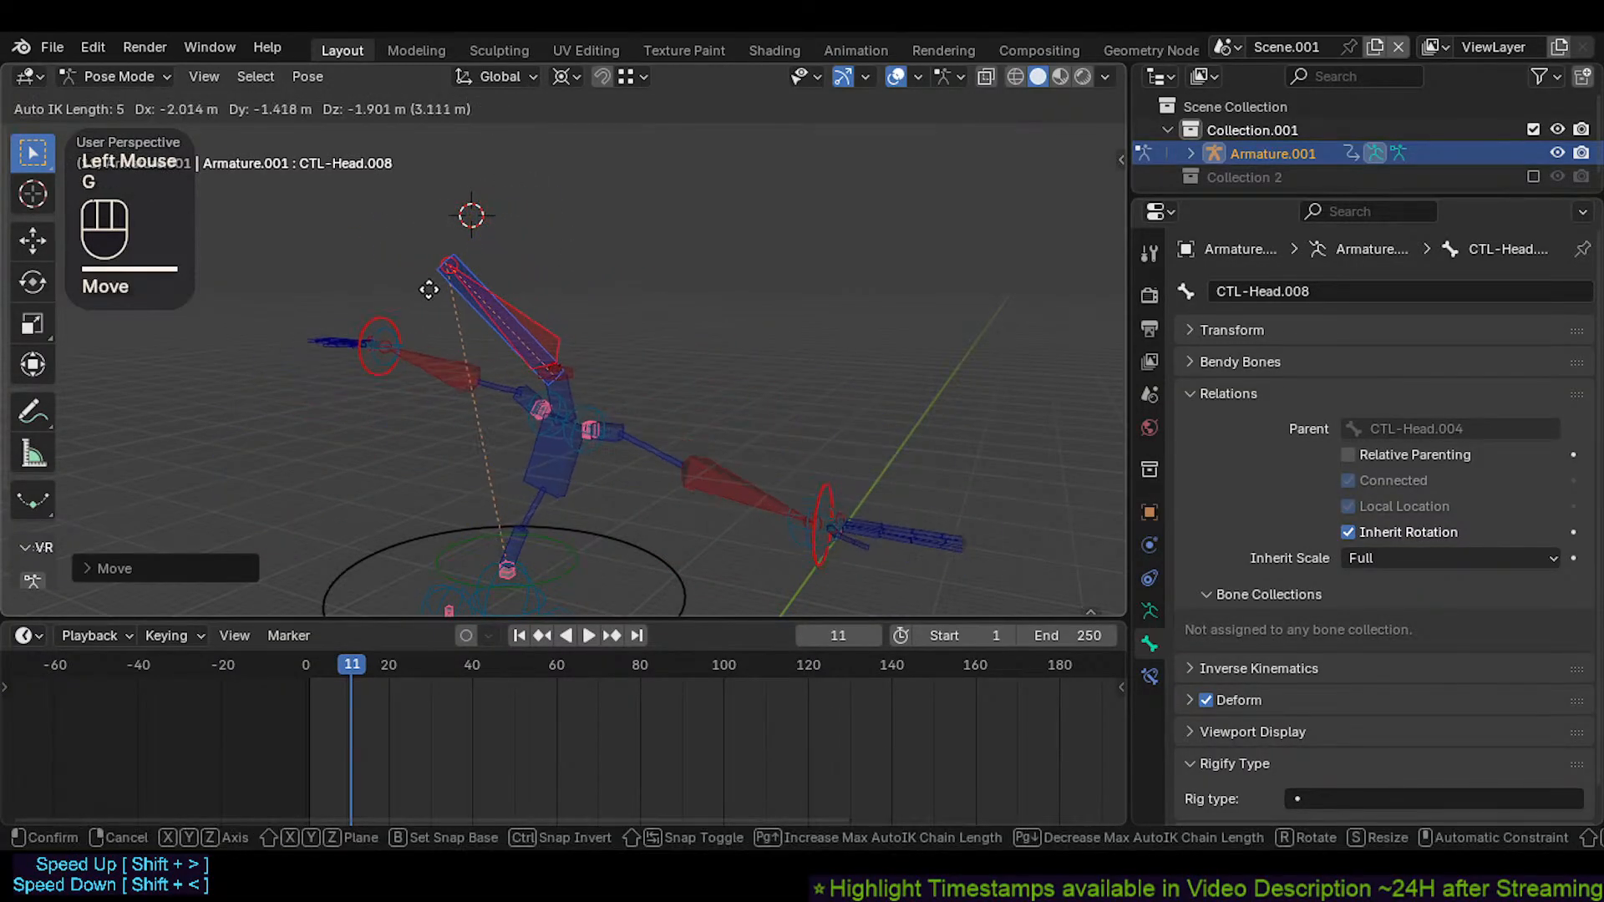
click(544, 247)
key(g)
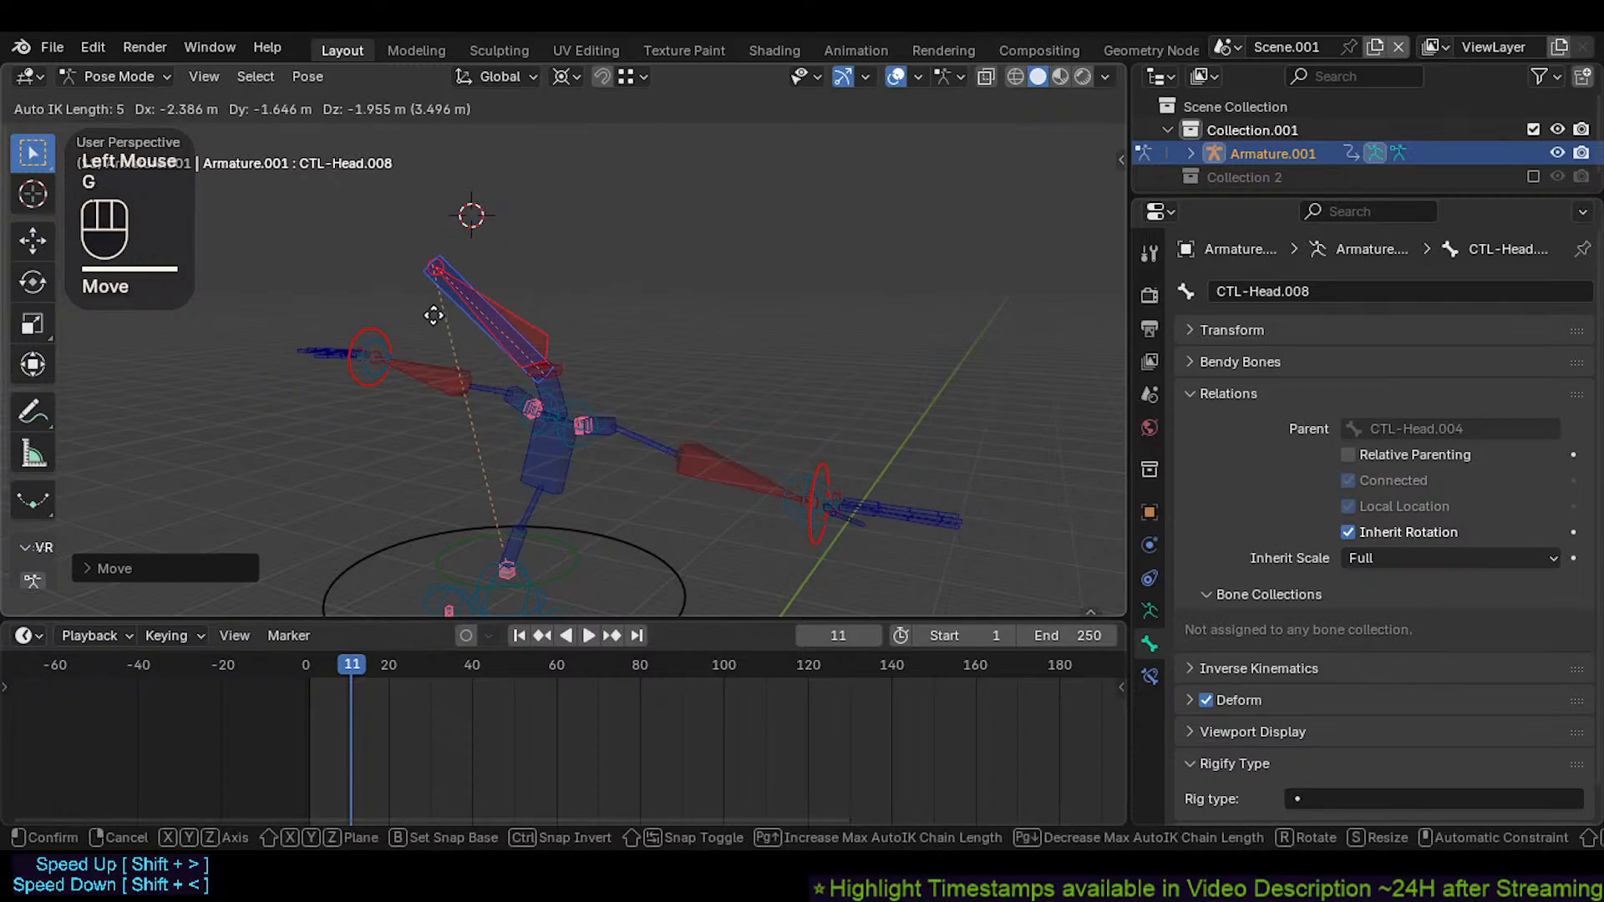
click(432, 316)
middle_drag(430, 316, 464, 310)
key(g)
click(328, 302)
key(g)
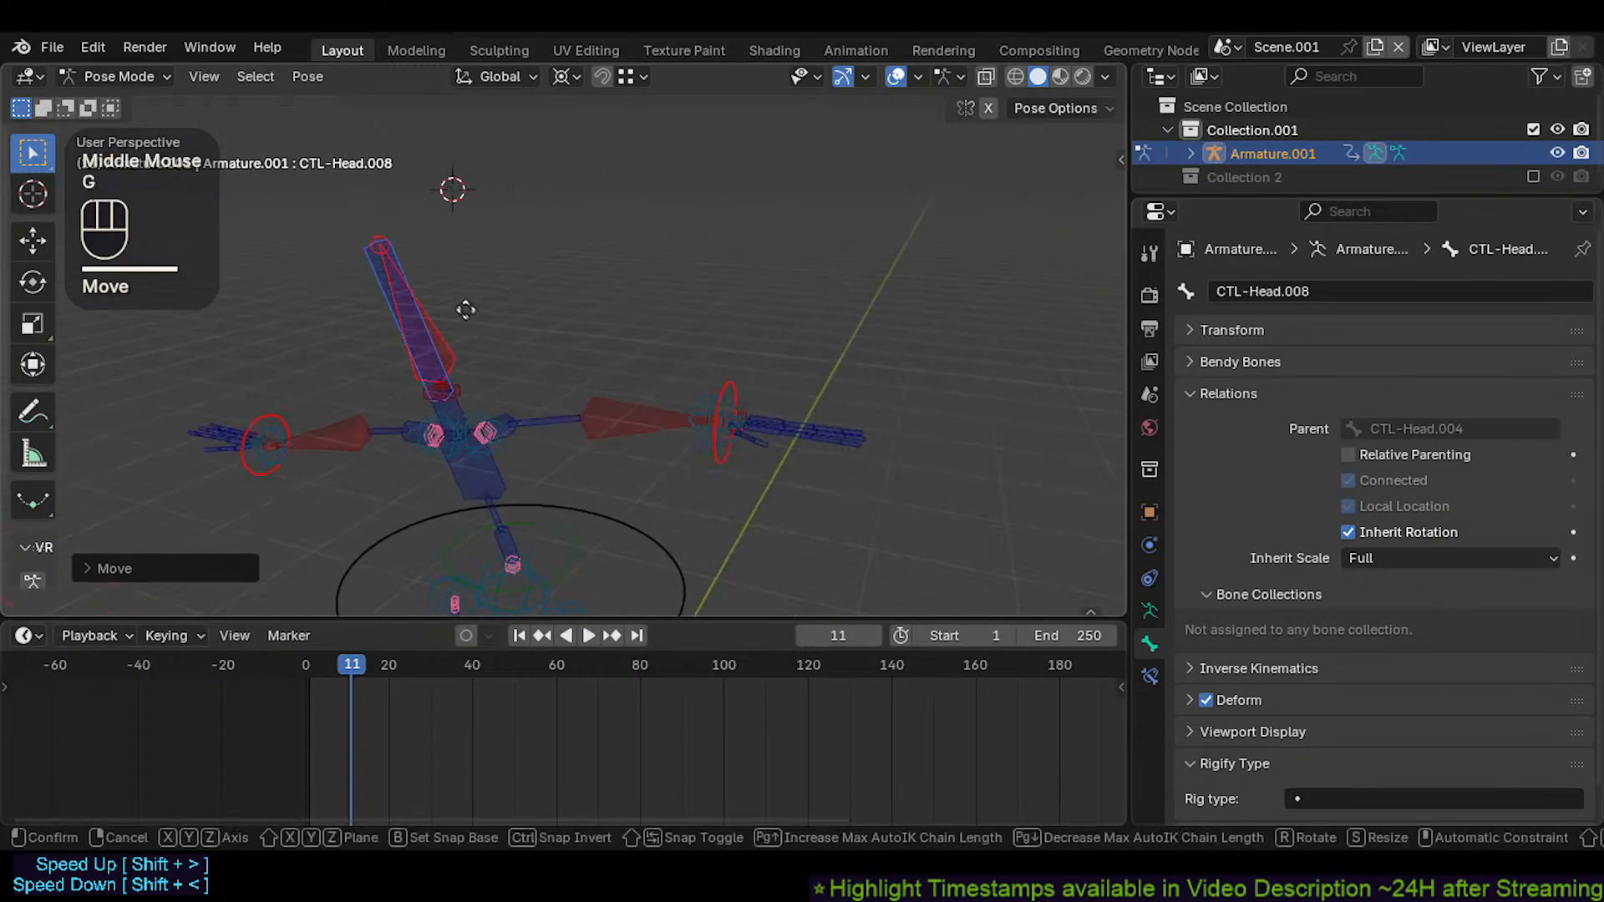
click(560, 318)
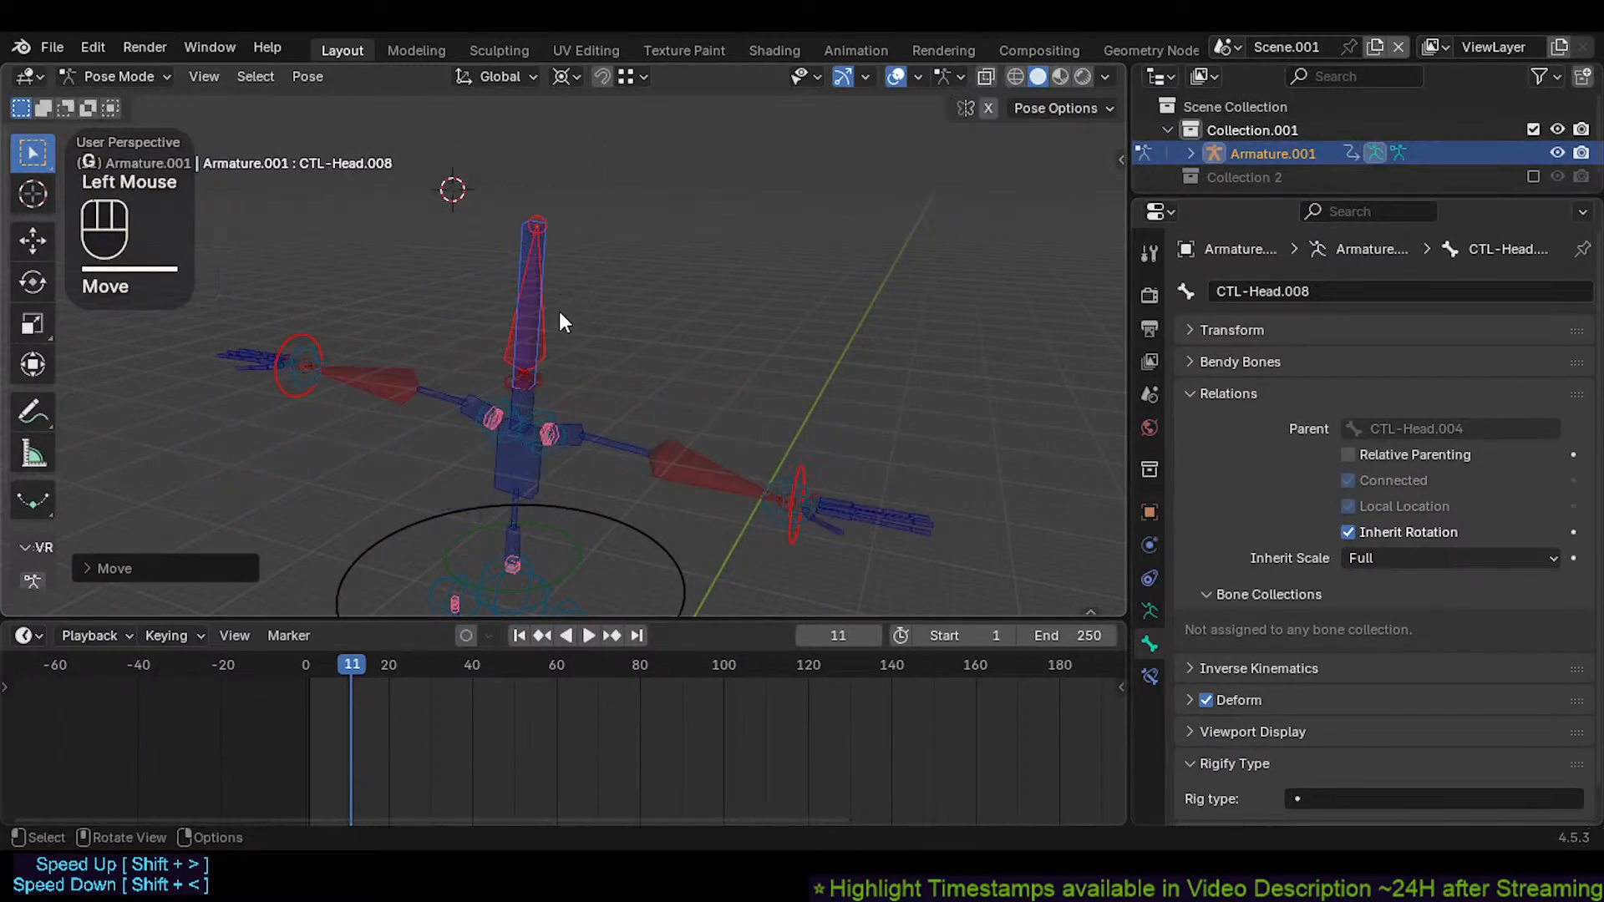
key(g)
click(562, 333)
Add CMD-Shoulder.L to the selected neck and head bones and move all three with Auto IK at chain length 5
shift+click(510, 391)
scroll(524, 389, down, 1)
key(g)
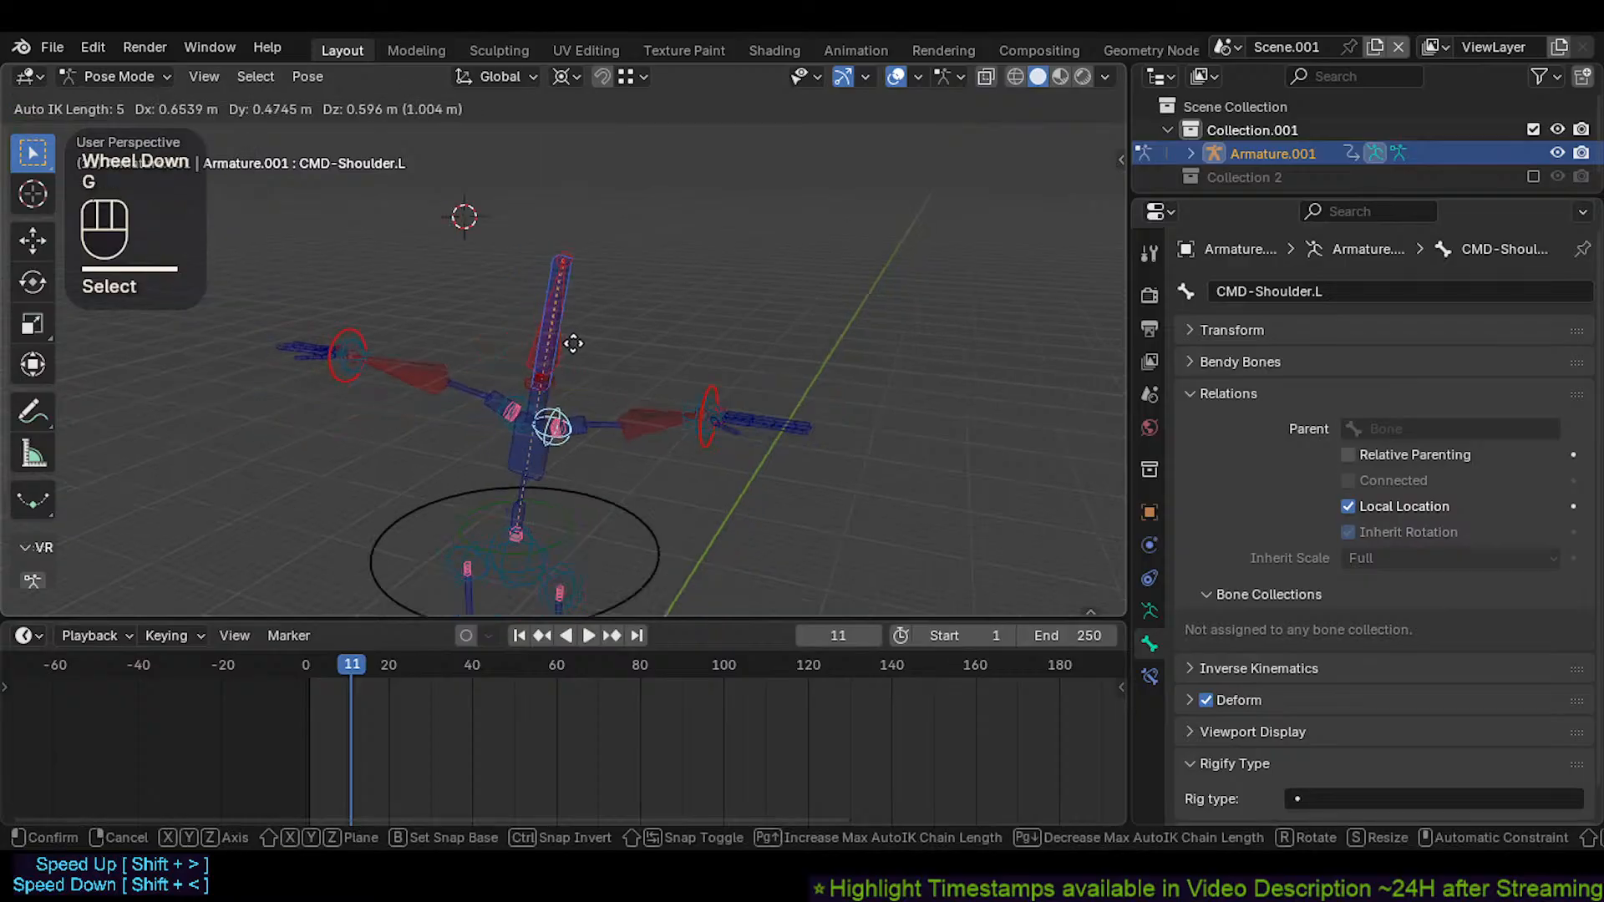
click(562, 355)
shift+middle_drag(562, 354, 515, 501)
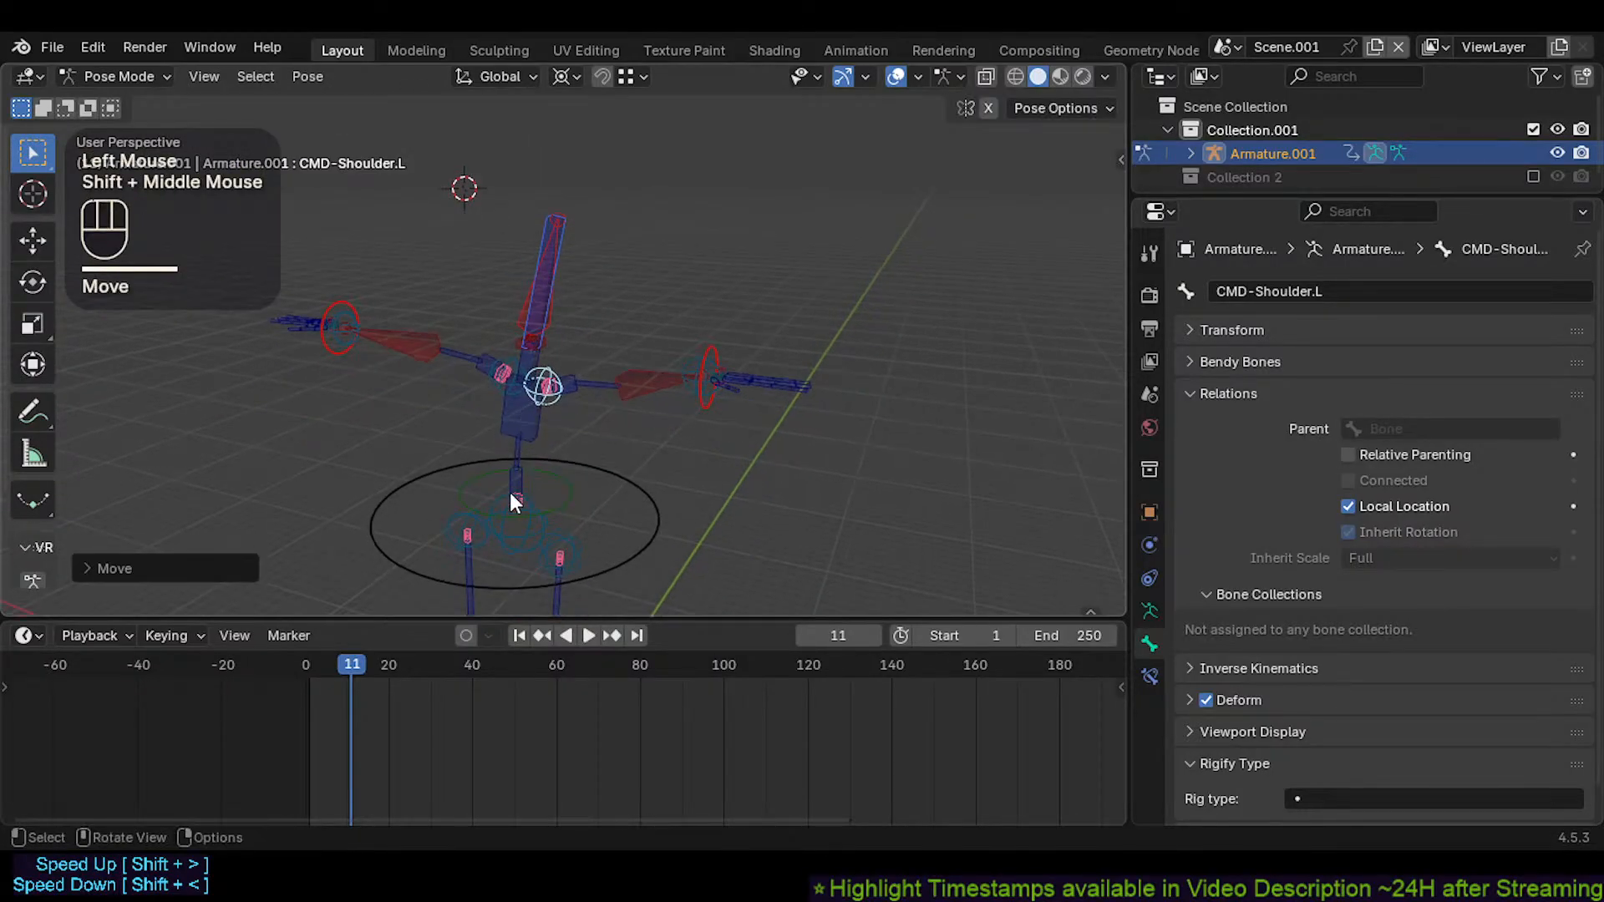
Try adding CMD-Spine to the selected neck, head and shoulder bones and moving them all with Auto IK at chain length 5
shift+click(517, 501)
key(g)
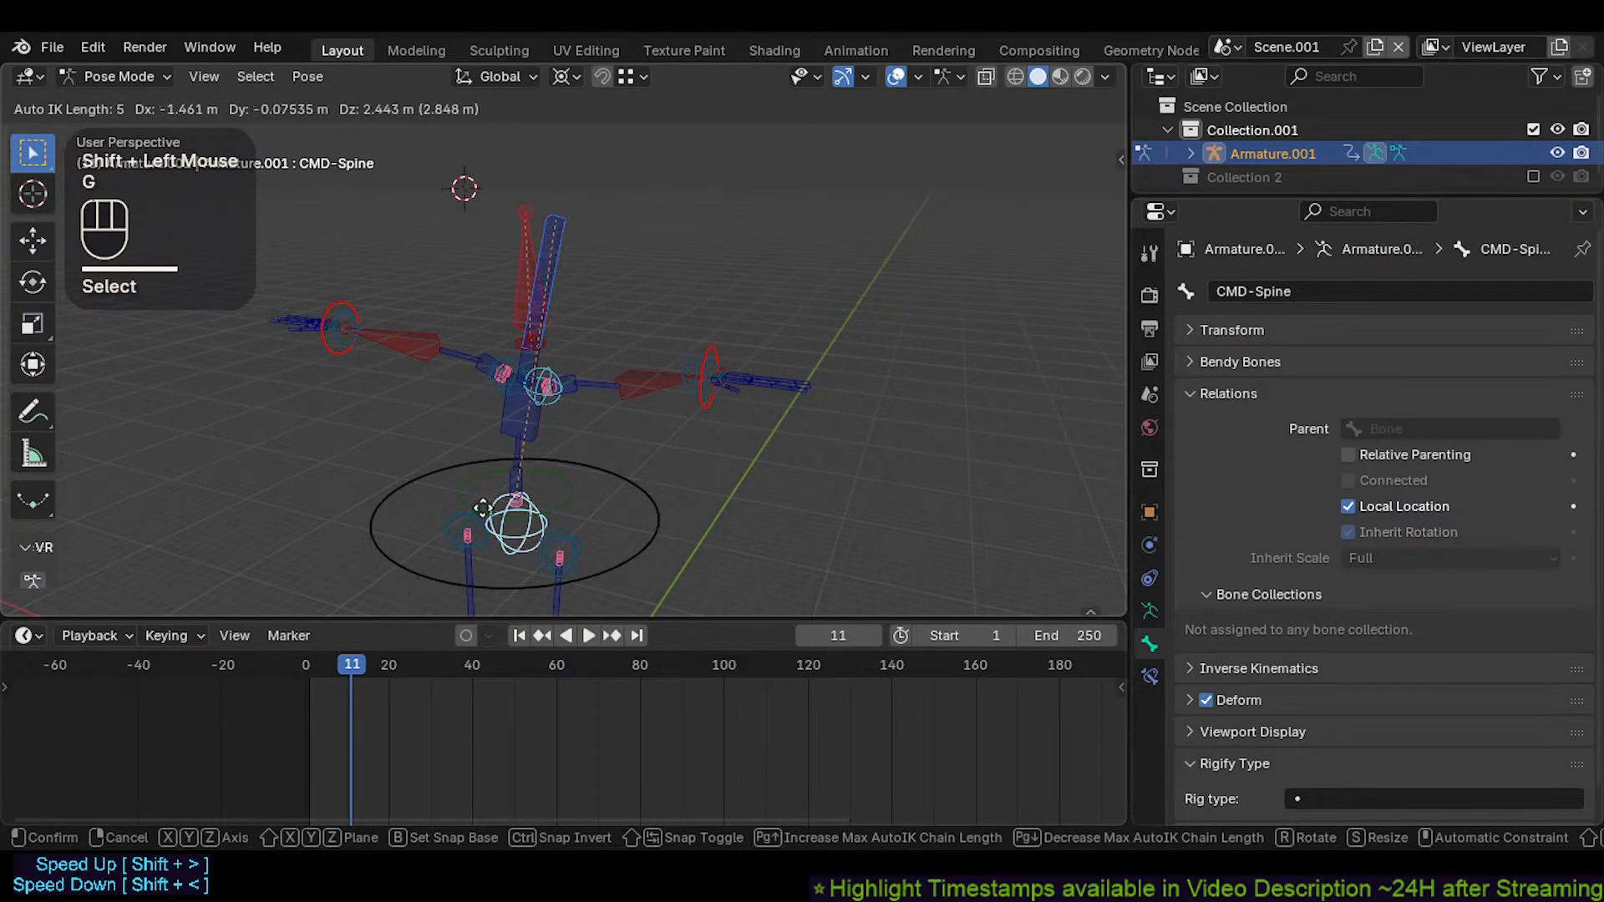
key(Escape)
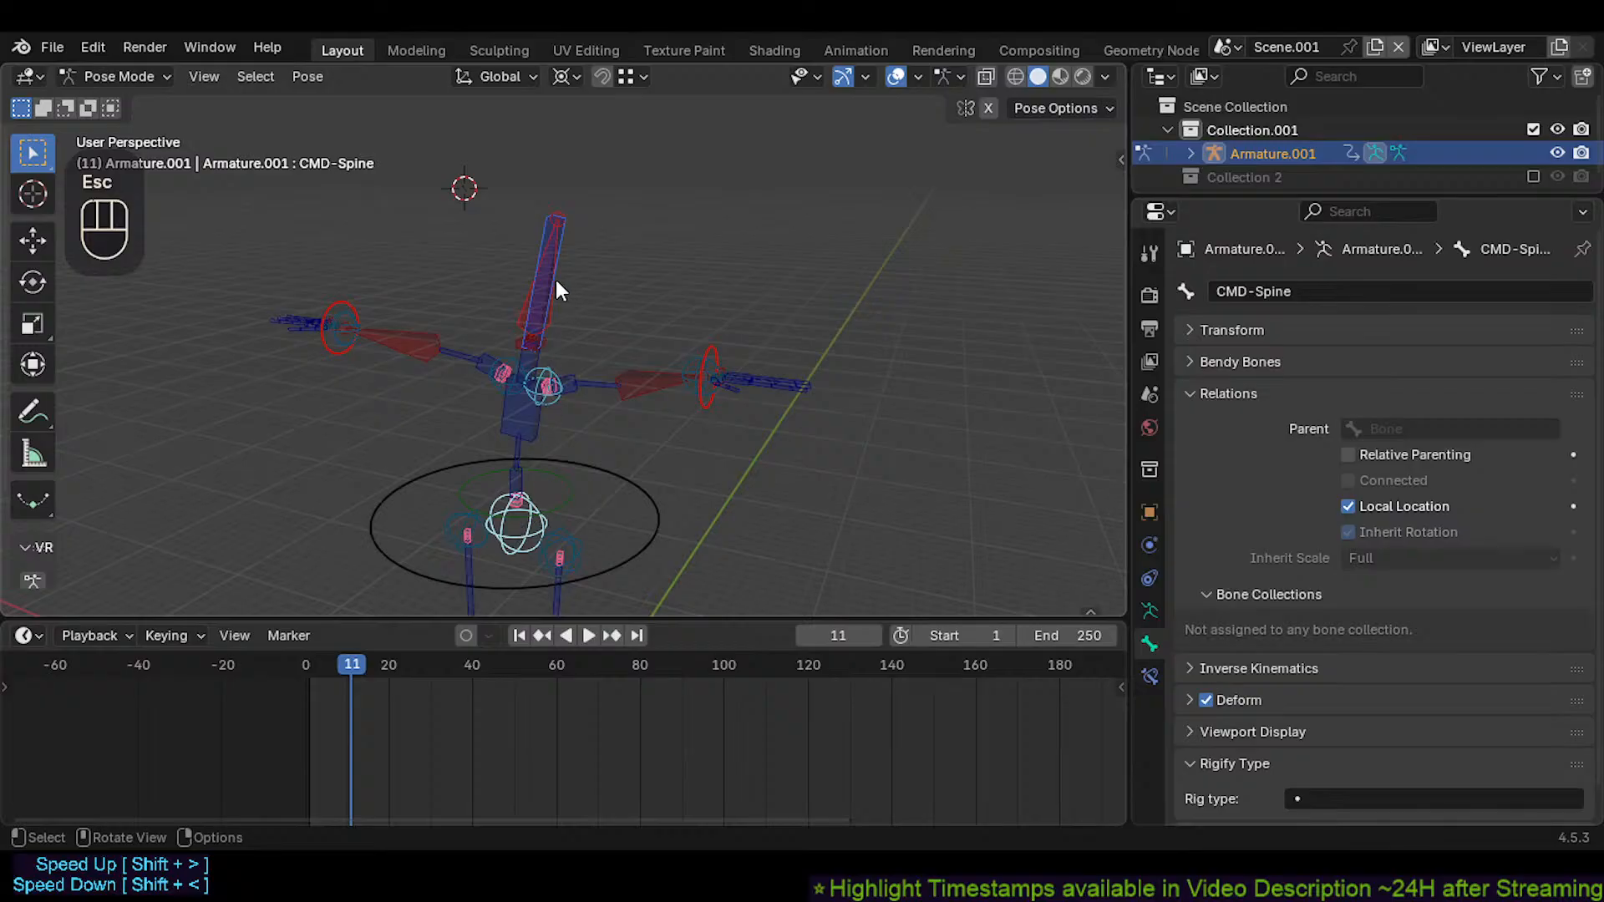
Deselect the upper bones and try moving the MTR-CoG bone with Auto IK at chain length 5
click(562, 327)
click(545, 350)
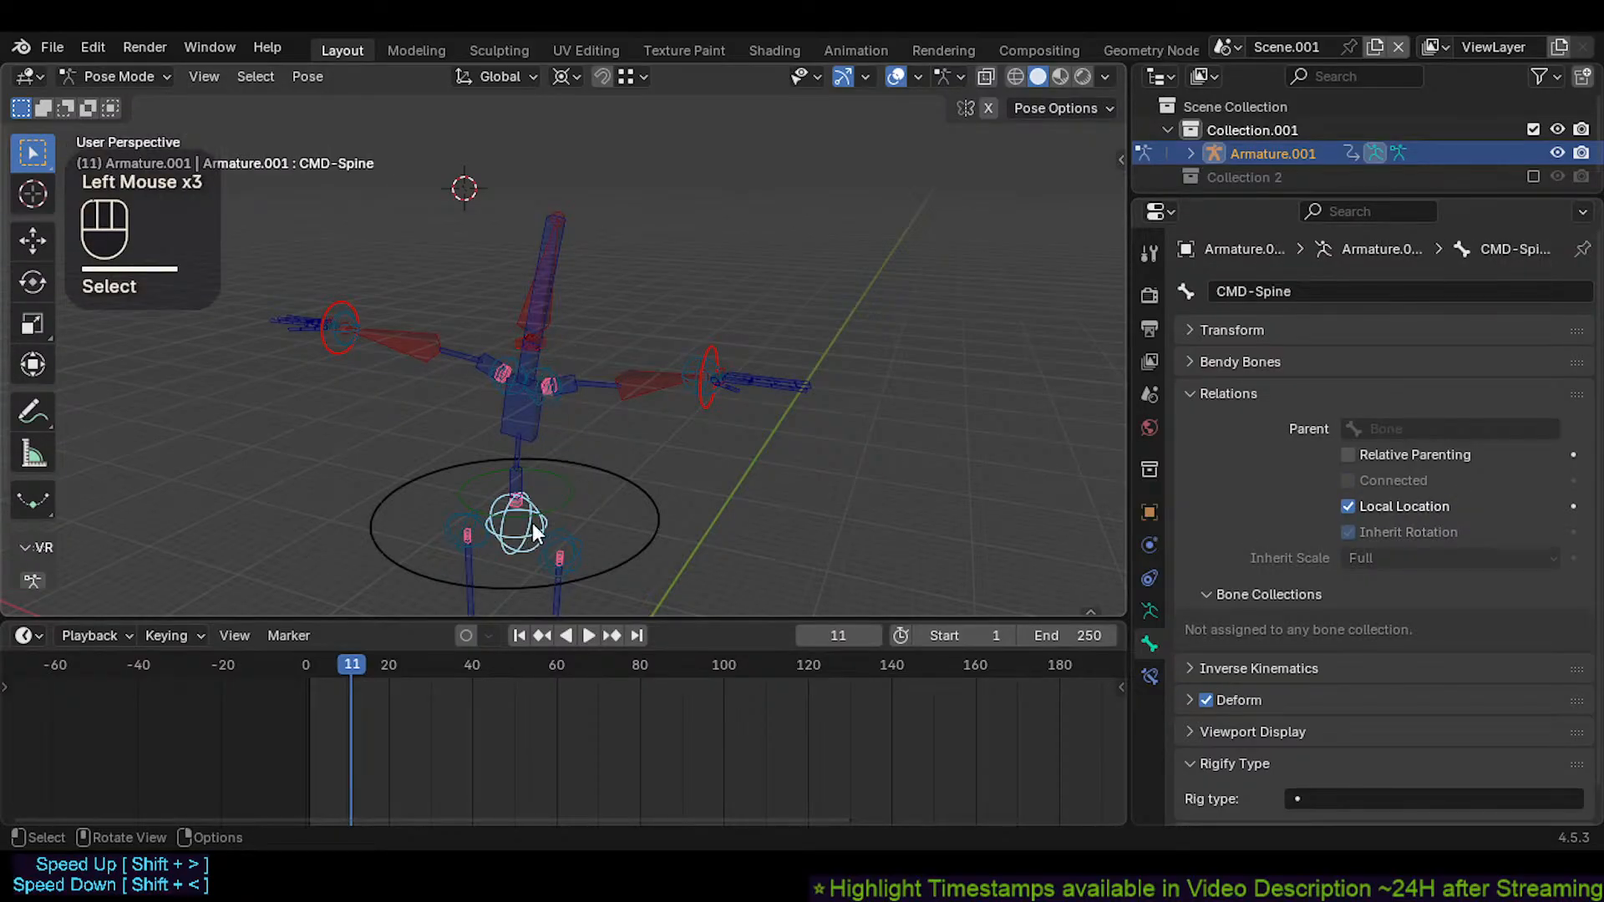
shift+click(629, 543)
key(g)
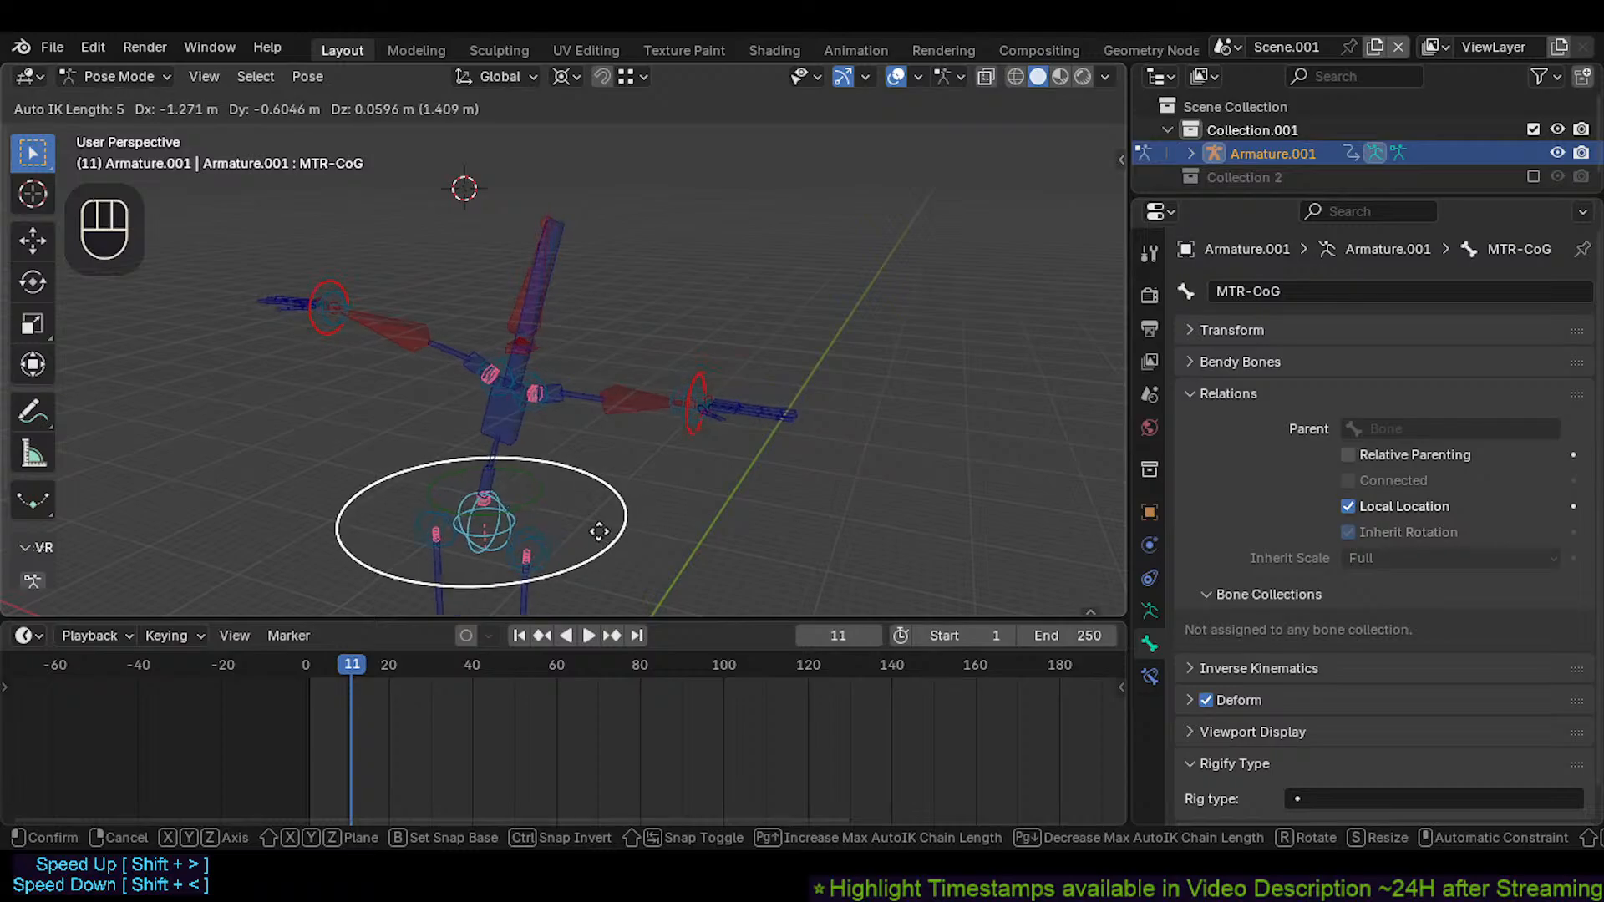
click(559, 463)
Reset the pose transforms of the armature's bones and select the CTL-Head bone at the base of the head
middle_drag(559, 462, 484, 384)
click(476, 280)
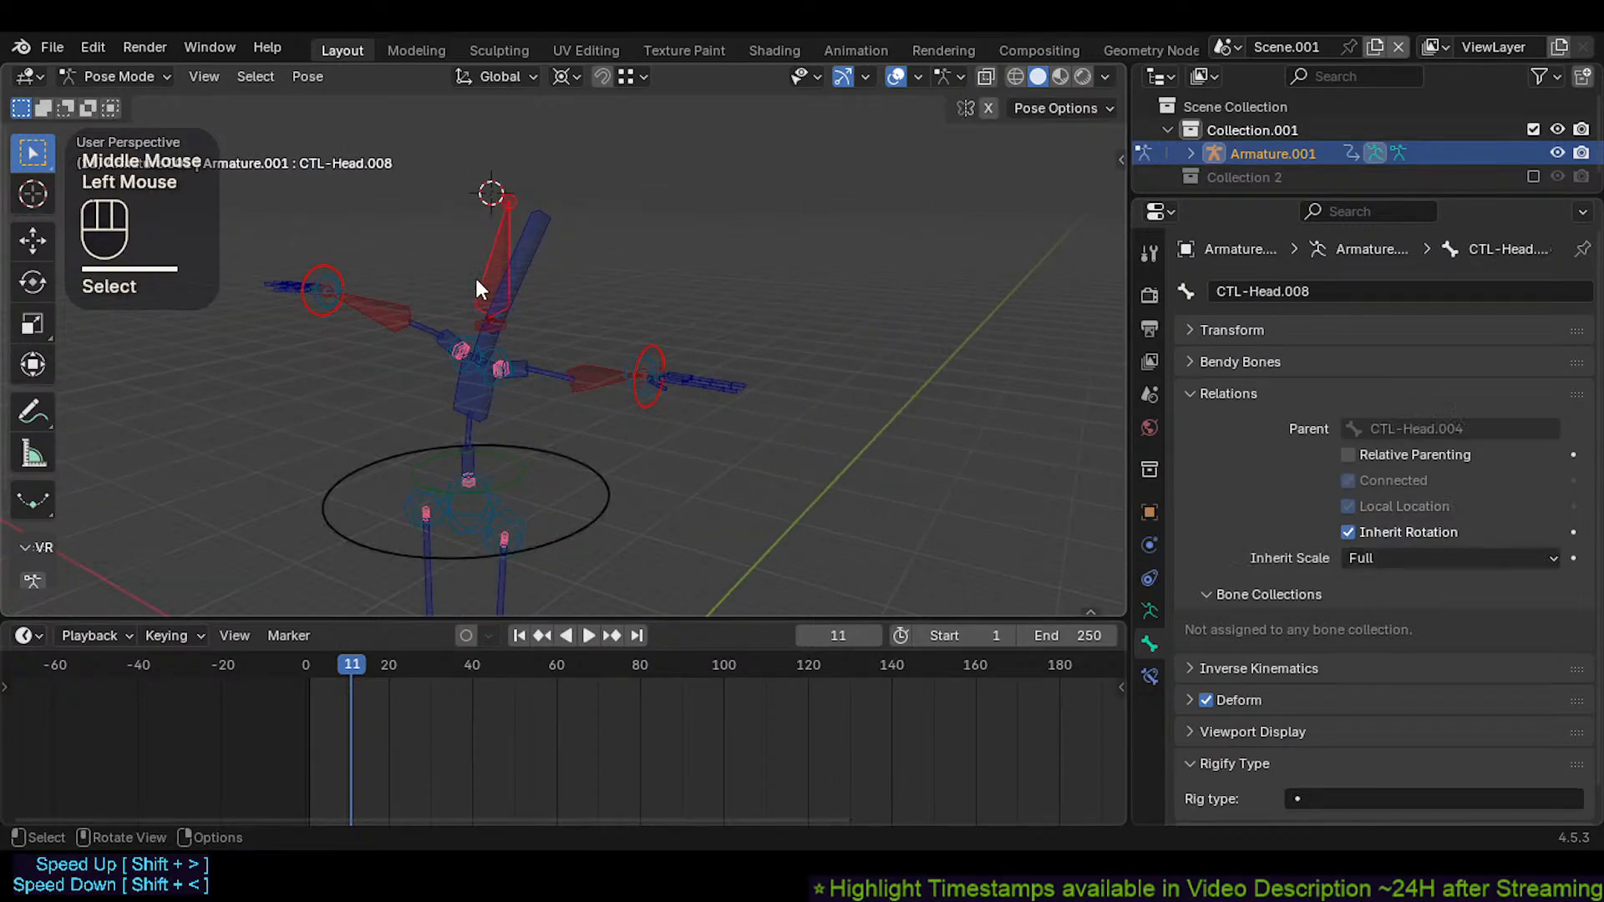
scroll(474, 359, up, 1)
click(480, 336)
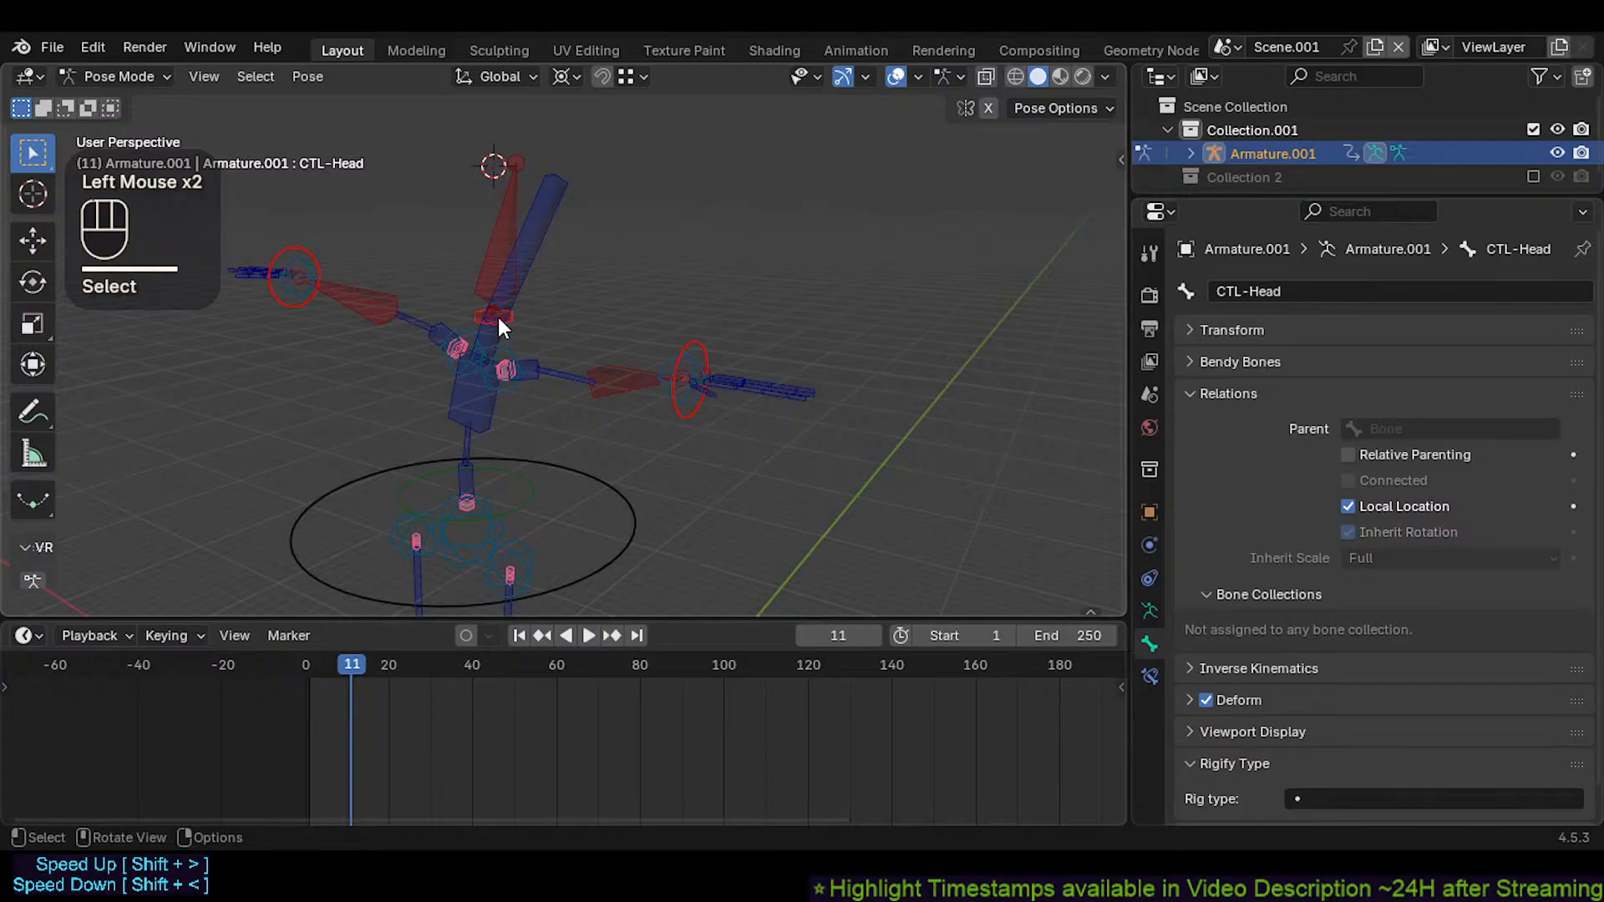
middle_drag(494, 323, 523, 440)
key(alt+g)
key(alt+g)
scroll(522, 338, up, 2)
scroll(548, 304, up, 1)
click(544, 329)
scroll(523, 440, up, 2)
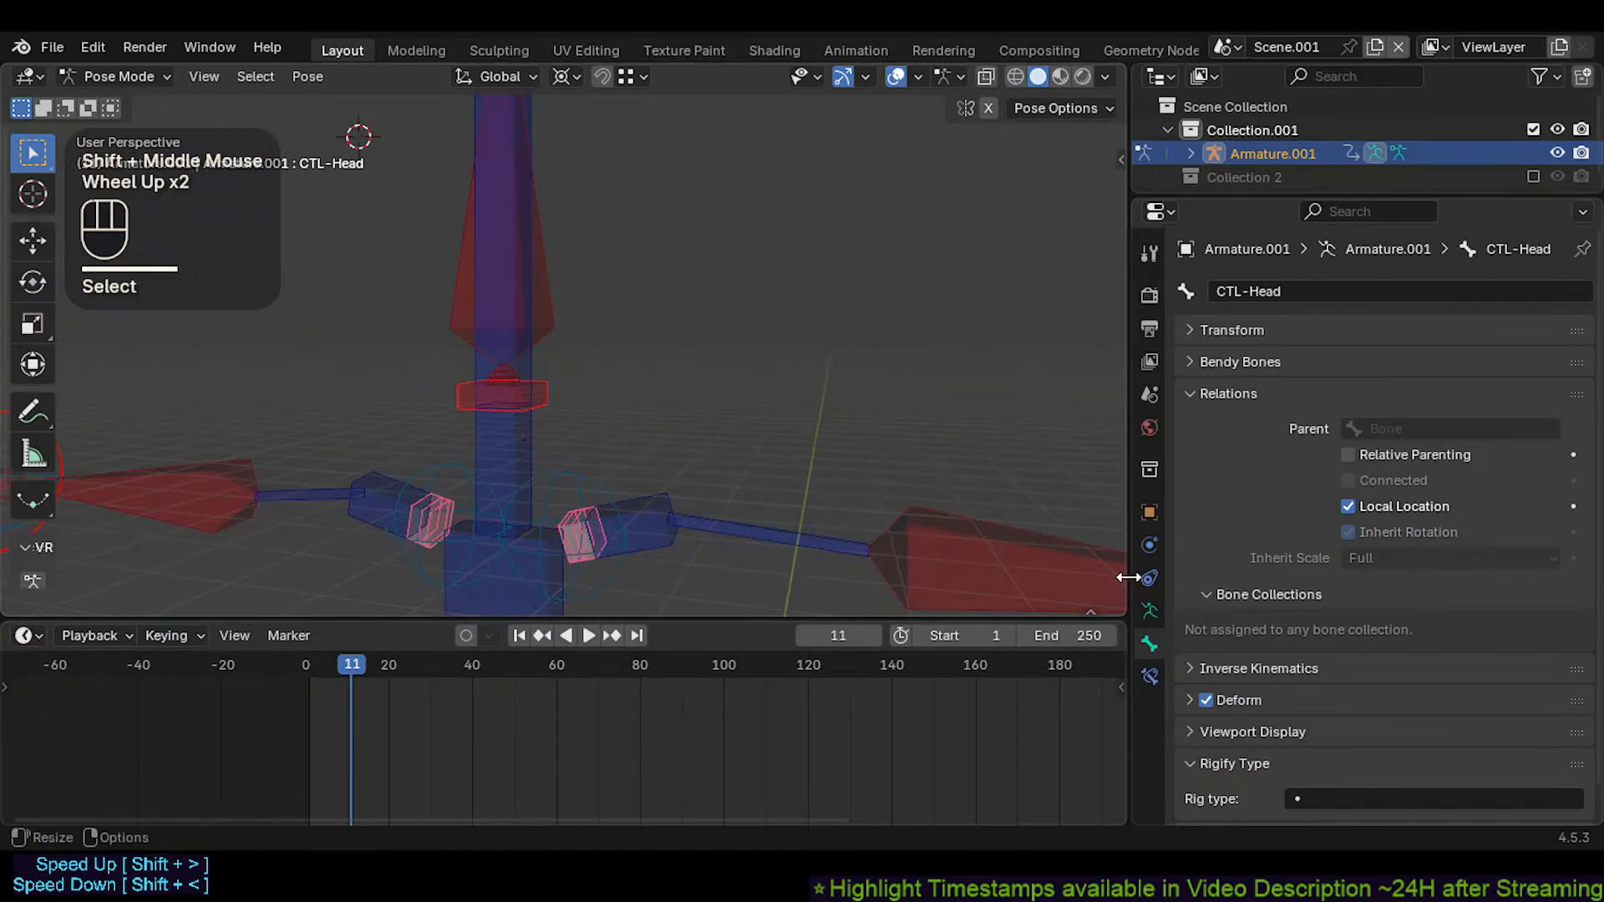
Open the bone constraints of CTL-Head and set the Copy Location constraint's Head/Tail value to 0
click(1151, 676)
click(1187, 331)
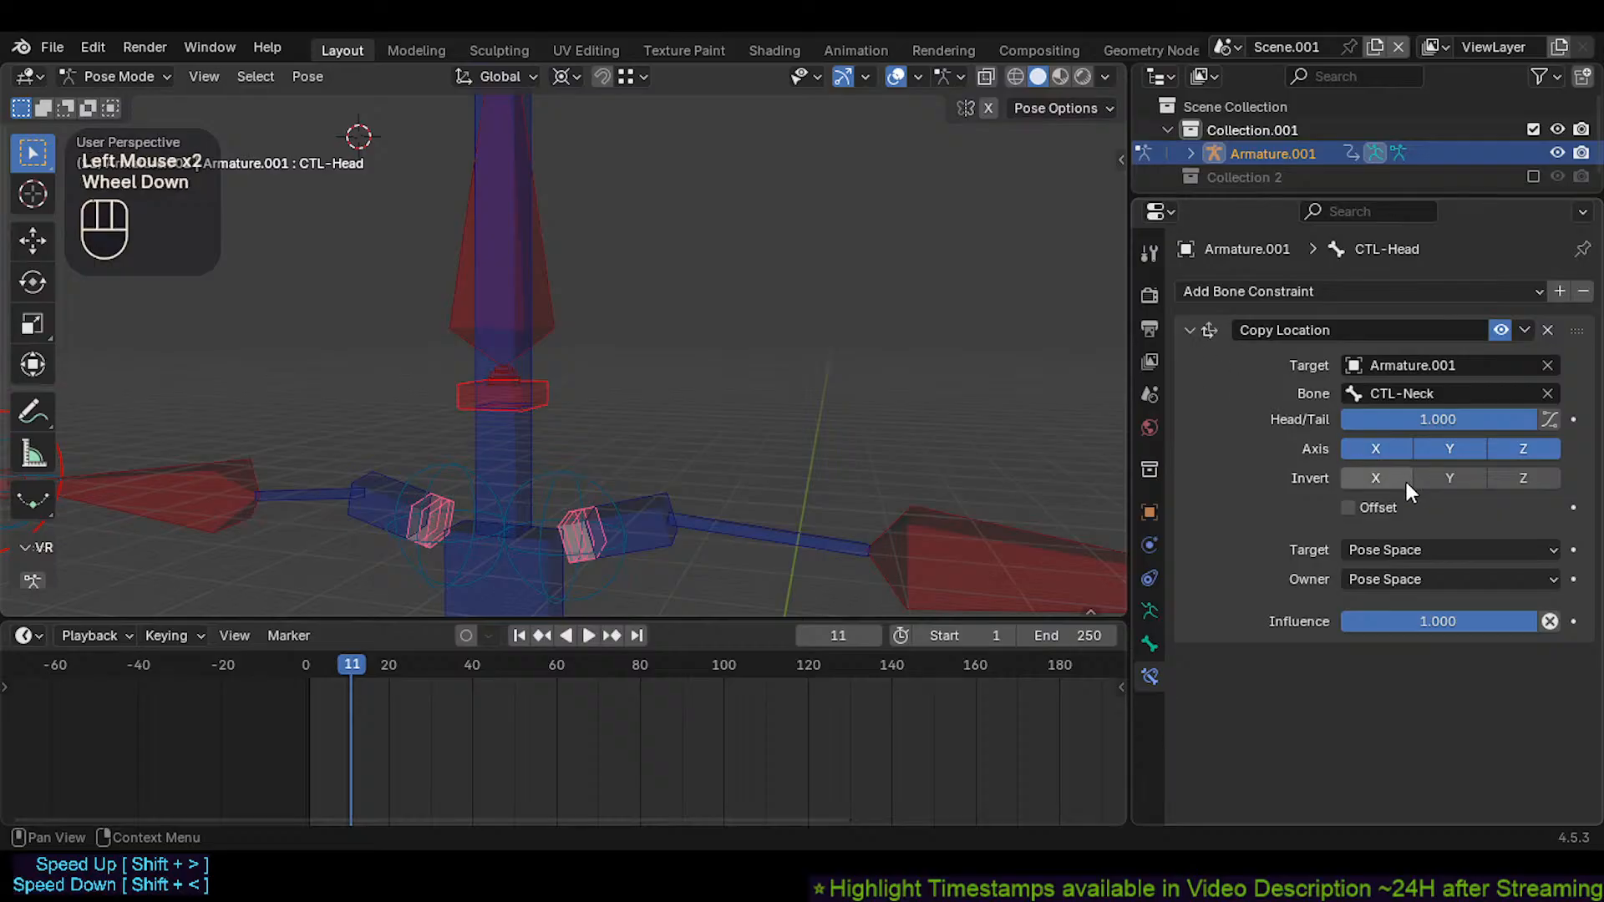
shift+middle_drag(652, 343, 645, 402)
scroll(645, 402, down, 2)
middle_click(608, 412)
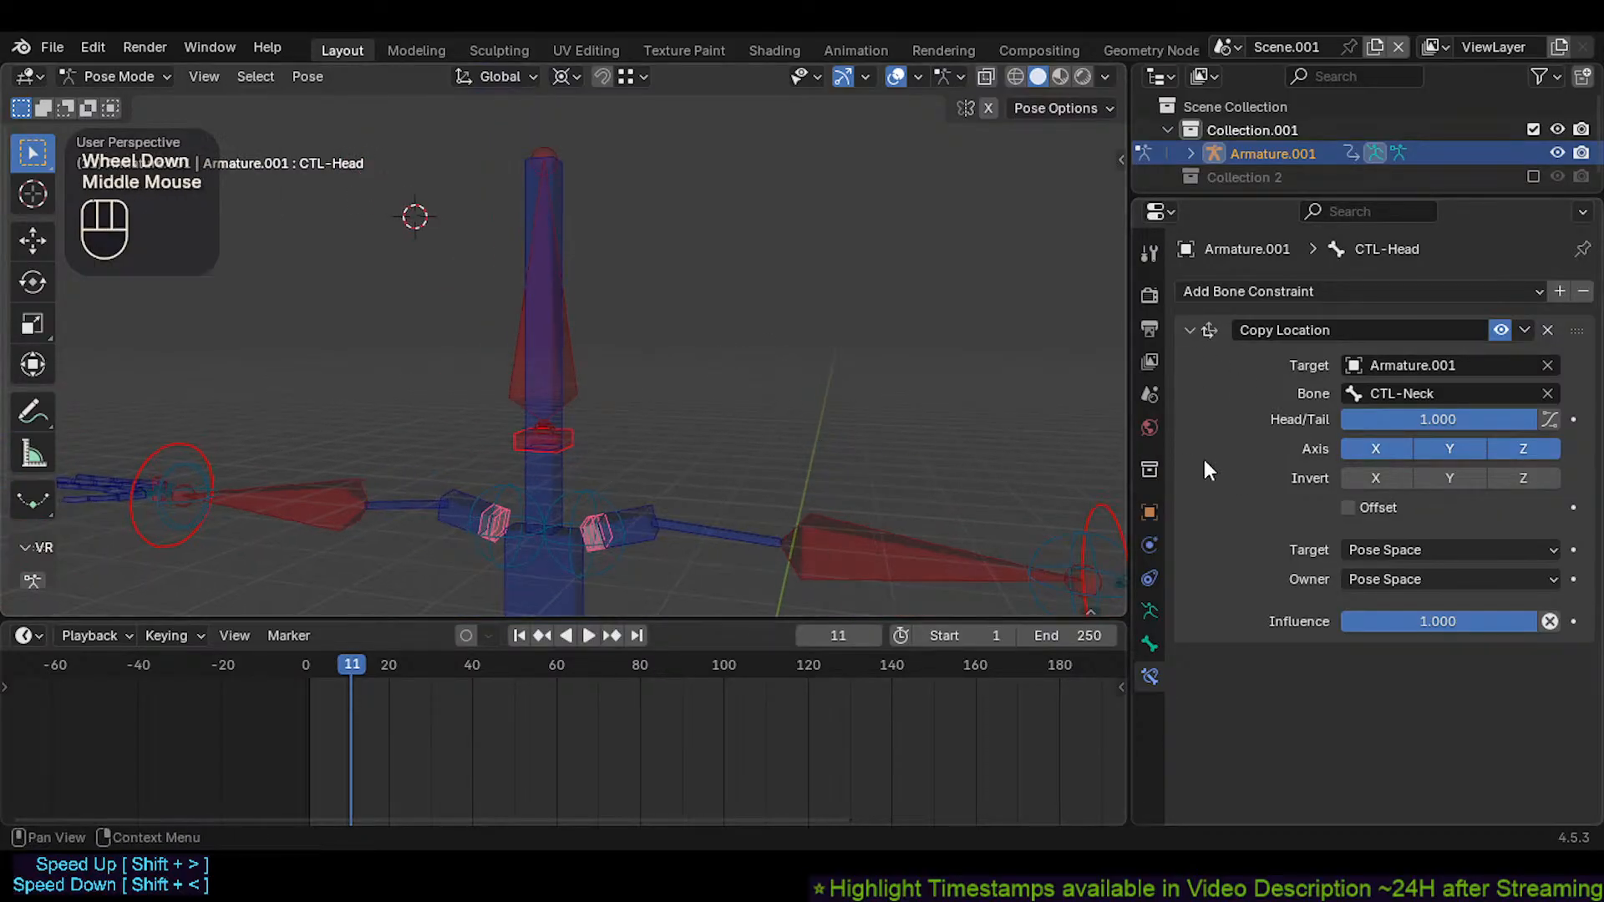
drag(1459, 425, 1351, 426)
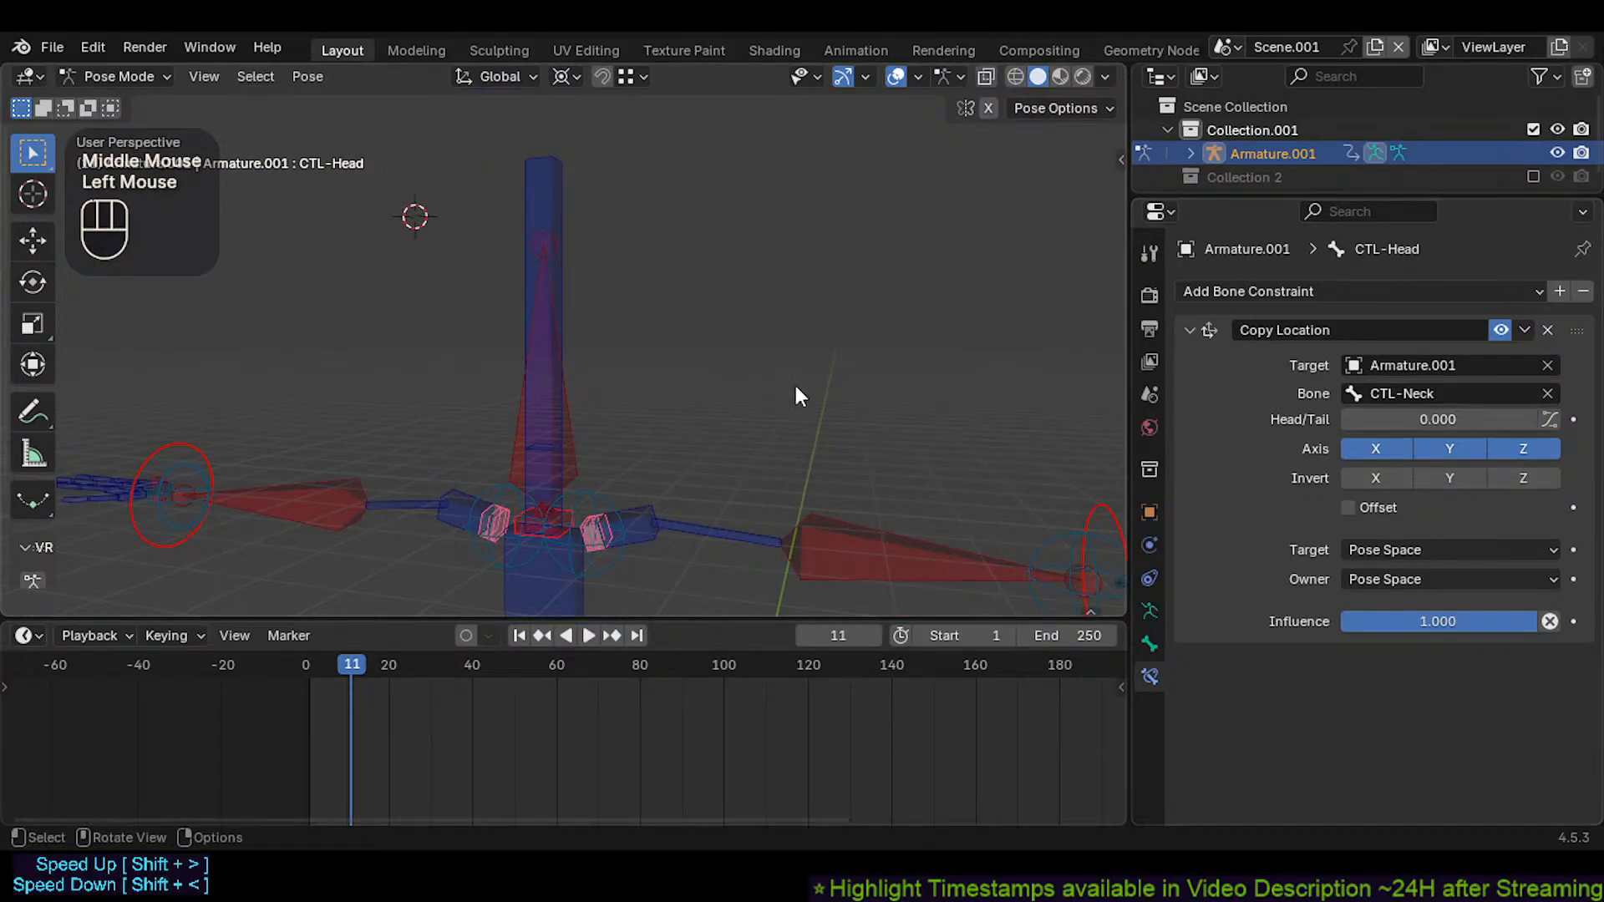
Copy the upper neck bone's name, set CTL-Neck.001 as CTL-Head's Copy Location target bone, and set Head/Tail to 0
click(555, 190)
key(F2)
key(ctrl+c)
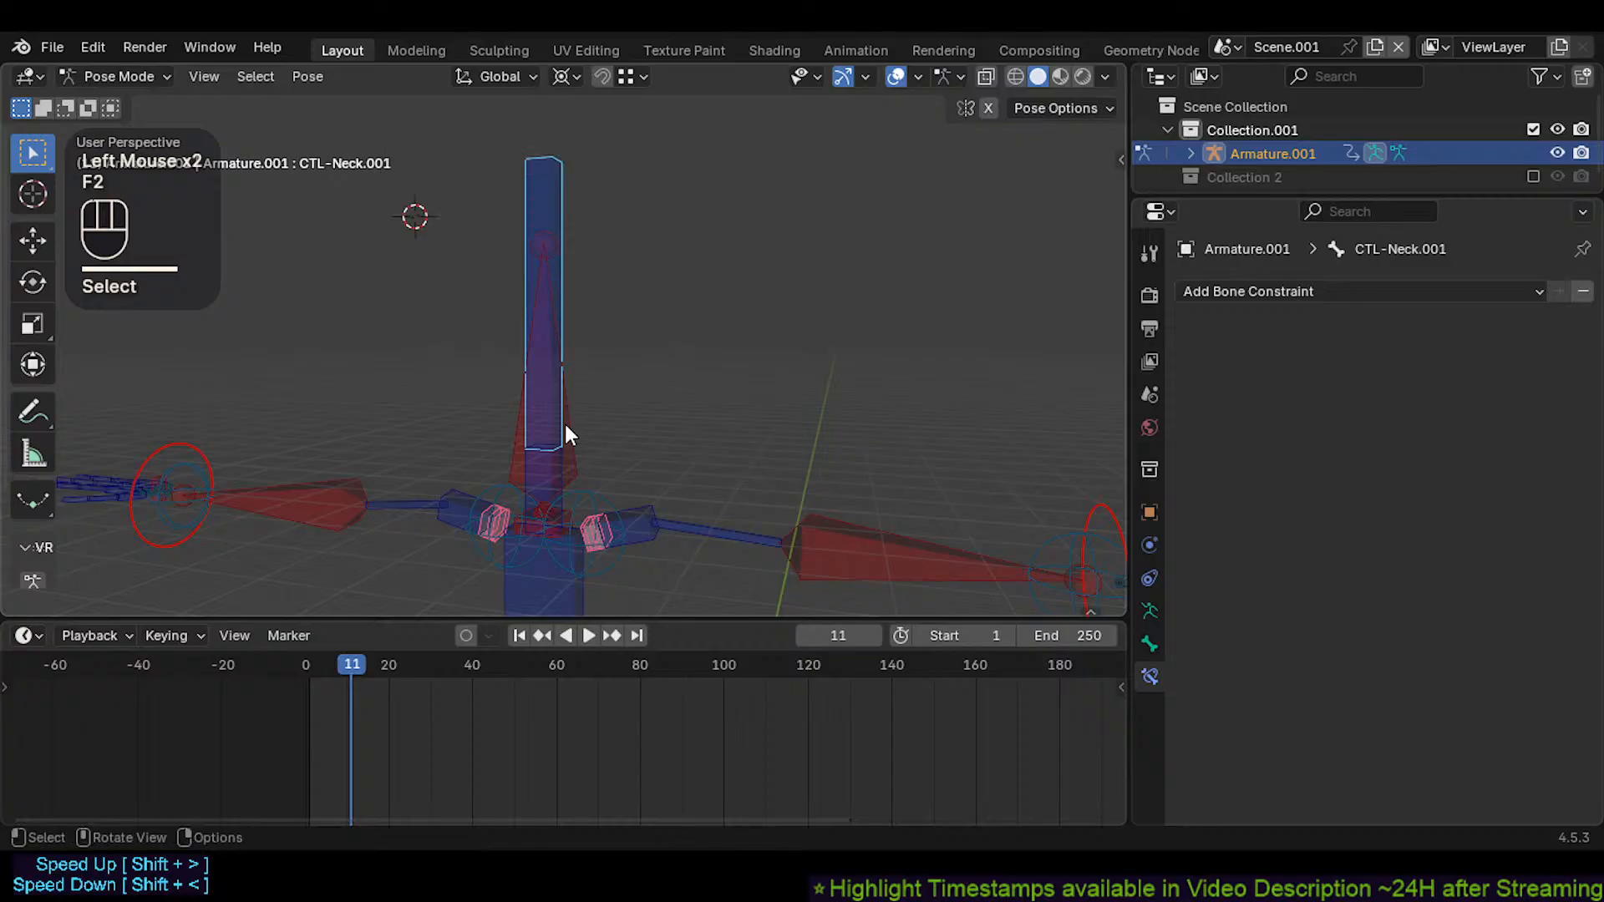
click(543, 539)
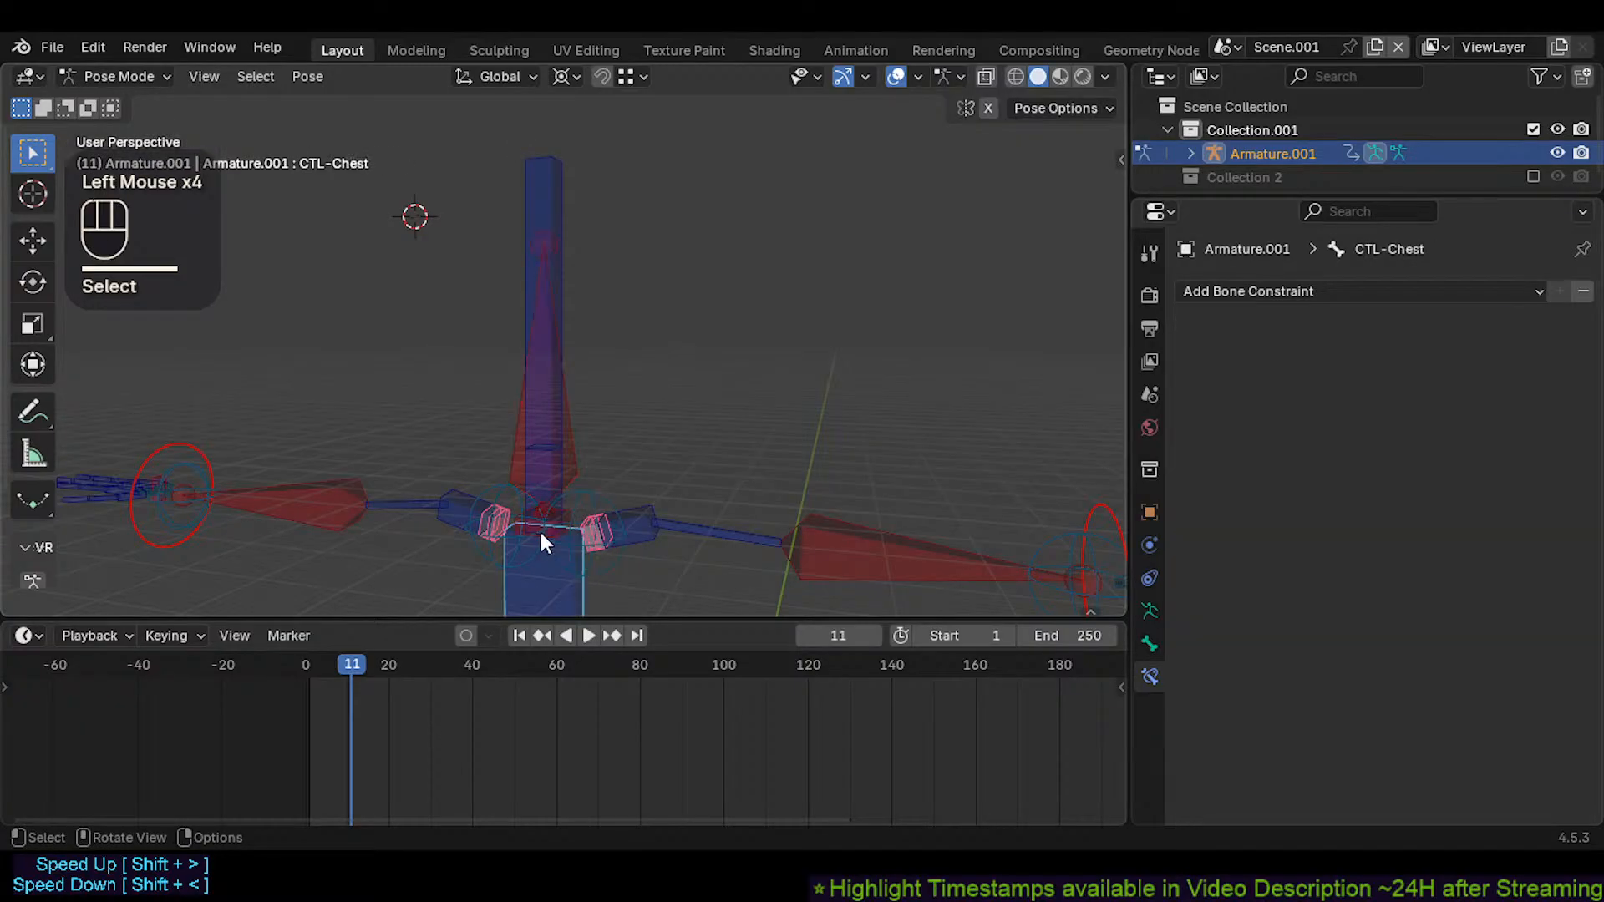
click(543, 540)
click(543, 540)
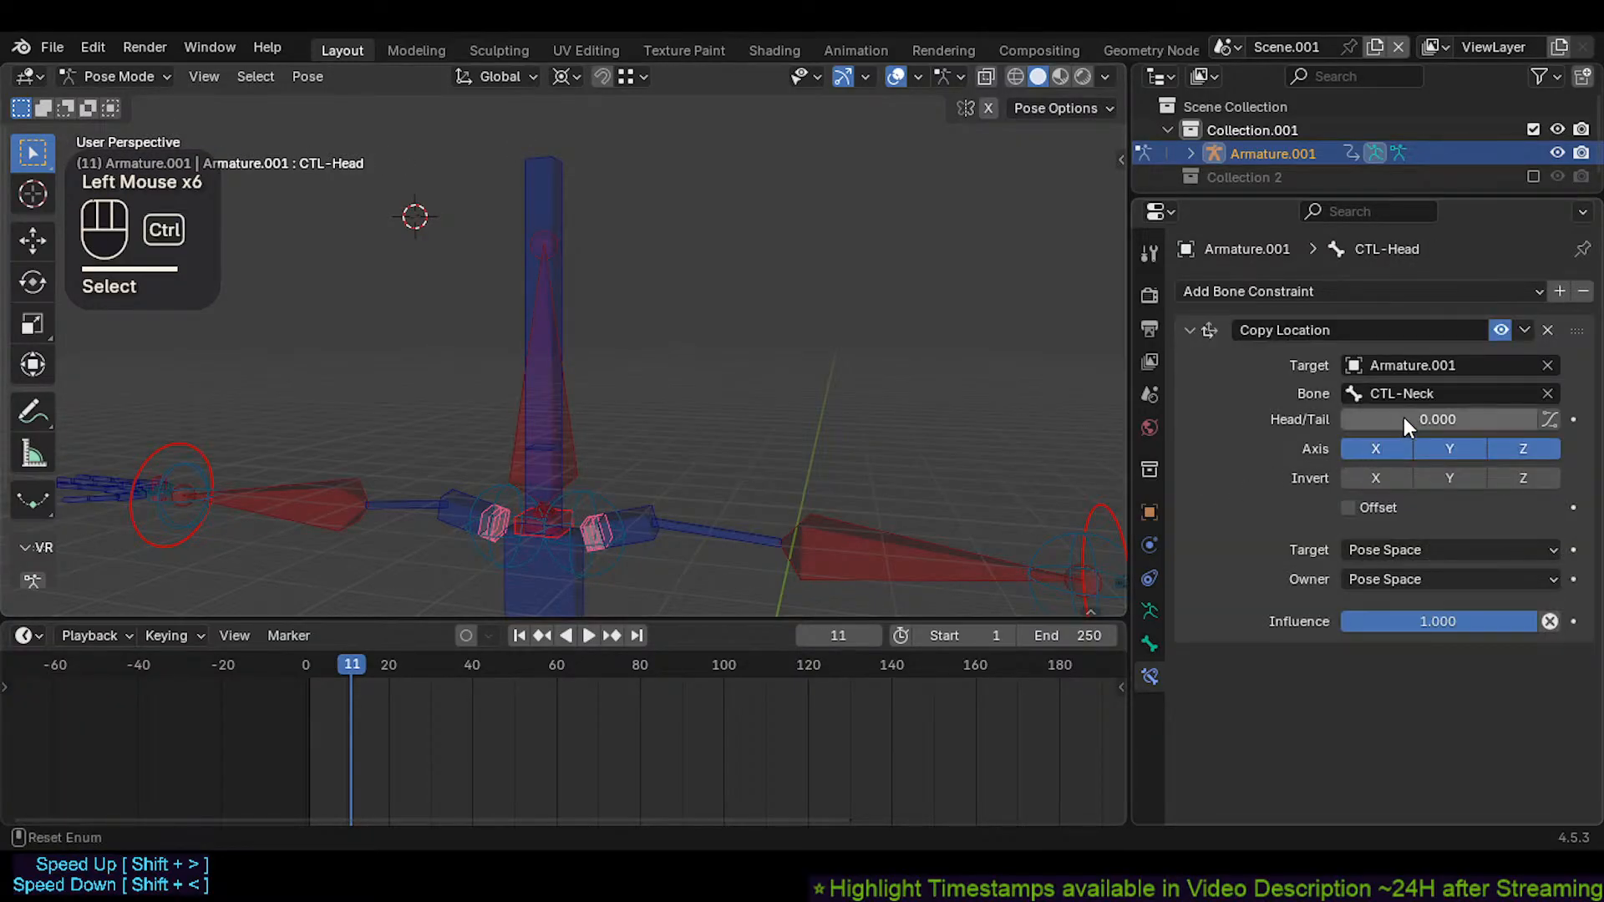
key(ctrl+v)
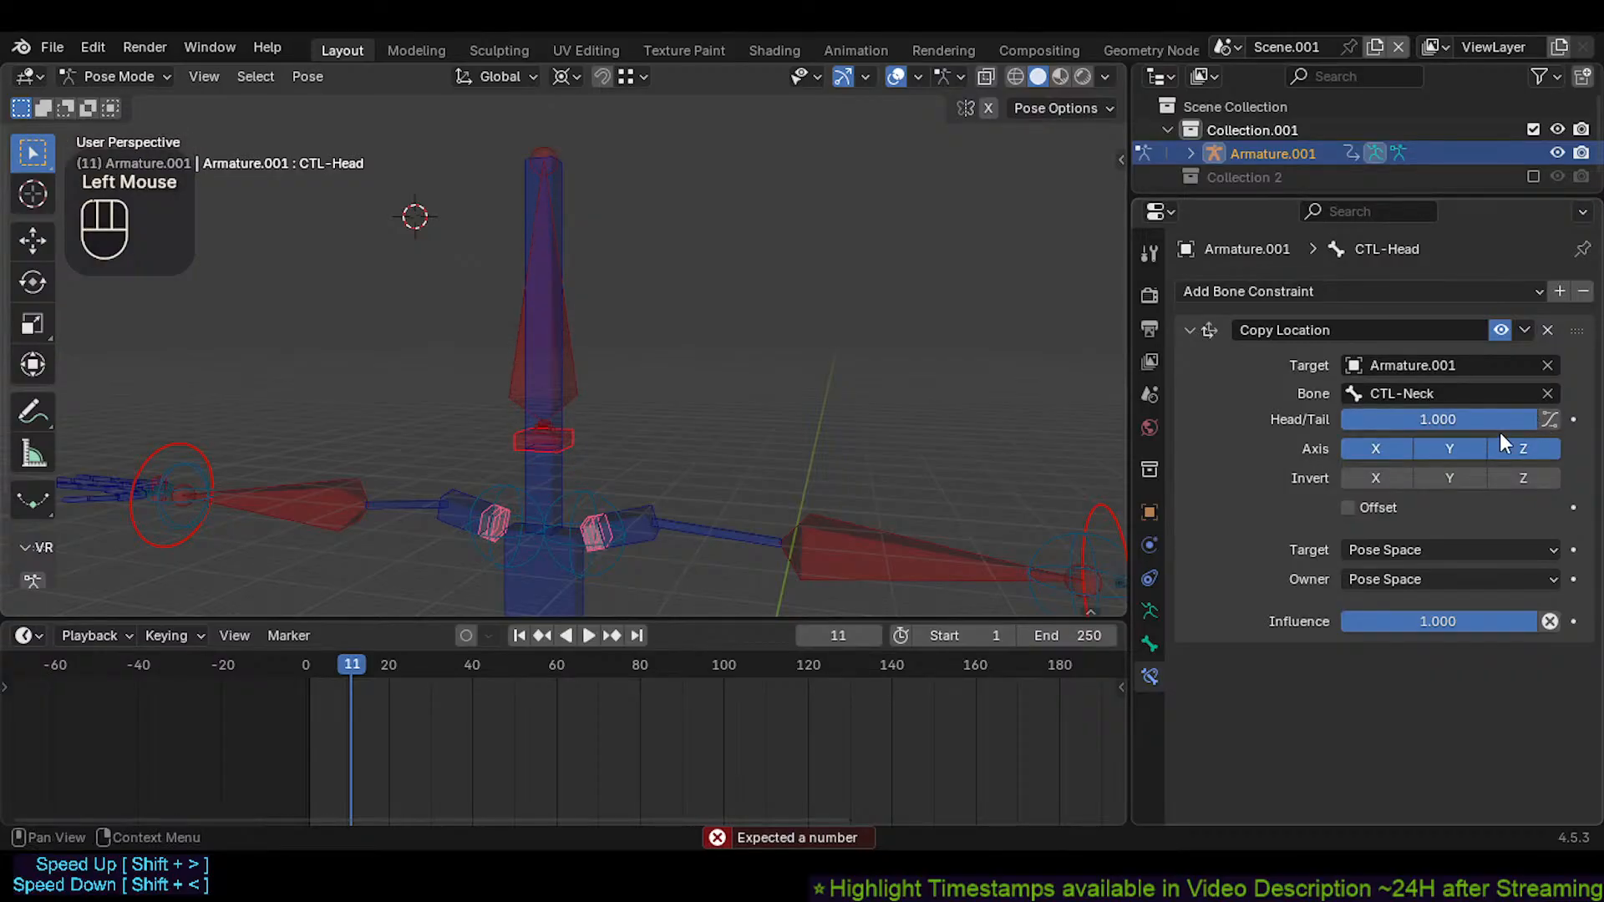
key(ctrl+v)
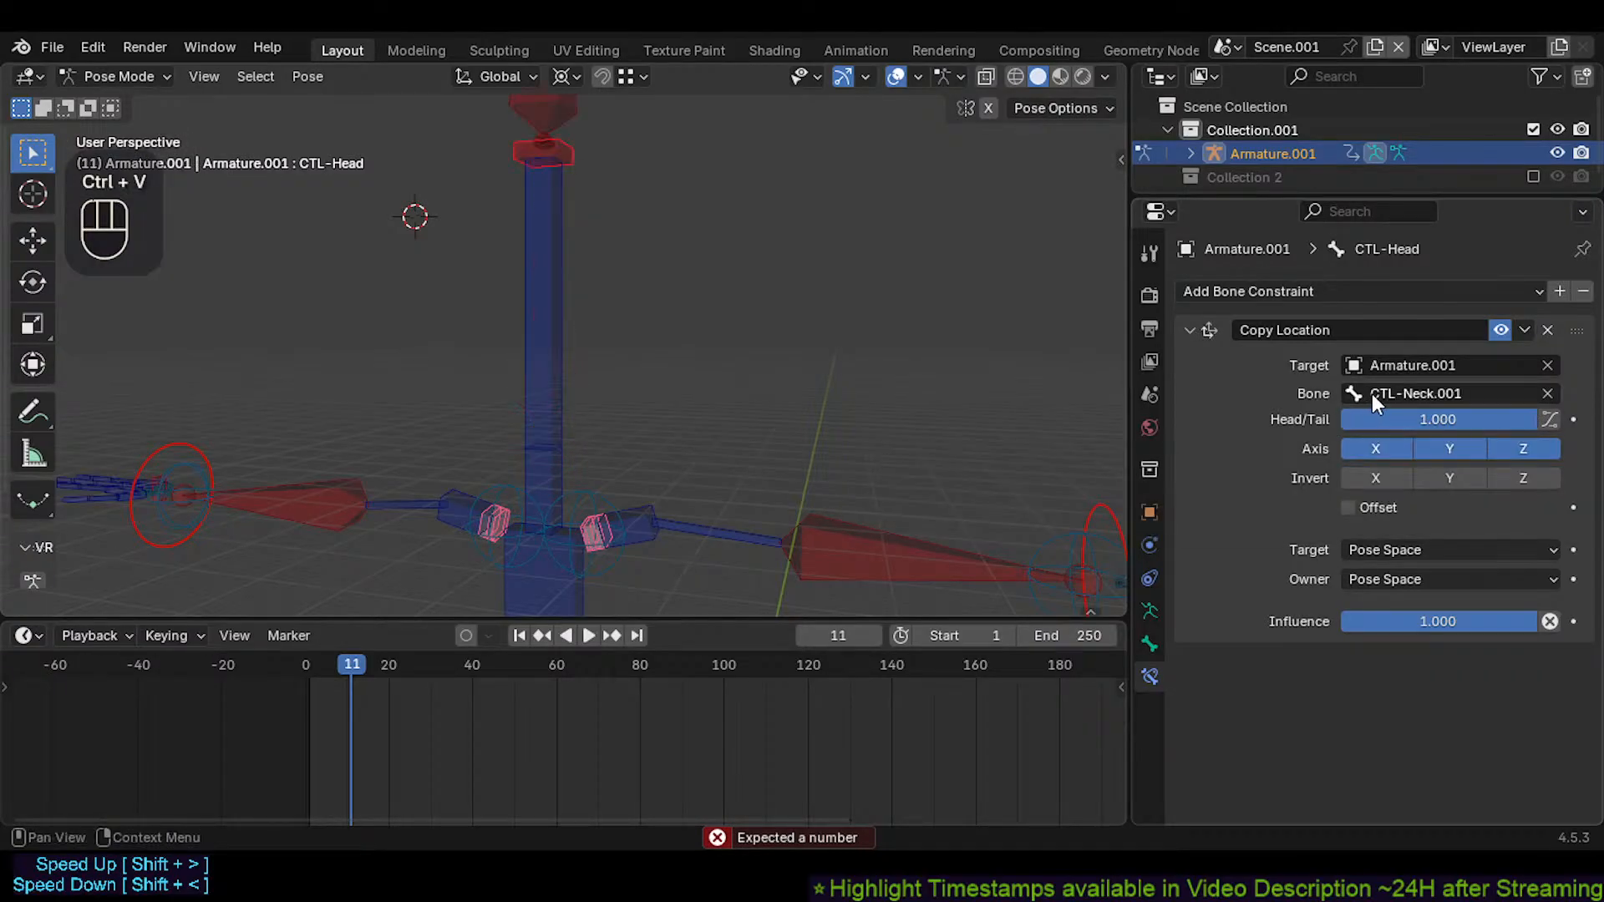
click(1378, 420)
drag(1378, 420, 1340, 419)
Try moving CTL-Neck and CTL-Neck.001 individually with Auto IK, cancelling each move
scroll(562, 320, down, 2)
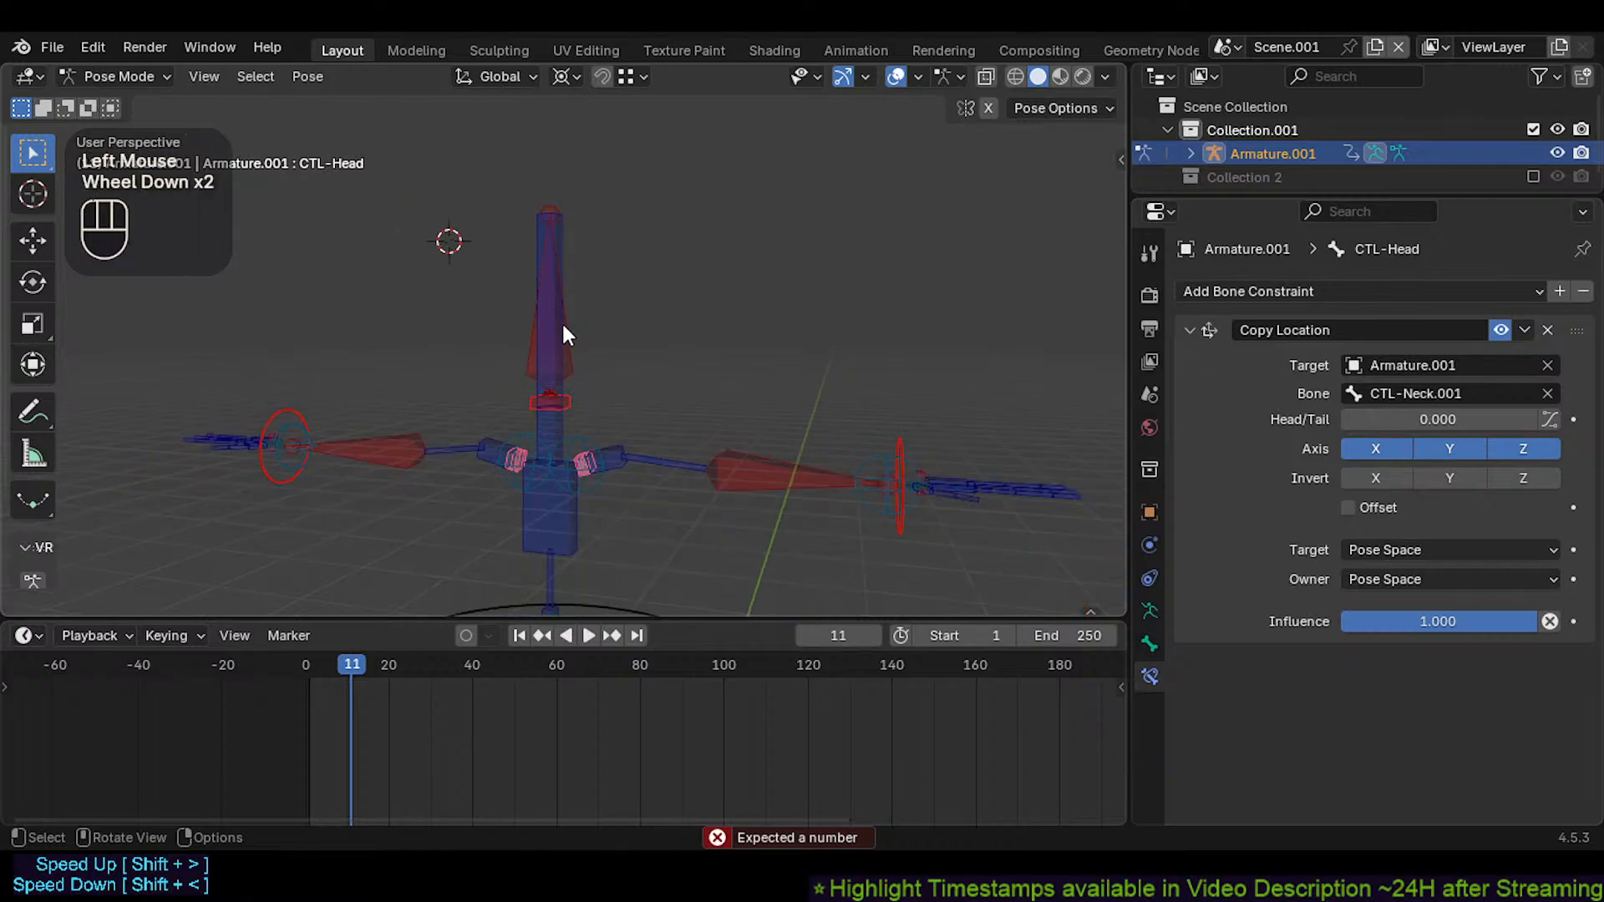
scroll(556, 425, up, 2)
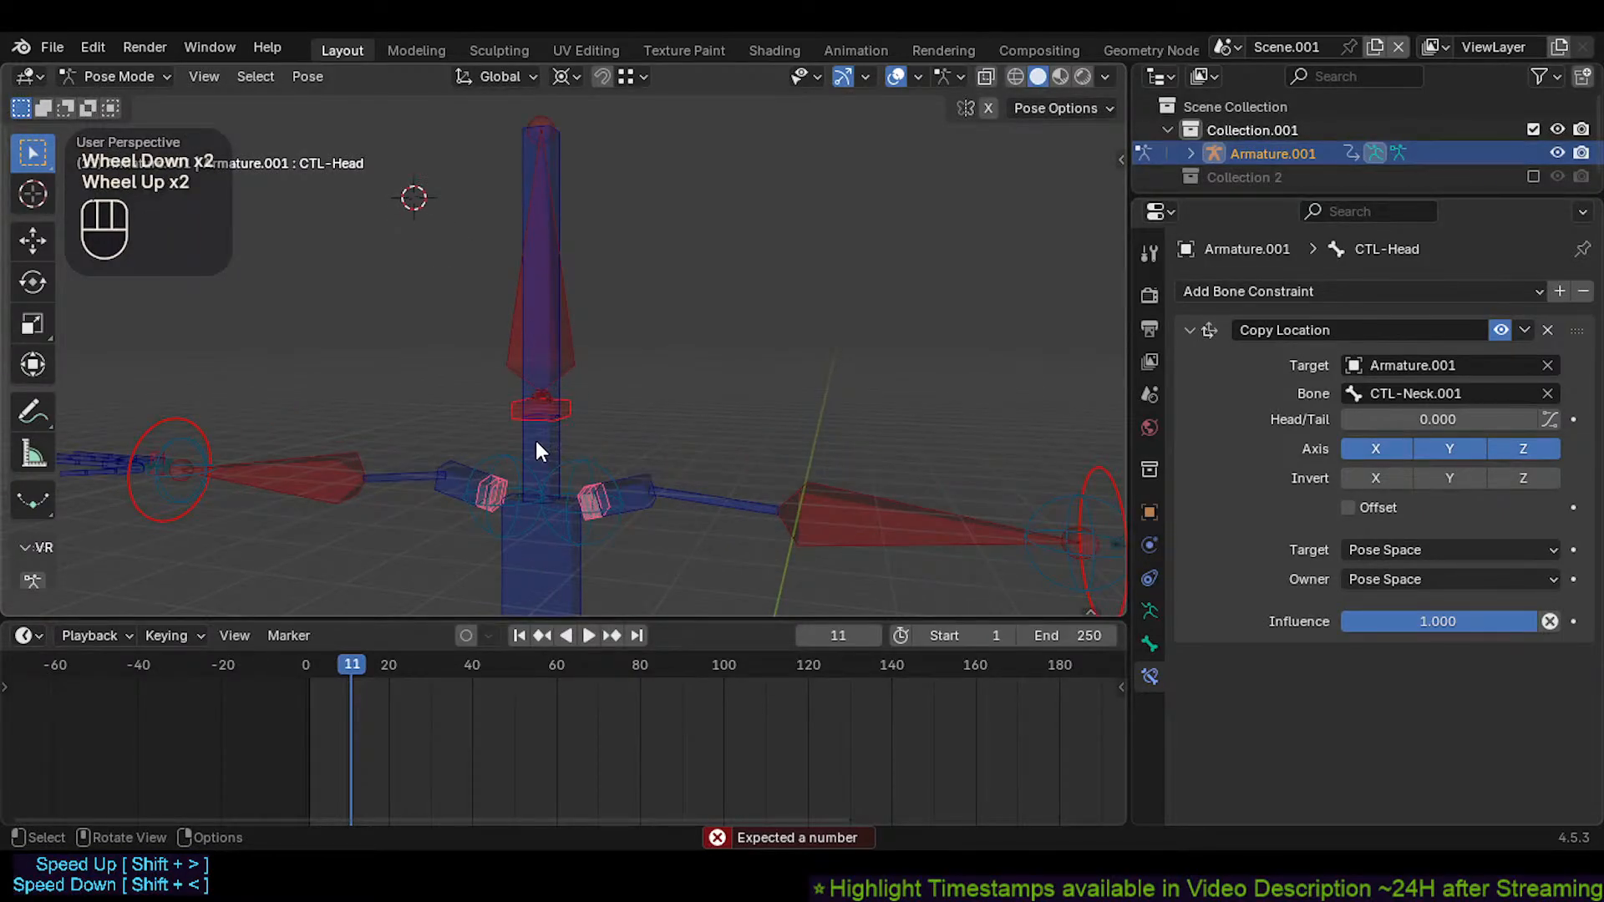
click(537, 442)
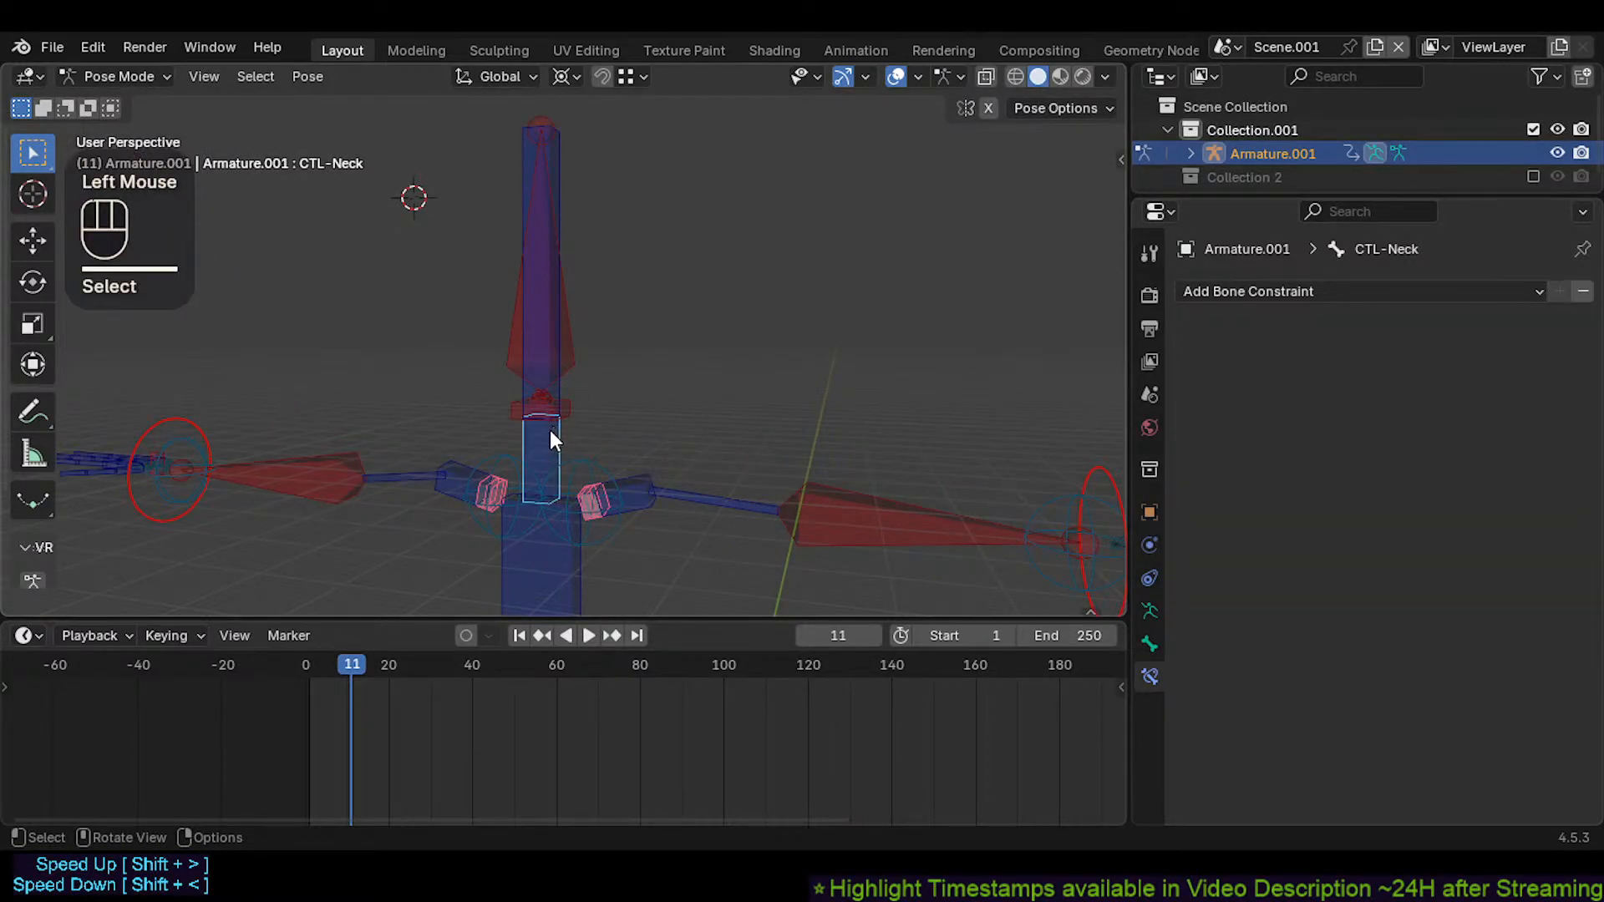
key(g)
key(Escape)
click(525, 196)
key(g)
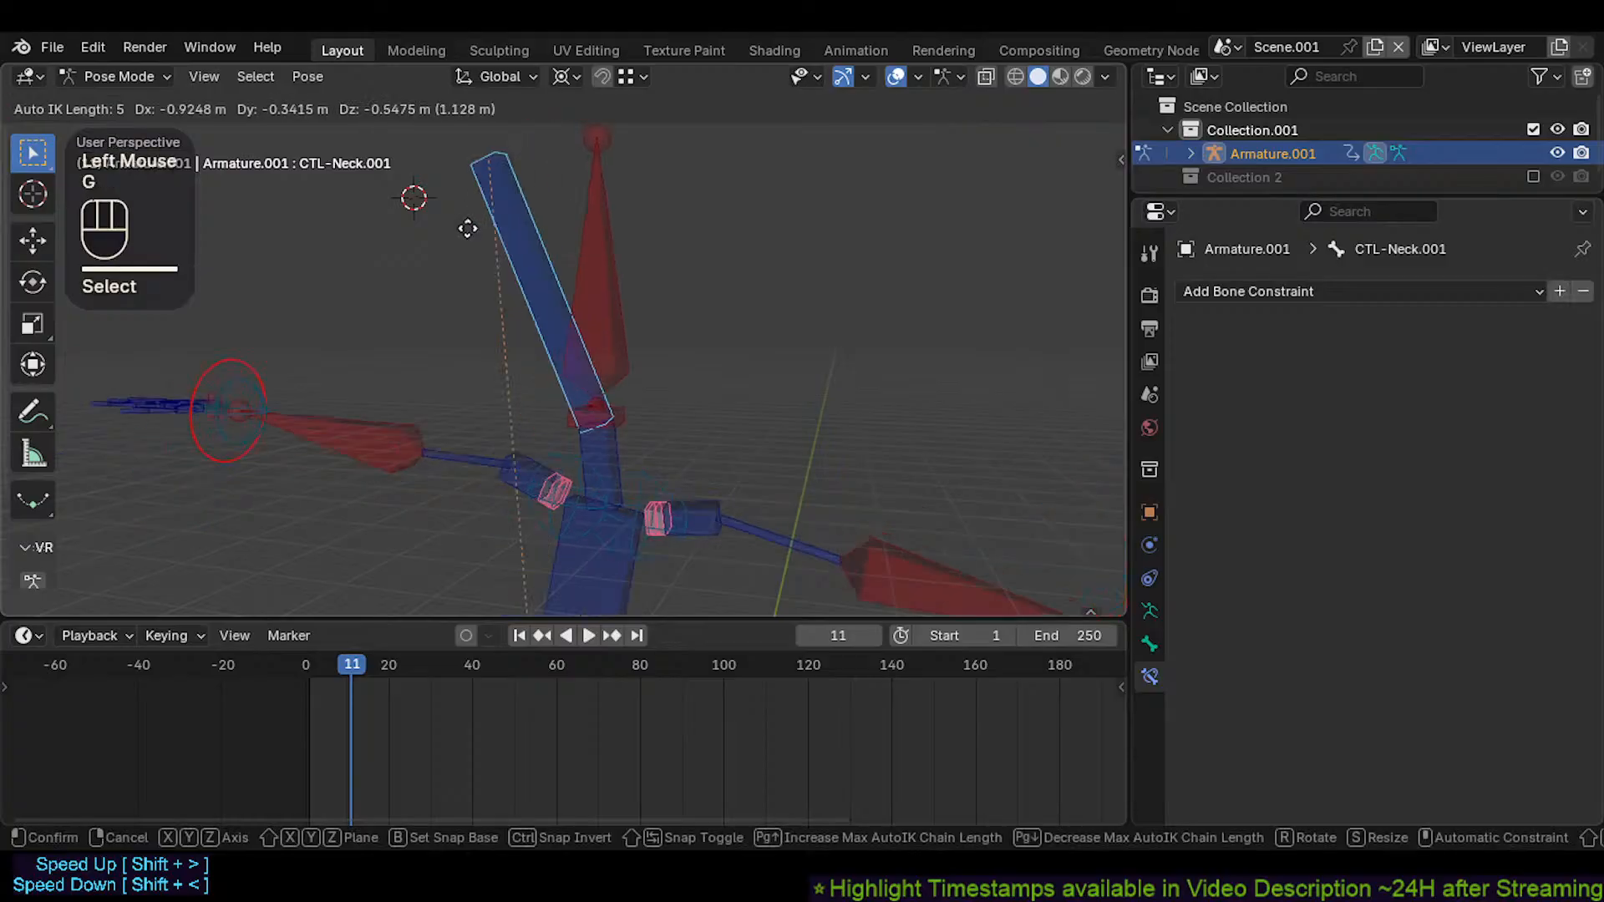
key(Escape)
Add CTL-Head.008 to the selected CTL-Neck.001 and swing both bones sideways with Auto IK at chain length 5
scroll(527, 322, down, 1)
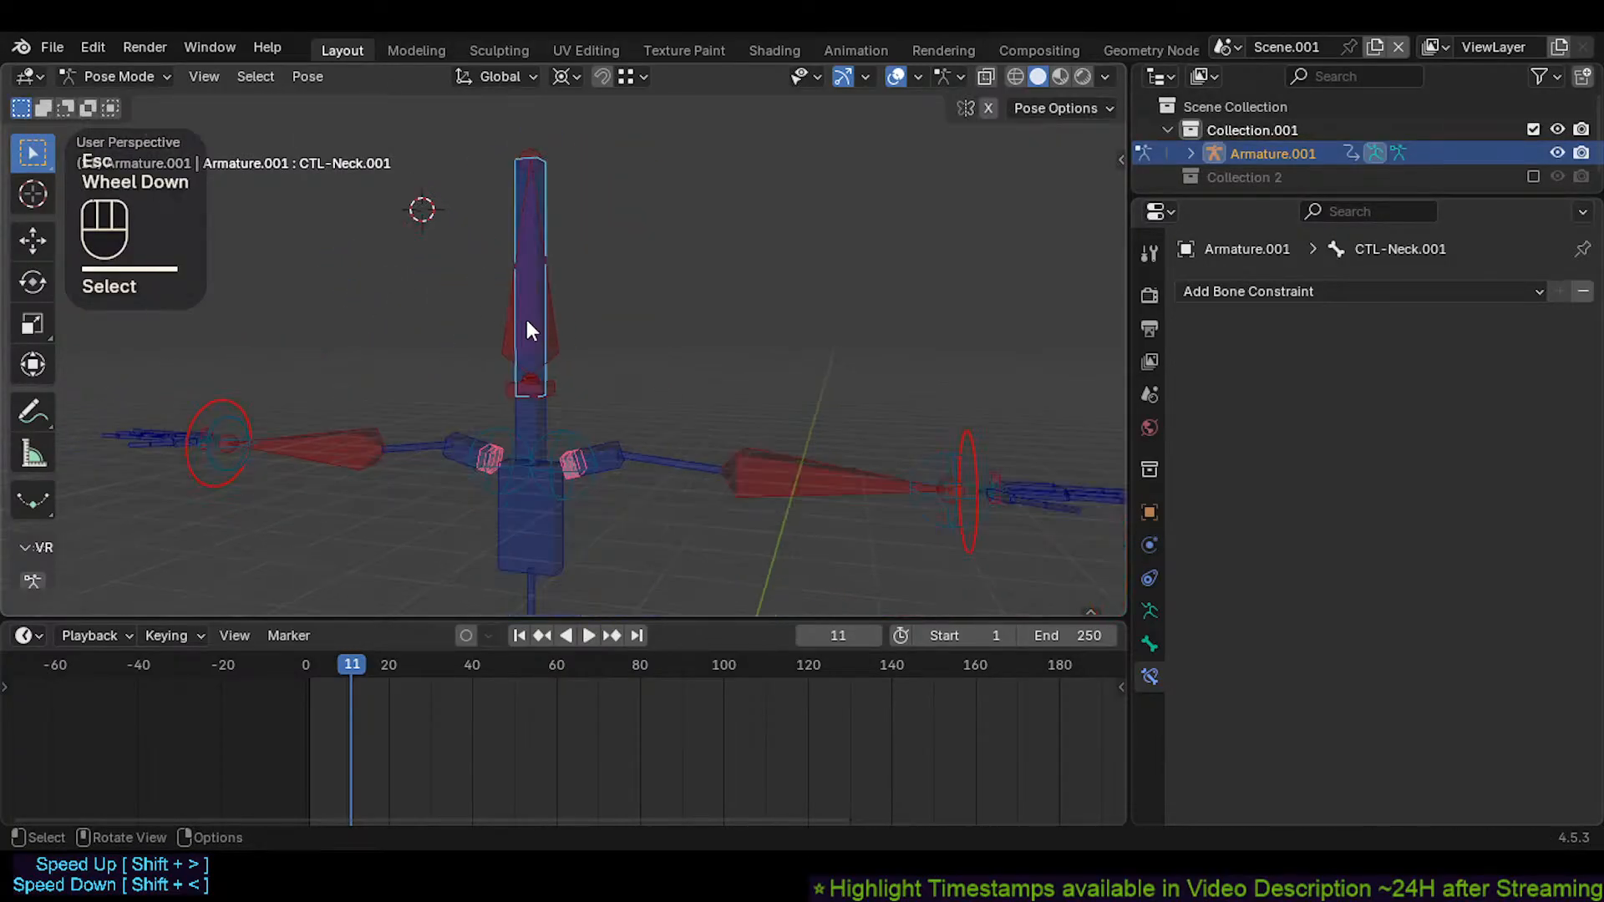
shift+middle_drag(527, 330, 511, 330)
shift+click(509, 169)
key(g)
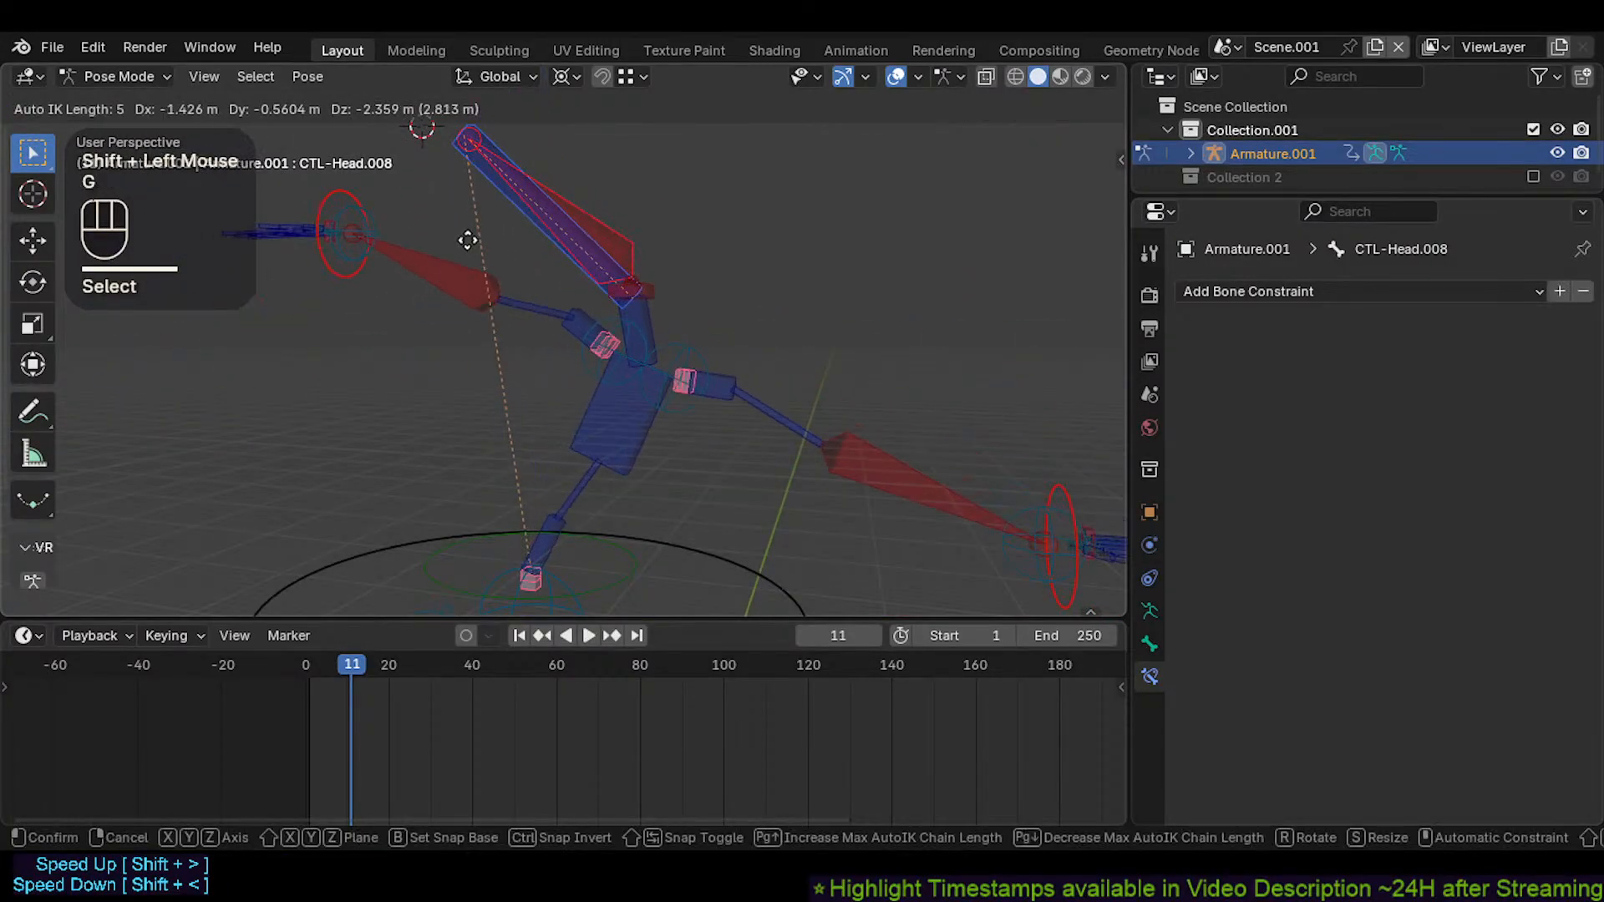
click(551, 188)
key(g)
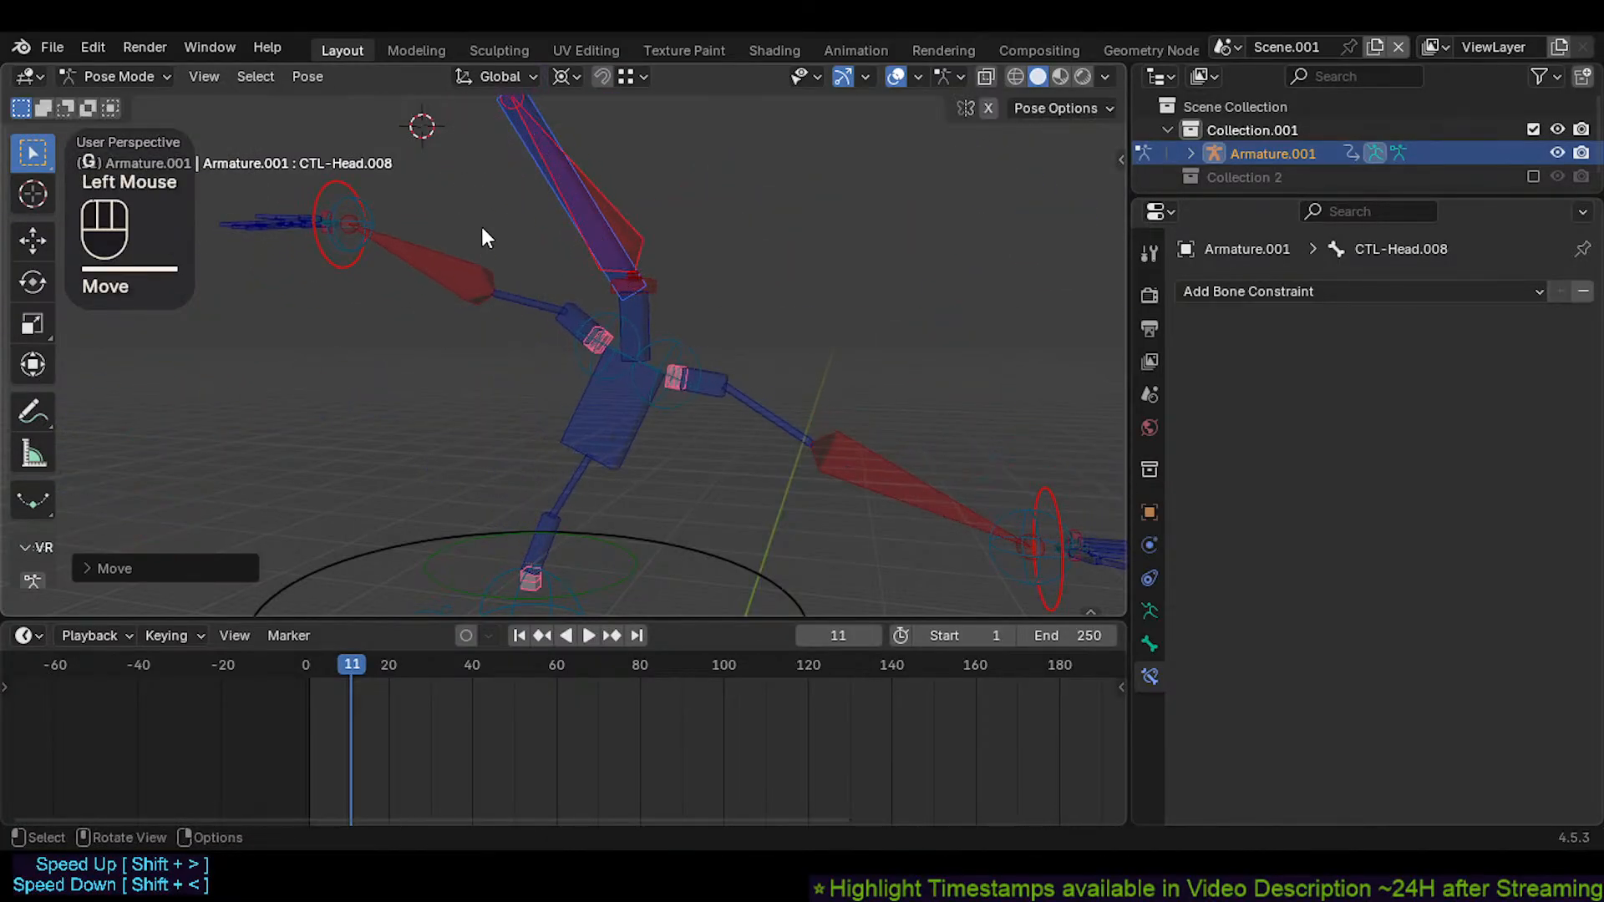
shift+middle_drag(567, 260, 530, 257)
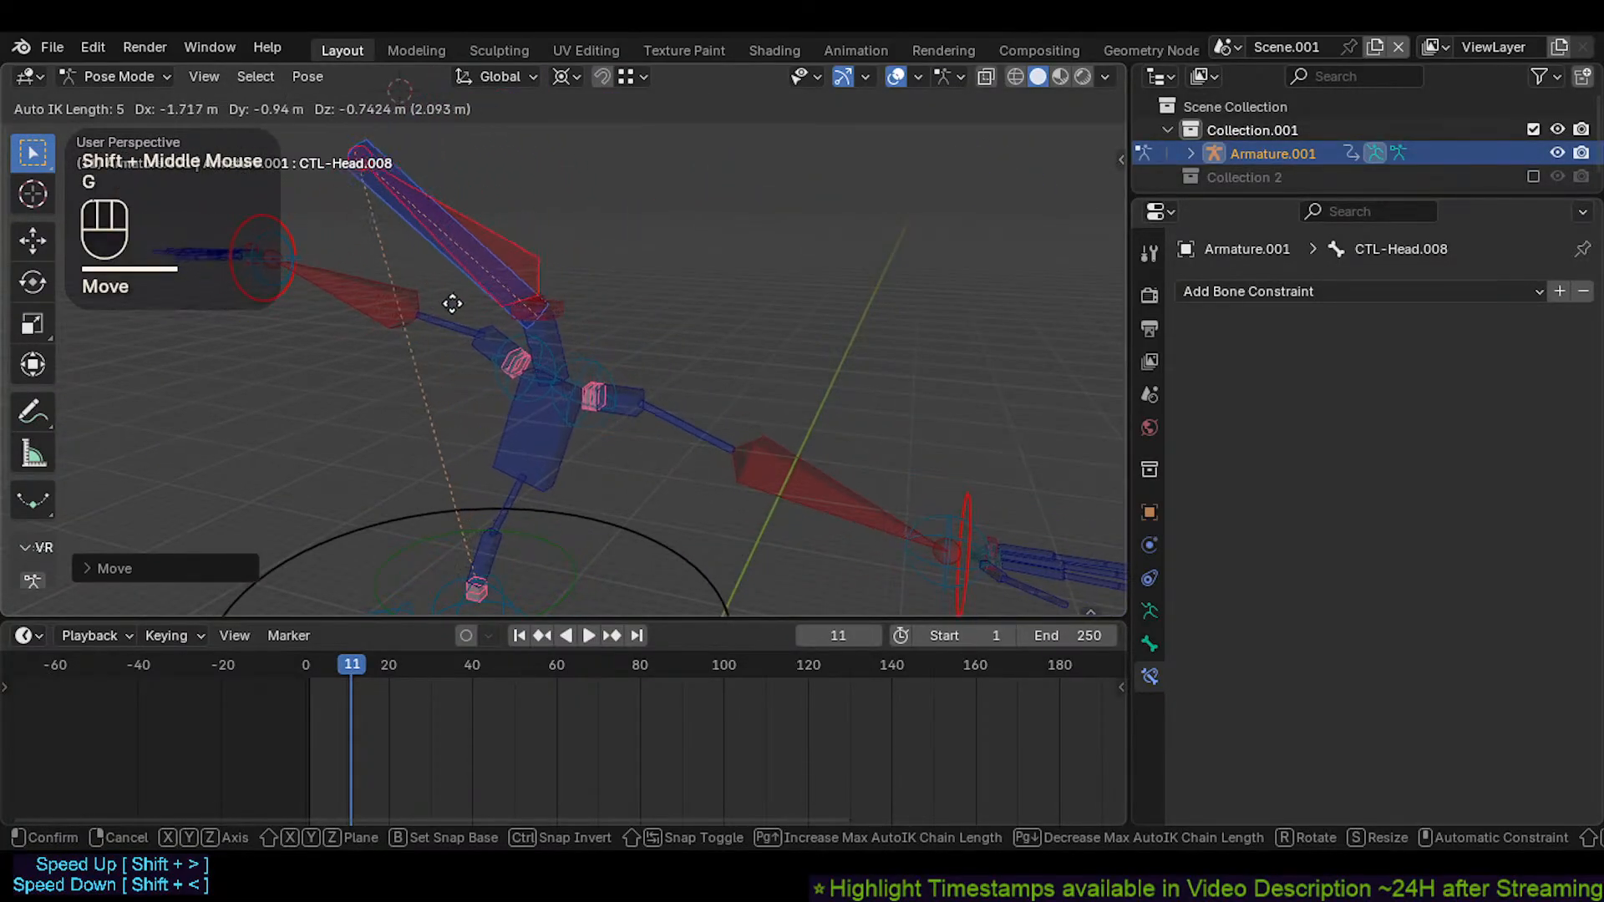
click(480, 316)
Select CTL-Neck, CTL-Neck.001 and CTL-Head.008 in turn to examine how the neck and head bones join
scroll(481, 313, up, 1)
click(481, 319)
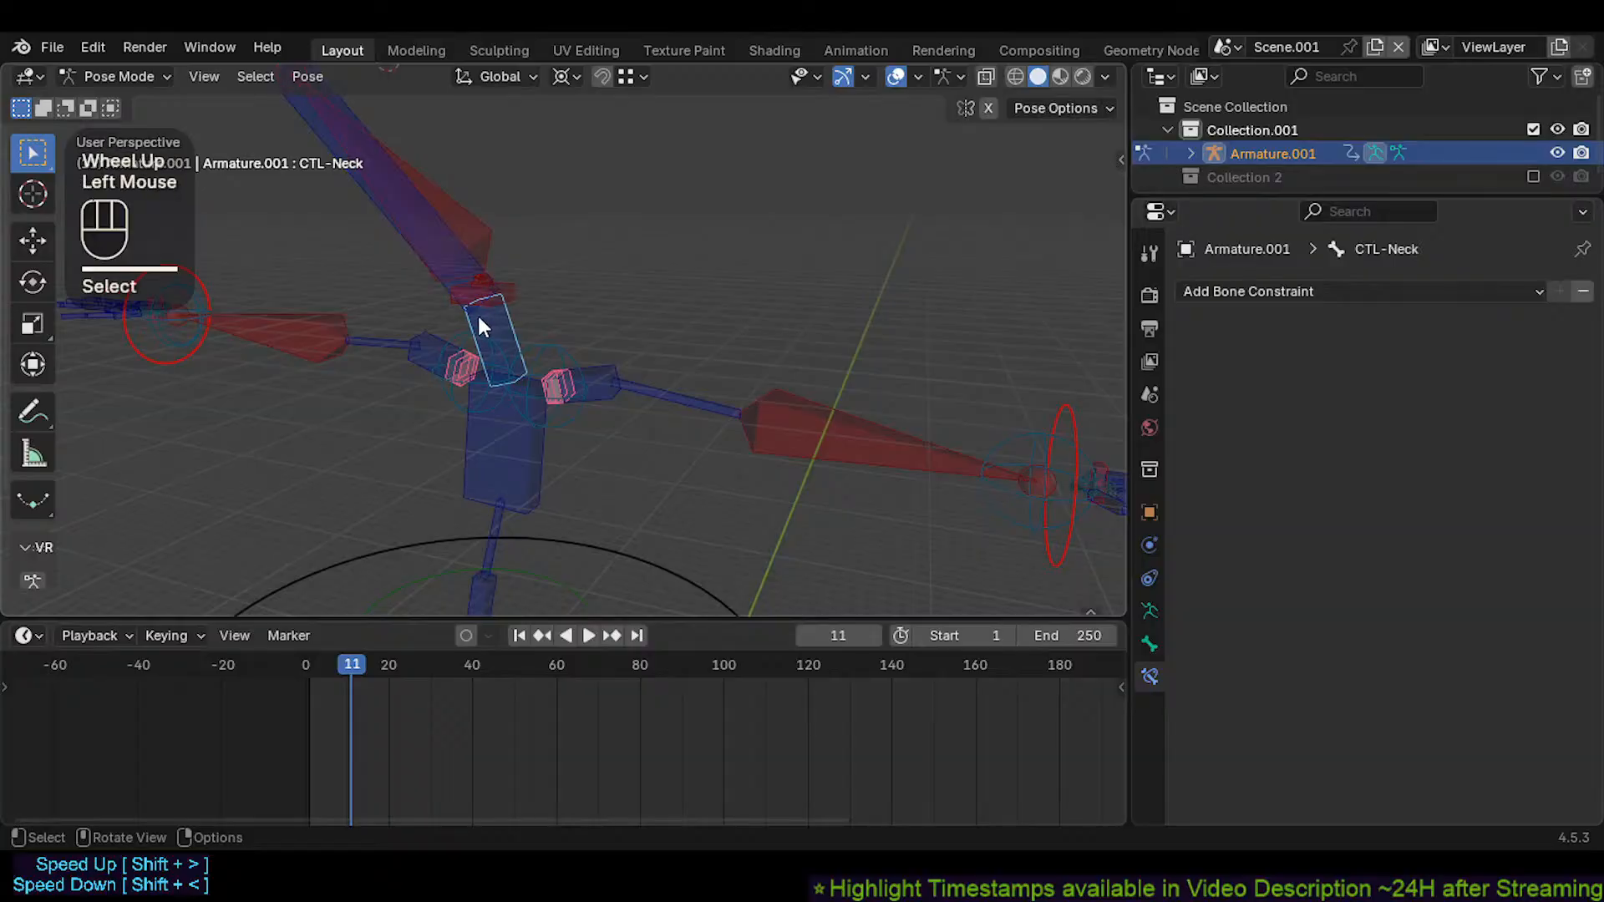
click(434, 284)
click(498, 320)
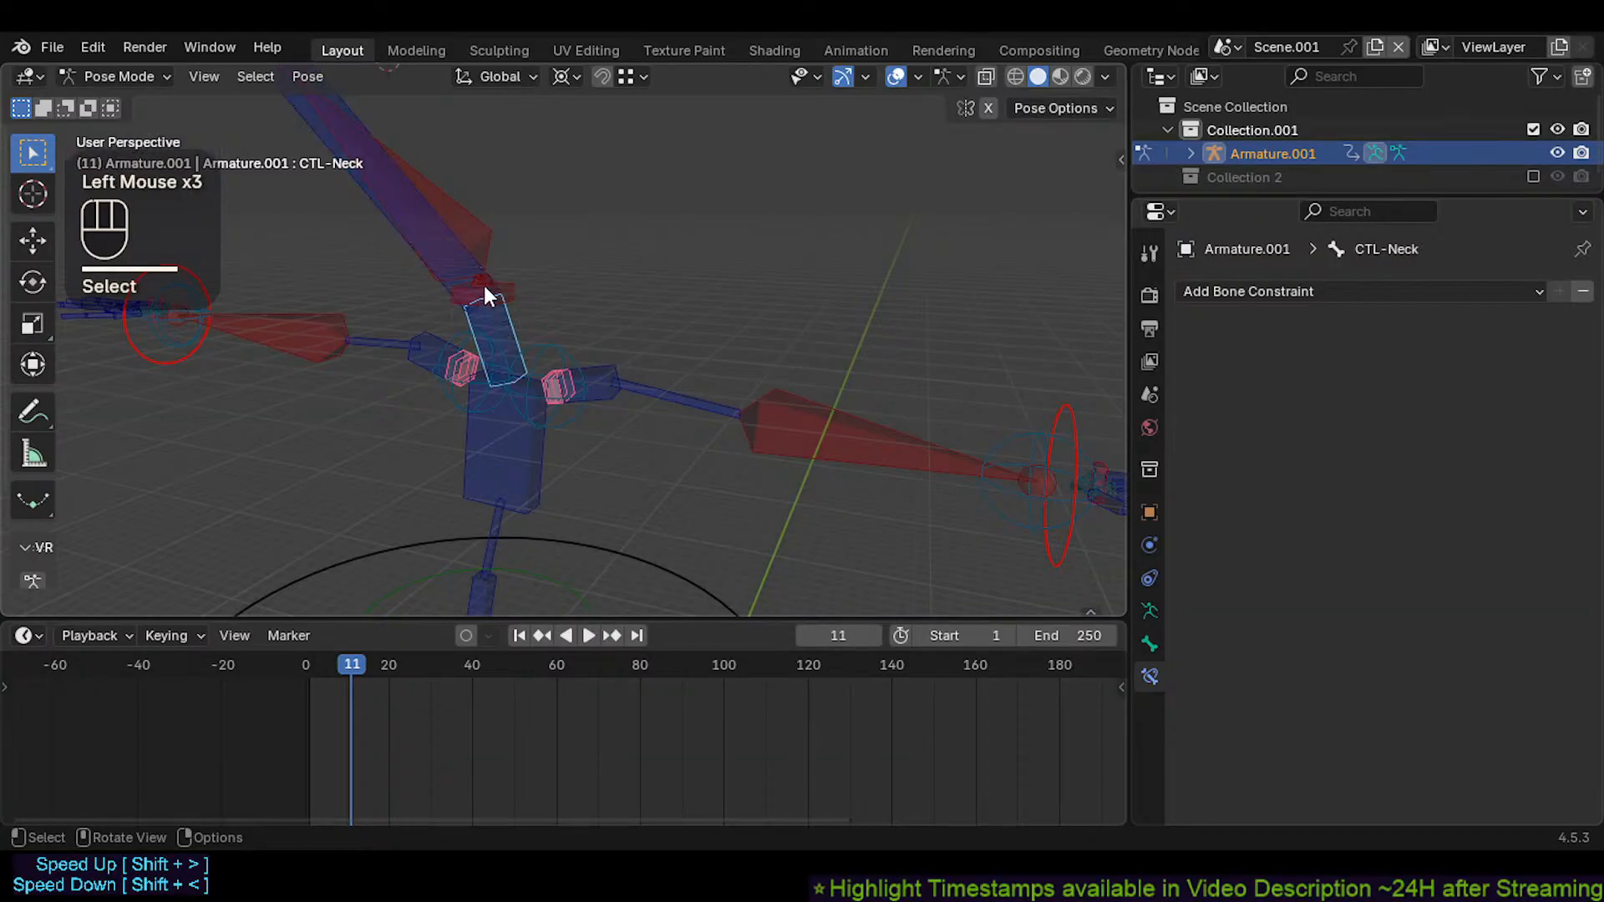
click(453, 286)
scroll(476, 292, up, 1)
middle_drag(478, 299, 475, 309)
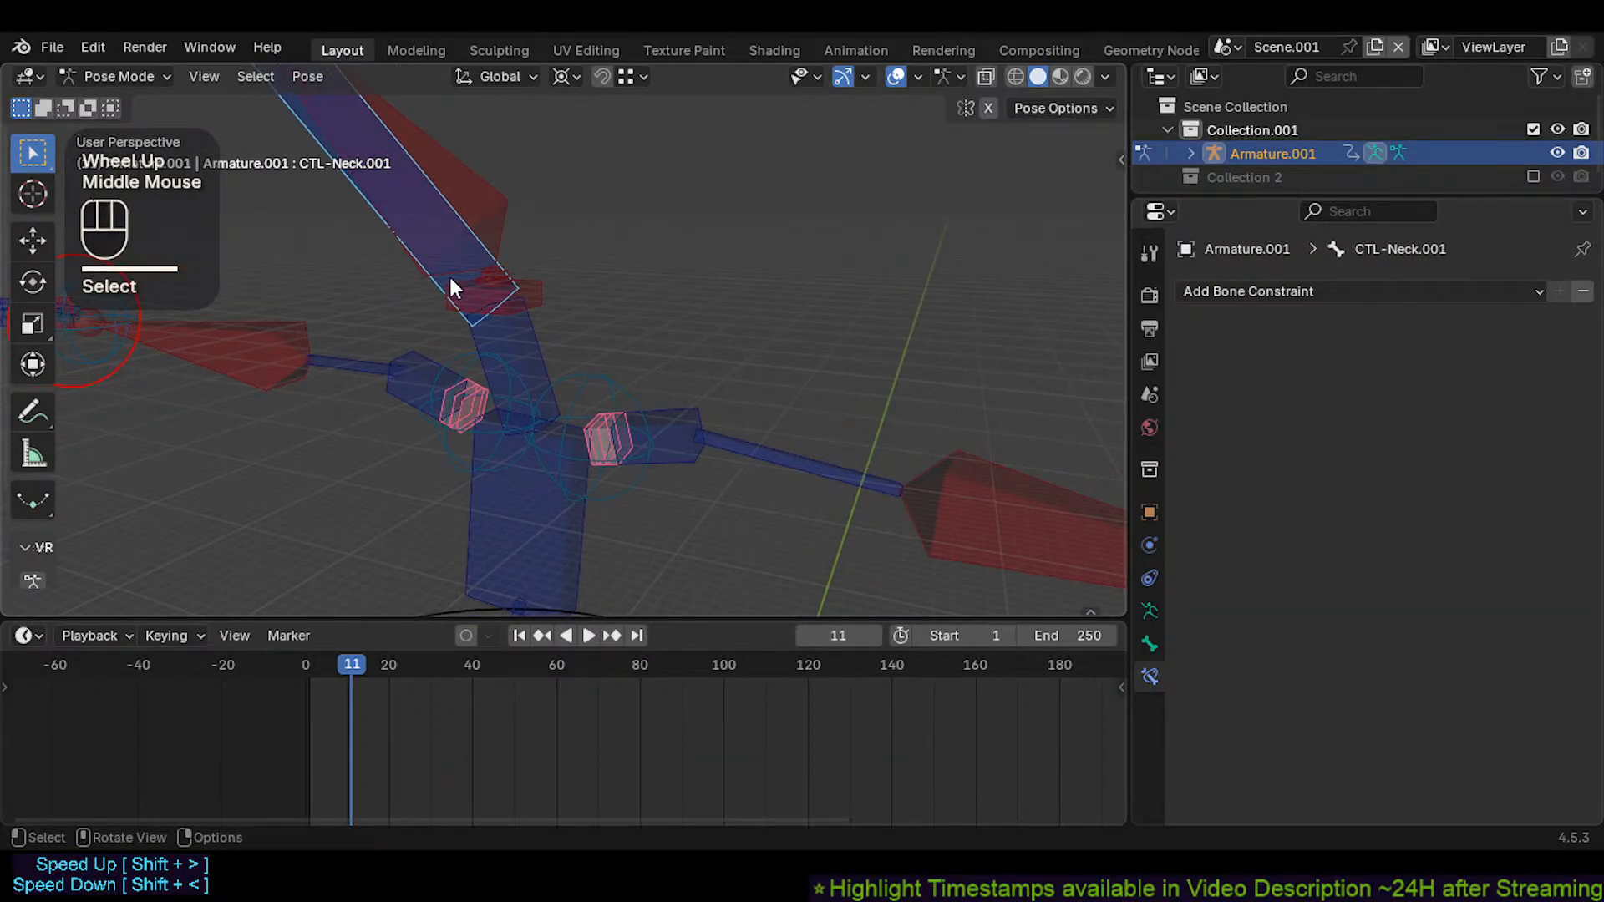
scroll(448, 282, down, 2)
click(451, 275)
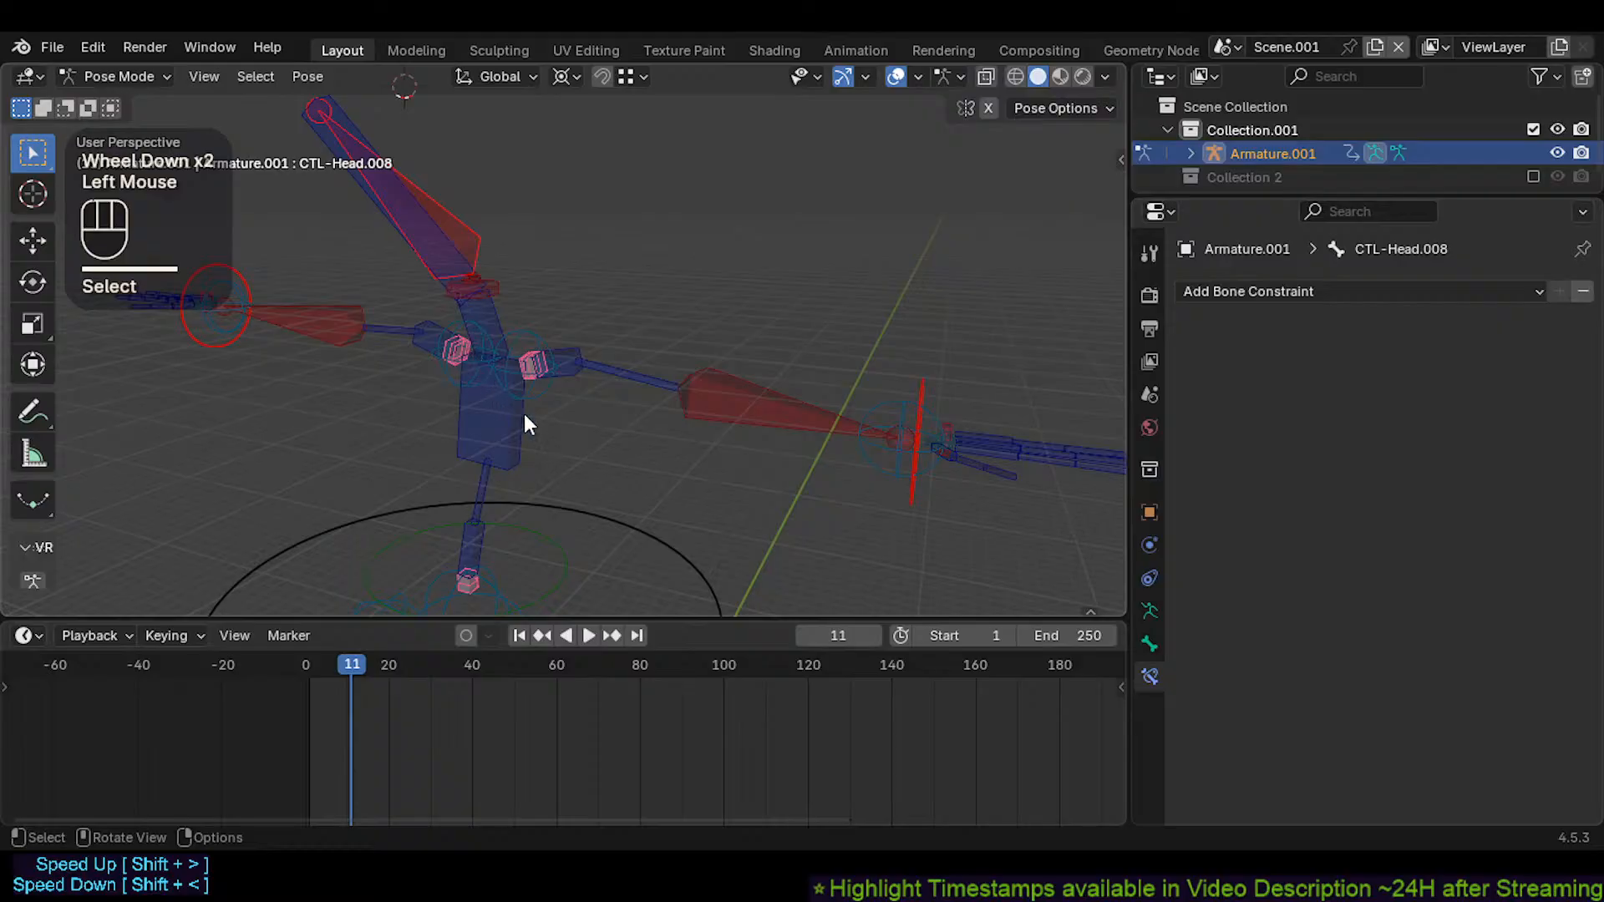
Examine the Copy Location and Copy Rotation constraint settings on CMD-Shoulder.L
click(554, 396)
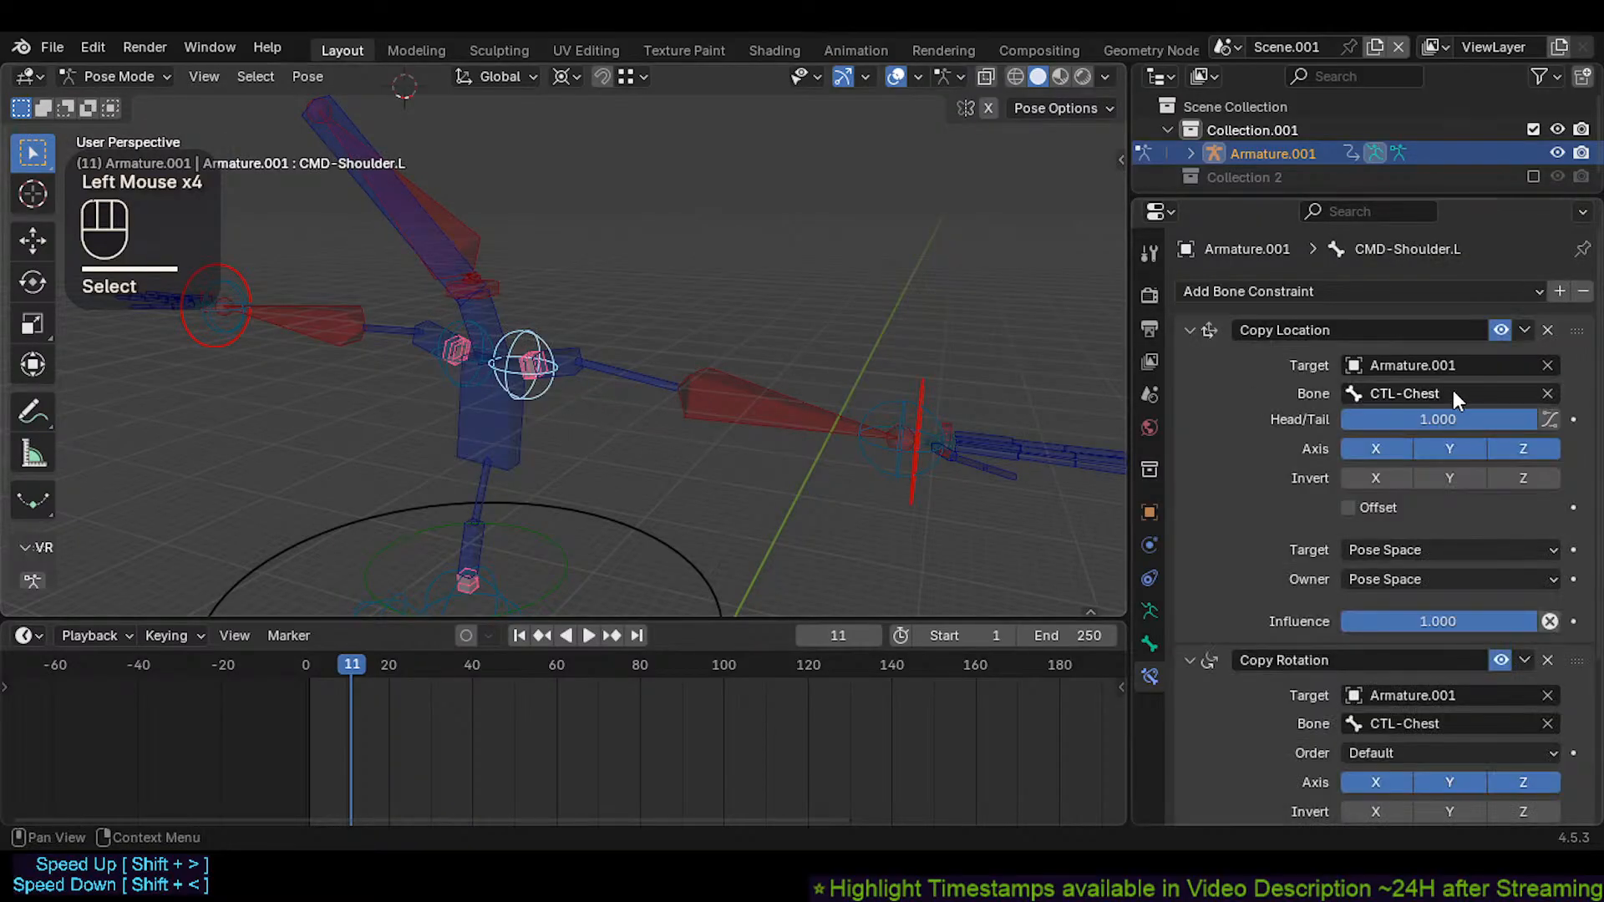
scroll(1412, 418, down, 2)
shift+middle_drag(477, 374, 498, 455)
middle_drag(497, 453, 491, 441)
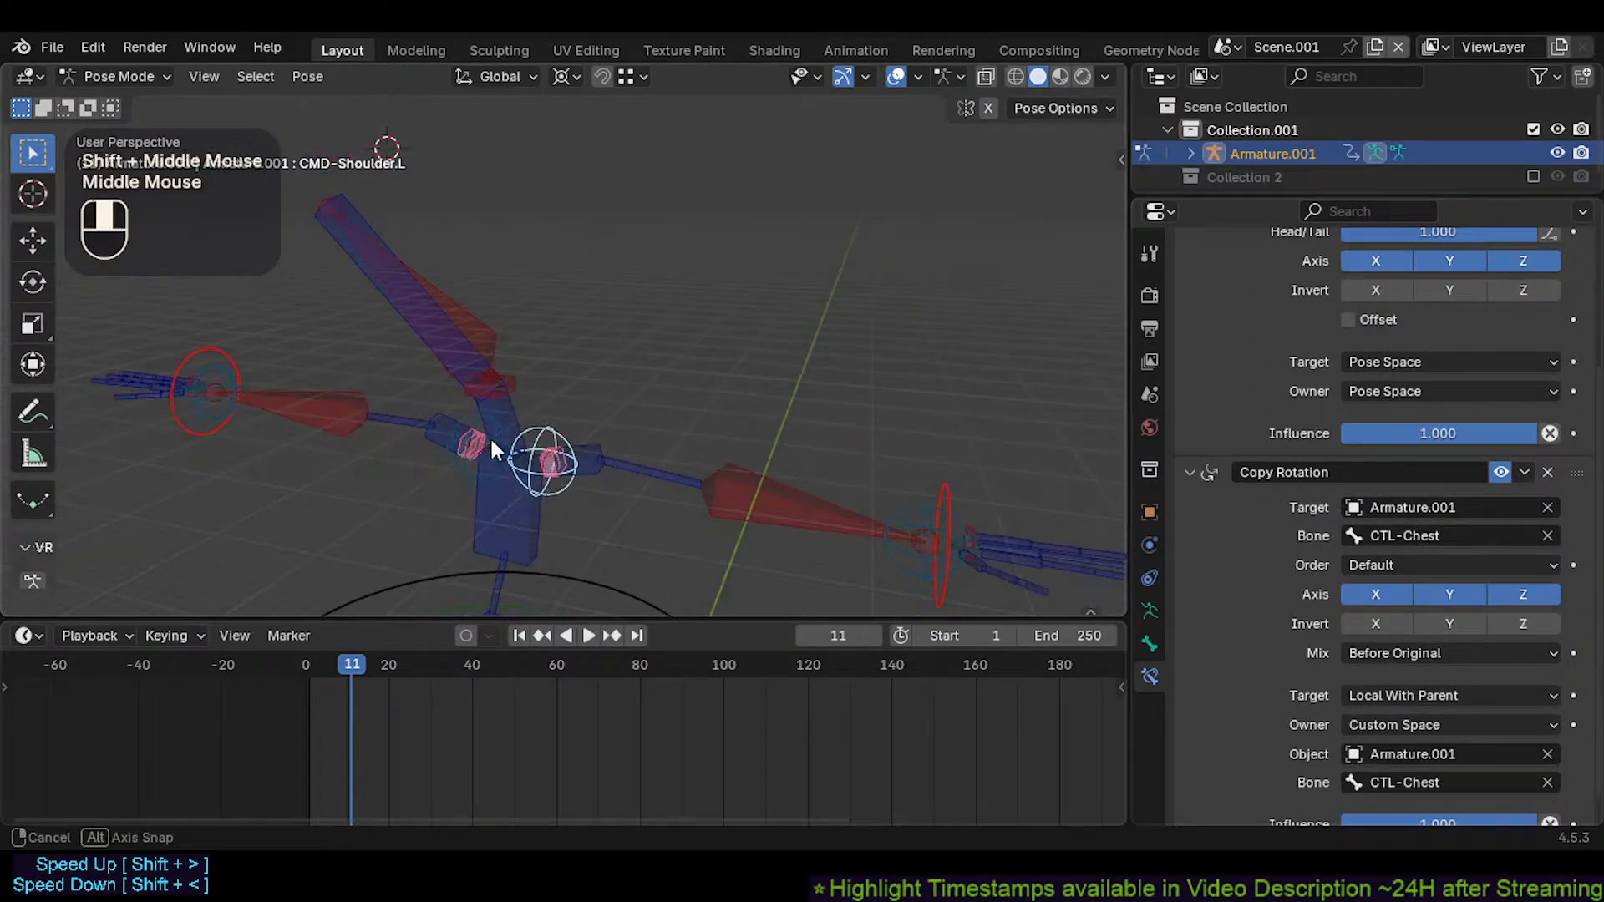
Copy the Copy Rotation constraint from CMD-Shoulder.L to CTL-Head using Copy Selected Constraints
click(519, 385)
shift+click(563, 493)
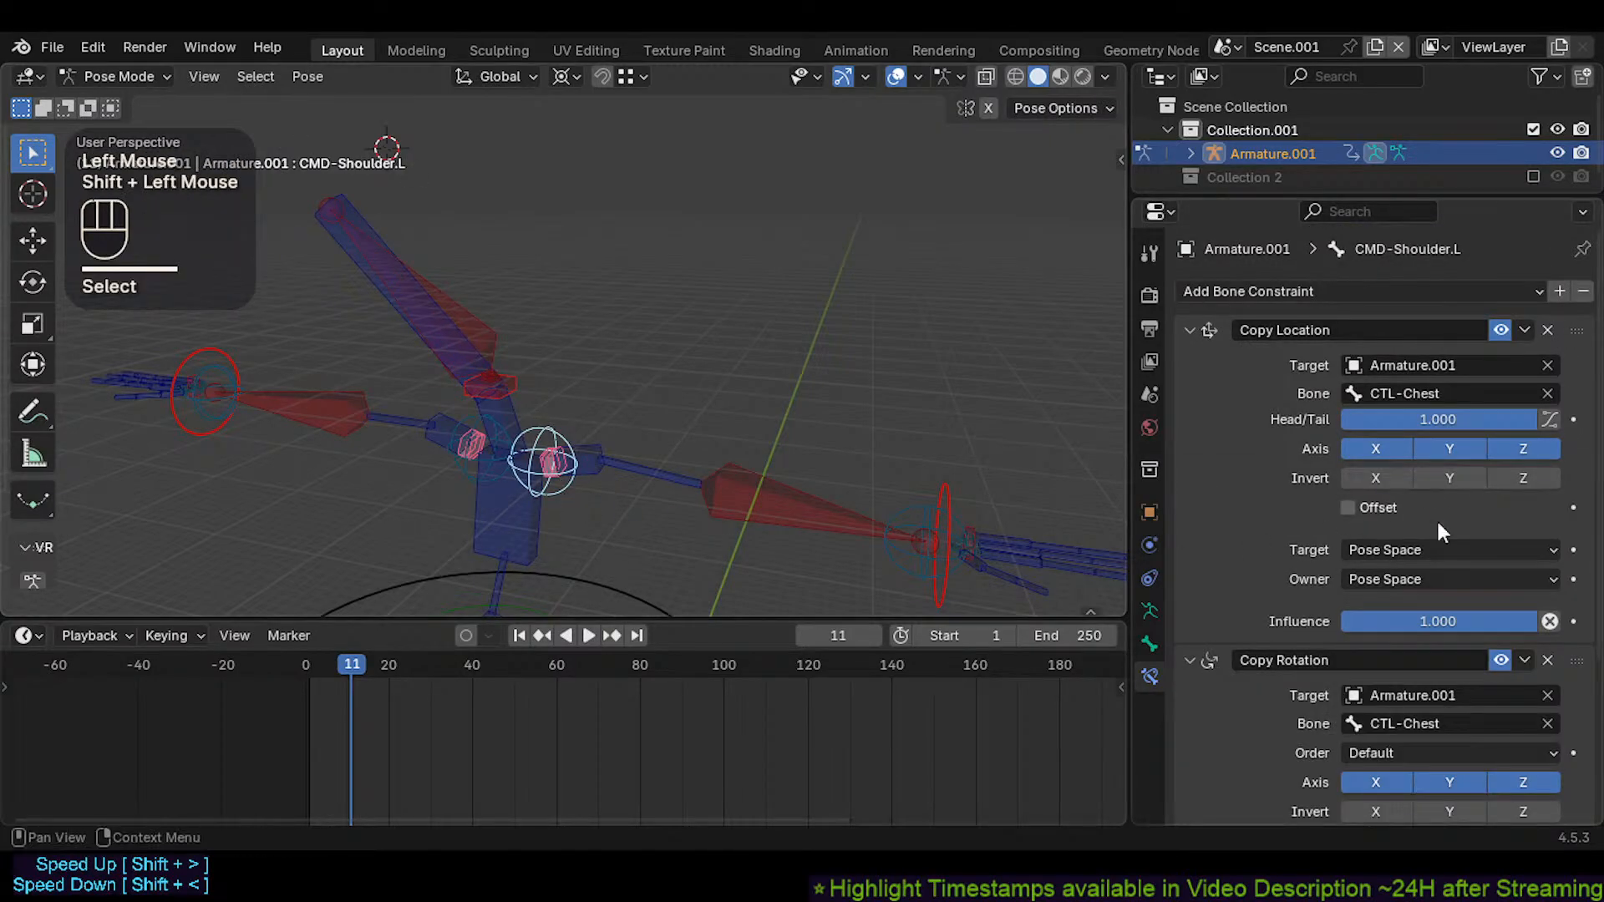
scroll(1438, 529, down, 3)
scroll(1353, 600, up, 1)
key(ctrl+c)
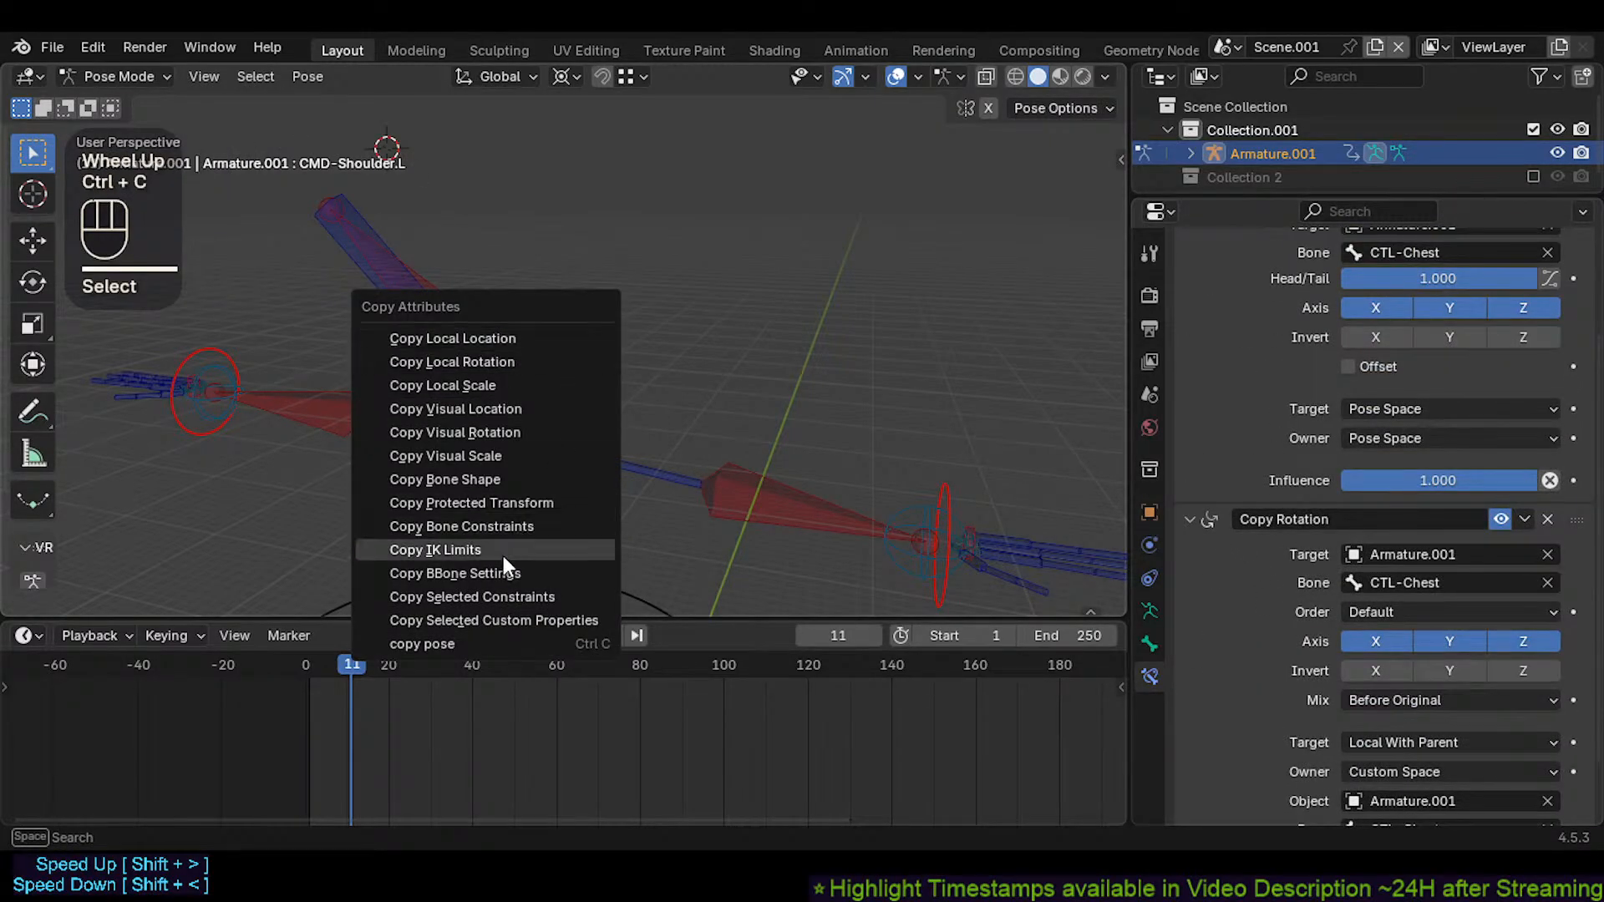
click(489, 596)
click(520, 622)
click(495, 660)
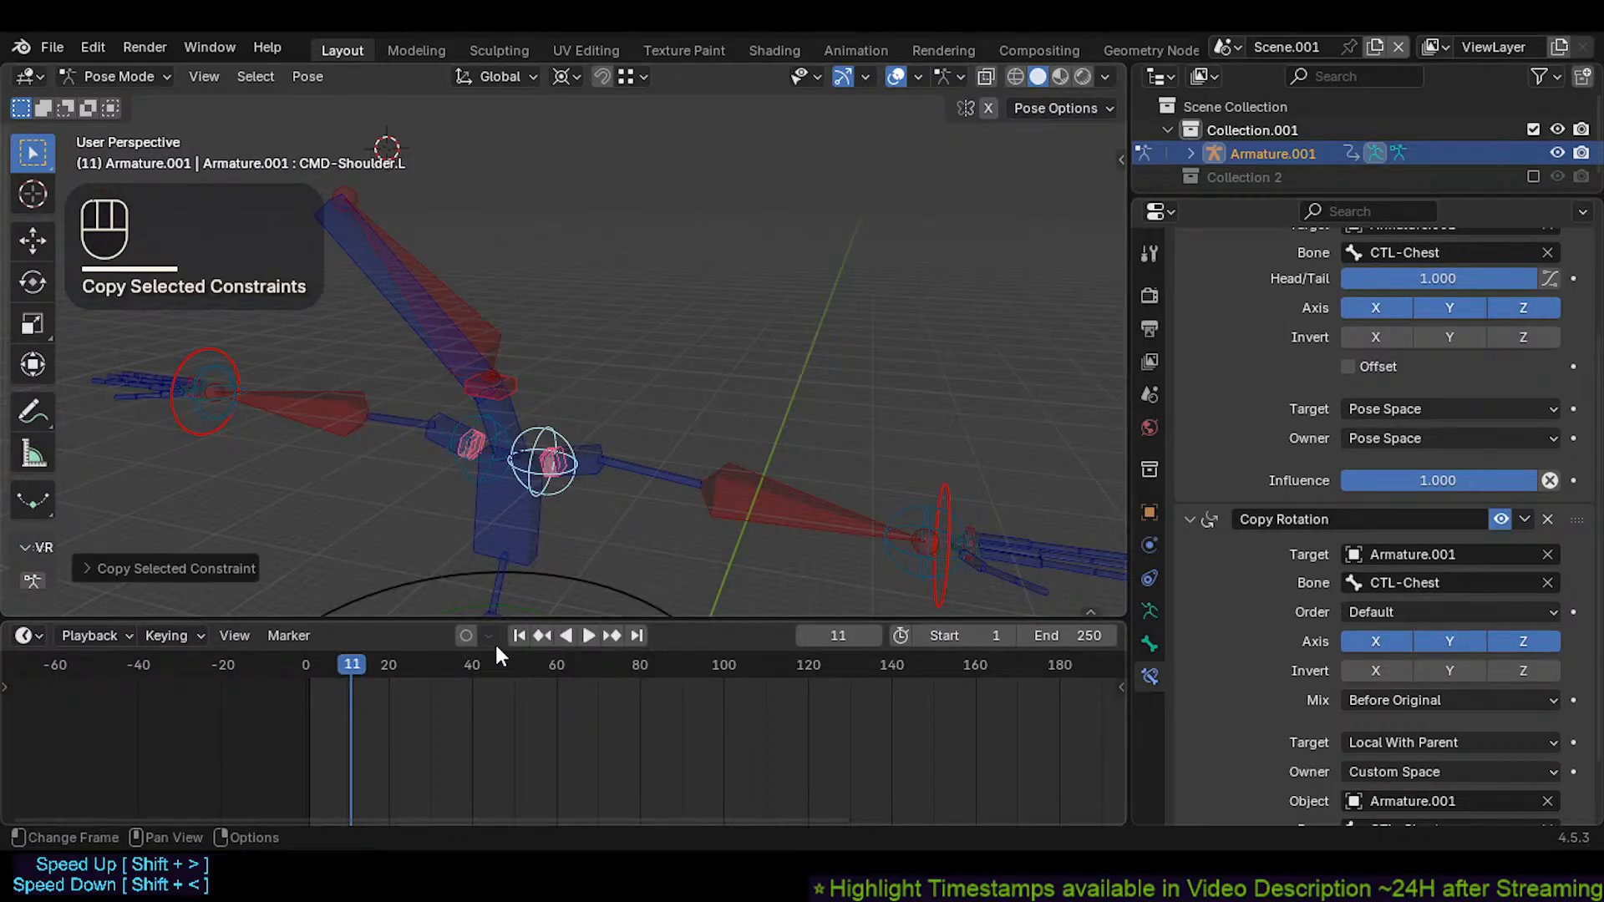
In CTL-Head's Copy Rotation constraint, set both the target bone and the custom space bone to CTL-Neck.001
click(519, 391)
click(469, 319)
click(515, 382)
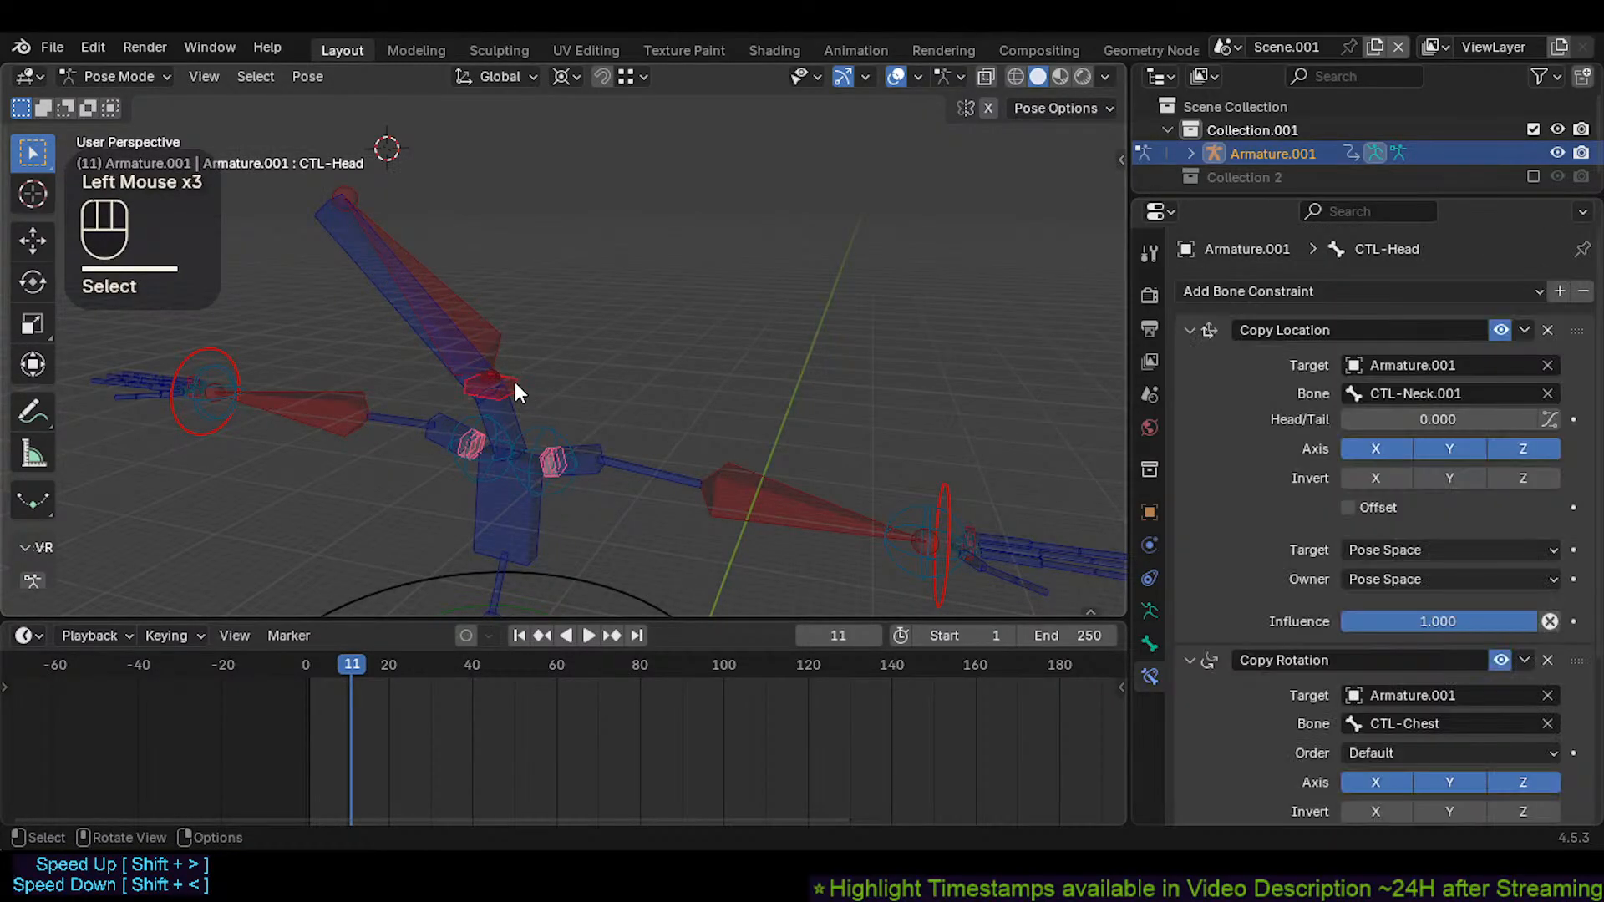
click(1186, 326)
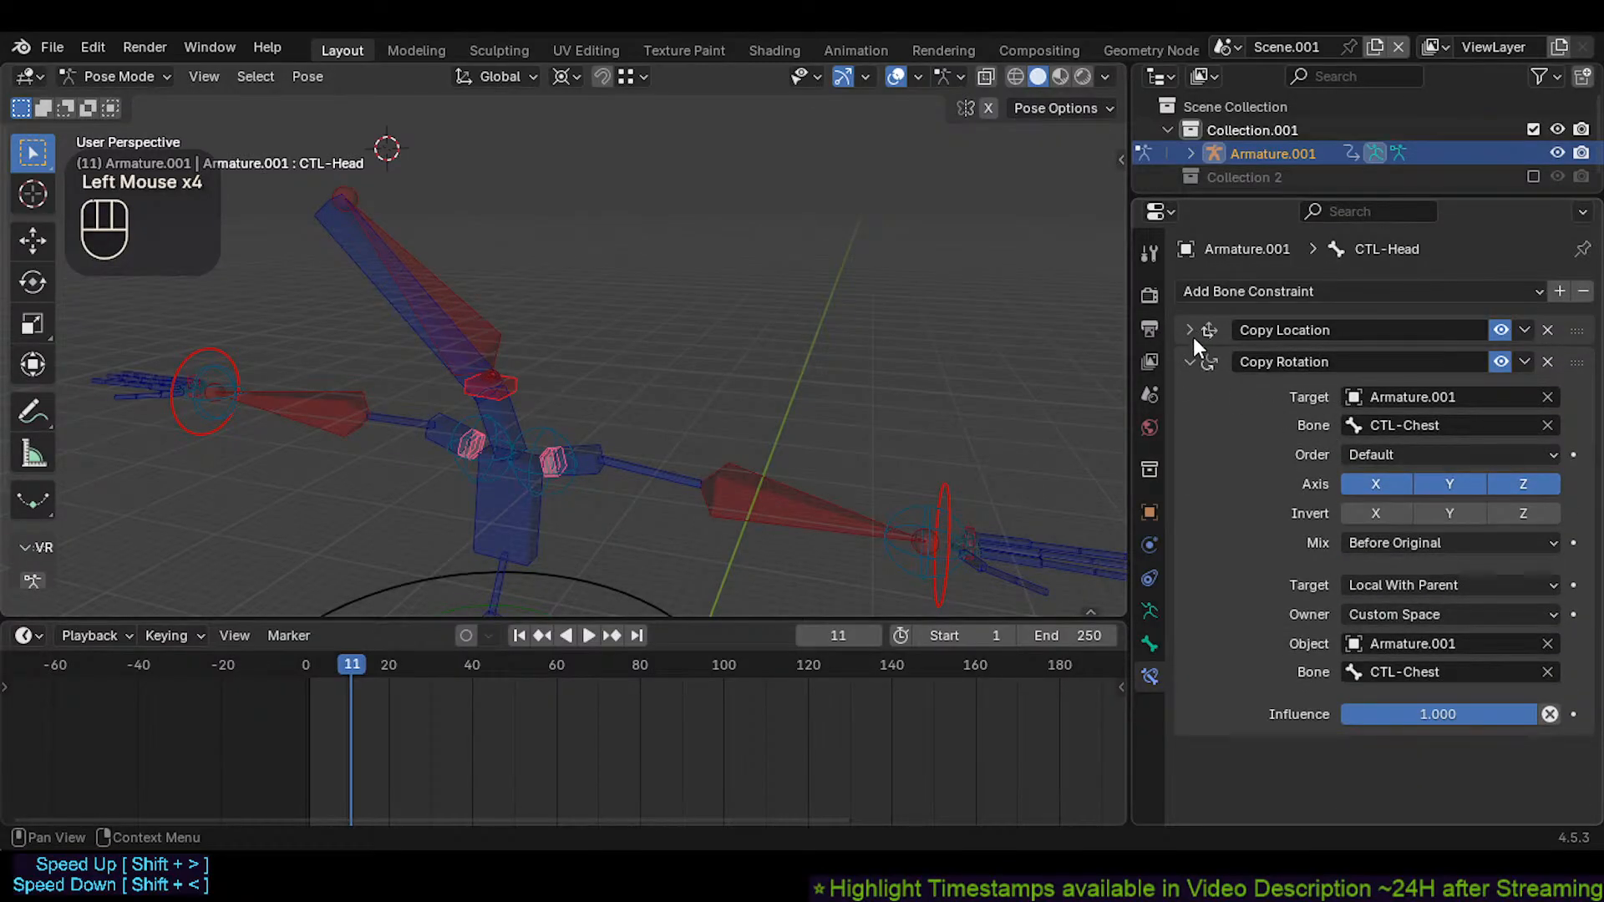
click(1191, 332)
key(ctrl+c)
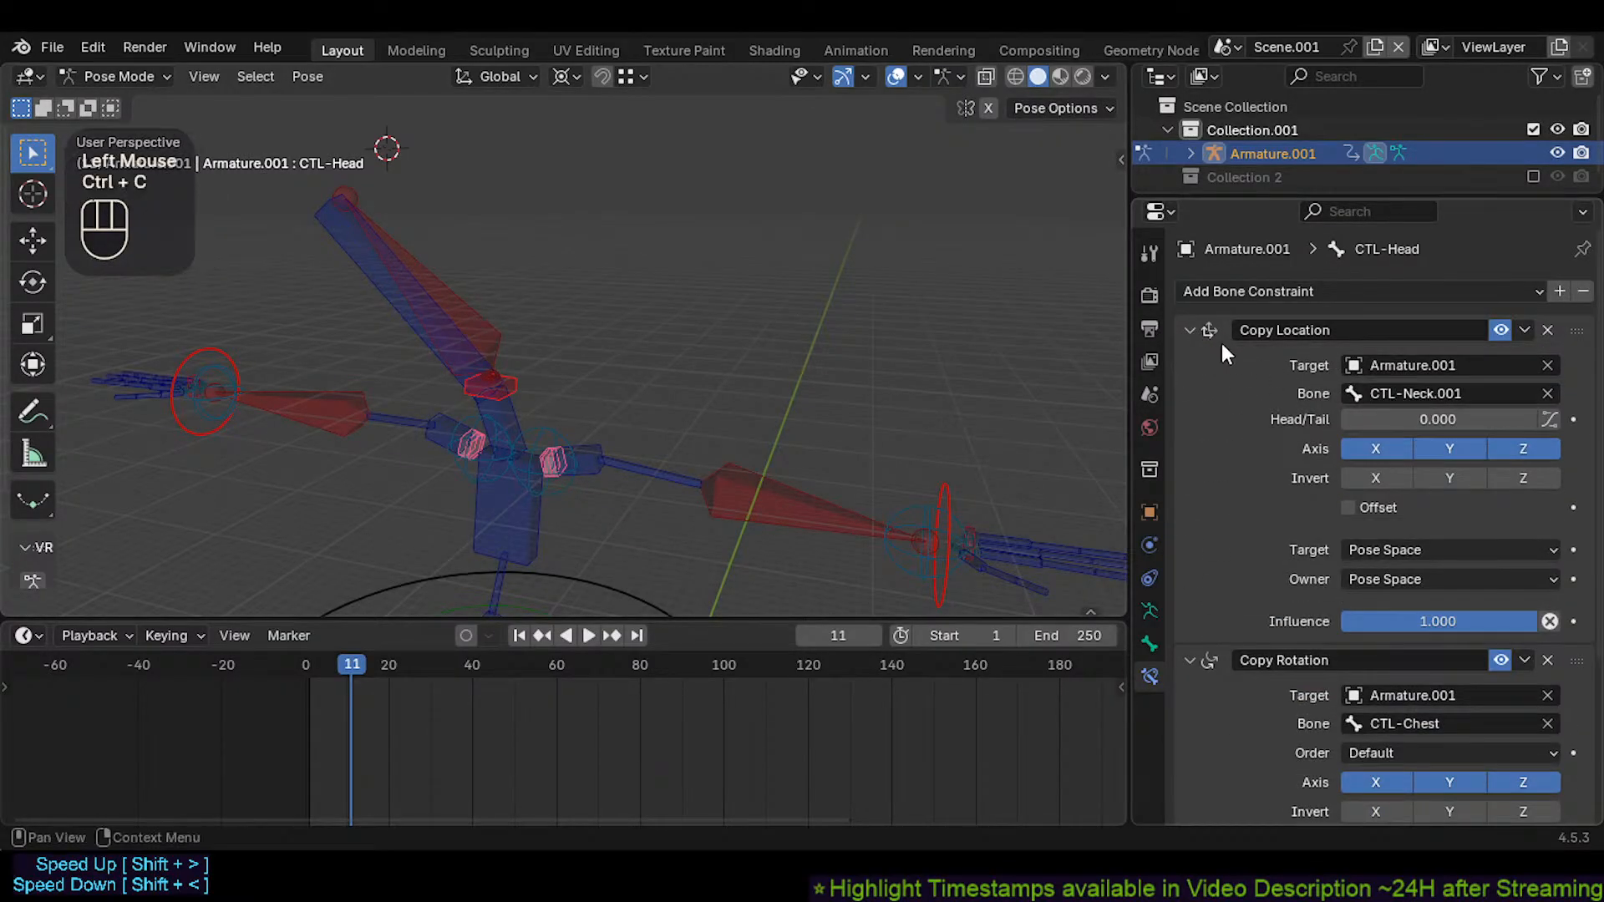
click(1188, 331)
key(ctrl+v)
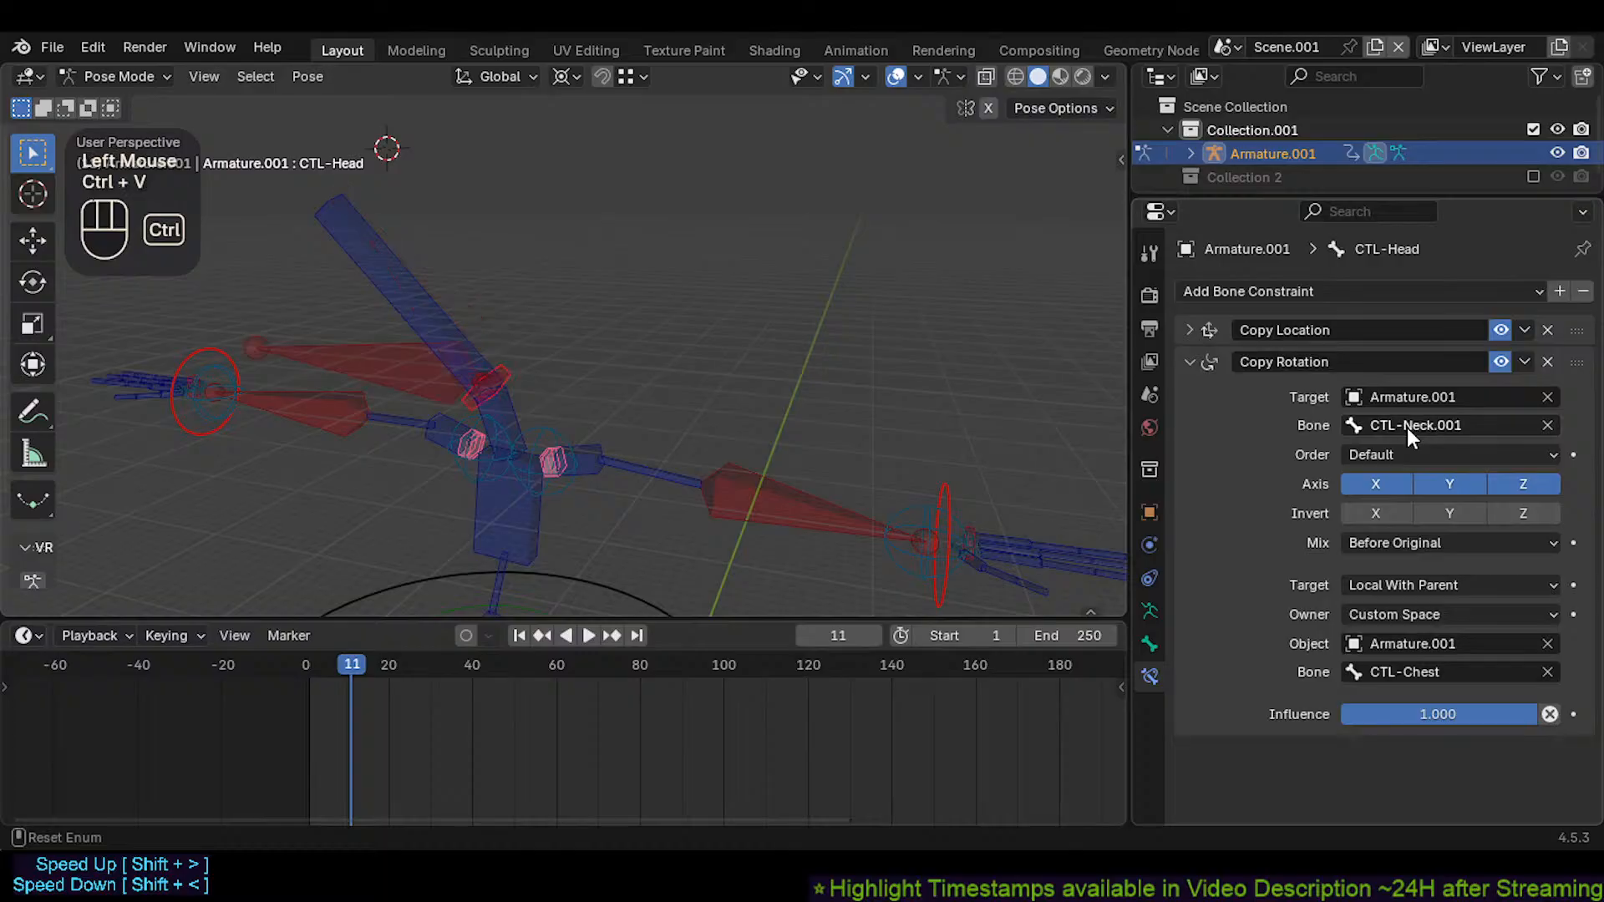
key(ctrl+v)
Swing CTL-Neck.001 around repeatedly with Auto IK at chain length 5 to test how CTL-Head follows it
scroll(664, 388, down, 3)
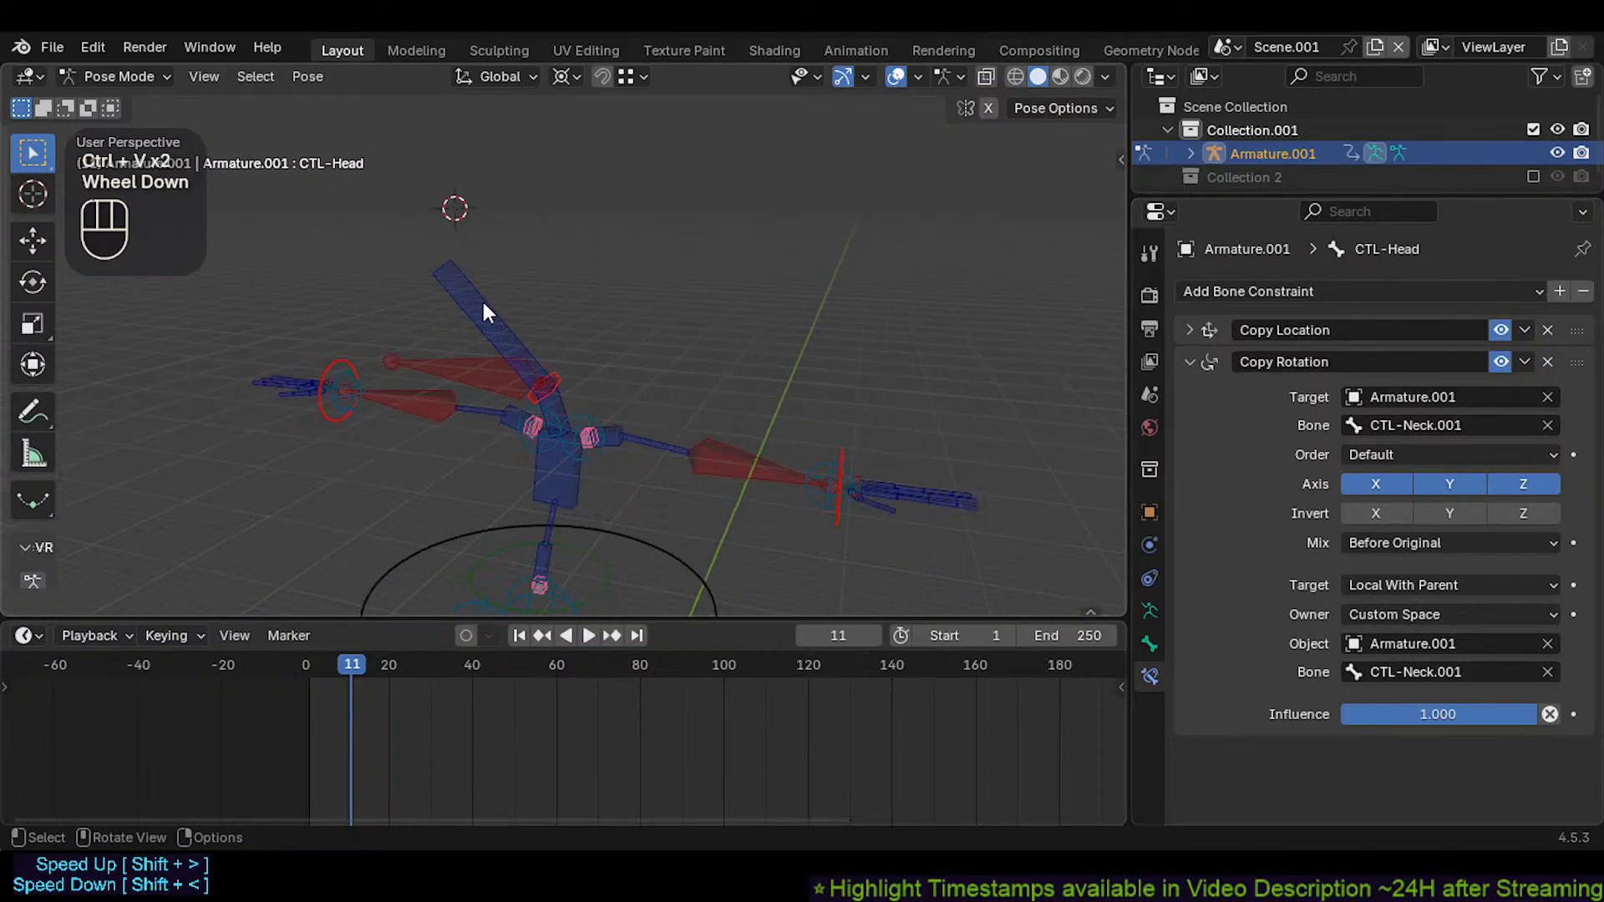
key(alt+a)
key(alt+g)
key(alt+g)
click(535, 284)
key(g)
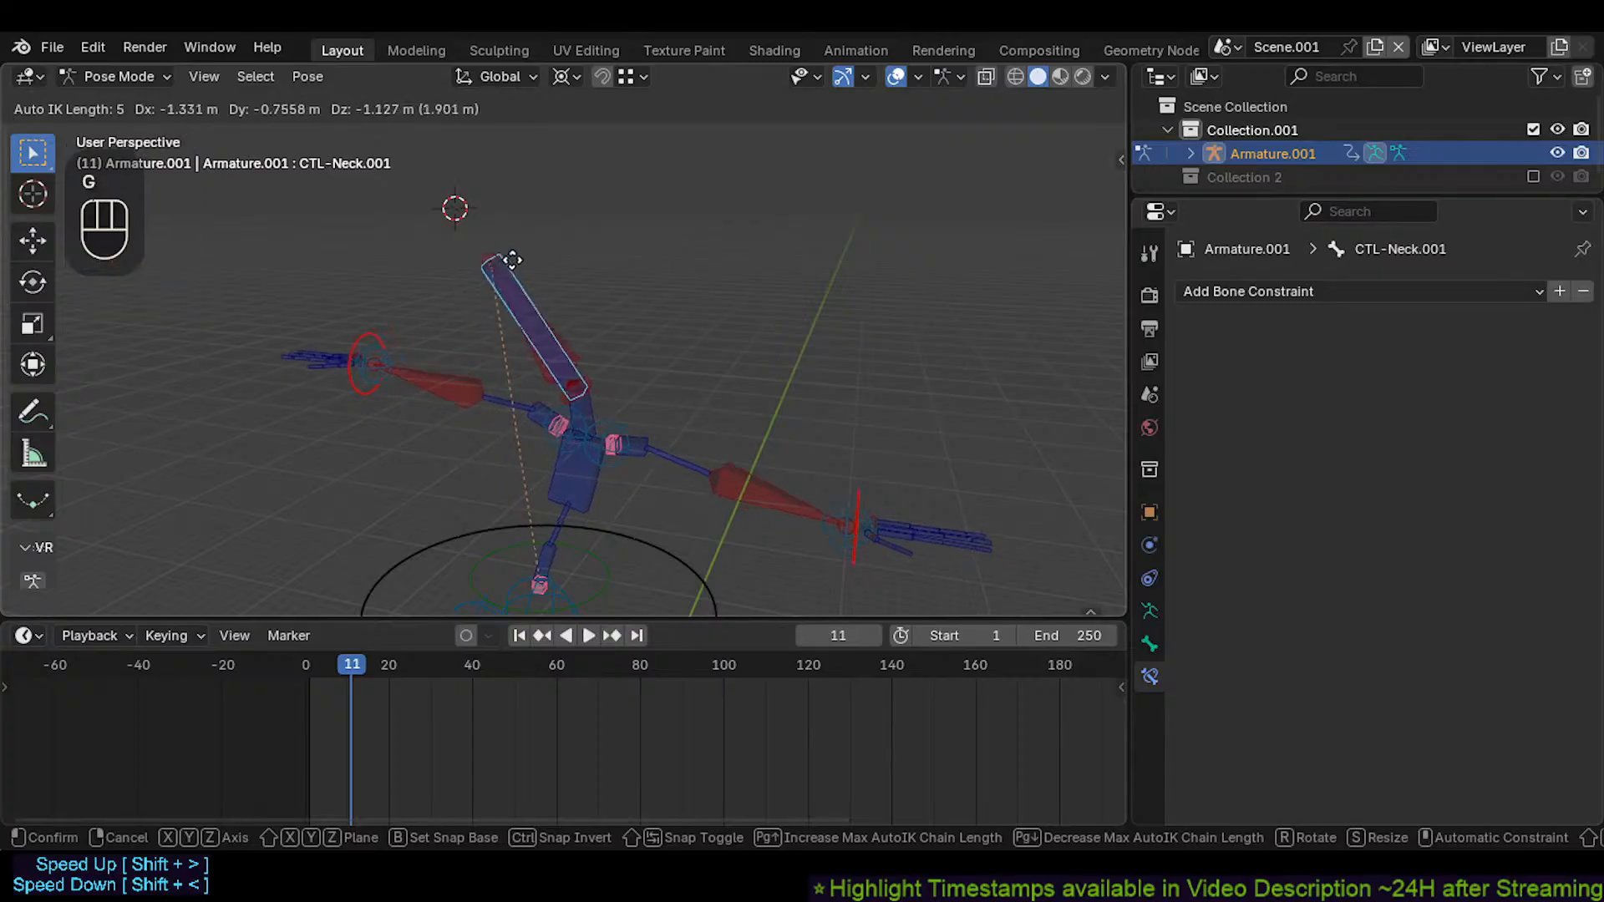
click(554, 258)
key(g)
click(604, 218)
key(g)
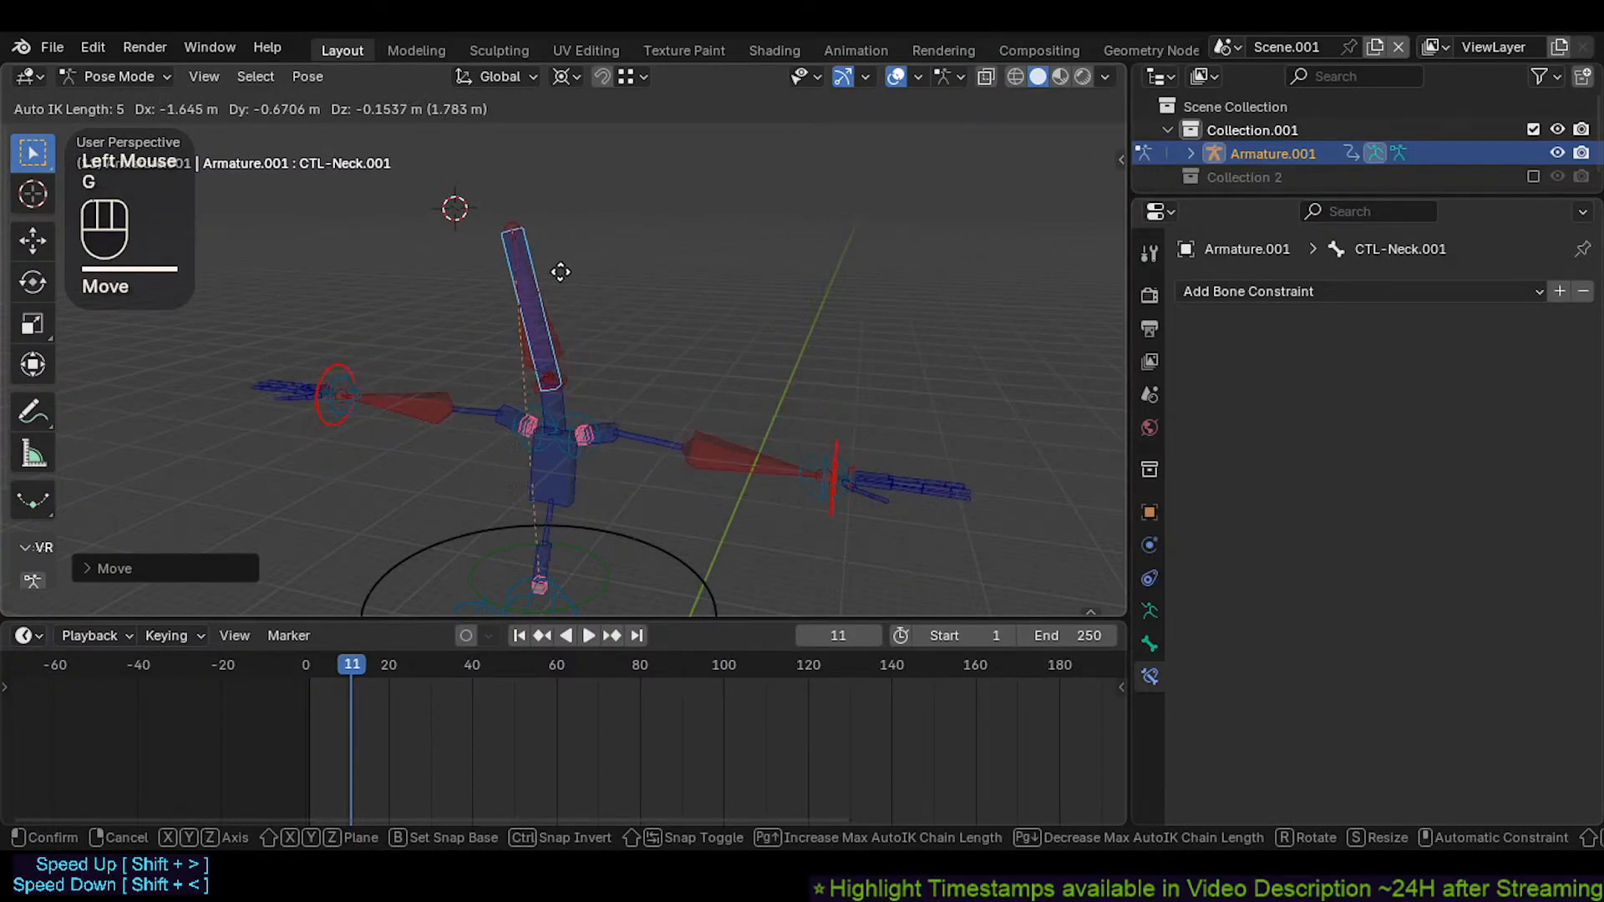
click(545, 275)
shift+middle_drag(548, 315, 541, 289)
key(g)
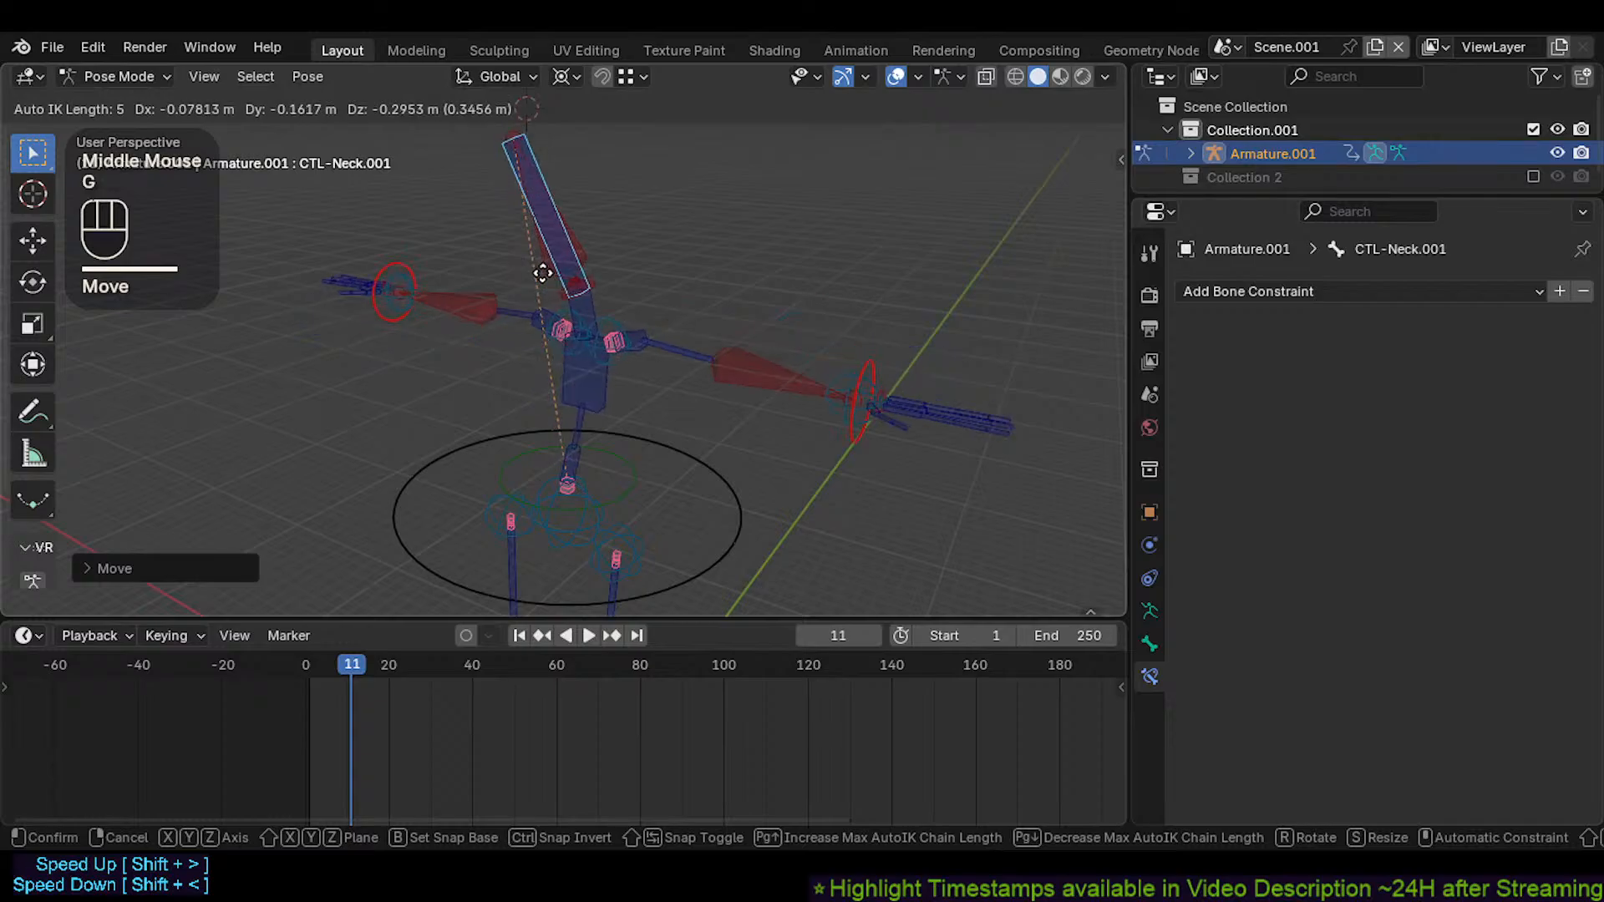
click(520, 179)
Select MTR-CoG along with the overlapping hip control and move them to test the upper body's response
shift+middle_drag(544, 420, 568, 472)
shift+click(563, 418)
shift+click(693, 531)
key(g)
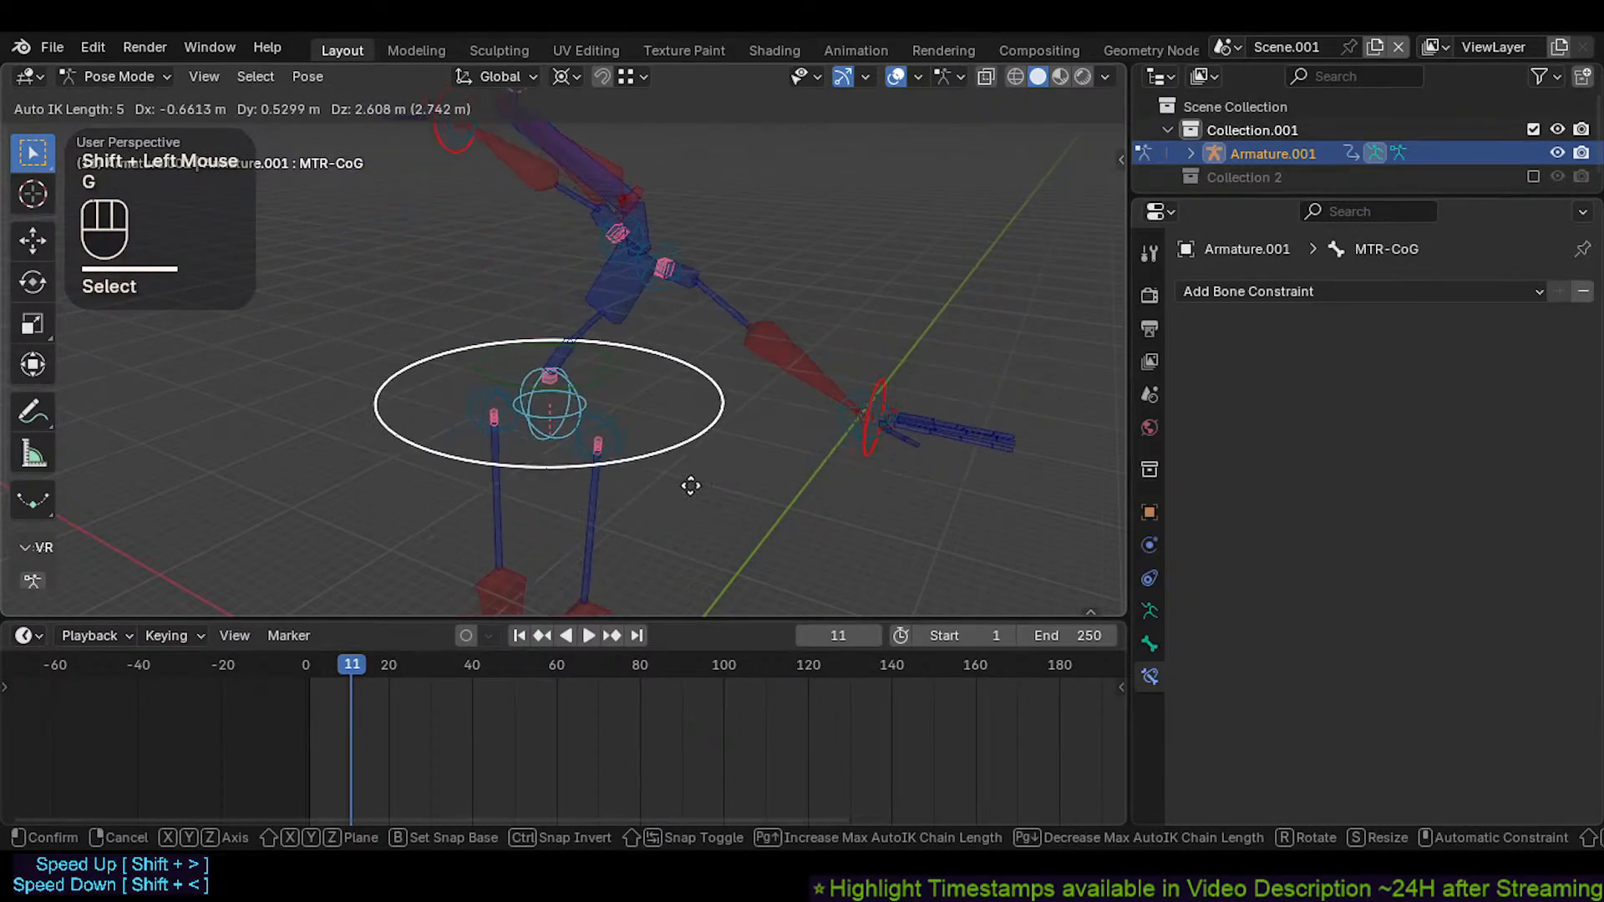
click(662, 502)
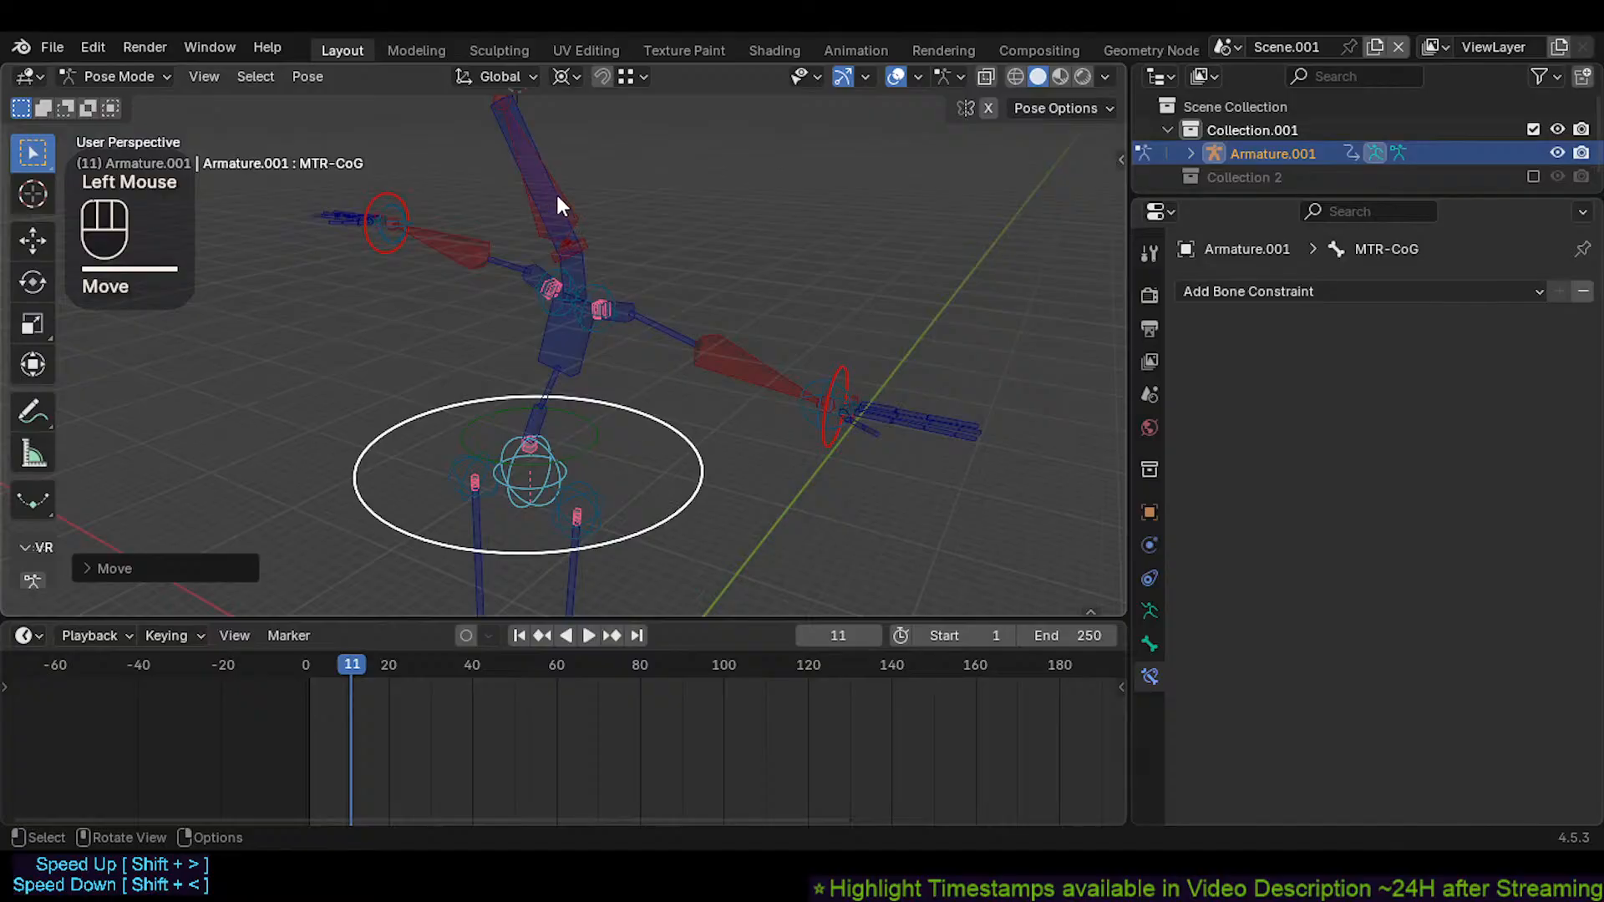
Select CTL-Head and disable its Copy Rotation constraint
click(585, 217)
click(585, 238)
click(593, 246)
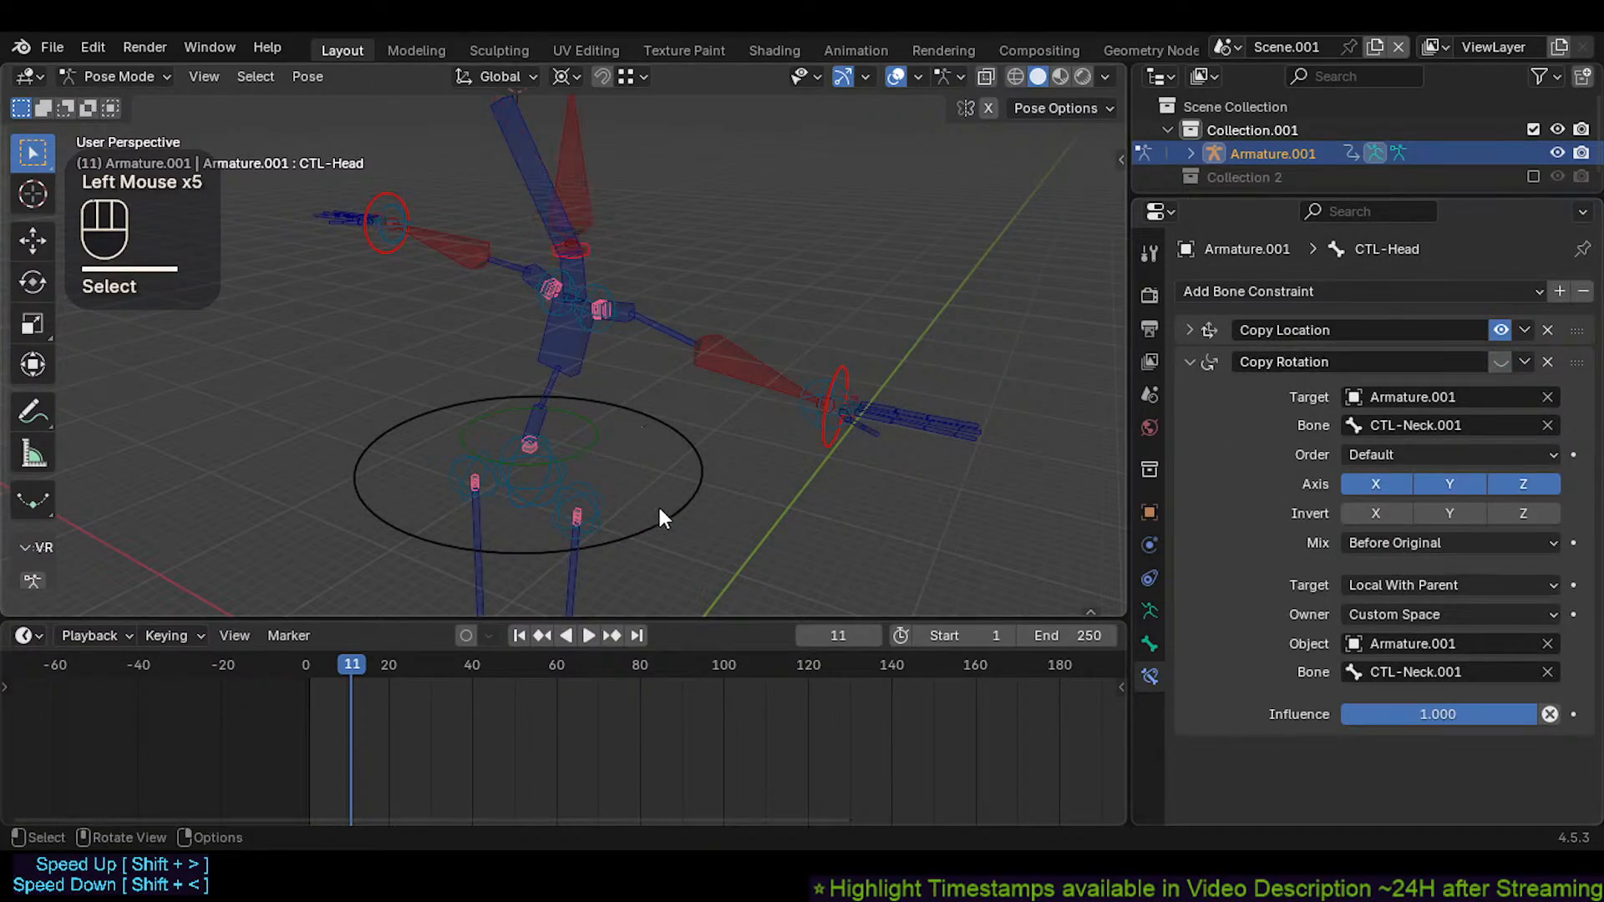
click(667, 538)
shift+click(592, 451)
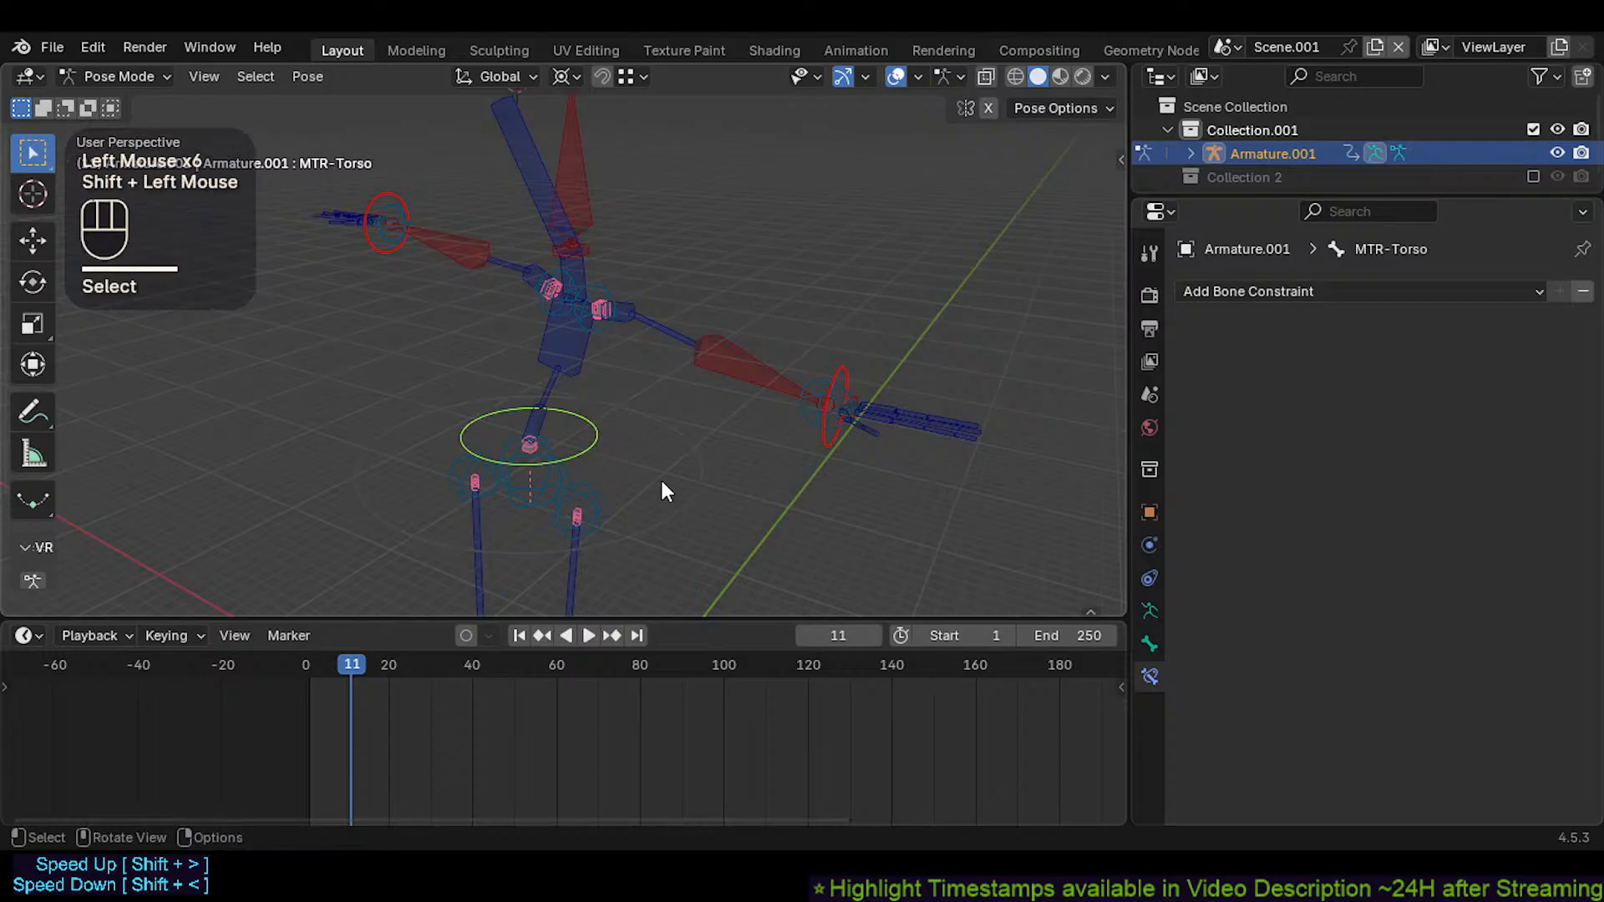
click(666, 500)
shift+click(575, 357)
key(g)
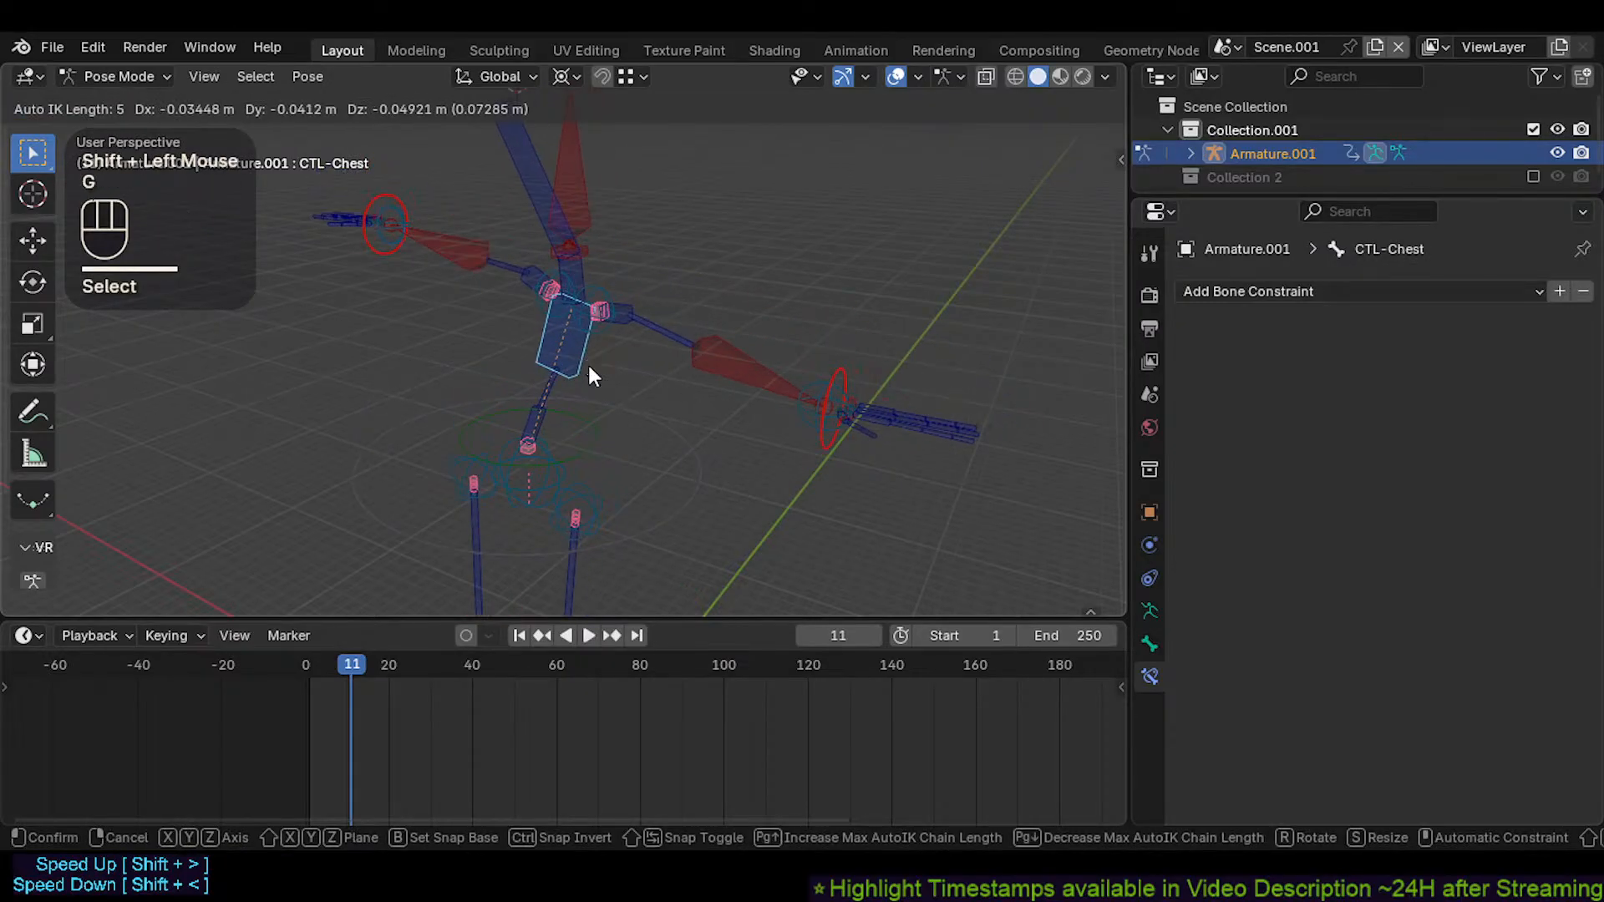
key(Escape)
Move CMD-Spine twice with Auto IK at chain length 5 to test CTL-Head without its Copy Rotation constraint
click(649, 537)
shift+click(519, 495)
key(g)
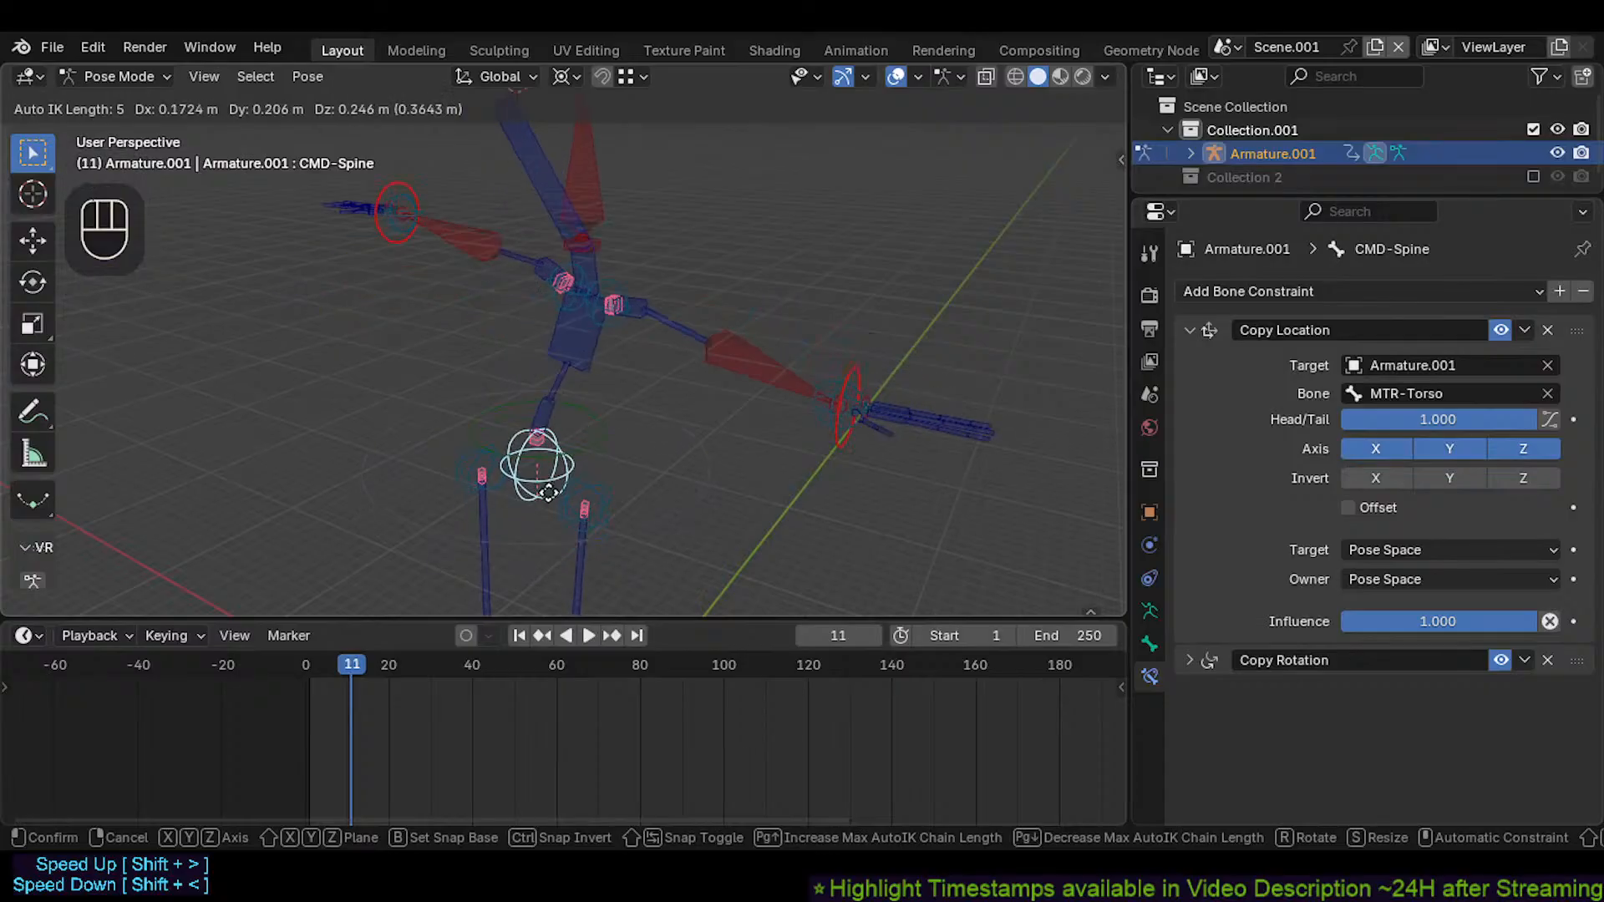
click(528, 454)
shift+middle_drag(544, 381, 541, 406)
key(g)
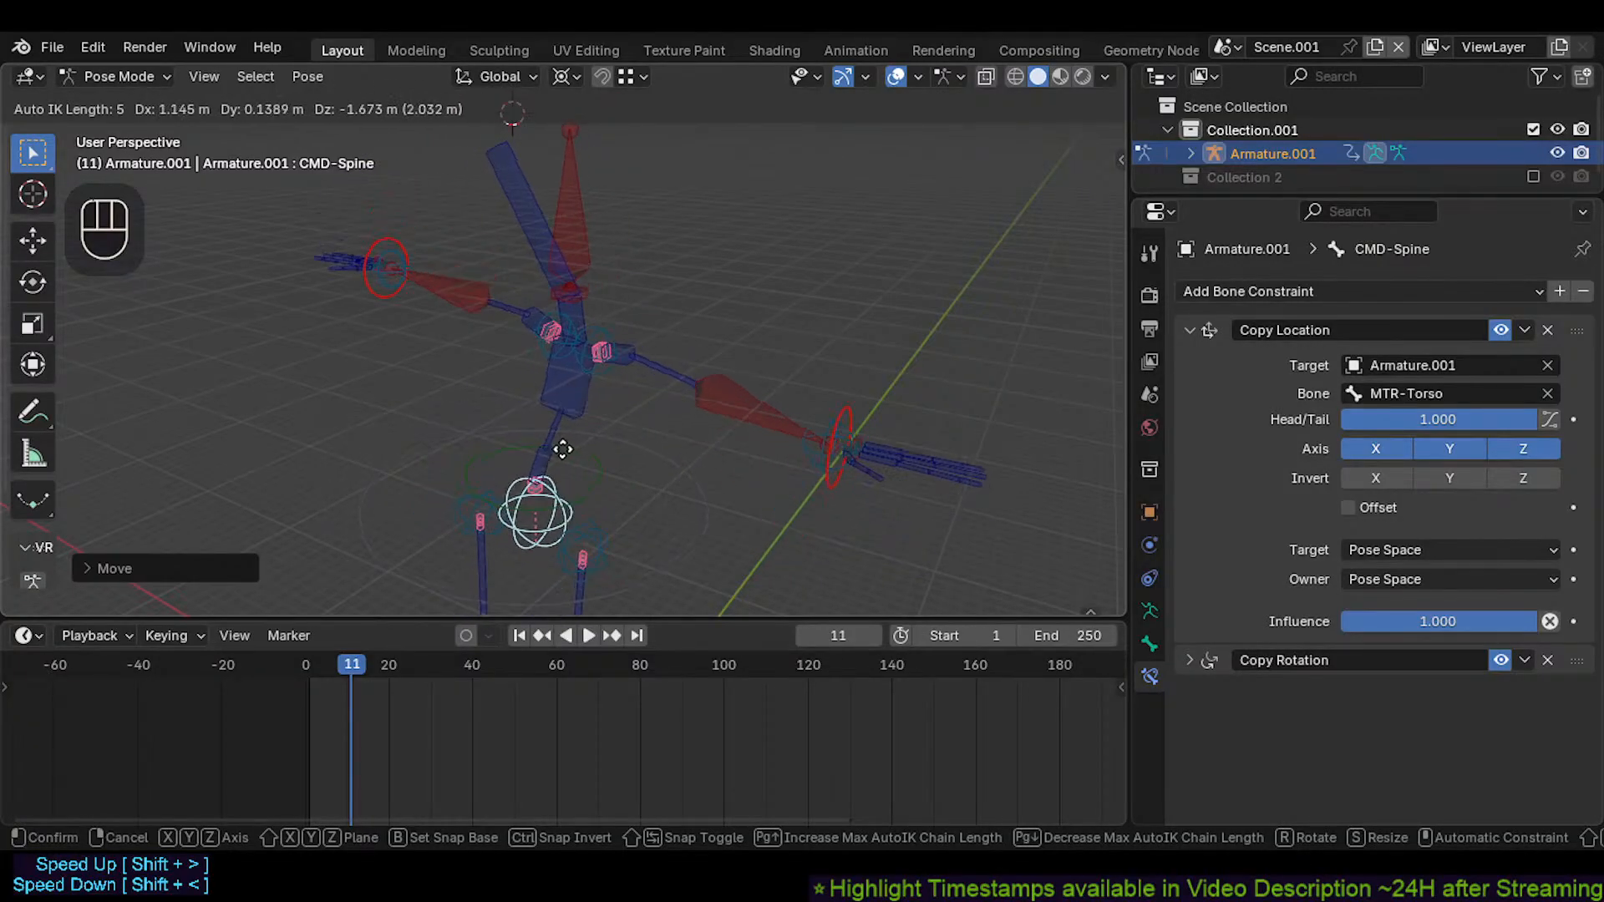
click(534, 443)
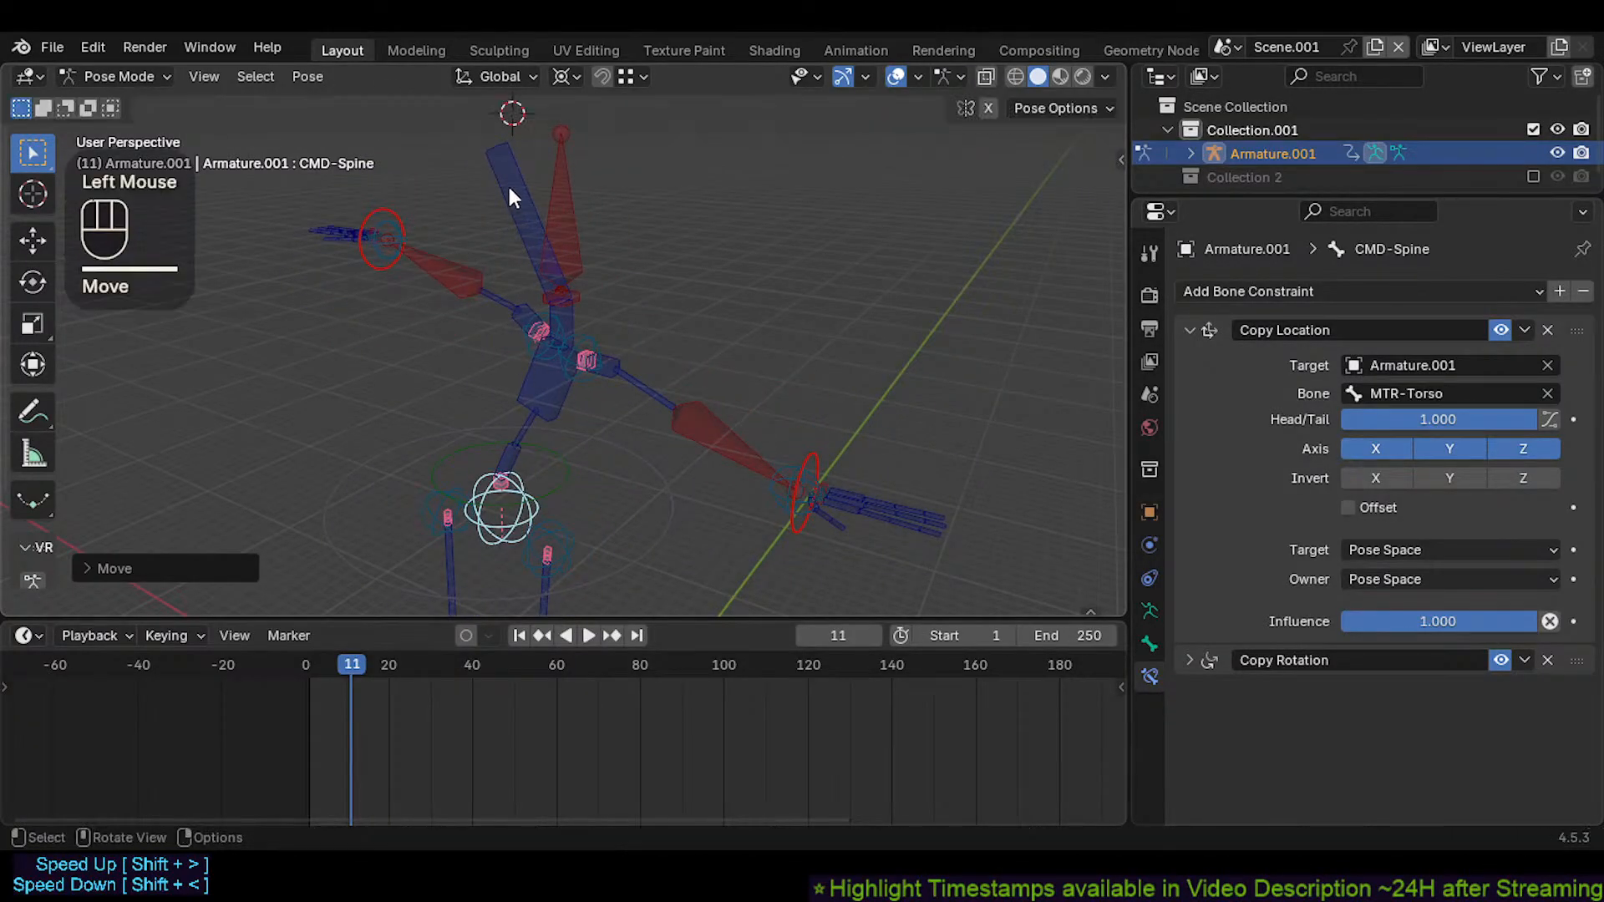
Try moving CTL-Neck.001 with Auto IK at chain length 5
click(510, 185)
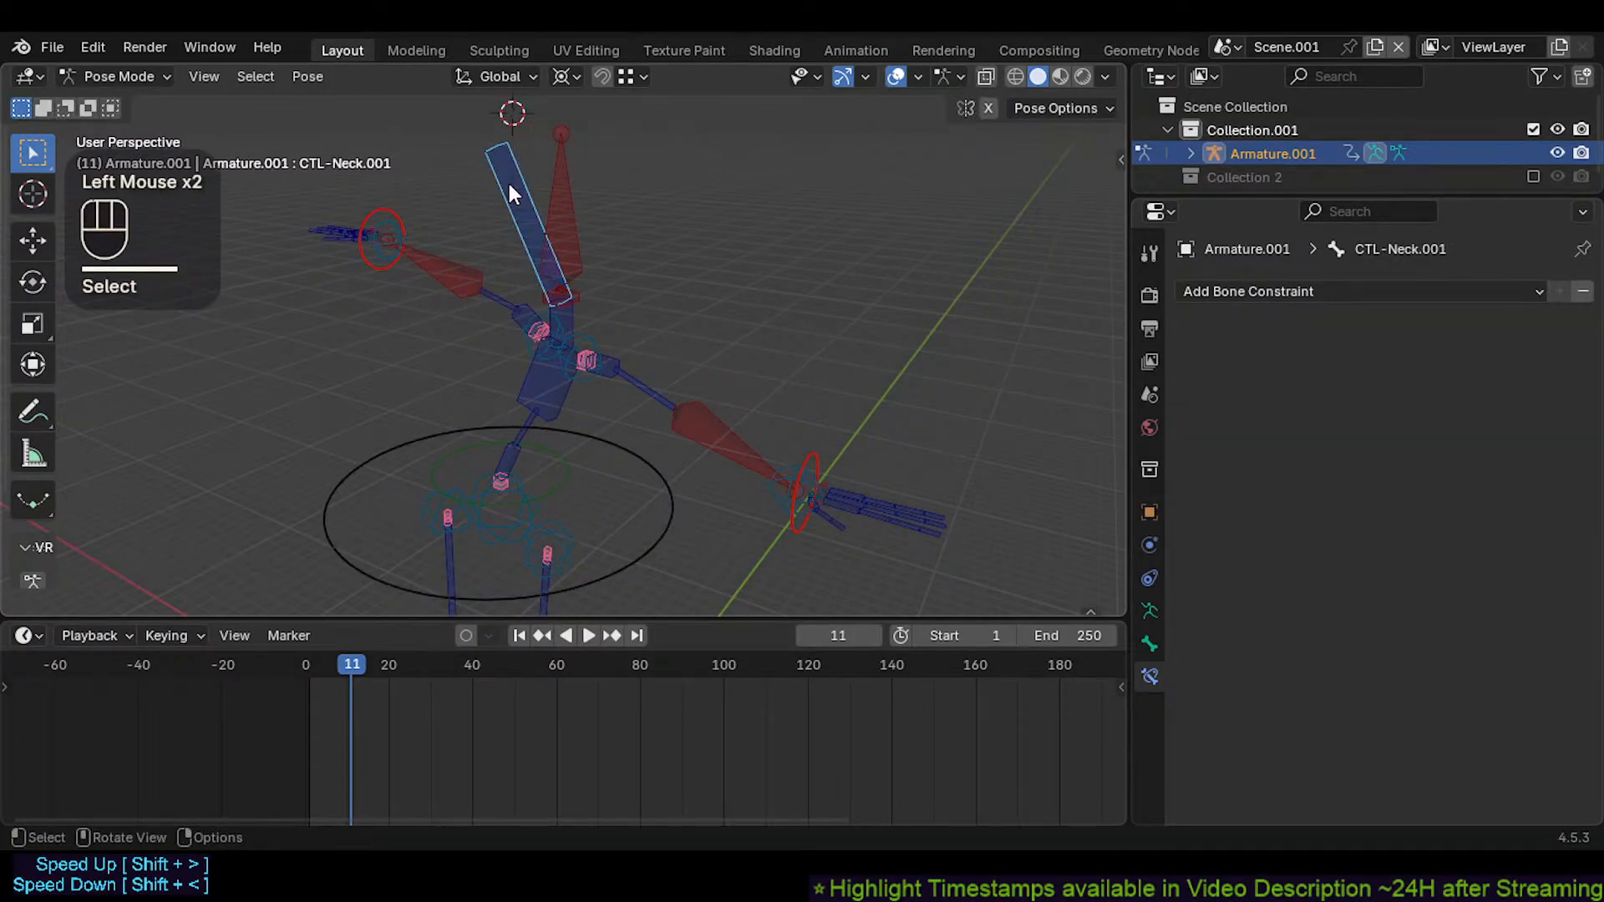
click(495, 592)
click(538, 242)
key(g)
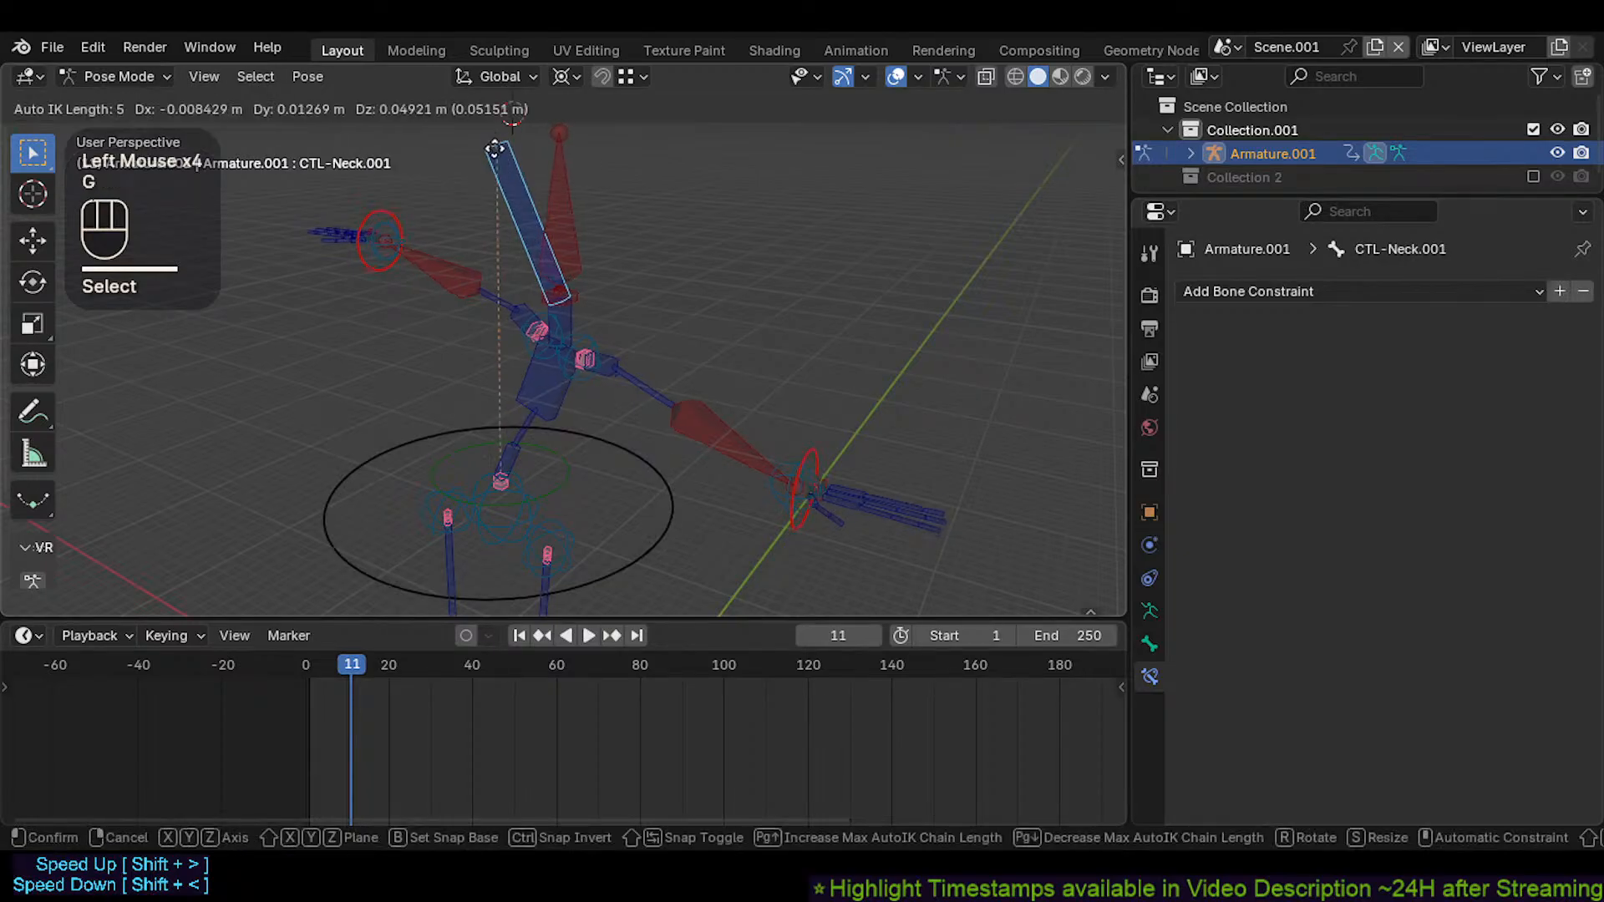
key(Escape)
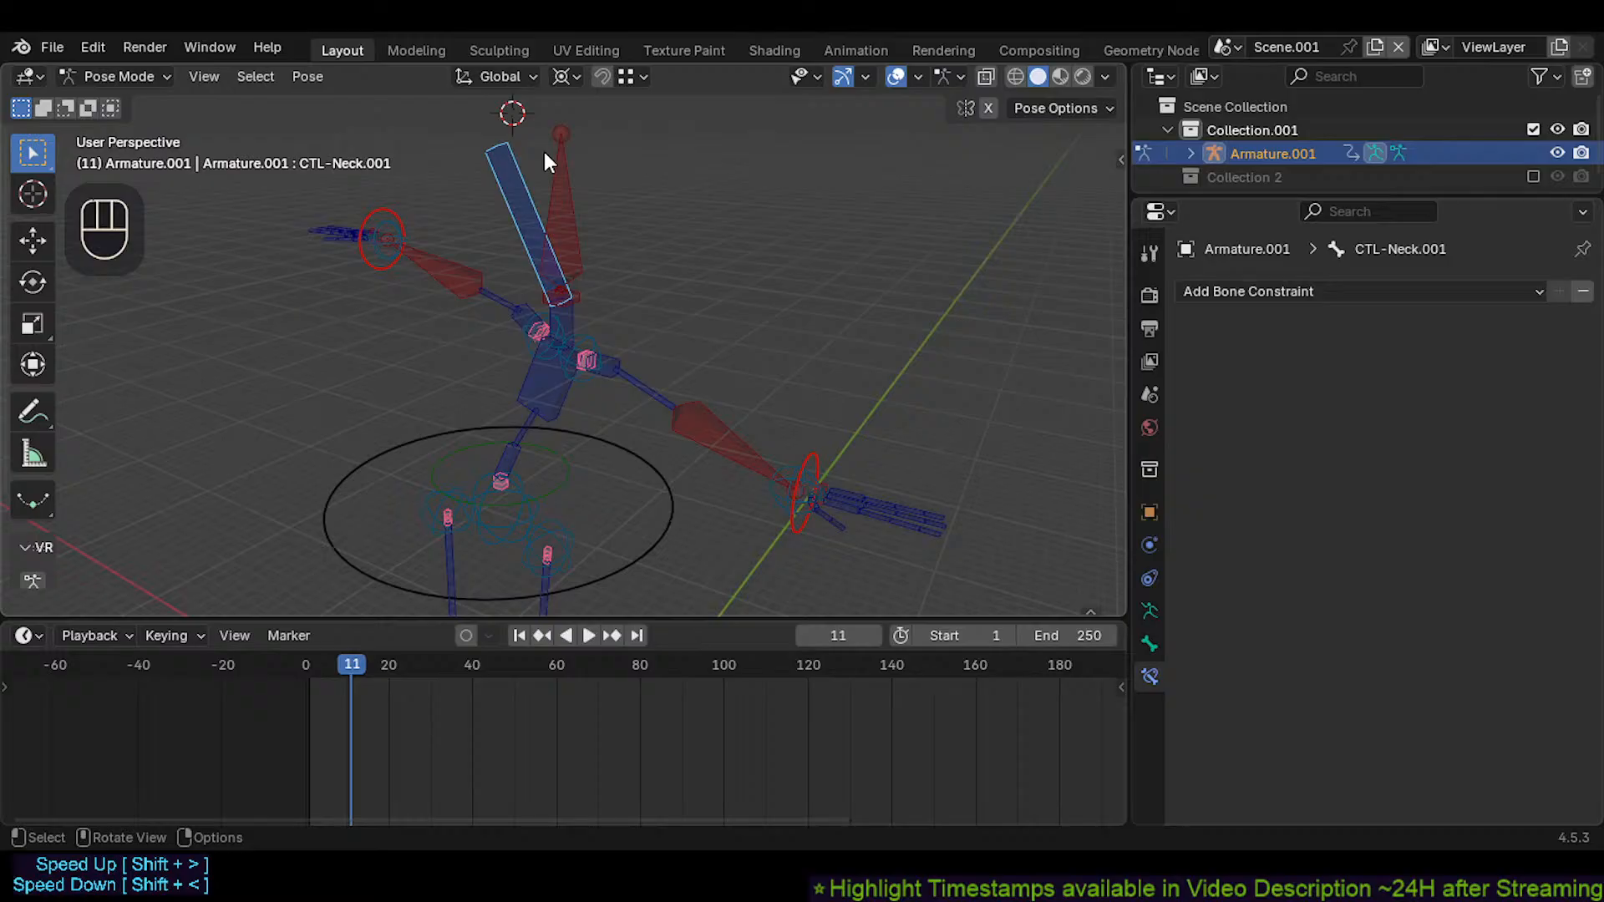
In Edit Mode, extrude a bone from the tip of CTL-Neck.001 and delete the extra extruded bone CTL-Neck.002
key(Tab)
click(553, 314)
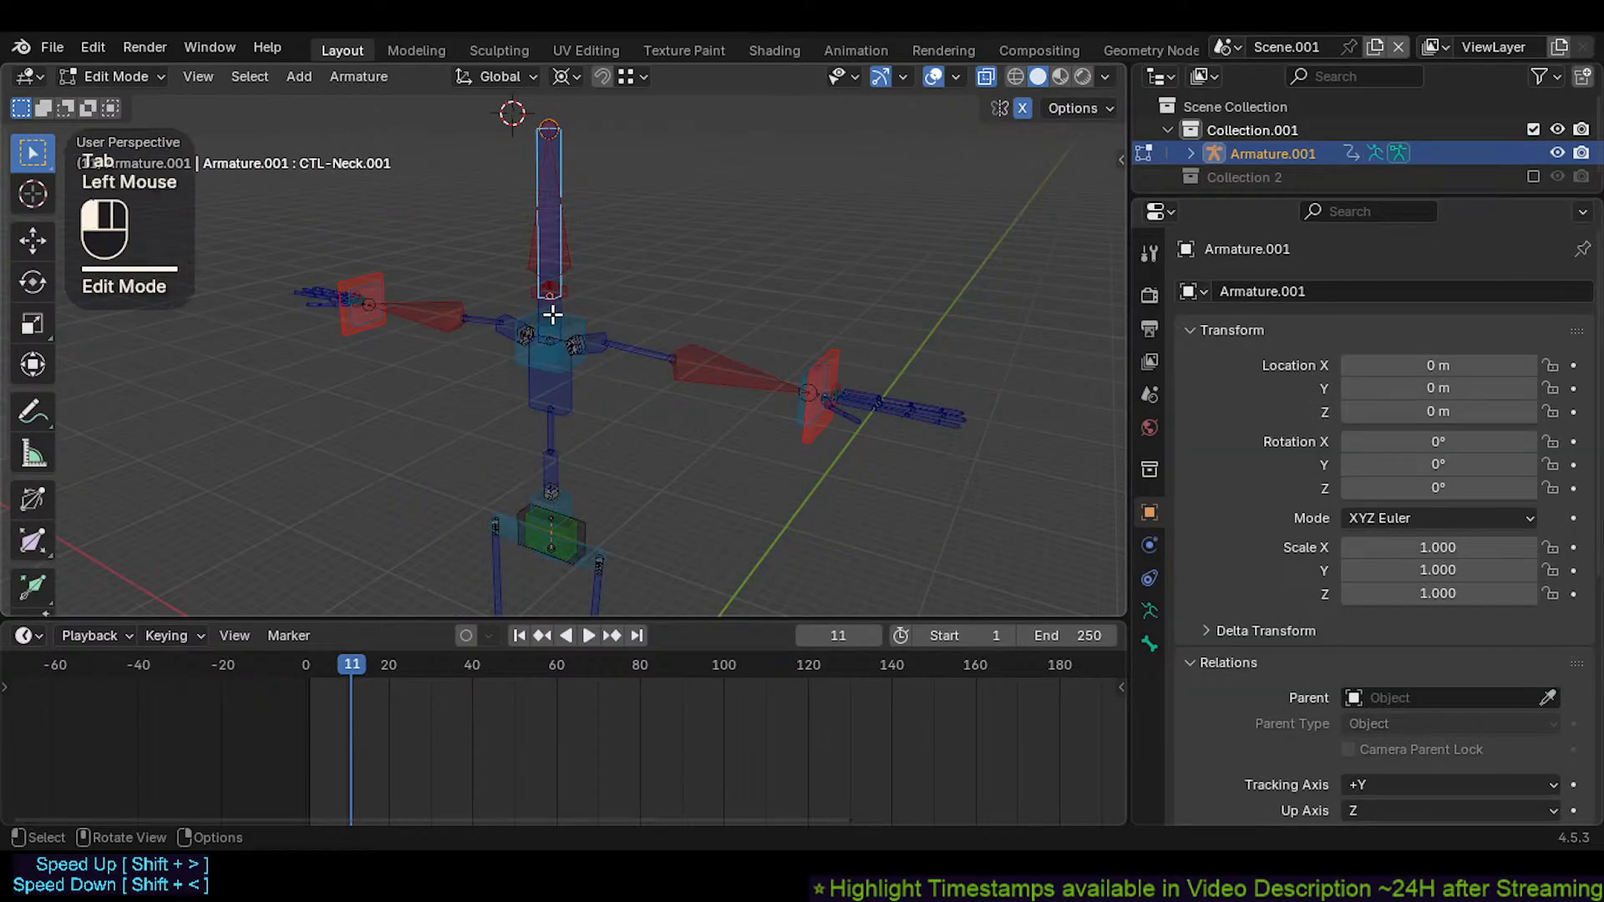
key(s)
key(Escape)
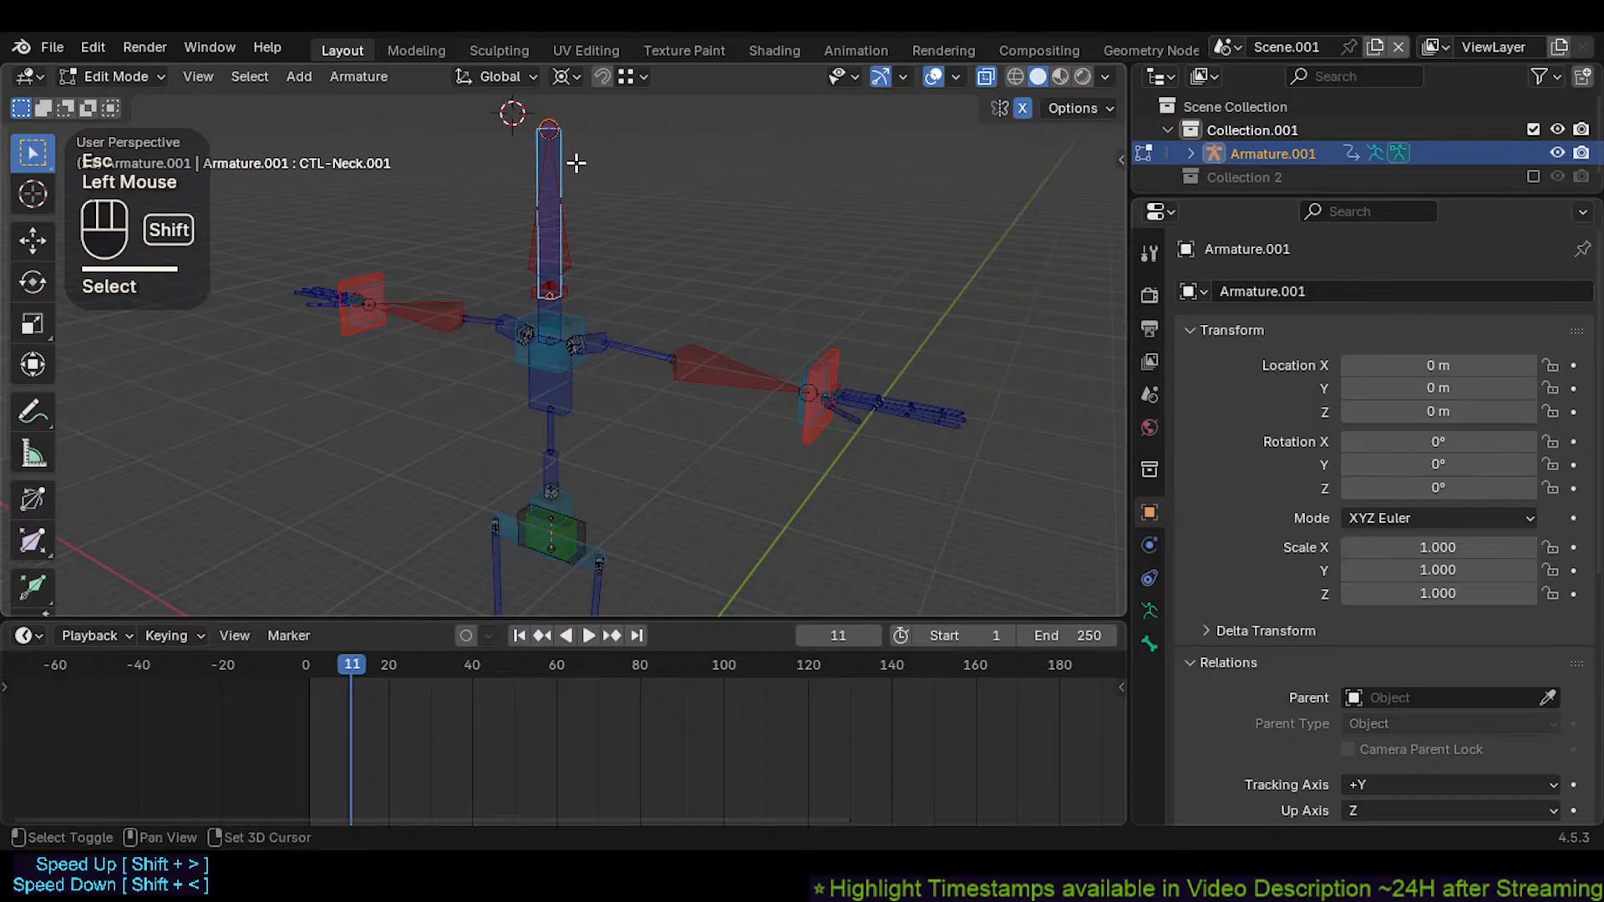
shift+middle_drag(573, 161, 579, 198)
key(e)
click(644, 183)
click(602, 304)
key(x)
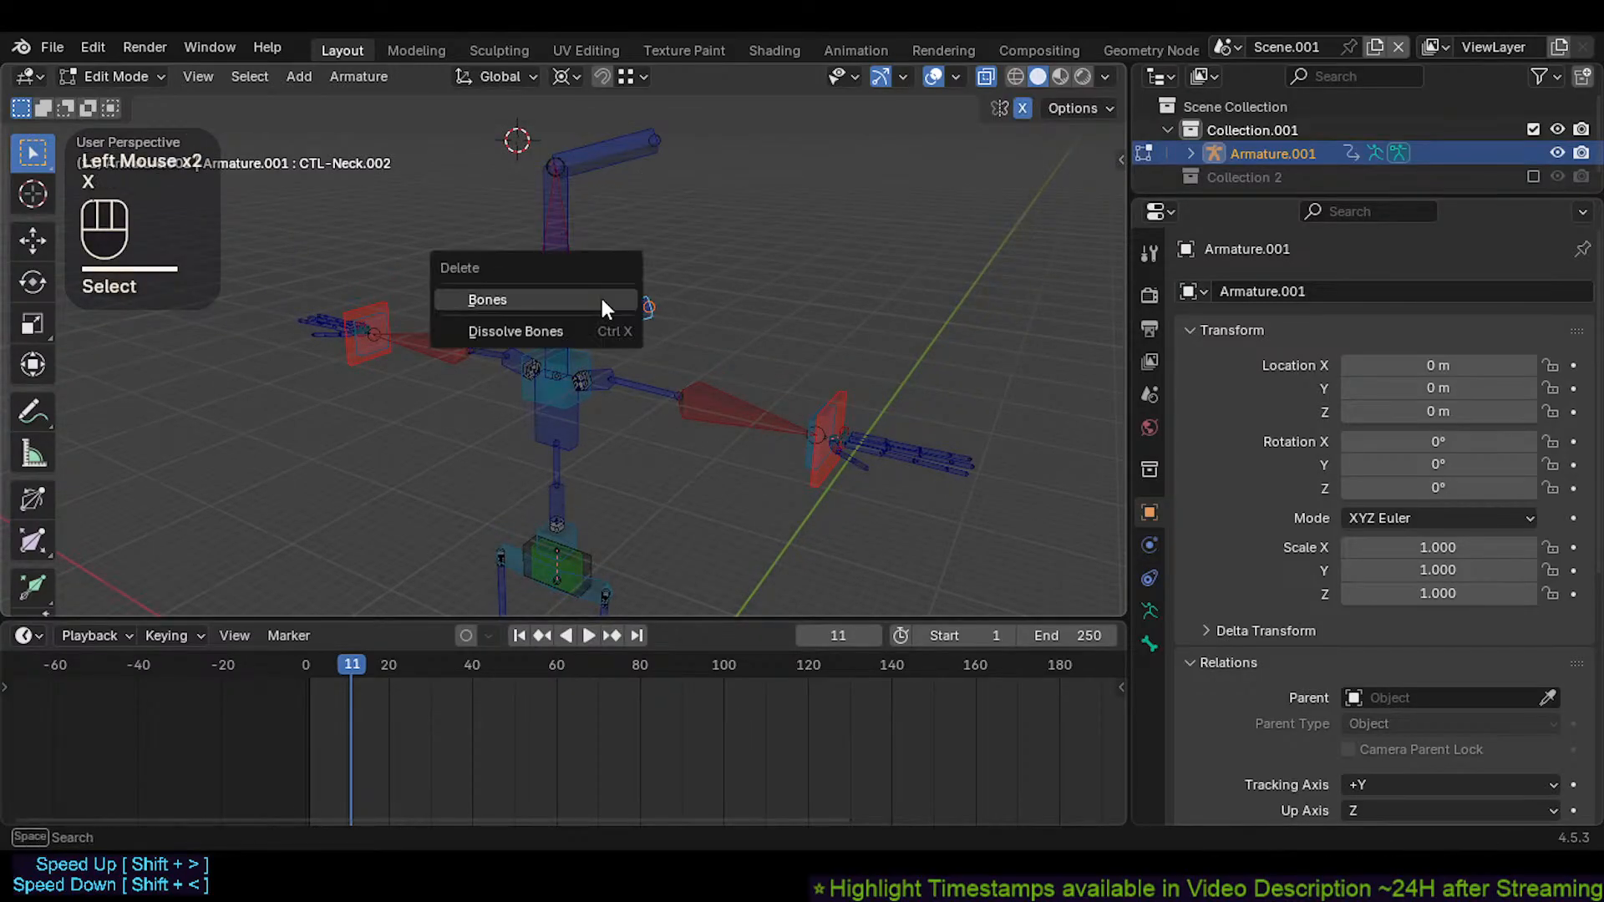
click(603, 301)
Move the tail of CTL-Neck.003 down and snap it onto the base of CTL-Neck.001
click(669, 139)
key(alt+a)
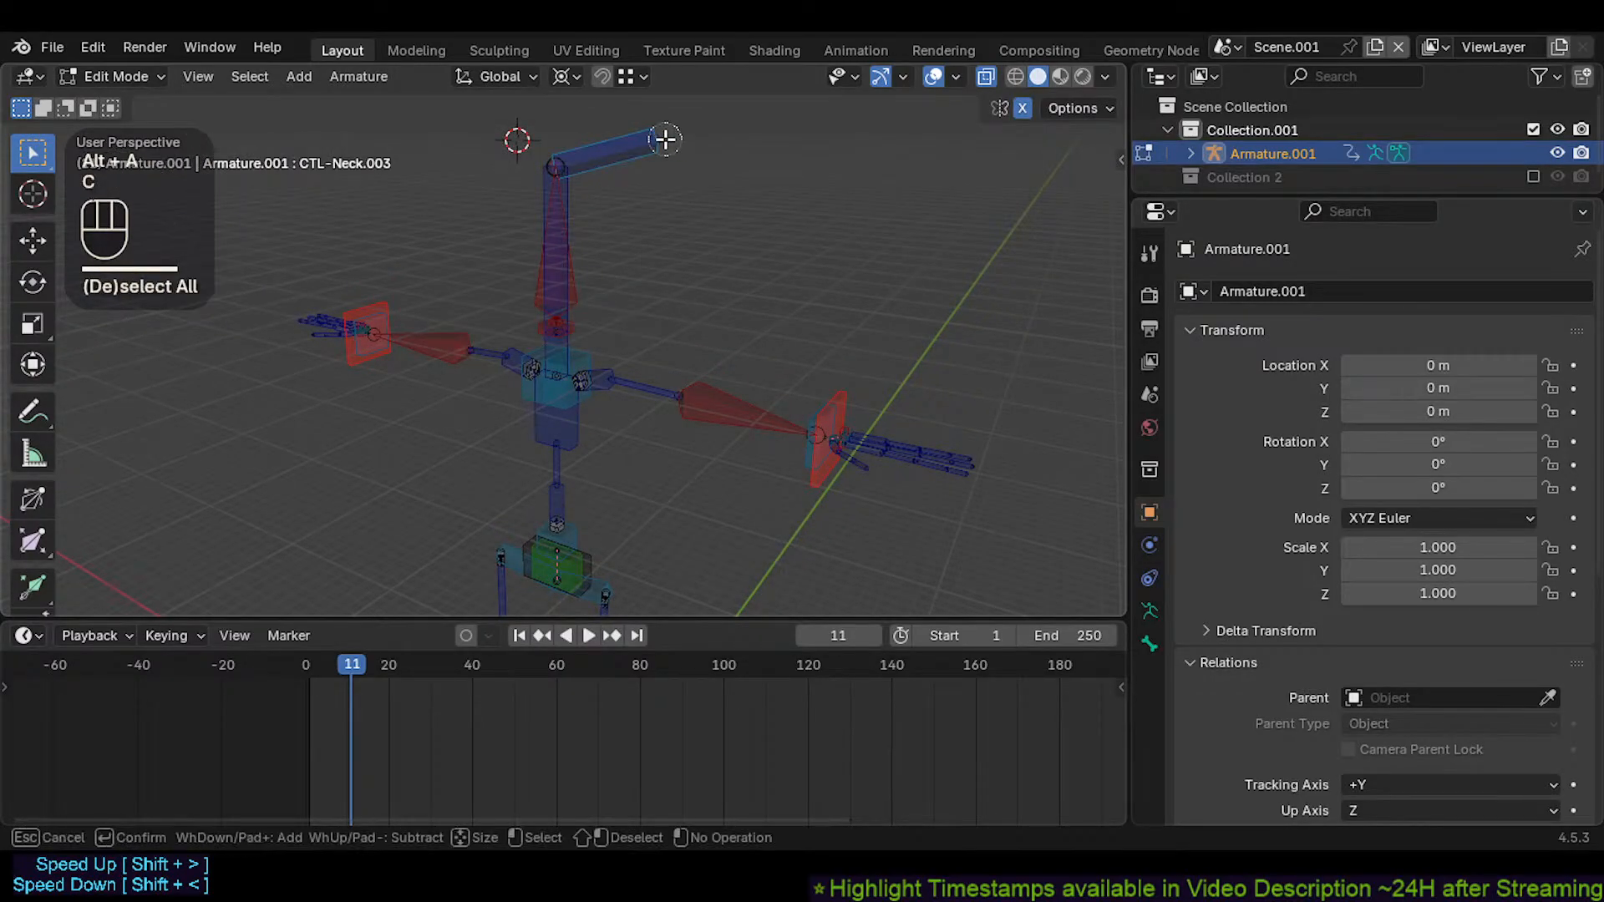
key(c)
click(660, 142)
right_click(666, 168)
key(g)
click(630, 294)
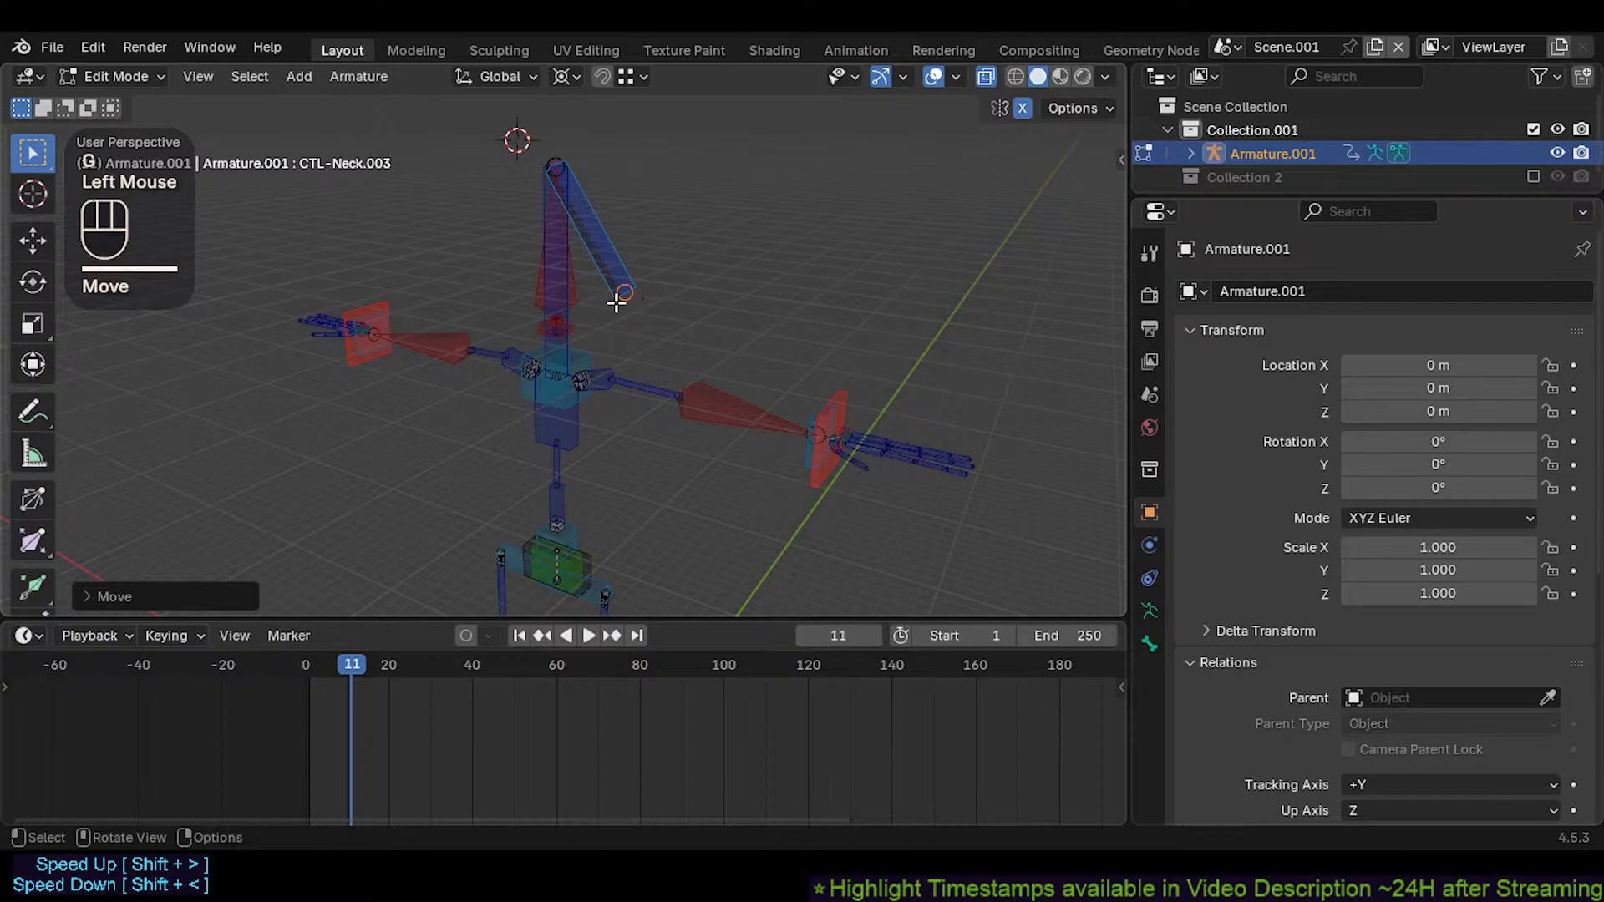
scroll(616, 304, up, 2)
key(g)
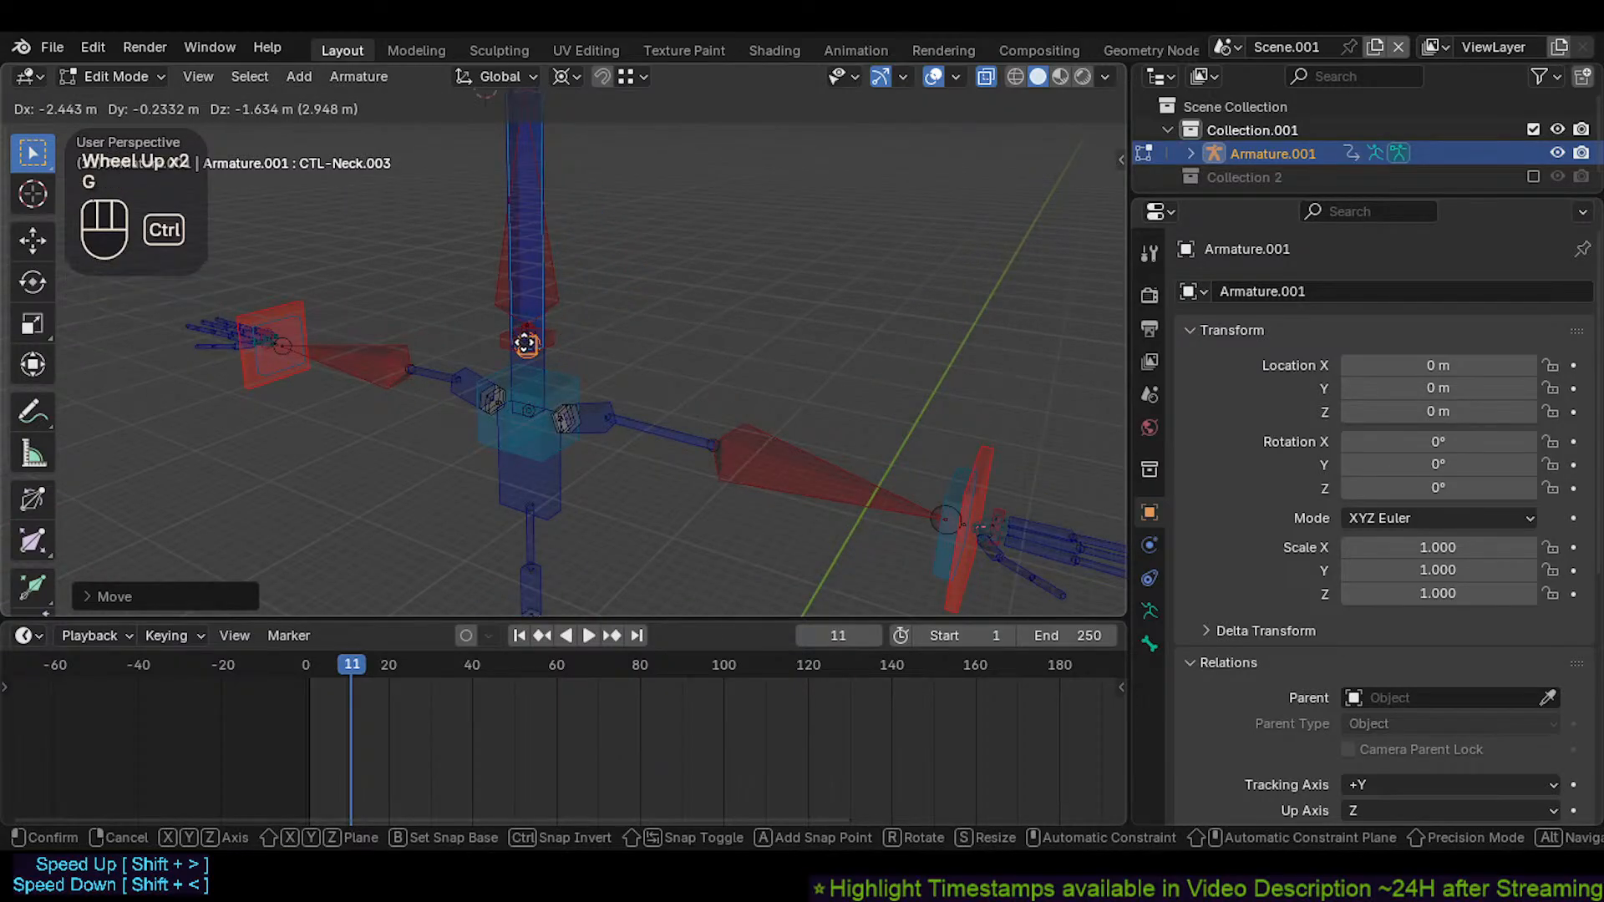
ctrl+click(525, 343)
shift+middle_drag(585, 284, 583, 310)
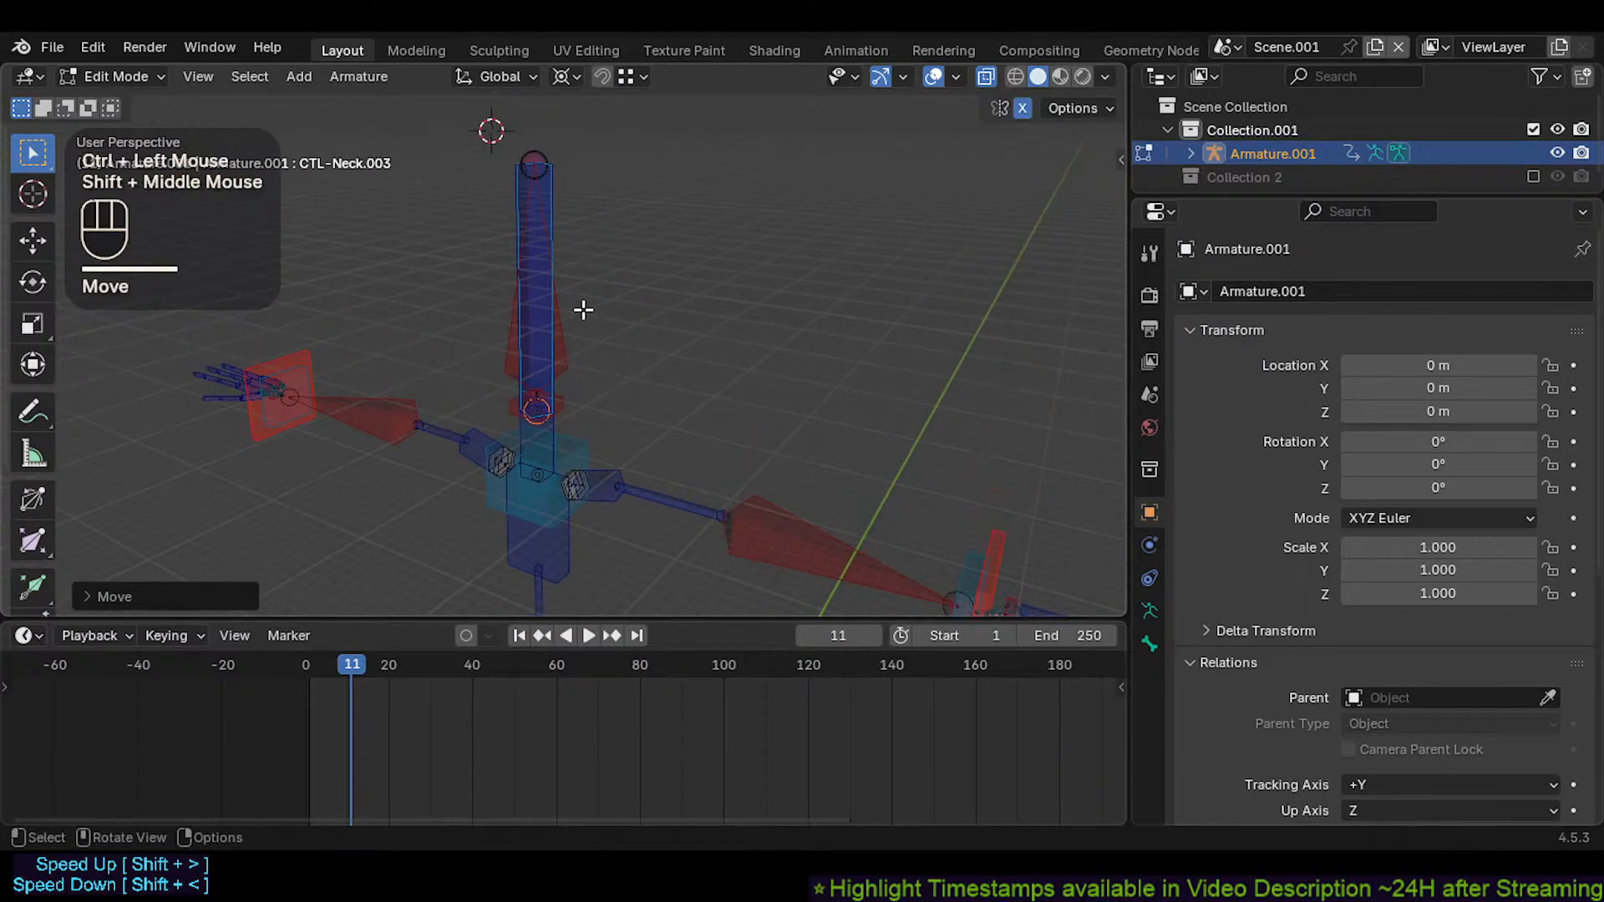
Add CTL-Neck.001 to the selected CTL-Neck.003 and recalculate the roll of both bones
shift+click(547, 265)
key(shift+n)
click(521, 303)
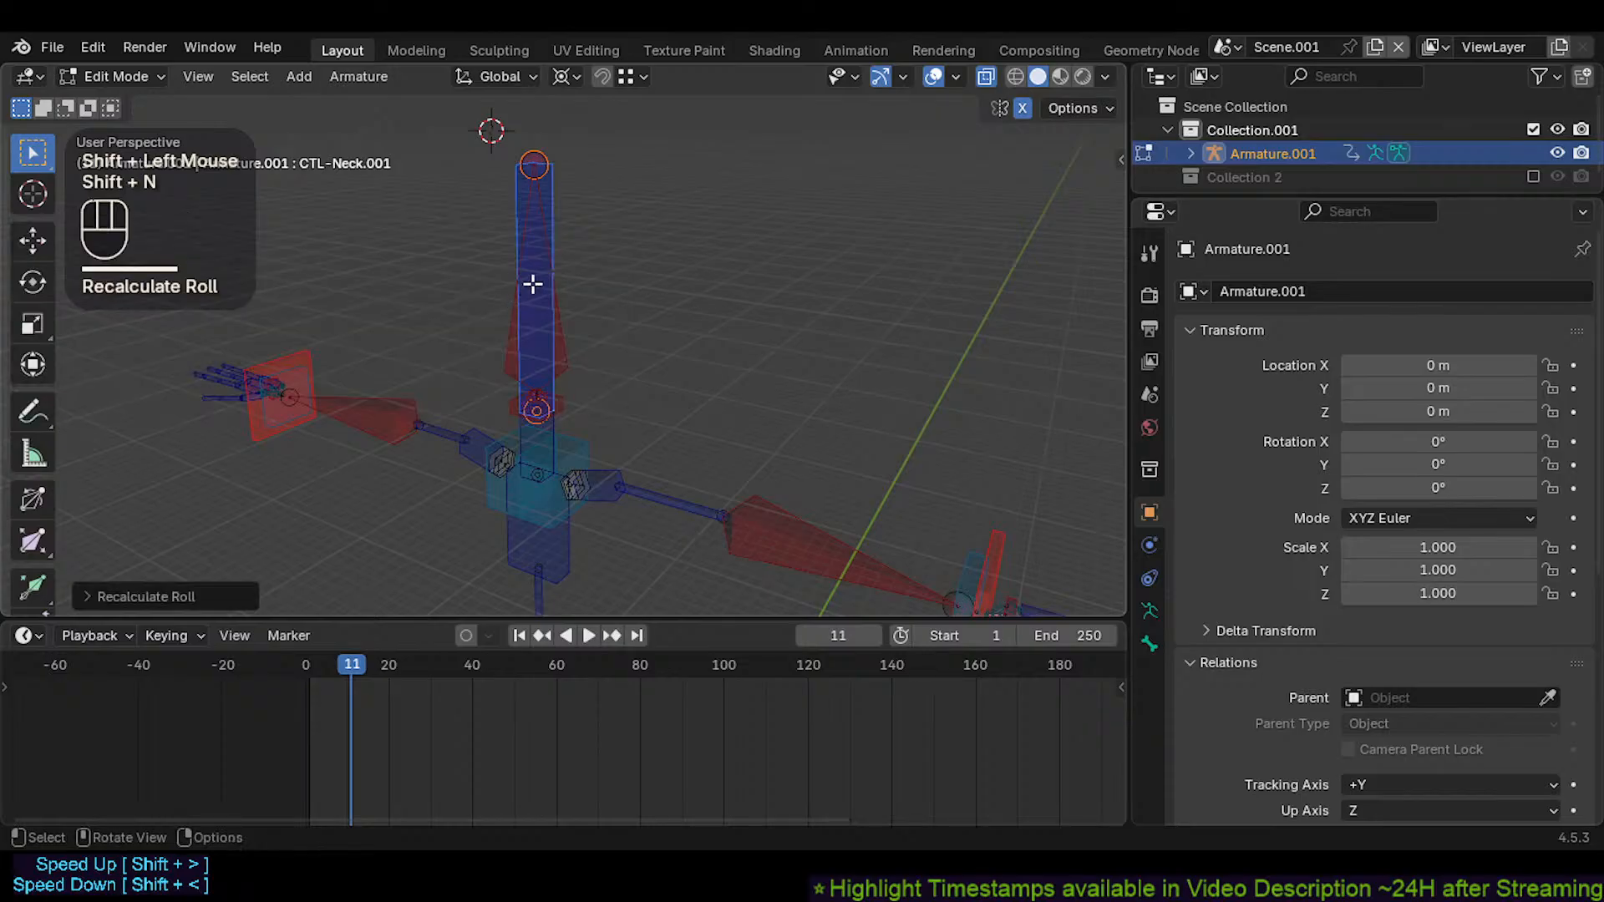
Return to Pose Mode and clear the pose transforms of all bones
key(ctrl+Tab)
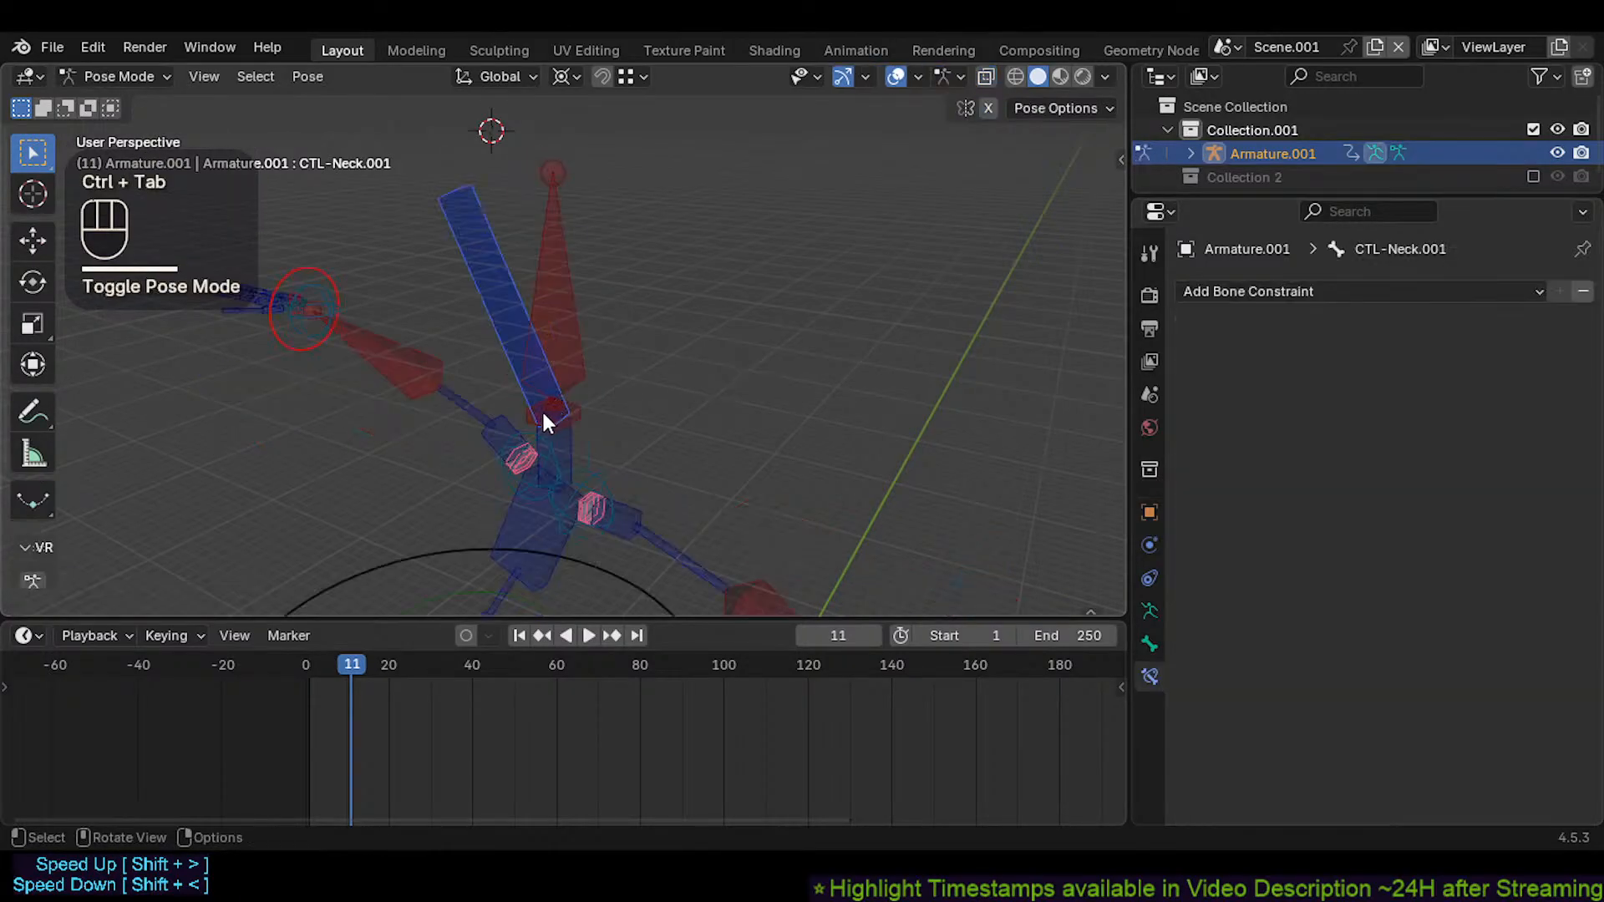
scroll(541, 384, down, 2)
shift+middle_drag(541, 380, 550, 274)
key(a)
key(alt+q)
key(alt+q)
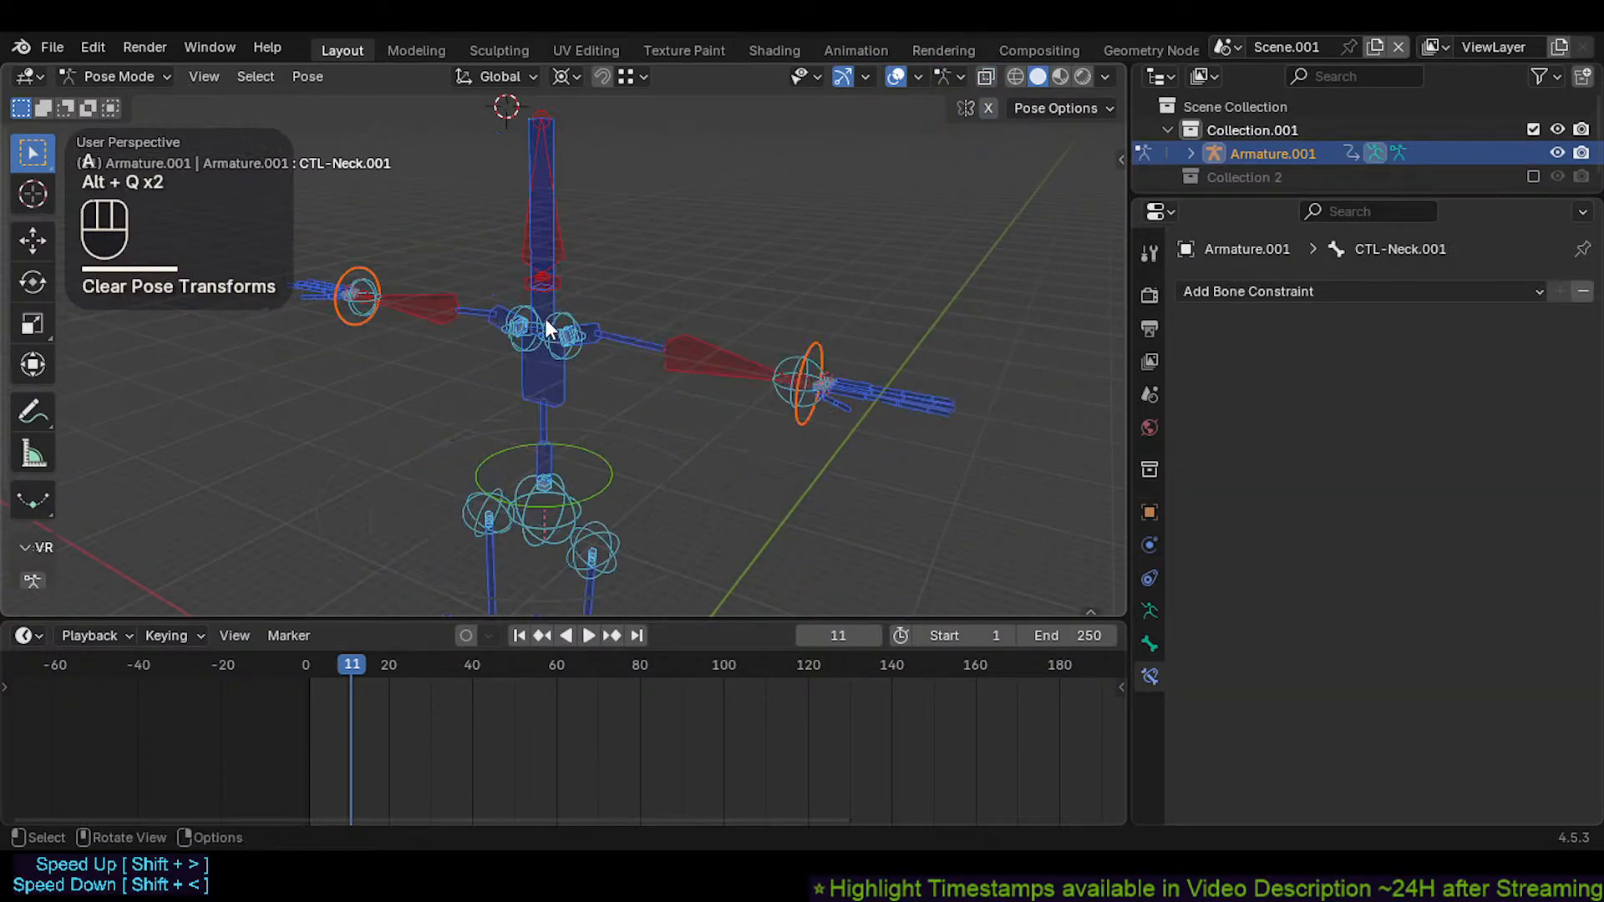
Try moving the reversed bone CTL-Neck.003 with Auto IK at chain length 5
click(558, 135)
click(555, 126)
key(g)
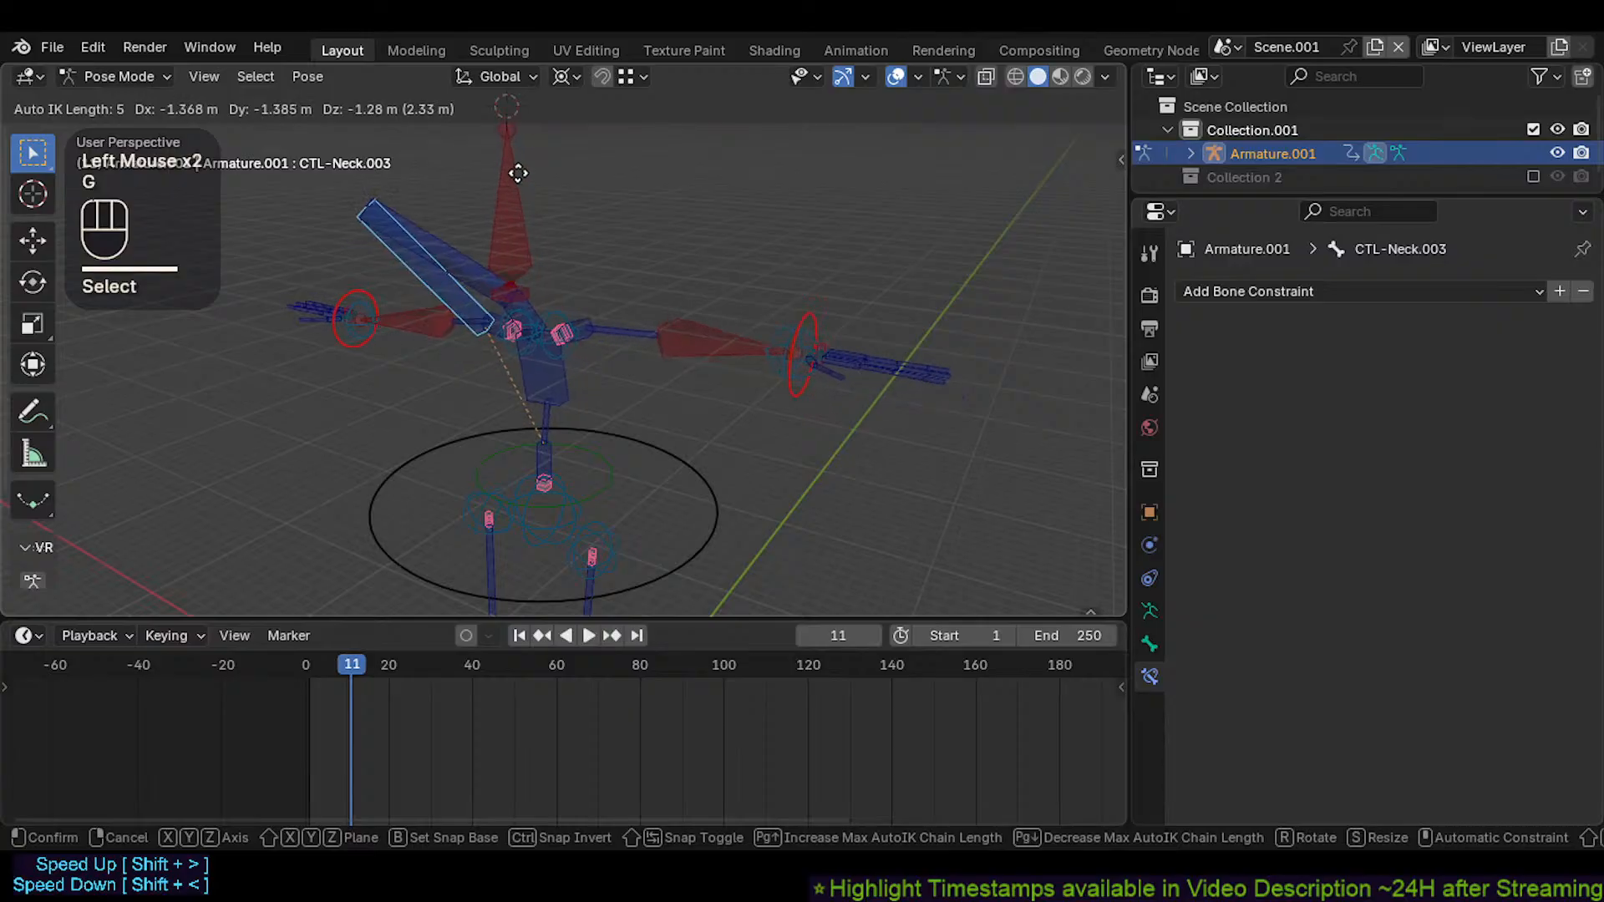
key(Escape)
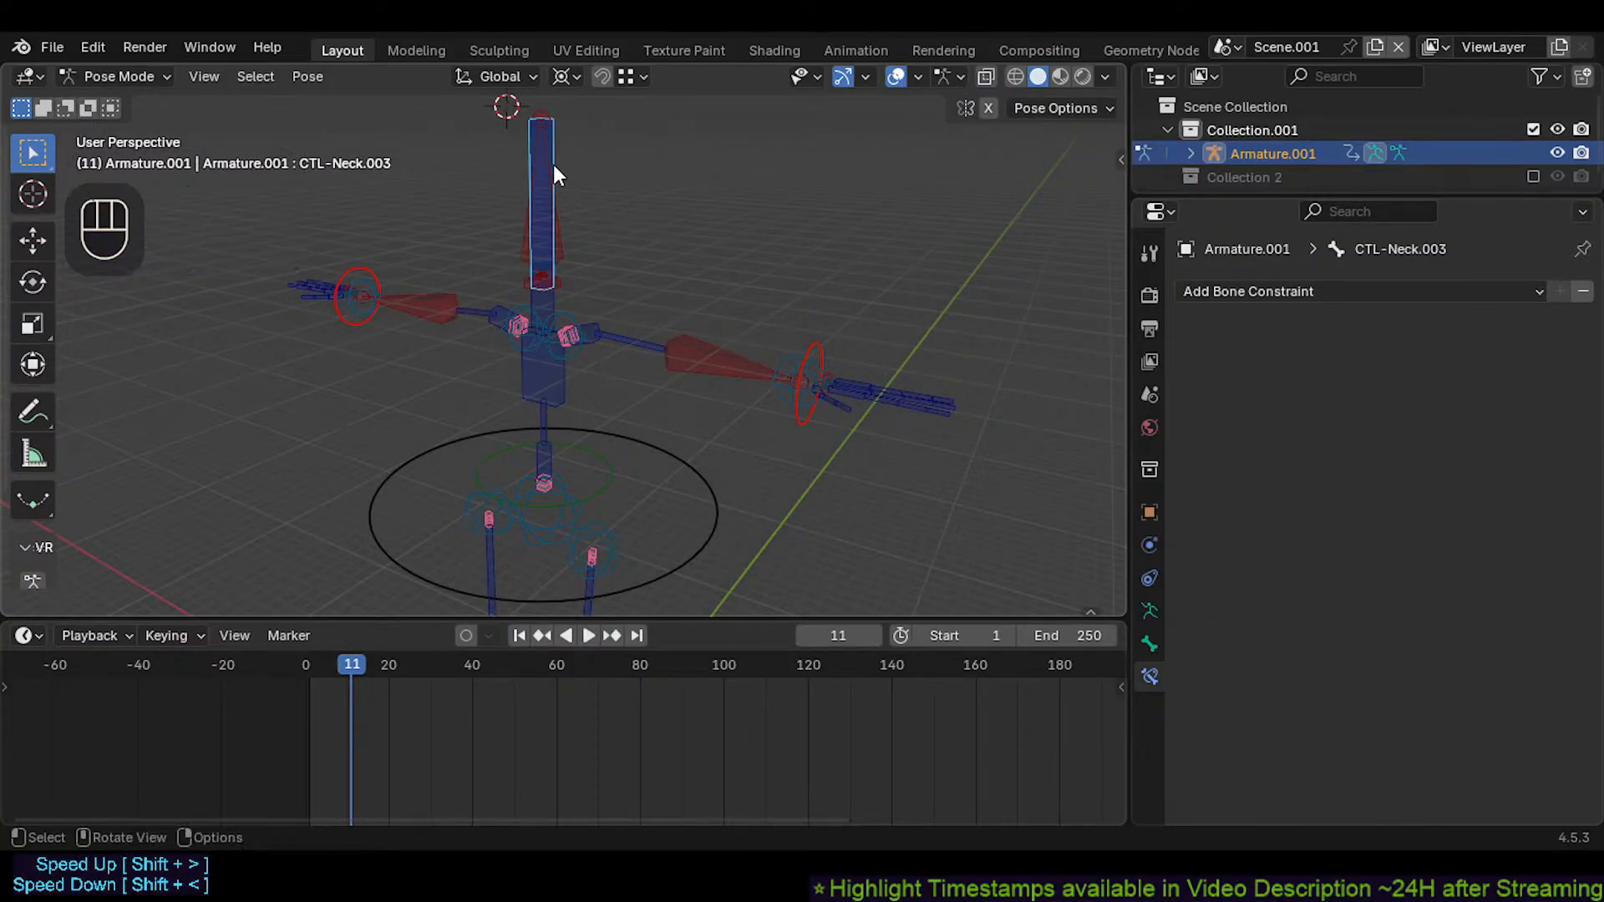
Pick CTL-Neck.001 from the overlapping neck bones and scale down its B-Bone display thickness
click(548, 133)
click(553, 134)
click(553, 137)
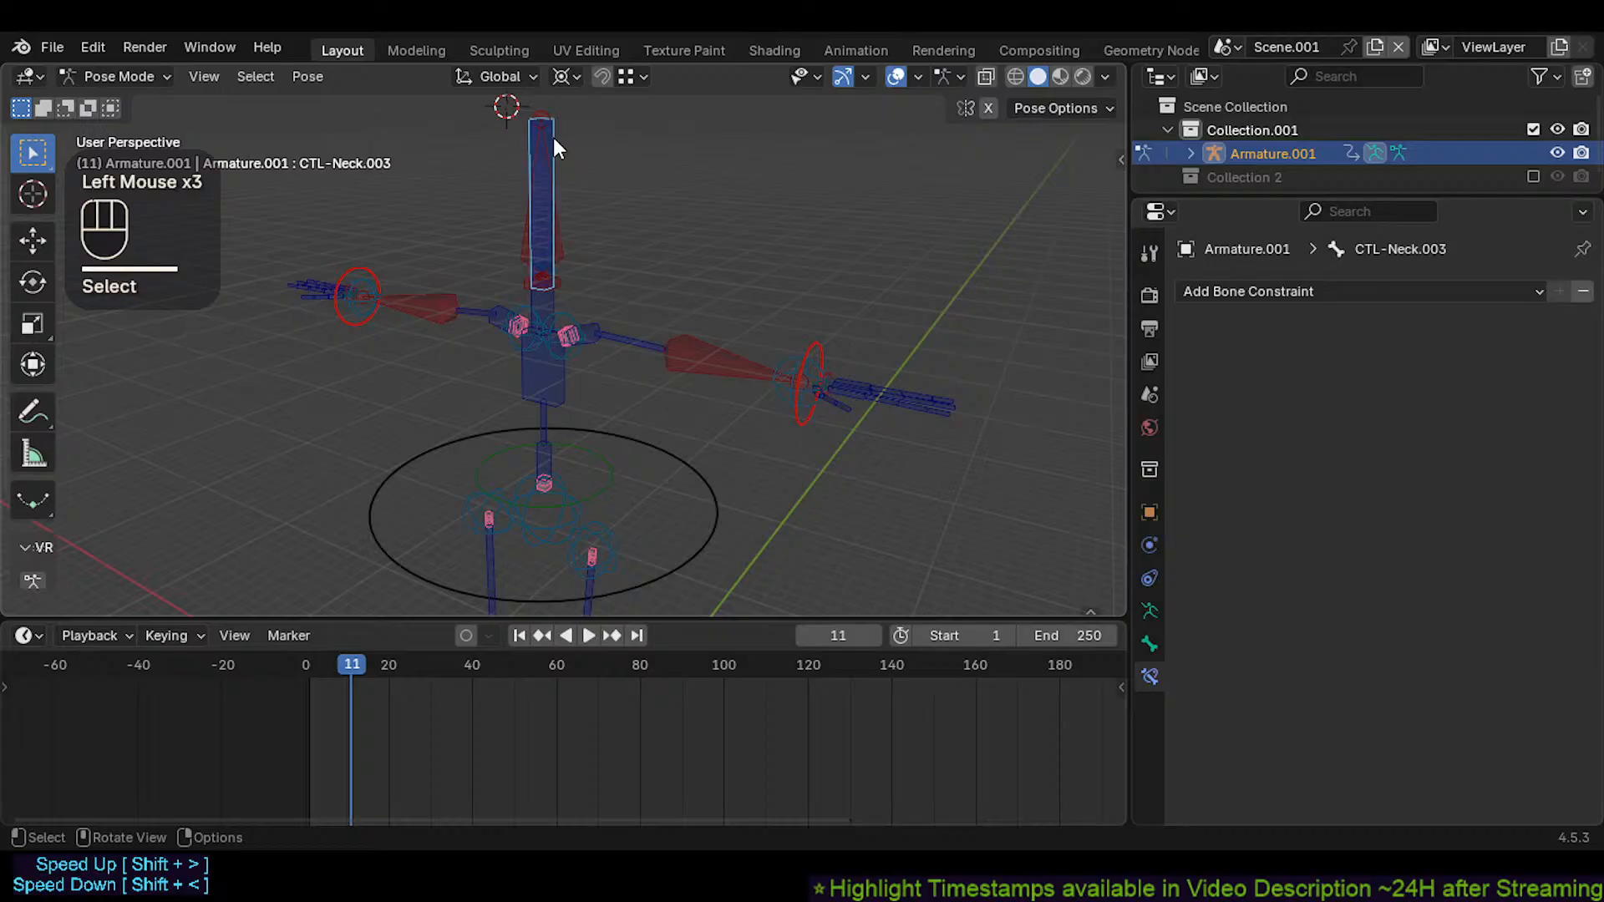
alt+click(553, 137)
click(544, 150)
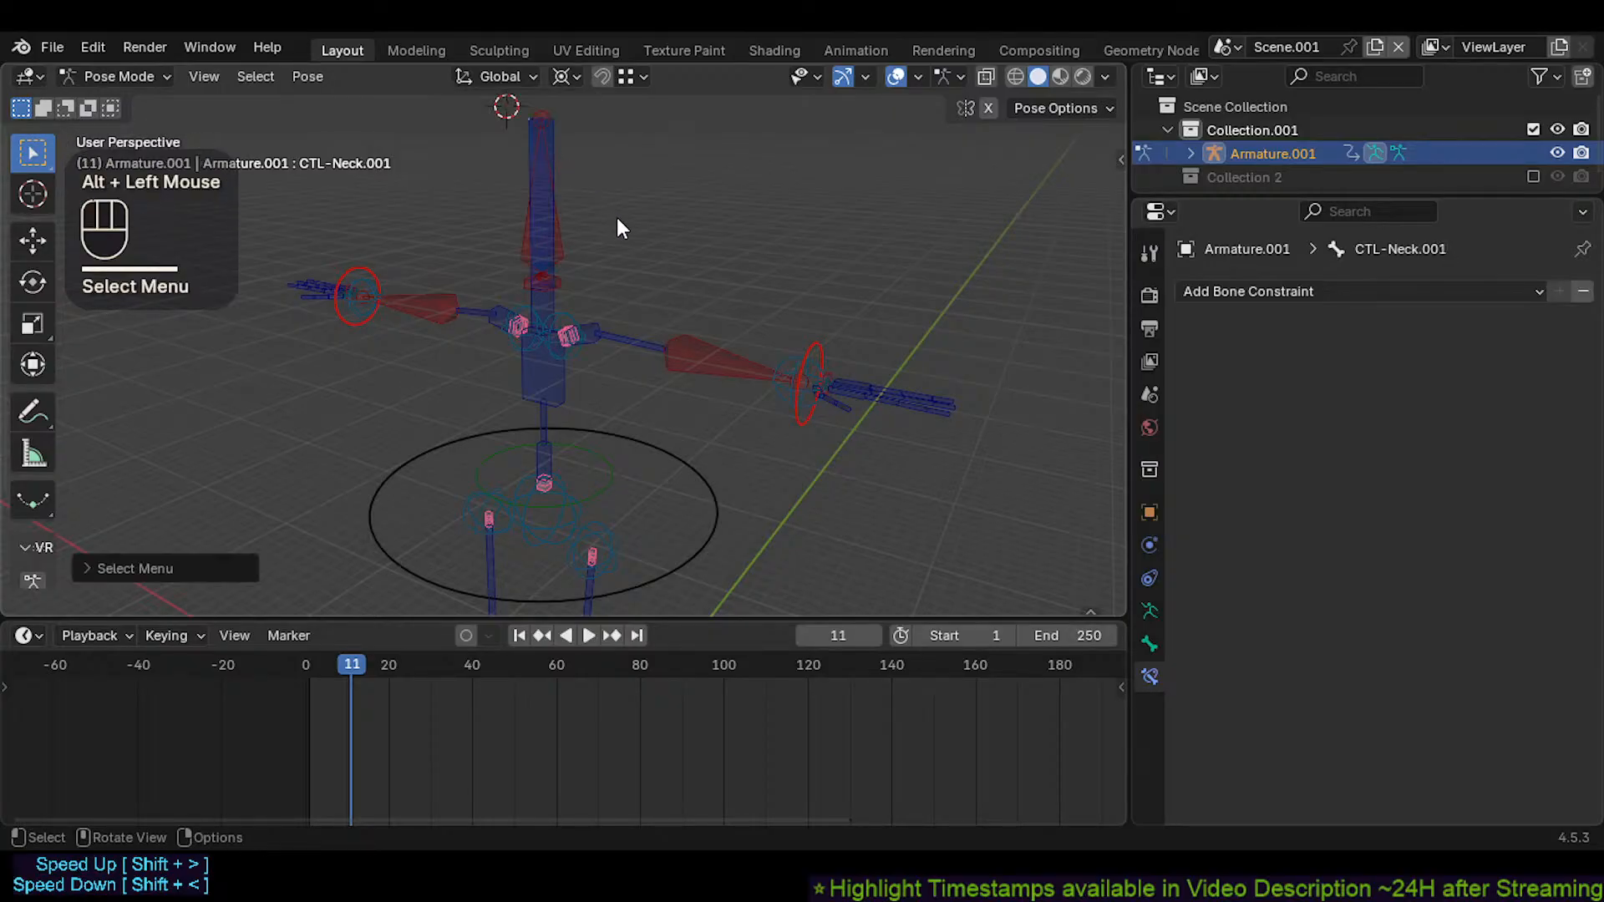
key(shift+ctrl+alt+a)
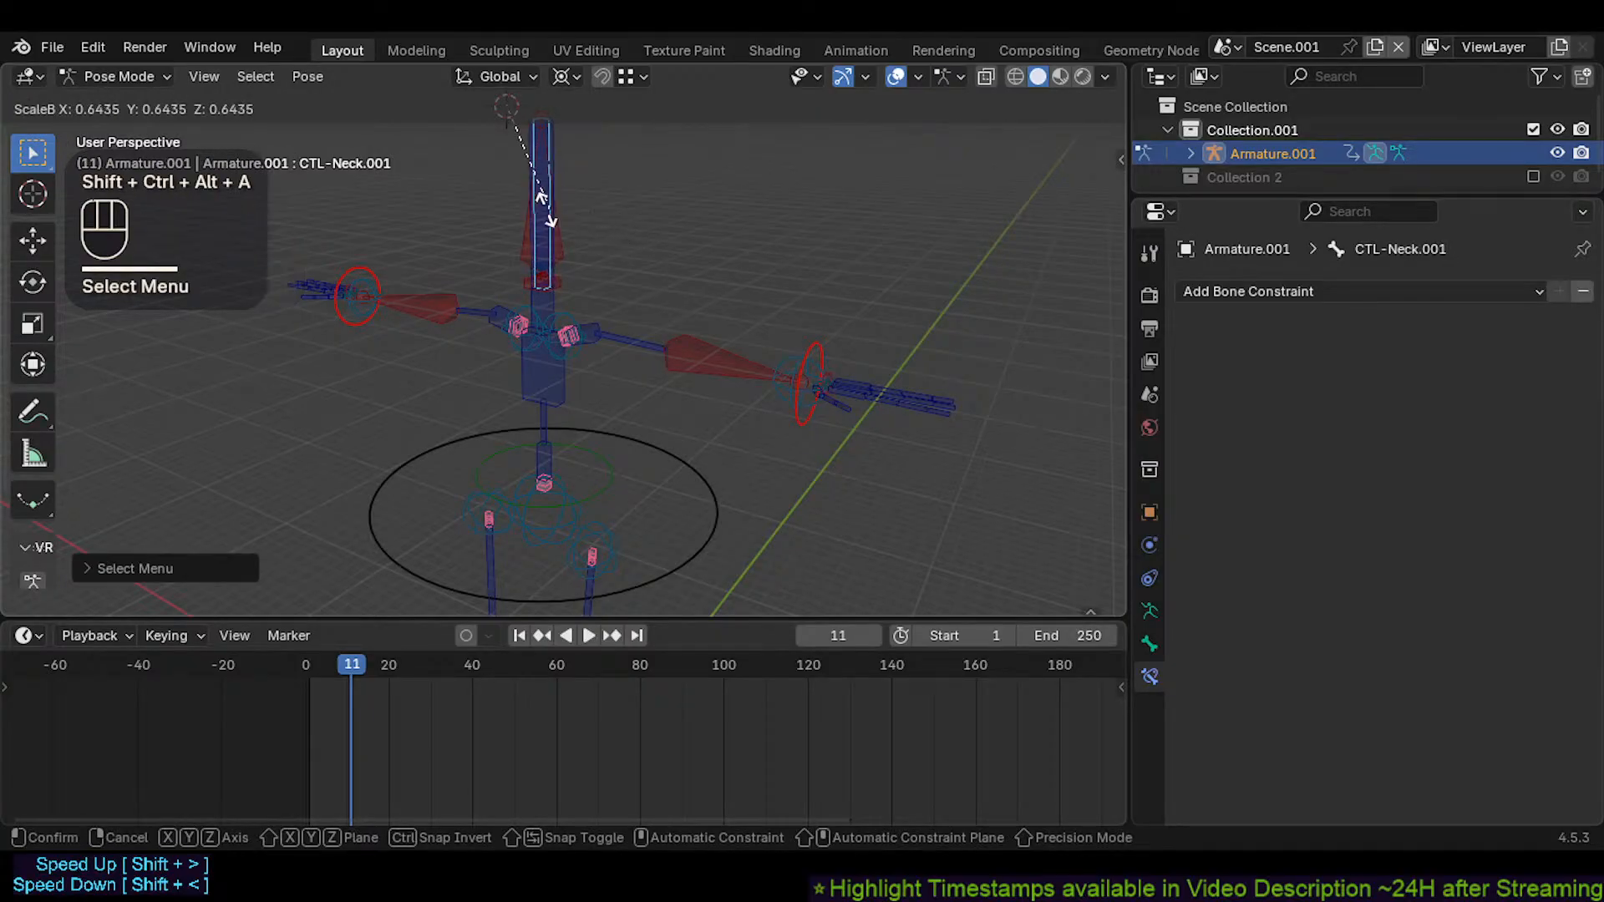
click(501, 163)
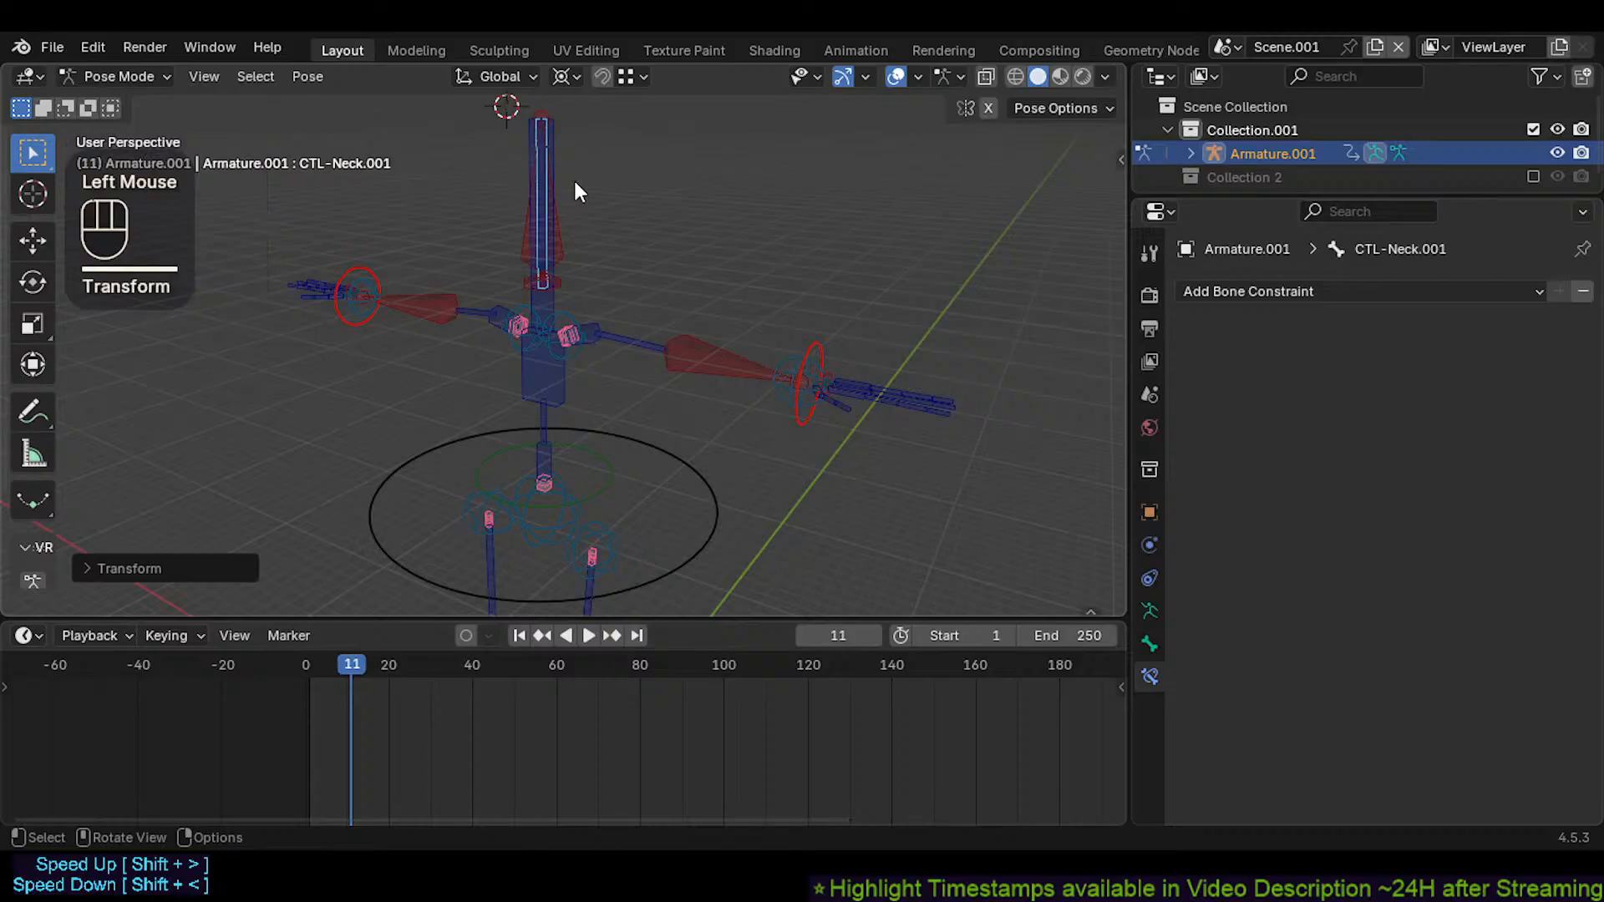
Select CTL-Neck.003 and scale down its B-Bone display thickness
click(555, 157)
key(shift+ctrl+alt+a)
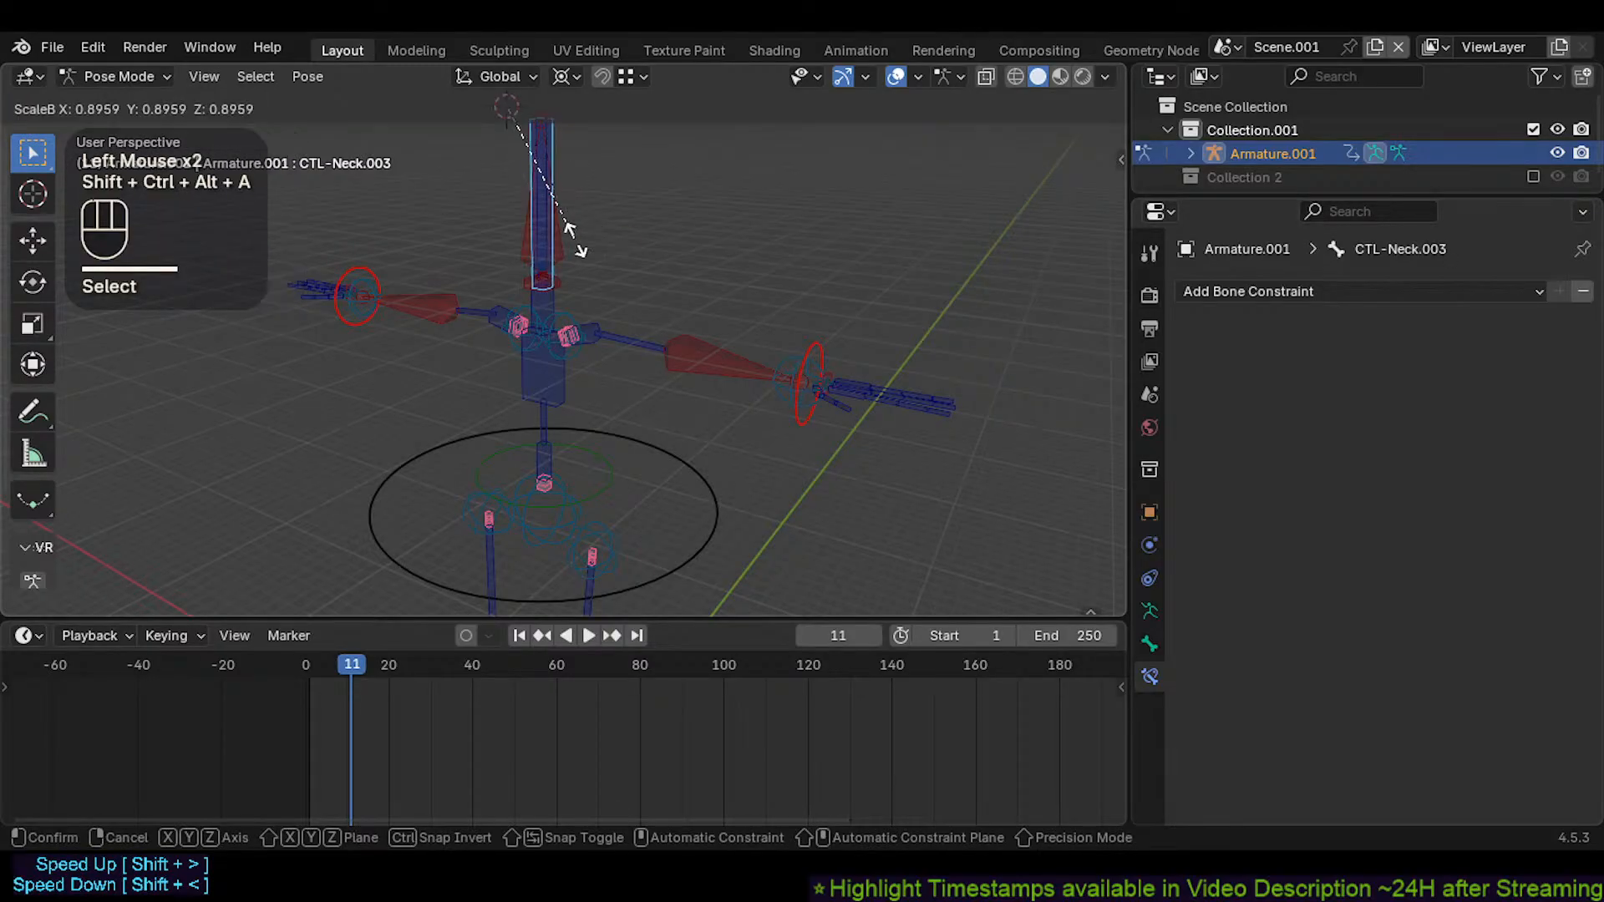
click(591, 249)
Pick CTL-Neck.003 from the overlapping neck bones and try moving it with Auto IK at chain length 5
shift+middle_drag(594, 251, 585, 286)
key(alt+a)
click(553, 202)
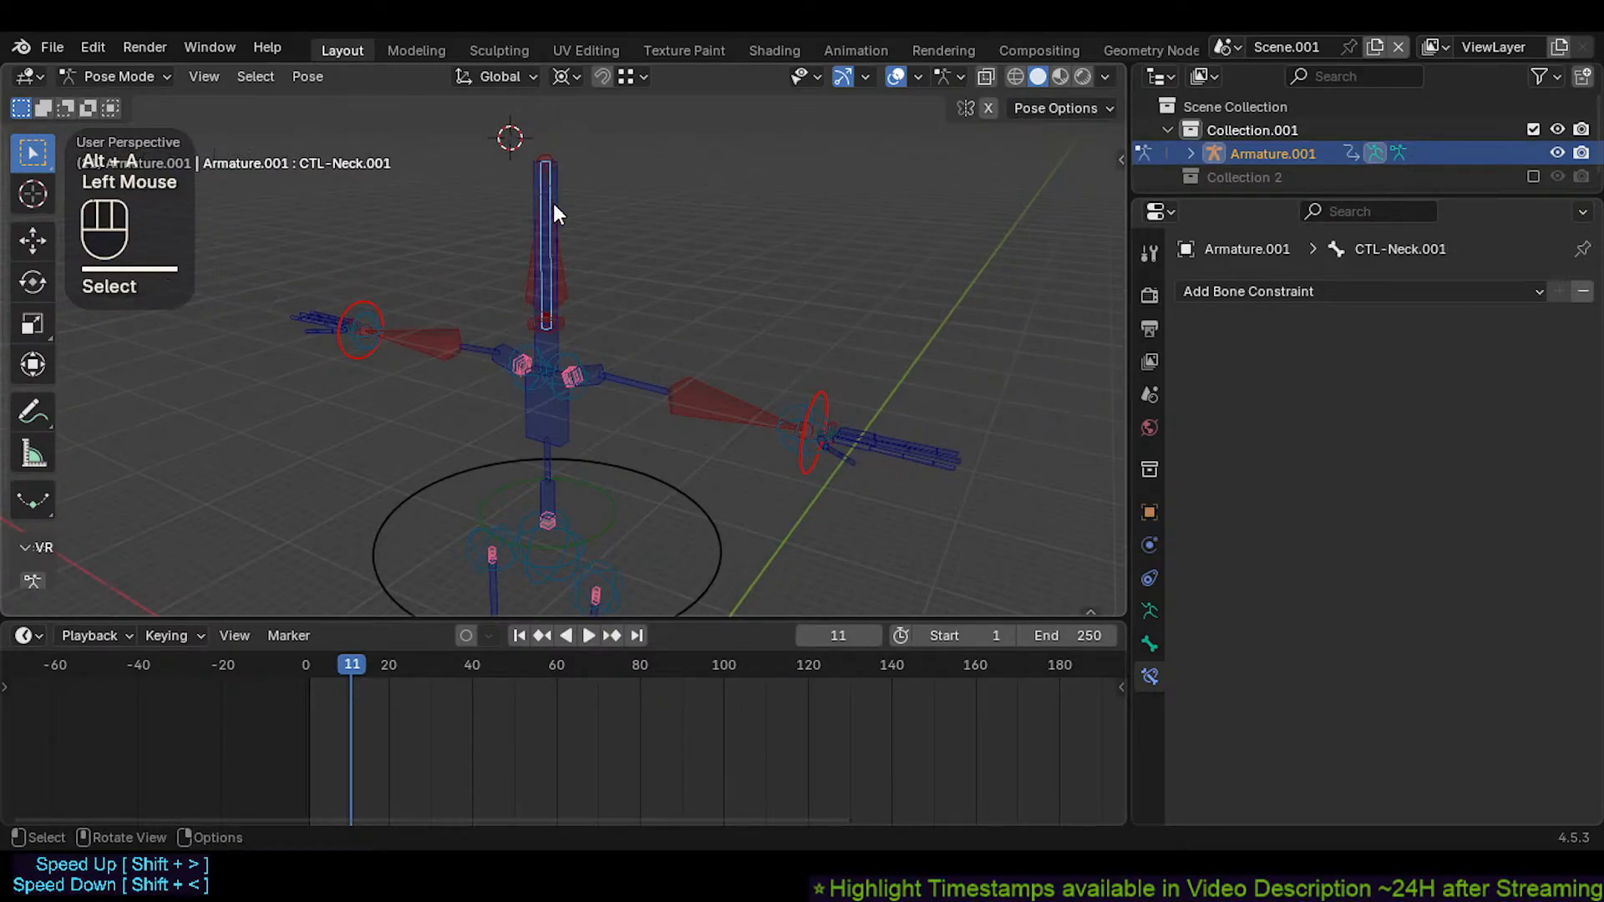
click(560, 202)
key(g)
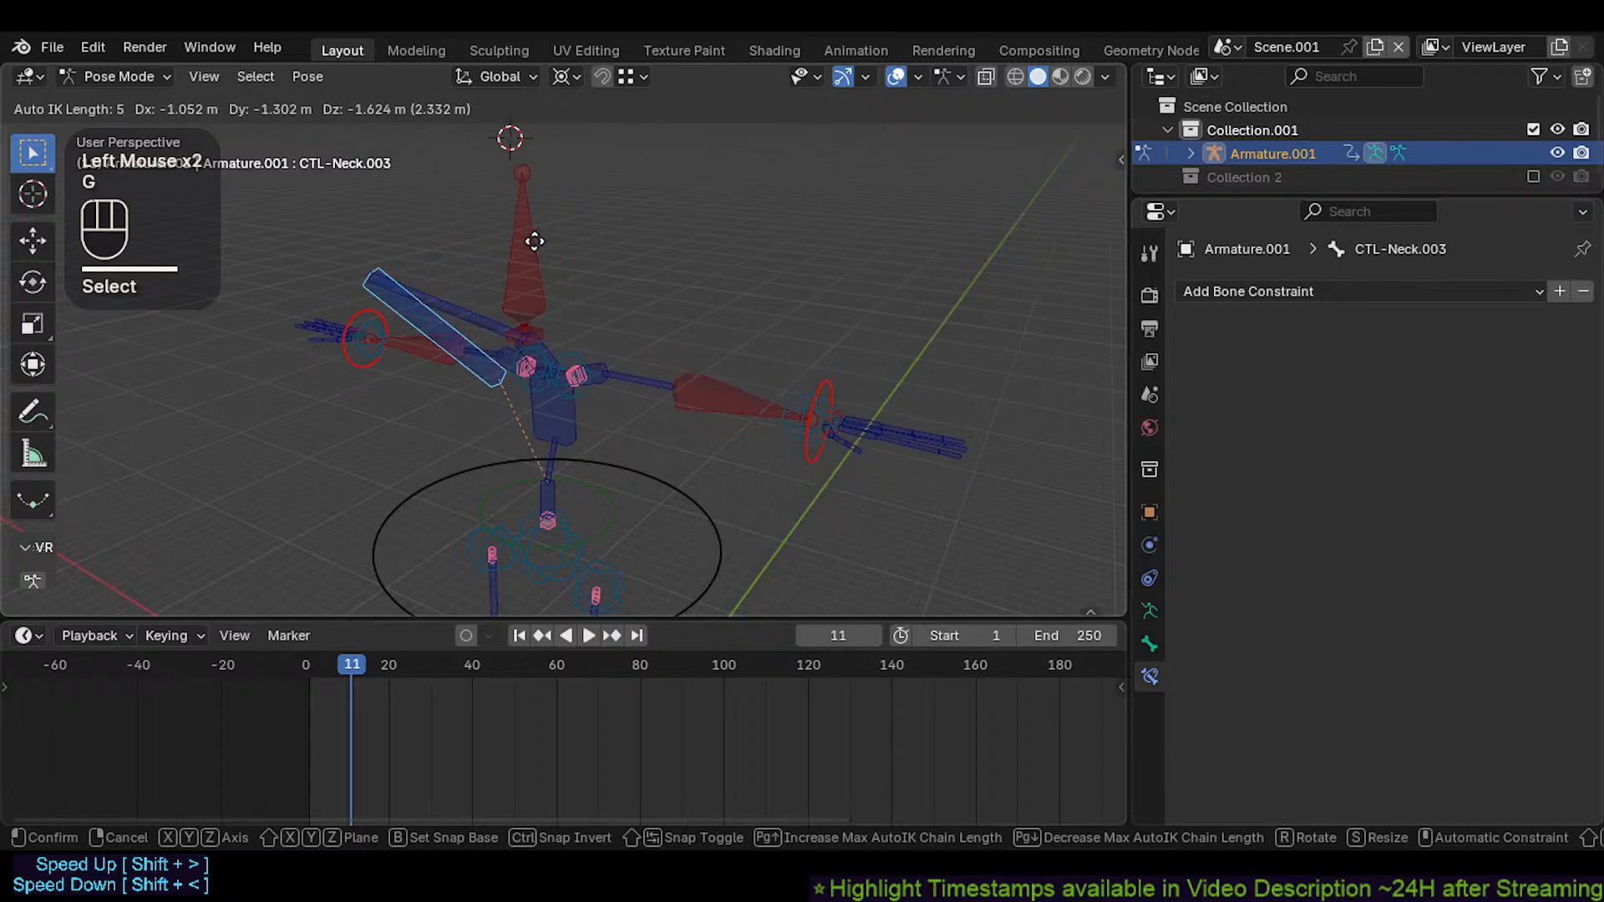
key(Escape)
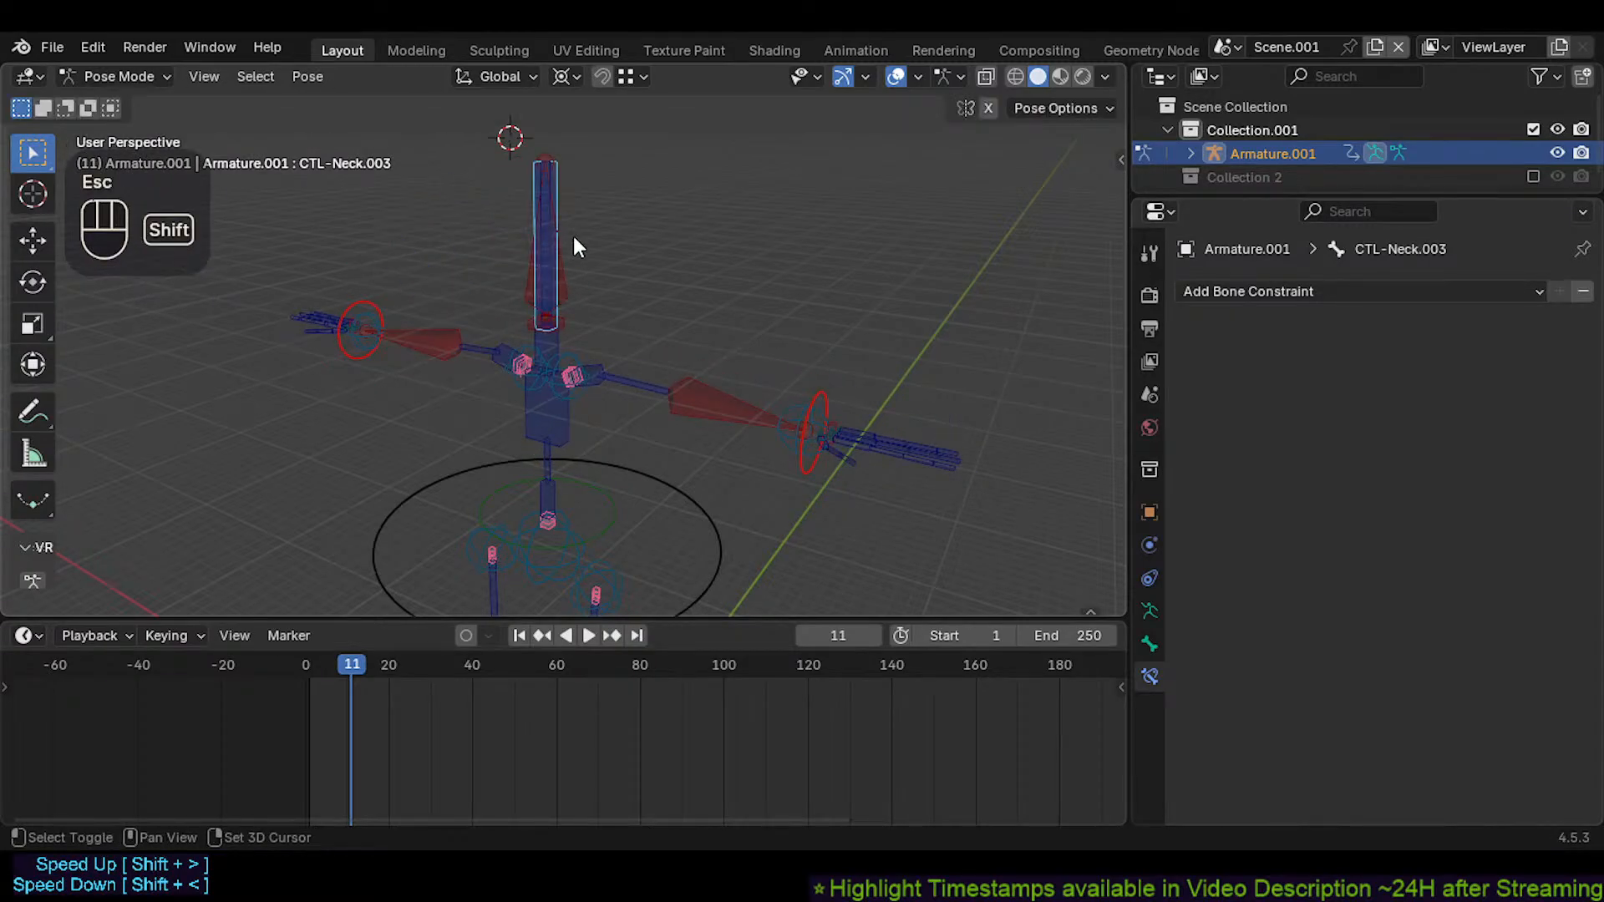
Add CTL-Head.008 to the selected CTL-Neck.003 and try moving both with Auto IK
shift+click(570, 249)
key(g)
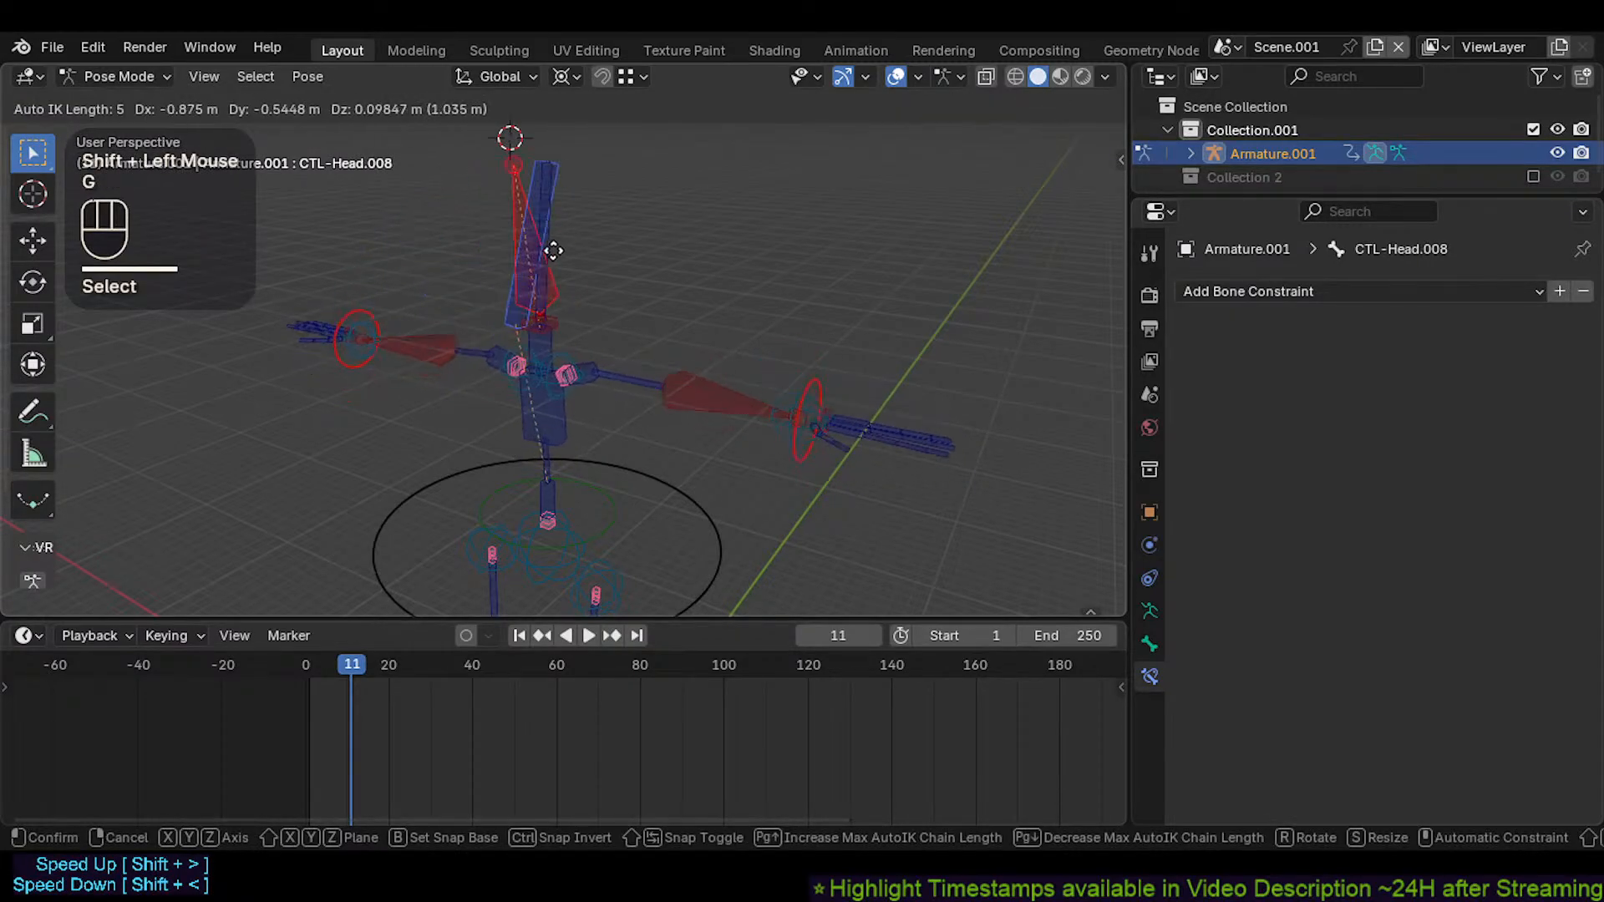
key(Escape)
Change the transform pivot point mode and try moving CTL-Neck.003 and CTL-Head.008 together again
key(less)
click(523, 302)
key(g)
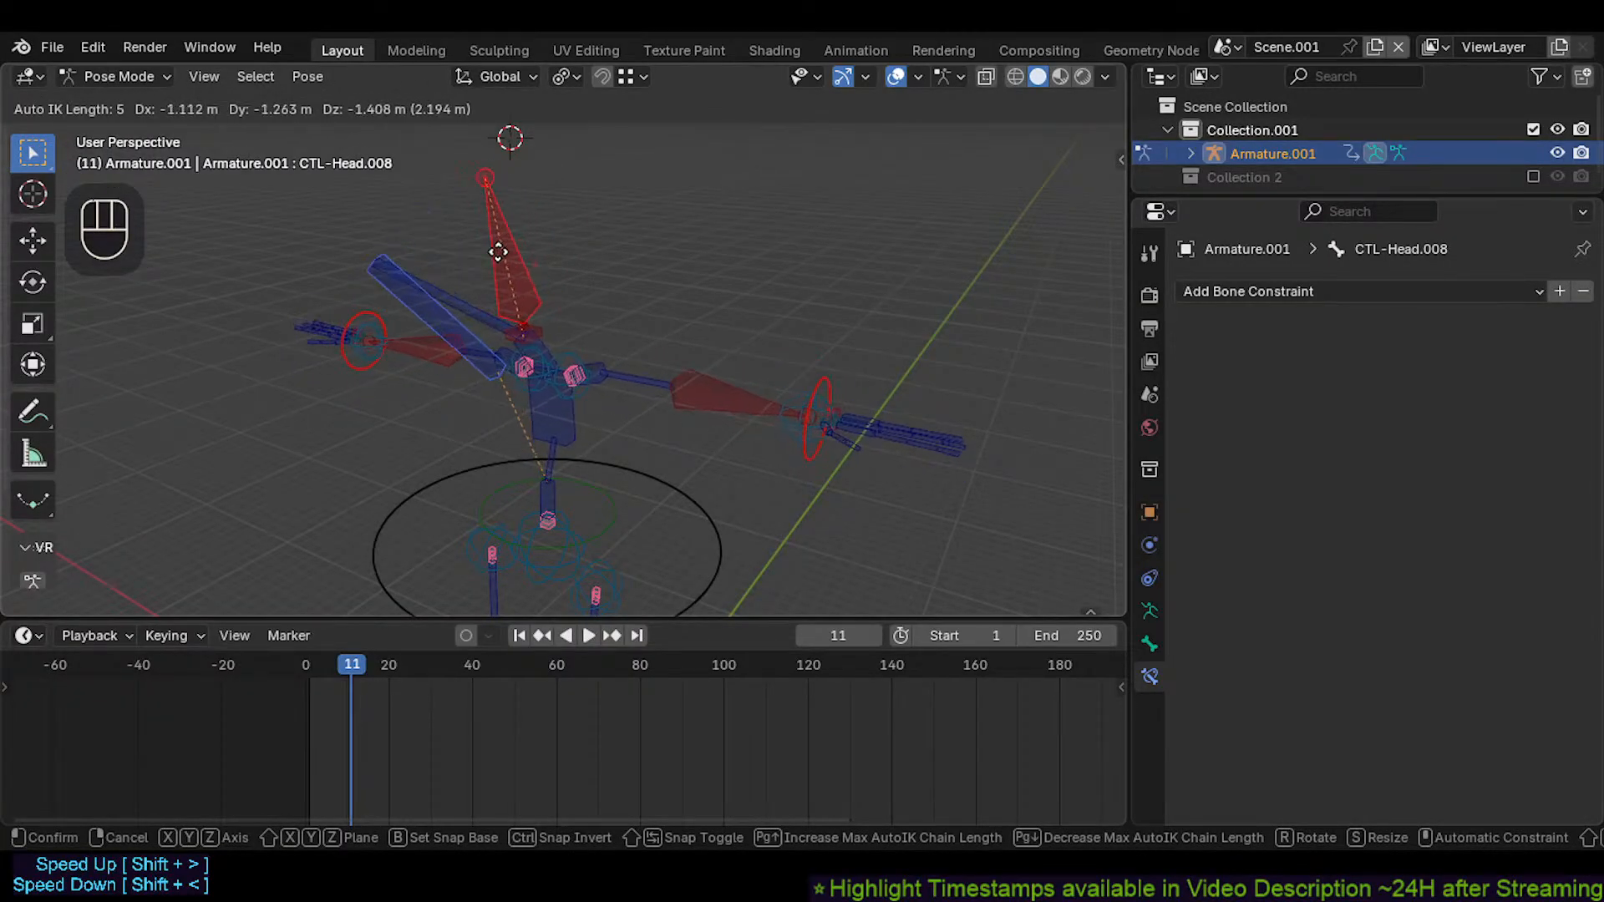
key(Escape)
Pick CTL-Neck.001 from the overlapping bones and lock its inverse kinematics on X, Y and Z
click(544, 247)
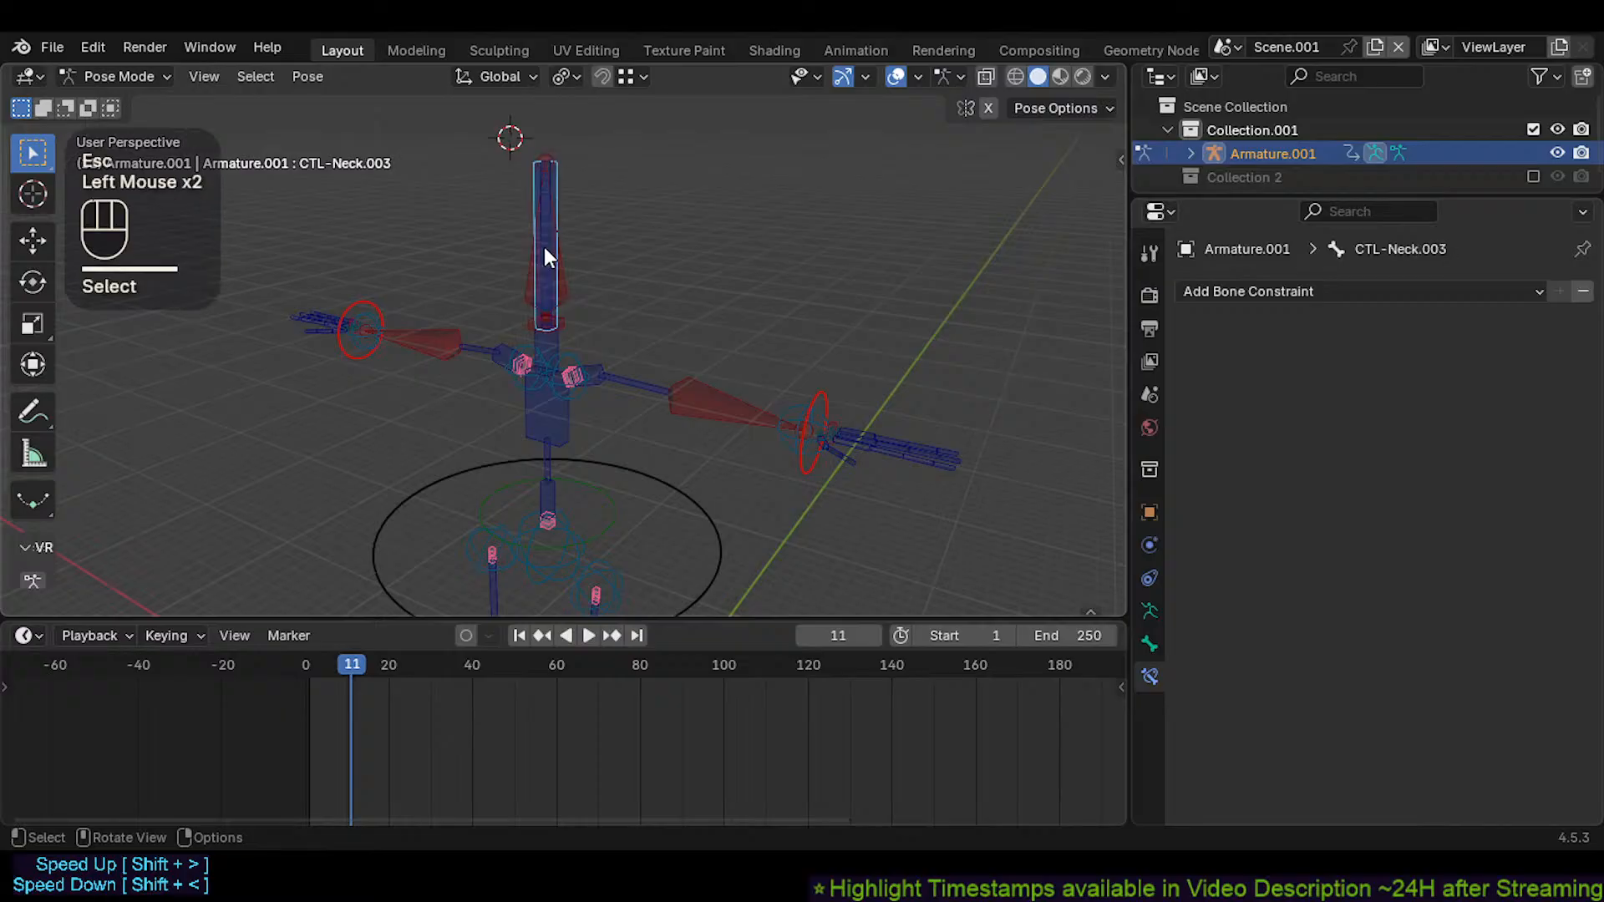
click(544, 247)
click(544, 247)
click(544, 247)
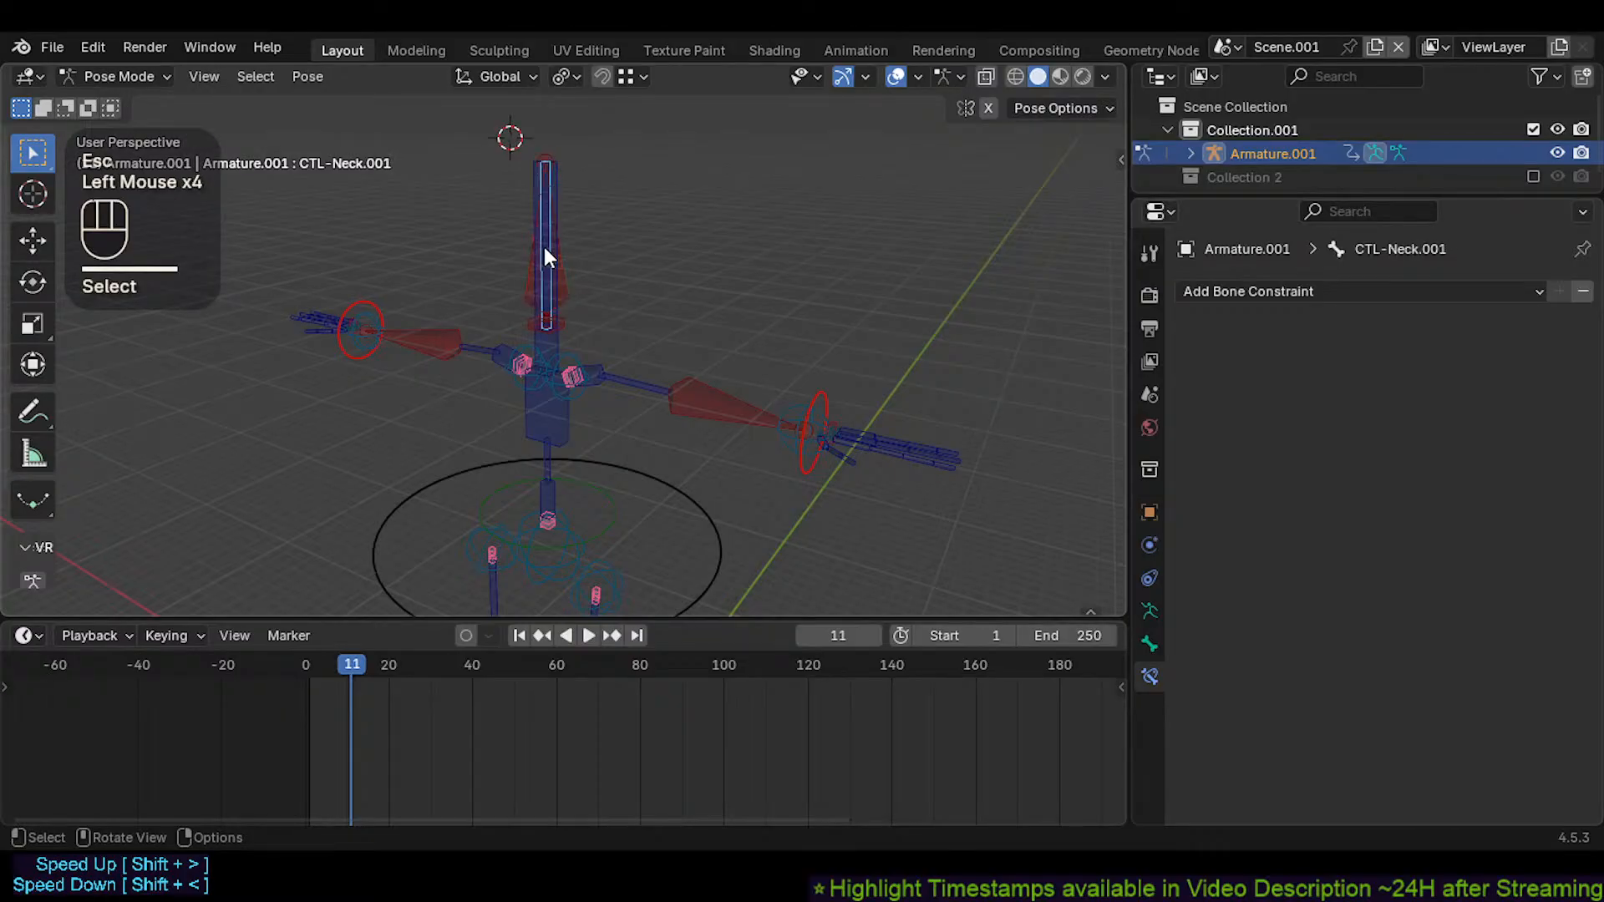
click(1149, 644)
scroll(1394, 566, down, 1)
click(1254, 639)
scroll(1420, 601, down, 2)
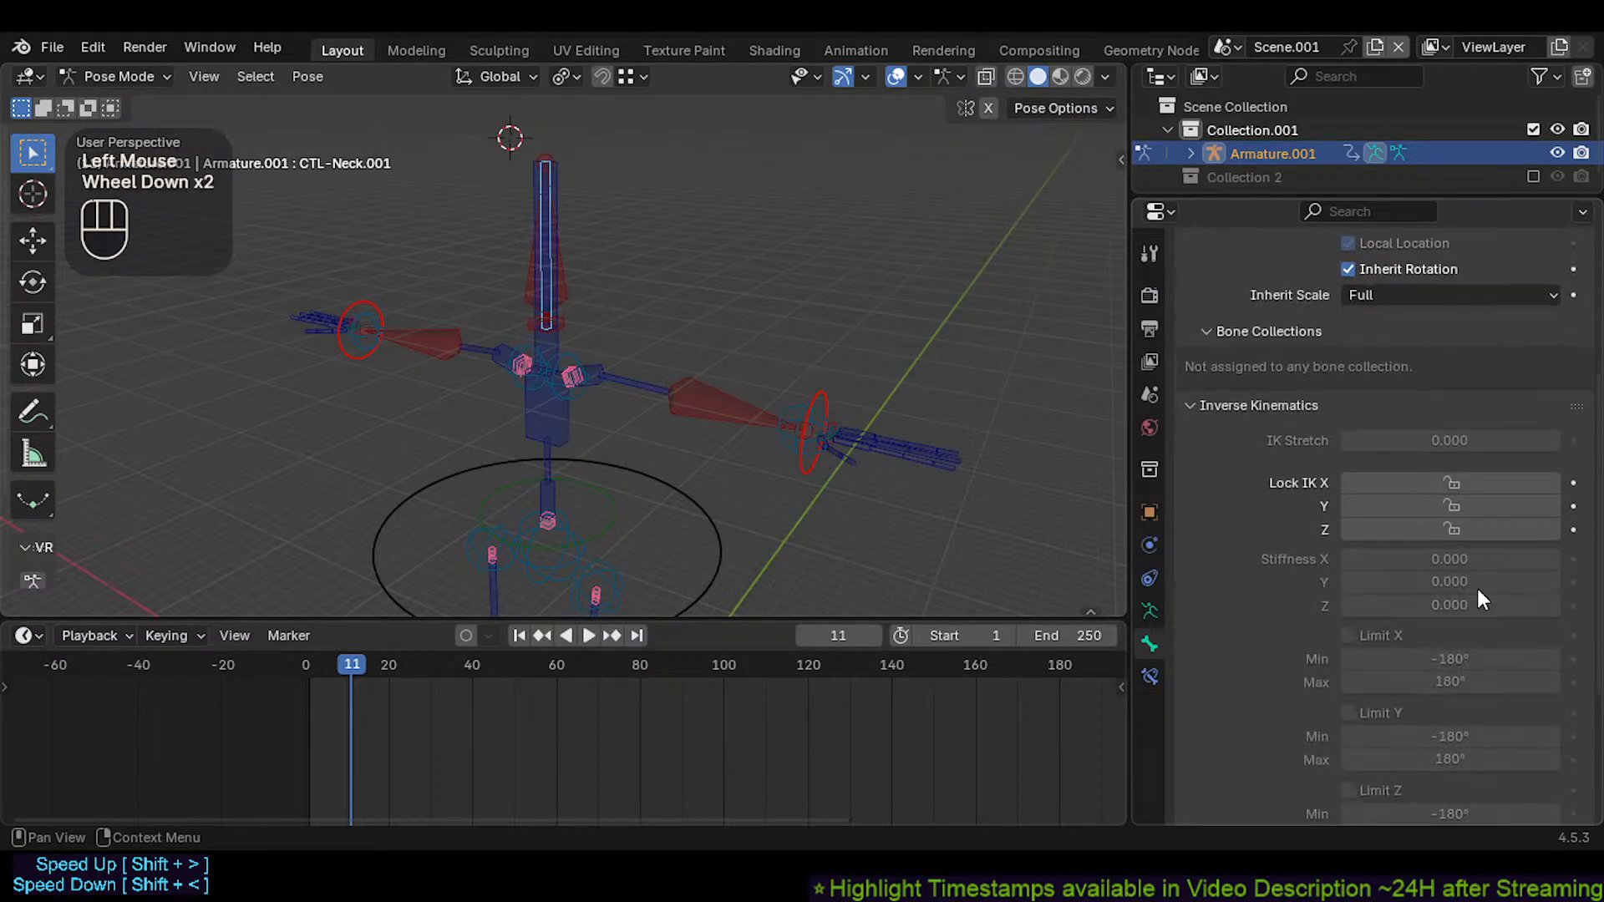
drag(1453, 481, 1456, 529)
Try moving CTL-Neck.003 and CTL-Head.008 individually with the IK locks on CTL-Neck.001 active
scroll(1456, 535, up, 1)
click(557, 198)
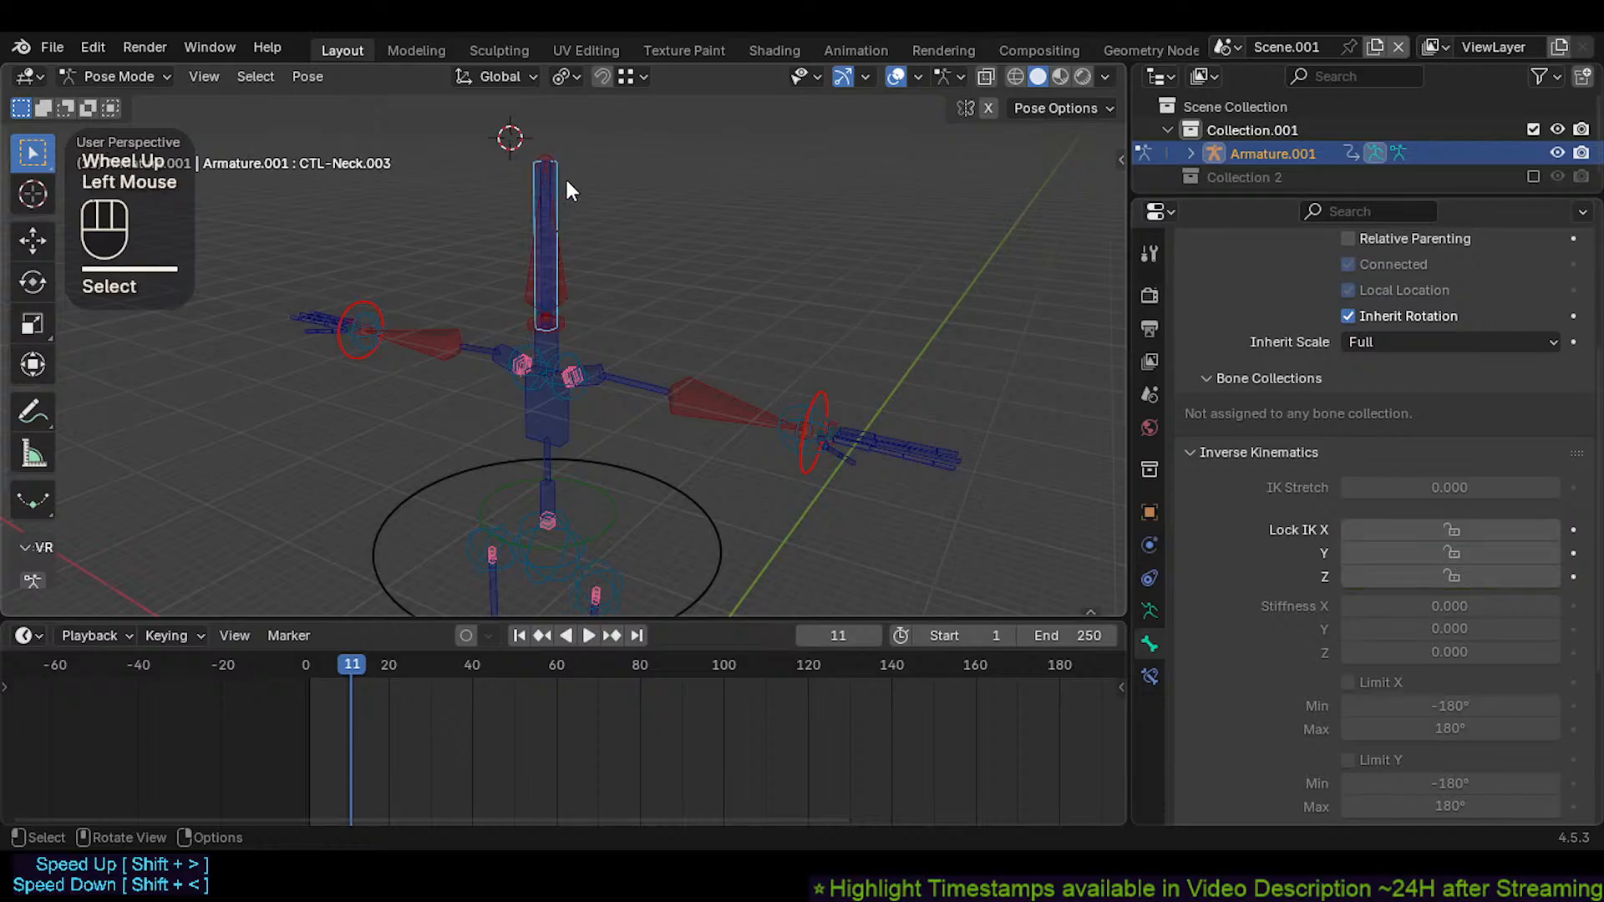
key(g)
key(Escape)
click(555, 182)
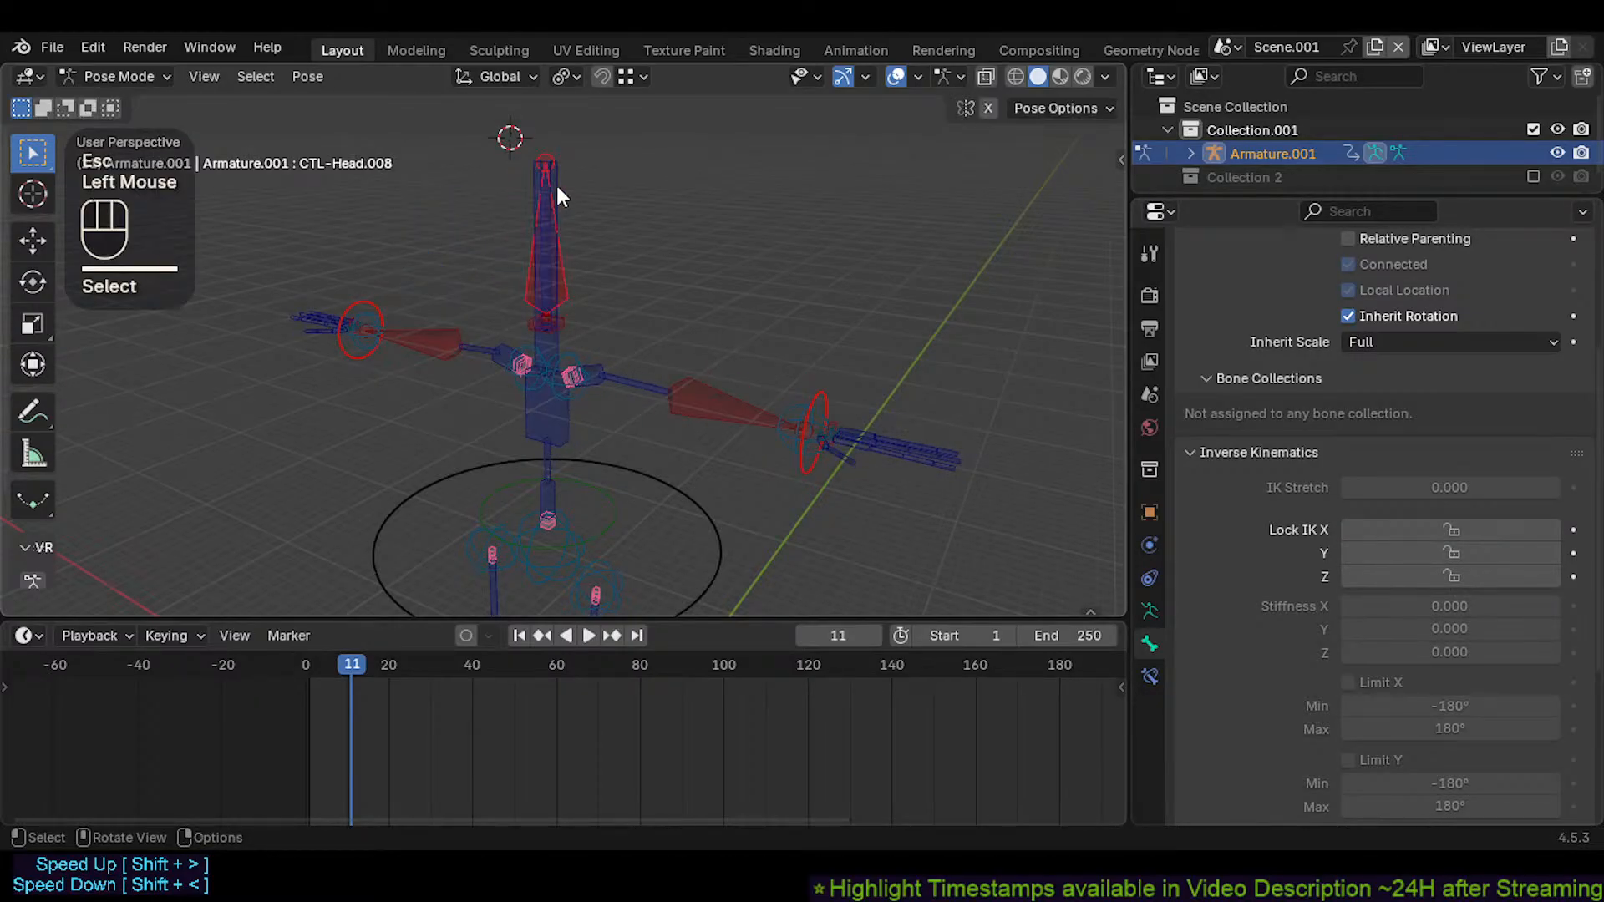
key(g)
key(Escape)
scroll(556, 197, up, 1)
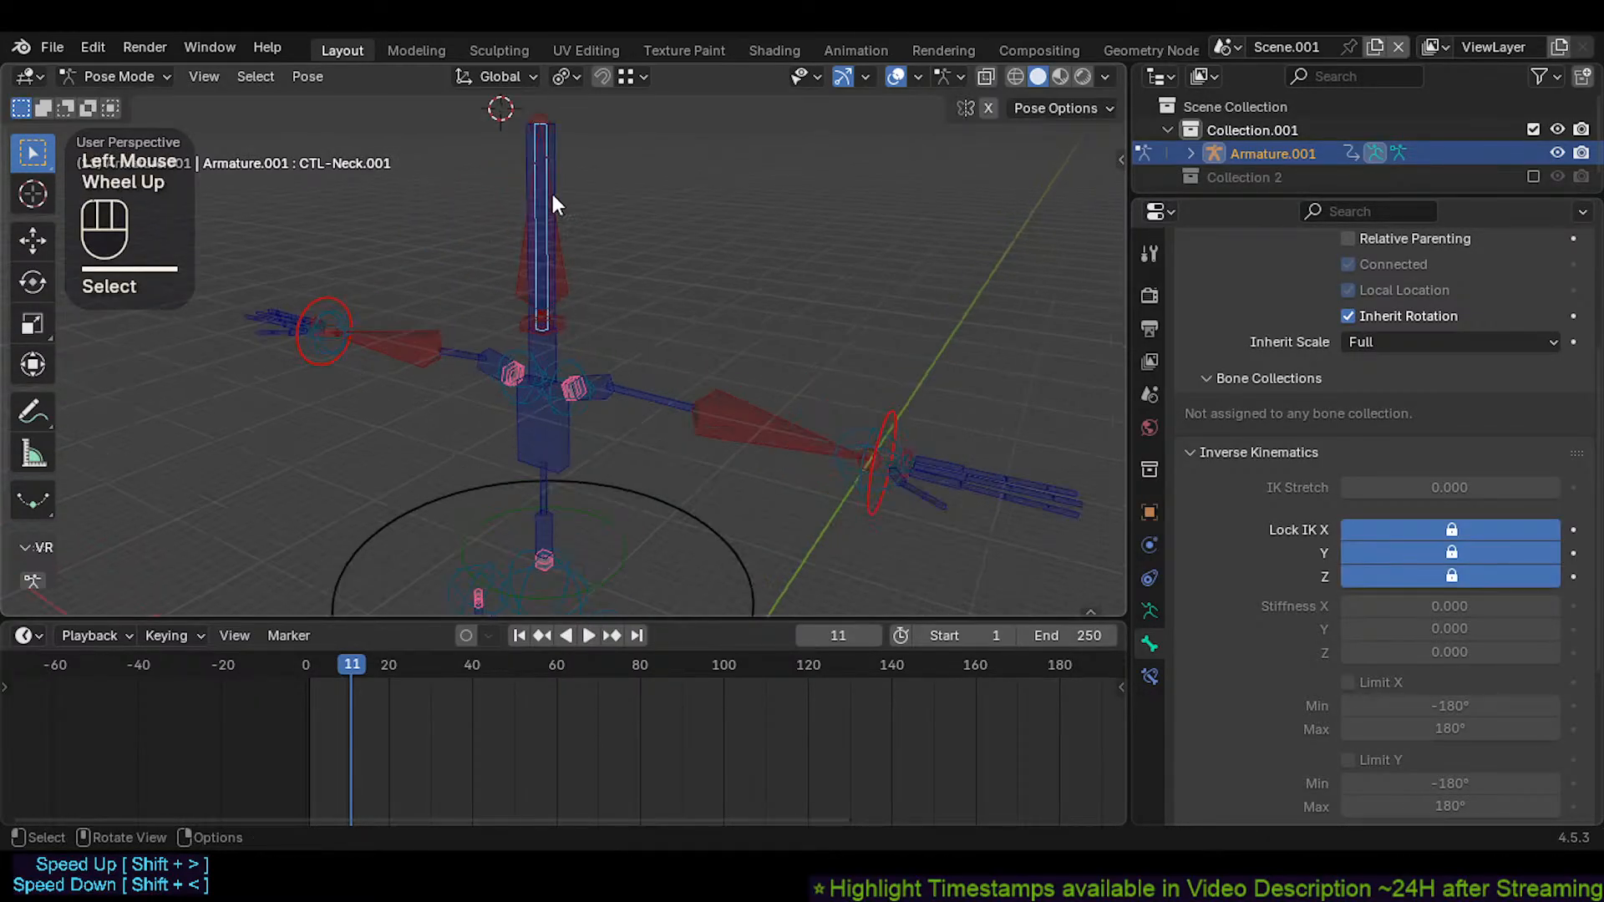
click(555, 171)
key(g)
key(Escape)
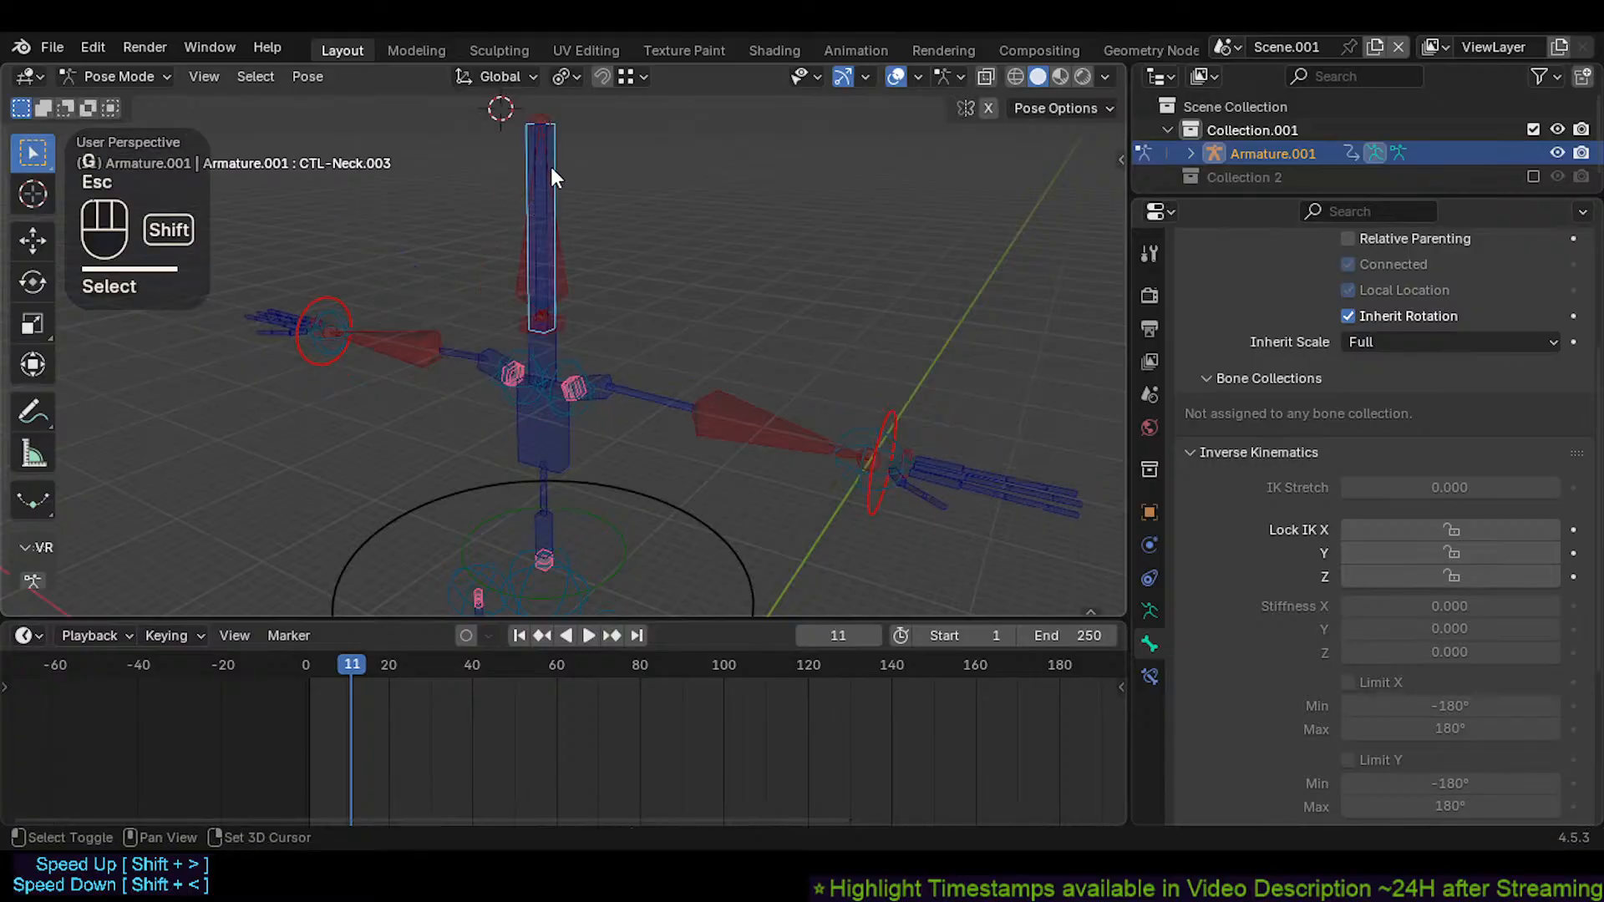
Select CTL-Head.008 together with CTL-Neck.003 and try moving and rotating the pair with Auto IK
shift+click(566, 264)
shift+middle_drag(580, 258, 578, 281)
key(g)
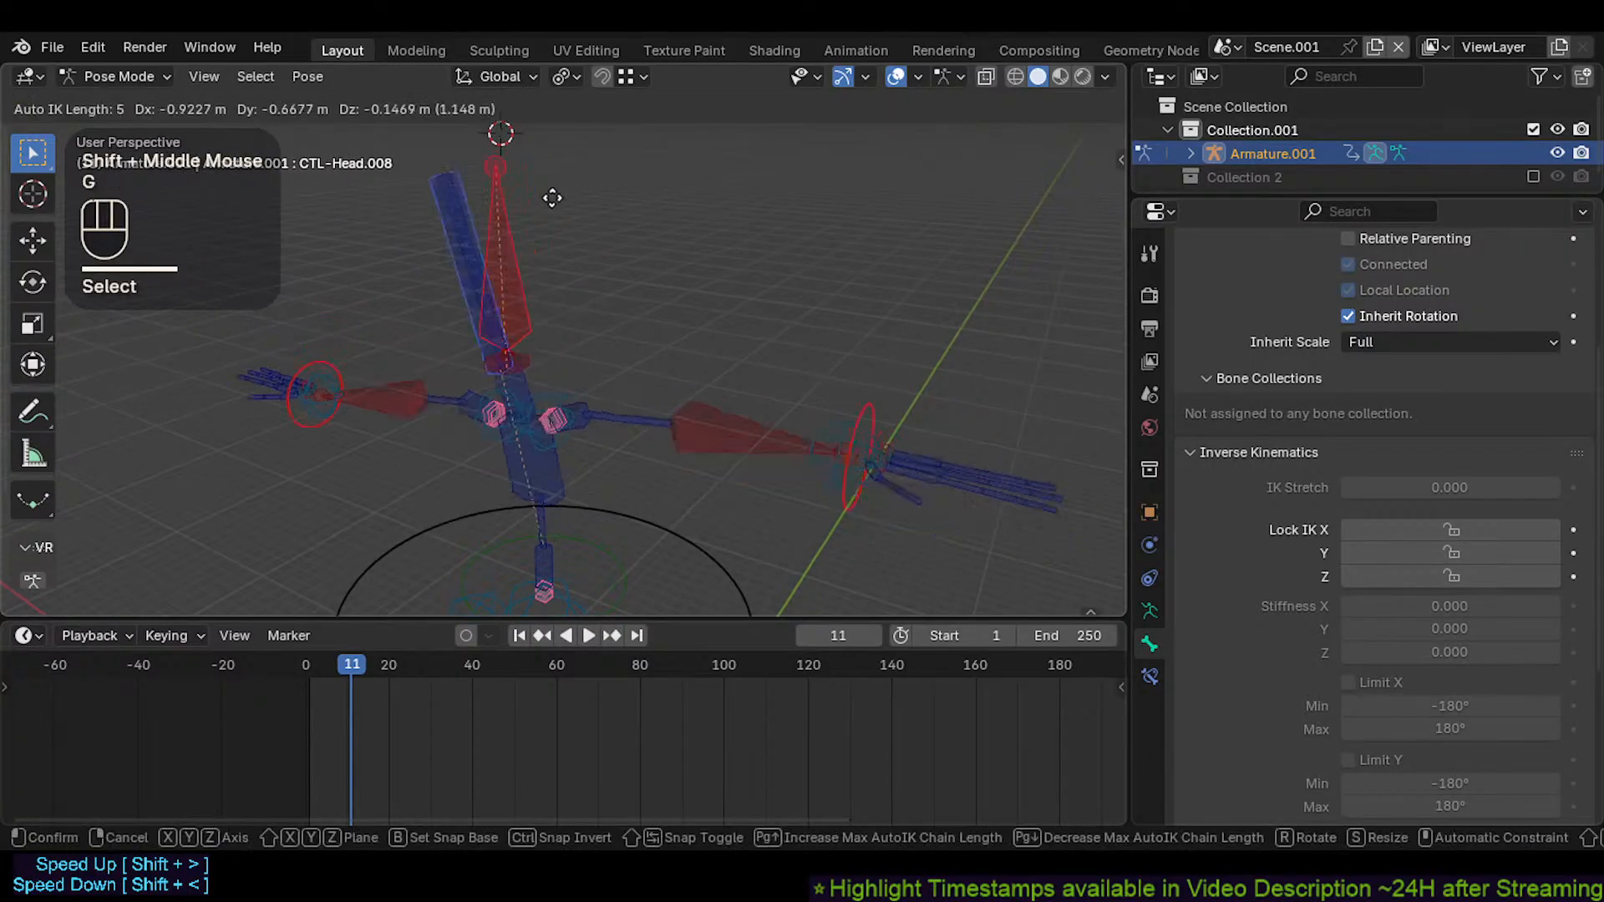
key(Escape)
key(r)
key(Escape)
key(g)
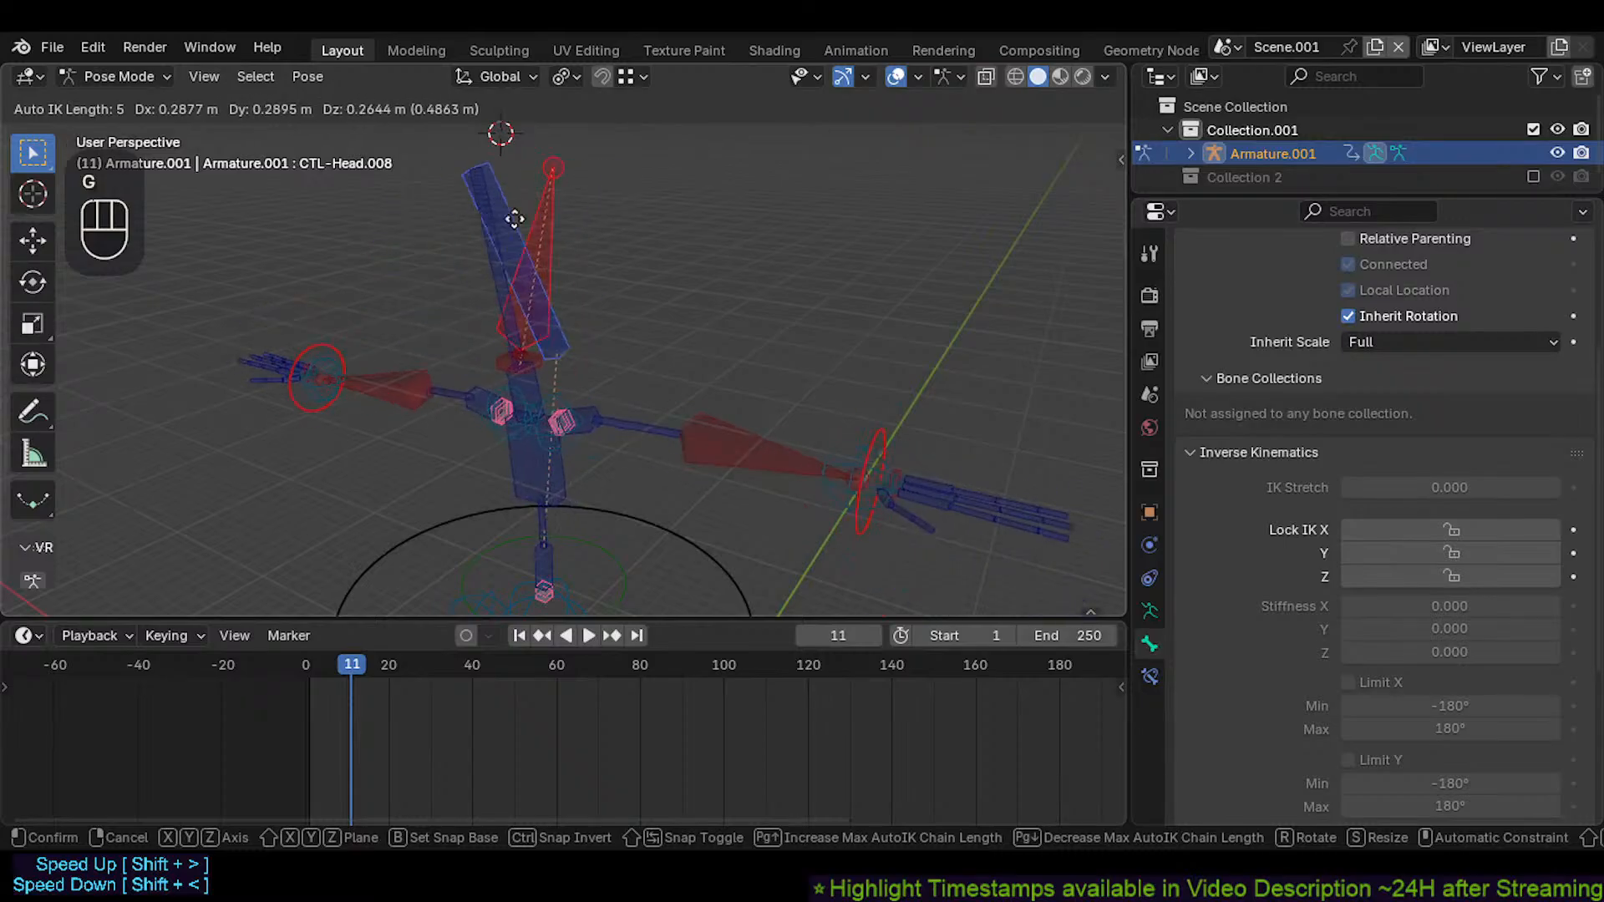
key(Escape)
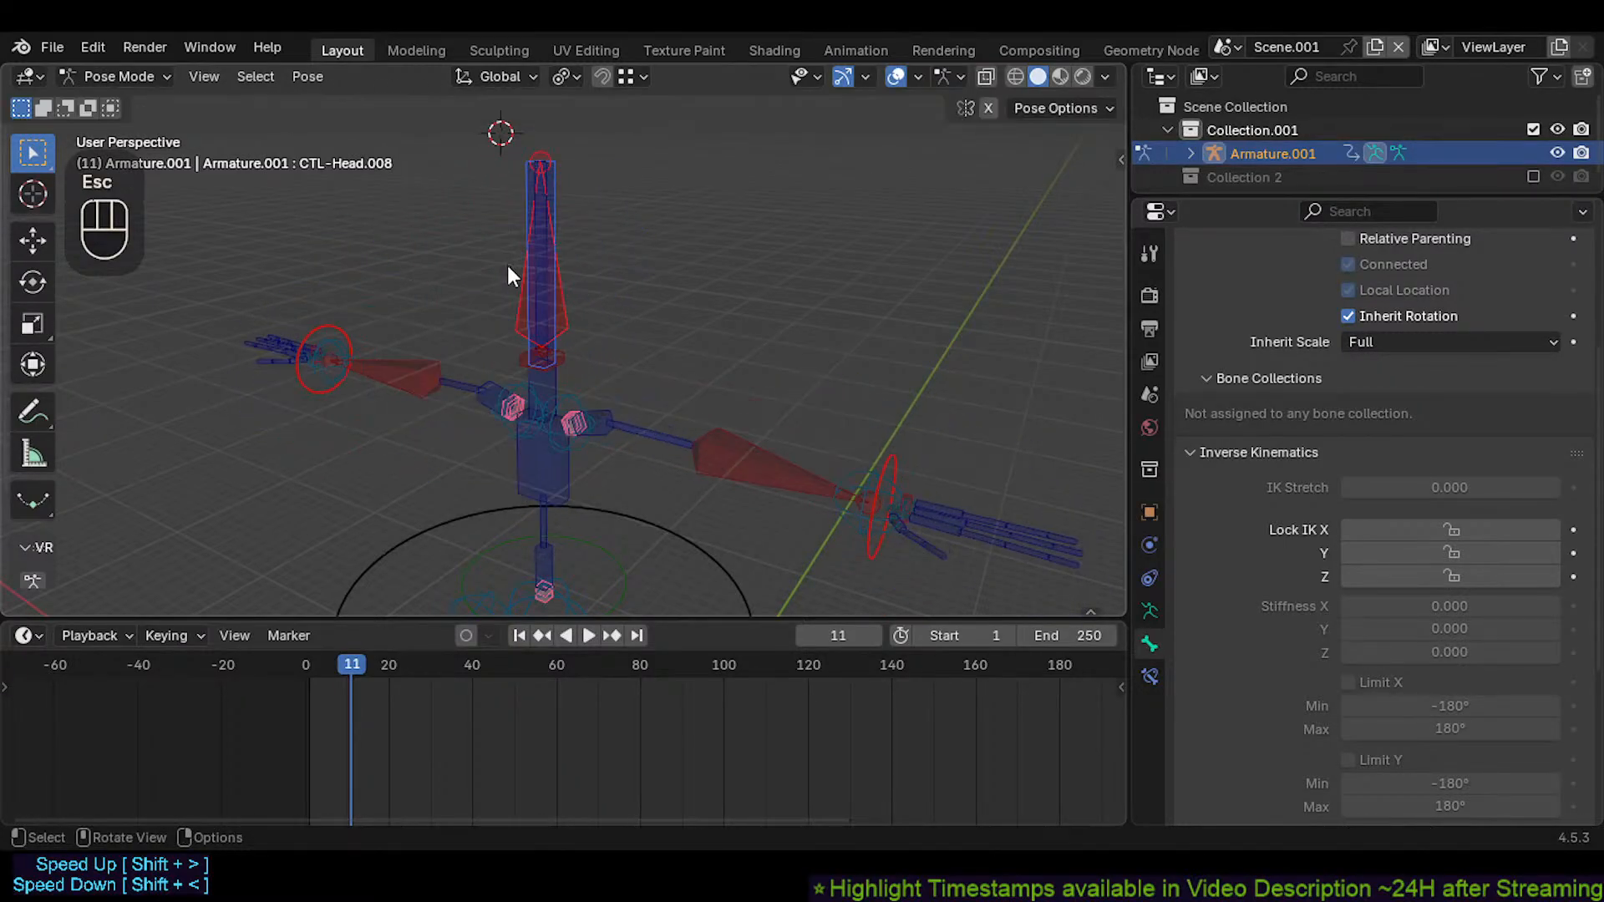
Select CMD-Spine at the base of the spine and try moving it
shift+middle_drag(509, 269, 619, 298)
scroll(614, 418, down, 2)
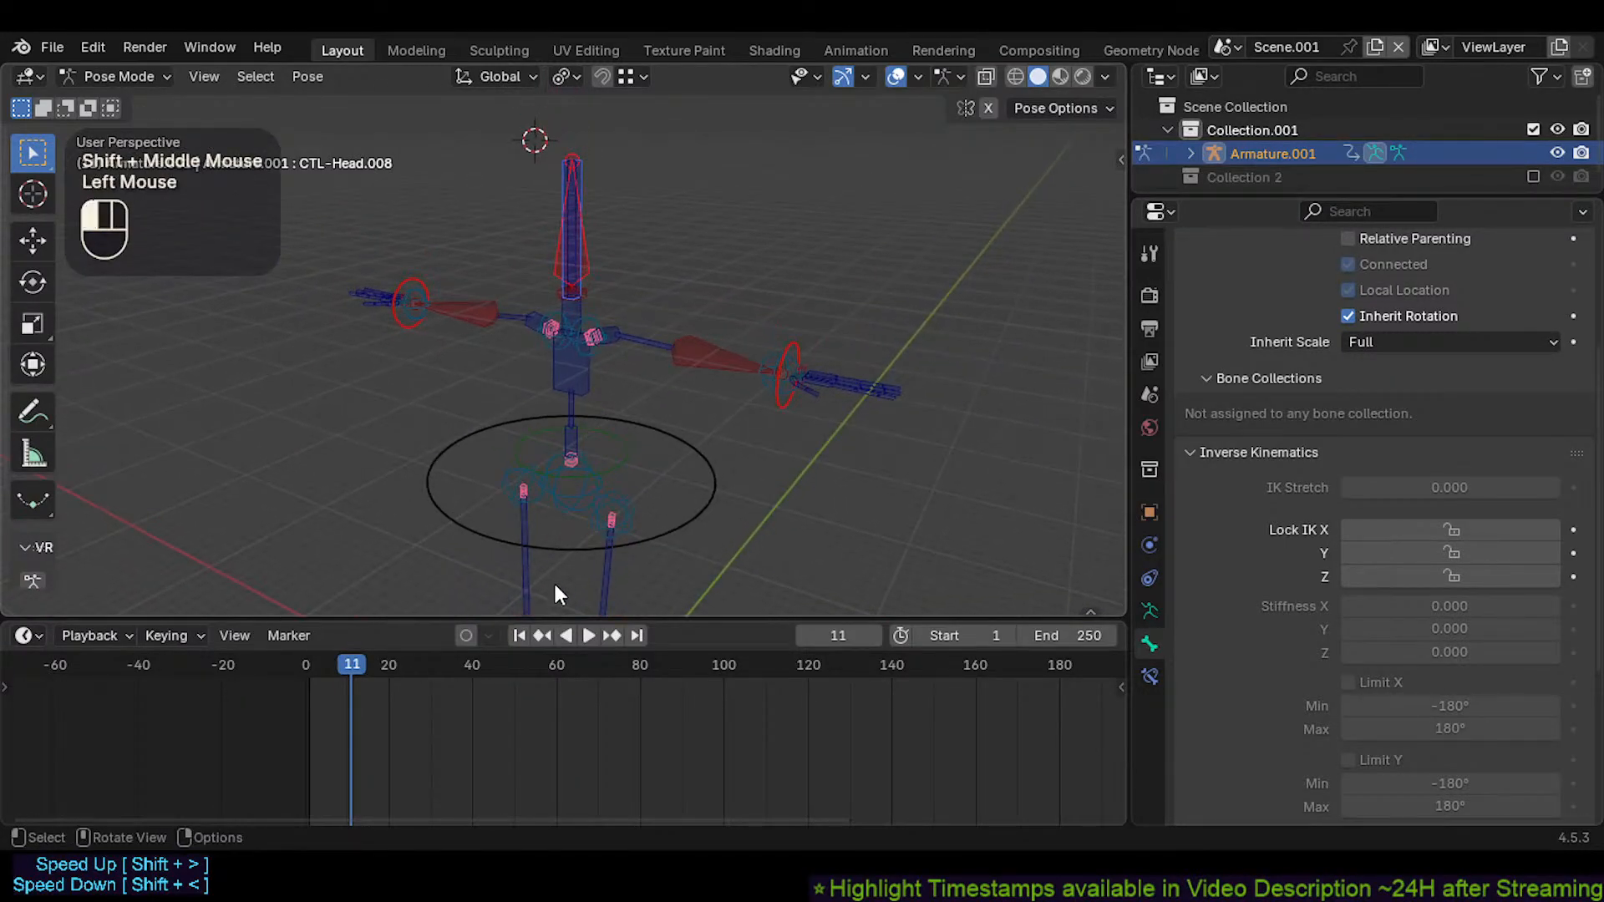
click(557, 544)
shift+click(571, 458)
key(g)
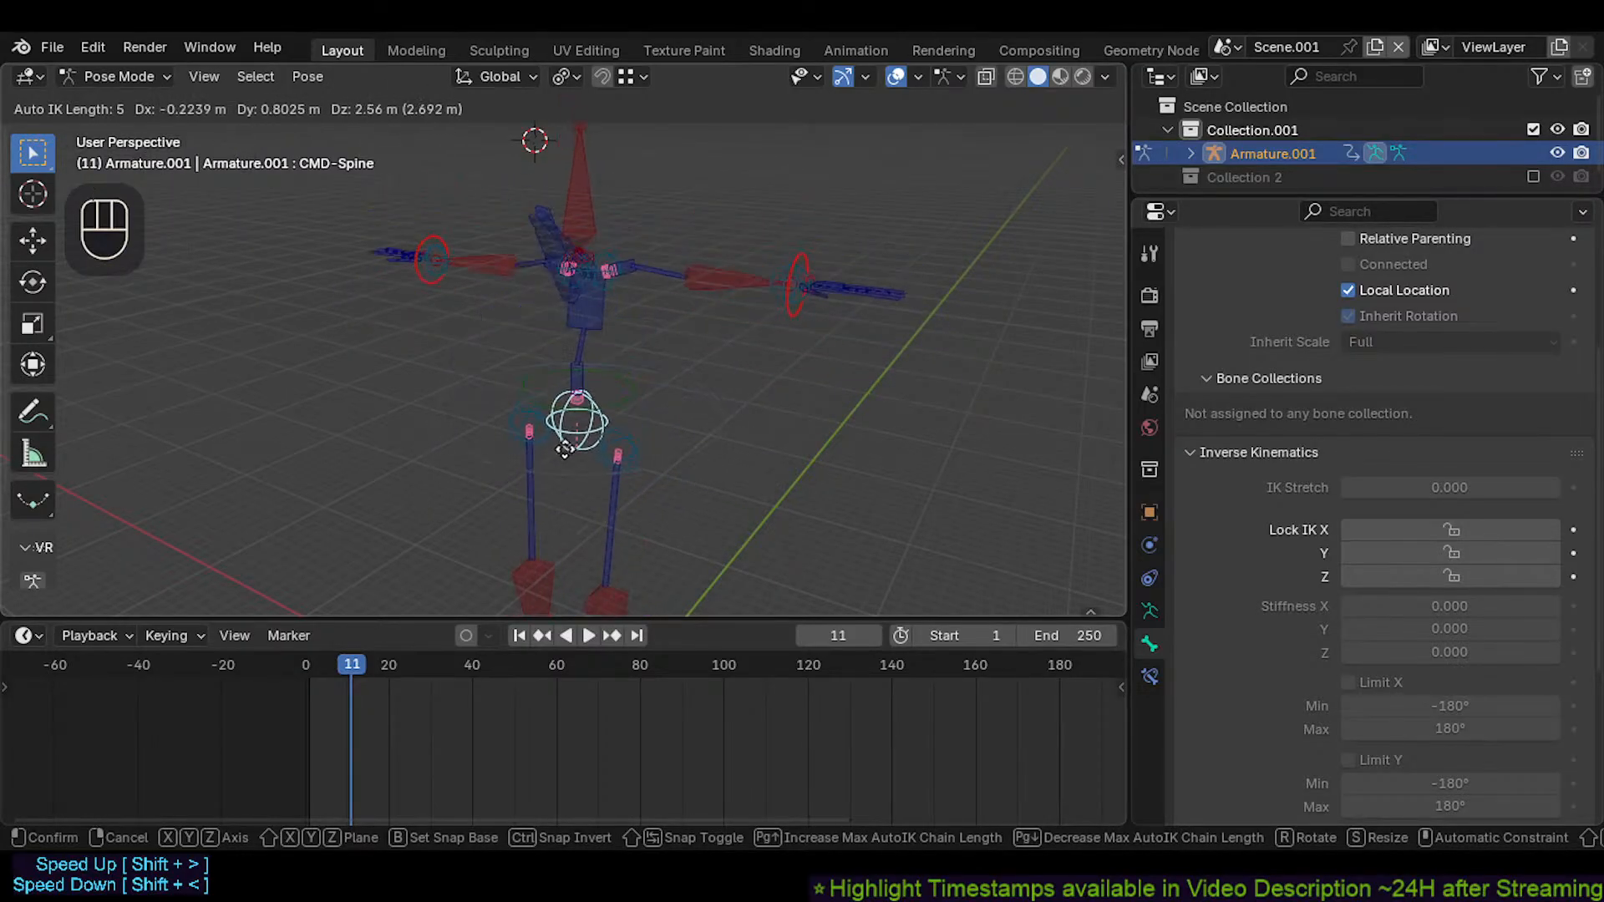
key(Escape)
Select CTL-Head at the top of the neck and show its Copy Location constraint settings with Copy Rotation collapsed
scroll(558, 268, up, 3)
shift+middle_drag(558, 271, 587, 427)
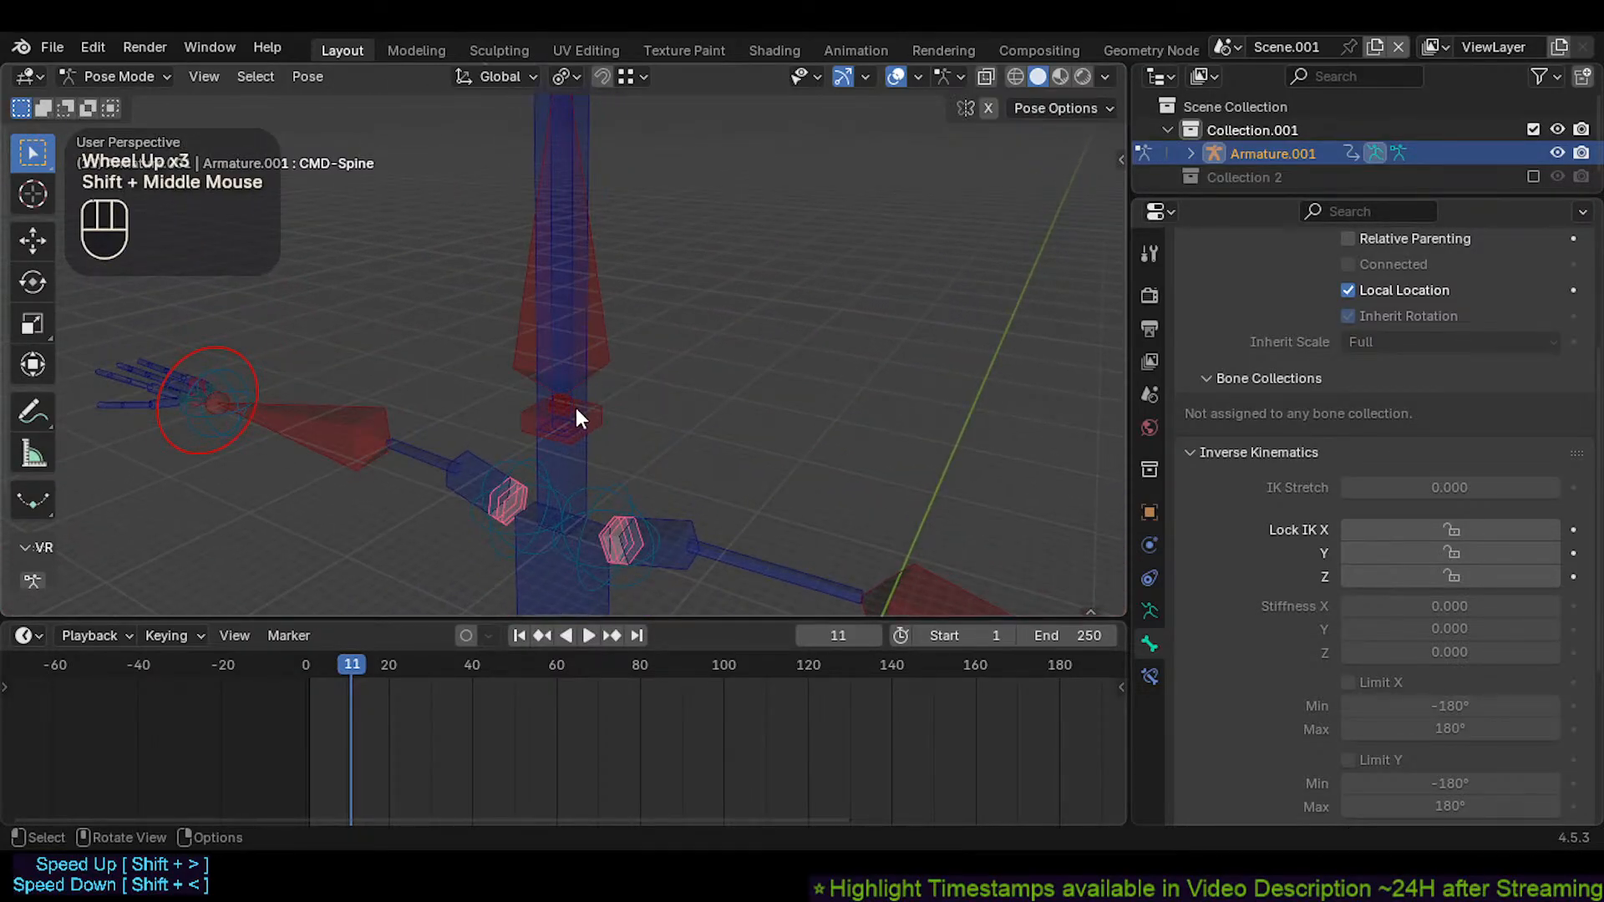
click(576, 409)
click(589, 414)
click(587, 402)
click(591, 414)
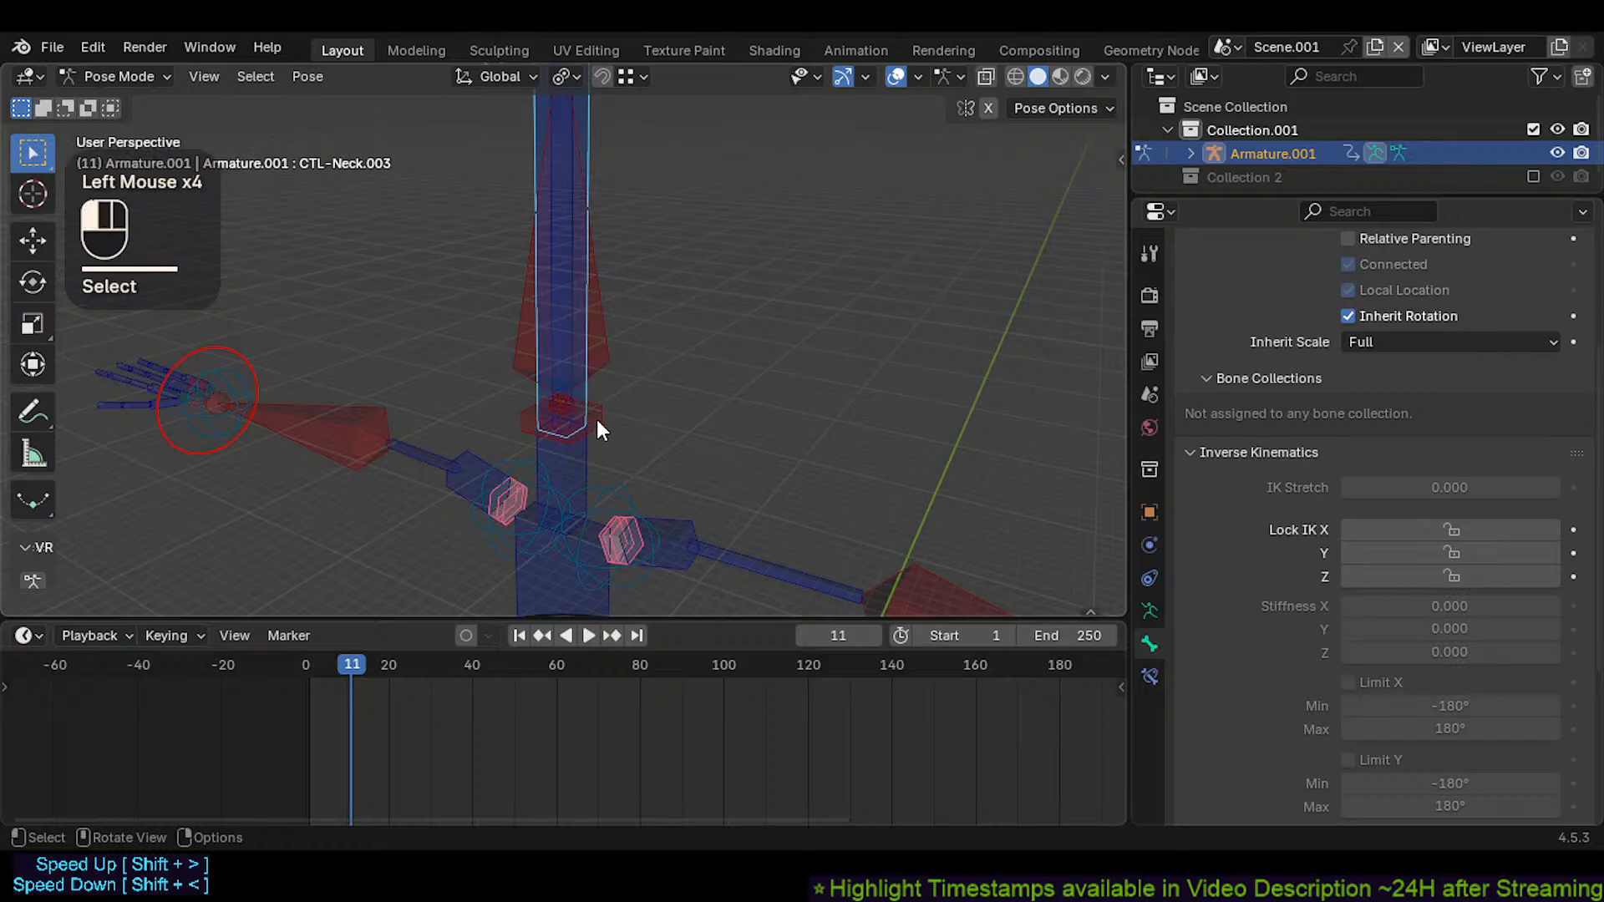
click(1185, 451)
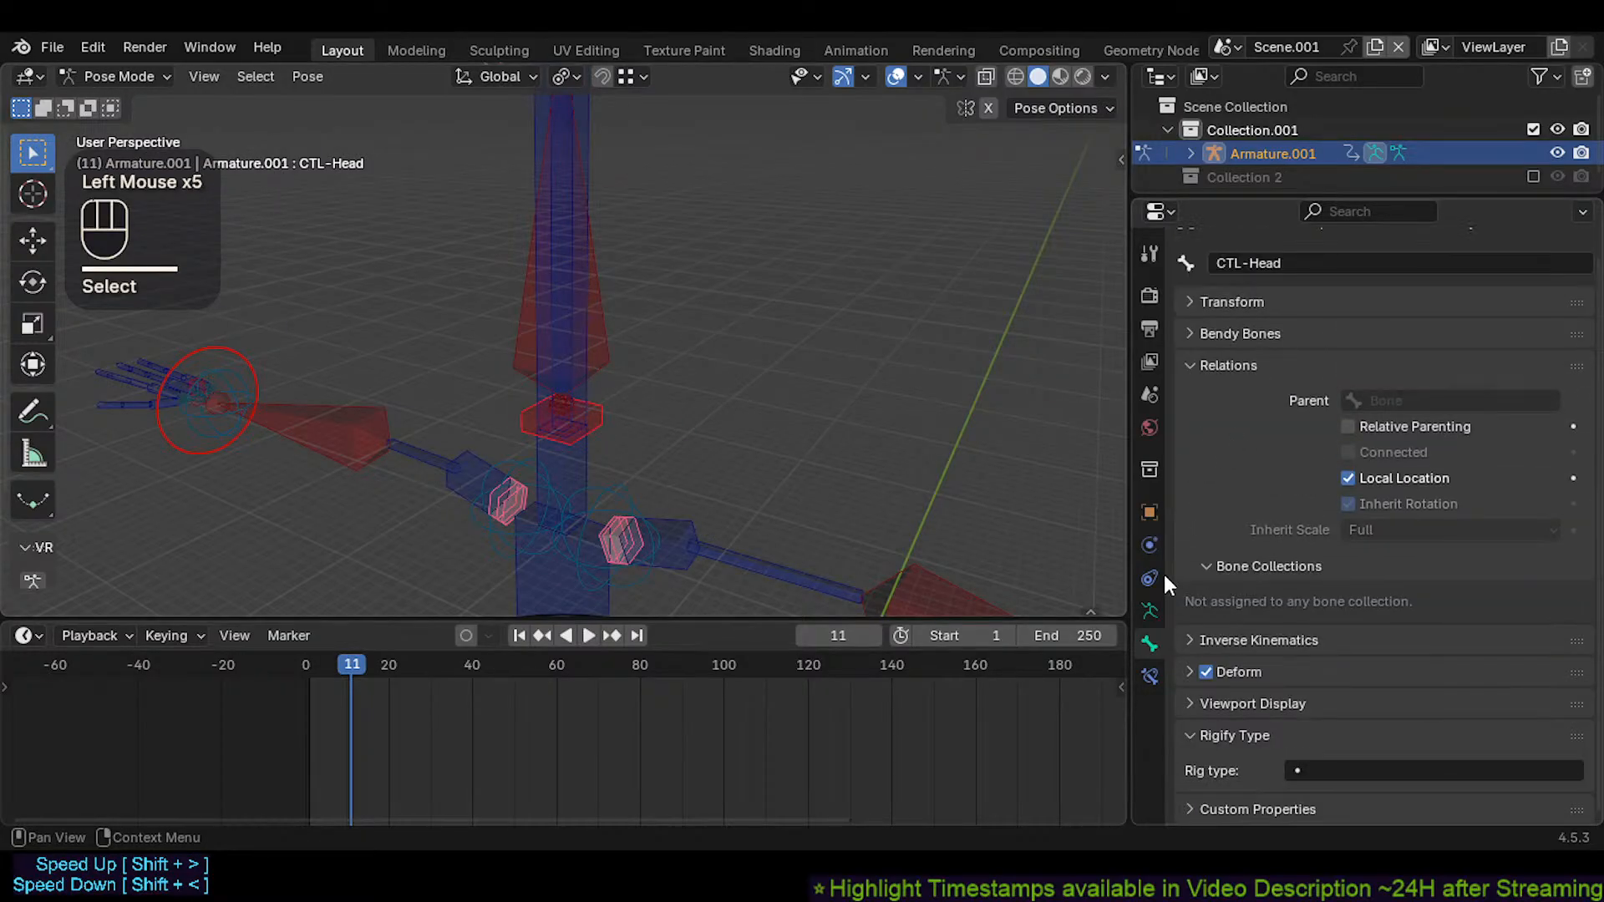
click(1150, 674)
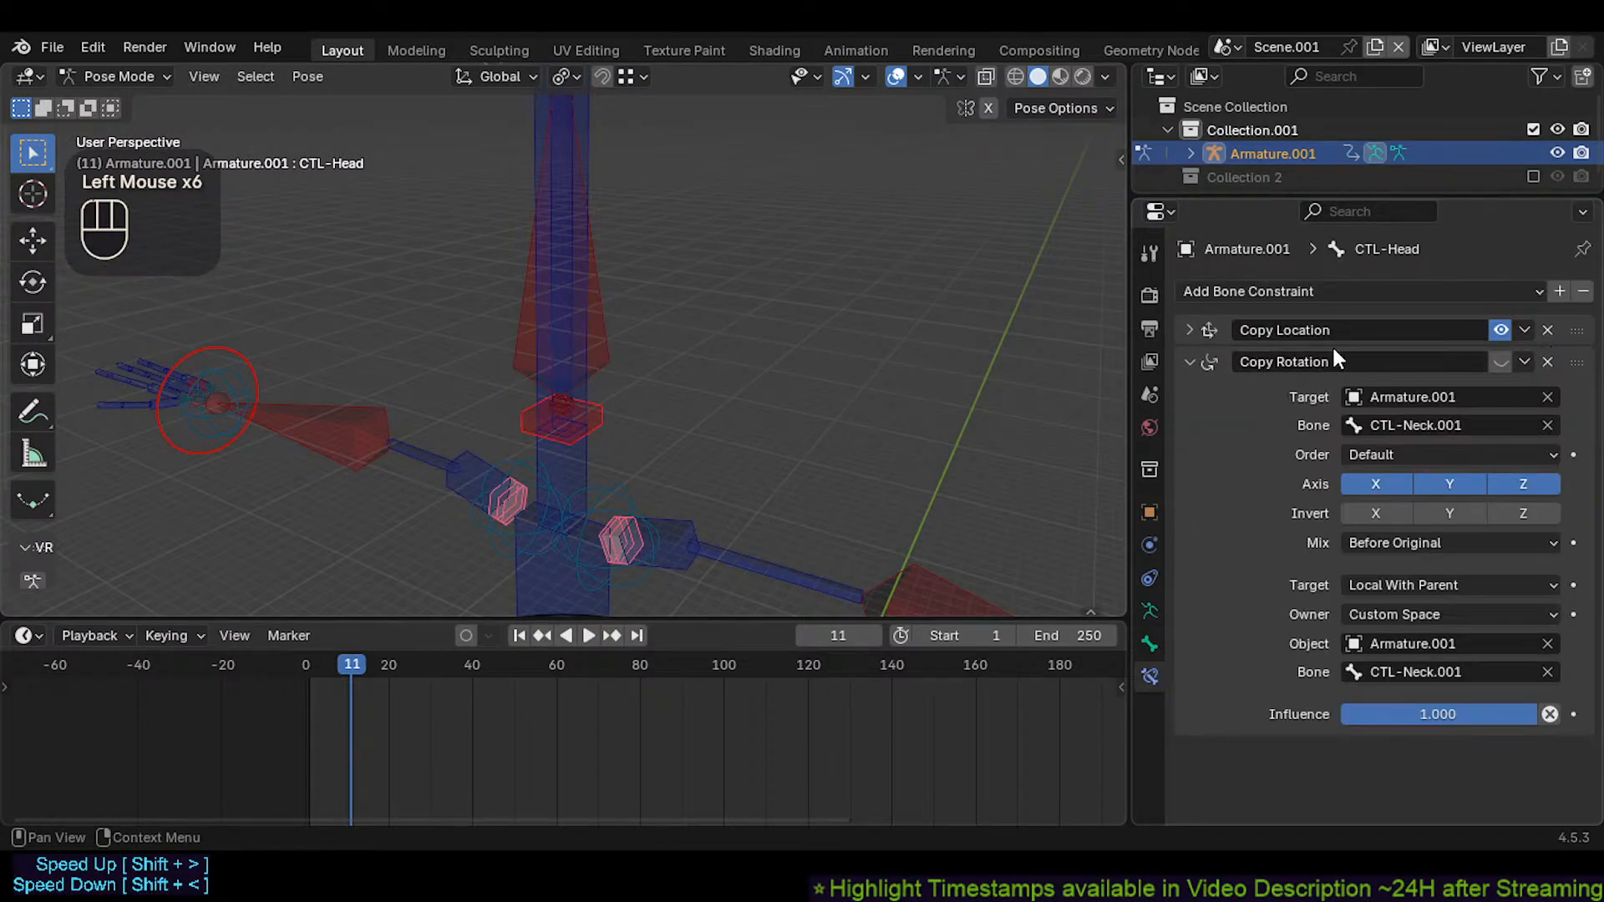
click(1190, 361)
click(1190, 330)
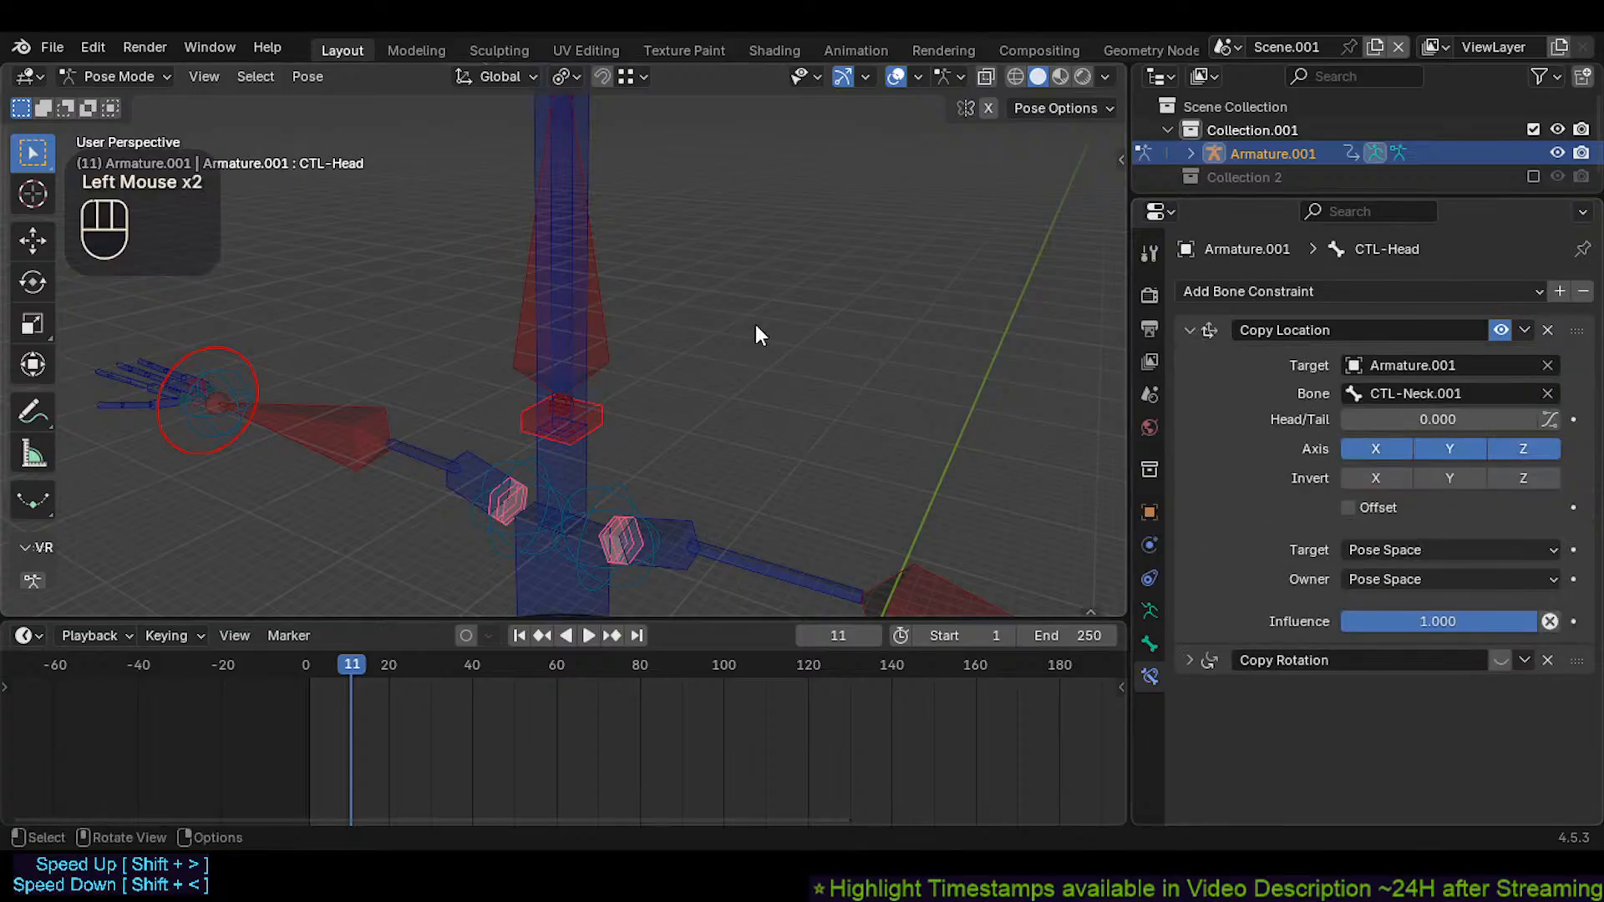
Copy the name of CTL-Neck.003 and set it as the target bone of CTL-Head's Copy Location constraint
click(589, 391)
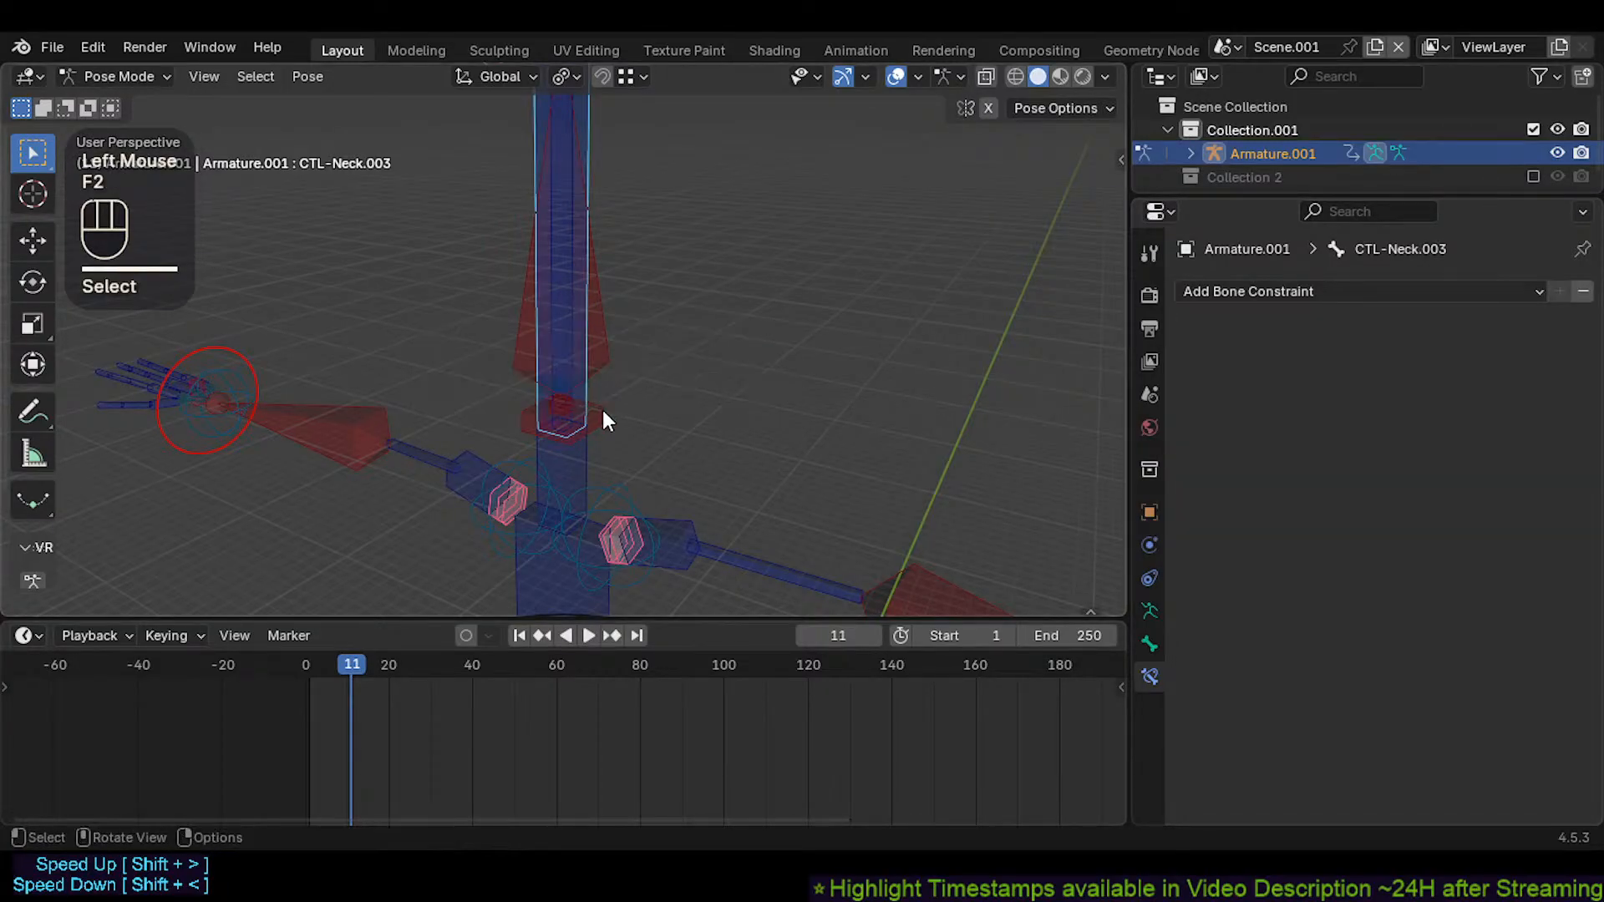
click(603, 409)
middle_drag(605, 413, 595, 358)
scroll(596, 362, up, 1)
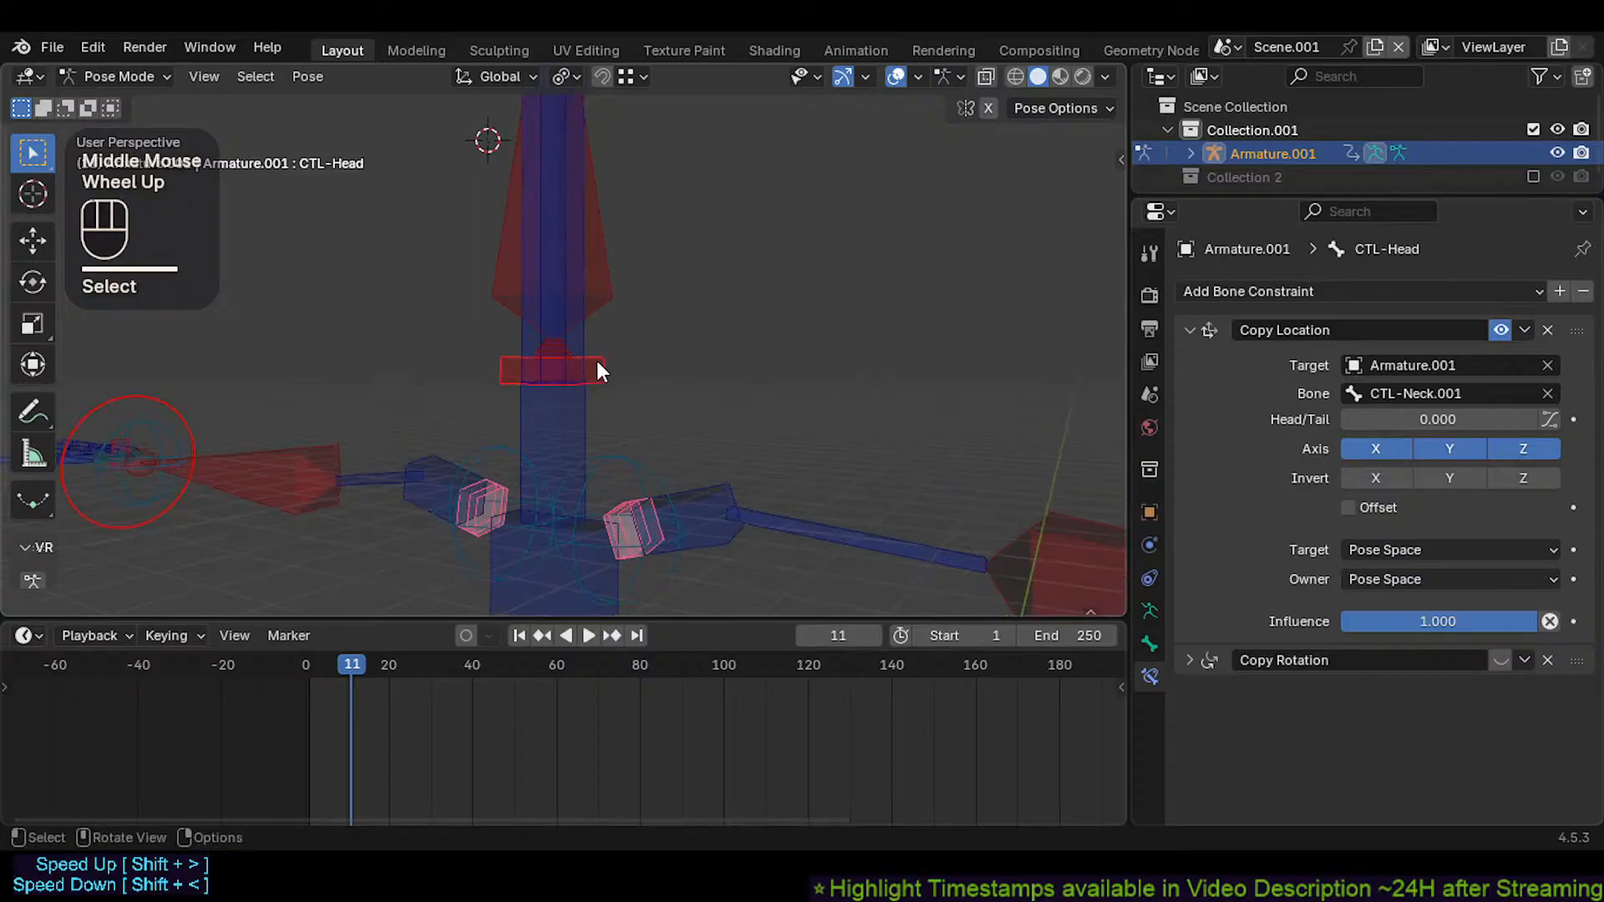
key(ctrl+v)
text(CTL-Neck.003)
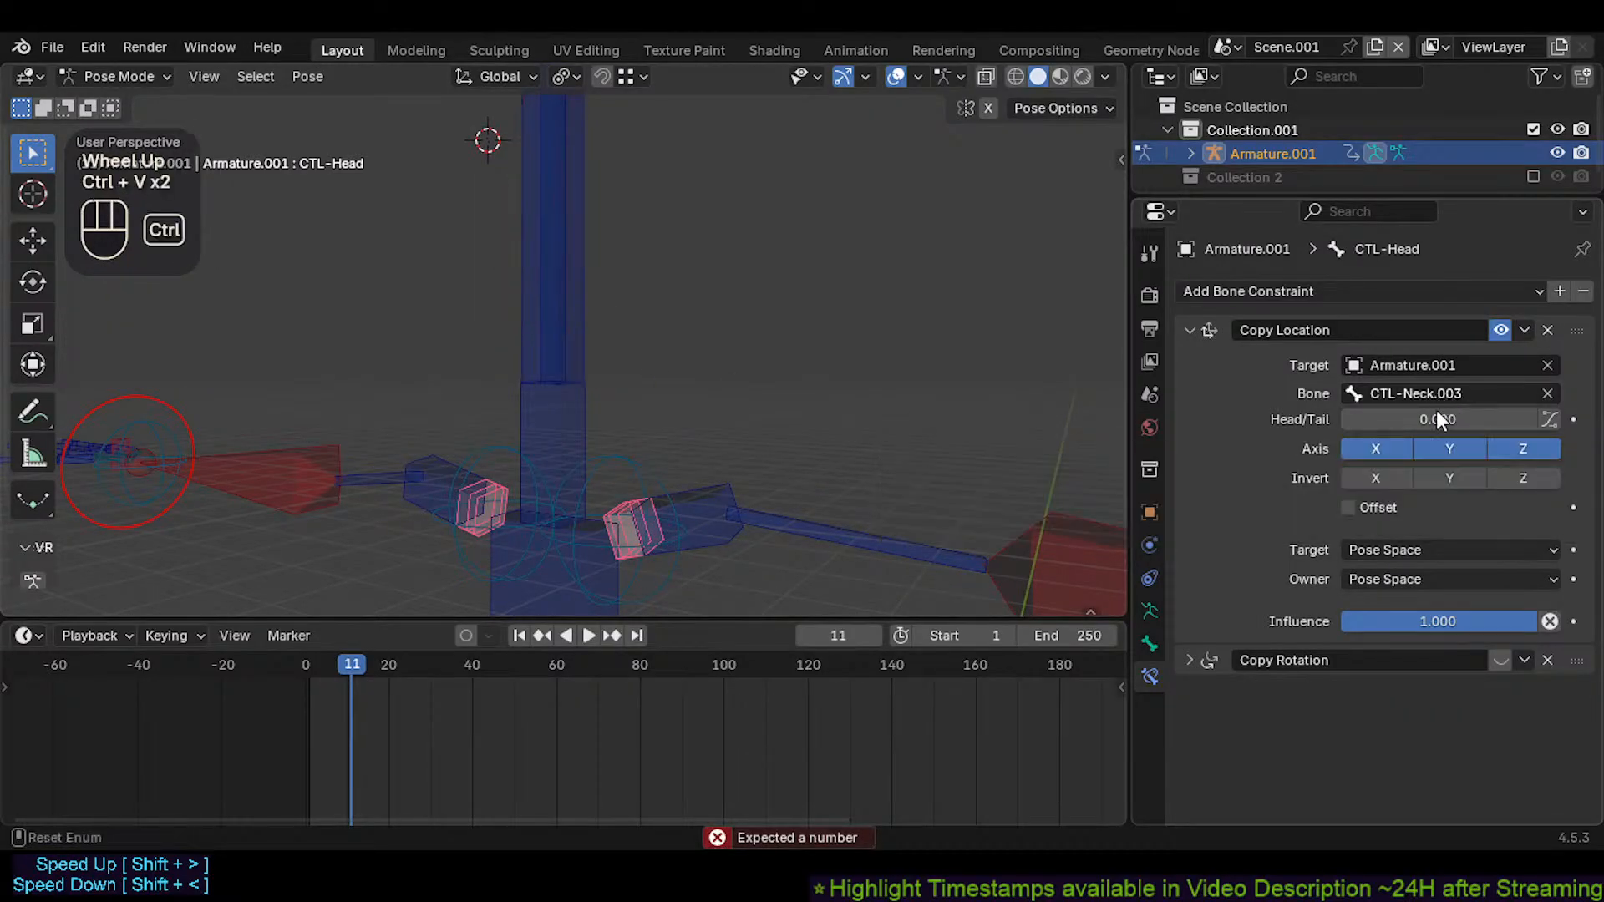
Set the Head/Tail value of CTL-Head's Copy Location constraint to 1.000
scroll(585, 418, down, 2)
shift+middle_drag(559, 392, 634, 449)
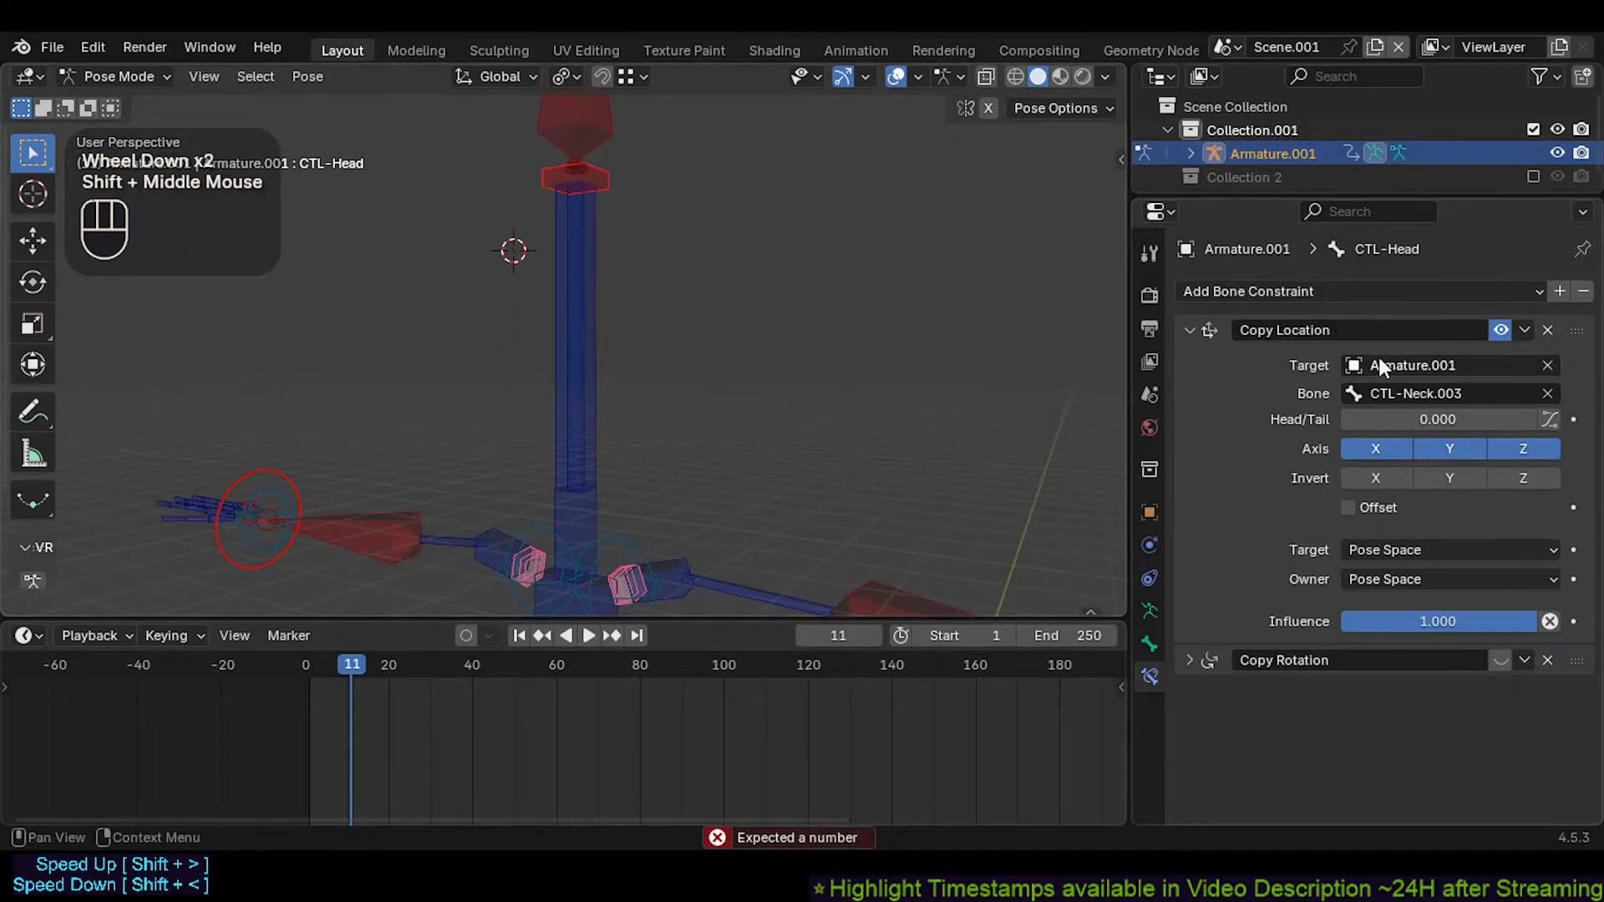
scroll(585, 343, down, 2)
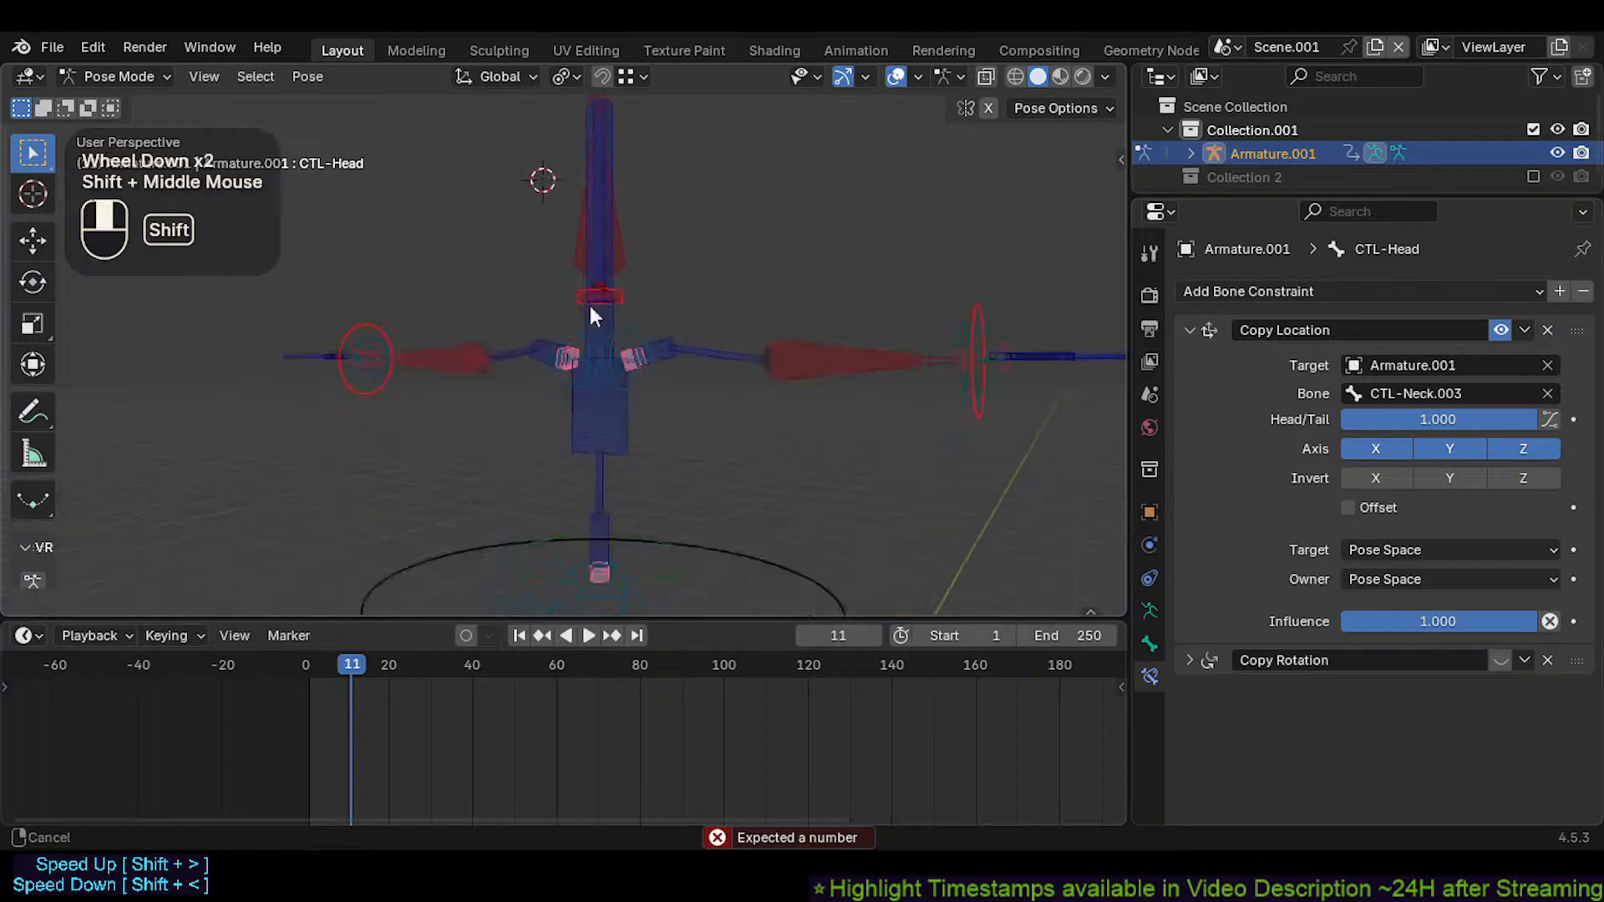
middle_drag(590, 315, 584, 313)
shift+middle_drag(585, 314, 561, 349)
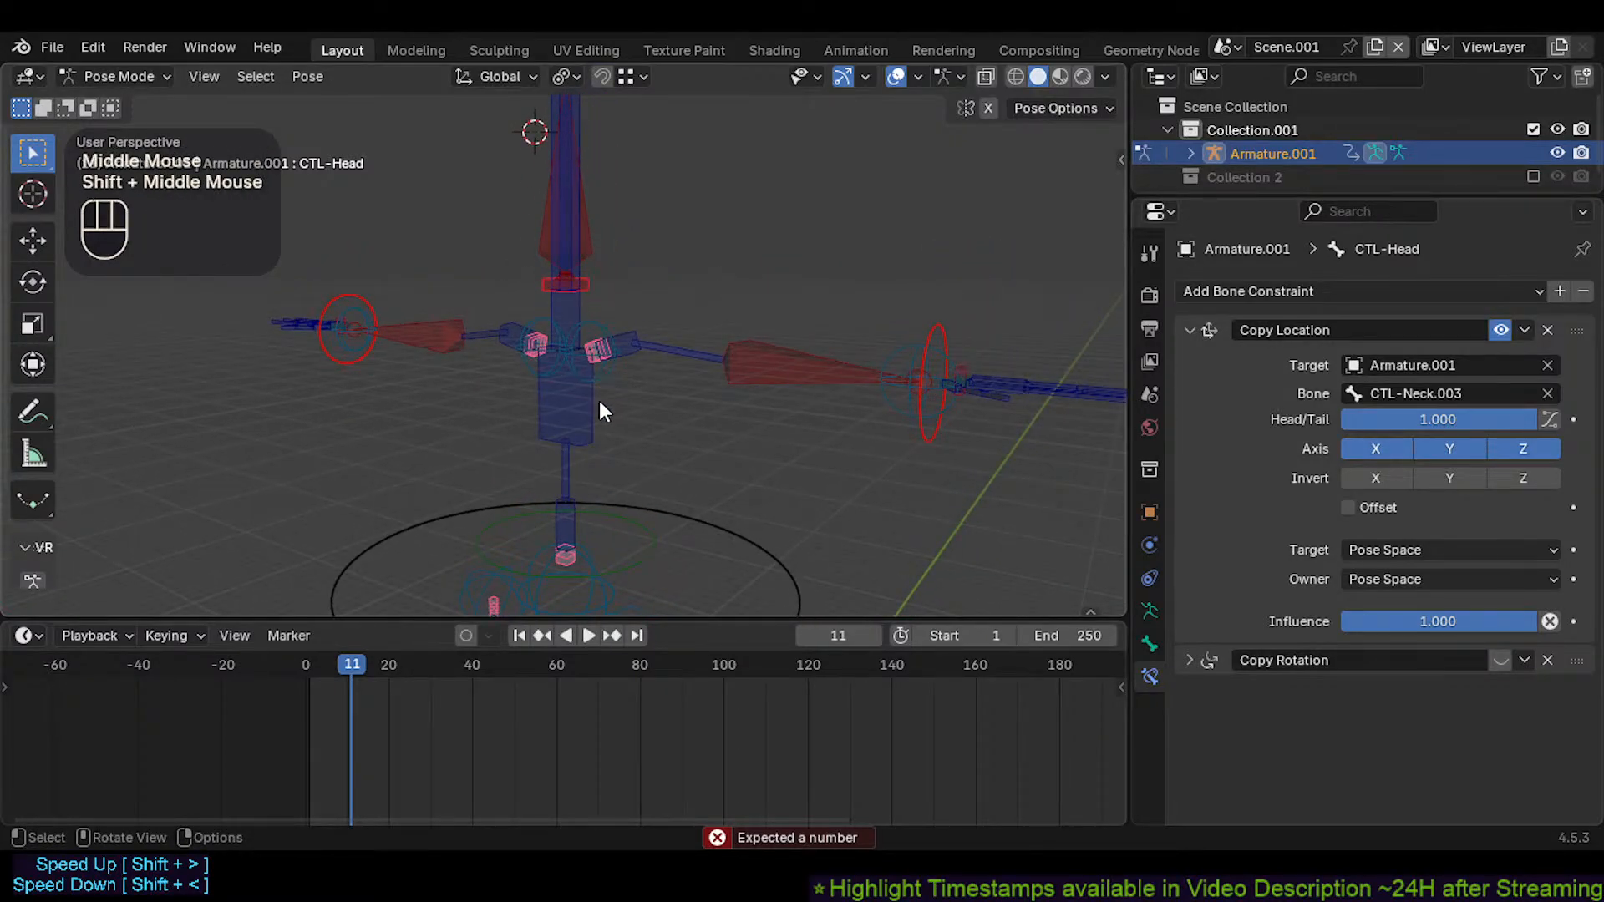
Try moving CTL-Neck.003 and CTL-Head.008 with CTL-Head following the reversed bone's tail
scroll(599, 410, down, 2)
scroll(572, 289, up, 1)
click(584, 267)
key(g)
key(Escape)
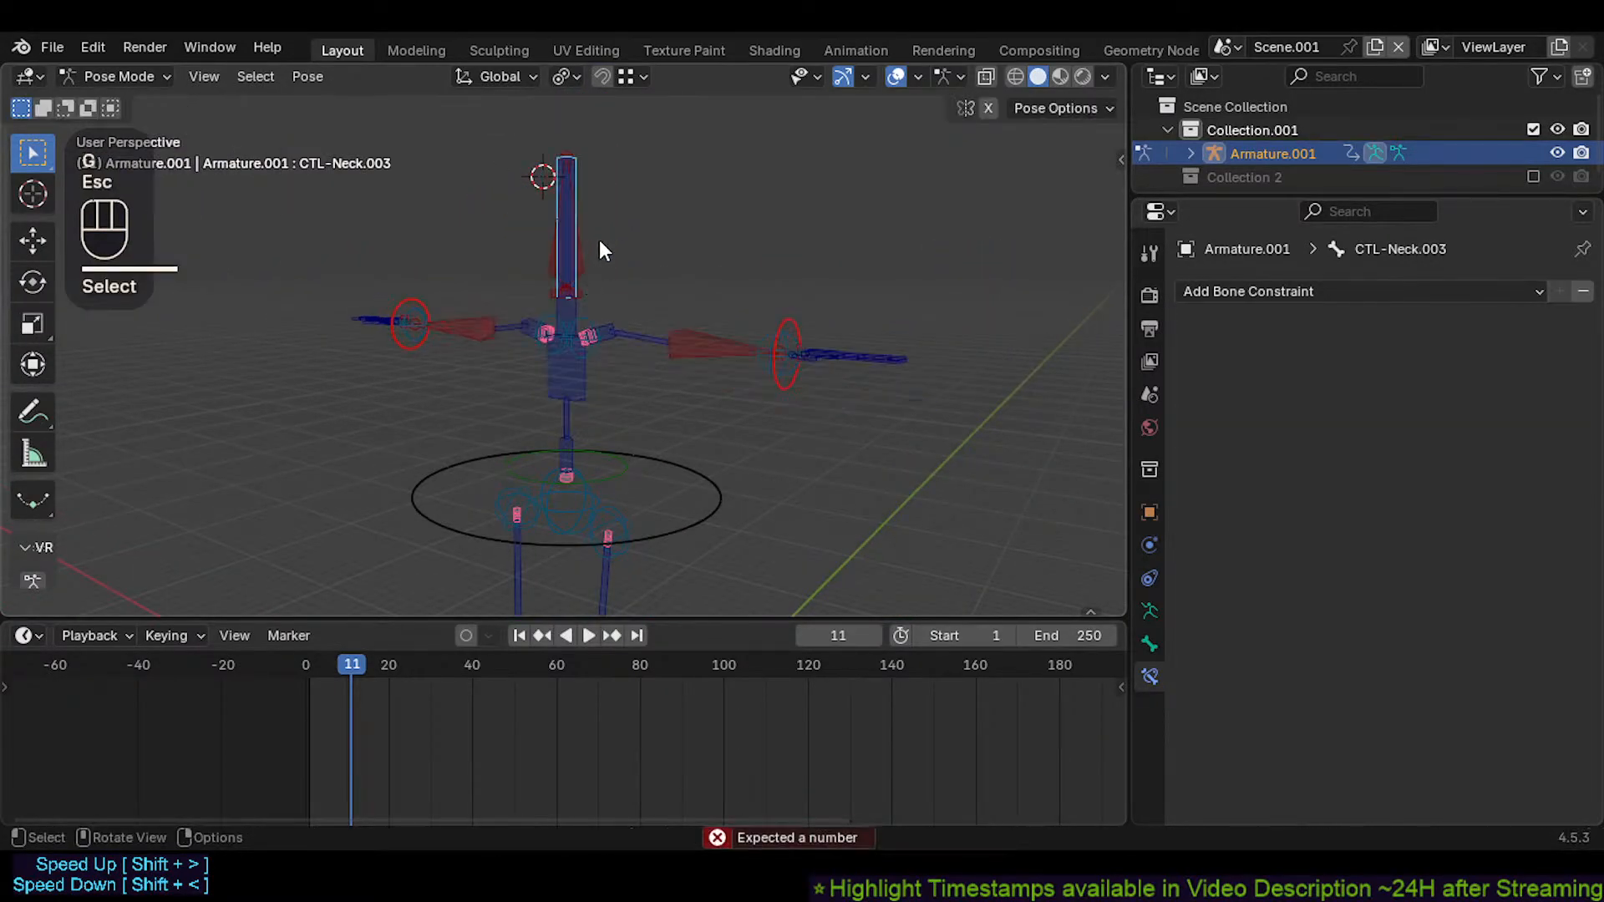
key(g)
key(Escape)
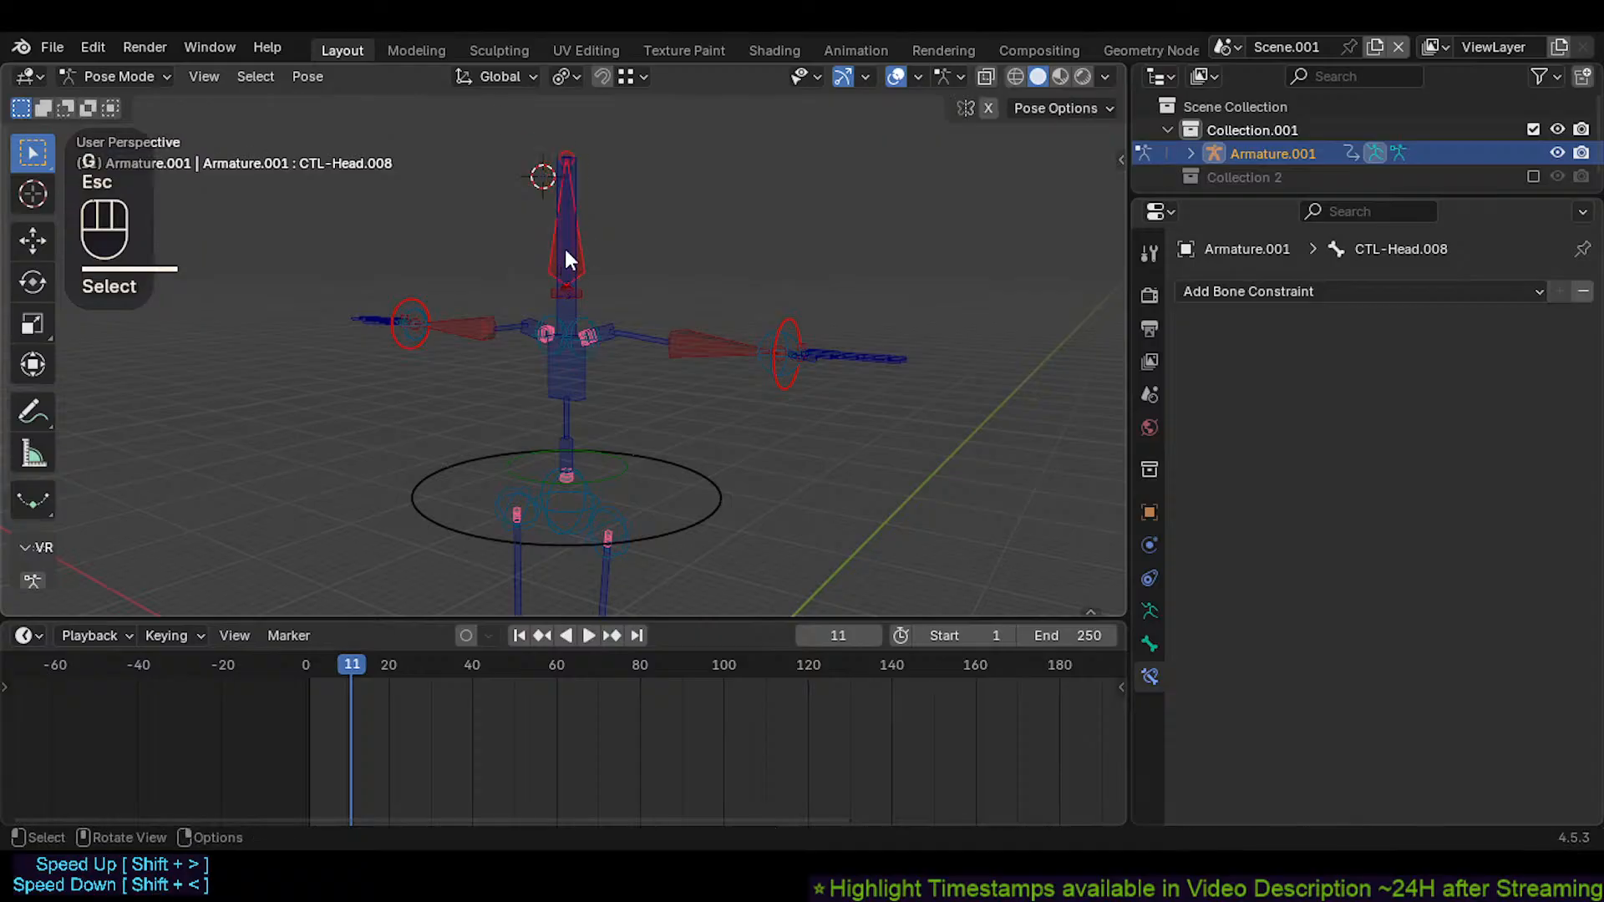
Move CTL-Neck.003 to tilt the neck and upper body, using Auto IK with chain length 4
key(g)
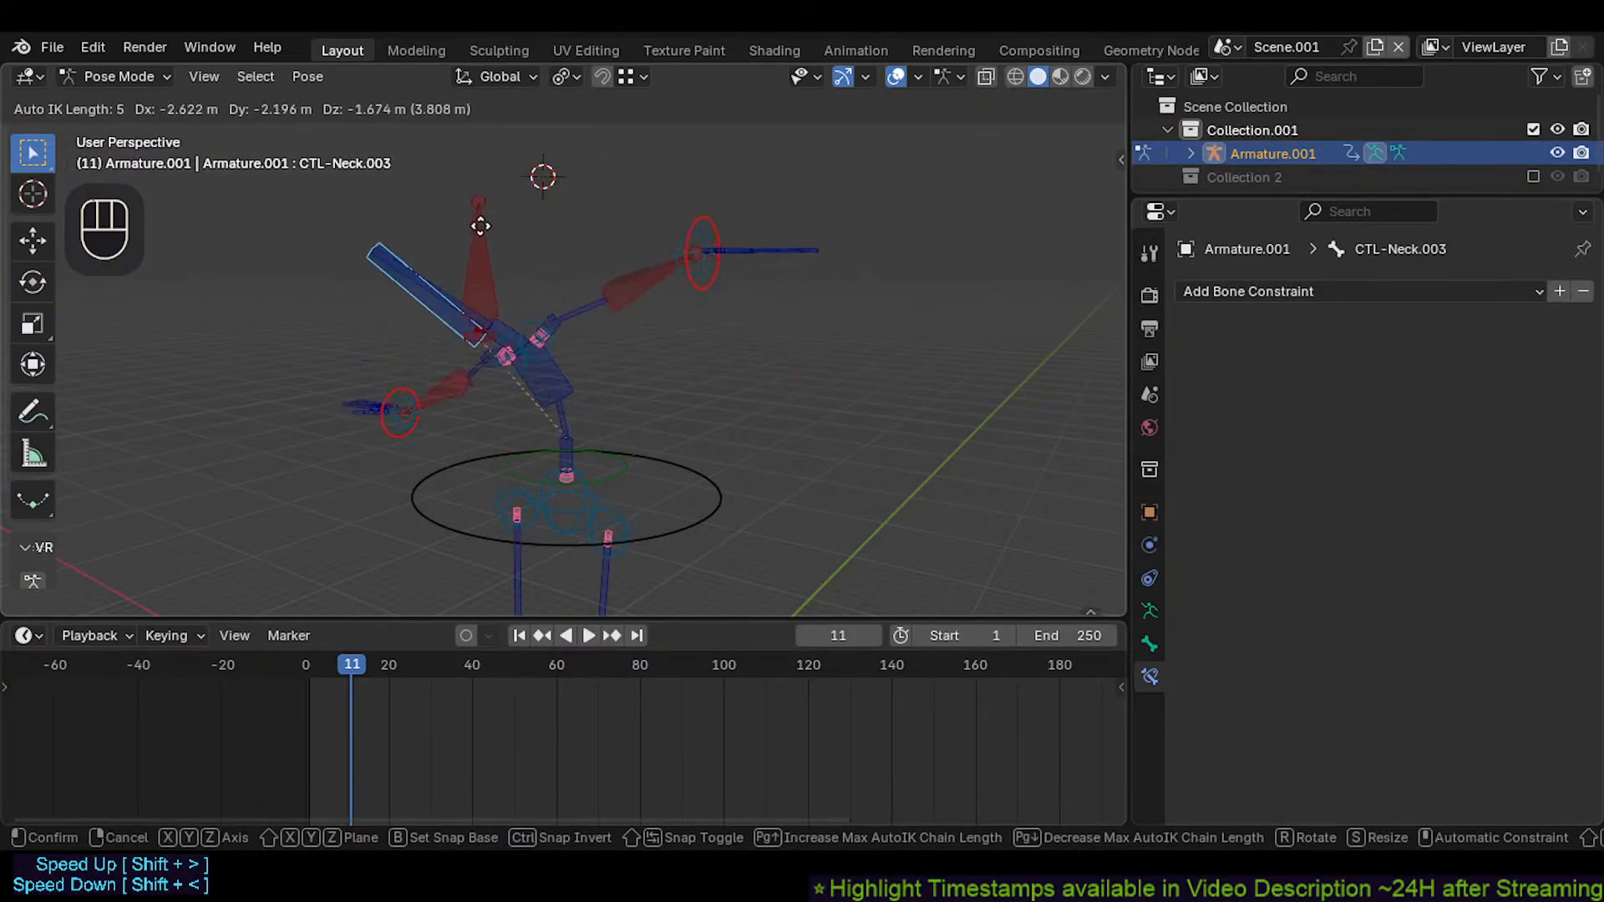
scroll(580, 192, up, 2)
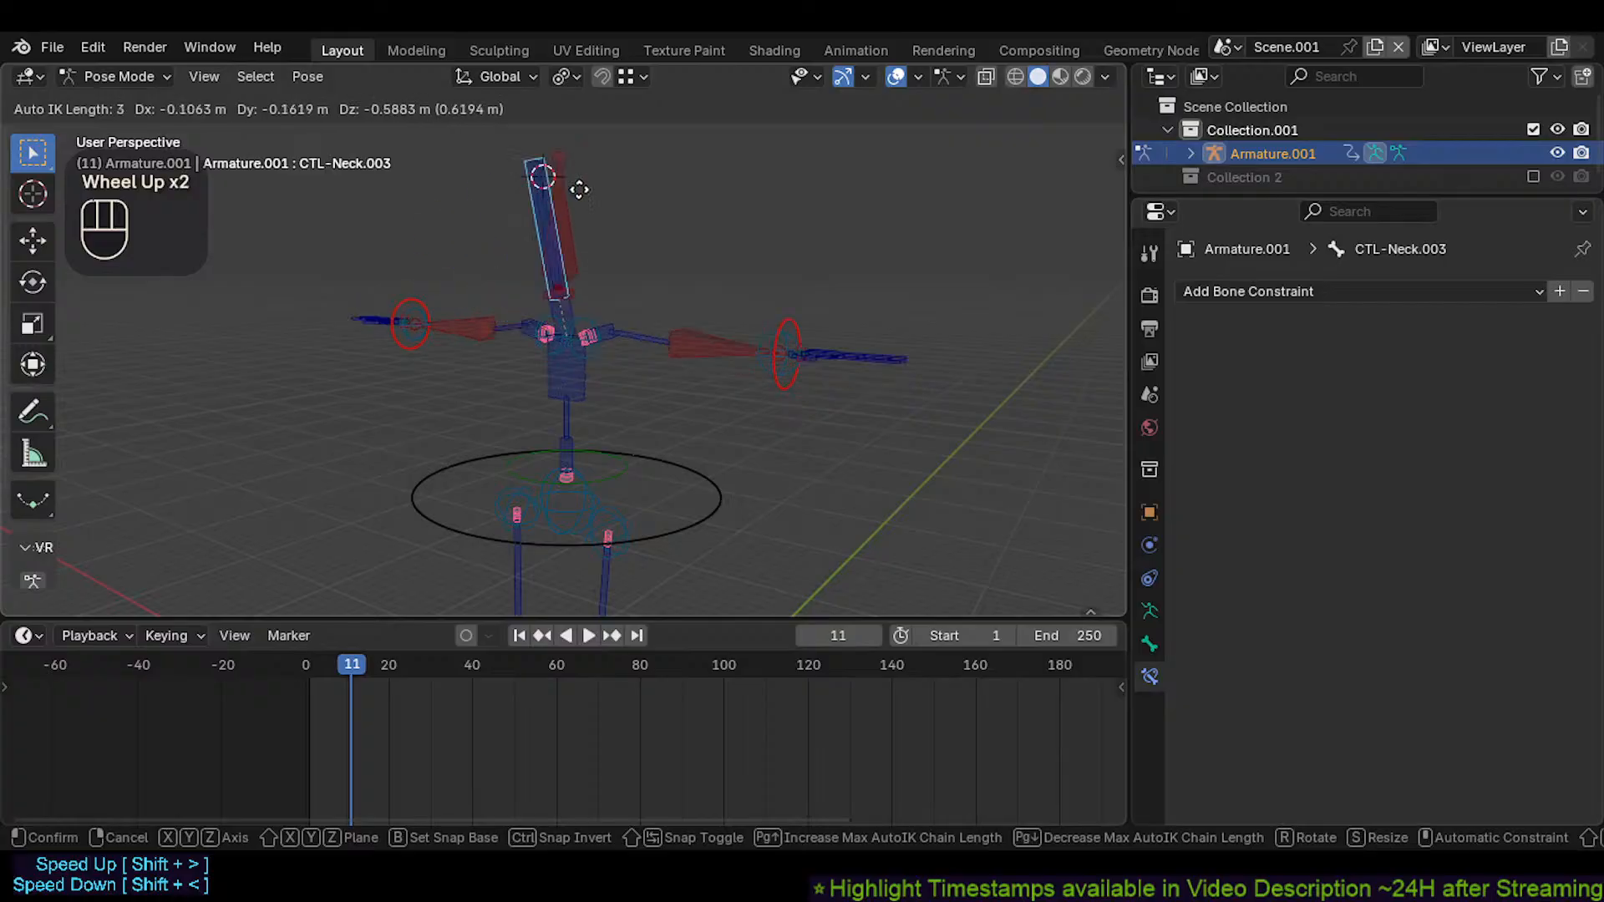
scroll(543, 208, down, 1)
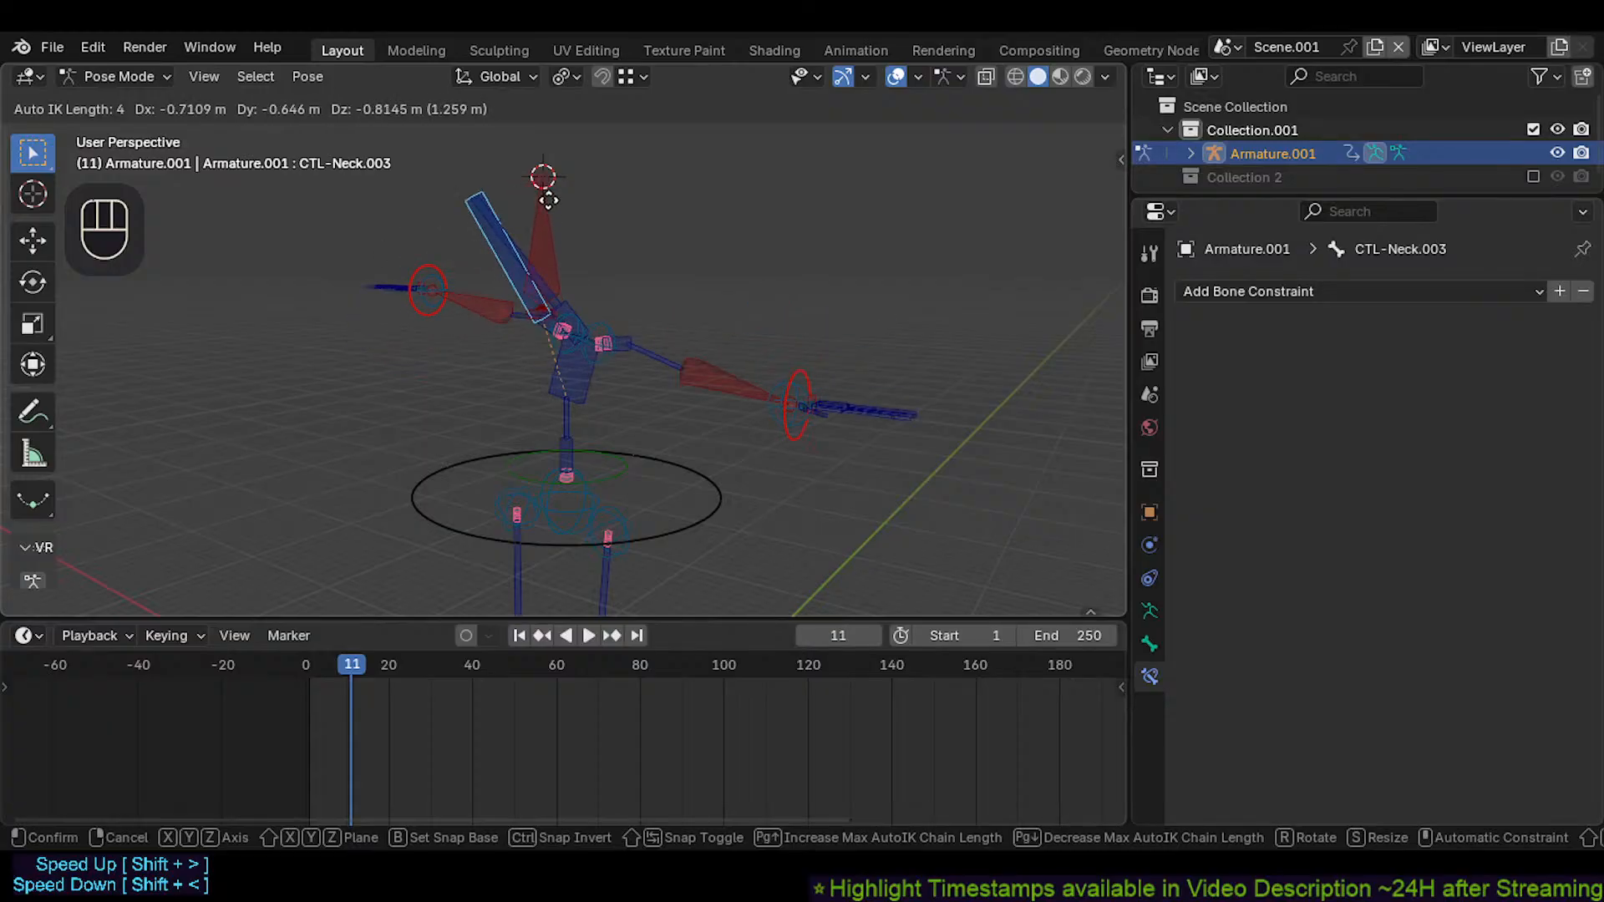
click(549, 237)
shift+middle_drag(550, 237, 518, 298)
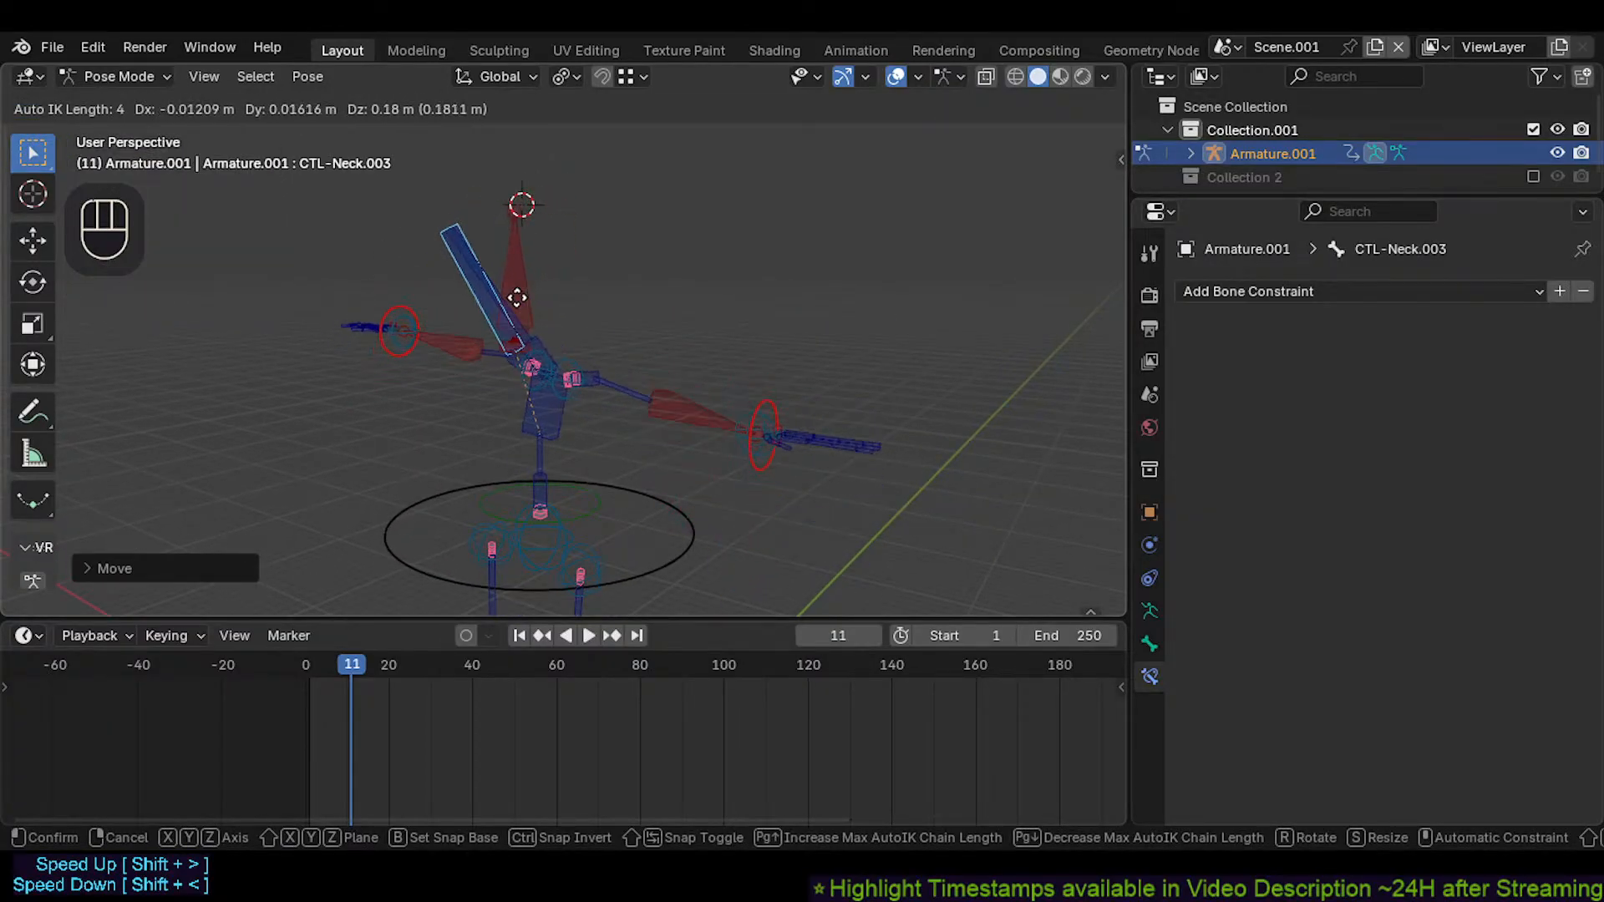
Finish moving CTL-Neck.003, and open the bone properties of CTL-Neck.001
click(493, 289)
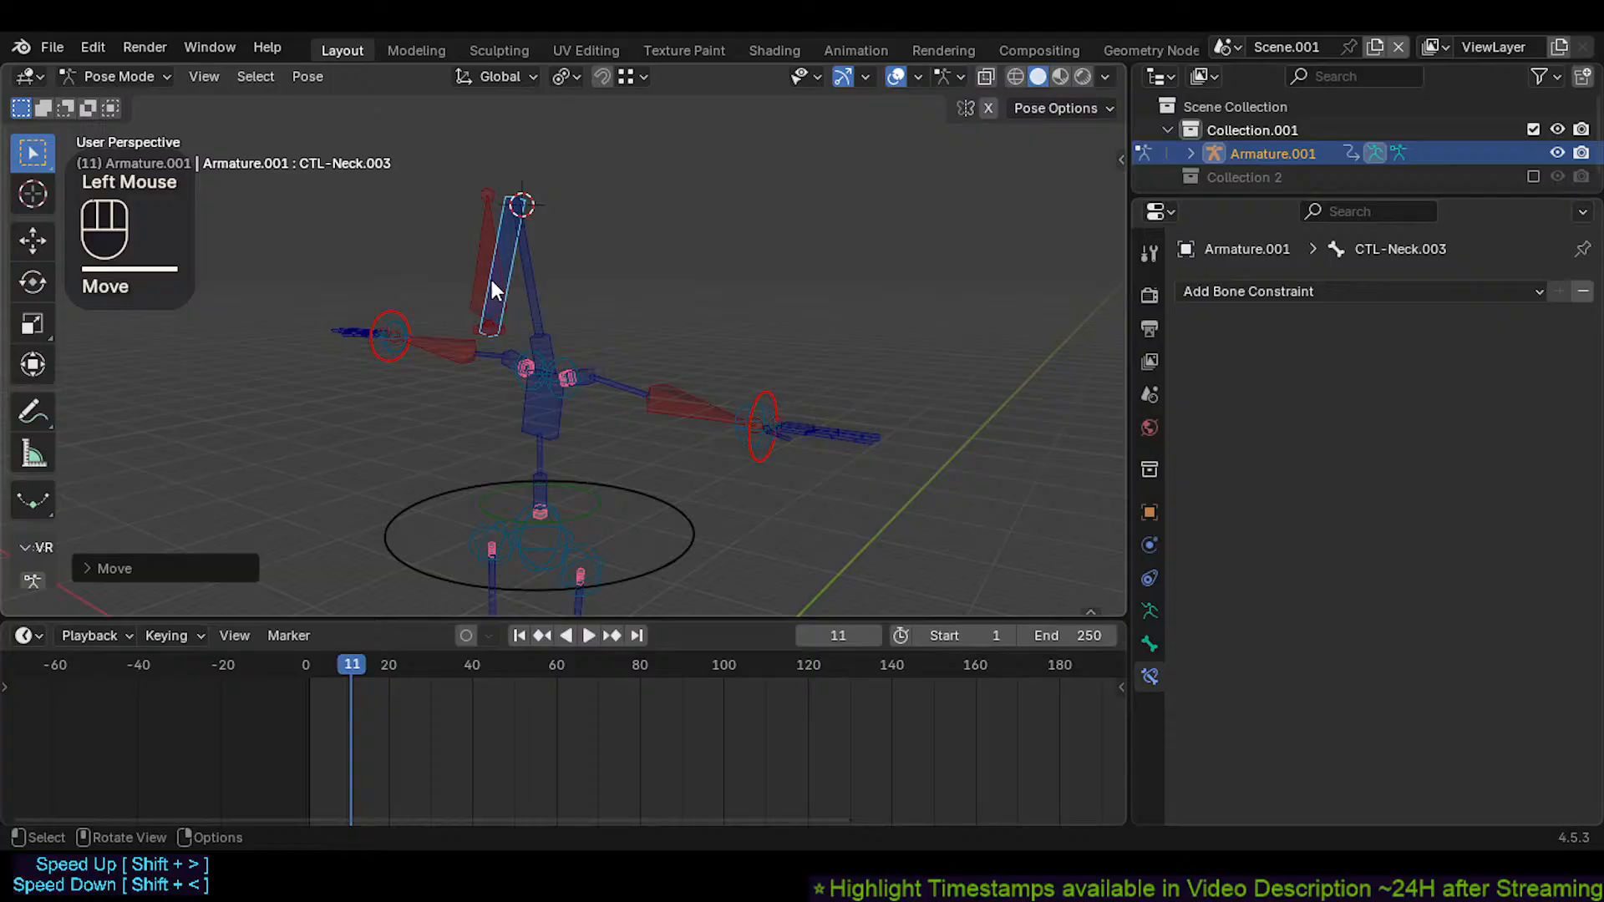
double_click(537, 272)
key(shift+alt+b)
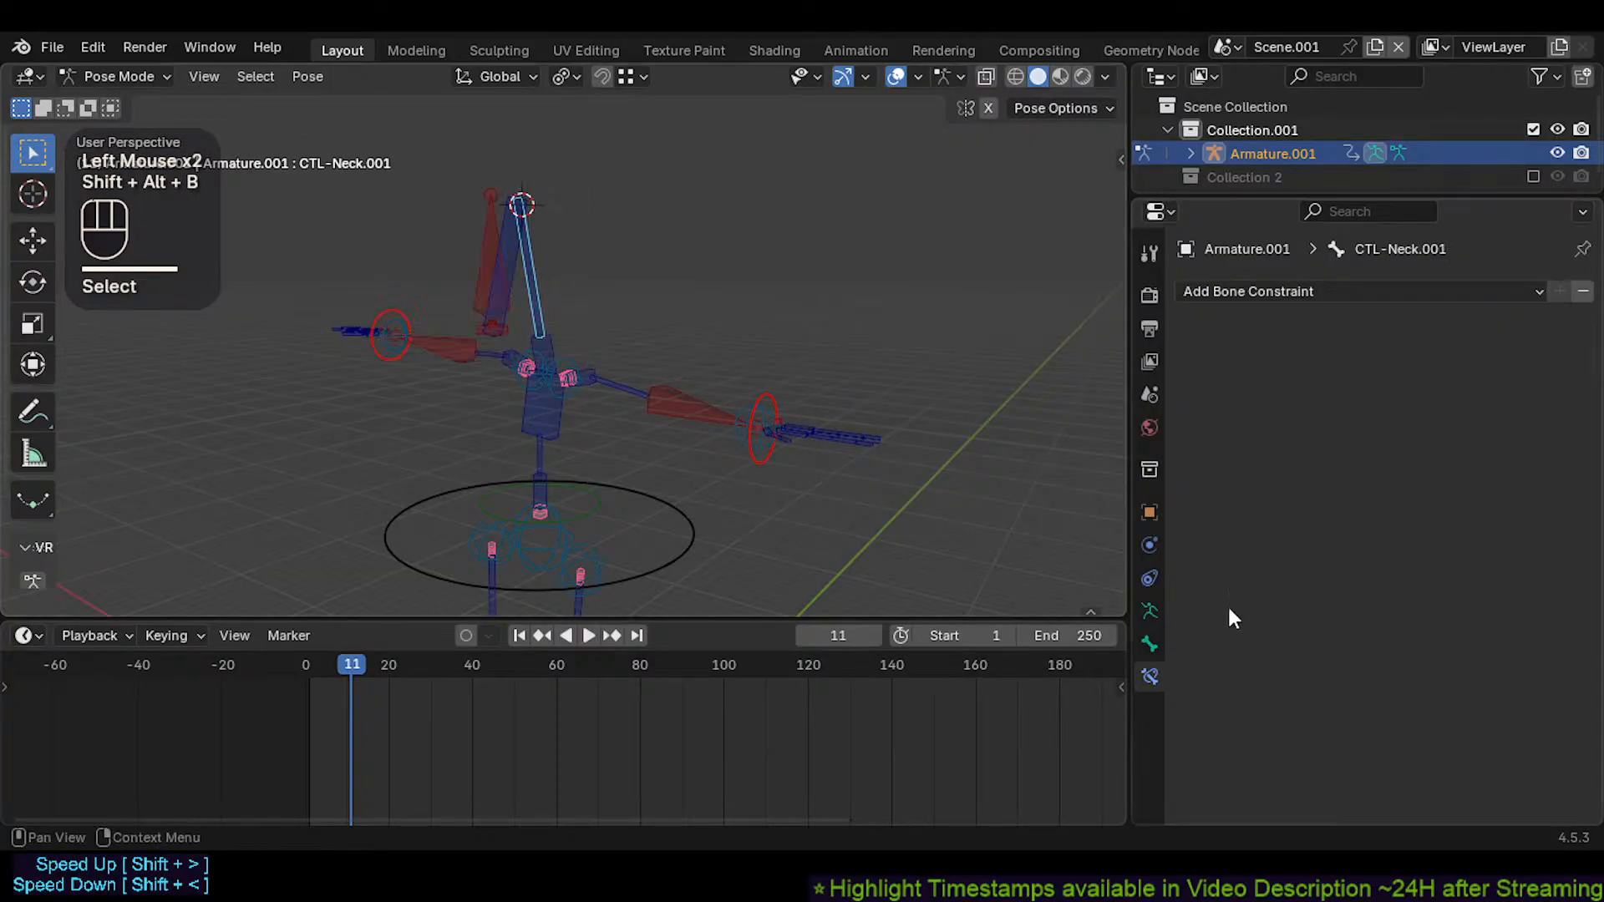
click(1150, 643)
scroll(1320, 604, down, 2)
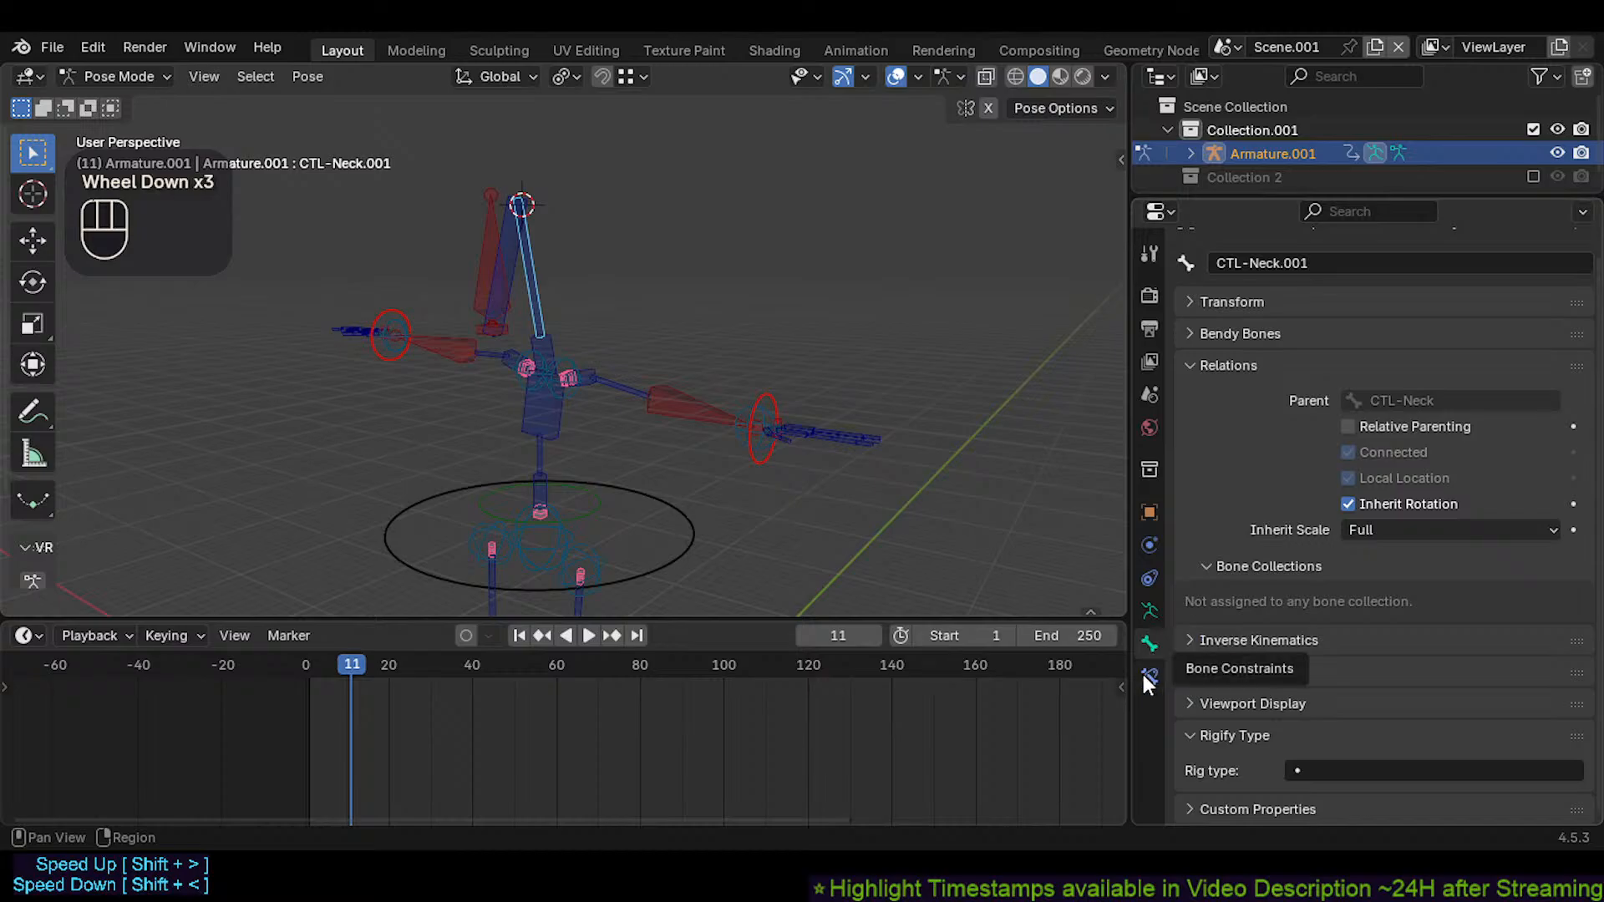
scroll(527, 344, up, 1)
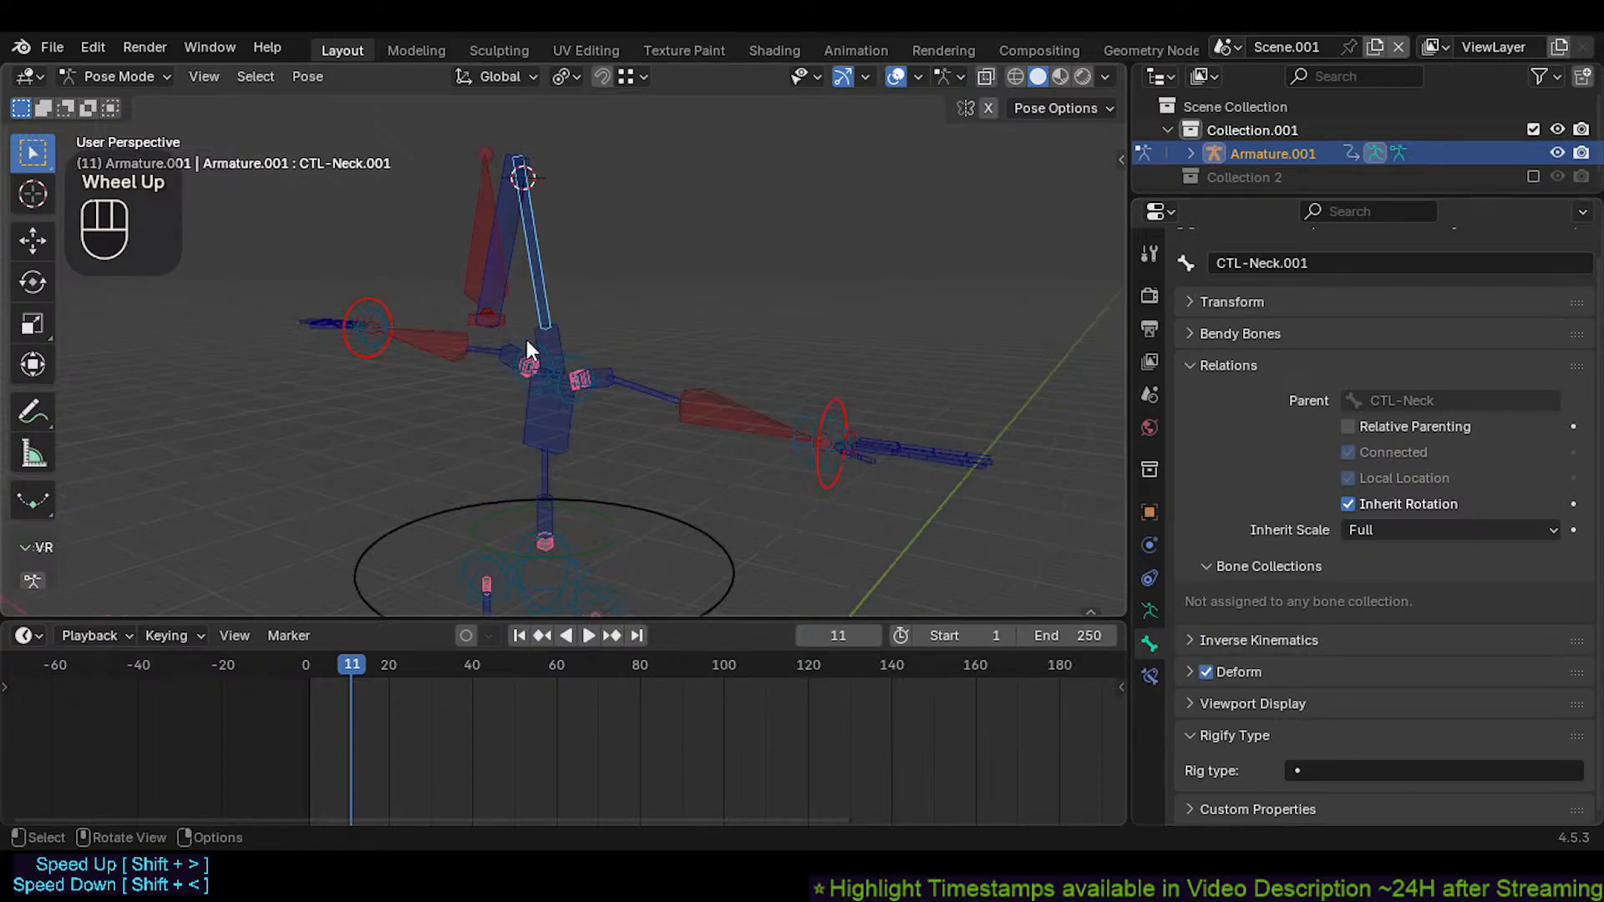
Try rotating CTL-Neck.003 to test how the head bones follow it
click(513, 245)
click(533, 248)
click(514, 219)
key(r)
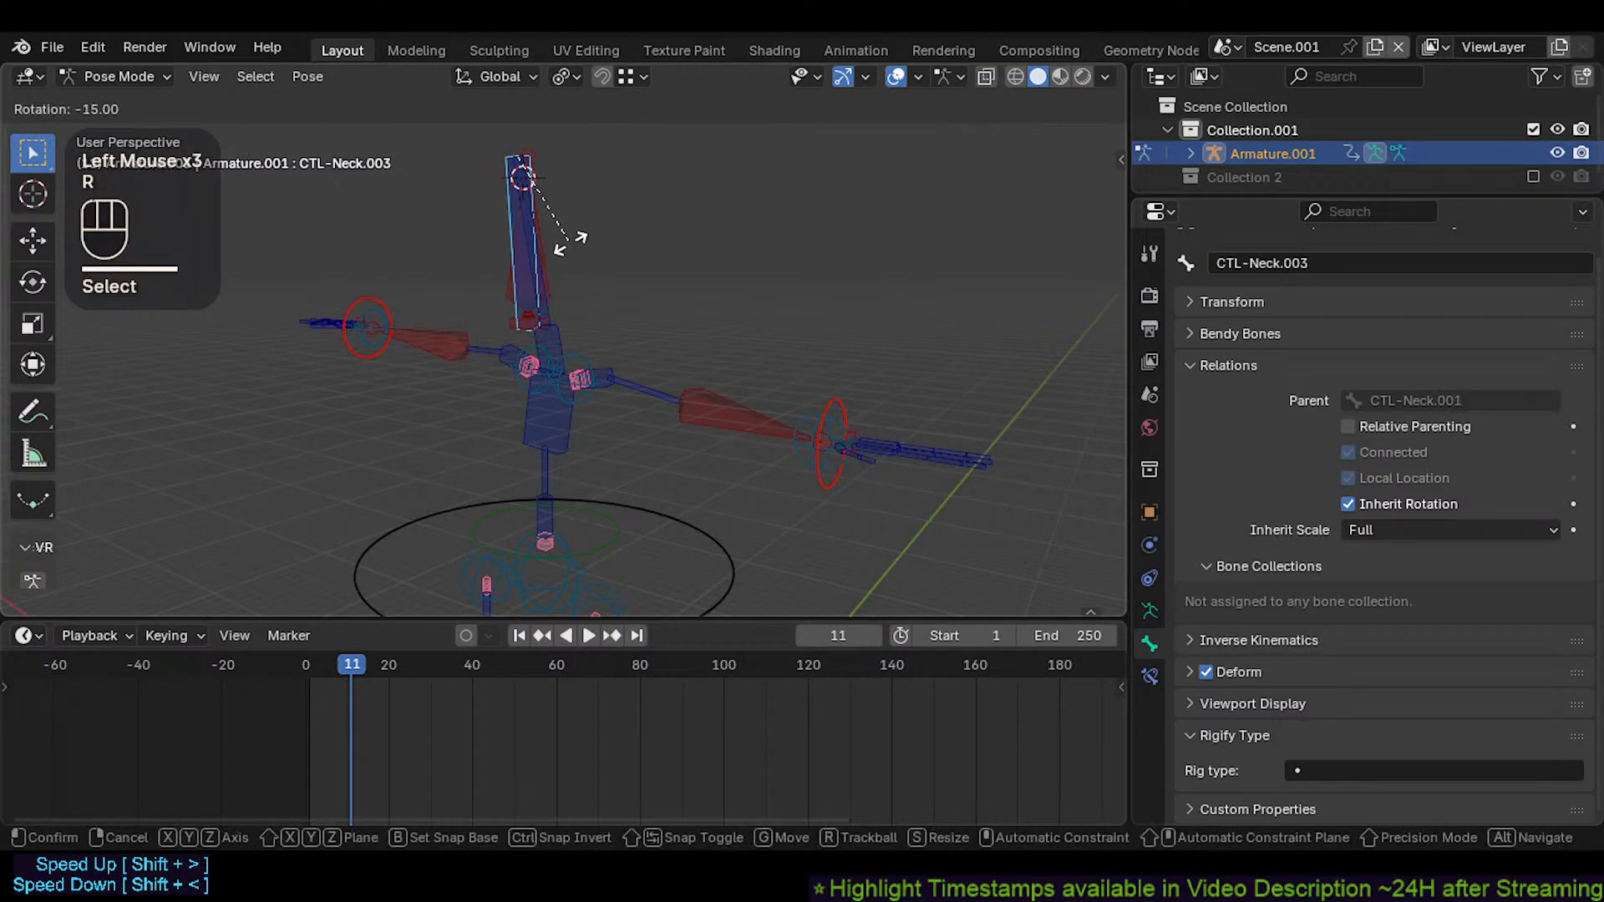
key(Escape)
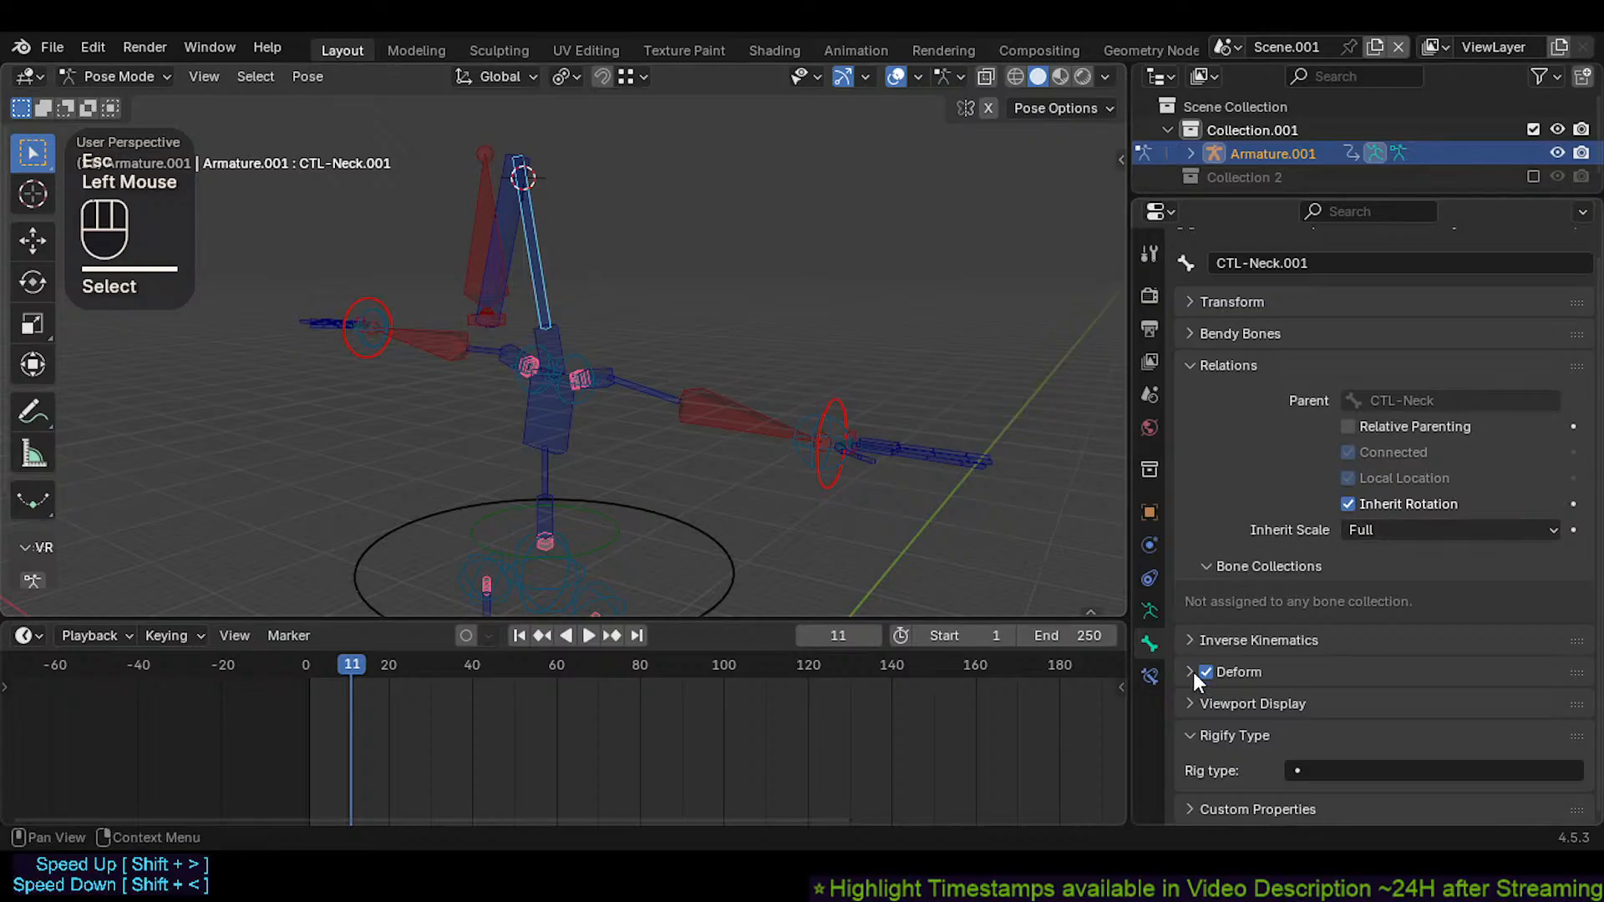
Set the Inverse Kinematics Stiffness X, Y and Z of CTL-Neck.001 to 1
click(1151, 669)
click(1150, 639)
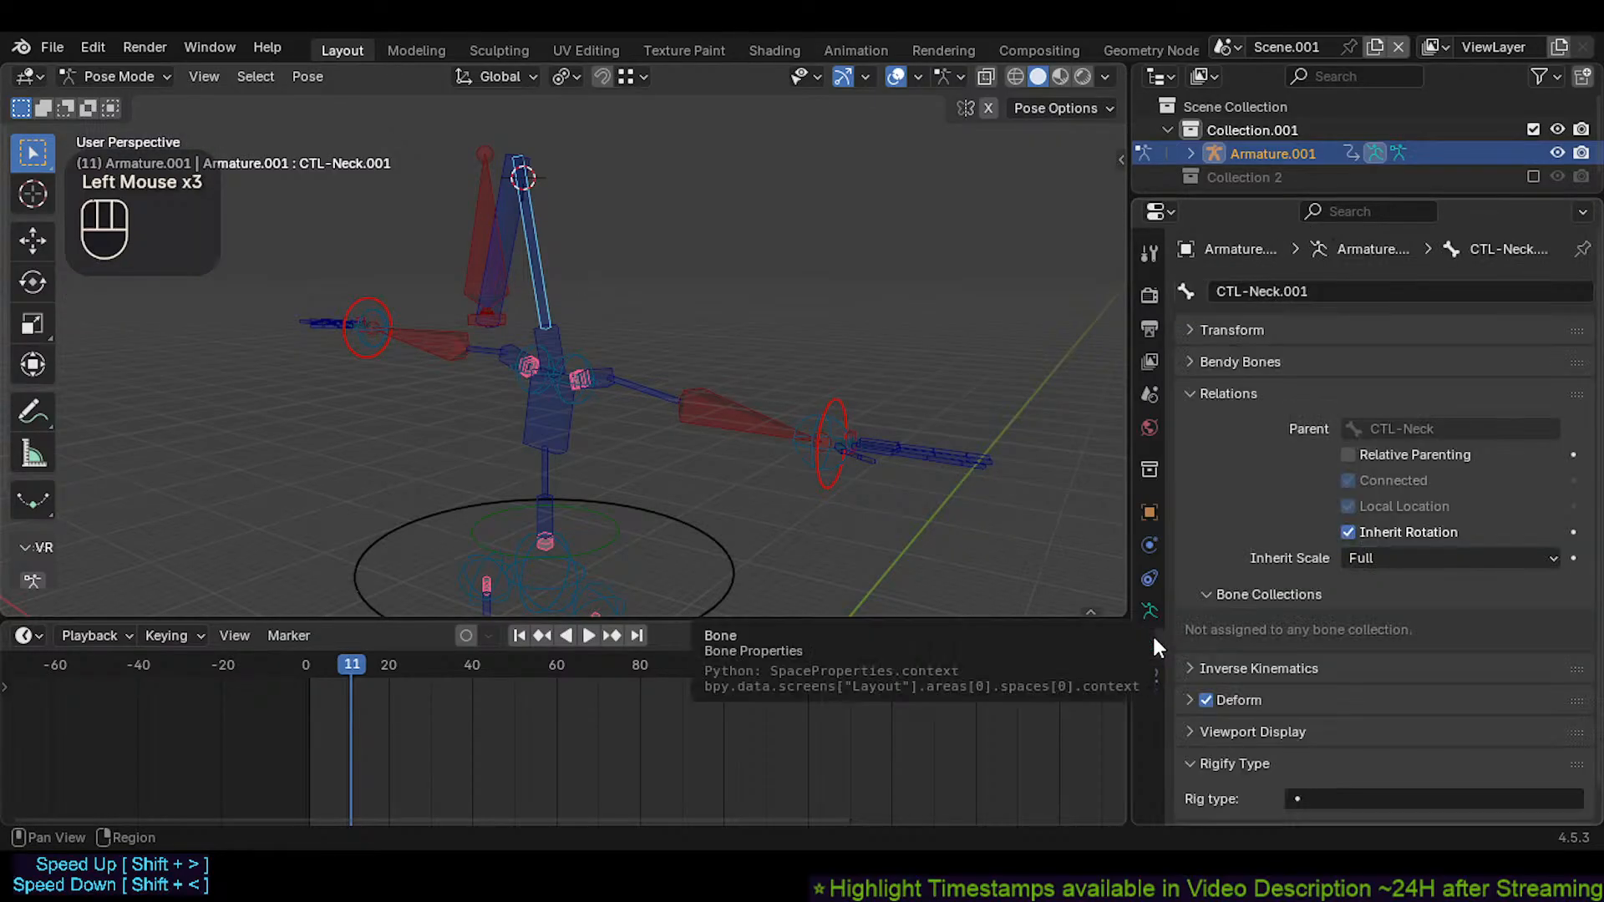
scroll(1225, 630, down, 1)
scroll(1279, 648, up, 1)
click(1215, 394)
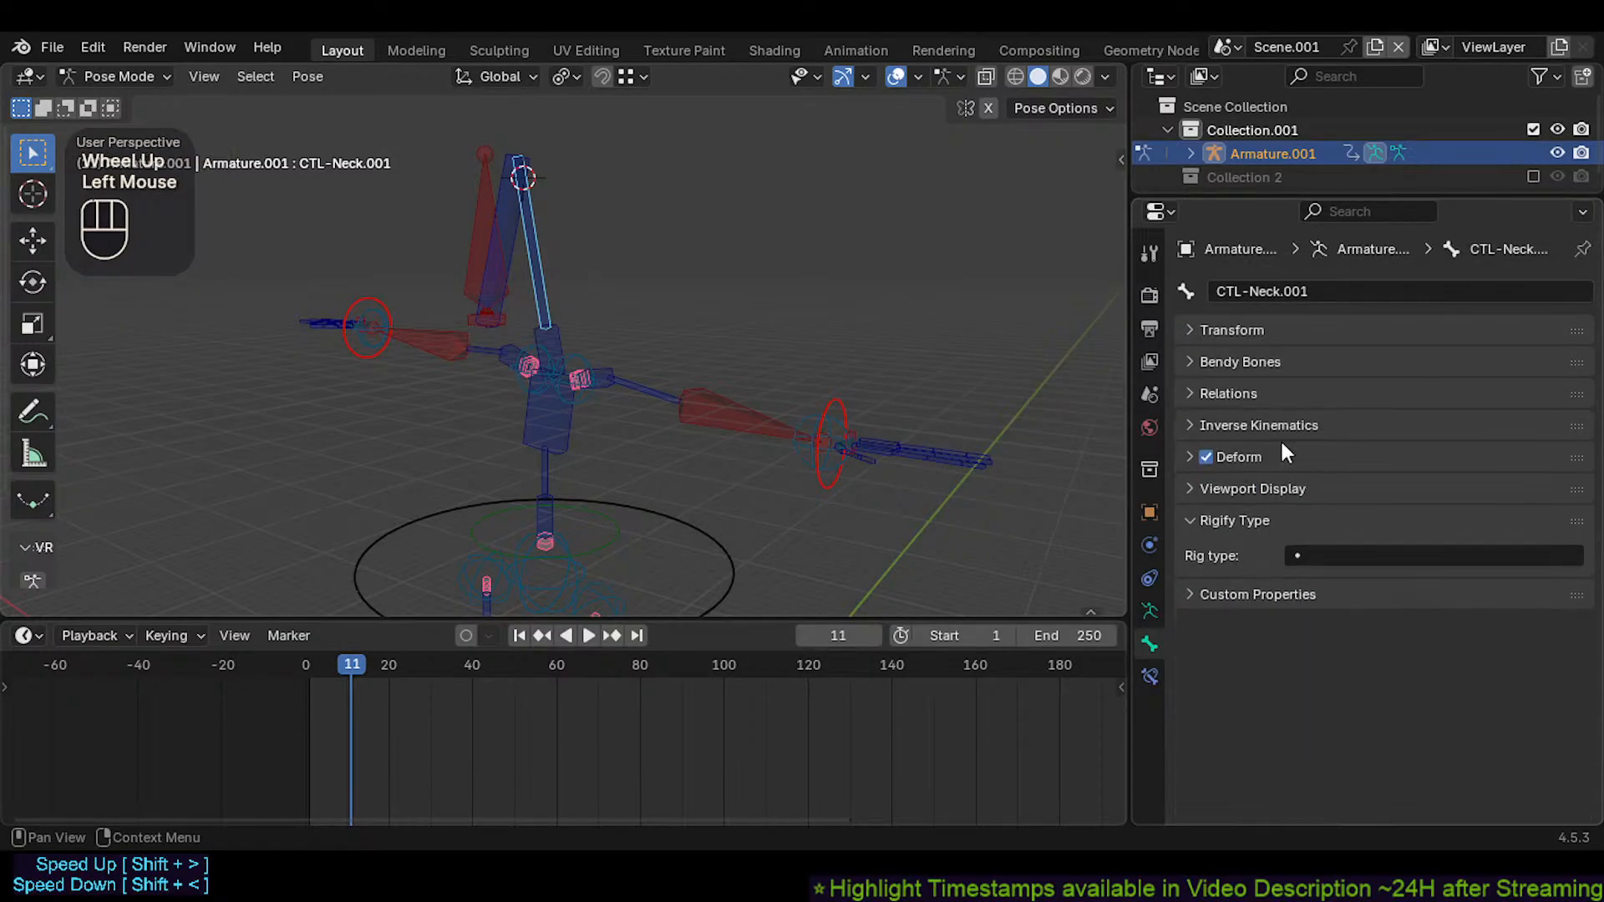
click(1270, 426)
scroll(1387, 467, down, 2)
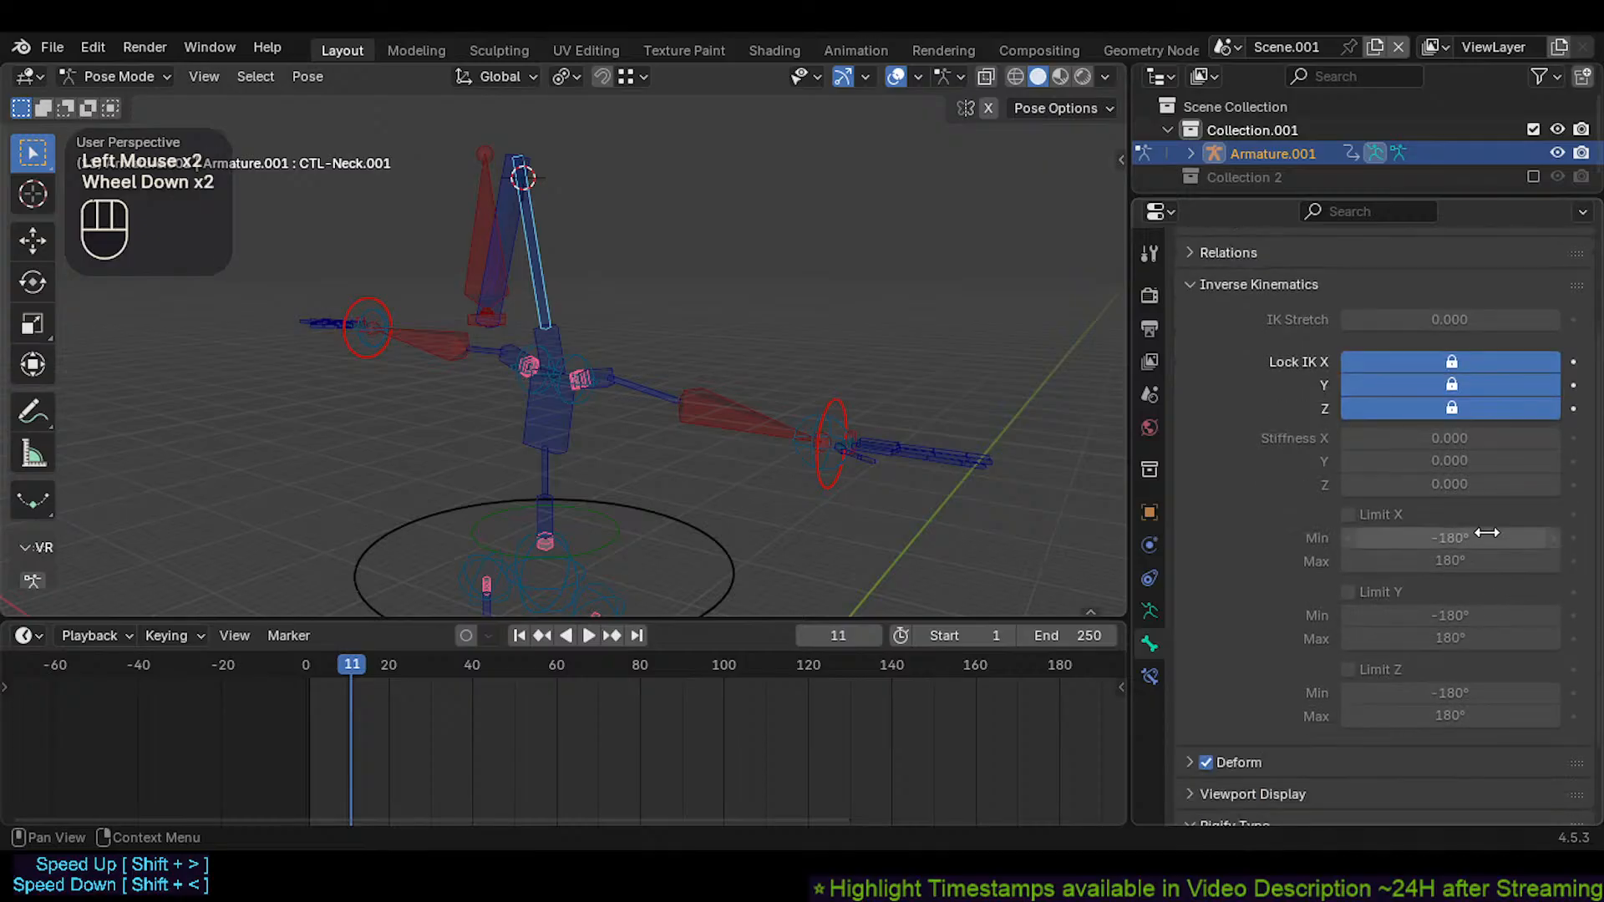
drag(1456, 440, 1456, 485)
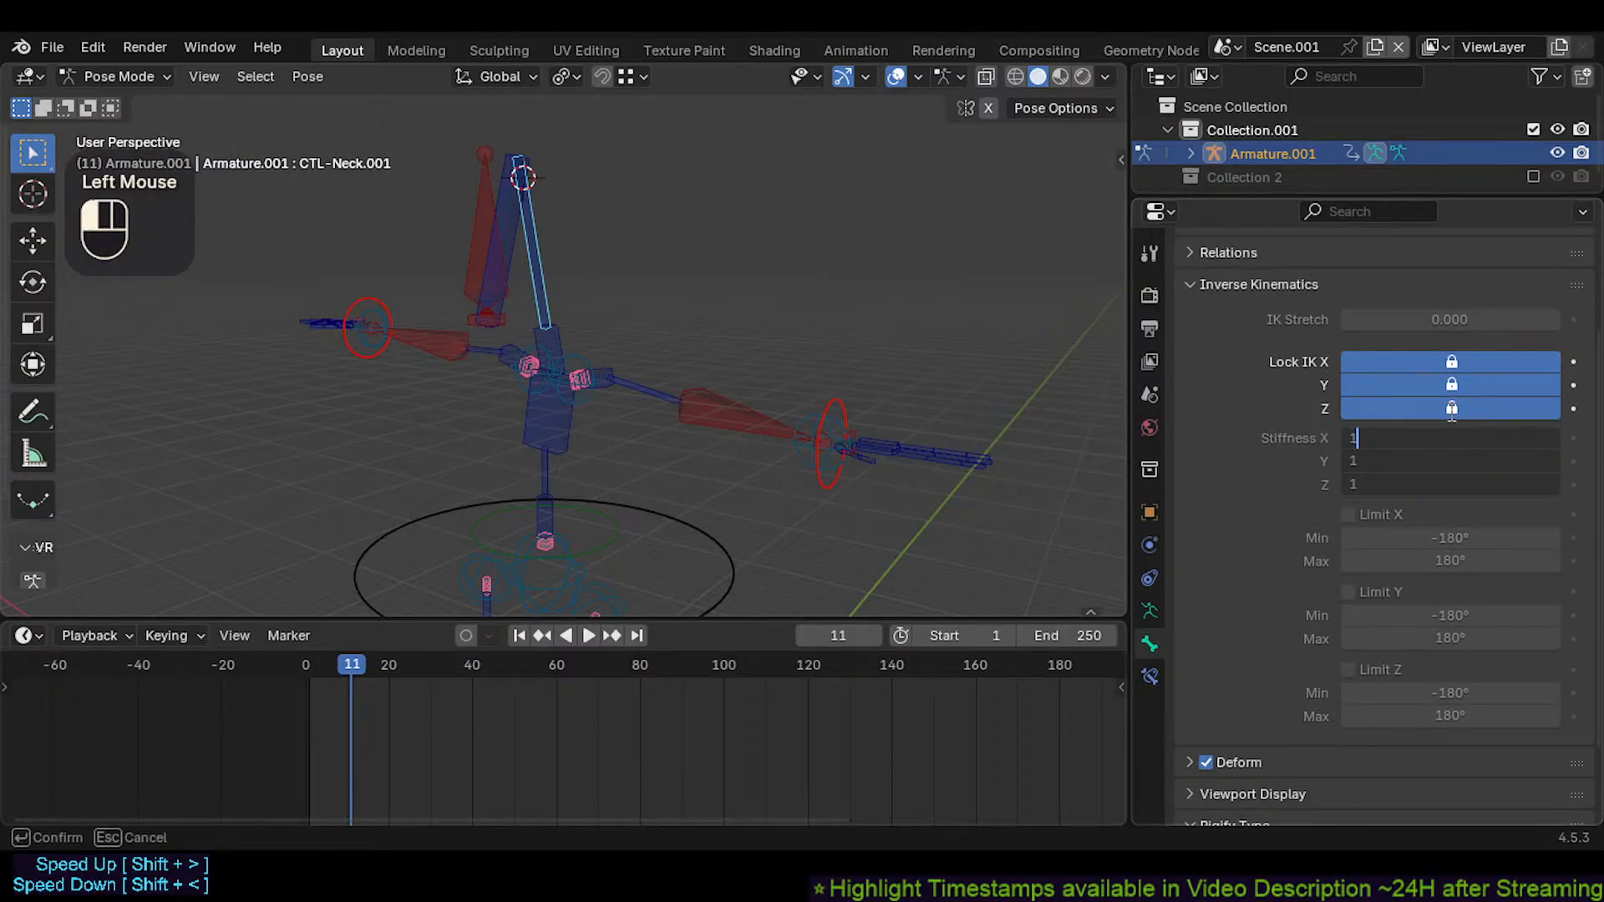
key(Return)
Test the new stiffness by moving CTL-Neck.001 and CTL-Neck.003 with Auto IK at chain length 4
key(g)
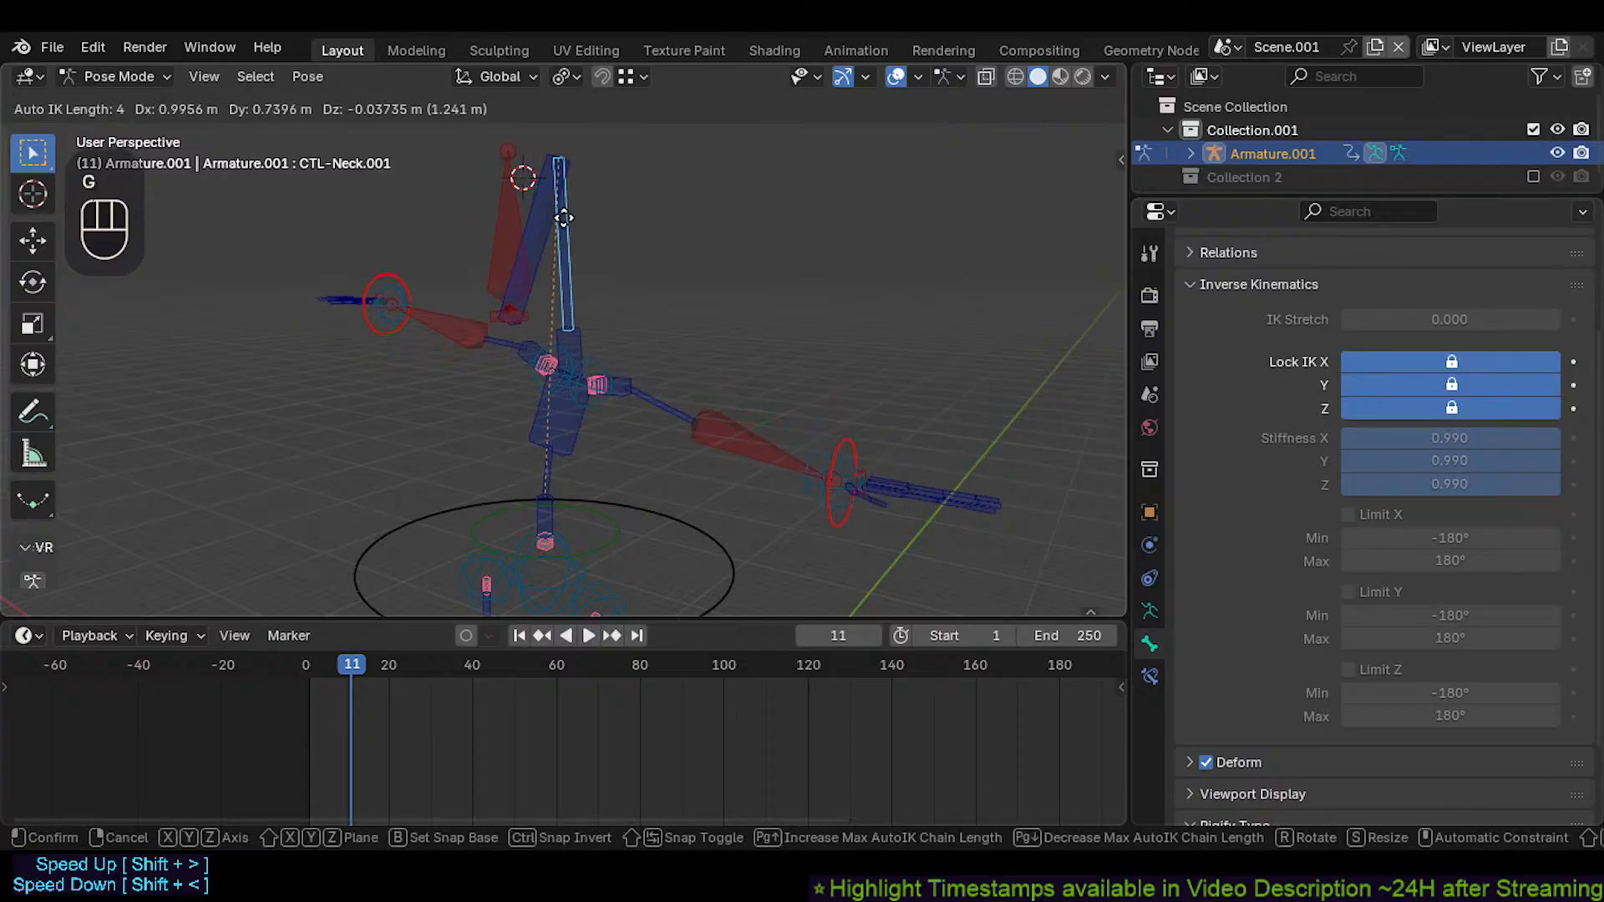
key(Escape)
click(508, 179)
key(g)
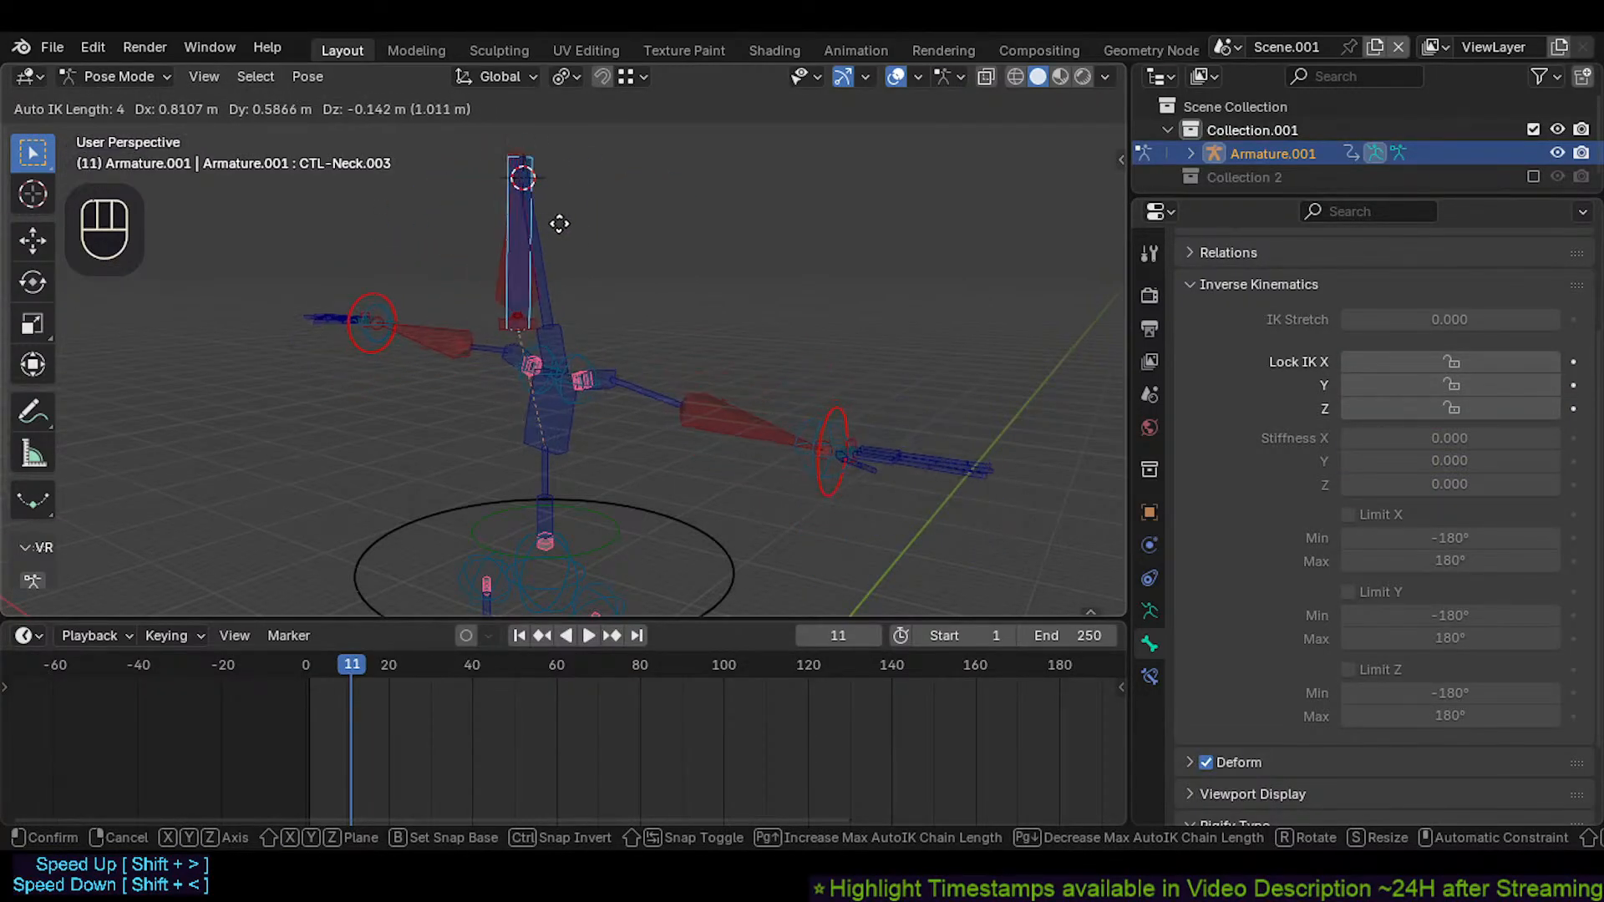
click(539, 243)
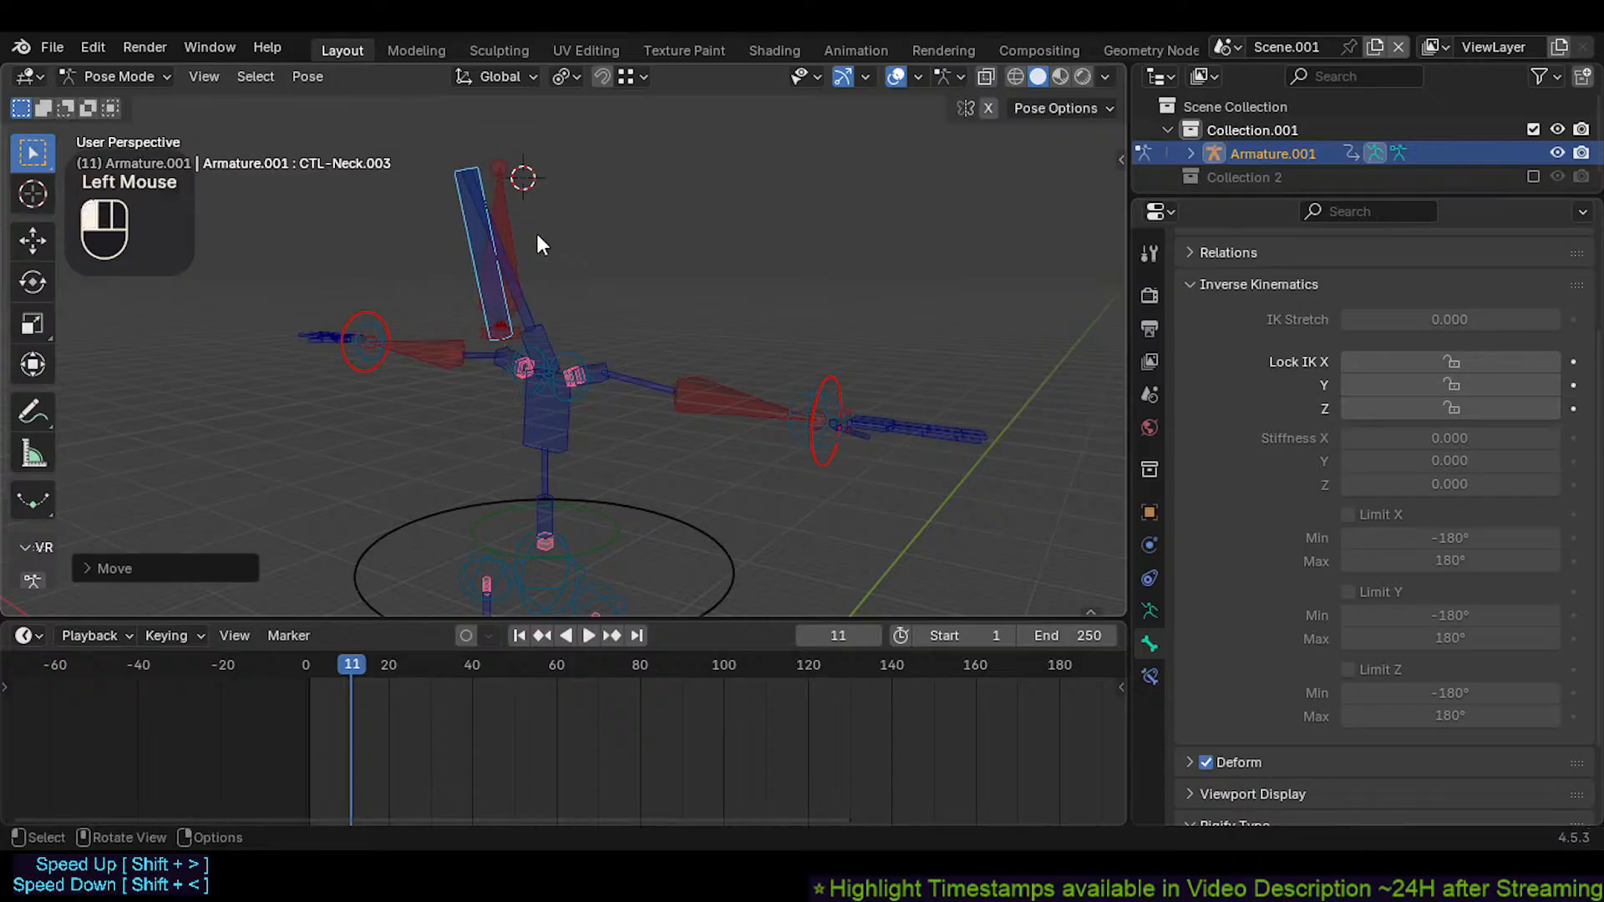
Lock IK X, Y and Z on CTL-Neck.003 and move the bone with Auto IK to test the neck
key(g)
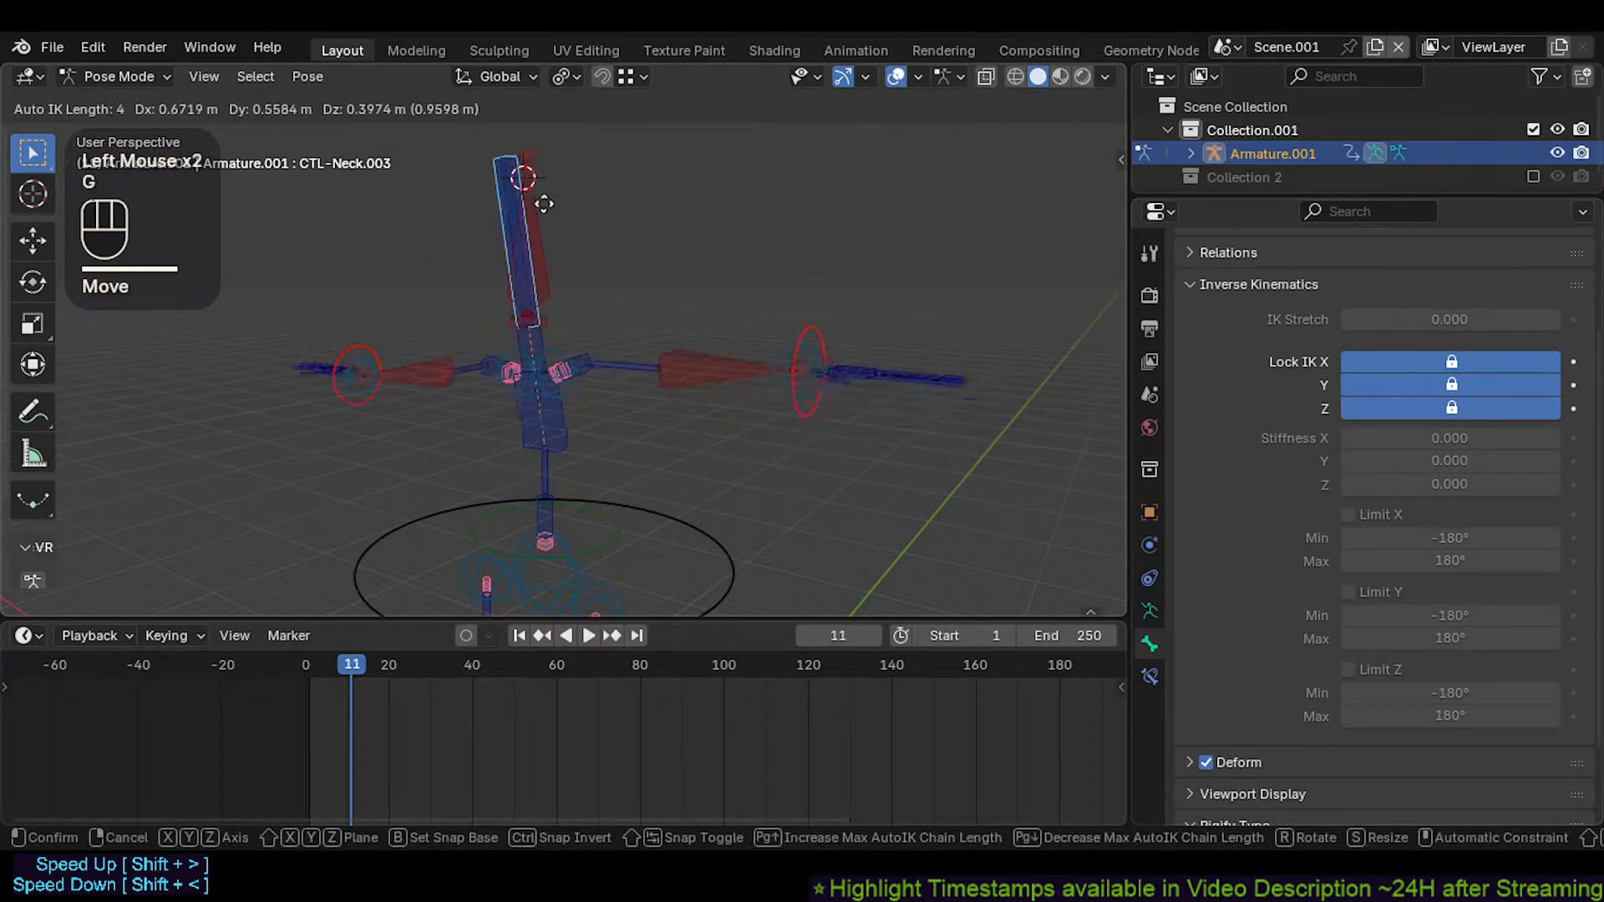
click(521, 229)
key(g)
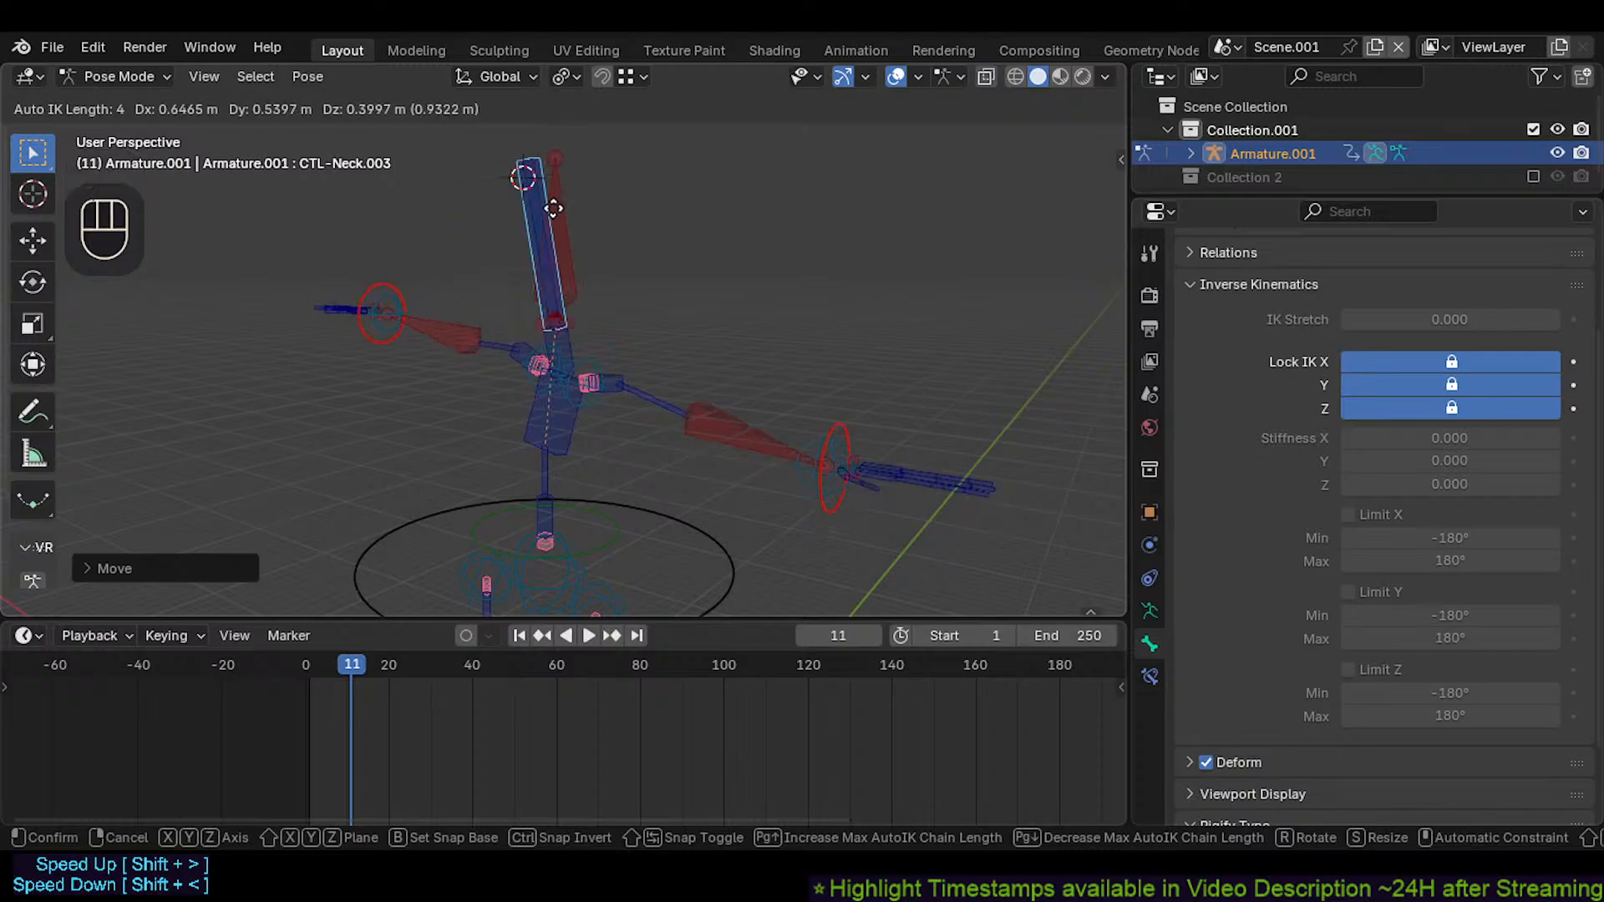
click(547, 211)
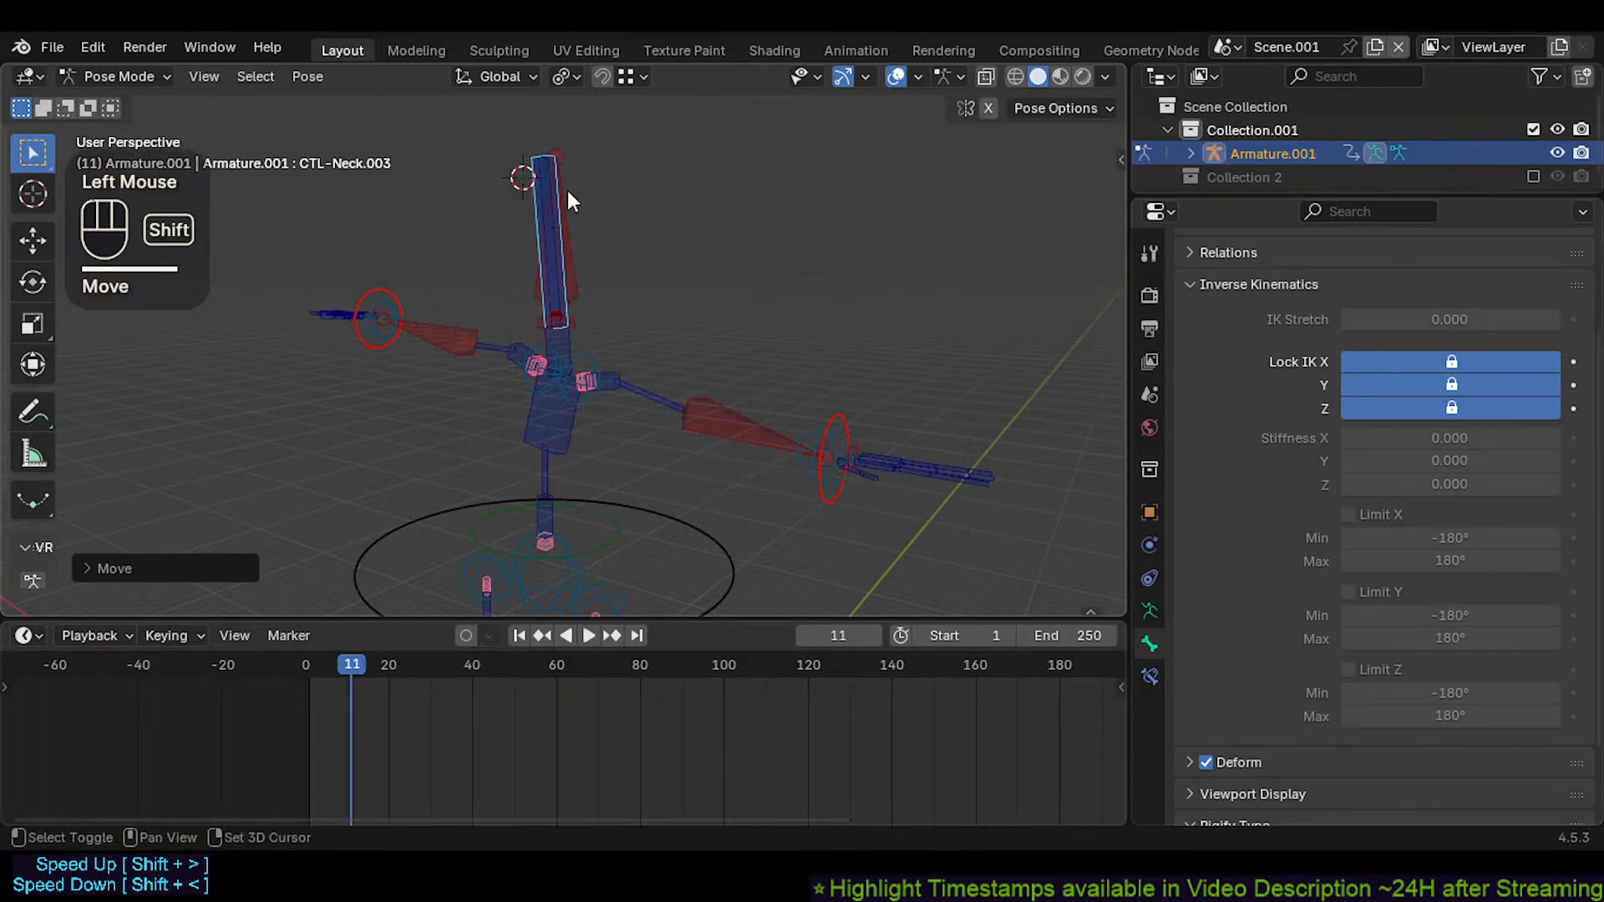
Select CTL-Head.008 and move it with Auto IK to test the neck and upper body
shift+click(562, 191)
key(g)
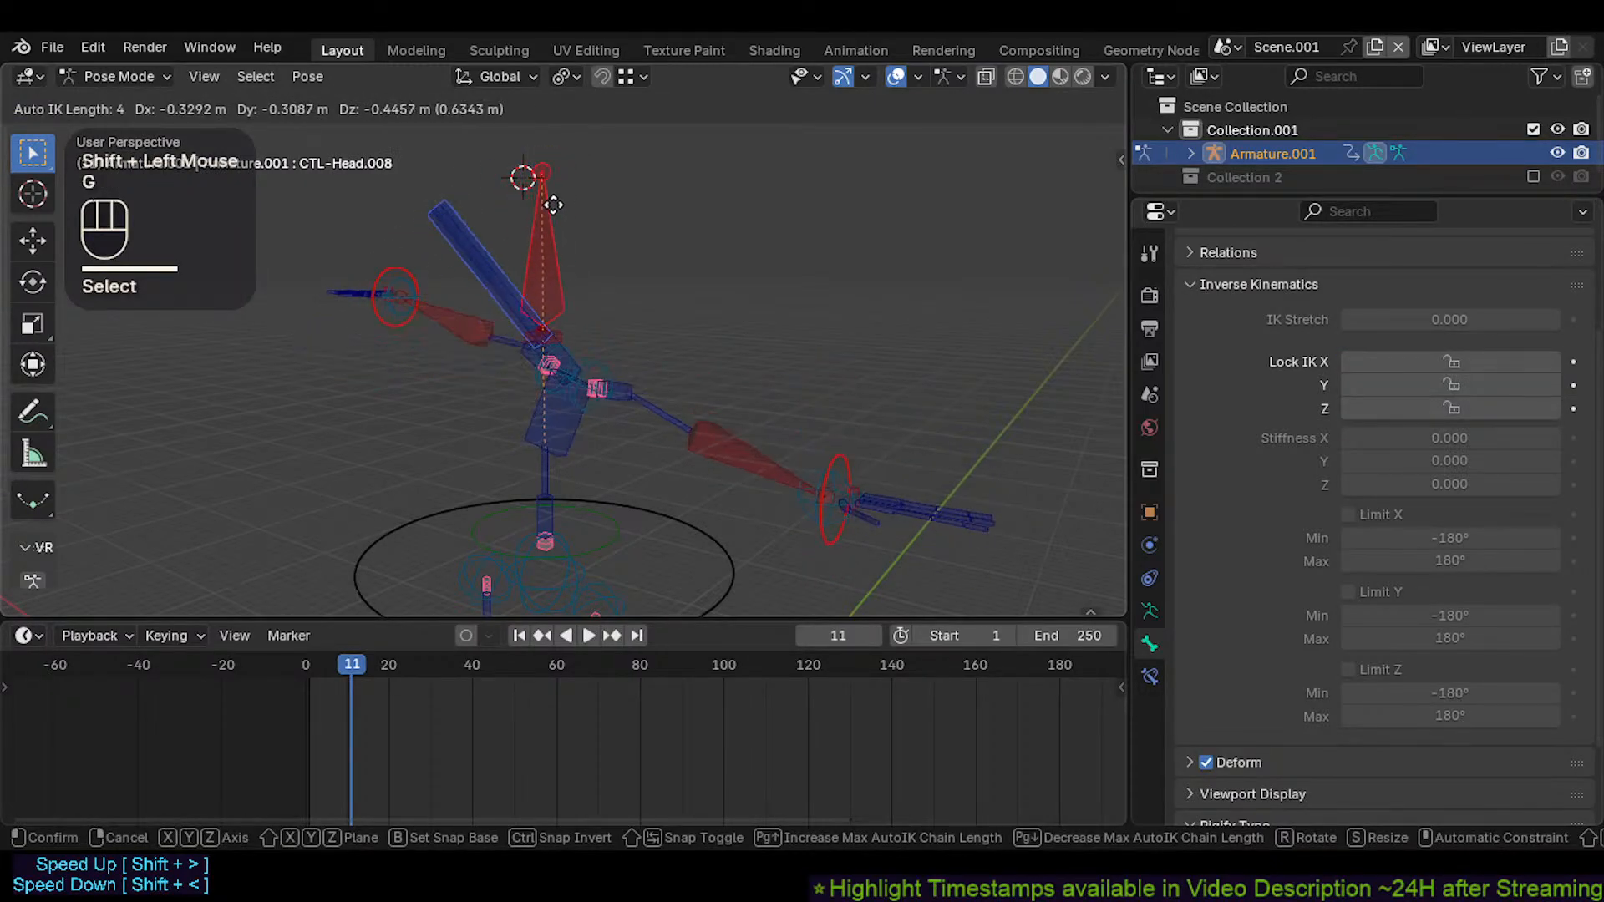
Try moving the selected head and neck controls of the armature away from their rest position
key(Escape)
middle_drag(584, 193, 549, 224)
key(g)
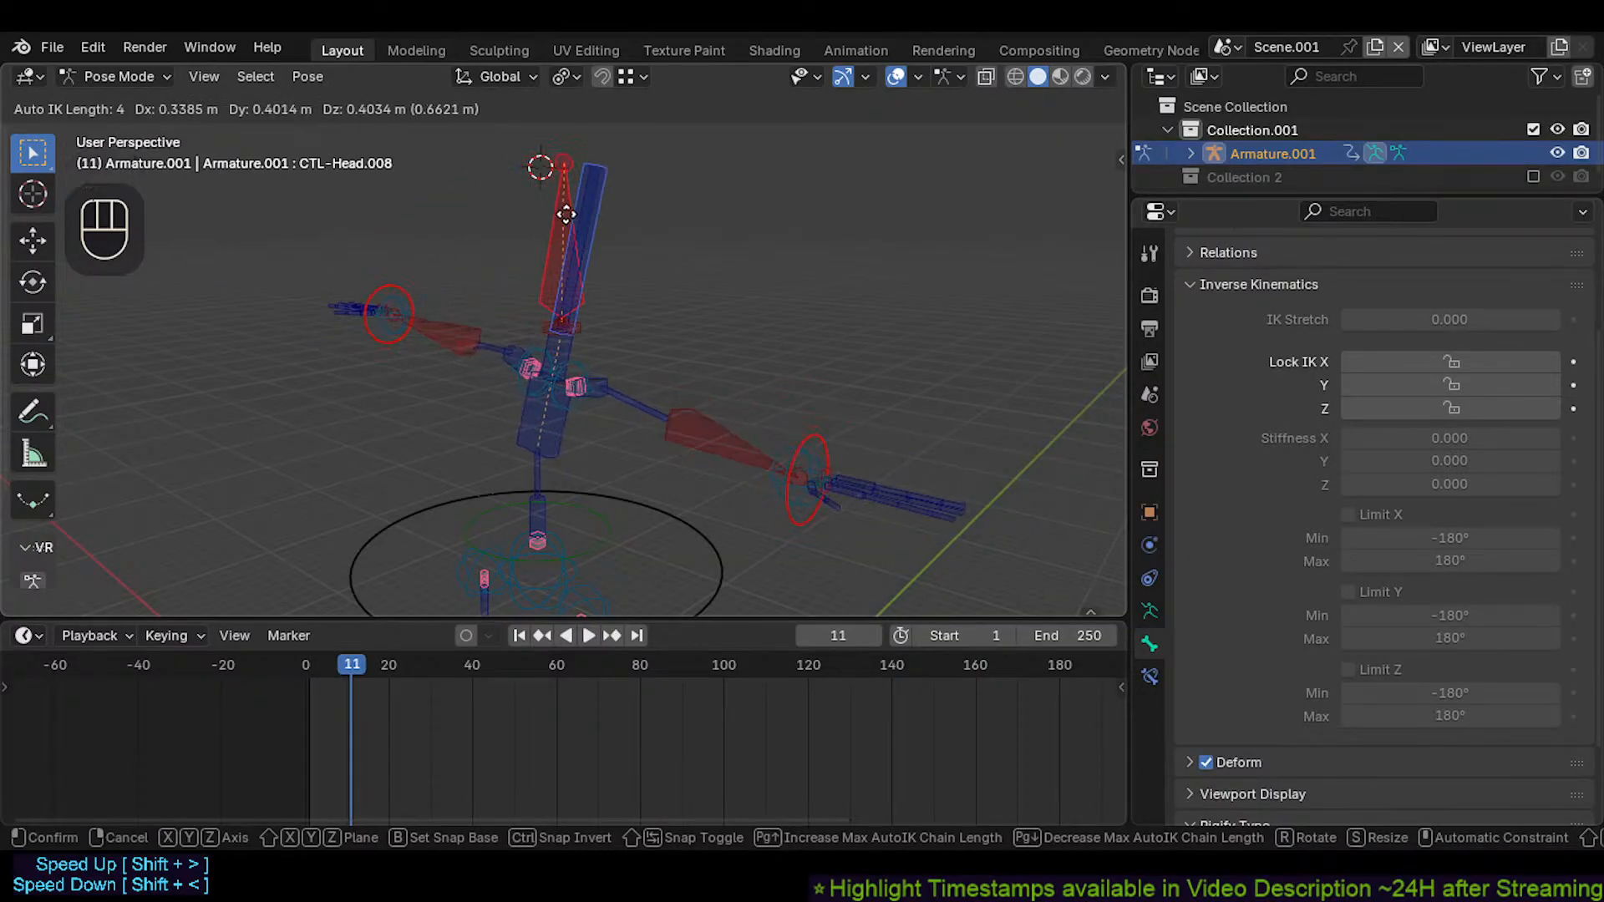
click(489, 240)
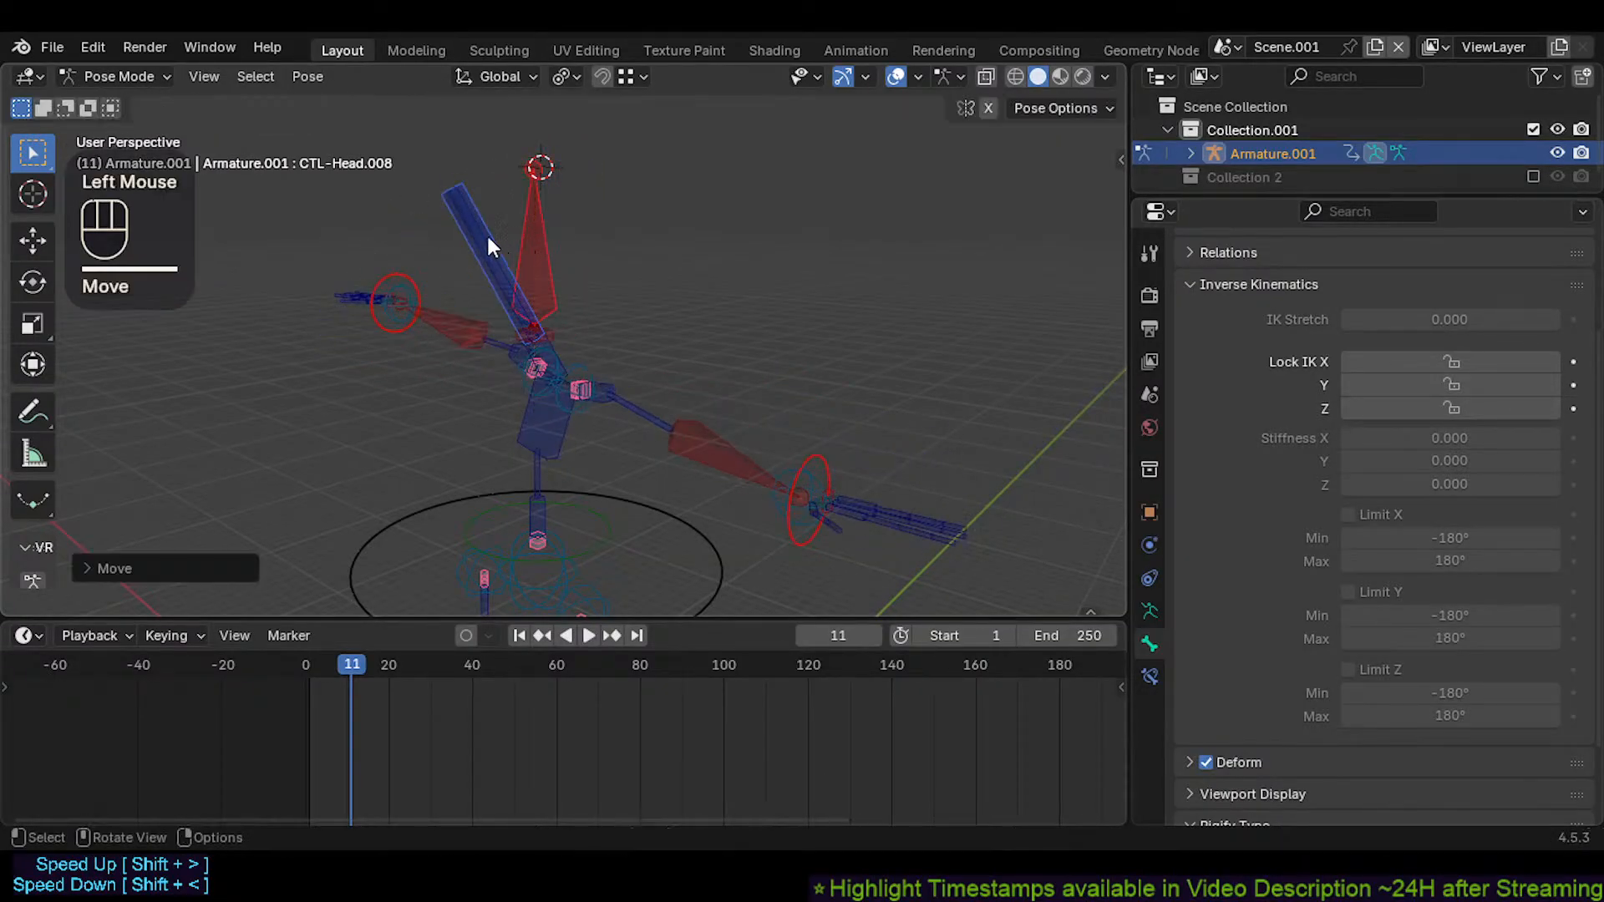
Set the IK stiffness on X, Y and Z of the CTL-Neck.001 bone to 0
click(491, 248)
drag(1430, 435, 1429, 485)
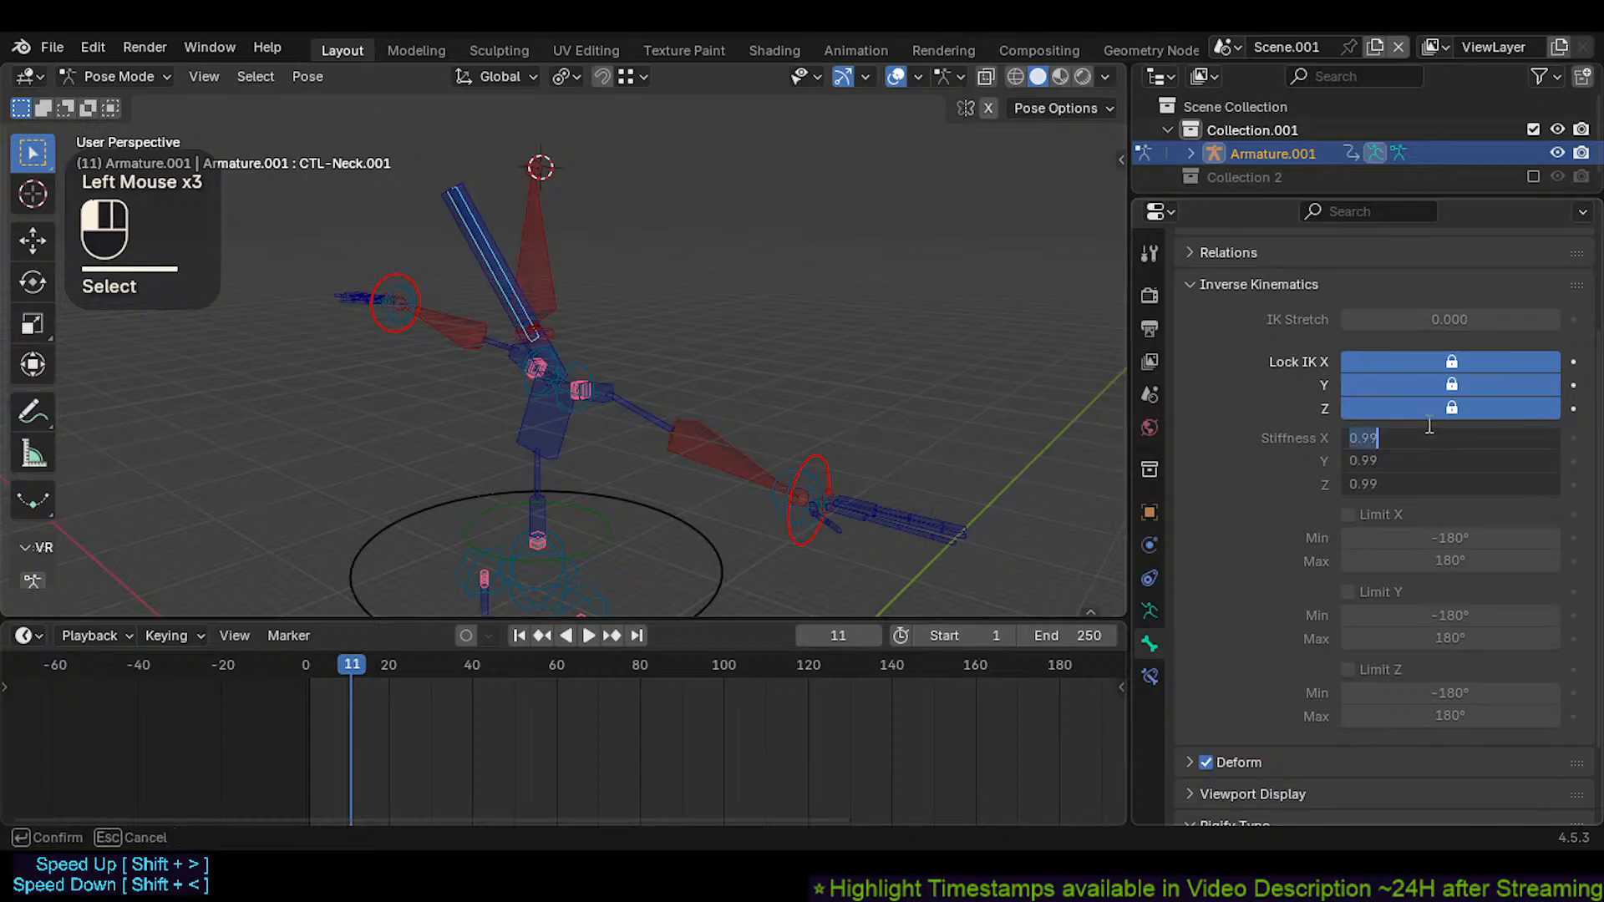
text(0)
key(Return)
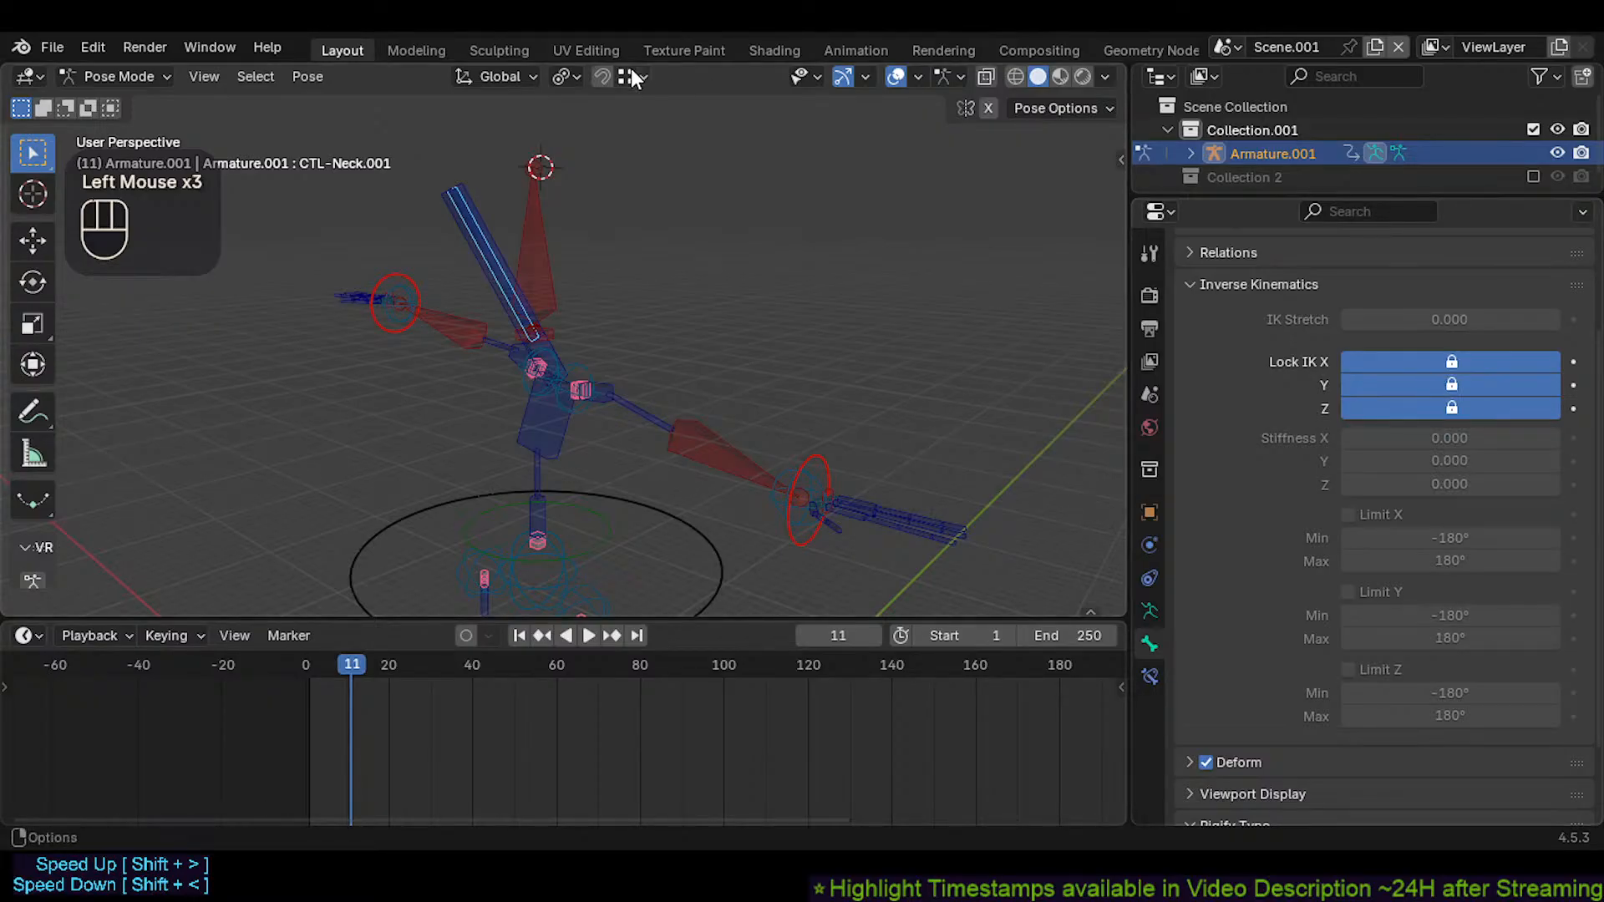
Clear the pose transforms of all bones
key(a)
key(alt+g)
key(alt+g)
Try moving the CTL-Neck.003 bone alone, and try moving and rotating it together with the CTL-Head.008 control
click(548, 177)
key(g)
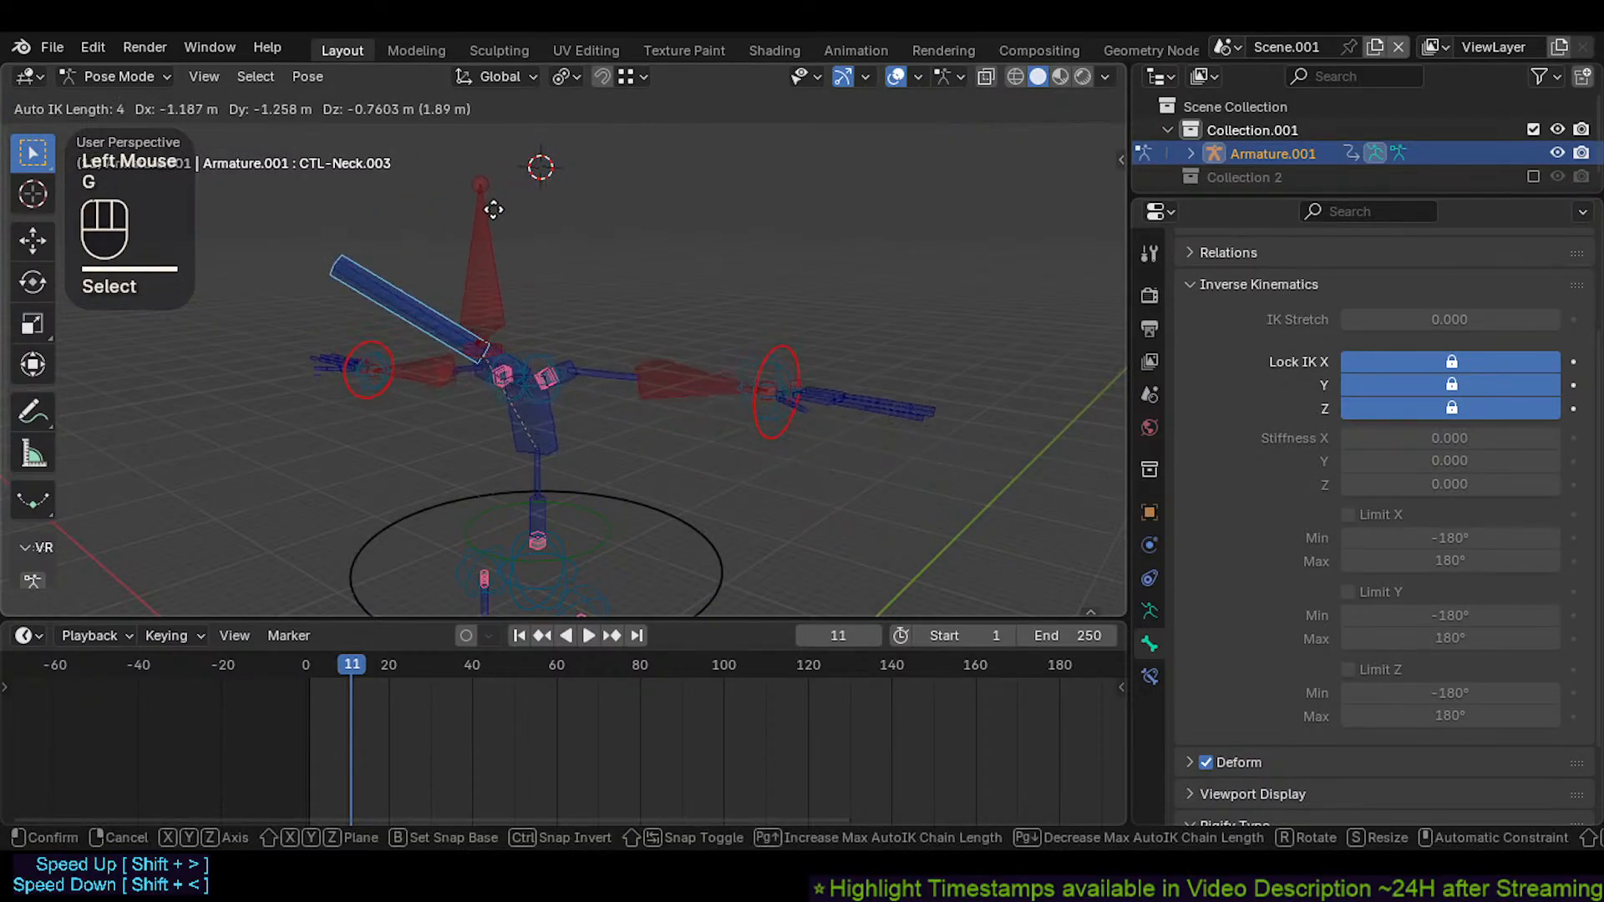
key(Escape)
shift+click(555, 247)
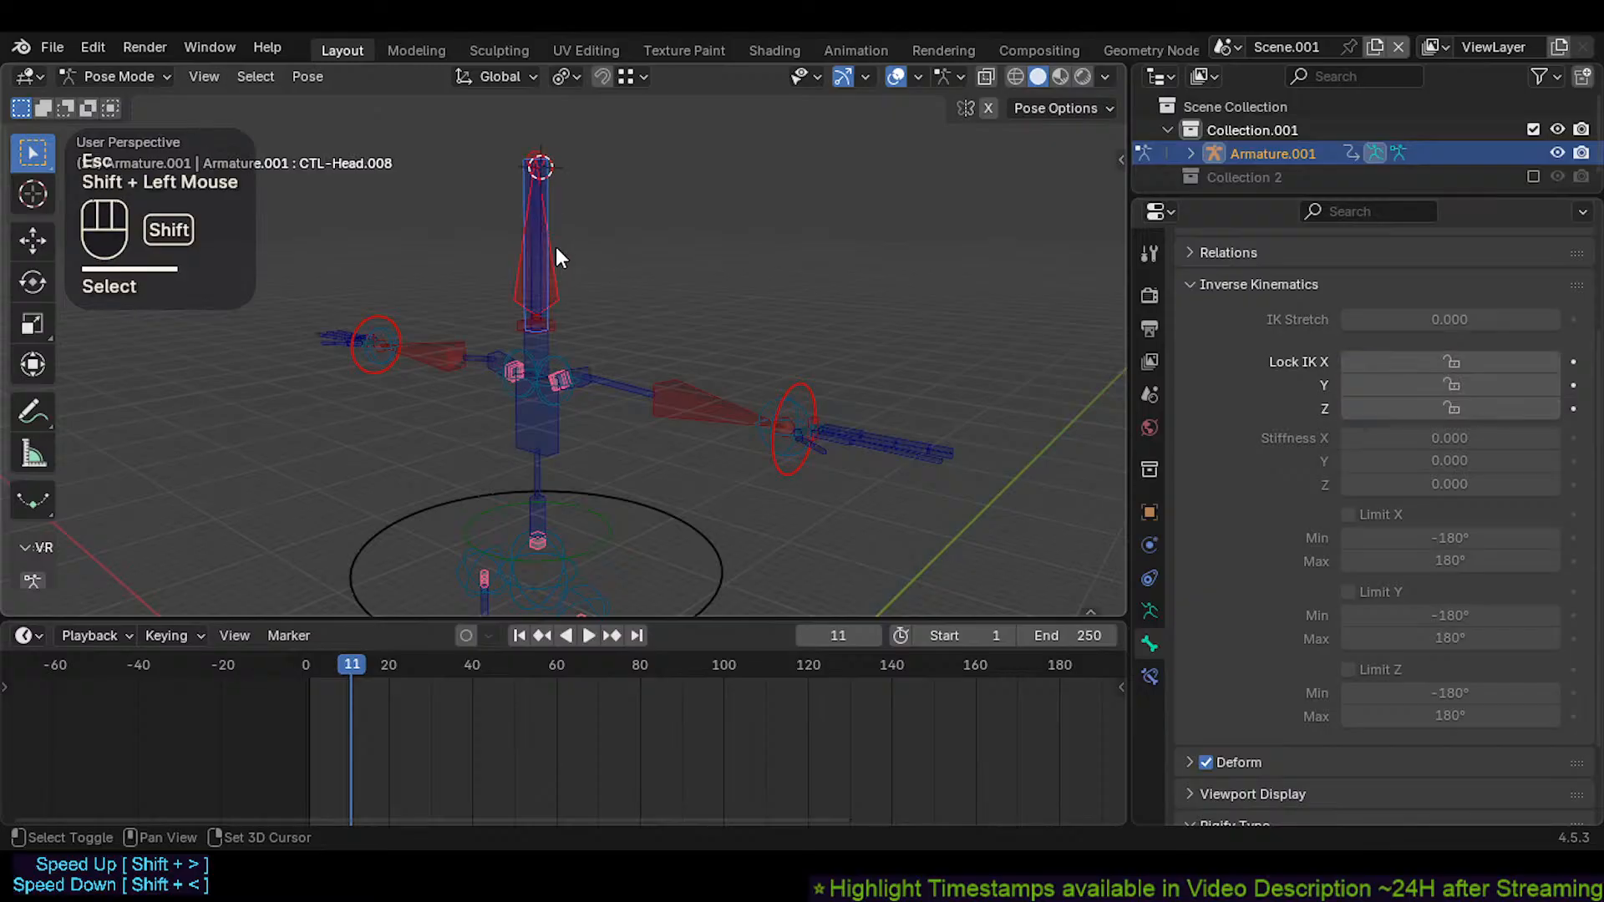
key(g)
key(Escape)
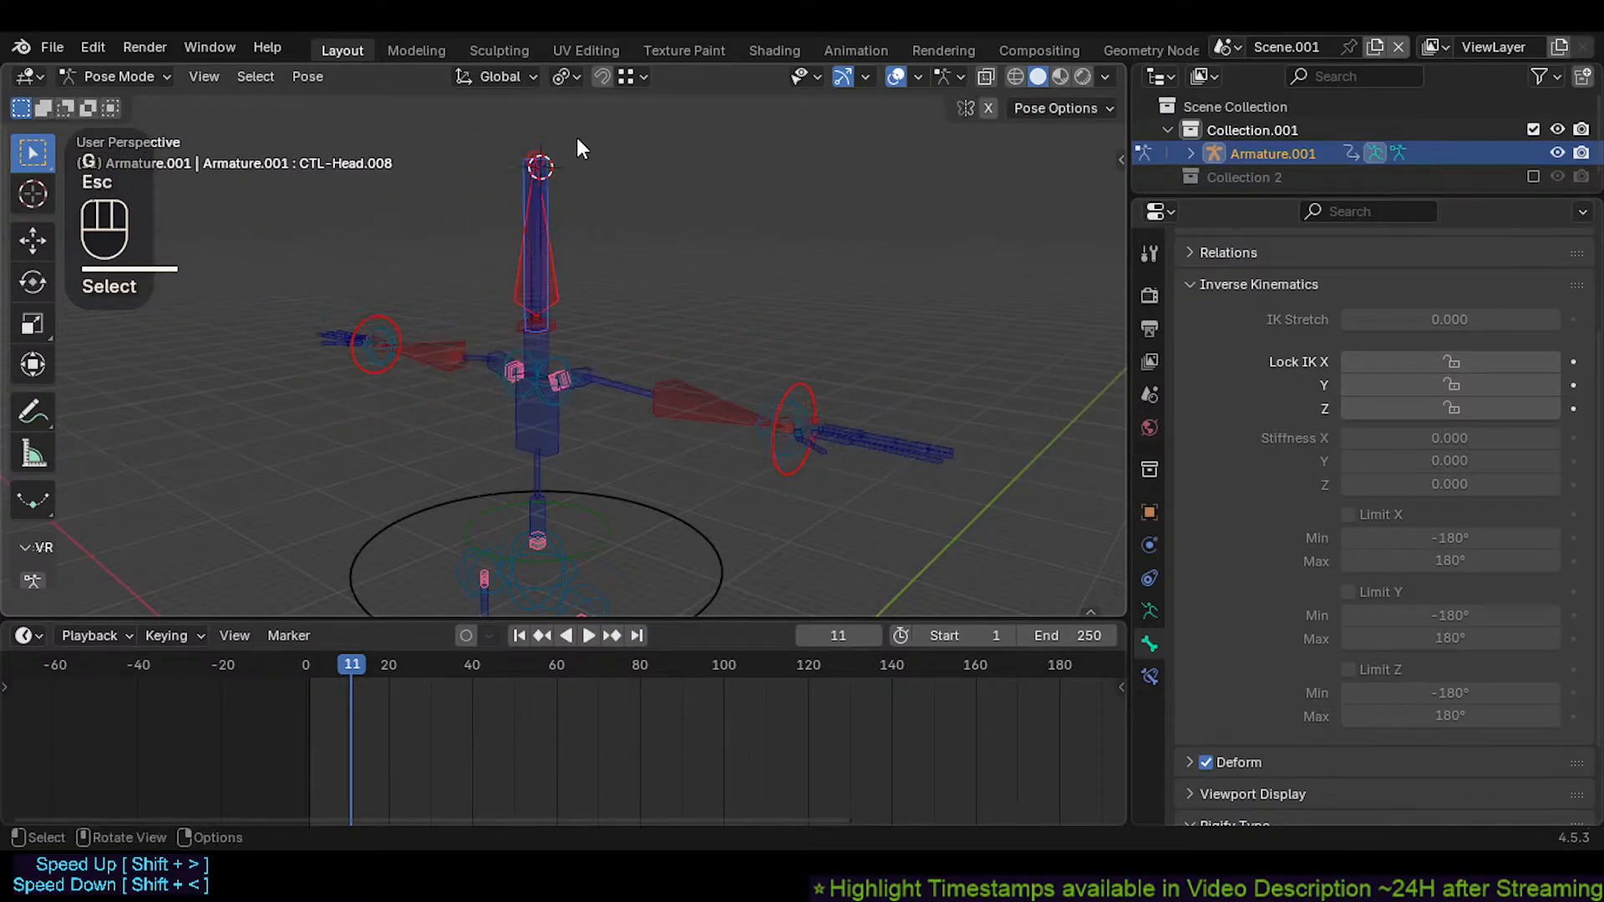
key(r)
key(Escape)
key(g)
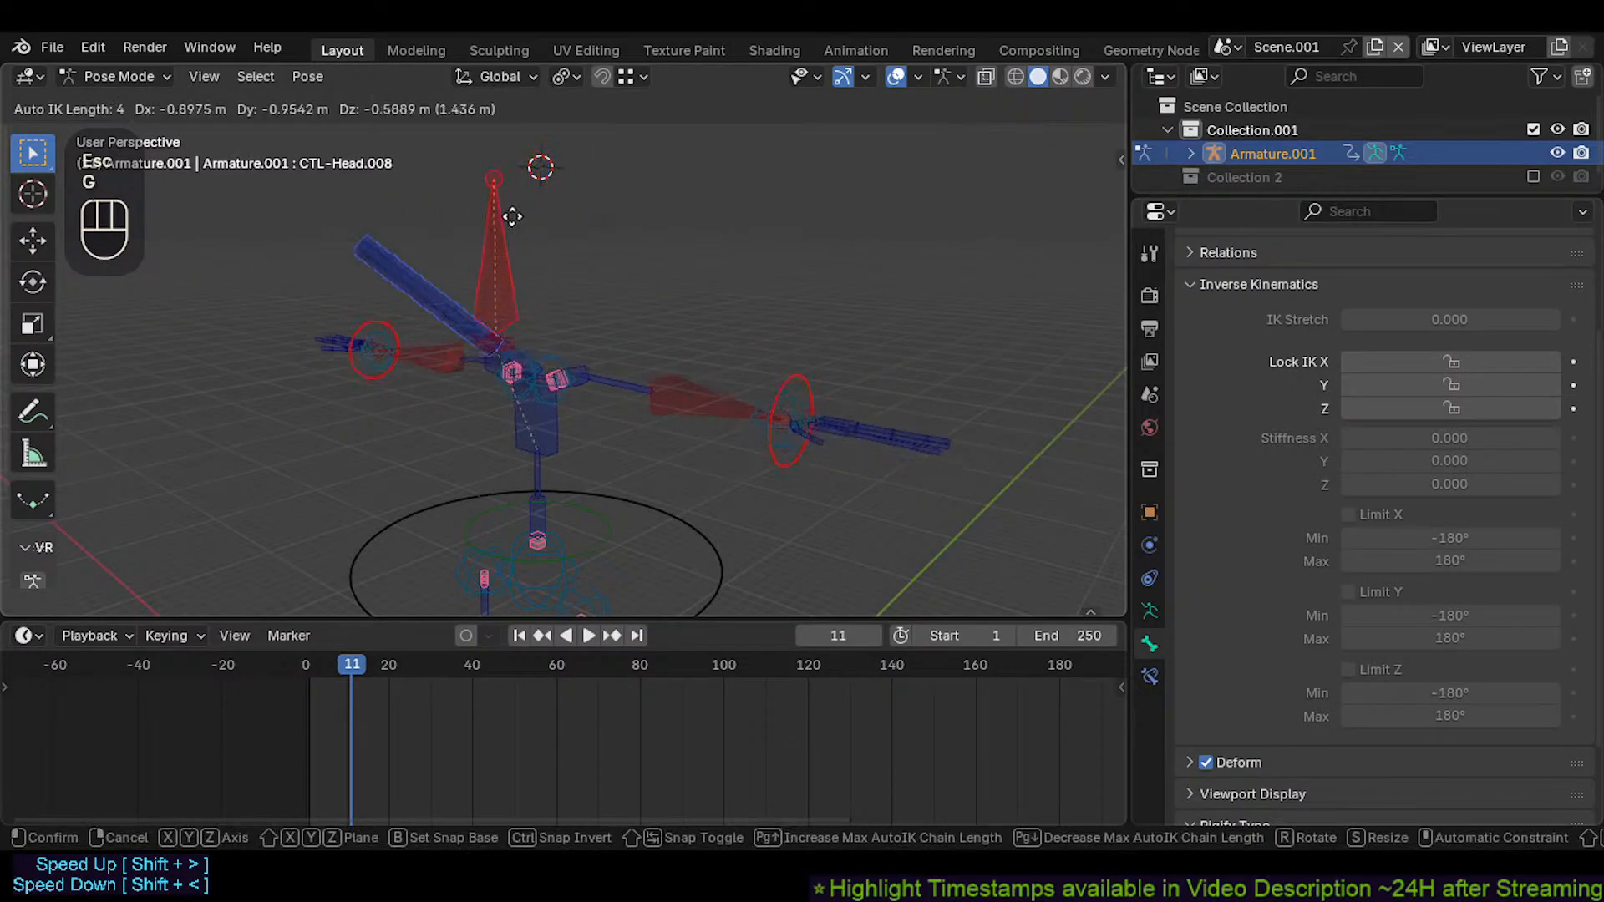
key(Escape)
Switch the transform pivot point to Median Point and try rotating and moving the selected head and neck controls
key(less)
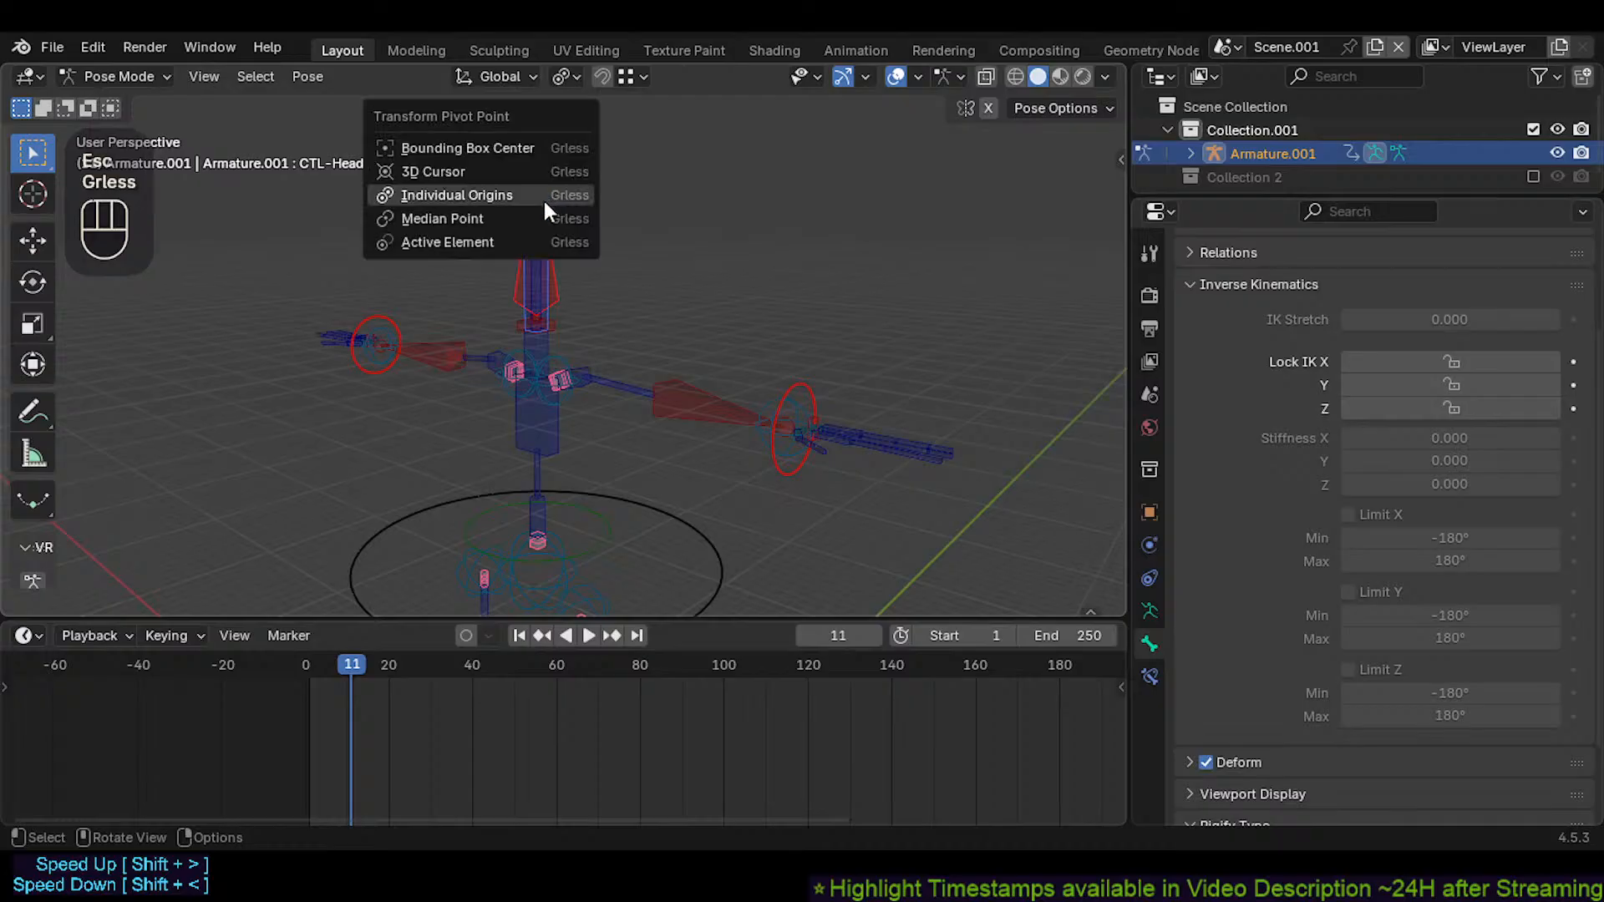
click(515, 224)
key(r)
key(Escape)
key(g)
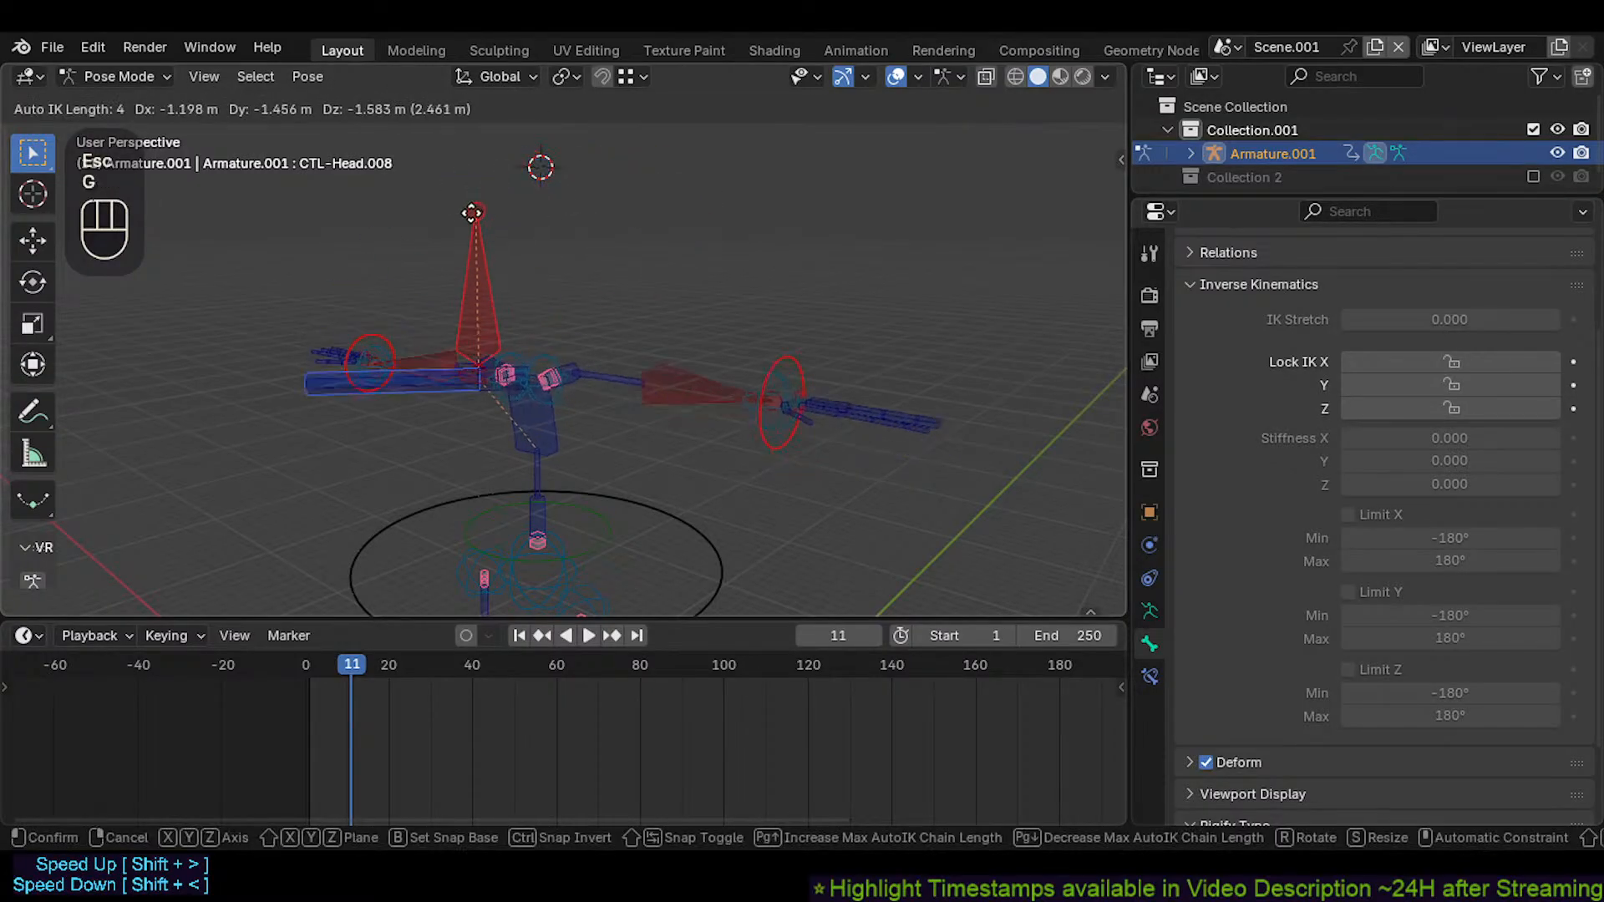
key(Escape)
Raise the Auto IK length to 6 and move the selected head and neck controls so the torso leans
key(less)
click(491, 218)
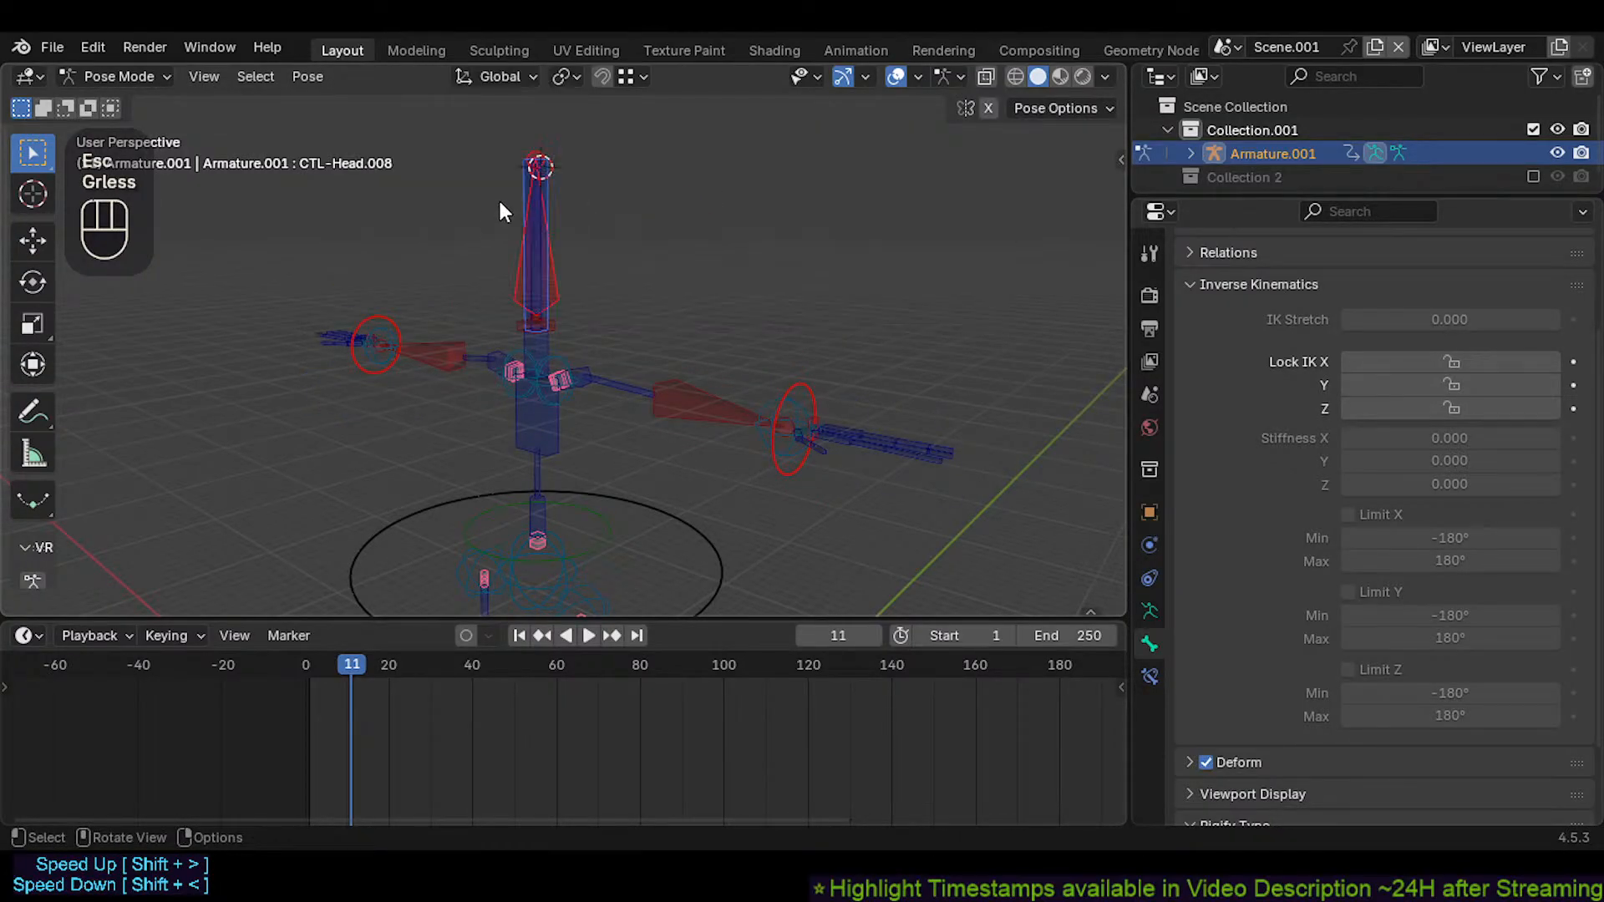
key(g)
key(Escape)
scroll(538, 266, up, 1)
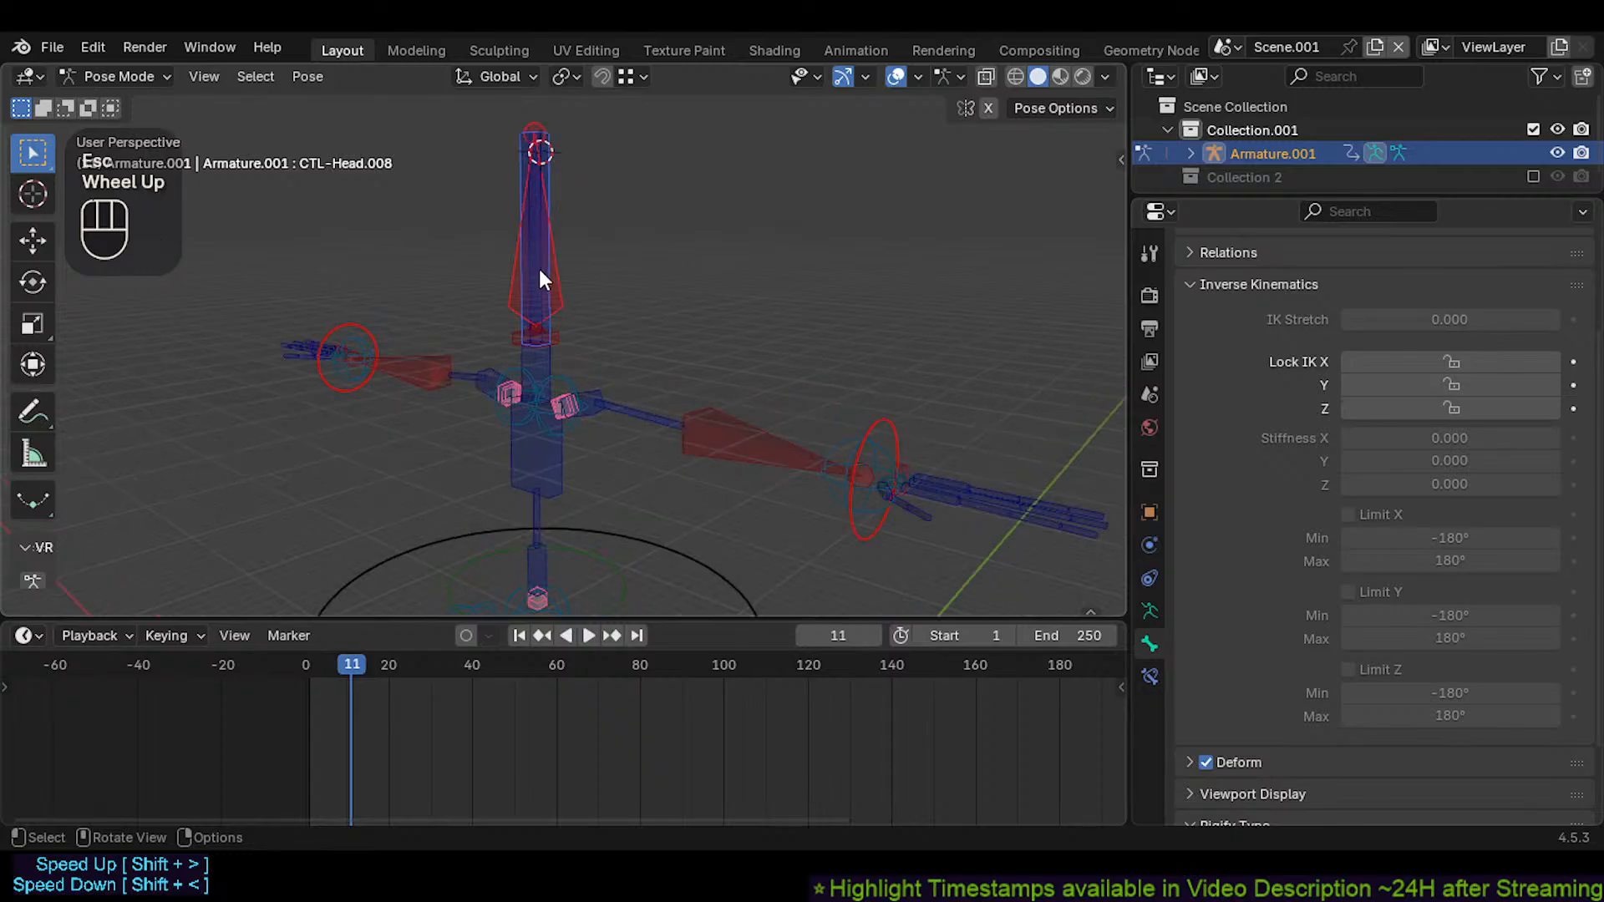
key(g)
key(Escape)
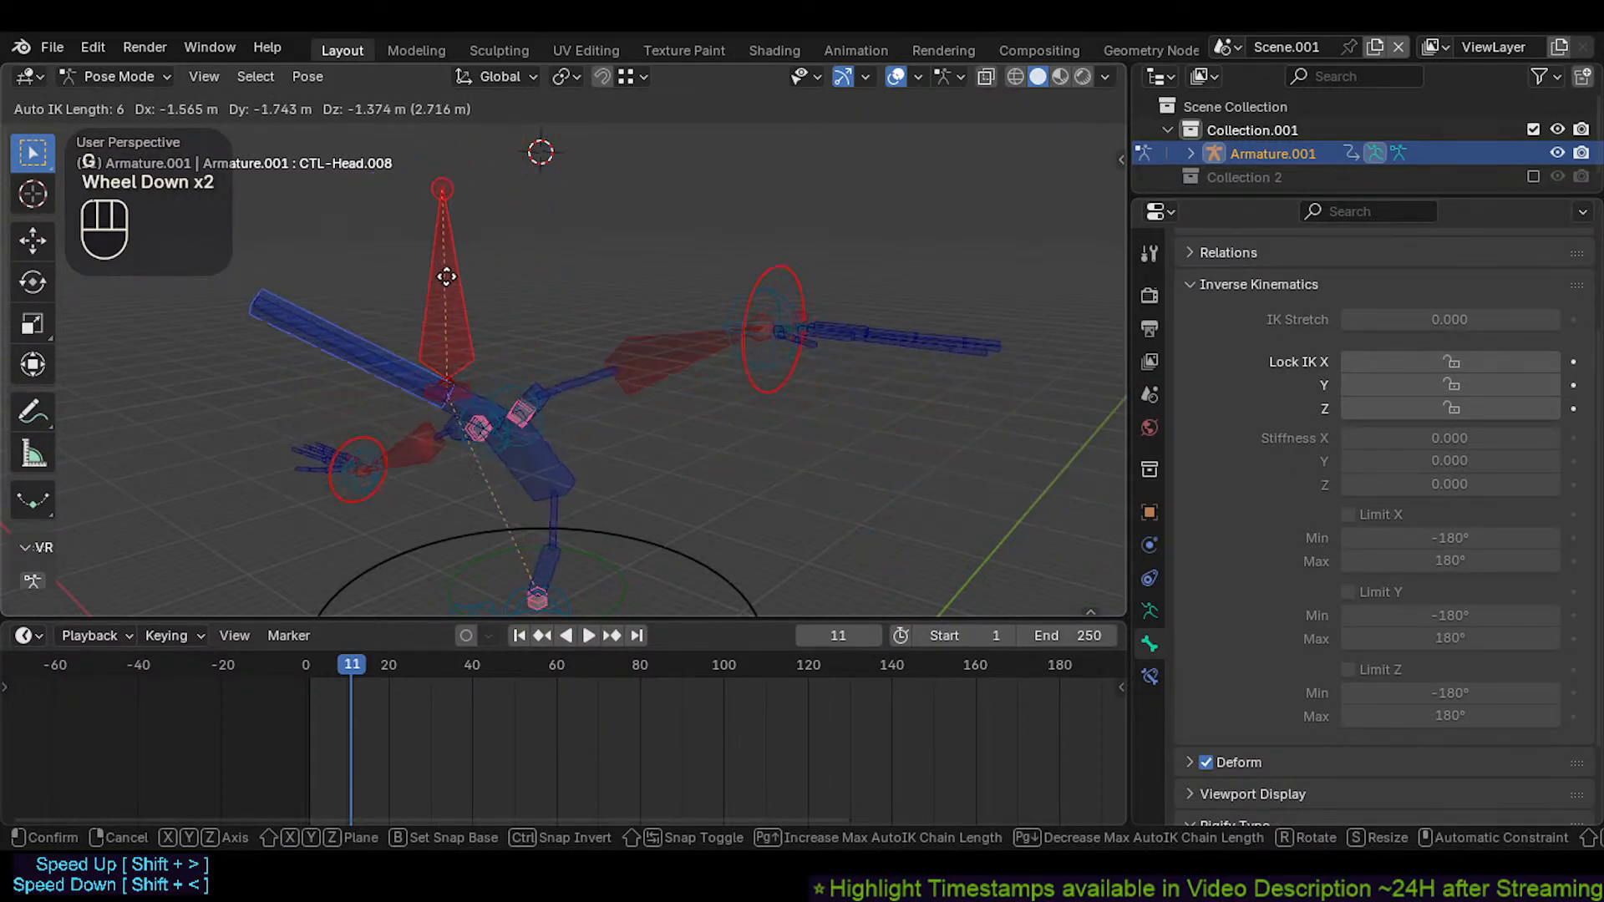
click(496, 251)
click(499, 211)
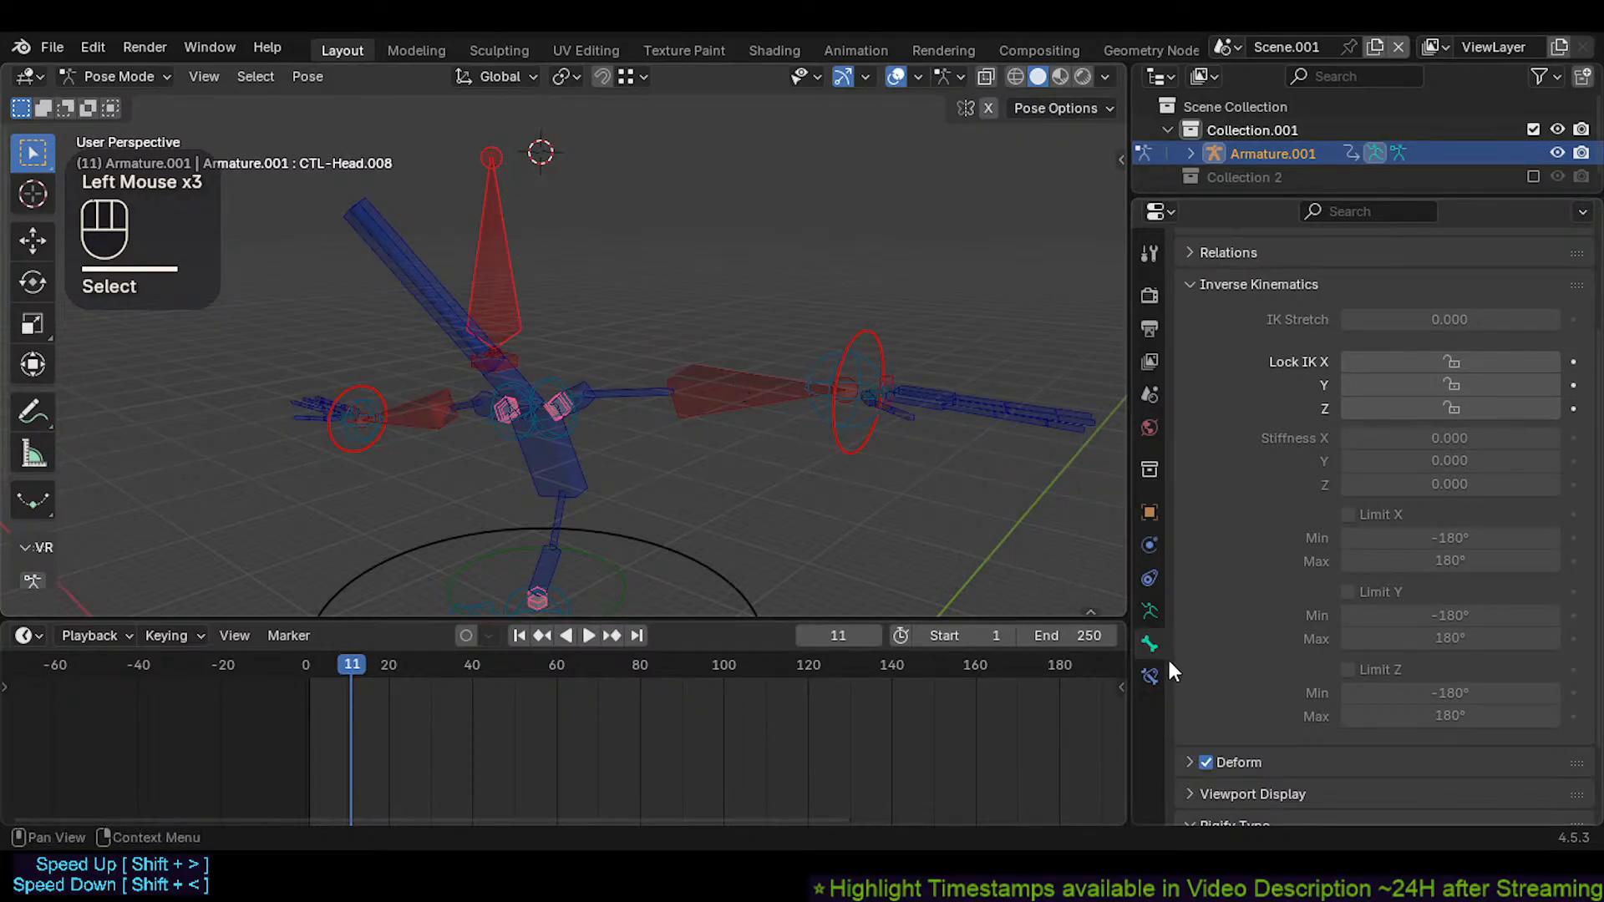
Show the constraints of the CTL-Head.008 bone and move that control on its own toward the tilted neck
click(1150, 676)
click(464, 202)
key(g)
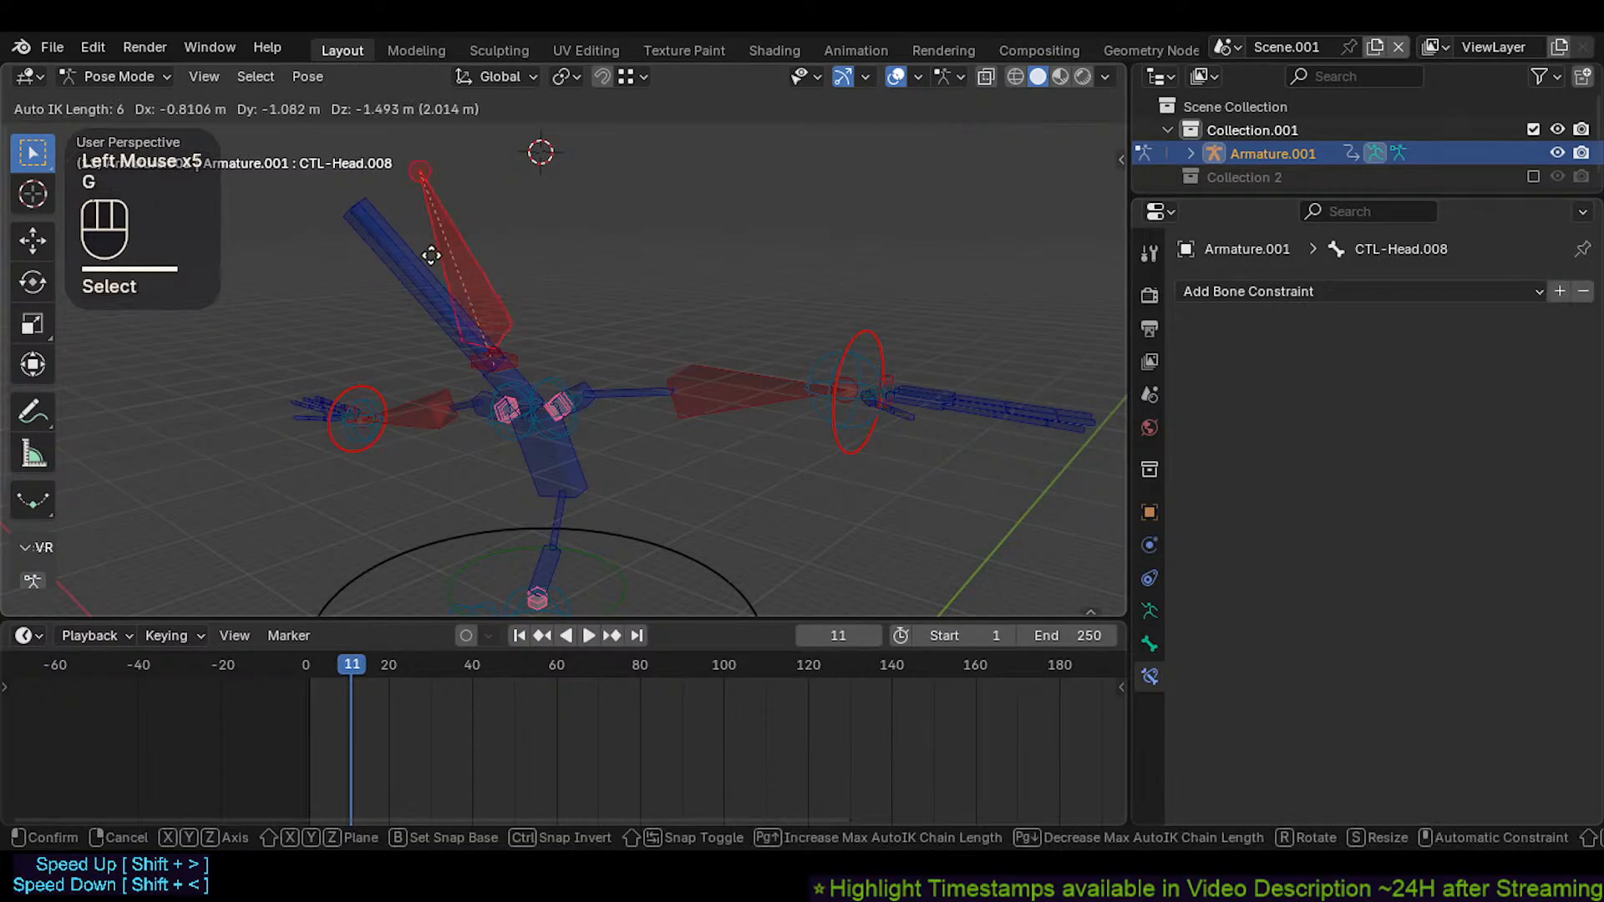
click(443, 219)
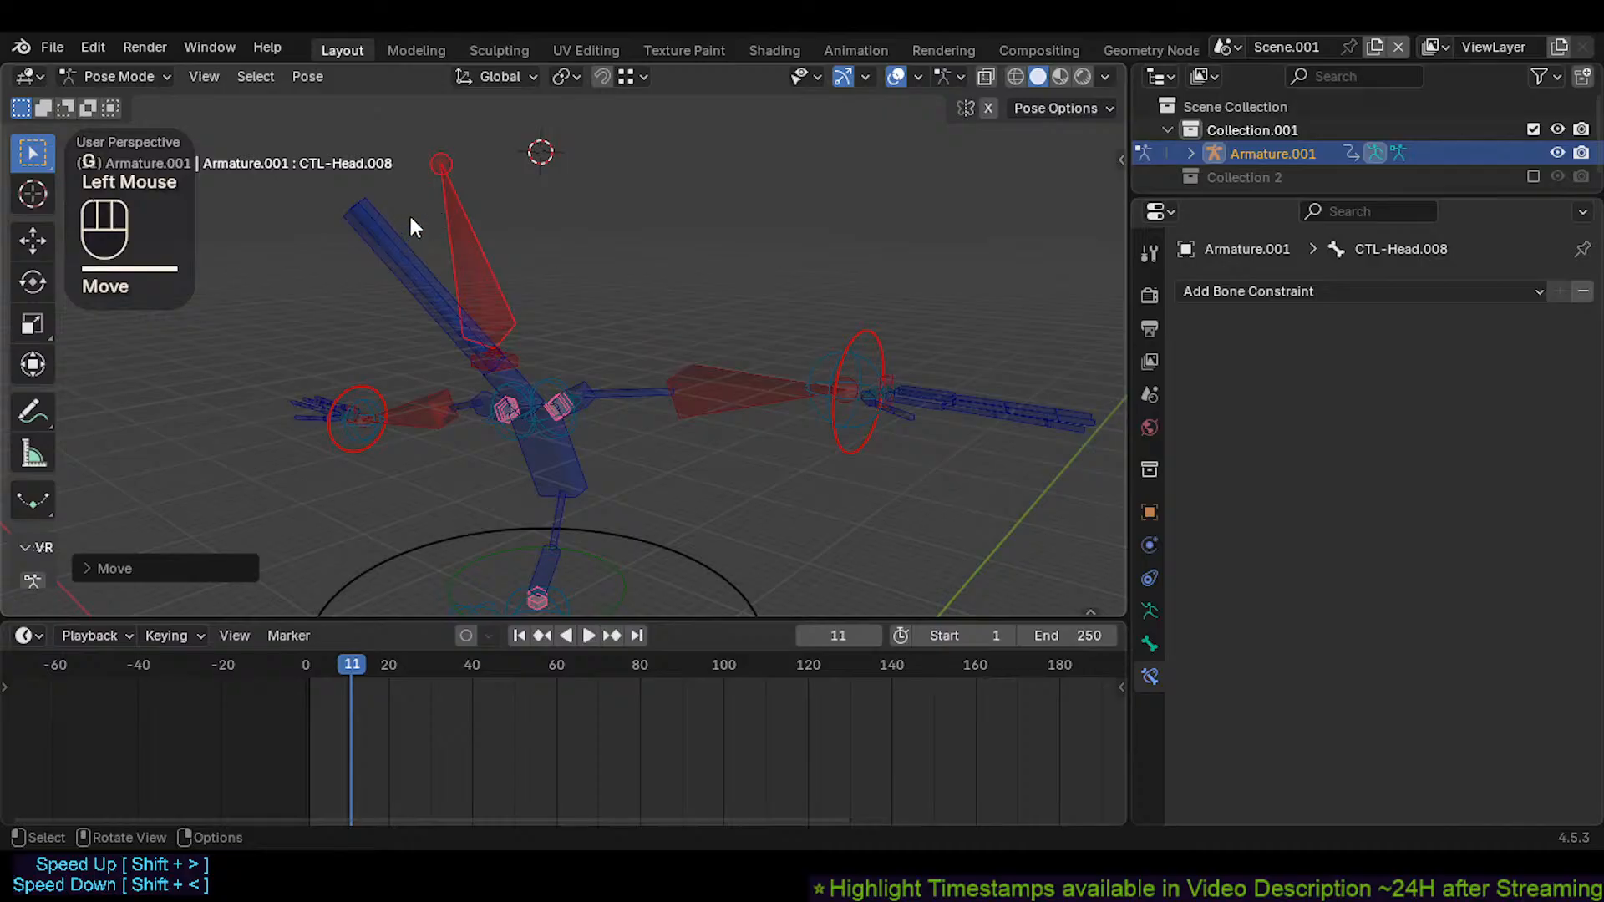
click(389, 212)
click(460, 198)
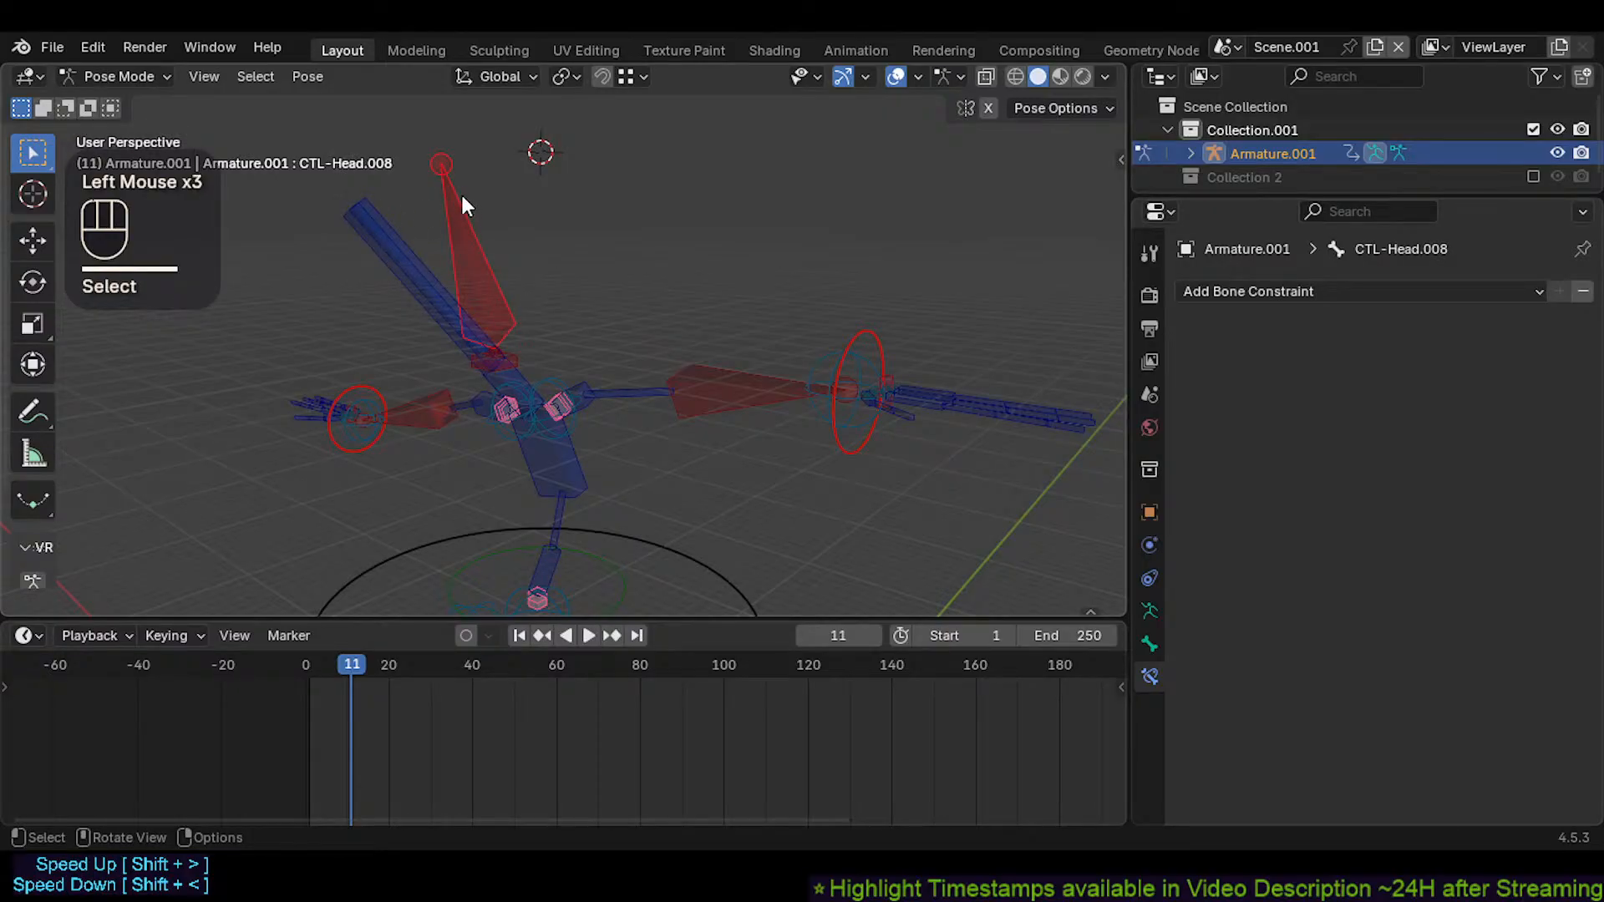
Select all bones and reset the whole armature to its rest pose
key(a)
key(alt+q)
key(alt+q)
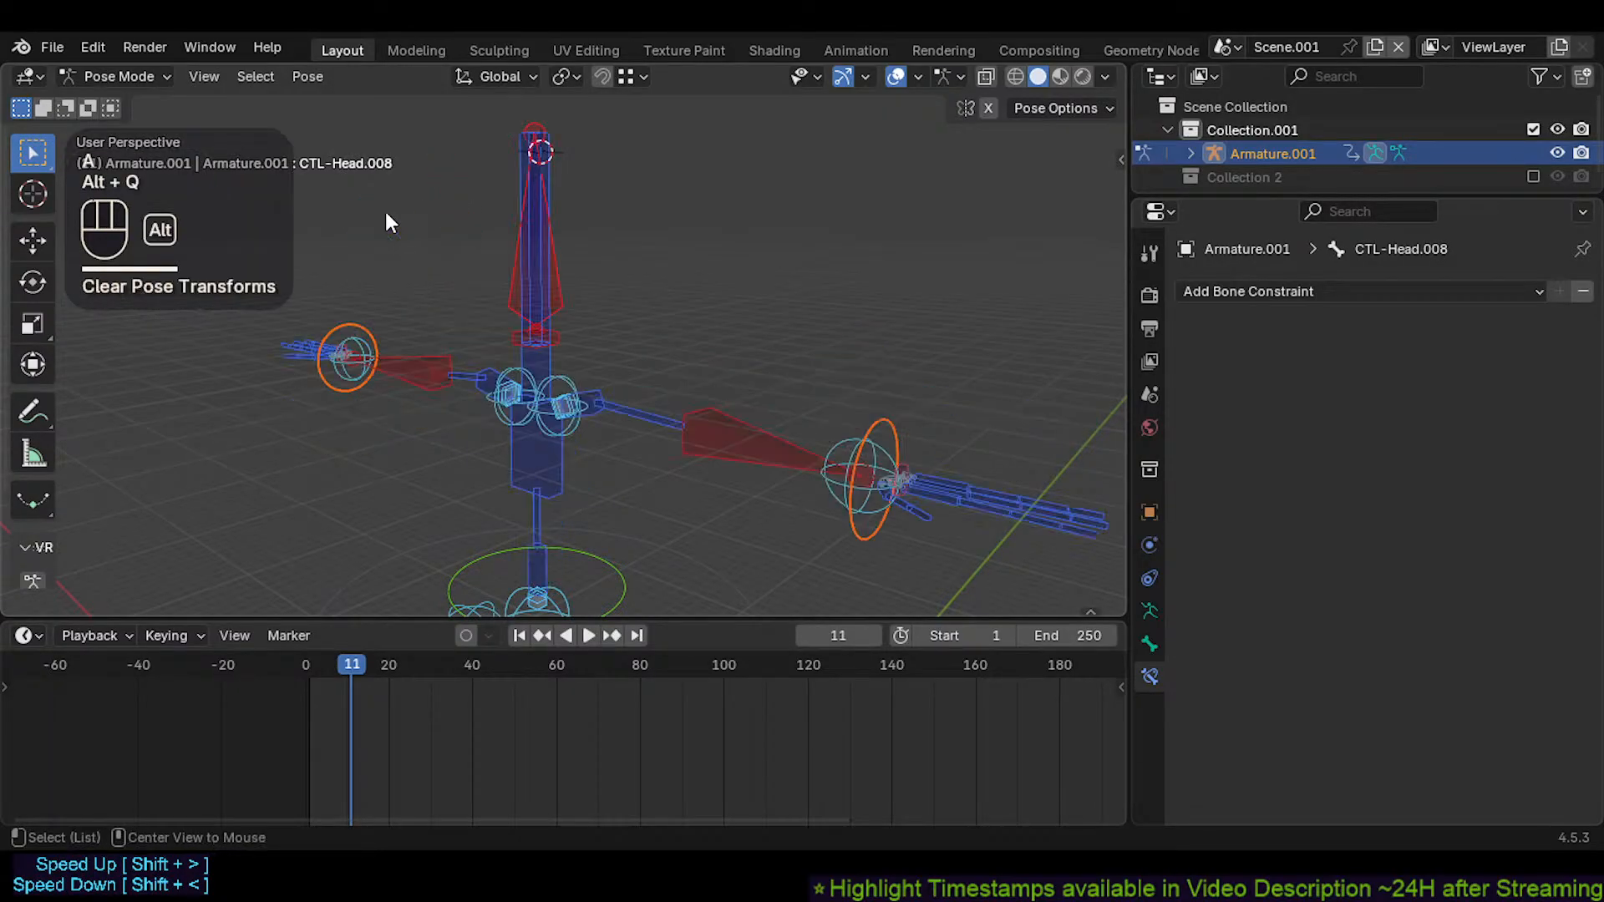
Try moving the CTL-Head.008 control at the top of the head
click(535, 125)
click(533, 119)
click(537, 155)
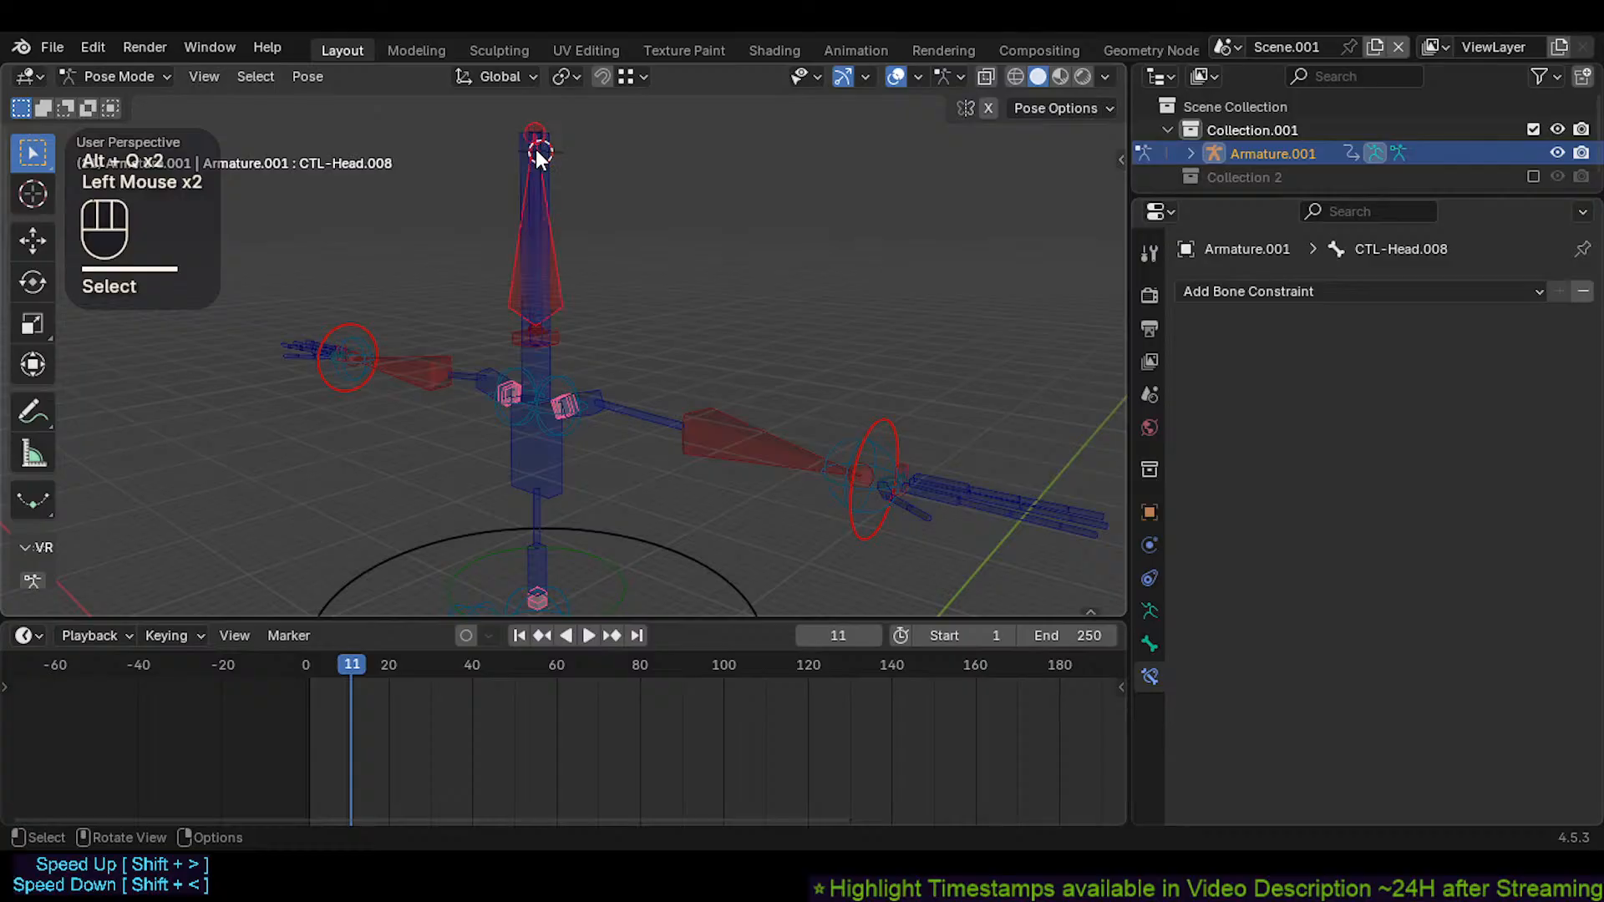
key(g)
key(Escape)
click(542, 156)
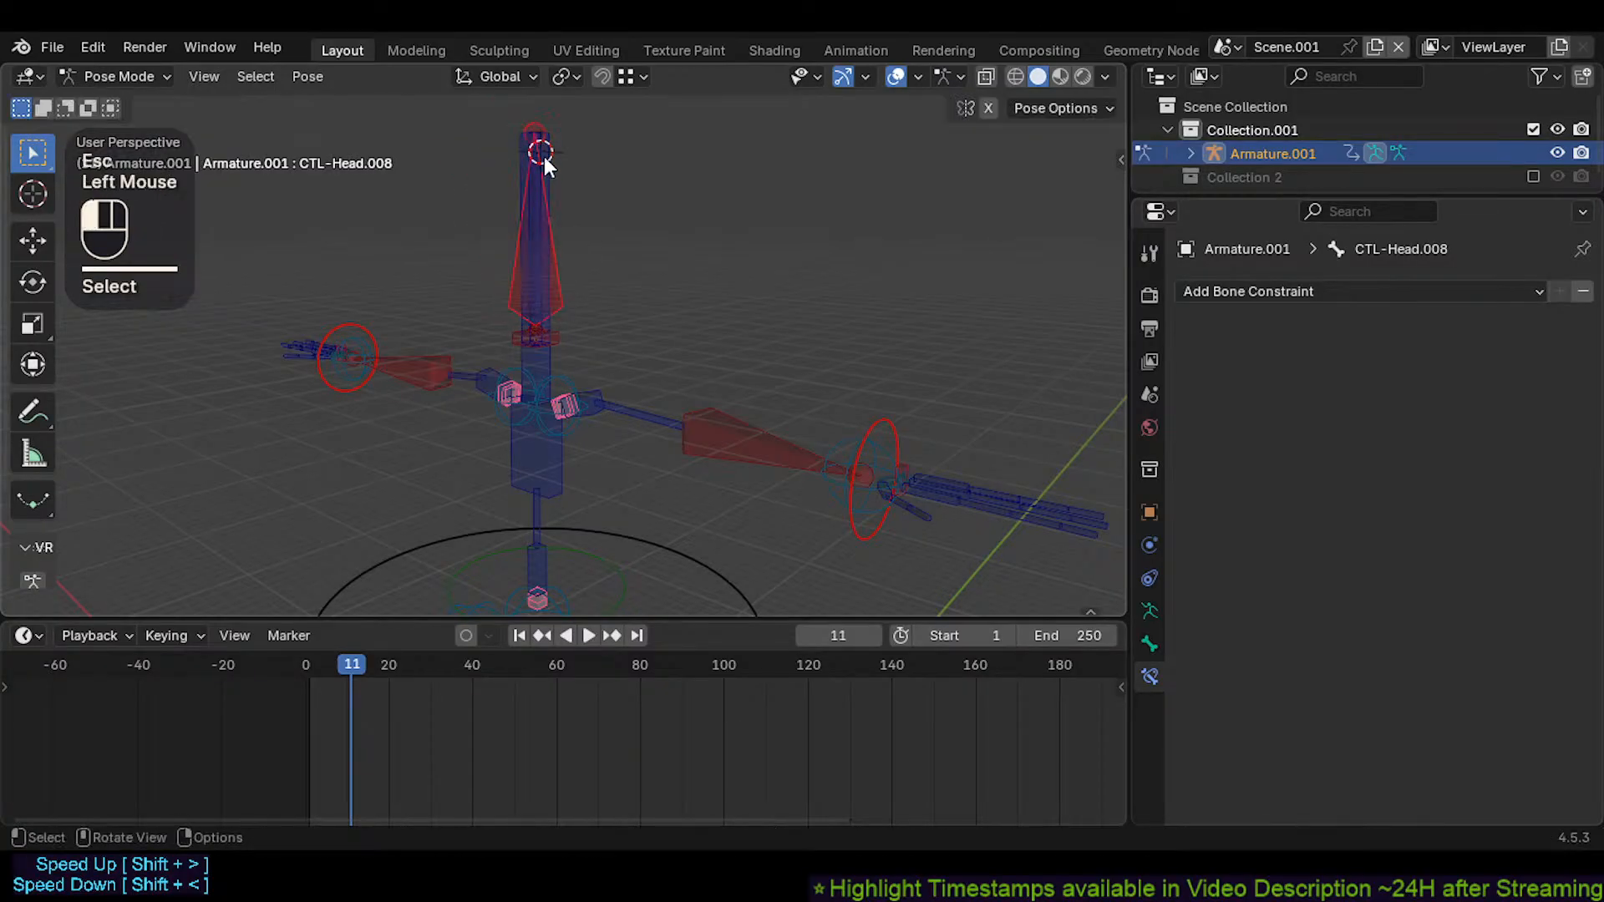
key(g)
key(Escape)
Try moving the CTL-Neck.001 bone and the constrained CTL-Head bone
key(g)
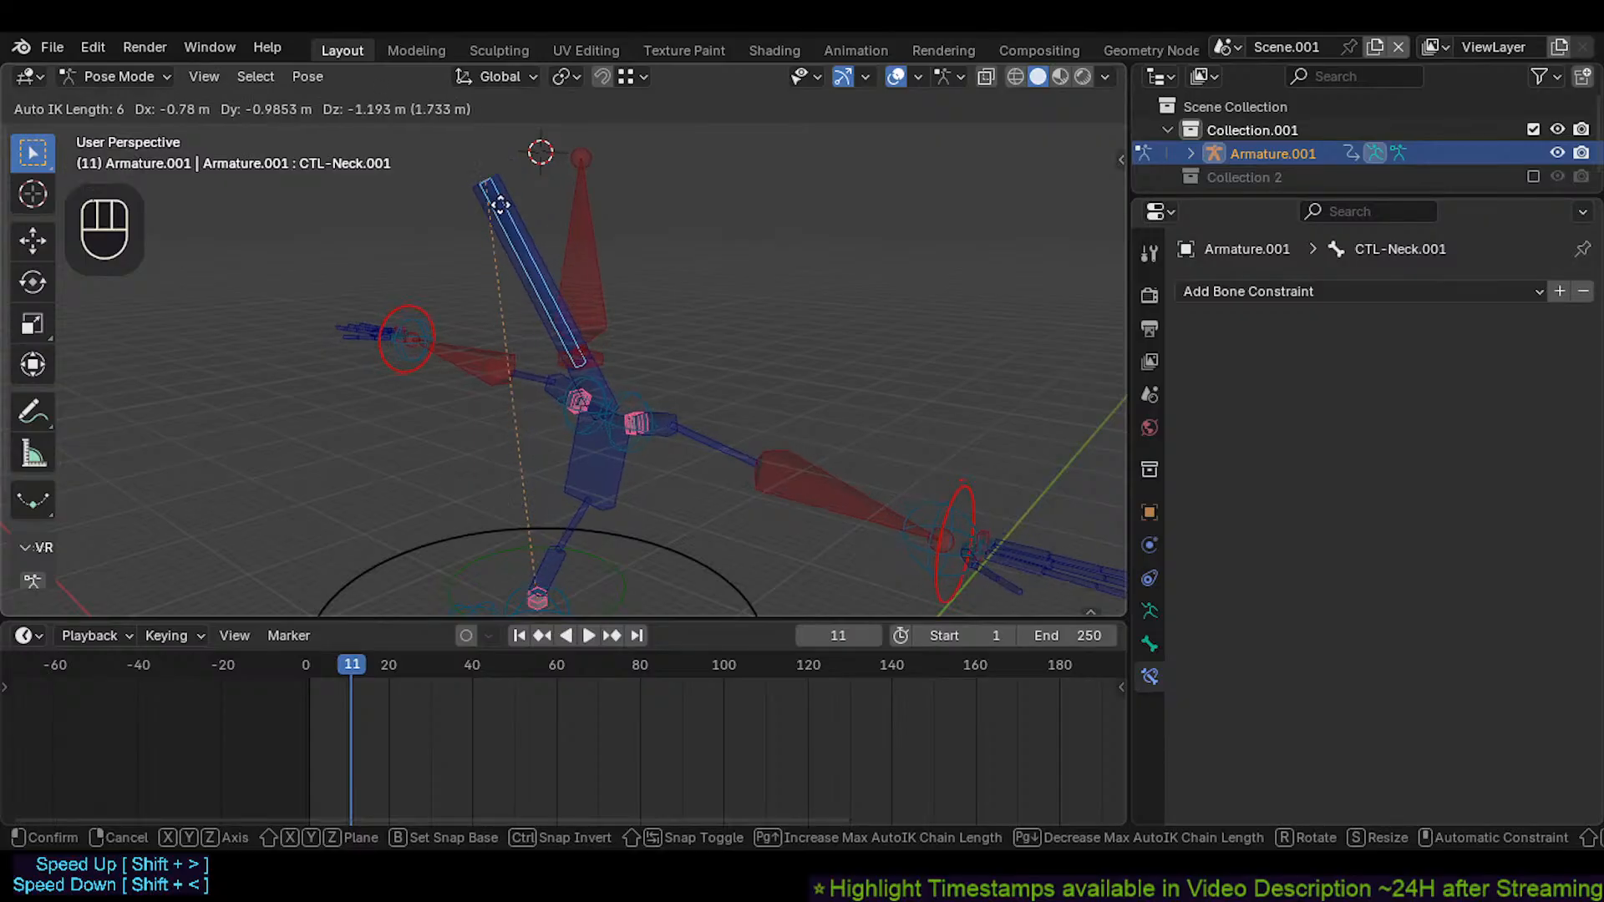
key(Escape)
click(555, 332)
key(g)
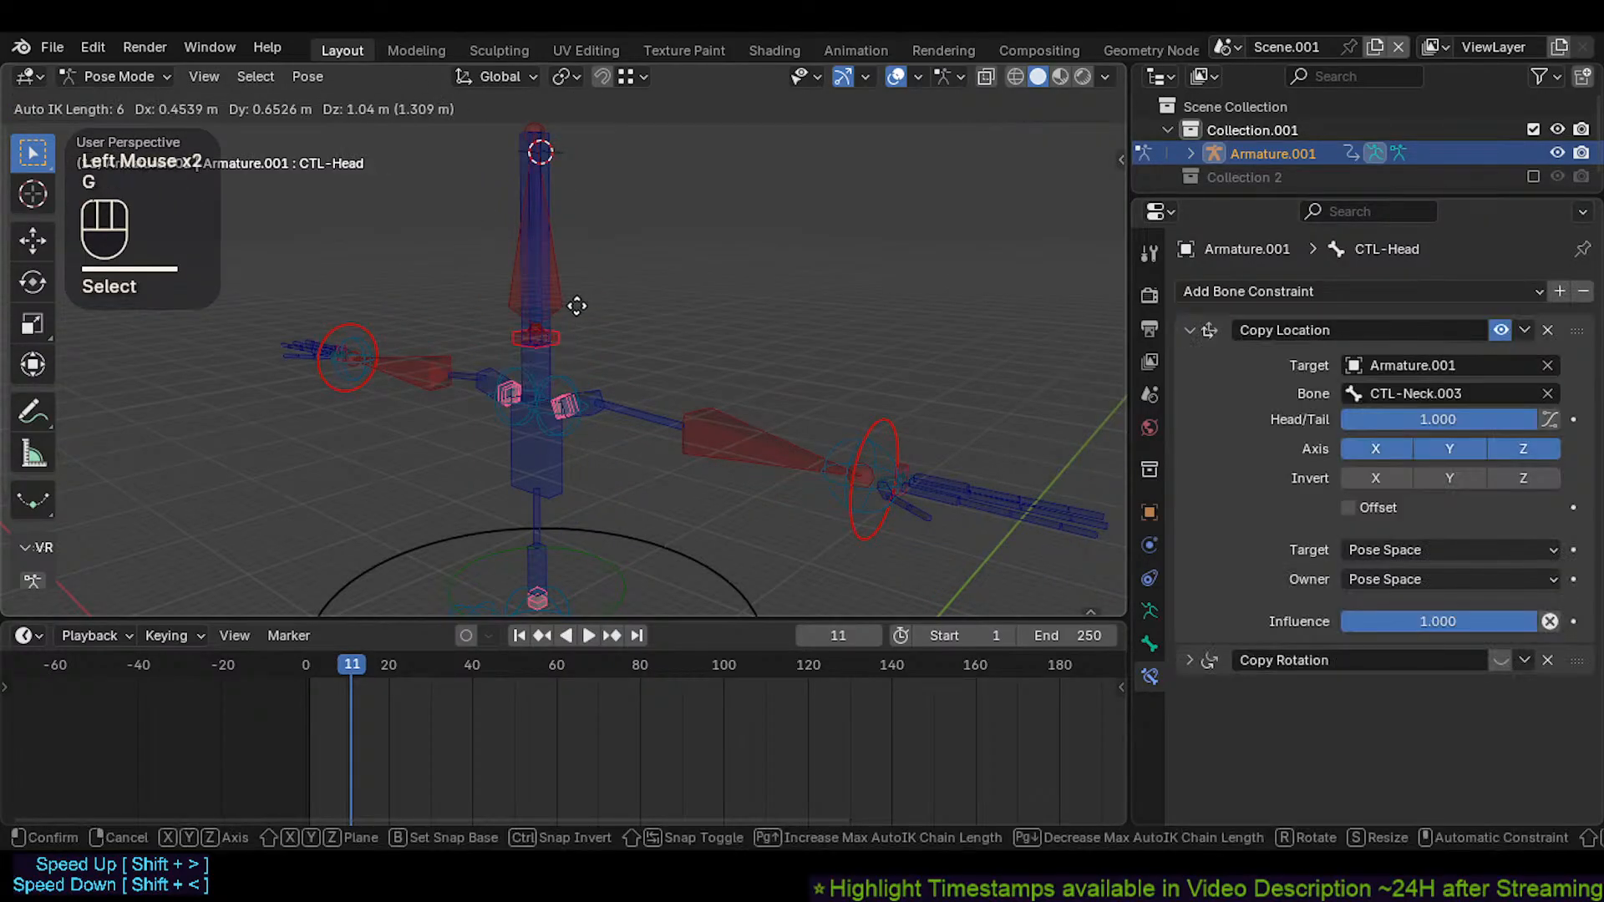
key(Escape)
Move the CMD-Spine control at the hips to test how the torso, neck and head follow
scroll(581, 463, down, 2)
shift+middle_drag(581, 463, 614, 524)
click(555, 500)
shift+click(543, 518)
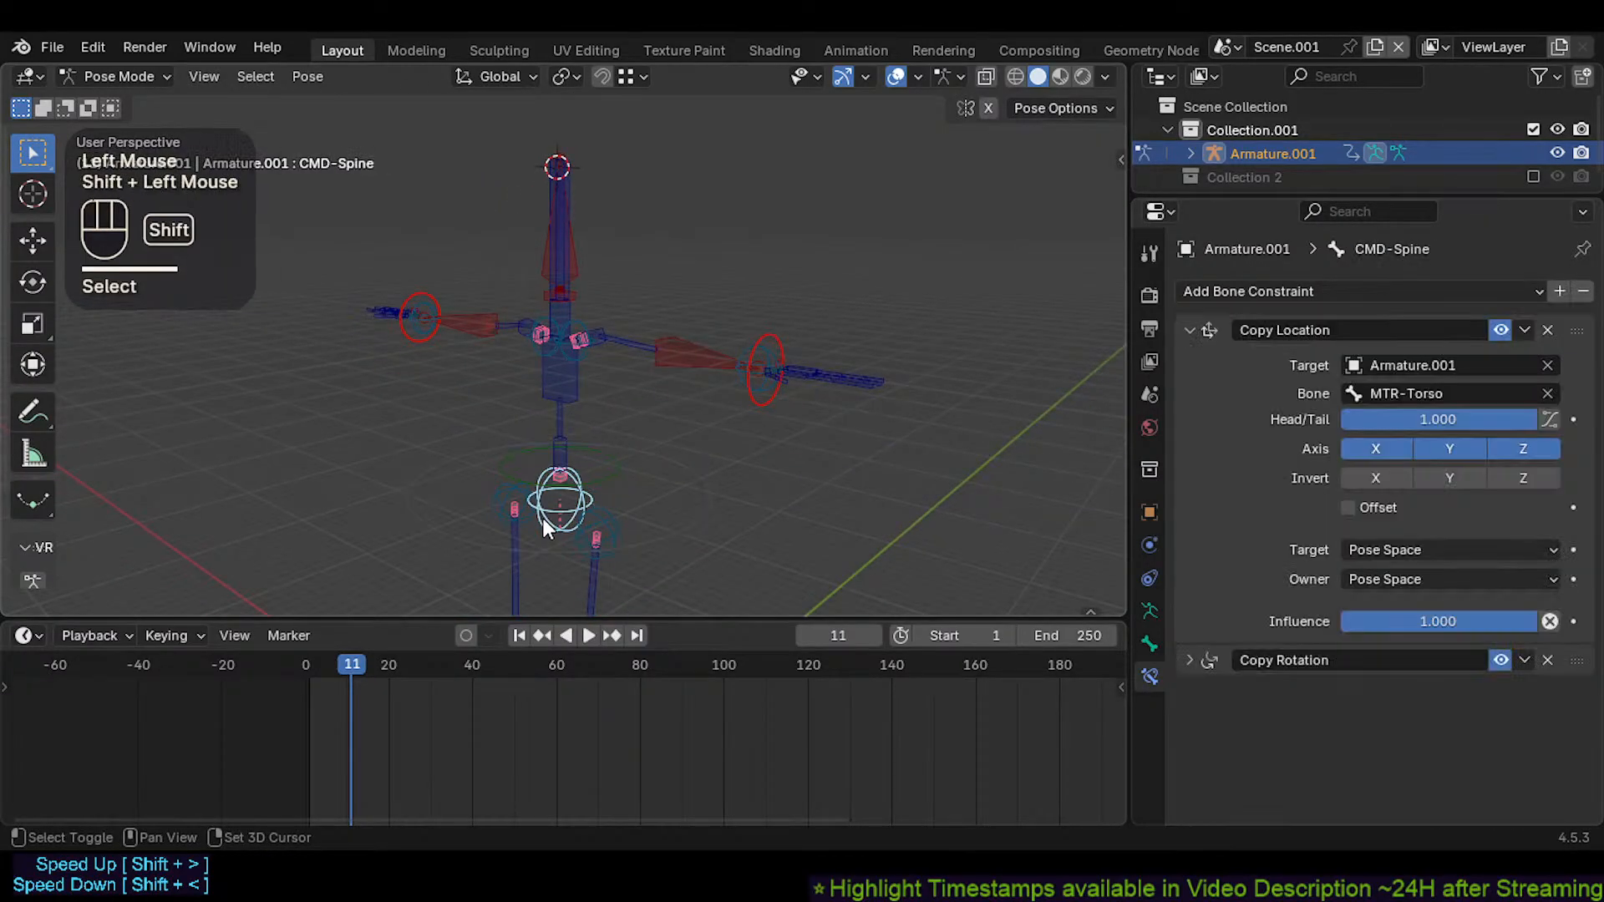
key(g)
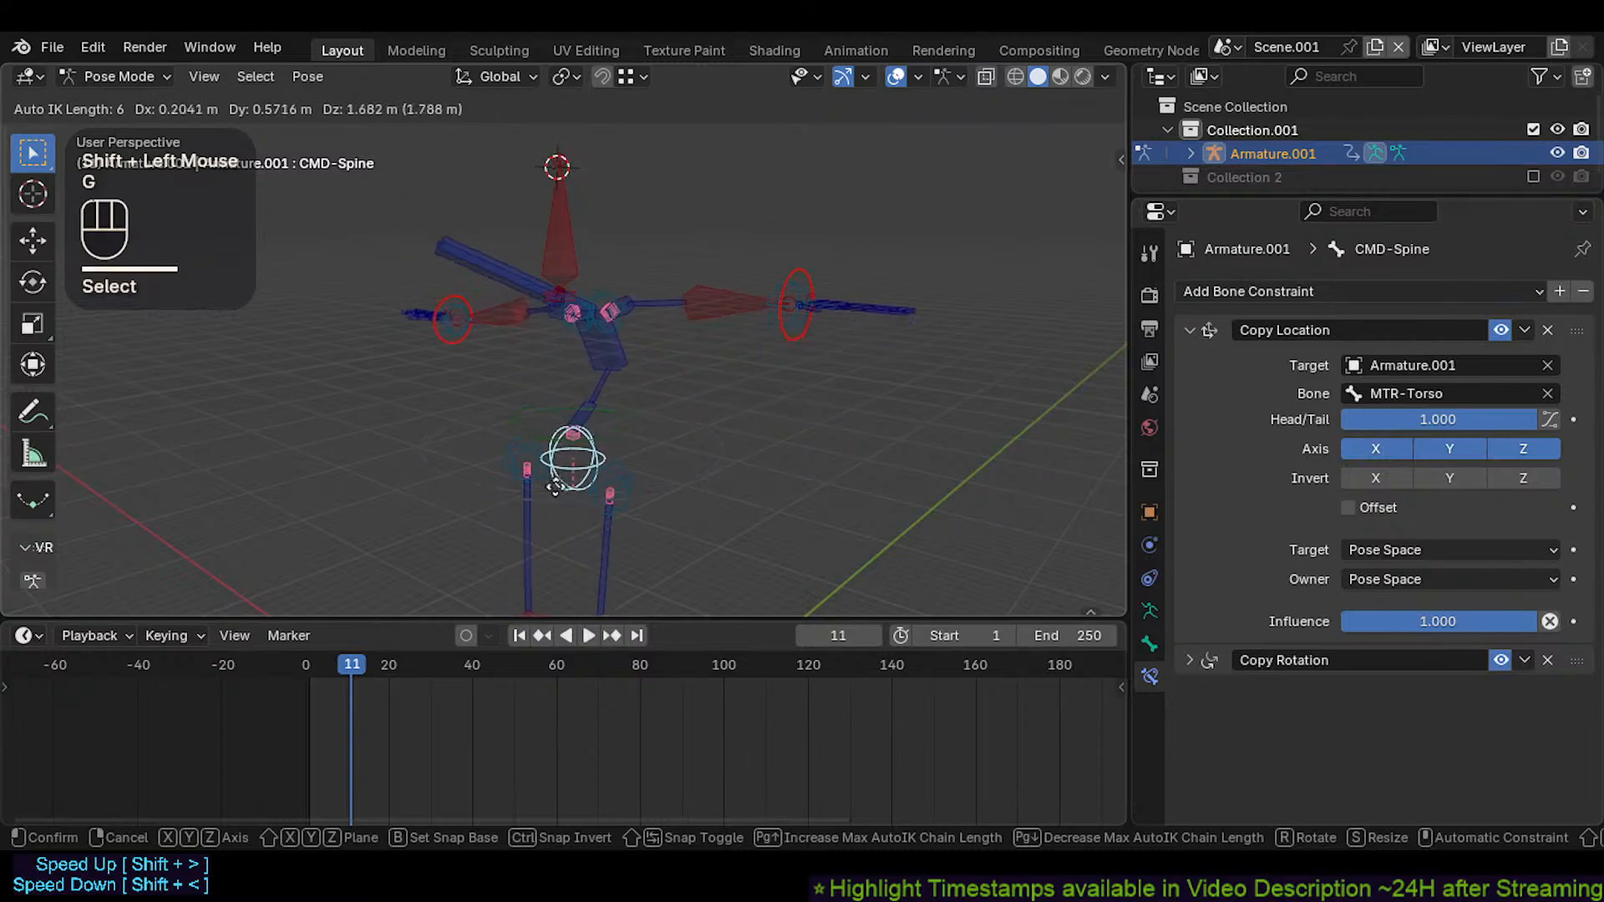
click(565, 455)
key(g)
middle_drag(544, 447, 598, 483)
click(512, 445)
Rotate the CMD-Spine control by about -18° and shift it to bend the torso
key(g)
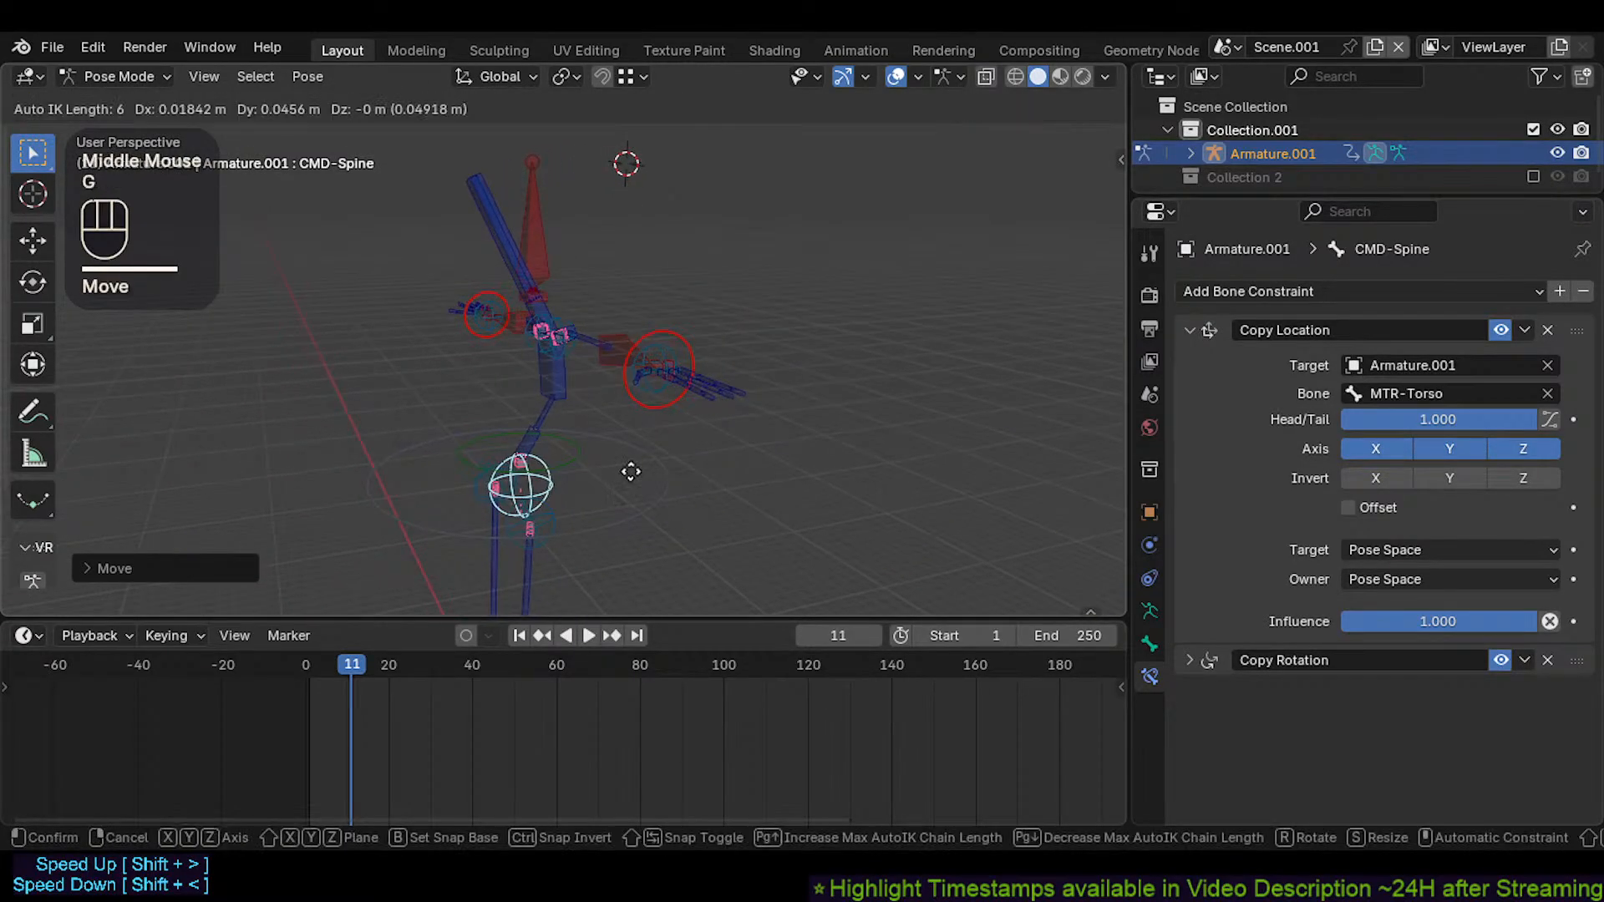
key(r)
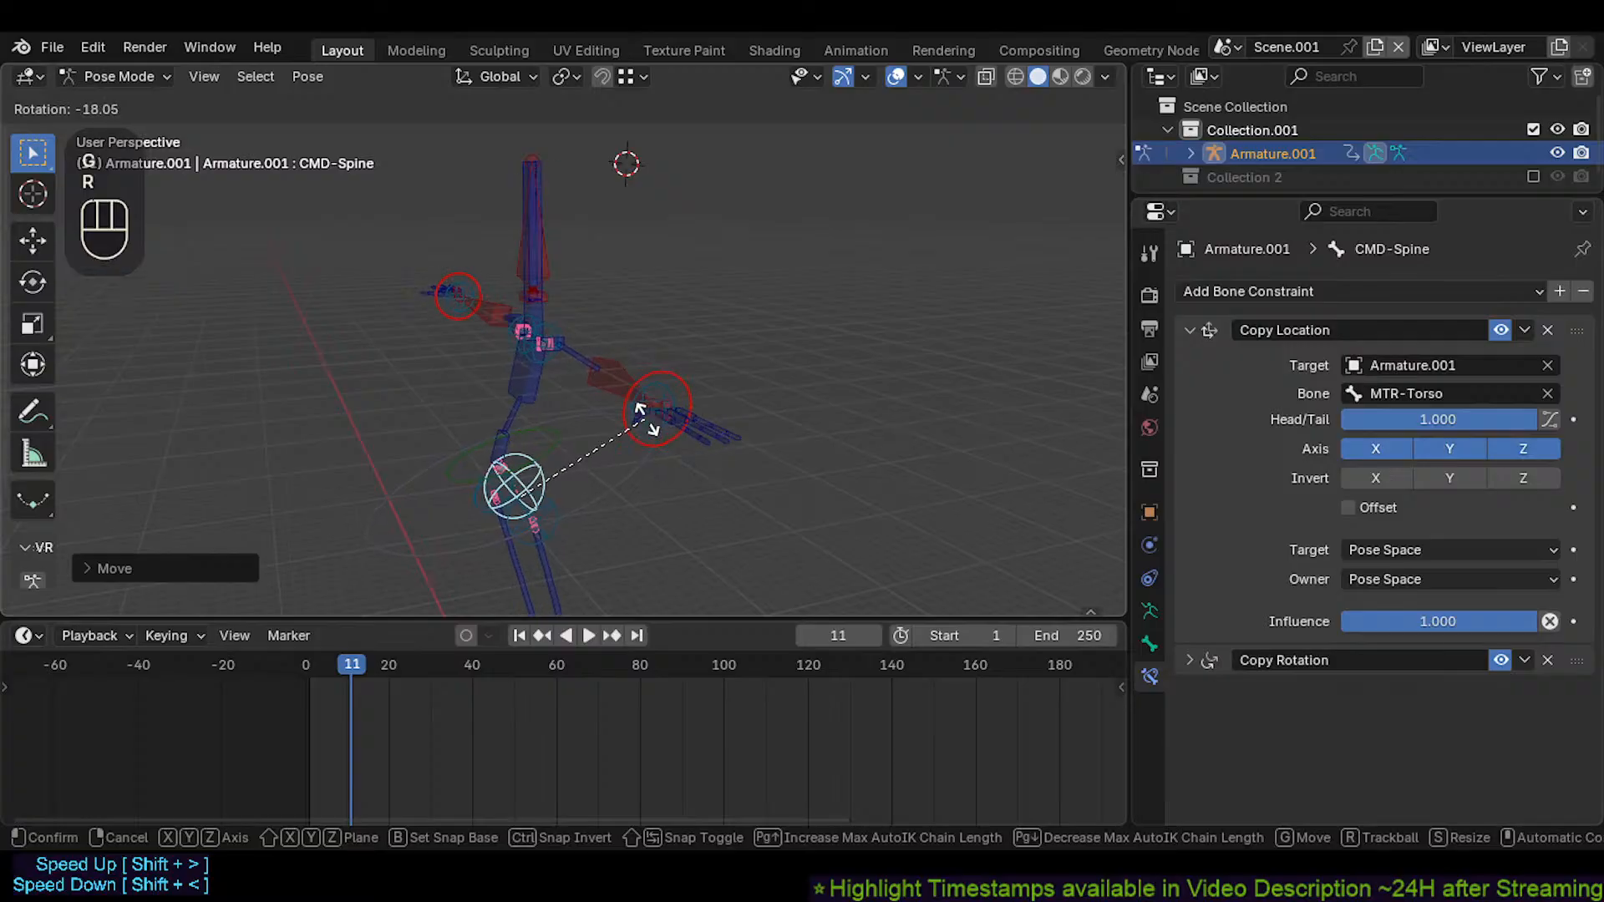
click(652, 419)
key(g)
click(629, 459)
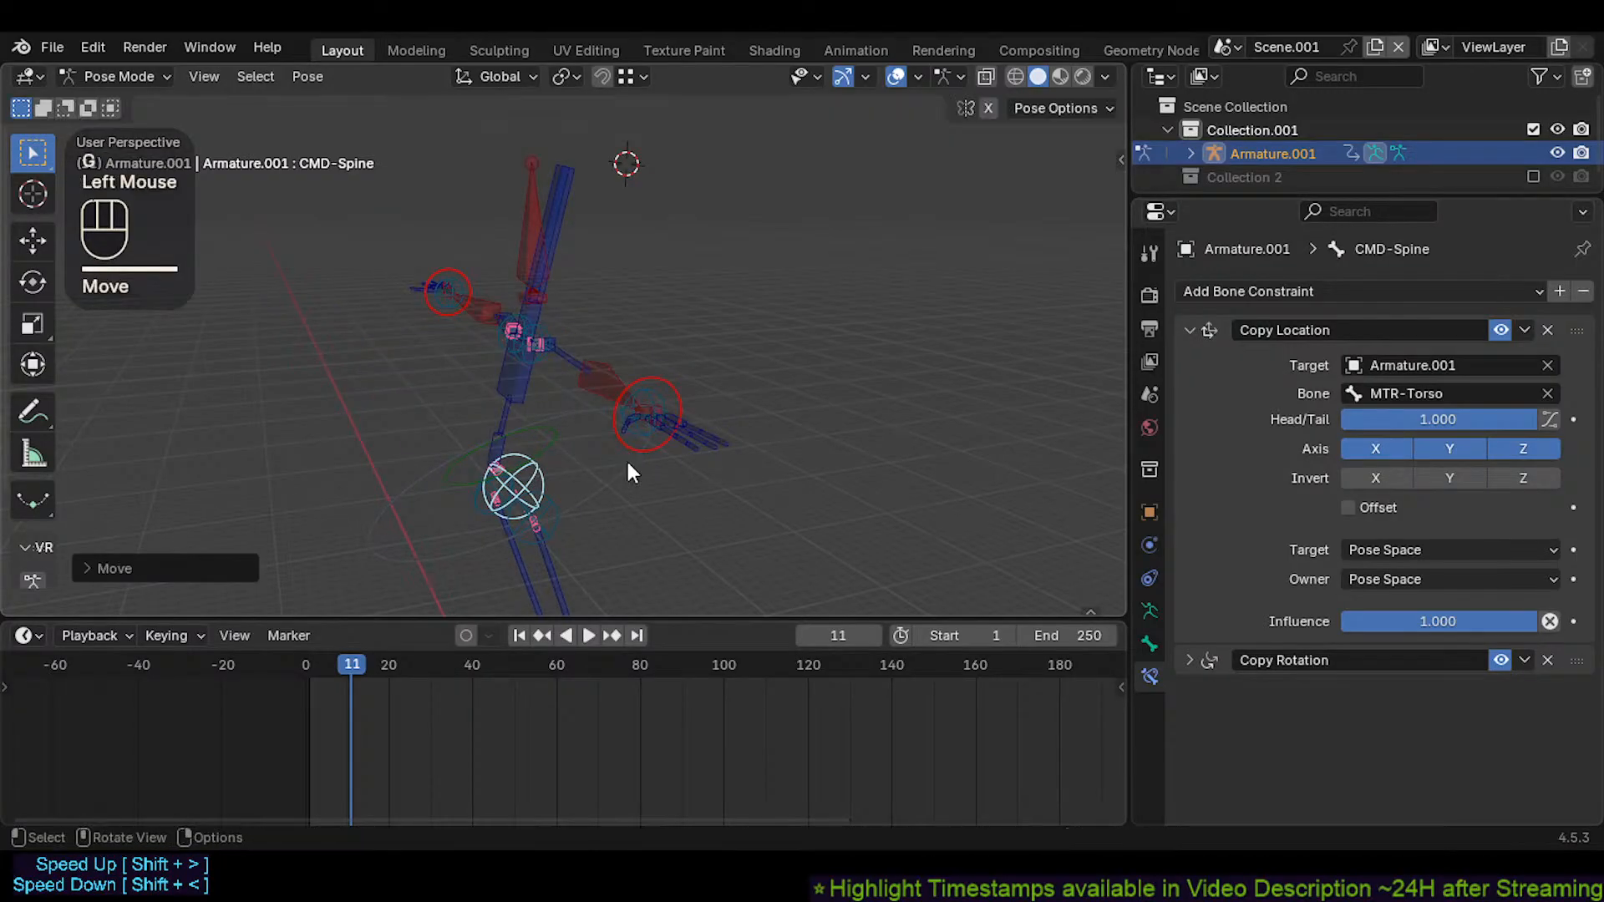
key(g)
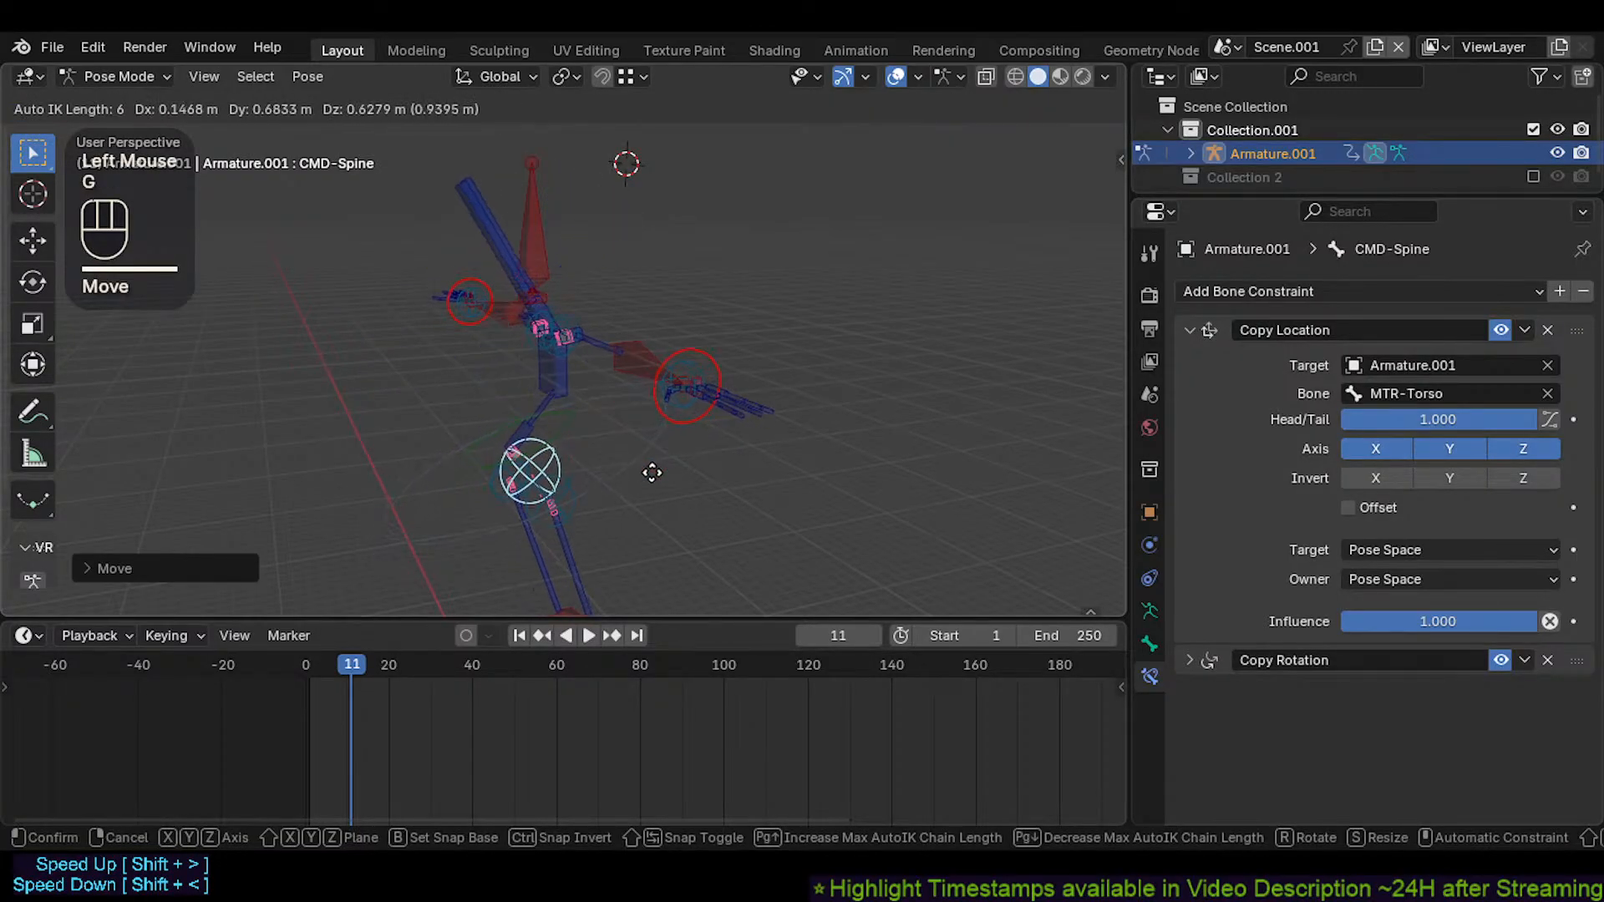
key(Escape)
Select the CTL-Shin.L and CTL-Shin.R bones and move both shins together
shift+middle_drag(609, 501, 631, 418)
middle_drag(631, 418, 628, 473)
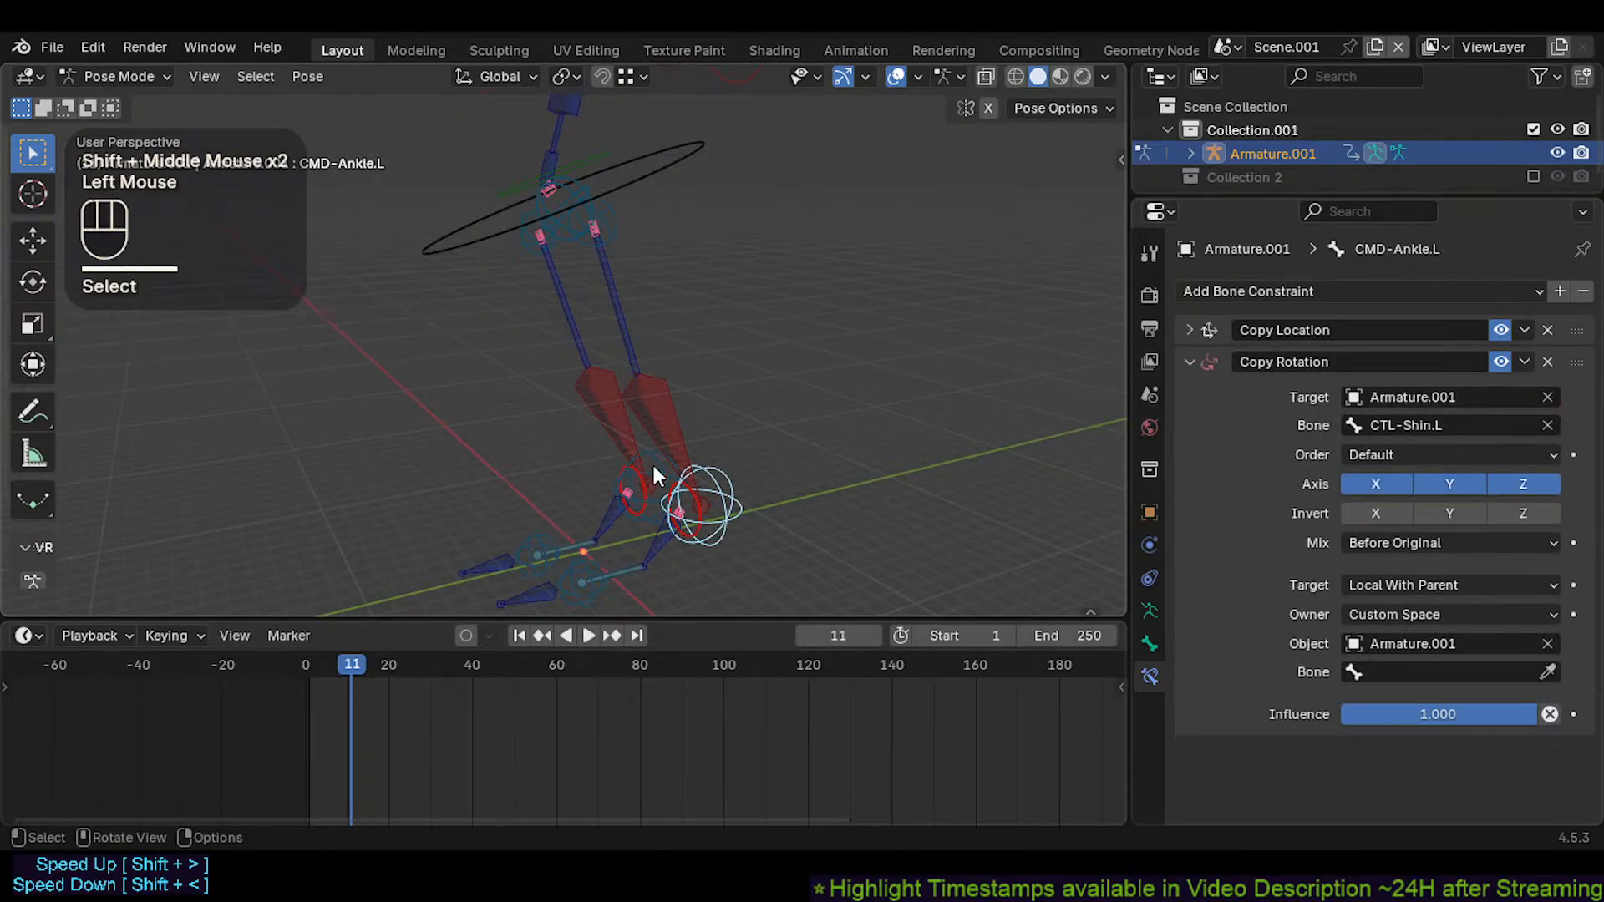
click(669, 446)
click(667, 445)
shift+click(608, 424)
key(g)
click(524, 346)
shift+middle_drag(524, 346, 563, 371)
Clear the pose transforms of the whole armature
key(alt+g)
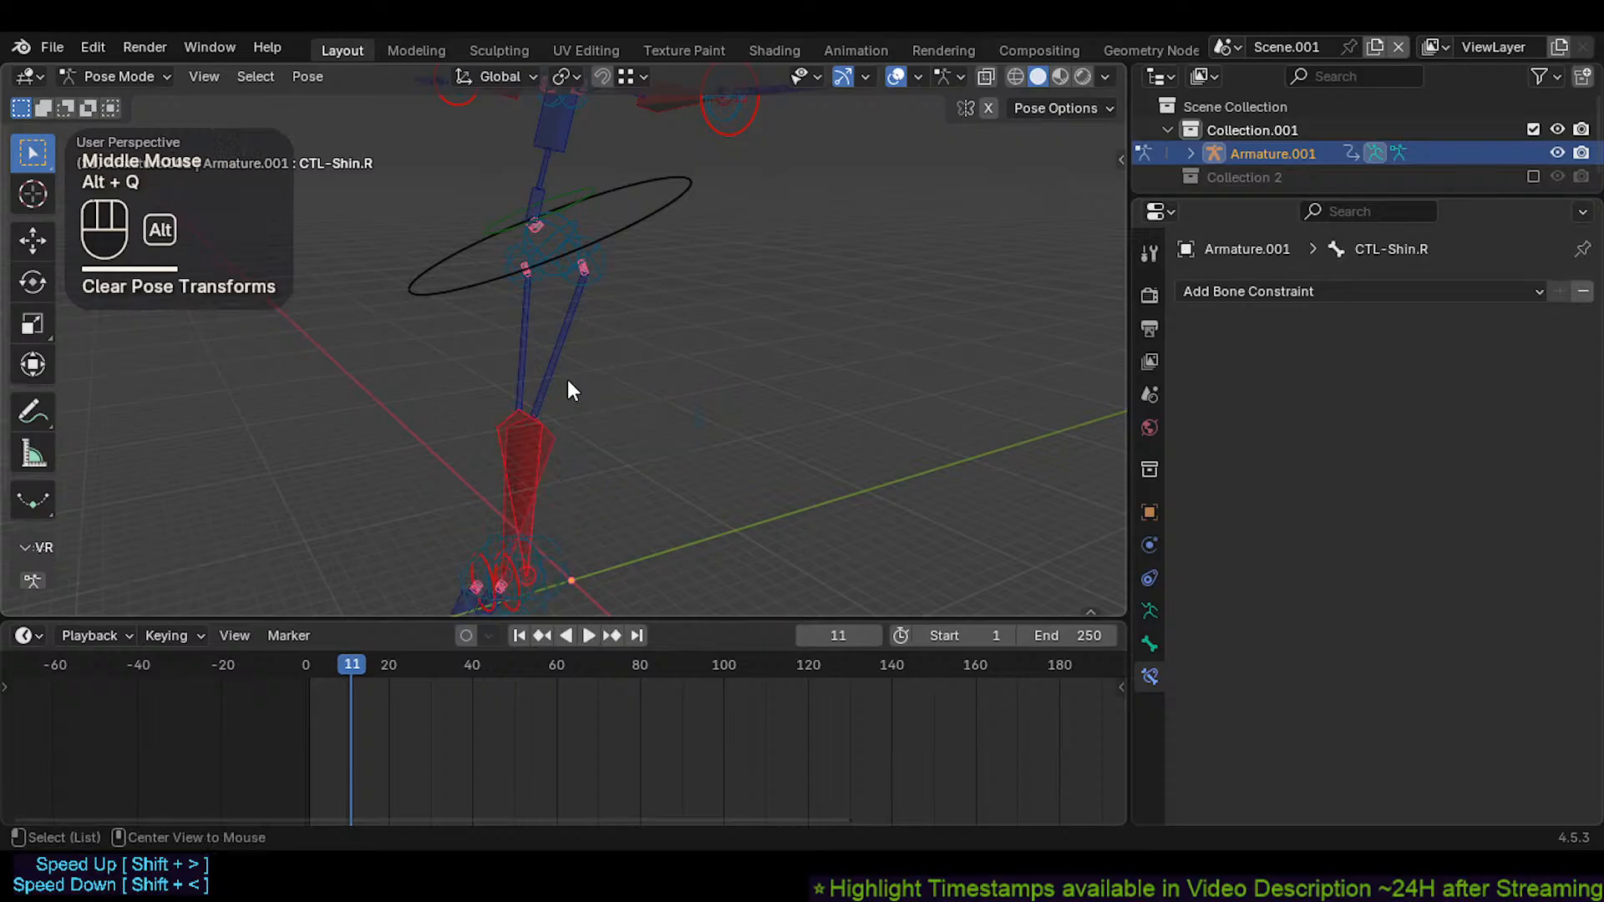
key(alt+a)
key(alt+g)
Raise the CTL-Shin.L bone along the global Z axis so the knee bends
click(581, 473)
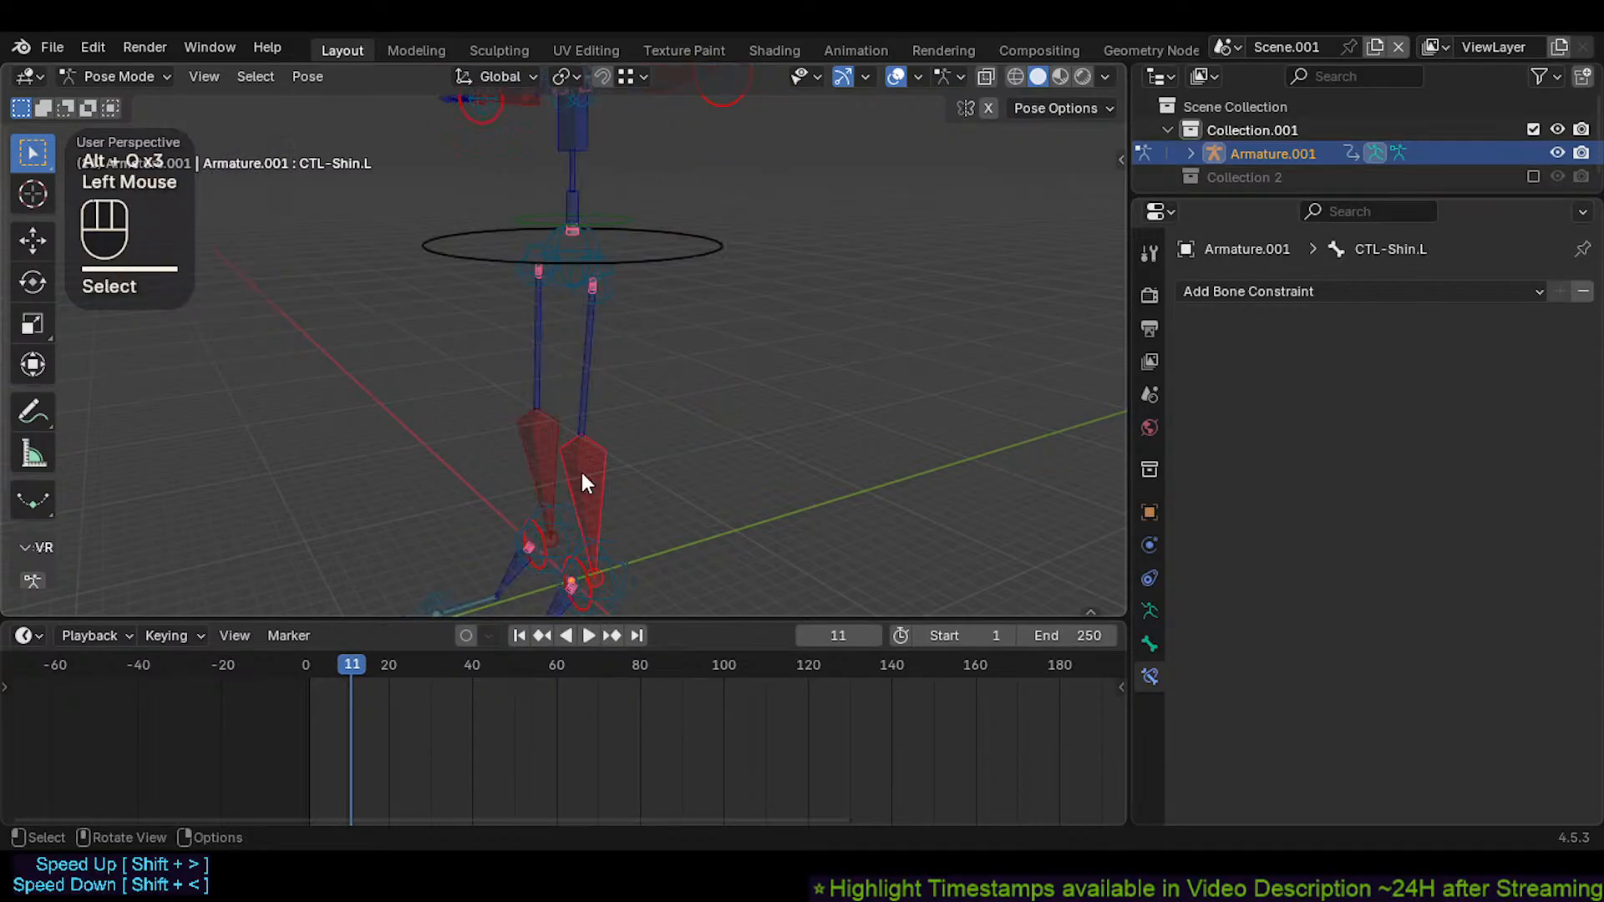
key(g)
key(z)
click(589, 334)
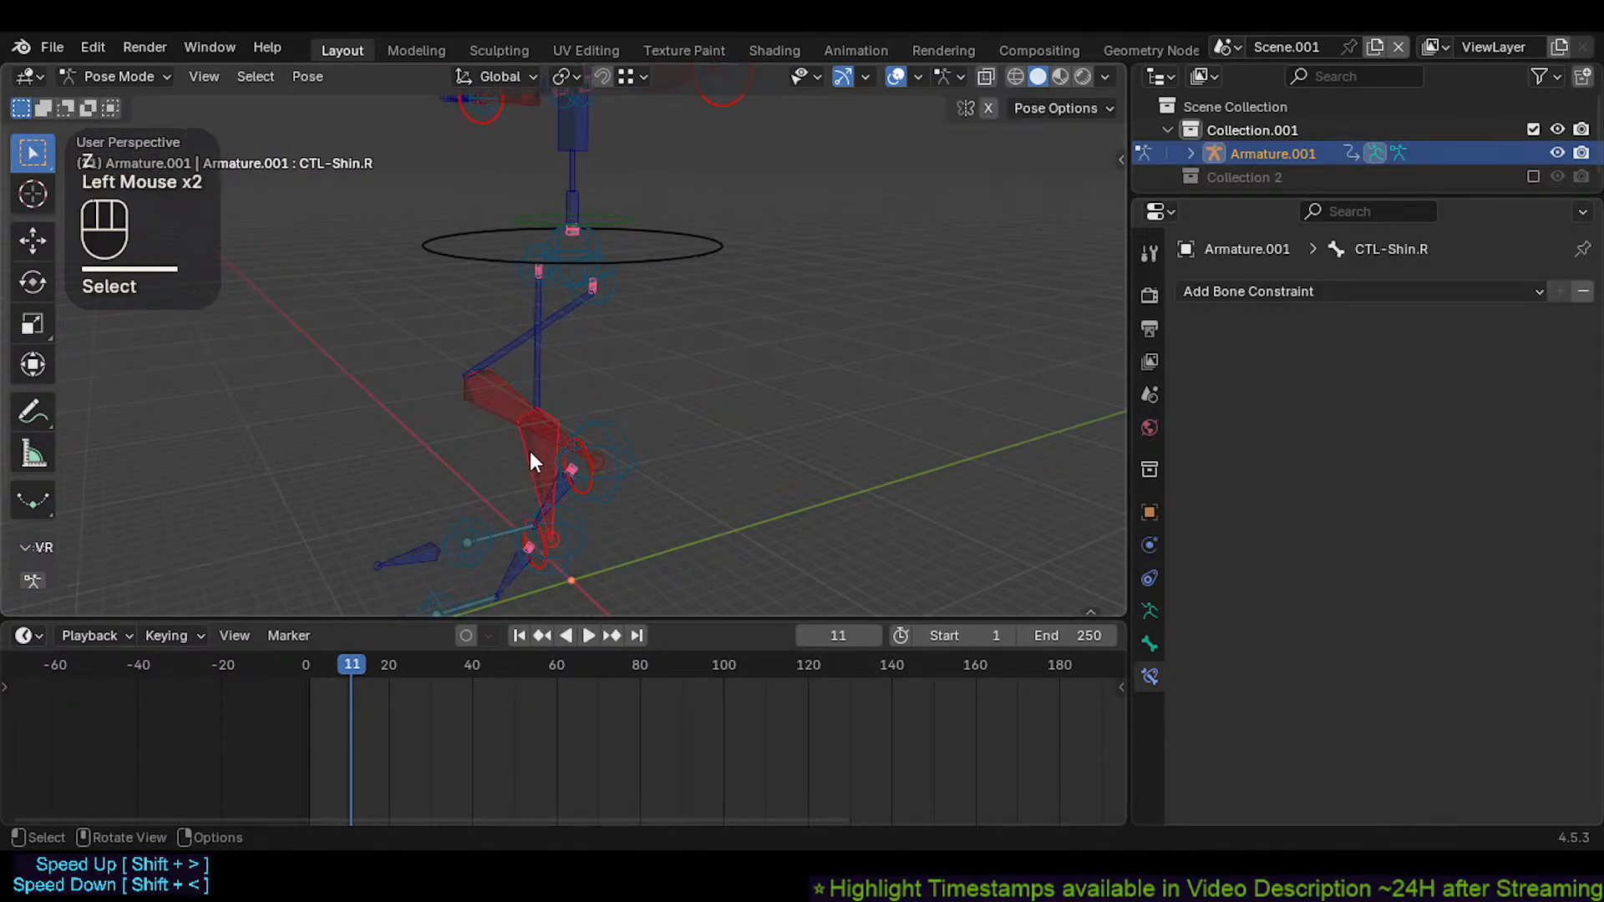
Move the CTL-Shin.R bone forward, raise it about 3.23 m along global Z and reposition it freely
key(g)
click(495, 431)
key(g)
key(z)
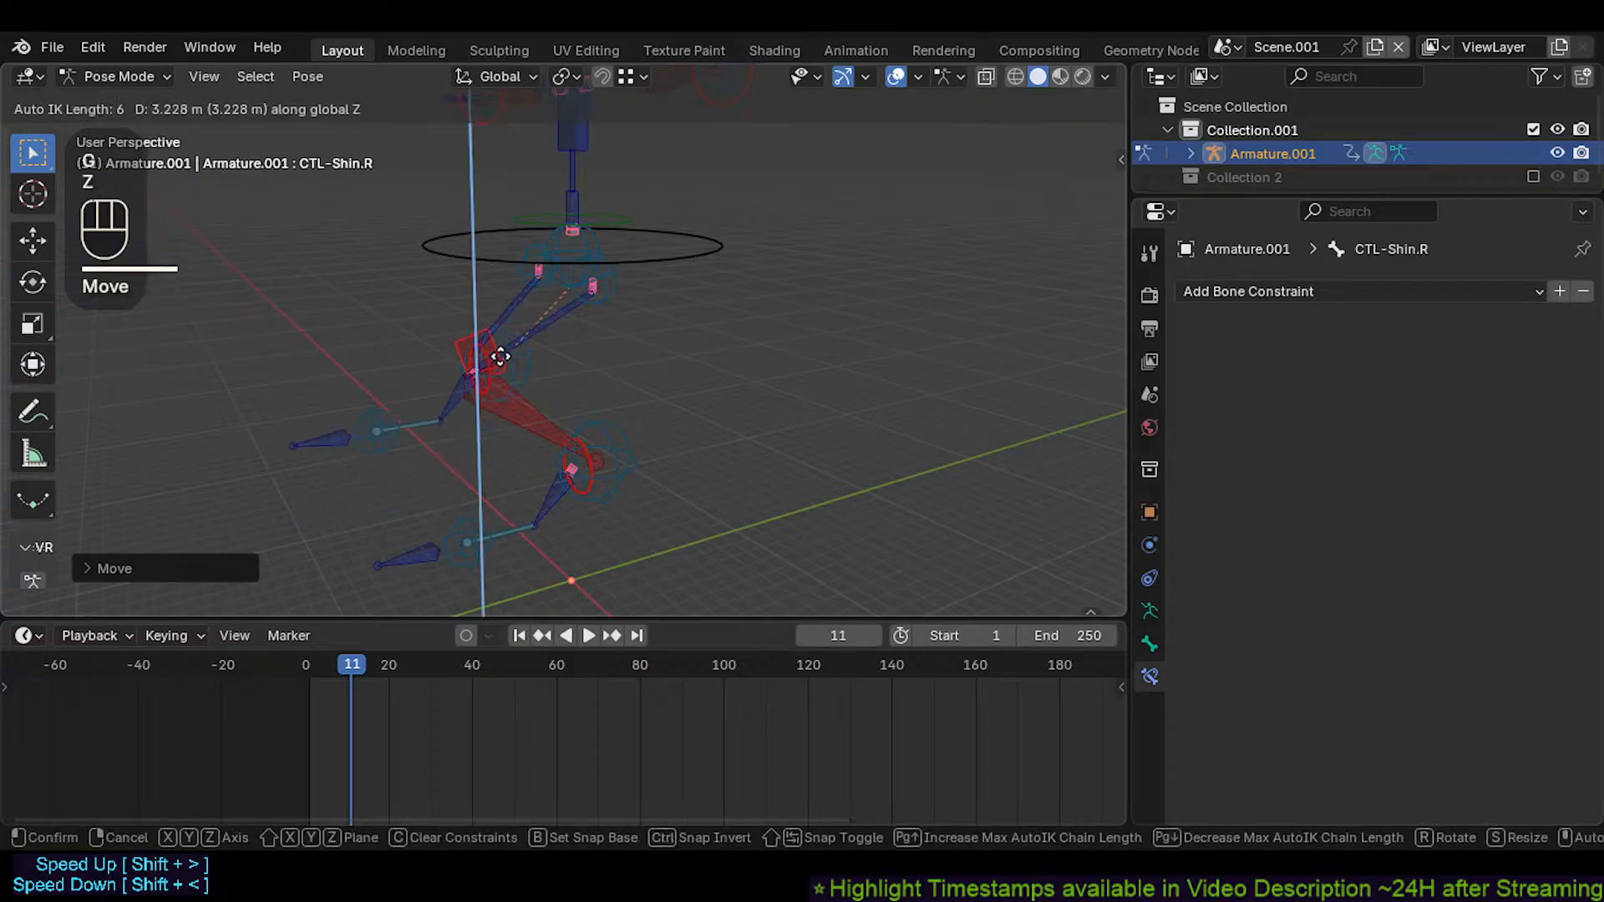
click(500, 357)
middle_drag(500, 357, 555, 322)
key(g)
click(548, 351)
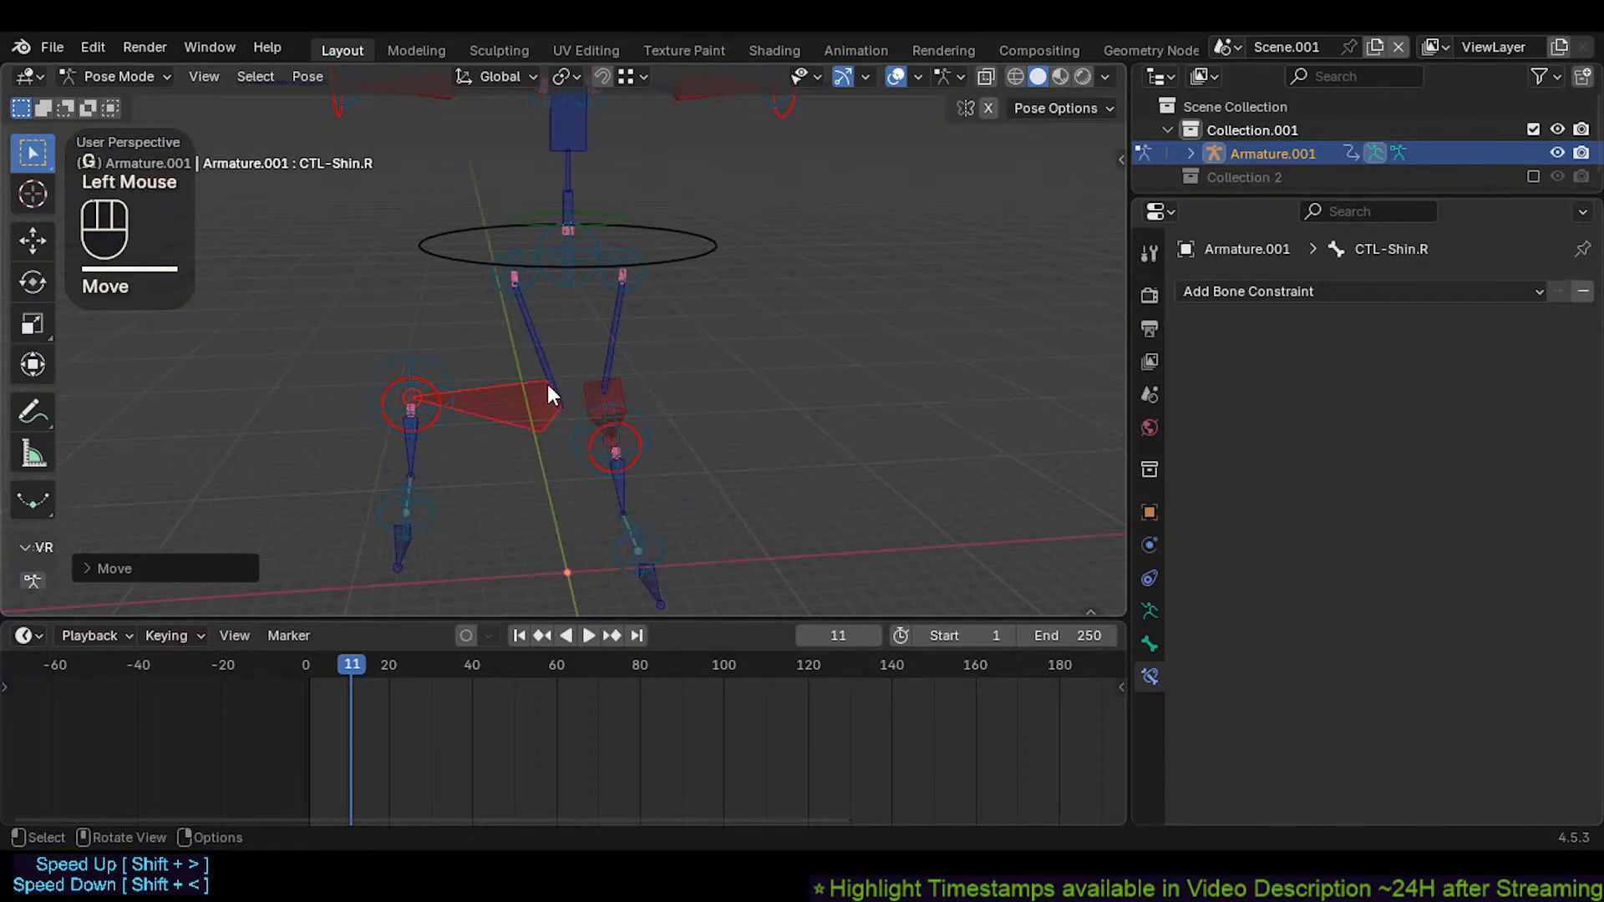
Rotate the CTL-Shin.R bone freely with trackball rotation to swing the knee outward, keeping that bone selected
key(r)
key(r)
click(474, 284)
key(a)
click(429, 362)
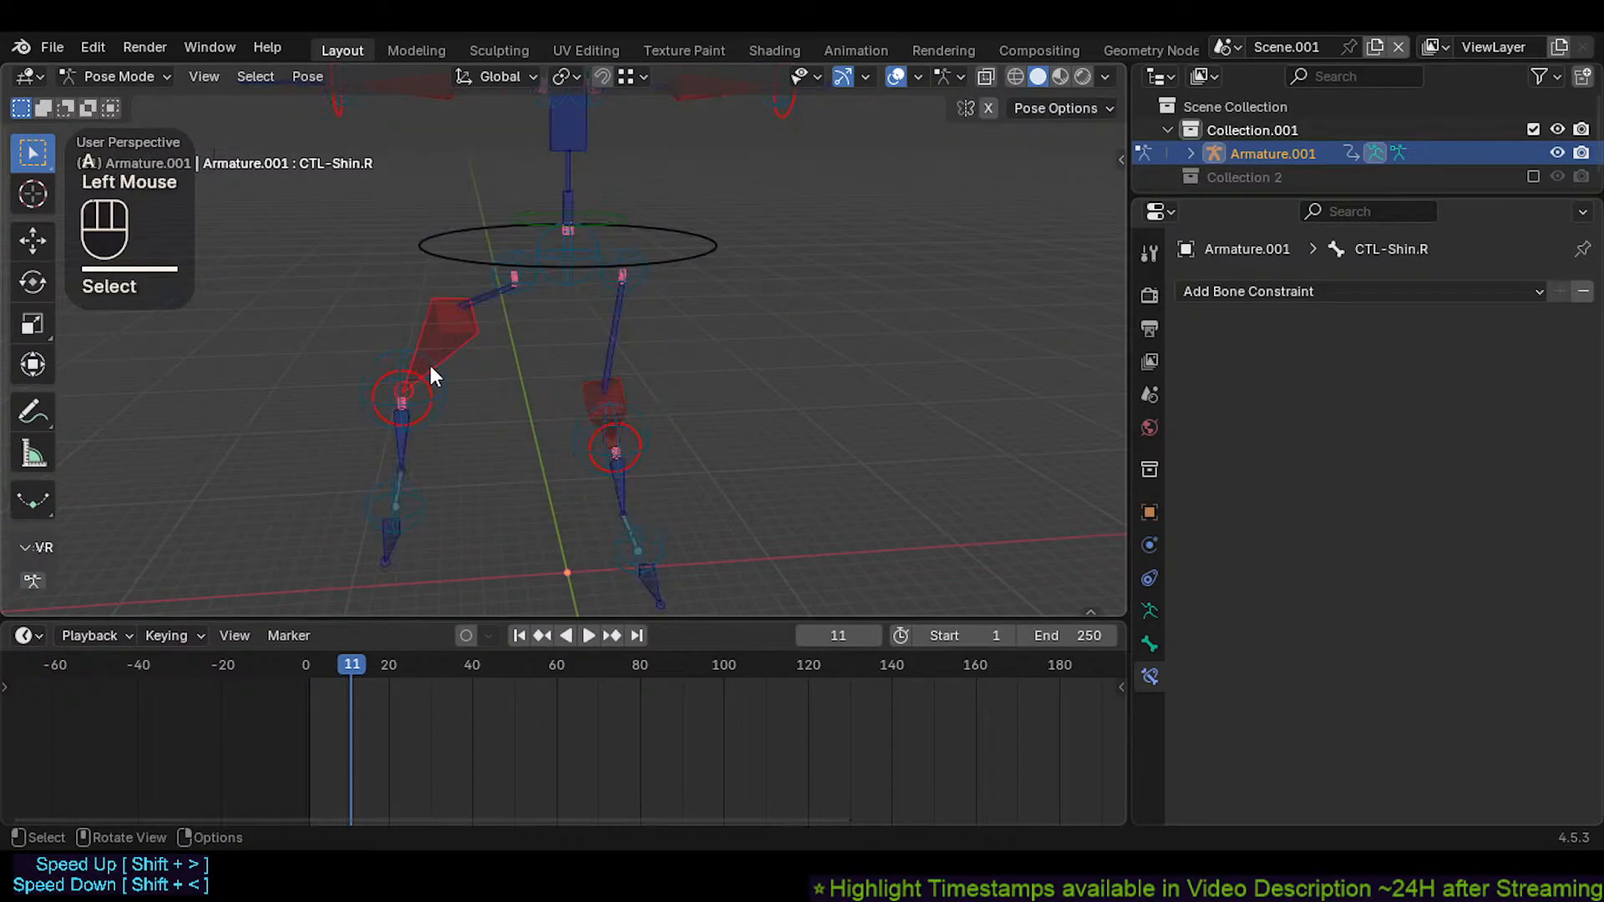
Lower the CTL-Shin.R bone inward, and move the CTL-Shin.L bone to a new position
key(g)
click(494, 409)
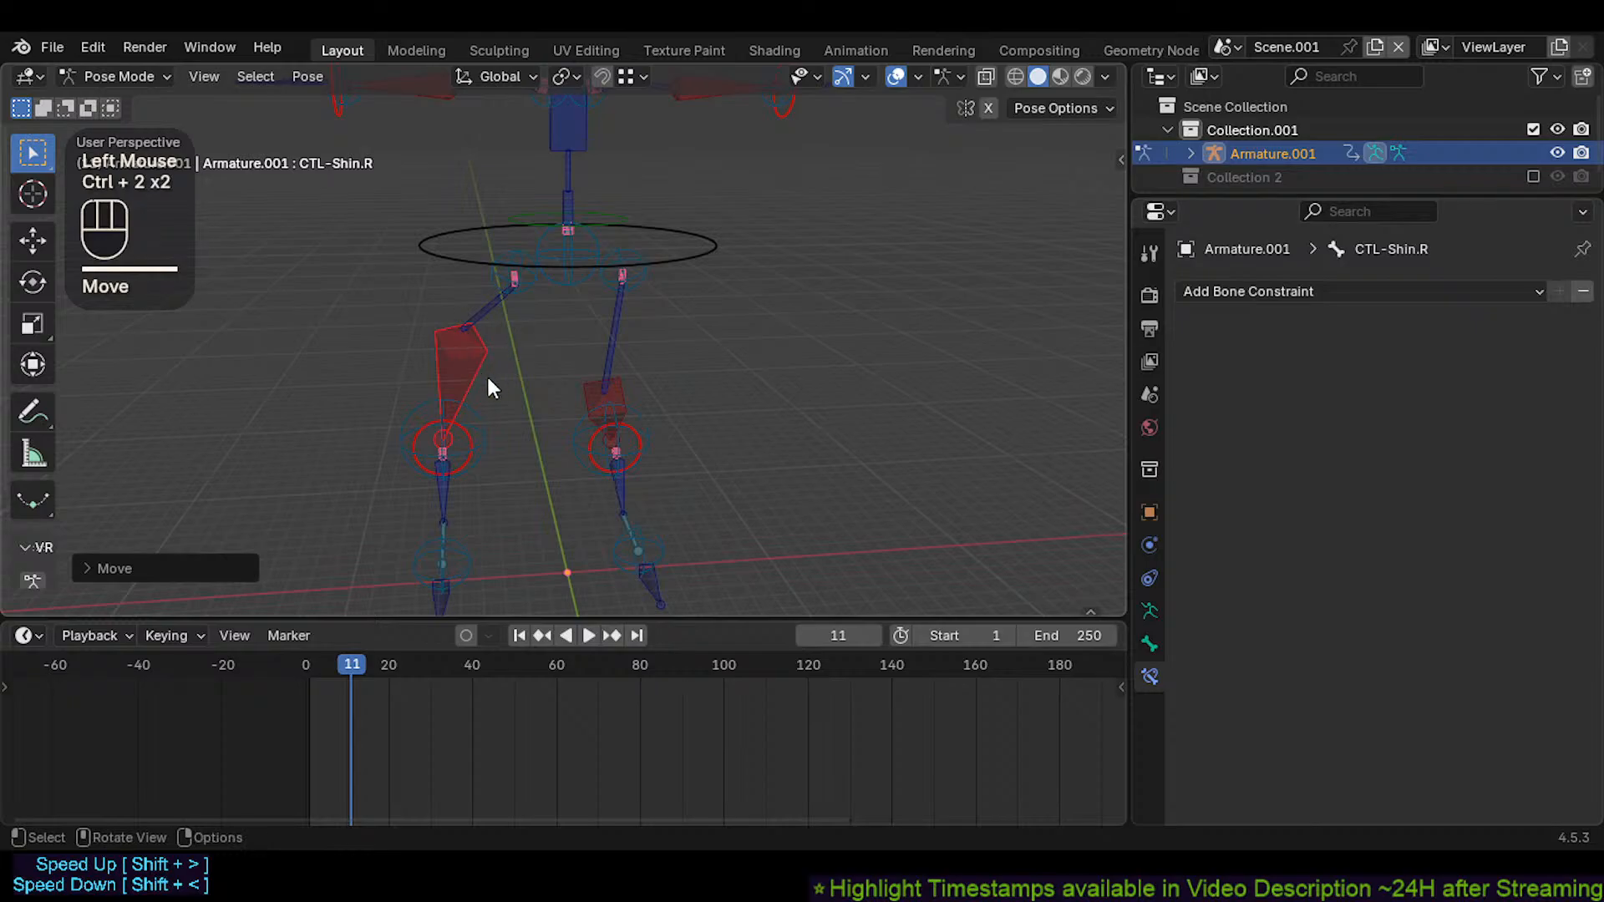
click(584, 386)
middle_drag(584, 387, 493, 417)
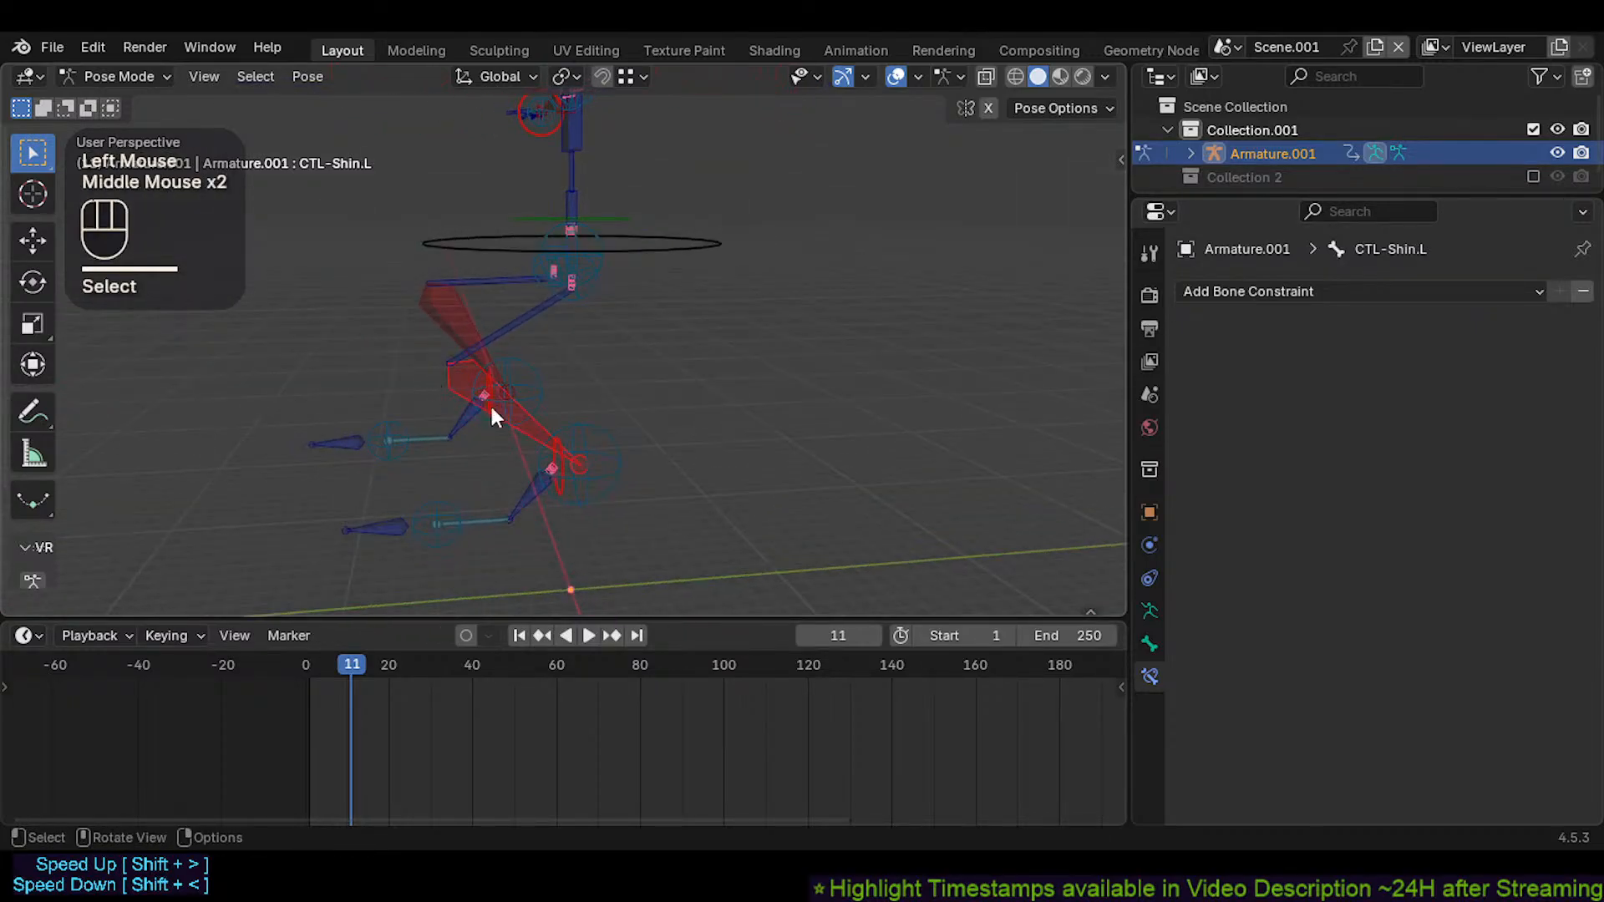
key(g)
click(449, 448)
Reposition the CTL-Shin.L bone freely several times, bringing the left knee inward
shift+middle_drag(425, 352, 433, 397)
middle_drag(443, 405, 549, 442)
key(g)
click(515, 411)
key(g)
click(570, 486)
key(g)
click(592, 380)
click(599, 360)
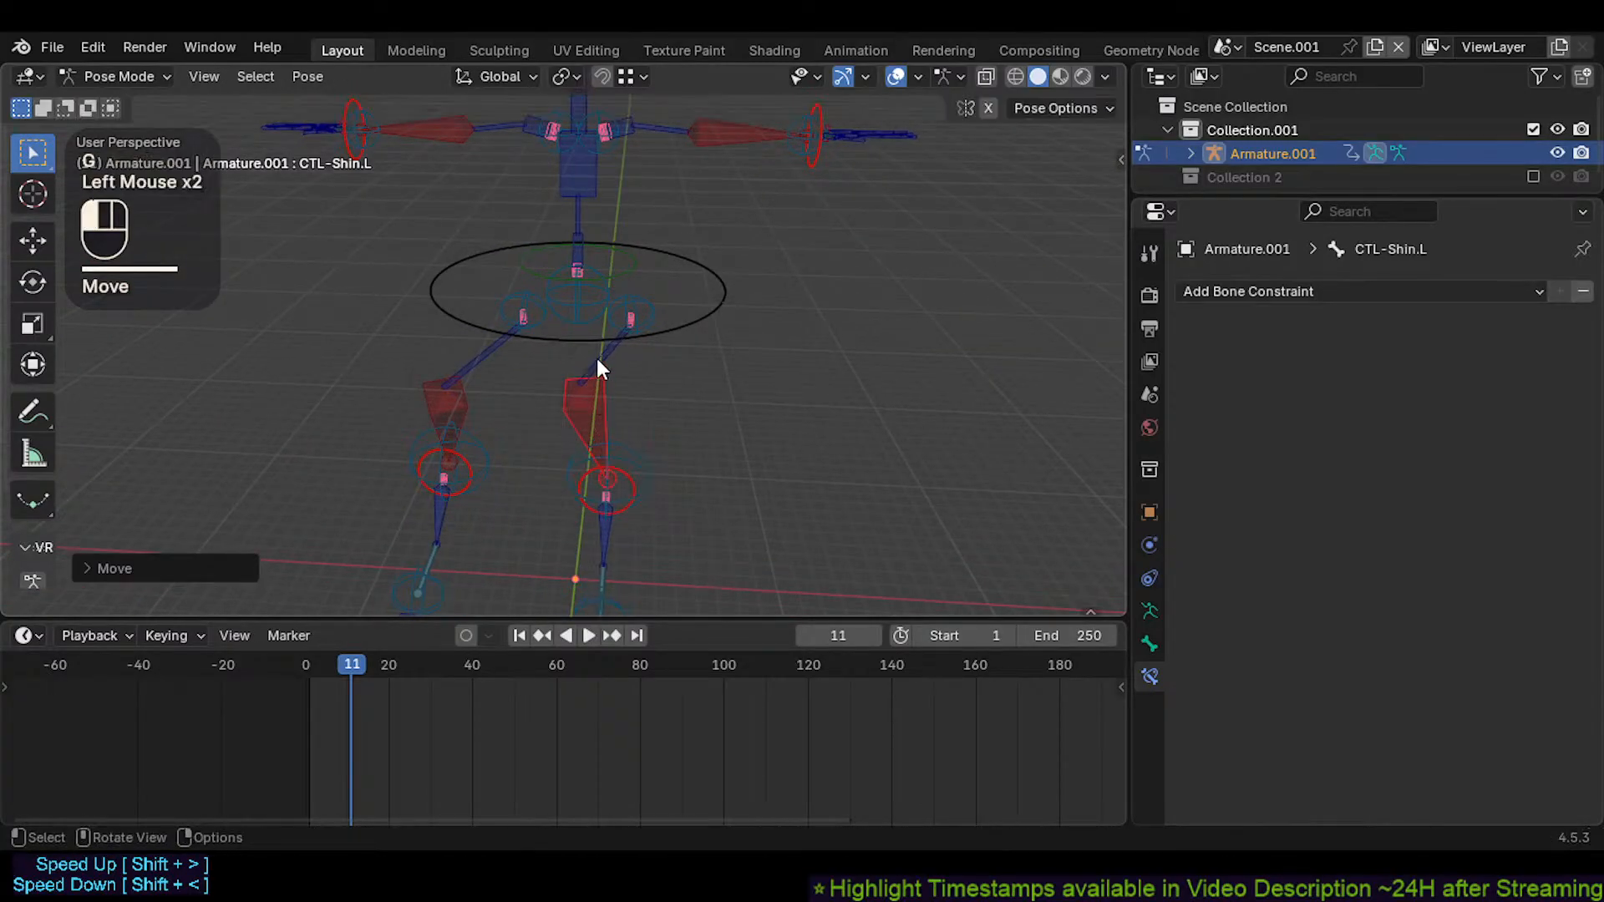
Rotate the CTL-Shin.L bone freely with trackball rotation, and do the same with the CTL-Thigh.R.001 bone
key(r)
key(r)
click(518, 368)
click(501, 351)
key(r)
key(r)
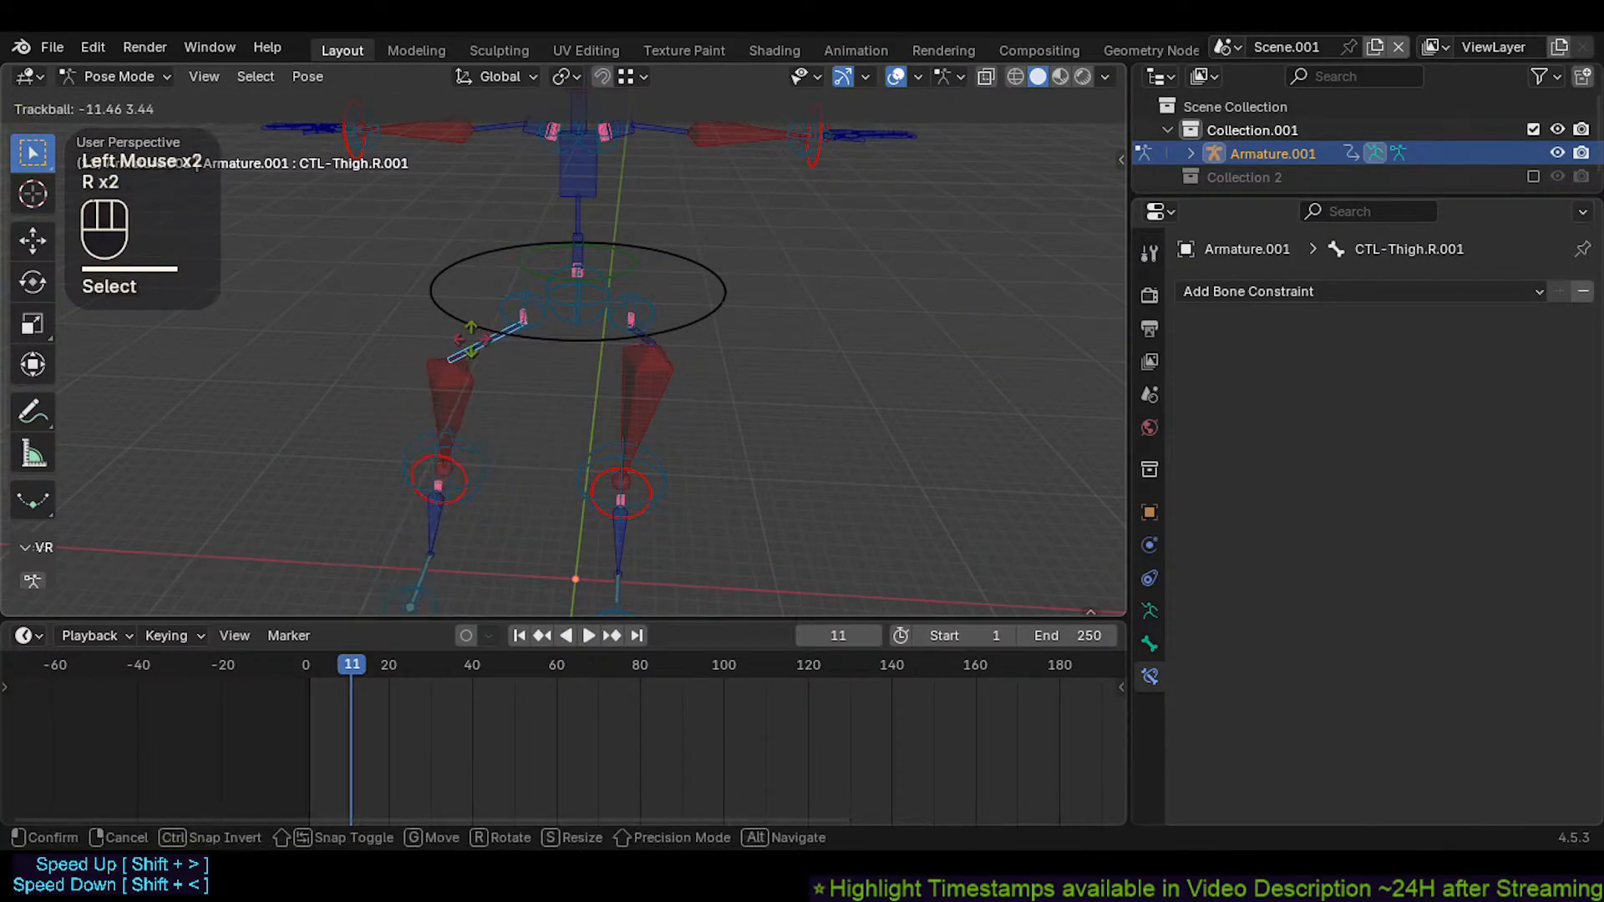
click(506, 319)
Lower the right shin bone so the right knee drops below hip height
middle_drag(506, 326, 508, 368)
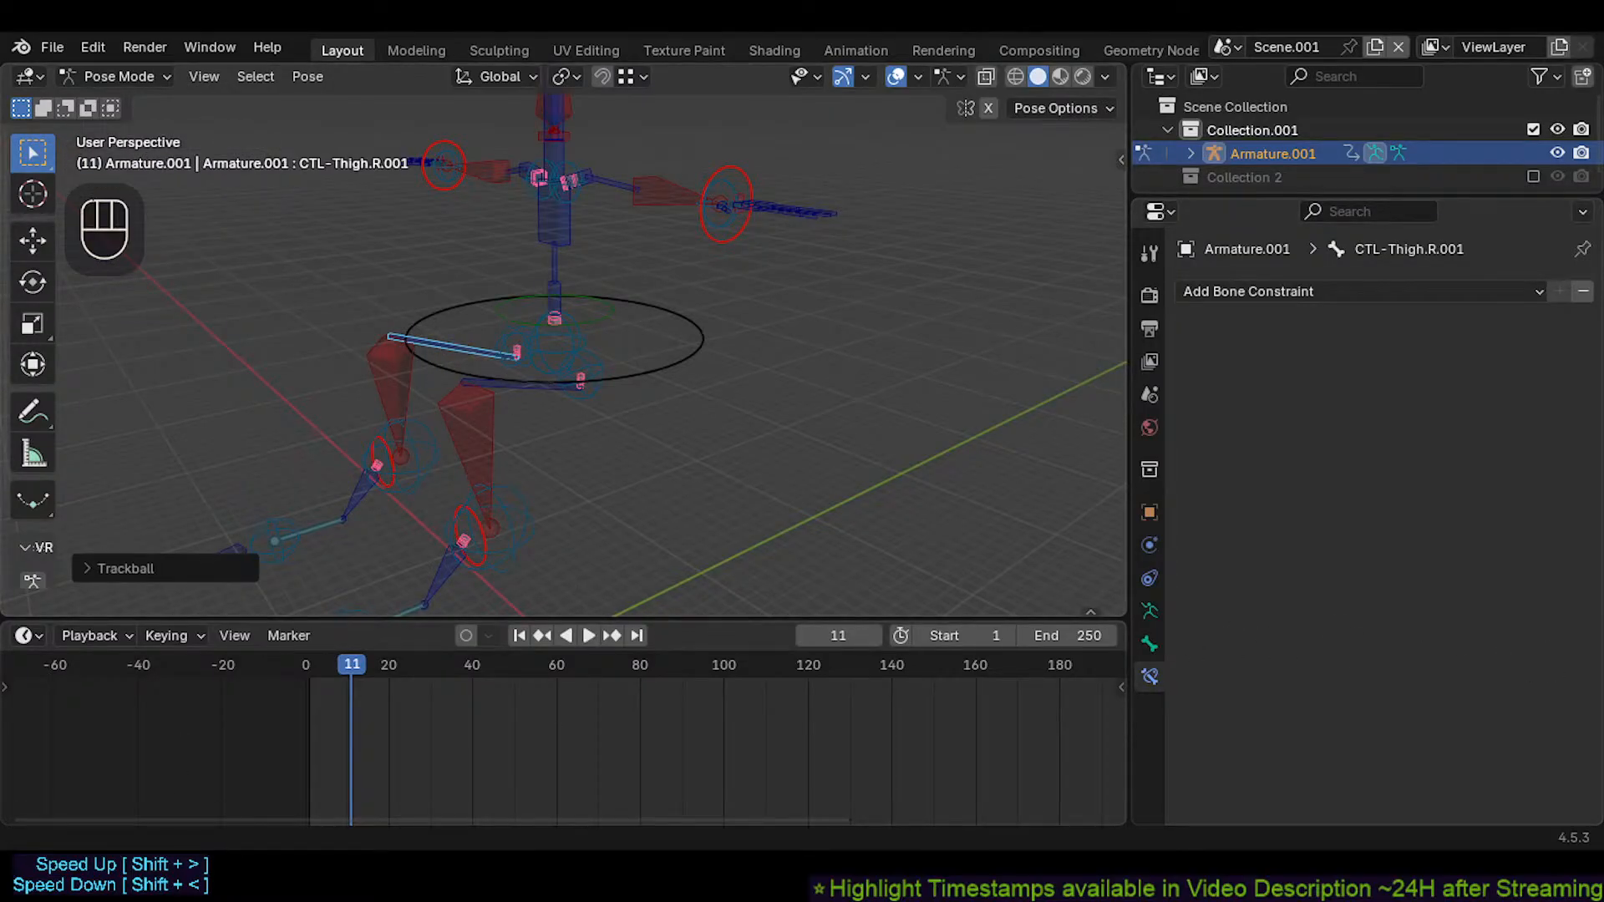
middle_drag(502, 385, 493, 392)
shift+middle_drag(493, 393, 579, 409)
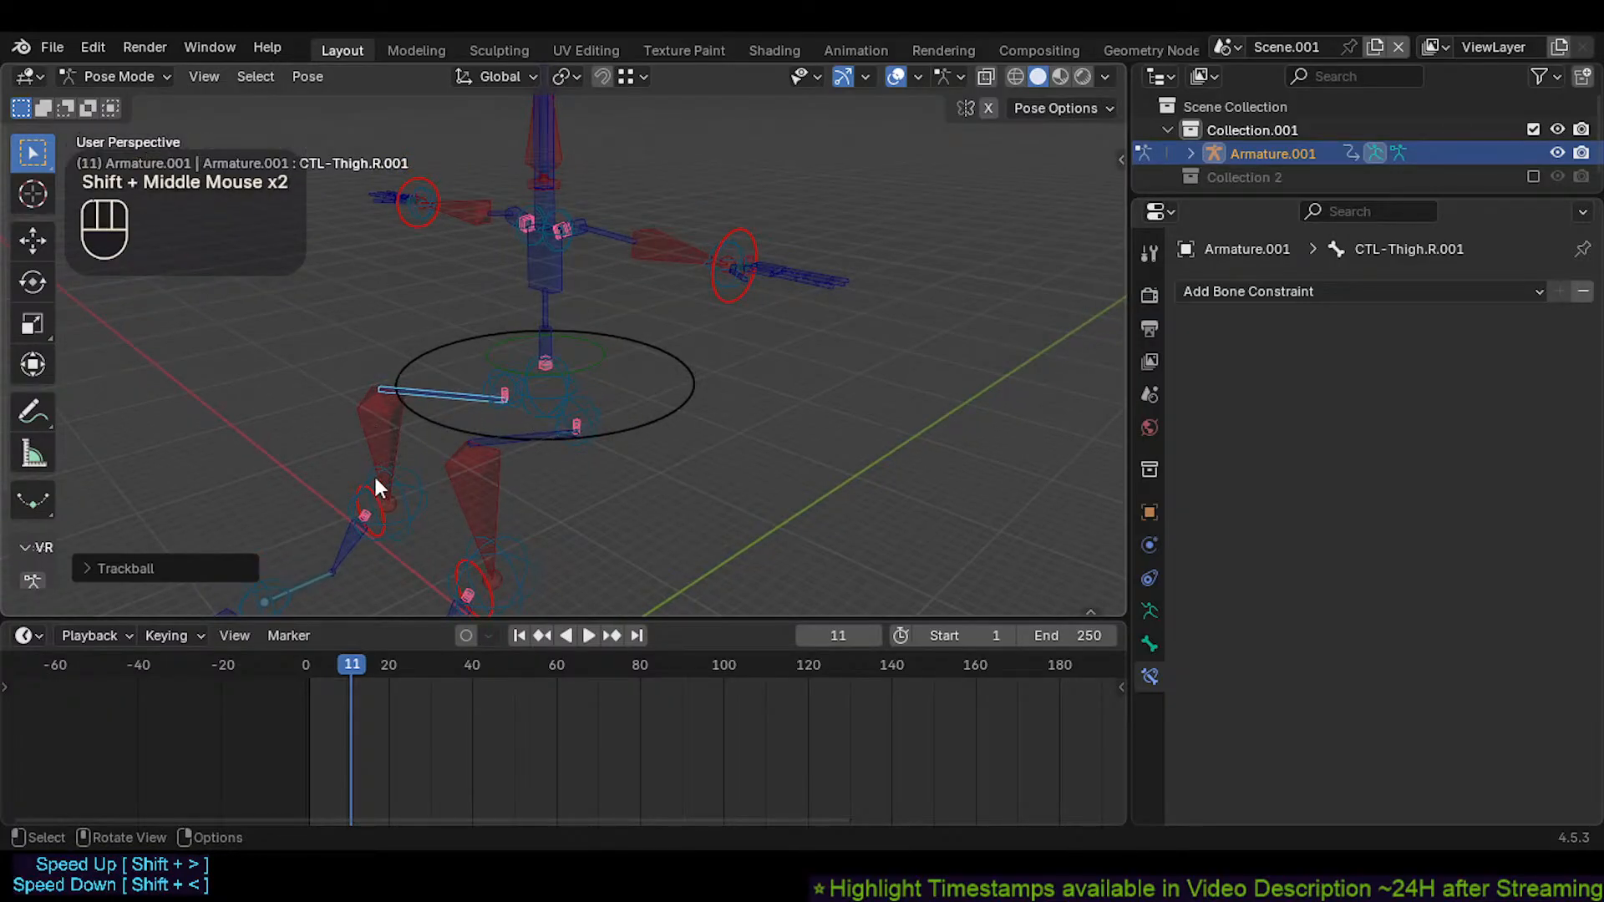
drag(376, 487, 381, 535)
Move the hip controls together with MTR-CoG, and move them again with CTL-Head.008 added to the selection
click(573, 415)
shift+click(499, 385)
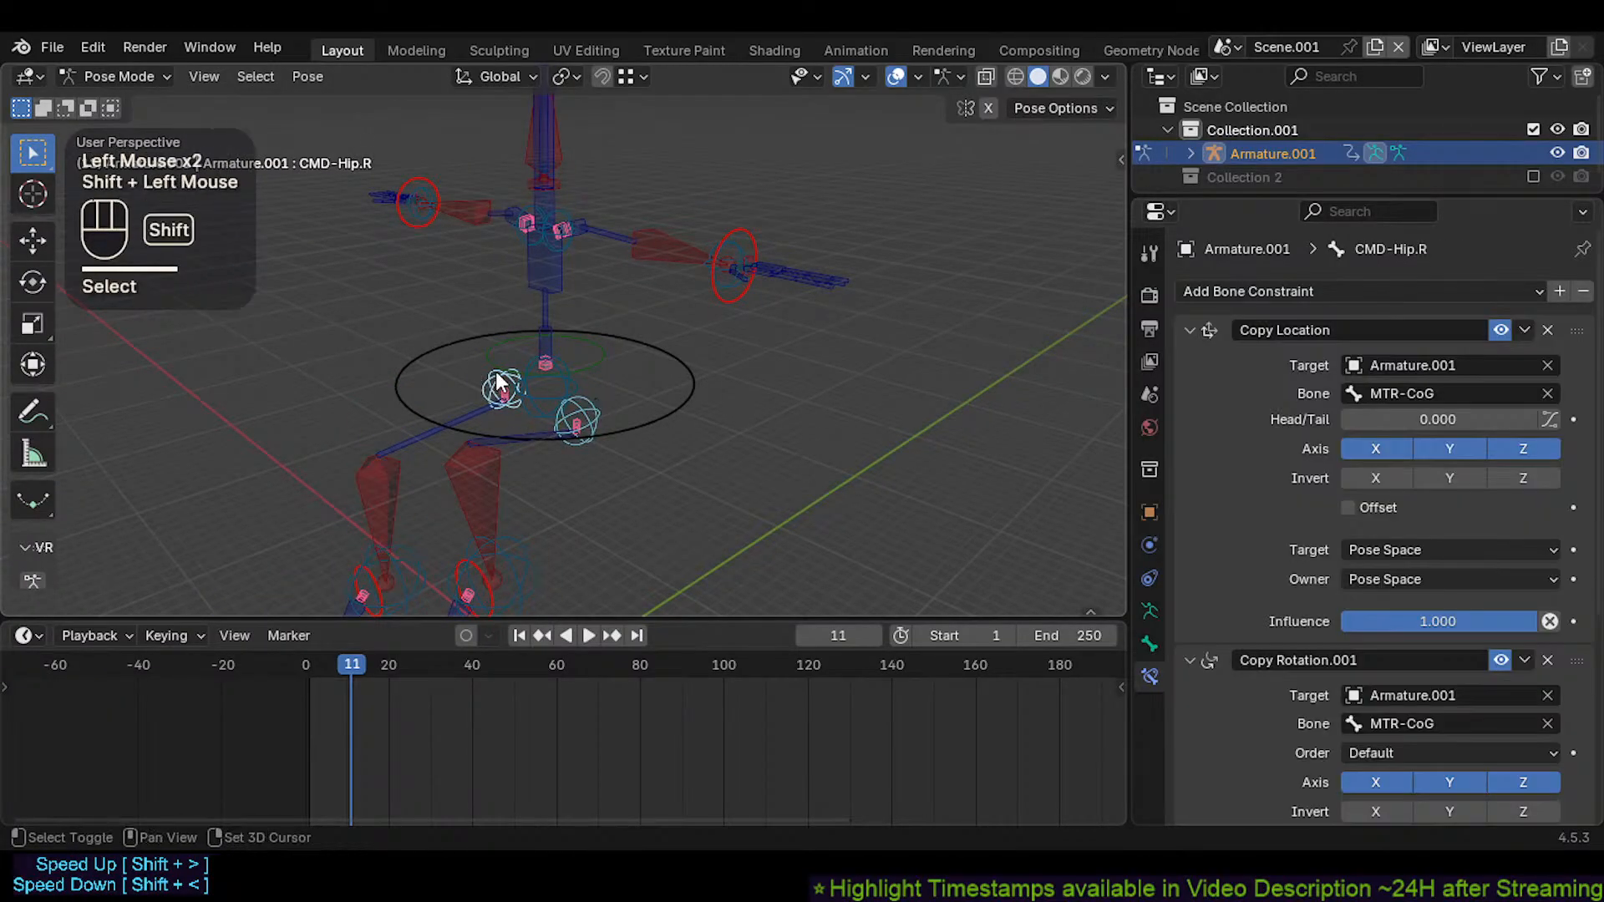
shift+click(540, 399)
shift+click(652, 424)
shift+middle_drag(639, 394, 470, 413)
key(g)
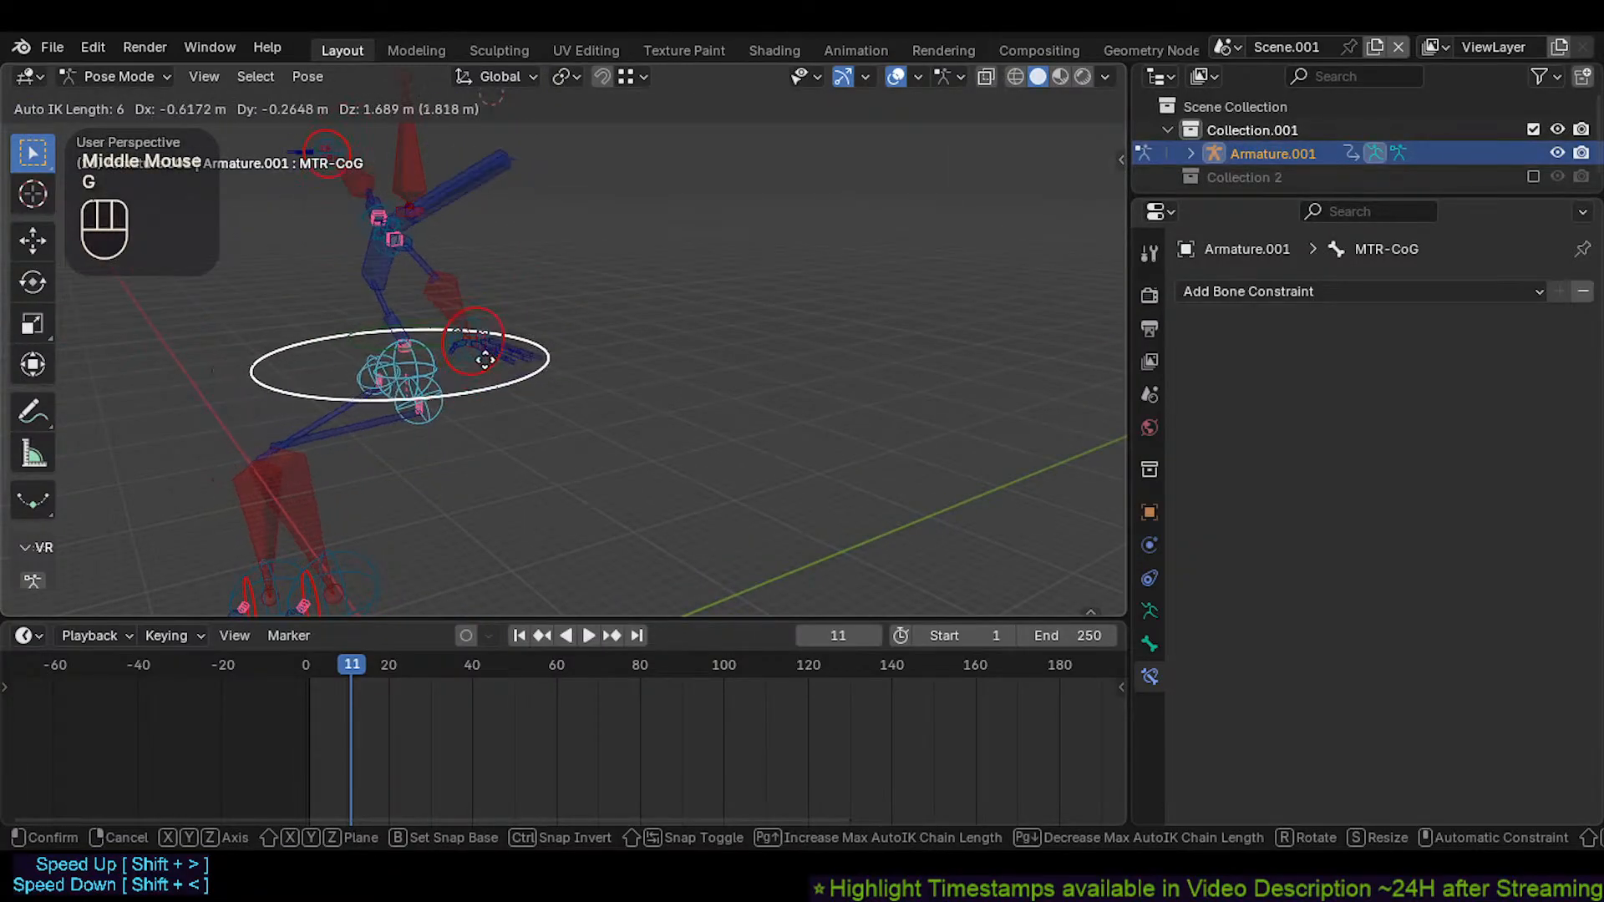
click(473, 368)
shift+click(411, 147)
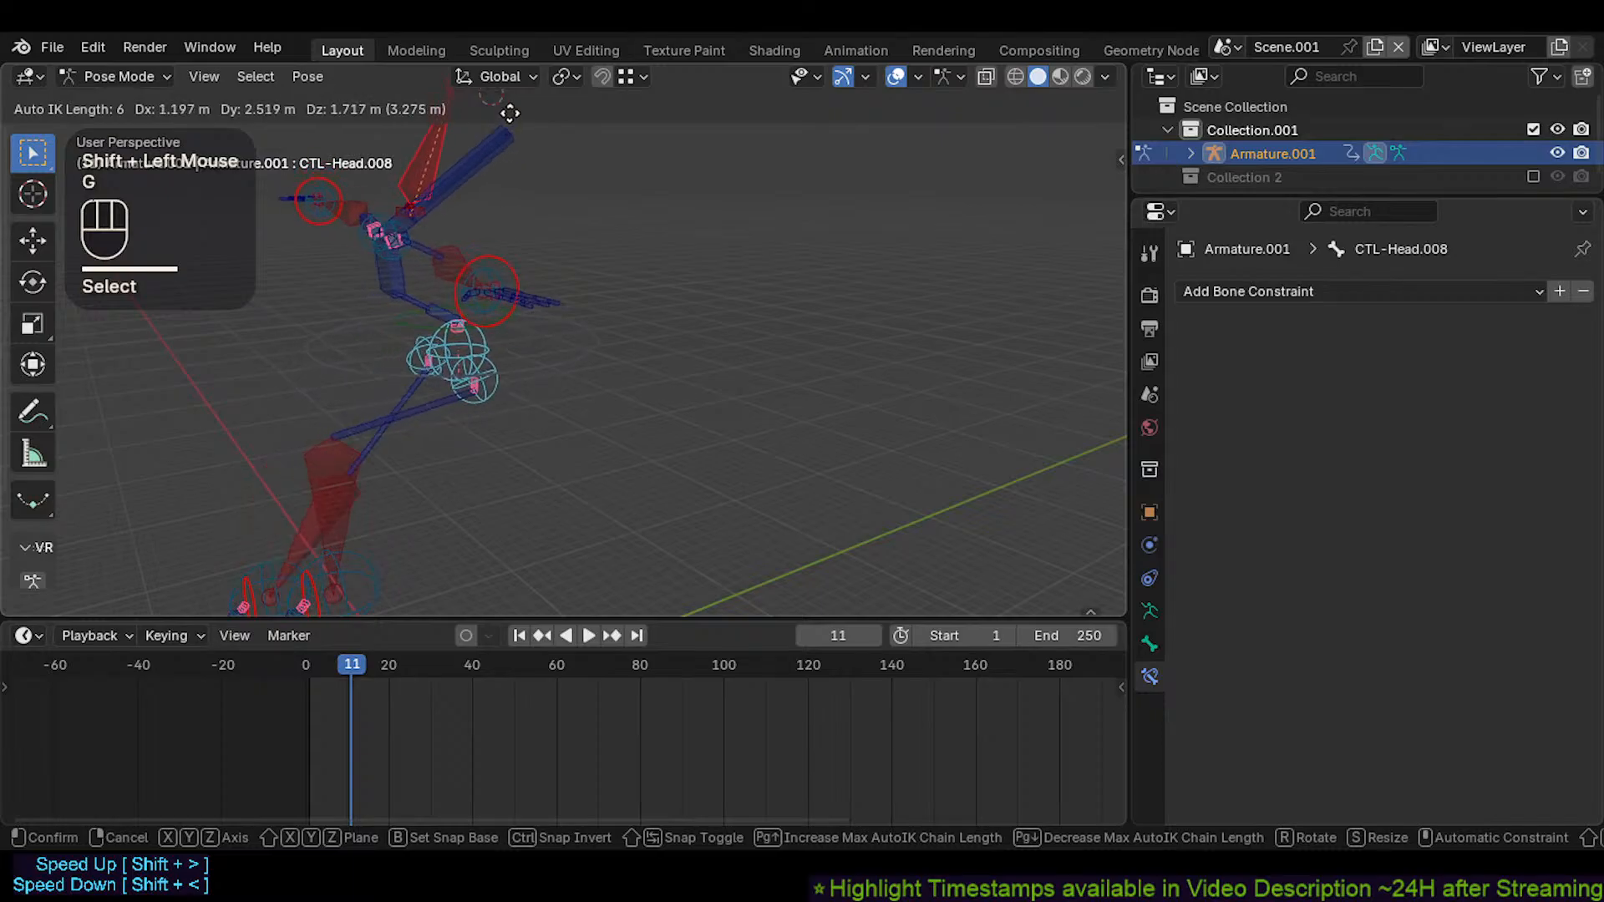
click(484, 155)
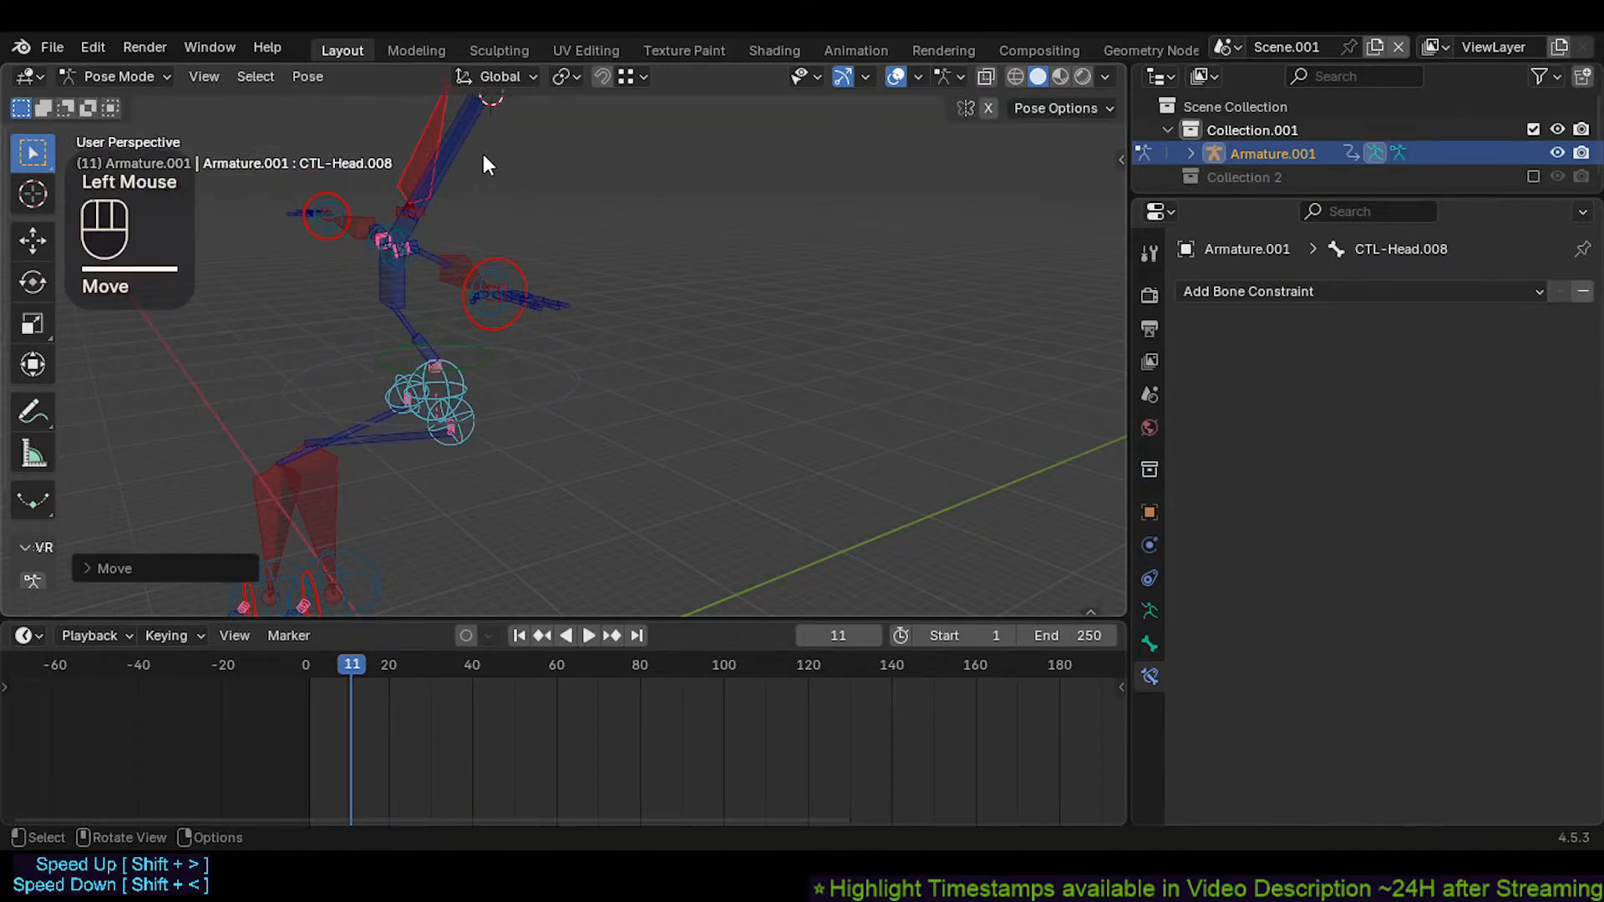
Select only the CTL-Head.008 bone and move it freely with Auto IK
shift+middle_drag(483, 155, 529, 307)
click(458, 158)
key(g)
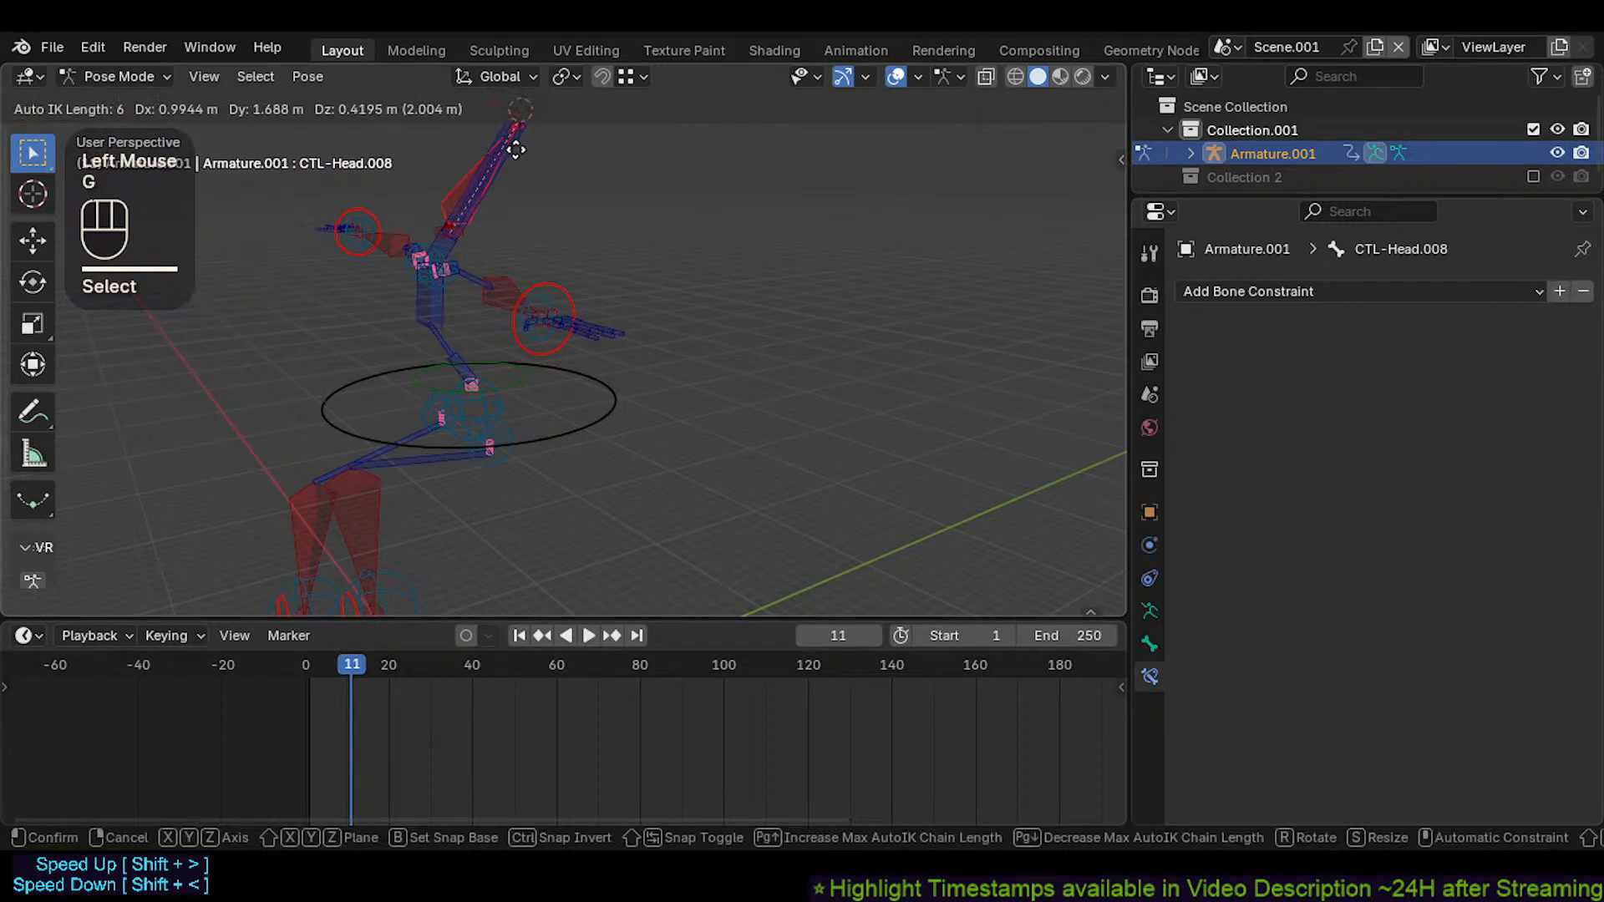
click(458, 199)
Try moving the neck bones, including CTL-Neck.003, with Auto IK
click(459, 229)
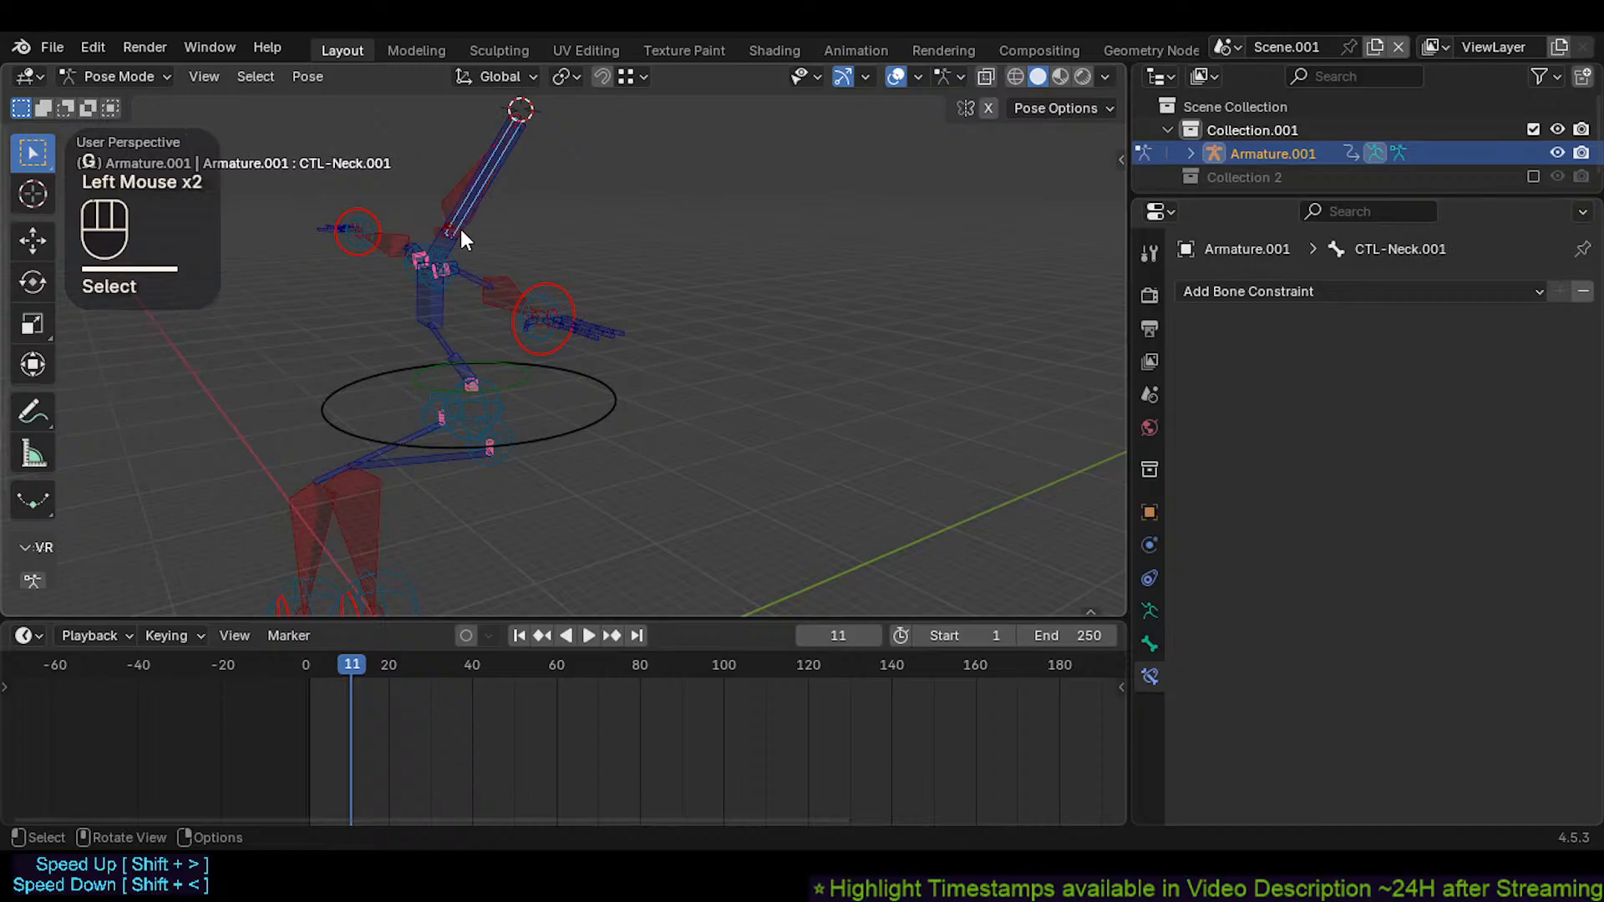
click(478, 218)
key(g)
key(Escape)
click(451, 177)
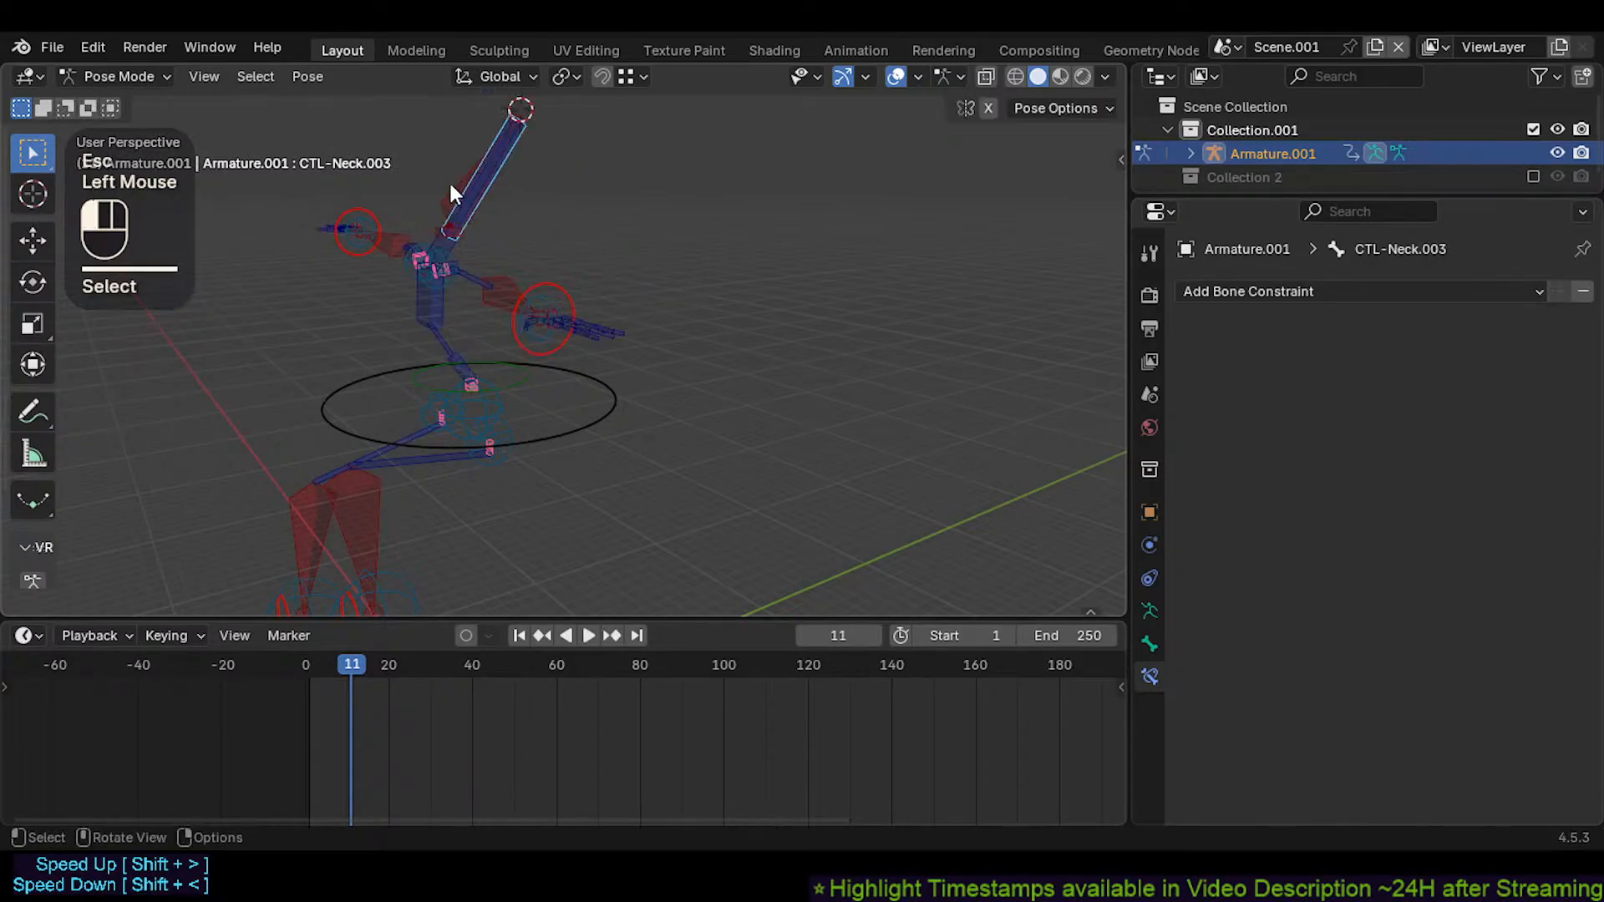
key(g)
key(Escape)
Reposition the CTL-Head.008 bone with Auto IK while viewing it from different angles
key(g)
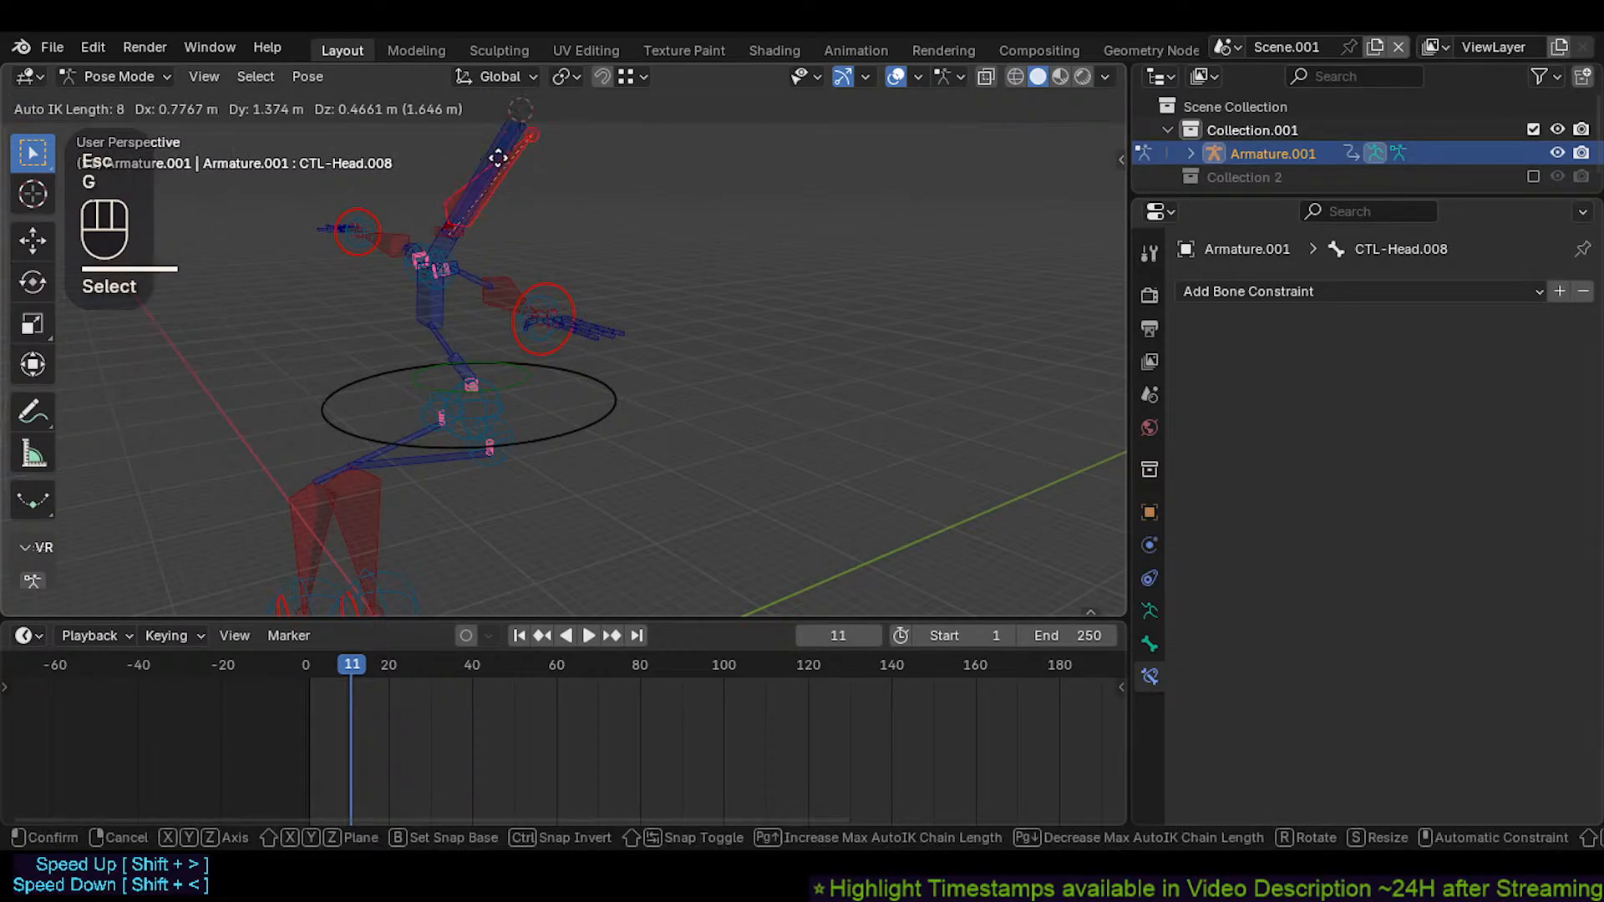
click(474, 199)
middle_drag(475, 199, 498, 218)
click(483, 144)
click(433, 226)
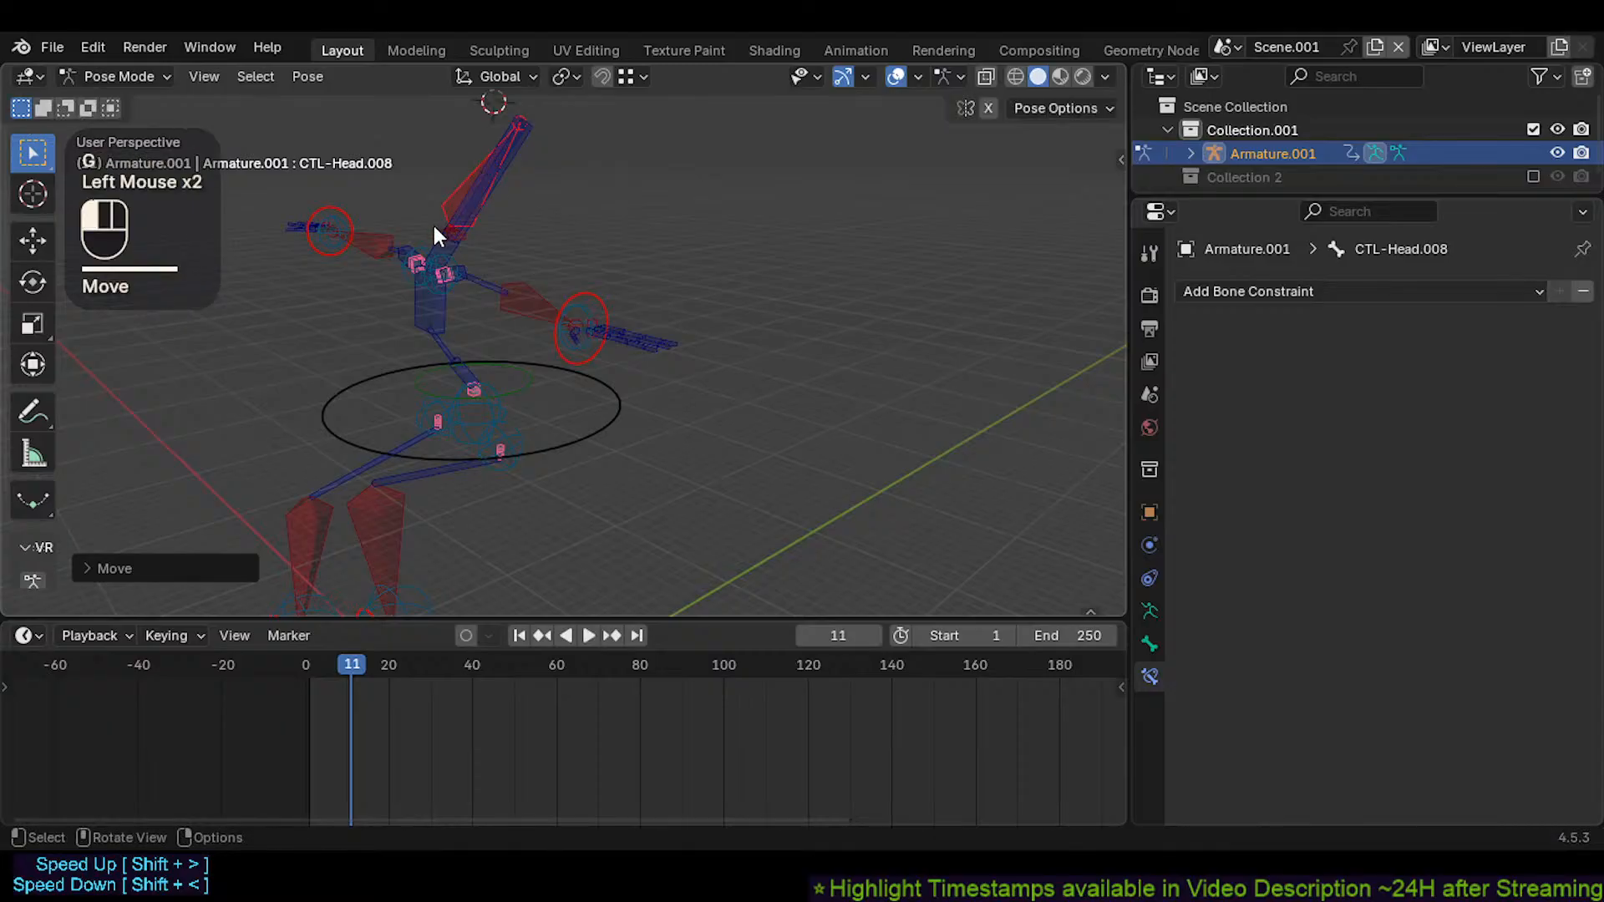
key(g)
key(Escape)
Reselect the CTL-Head.008 bone at the base of the neck and nudge it slightly upward with Auto IK
shift+middle_drag(457, 209, 487, 257)
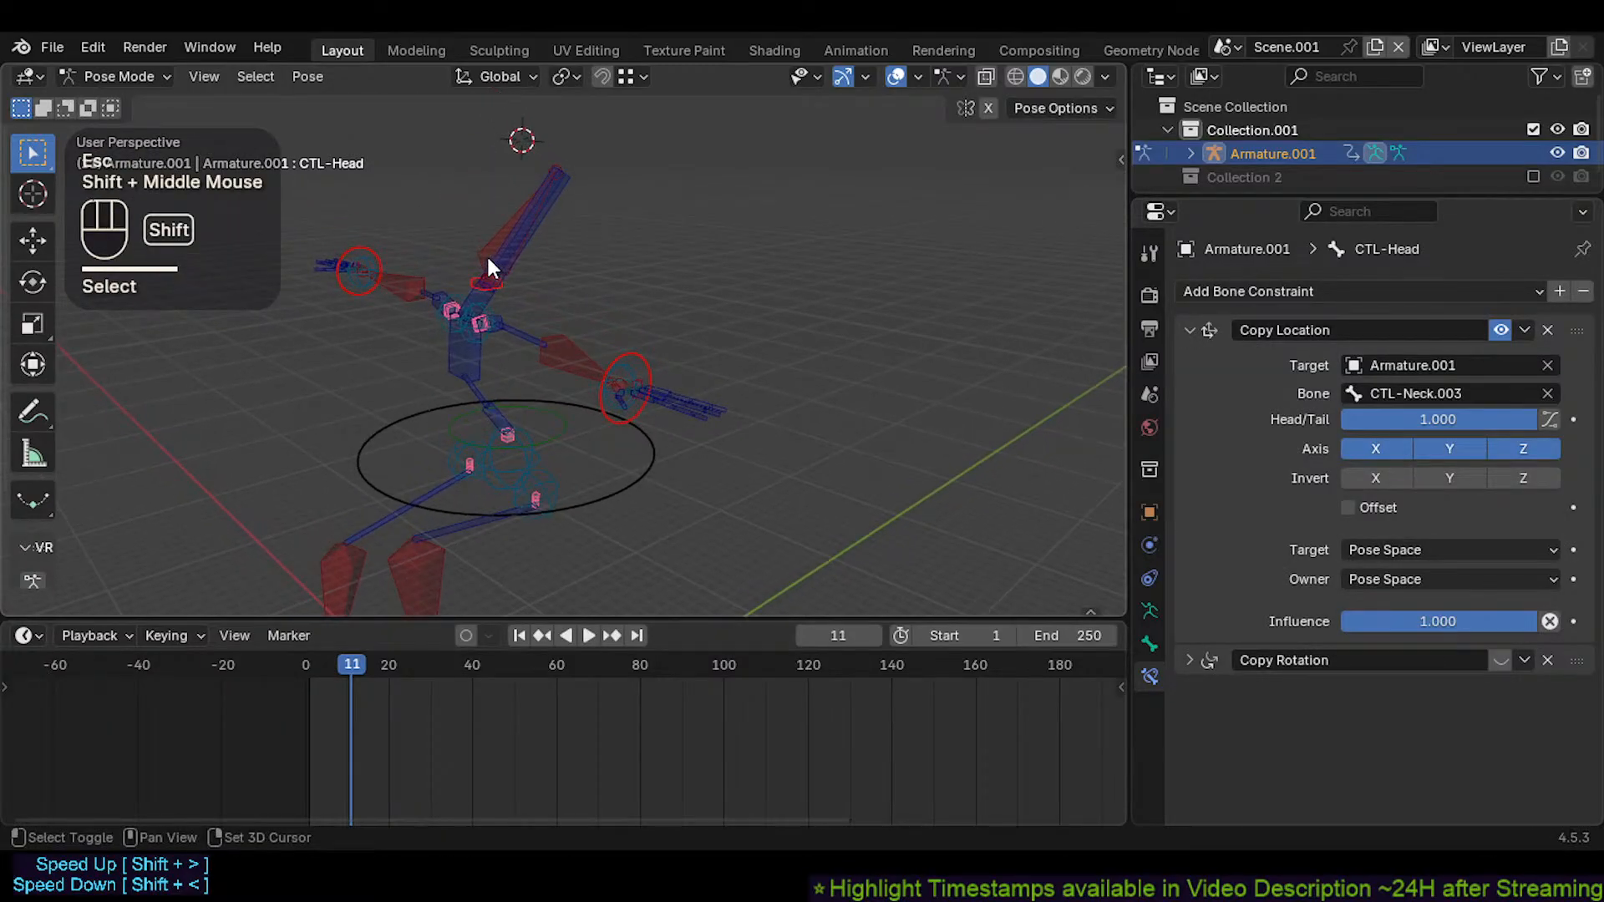
click(631, 352)
scroll(472, 238, up, 2)
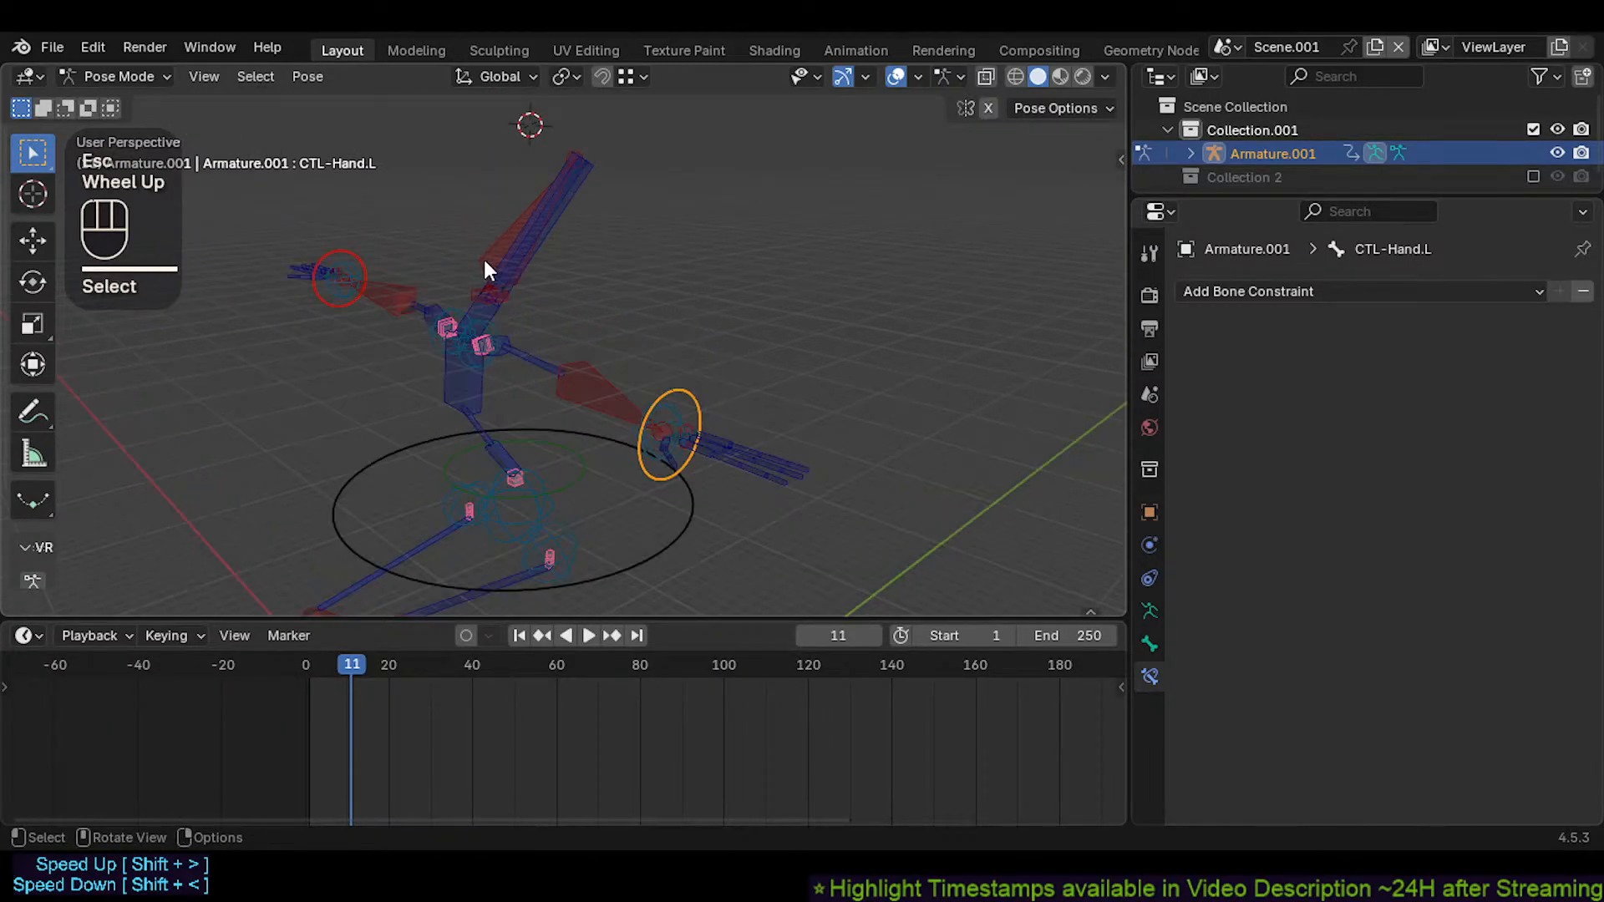
click(486, 264)
scroll(474, 284, up, 2)
middle_drag(475, 283, 458, 288)
key(g)
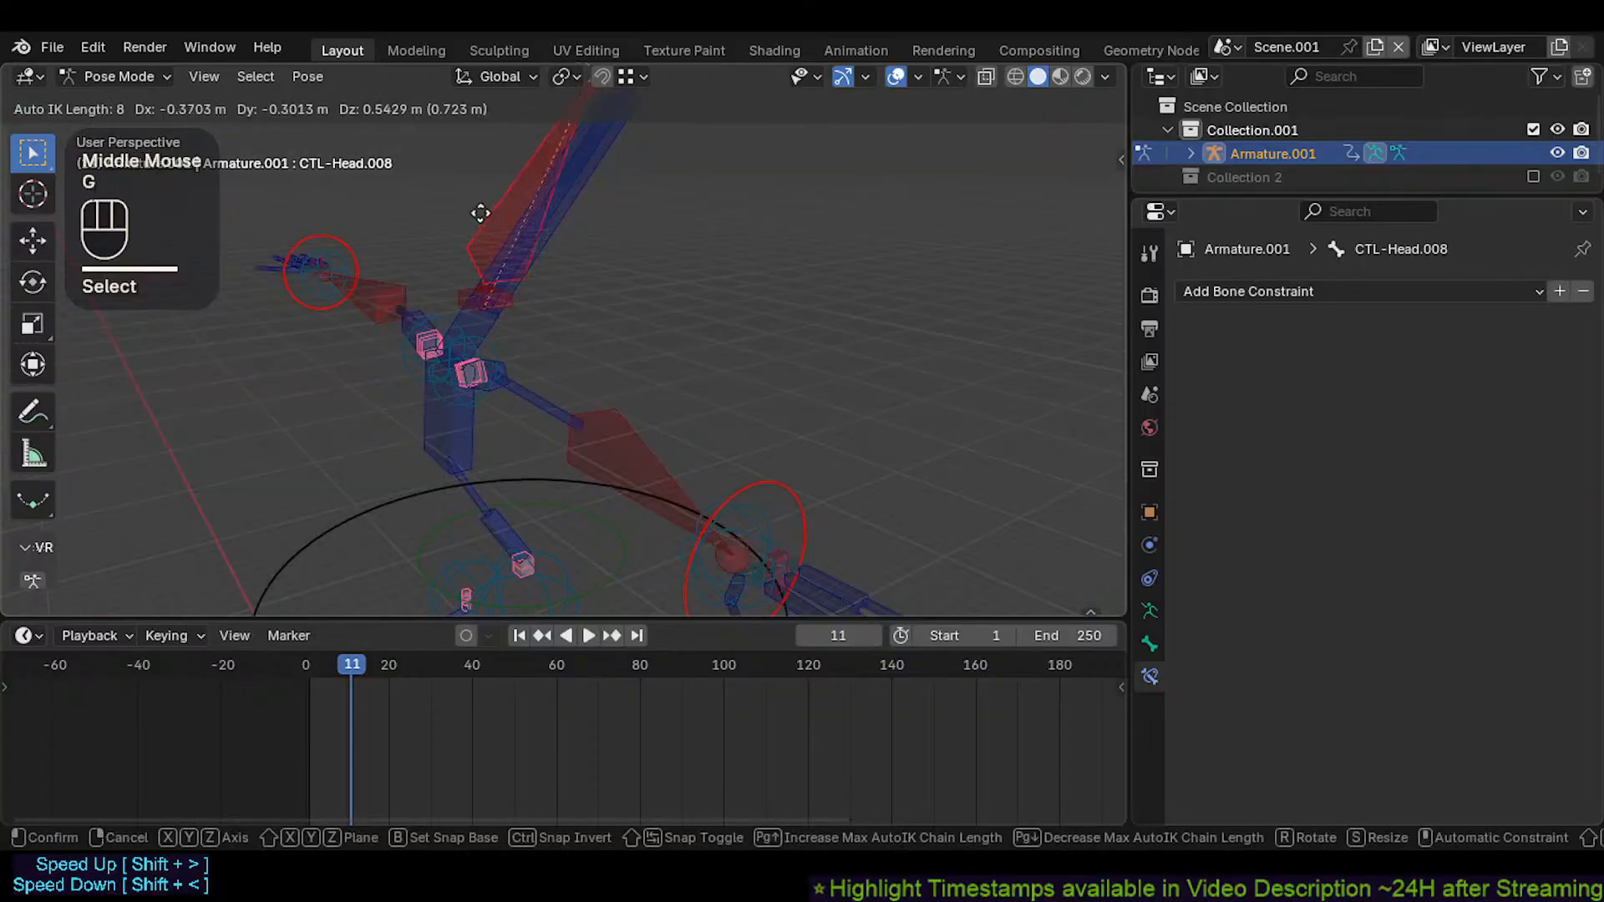
click(493, 250)
Disconnect the CTL-Head.008 bone from its parent in Edit Mode
scroll(493, 252, down, 2)
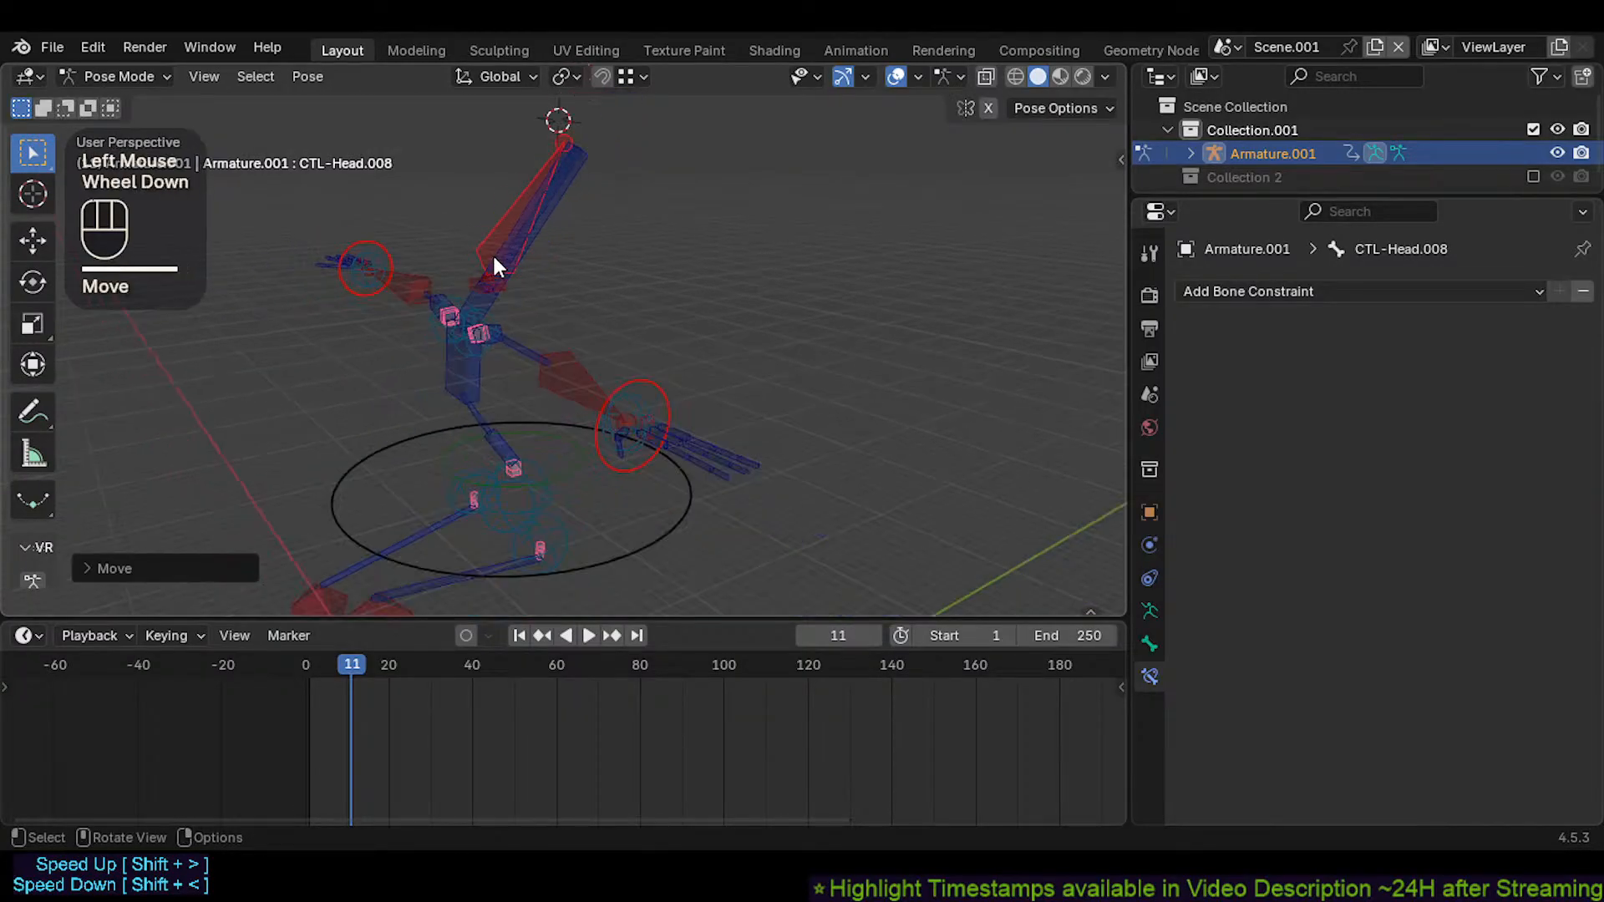
middle_drag(494, 257, 701, 366)
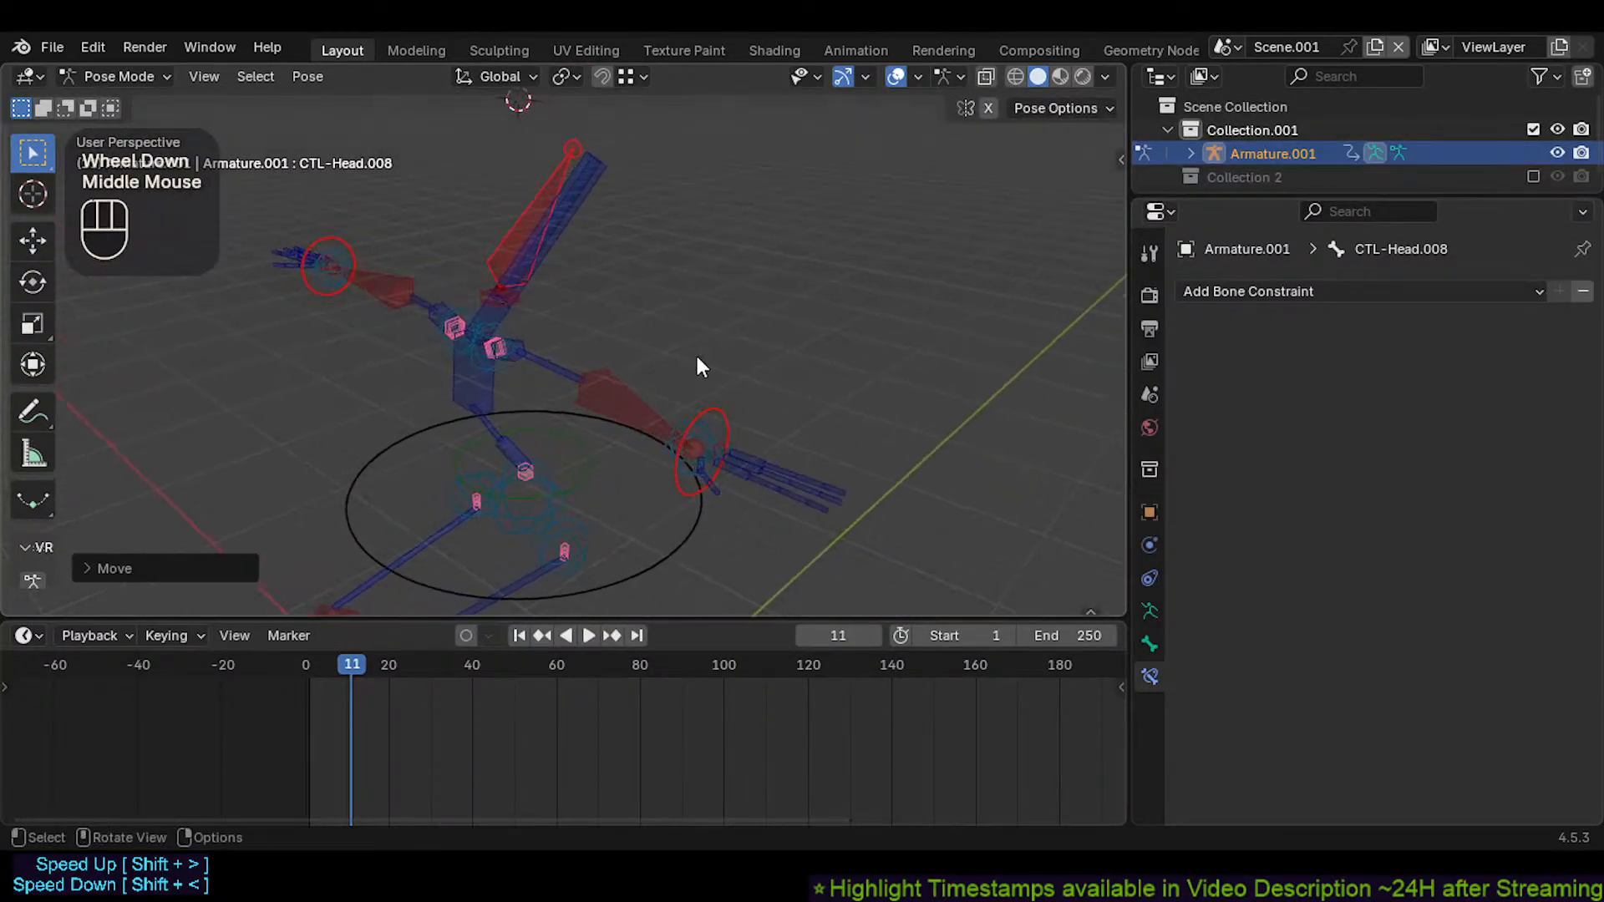
click(516, 241)
scroll(541, 265, up, 2)
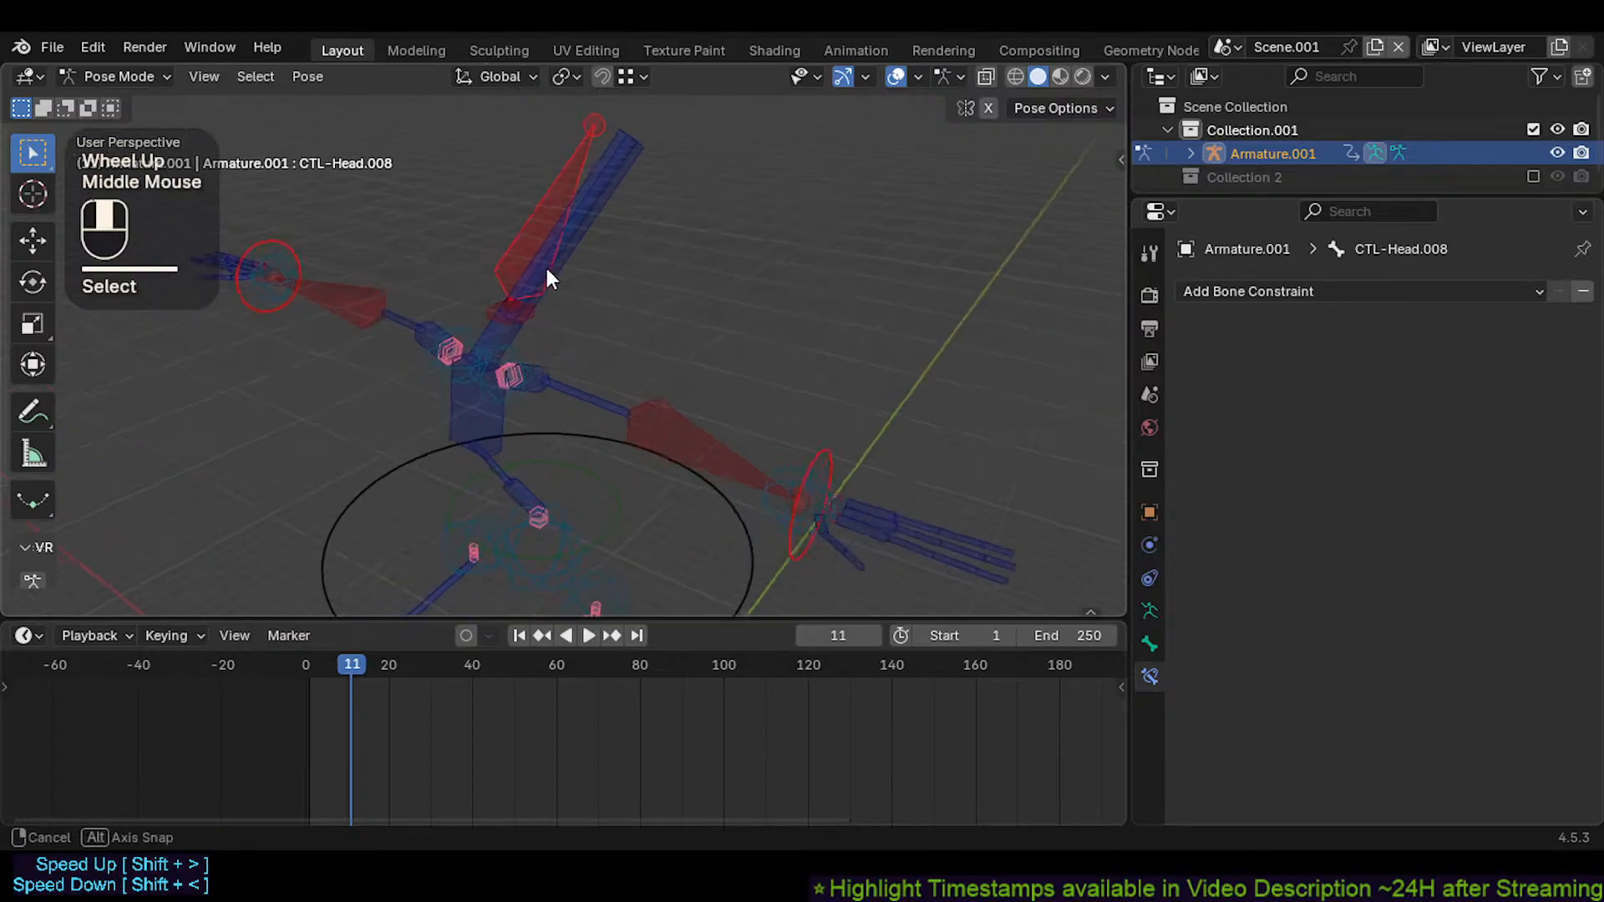
scroll(522, 264, up, 2)
scroll(516, 271, up, 1)
middle_drag(516, 272, 493, 309)
scroll(489, 248, down, 2)
key(Tab)
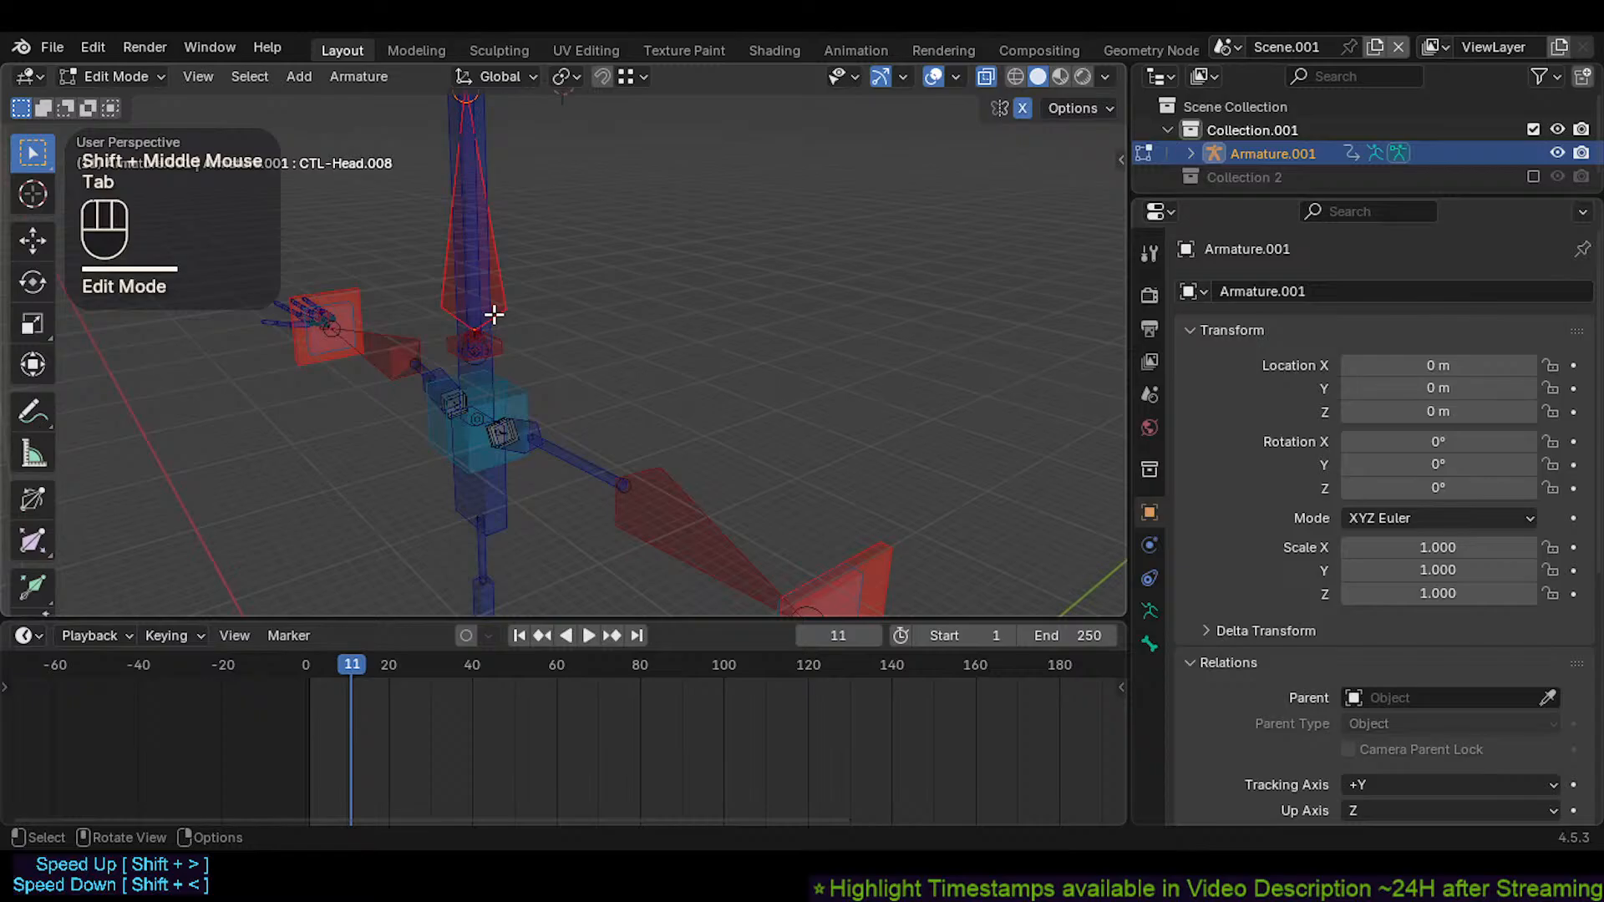
key(alt+p)
click(632, 295)
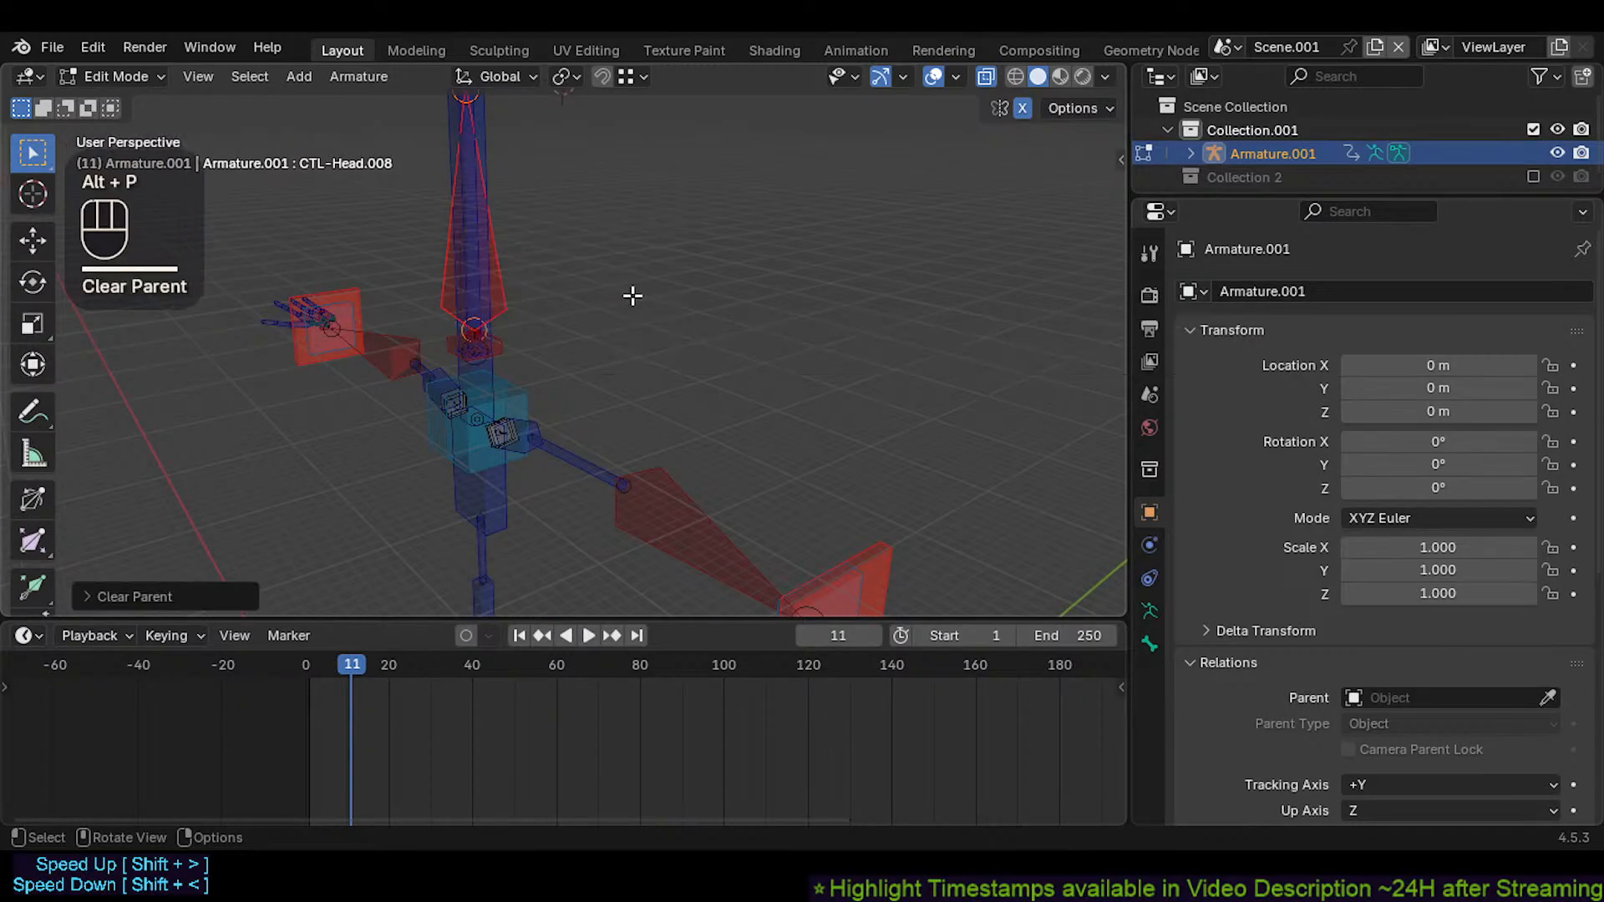
Return to Pose Mode, try moving the disconnected CTL-Head.008 bone, and rotate it
key(Tab)
key(g)
key(Escape)
scroll(678, 259, down, 1)
shift+middle_drag(678, 259, 520, 324)
key(g)
key(Escape)
key(r)
click(513, 328)
Try moving CTL-Head.008 again, and test a selection with CTL-Neck.003 as the active bone using Auto IK
key(g)
key(Escape)
shift+click(558, 173)
key(g)
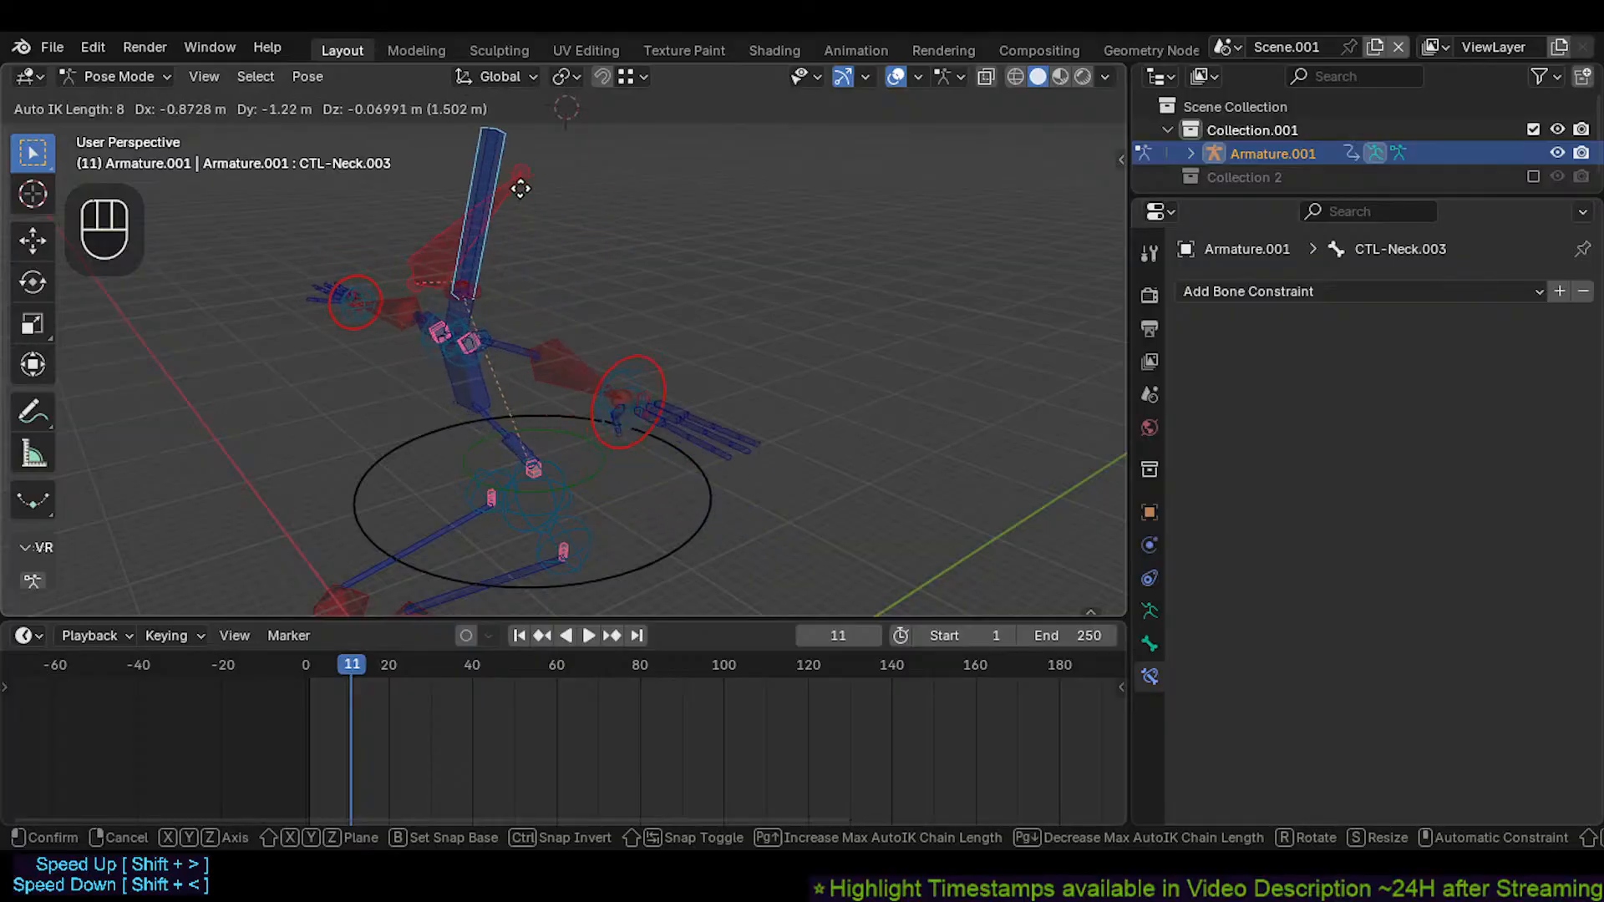
key(Escape)
Examine the parent and connection settings of the CTL-Head.008 bone in its bone relations
scroll(512, 279, up, 2)
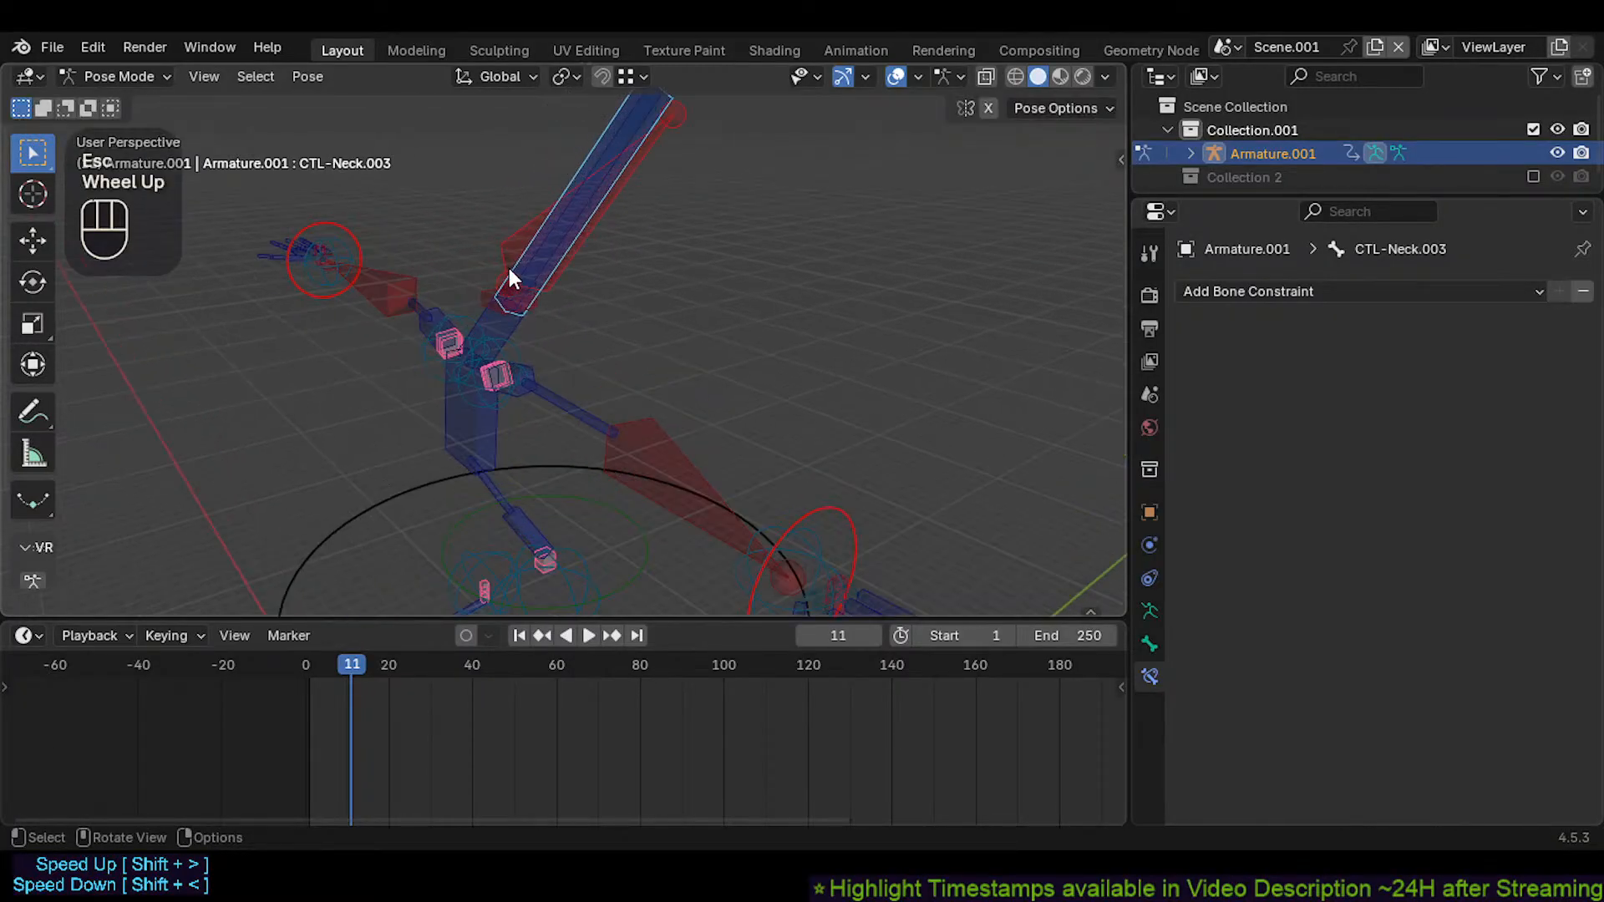
click(515, 226)
scroll(515, 226, up, 3)
middle_drag(515, 231, 544, 255)
click(545, 230)
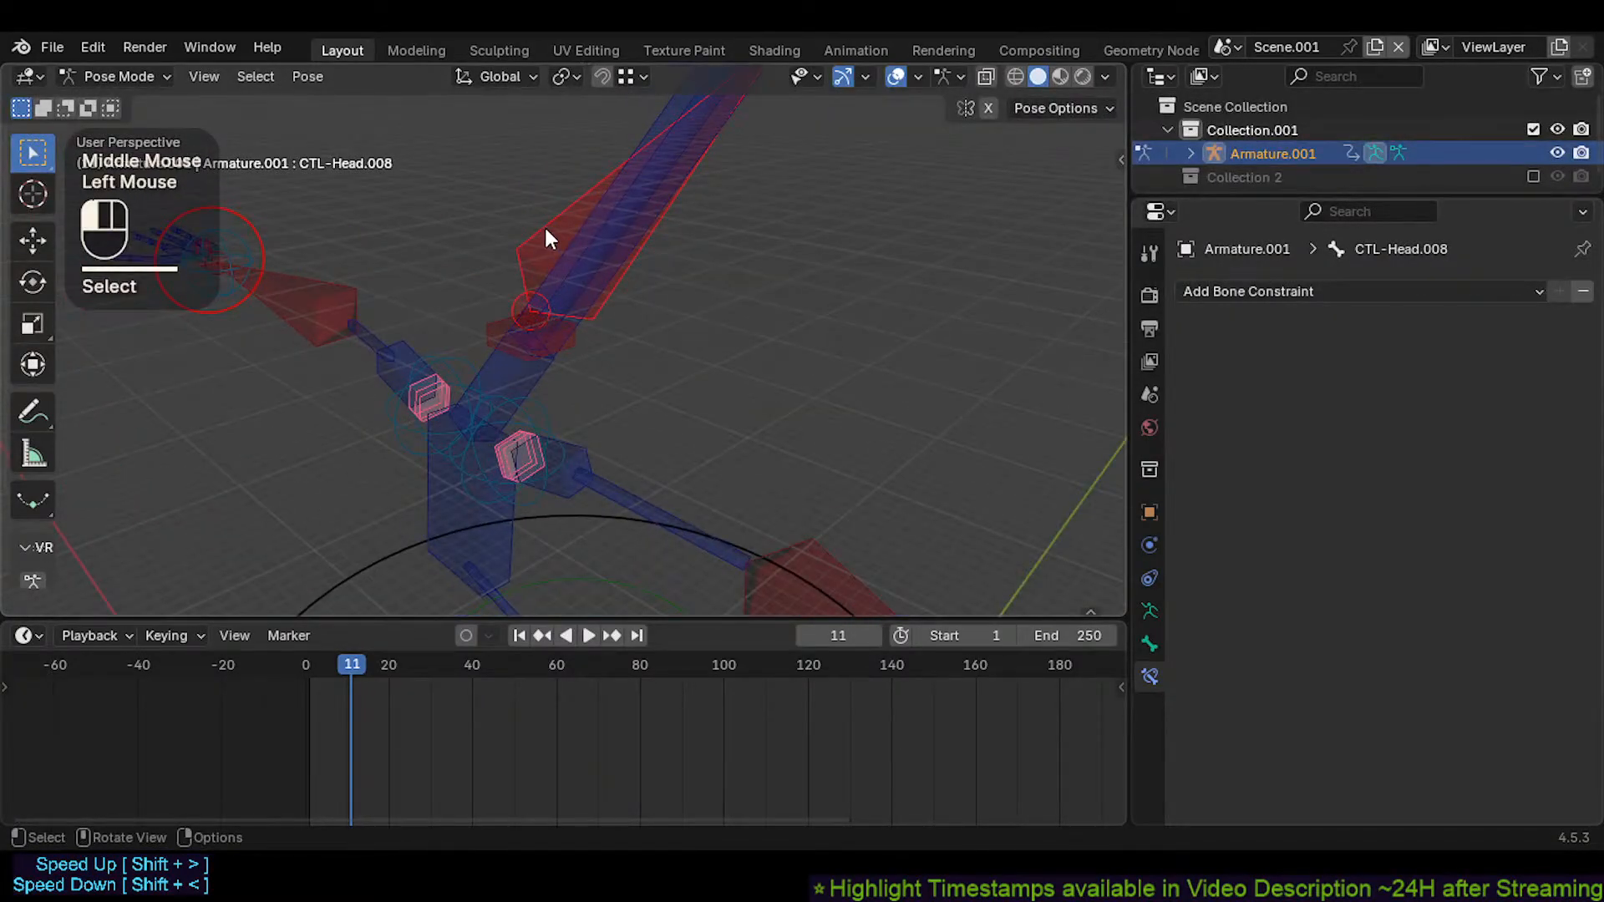
click(1149, 644)
key(Tab)
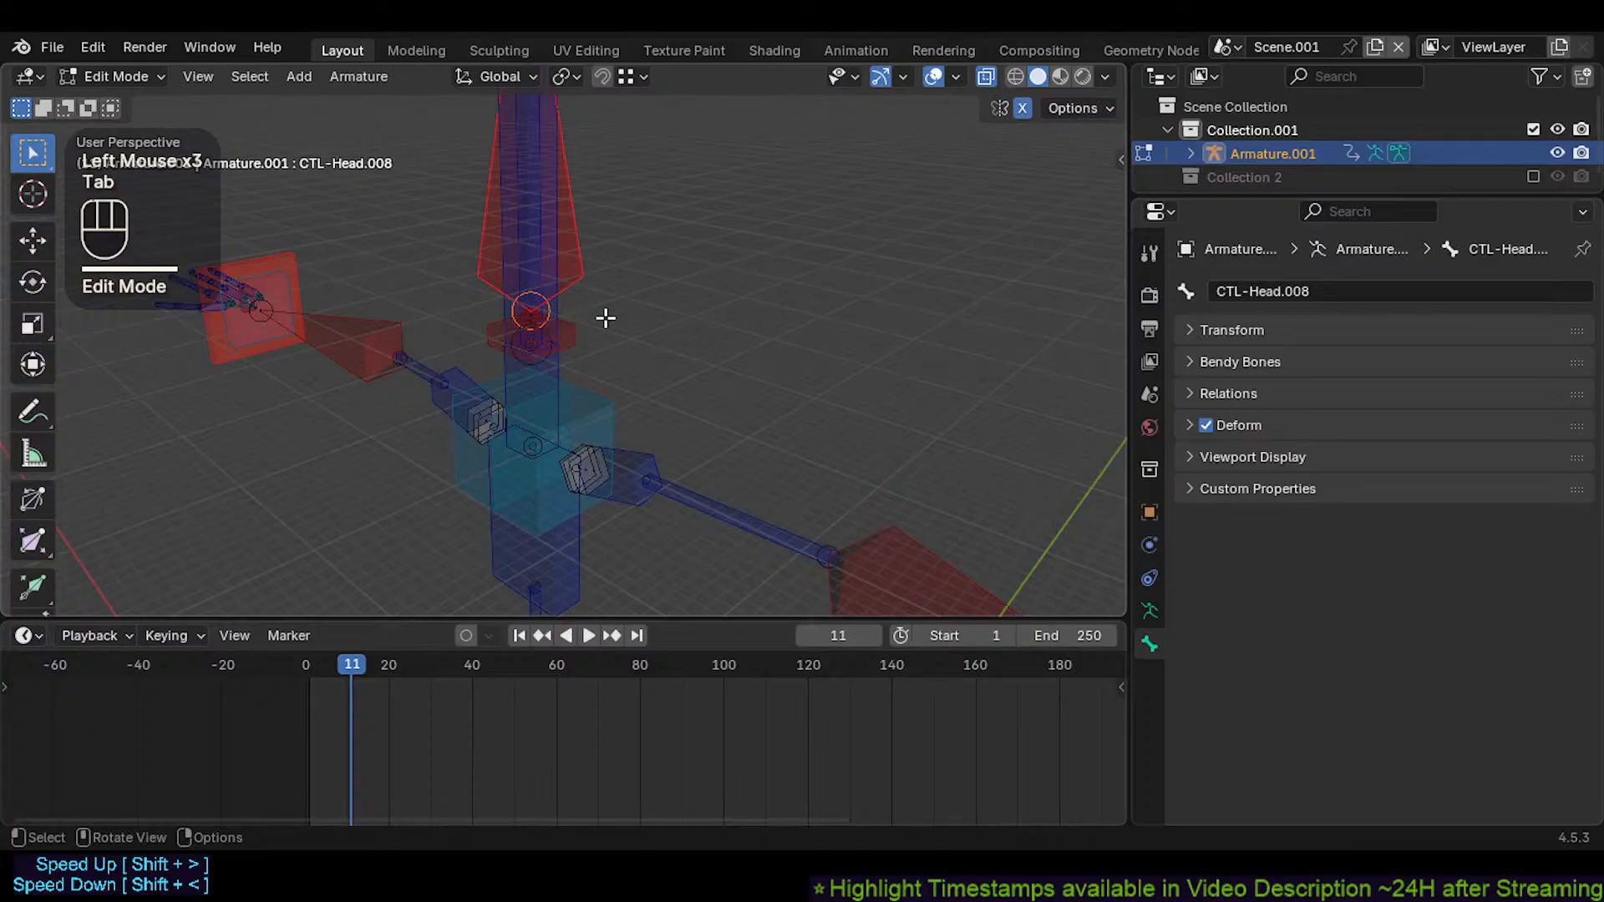
key(Tab)
middle_drag(580, 315, 552, 318)
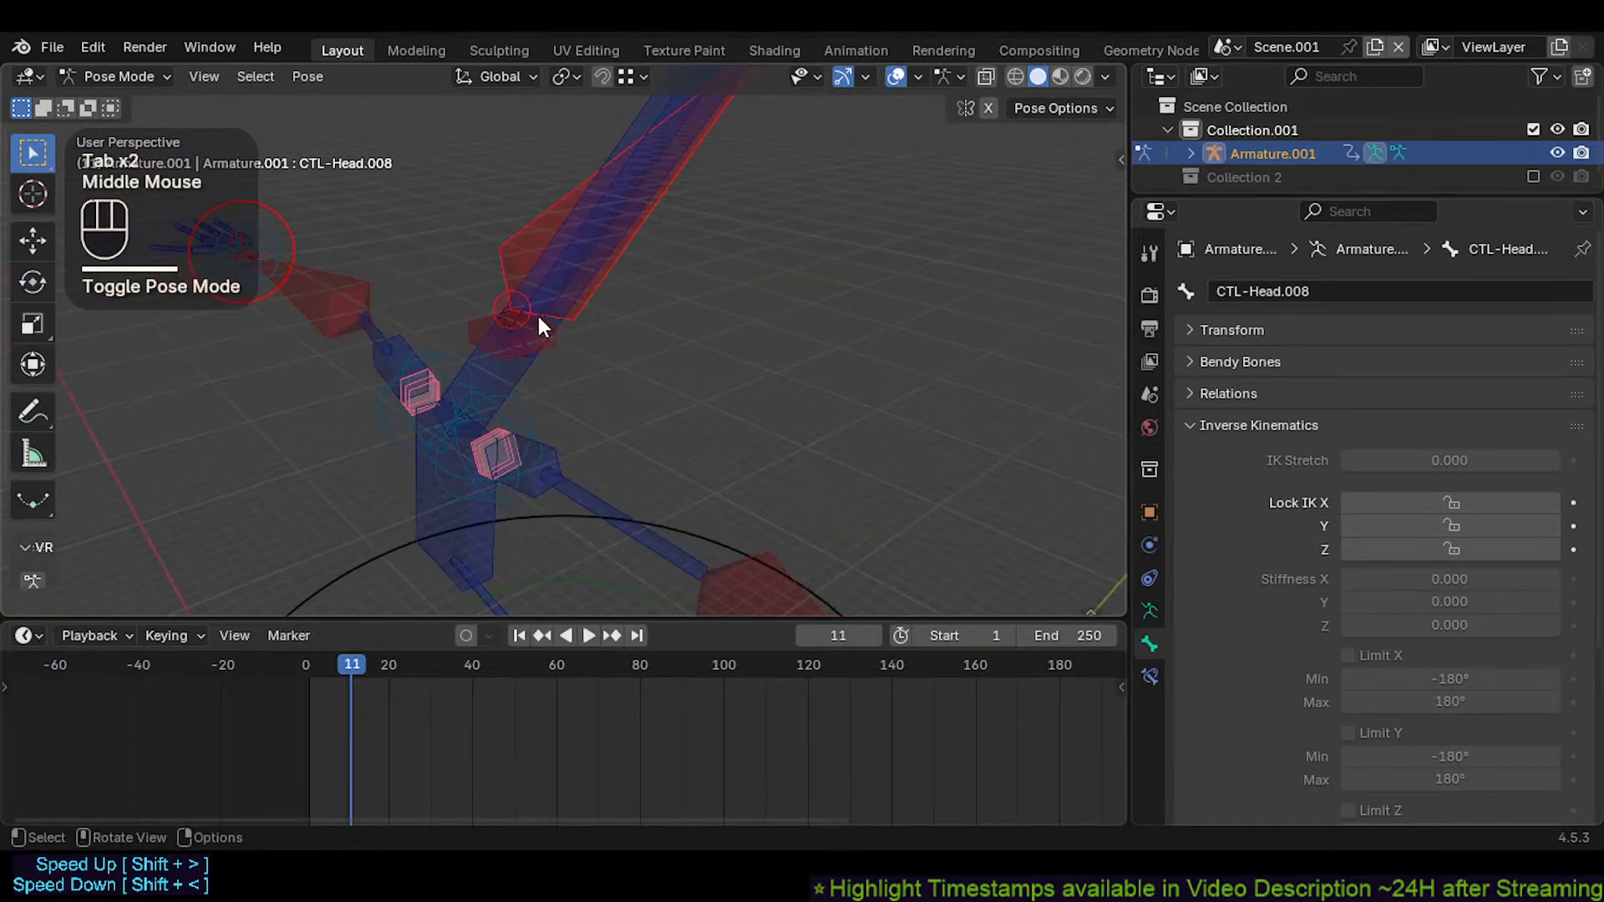
middle_click(539, 317)
scroll(539, 317, up, 1)
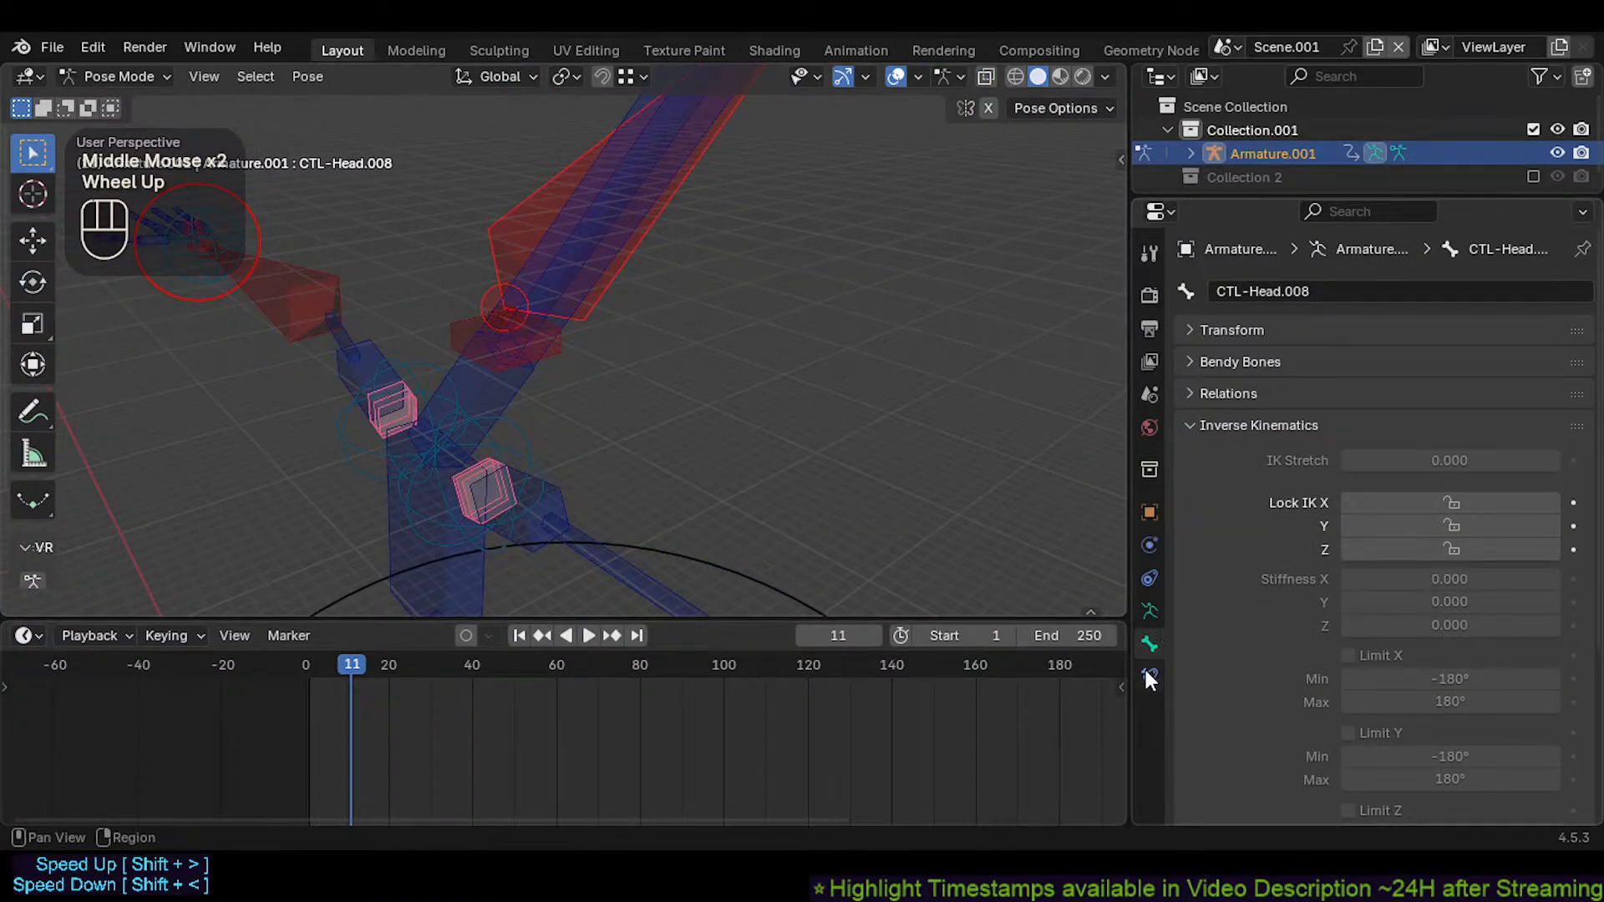
mouse_move(501, 322)
shift+middle_down()
mouse_move(505, 368)
mouse_move(526, 326)
mouse_move(509, 309)
shift+middle_up()
click(1195, 407)
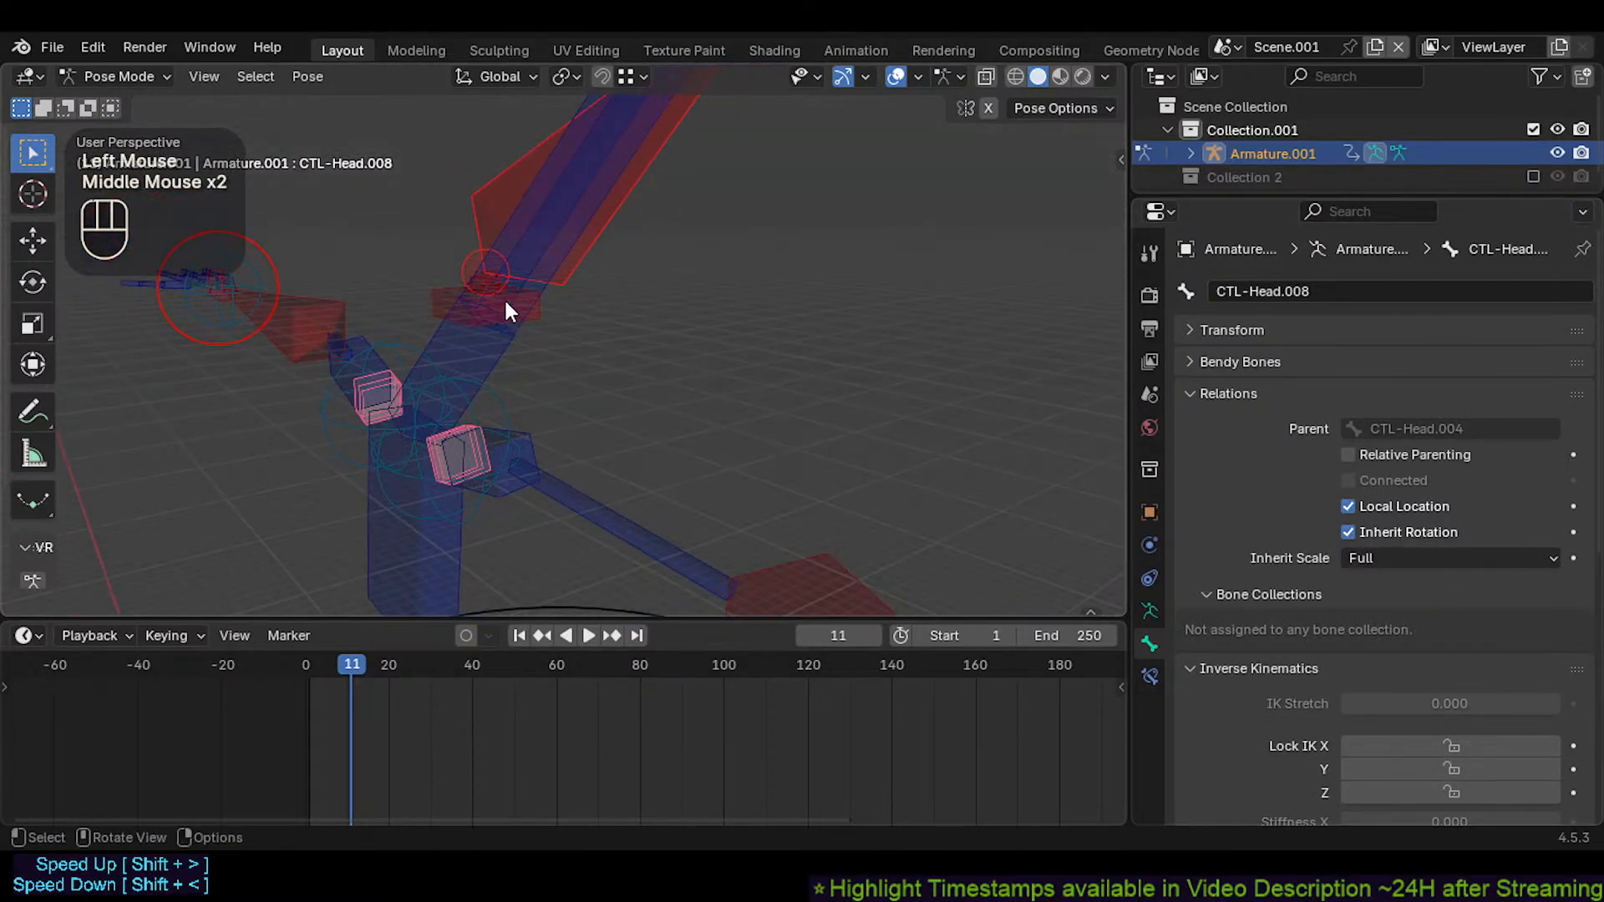
Select the small CTL-Head.006 and CTL-Head.004 bones at the head's base to examine their parents and IK locks
scroll(509, 311, up, 1)
scroll(504, 301, up, 1)
click(453, 234)
click(453, 234)
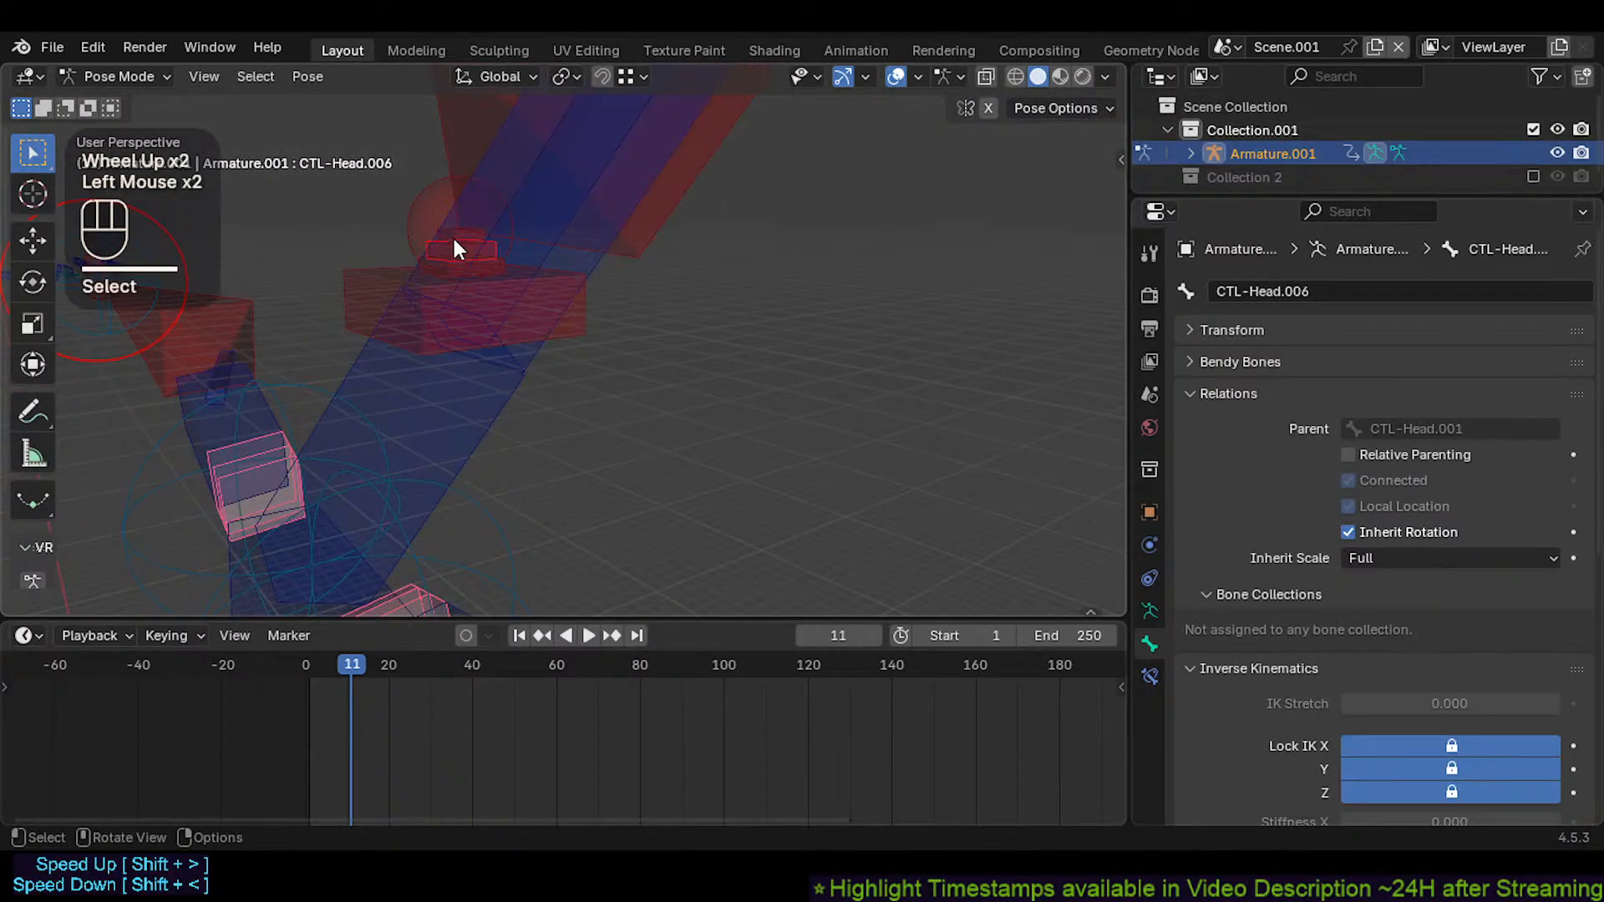
click(459, 228)
shift+middle_drag(460, 251, 466, 542)
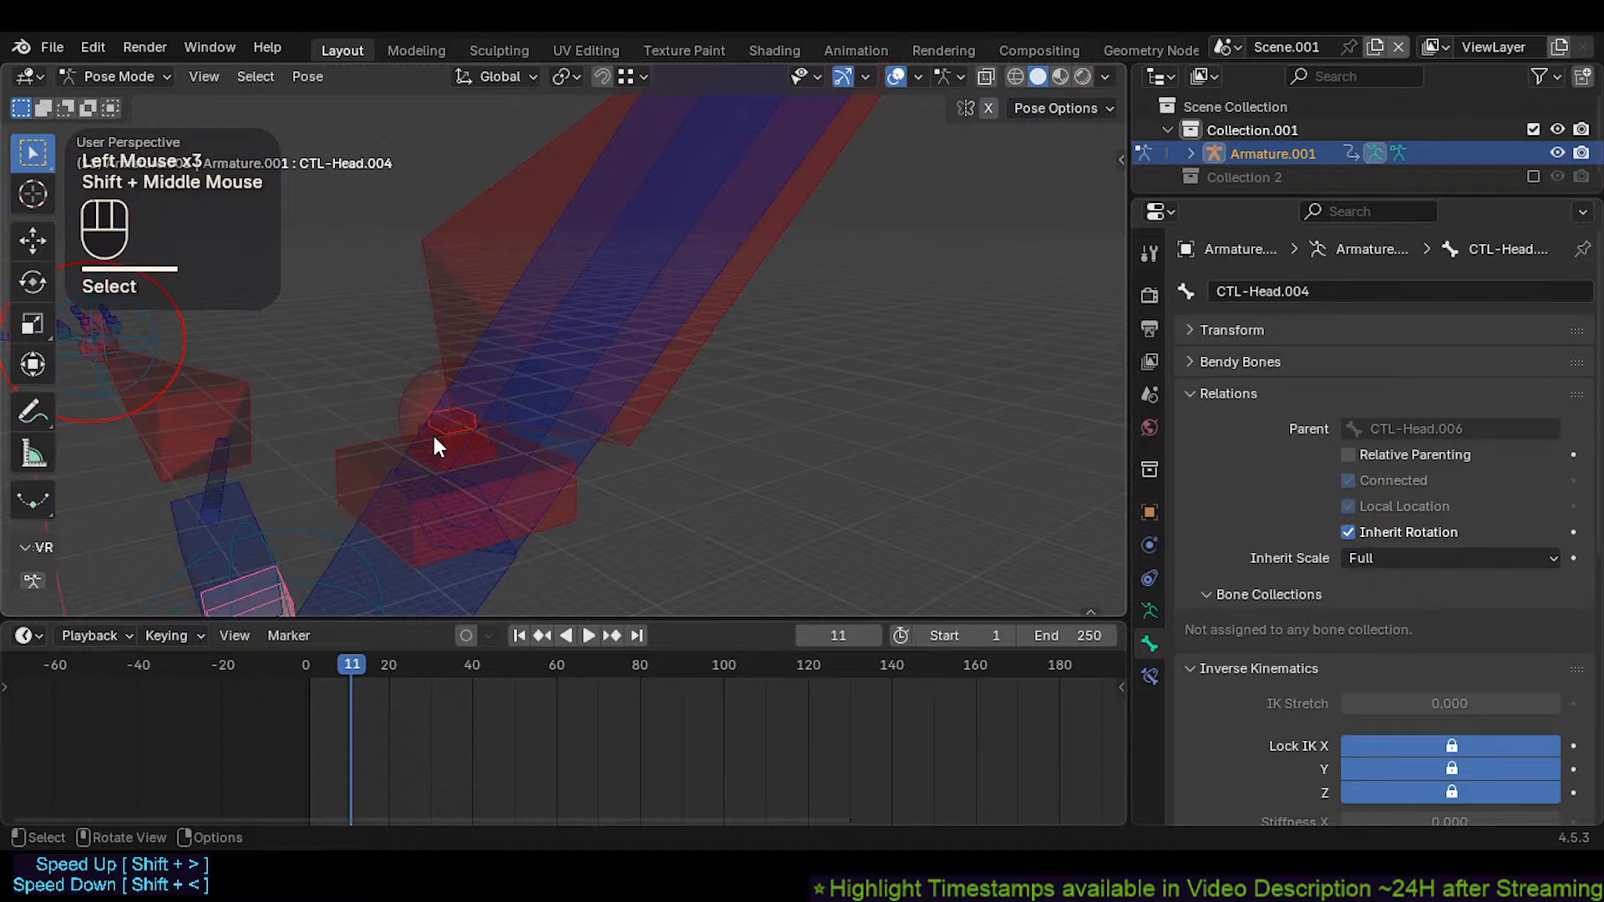
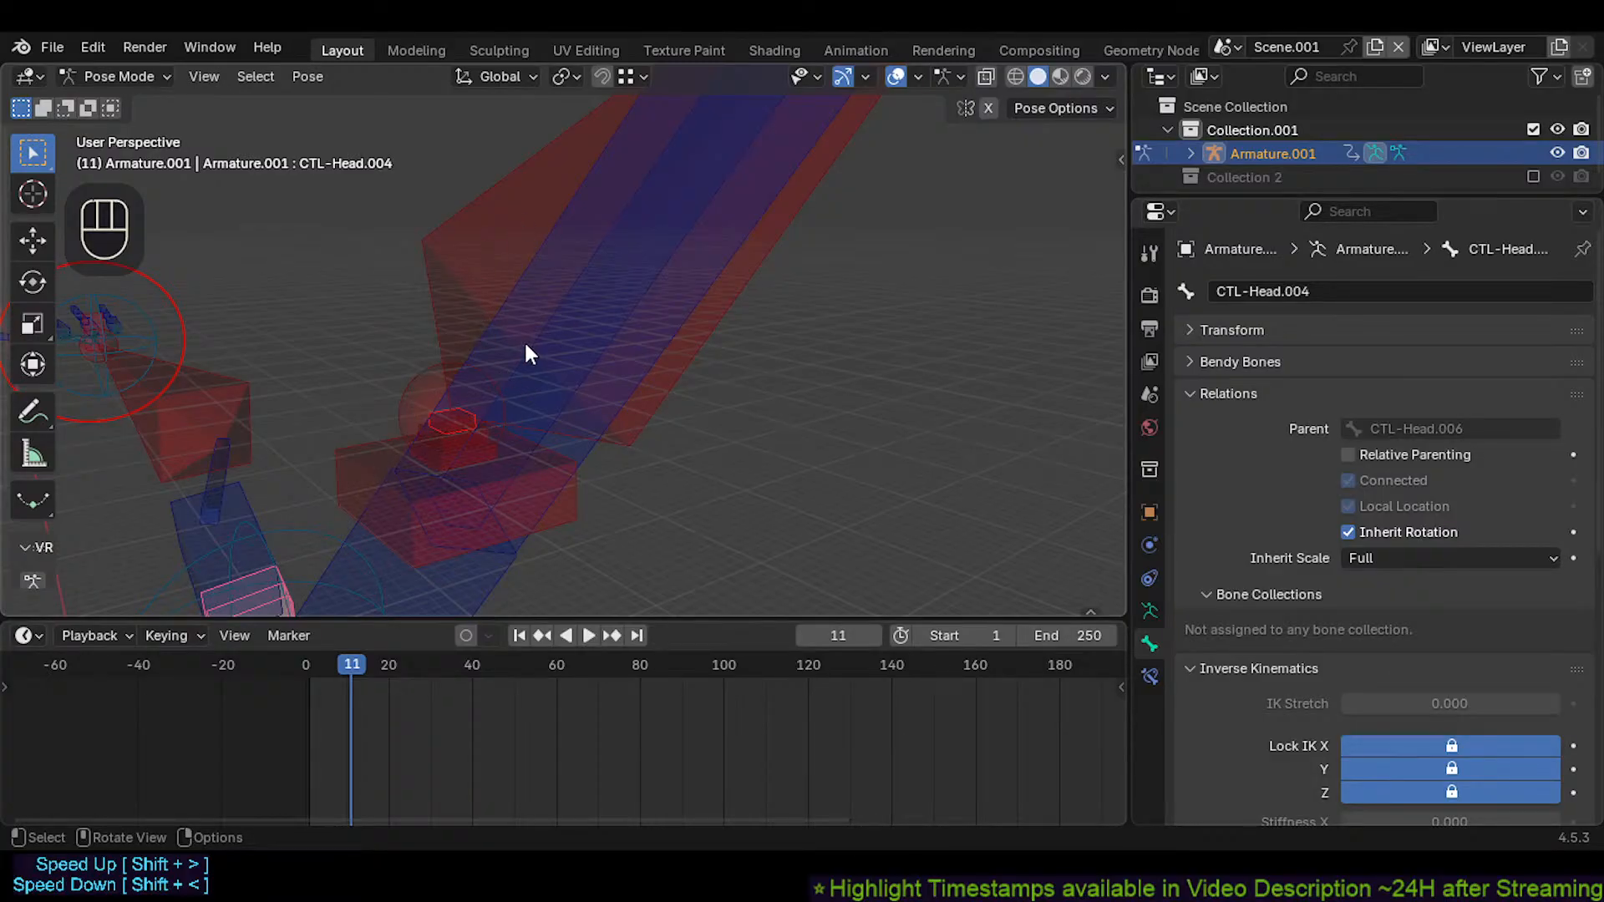
shift+middle_drag(558, 286, 518, 344)
scroll(579, 304, down, 2)
scroll(579, 304, up, 1)
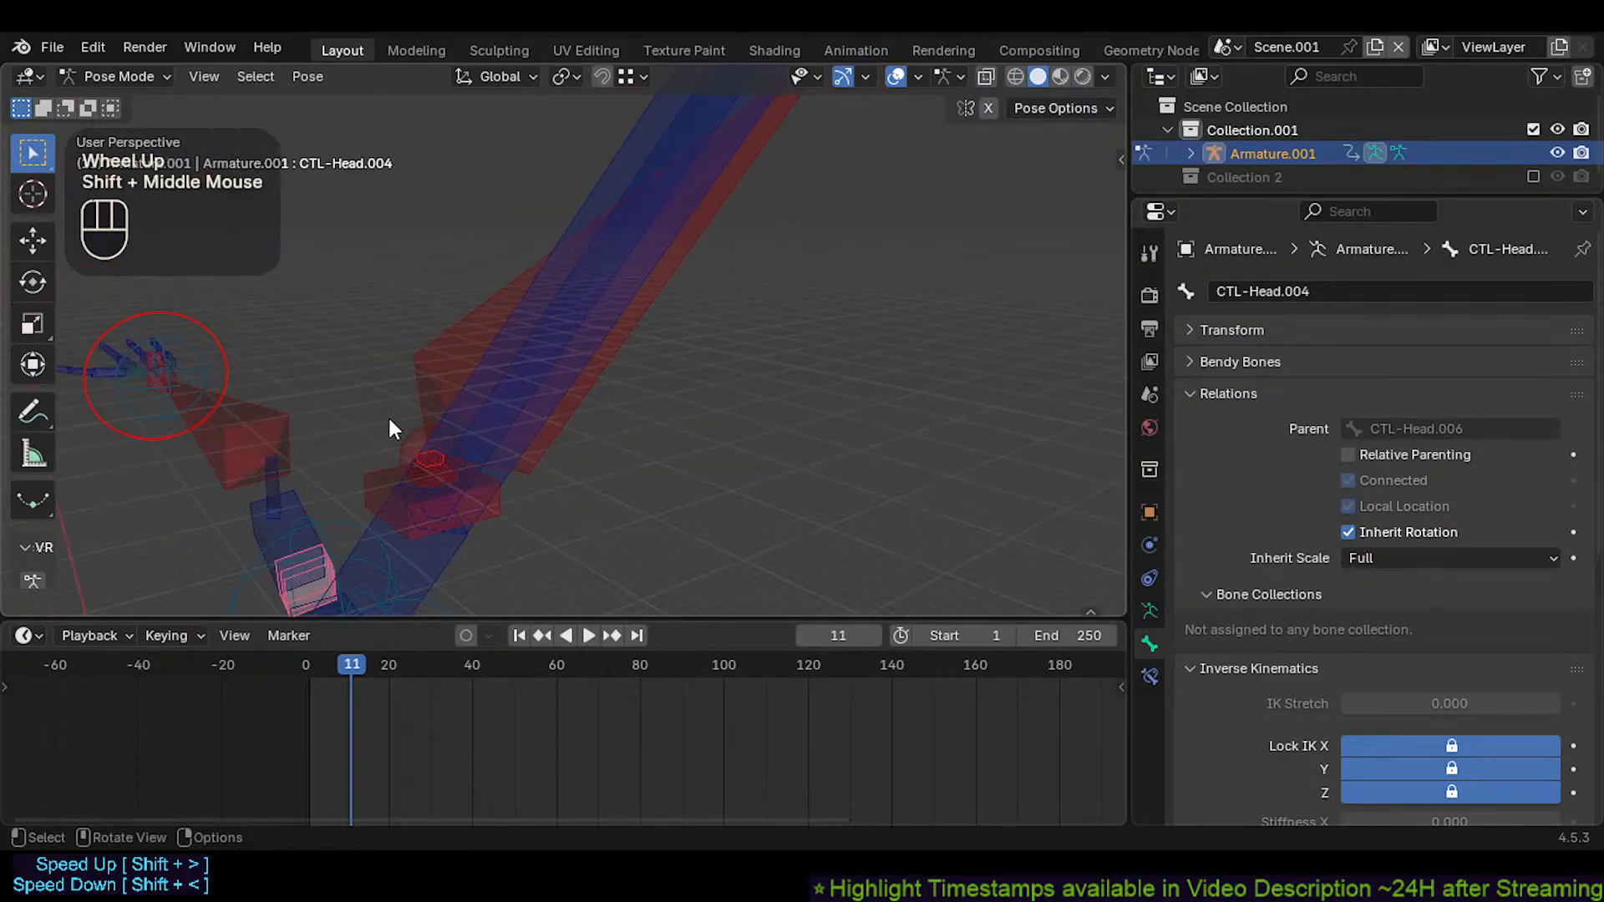
shift+middle_drag(388, 415, 511, 380)
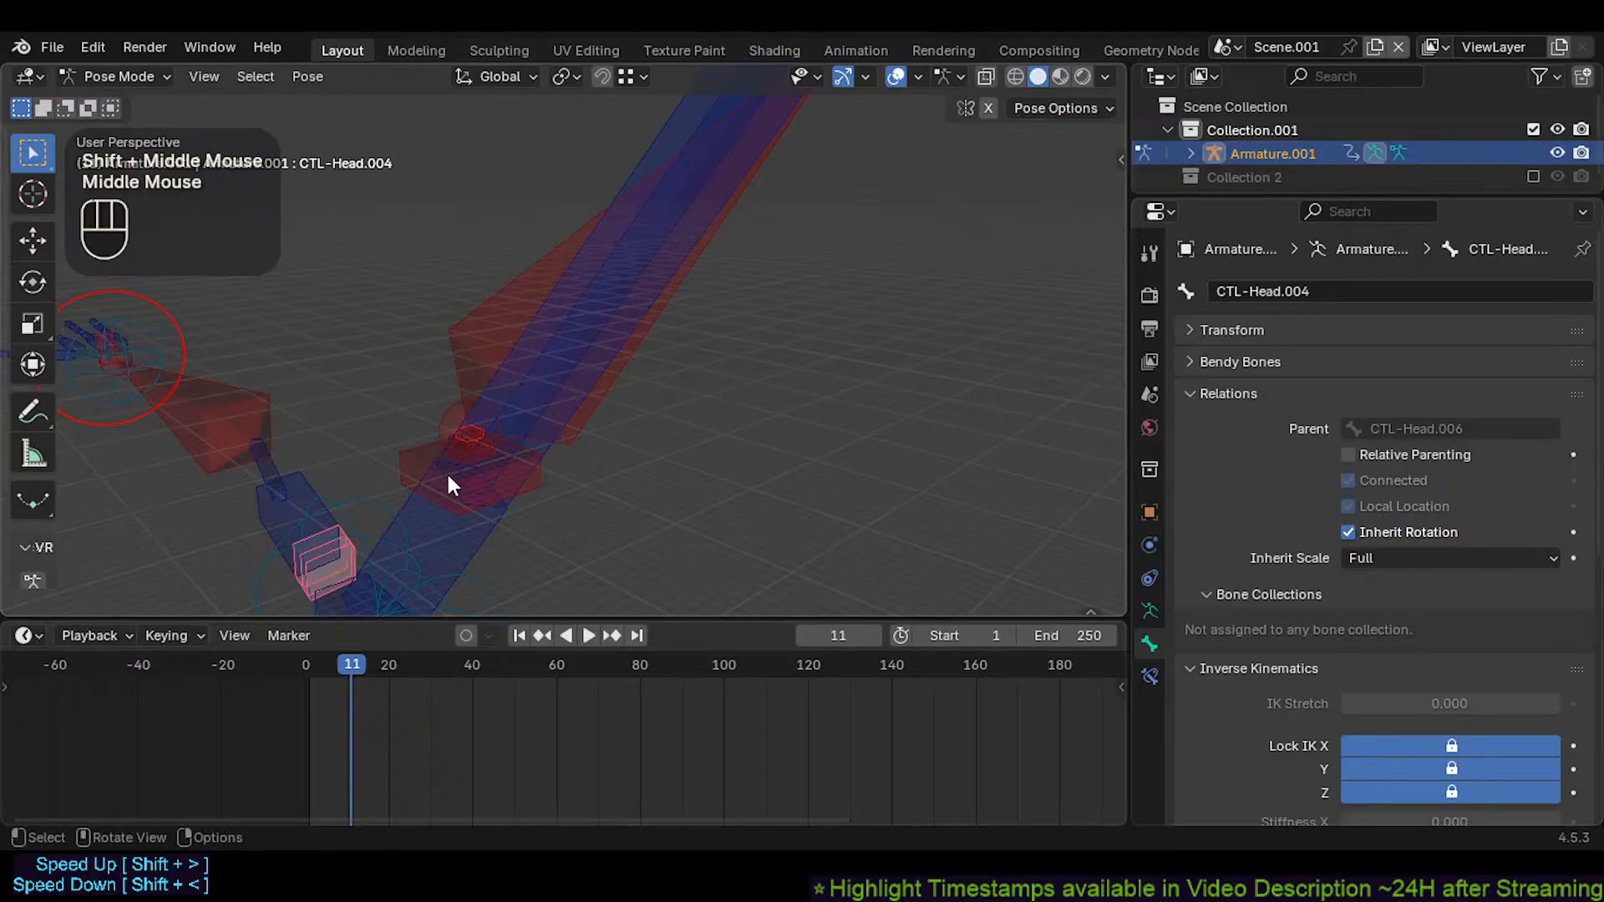
Test moving the CTL-ForeArm.L bone with Auto IK while varying the chain length between 8 and 3 bones
middle_drag(485, 442, 604, 389)
scroll(460, 397, down, 3)
click(660, 406)
click(603, 388)
key(g)
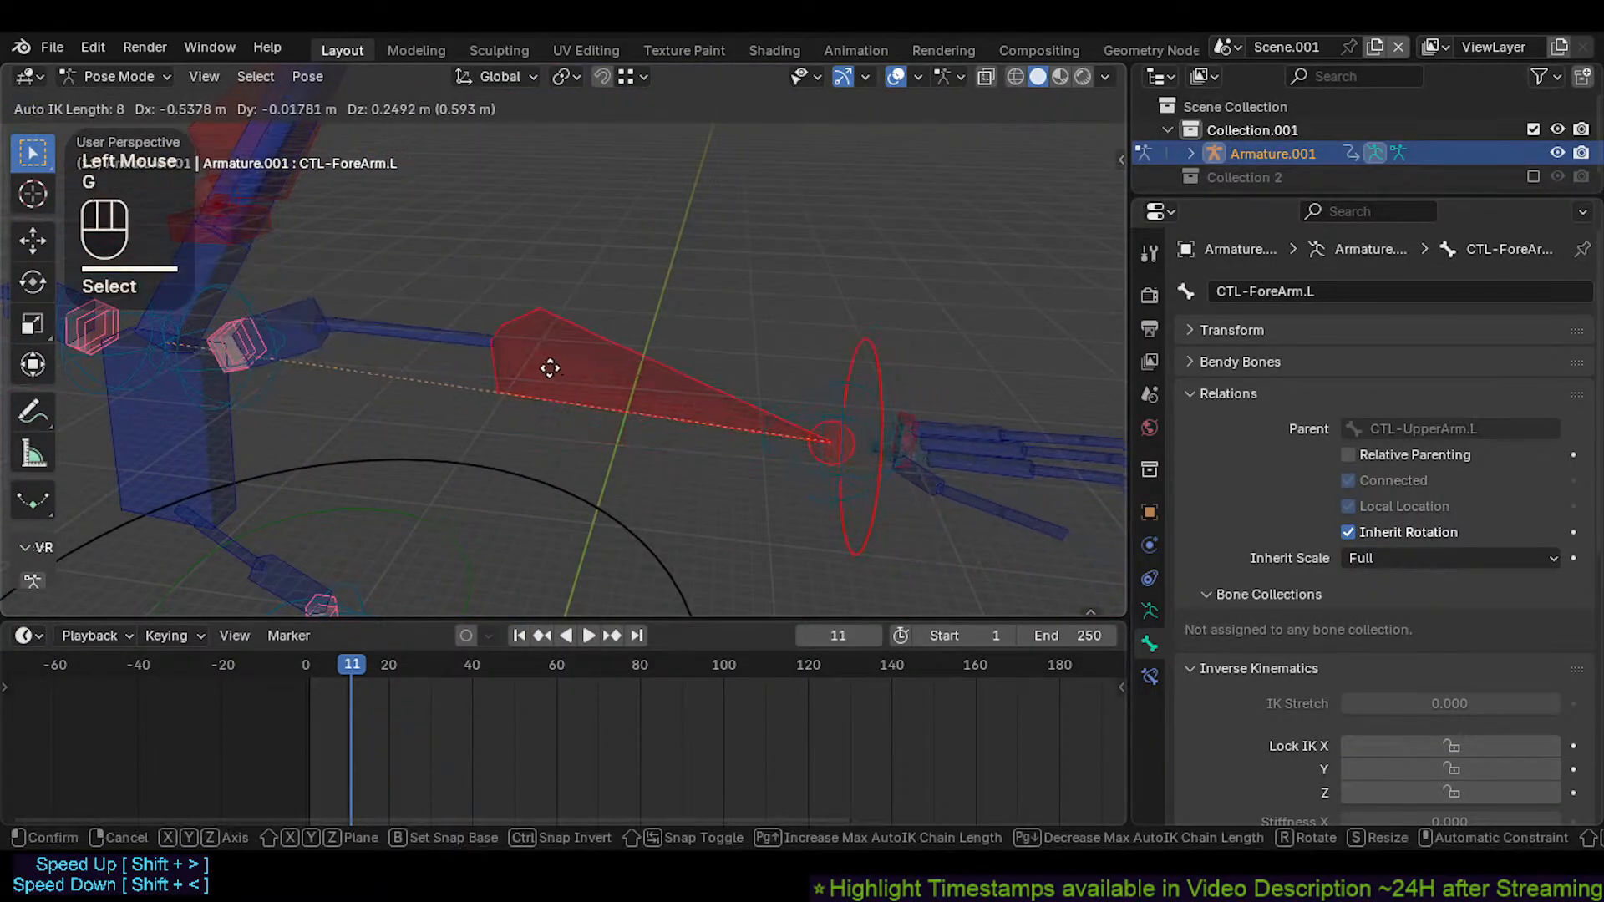
scroll(468, 359, up, 2)
scroll(459, 358, up, 4)
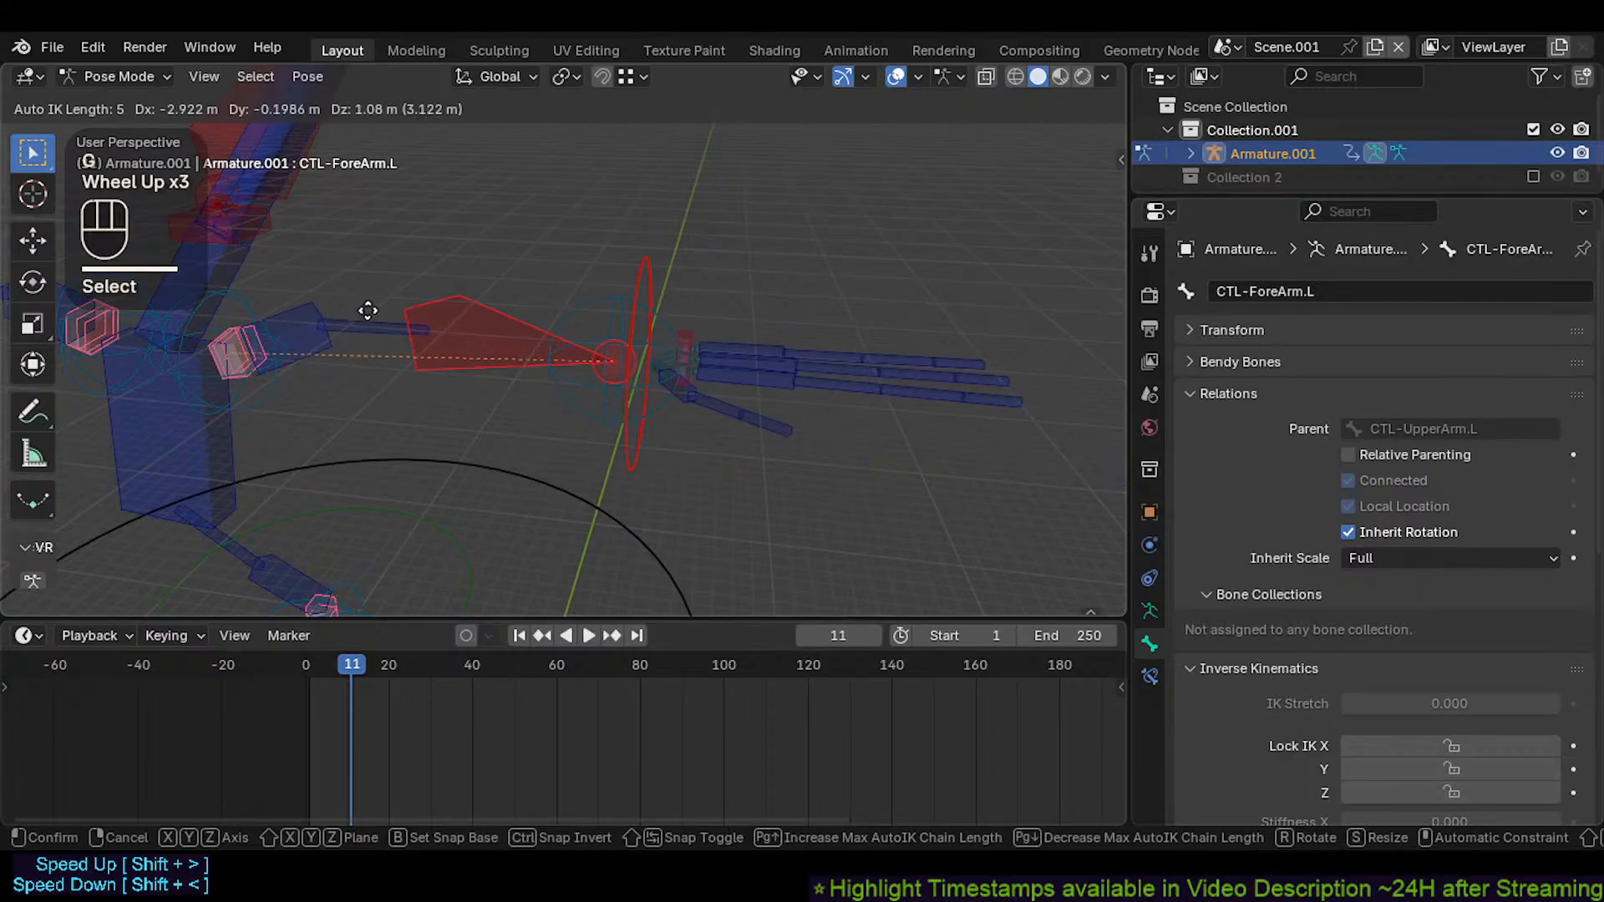
scroll(448, 347, up, 1)
scroll(448, 346, down, 2)
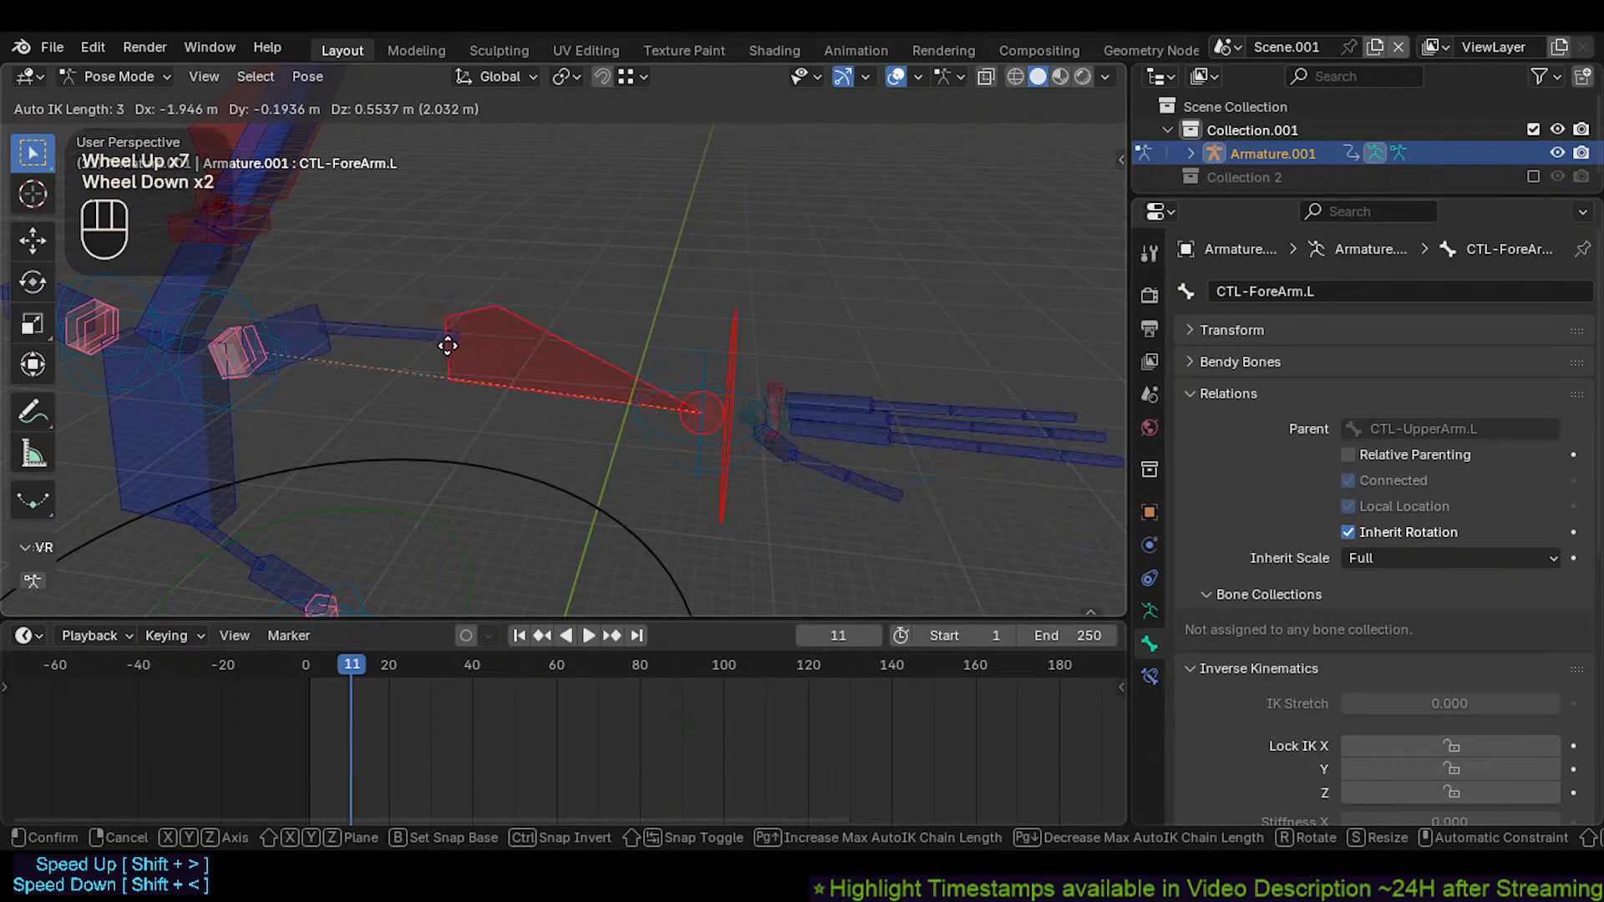
scroll(449, 338, up, 1)
scroll(435, 339, up, 1)
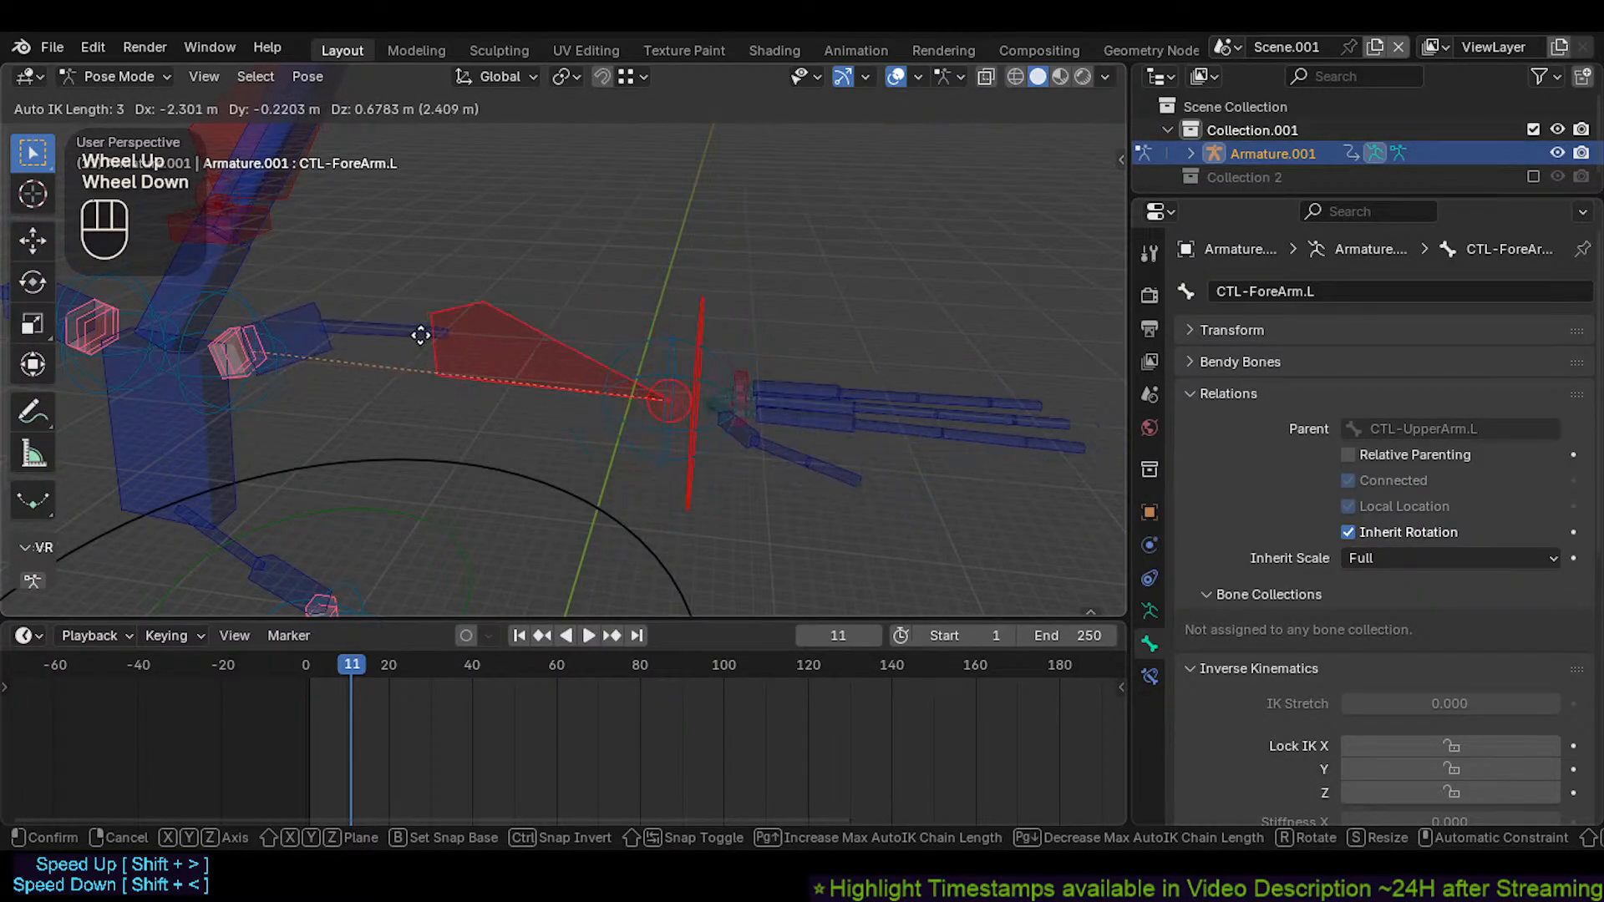
scroll(384, 343, down, 3)
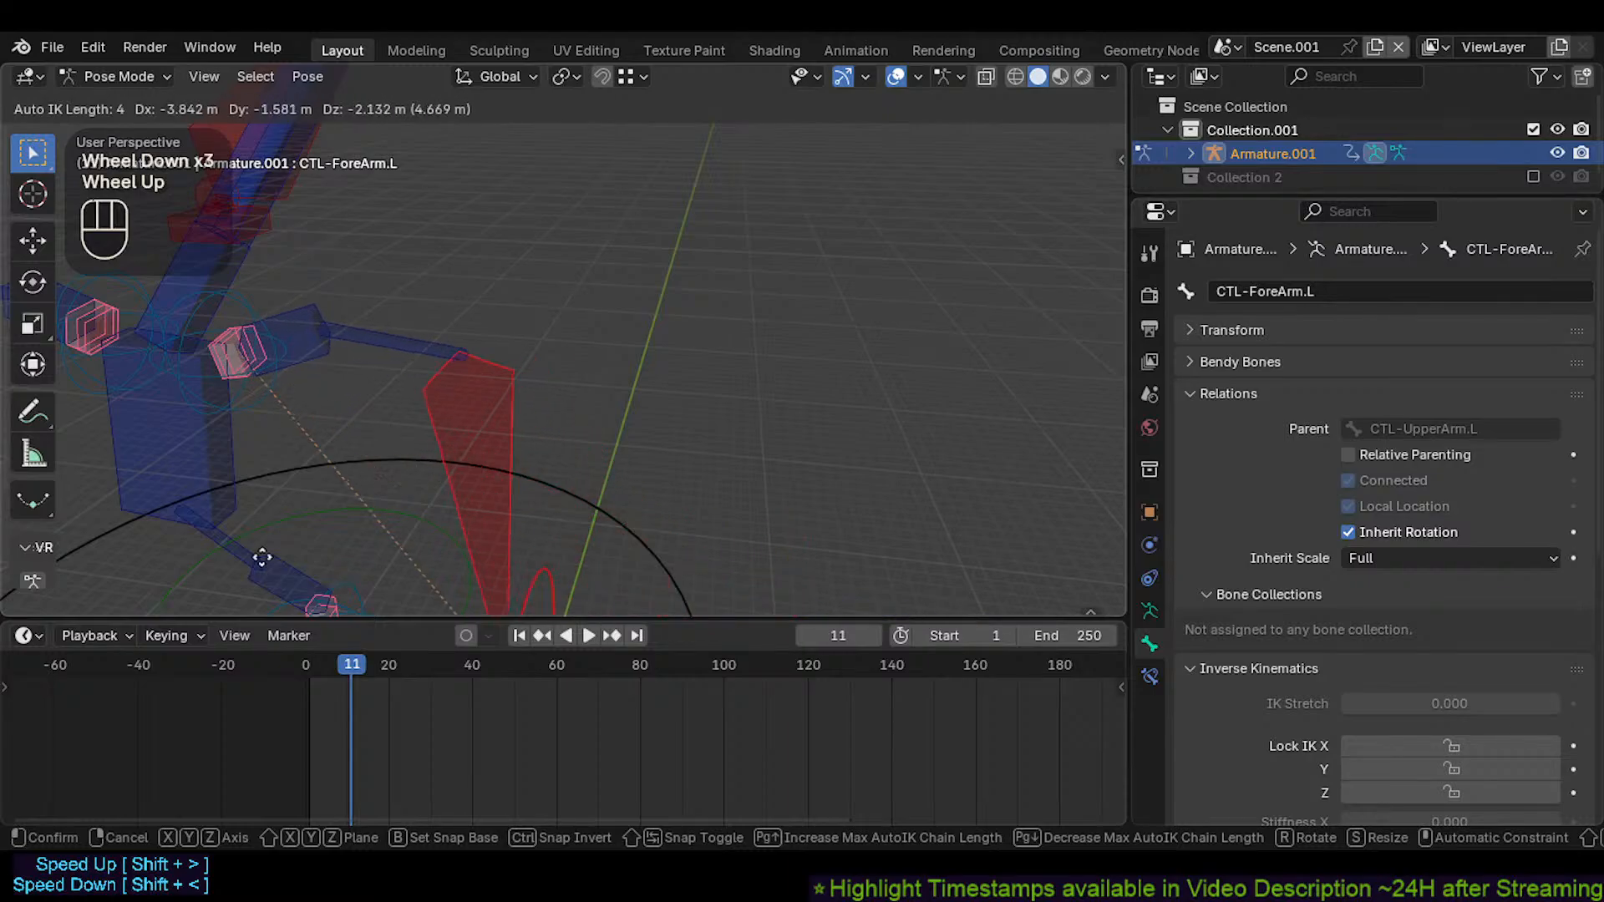
click(244, 379)
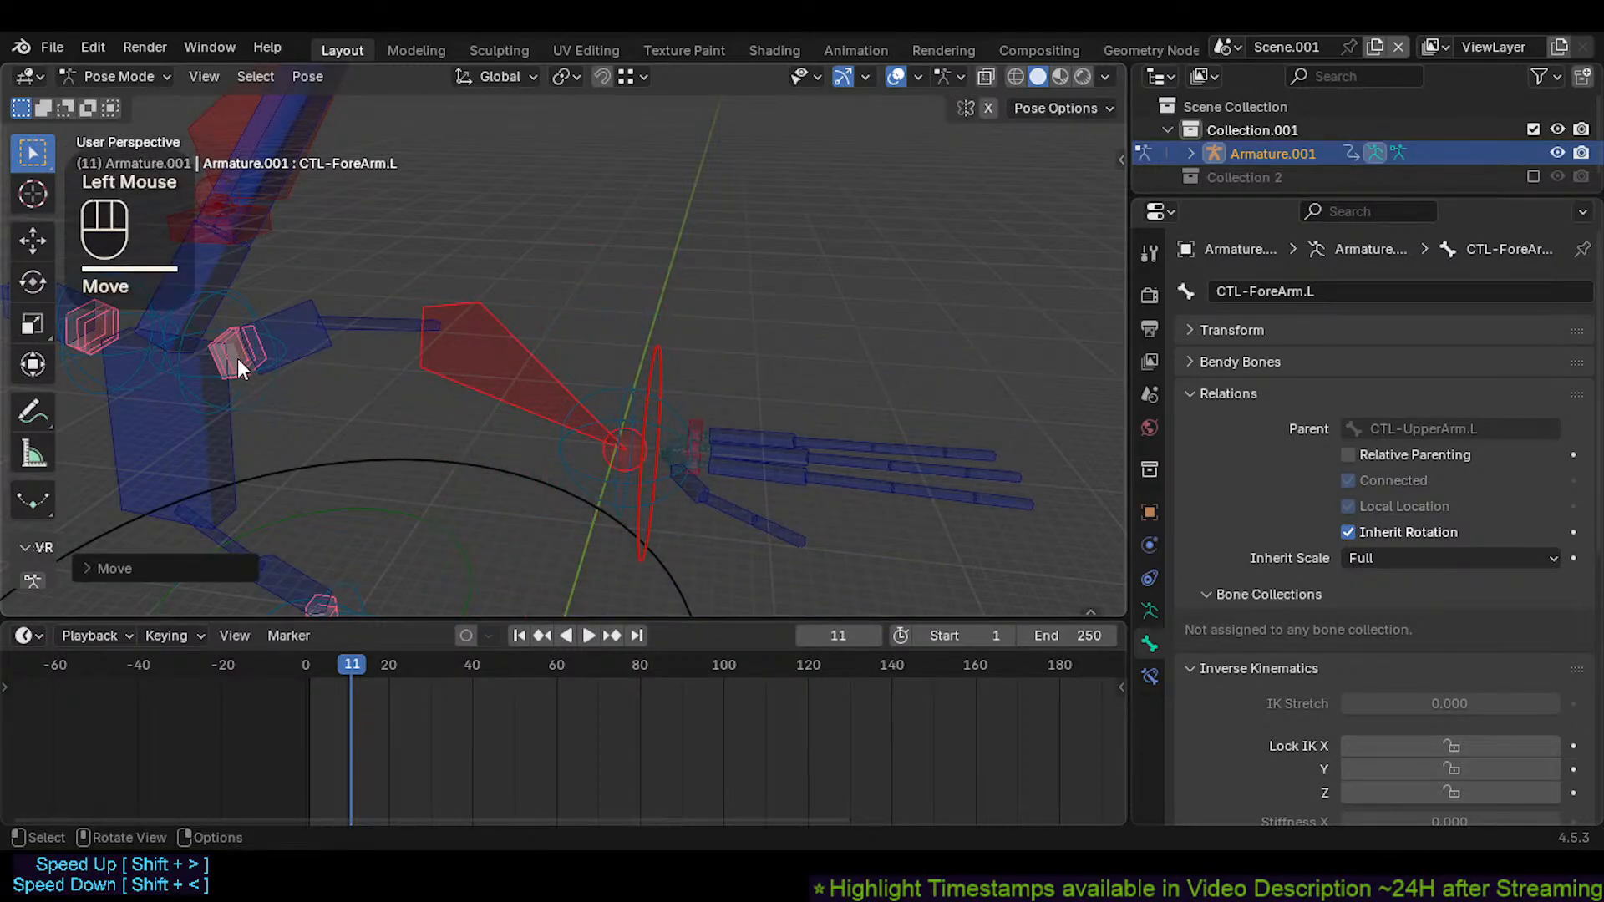
Move CTL-ForeArm.L once more, try rotating the CTL-Shoulder.L bone, and cancel the rotation
key(g)
click(239, 360)
click(239, 359)
key(r)
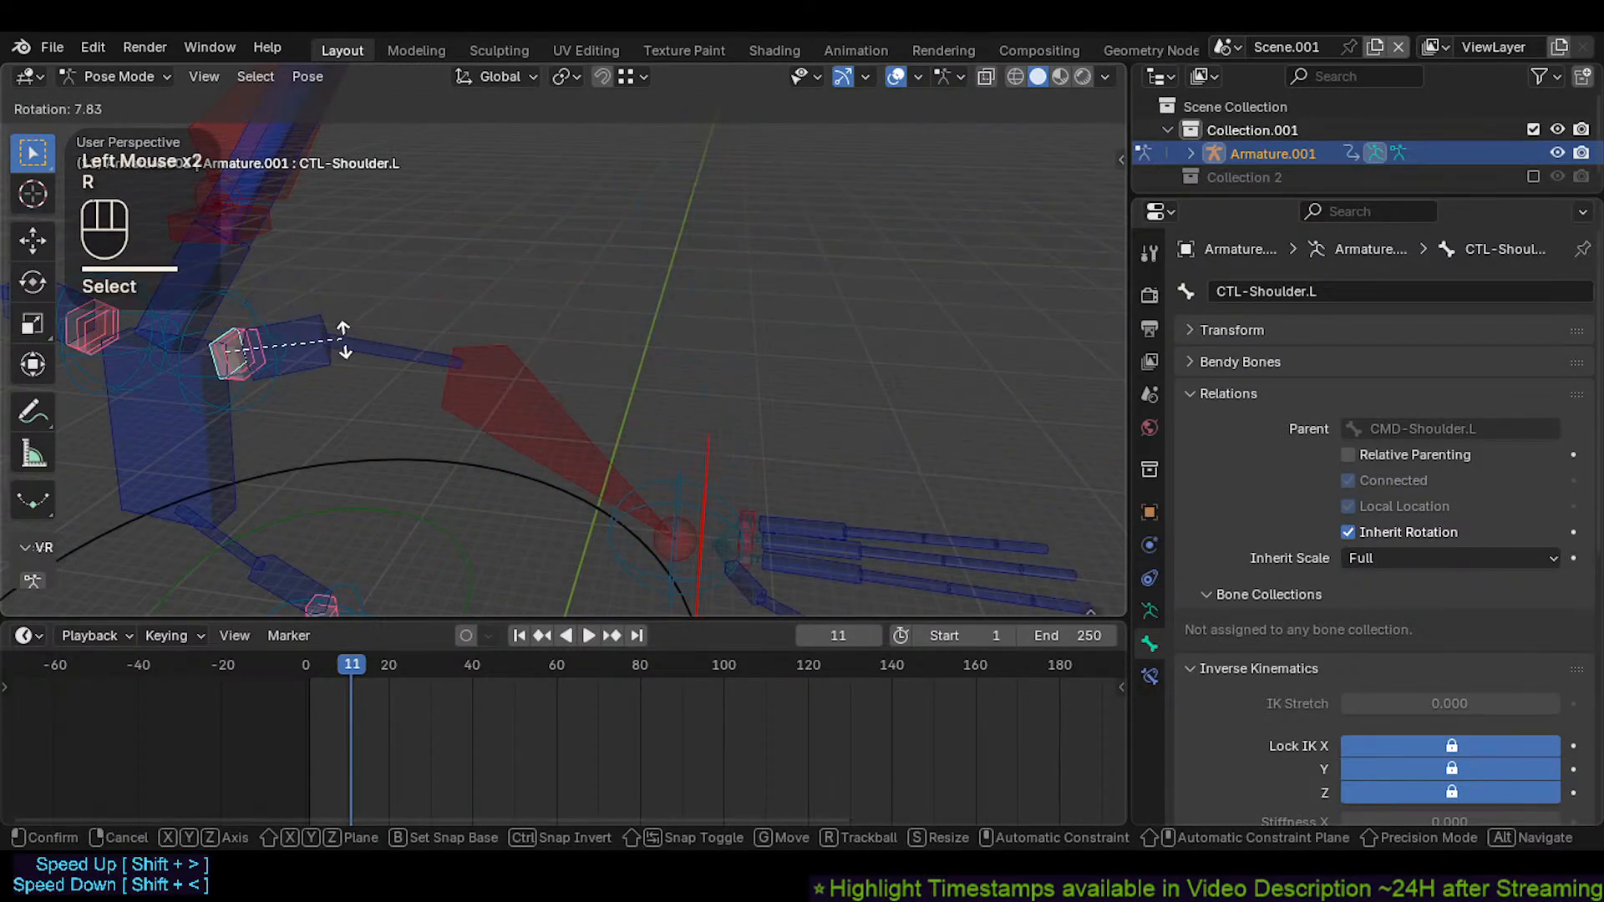
key(Escape)
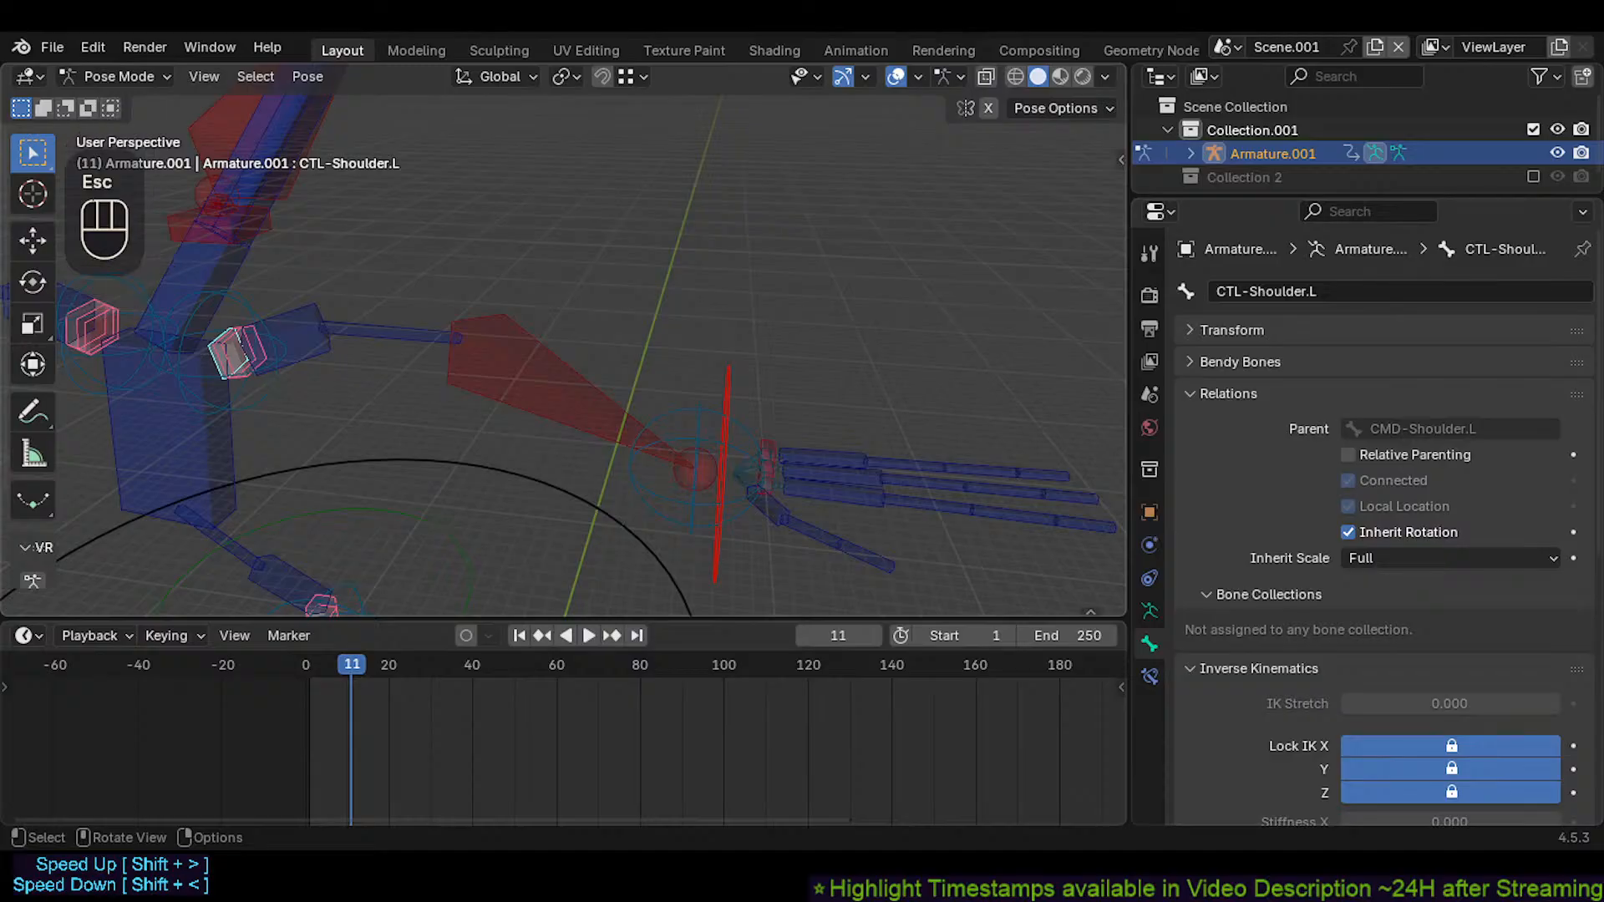
Clear the pose transforms of all bones in the armature
shift+middle_drag(151, 374, 272, 400)
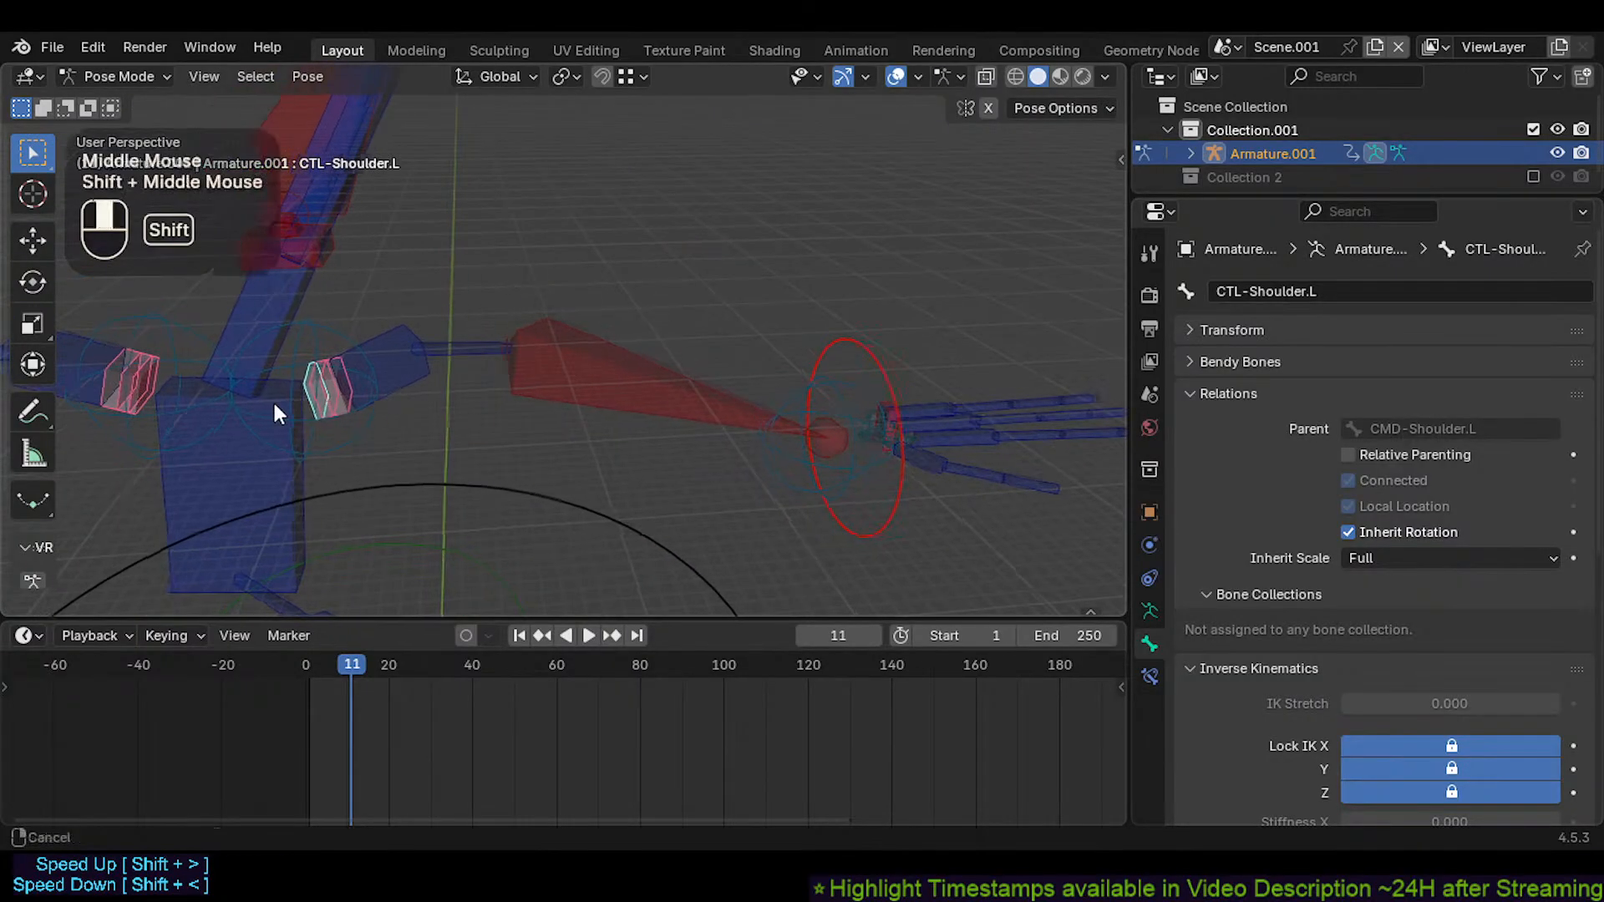
scroll(319, 412, up, 3)
key(a)
key(alt+q)
key(alt+q)
Select the bones on both shoulders that are grouped with CTL-Shoulder.L by colour
click(446, 374)
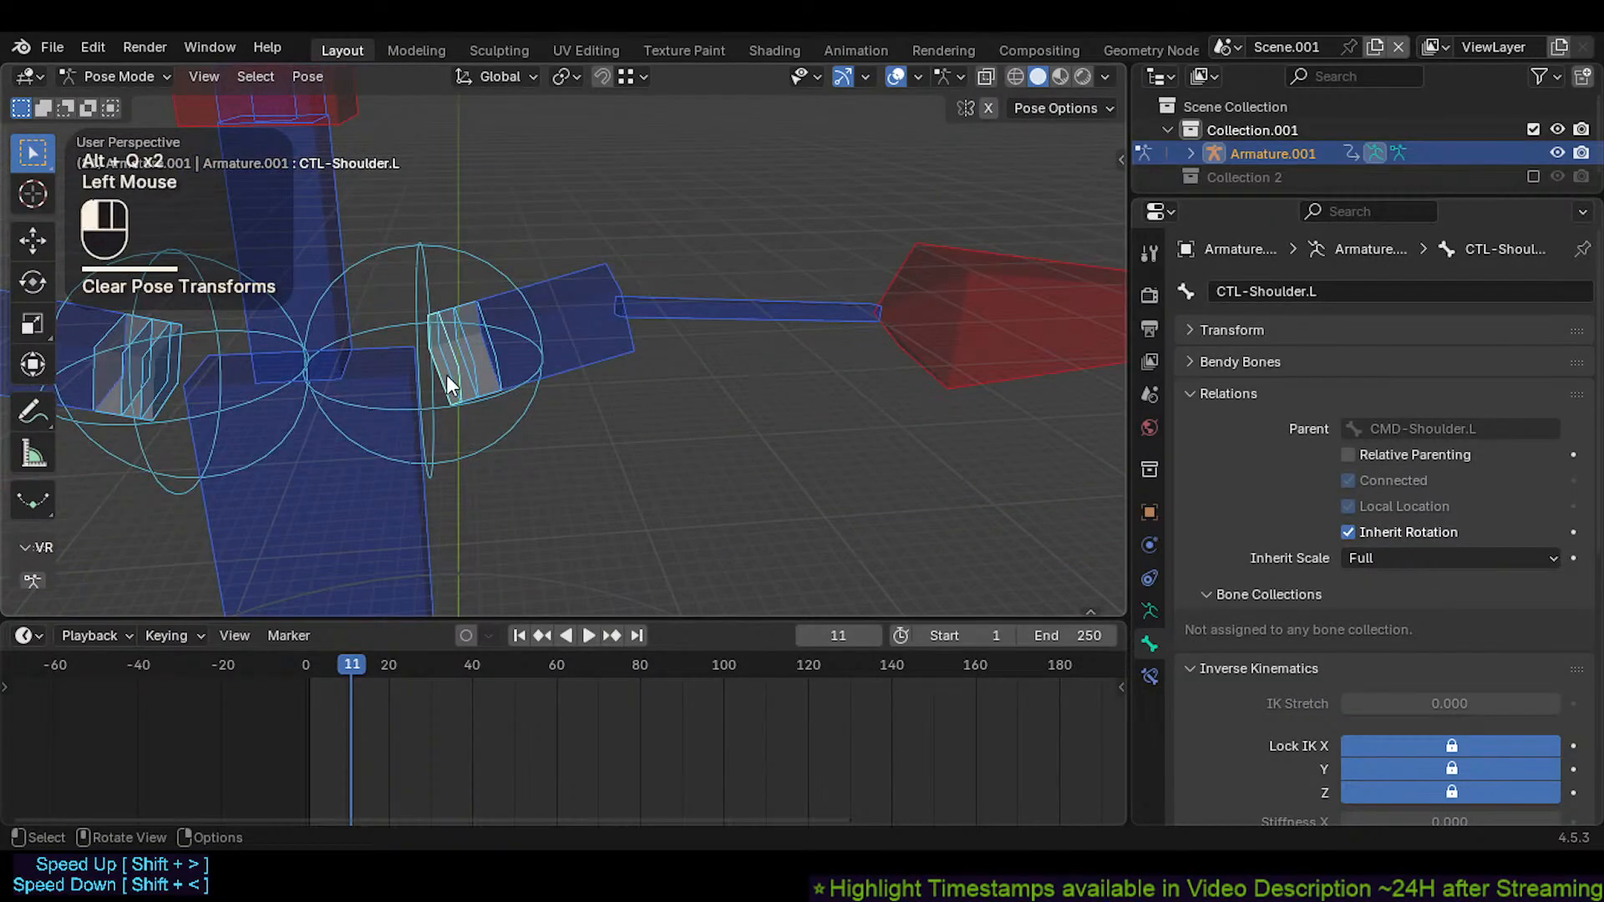
key(shift+g)
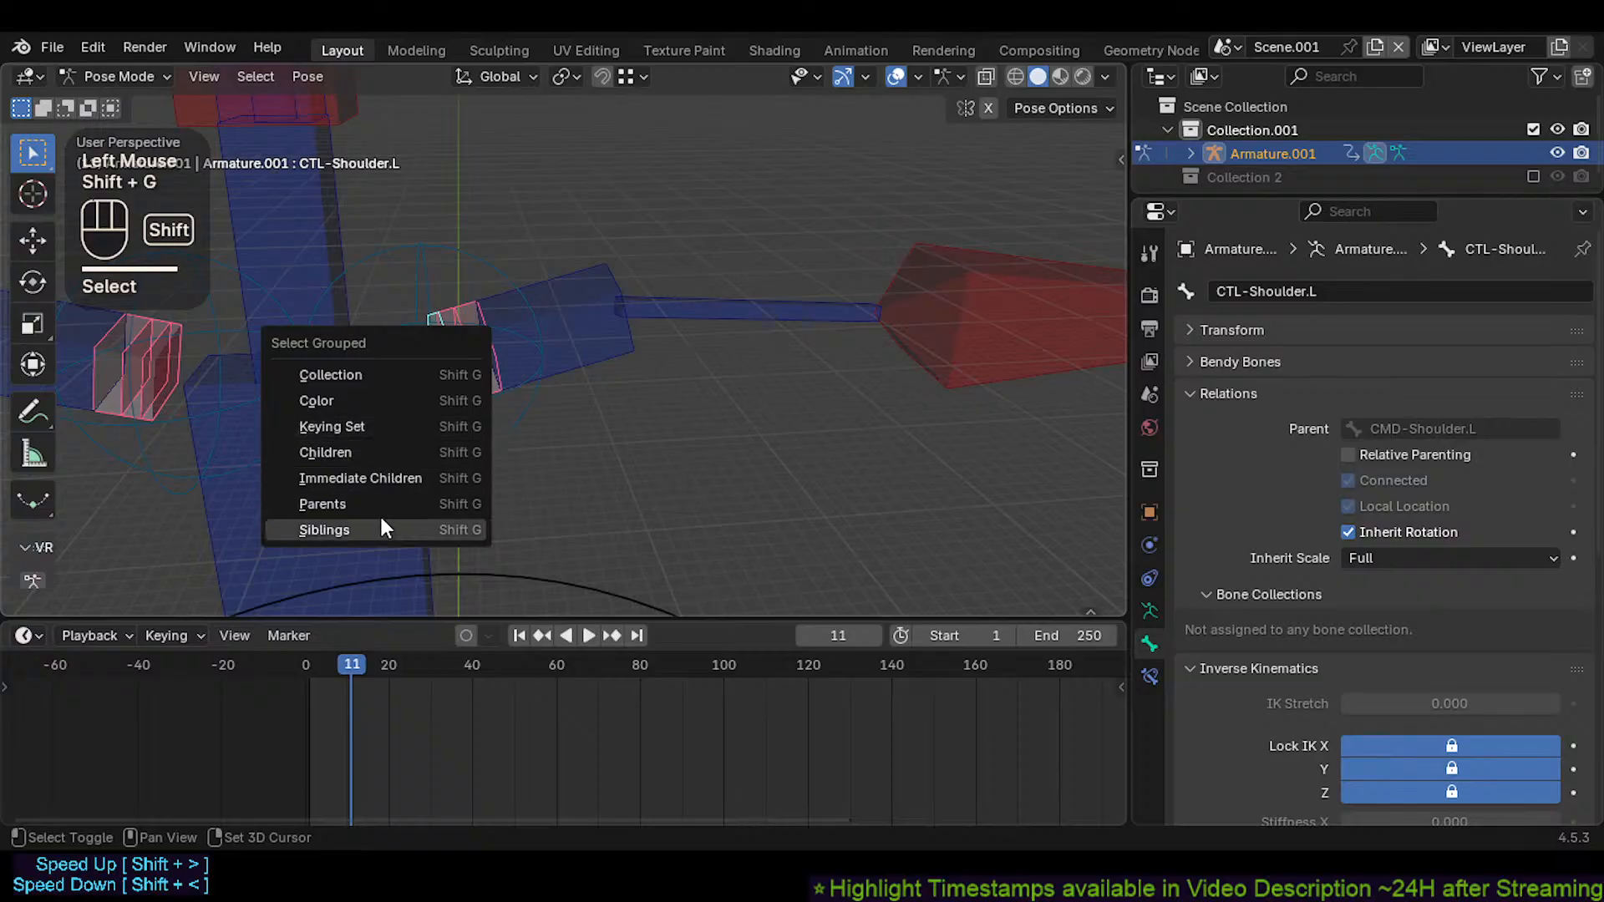
click(373, 426)
Hide CTL-Neck.003 and the other long neck bone overlapping the small bones at the head's base
scroll(383, 396, down, 2)
shift+middle_drag(479, 348, 399, 439)
scroll(399, 439, up, 6)
middle_drag(348, 393, 350, 374)
scroll(414, 311, up, 1)
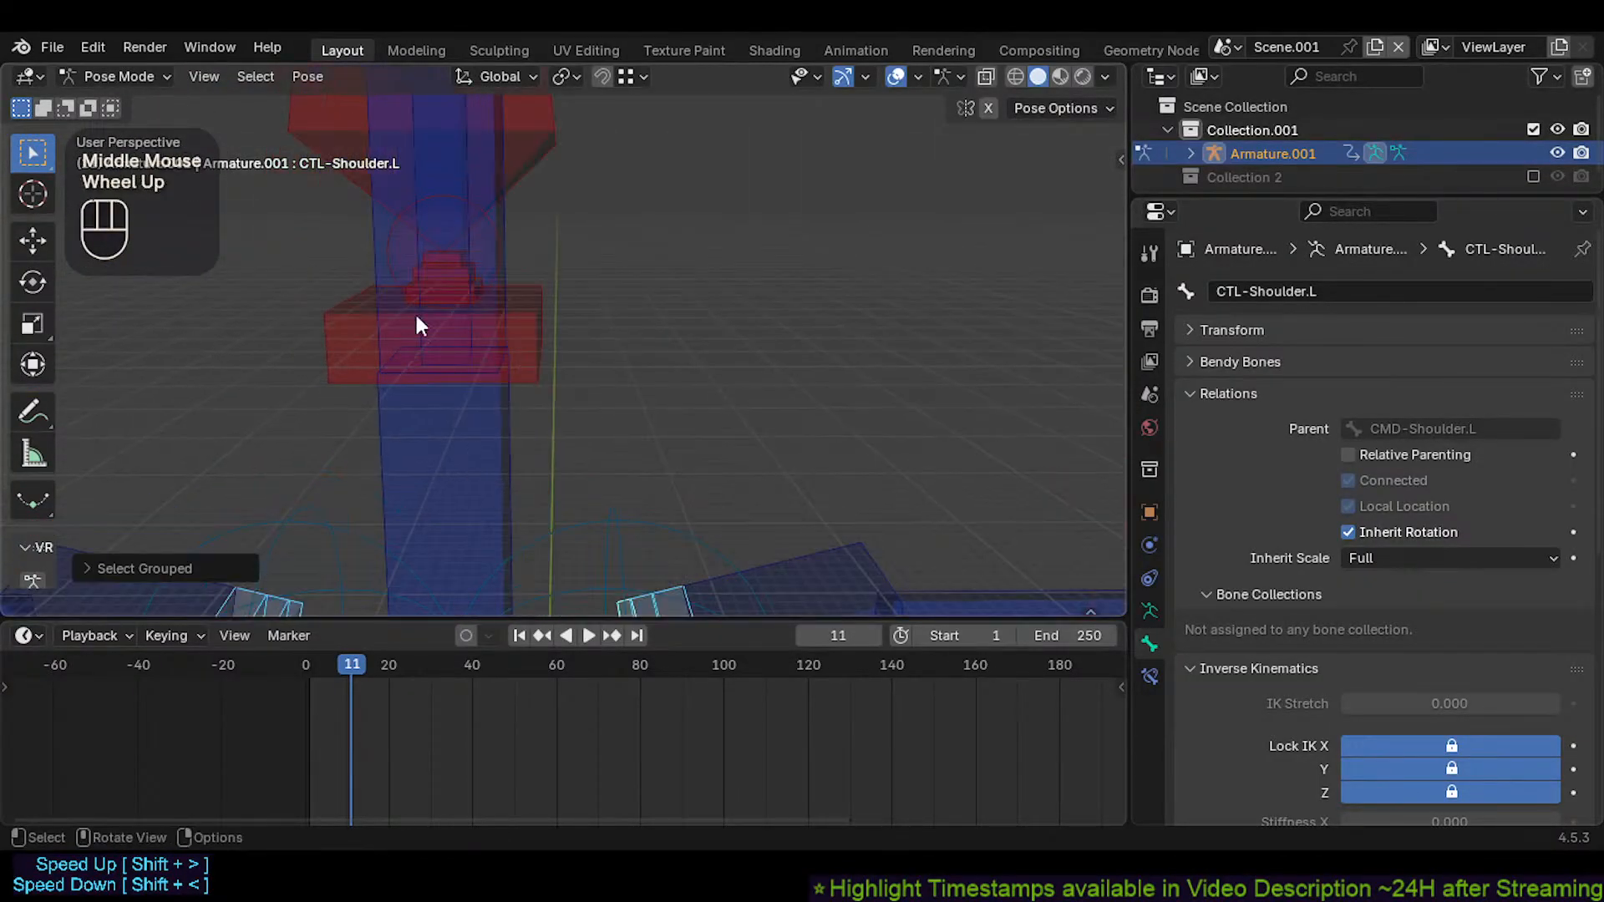
click(446, 261)
click(446, 260)
click(447, 263)
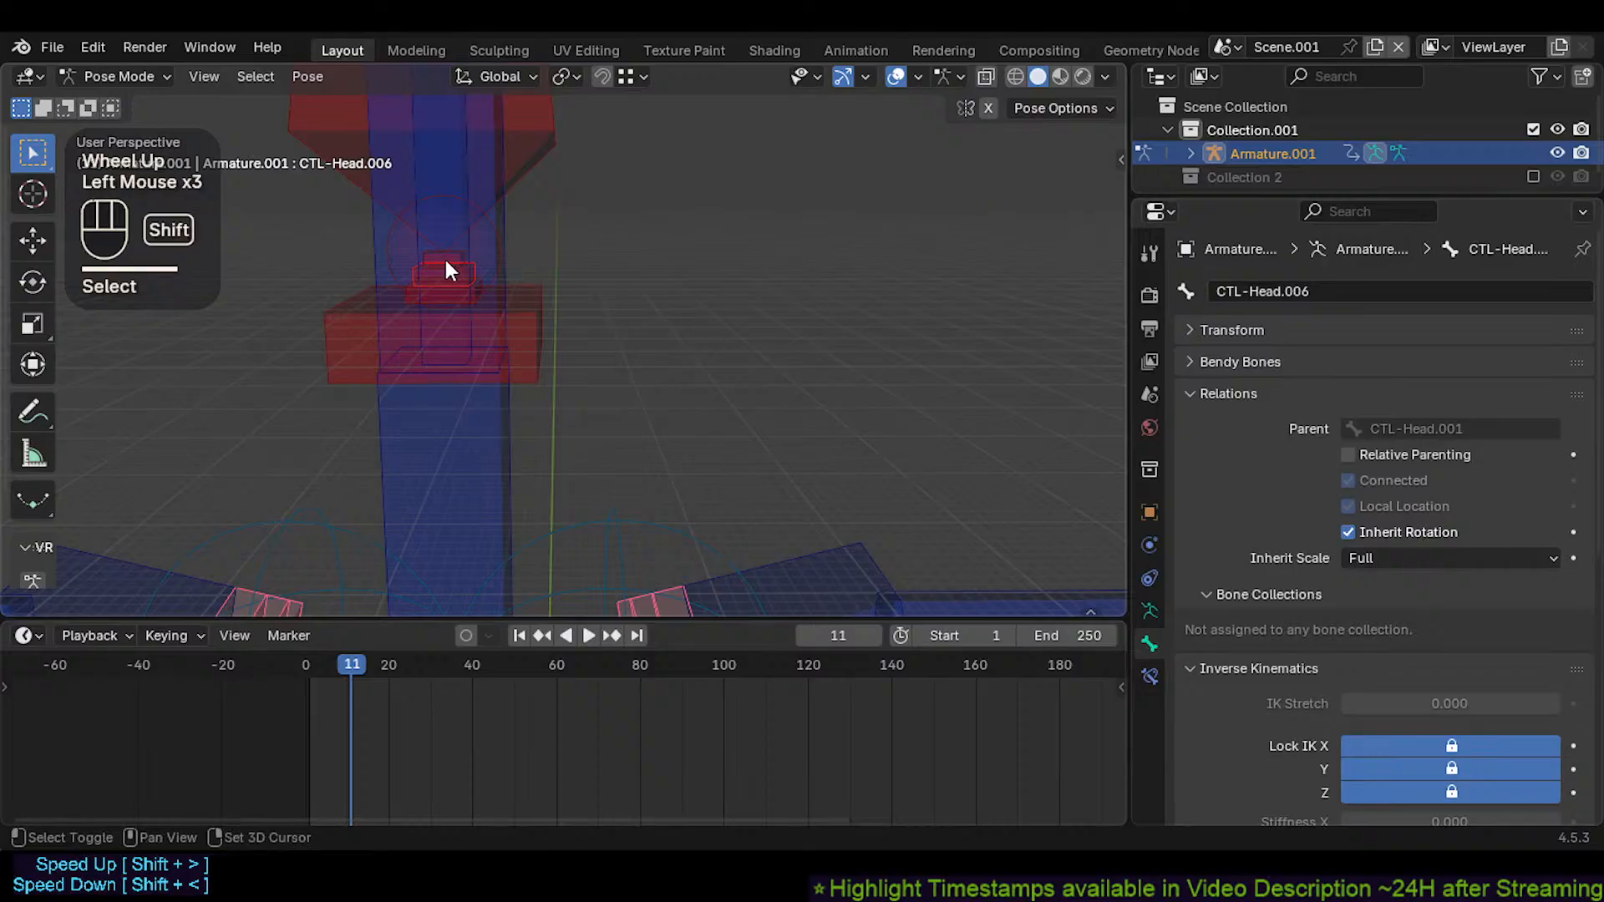
alt+shift+click(445, 261)
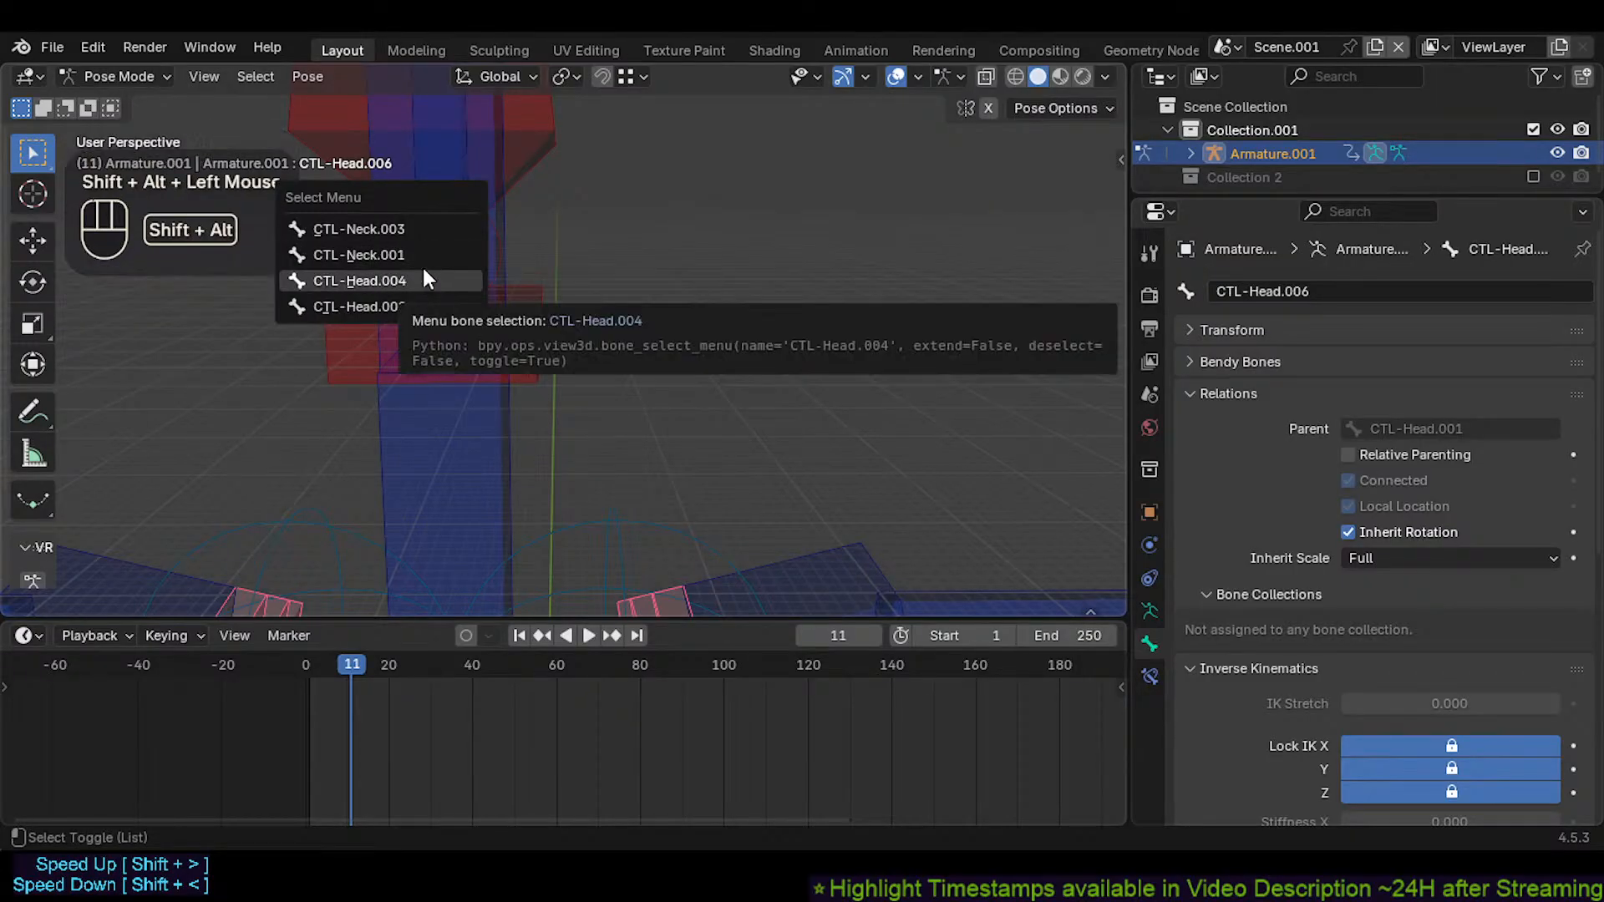
click(411, 228)
scroll(451, 295, up, 3)
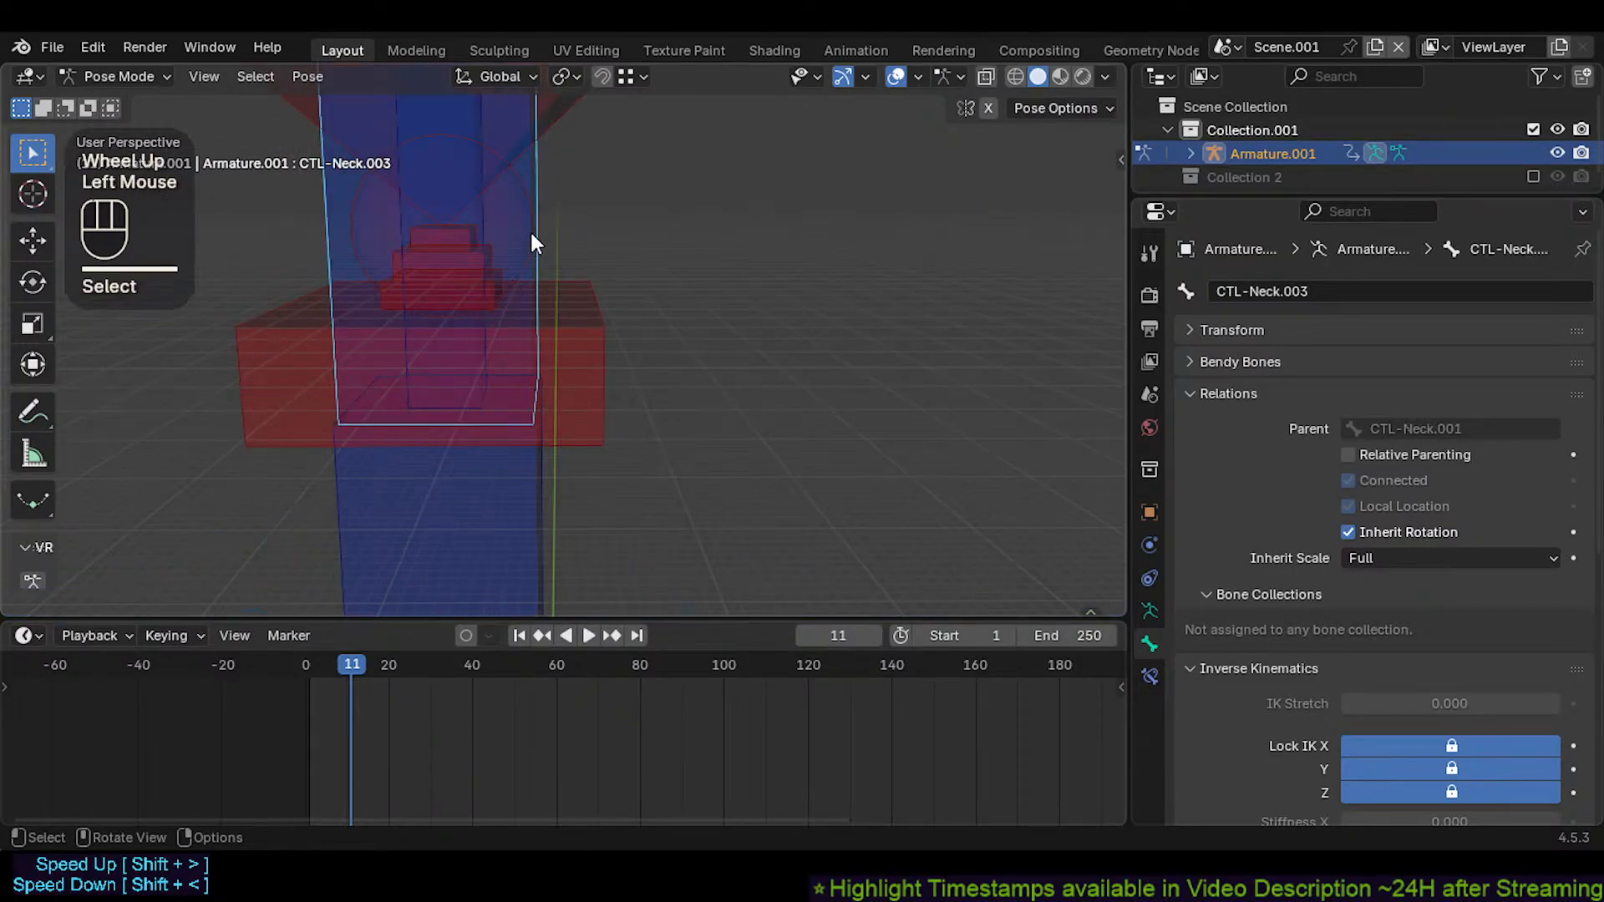
key(h)
click(469, 188)
key(h)
Select the wide CTL-Head bone under the stacked head bones, and add CMD-Shoulder.L as the active bone
shift+click(468, 255)
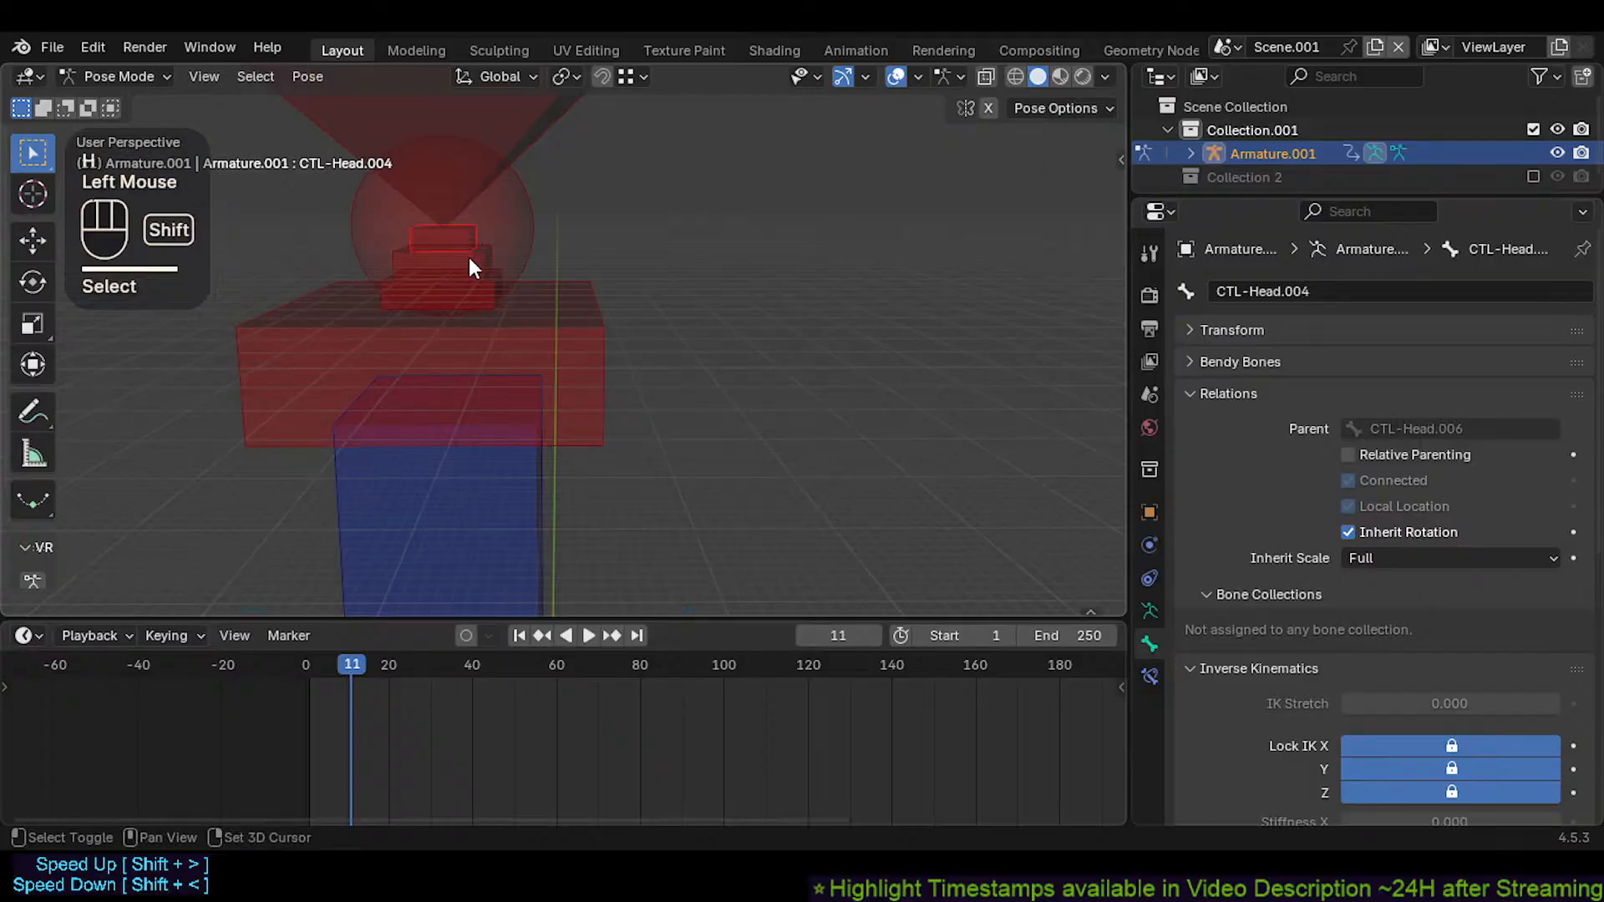
shift+click(475, 274)
scroll(479, 296, down, 2)
click(478, 289)
scroll(478, 289, up, 1)
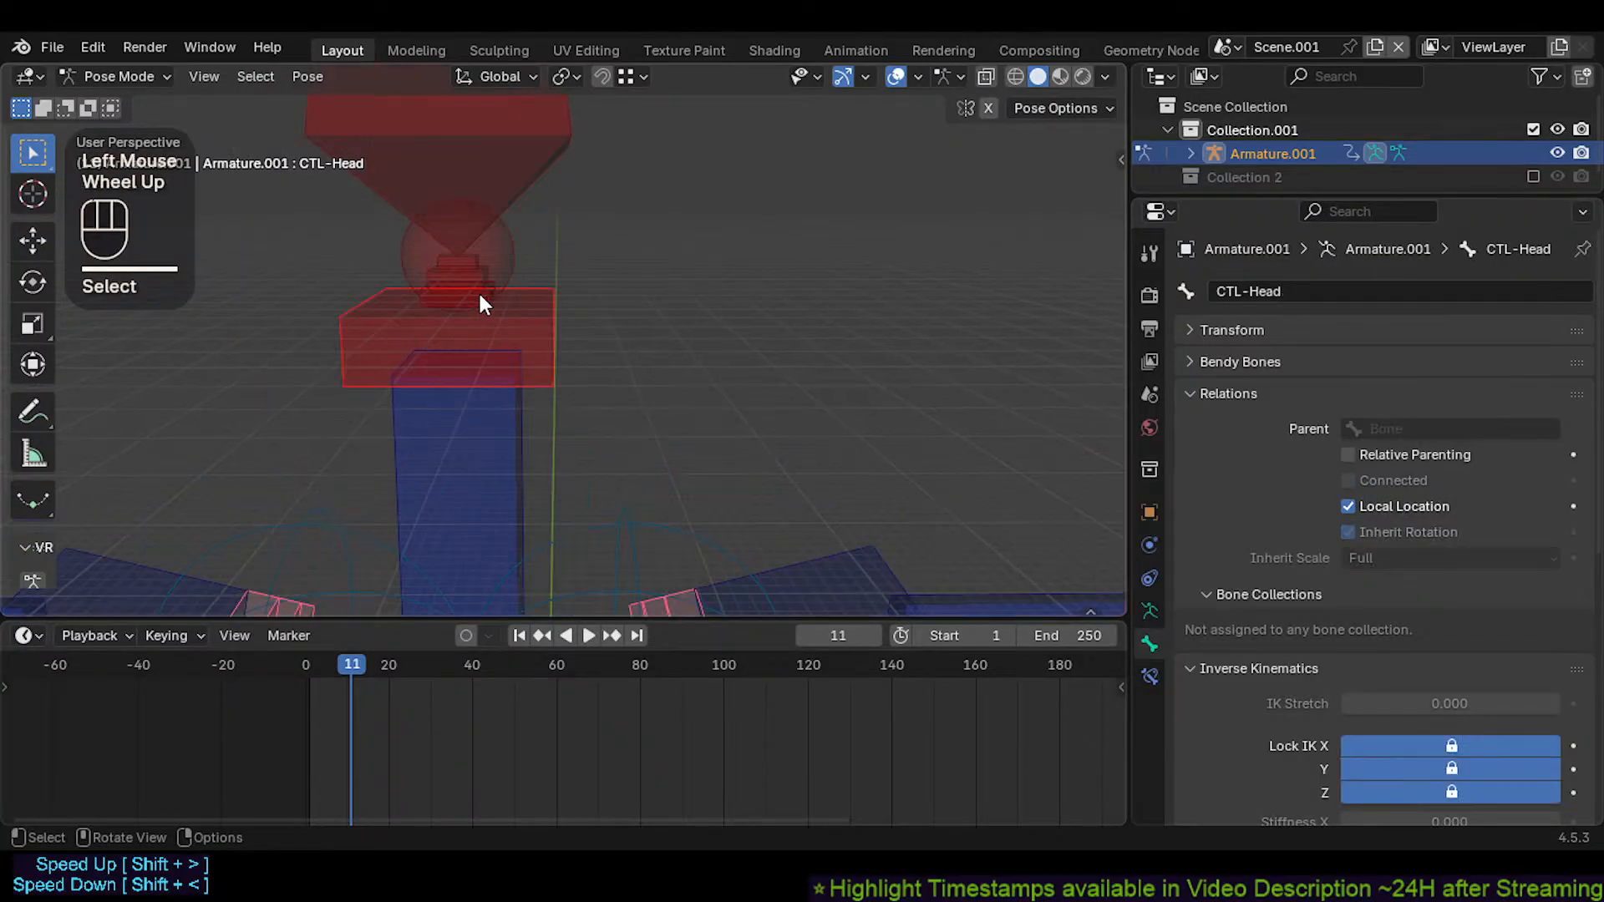
scroll(534, 325, down, 3)
shift+click(585, 467)
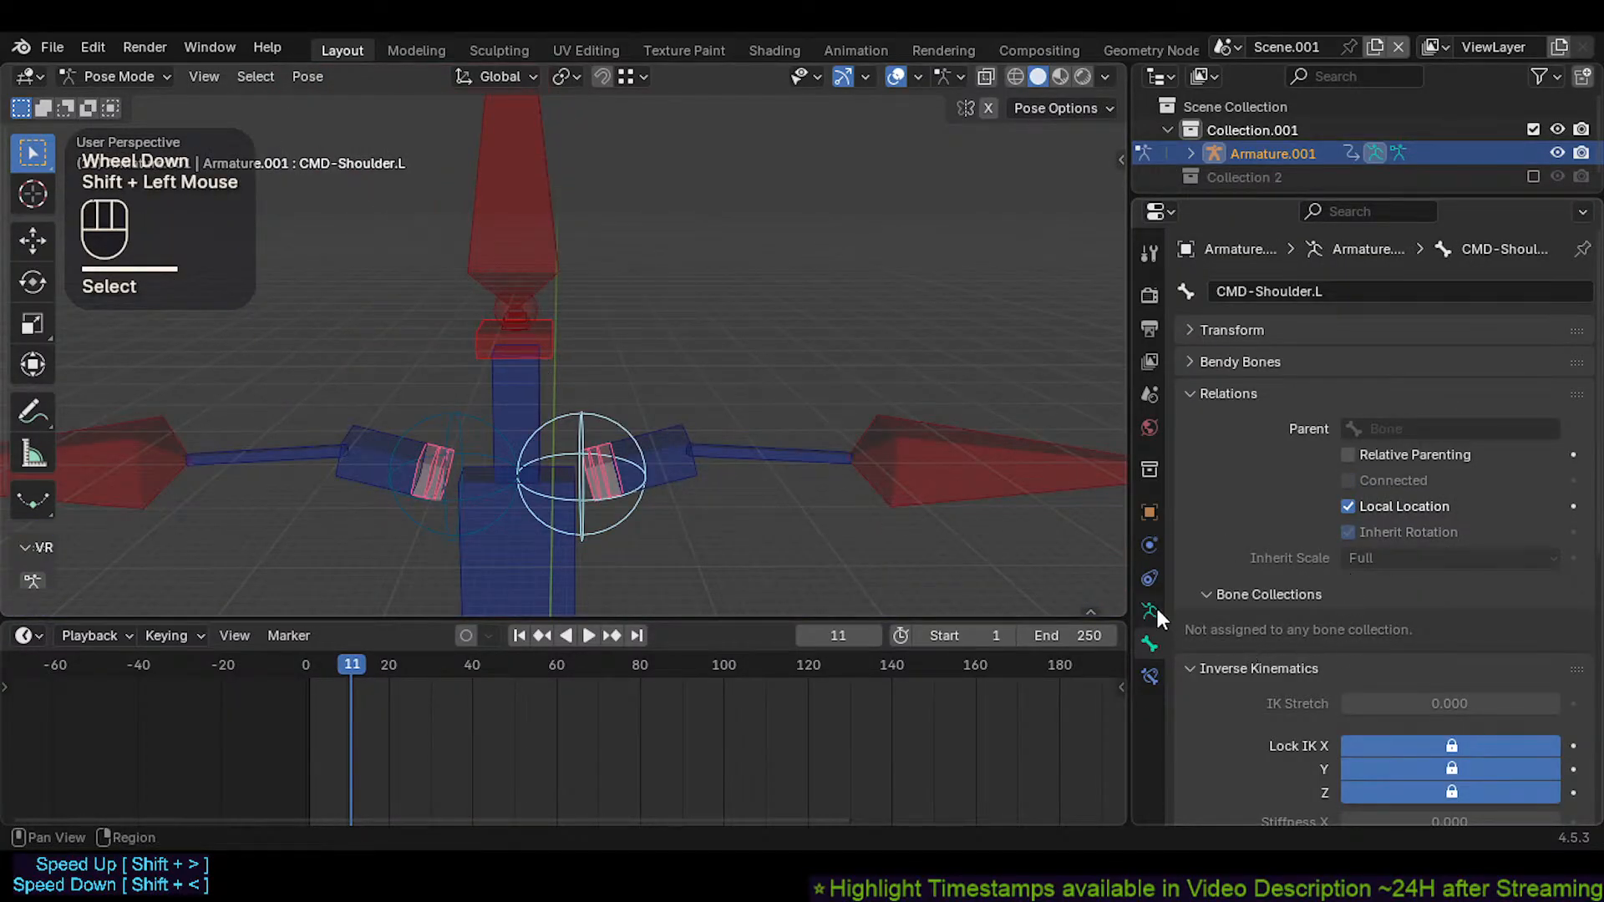
Copy the 06 - Theme Color Set bone colour from CMD-Shoulder.L to the selected CTL-Head bone
scroll(1141, 678, down, 2)
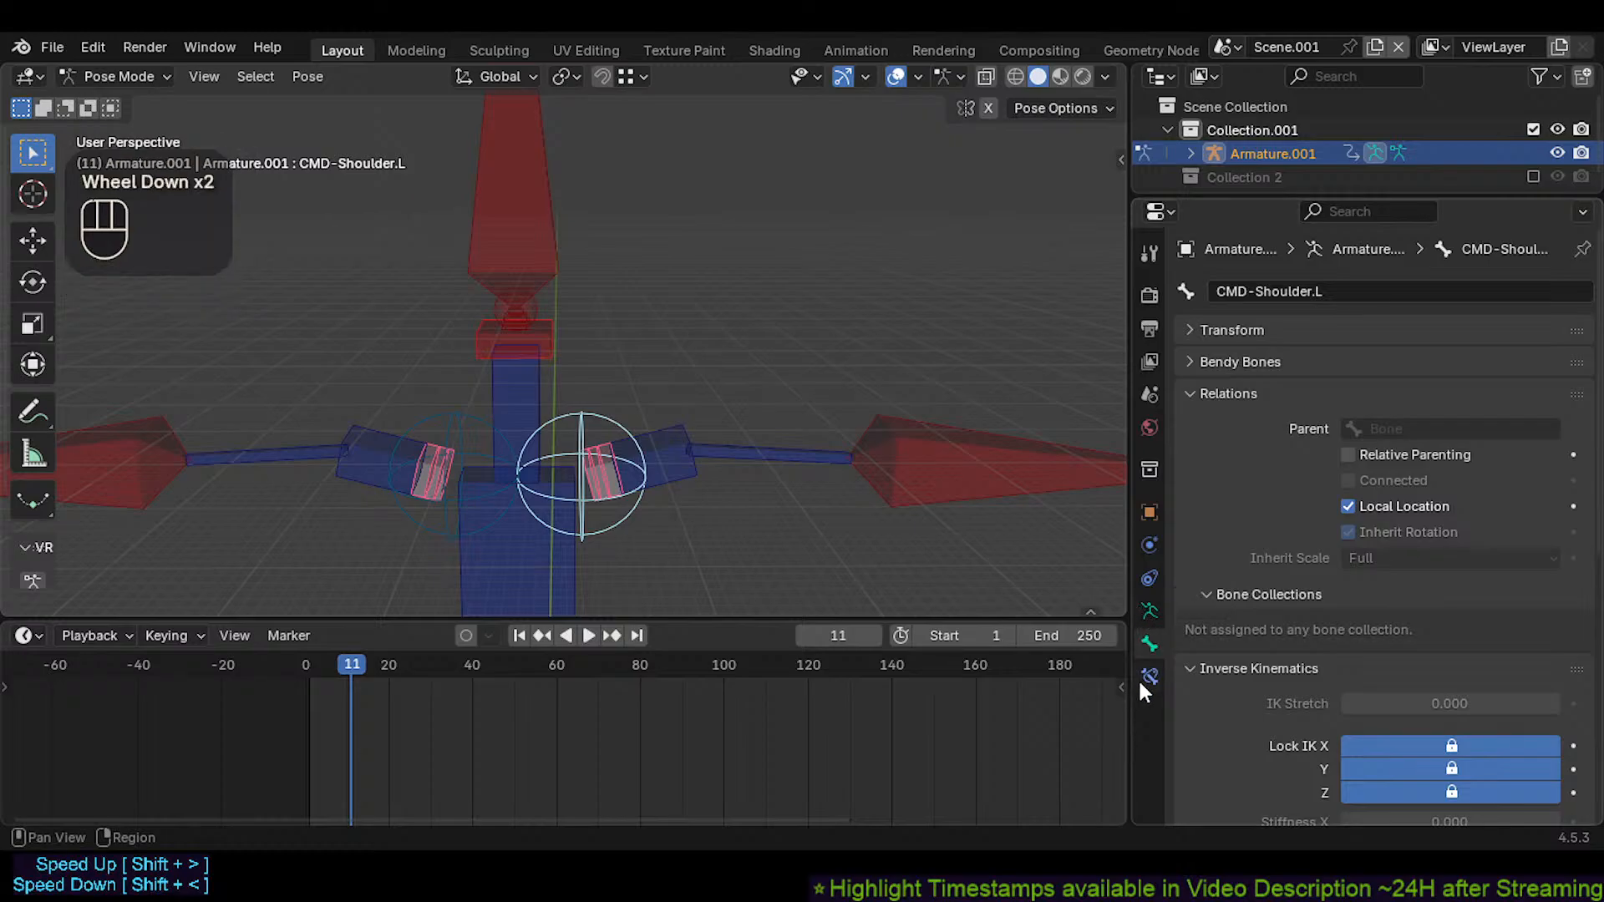
click(1228, 394)
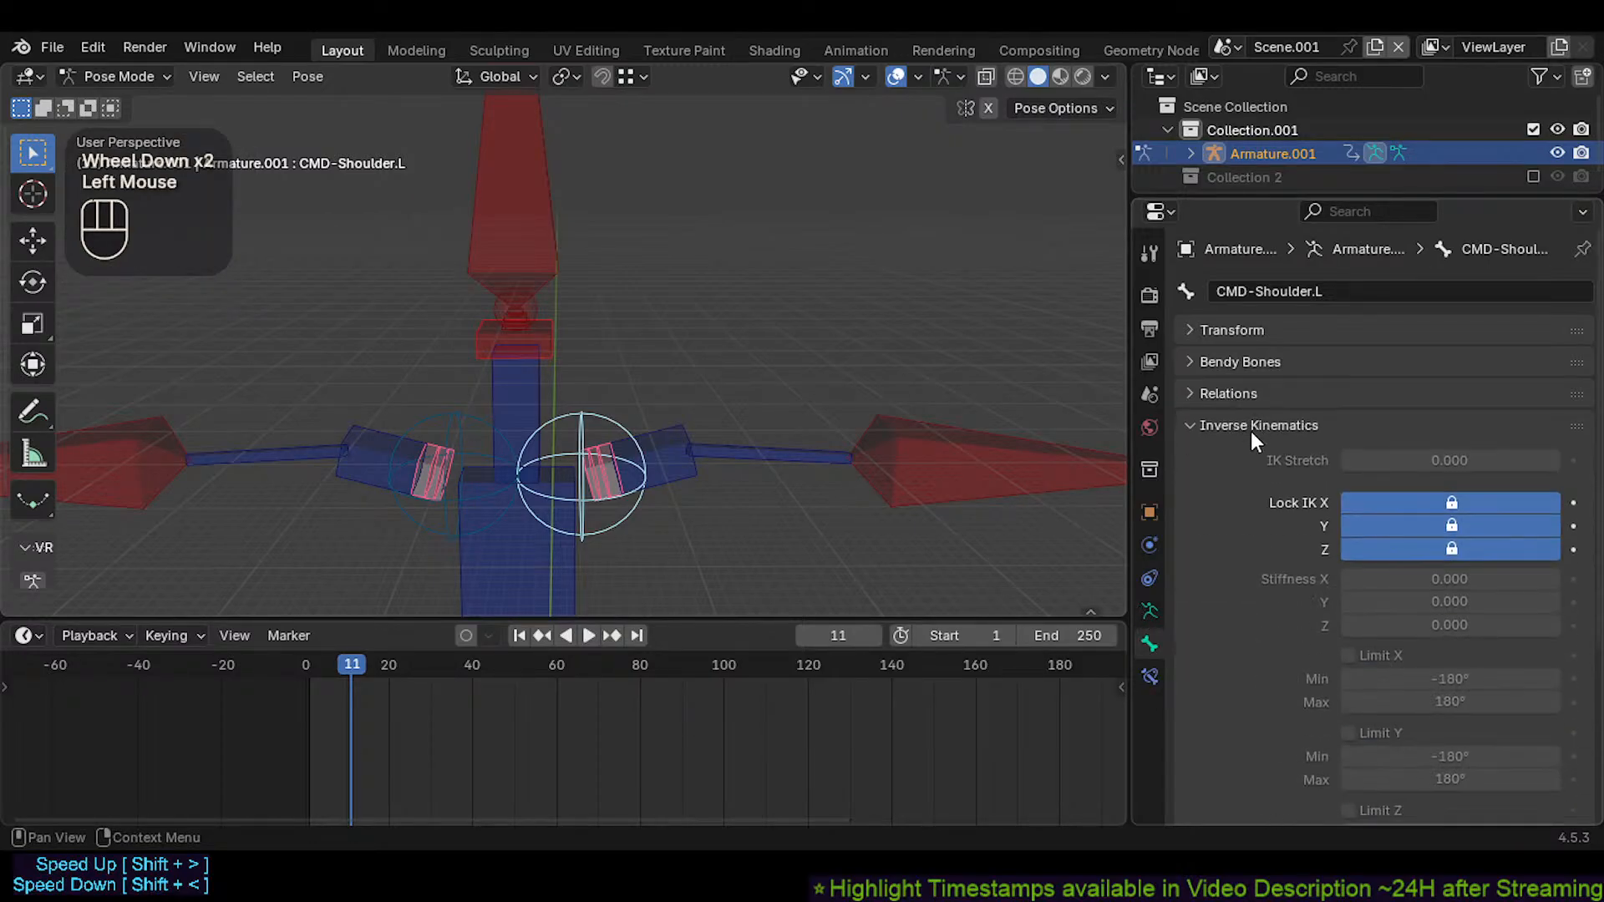
scroll(1297, 476, down, 1)
scroll(1229, 522, up, 2)
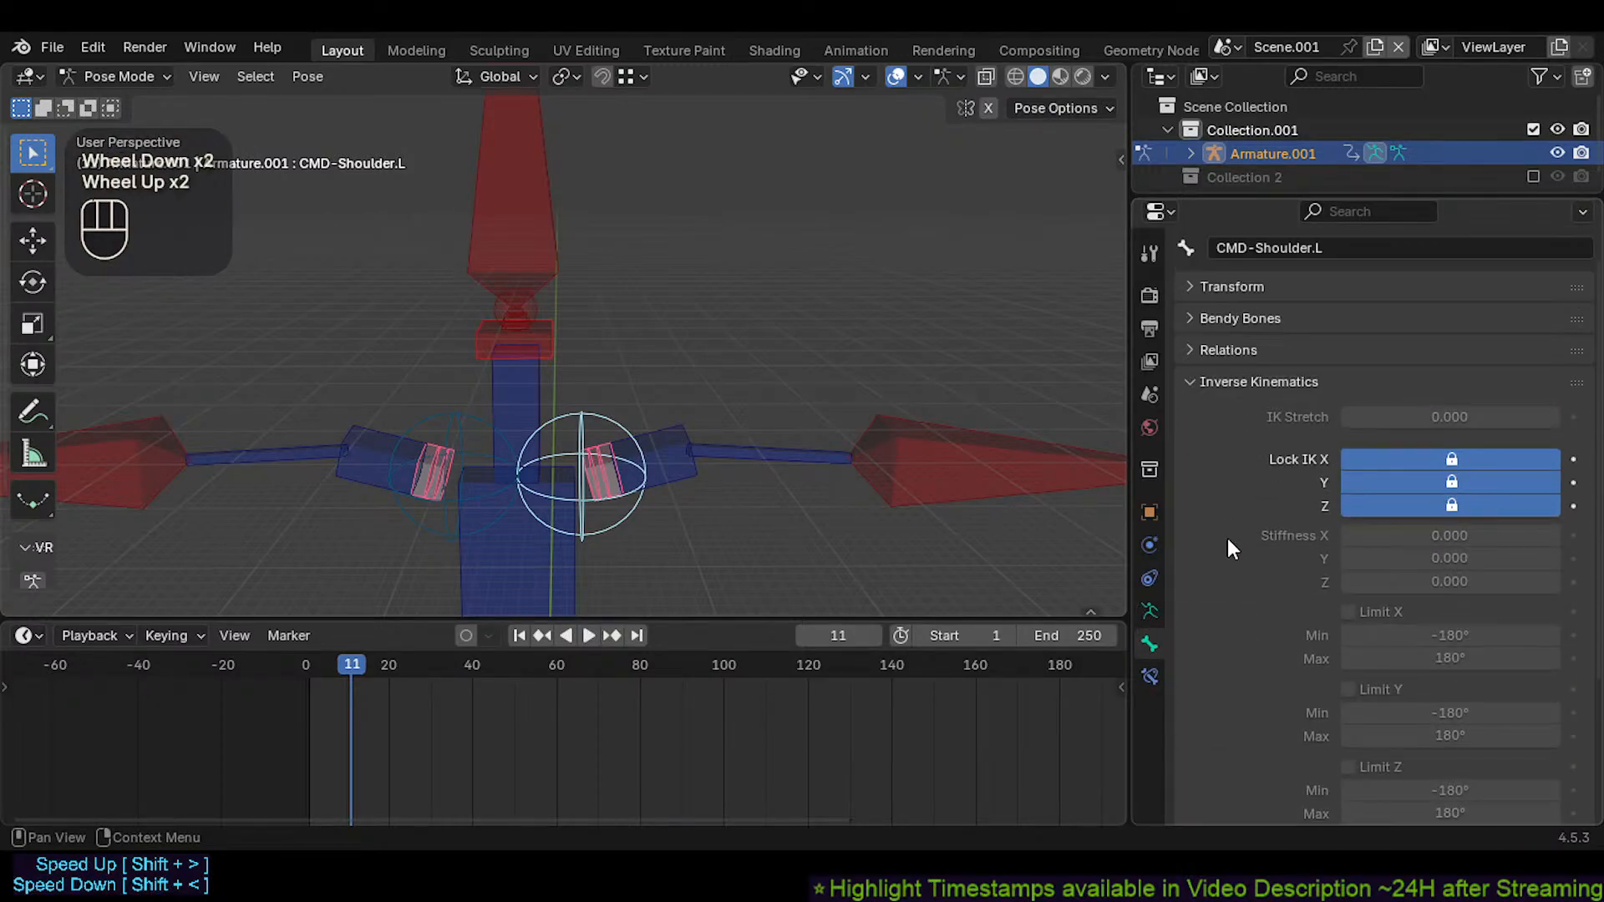
click(1235, 382)
click(1251, 490)
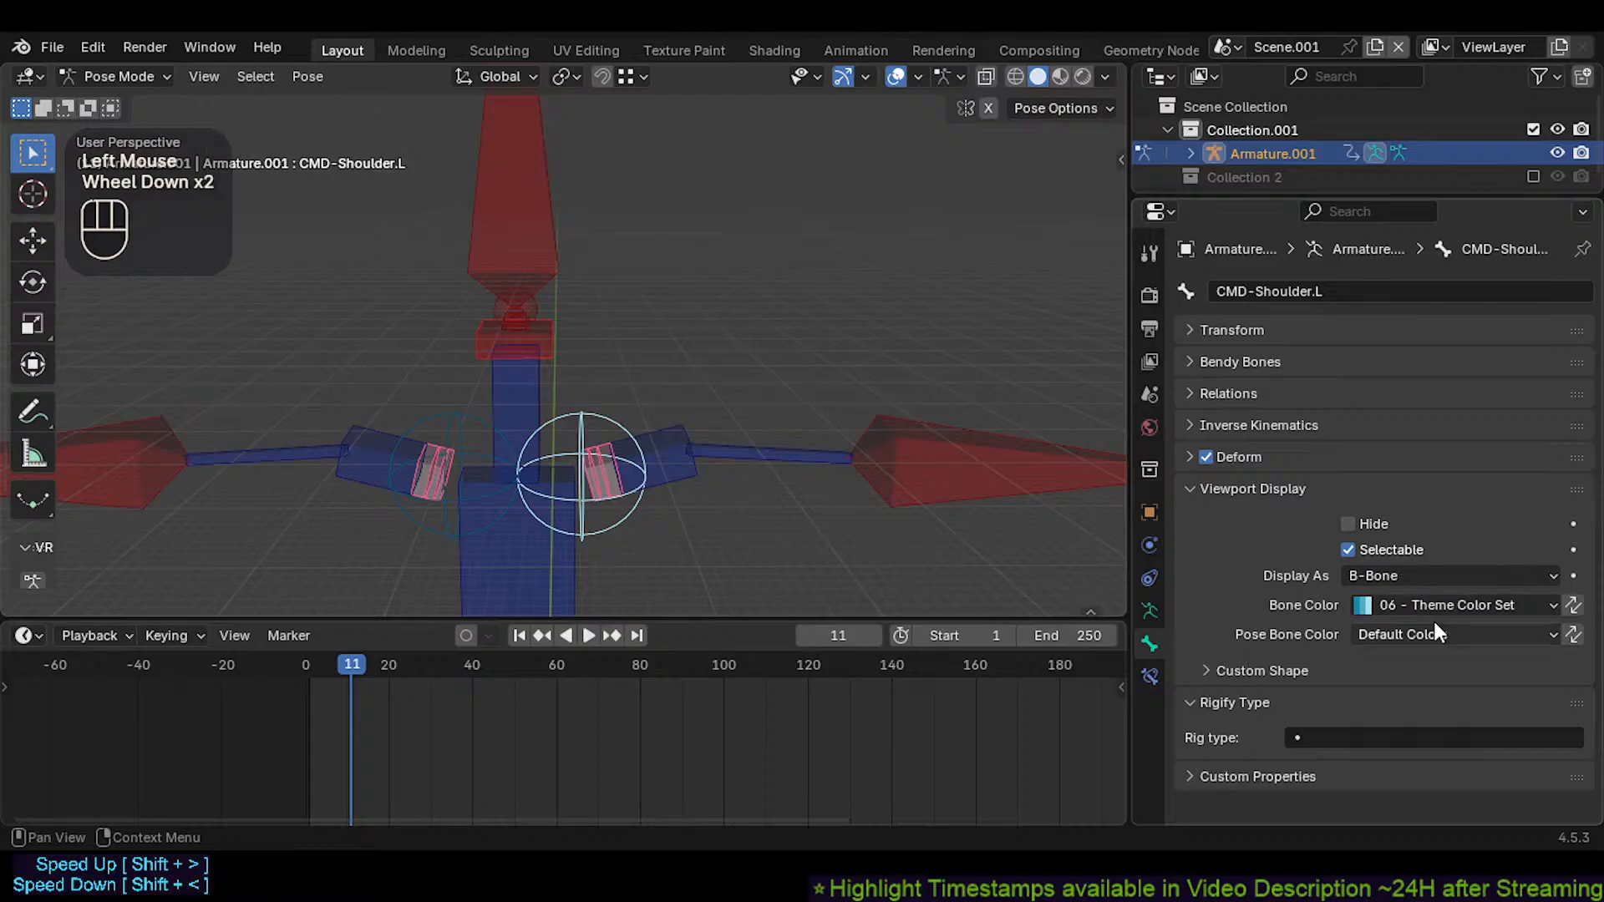
key(shift+ctrl+v)
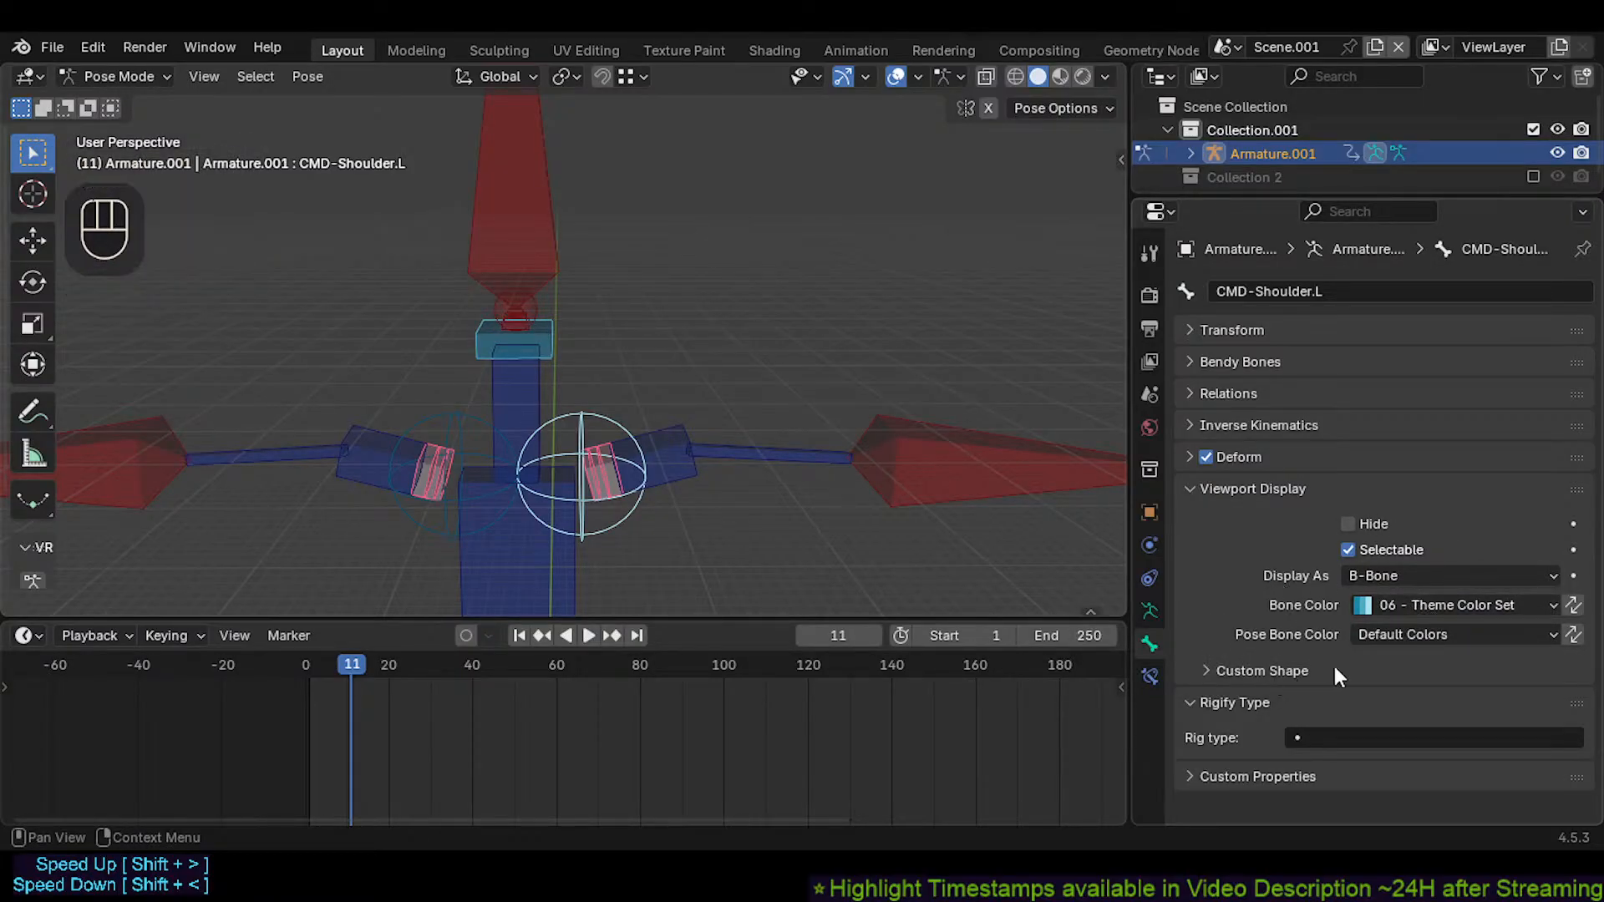
Try copying CMD-Shoulder.L's Empty.001 custom shape to CTL-Head and resetting the shoulder shape's Y translation, and undo both
click(1270, 670)
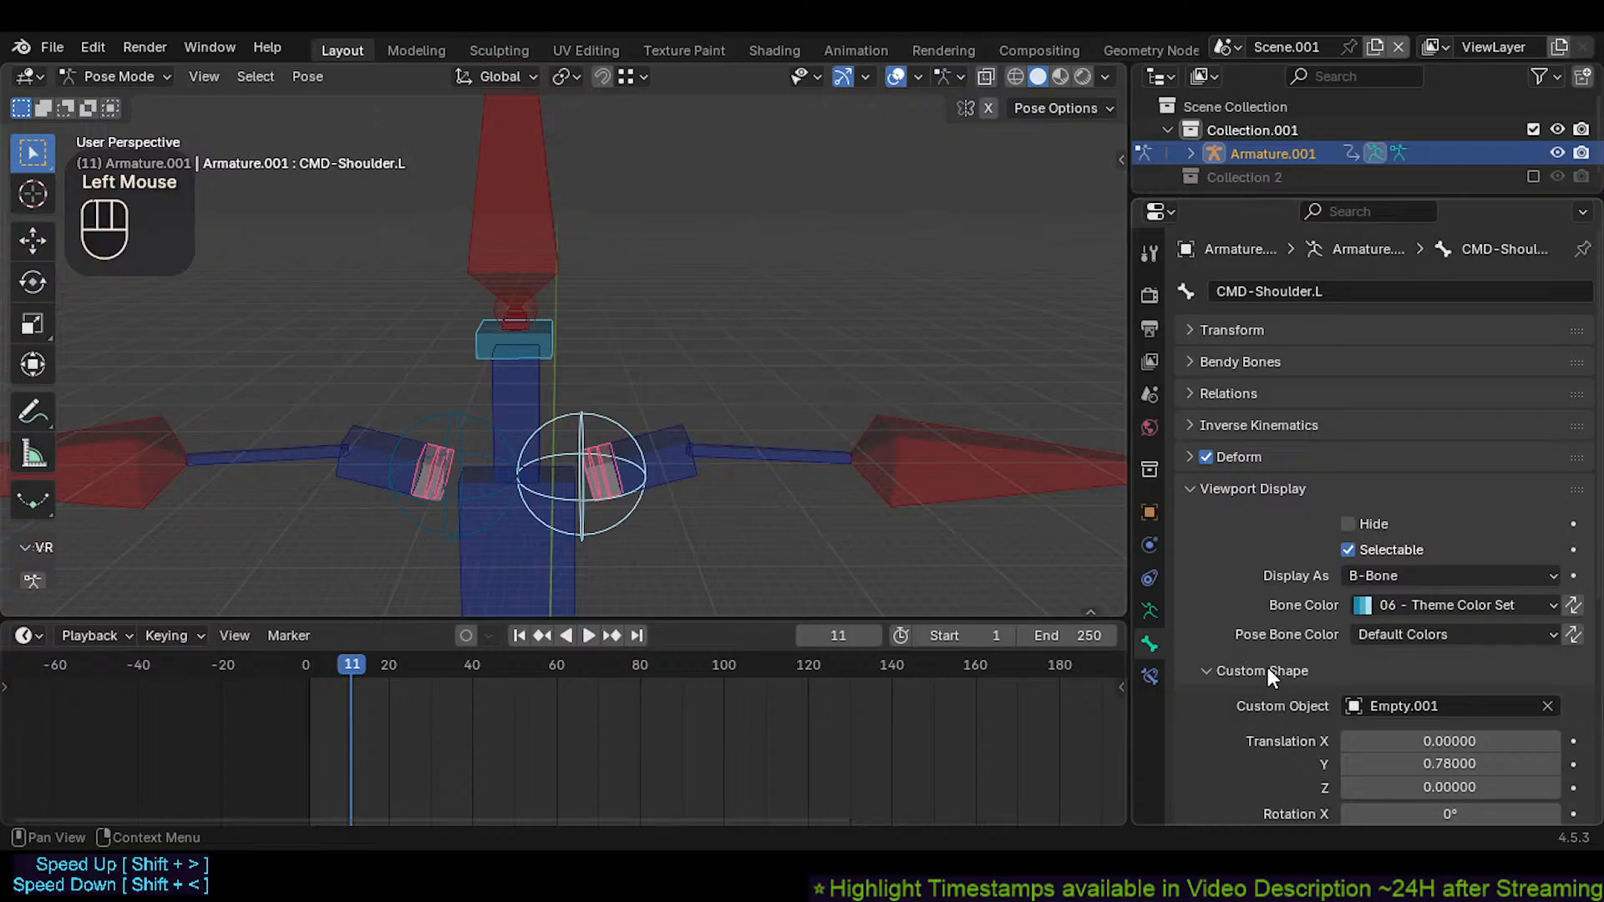
scroll(1304, 635, down, 2)
key(shift+ctrl+v)
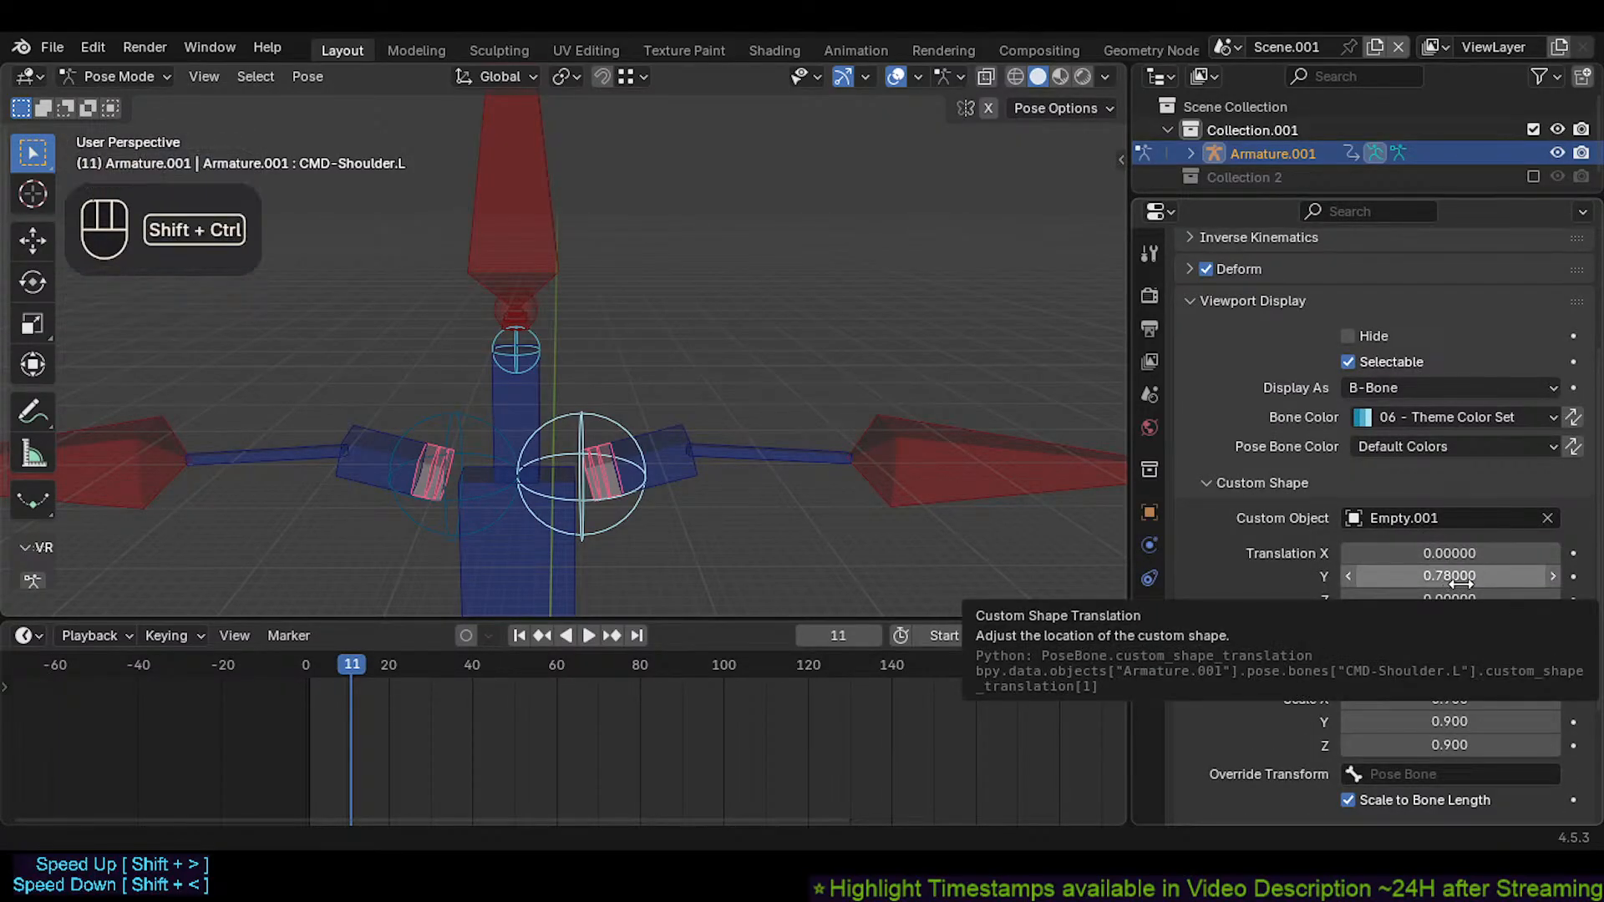
key(BackSpace)
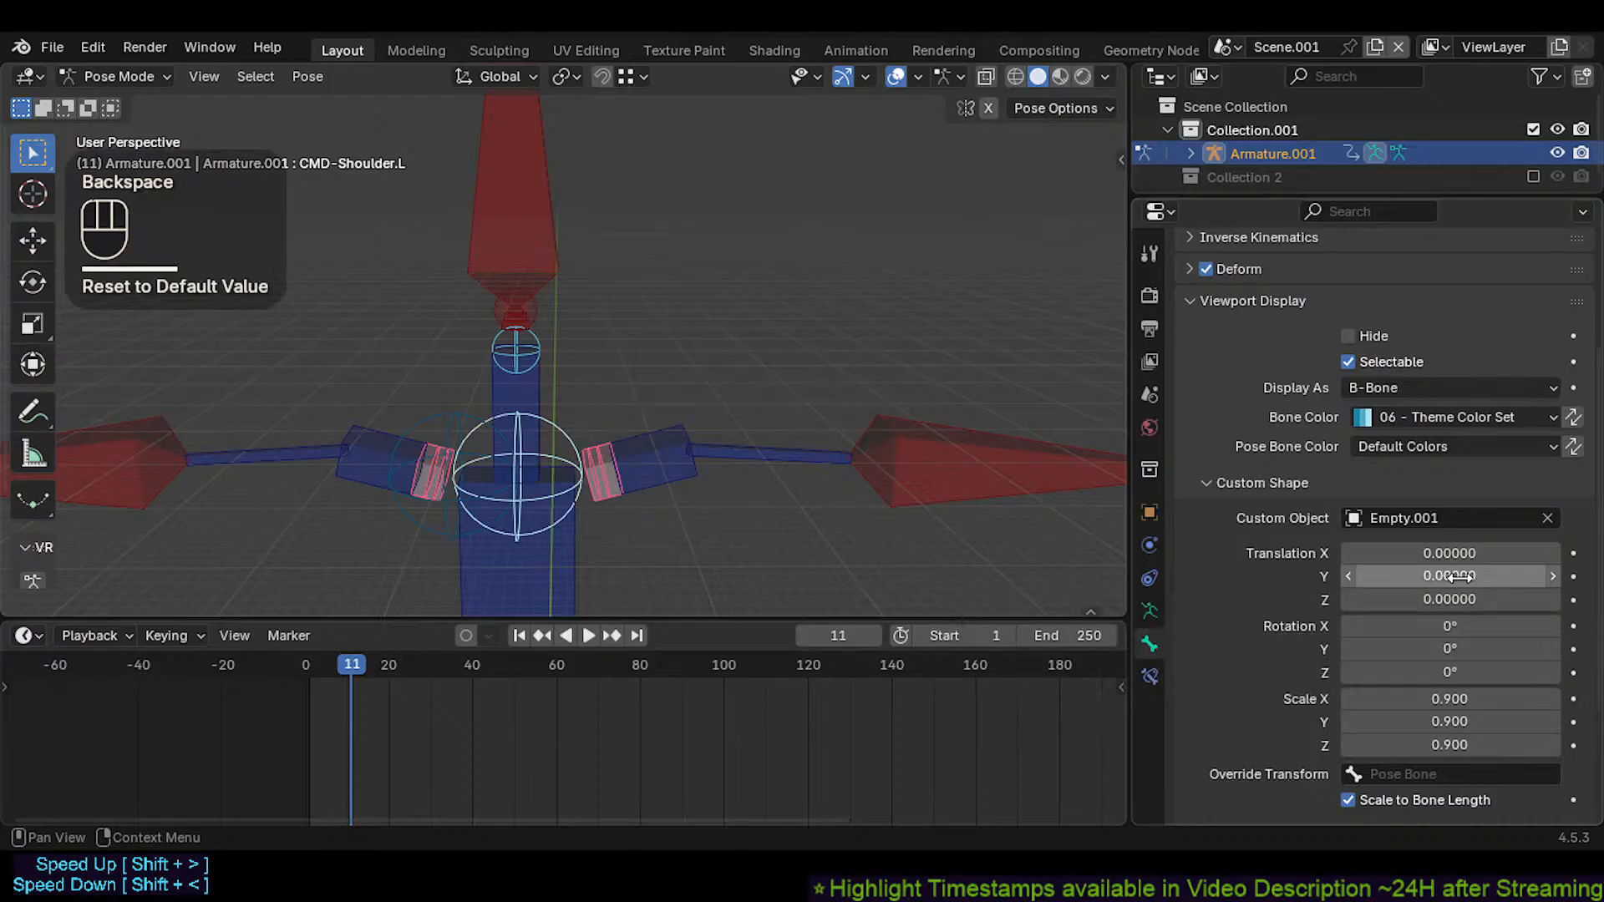
key(ctrl+z)
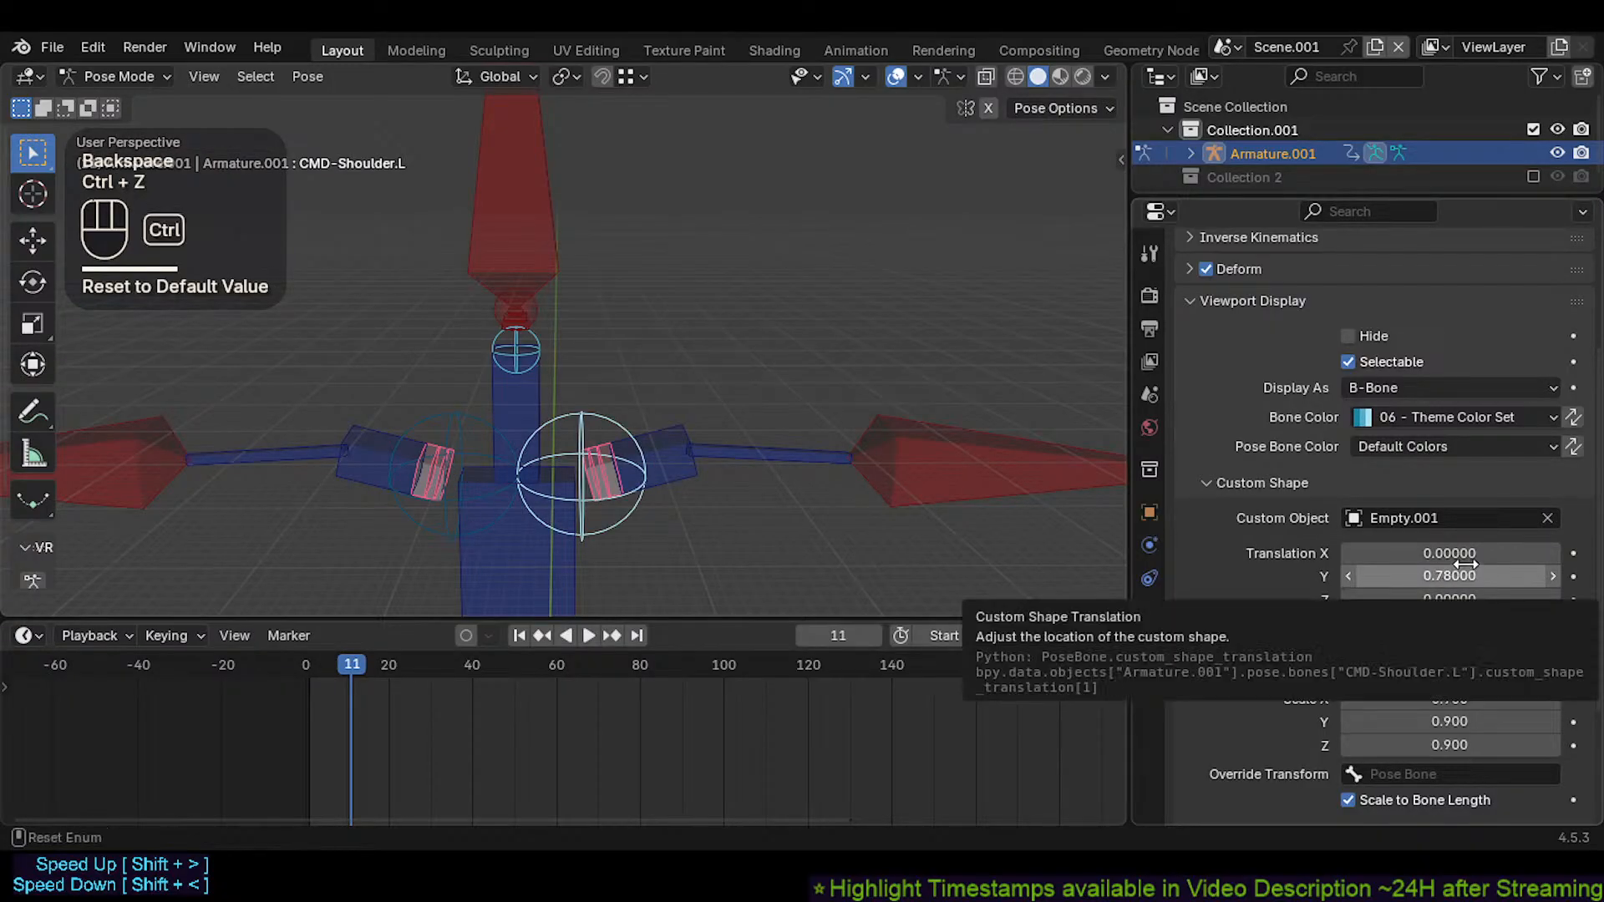
key(ctrl+z)
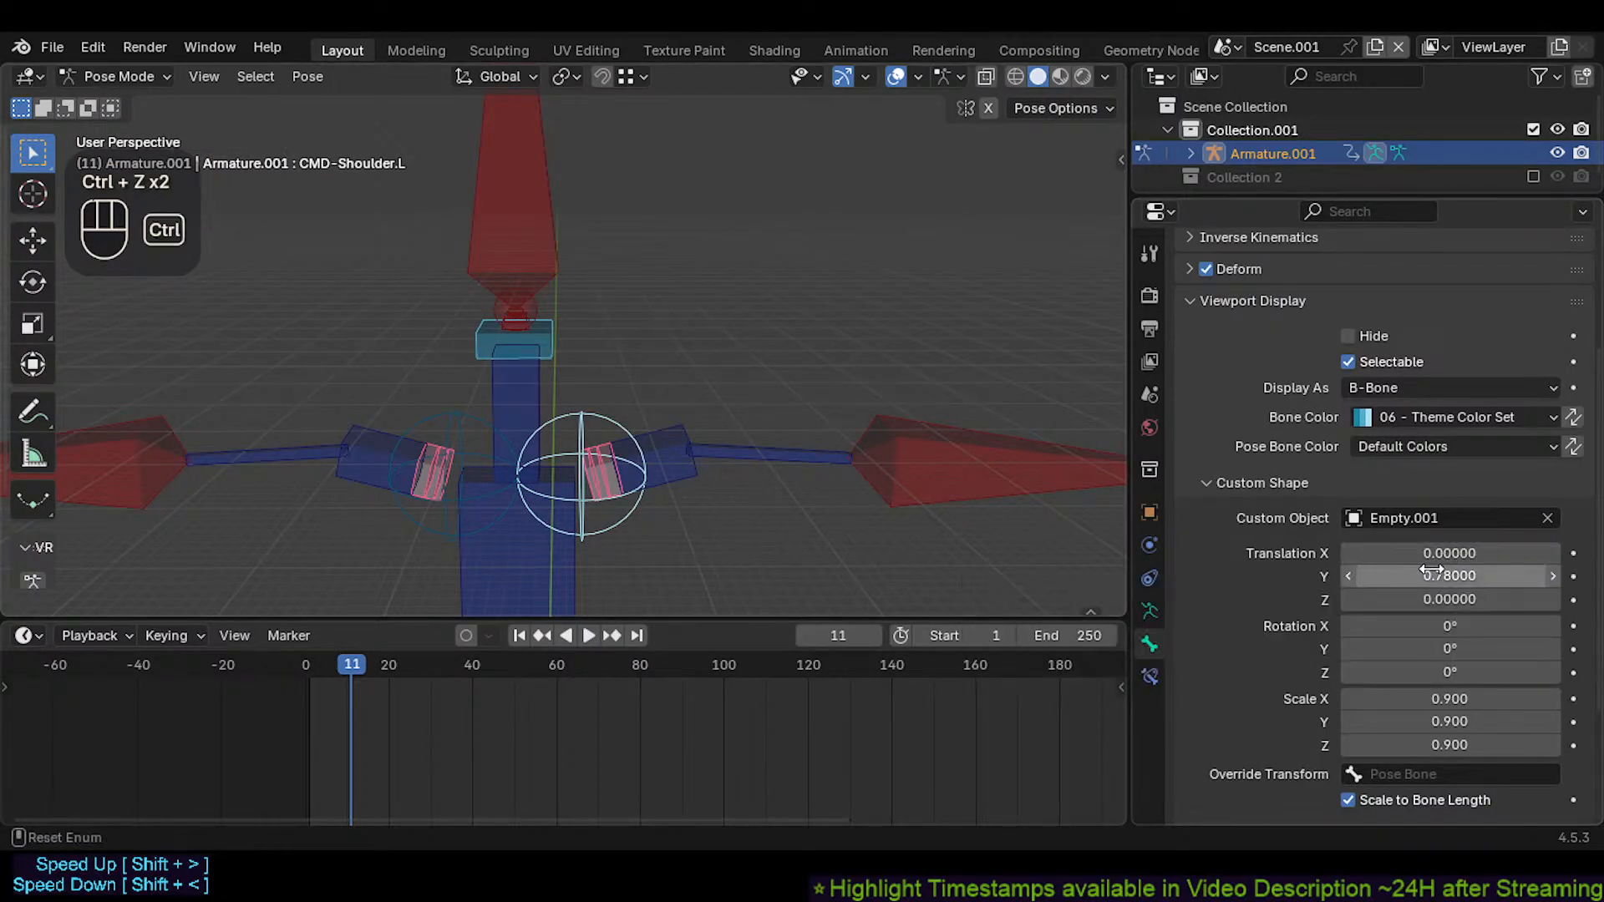
Copy the Empty.001 custom shape and its scale settings from CMD-Shoulder.L to CTL-Head
key(ctrl+shift+v)
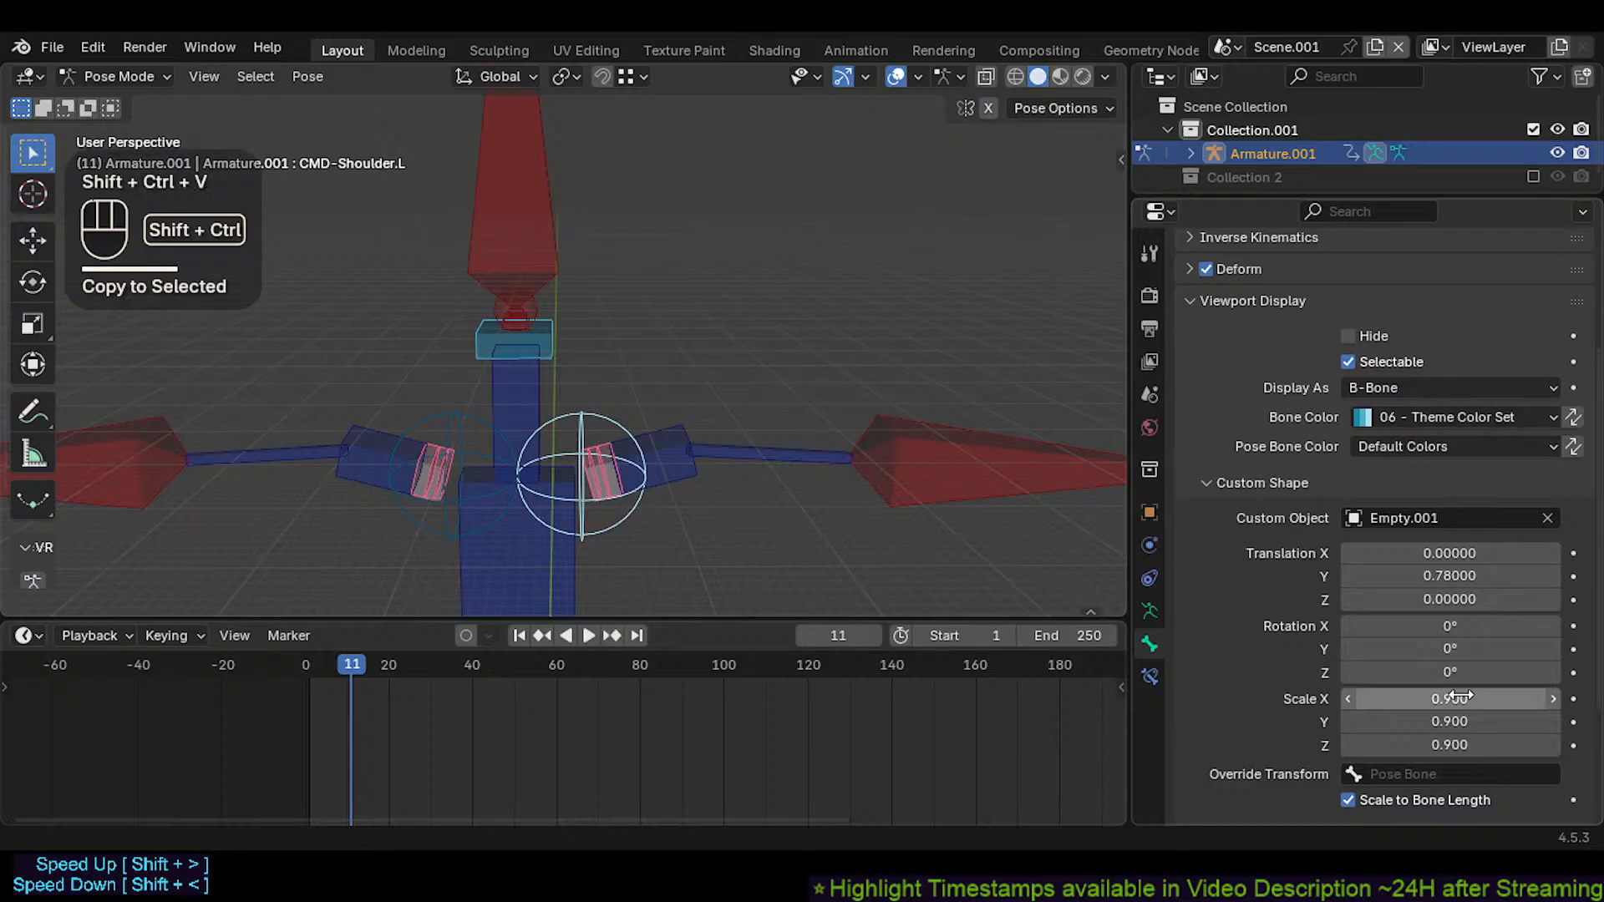
ctrl+shift+scroll(1457, 404, down, 1)
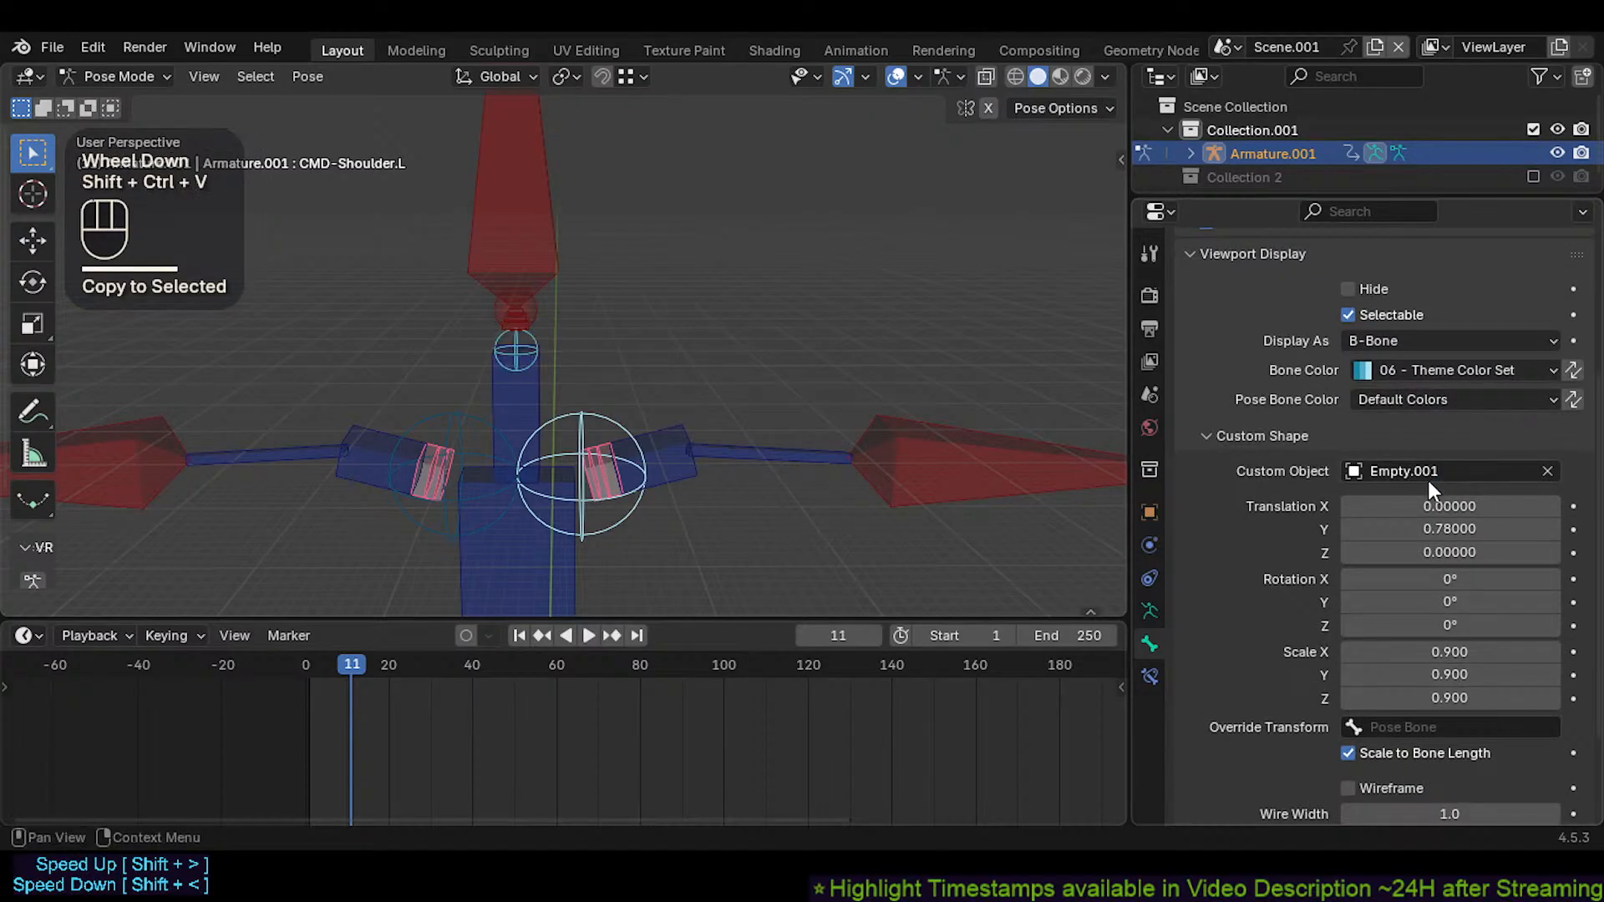
ctrl+shift+scroll(1412, 551, down, 2)
key(ctrl+shift+v)
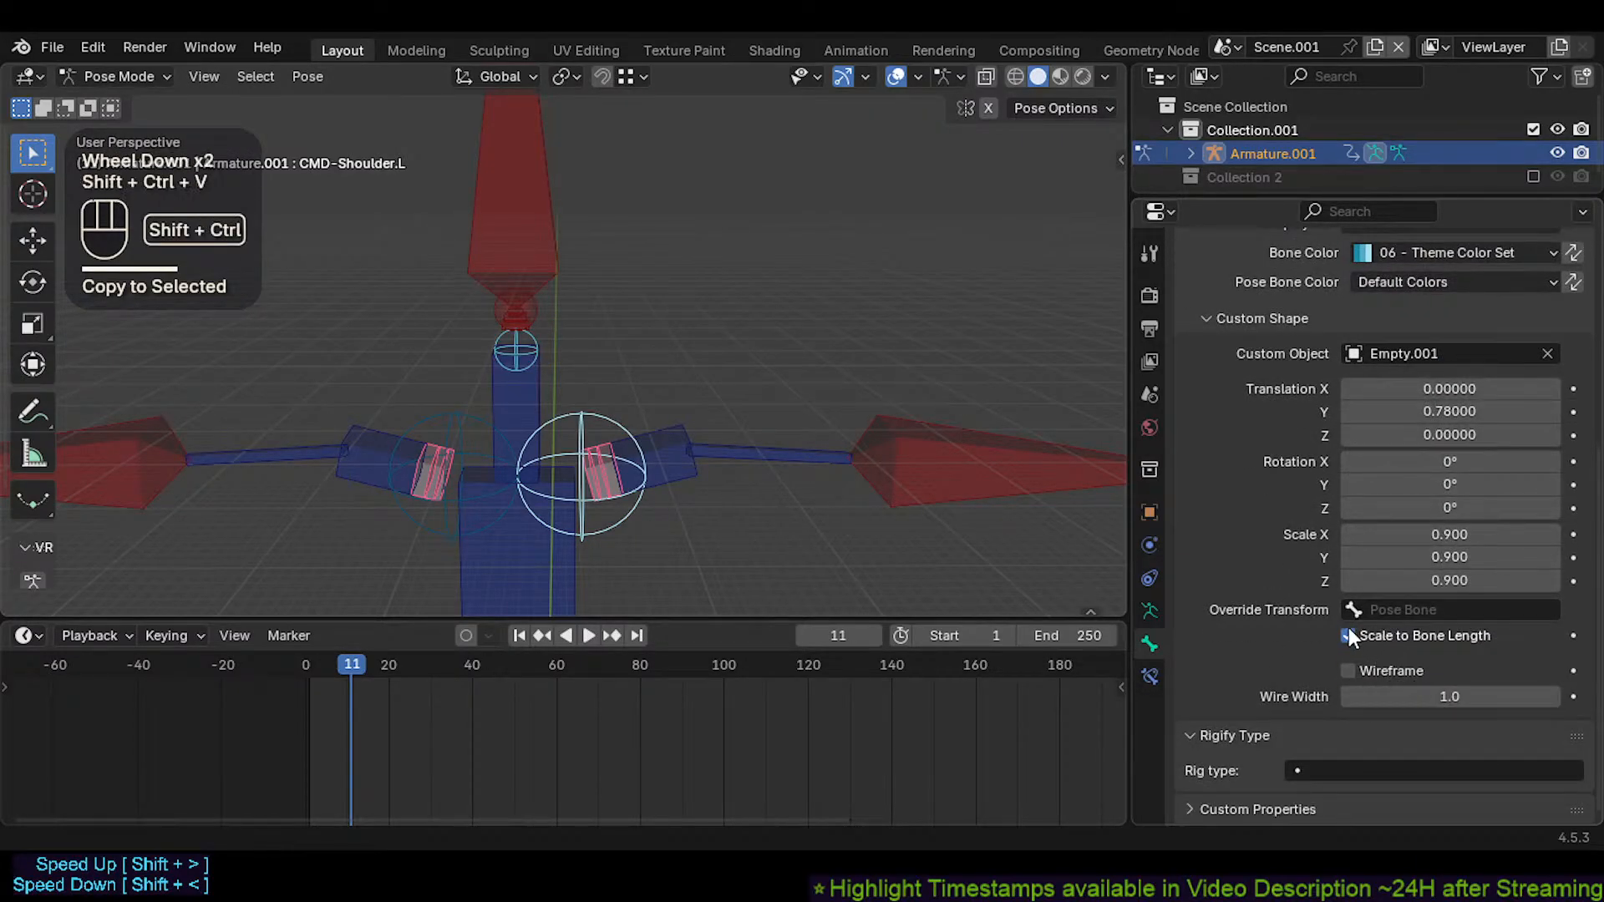
key(ctrl+shift+v)
click(1430, 534)
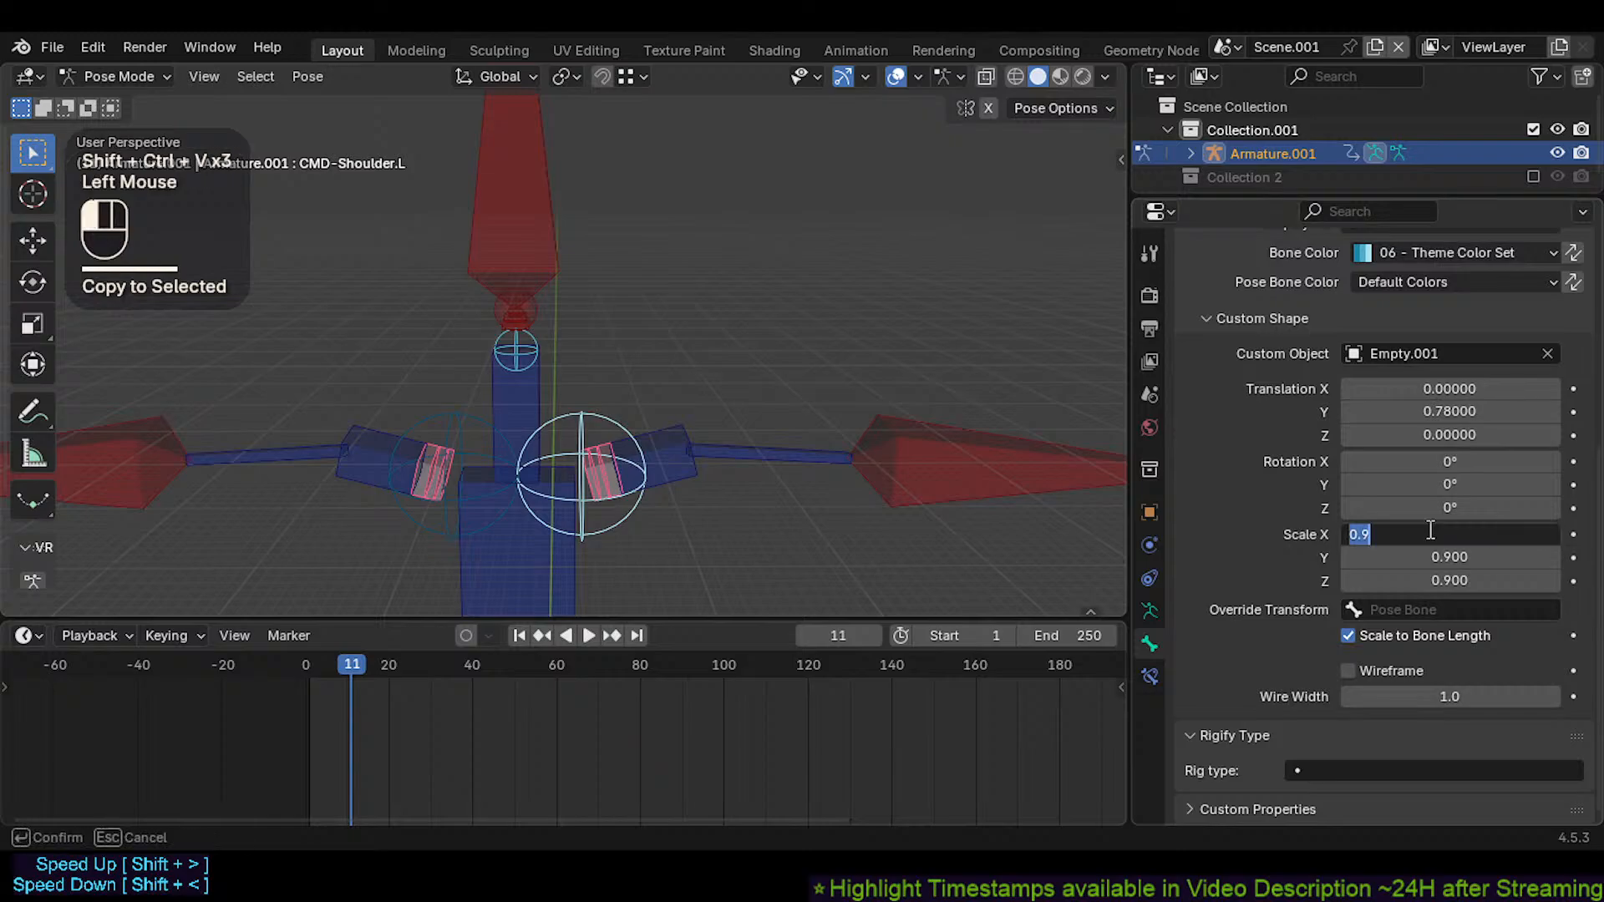
key(Return)
Set the CTL-Head bone's custom shape scale to 3.55 on X, Y and Z
click(533, 345)
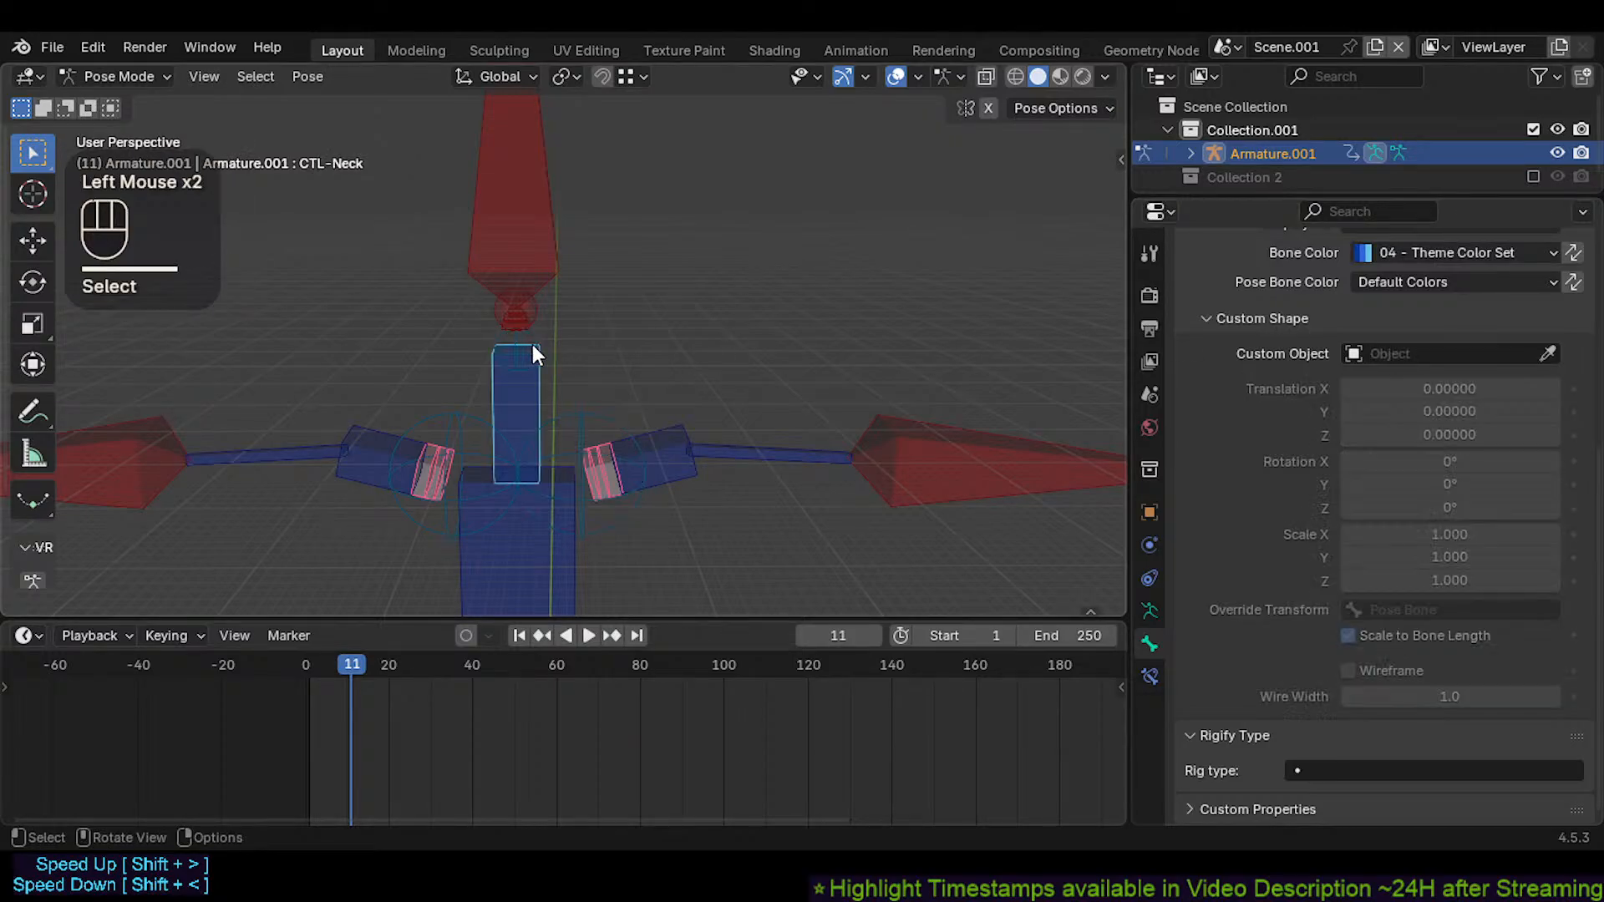
click(535, 344)
mouse_move(1449, 534)
shift+mouse_down()
mouse_move(1449, 581)
mouse_move(1579, 580)
mouse_move(1451, 518)
shift+mouse_up()
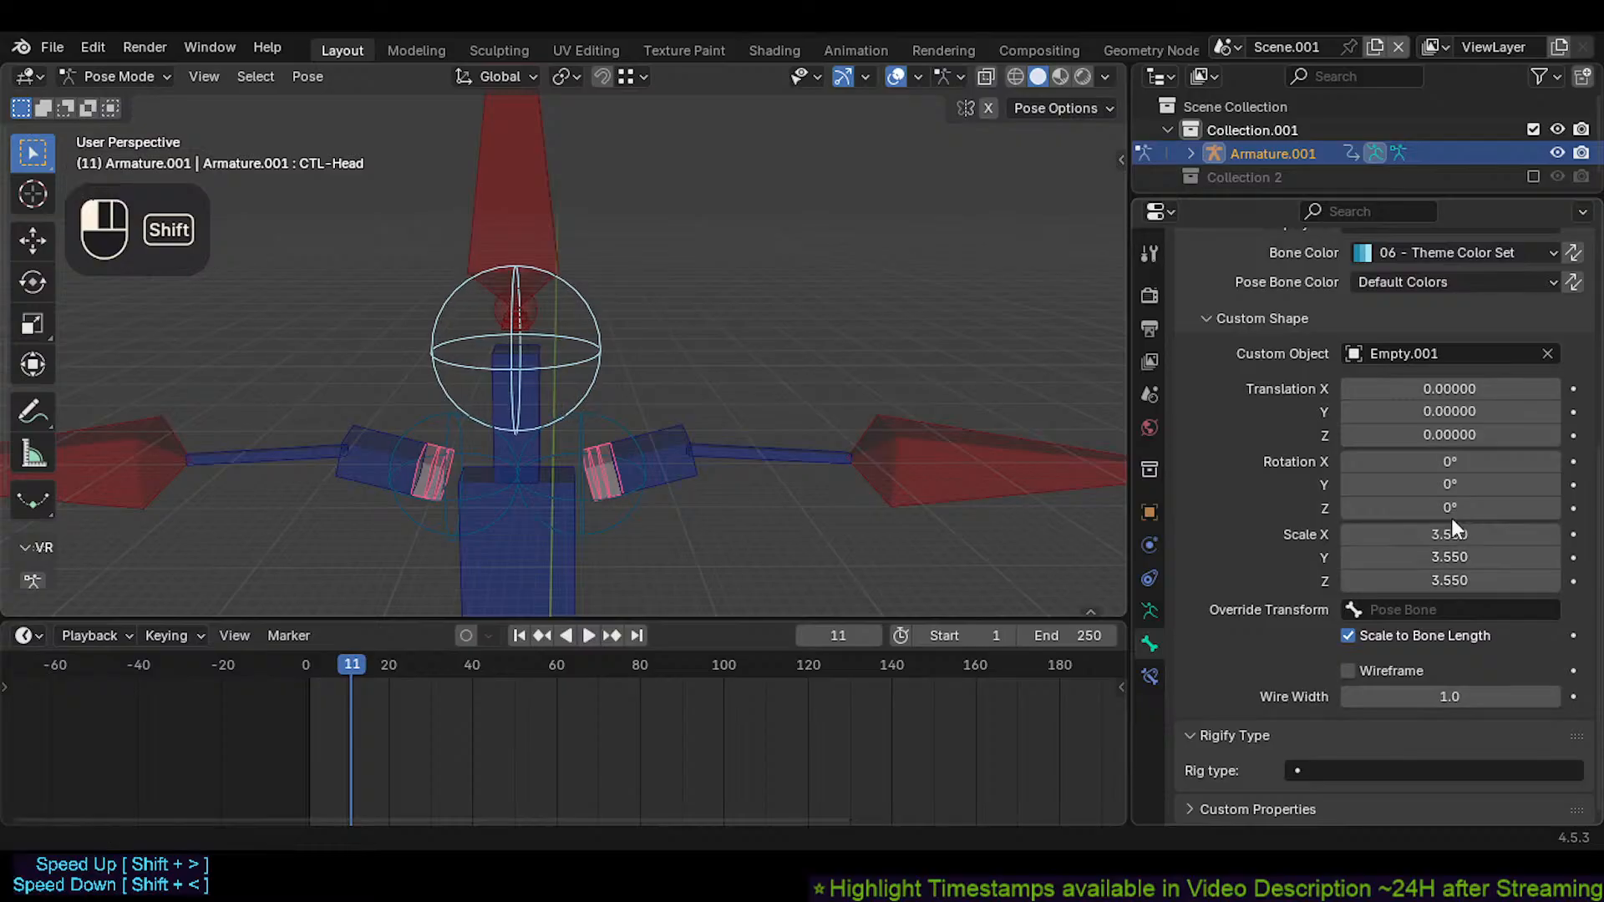
Set the bone colour of the small red CTL-Head bones and CTL-Shoulder.L.002 to 08 - Theme Color Set
scroll(570, 272, up, 3)
click(446, 424)
shift+click(434, 403)
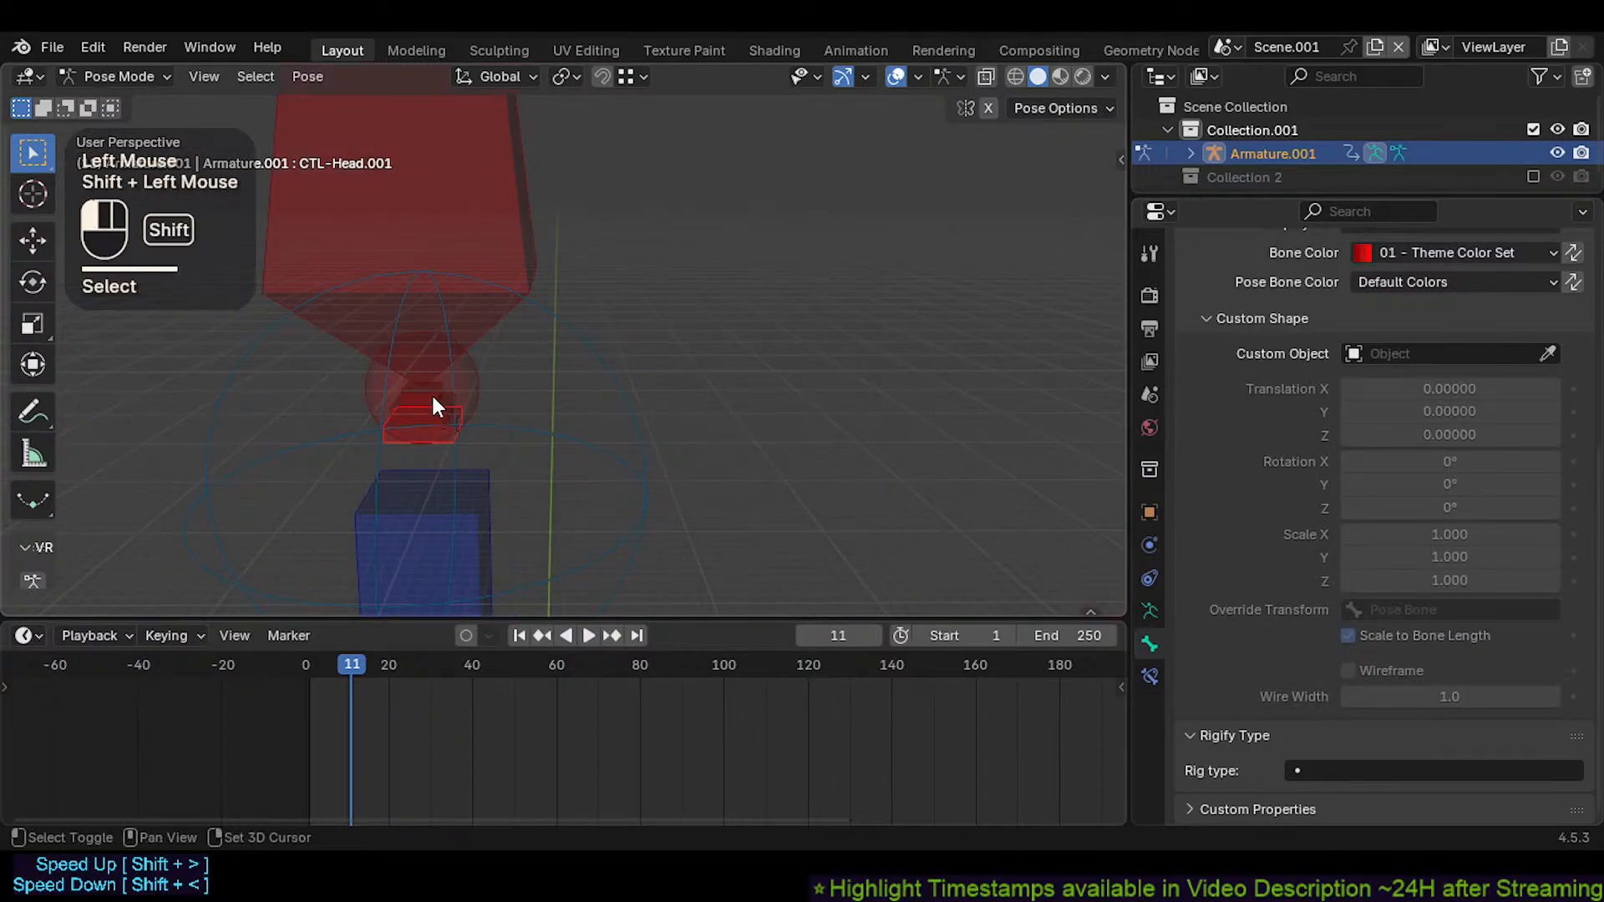
shift+click(433, 417)
click(430, 393)
shift+click(429, 399)
click(431, 424)
click(435, 433)
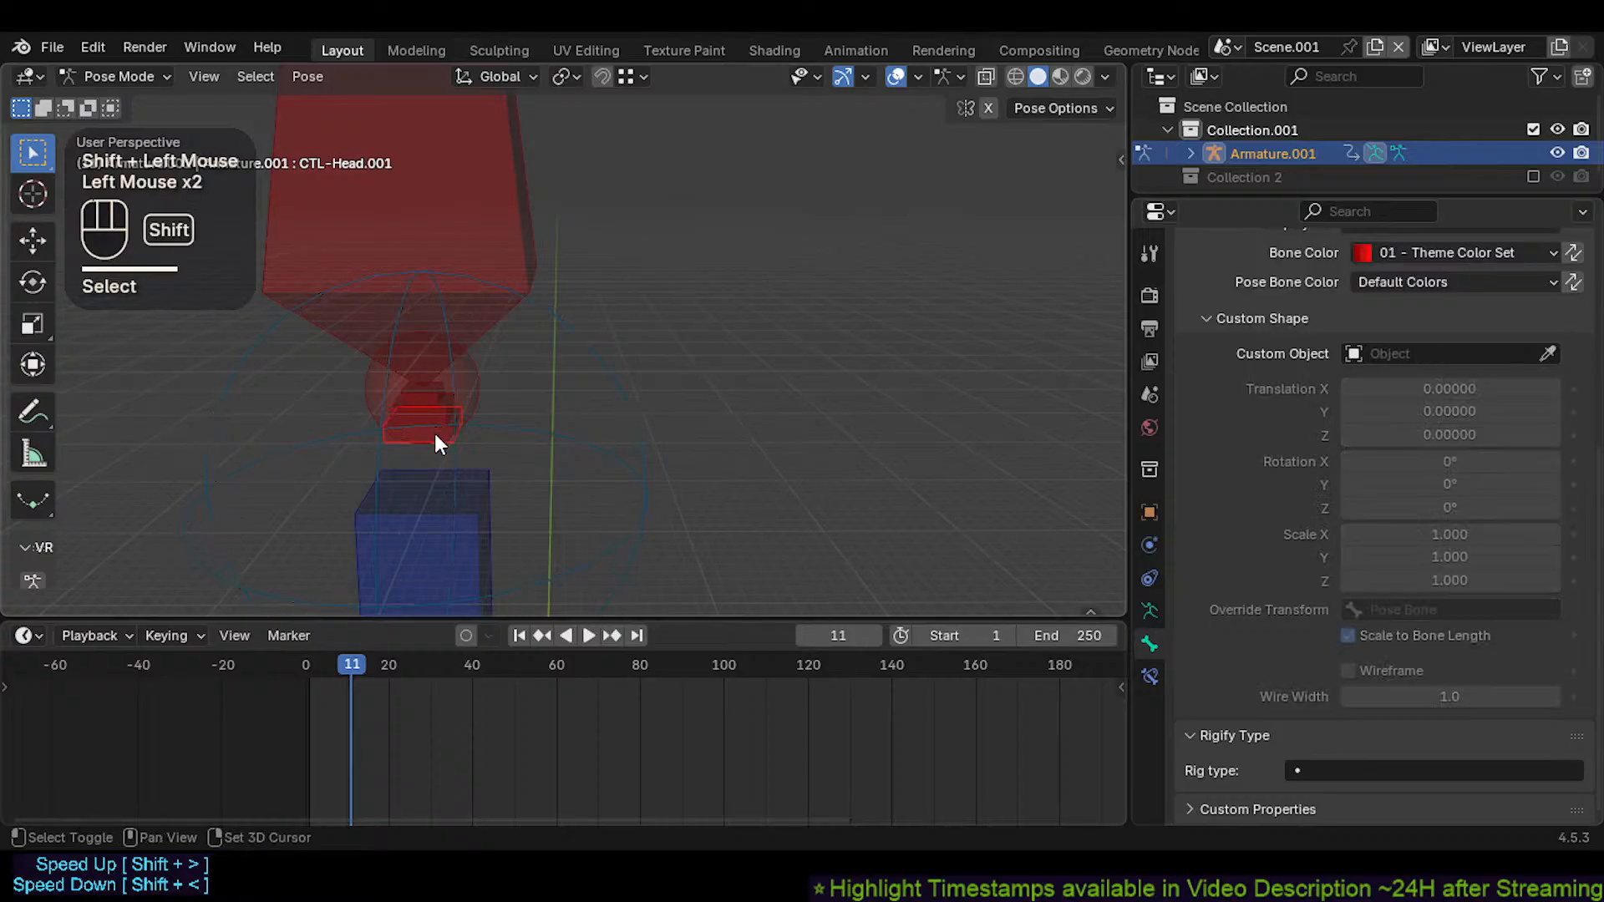
shift+click(434, 403)
shift+click(434, 389)
scroll(503, 441, down, 4)
shift+middle_drag(516, 447, 422, 259)
shift+scroll(435, 280, up, 1)
scroll(466, 324, down, 3)
shift+middle_drag(467, 324, 498, 364)
shift+scroll(498, 364, up, 1)
shift+click(486, 358)
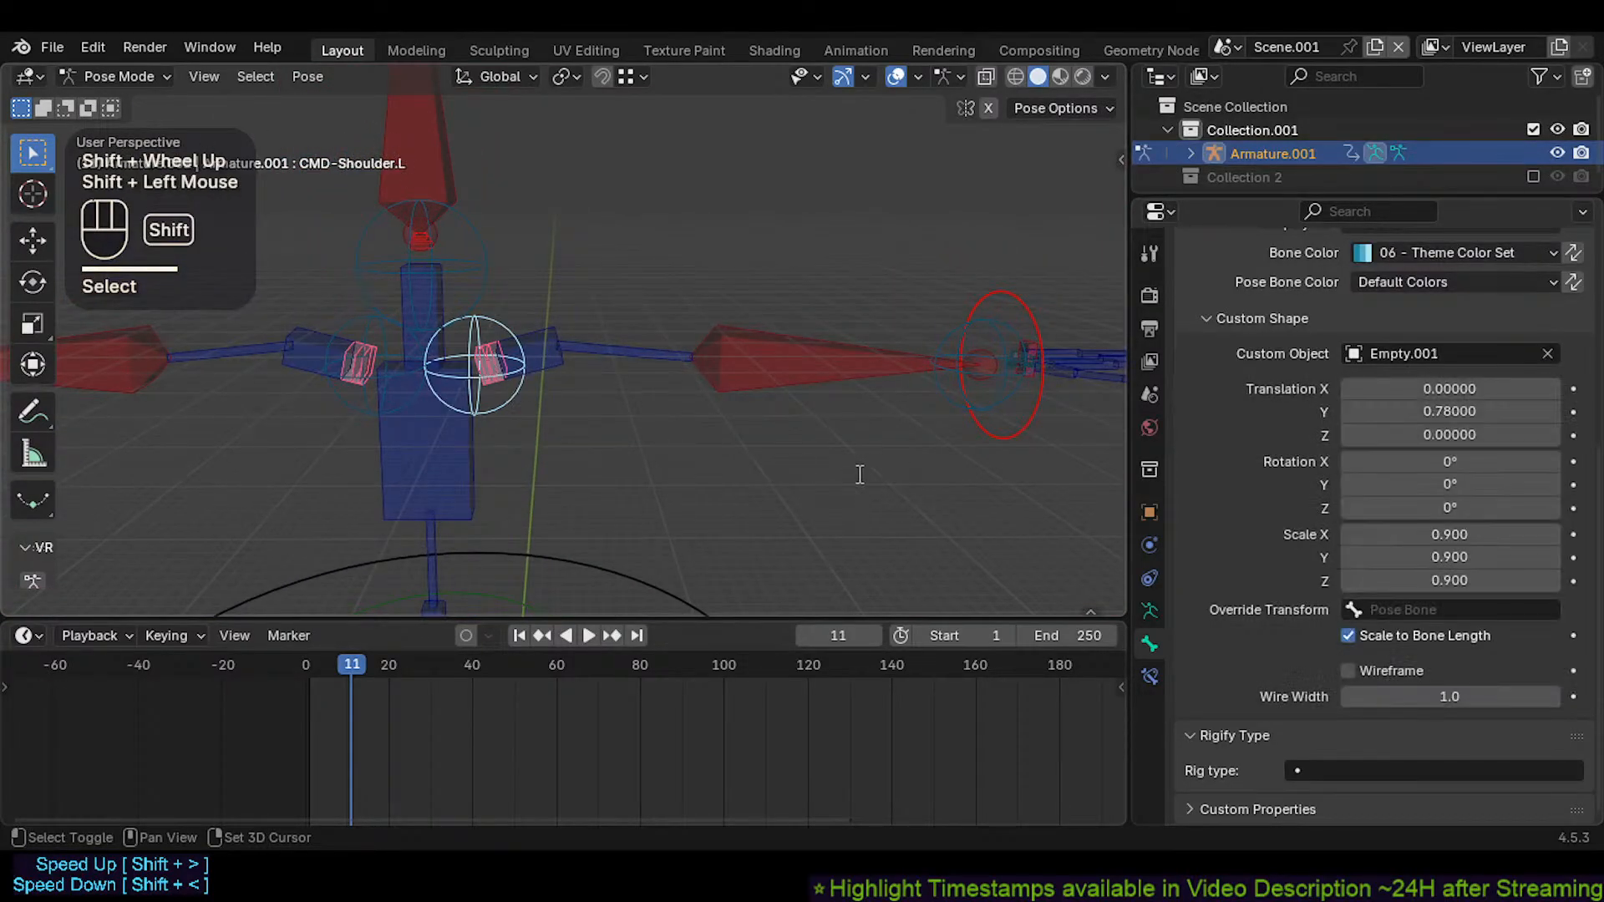
scroll(451, 351, up, 2)
key(ctrl+z)
shift+click(547, 368)
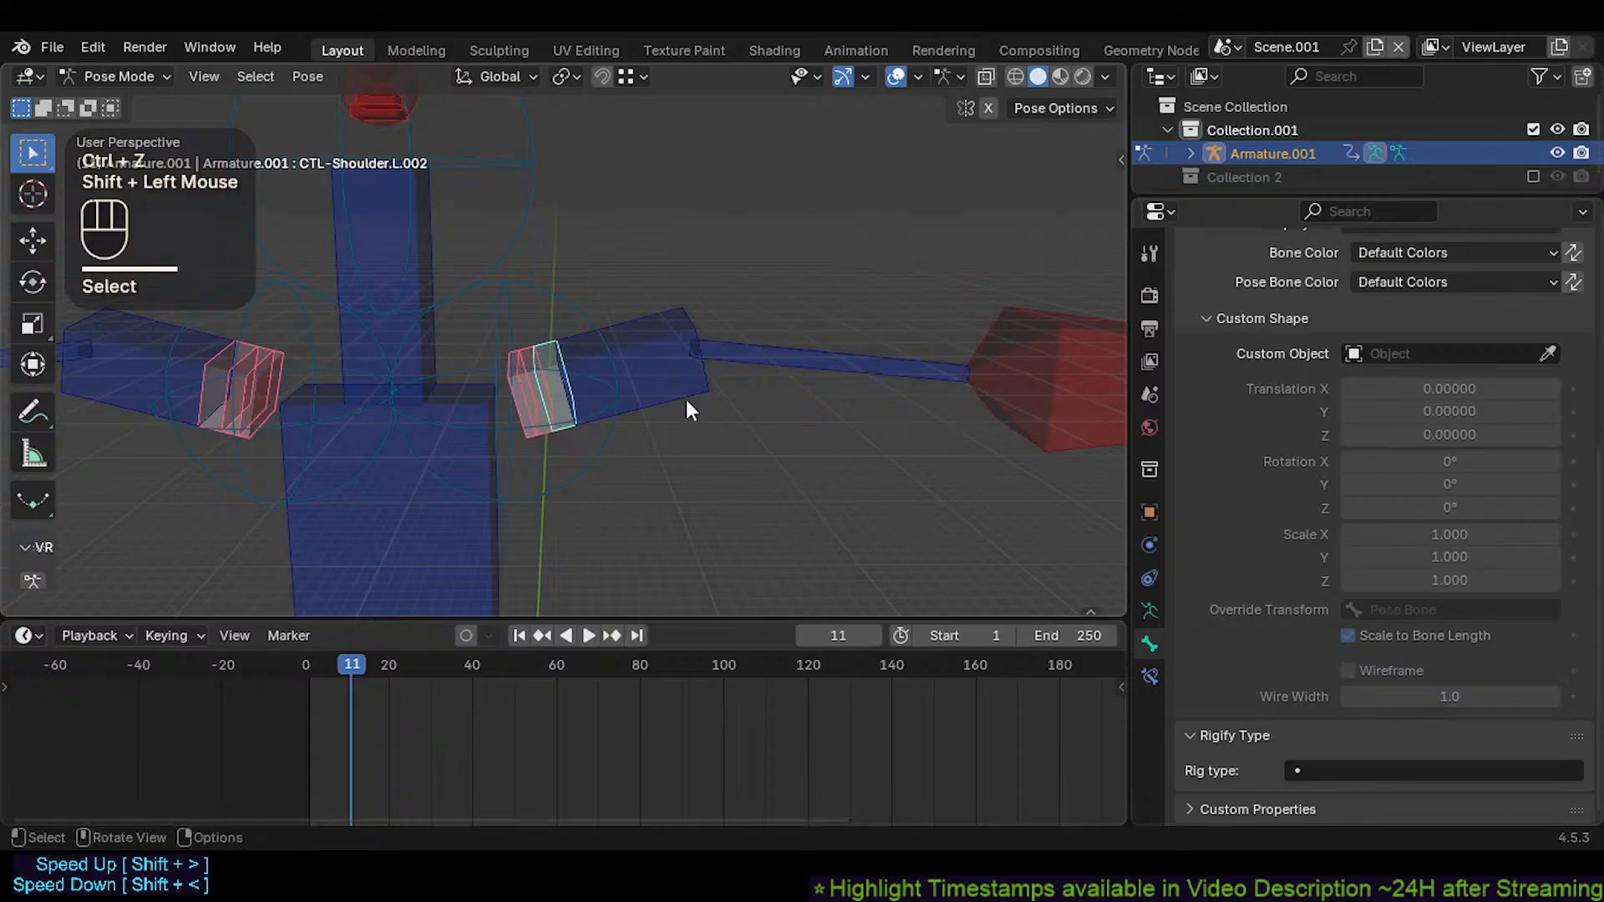
scroll(1387, 426, up, 2)
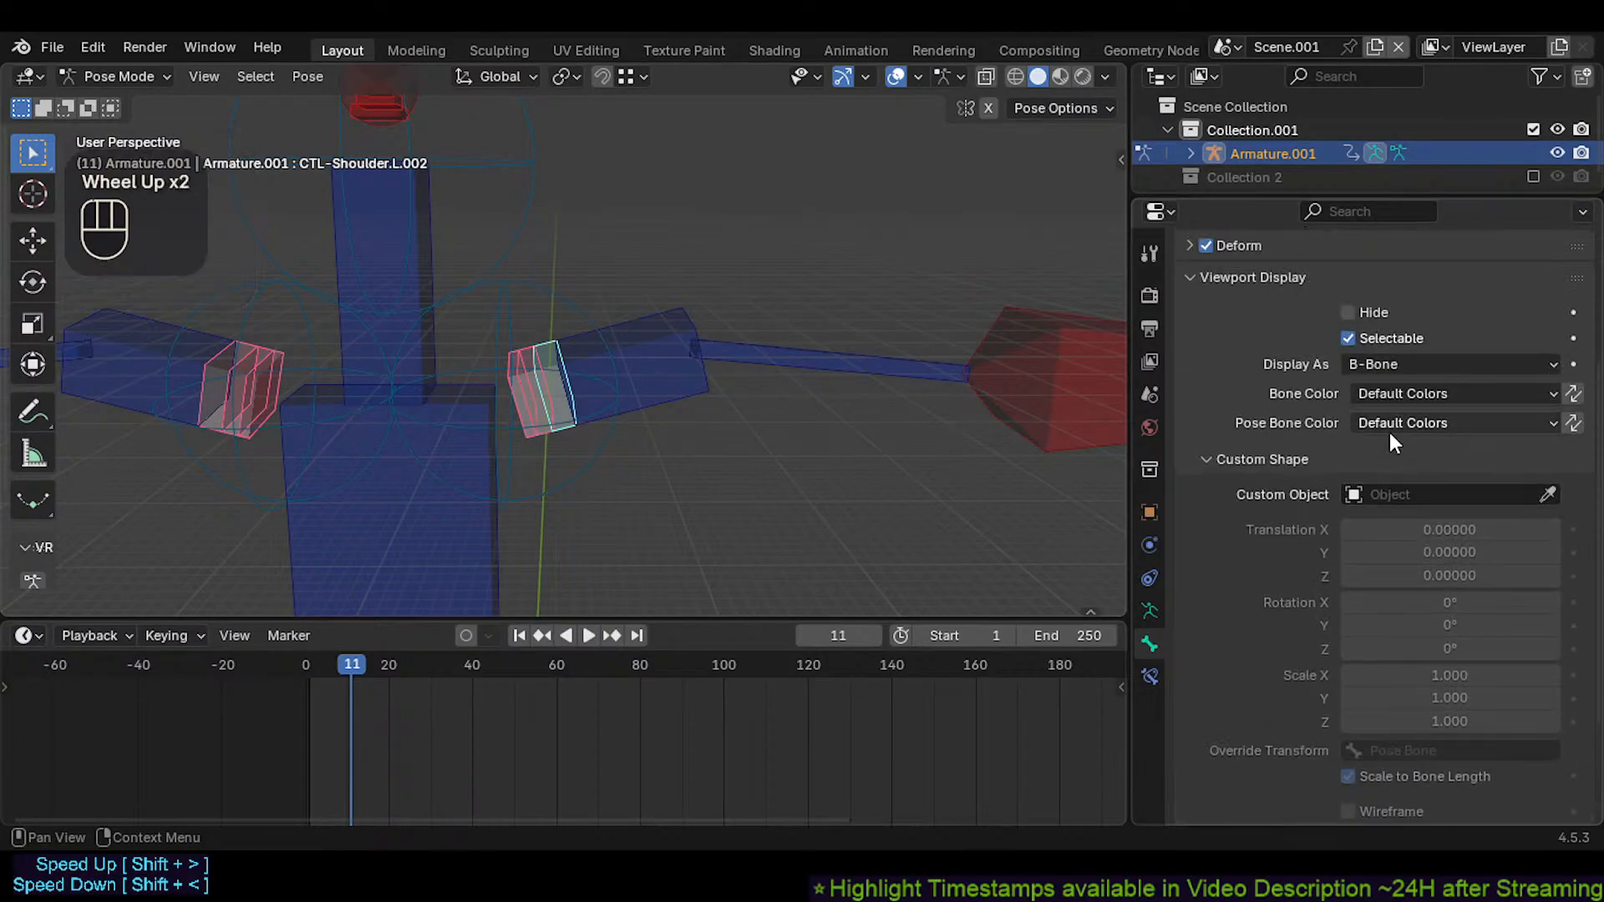
alt+click(1387, 398)
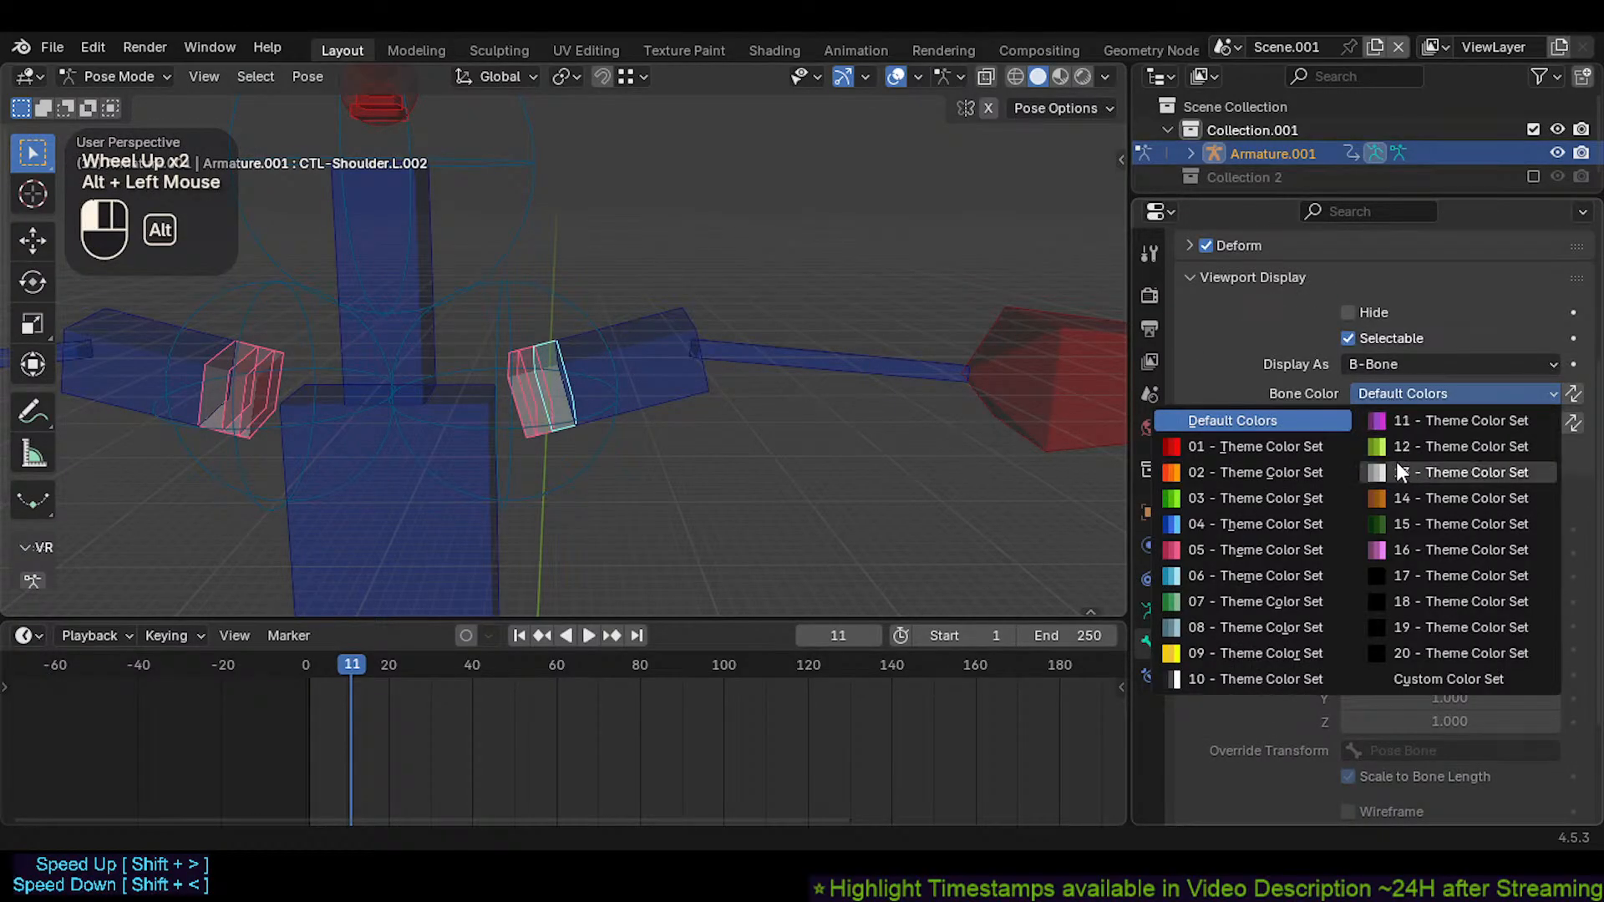
alt+click(1256, 629)
shift+middle_drag(593, 219, 534, 300)
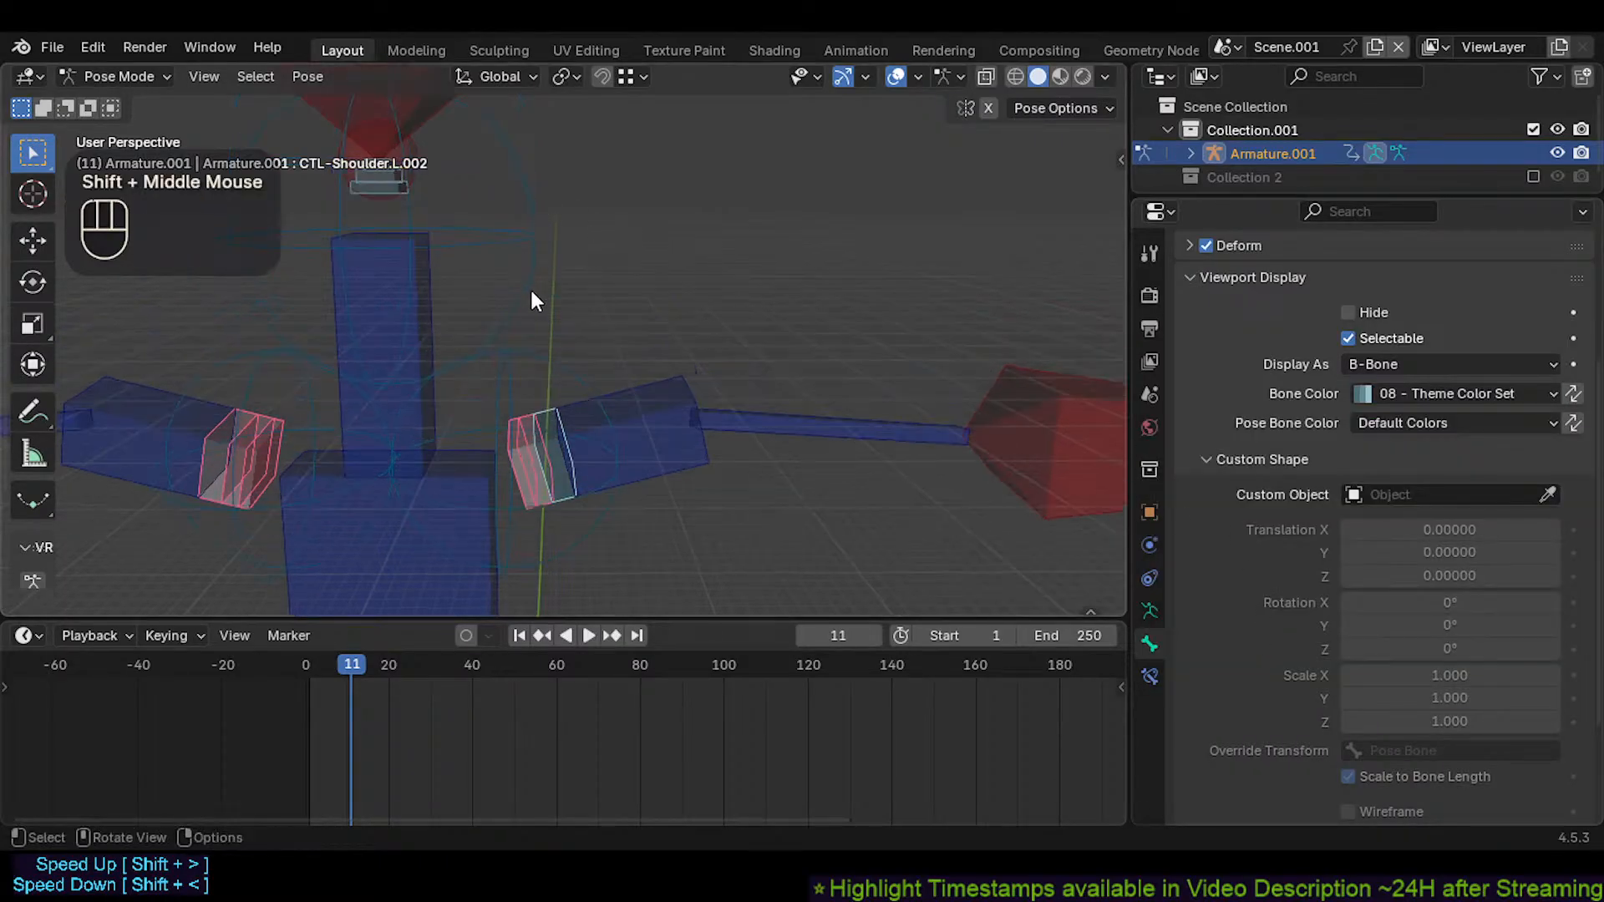
key(ctrl+shift+v)
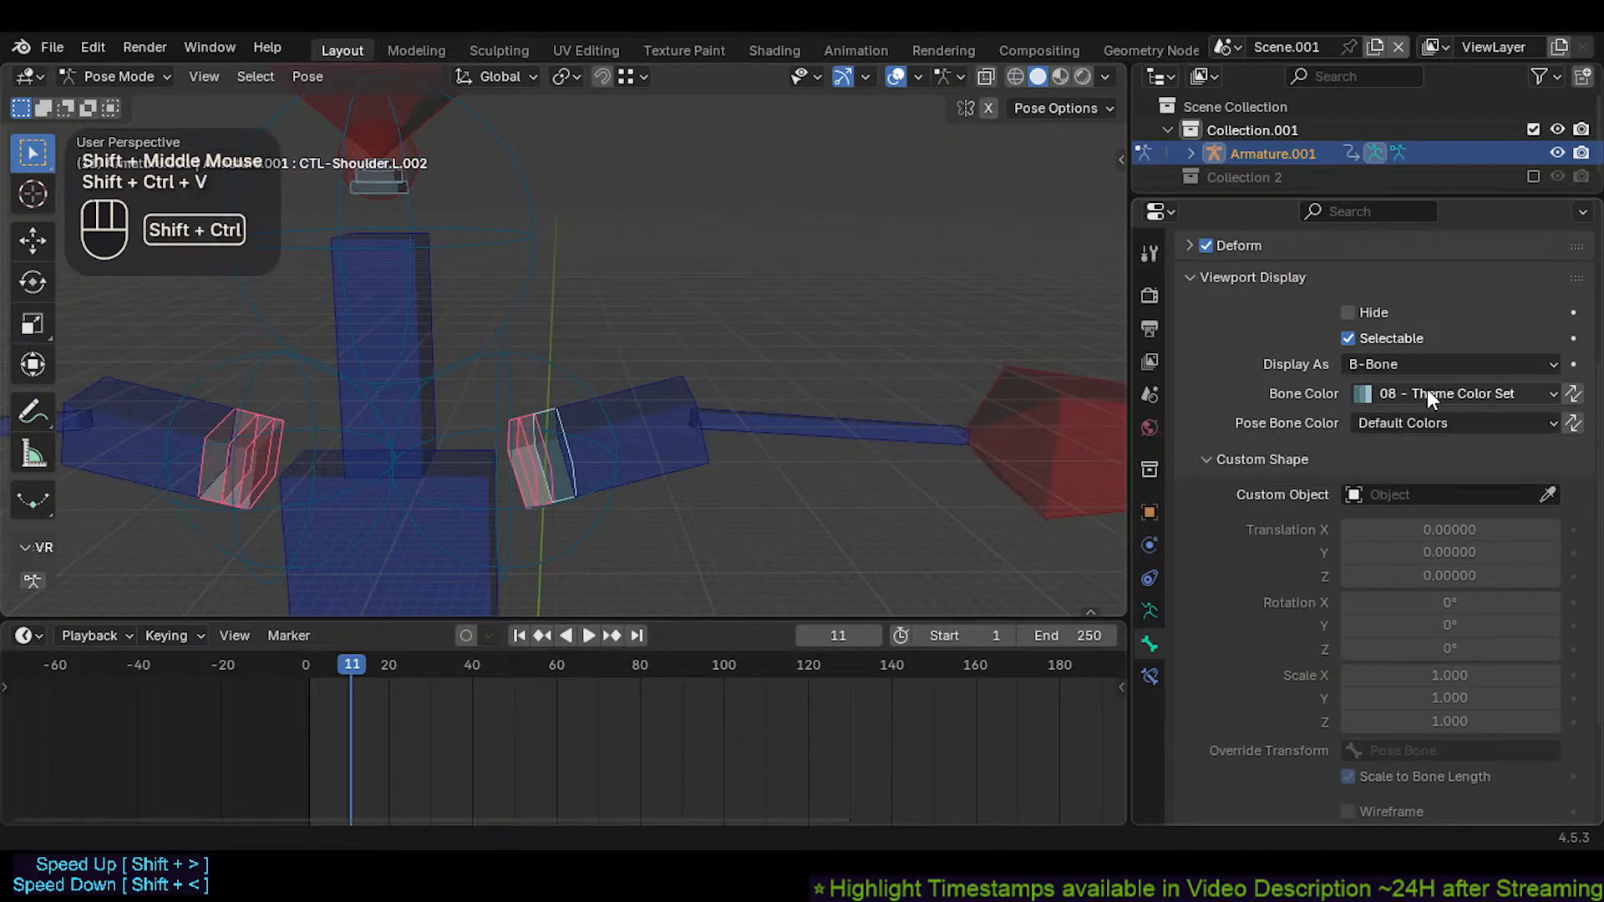
Select the bones grouped with CTL-Shoulder.L and set the bone colour of the whole selection to 08 - Theme Color Set
shift+click(522, 464)
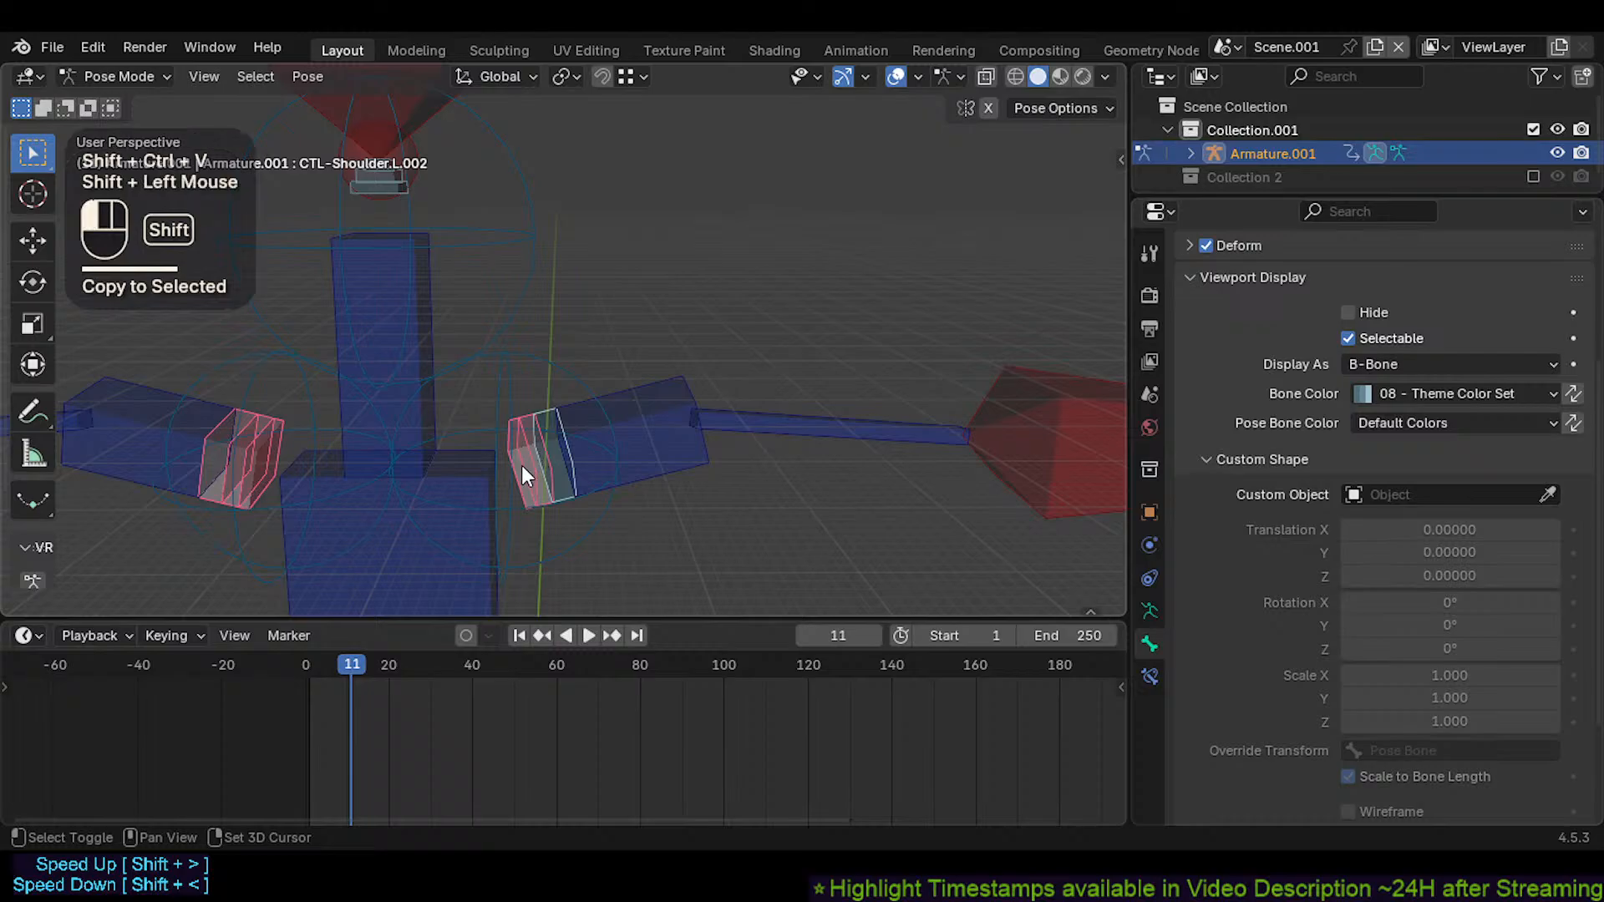
key(shift+g)
click(521, 464)
scroll(585, 303, down, 2)
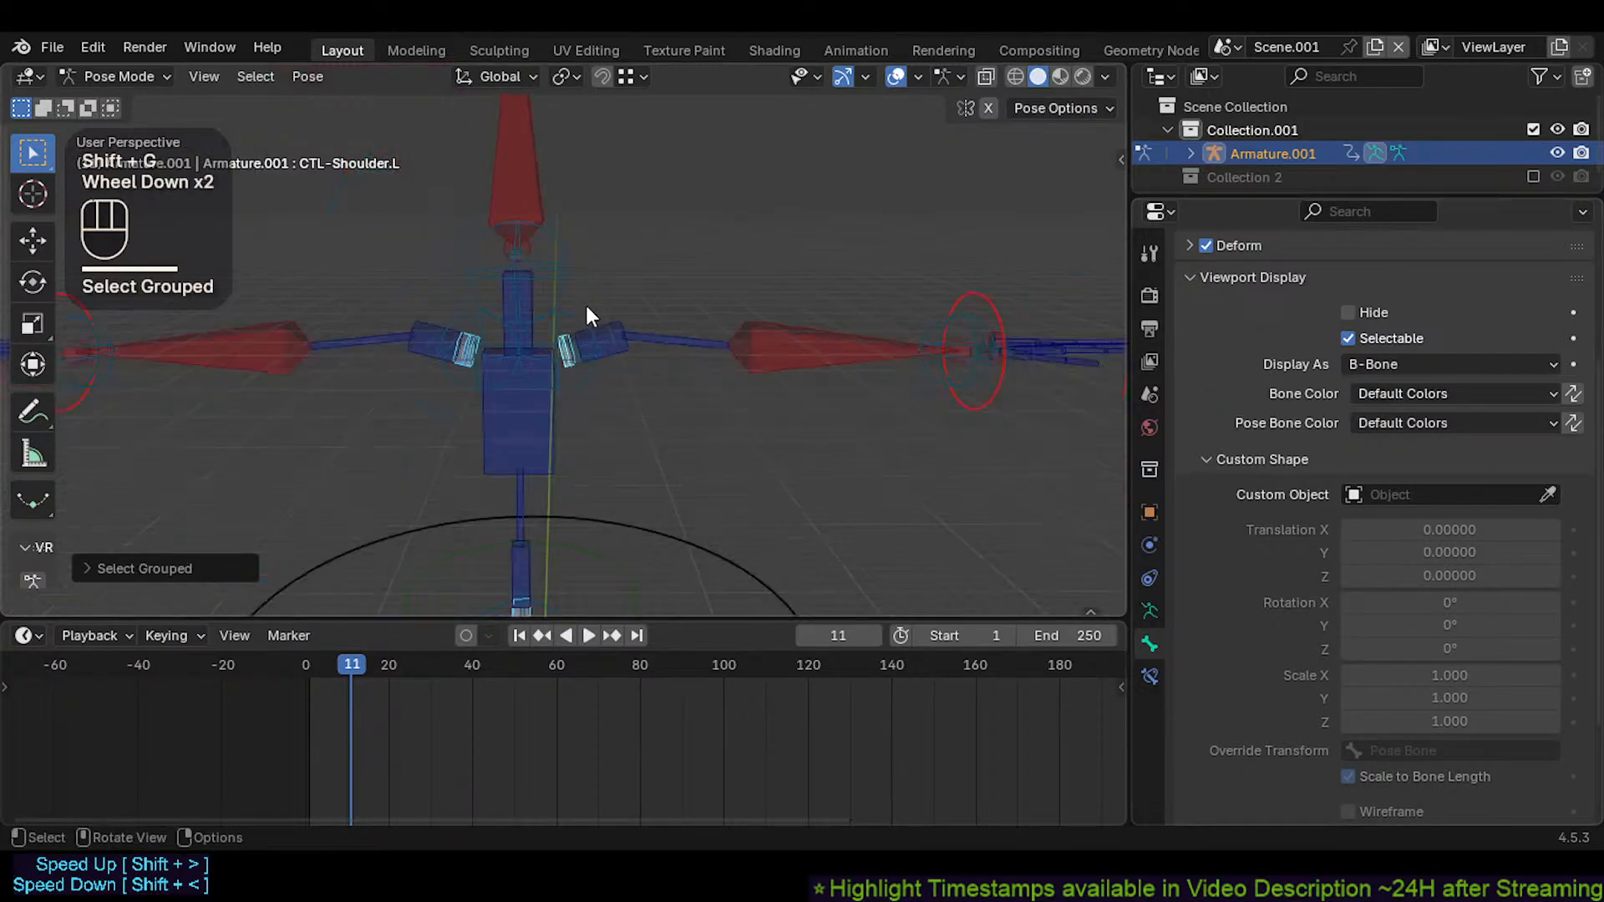
shift+middle_drag(585, 302, 526, 174)
scroll(584, 294, down, 2)
shift+middle_drag(584, 294, 579, 294)
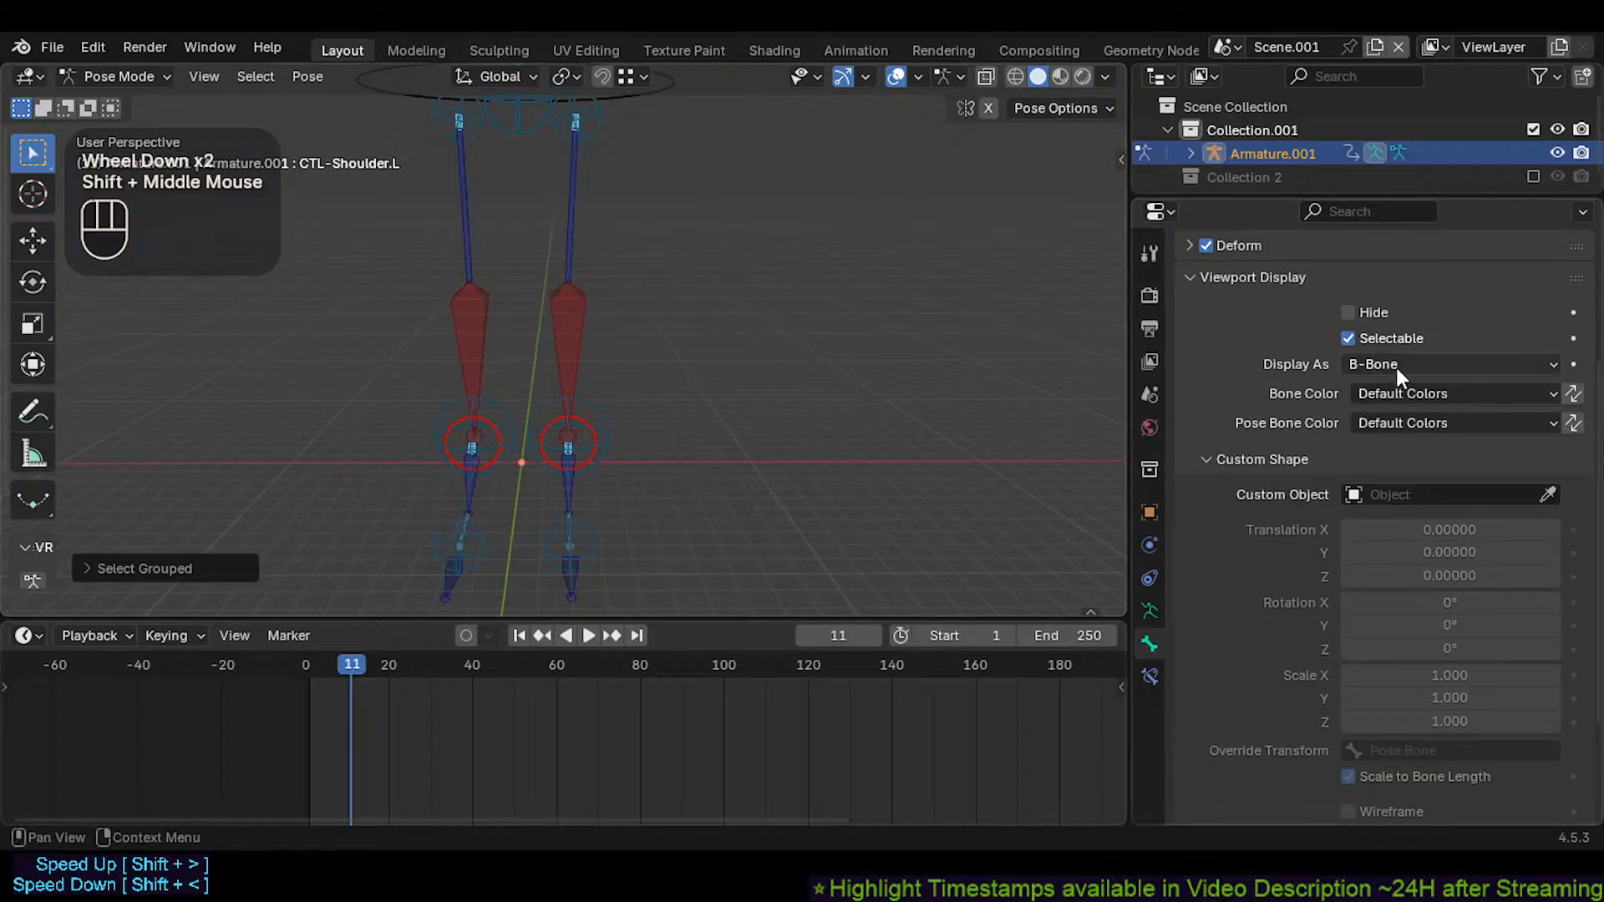
alt+click(1406, 394)
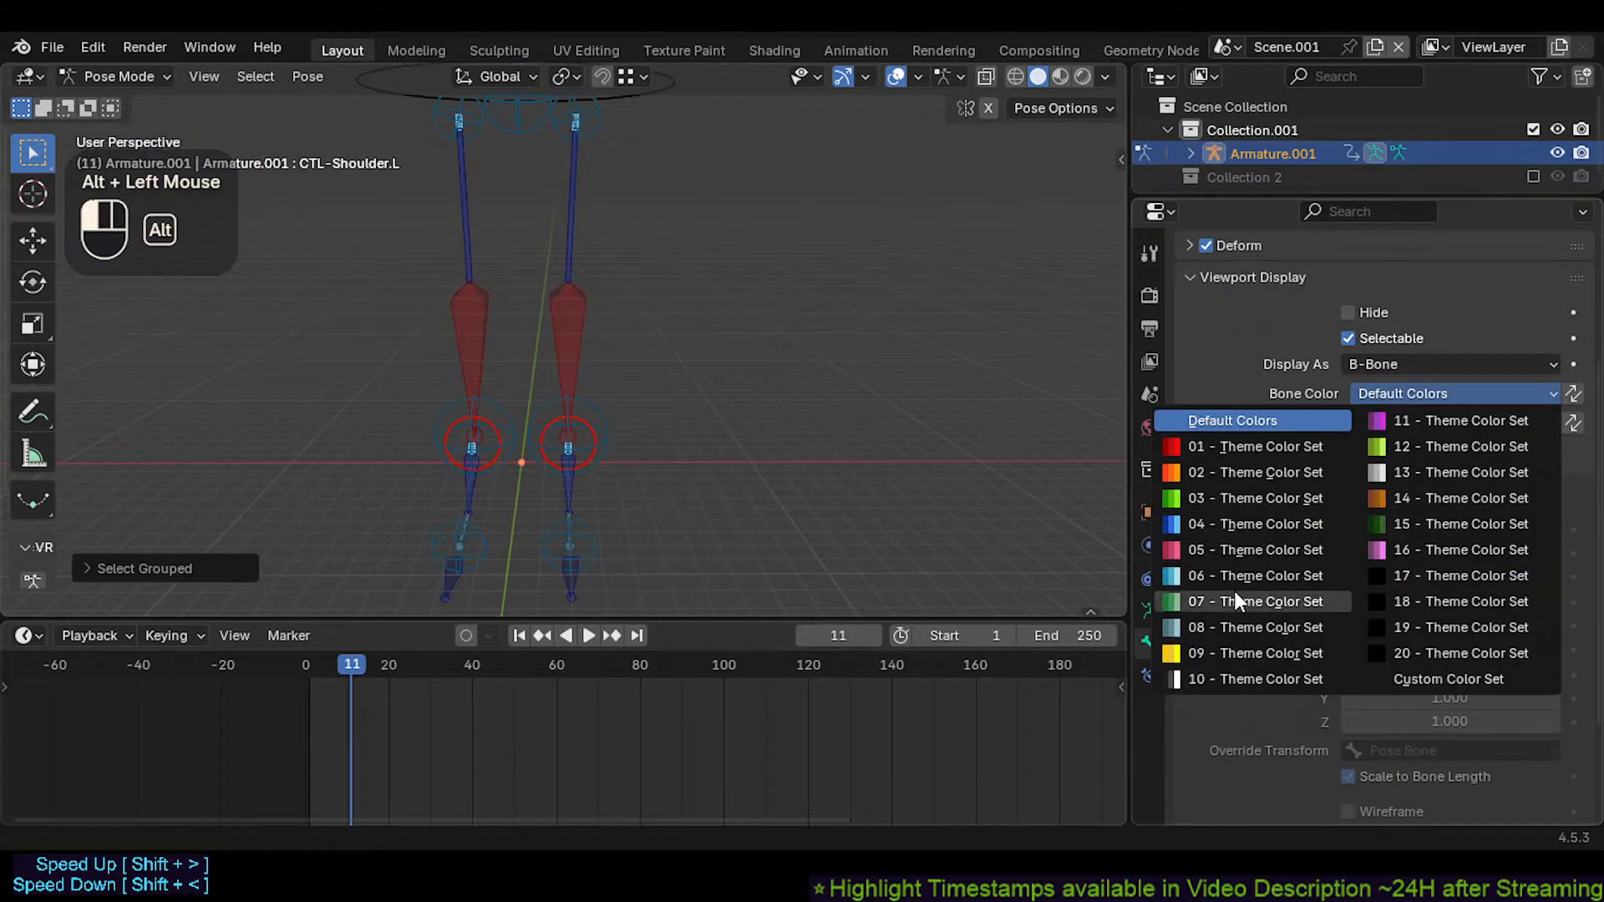
click(1253, 628)
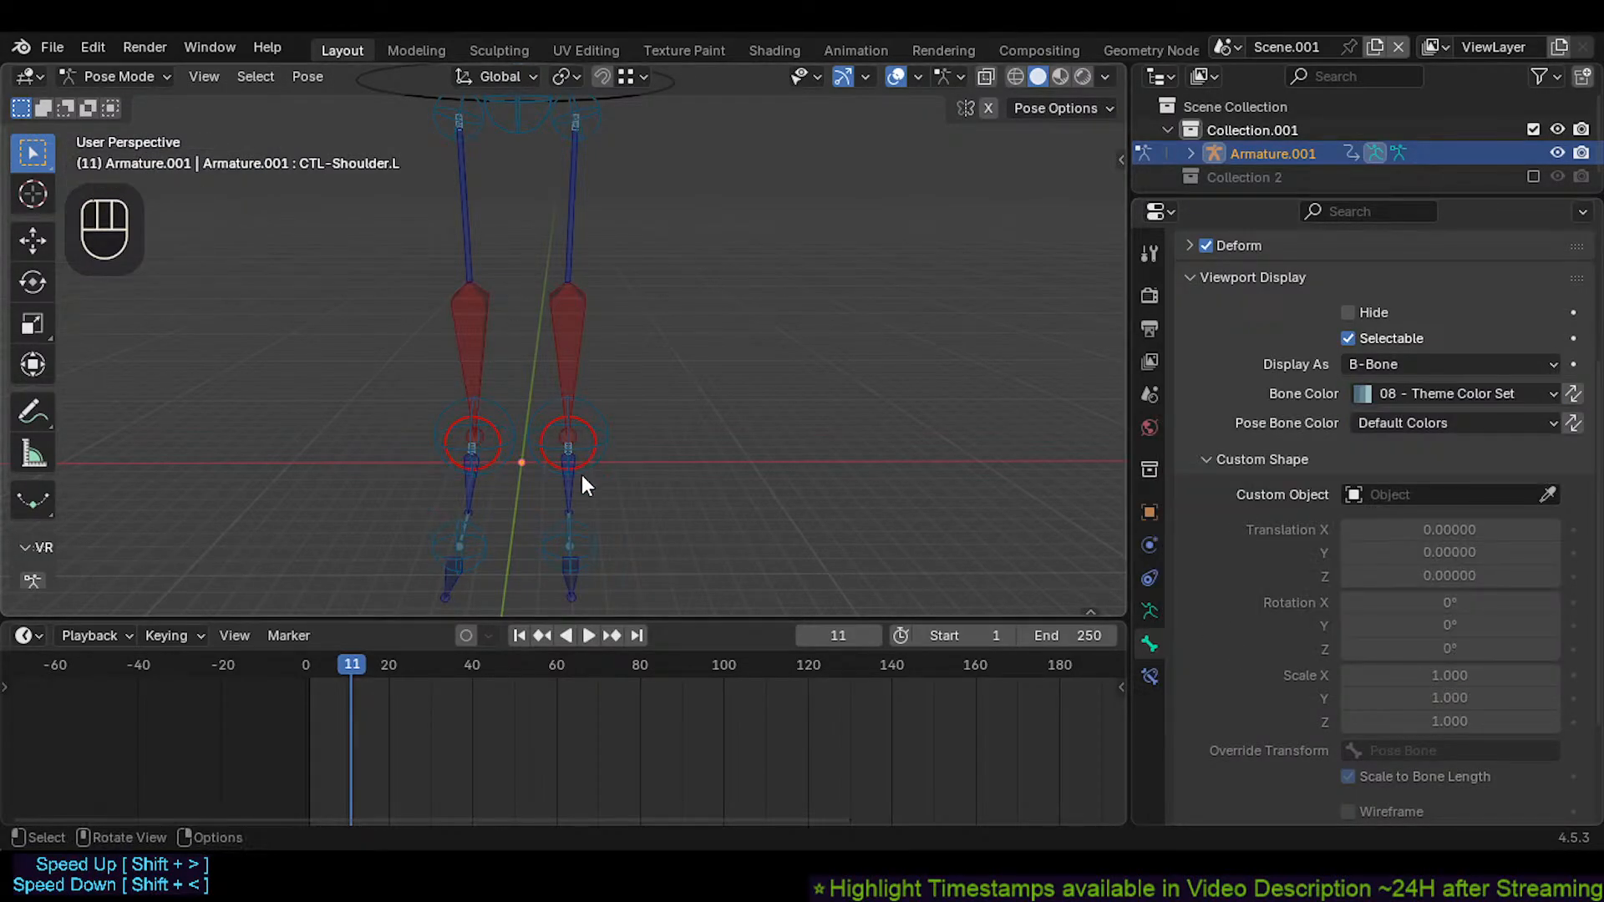
Set the bone colour of the two stick-shaped CTL-Foot bones to 09 - Theme Color Set, and clear the selection
middle_drag(581, 475, 515, 537)
scroll(511, 493, up, 2)
key(alt+a)
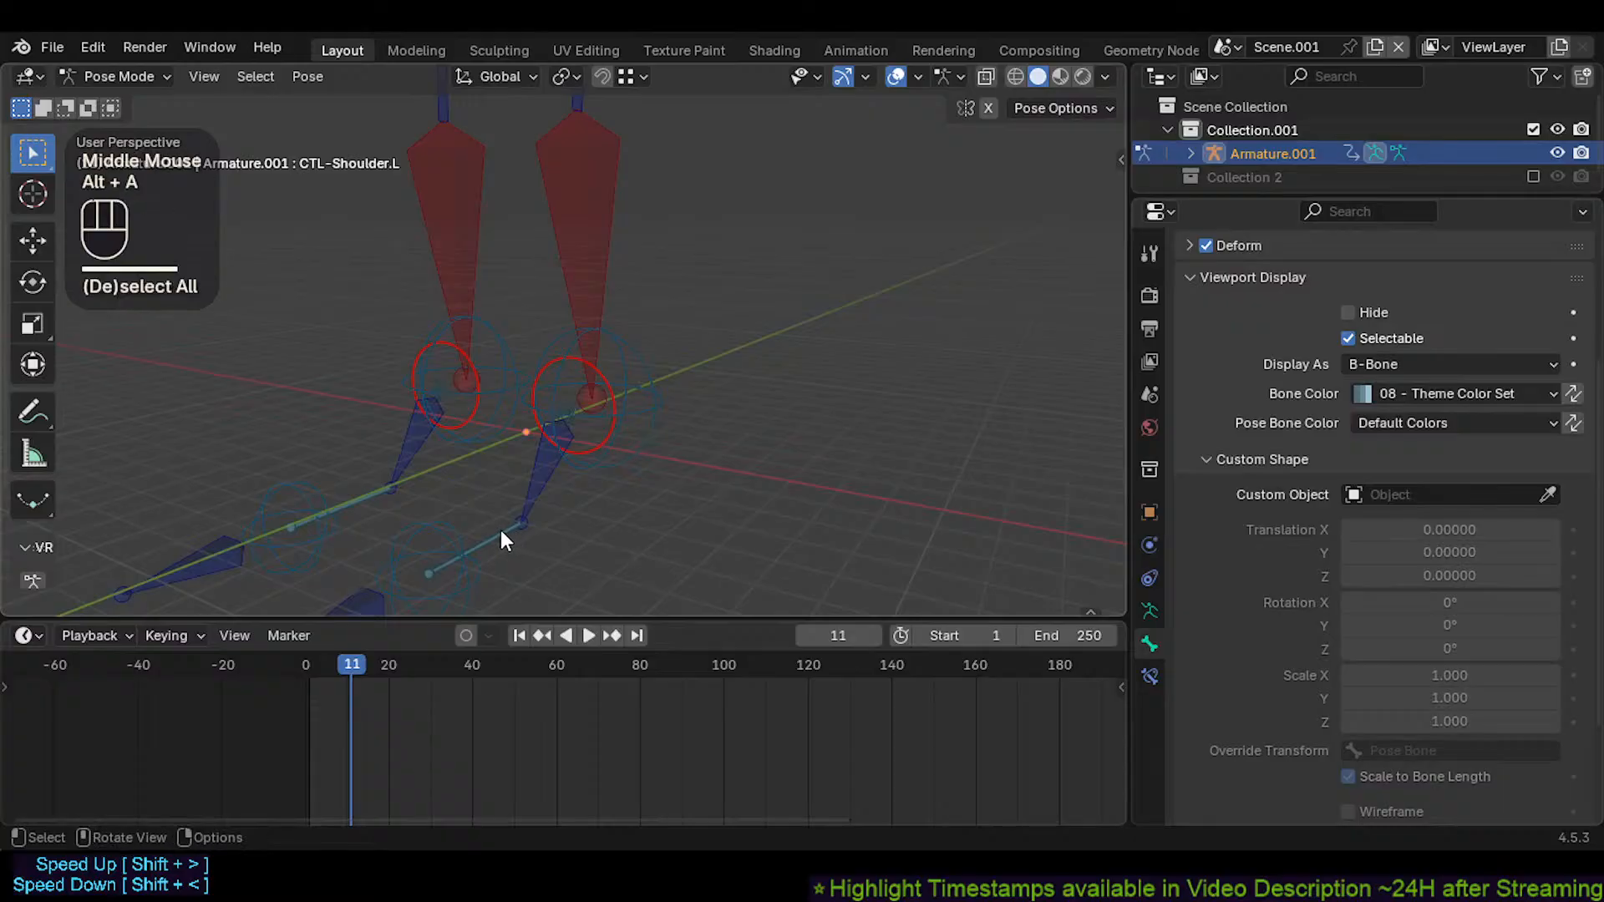
click(495, 547)
shift+click(386, 495)
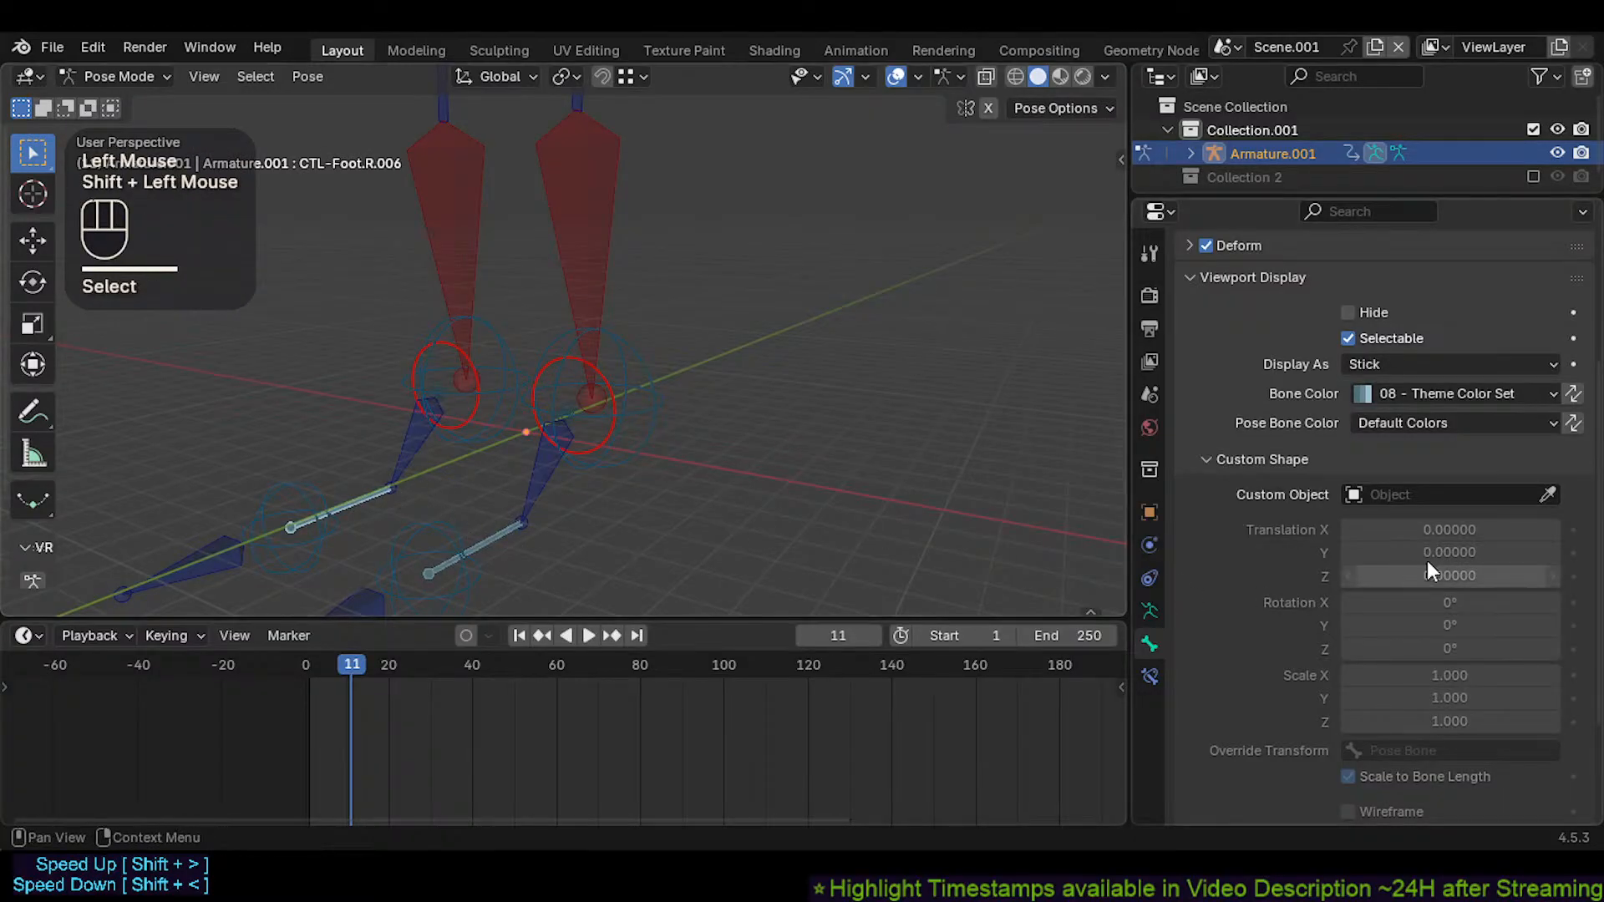
alt+click(1421, 393)
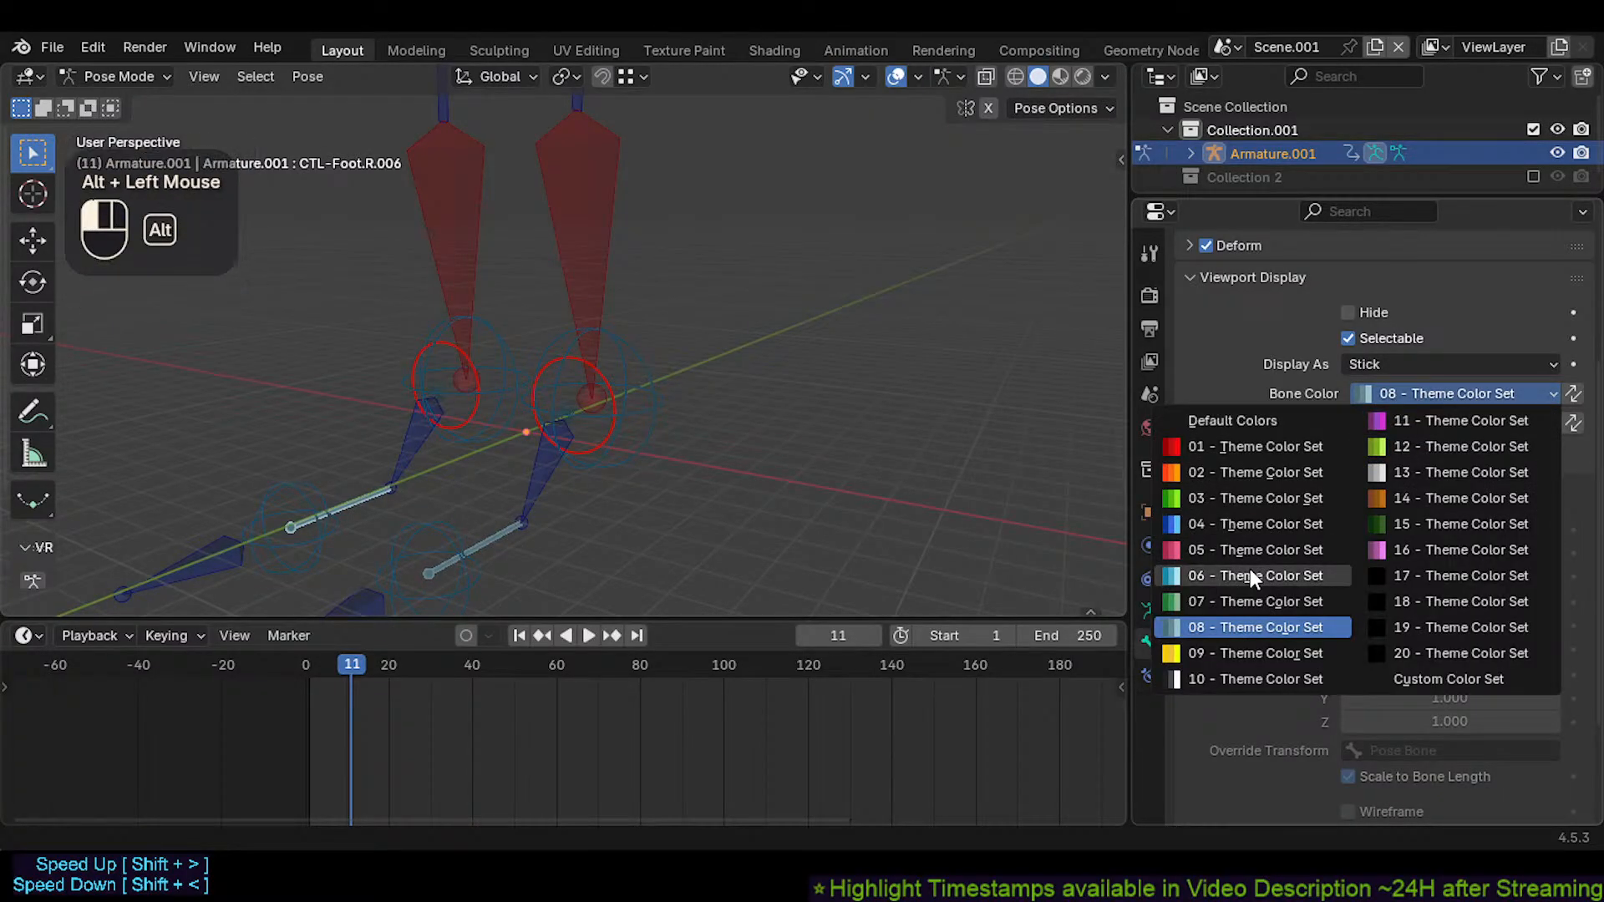
alt+click(1245, 651)
key(alt+a)
Test rotating the red hand control and the CTL-Head.008 bone, cancelling each rotation
shift+middle_drag(657, 230, 558, 396)
shift+middle_drag(478, 247, 426, 434)
shift+middle_drag(422, 259, 391, 441)
middle_drag(459, 218, 537, 253)
scroll(530, 394, down, 3)
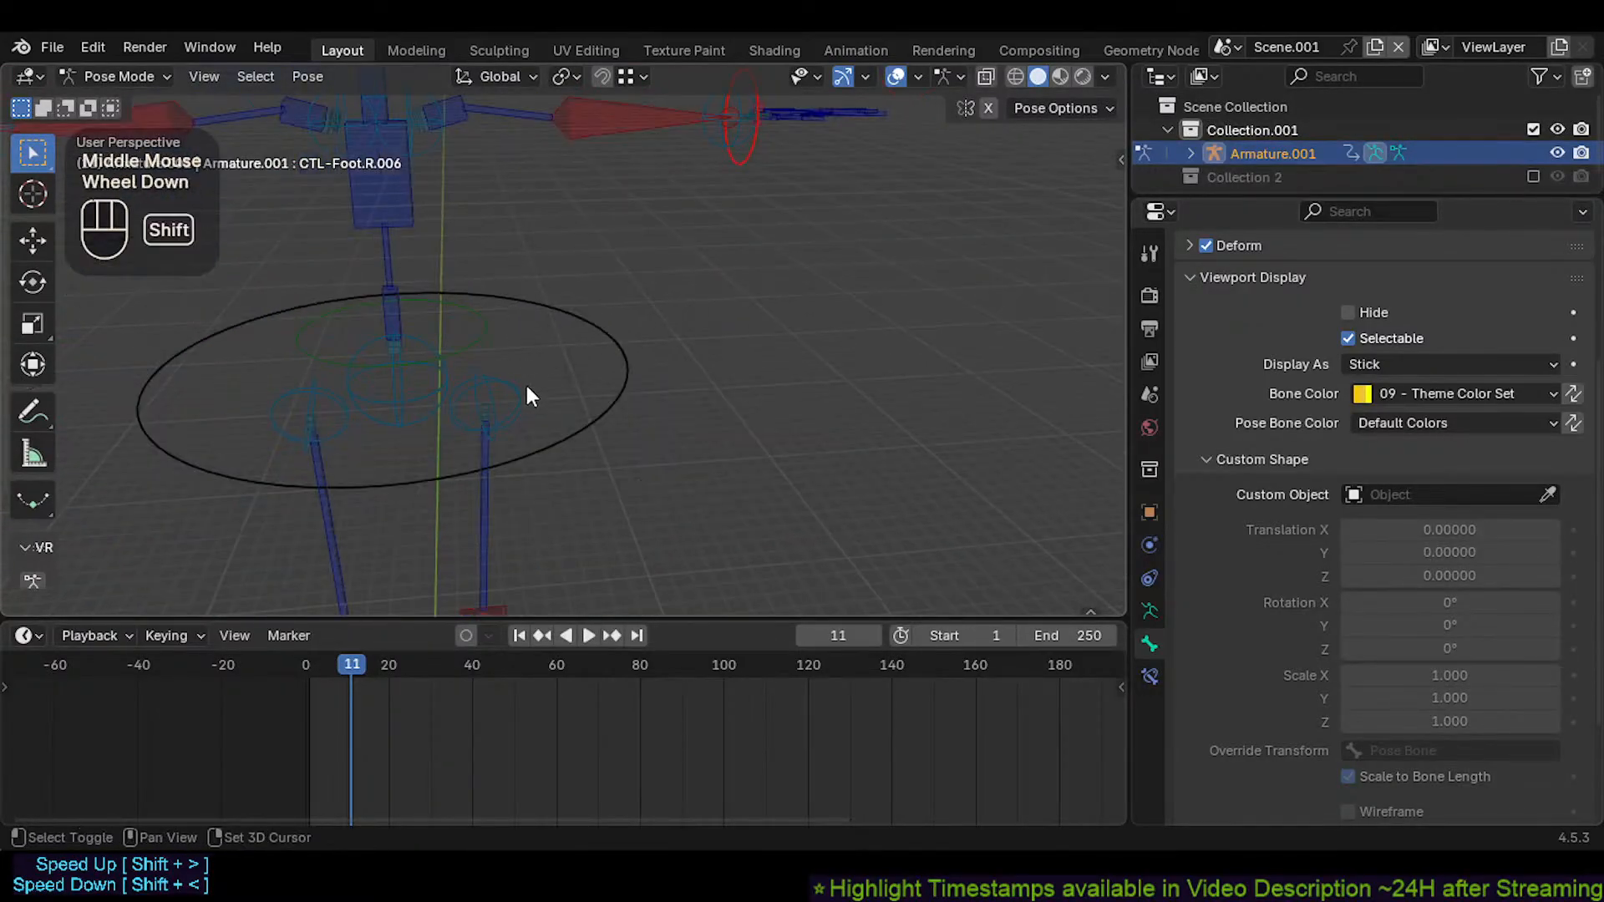
shift+middle_drag(530, 393, 375, 351)
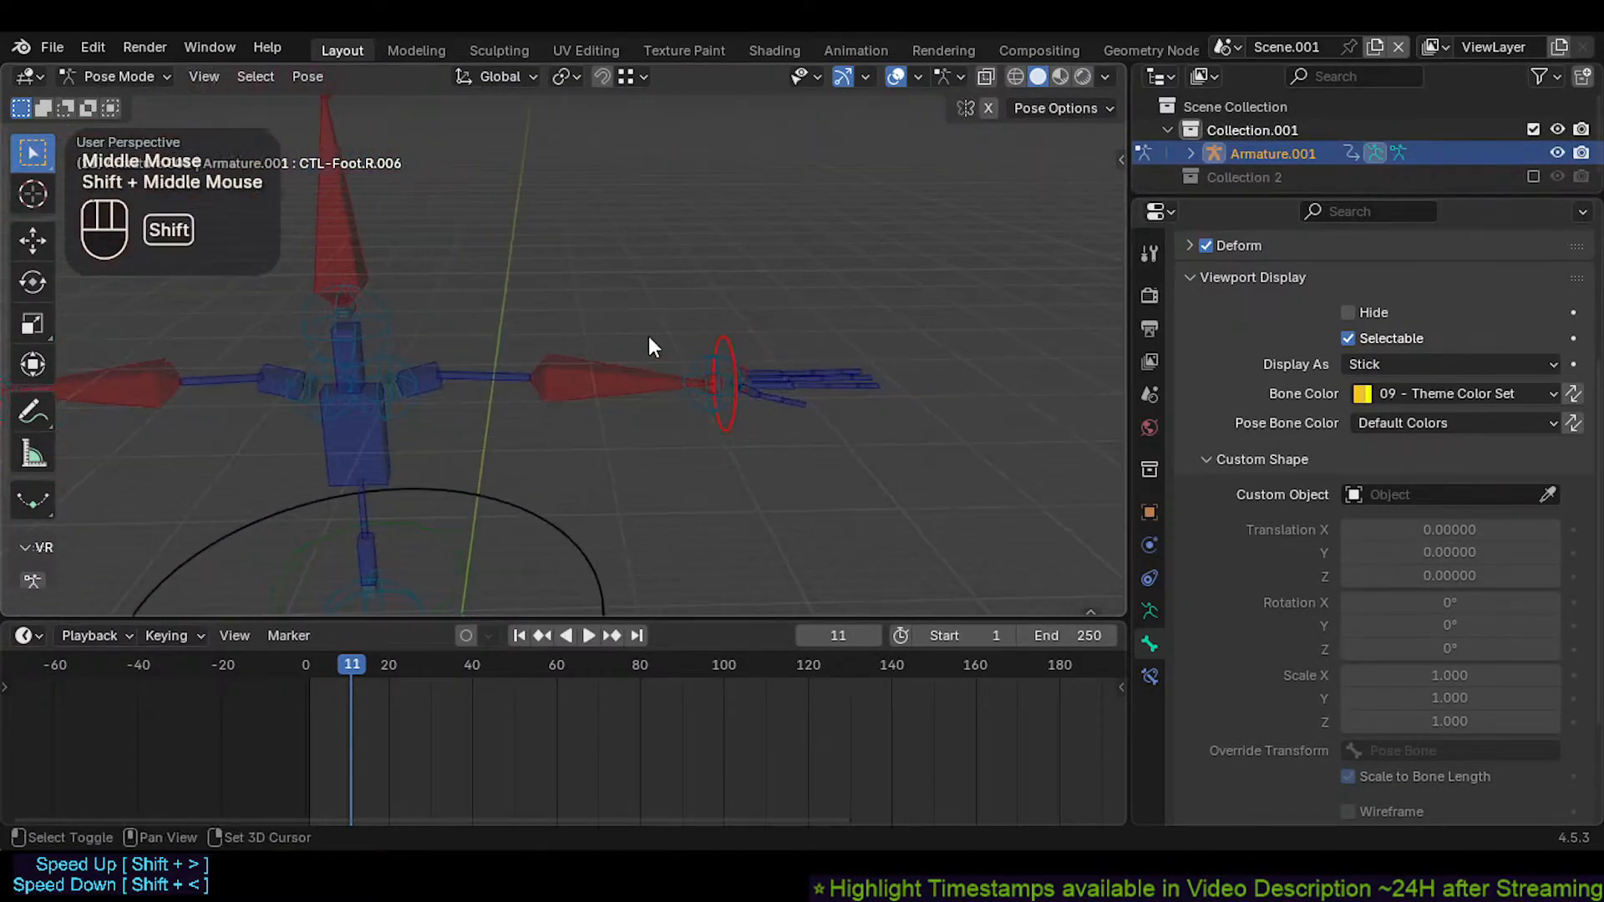
click(725, 341)
key(r)
key(Escape)
click(376, 209)
click(350, 212)
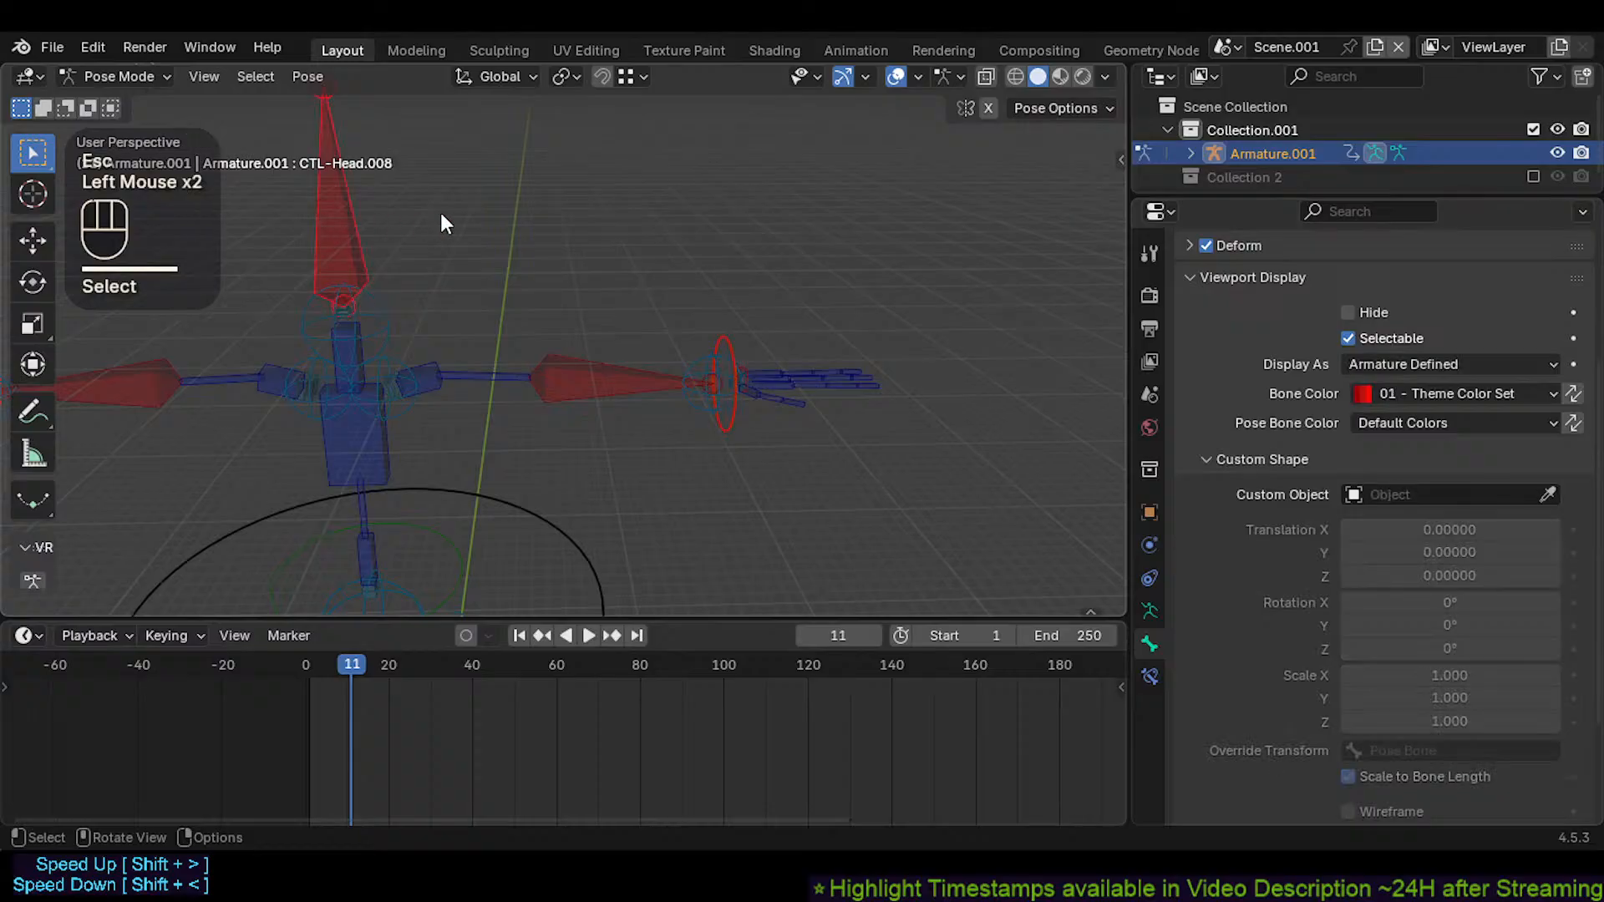
key(r)
key(Escape)
Save the Blender file
shift+middle_click(414, 252)
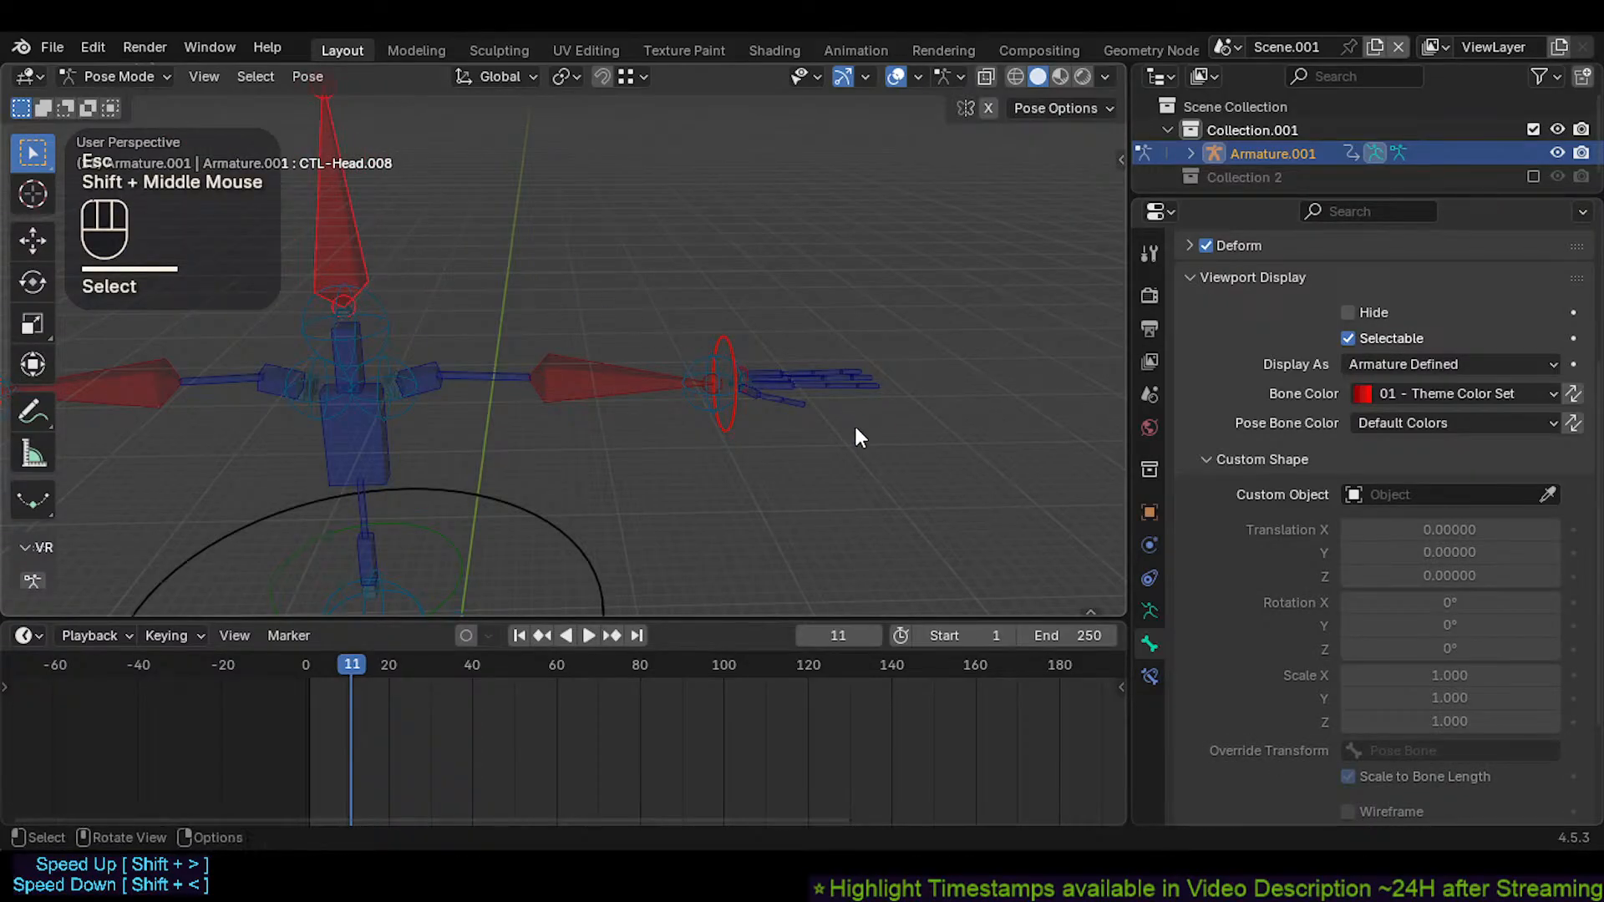
shift+middle_drag(326, 196, 576, 423)
shift+scroll(677, 479, up, 1)
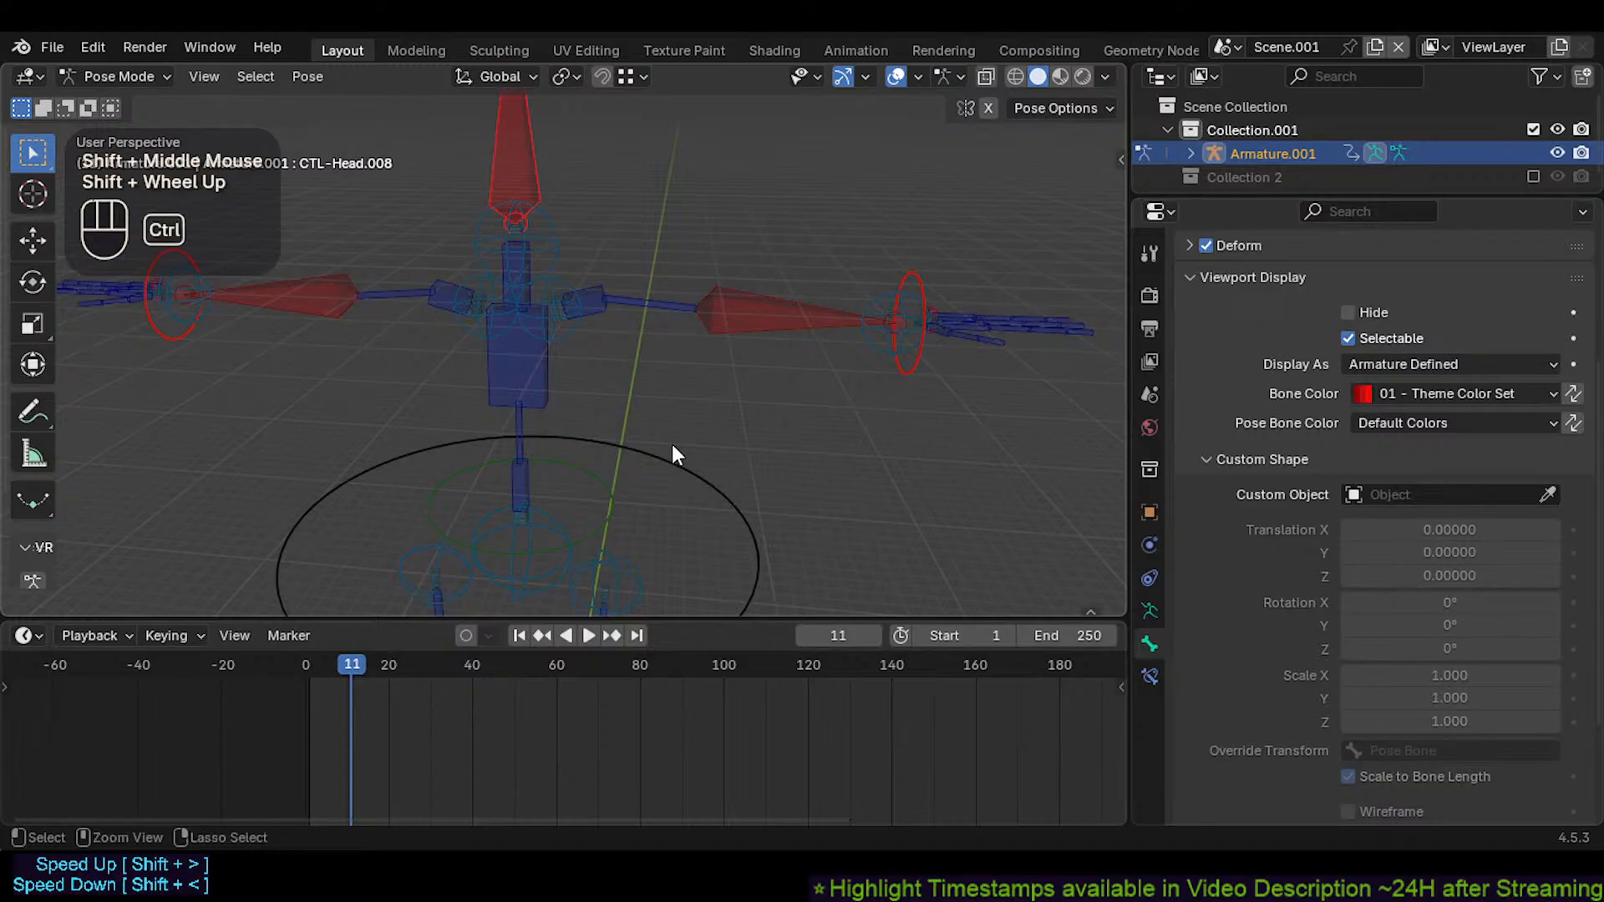
key(ctrl+s)
Test how the upper body follows when the CMD-Spine control is moved with Auto IK
click(638, 452)
shift+click(533, 576)
key(g)
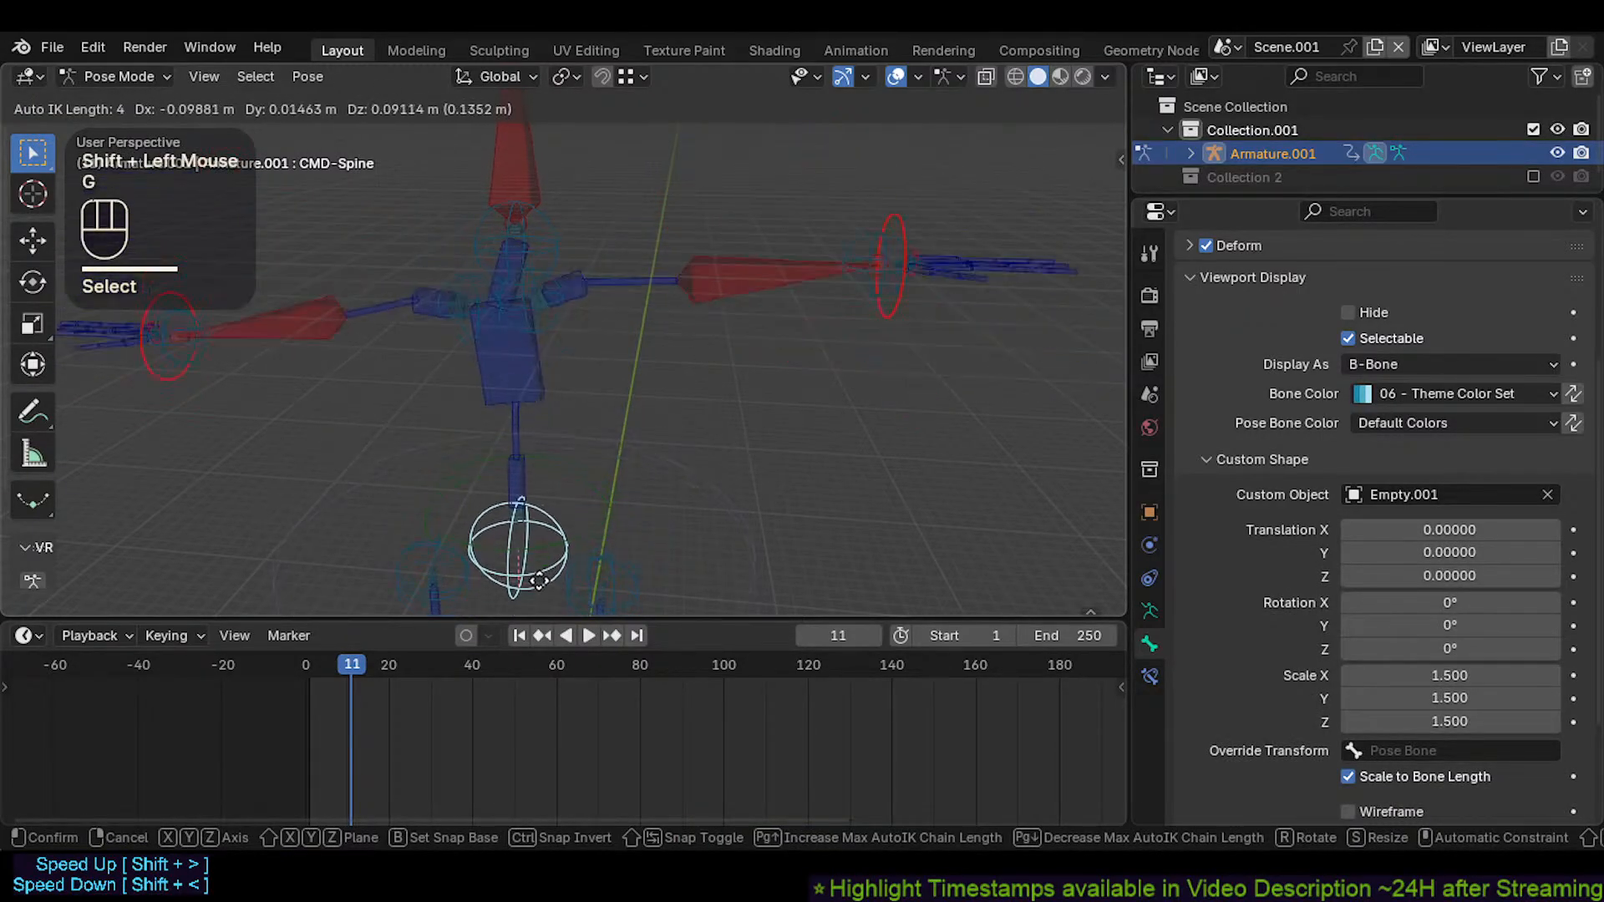
key(Escape)
middle_drag(584, 476, 529, 239)
scroll(506, 318, up, 2)
key(g)
click(515, 298)
scroll(376, 318, down, 2)
key(g)
click(468, 342)
scroll(536, 299, up, 1)
Reveal the hidden bones of the armature and clear the selection
key(alt+a)
key(alt+h)
key(alt+a)
Test moving CTL-Neck.001 with Auto IK, both alone and together with CTL-Head.008, cancelling each move
click(513, 193)
click(528, 202)
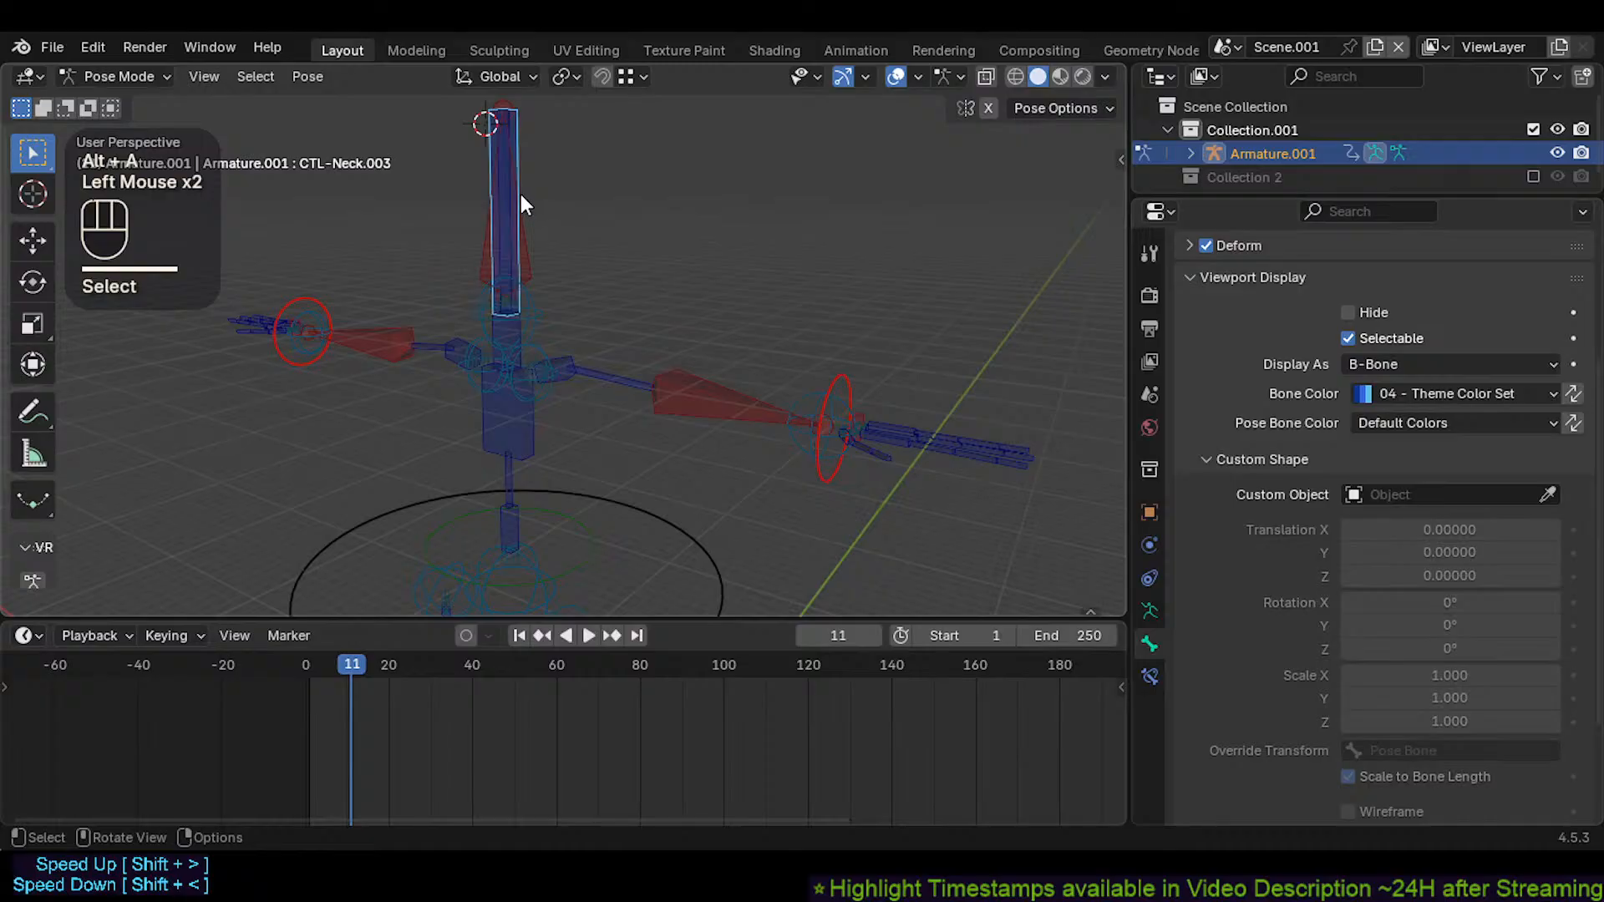
double_click(510, 218)
key(g)
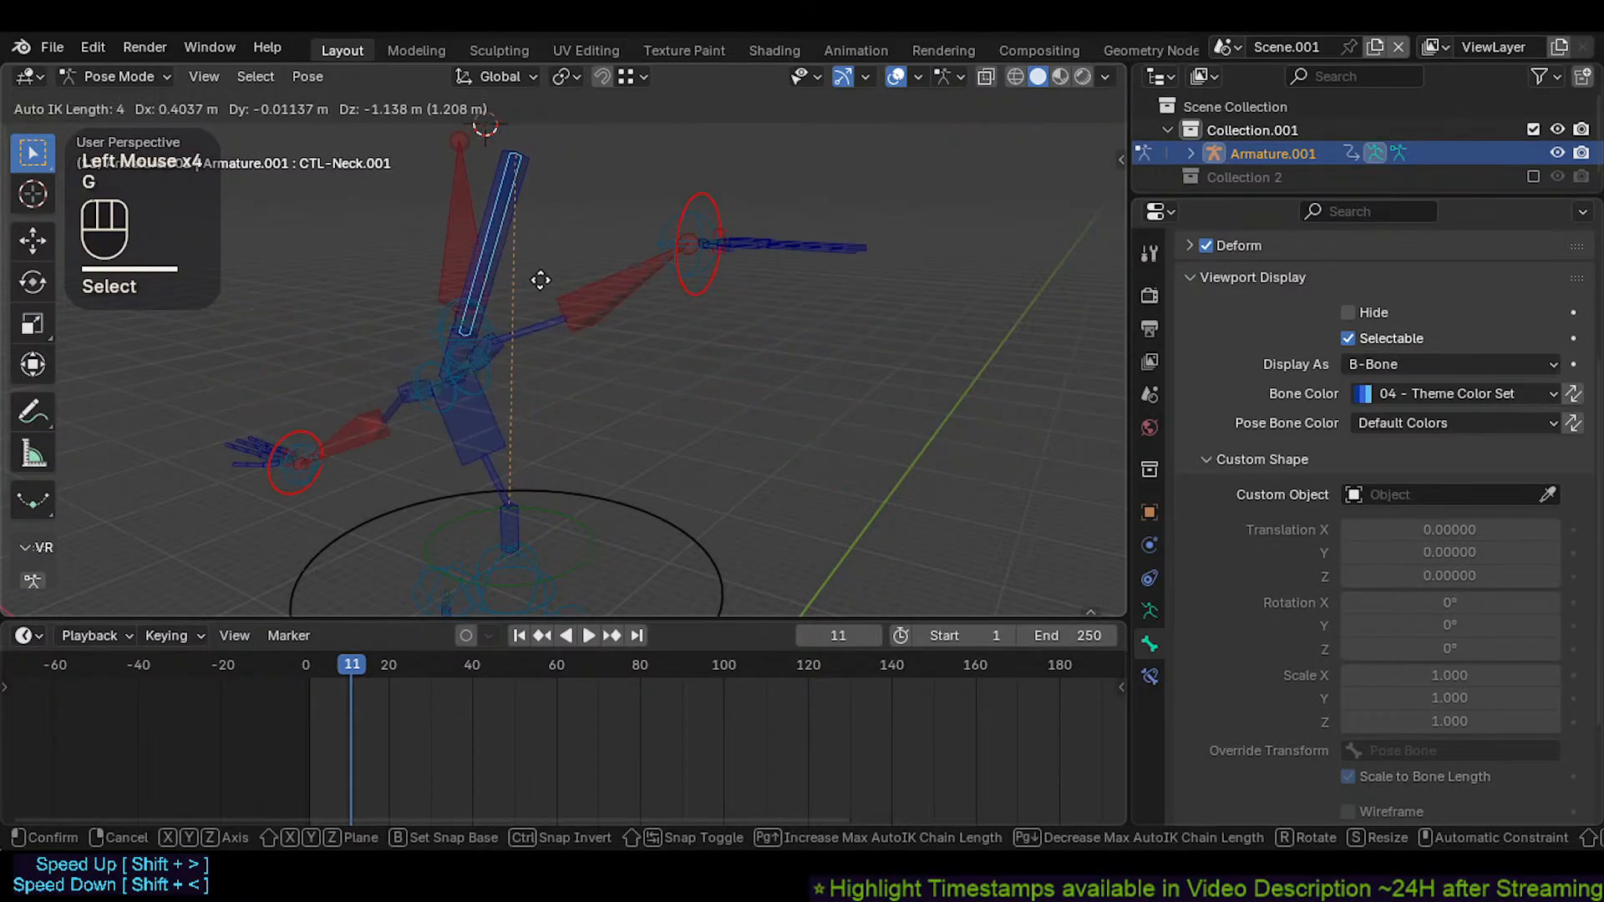
key(Escape)
shift+click(544, 245)
key(g)
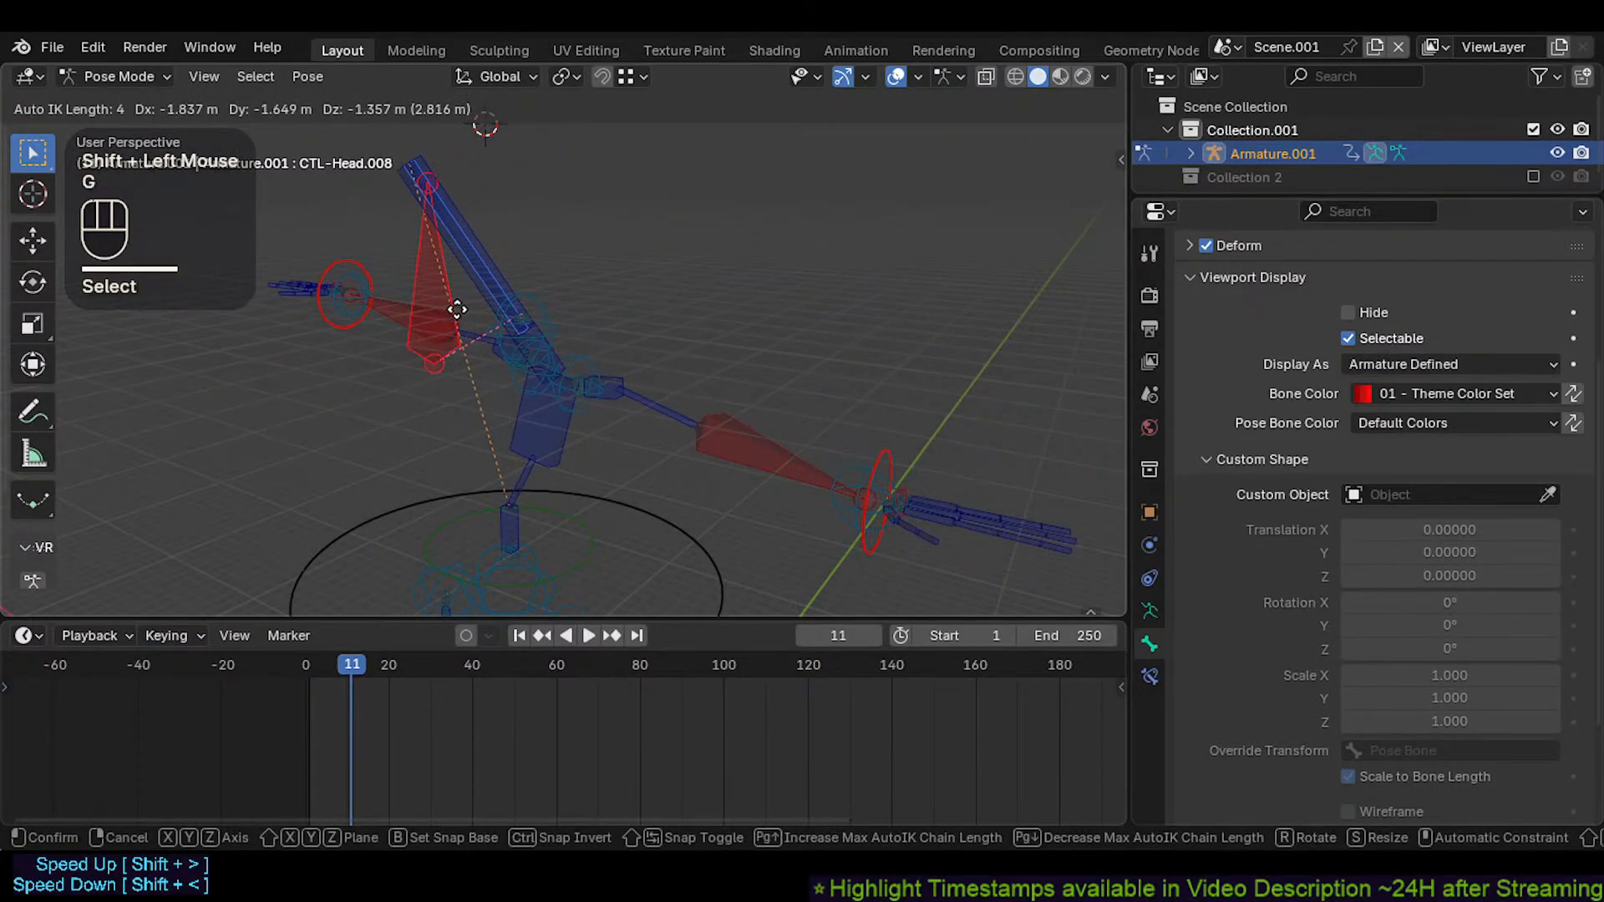
key(Escape)
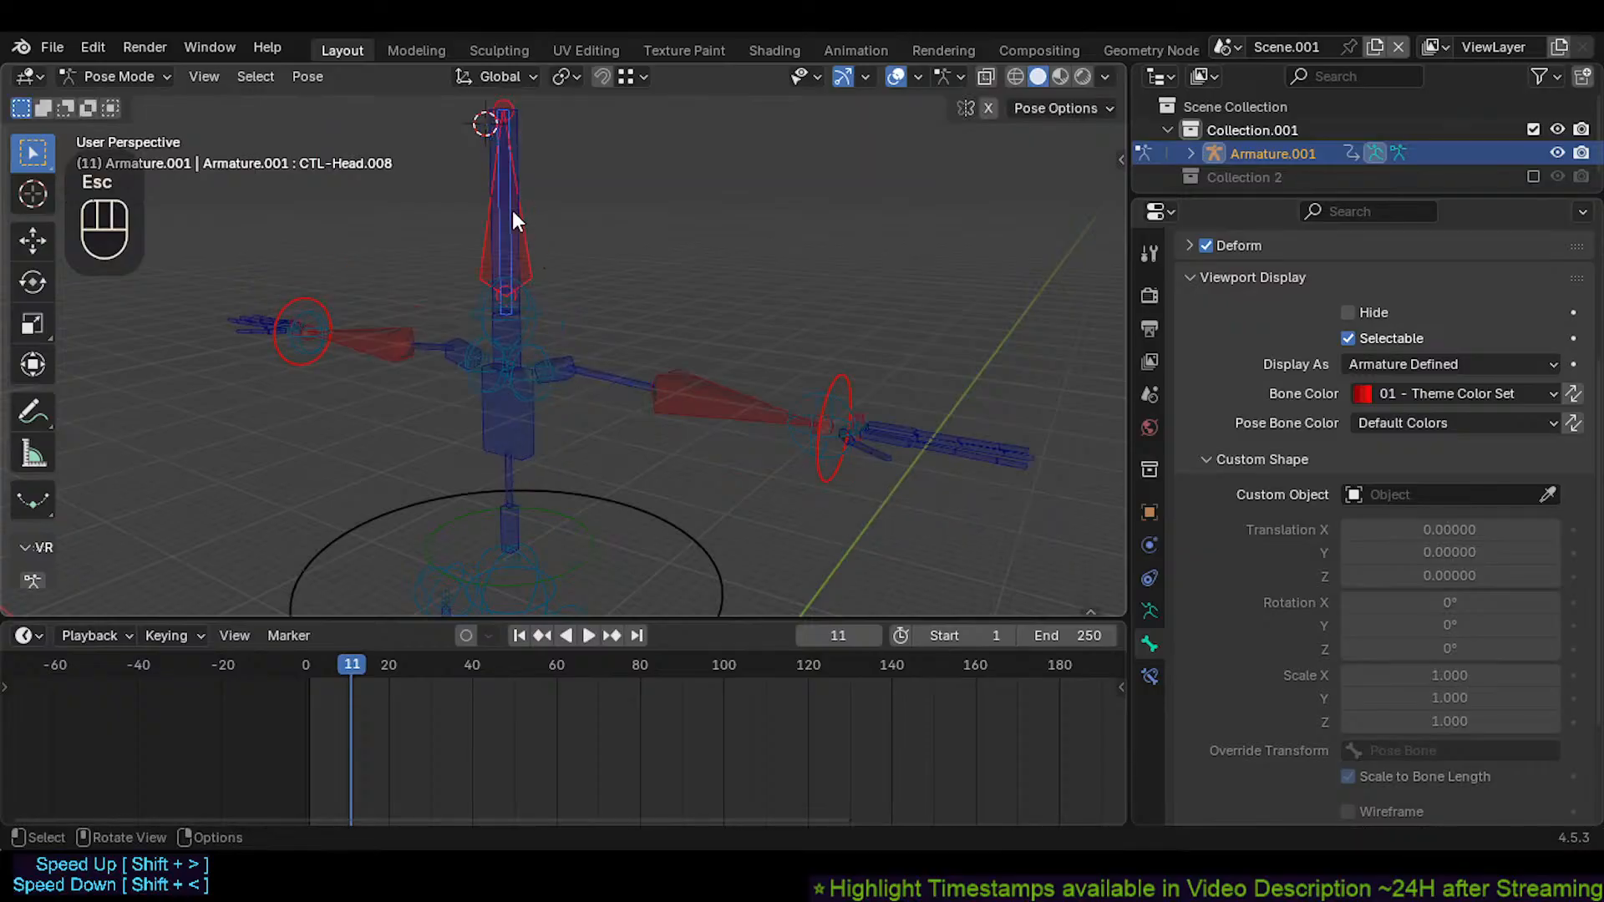
Test moving the CTL-Head.008 bone twice with Auto IK and cancel both moves
click(506, 184)
shift+click(519, 246)
shift+click(519, 246)
key(g)
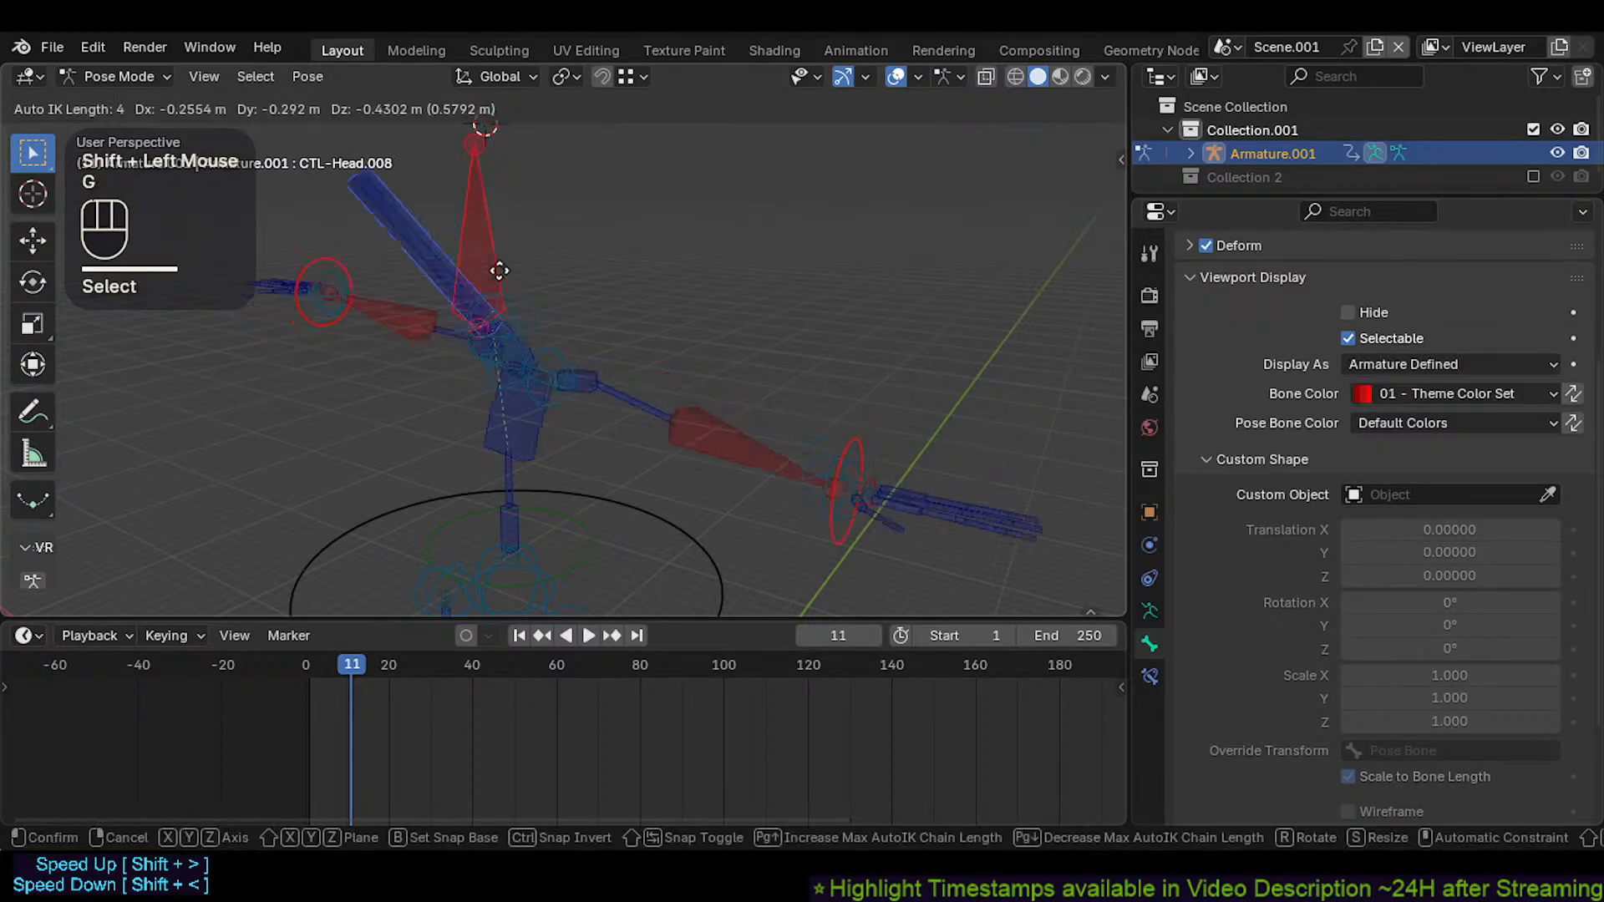
key(Escape)
key(g)
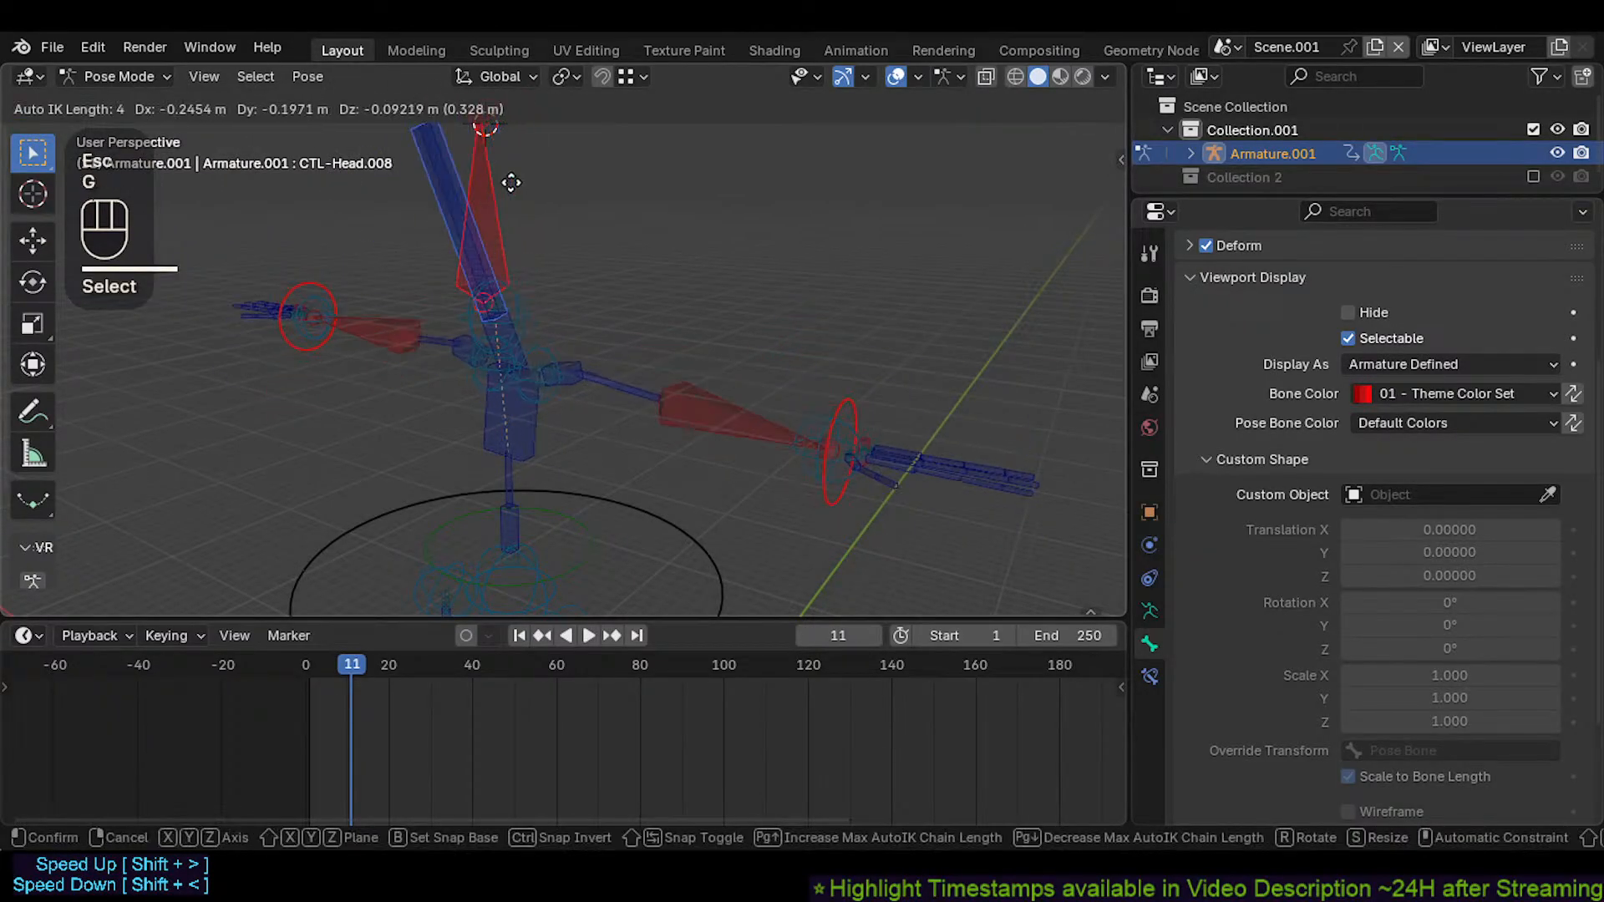
key(Escape)
Test rotating the head bones and moving CTL-Head.008, cancelling the transforms
key(less)
click(487, 158)
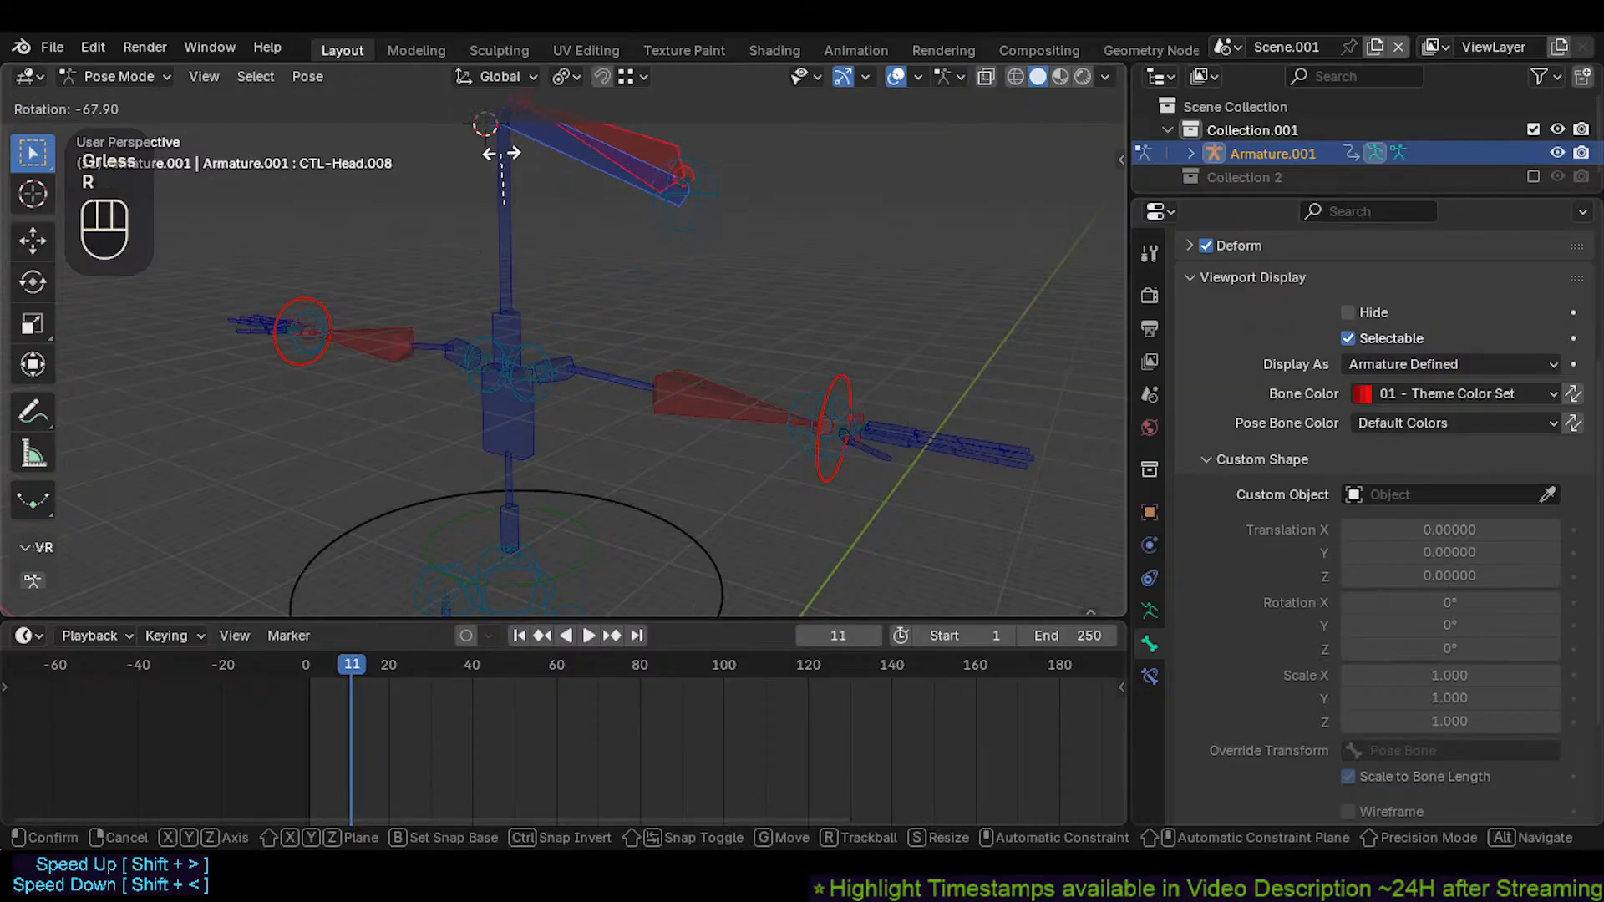
shift+click(534, 220)
shift+middle_drag(543, 180, 540, 199)
key(g)
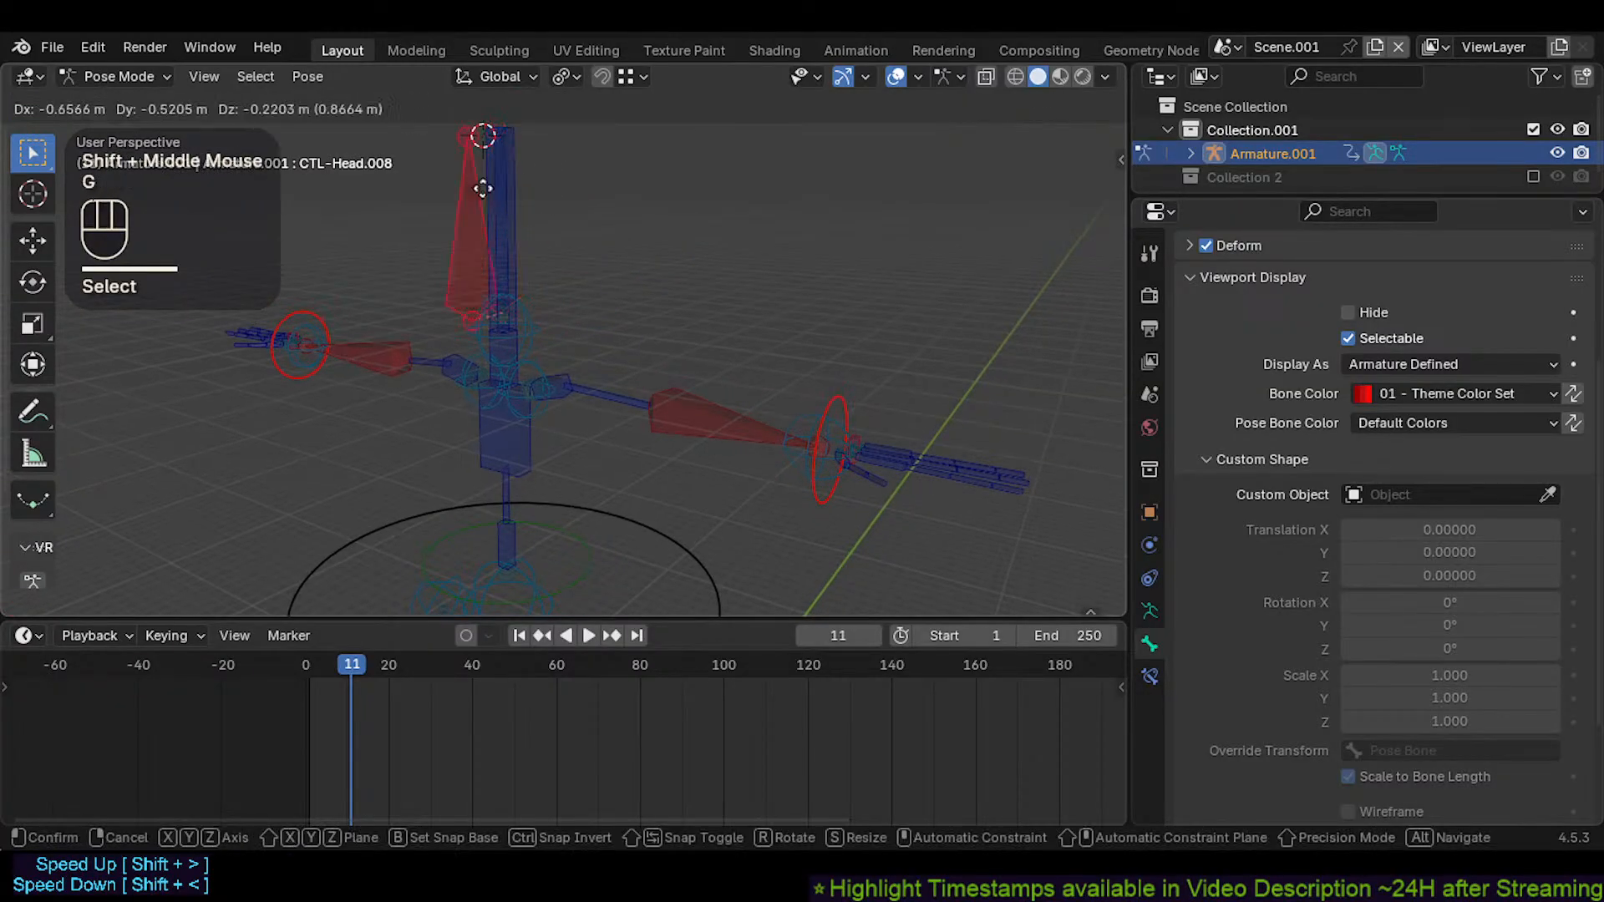
key(Escape)
Test rotating CTL-Neck.003 and CTL-Head.008 individually and moving them together, cancelling each transform
click(517, 163)
key(r)
key(Escape)
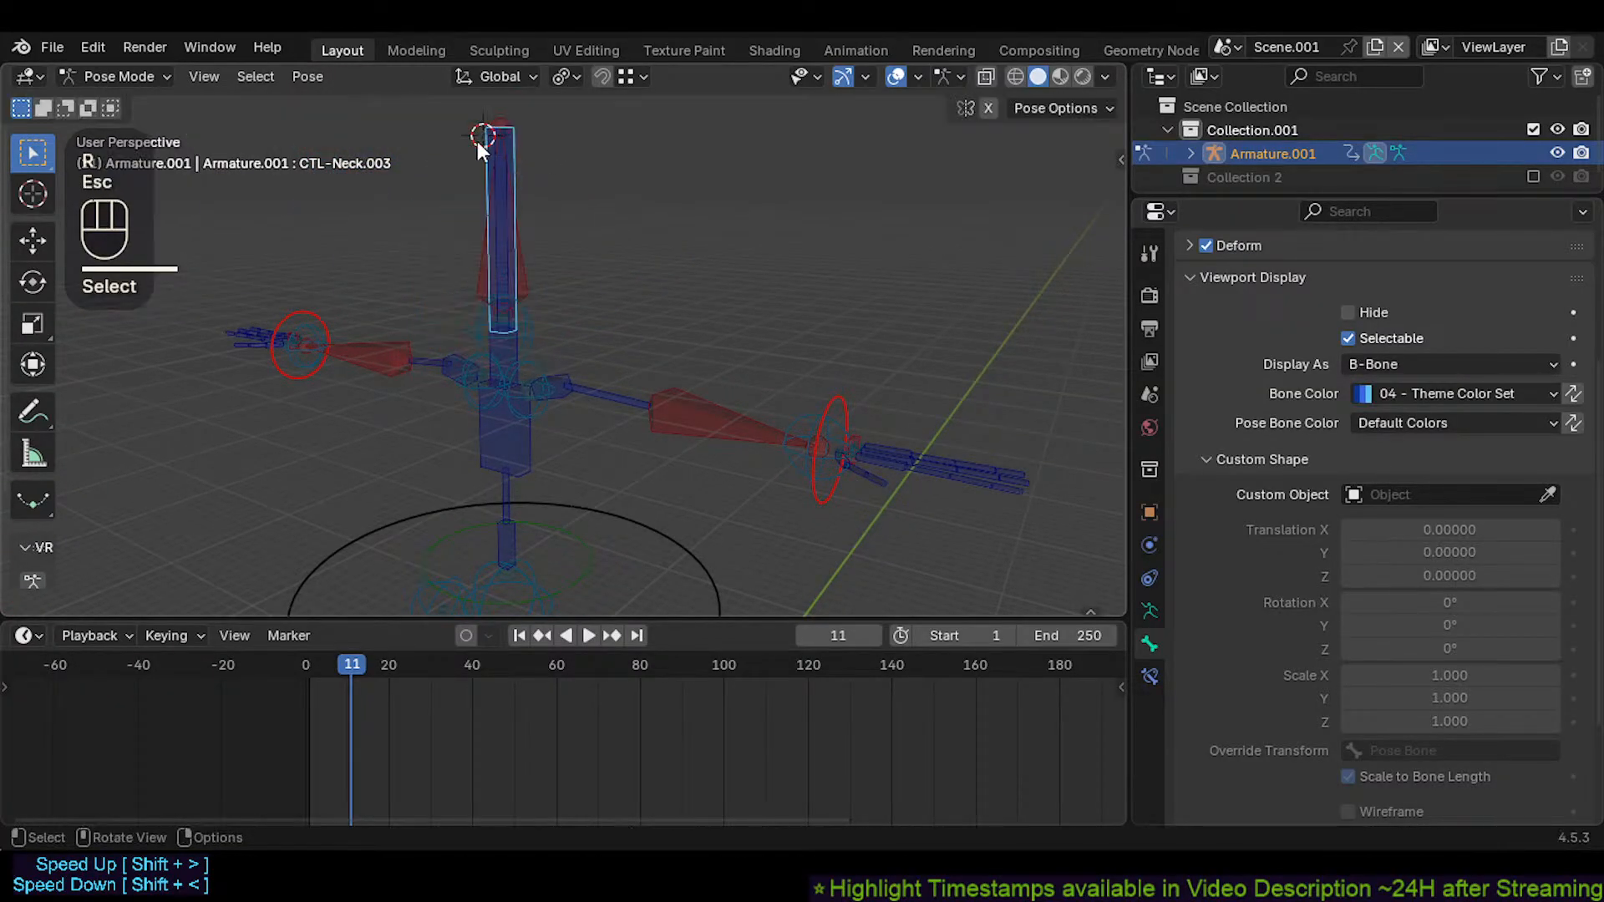
click(469, 208)
click(493, 257)
key(r)
key(Escape)
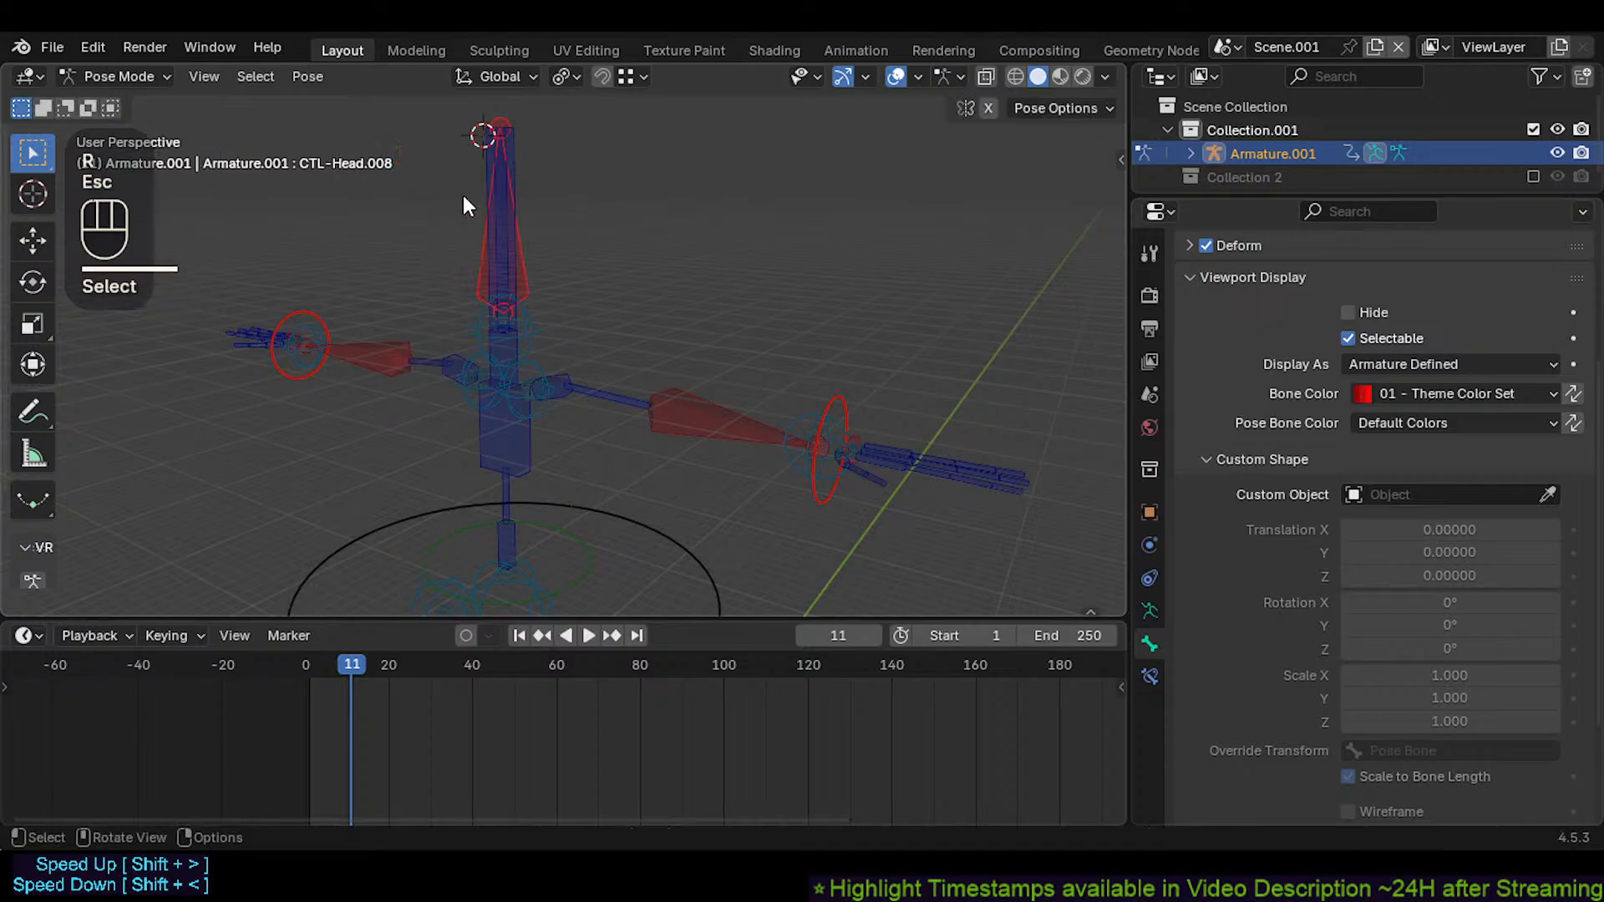
shift+click(486, 179)
key(g)
key(Escape)
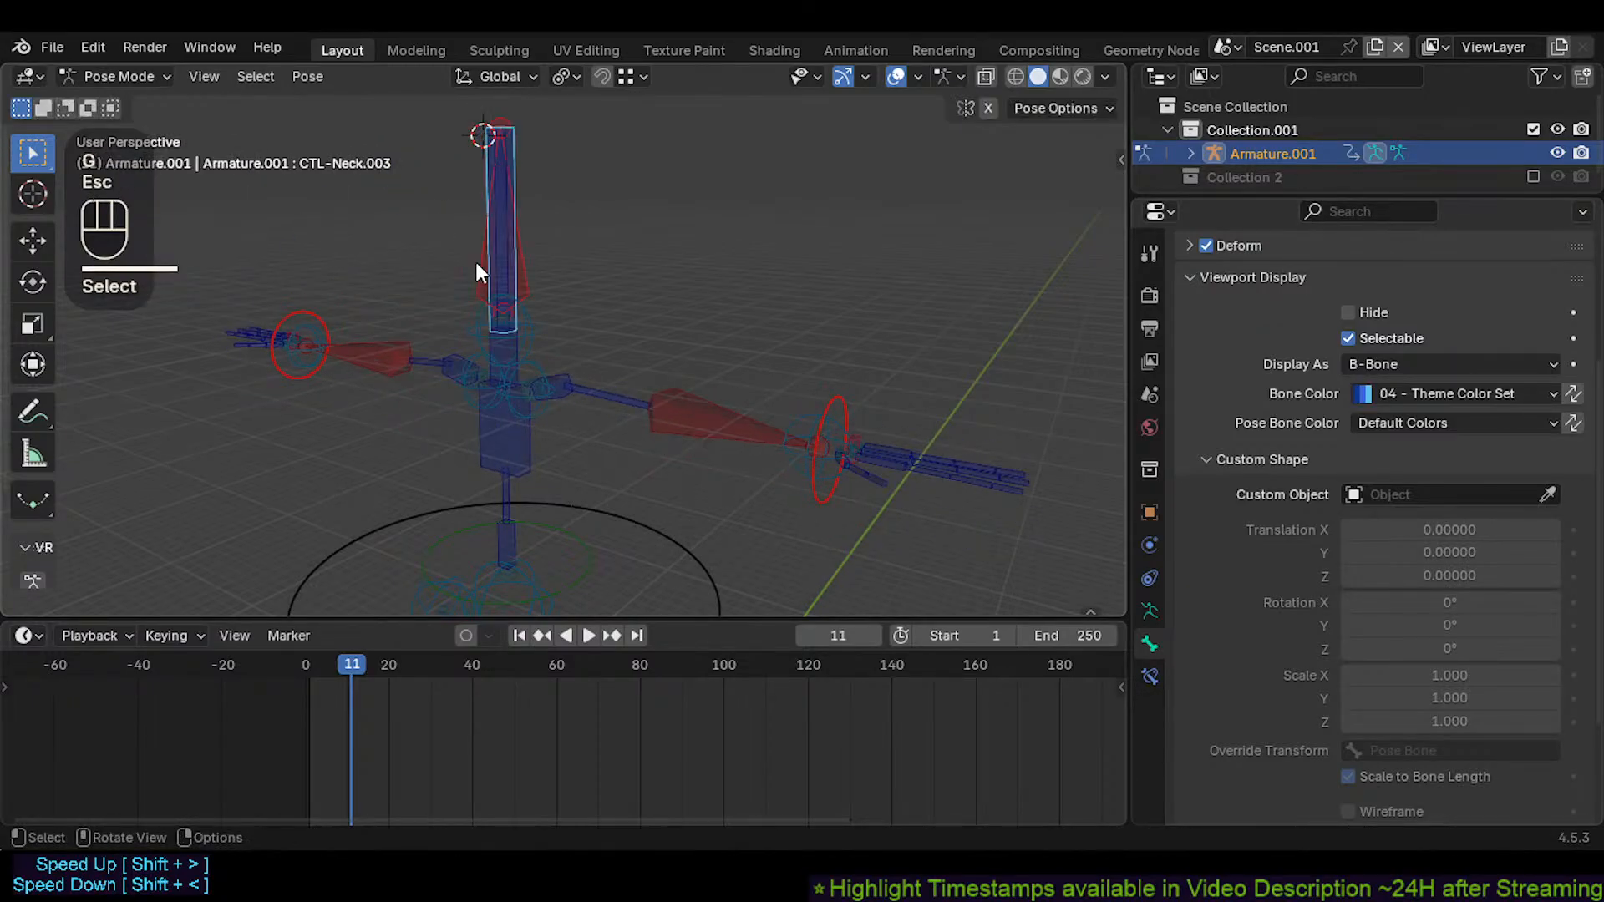
Select CTL-Head.008, collapse its Viewport Display settings and examine its Relations settings
click(466, 232)
click(474, 259)
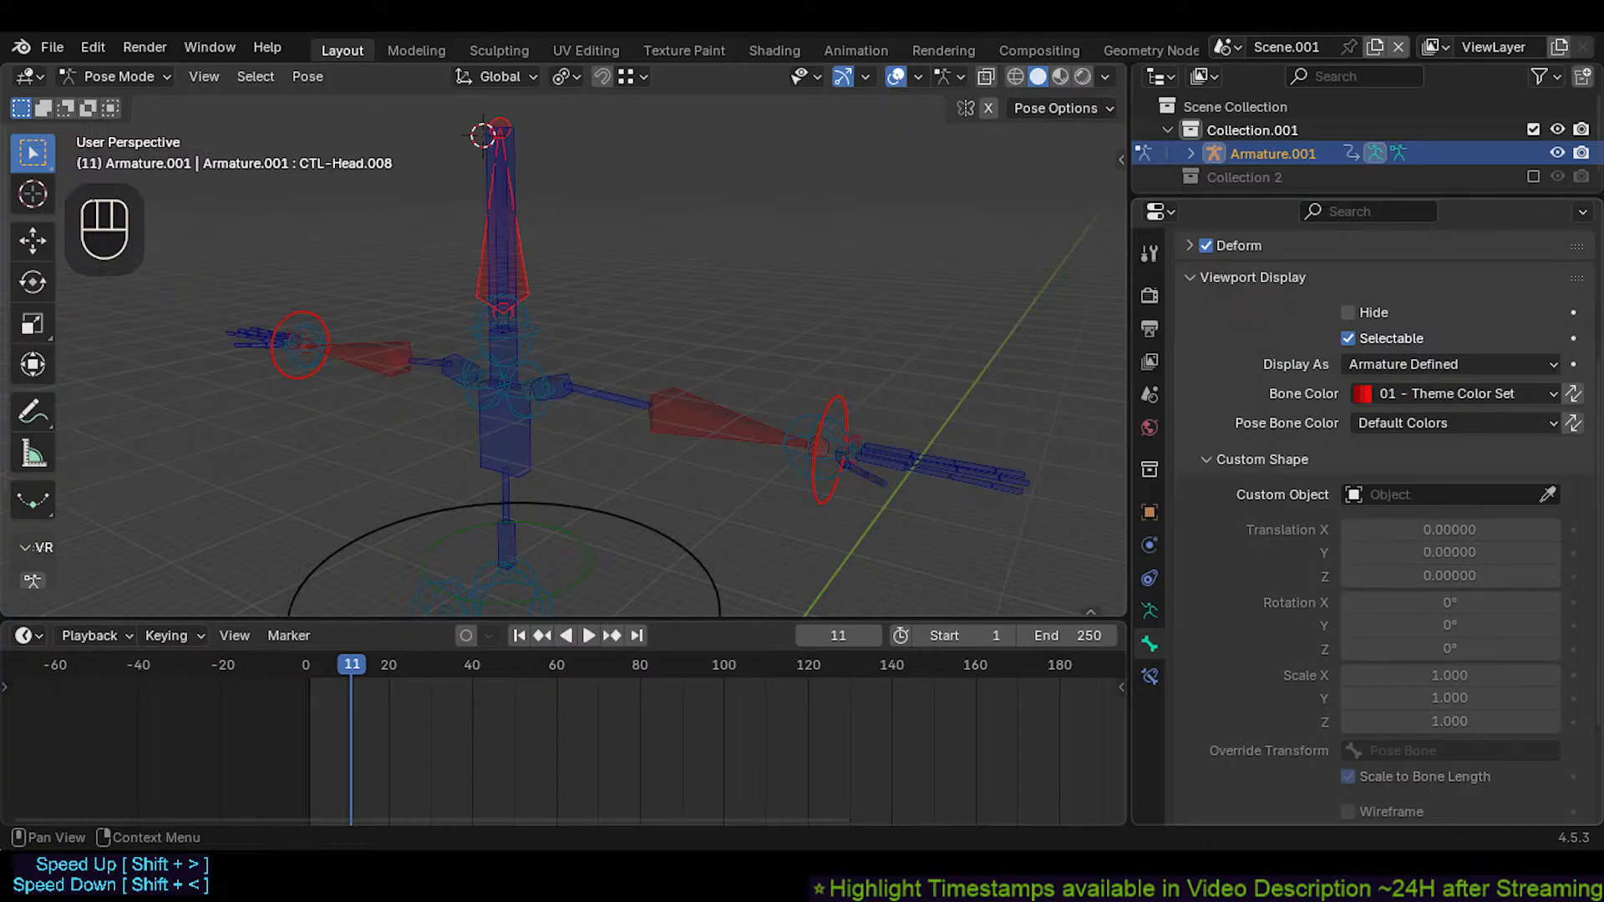
click(1276, 278)
click(1222, 394)
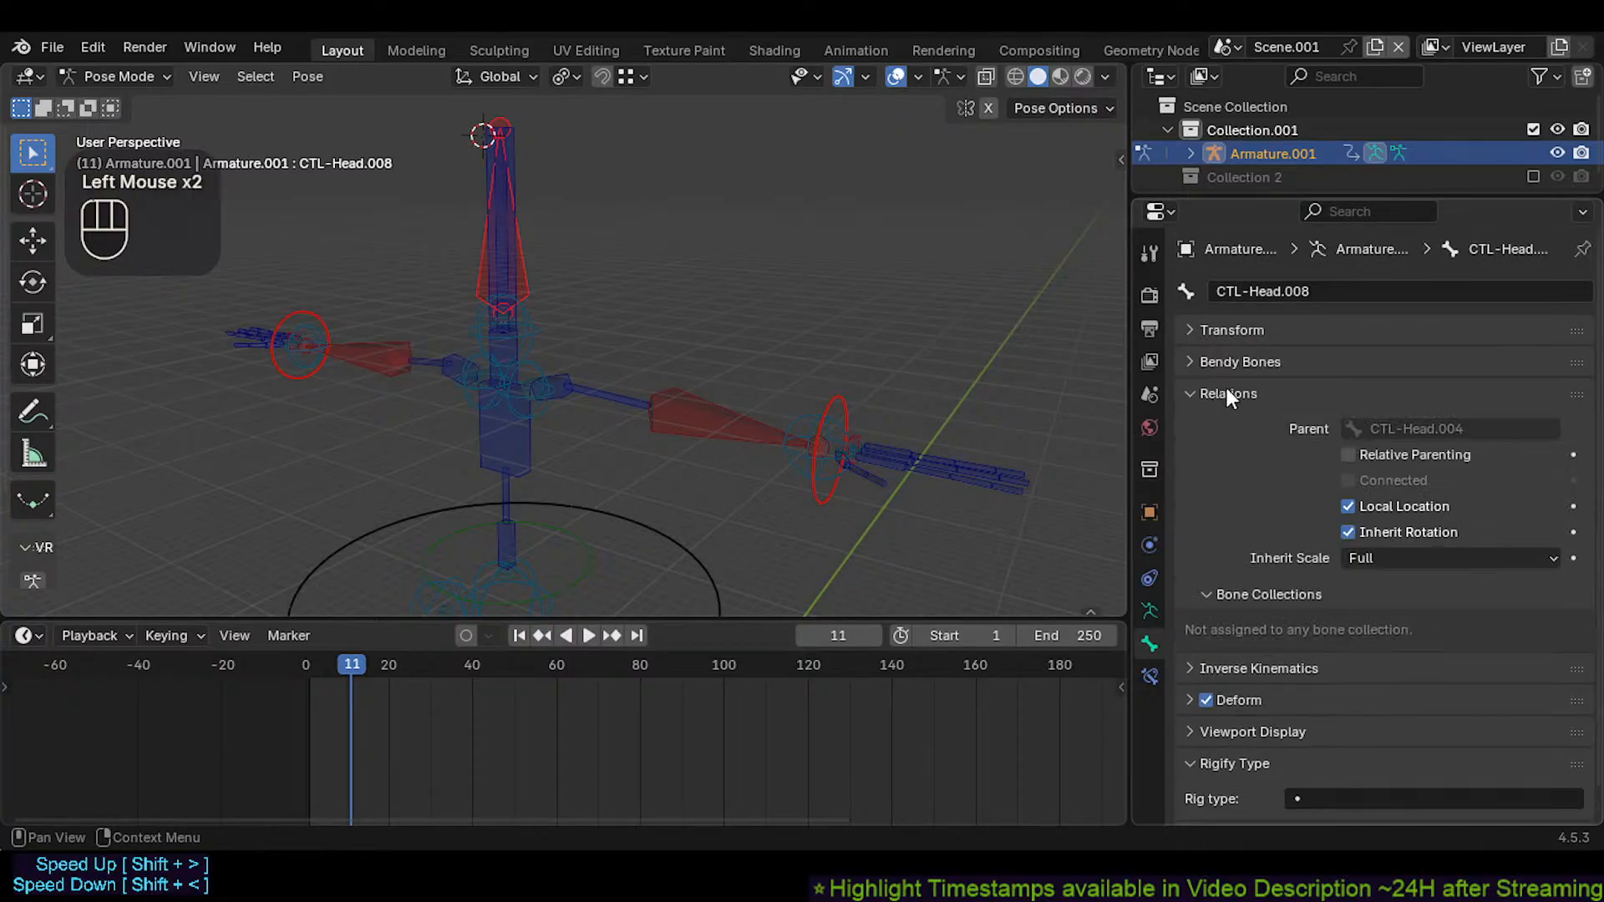
Enable Connected for CTL-Head.008 in Edit Mode and return to Pose Mode
click(1355, 480)
key(Tab)
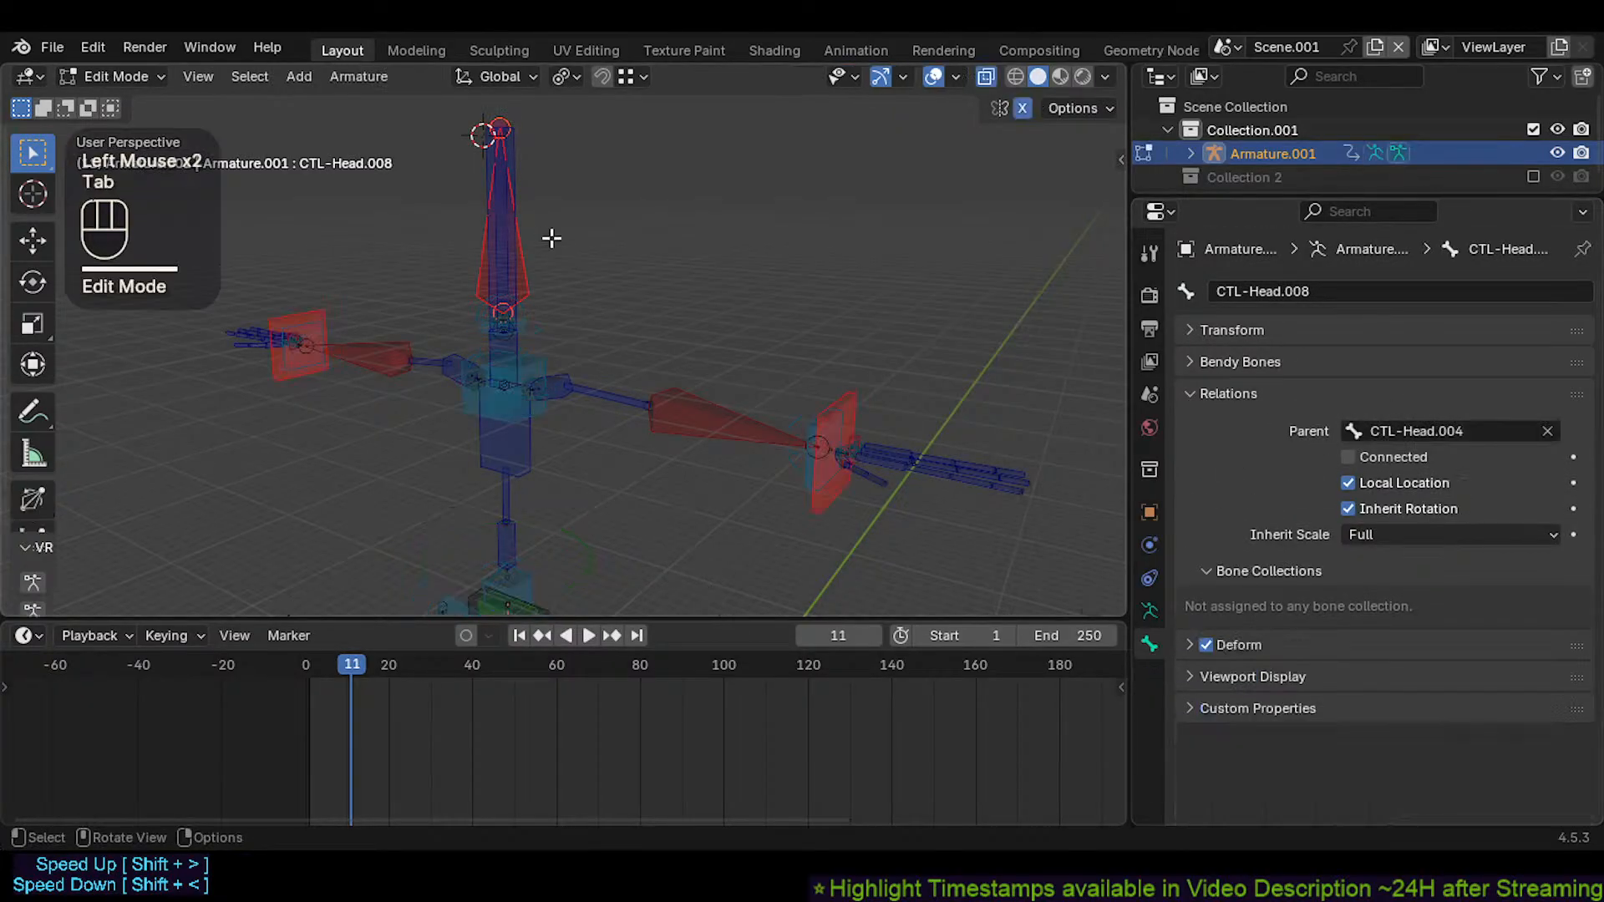
click(1347, 457)
key(Tab)
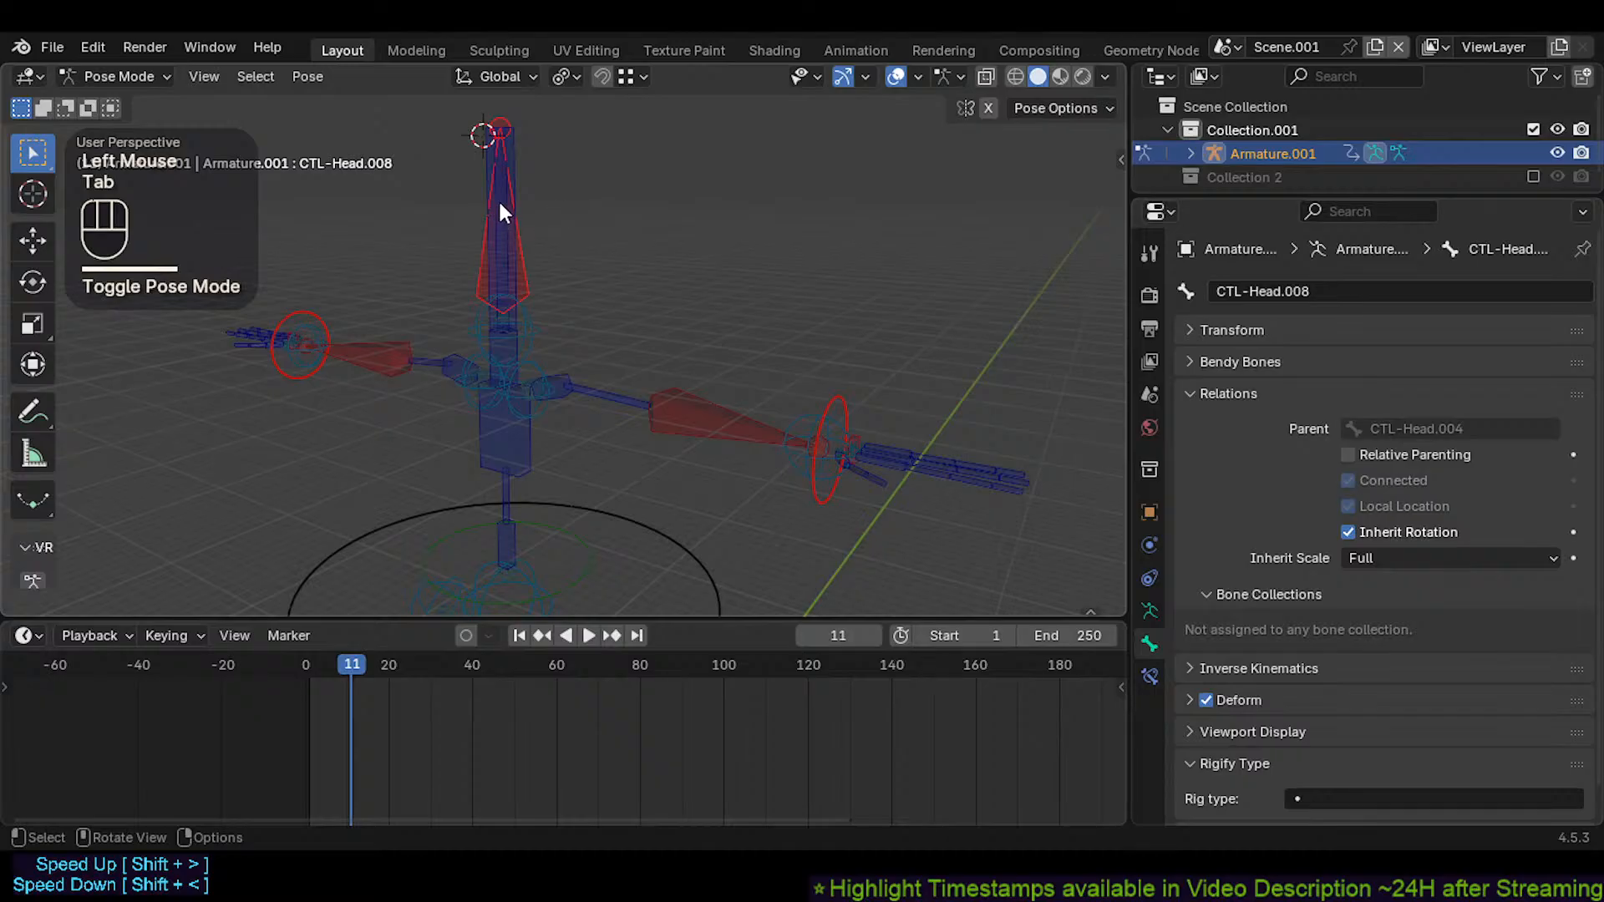
Test moving and rotating CTL-Neck.003 and CTL-Head.008 together with Auto IK, cancelling the rotations and resetting the pose of all bones
click(518, 163)
shift+click(523, 240)
key(g)
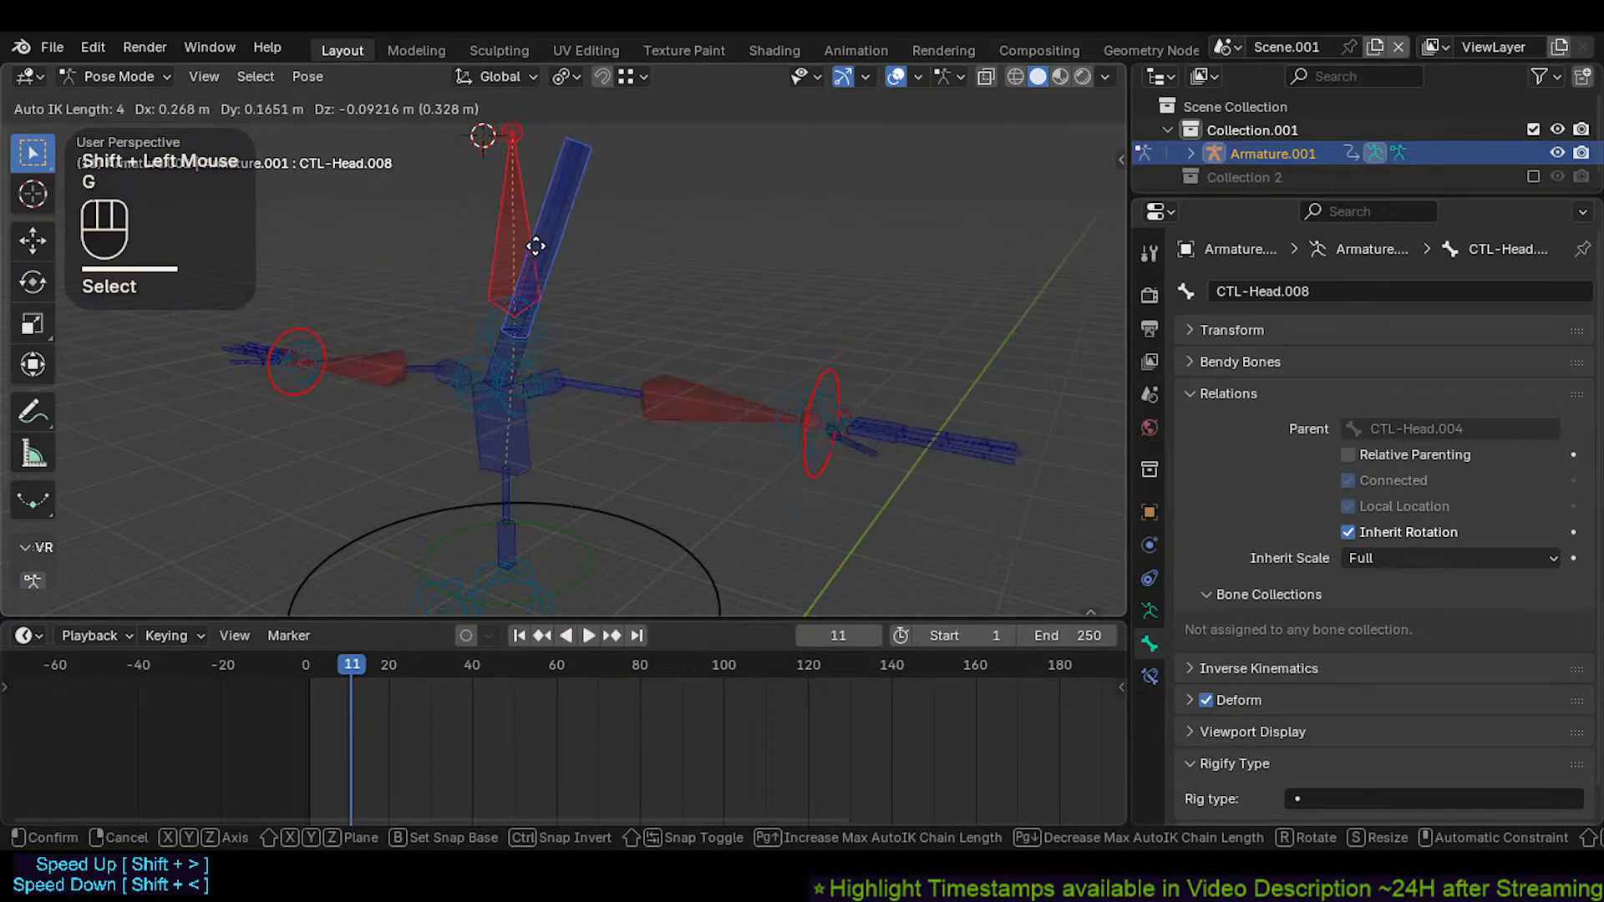
click(490, 251)
key(r)
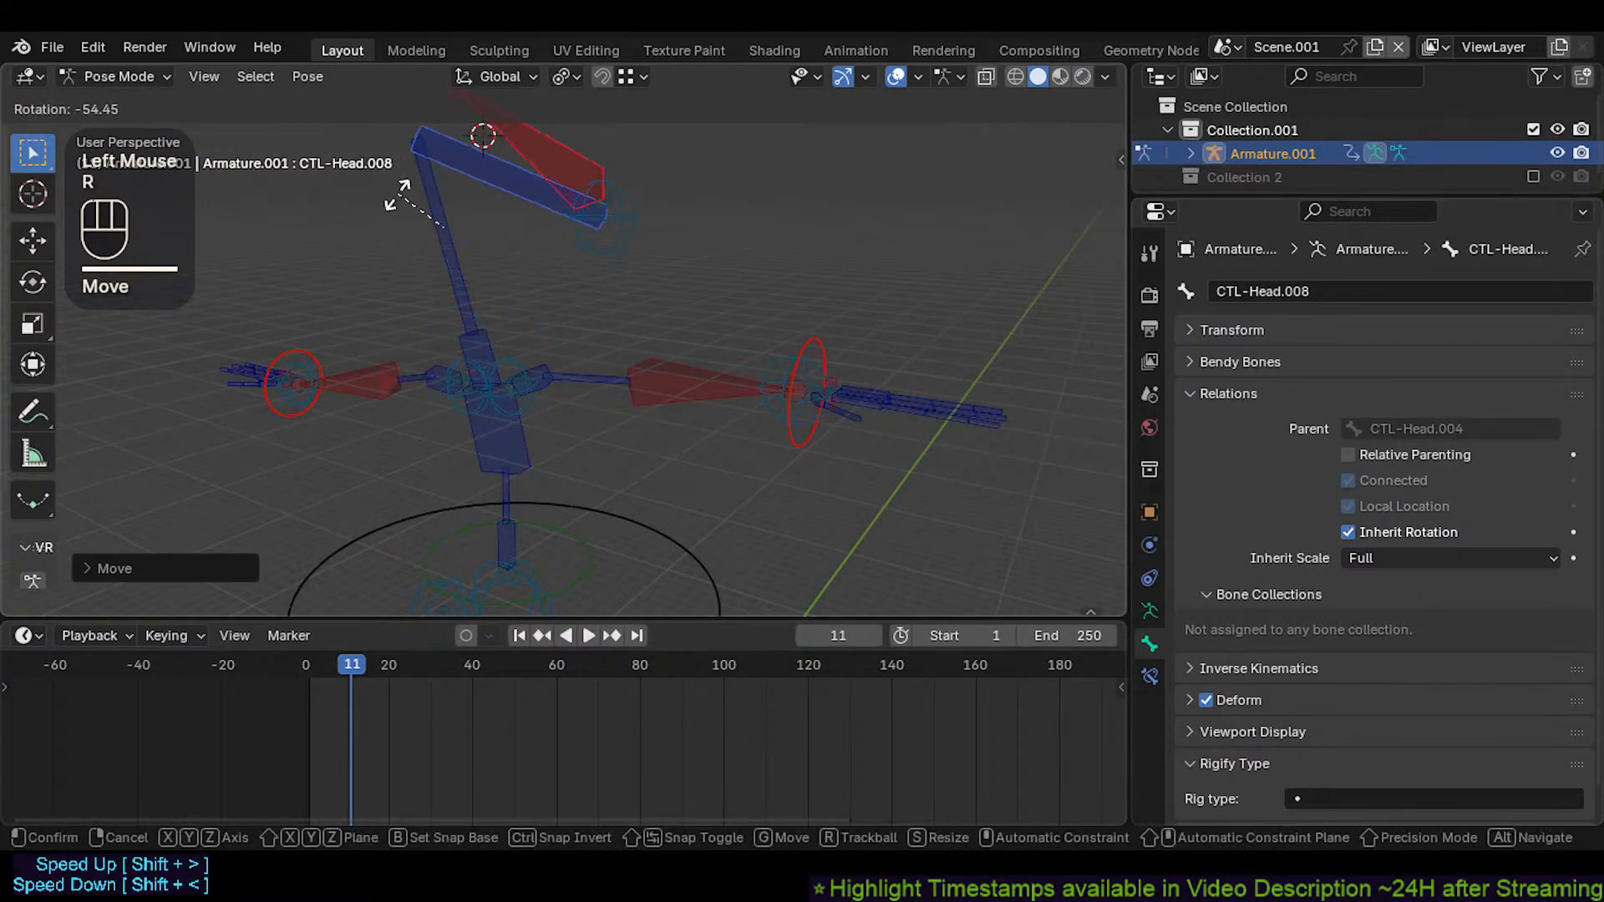
key(Escape)
shift+middle_drag(488, 183, 485, 215)
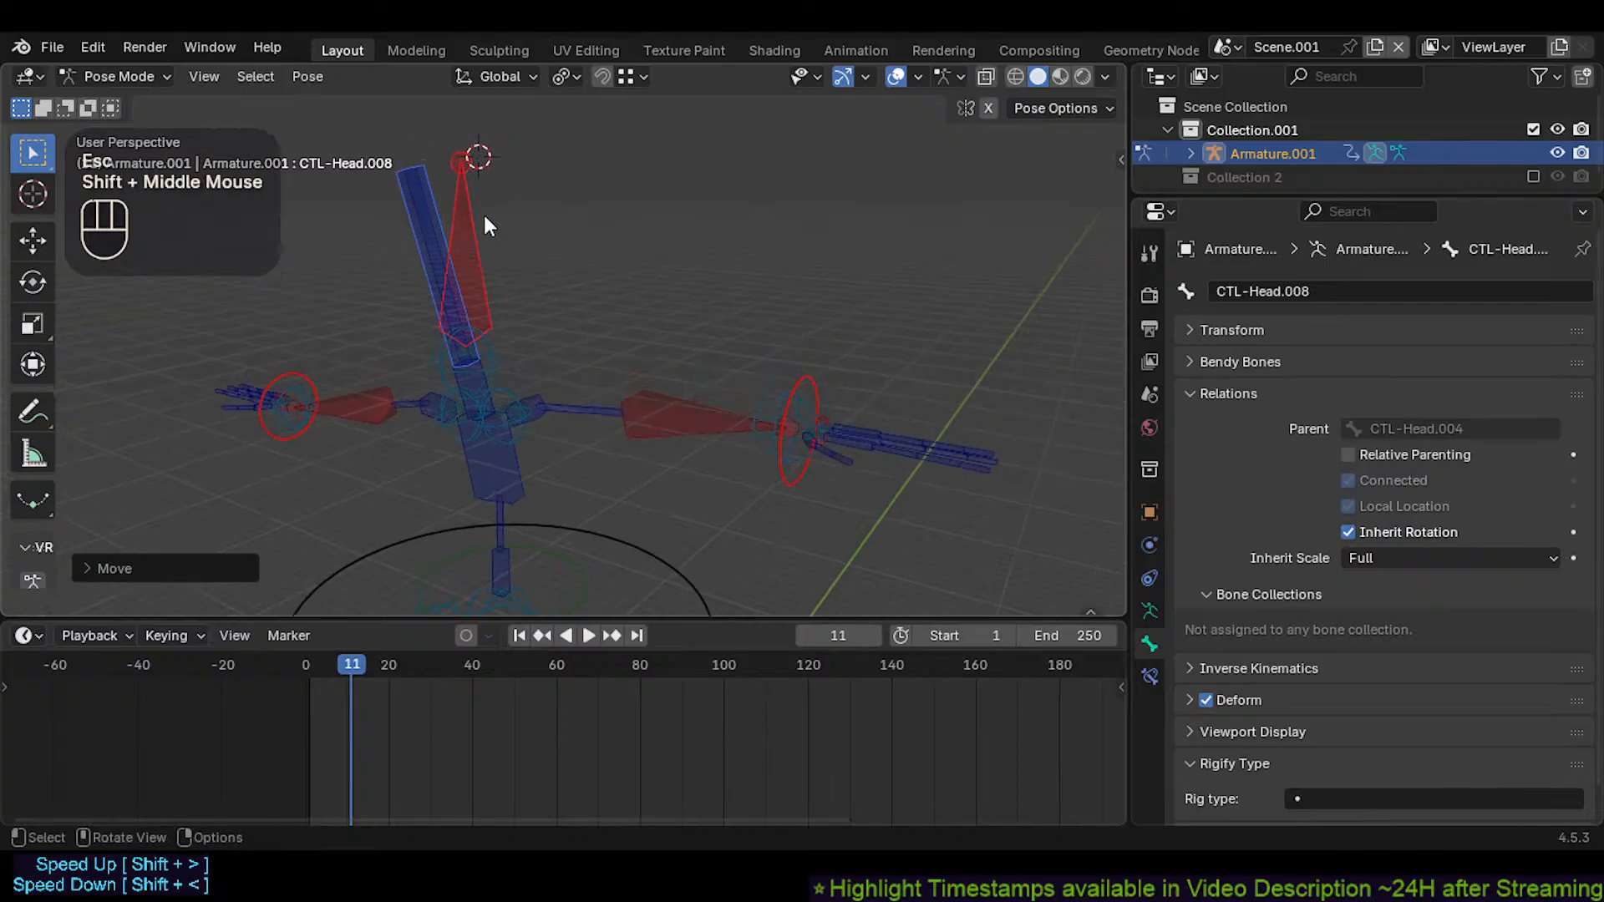
key(r)
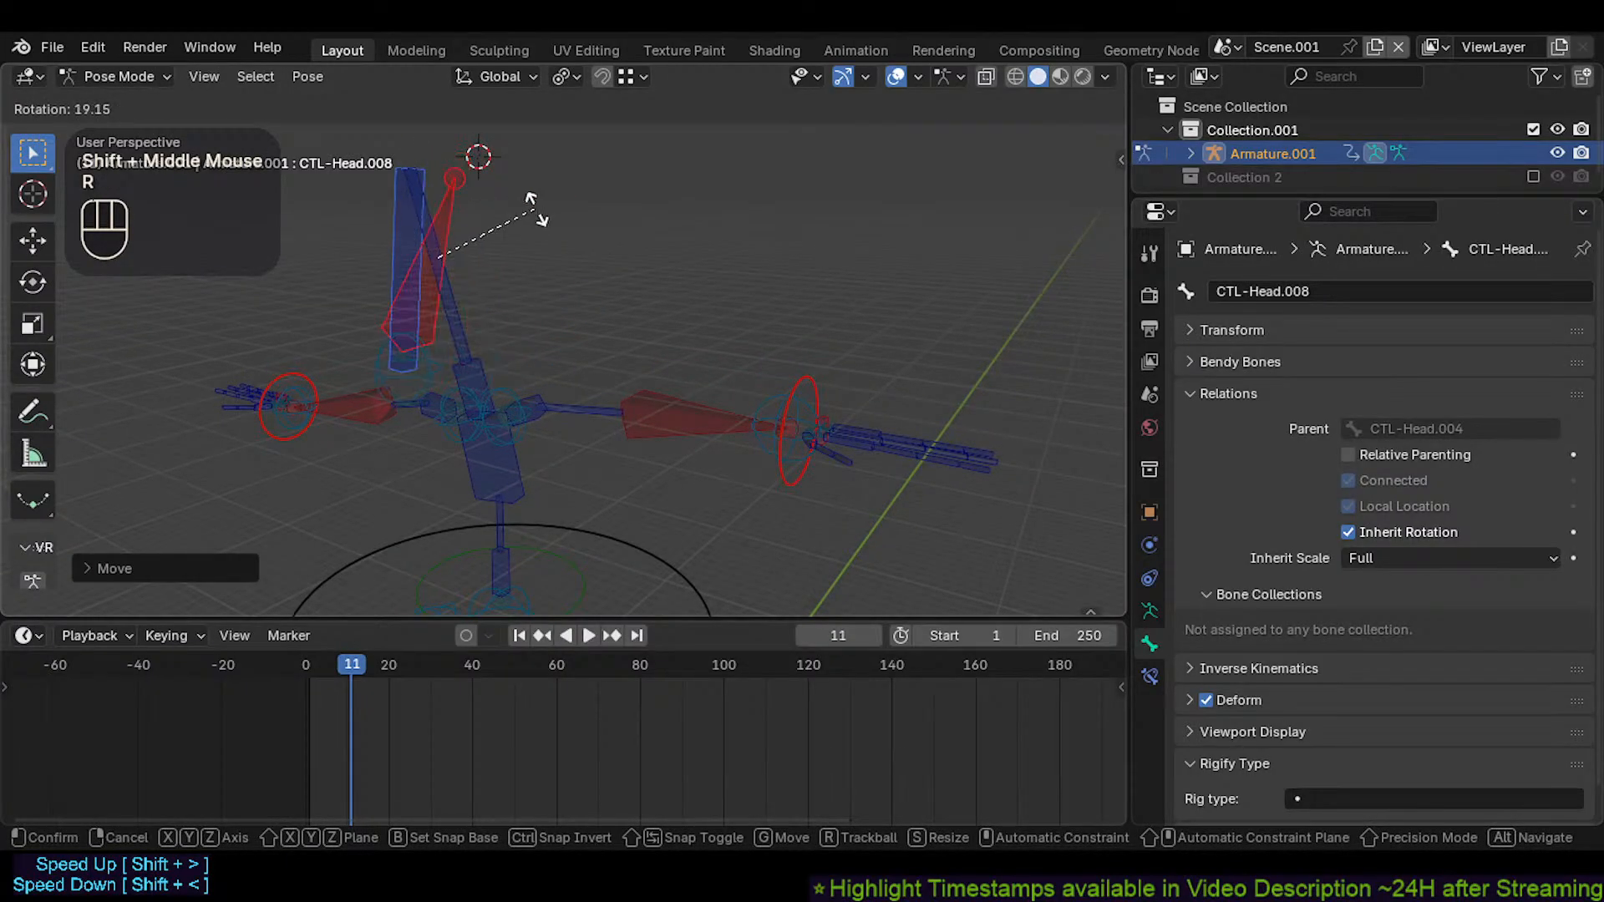
key(Escape)
key(a)
key(alt+q)
Test moving CTL-Neck.003 on its own with Auto IK and cancel the move
click(472, 184)
key(g)
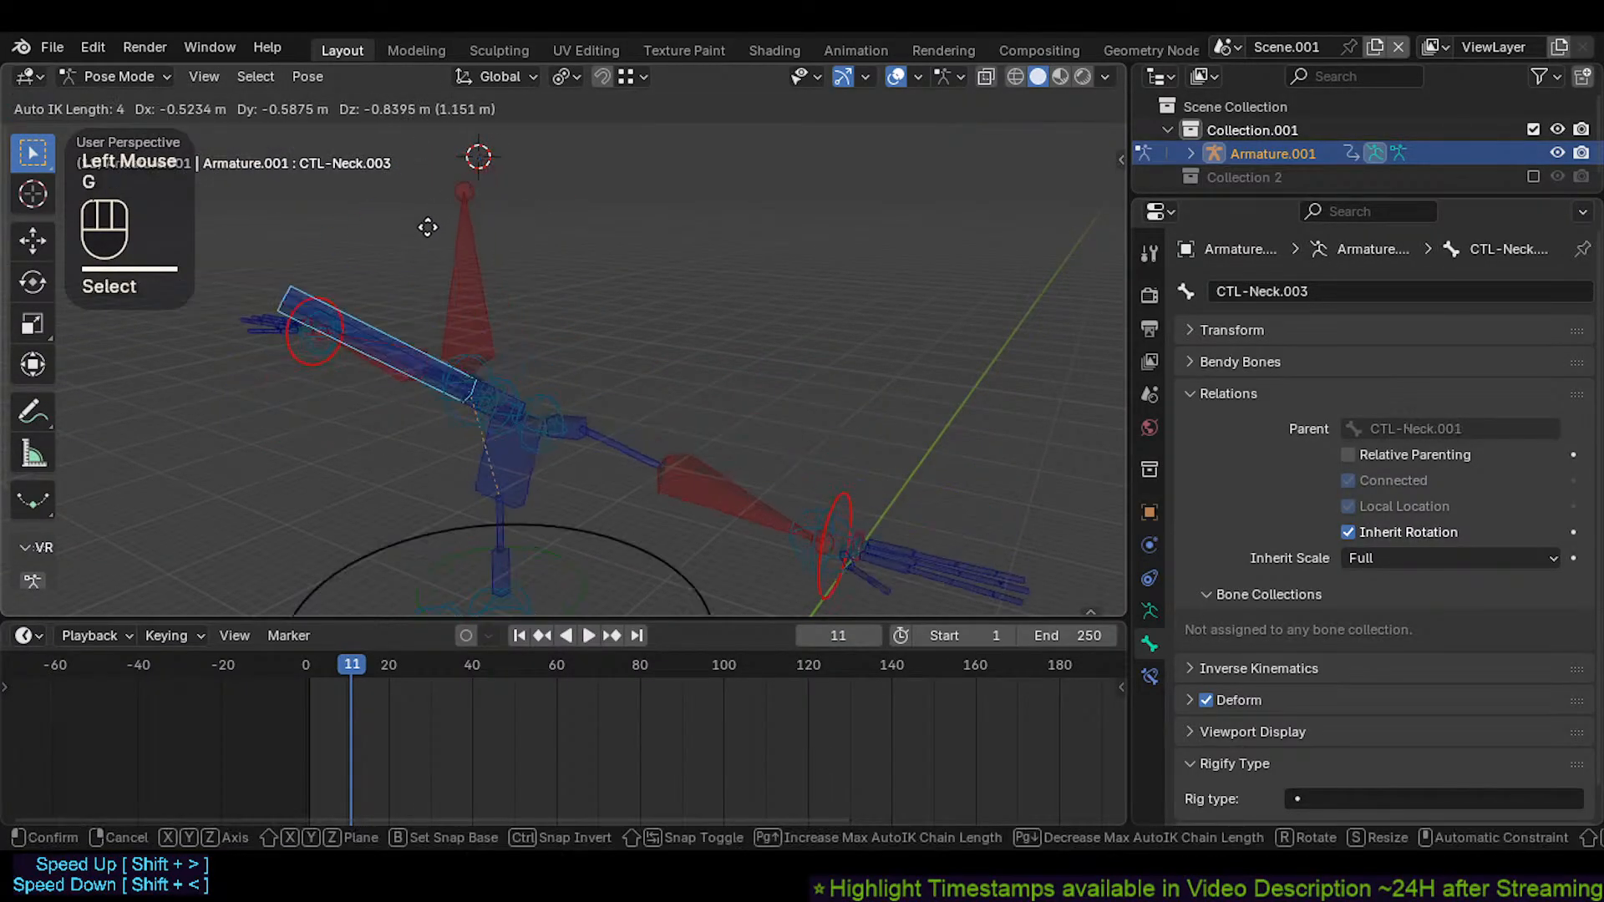
key(Escape)
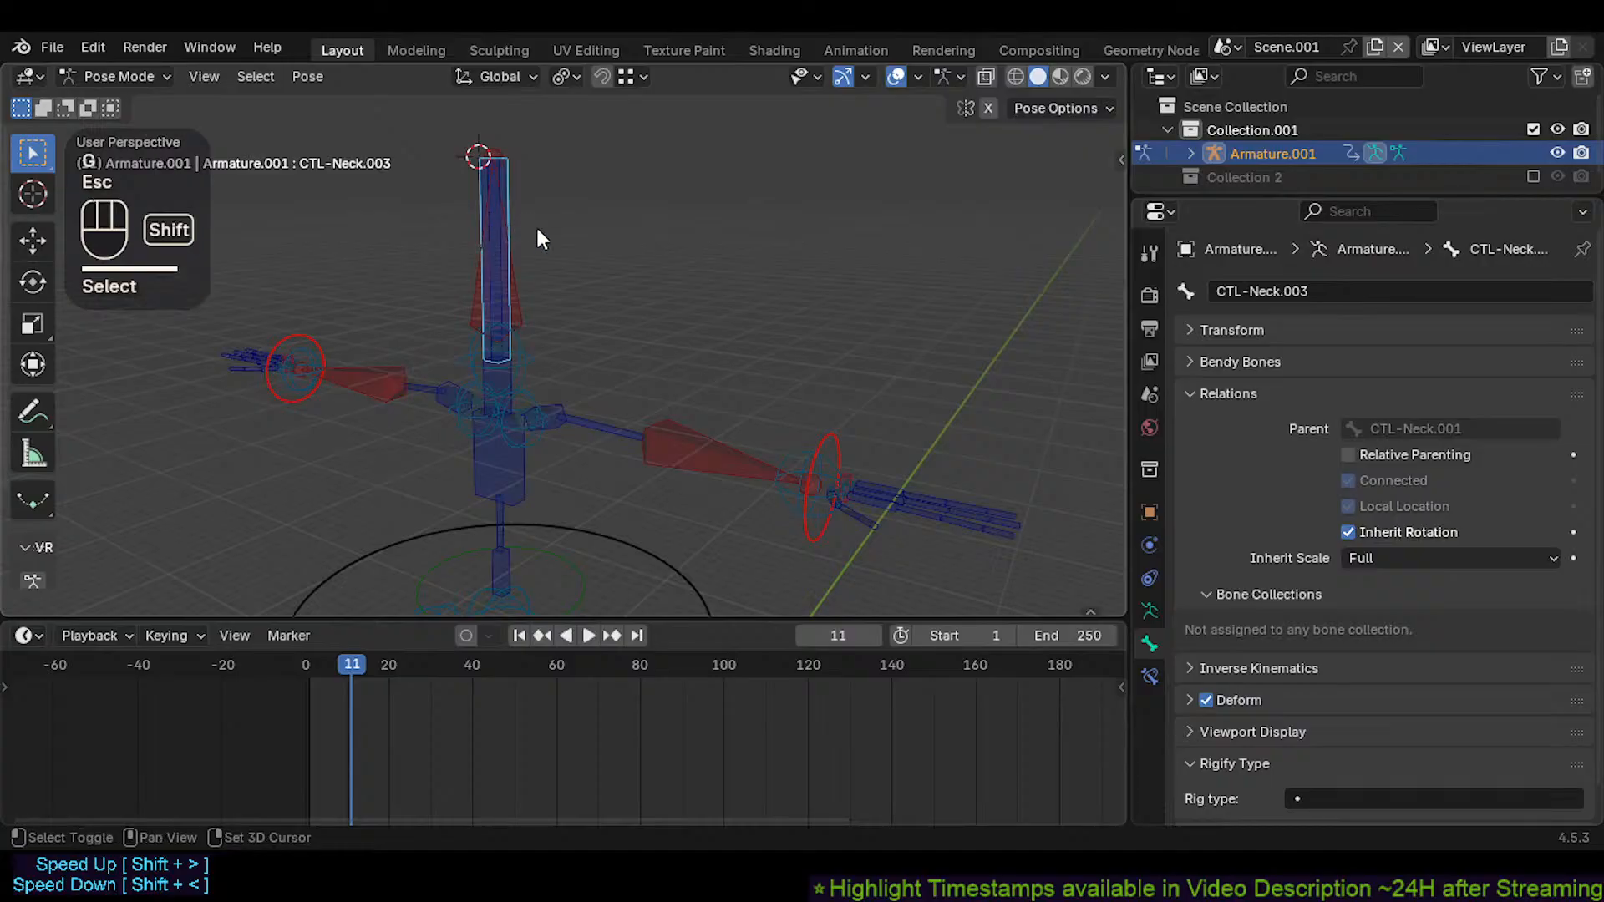
Add CTL-Head.008 to the selection, test moving both bones with varying Auto IK chain lengths, and cancel the move
shift+click(510, 253)
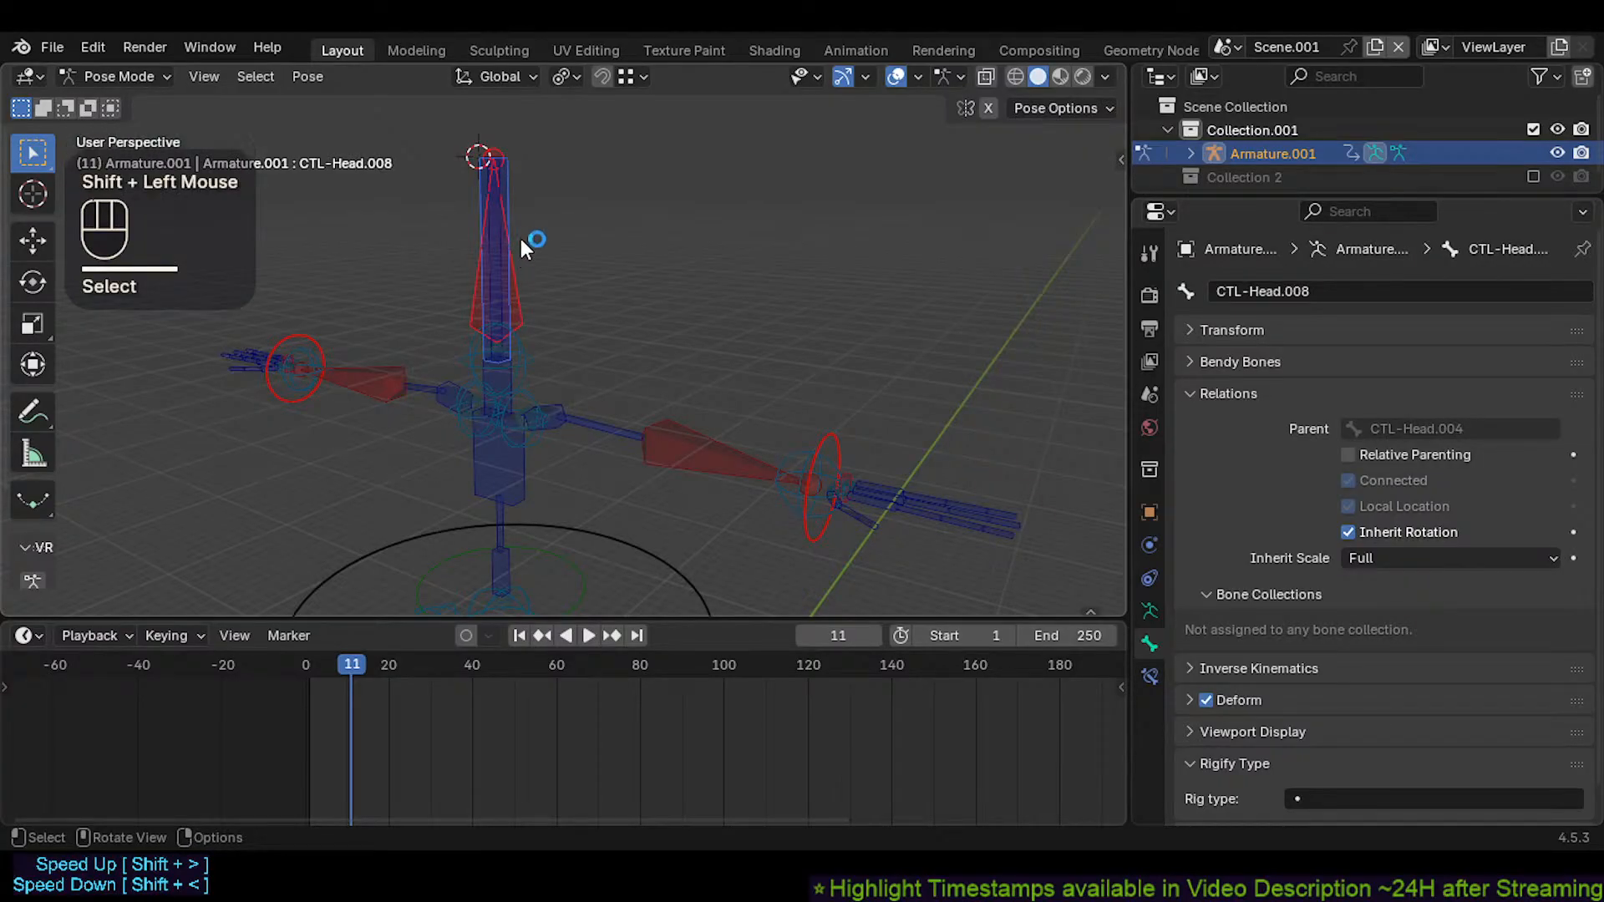
key(g)
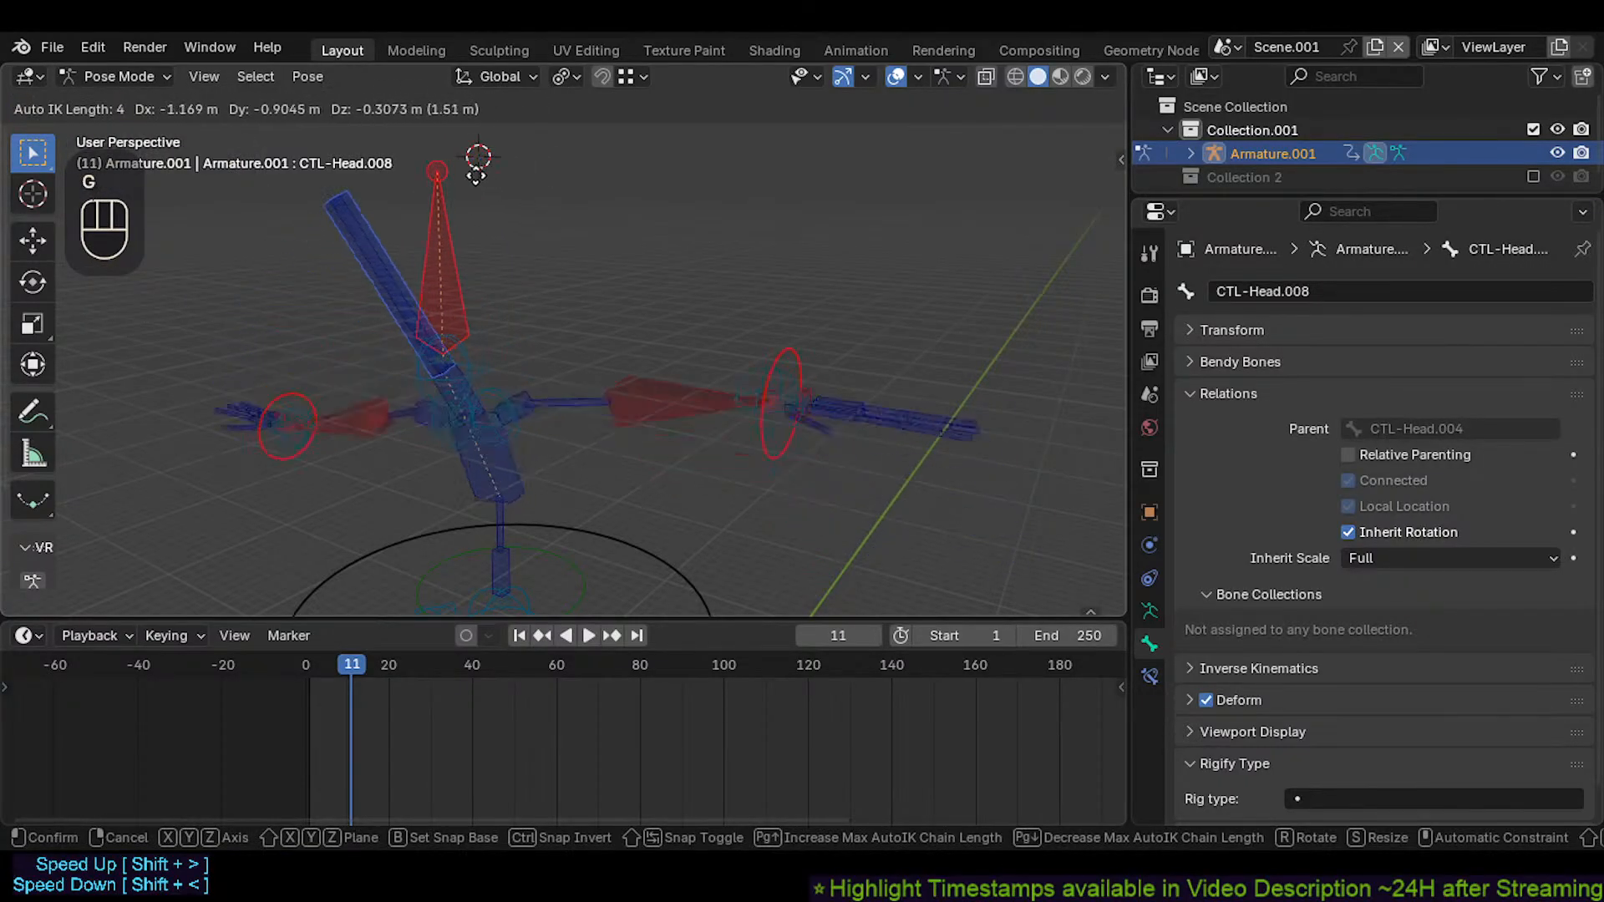
scroll(478, 216, up, 3)
scroll(415, 259, down, 3)
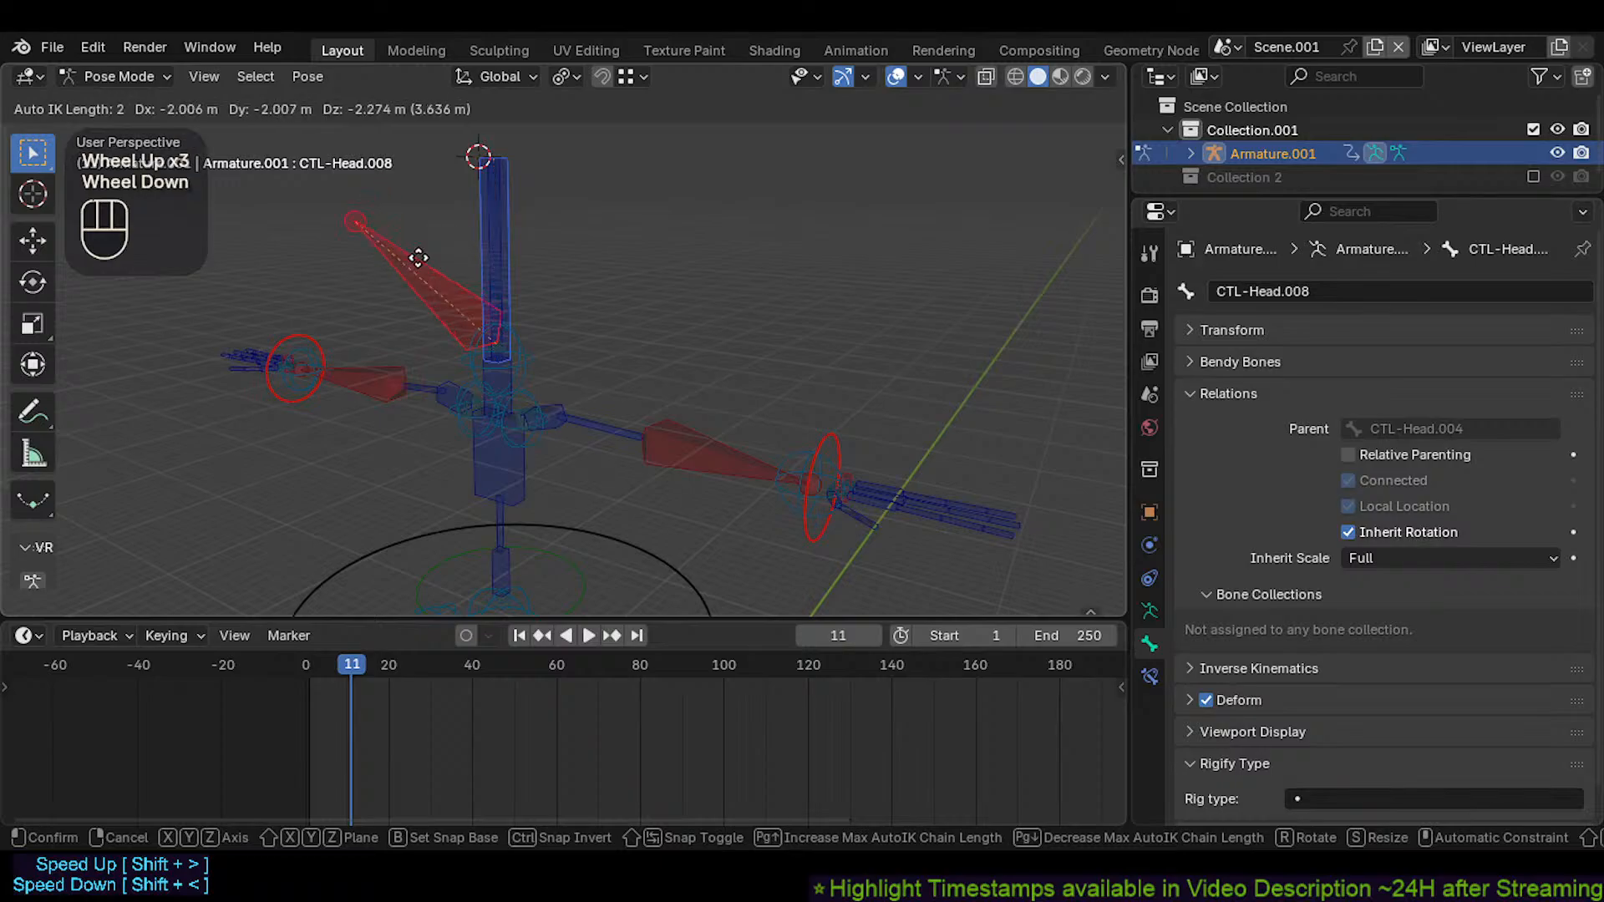
scroll(527, 171, up, 1)
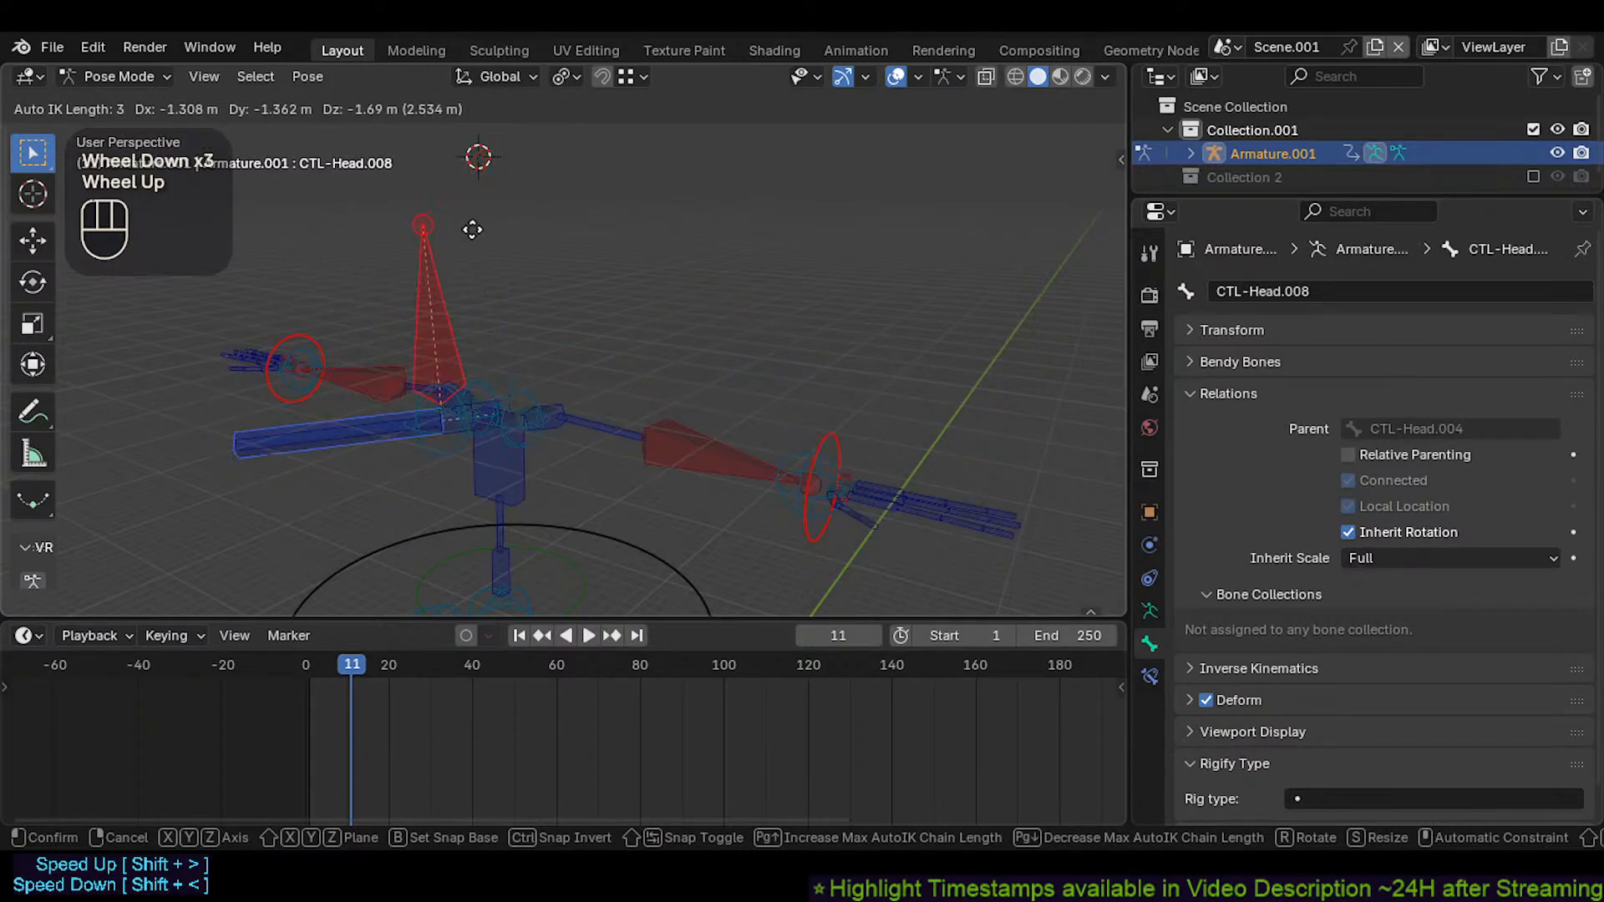
scroll(511, 204, down, 1)
scroll(509, 206, up, 2)
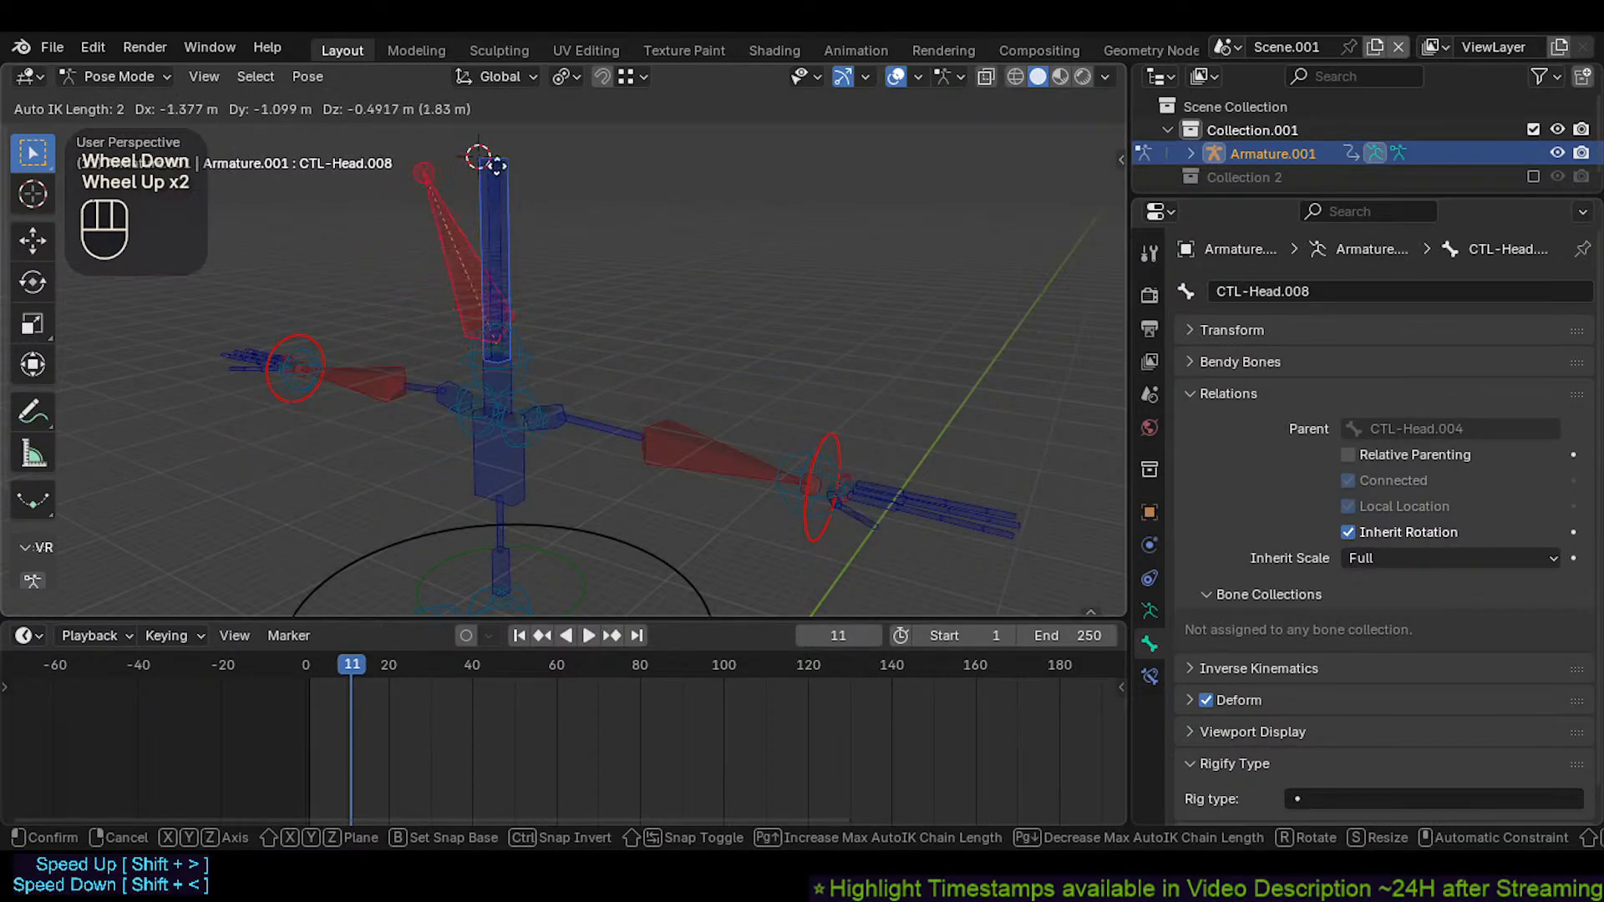
scroll(443, 213, down, 1)
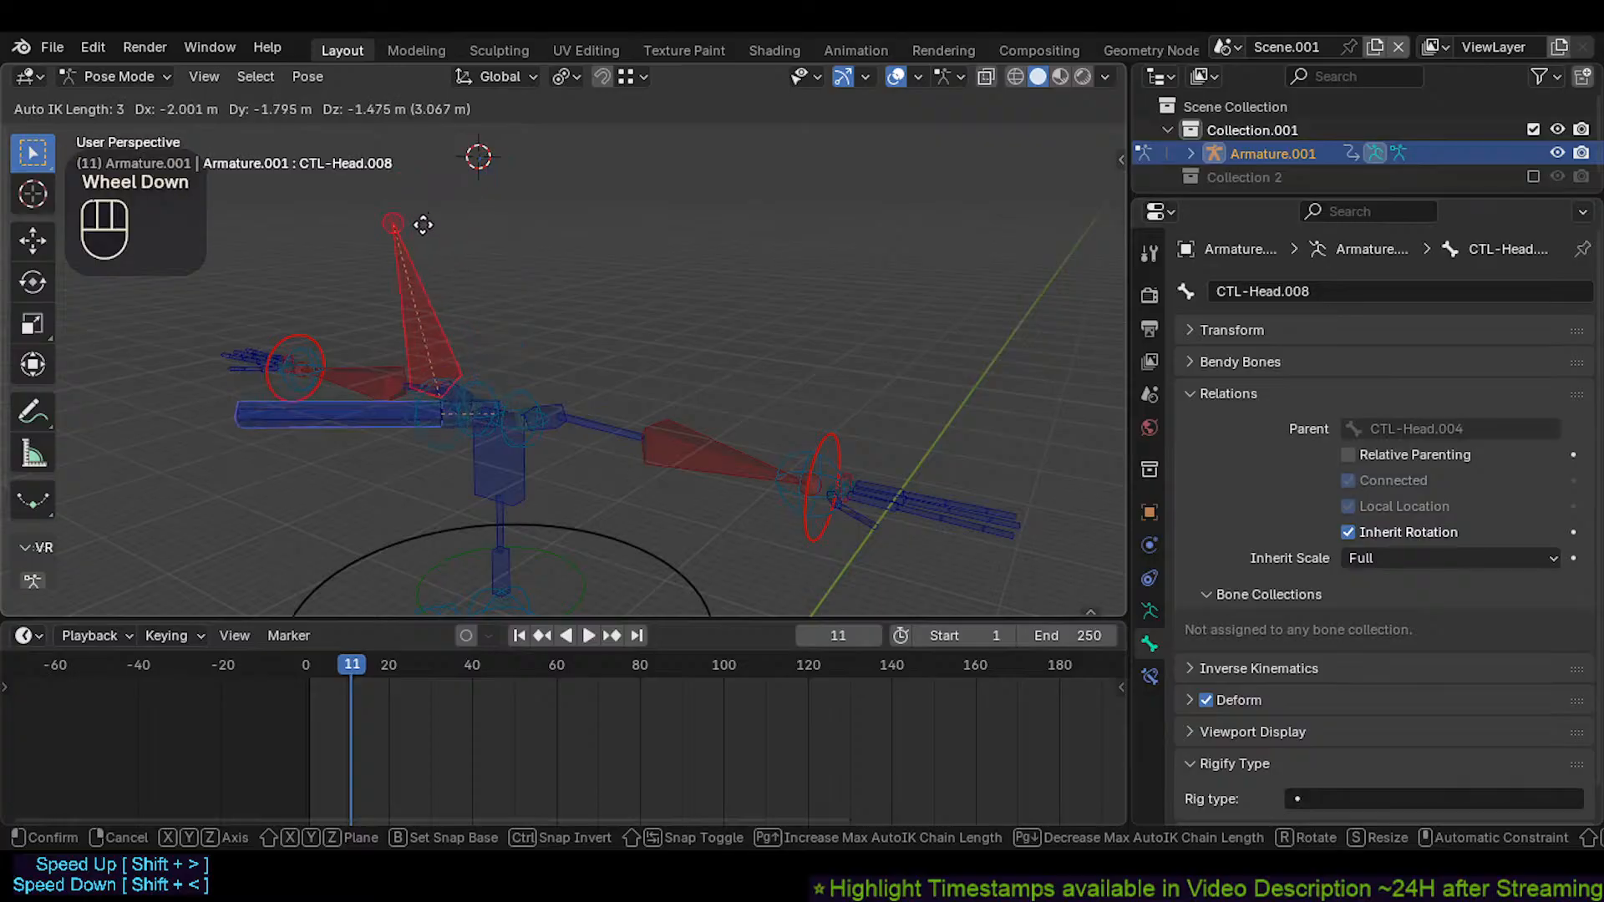
scroll(380, 220, down, 1)
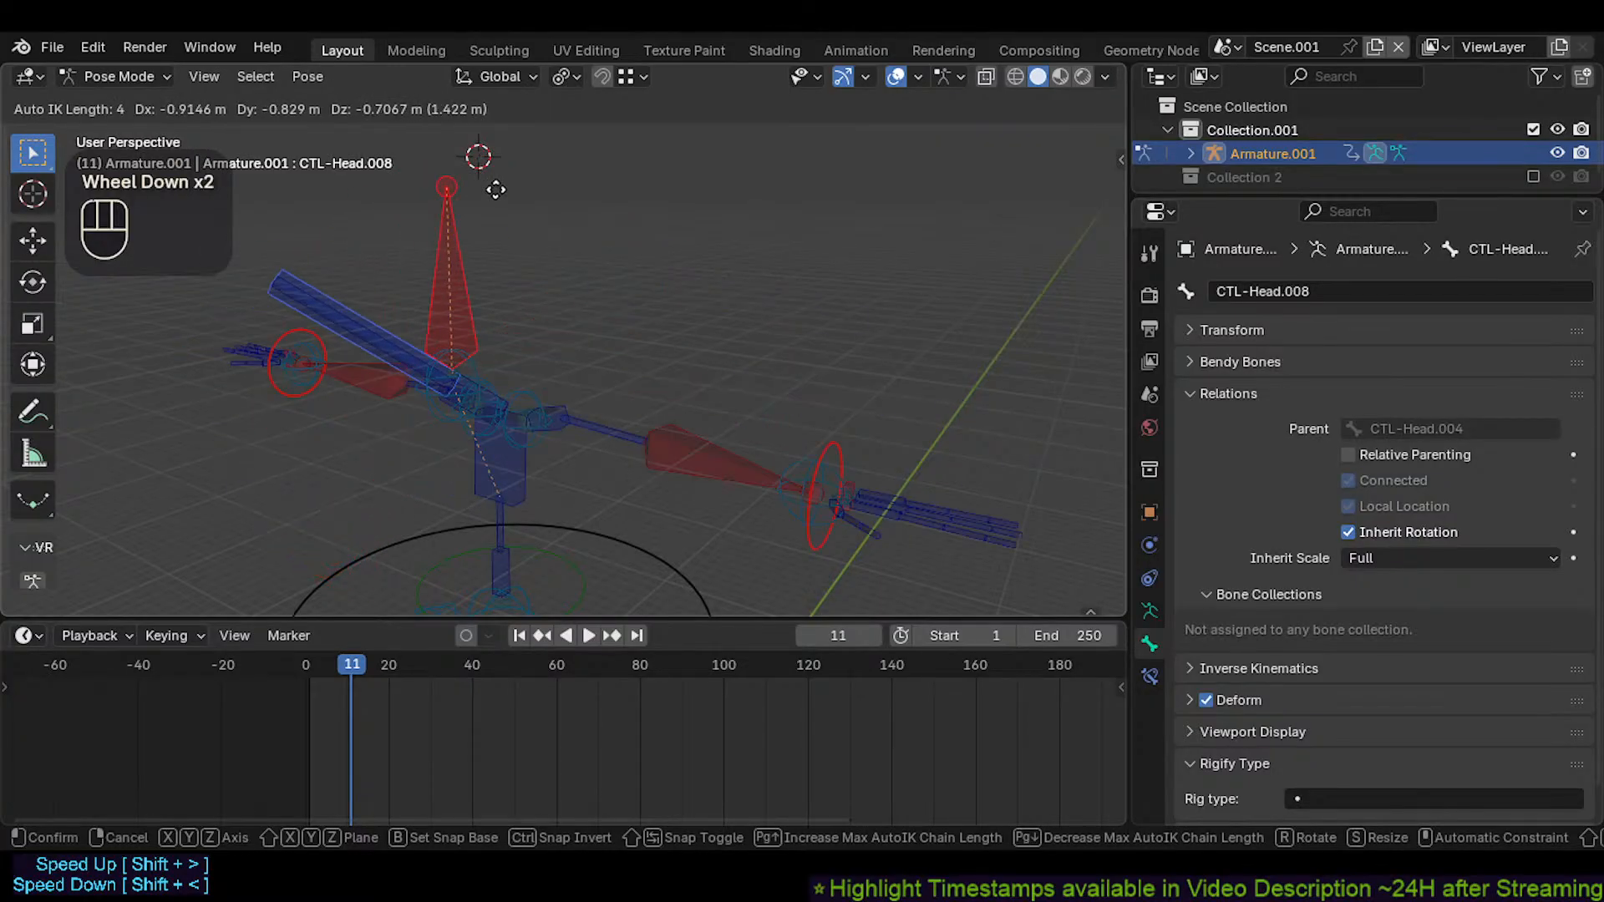
scroll(494, 186, up, 4)
scroll(537, 172, up, 3)
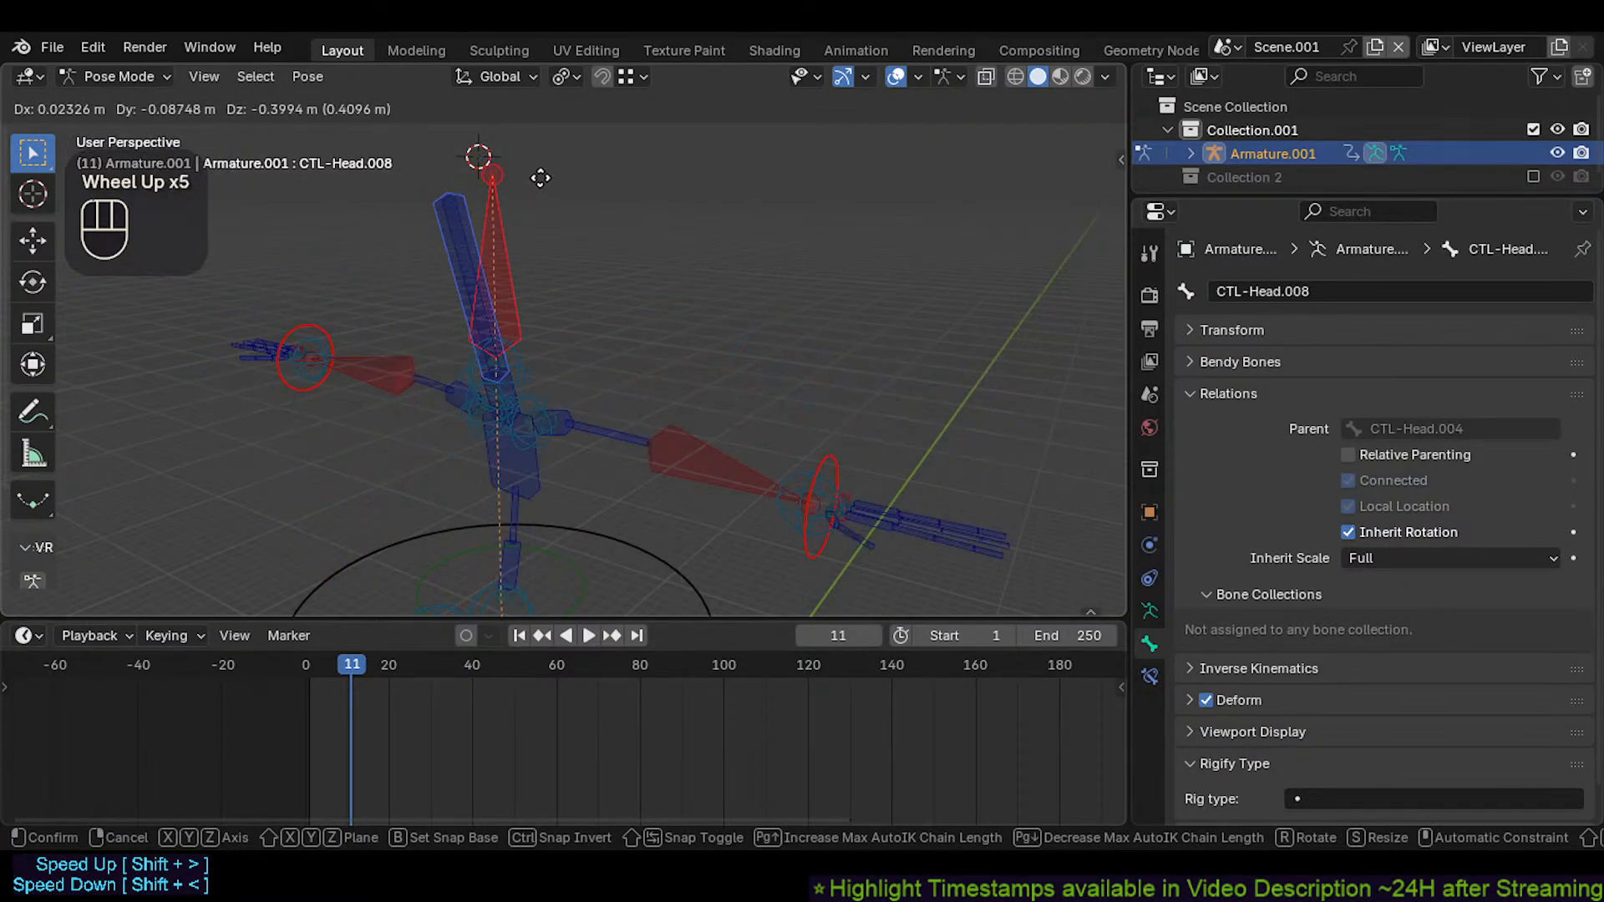
key(Escape)
Try to select the small stacked helper bones at the head joint, including CTL-Head.004 and CTL-Head.006, through the overlapping neck bones
scroll(475, 294, up, 3)
scroll(476, 304, up, 2)
shift+middle_drag(476, 305, 473, 300)
click(440, 259)
click(440, 261)
click(440, 264)
shift+click(439, 267)
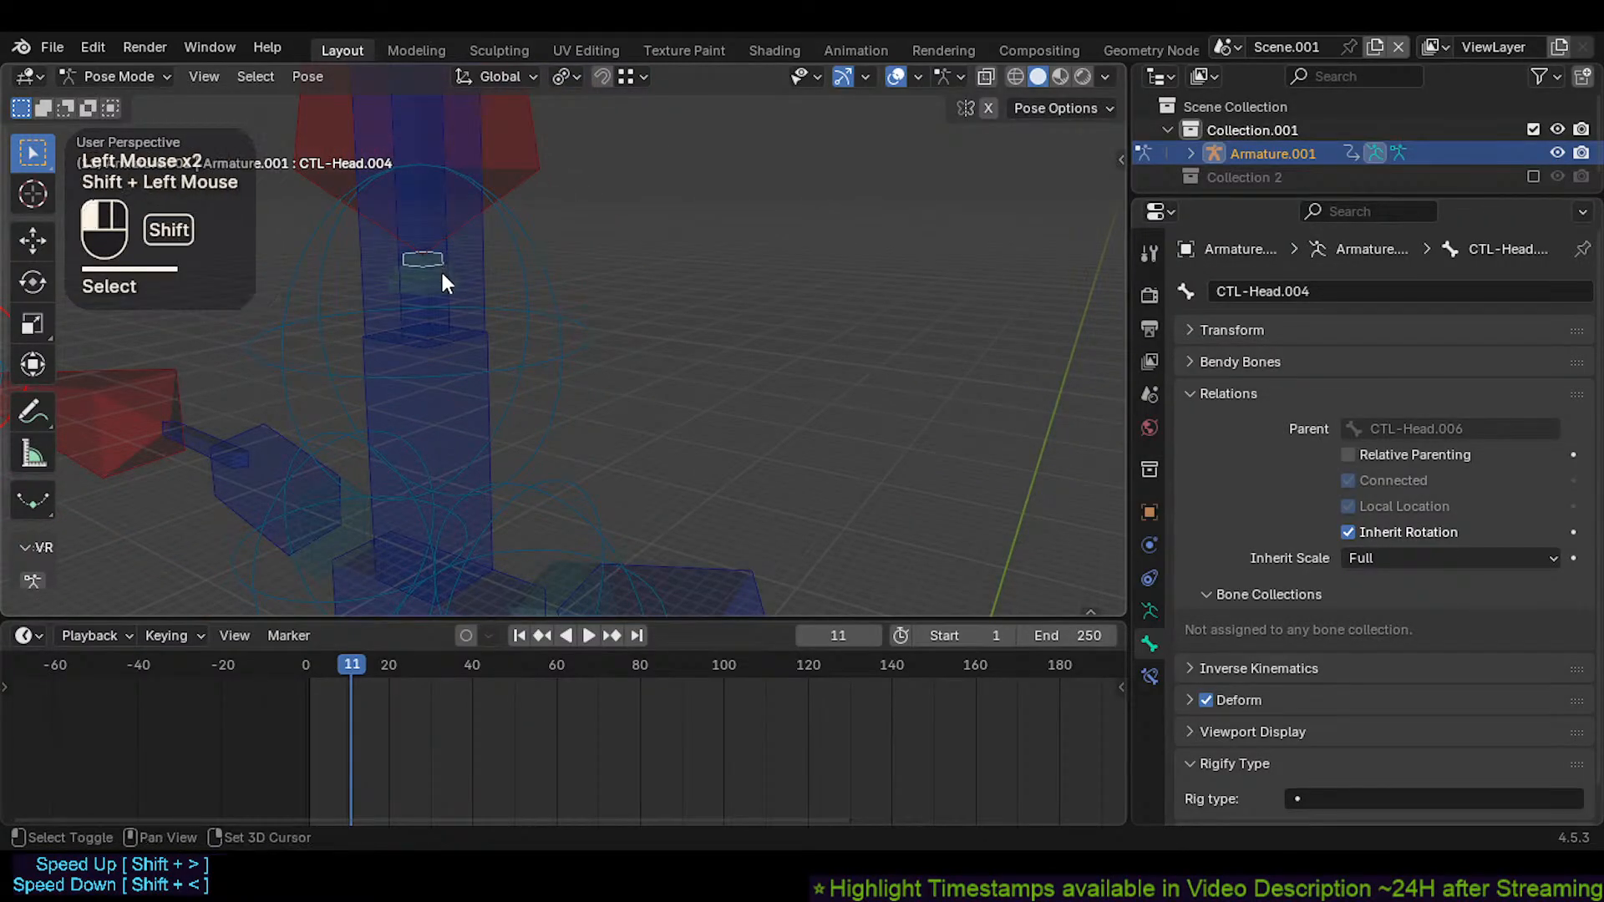
click(443, 267)
click(440, 261)
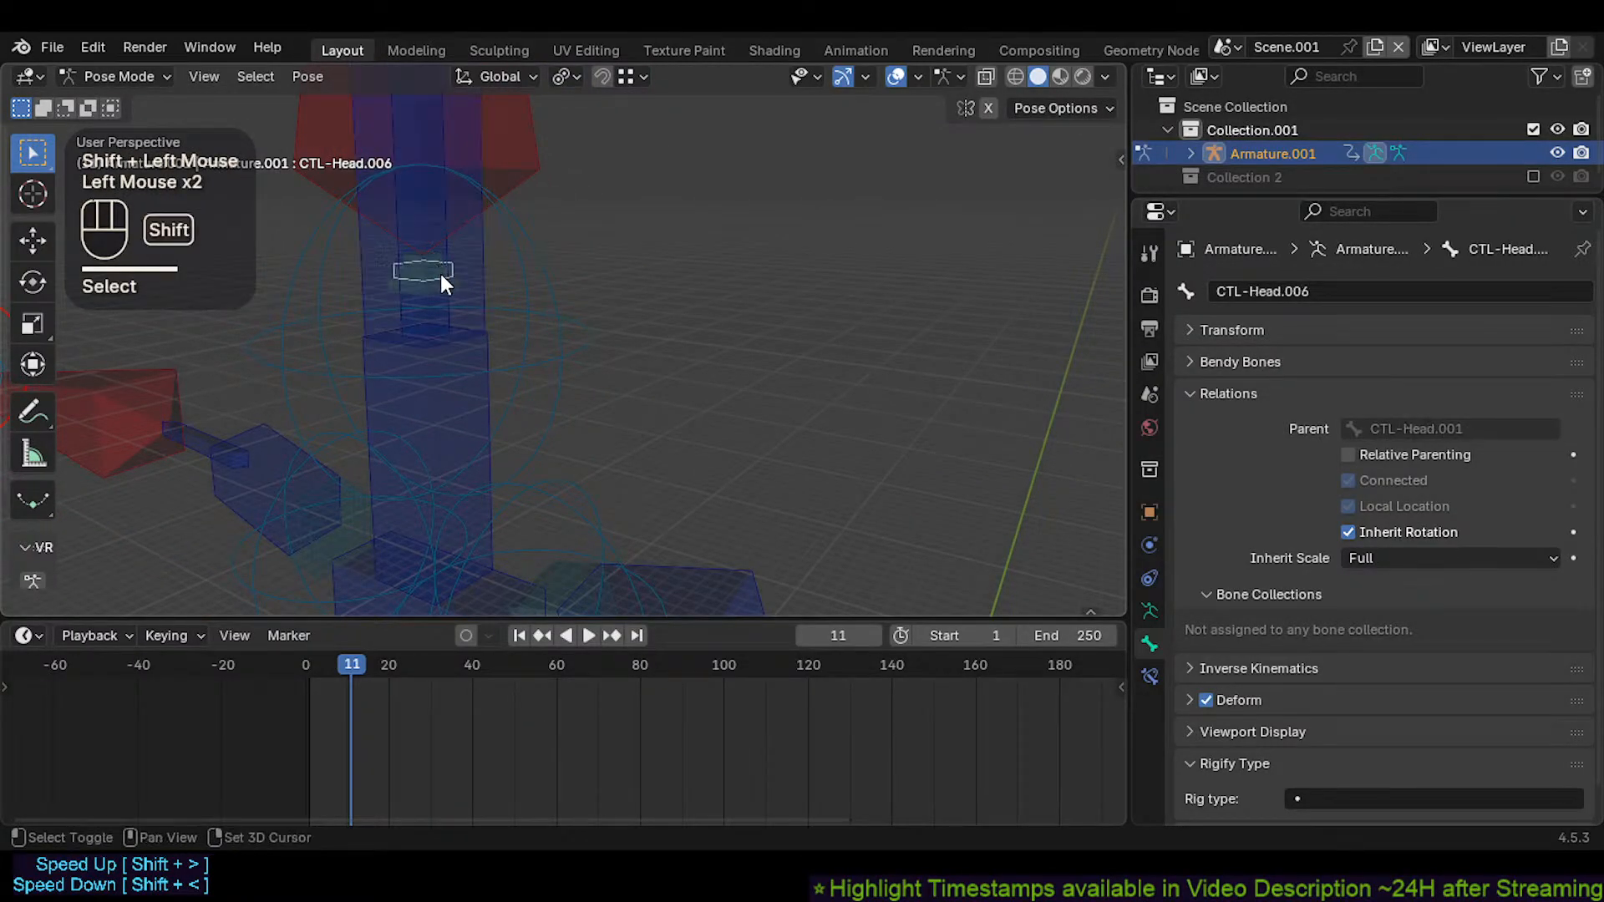
alt+shift+click(438, 263)
click(420, 281)
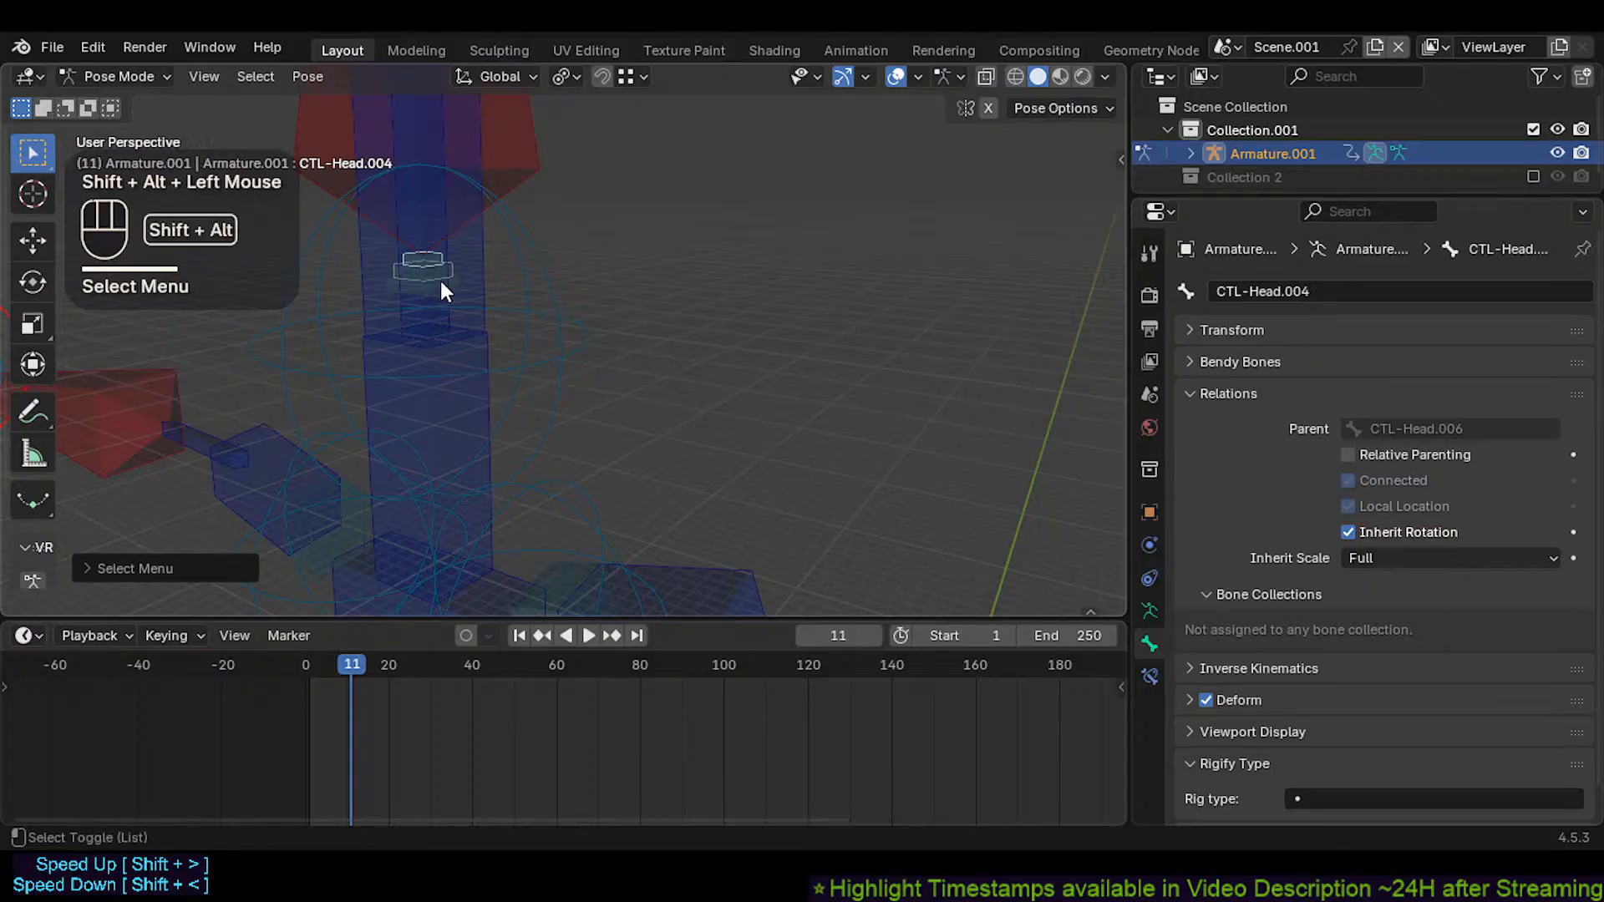
alt+shift+click(439, 279)
click(420, 358)
key(ctrl+z)
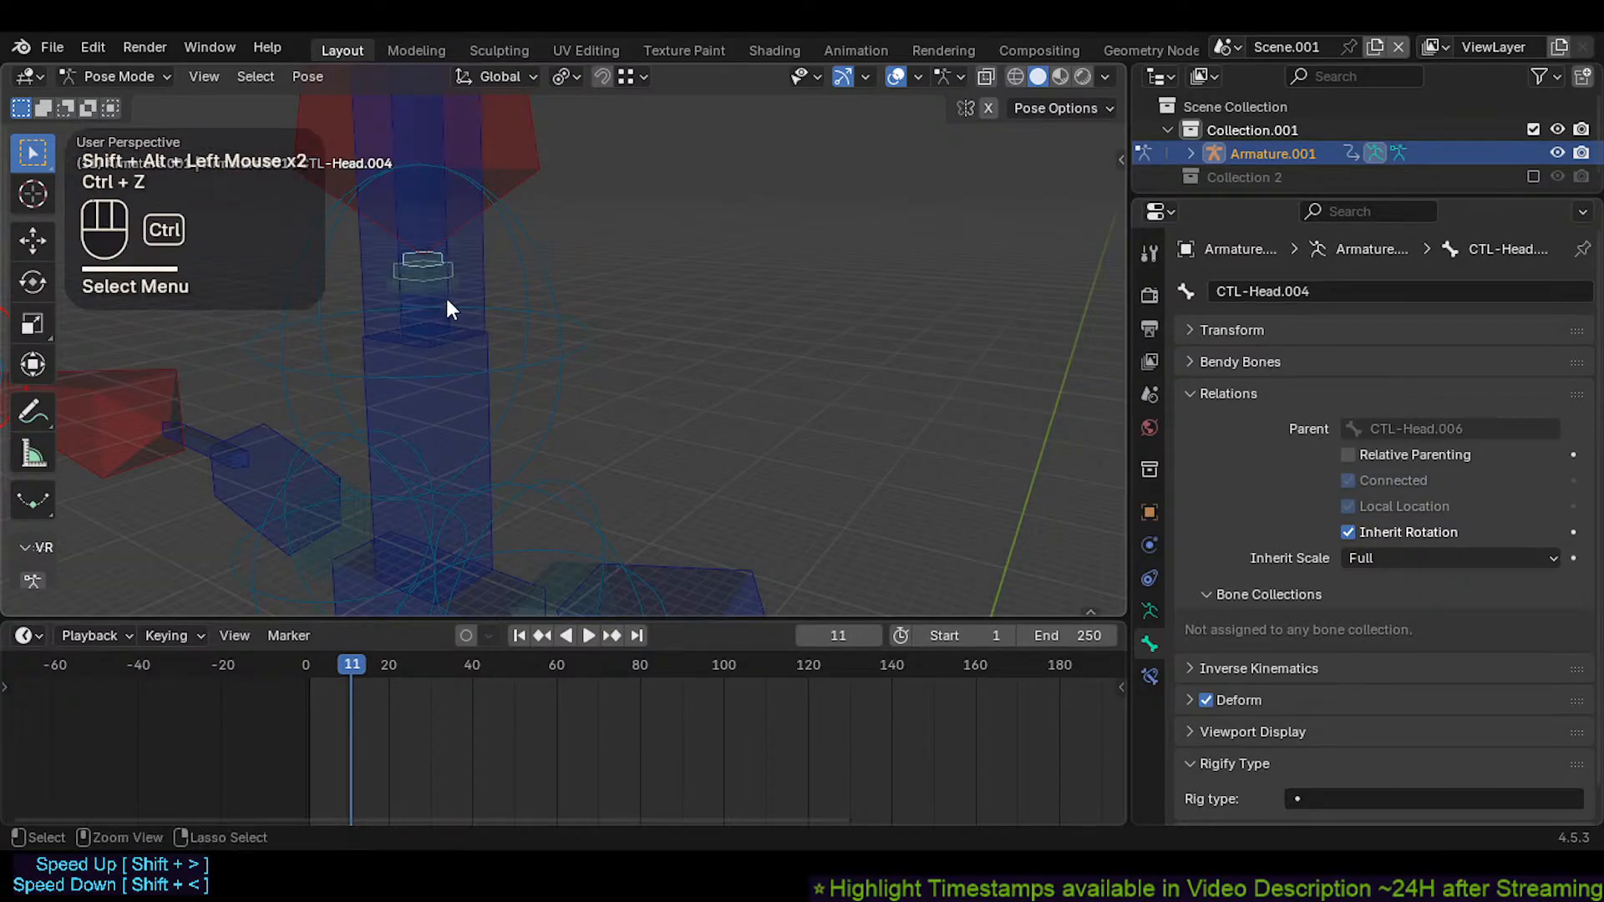
alt+shift+click(444, 281)
click(423, 261)
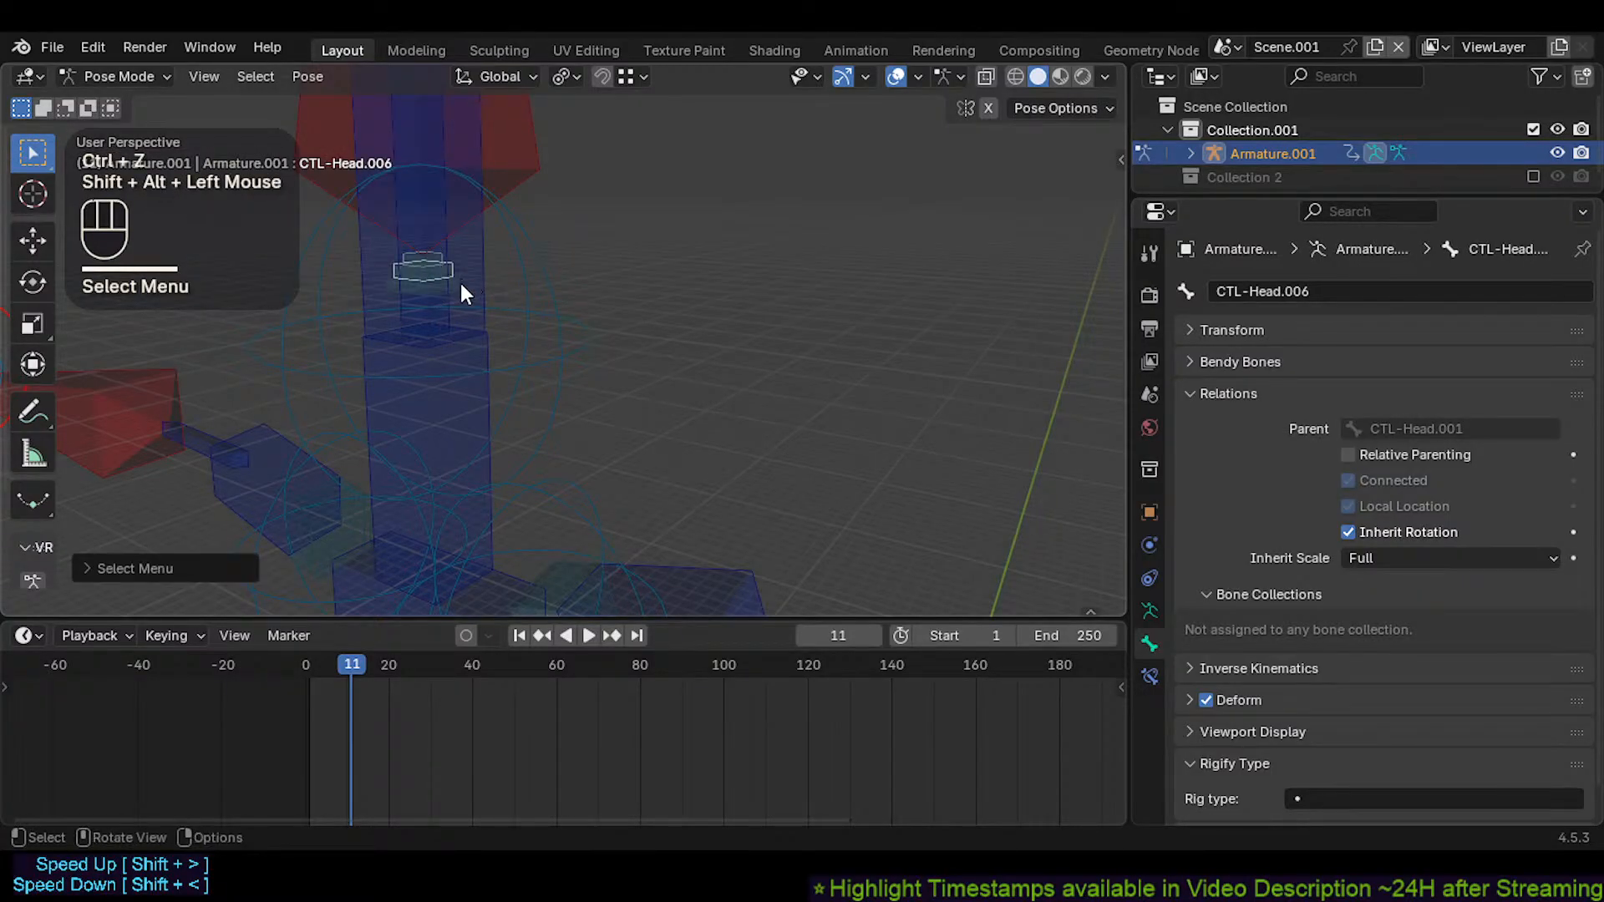
Hide the neck bones covering the head joint and select the three small stacked head helper bones
click(476, 275)
key(h)
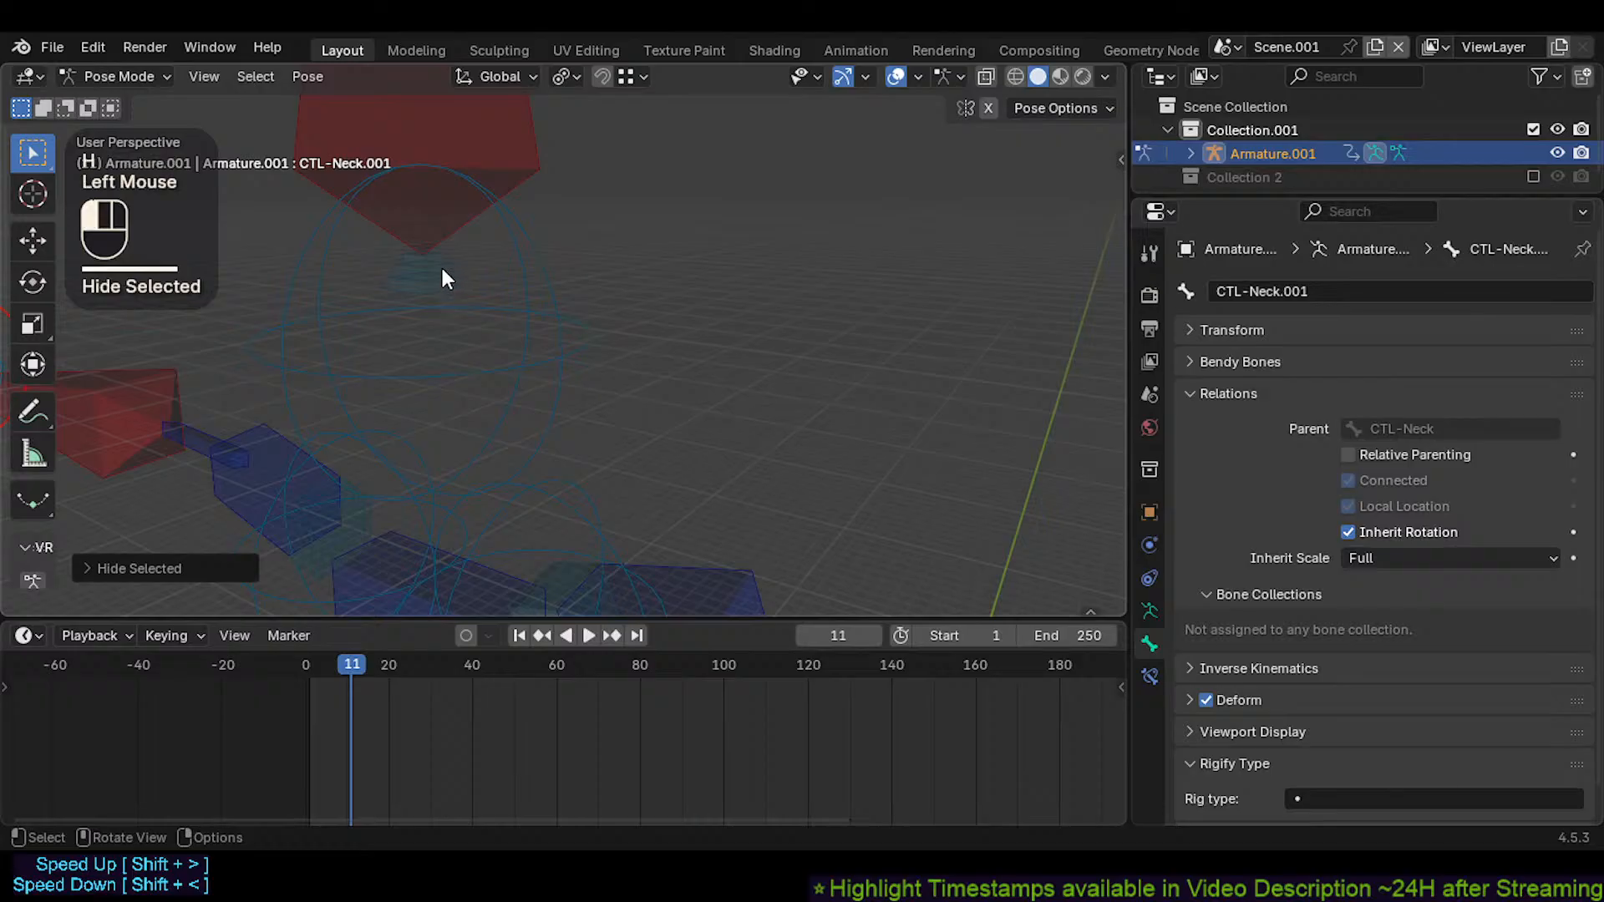
click(436, 263)
shift+click(438, 265)
shift+click(438, 266)
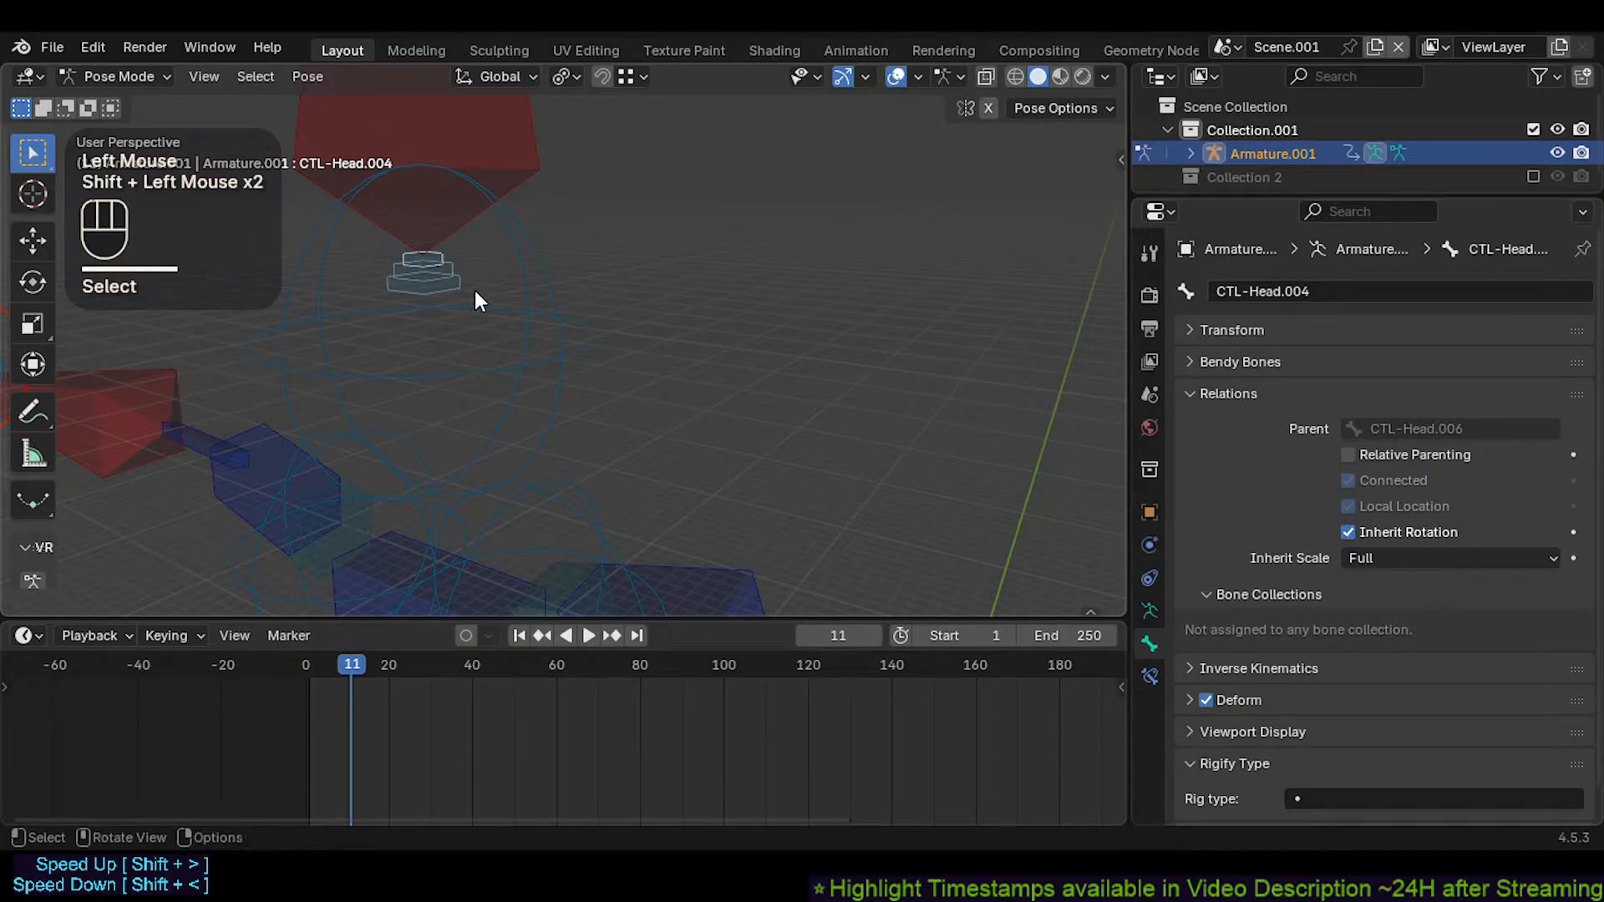
Batch rename the selected object by setting SAF-Head as its new name
key(ctrl+F2)
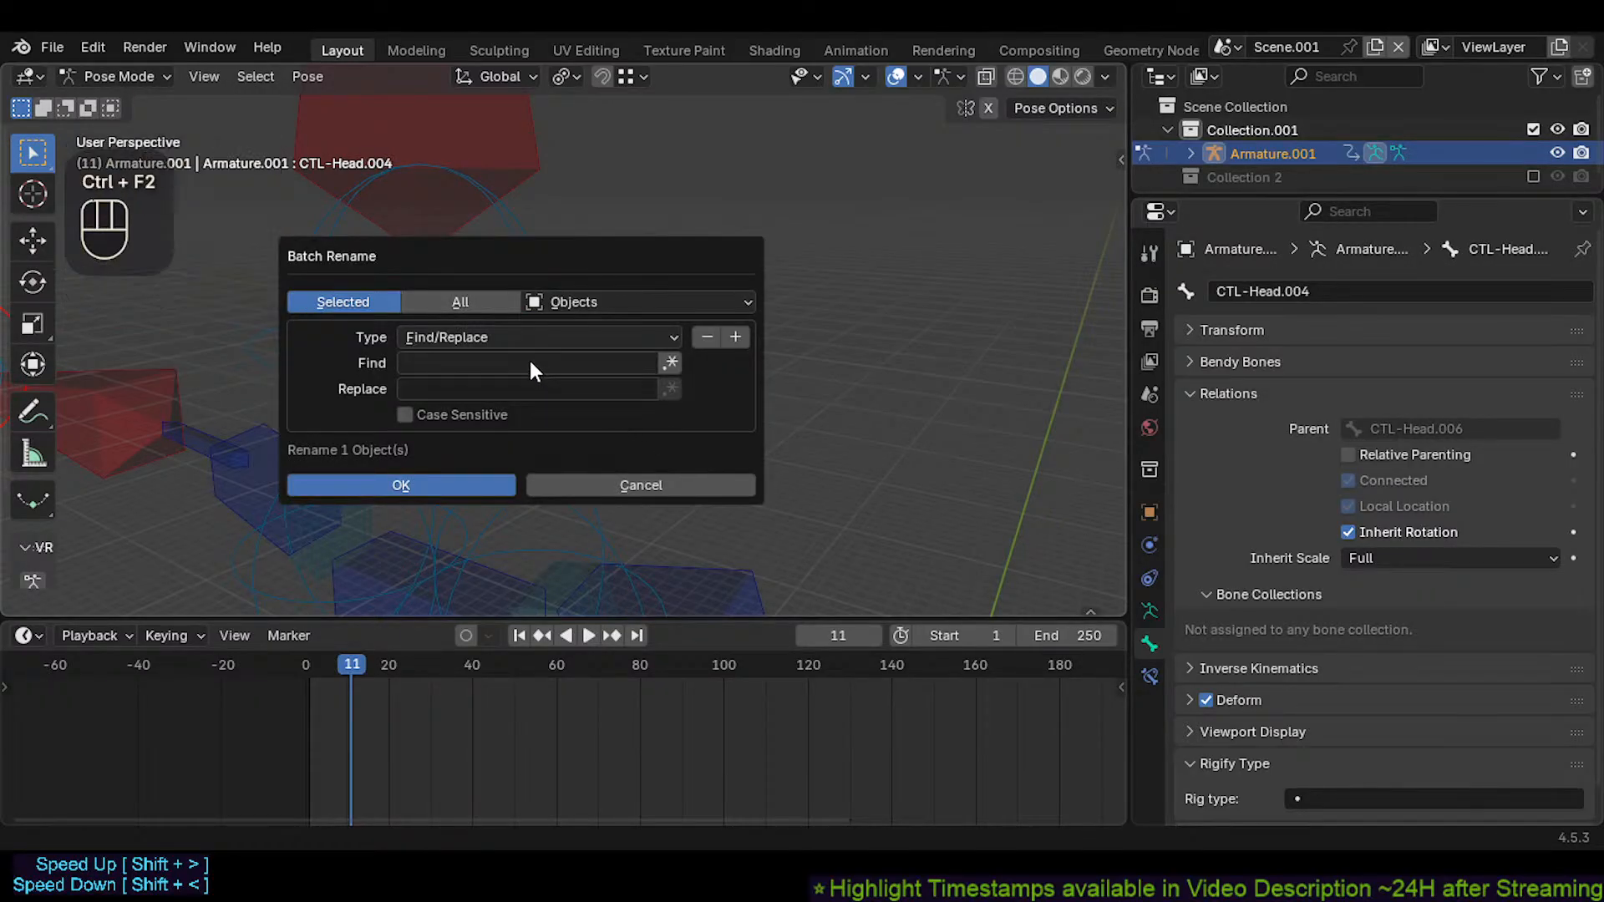
click(495, 367)
text(PT)
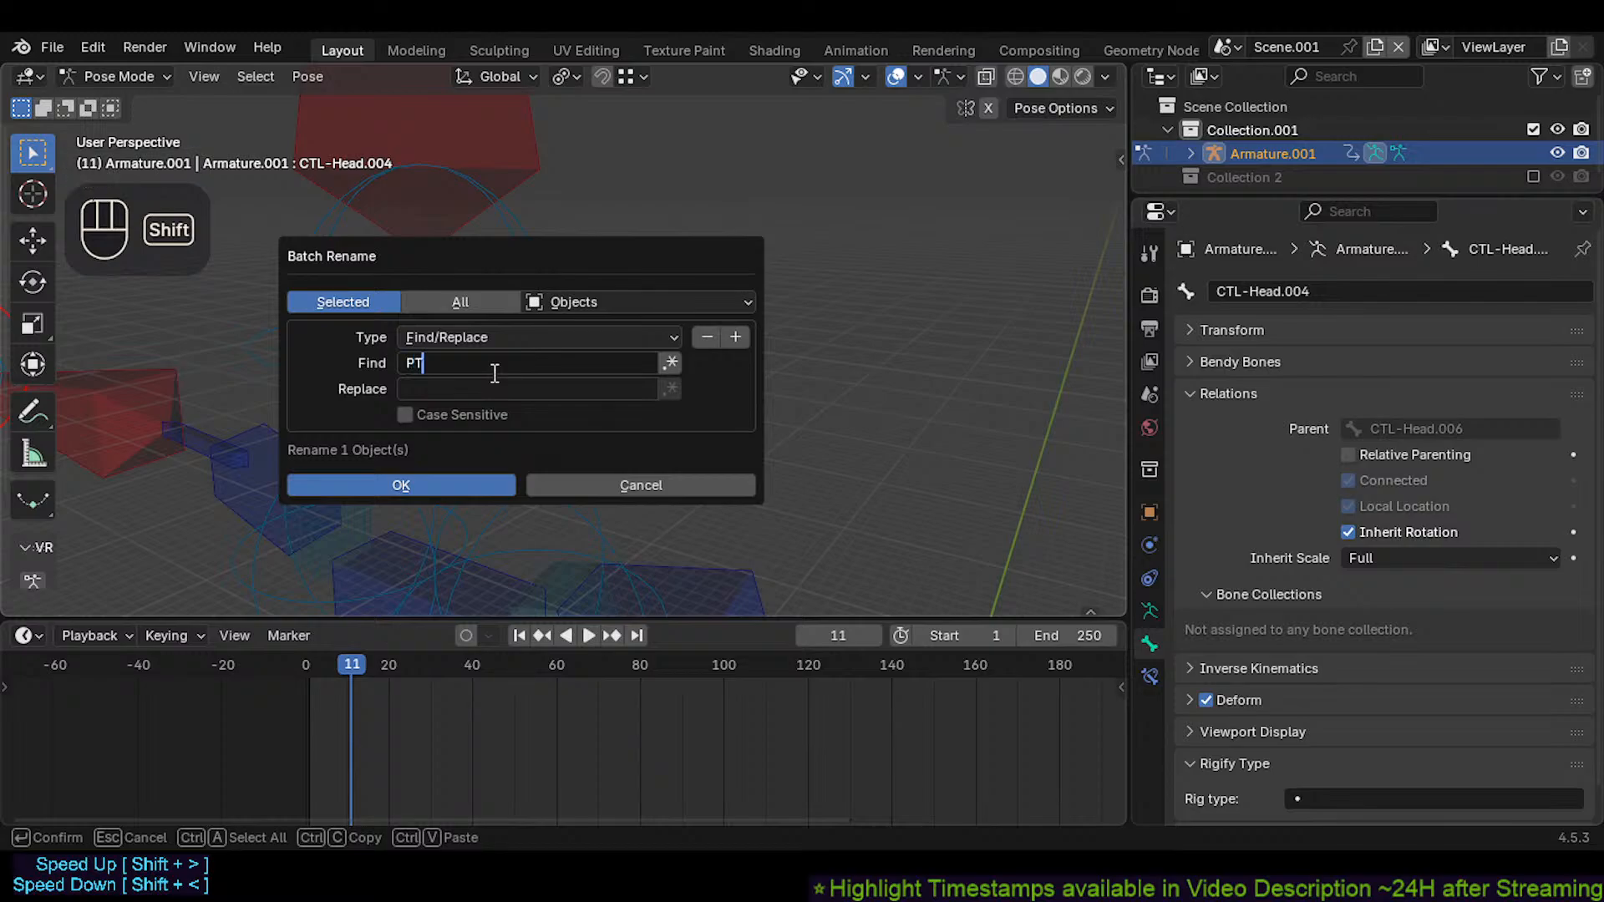
text(RT)
key(BackSpace)
key(BackSpace)
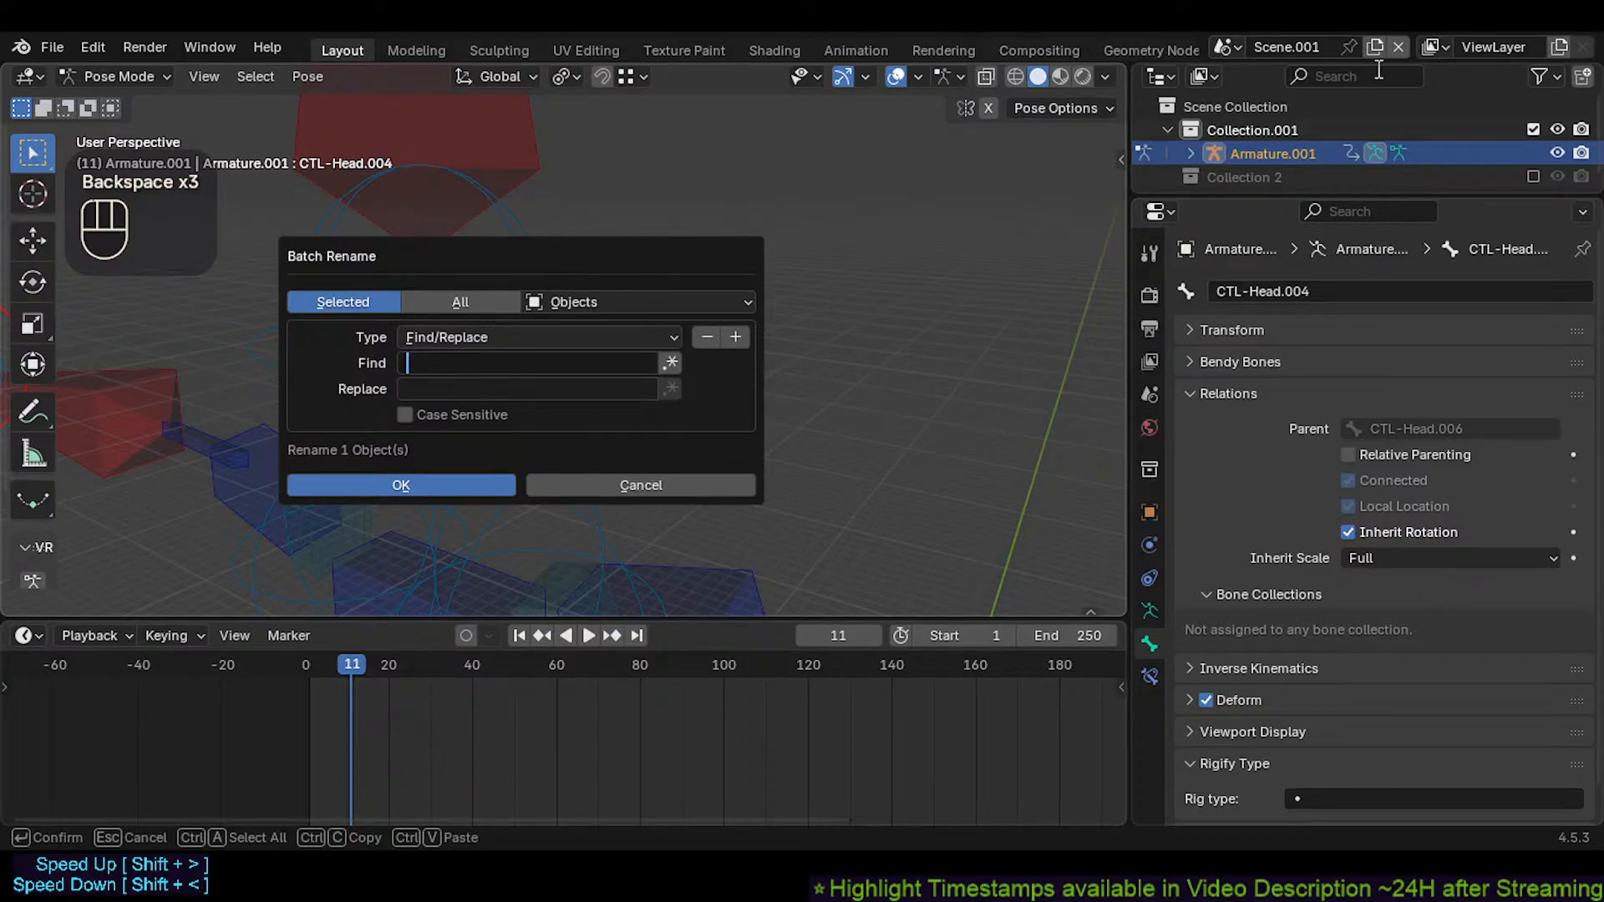
click(523, 337)
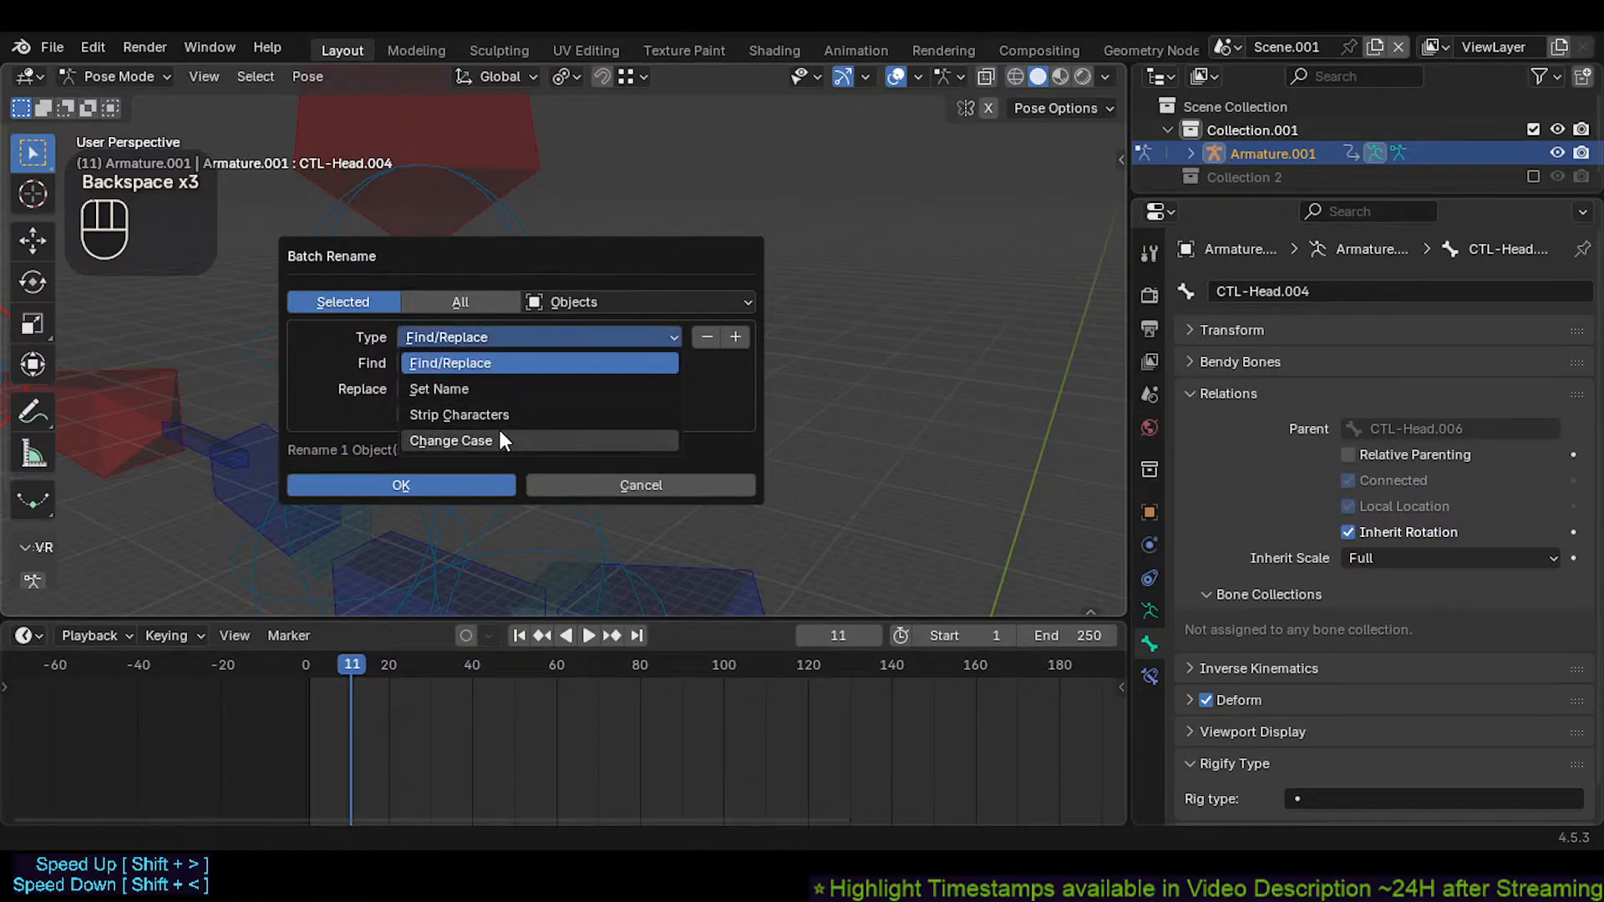
click(480, 389)
click(469, 335)
click(464, 343)
click(444, 363)
click(466, 388)
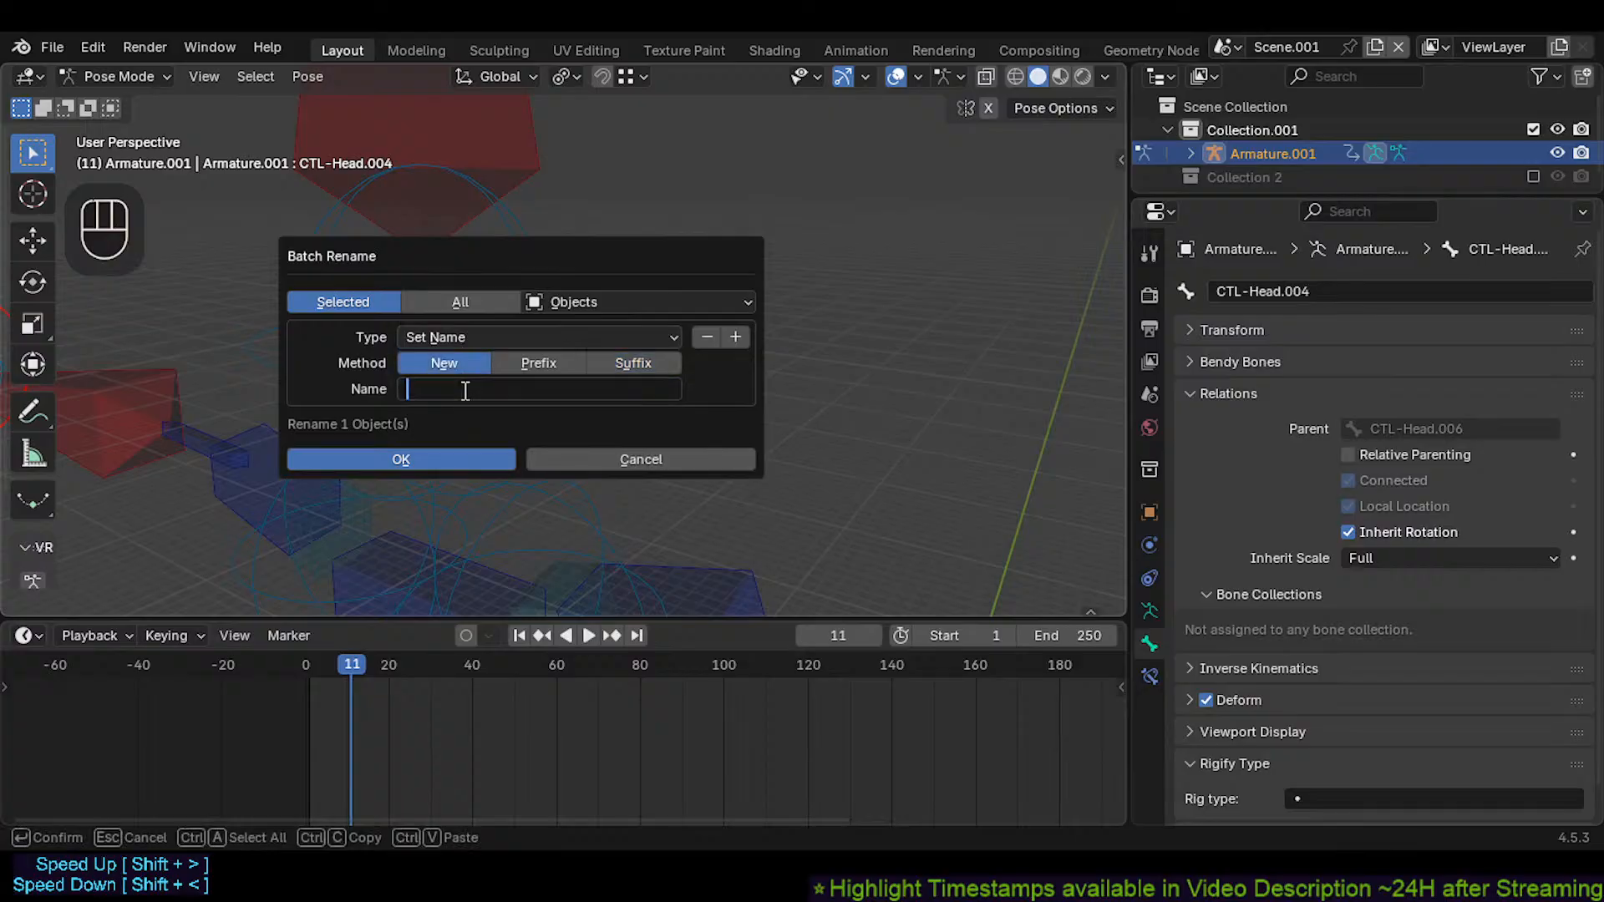
text(SAF-)
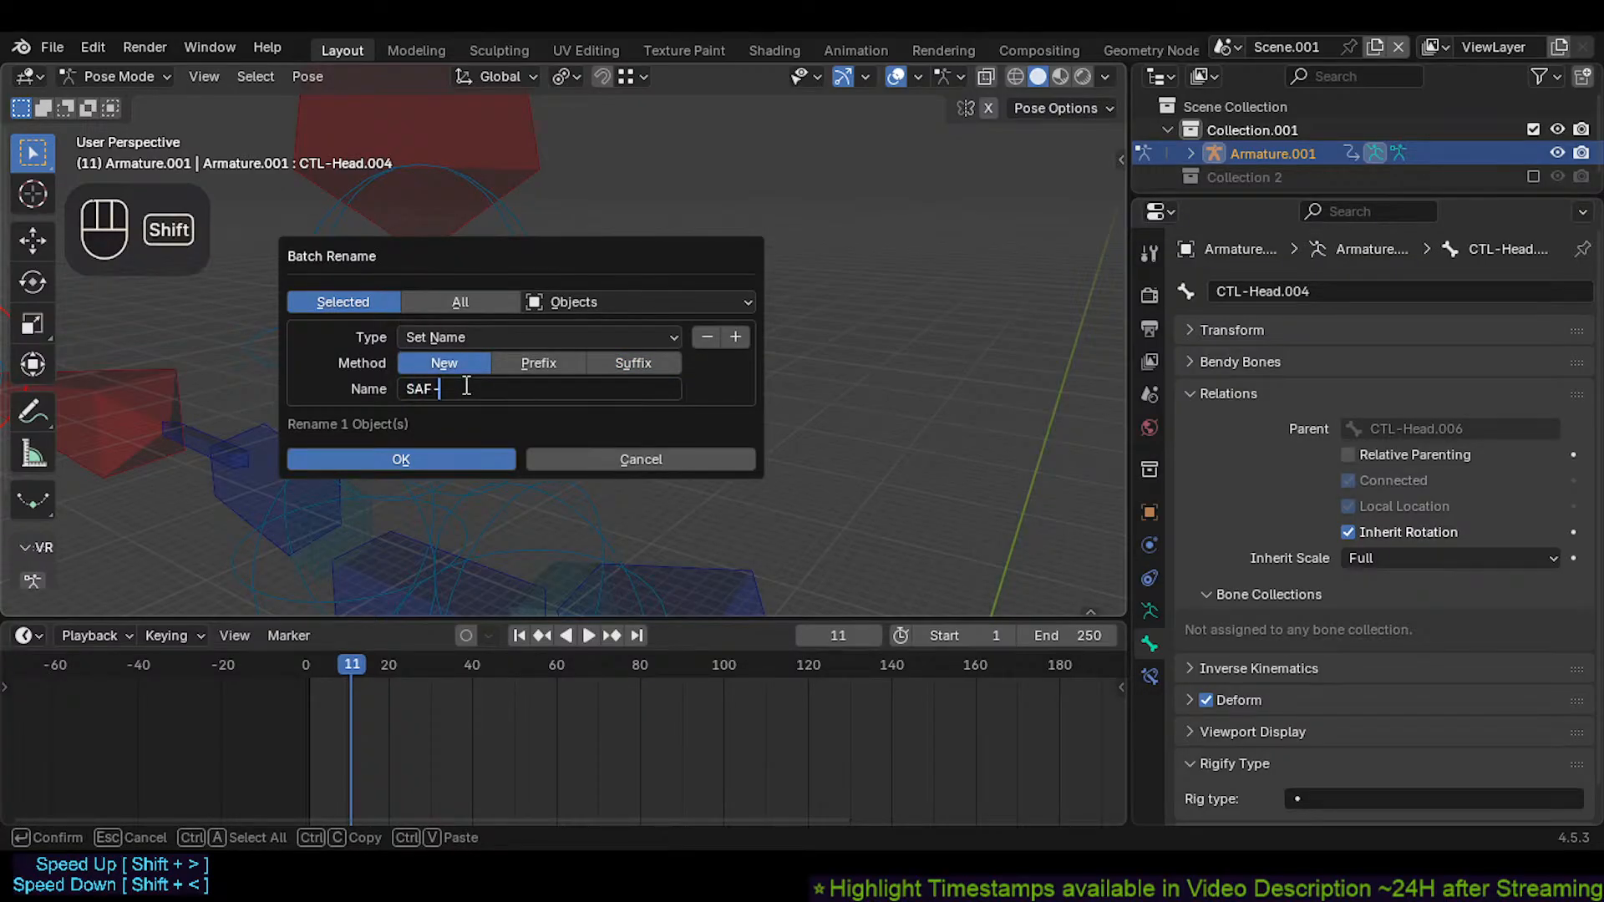
text(Head)
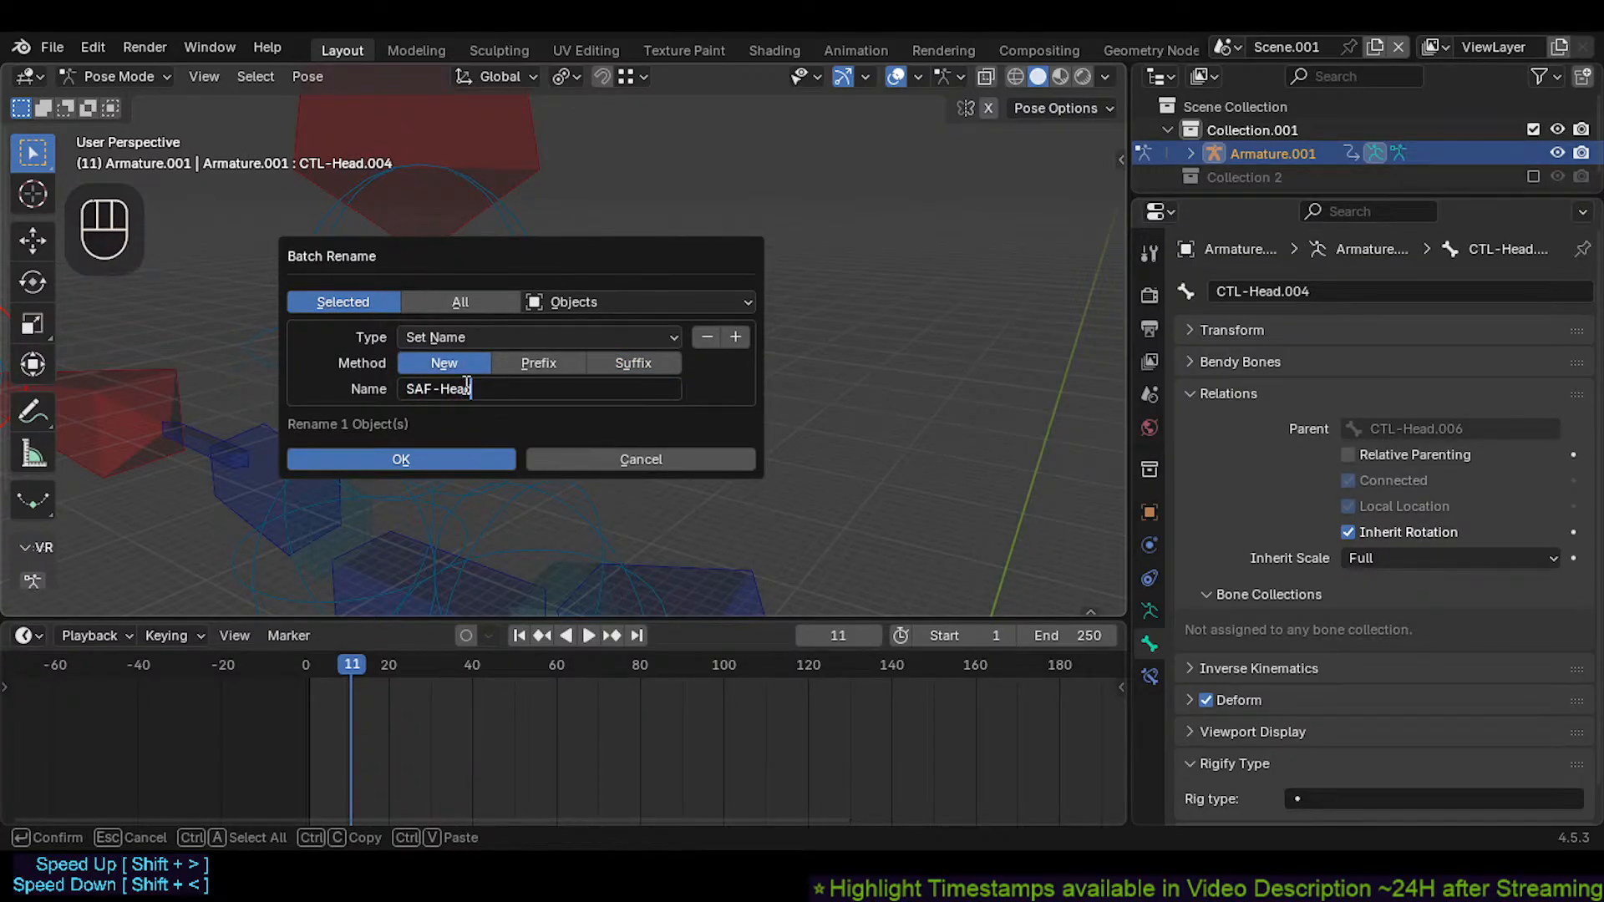
click(440, 461)
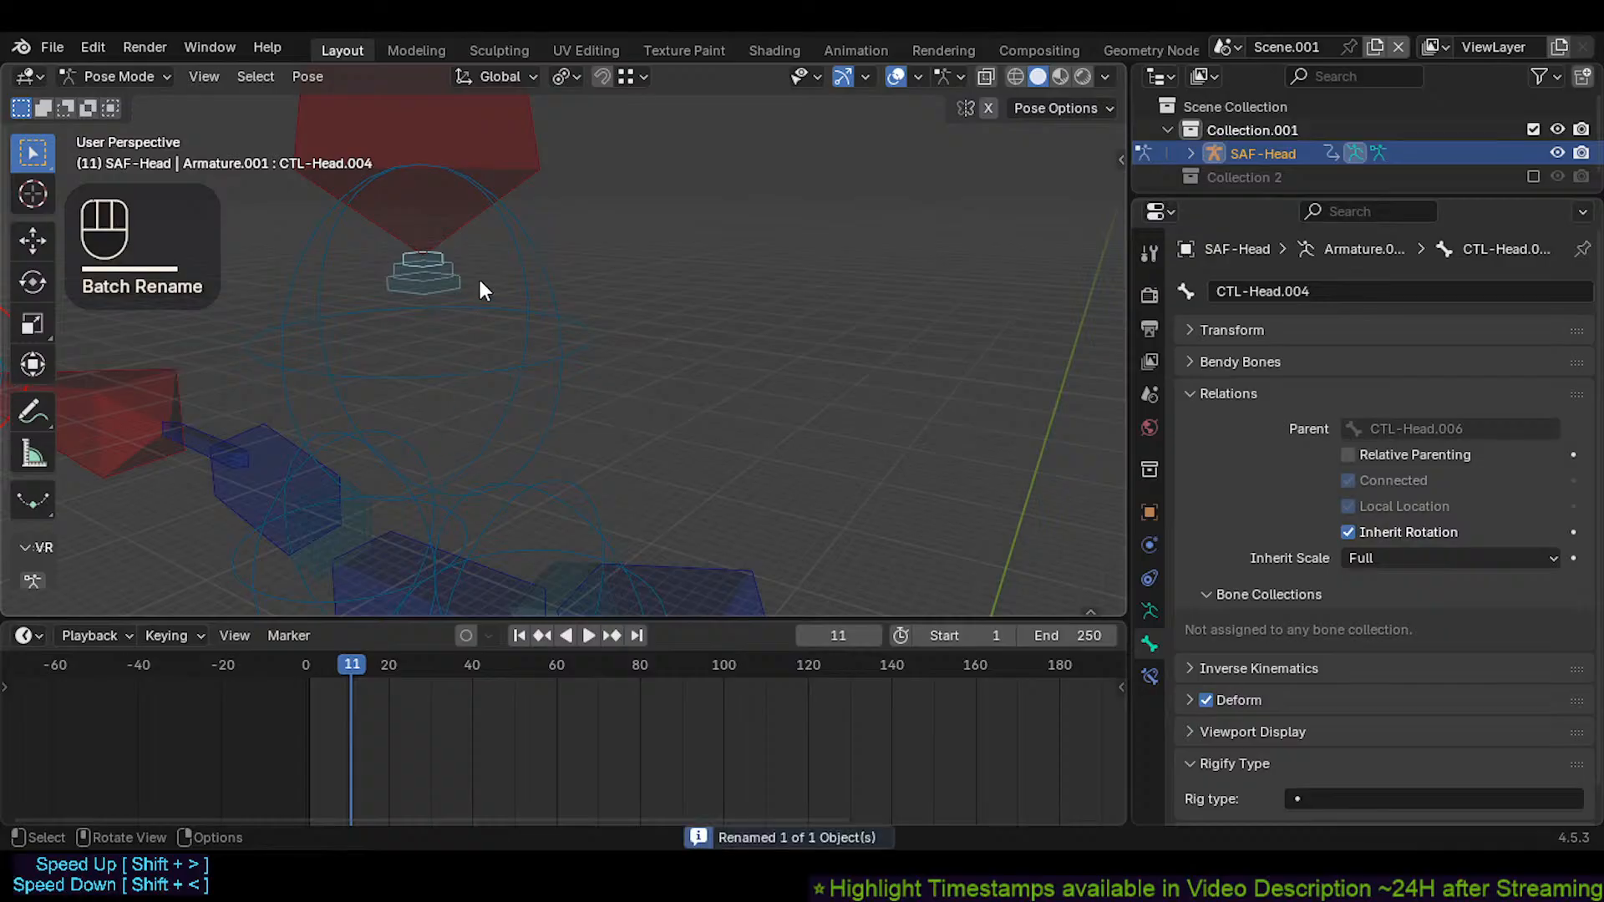
Restore the selection of the three head helper bones and batch rename the bones to SAF-Head
click(448, 284)
click(435, 274)
key(ctrl+z)
key(ctrl+z)
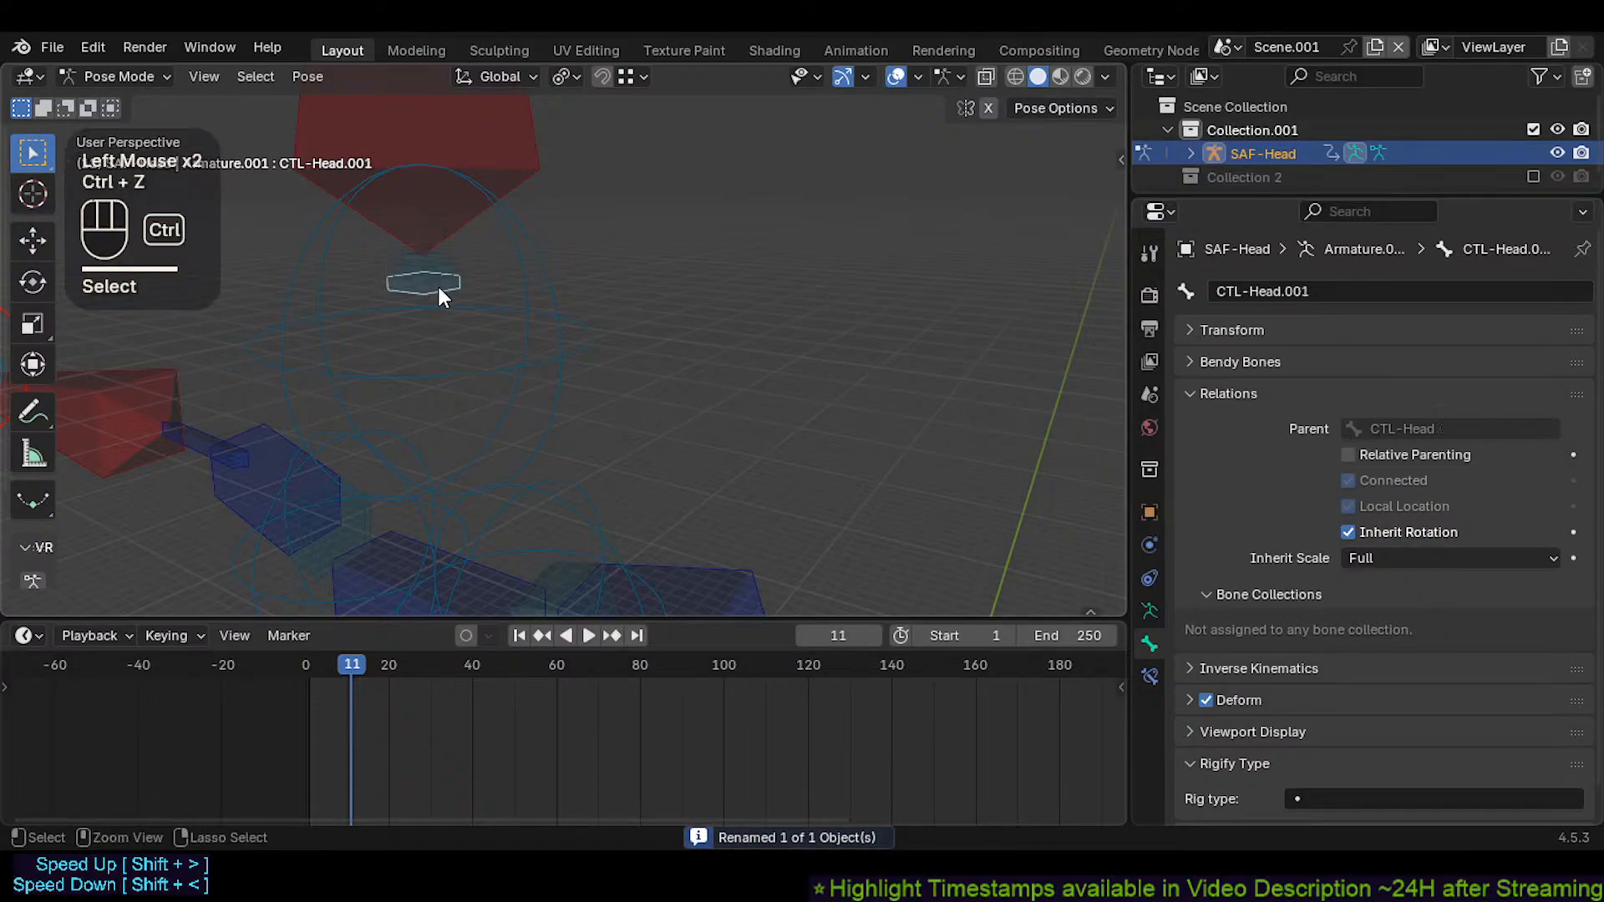
key(ctrl+F2)
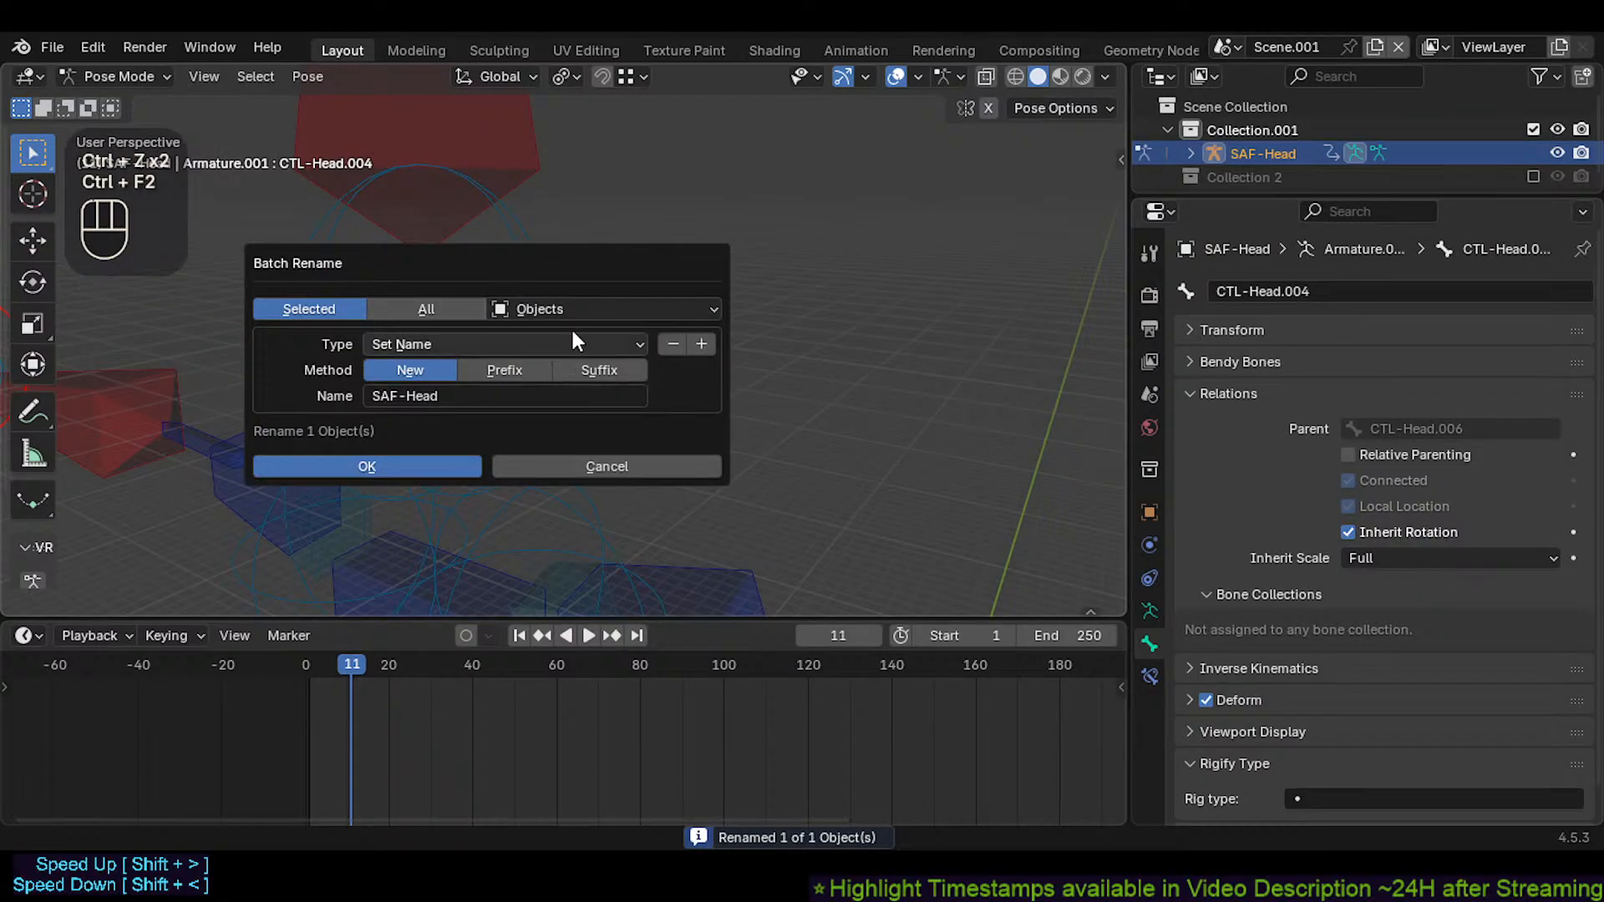
click(446, 462)
Select the stacked head helper bones one at a time to check their new names
click(433, 272)
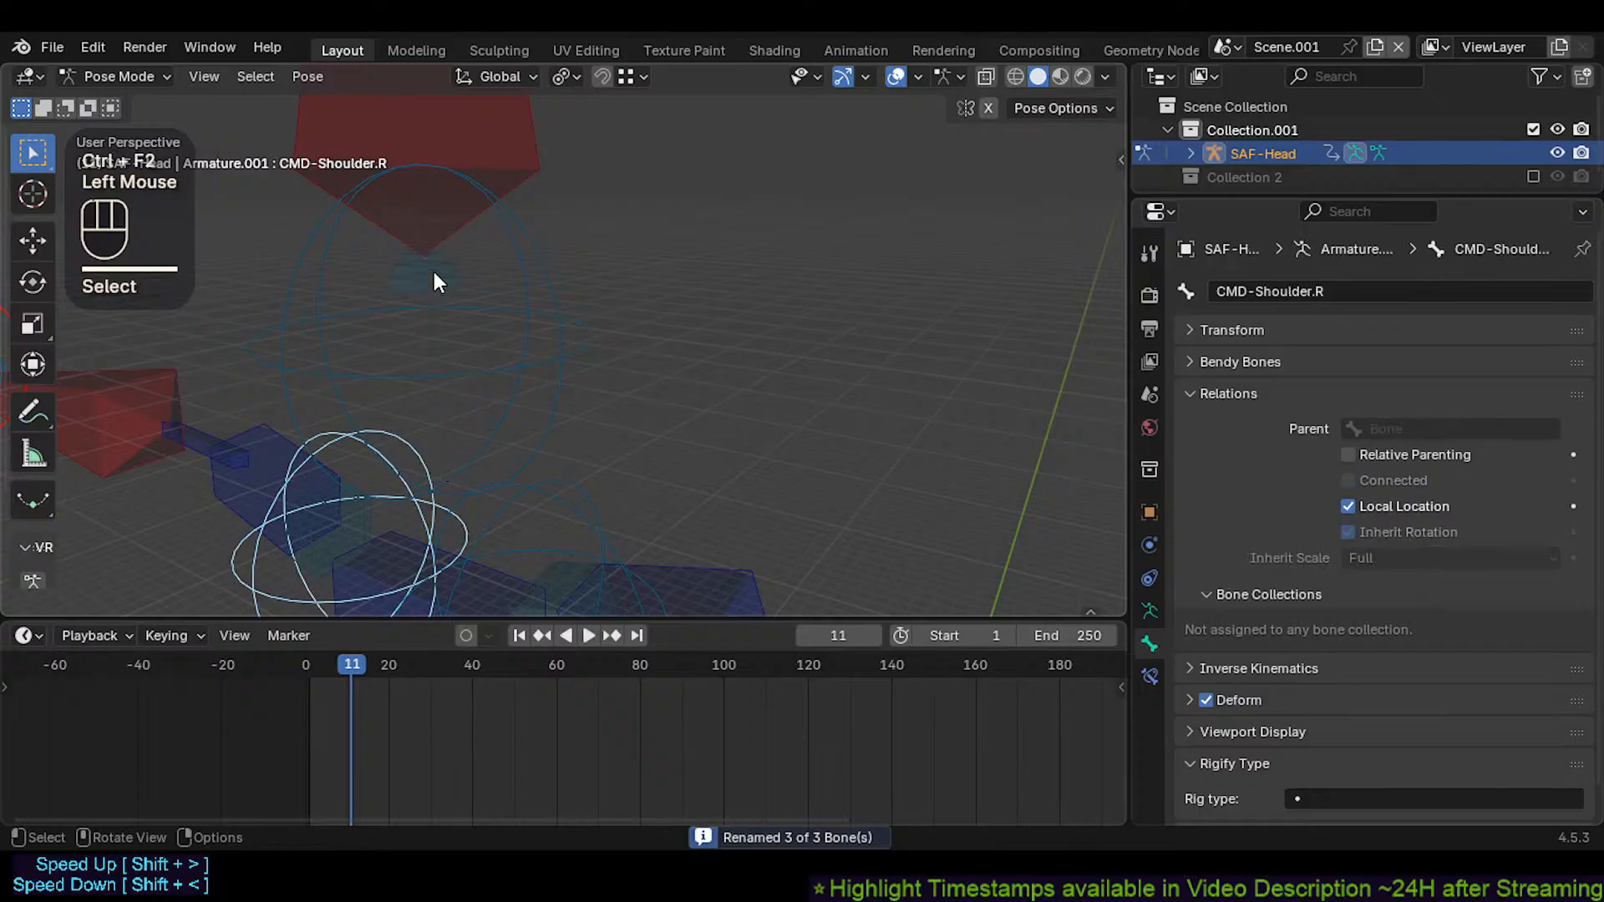
click(436, 277)
click(438, 282)
click(433, 267)
click(434, 268)
shift+middle_drag(436, 268, 437, 361)
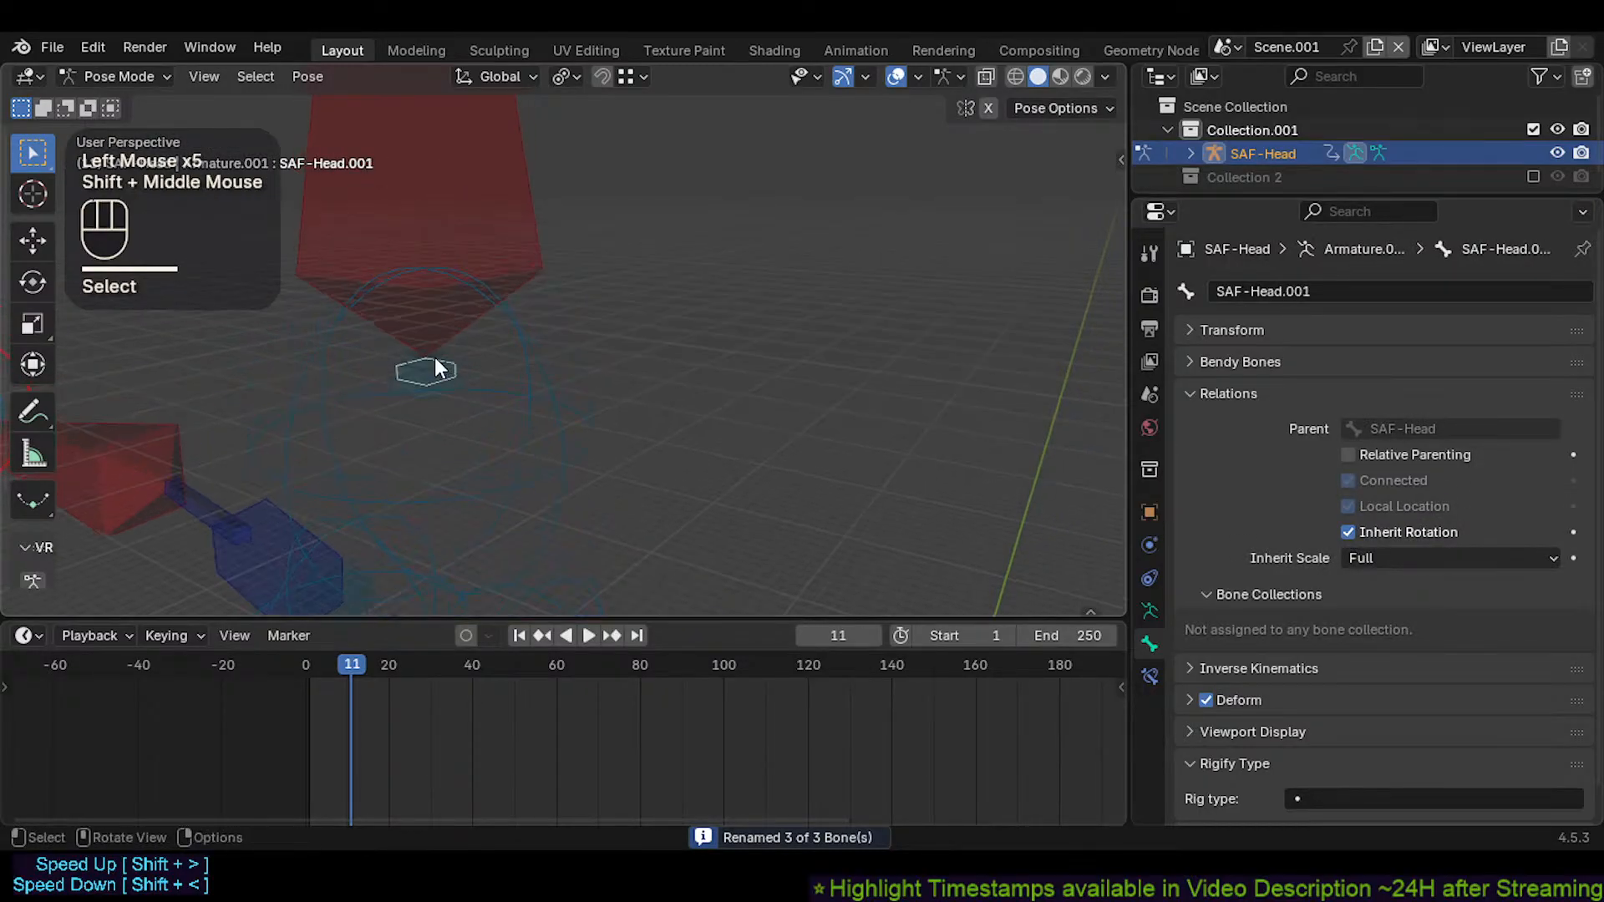
Switch the armature to Edit Mode and hide the bones covering the head joint, including CTL-Neck.001
scroll(448, 373, down, 2)
click(462, 229)
click(462, 233)
scroll(458, 238, down, 2)
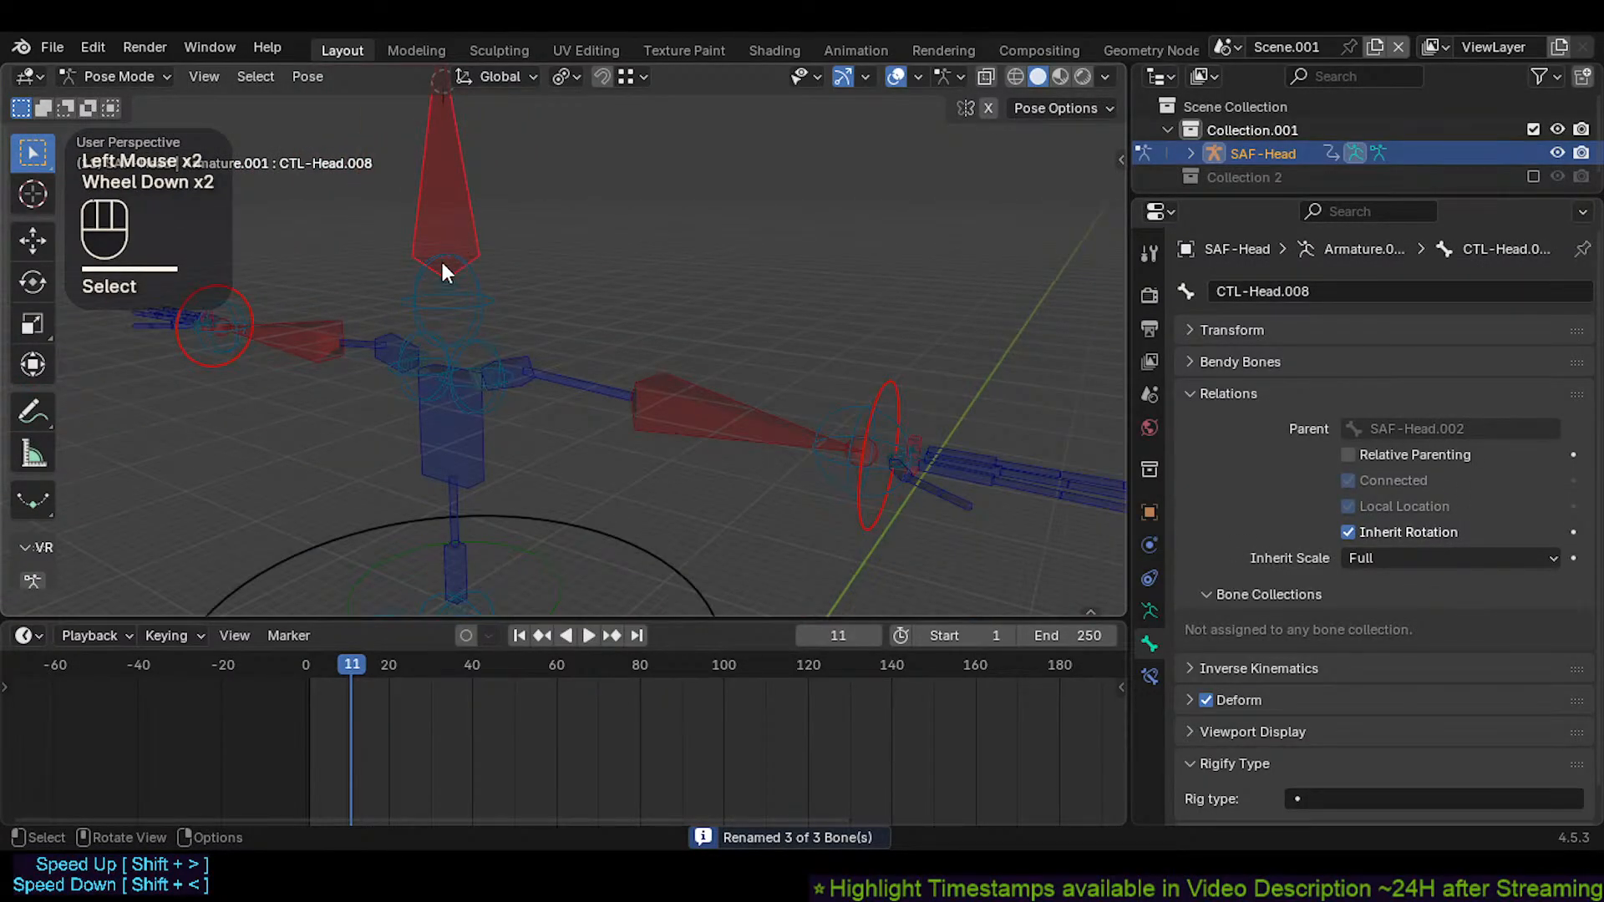
scroll(455, 326, up, 4)
click(485, 404)
scroll(485, 404, down, 2)
key(Tab)
middle_drag(485, 404, 530, 351)
scroll(496, 289, up, 1)
shift+middle_drag(497, 289, 462, 284)
click(459, 240)
key(h)
click(469, 239)
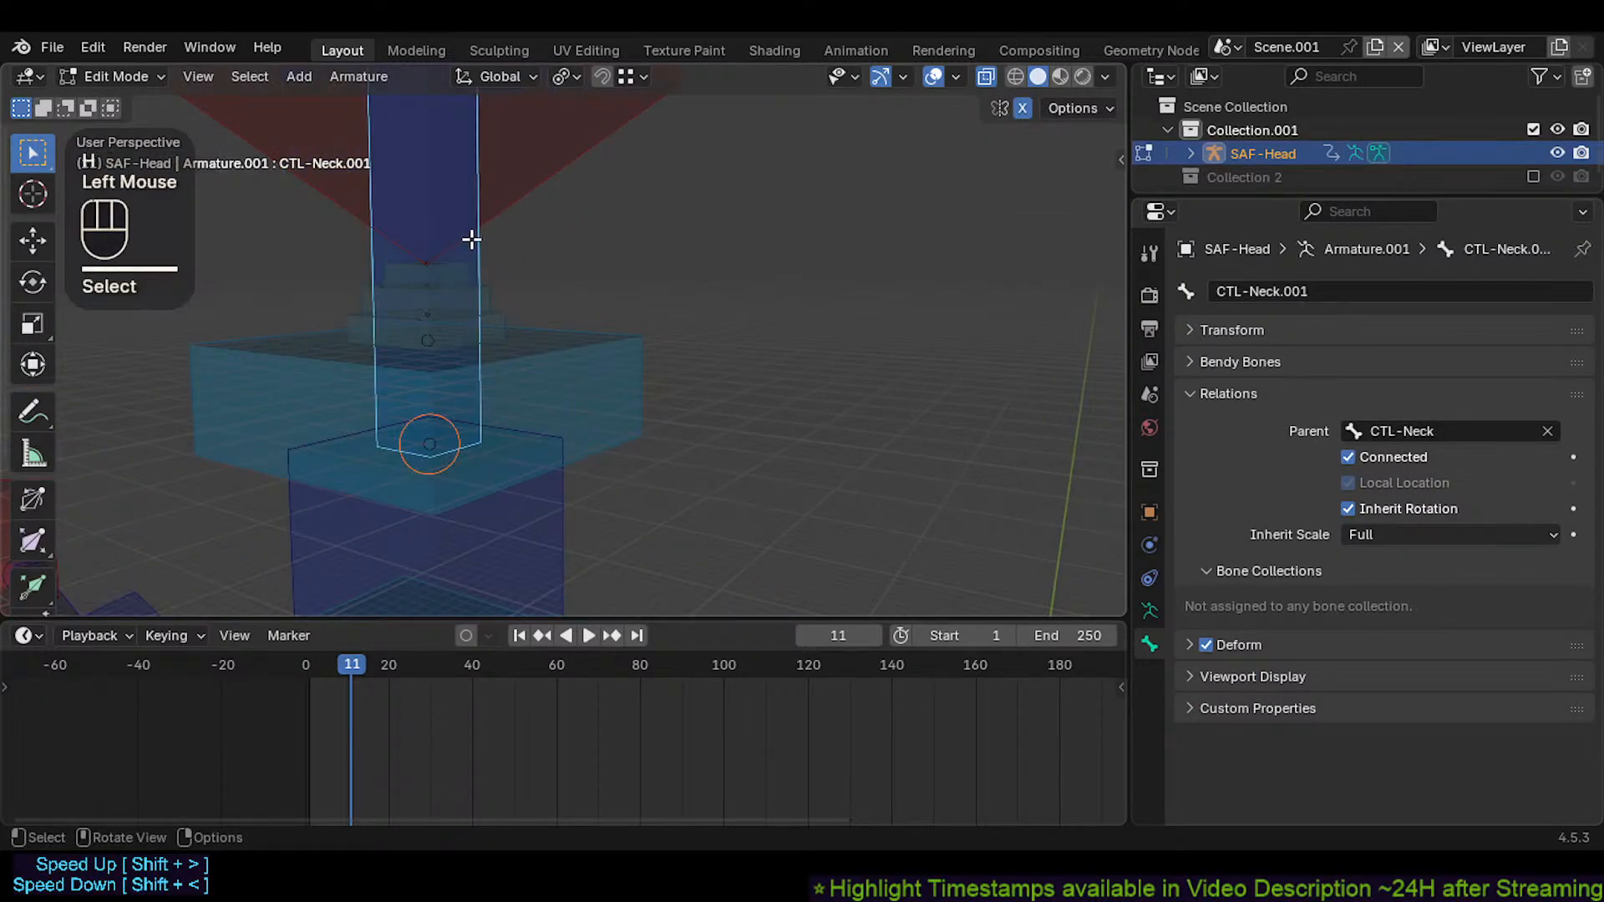
key(h)
Snap the 3D cursor to the base joint of the large red head bone CTL-Head.008
click(461, 234)
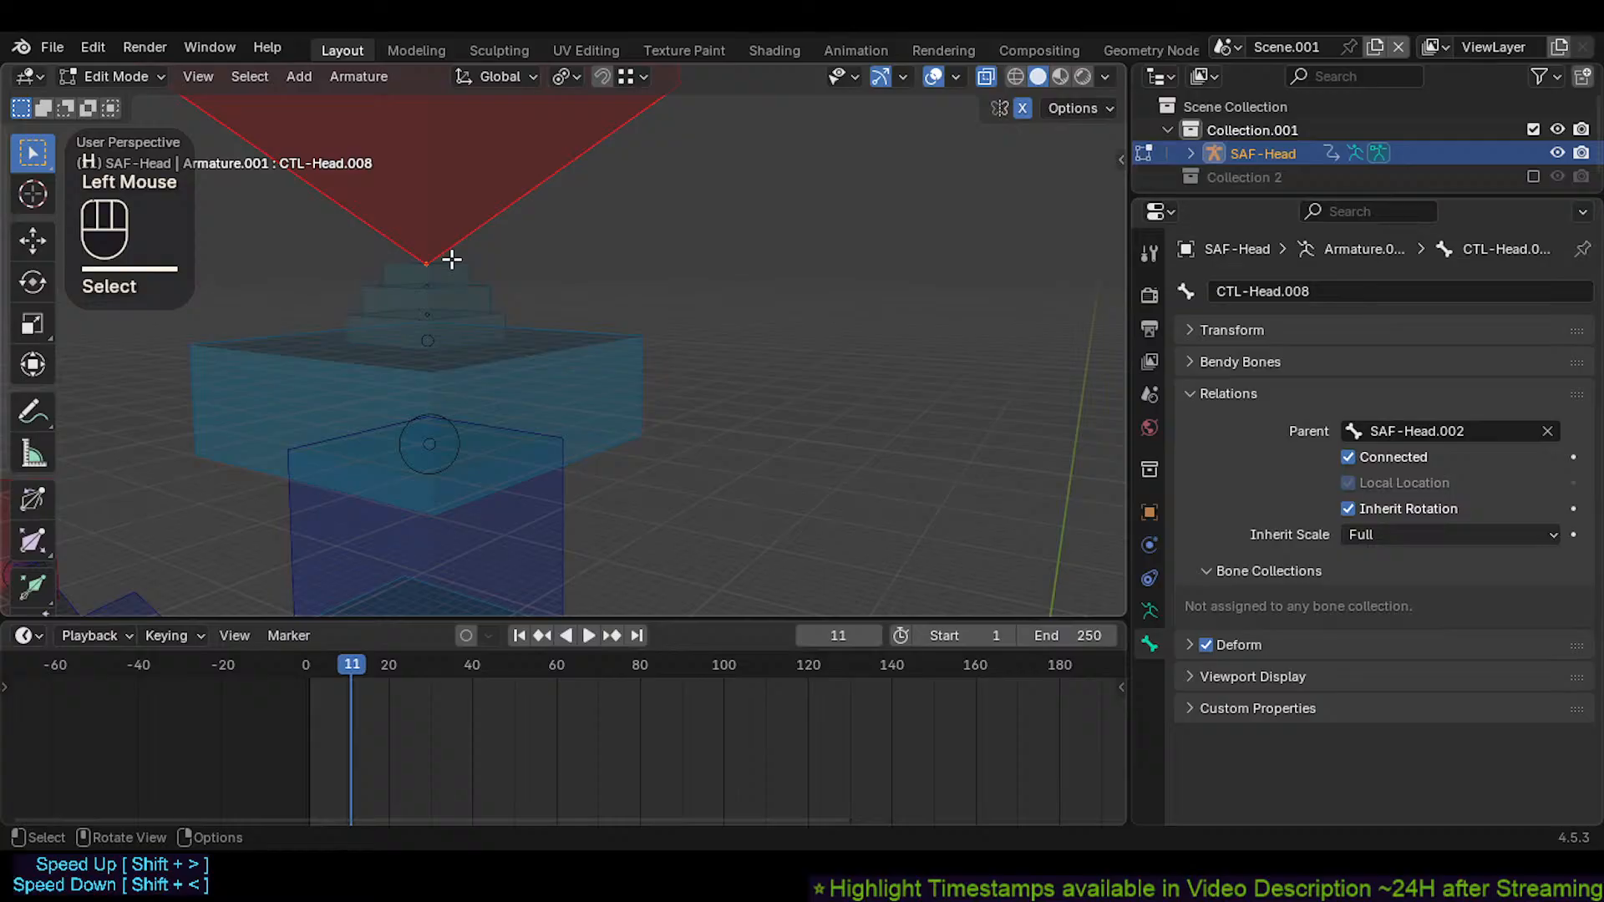
key(shift+s)
click(463, 265)
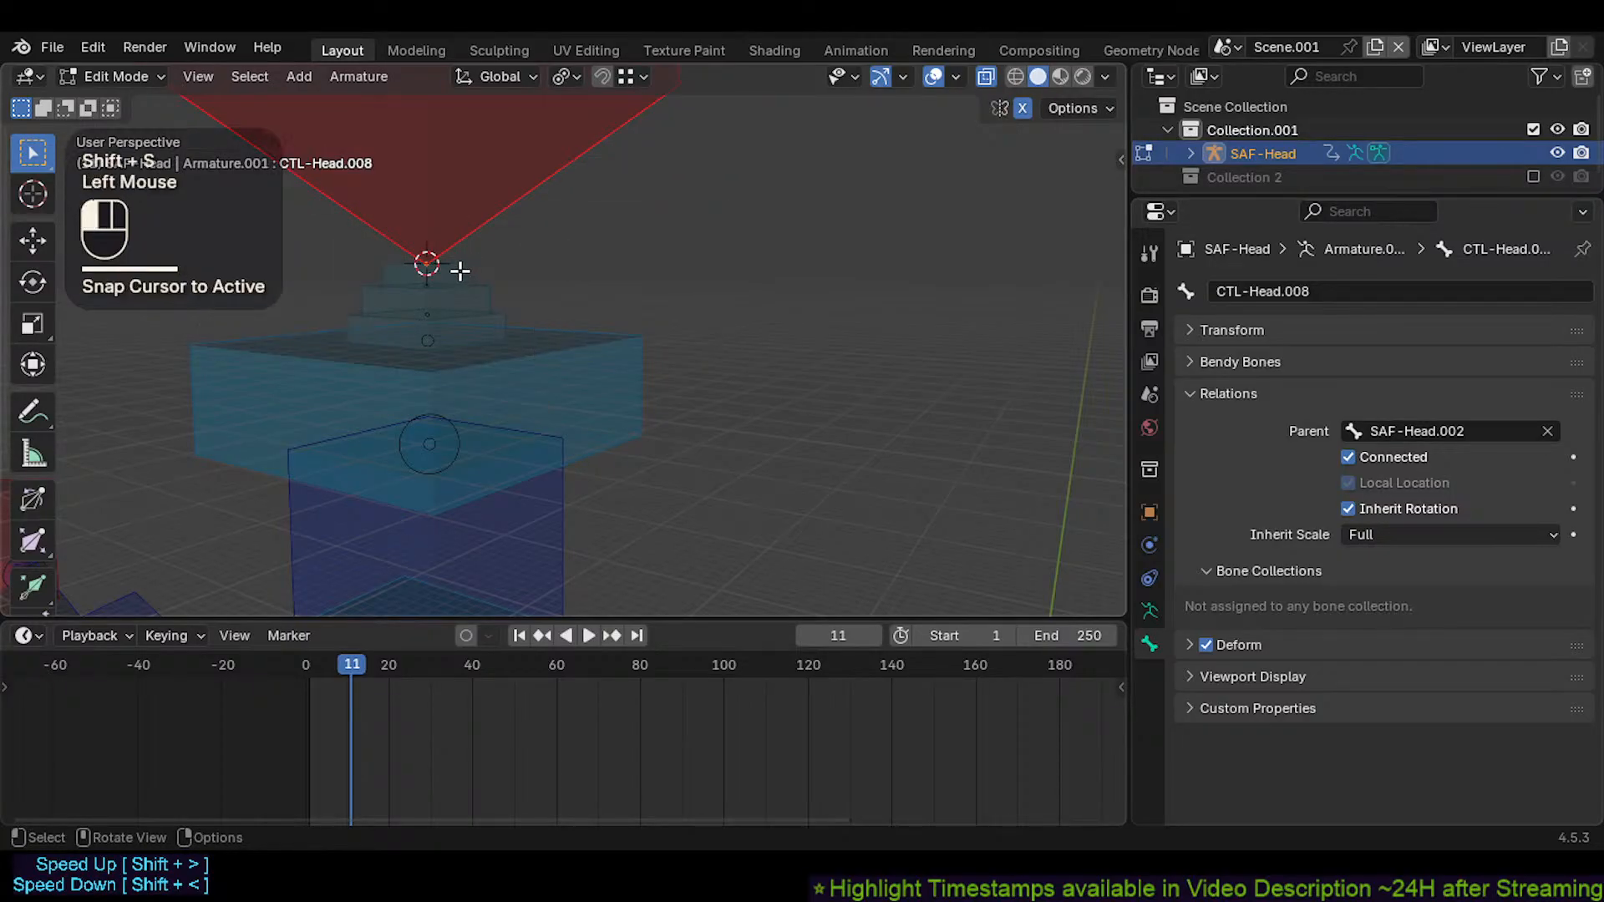
Extrude bones upward twice along the Z axis from the uppermost head helper bone, SAF-Head.002
click(460, 271)
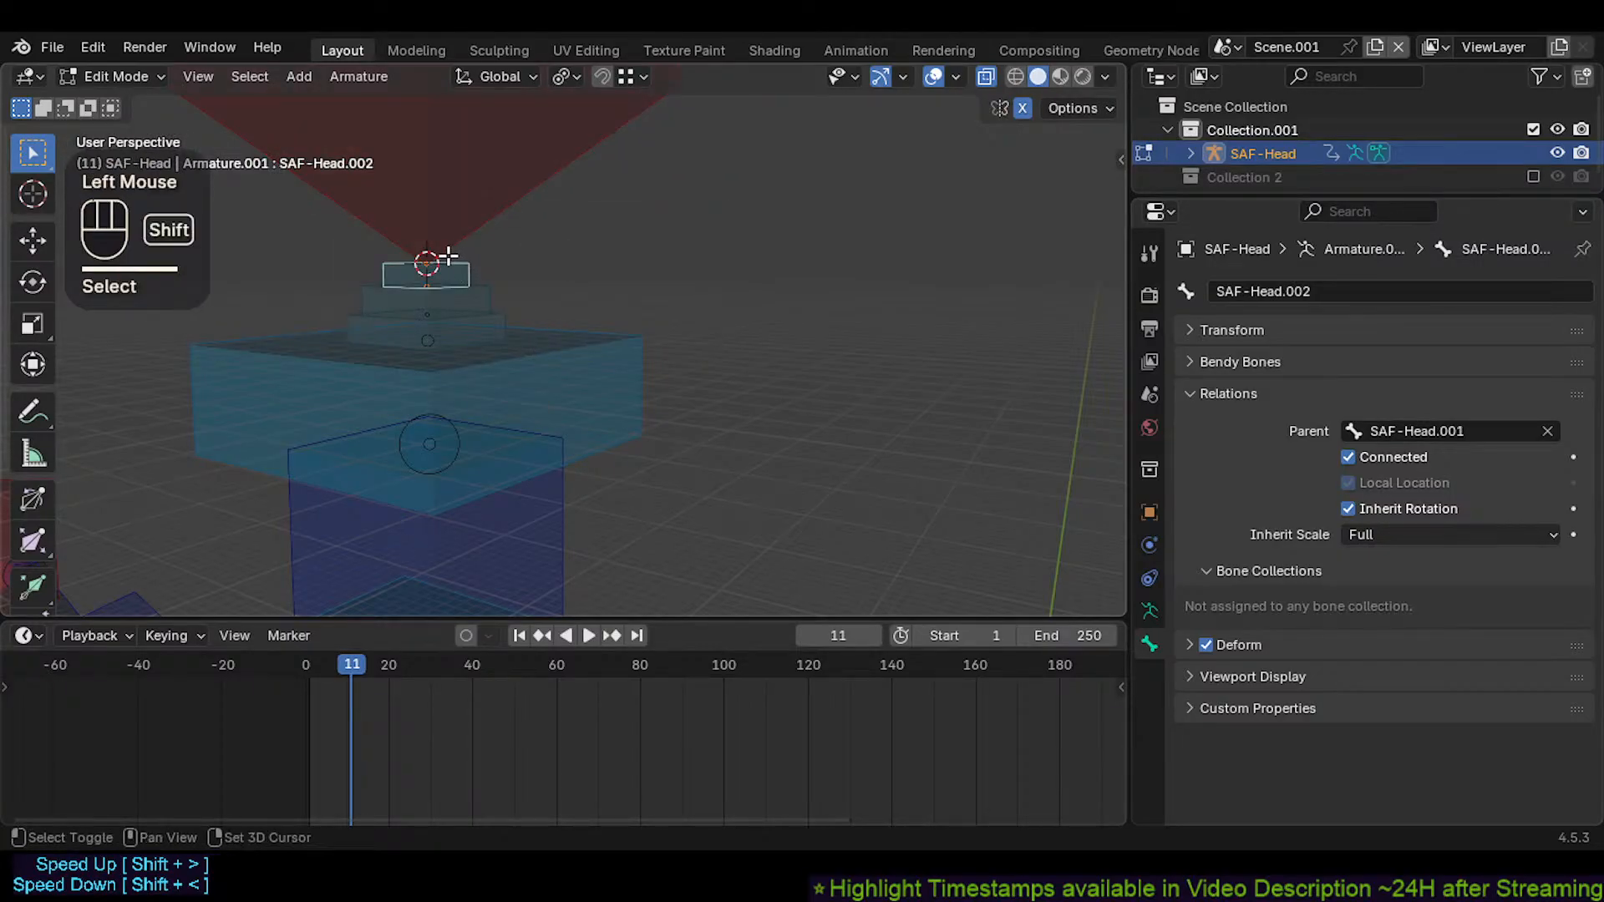
shift+middle_drag(437, 258, 454, 293)
key(e)
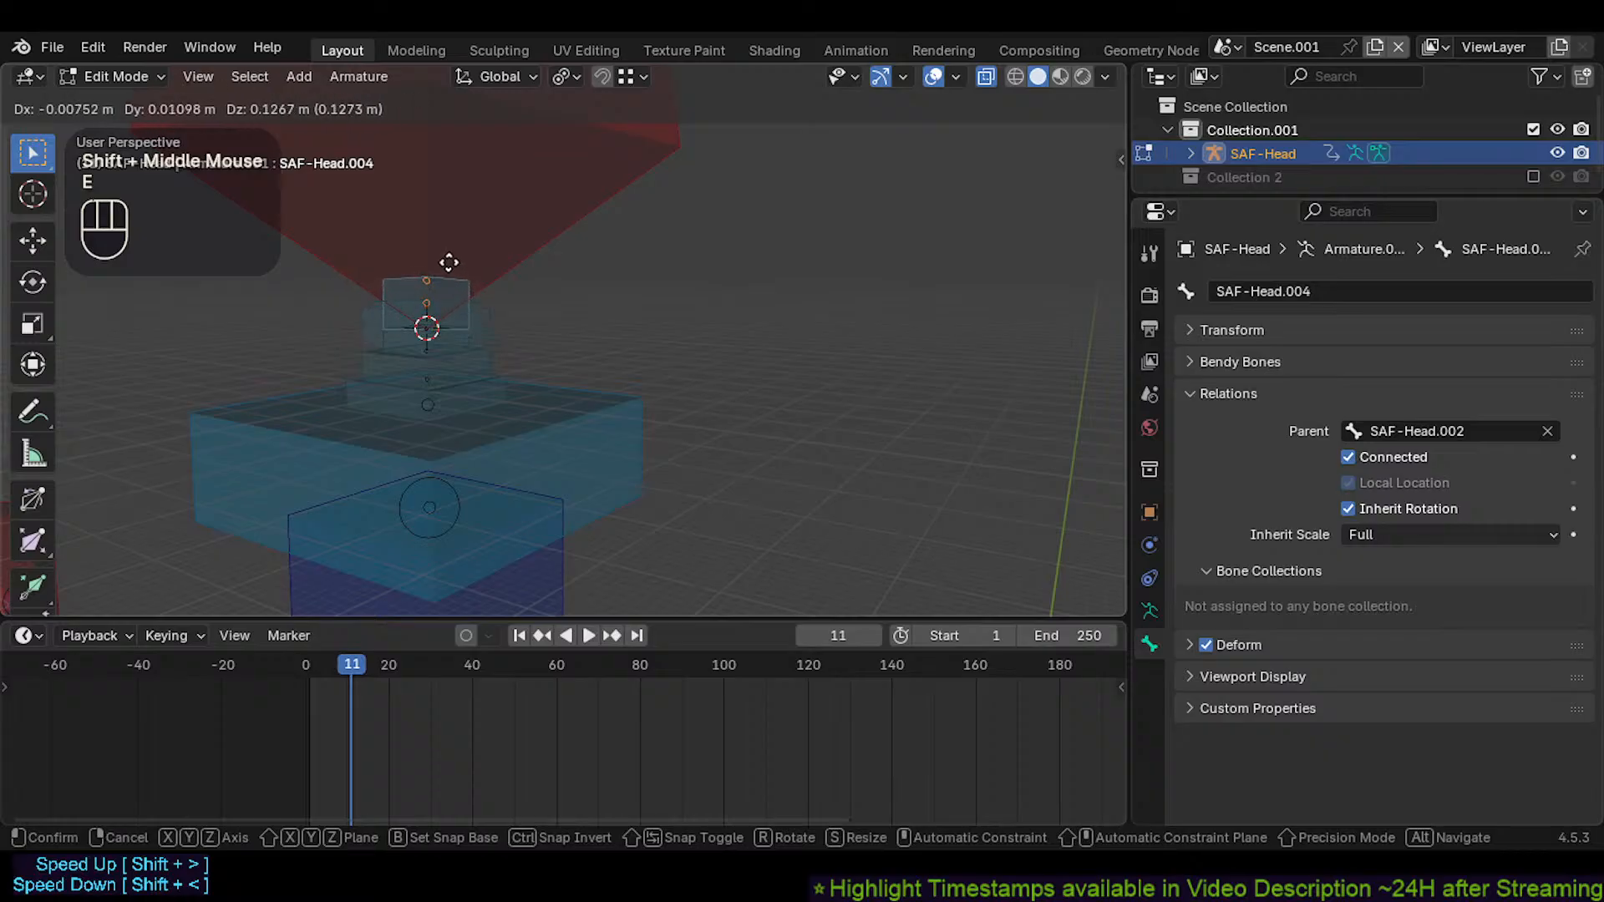
key(z)
click(449, 236)
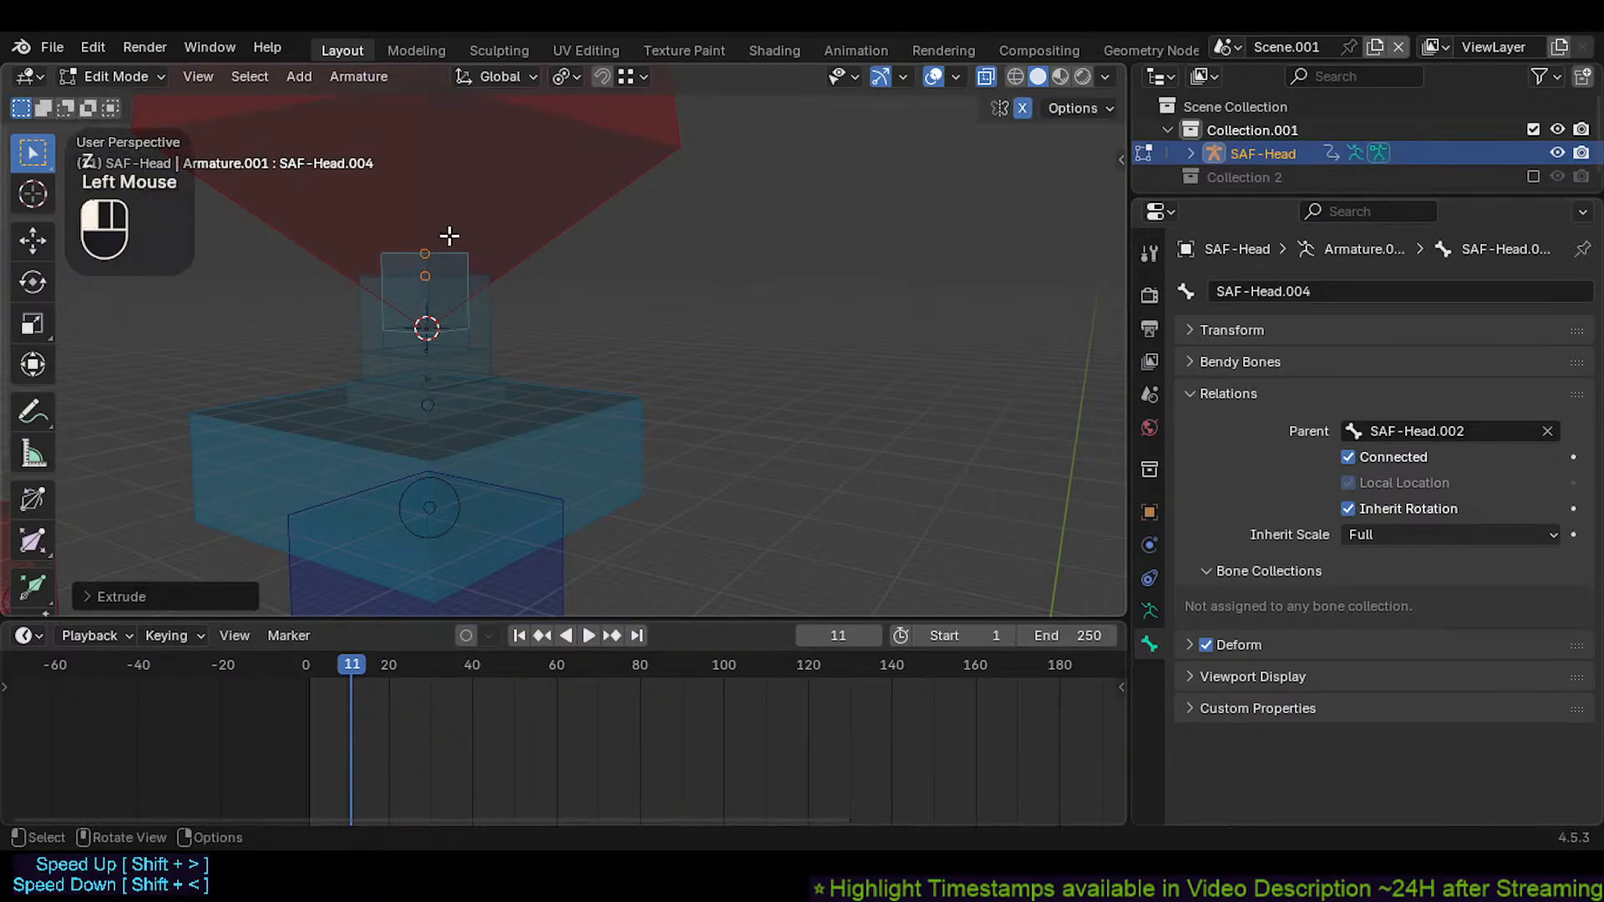
key(e)
key(z)
click(452, 219)
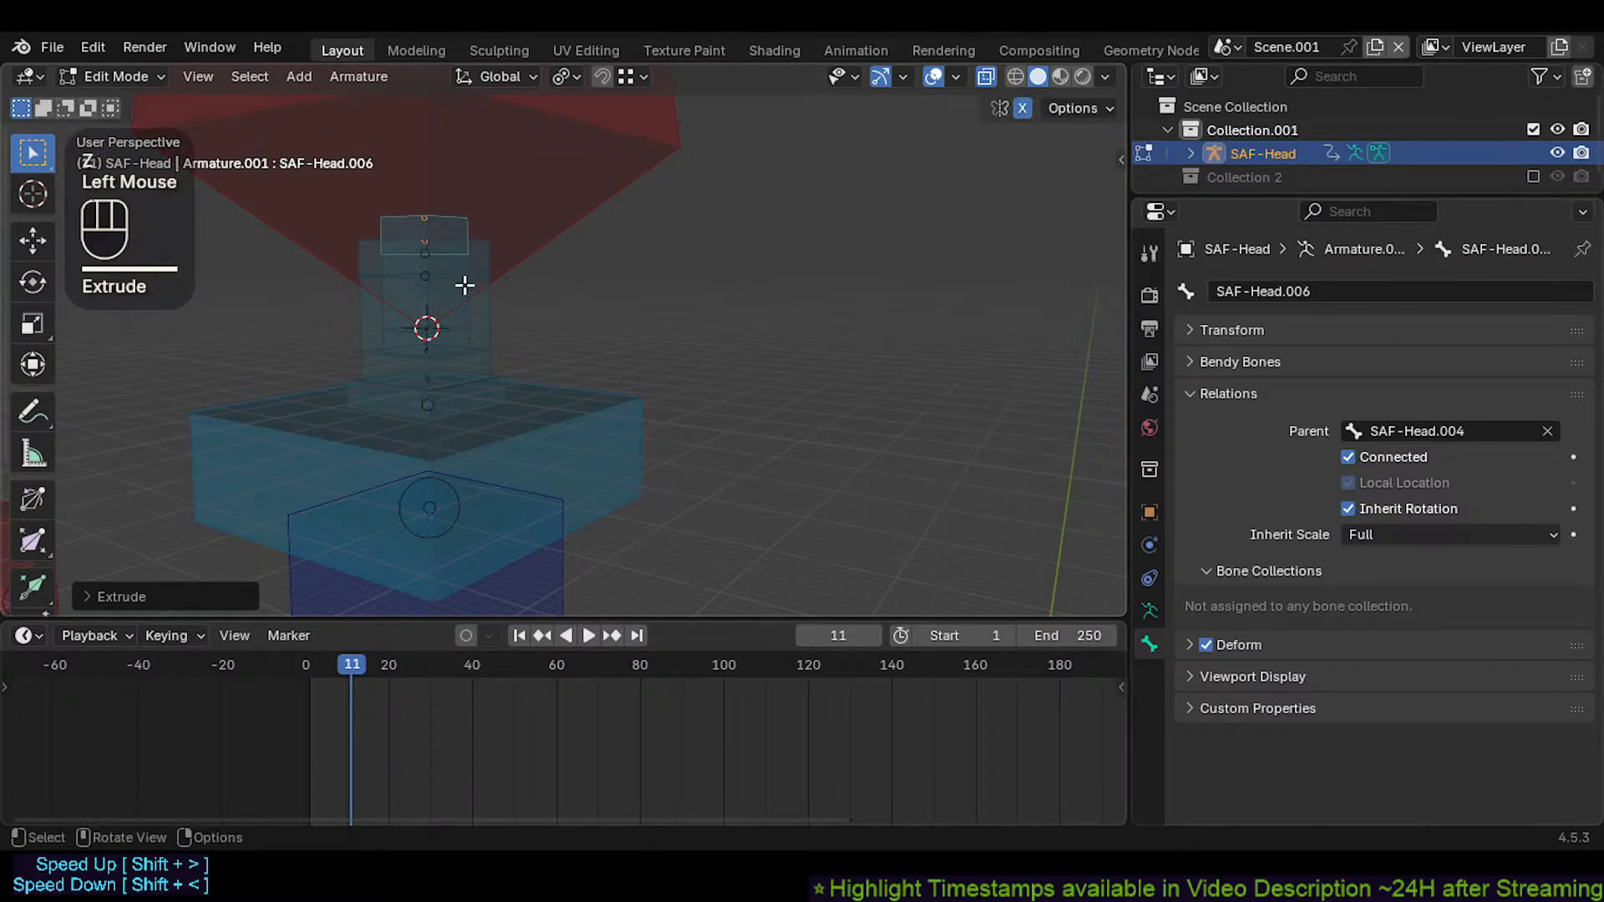
Delete all the newly extruded bones above the stacked head helper bones
double_click(427, 319)
key(g)
key(Escape)
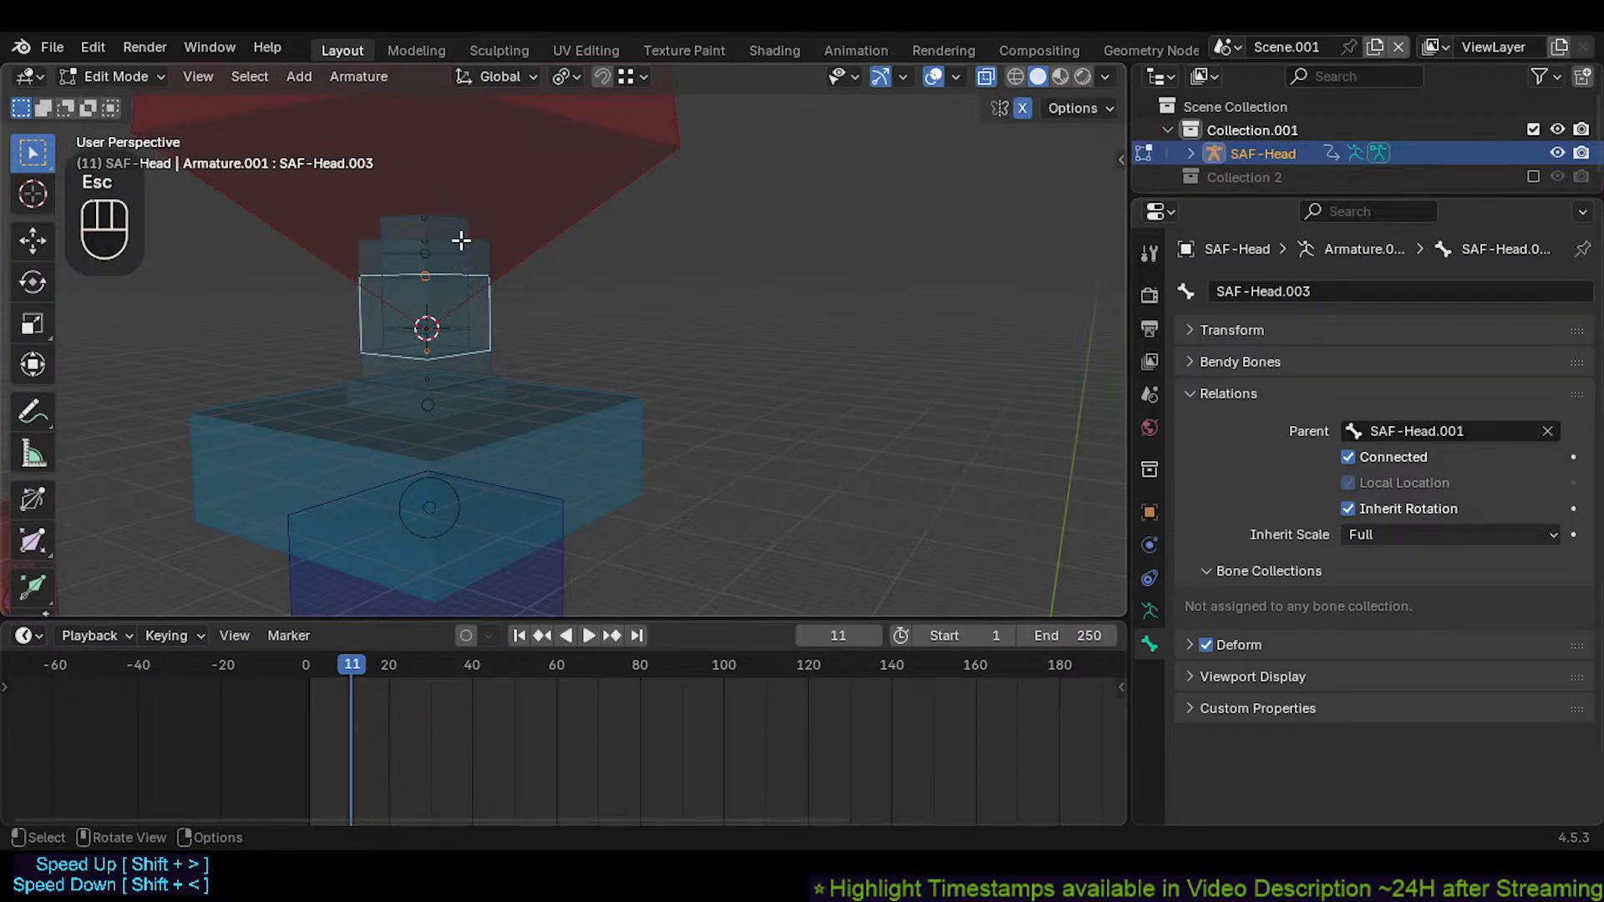
key(c)
click(427, 279)
right_click(396, 311)
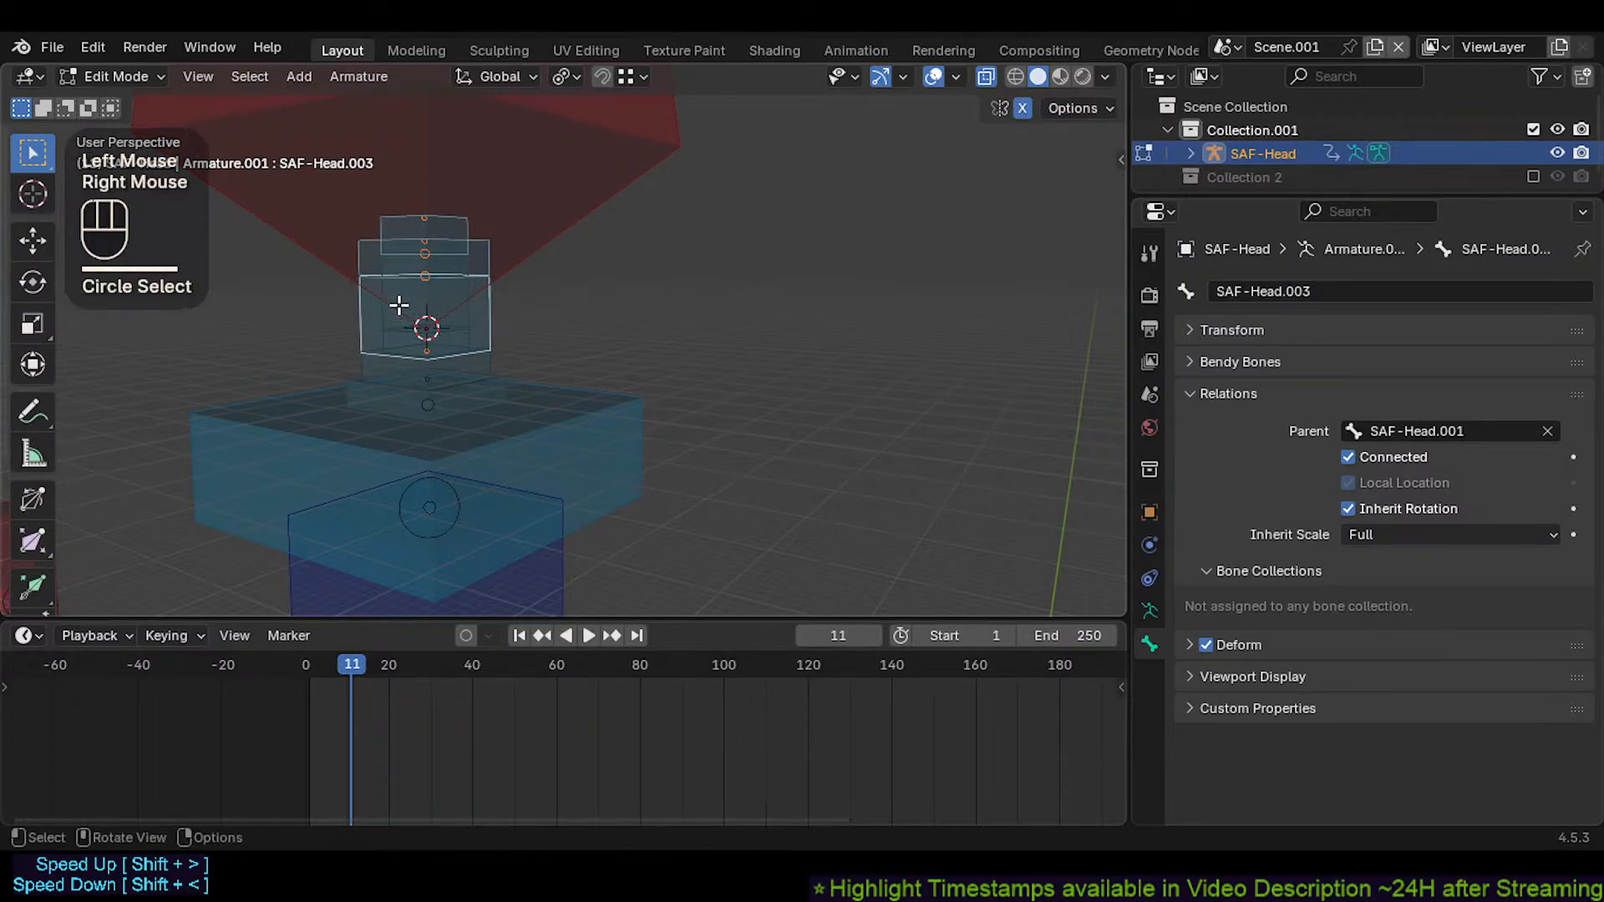
key(x)
click(394, 308)
click(440, 288)
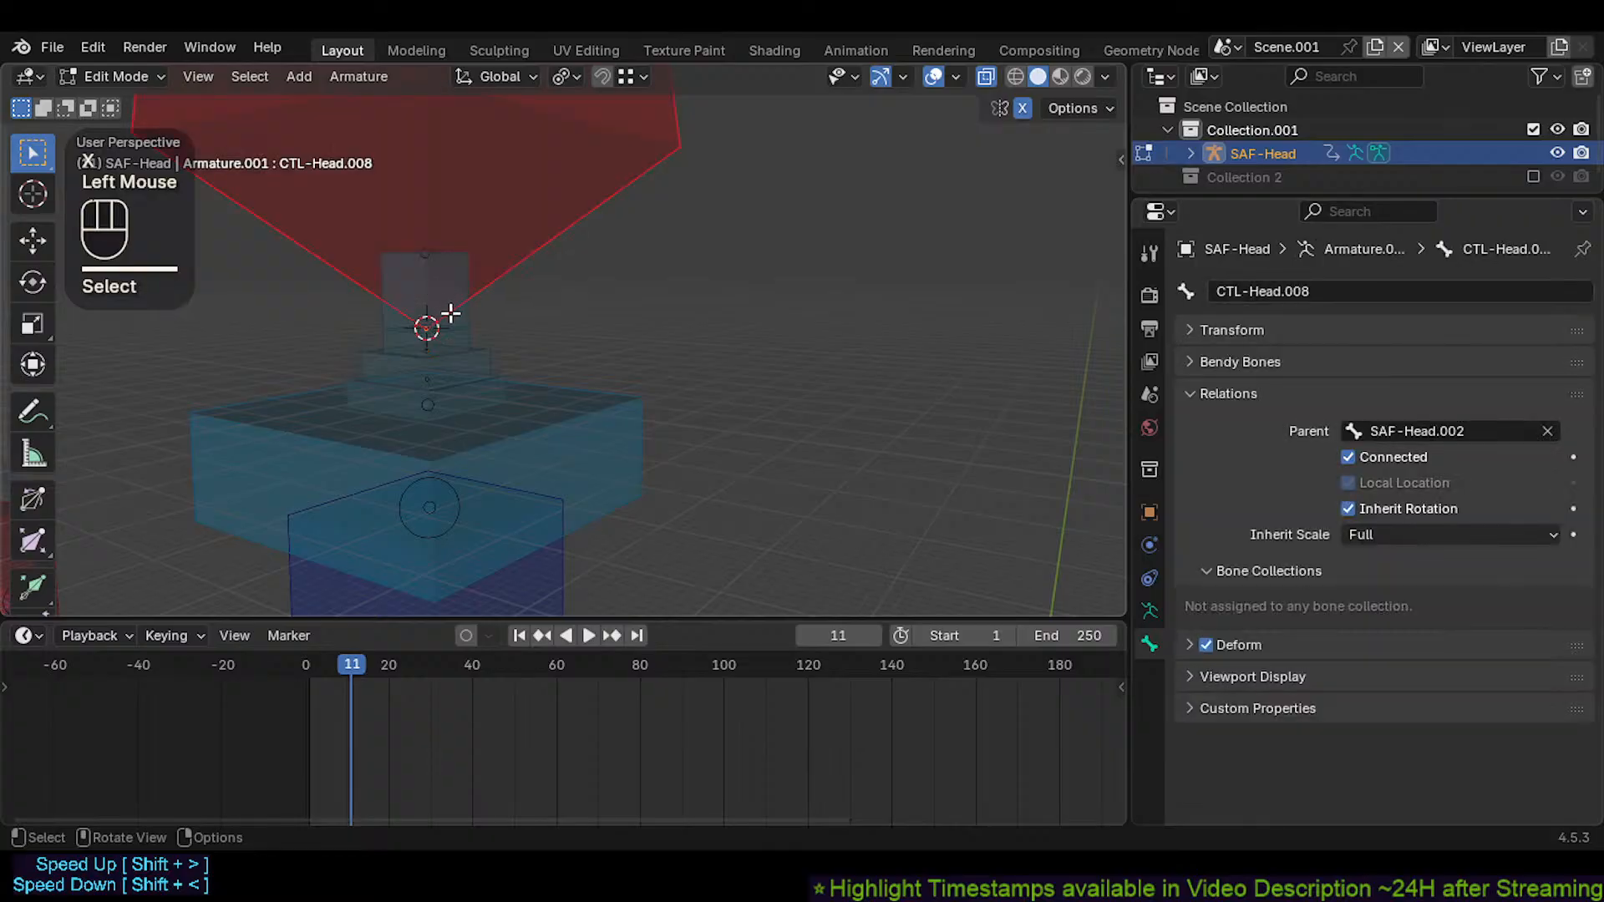
click(459, 323)
key(x)
click(460, 323)
Extrude SAF-Head.002 again and move the new bone end upward along the Z axis
click(465, 333)
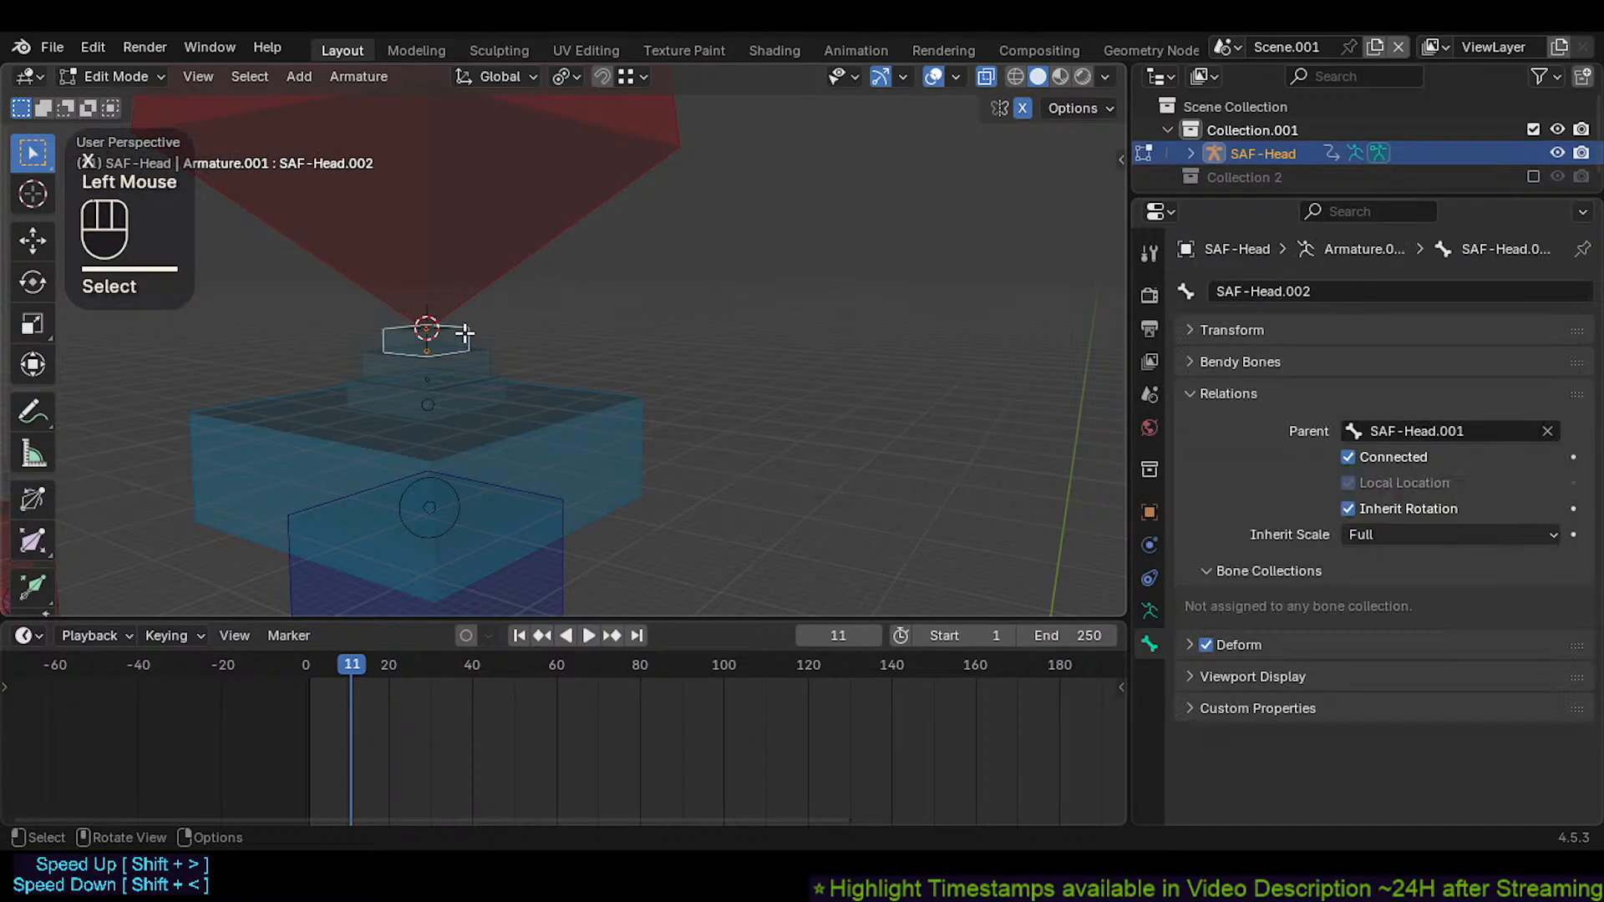
key(e)
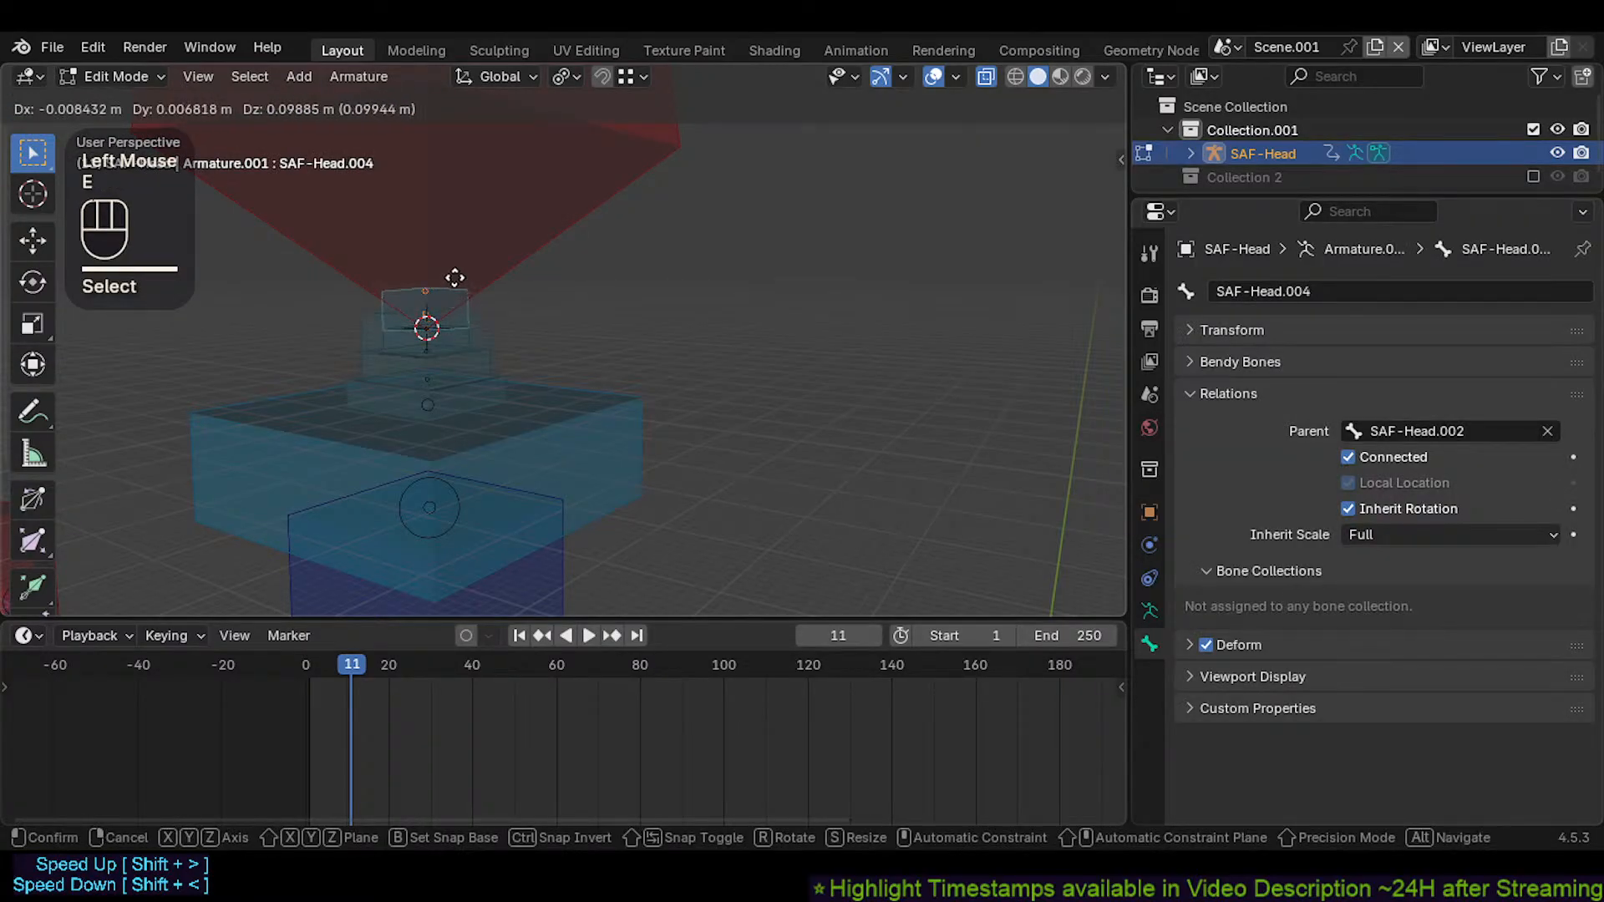
key(Escape)
key(g)
key(z)
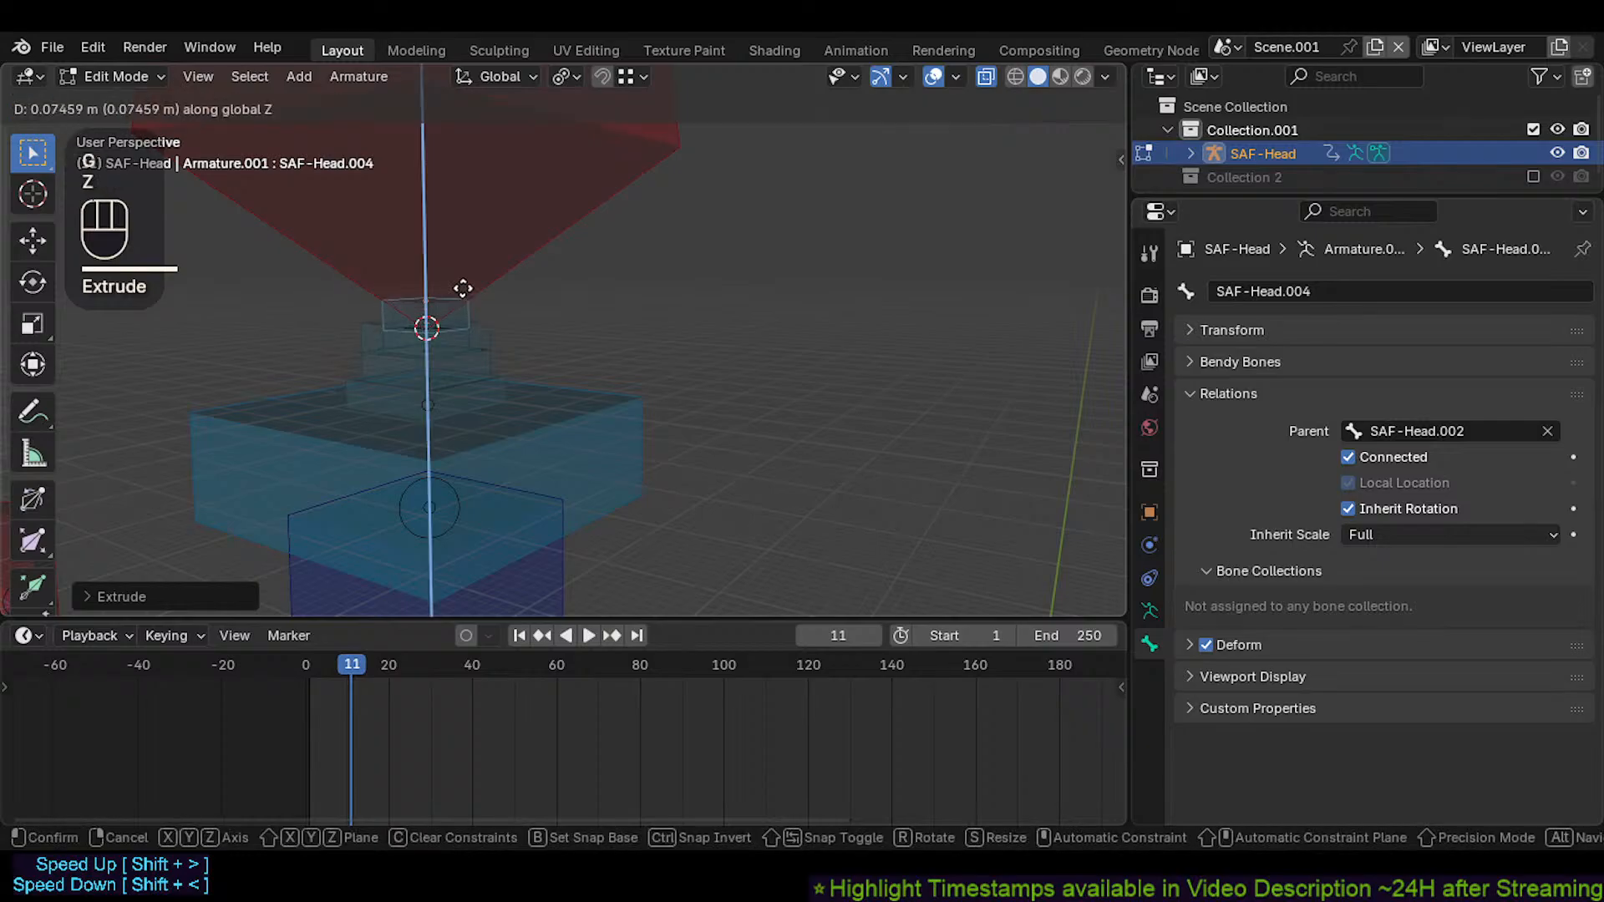
click(476, 263)
Delete the extra extruded bone SAF-Head.003 and select the remaining new bone SAF-Head.004
click(477, 286)
click(479, 293)
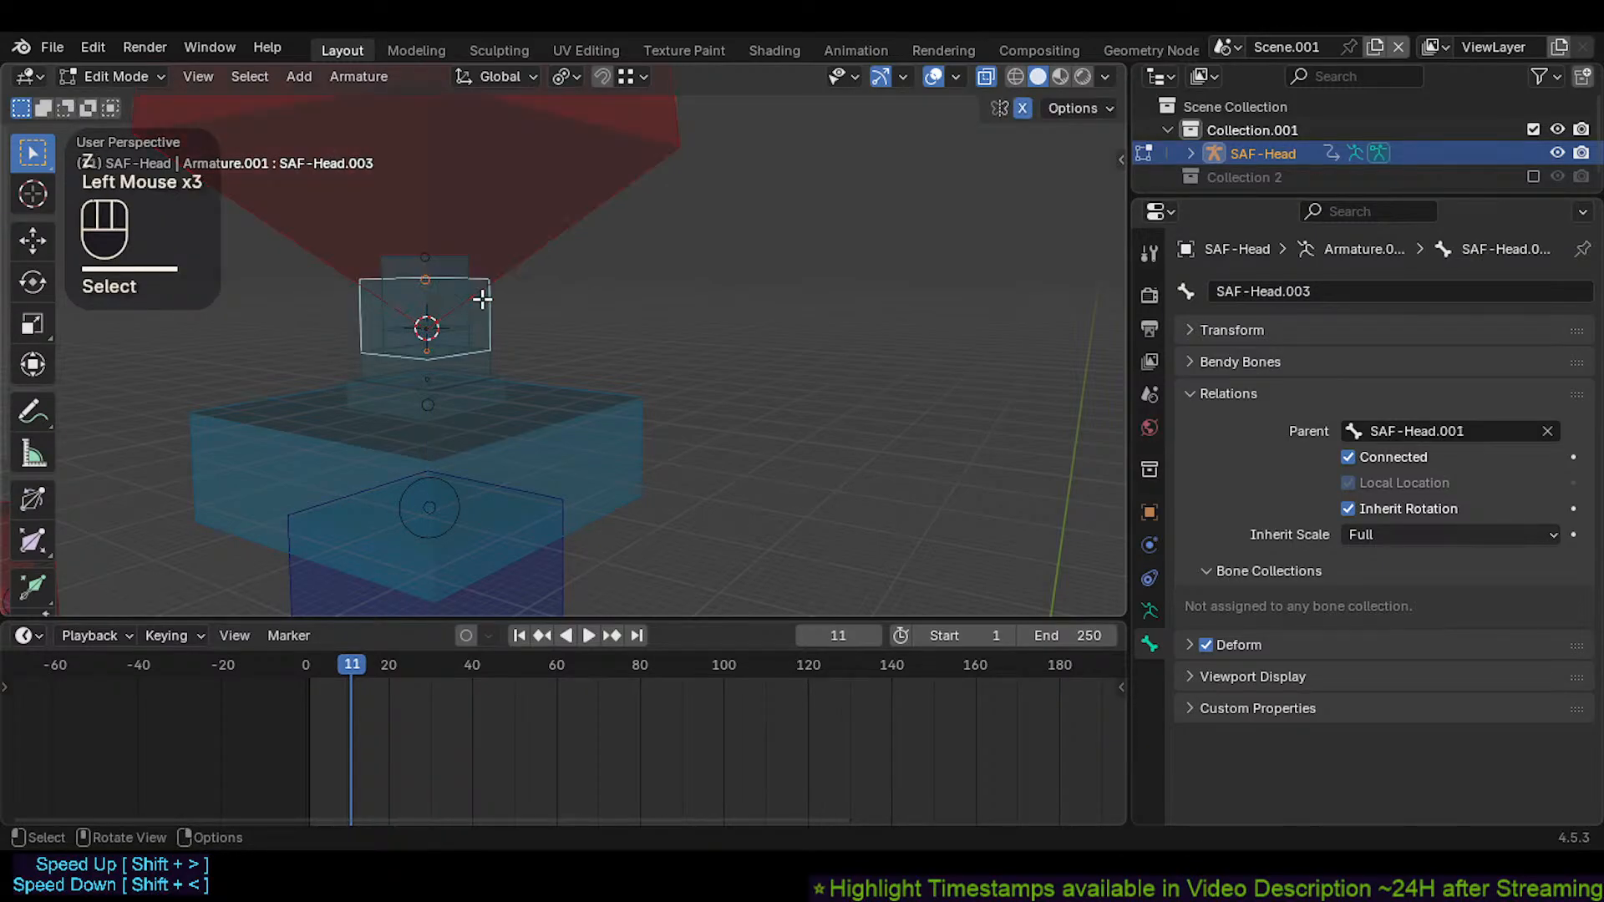
key(x)
click(480, 297)
click(452, 281)
click(463, 304)
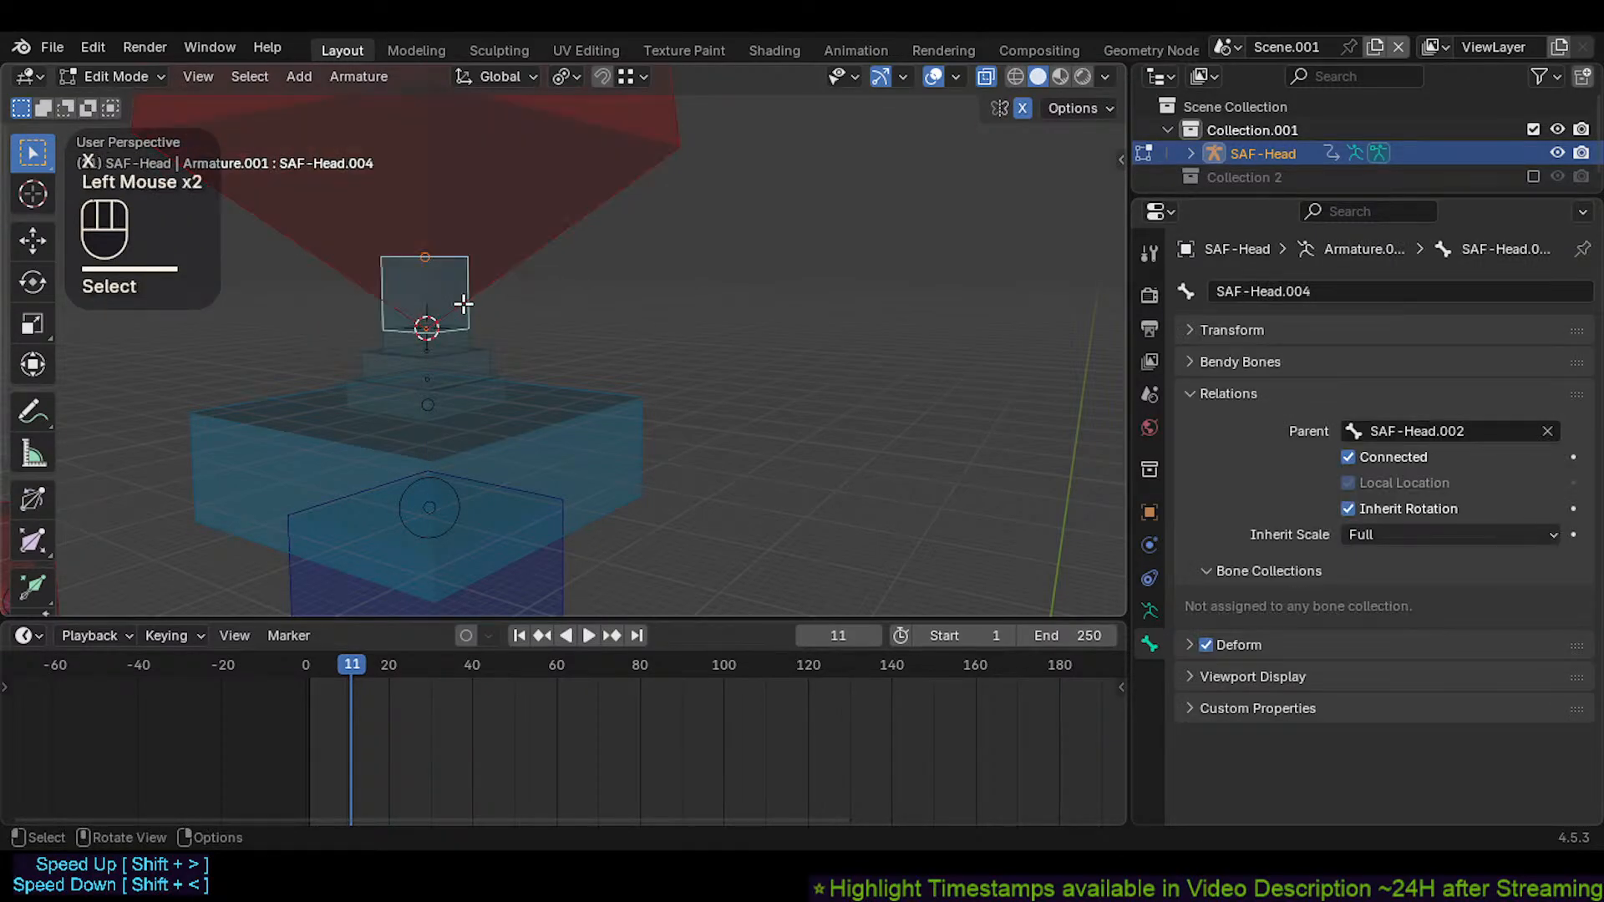
Hide the large red head bone CTL-Head.008 to expose the stacked helper bones
click(493, 243)
key(g)
key(Escape)
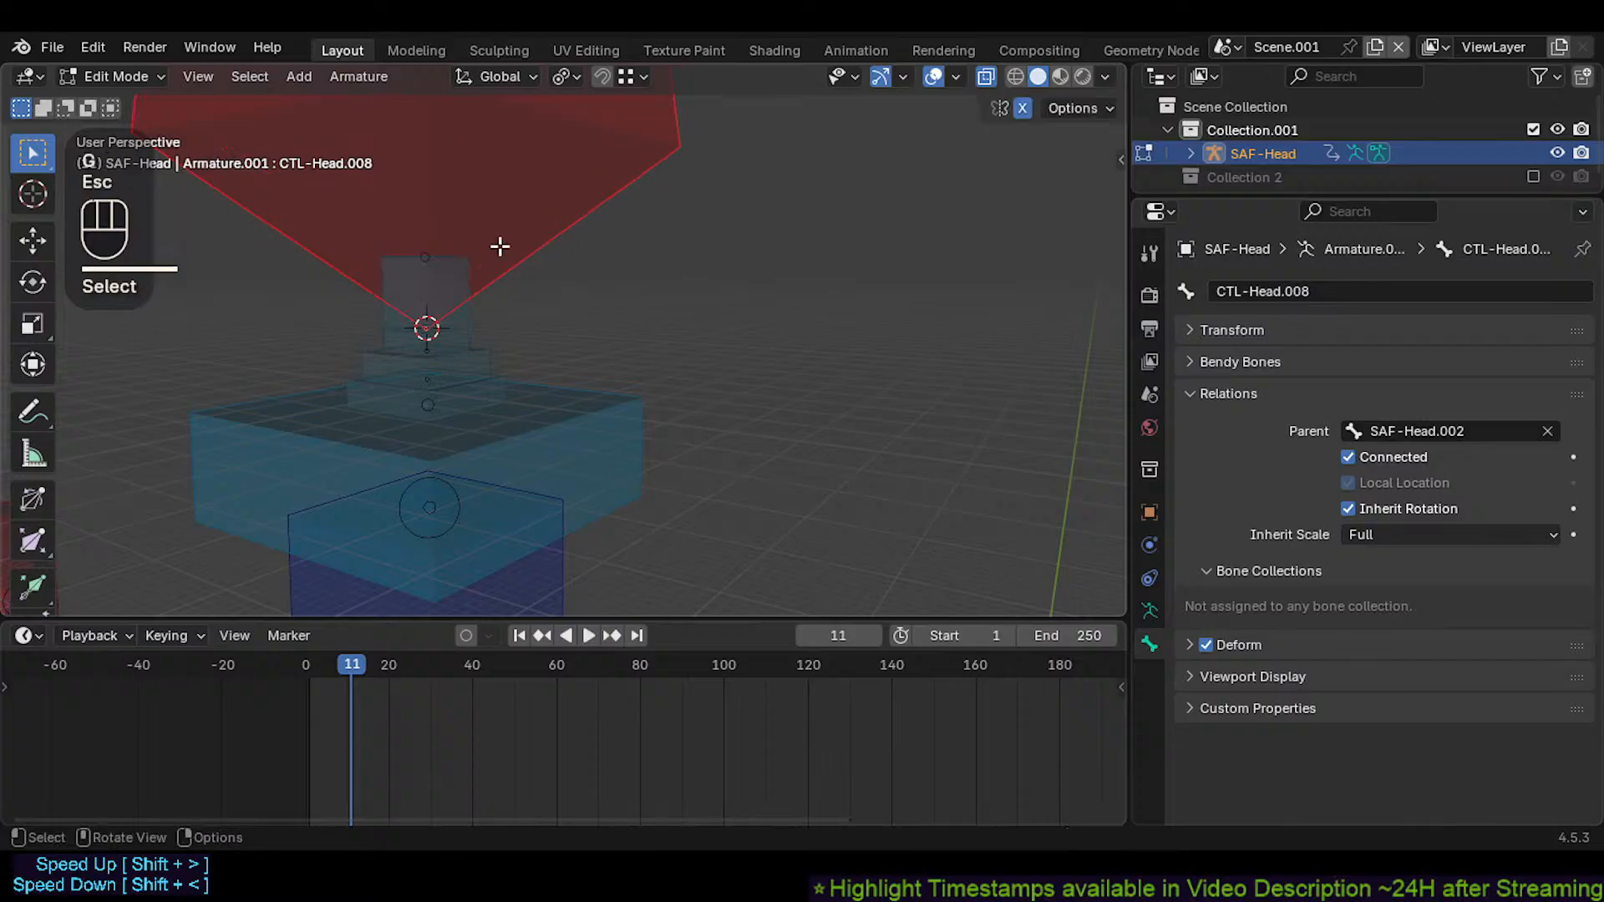
key(alt+p)
click(509, 244)
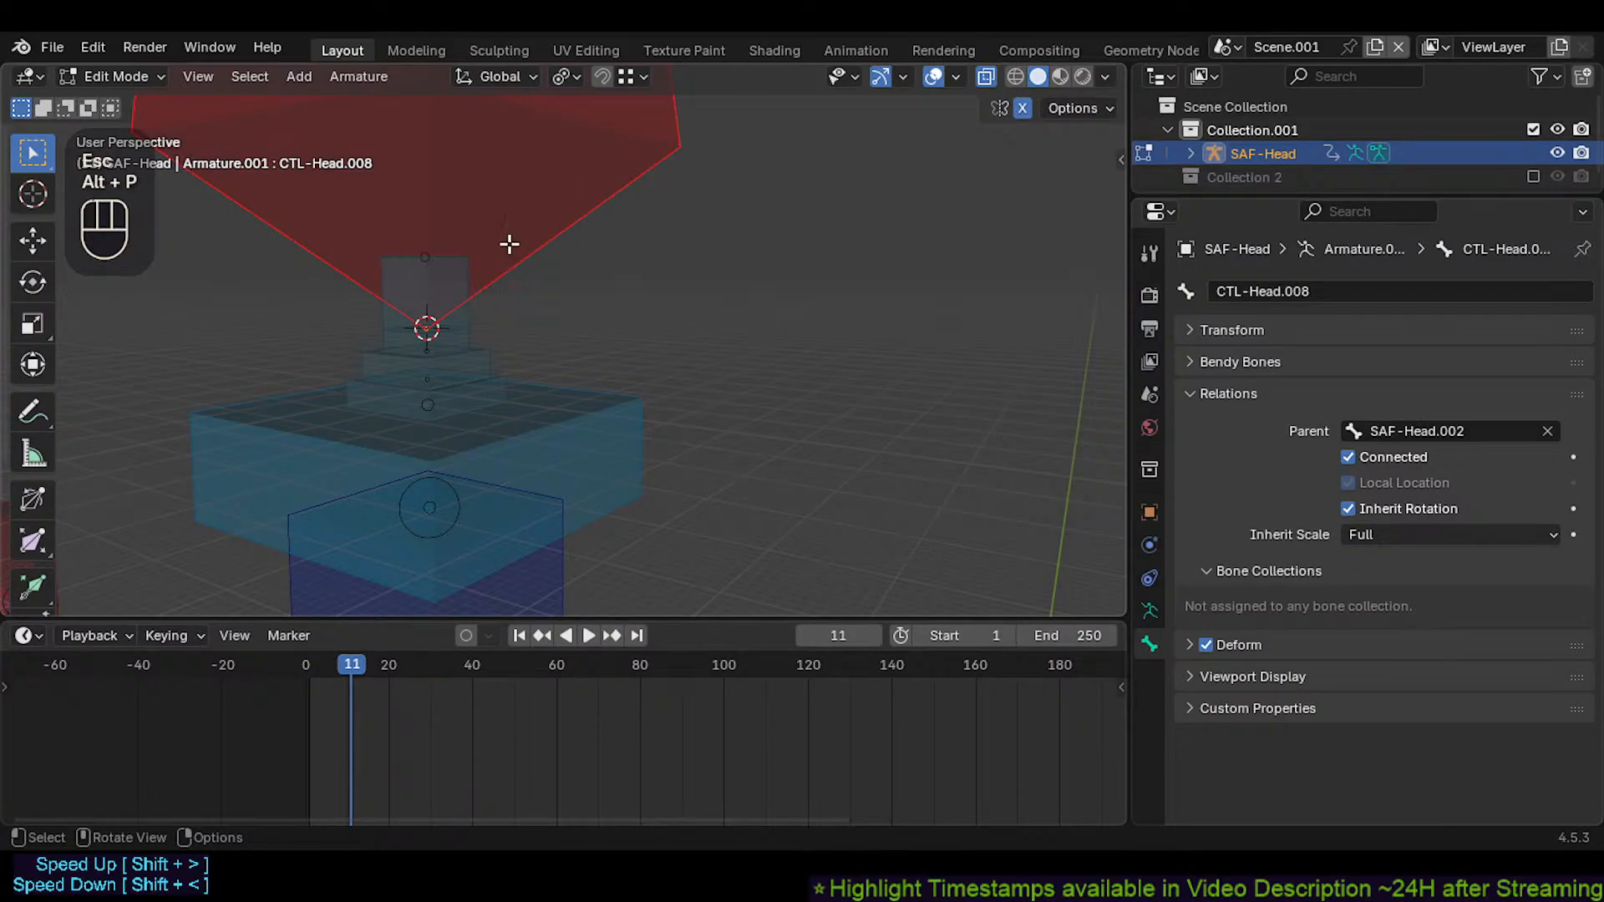
key(h)
shift+middle_drag(465, 244, 443, 267)
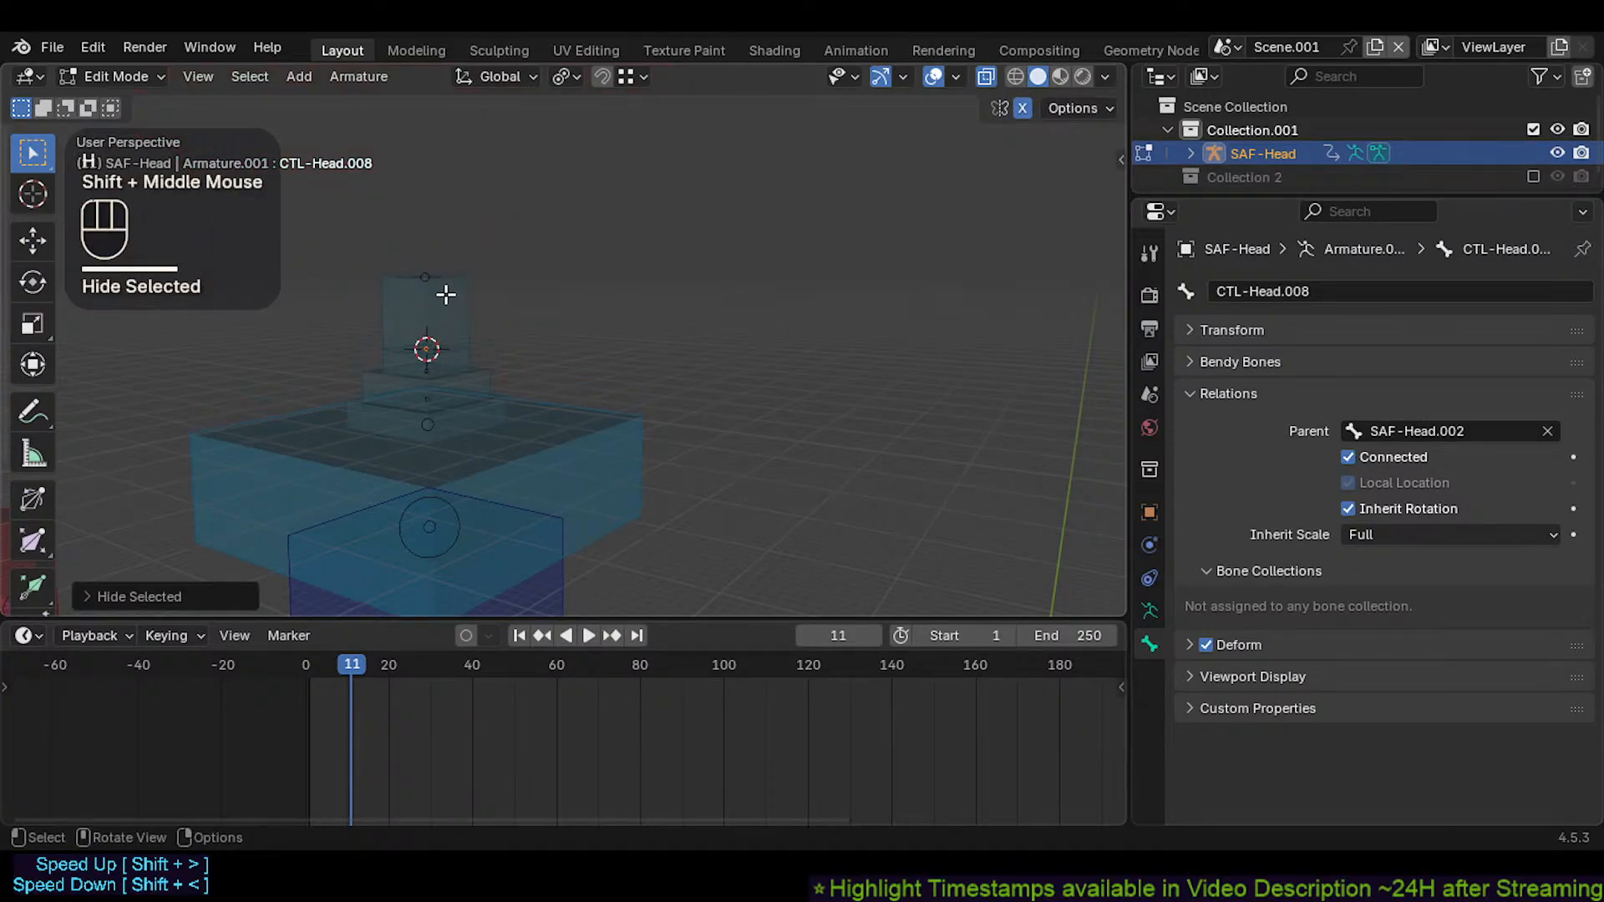
Select the three stacked helper bones below SAF-Head.004 and scale them down to about 0.4
click(448, 282)
key(Escape)
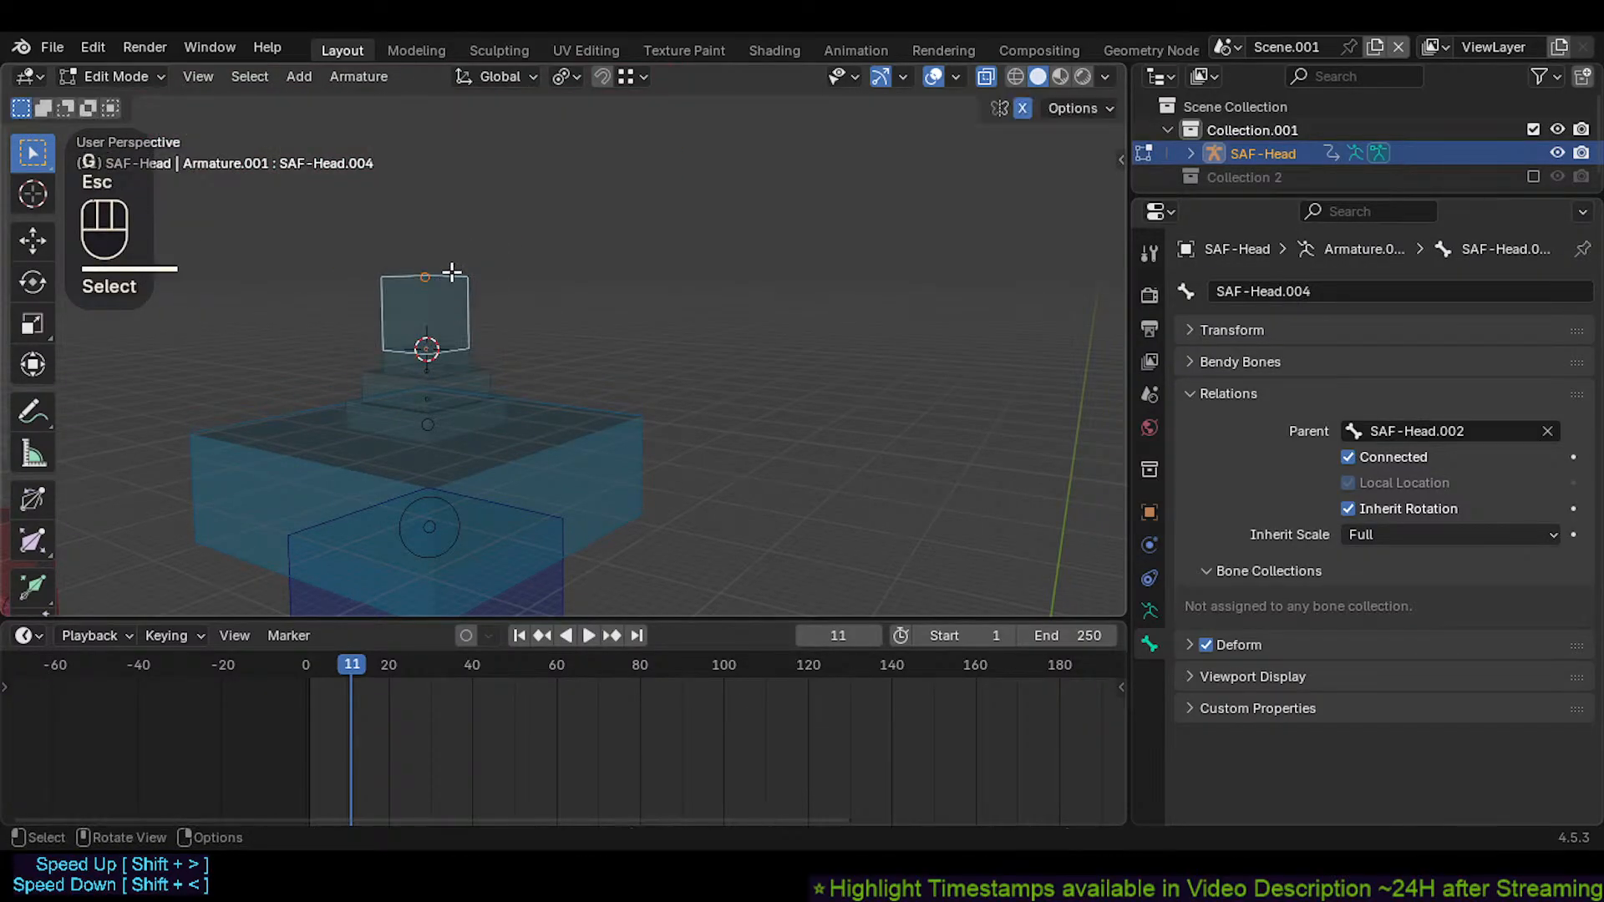
click(445, 424)
click(491, 398)
shift+click(490, 373)
shift+click(471, 354)
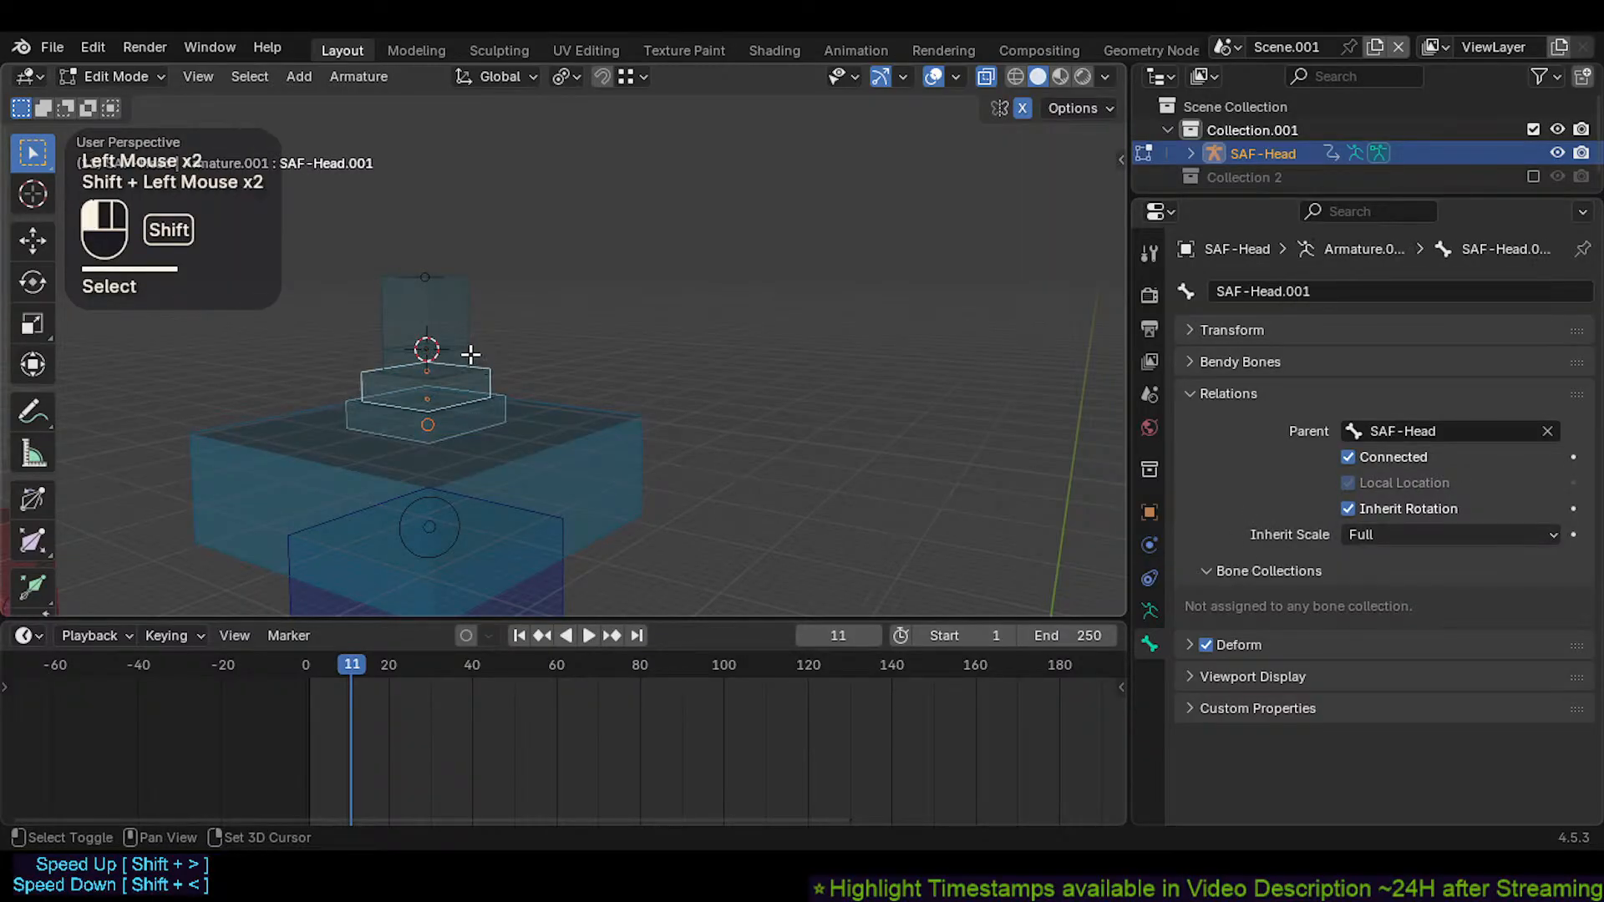
key(s)
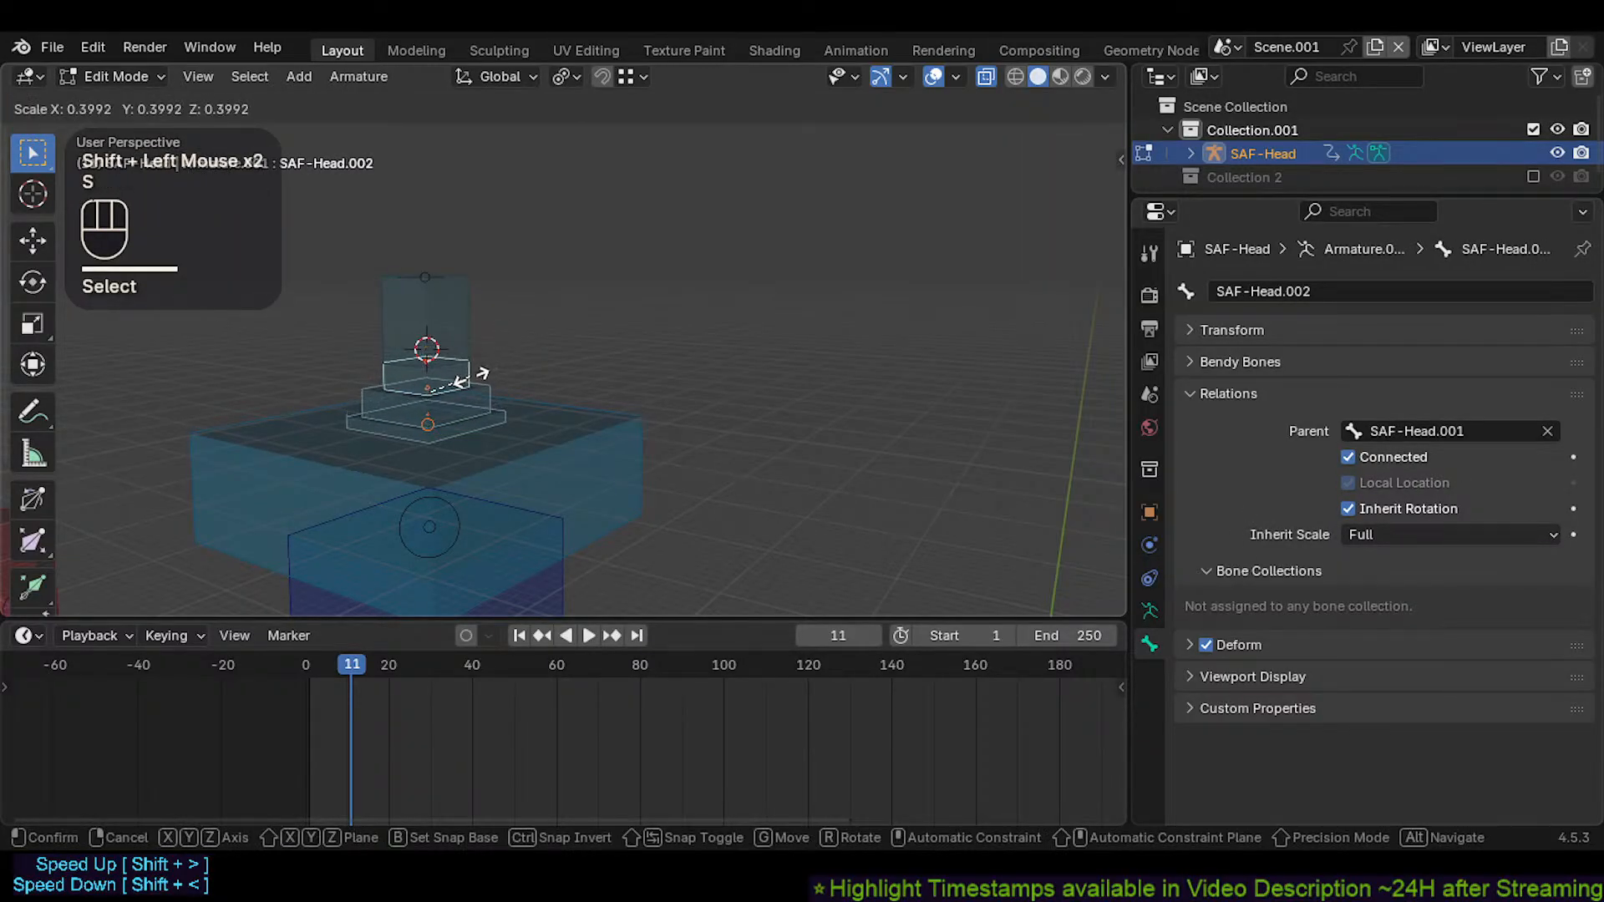
click(472, 377)
Select the neck, chest, spine and hip bones in turn to examine the torso bone chain
ctrl+middle_drag(433, 421, 409, 368)
scroll(408, 405, down, 1)
click(436, 305)
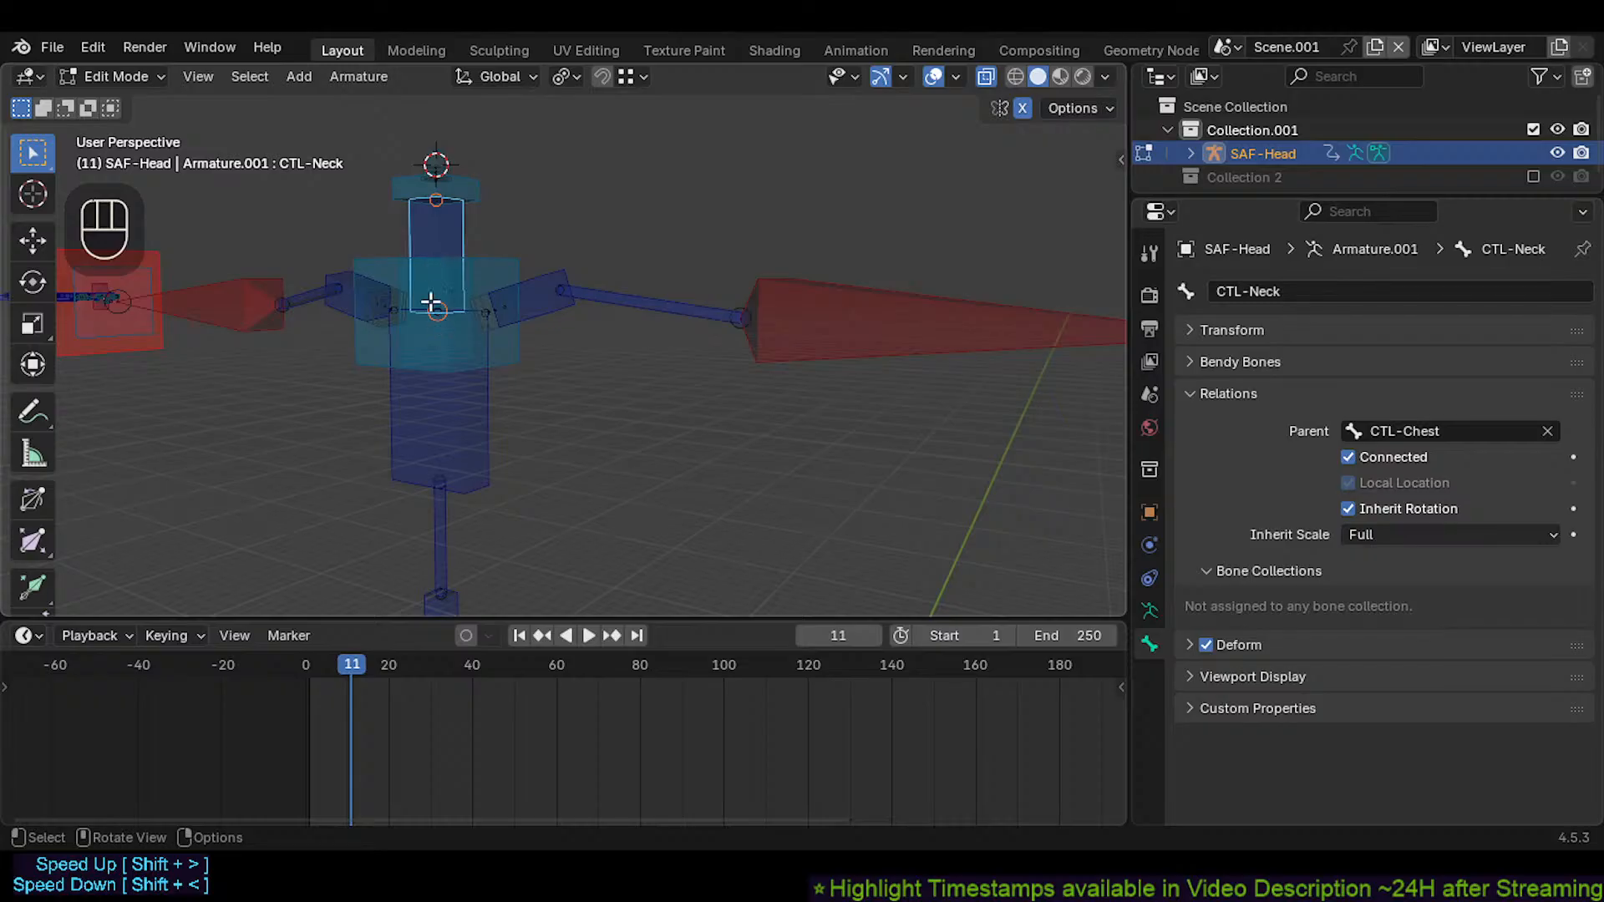
click(428, 163)
click(389, 173)
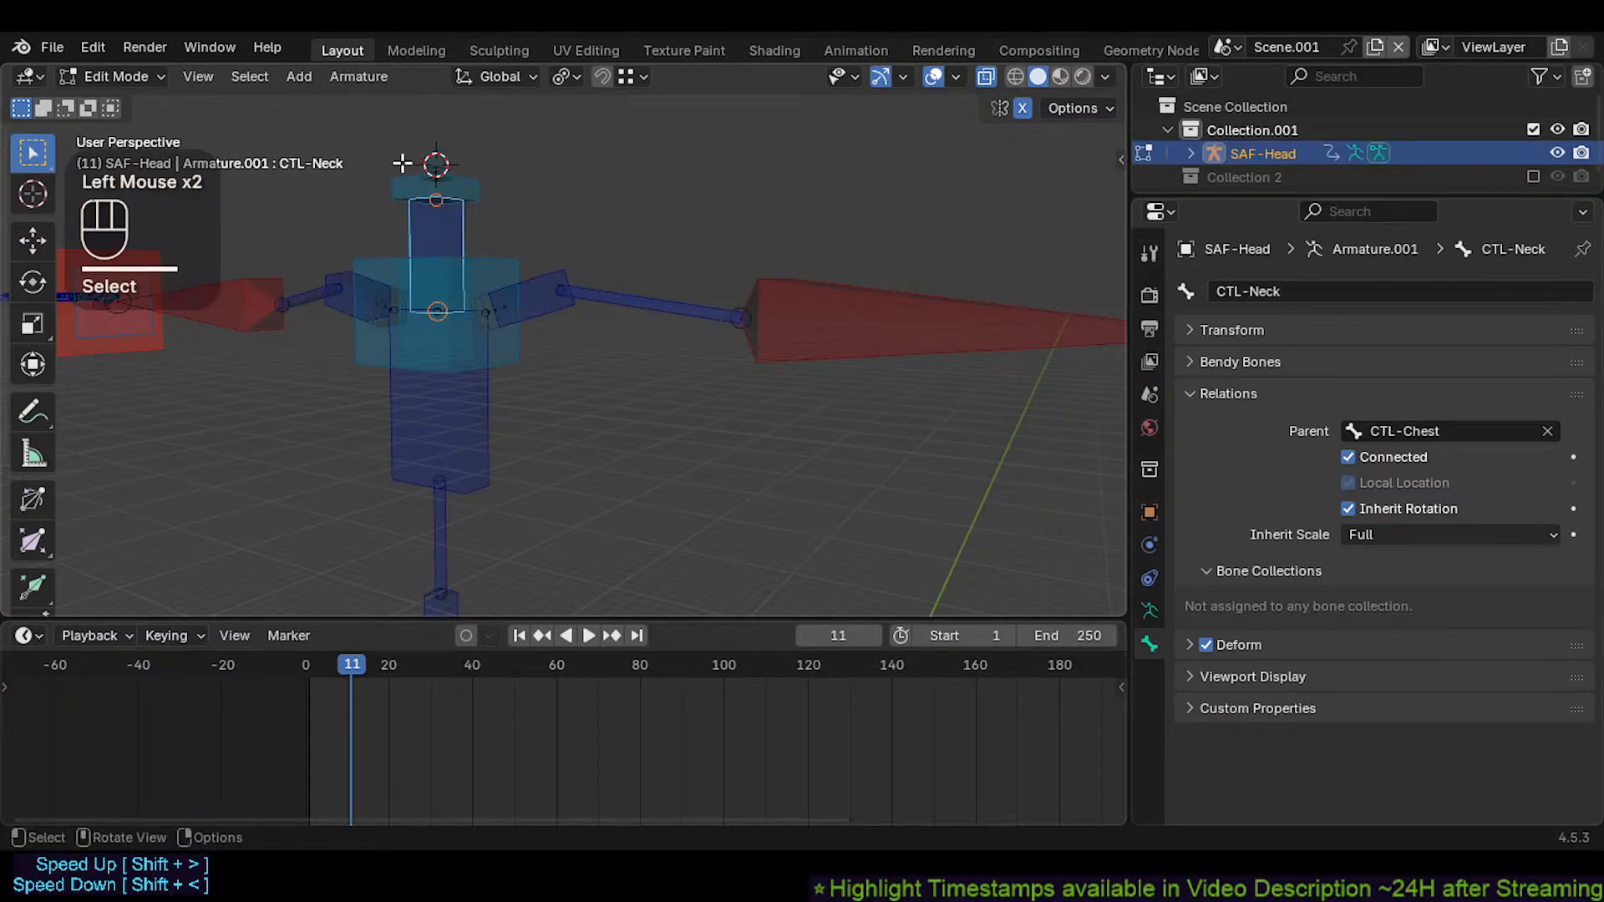
shift+click(435, 415)
shift+middle_drag(434, 415, 448, 344)
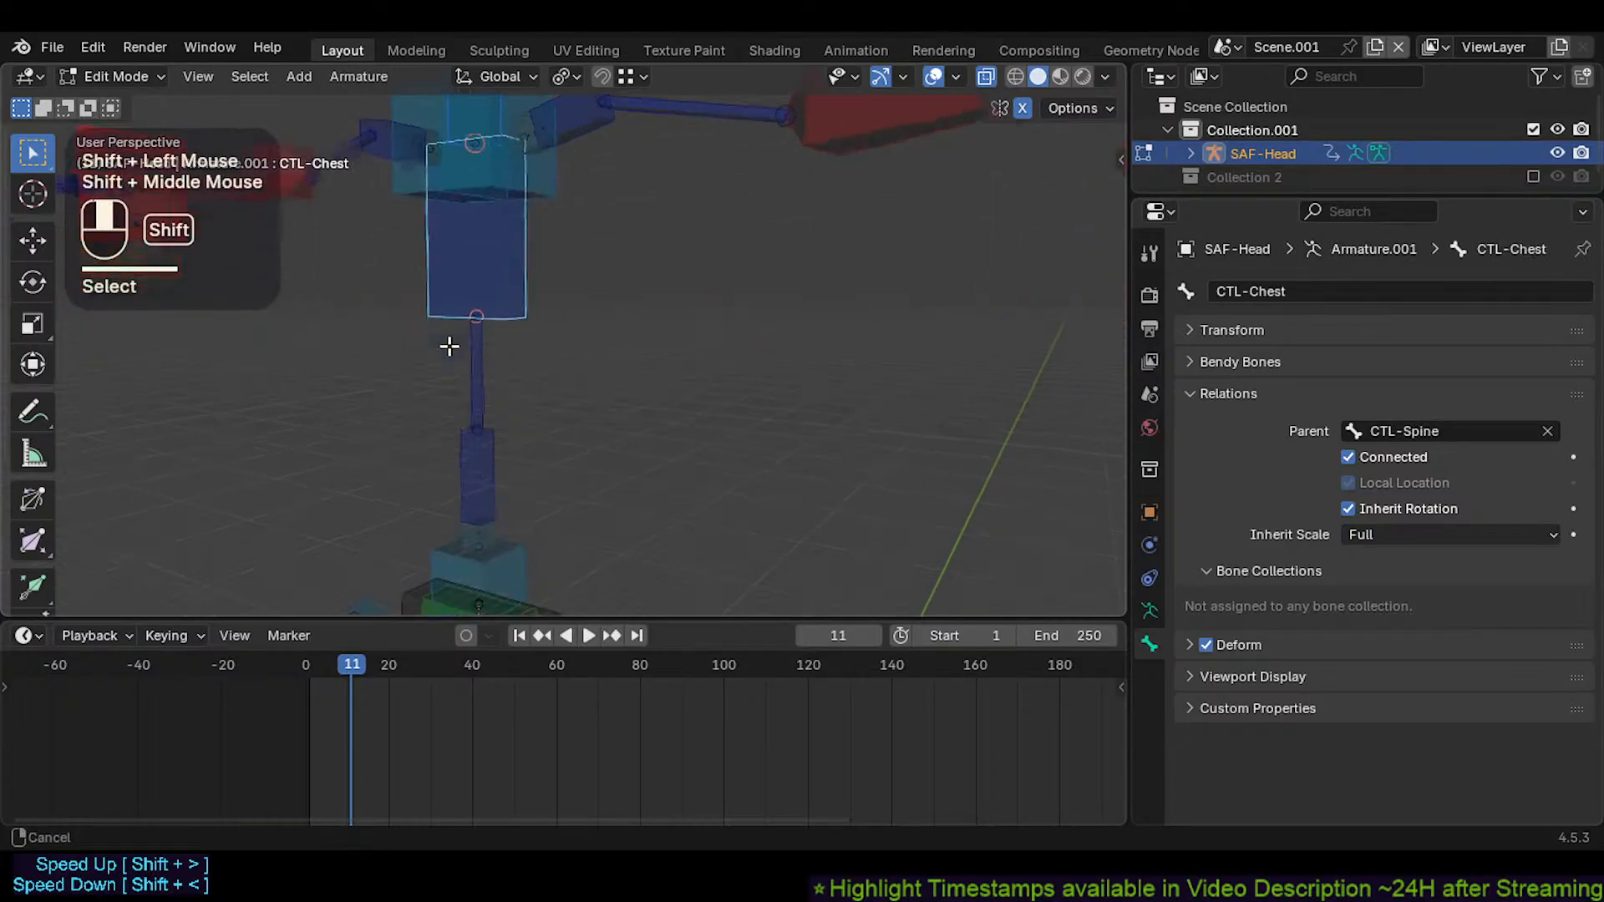
shift+click(473, 359)
shift+click(482, 464)
scroll(443, 378, up, 1)
shift+middle_drag(482, 463, 419, 317)
scroll(443, 378, up, 1)
scroll(441, 374, down, 2)
scroll(409, 333, up, 3)
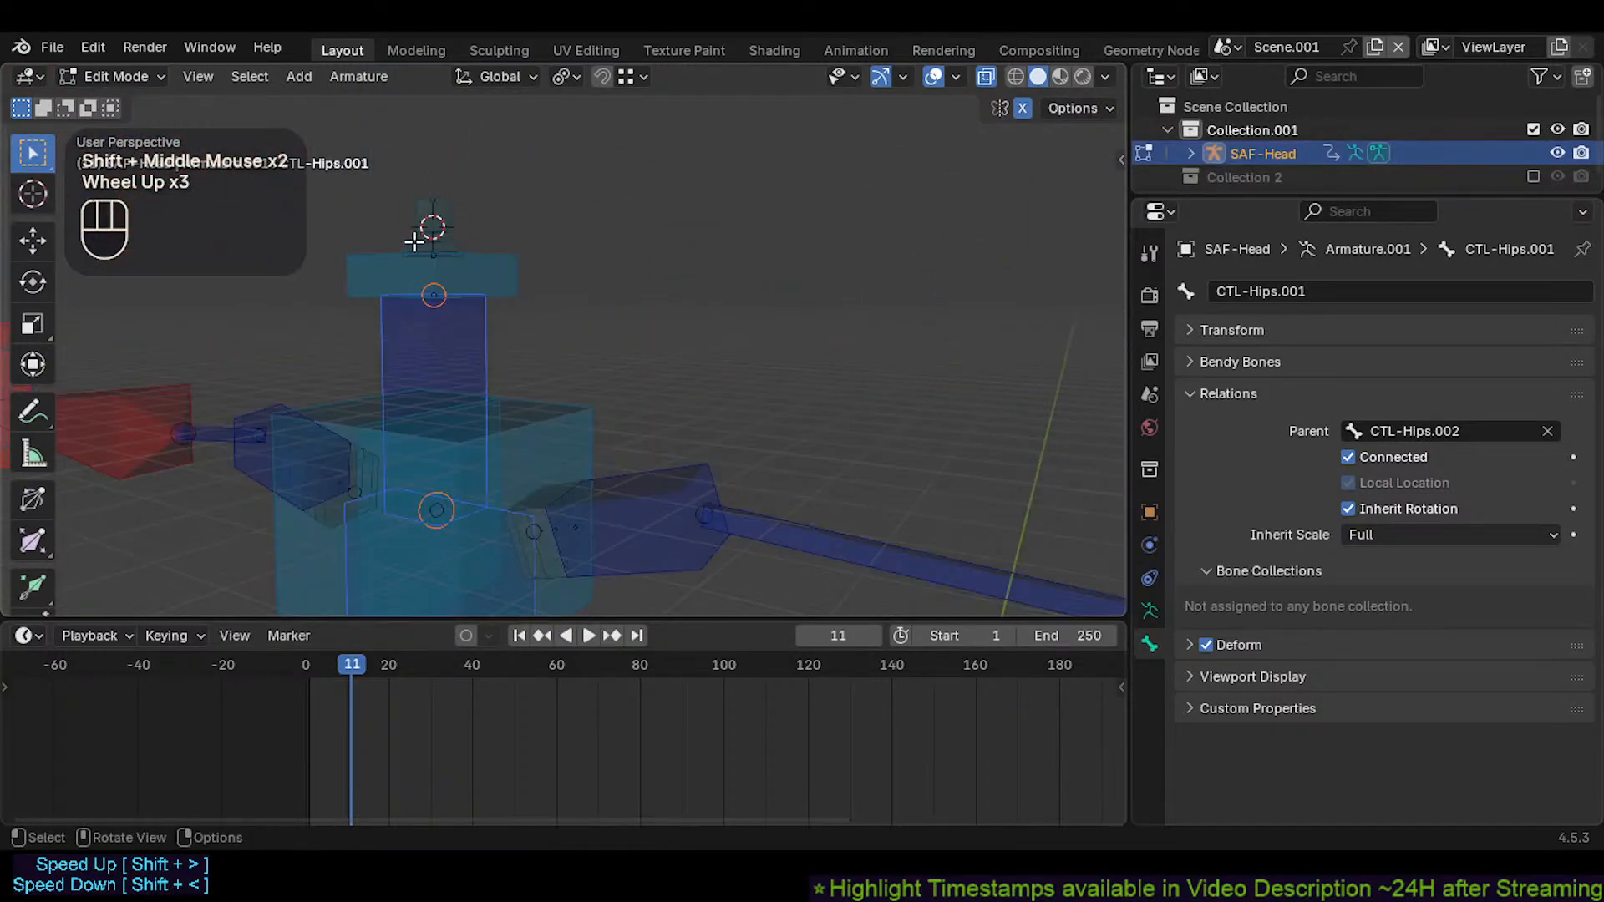
shift+scroll(404, 302, up, 1)
shift+middle_drag(414, 241, 434, 295)
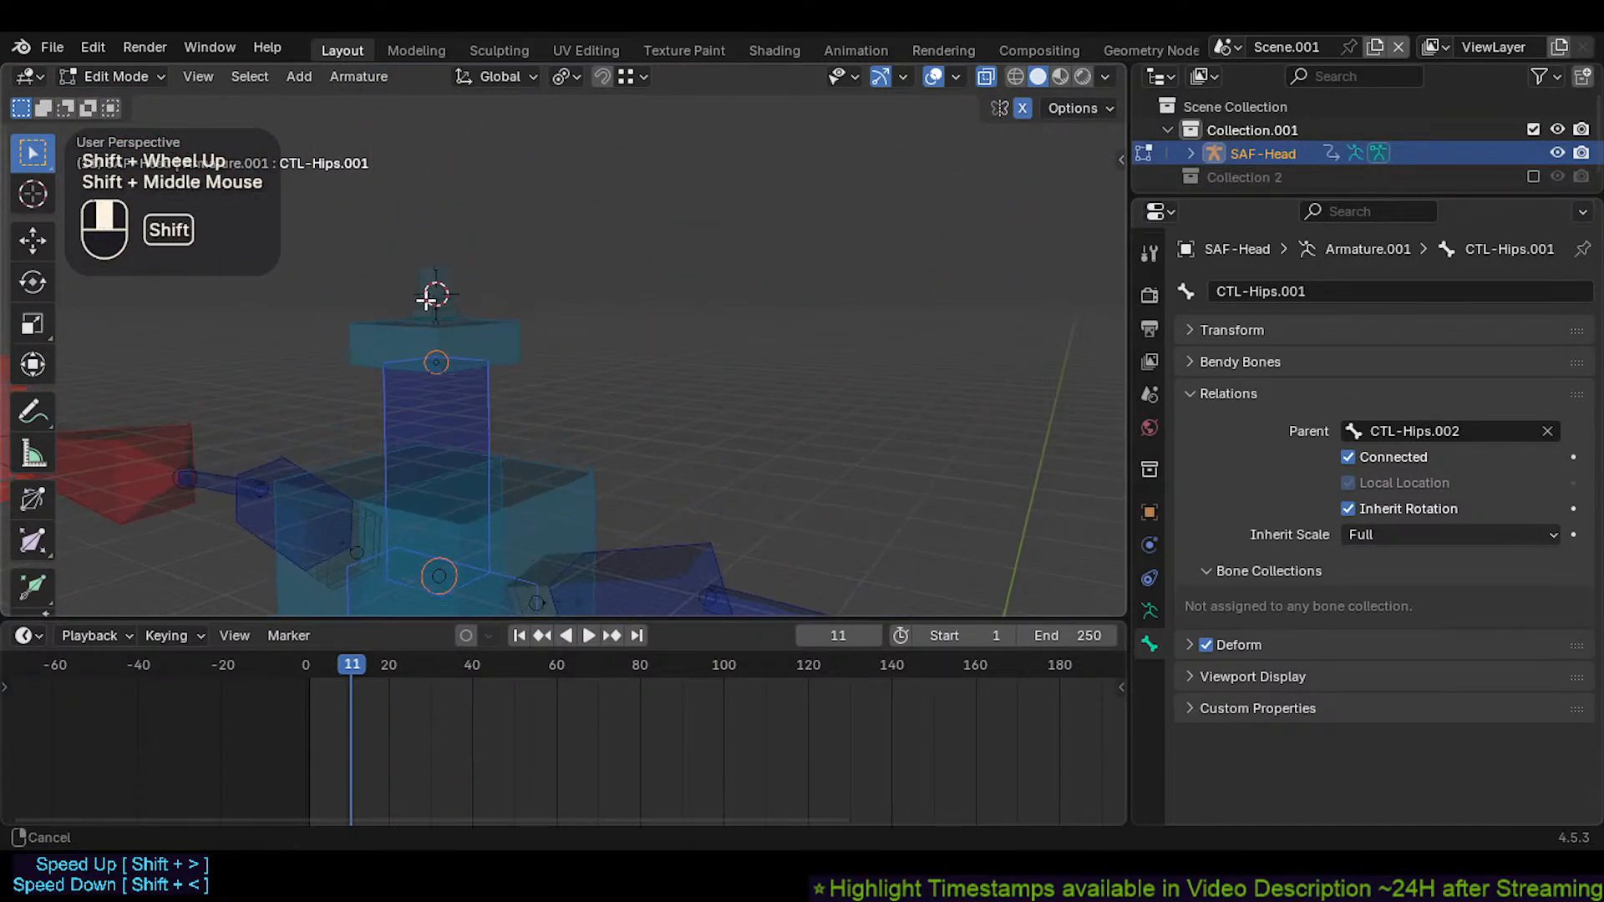
Subdivide the middle head helper bone SAF-Head.001 into two bones
click(434, 299)
click(431, 409)
click(435, 297)
scroll(455, 348, up, 1)
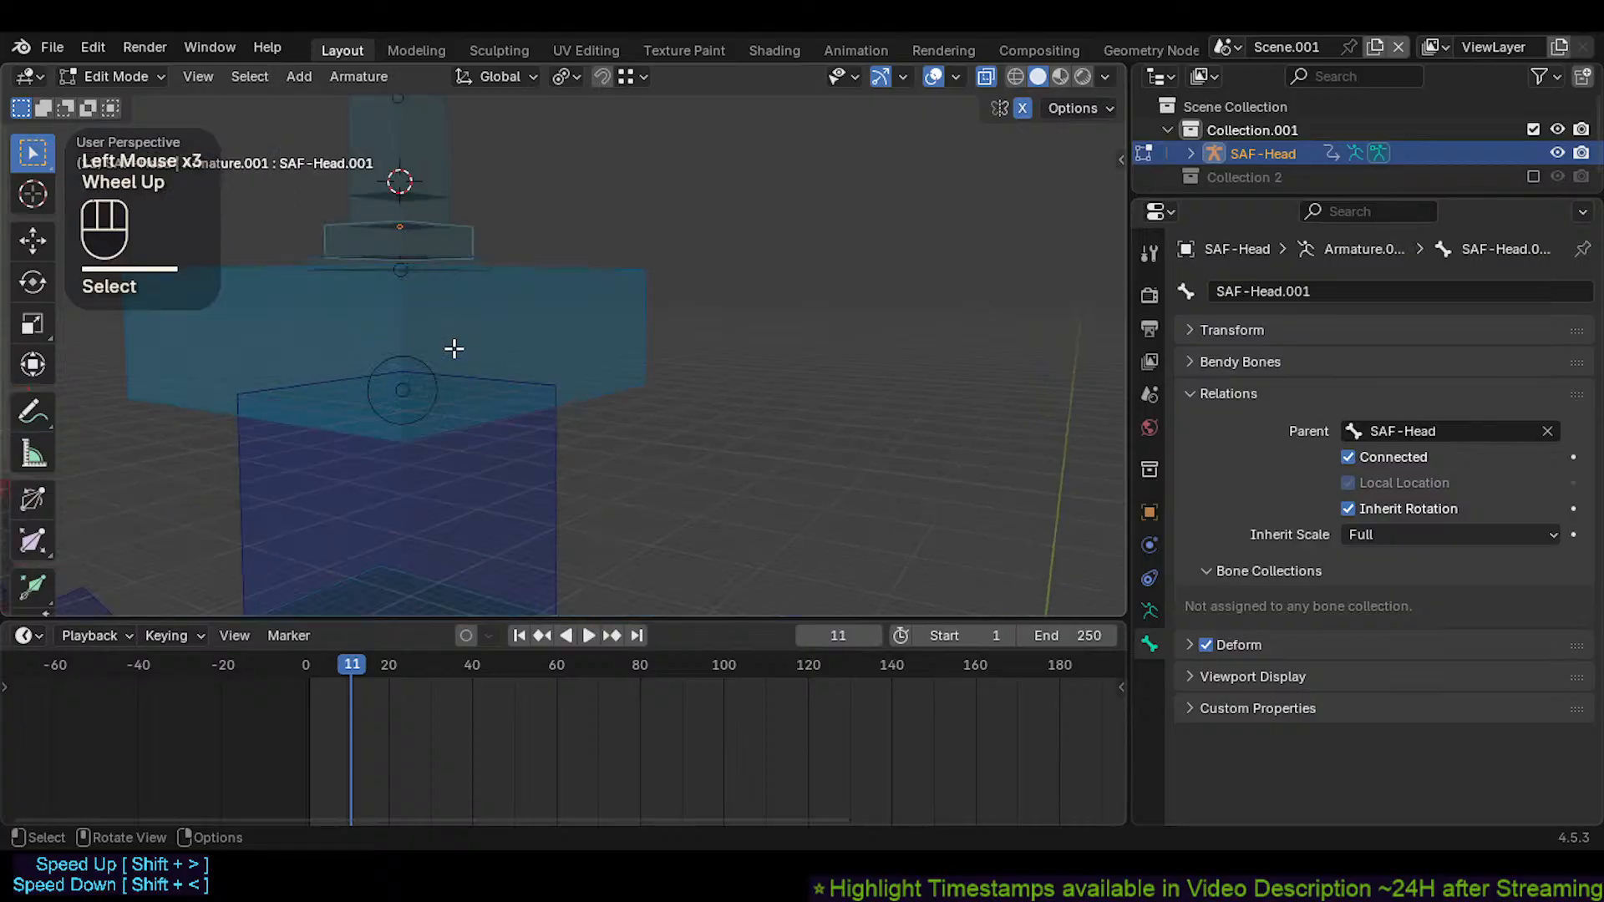
click(437, 262)
shift+middle_drag(437, 261, 437, 286)
click(470, 270)
right_click(470, 270)
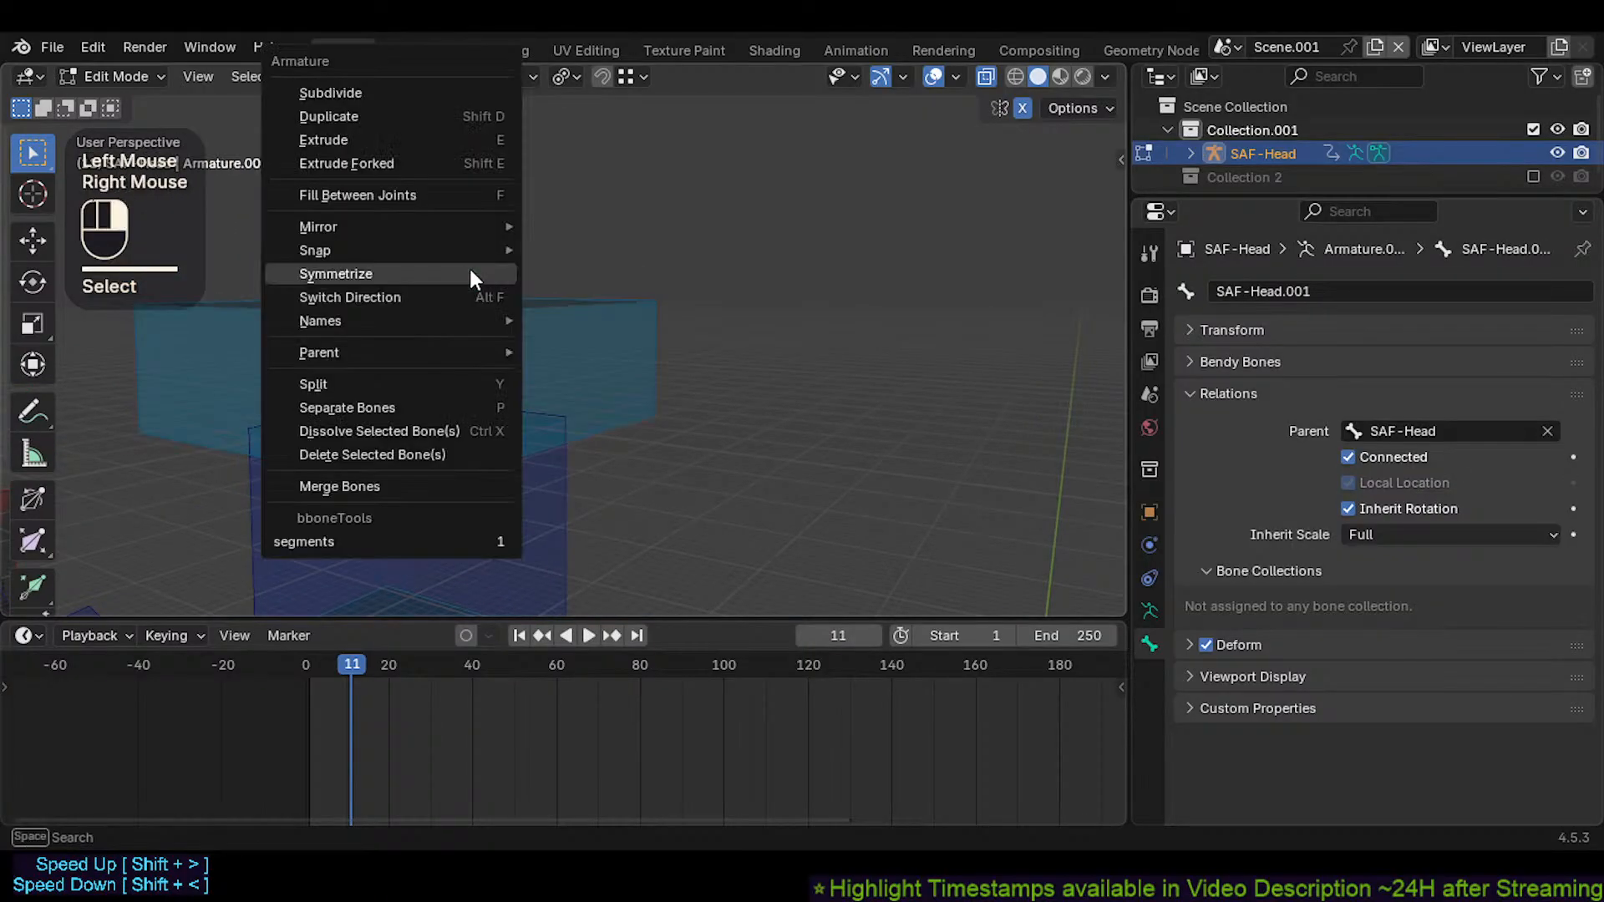
click(469, 268)
key(ctrl+z)
right_click(471, 270)
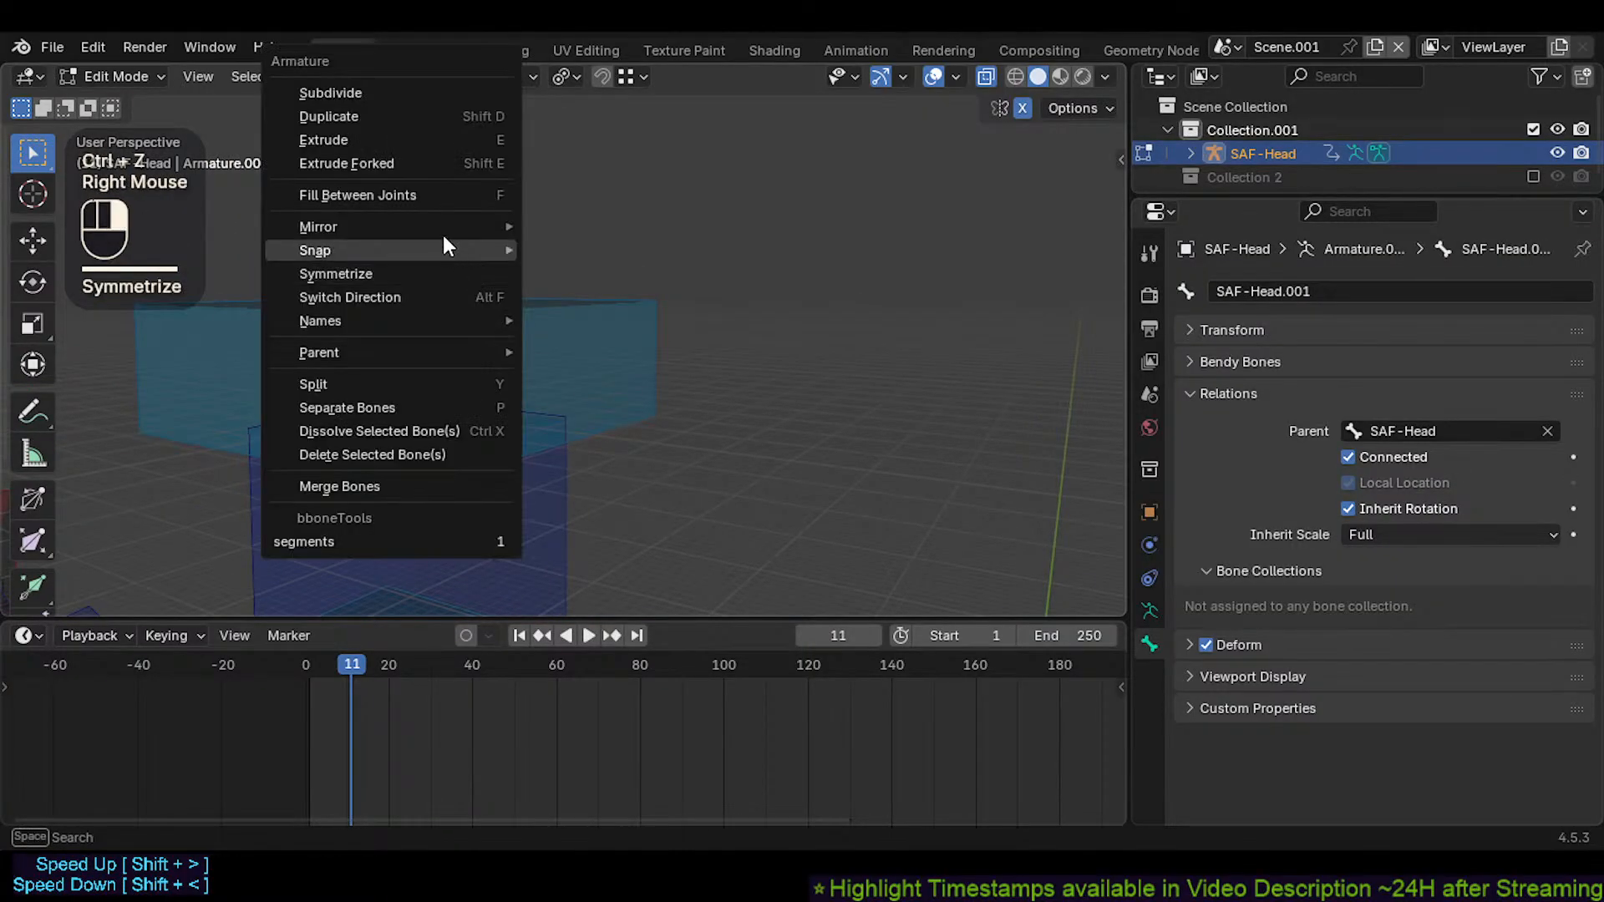
click(382, 90)
Select the five stacked helper bones from SAF-Head up to SAF-Head.004 and enlarge their B-Bone display size together
click(473, 280)
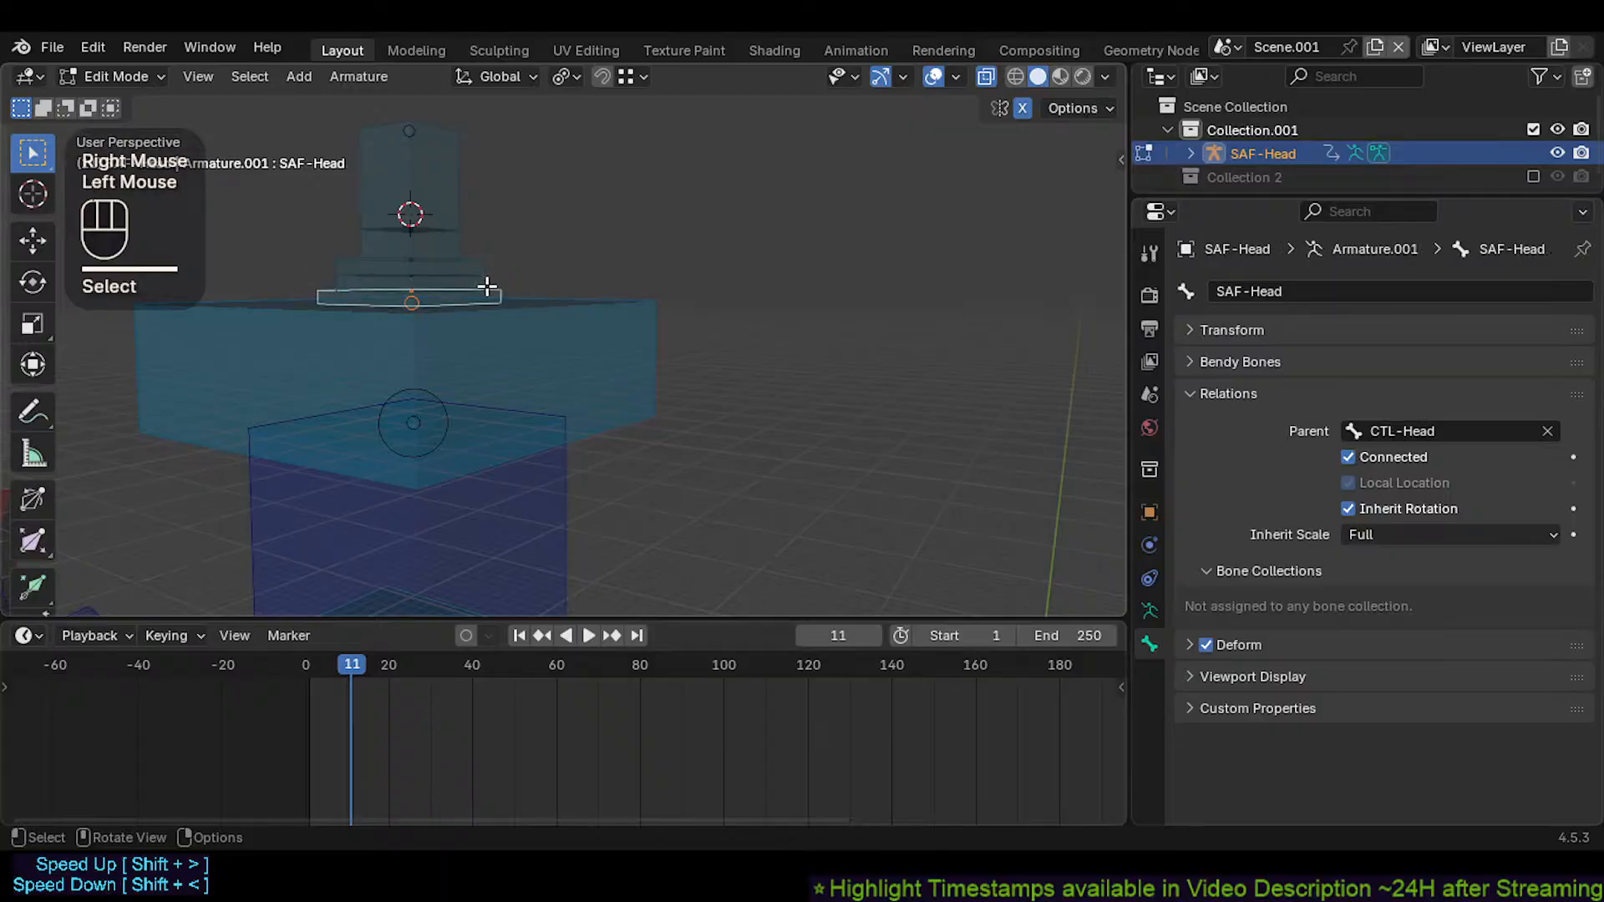
click(469, 283)
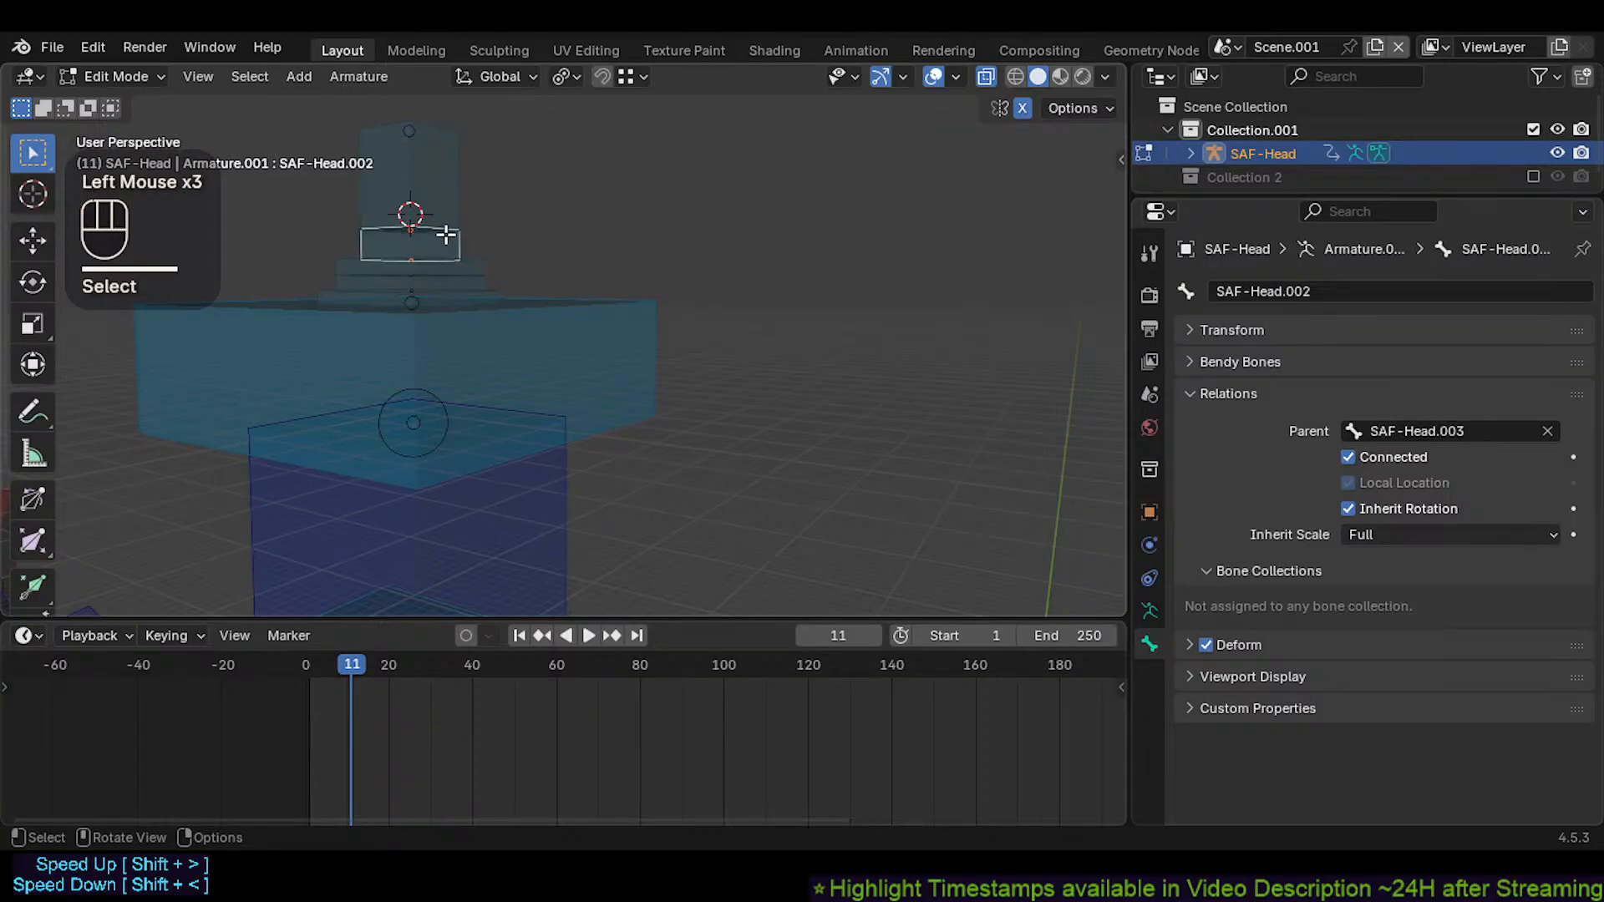
click(495, 292)
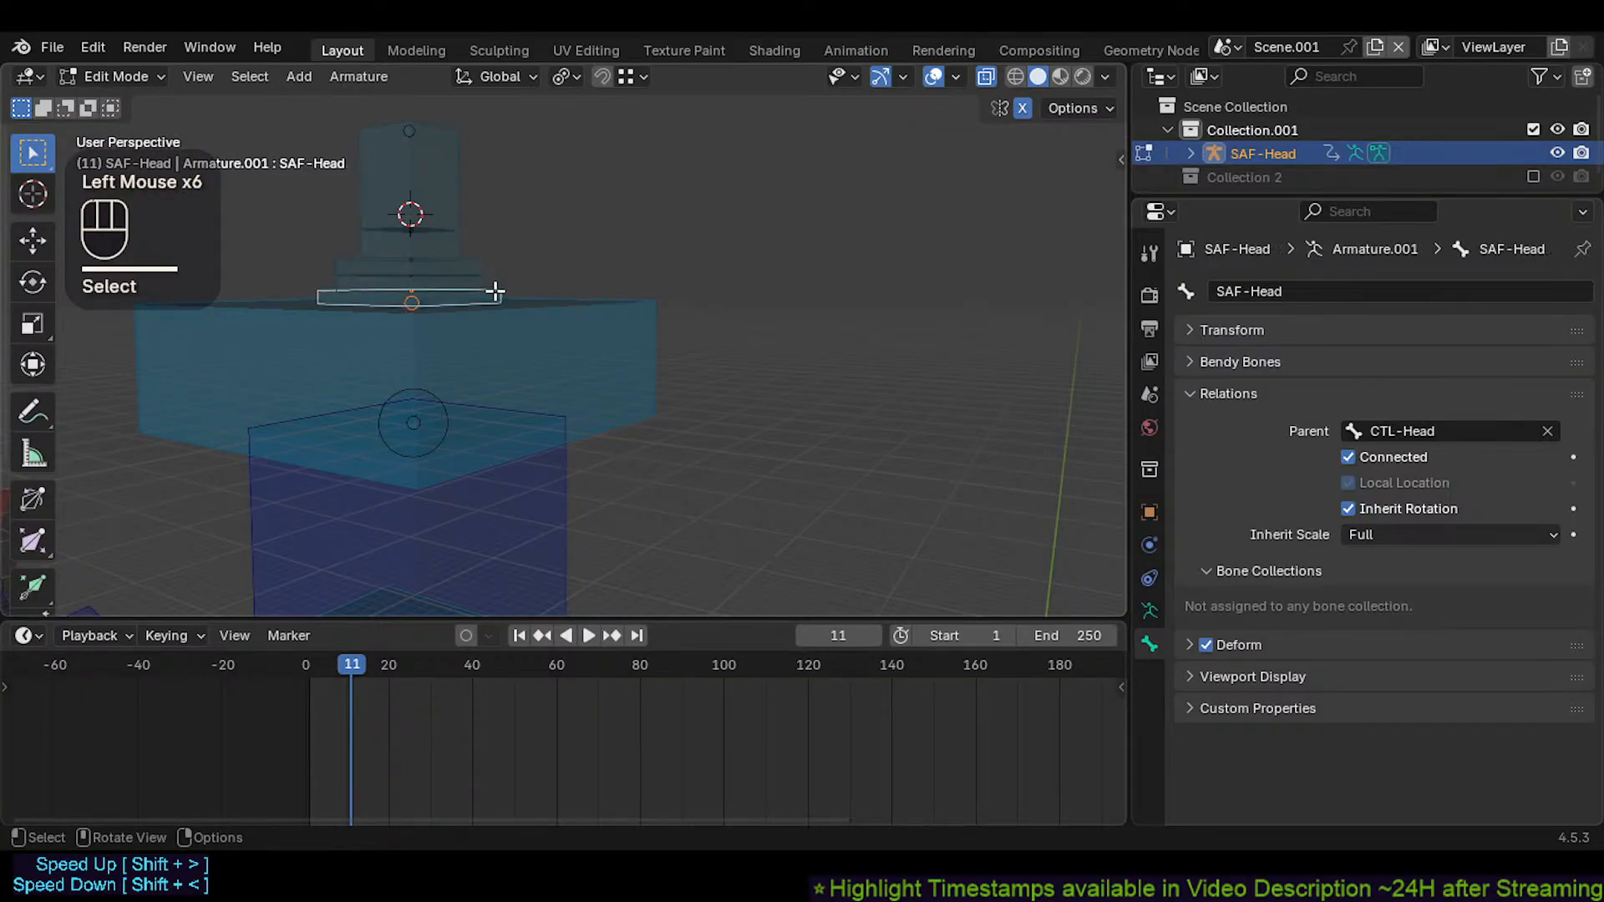
shift+click(467, 269)
shift+click(451, 259)
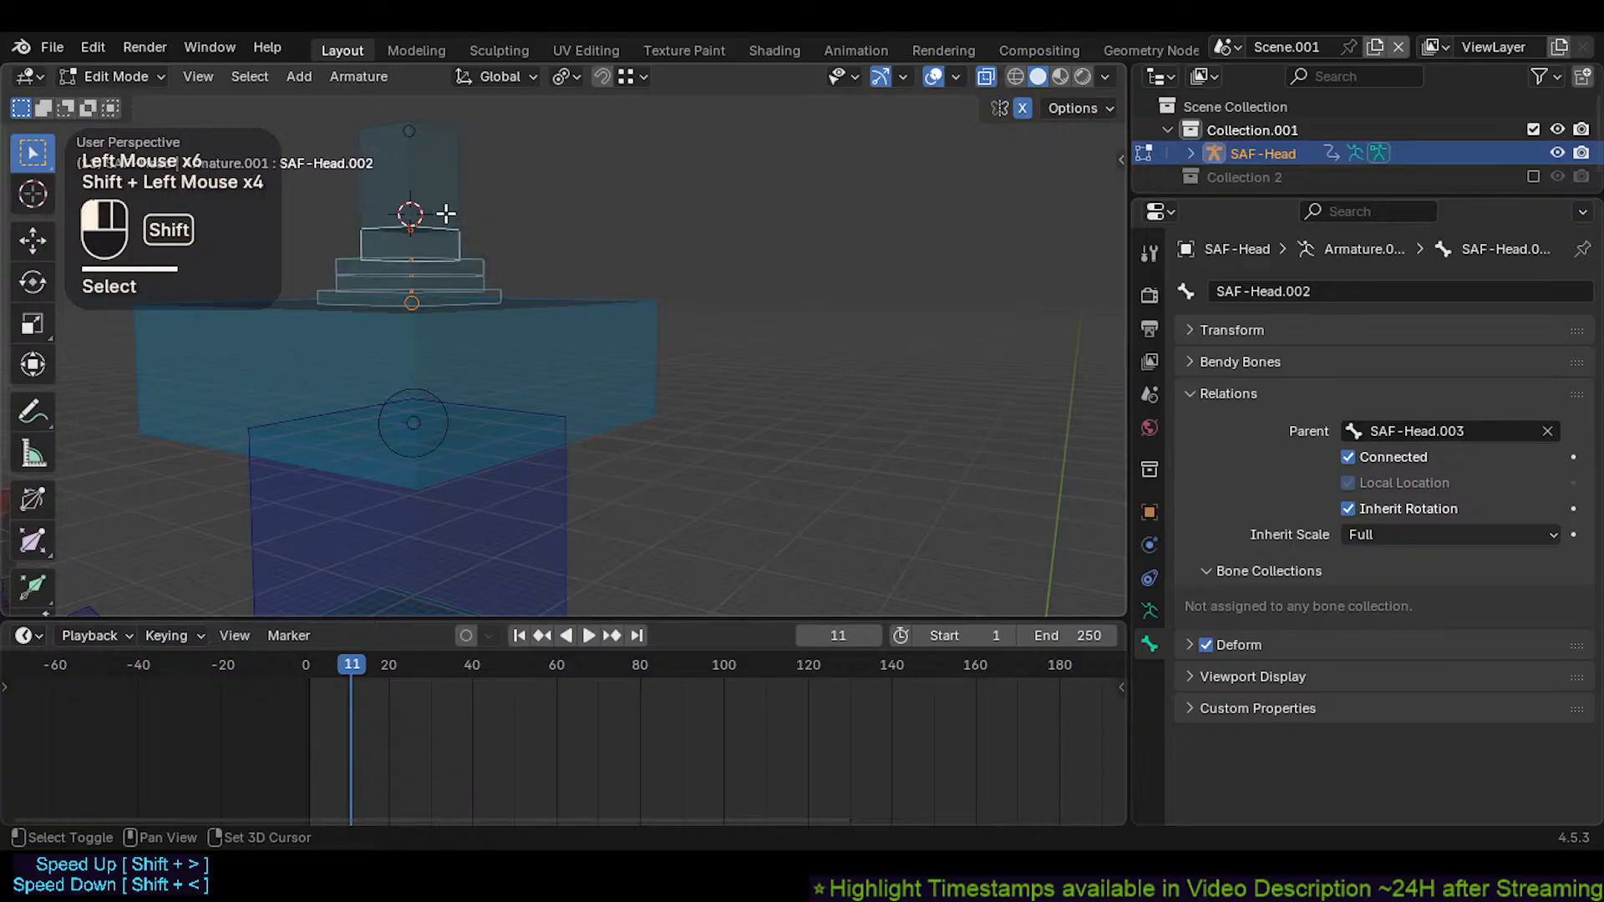
key(shift+ctrl+alt+a)
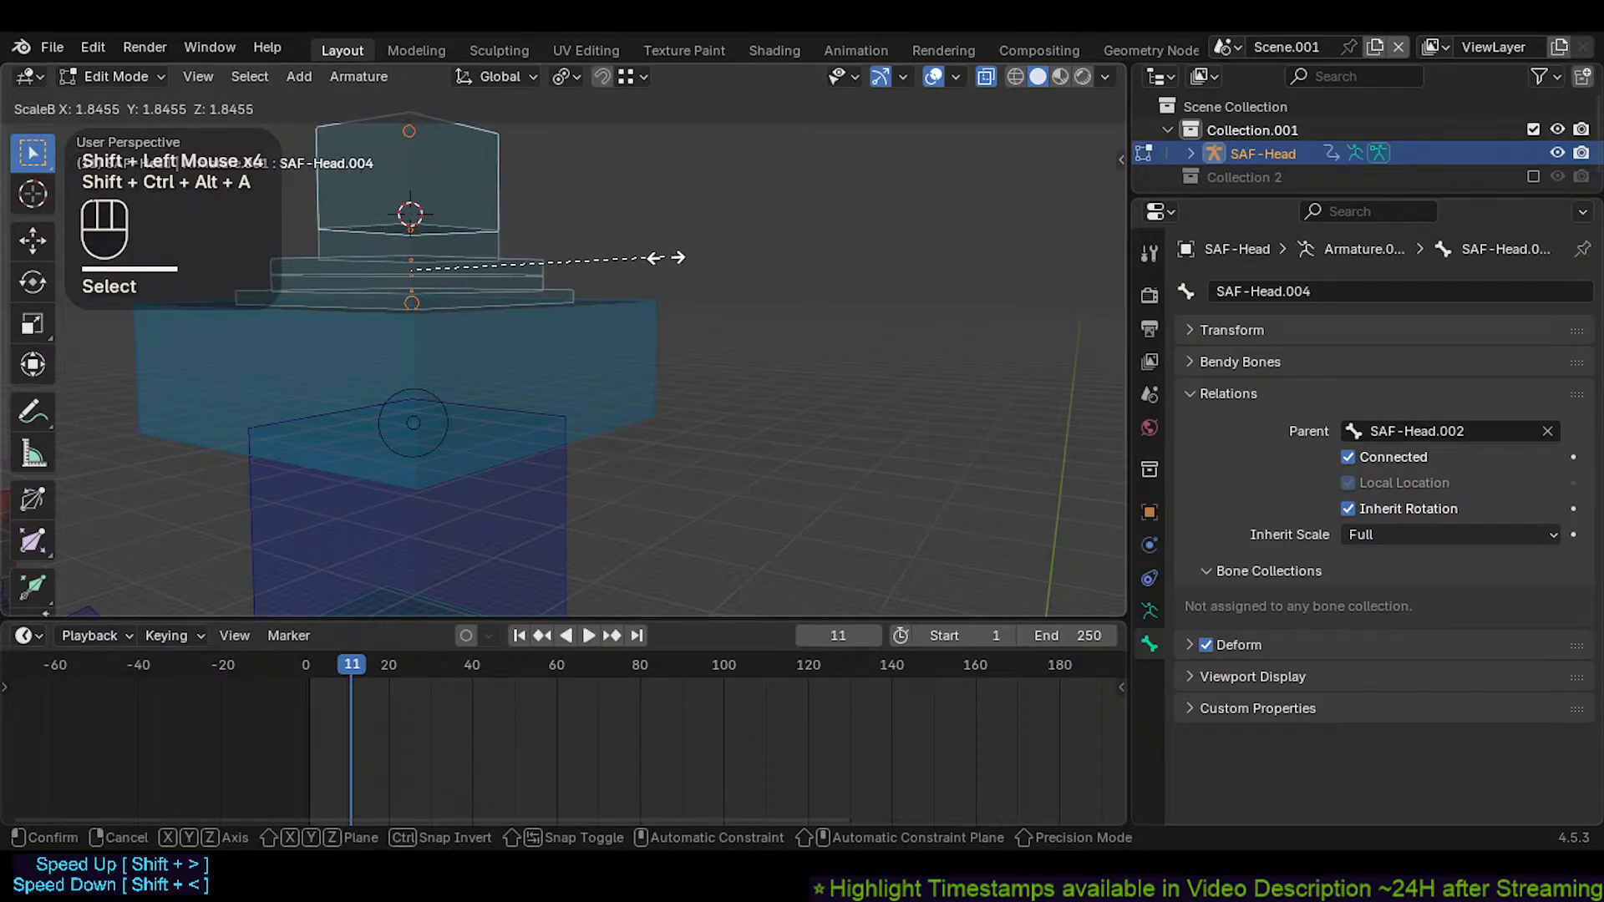
click(666, 258)
click(585, 271)
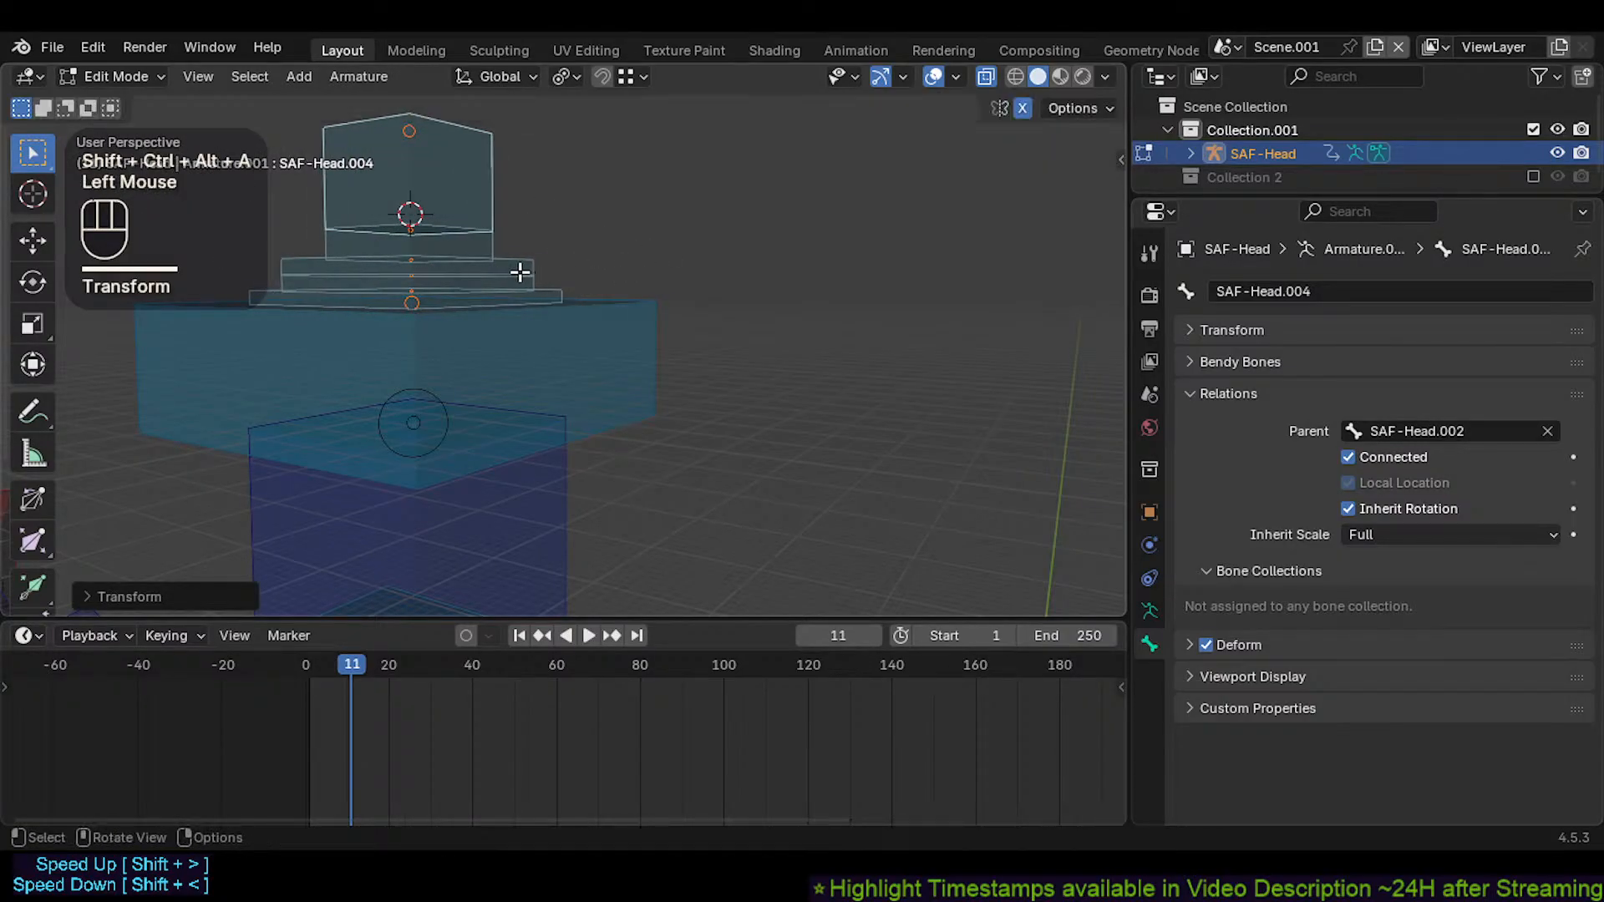
Widen the B-Bone display of SAF-Head.001, SAF-Head.003 and SAF-Head.002 individually so the stack tapers in even steps upward
click(533, 278)
key(ctrl+alt+s)
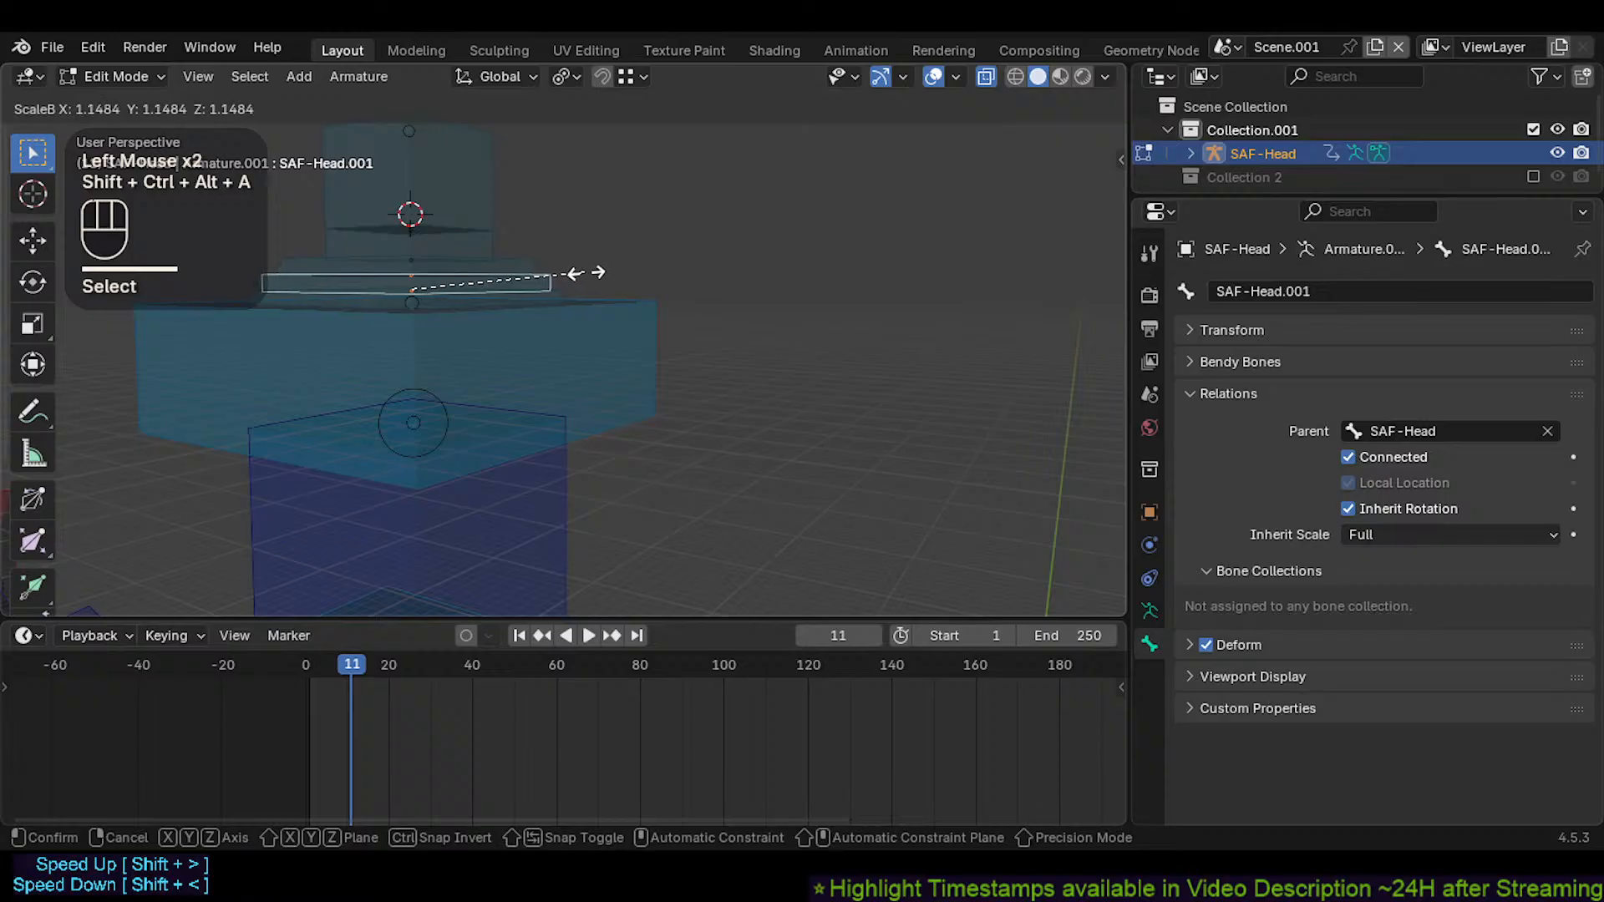
click(575, 273)
click(532, 256)
key(ctrl+alt+s)
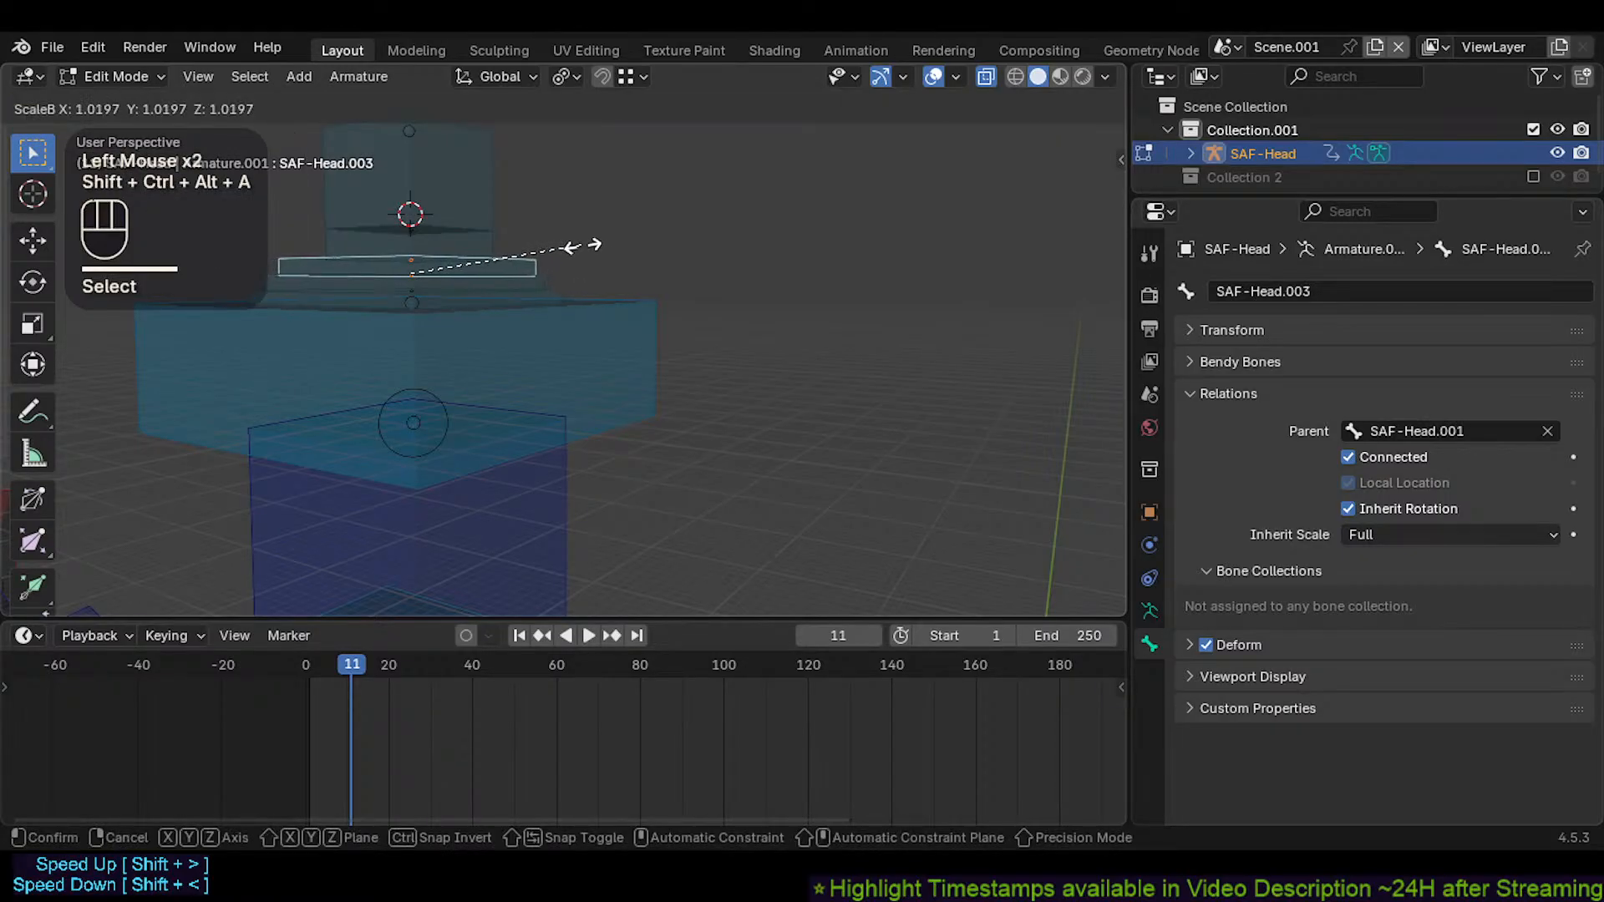
click(571, 247)
click(503, 250)
key(s)
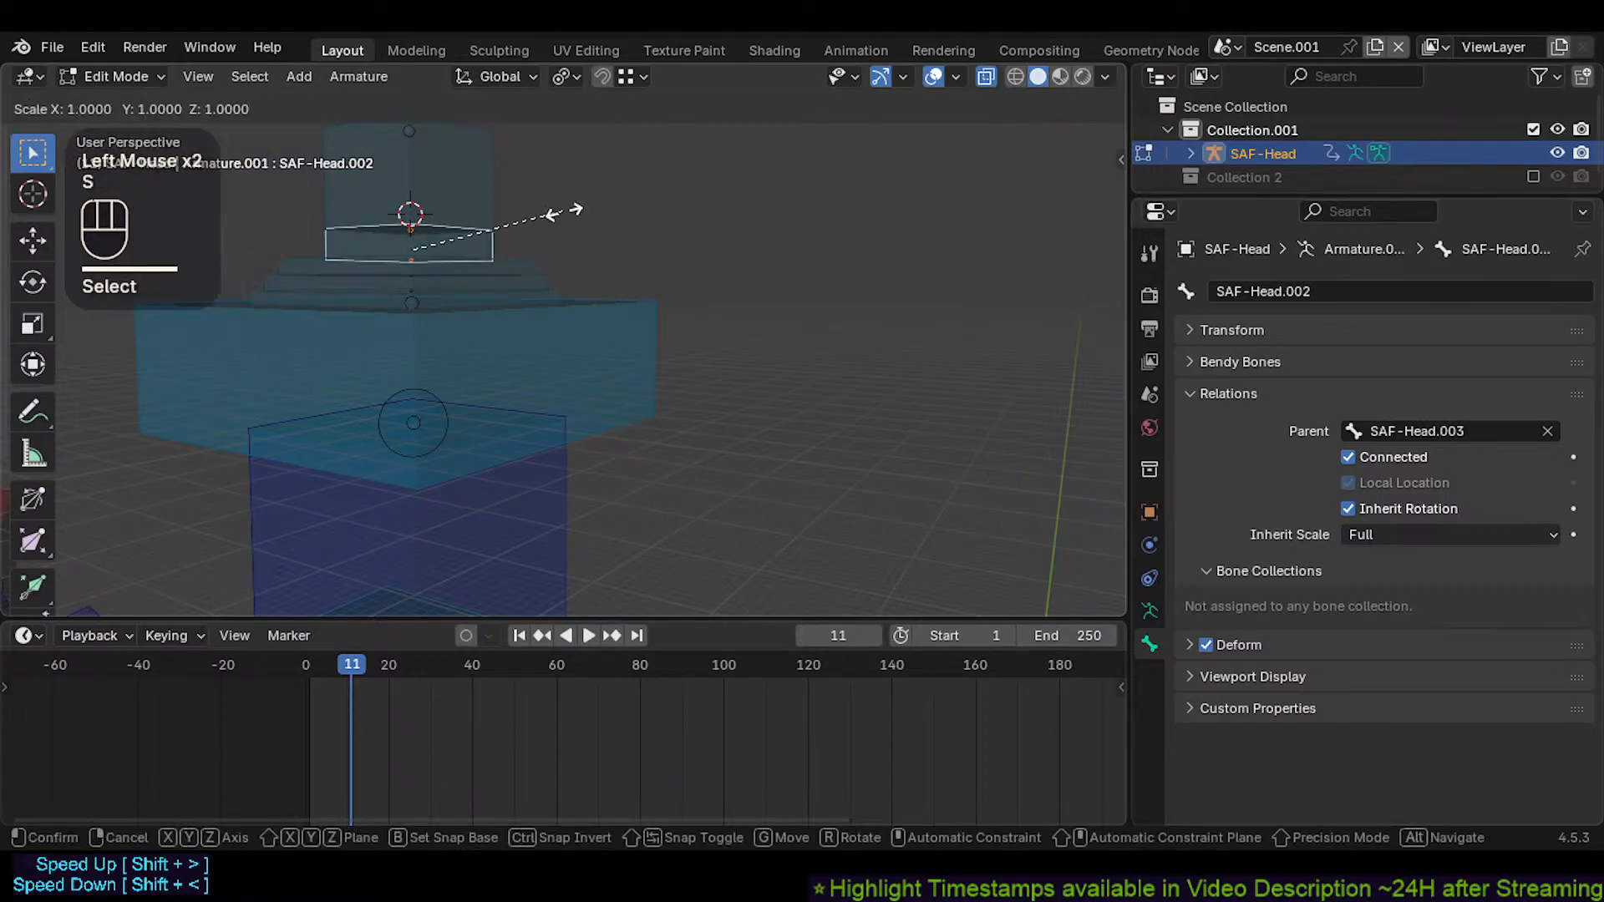
click(501, 255)
shift+middle_drag(490, 261, 494, 279)
key(shift+ctrl+alt+a)
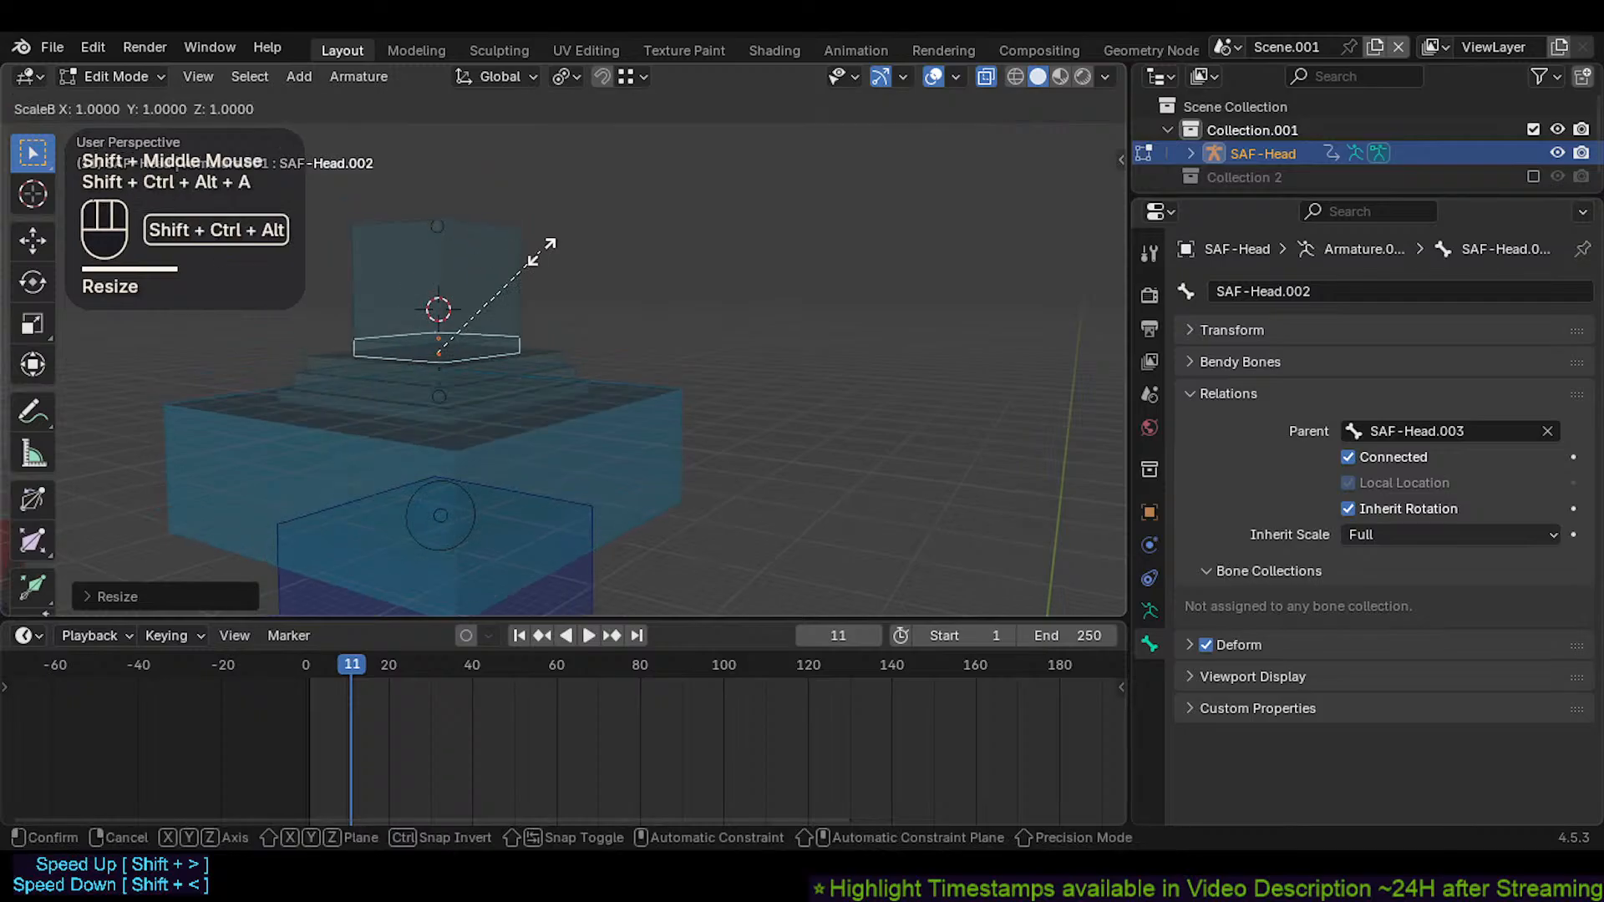
click(600, 264)
Shorten the topmost helper bone SAF-Head.004 to a thin slab like the bones beneath it, checking each bone in the stack
click(511, 311)
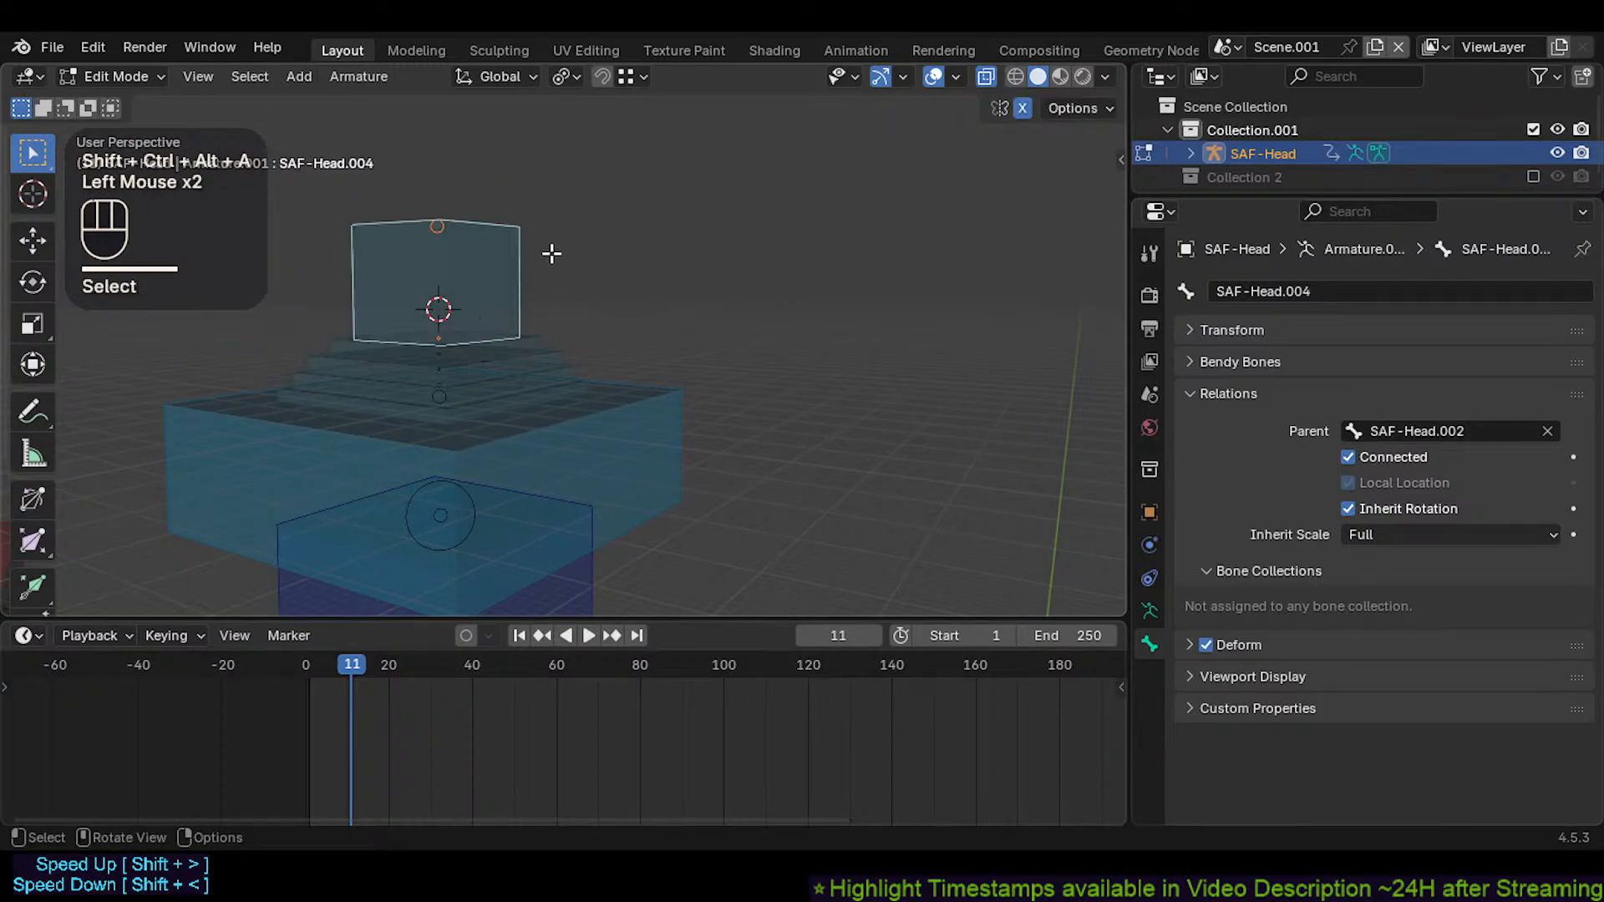
key(s)
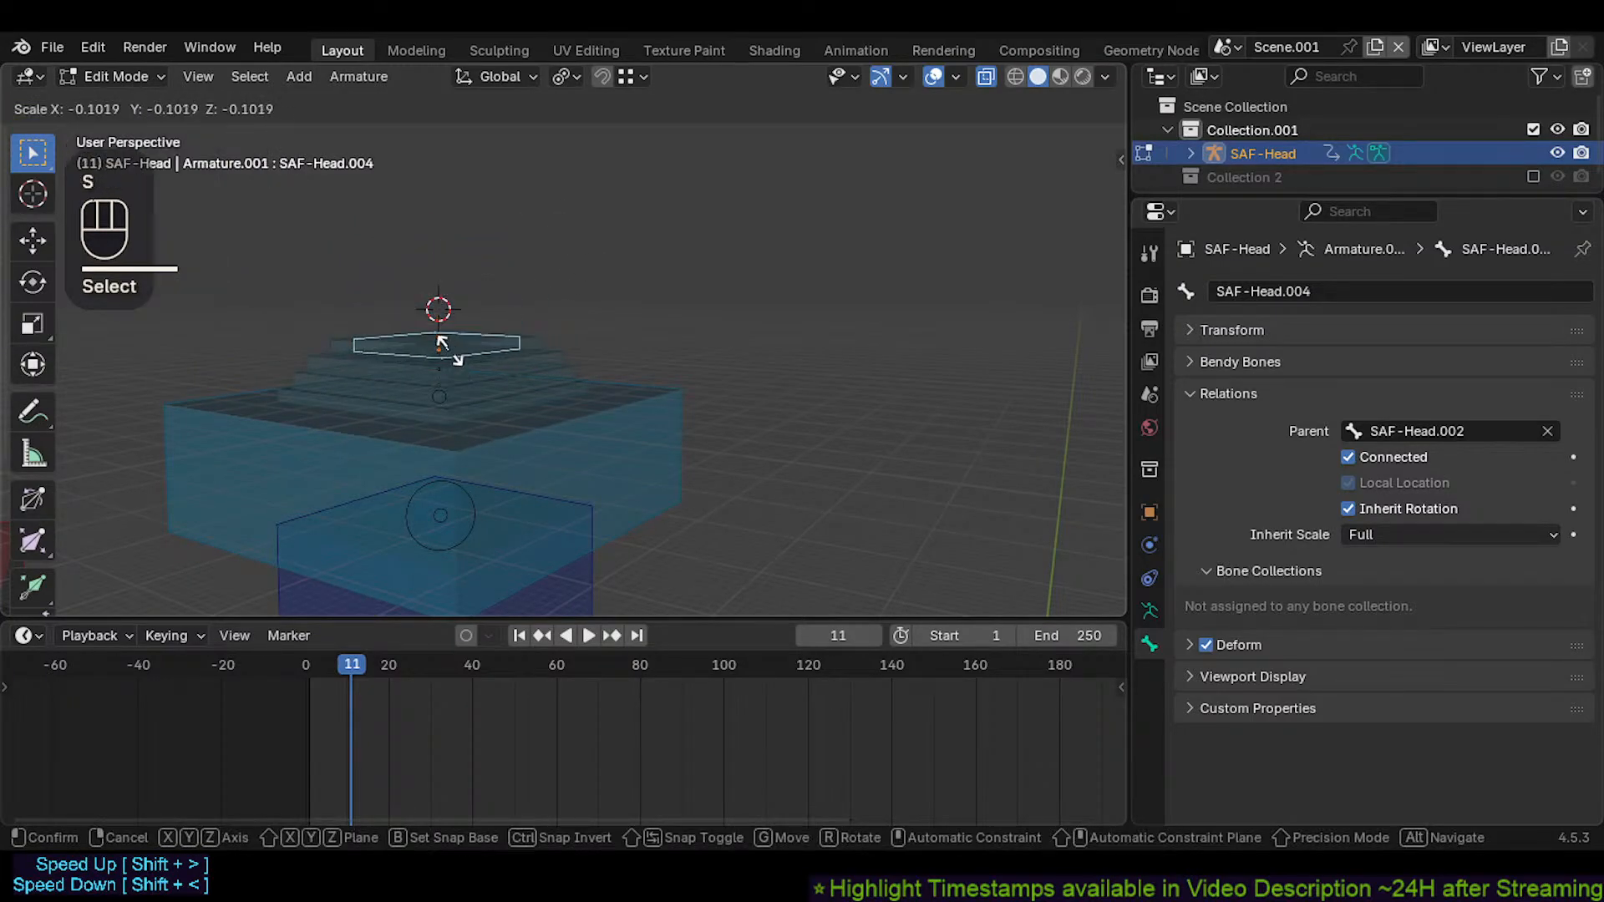
click(452, 332)
middle_drag(452, 332, 528, 345)
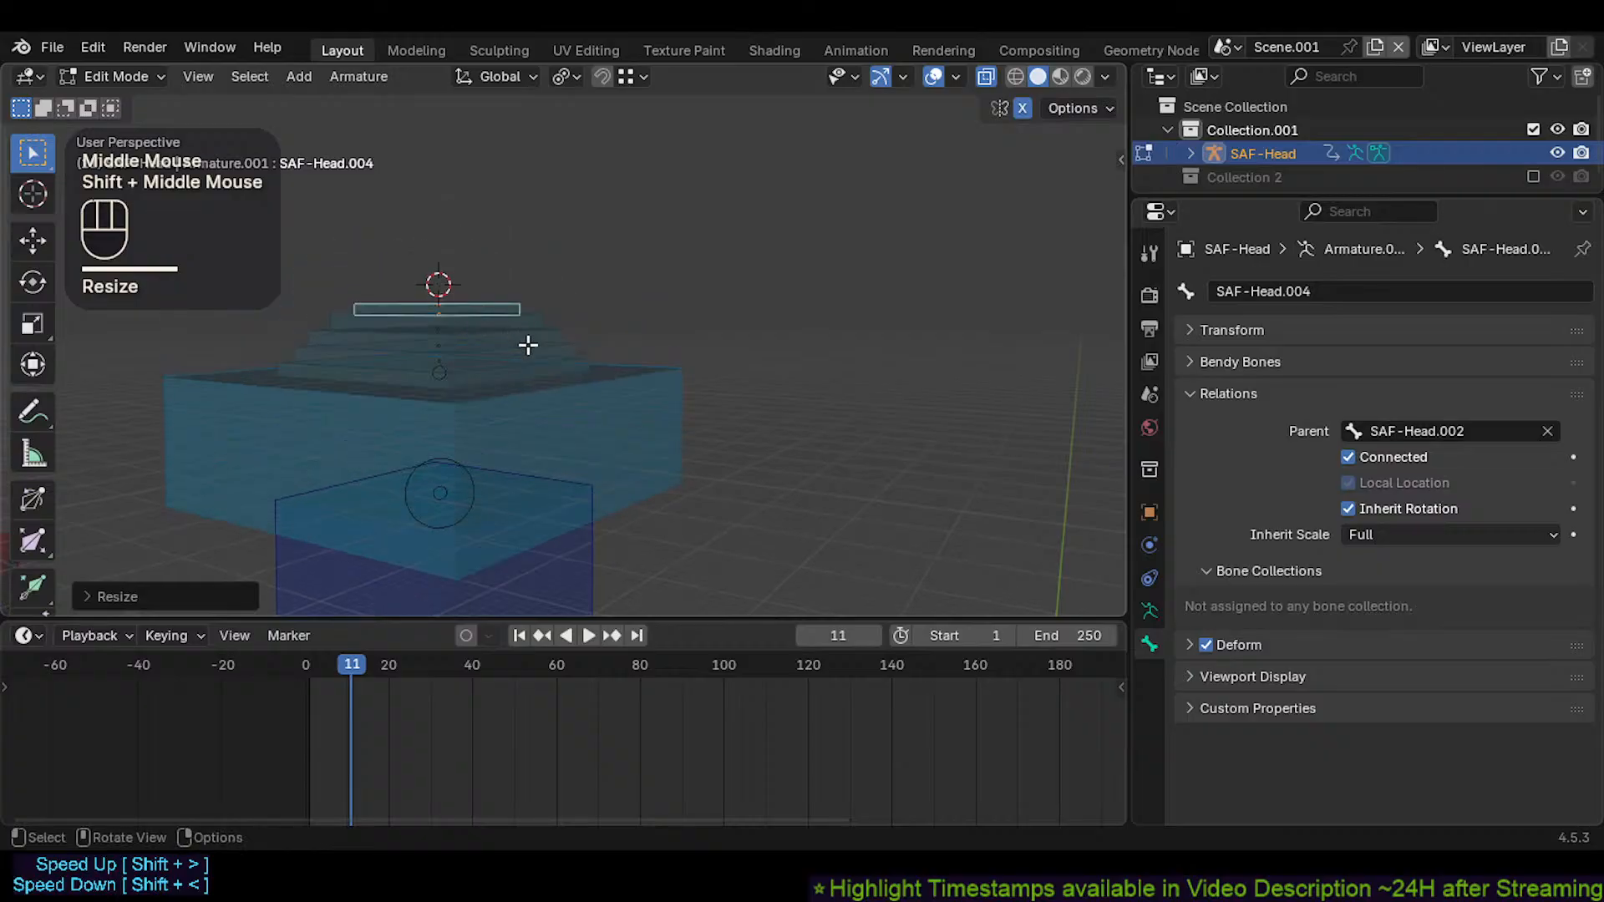
click(334, 368)
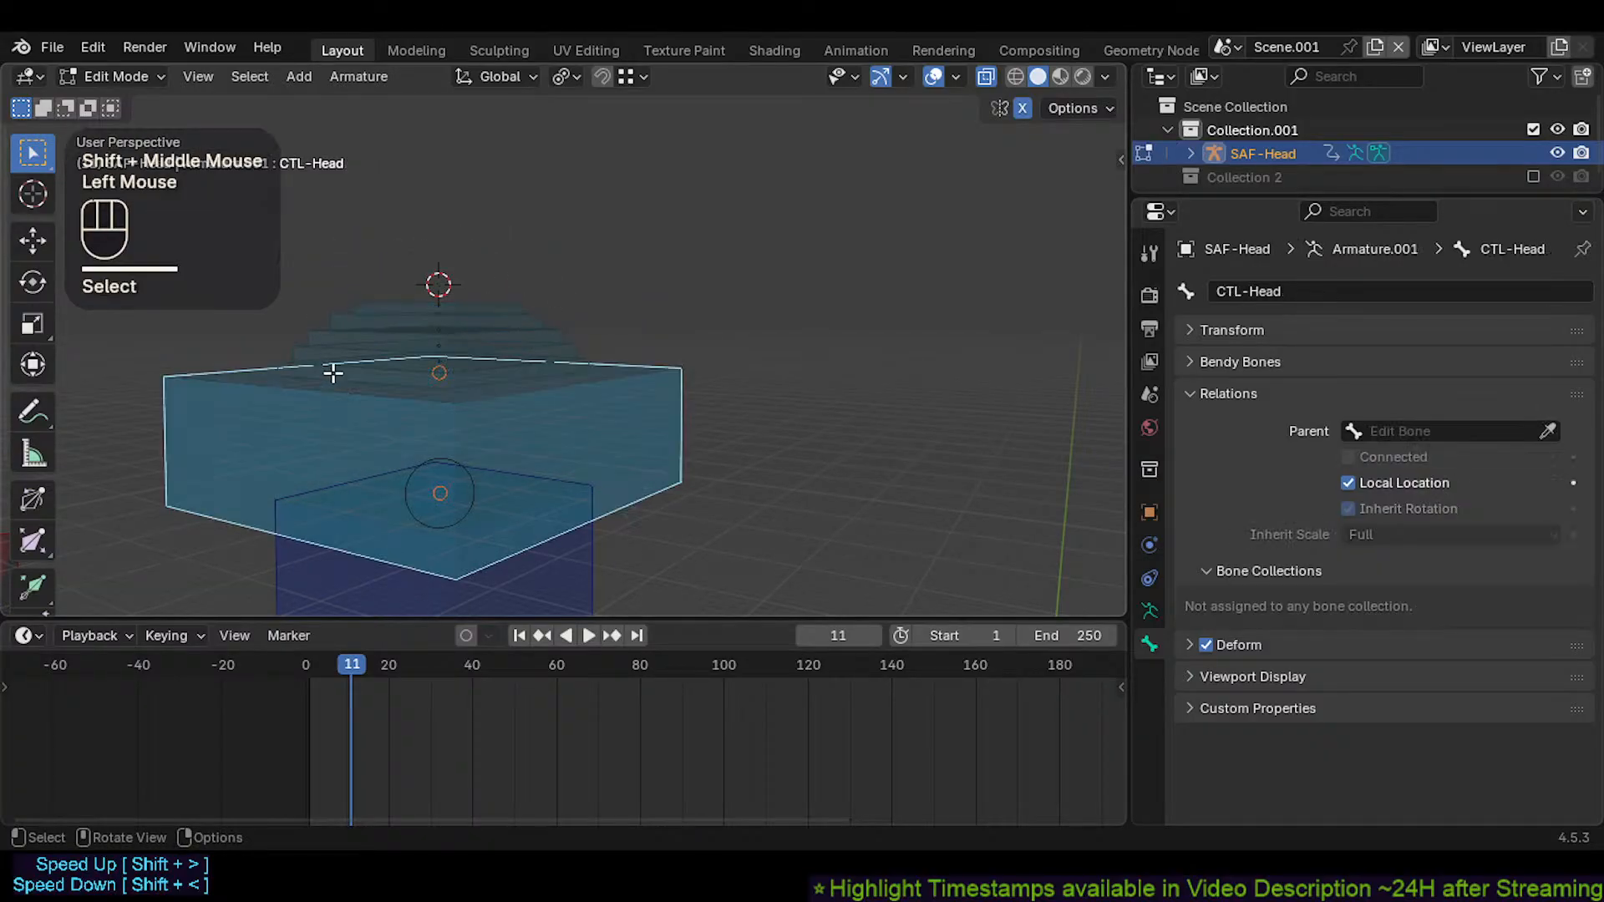
click(338, 343)
click(346, 326)
click(368, 313)
click(422, 294)
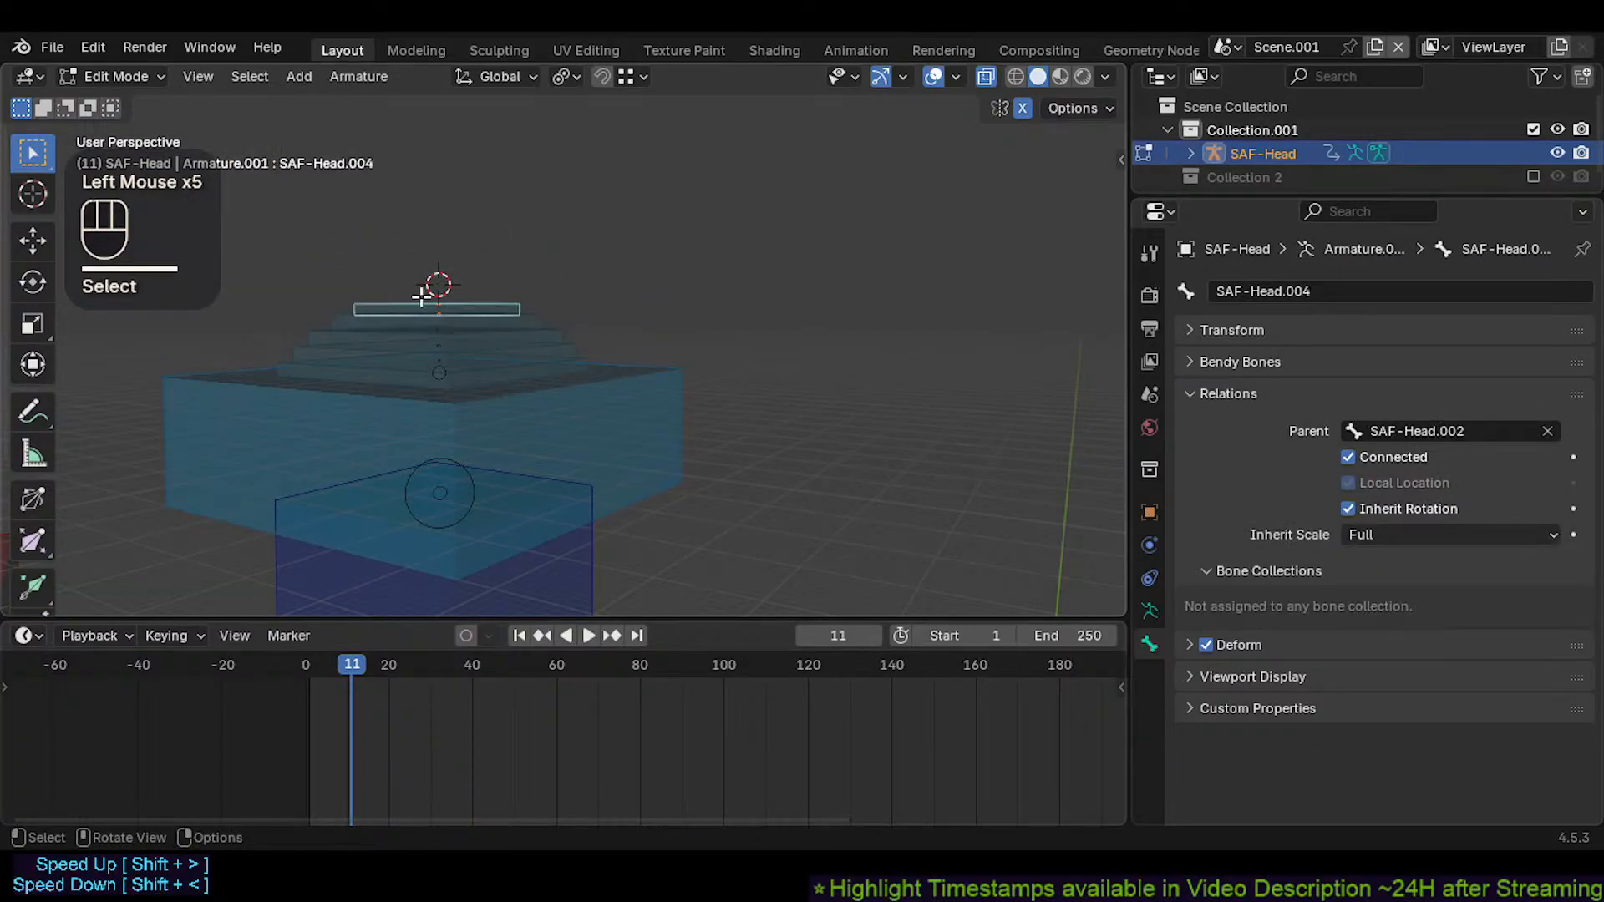
Extrude two more helper bones straight up from SAF-Head.004's tip, a thin one about 0.035 m long and a taller one above it
key(alt+a)
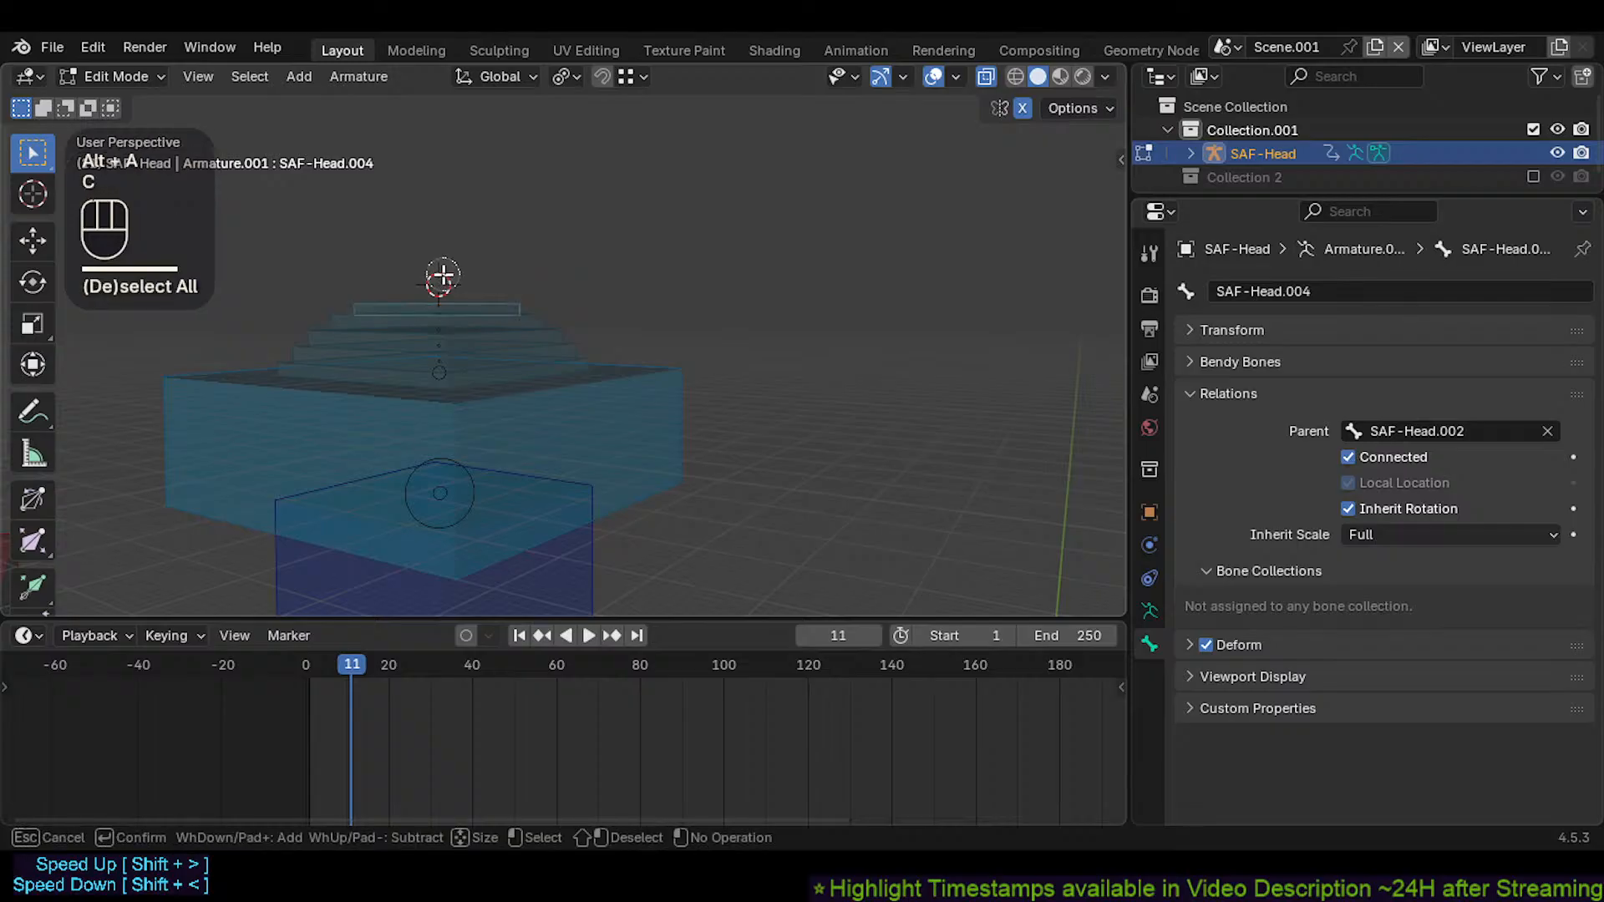
click(440, 282)
key(e)
key(z)
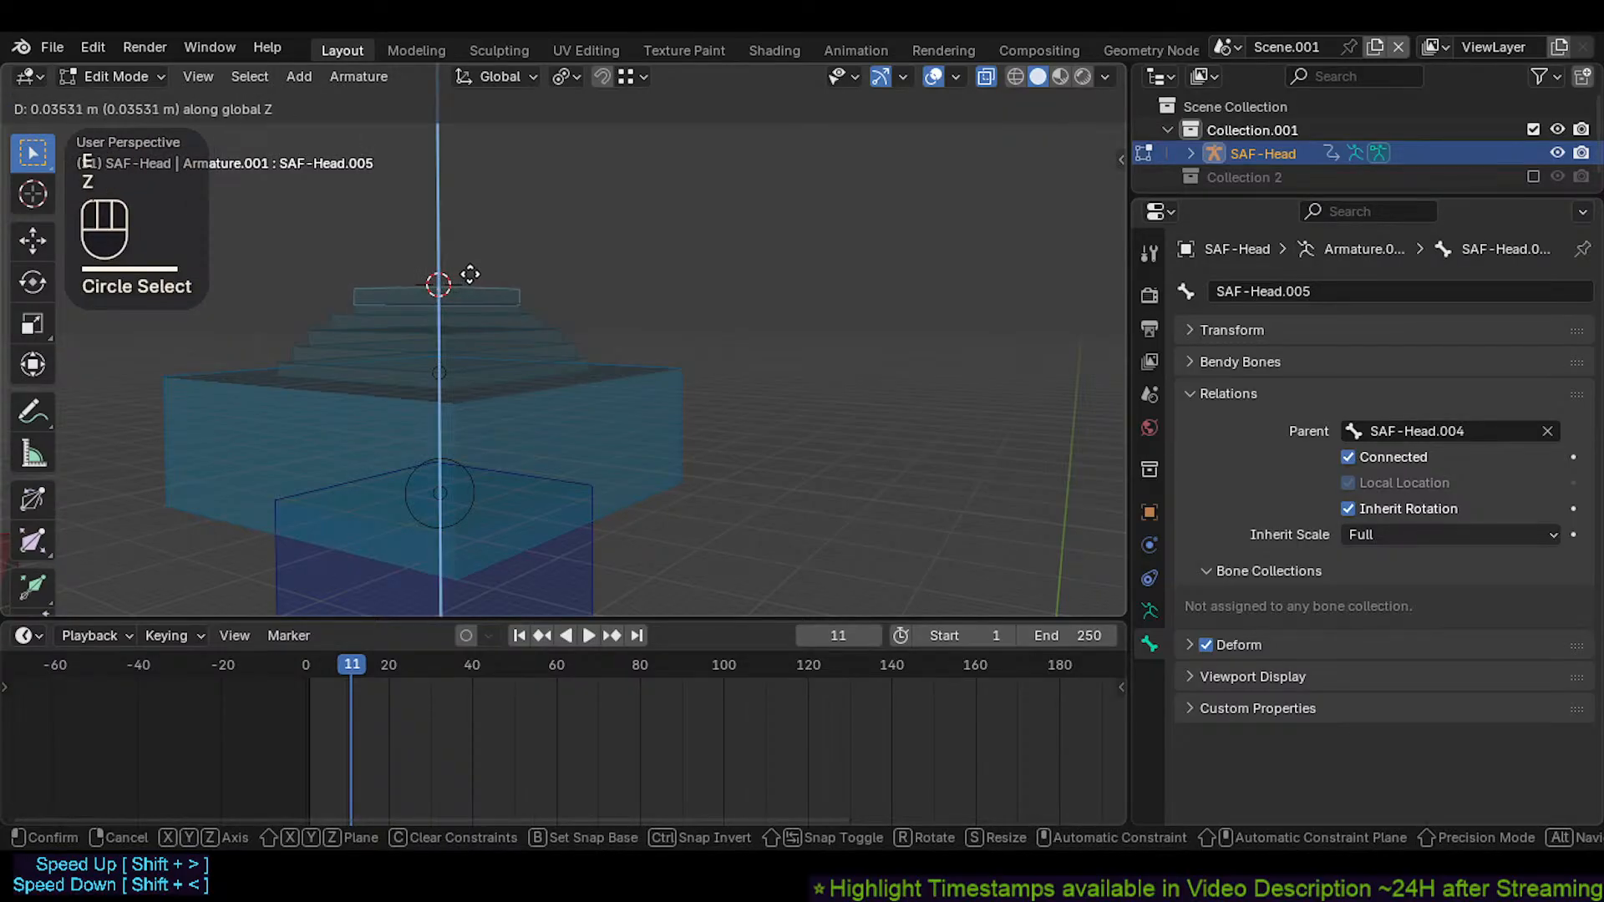
click(475, 275)
key(e)
key(z)
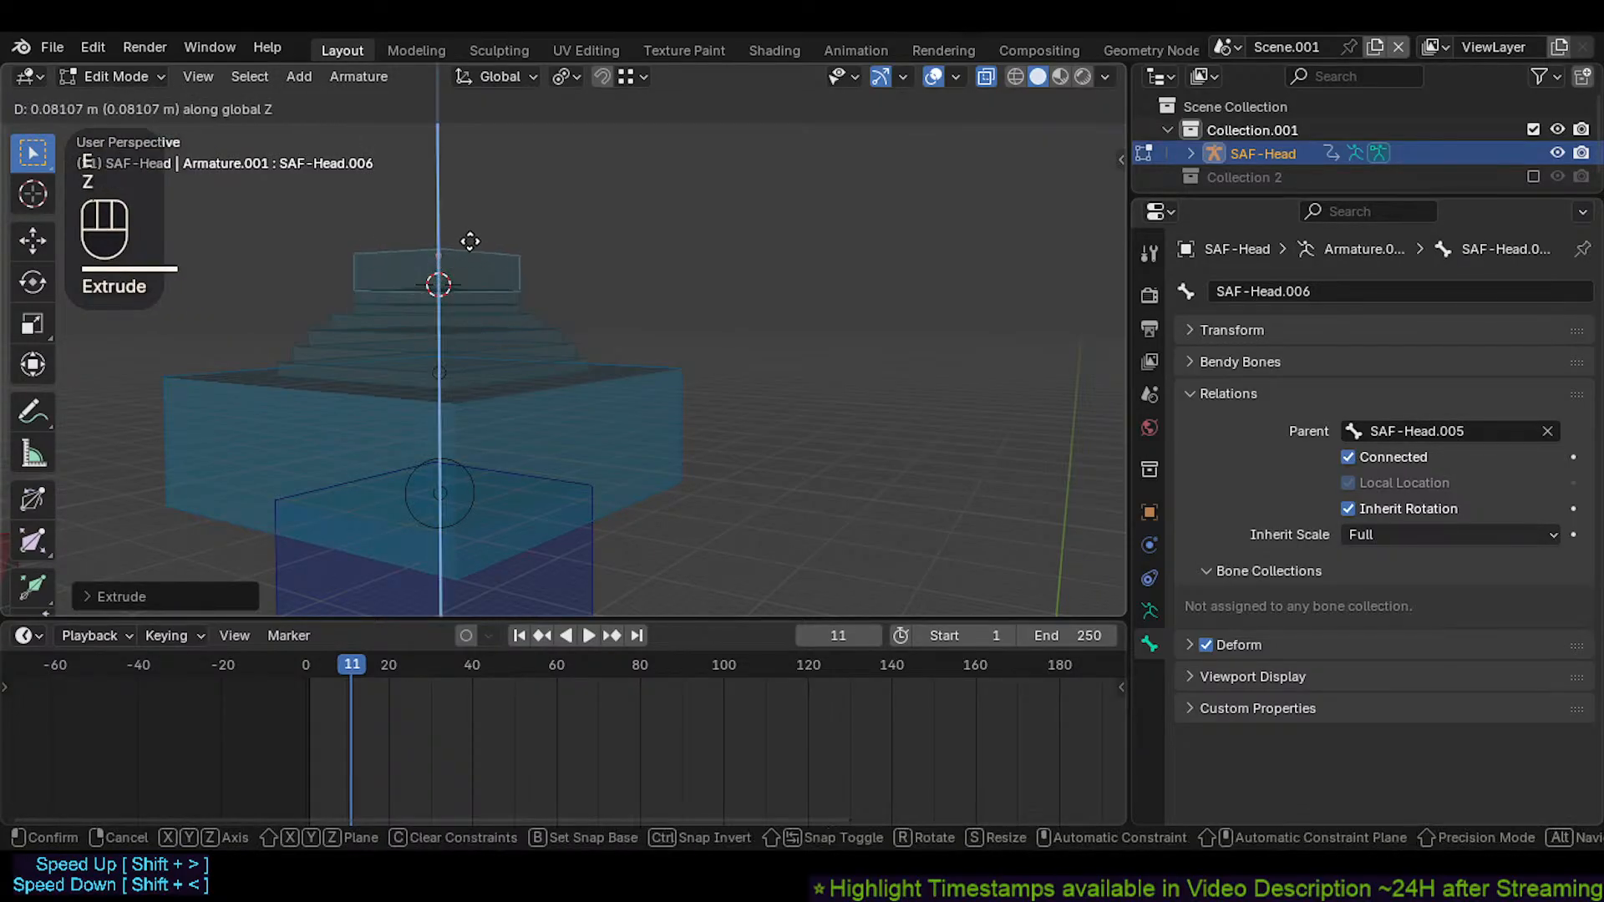
click(466, 266)
Align all the stacked SAF-Head helper bones to the CTL-Head bone
key(c)
drag(412, 358, 440, 233)
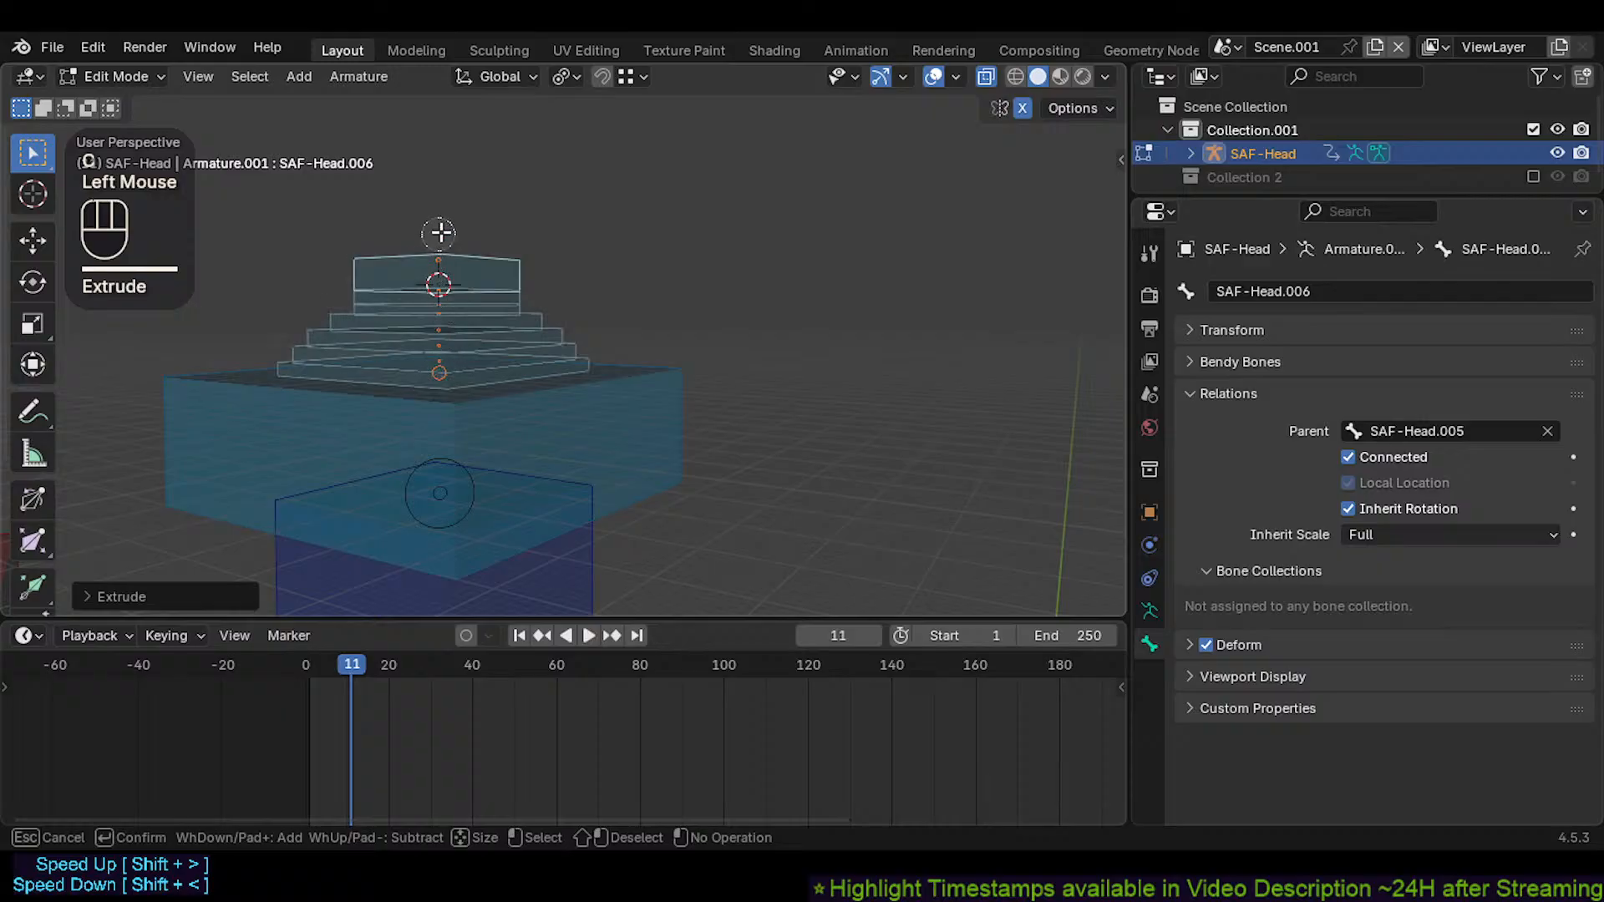
right_click(351, 419)
shift+click(351, 418)
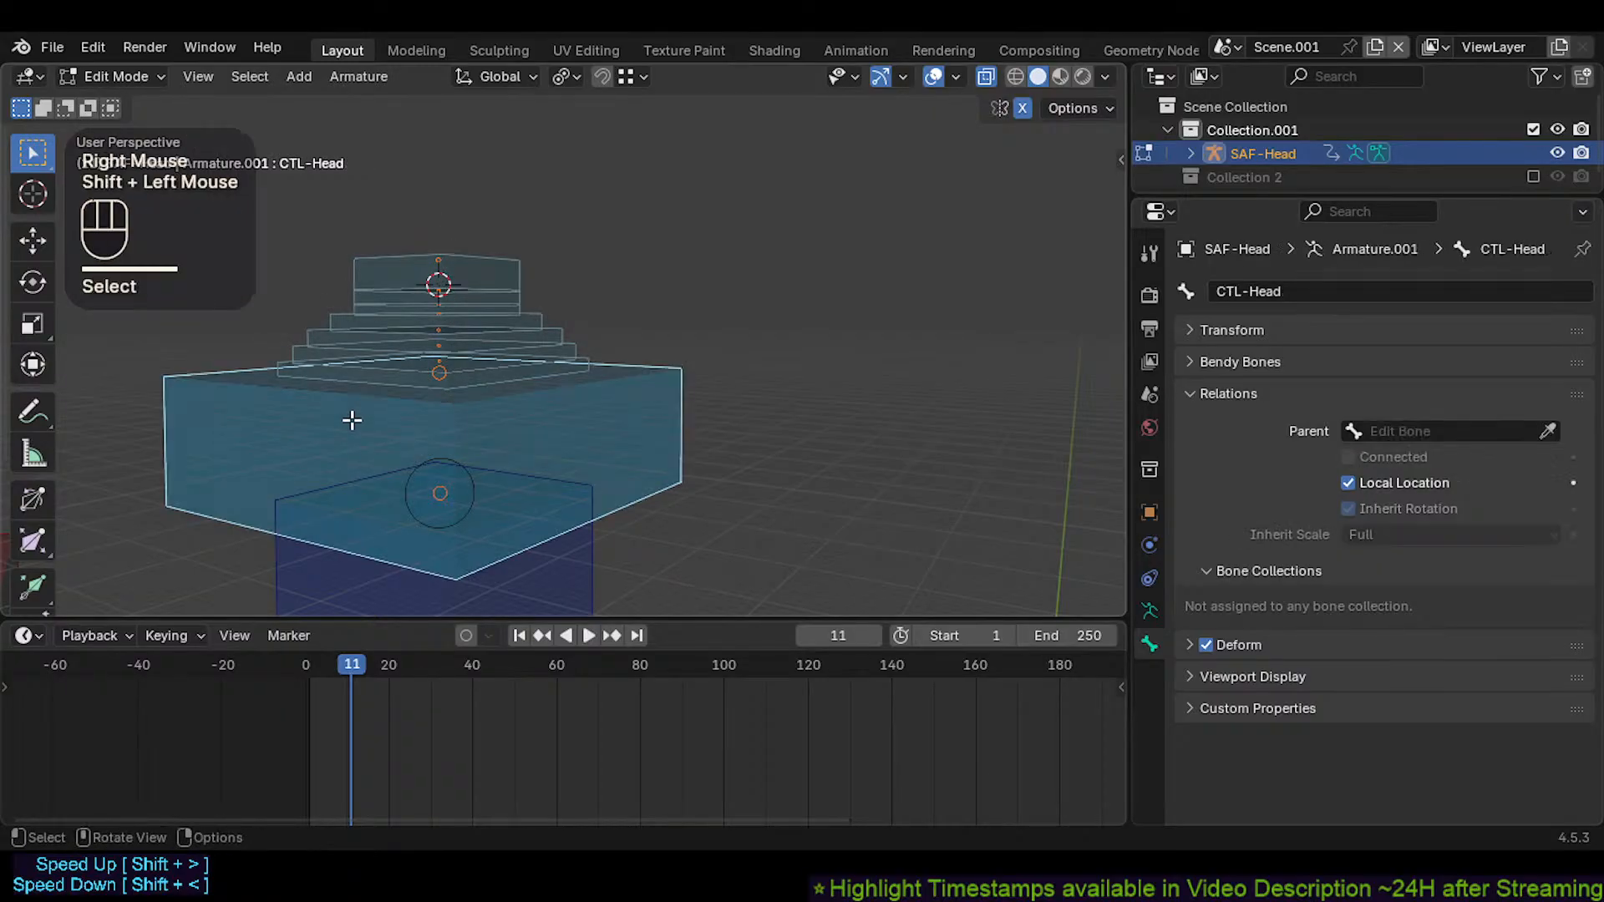
key(ctrl+alt+a)
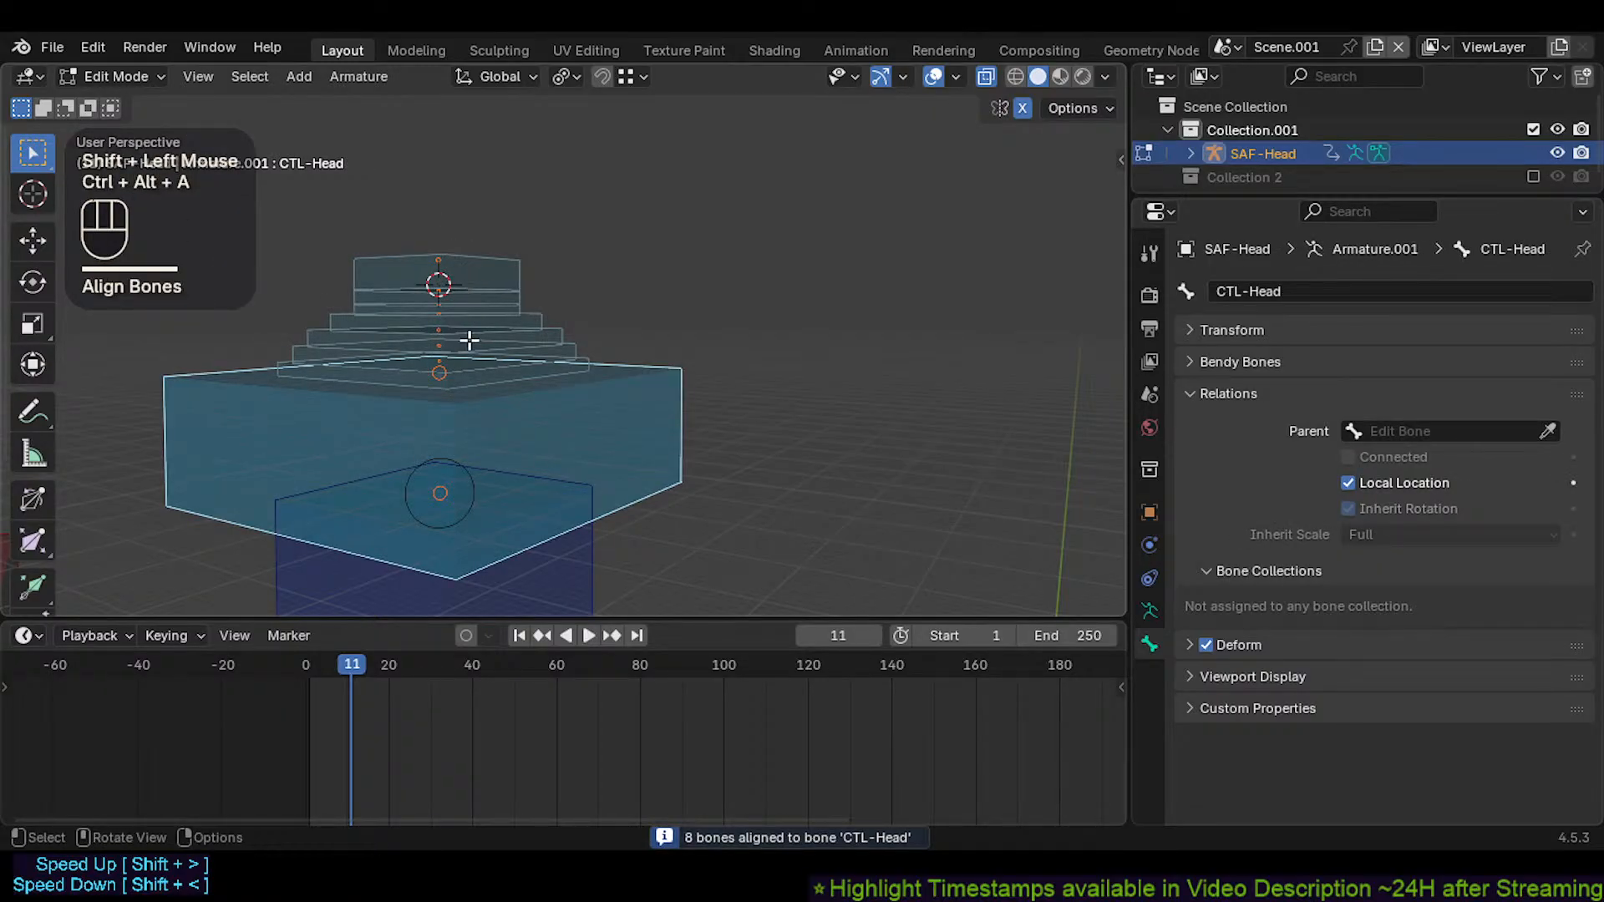
Select only the helper bones stacked above SAF-Head, leaving CTL-Head as the active but unselected bone
key(alt+a)
key(c)
scroll(448, 211, down, 4)
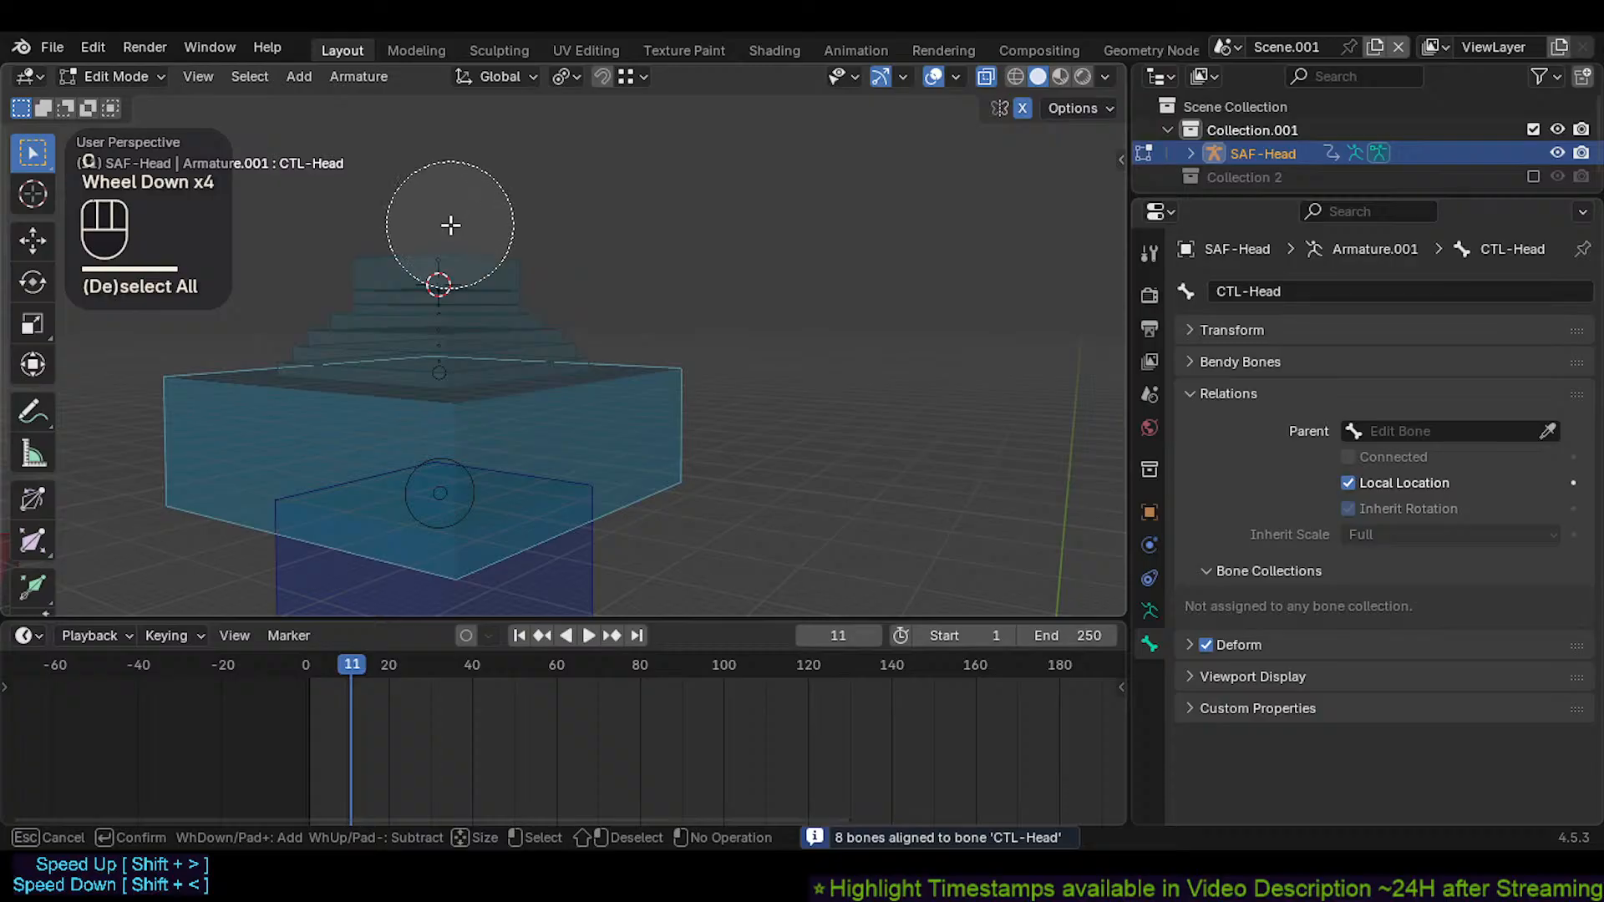
drag(451, 226, 446, 326)
right_click(440, 362)
shift+click(329, 412)
shift+click(329, 412)
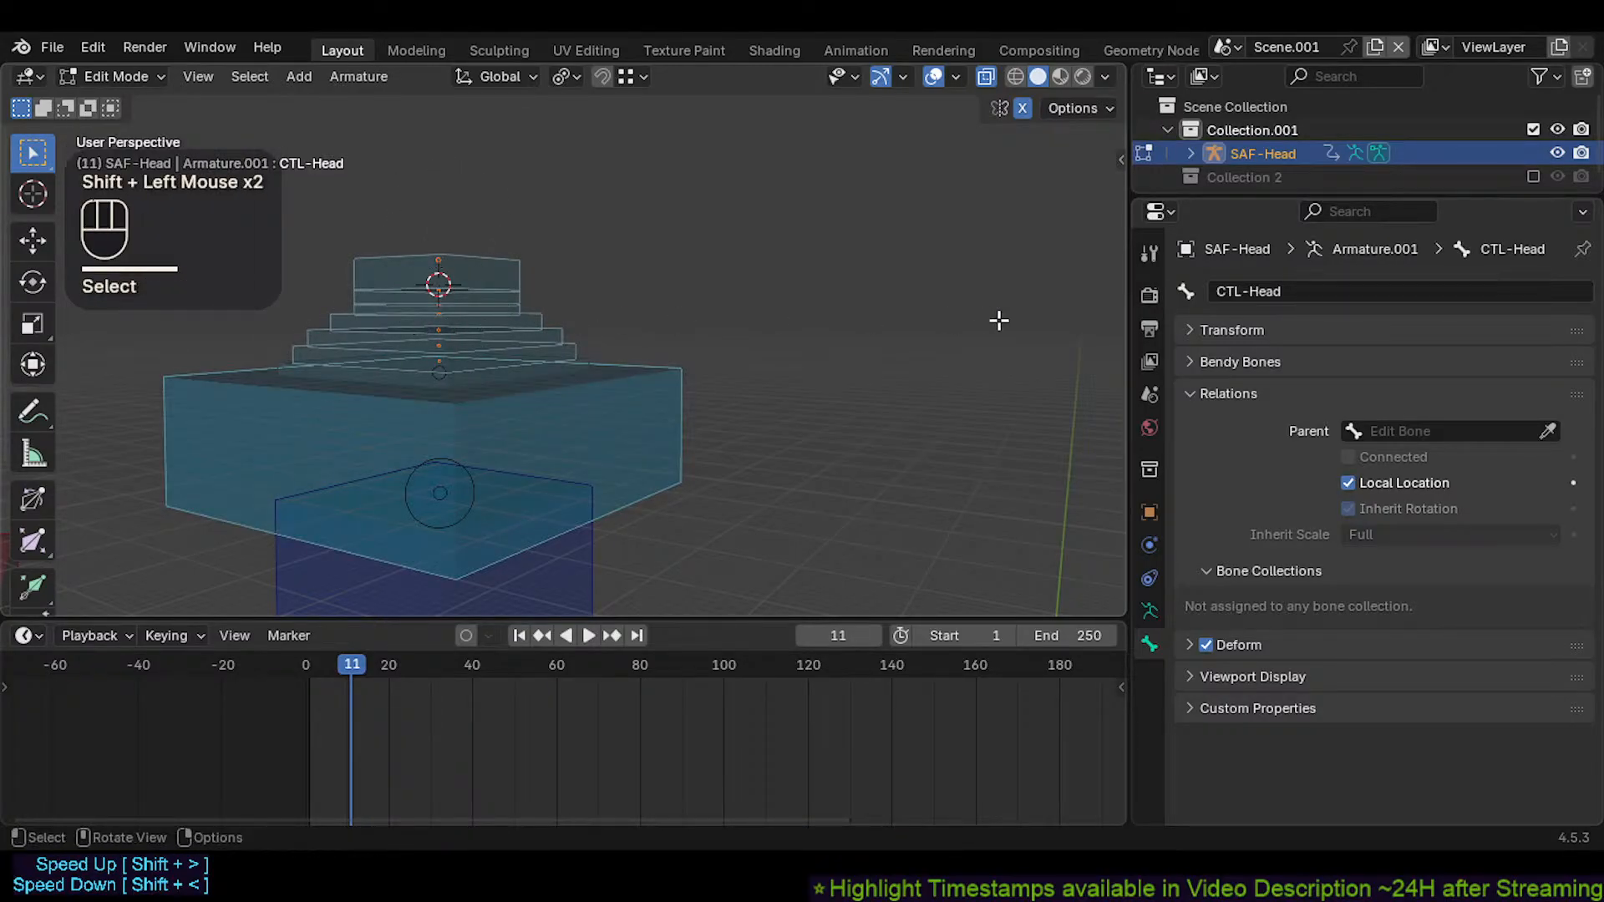
Show the 3D viewport's sidebar
key(n)
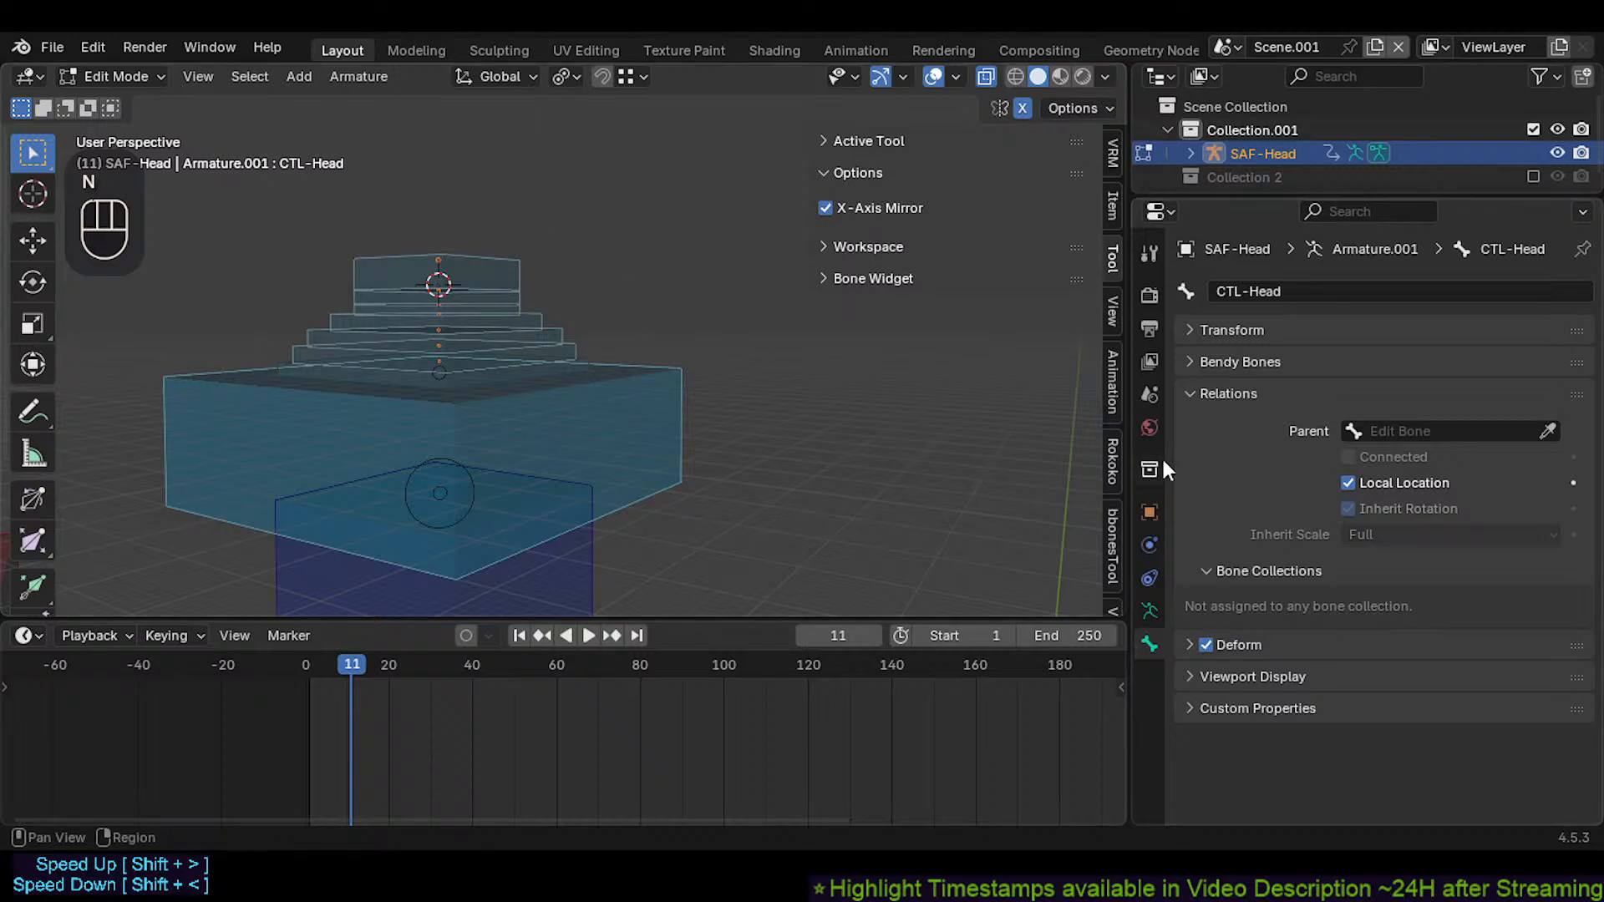
key(n)
key(n)
key(n)
key(n)
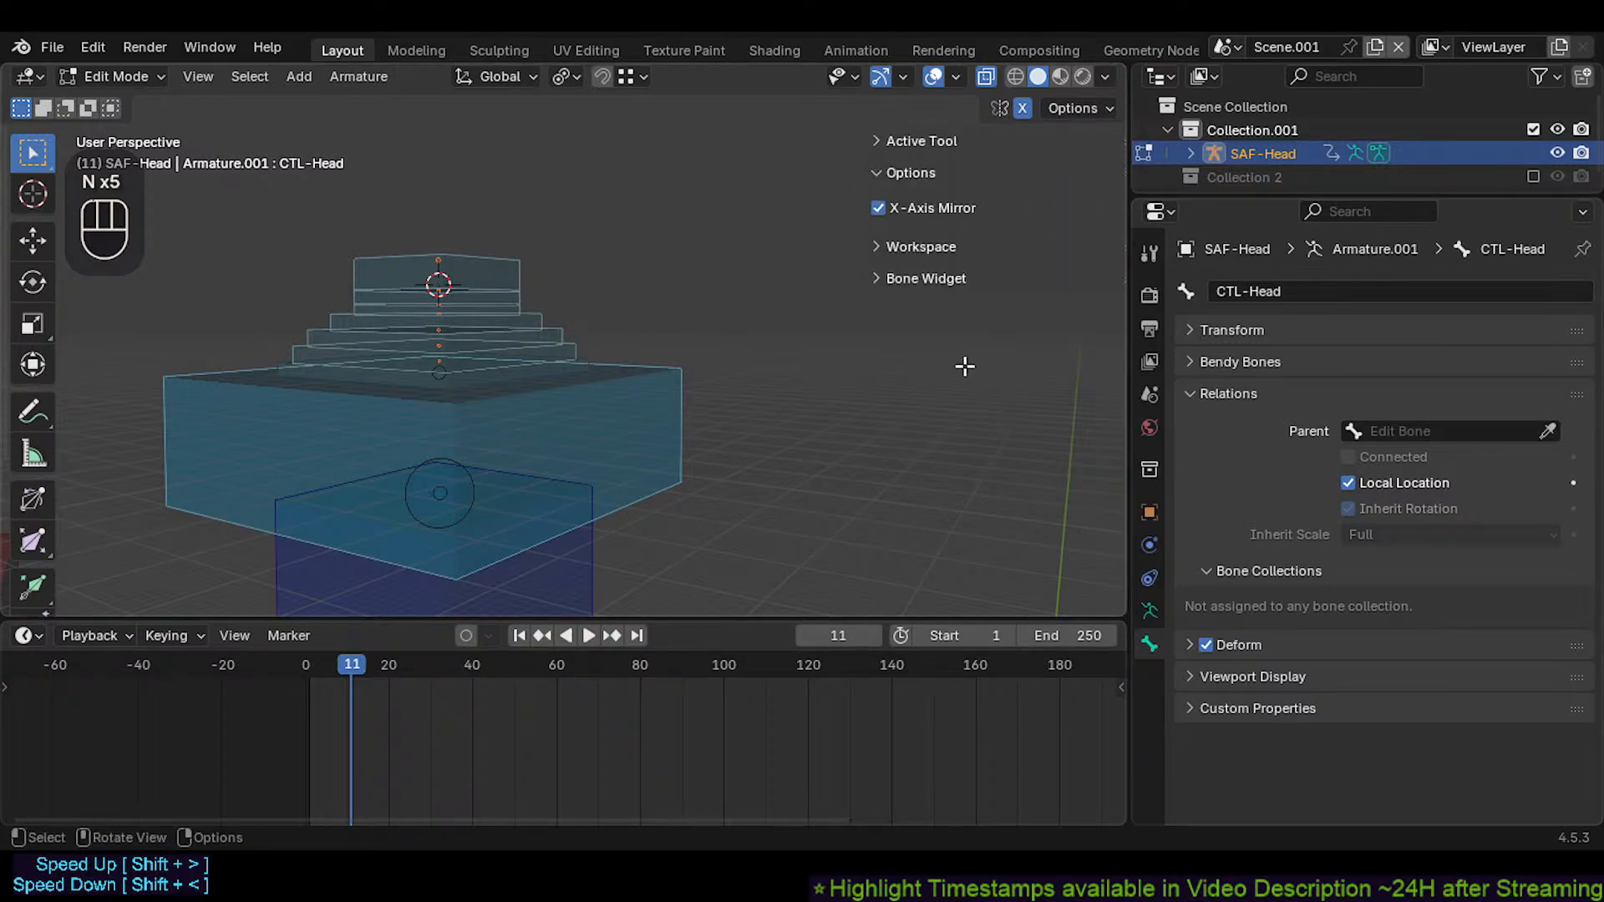
key(n)
key(n)
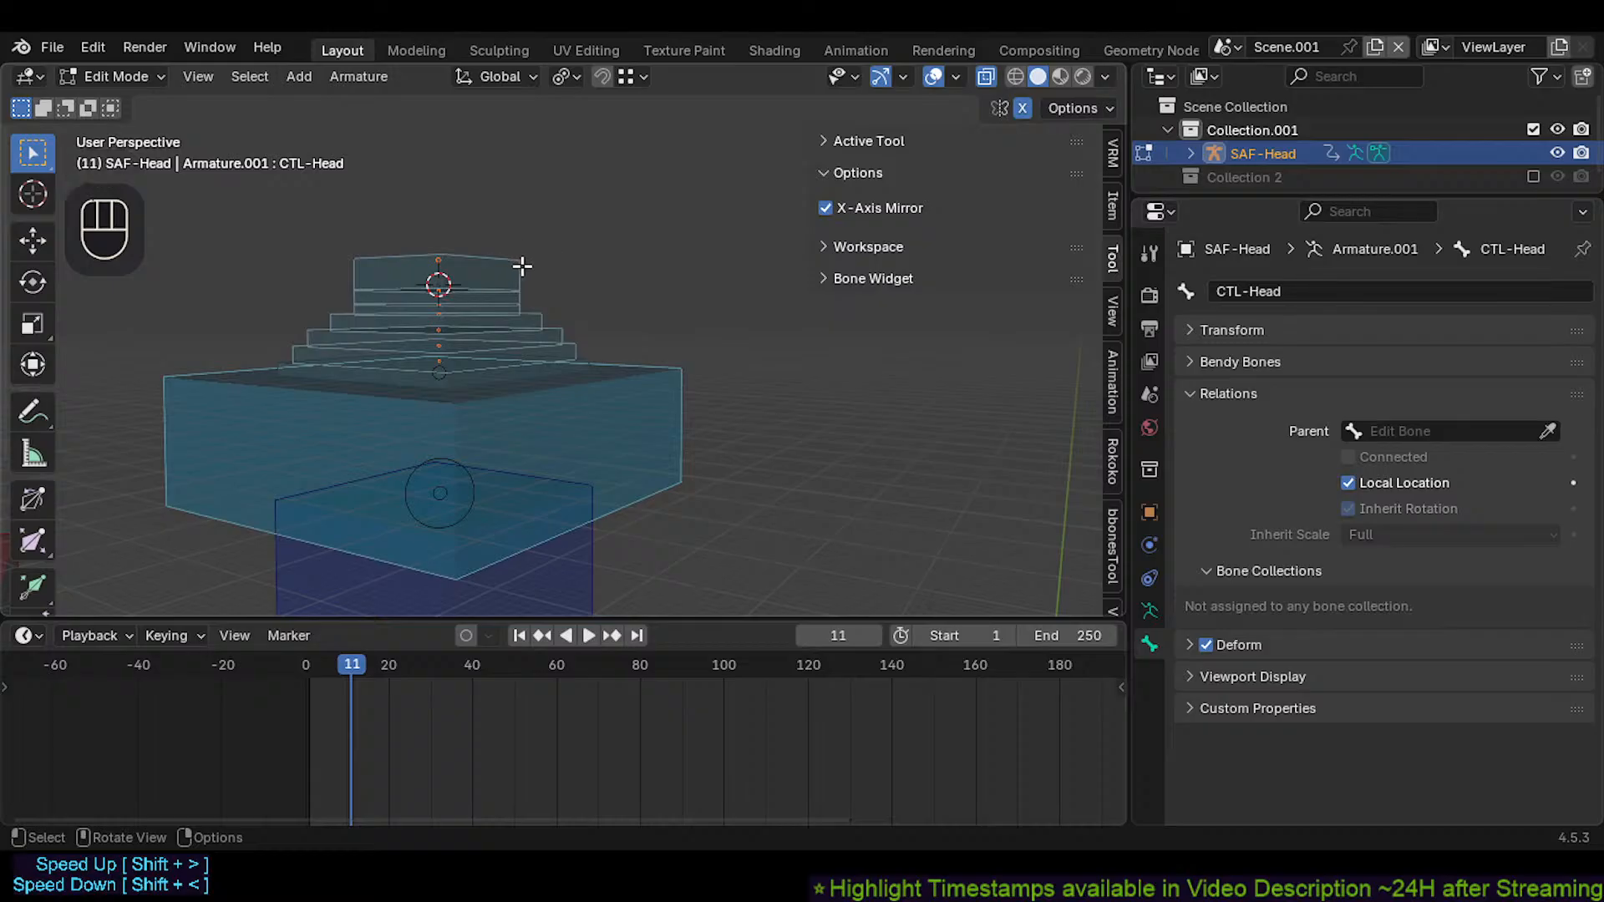
Turn off Deform for CTL-Head and the selected helper bones together
click(1207, 391)
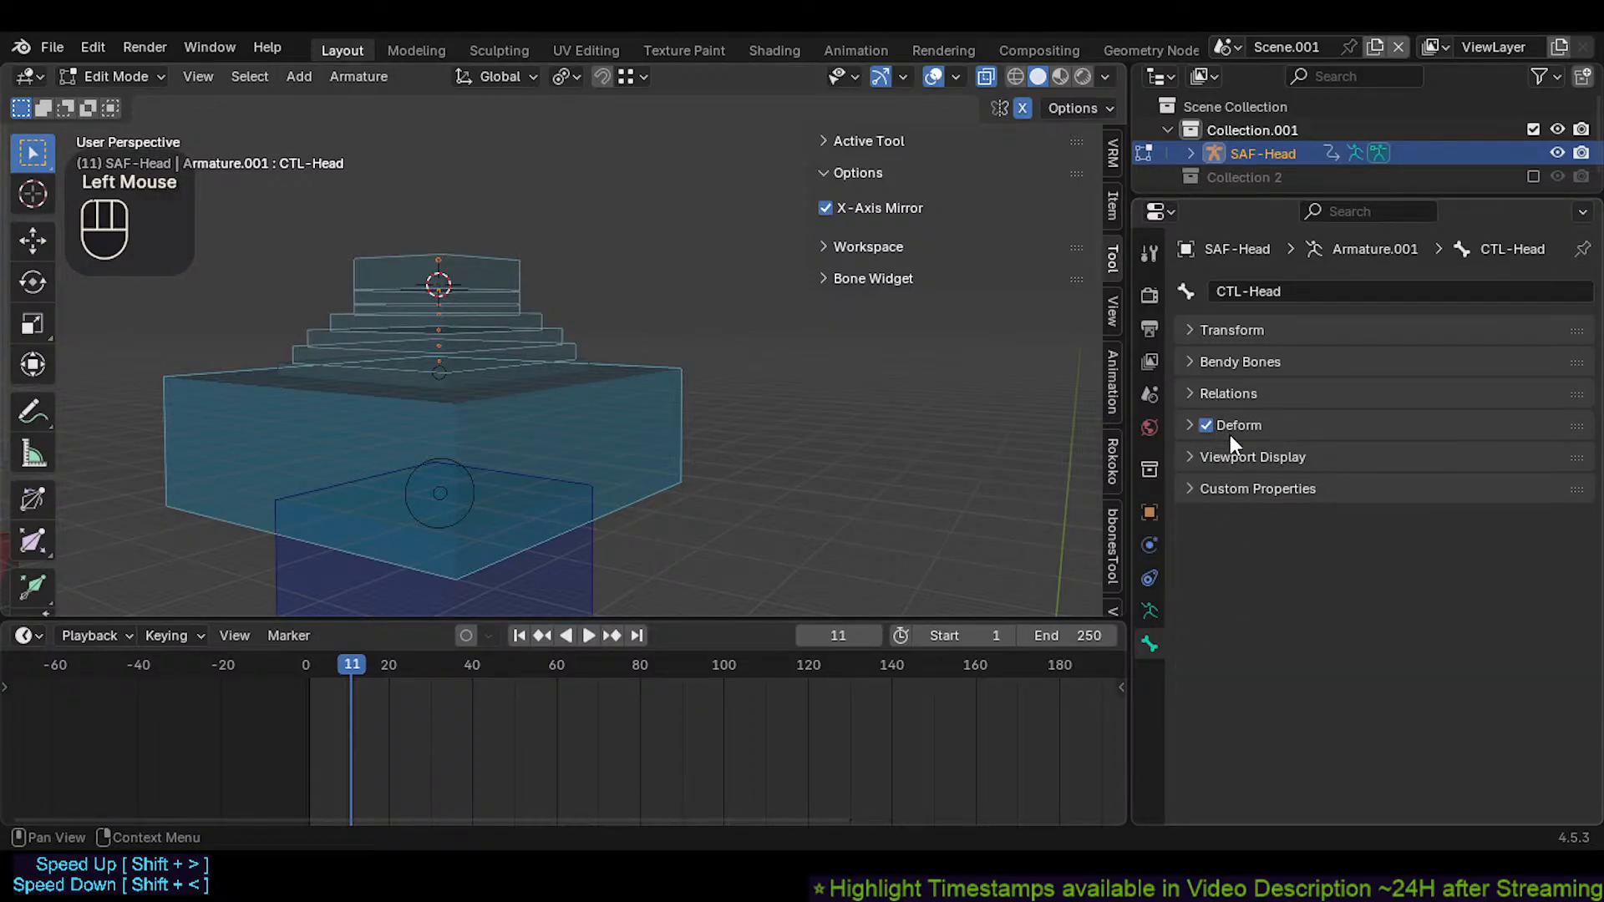
alt+click(1206, 424)
click(1200, 391)
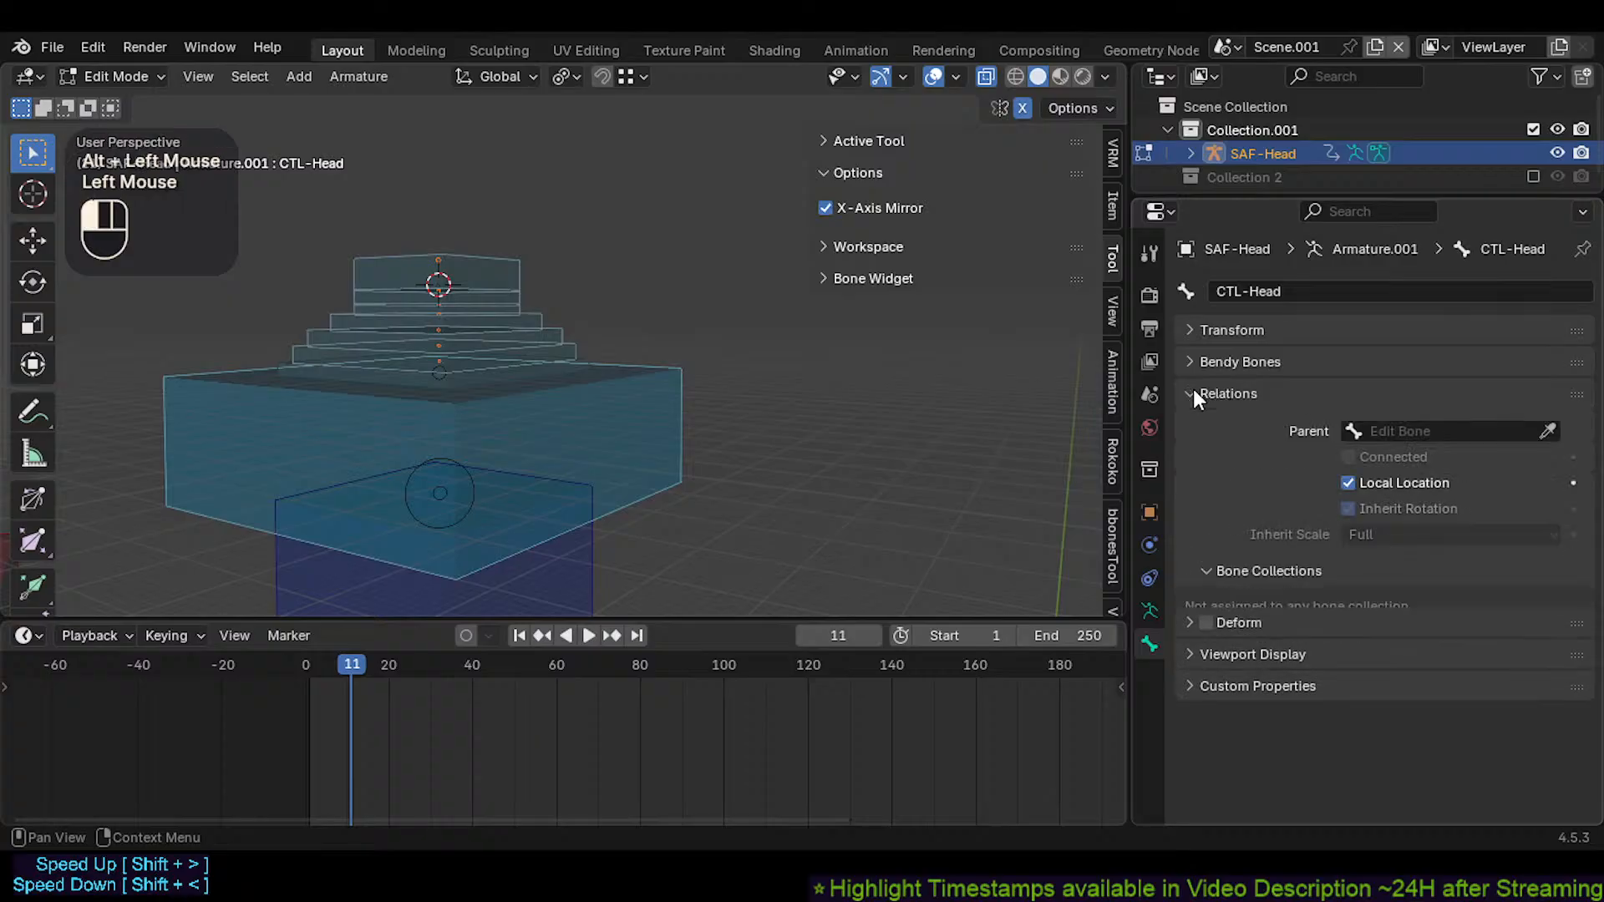
click(1194, 393)
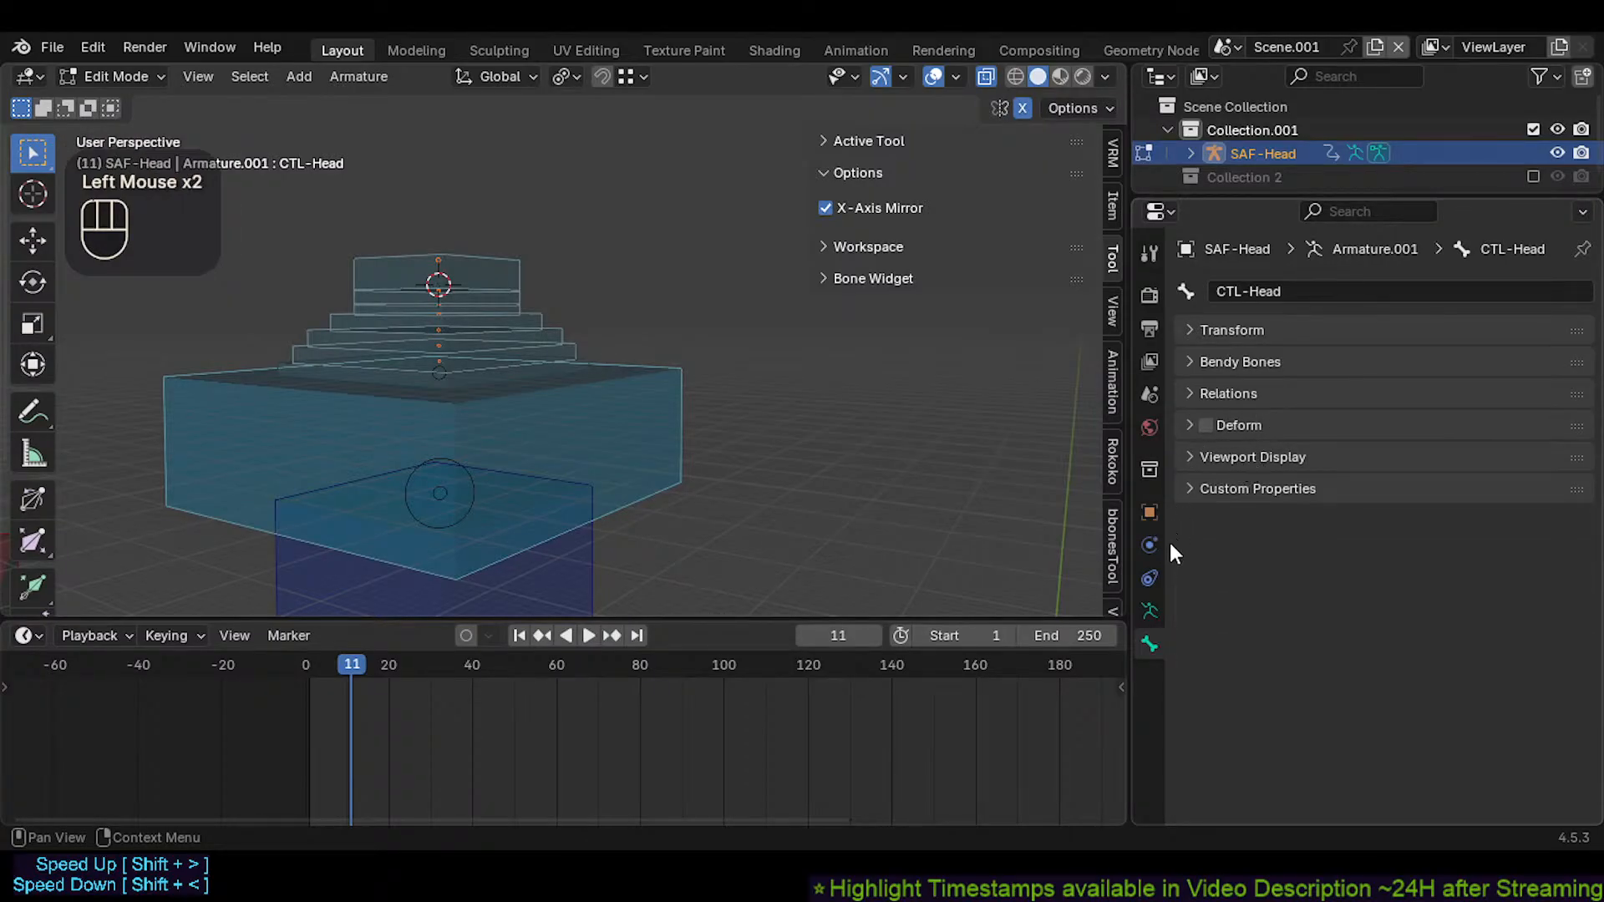
scroll(1228, 422, up, 1)
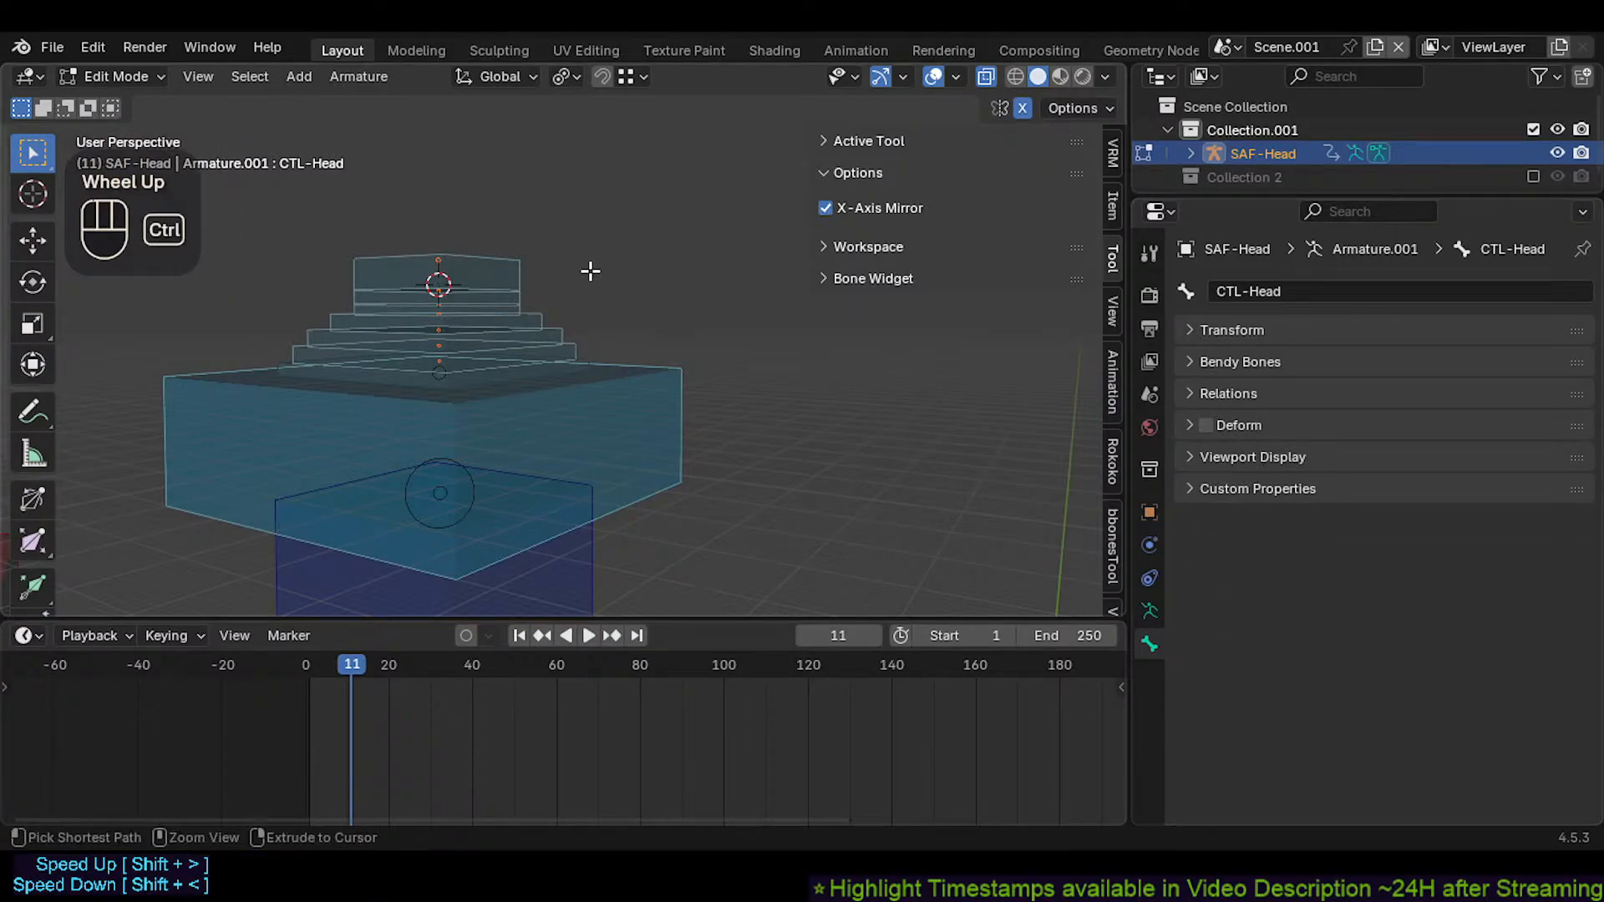
Set the length of the lowest helper bone, SAF-Head, to 0.02 m
click(1113, 203)
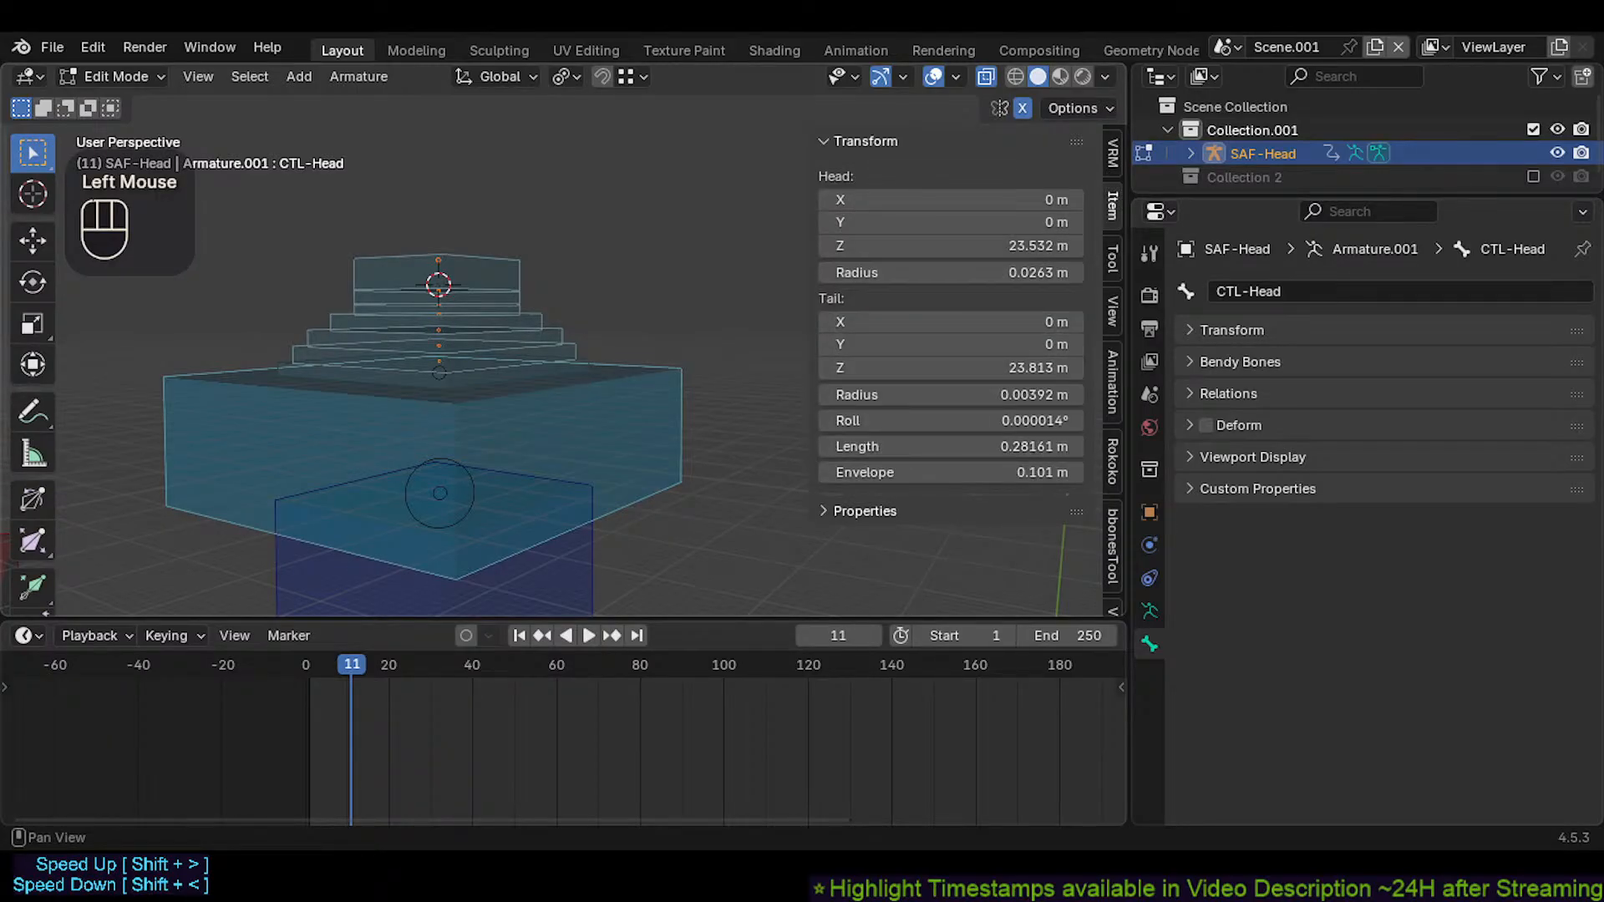
scroll(551, 367, up, 3)
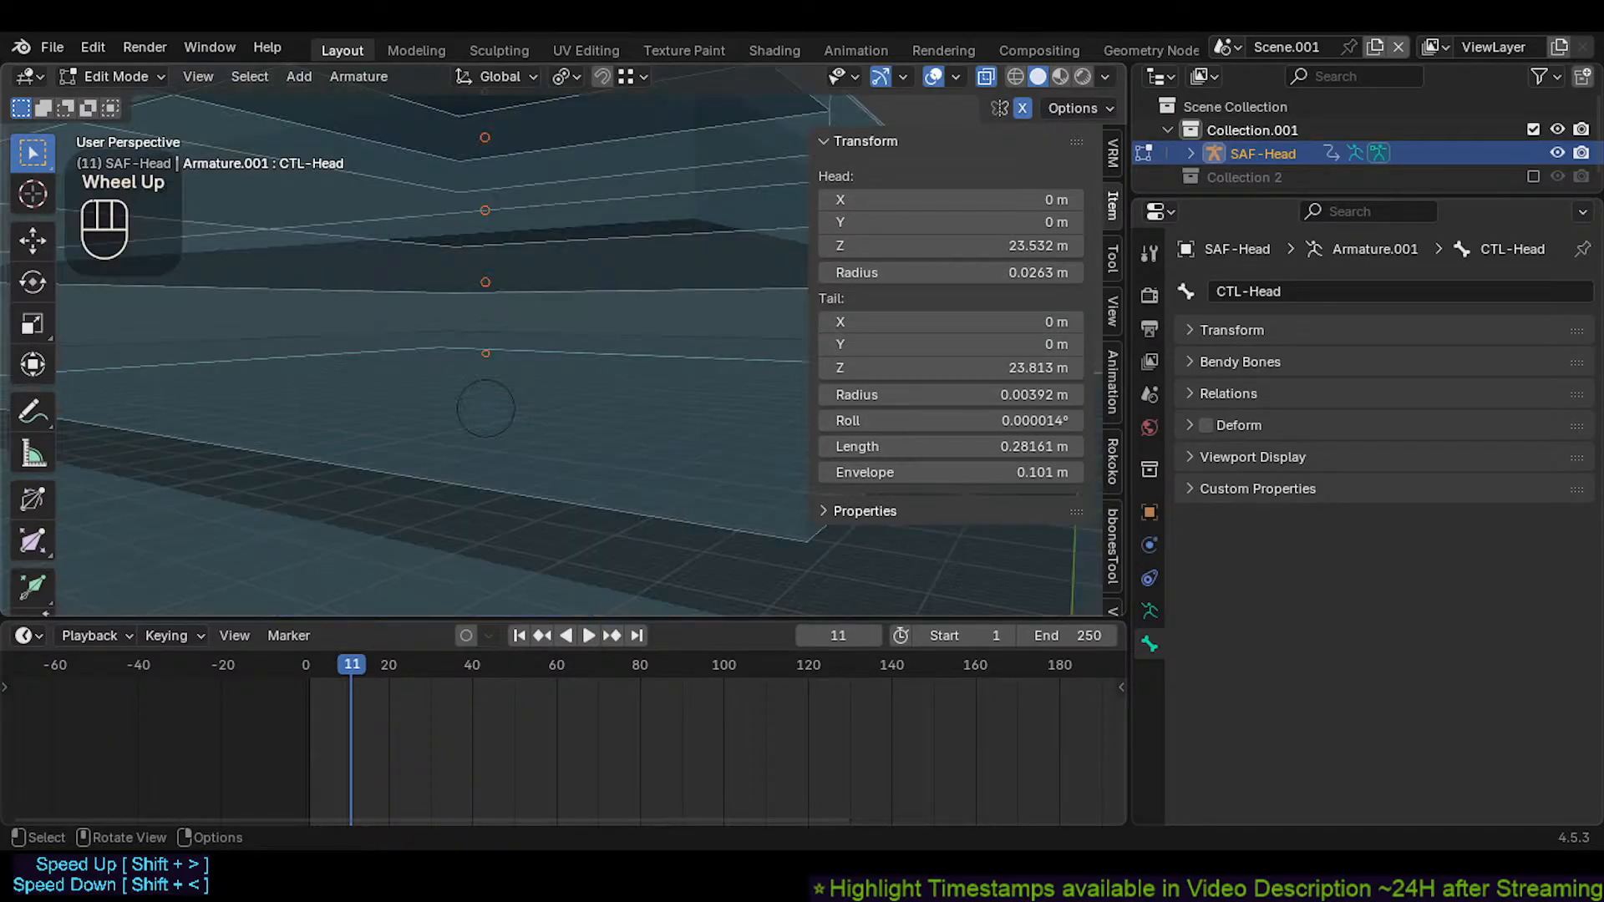
scroll(552, 368, down, 3)
ctrl+middle_drag(552, 368, 549, 348)
click(674, 351)
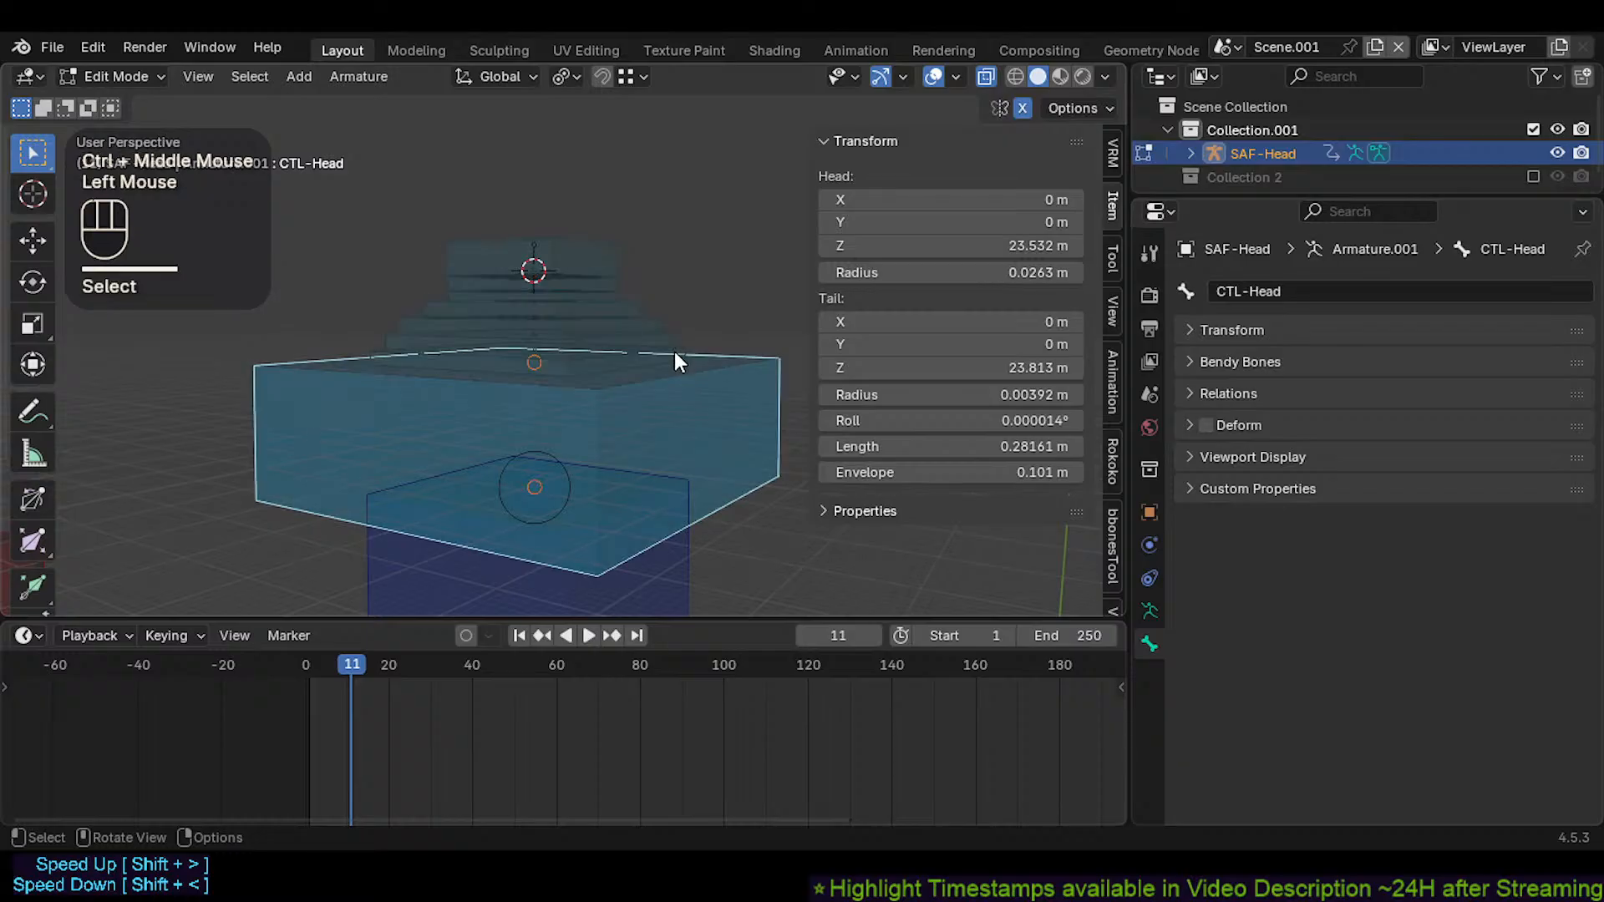
click(674, 351)
click(932, 445)
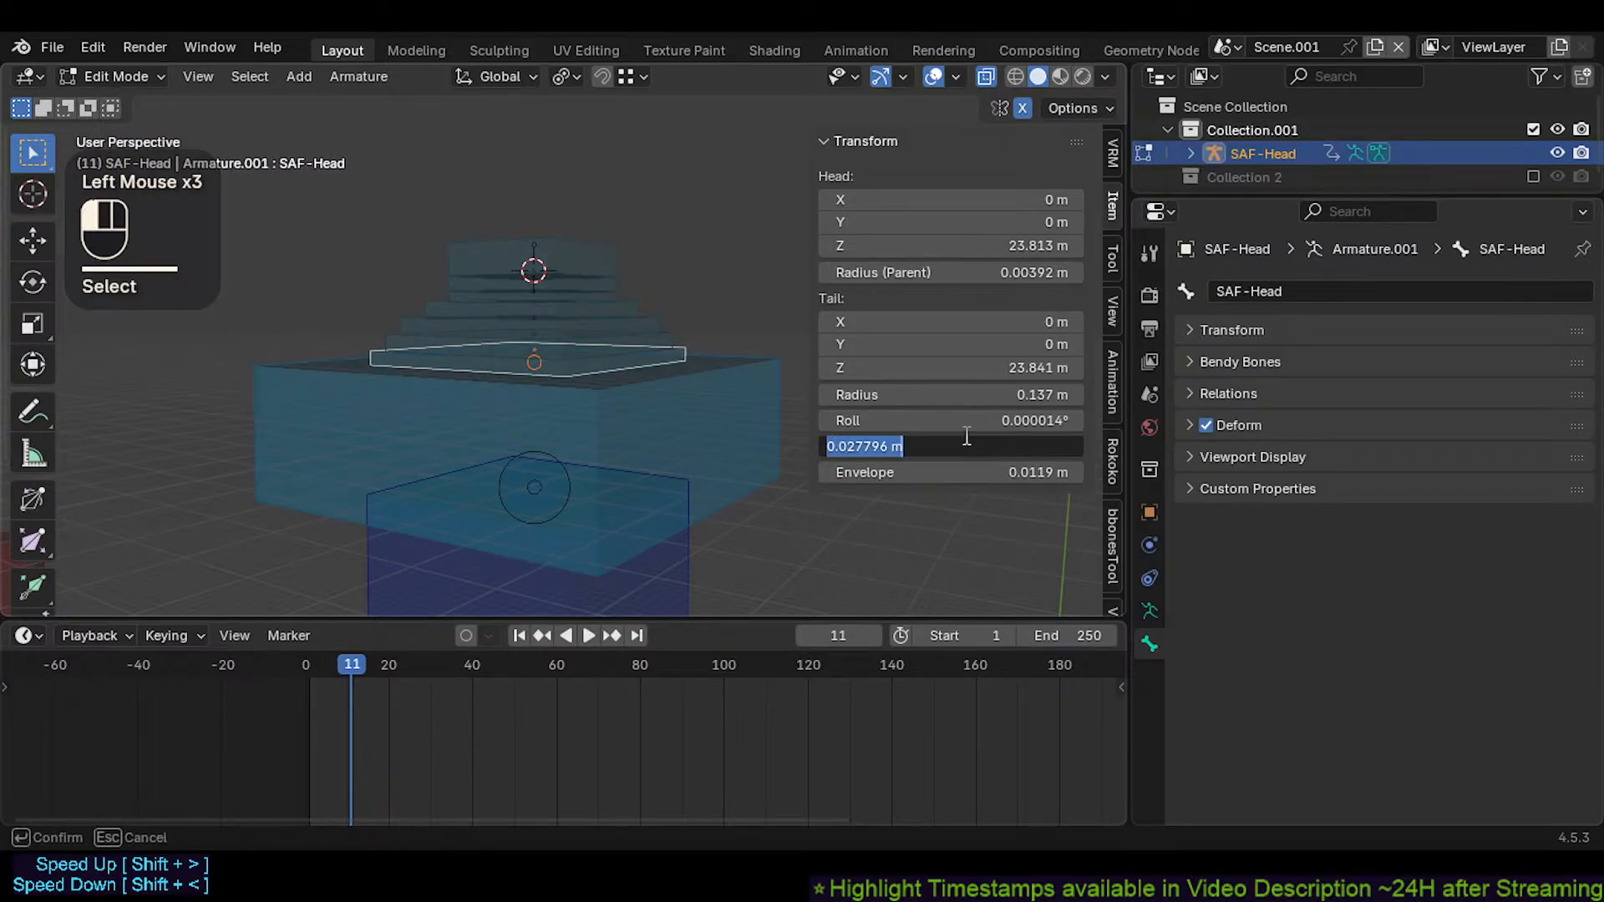
text(0.02)
key(Return)
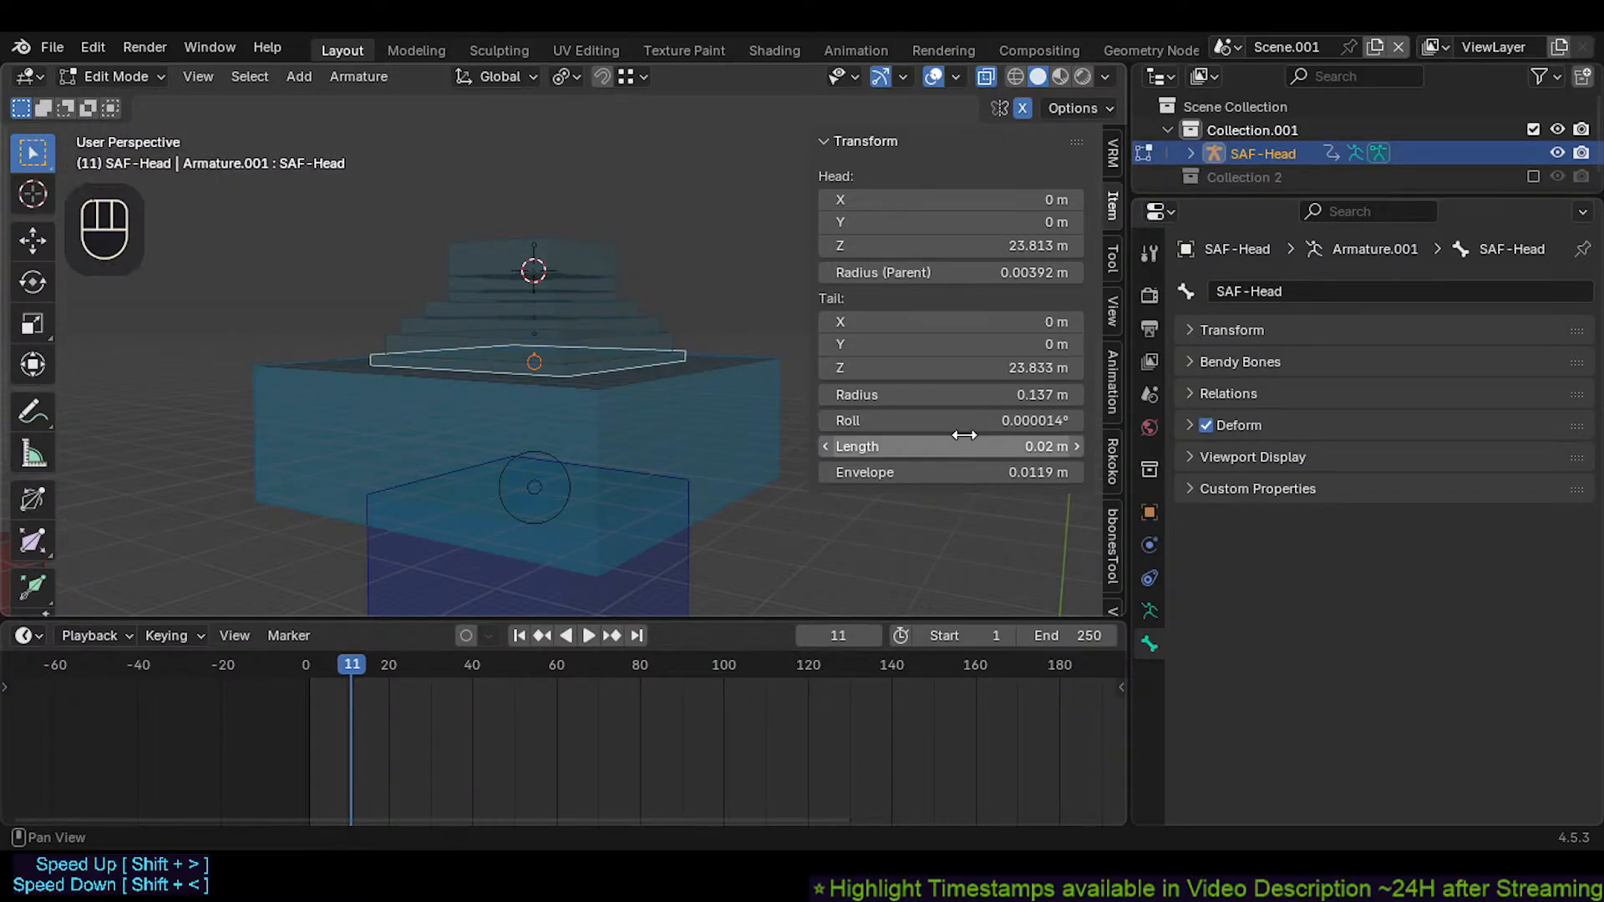
Copy SAF-Head's 0.02 m length onto the next three helper bones up, SAF-Head.001, SAF-Head.003 and SAF-Head.002
key(ctrl+c)
click(680, 343)
click(677, 339)
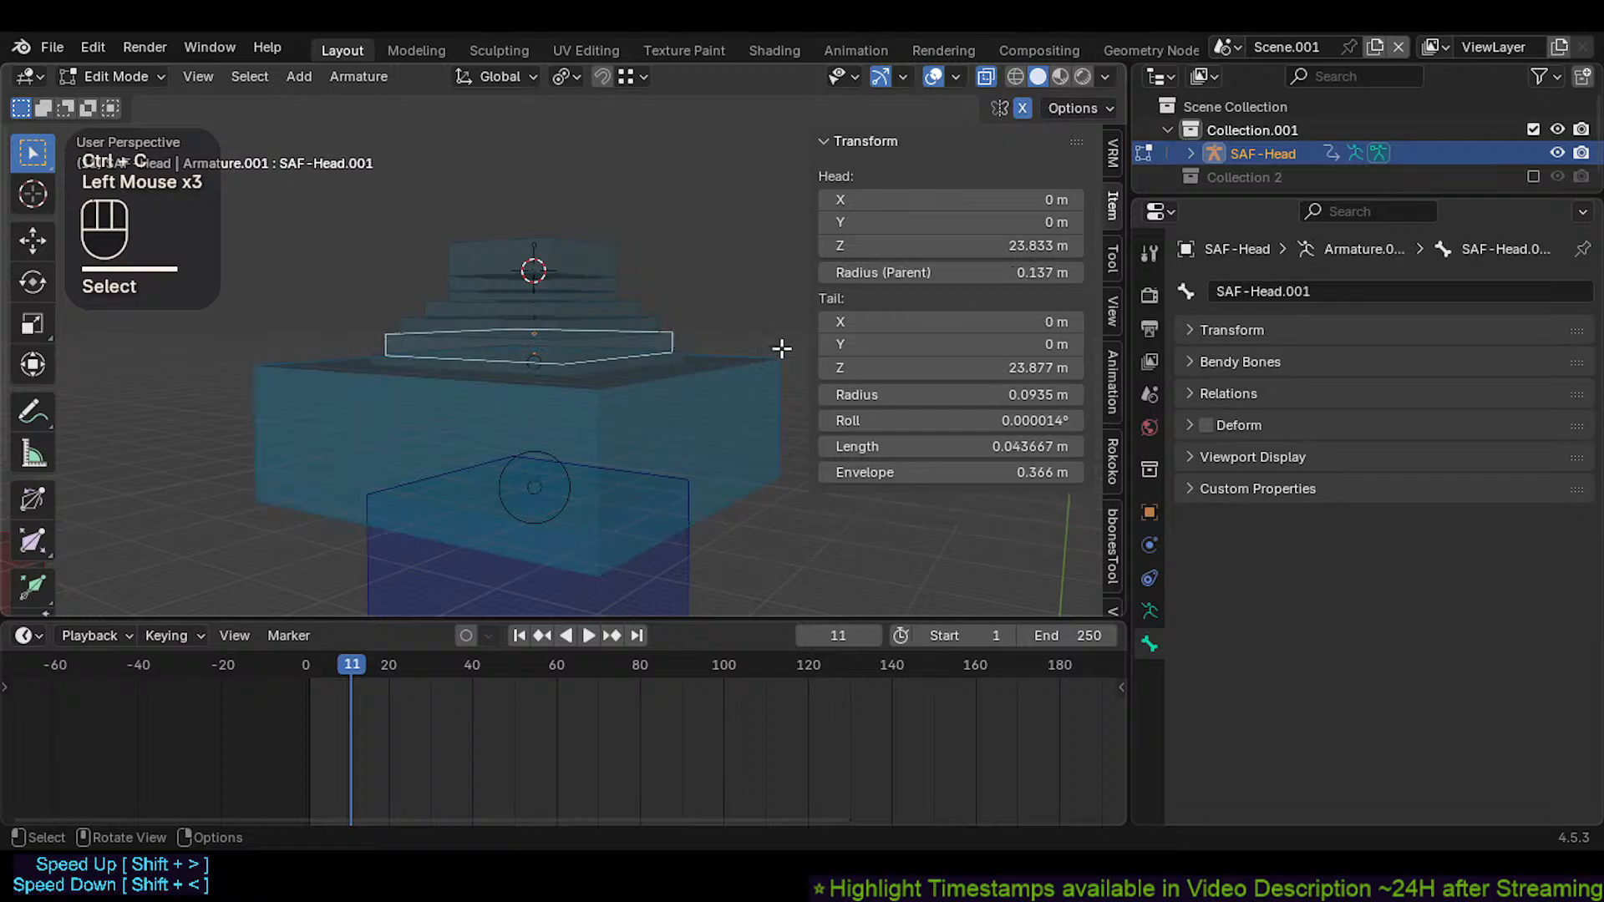
key(ctrl+v)
click(718, 339)
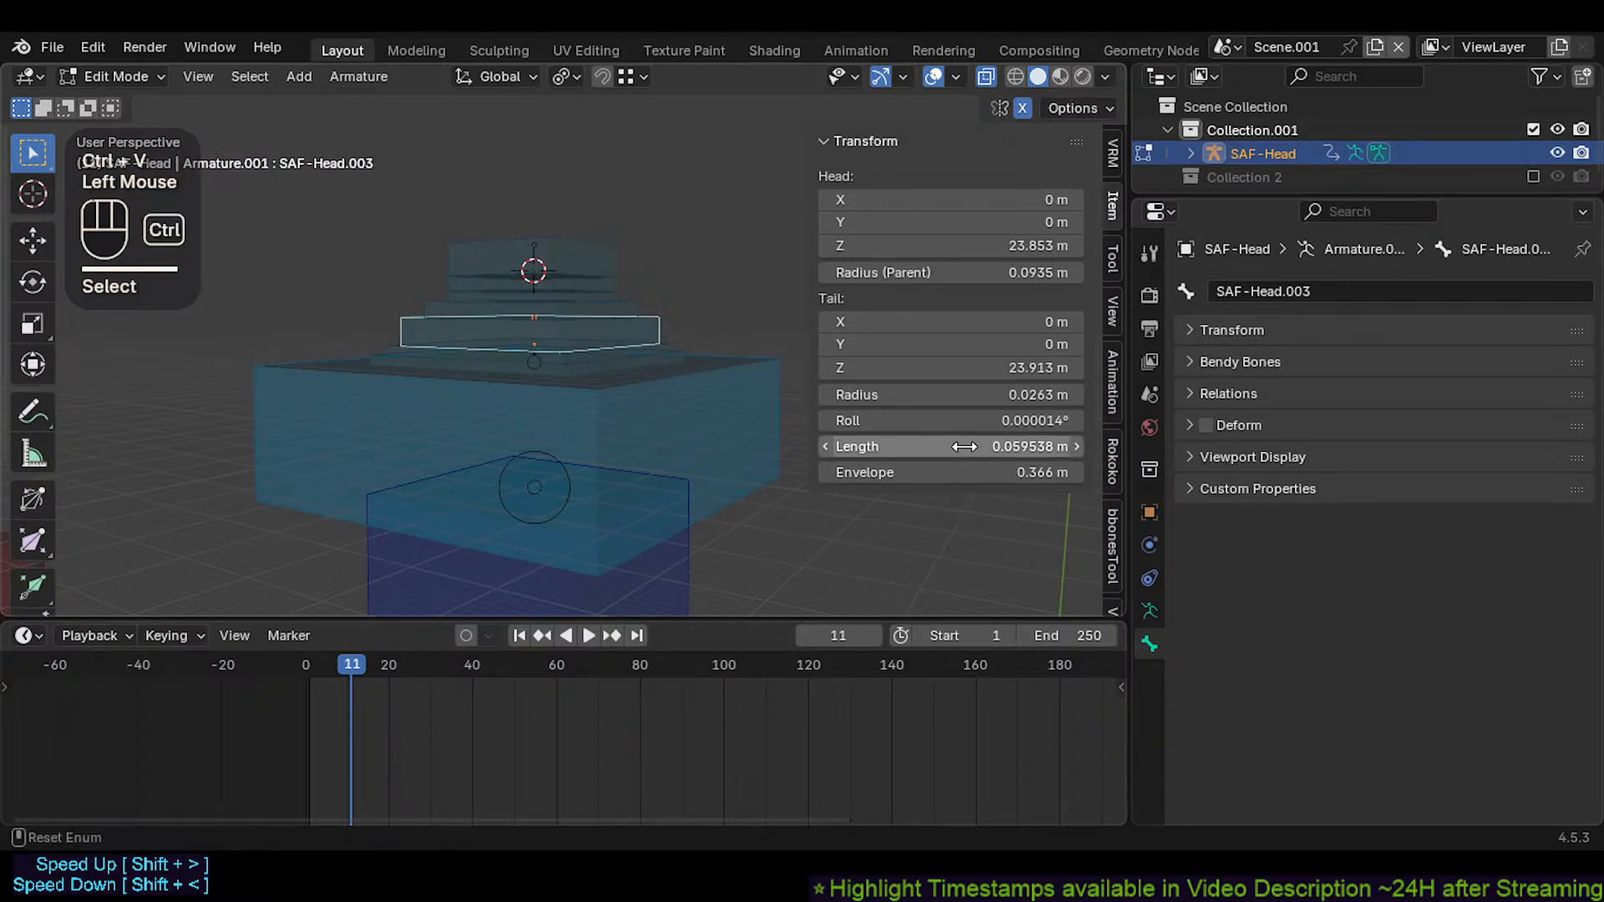
key(ctrl+v)
click(687, 321)
key(ctrl+v)
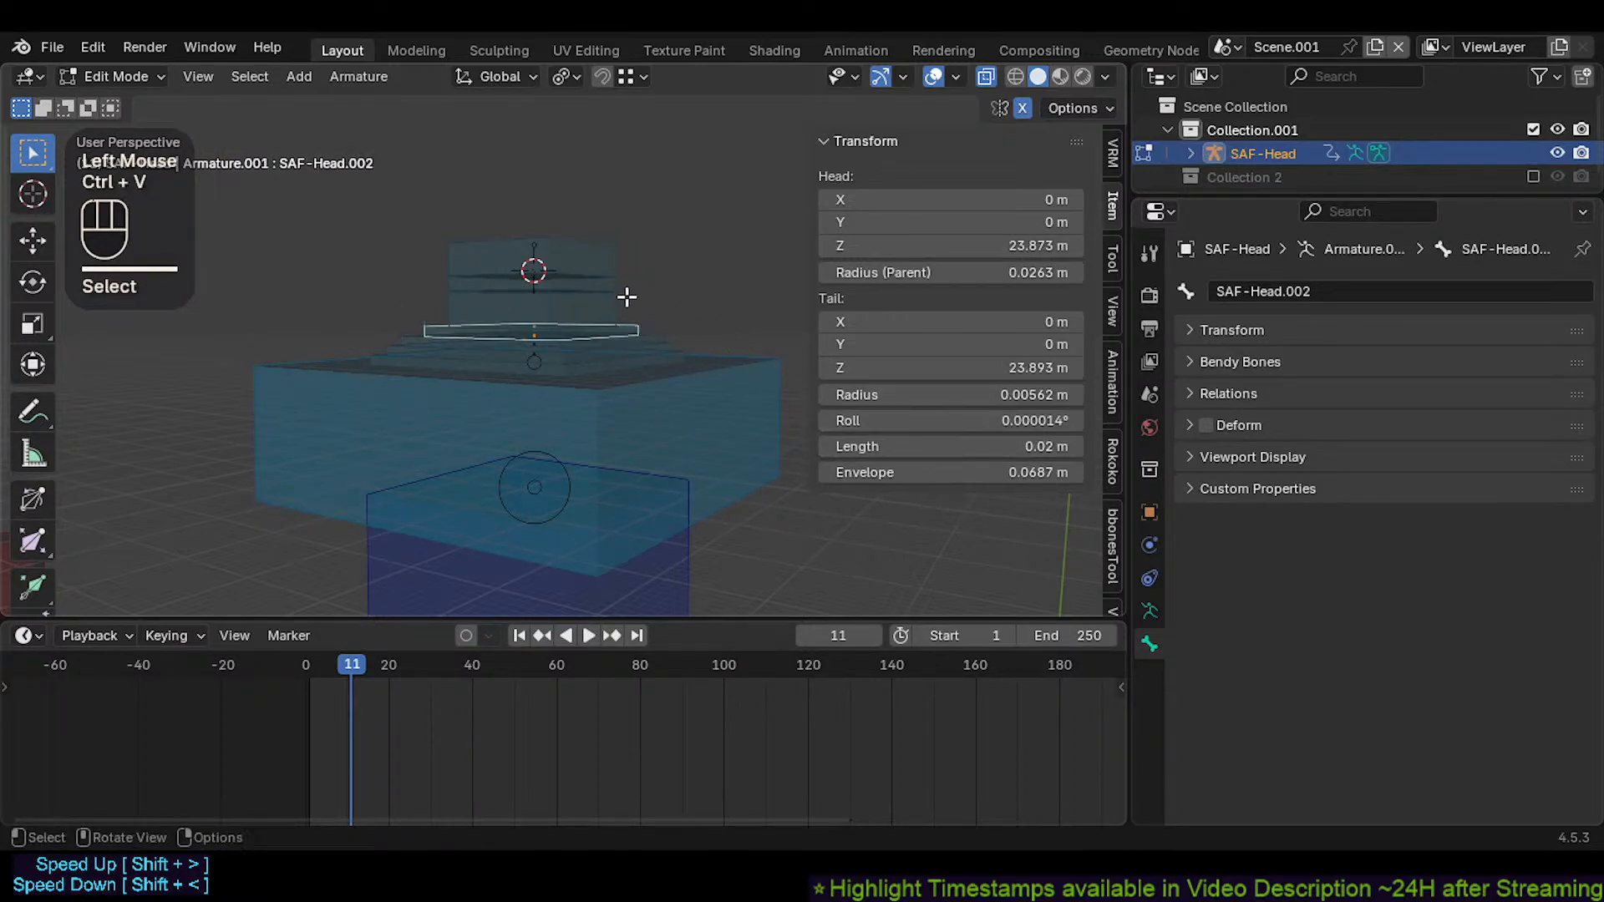
Paste the 0.02 m length onto the upper helper bones SAF-Head.004, SAF-Head.005 and SAF-Head.006
click(697, 334)
key(ctrl+v)
click(678, 295)
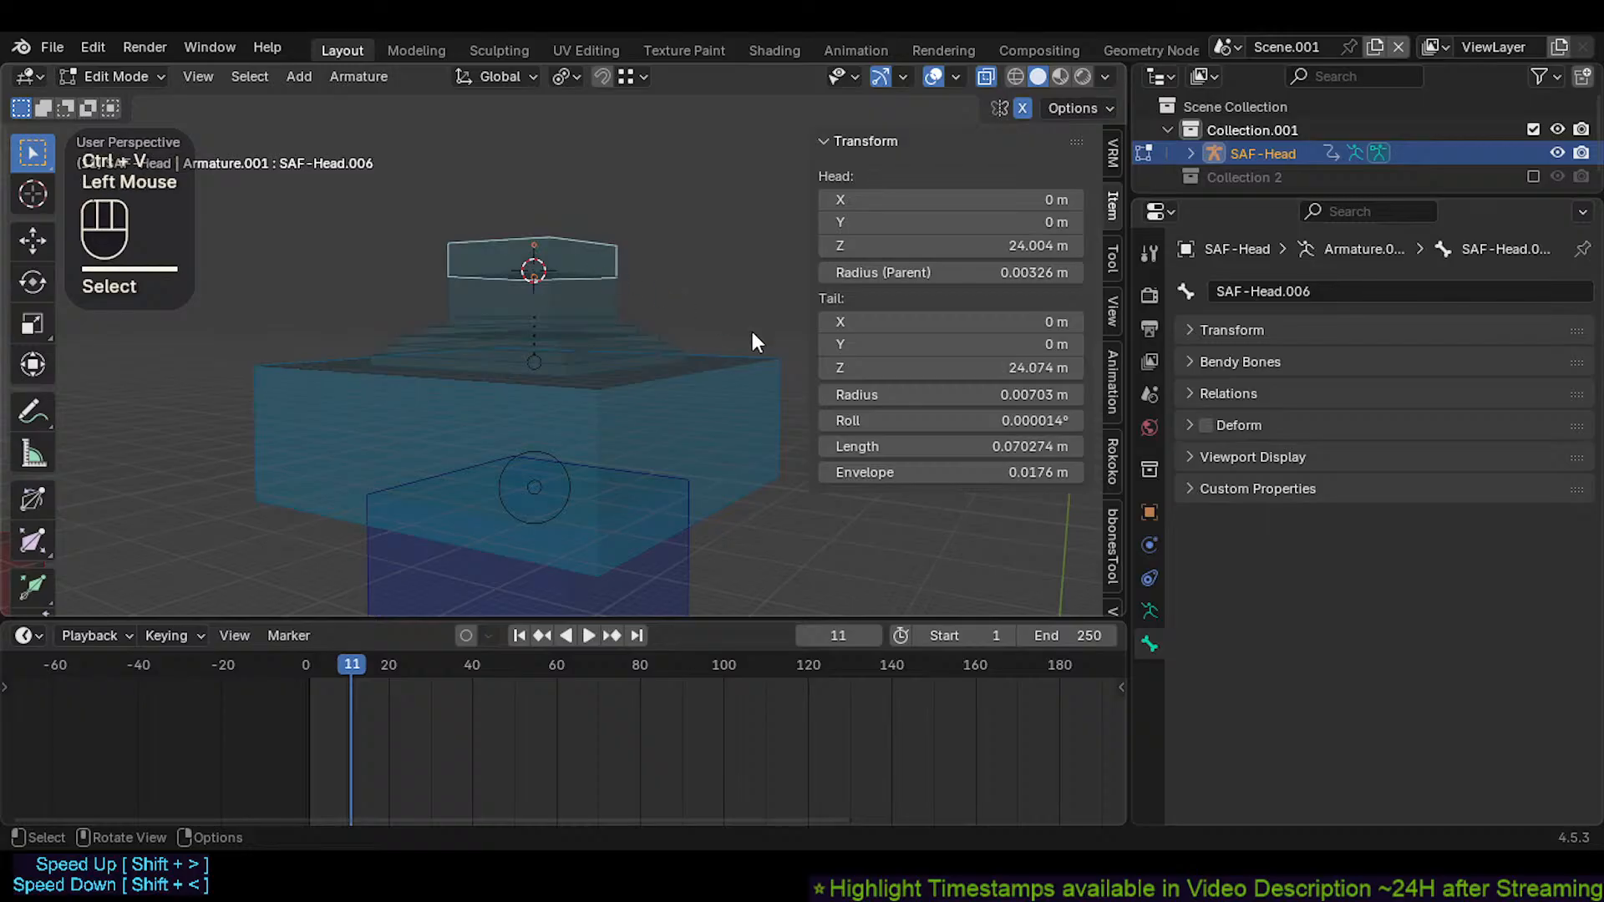
key(ctrl+v)
click(645, 306)
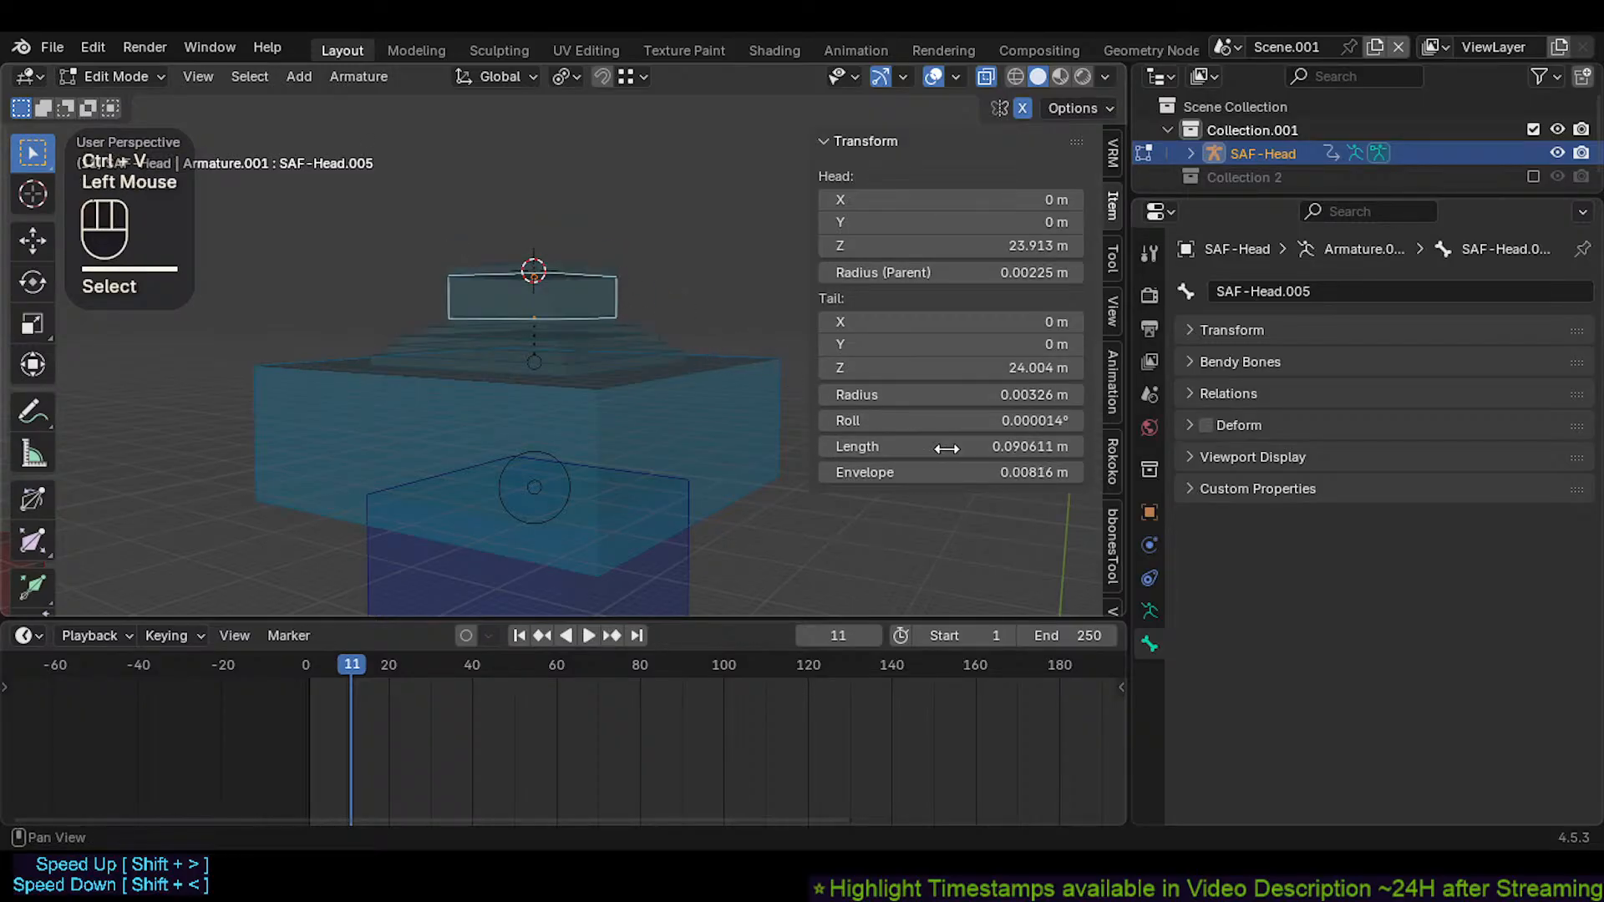
key(ctrl+v)
click(598, 273)
key(ctrl+v)
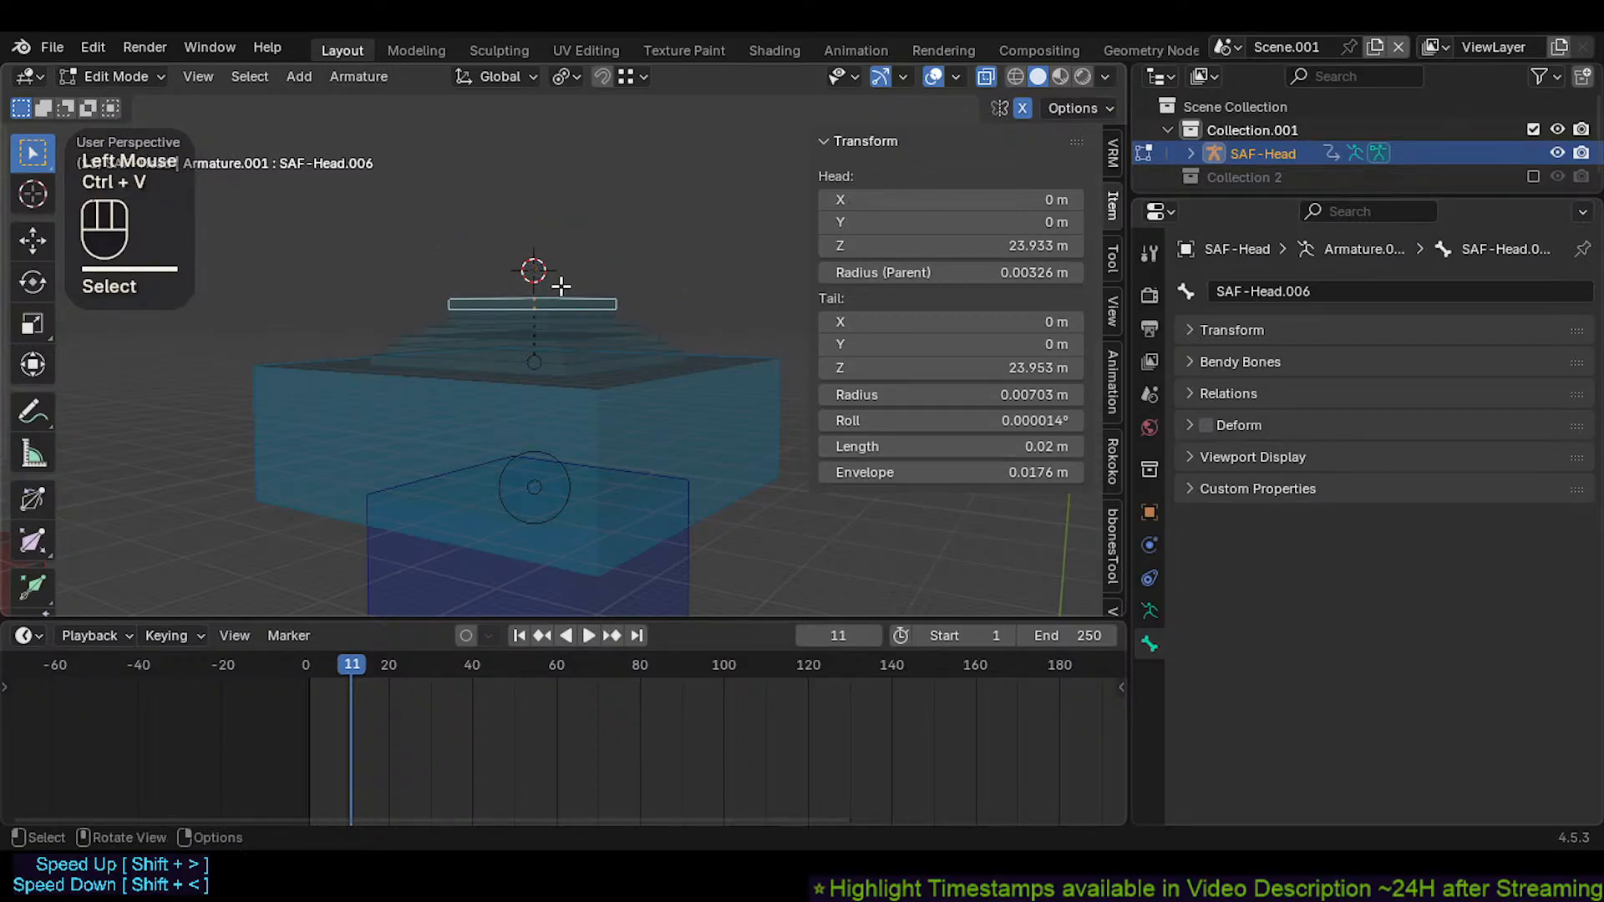
Scale the display size of SAF-Head.004, SAF-Head.005 and SAF-Head.006 so the top of the stack tapers in even tiers
scroll(584, 329, up, 3)
scroll(584, 329, down, 3)
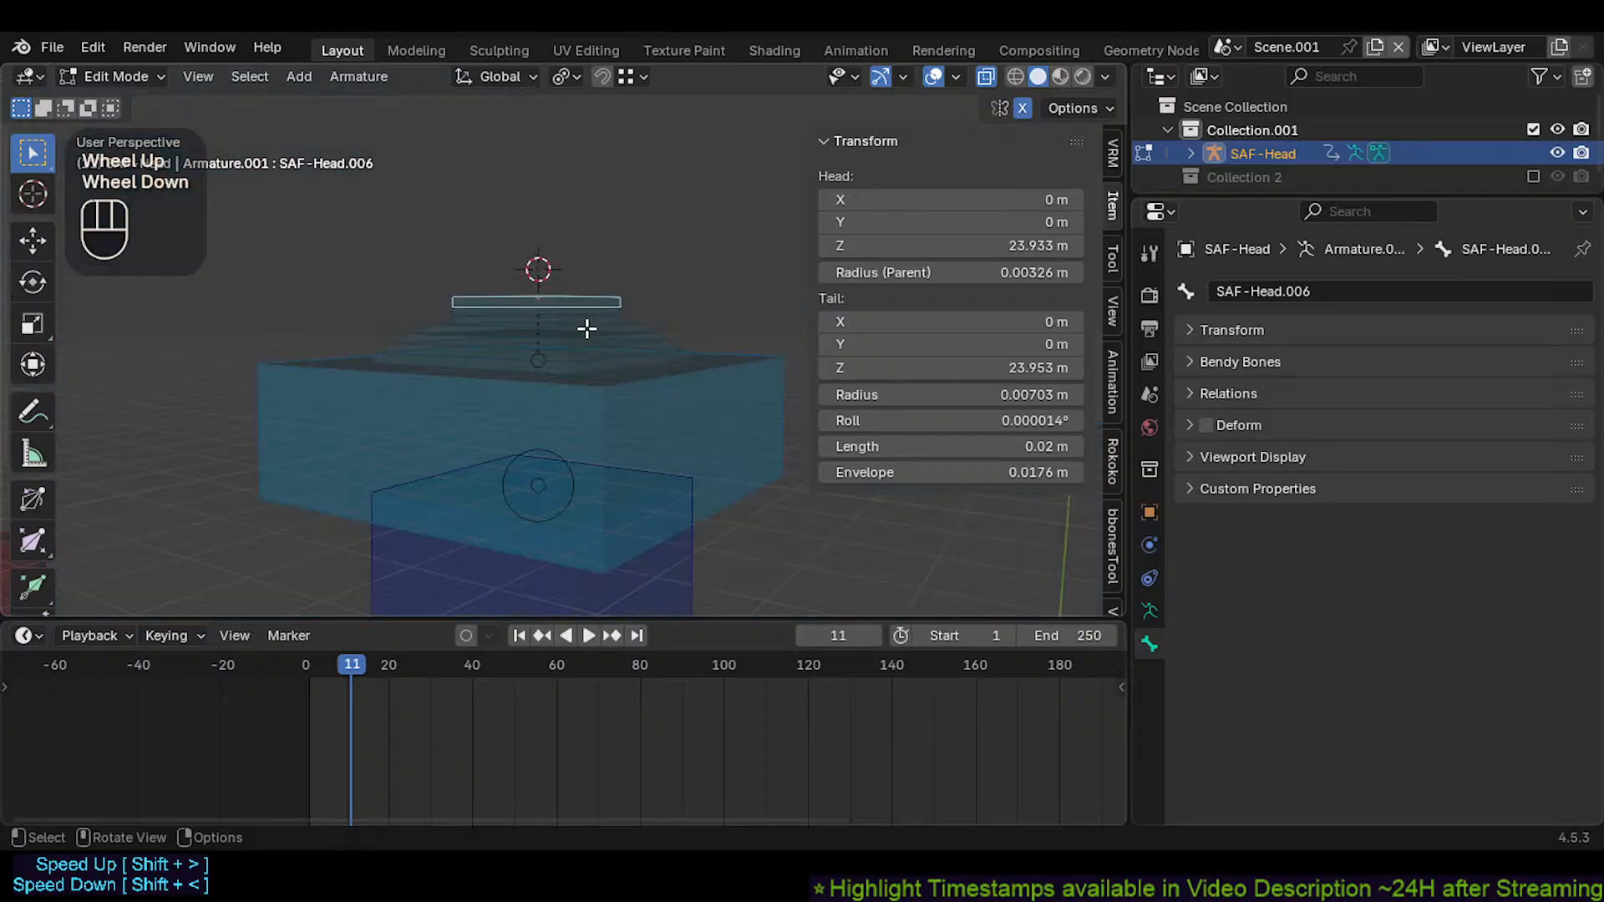
ctrl+middle_drag(584, 329, 616, 310)
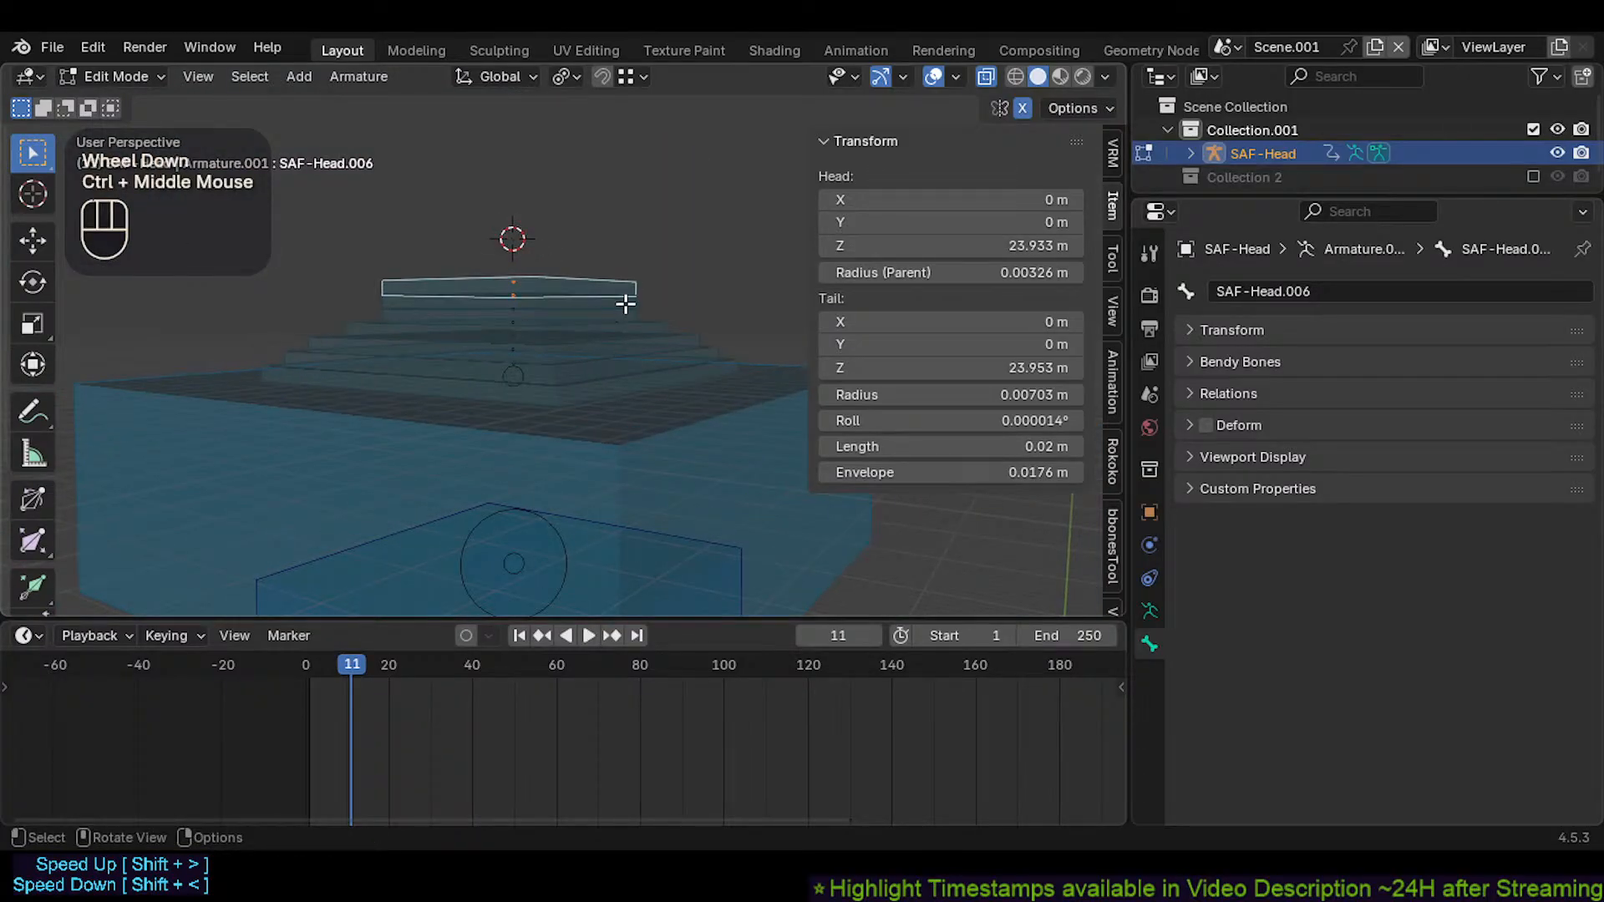
click(627, 307)
key(shift+ctrl+alt+a)
click(652, 306)
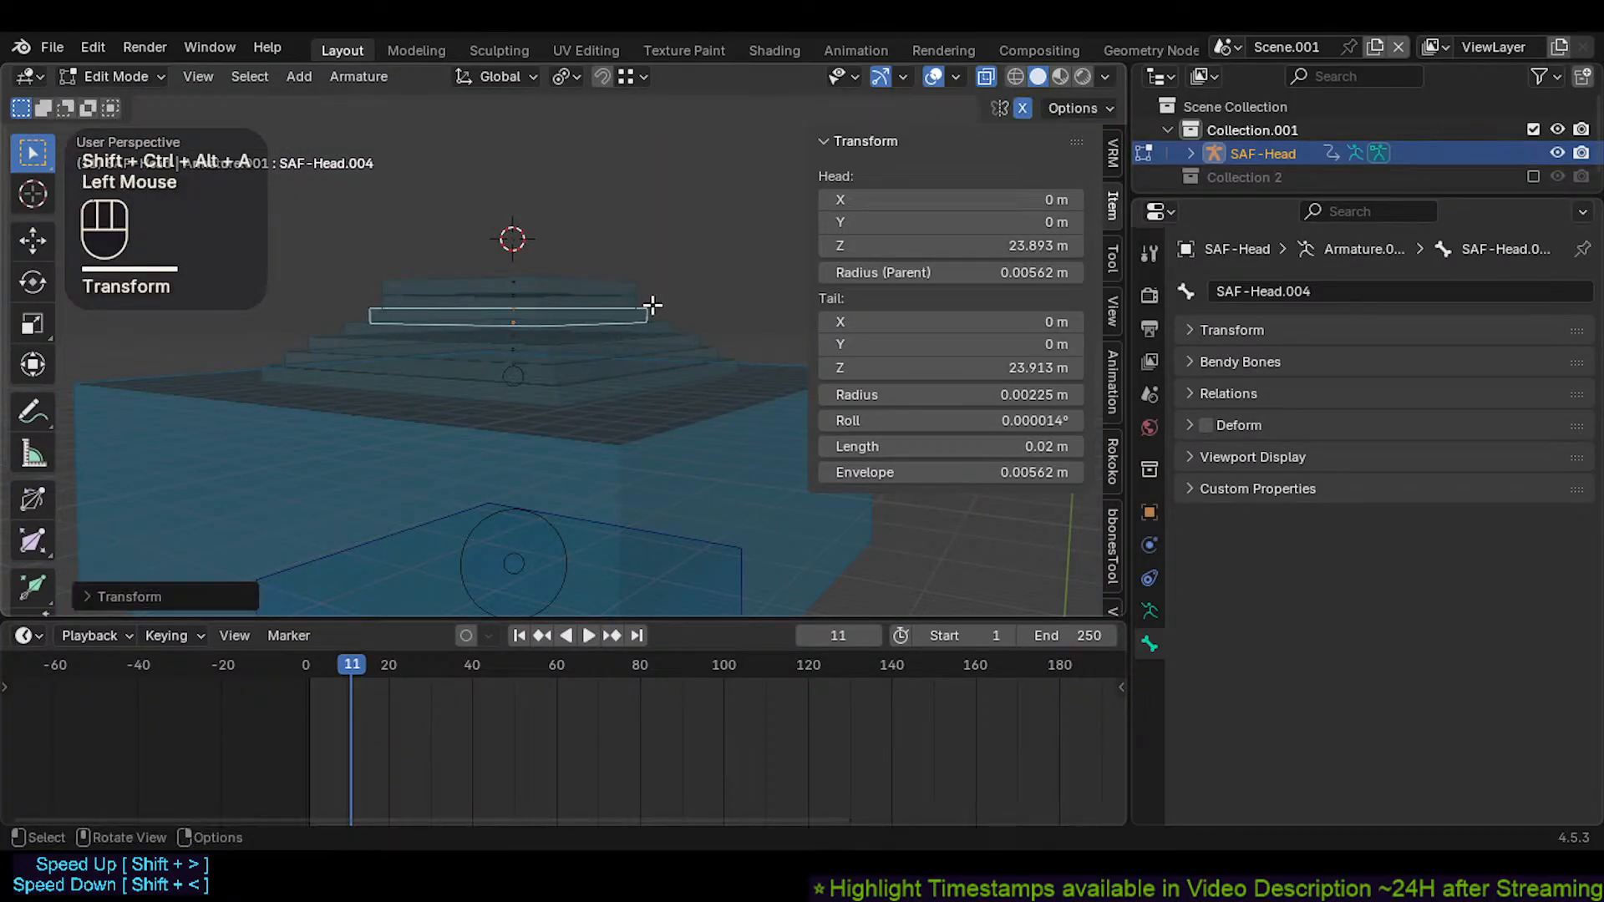
click(642, 301)
key(shift+ctrl+alt+a)
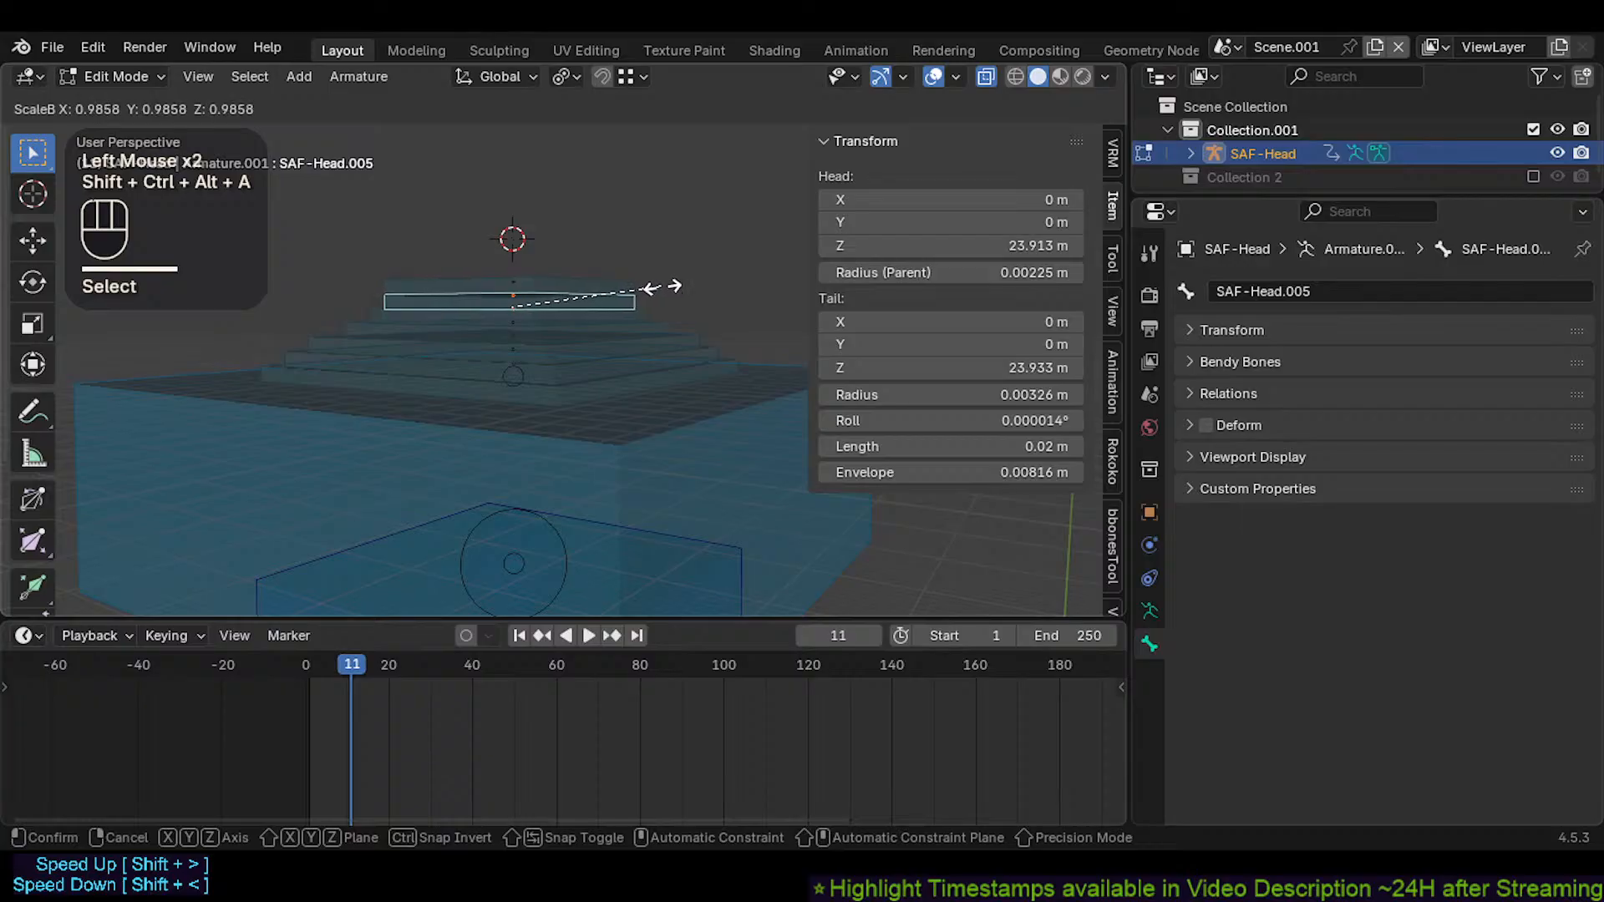
click(650, 288)
click(614, 284)
key(shift+ctrl+alt+a)
click(619, 281)
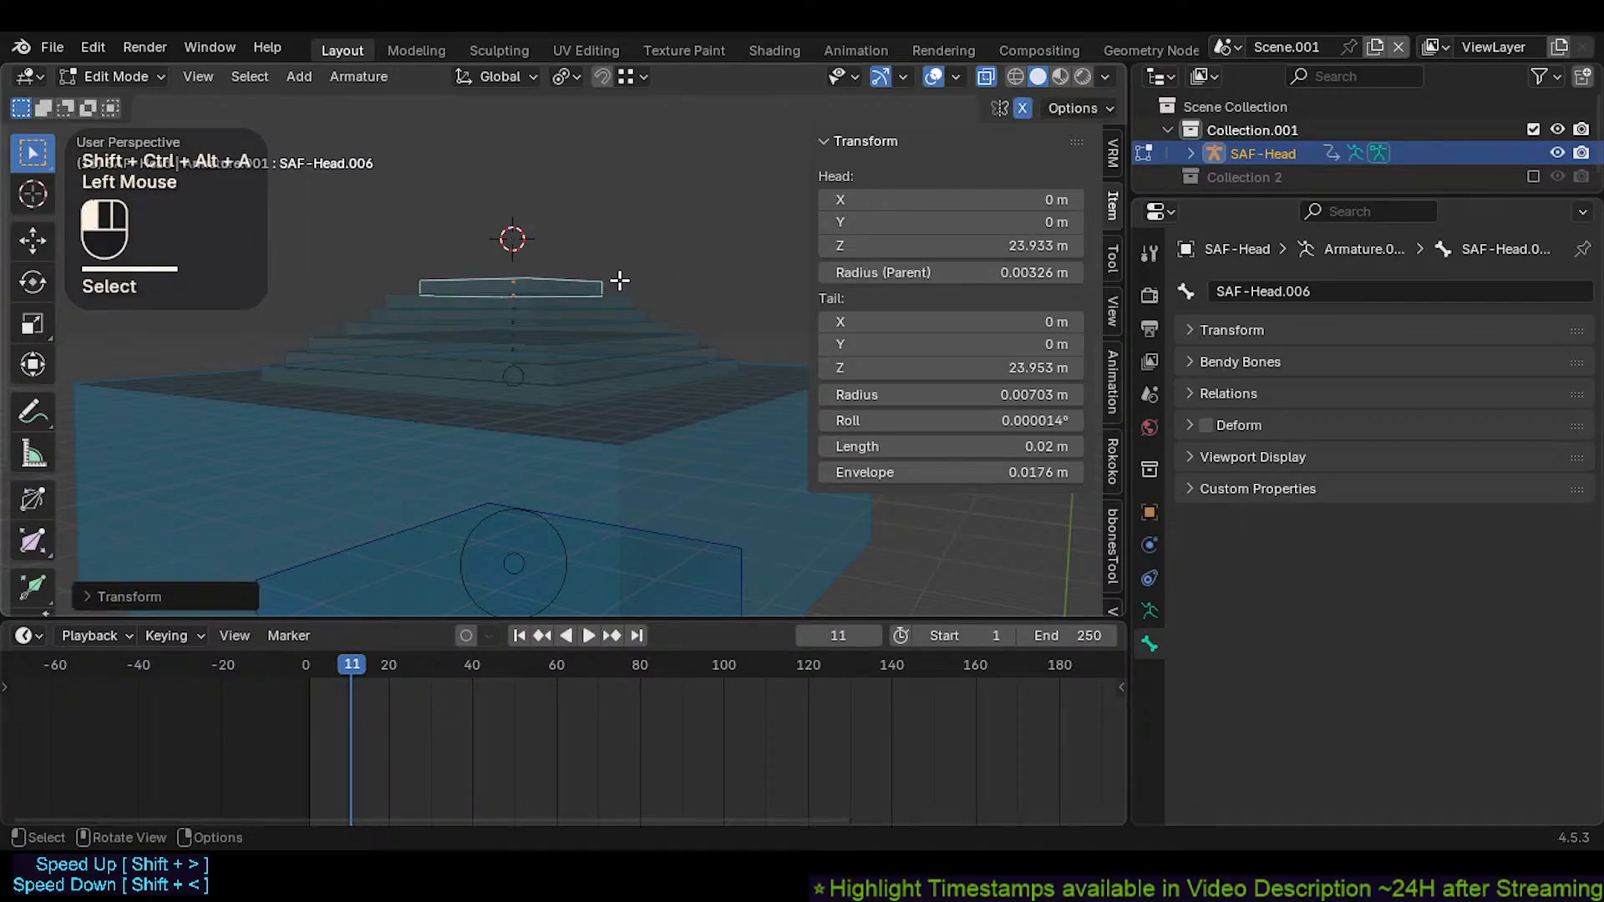
Slightly reduce the display size of SAF-Head.003 to fit the tapered stack, and save the file
click(445, 343)
click(441, 343)
click(344, 337)
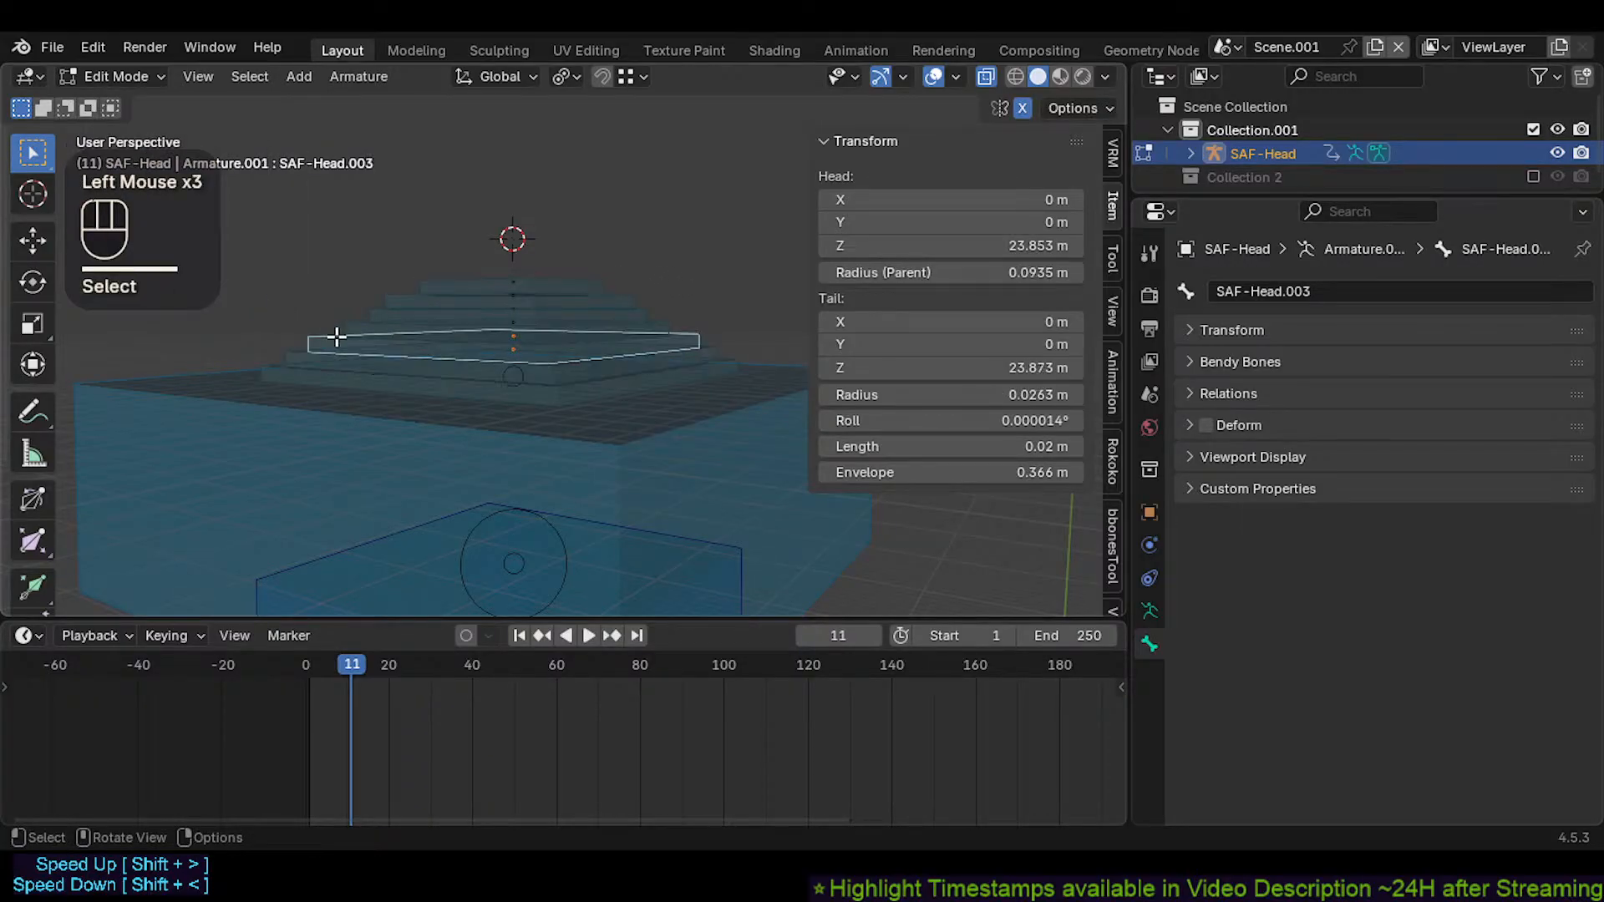
key(shift+ctrl+alt+a)
click(483, 314)
key(ctrl+s)
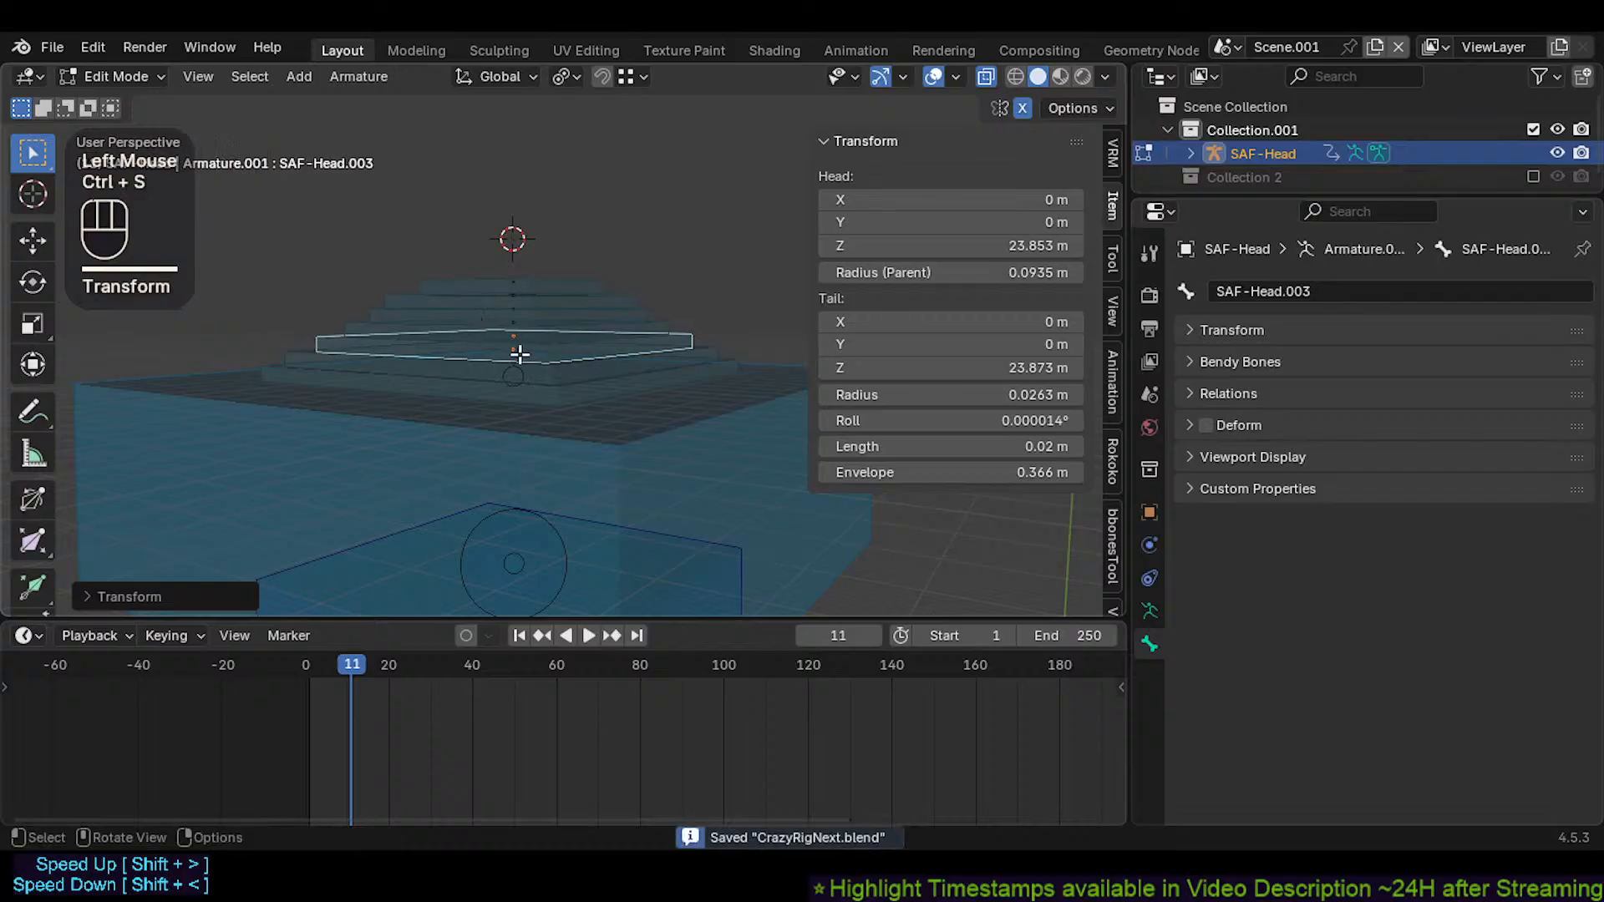
Select the whole stack of helper bones and switch to Pose Mode
key(alt+a)
key(c)
click(517, 286)
right_click(518, 330)
scroll(519, 330, down, 3)
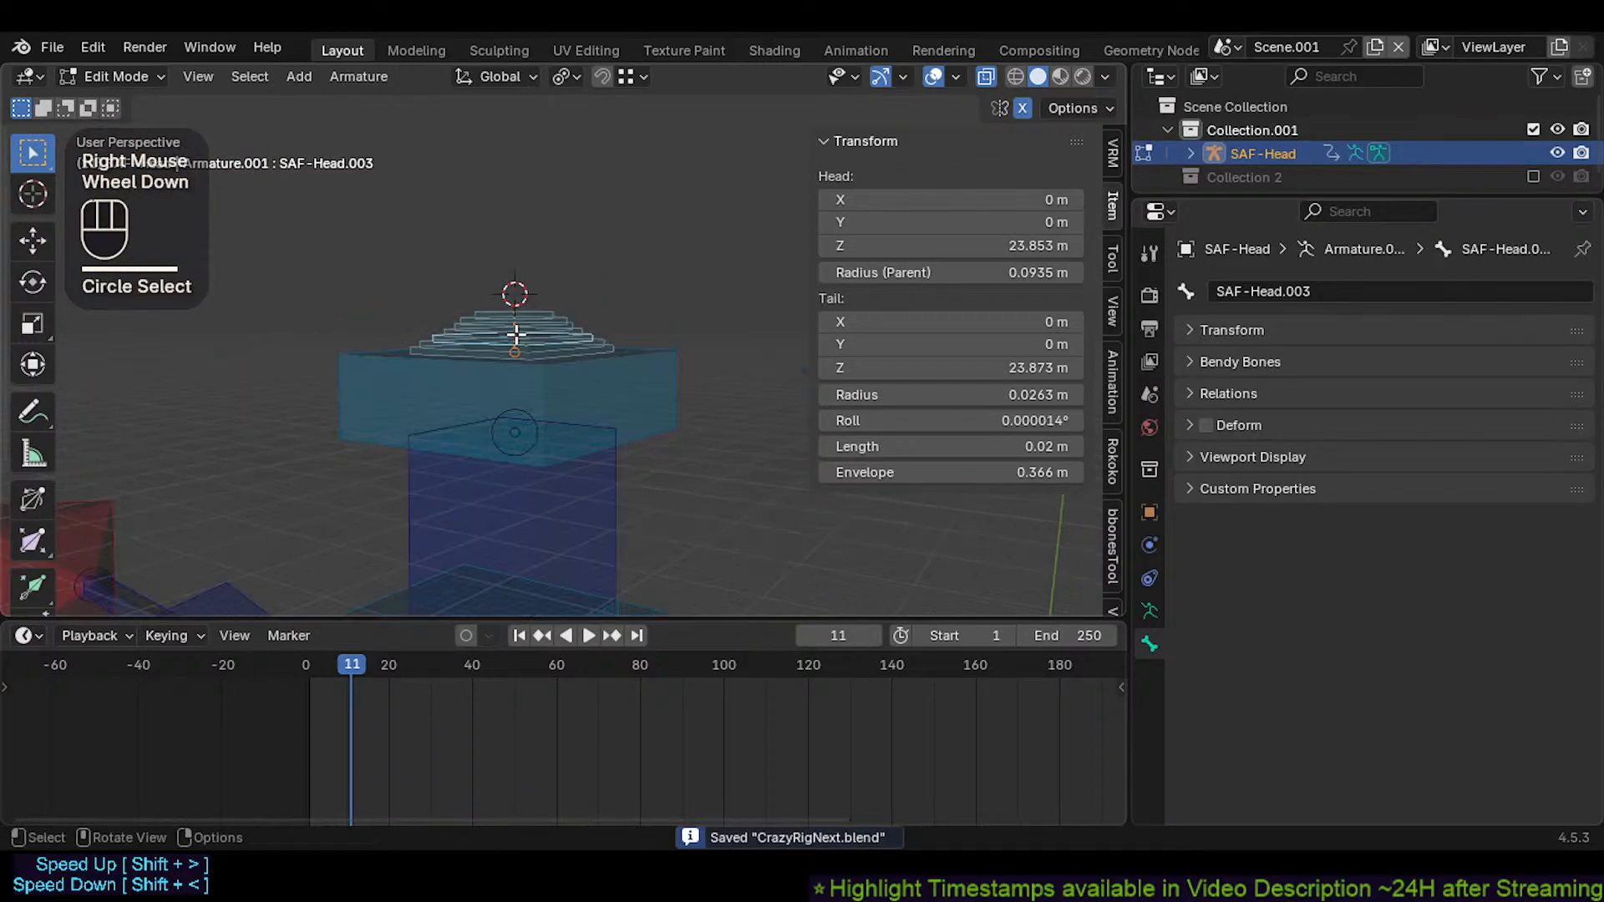
ctrl+middle_drag(519, 330, 514, 334)
key(ctrl+Tab)
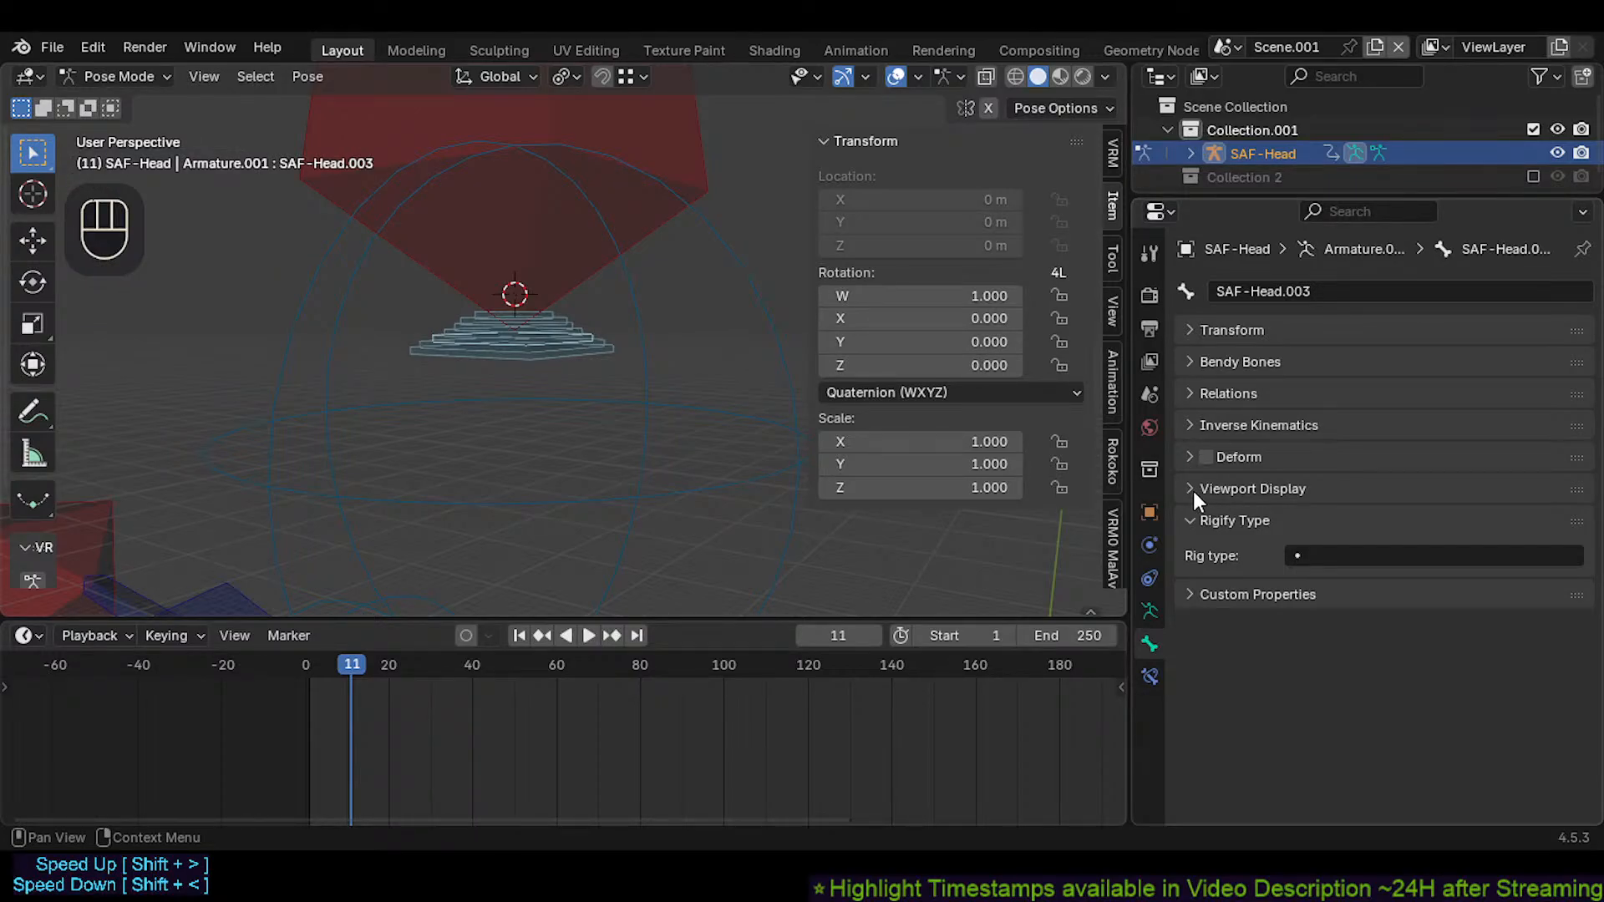
Clear the X, Y and Z IK locks for all selected helper bones together, and save the file
click(1196, 426)
scroll(1401, 501, down, 2)
alt+click(1420, 409)
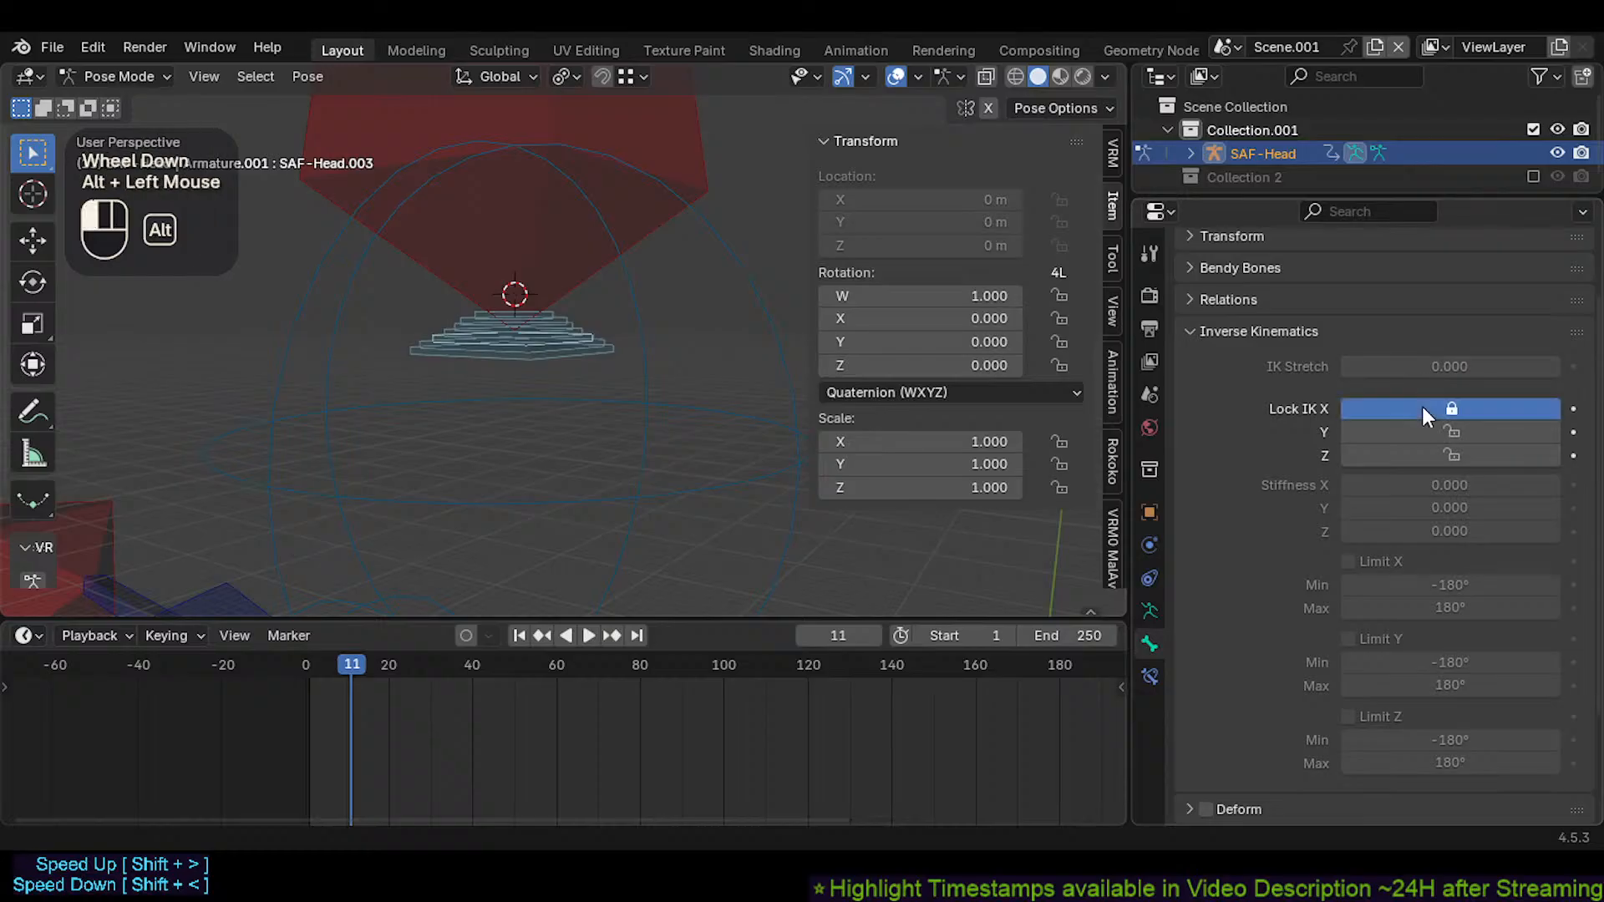
alt+click(1431, 456)
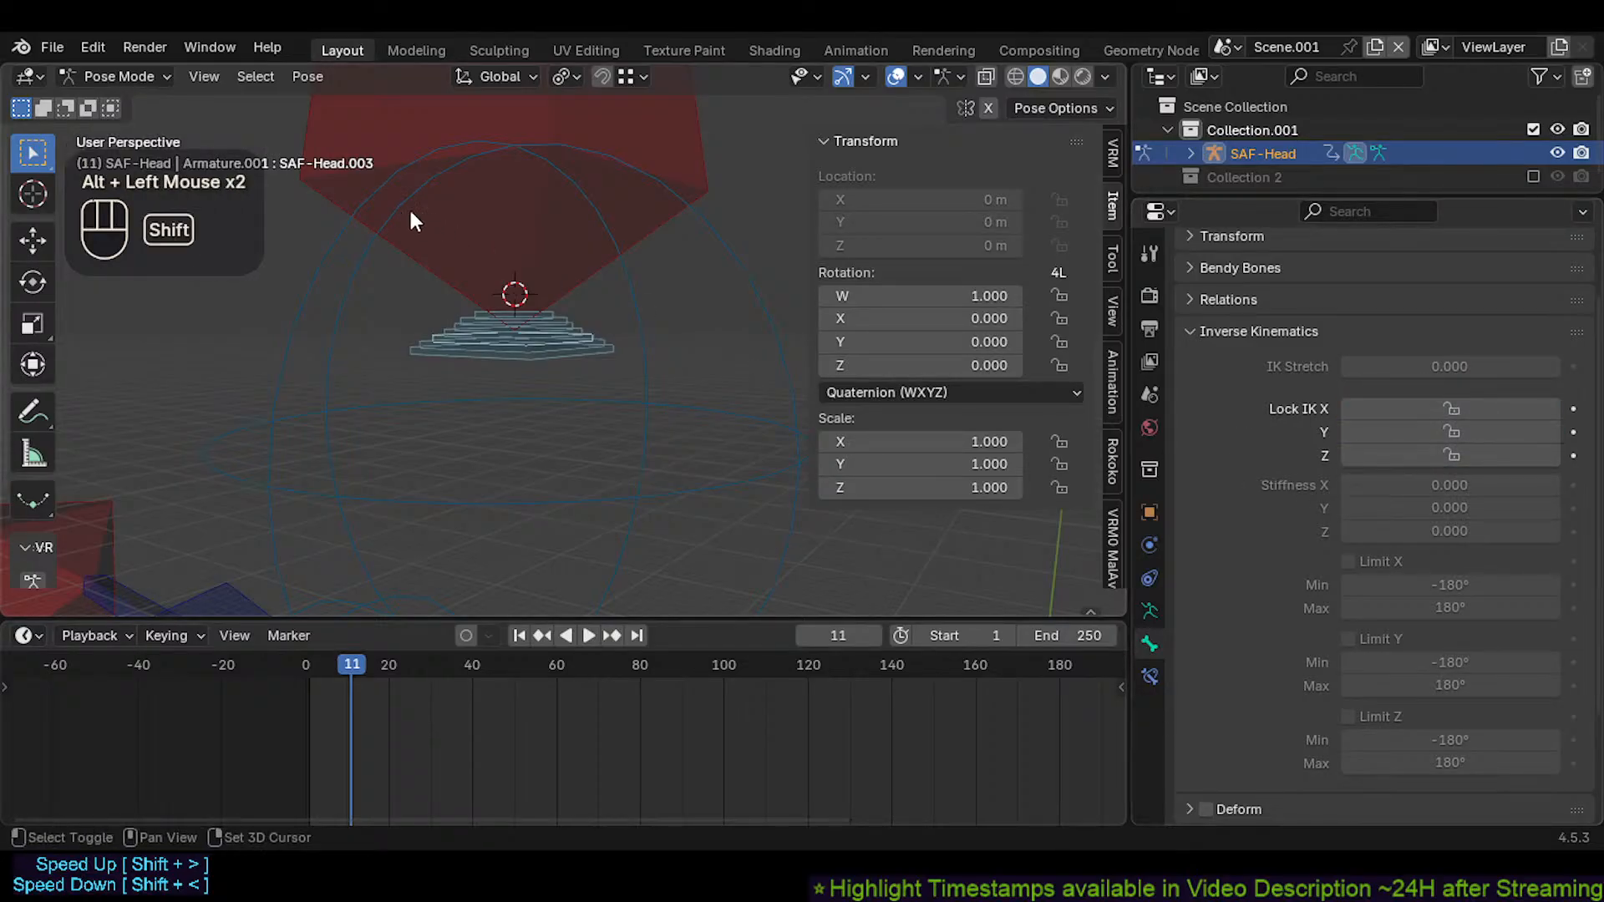
shift+middle_drag(410, 220, 401, 262)
key(ctrl+s)
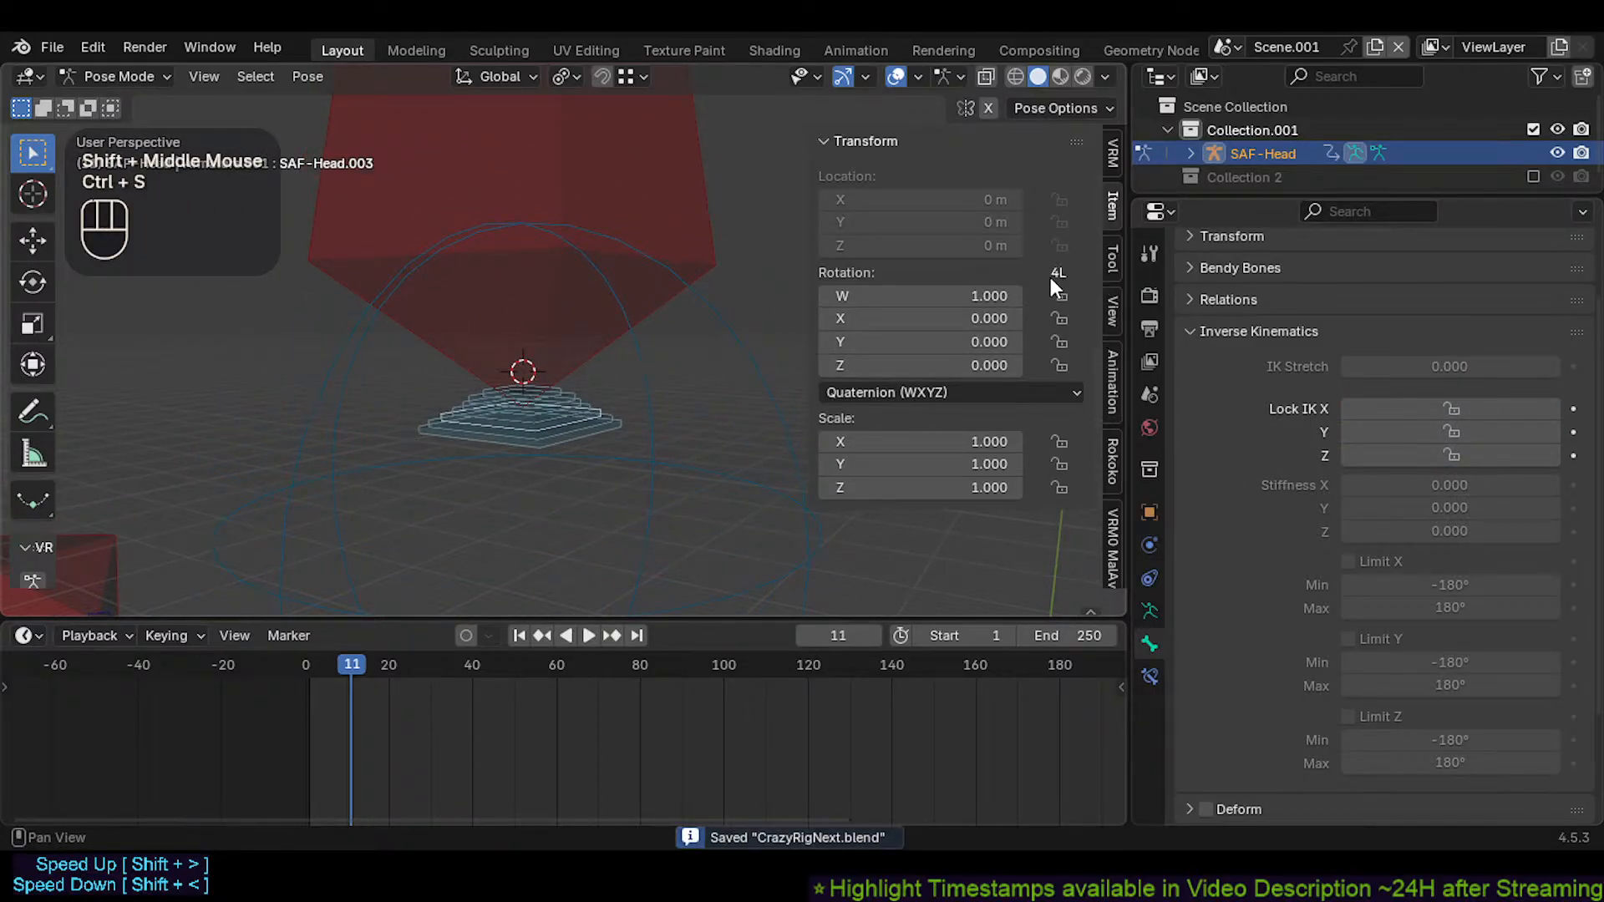
Lock the W, X, Y and Z rotation of the selected helper bones, and lock the X, Y and Z scale
alt+click(1057, 365)
scroll(601, 334, down, 2)
key(alt+a)
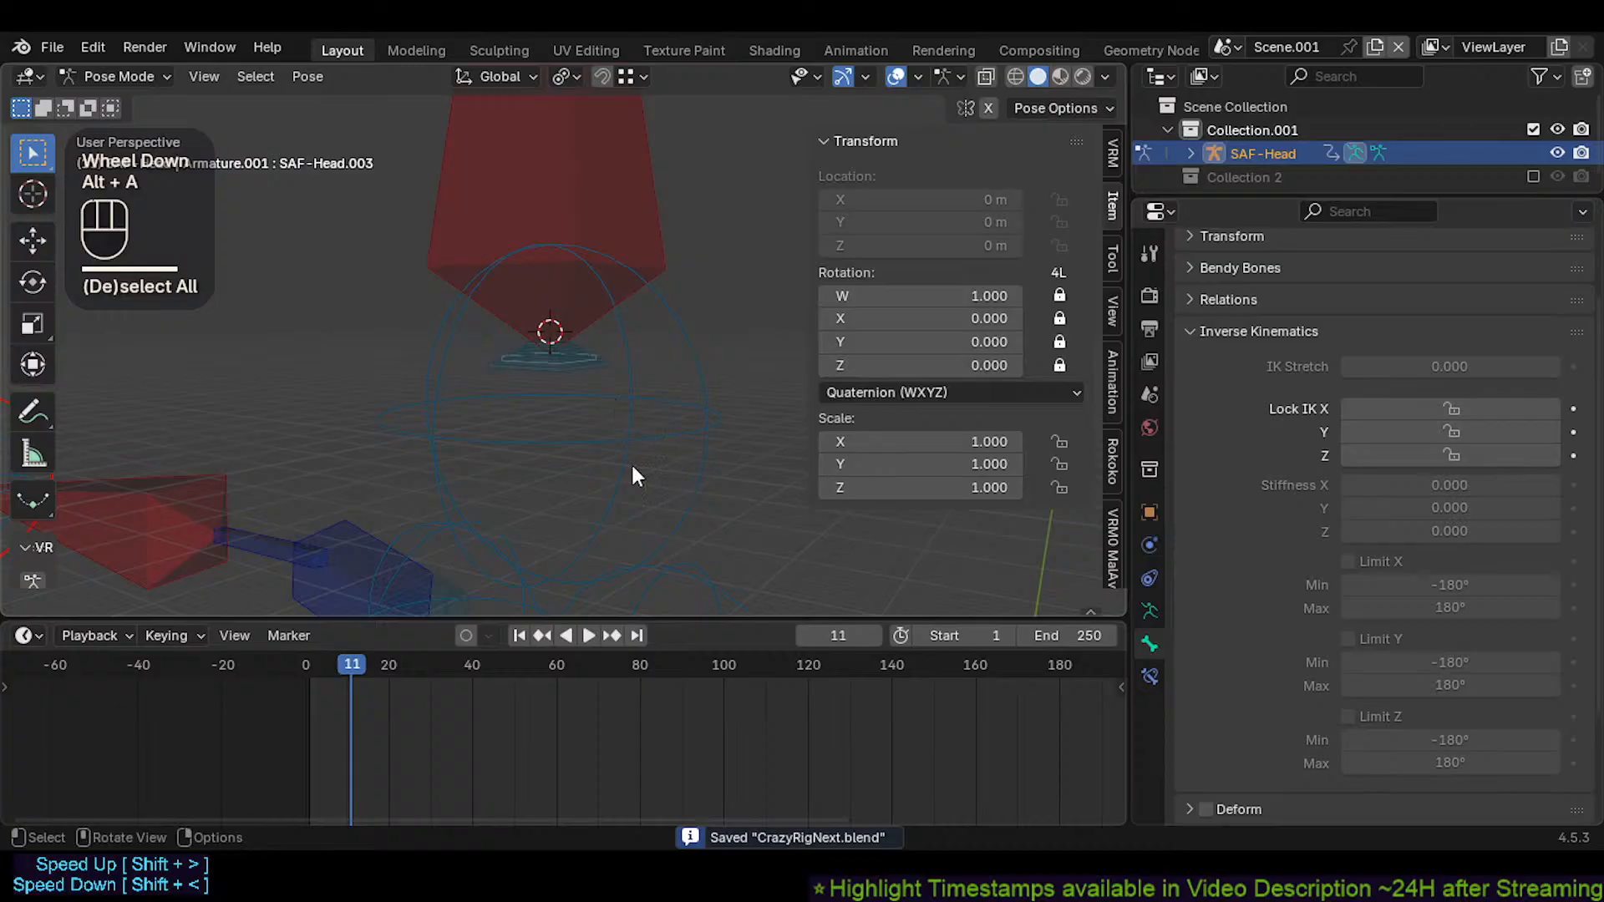
alt+click(1058, 463)
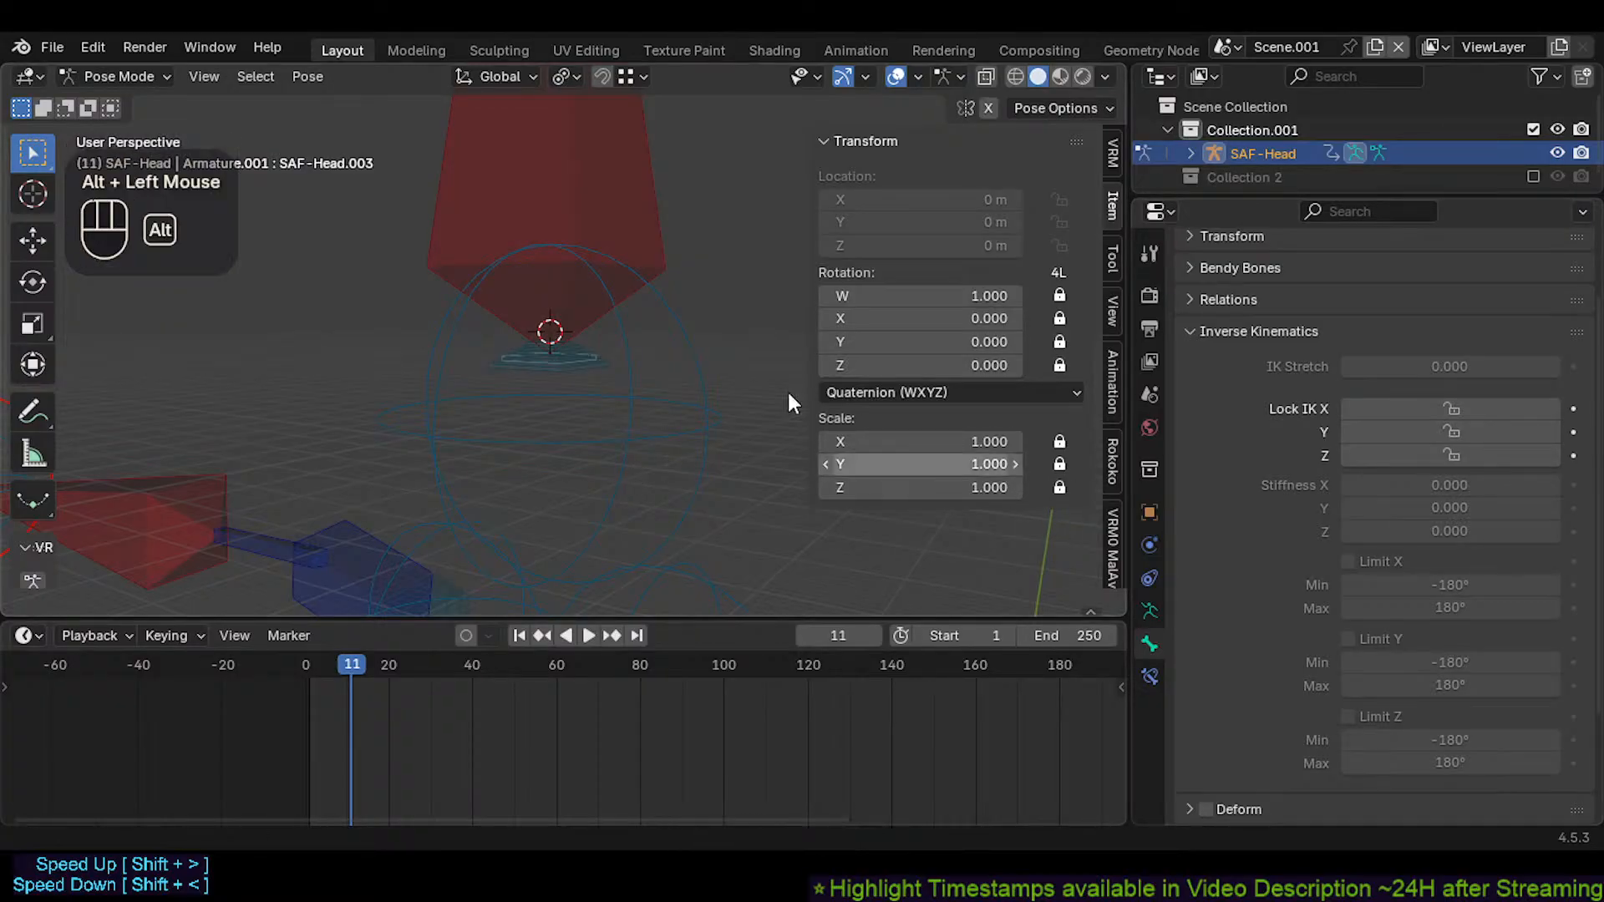
Try moving the large red bone above the helper stack, and cancel the move
scroll(594, 302, down, 1)
key(alt+a)
click(584, 193)
key(g)
key(Escape)
scroll(539, 324, up, 2)
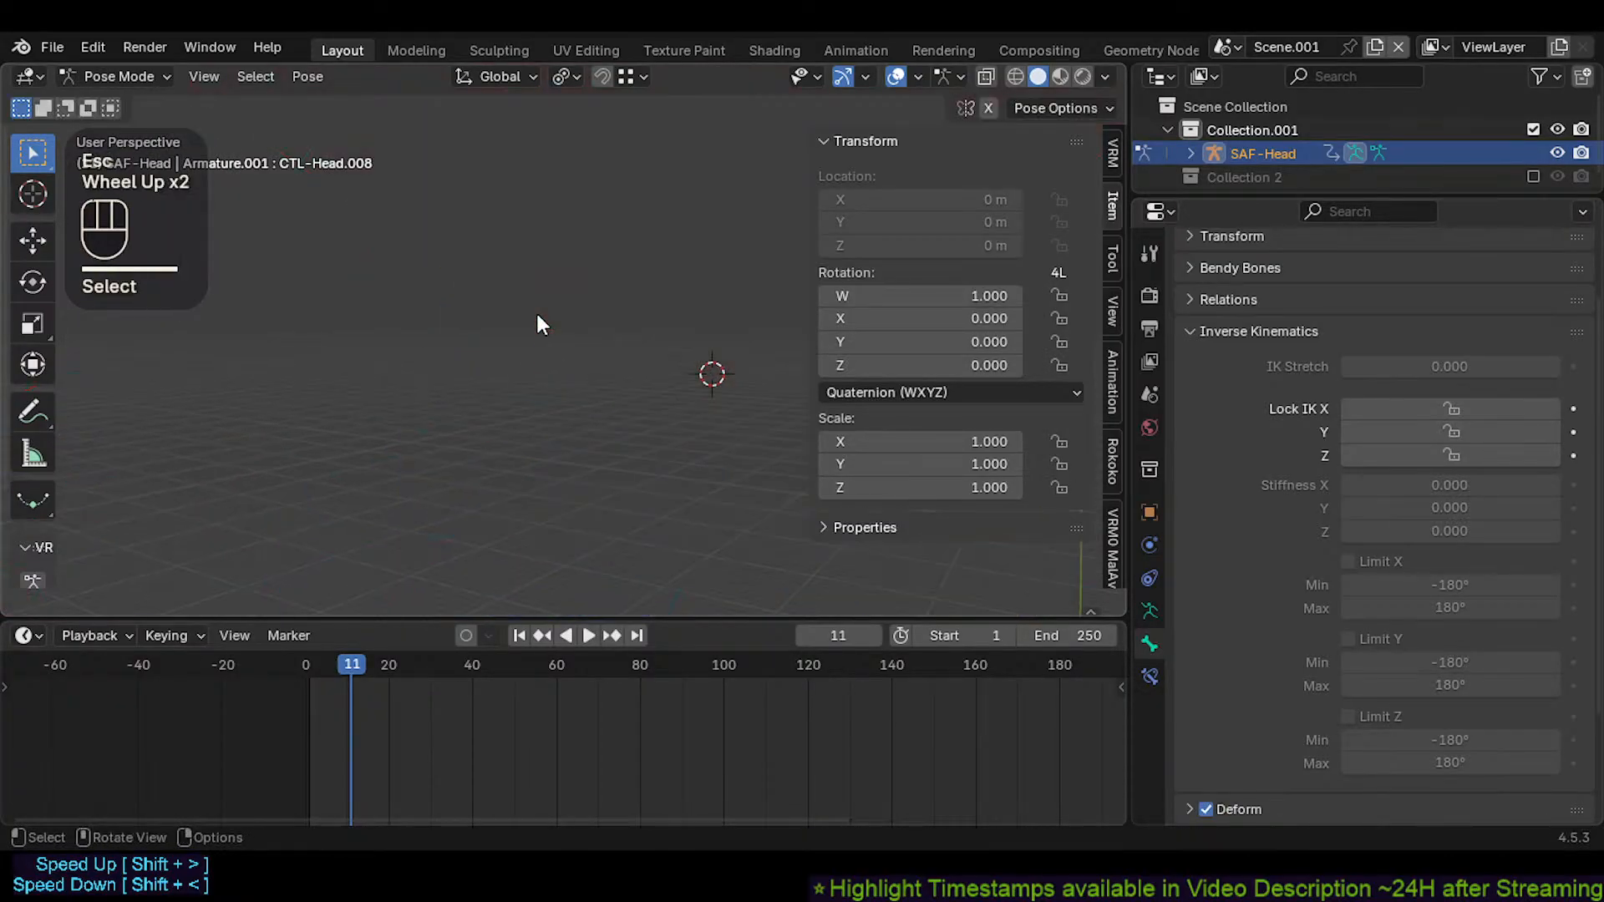
scroll(668, 347, down, 2)
shift+middle_drag(701, 348, 461, 351)
scroll(451, 356, up, 1)
mouse_move(443, 359)
ctrl+middle_down()
mouse_move(398, 408)
mouse_move(436, 411)
ctrl+middle_up()
click(473, 415)
key(alt+a)
key(c)
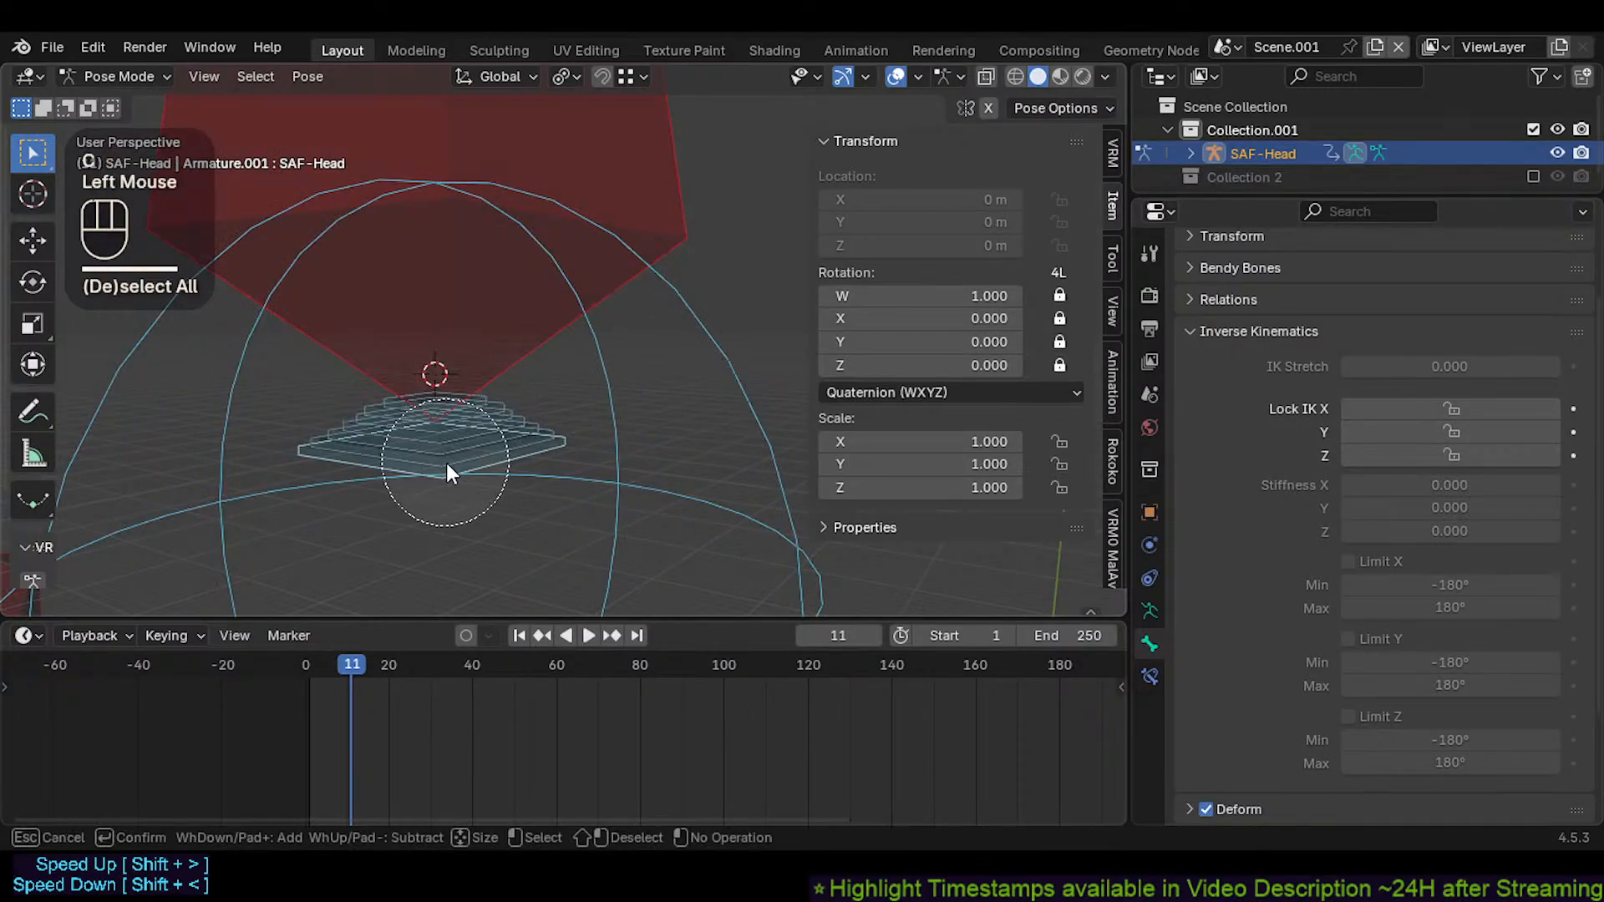
right_click(446, 462)
shift+click(504, 333)
shift+click(707, 344)
key(alt+a)
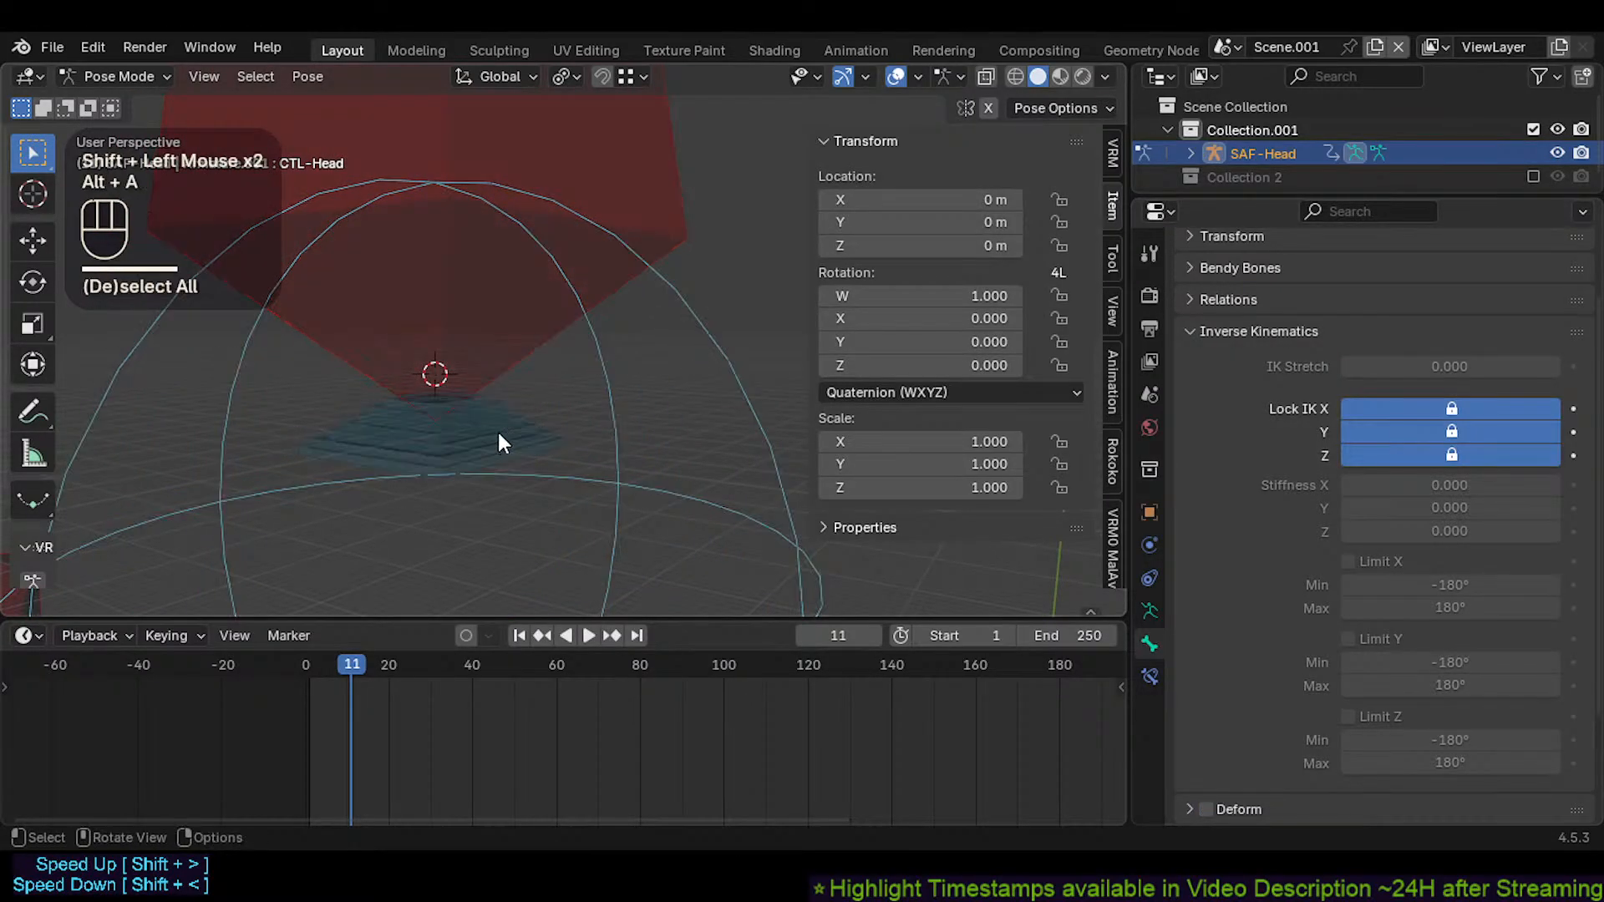
key(c)
right_click(514, 448)
Select the connected chain from SAF-Head and exclude the surrounding control bones so only the stacked helper bones stay selected
click(524, 447)
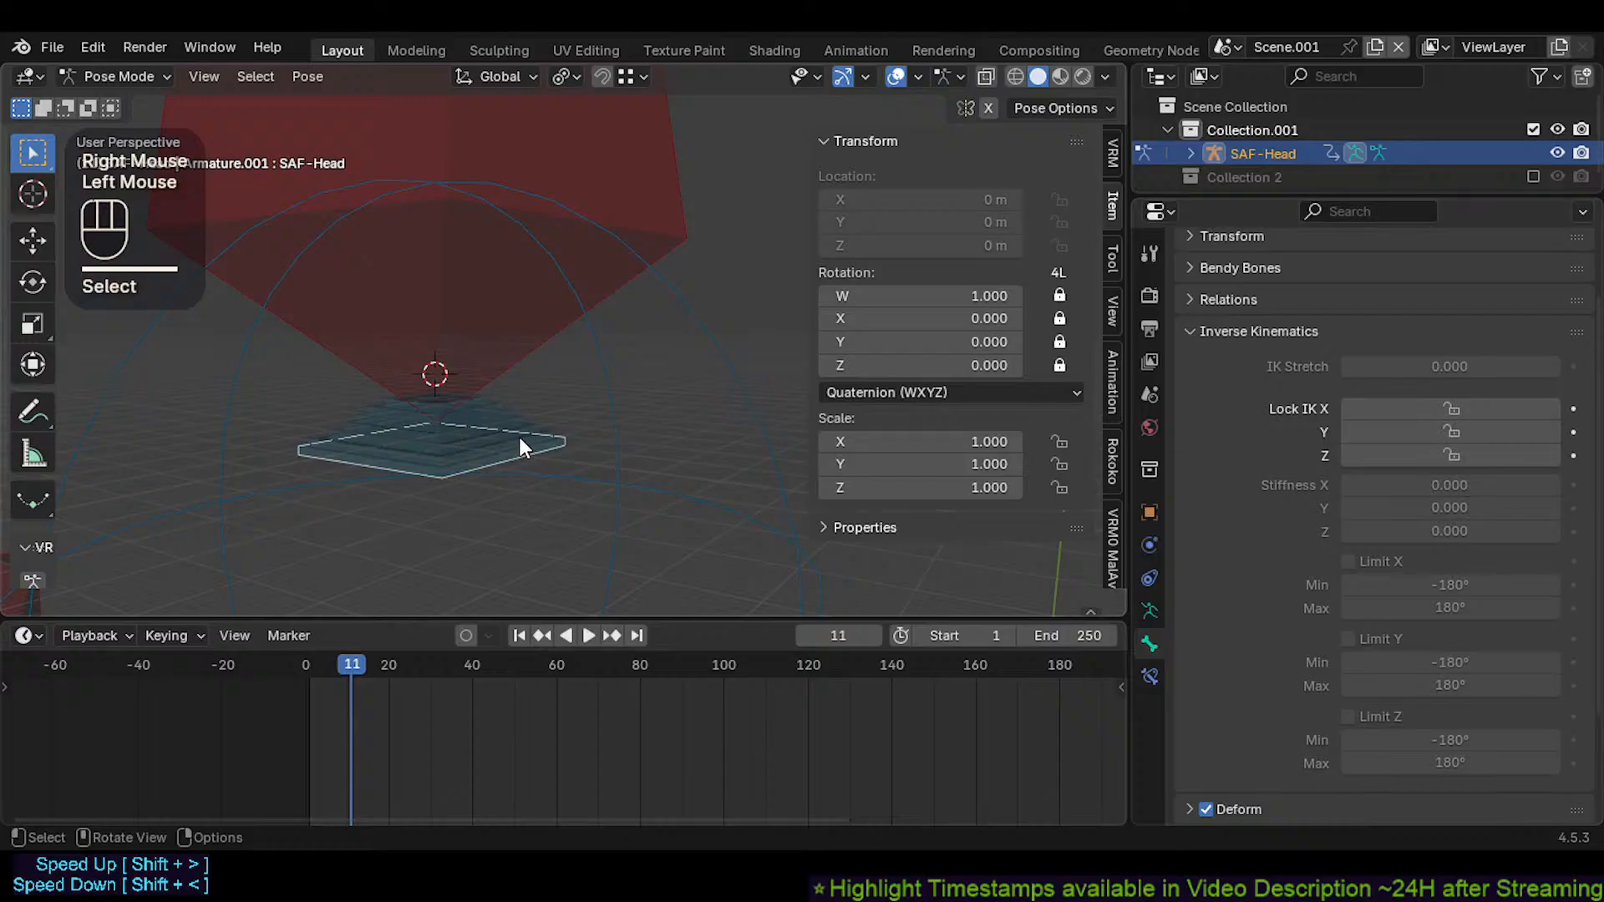
key(l)
scroll(568, 401, down, 3)
shift+click(634, 359)
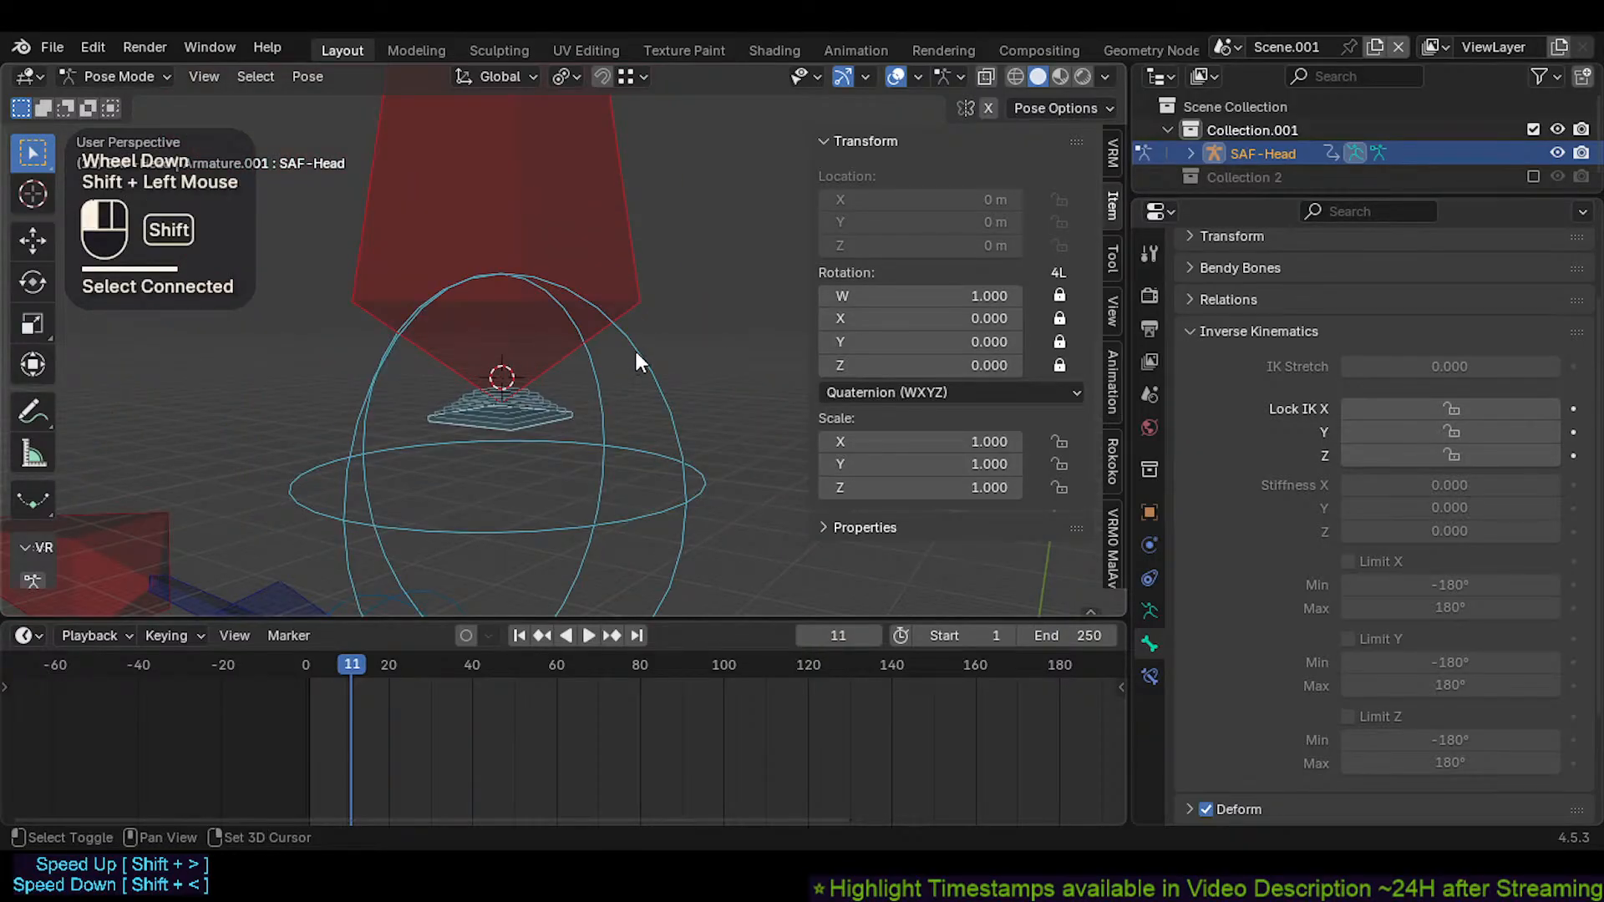
shift+click(636, 354)
shift+click(602, 248)
shift+click(596, 323)
Batch rename the selected helper bones using Strip Characters with Digits and Punctuation to remove their trailing number suffixes
key(ctrl+F2)
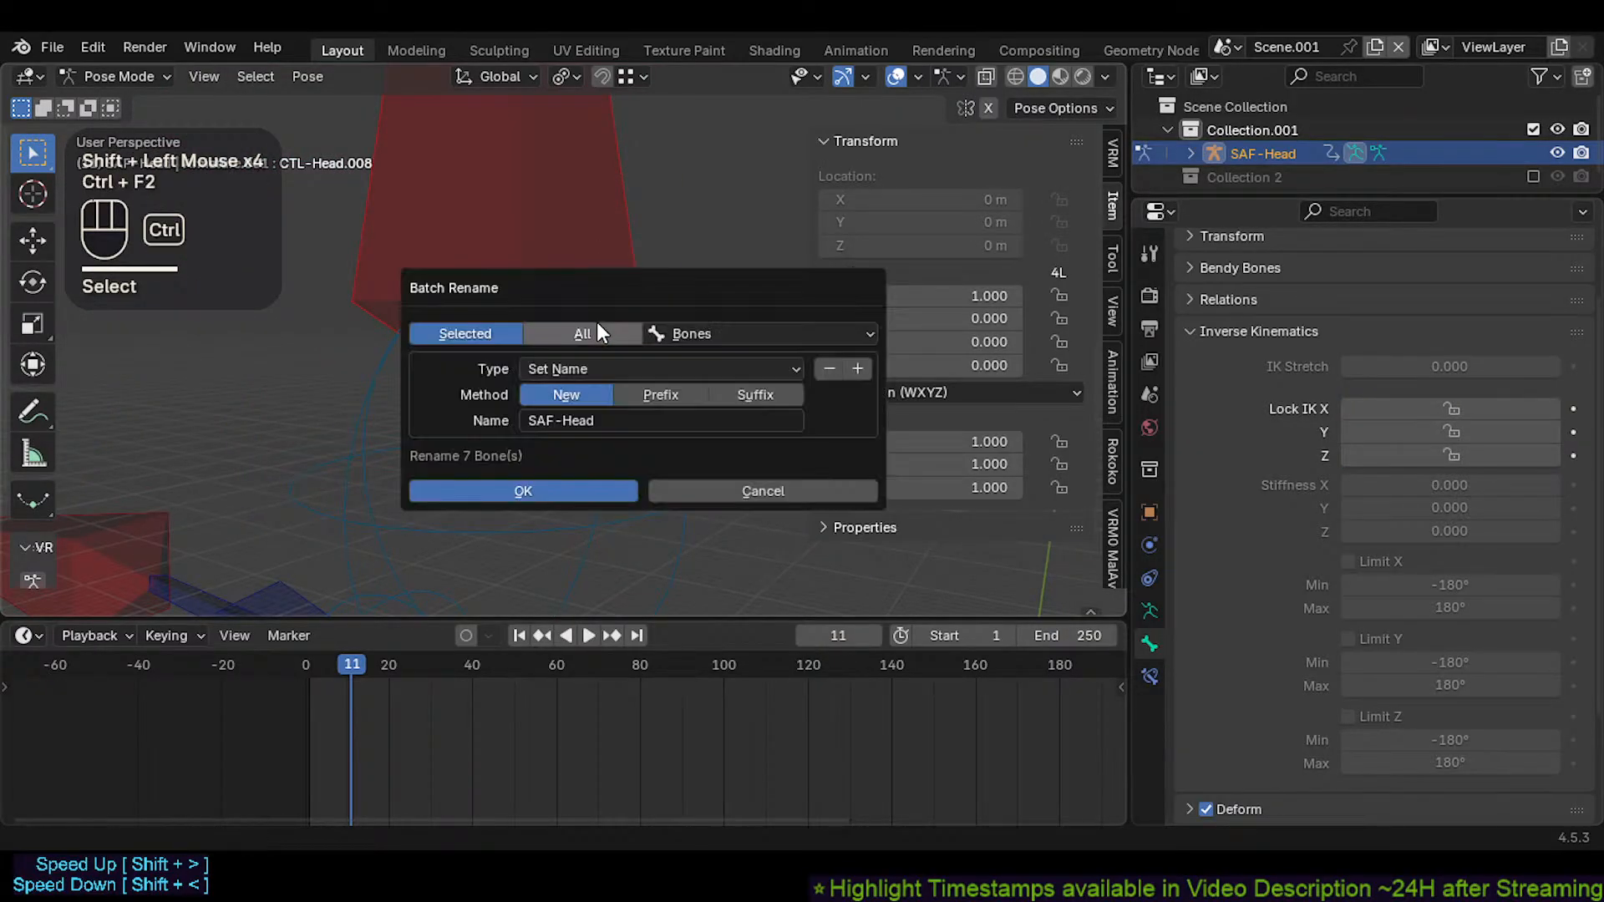
click(856, 368)
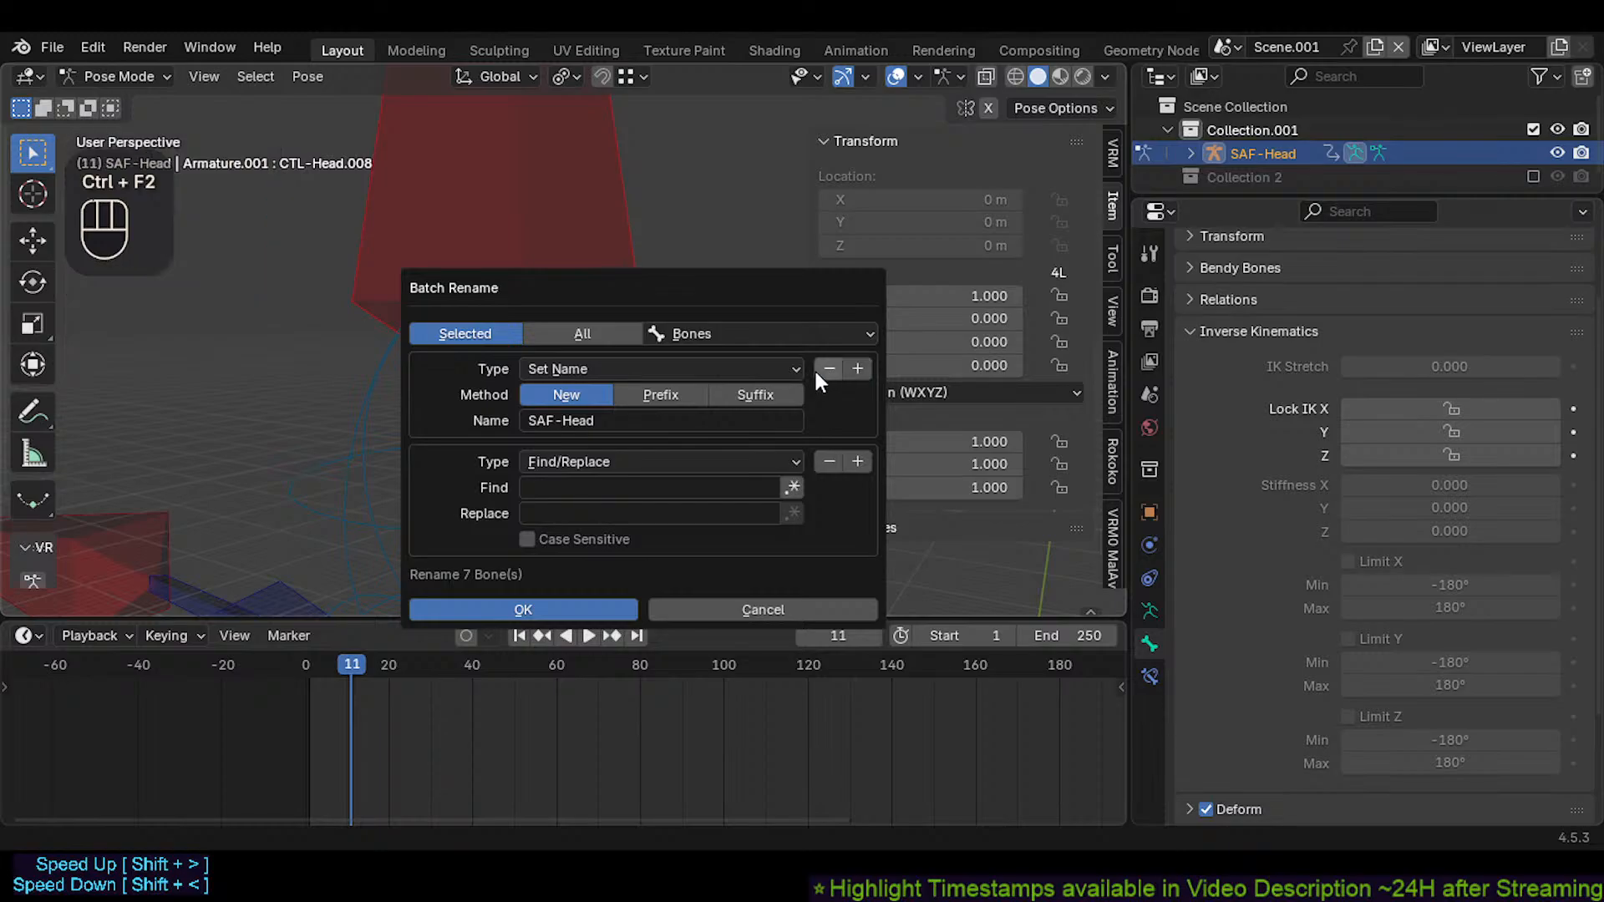
click(826, 370)
click(564, 372)
click(562, 453)
shift+click(675, 399)
shift+click(745, 399)
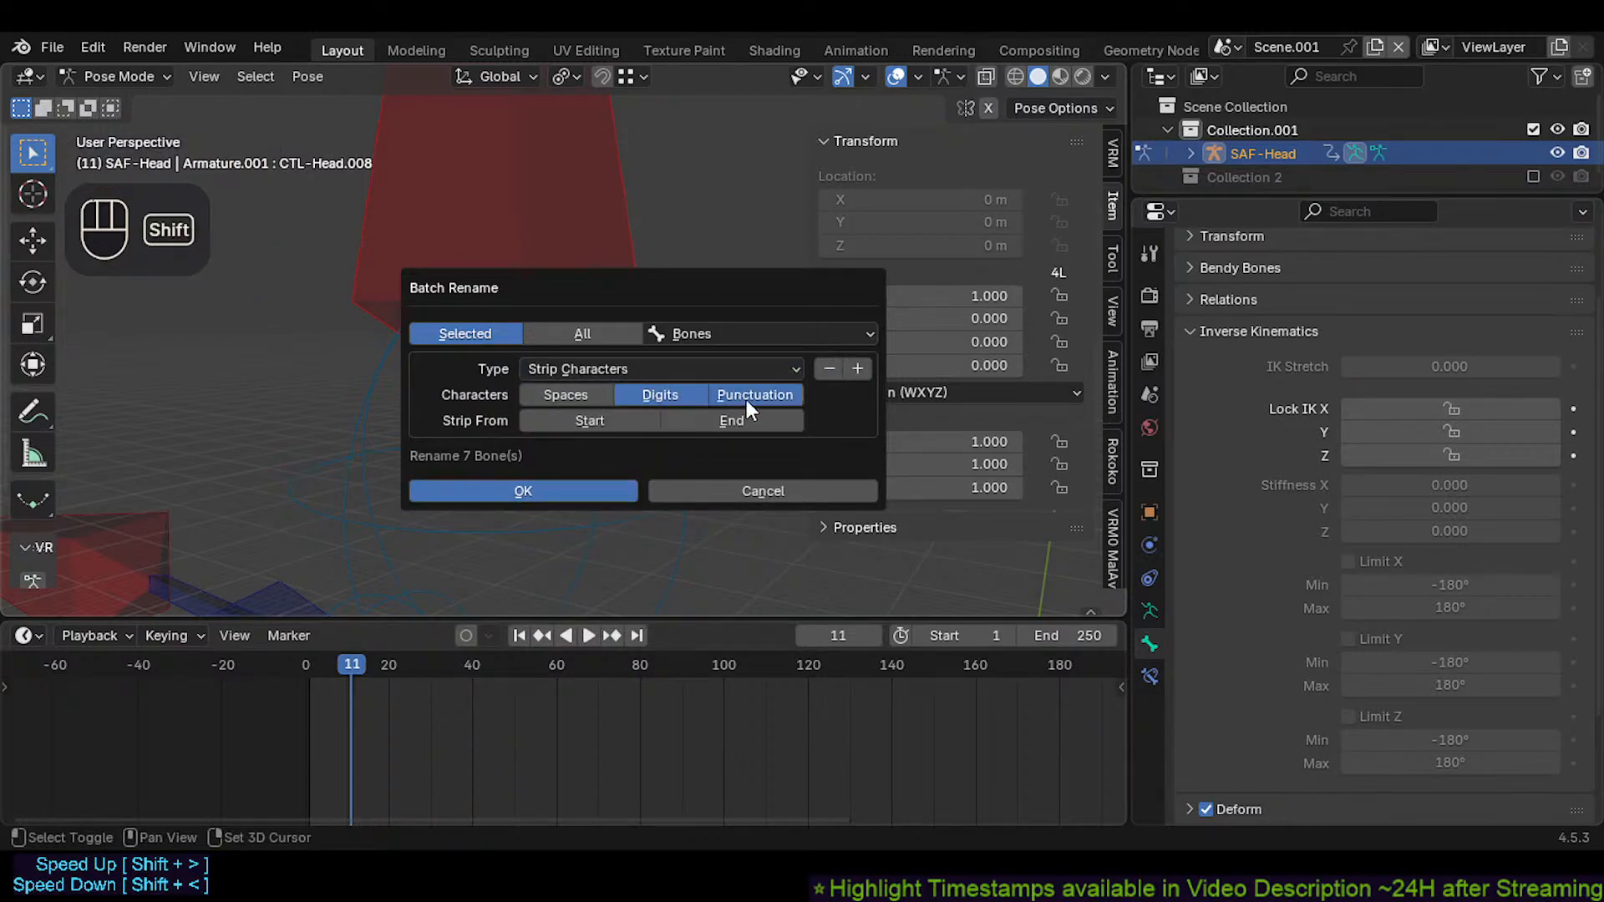
click(598, 488)
Show the bone names in the viewport and select the lowest helper bone, SAF-Head
scroll(535, 368, up, 3)
key(ctrl+1)
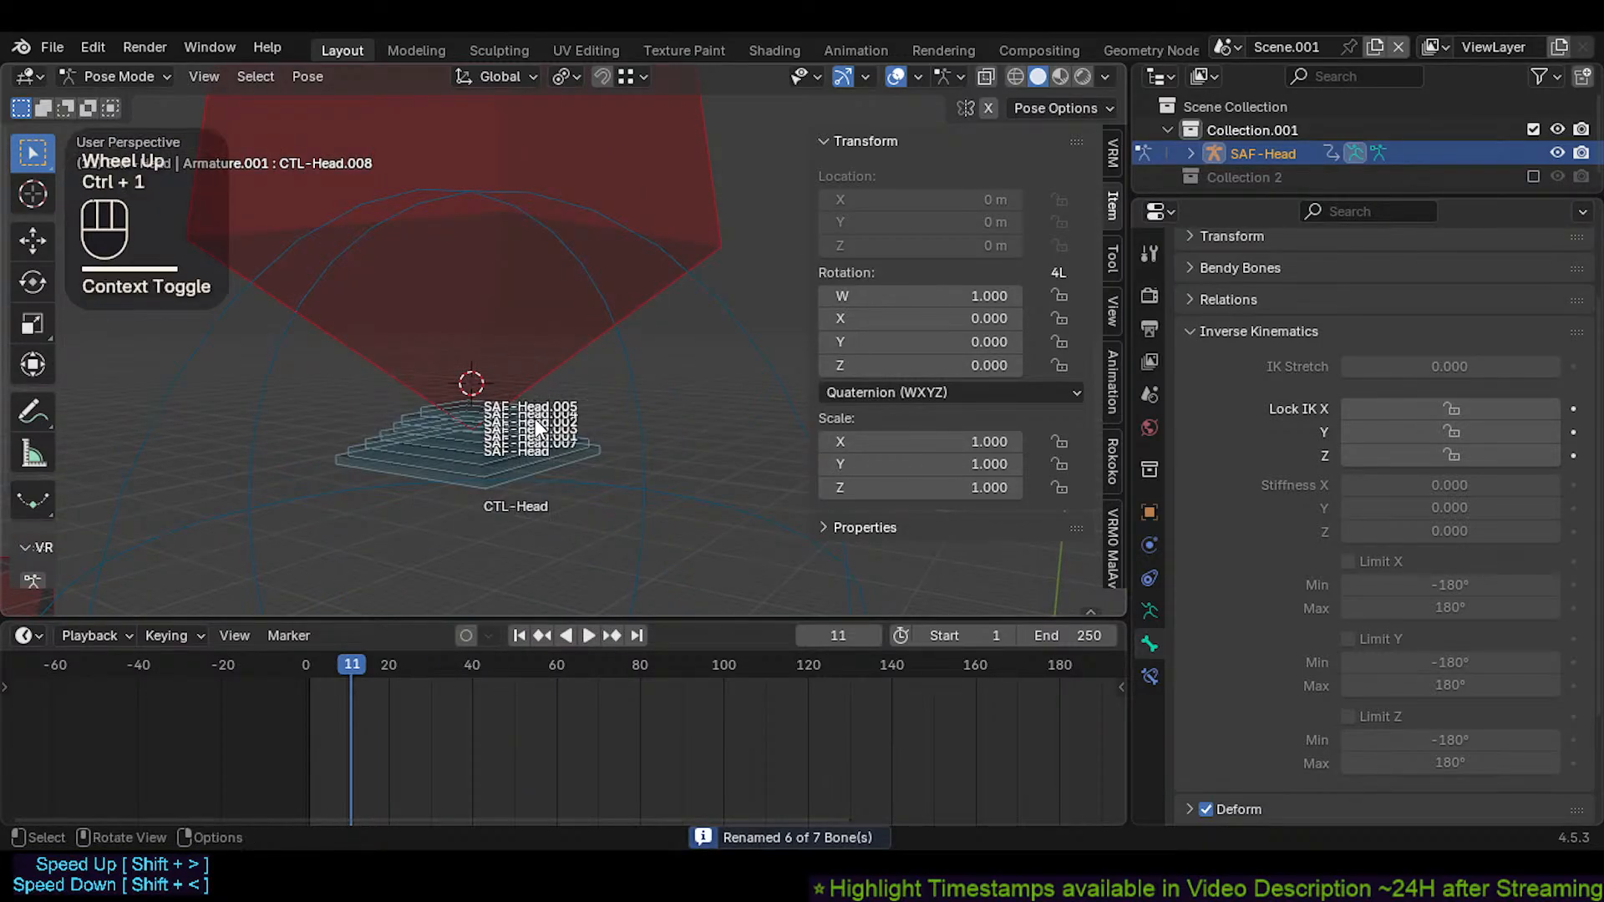
ctrl+middle_drag(535, 419, 521, 428)
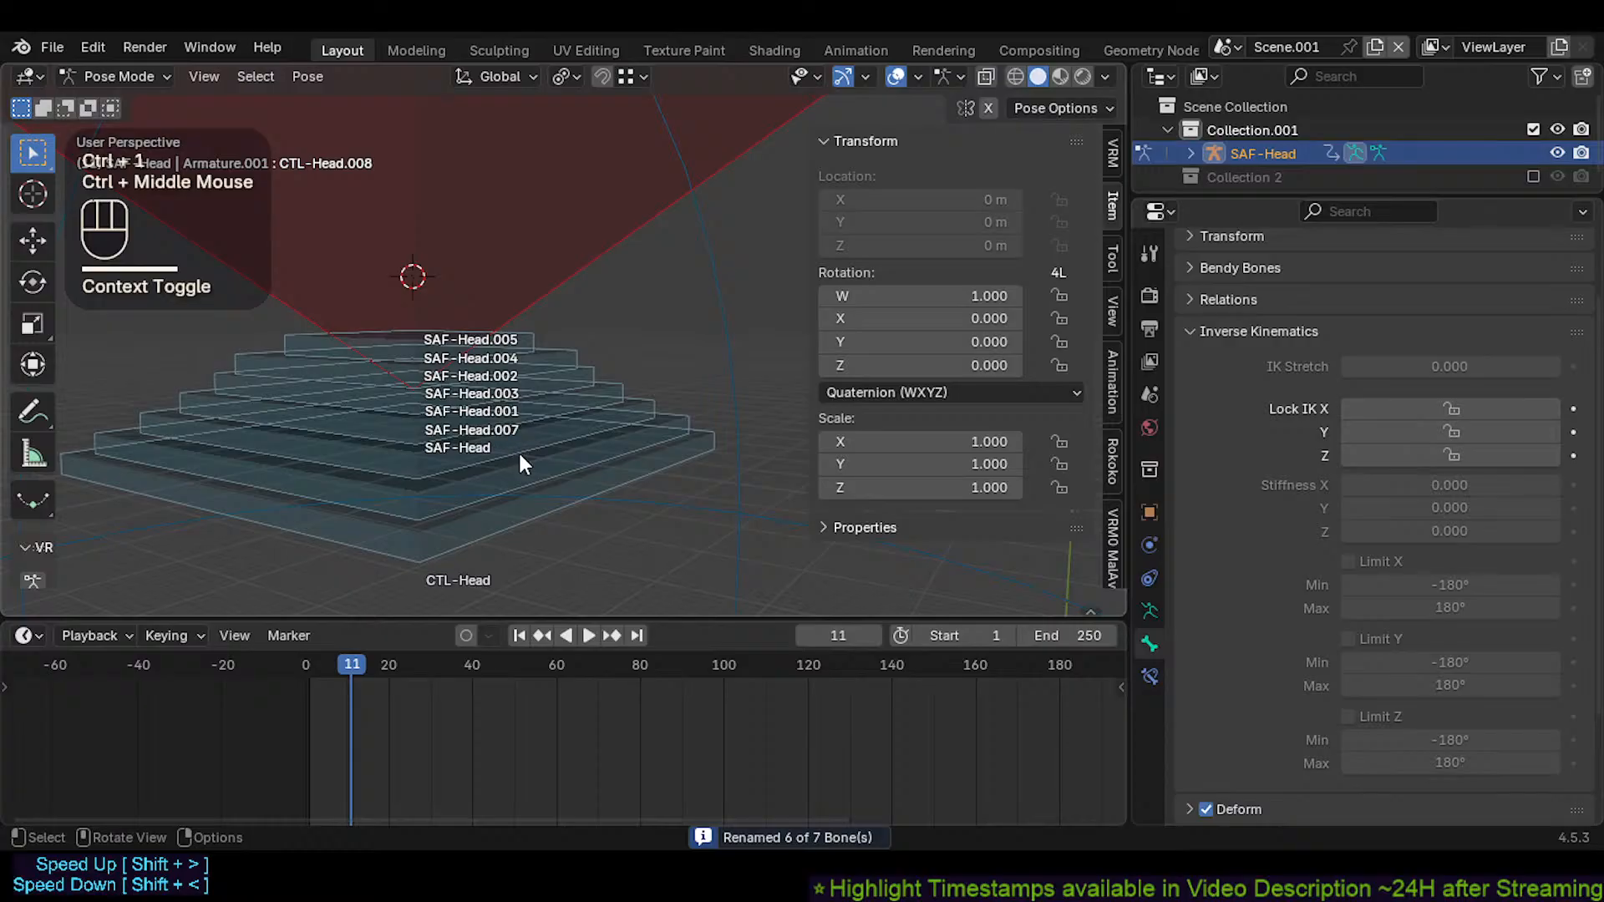
click(542, 484)
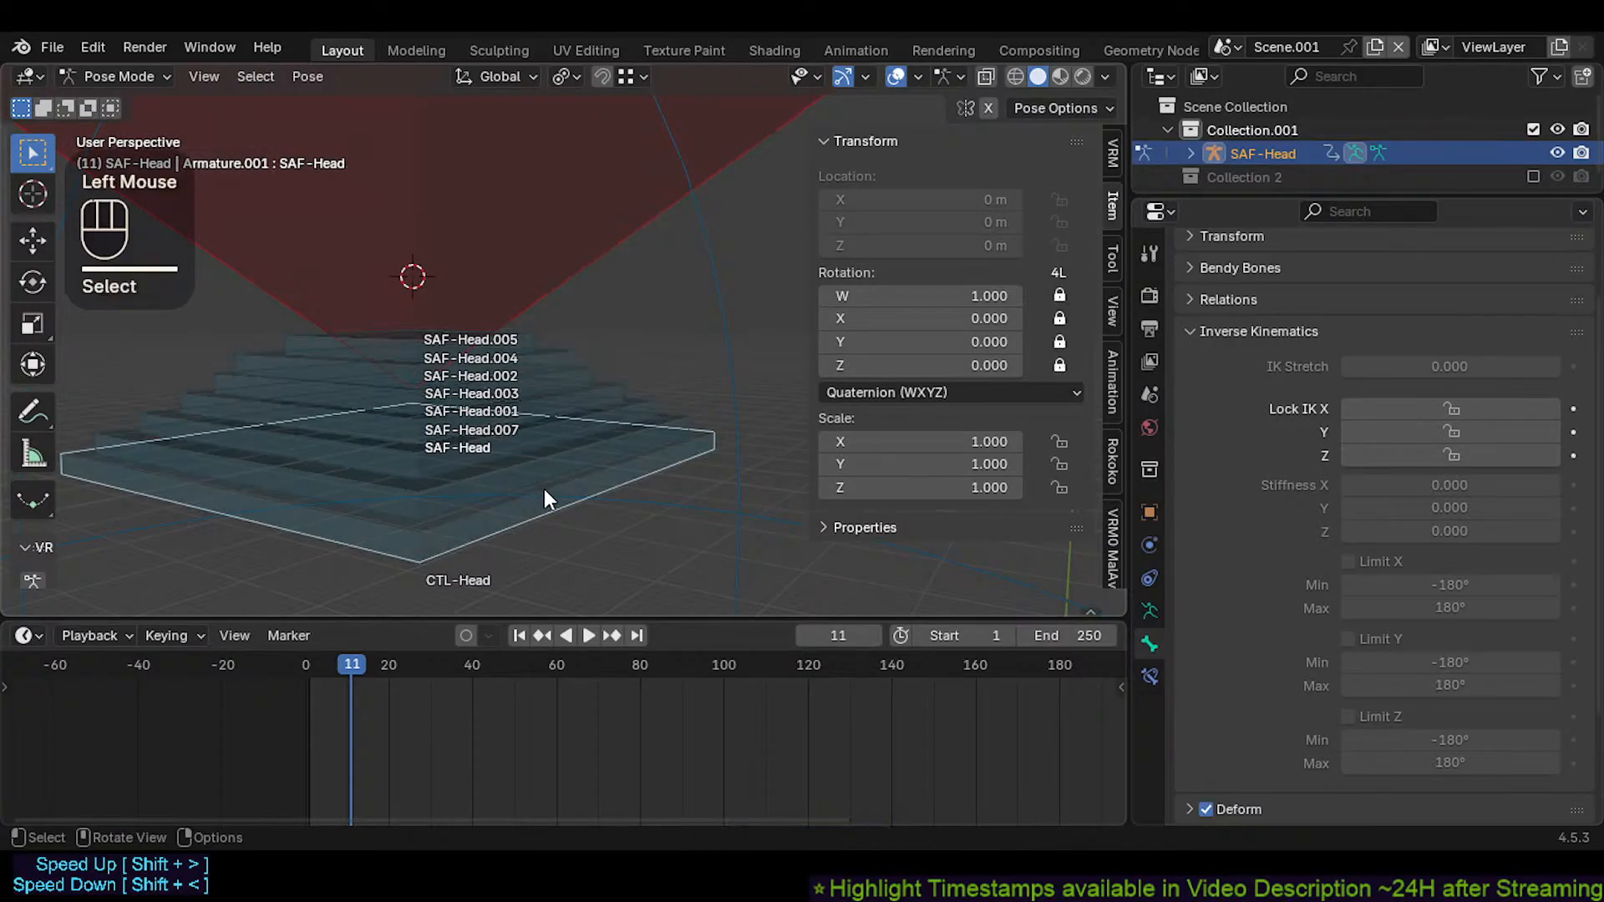
Rename SAF-Head.007, the second-lowest helper bone, to SAF-Head.007sd, and SAF-Head.001 above it to SAF-Head.001323
click(537, 479)
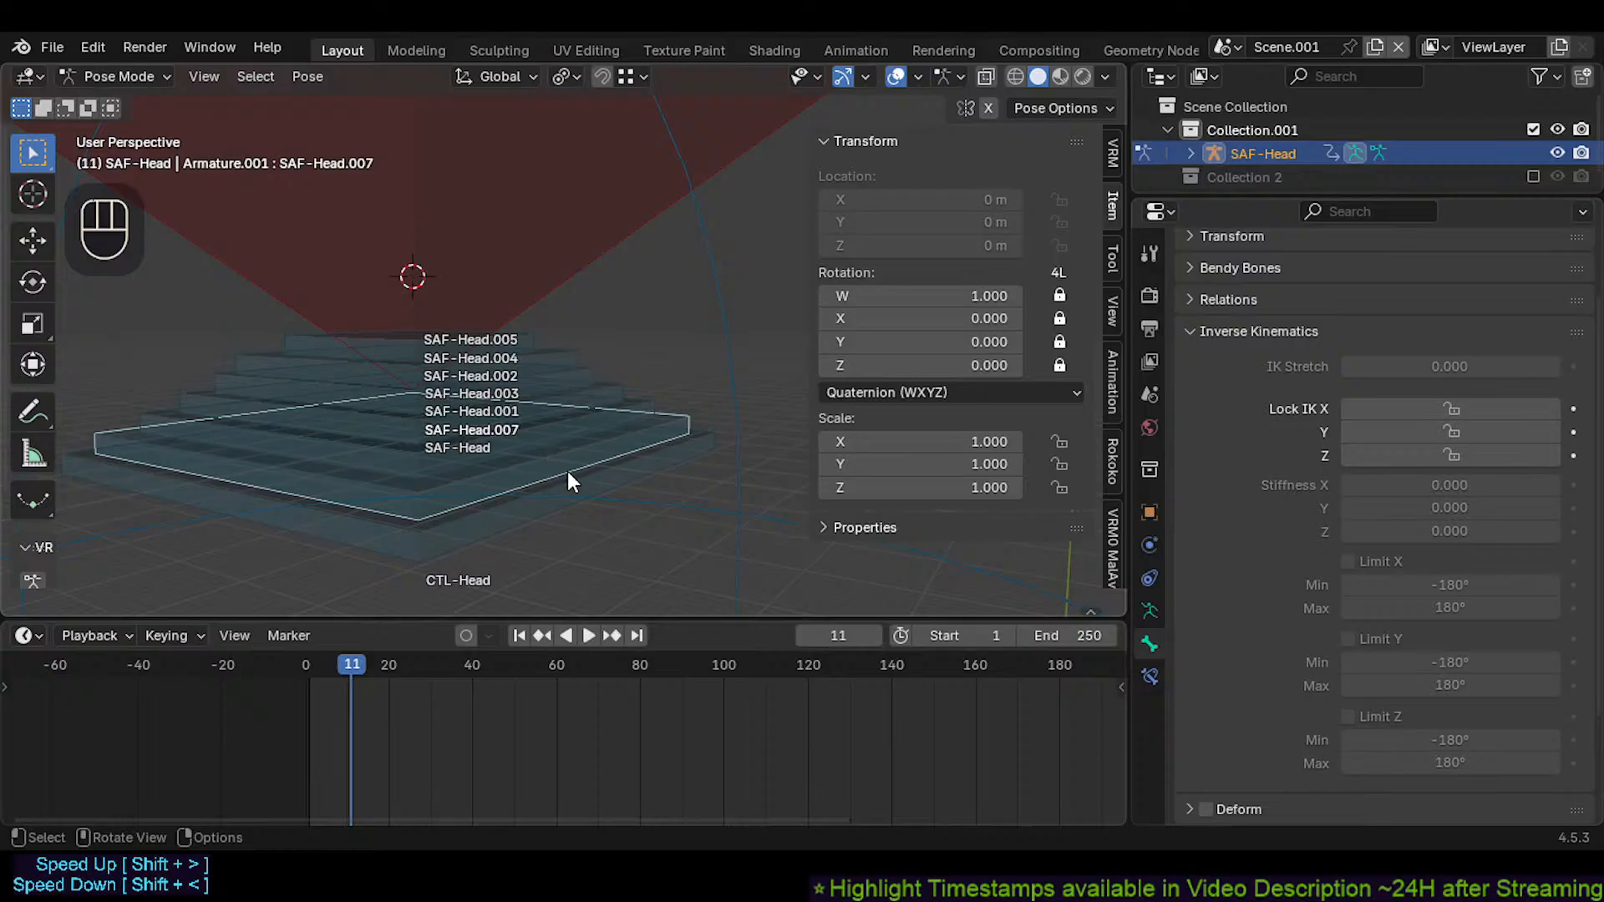
key(F2)
key(End)
text(s)
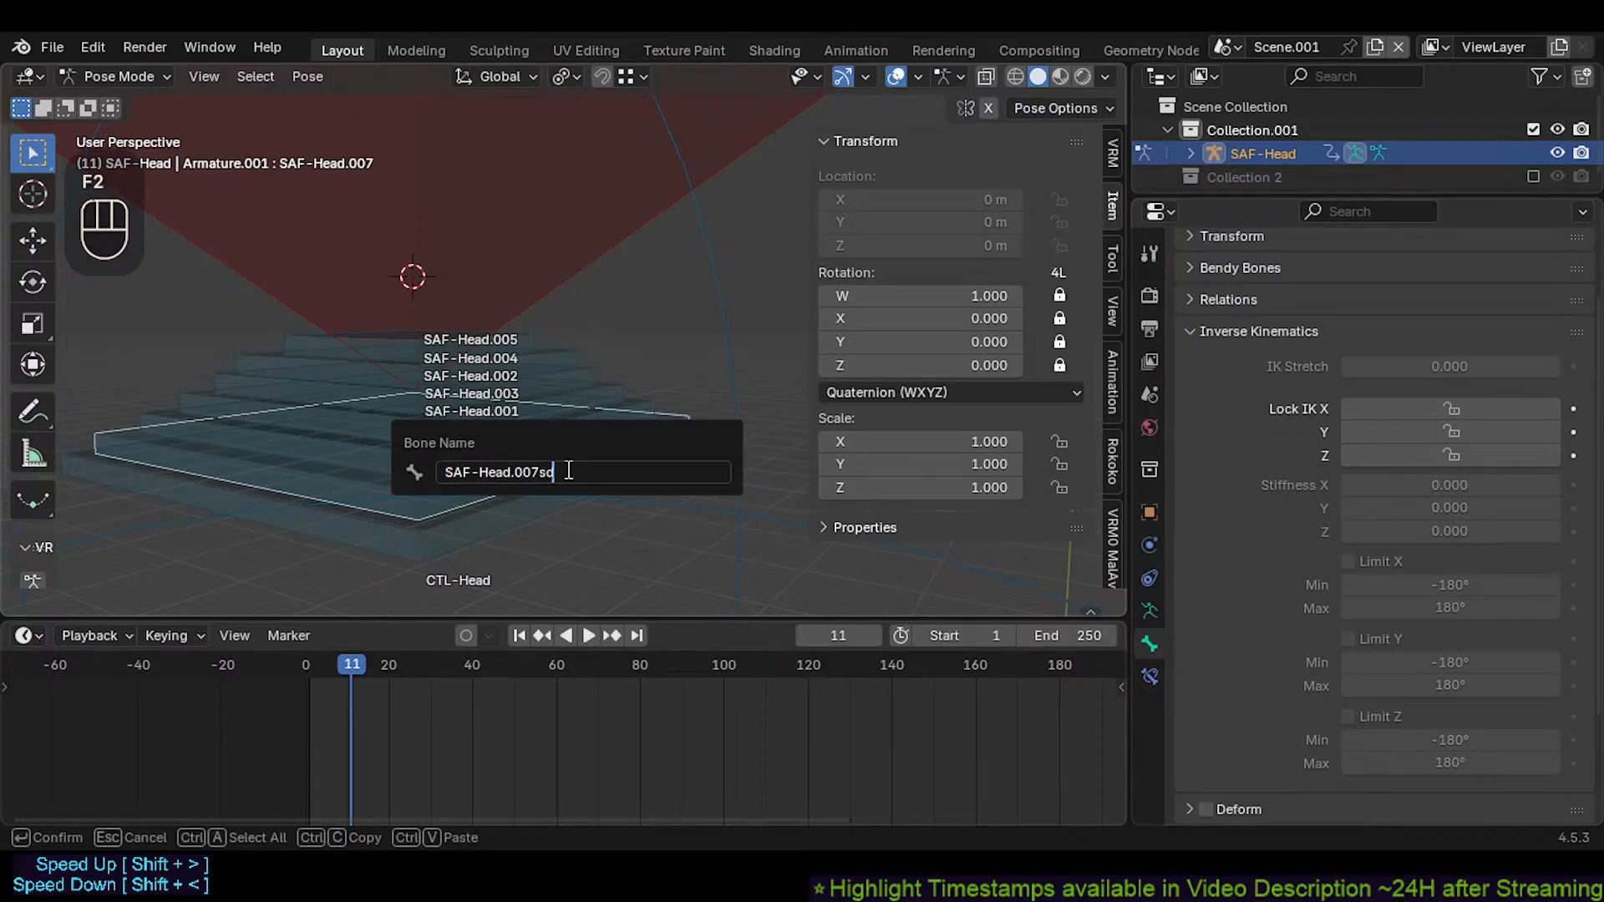
key(Return)
click(570, 423)
key(F2)
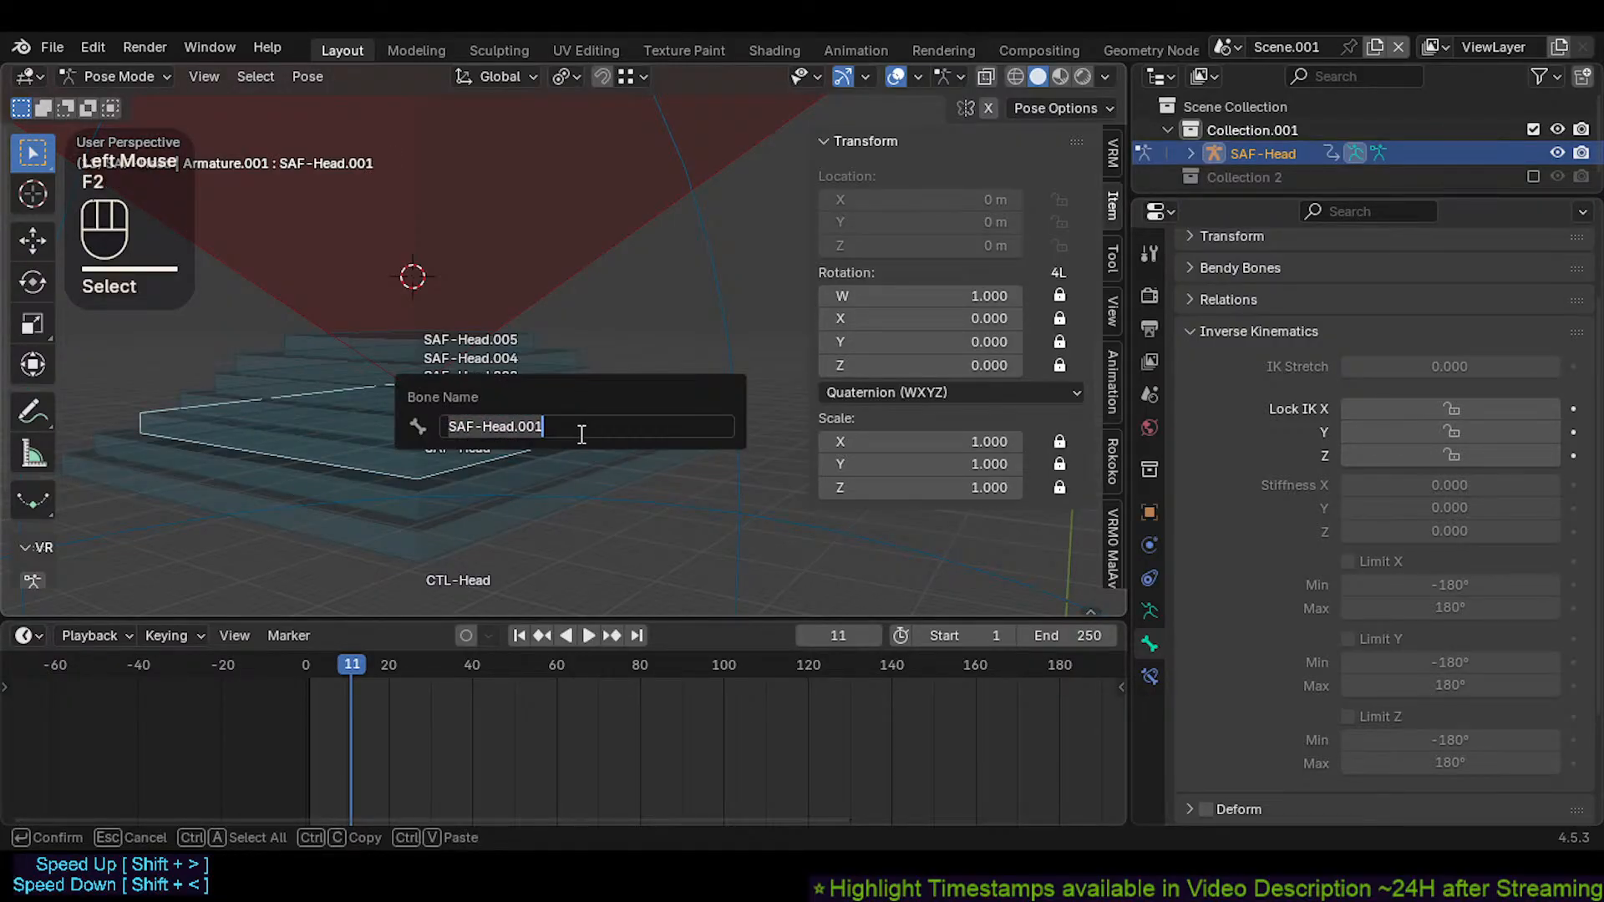
text(323)
key(Return)
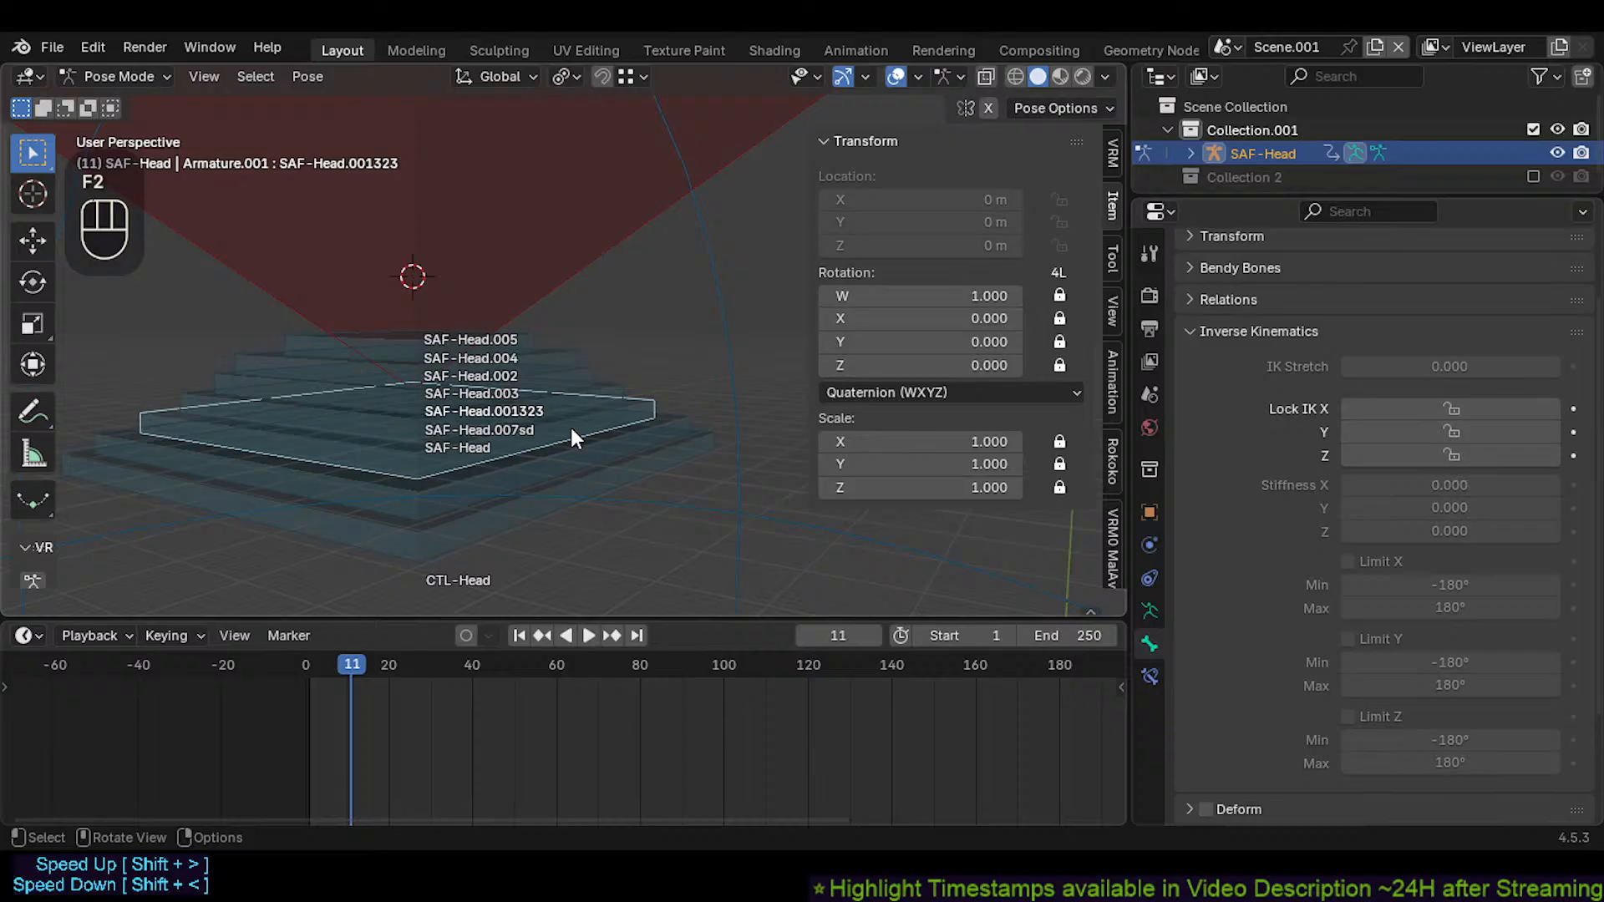
Rename the fourth-lowest helper bone, SAF-Head.003, to SAF-Head.003323, and append 32 to the name of SAF-Head.002 above it
click(550, 383)
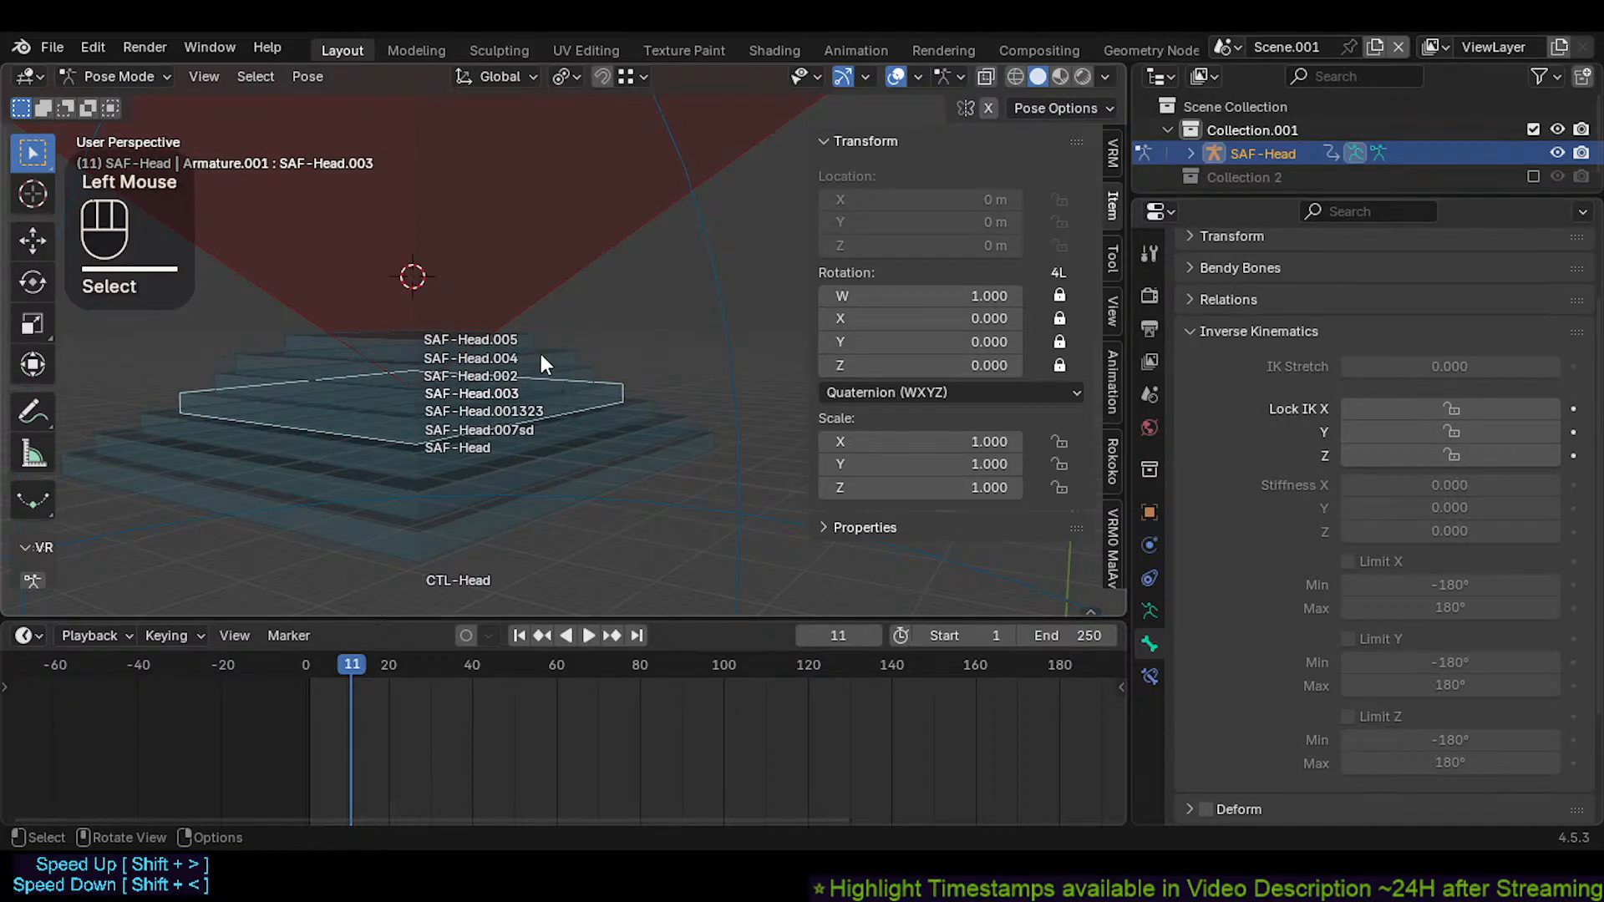
key(ctrl+1)
key(F2)
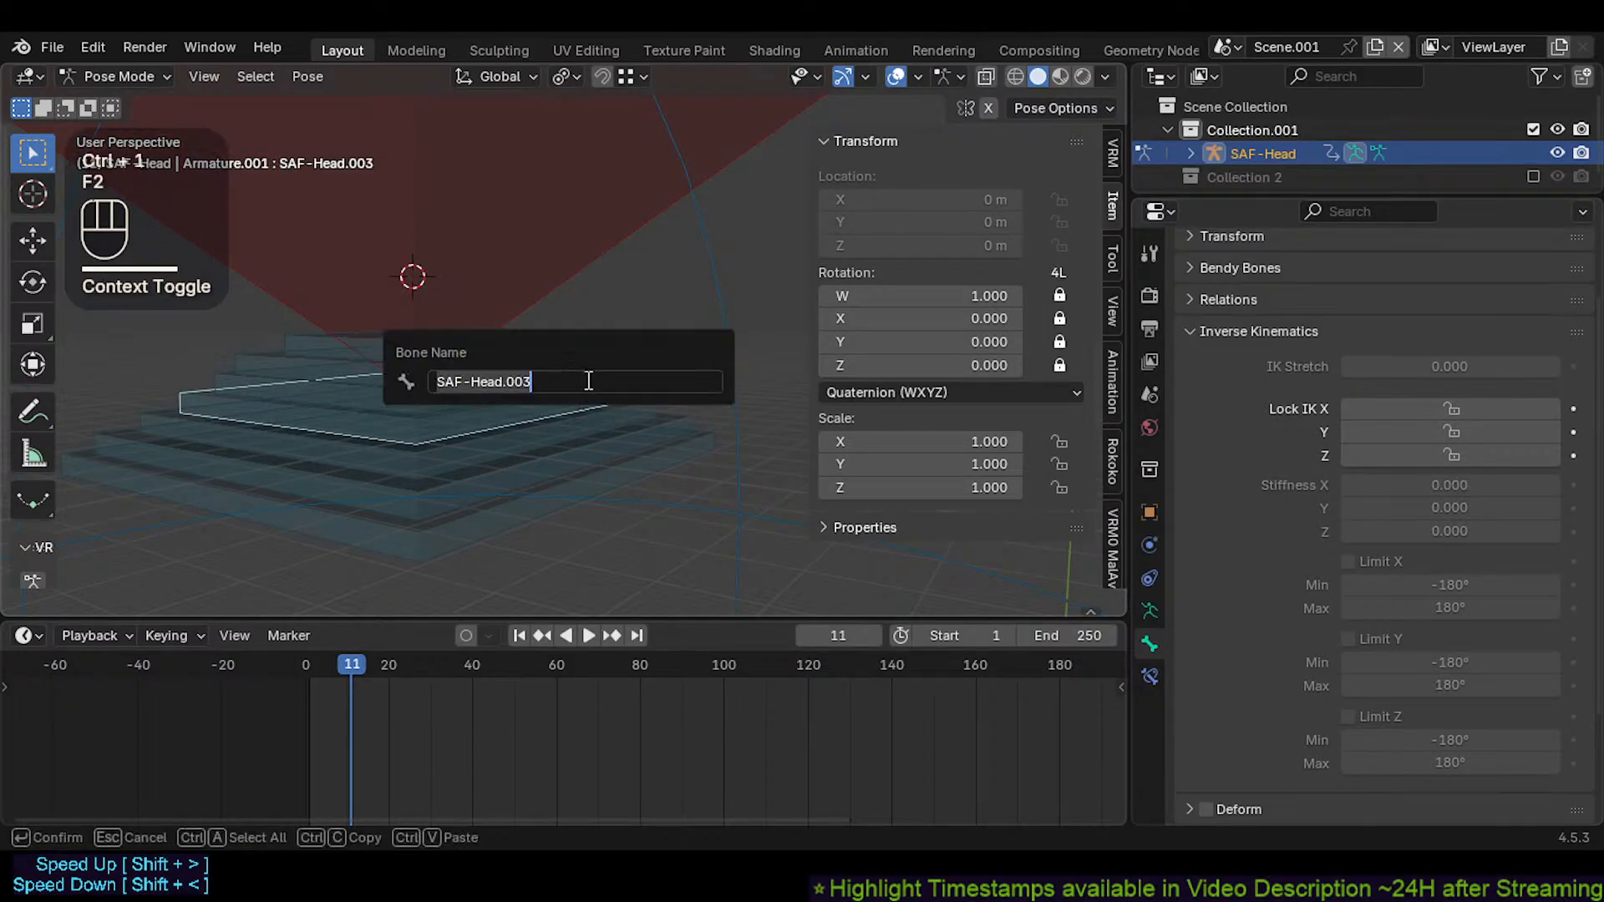
key(Return)
click(568, 367)
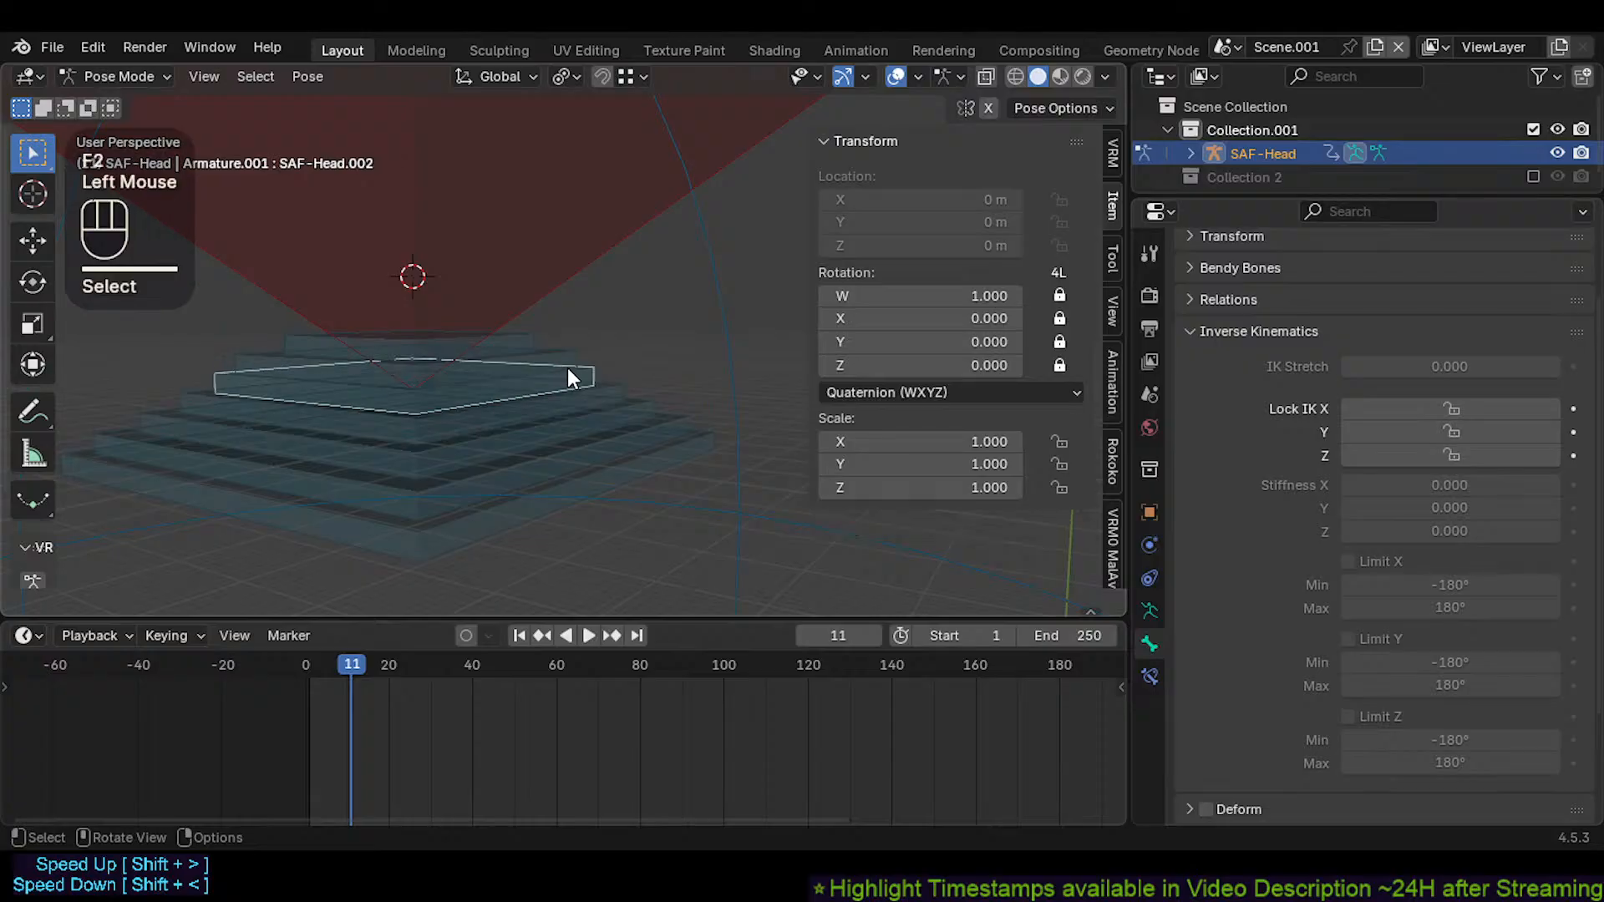
key(F2)
key(End)
text(32)
key(Return)
Rename SAF-Head.004, the second helper bone from the top, to SAF-Head.0044343, and the topmost helper bone to SAF-Head.007
click(546, 357)
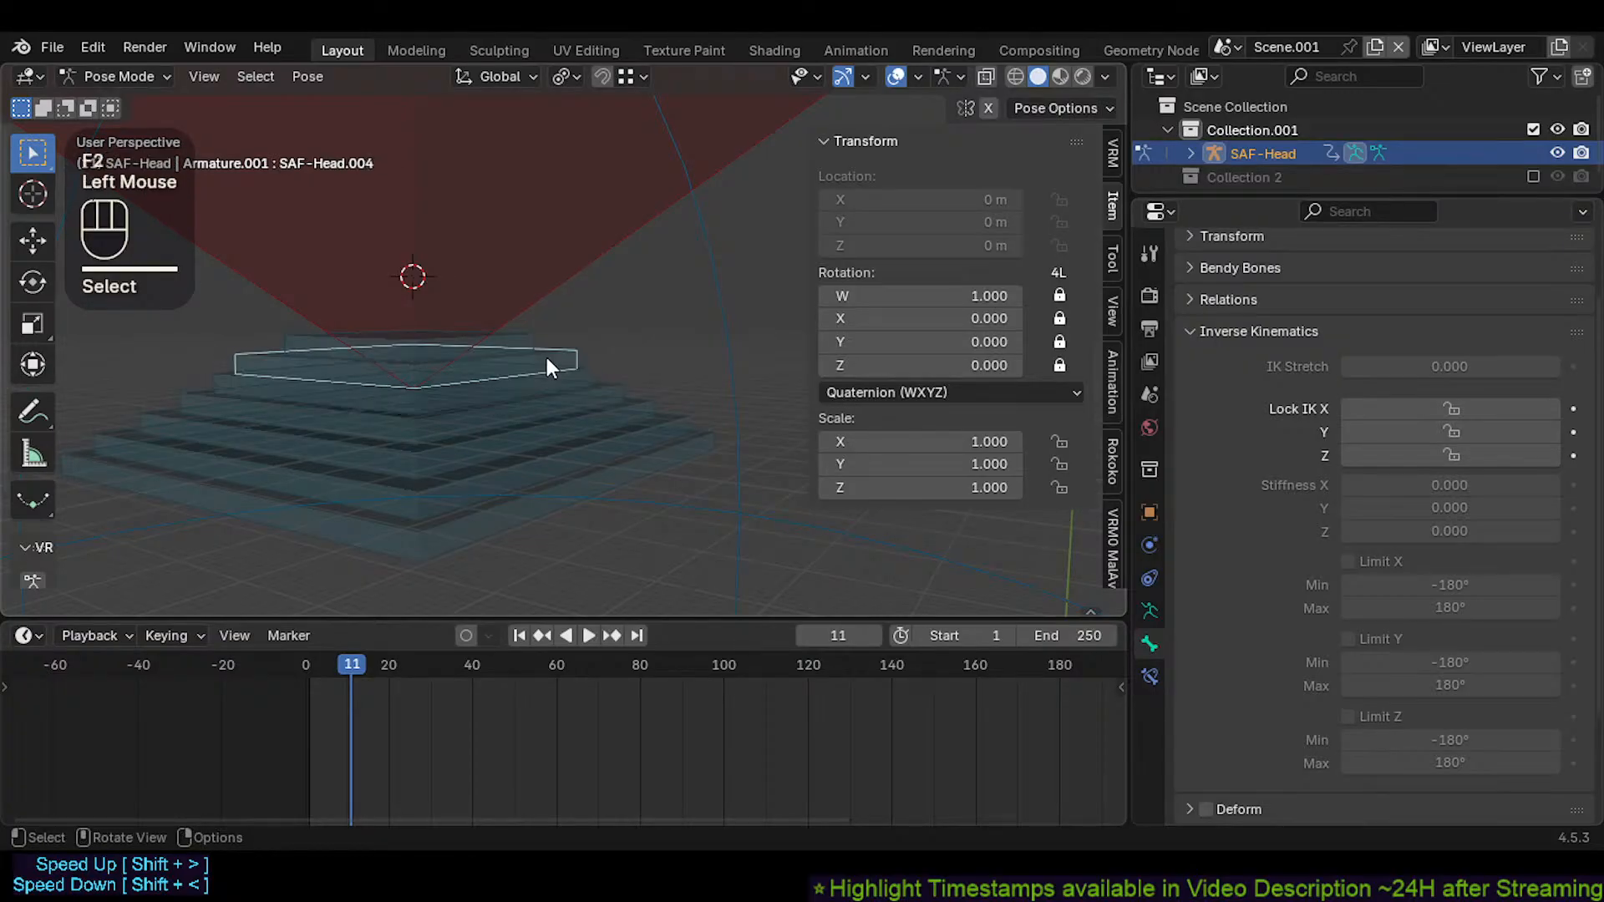
key(F2)
key(End)
text(4343)
key(Return)
click(519, 343)
key(F2)
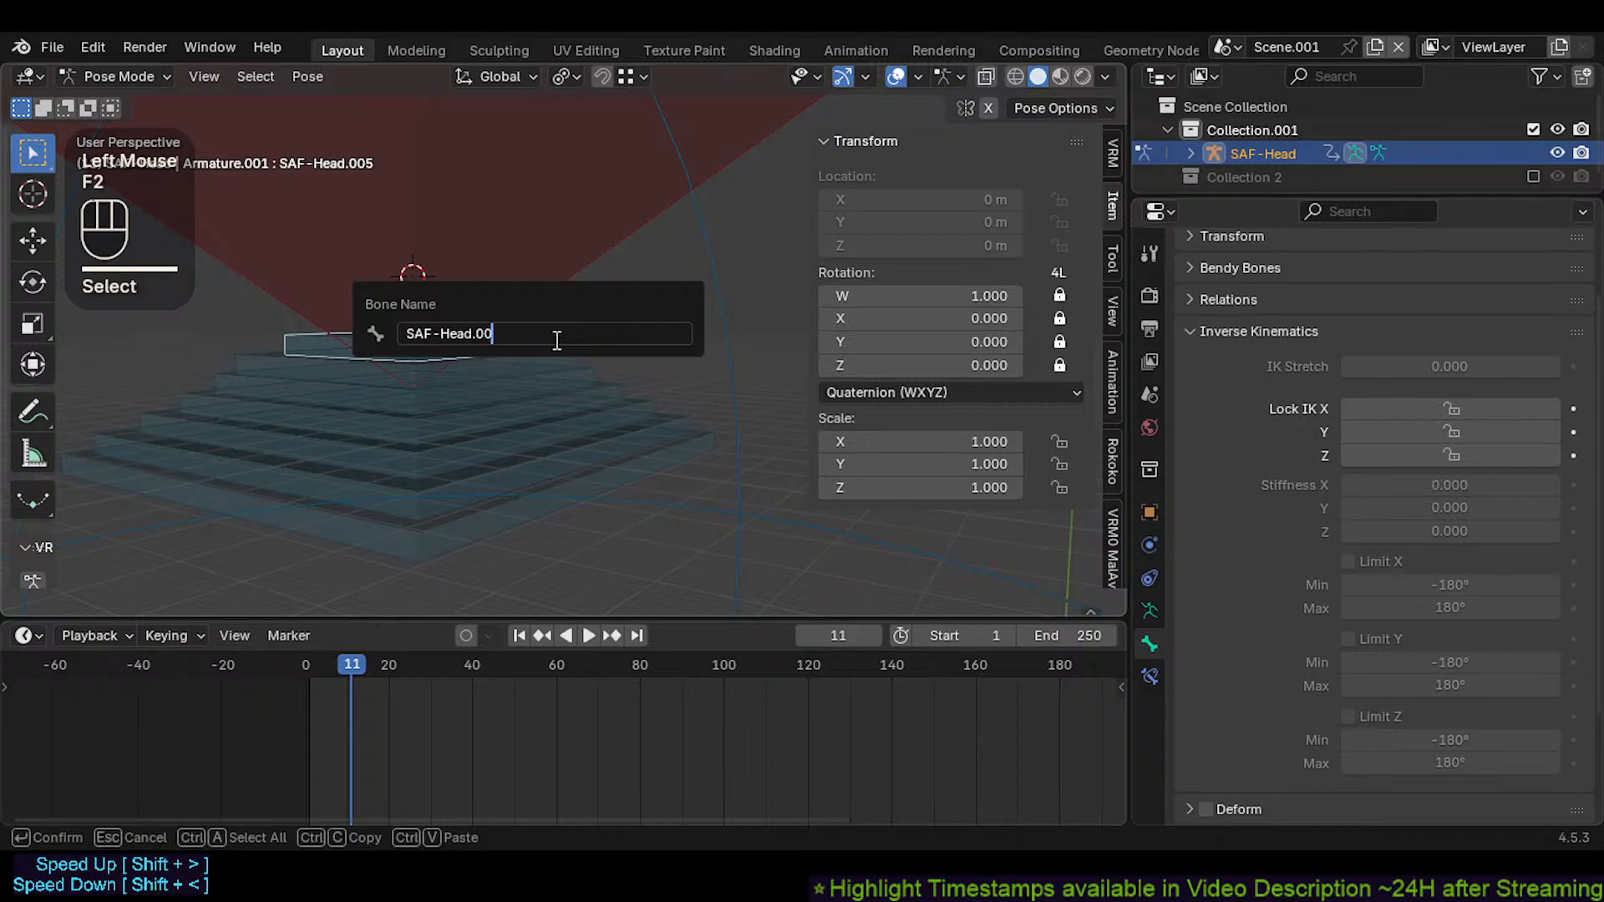
key(Return)
Rename the second-lowest helper bone, SAF-Head.007sd, to SAF-Head.001
click(607, 489)
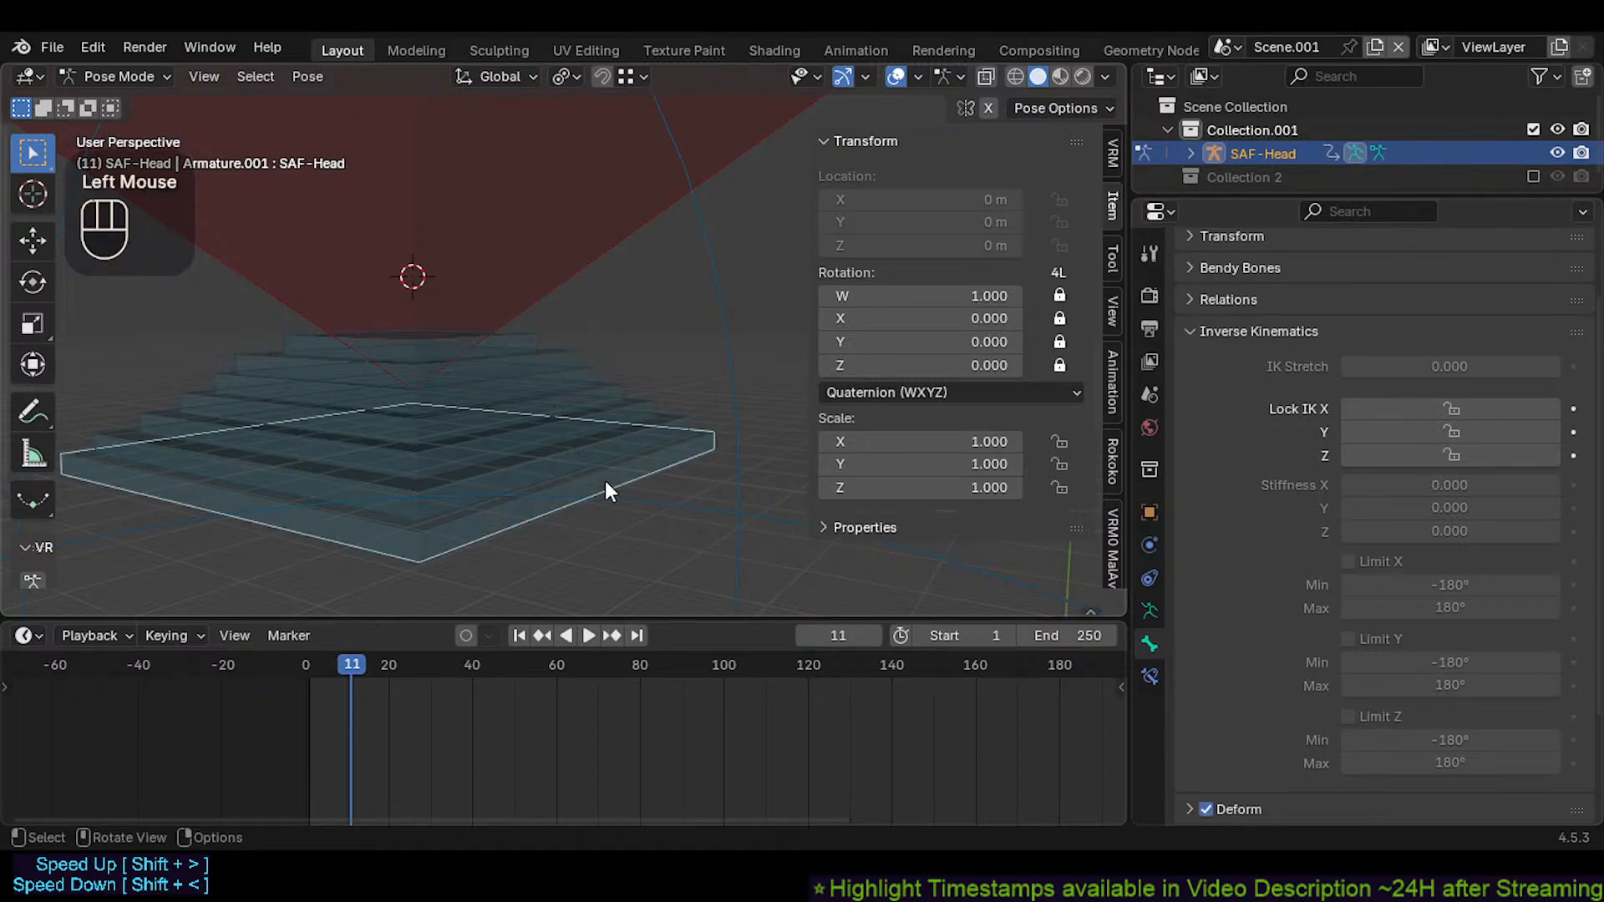
click(598, 464)
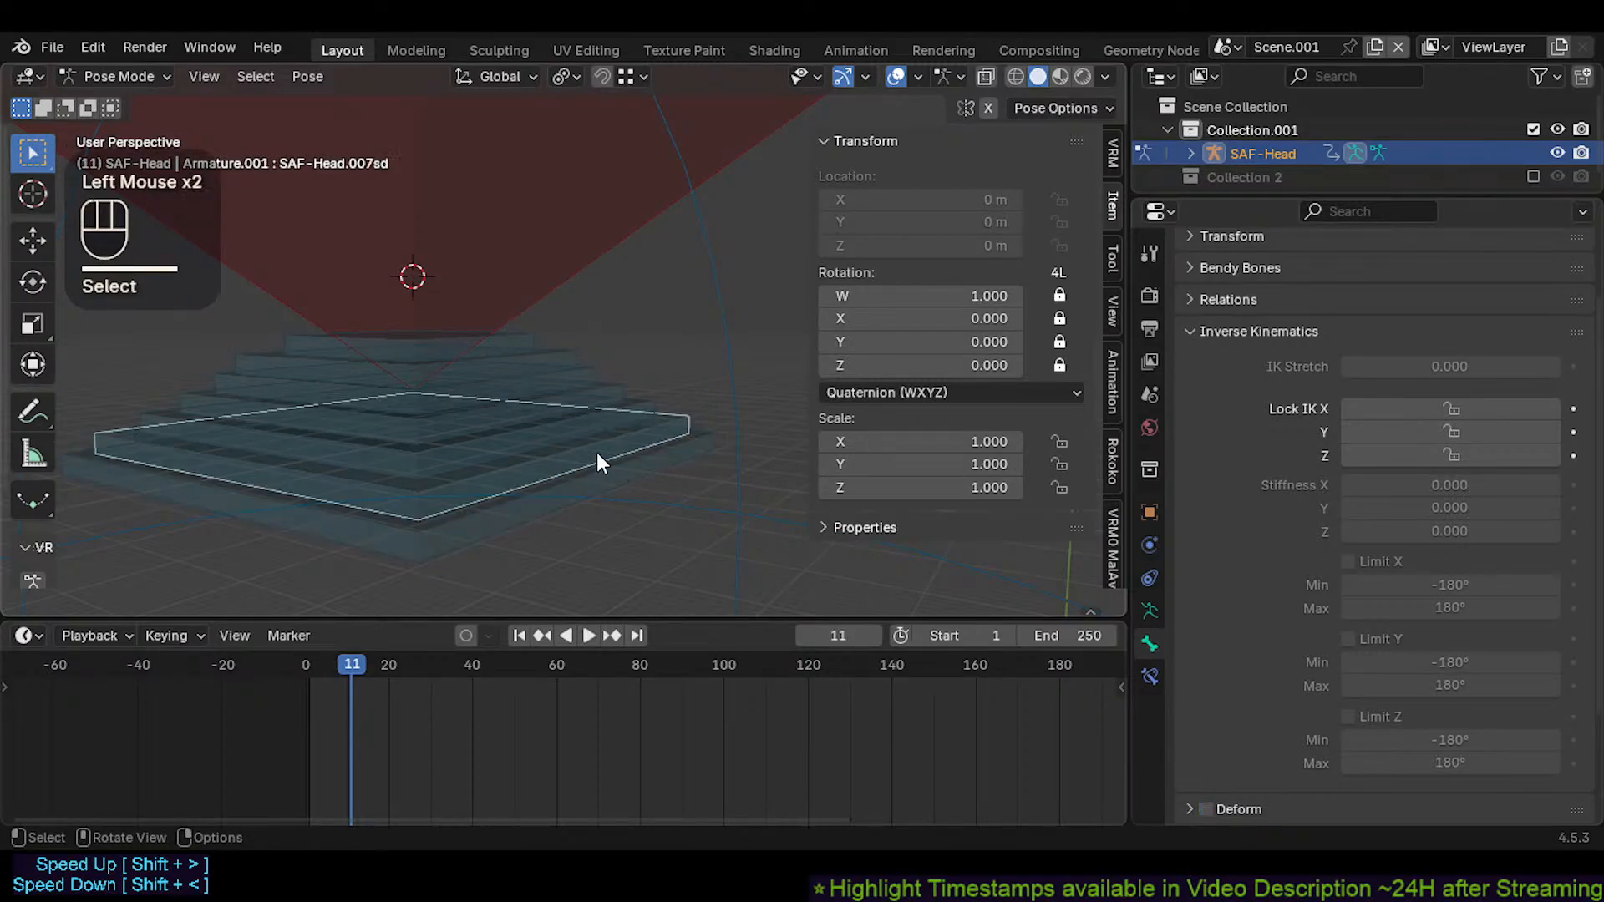
key(F2)
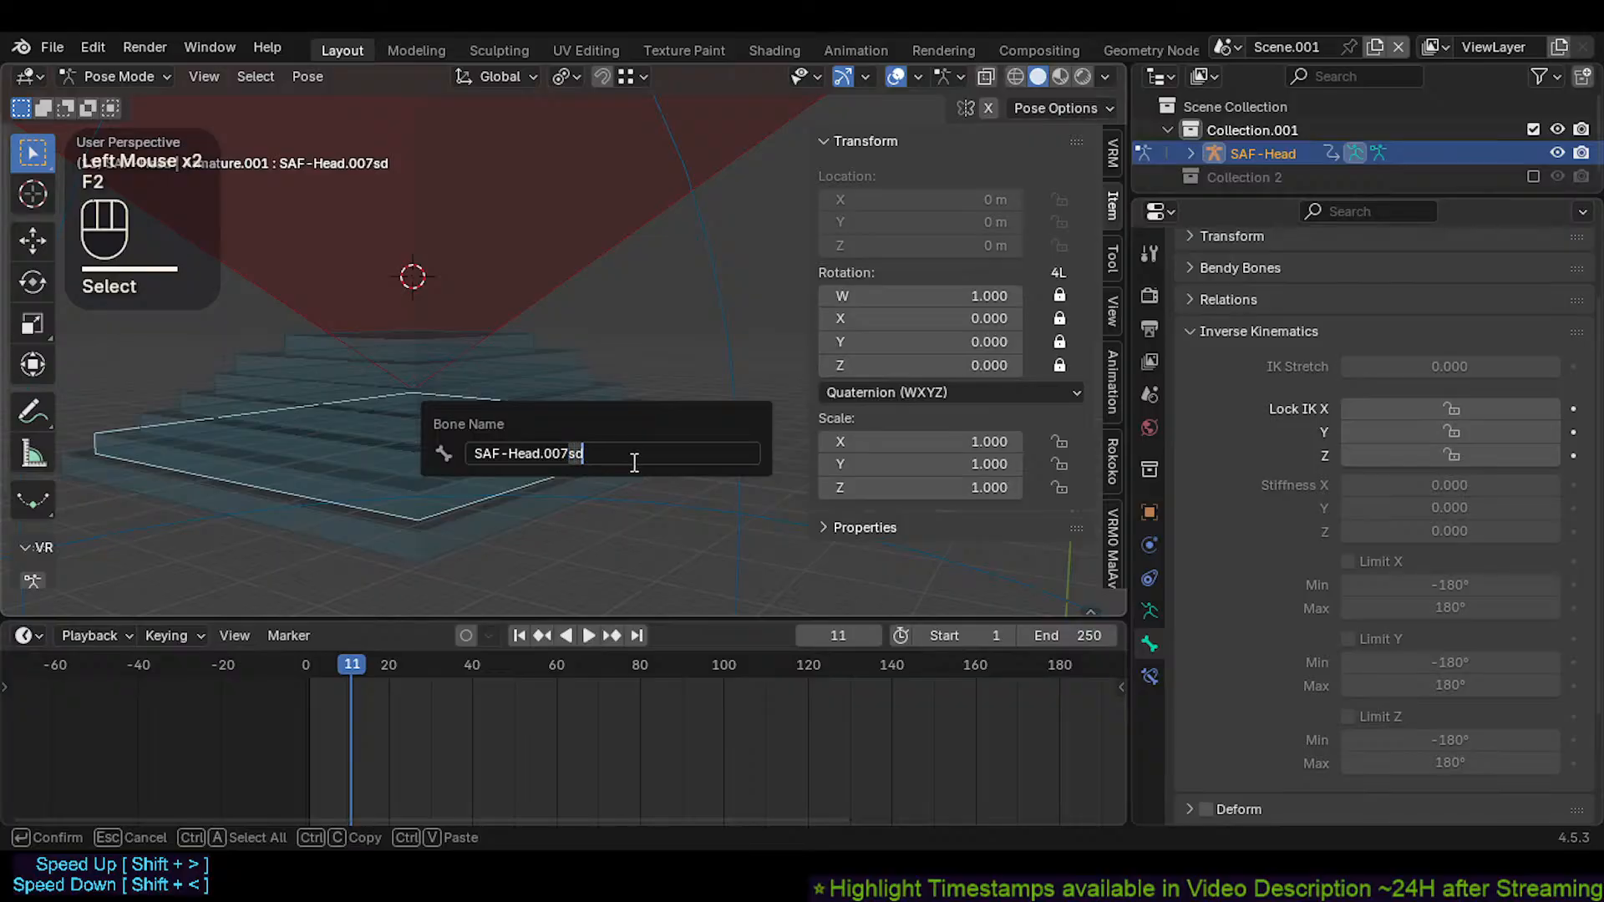
key(BackSpace)
key(BackSpace)
key(BackSpace)
key(BackSpace)
key(BackSpace)
key(Return)
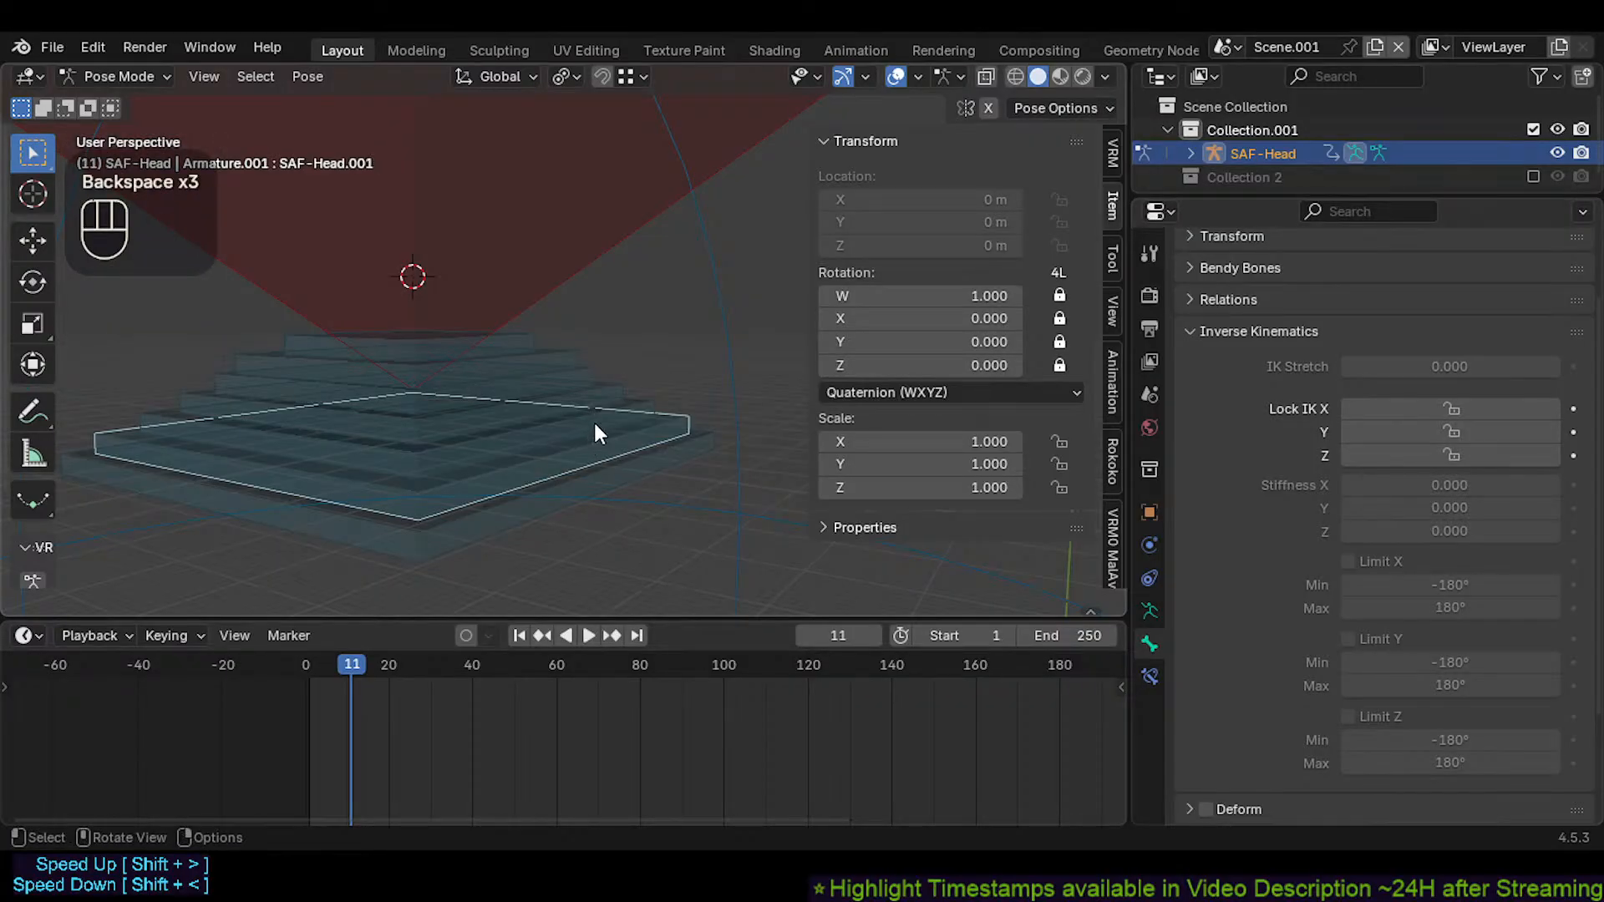
Renumber the third- and fourth-lowest helper bones in sequence, naming the fourth one SAF-Head.003
click(596, 427)
key(F2)
key(BackSpace)
key(BackSpace)
key(BackSpace)
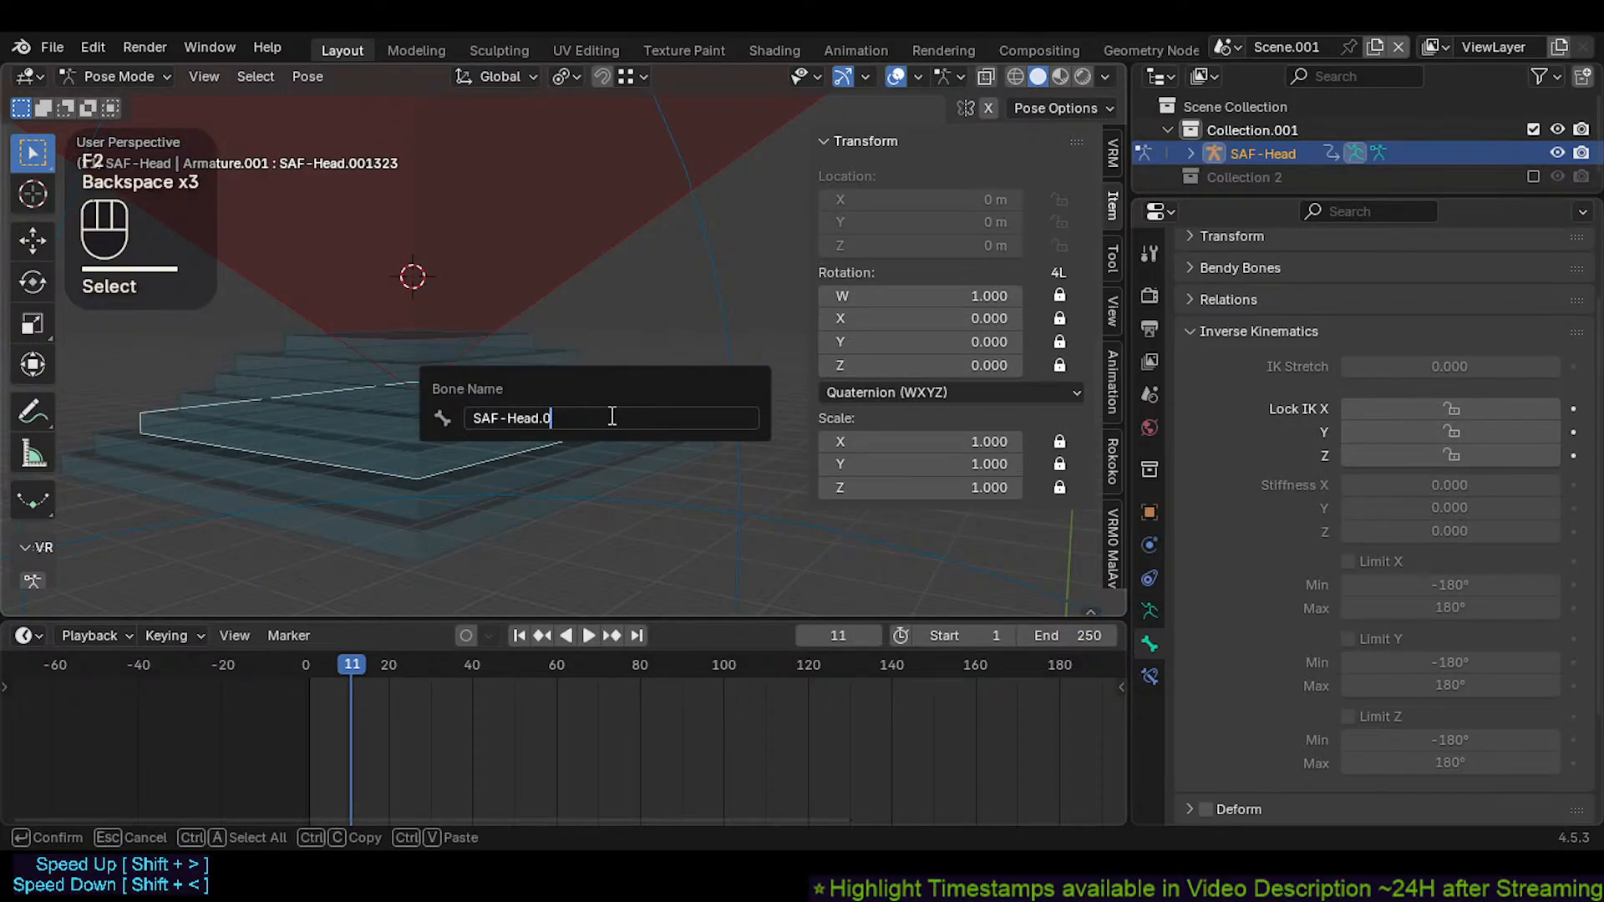
key(BackSpace)
click(578, 405)
key(F2)
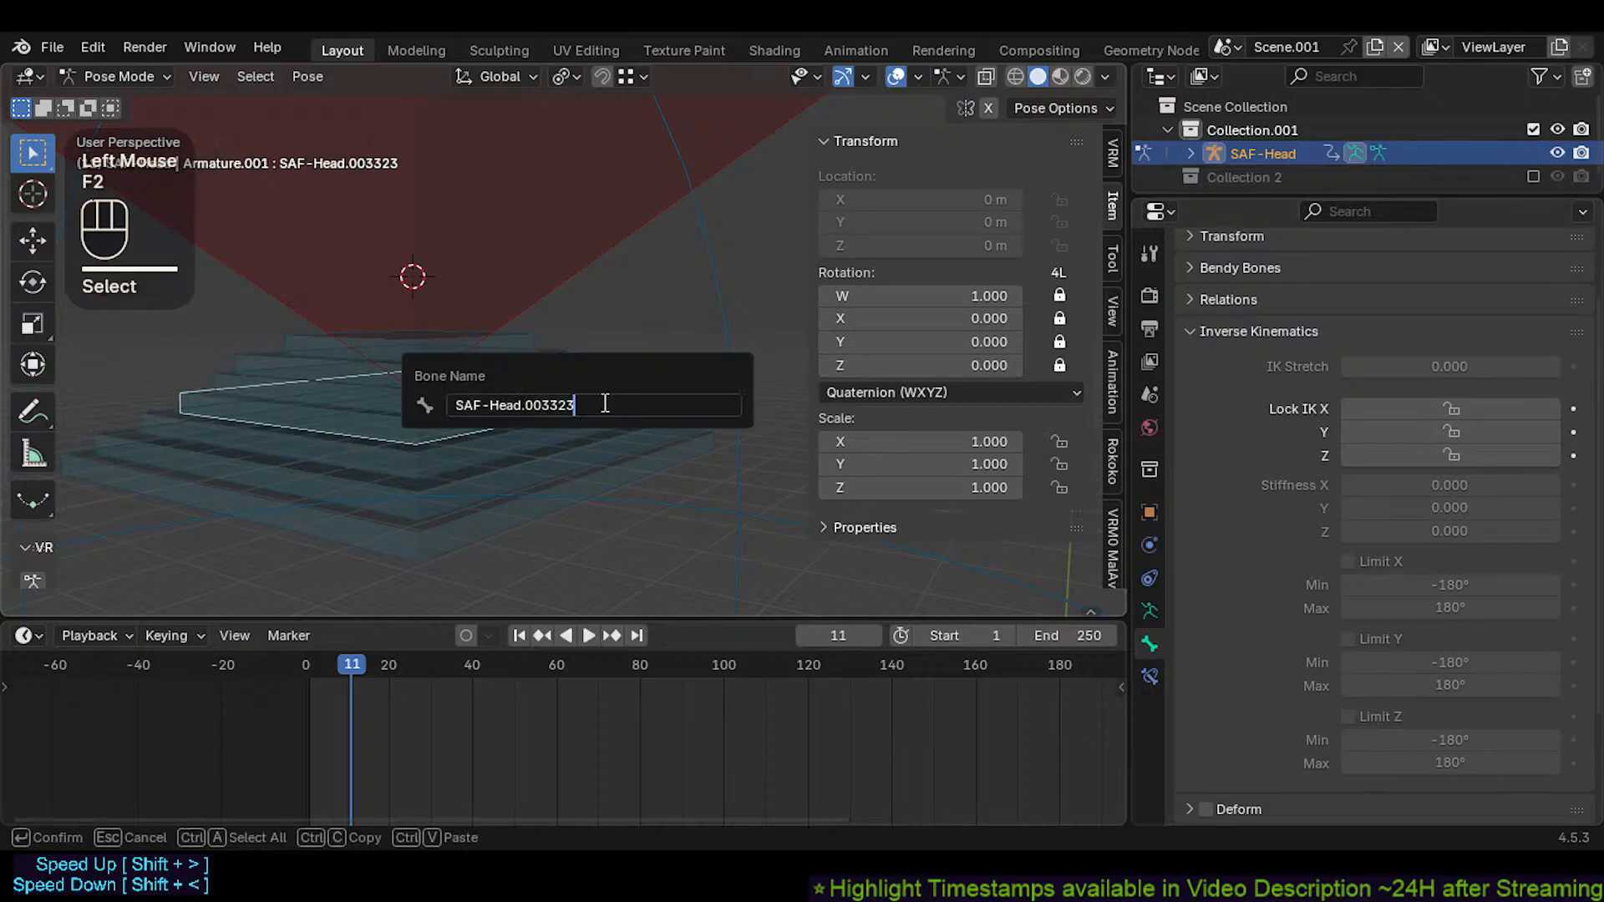
key(BackSpace)
key(BackSpace)
key(BackSpace)
key(Return)
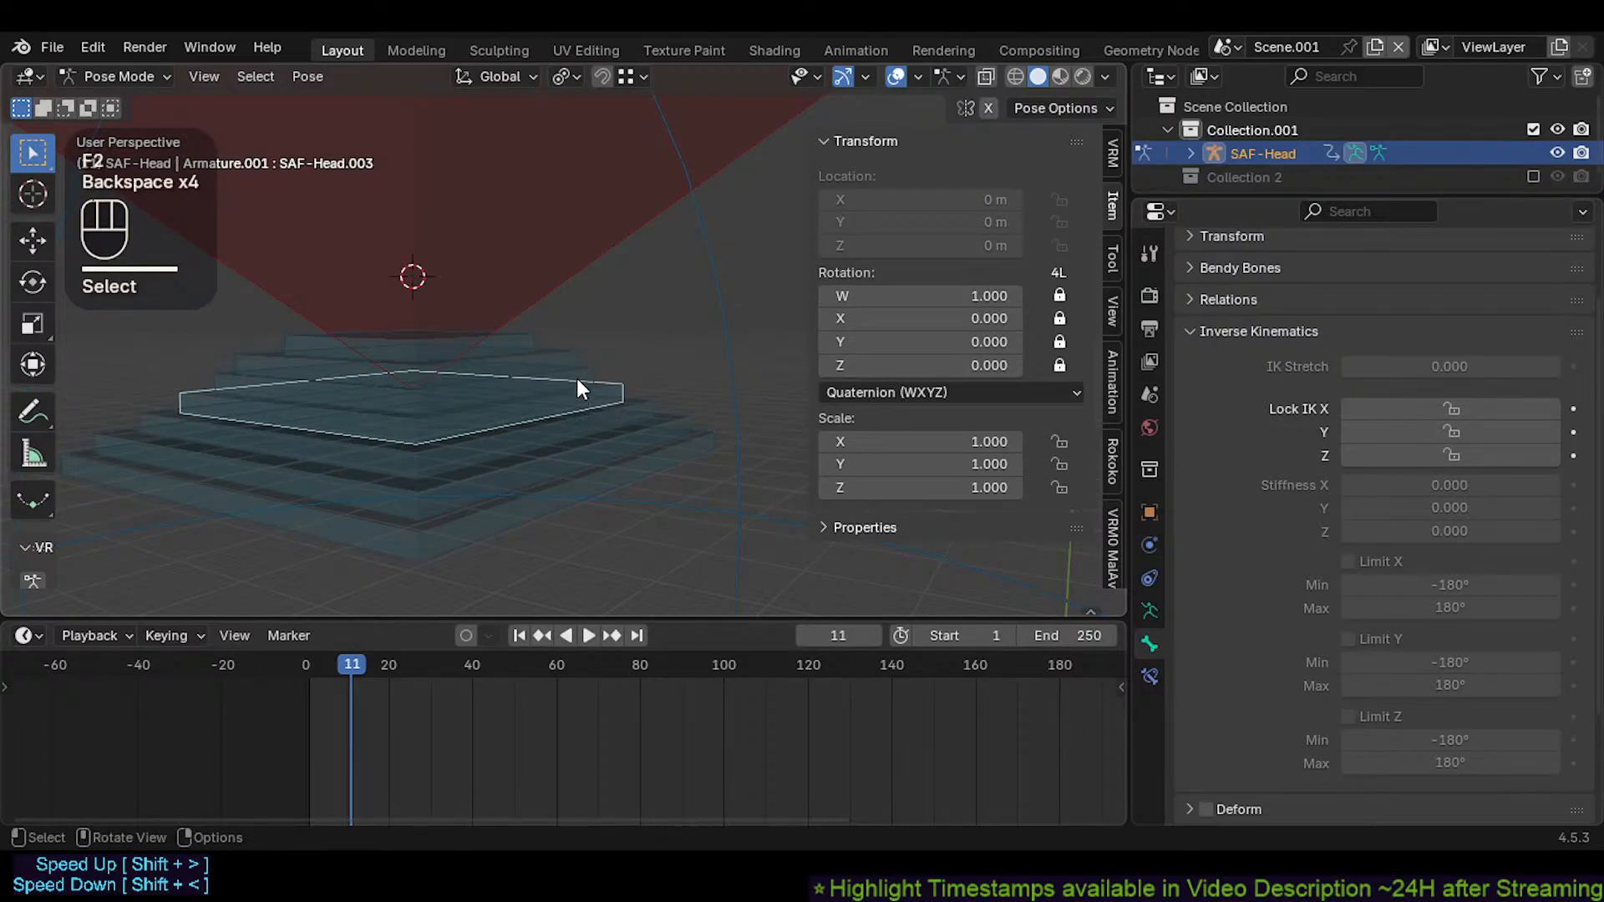
Rename the fifth-lowest helper bone to SAF-Head.004
click(578, 380)
key(F2)
key(BackSpace)
key(BackSpace)
key(BackSpace)
key(BackSpace)
key(Return)
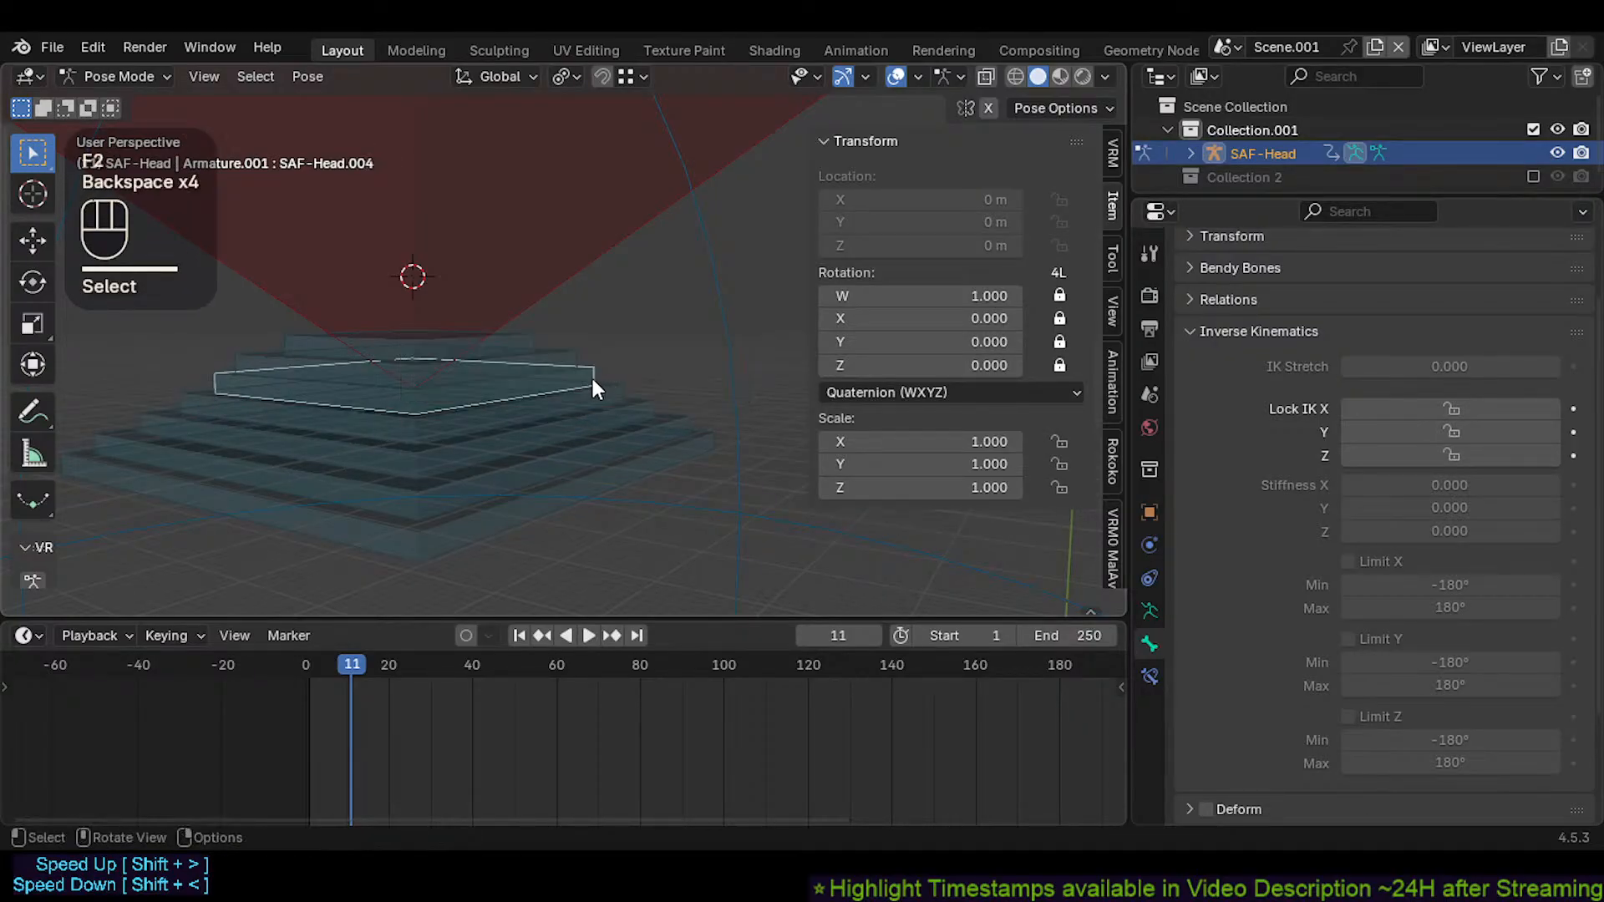
Rename the second helper bone from the top to SAF-Head.005 and the topmost one to SAF-Head.006
click(558, 359)
key(F2)
key(BackSpace)
key(BackSpace)
key(BackSpace)
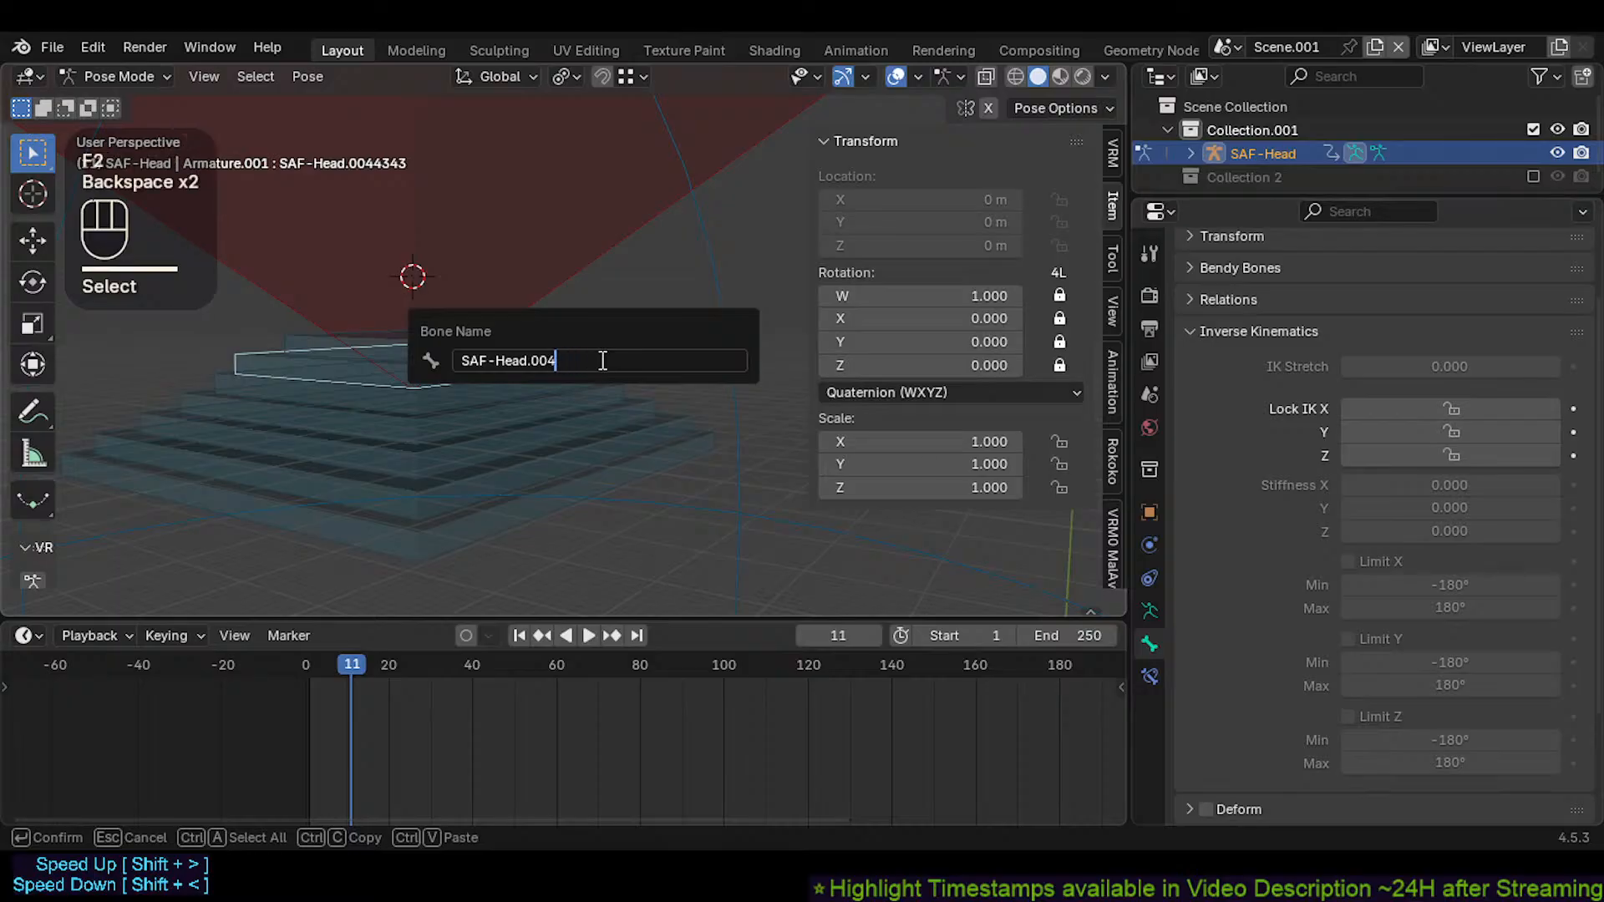
key(Return)
key(F2)
click(600, 361)
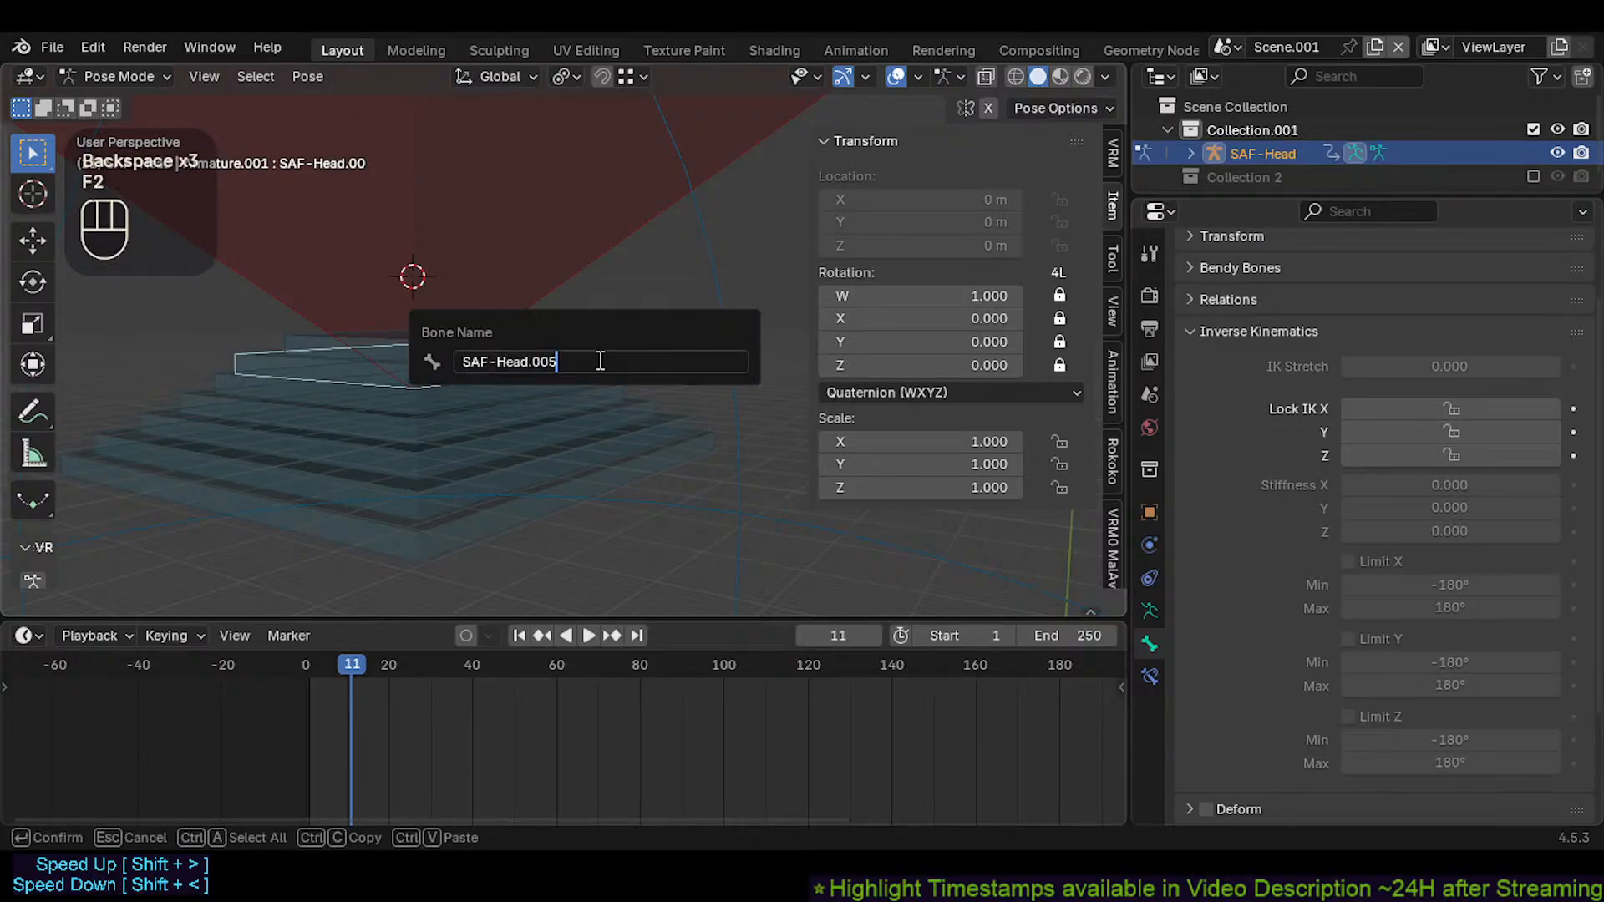
click(503, 335)
key(F2)
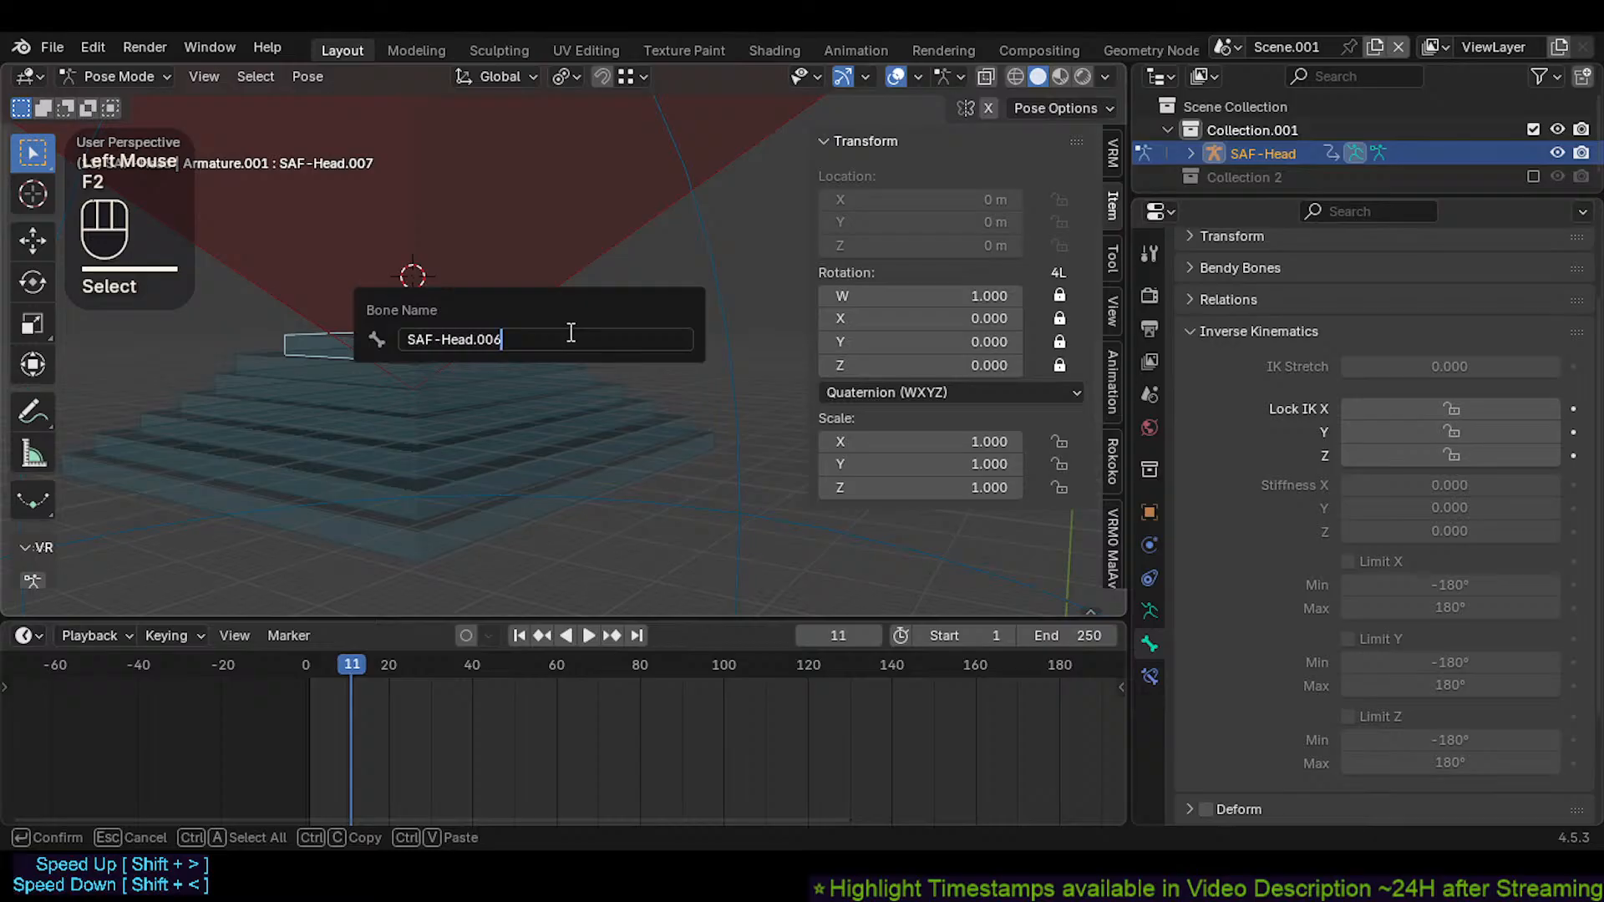
key(Return)
Reveal all hidden bones, clear the pose location of every bone, and save the file
scroll(533, 443, down, 3)
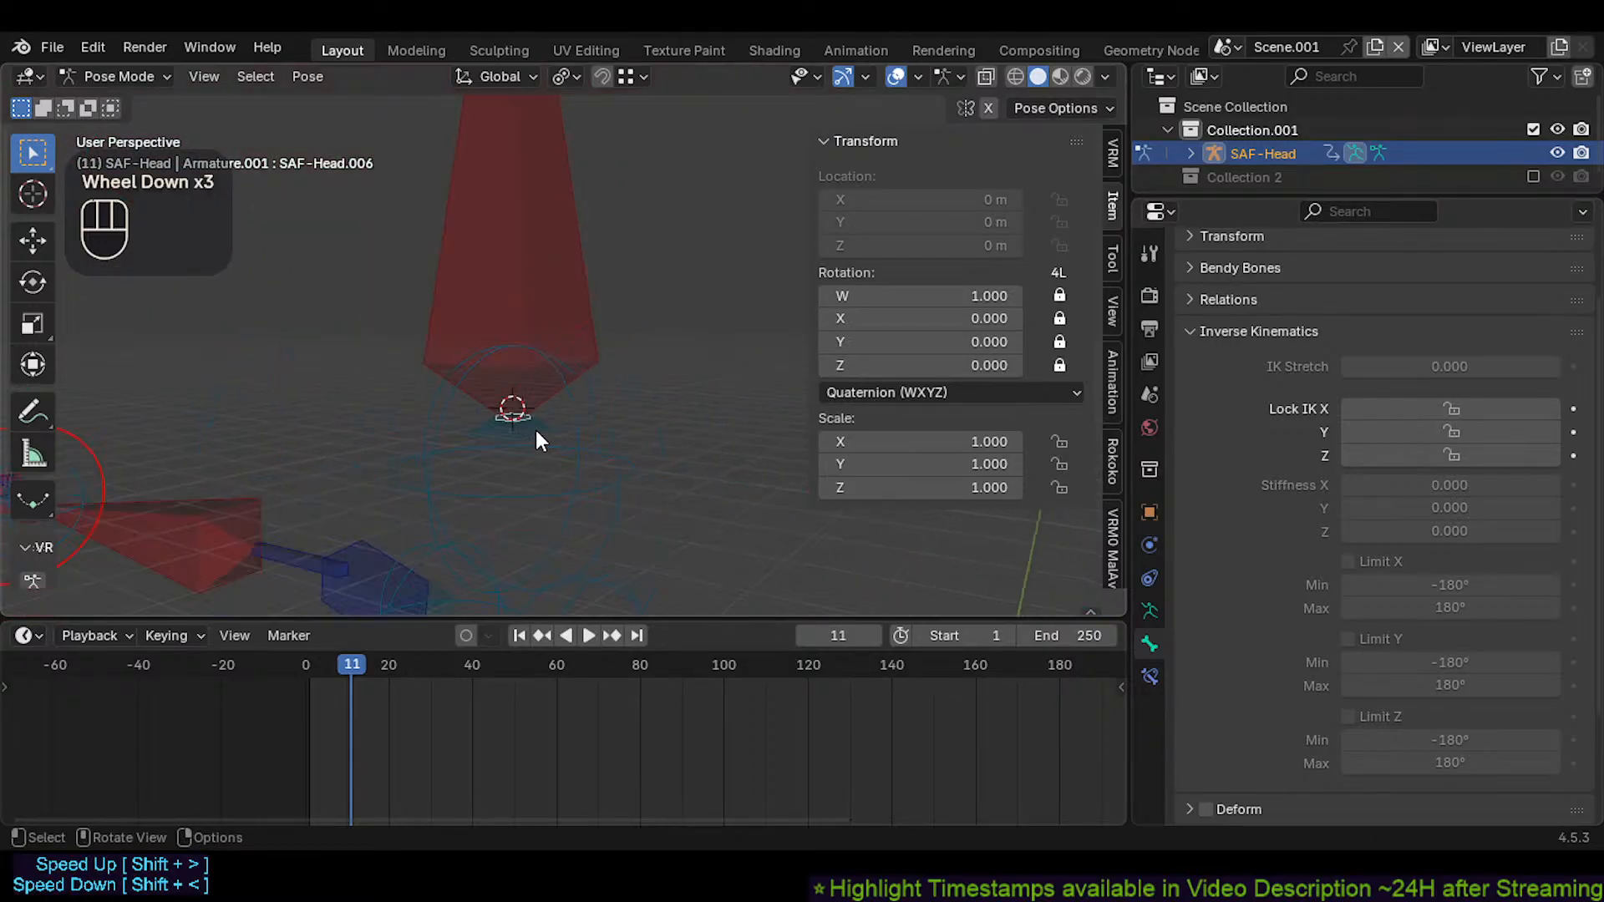
scroll(536, 393, up, 1)
click(535, 341)
mouse_move(522, 380)
middle_down()
mouse_move(548, 368)
mouse_move(529, 373)
middle_up()
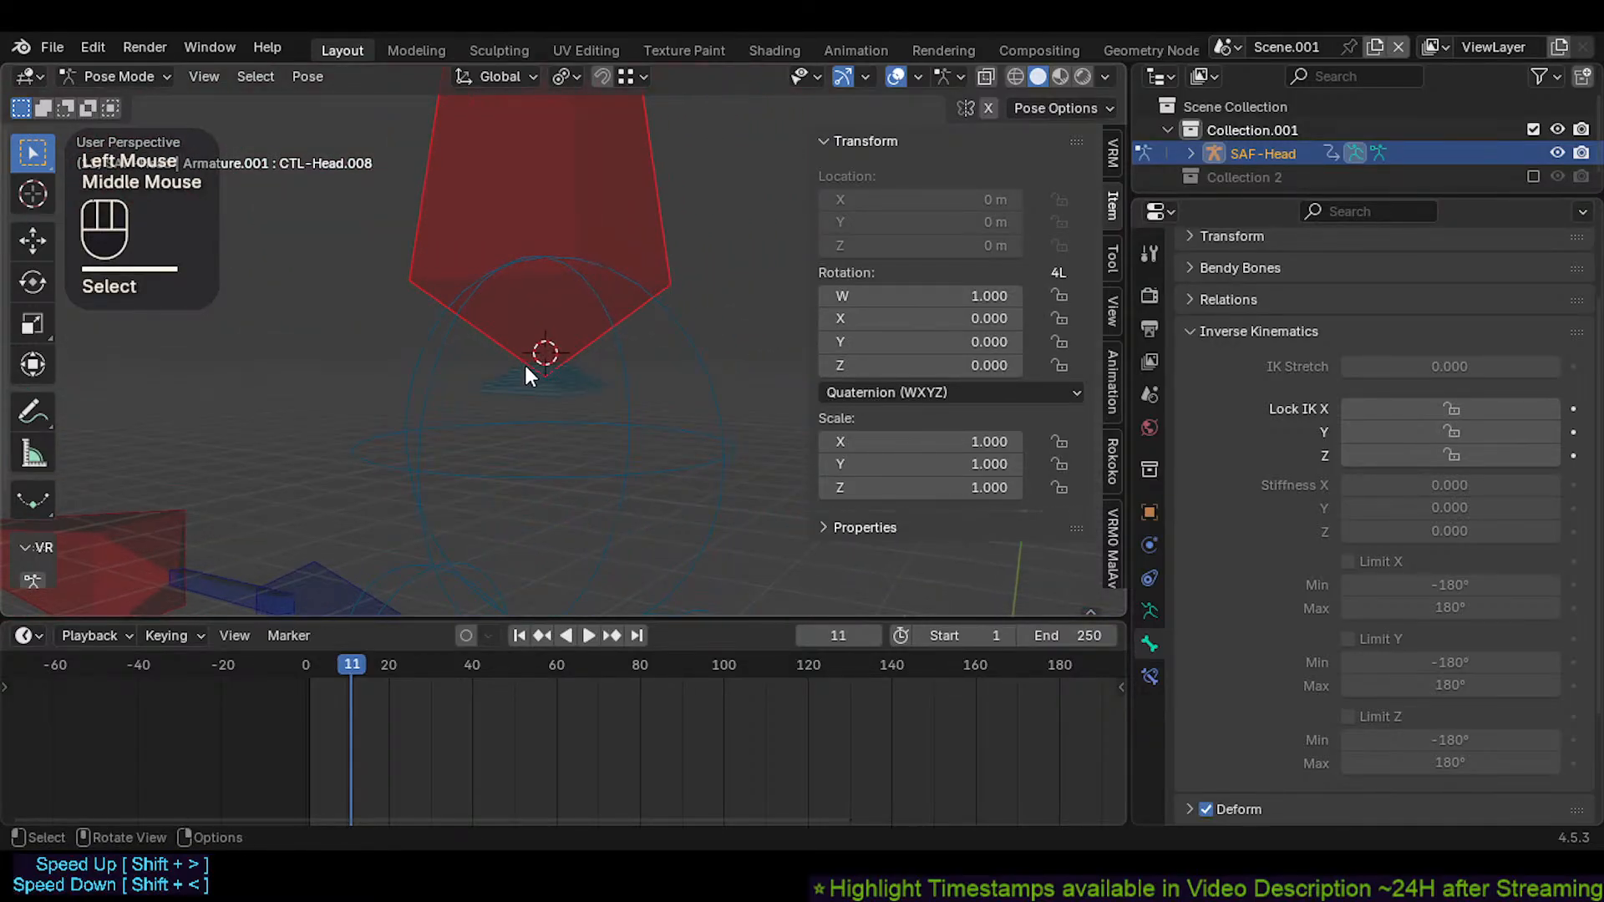
key(a)
key(alt+h)
key(alt+g)
scroll(553, 395, up, 1)
scroll(556, 405, down, 1)
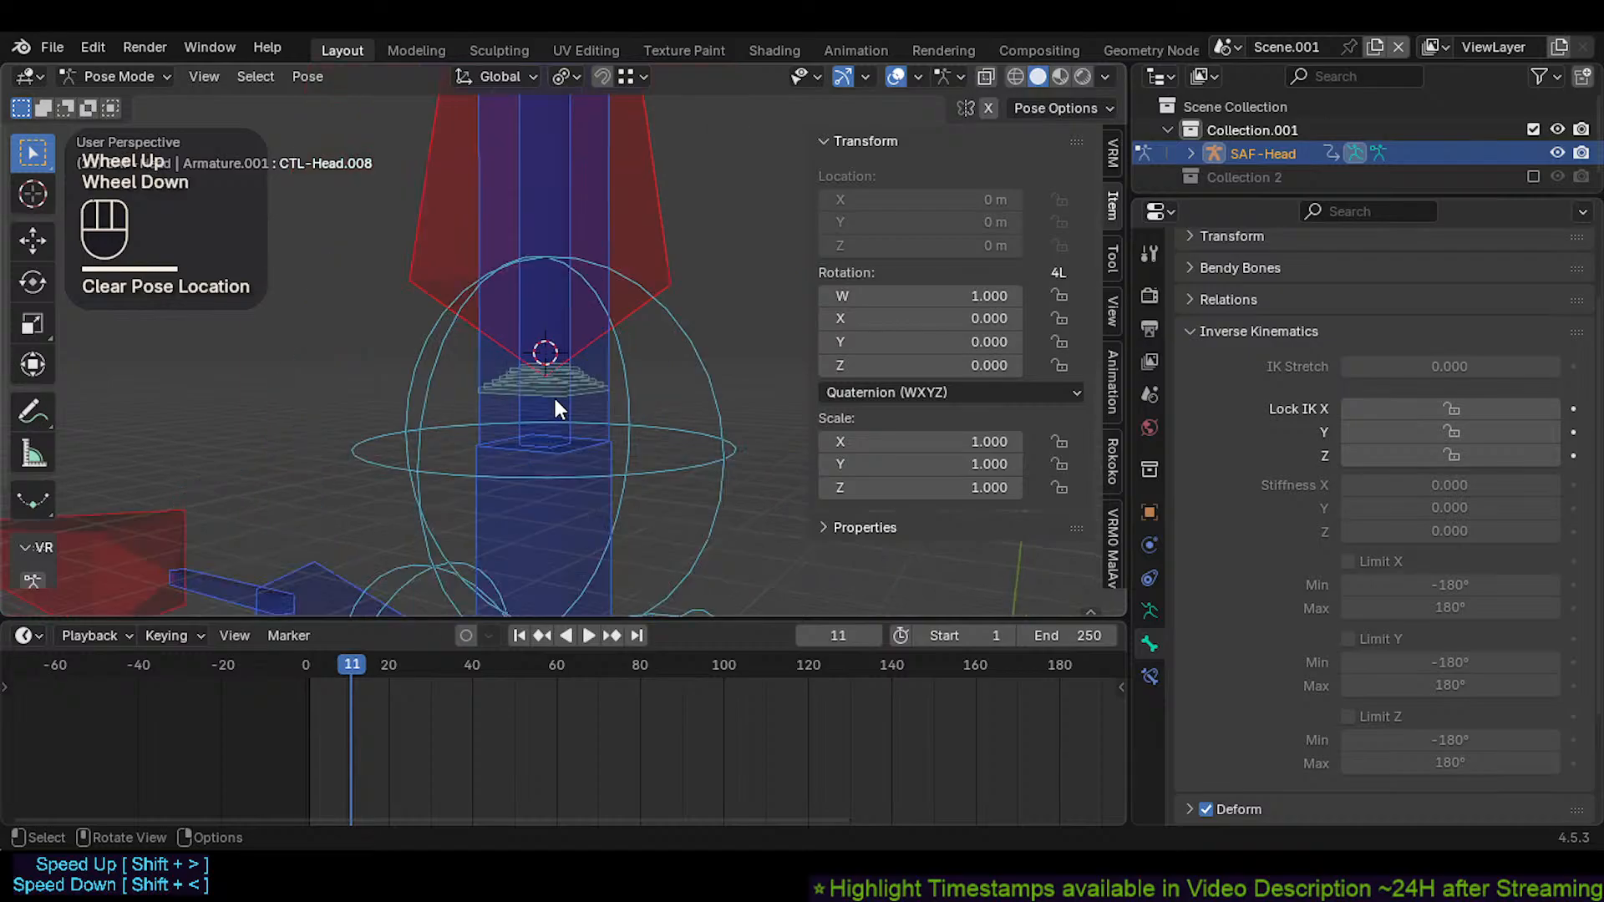
key(ctrl+s)
Switch the armature to Edit Mode and select the CTL-Head bone
click(584, 395)
key(Tab)
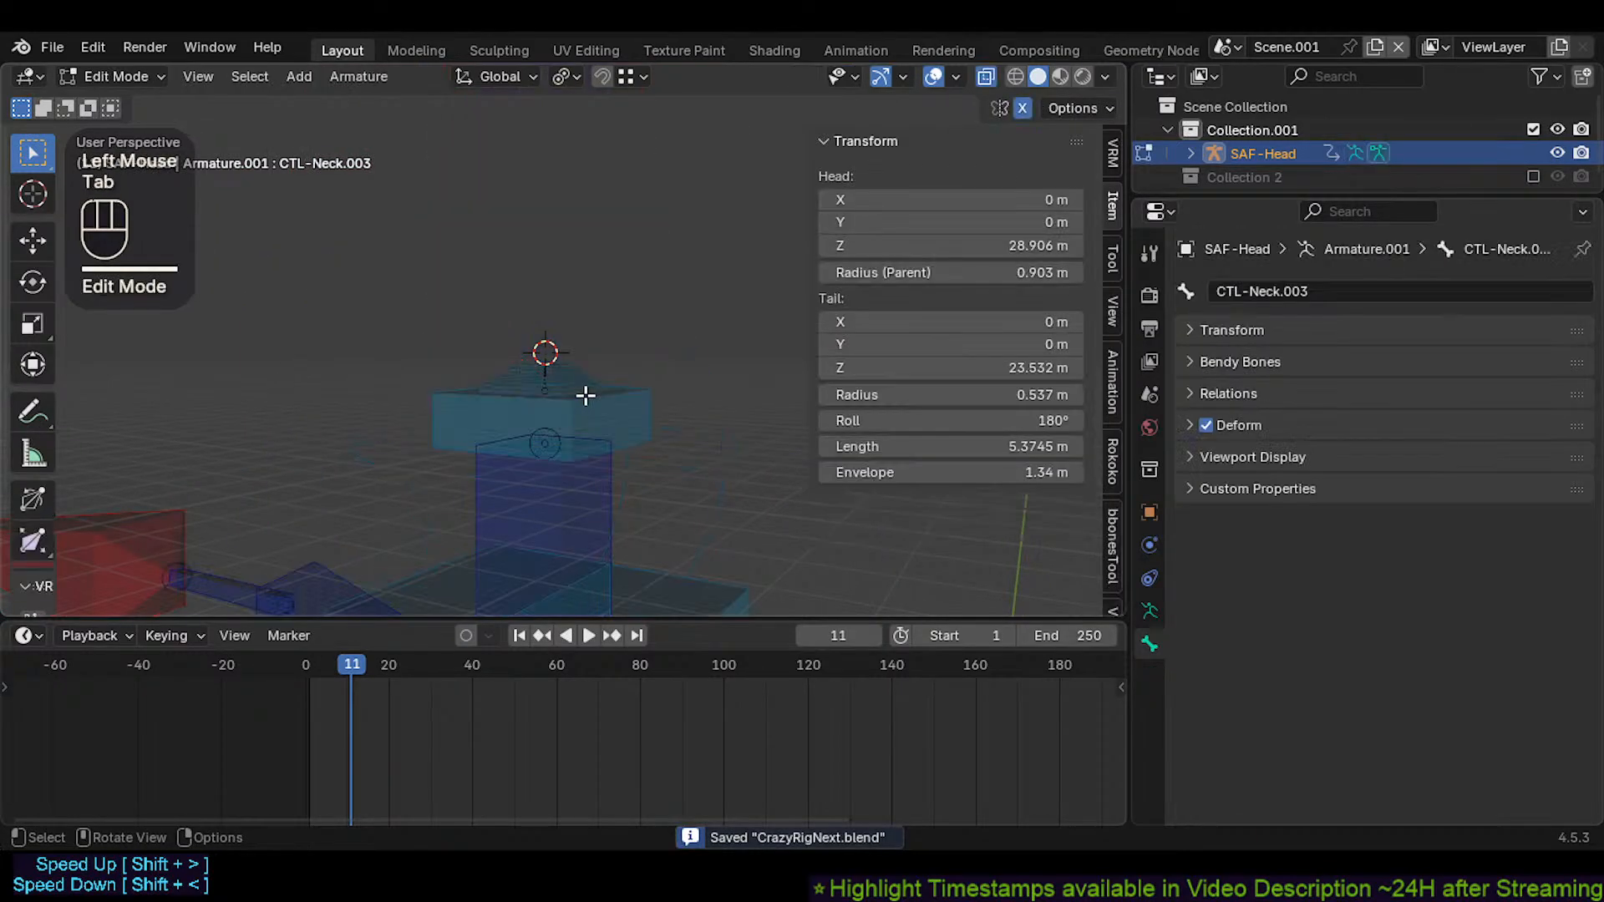
key(alt+a)
key(c)
right_click(630, 397)
click(626, 407)
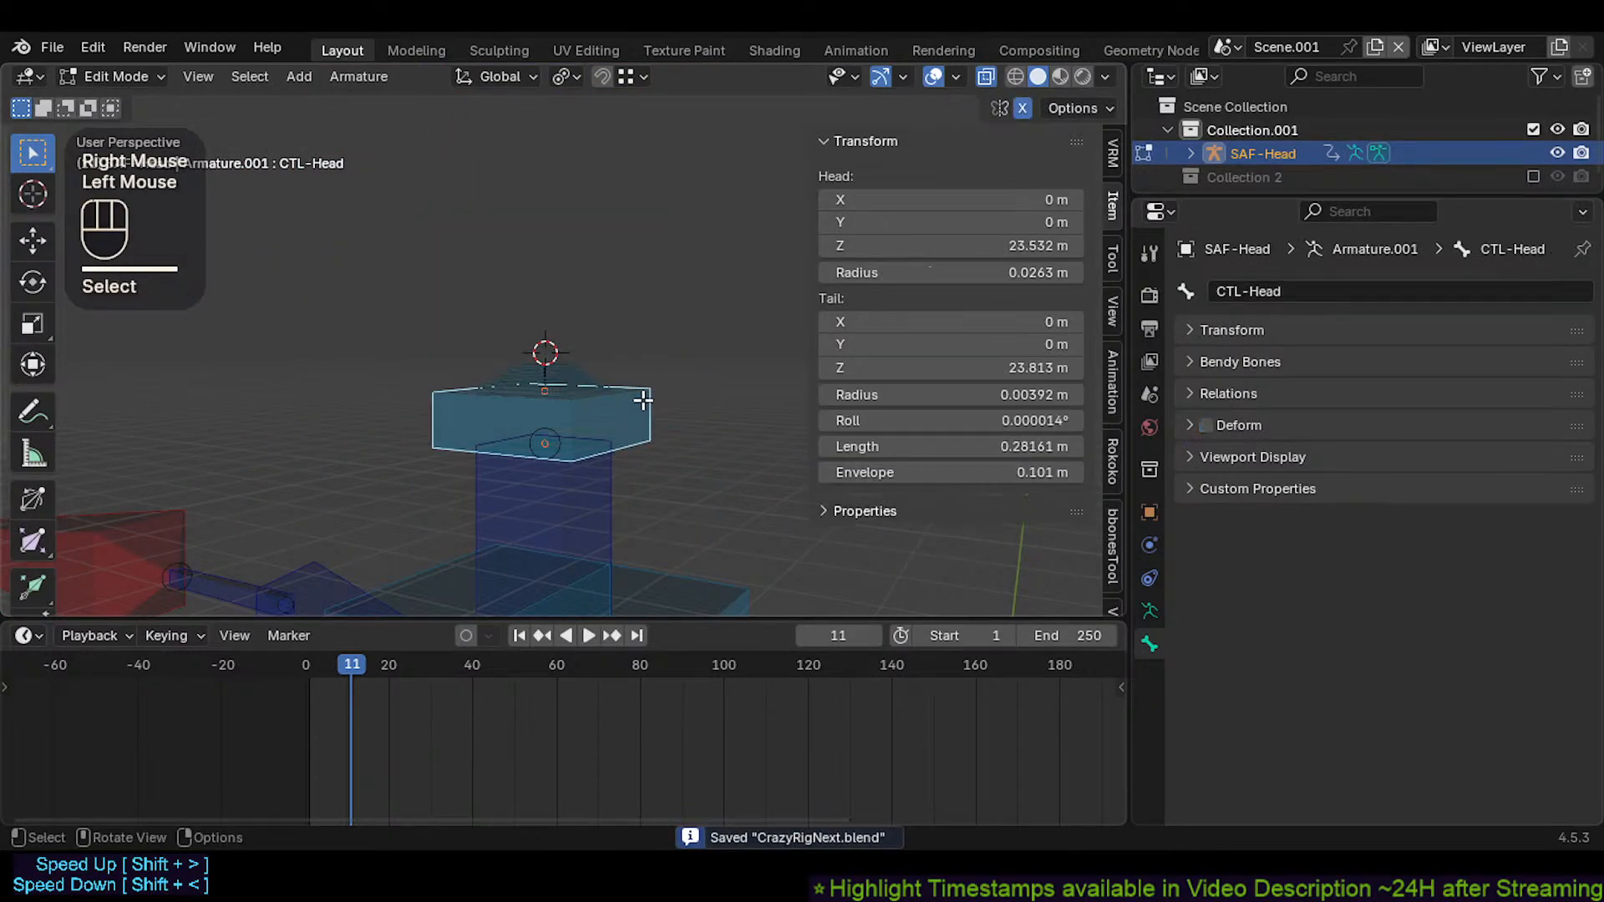
mouse_move(626, 409)
ctrl+middle_down()
mouse_move(611, 410)
mouse_move(609, 379)
ctrl+middle_up()
key(c)
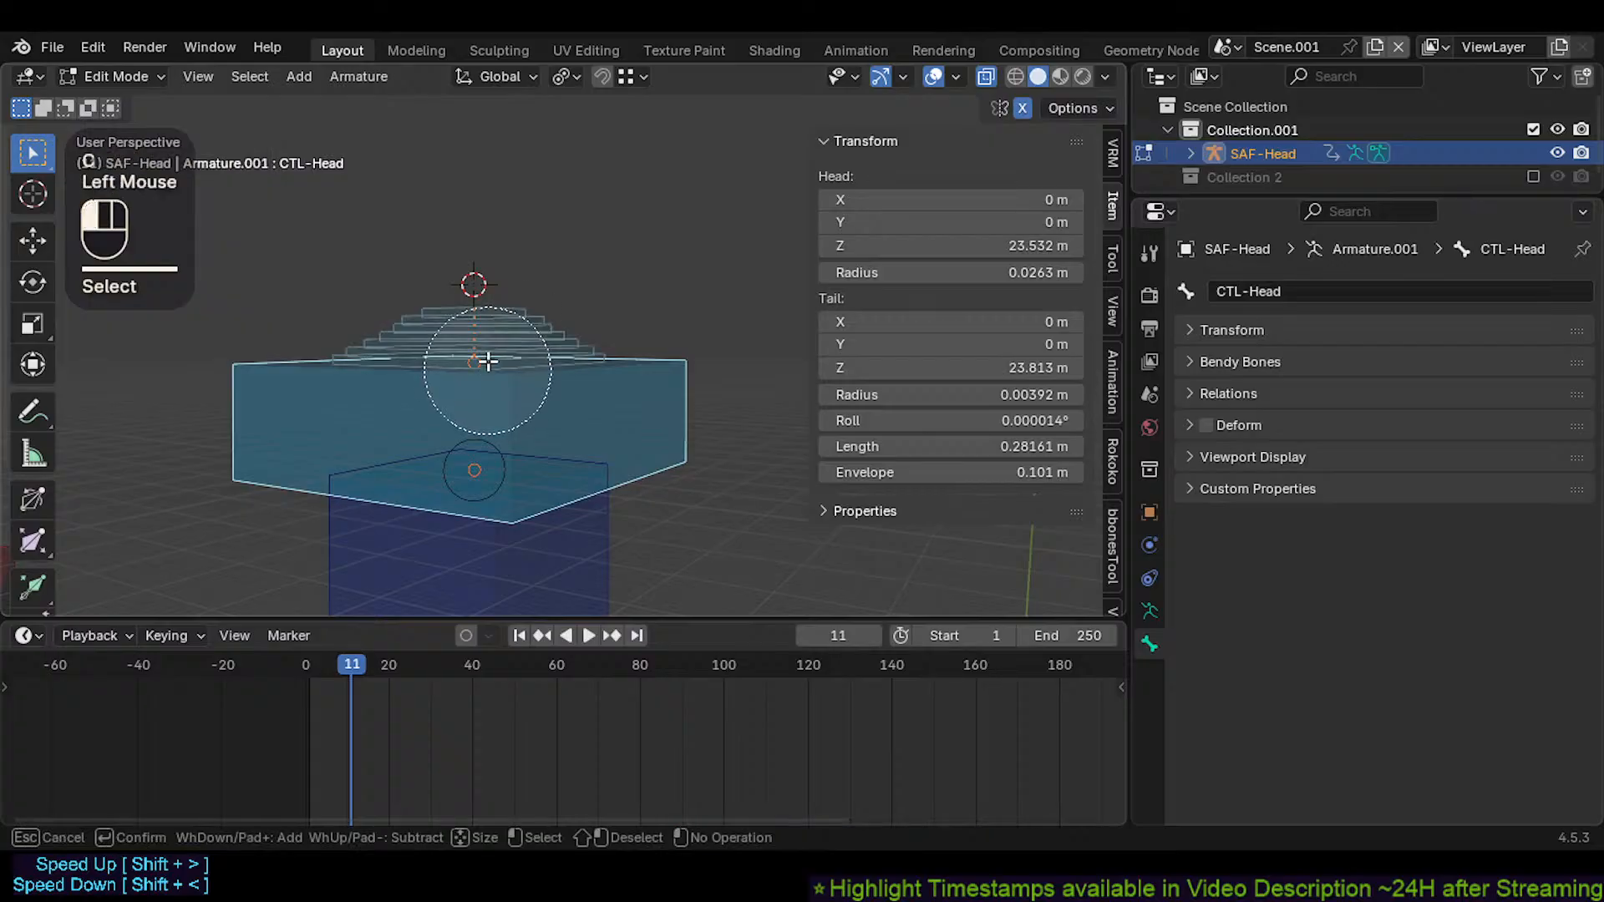
right_click(530, 295)
key(s)
key(Escape)
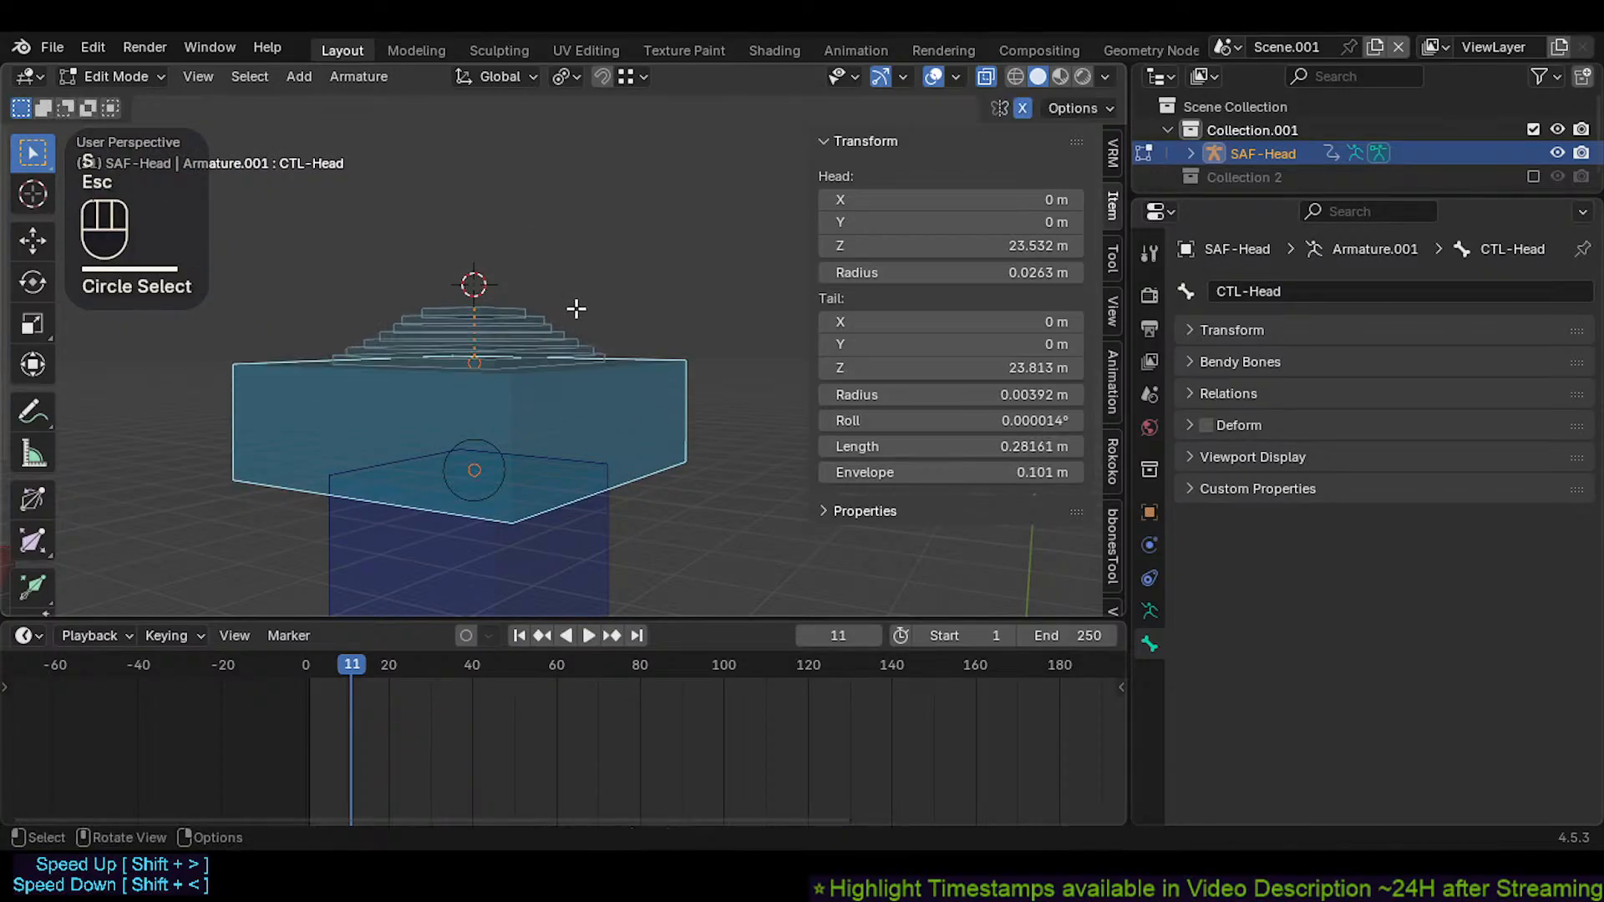
key(g)
key(z)
key(Escape)
Select CTL-Head's tail together with the stacked SAF-Head helper bones and move them down about 0.11 m along global Z
key(alt+a)
key(c)
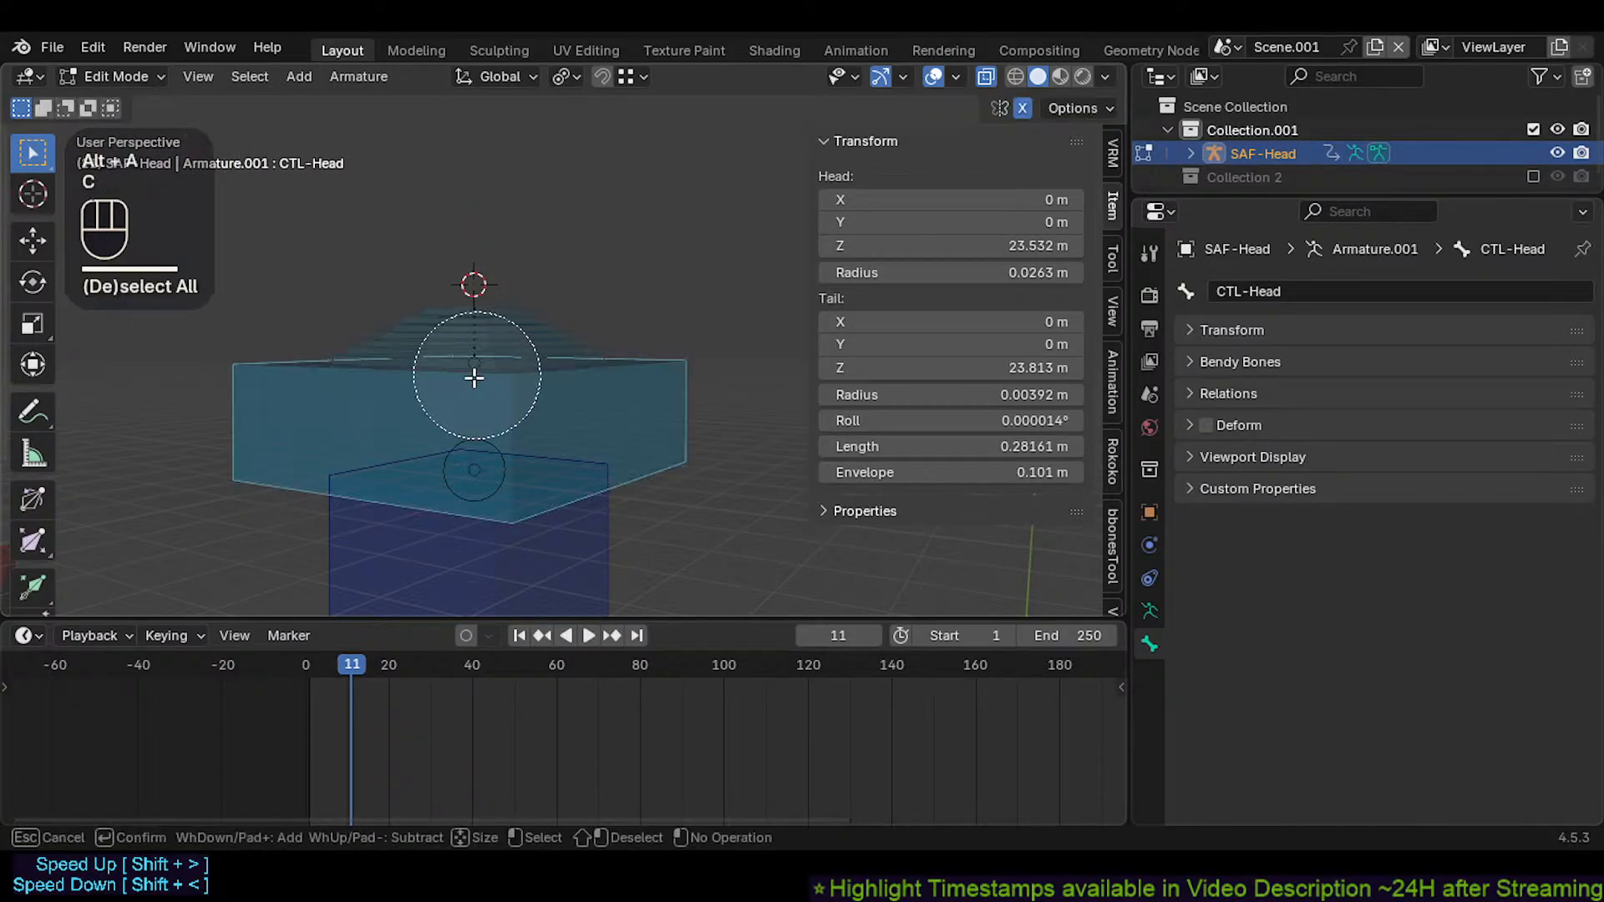
click(473, 371)
right_click(481, 311)
key(g)
key(z)
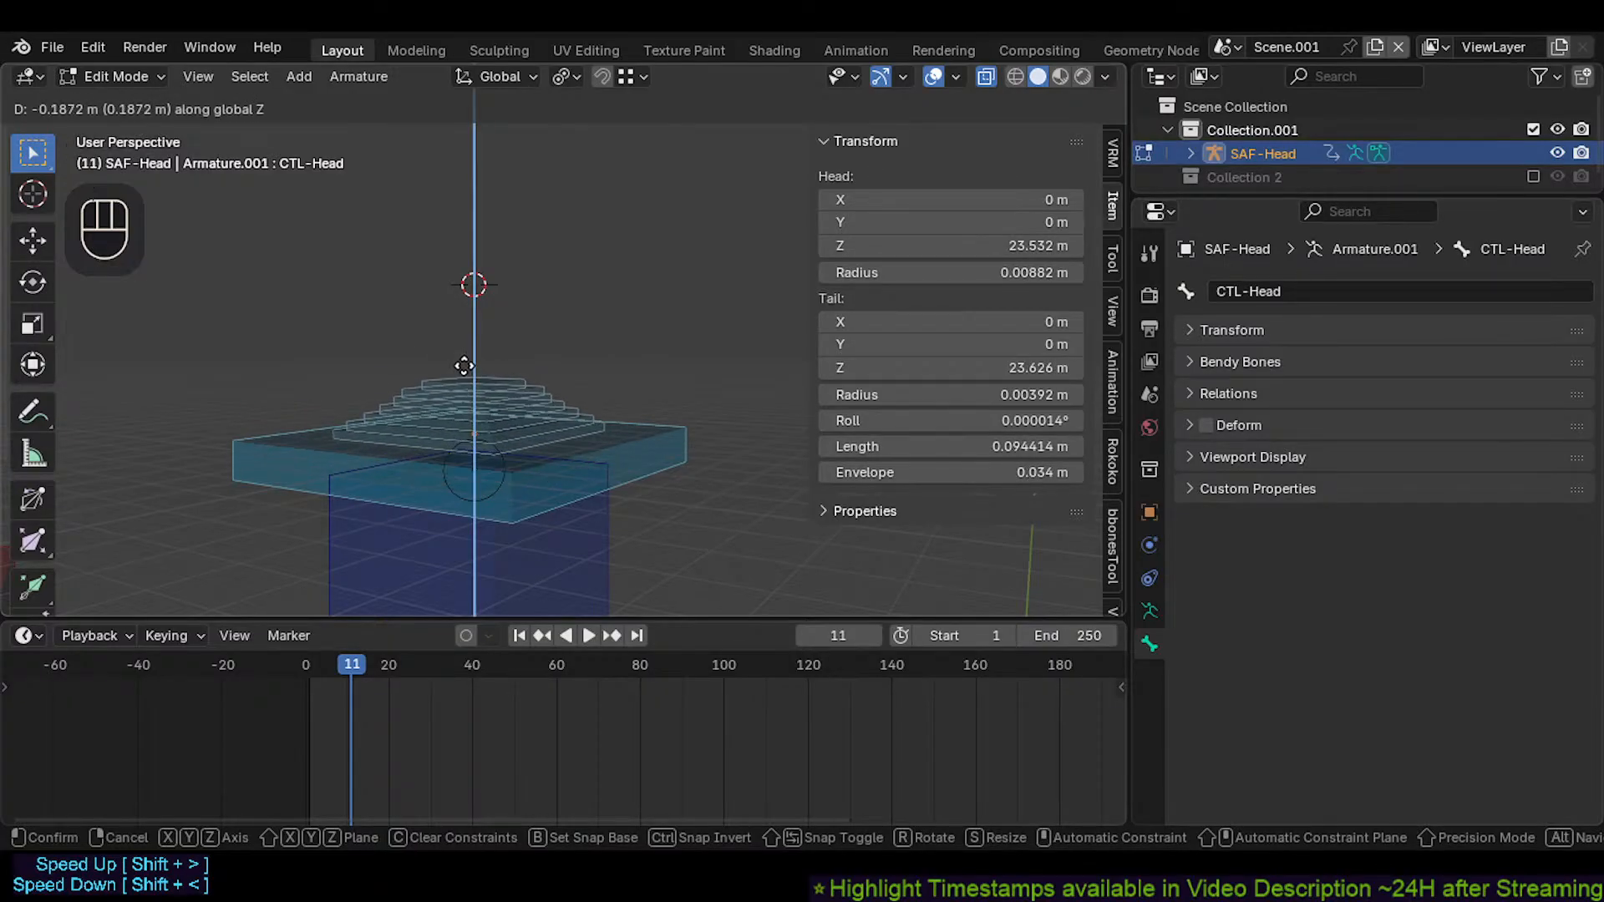
click(460, 337)
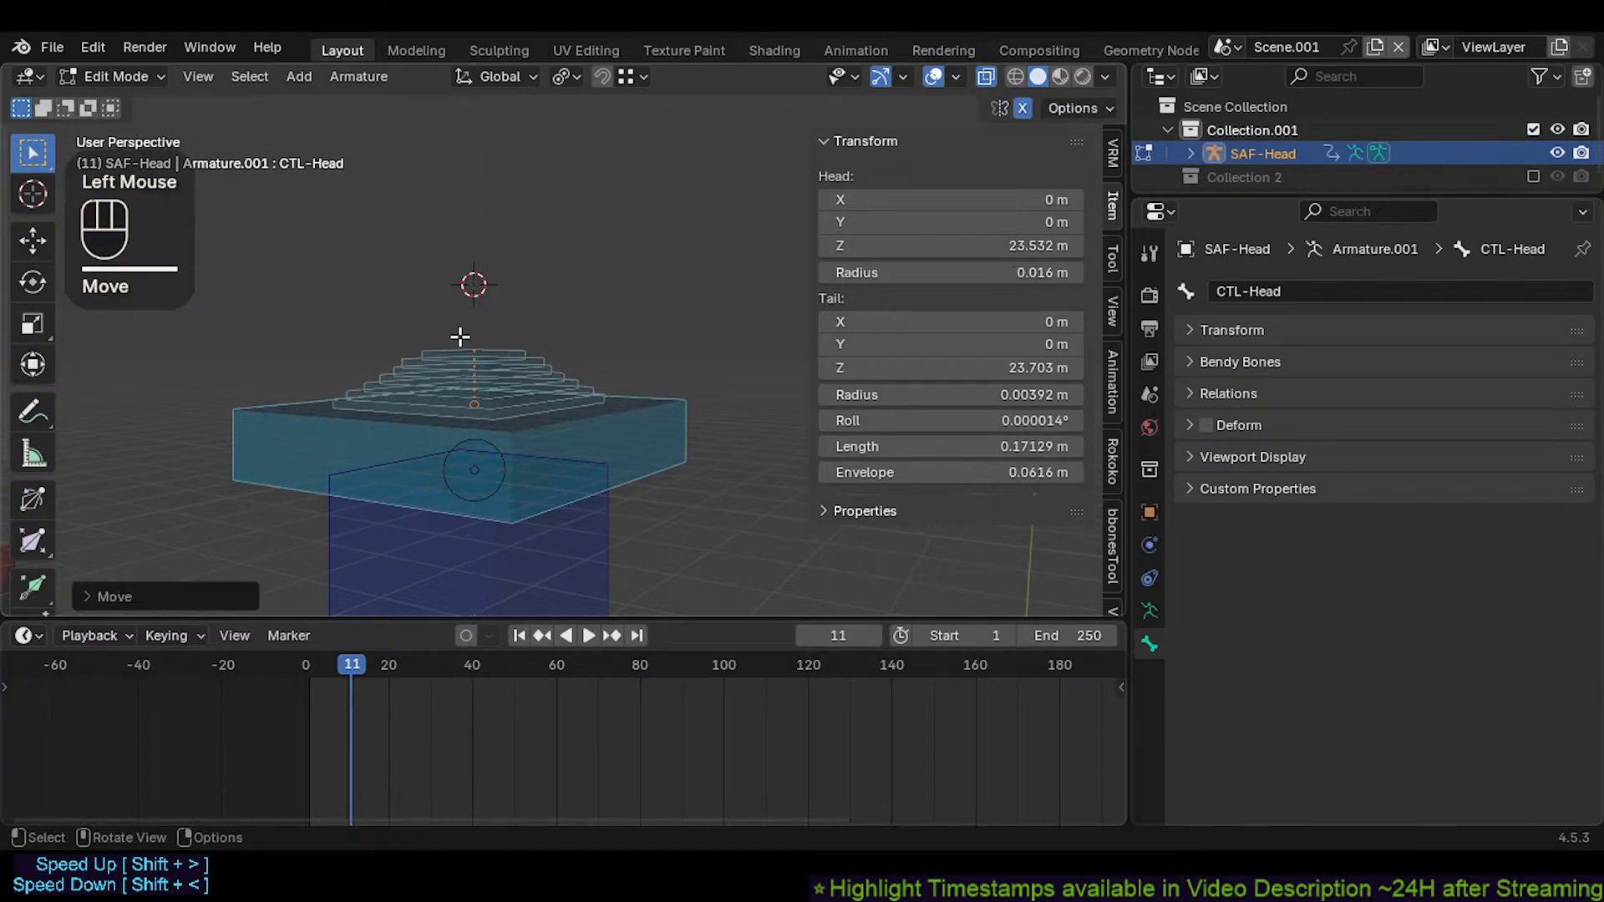
Reveal the hidden bones and parent CTL-Head.008 to the topmost helper bone, SAF-Head.006, with Keep Offset
scroll(471, 351, down, 3)
key(alt+h)
click(591, 264)
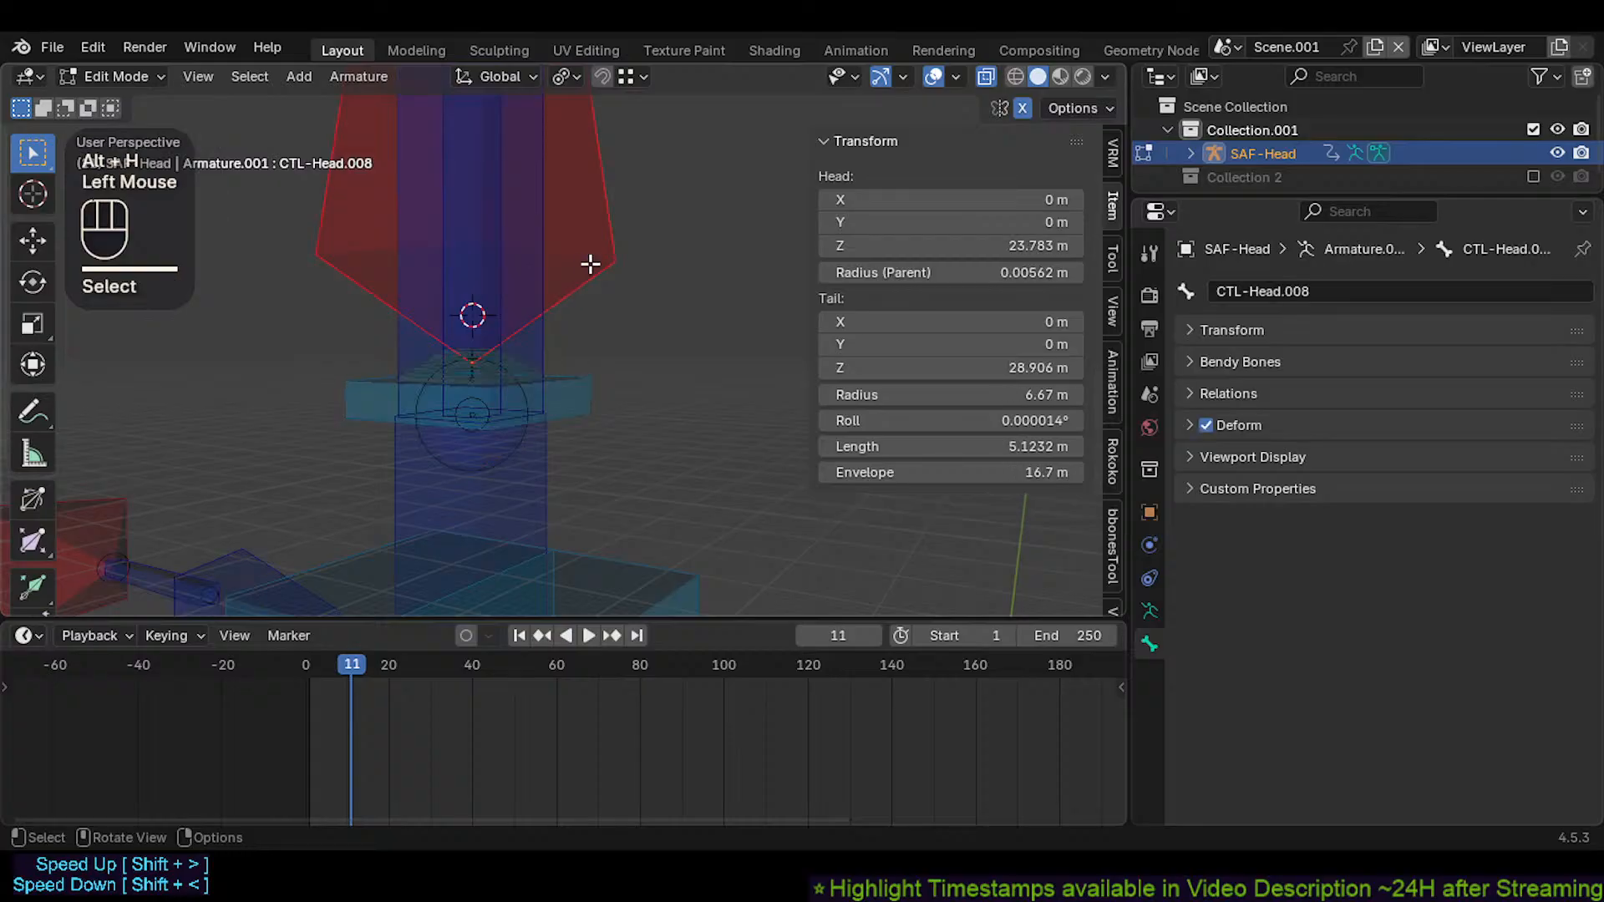
key(g)
key(Escape)
scroll(503, 356, up, 2)
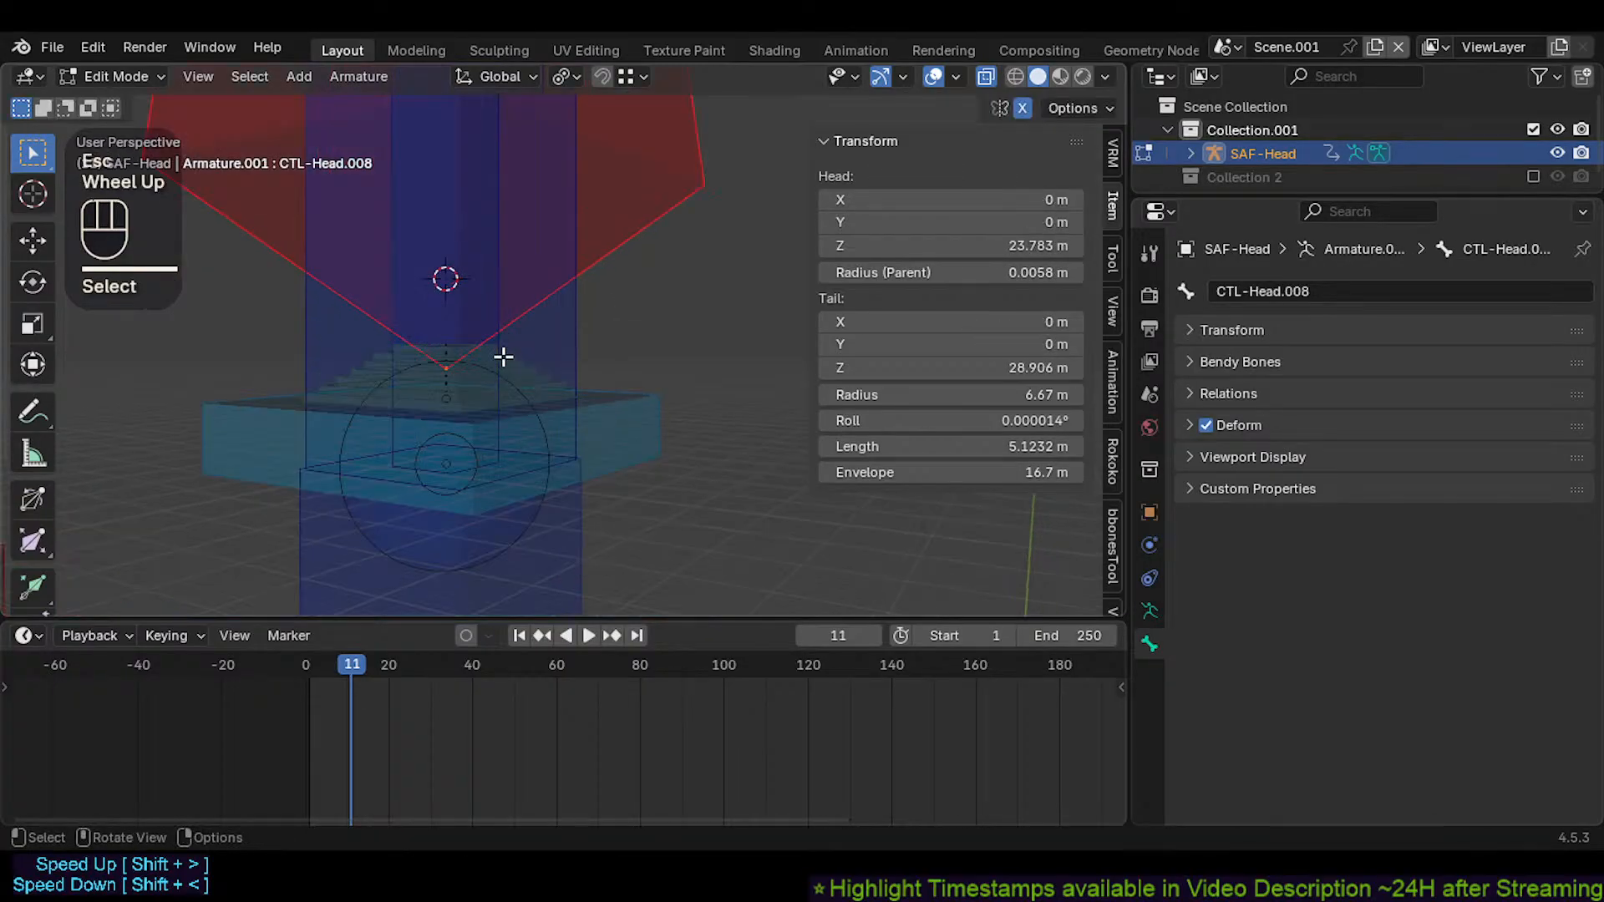
alt+shift+click(421, 344)
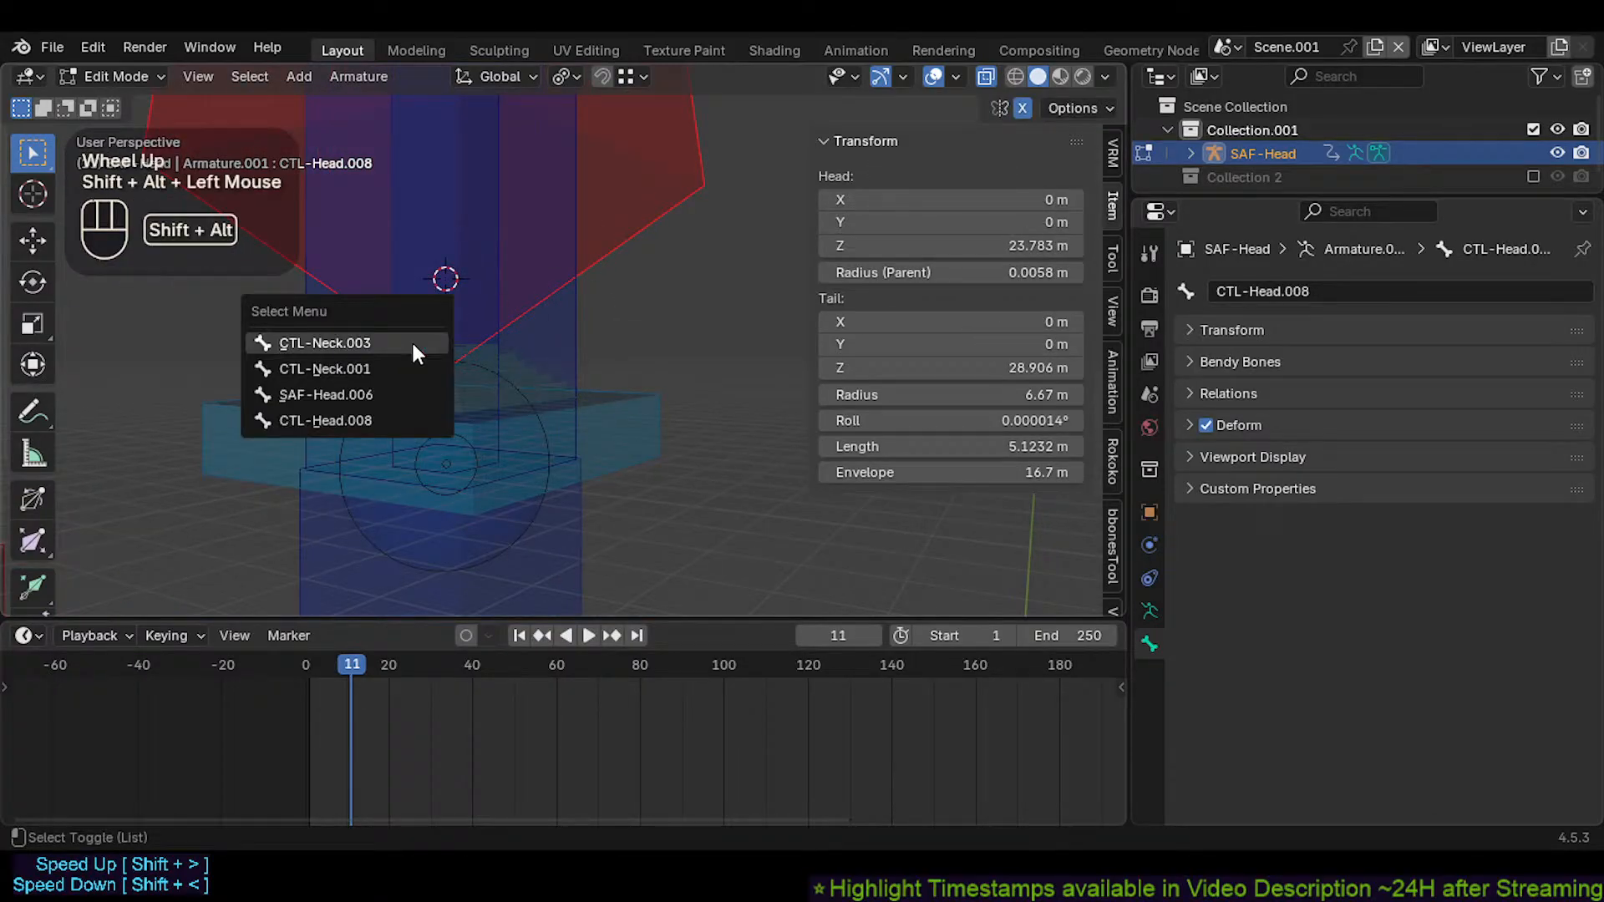
click(384, 385)
key(ctrl+p)
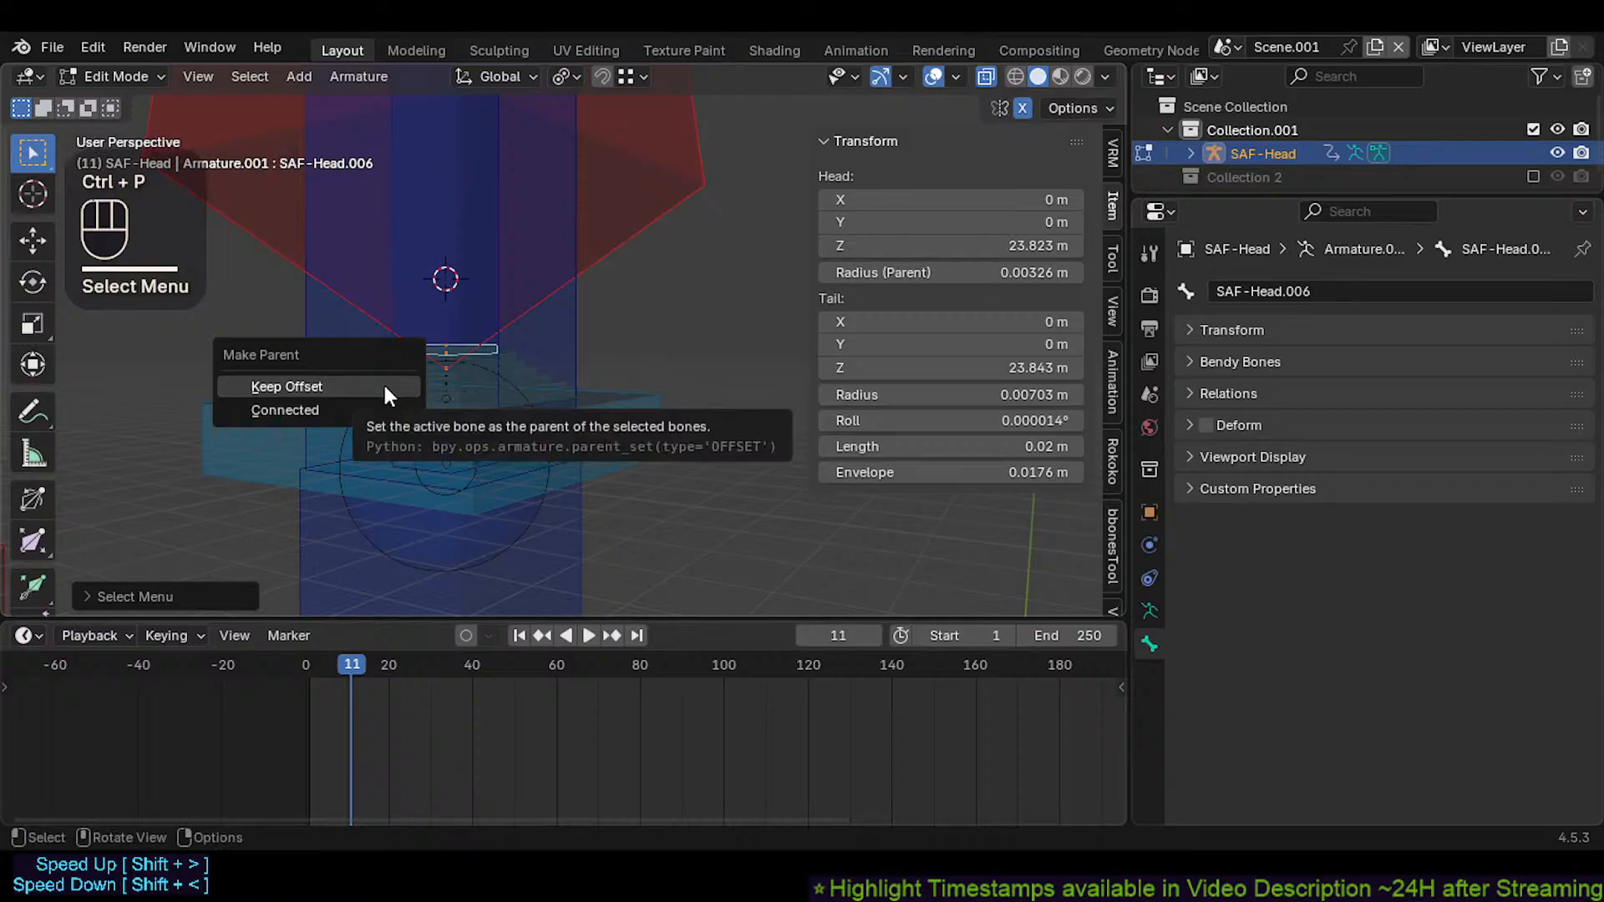
click(384, 383)
Move the tail joint of CTL-Neck.003 with snapping onto the top joint of CTL-Neck, and select the CTL-Neck bone
scroll(384, 385, down, 2)
shift+middle_drag(387, 384, 427, 227)
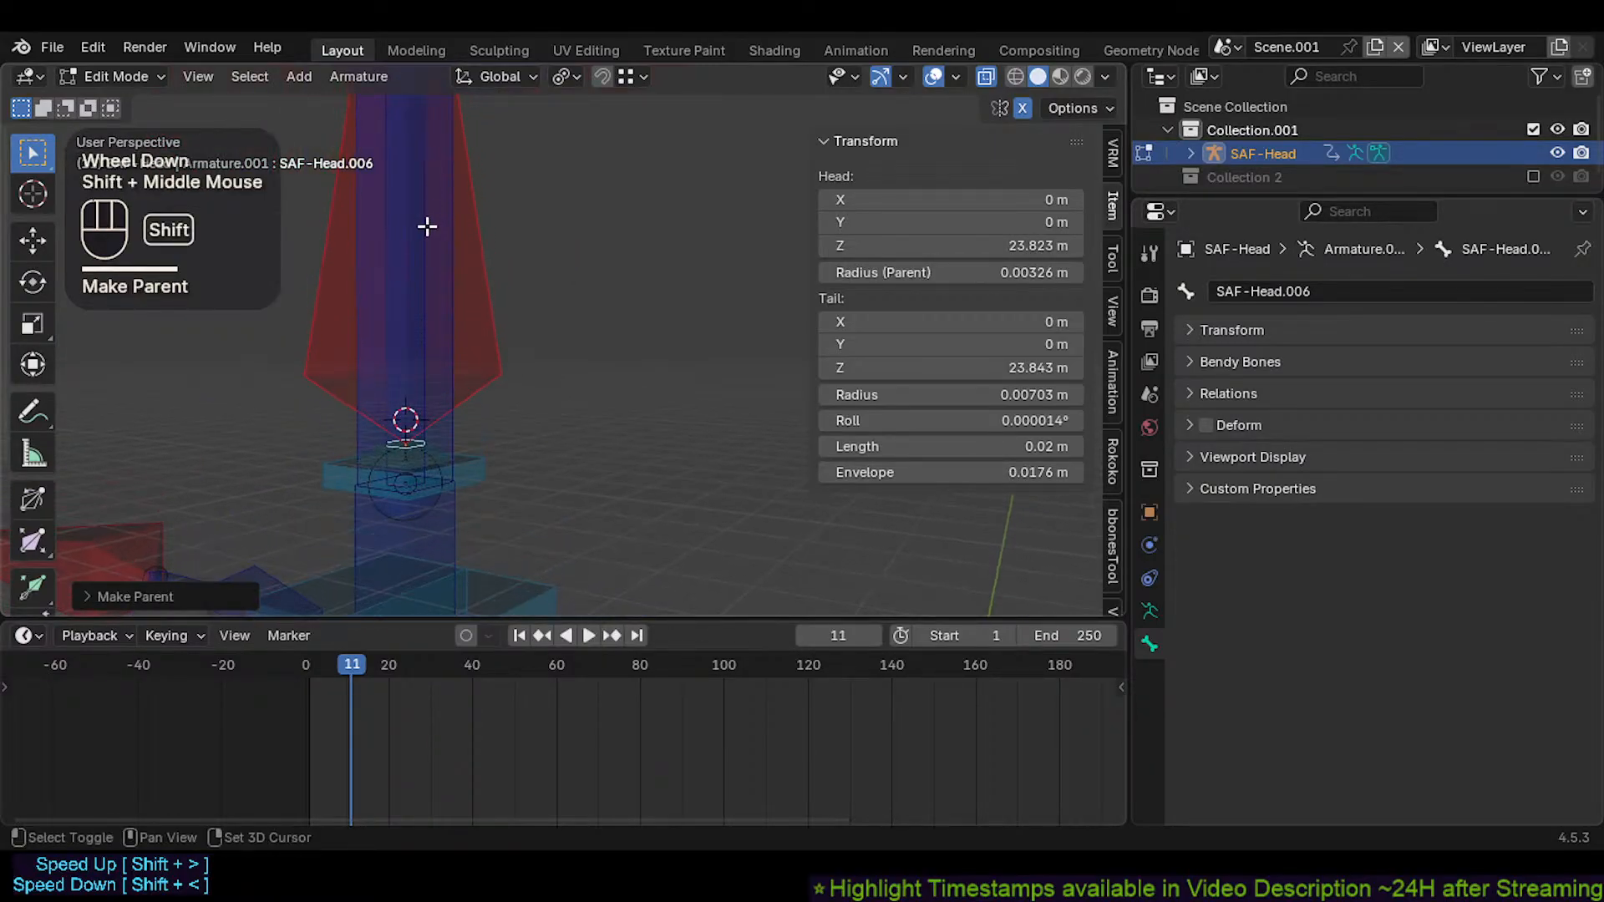
click(405, 342)
shift+middle_drag(409, 452, 457, 430)
scroll(459, 433, up, 2)
middle_drag(461, 487, 482, 460)
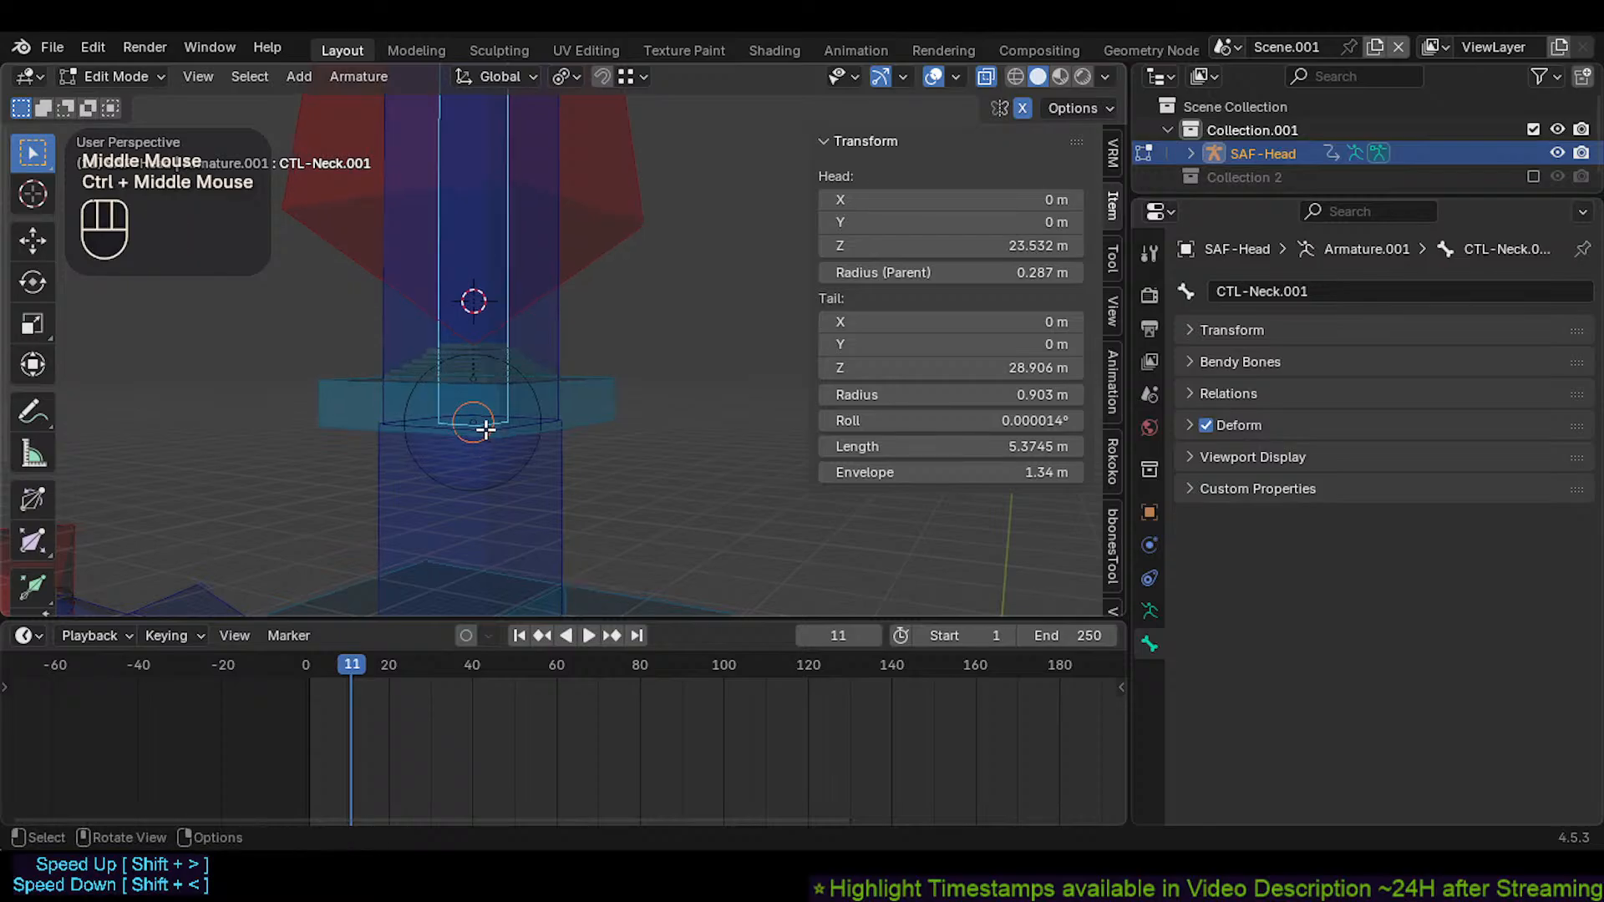
double_click(472, 444)
click(472, 443)
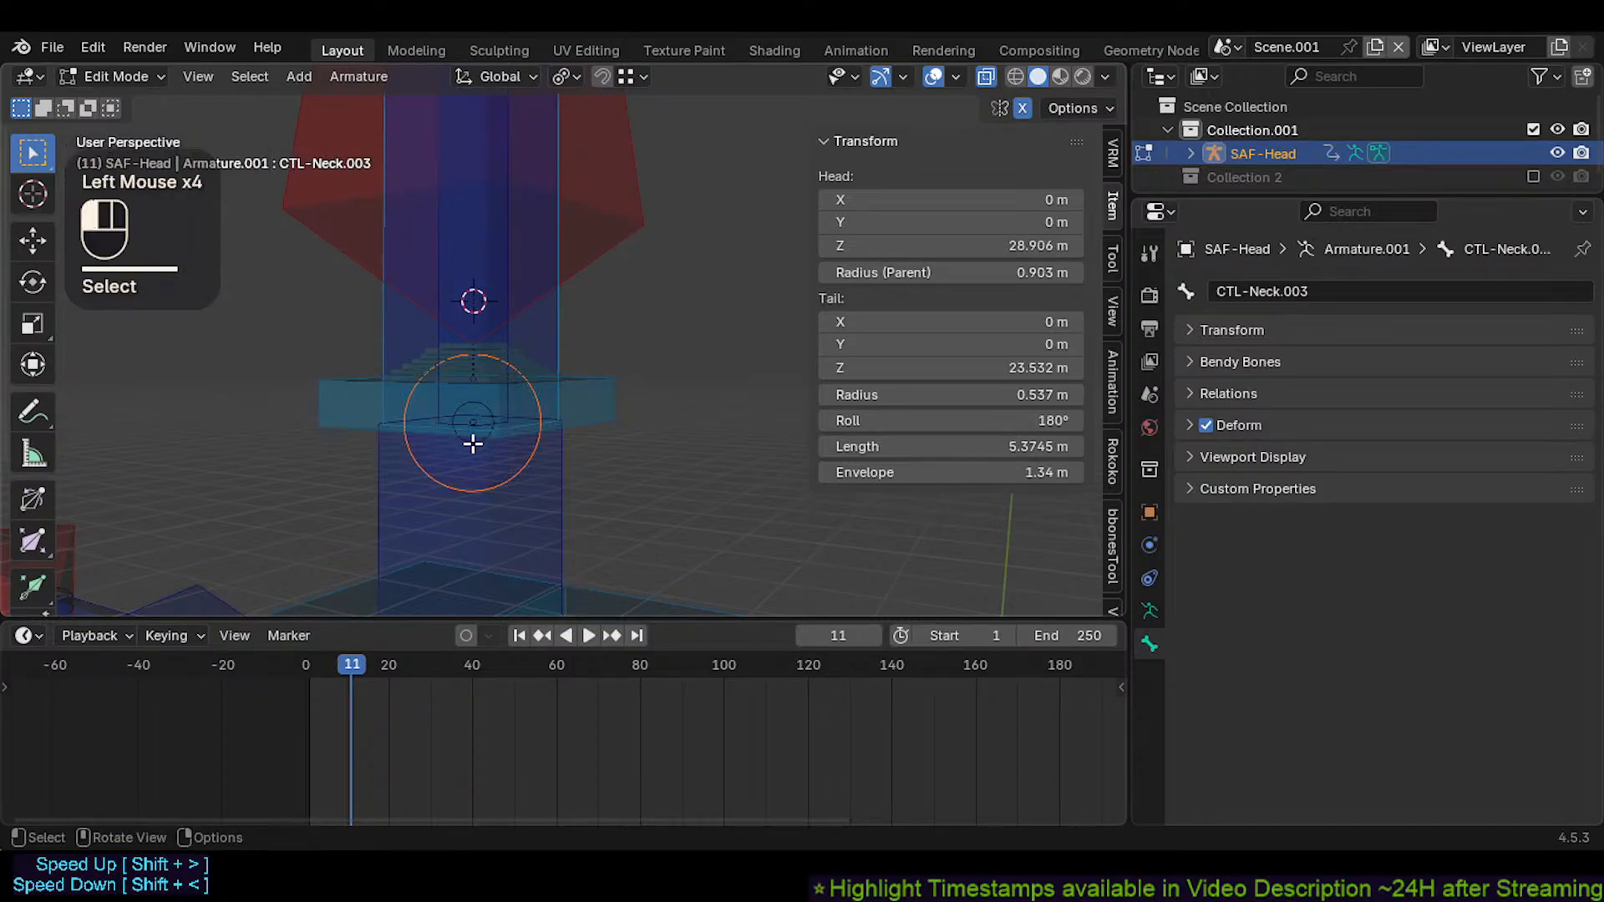
key(g)
ctrl+click(478, 426)
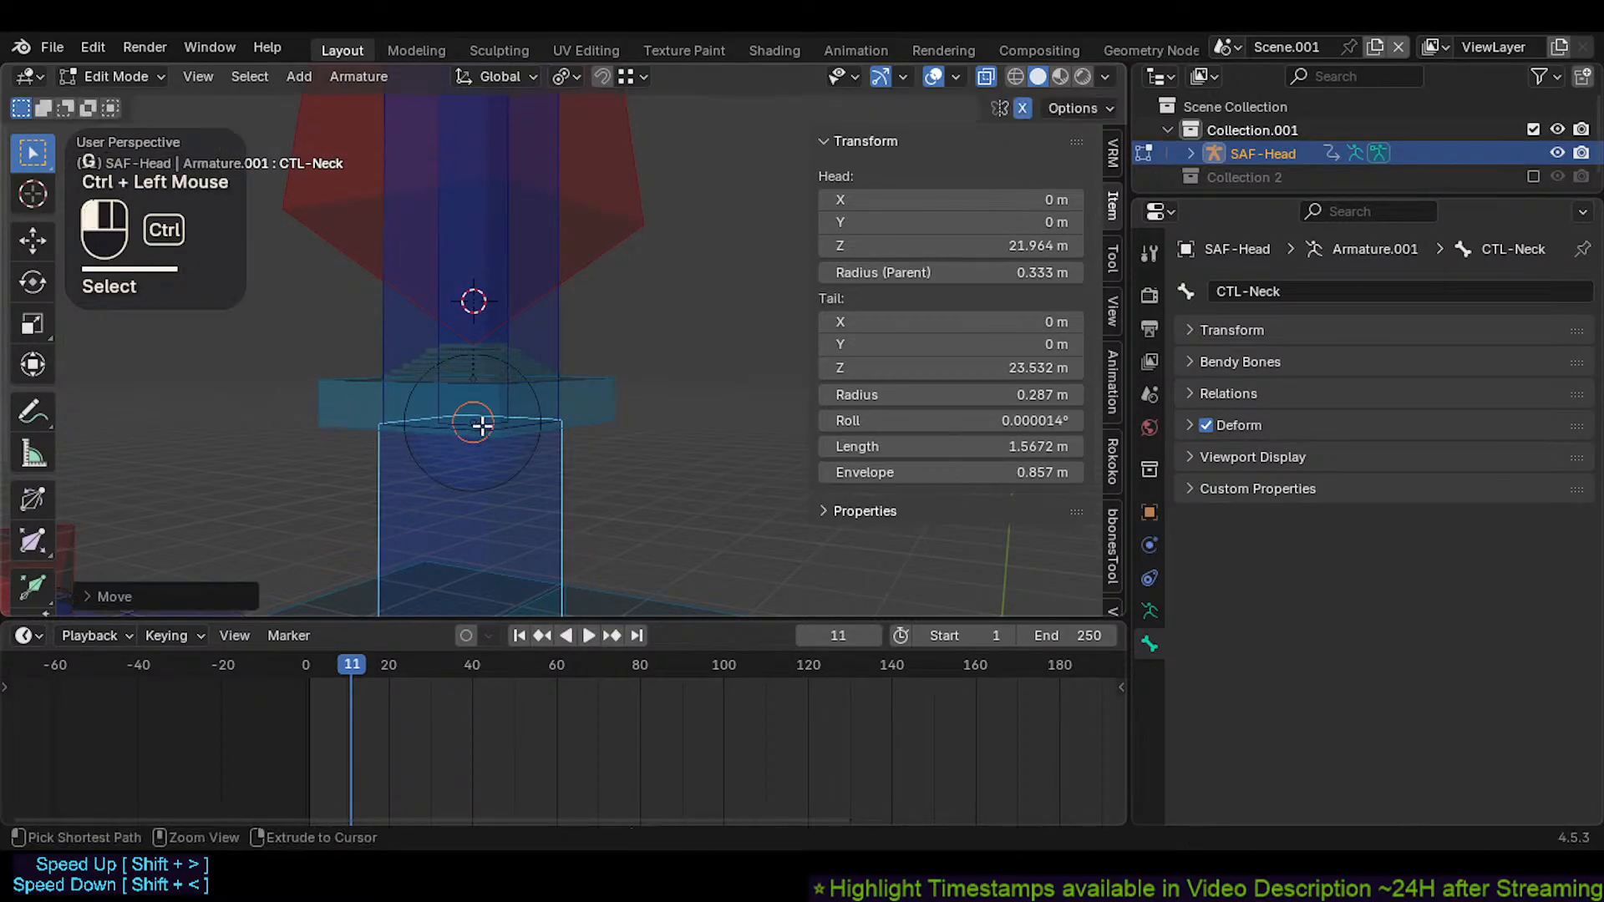
middle_drag(482, 427, 476, 427)
scroll(508, 348, down, 2)
shift+middle_drag(508, 347, 513, 377)
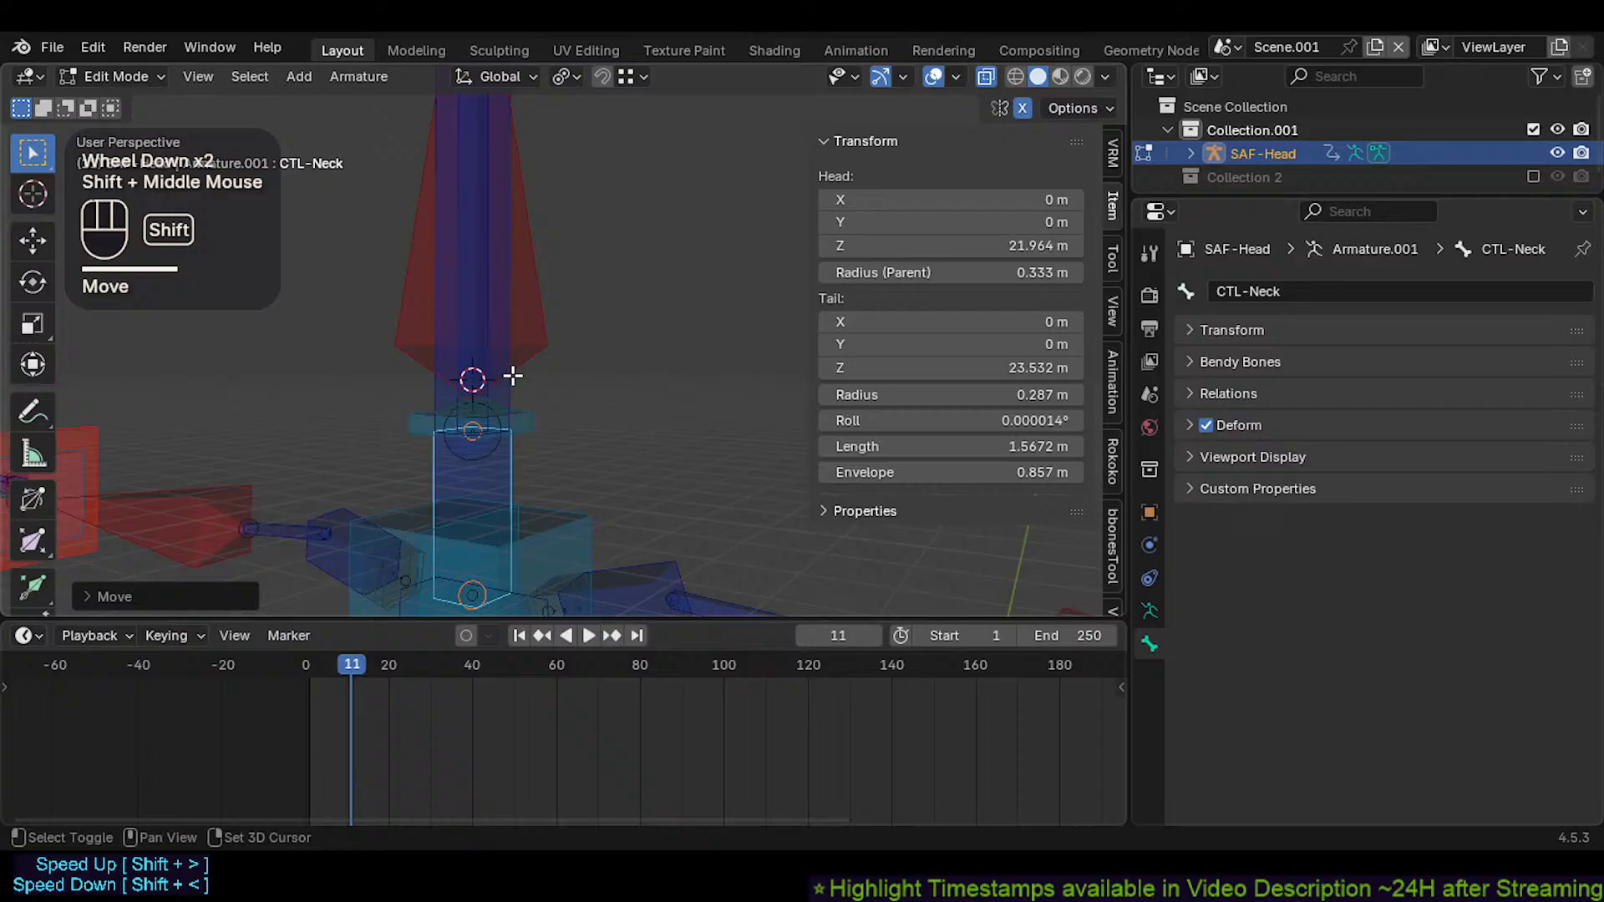
Clear the bone roll of CTL-Neck.003 and leave that bone selected
click(517, 294)
key(alt+r)
double_click(468, 301)
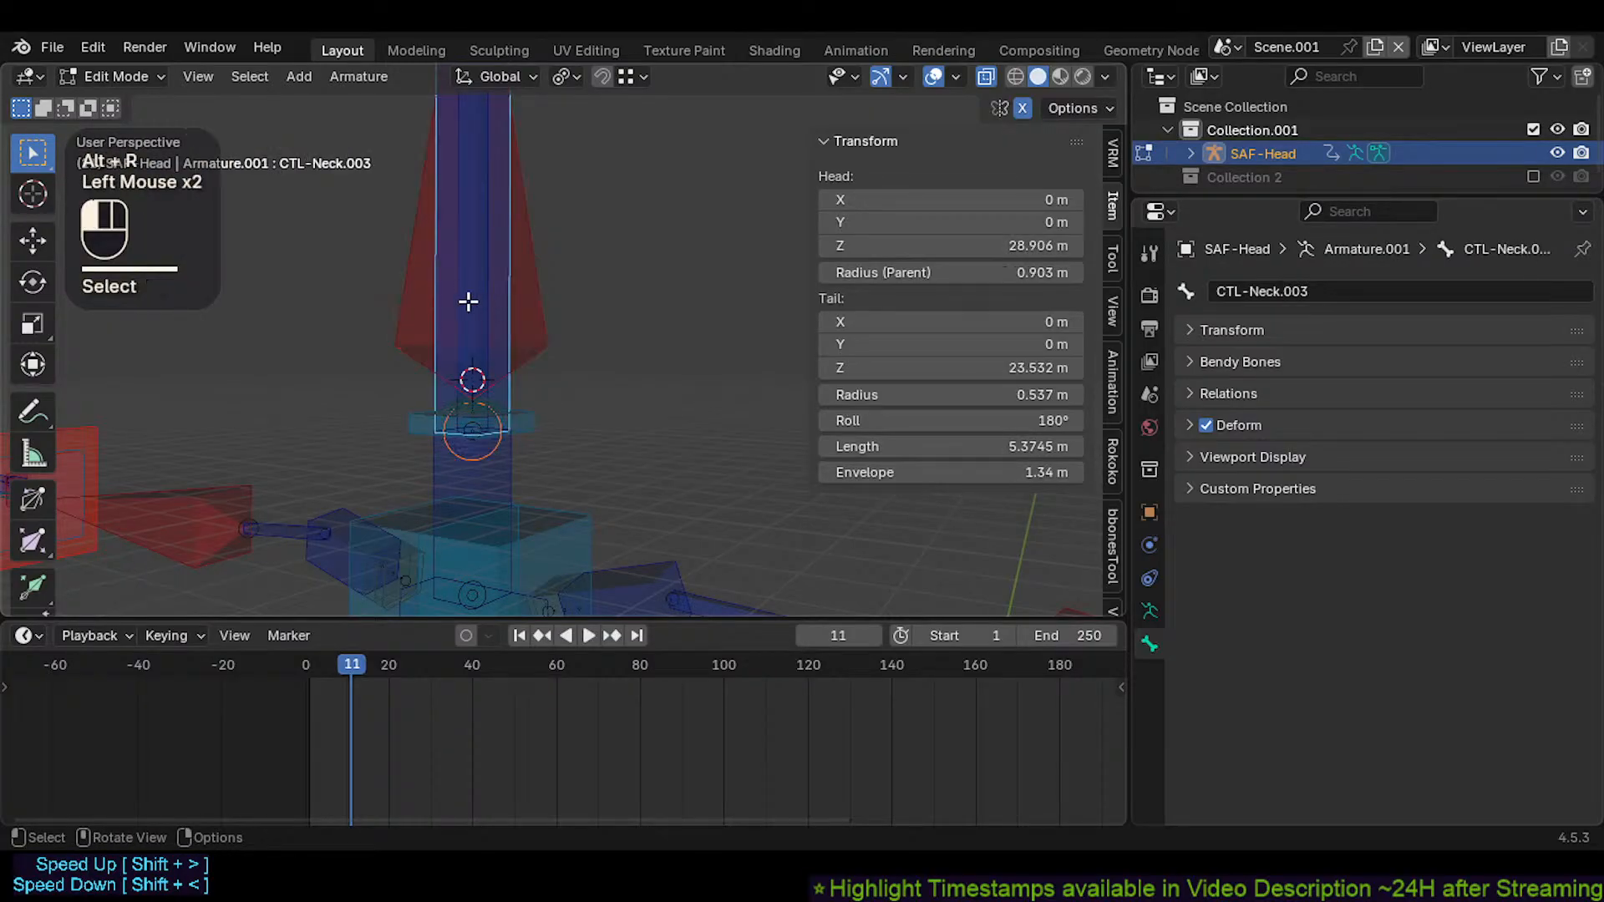
click(515, 465)
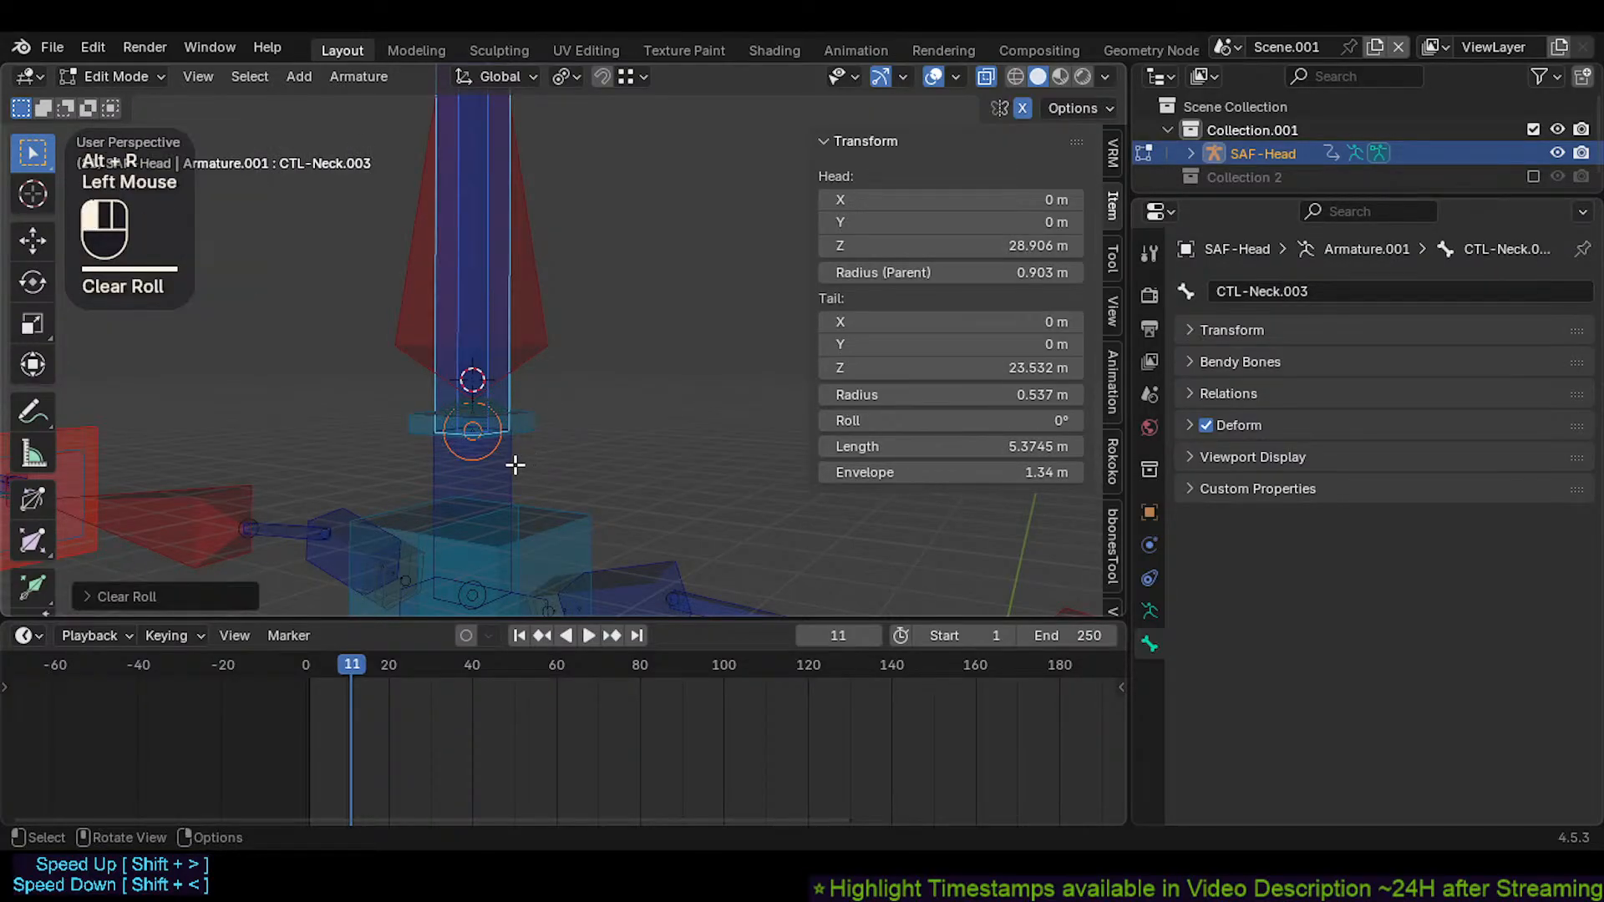
key(alt+r)
click(537, 432)
click(455, 435)
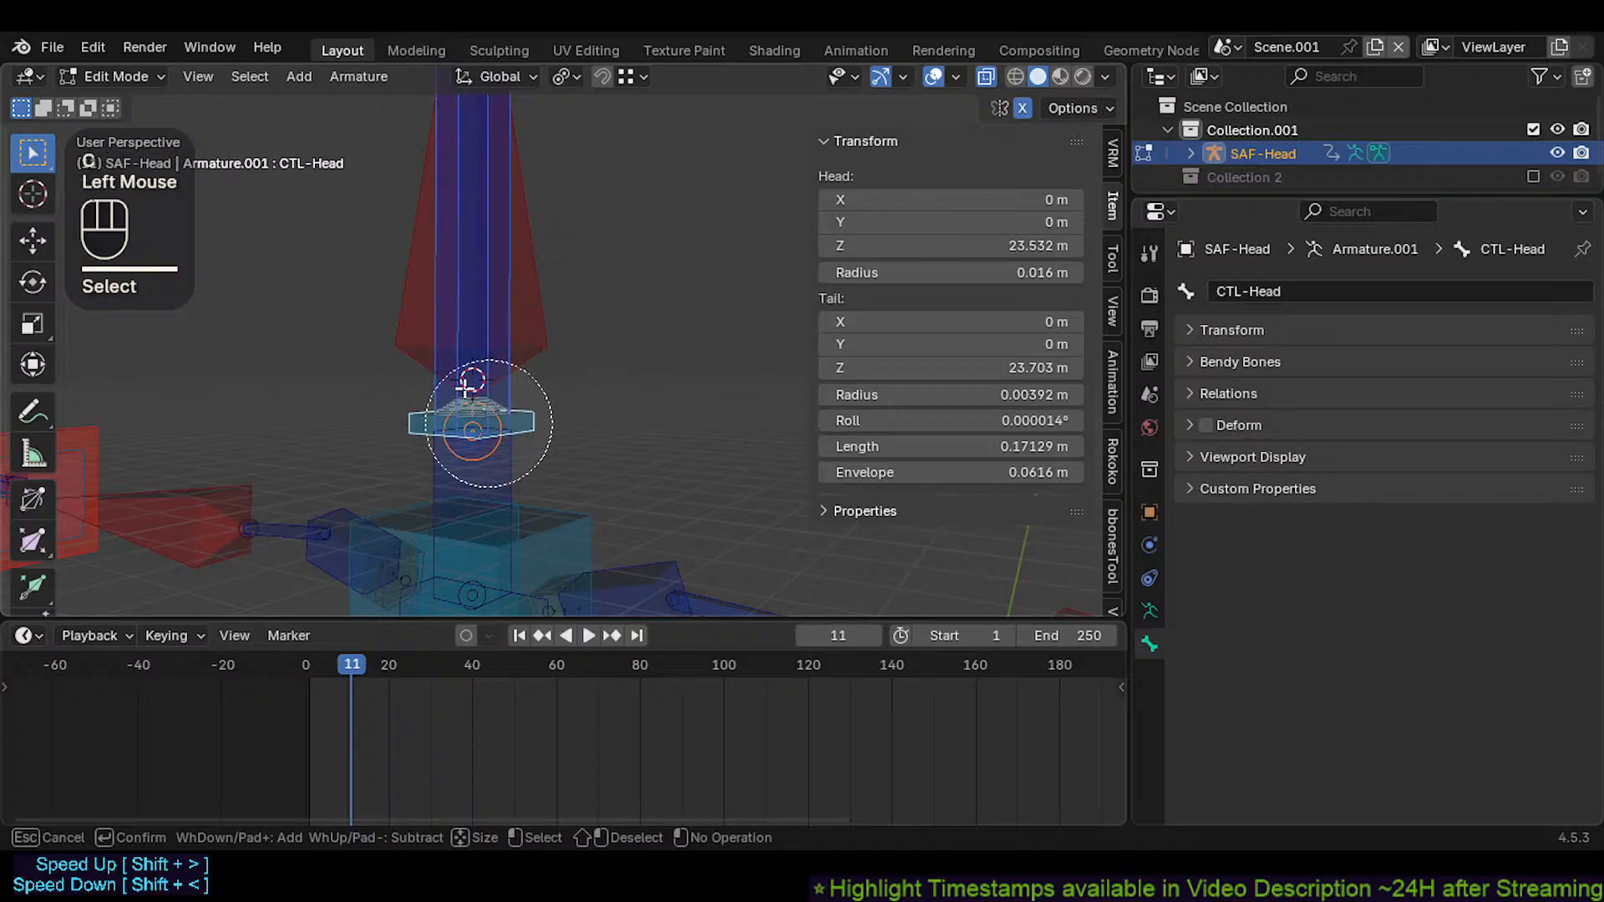
right_click(493, 302)
double_click(474, 341)
scroll(475, 342, down, 1)
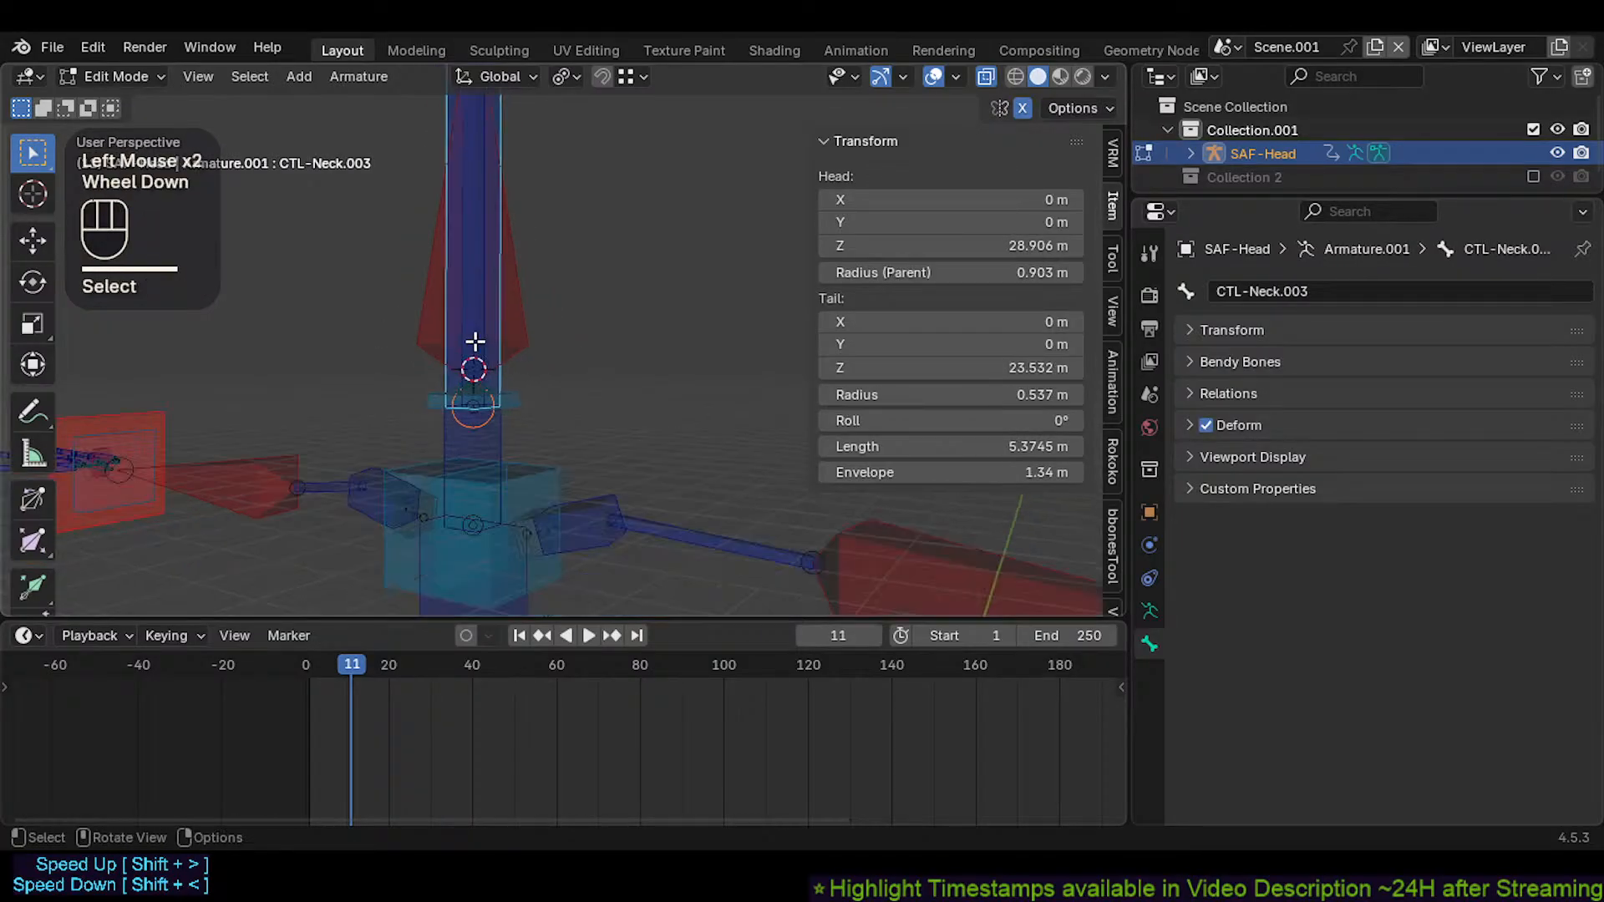
Switch the armature to Pose Mode
middle_drag(475, 342, 491, 329)
key(ctrl+Tab)
scroll(493, 330, down, 1)
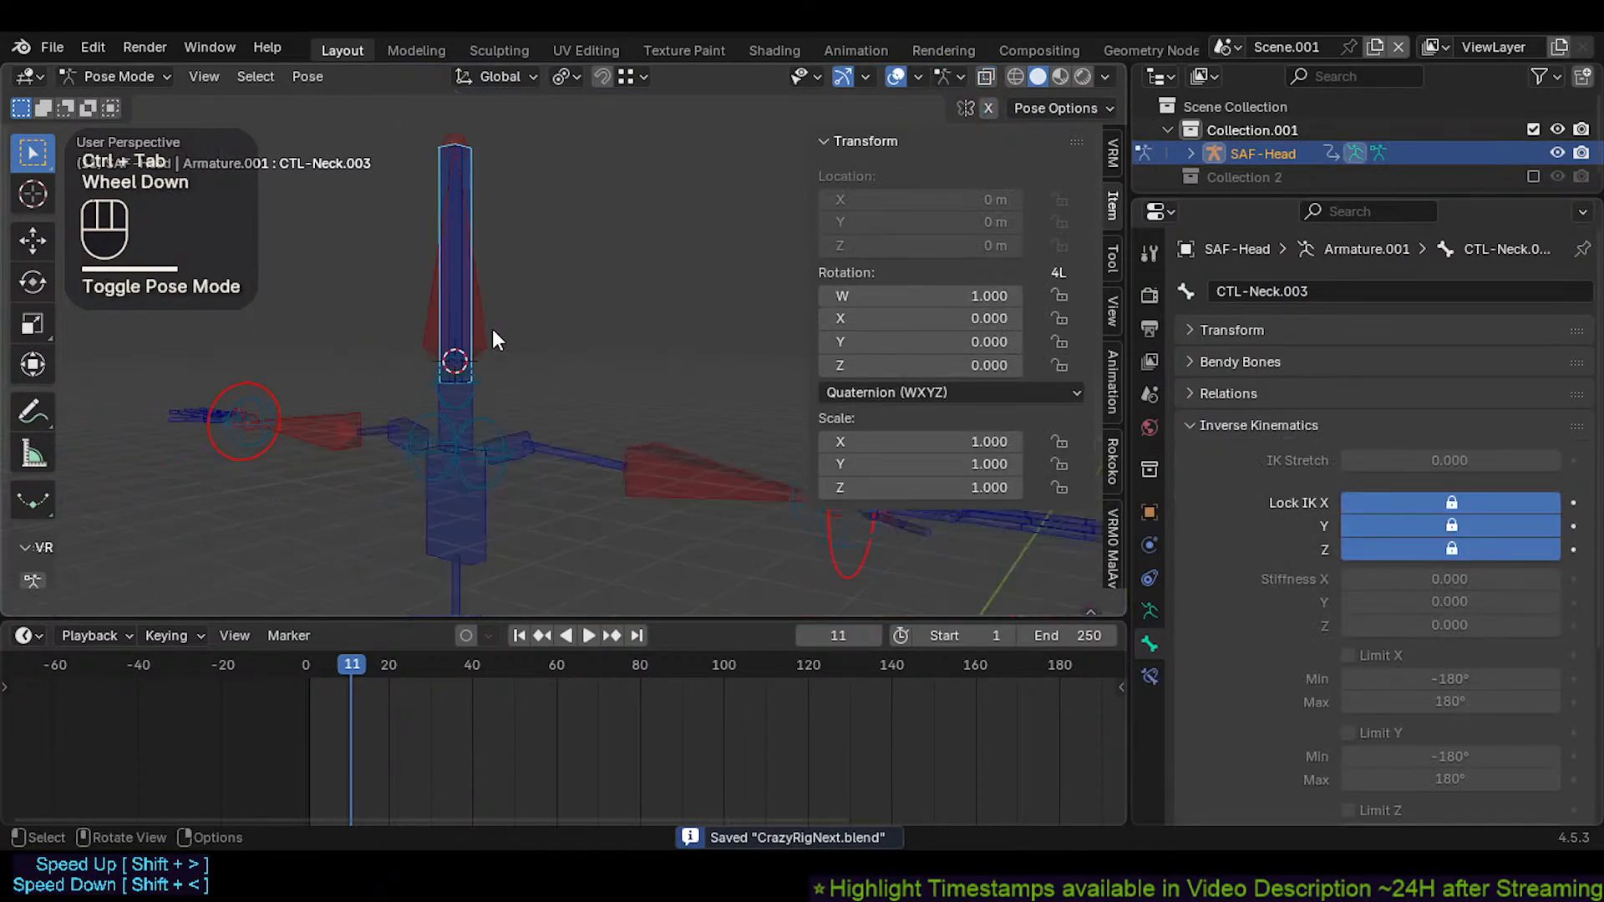
click(471, 225)
key(g)
key(Escape)
Test-pose the chain by moving CTL-Neck.001 with the Auto IK chain length set to 4
click(466, 171)
key(g)
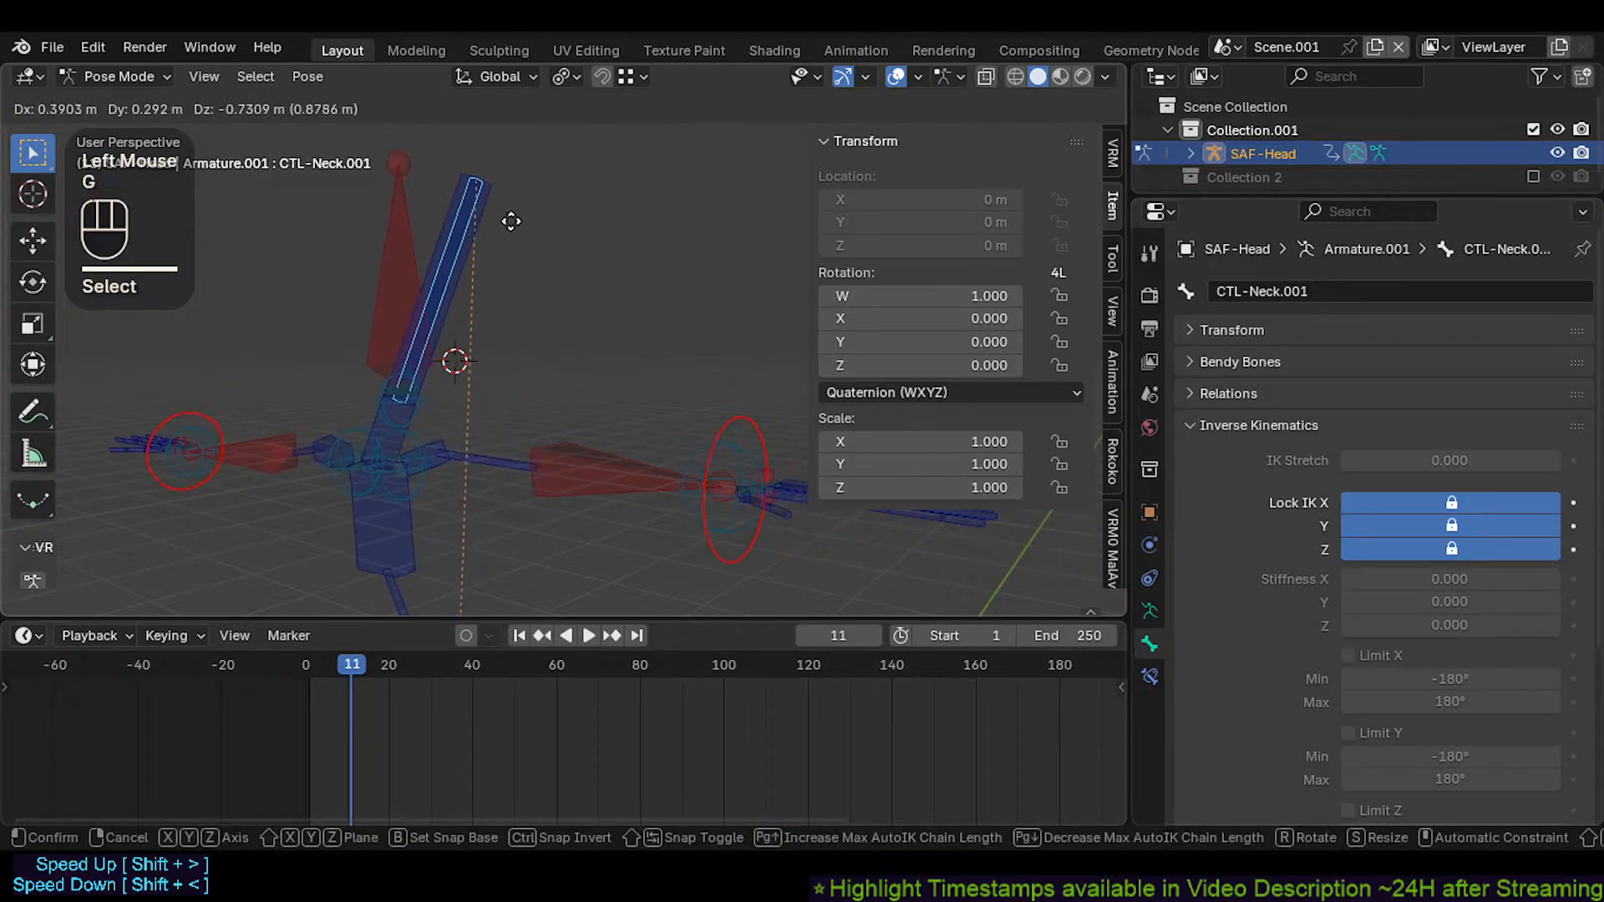
scroll(466, 287, up, 2)
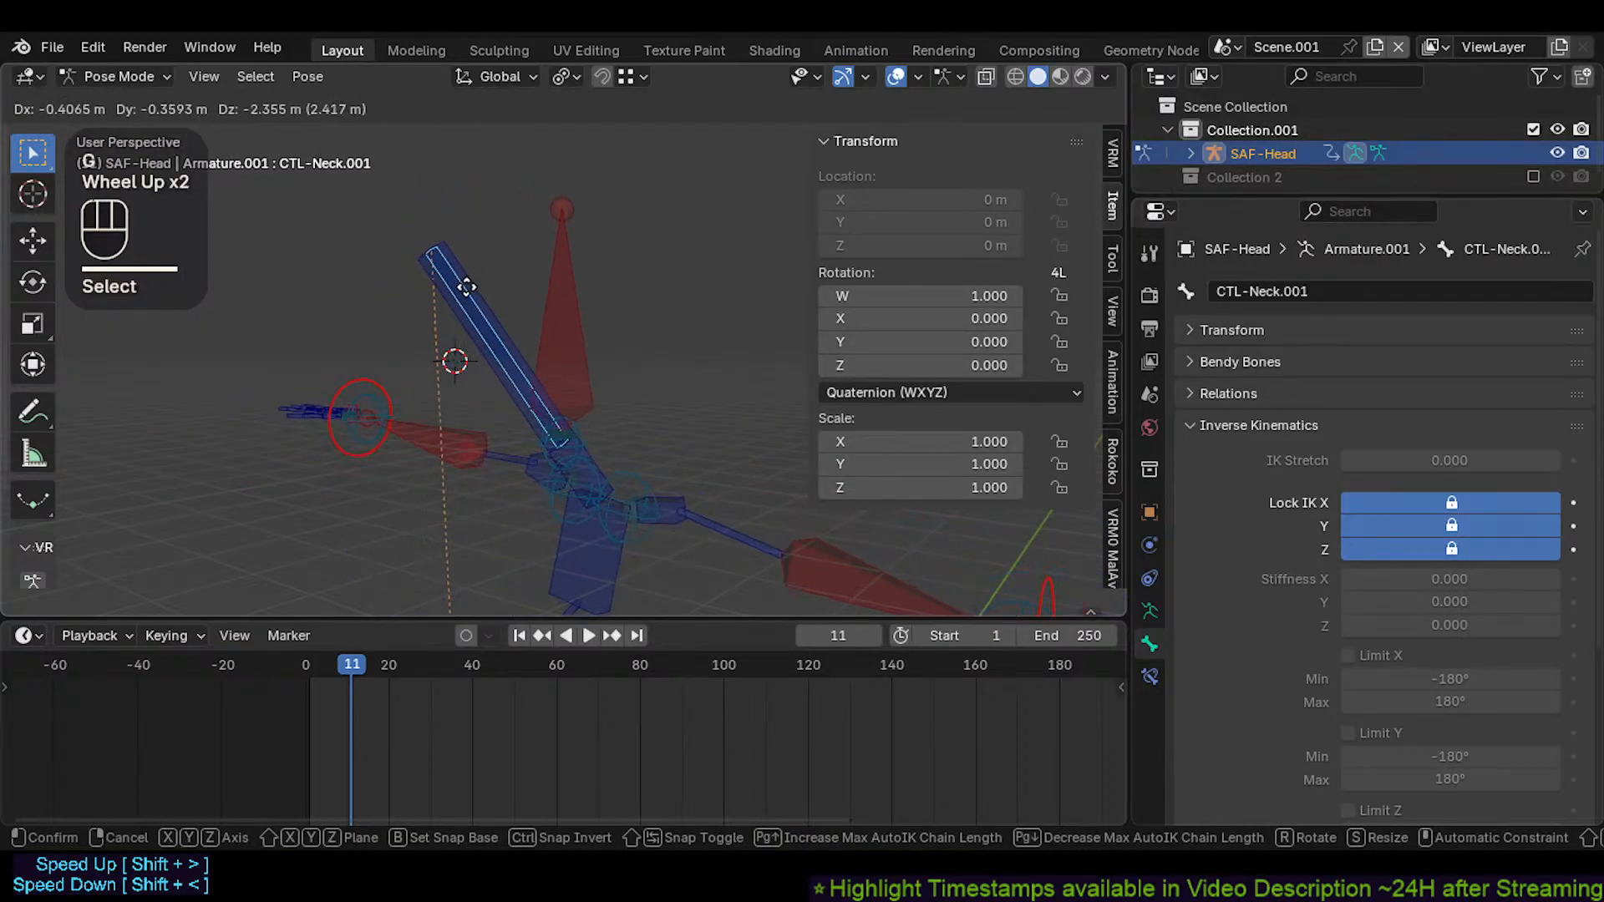
scroll(465, 333, down, 4)
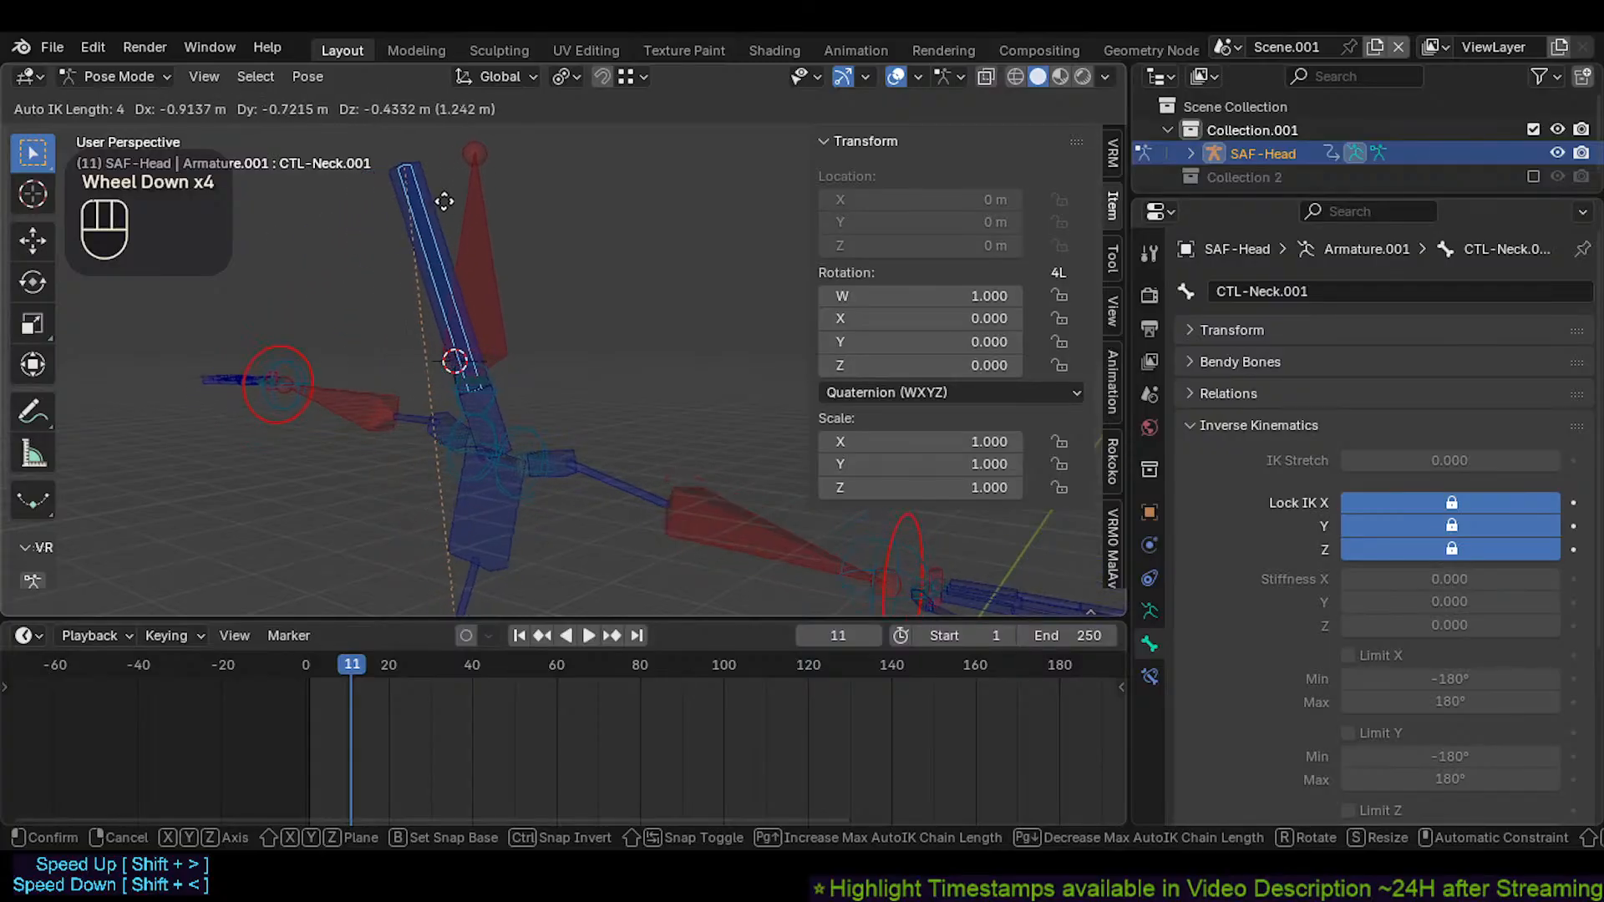
click(379, 197)
scroll(402, 308, up, 2)
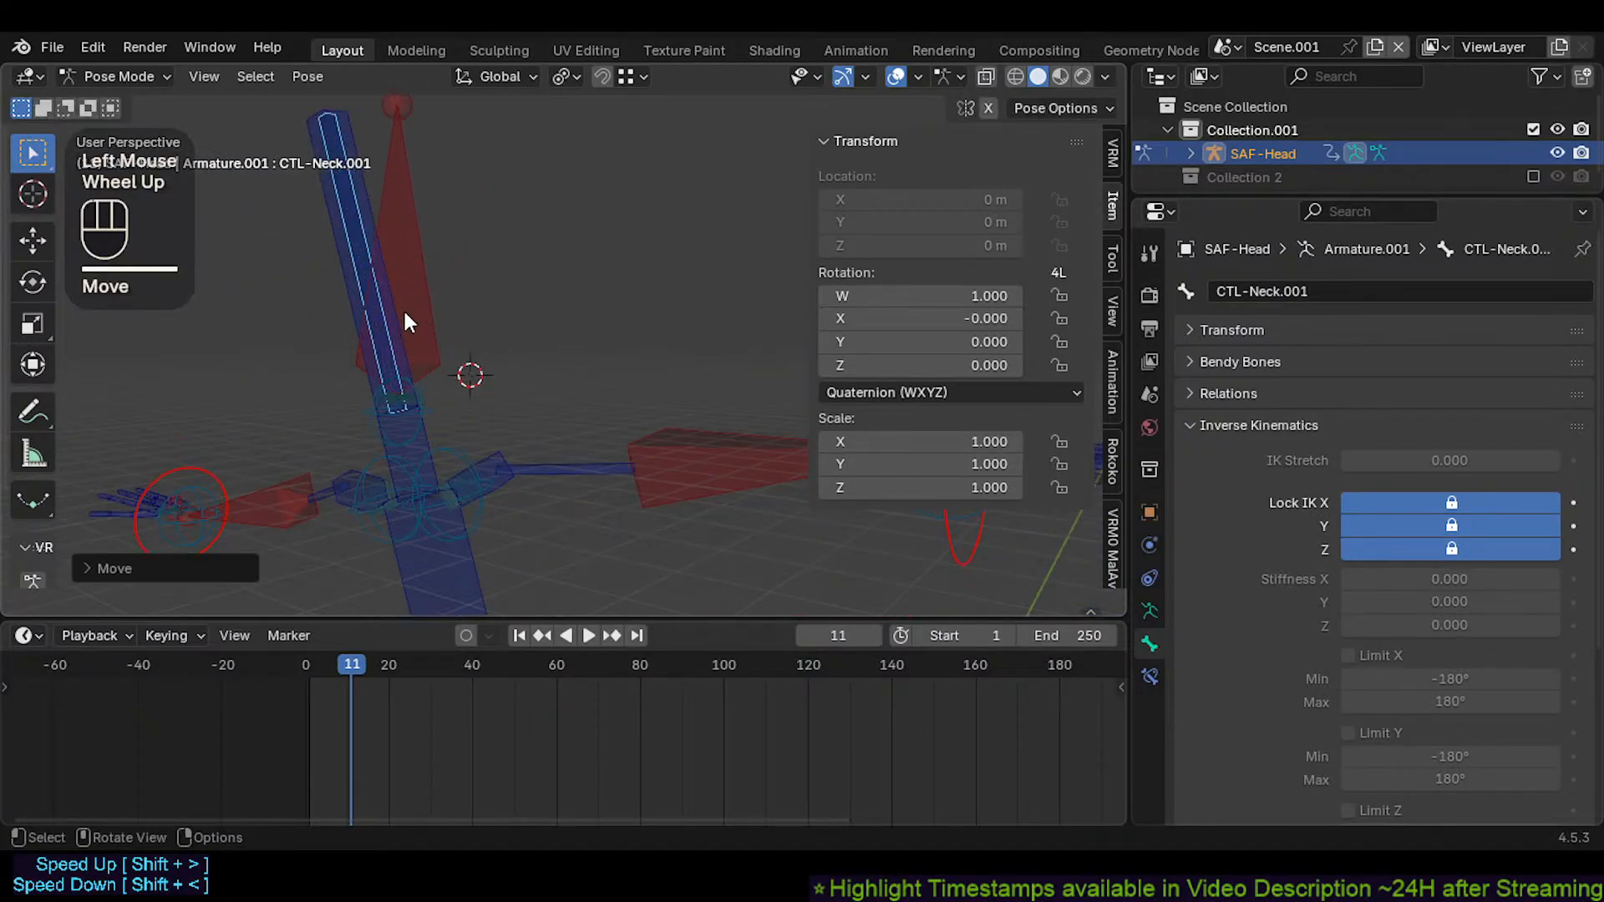
key(g)
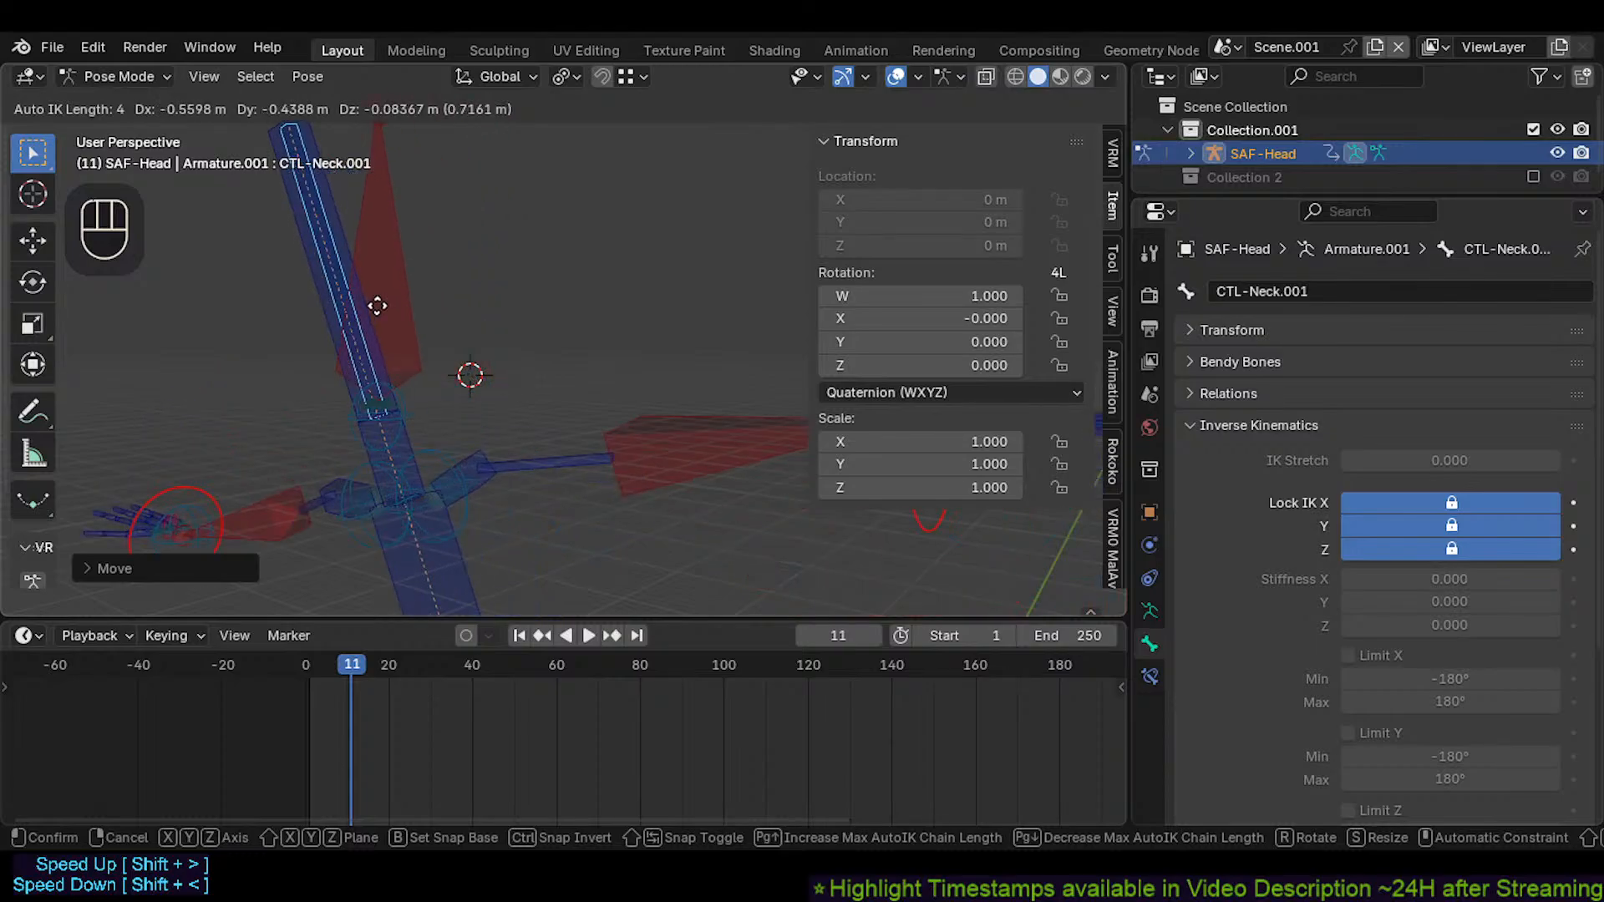
click(417, 368)
Clear the pose transforms of all bones
click(379, 304)
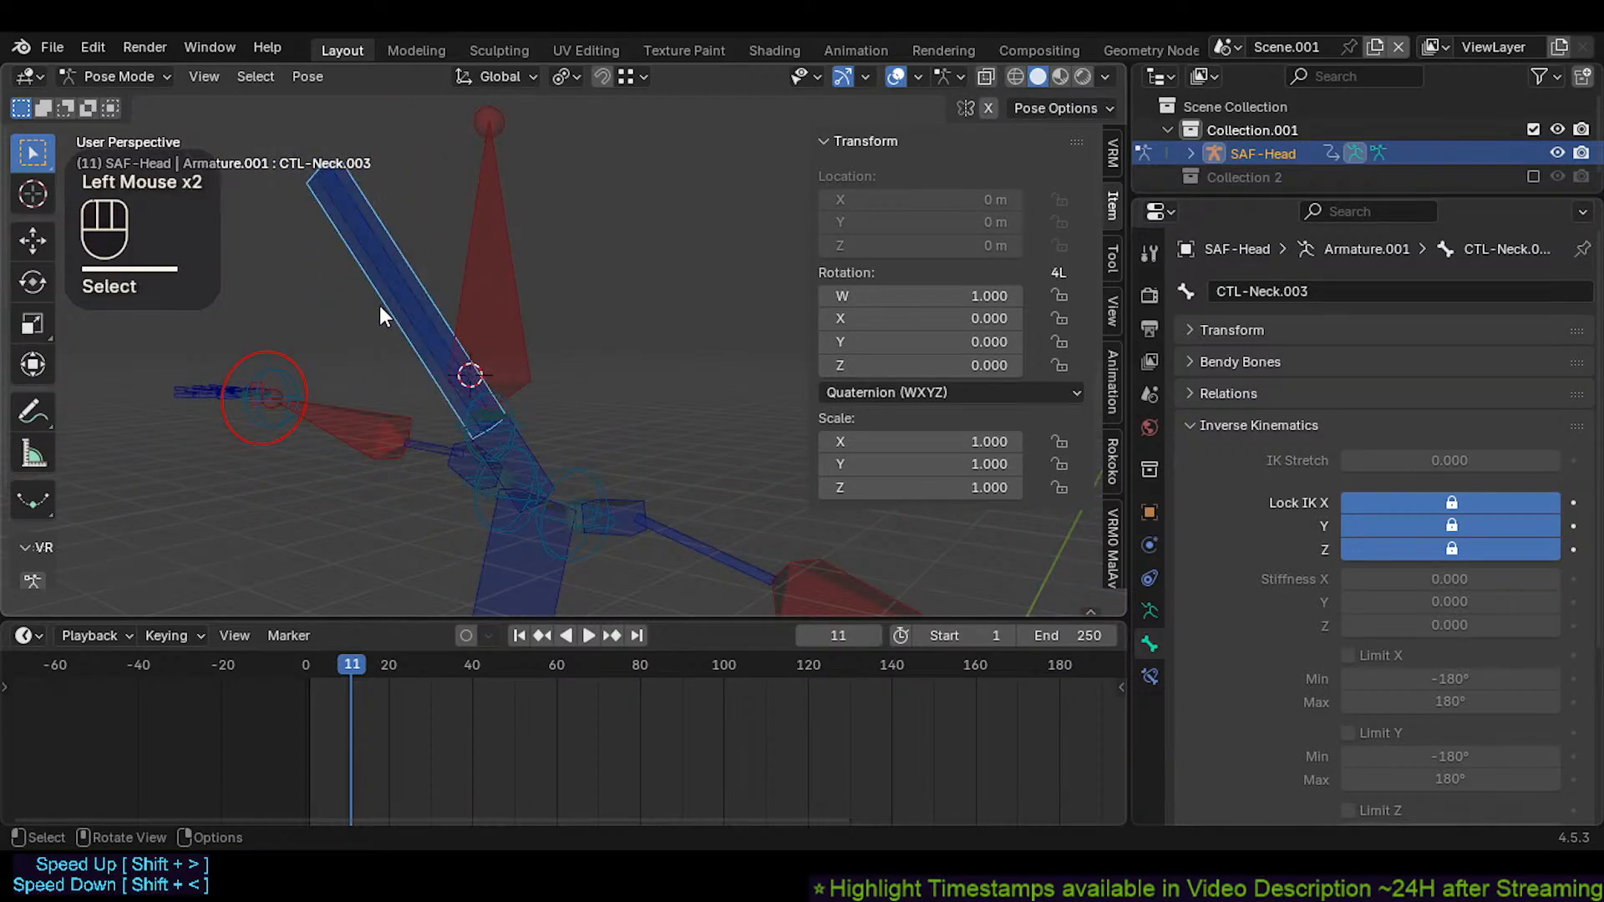
key(a)
key(alt+q)
key(alt+q)
Test-pose the chain by moving CTL-Neck.003 with an Auto IK chain length of 4
click(489, 155)
key(g)
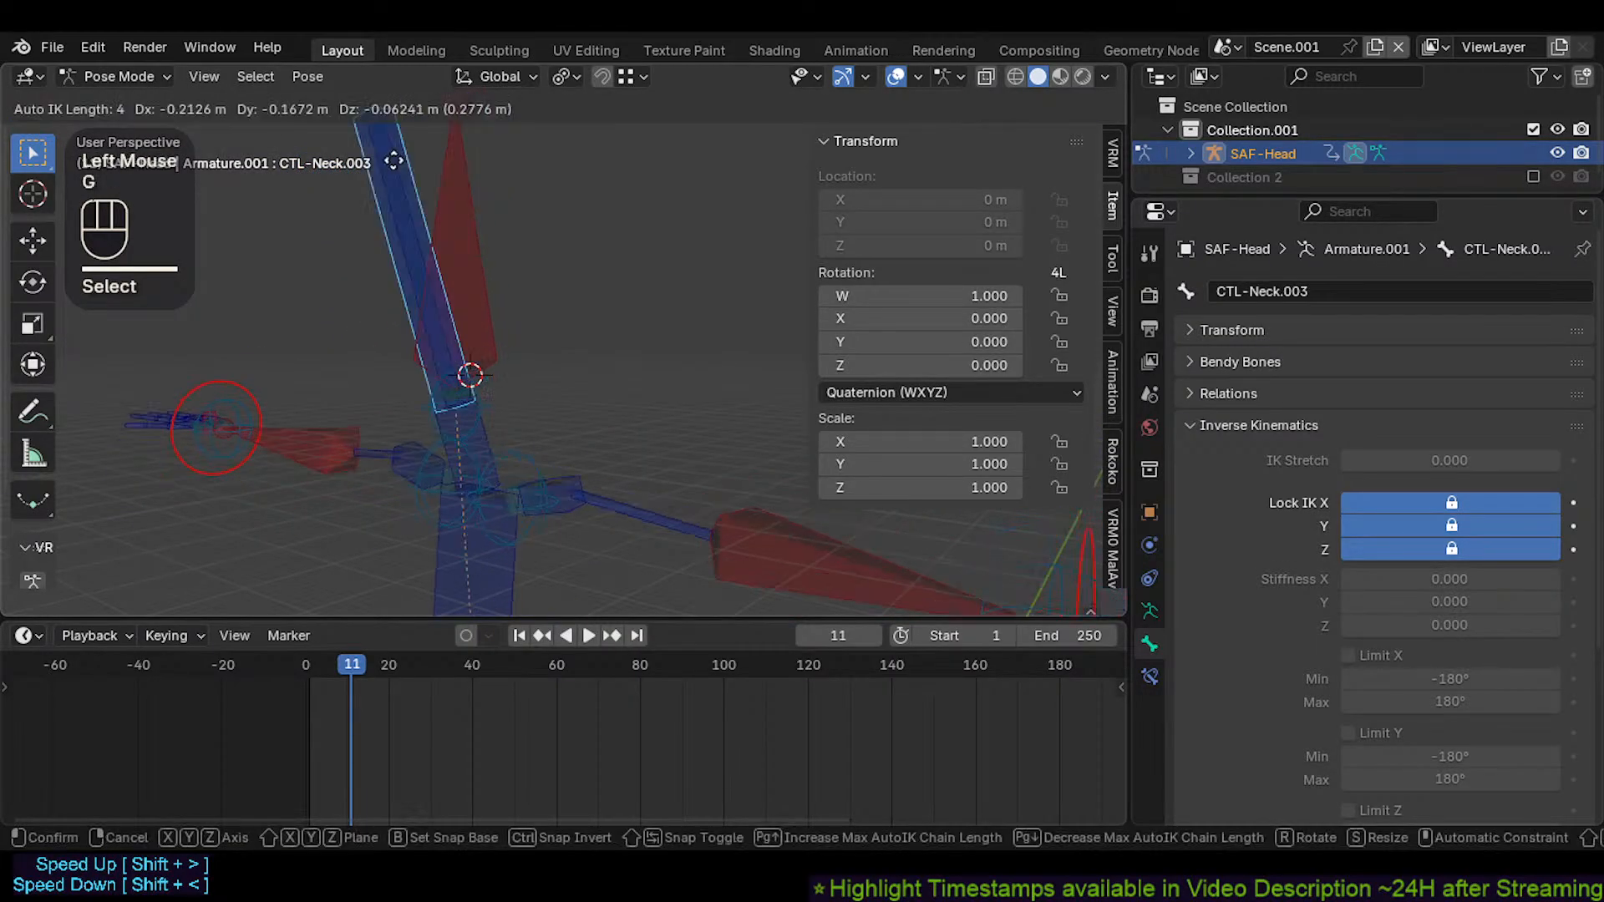
click(432, 186)
middle_drag(433, 192, 326, 262)
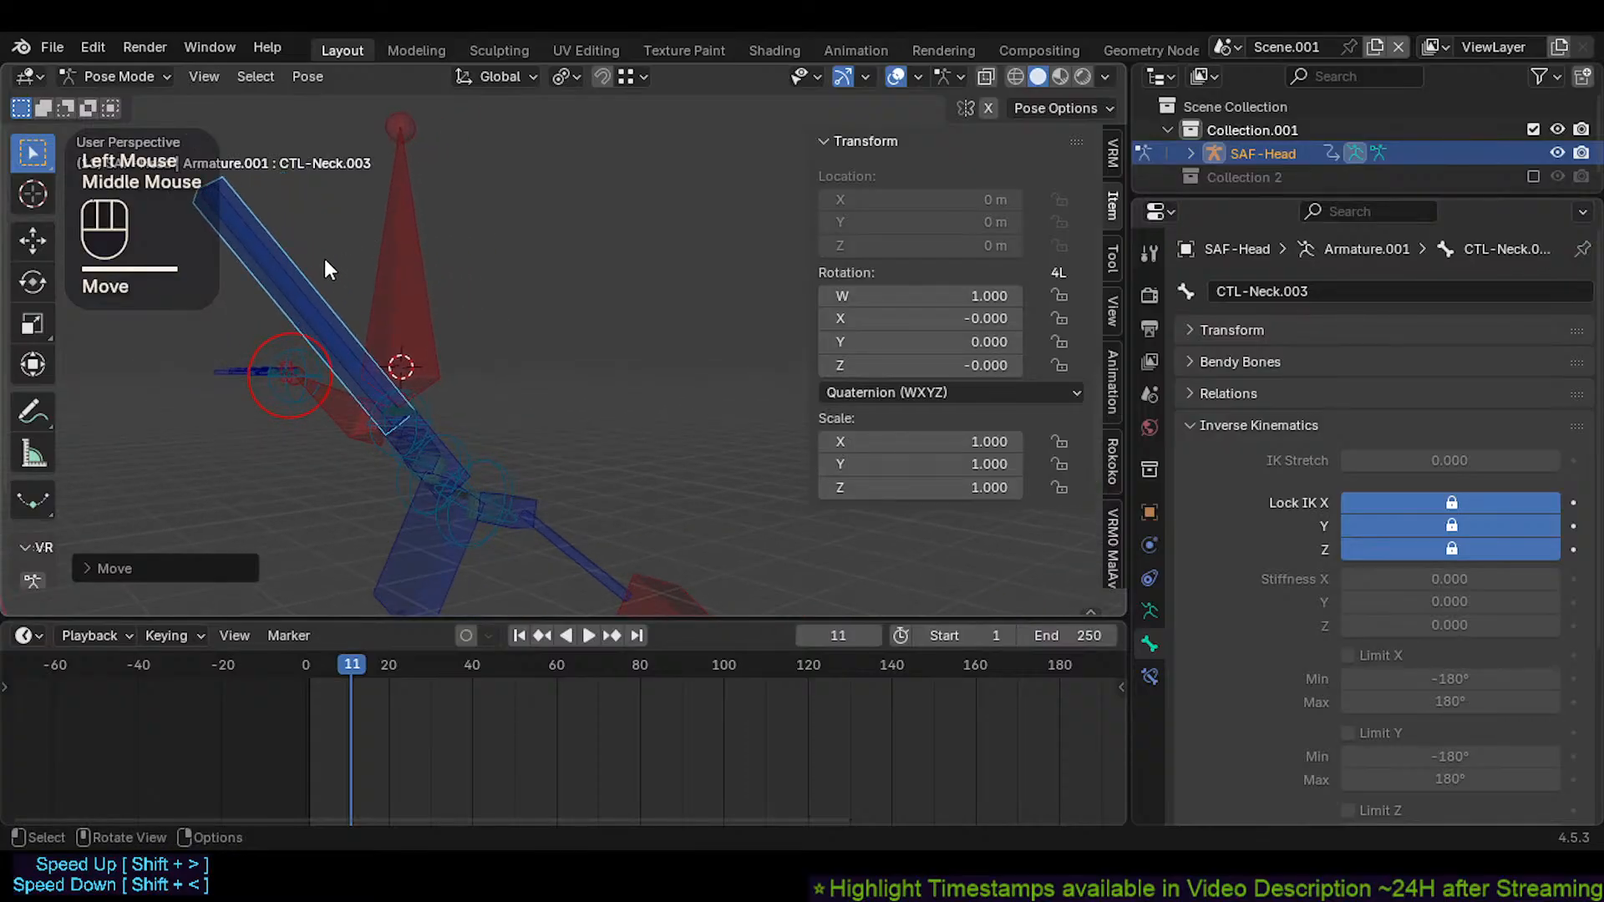
key(g)
click(357, 231)
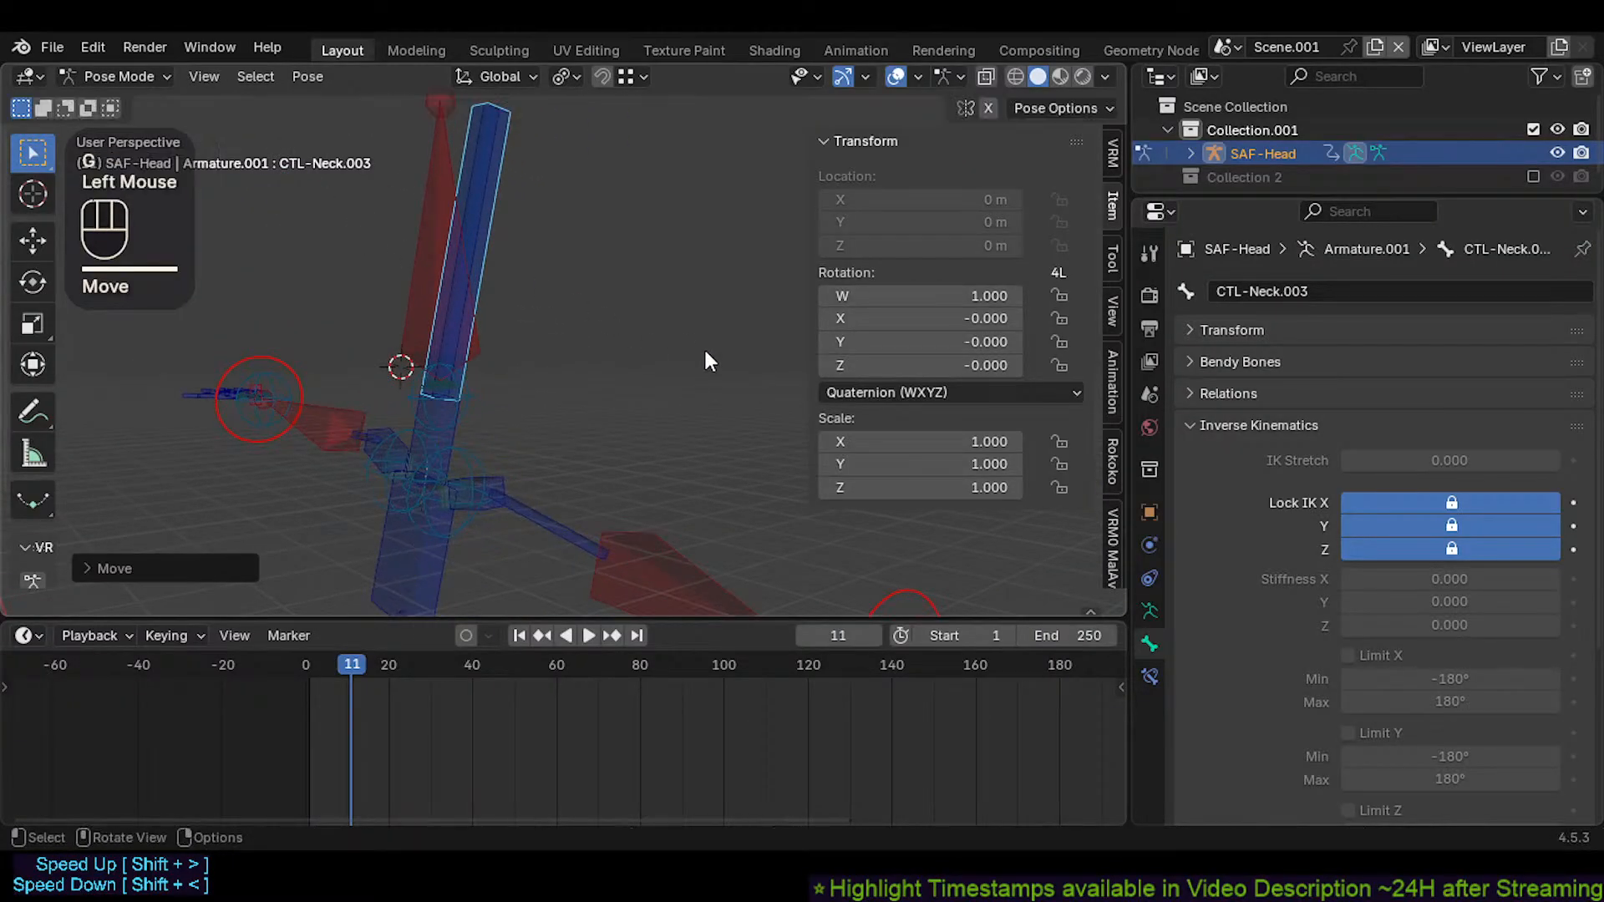
Unlock IK X, Y and Z on CTL-Neck.003 and try moving it again from the cleared rest pose
key(alt+q)
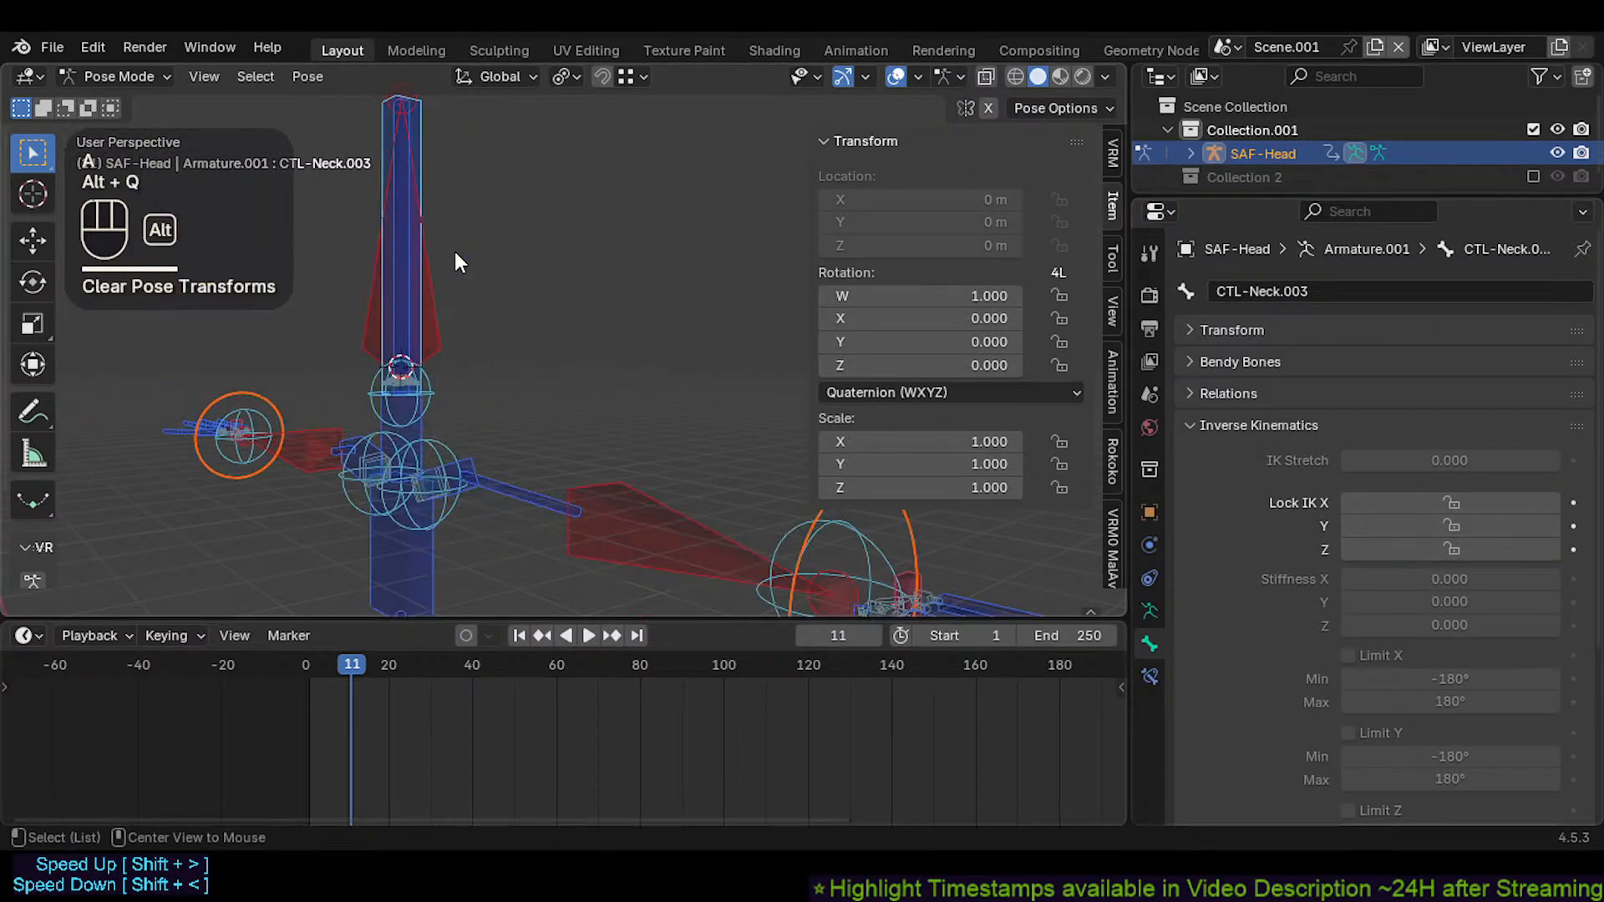
click(372, 118)
key(g)
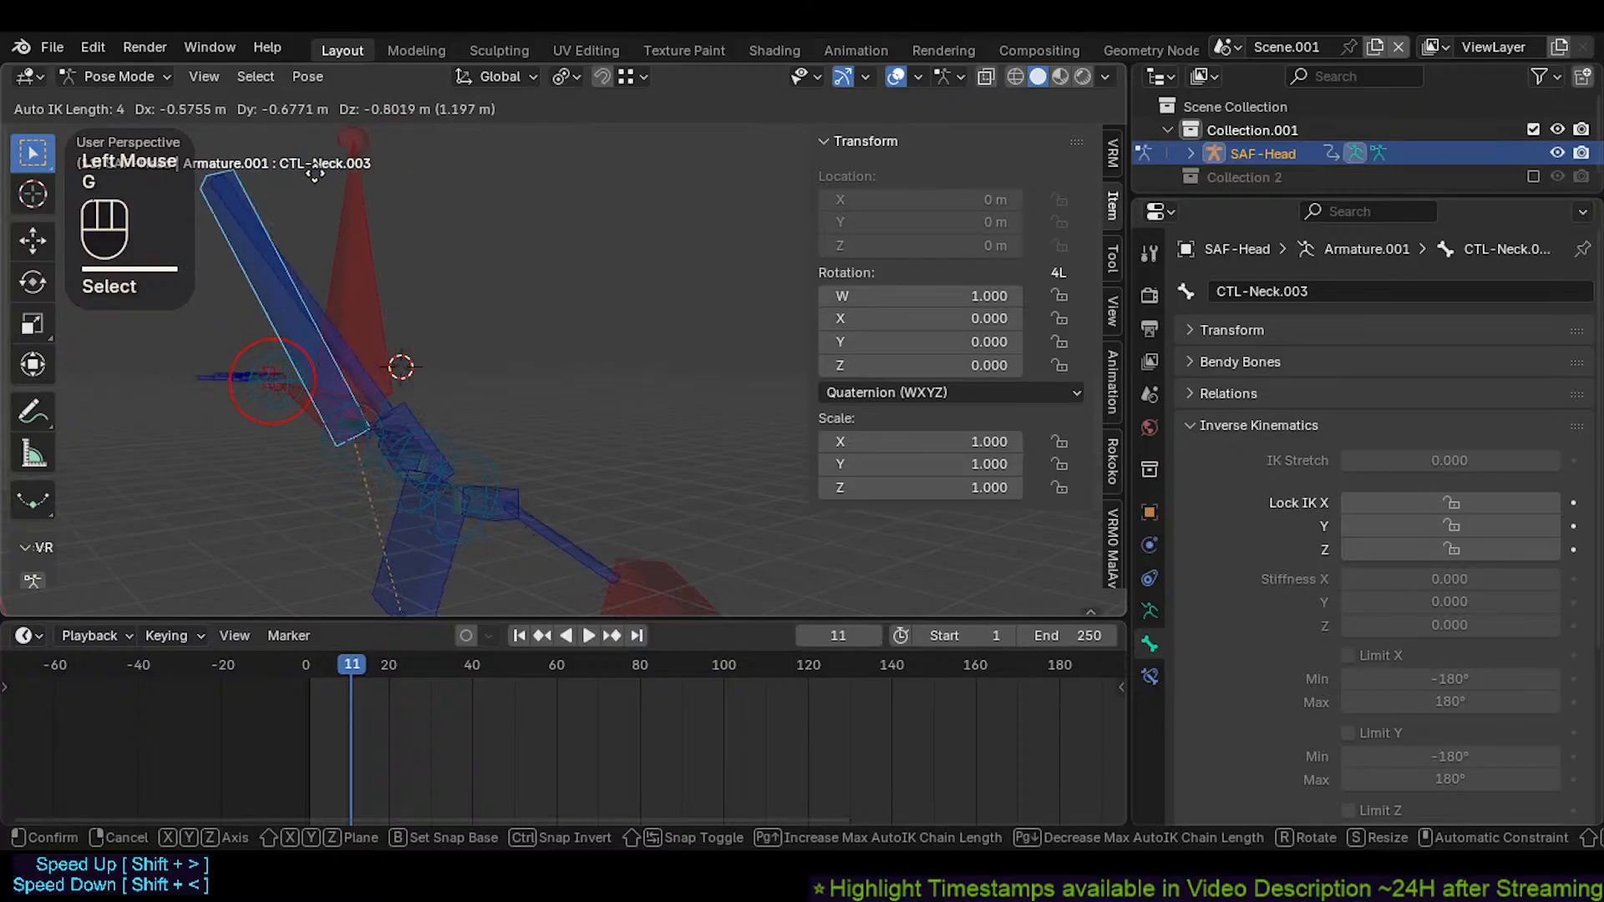
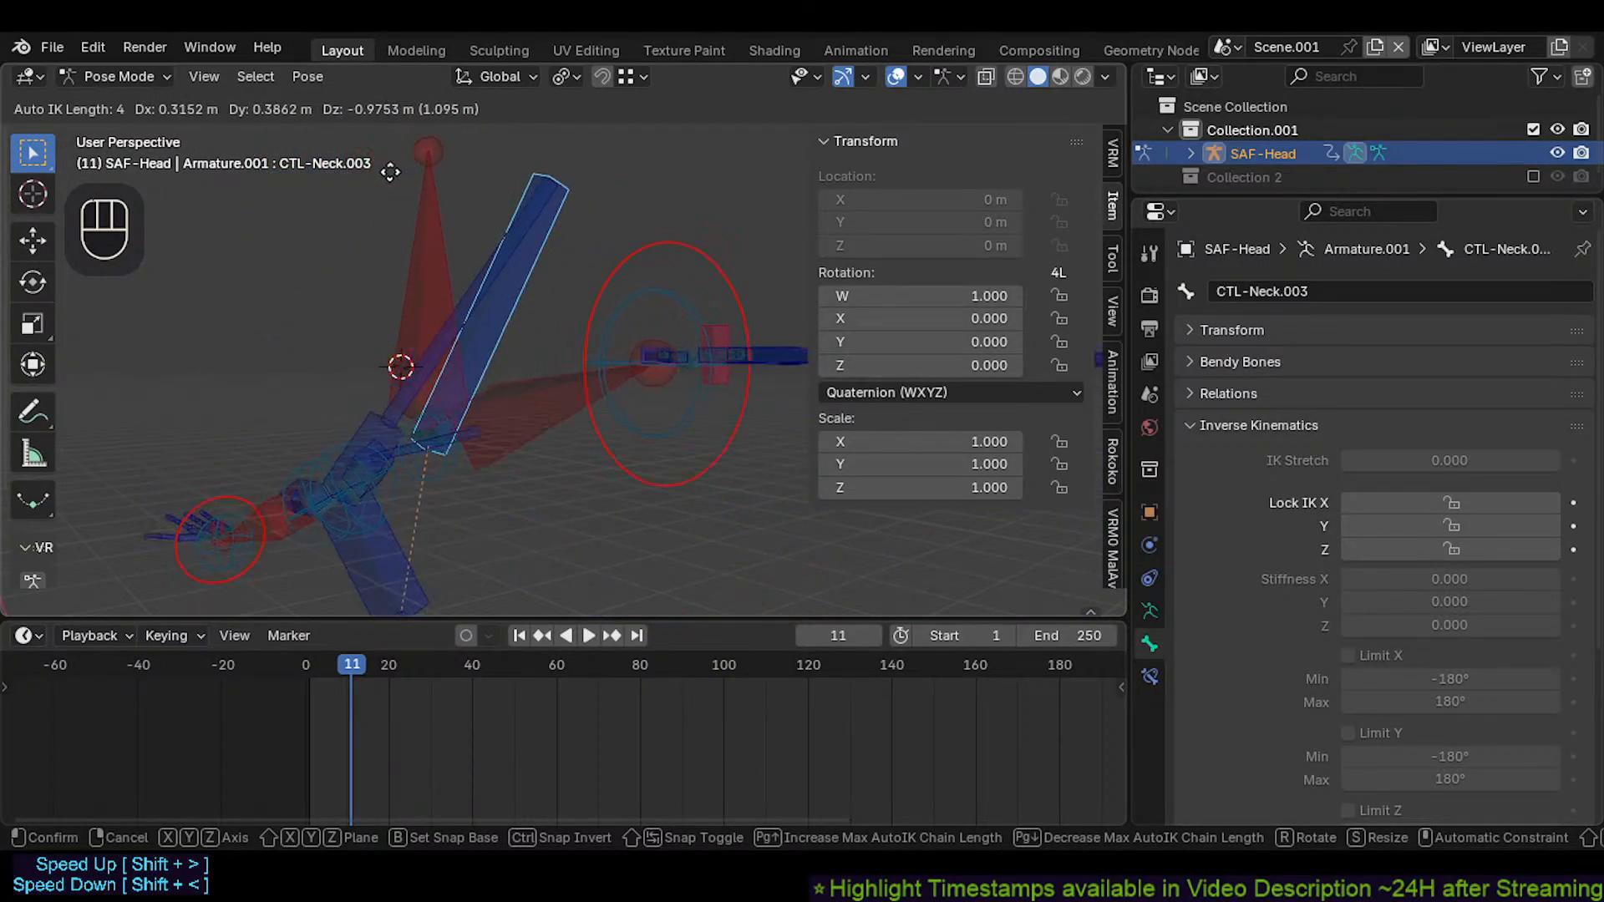
key(Escape)
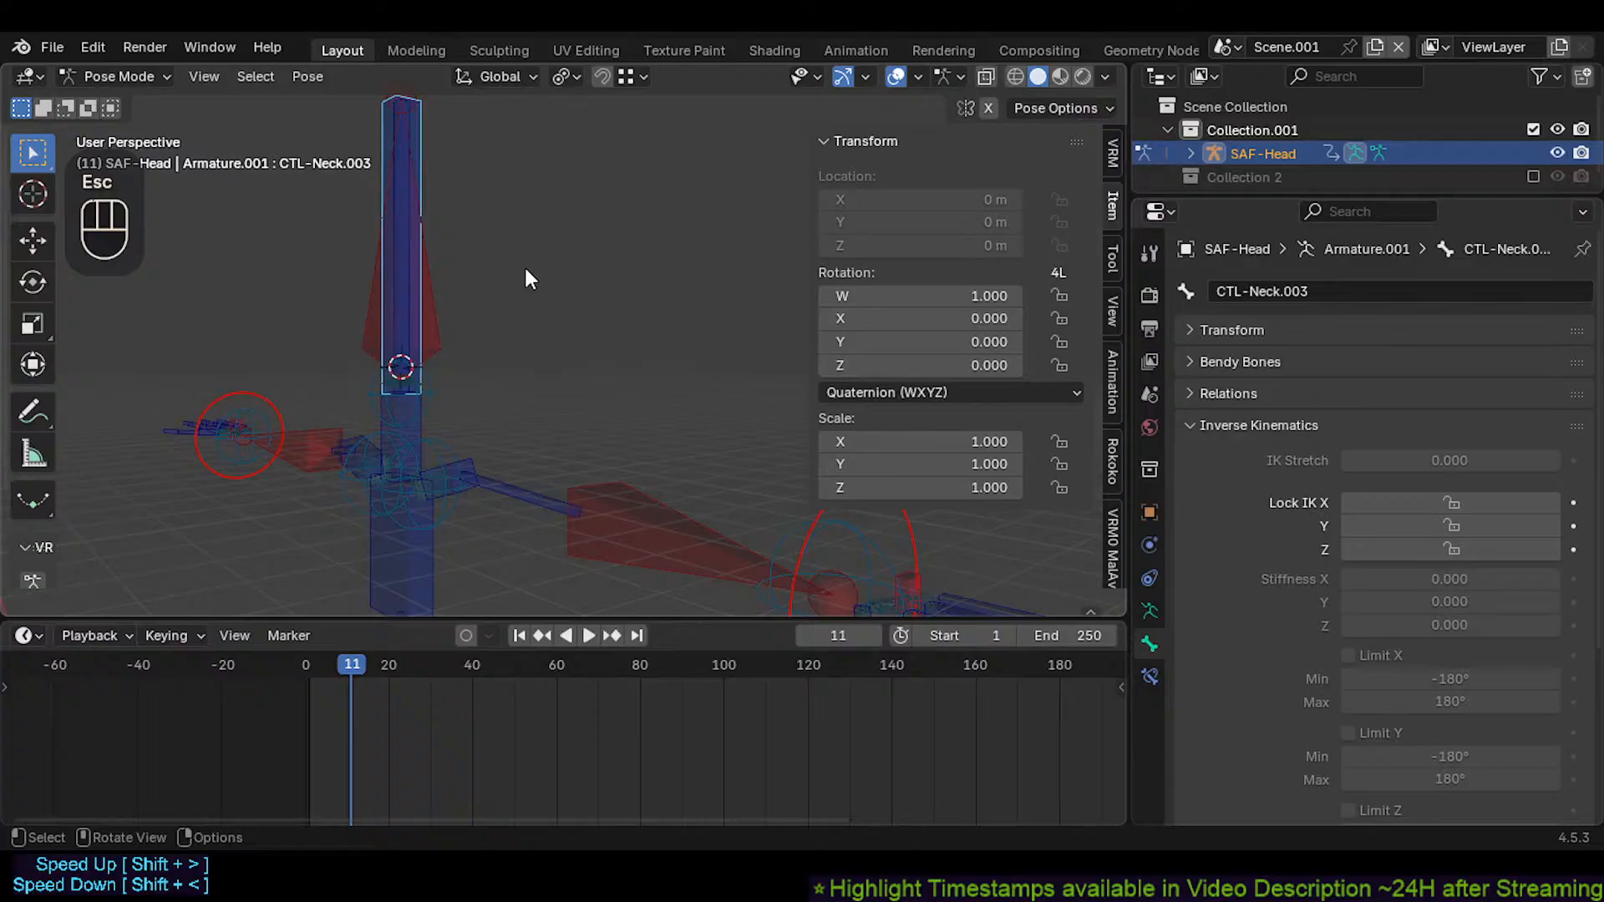
Cycle through the overlapping neck and head bones and try moving CTL-Neck.003 alone with Auto IK
click(412, 277)
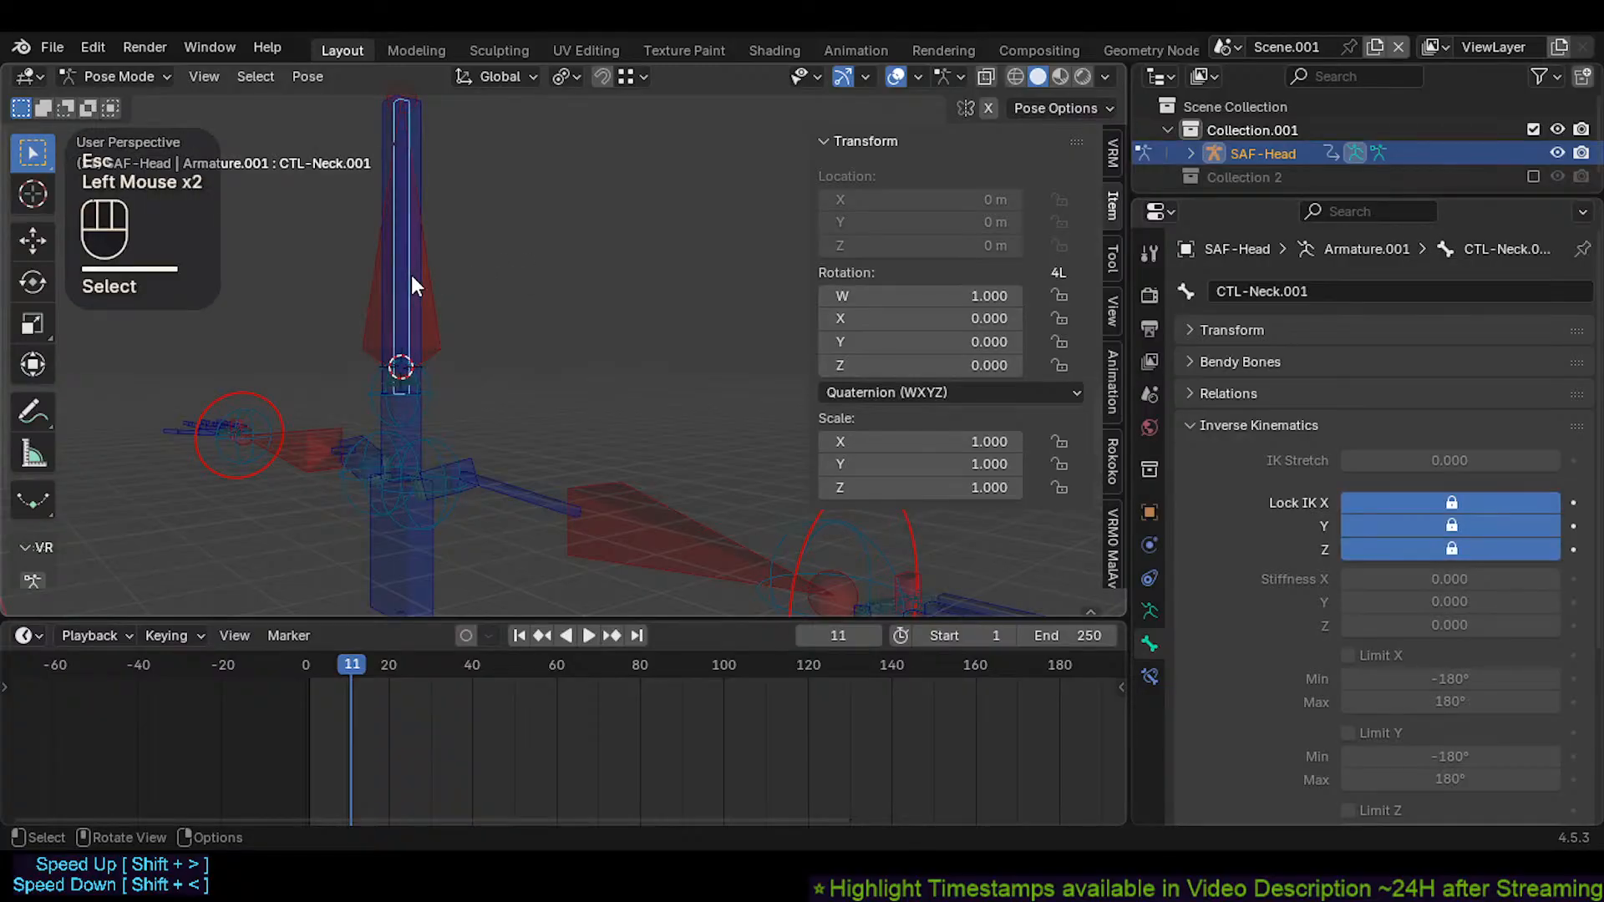
click(408, 153)
key(r)
key(Escape)
click(416, 200)
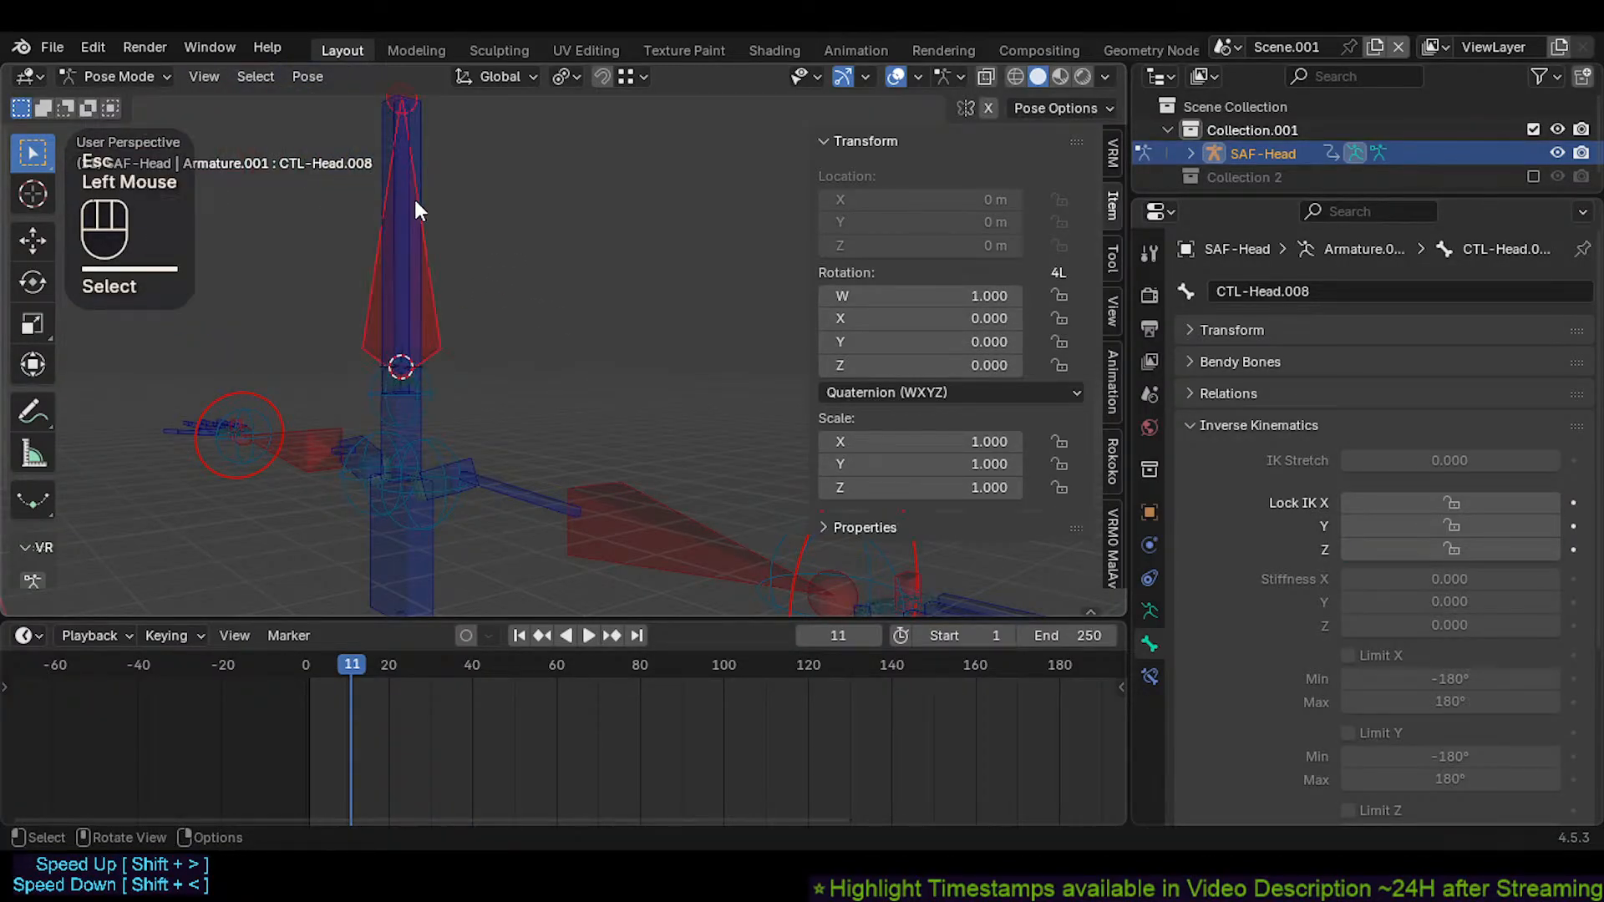
key(g)
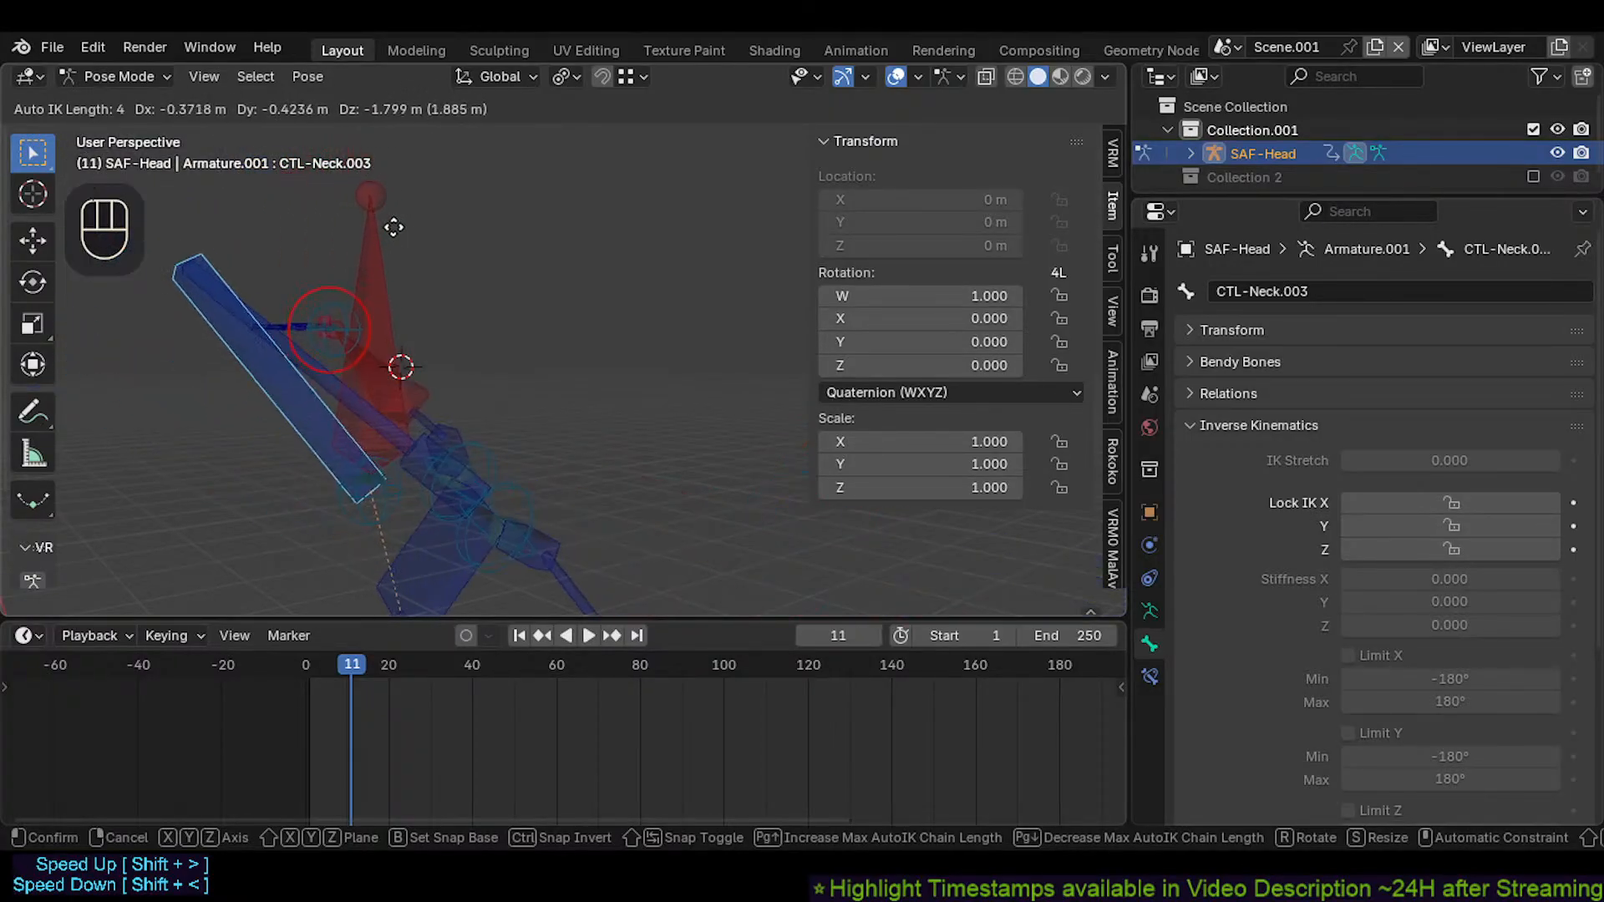
key(Escape)
Move CTL-Neck.003 and CTL-Head.008 together with an Auto IK chain length of 4, and try rotating them
shift+click(434, 252)
key(g)
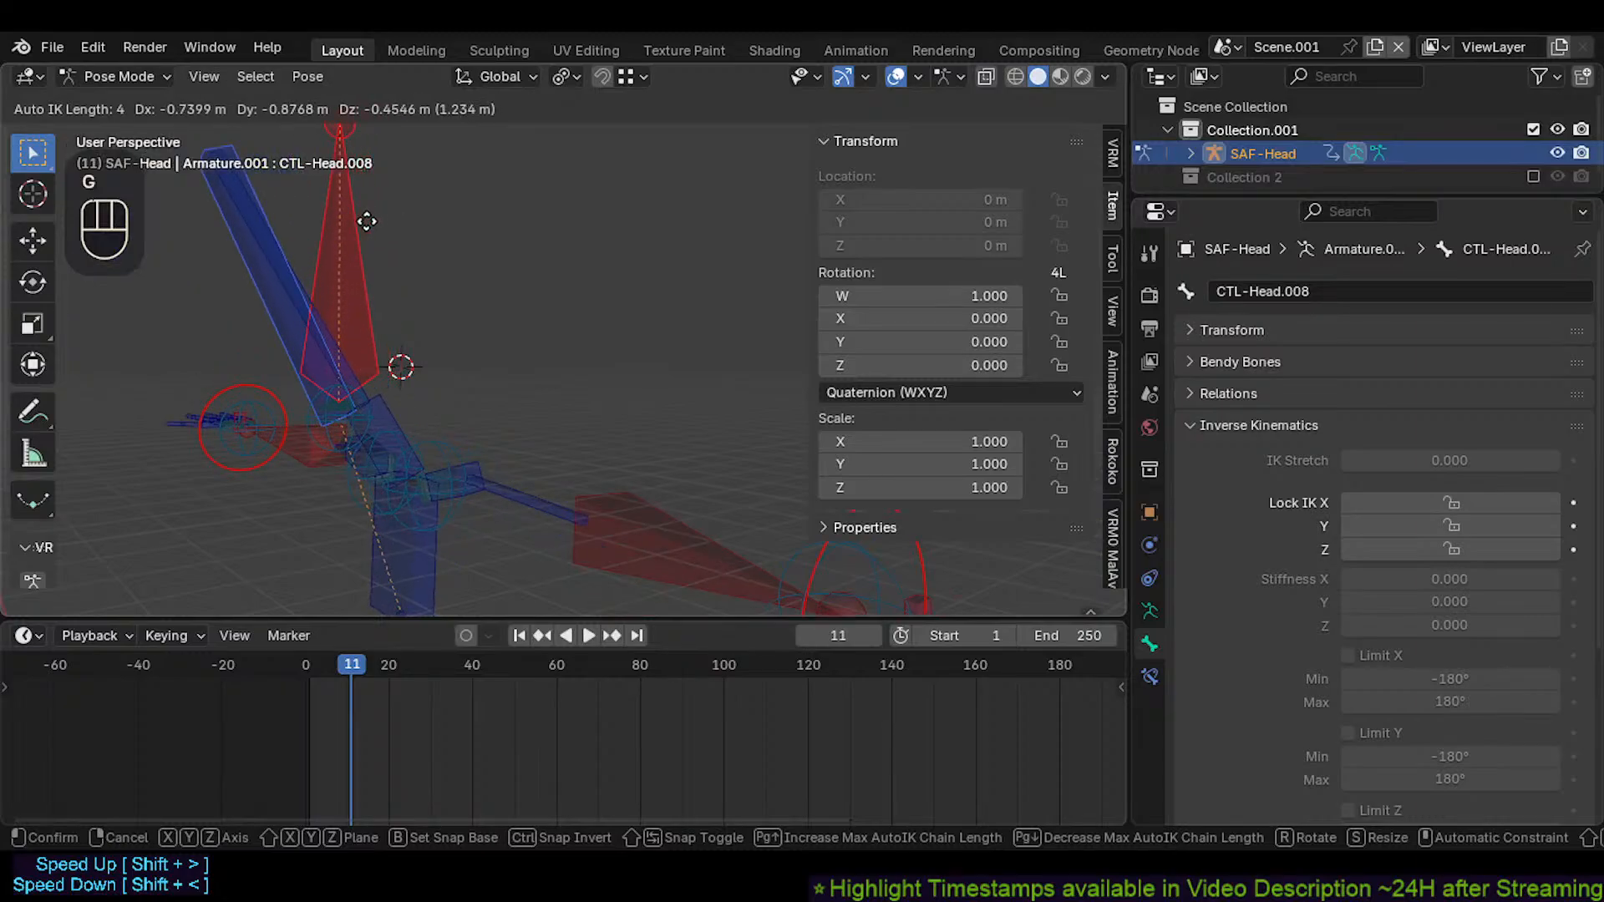
click(434, 216)
key(r)
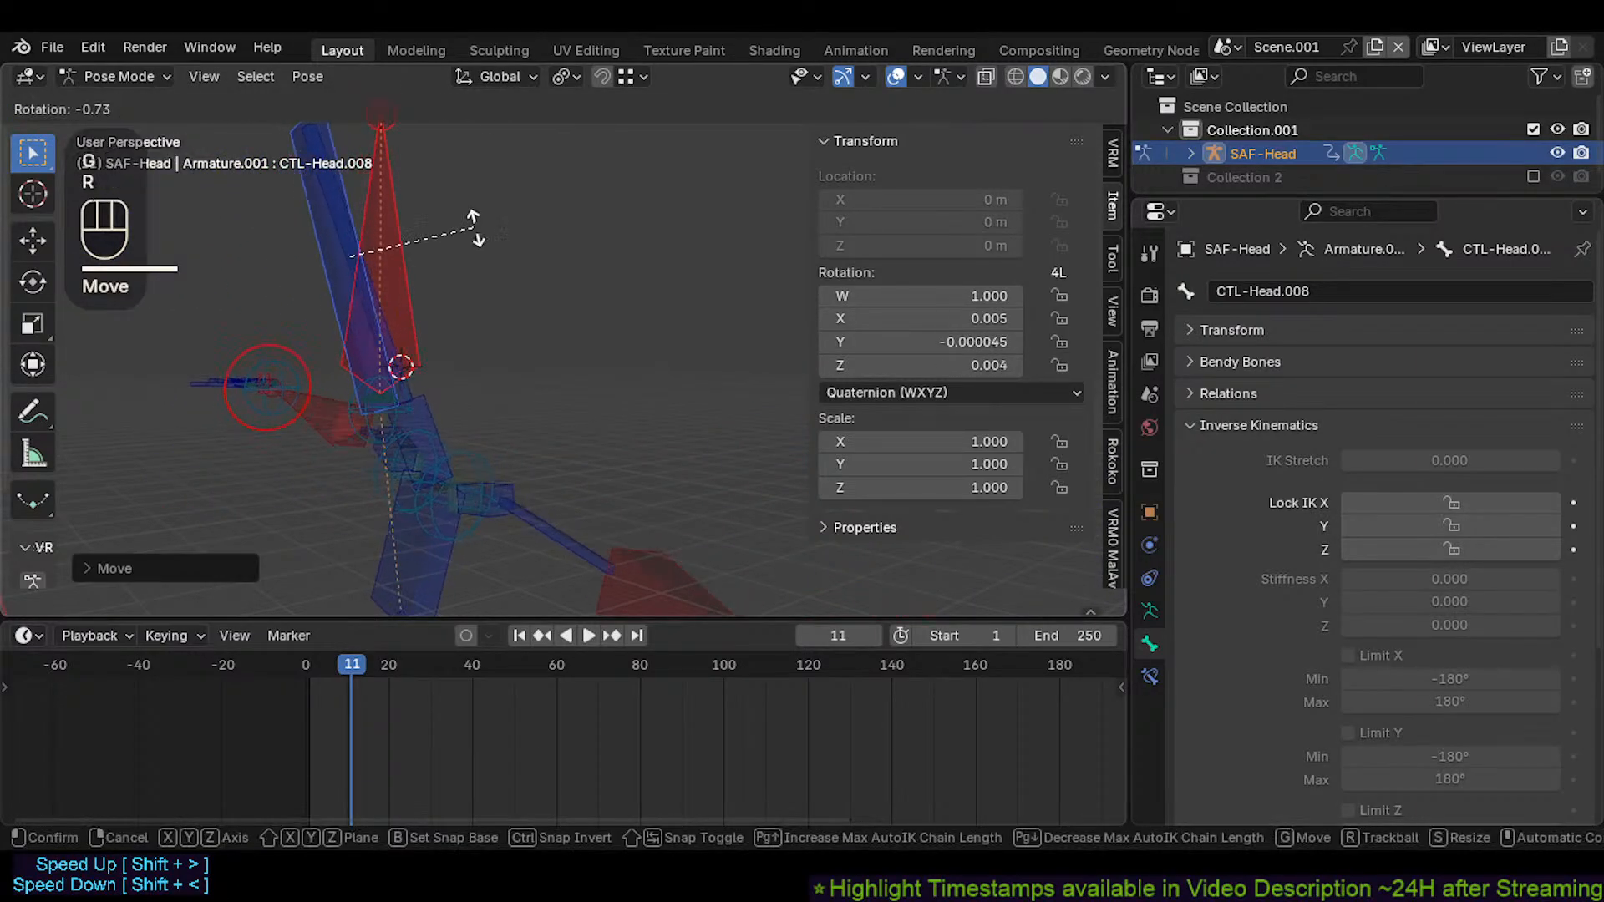
key(Escape)
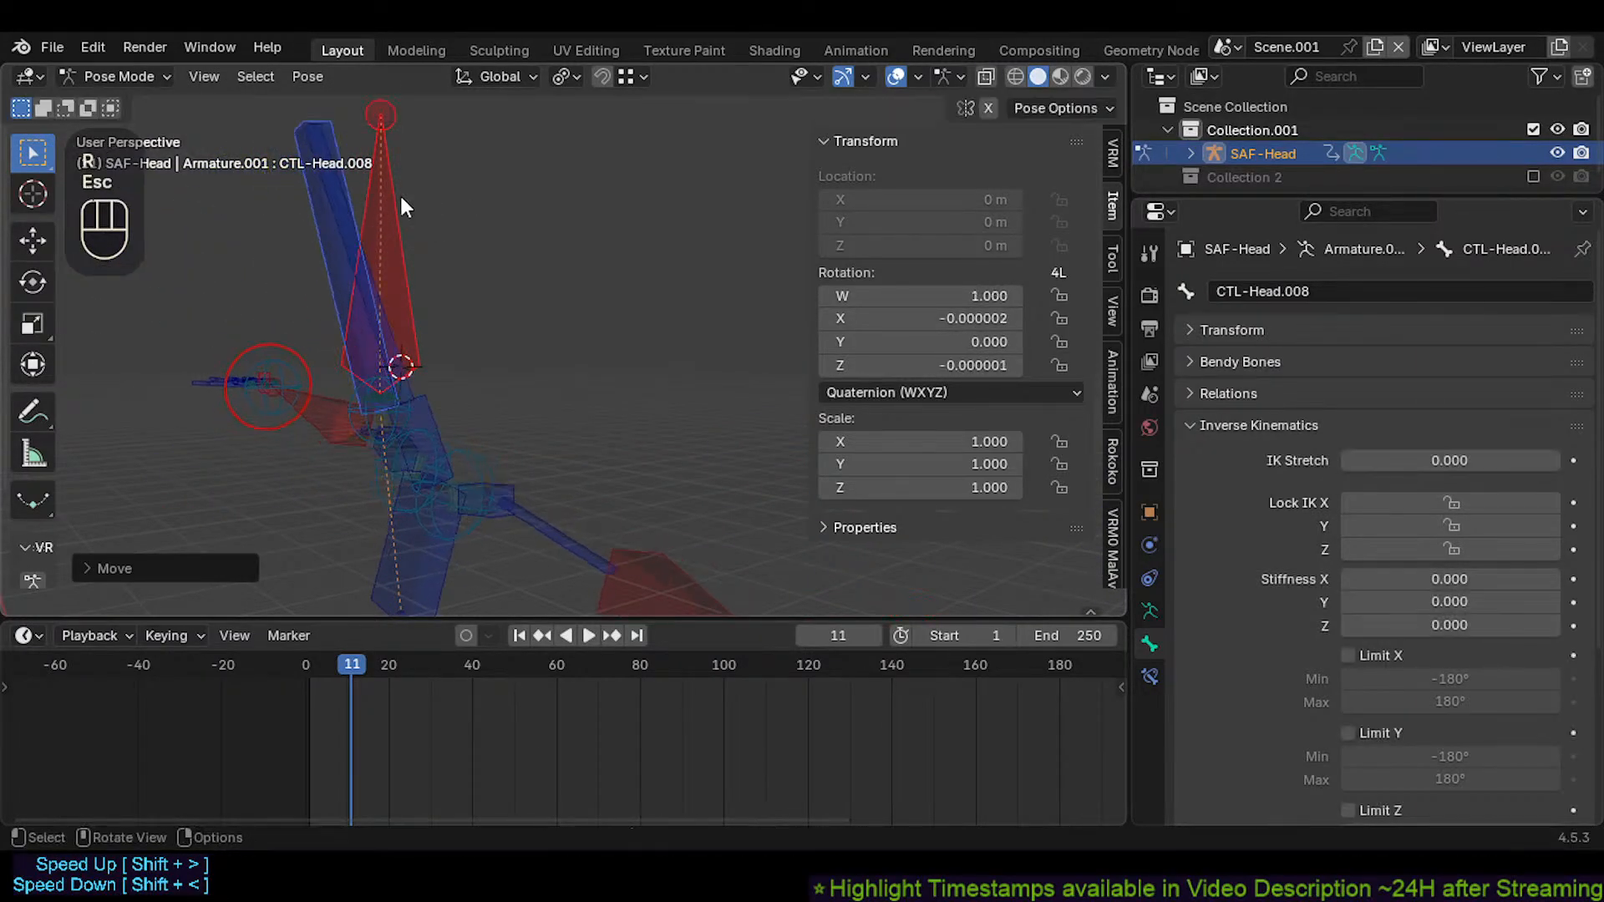
Try rotating CTL-Neck.001 on its own and together with CTL-Head.008
click(416, 227)
key(r)
key(Escape)
click(355, 249)
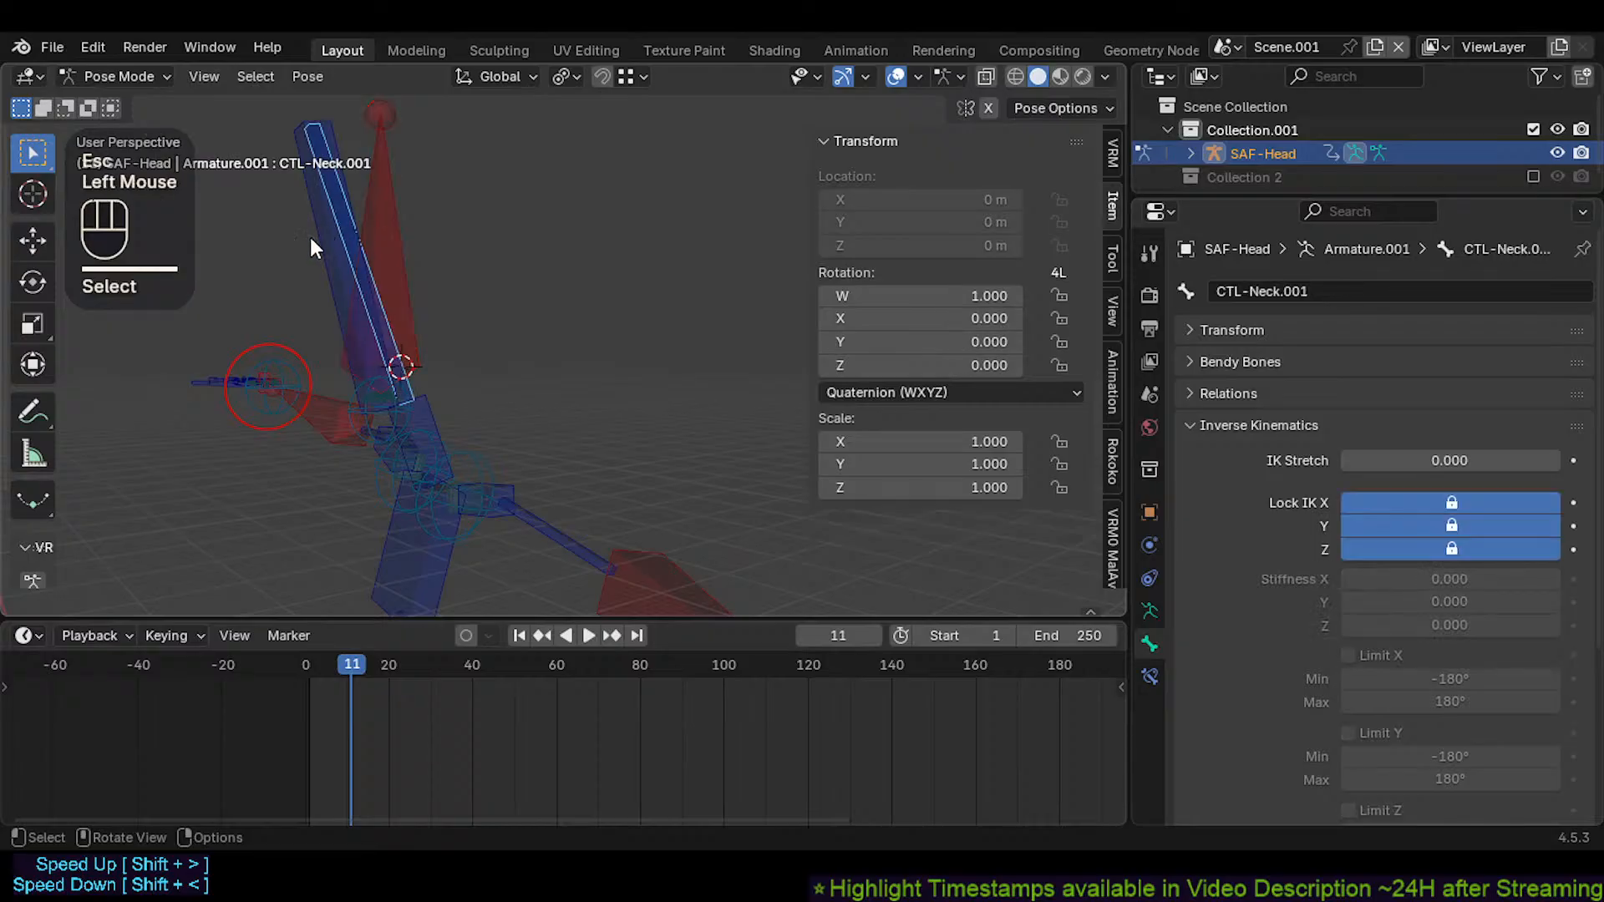
key(r)
key(Escape)
shift+click(393, 224)
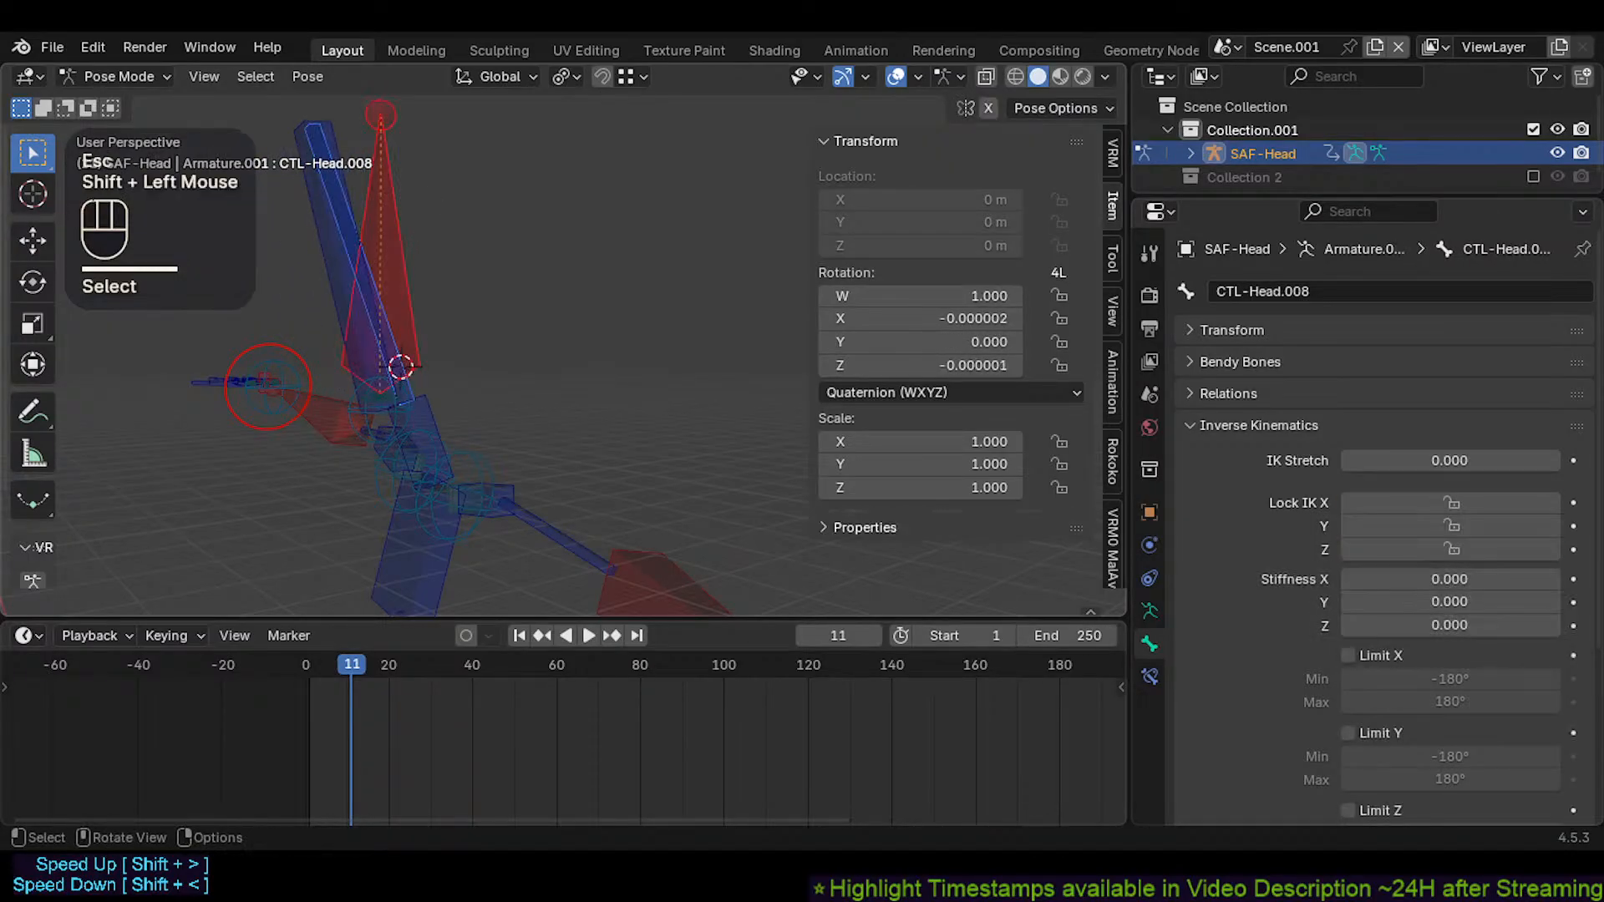
key(r)
key(Escape)
Test-move CTL-Neck.001 and CTL-Head.008 together while shortening the Auto IK chain length step by step from 4 to 1
key(g)
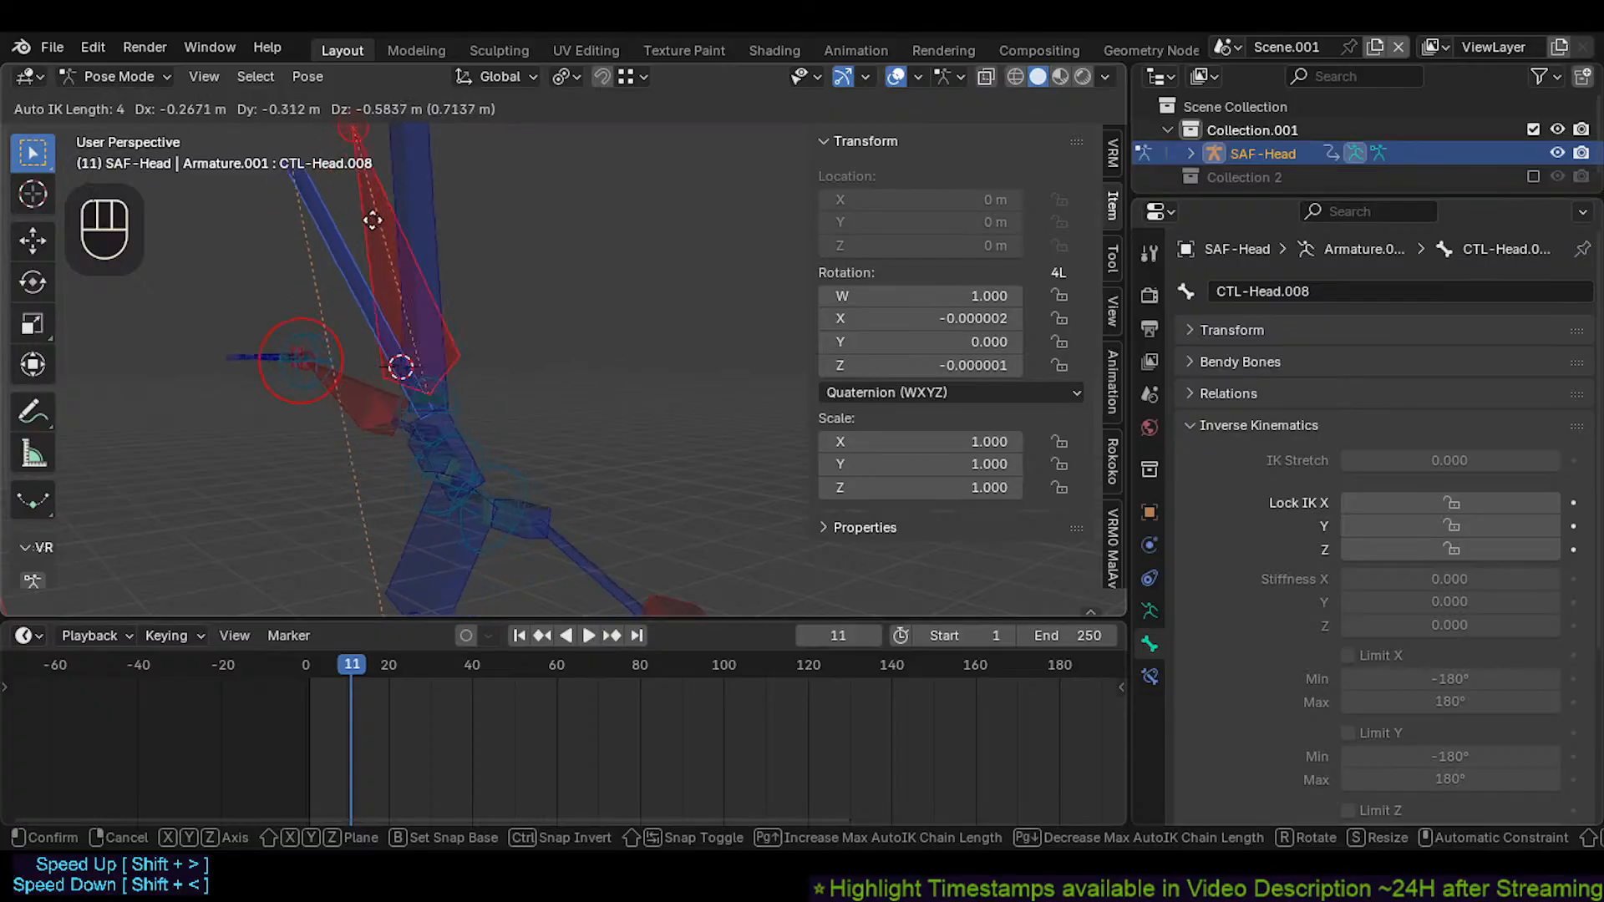
click(418, 182)
key(g)
scroll(401, 268, up, 2)
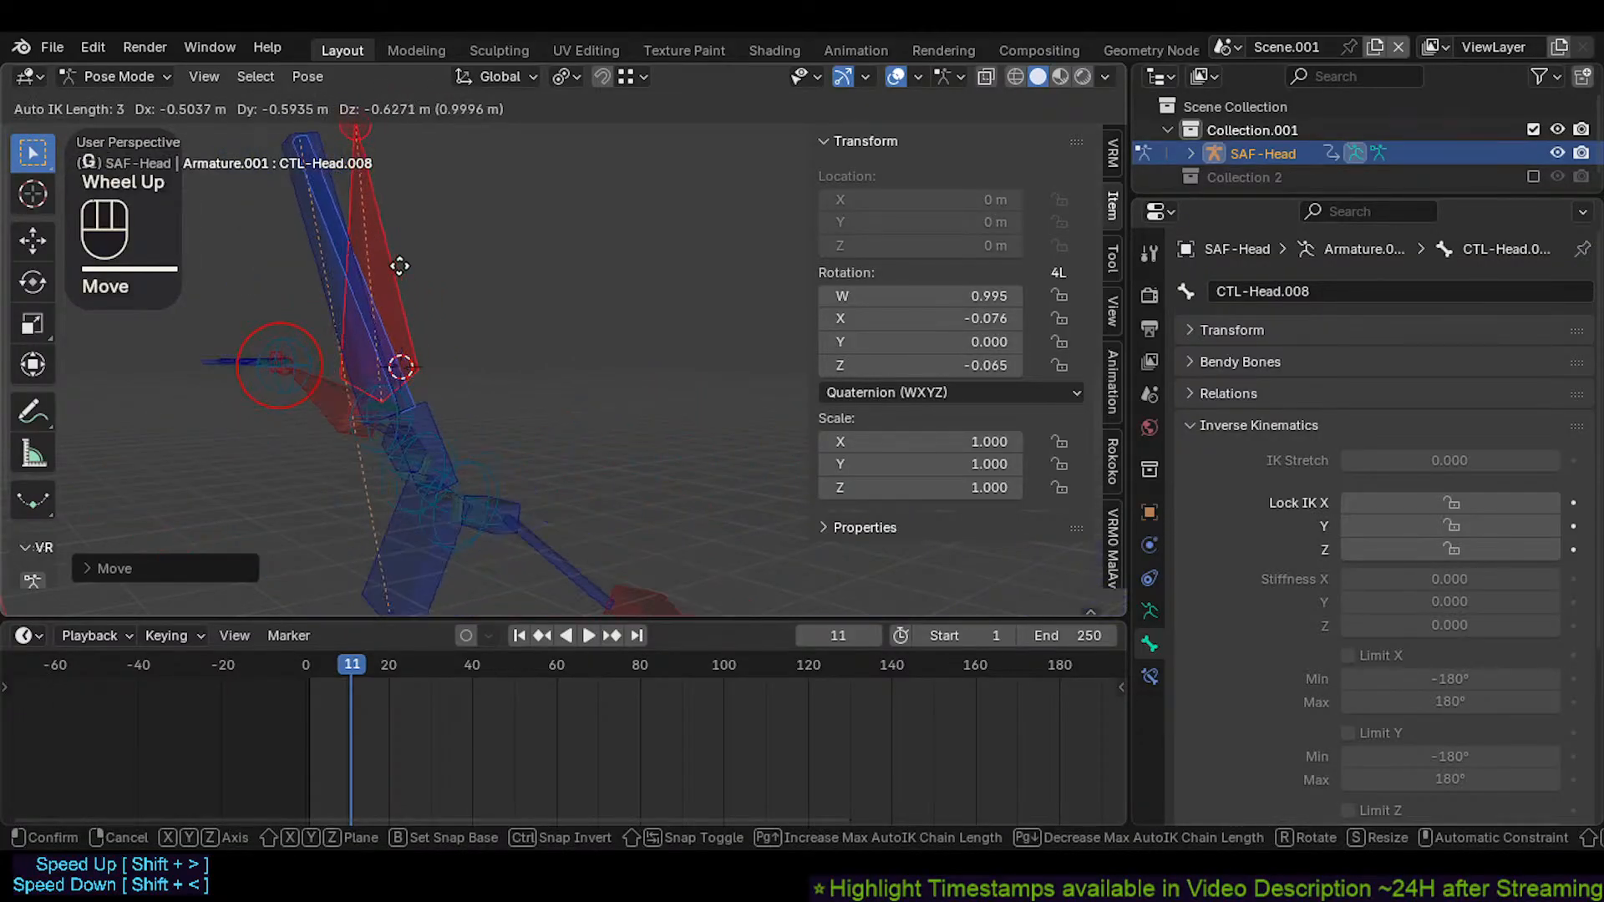
click(412, 243)
key(g)
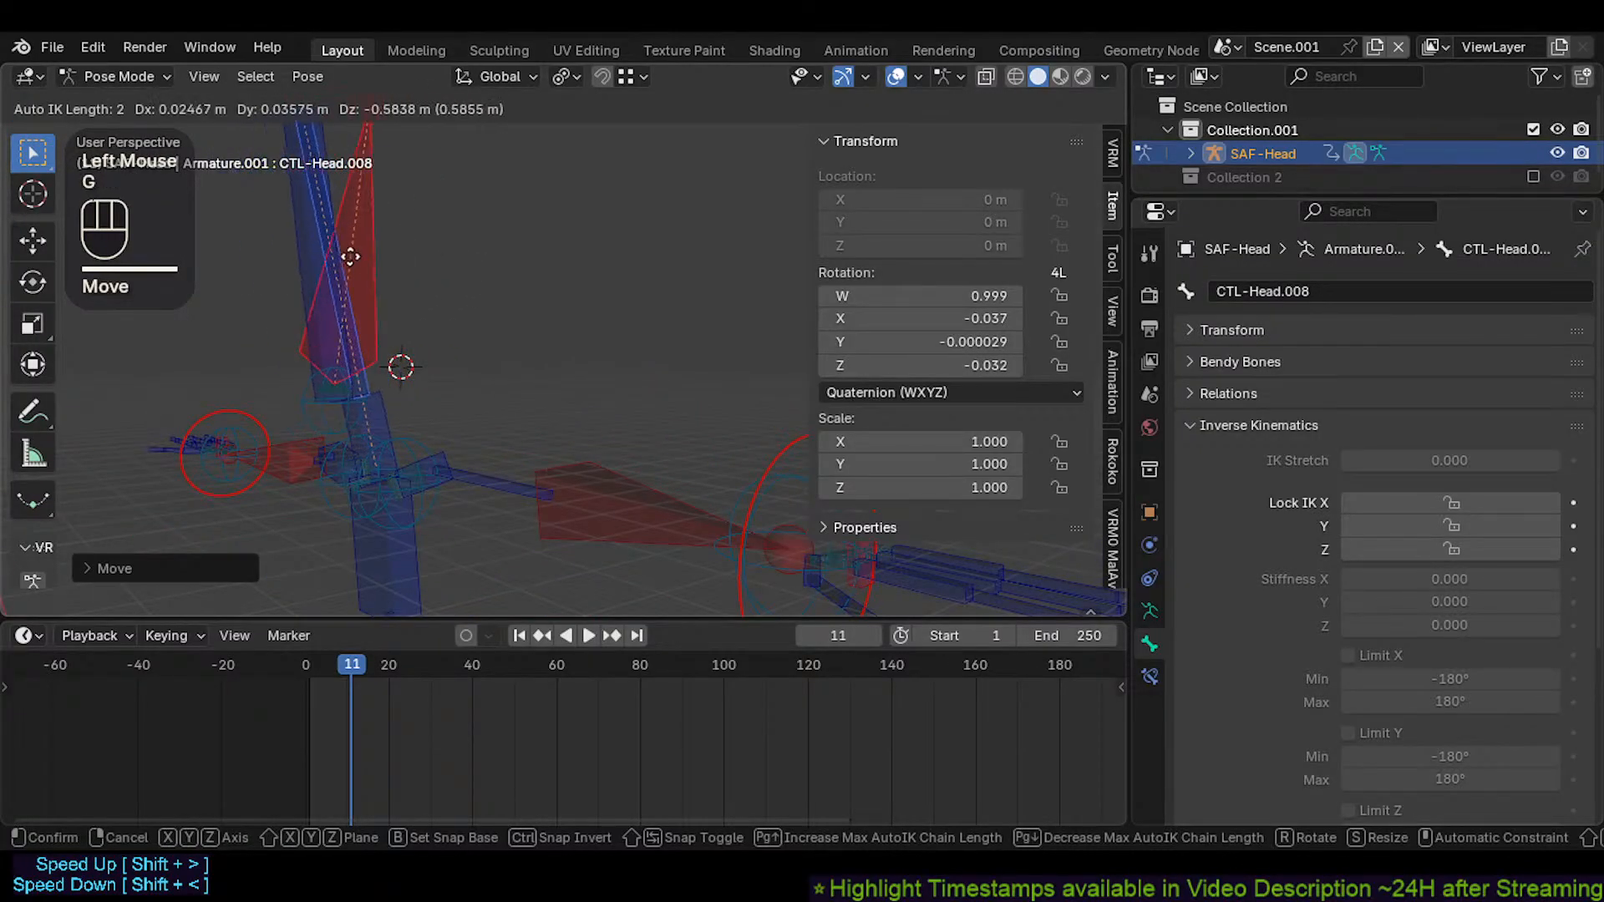
click(326, 209)
key(g)
scroll(308, 272, up, 1)
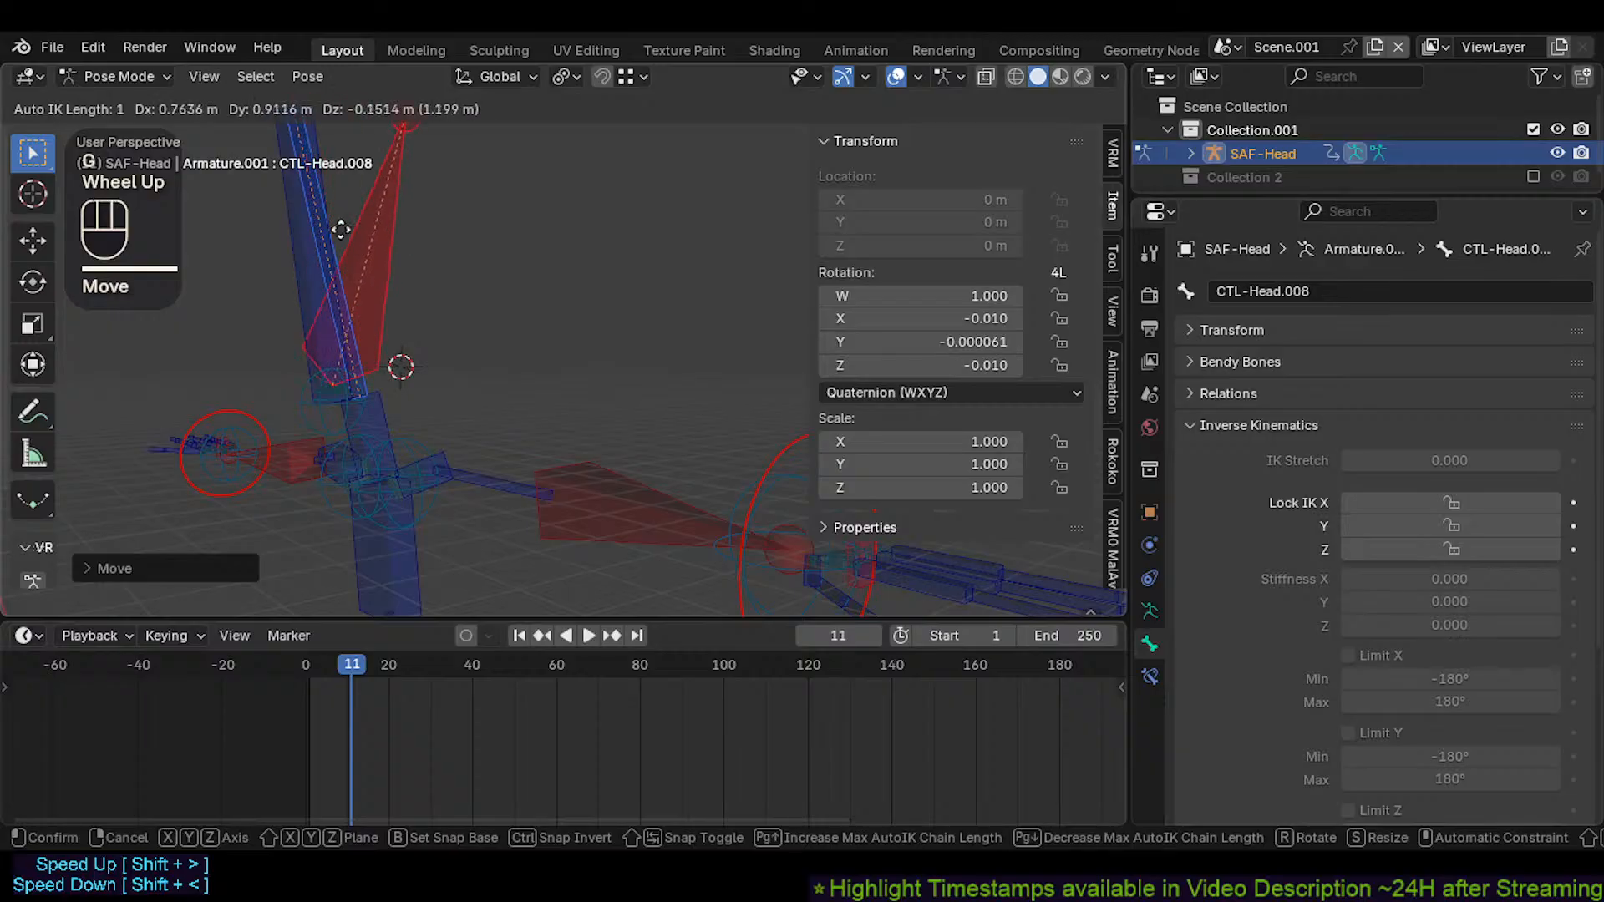
click(247, 254)
Raise the Auto IK chain length to 3 and test-move CTL-Neck.001 and CTL-Head.008 together in several directions
scroll(249, 243, down, 2)
key(g)
scroll(279, 269, down, 1)
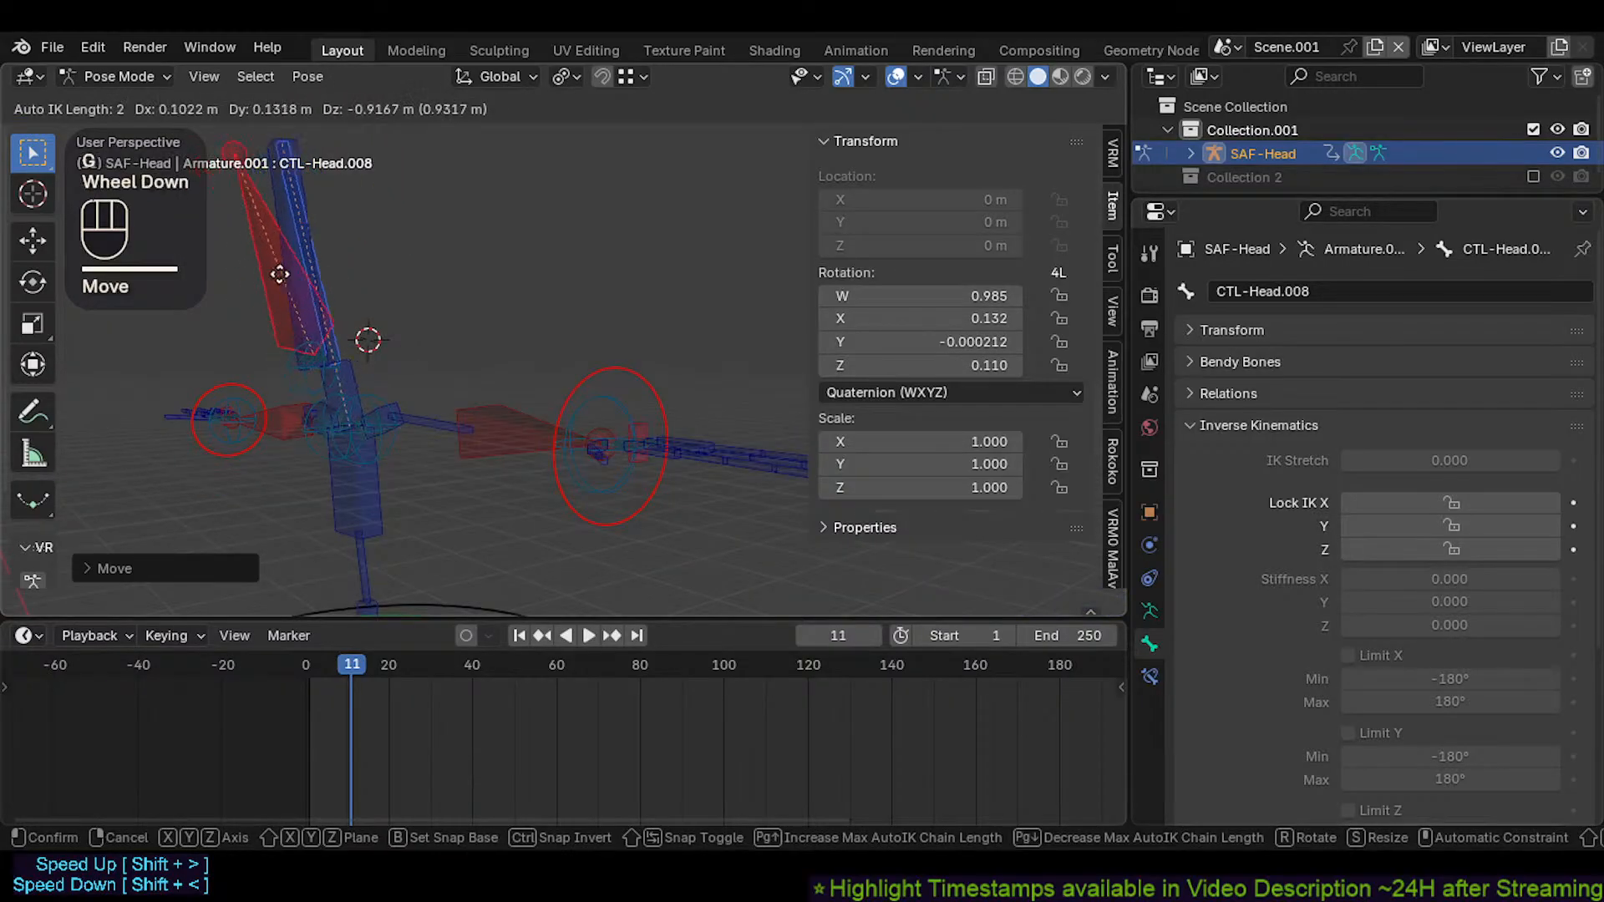
scroll(273, 326, down, 1)
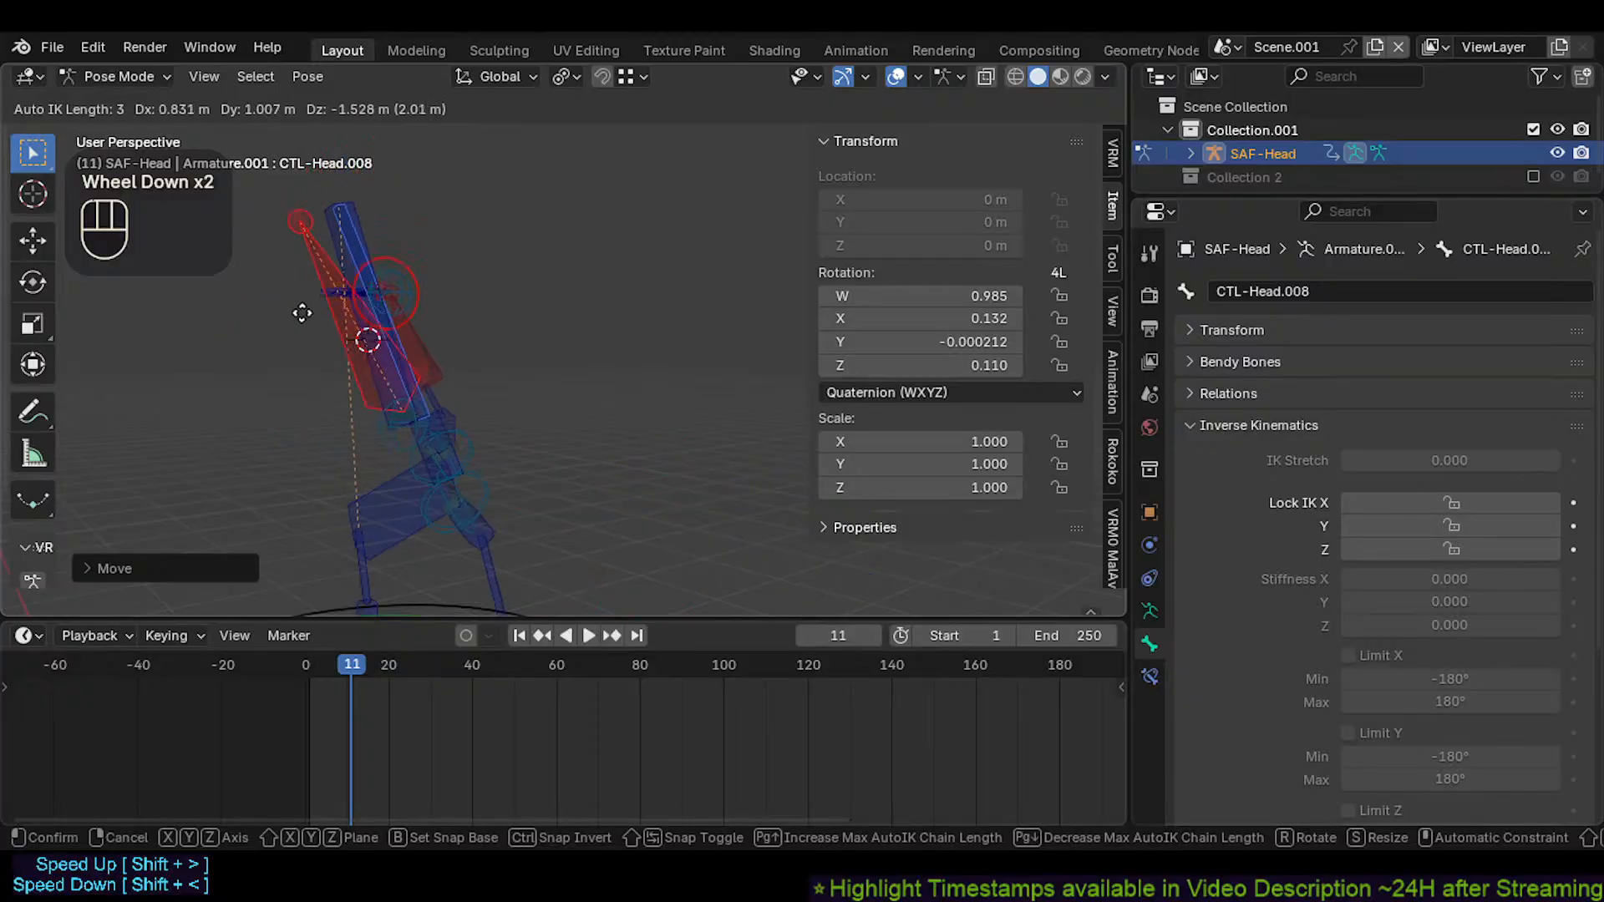
click(292, 224)
middle_drag(294, 226, 411, 253)
key(g)
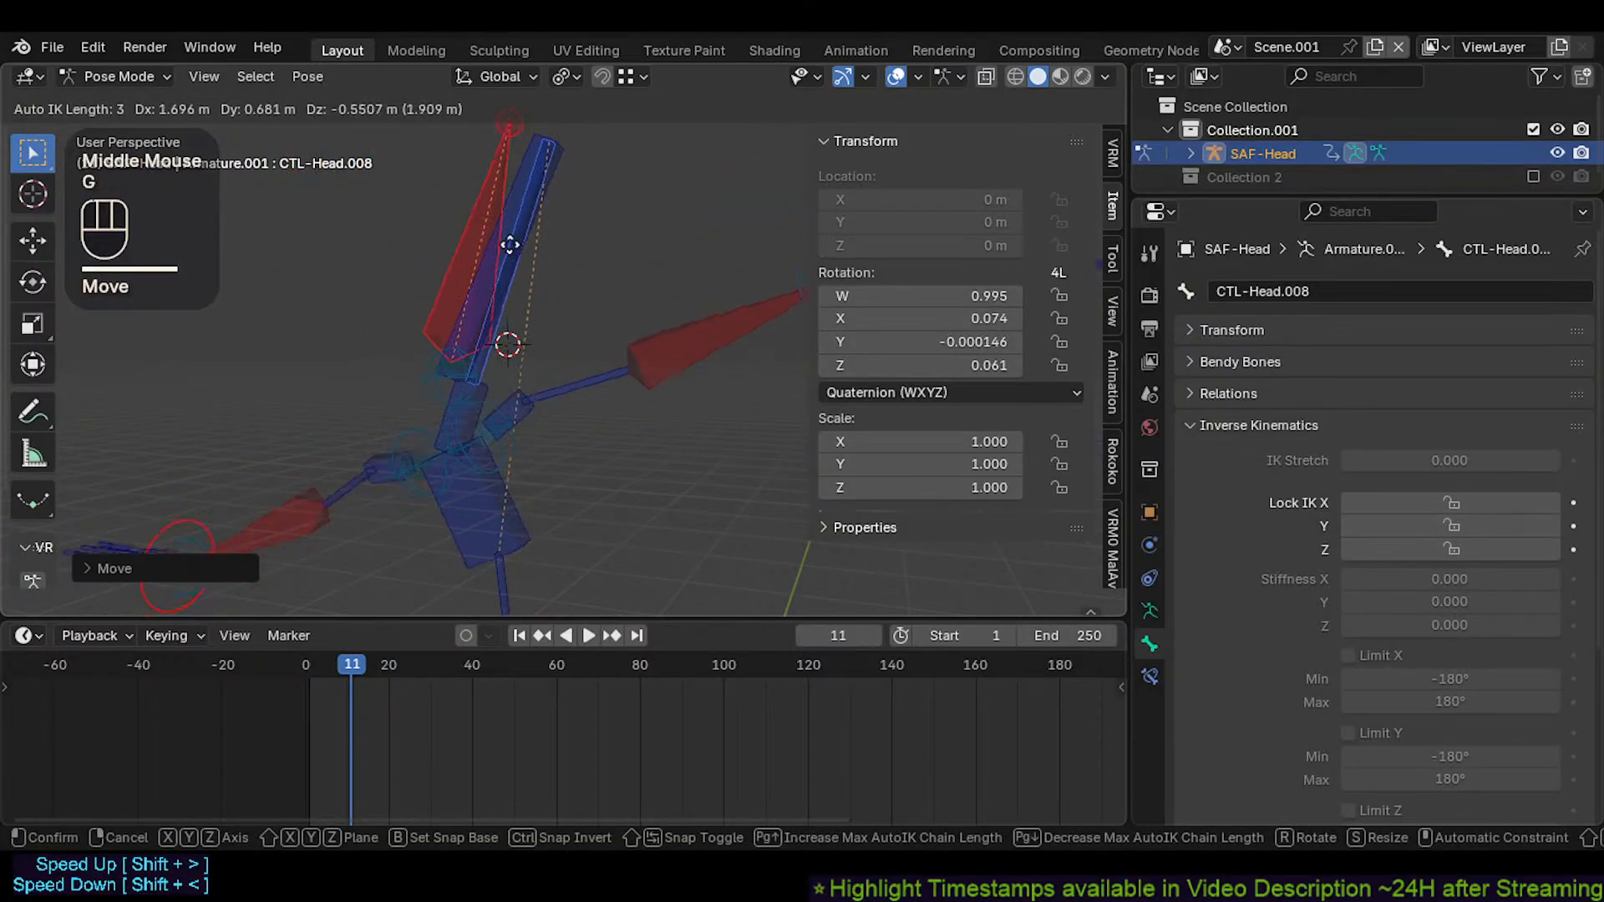
click(408, 240)
key(g)
click(370, 226)
key(g)
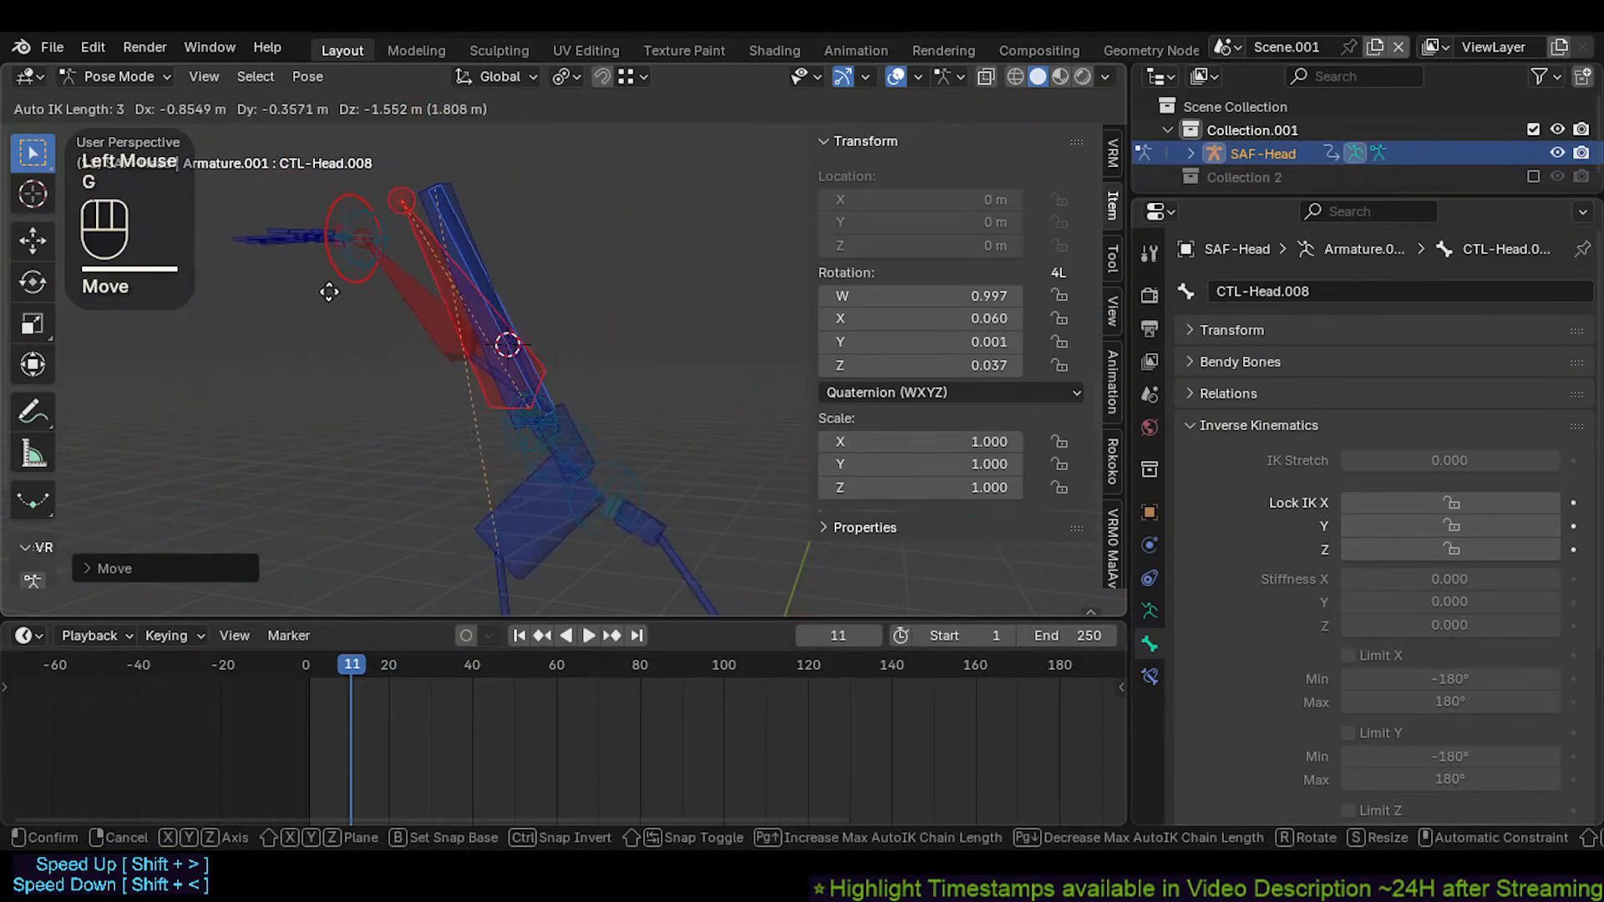
click(358, 243)
middle_drag(358, 243, 393, 269)
key(g)
click(295, 269)
Select all bones and clear their pose transforms
key(a)
key(alt+q)
key(alt+q)
scroll(393, 269, up, 2)
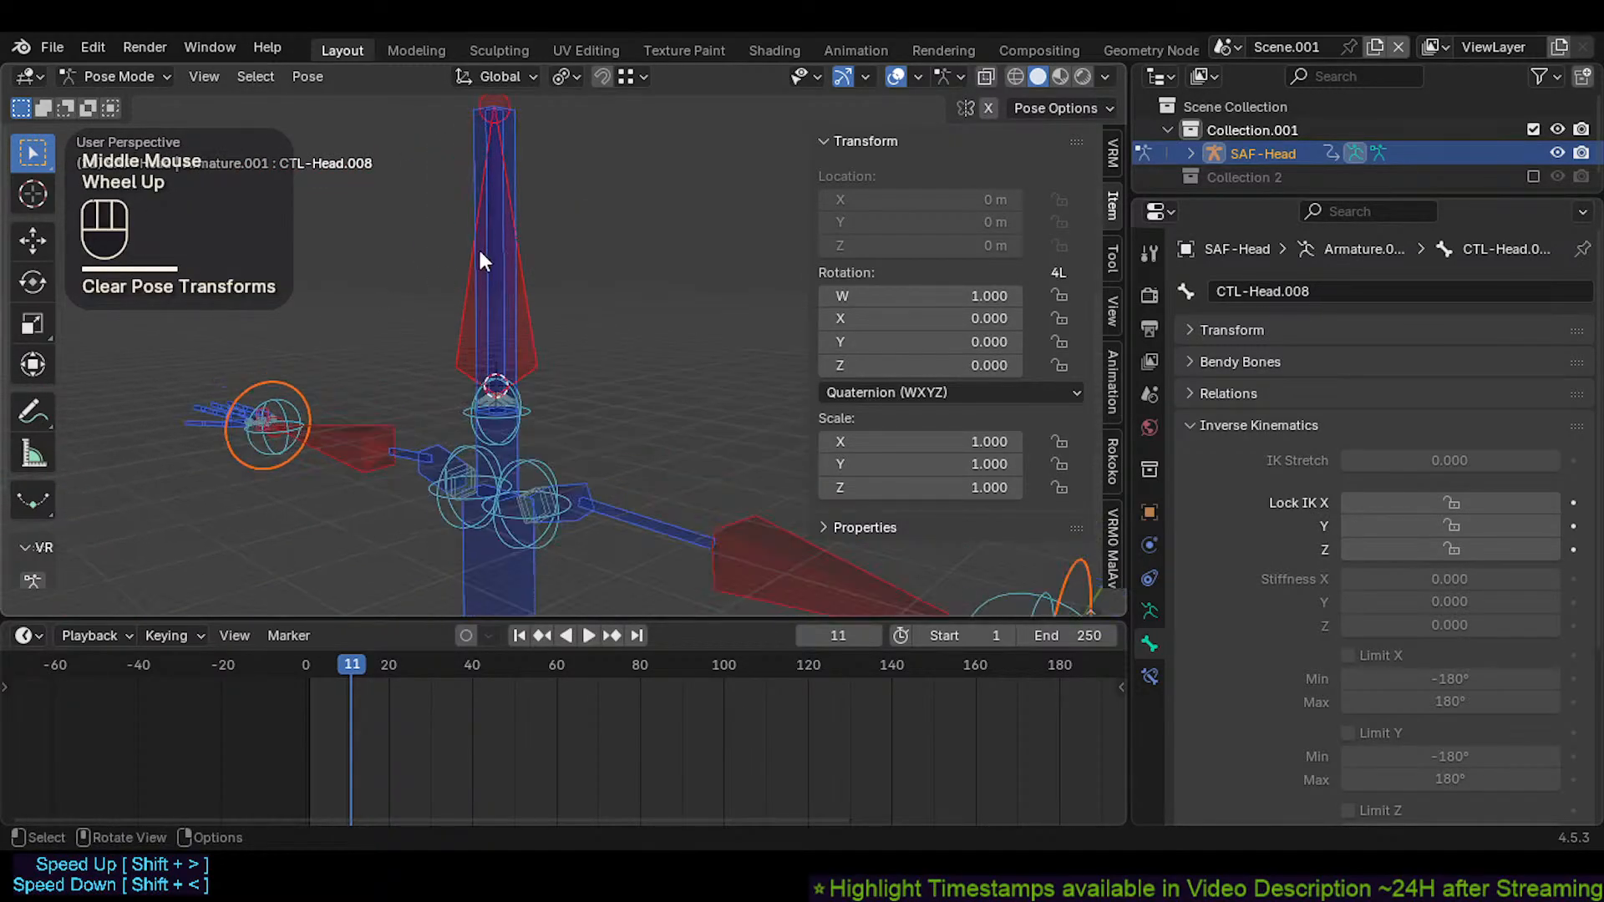
Shrink the B-Bone display size of CTL-Neck.003 and enlarge that of CTL-Neck.001
click(509, 153)
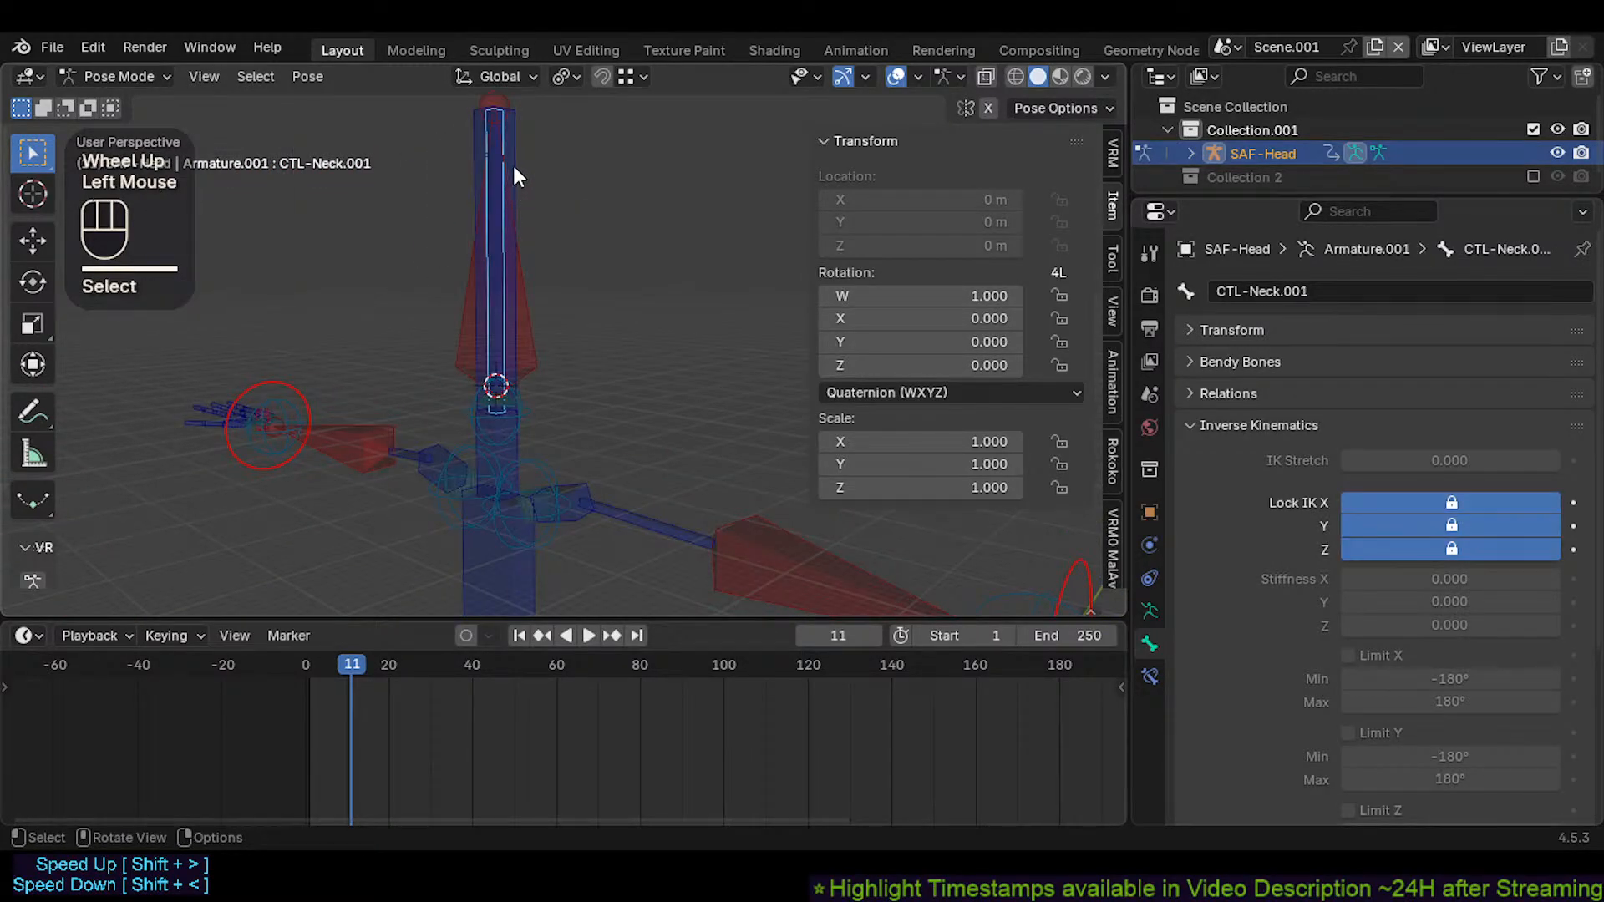
click(513, 164)
key(shift+ctrl+alt+a)
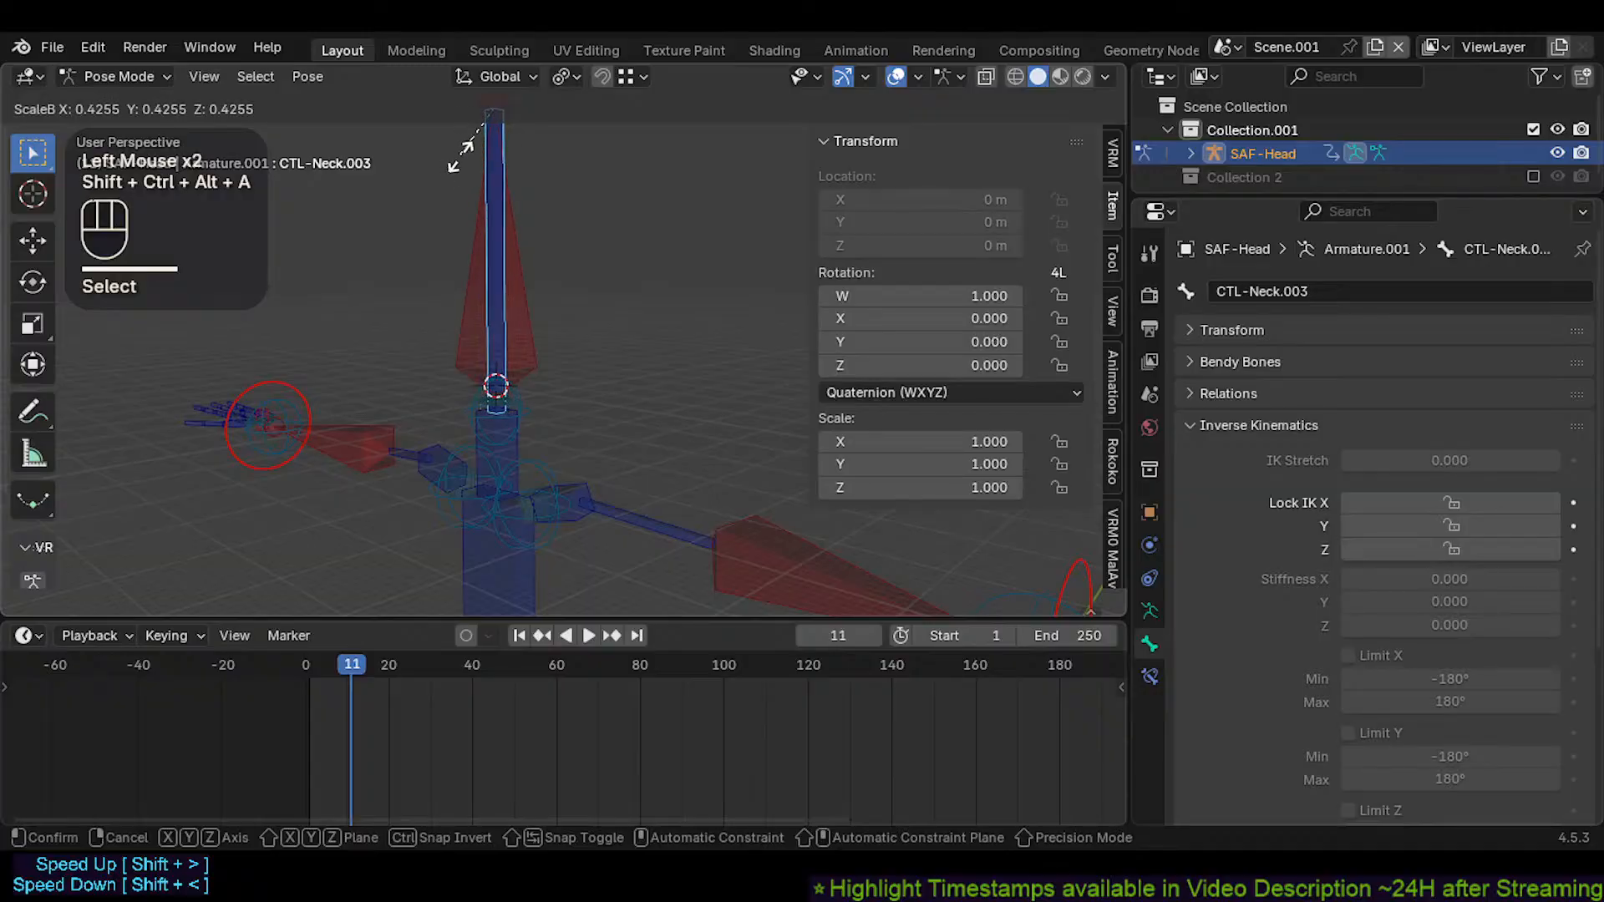
click(505, 140)
click(505, 133)
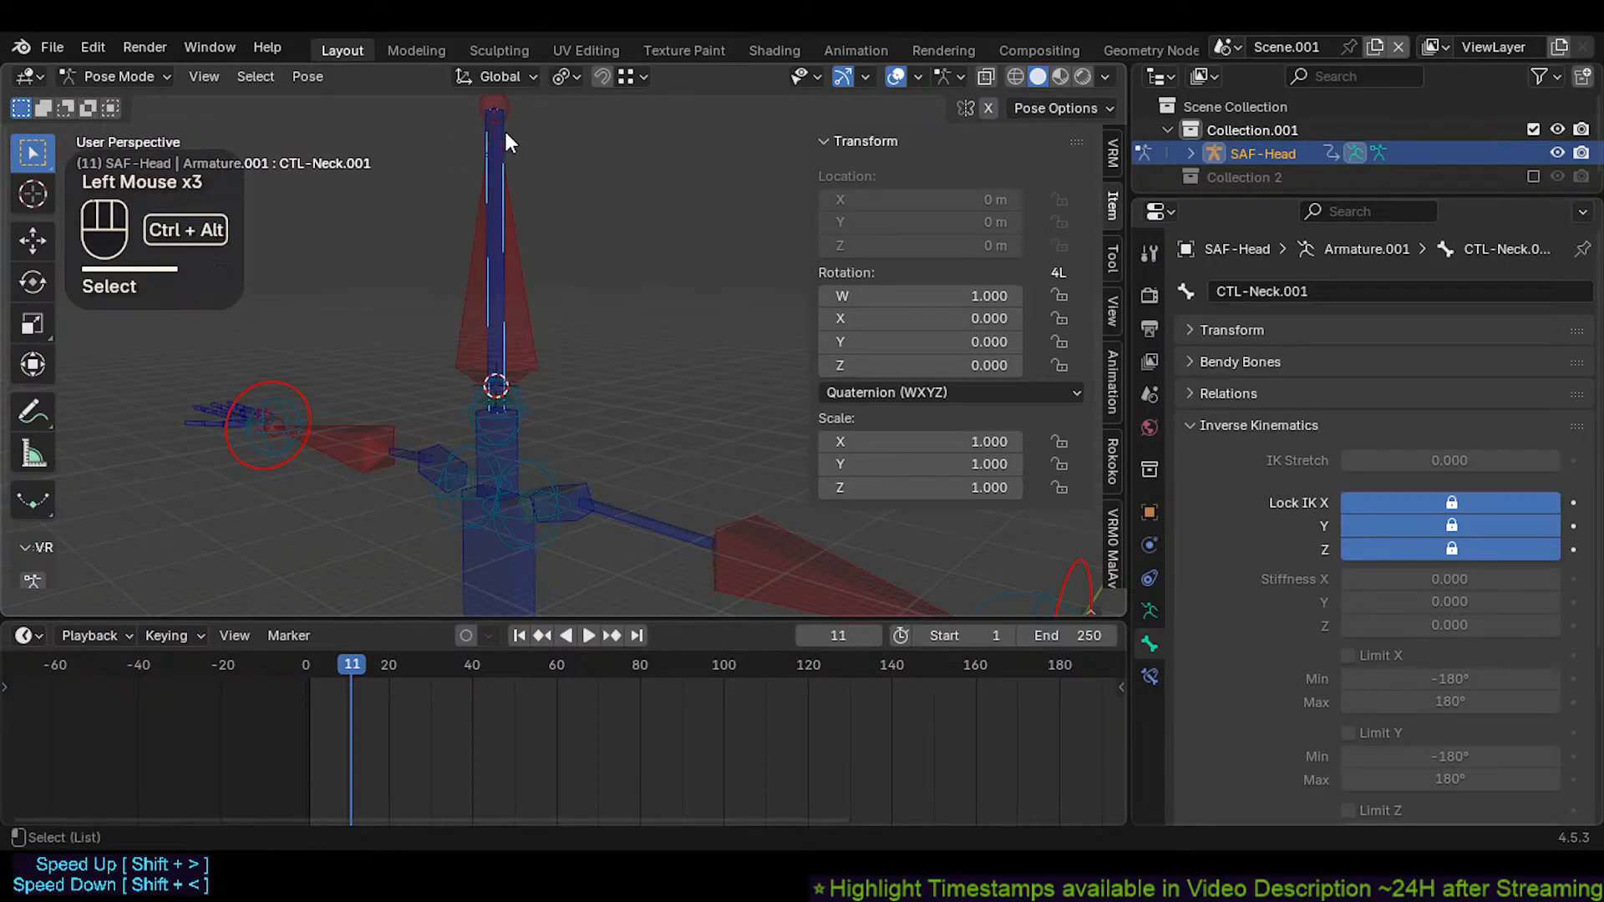
key(shift+ctrl+alt+a)
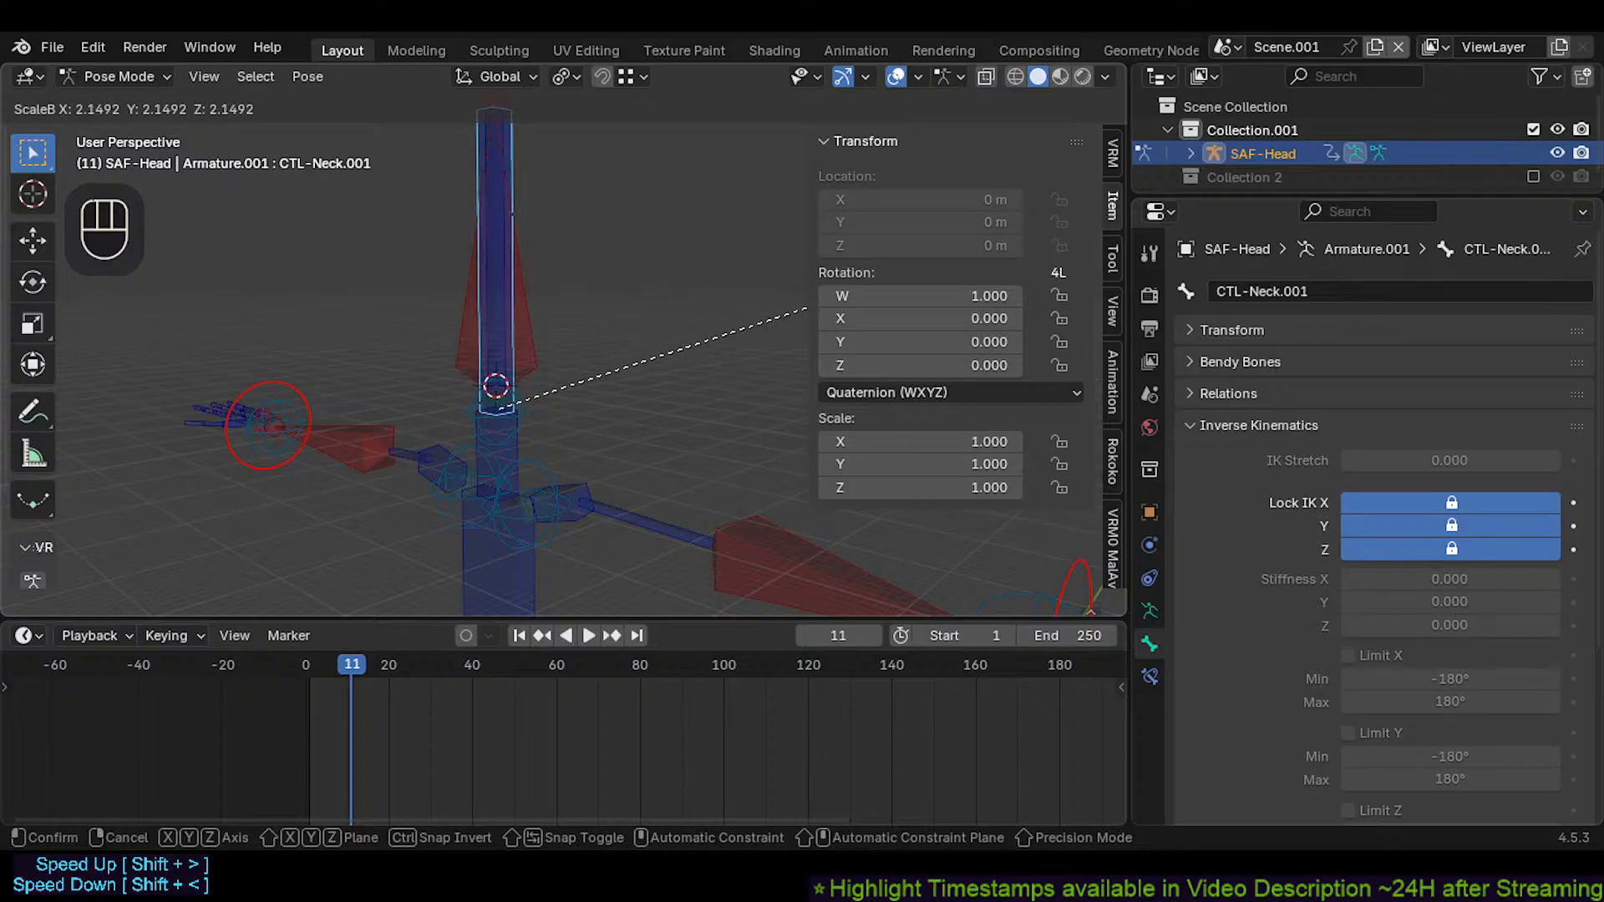
click(622, 294)
Unlock the X, Y and Z IK axes of CTL-Neck.001 and rename CTL-Neck.003 as MCH-Head
drag(1459, 504, 1455, 551)
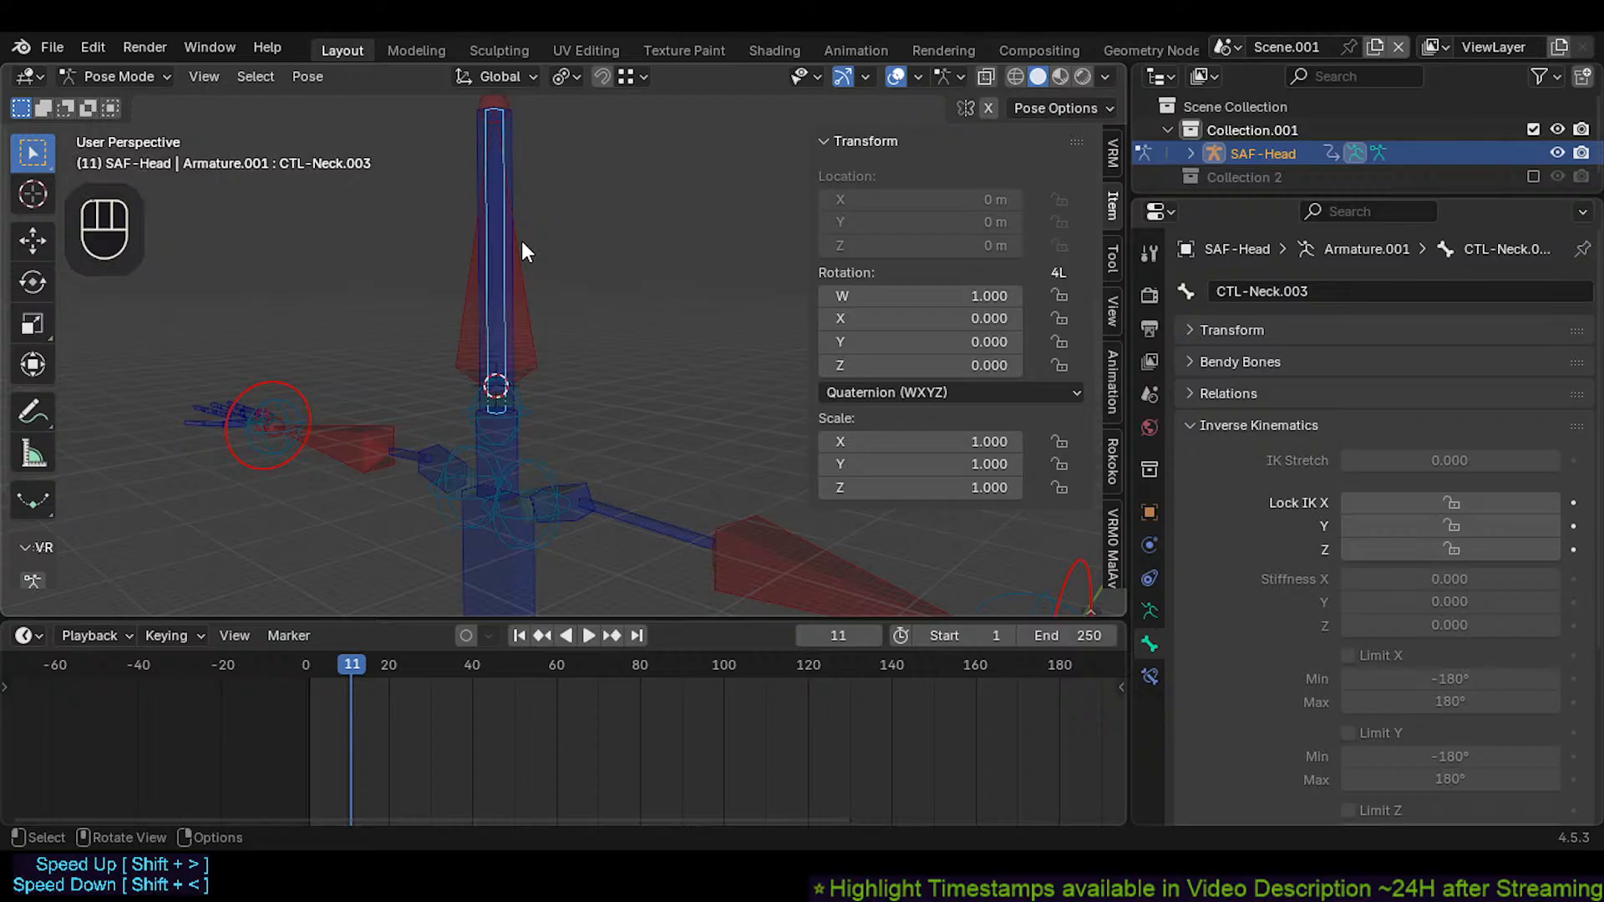
key(F2)
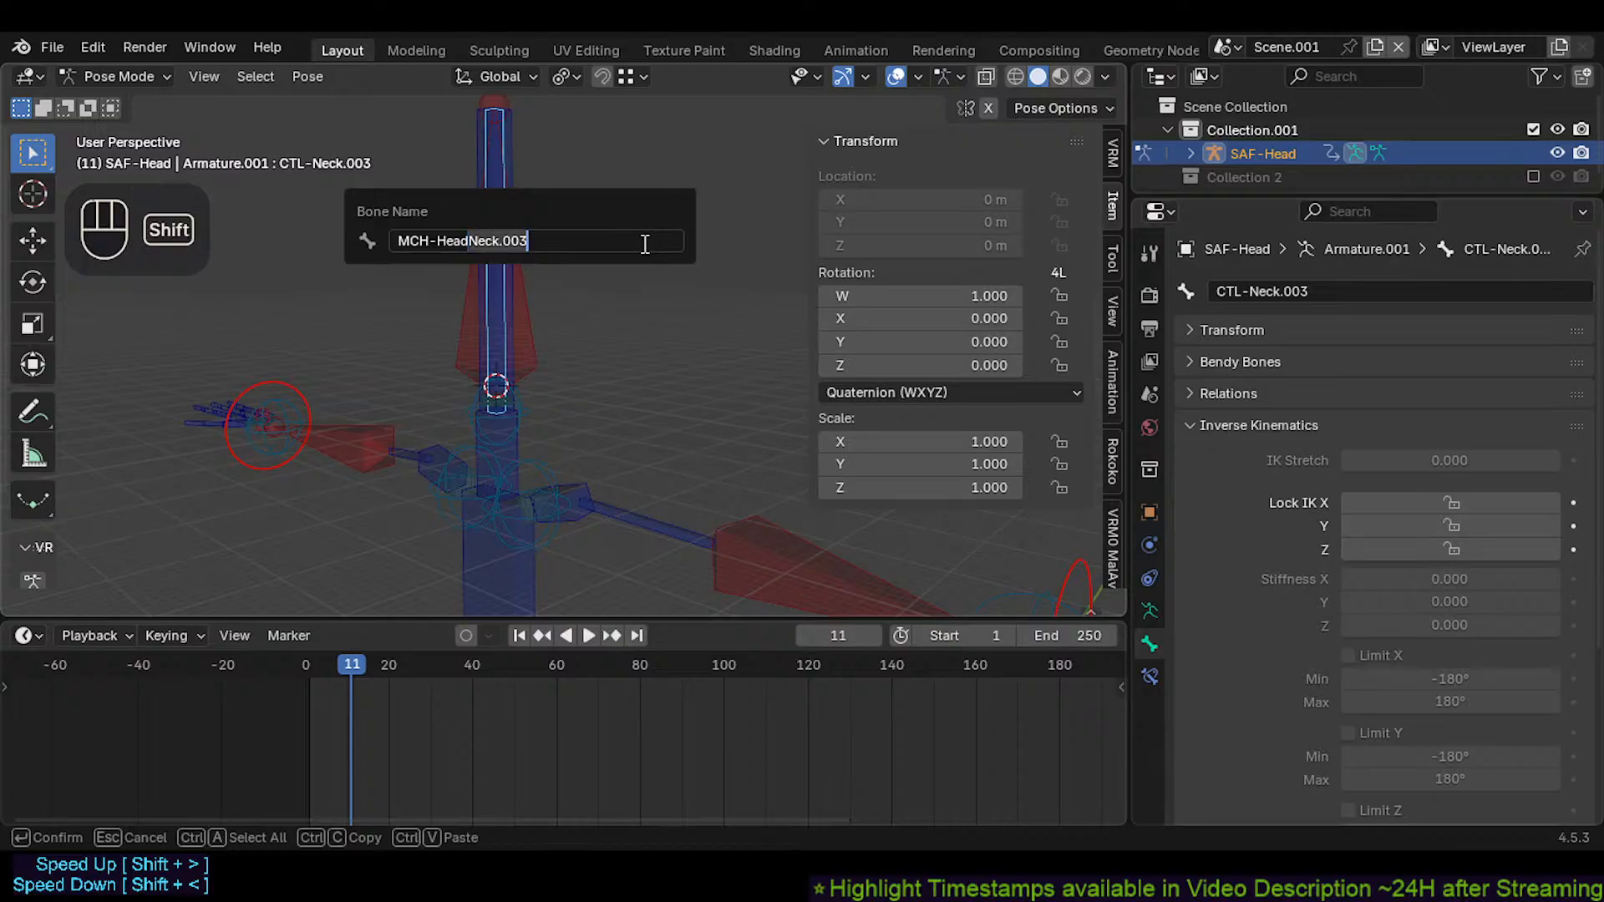
key(Return)
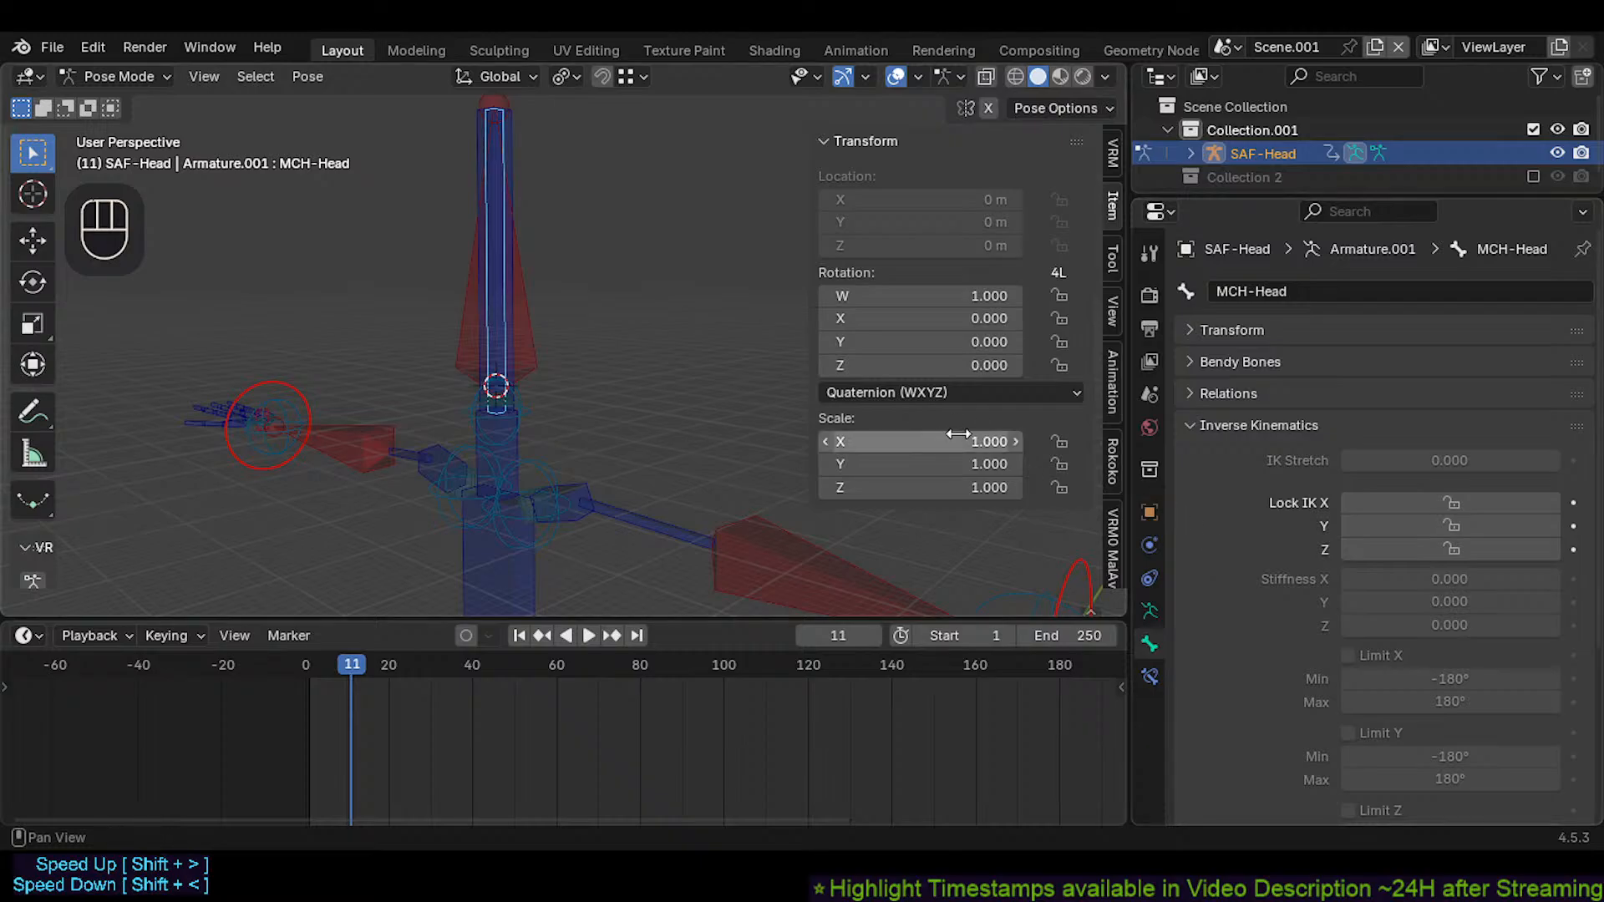
Set the bone color of MCH-Head to 08 - Theme Color Set
click(1215, 426)
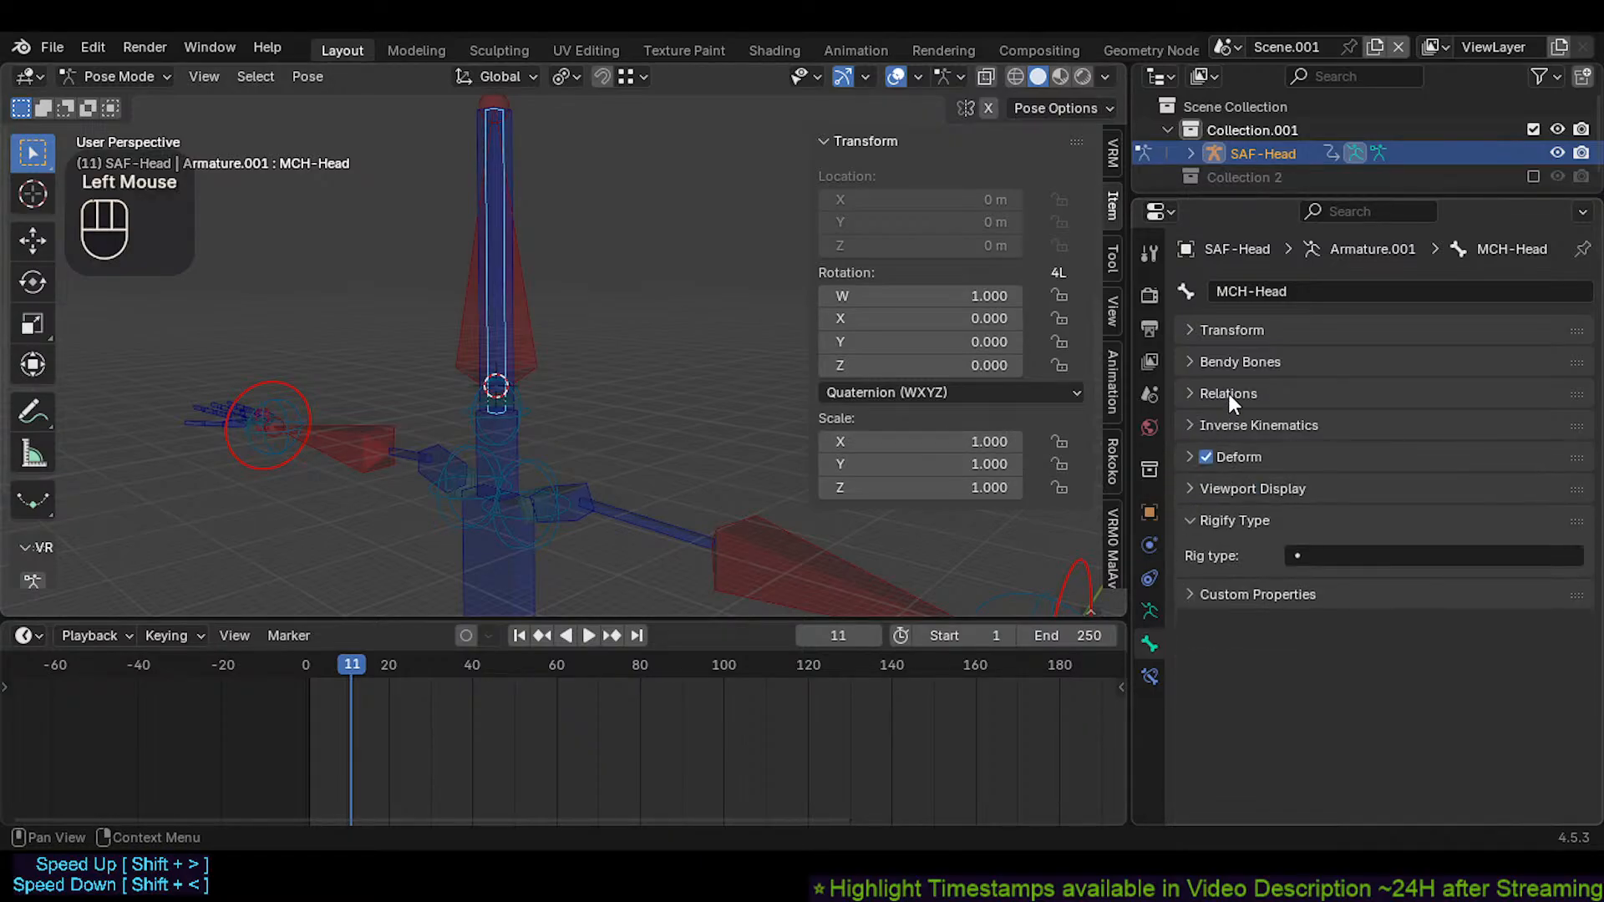
click(1230, 487)
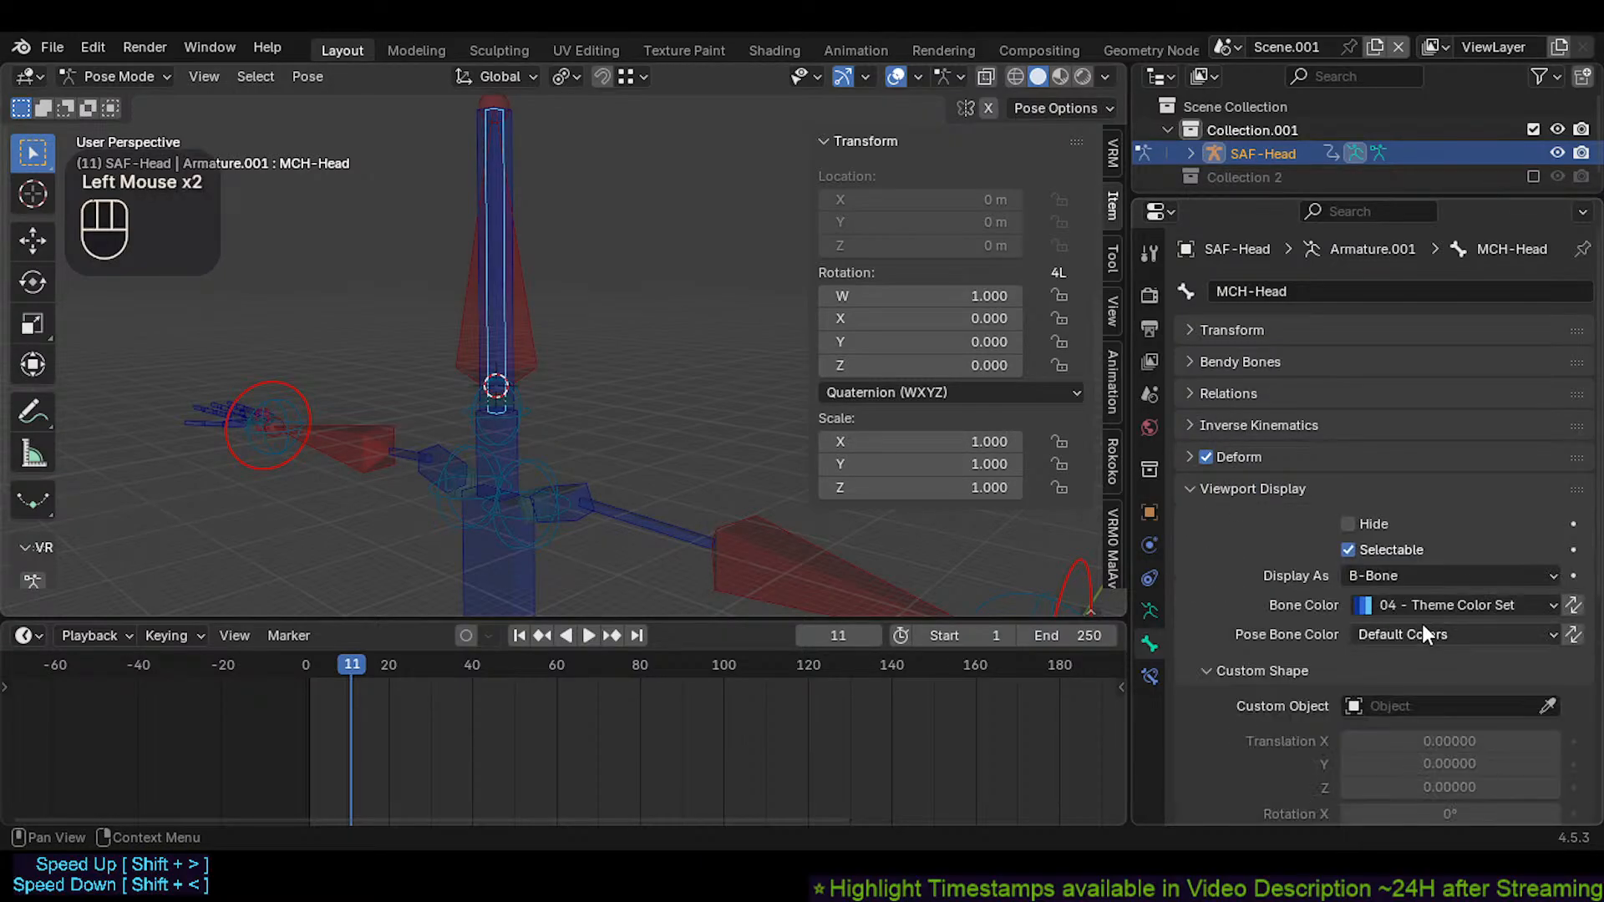
alt+click(1422, 606)
click(1219, 526)
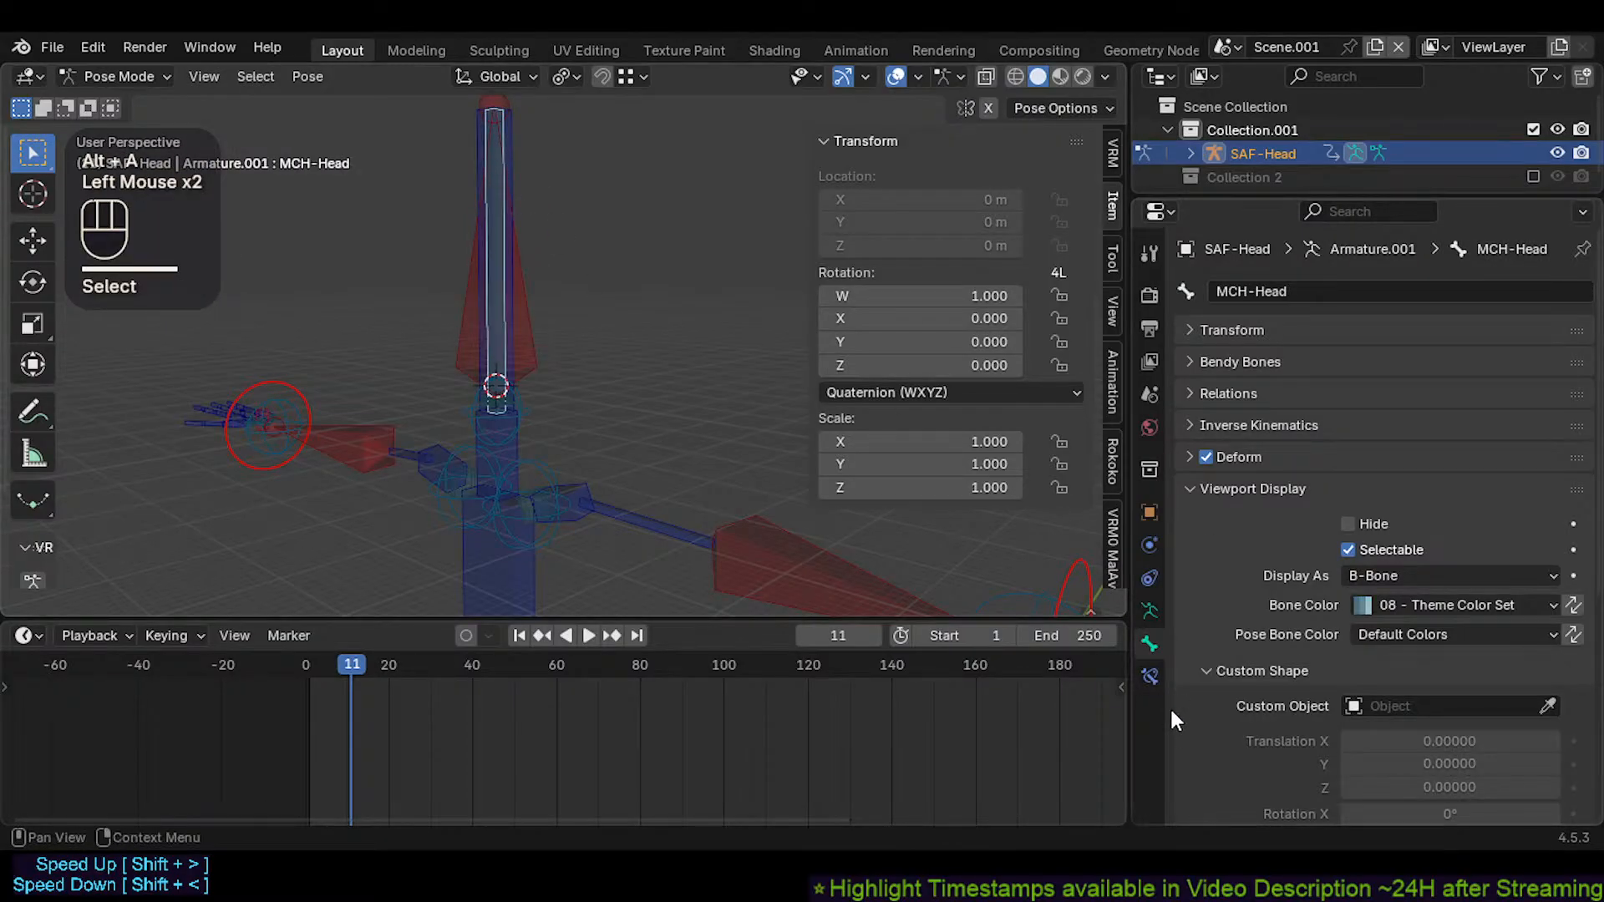
Lock the IK rotation of MCH-Head on the X, Y and Z axes
click(1149, 675)
click(1149, 643)
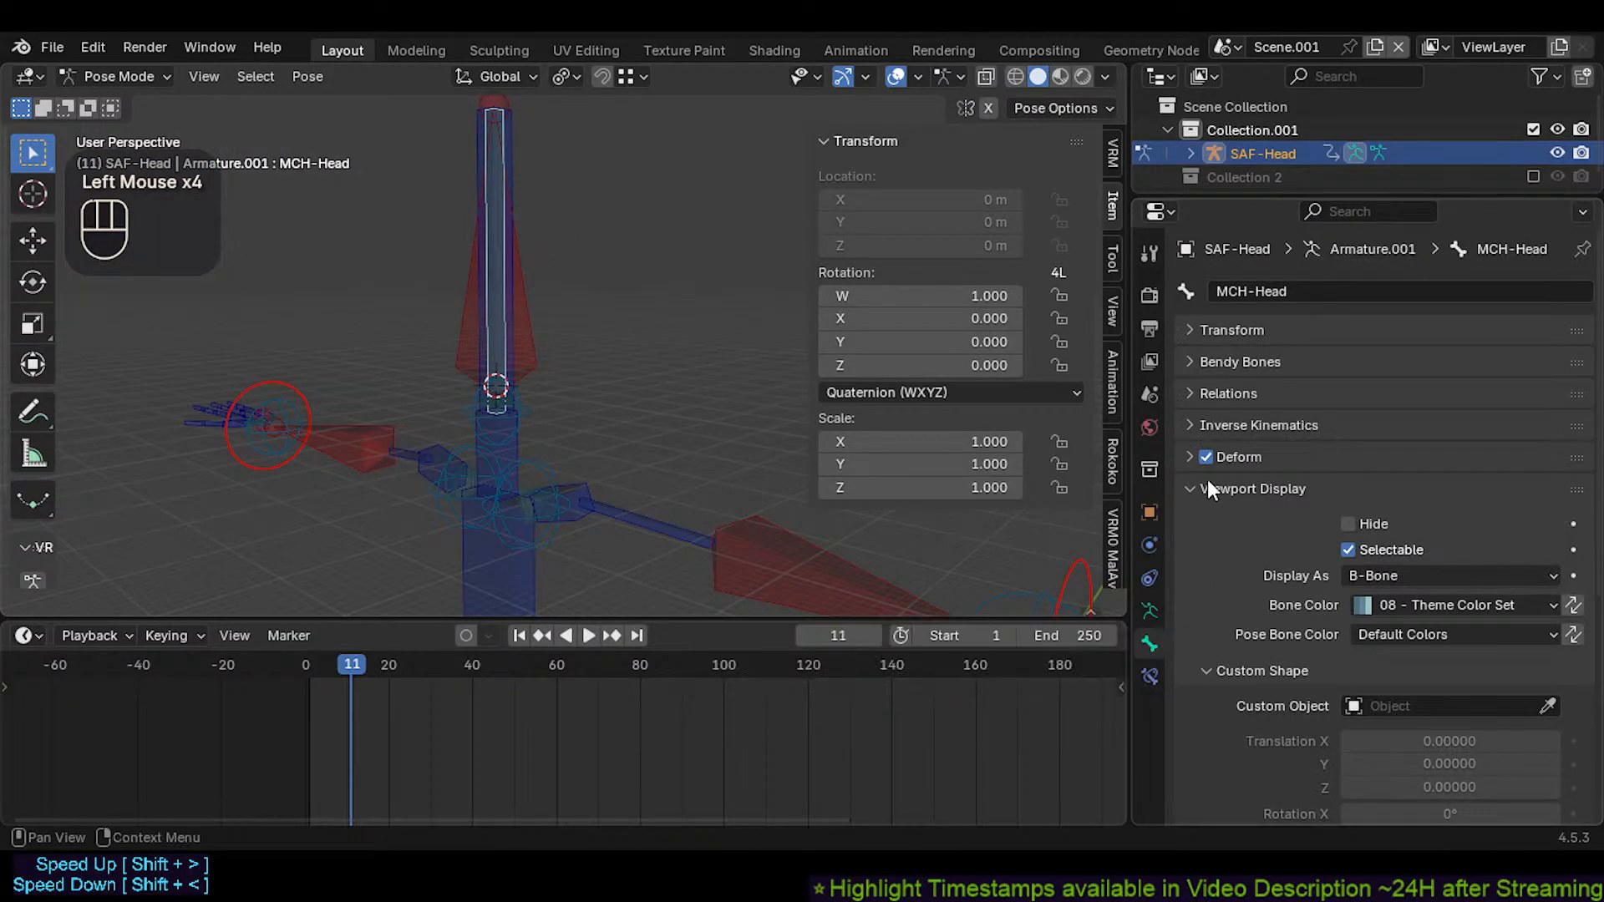
click(1246, 423)
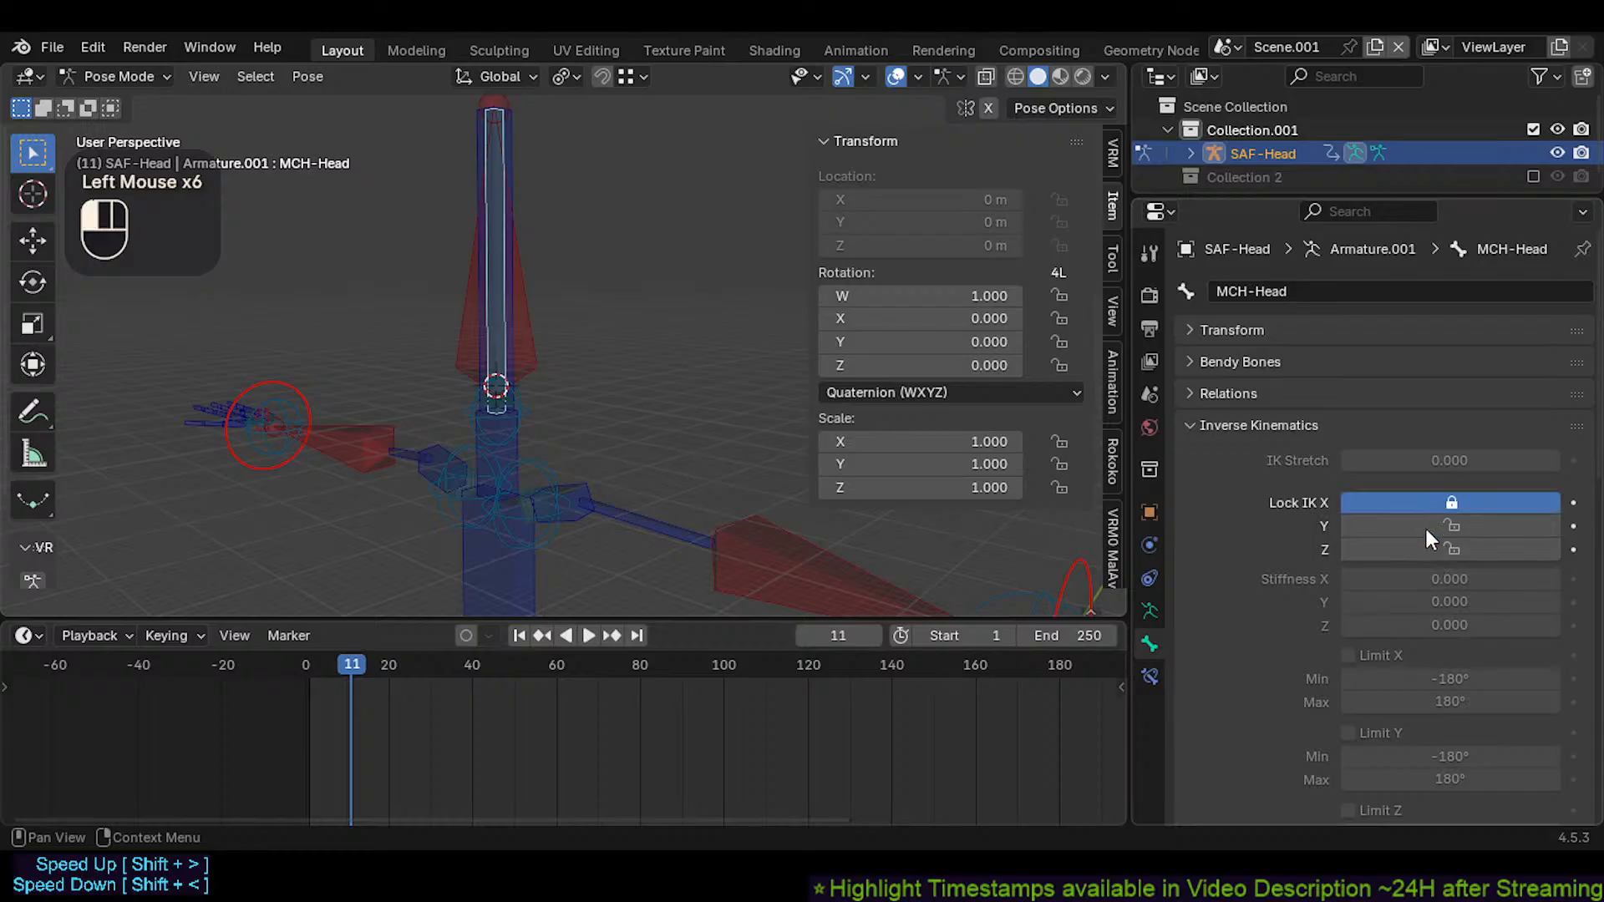
Test-move CTL-Neck.001 alone with an Auto IK chain length of 3 and clear all bones' pose transforms
click(526, 167)
key(g)
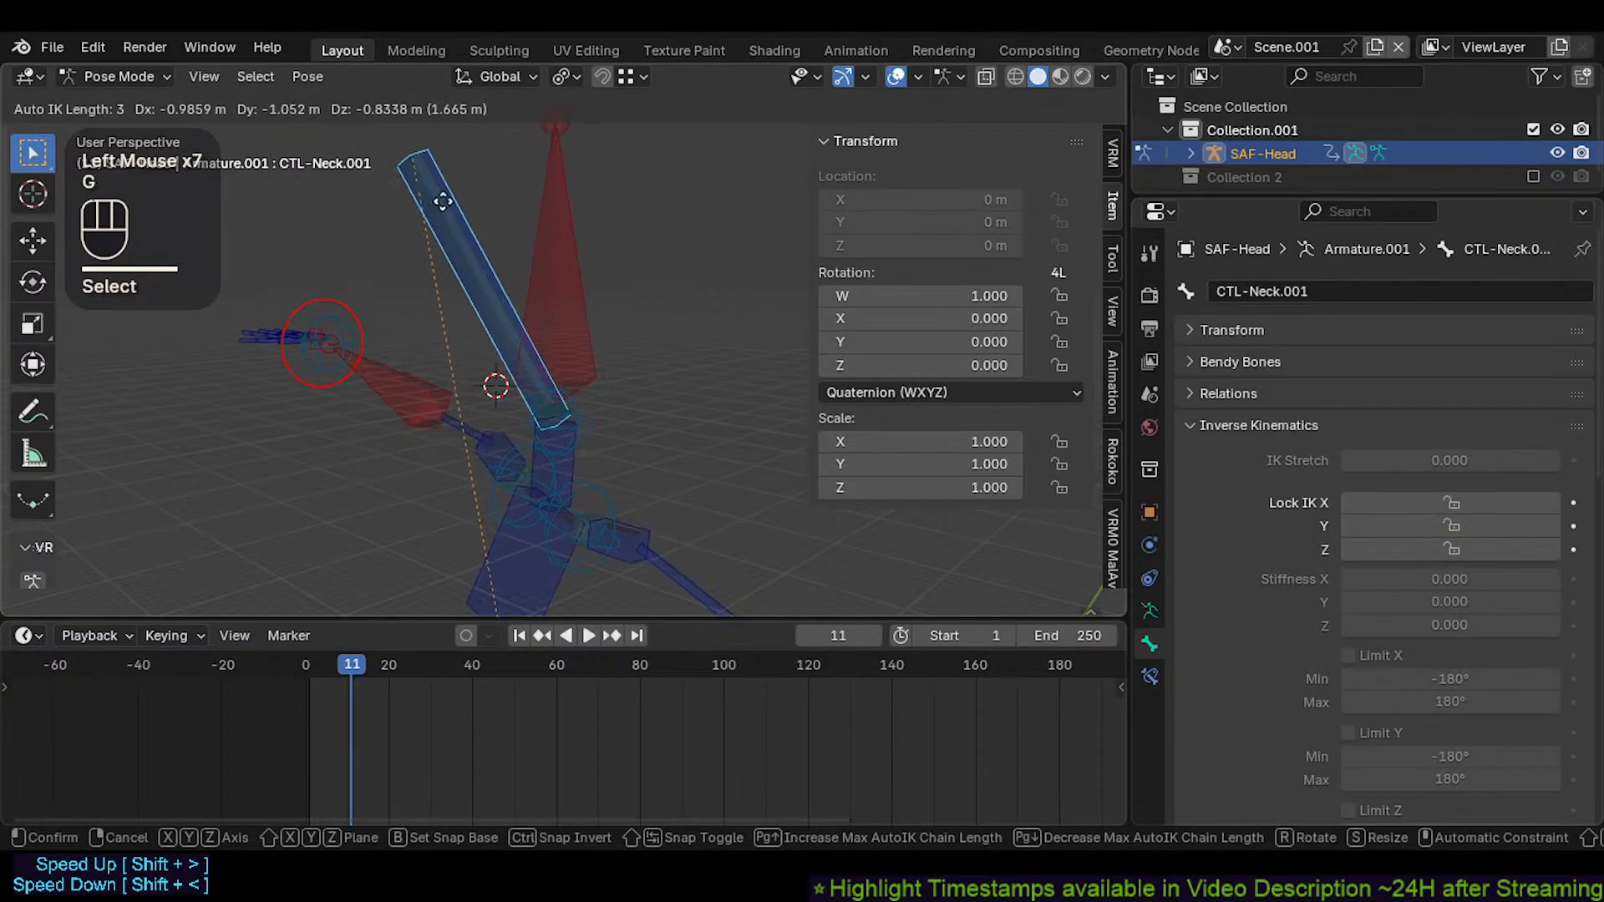
click(553, 197)
key(a)
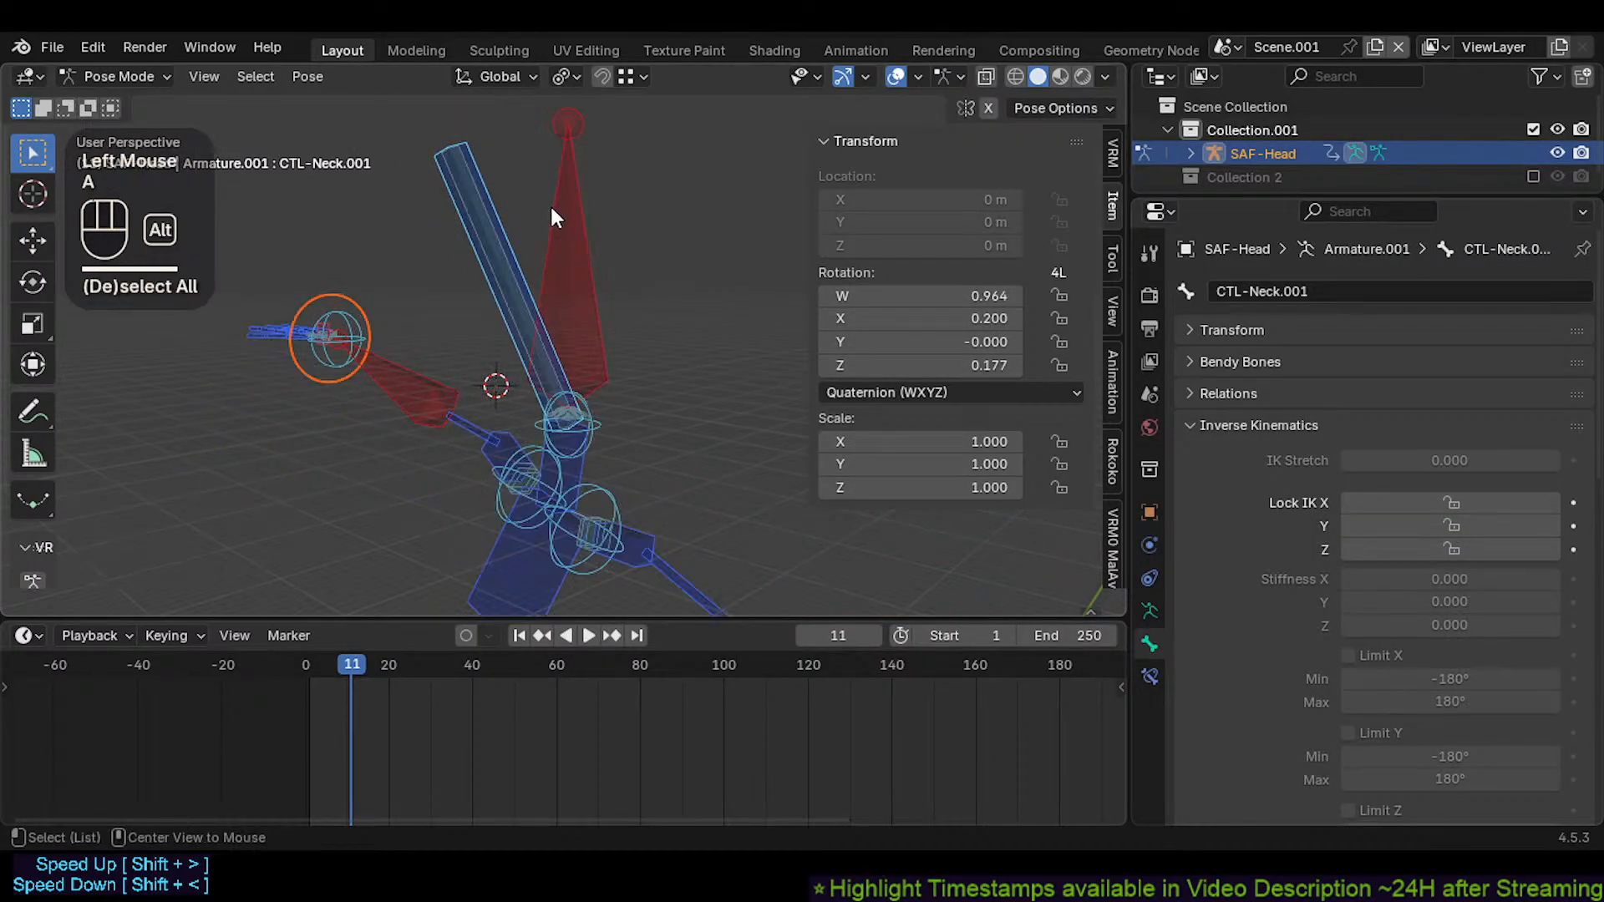
key(alt+q)
key(alt+q)
Test-move CTL-Neck.001 and CTL-Head.008 together with Auto IK at length 3, saving CrazyRigNext.blend between moves
click(515, 176)
shift+click(523, 258)
key(g)
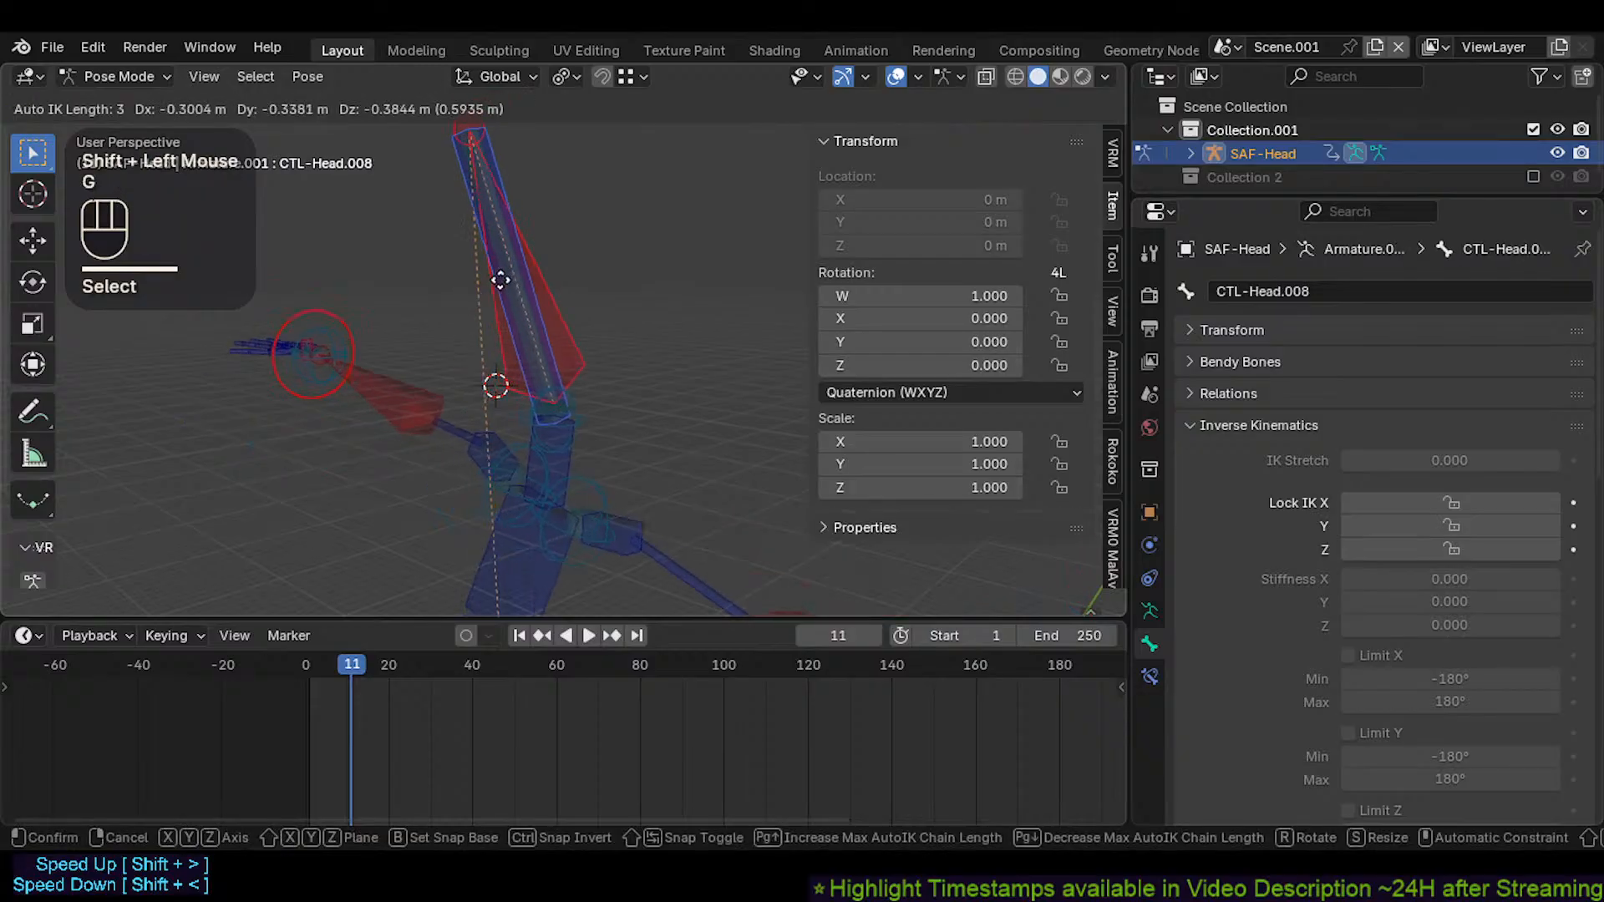
click(533, 224)
key(g)
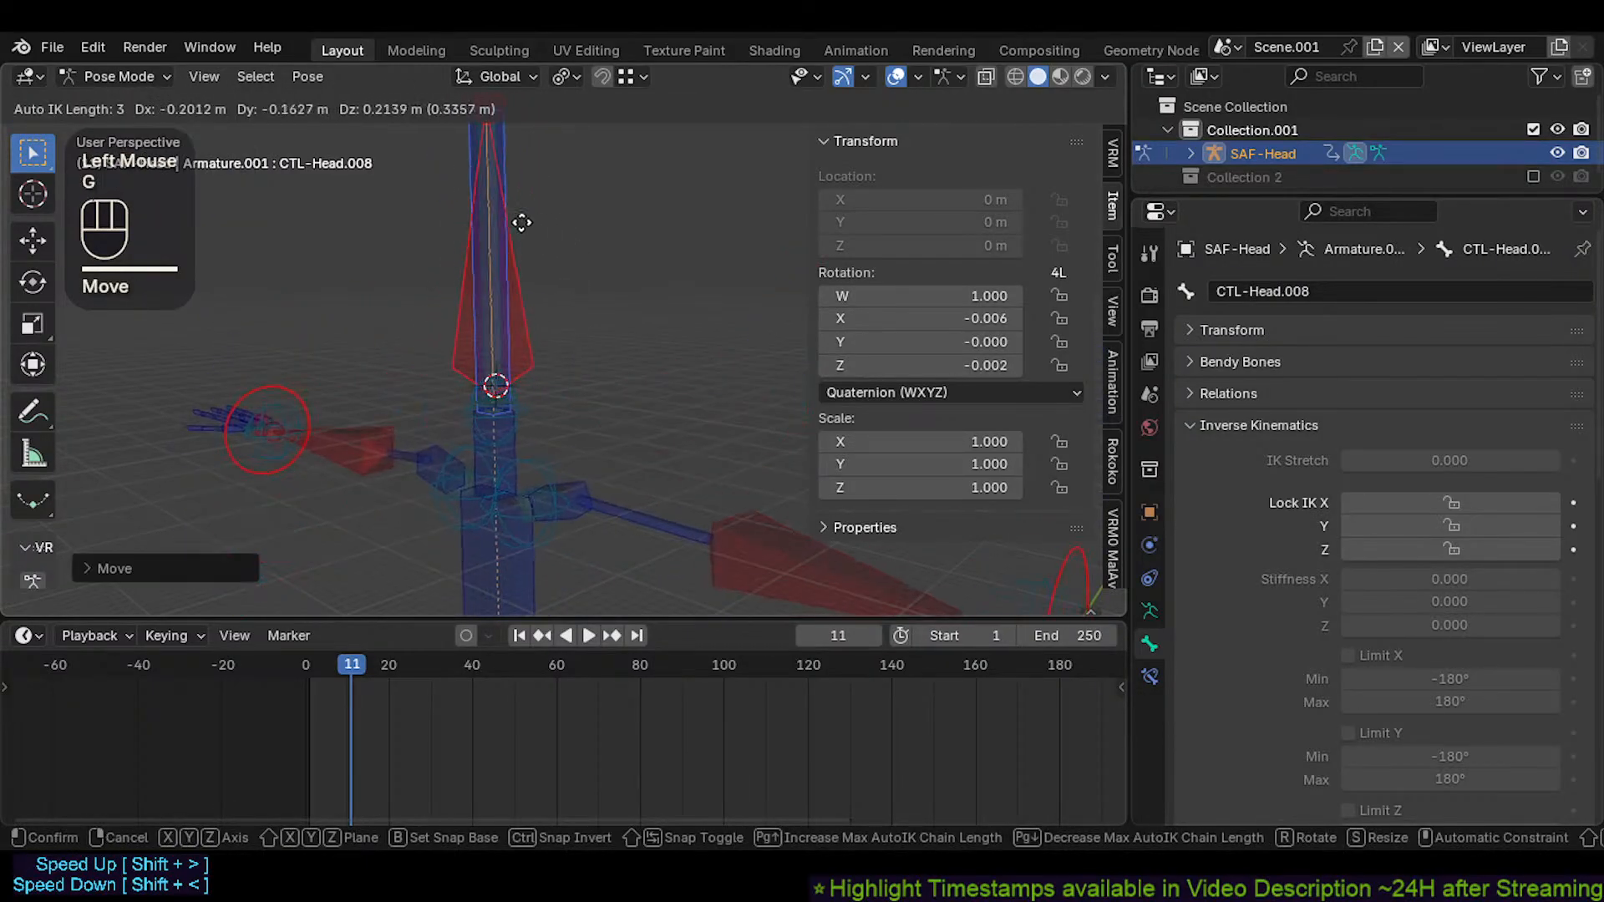
click(499, 263)
key(ctrl+s)
scroll(512, 251, down, 1)
shift+middle_drag(512, 250, 518, 232)
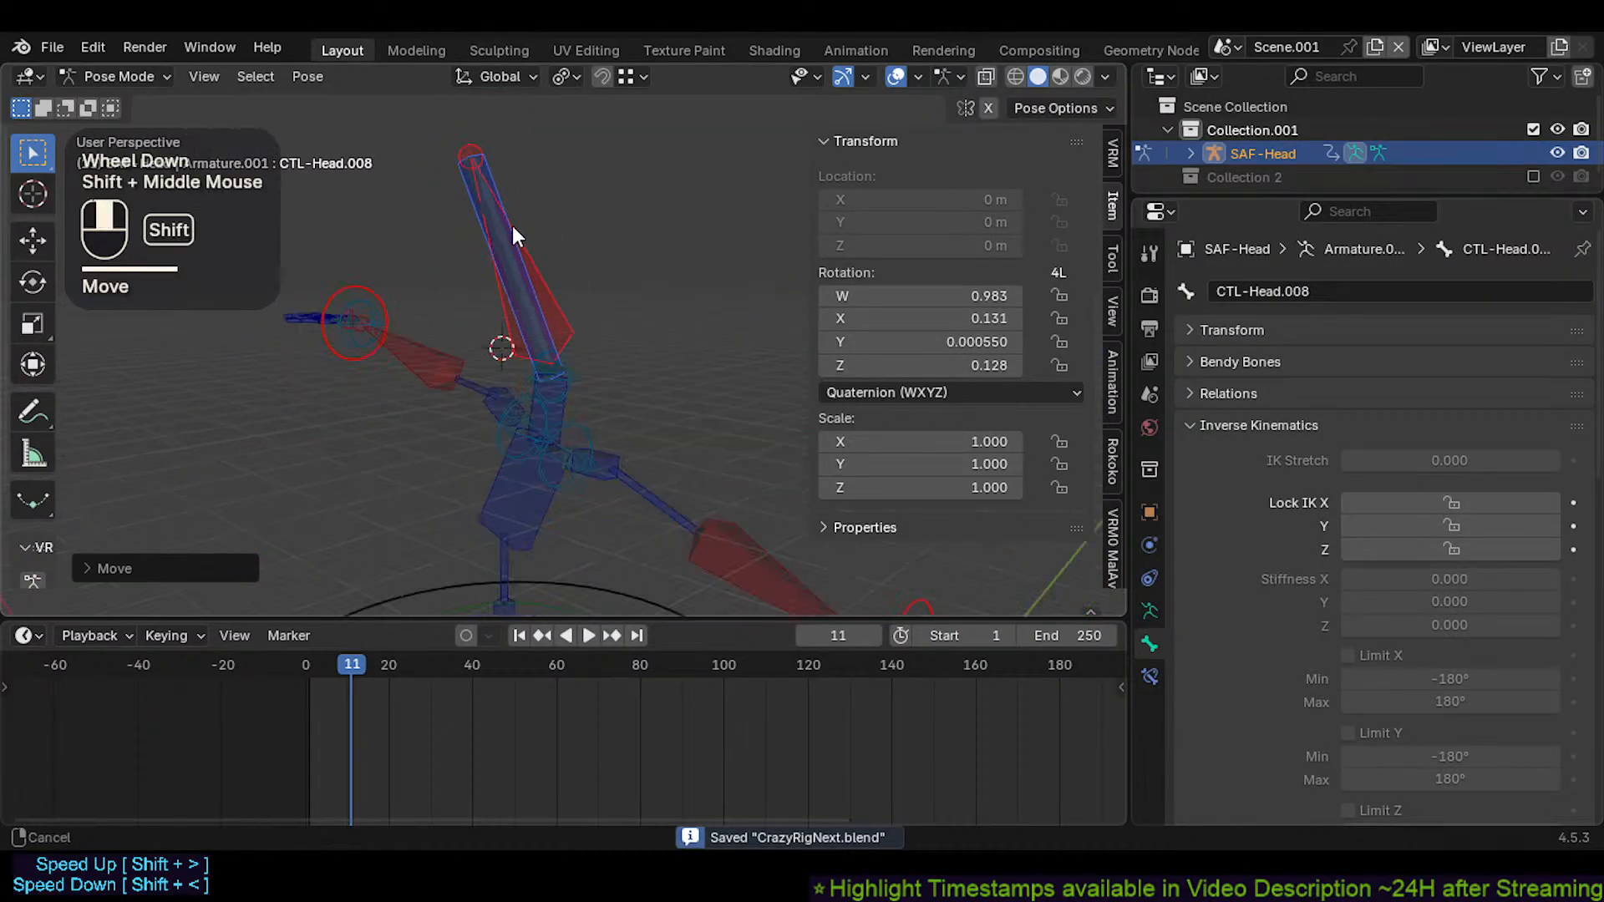
key(g)
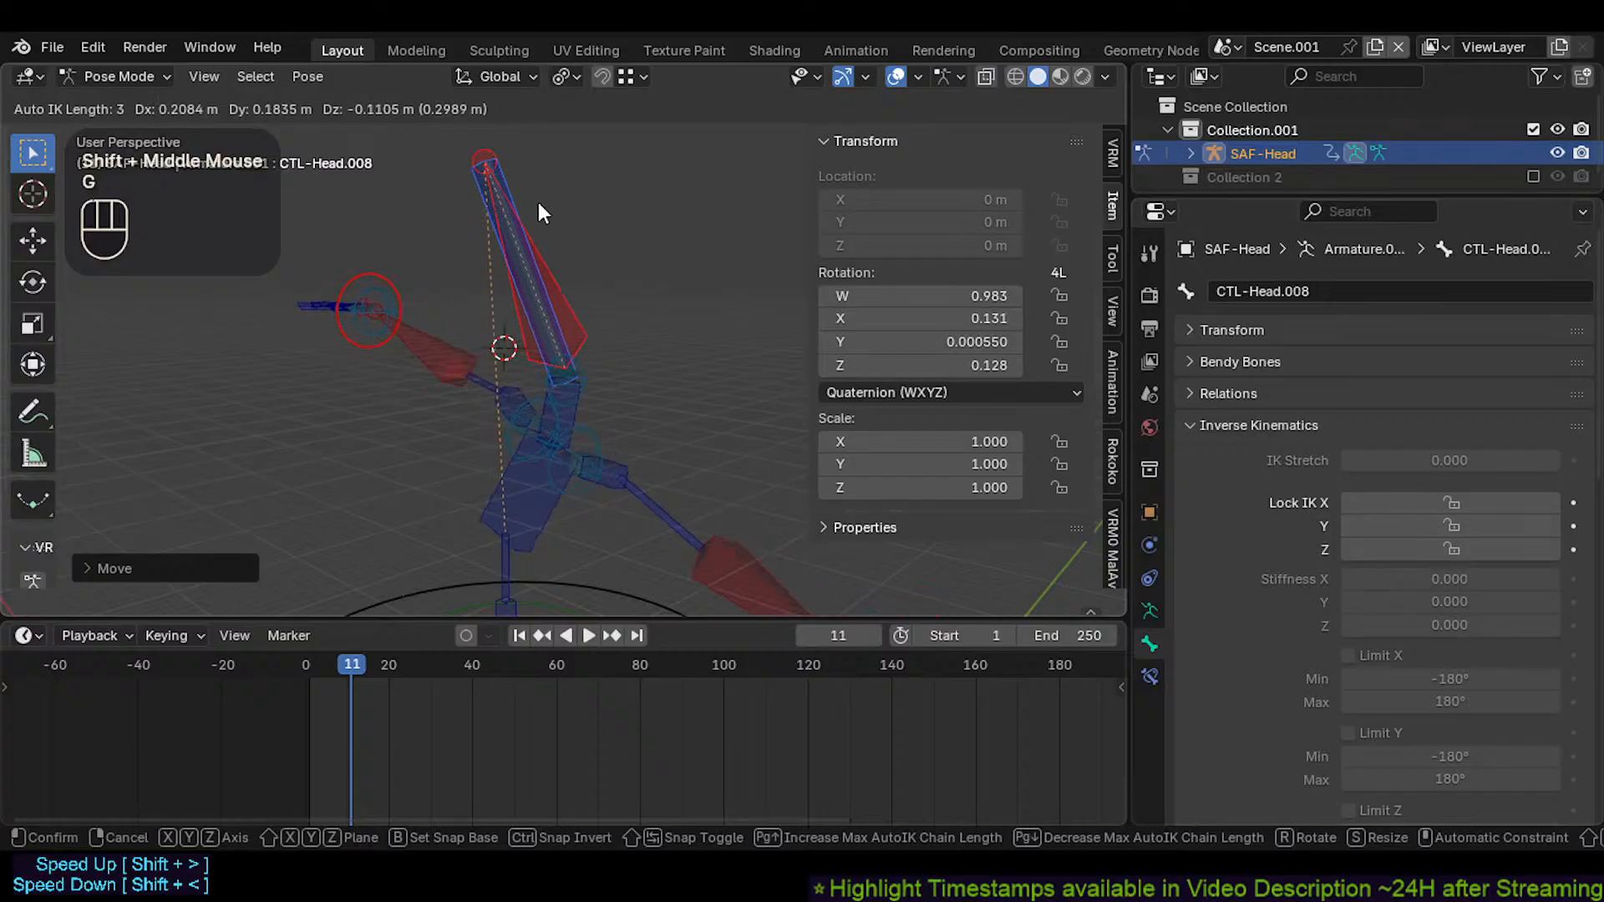
click(538, 203)
Try rotating MCH-Head on its own and clear the pose transforms of all bones
click(515, 315)
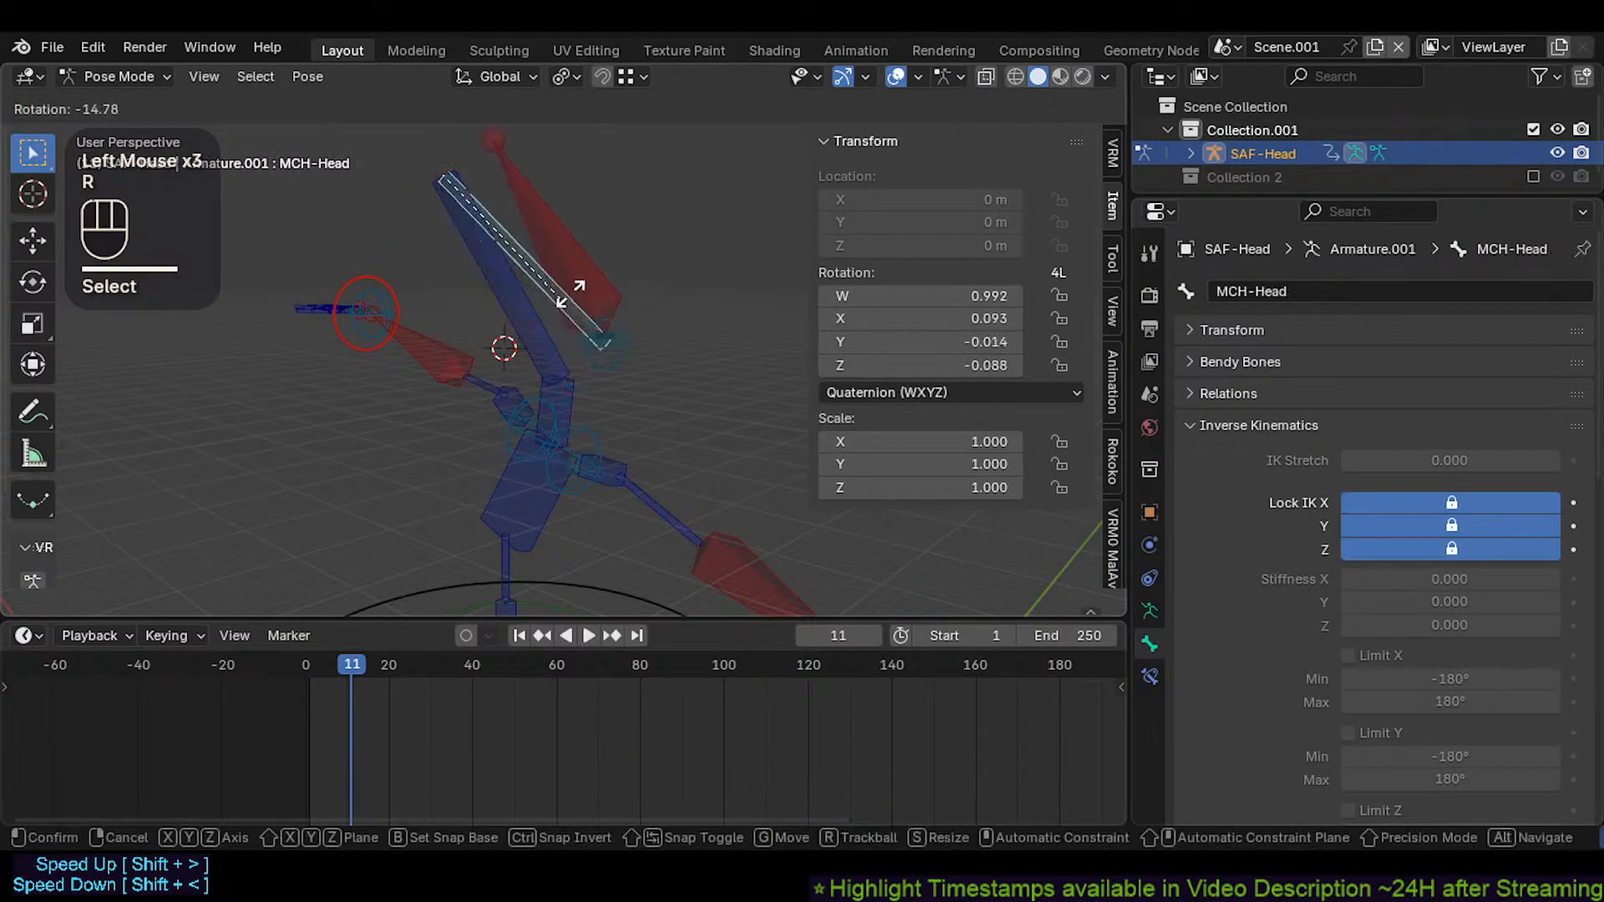
key(r)
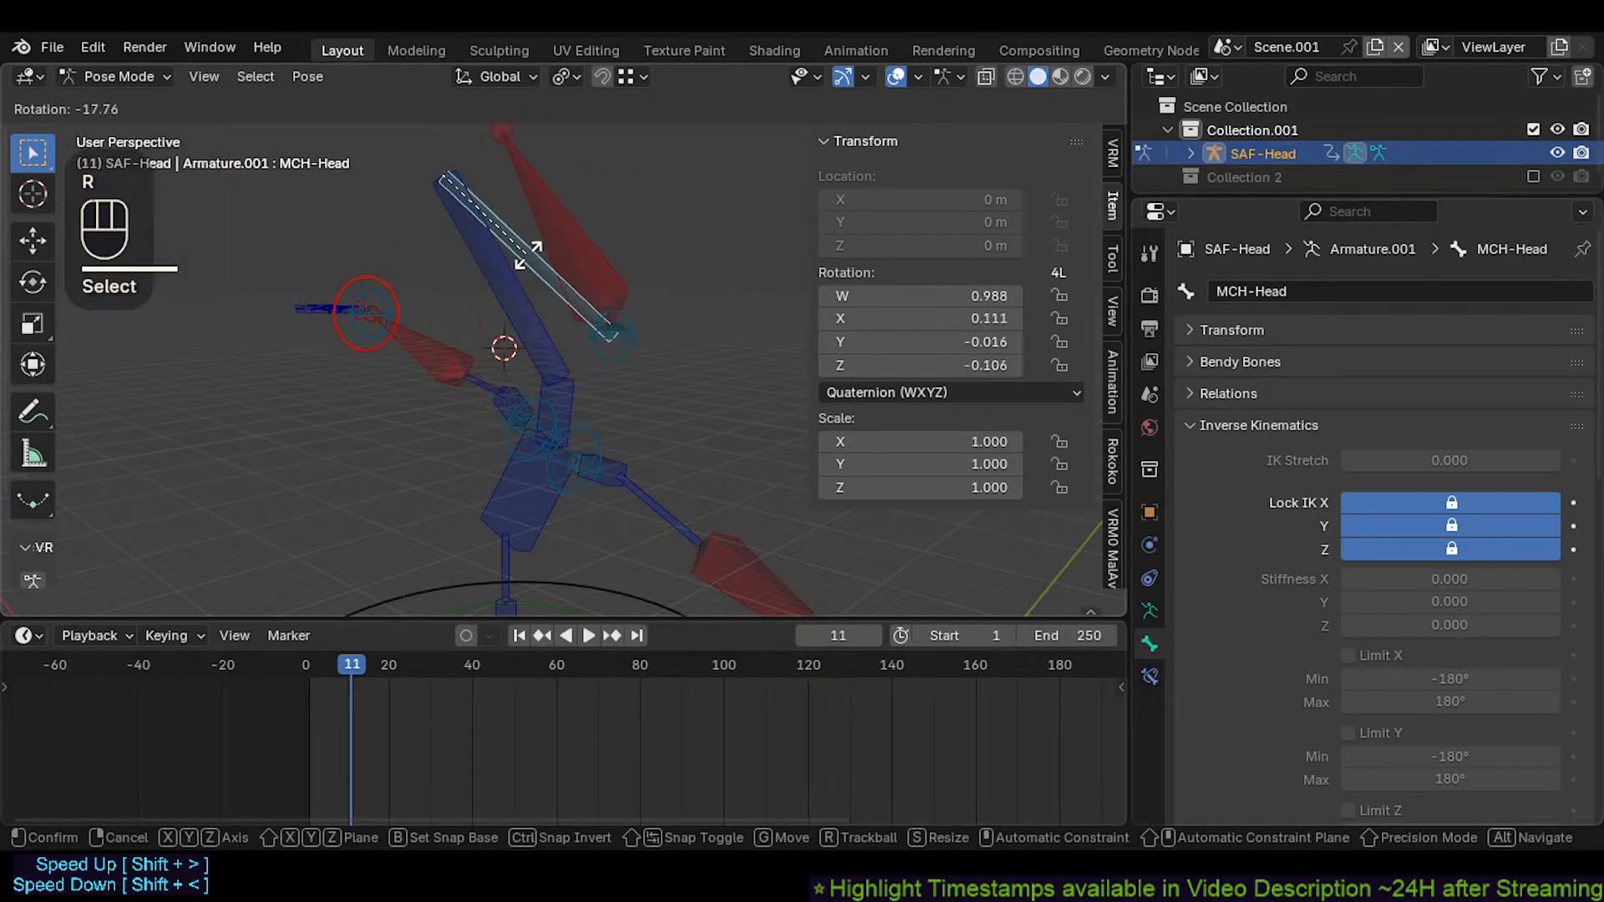
key(Escape)
key(alt+a)
key(alt+g)
key(alt+g)
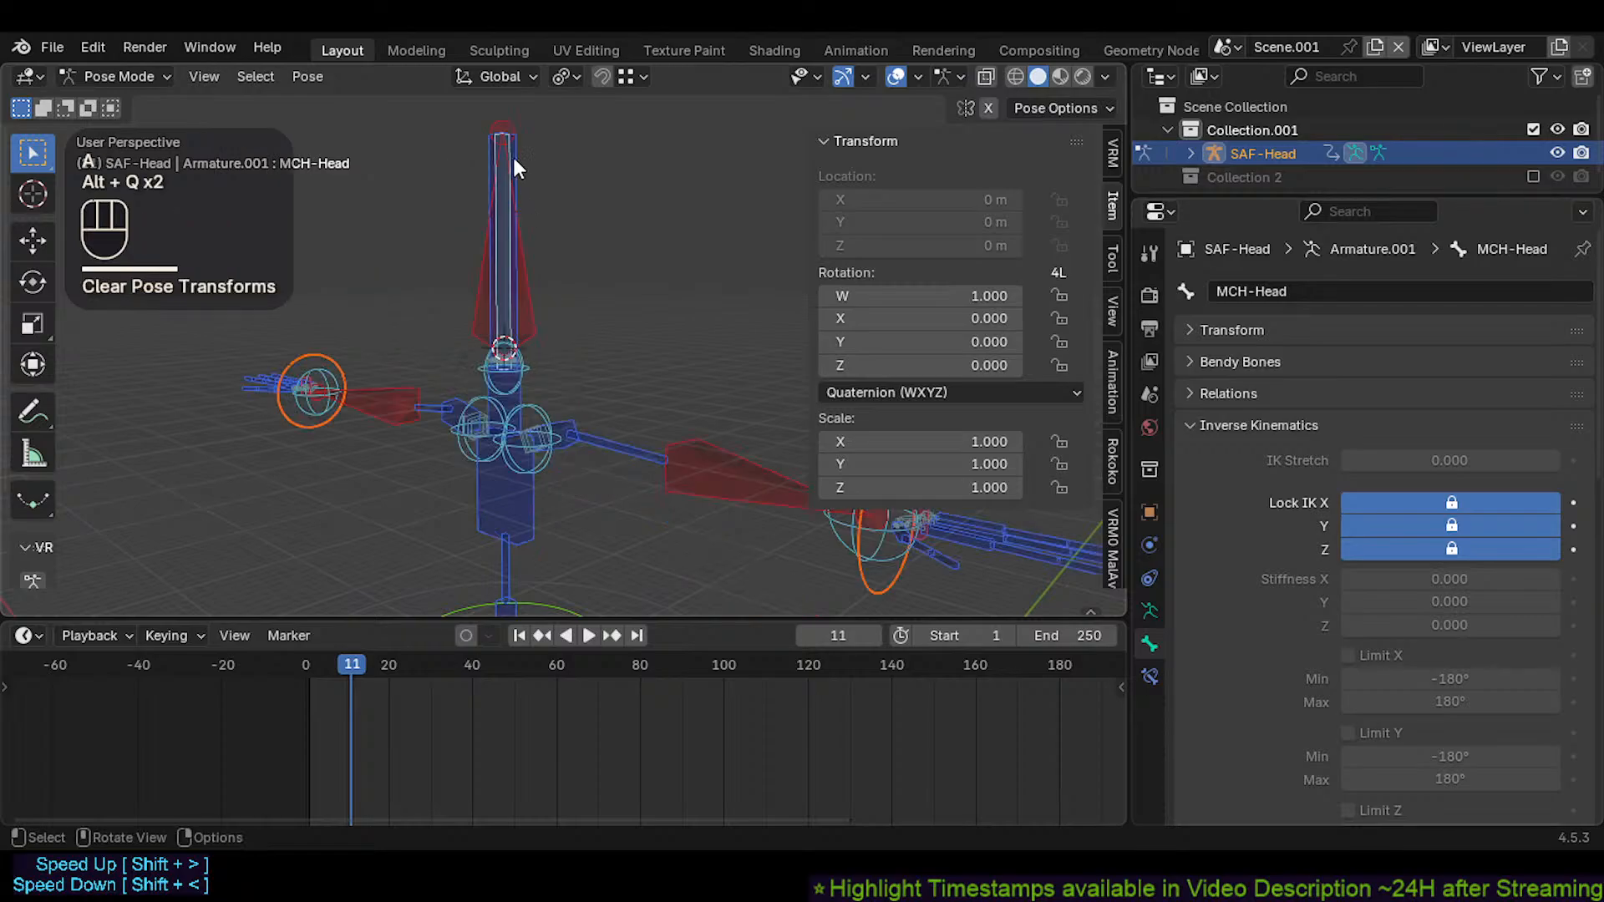
click(514, 147)
click(514, 144)
key(g)
key(Escape)
click(518, 179)
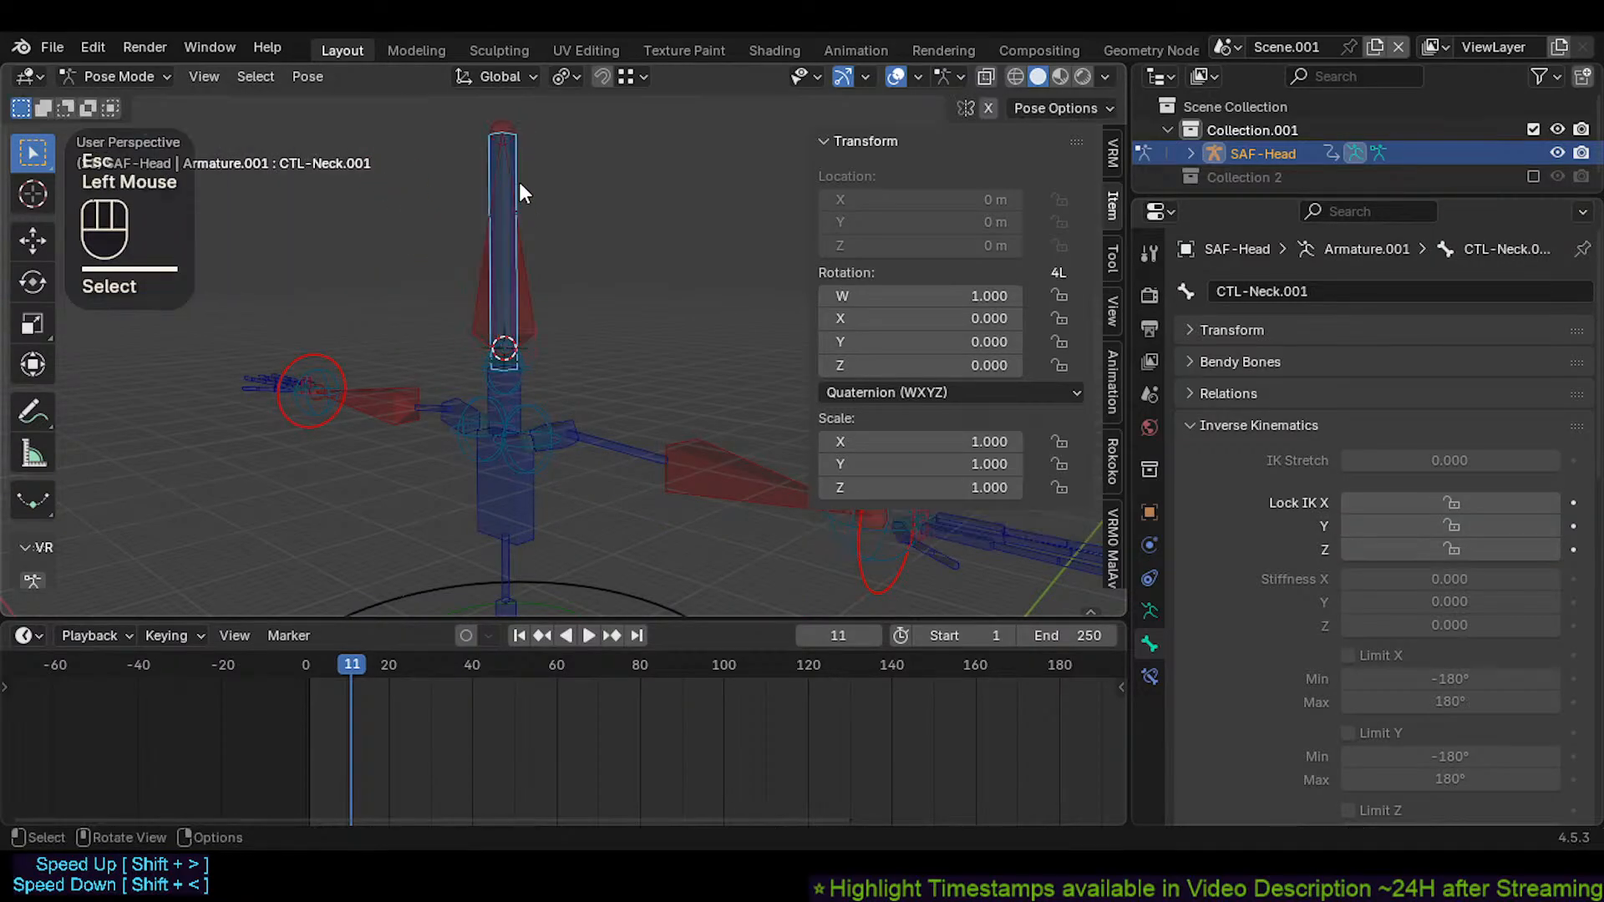
key(g)
key(Escape)
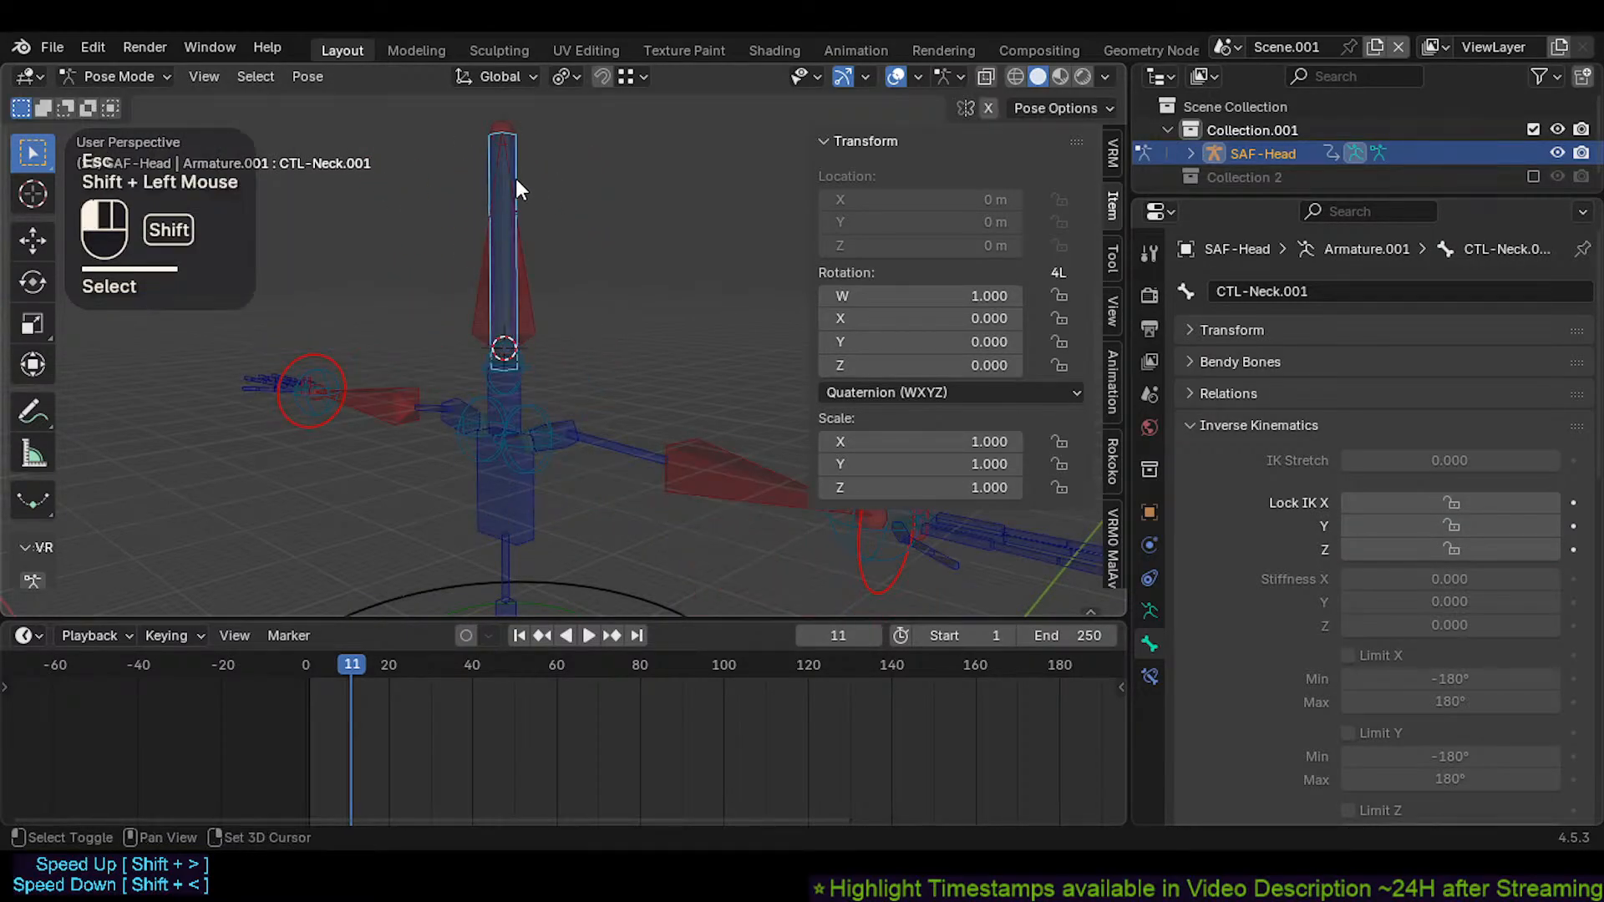
Set the display type of CTL-Head.008 to Envelope and turn off its Deform option
shift+click(515, 179)
click(513, 269)
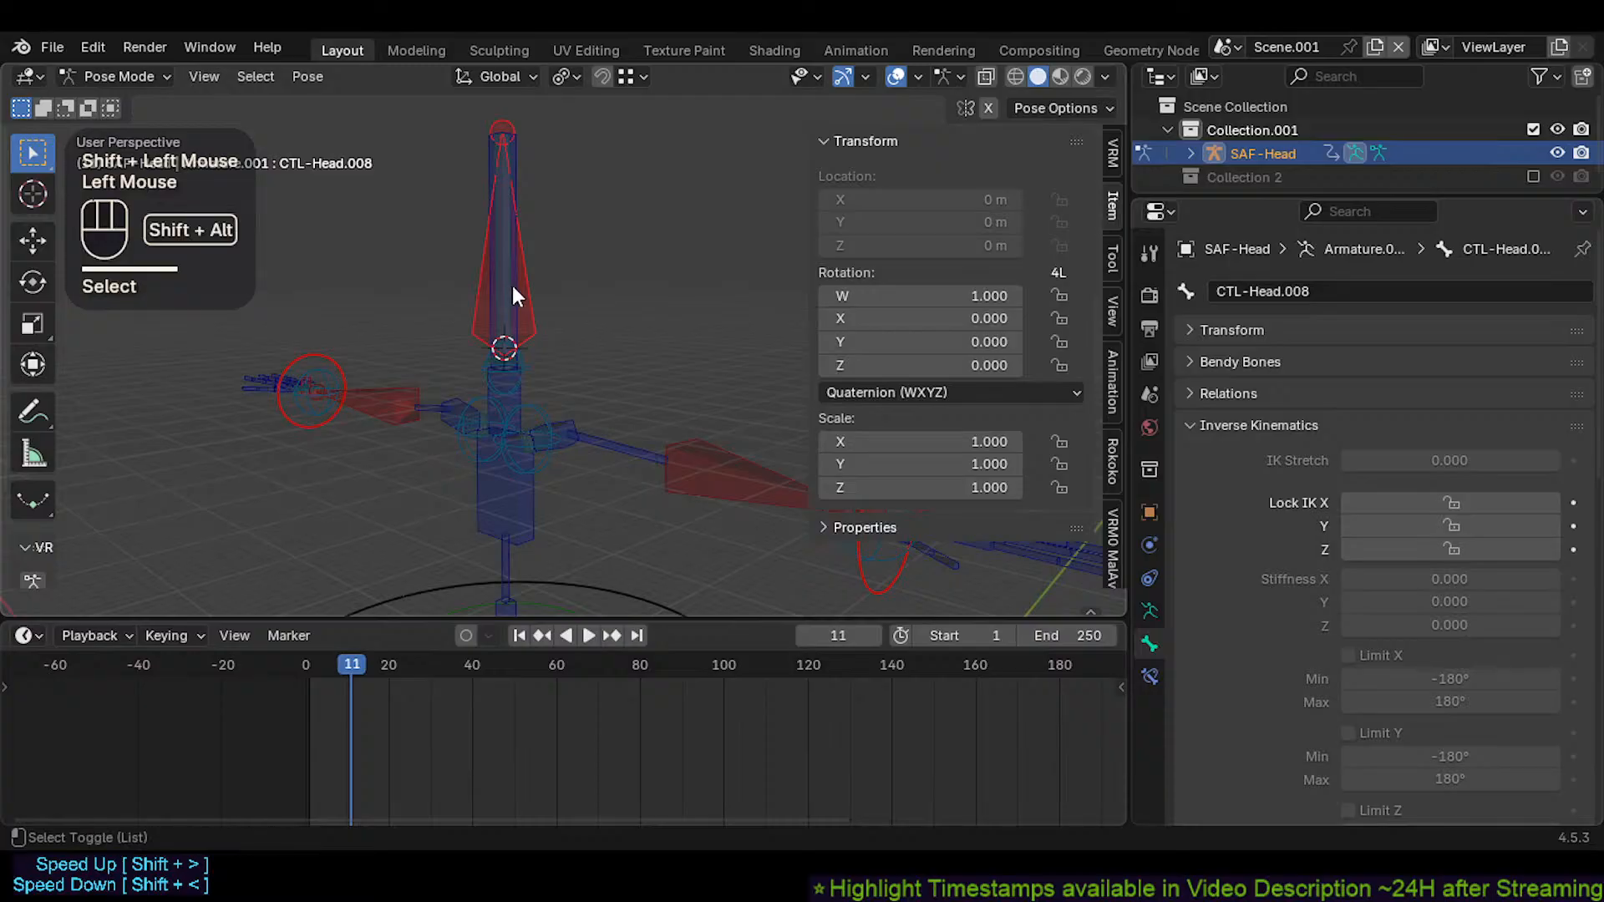
key(shift+alt+b)
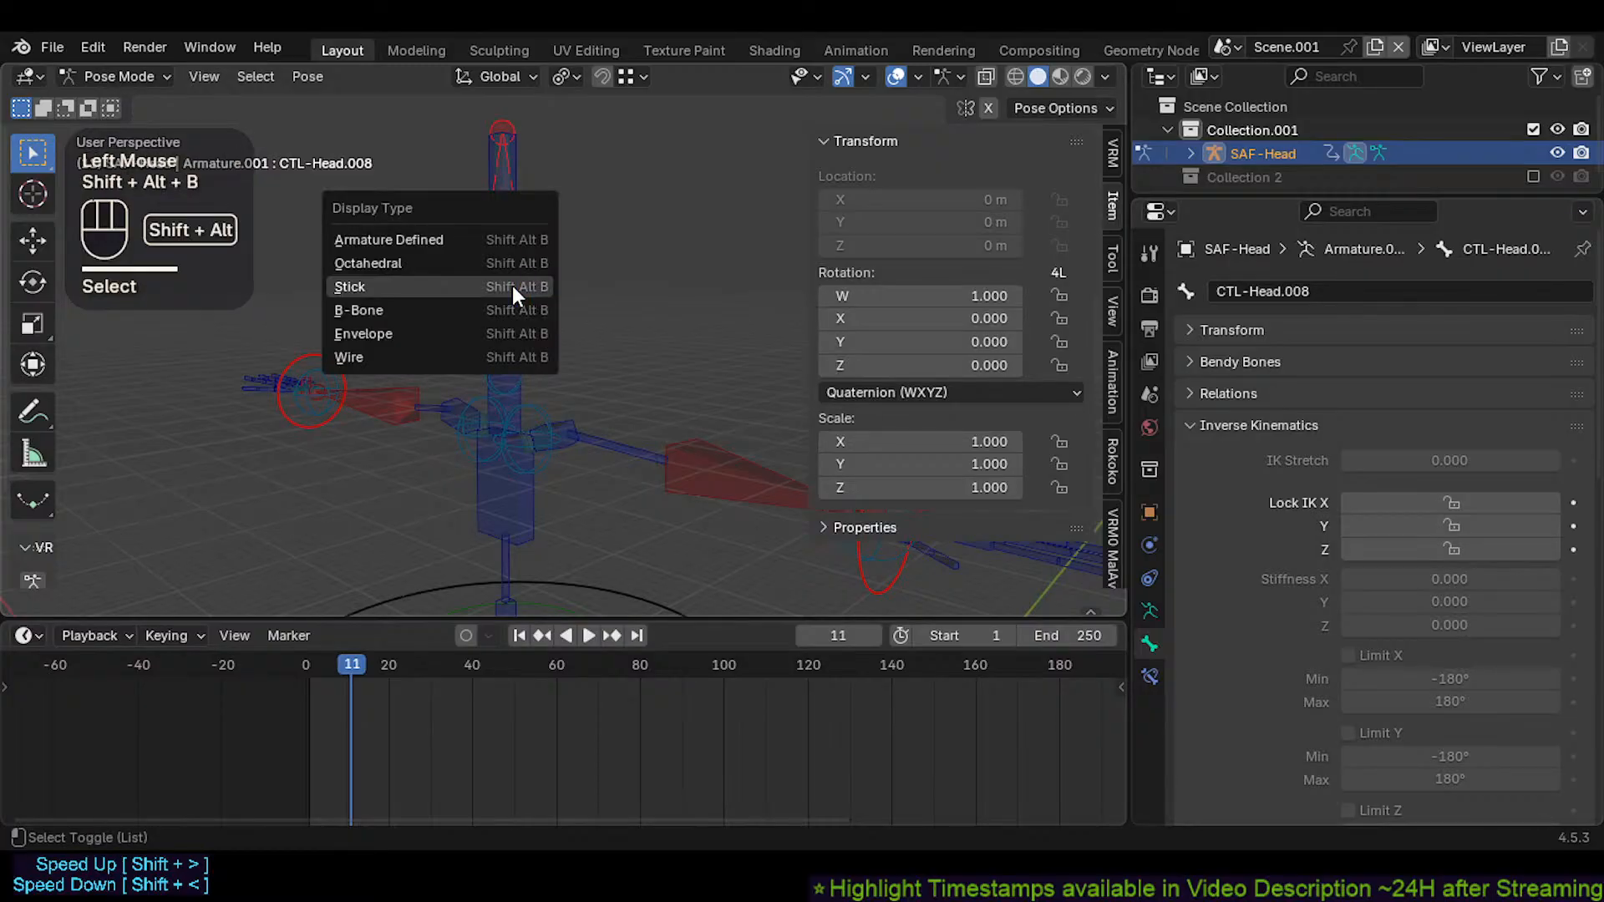
click(439, 337)
scroll(534, 276, down, 2)
scroll(536, 279, down, 3)
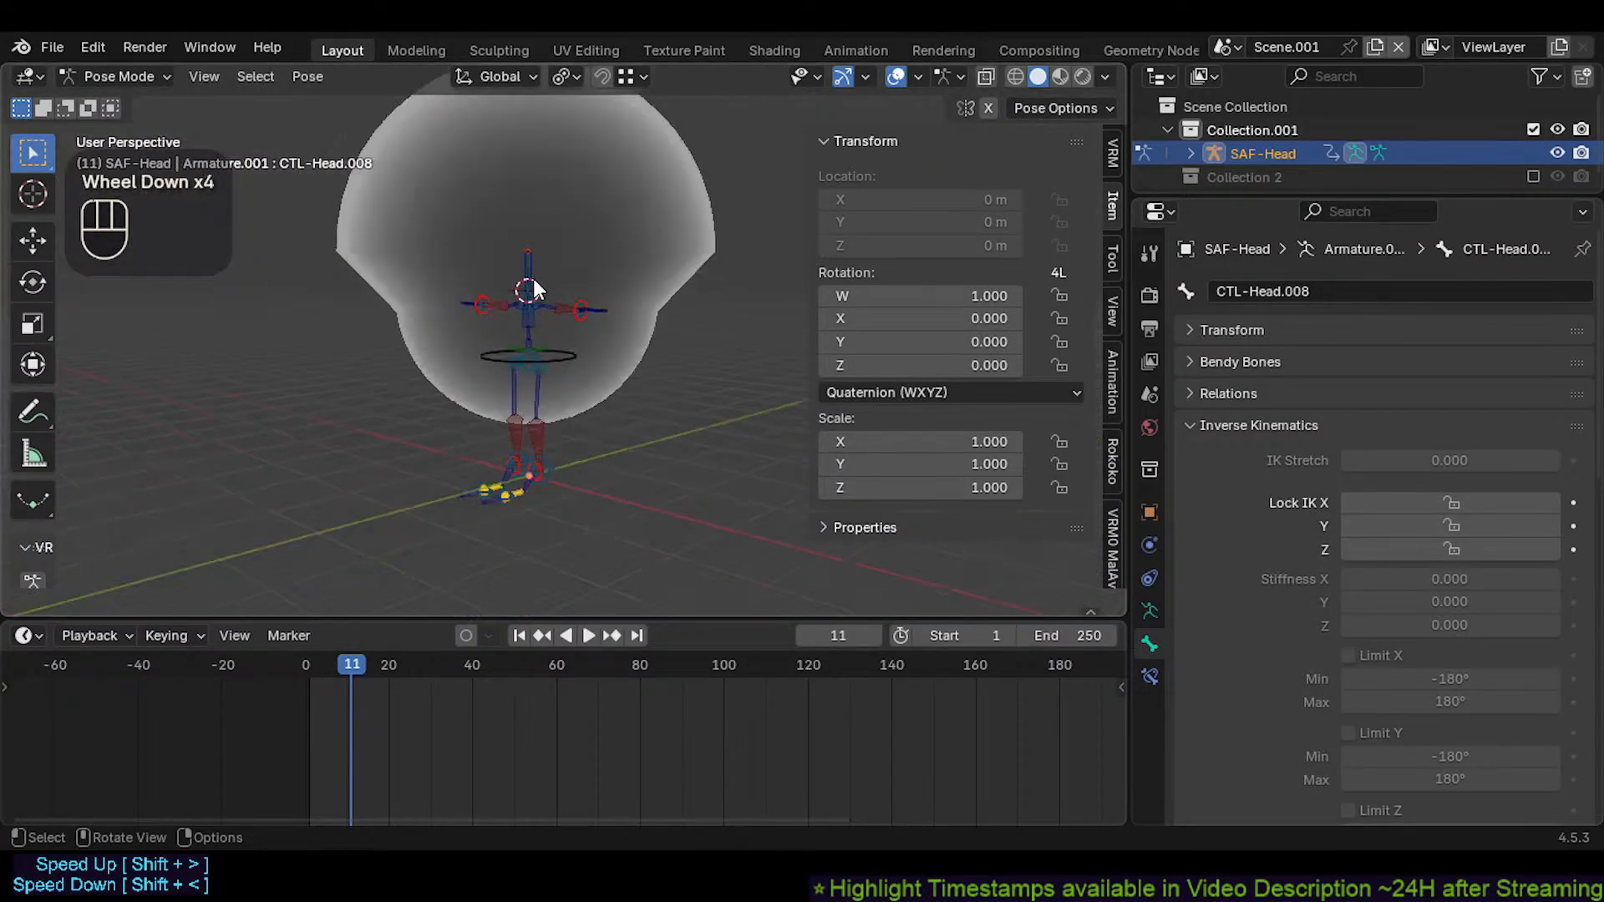
shift+middle_drag(536, 288, 522, 334)
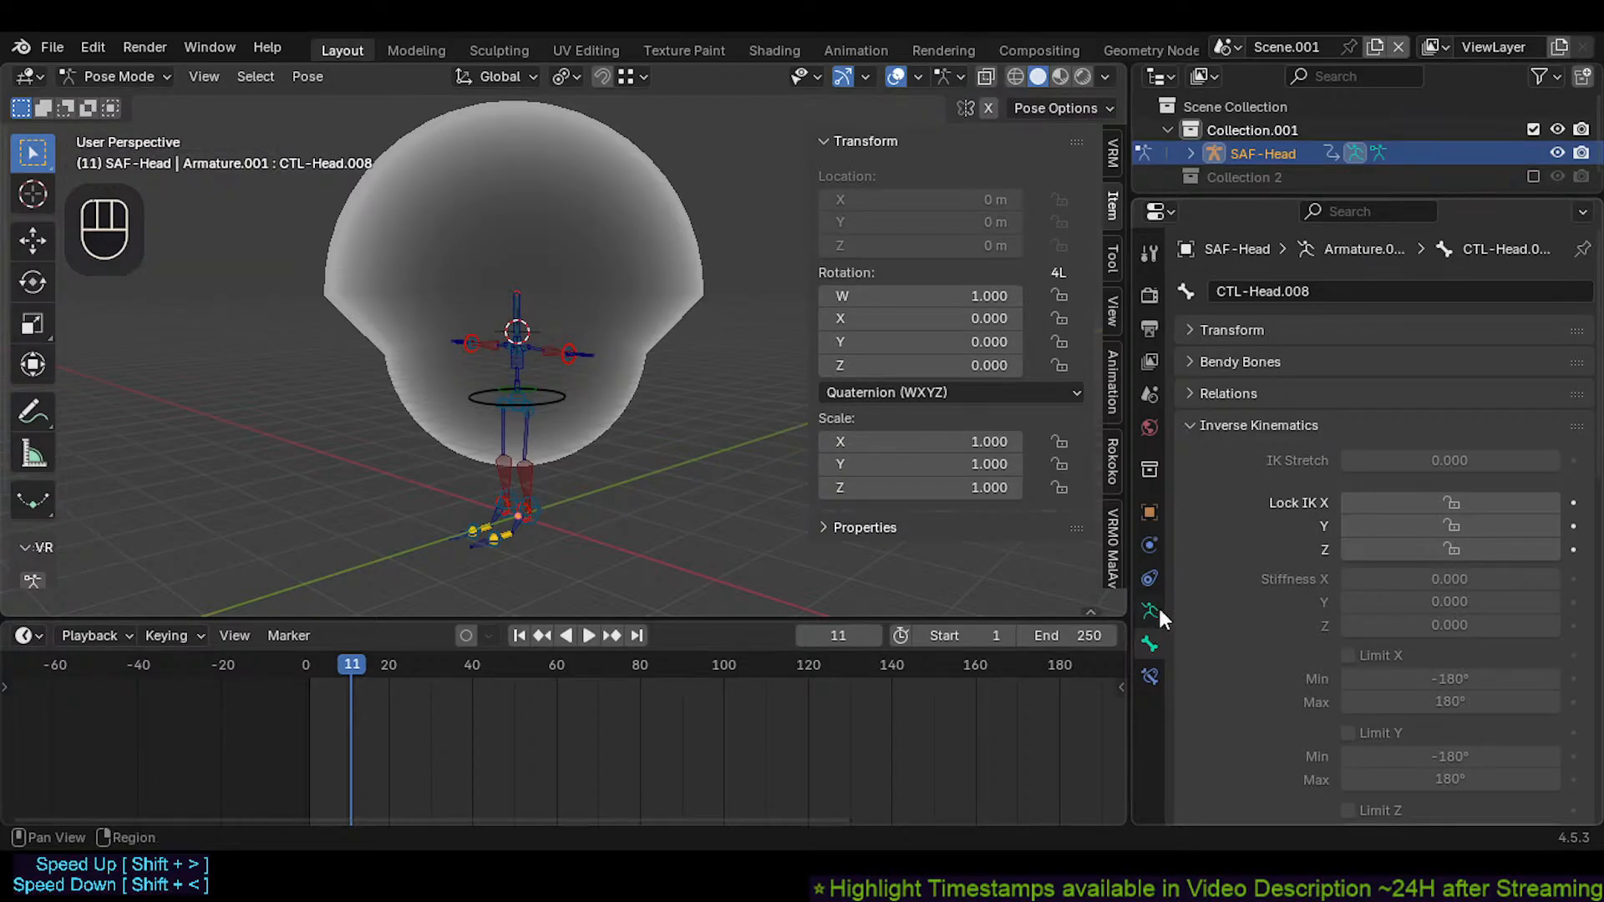
click(1213, 427)
alt+click(1213, 458)
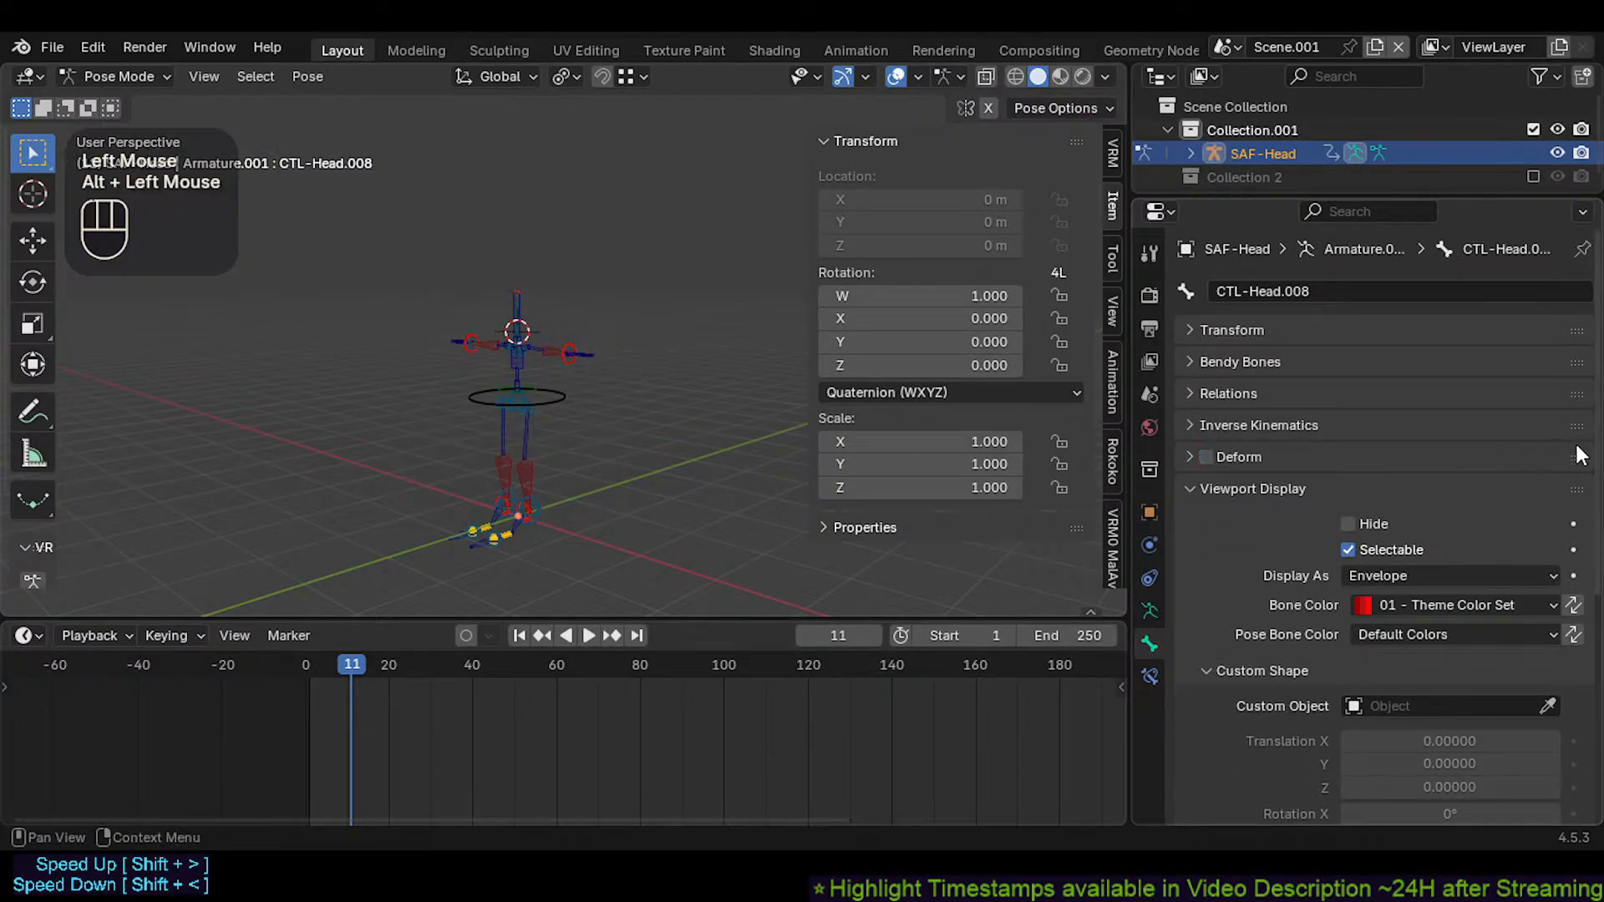
Reorder the bone properties so Deform comes first and inspect CTL-Head.008 up close in Edit Mode
drag(1577, 457, 1576, 328)
scroll(573, 330, up, 1)
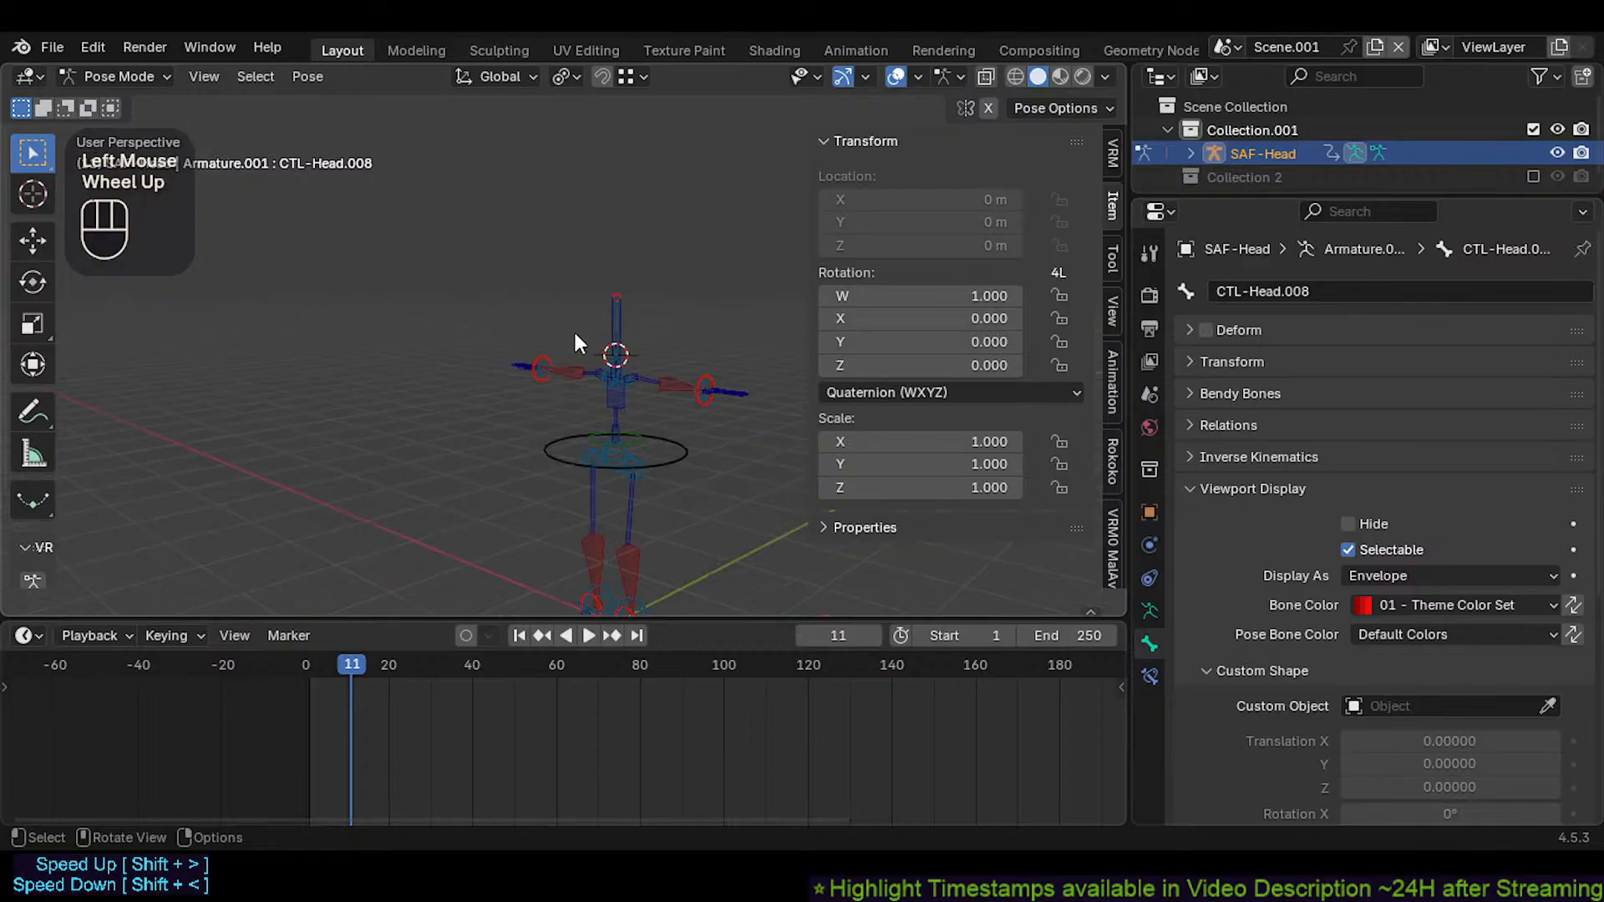
shift+middle_drag(573, 329, 546, 388)
scroll(548, 388, up, 6)
scroll(539, 380, down, 6)
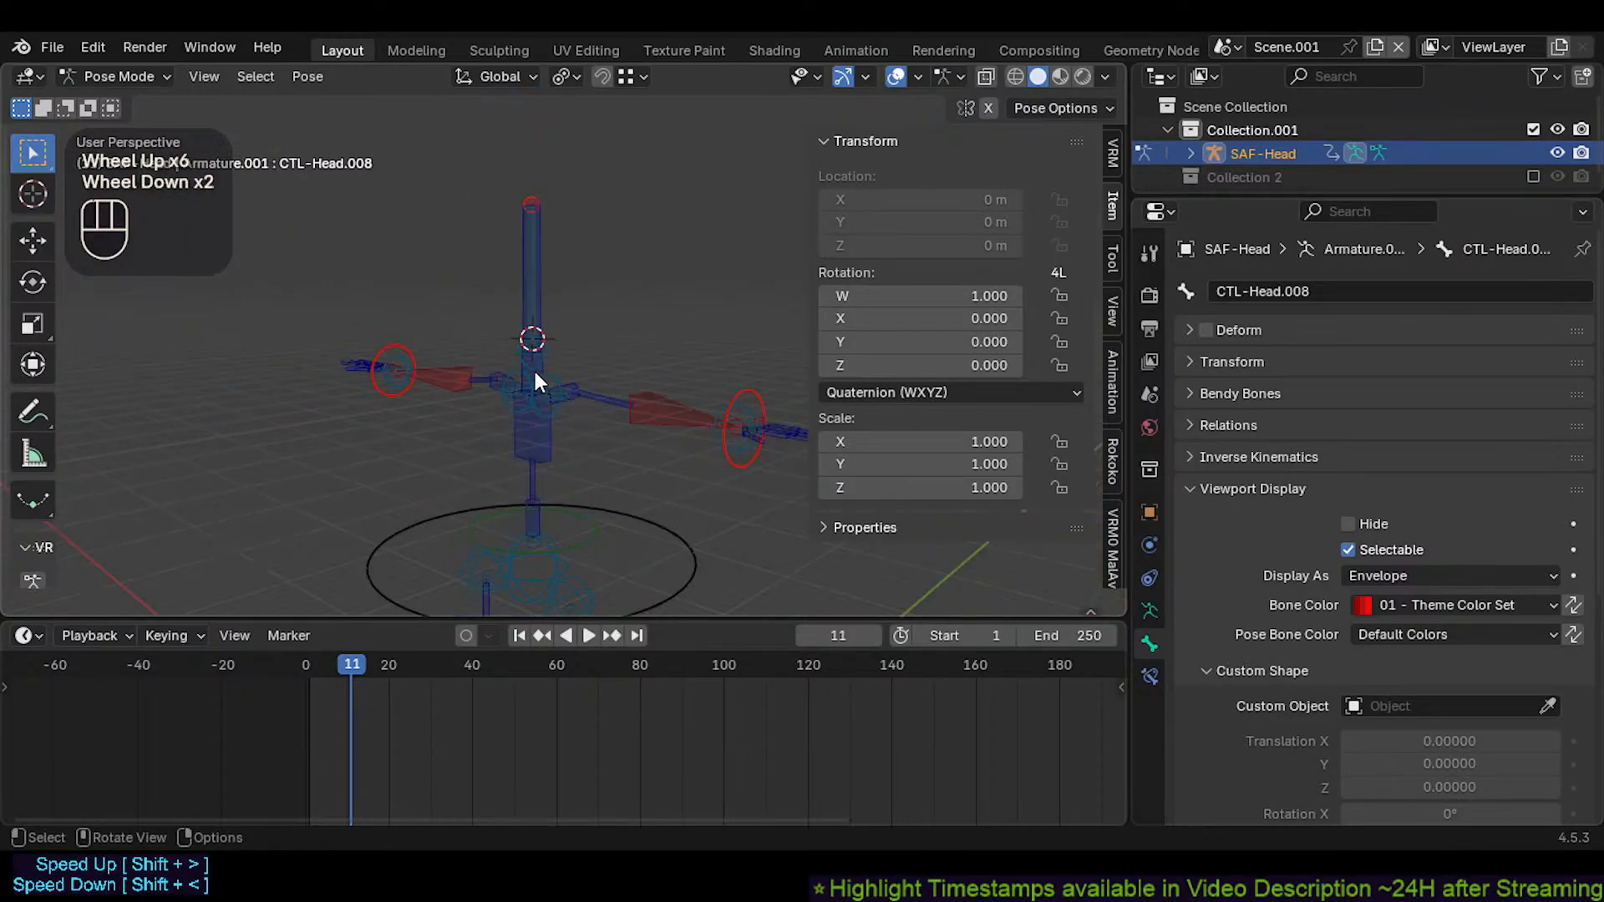
scroll(535, 381, up, 3)
key(Tab)
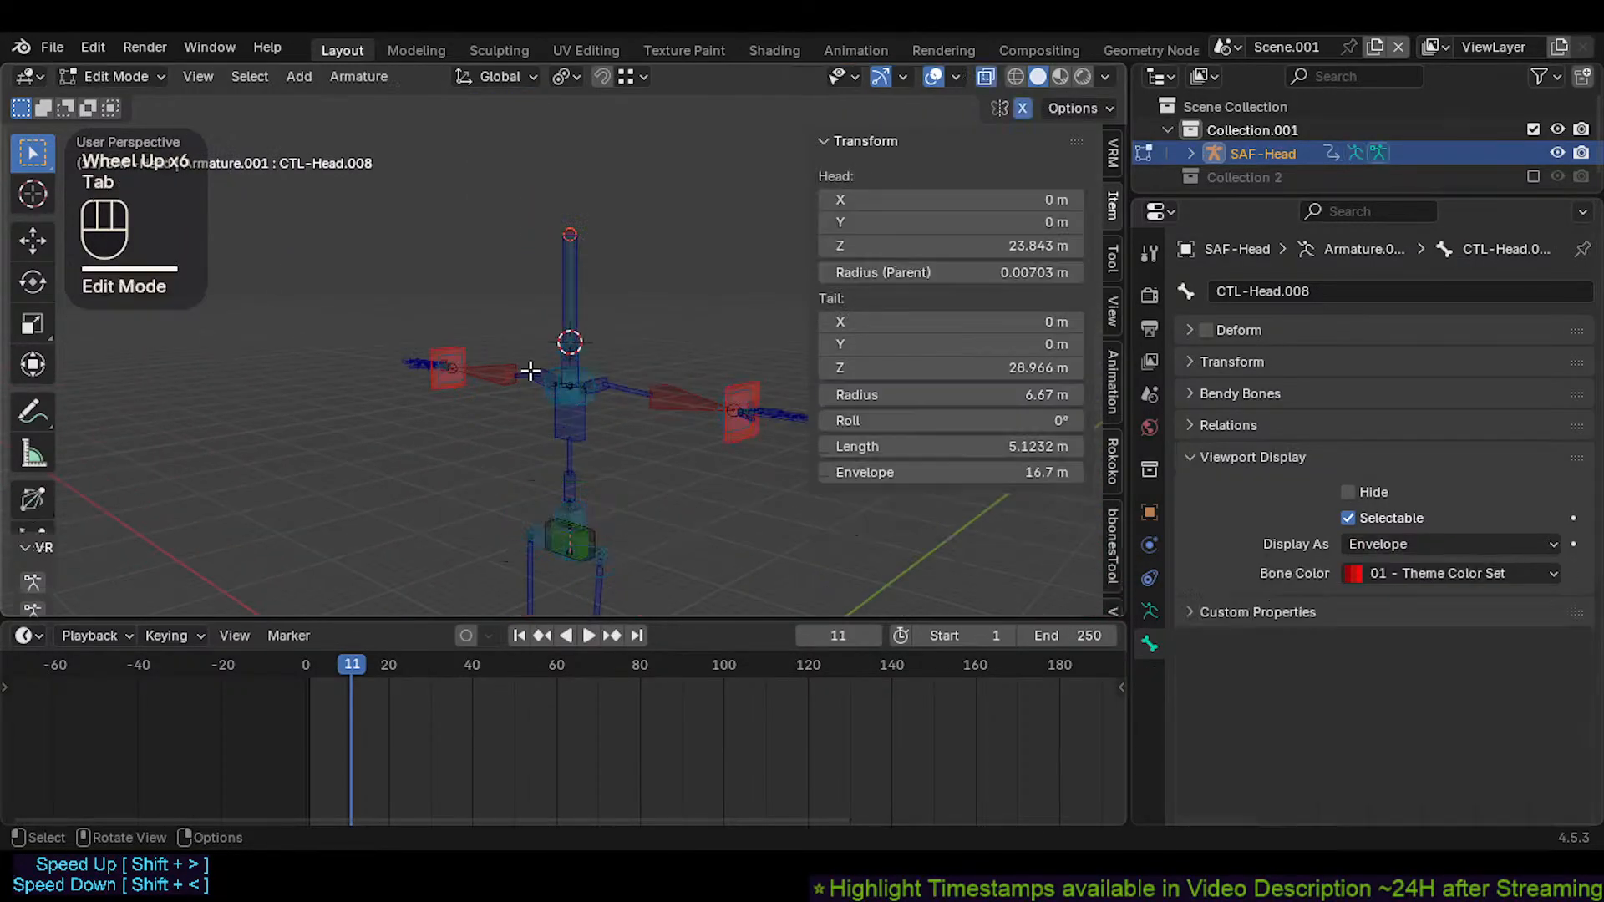
scroll(565, 334, up, 4)
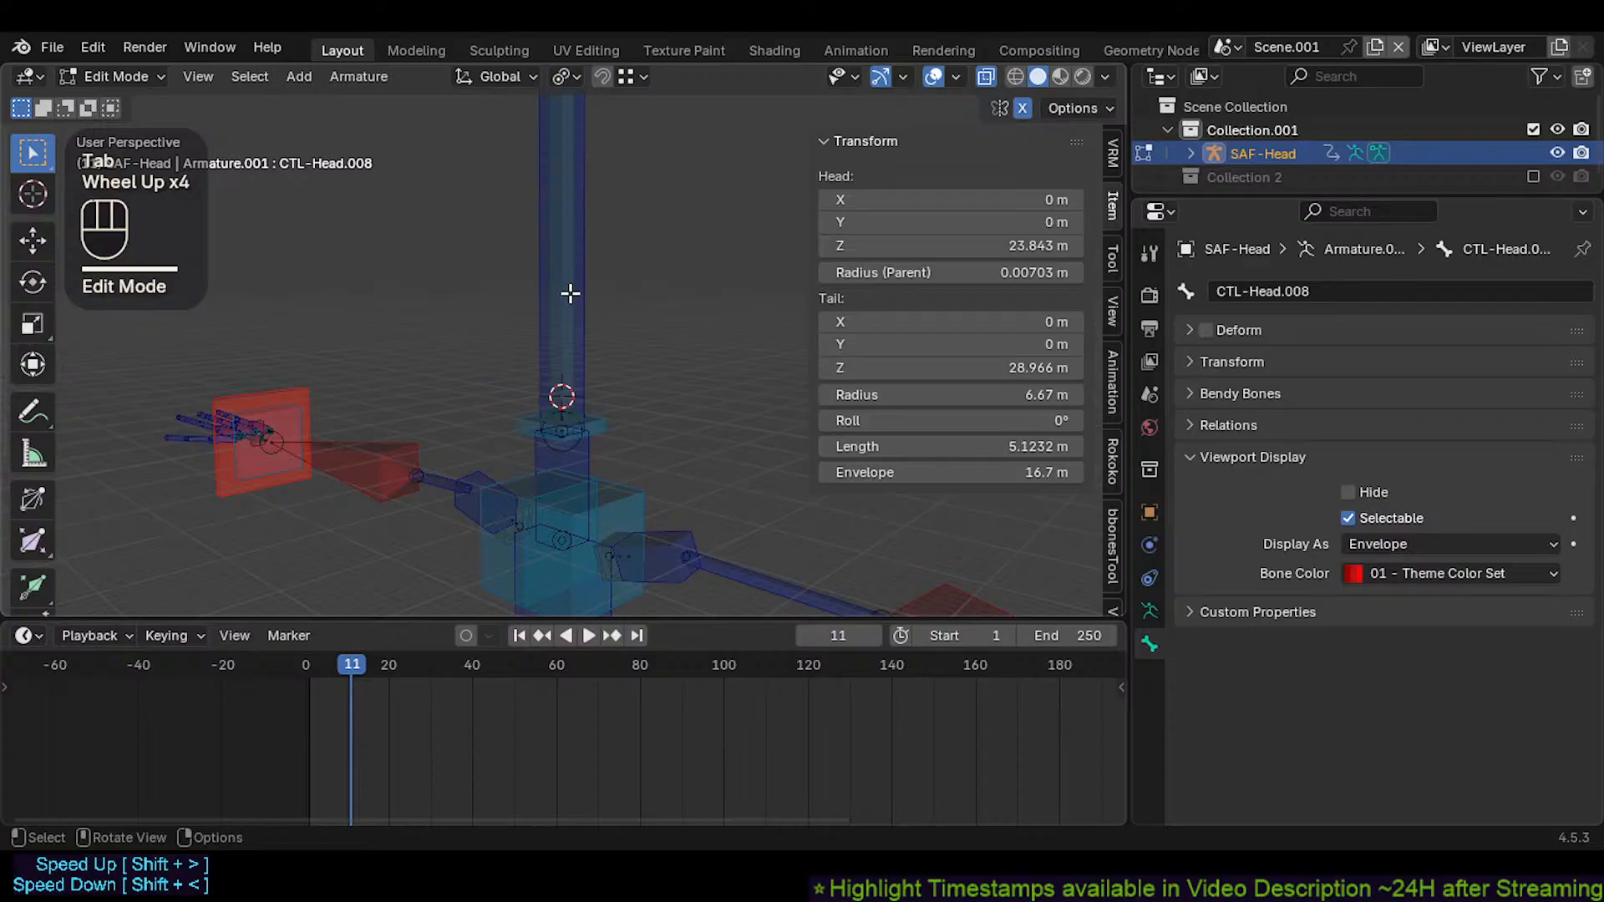
Undo the mode switches, the Deform change and the Envelope display type of CTL-Head.008
key(ctrl+z)
scroll(555, 303, down, 4)
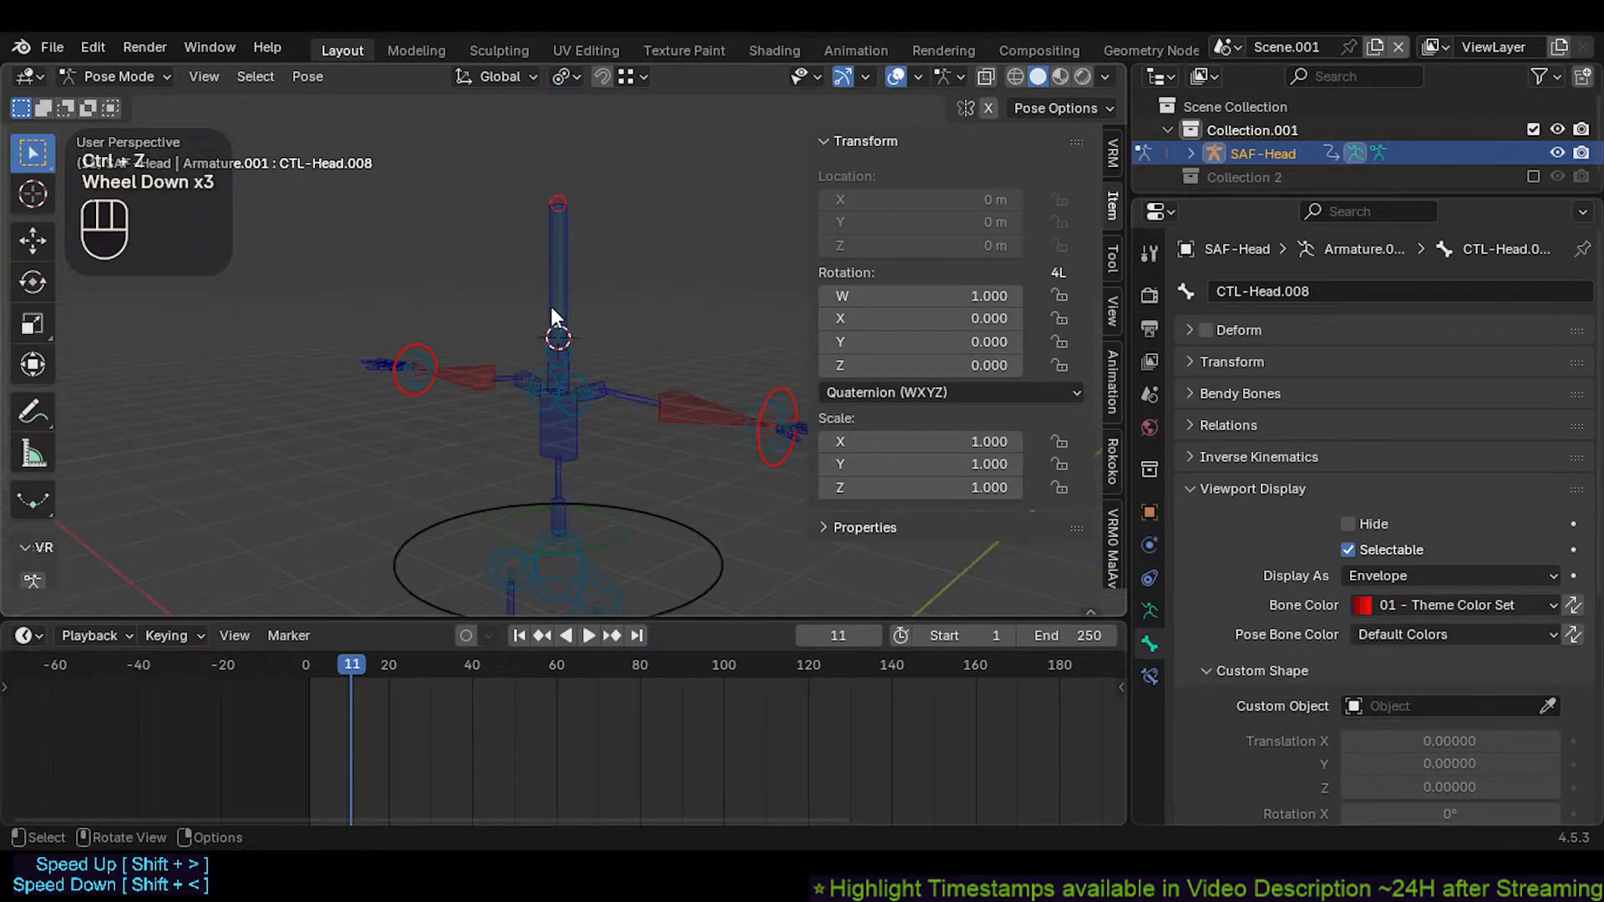
key(Tab)
key(Tab)
key(ctrl+z)
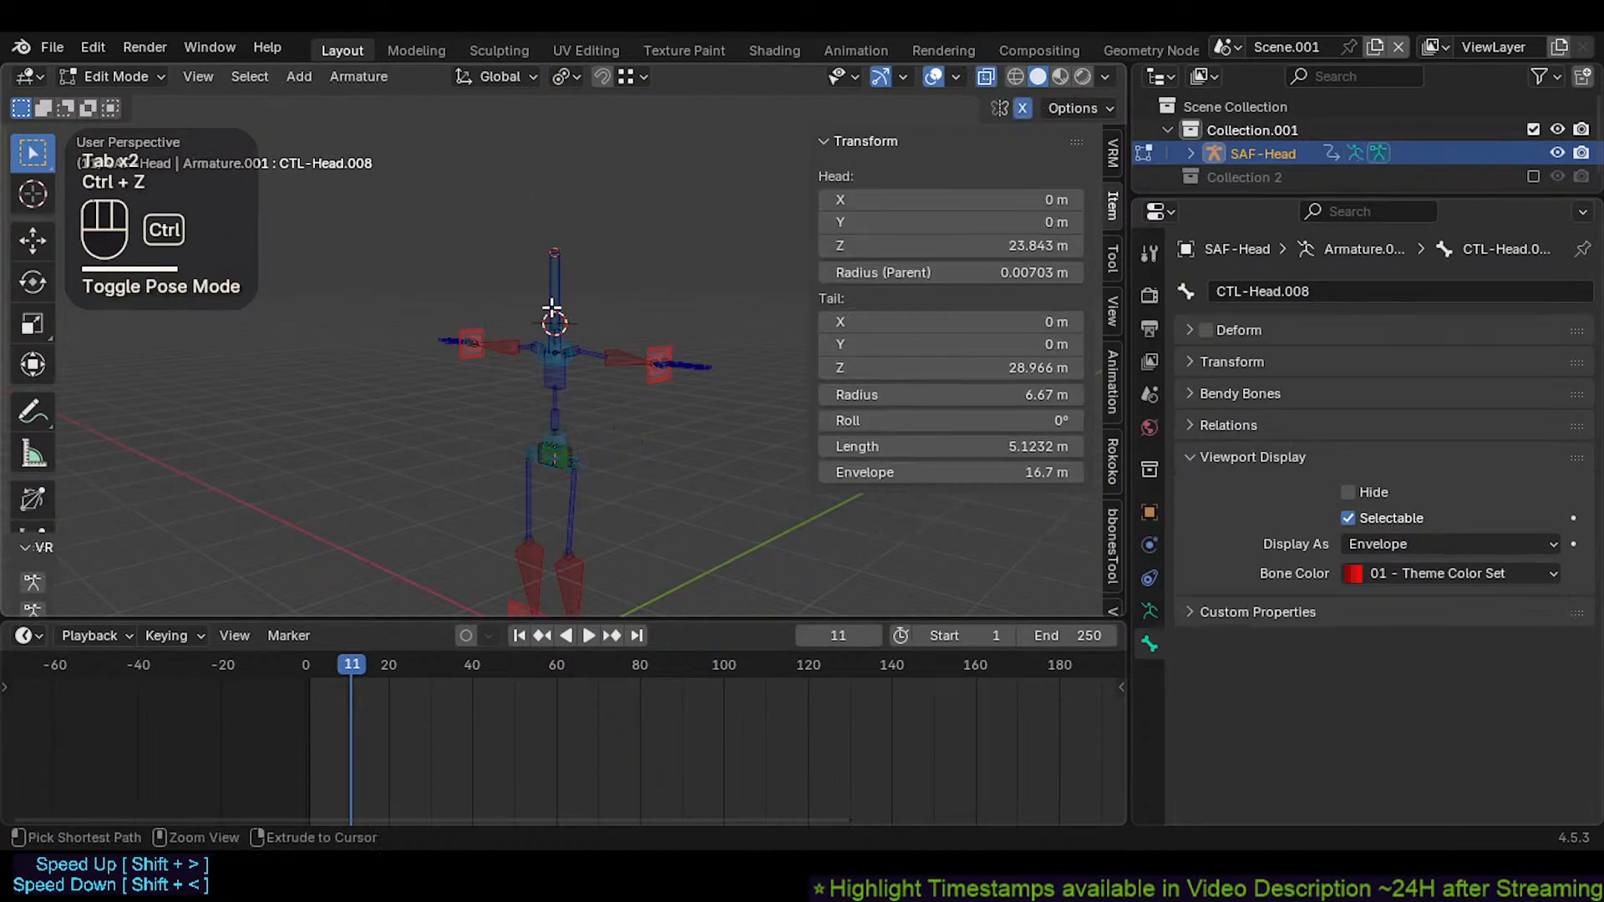
key(ctrl+z)
key(ctrl+z)
key(ctrl+z)
scroll(552, 308, down, 2)
shift+middle_drag(551, 311, 554, 361)
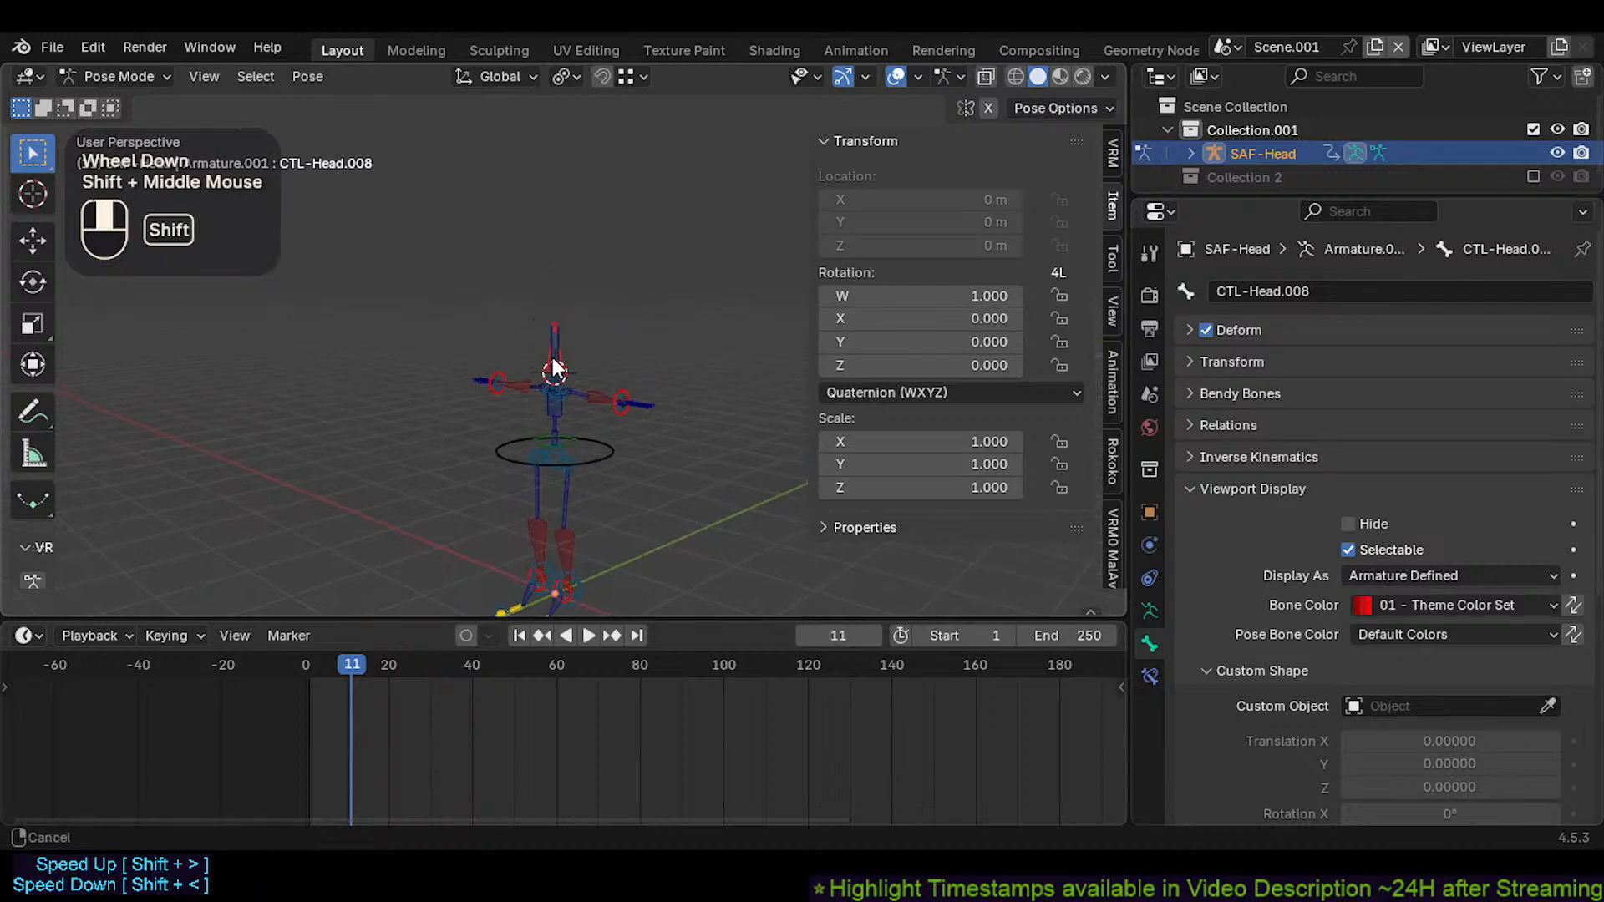
Set the display type of the MCH-Head bone to Envelope
key(ctrl+z)
scroll(562, 369, up, 4)
scroll(562, 368, down, 1)
scroll(562, 368, up, 2)
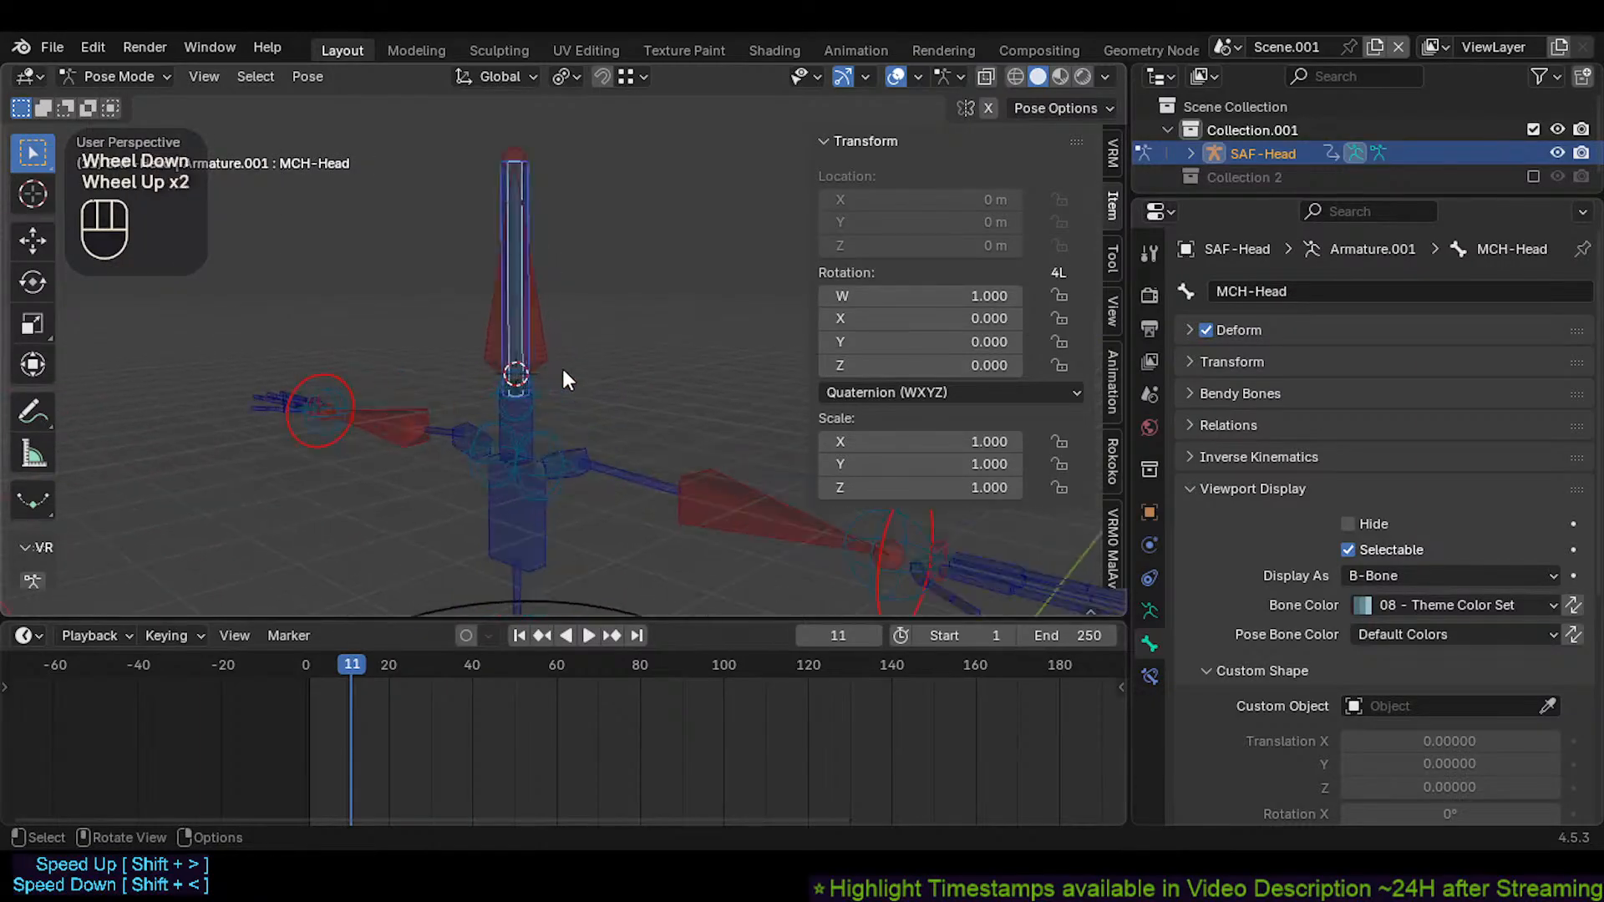
scroll(530, 316, up, 1)
key(shift+alt+b)
click(519, 317)
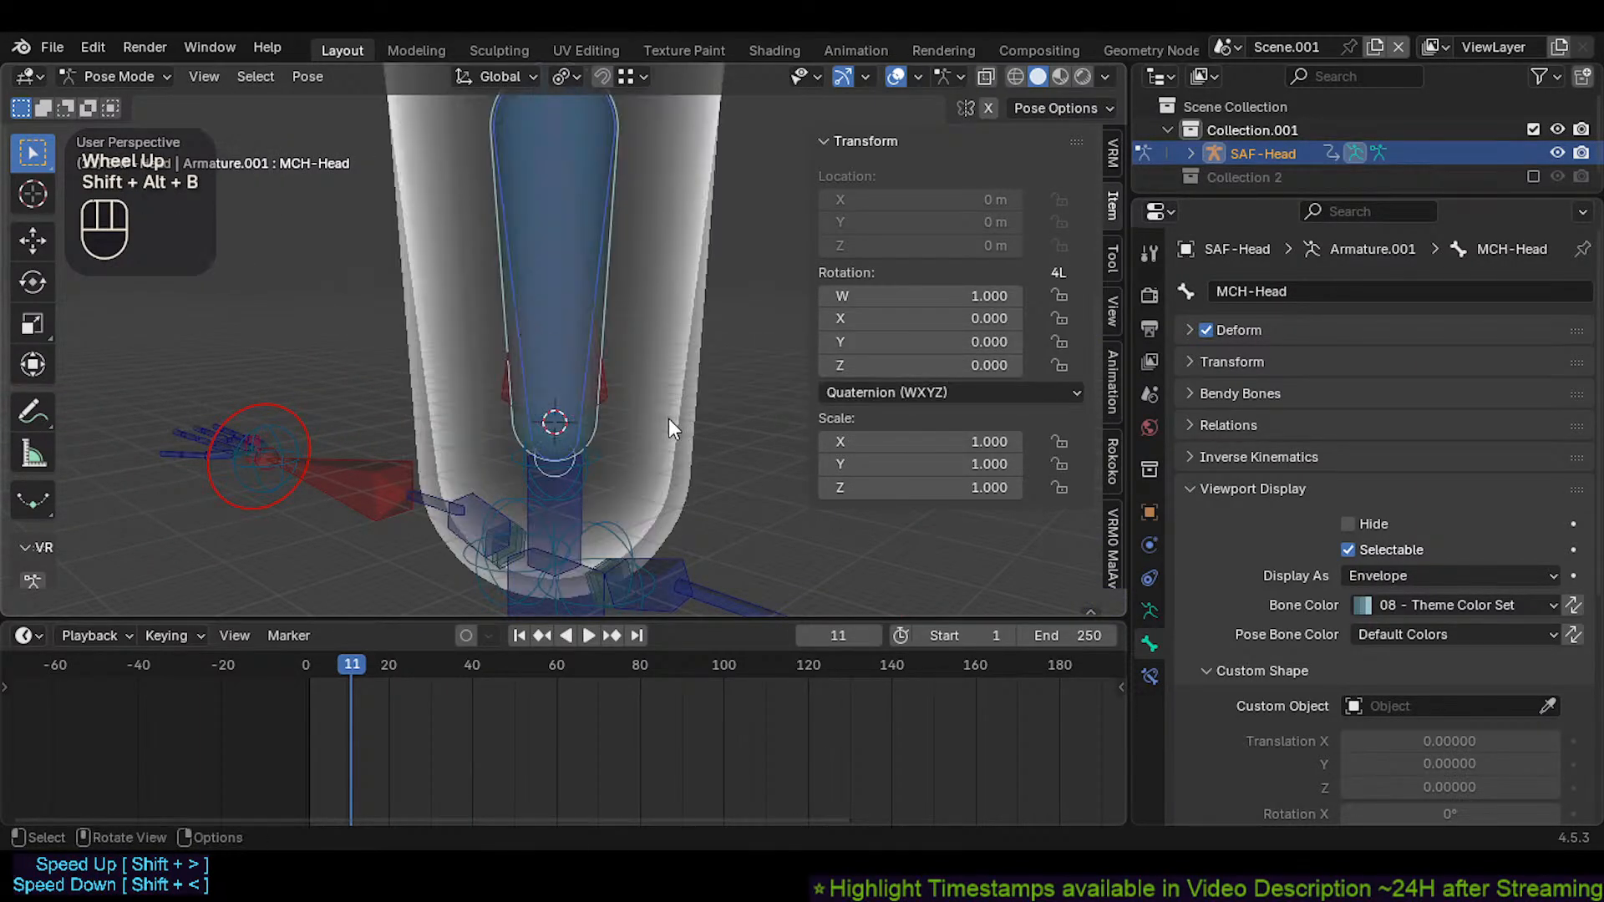
Try scaling the display size of MCH-Head and then of CTL-Neck.001 in Pose Mode
key(ctrl+alt+s)
key(Escape)
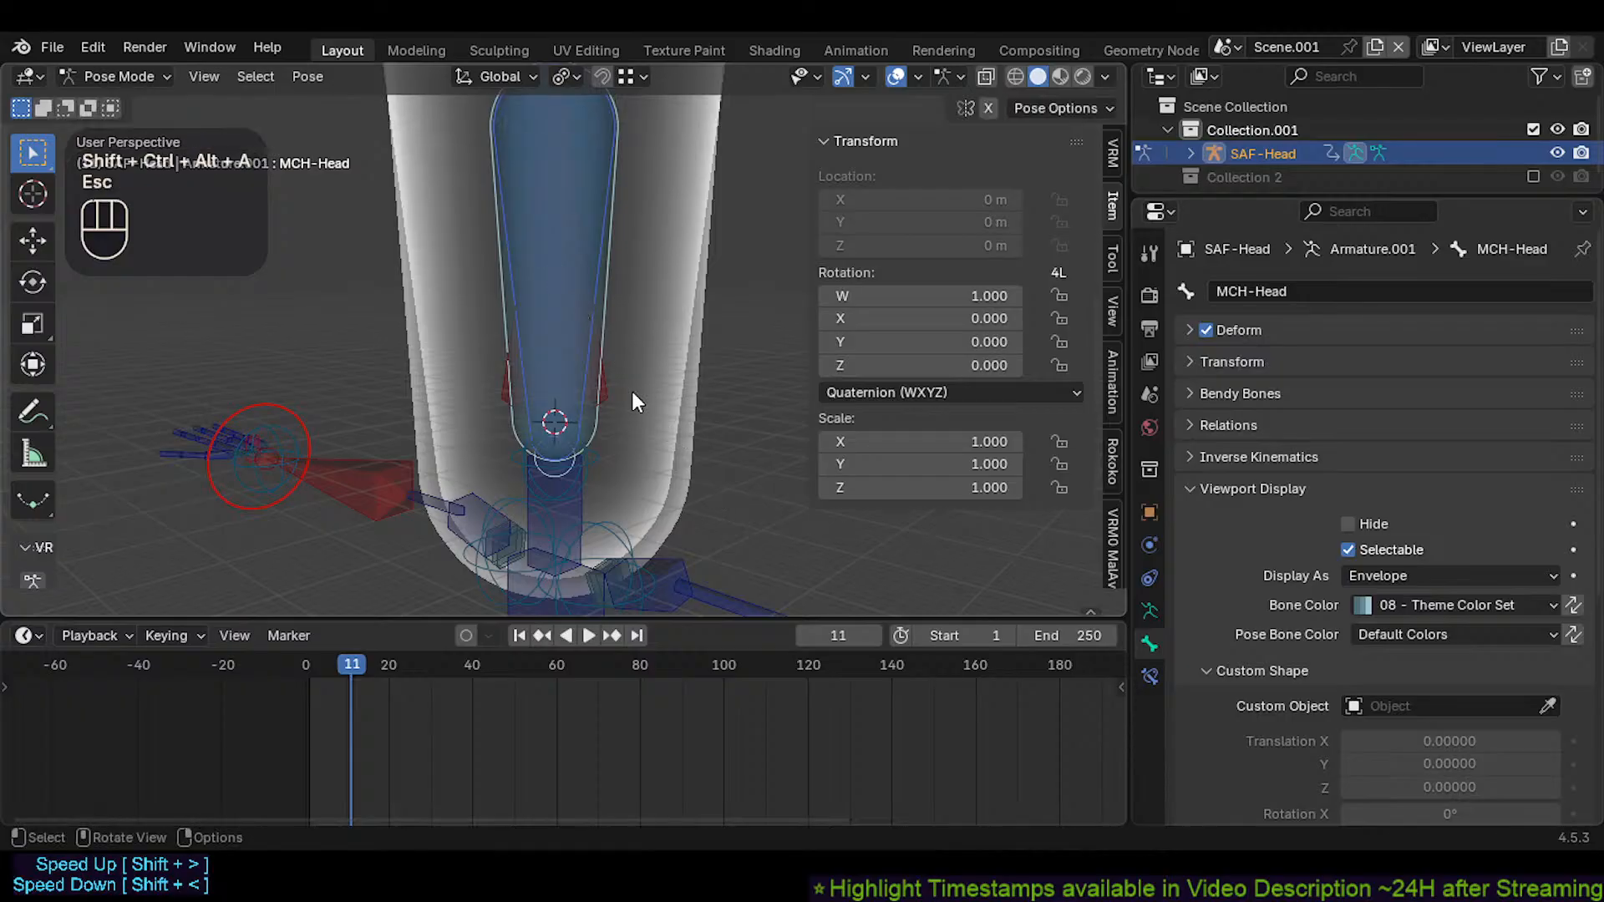
key(ctrl+alt+shift+a)
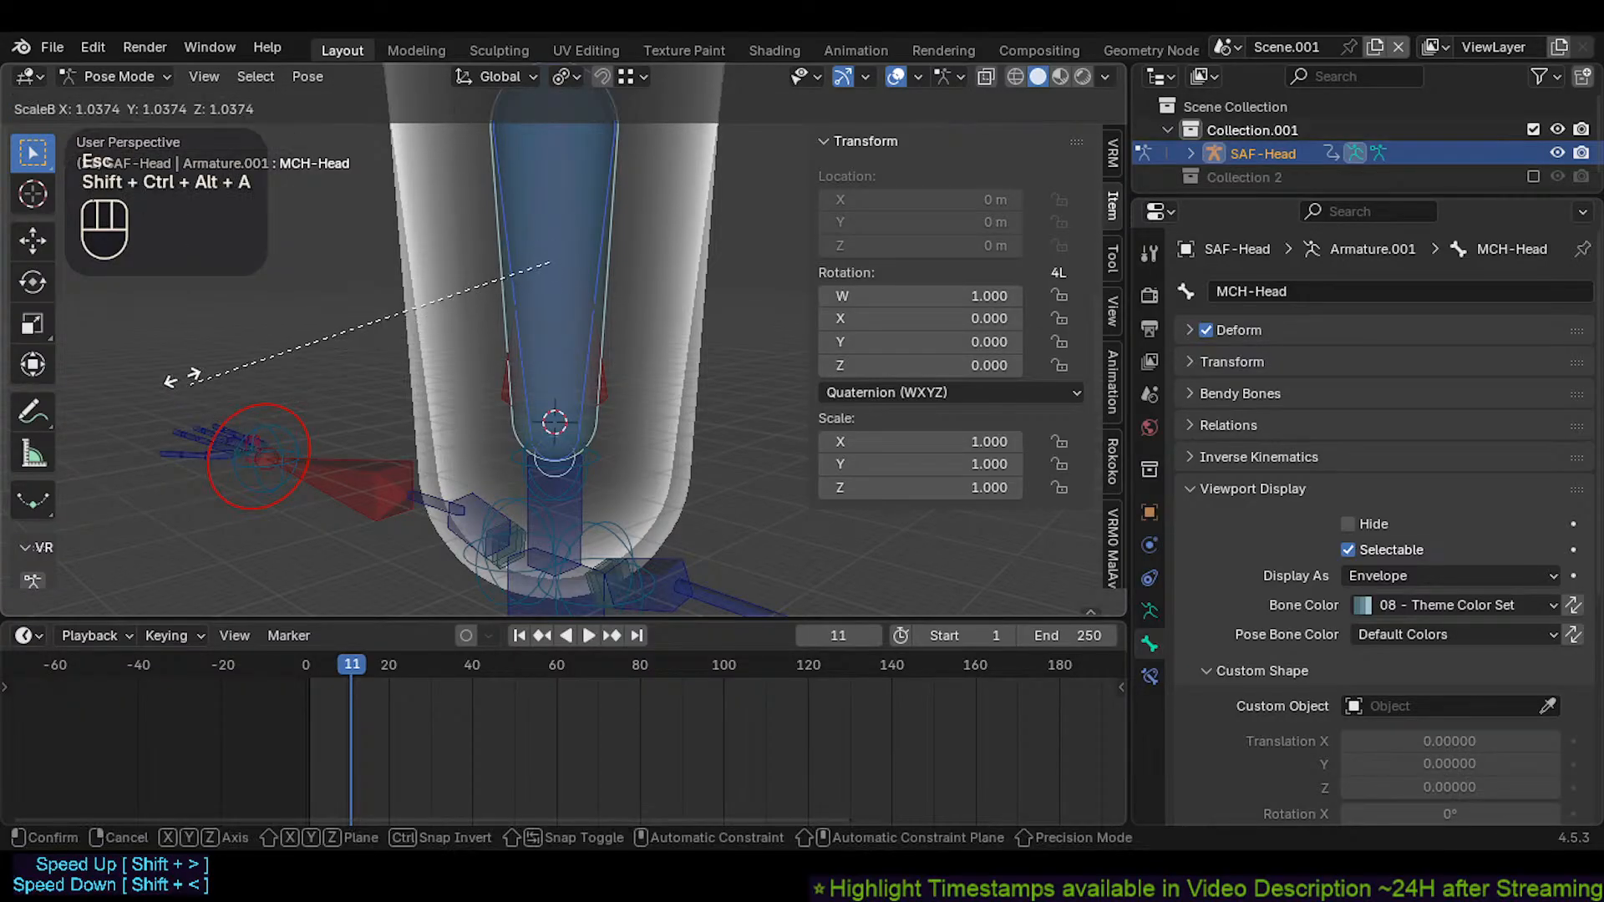
key(Escape)
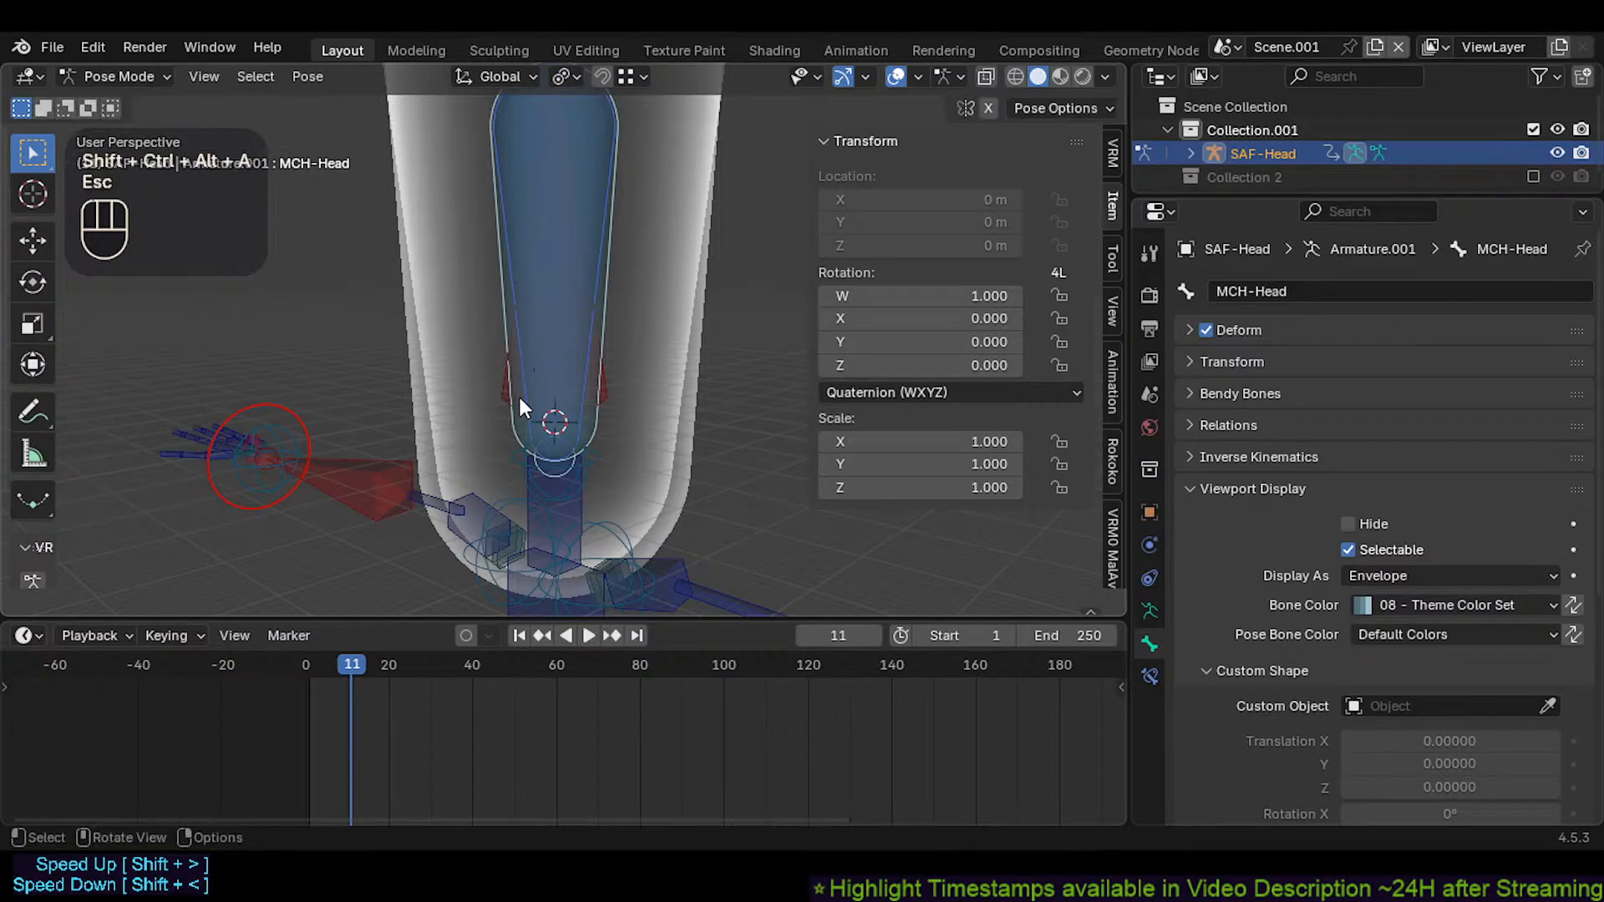
click(583, 364)
click(584, 363)
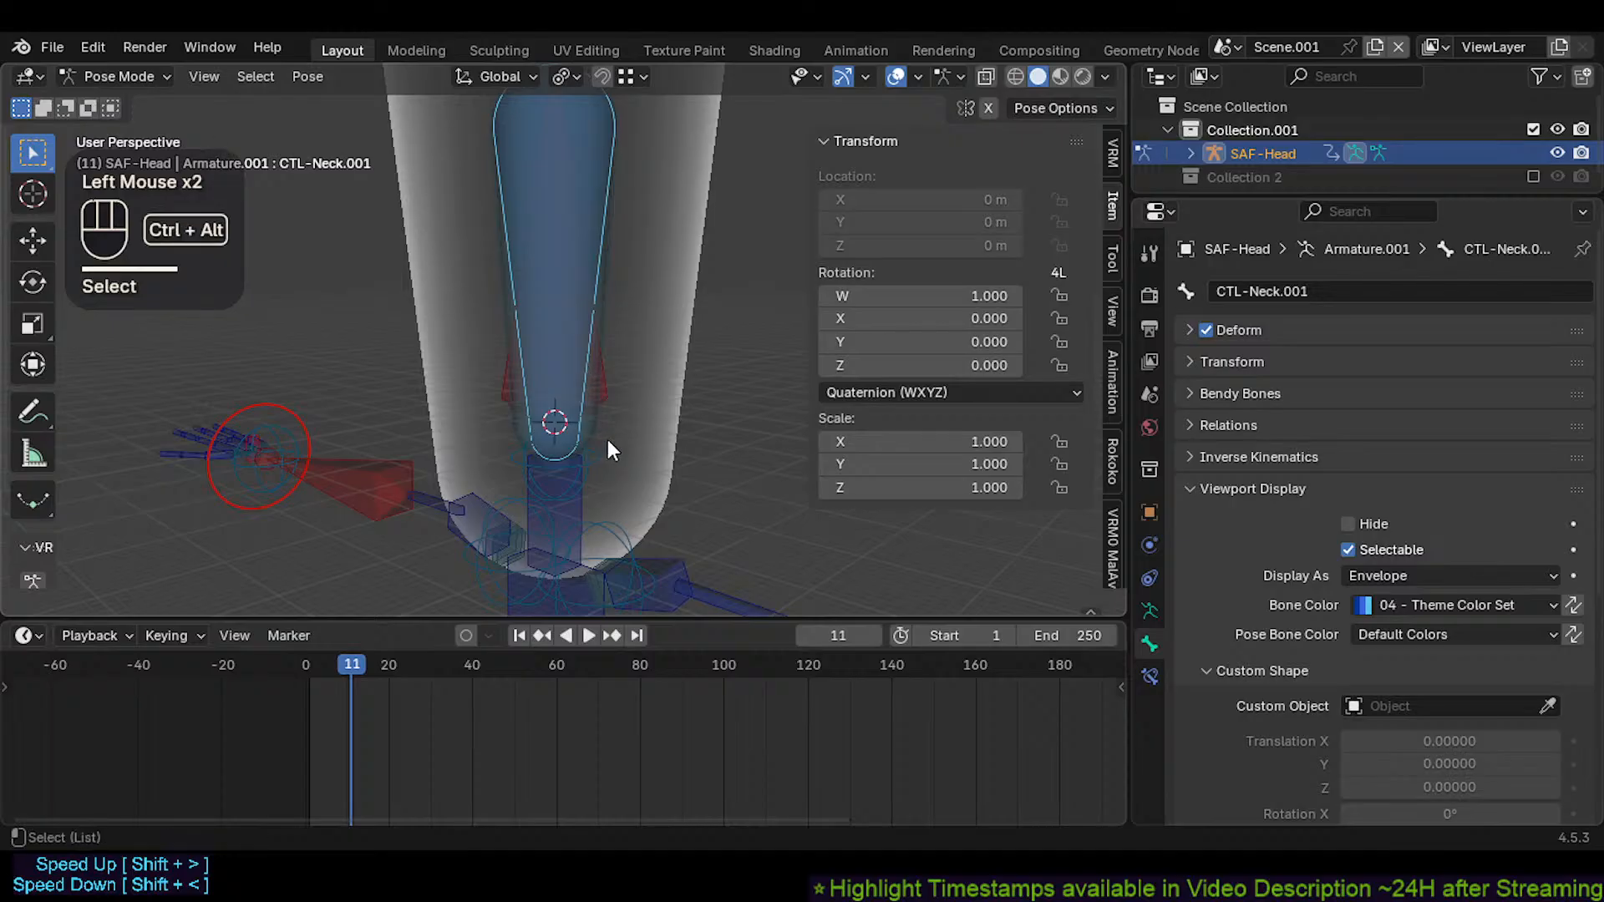
key(ctrl+alt+shift+a)
key(Escape)
Switch the armature to Edit Mode and try scaling the display size of CTL-Neck.001
scroll(29, 545, down, 4)
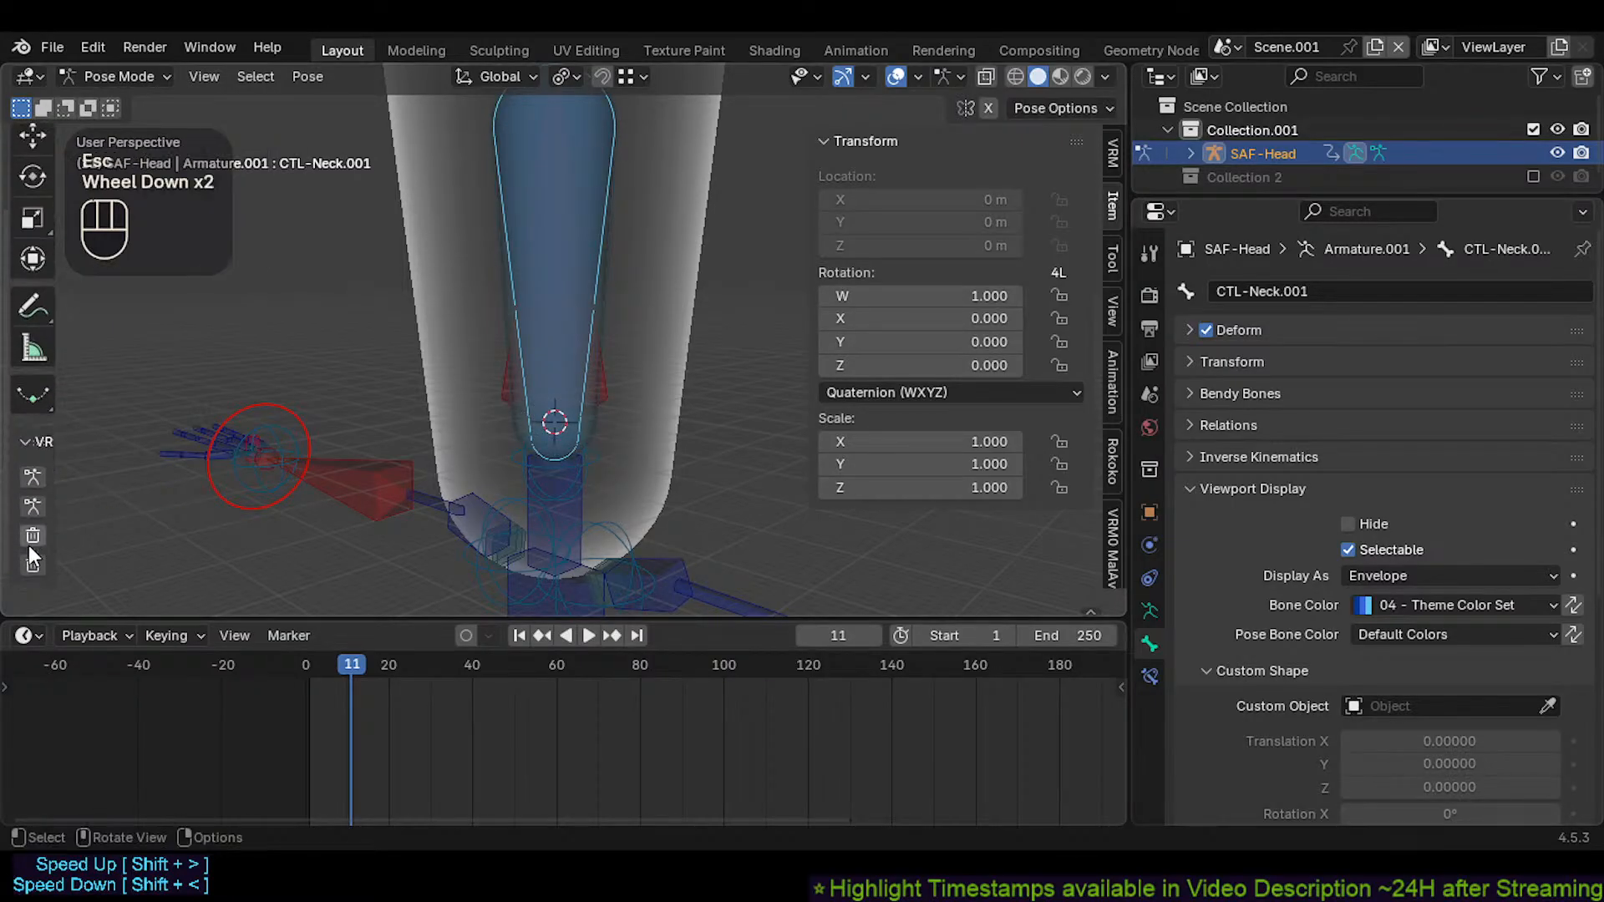
scroll(25, 393, up, 2)
key(Tab)
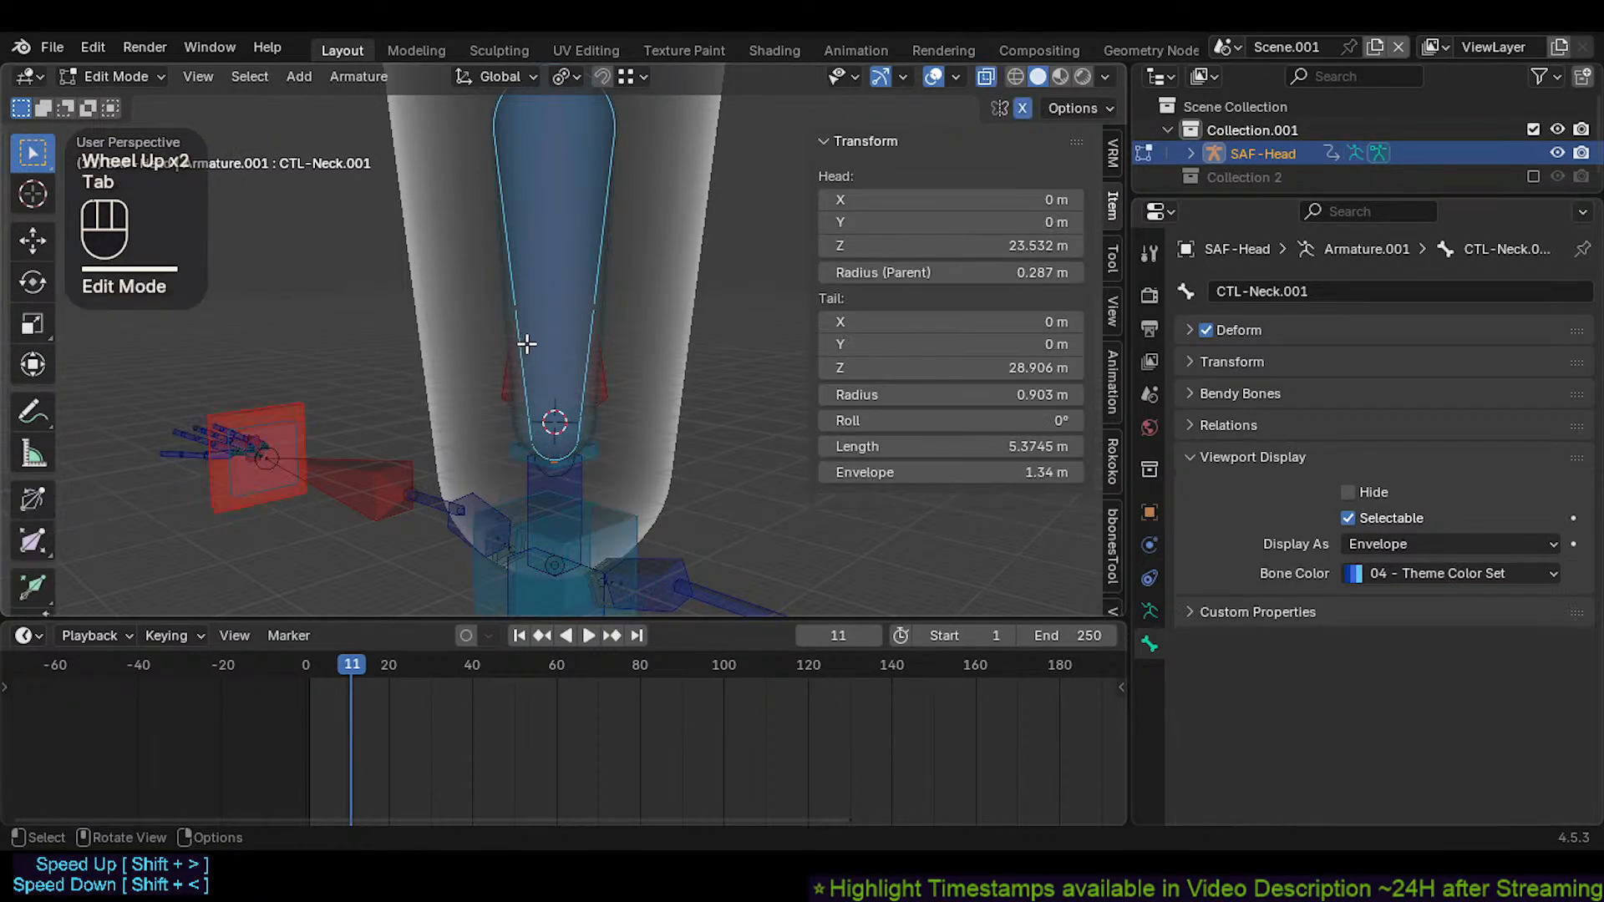
key(ctrl+alt+shift+a)
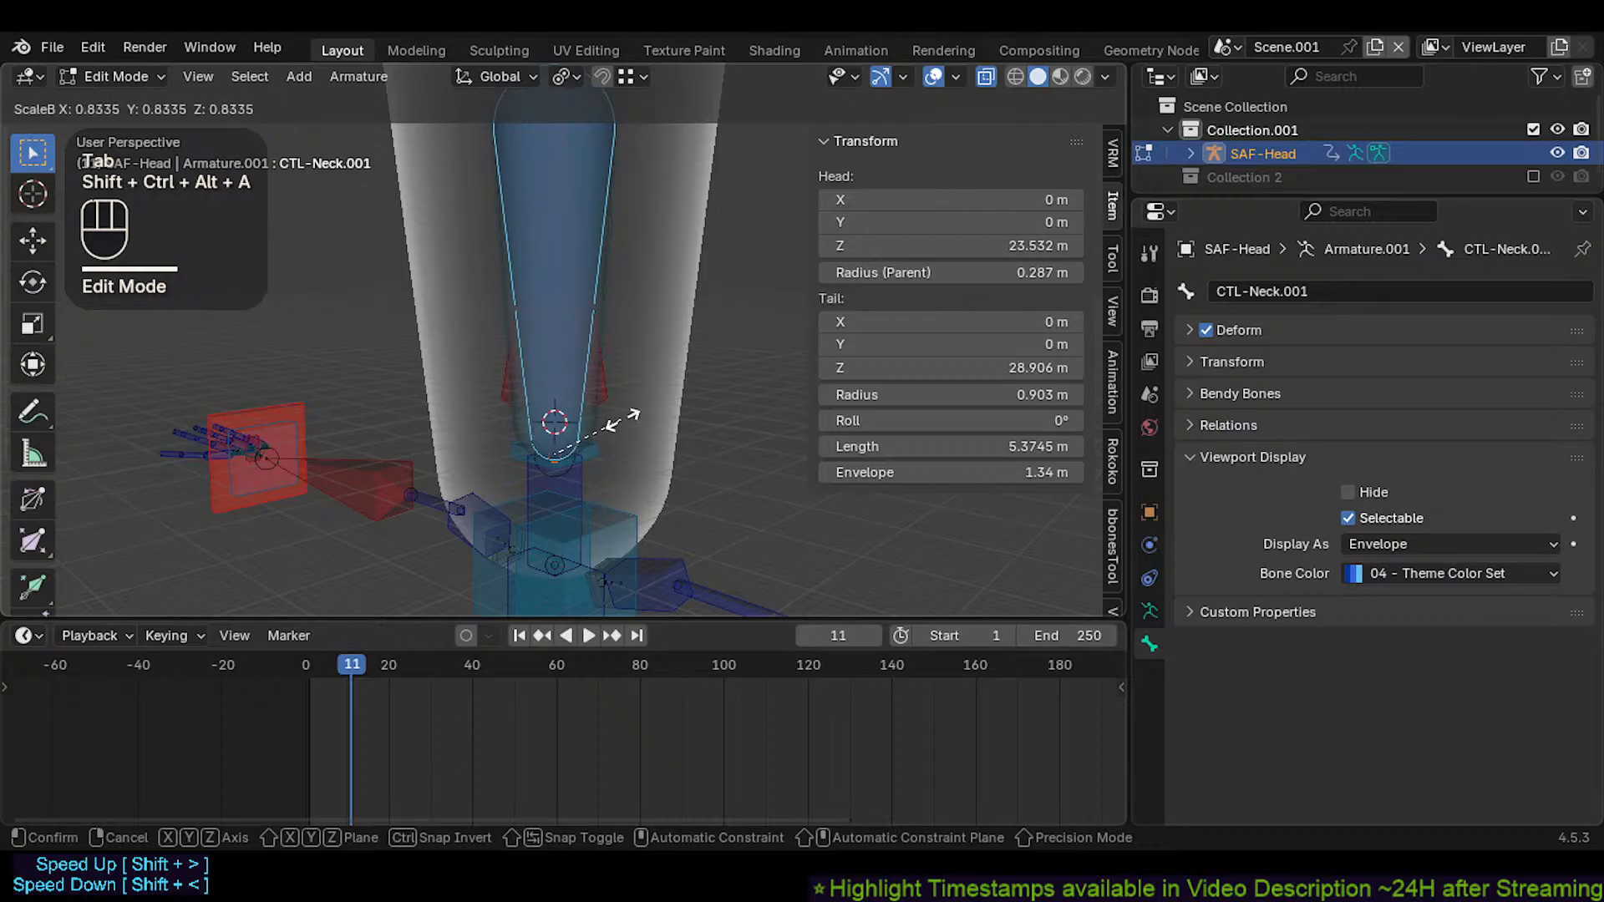
key(Escape)
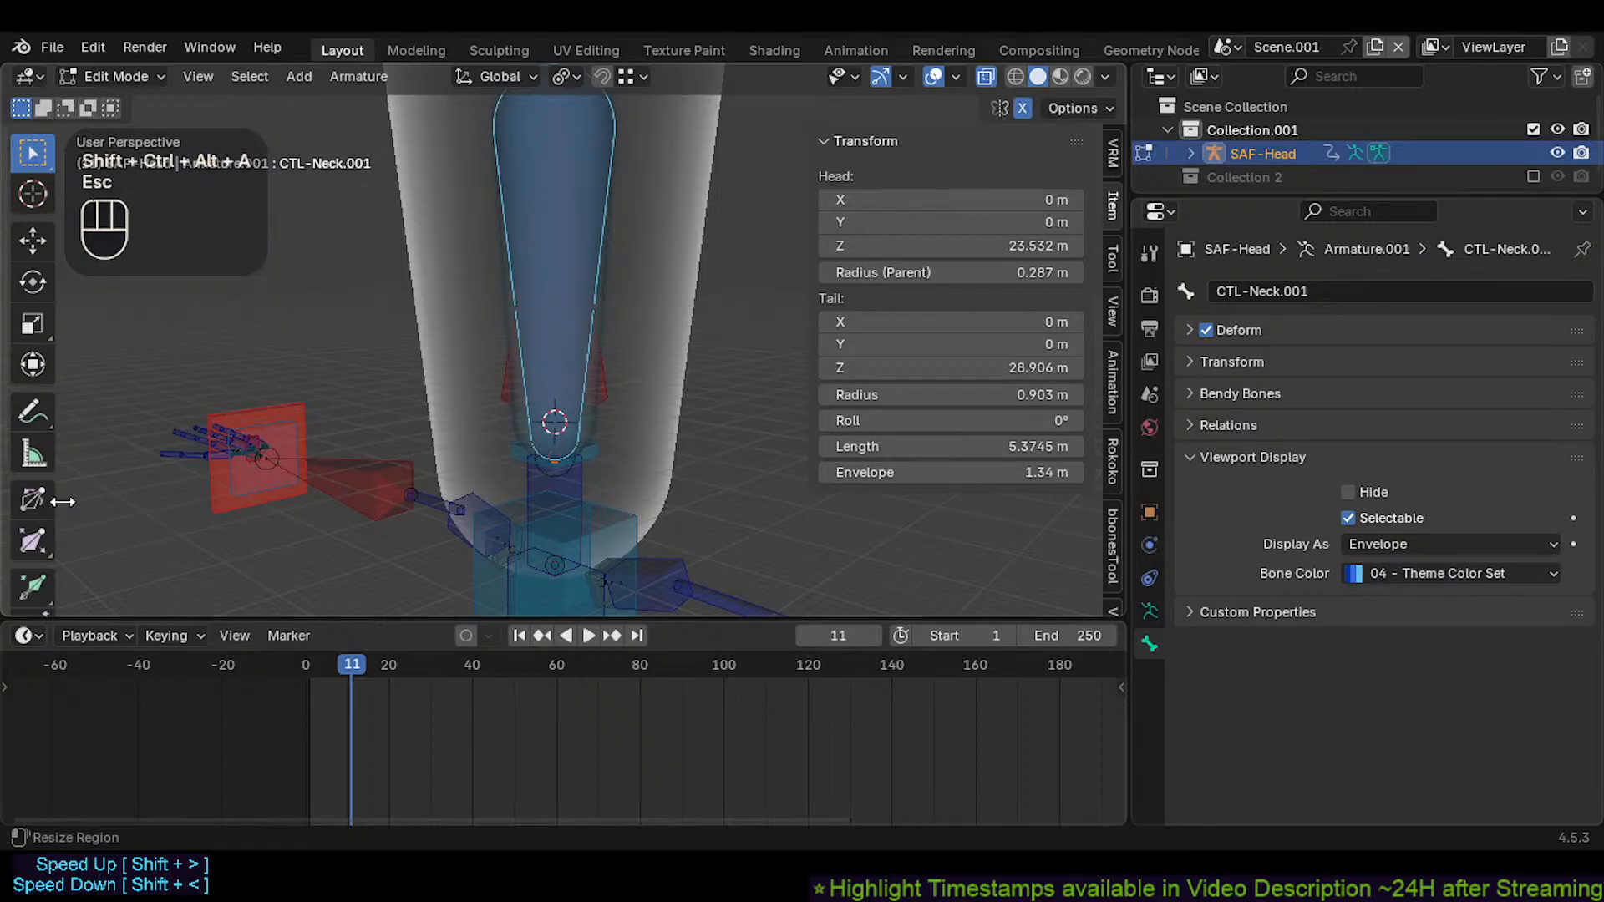
Try resizing CTL-Neck.001 with the bone sizing tool and undo the change
click(31, 542)
drag(574, 285, 587, 340)
key(ctrl+z)
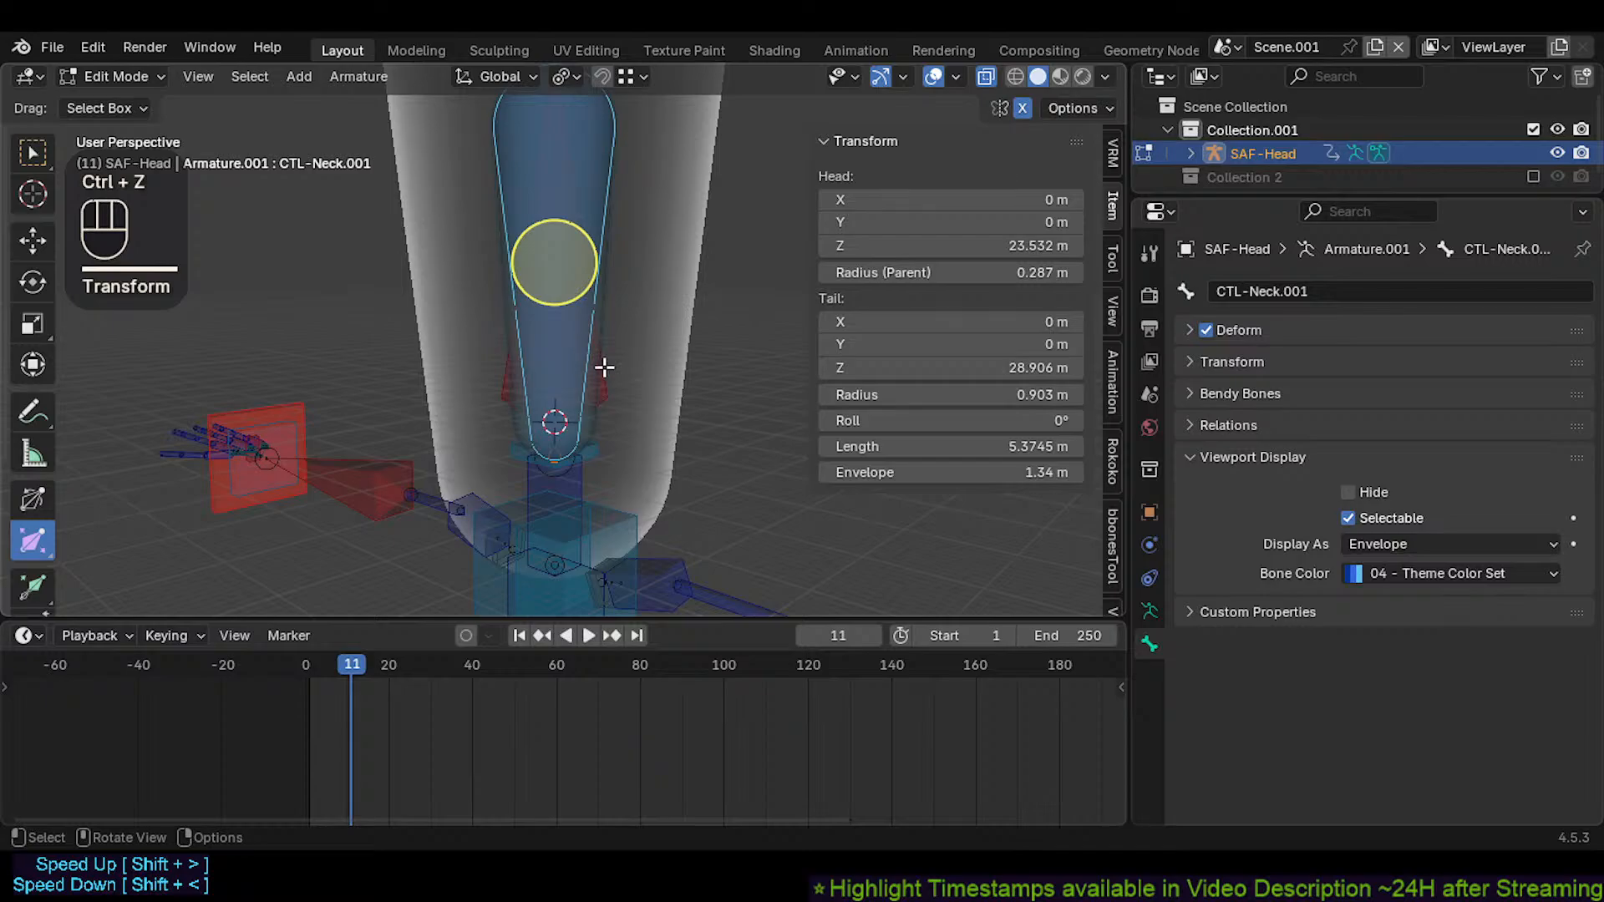
Select the MCH-Head bone in Edit Mode and bring up its display type choices
click(603, 366)
click(613, 369)
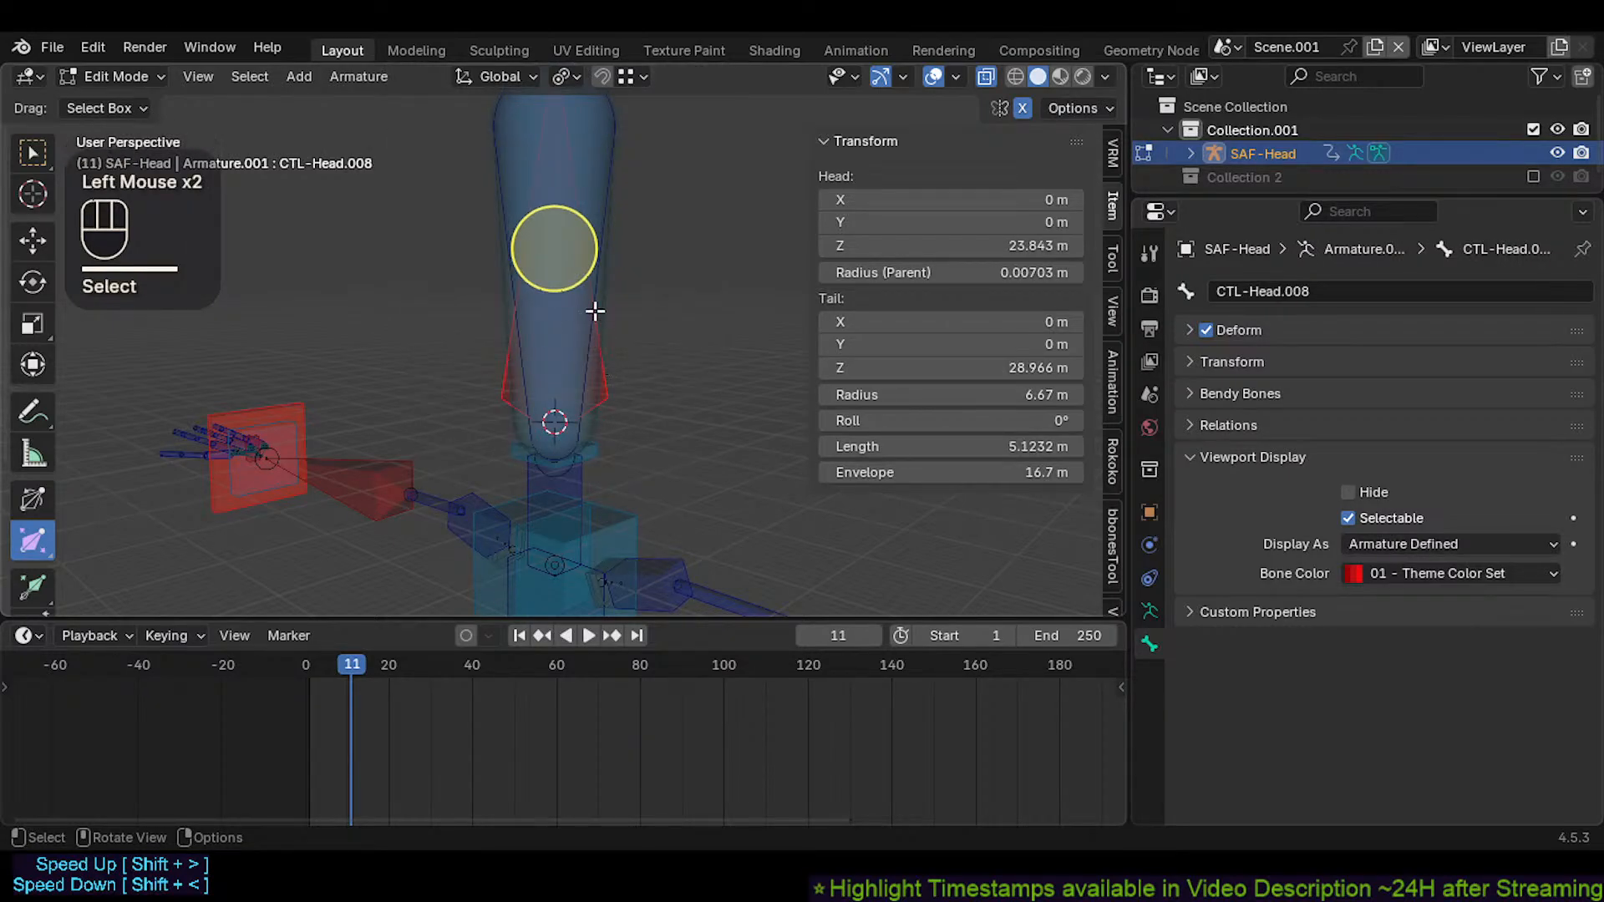
click(609, 241)
key(shift+alt+b)
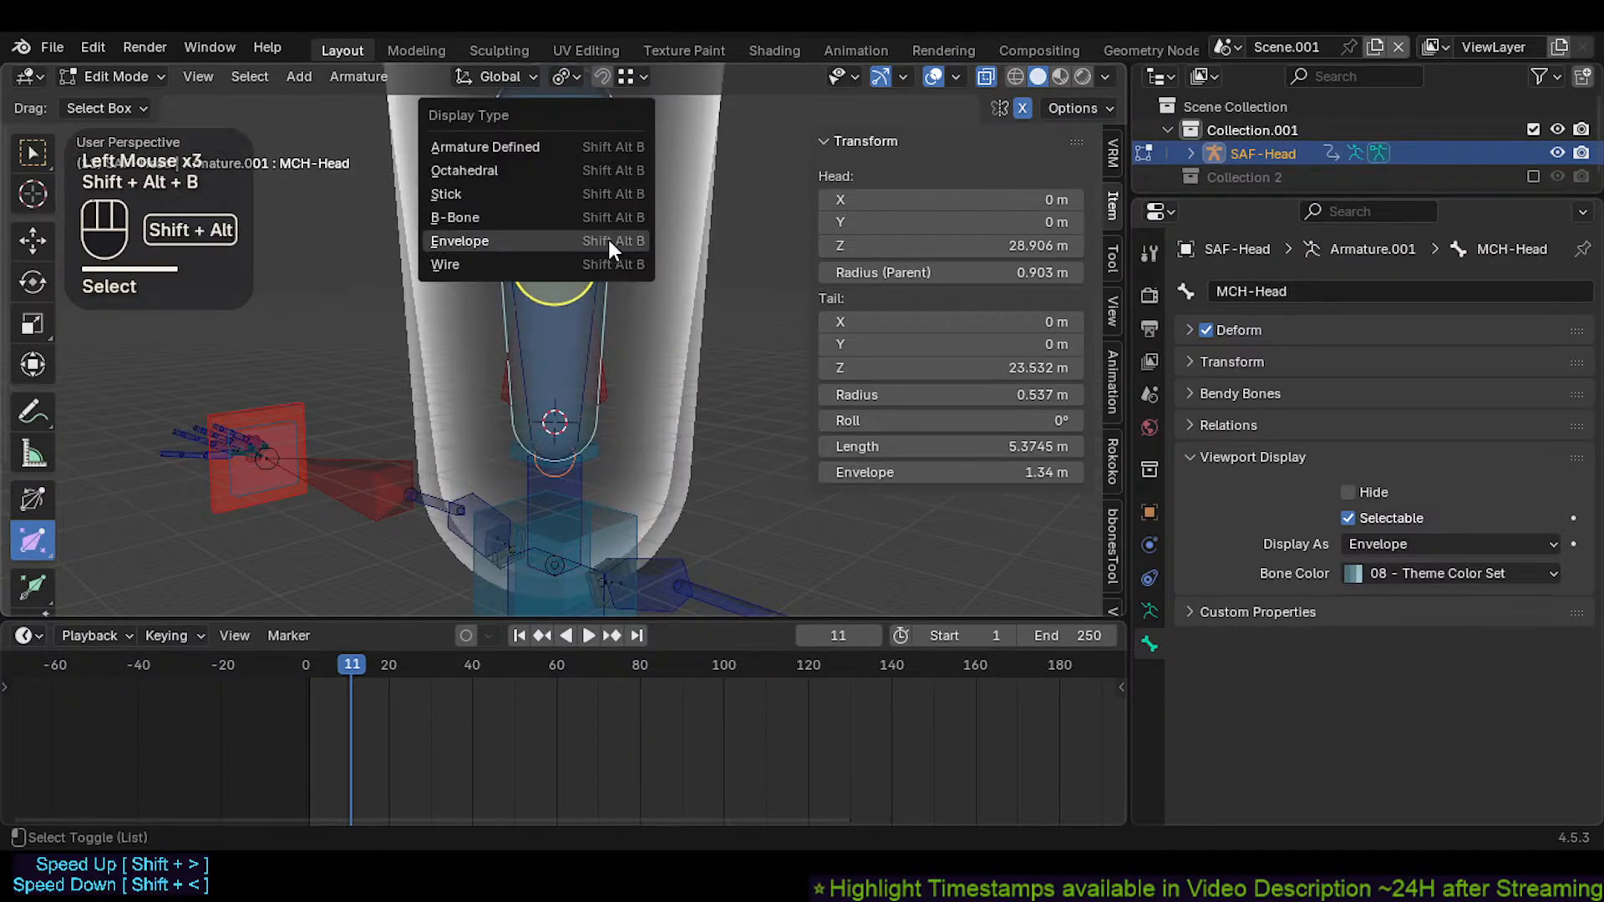
Set the display type of the MCH-Head bone to B-Bone
click(553, 215)
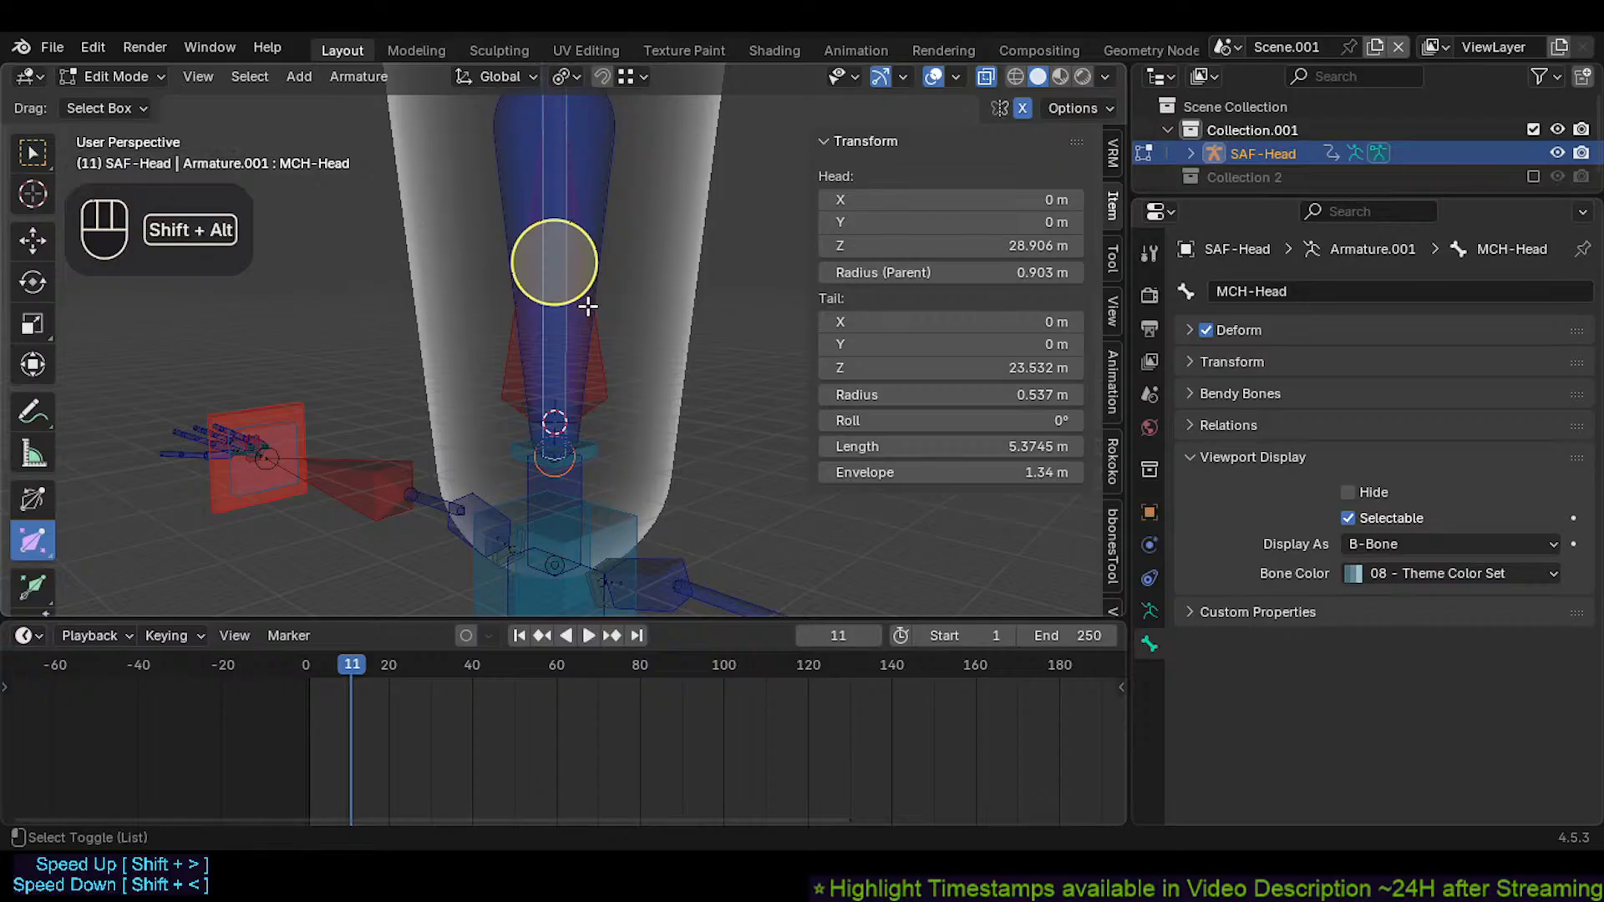
key(shift+alt+b)
click(533, 278)
Select the CTL-Neck.001 bone and set its display type to B-Bone
click(597, 270)
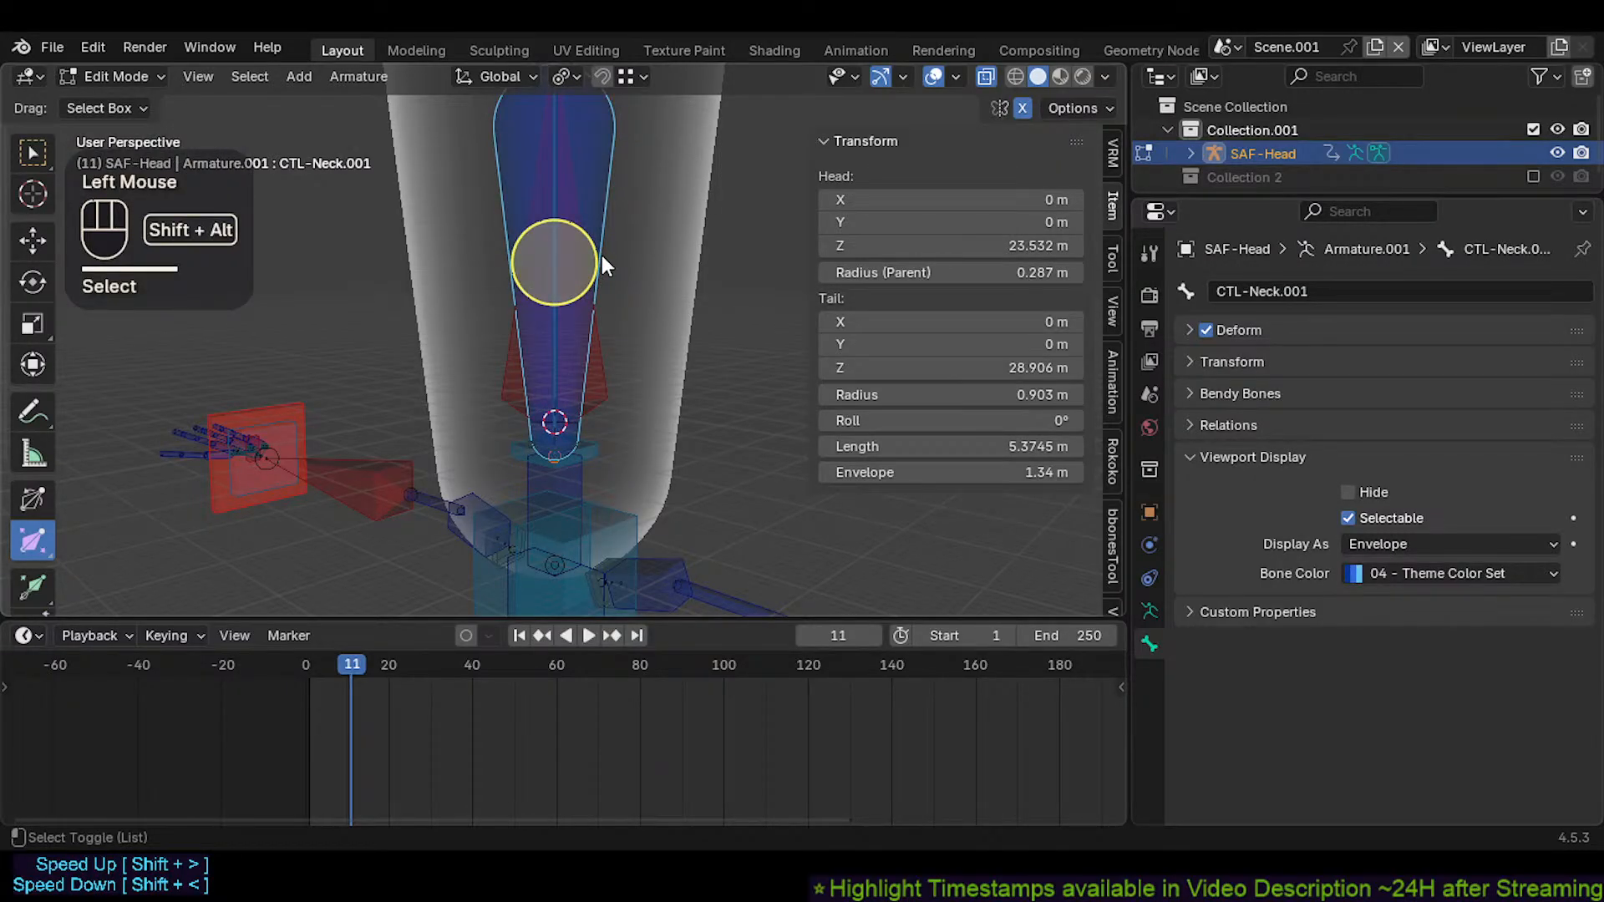
key(shift+alt+b)
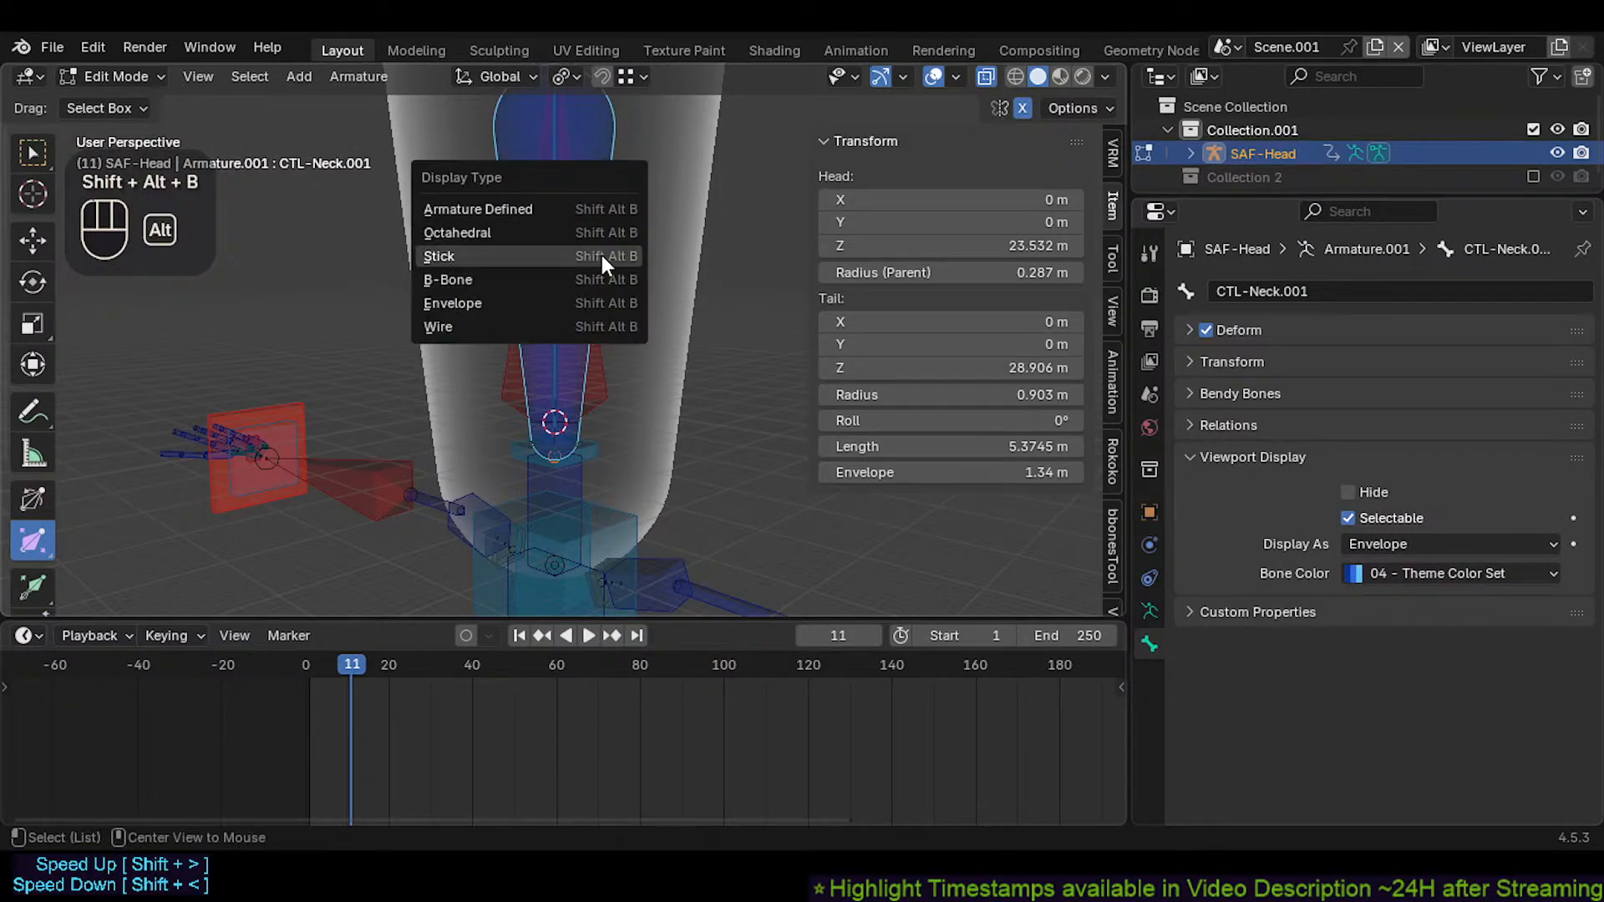
click(534, 237)
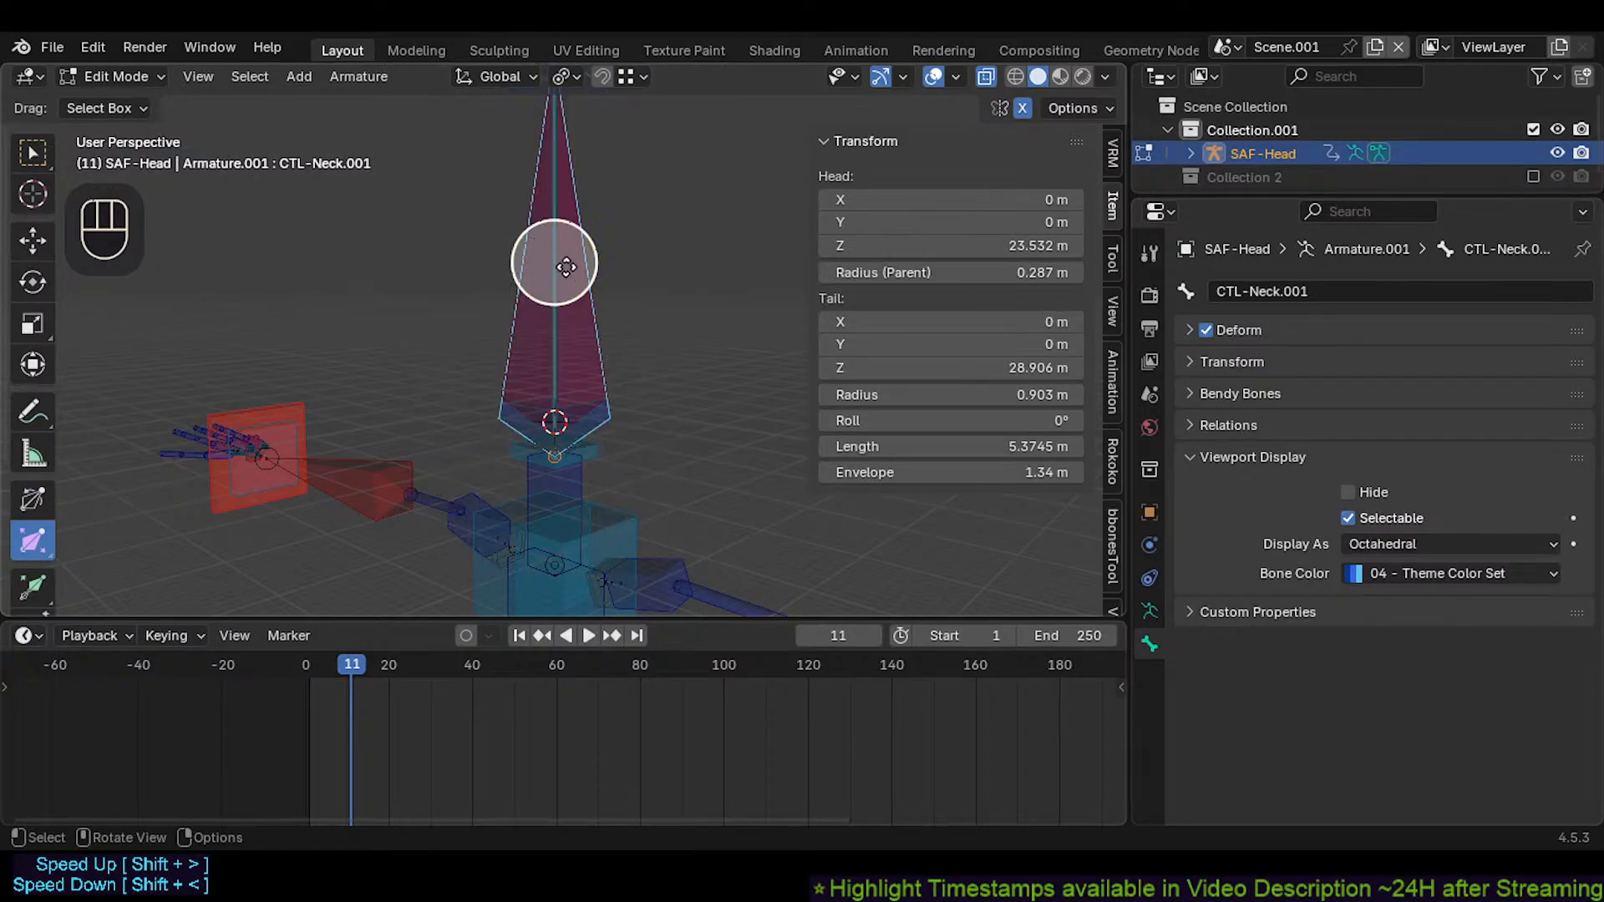
key(shift+alt+b)
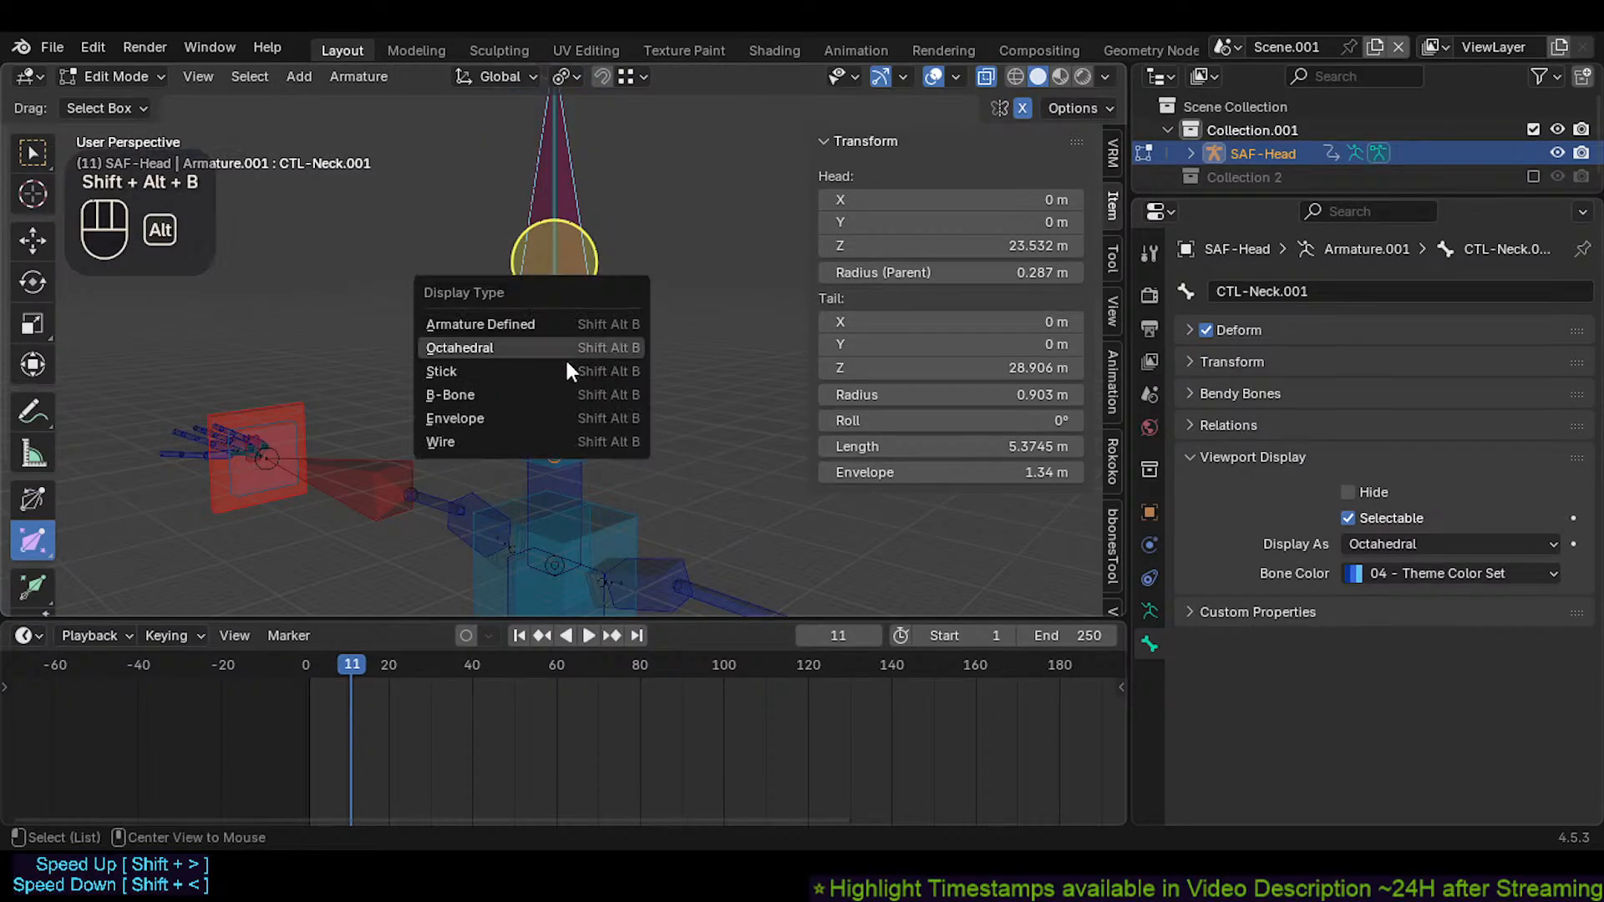
click(548, 392)
Try displaying the CTL-Head.008 bone as an Envelope with its Deform option turned off
click(604, 318)
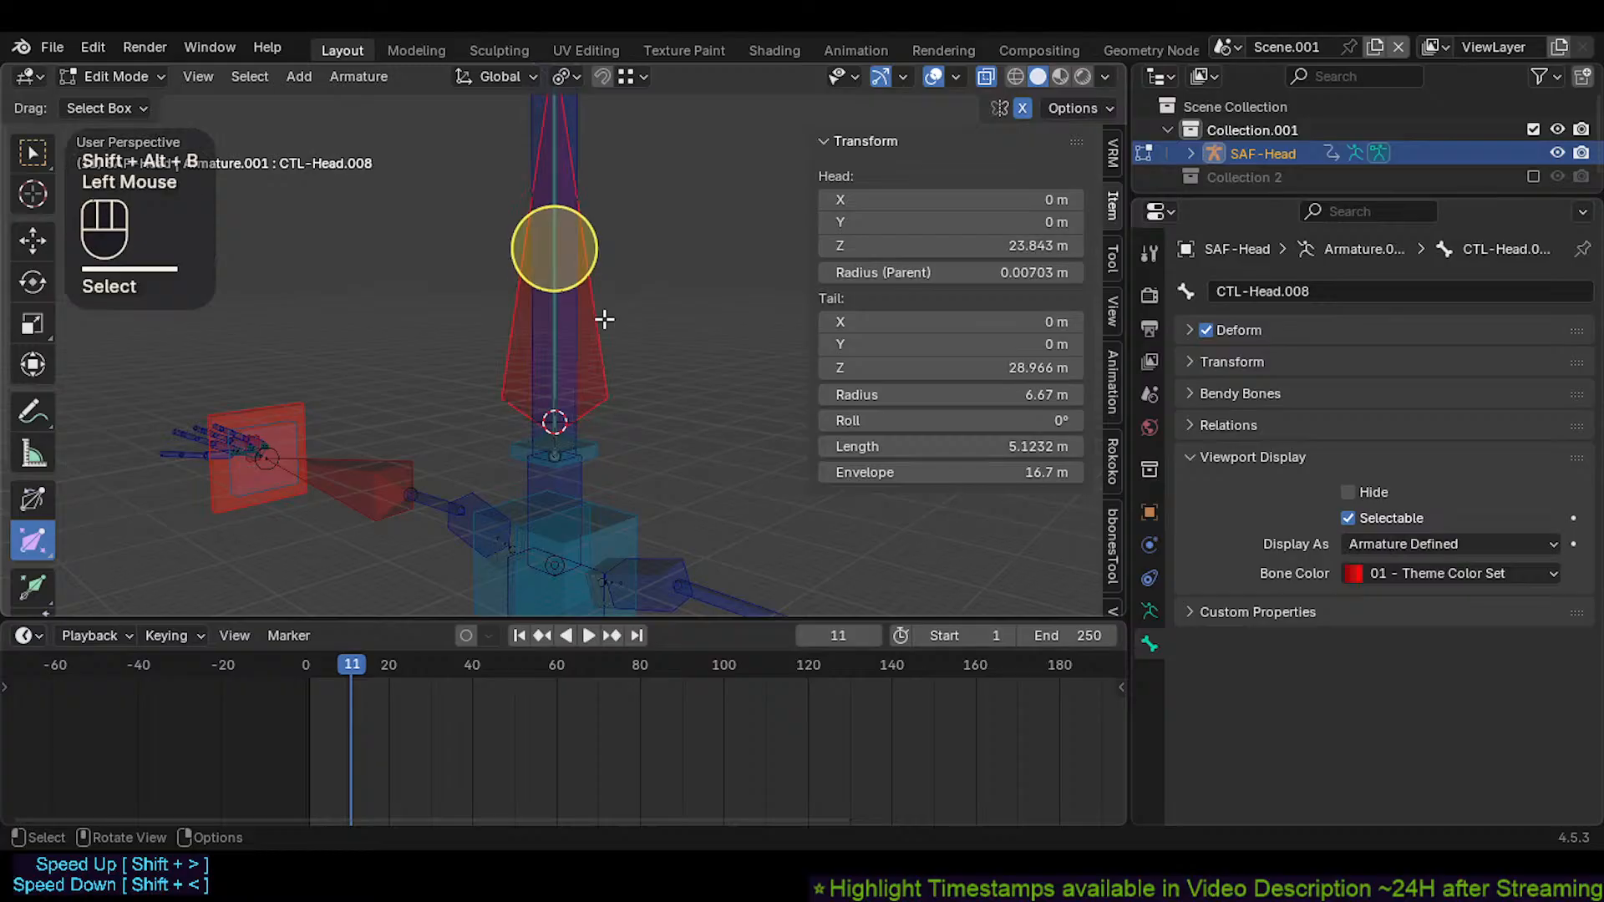
key(shift+alt+b)
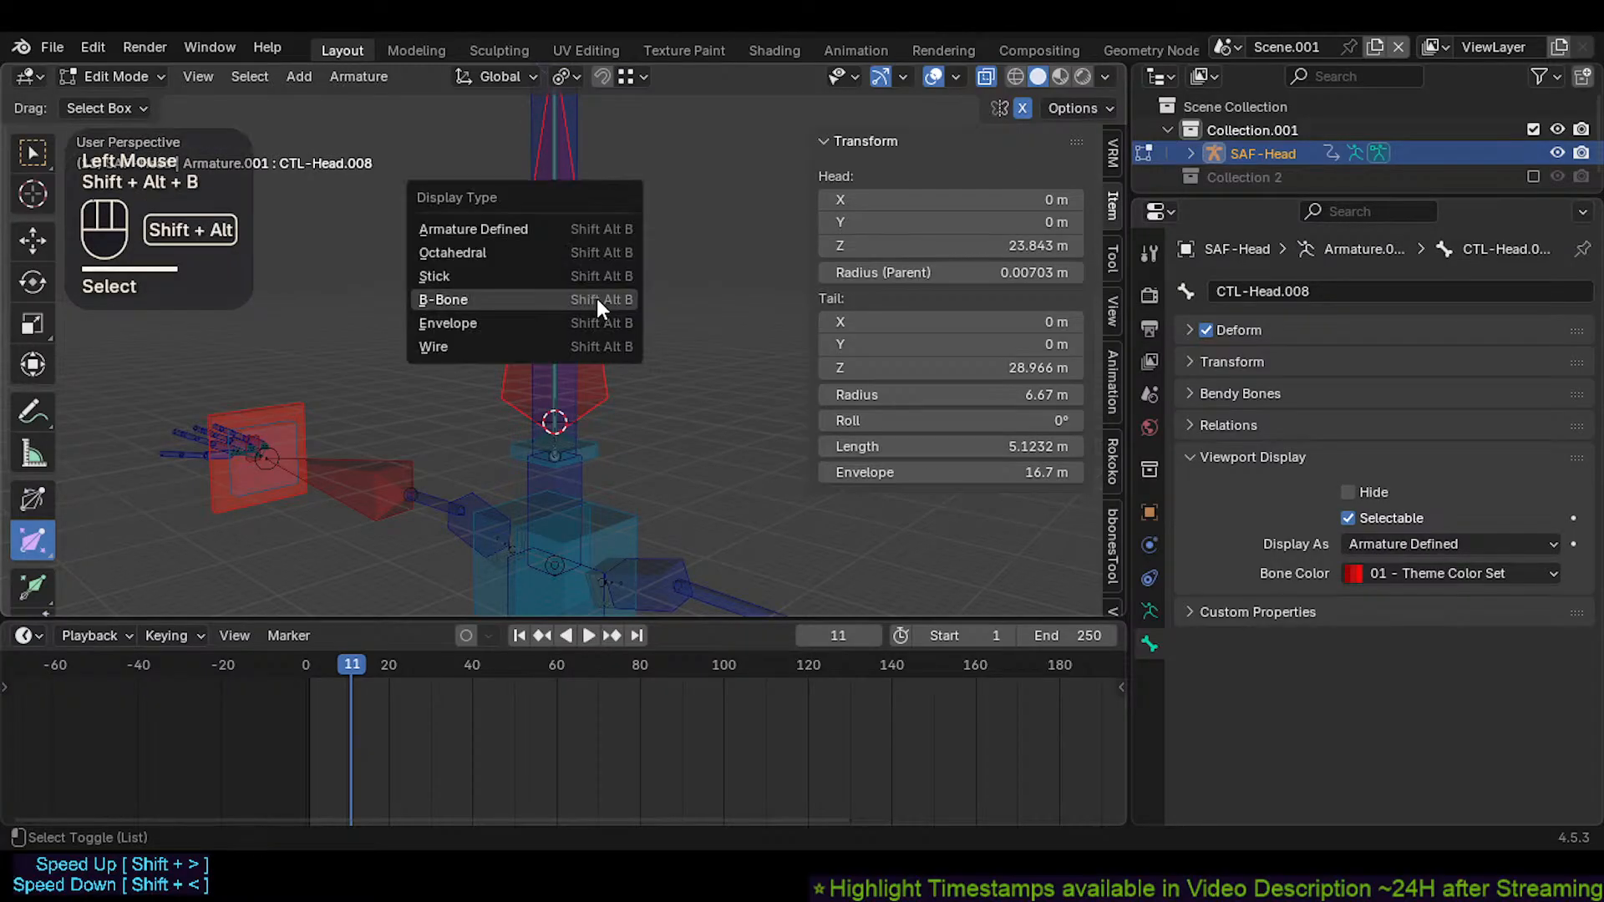
click(524, 324)
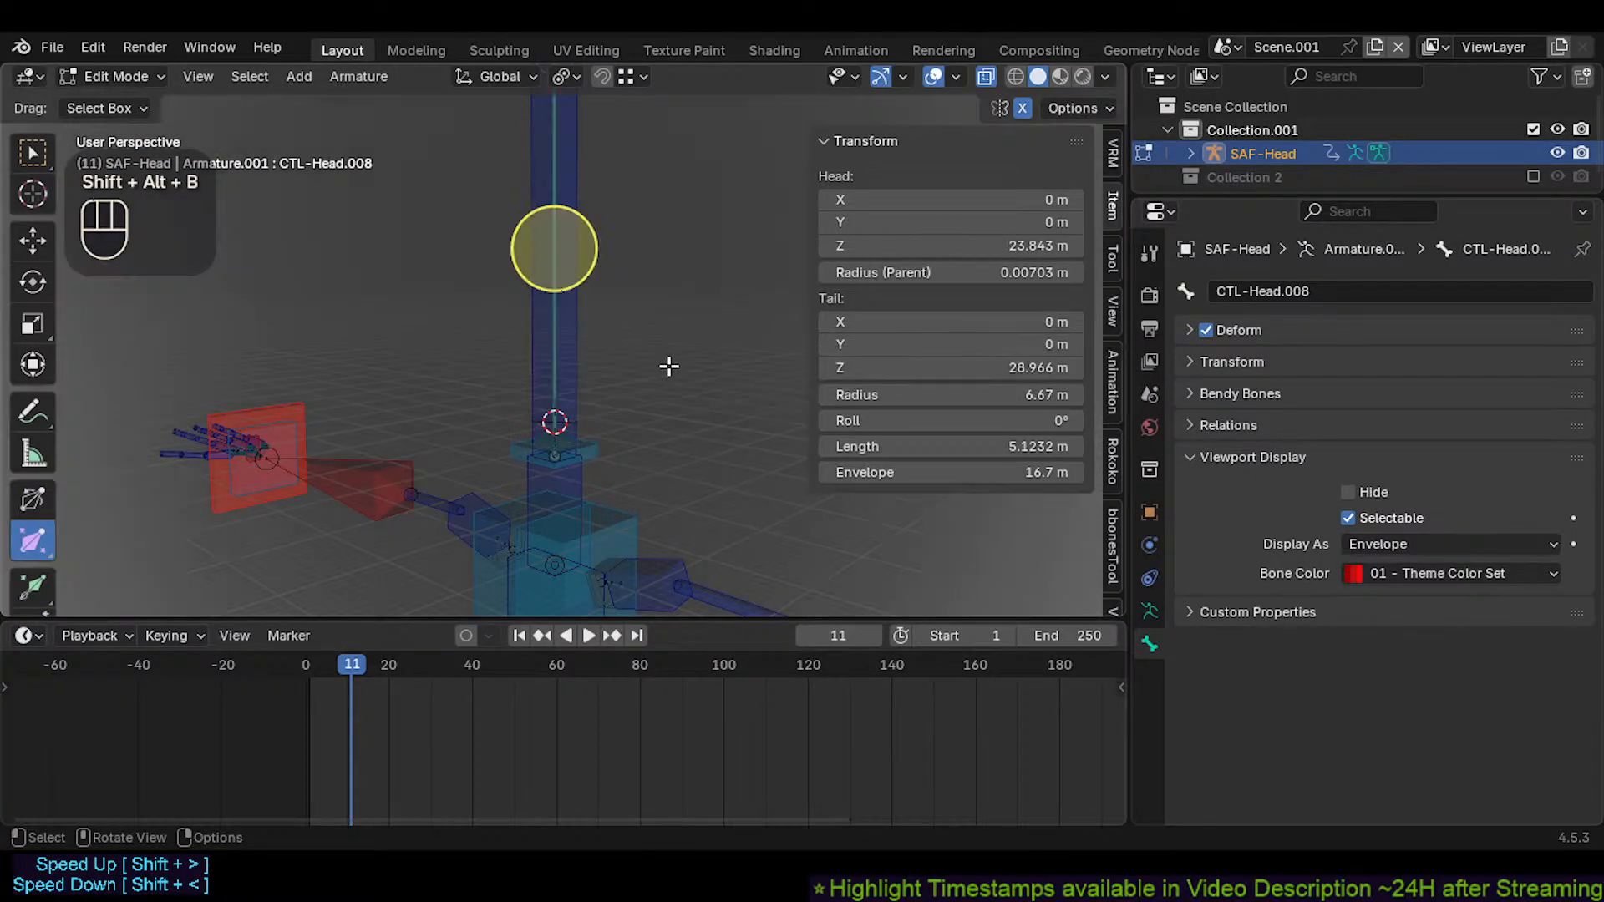
click(1204, 331)
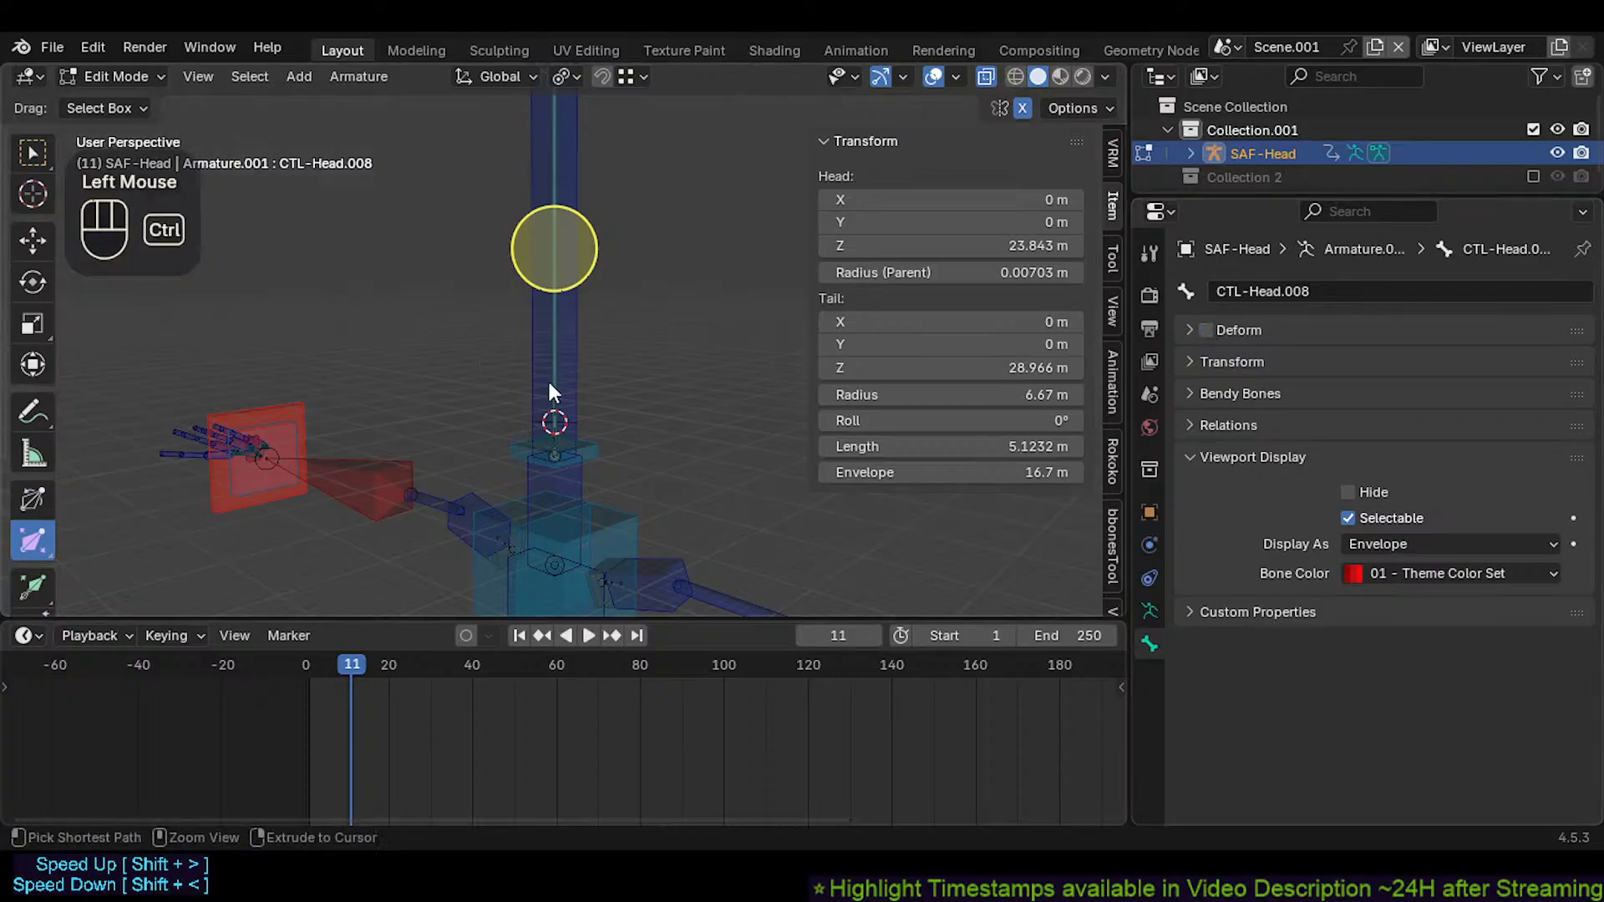
Try to rescale the envelope of the CTL-Head.008 bone
key(shift+ctrl+alt+a)
key(Escape)
scroll(535, 394, down, 2)
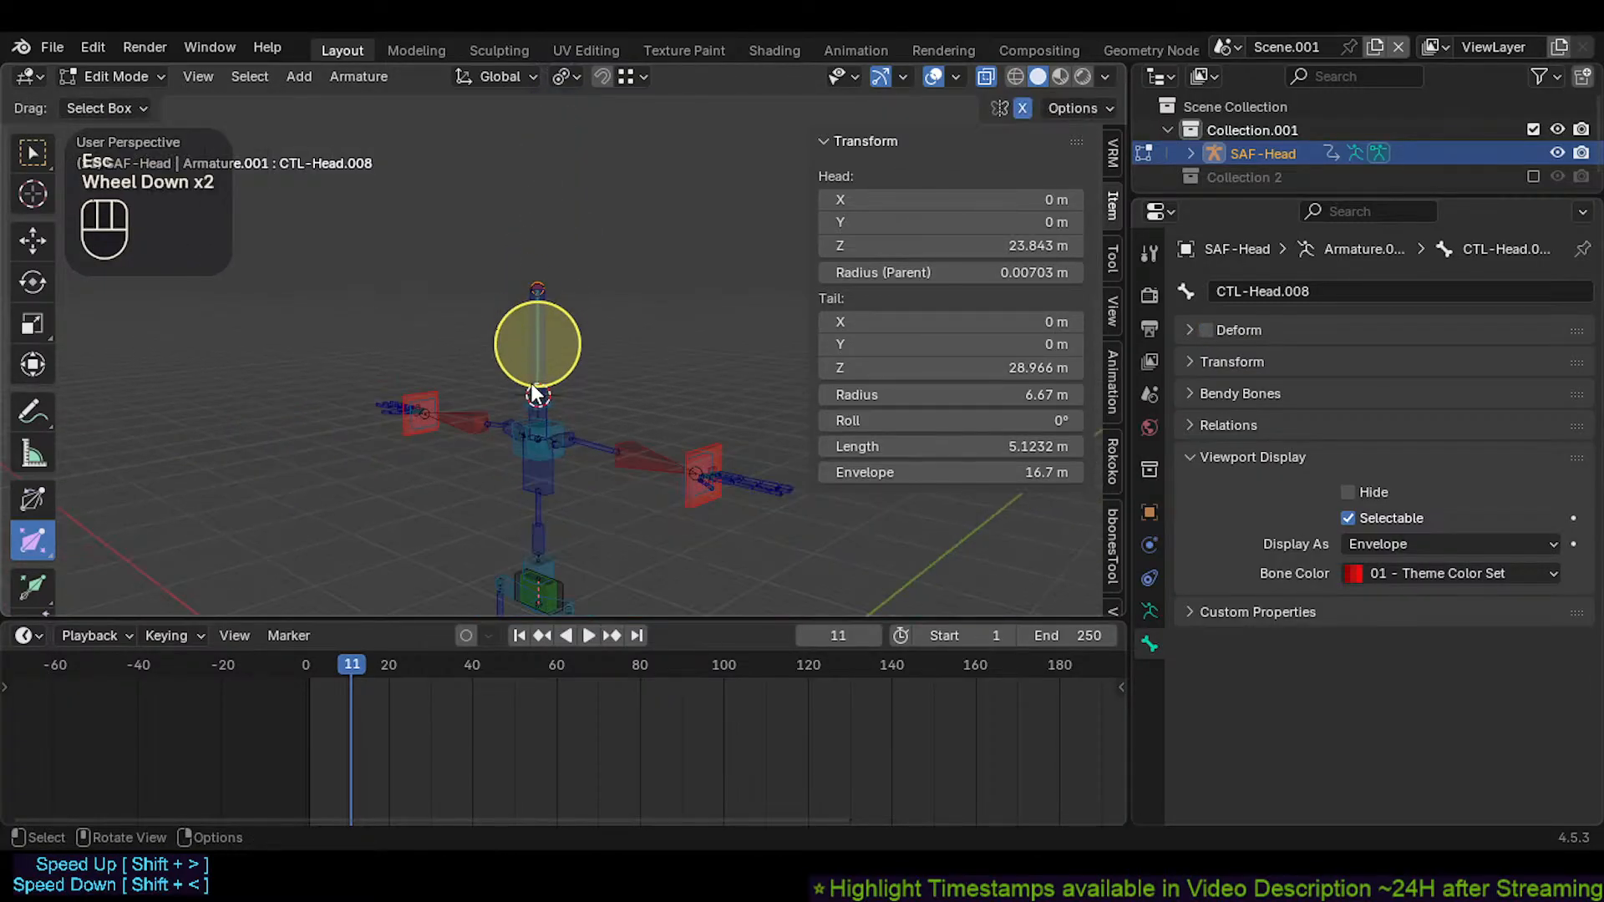
scroll(548, 358, up, 1)
drag(553, 368, 576, 320)
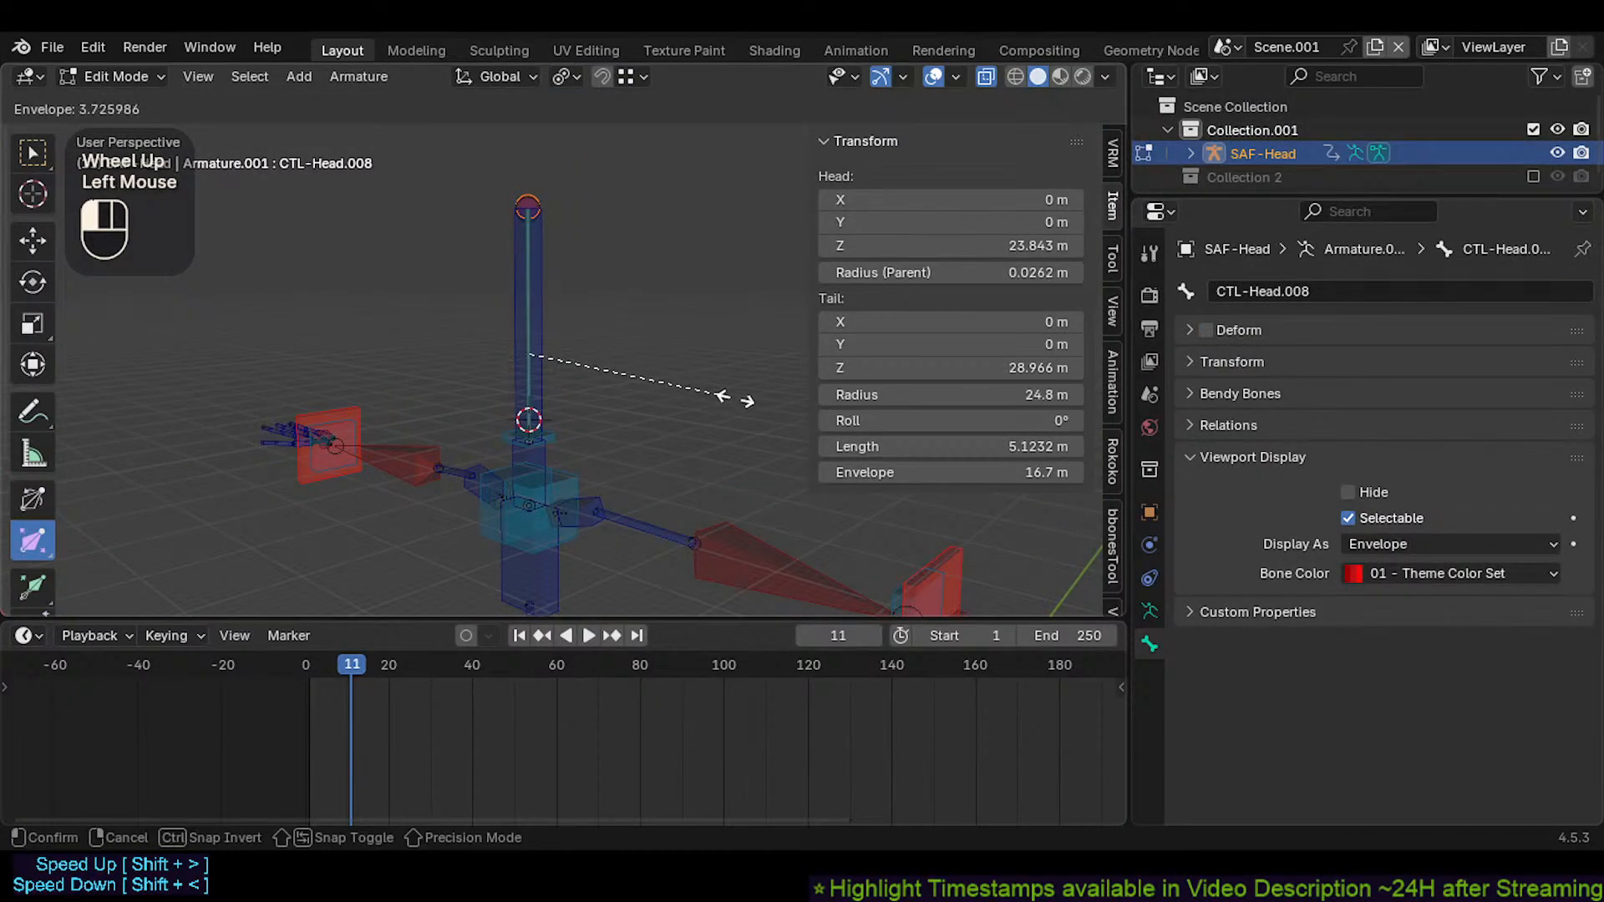
drag(734, 399, 531, 318)
Undo the envelope scaling, Deform and display type changes on CTL-Head.008, and select that bone again
key(ctrl+z)
key(ctrl+z)
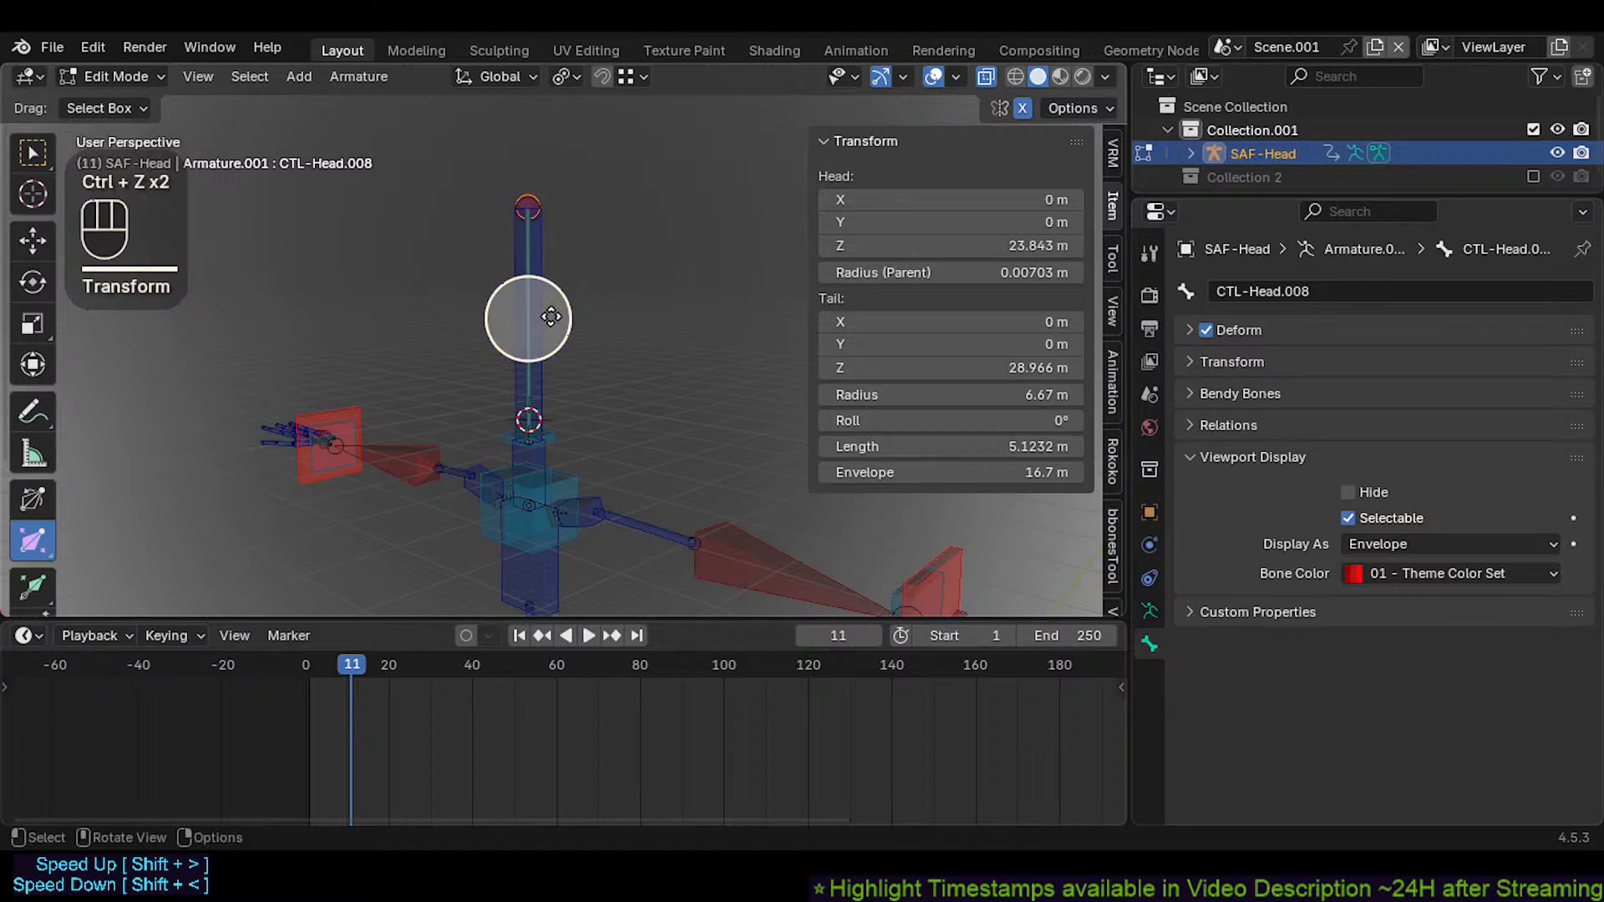
scroll(551, 317, down, 6)
scroll(539, 338, up, 6)
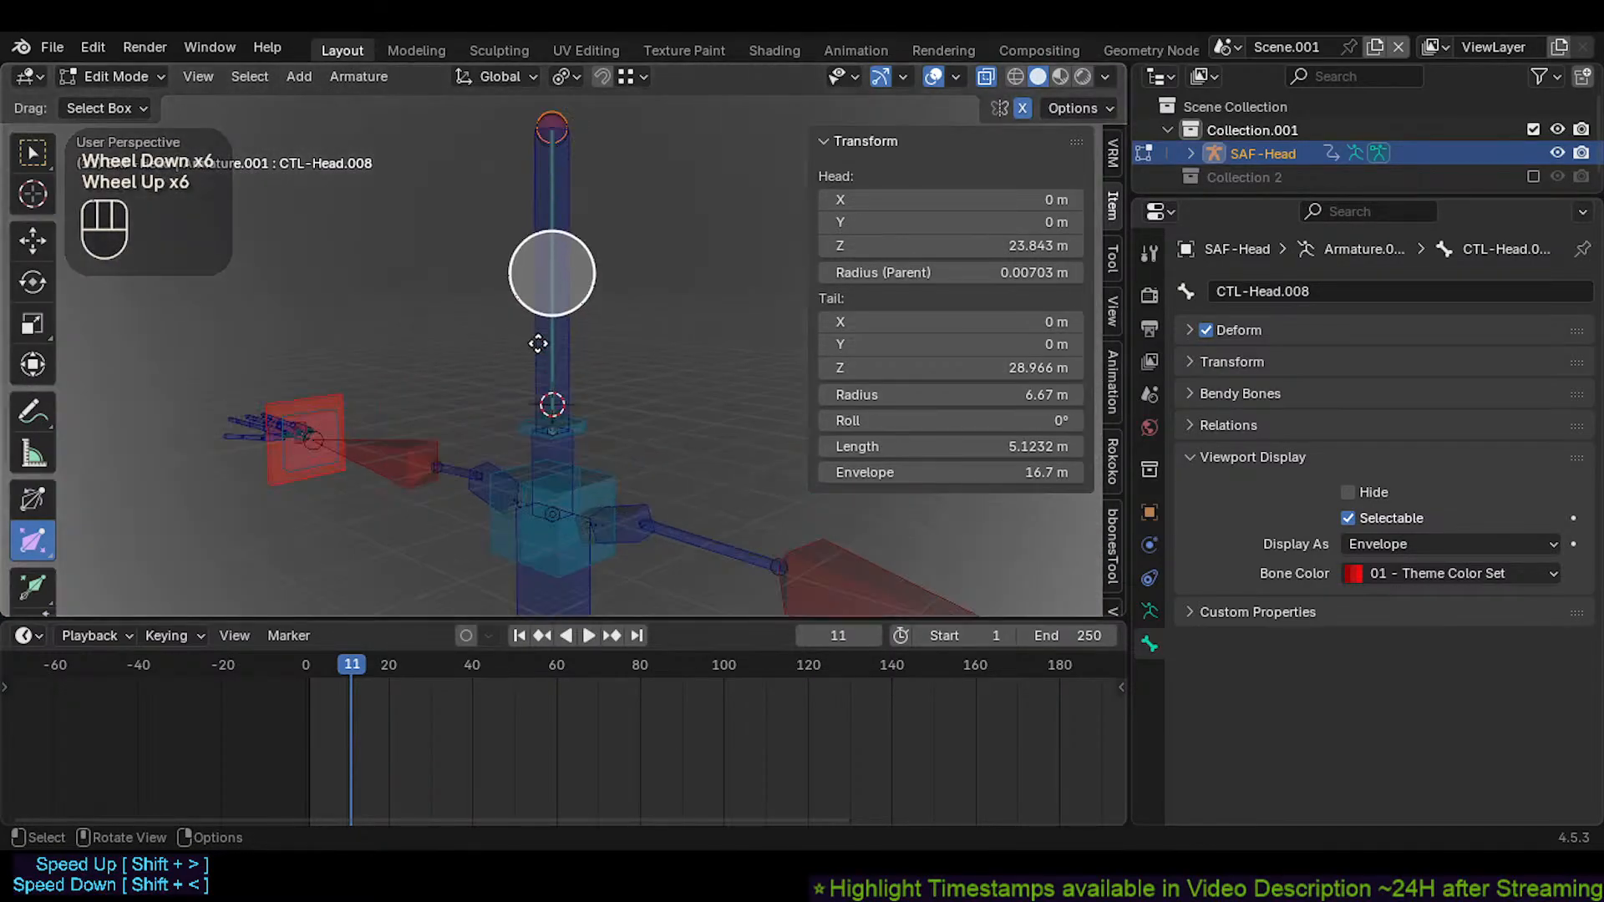
key(ctrl+z)
scroll(610, 359, up, 1)
click(632, 353)
scroll(605, 349, down, 1)
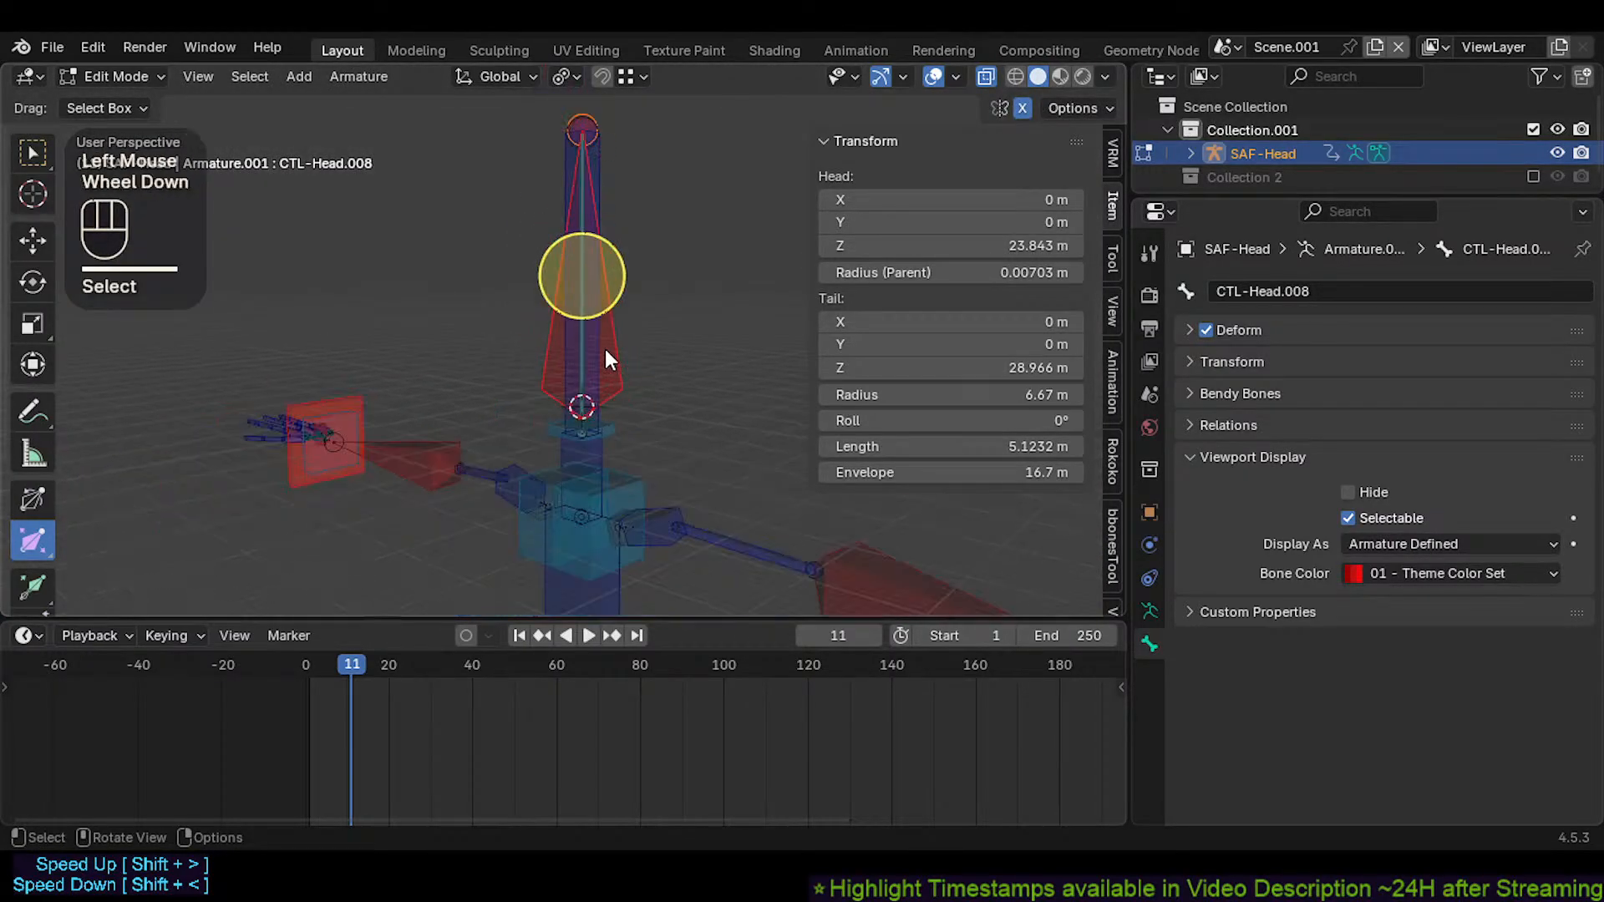
Save the rig file CrazyRigNext.blend, keeping the armature in Edit Mode
scroll(605, 349, down, 2)
key(Tab)
scroll(605, 349, up, 1)
key(Tab)
scroll(604, 349, down, 2)
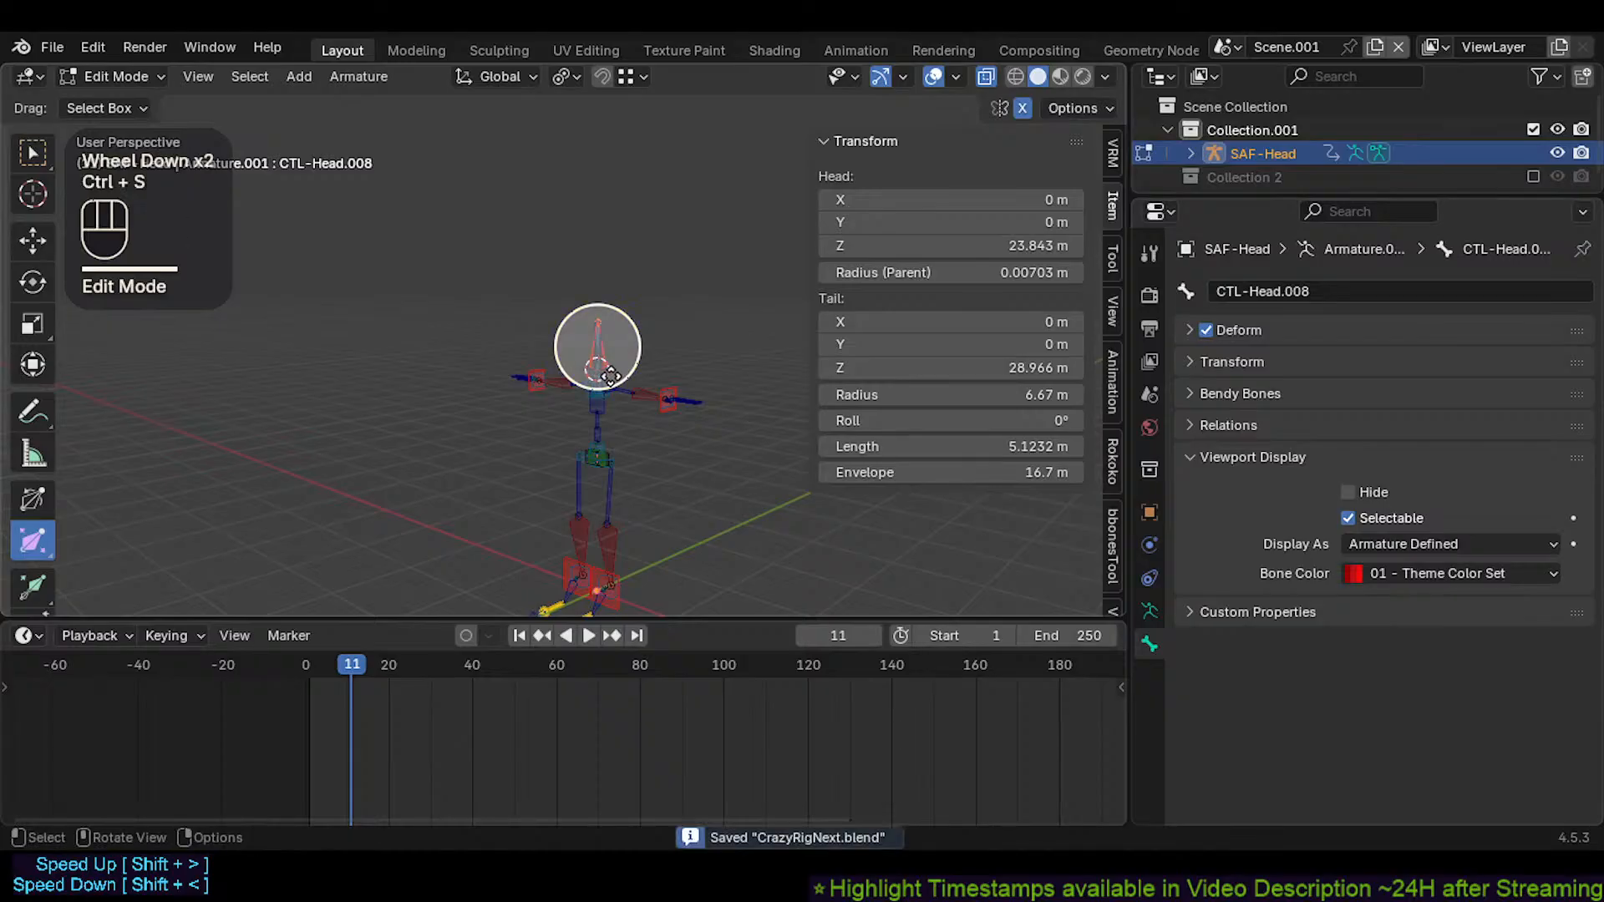
key(g)
key(Escape)
scroll(600, 378, up, 5)
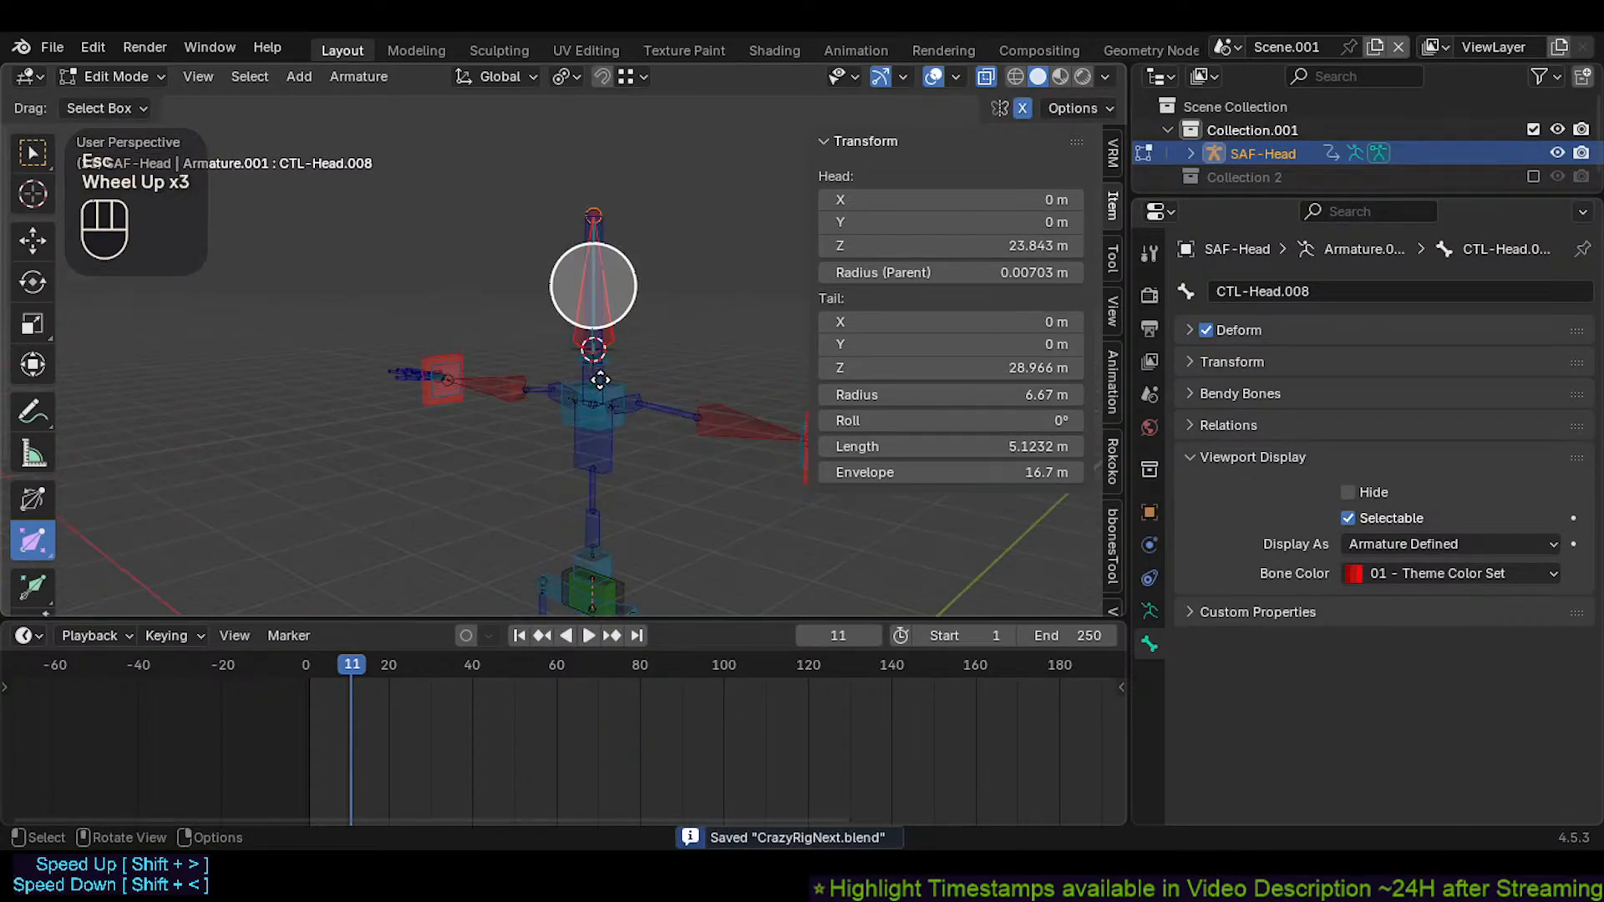
Snap the 3D cursor to the active CTL-Head.008 bone
key(shift+s)
scroll(599, 384, down, 2)
scroll(597, 386, up, 2)
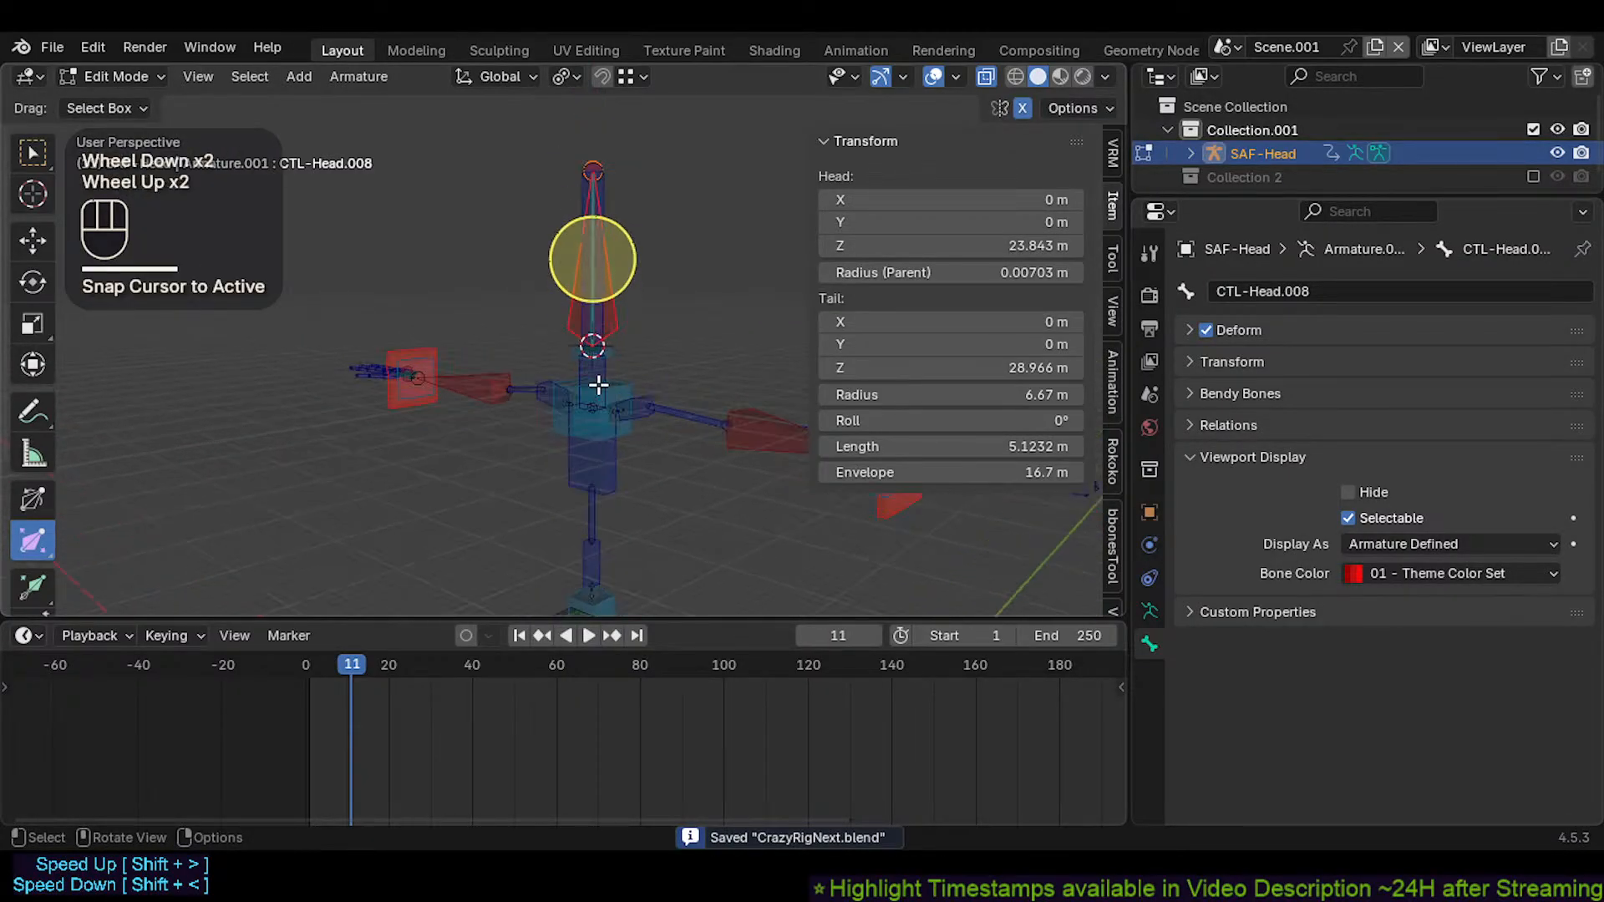
Try moving the CTL-Head.008 bone away from the neck, and undo the move
key(g)
click(396, 322)
key(ctrl+z)
shift+middle_drag(479, 338, 476, 404)
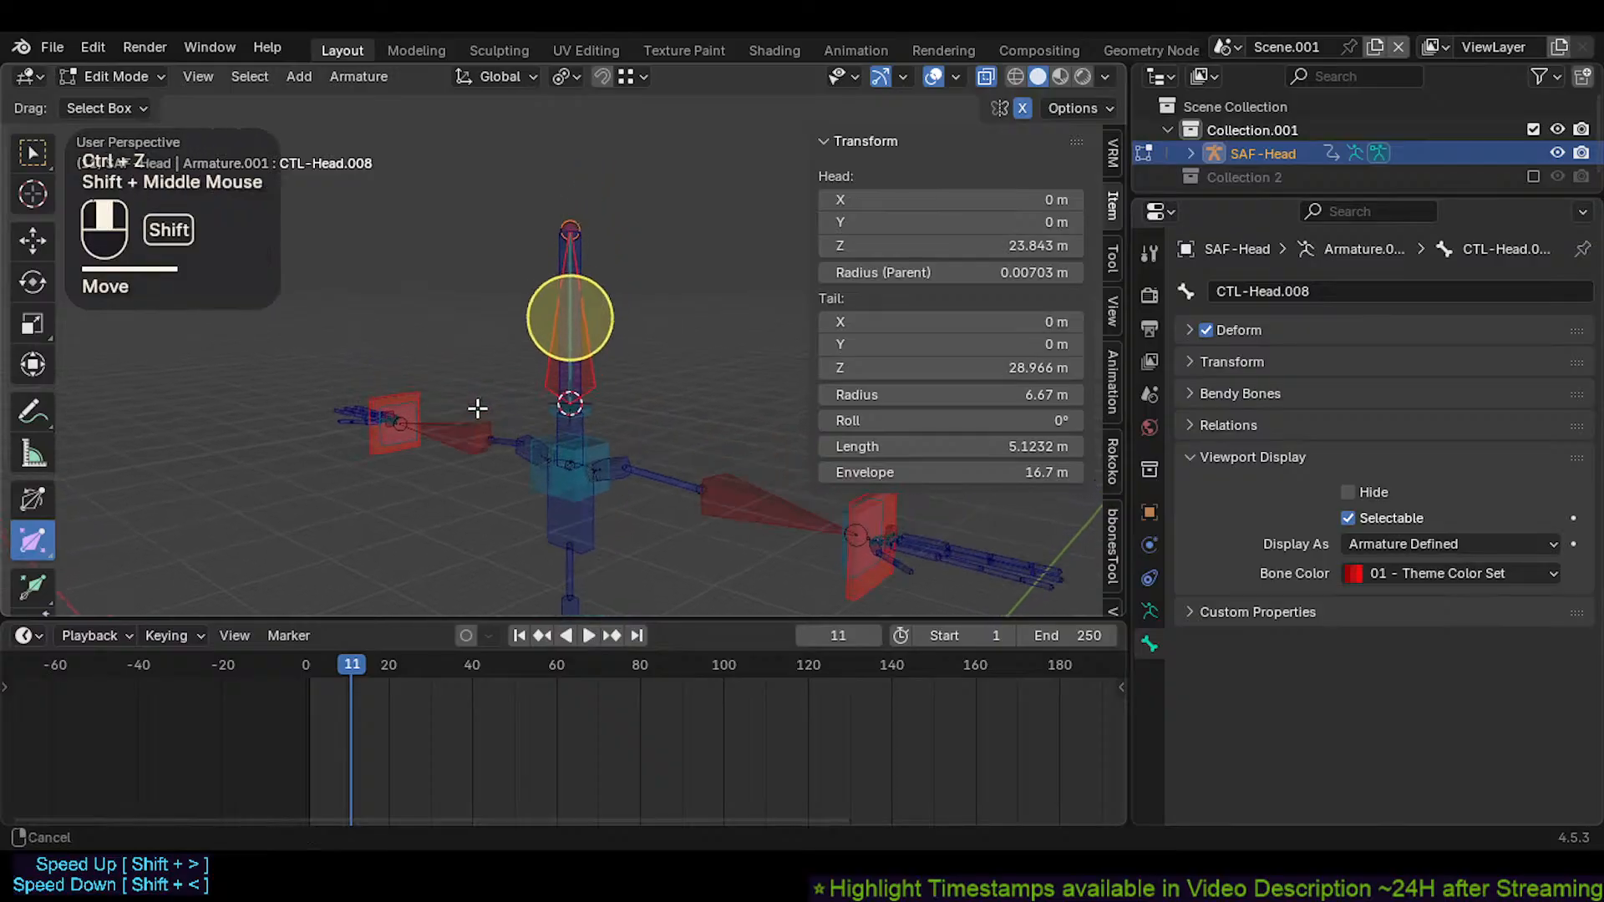
Try moving CTL-Head.008 aside, its head at about X -4.47, Y -3.89, Z 26.52 m, and displaying it as an Envelope
scroll(476, 404, down, 2)
key(g)
click(384, 344)
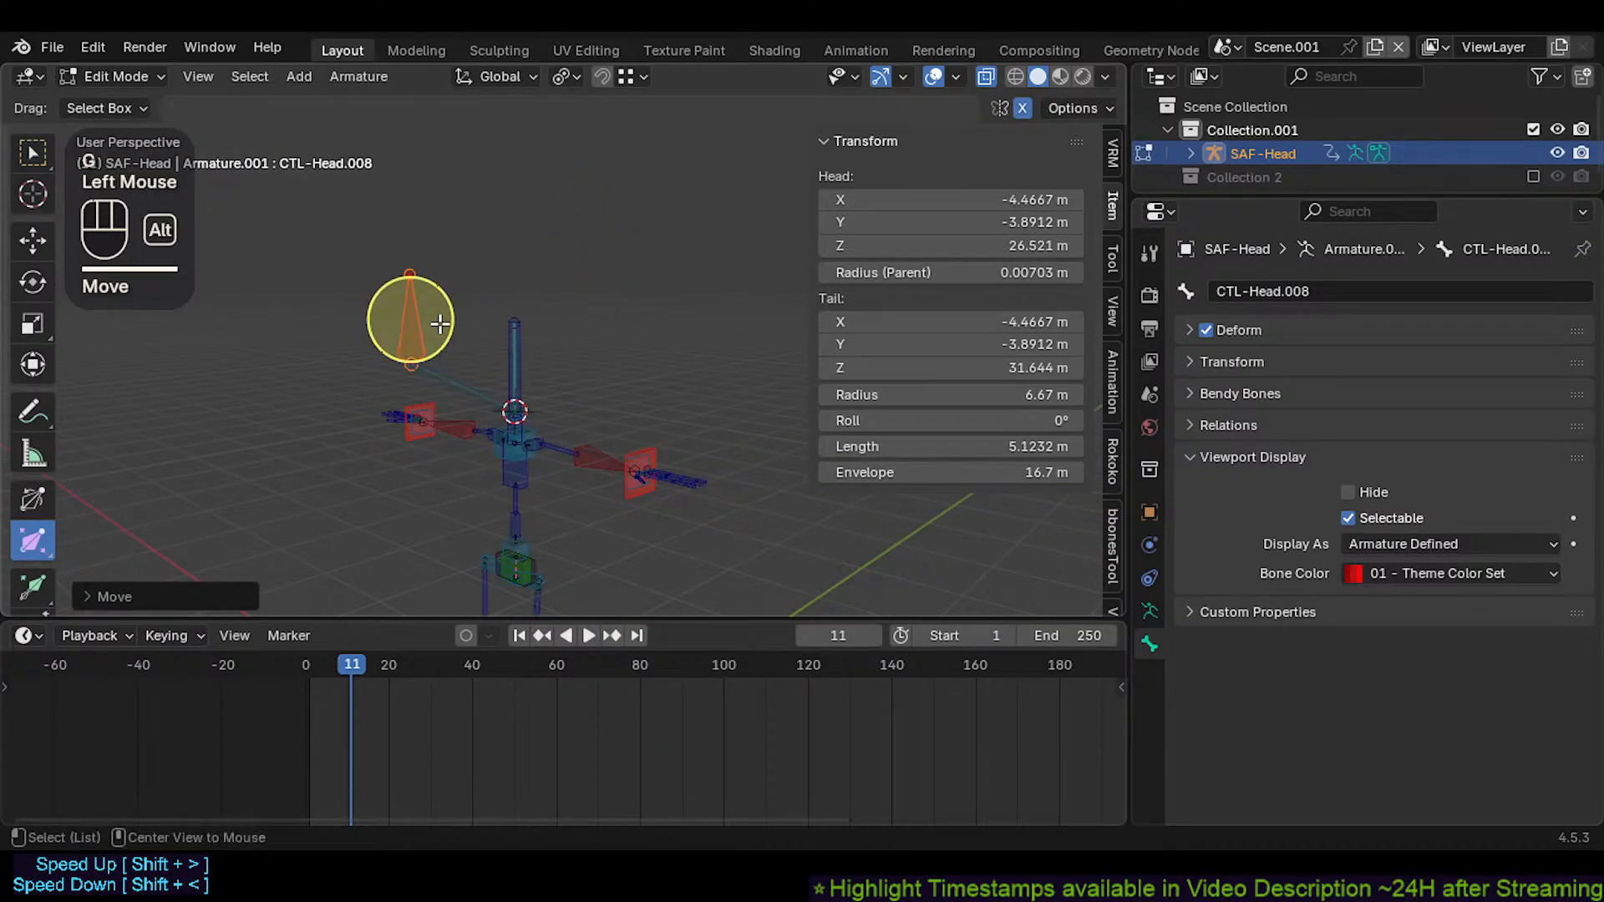
key(shift+alt+b)
click(439, 324)
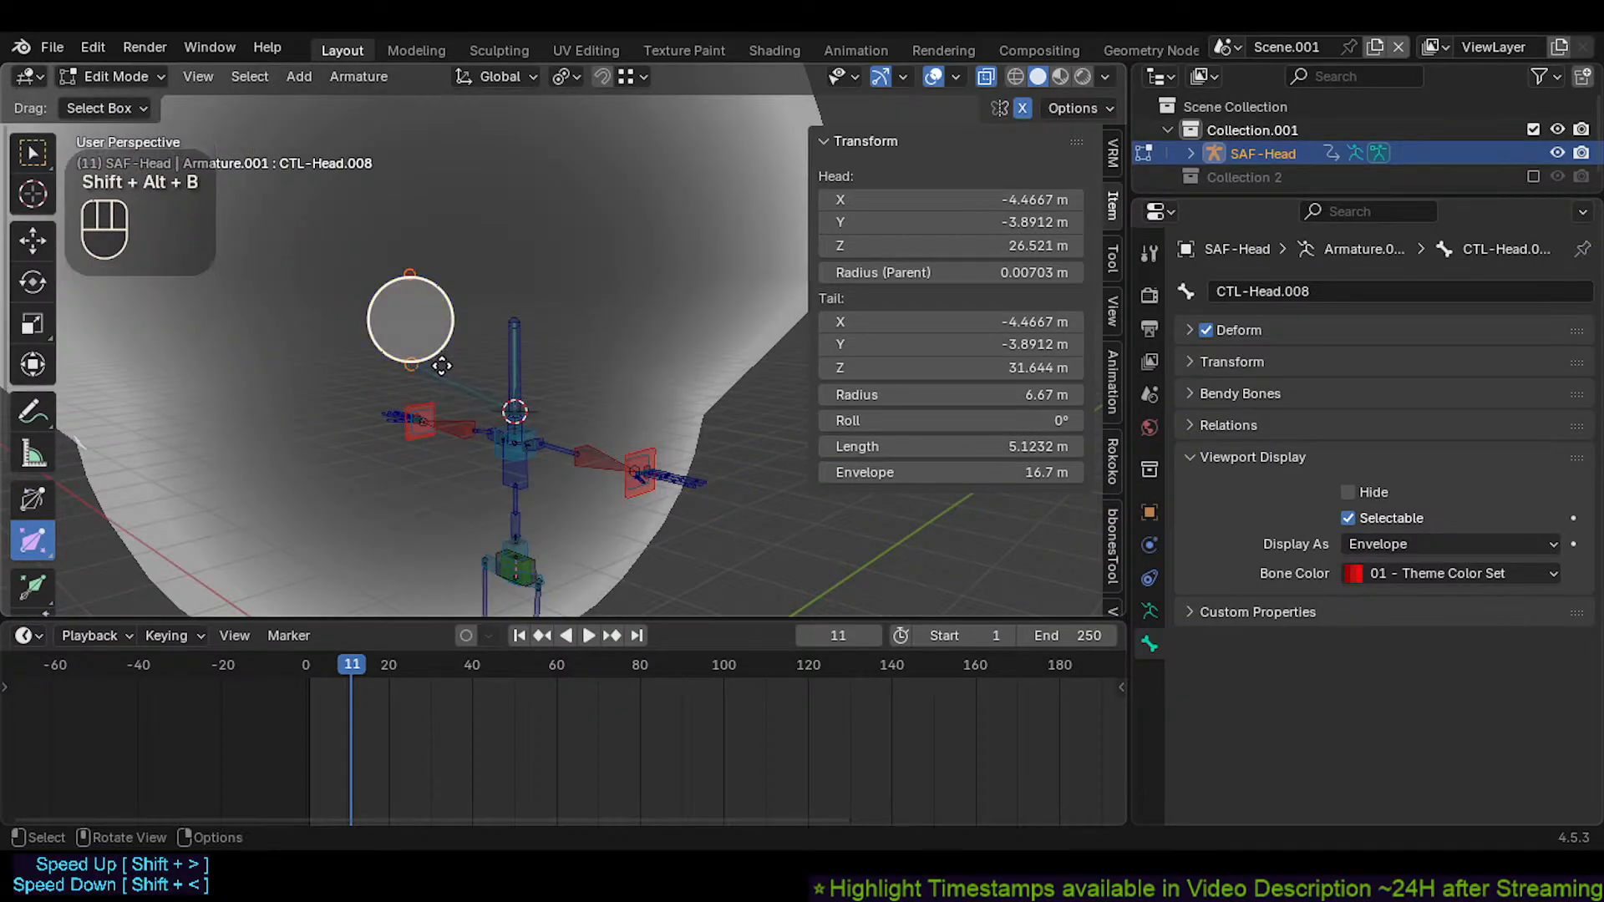
Try shrinking the envelope of CTL-Head.008 to a tail radius of about 0.745 m
scroll(441, 365, down, 2)
scroll(439, 362, up, 5)
scroll(393, 358, down, 2)
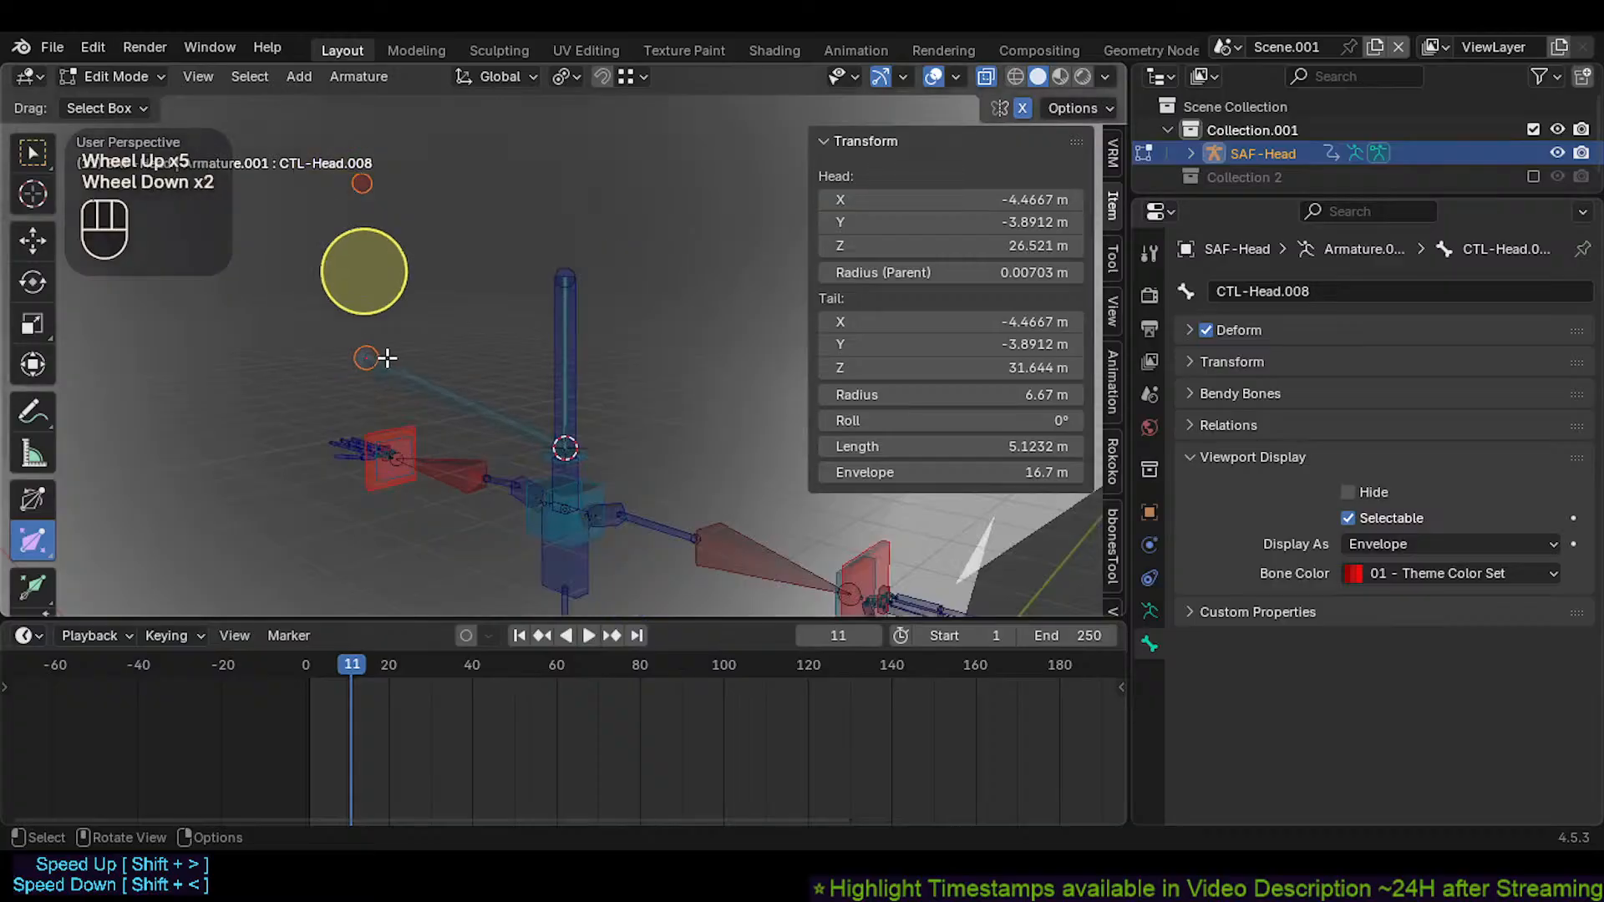
shift+middle_drag(386, 358, 392, 379)
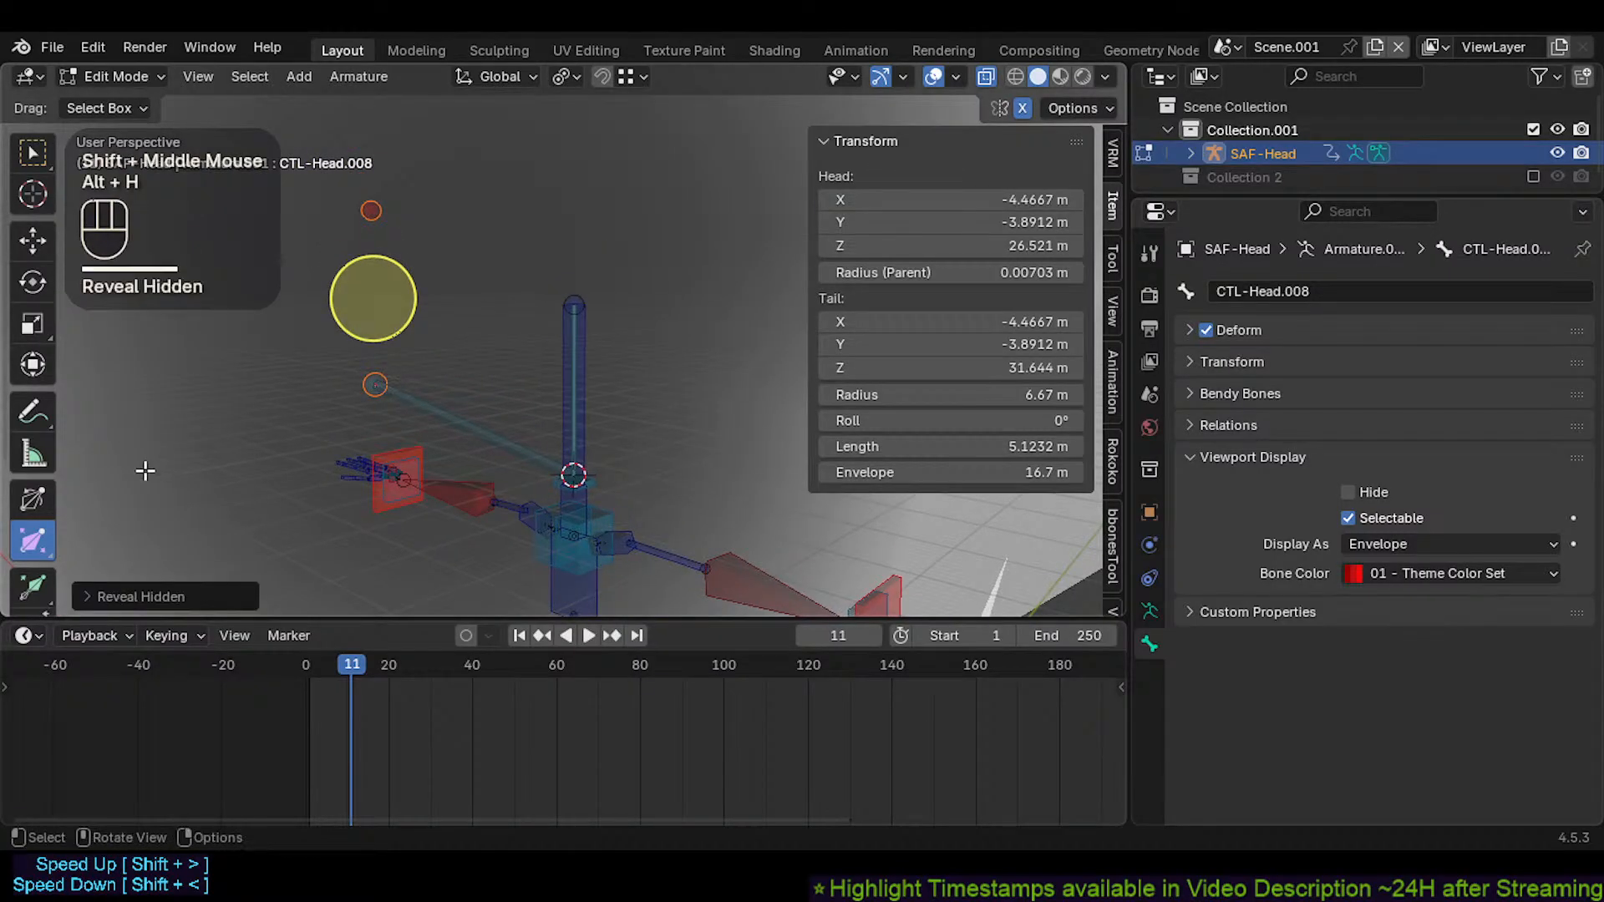
drag(375, 312, 473, 302)
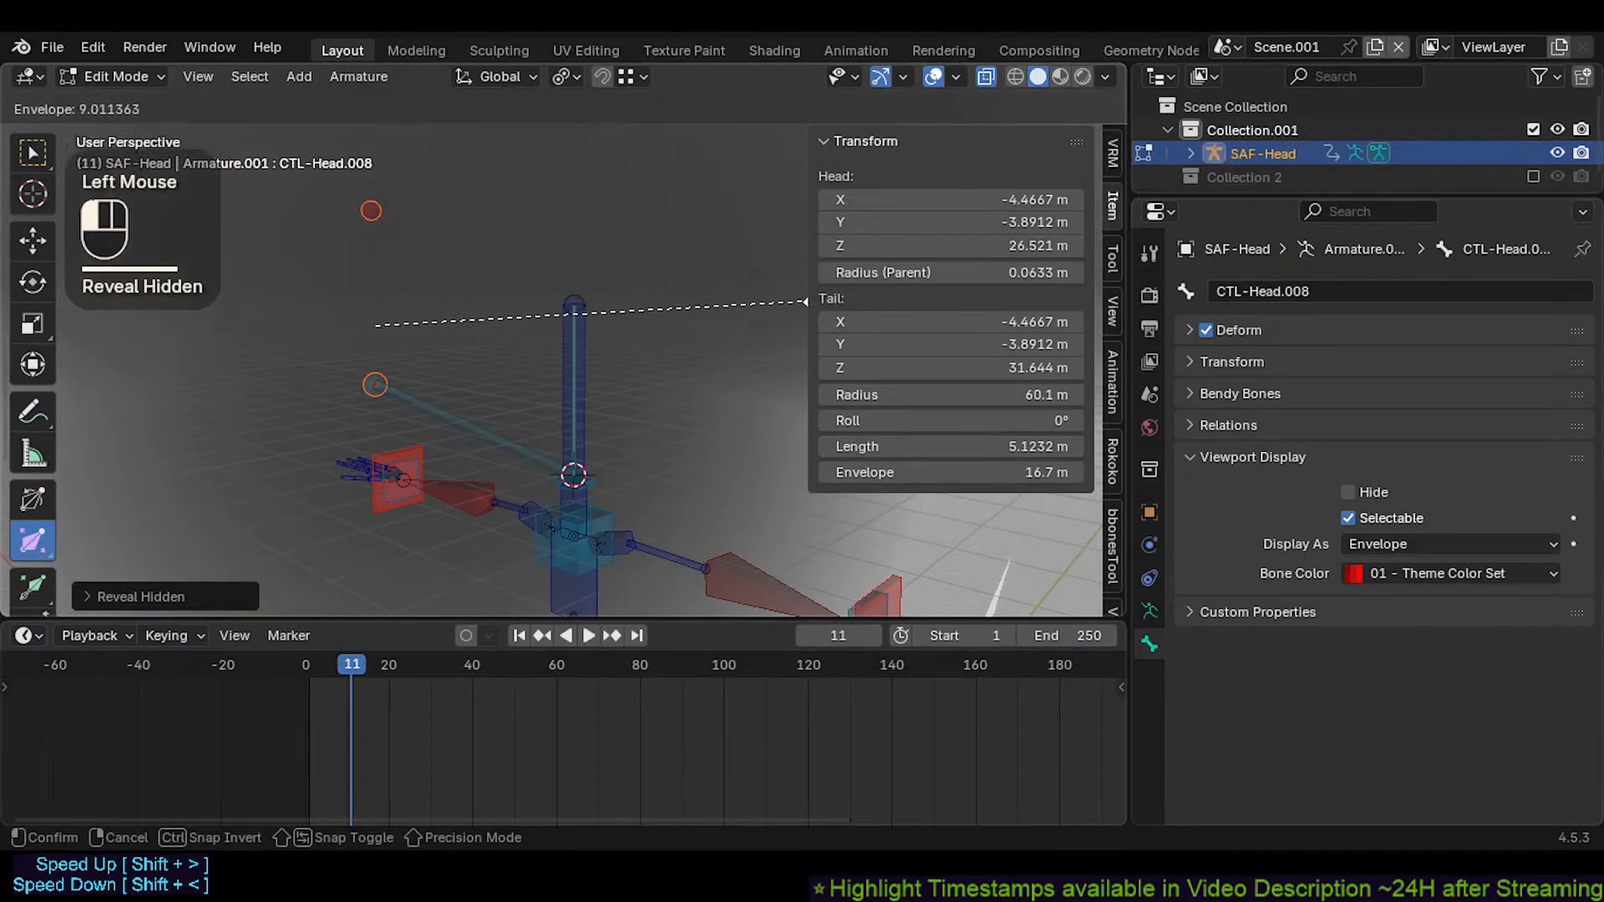
drag(806, 302, 376, 326)
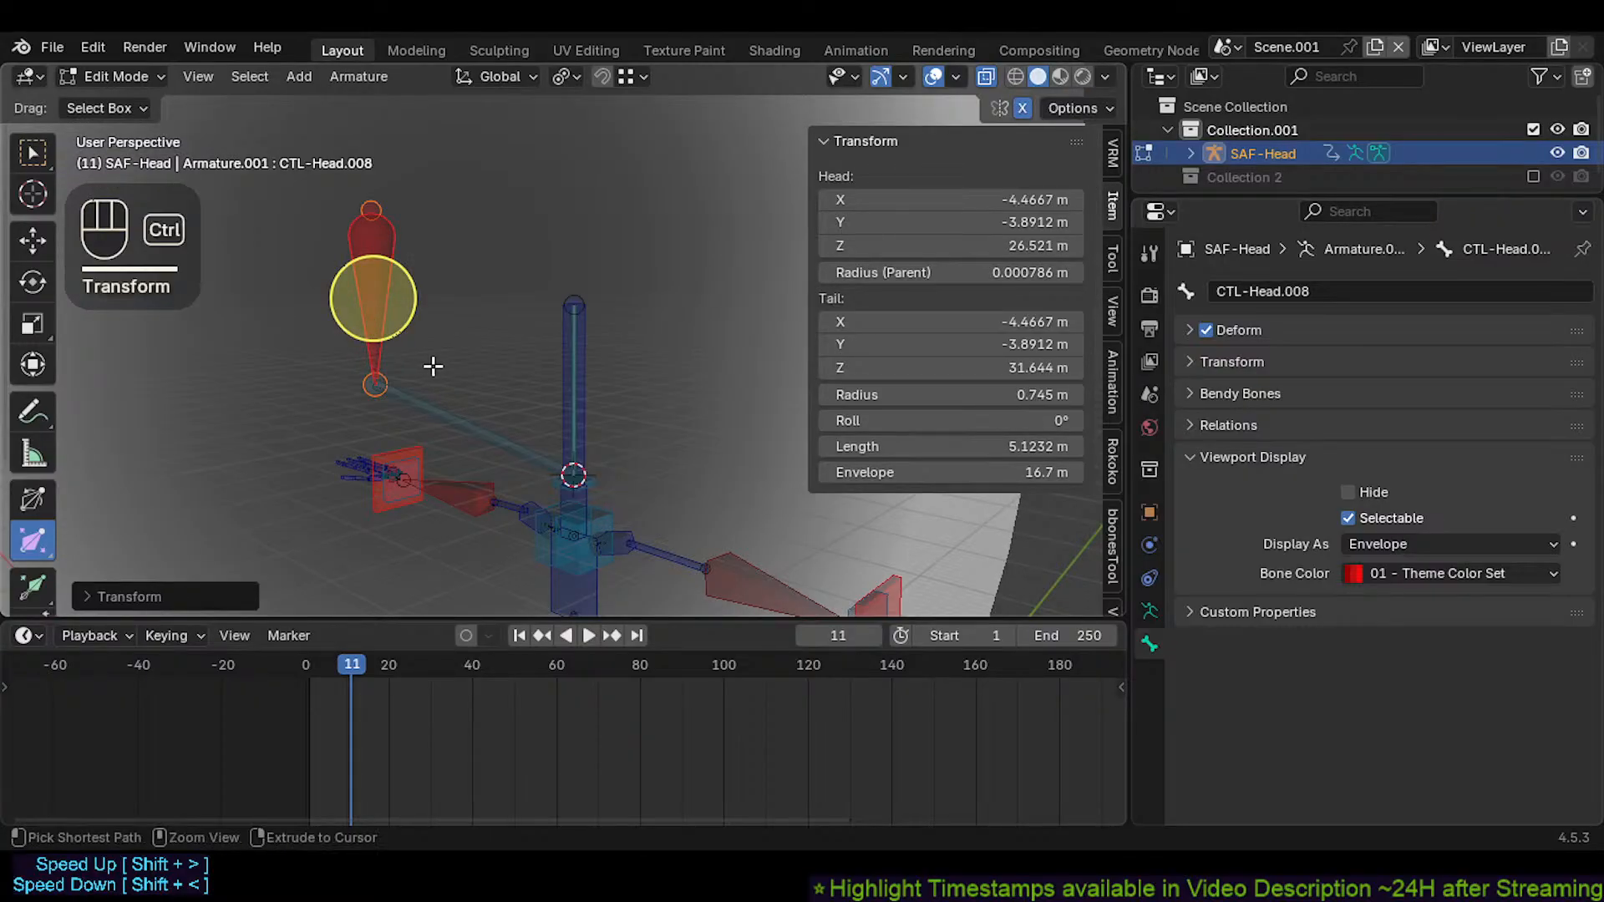
Undo the envelope scaling, the Envelope display and the move of CTL-Head.008
key(ctrl+z)
key(ctrl+z)
key(ctrl+z)
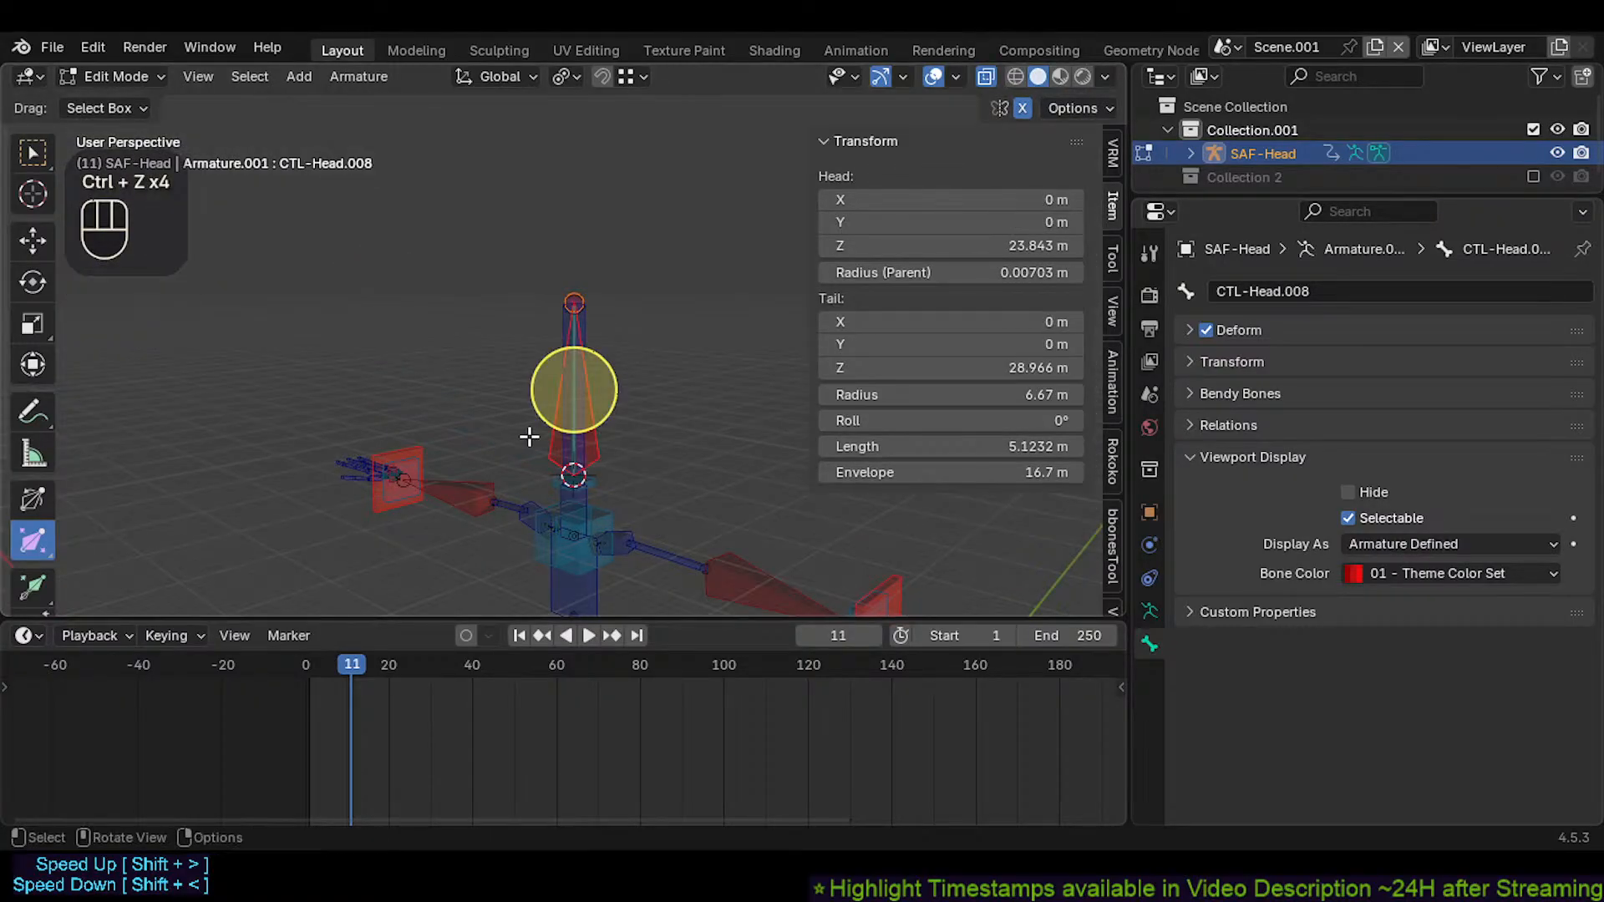
scroll(529, 436, up, 1)
shift+middle_drag(639, 438, 512, 379)
scroll(512, 379, up, 2)
key(g)
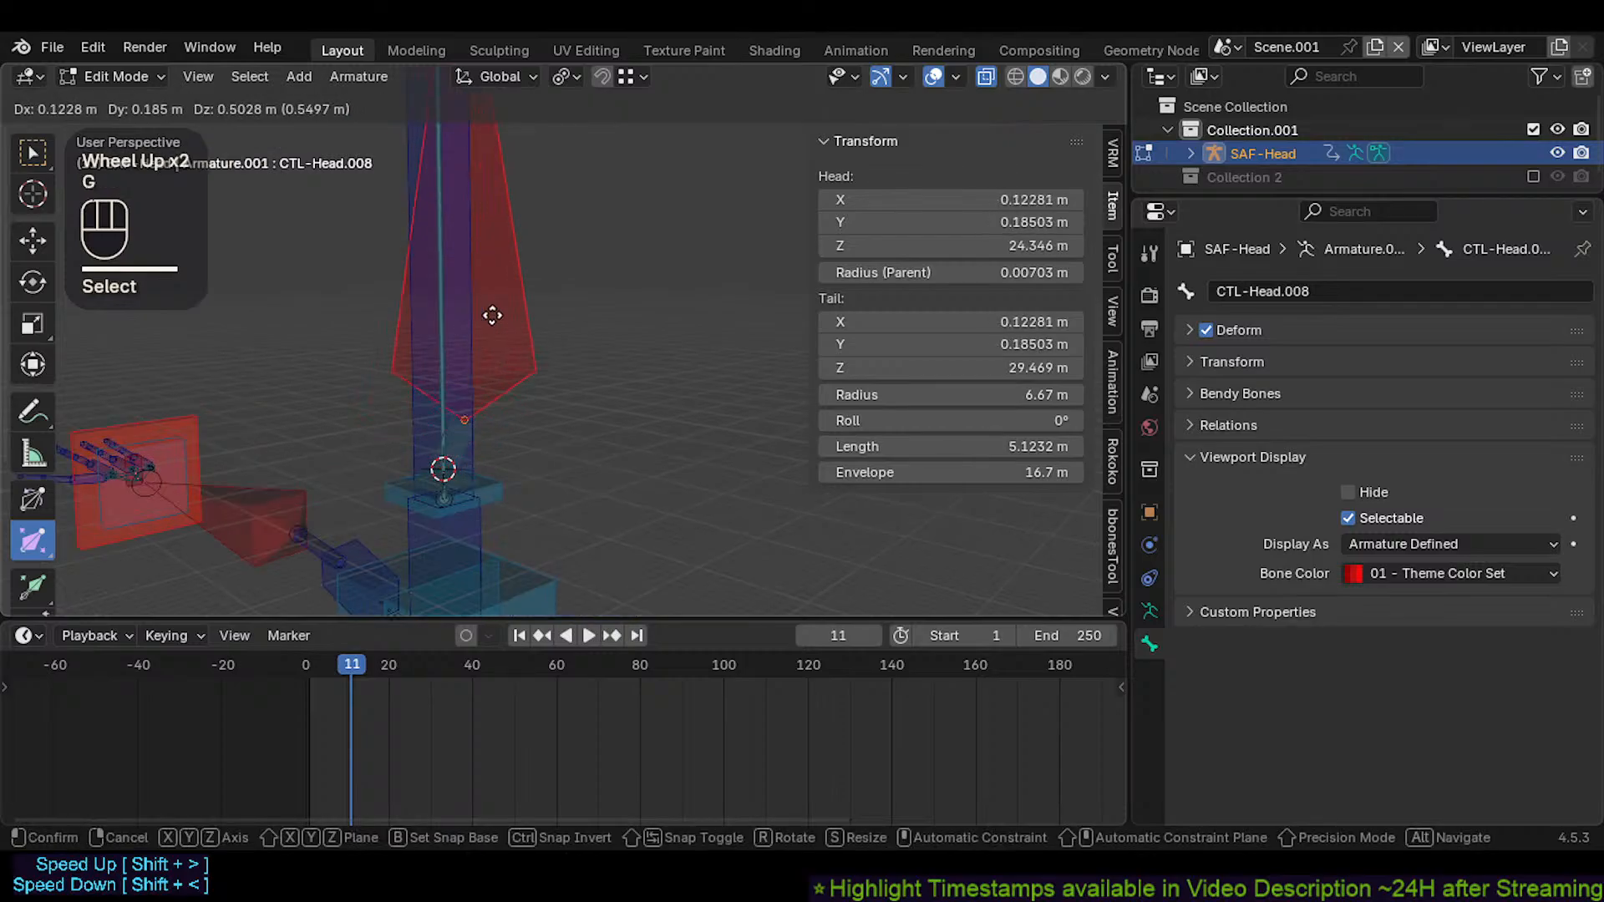
key(Escape)
scroll(479, 324, down, 1)
mouse_move(479, 323)
shift+middle_down()
mouse_move(474, 392)
mouse_move(506, 334)
shift+middle_up()
Scale down the B-Bone display size of the CTL-Neck.001 bone and save the file
click(504, 222)
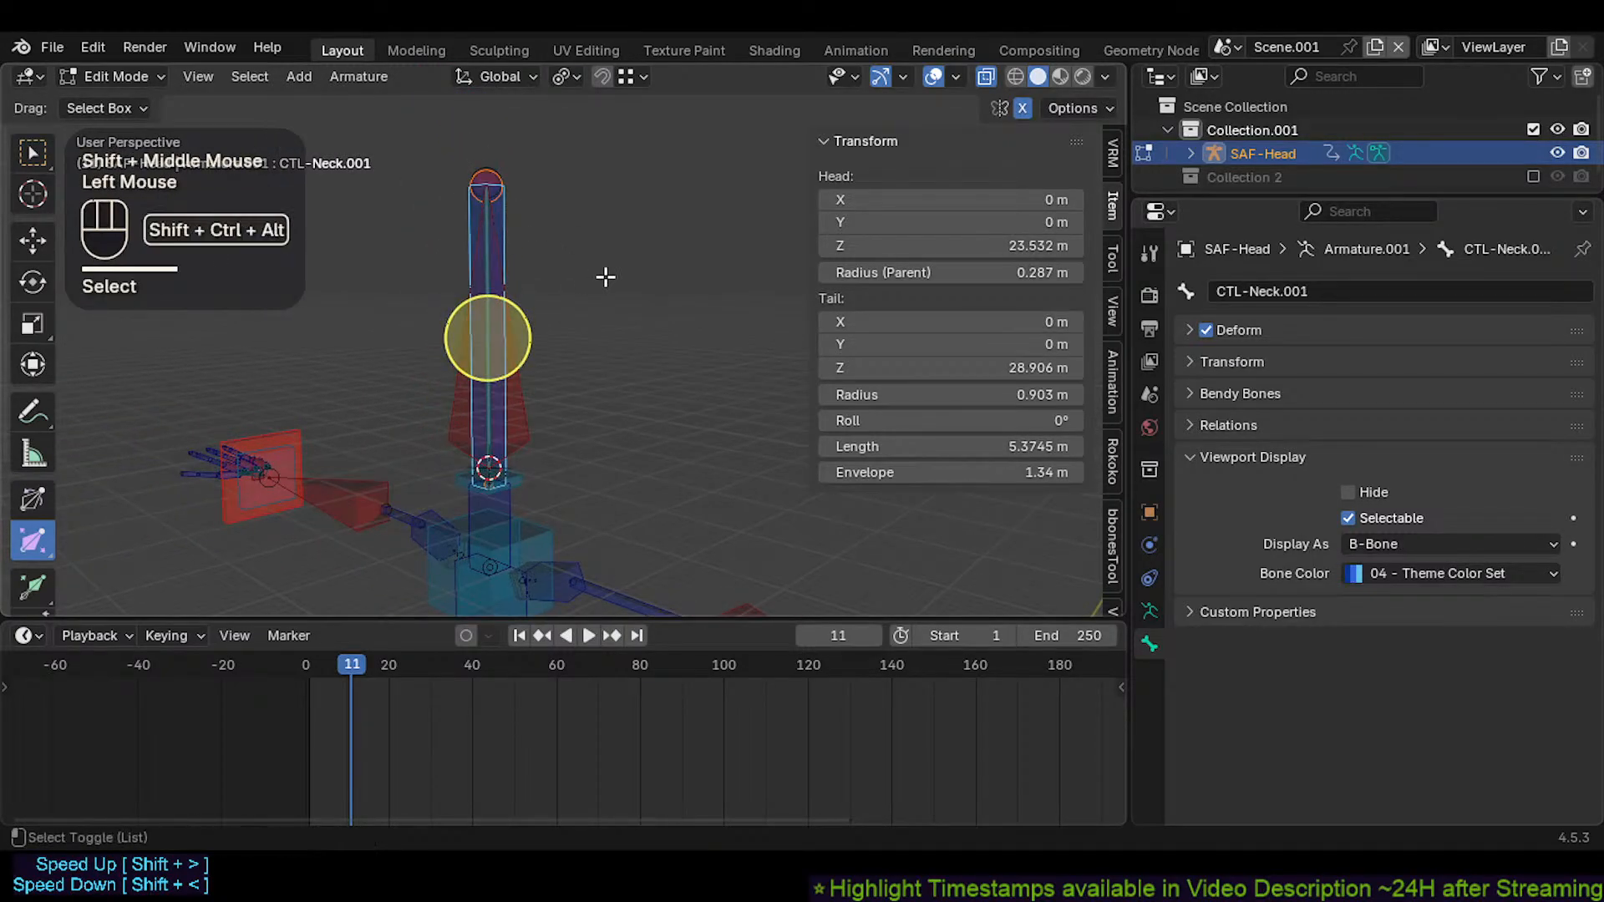
key(shift+ctrl+alt+a)
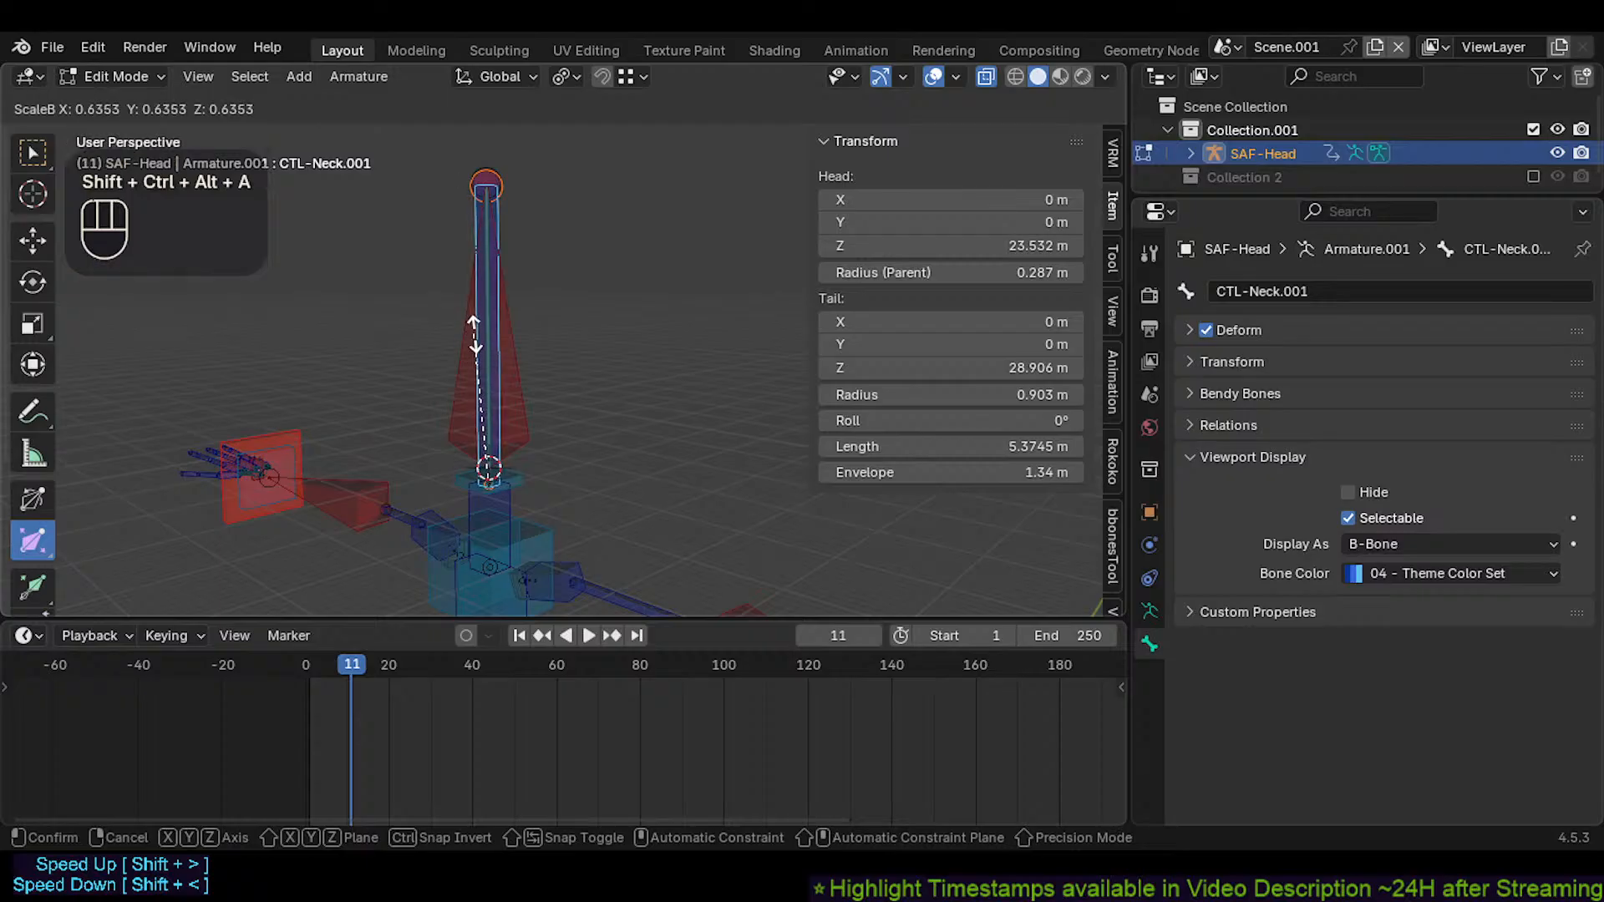
click(485, 284)
double_click(537, 382)
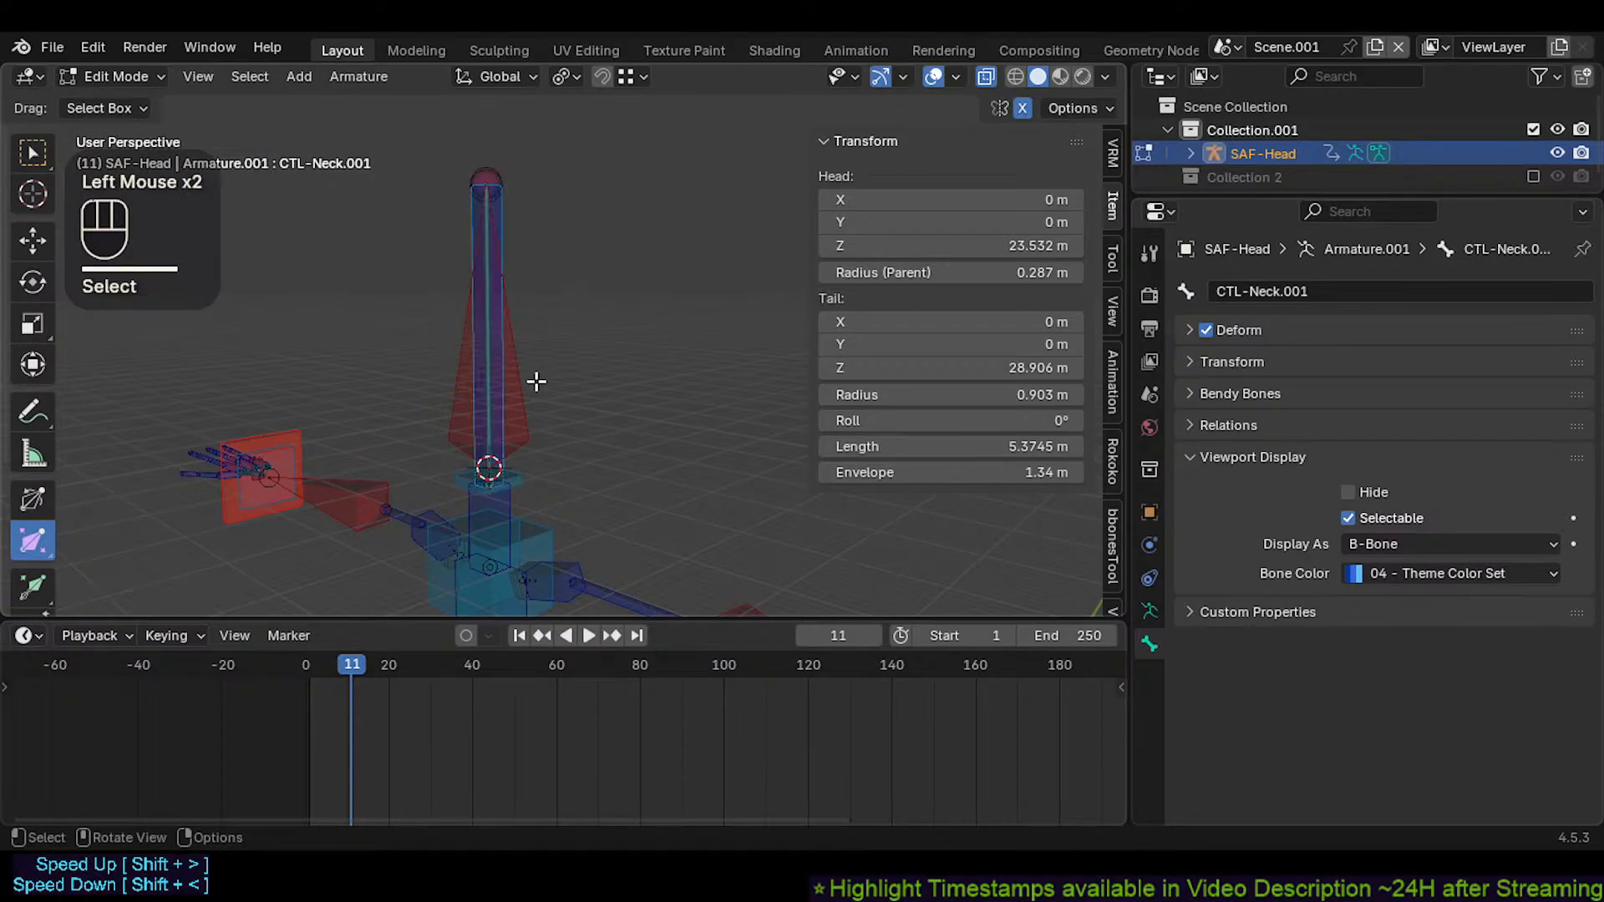
key(ctrl+s)
Switch the armature to Pose Mode and select the CTL-Head.008 bone
key(ctrl+Tab)
scroll(533, 378, down, 2)
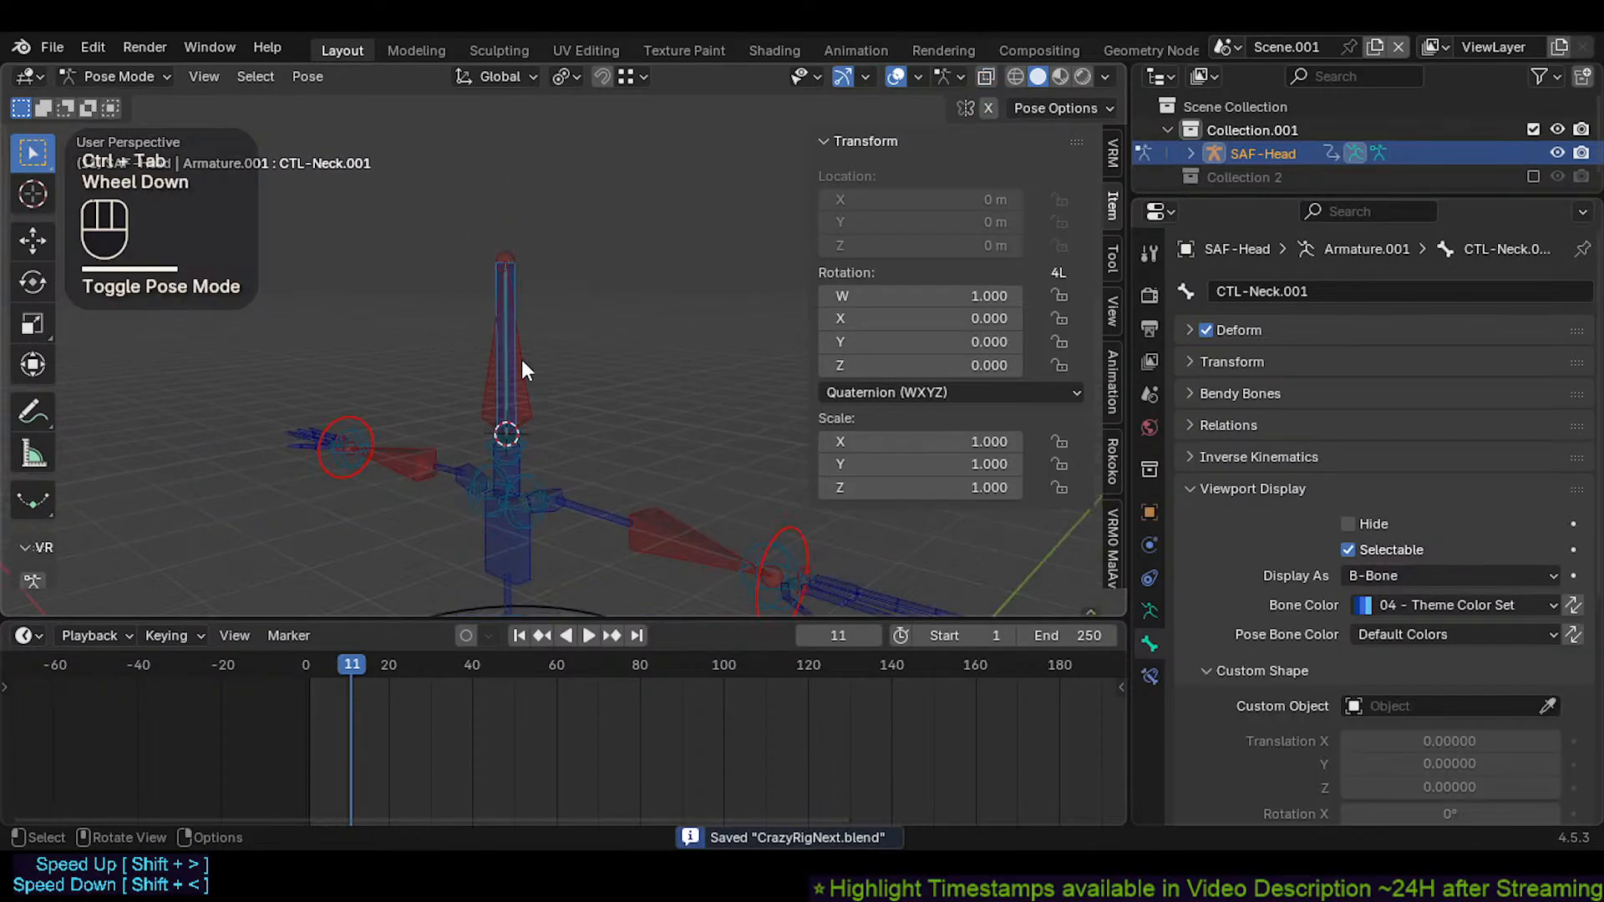
click(523, 362)
key(g)
key(Escape)
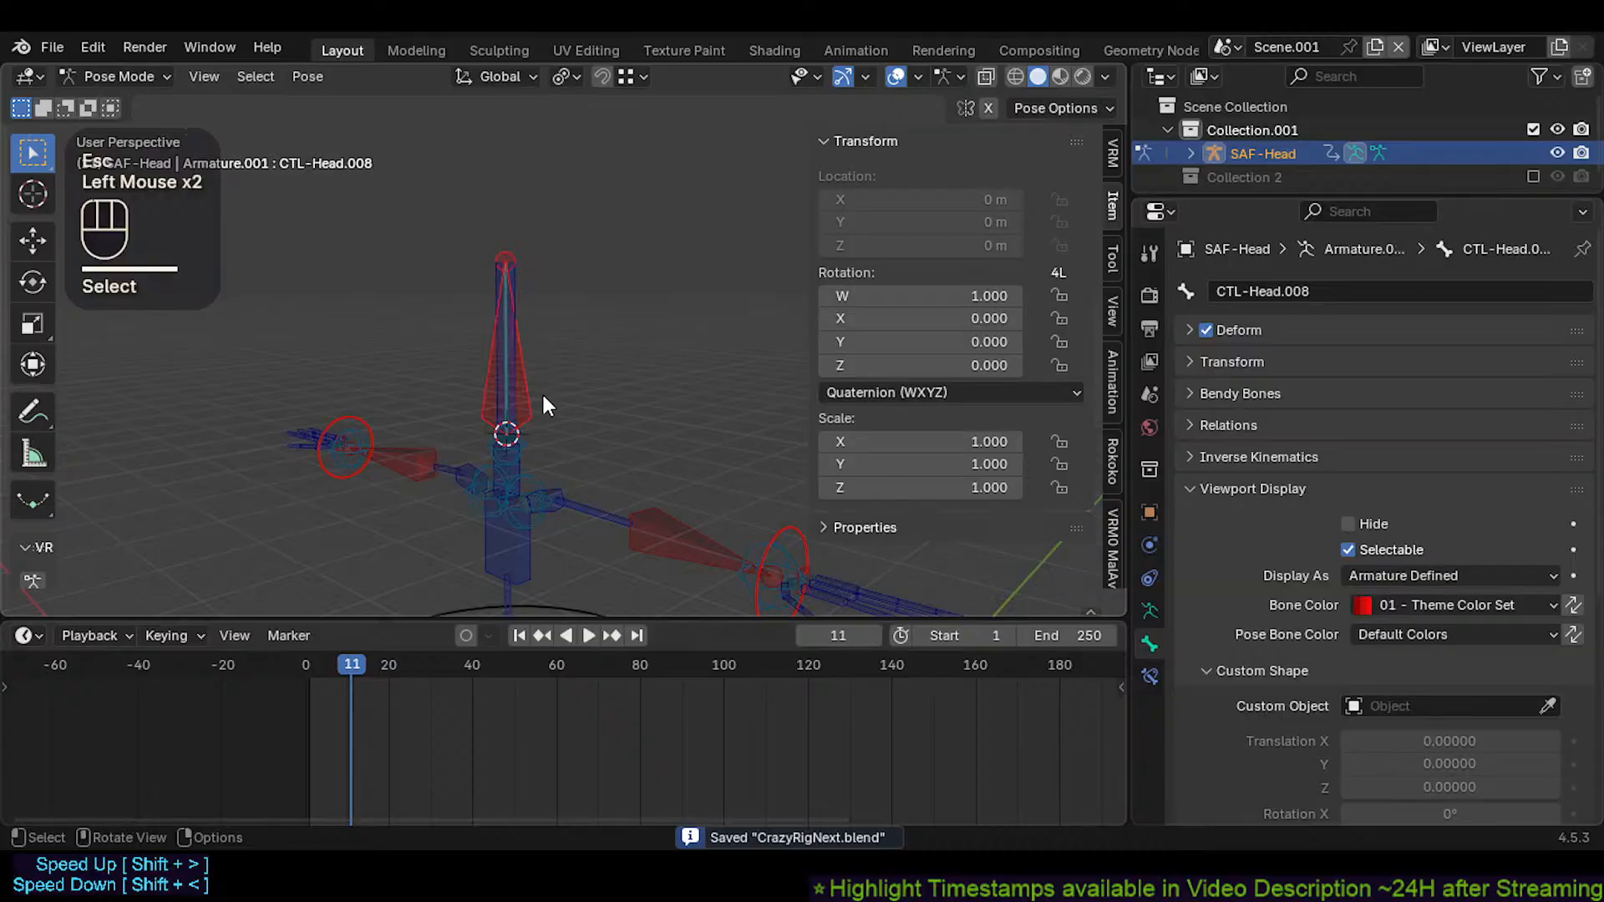
Enlarge the B-Bone display size of CTL-Neck.001 in Pose Mode and save the file
key(ctrl+alt+s)
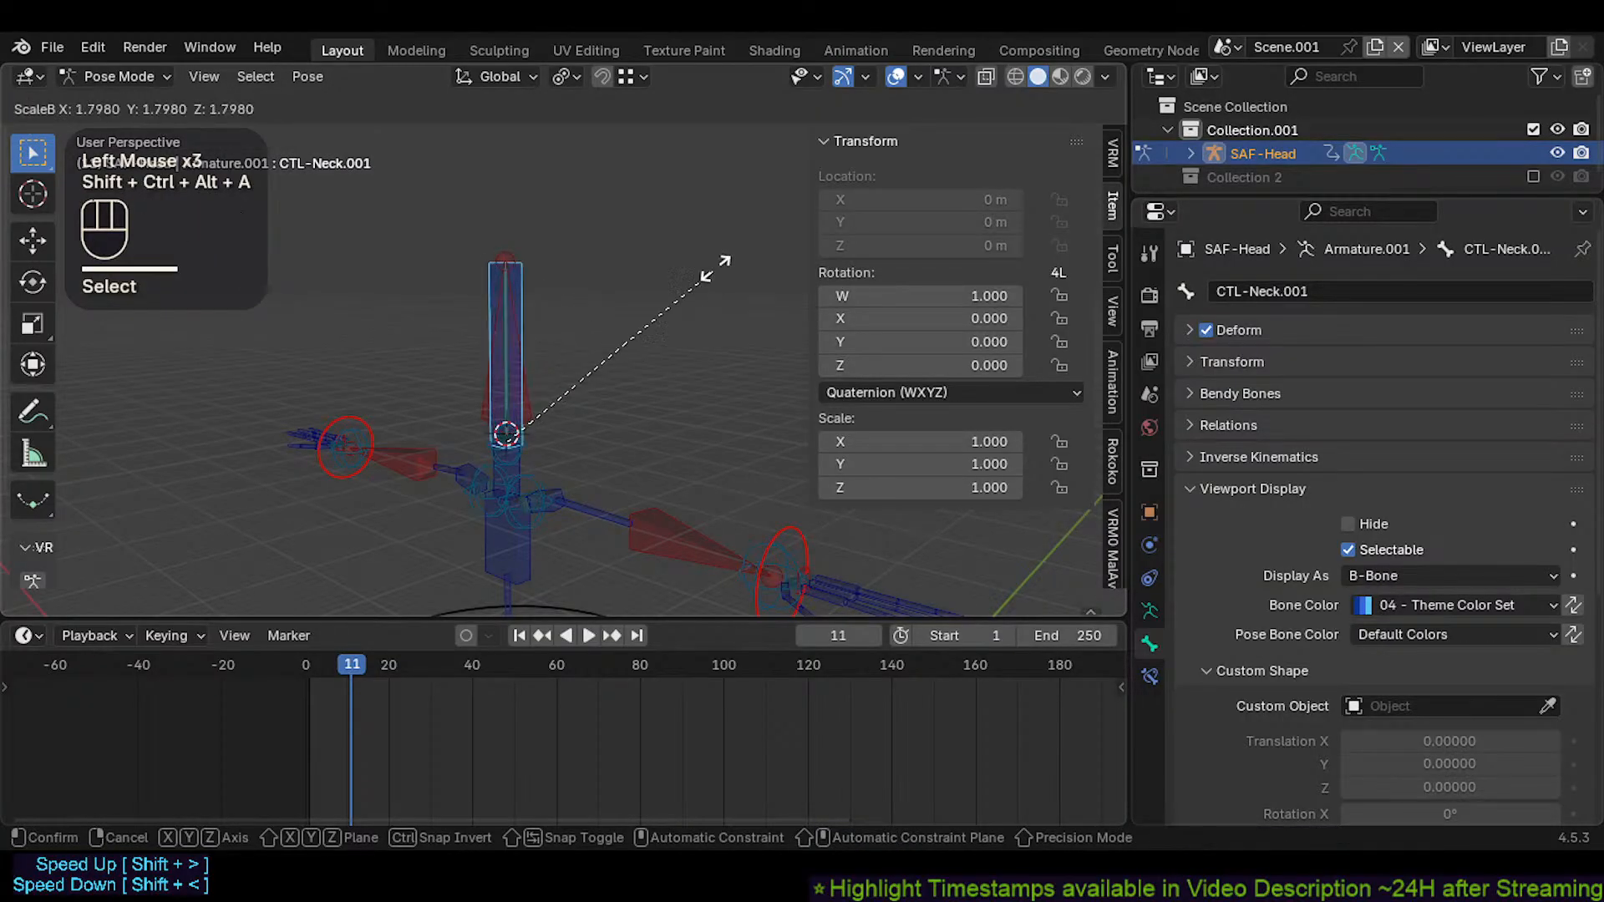
click(647, 306)
key(ctrl+s)
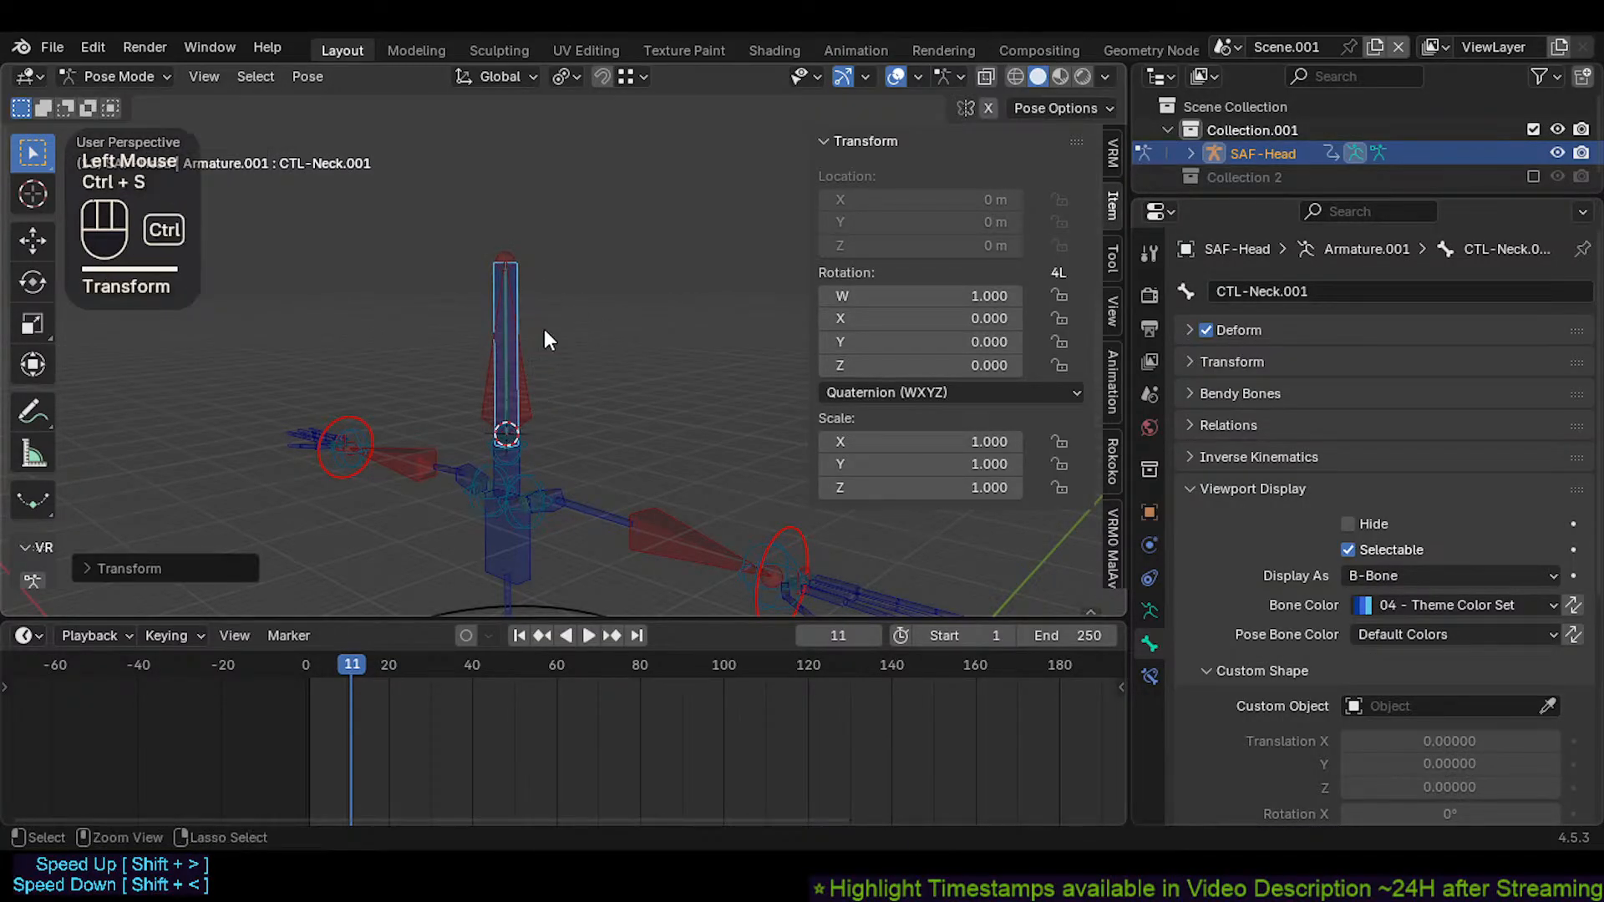
Test the pose by moving the CTL-Head.008 bone together with CTL-Neck.001 twice
shift+click(521, 358)
key(g)
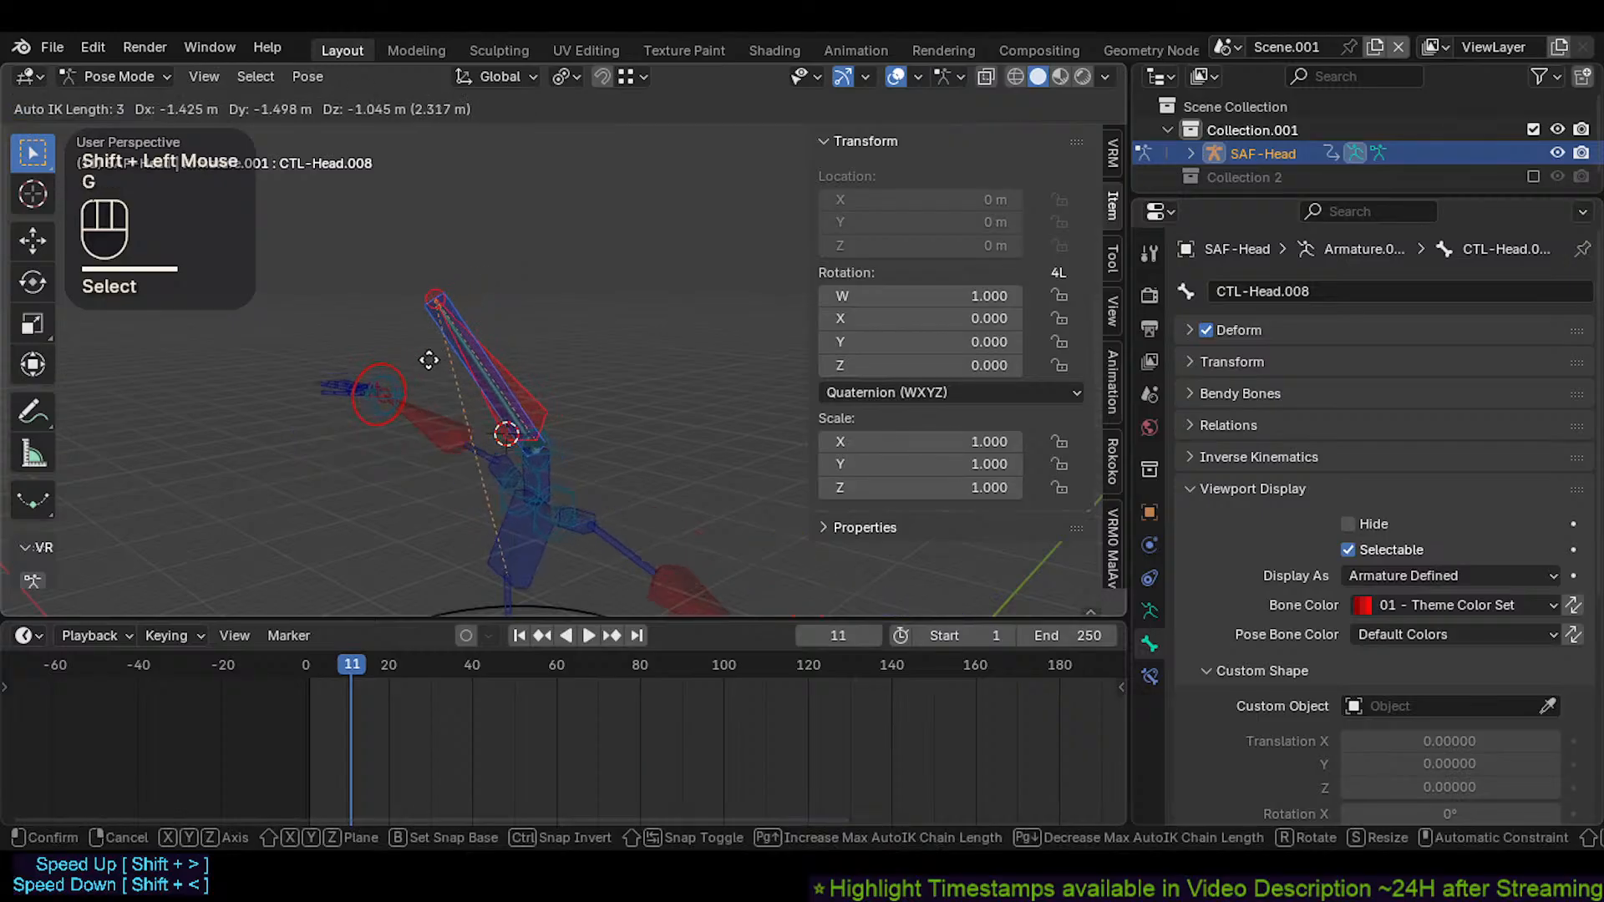
click(453, 373)
key(g)
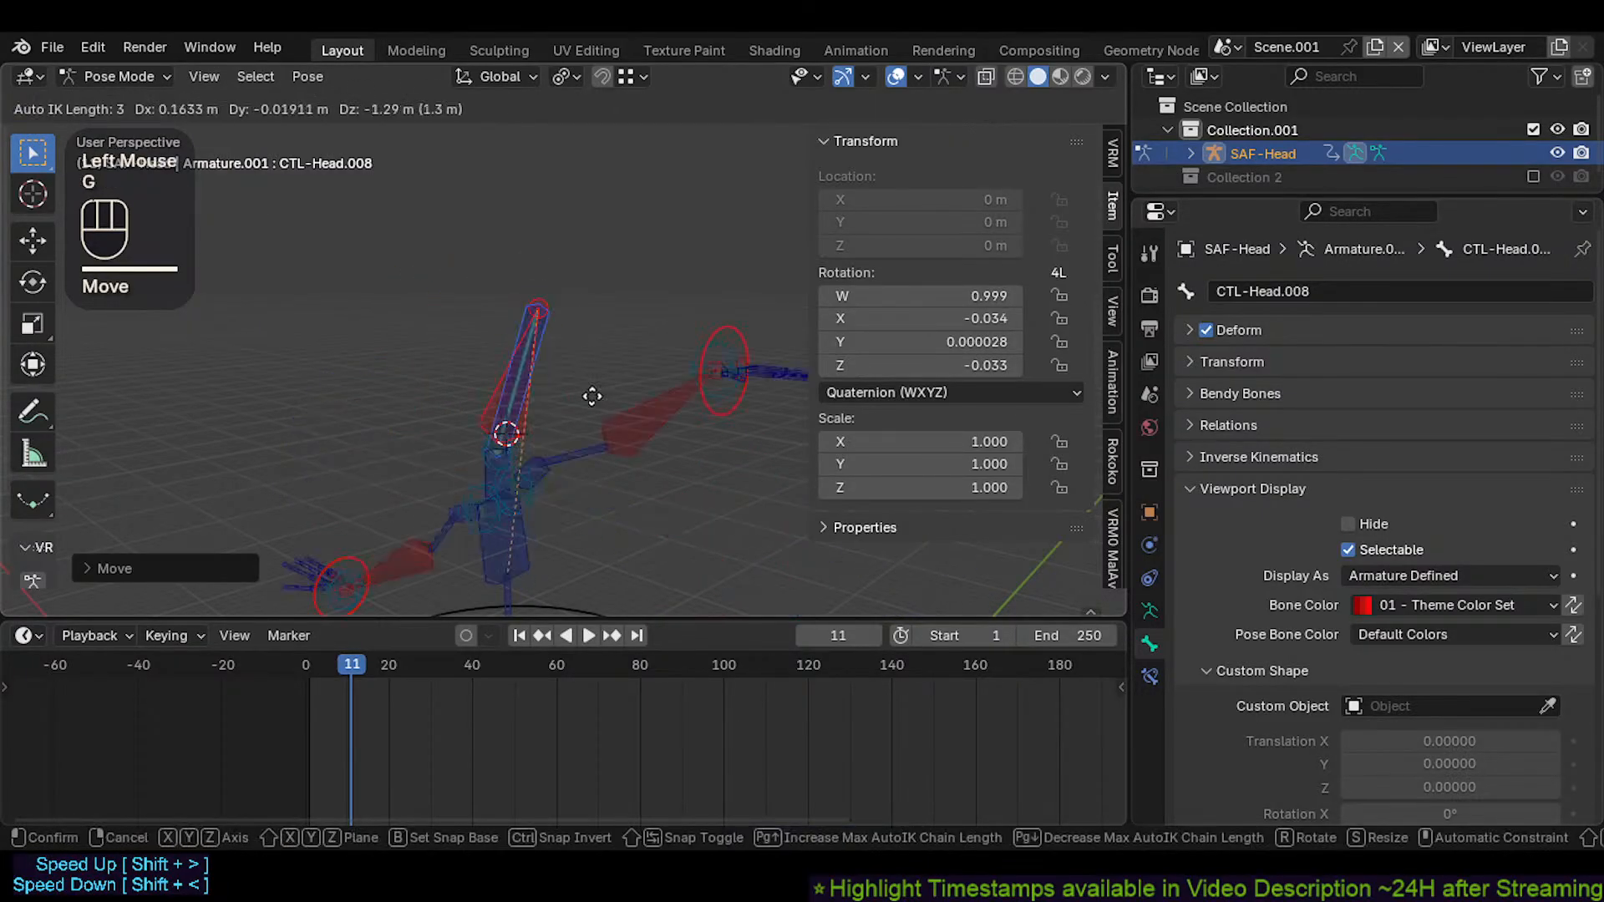
click(489, 344)
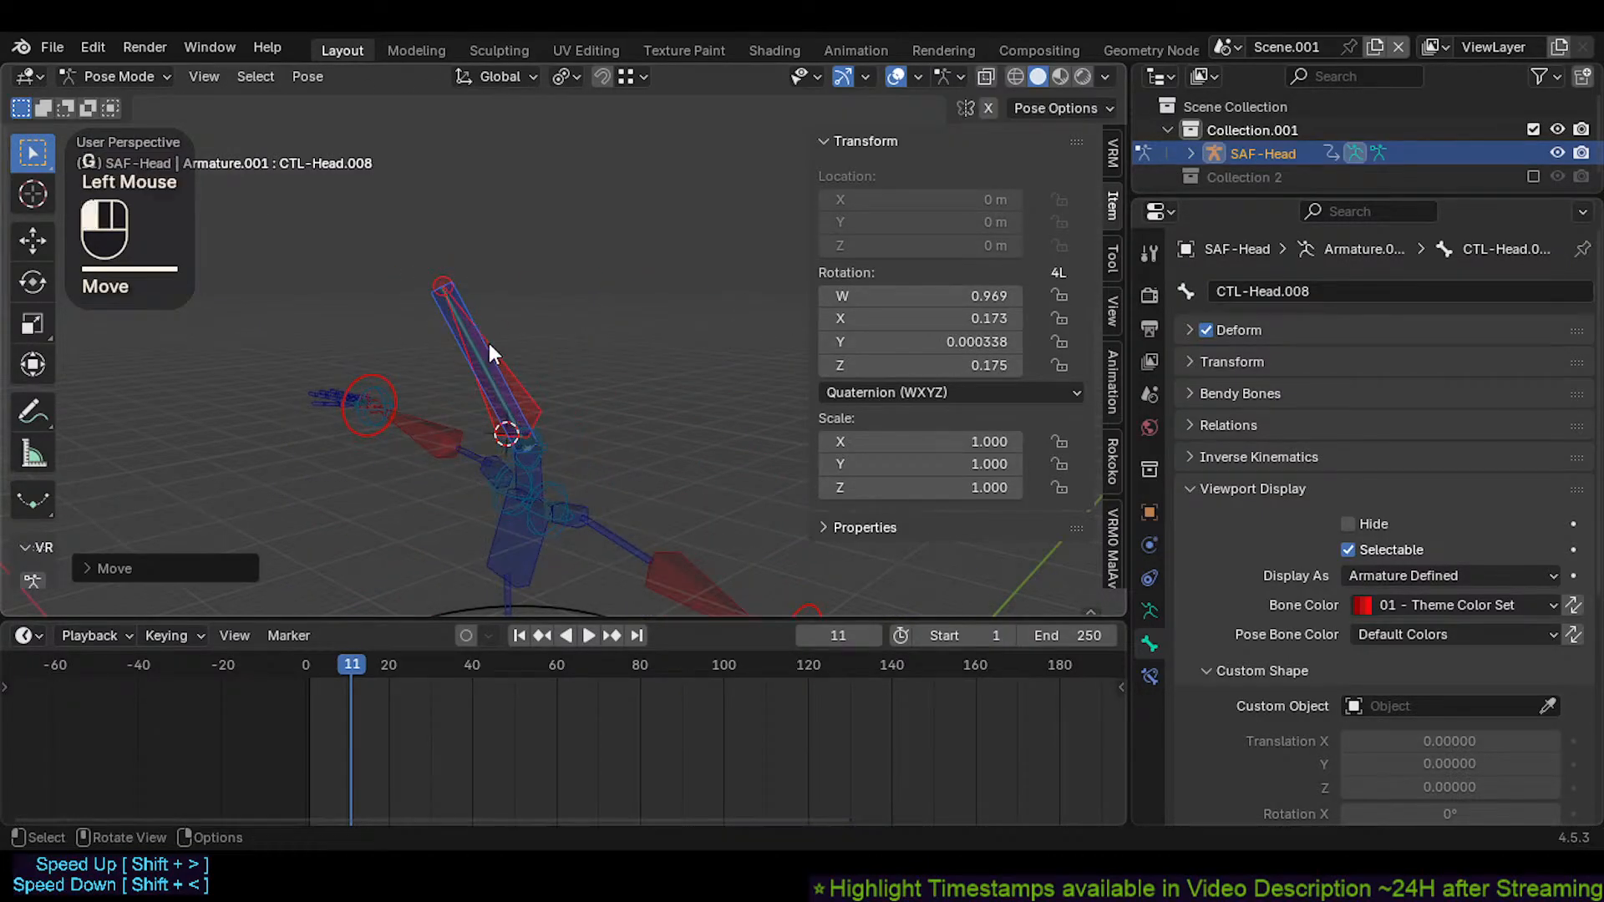
Add the CMD-Shoulder.R control to the selection and test the pose by moving it twice
shift+click(479, 503)
key(g)
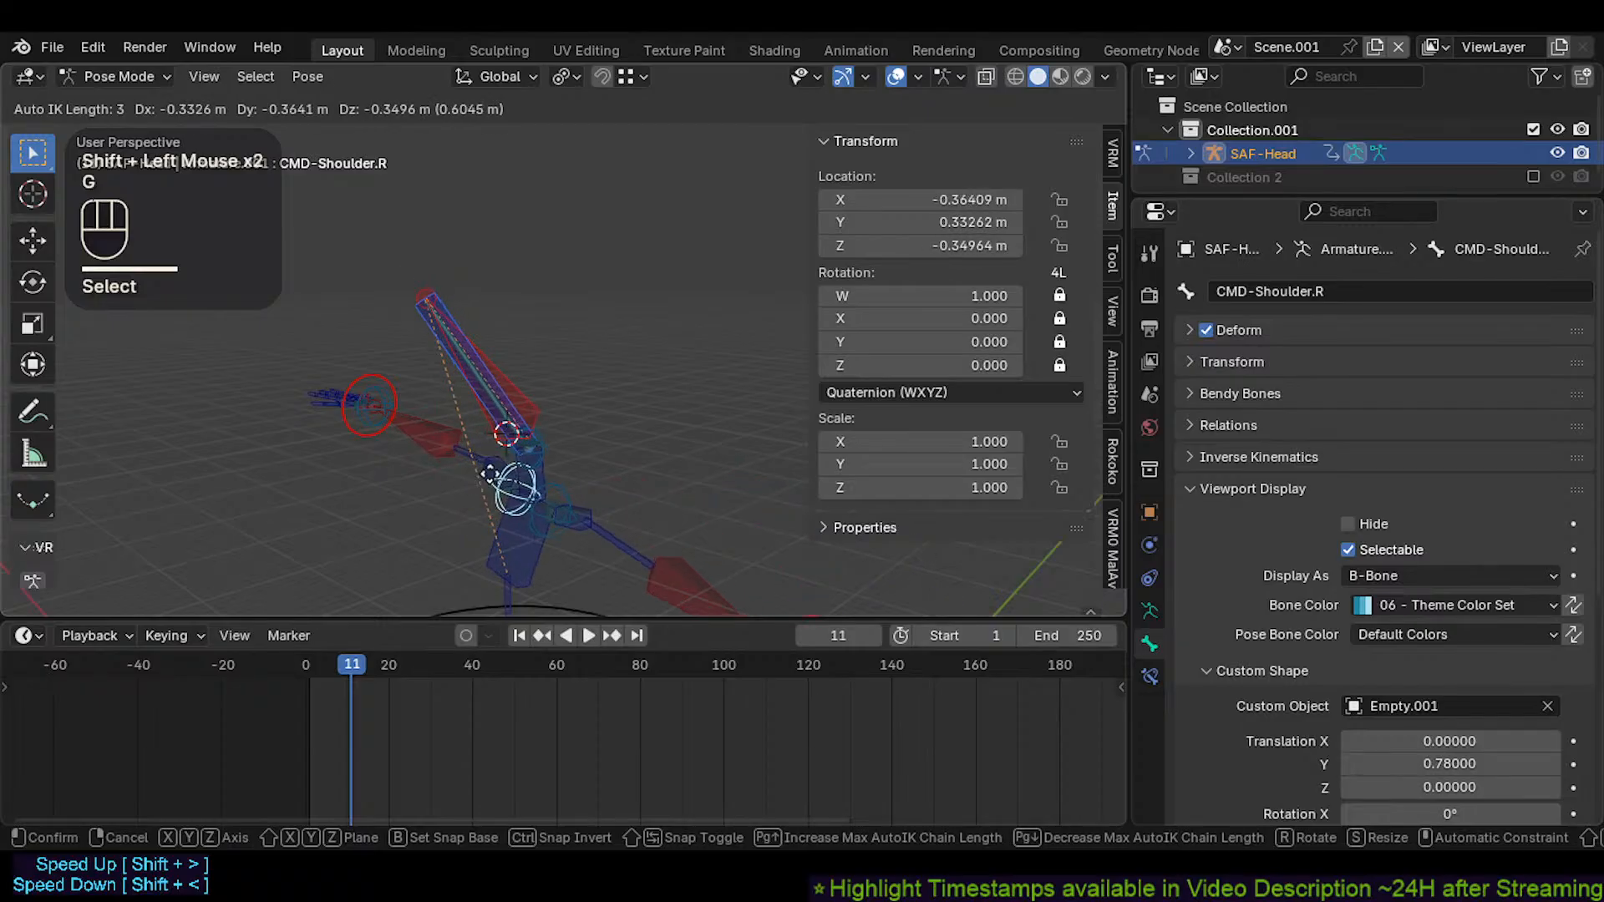
click(472, 460)
shift+middle_drag(469, 460, 457, 348)
middle_drag(458, 346, 470, 289)
key(g)
click(473, 288)
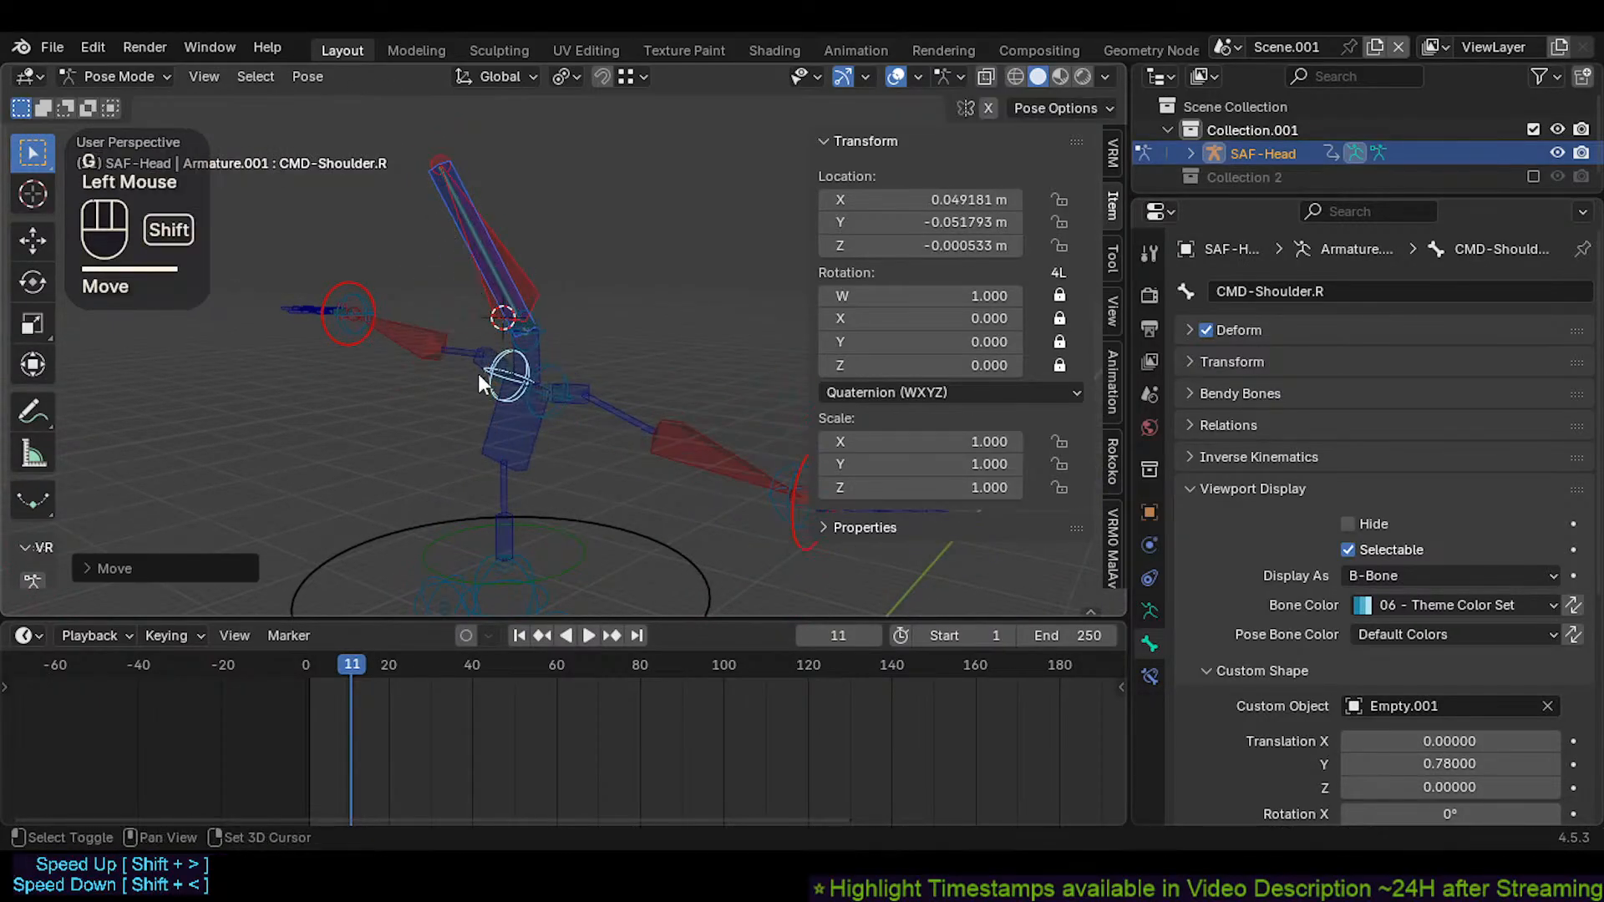
Move the MTR-CoG and CMD-Spine controls together, and clear the pose transforms of all bones
shift+middle_drag(478, 373, 506, 490)
click(630, 600)
shift+click(504, 548)
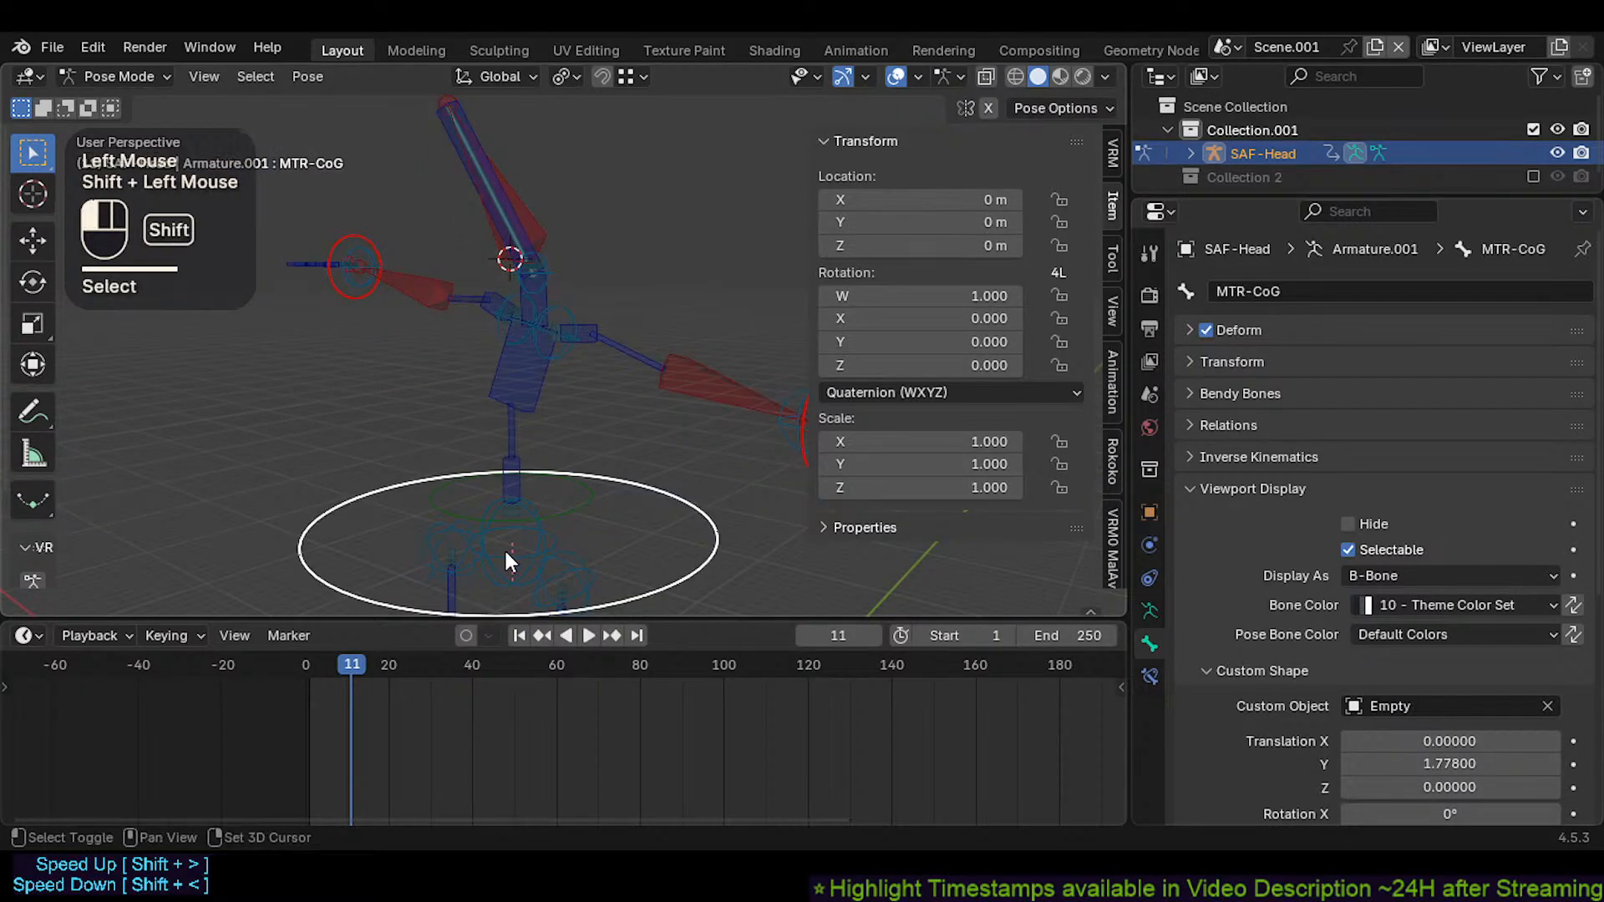
key(g)
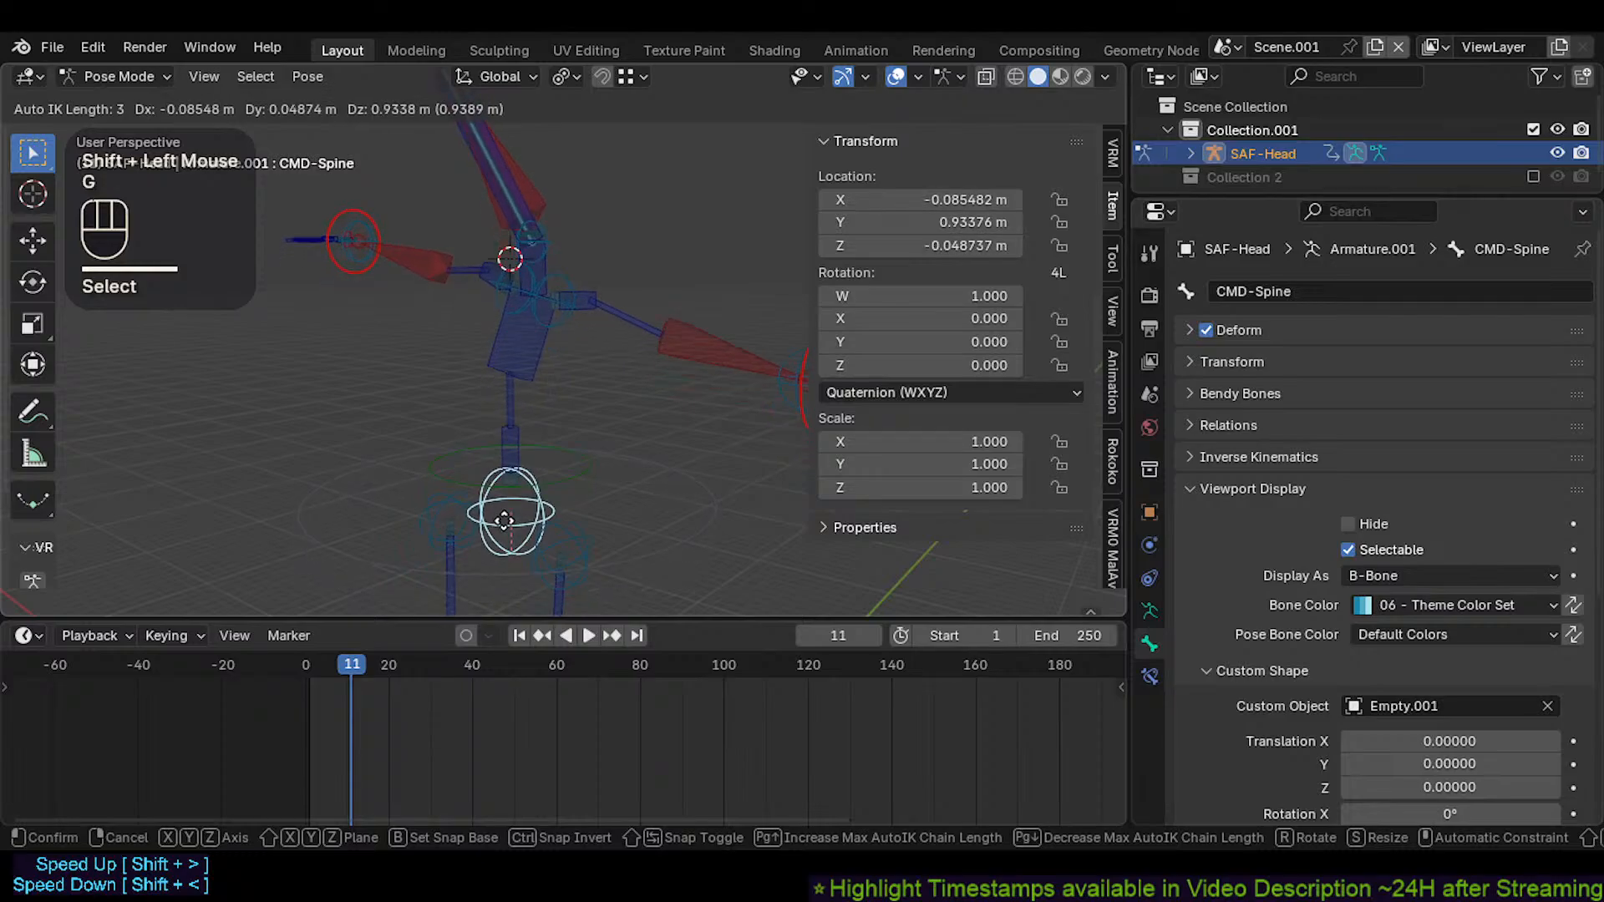
key(alt+a)
click(504, 524)
key(alt+q)
key(alt+q)
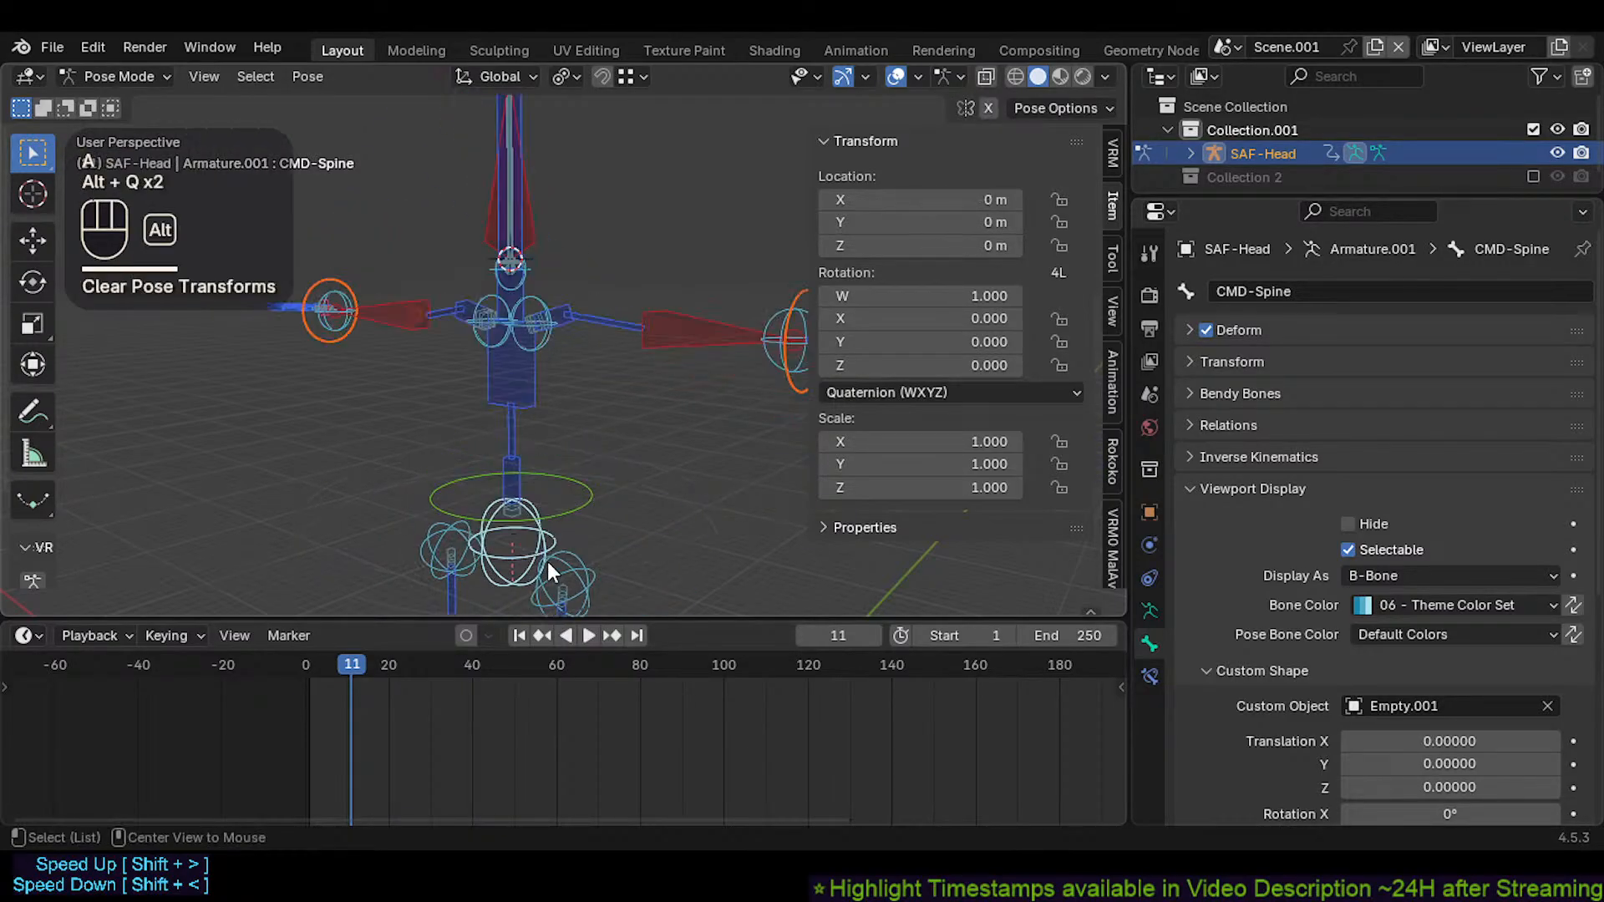
Select the CMD-Spine control and move it up by about 1.8 m
shift+middle_drag(503, 580, 593, 543)
click(482, 518)
shift+click(478, 481)
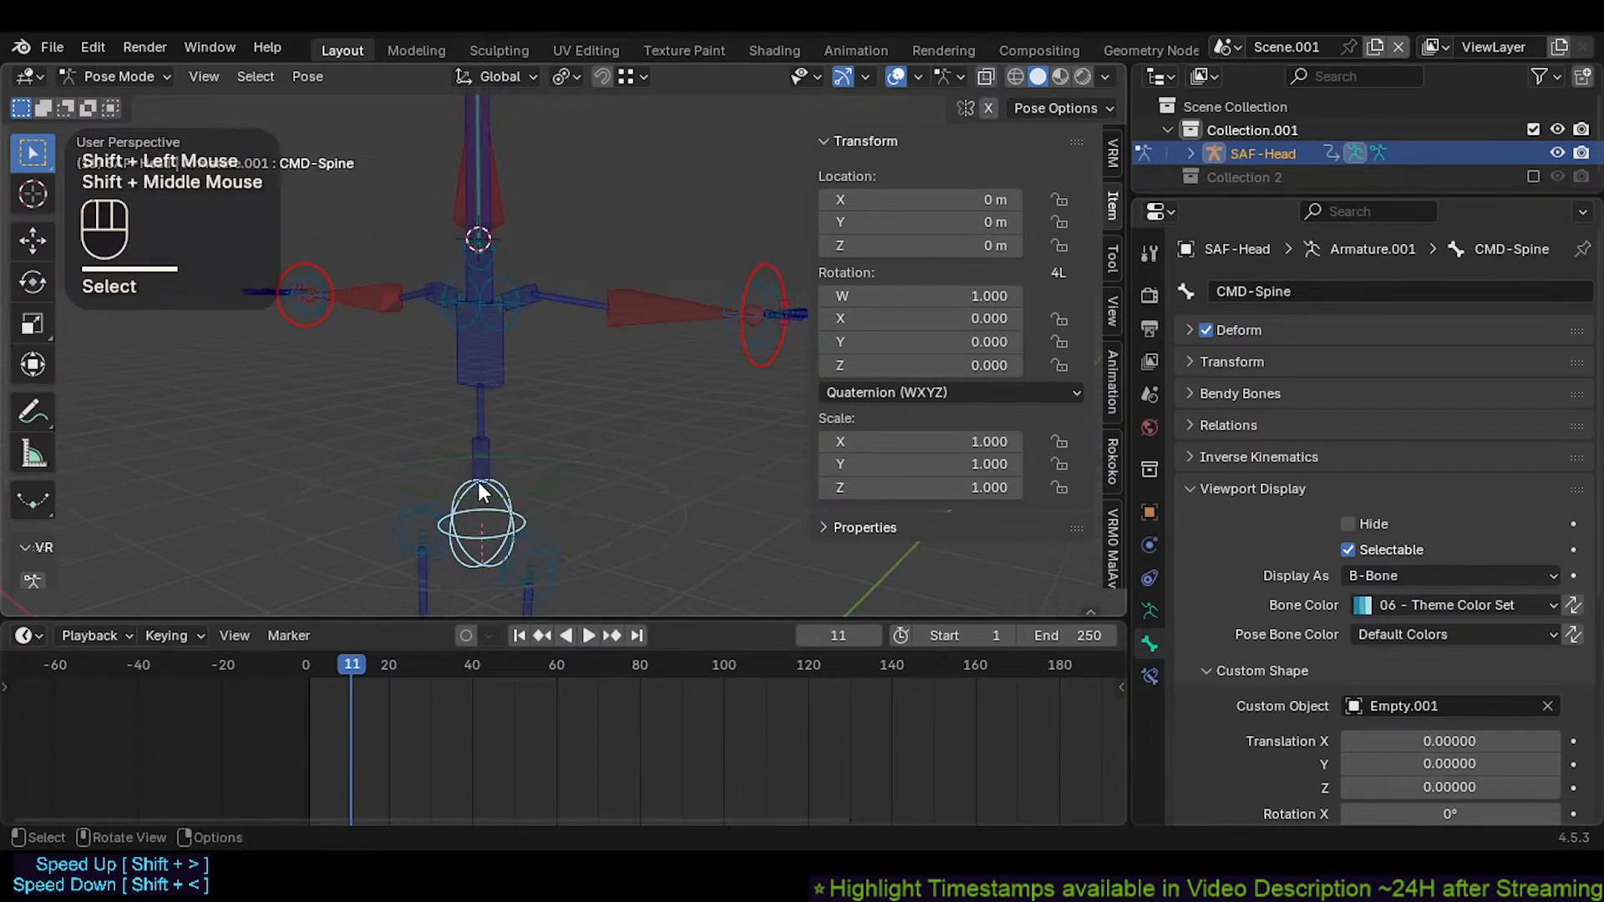
key(g)
click(469, 401)
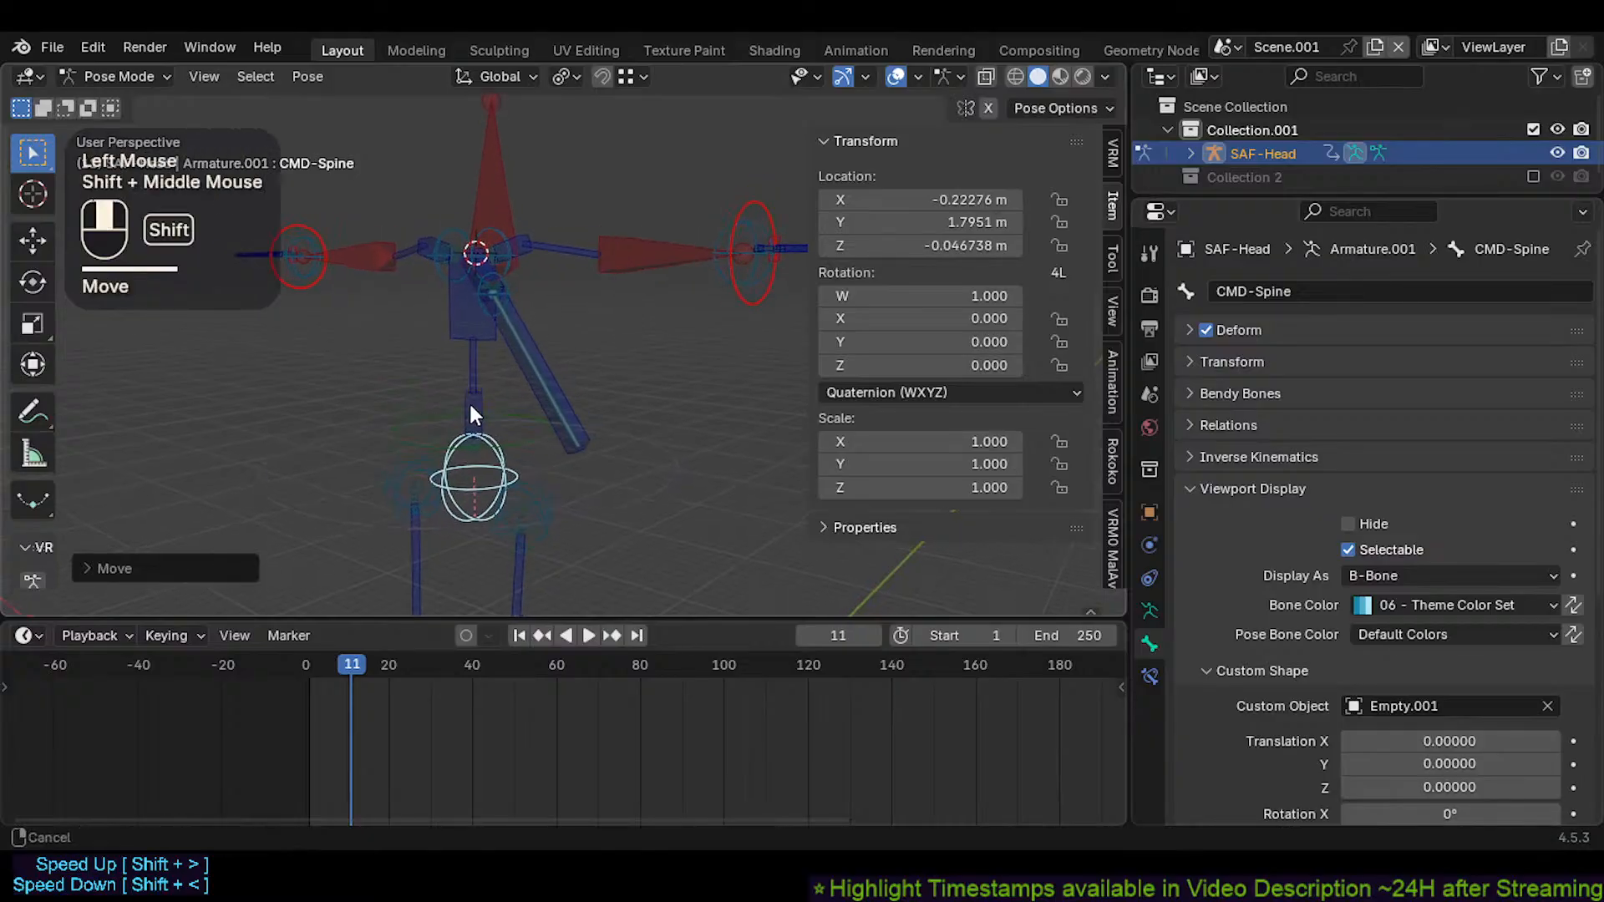
Move CMD-Spine down while reducing the Auto IK chain length to 2, and clear the pose transforms of all bones
key(g)
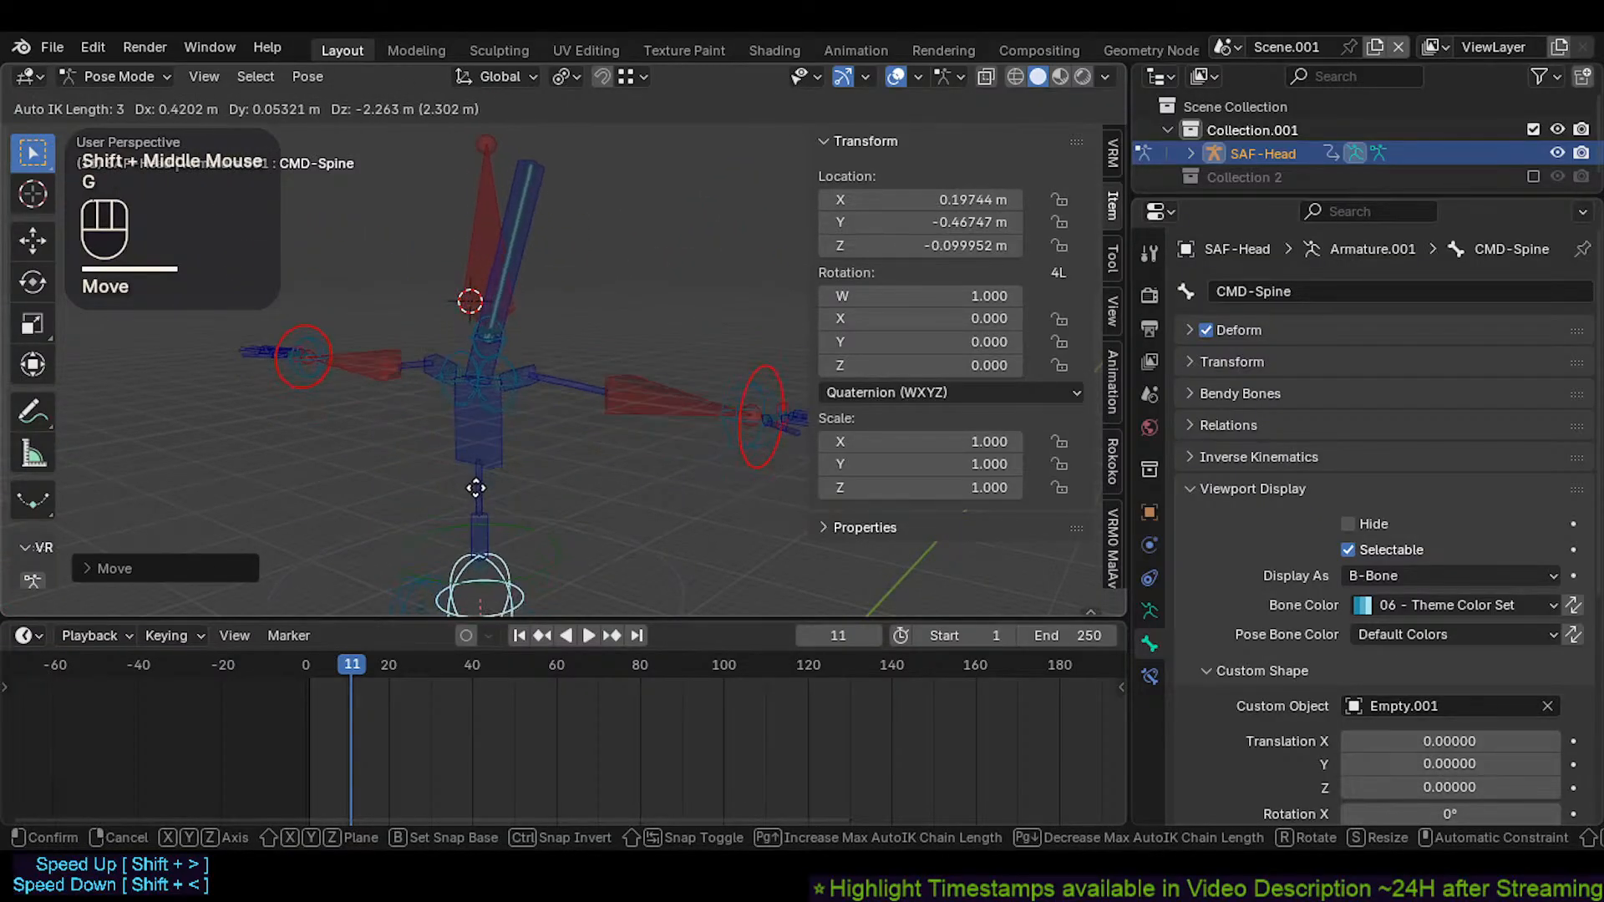
scroll(472, 484, up, 2)
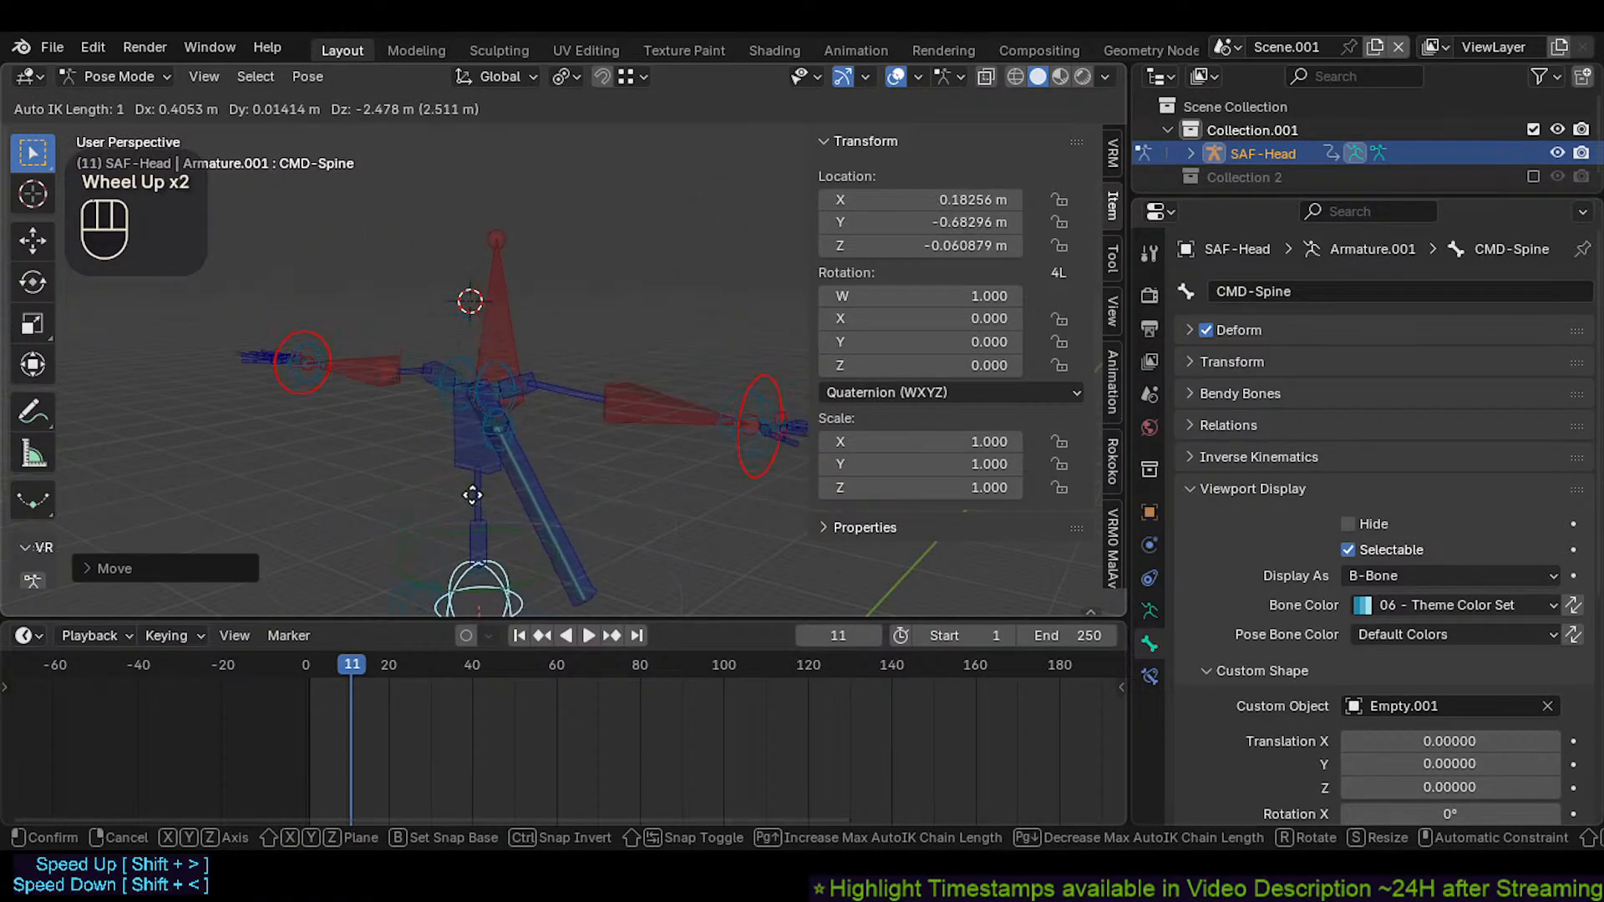
scroll(489, 469, down, 1)
click(492, 474)
key(a)
key(alt+g)
key(alt+g)
Test-move the MTR-CoG and CMD-Spine controls together and cancel the move
scroll(453, 411, down, 1)
shift+middle_drag(483, 500, 458, 420)
middle_drag(497, 483, 501, 488)
click(578, 523)
shift+click(458, 518)
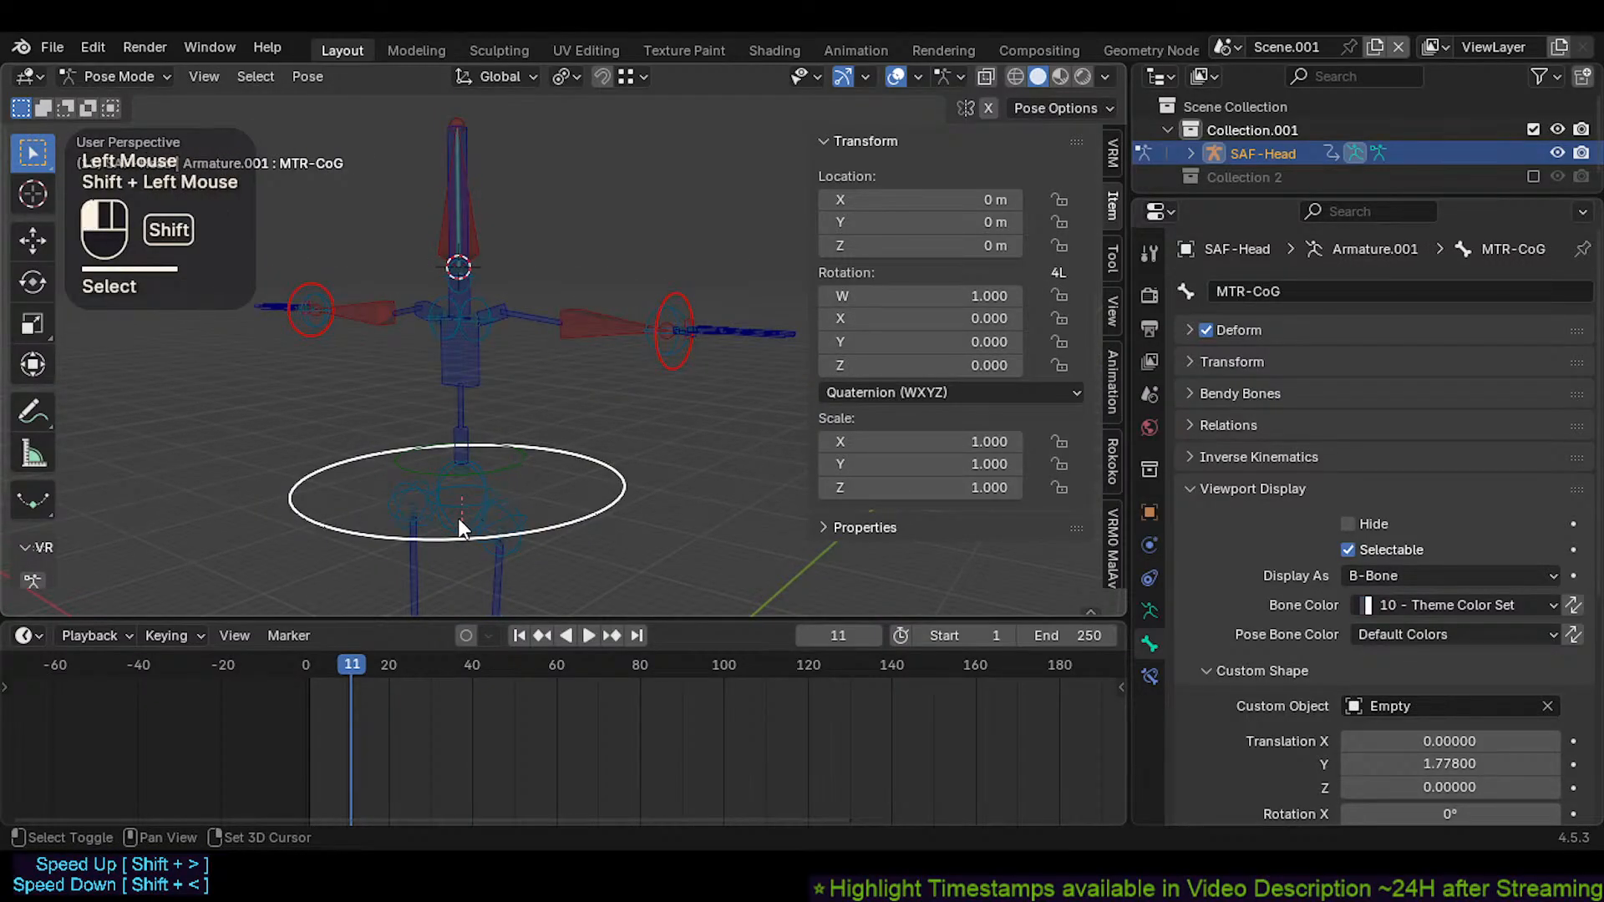
key(g)
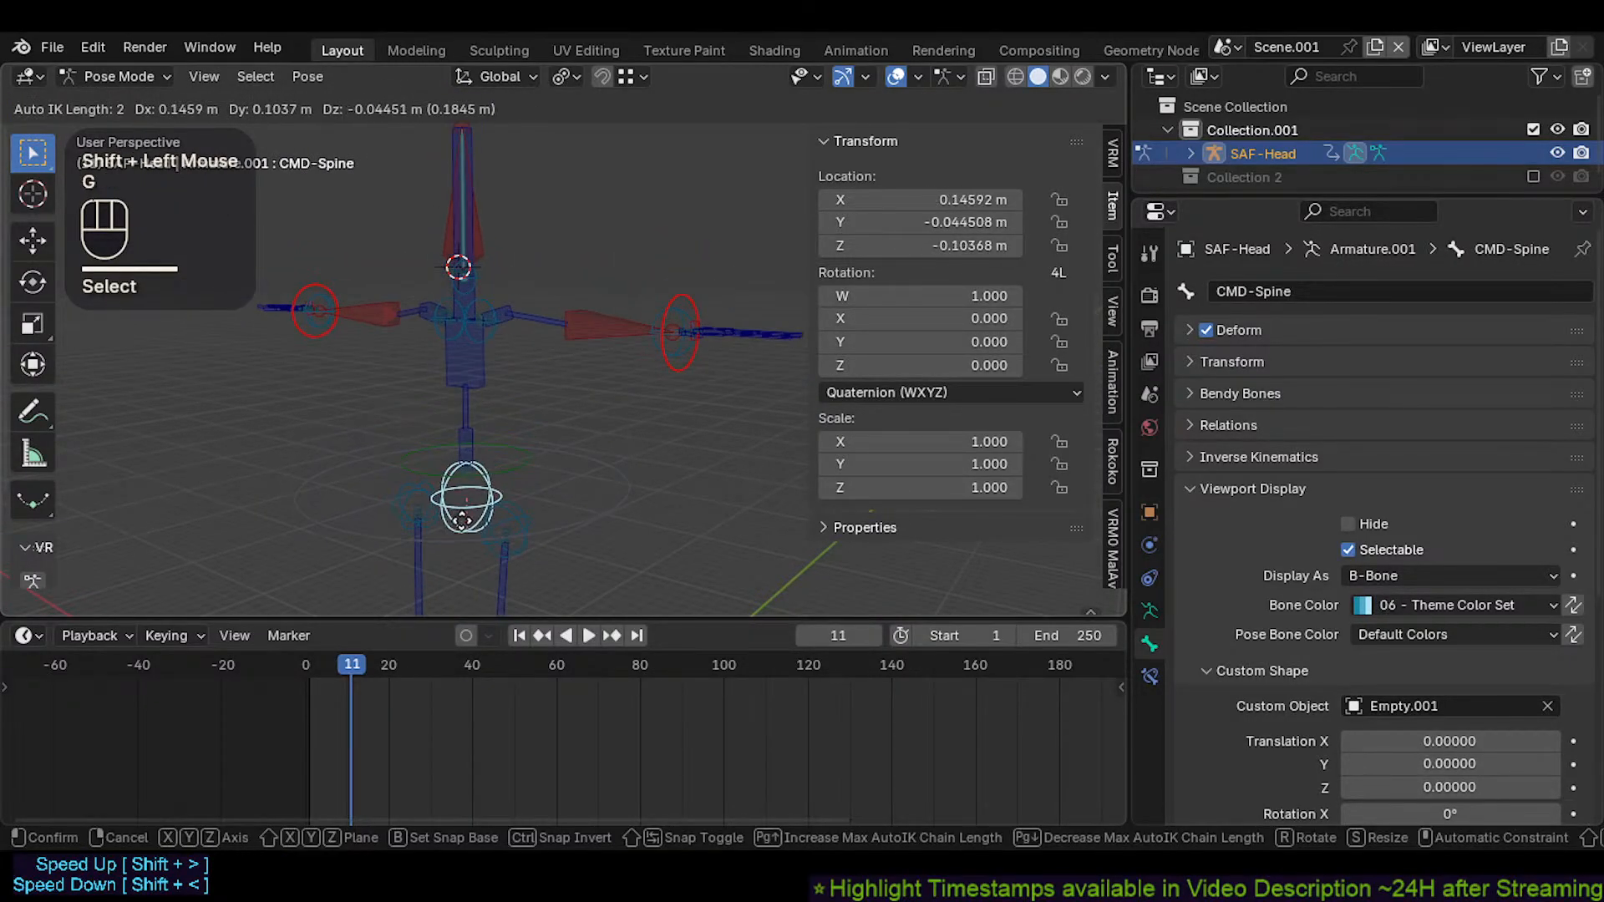
key(Escape)
Test-move the MTR-CoG control on its own and cancel the move
click(560, 531)
key(g)
key(Escape)
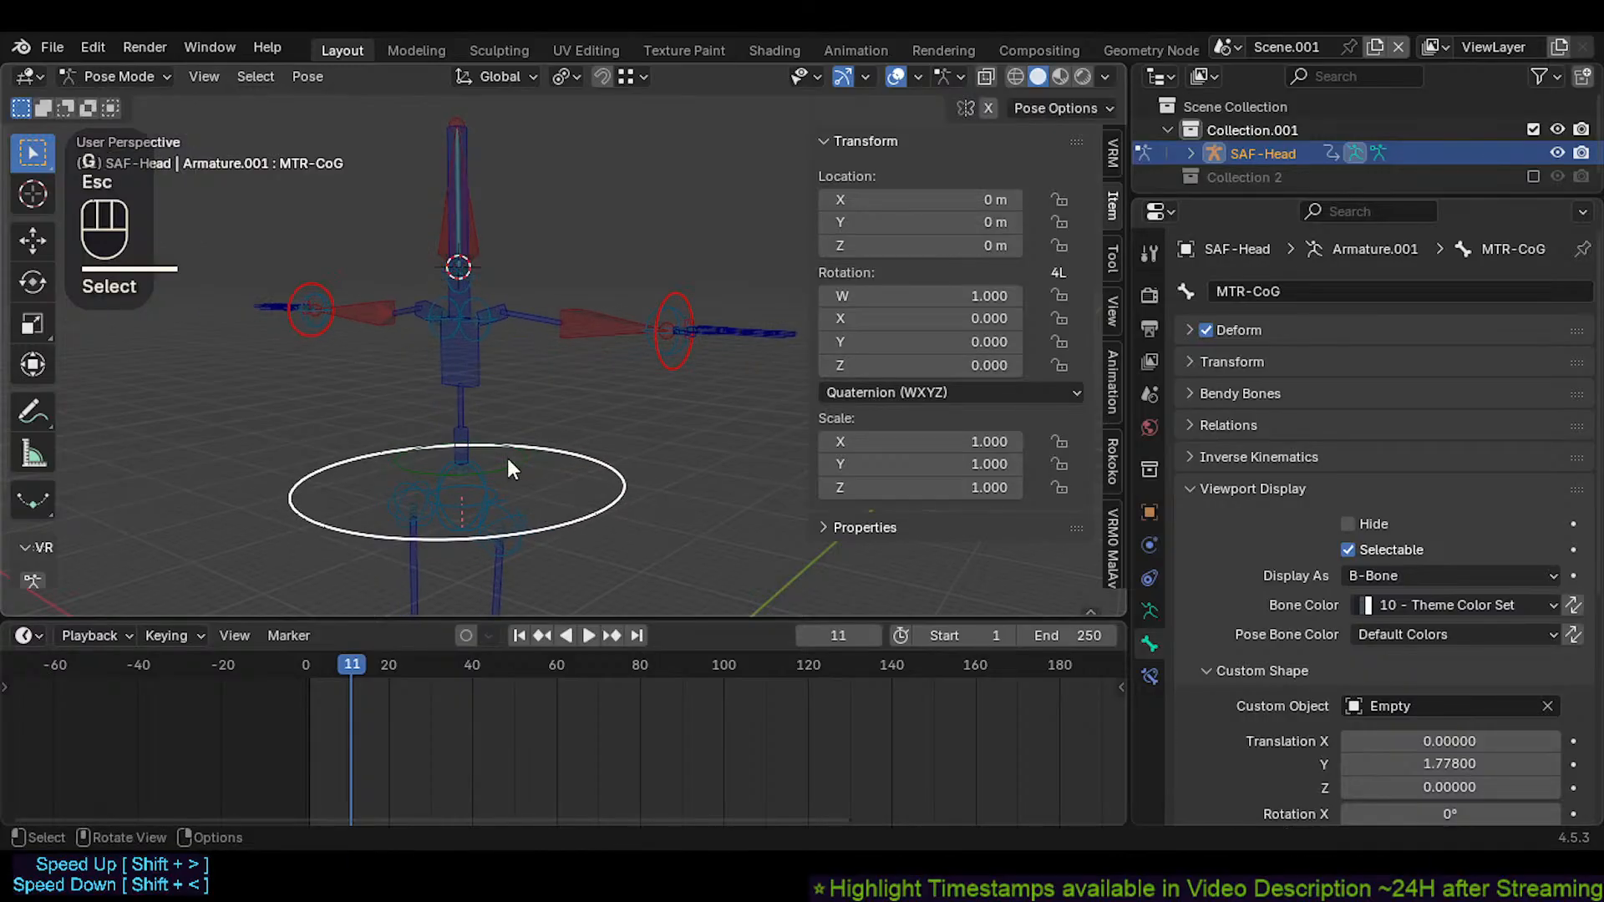
Select the CTL-Head.008 bone and show its Relations settings to check its parent
shift+middle_drag(468, 294, 468, 486)
click(472, 281)
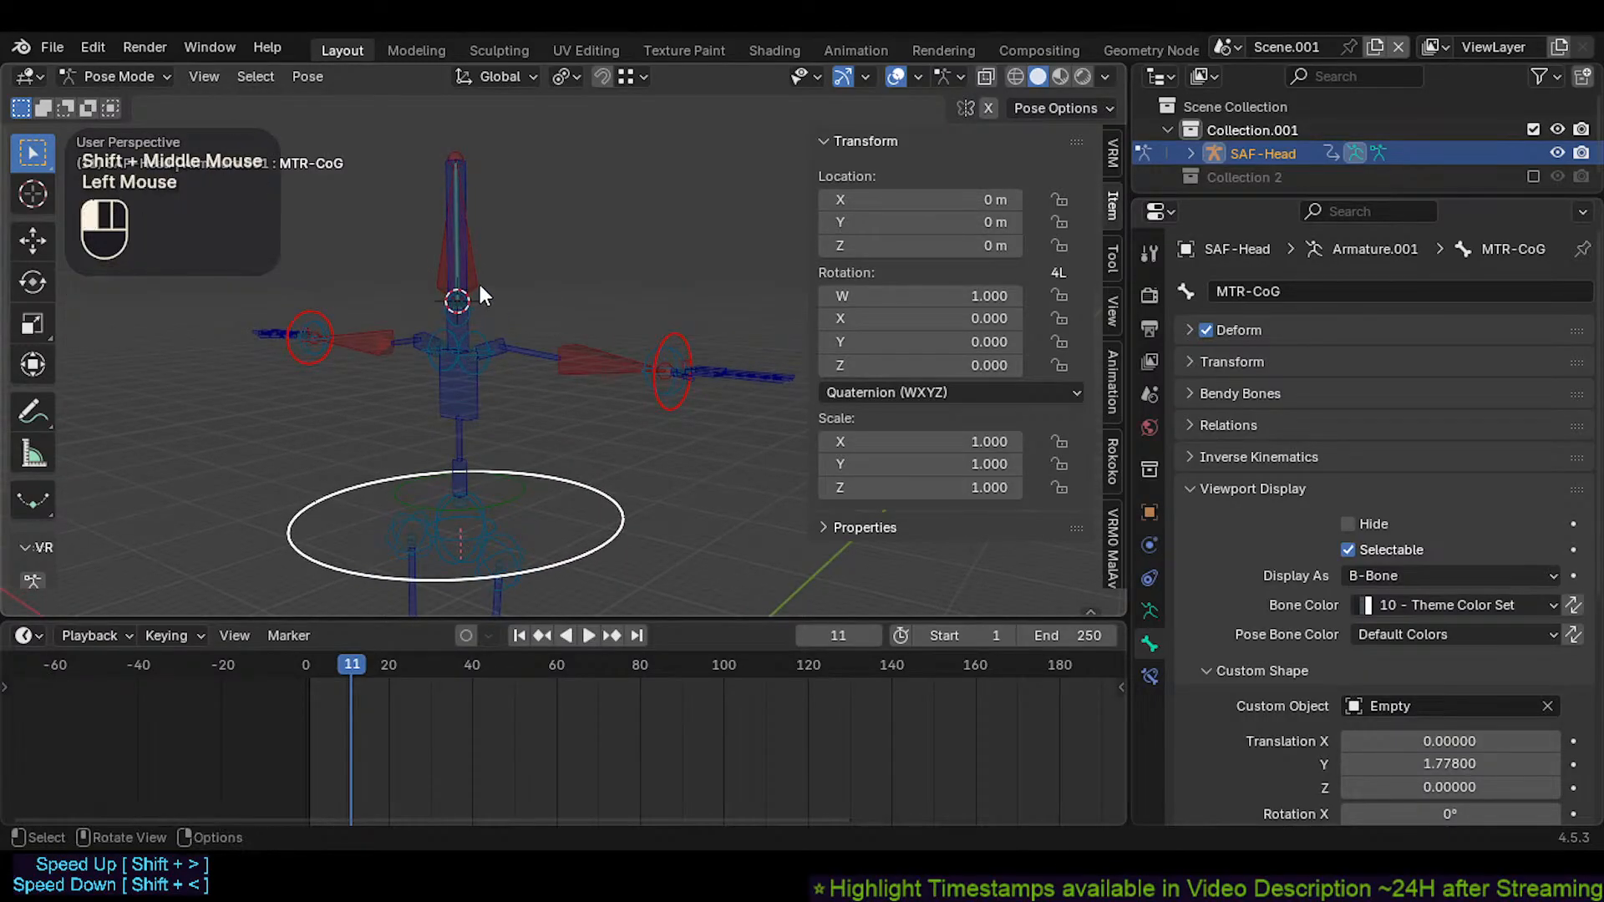
click(1210, 488)
click(1230, 424)
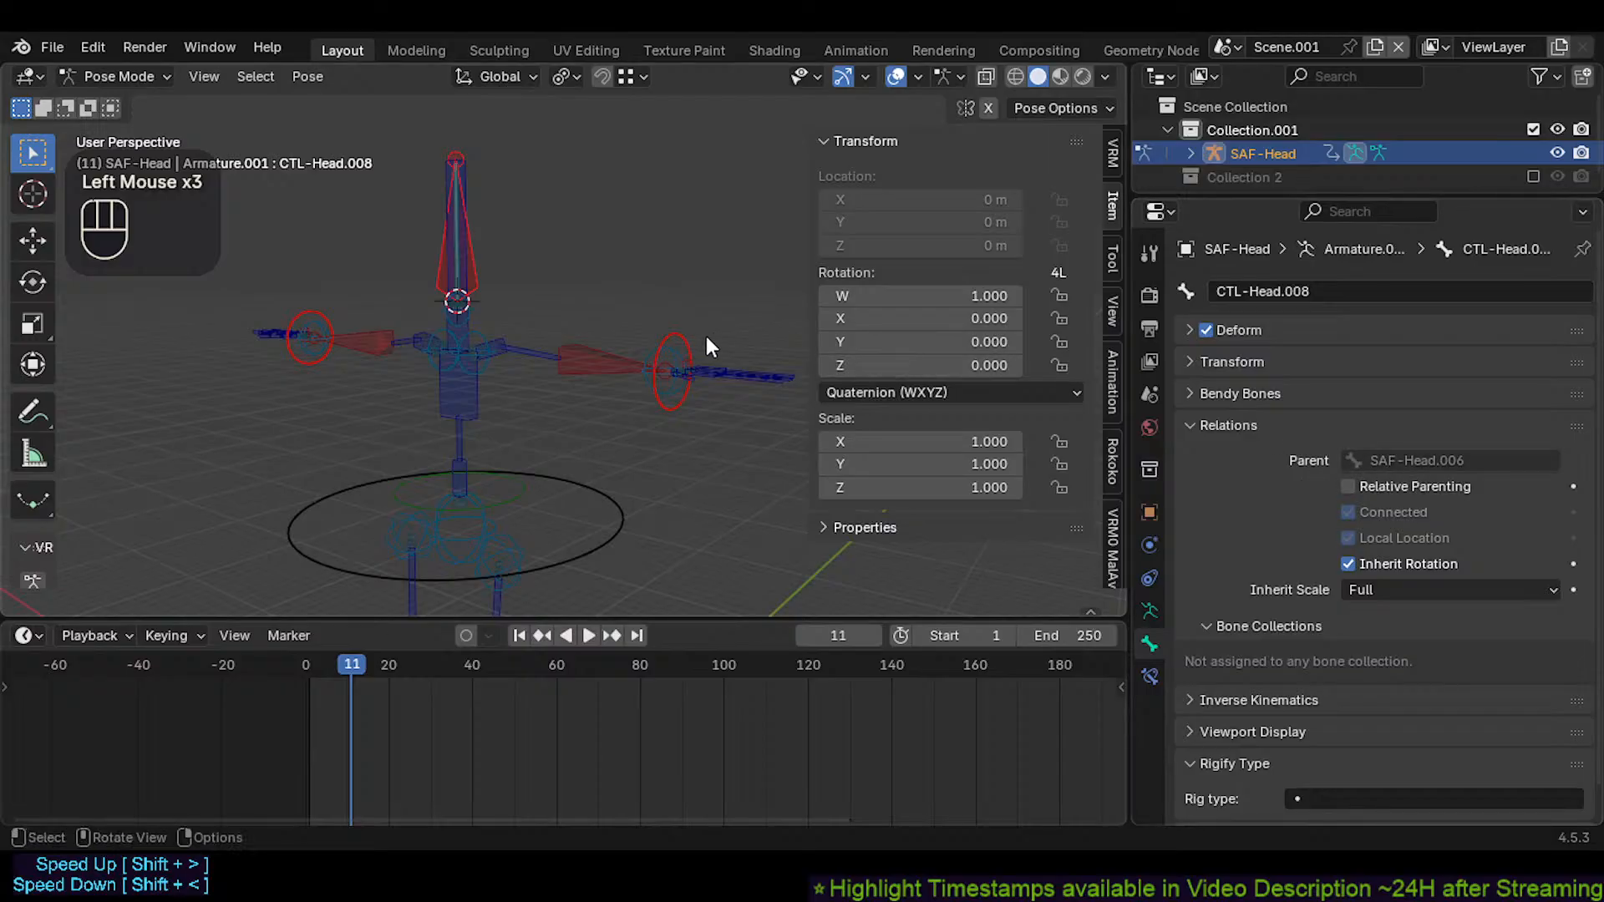
Switch the armature to Edit Mode near the base of the head and reveal the hidden bones
scroll(554, 338, up, 2)
shift+middle_drag(555, 338, 593, 413)
scroll(483, 368, up, 2)
middle_drag(483, 369, 591, 399)
key(Tab)
scroll(591, 399, up, 1)
key(alt+h)
scroll(568, 360, up, 1)
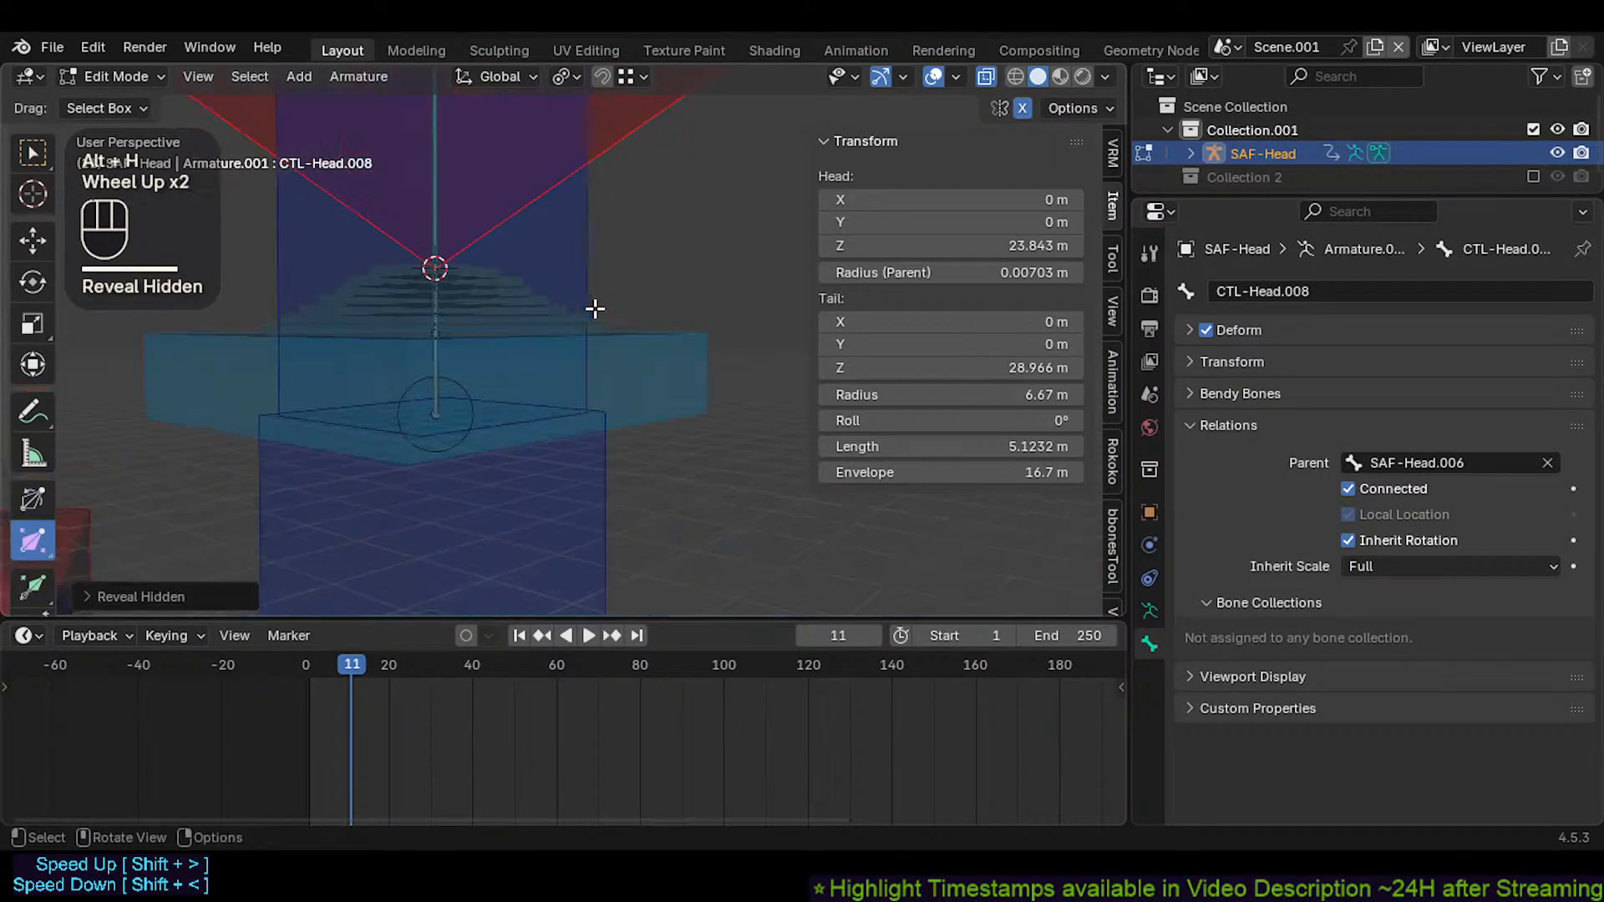
Inspect the CTL-Head and SAF-Head bones at the base of the head, test-moving SAF-Head and cancelling the move
click(635, 378)
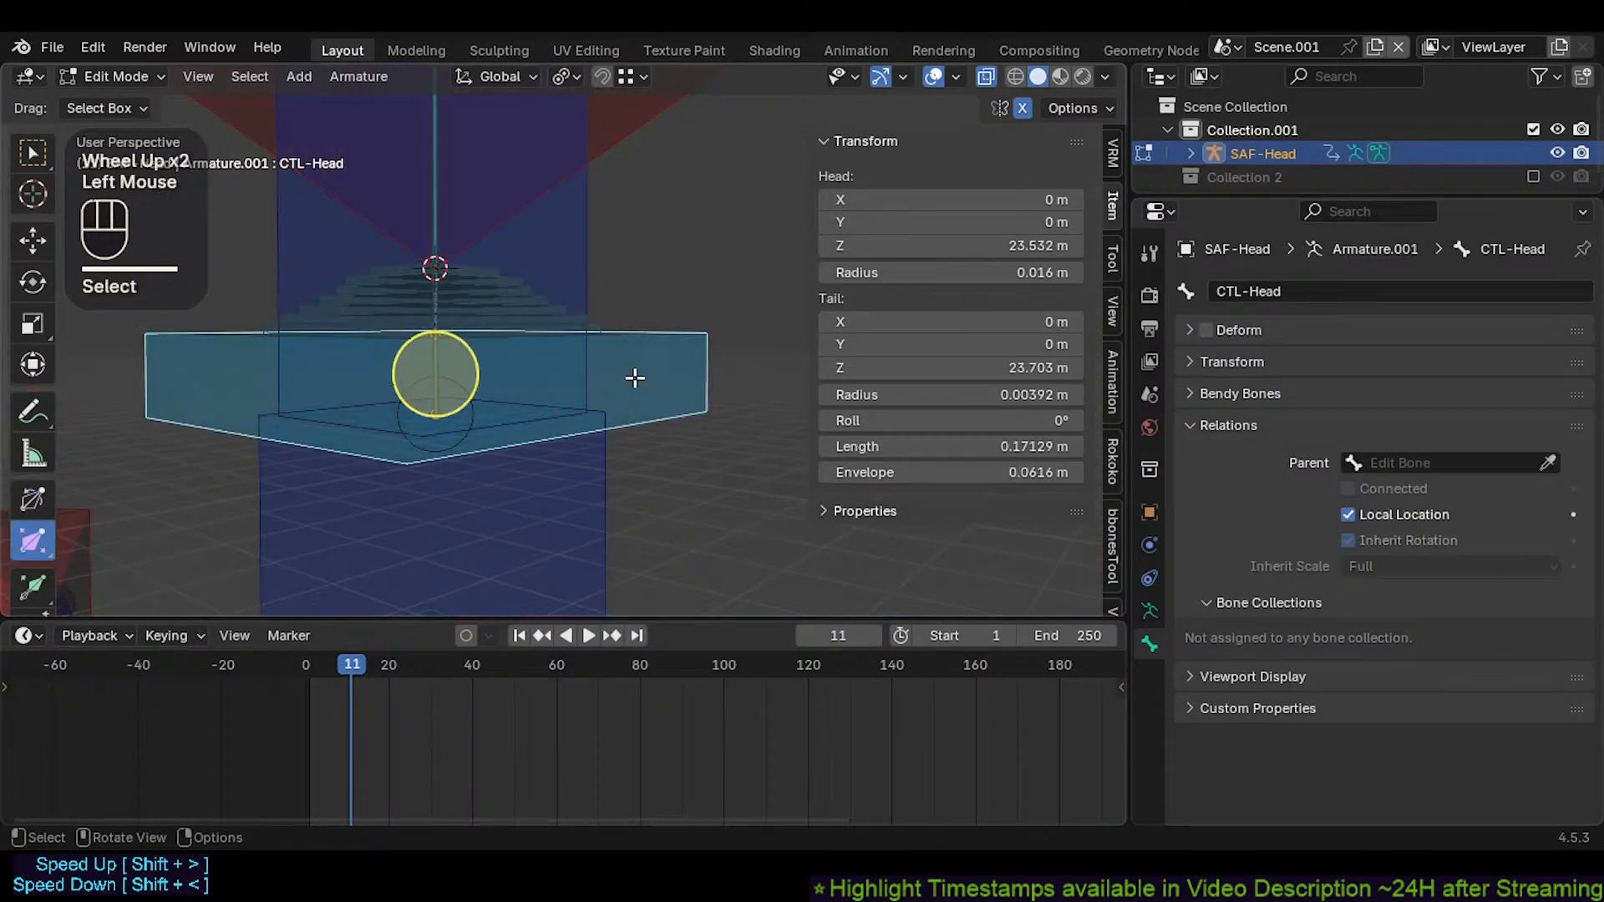
click(609, 327)
key(g)
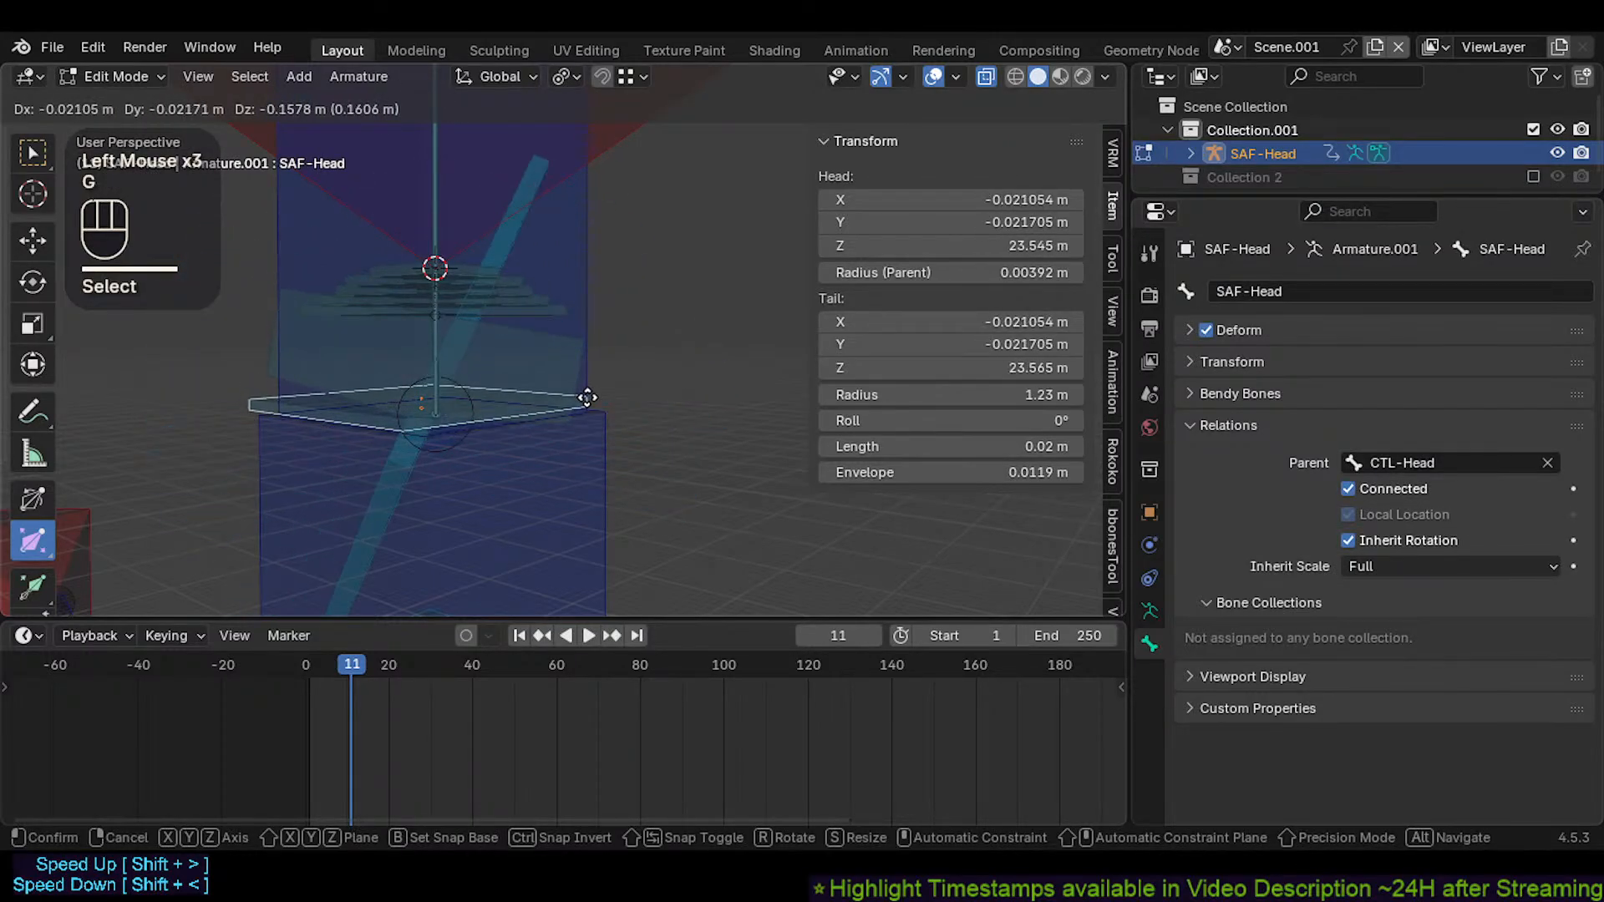
key(Escape)
scroll(592, 376, down, 2)
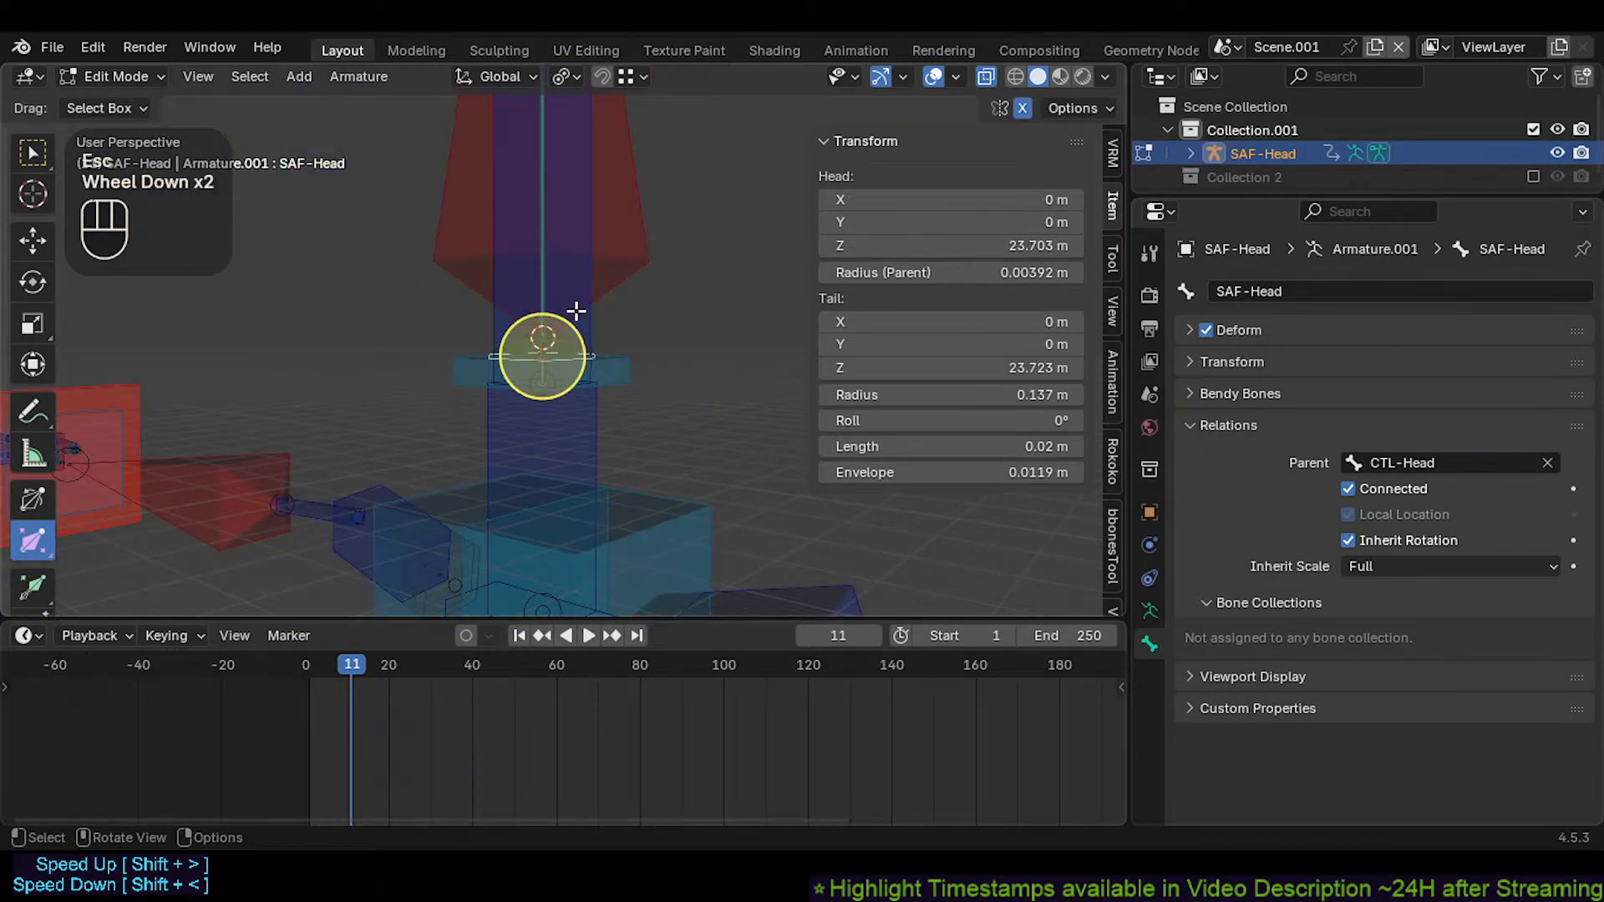
Select the CTL-Head bone, switch to Pose Mode and show its bone constraints
click(604, 436)
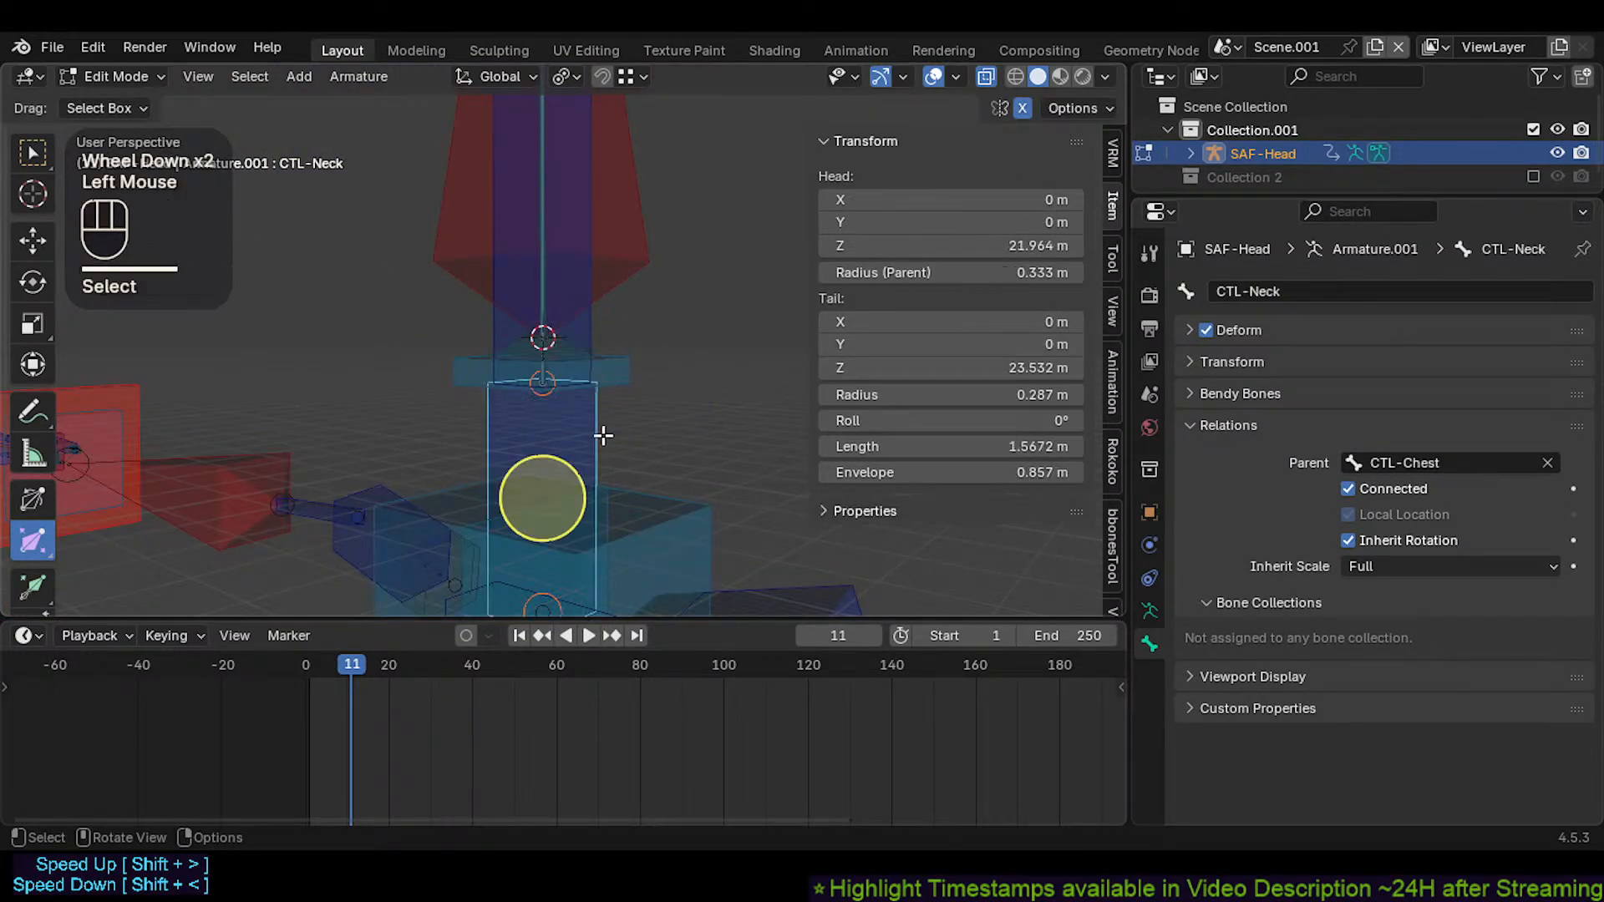
click(620, 373)
key(ctrl+Tab)
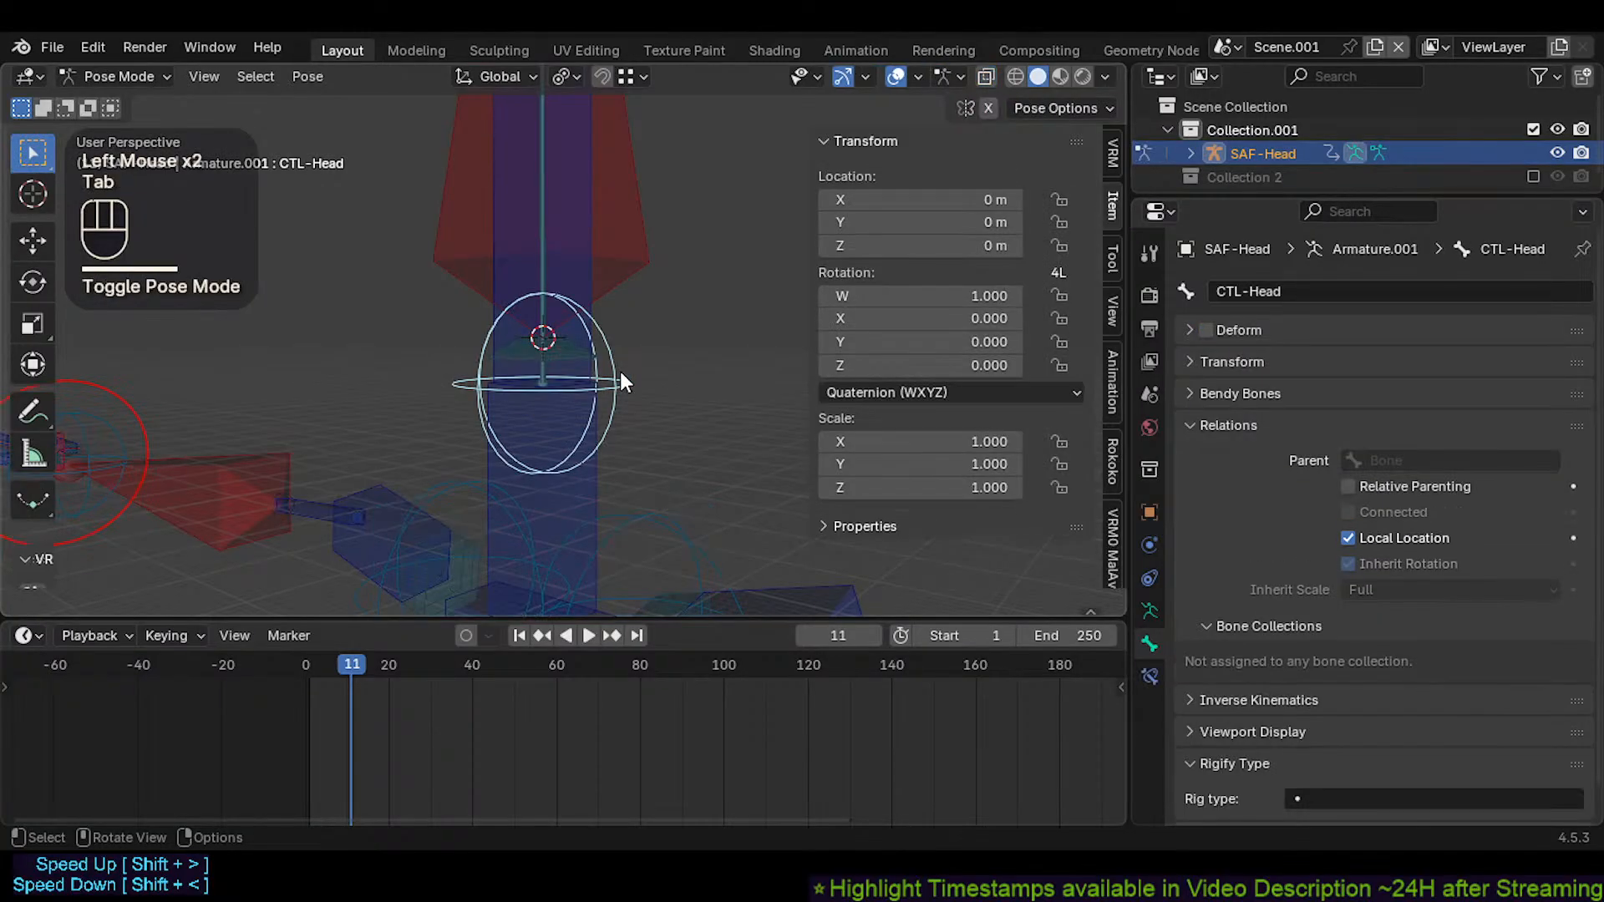
click(1149, 677)
scroll(580, 331, down, 2)
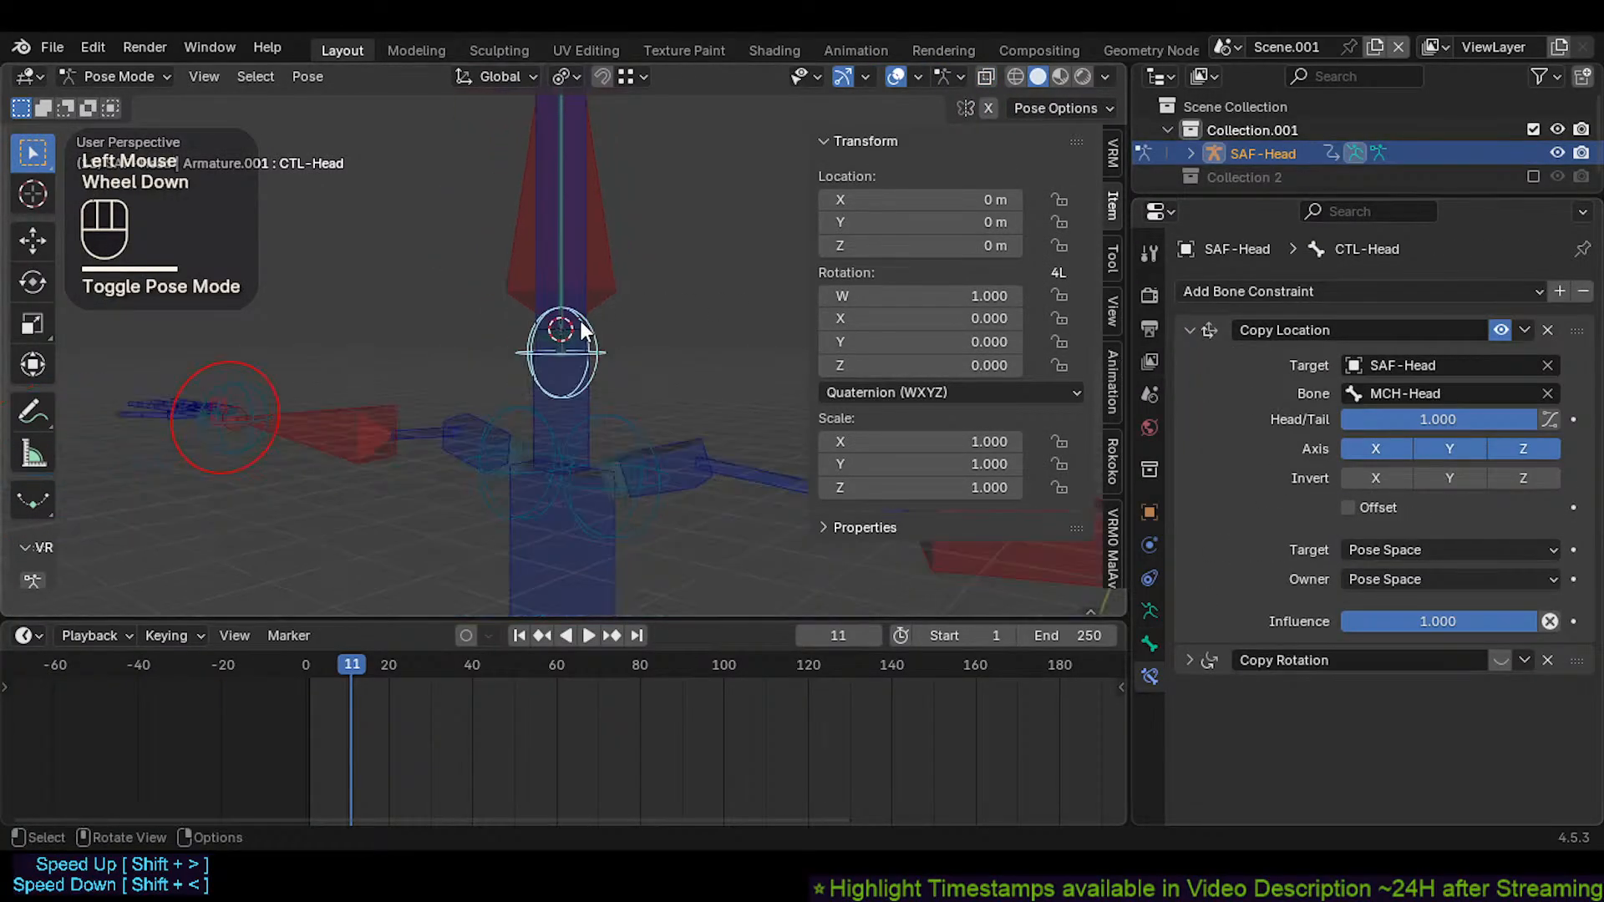
Disable CTL-Head's Copy Location constraint and test-move the MTR-CoG control twice, cancelling each move
middle_drag(580, 334, 544, 340)
scroll(539, 351, down, 2)
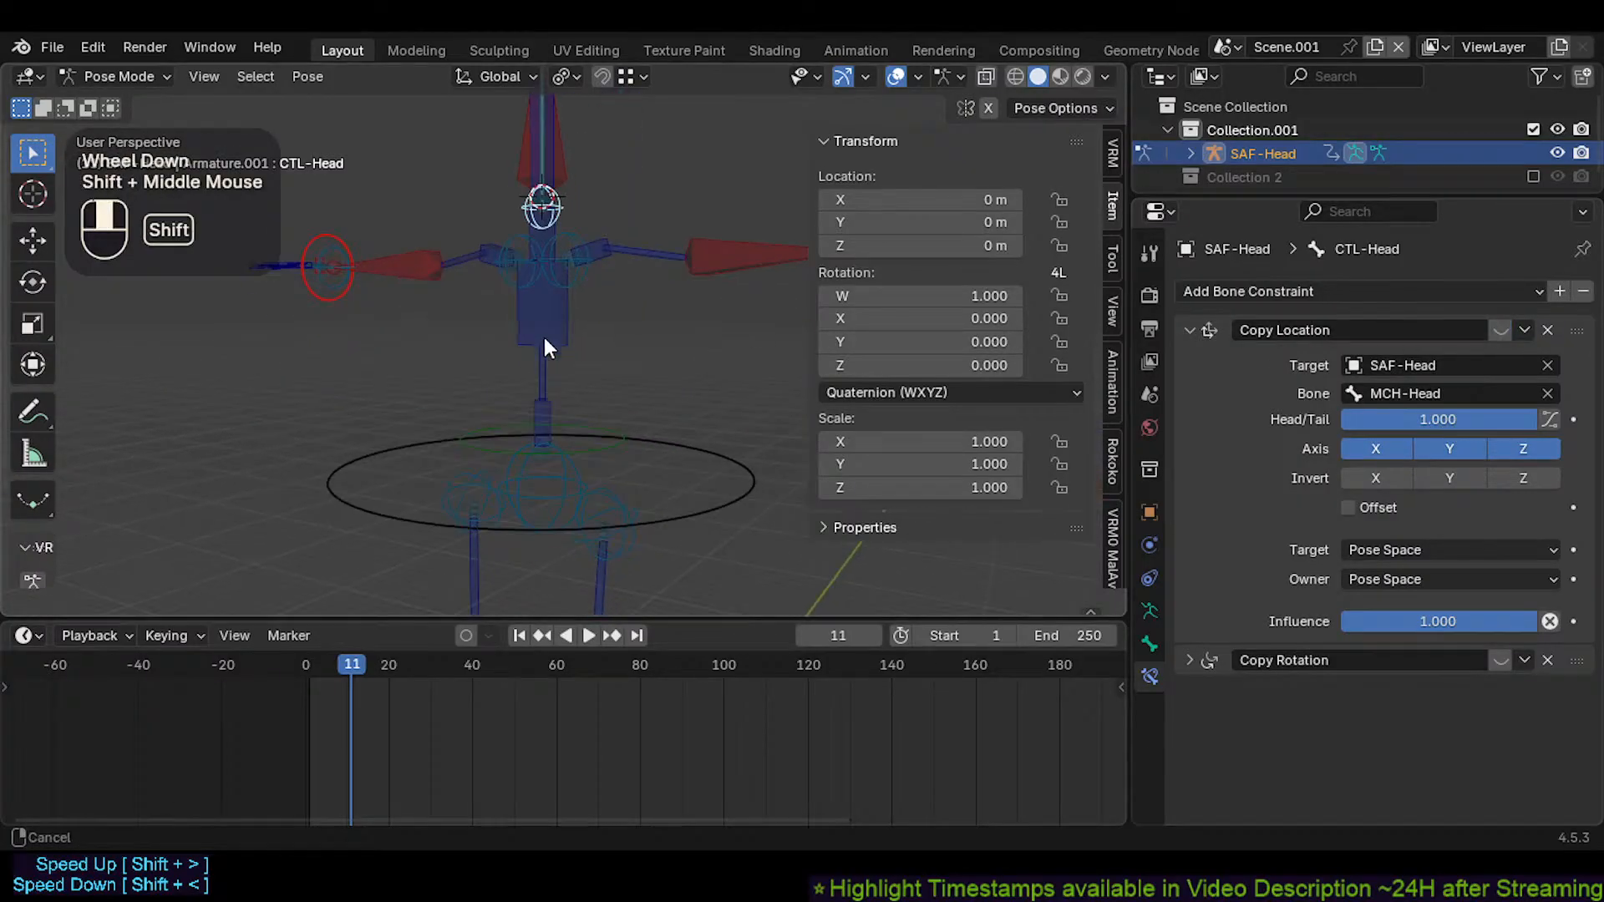
click(666, 494)
key(g)
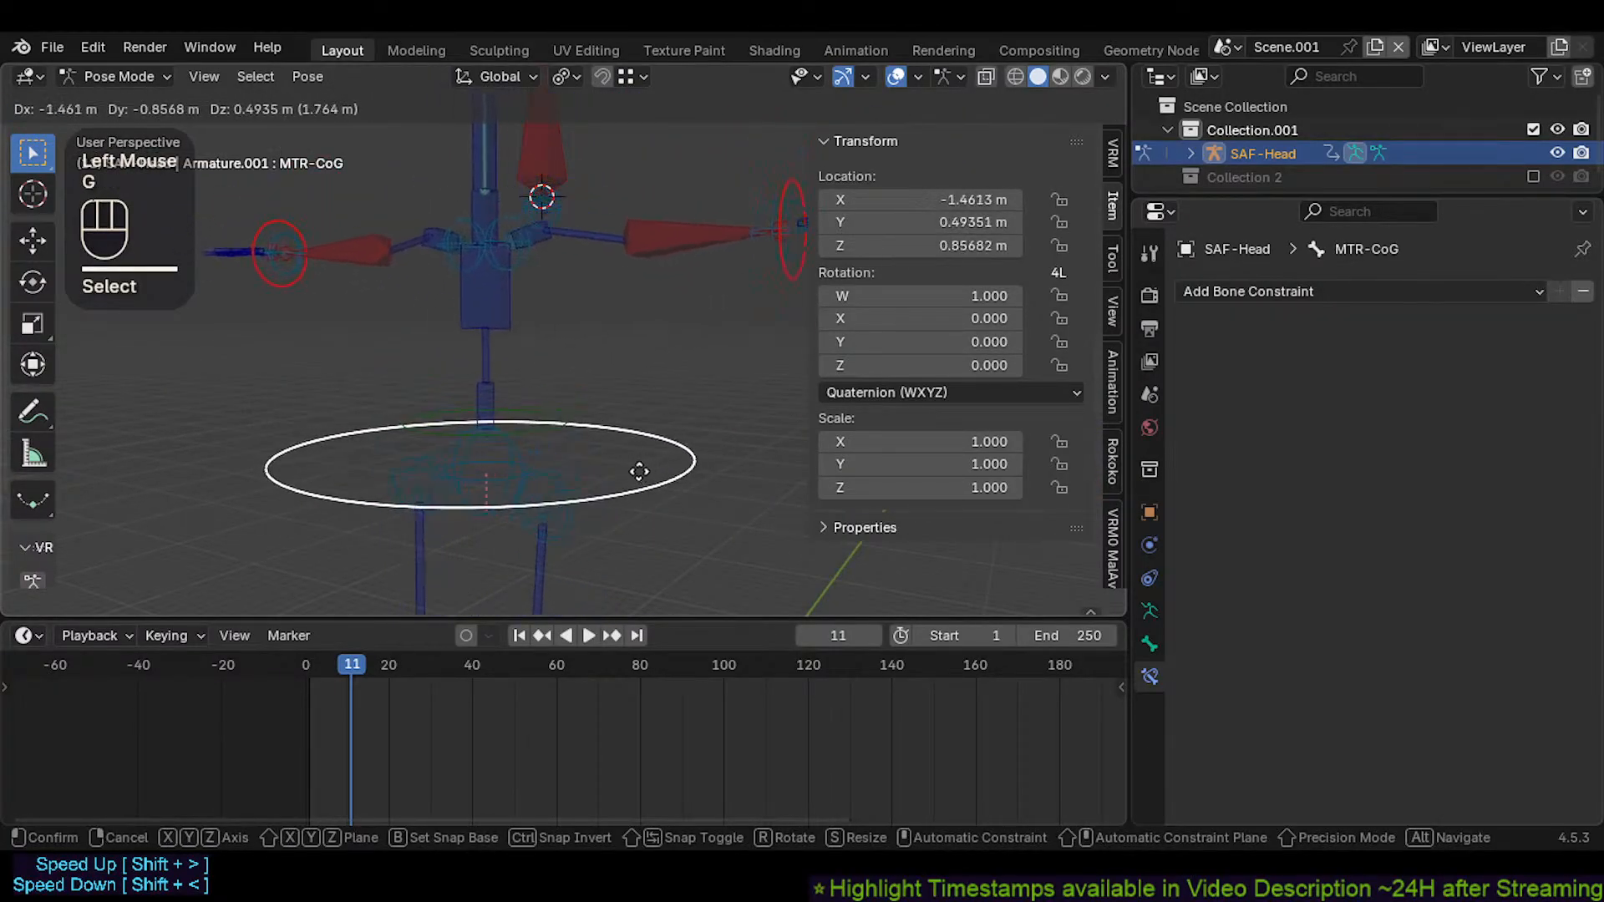
key(Escape)
key(g)
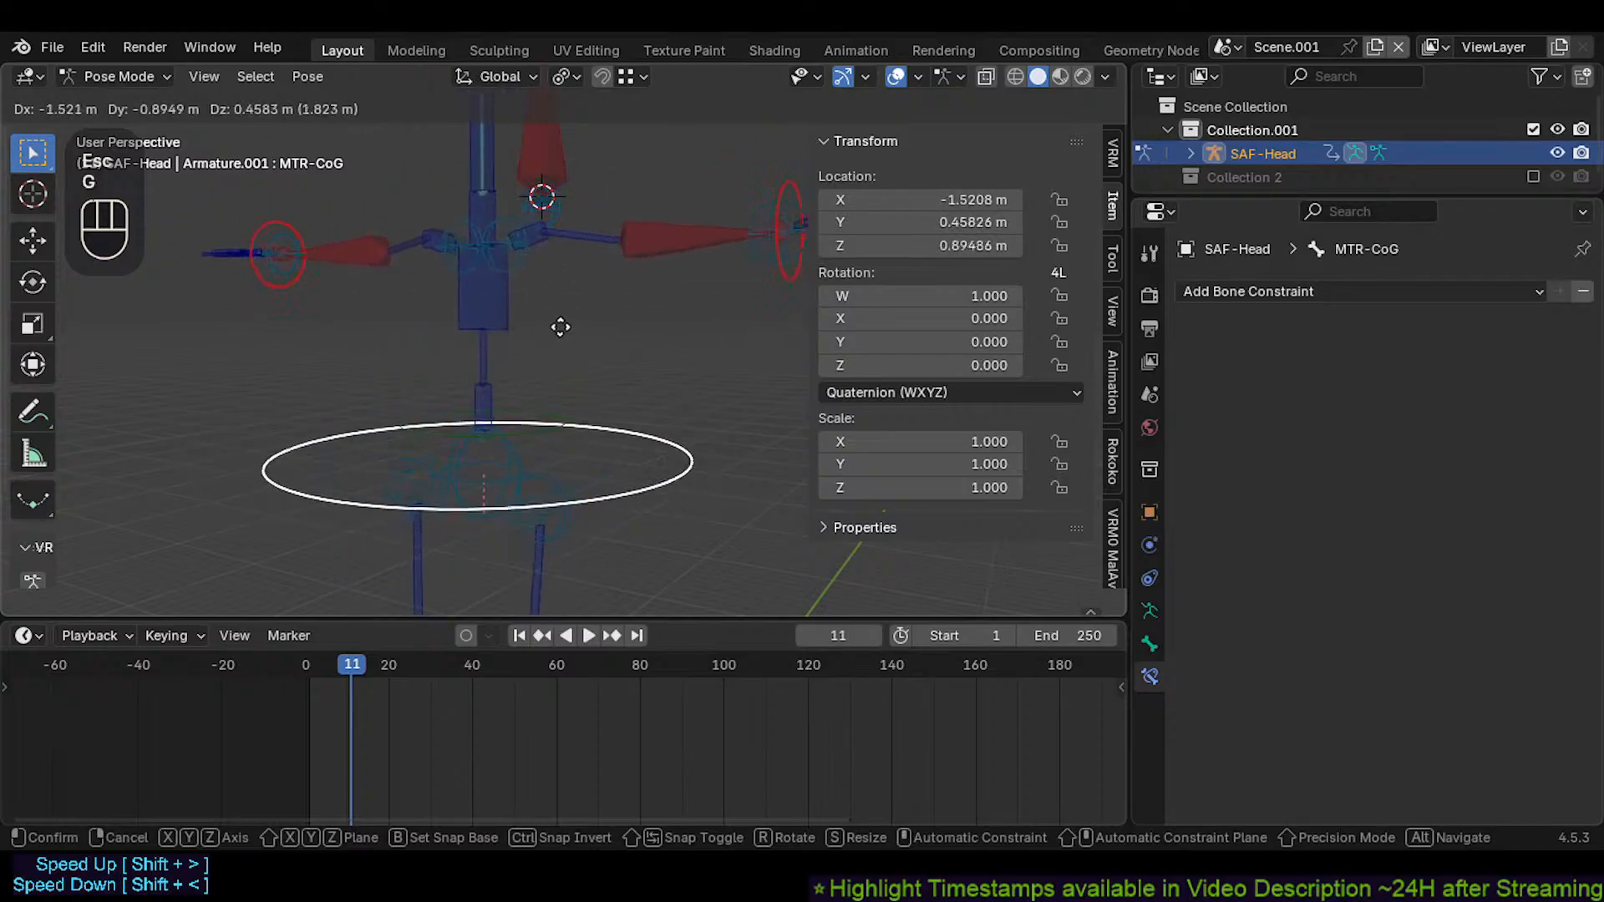
key(Escape)
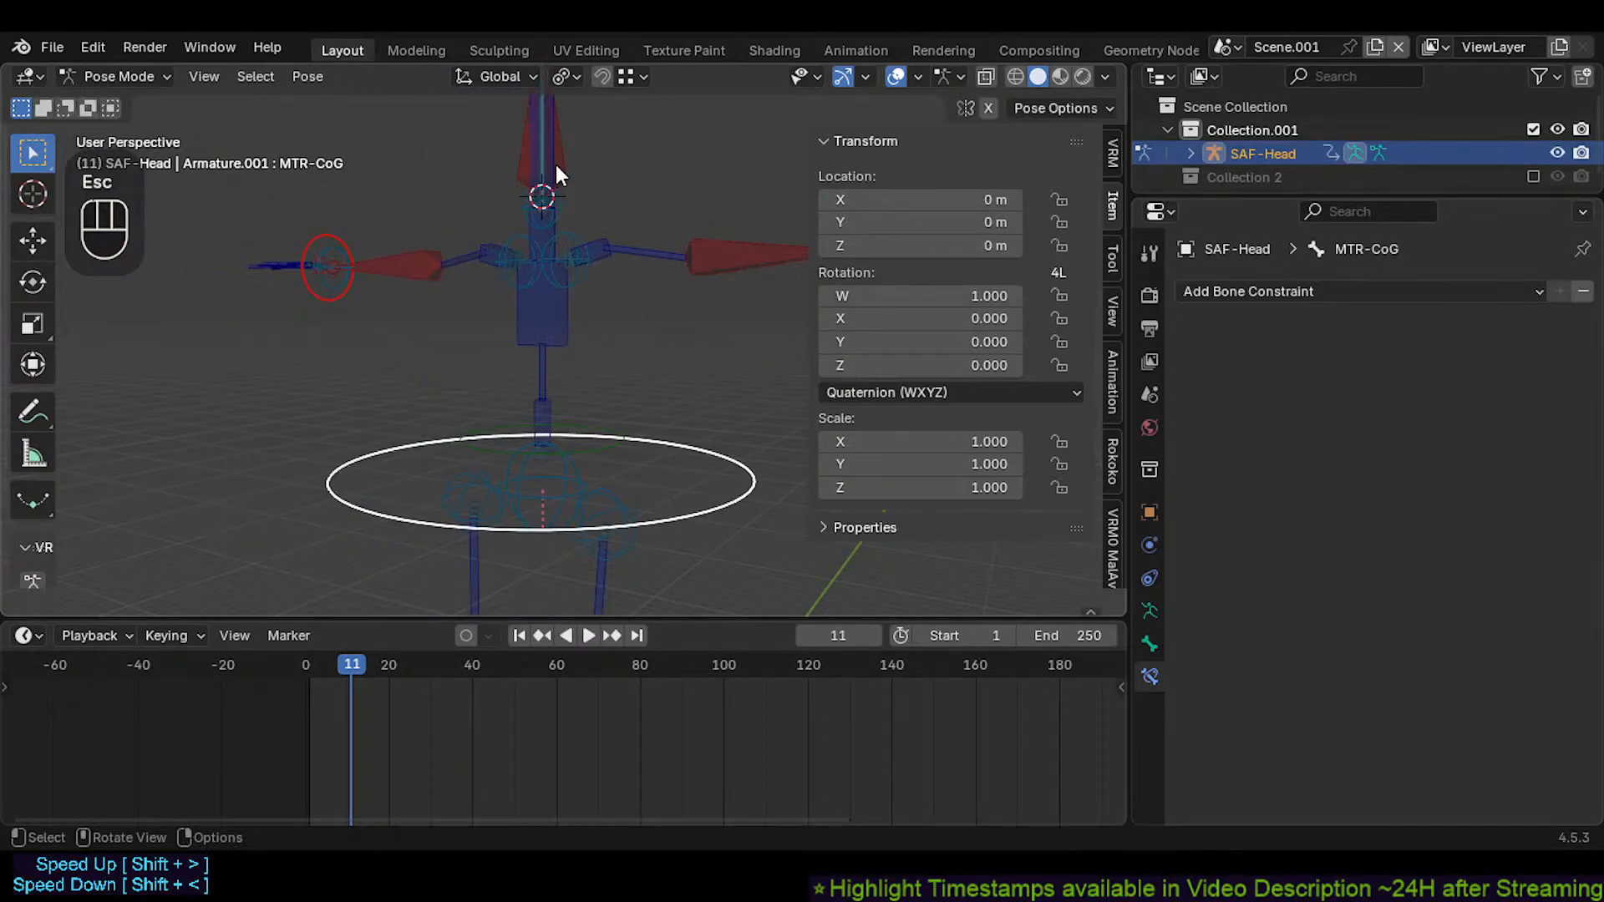
Test-move the CTL-Head.008 bone and cancel the moves
click(562, 154)
key(g)
key(Escape)
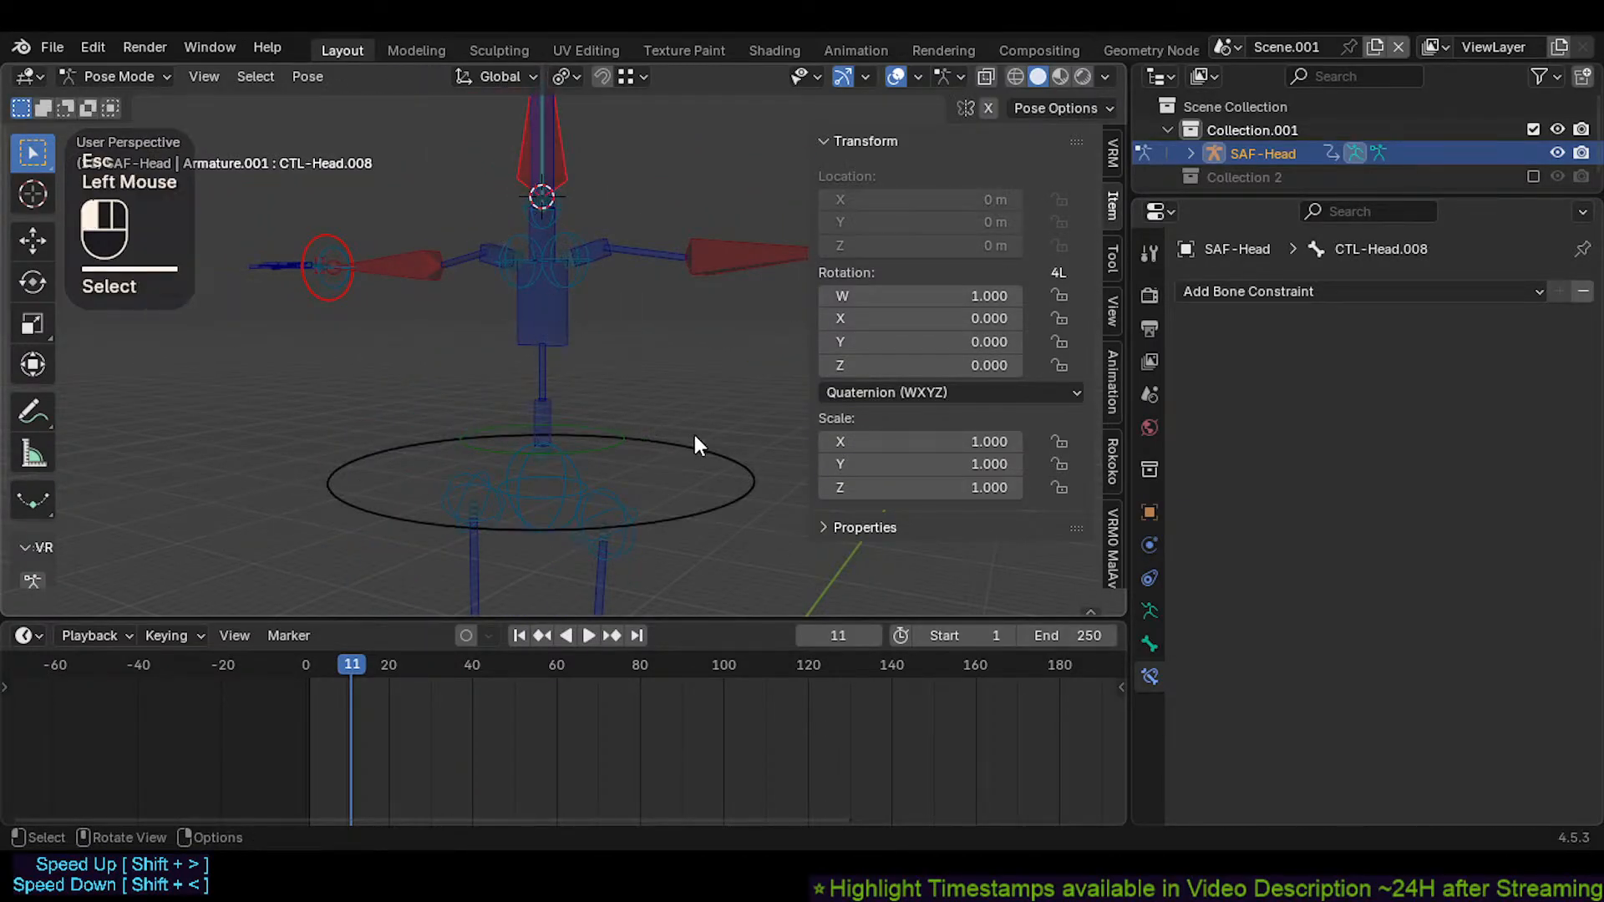
key(g)
key(Escape)
Re-enable the Copy Location constraint on CTL-Head, then test-move MTR-CoG and cancel the move
click(564, 217)
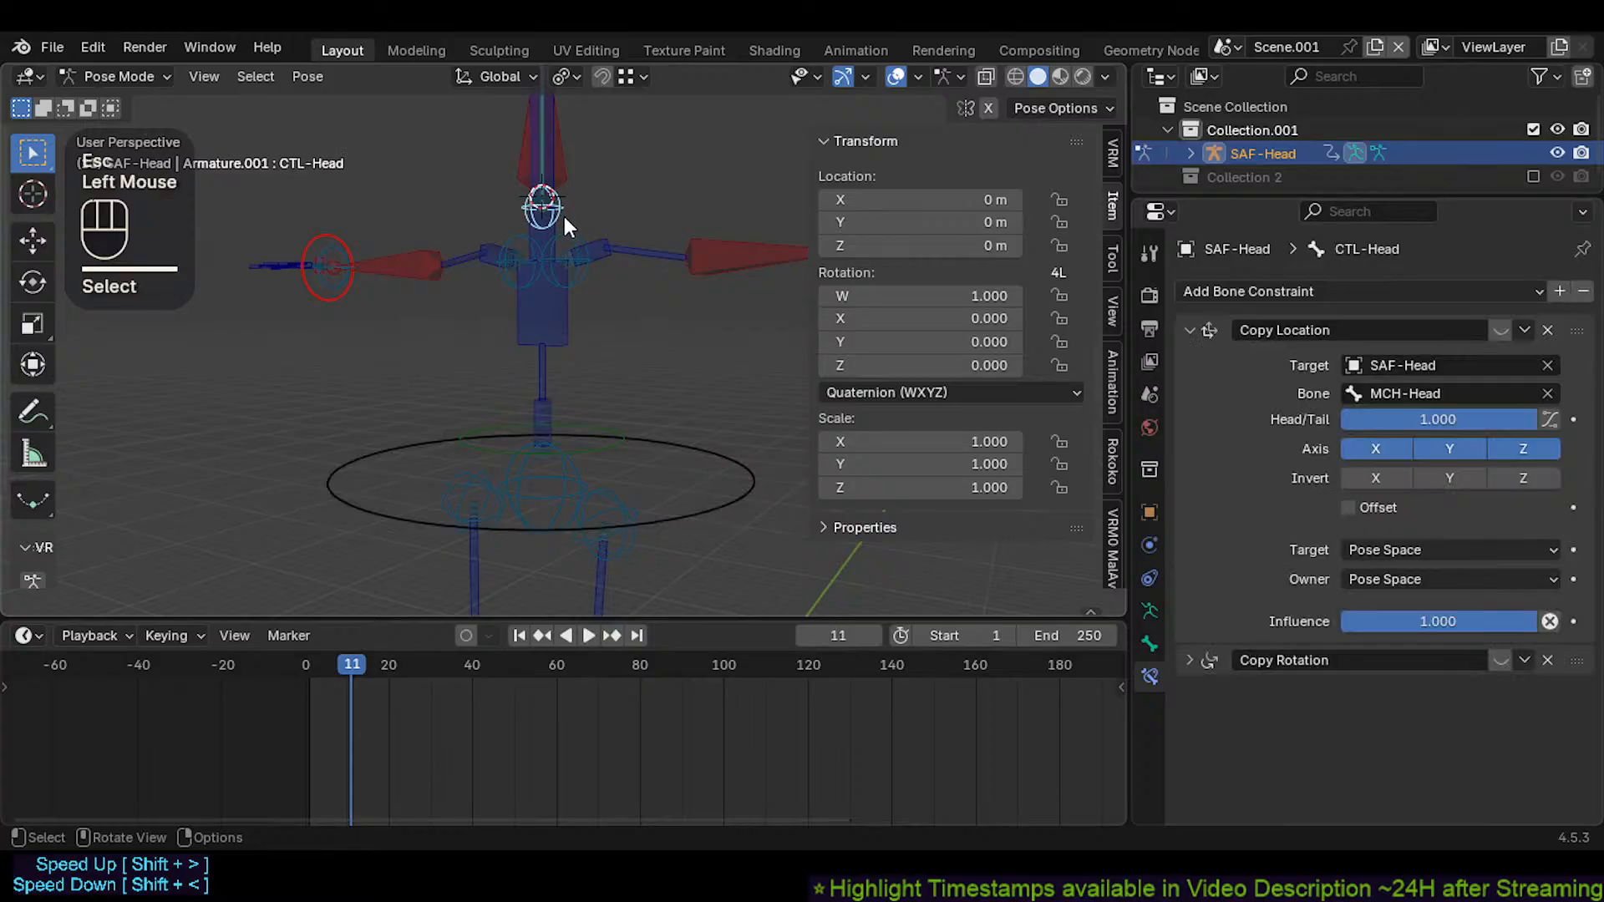
shift+middle_drag(564, 218, 533, 347)
scroll(533, 348, up, 2)
click(1501, 330)
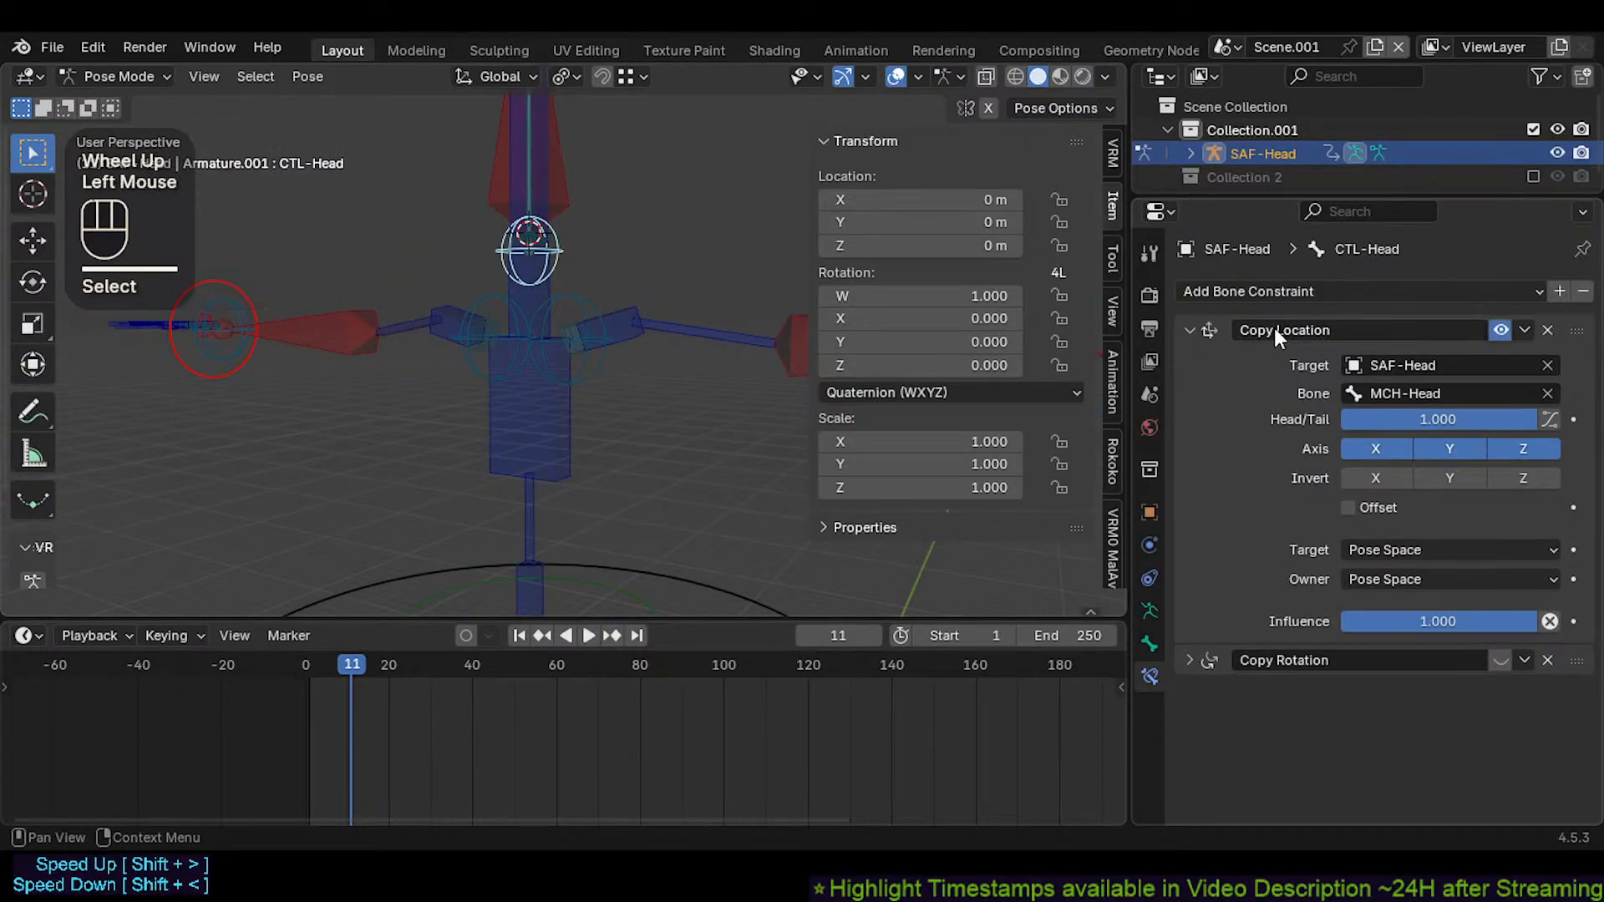
scroll(643, 496, down, 2)
click(640, 516)
key(g)
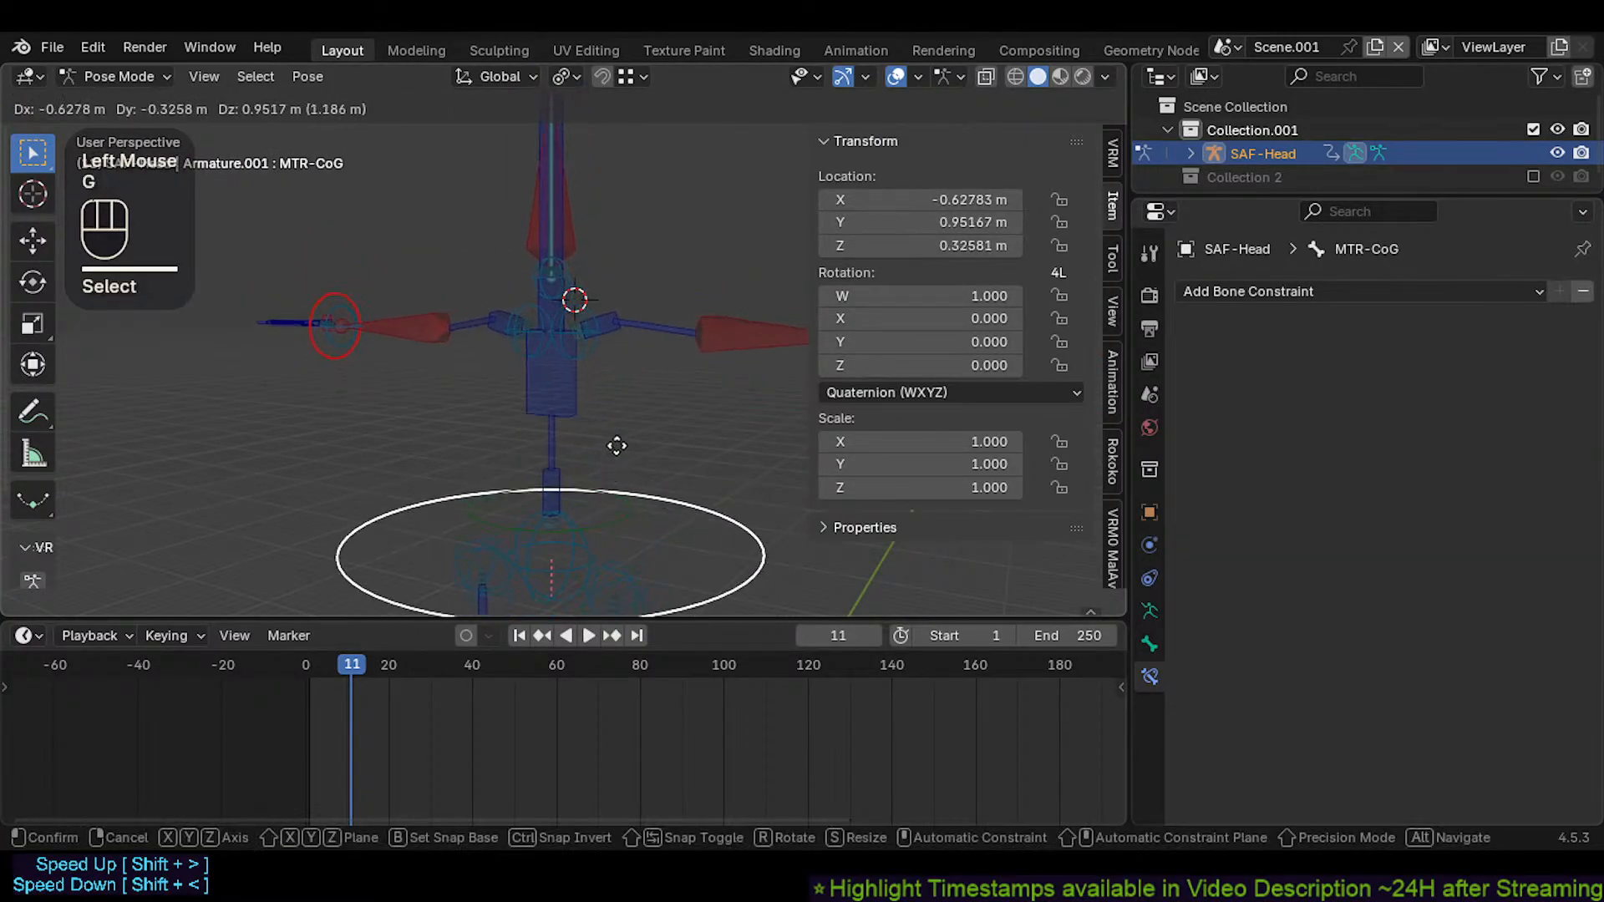
key(Escape)
Test-move the CTL-Head control together with MTR-CoG and also on its own, cancelling both moves
shift+click(584, 307)
key(g)
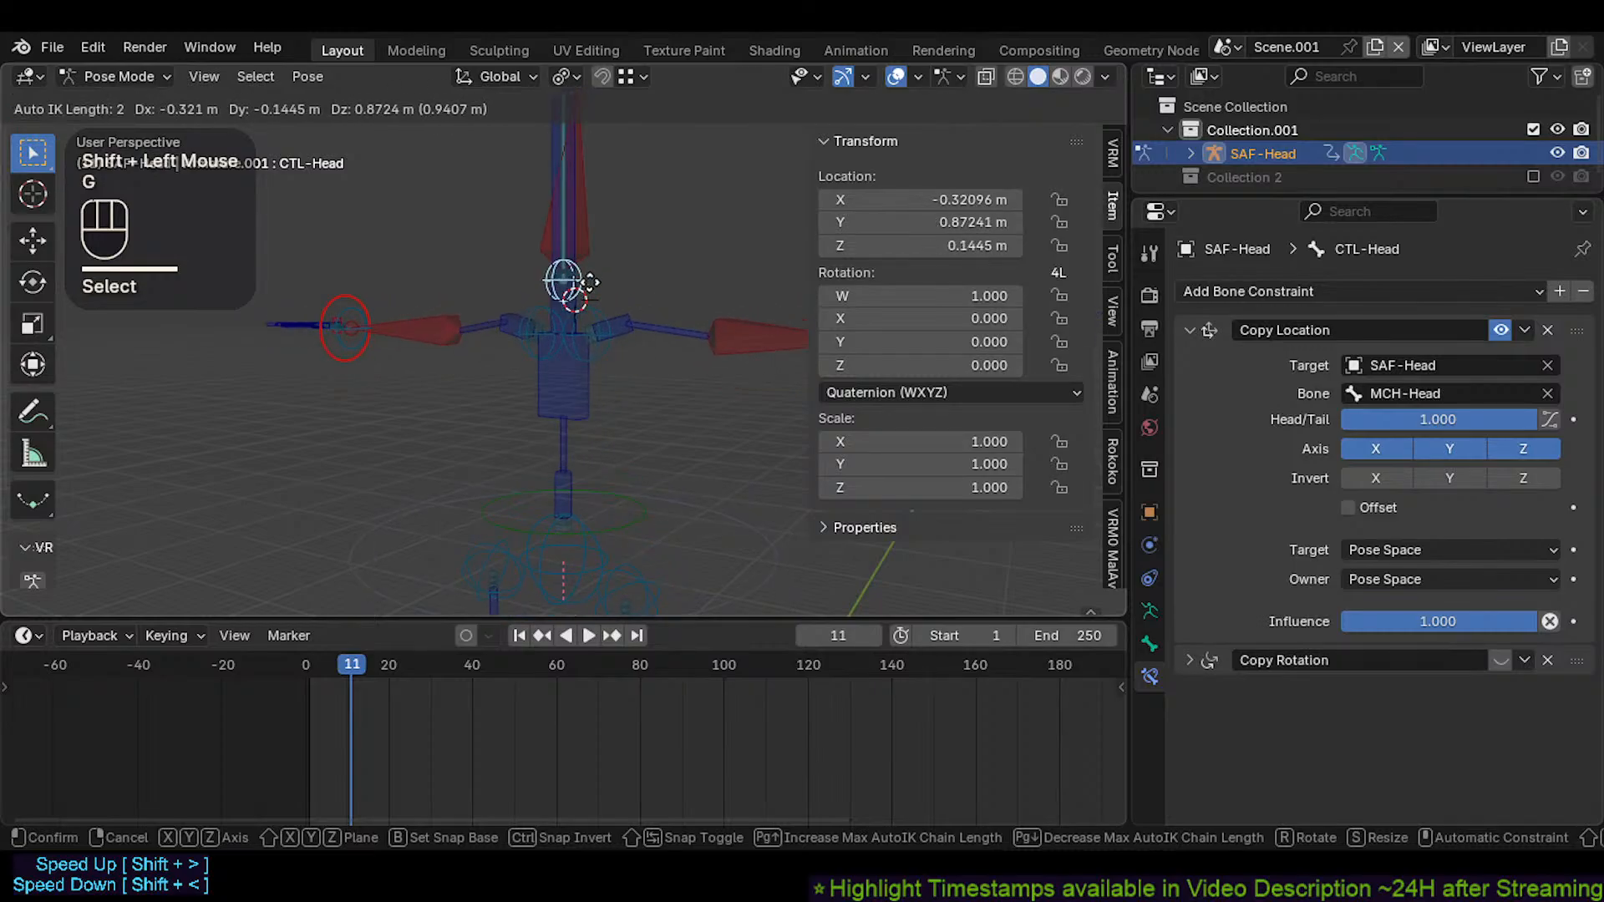
key(Escape)
key(alt+a)
click(598, 323)
key(g)
key(Escape)
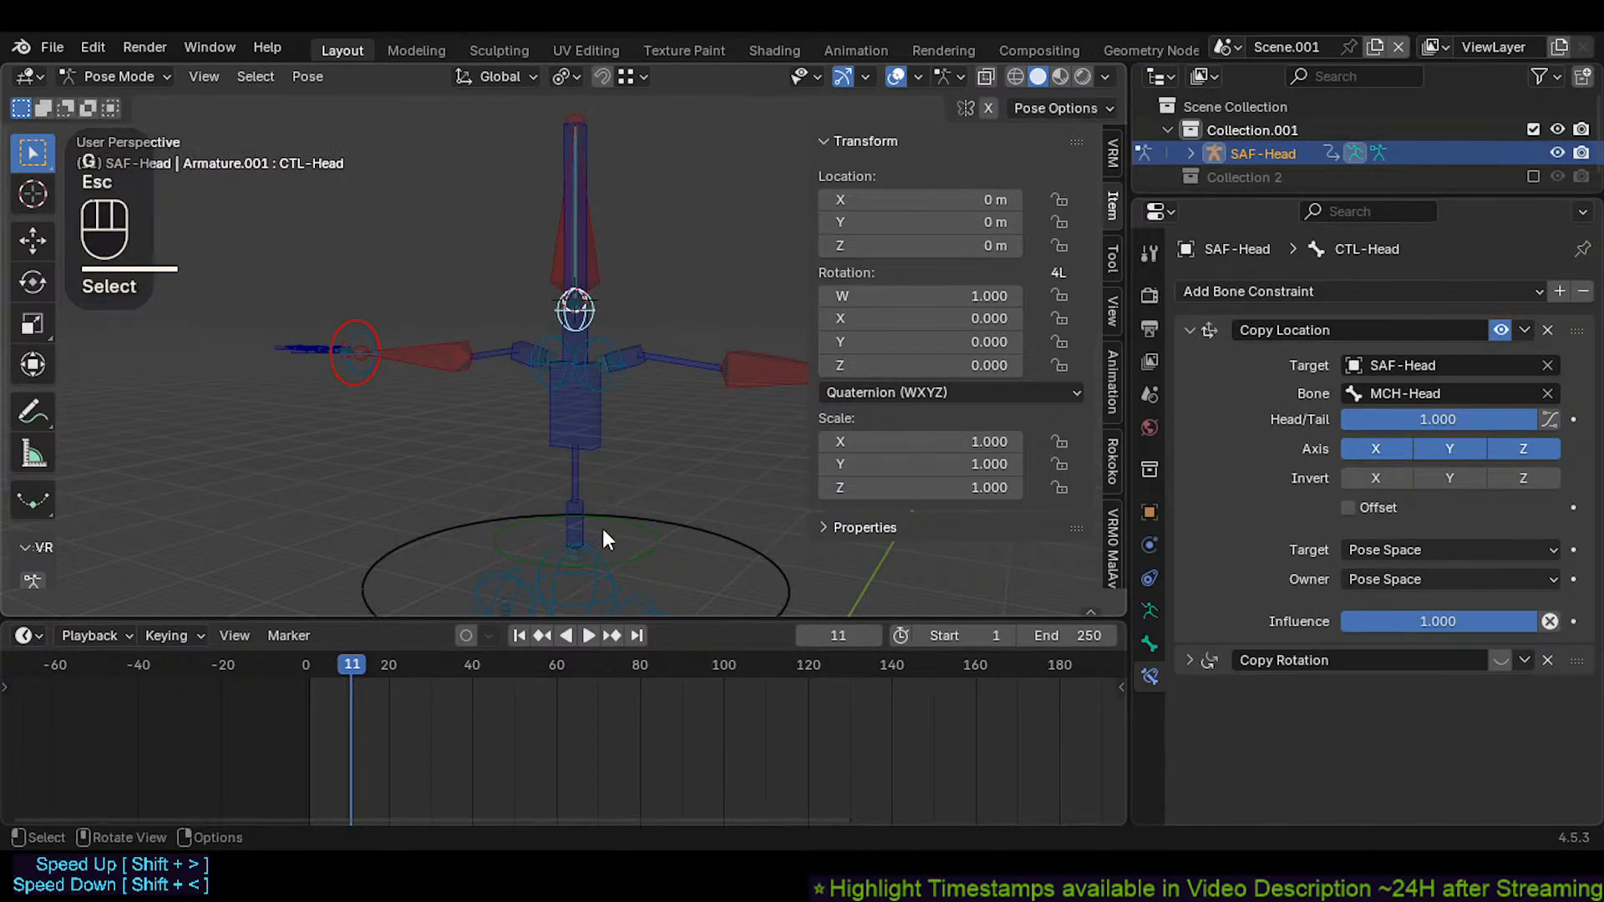
Test-move the MTR-CoG control twice together with CMD-Spine and CTL-Head, cancelling both moves
shift+click(596, 582)
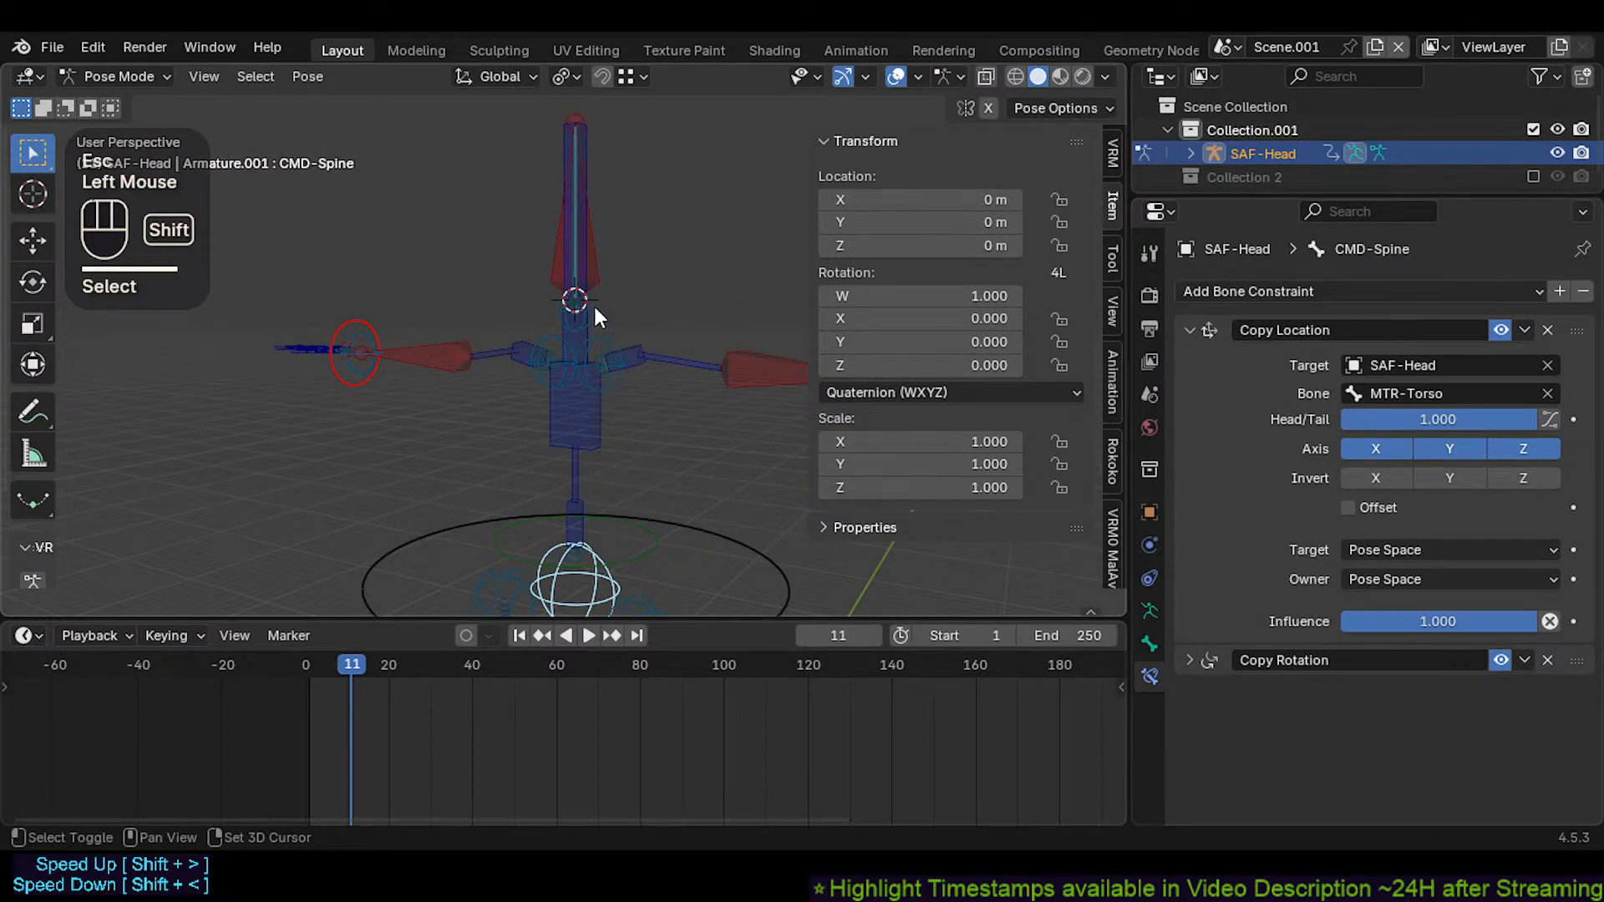
shift+click(648, 520)
key(g)
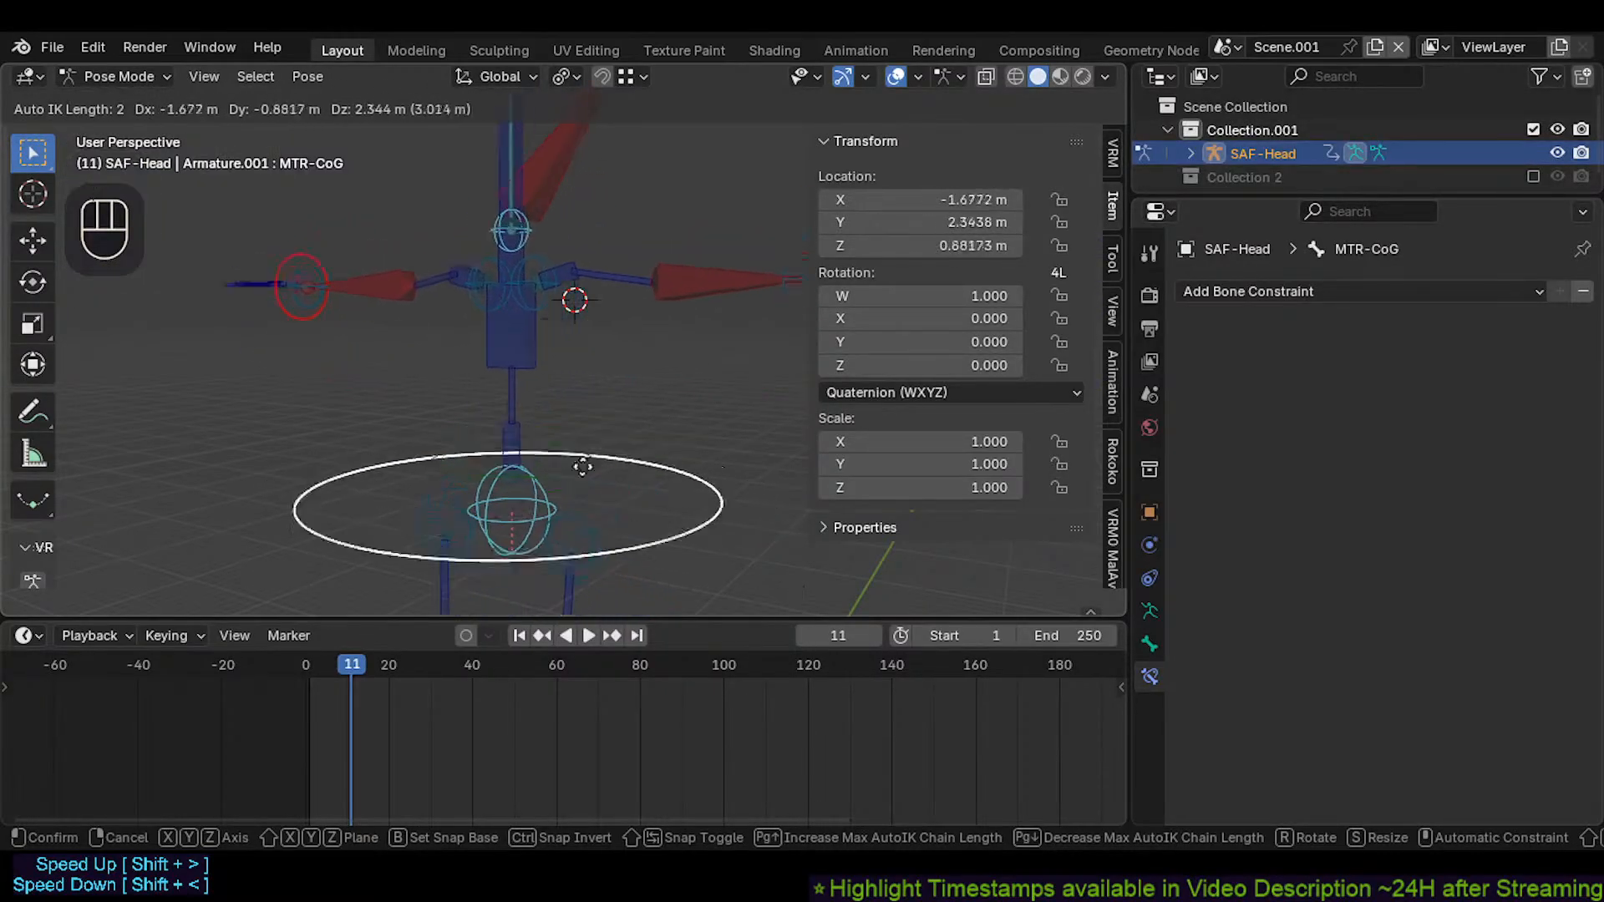
key(Escape)
shift+middle_drag(555, 345, 501, 318)
key(g)
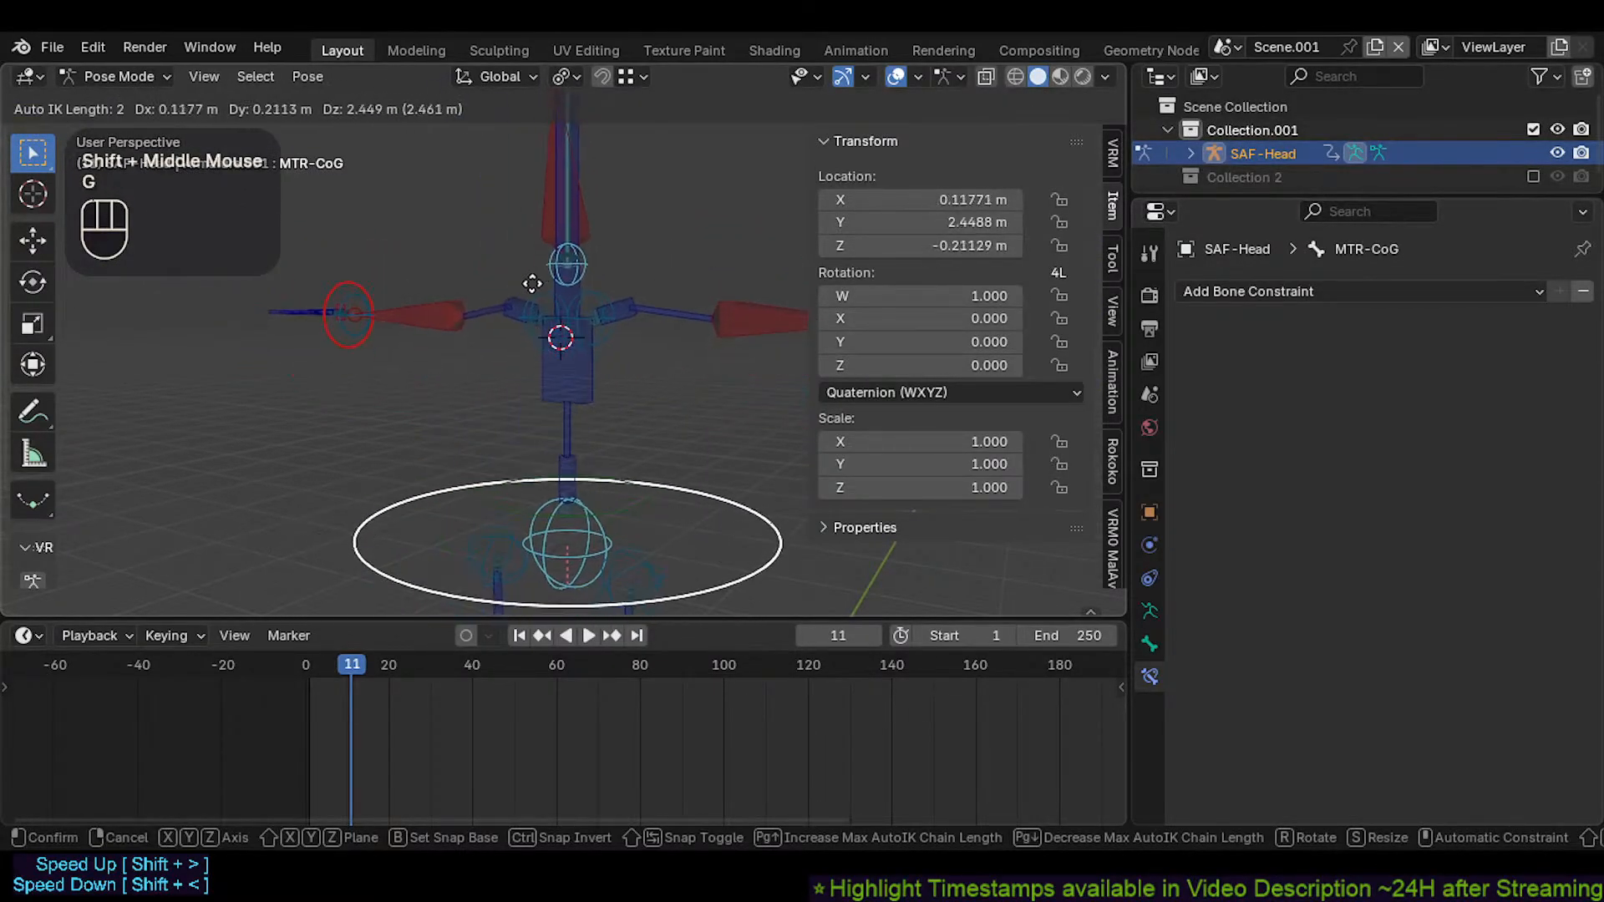
key(Escape)
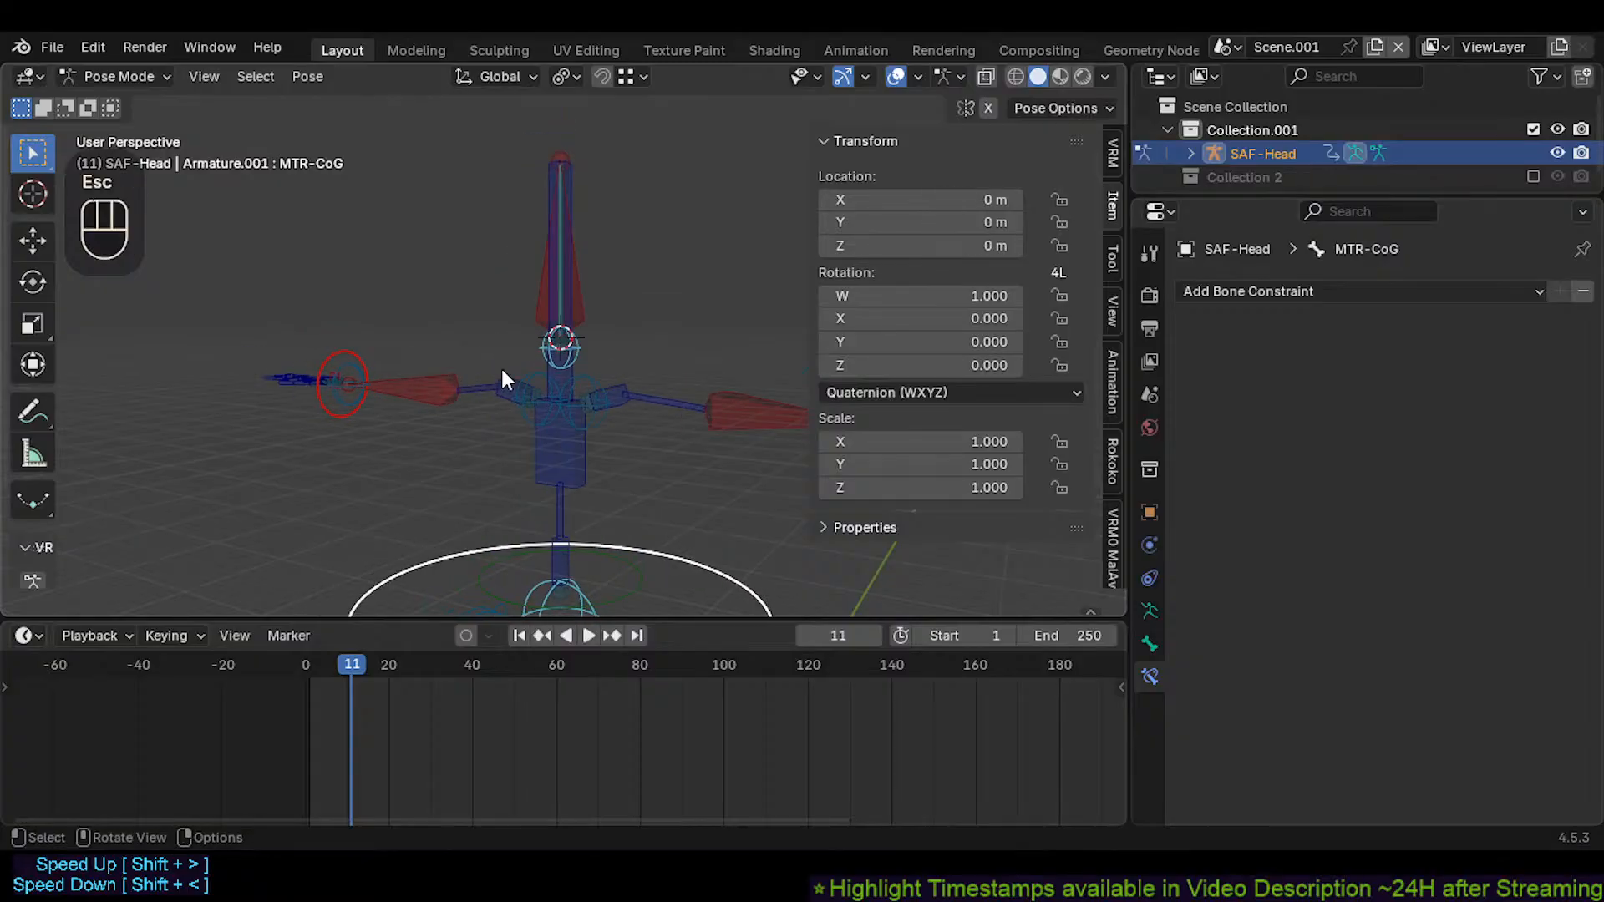
Test-move the CTL-Neck.001 bone and cancel the move
click(558, 244)
key(g)
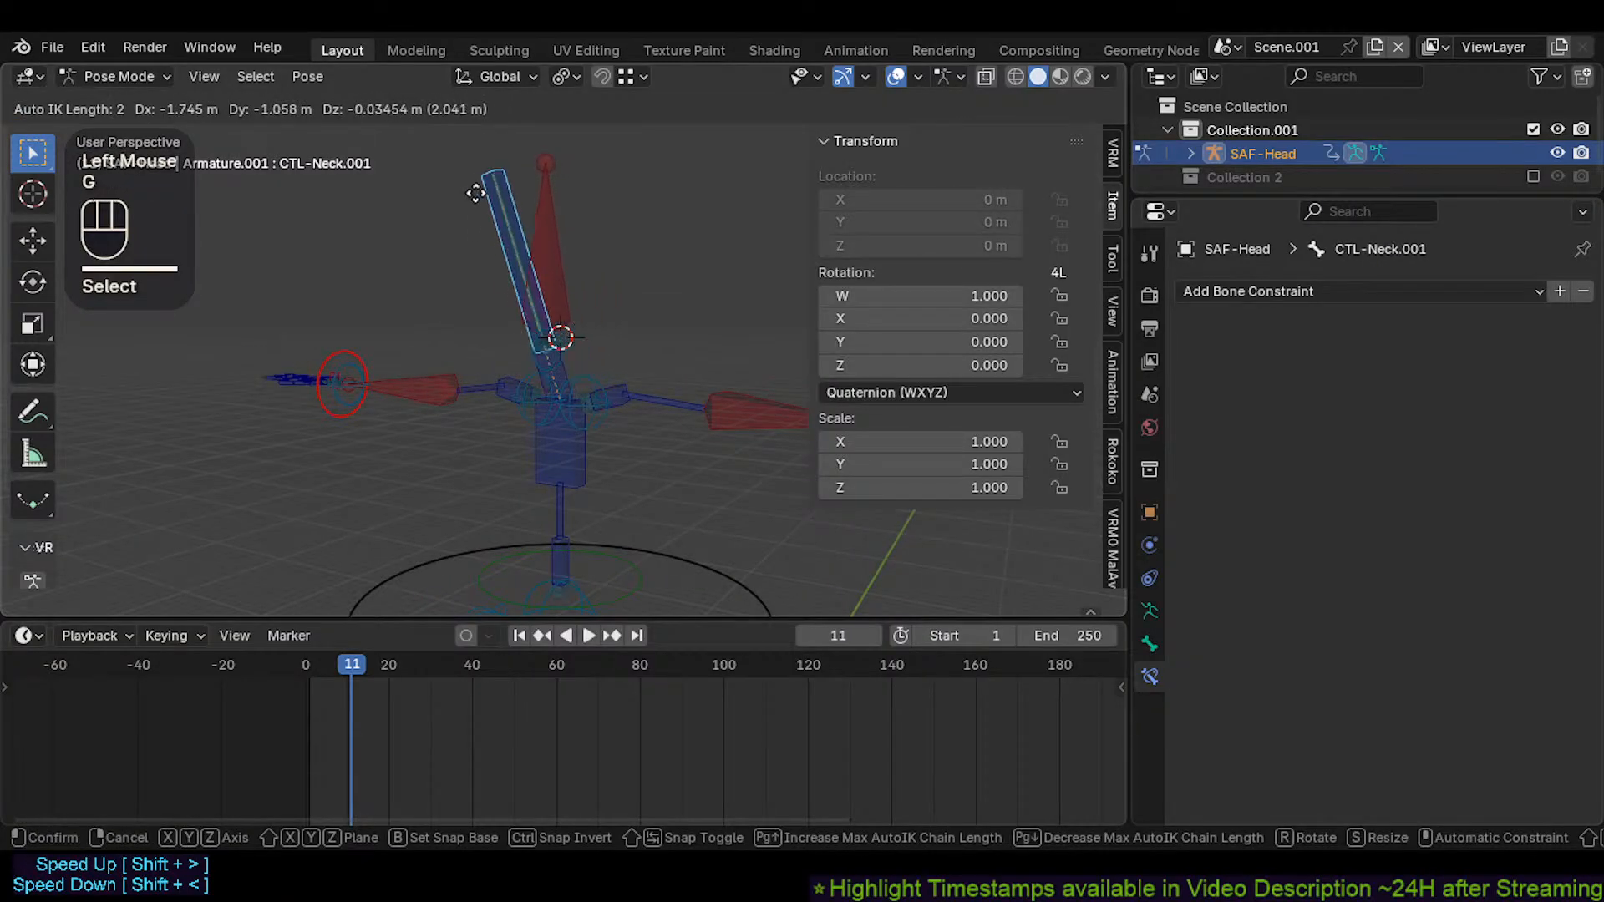
key(Escape)
Test-move the CMD-Spine control at the pelvis and cancel the move
scroll(555, 488, down, 2)
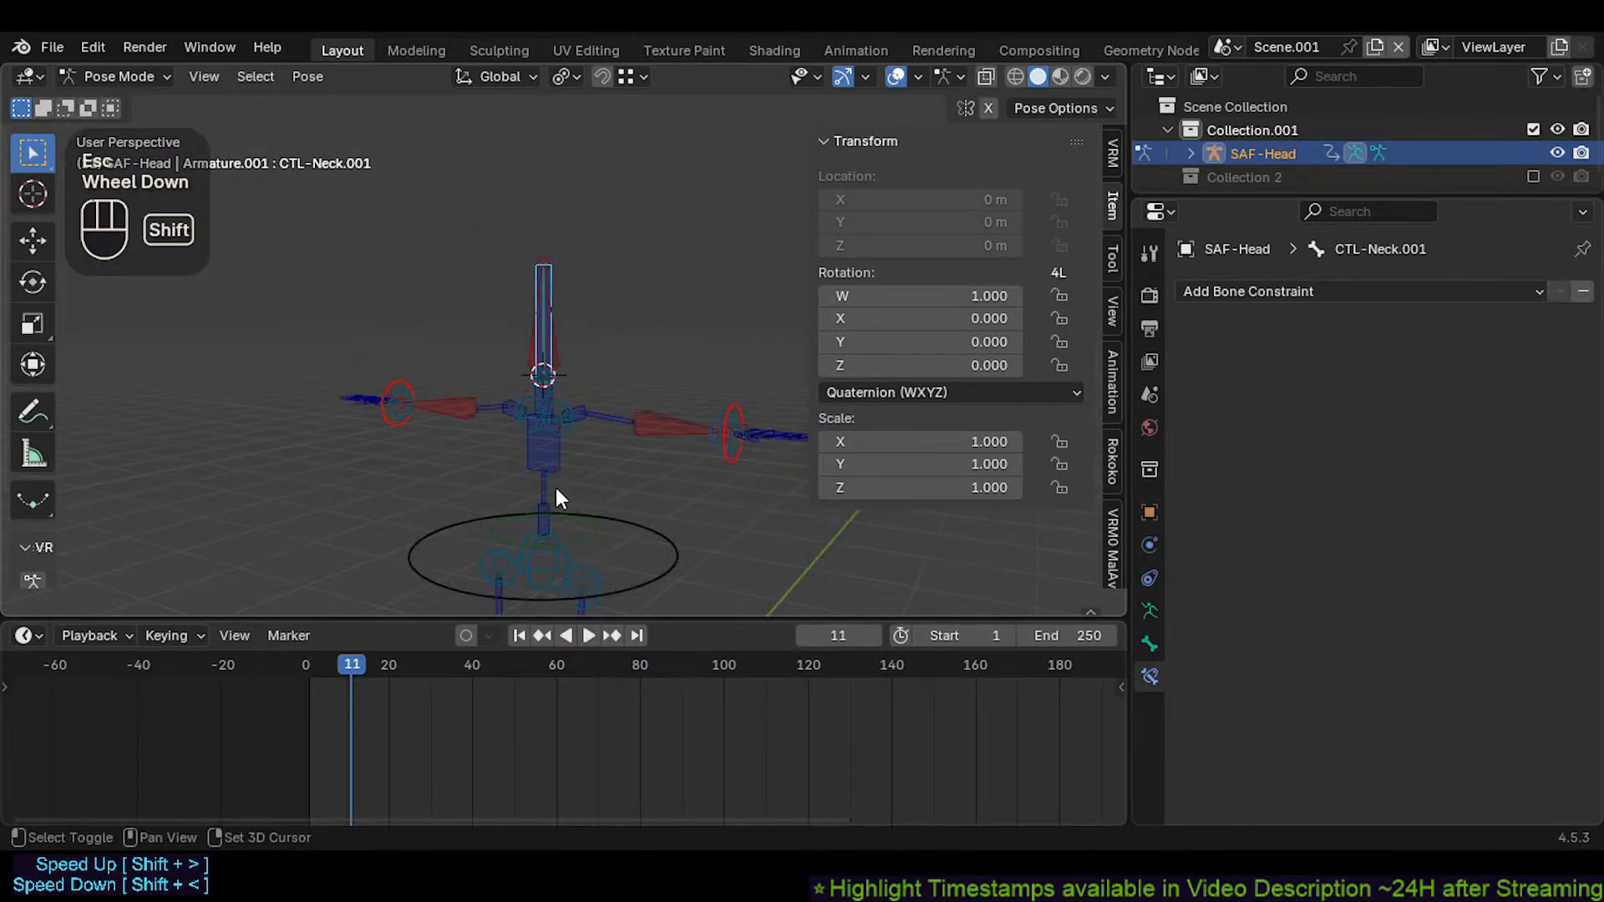
shift+middle_drag(651, 540, 589, 495)
click(498, 507)
shift+click(482, 517)
scroll(491, 511, up, 1)
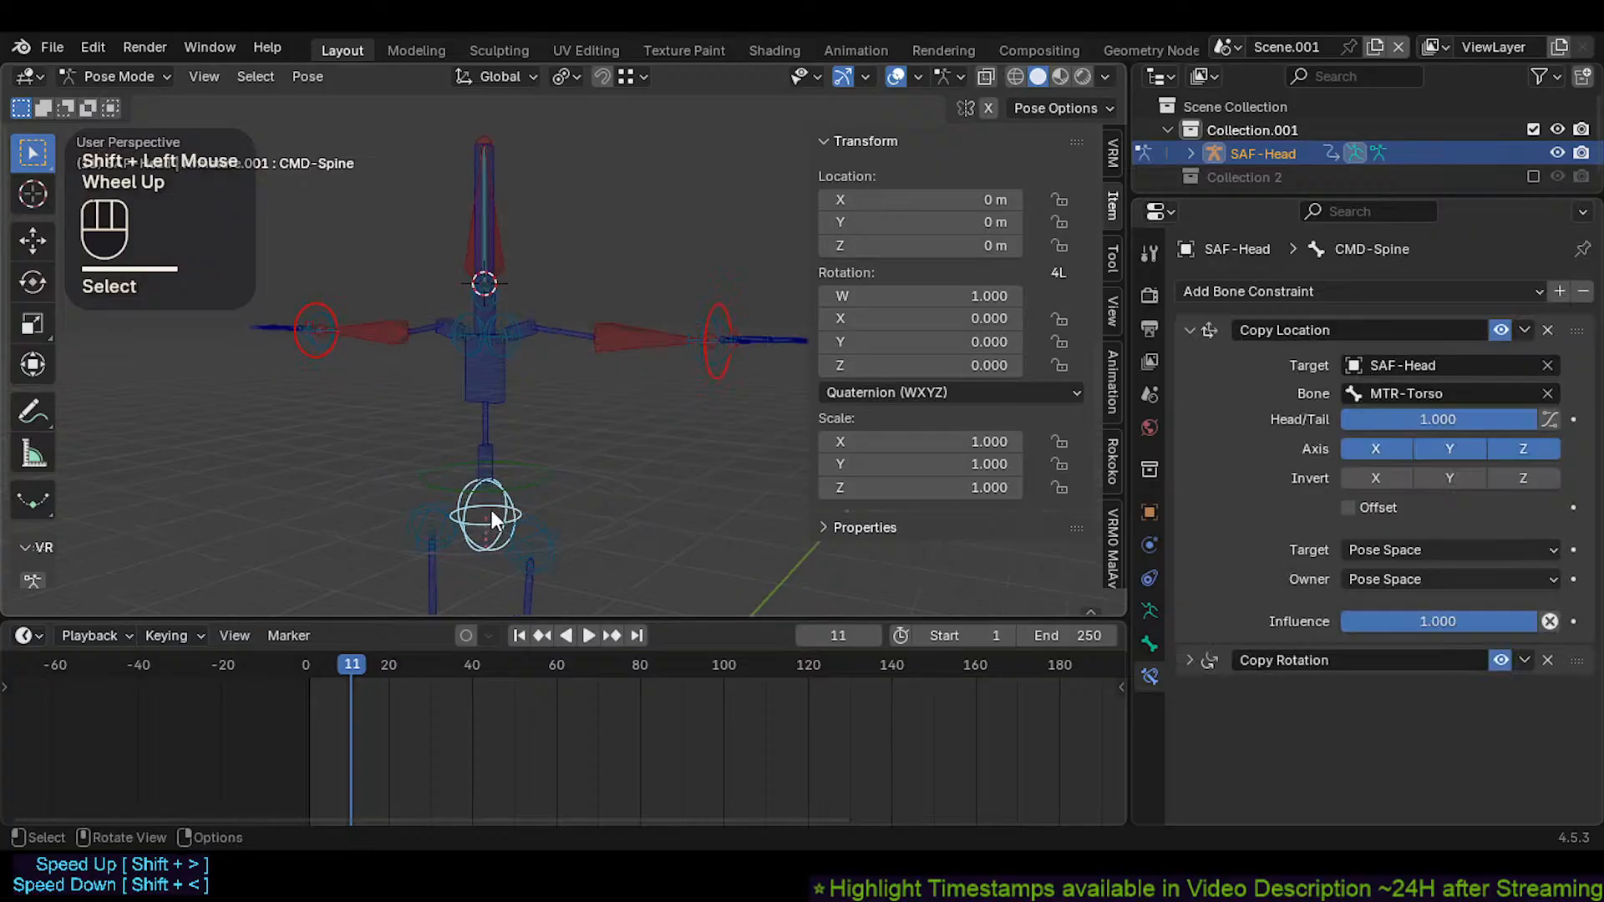
key(g)
key(Escape)
Add CTL-Head.008 and CTL-Neck.001 in turn to the CMD-Spine selection, test-moving each combination and cancelling
scroll(478, 305, up, 1)
scroll(478, 311, up, 2)
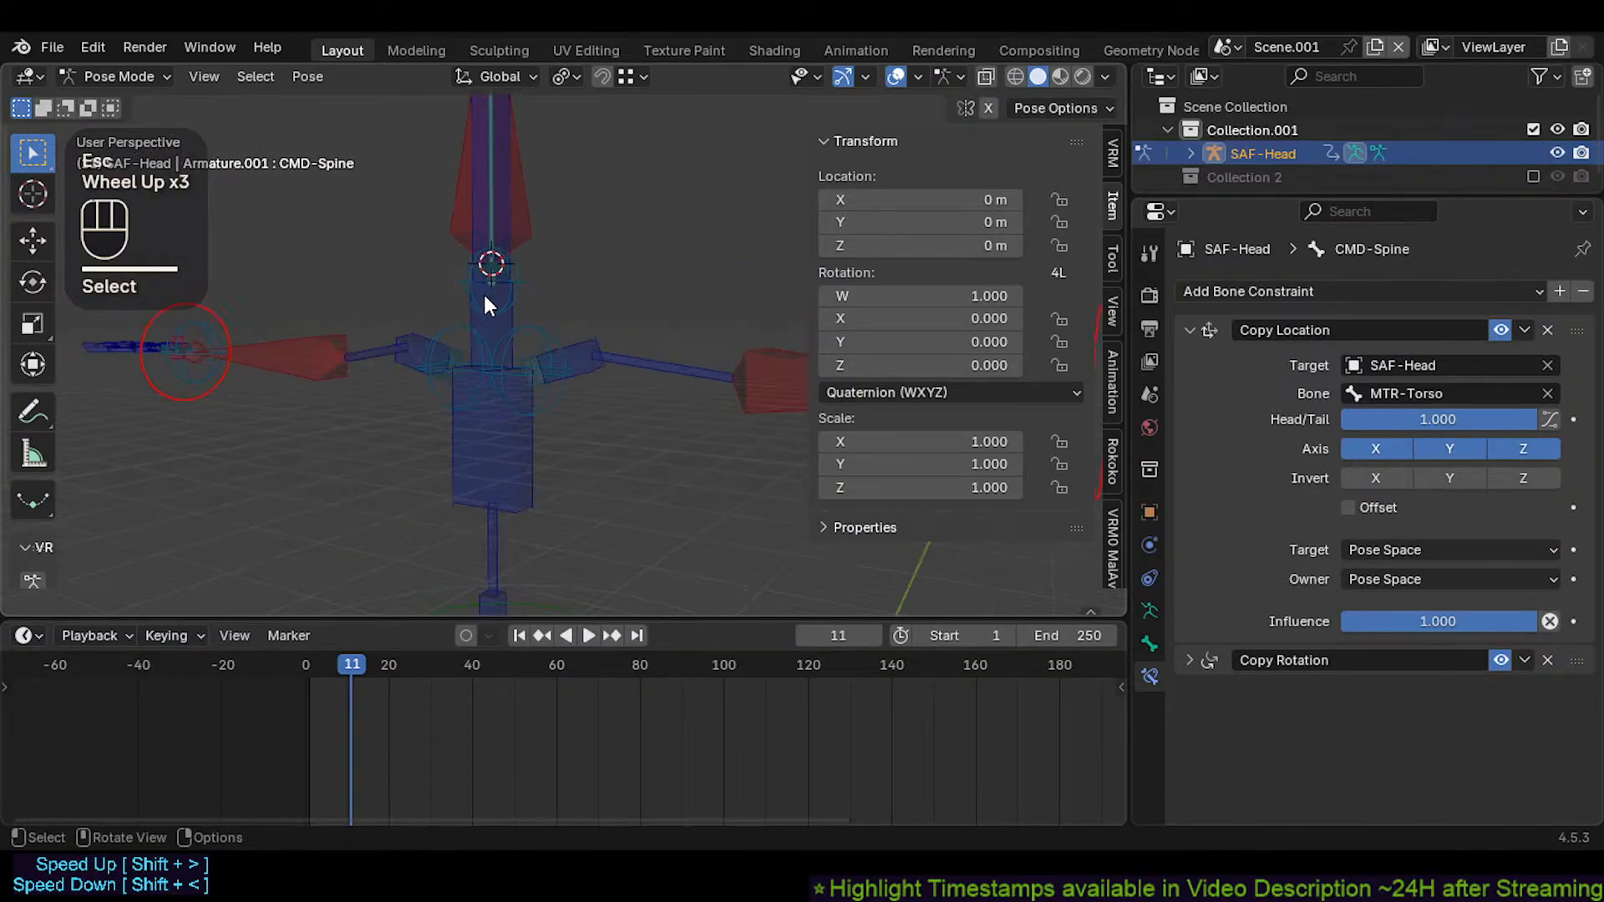
shift+click(528, 215)
key(g)
key(Escape)
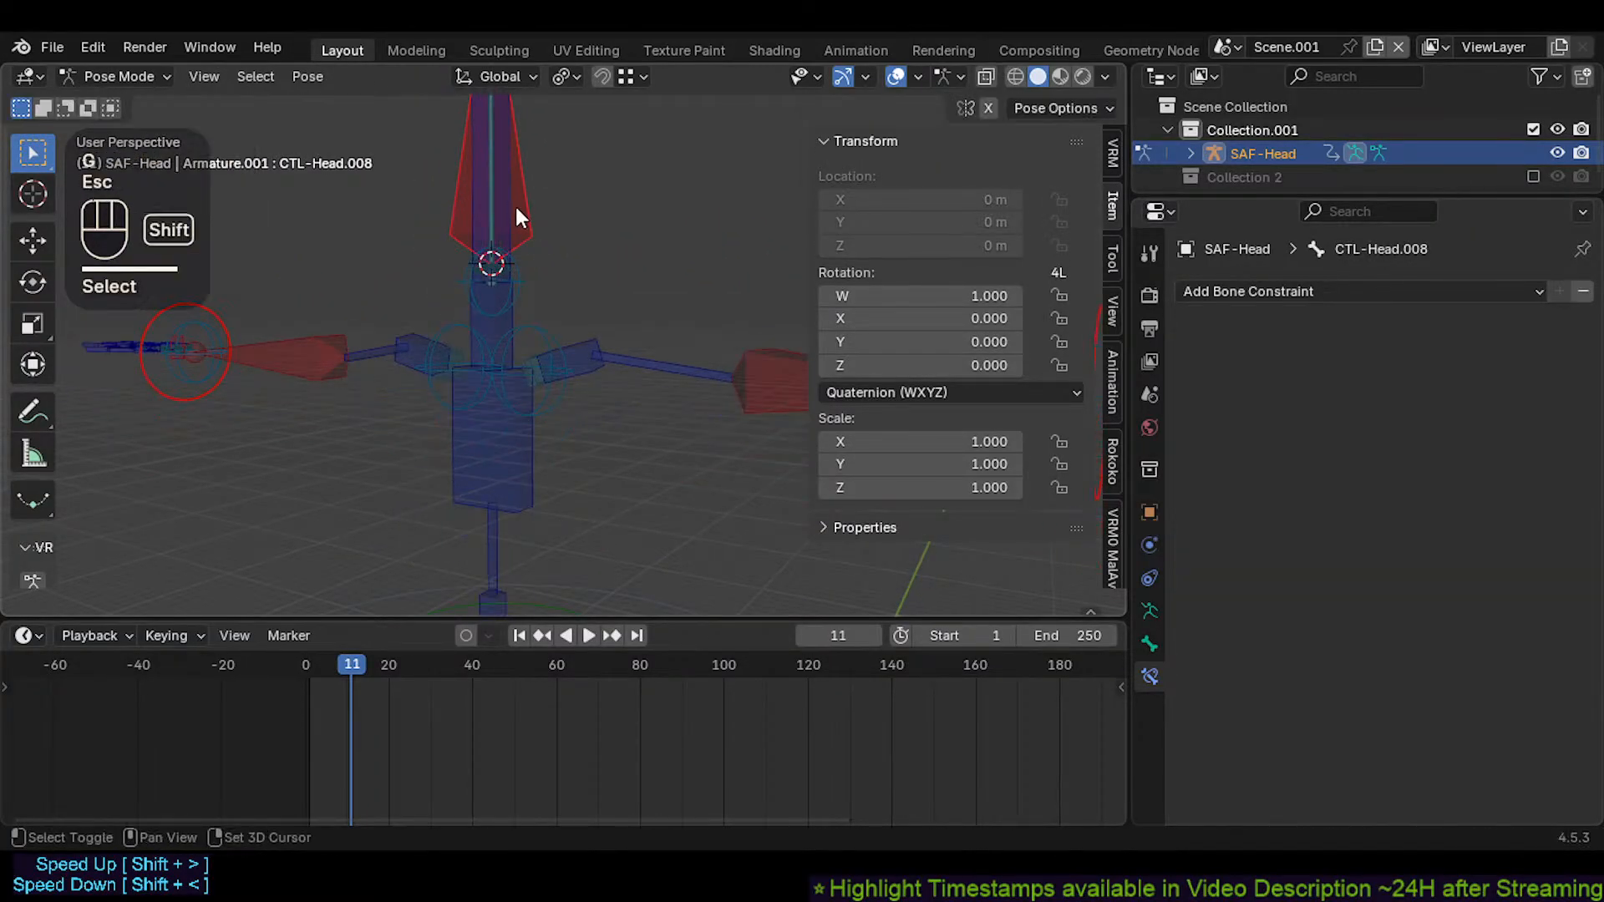
shift+click(513, 209)
scroll(506, 230, down, 4)
key(g)
key(Escape)
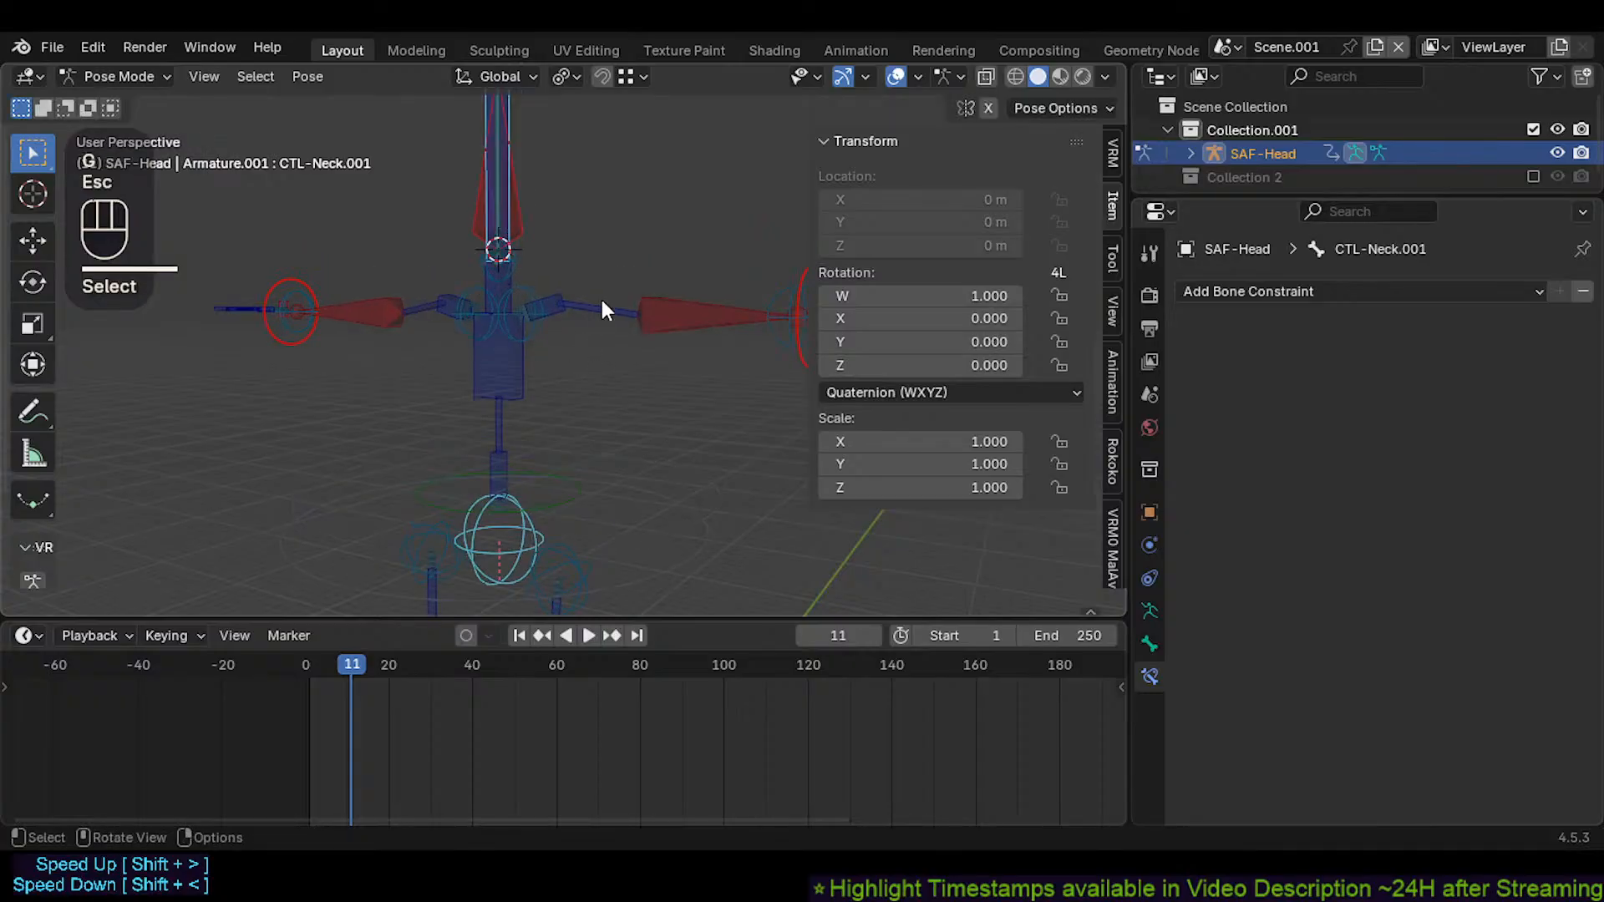
Test-move the CMD-Spine control on its own and cancel the move
click(588, 475)
shift+click(499, 531)
key(g)
key(Escape)
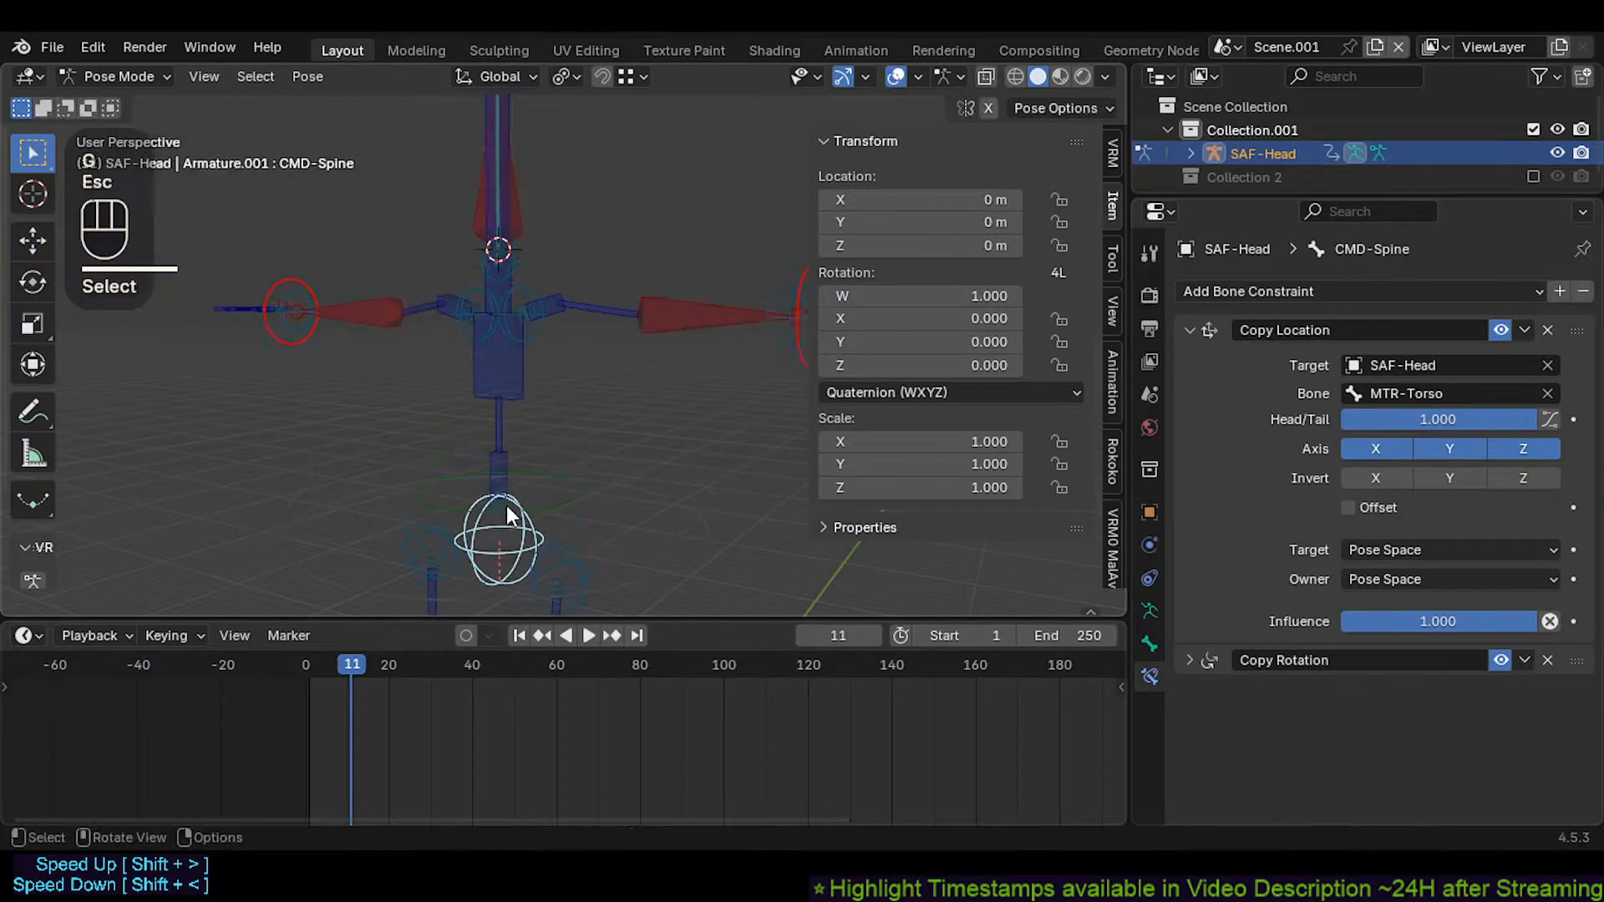
Save the rig file
shift+middle_drag(467, 284, 420, 306)
shift+middle_drag(492, 416, 484, 424)
middle_drag(400, 379, 386, 375)
ctrl+scroll(389, 324, up, 1)
scroll(389, 323, up, 2)
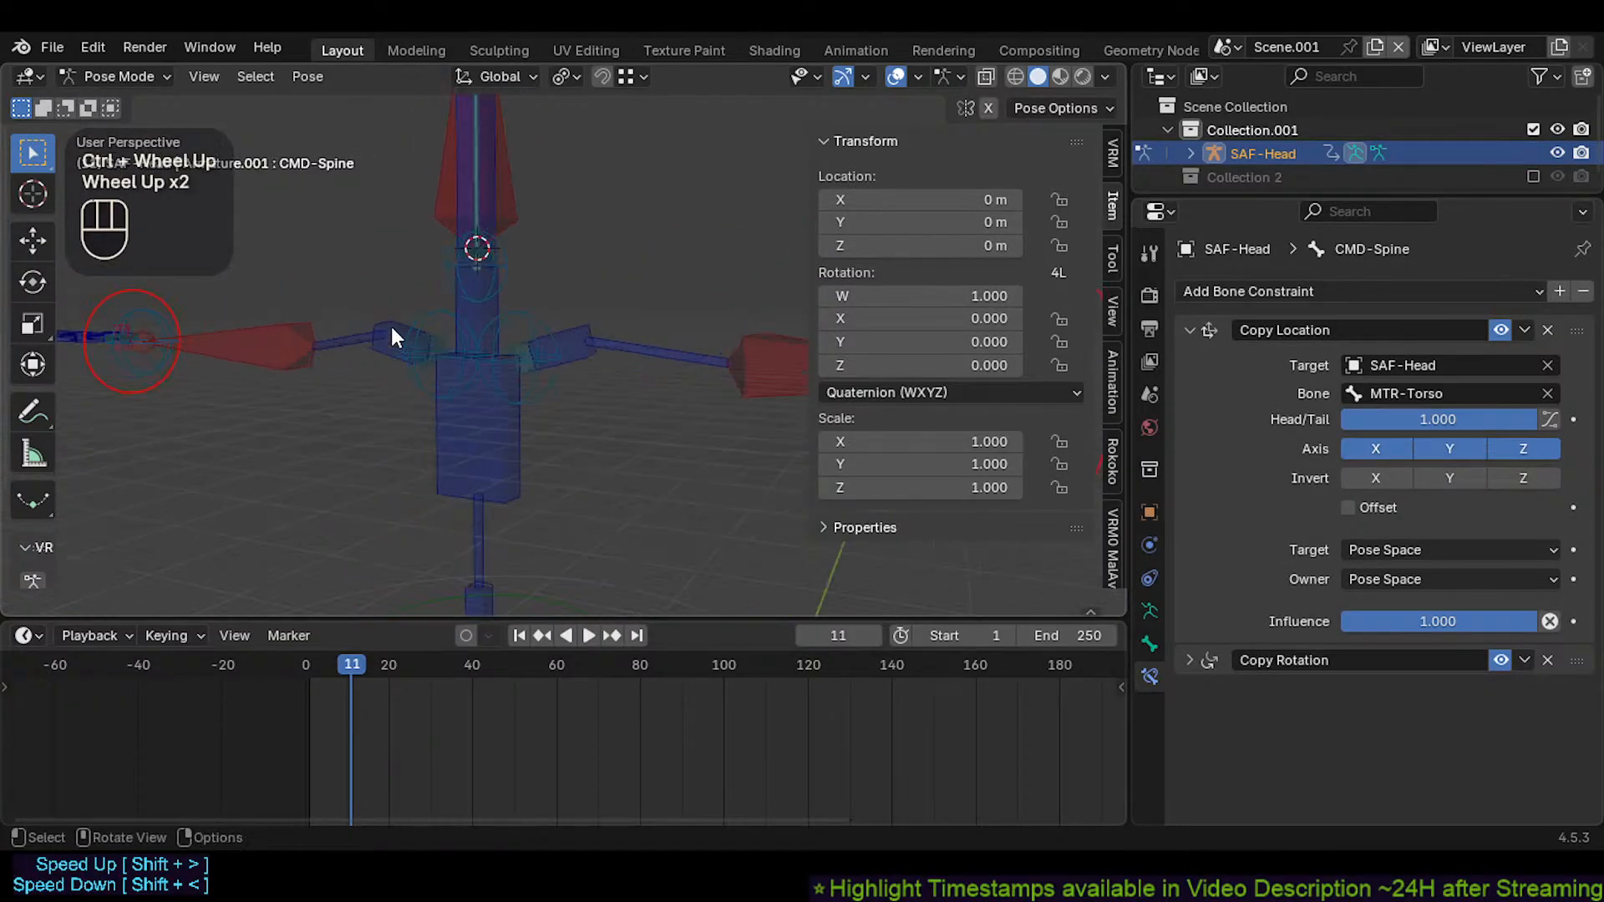
key(ctrl+s)
Tilt the CTL-Neck.001 bone to one side by moving it with Auto IK, and keep the pose
shift+middle_drag(471, 249, 490, 404)
click(538, 345)
click(542, 348)
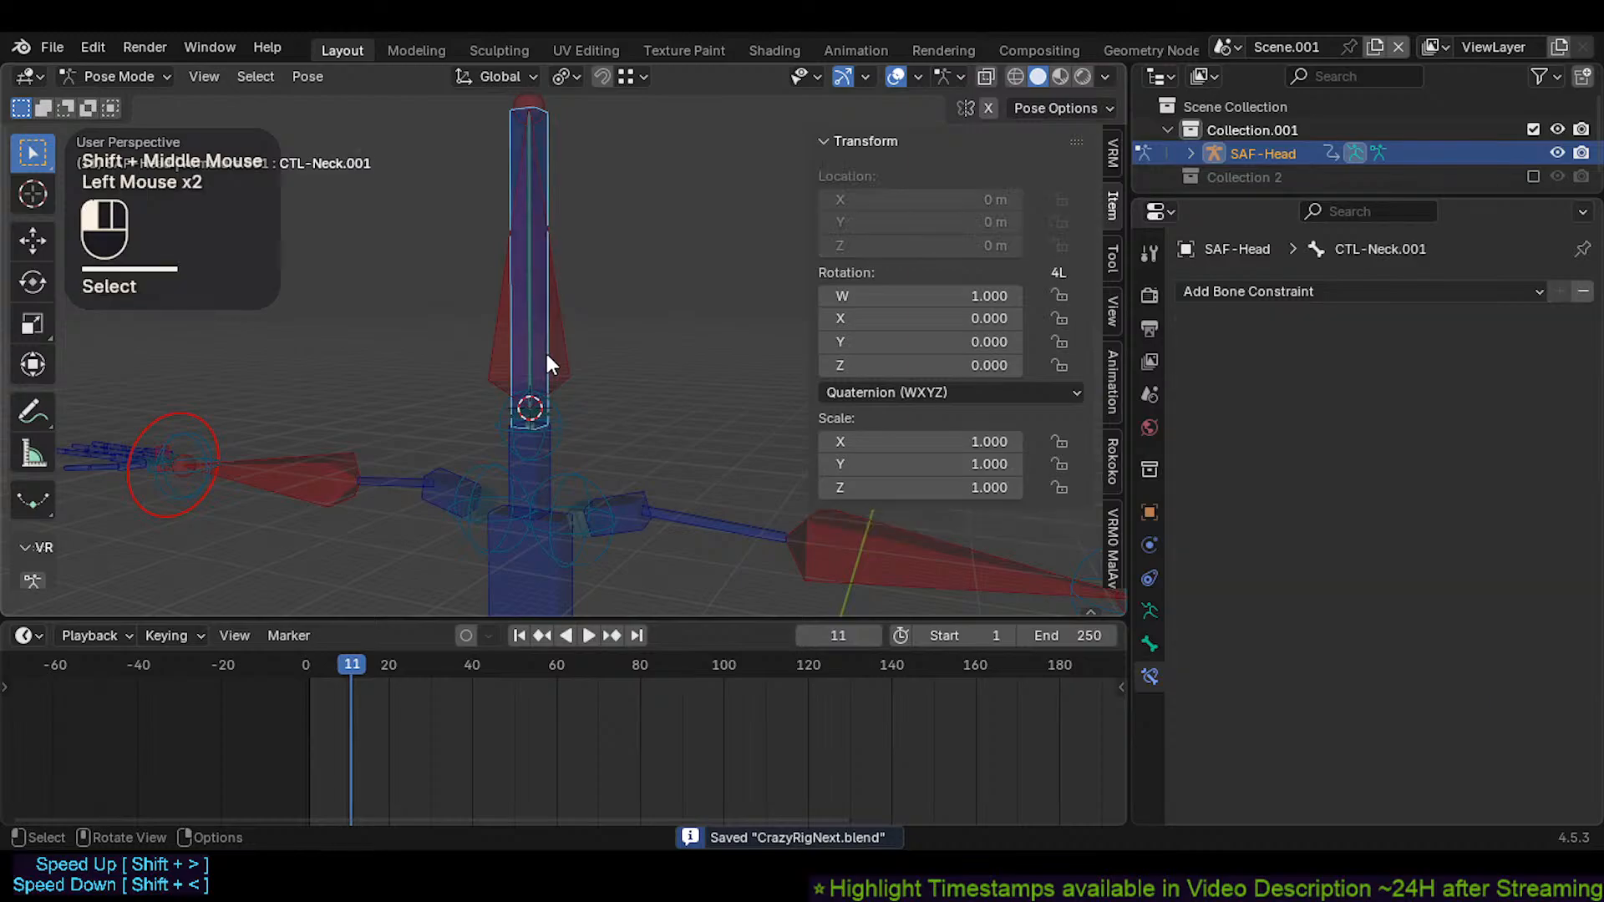
scroll(541, 368, up, 1)
click(547, 377)
key(g)
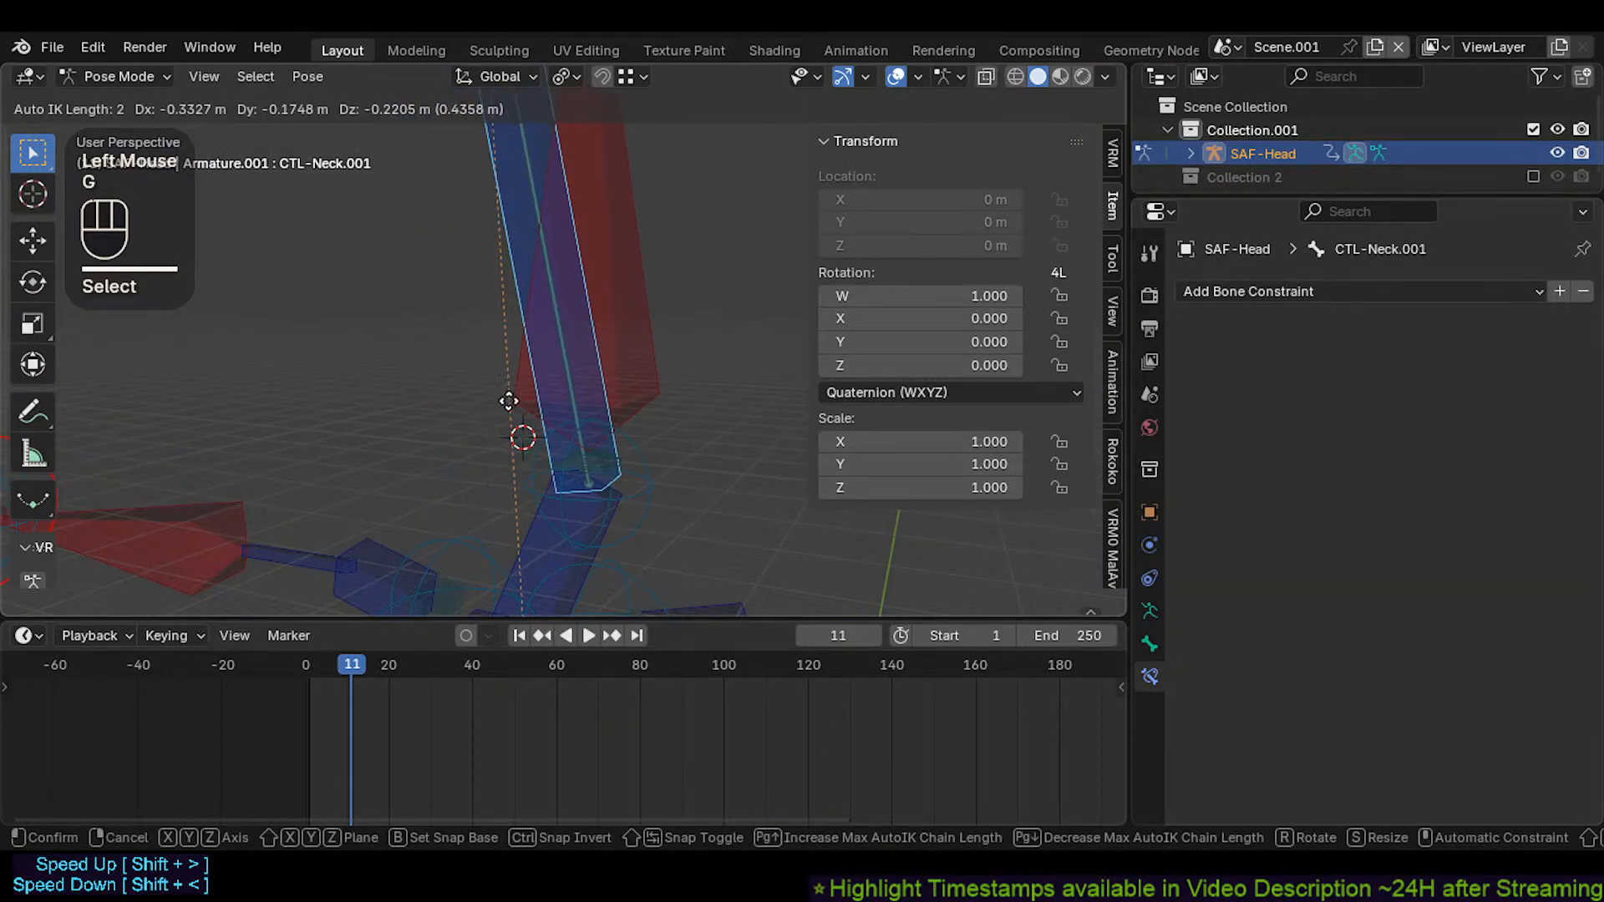
click(452, 460)
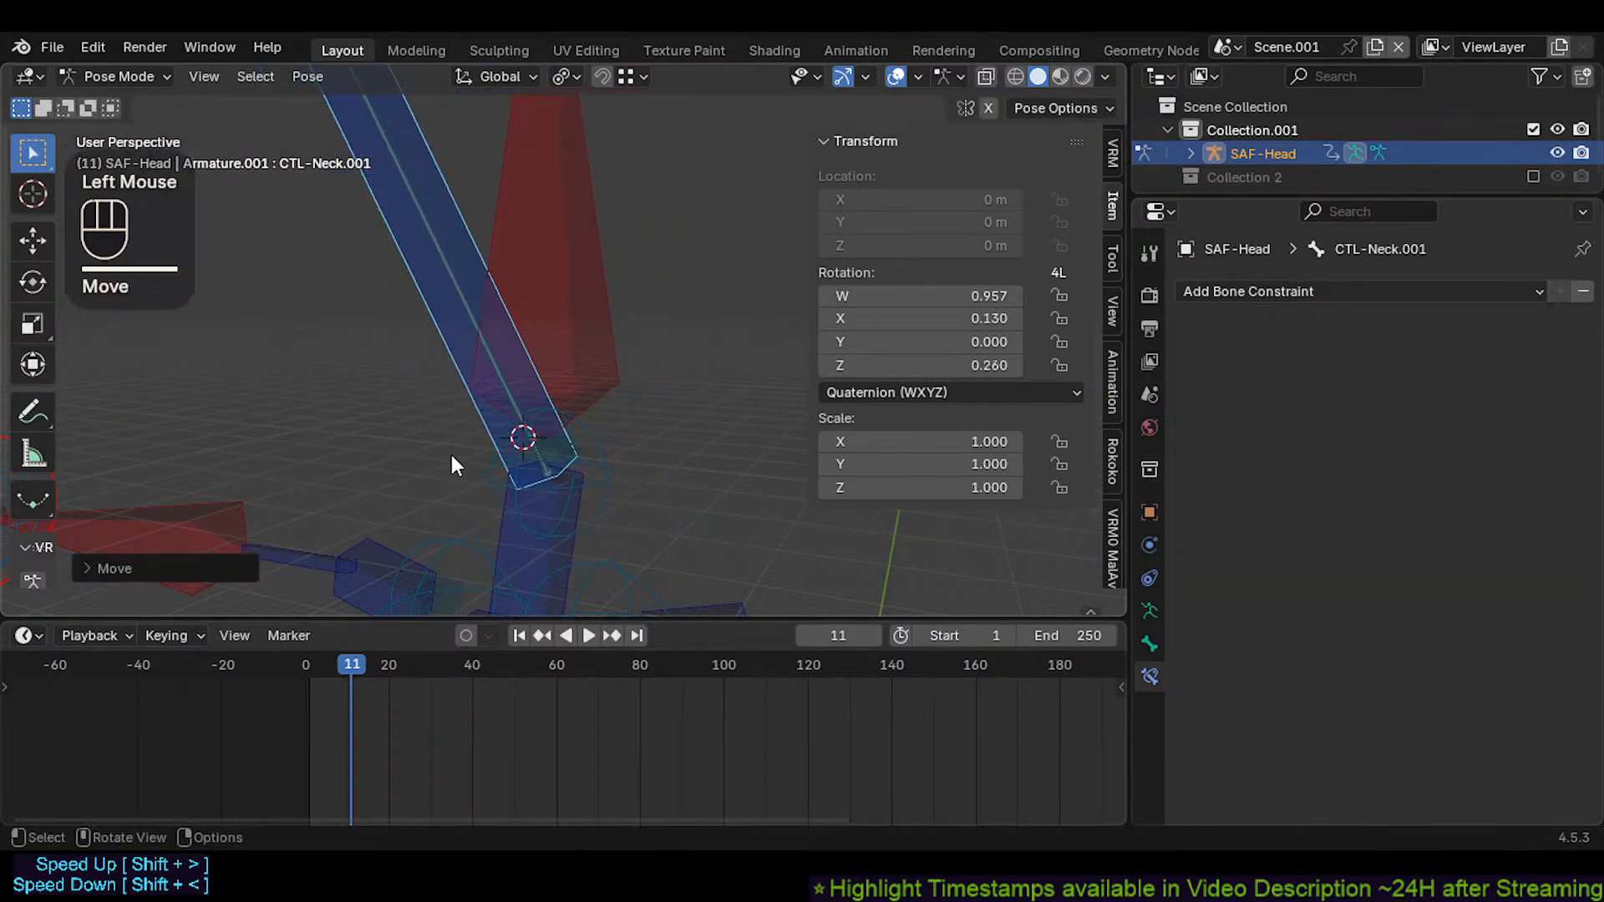
Clear the pose transforms of all bones
click(629, 476)
click(695, 448)
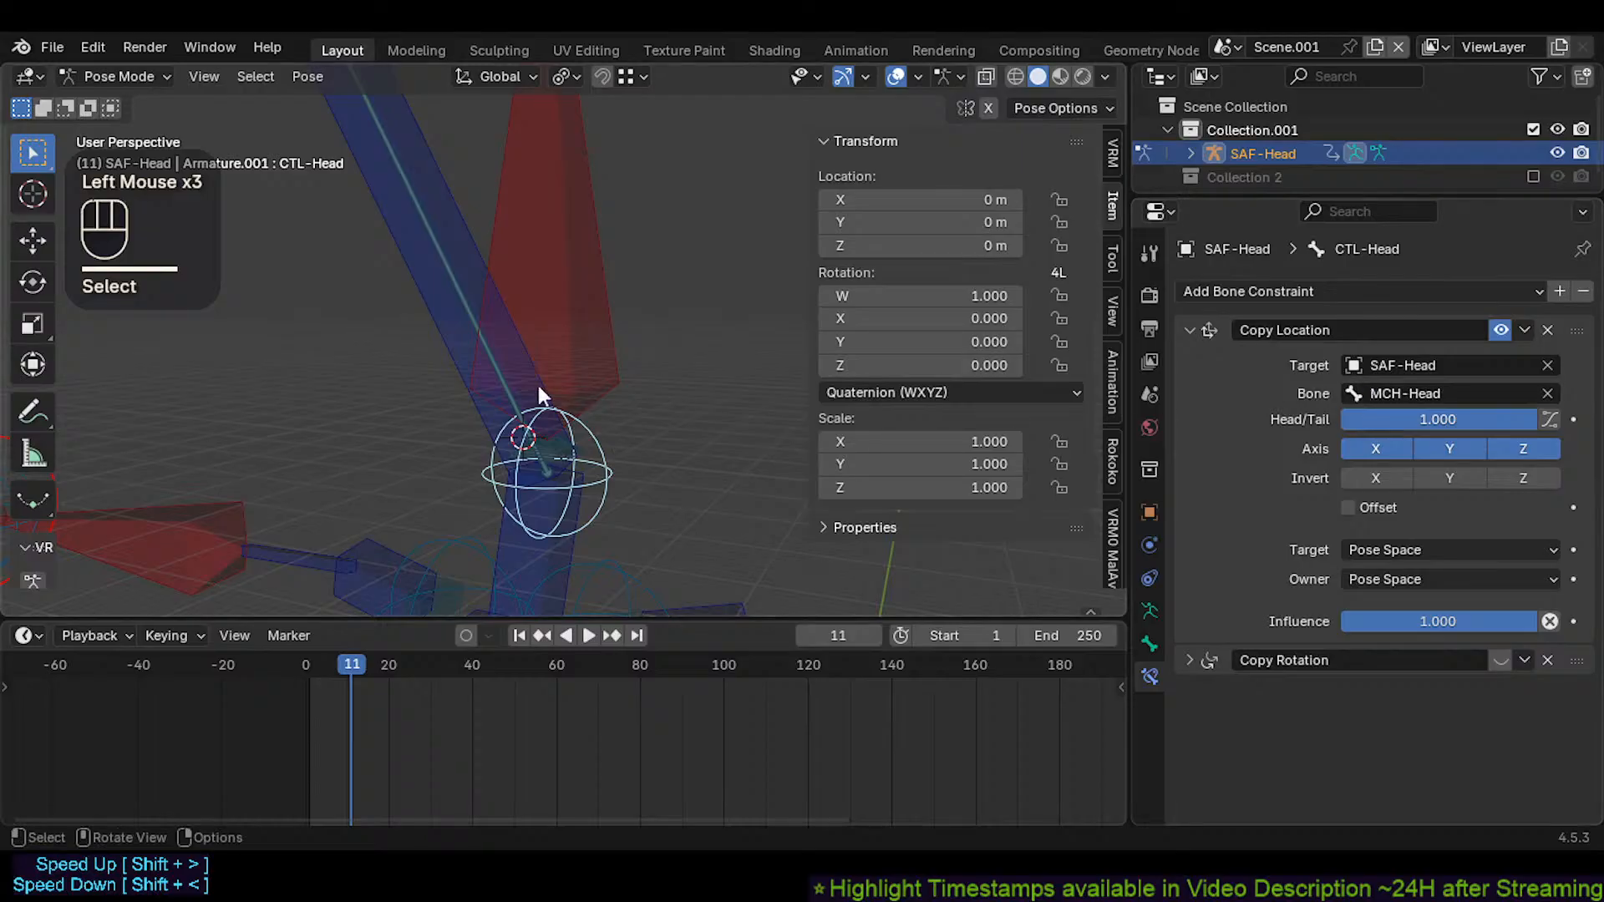
mouse_move(528, 404)
middle_down()
mouse_move(553, 405)
mouse_move(526, 401)
middle_up()
shift+middle_drag(526, 401, 521, 395)
scroll(526, 394, down, 3)
key(a)
key(alt+a)
key(alt+g)
key(alt+g)
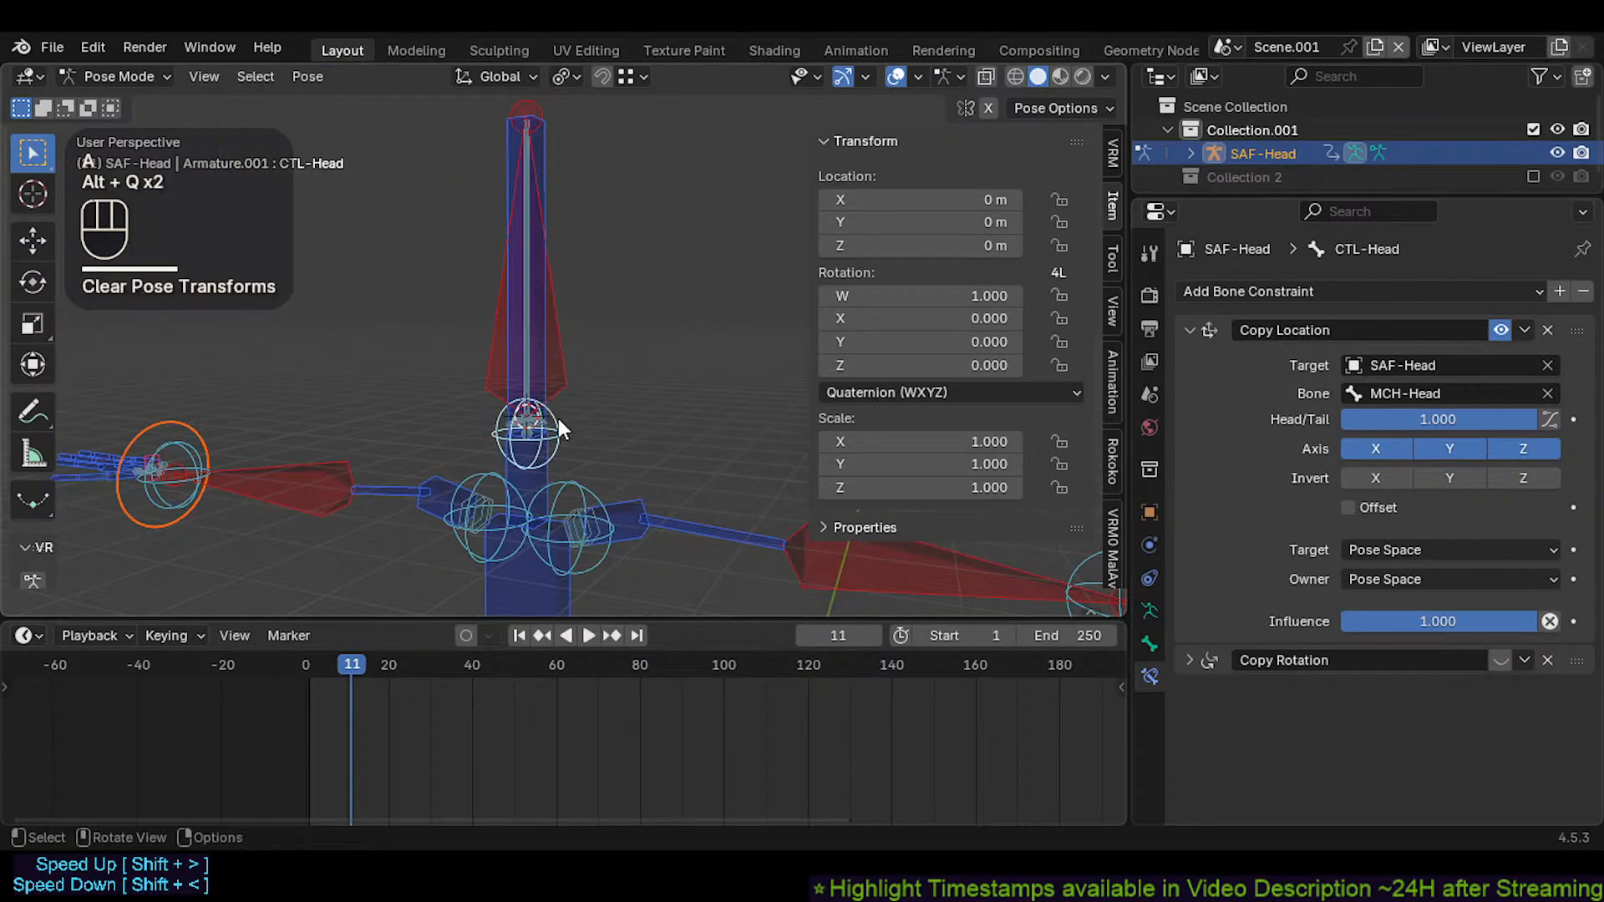
Inspect the overlapping CTL-Neck.001, MCH-Head and CTL-Head bones and CTL-Head's Copy Location settings
click(546, 416)
click(533, 370)
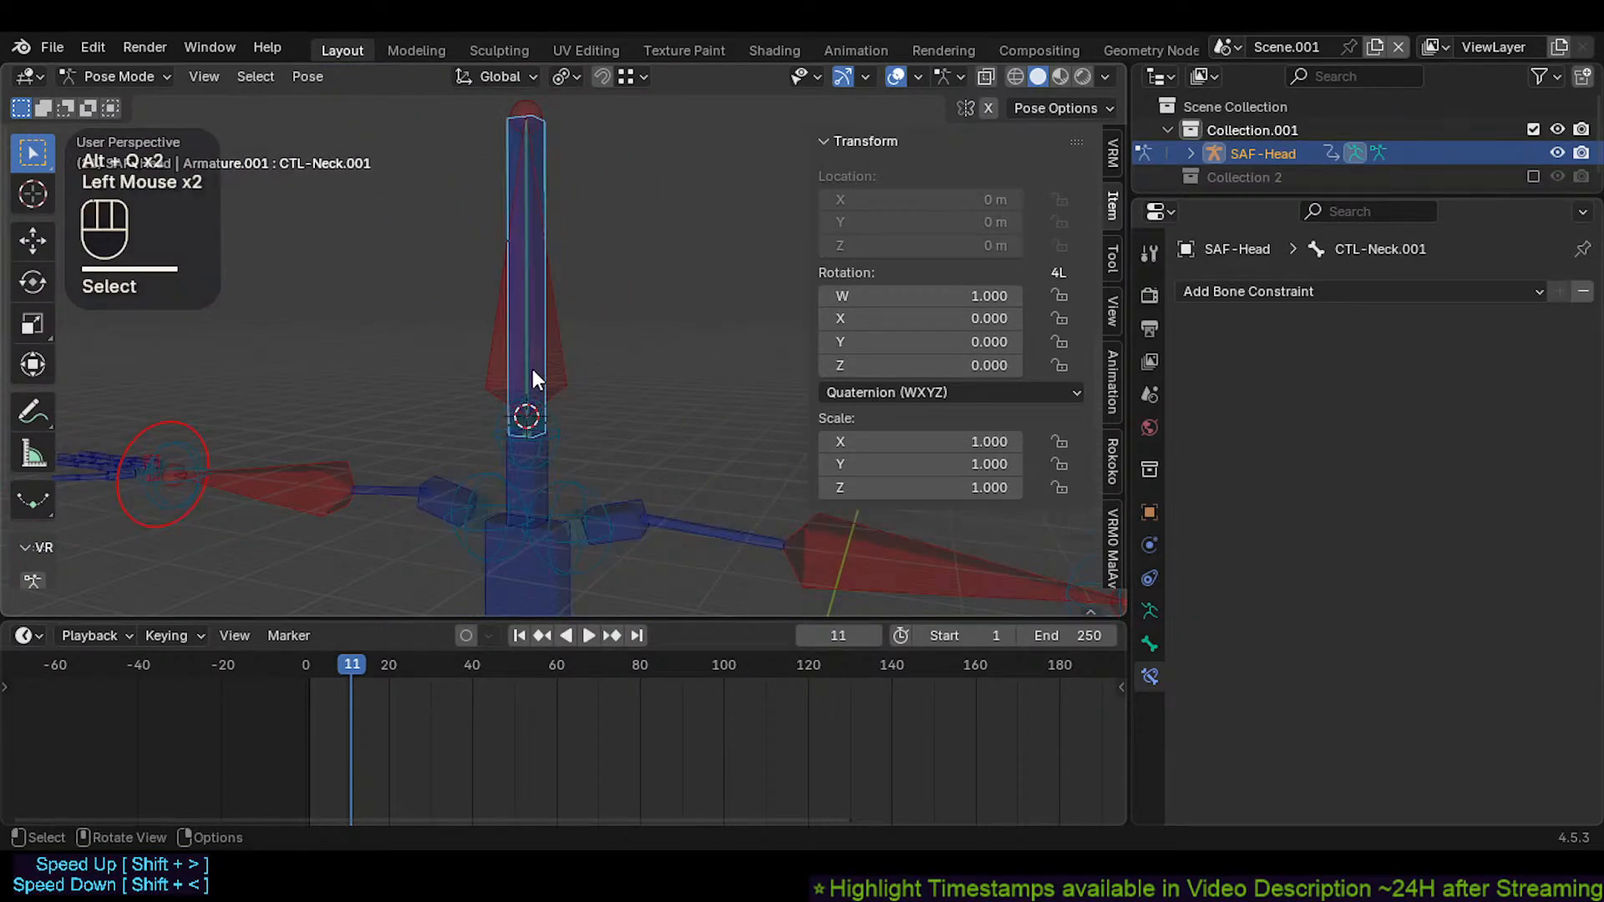
click(553, 431)
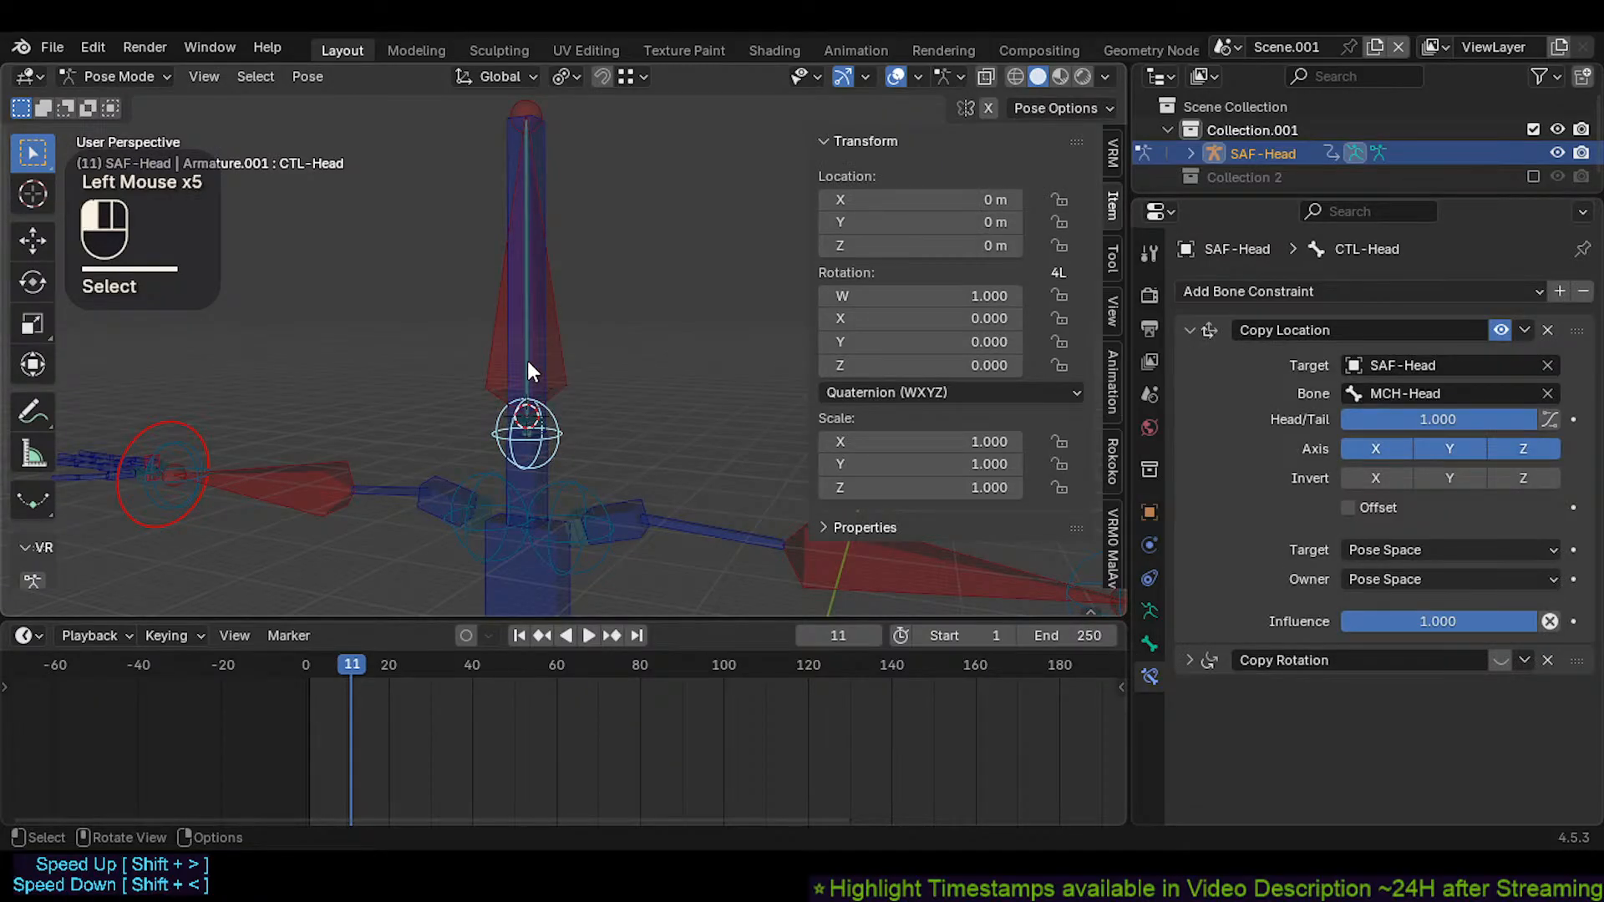
click(528, 359)
click(551, 415)
click(544, 364)
click(527, 375)
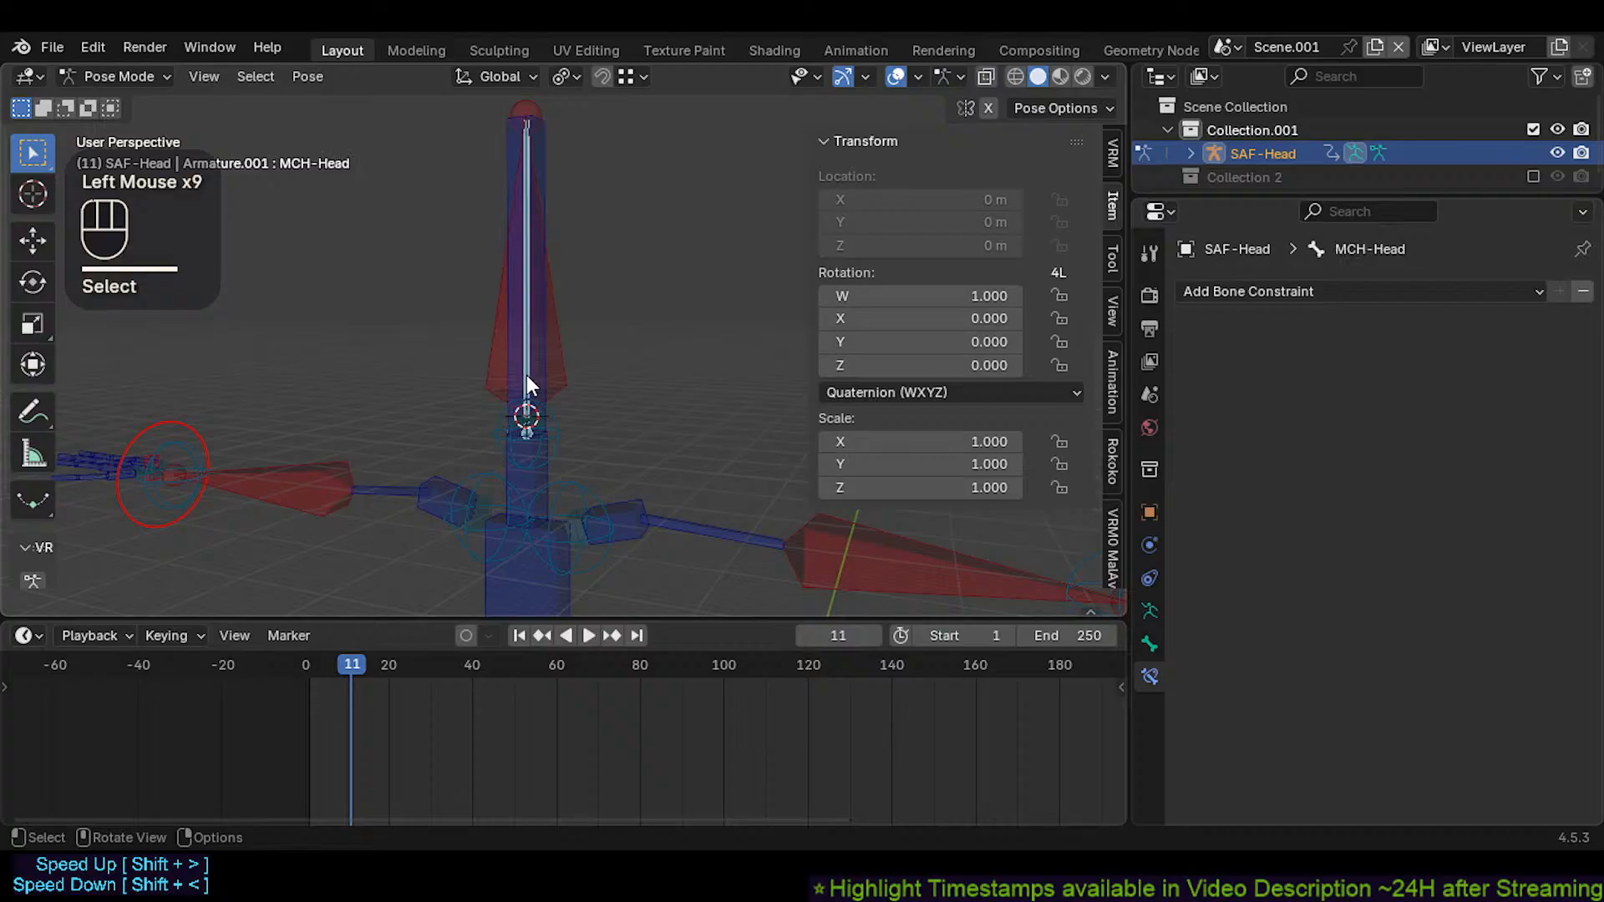
click(549, 434)
click(552, 440)
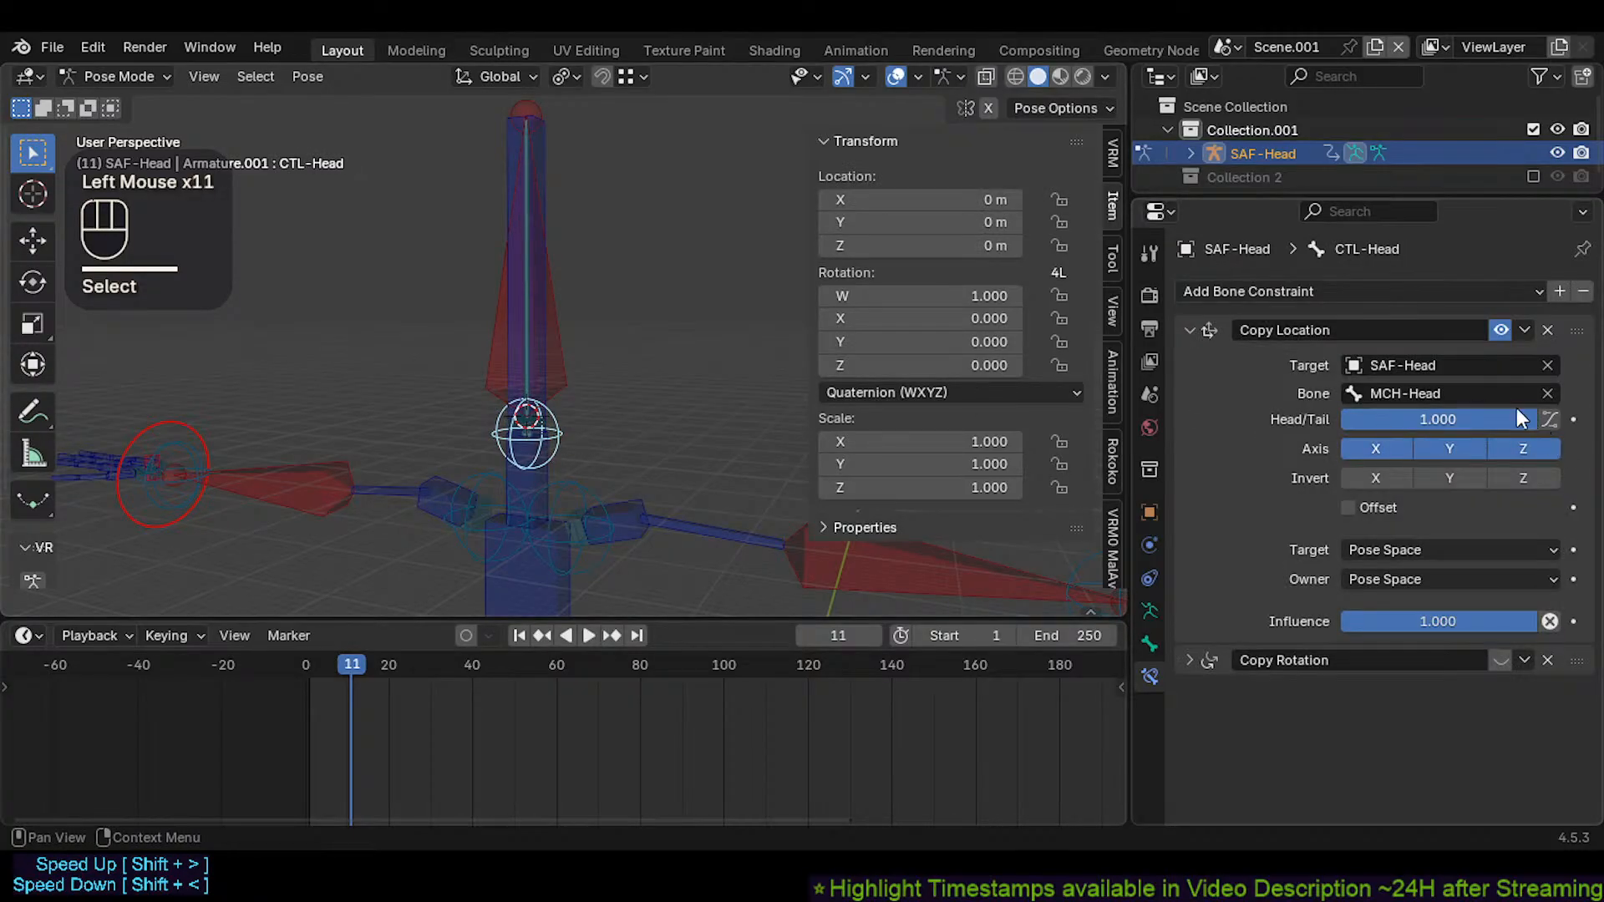
mouse_move(1520, 417)
mouse_down()
mouse_move(1367, 418)
mouse_move(1536, 419)
mouse_move(1341, 419)
mouse_move(1536, 418)
mouse_up()
Rename the CTL-Neck.001 bone as CTL-Head
scroll(653, 394, up, 2)
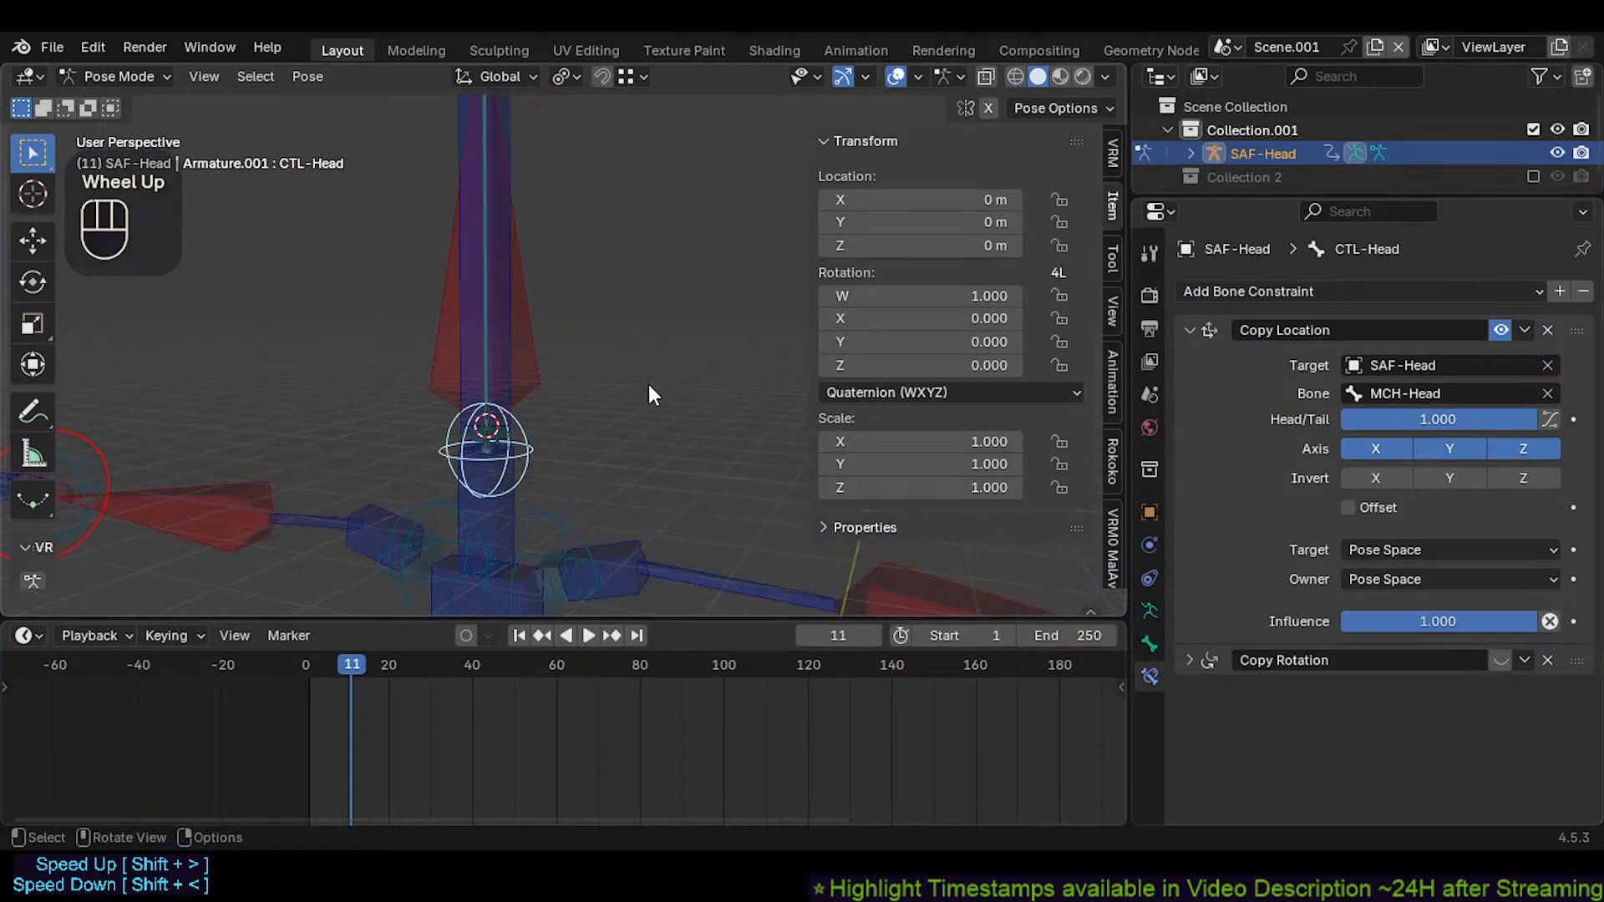
click(500, 377)
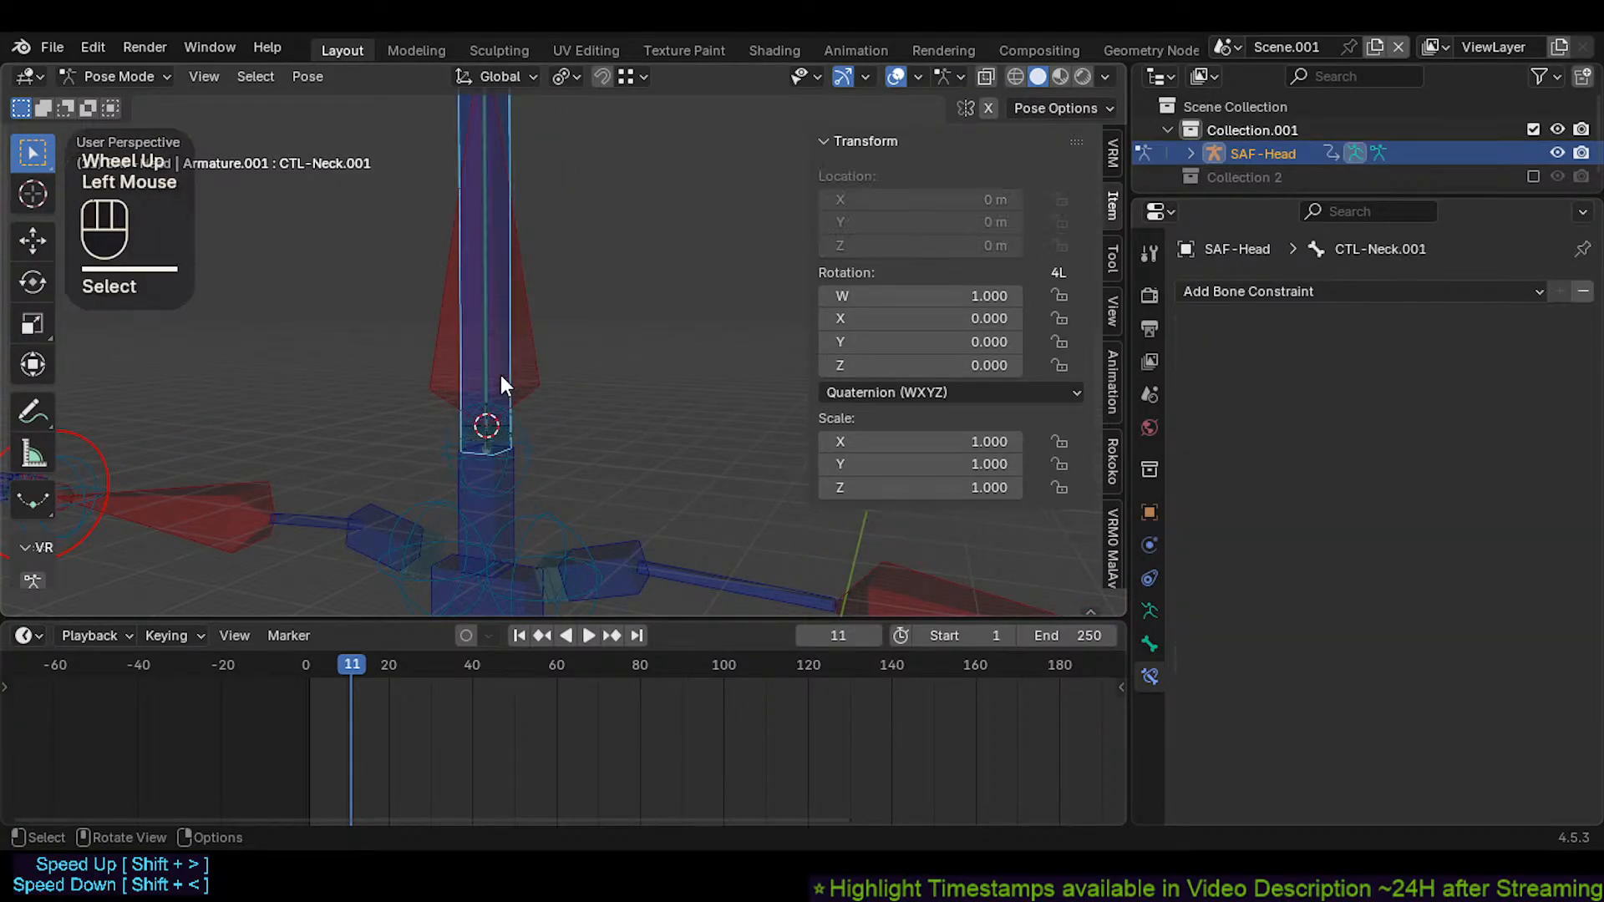
key(F2)
key(F2)
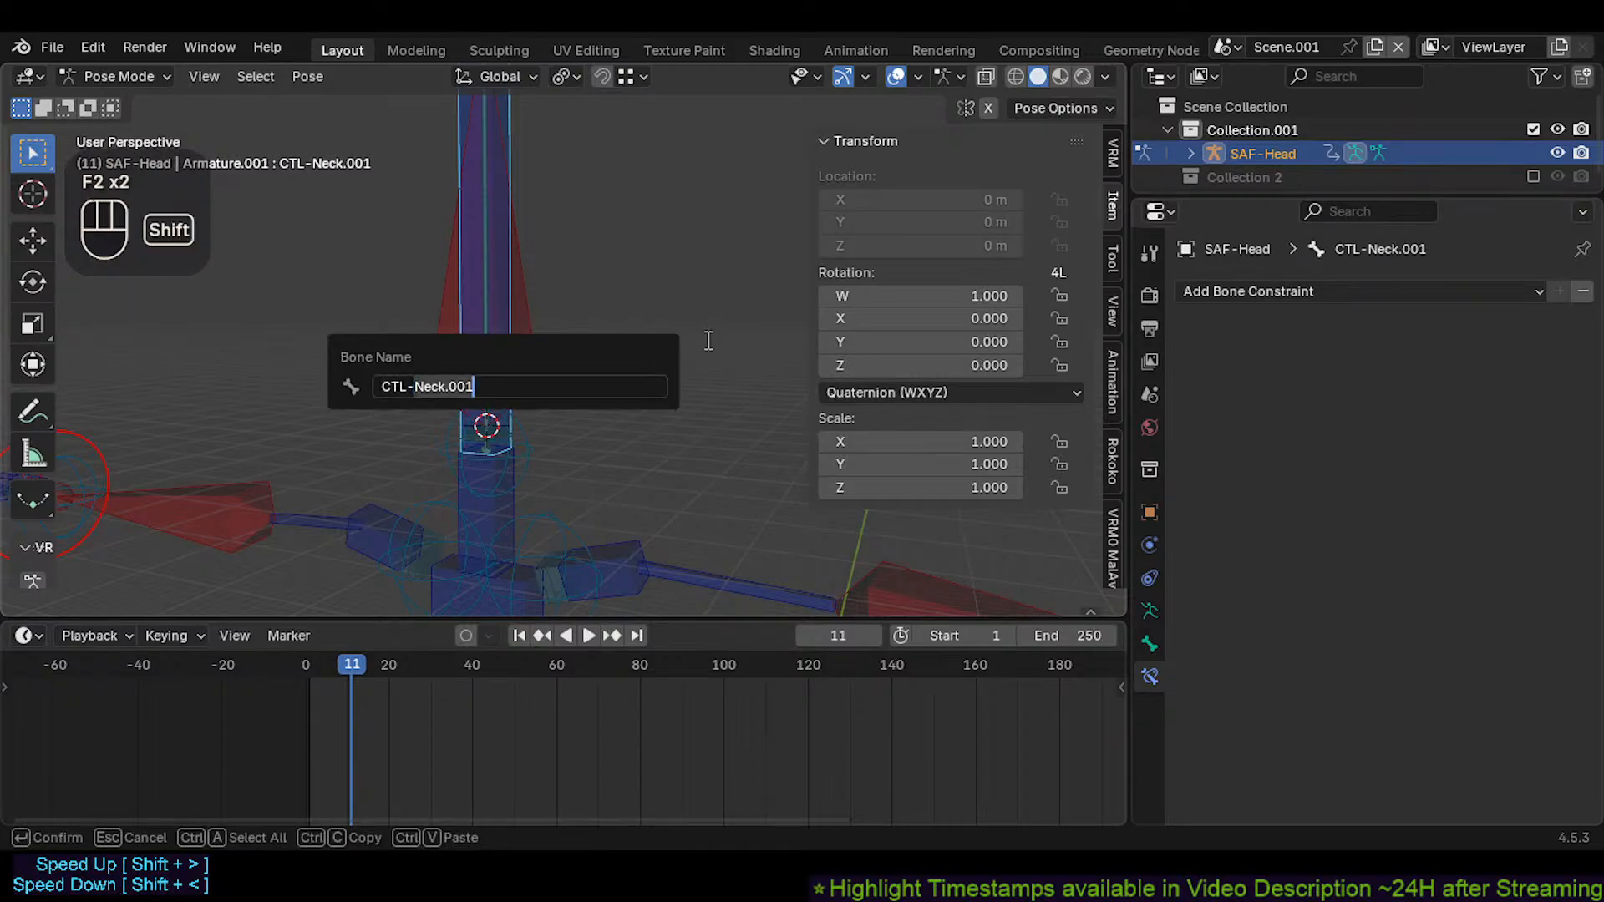
text(CTL-Head)
key(Return)
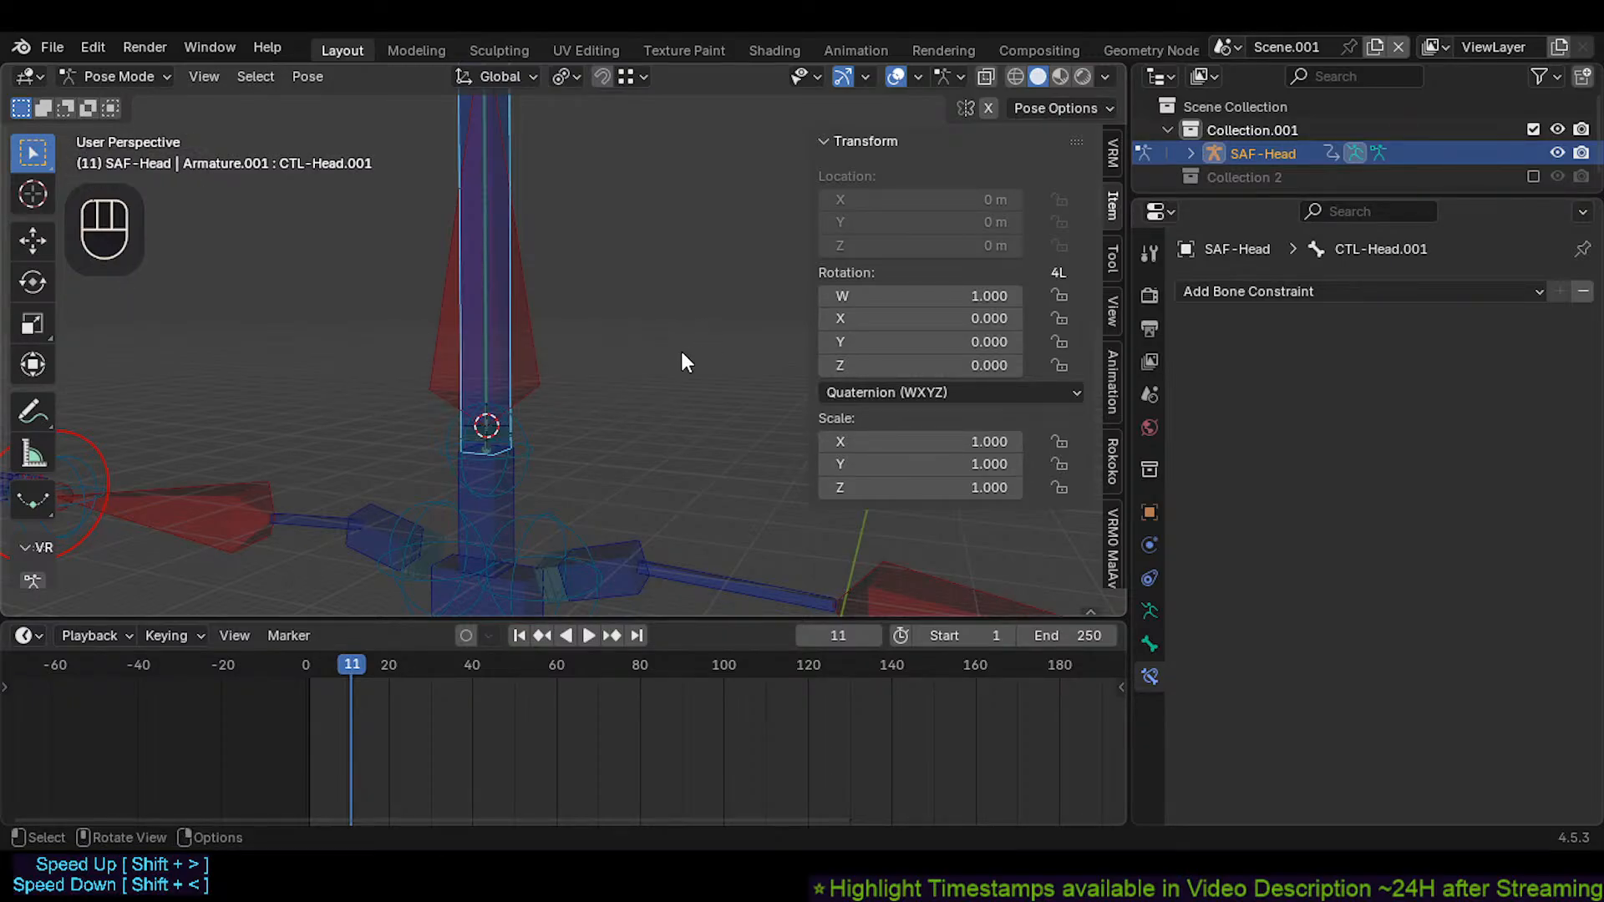
Rename the CTL-Head.008 bone as MTR-Head
click(541, 366)
key(F2)
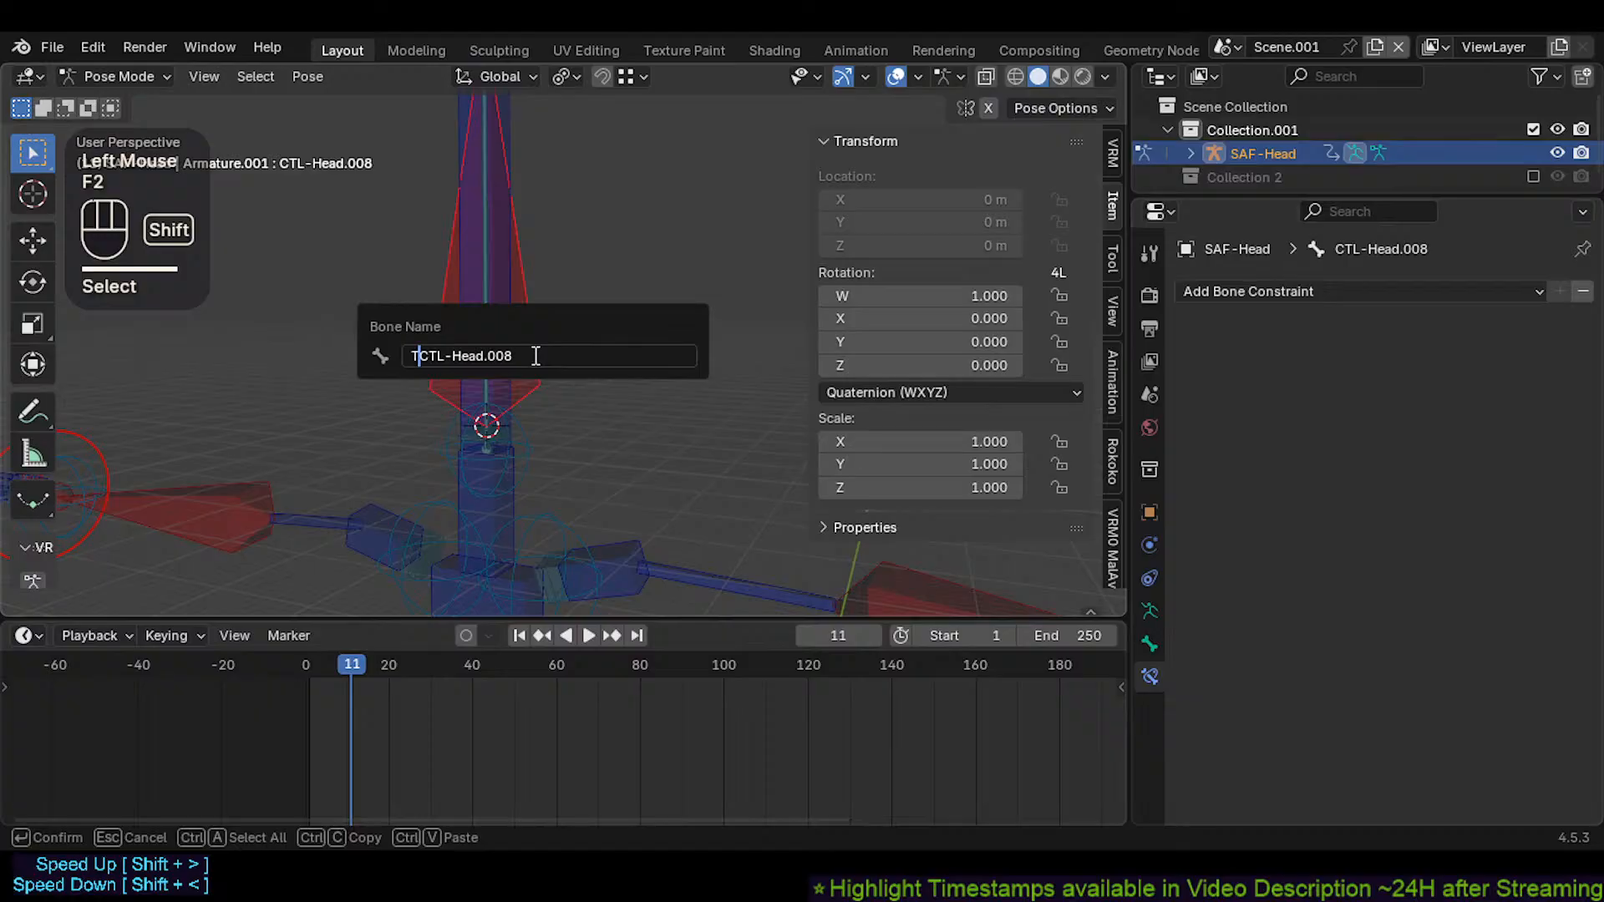
key(Delete)
key(Delete)
key(End)
key(BackSpace)
key(BackSpace)
key(BackSpace)
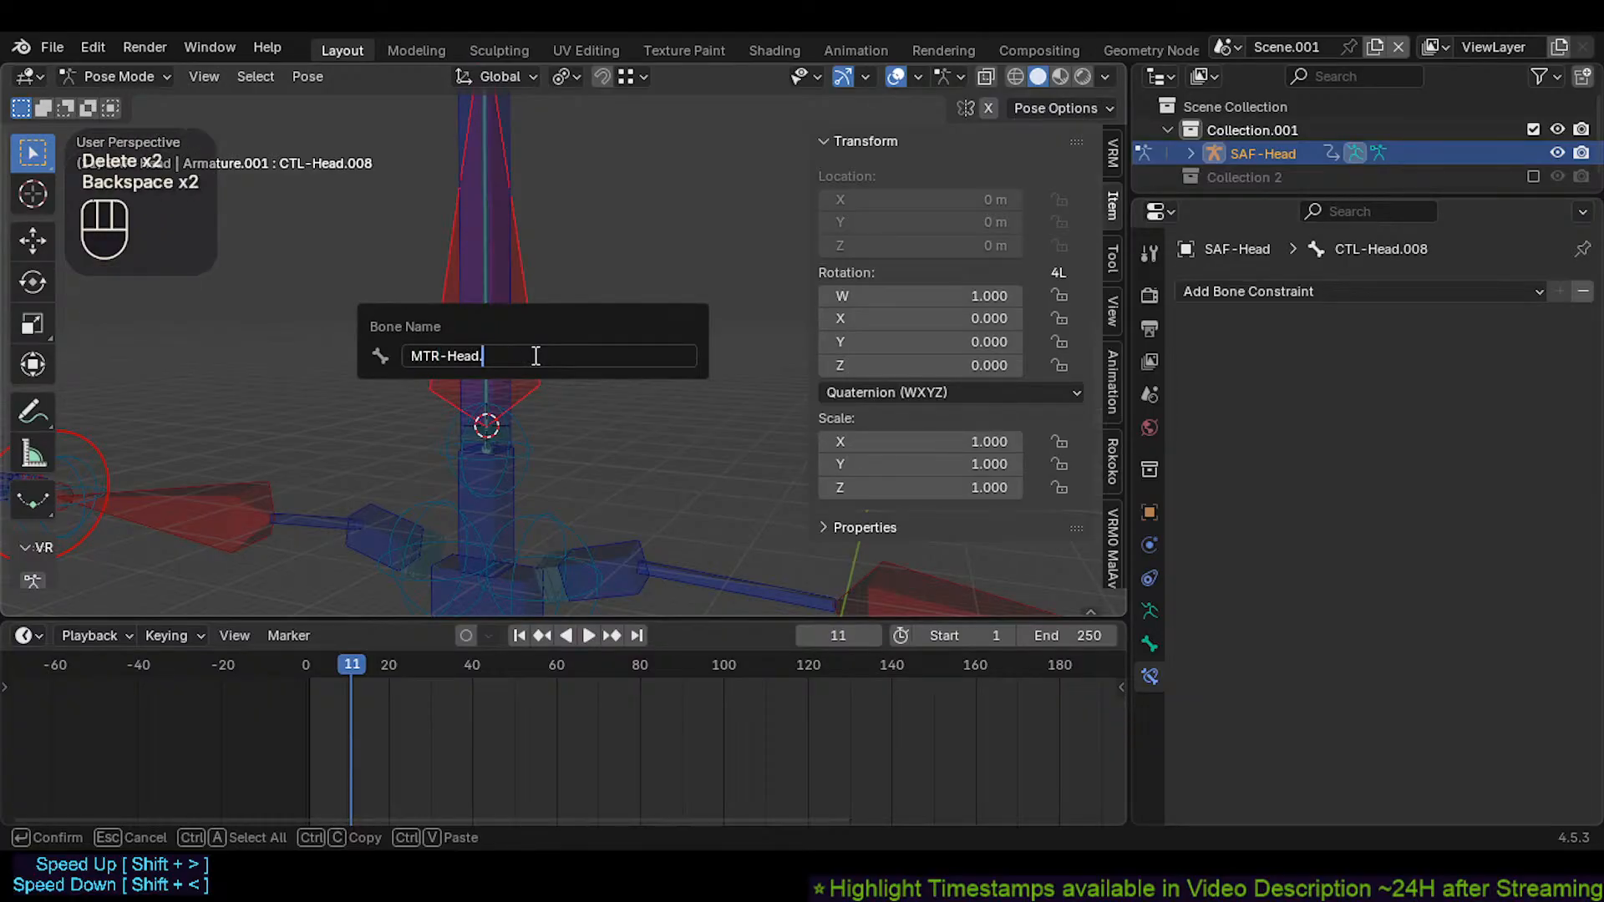
key(Return)
Rename the CTL-Head.001 bone as CTL-Head and save the file
click(504, 344)
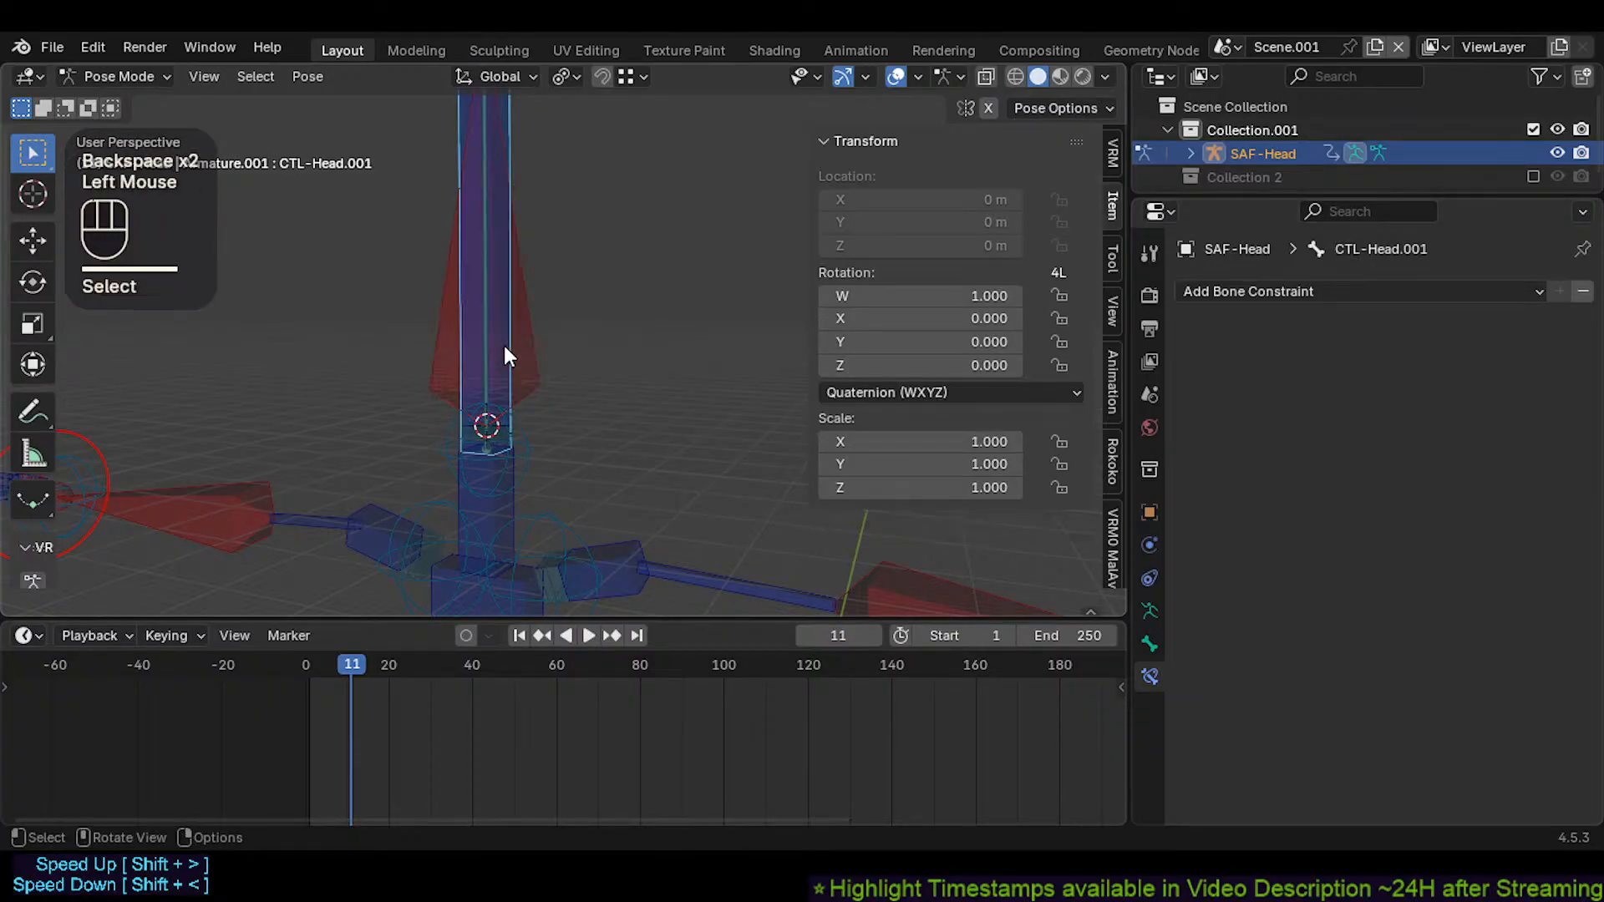
key(F2)
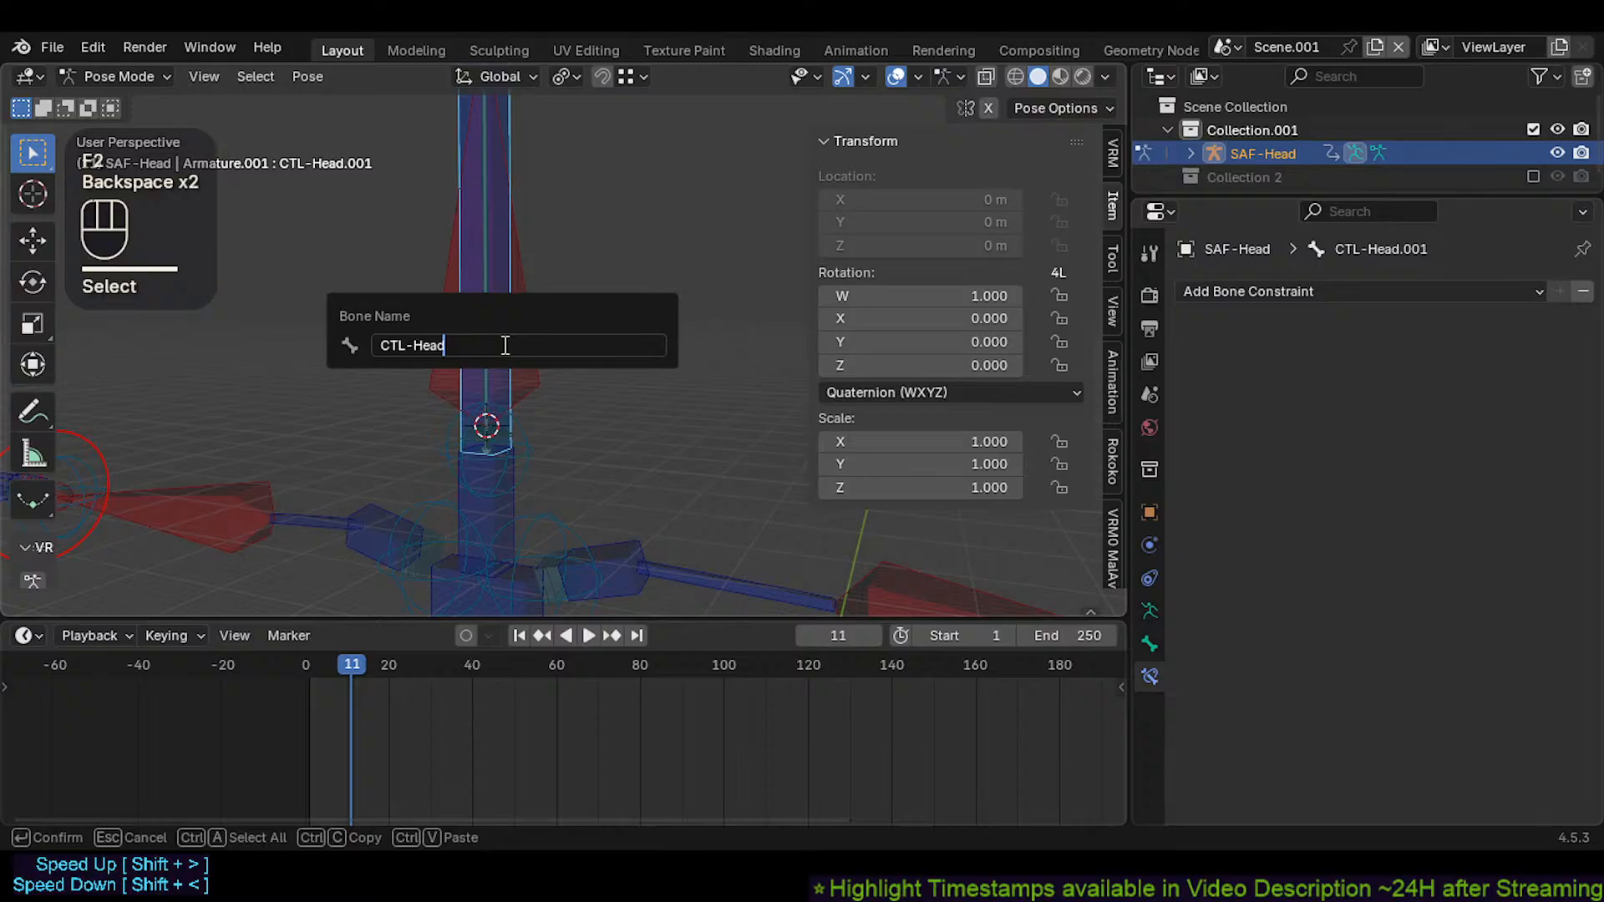
key(Return)
key(ctrl+s)
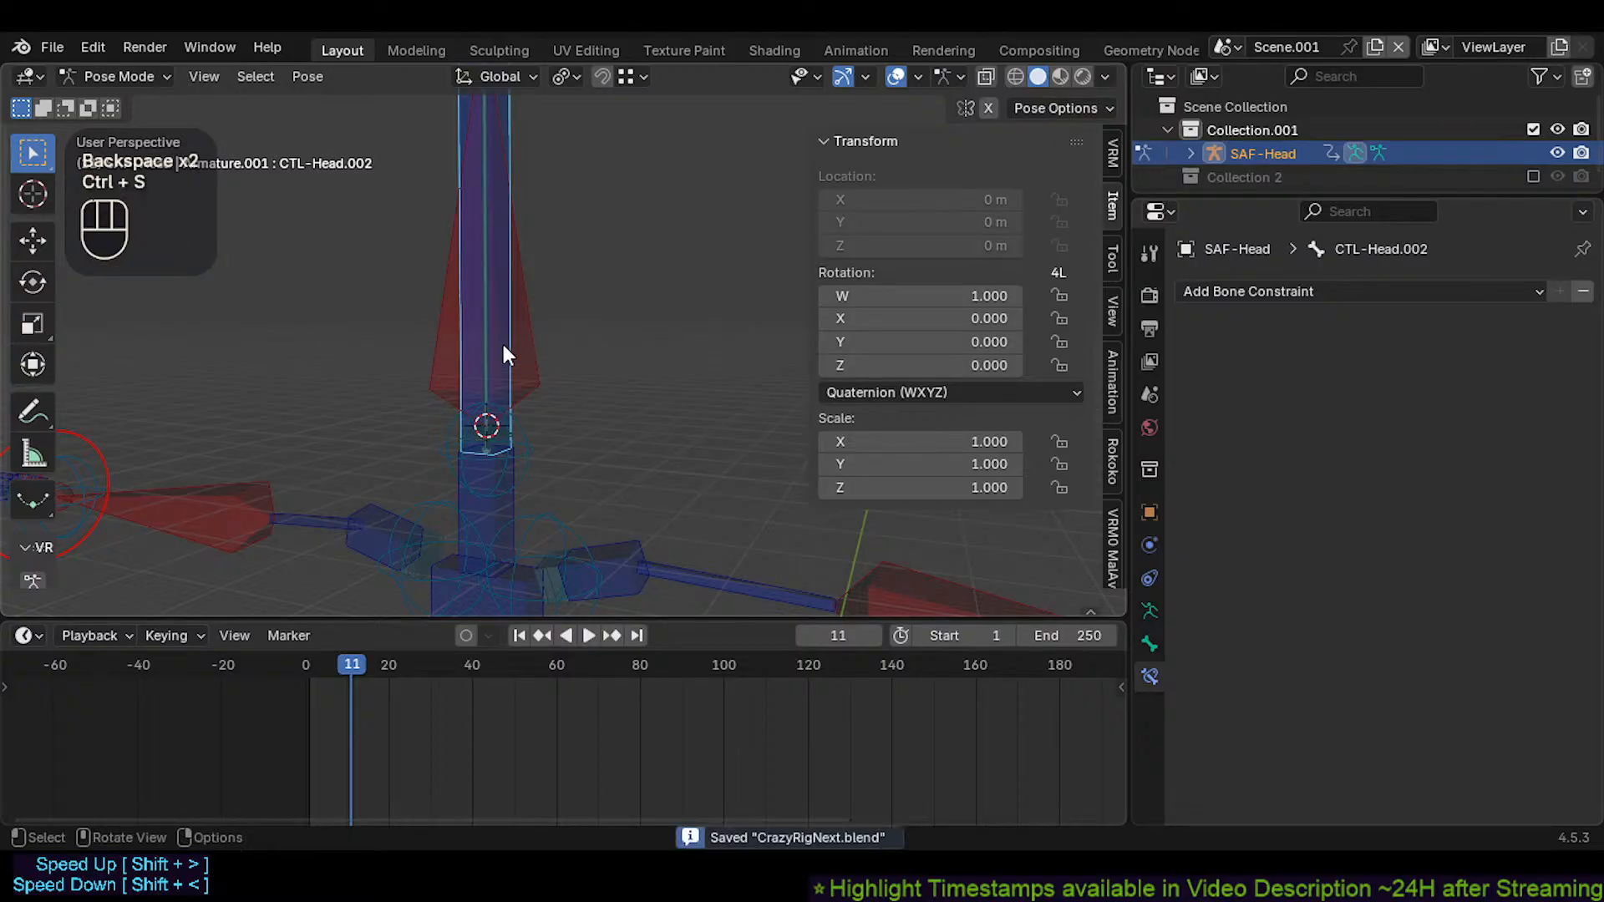
Test-move the MTR-CoG control together with CMD-Spine and cancel the move
click(498, 526)
scroll(492, 472, down, 2)
shift+scroll(477, 529, down, 2)
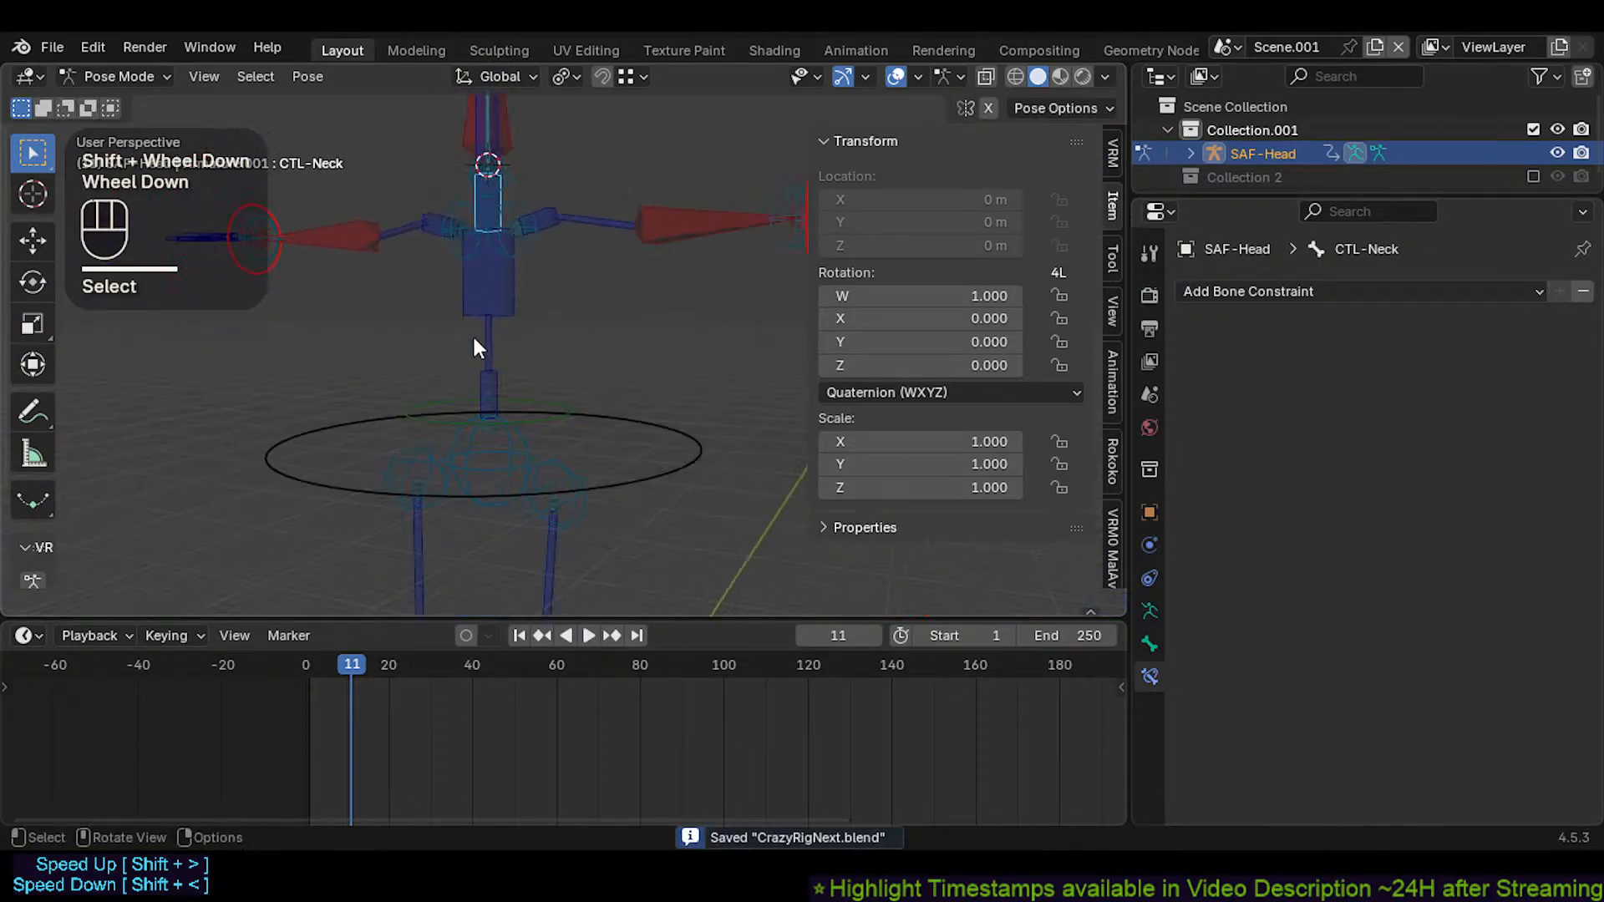
scroll(473, 338, down, 1)
shift+middle_drag(478, 359, 484, 409)
click(506, 502)
shift+click(487, 490)
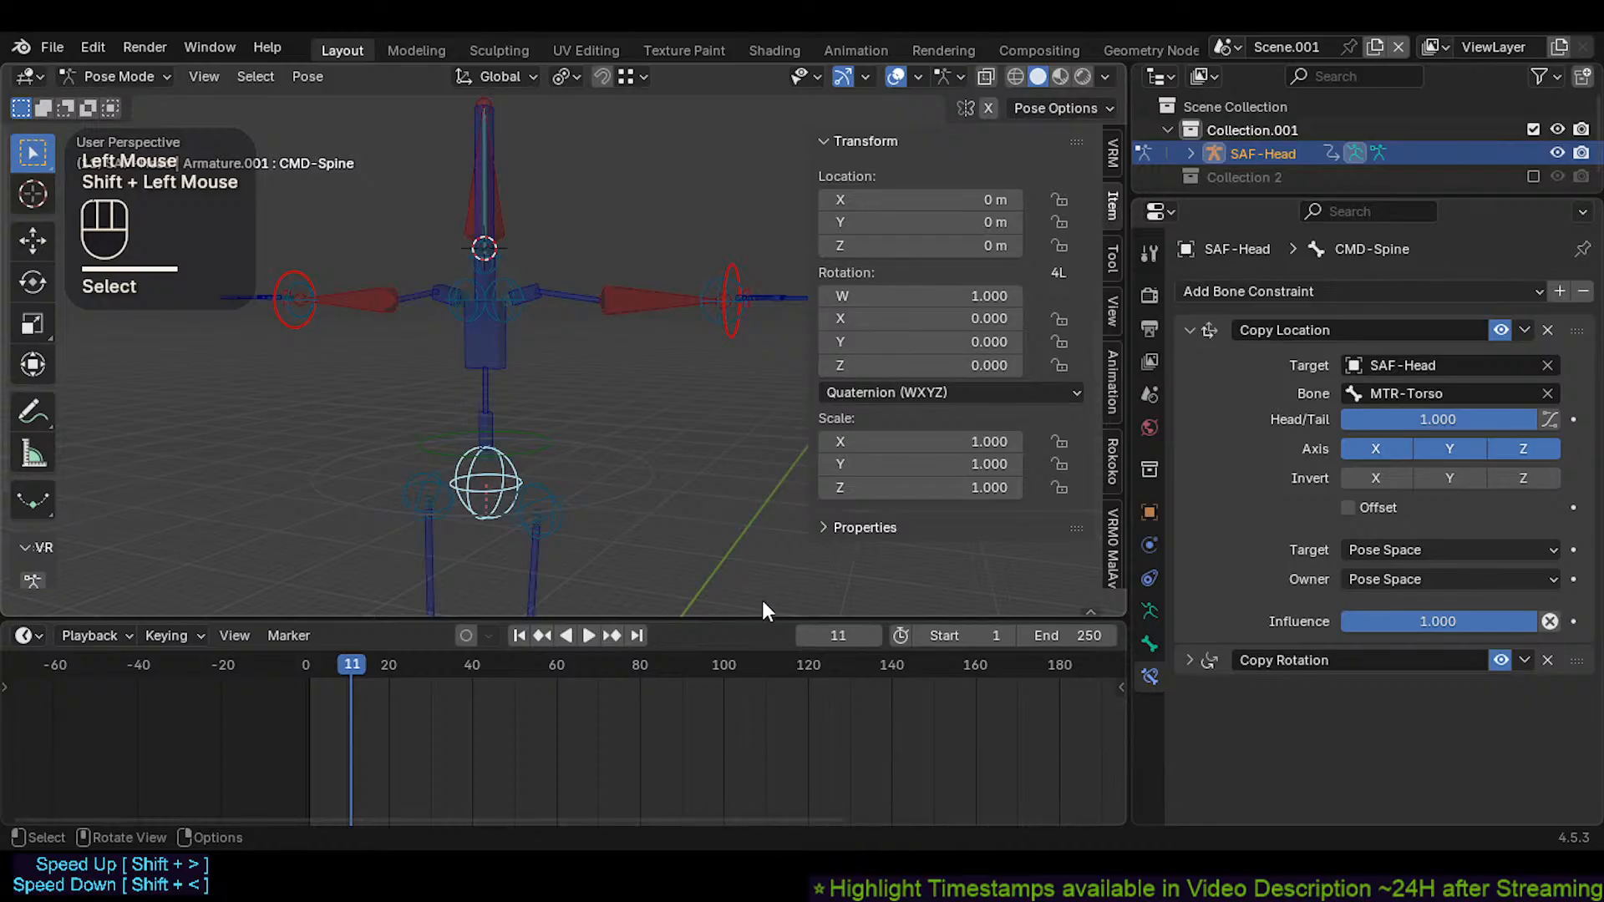
click(493, 474)
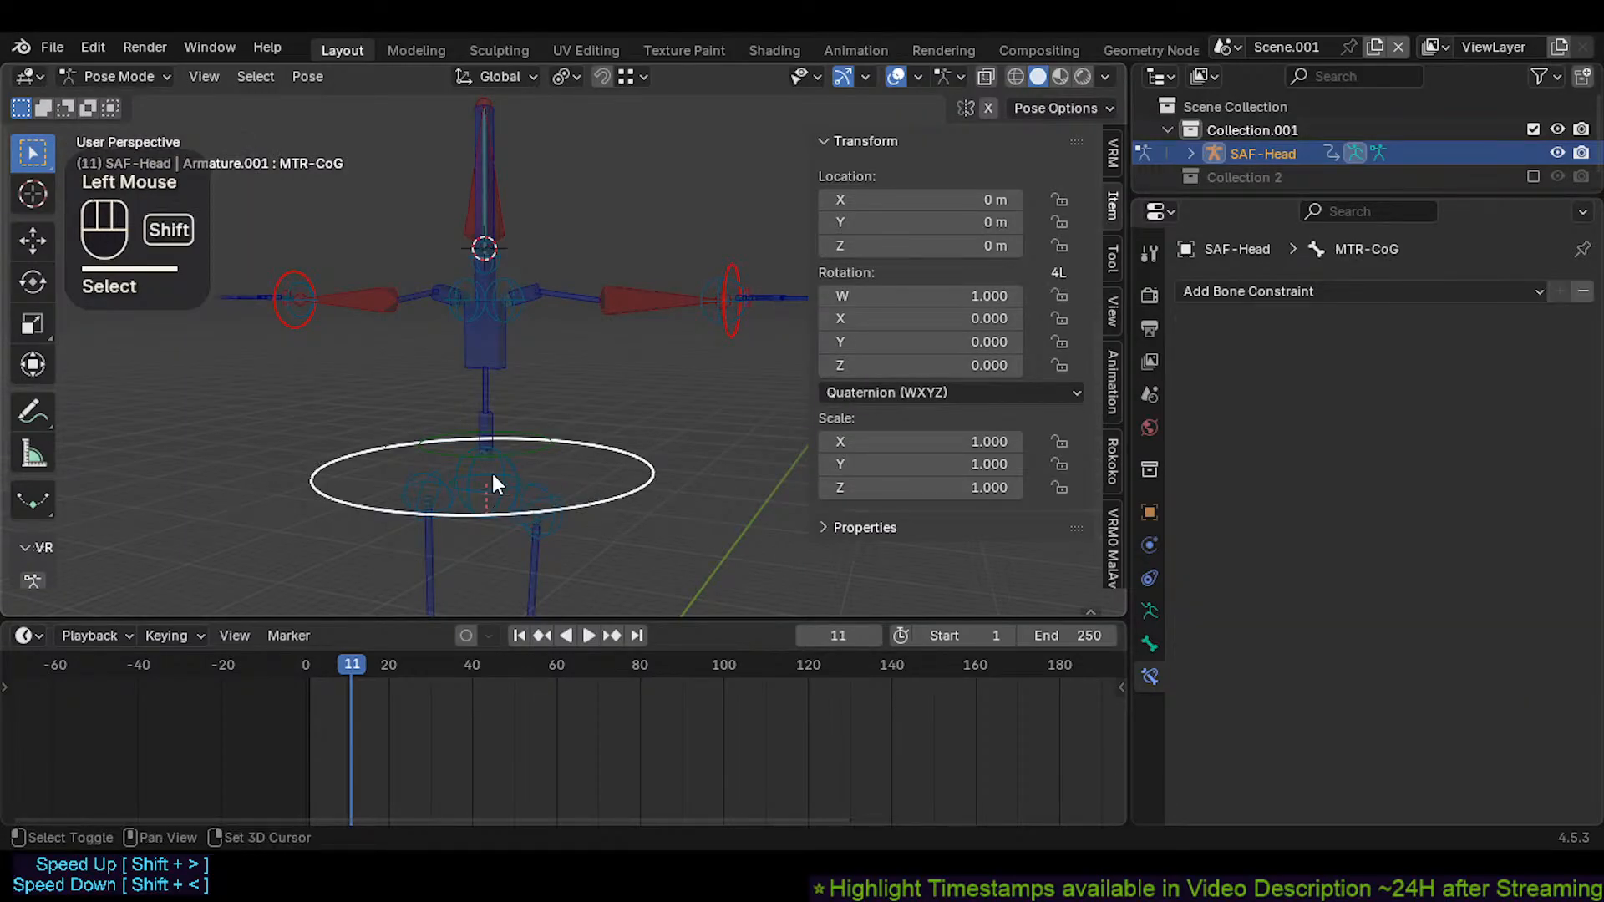
shift+click(493, 474)
key(g)
key(Escape)
Examine the MTR-CoG control, torso and arms of the rig from several viewing angles
scroll(562, 415, up, 2)
shift+middle_drag(561, 415, 560, 472)
scroll(557, 458, down, 2)
scroll(559, 463, up, 1)
click(624, 554)
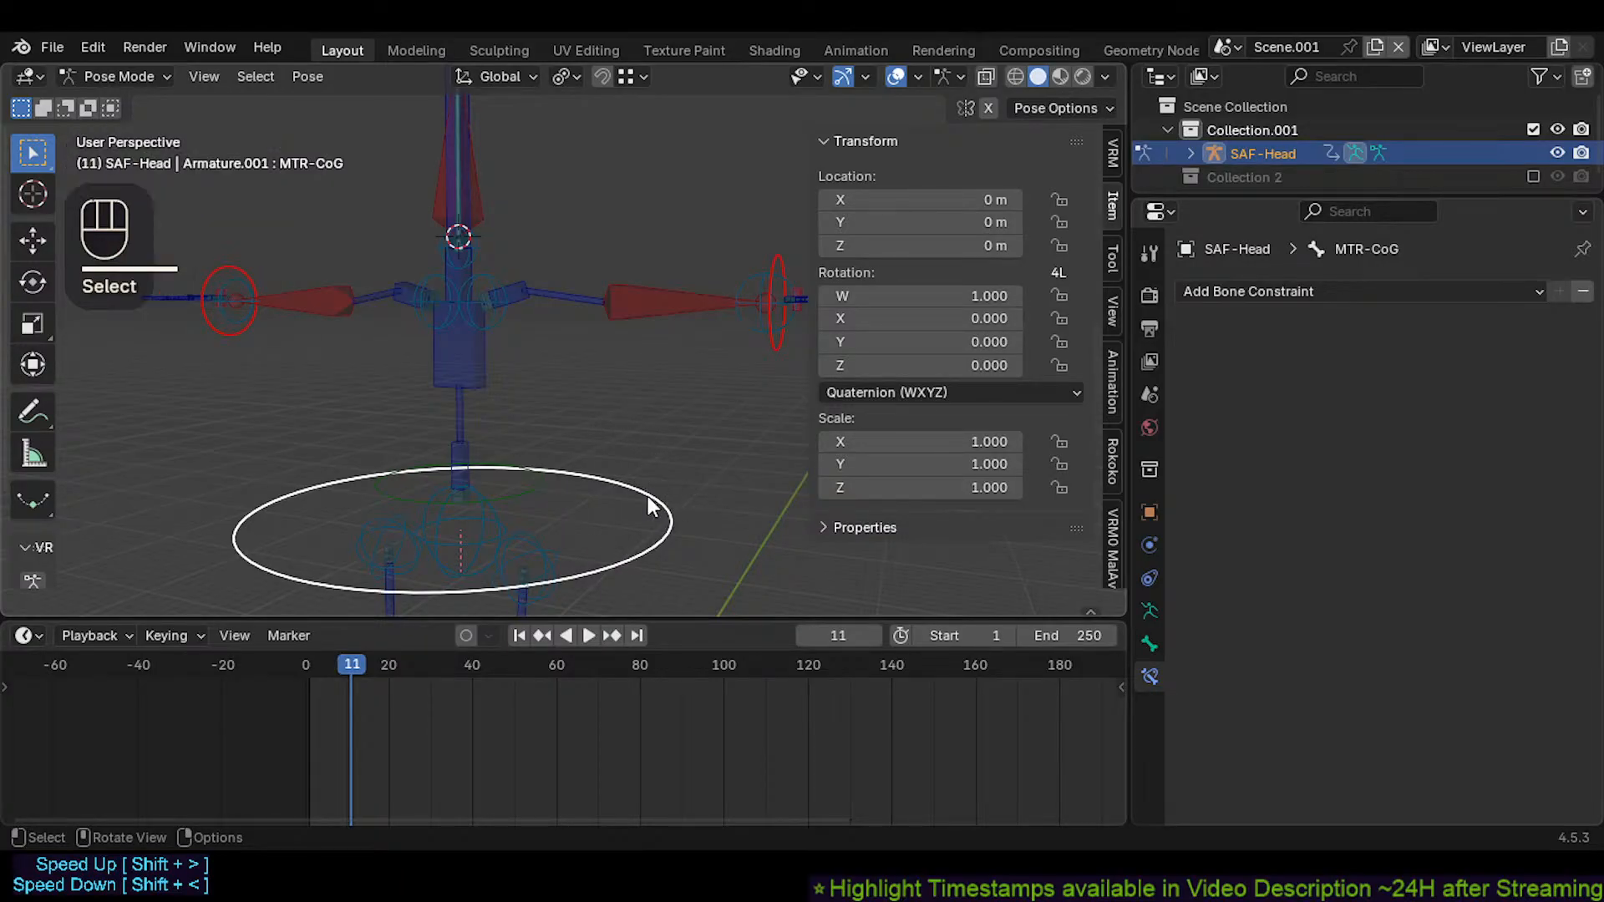
middle_drag(443, 350, 414, 276)
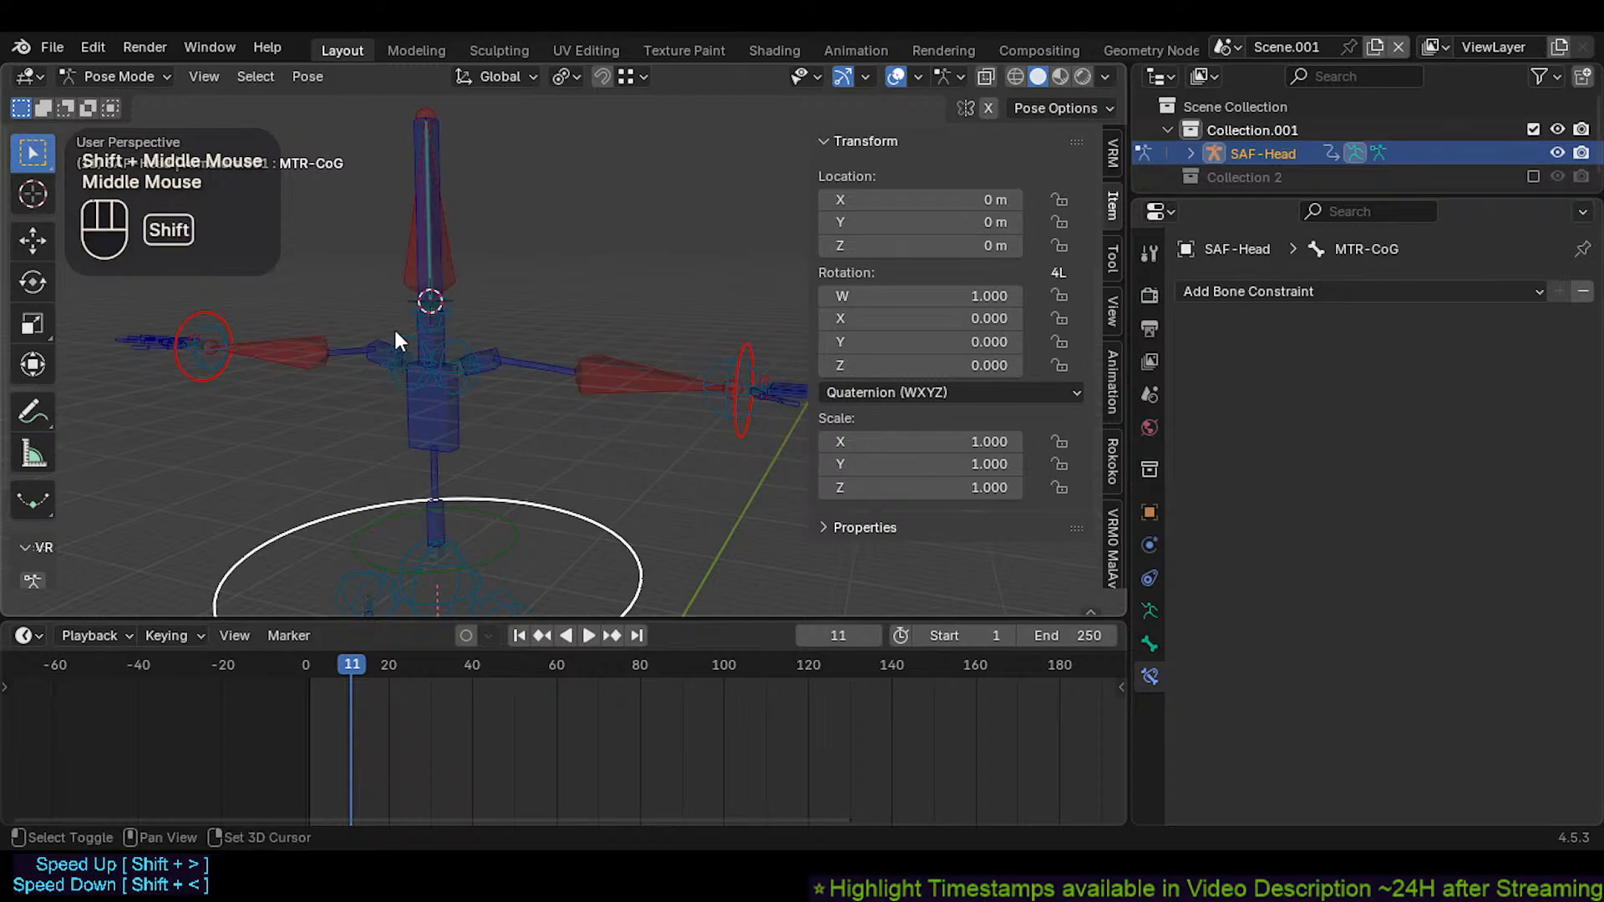
middle_drag(422, 348, 301, 264)
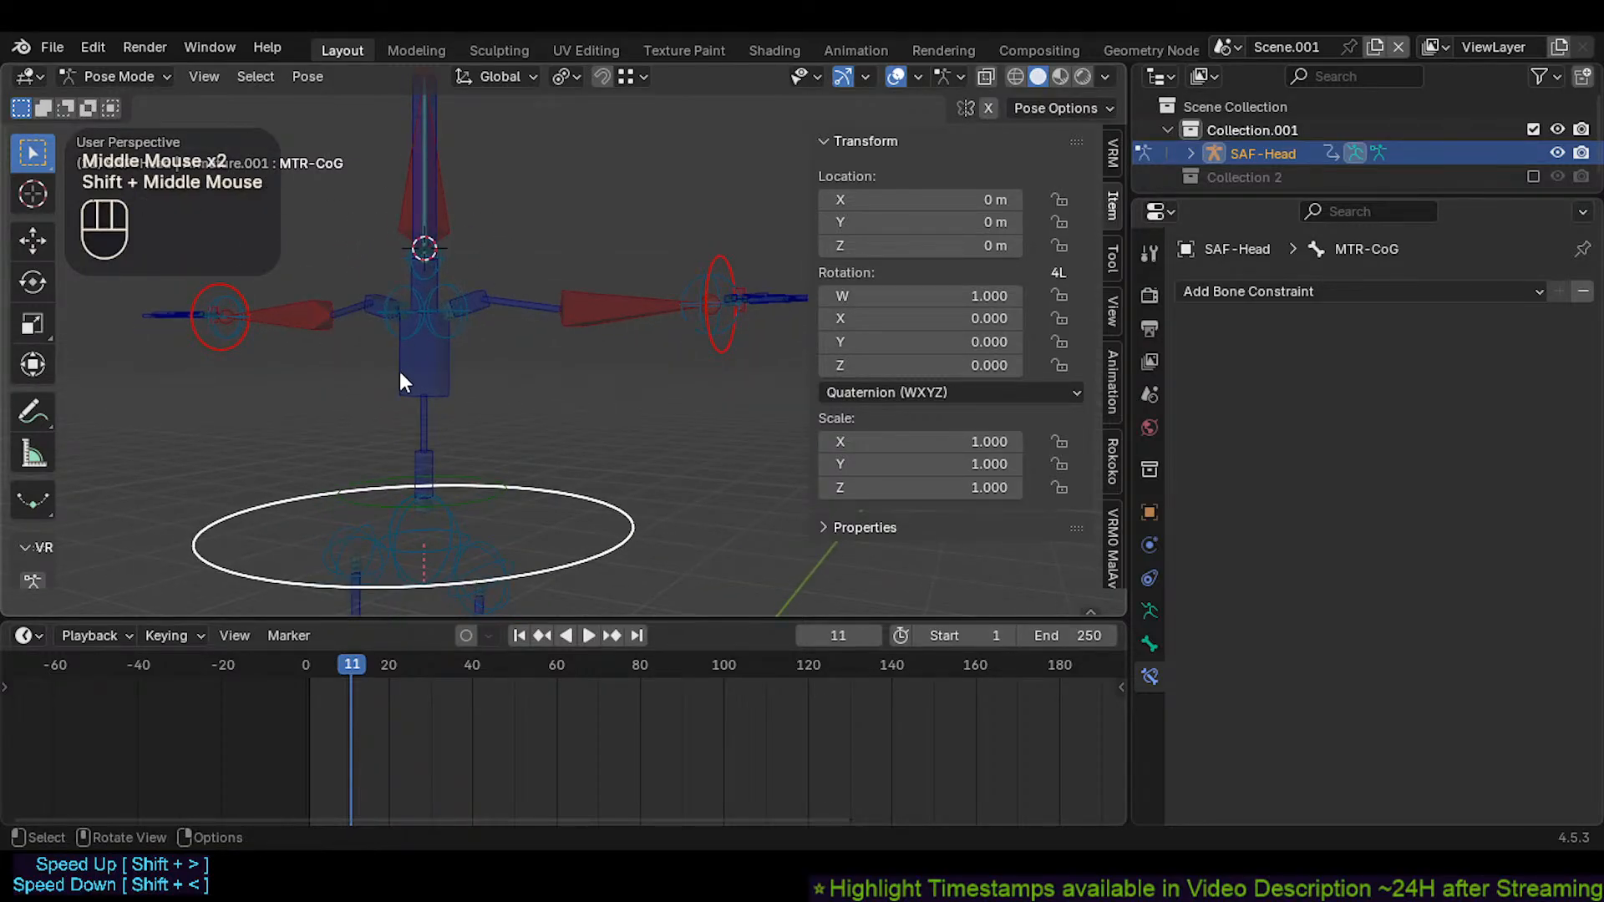
middle_drag(401, 375, 424, 478)
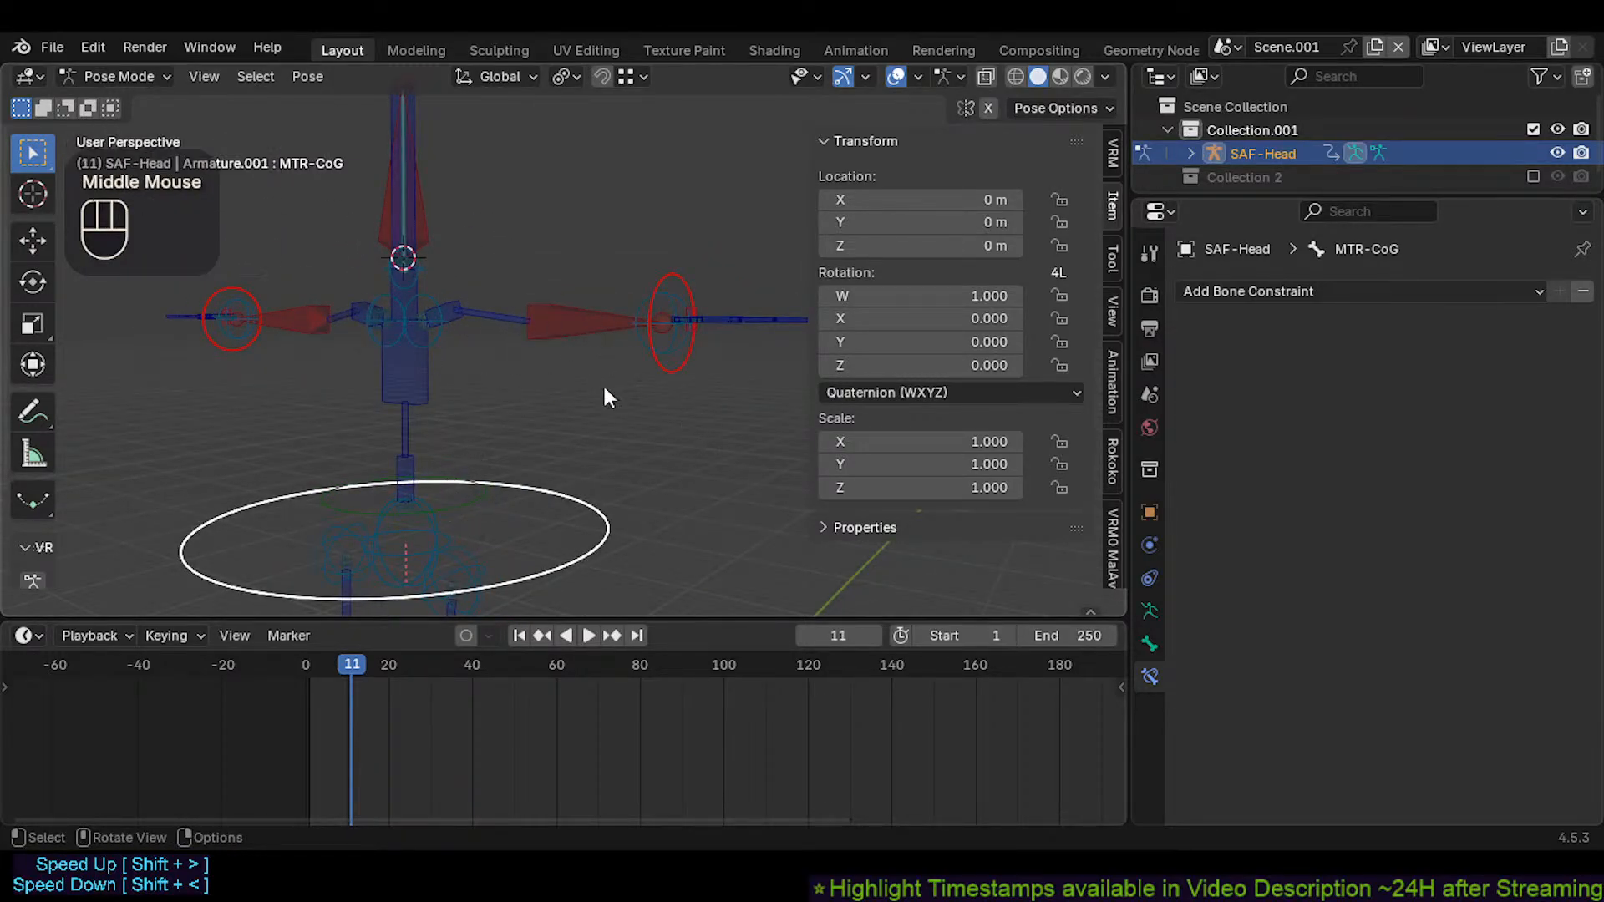
Test-move the CMD-Spine bone on its own several times and cancel each move
click(398, 547)
key(g)
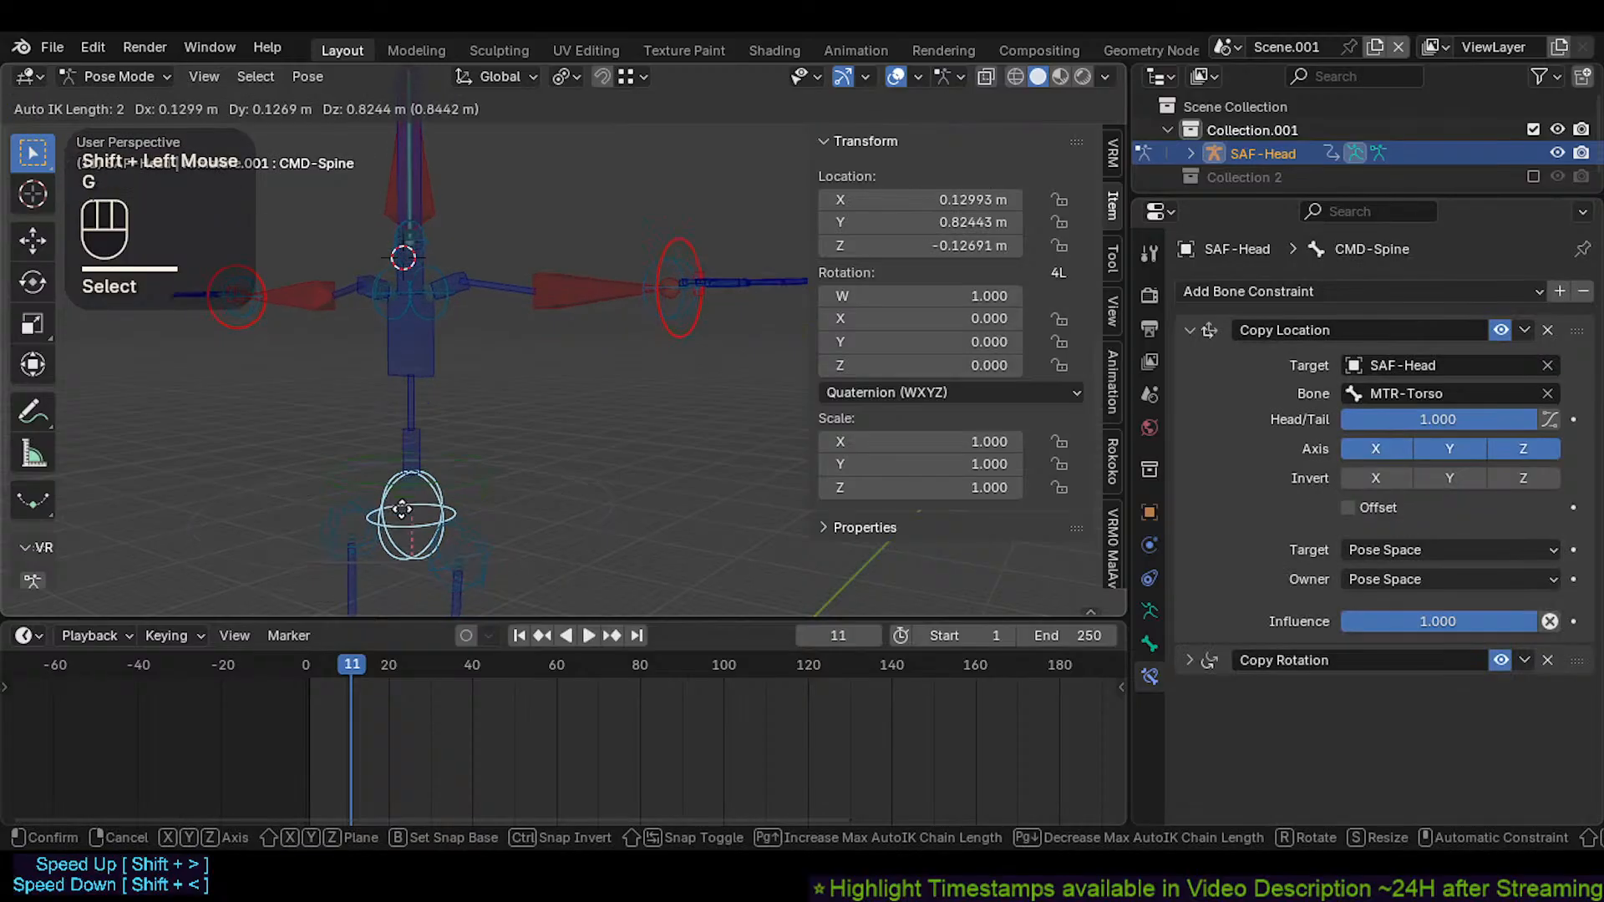
key(Escape)
click(546, 569)
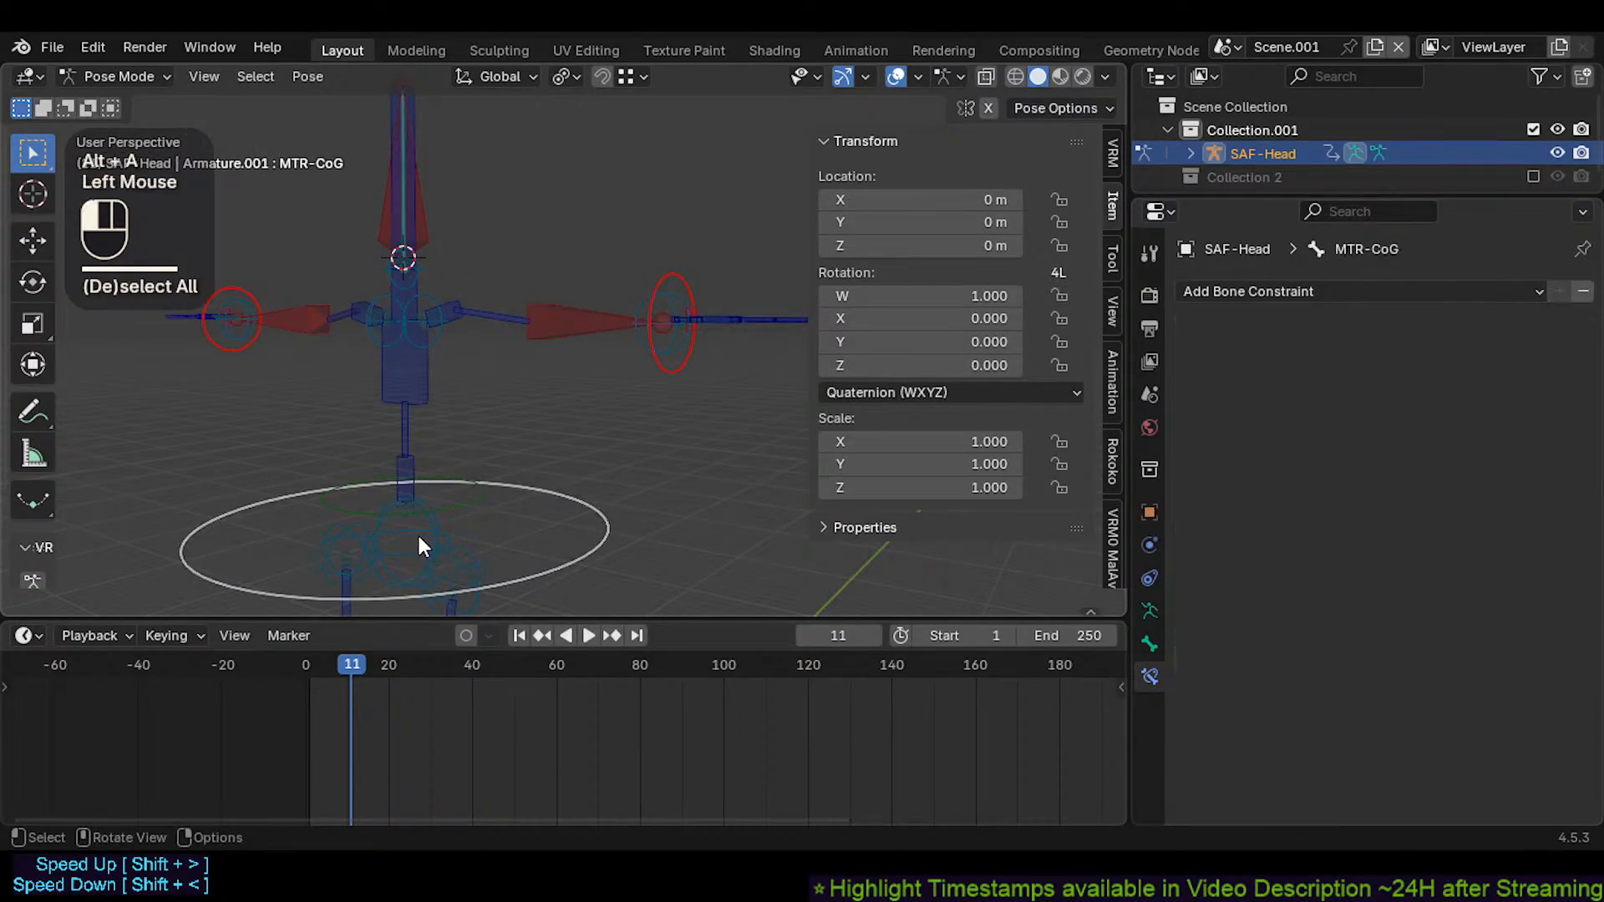
click(418, 539)
key(g)
key(Escape)
key(g)
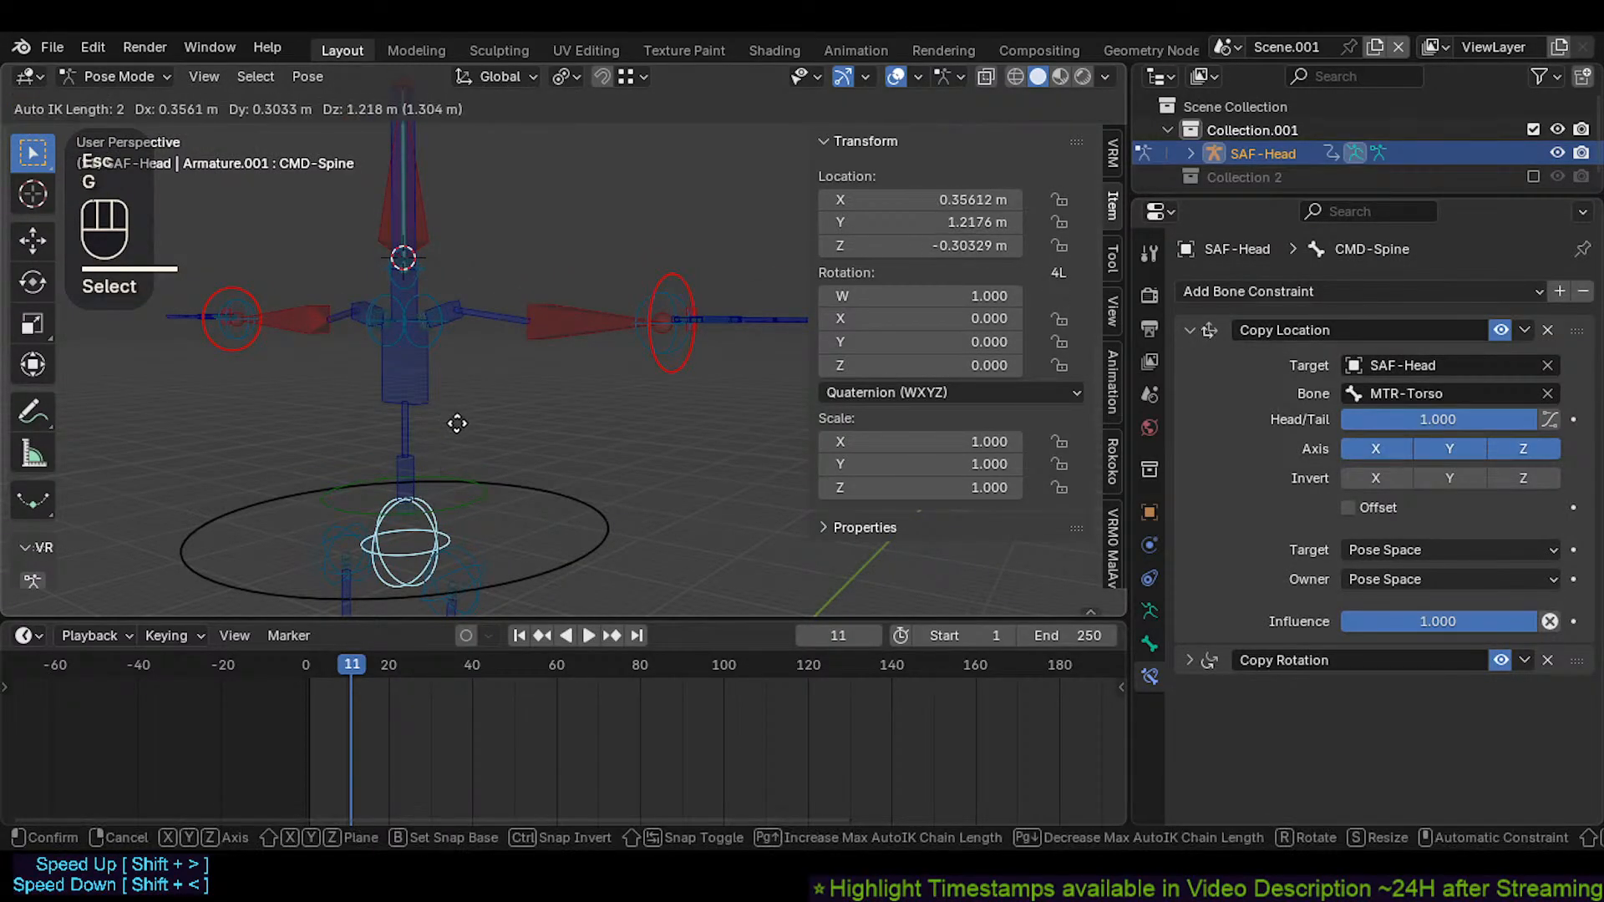
key(Escape)
Test-move CMD-Spine alone while increasing the Auto IK chain length
key(g)
scroll(446, 427, down, 2)
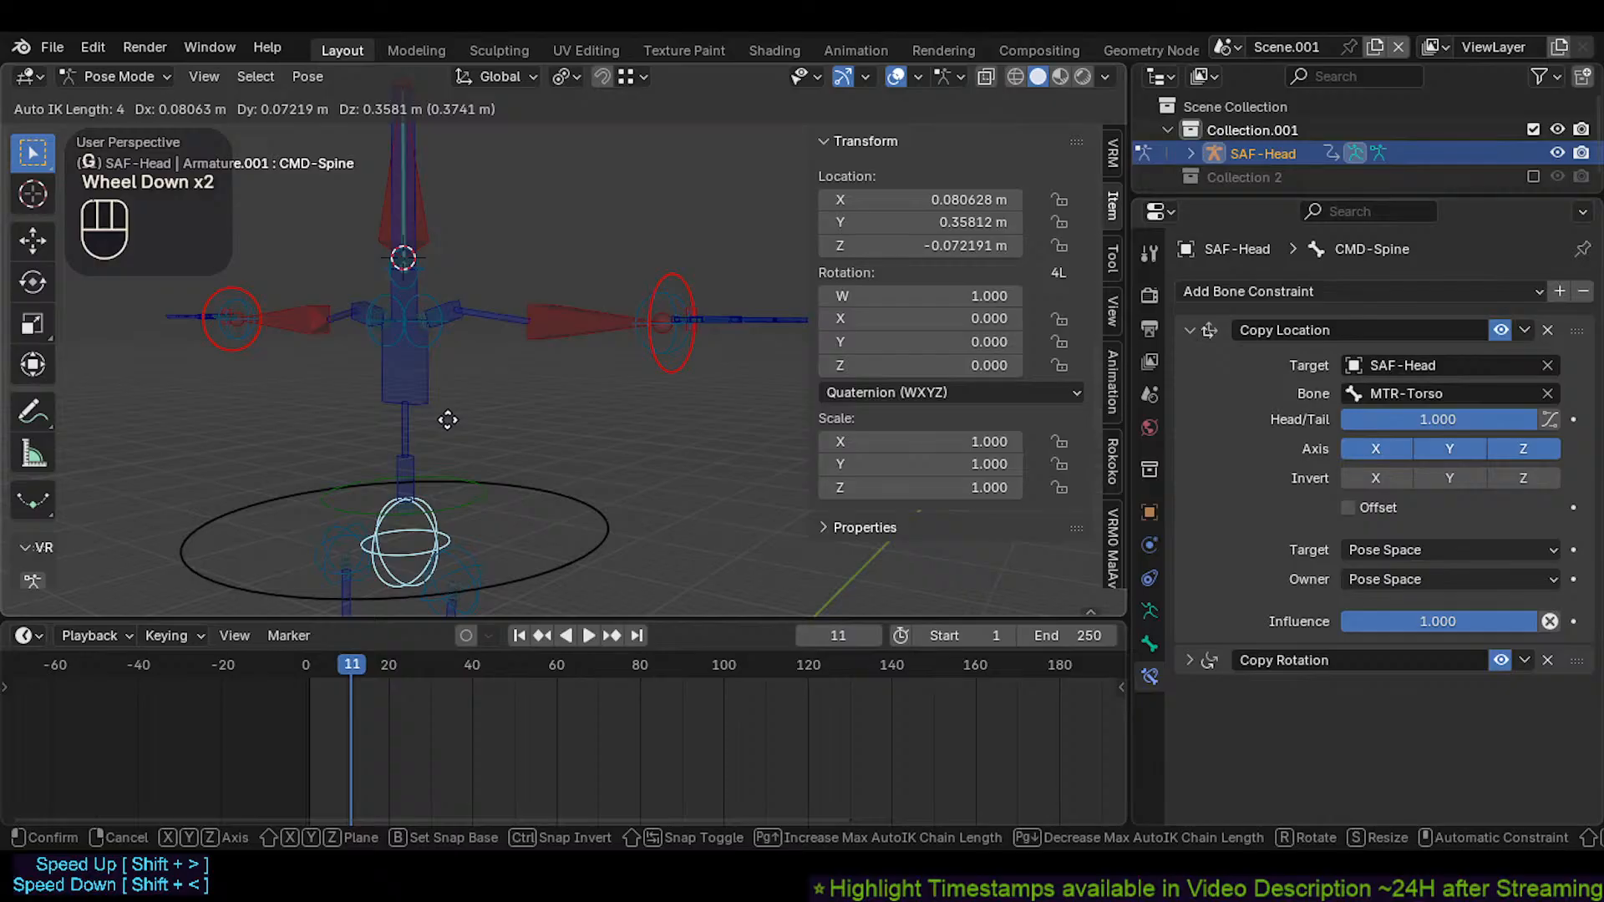
click(420, 452)
key(g)
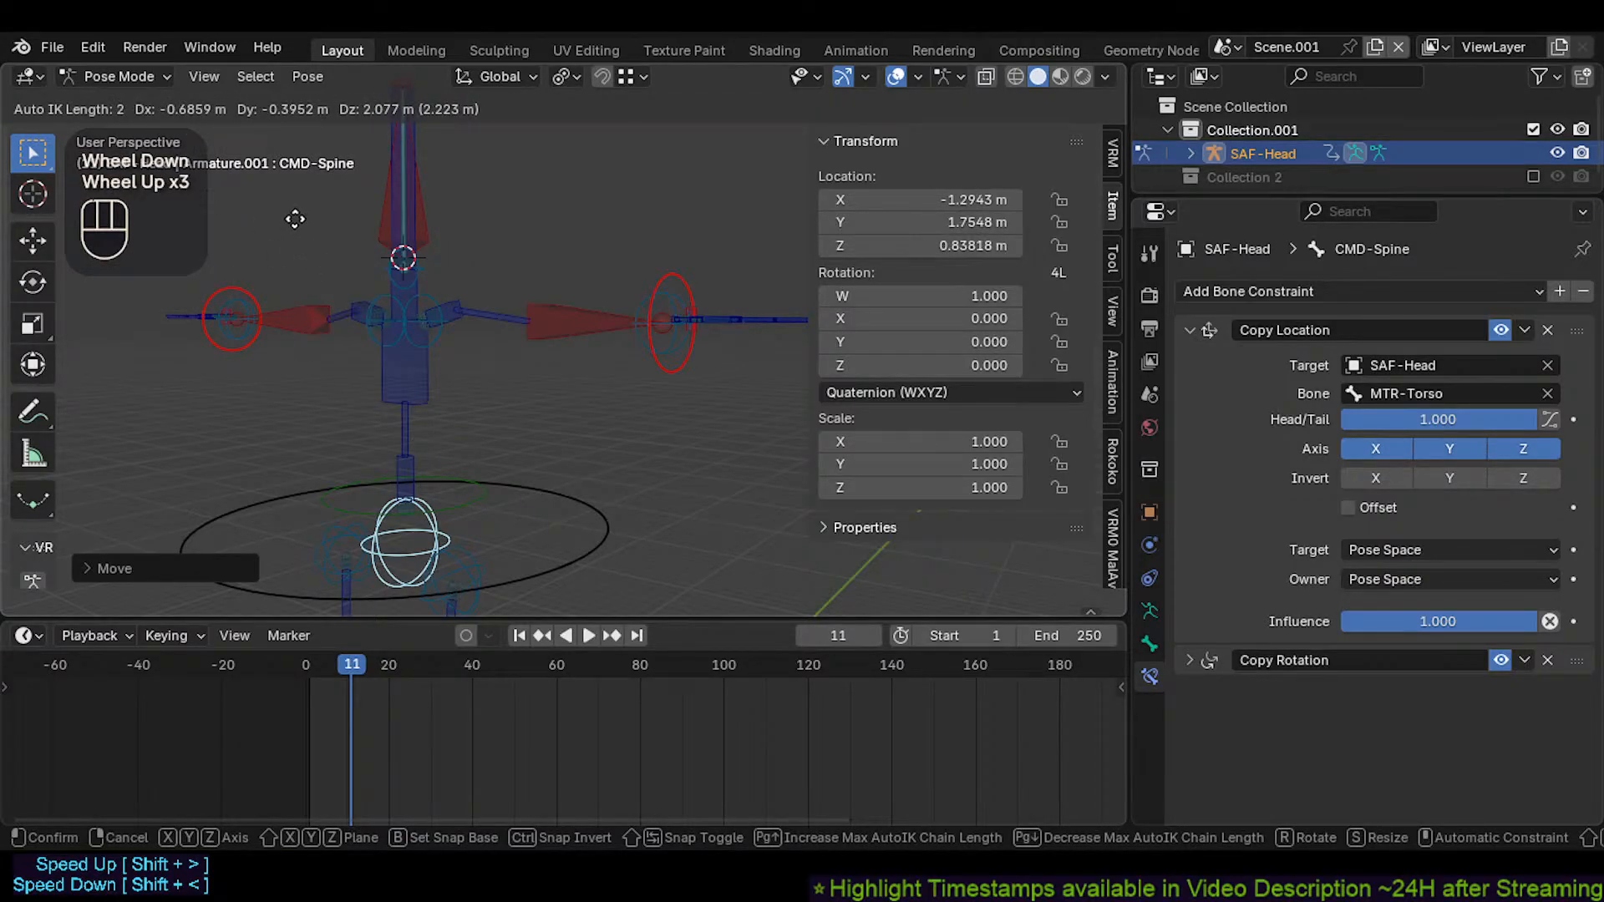
scroll(356, 286, down, 3)
click(357, 298)
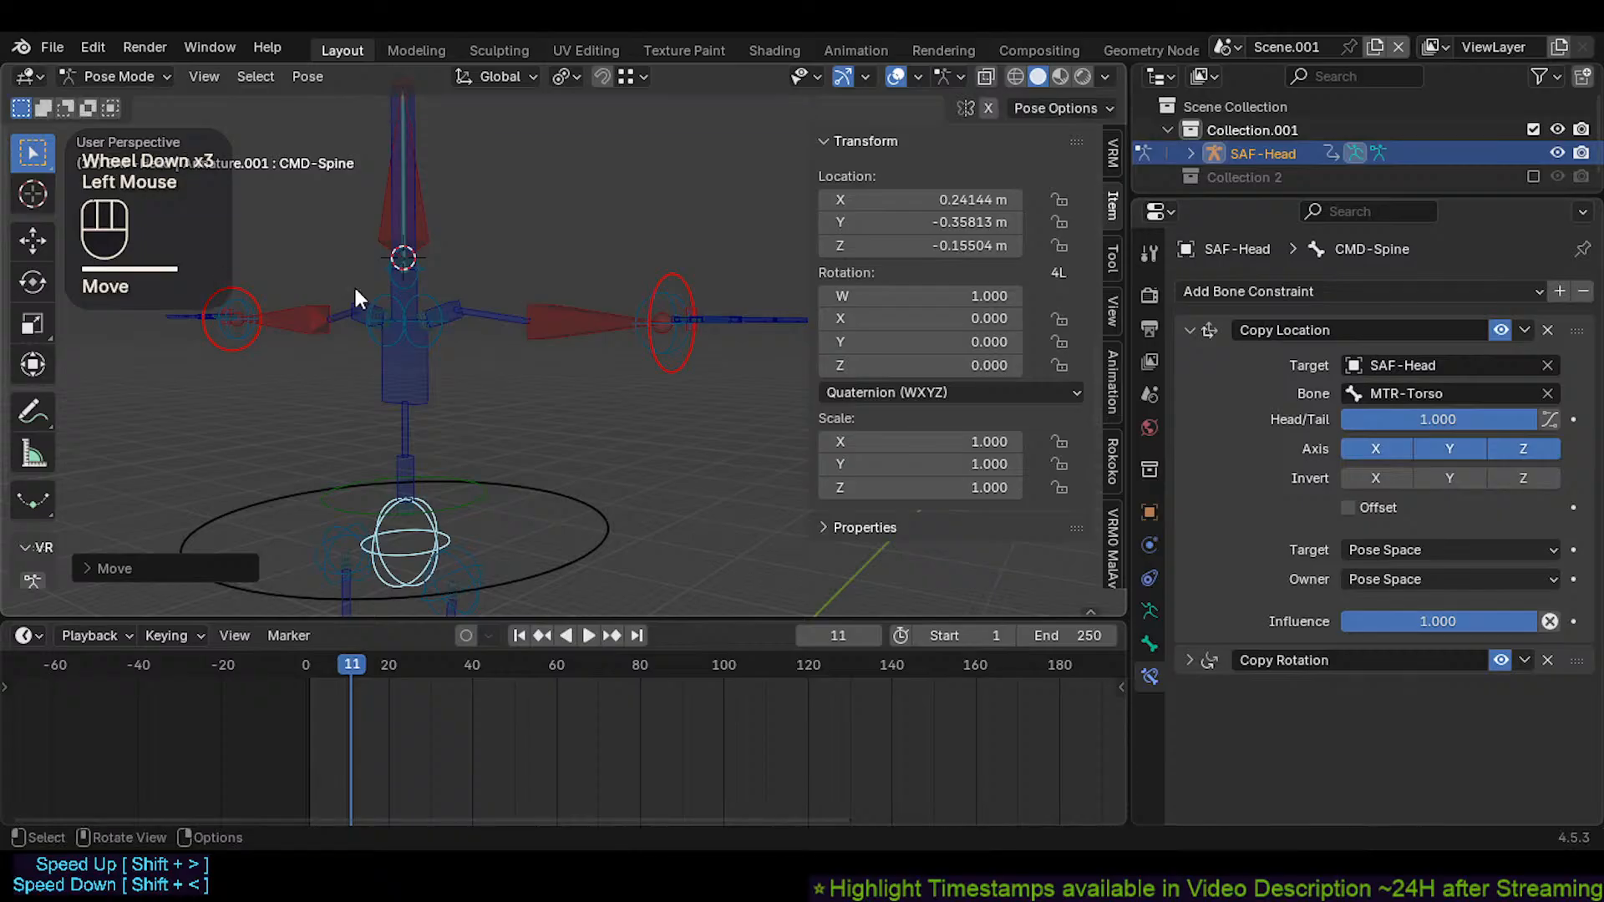
Select MTR-CoG together with CMD-Spine and move both controls to bend the torso
click(582, 570)
shift+click(404, 546)
key(g)
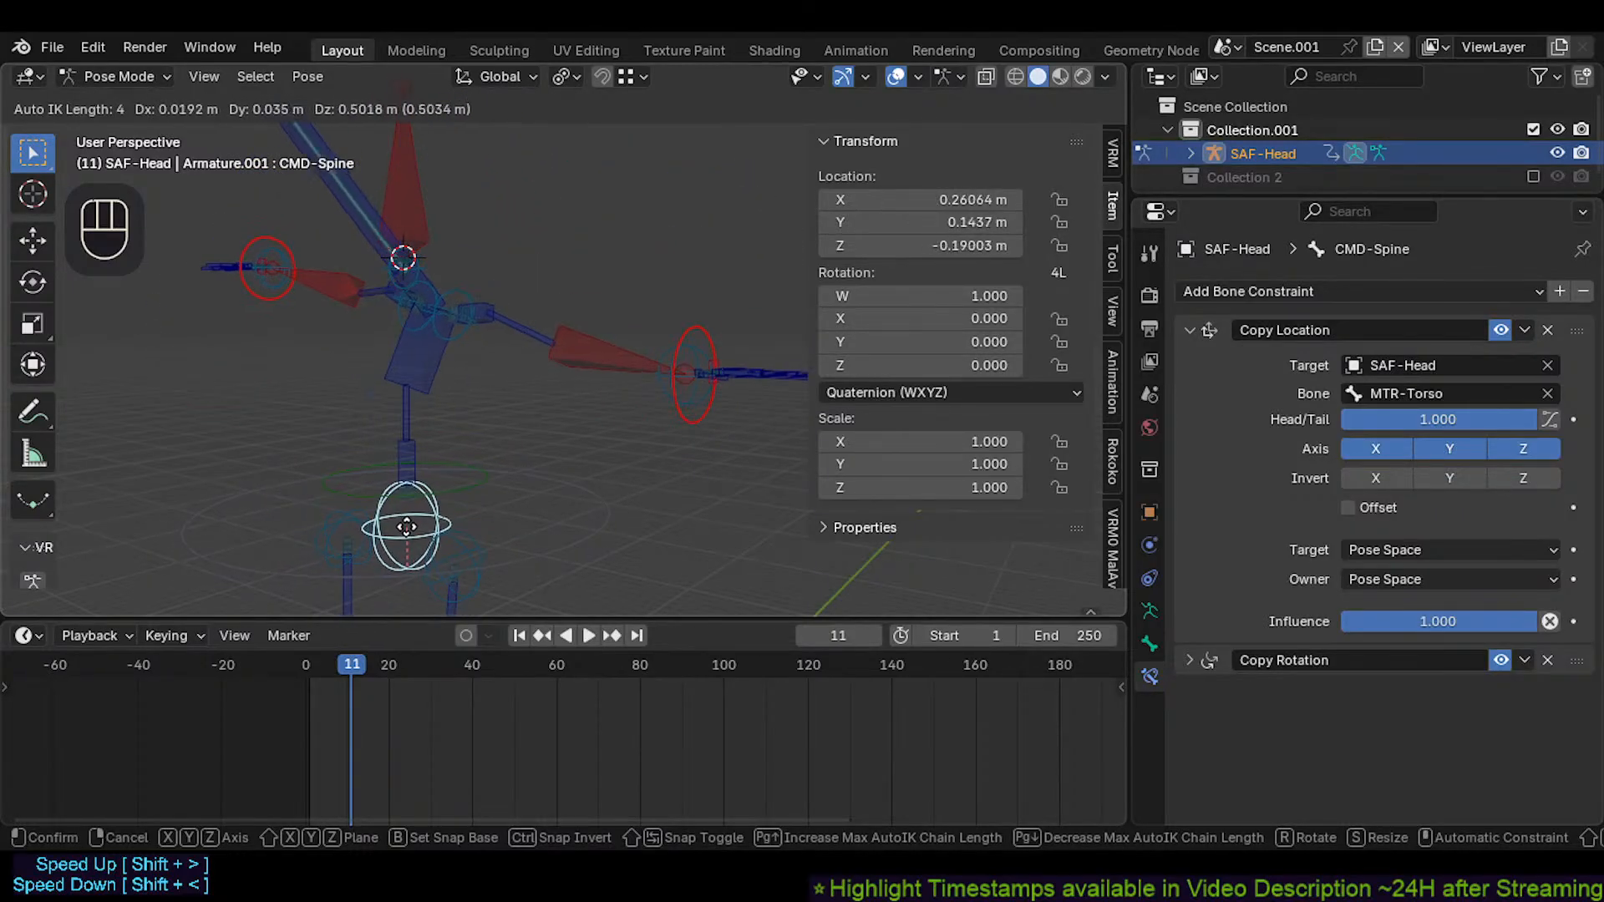
click(414, 528)
middle_drag(414, 529, 369, 479)
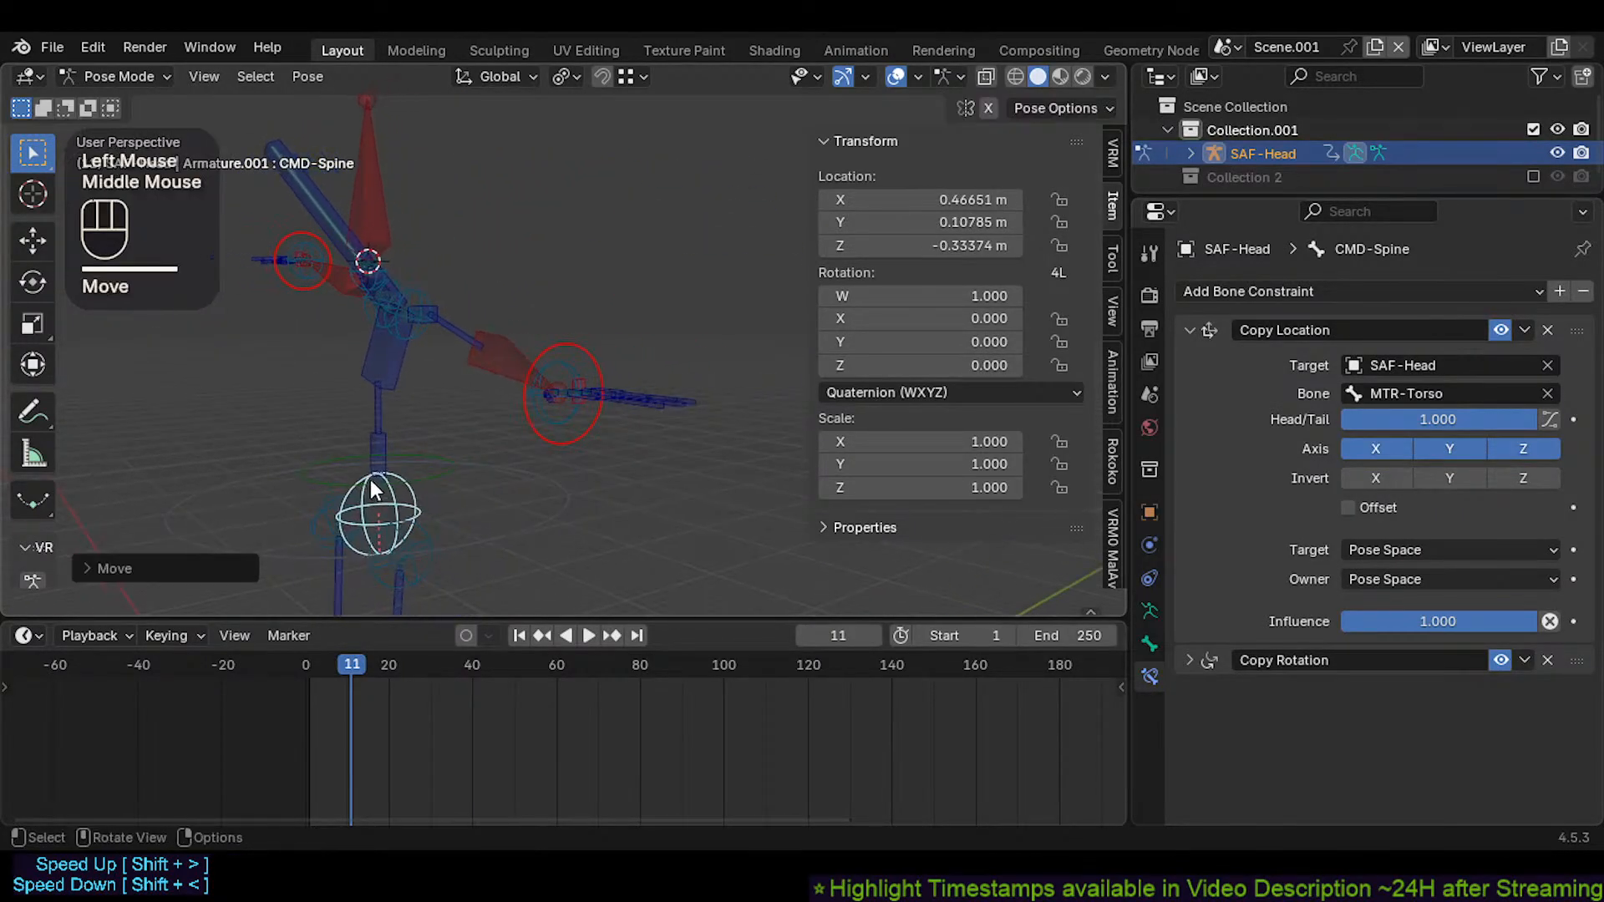
Rotate the selected MTR-CoG and CMD-Spine controls slightly to test how the torso follows
key(g)
key(r)
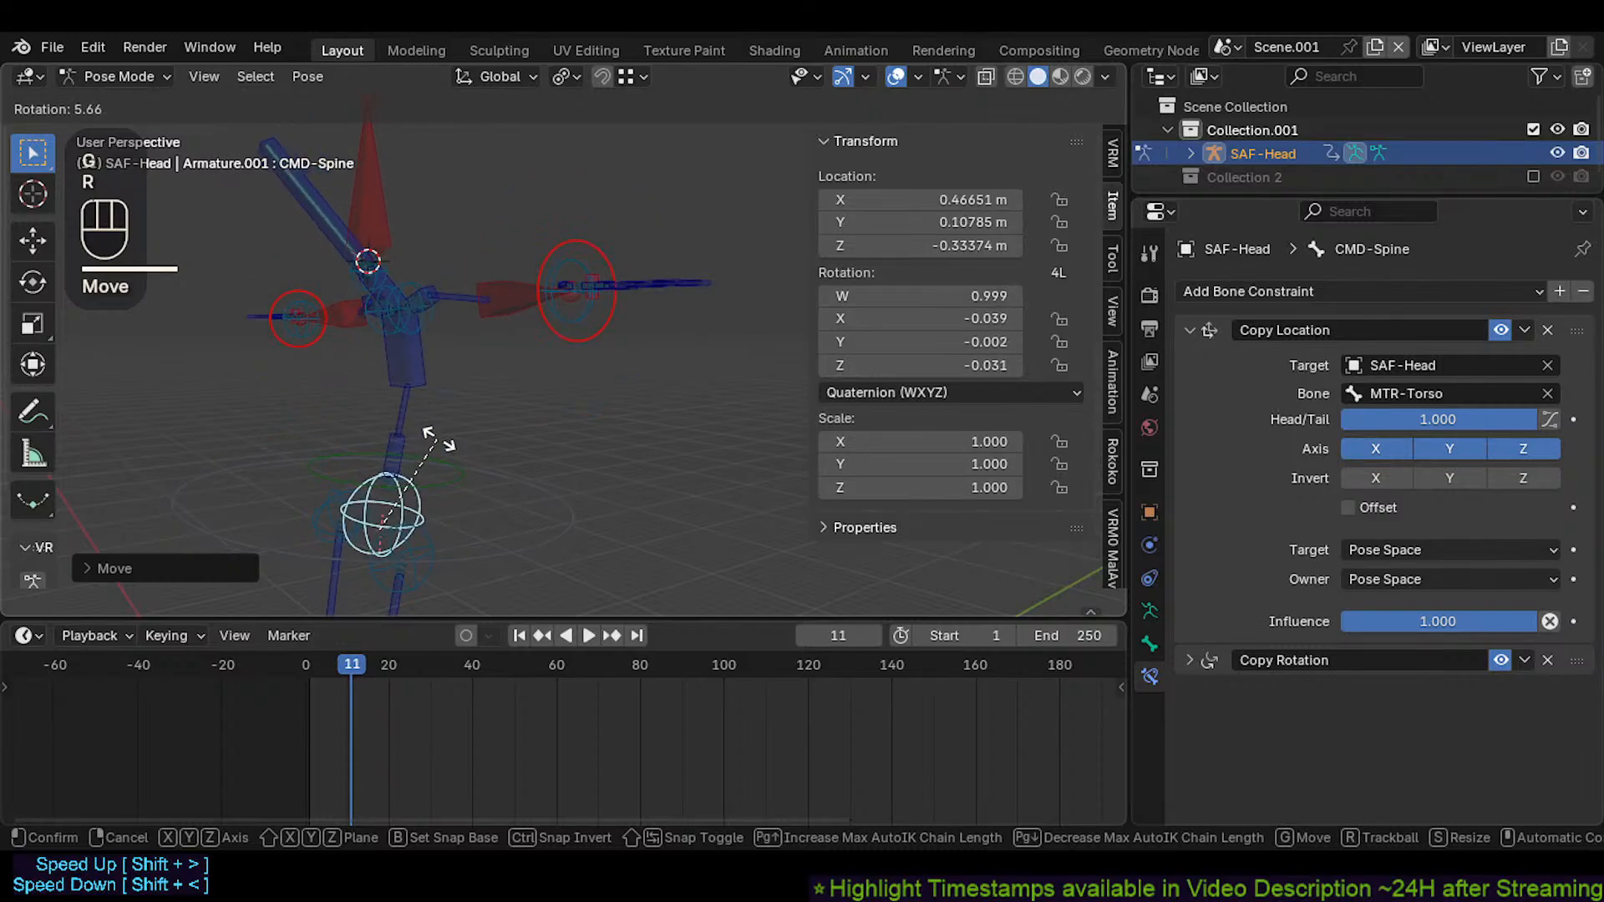
click(441, 448)
middle_drag(441, 450, 429, 415)
key(g)
click(427, 478)
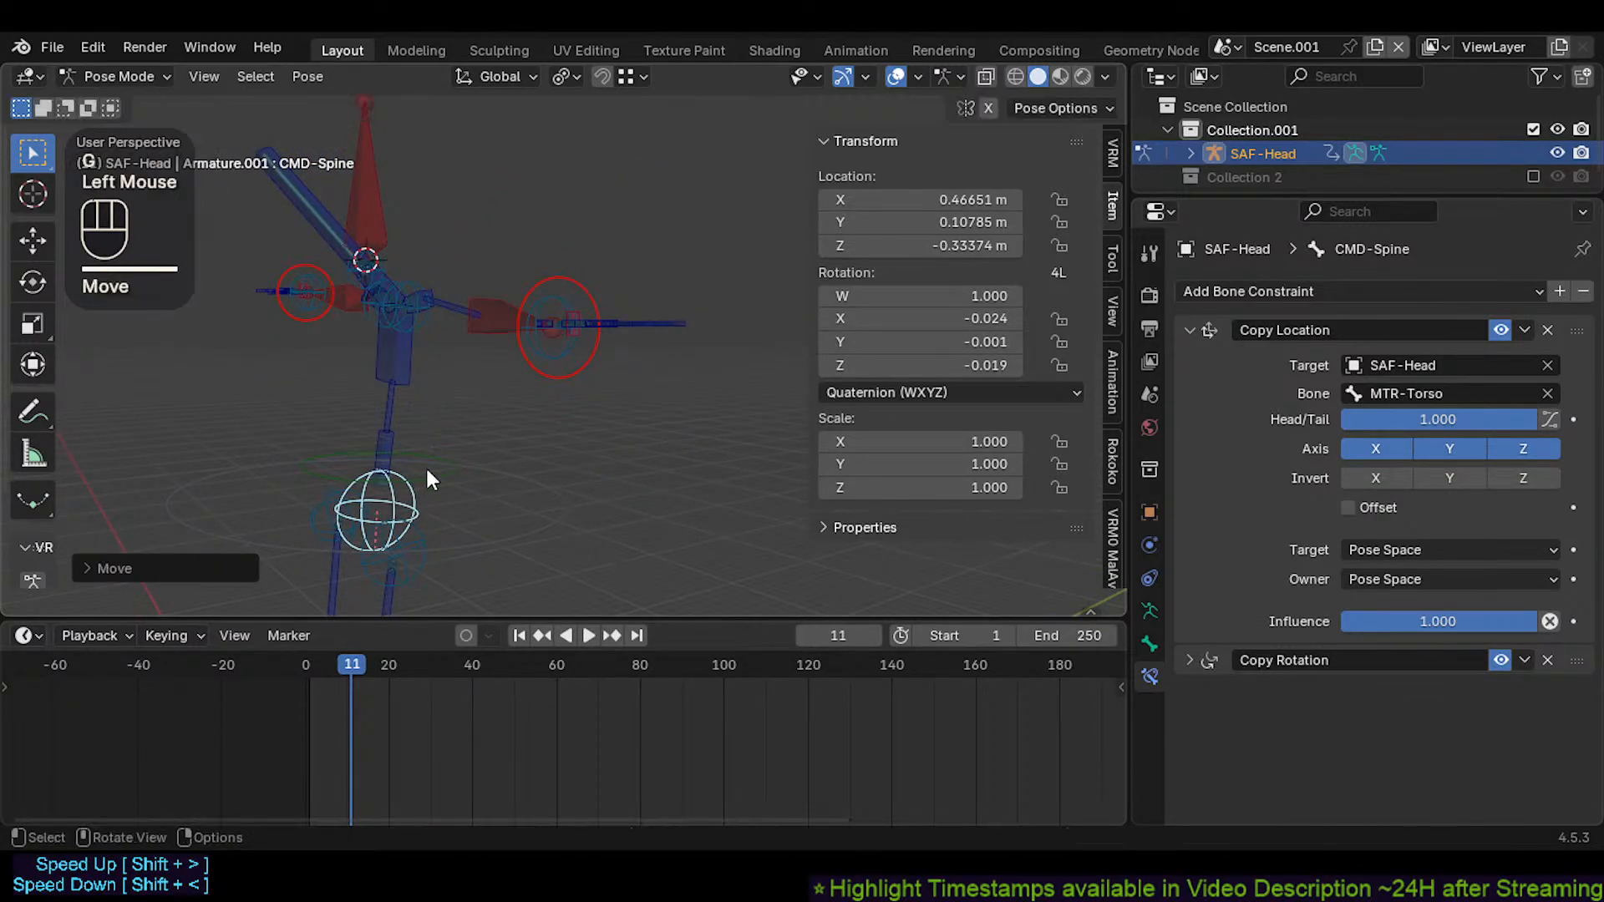
Reselect MTR-CoG with CMD-Spine, try rotating them, and move both controls to a new position
click(535, 523)
key(r)
key(Escape)
shift+click(424, 503)
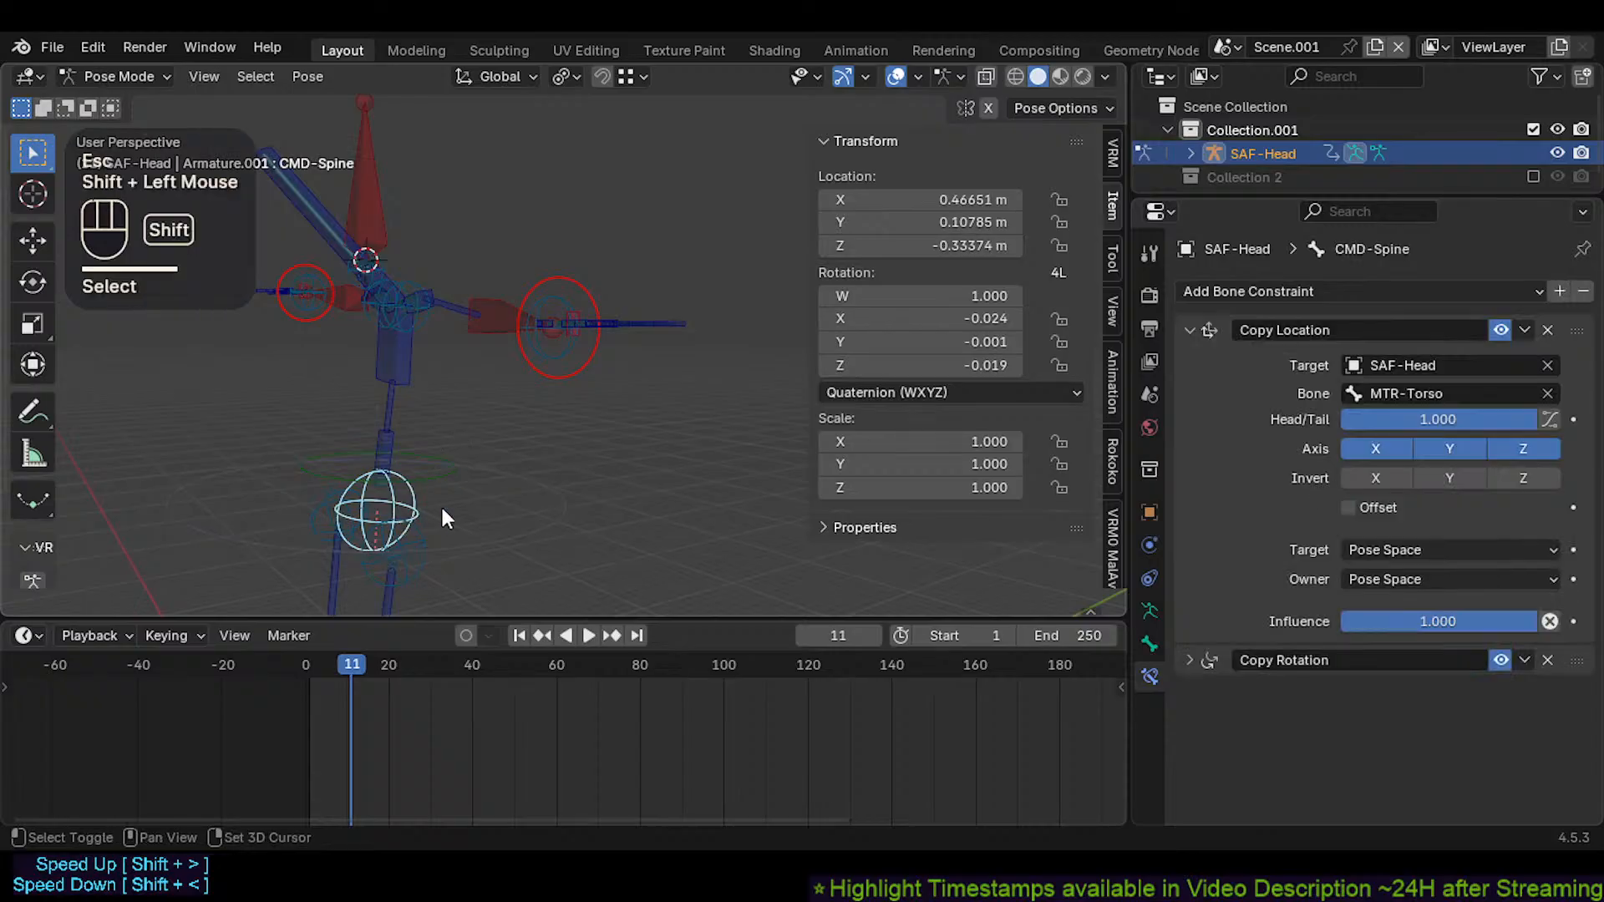
key(r)
key(Escape)
key(g)
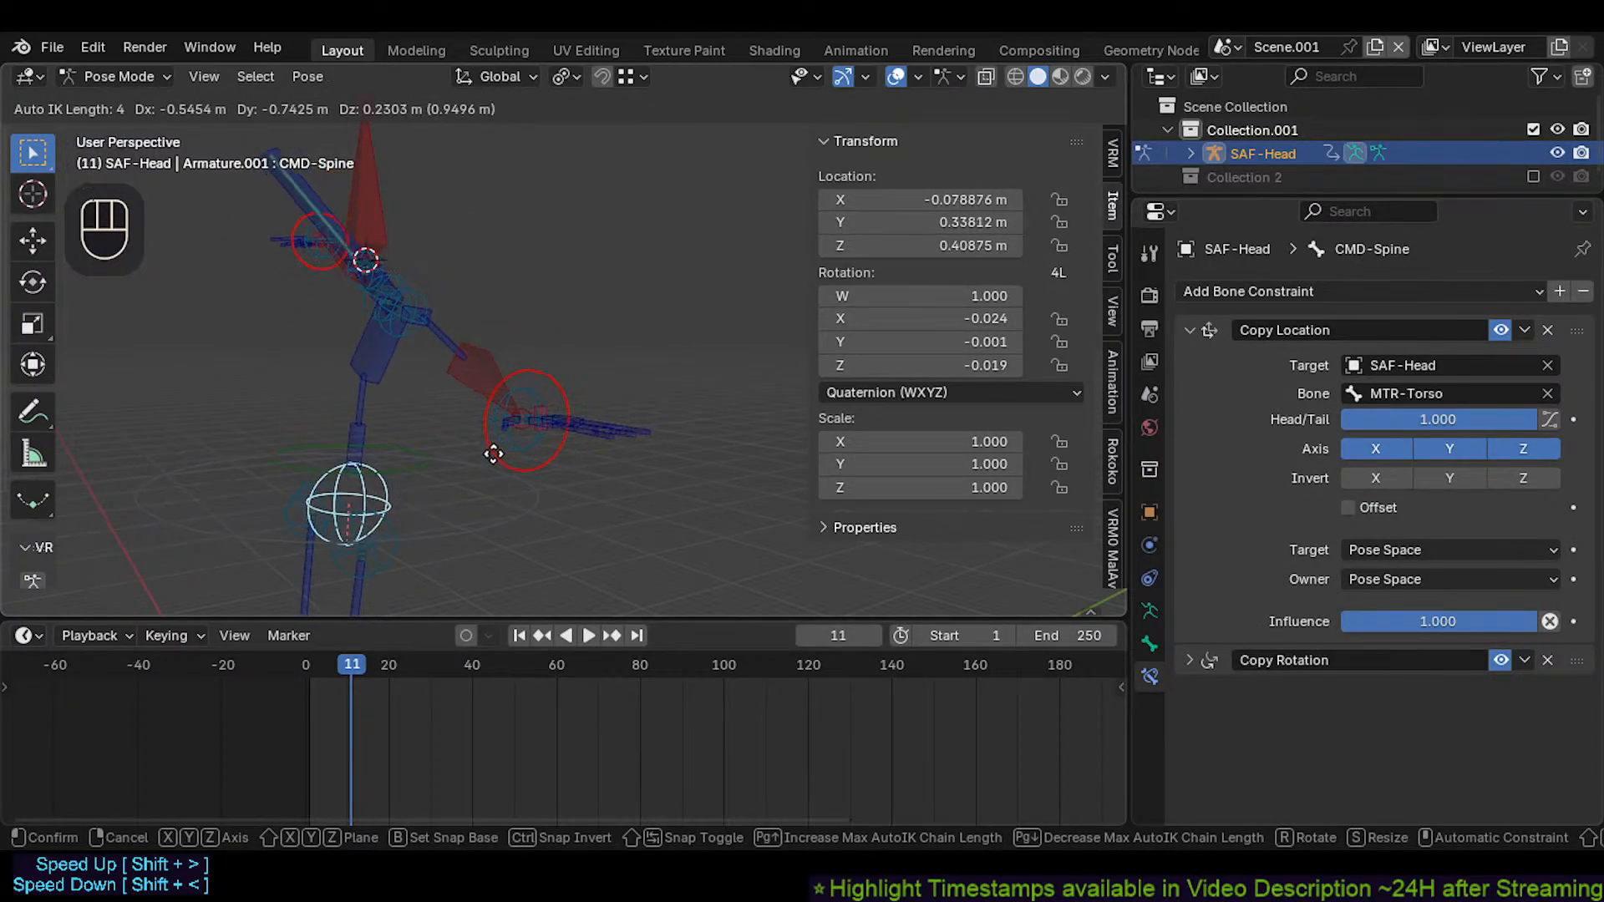
click(401, 428)
Move the combined MTR-CoG and CMD-Spine selection twice more while checking the neck and head up close
scroll(396, 426, up, 1)
scroll(398, 426, up, 2)
shift+middle_drag(397, 426, 490, 418)
key(g)
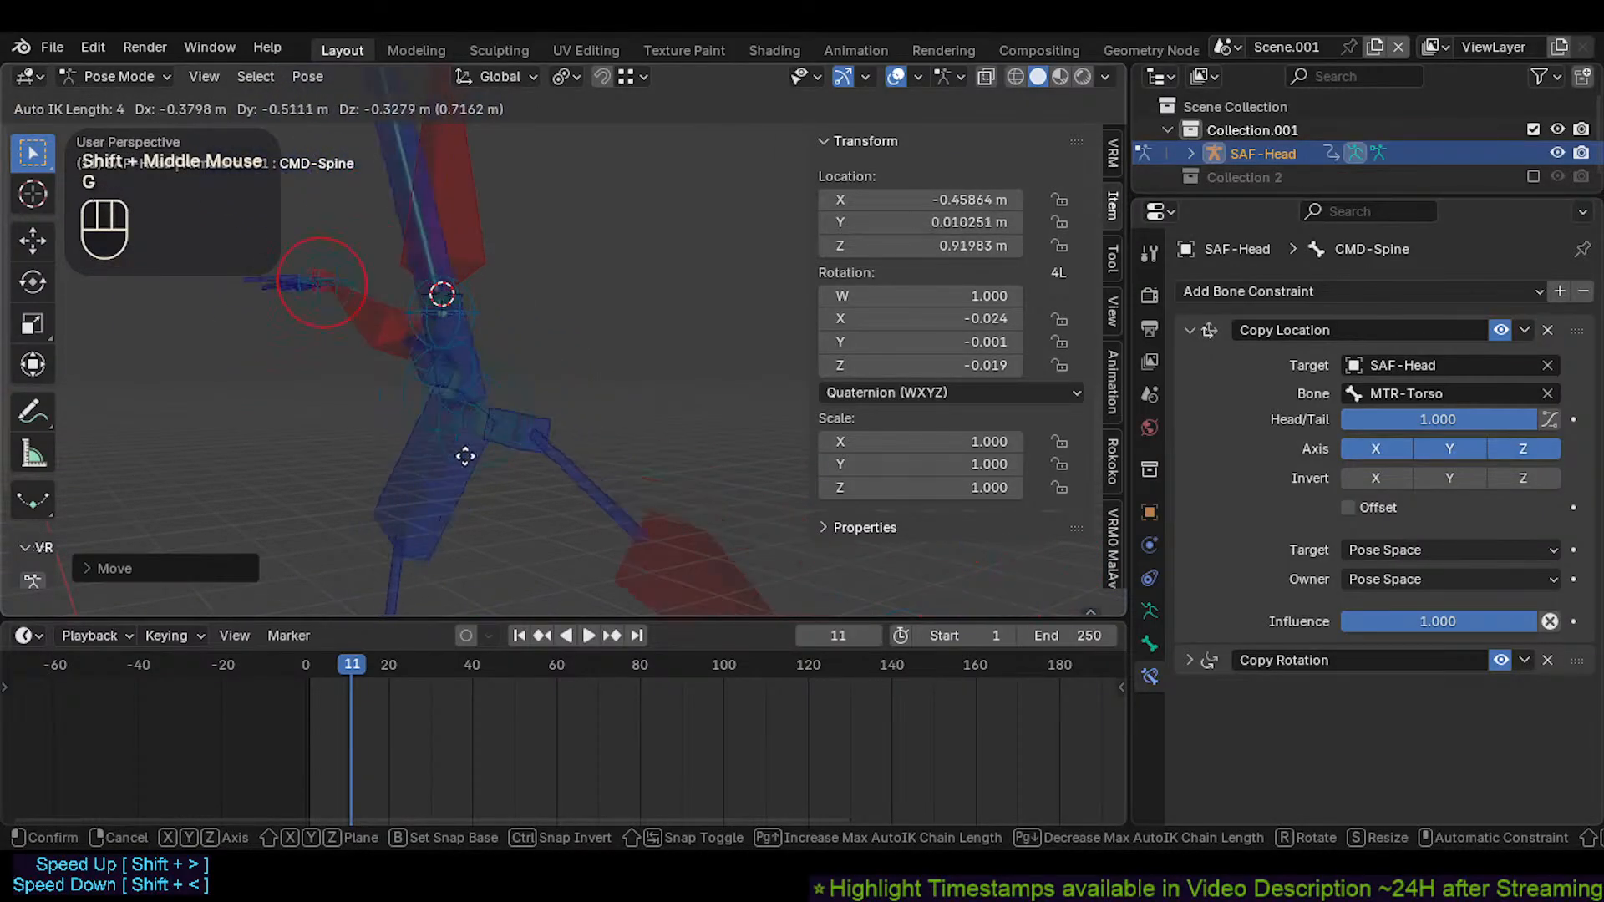
click(473, 445)
key(g)
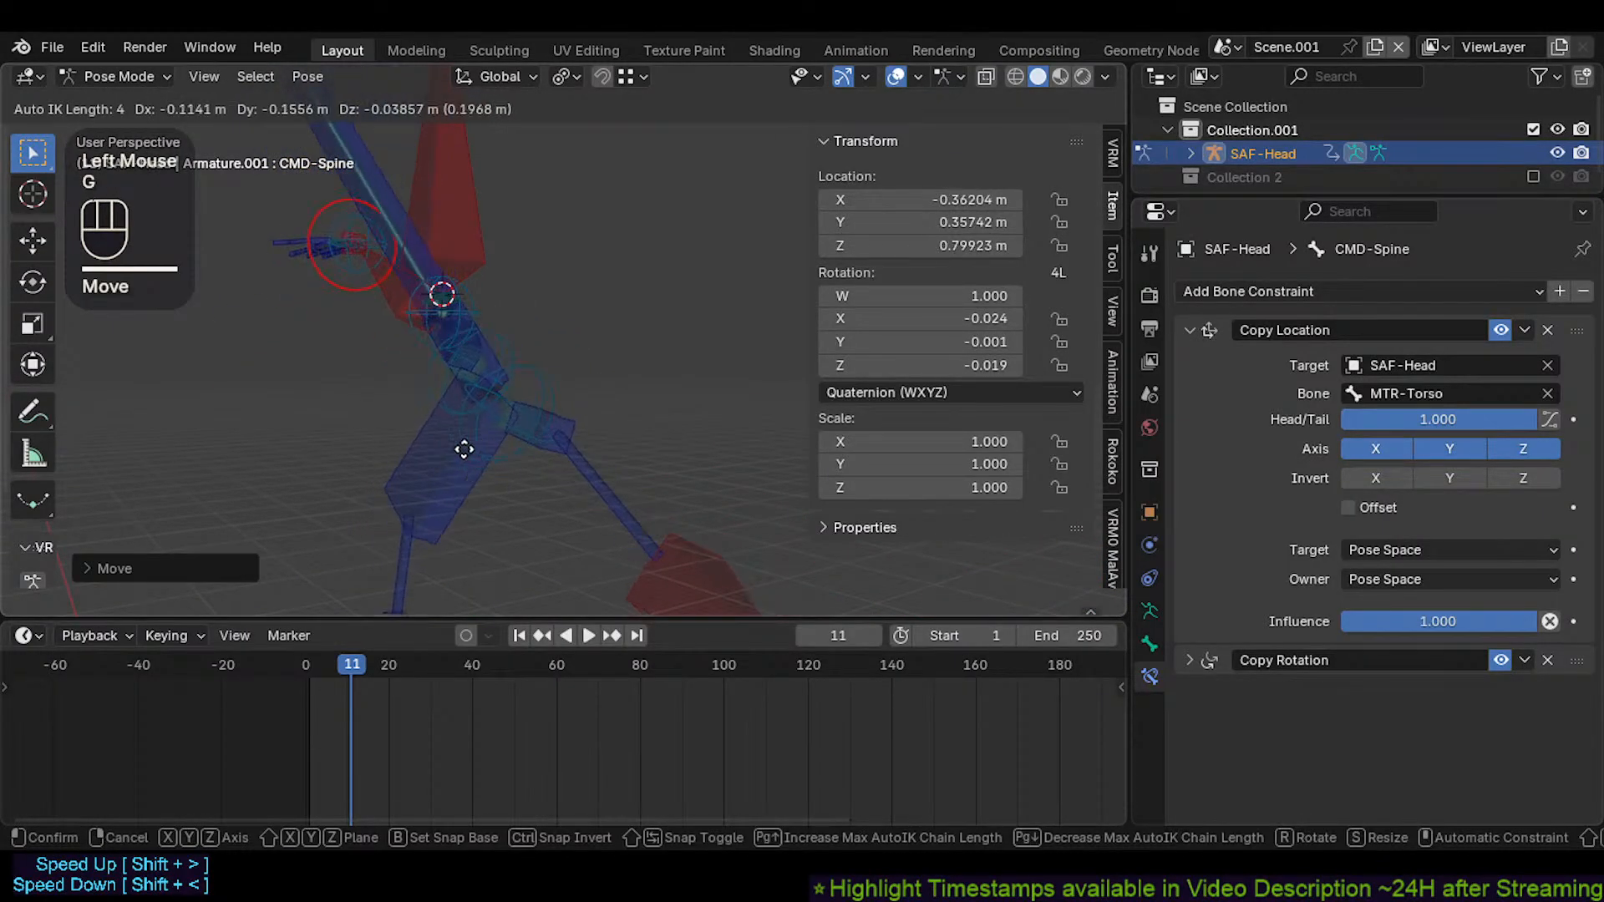
click(462, 451)
Test-move CTL-Head.002 together with MTR-Head in several directions and save the file
middle_drag(462, 451, 534, 217)
scroll(597, 425, down, 2)
click(526, 204)
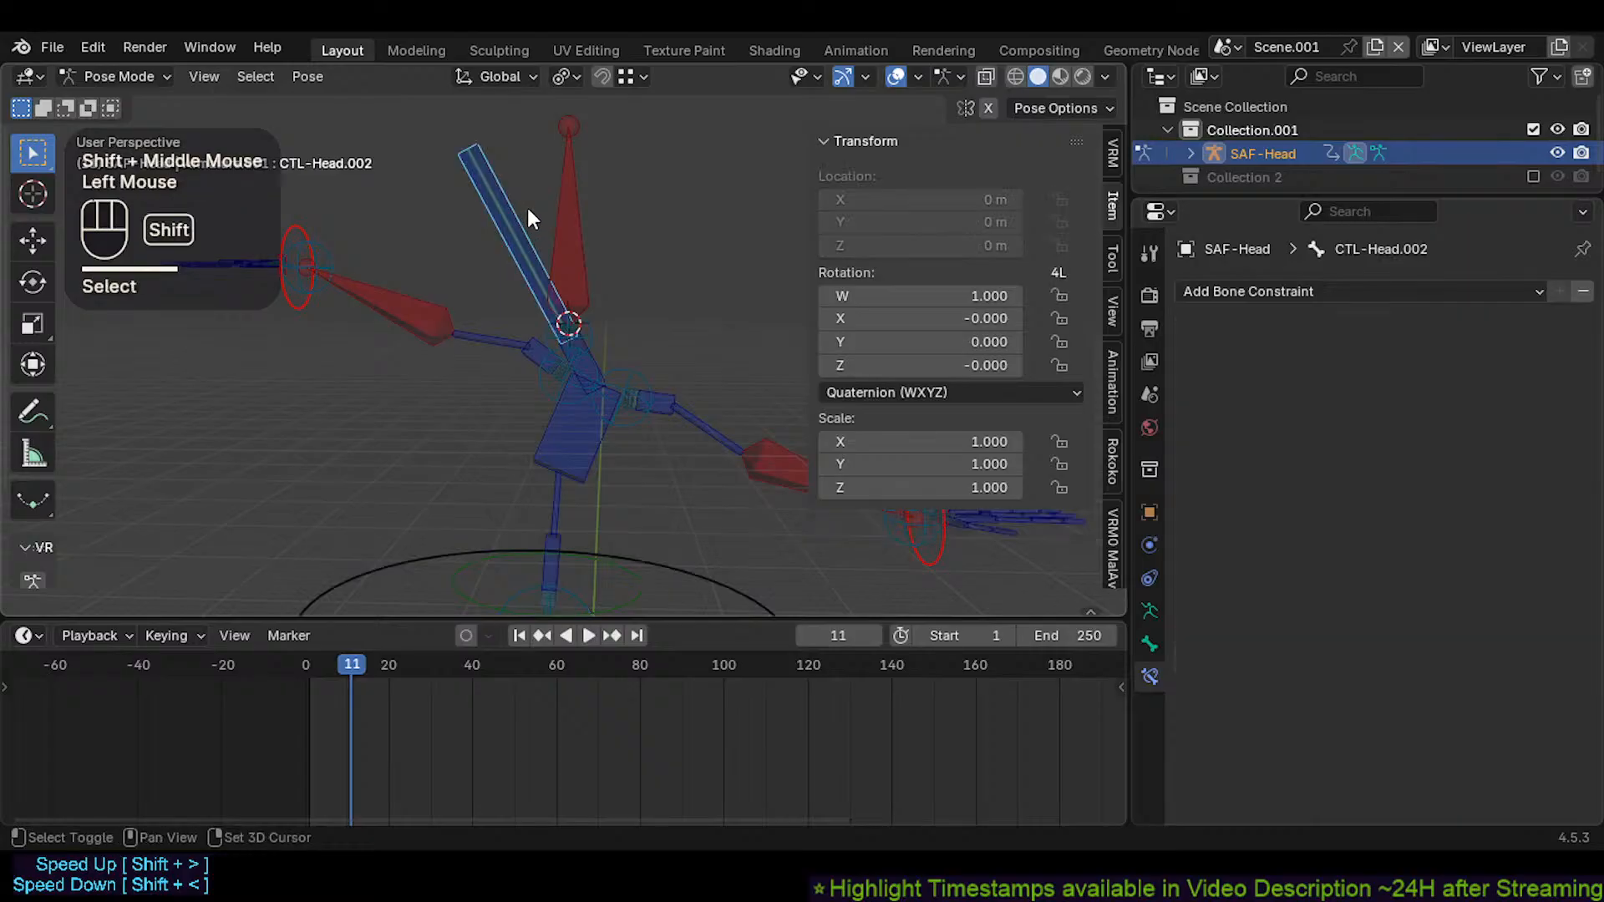
shift+click(573, 191)
key(g)
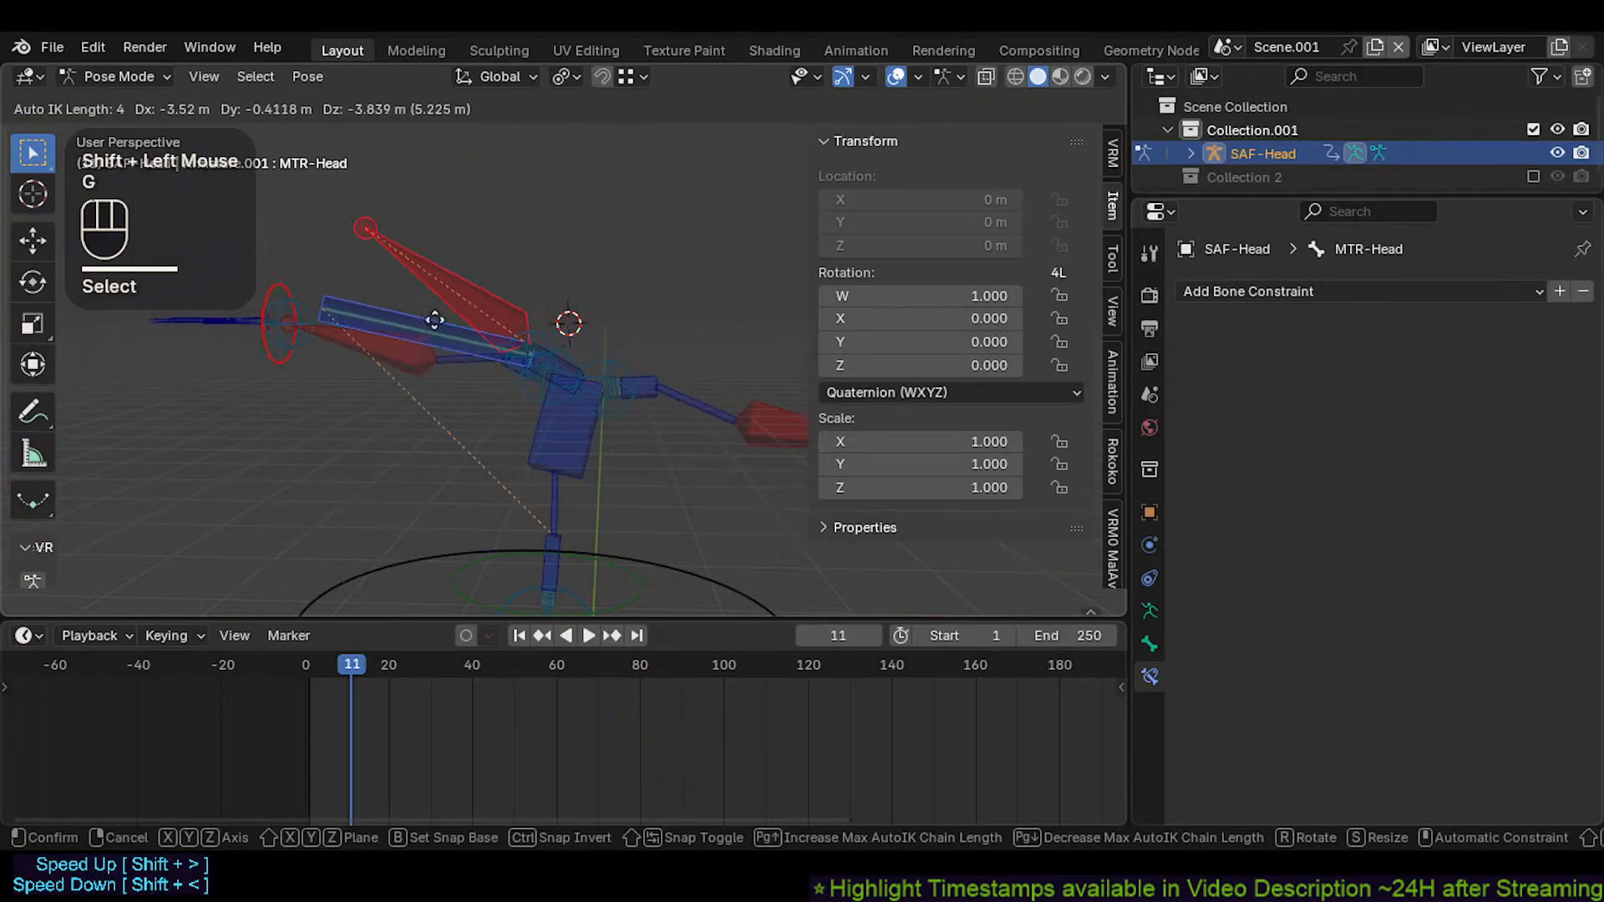
click(561, 192)
key(g)
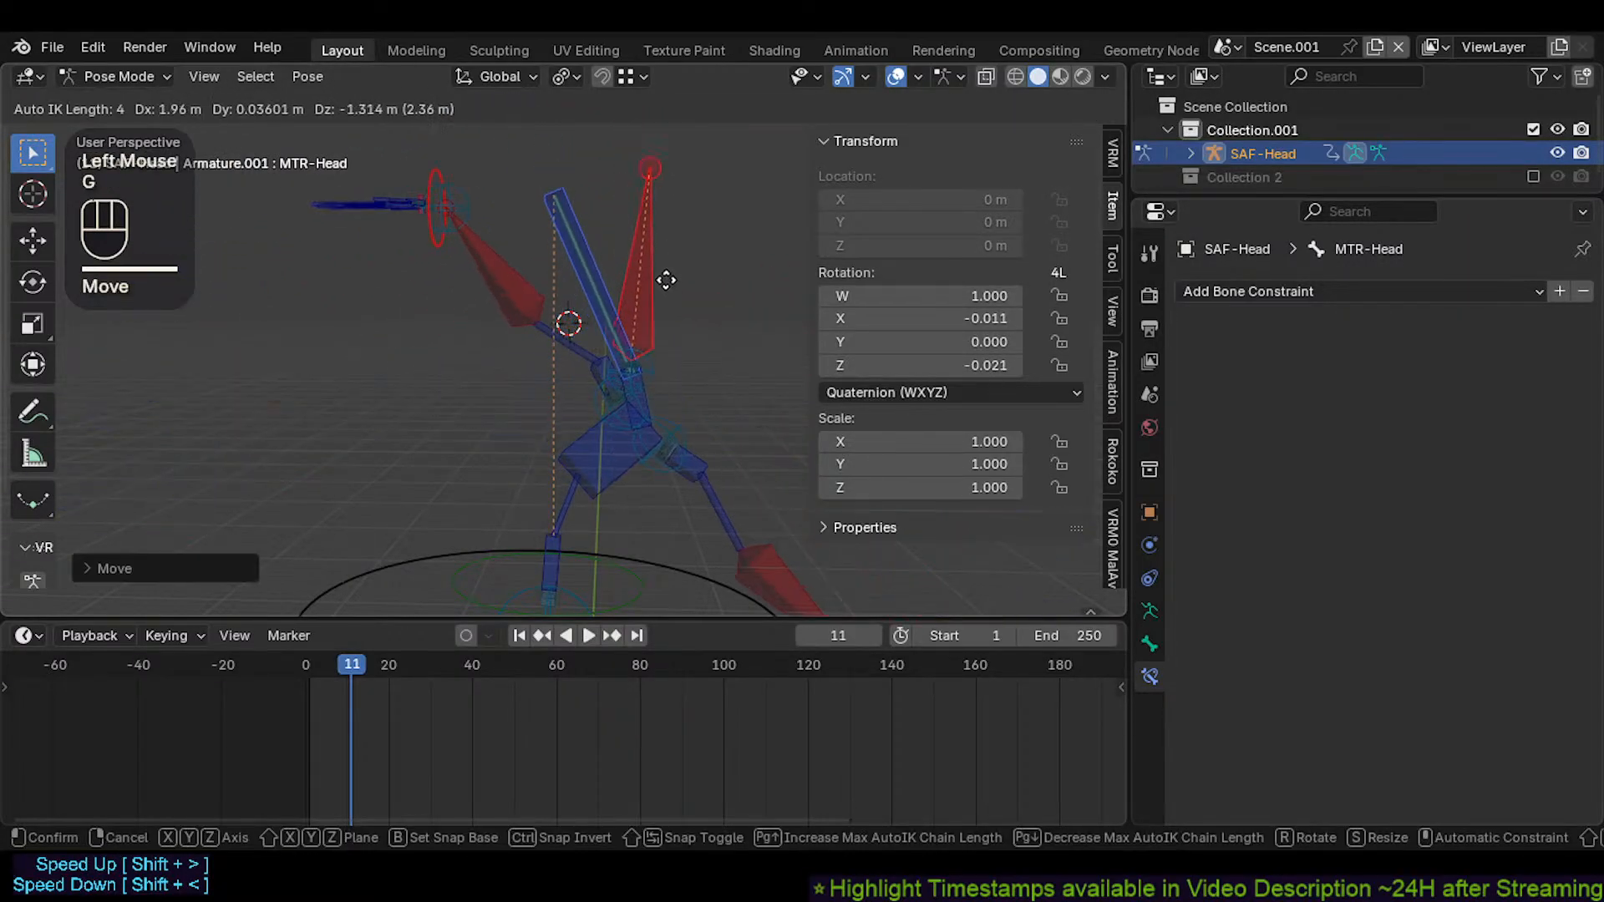
click(649, 186)
key(g)
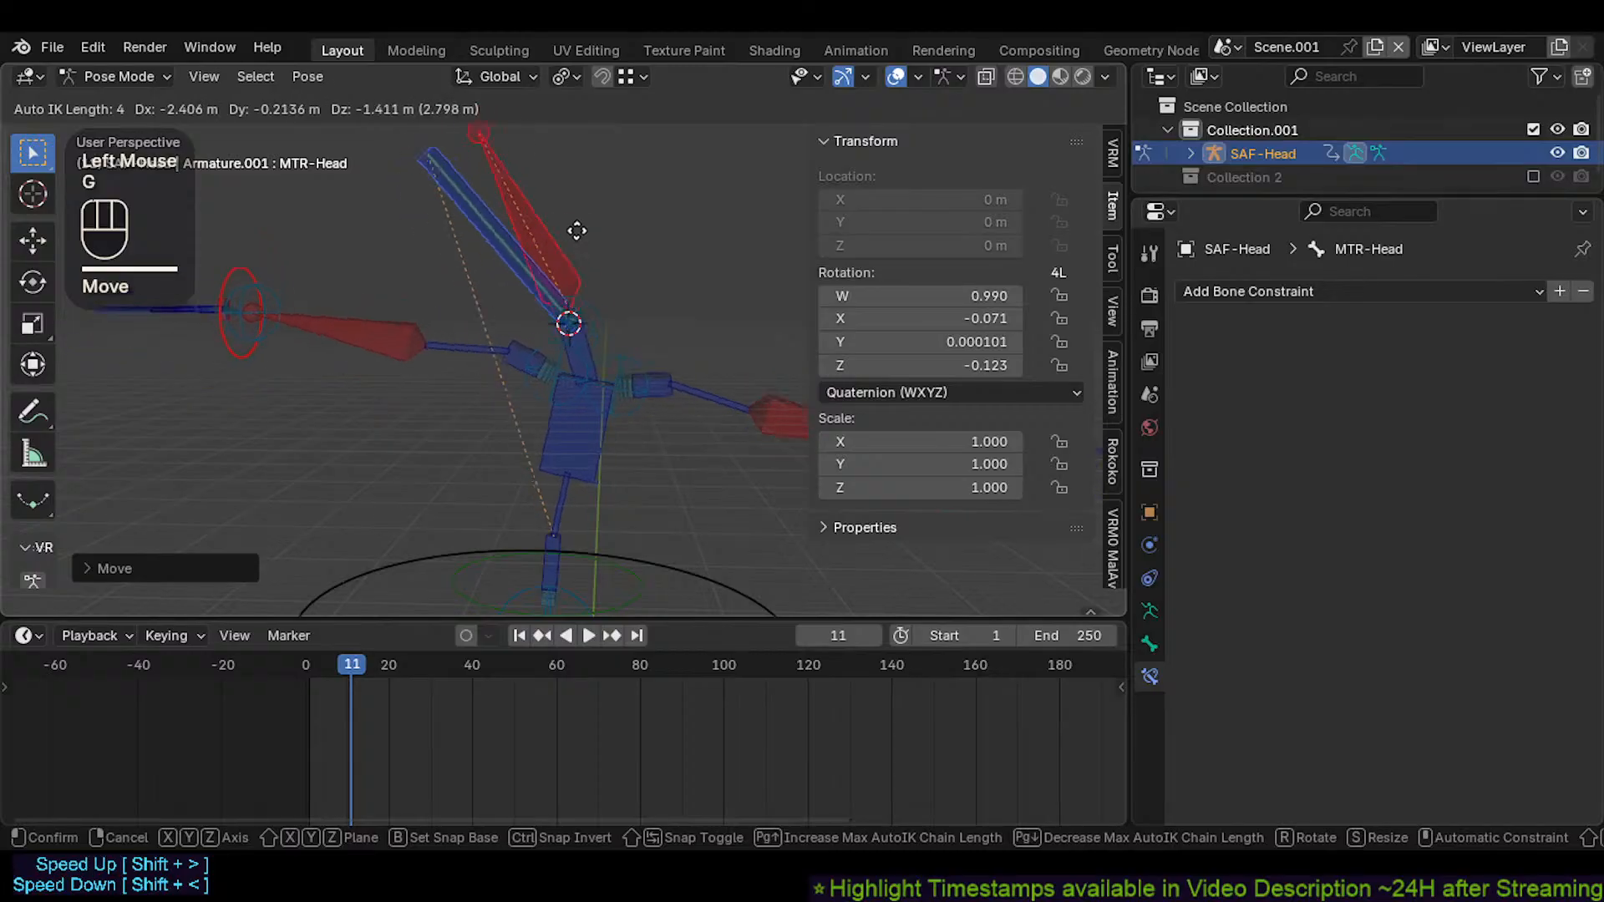
click(582, 265)
key(g)
click(570, 260)
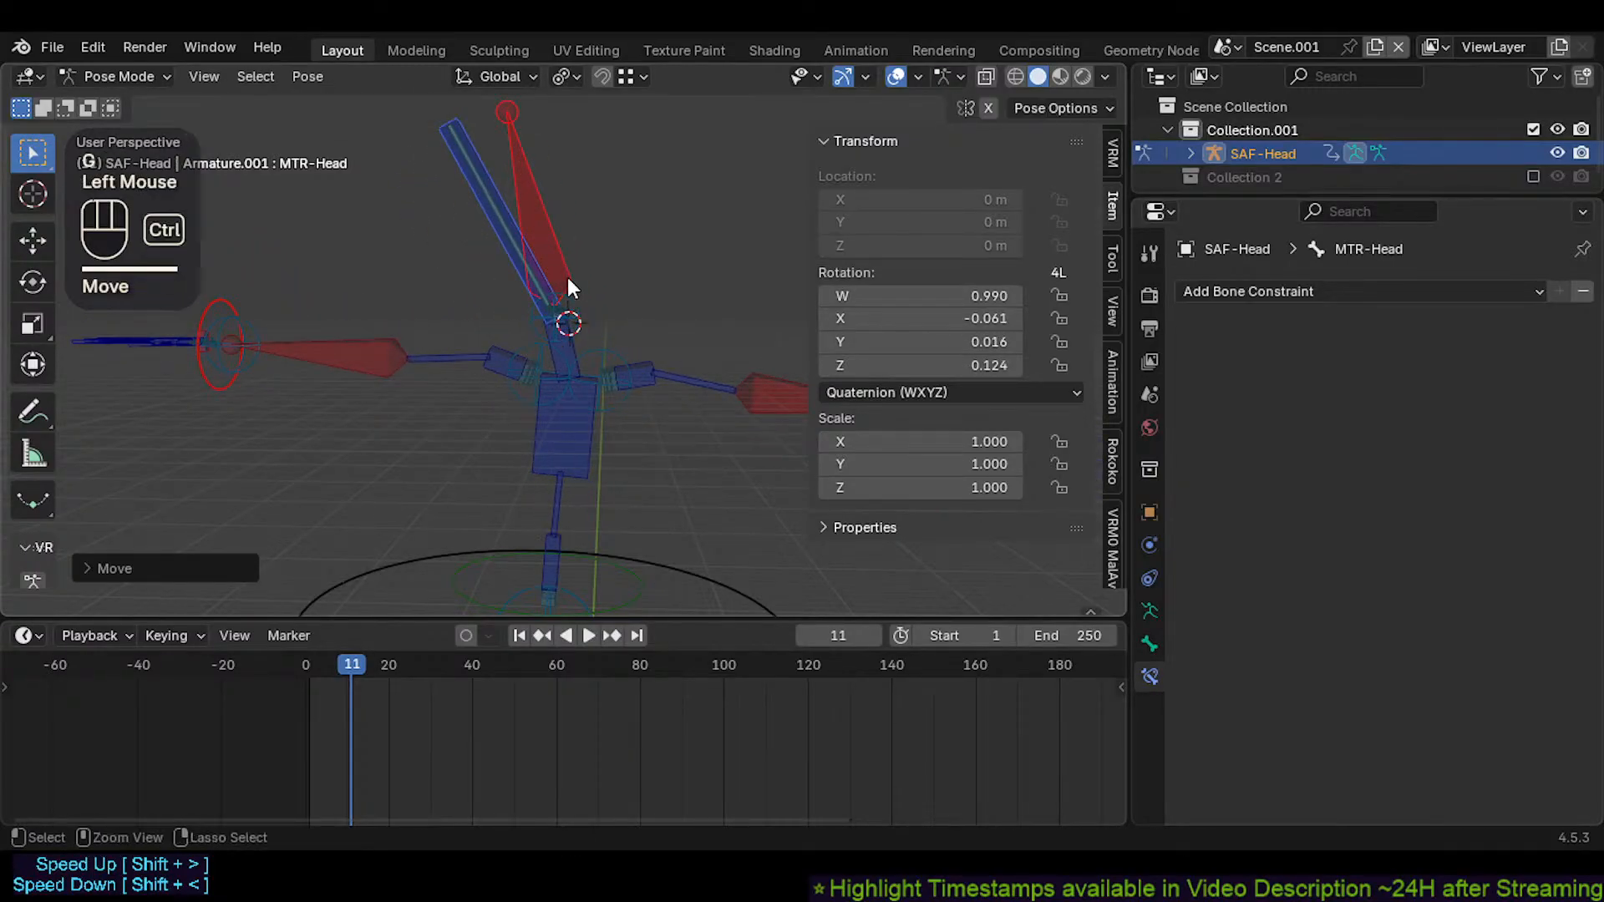
key(ctrl+s)
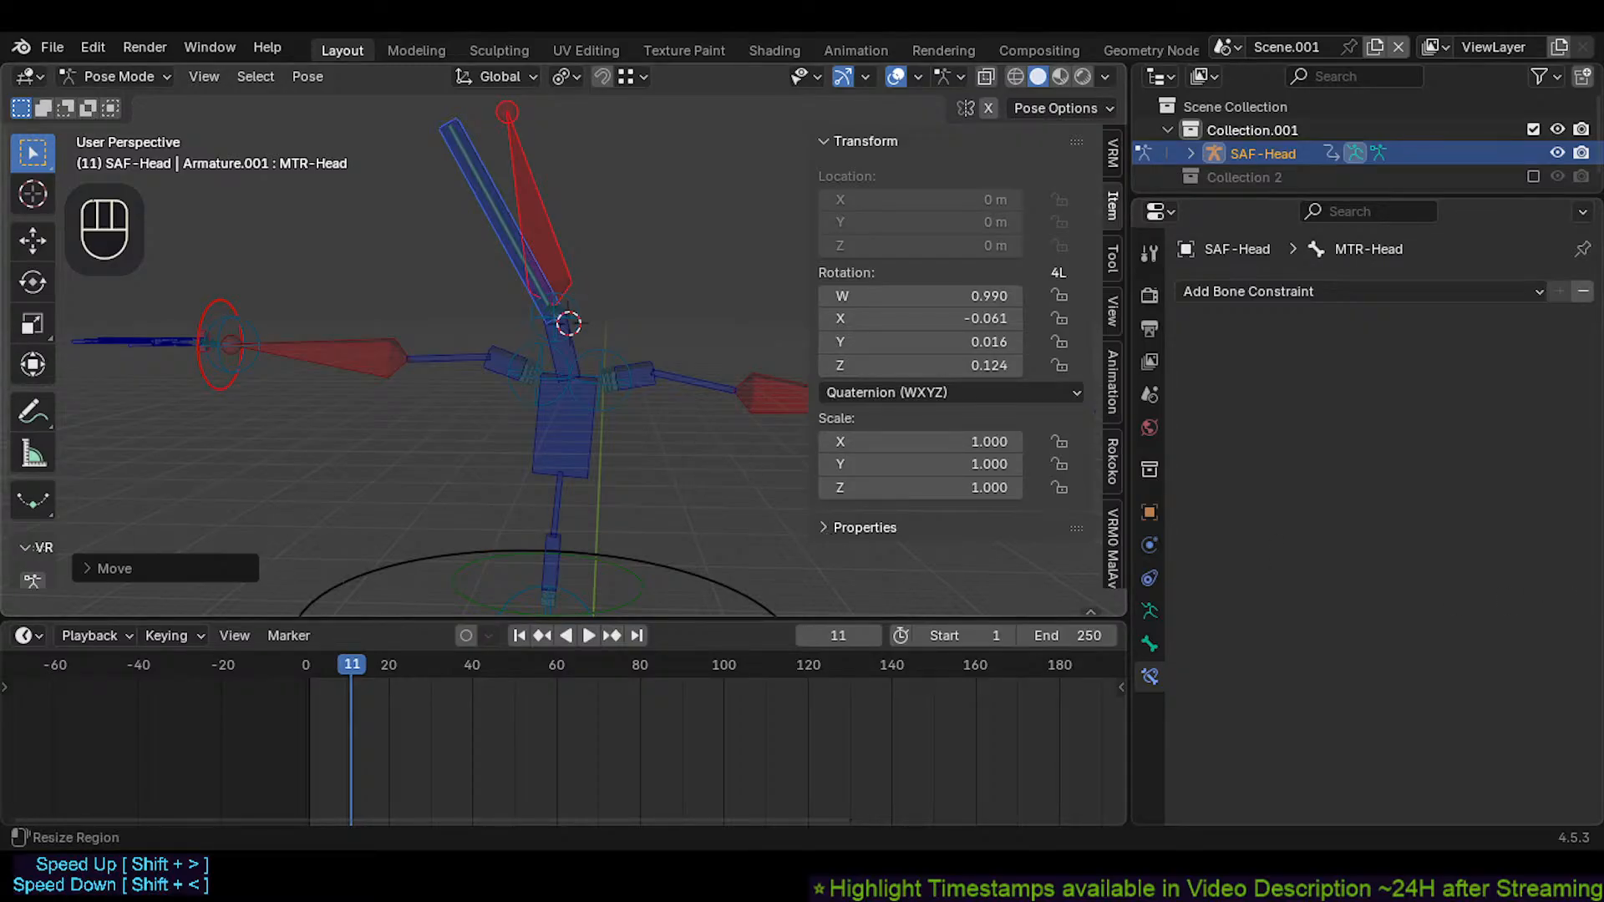
Clear the pose transforms of the rig to return it to its rest pose
click(595, 209)
scroll(595, 209, up, 2)
click(462, 220)
scroll(468, 222, up, 2)
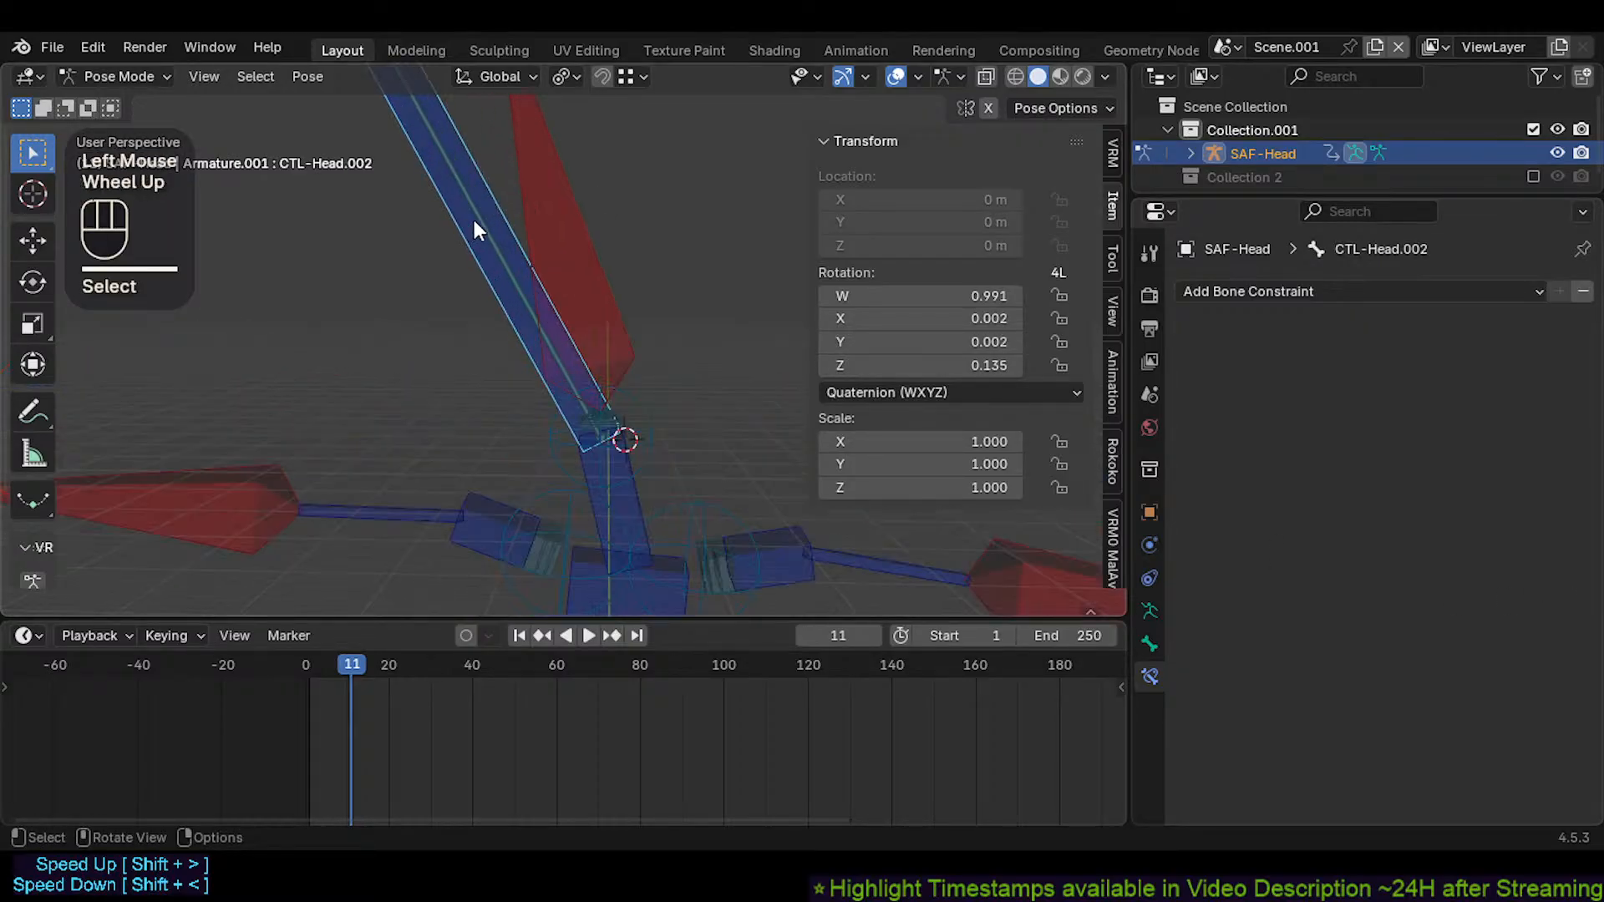
shift+middle_drag(473, 219, 398, 274)
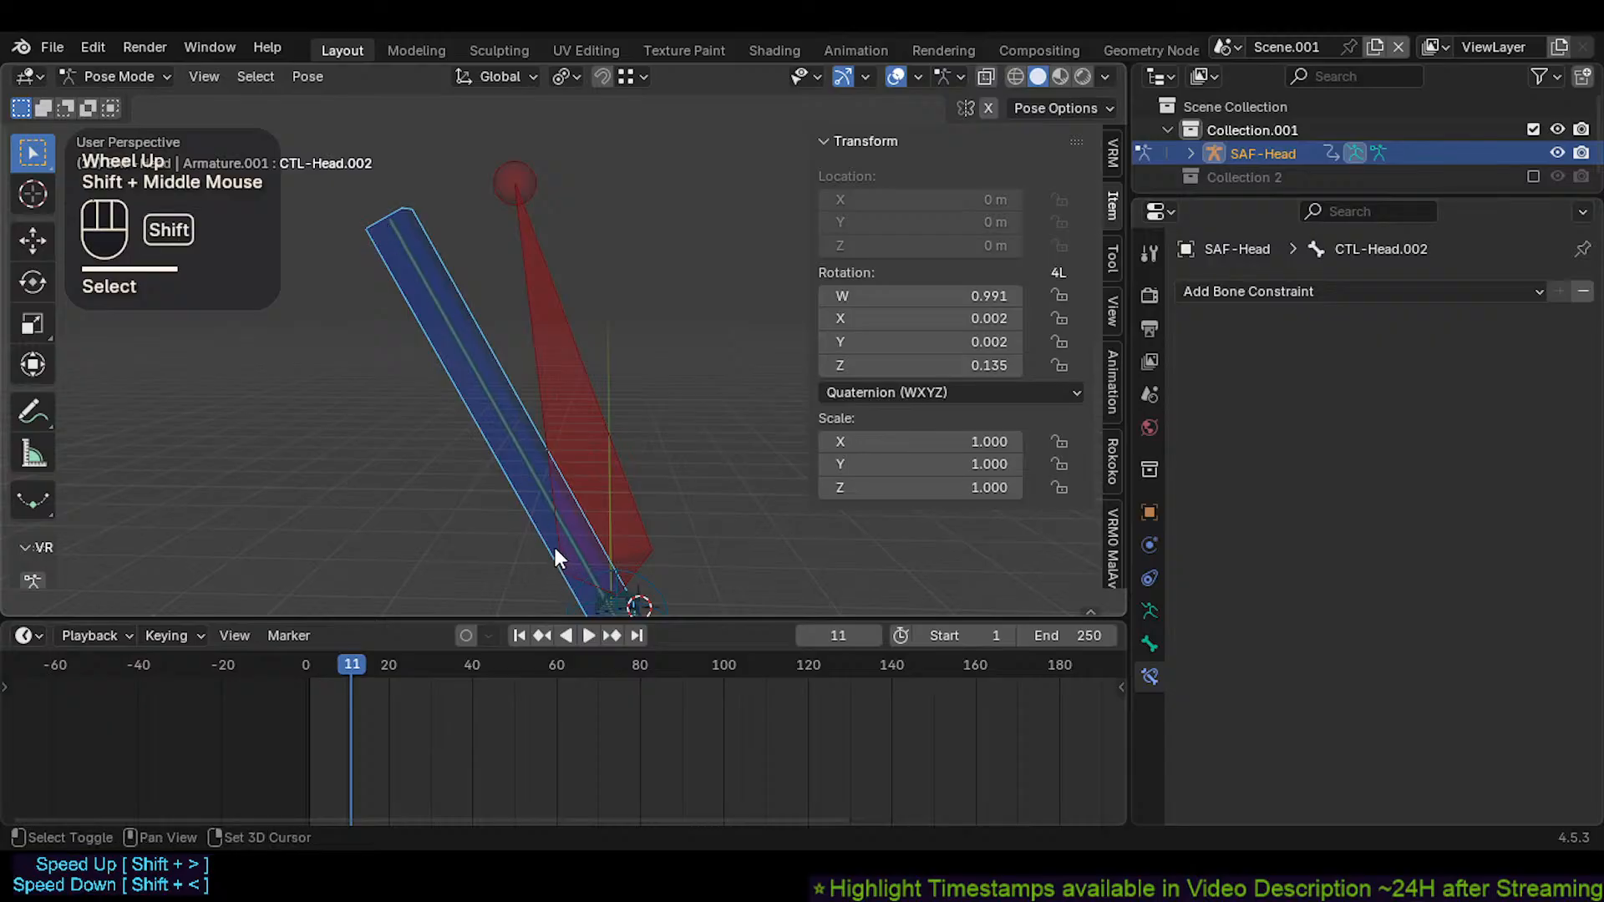
shift+middle_drag(553, 544, 483, 226)
click(468, 230)
scroll(454, 233, down, 2)
scroll(458, 259, up, 1)
key(alt+q)
key(alt+q)
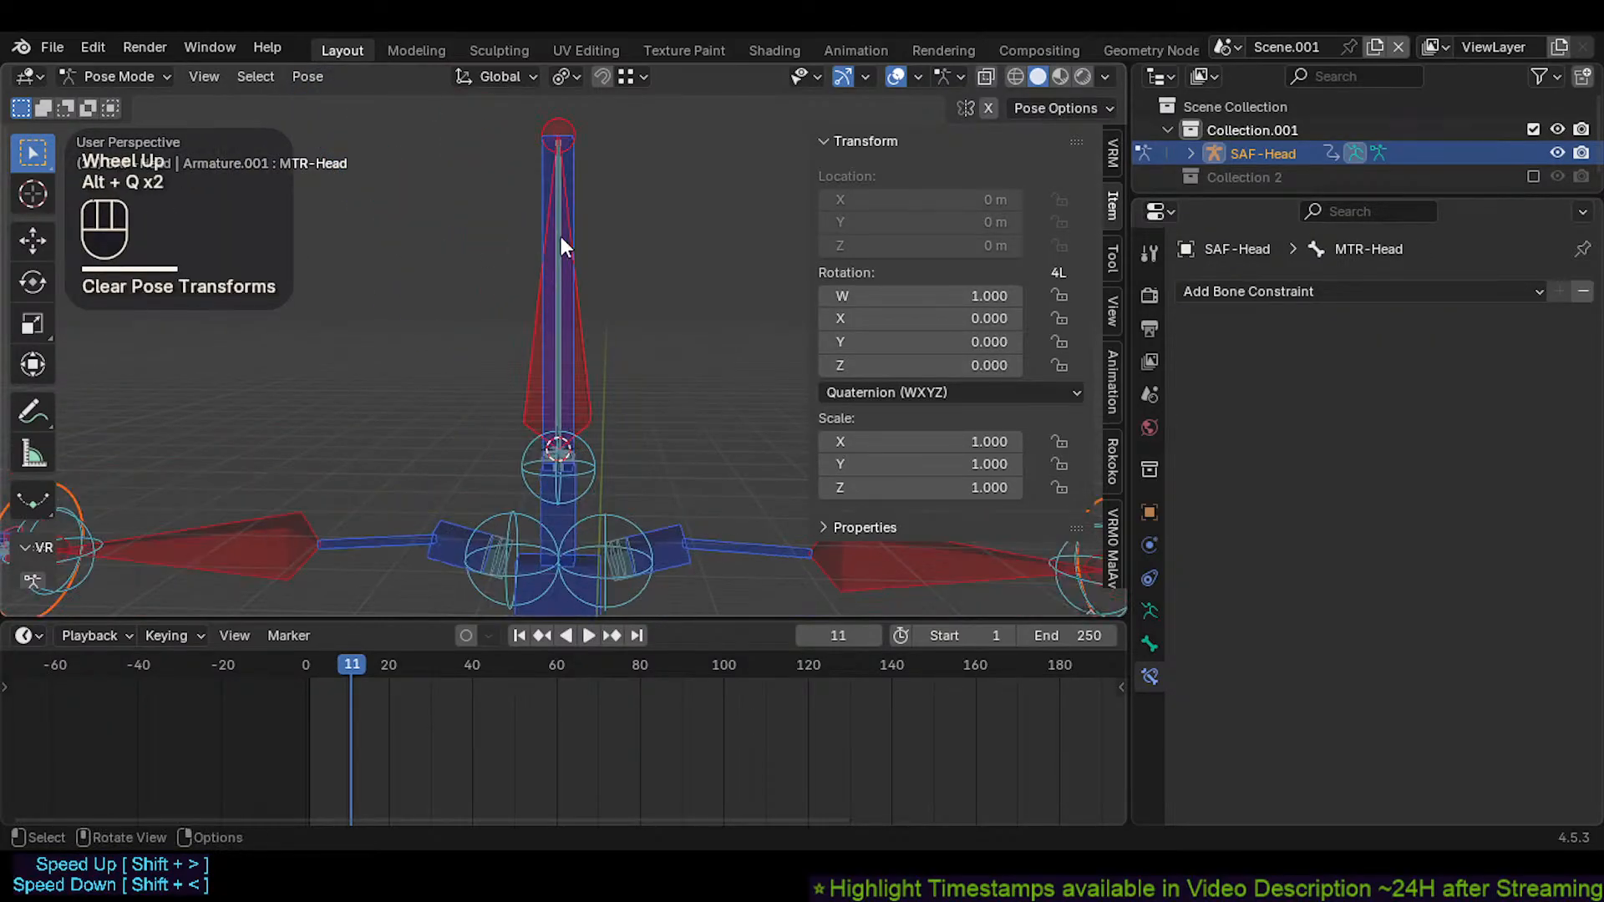
Select MTR-Head with CTL-Head.002 as the active bone and move them to tilt the head and torso
click(576, 201)
click(593, 358)
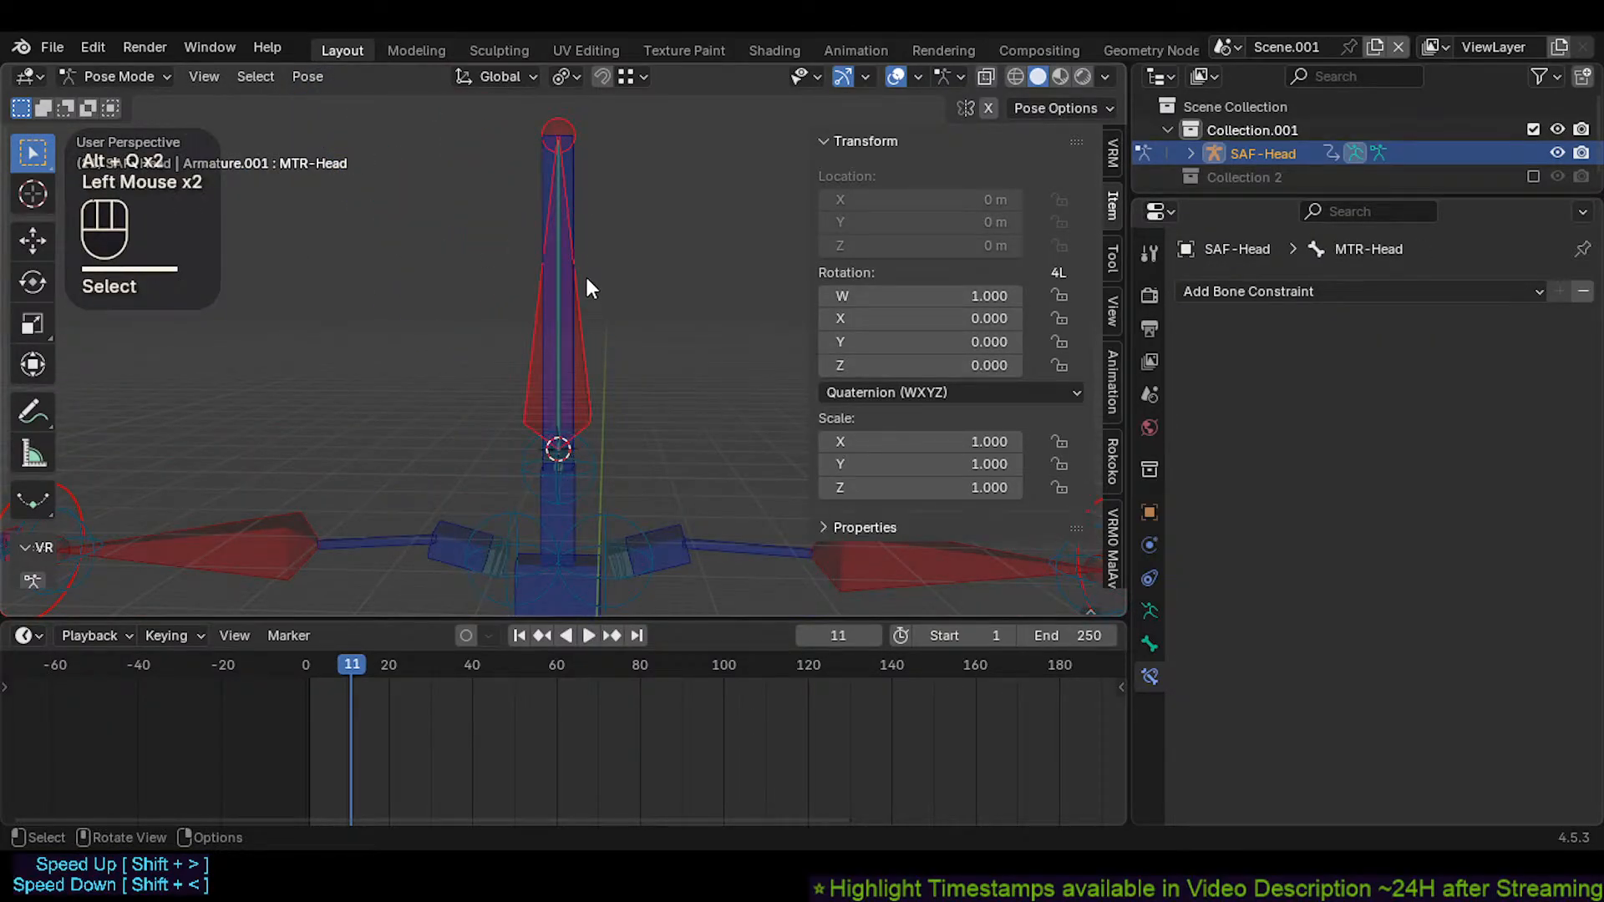
shift+click(572, 184)
scroll(565, 243, down, 3)
middle_drag(534, 246, 468, 267)
key(g)
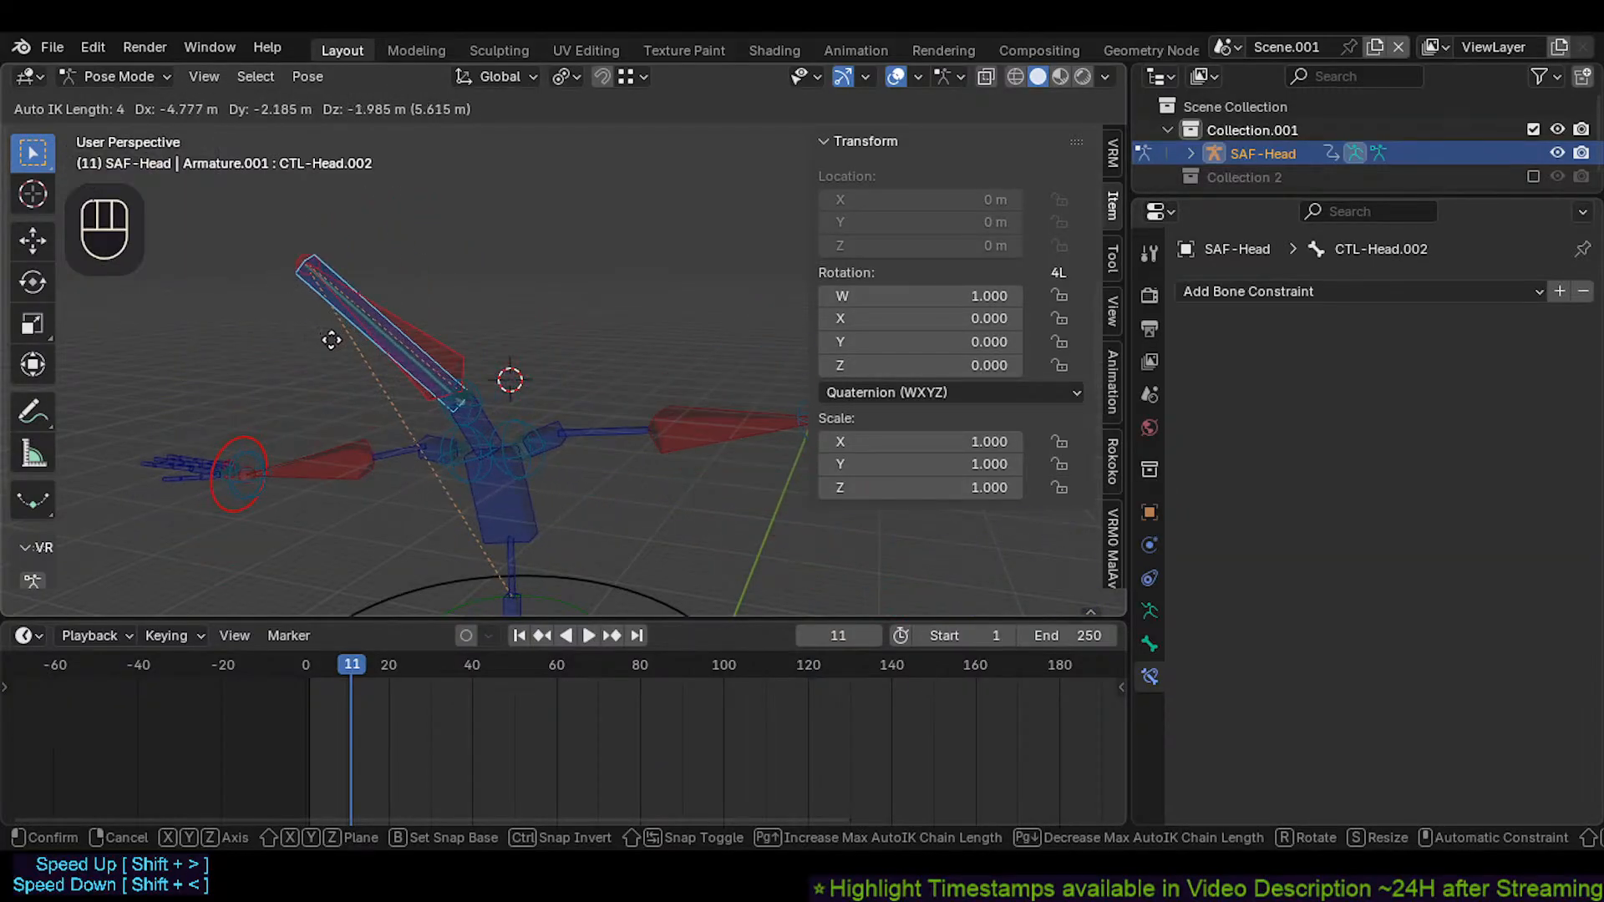
click(335, 307)
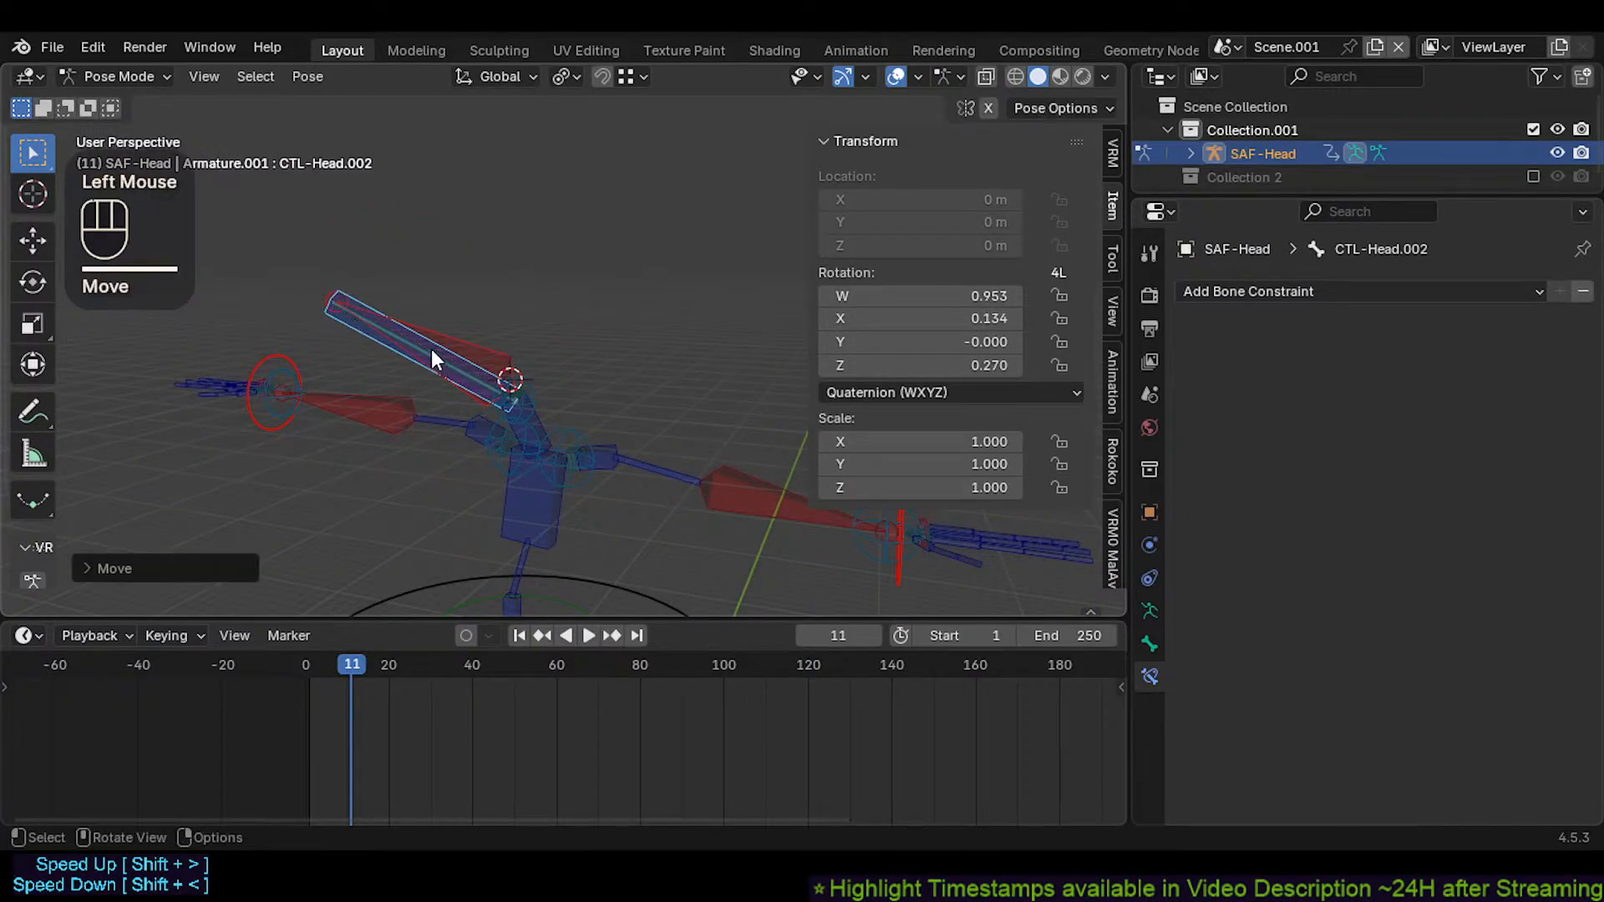
key(g)
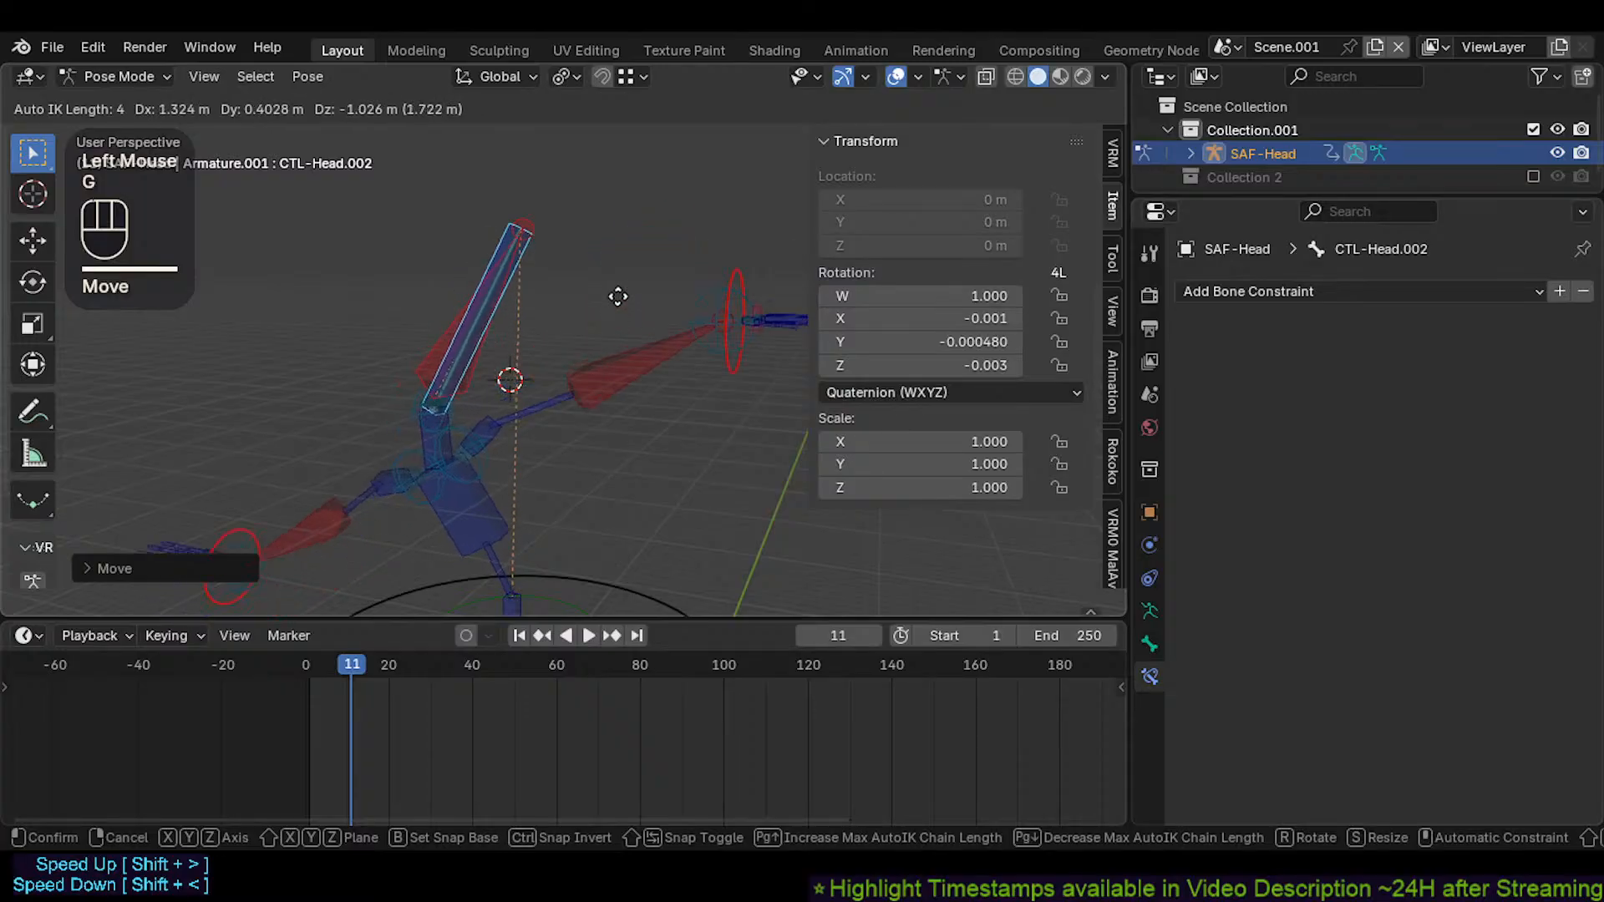
click(440, 291)
double_click(506, 301)
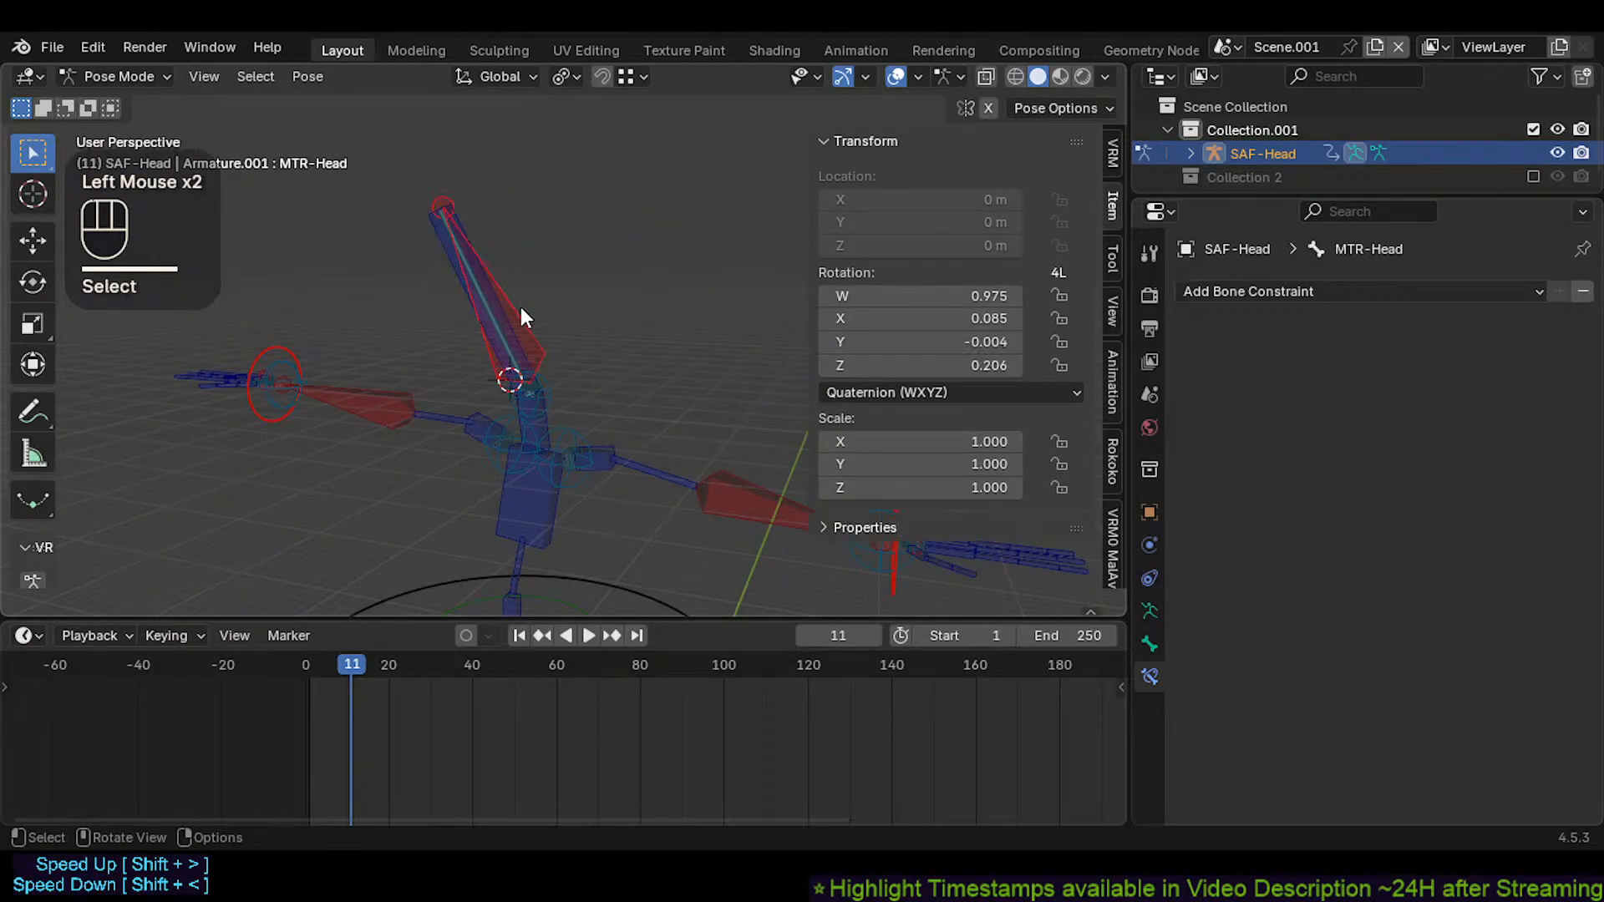
shift+middle_drag(520, 308, 515, 374)
scroll(552, 524, down, 1)
click(639, 574)
shift+click(524, 539)
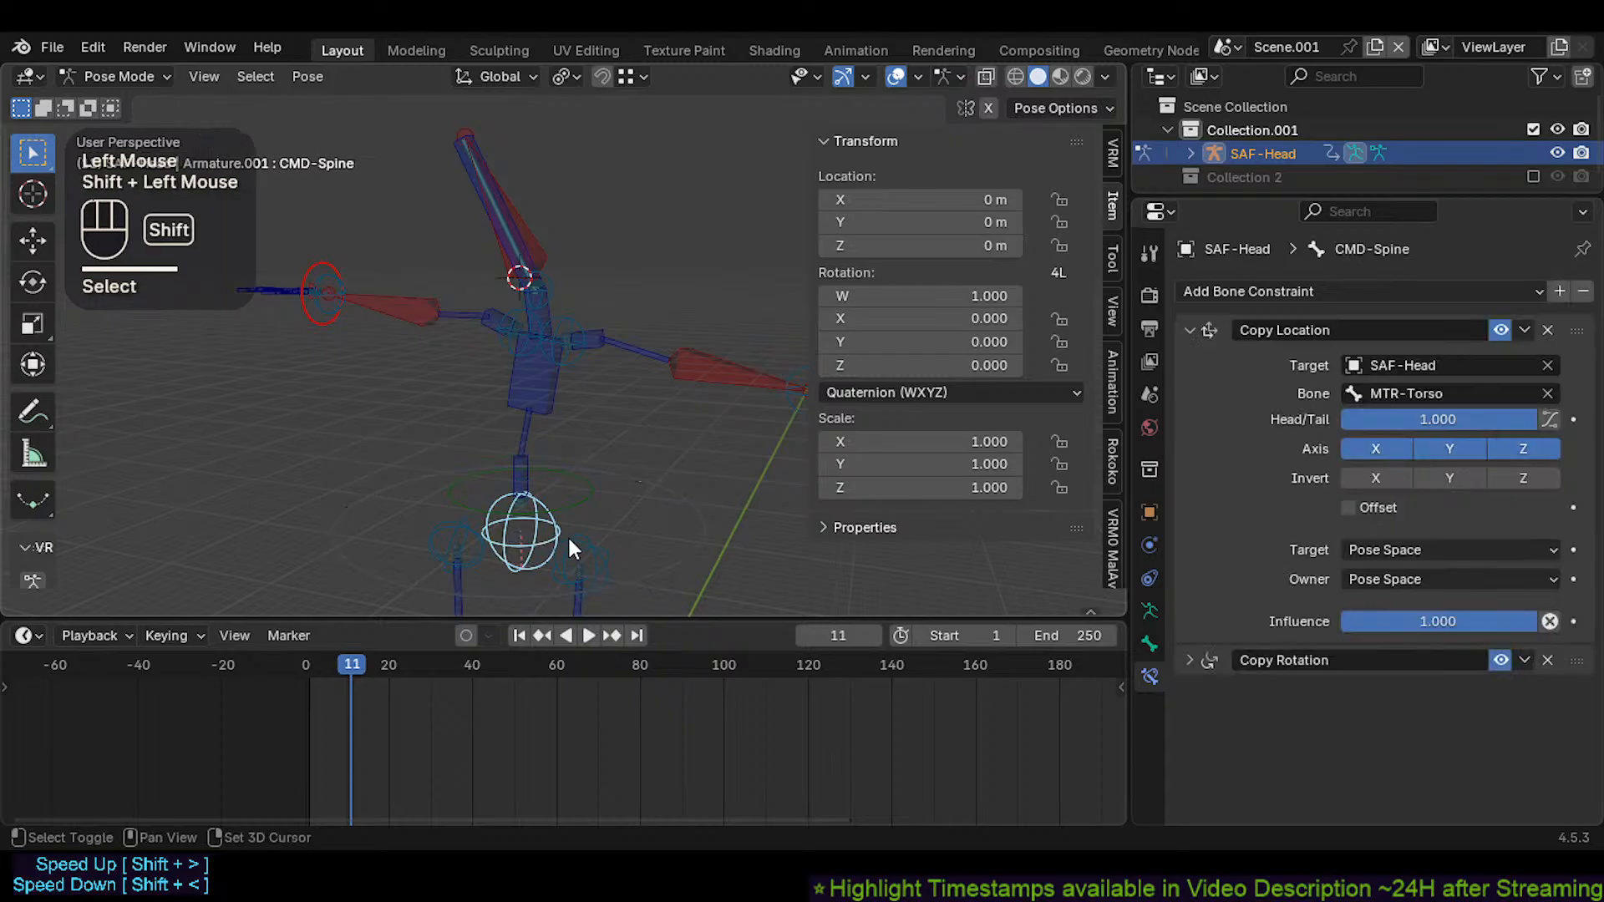
shift+click(580, 564)
shift+click(459, 551)
middle_drag(509, 533, 548, 355)
key(alt+a)
Test-move the MTR-CoG control on its own and cancel the move
click(669, 498)
scroll(654, 520, down, 1)
click(580, 401)
key(g)
key(Escape)
Select MTR-CoG together with the spine-side hip controls CMD-Hip.L and CMD-Hip.R and move them to lower the body and bend the legs
shift+click(477, 344)
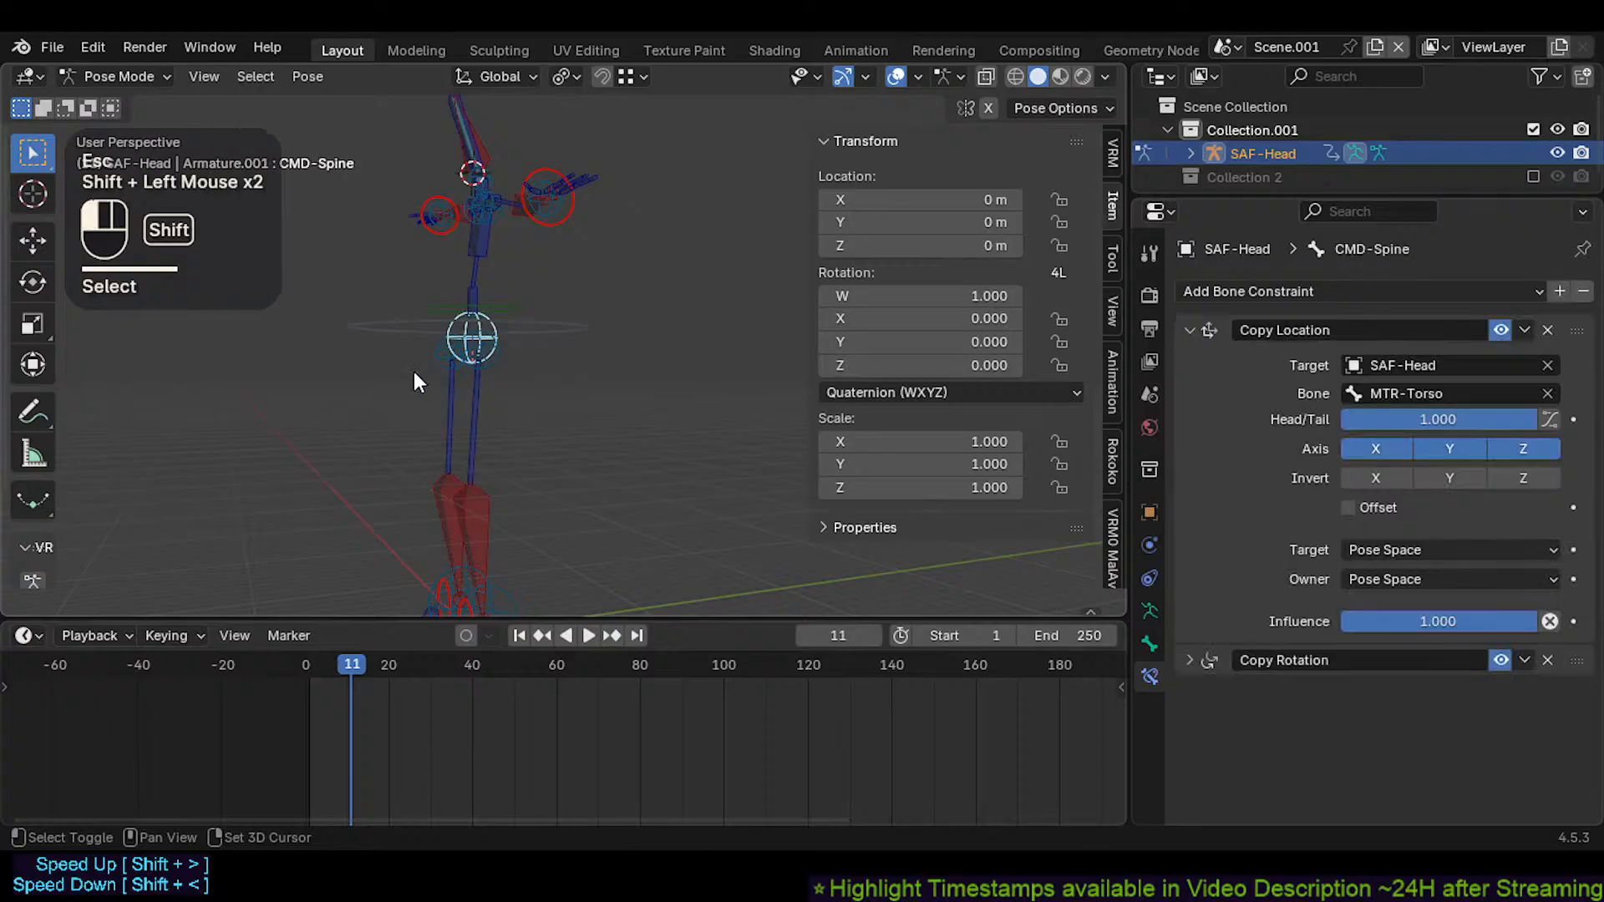
click(500, 370)
shift+click(407, 343)
shift+click(451, 360)
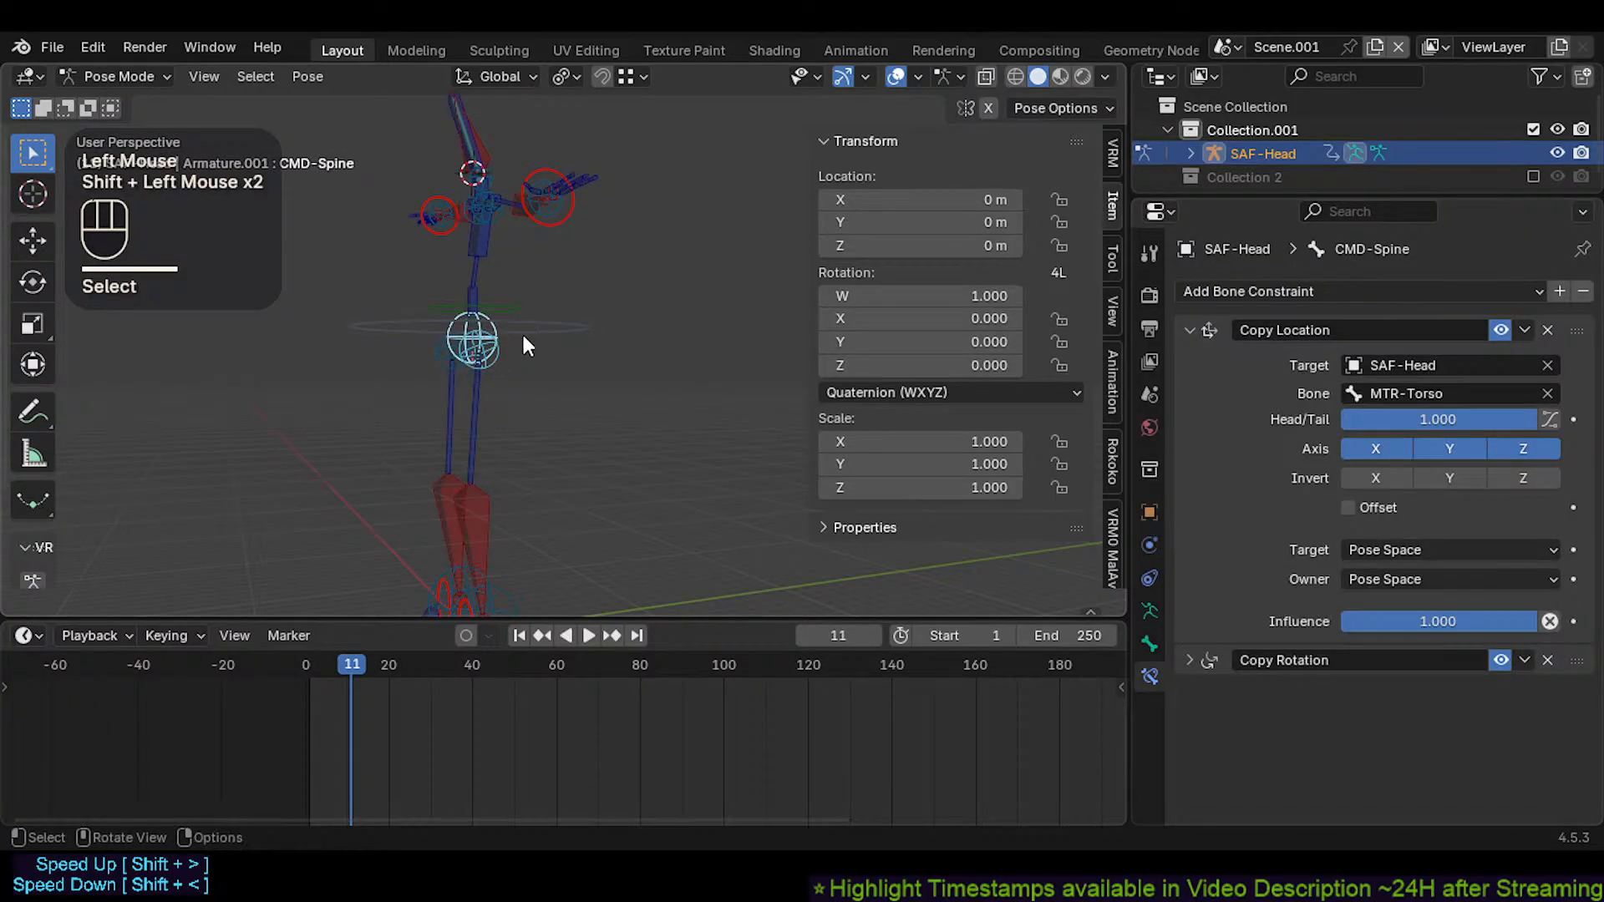
click(522, 338)
shift+click(411, 373)
shift+click(439, 359)
key(g)
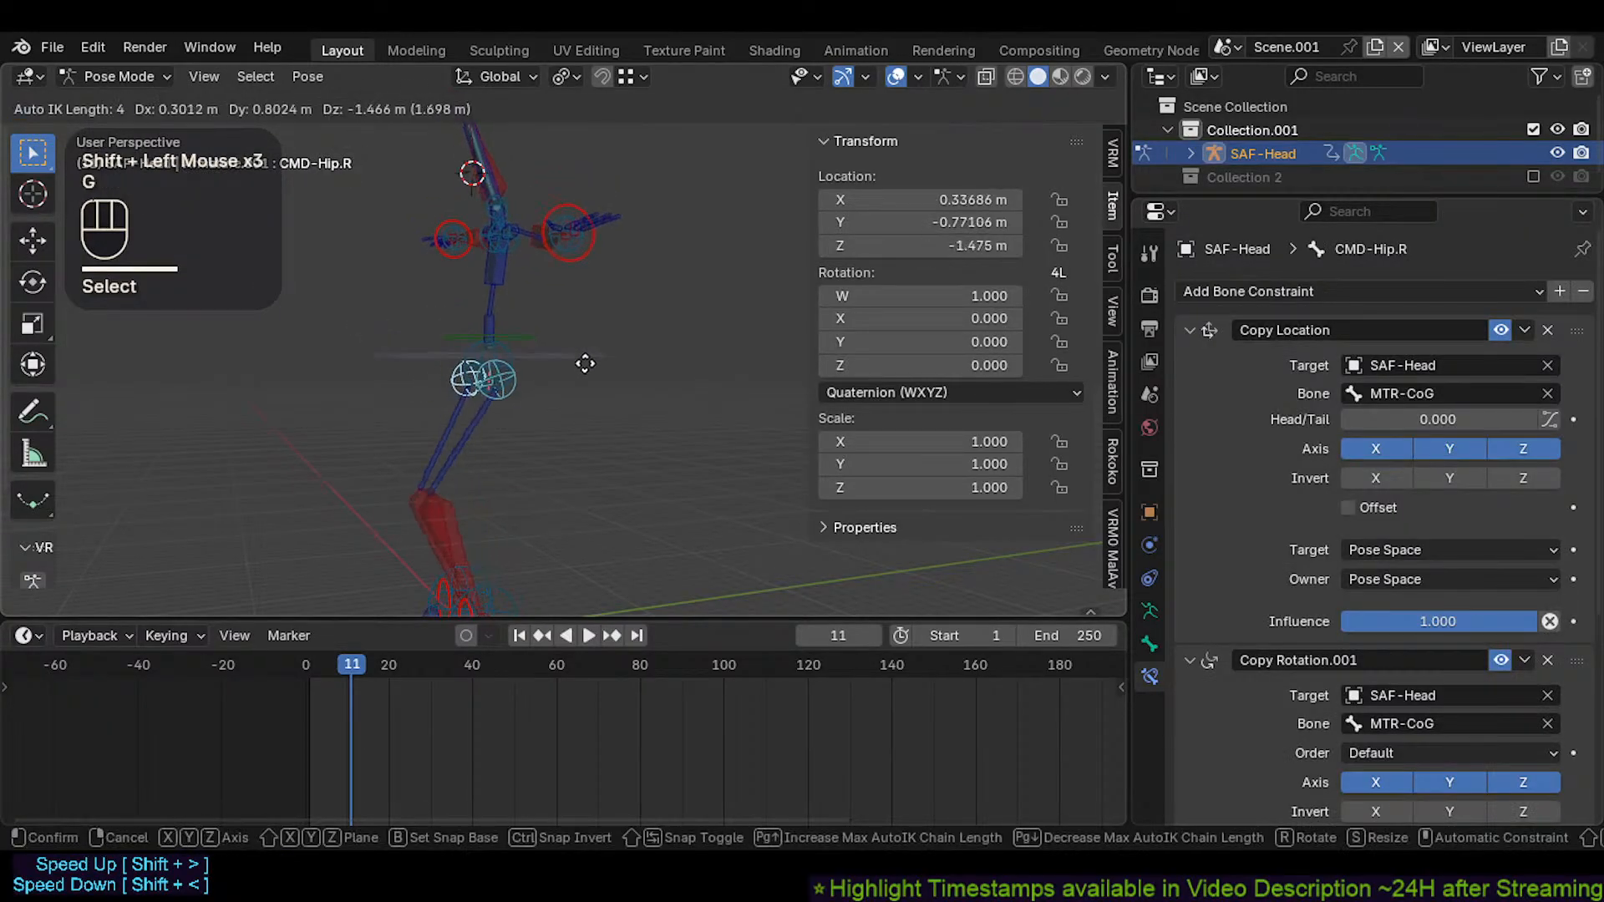
click(585, 380)
key(r)
key(Escape)
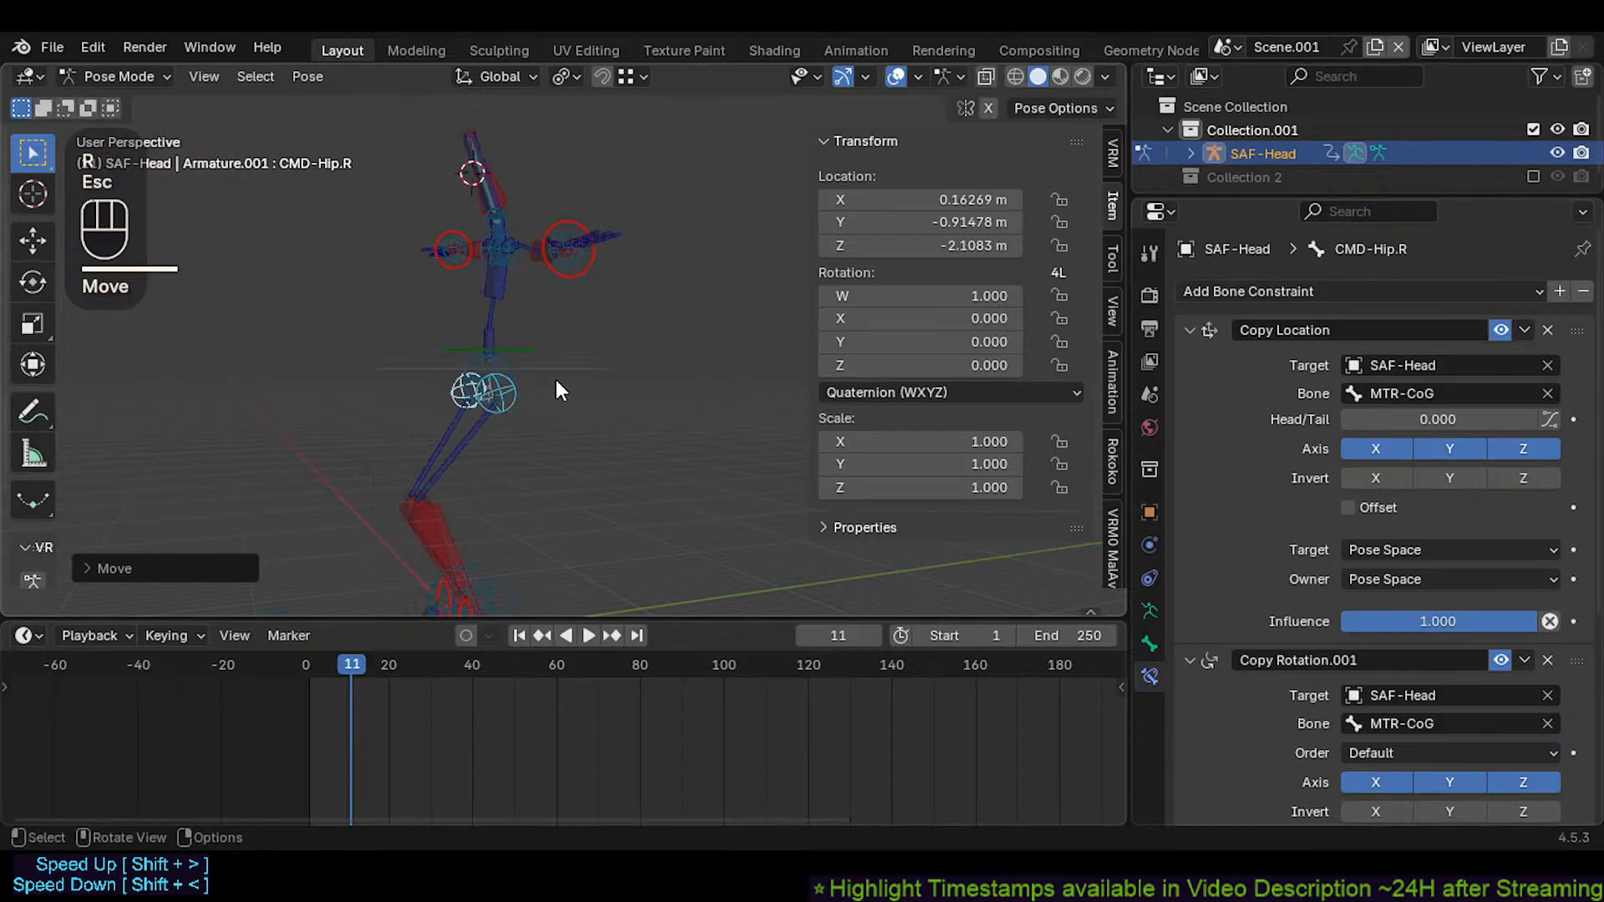
Inspect MTR-CoG and the overlapping thigh and hip controls by selecting them one at a time
click(555, 376)
scroll(548, 427, up, 3)
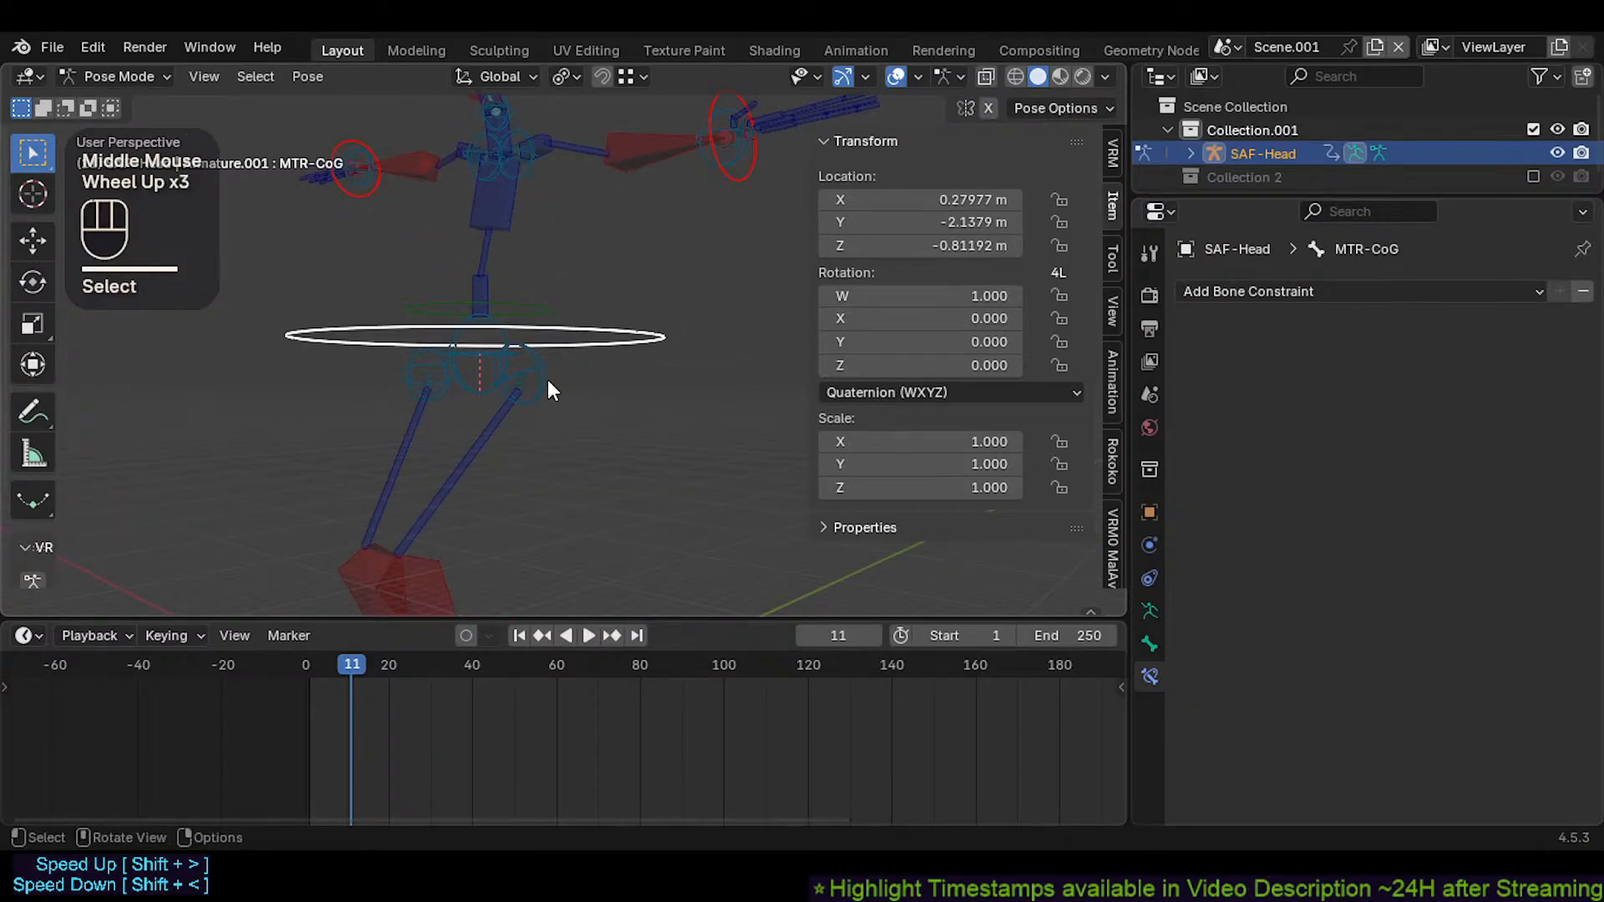
click(522, 370)
click(558, 362)
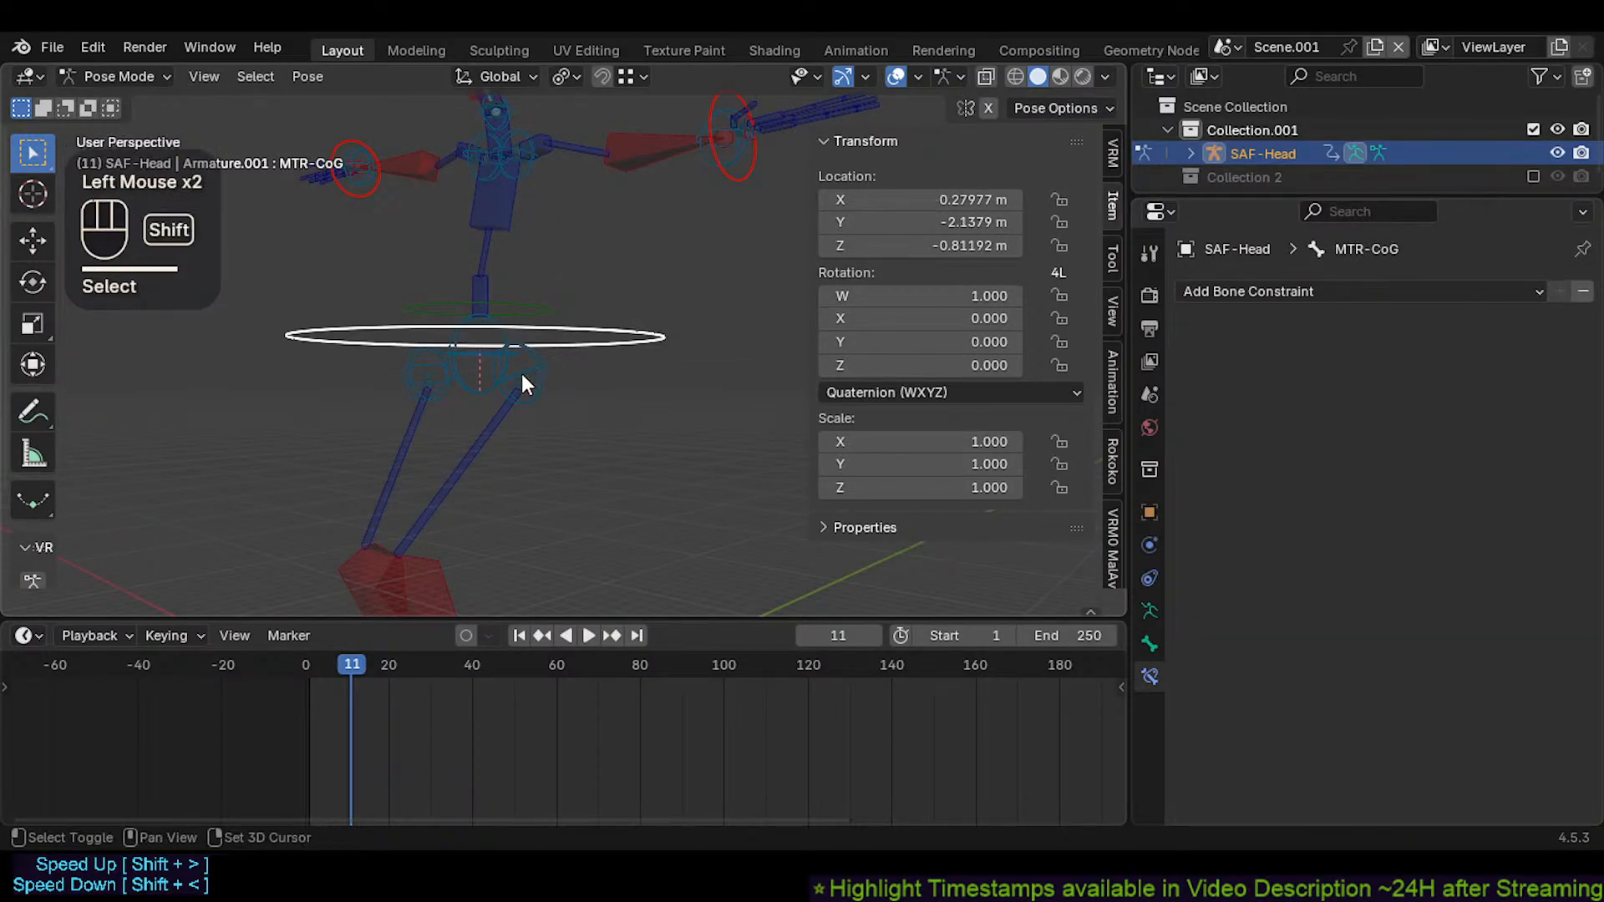
shift+middle_drag(523, 376, 497, 415)
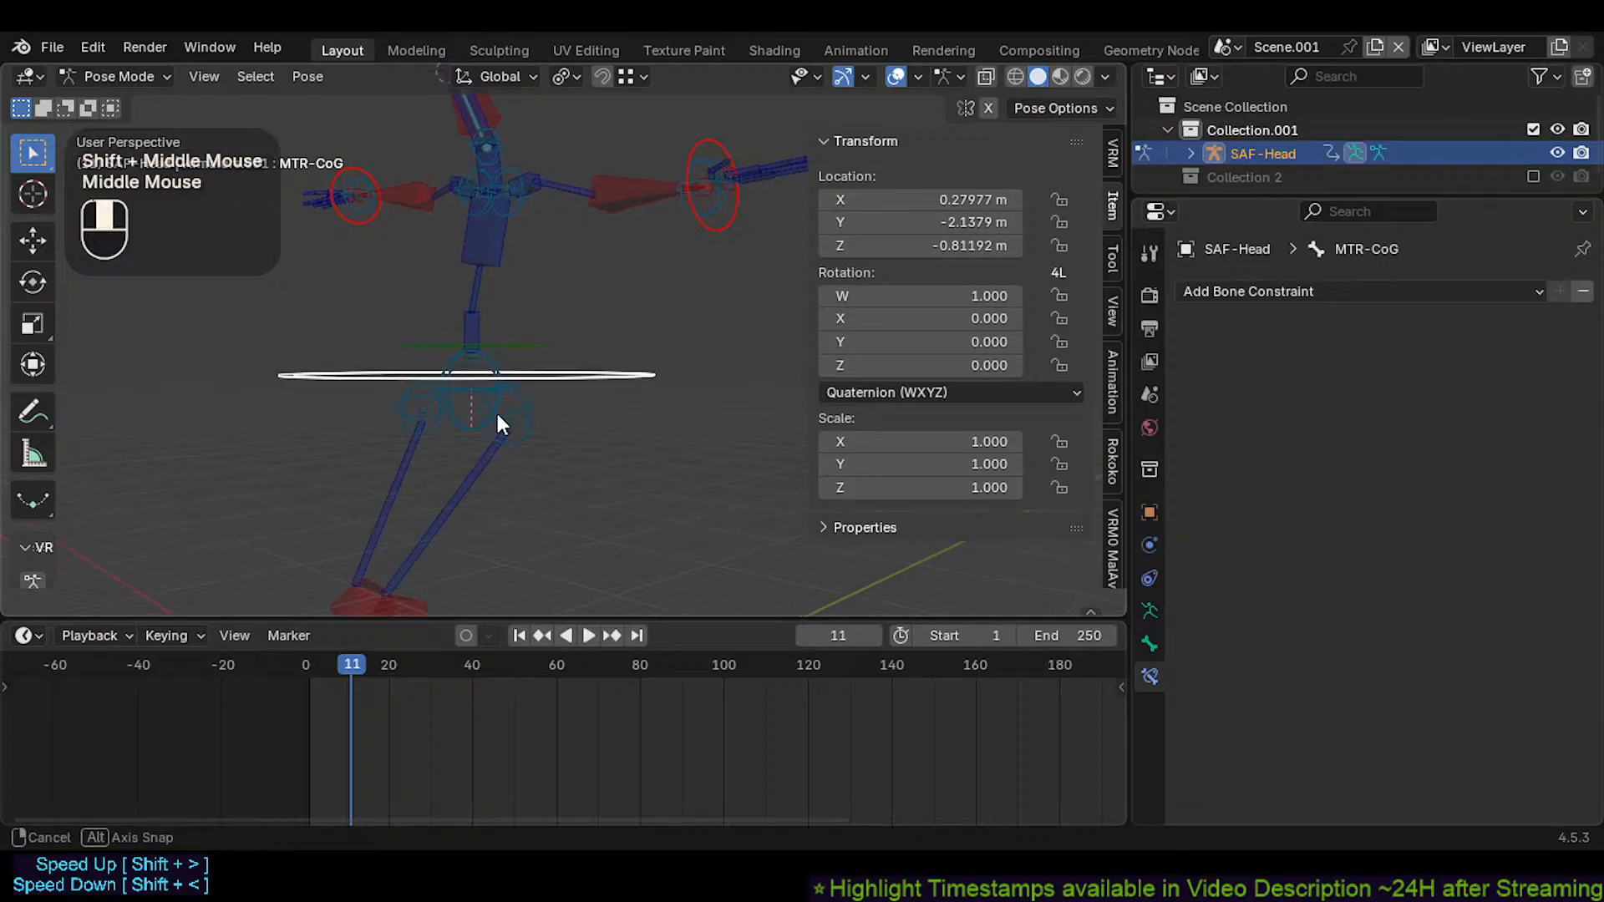
click(515, 414)
shift+click(420, 411)
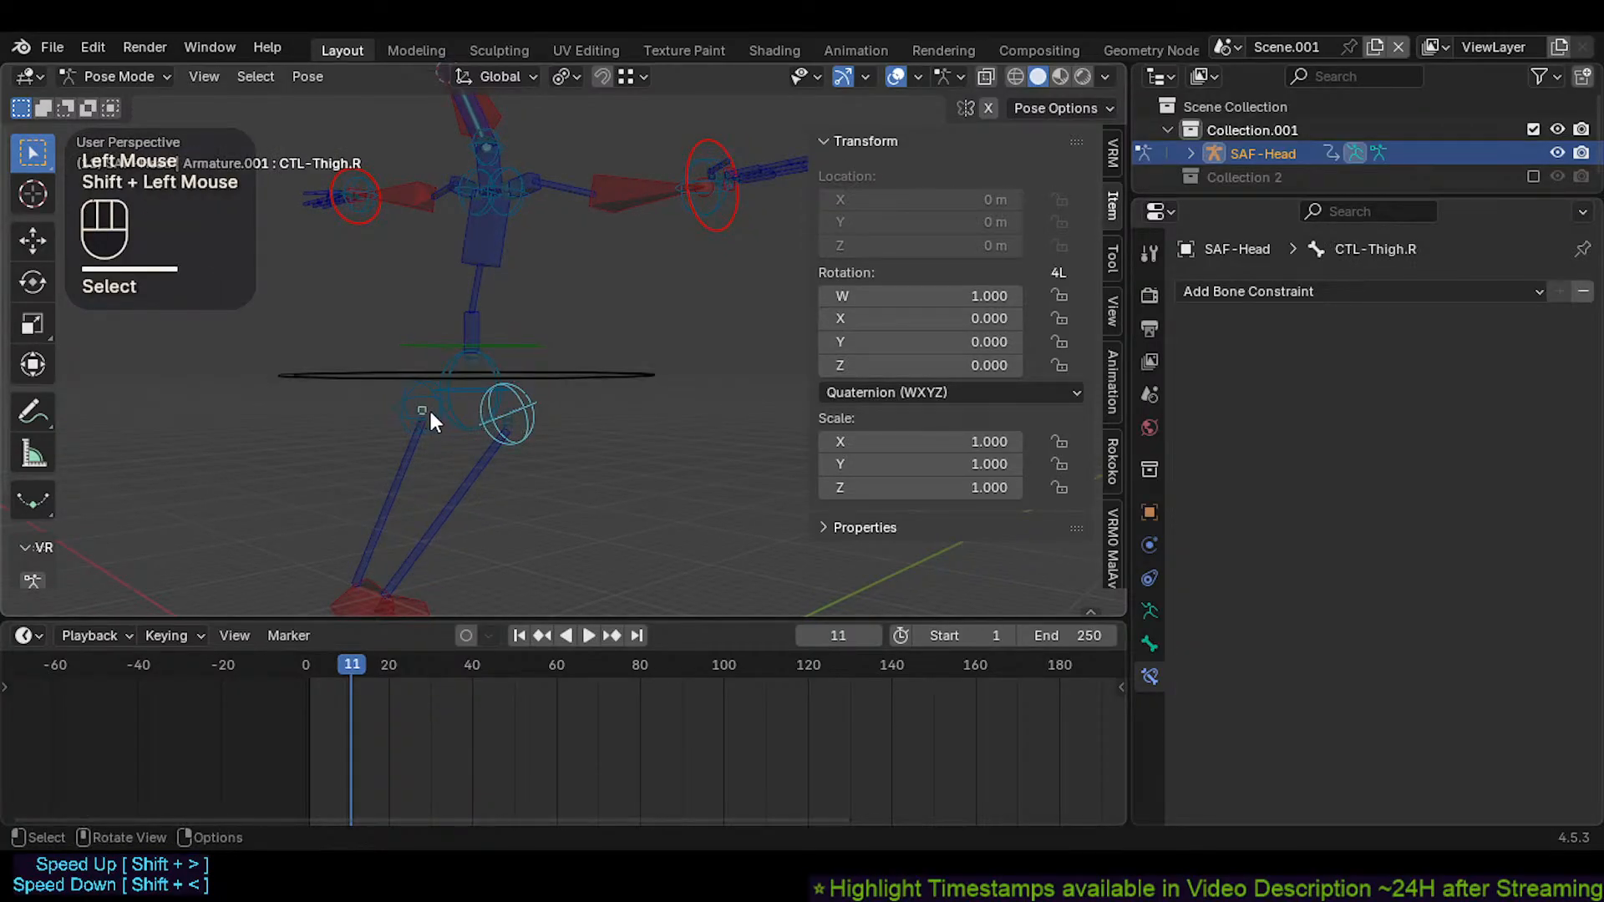
click(436, 416)
click(389, 394)
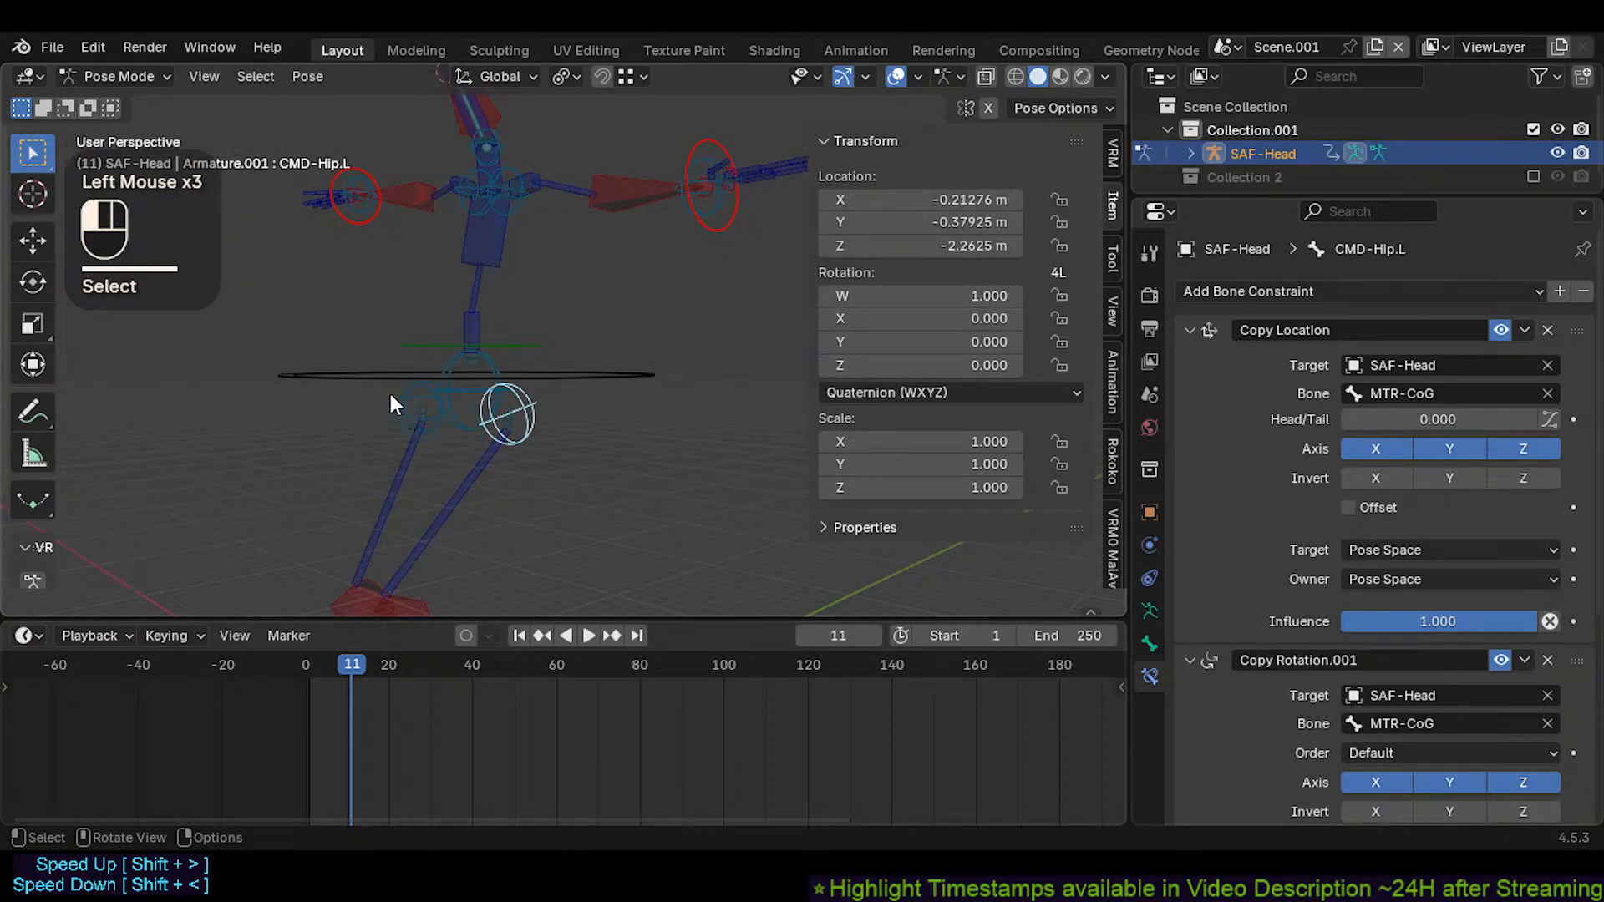
Compare the constraints of CMD-Spine, CMD-Hip.L and CMD-Hip.R with the MTR-CoG control
click(550, 364)
shift+click(533, 393)
shift+click(400, 396)
shift+middle_drag(400, 394, 480, 407)
click(493, 395)
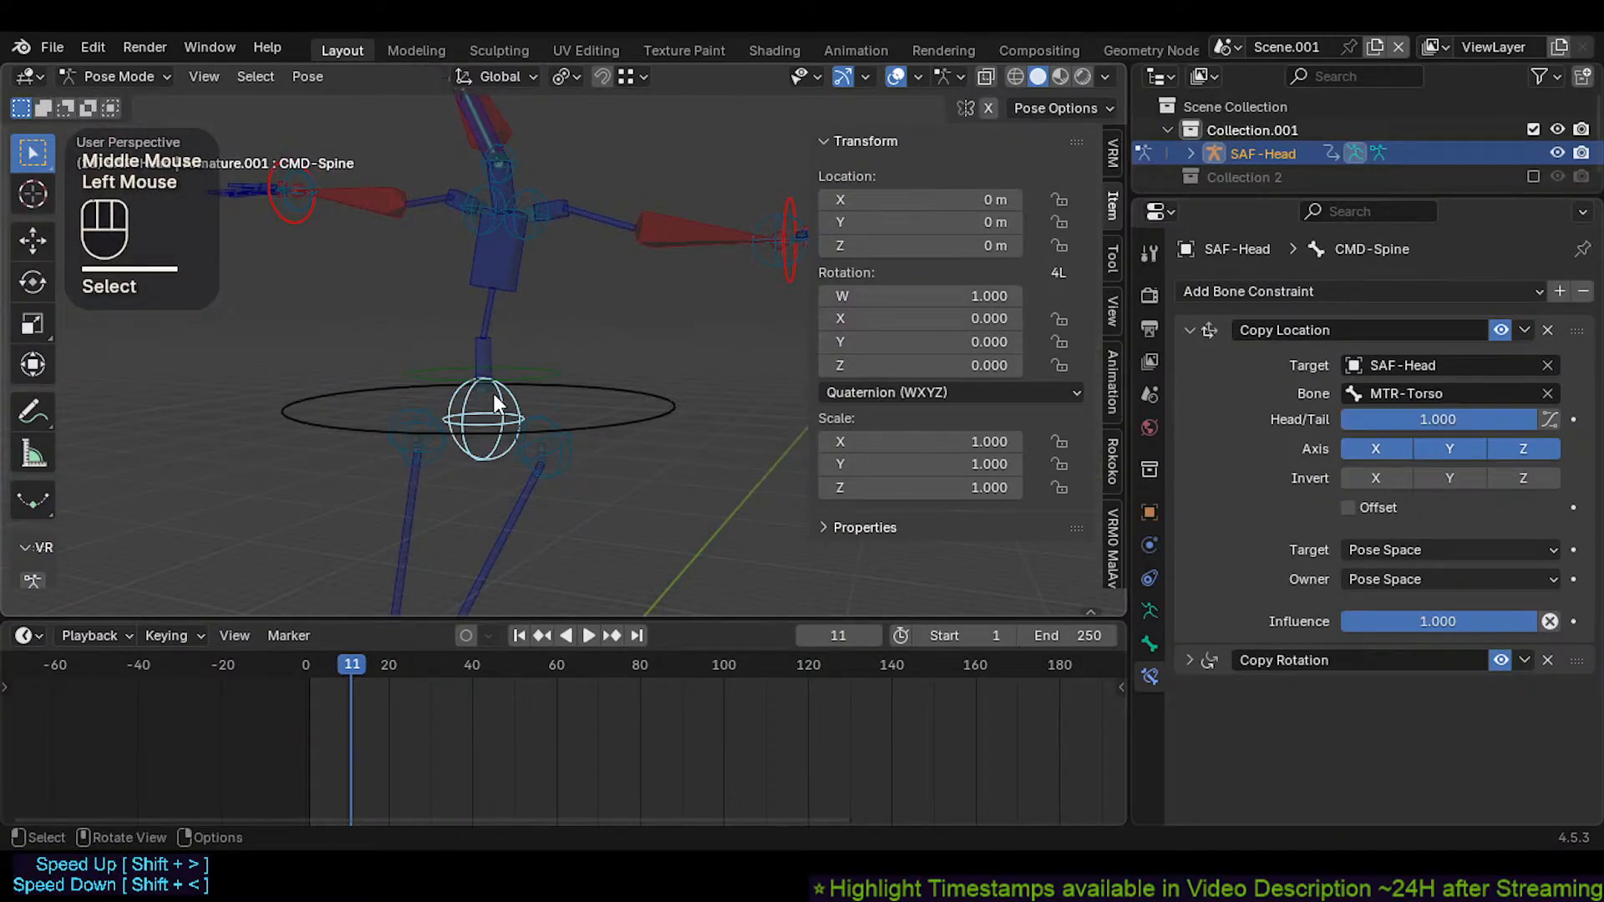
click(545, 455)
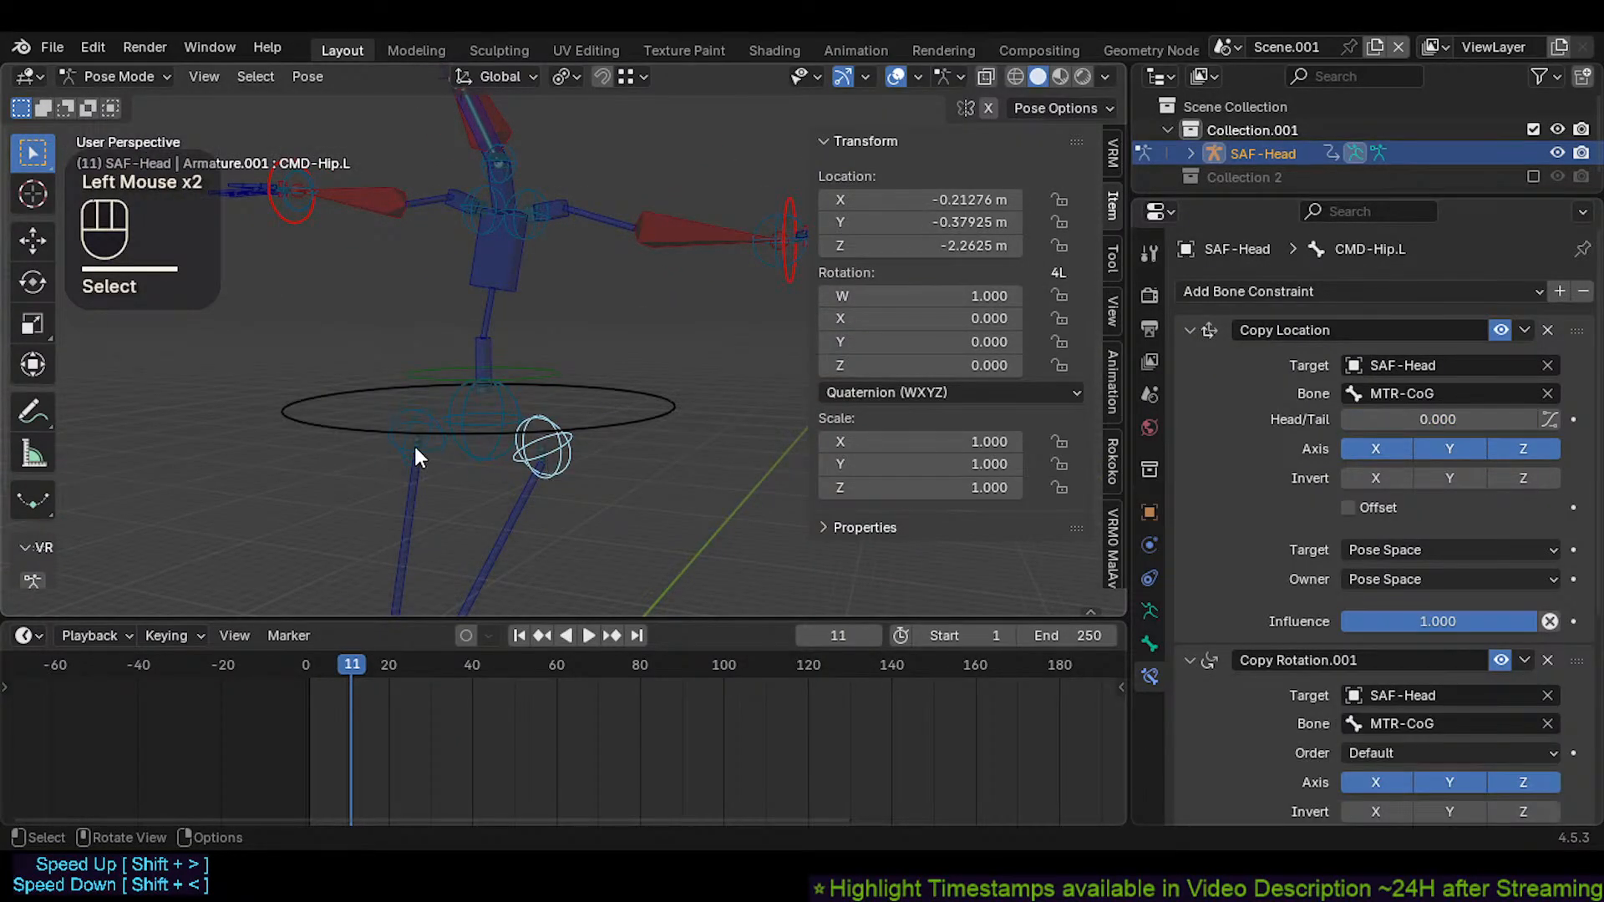
click(600, 428)
middle_drag(599, 428, 530, 465)
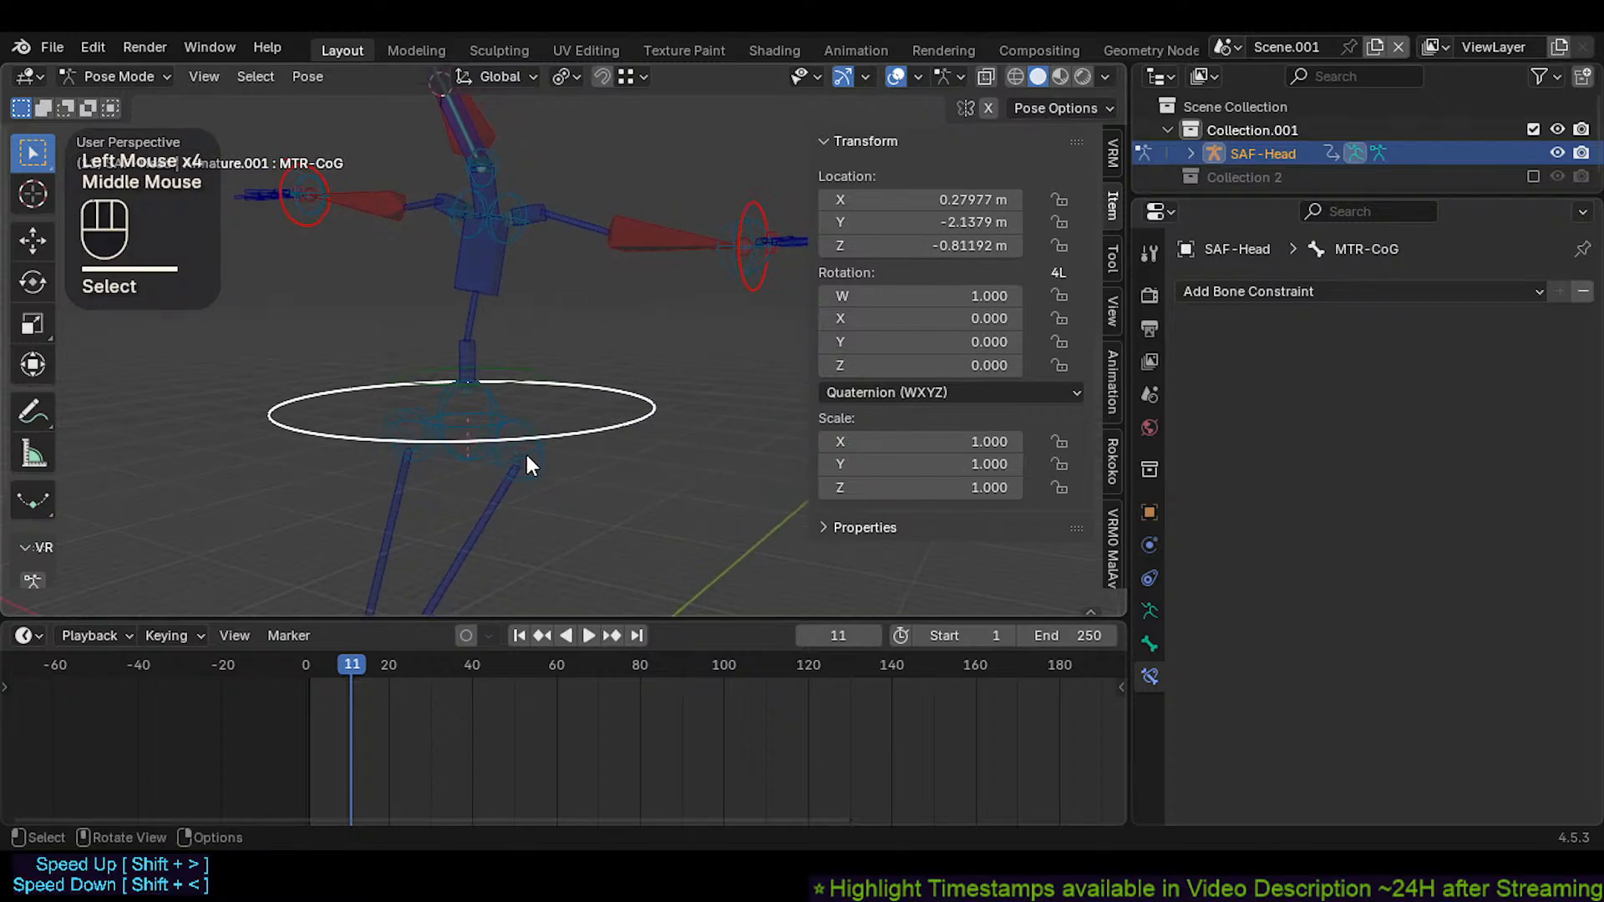
click(402, 418)
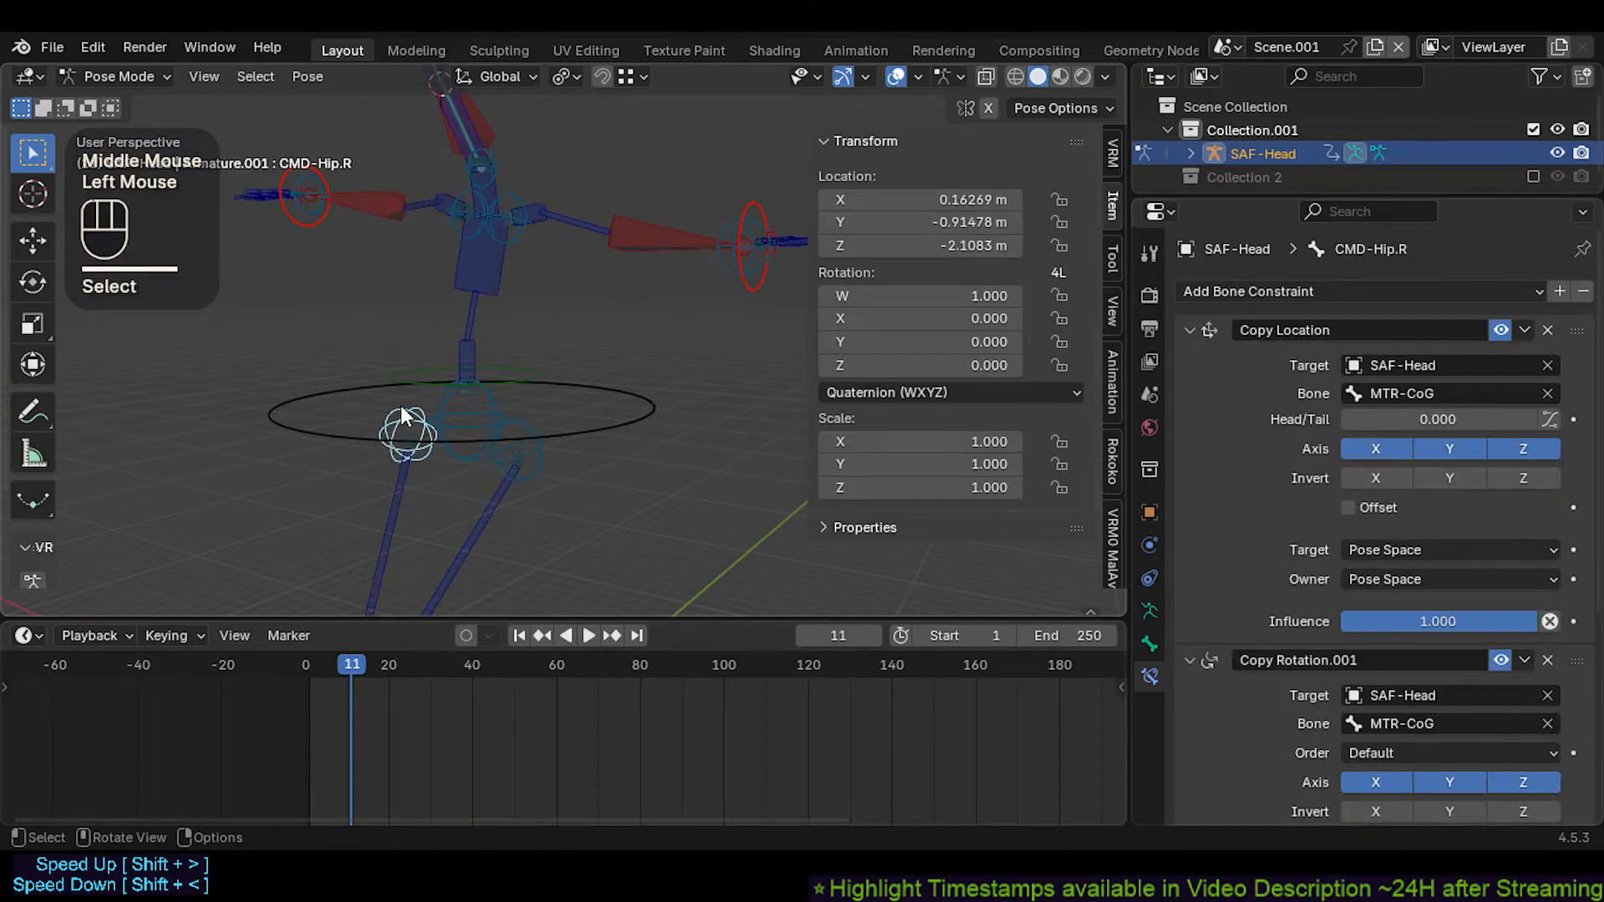
Test-move CMD-Hip.L on its own twice and cancel each move
click(534, 452)
shift+middle_drag(535, 451, 523, 387)
scroll(523, 387, down, 2)
scroll(559, 293, up, 1)
key(g)
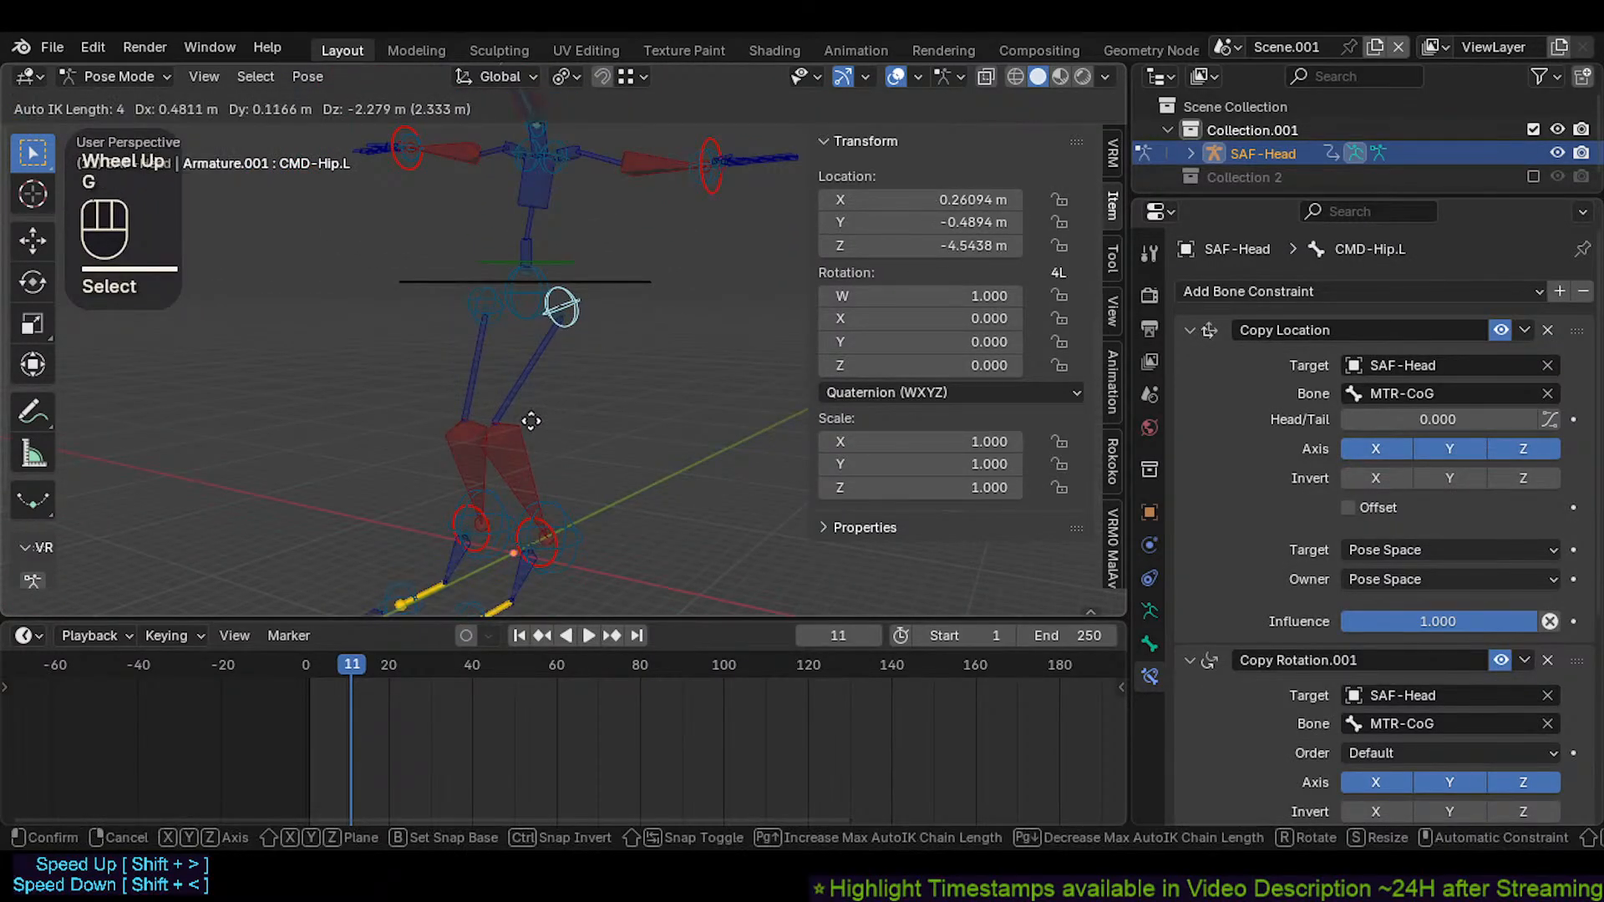
key(Escape)
click(583, 299)
shift+click(584, 303)
key(g)
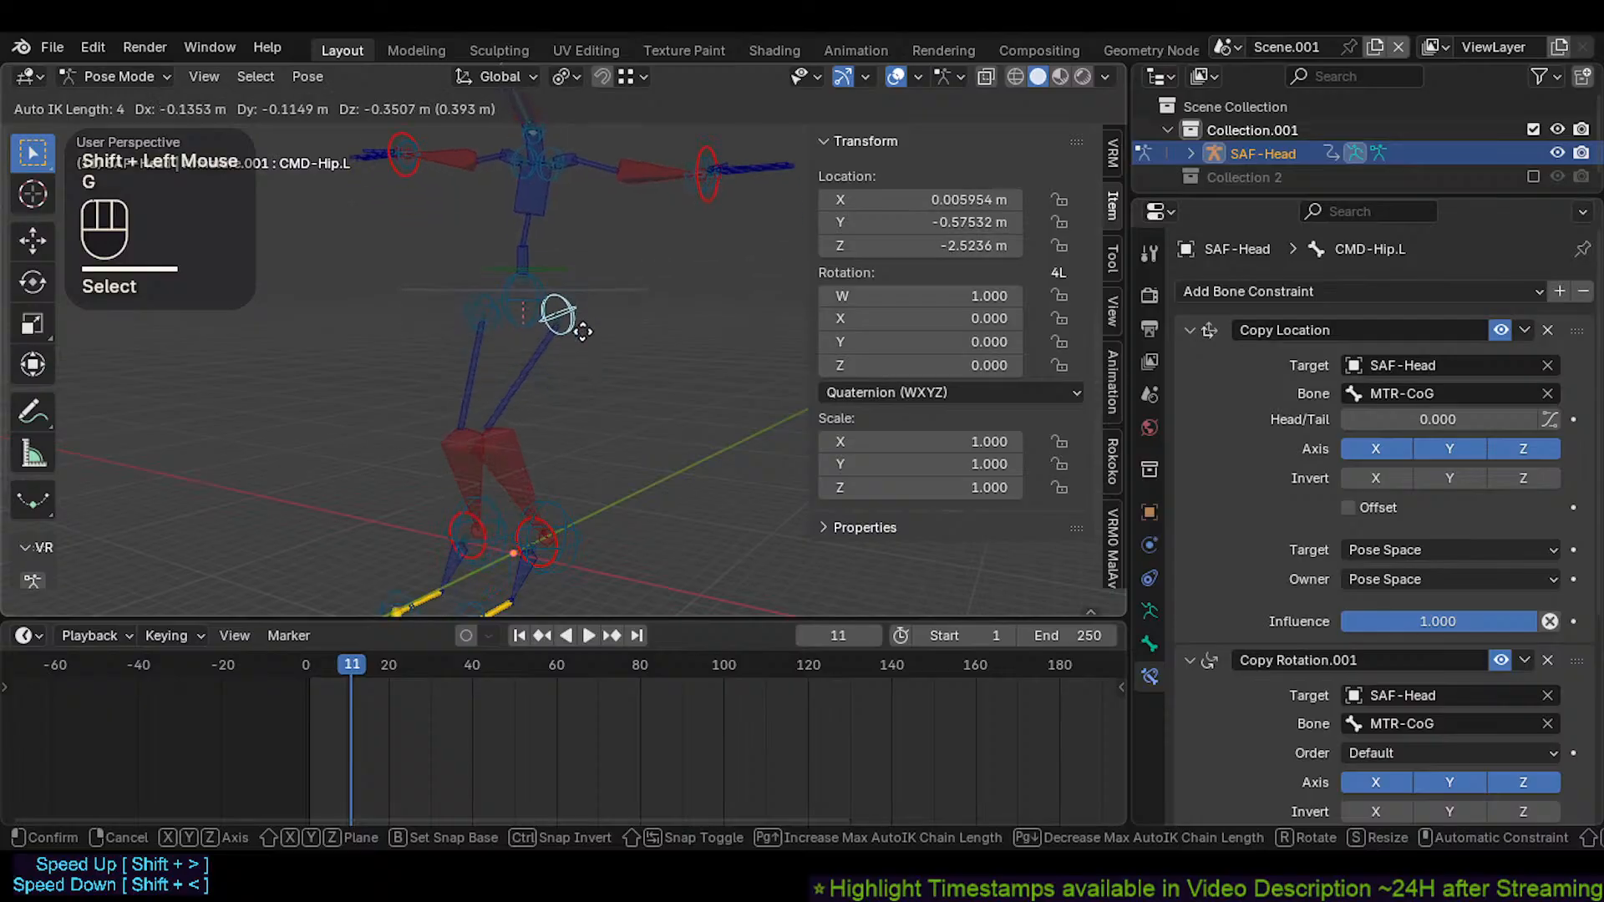
key(Escape)
Try recalling the FingersRot selection set, clear the selection and reselect CMD-Hip.L
key(shift+a)
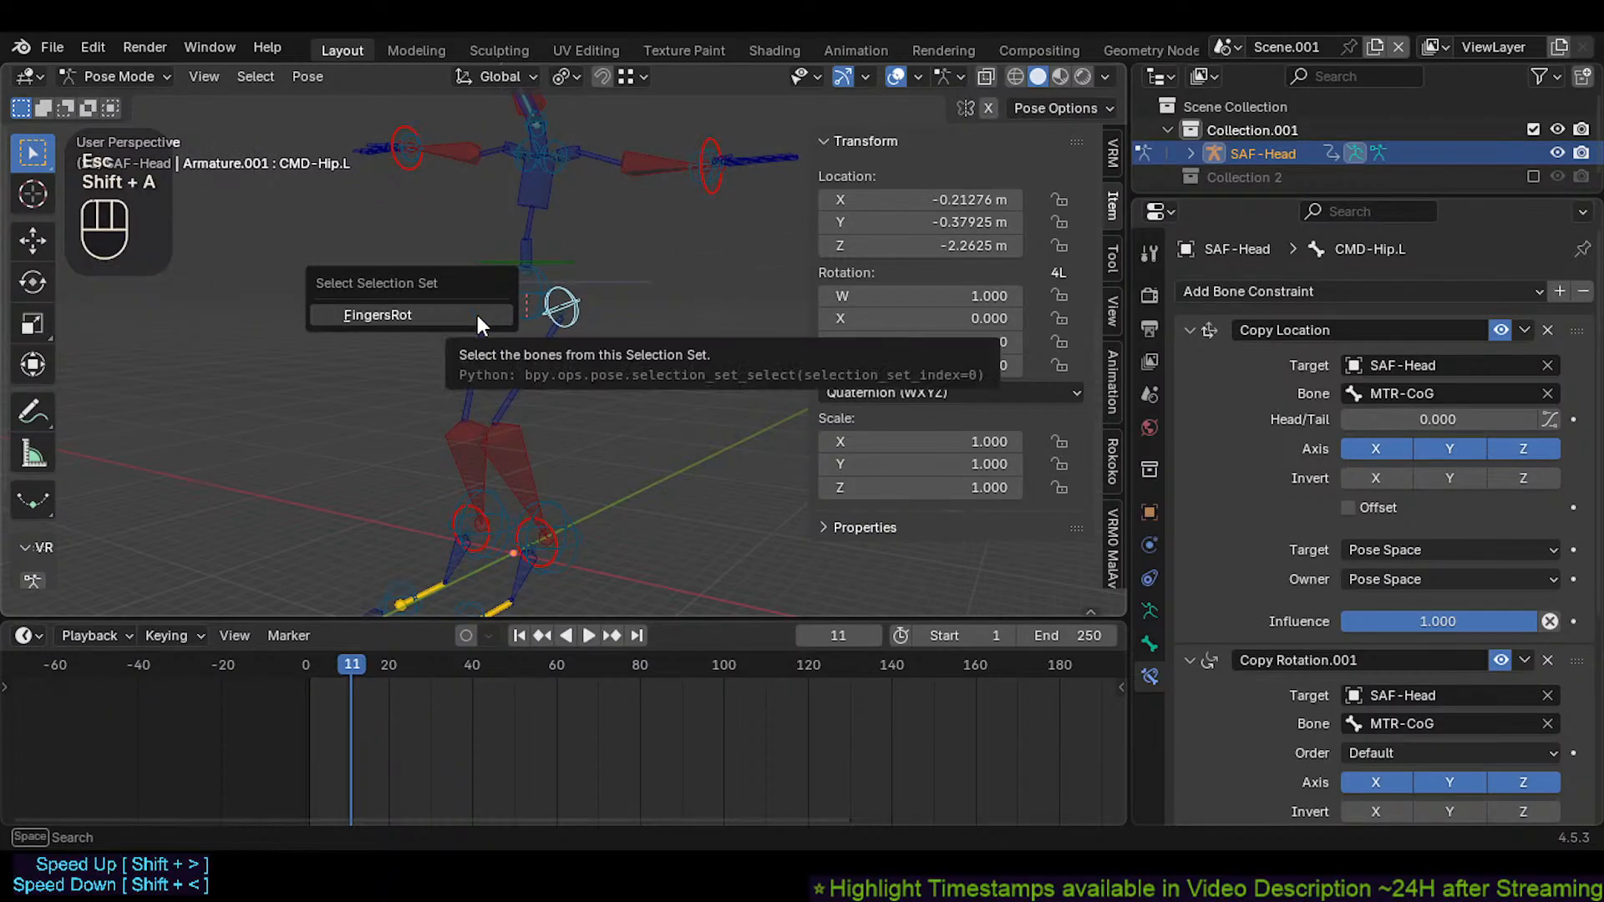
click(478, 317)
mouse_move(478, 317)
shift+middle_down()
mouse_move(471, 347)
mouse_move(484, 303)
shift+middle_up()
key(alt+a)
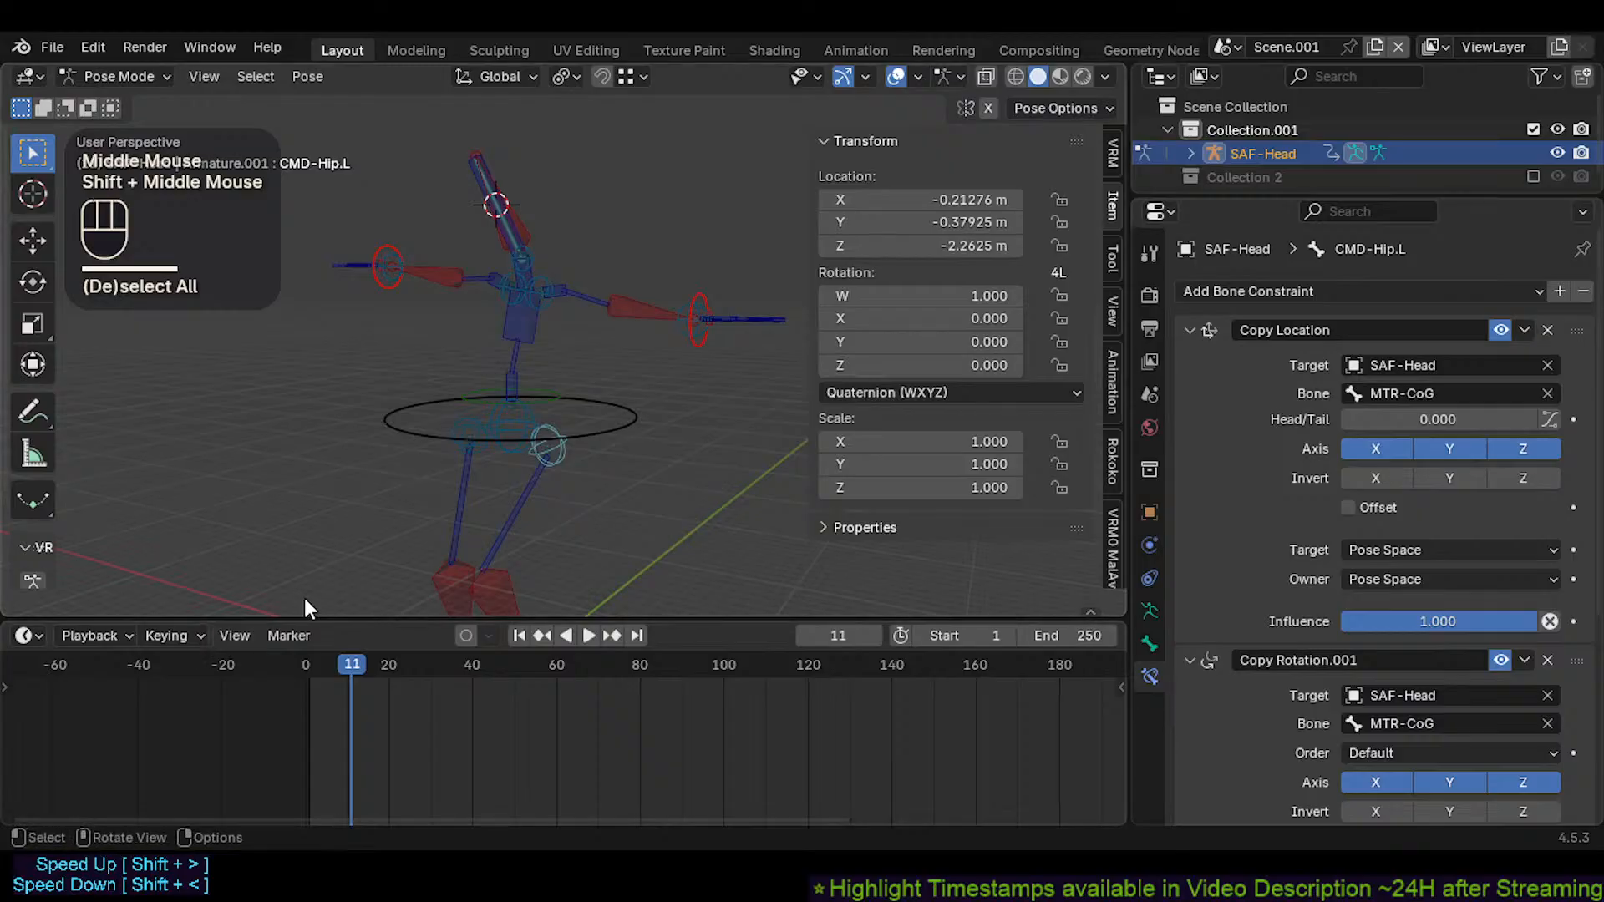
scroll(525, 474, up, 2)
click(570, 461)
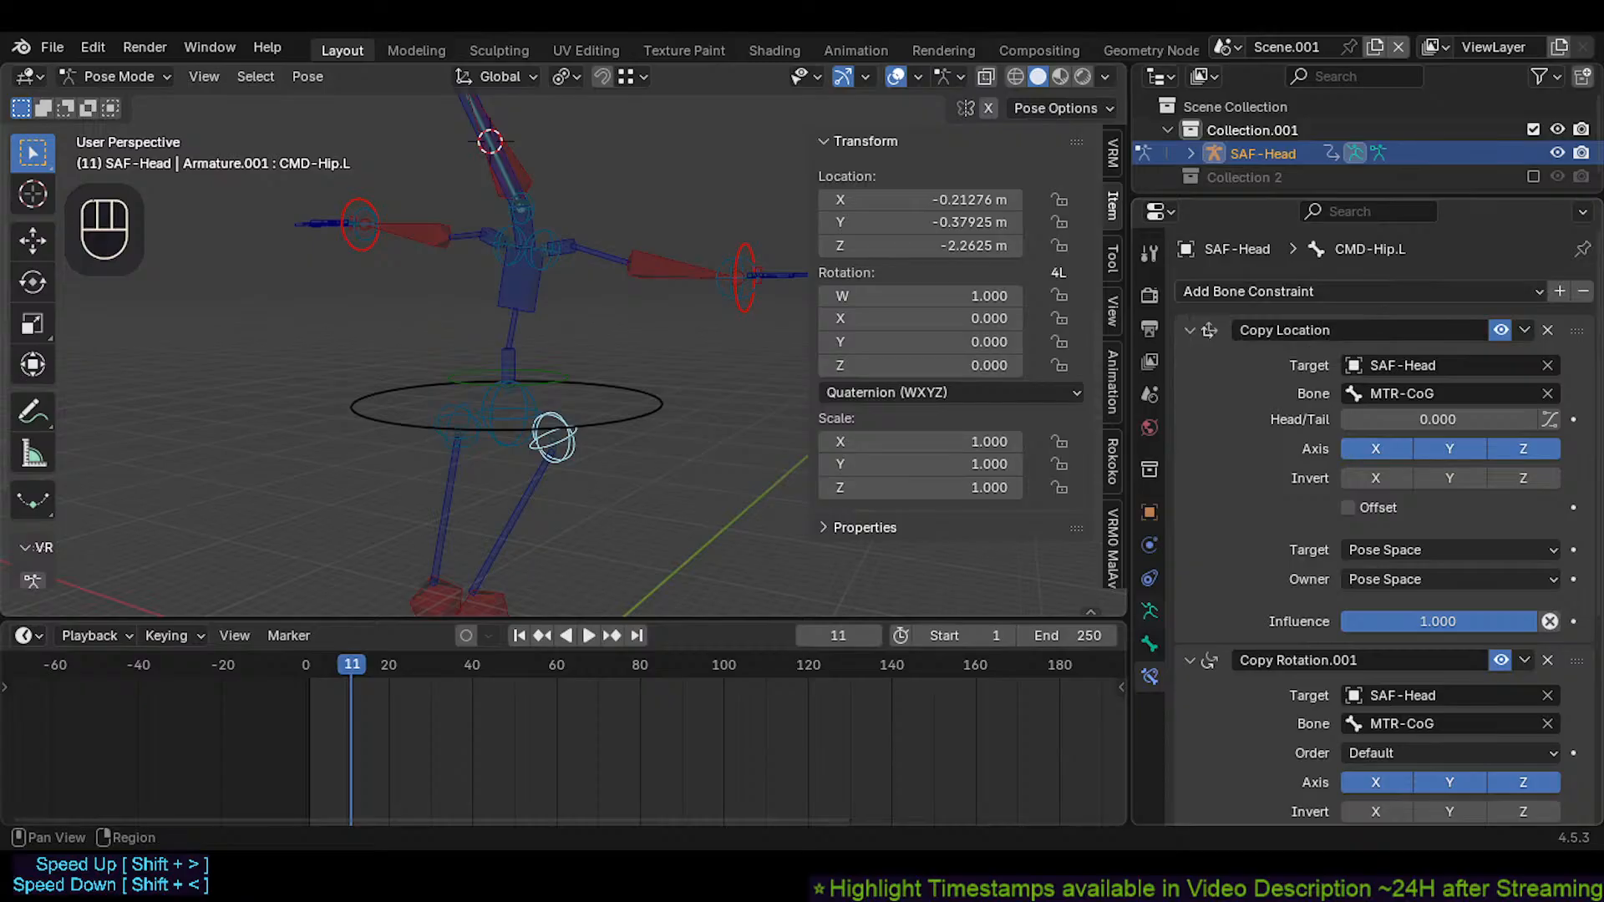
Show the armature data properties and select CMD-Hip.R and CMD-Hip.L together
click(1149, 610)
shift+middle_drag(539, 382, 504, 463)
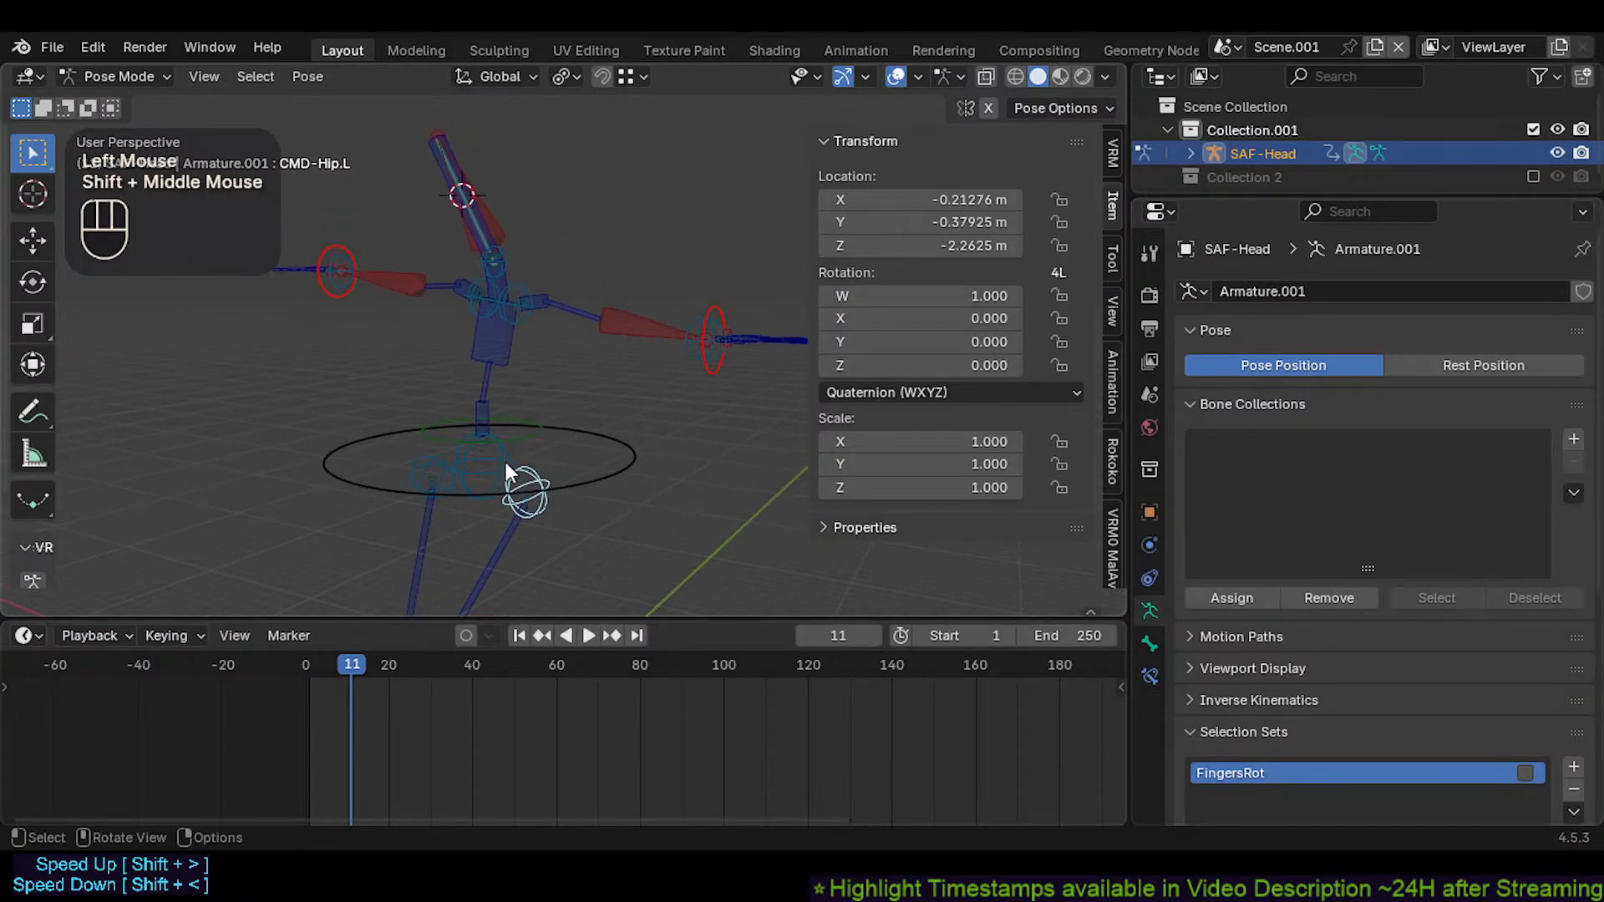
click(424, 479)
shift+click(525, 487)
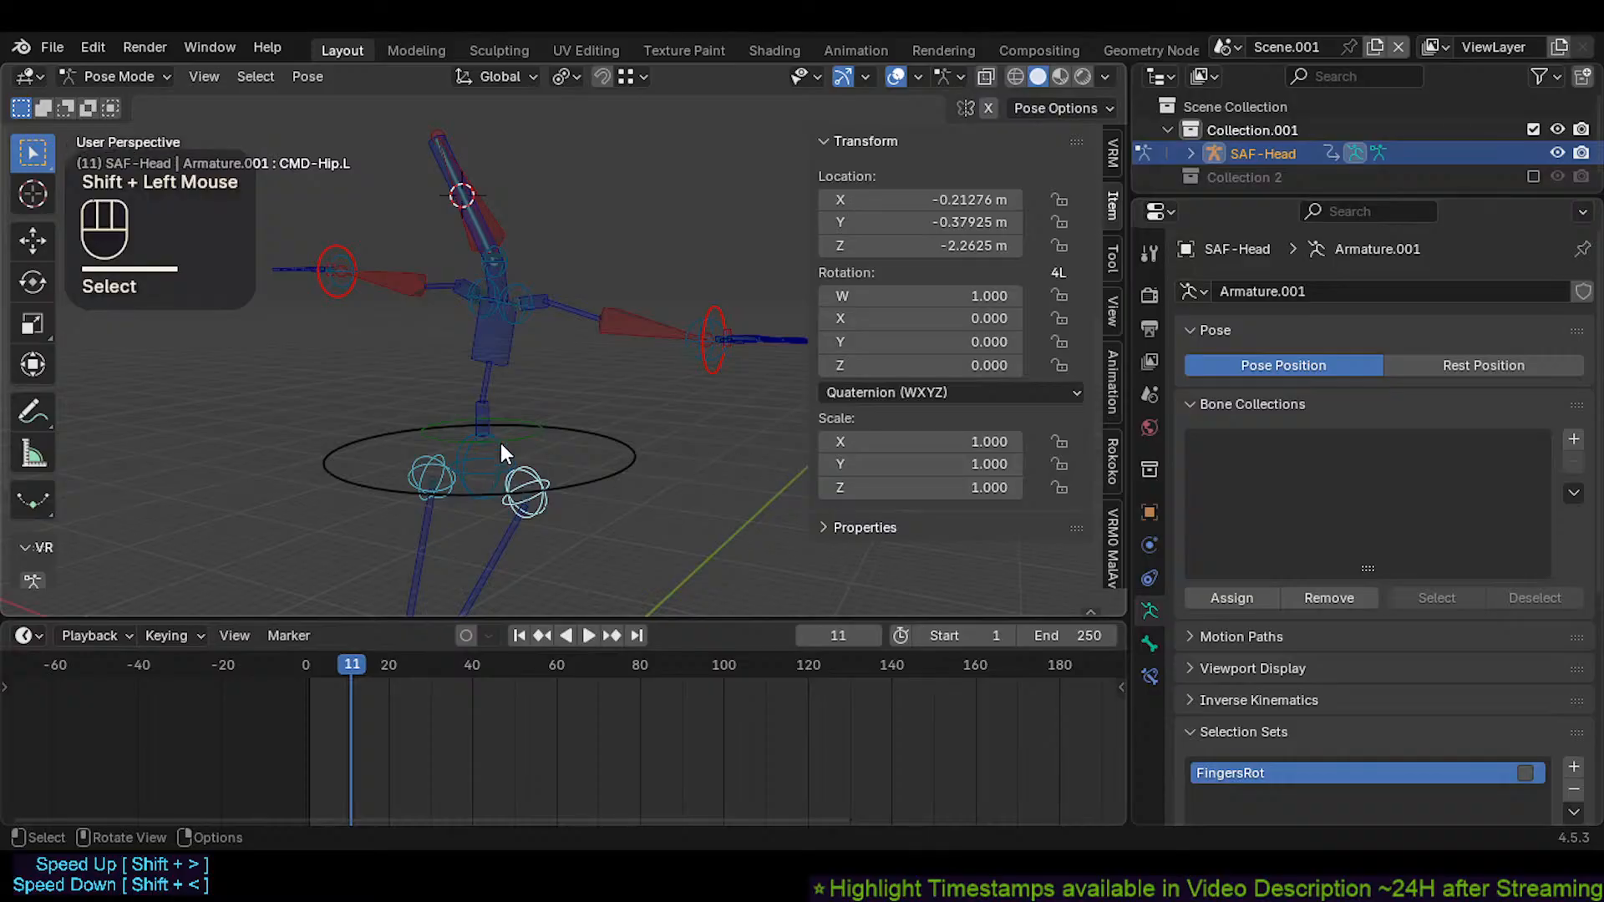
Add a new selection set to the armature and move it above FingersRot in the list
click(1572, 435)
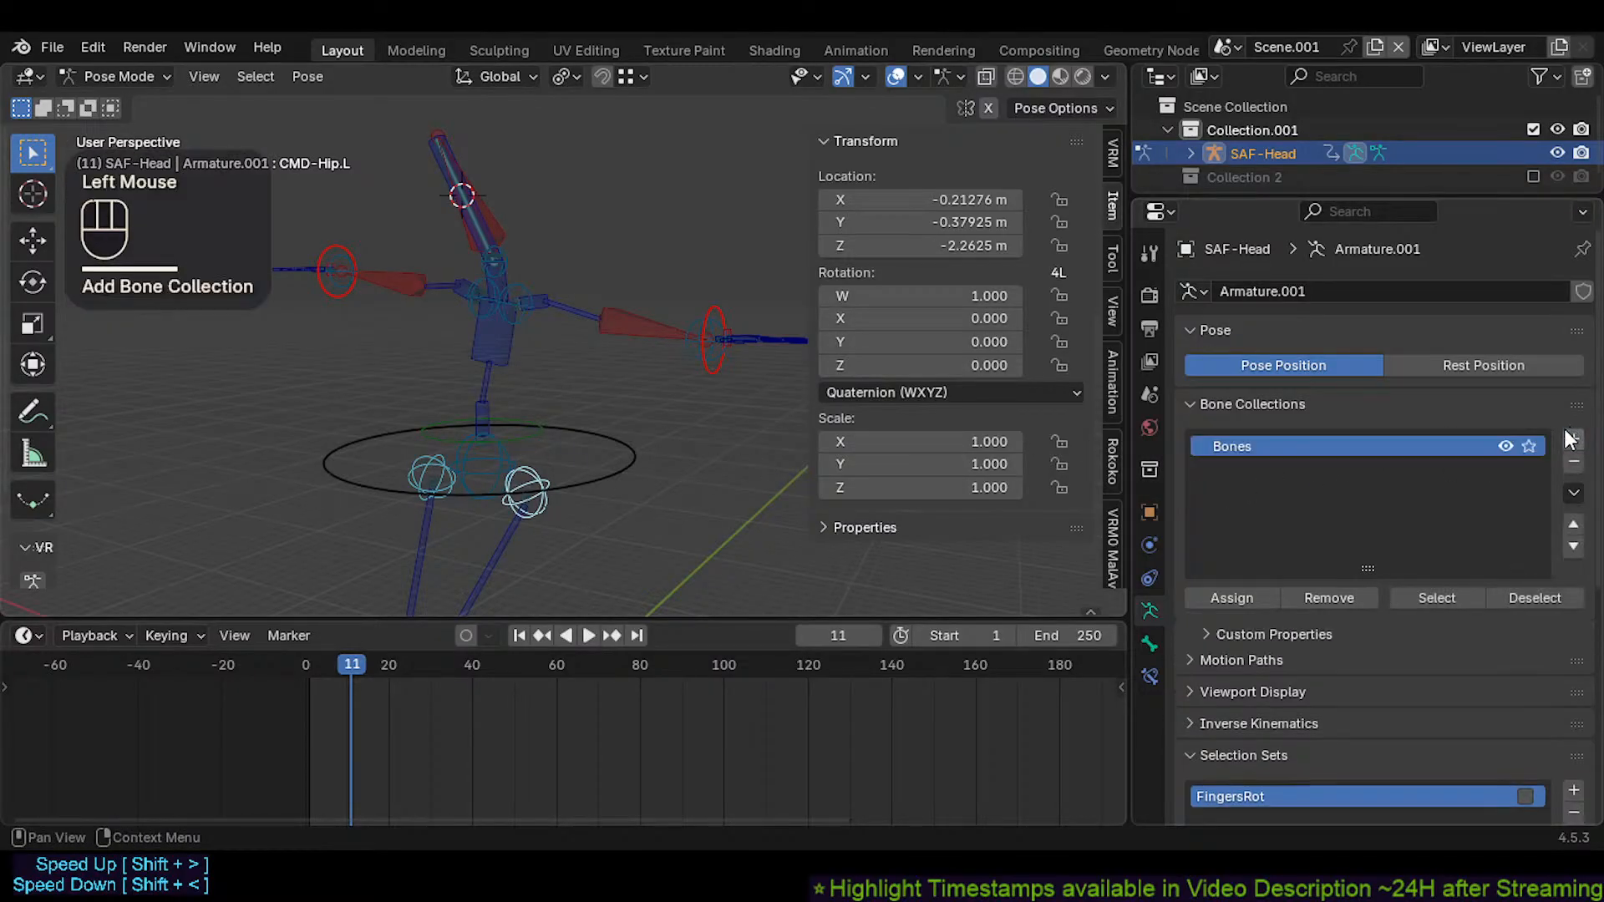
click(1579, 460)
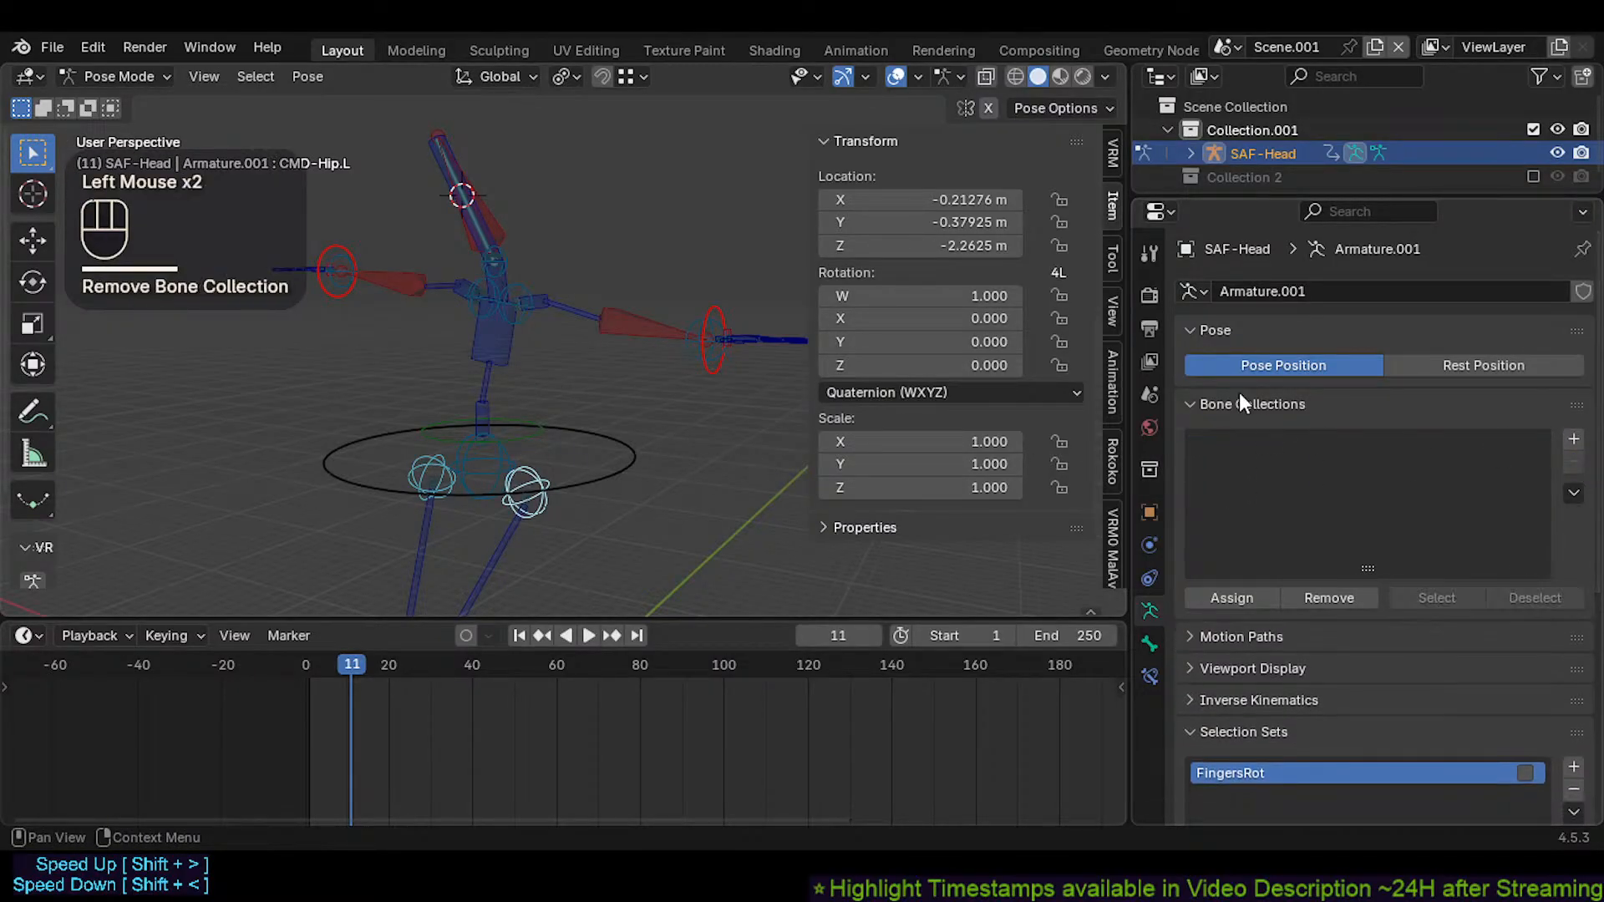
scroll(1264, 569, down, 2)
scroll(1278, 597, down, 2)
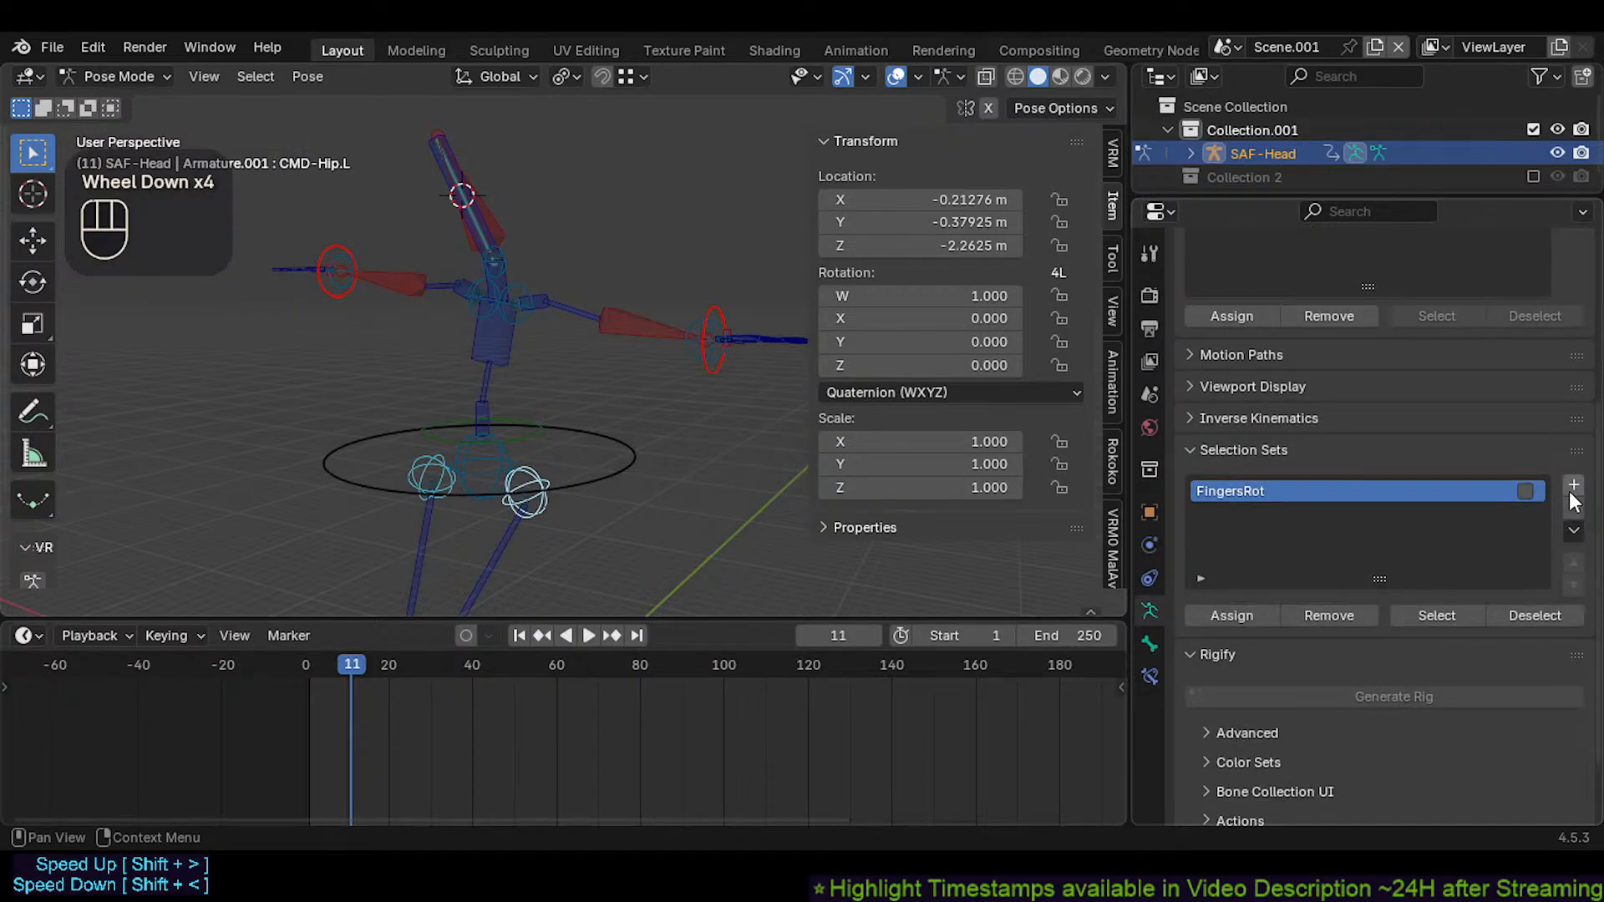
click(1573, 486)
click(1574, 562)
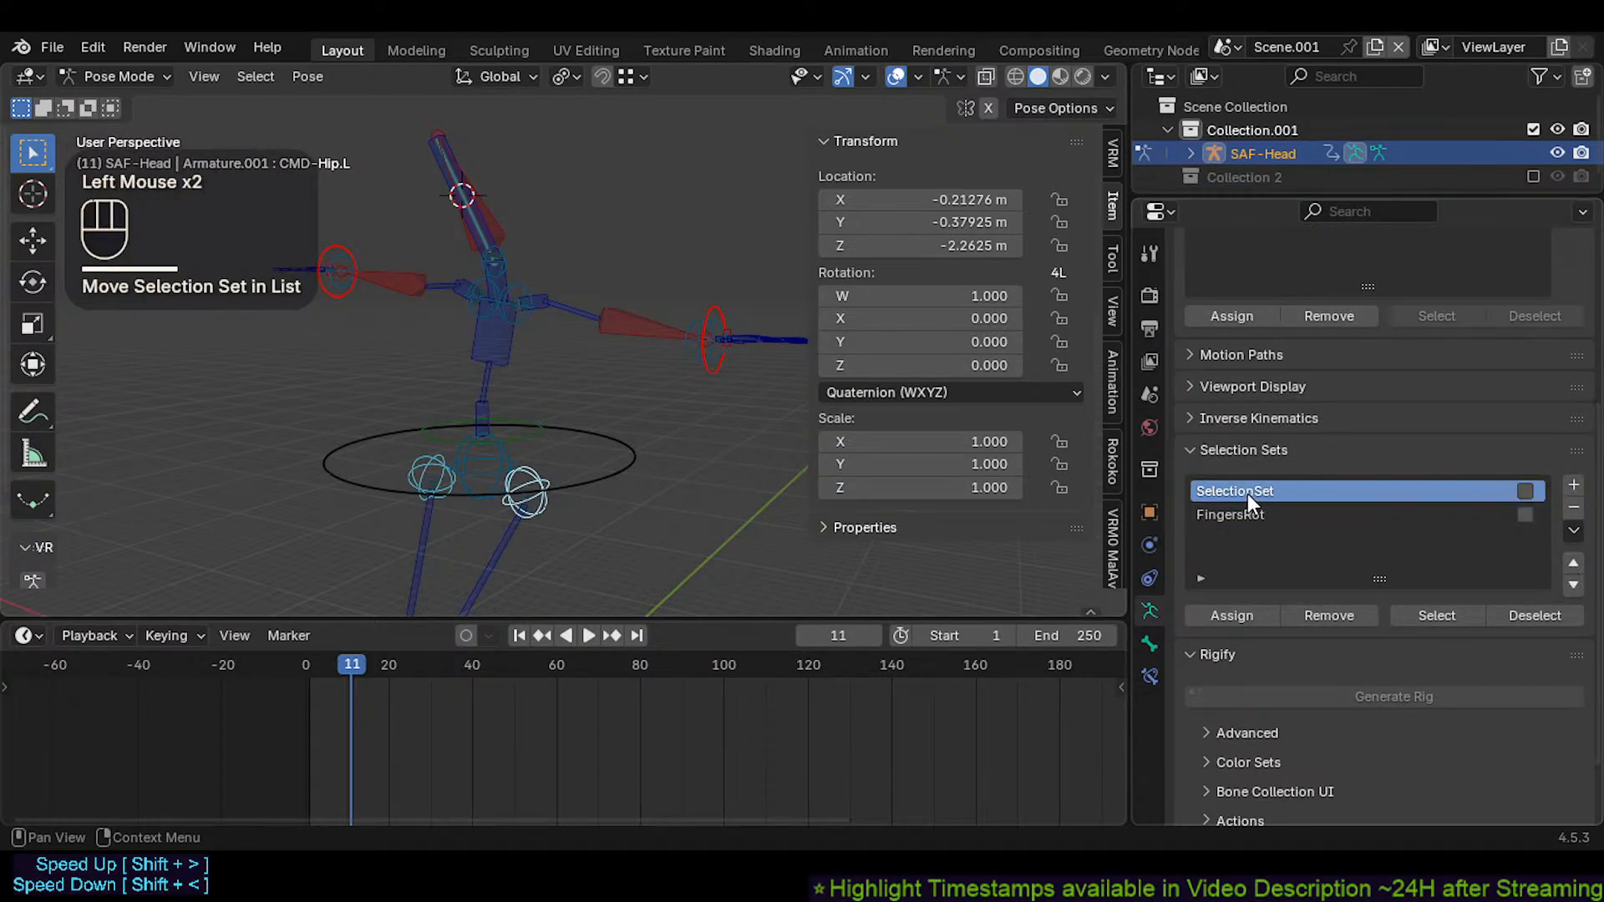
Select the bones of the FingersRot selection set, test-rotate the fingers and cancel the rotation
click(1211, 513)
click(1441, 618)
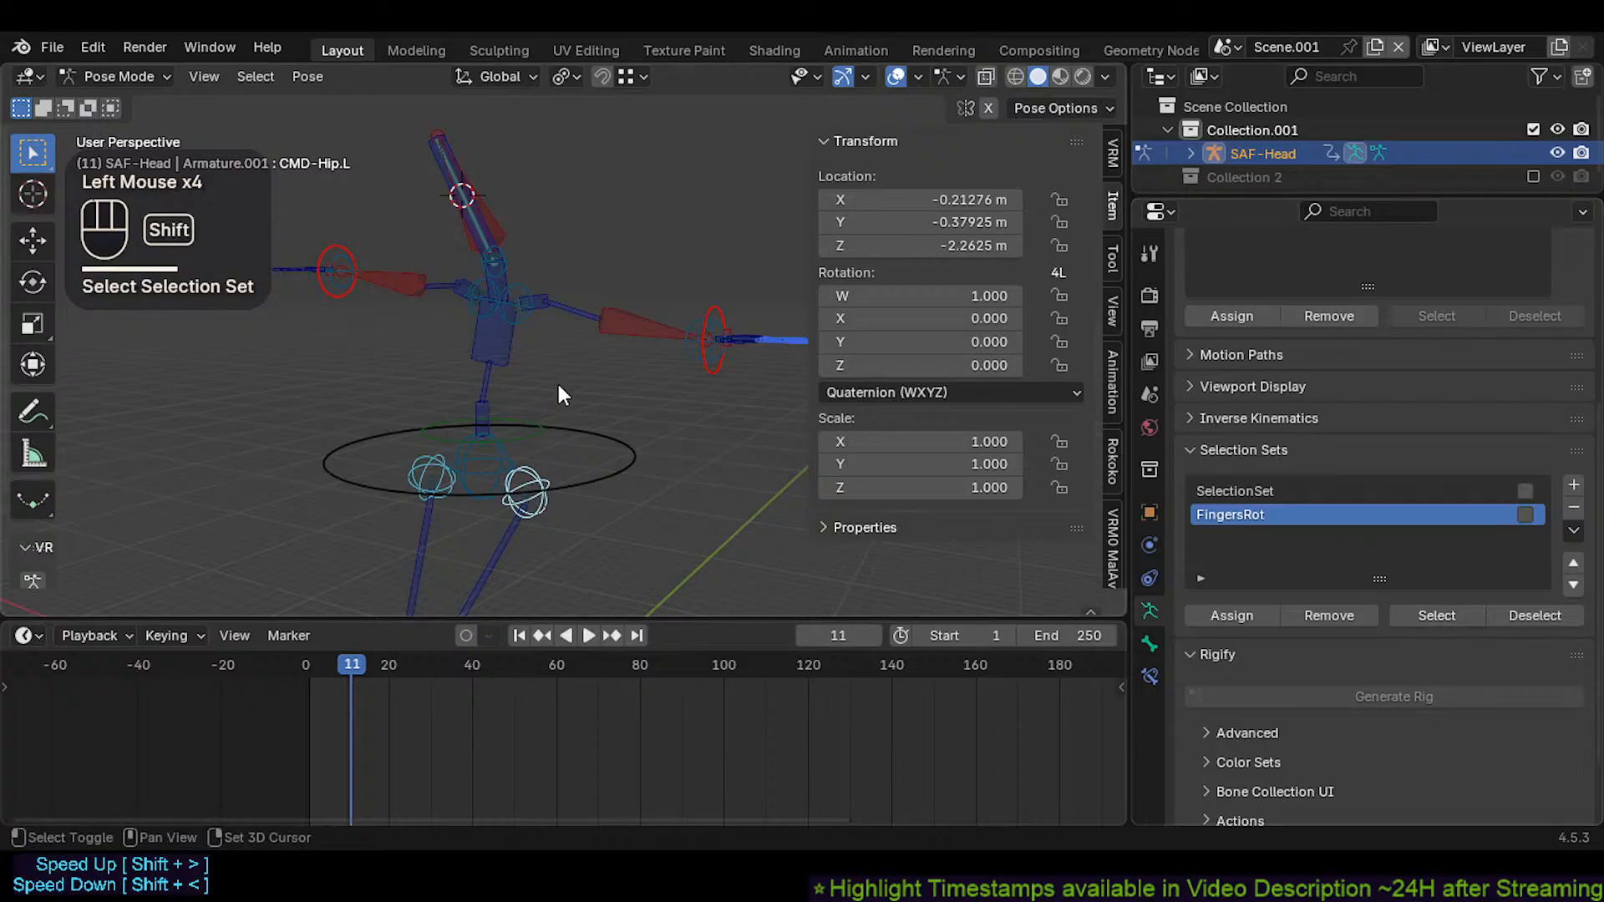
shift+middle_drag(558, 395, 497, 484)
scroll(491, 490, up, 2)
middle_drag(497, 484, 502, 459)
scroll(359, 463, down, 1)
shift+middle_drag(359, 464, 687, 399)
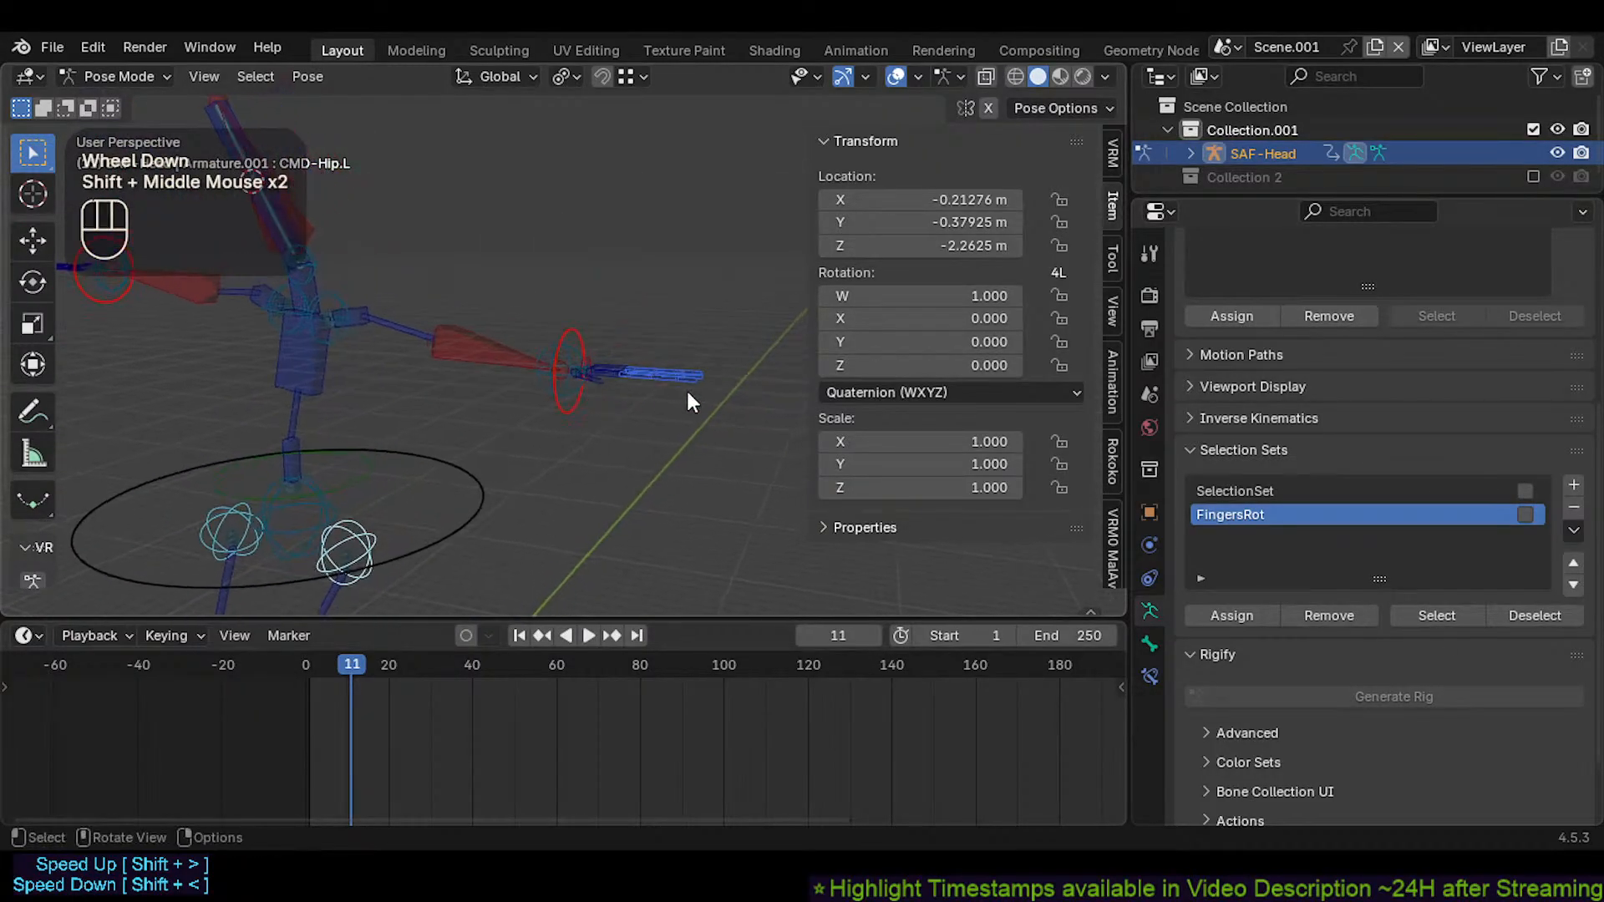
key(r)
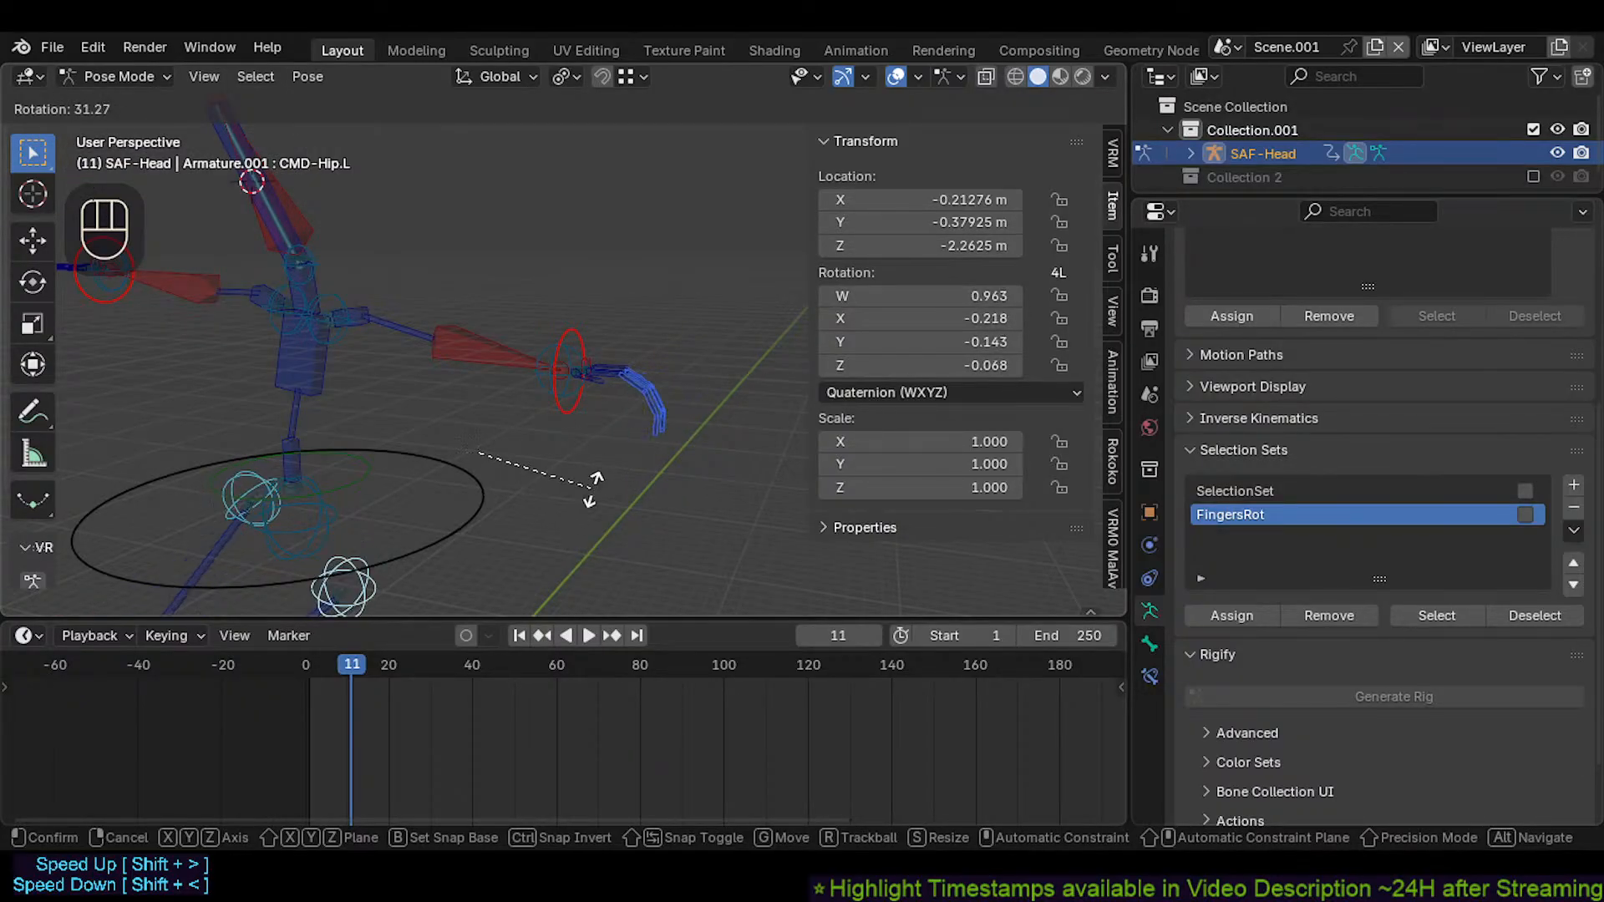
key(Escape)
Move CTL-Metacarpal3-Middle.L.003 with an Auto IK chain length of 2 to bend the left middle finger downward
scroll(589, 424, up, 2)
shift+middle_drag(589, 425, 564, 458)
click(623, 424)
key(g)
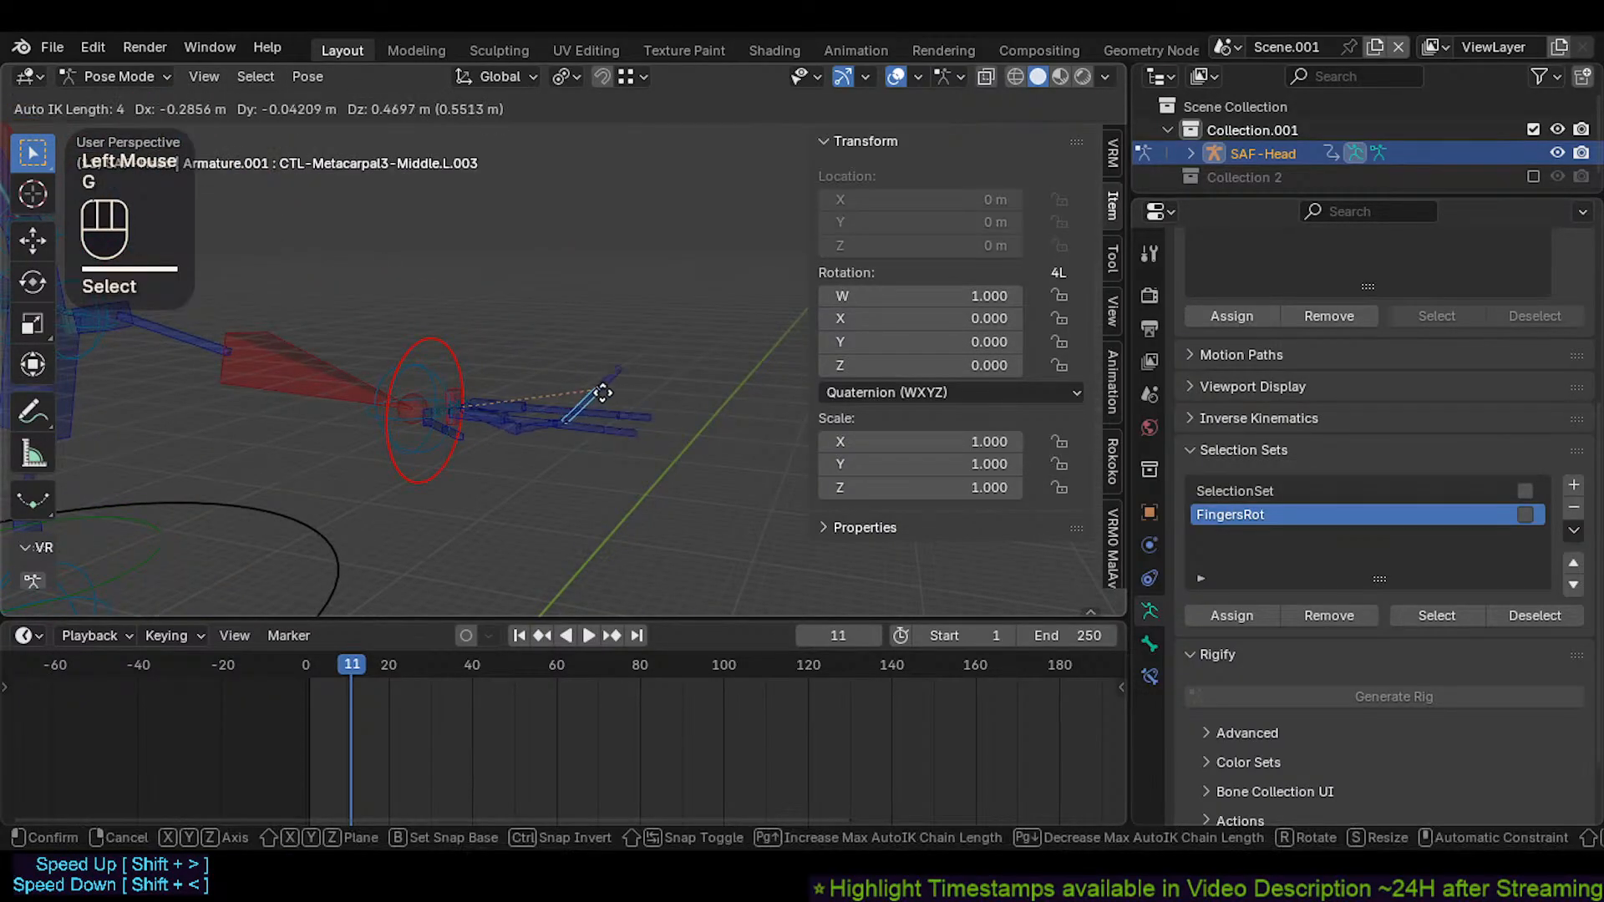
scroll(637, 434, up, 3)
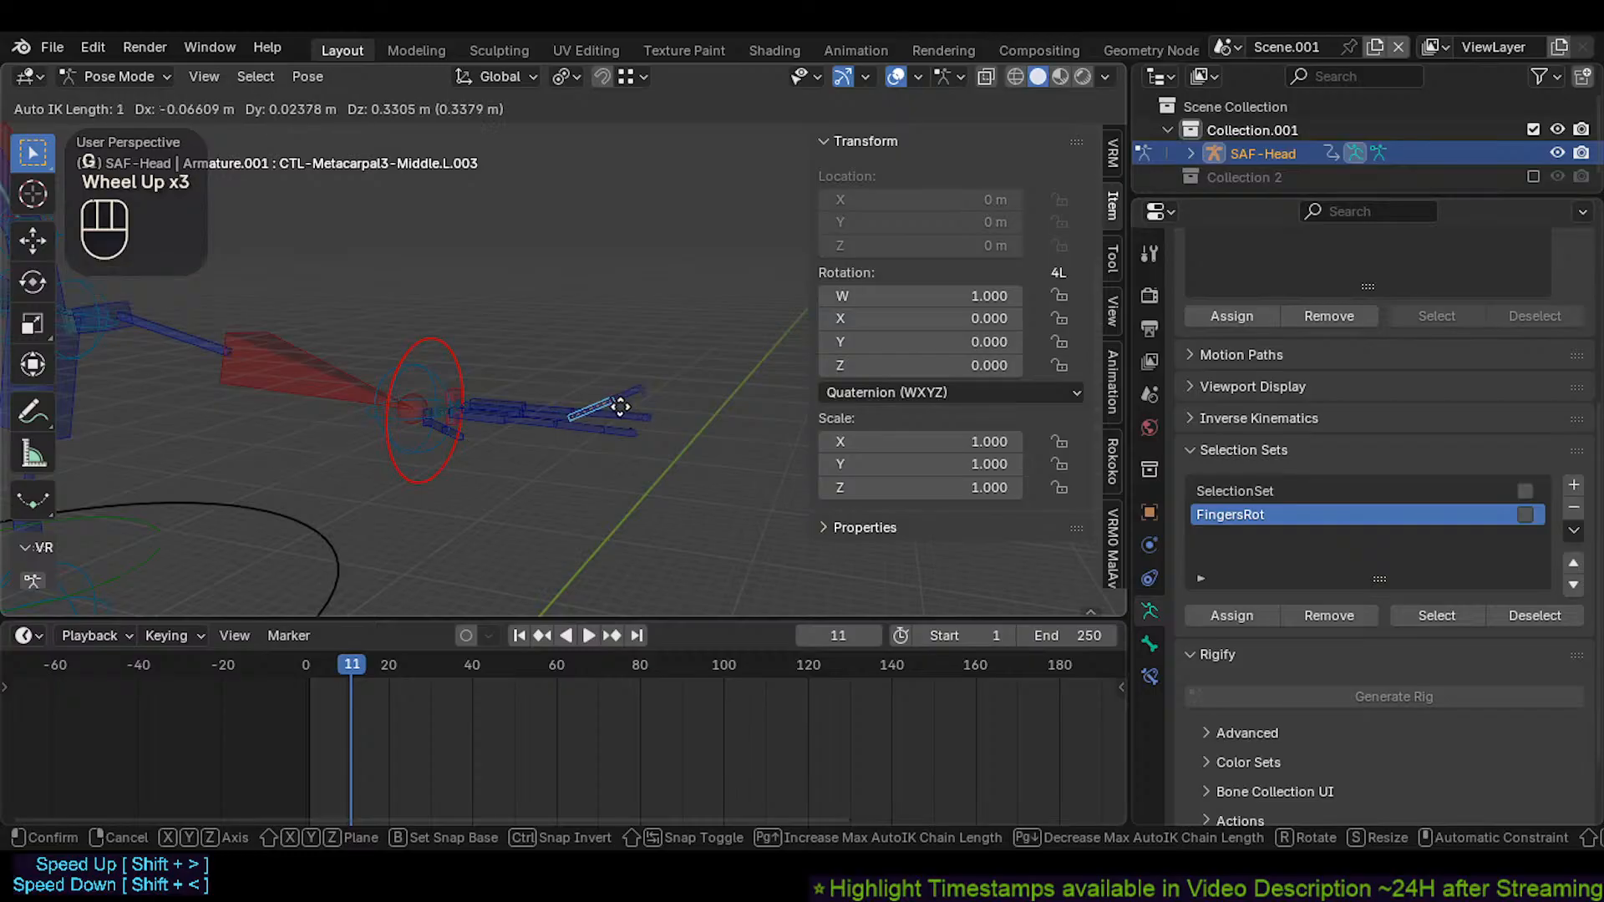
scroll(585, 505, down, 2)
scroll(597, 495, up, 1)
click(609, 454)
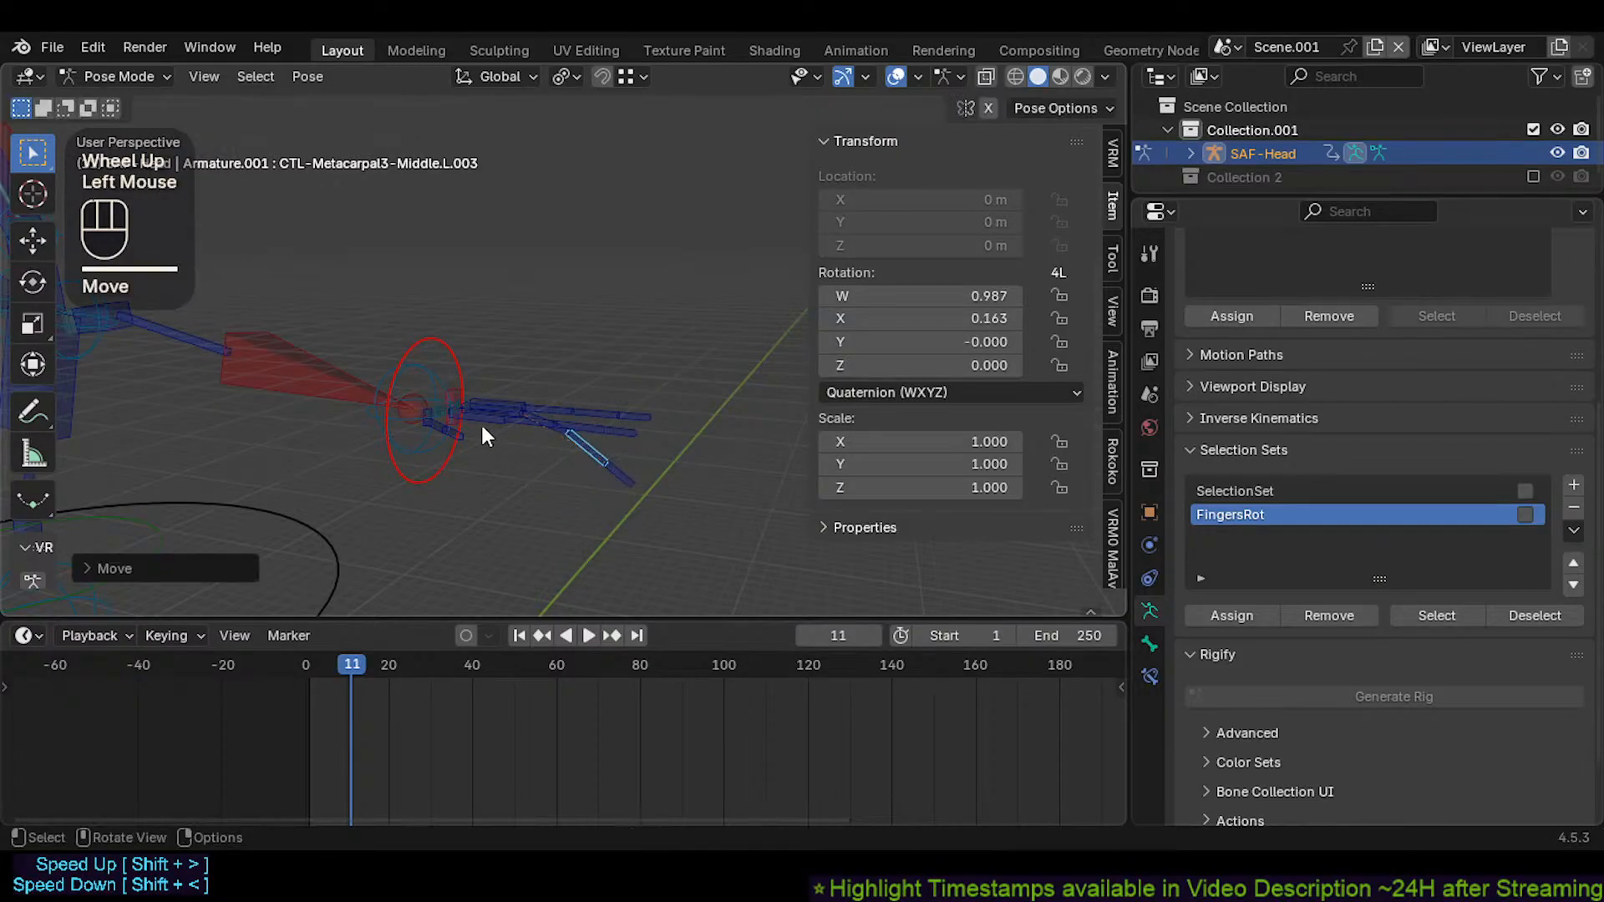
Select TWK-FingersRot.L and rotate it about the global X axis to turn the left-hand fingers
middle_drag(480, 423, 458, 454)
click(482, 424)
click(458, 439)
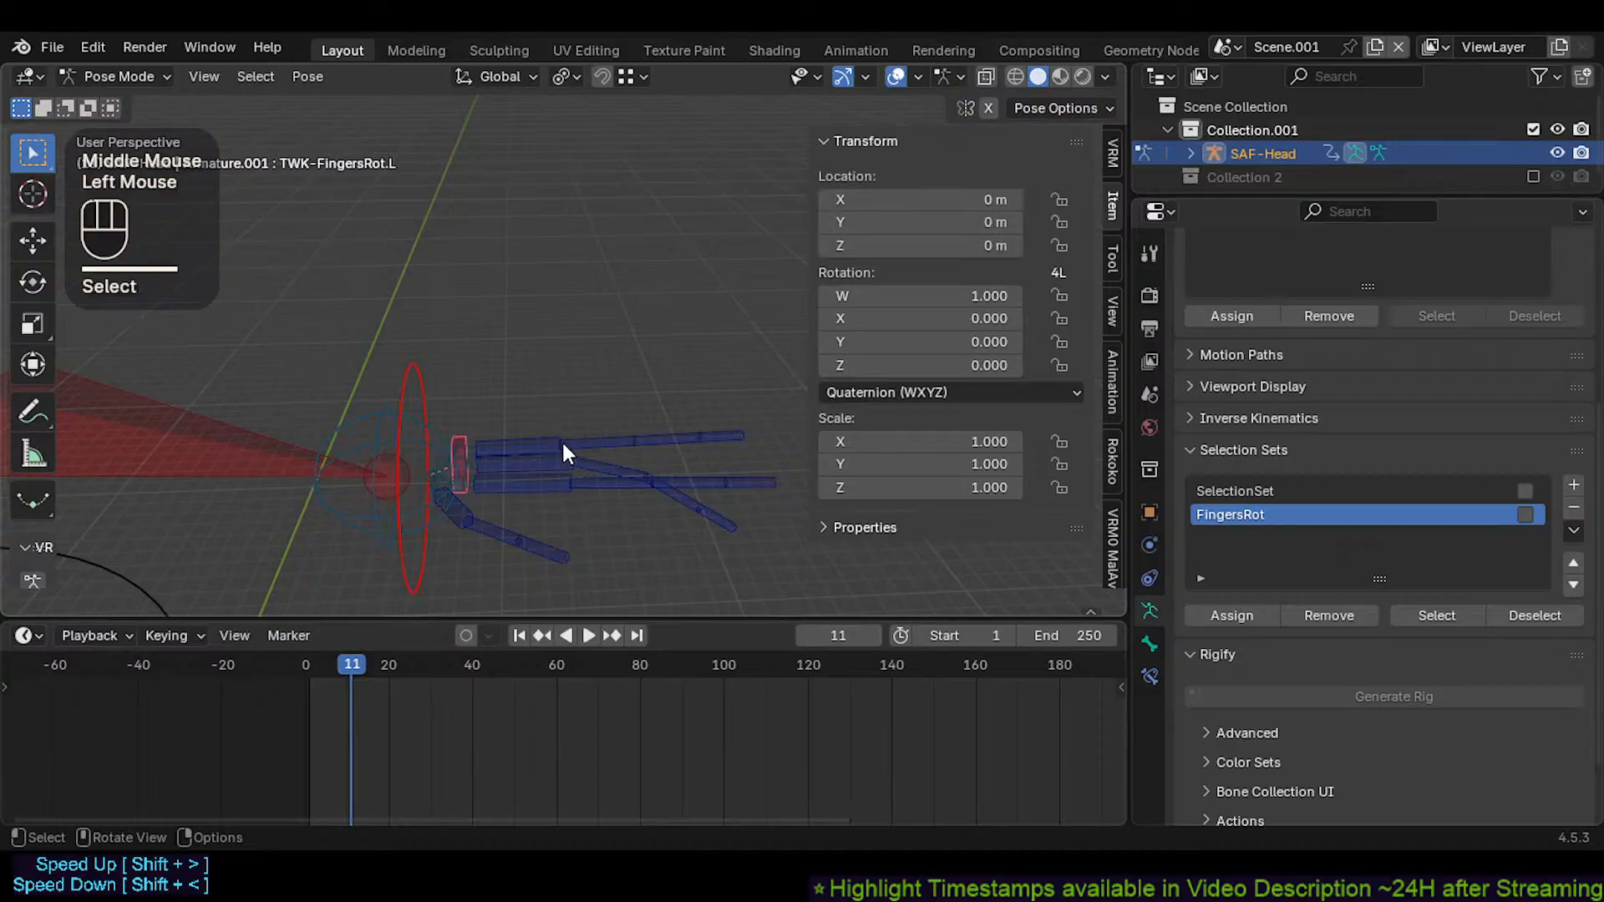
shift+middle_drag(561, 440, 619, 455)
key(r)
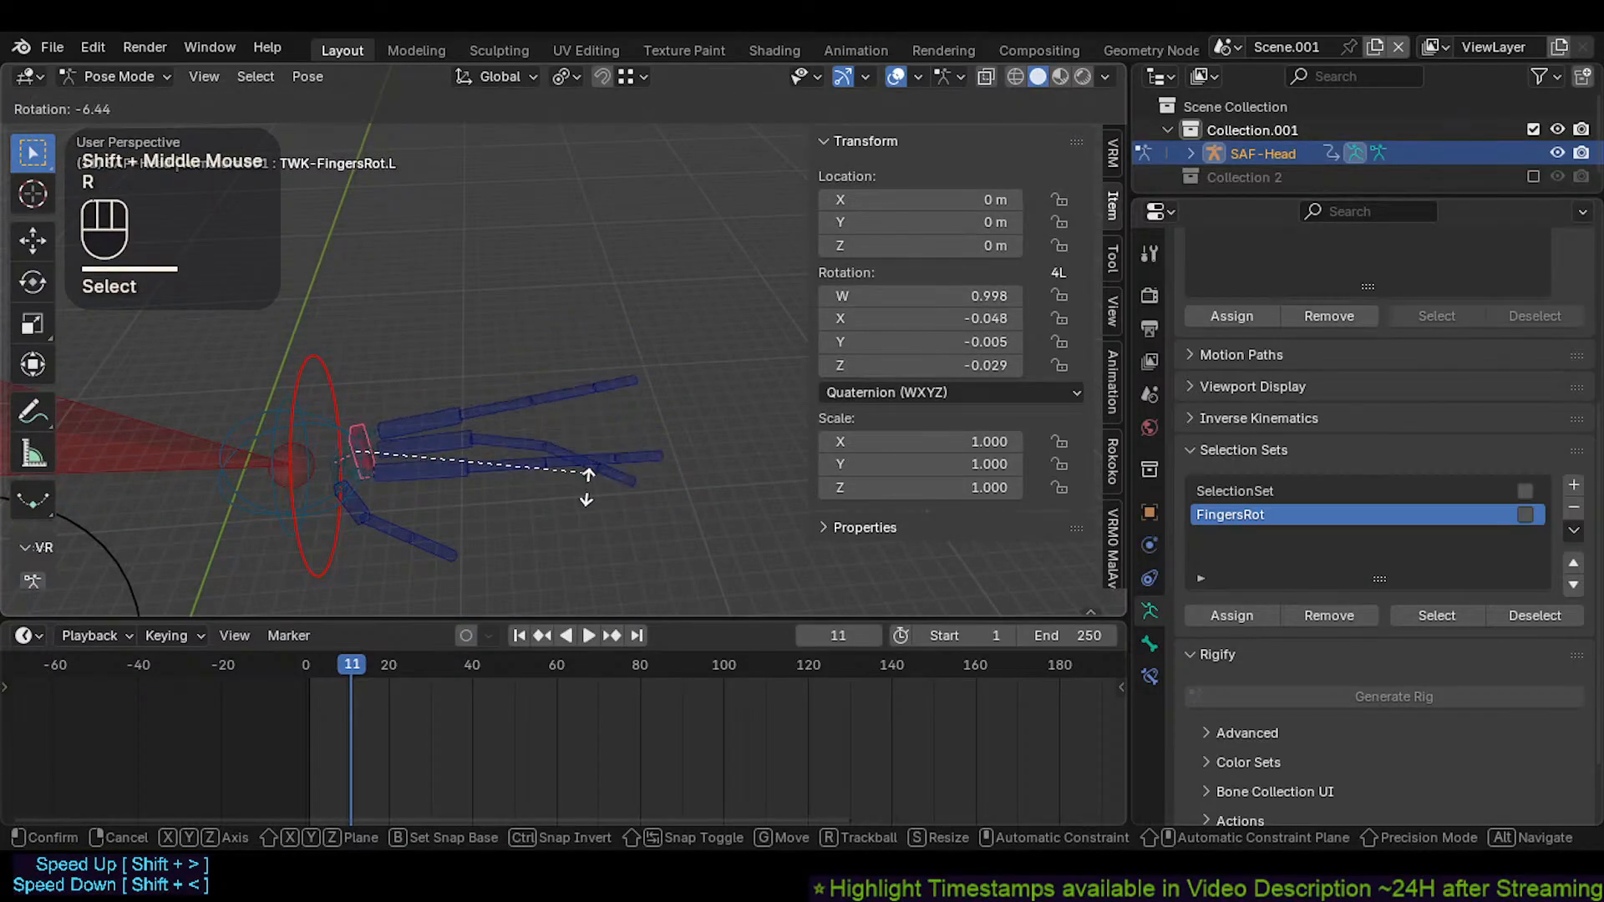
key(r)
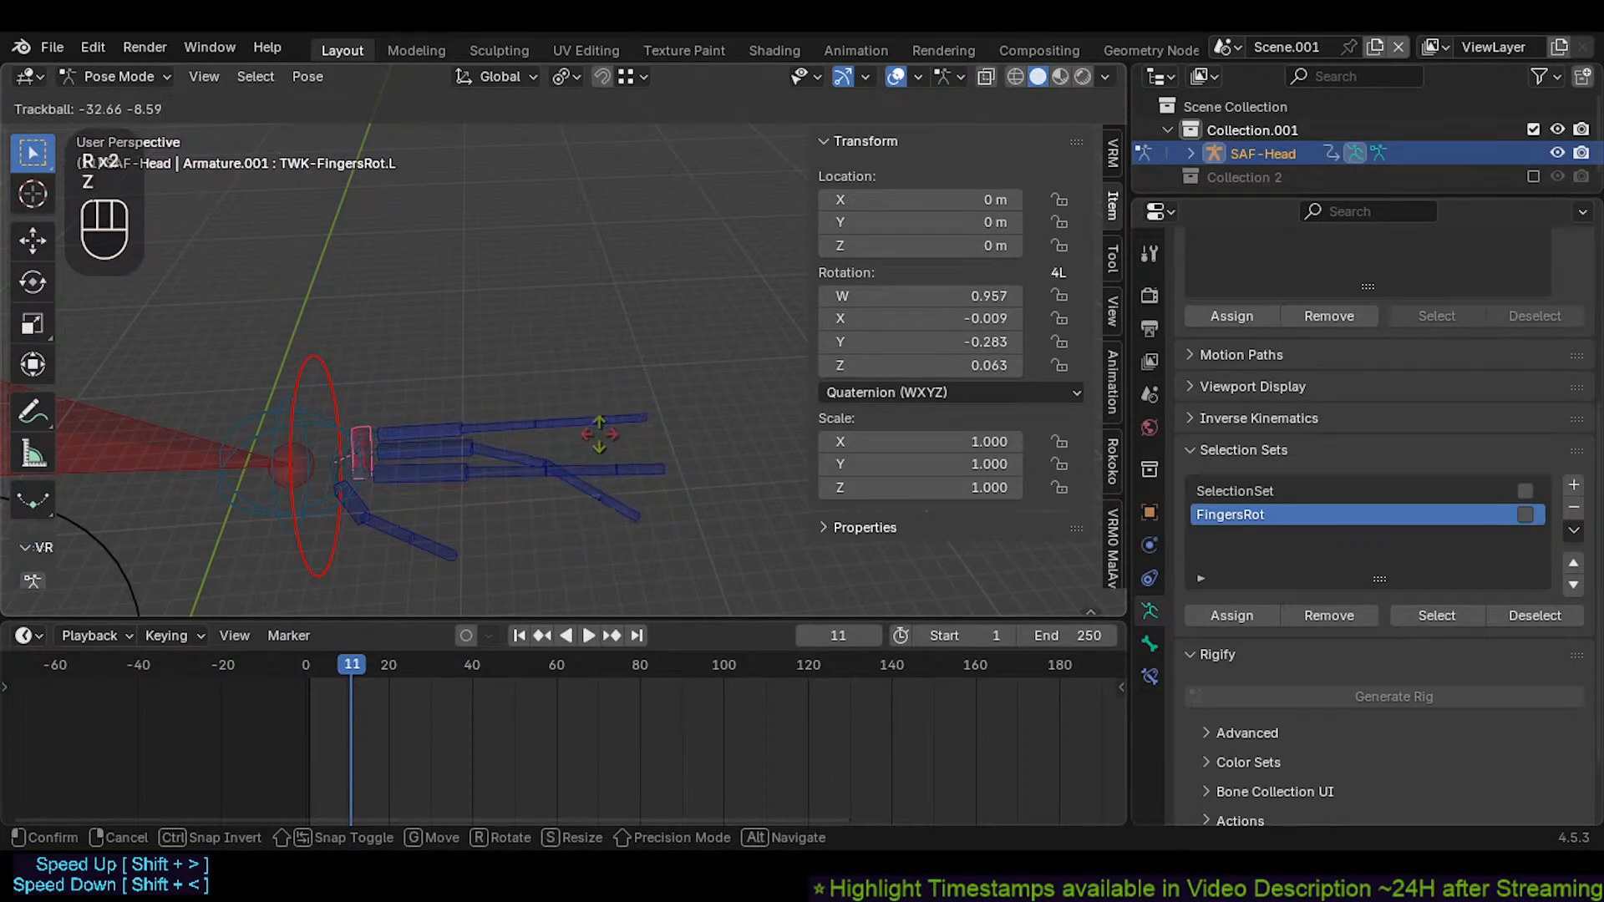
key(Escape)
key(r)
key(z)
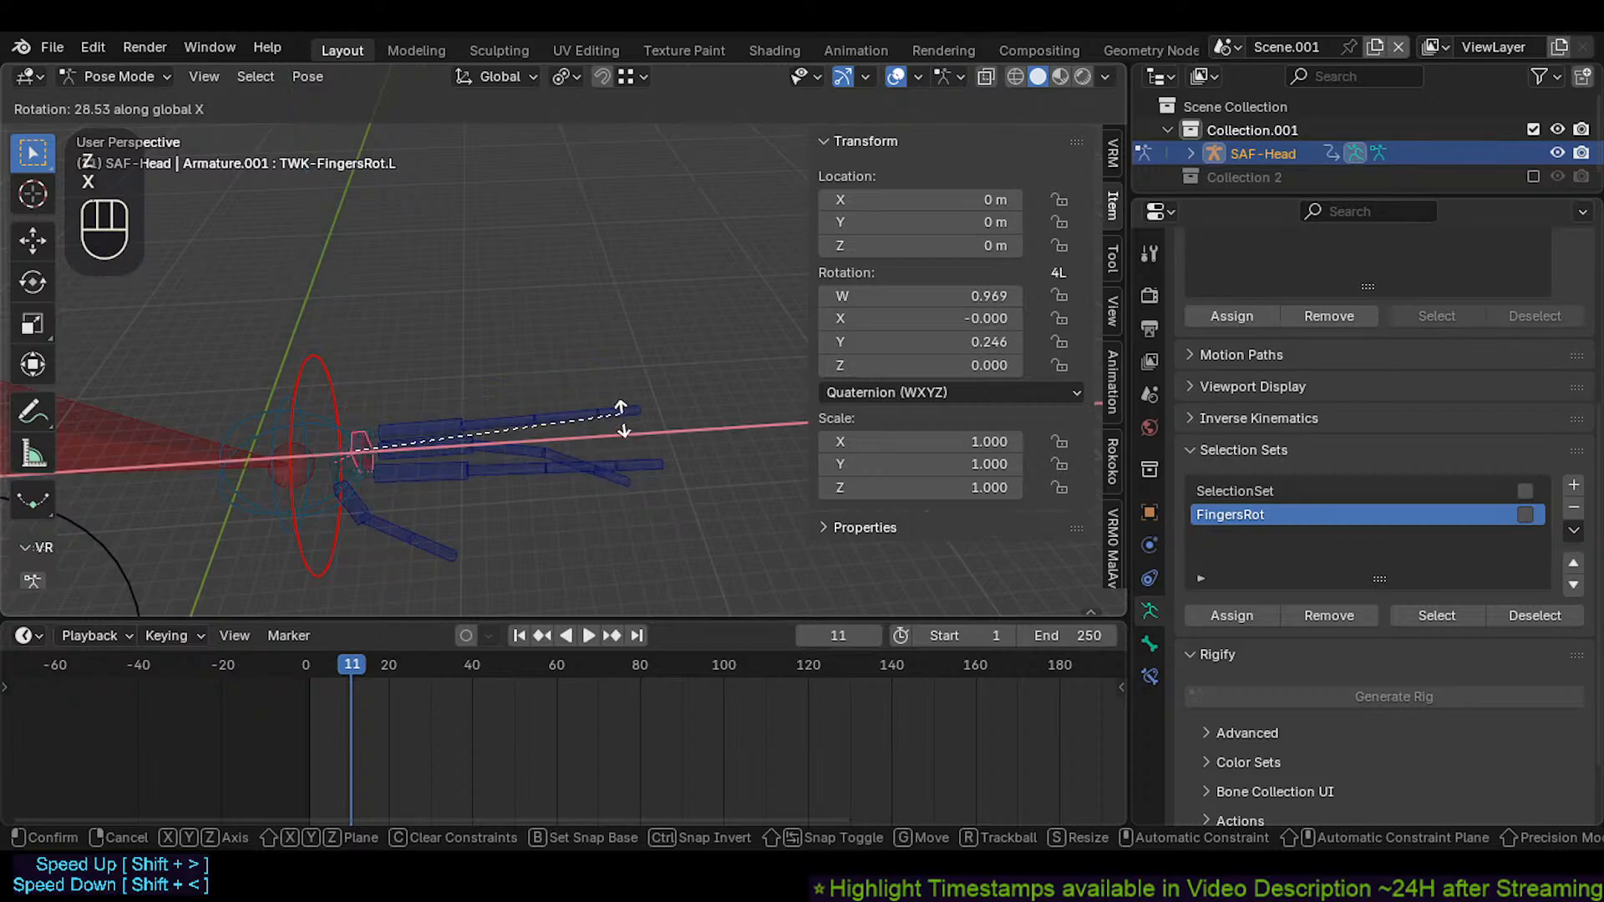
click(619, 448)
Move CTL-Metacarpal4-Ring.L.002 with an Auto IK chain length raised above 4 to bend the left ring finger
click(593, 359)
key(g)
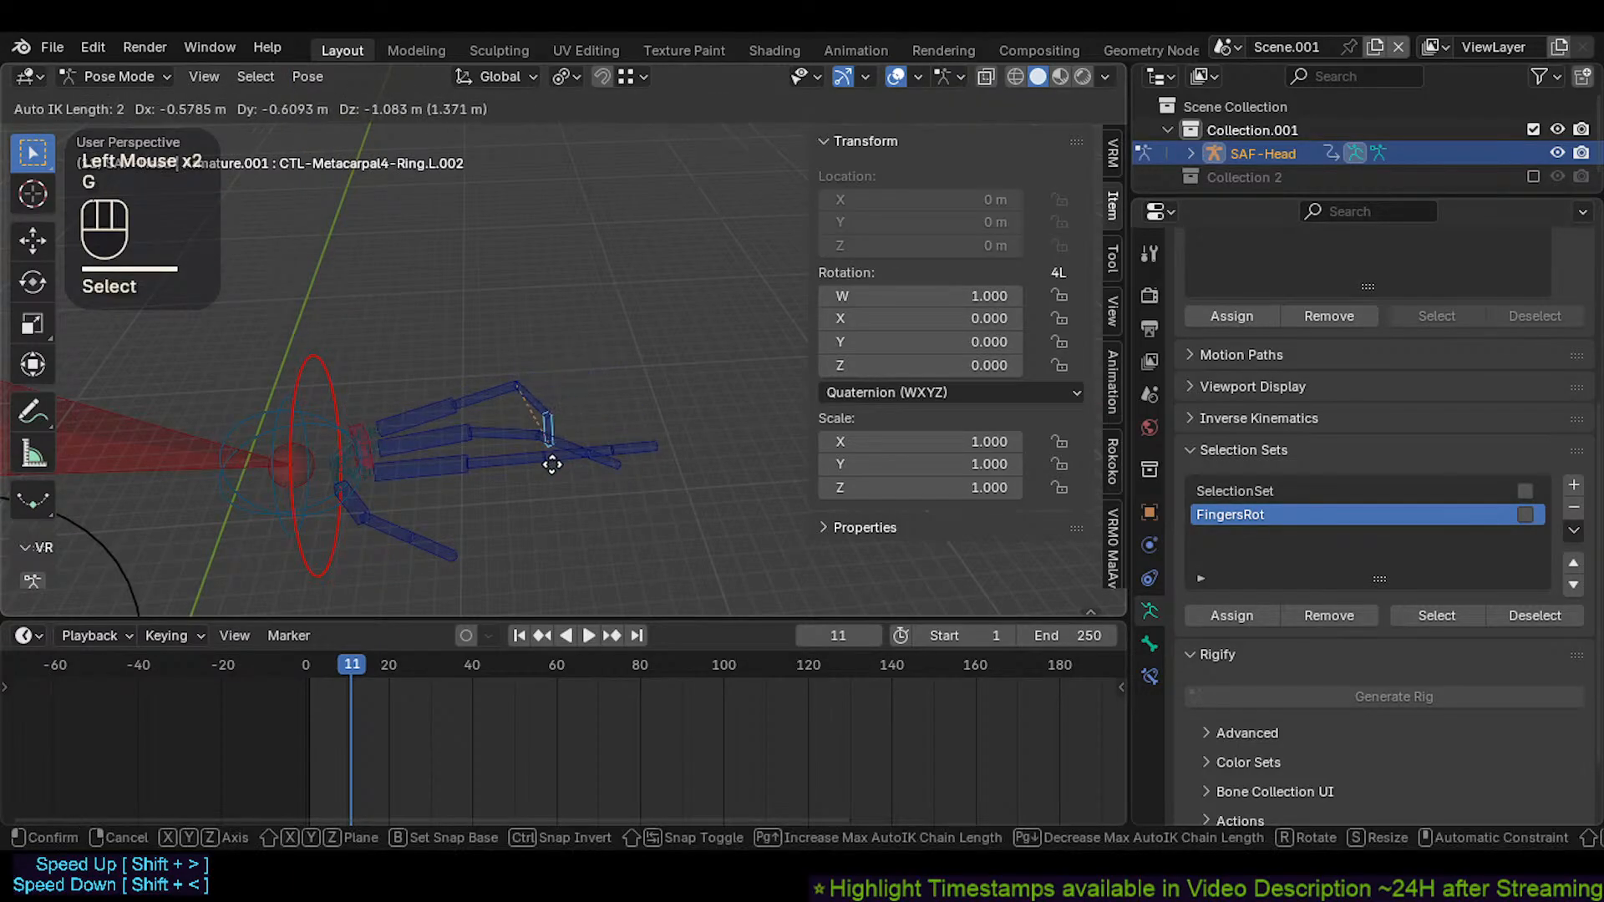
scroll(547, 466, down, 2)
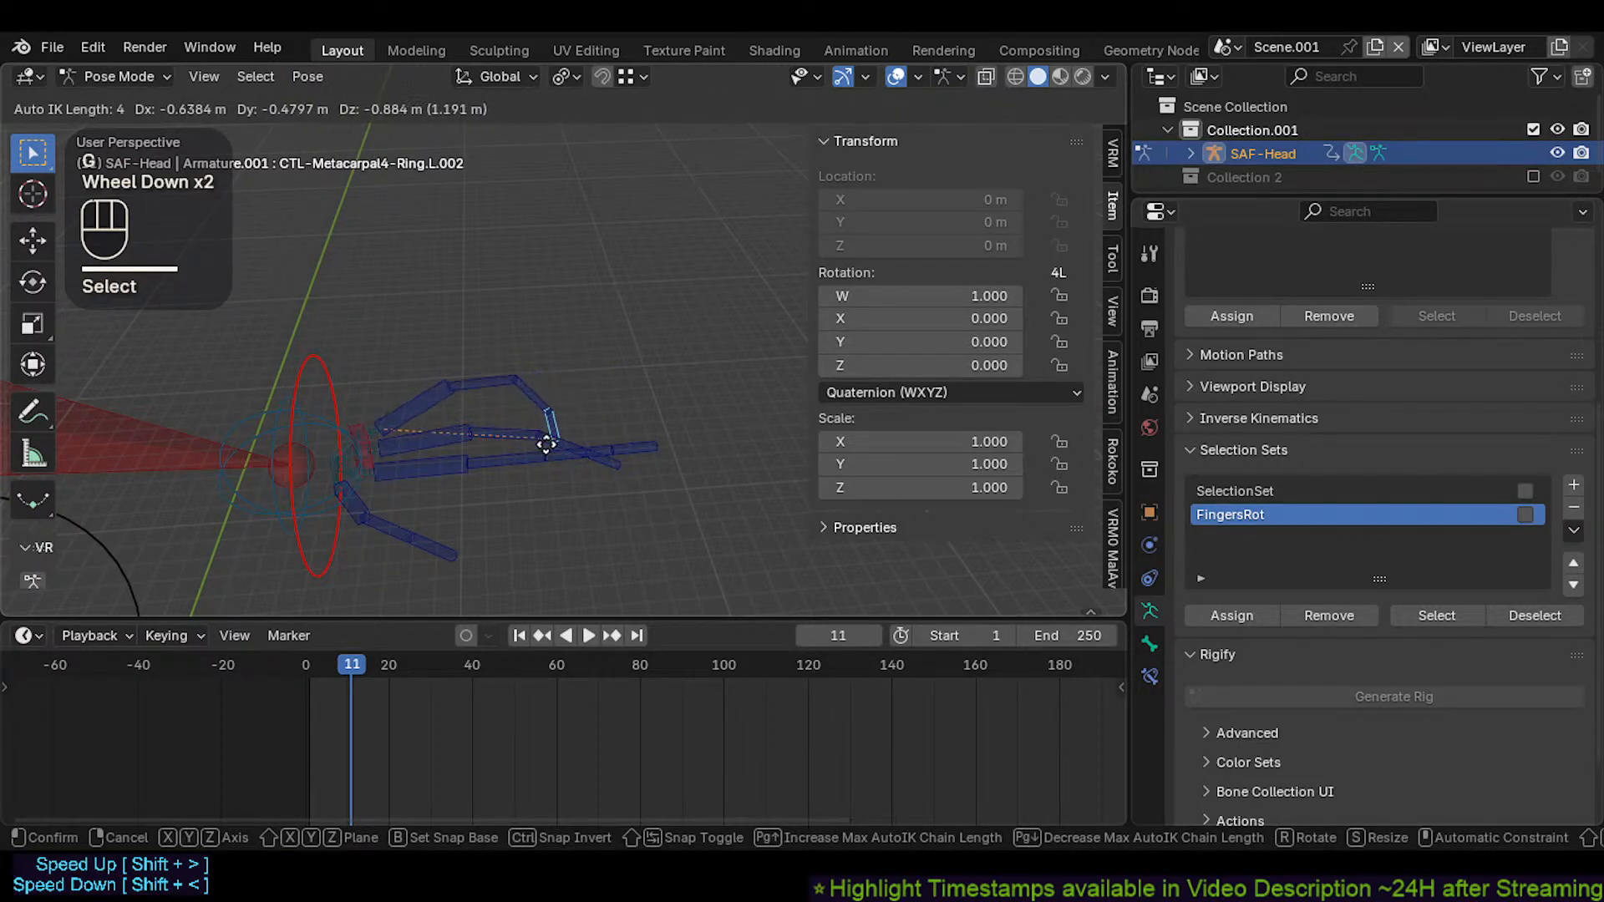
scroll(545, 444, down, 1)
click(520, 422)
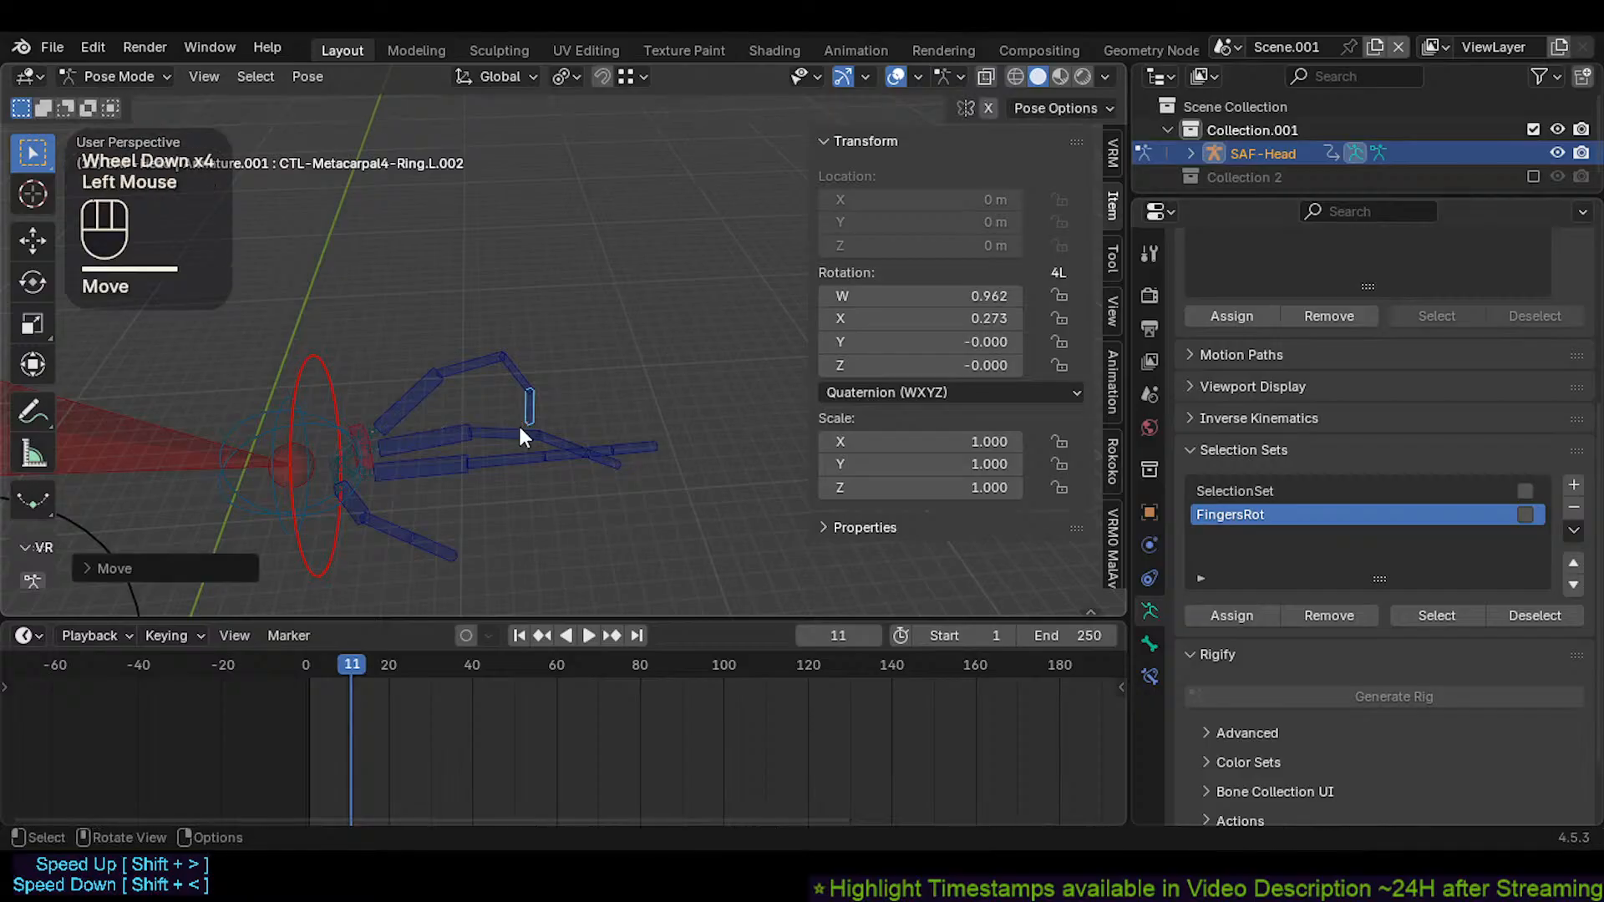
Test-move CTL-Metacarpal4-Ring.L.002 repeatedly with Auto IK chain lengths of 5 and 8 to straighten and curl the ring finger
key(g)
scroll(574, 397, down, 2)
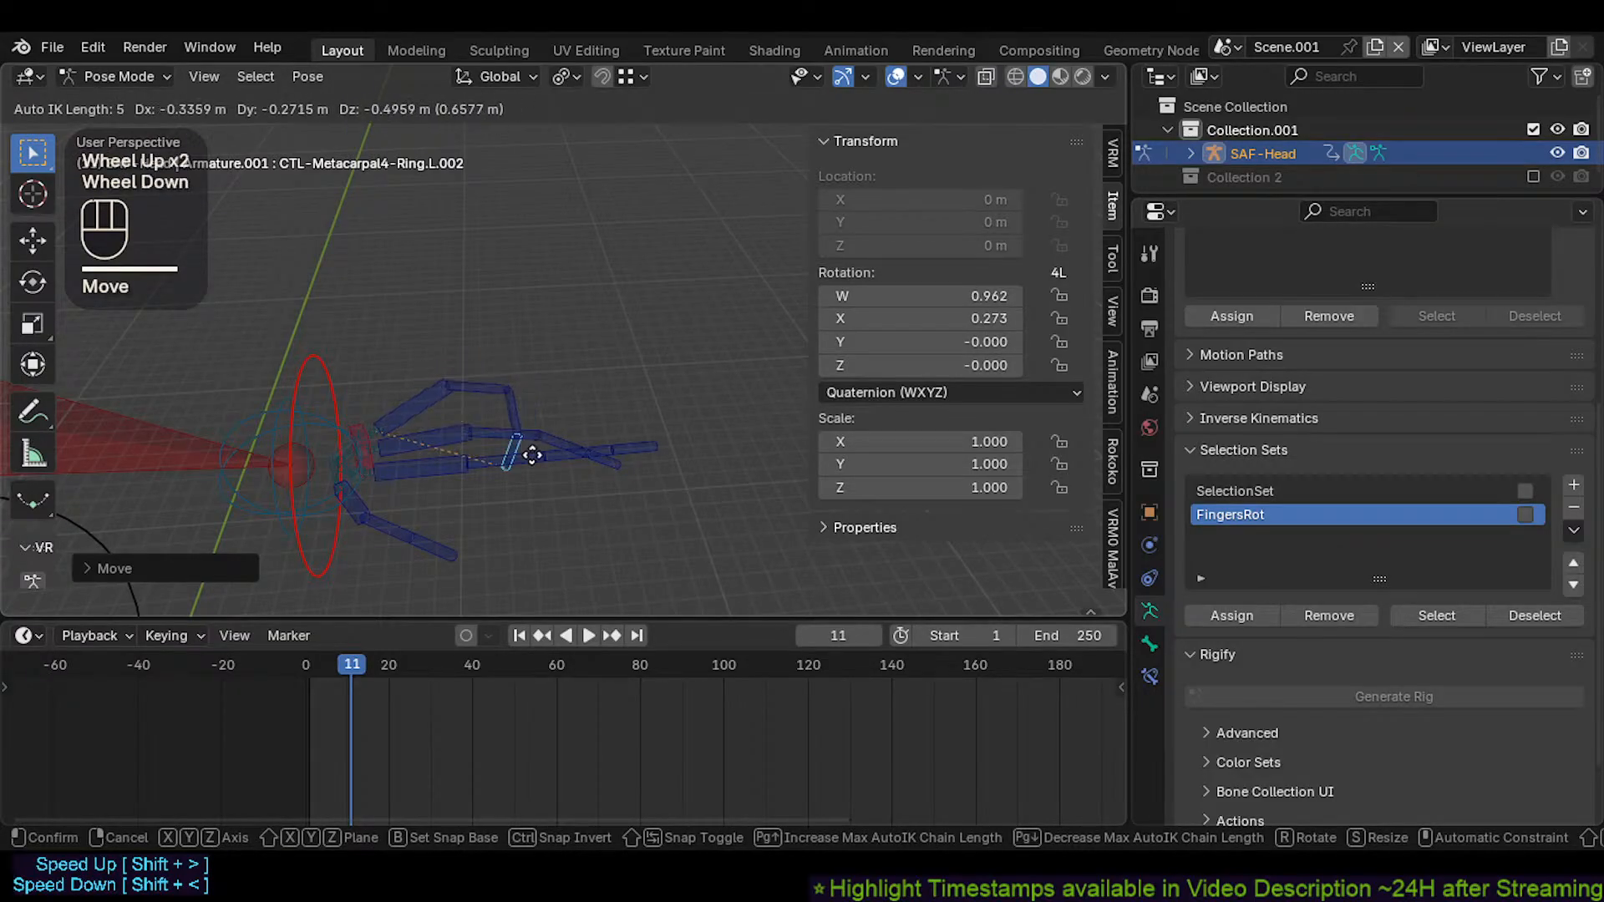
click(561, 393)
key(g)
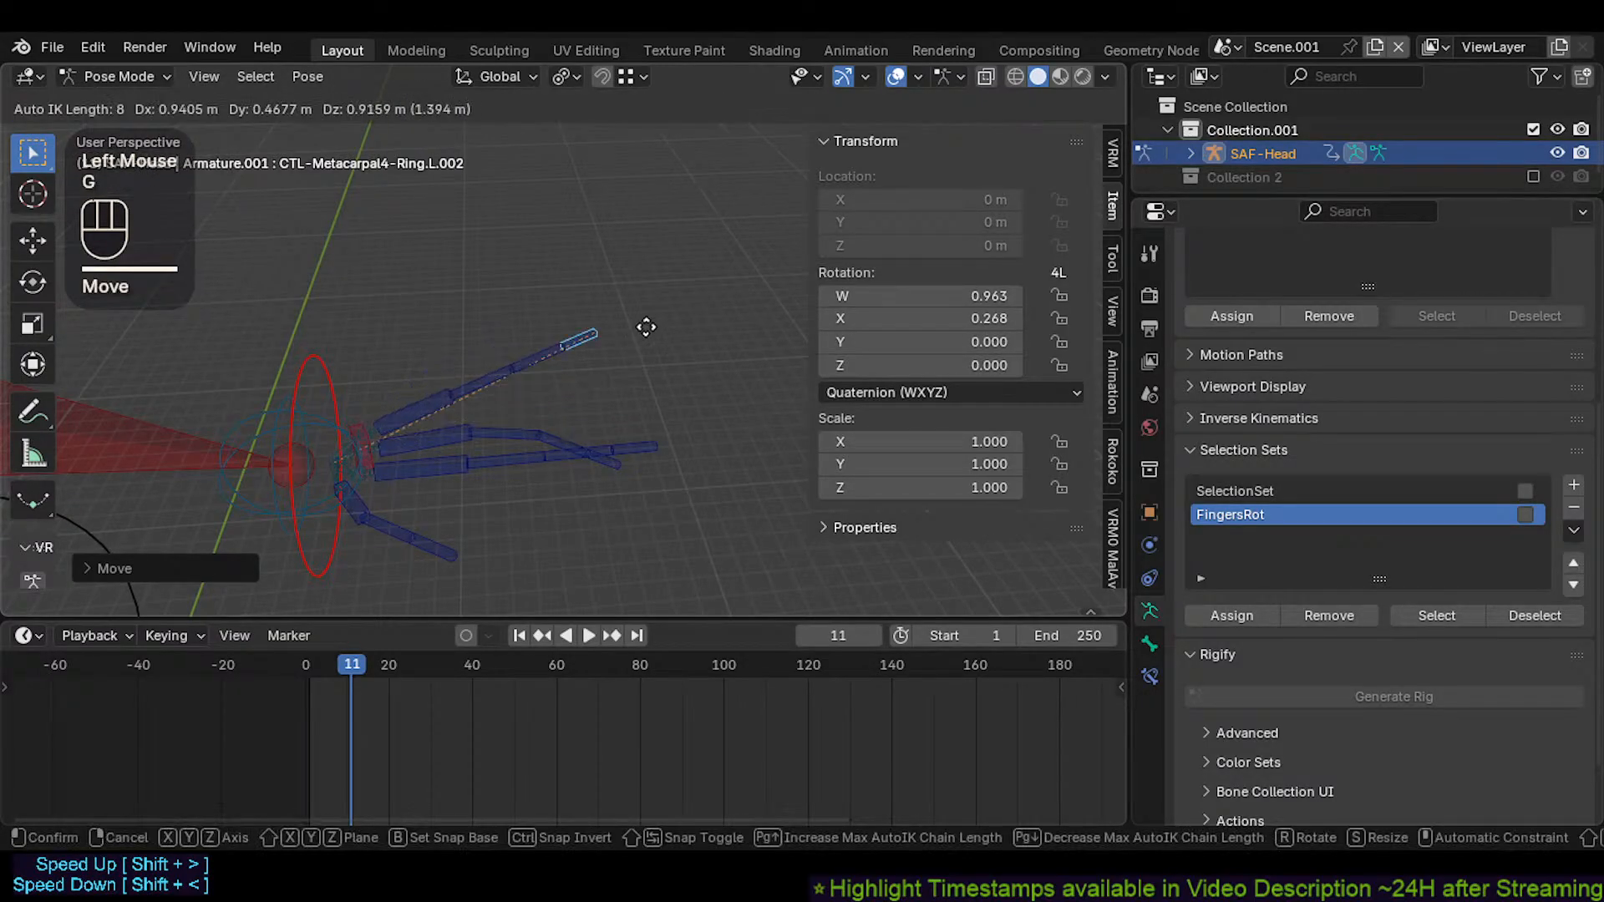
click(550, 417)
key(g)
click(590, 394)
key(g)
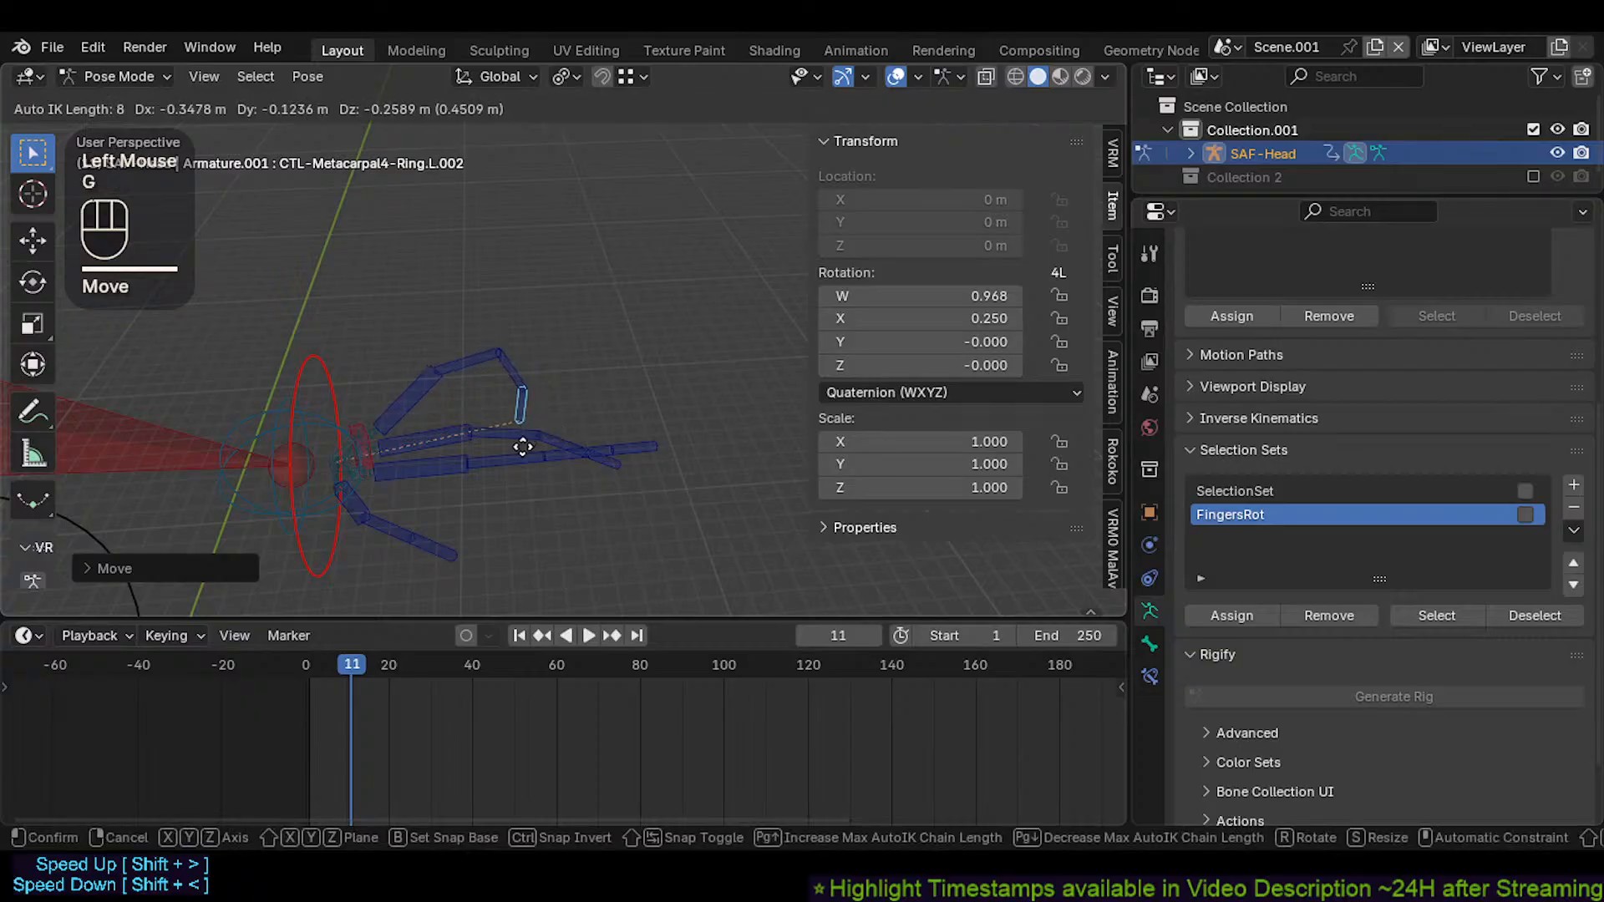
click(521, 443)
Select all bones and clear their pose transforms
key(a)
key(alt+g)
key(alt+g)
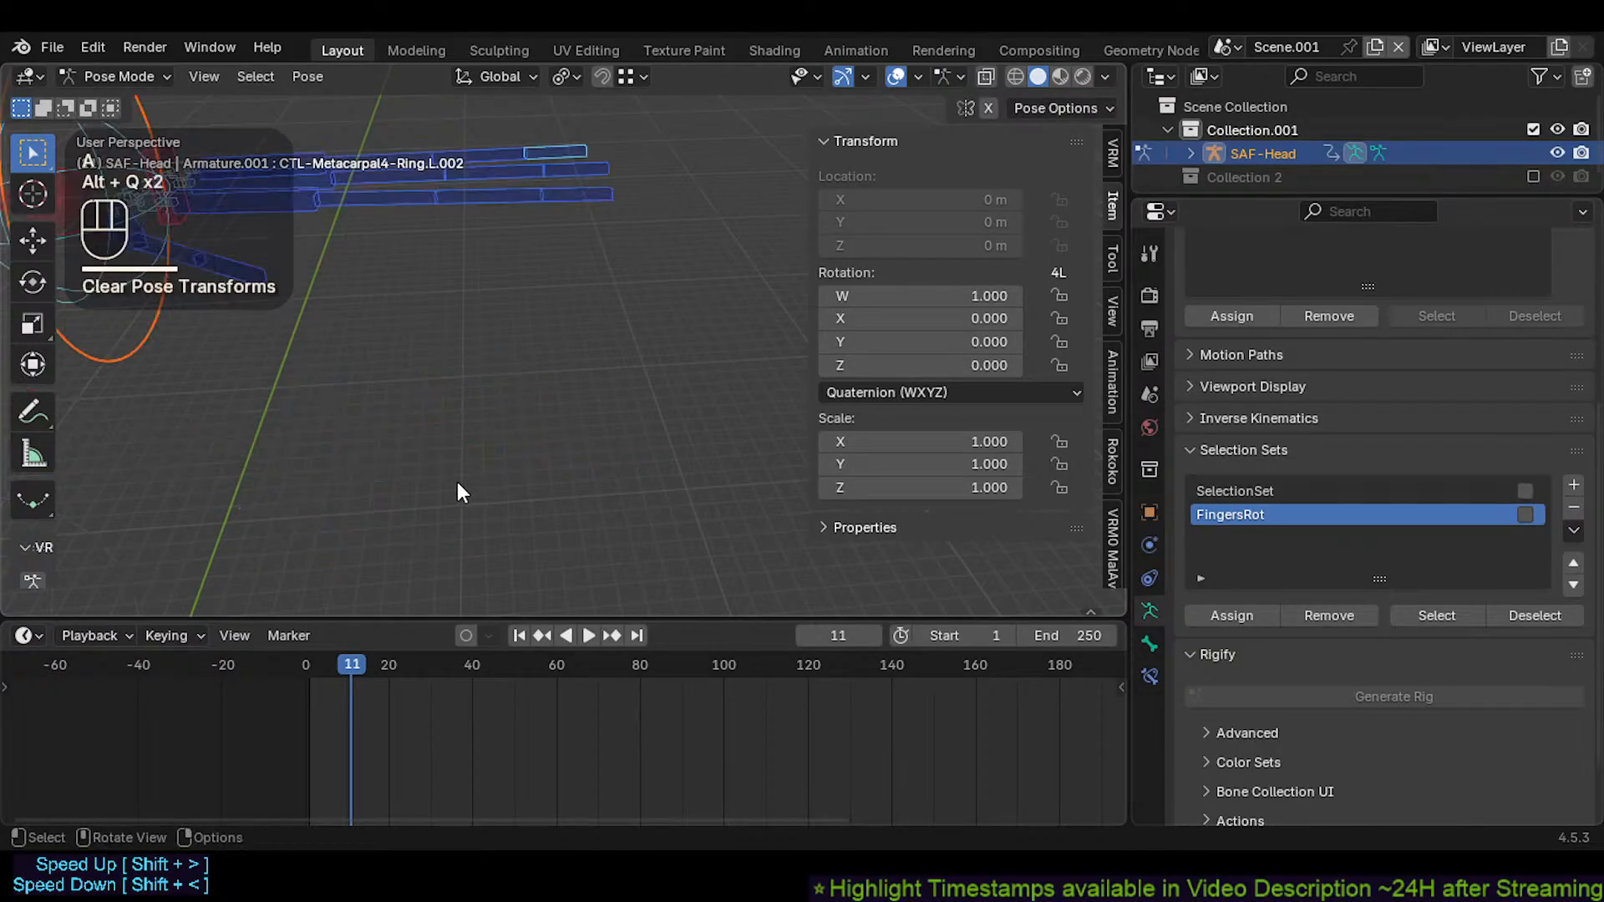
Test-rotate TWK-FingersRot.L about the global Z axis and reset the transforms of all bones
shift+middle_drag(457, 483, 483, 404)
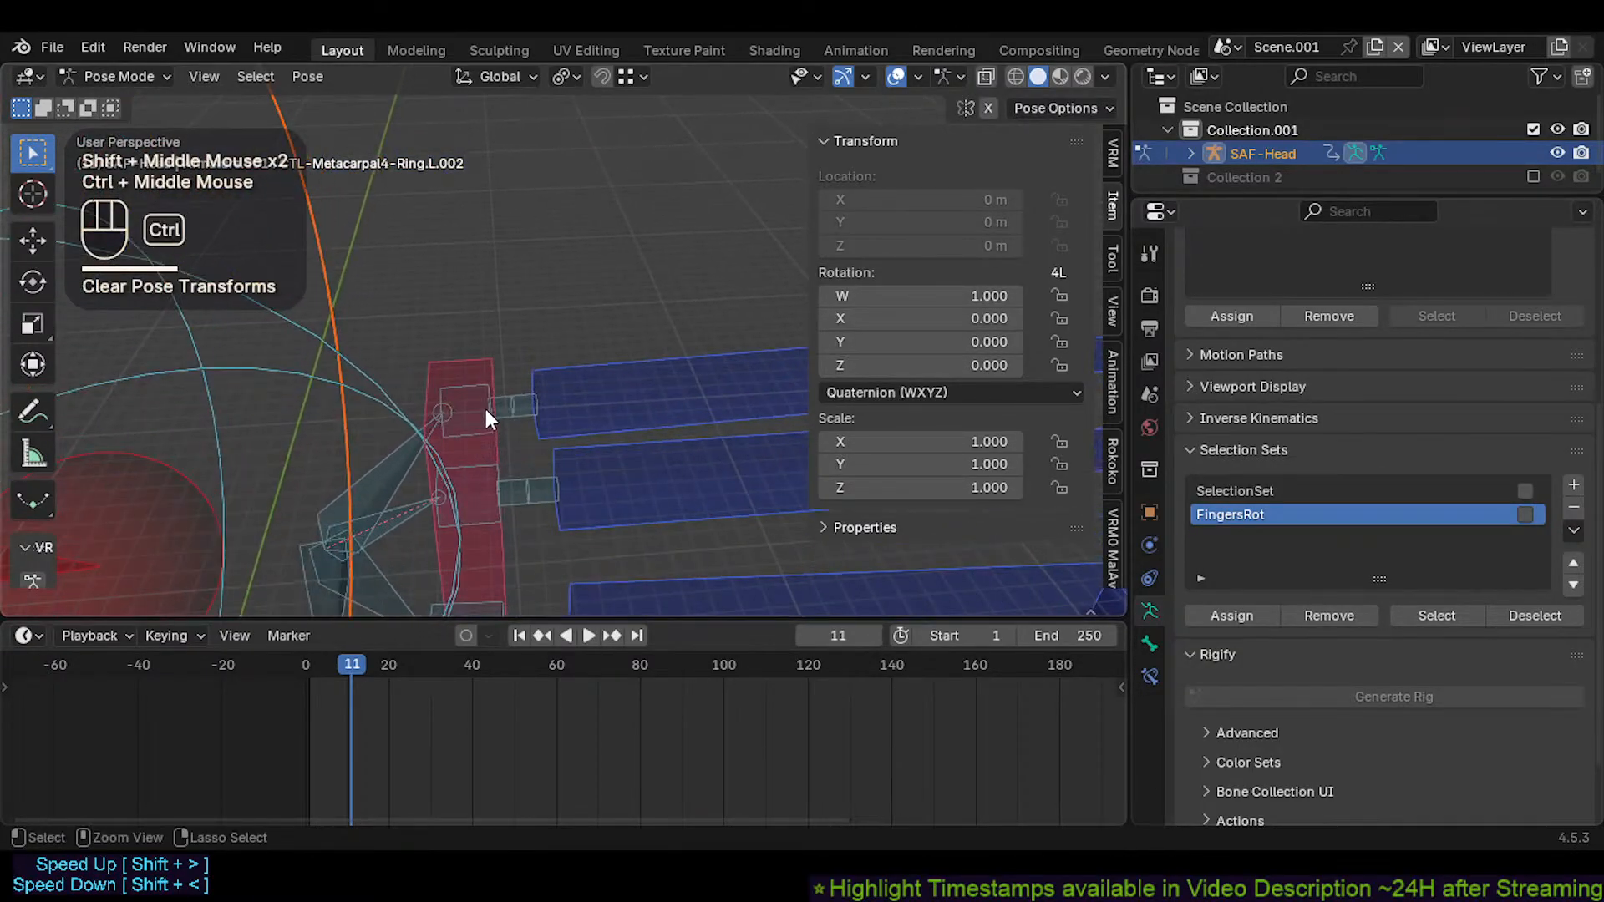
click(521, 404)
click(455, 371)
key(r)
key(z)
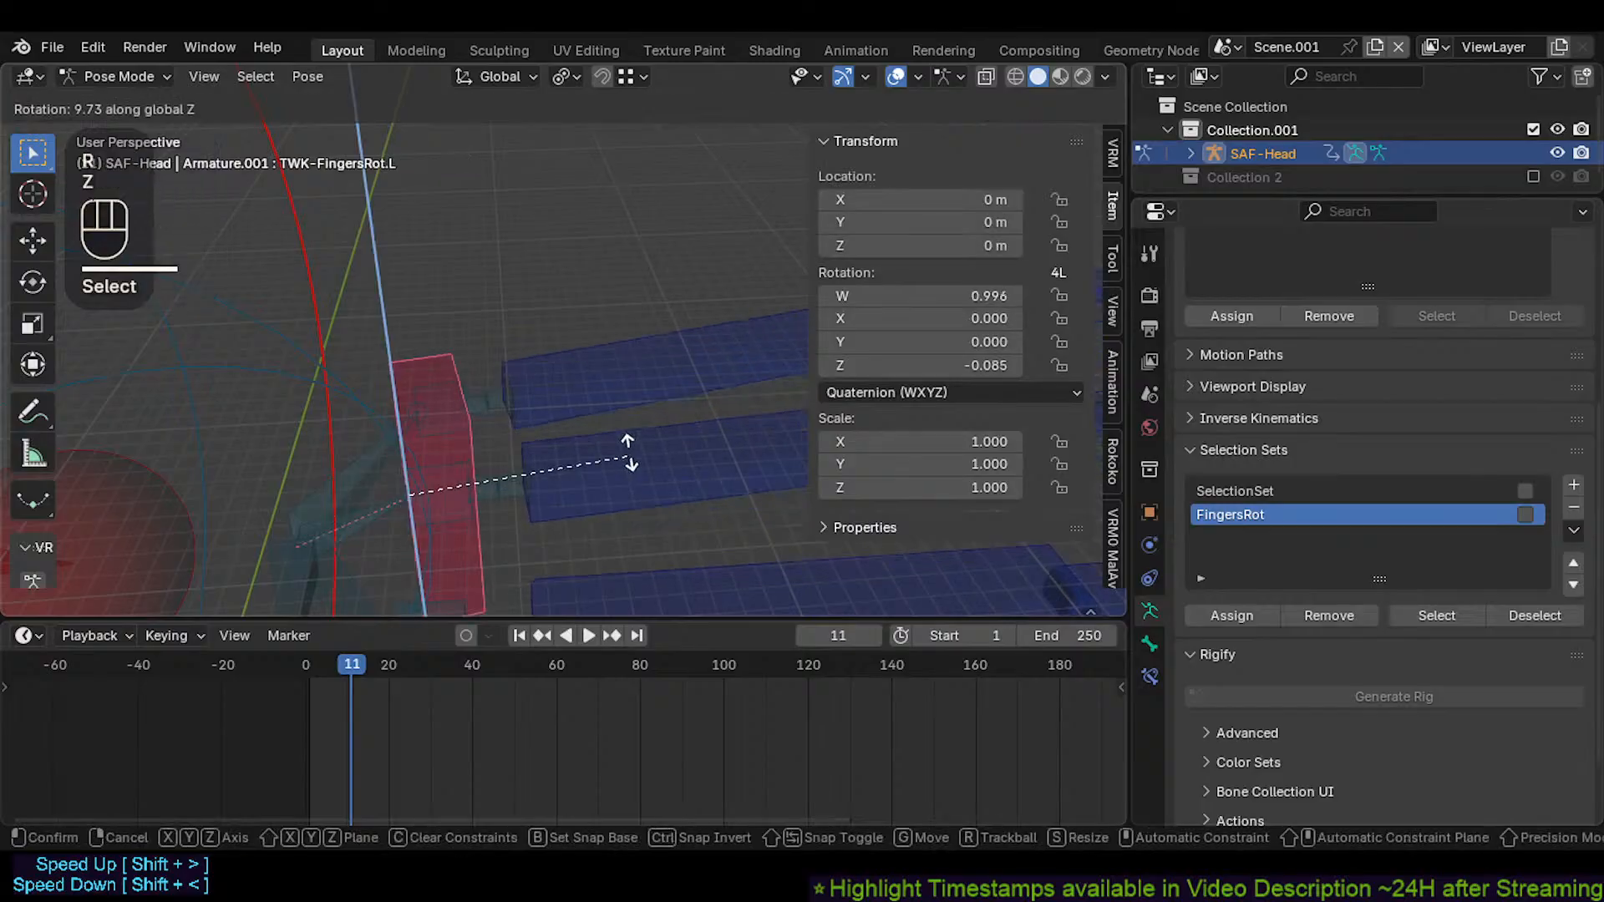
click(588, 503)
key(a)
key(alt+q)
key(alt+q)
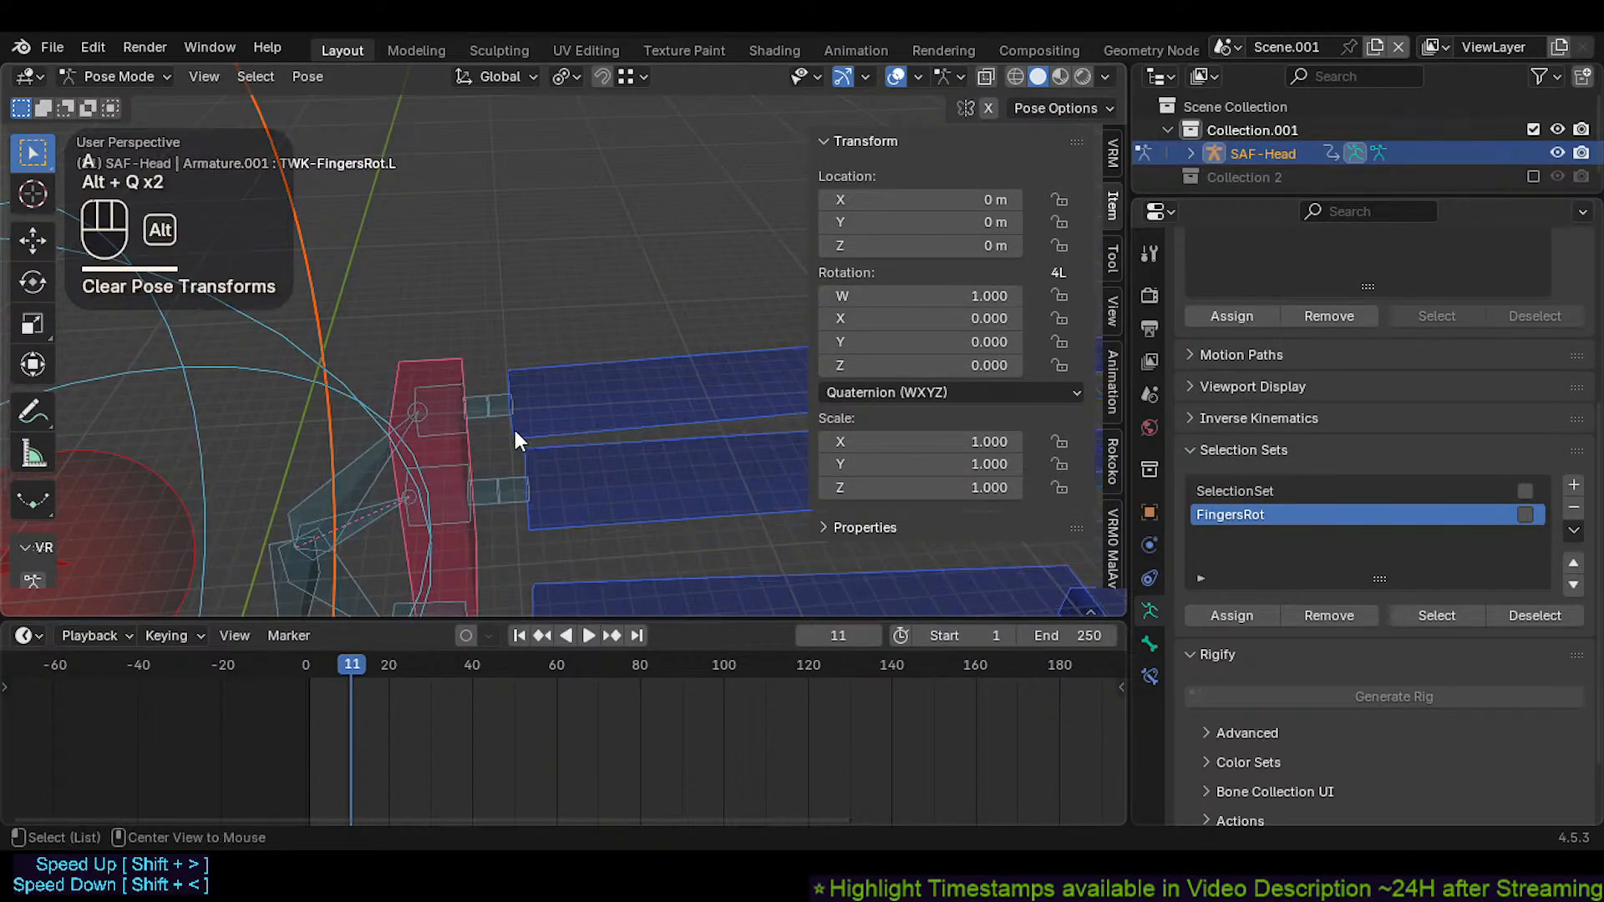
click(495, 403)
shift+click(484, 404)
shift+click(486, 406)
shift+click(483, 493)
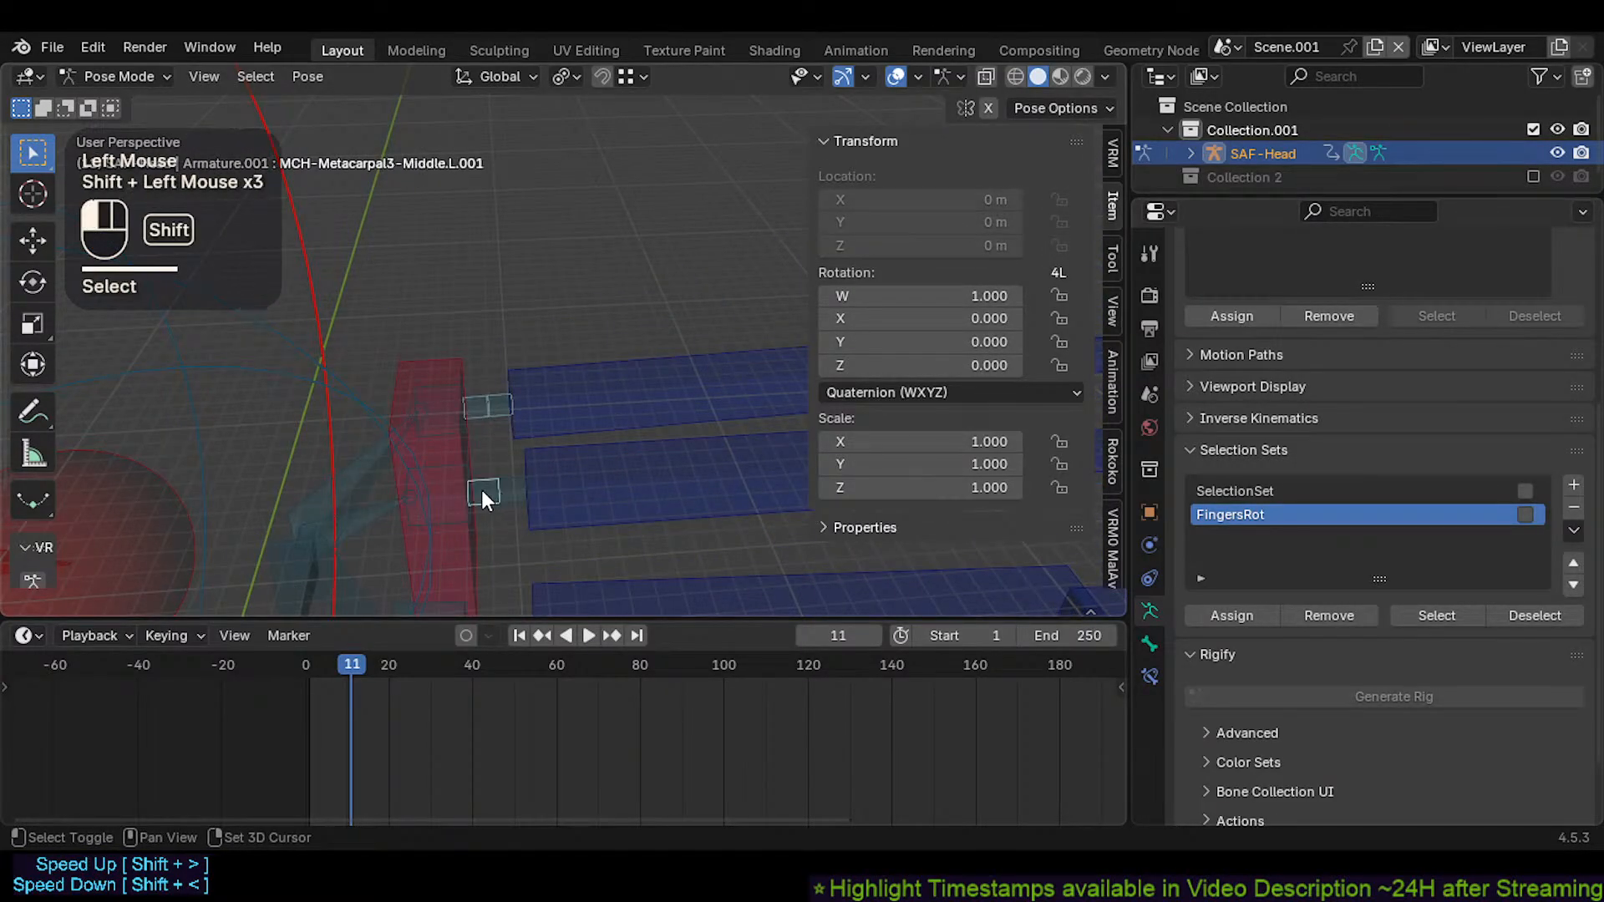
Hide the TWK-FingersRot.L bone covering the mechanism bones at the base of the left fingers
click(440, 388)
click(426, 367)
key(h)
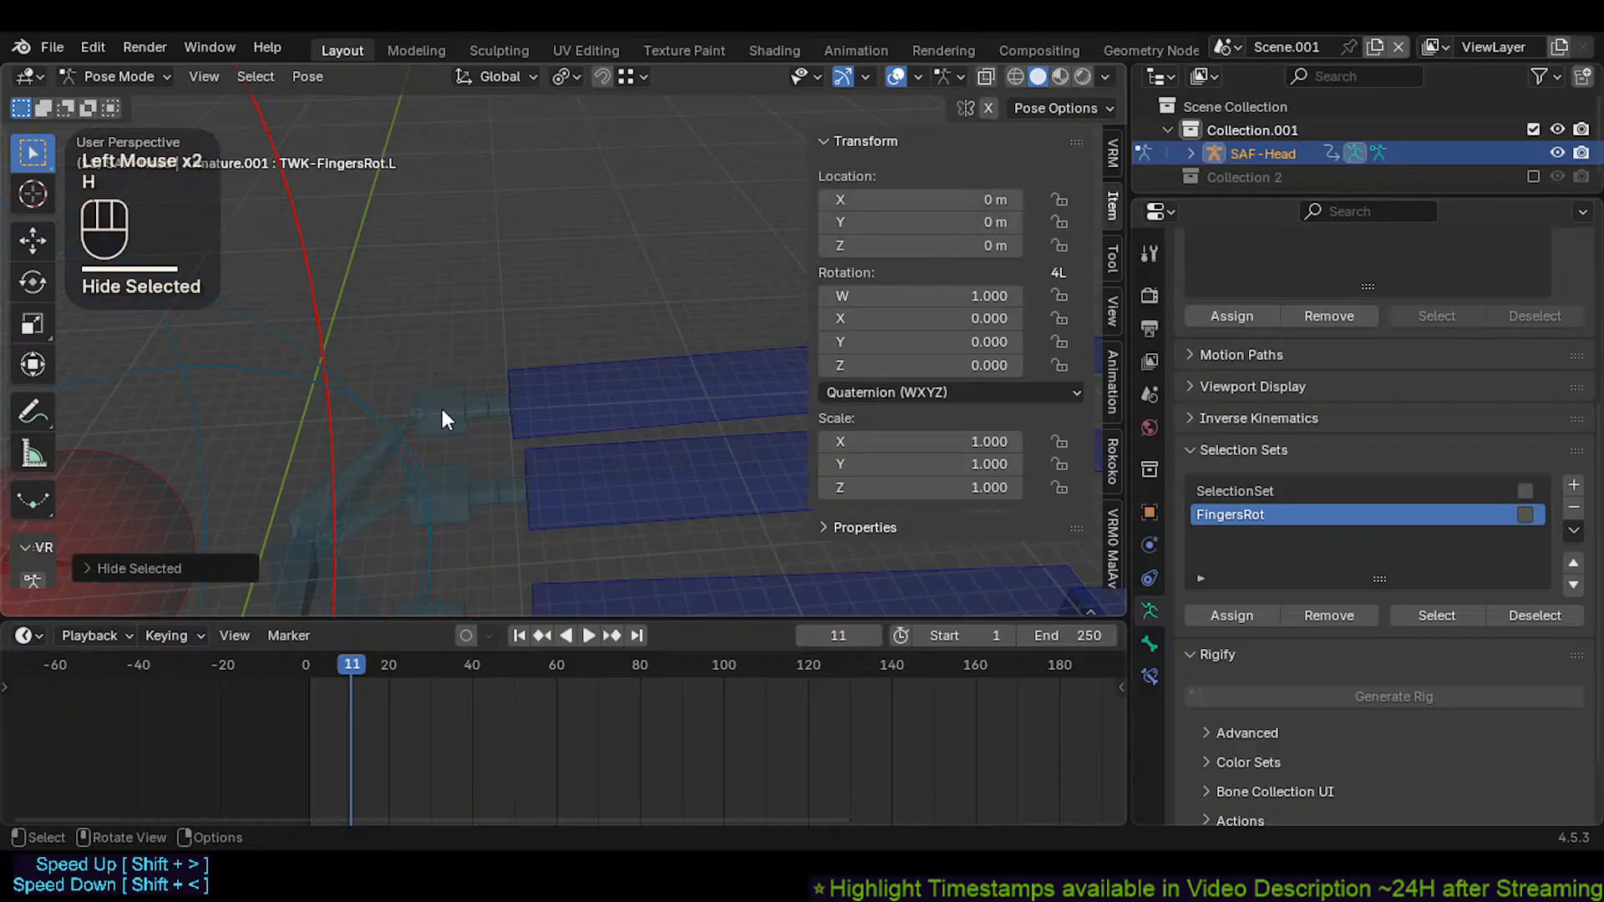
Select the small MCH metacarpal bones at the base of the left ring, middle and index fingers
click(459, 407)
shift+click(478, 407)
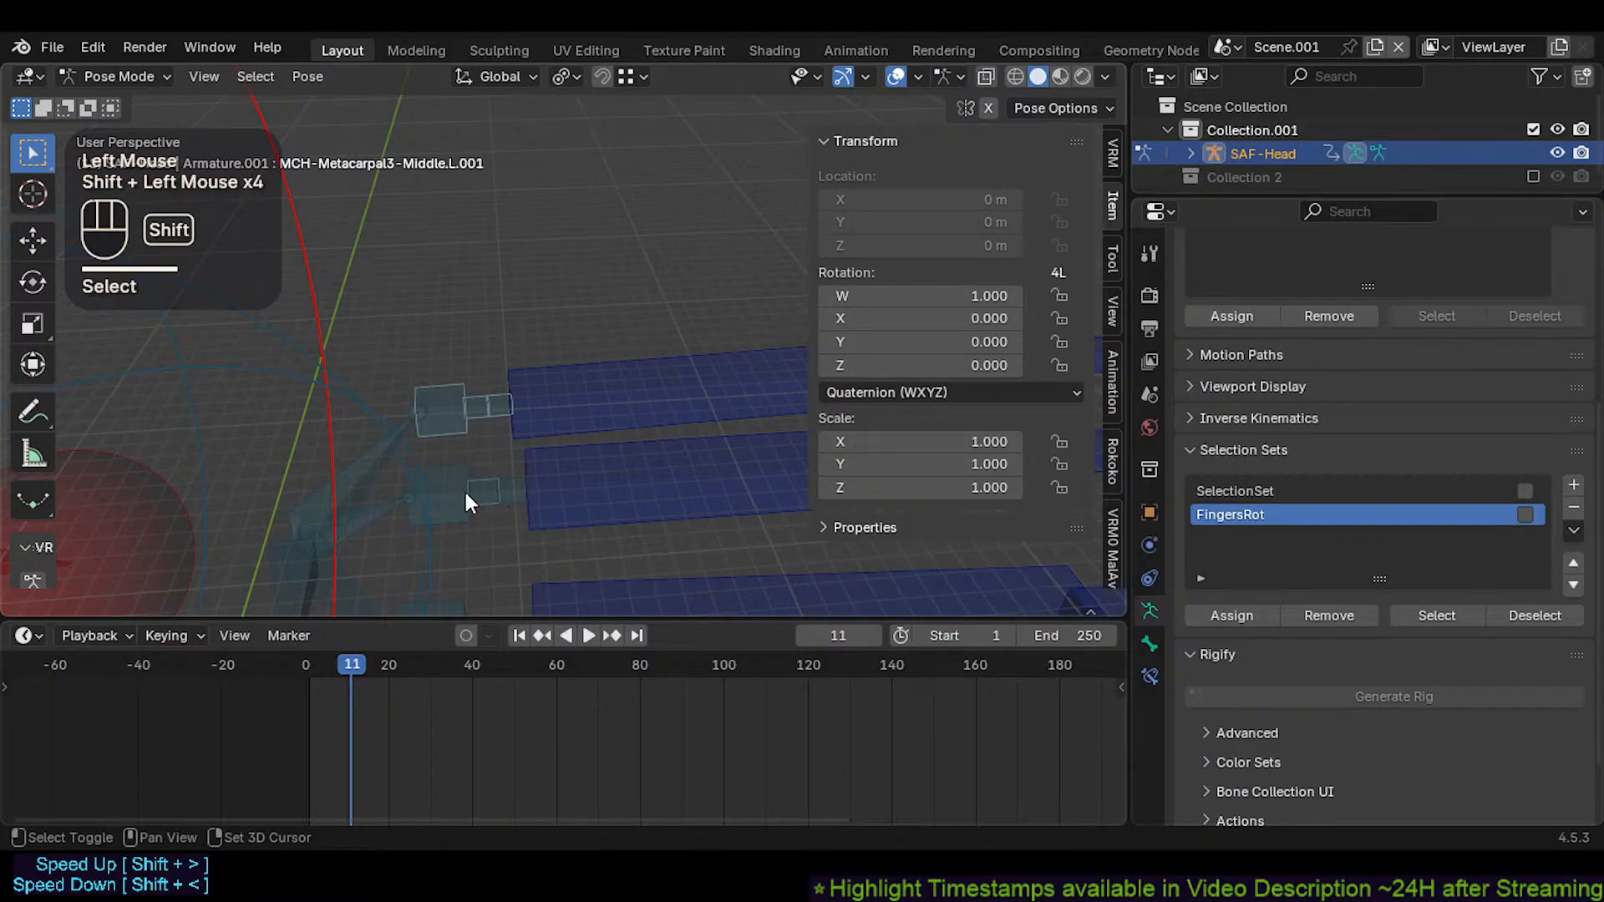
shift+click(491, 498)
shift+click(501, 496)
shift+middle_drag(506, 496, 463, 486)
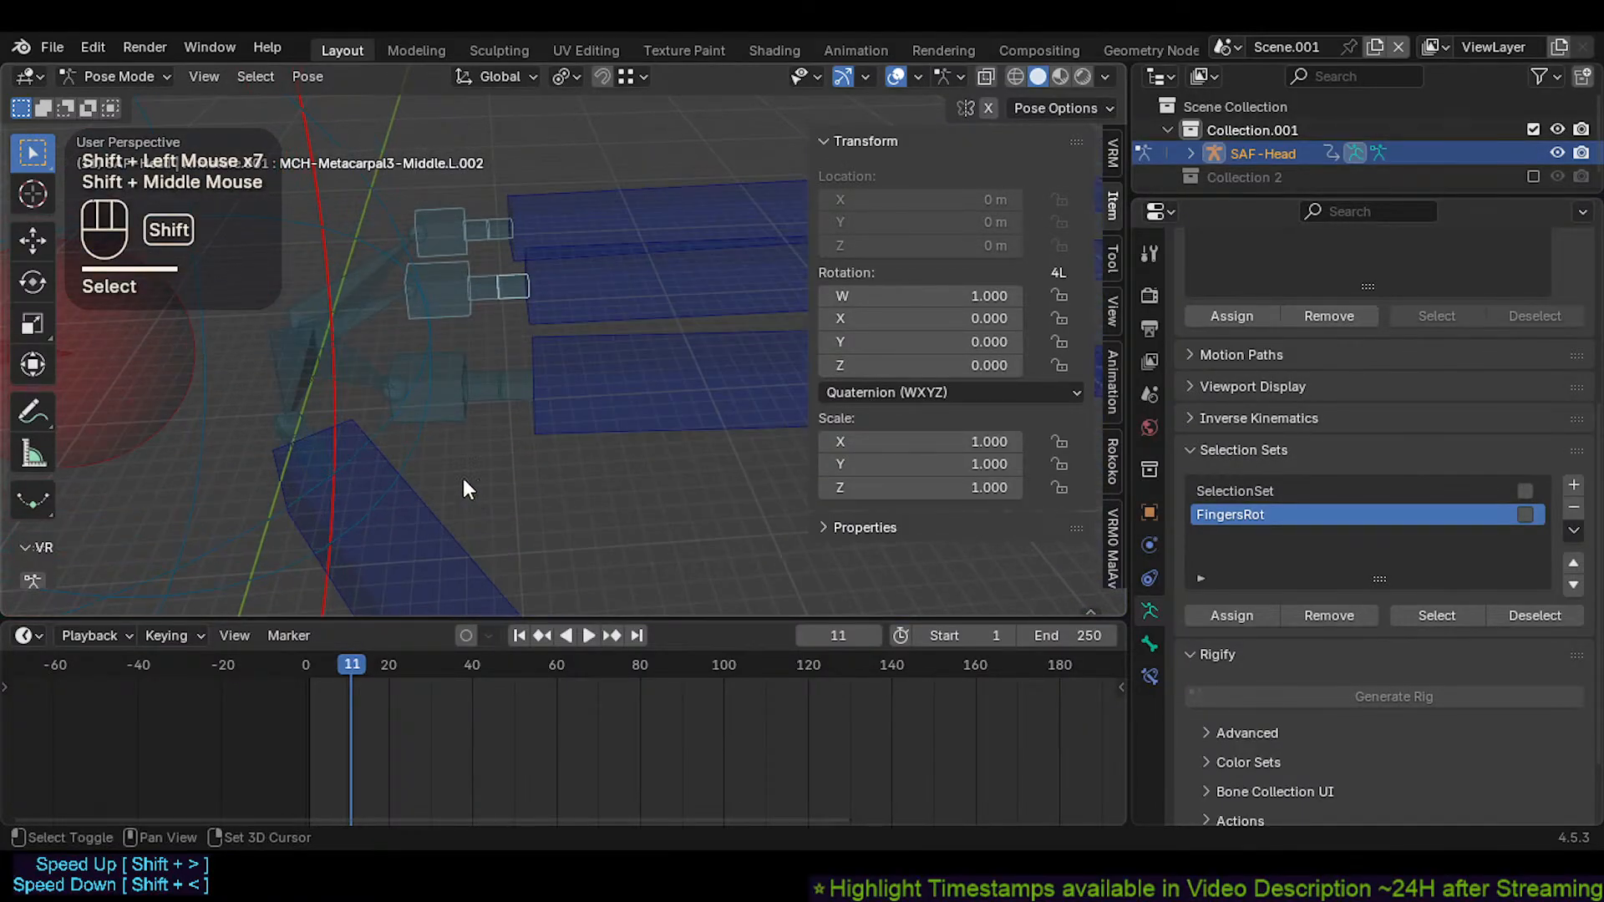
shift+click(489, 407)
shift+click(512, 389)
Add MCH-Ring.L, the neighbouring palm mechanism bones and the three MCH-Metacarpal1-Thumb.L bones to the selection
shift+middle_drag(513, 389, 533, 434)
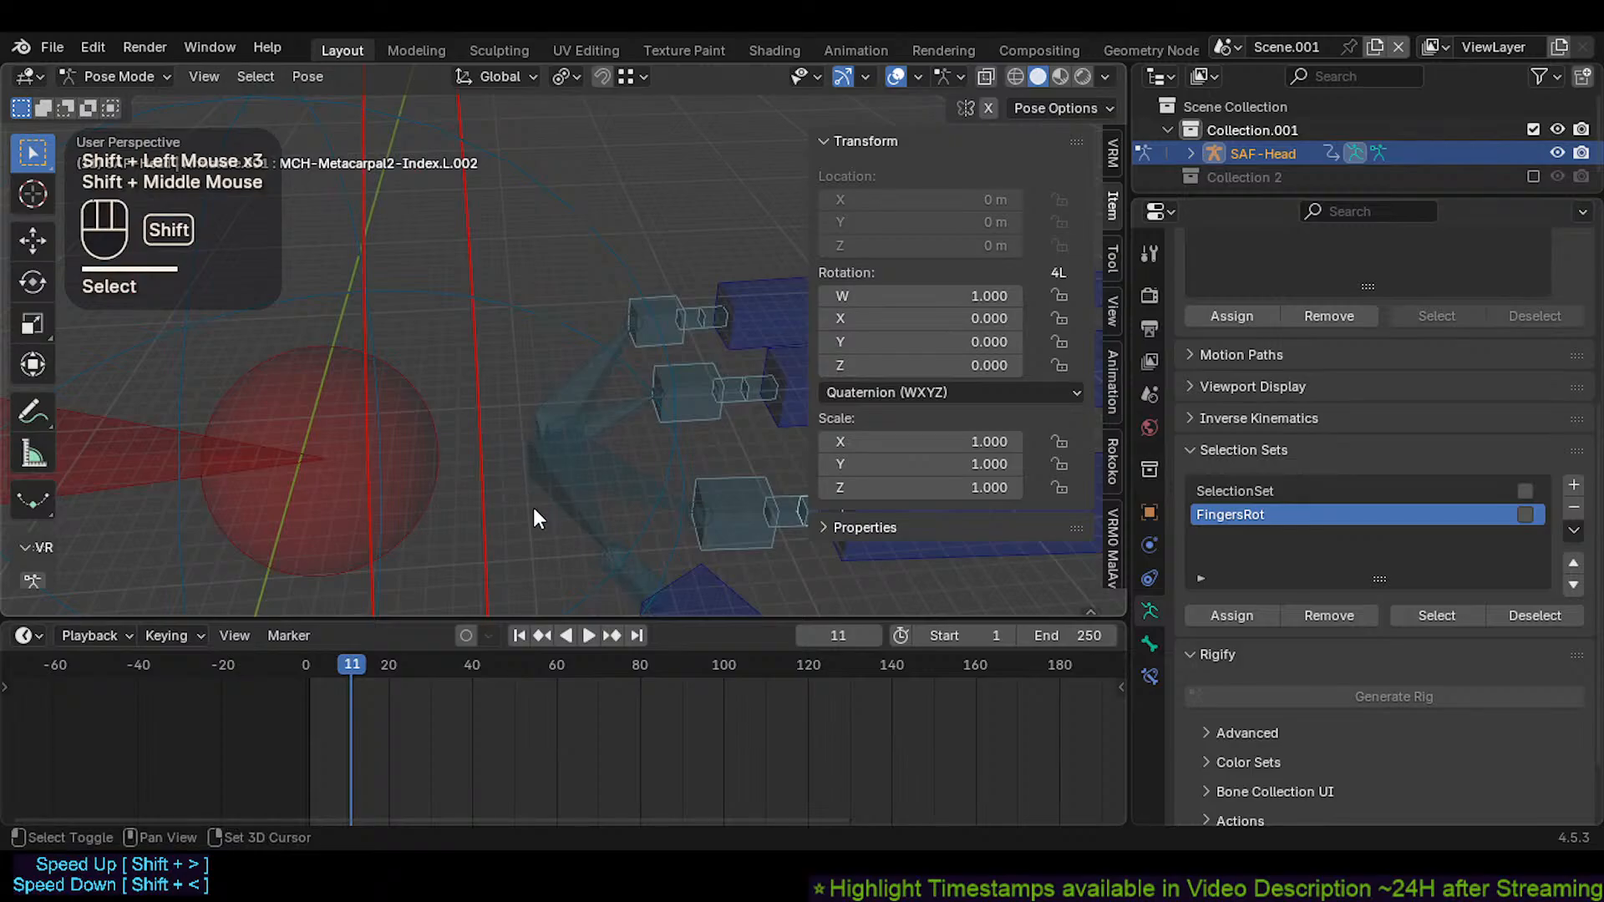
shift+click(635, 580)
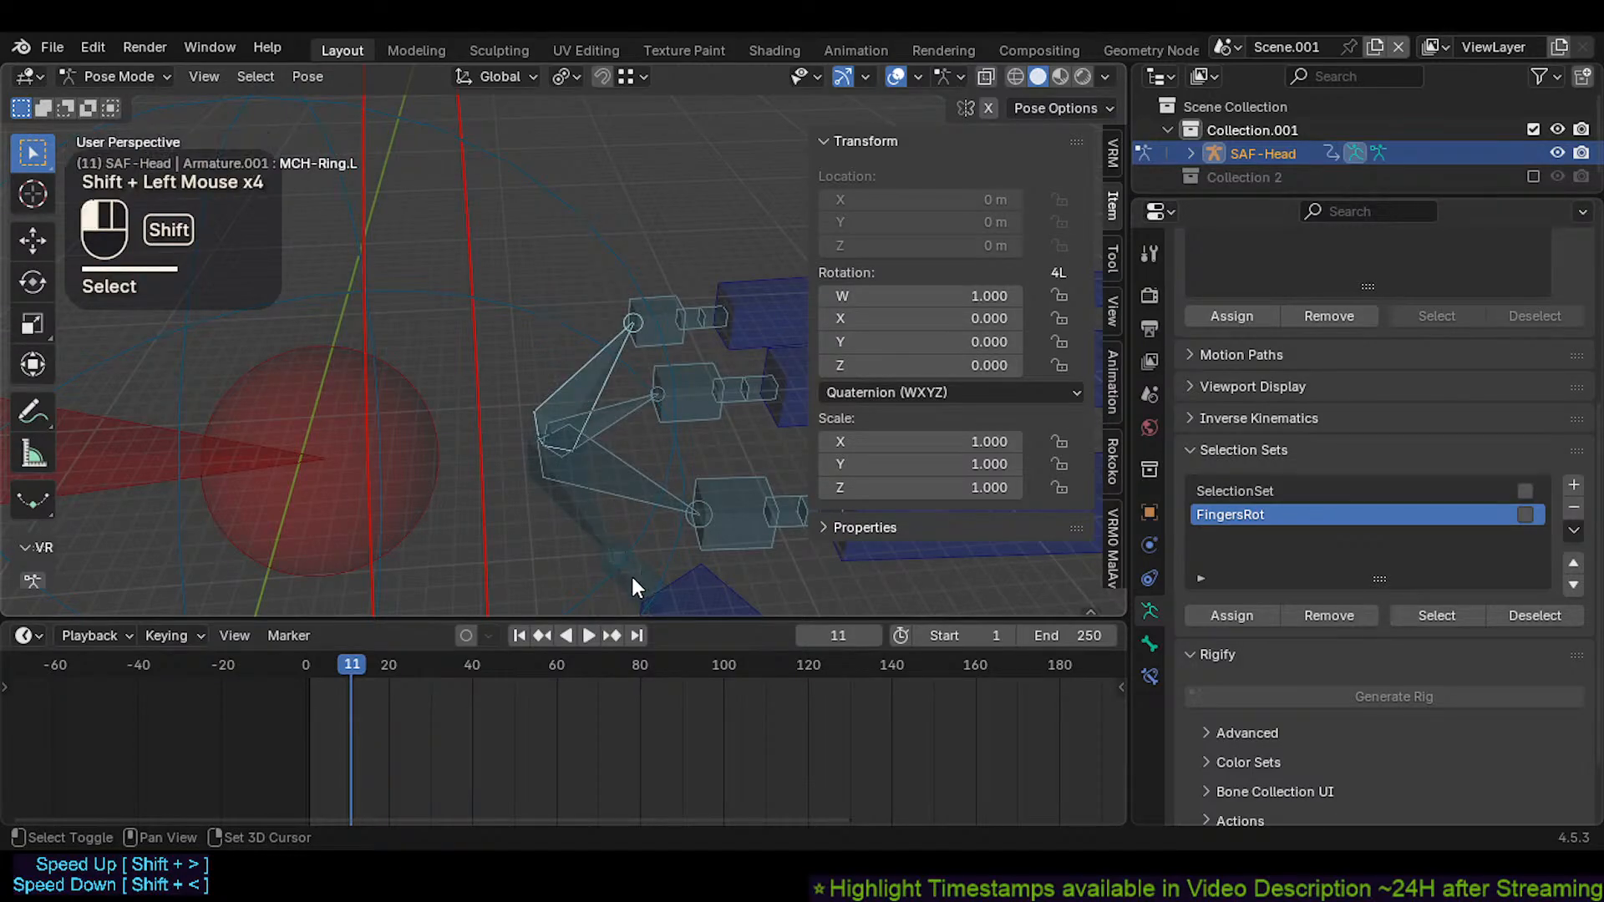
shift+middle_drag(637, 580, 598, 552)
middle_drag(598, 551, 547, 554)
shift+middle_drag(547, 553, 637, 503)
shift+middle_drag(638, 503, 561, 468)
middle_drag(561, 467, 489, 479)
mouse_move(489, 479)
shift+middle_down()
mouse_move(535, 477)
mouse_move(479, 488)
shift+middle_up()
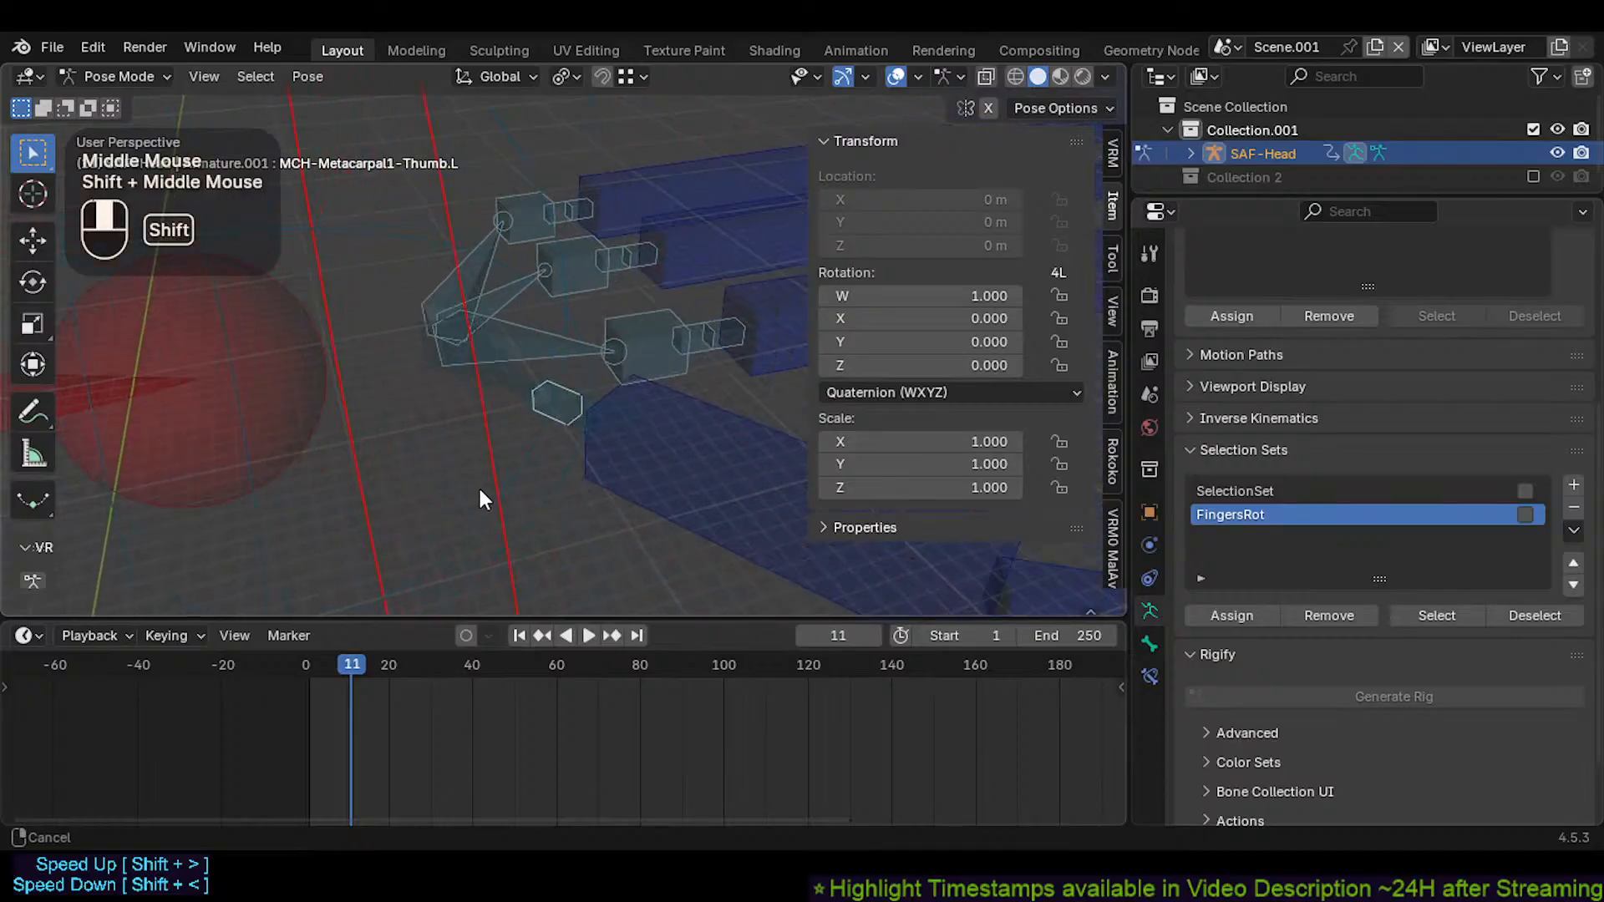
shift+click(595, 428)
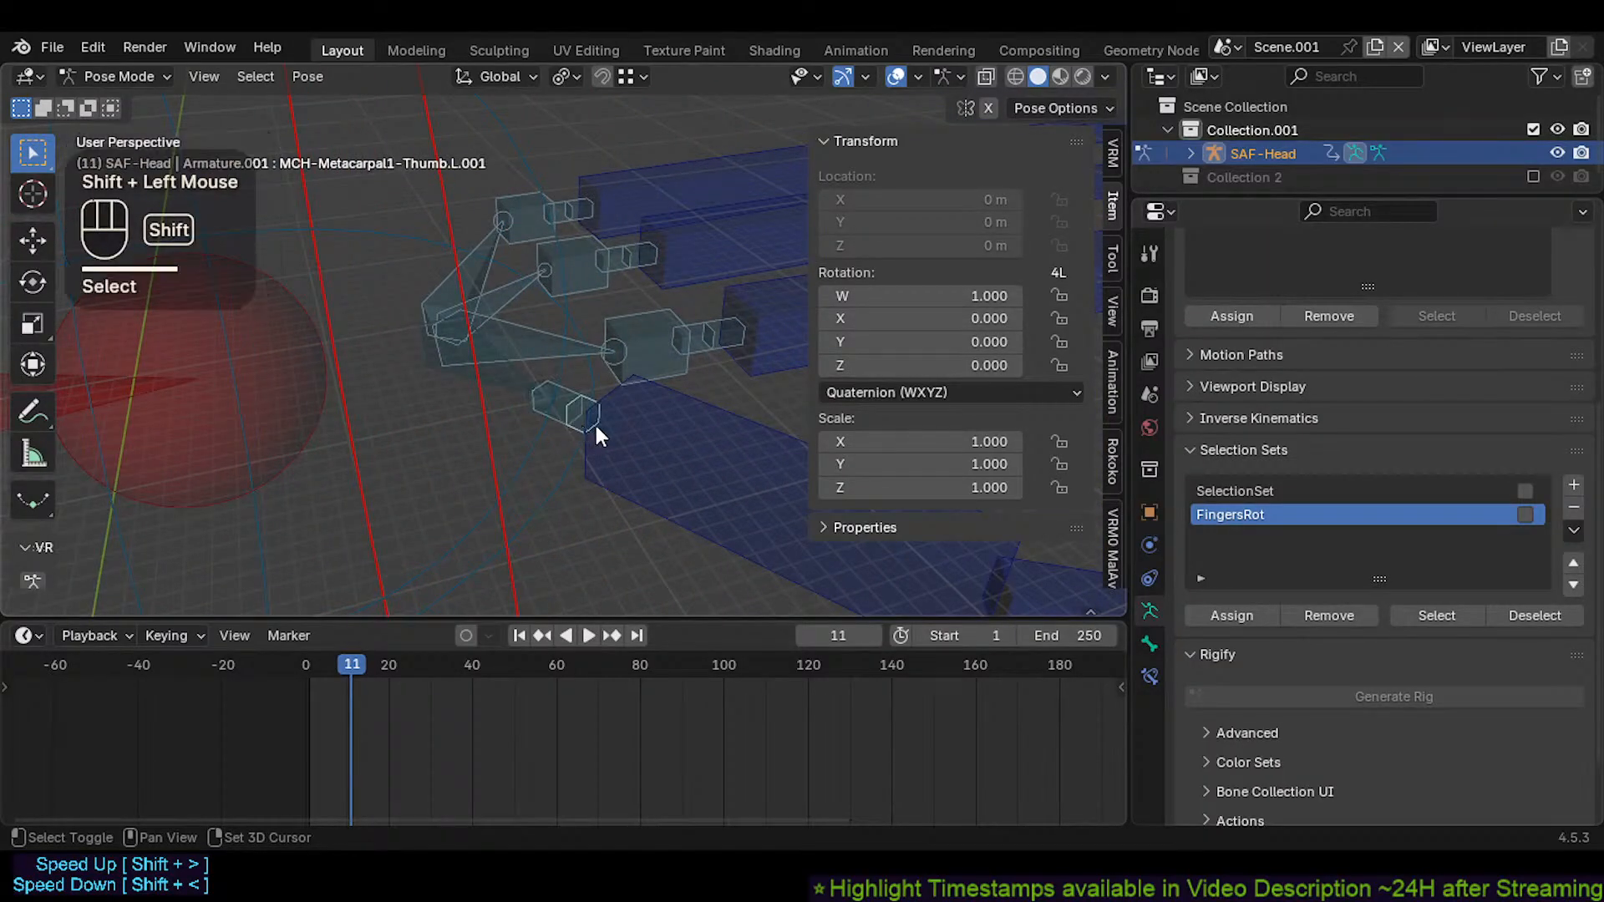
shift+middle_drag(595, 424, 665, 477)
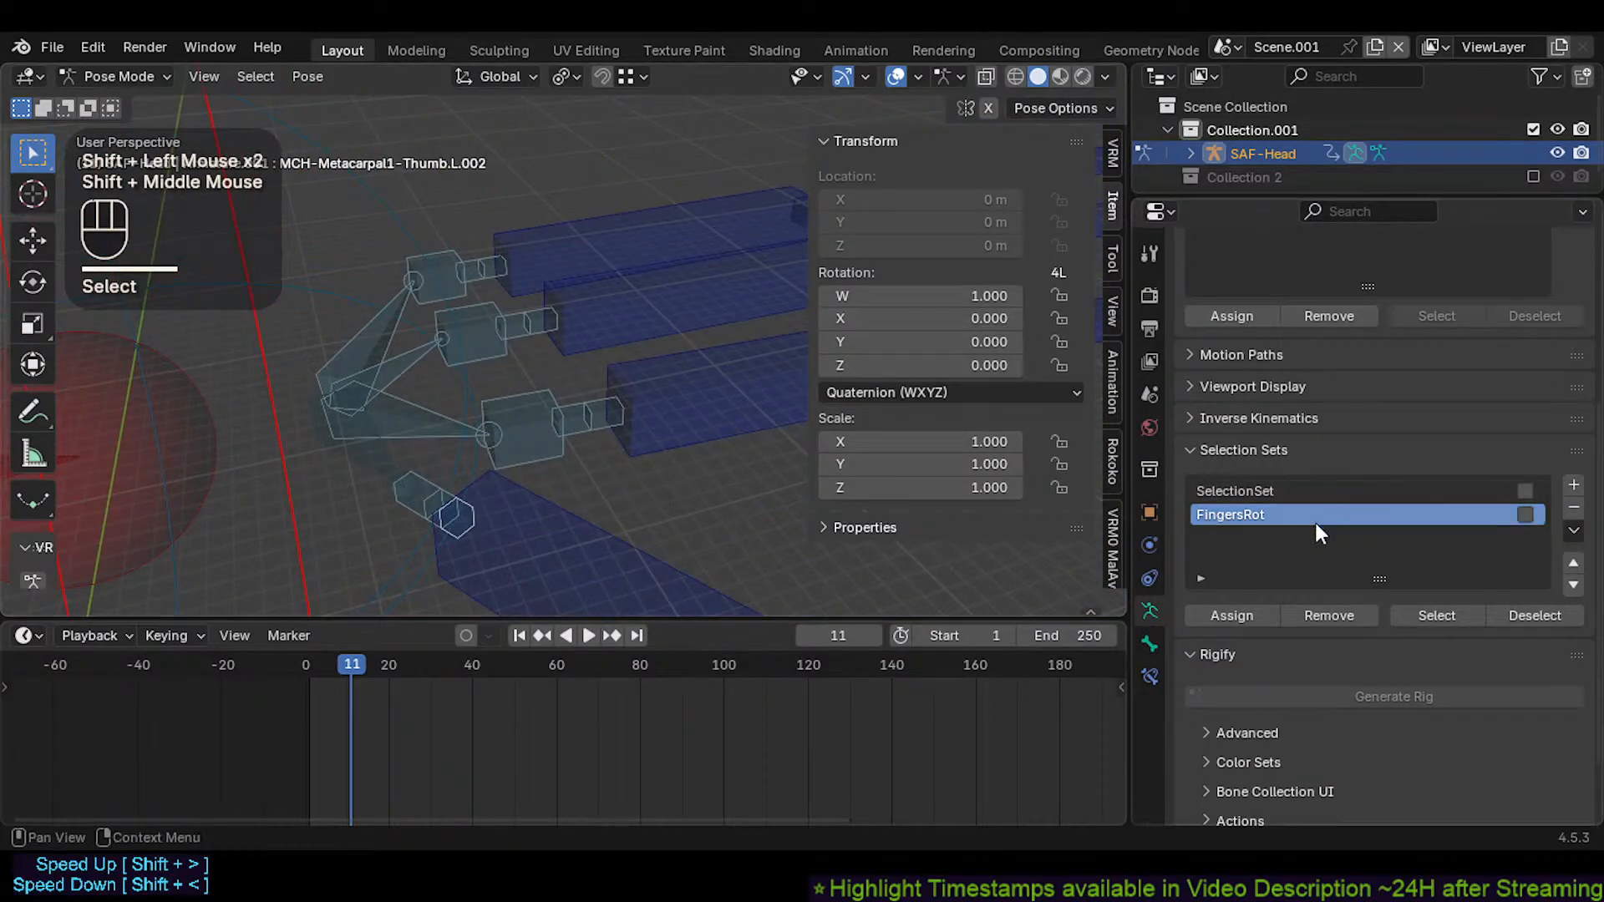
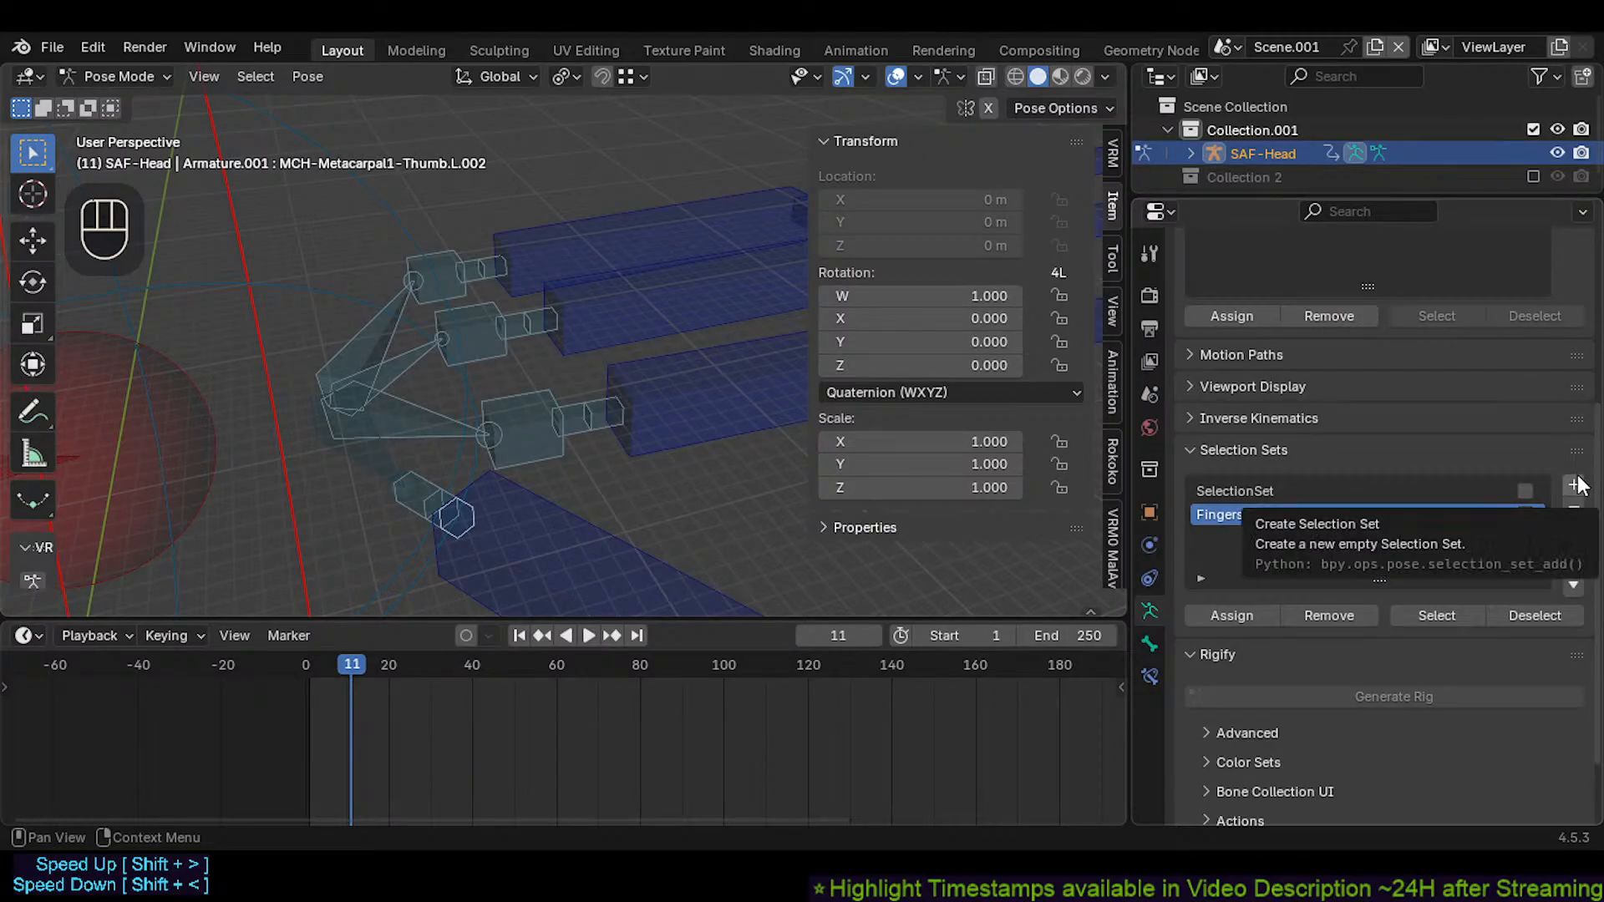
Lock IK X, Y and Z in the Inverse Kinematics settings for all selected MCH bones
click(1158, 641)
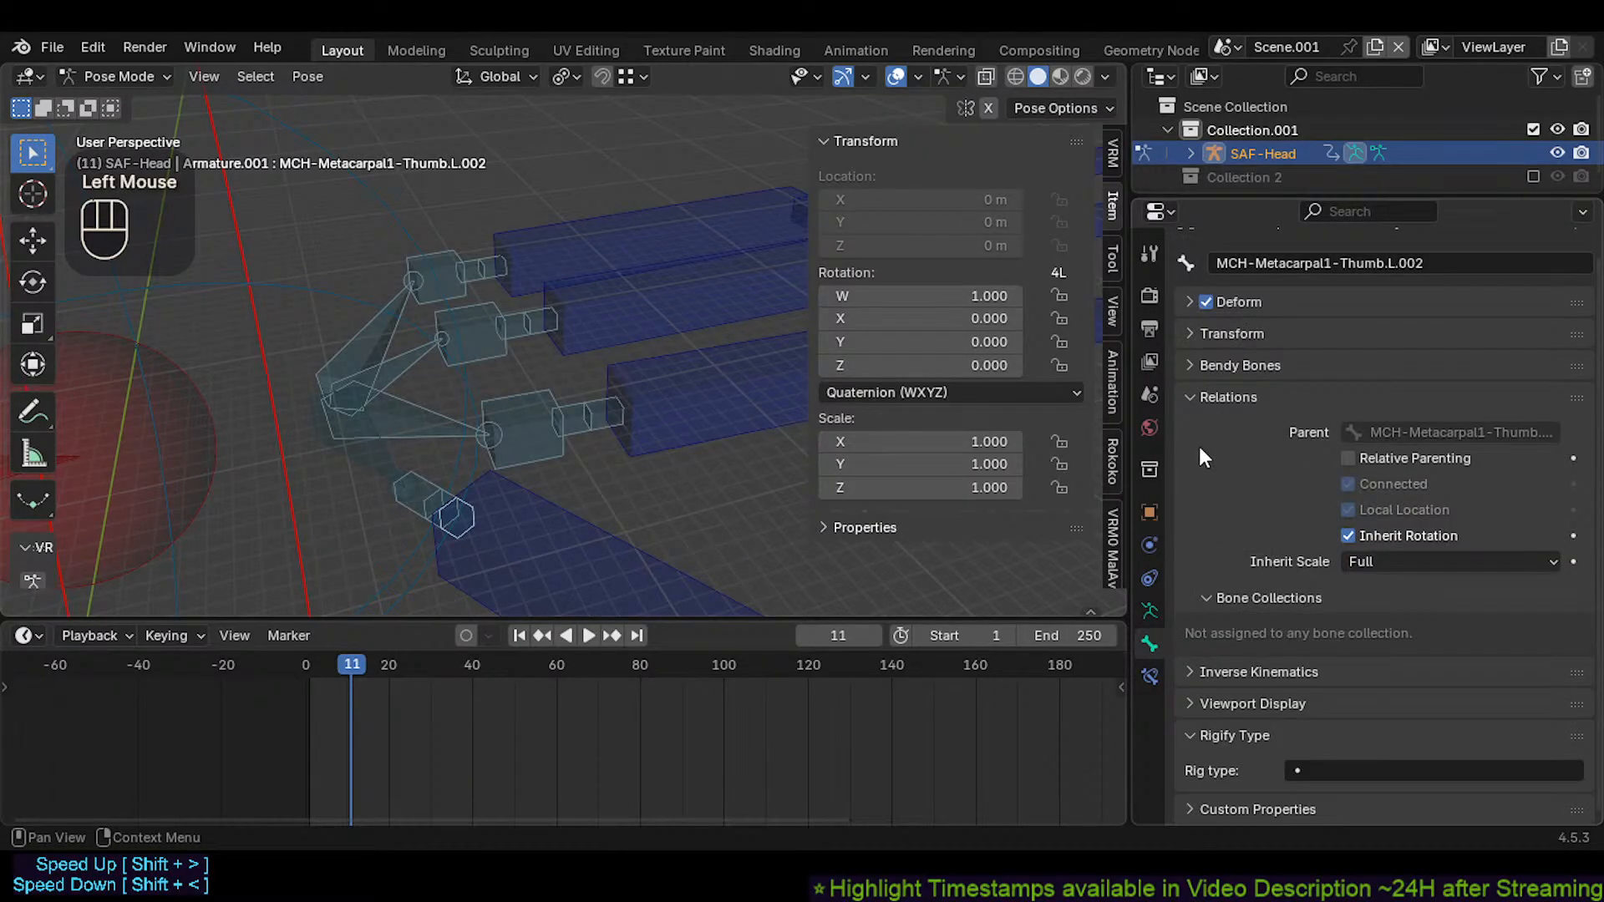
scroll(1265, 643, down, 2)
click(1264, 669)
scroll(1352, 635, down, 2)
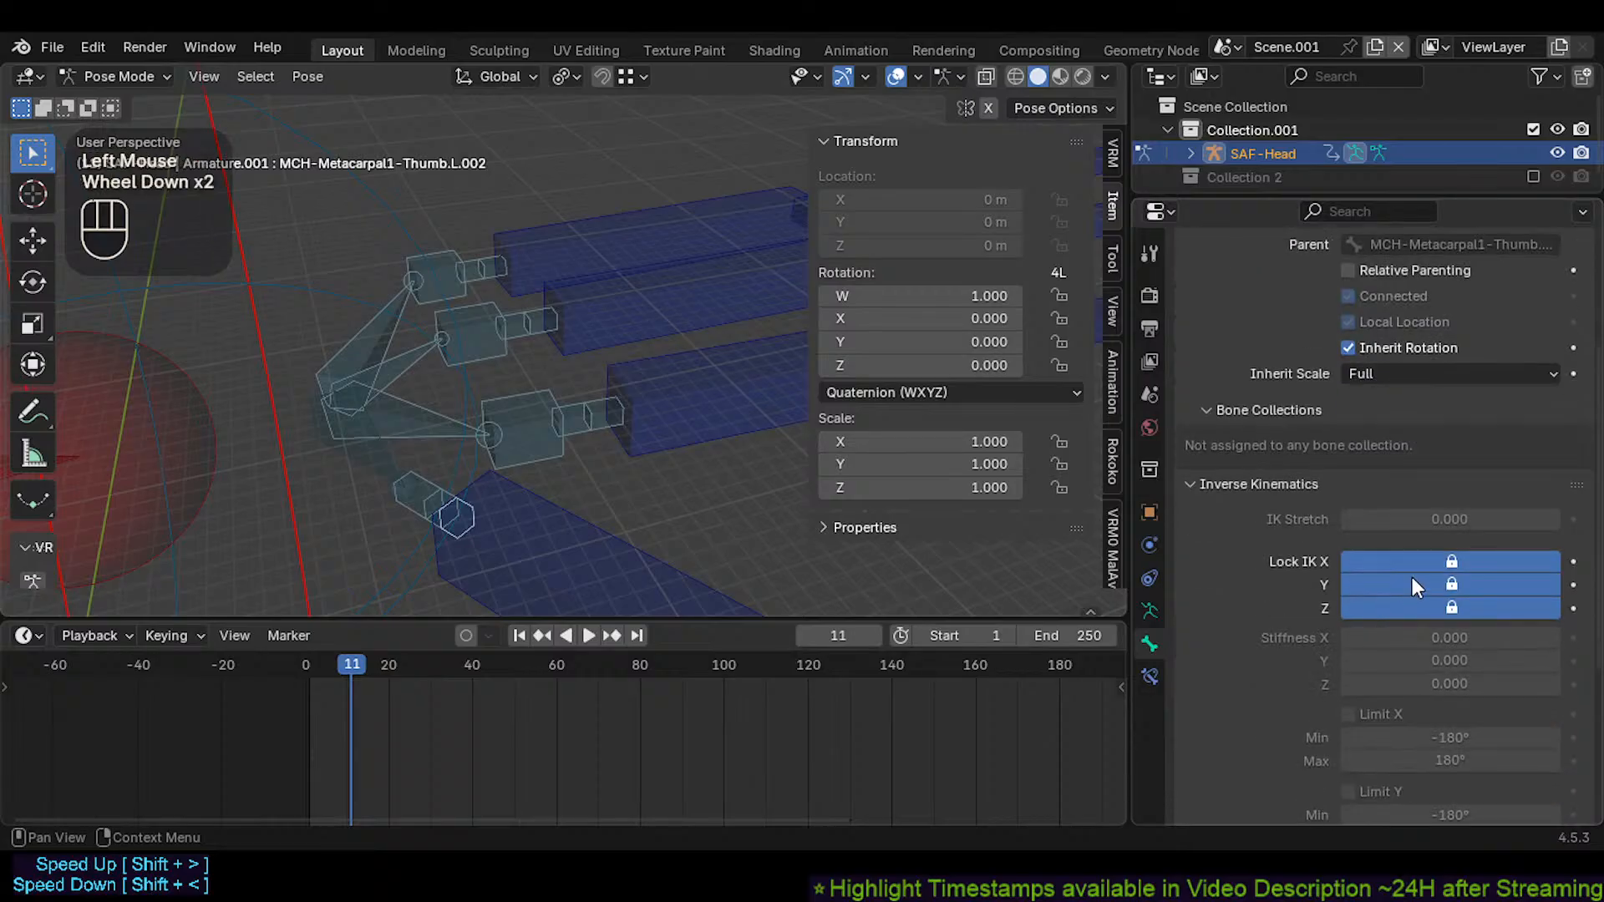
alt+drag(1421, 561, 1440, 623)
alt+drag(1460, 561, 1458, 614)
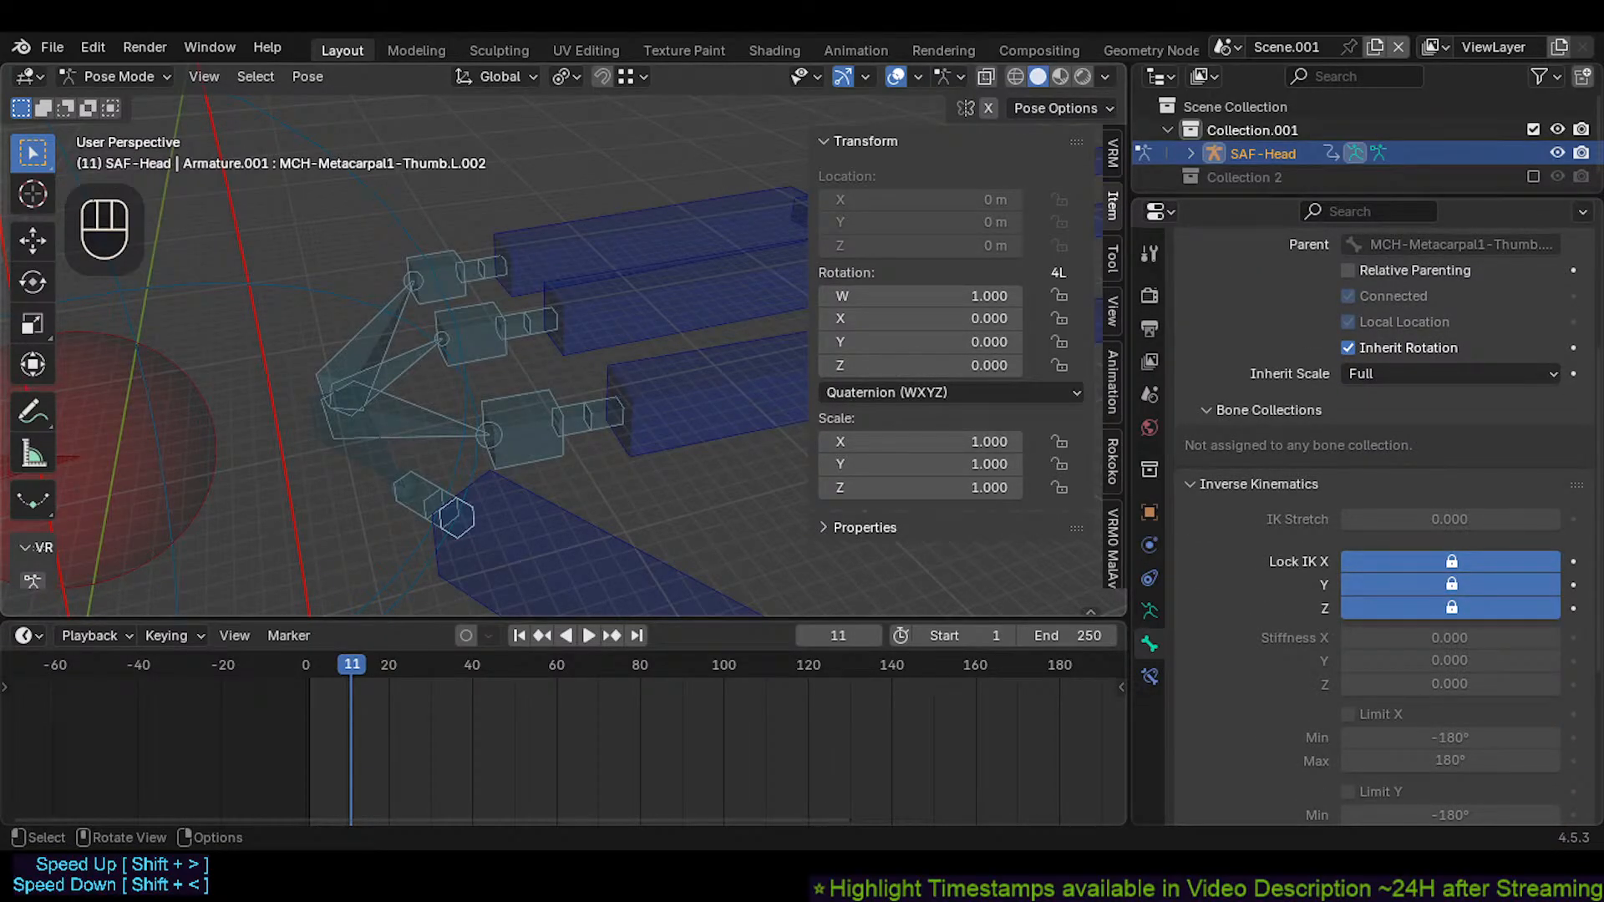
Lock all rotation and scale channels of the selected MCH bones and save the file
scroll(919, 318, down, 1)
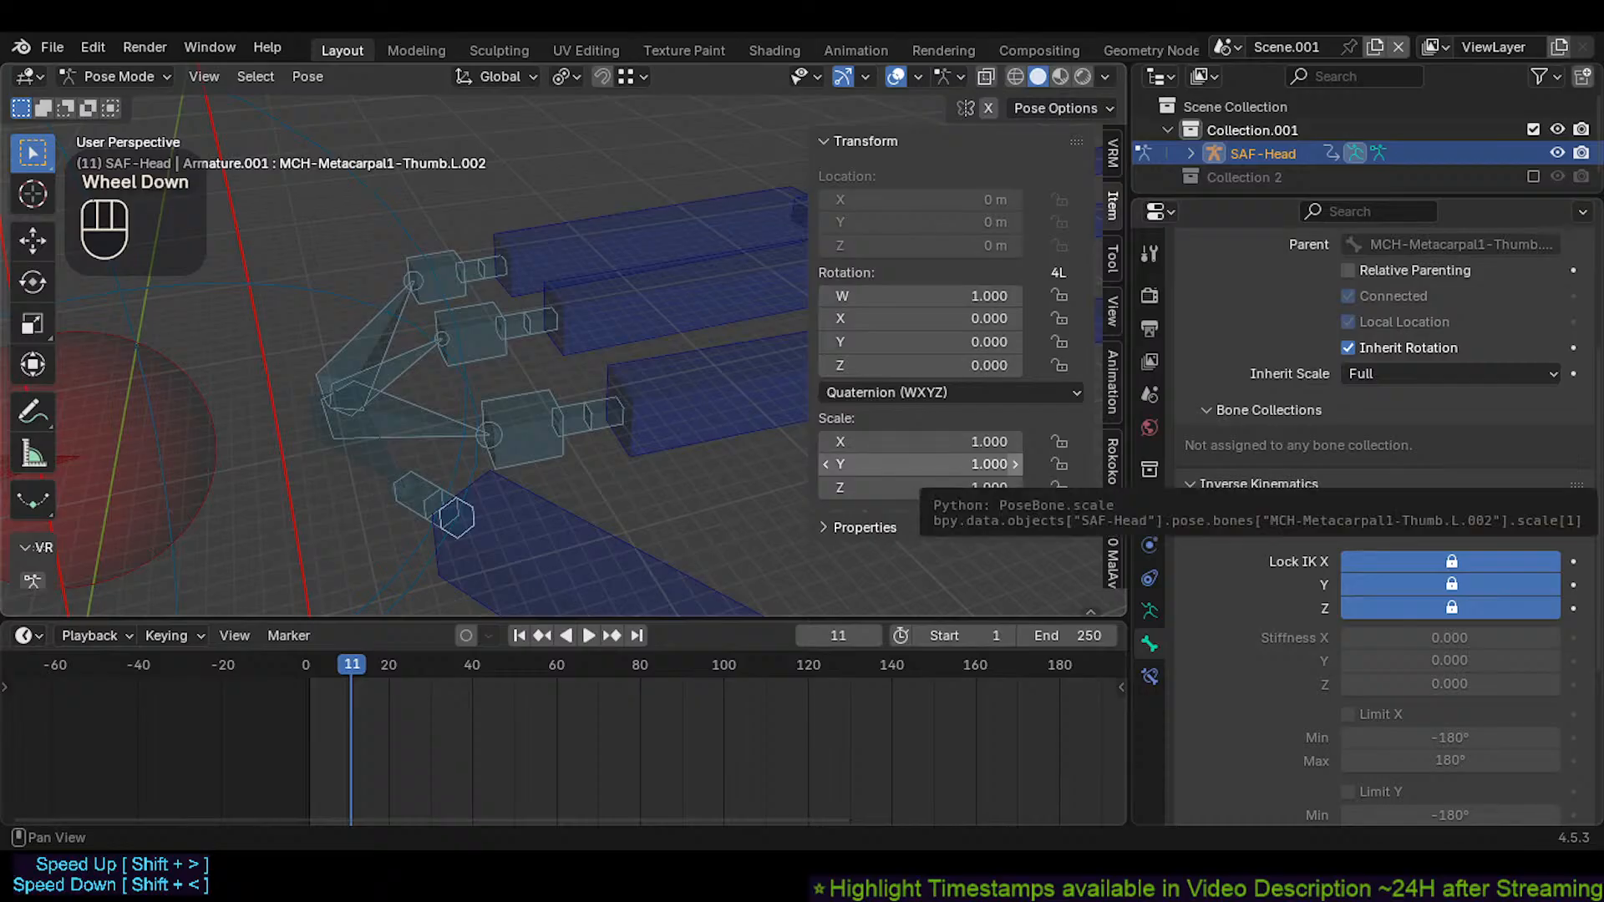
alt+drag(1059, 295, 1060, 489)
scroll(514, 338, down, 3)
key(ctrl+s)
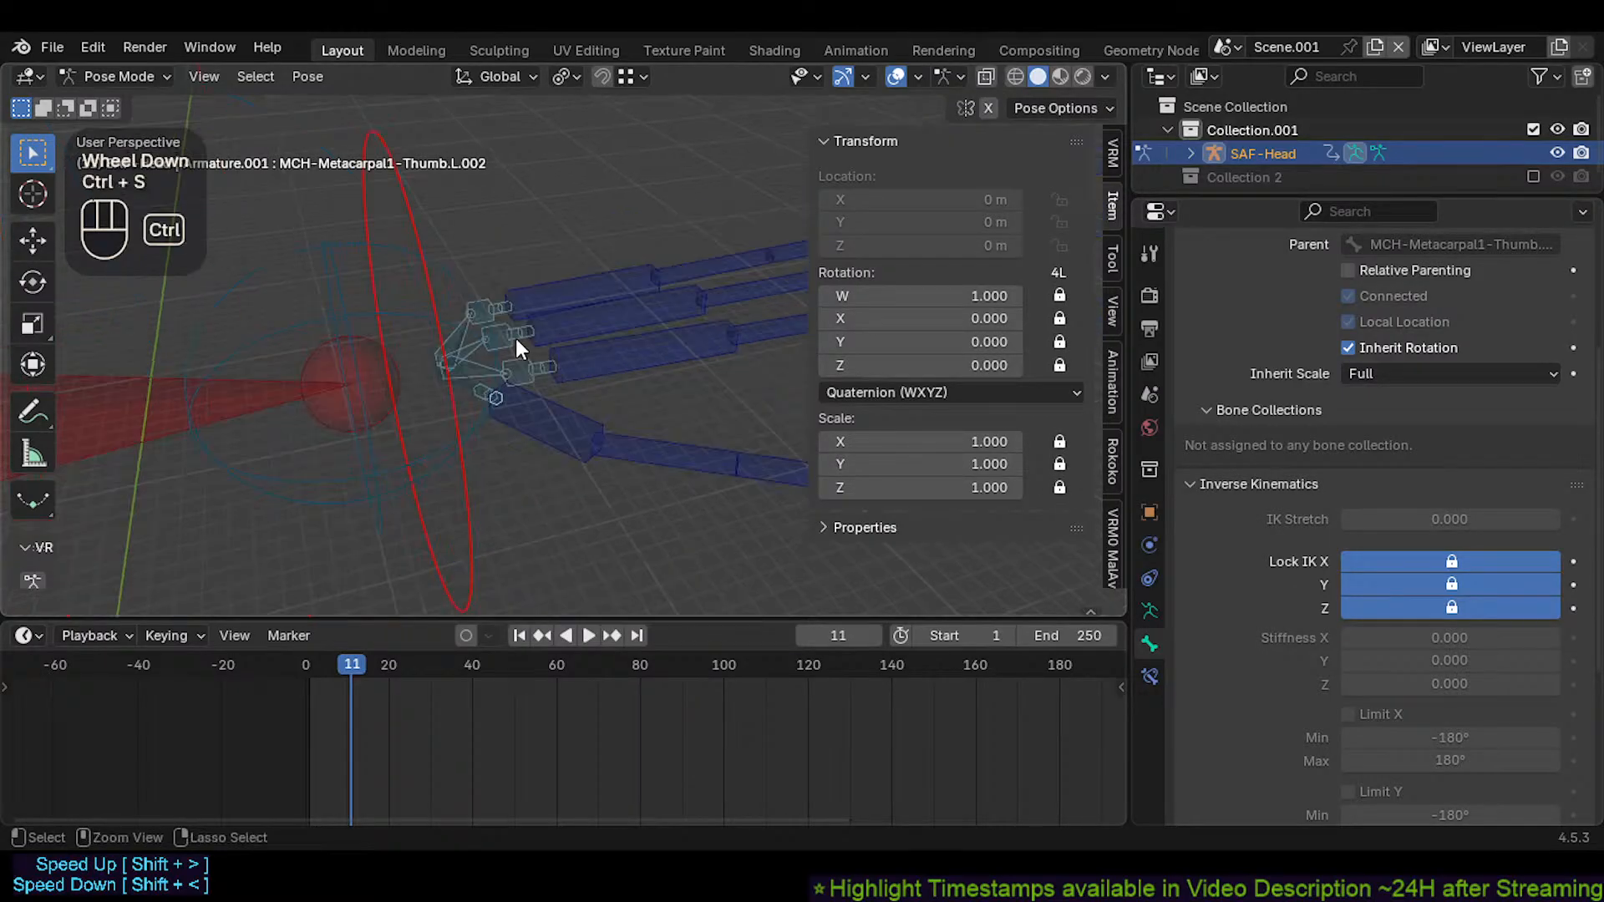
Unhide the hidden bones and test-rotate TWK-FingersRot.L about the global Z axis to spread the fingers
middle_drag(515, 338, 459, 289)
key(alt+h)
click(433, 343)
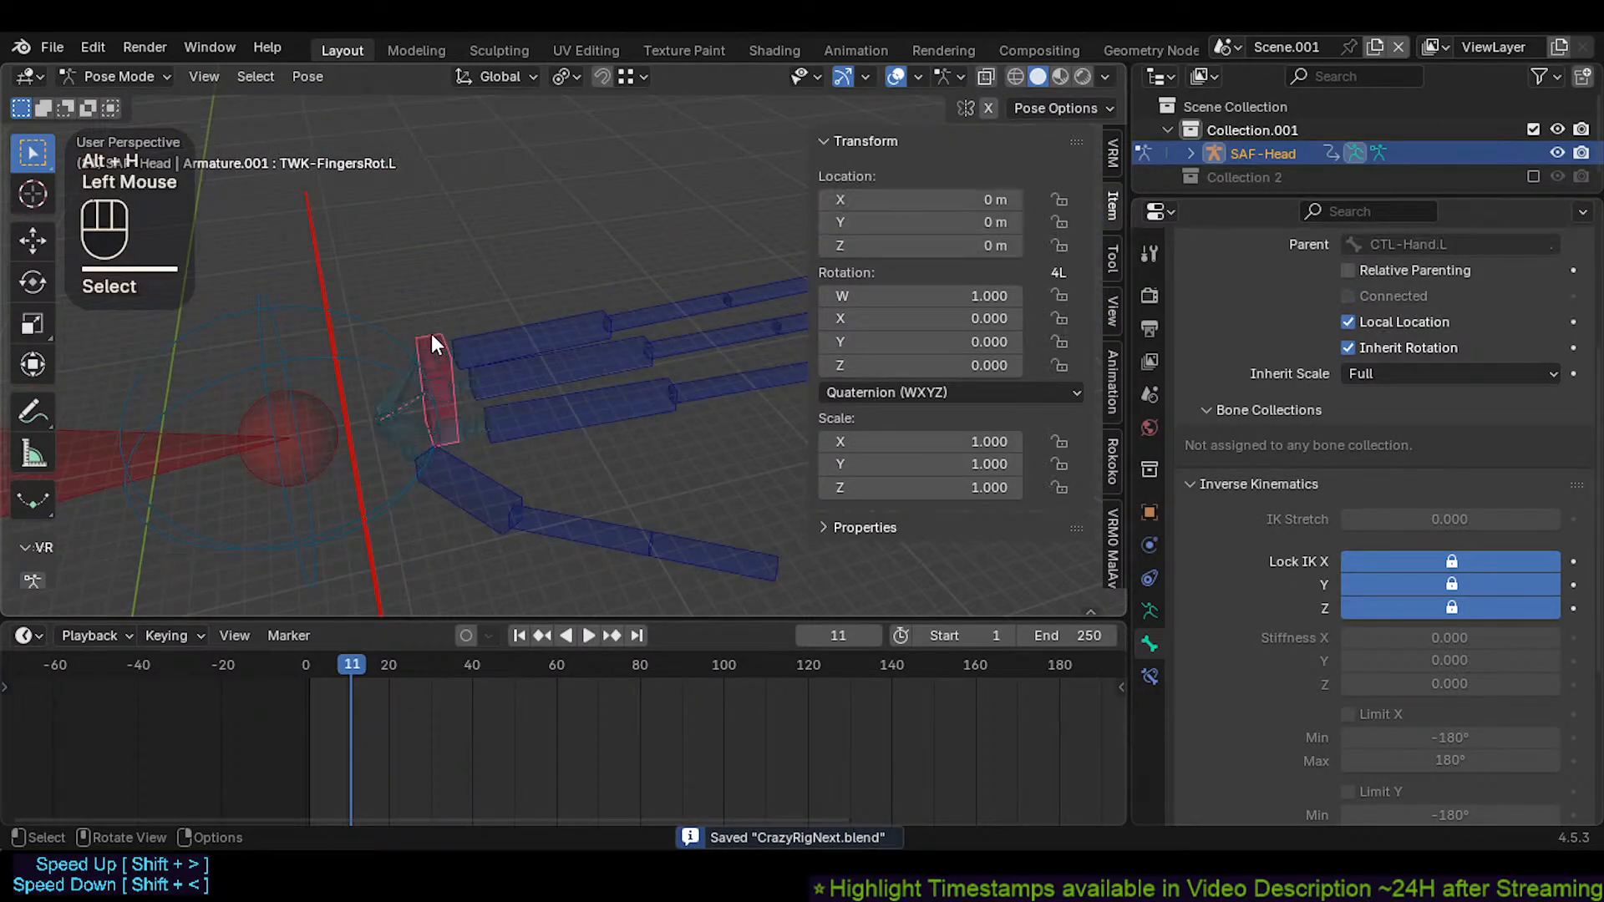
key(r)
key(z)
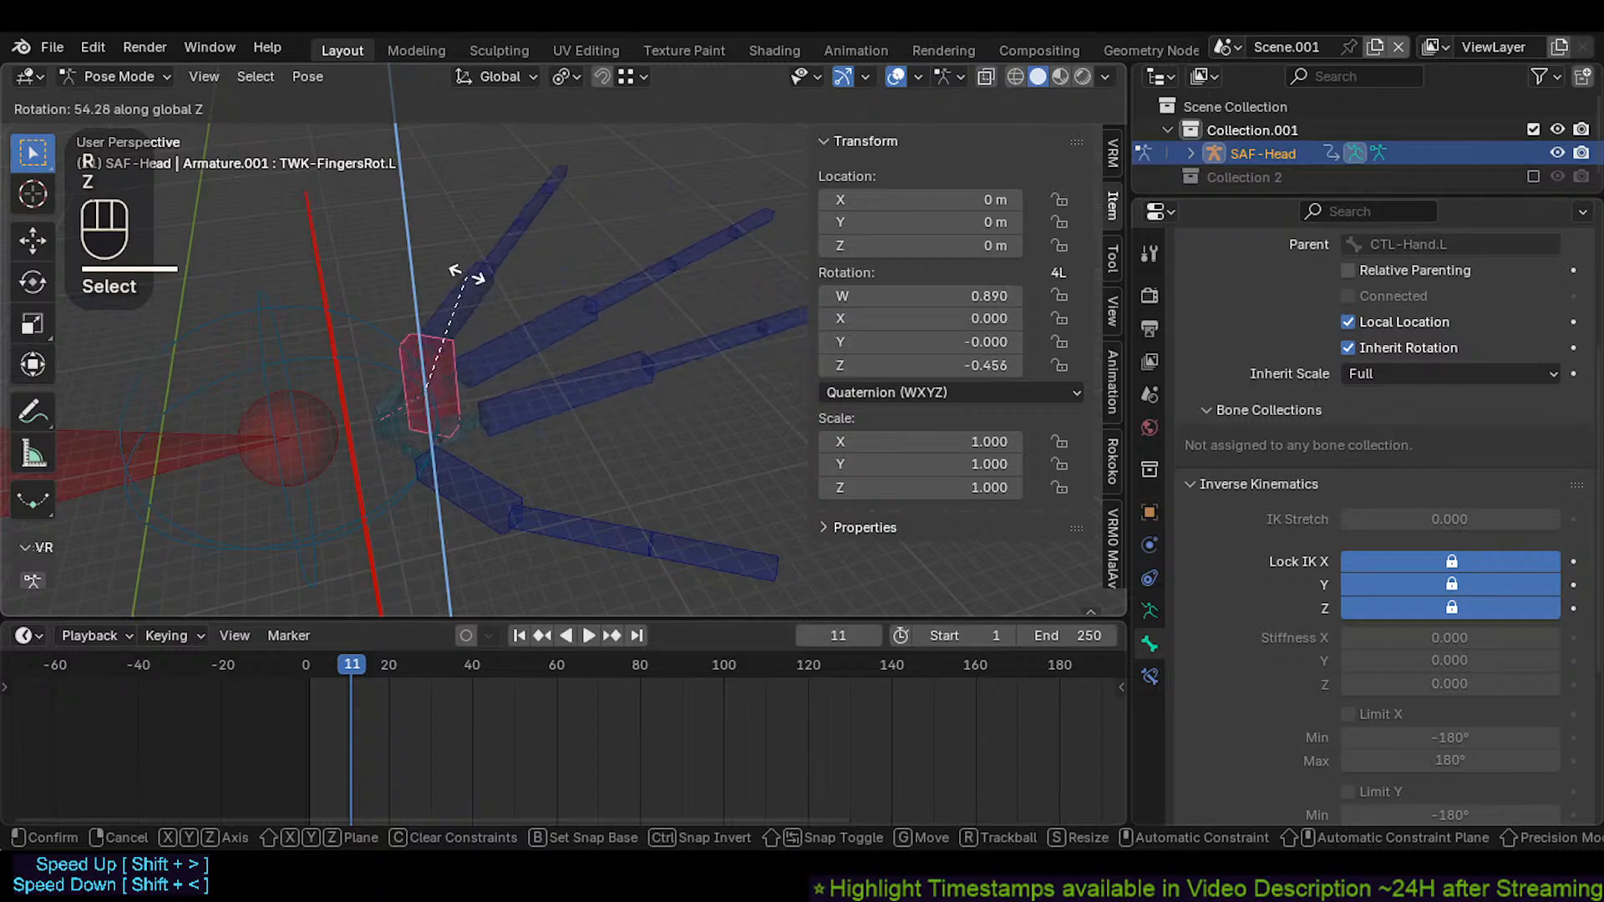
click(548, 338)
Move CTL-Metacarpal4-Ring.L.003 with an Auto IK chain length of 7 to bend the left ring finger downward
shift+middle_drag(548, 338, 636, 278)
click(665, 276)
key(g)
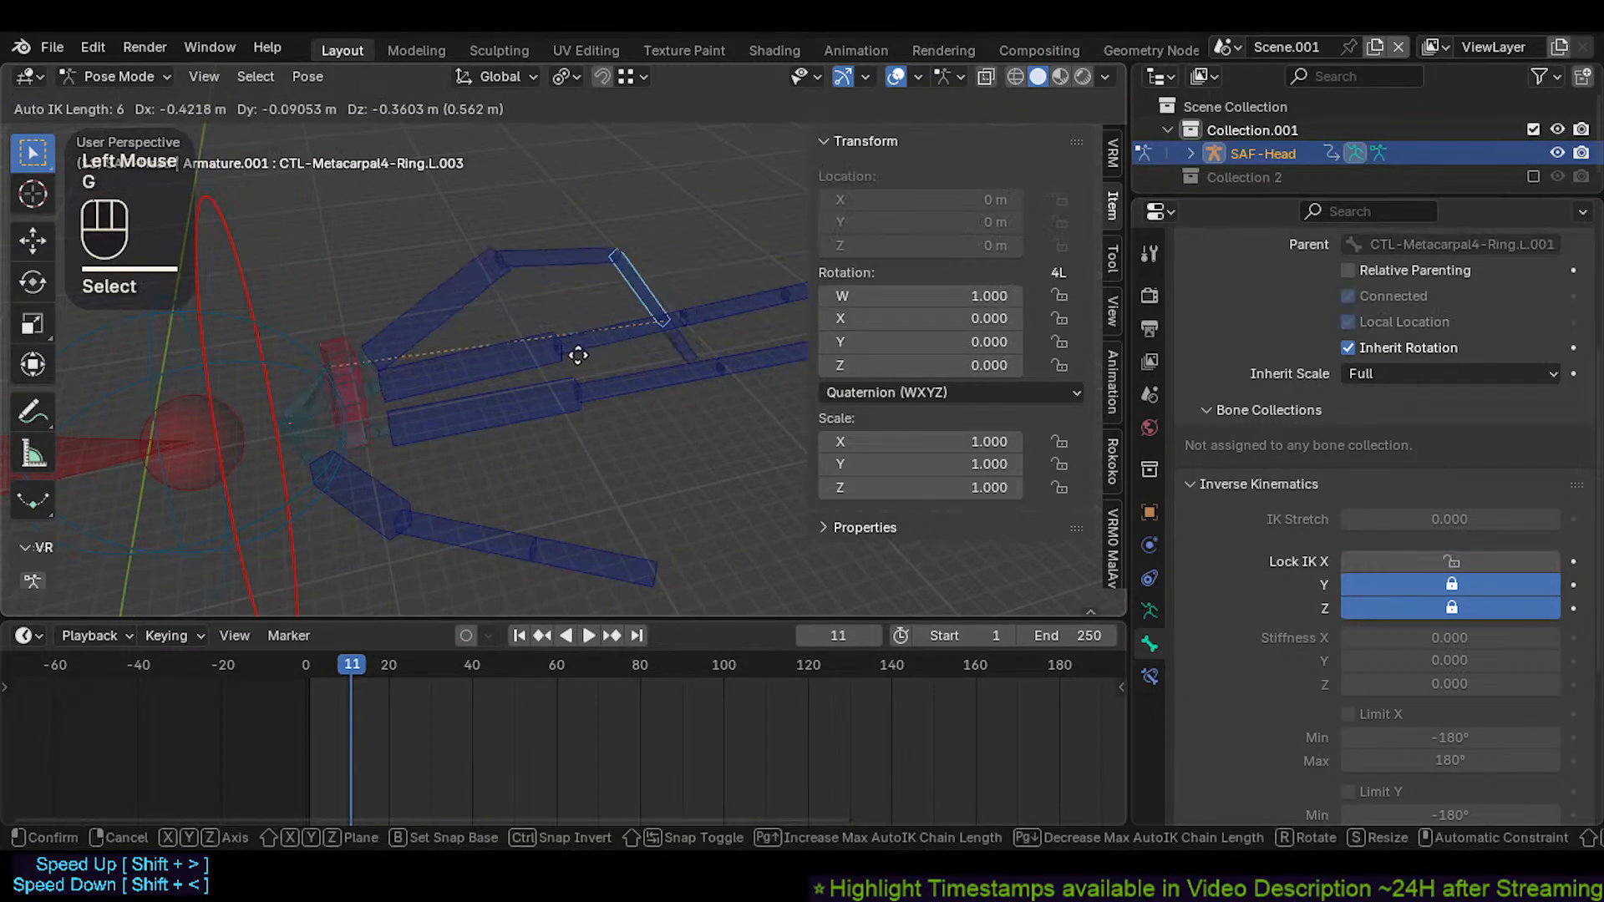
scroll(562, 365, down, 1)
click(555, 393)
key(g)
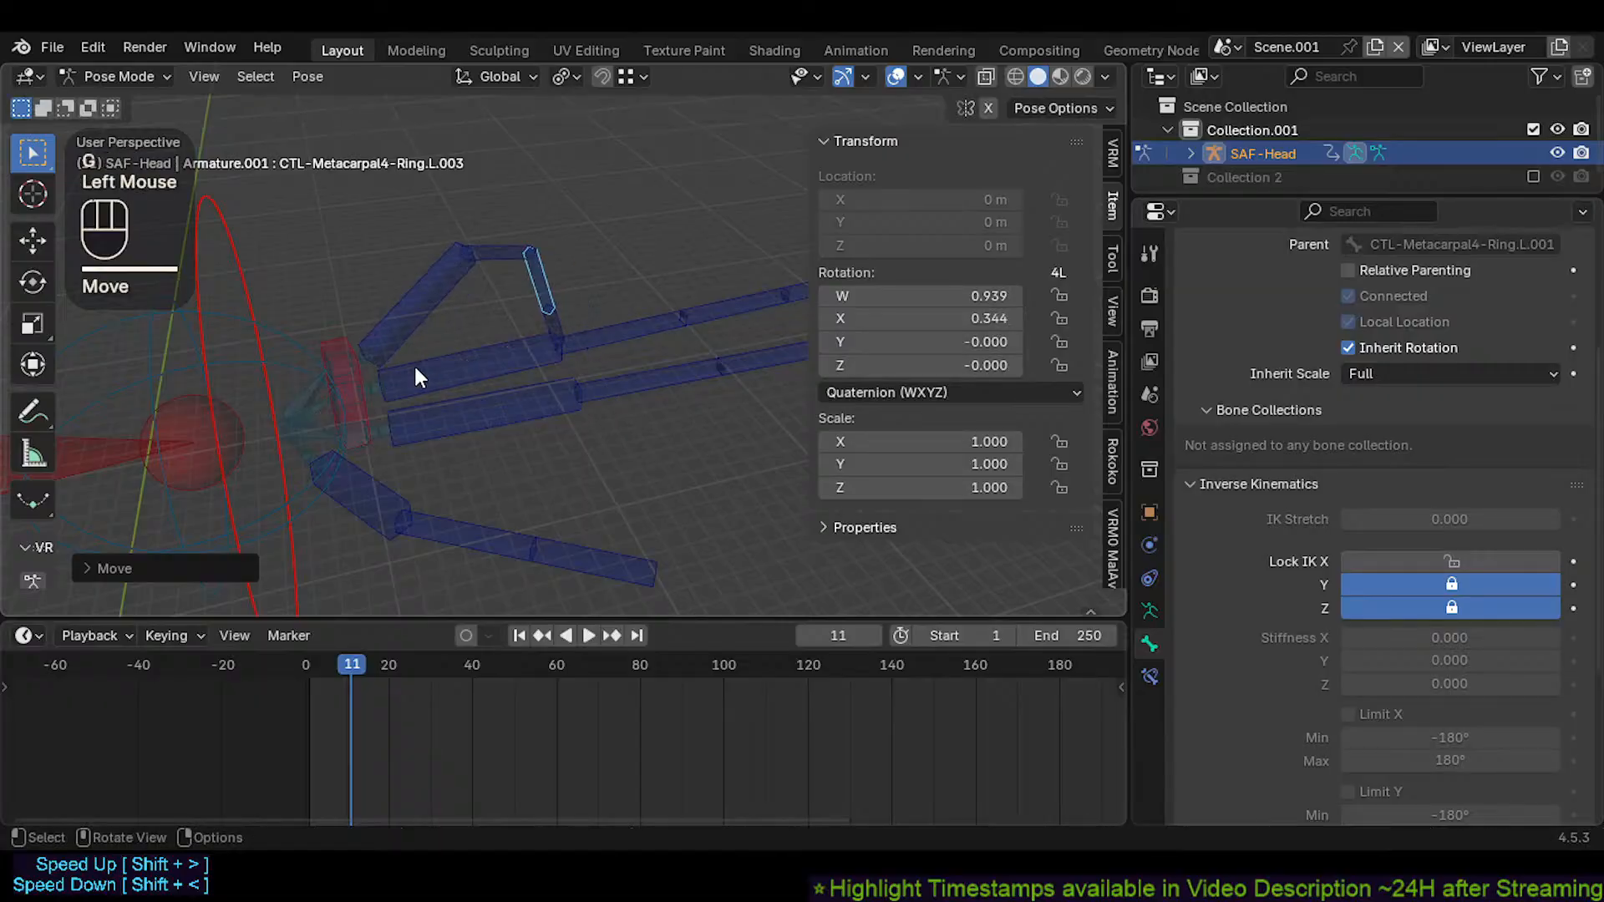
Curl and extend the ring finger repeatedly by moving CTL-Metacarpal4-Ring.L.003 with an Auto IK chain length of 7
scroll(414, 363, up, 2)
scroll(414, 363, down, 1)
ctrl+middle_drag(414, 363, 524, 404)
key(g)
click(534, 358)
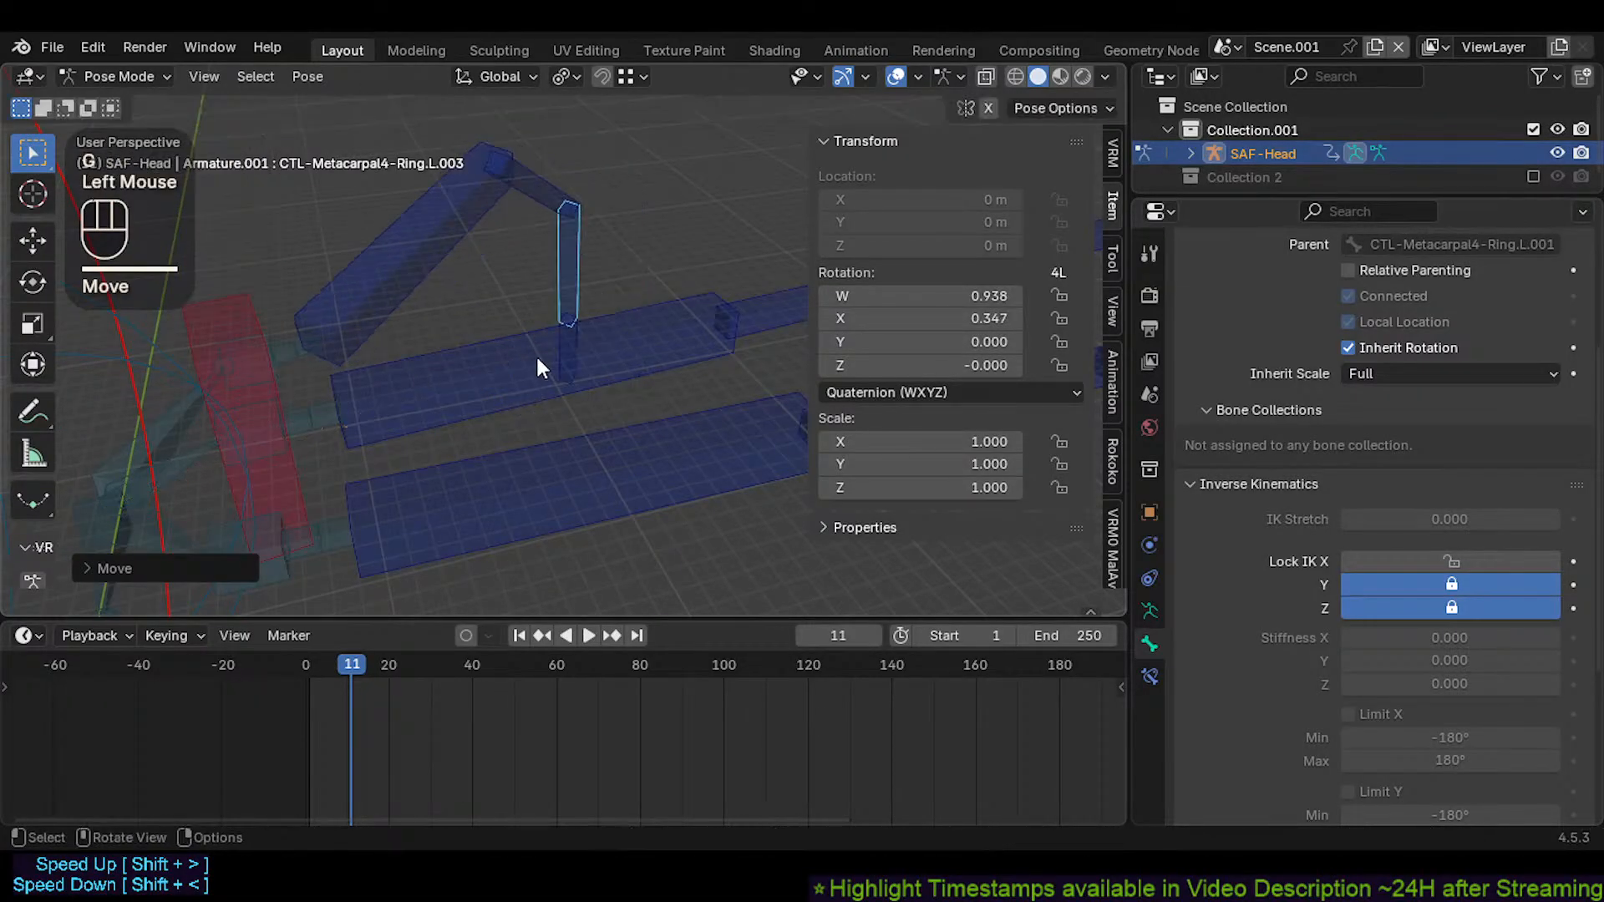
key(g)
click(465, 417)
key(g)
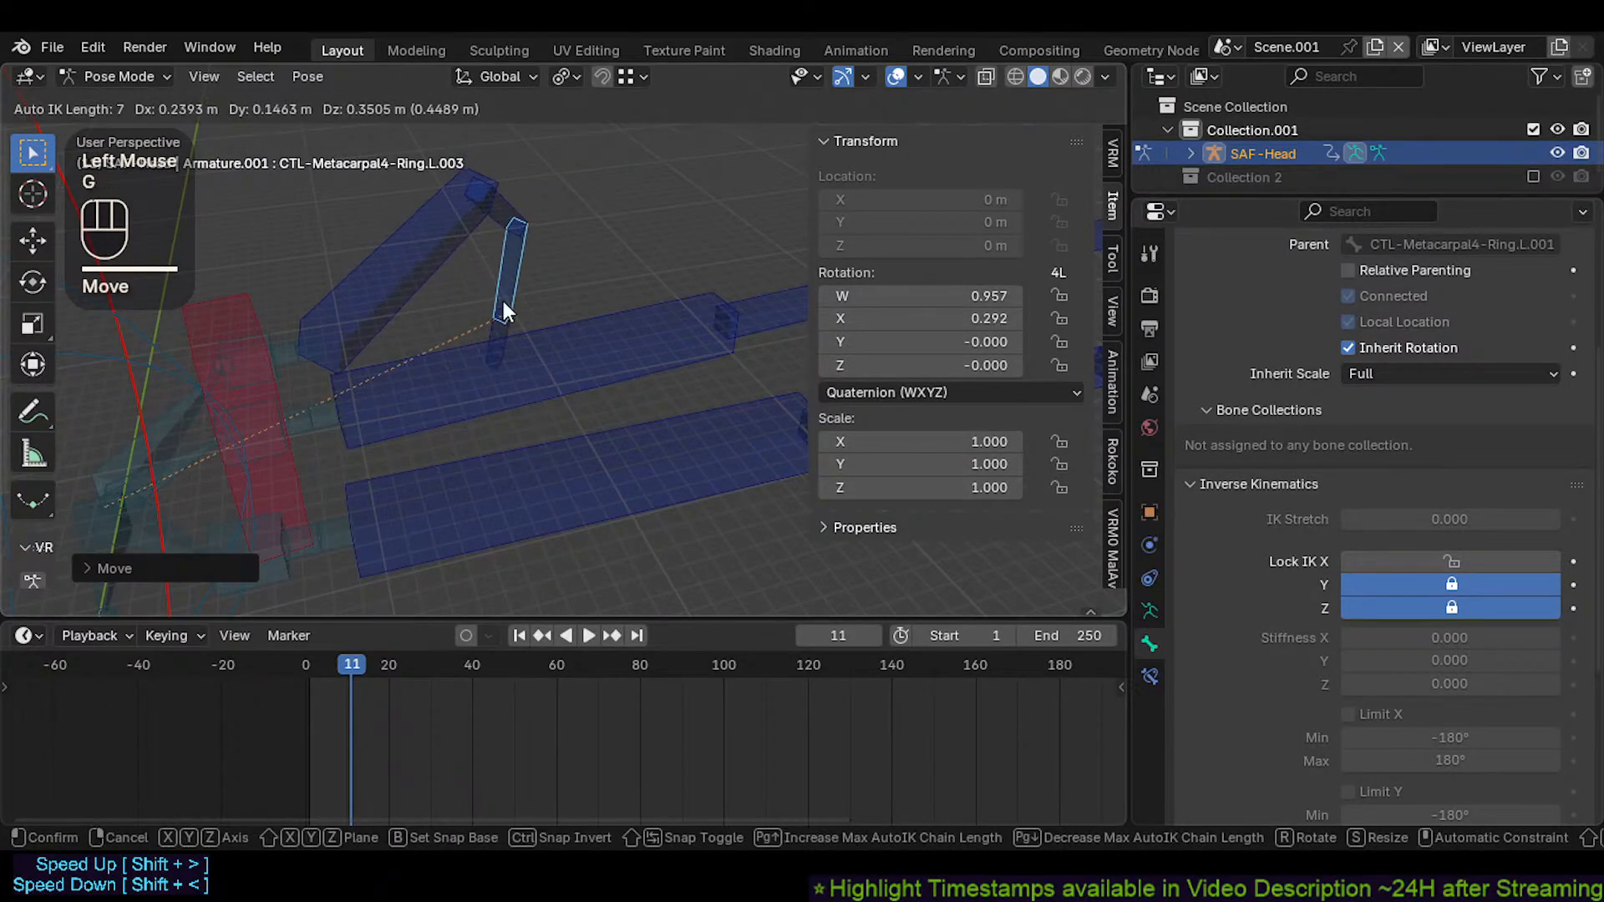
click(493, 288)
key(g)
click(496, 416)
key(g)
click(602, 269)
key(g)
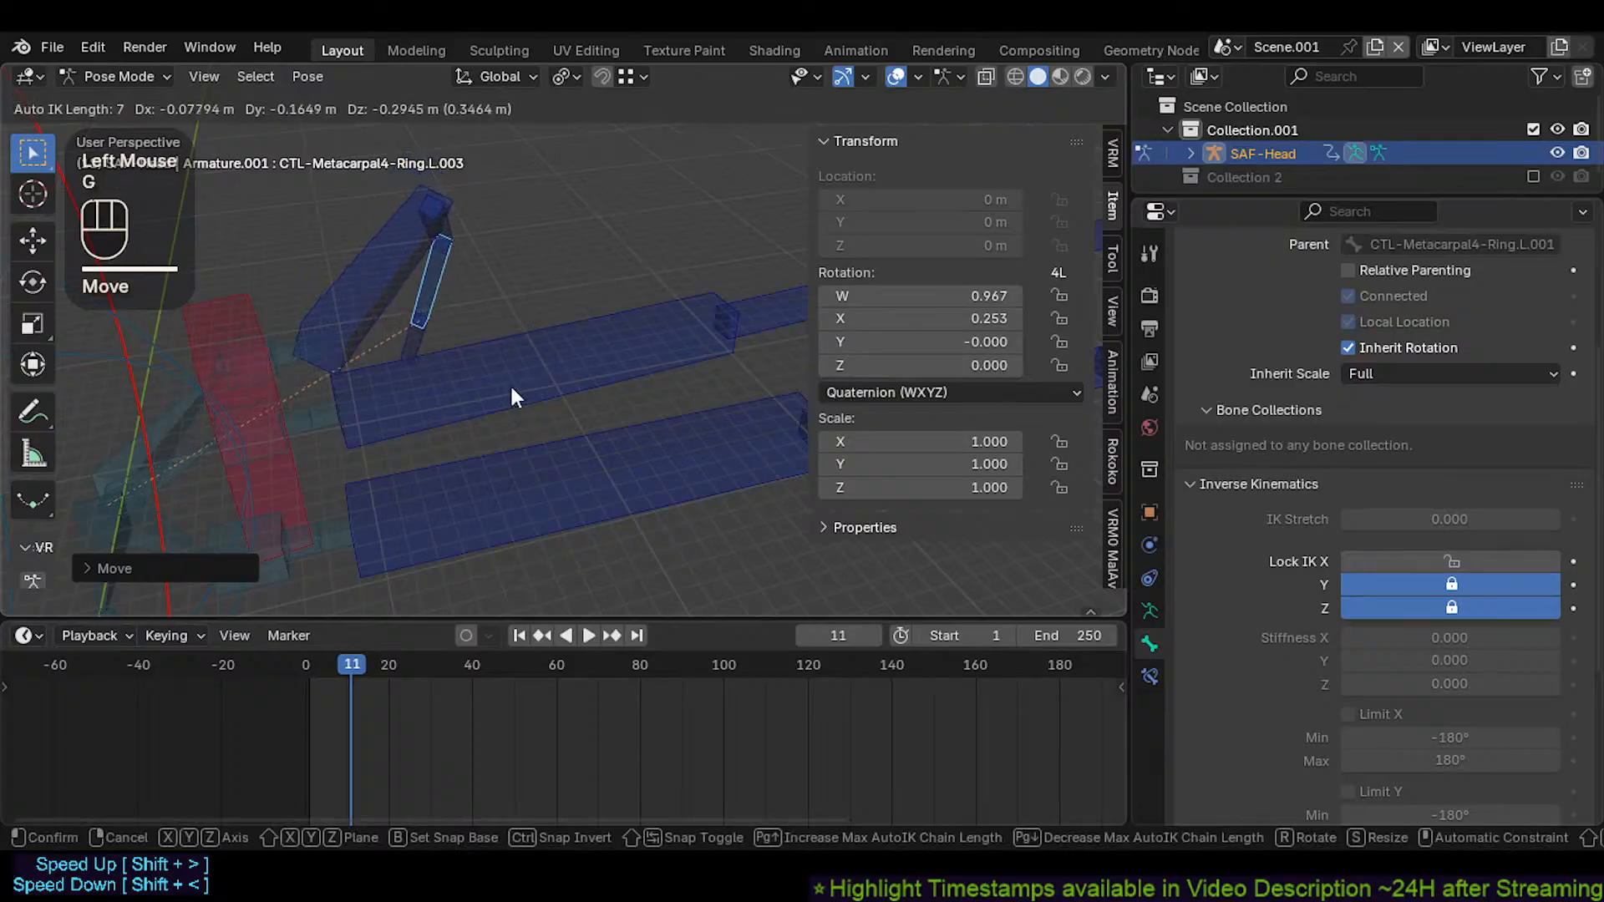
click(509, 382)
Reset the whole rig by clearing the pose transforms of all bones
key(a)
key(alt+q)
key(alt+q)
Try to move CTL-Metacarpal4-Ring.L.004 with an Auto IK chain length of 7
click(553, 288)
key(g)
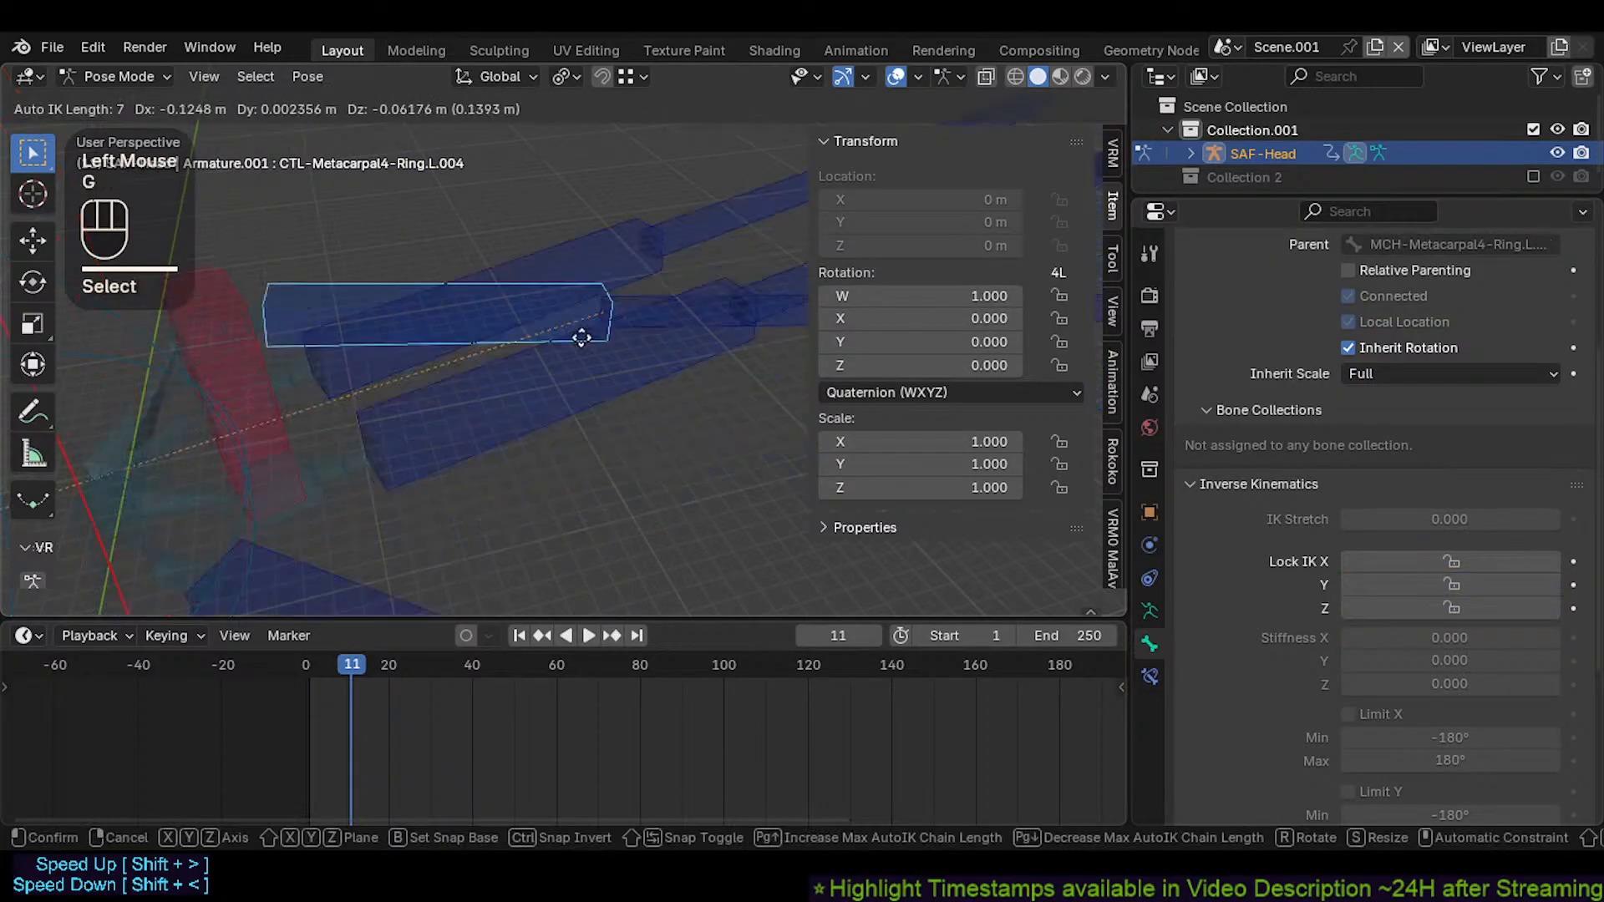
key(Escape)
Move CTL-Metacarpal4-Ring.L.001 to bend the ring finger while shortening the Auto IK chain length from 7 to 3
click(634, 358)
key(g)
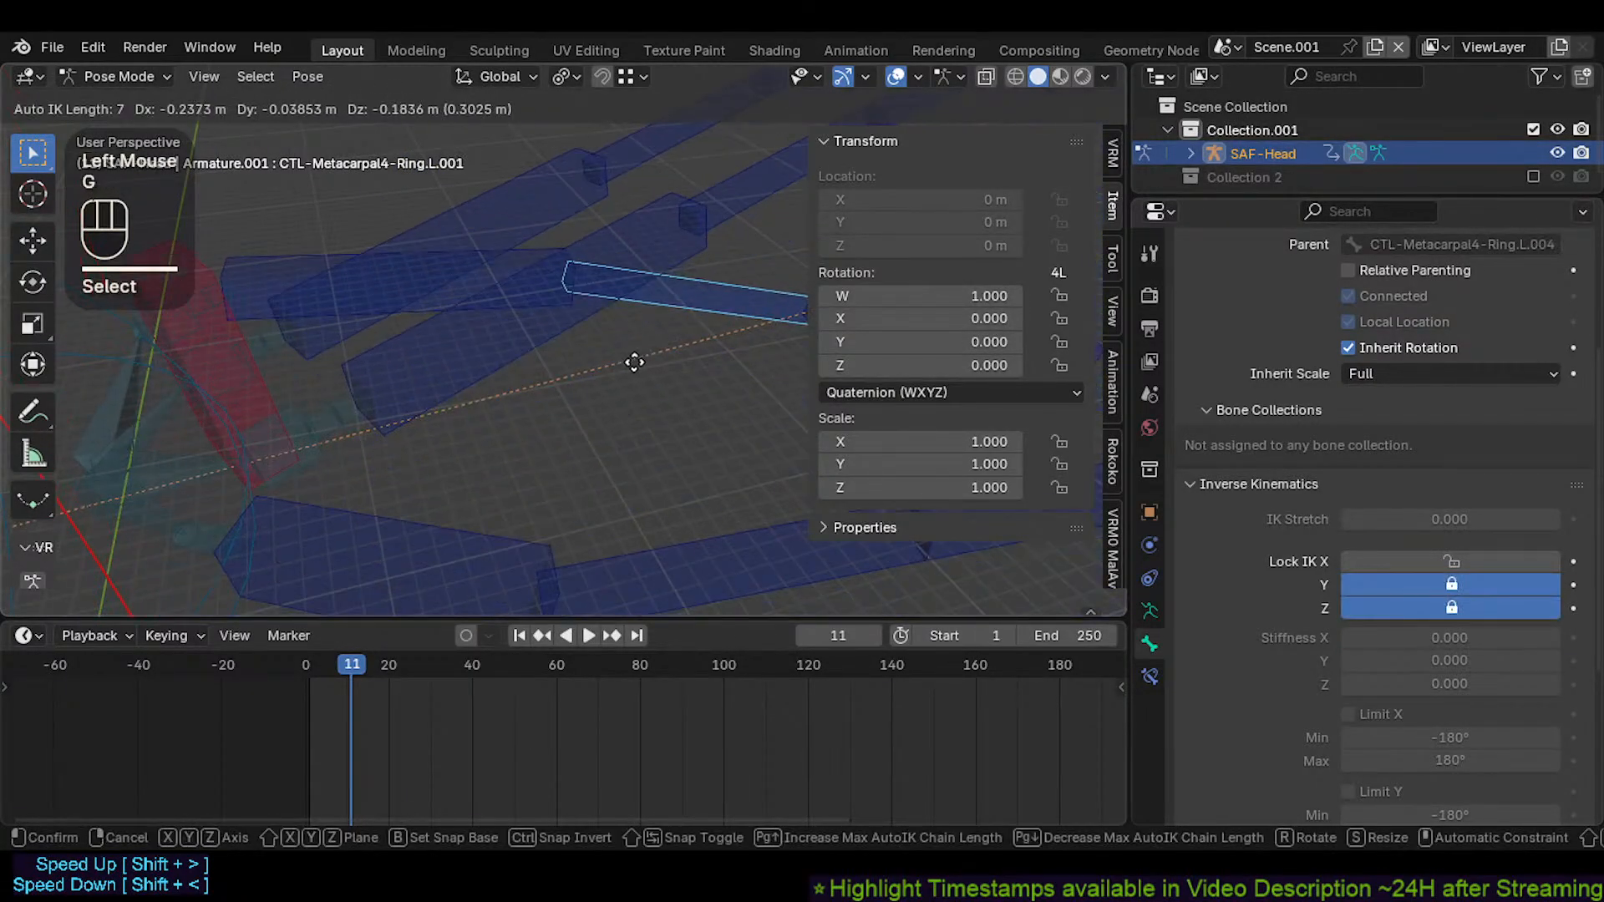
scroll(686, 273, up, 2)
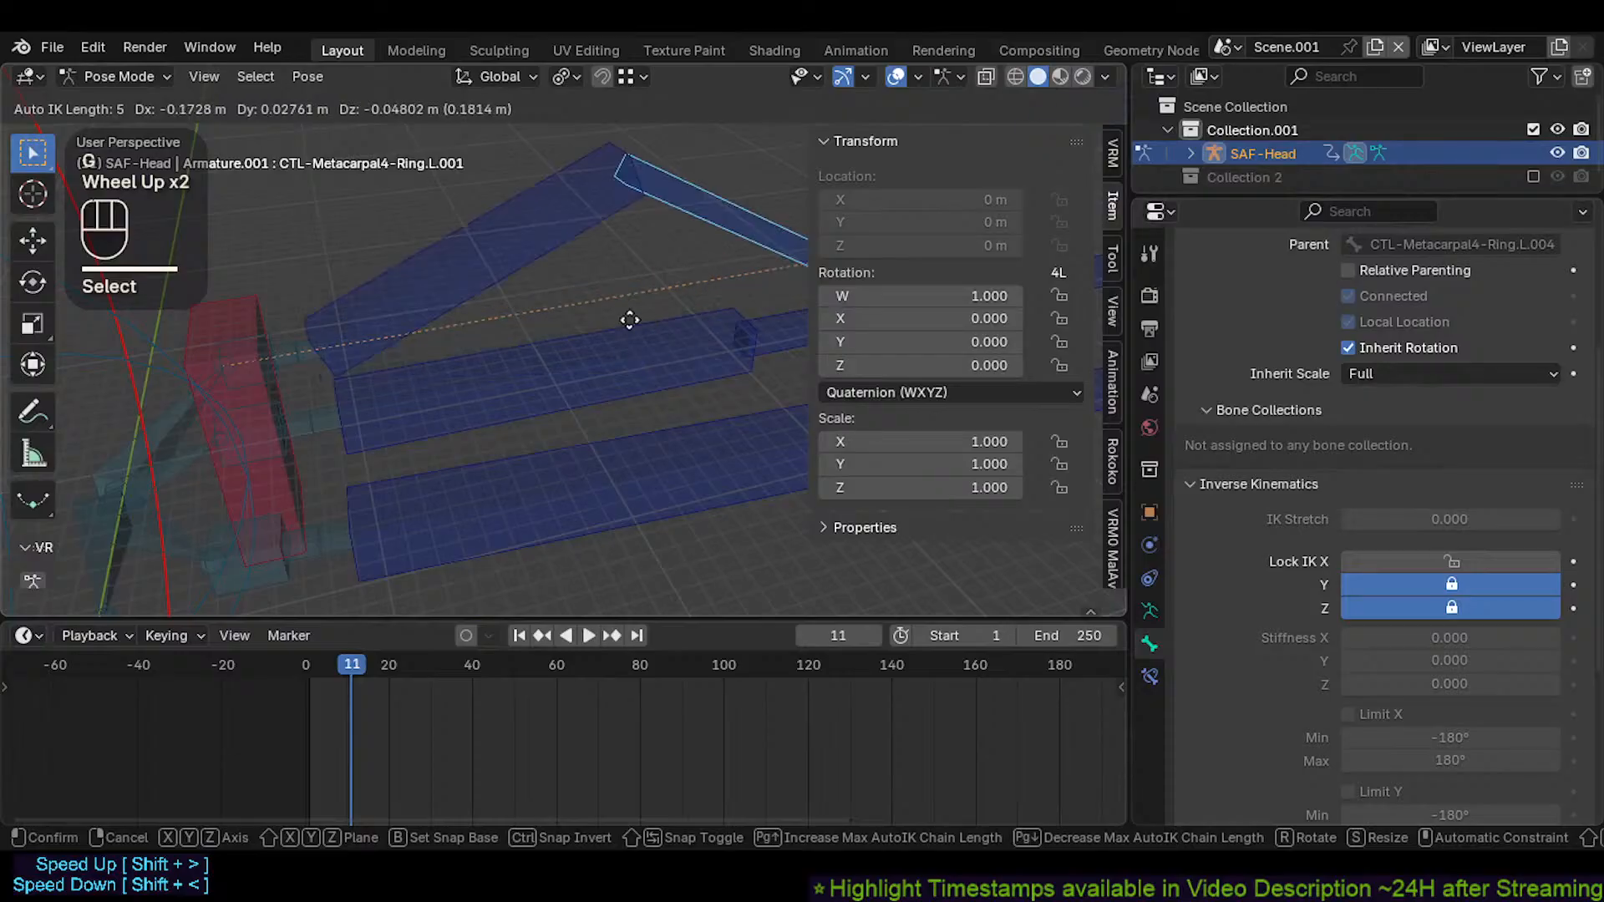
scroll(618, 324, up, 2)
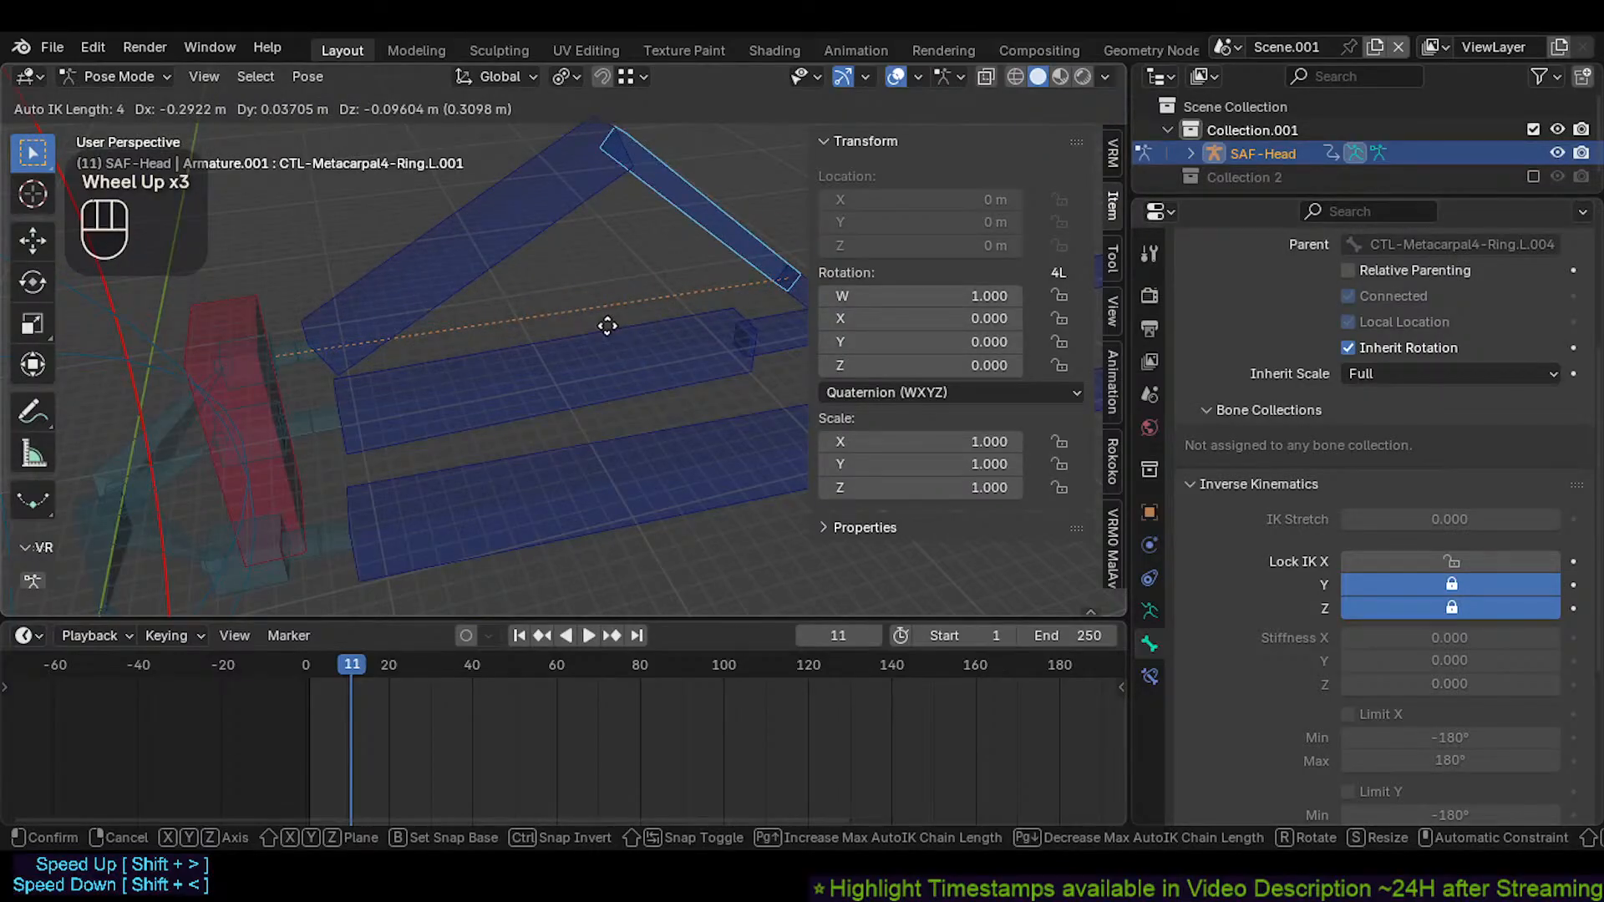
scroll(530, 347, up, 1)
click(530, 354)
key(g)
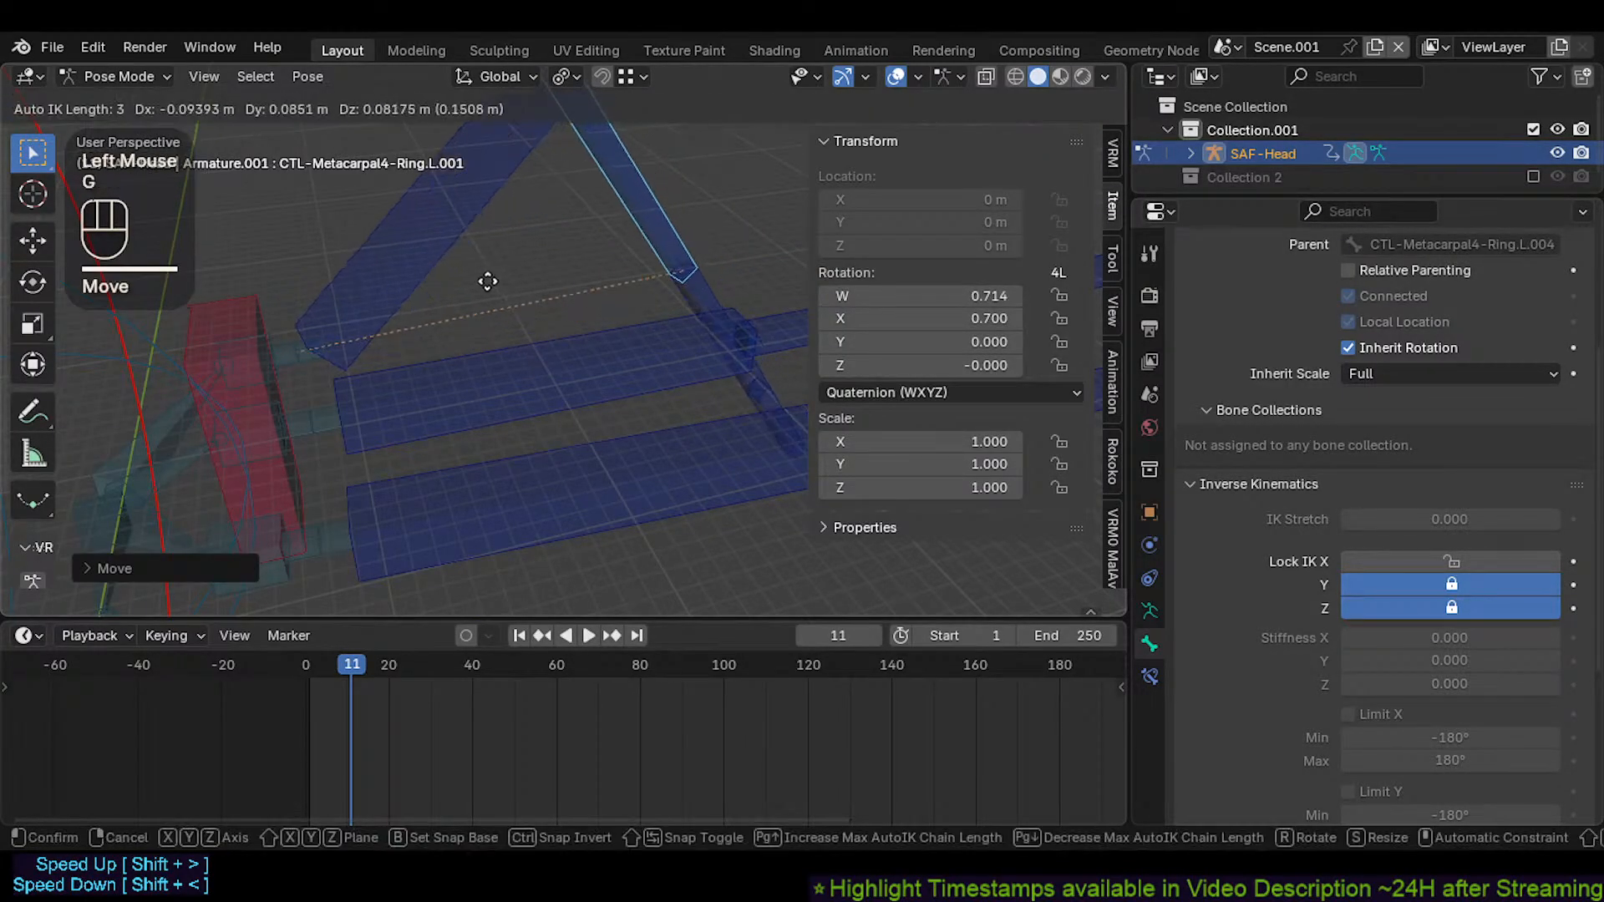
click(493, 304)
Bend CTL-Metacarpal4-Ring.L.001 repeatedly while raising the Auto IK chain length from 4 to 7, and clear all pose transforms
key(g)
scroll(522, 393, down, 1)
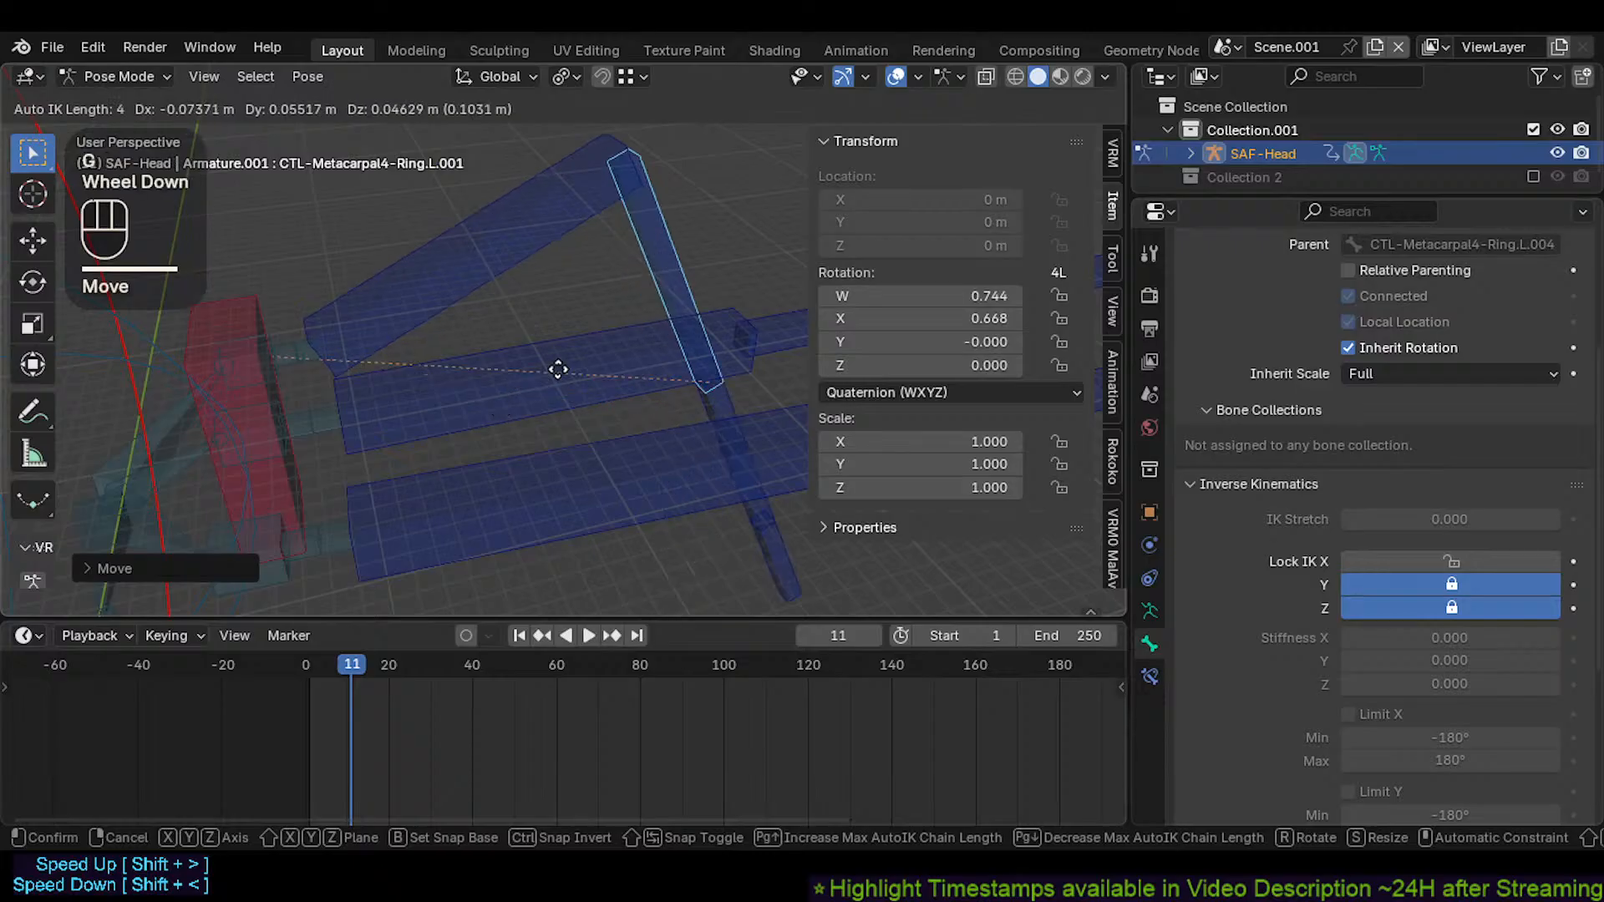
click(557, 334)
key(g)
scroll(564, 329, down, 1)
click(564, 329)
key(g)
scroll(527, 404, down, 1)
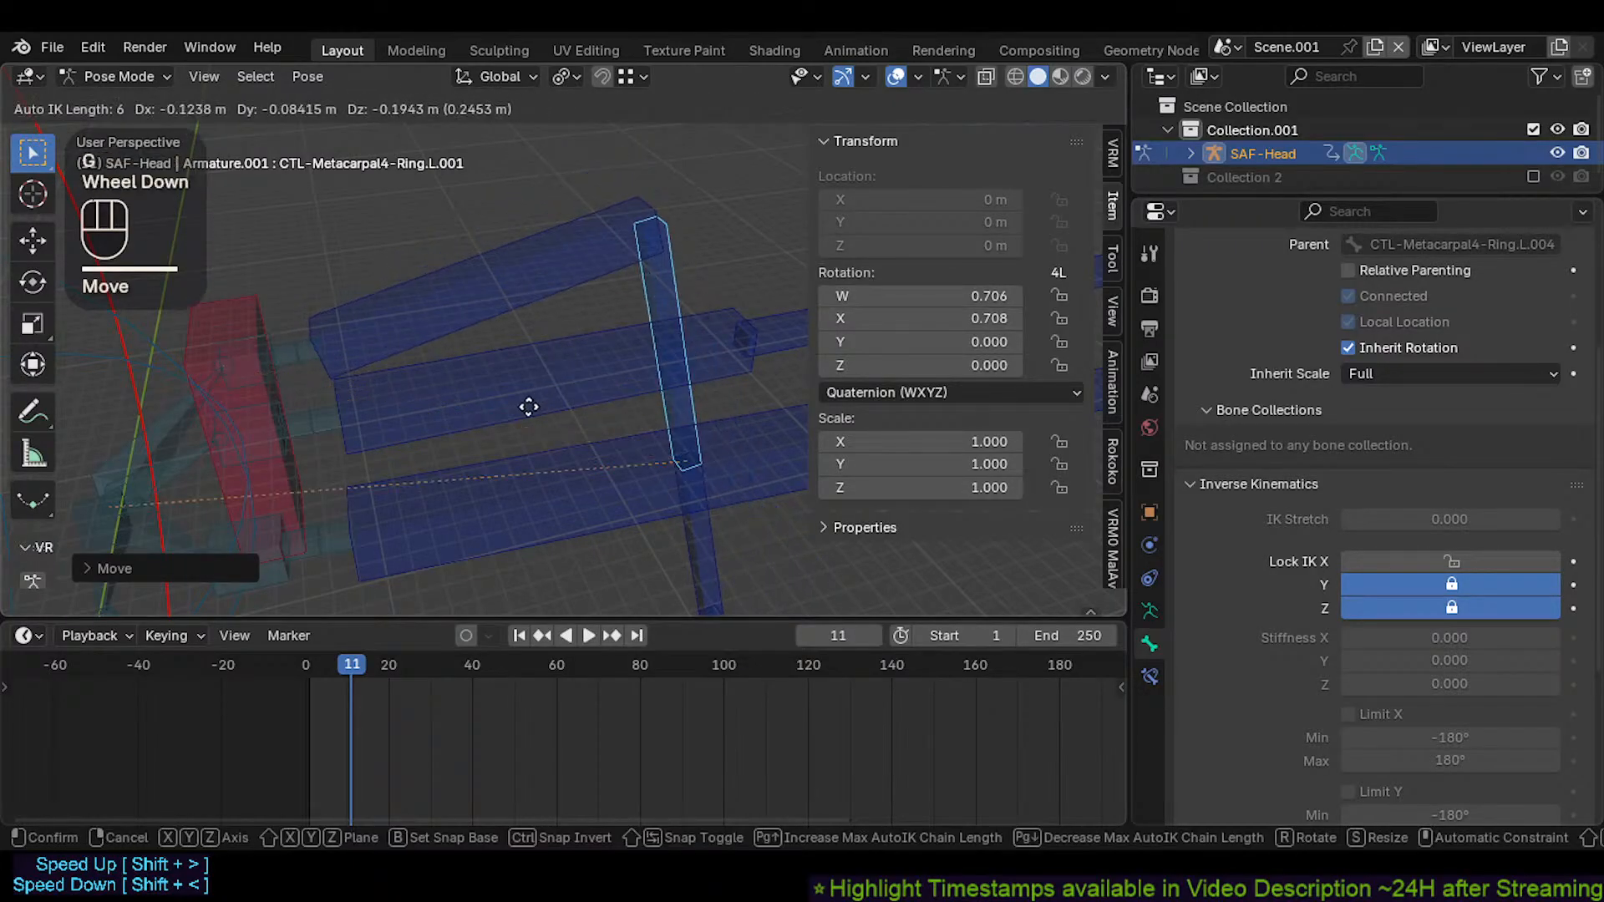
click(543, 383)
key(g)
scroll(565, 293, down, 1)
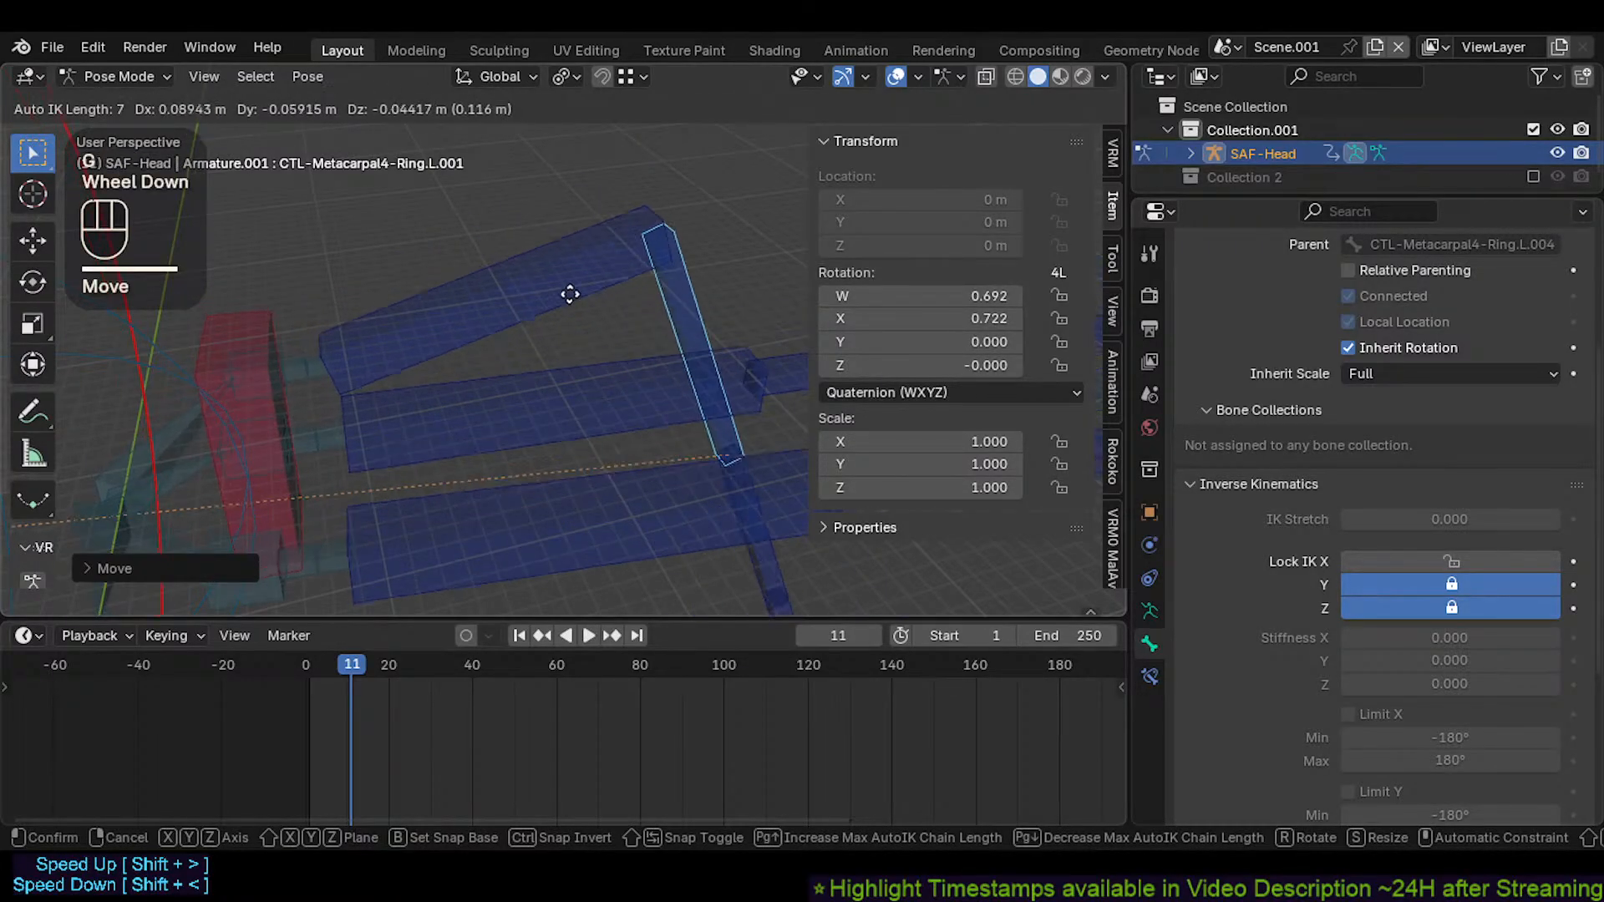
click(495, 324)
key(a)
key(alt+g)
Lock the rotation and scale of MCH-Ring.L, MCH-Middle.L, MCH-Thumb.L and the index mechanism bone, and check each bone's locks
click(209, 437)
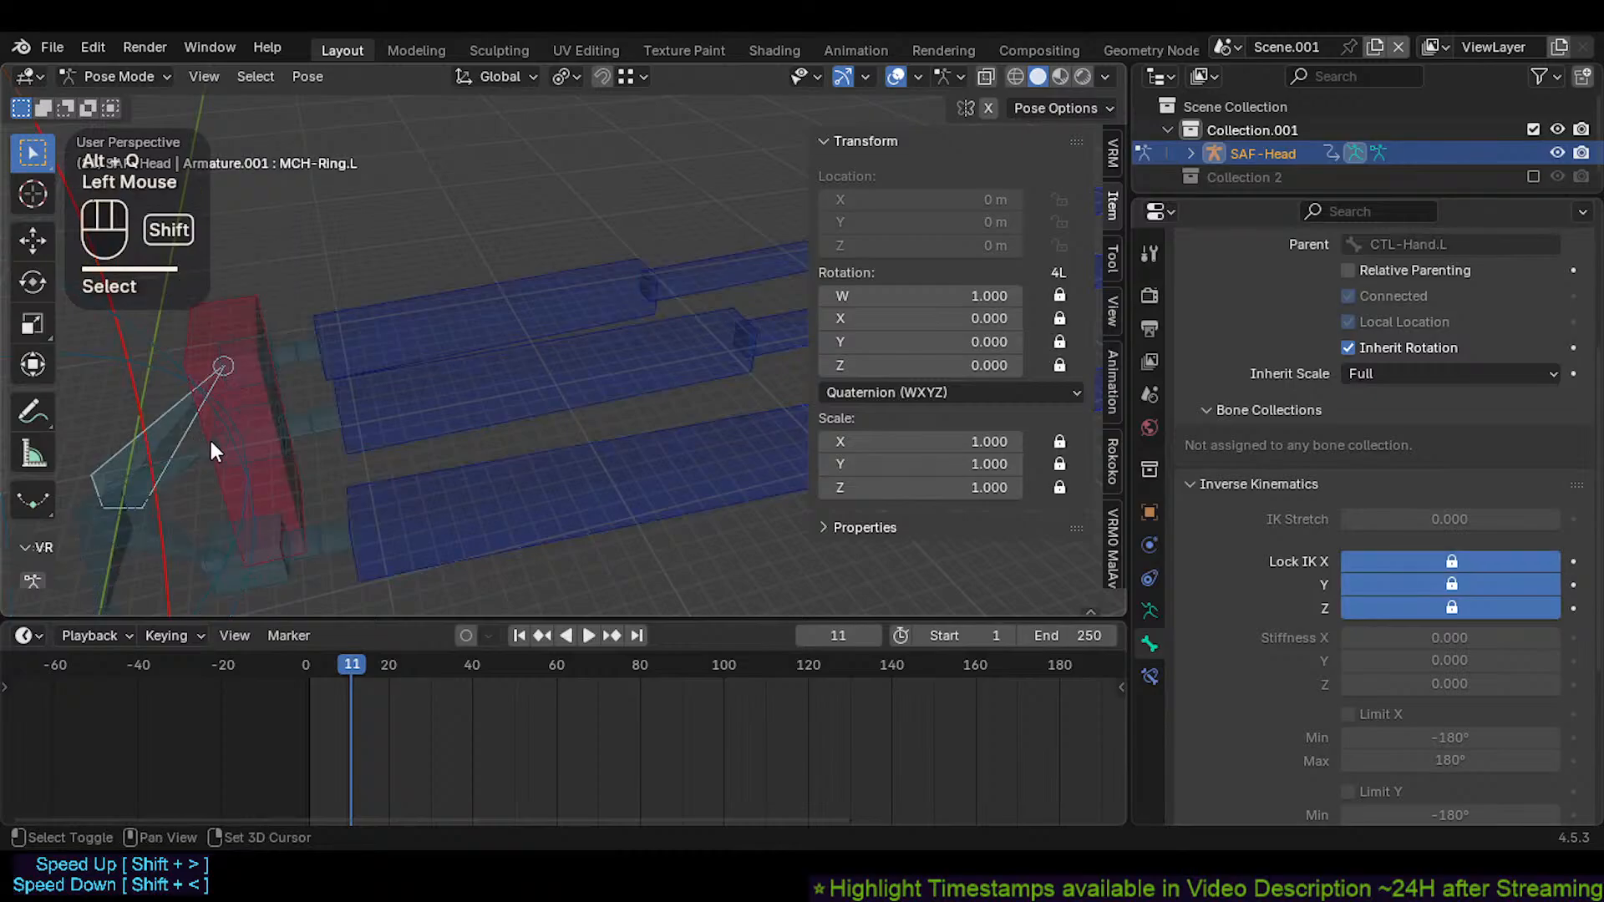
shift+middle_drag(209, 438, 328, 409)
shift+click(328, 409)
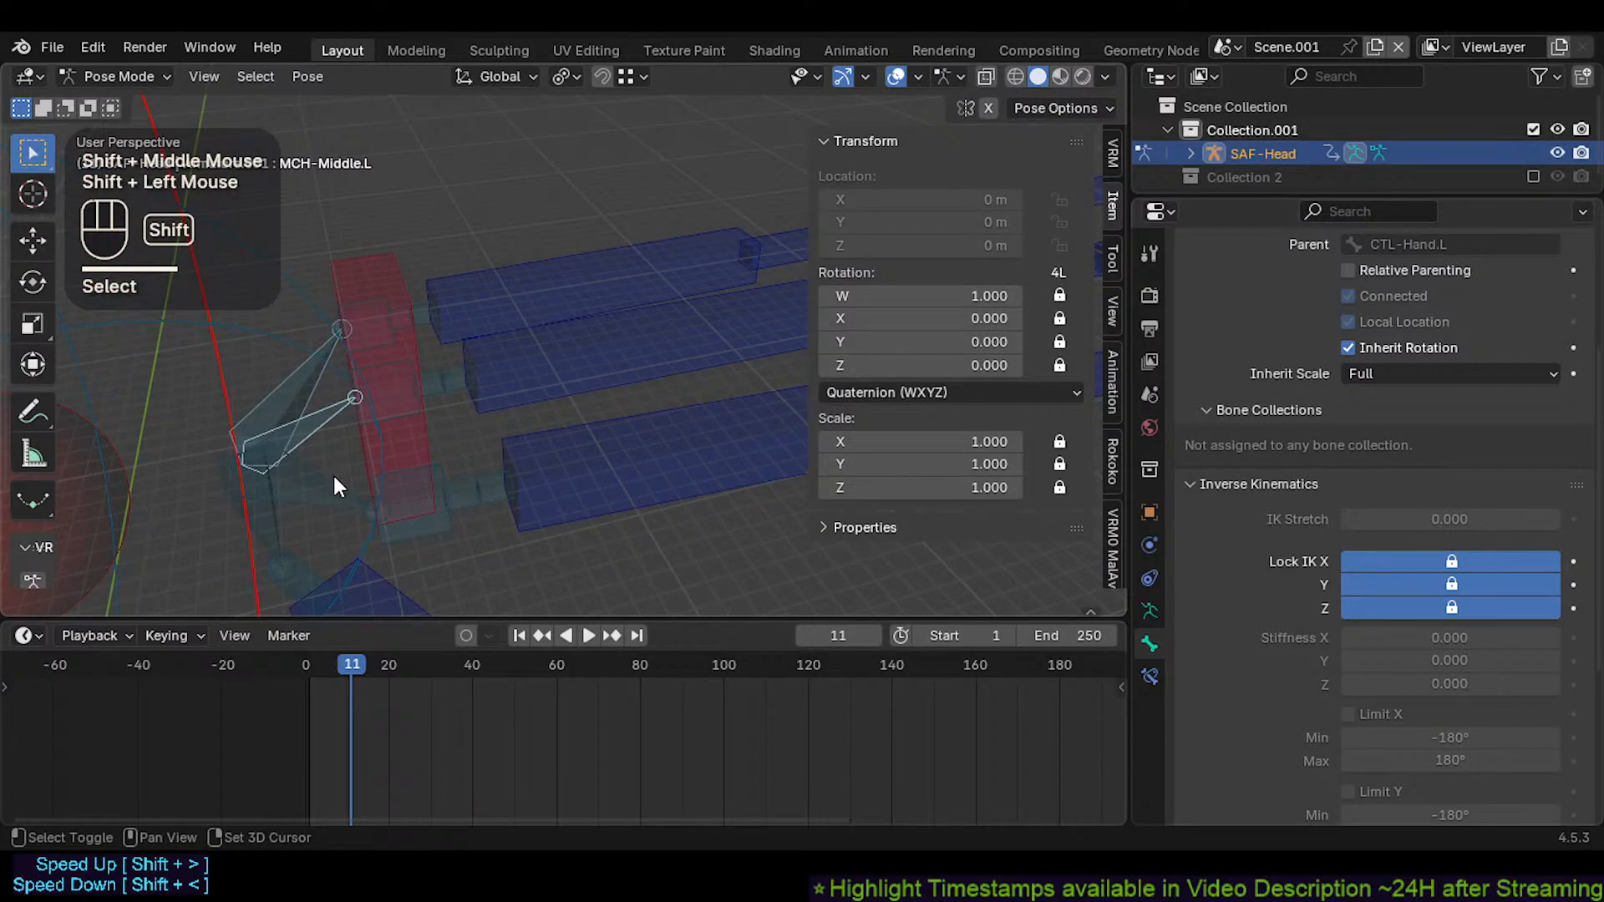
shift+click(303, 509)
shift+click(289, 515)
middle_drag(359, 480, 367, 477)
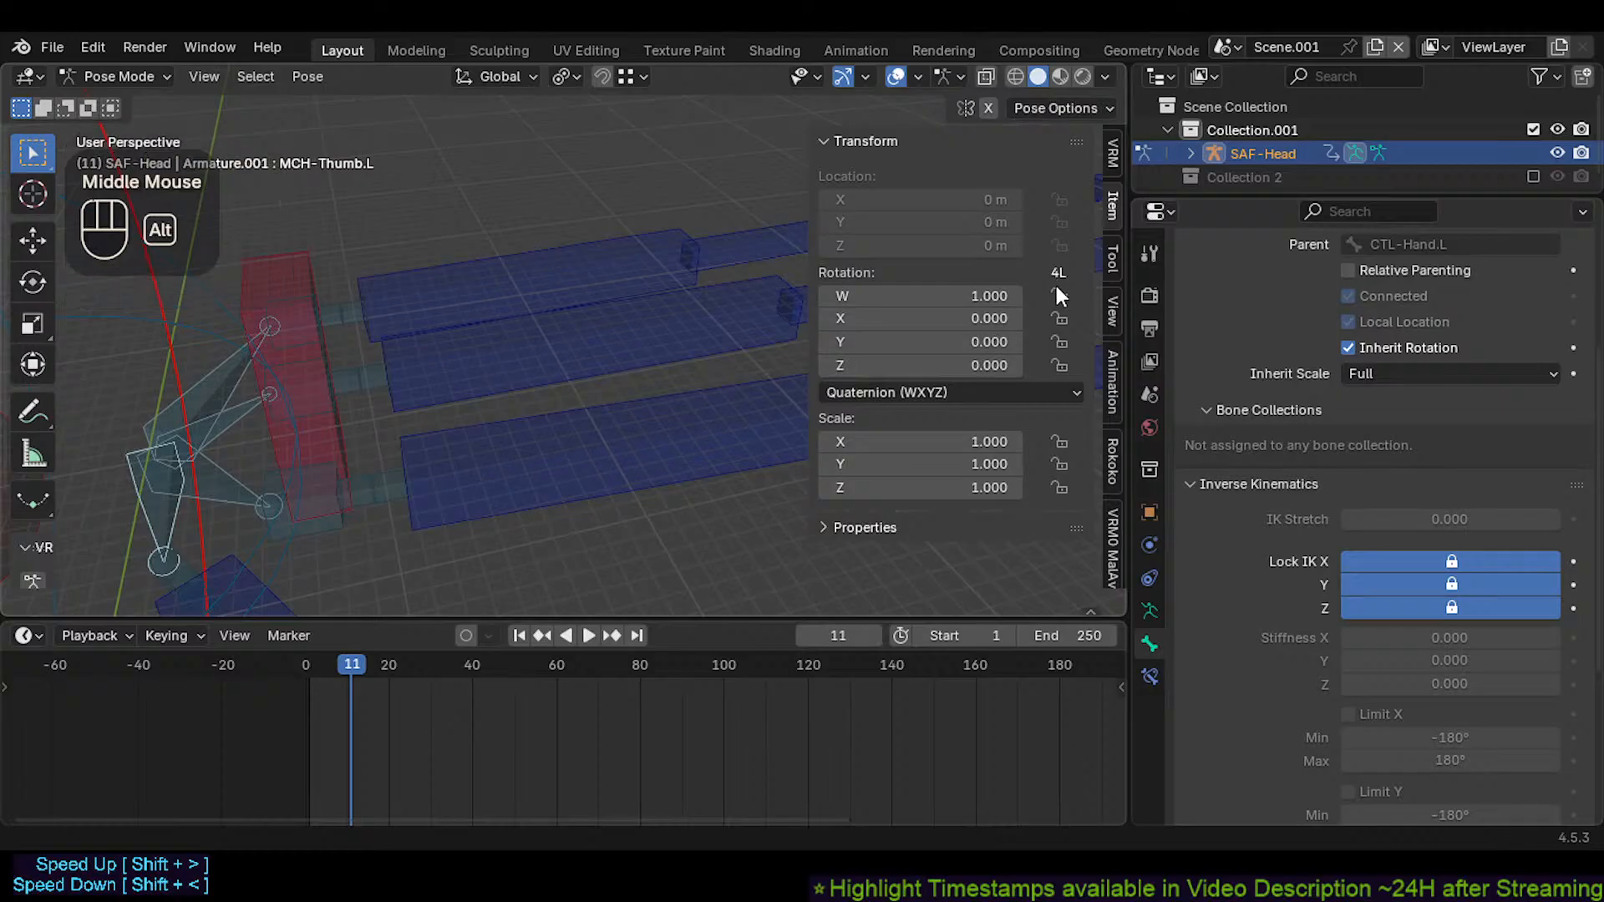
key(alt+a)
click(168, 533)
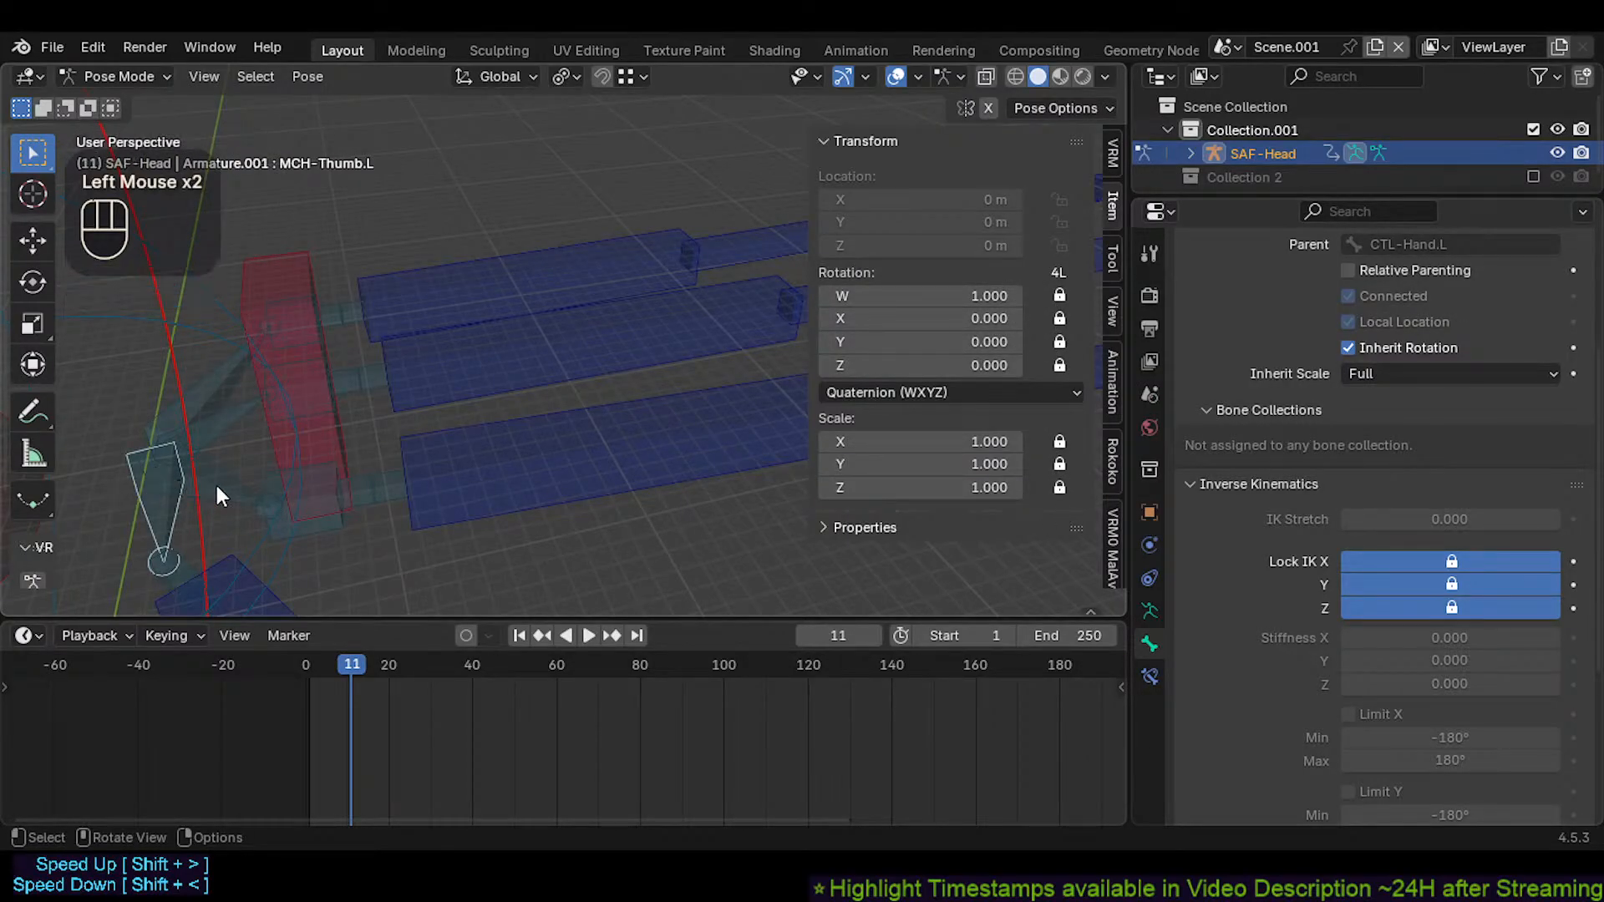
click(225, 430)
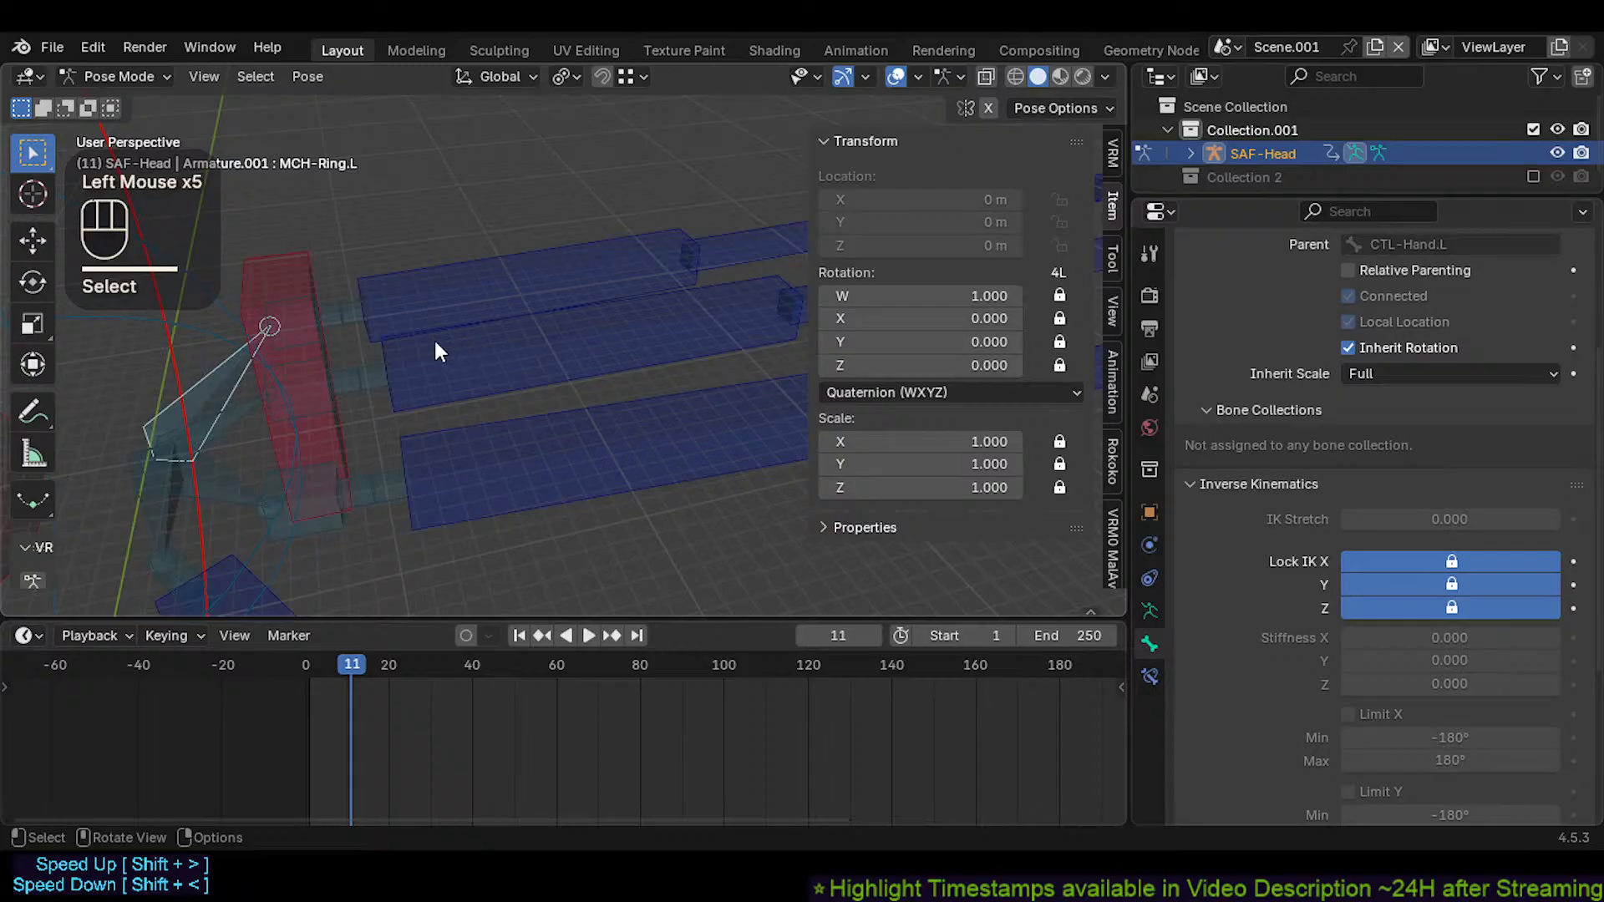
click(233, 422)
click(233, 502)
Lock the location, rotation and scale of CMD-Wrist.L on all axes
click(199, 339)
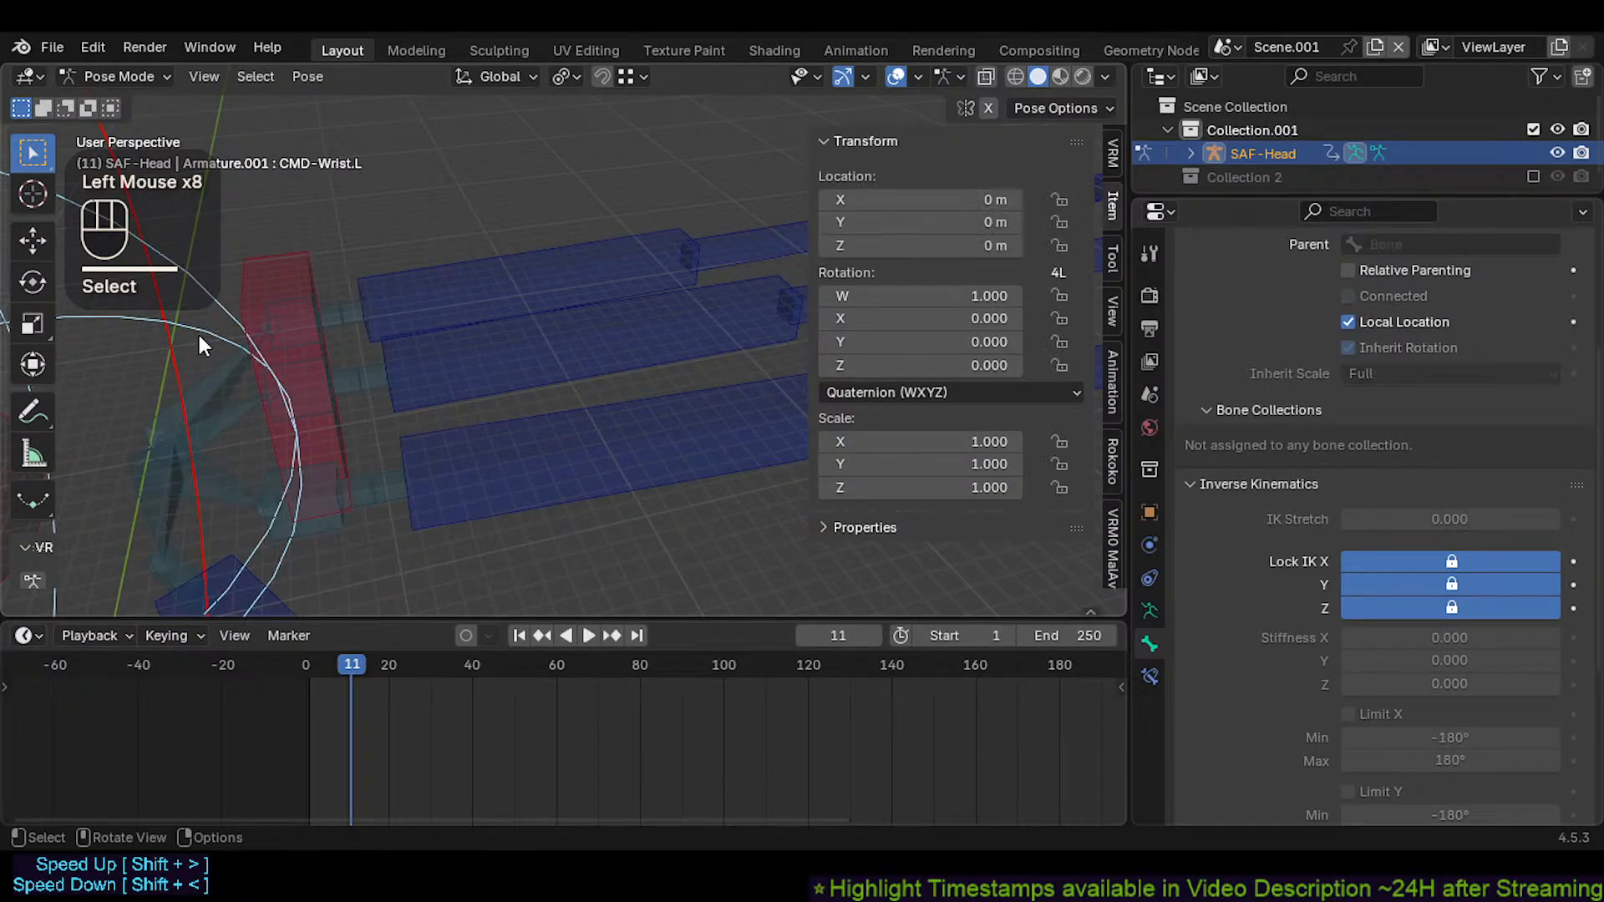
shift+middle_drag(199, 334, 263, 358)
scroll(334, 359, down, 1)
alt+drag(1059, 201, 1059, 488)
Move CTL-Metacarpal4-Ring.L.002 several times, starting with an Auto IK chain length of 7, to test the ring finger and hand bend
middle_drag(551, 435, 451, 335)
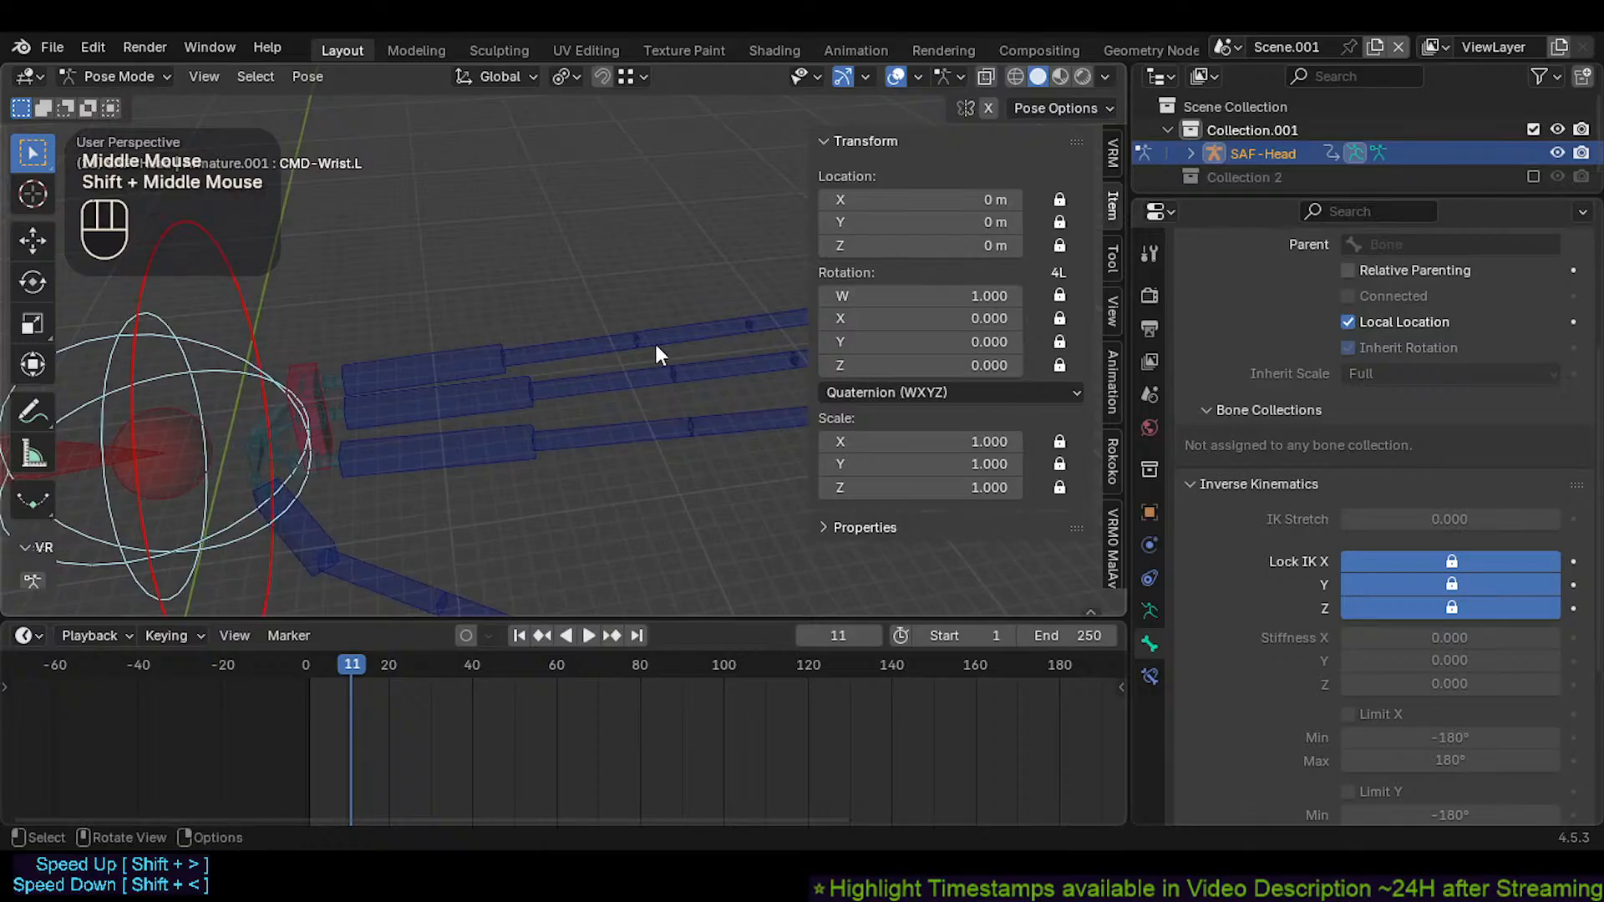
scroll(698, 322, down, 2)
click(745, 326)
key(g)
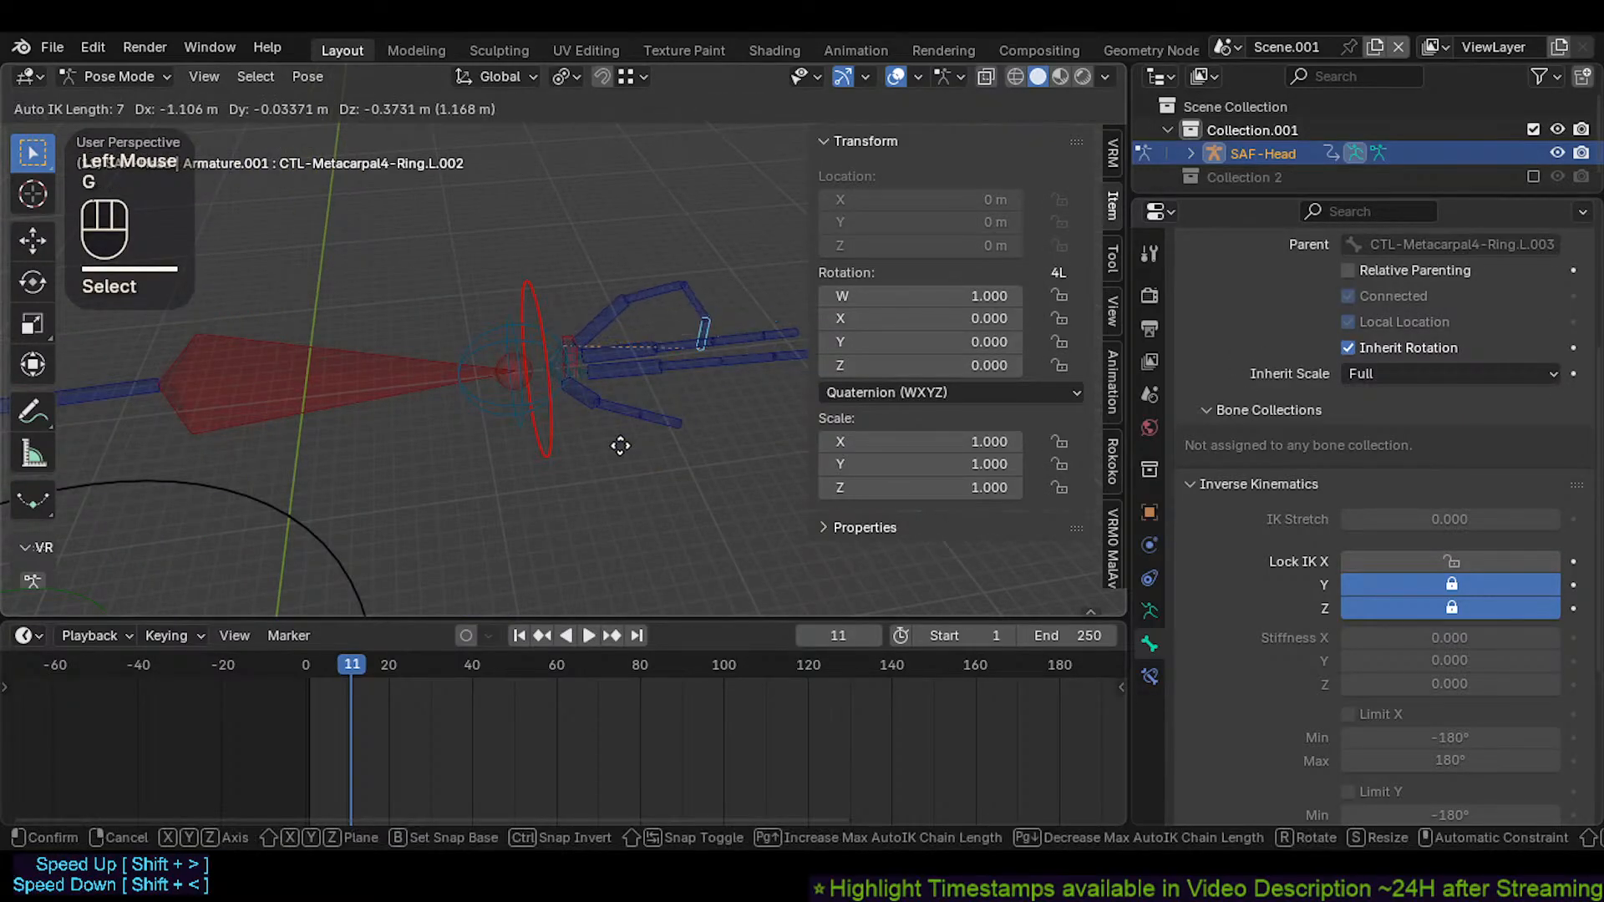
click(677, 436)
scroll(655, 405, up, 1)
key(g)
click(662, 404)
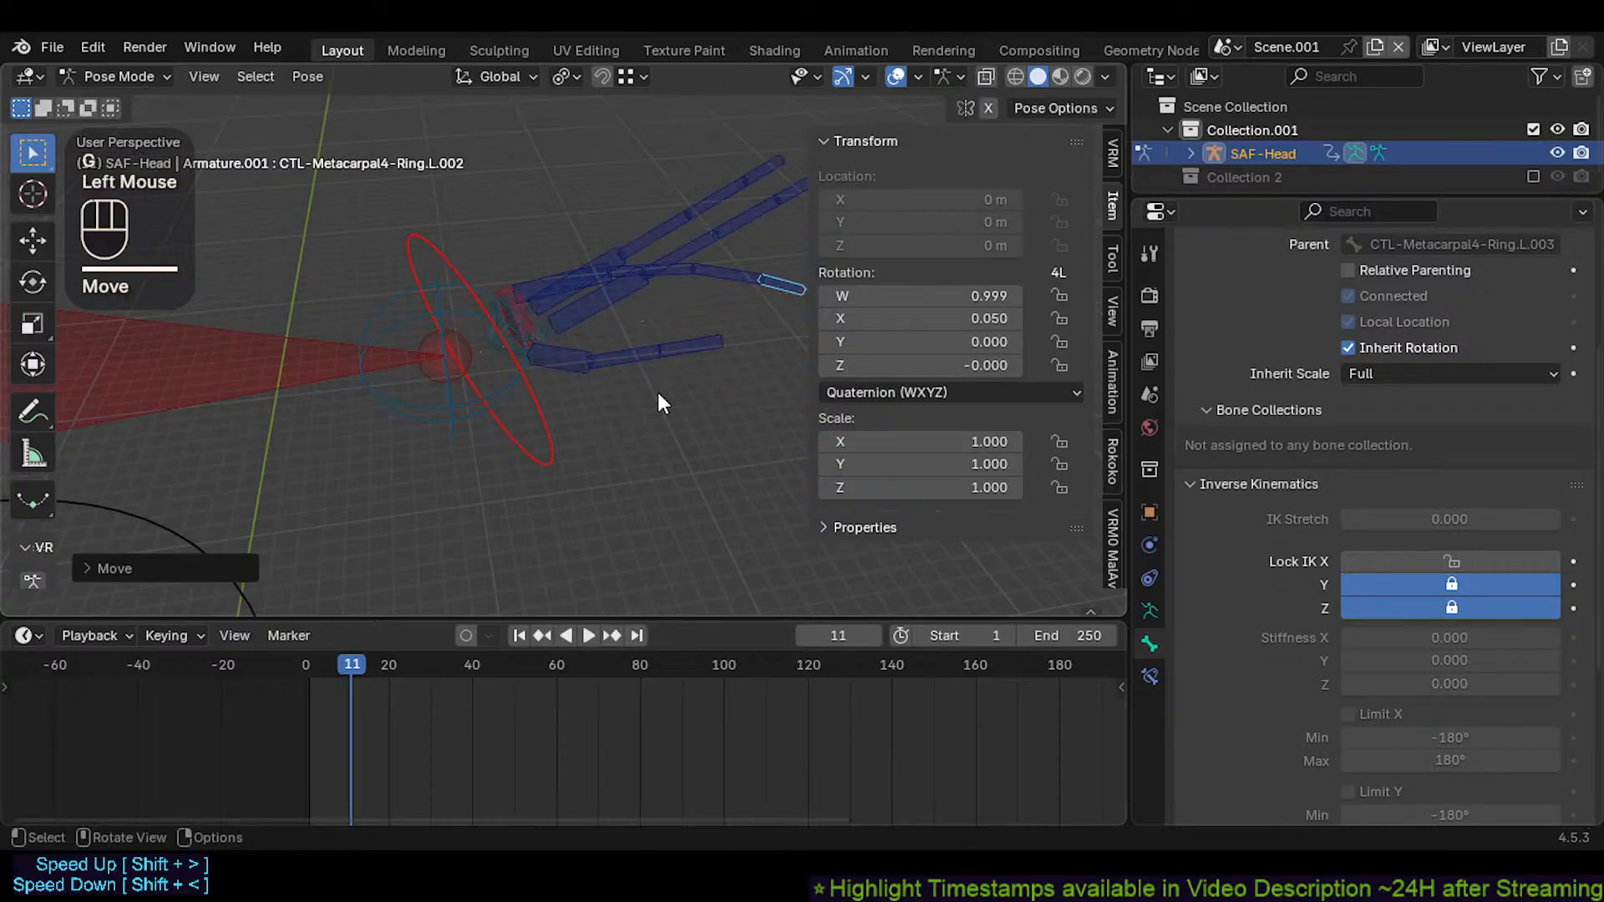
key(g)
click(680, 391)
Inspect CTL-Hand.L and reset the whole rig by clearing the pose transforms of all bones
click(529, 435)
shift+middle_drag(548, 399, 518, 402)
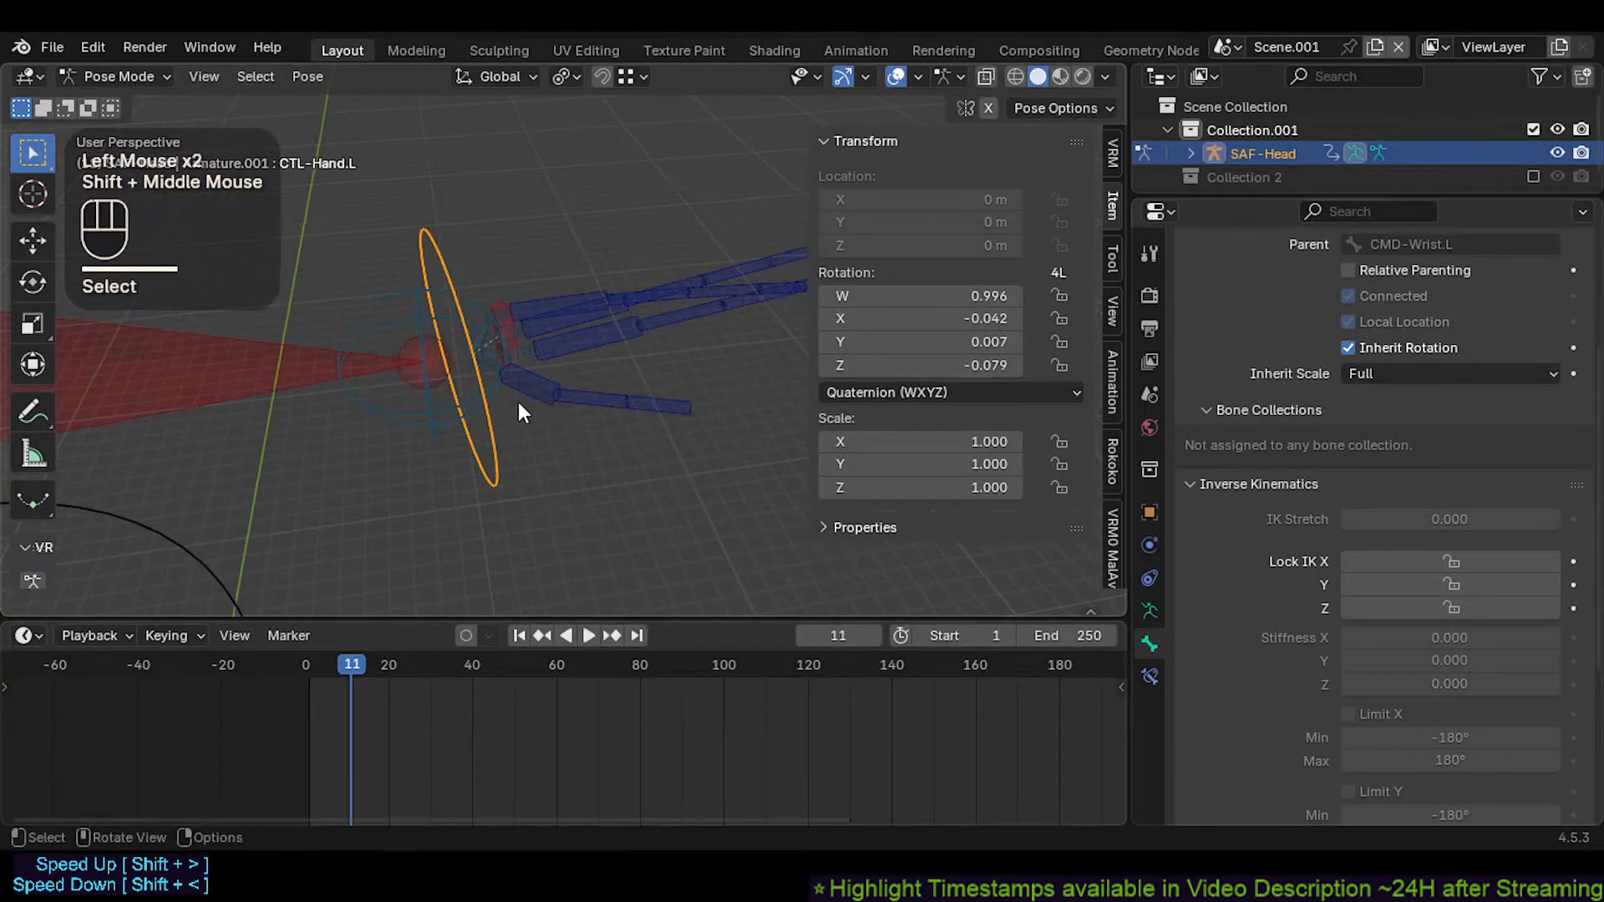
key(a)
key(alt+q)
key(alt+q)
Try to rotate CTL-Hand.L freely and about the X axis
click(496, 445)
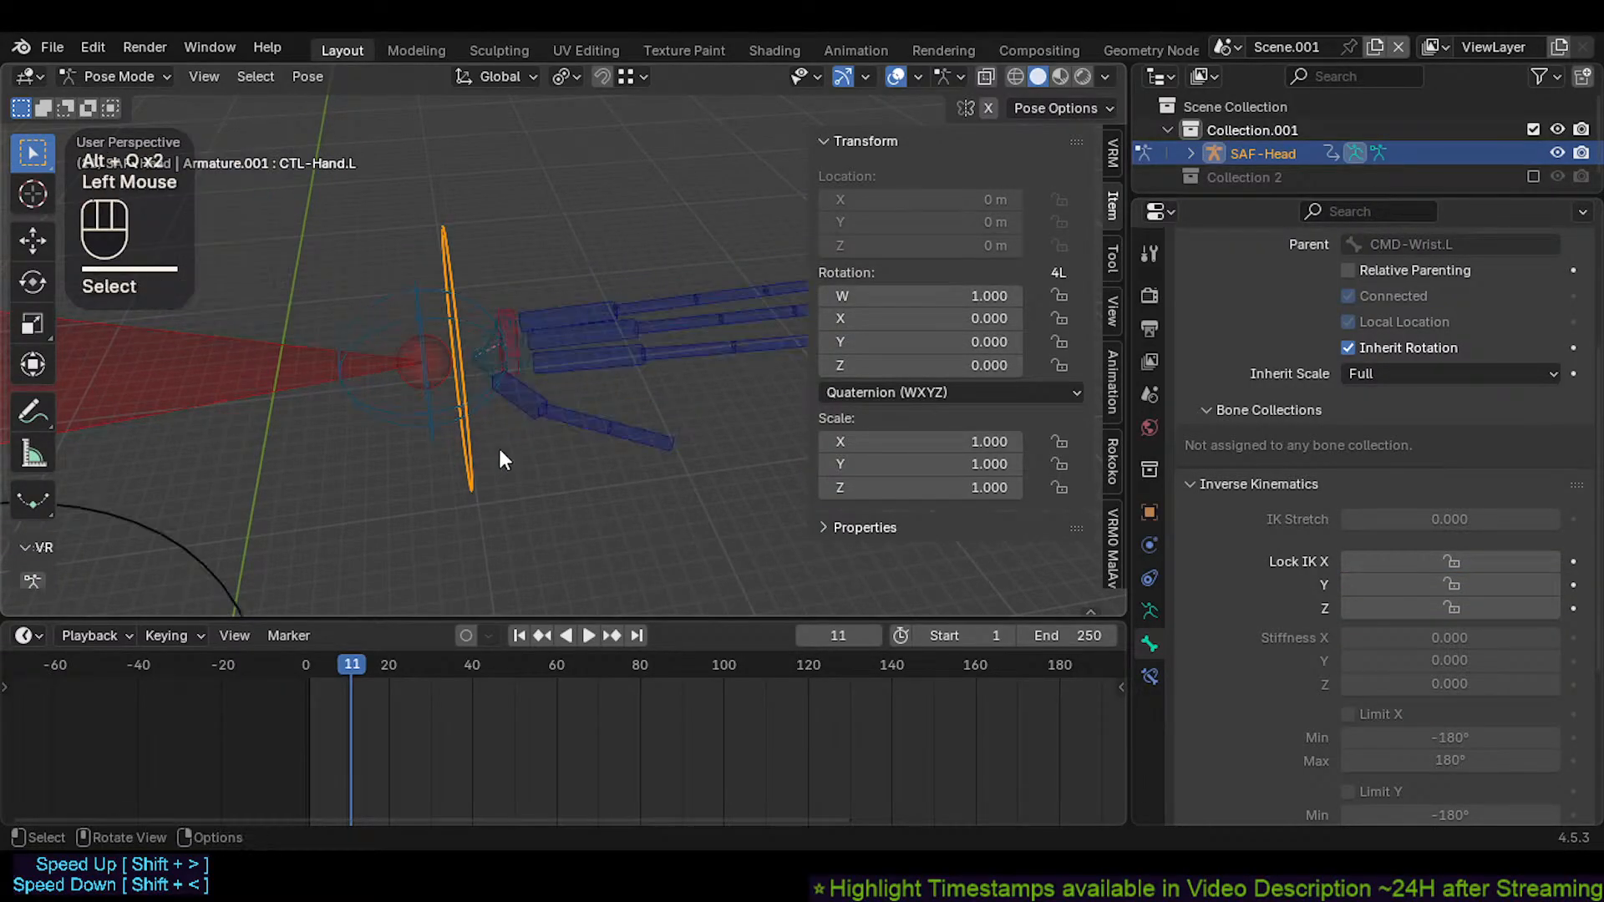
key(g)
key(Escape)
key(r)
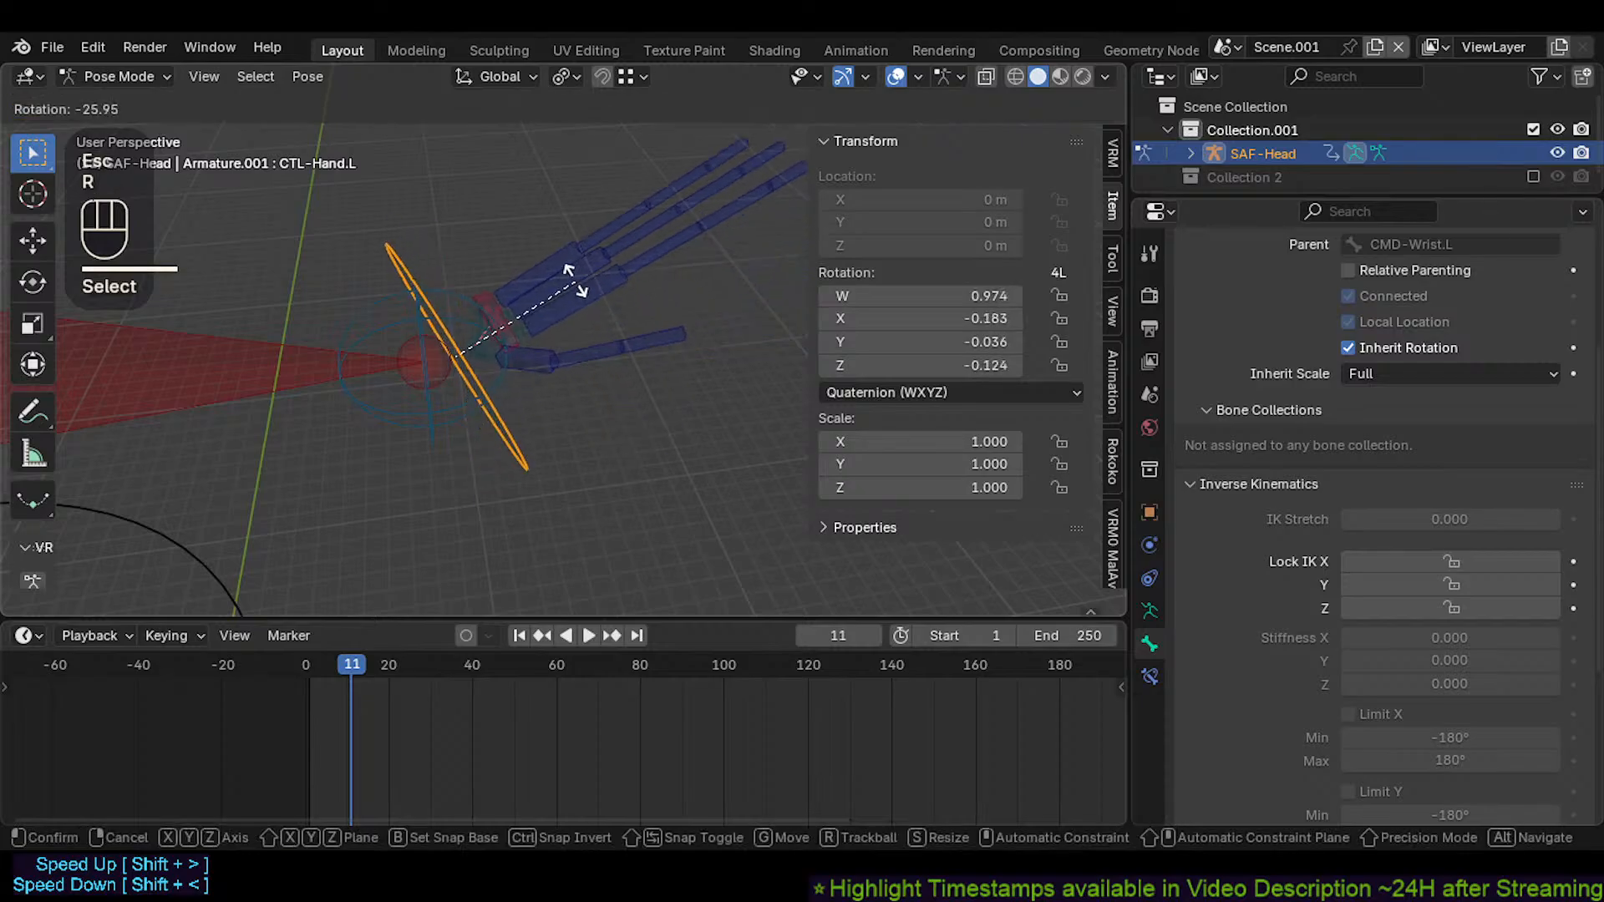
key(Escape)
key(r)
click(403, 298)
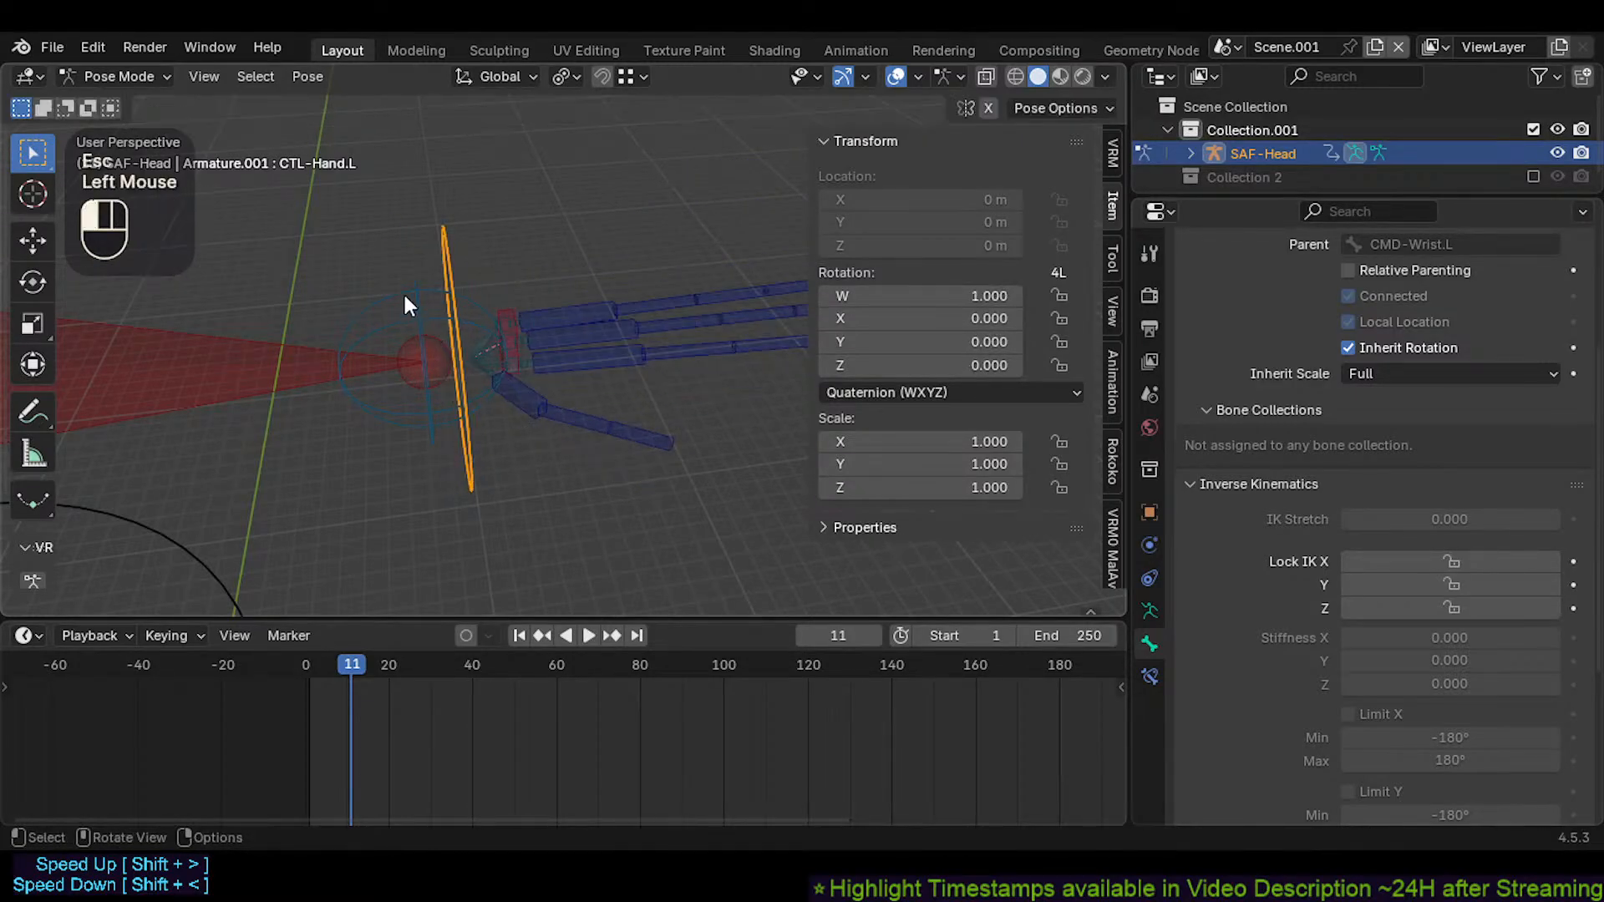
click(464, 261)
click(463, 254)
key(r)
key(x)
key(Escape)
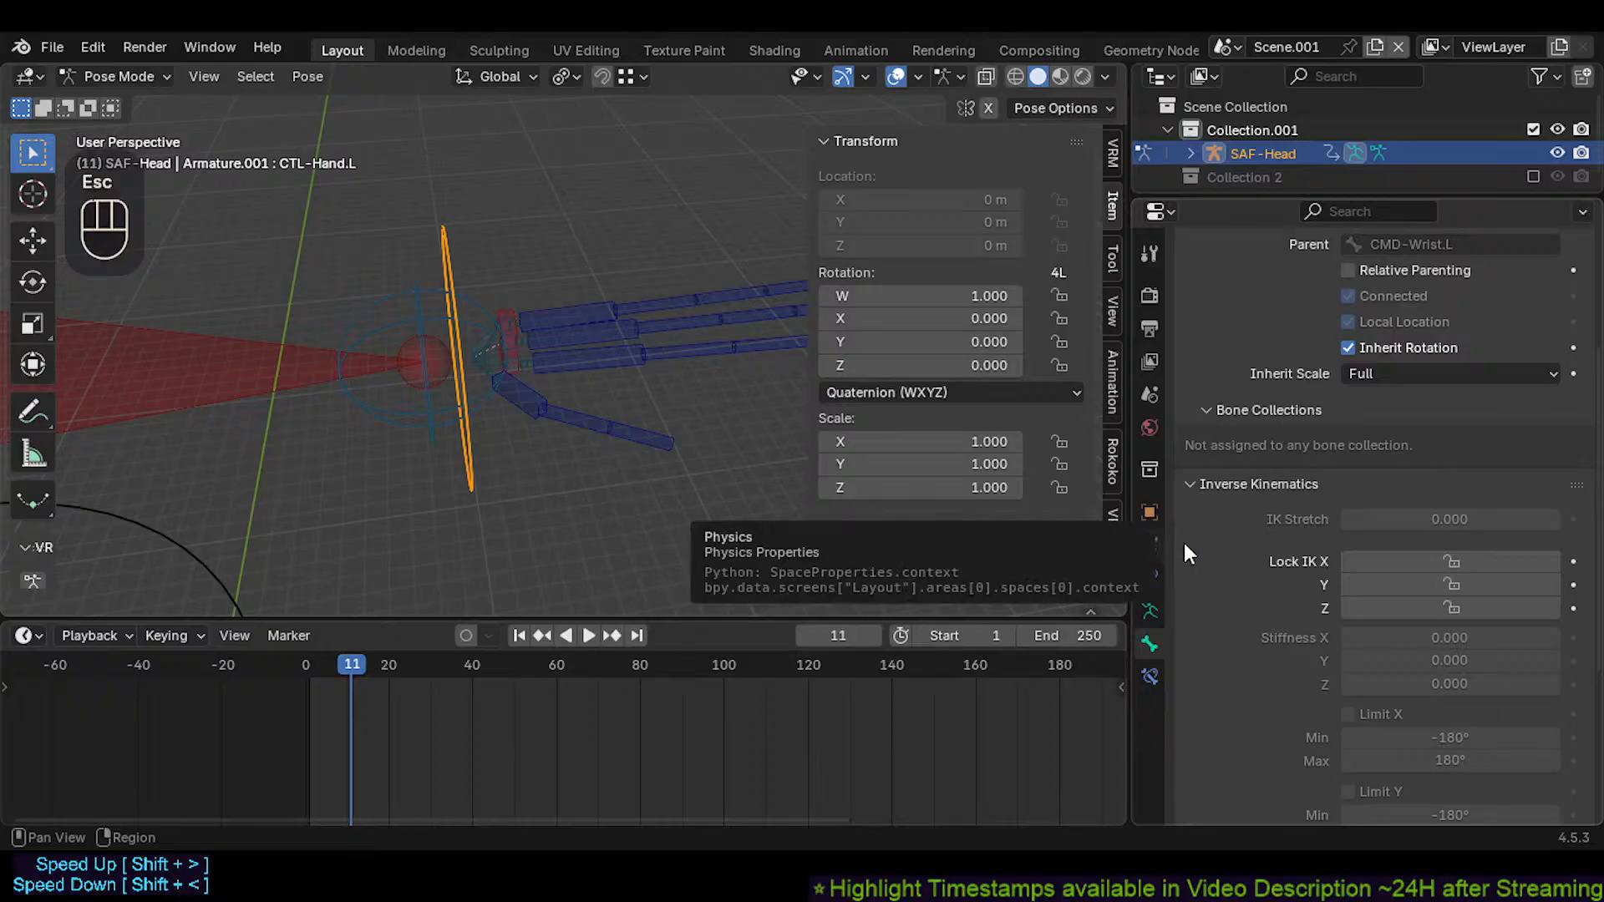
Lock the inverse kinematics of CTL-Hand.L on X, Y and Z, and test its manual rotation
drag(1441, 562, 1437, 608)
key(r)
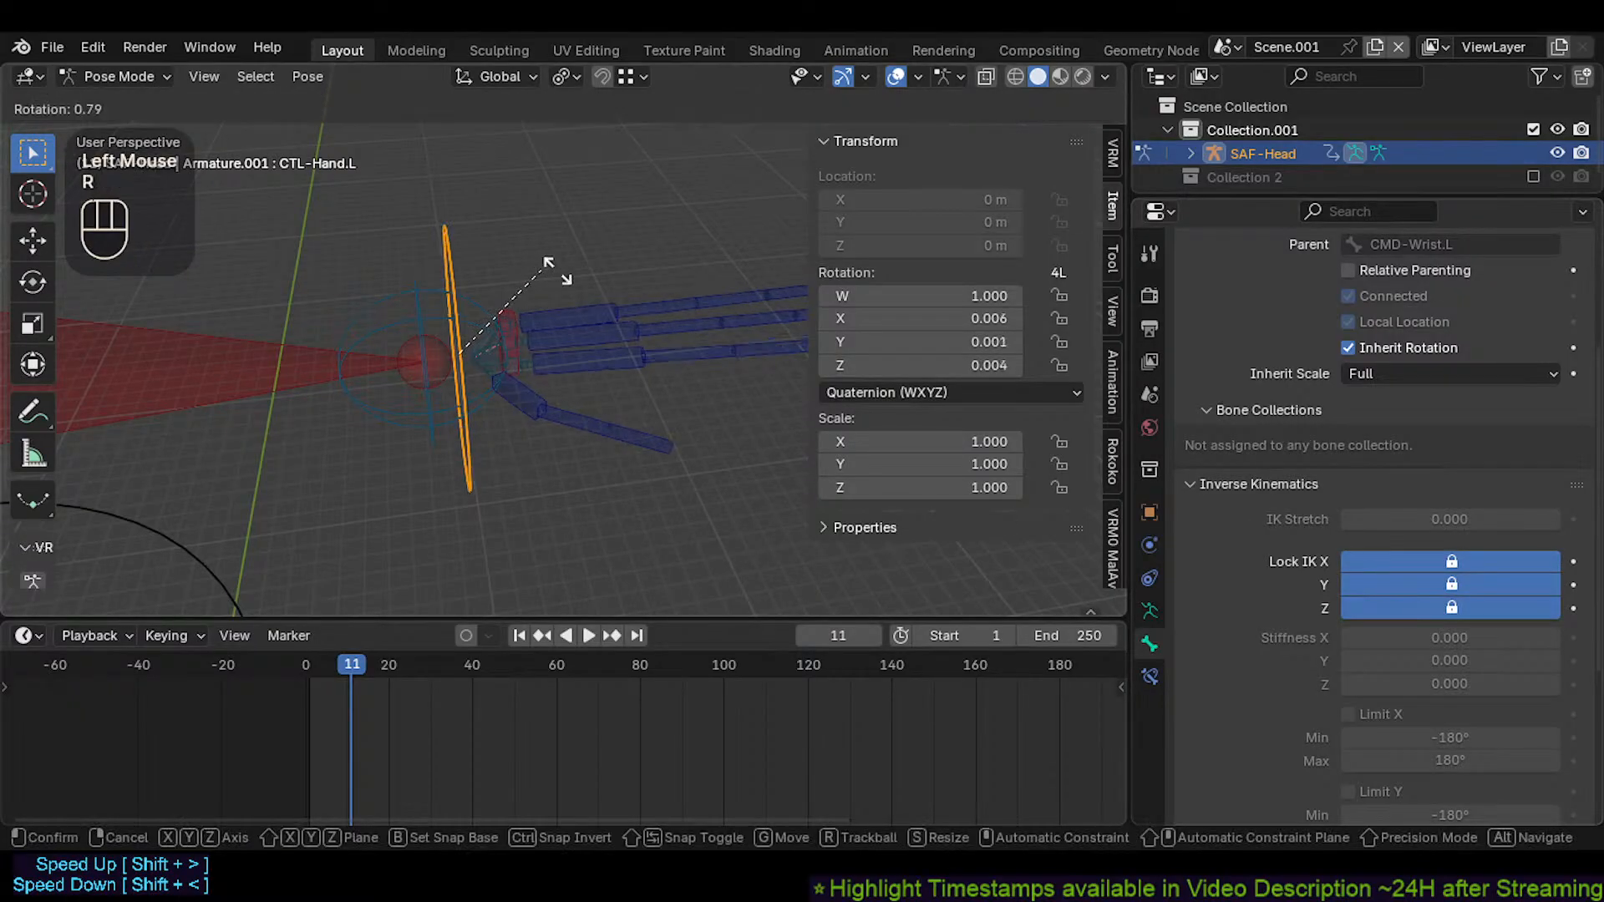
key(Escape)
Move CTL-Metacarpal4-Ring.L.002 to bend the ring finger while raising the Auto IK chain length to about 17
shift+middle_drag(741, 294, 720, 305)
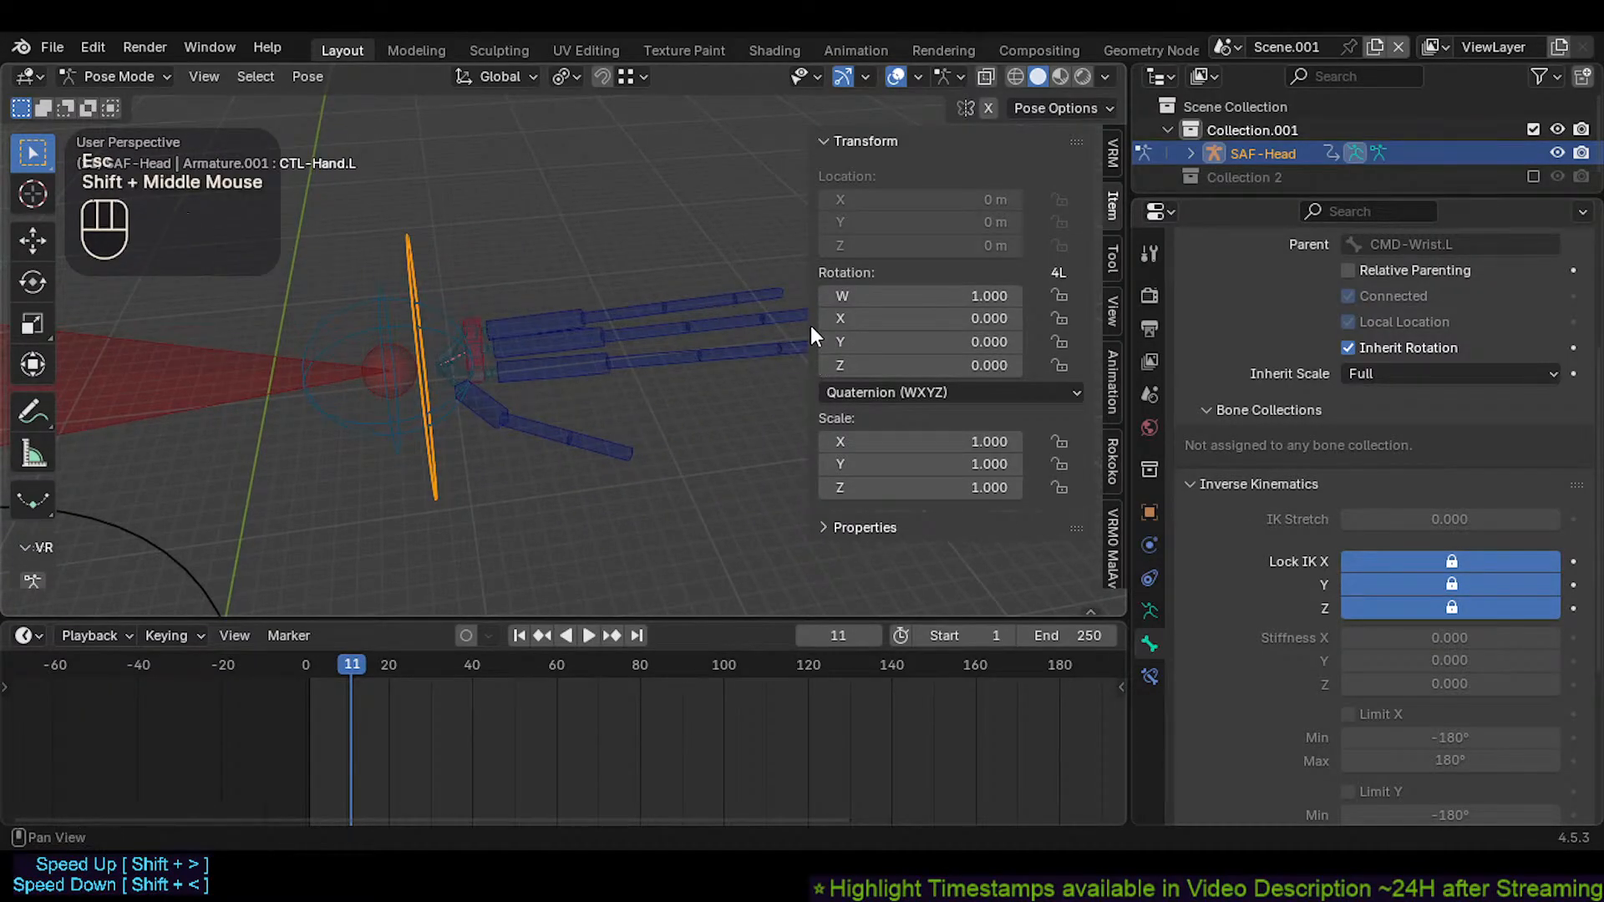
click(758, 295)
key(g)
scroll(599, 359, down, 4)
scroll(585, 376, up, 1)
scroll(581, 381, down, 3)
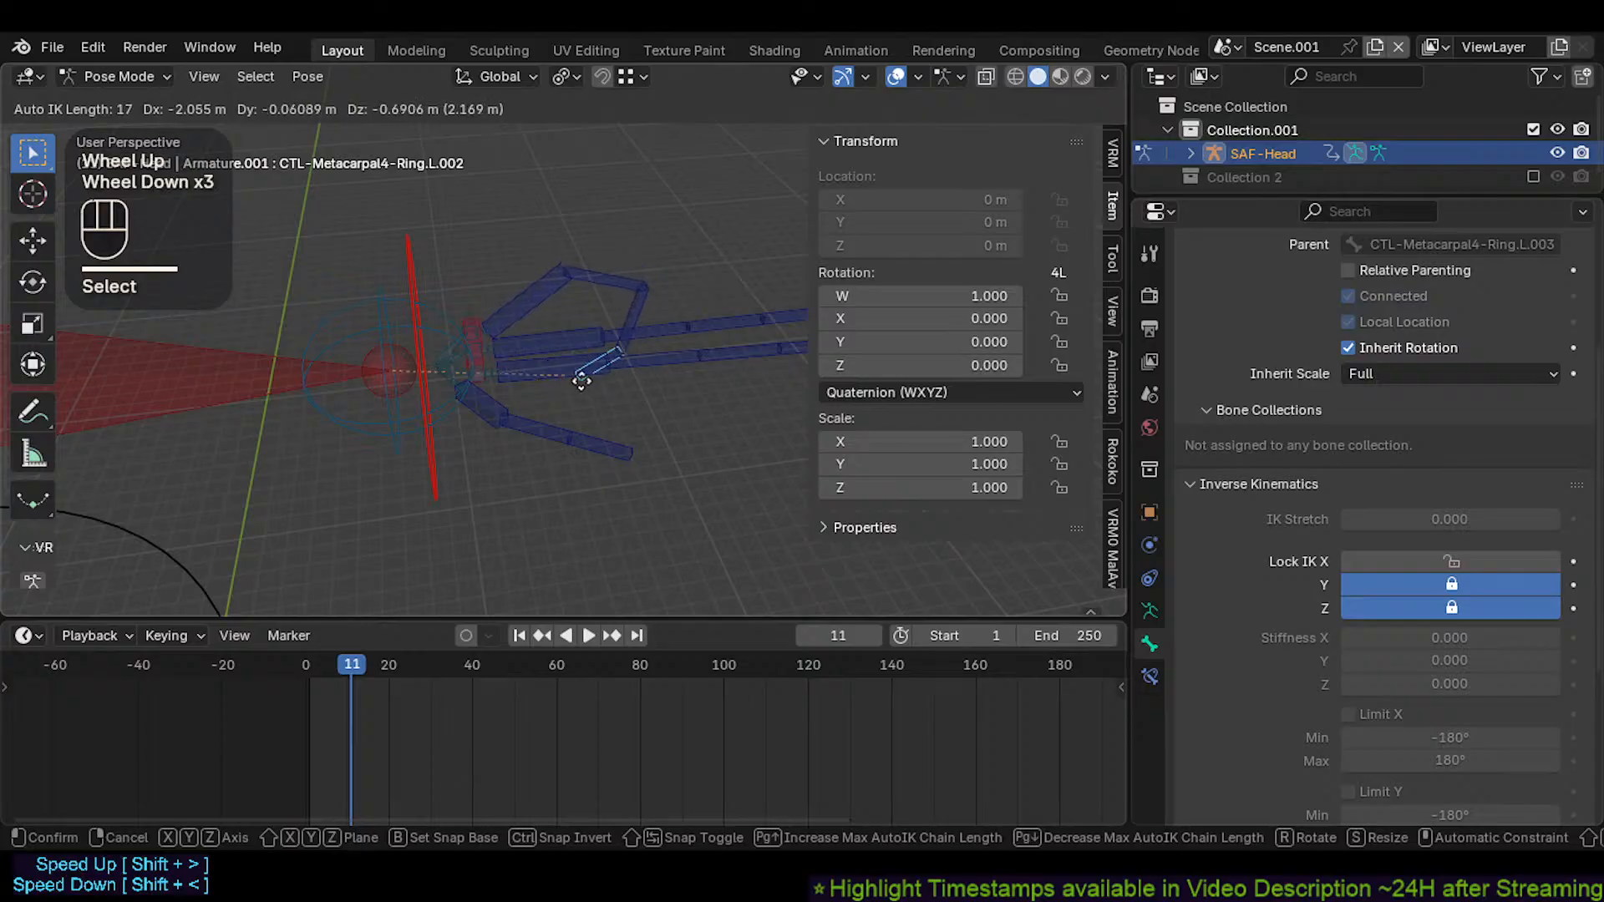
scroll(618, 334, up, 1)
click(633, 328)
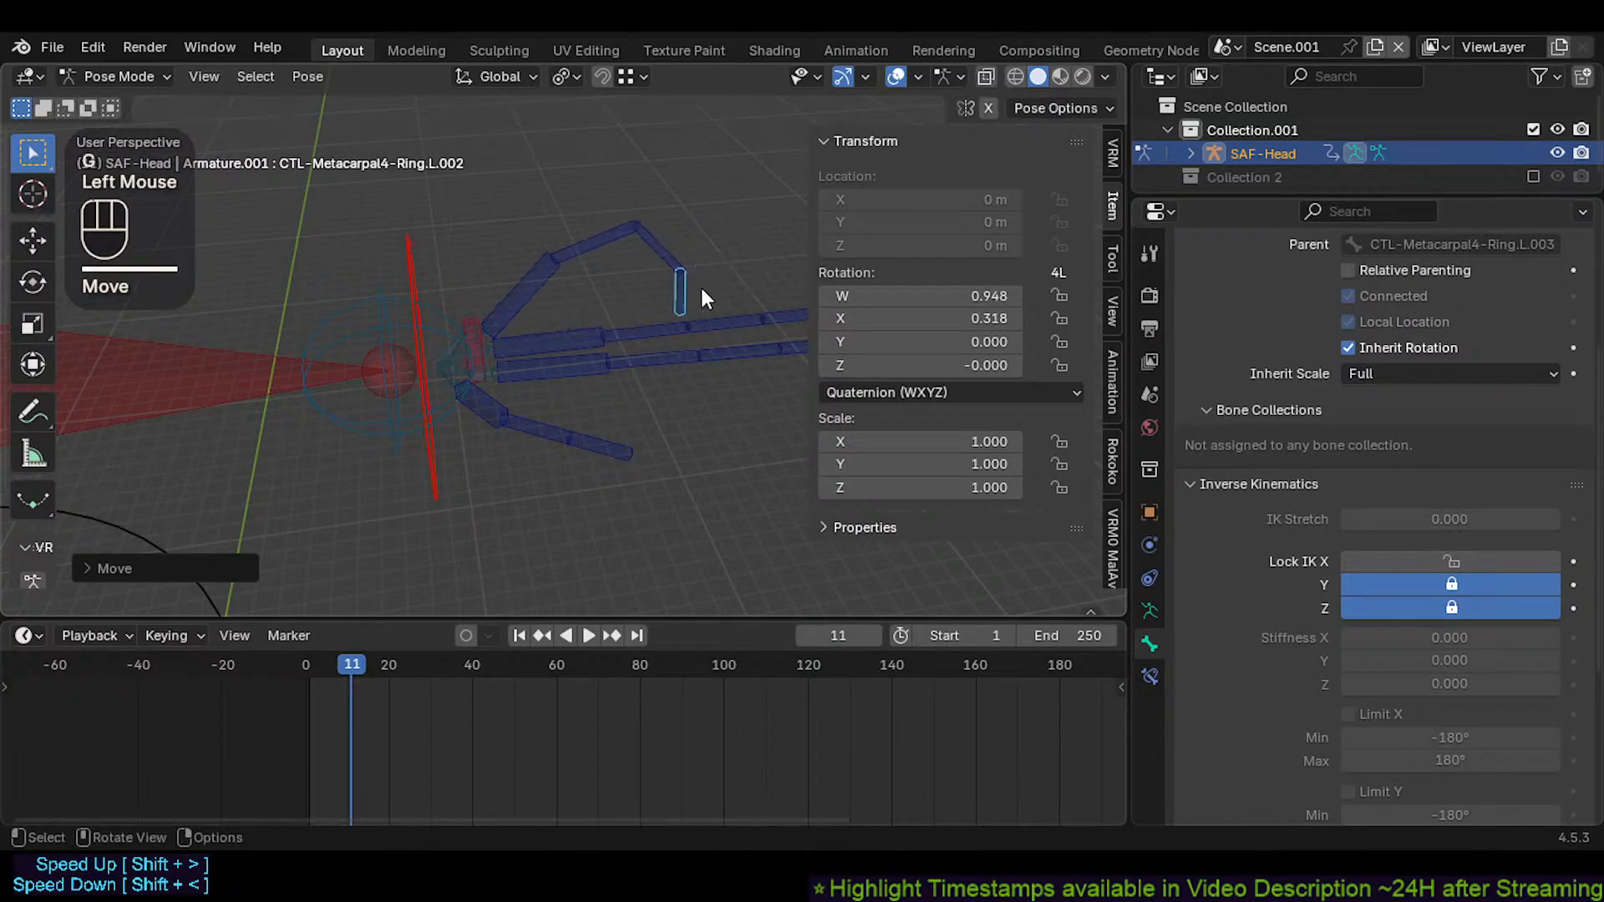
Curl and extend the ring finger by moving CTL-Metacarpal4-Ring.L.002 with an Auto IK chain length of 24
key(g)
scroll(558, 349, down, 4)
click(570, 330)
key(g)
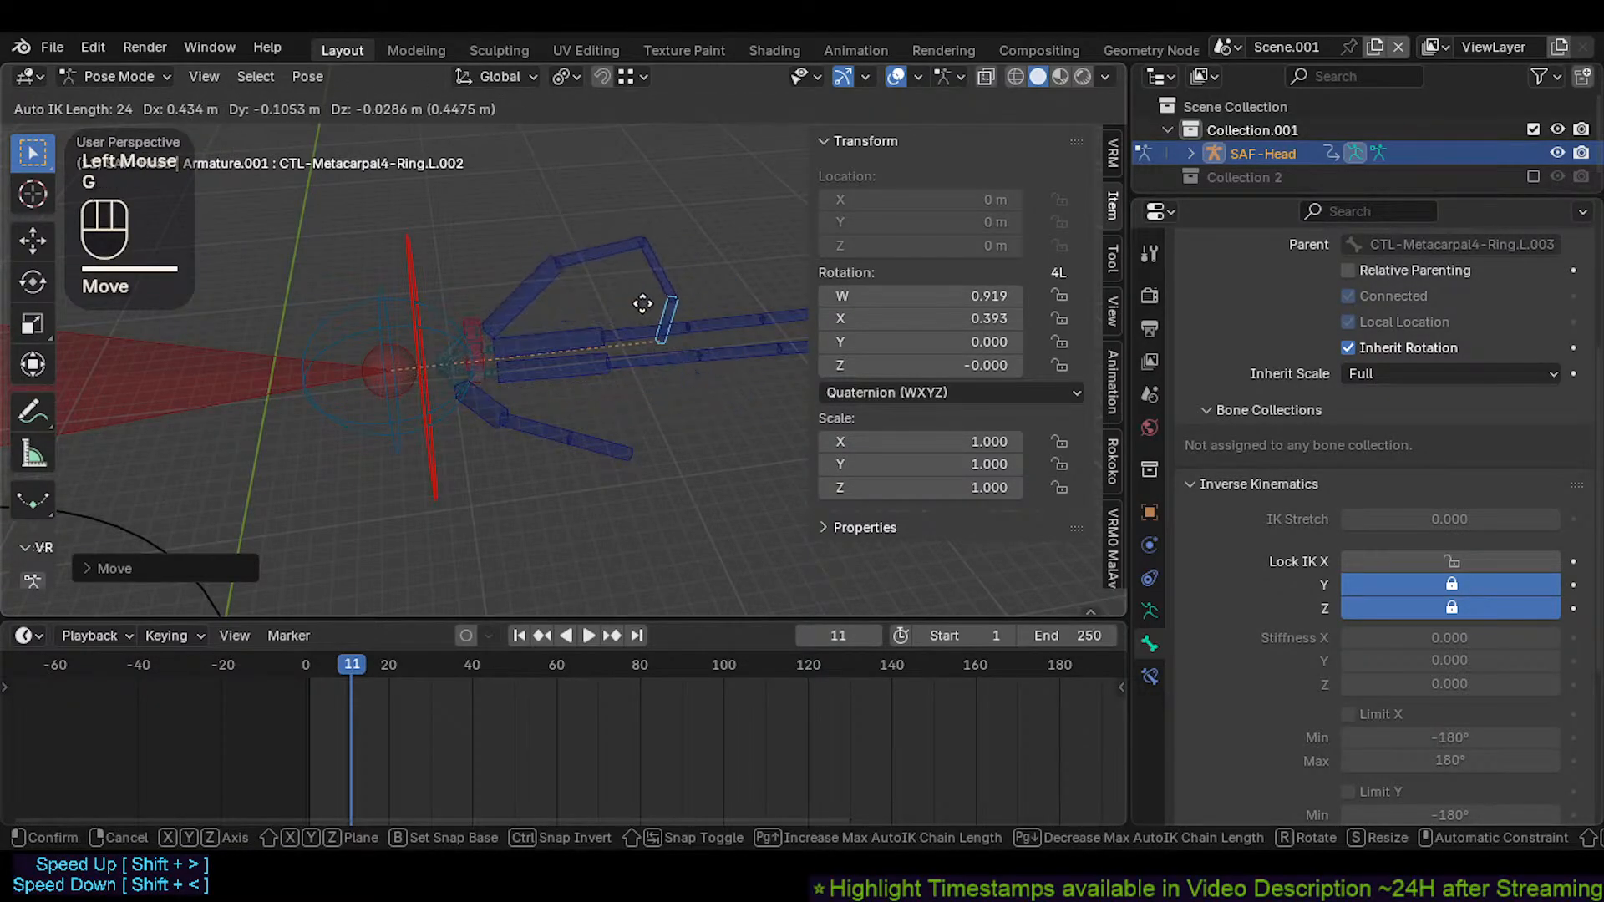
click(694, 317)
Curl the middle and index fingers together by moving their .002 tip controls with an Auto IK chain length of 26
shift+middle_drag(693, 318, 623, 323)
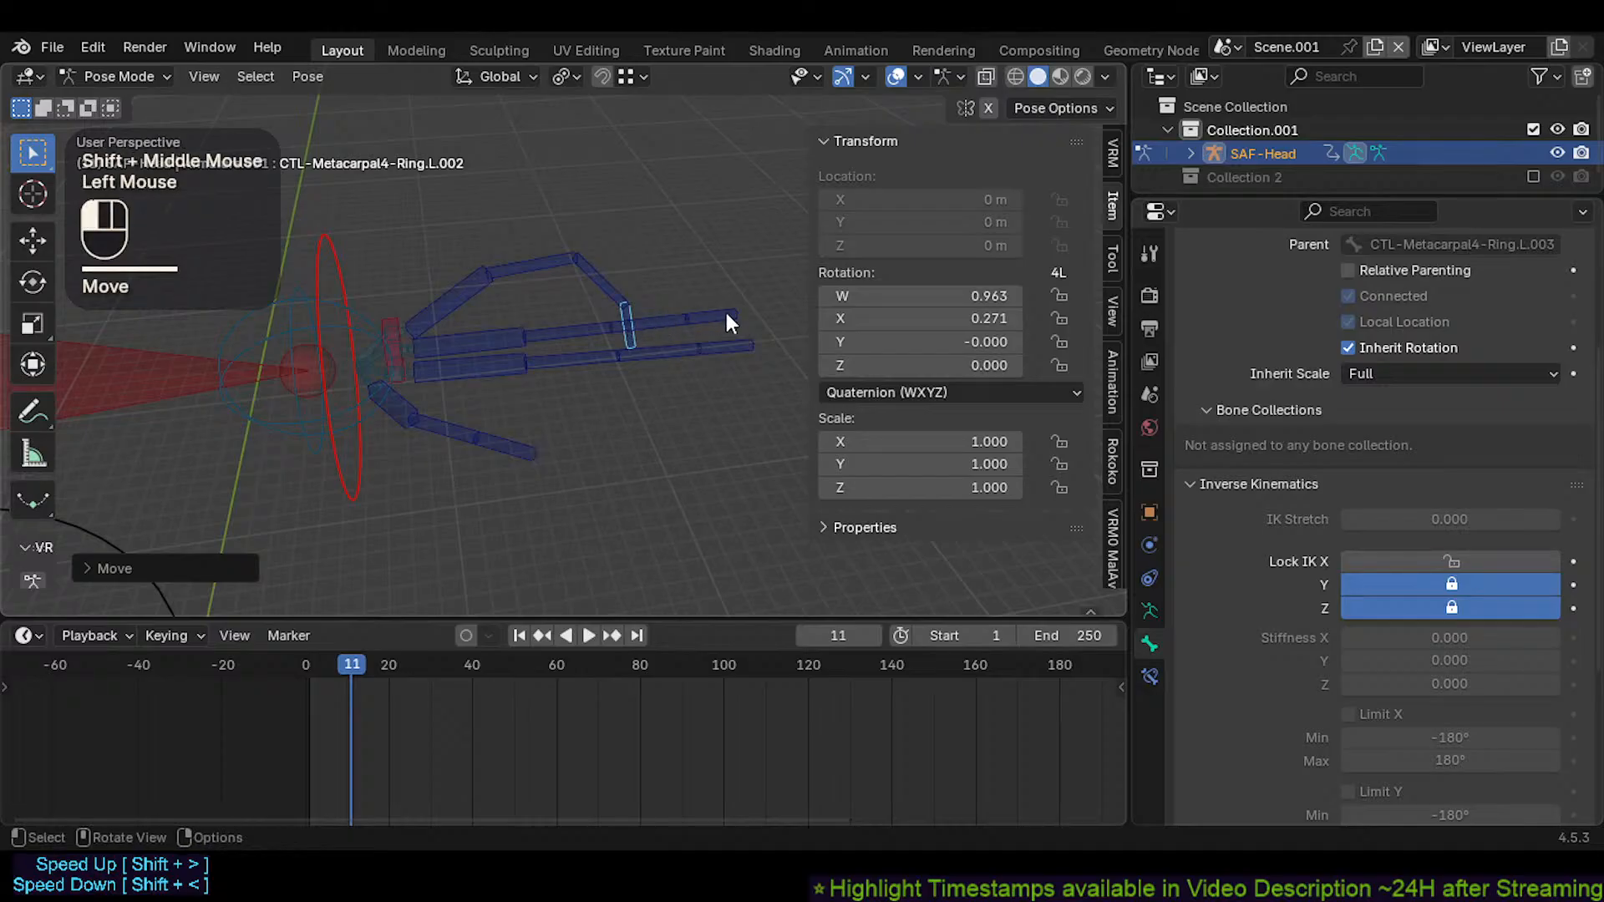
shift+click(724, 346)
shift+click(723, 343)
key(g)
scroll(613, 441, down, 2)
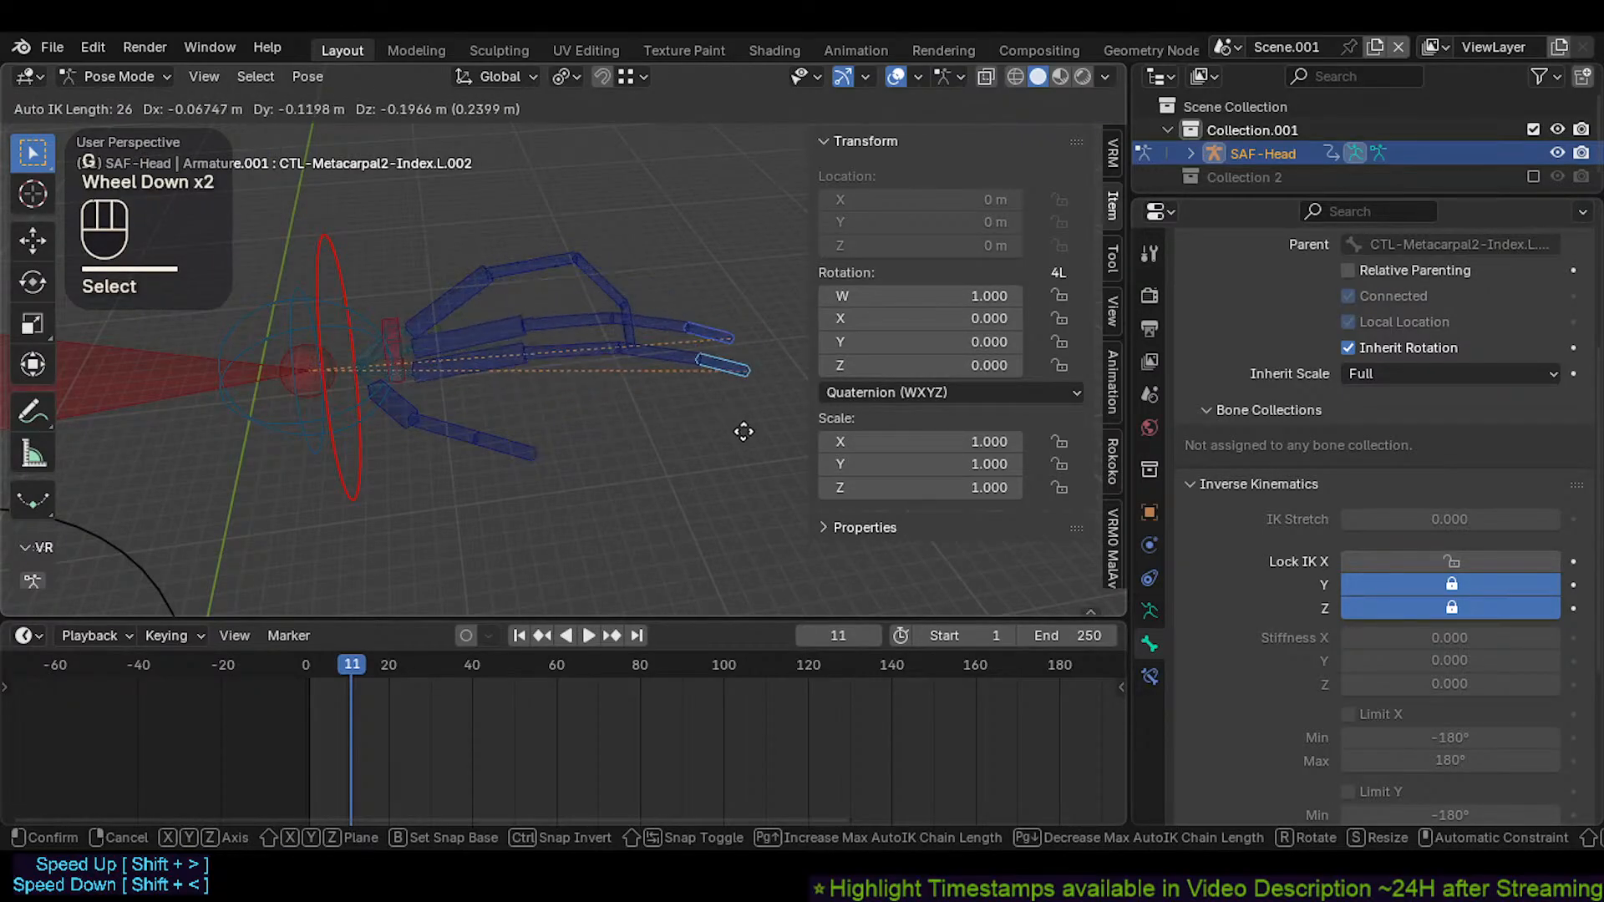
click(639, 461)
Move CTL-Metacarpal1-Thumb.L.002 twice with Auto IK to test how the thumb bends
double_click(489, 442)
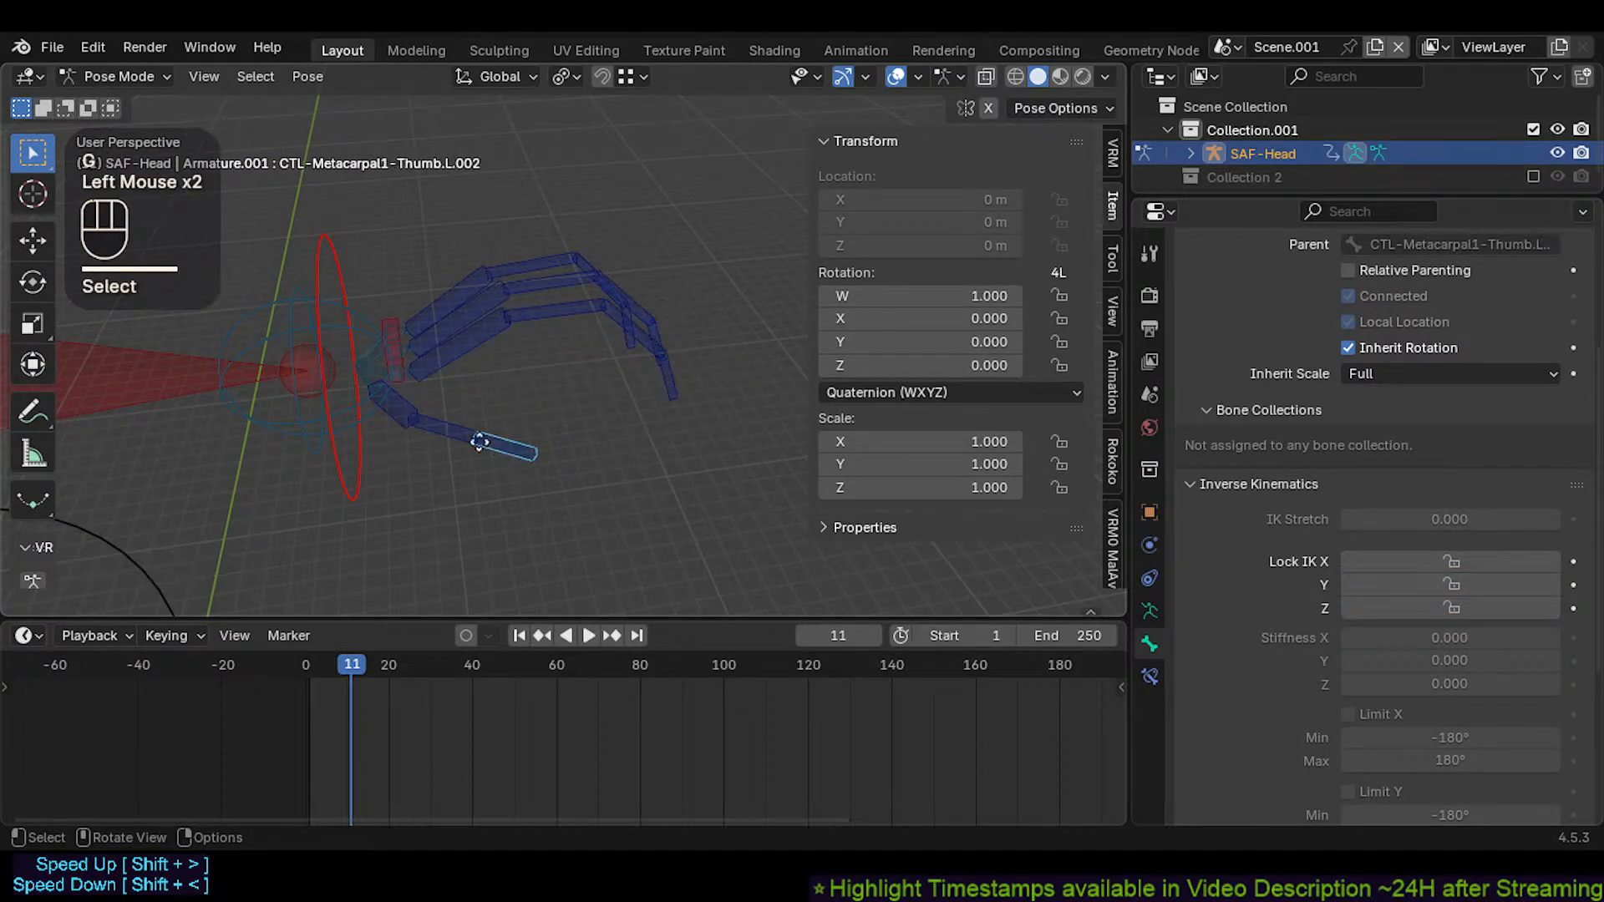
key(g)
click(516, 436)
key(g)
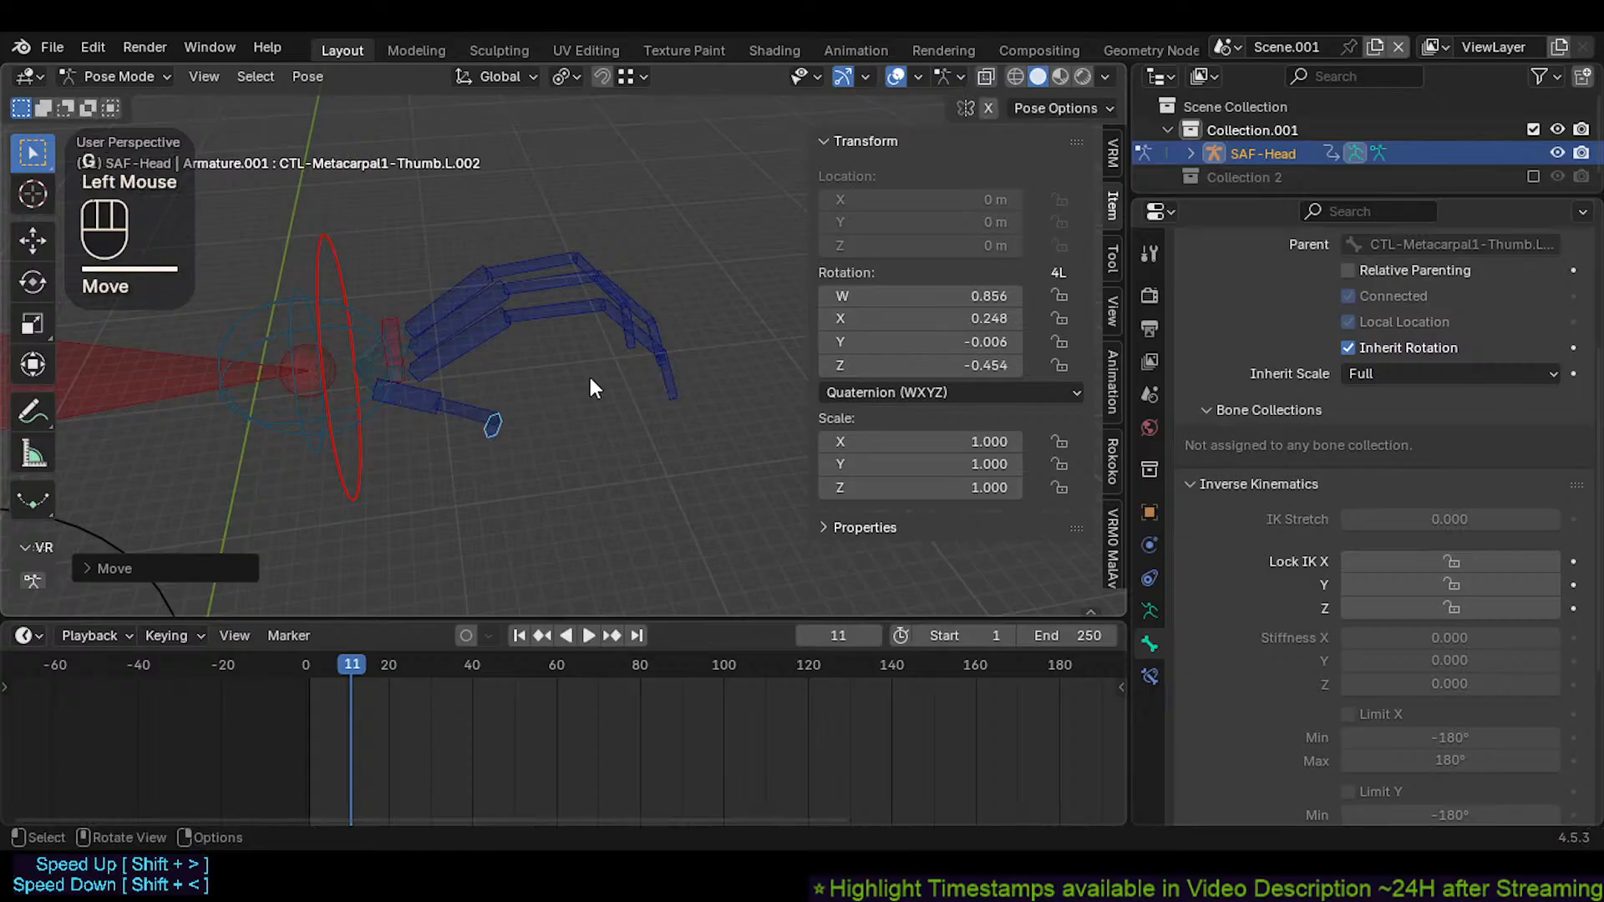
click(528, 416)
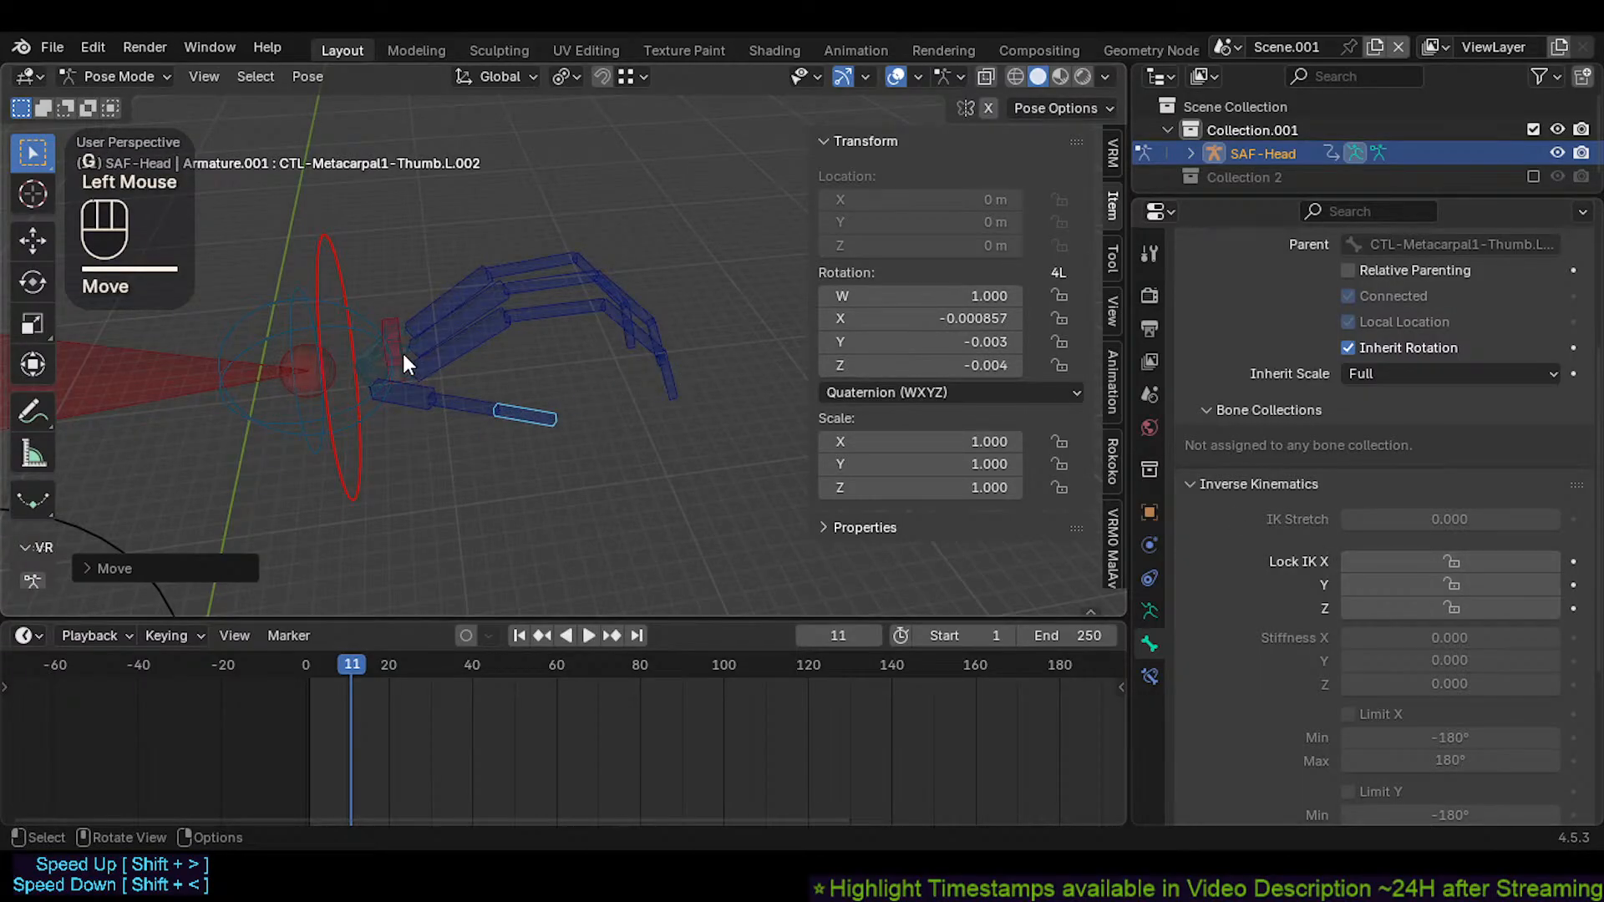
Reset the whole hand by selecting all bones and clearing their pose transforms
key(a)
key(alt+q)
key(alt+q)
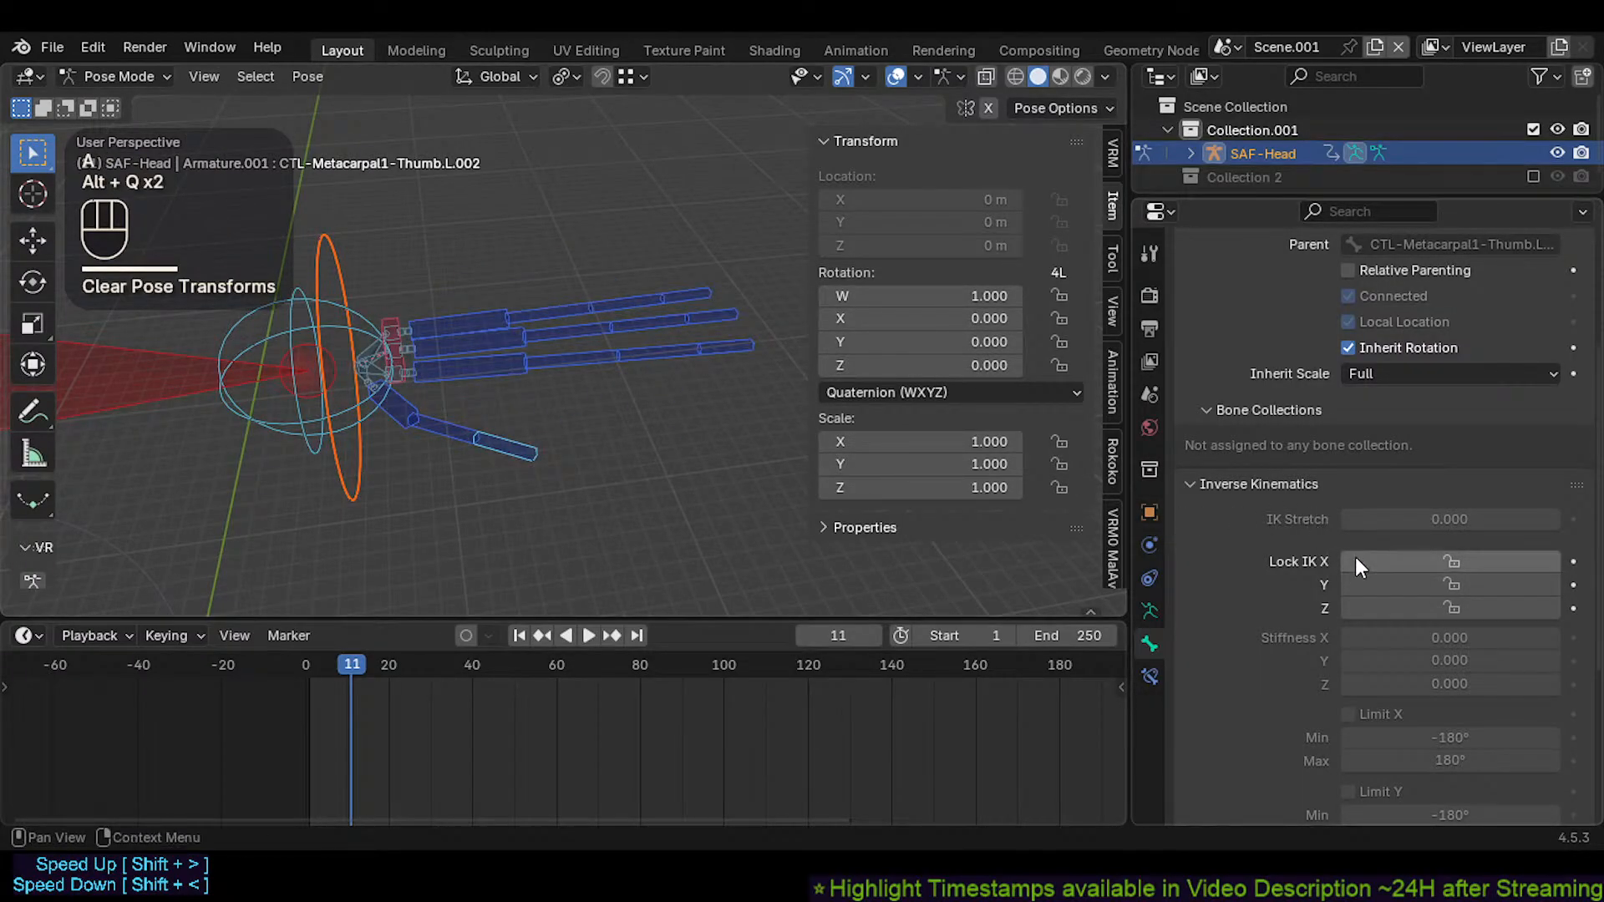
Rotate TWK-FingersRot.L about its Z axis to spread the left fingers apart
click(391, 318)
scroll(383, 345, up, 2)
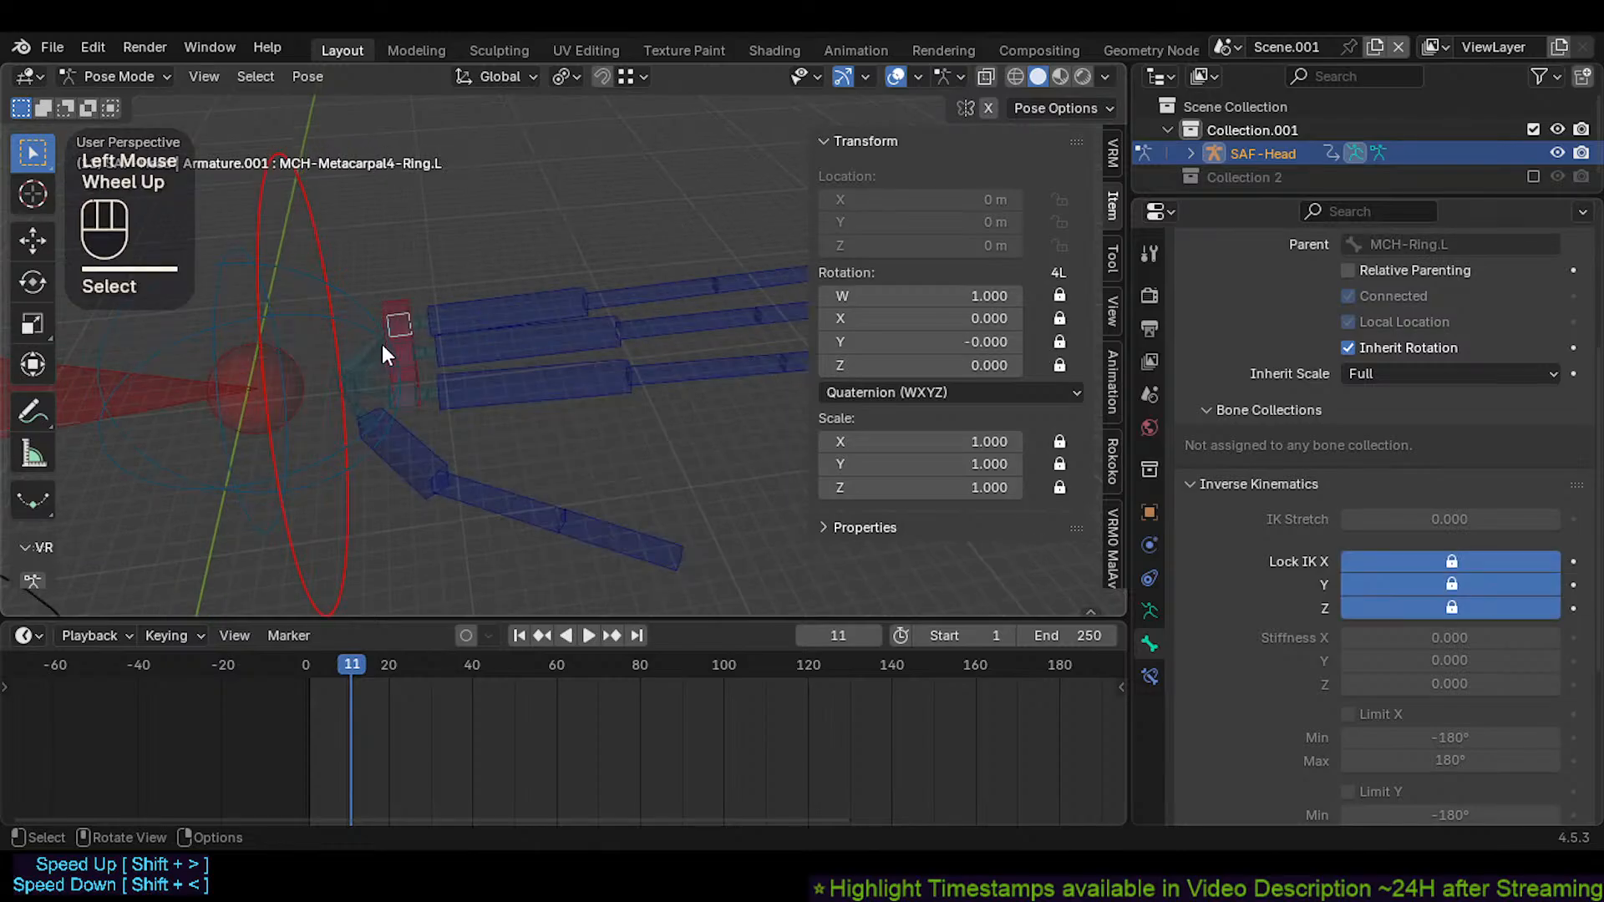
click(399, 300)
click(401, 302)
middle_drag(401, 303, 511, 371)
click(518, 305)
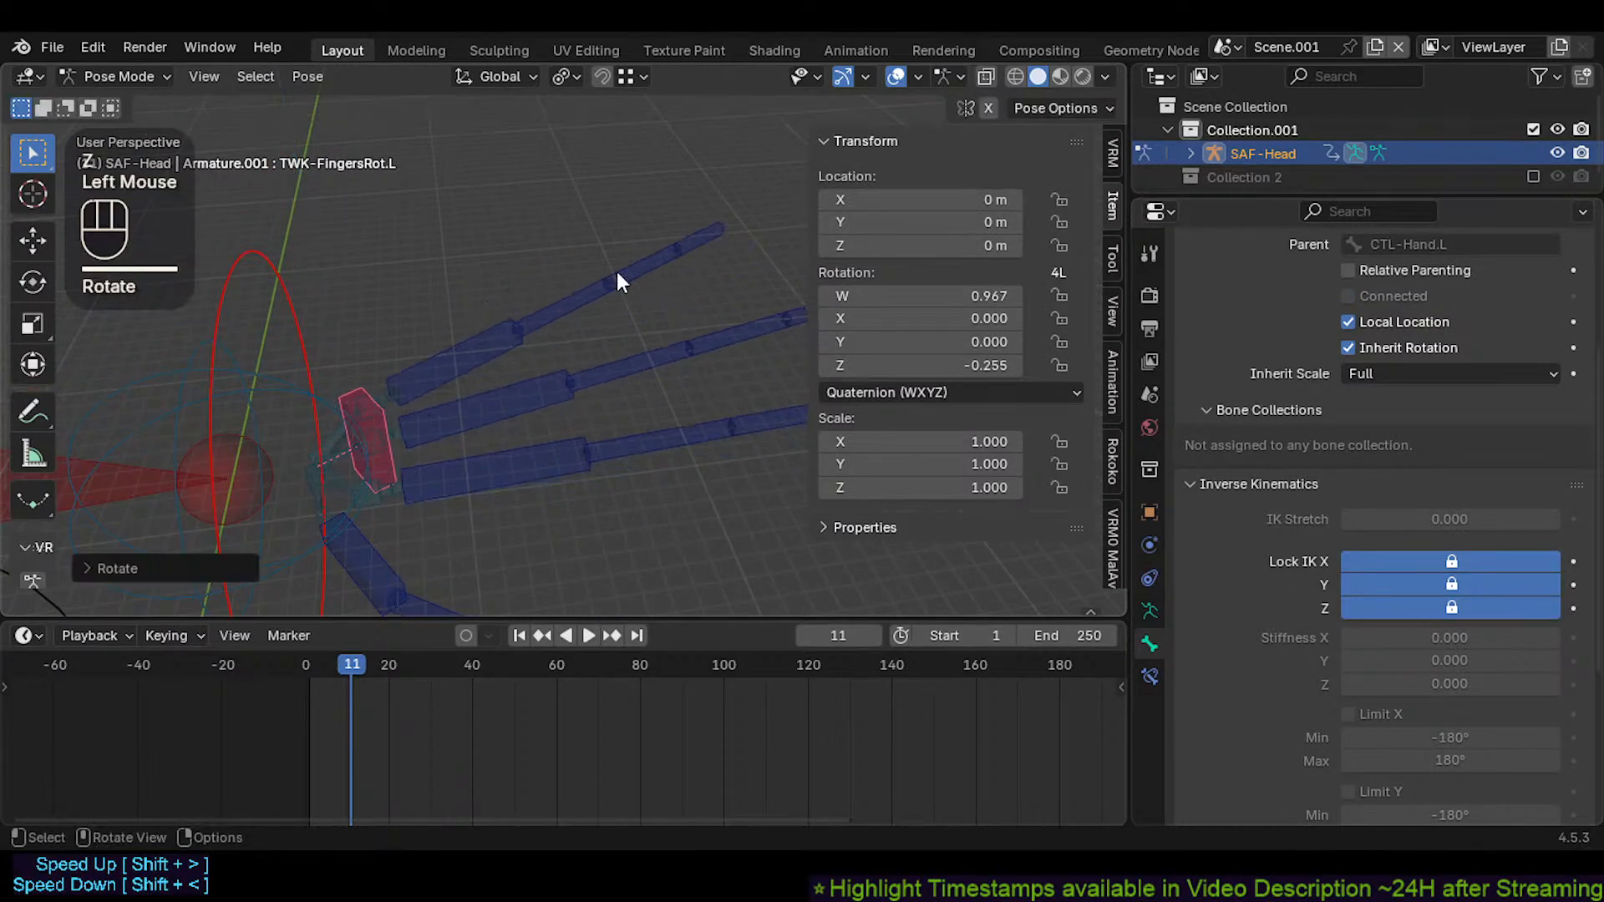
Bend the spread ring finger by moving CTL-Metacarpal4-Ring.L.002 with Auto IK
click(708, 249)
key(g)
click(652, 344)
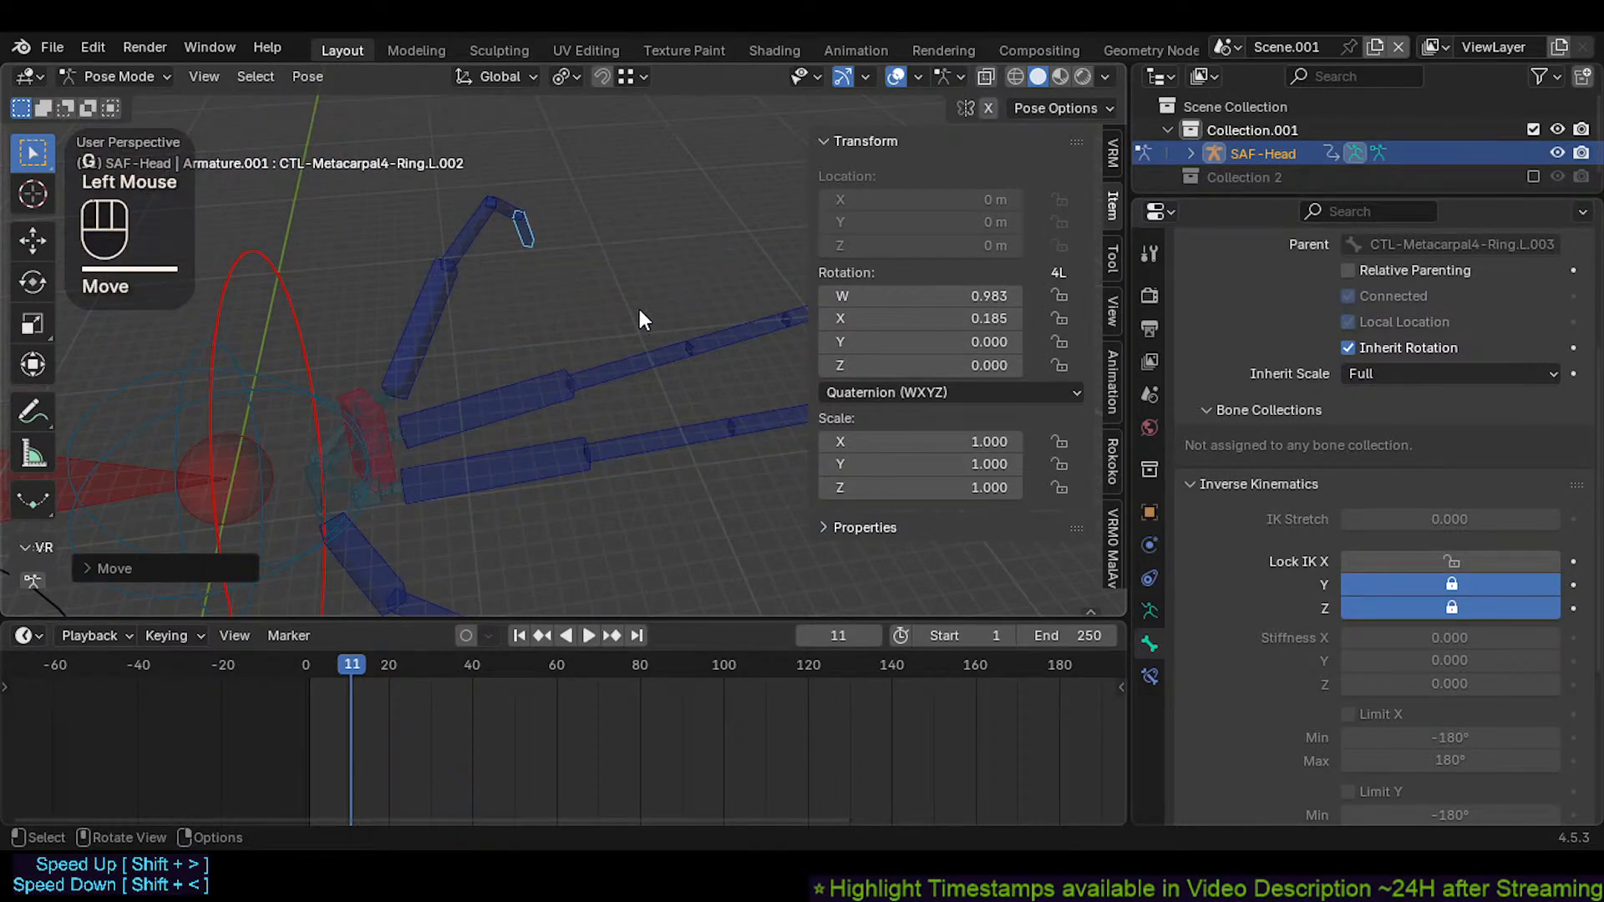
Undo the ring finger's bend and rotate TWK-FingersRot.L about its Z axis to a narrower finger spread
key(alt+q)
key(ctrl+z)
key(ctrl+z)
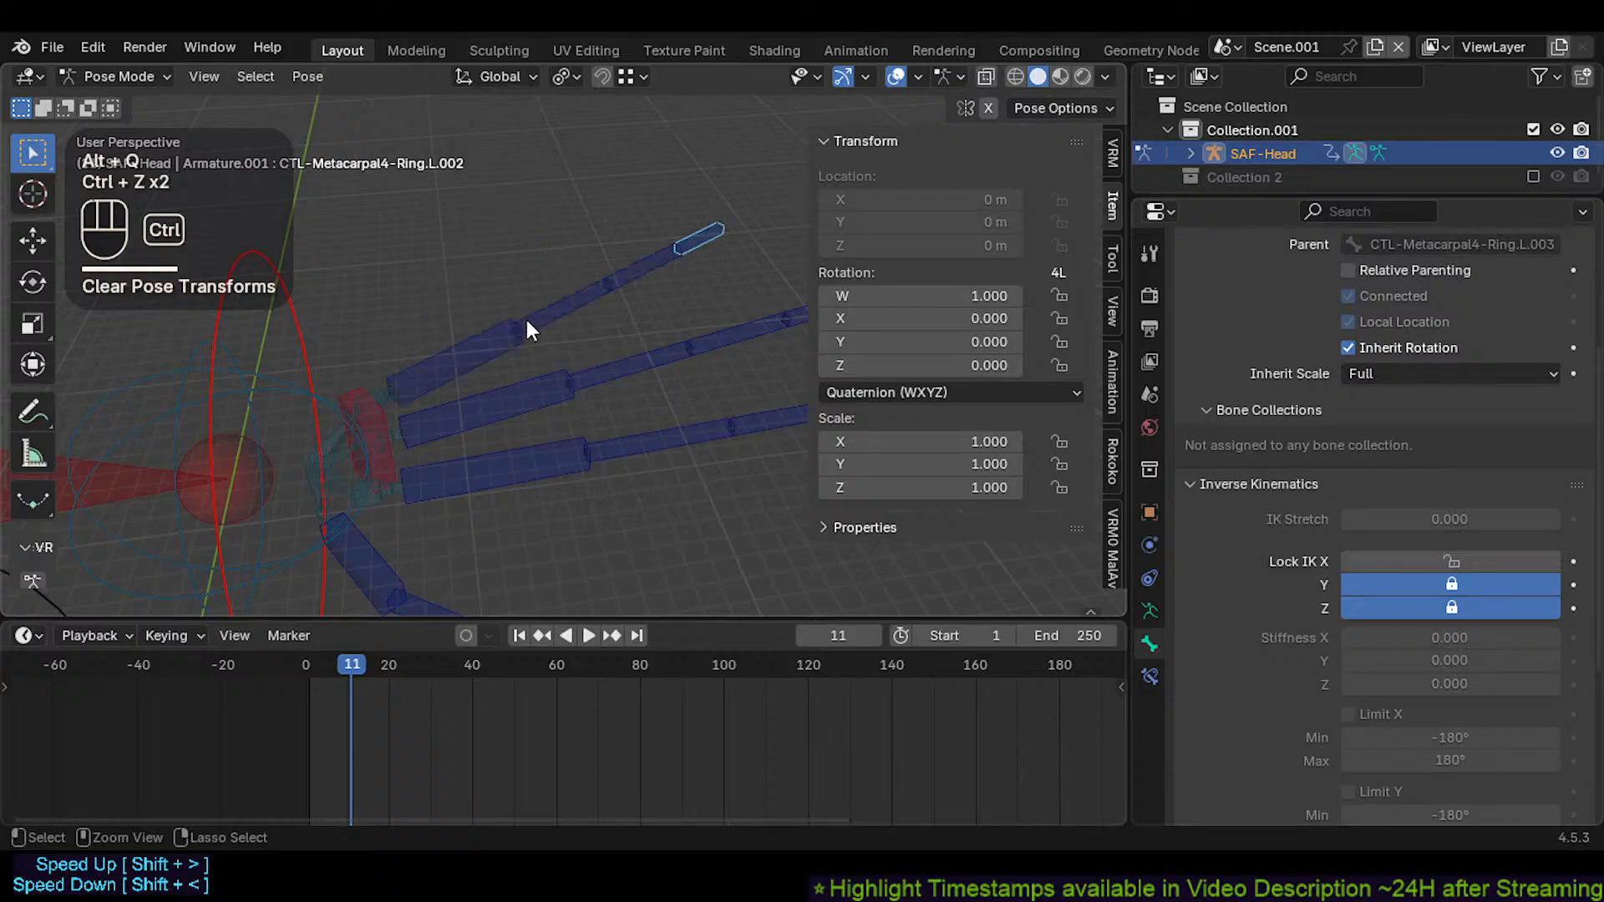
click(364, 400)
key(r)
click(598, 358)
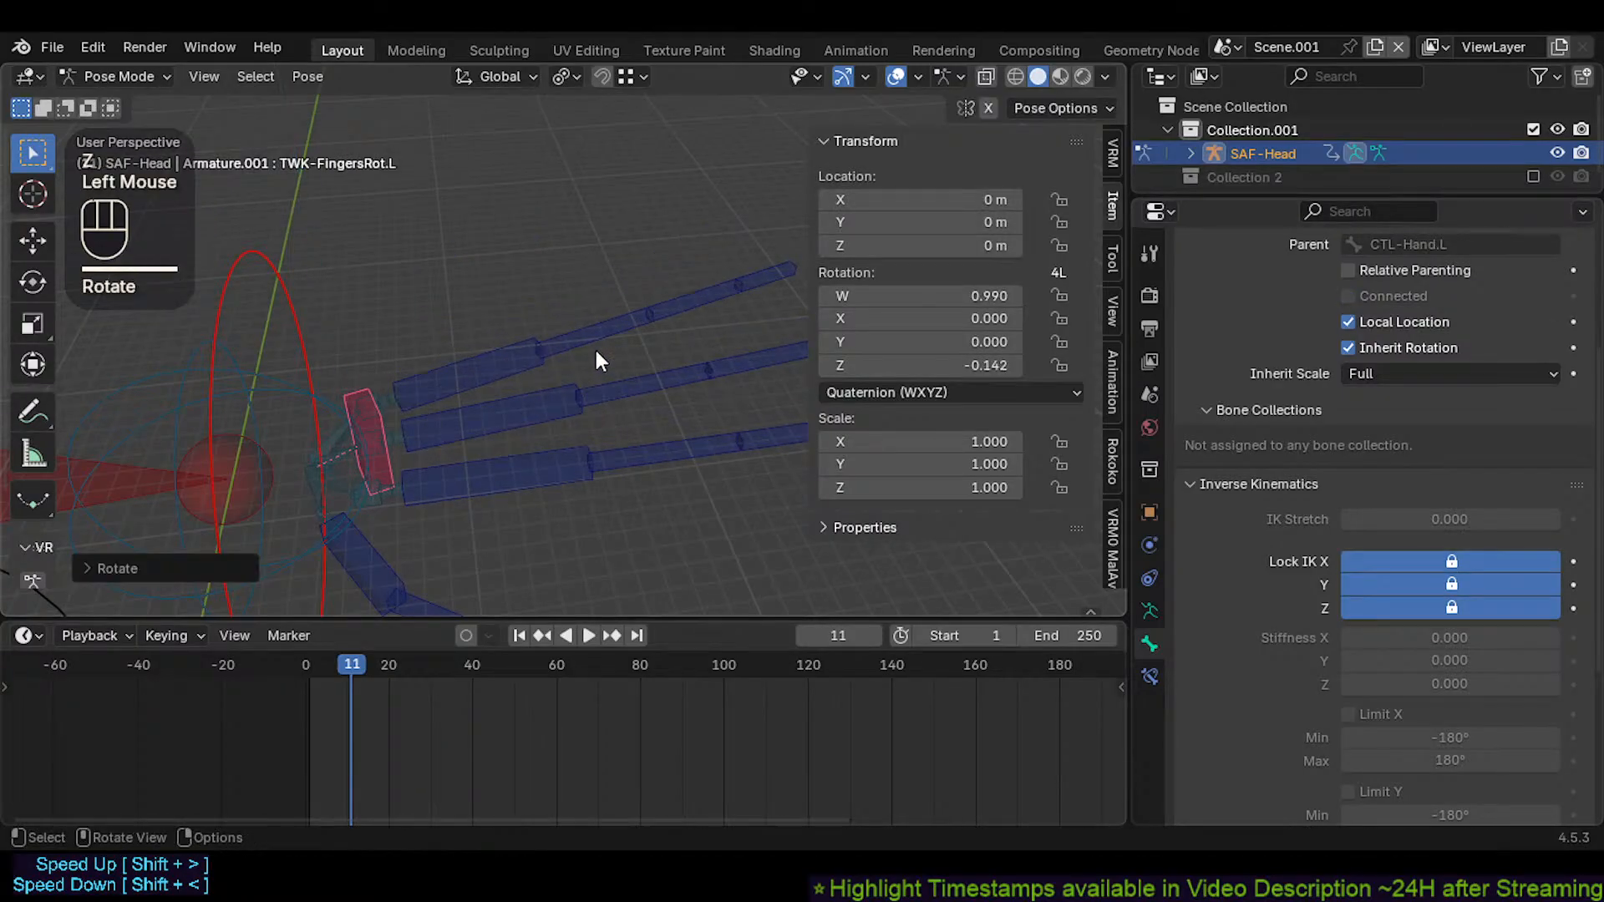
Move CTL-Metacarpal4-Ring.L.003 with Auto IK, trying chain lengths of 2 and 3 on the ring finger
click(746, 280)
key(g)
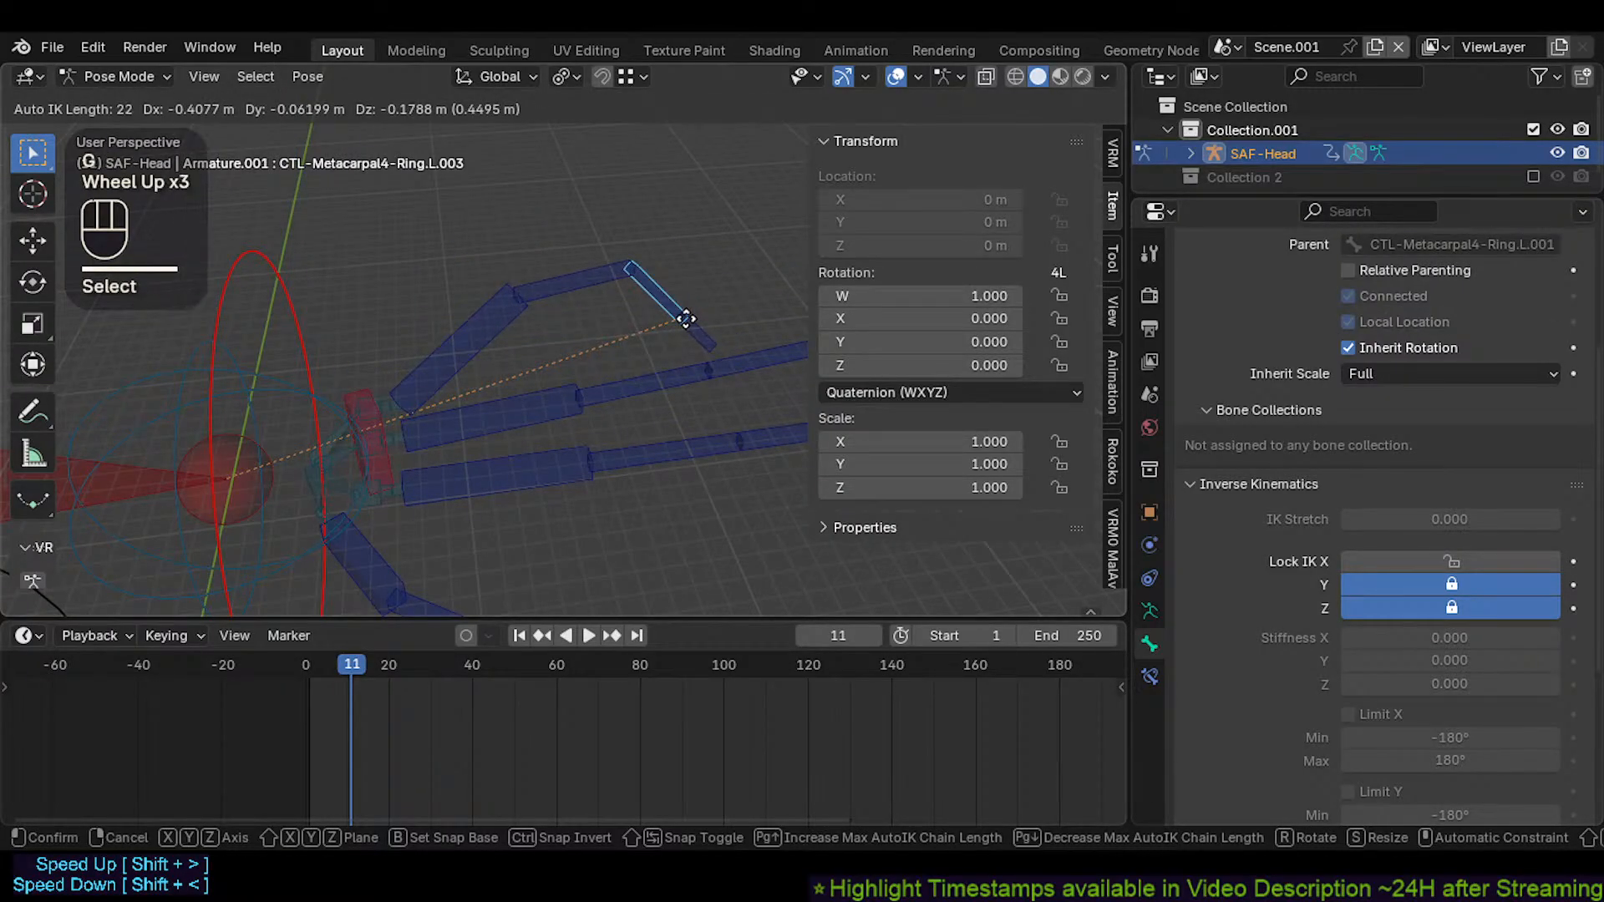
scroll(661, 319, up, 9)
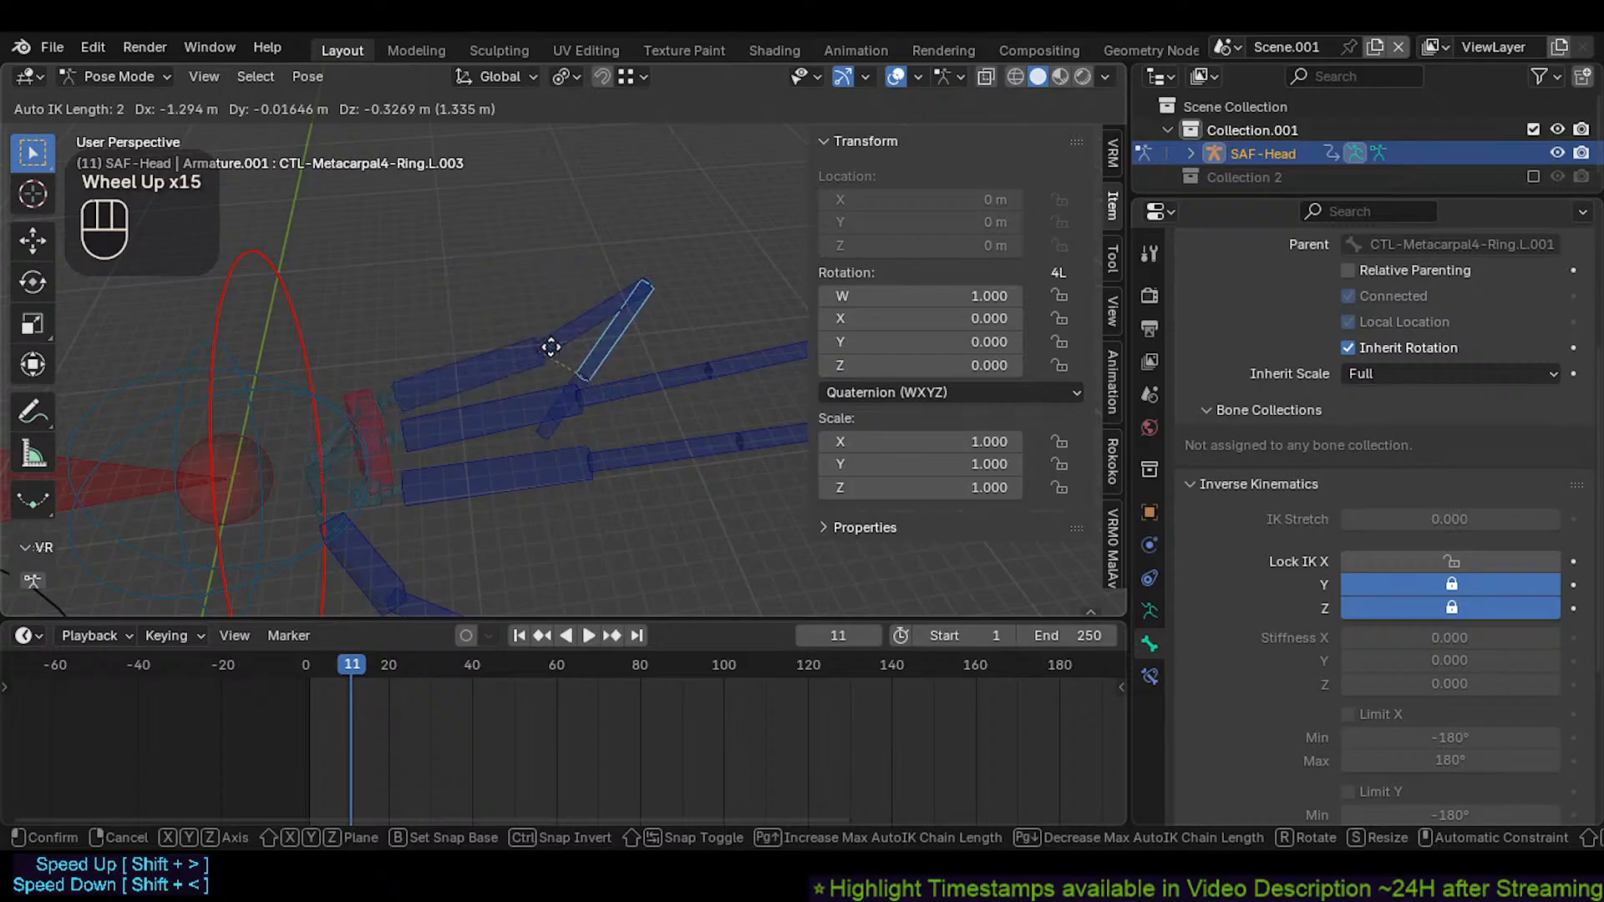
scroll(579, 337, down, 1)
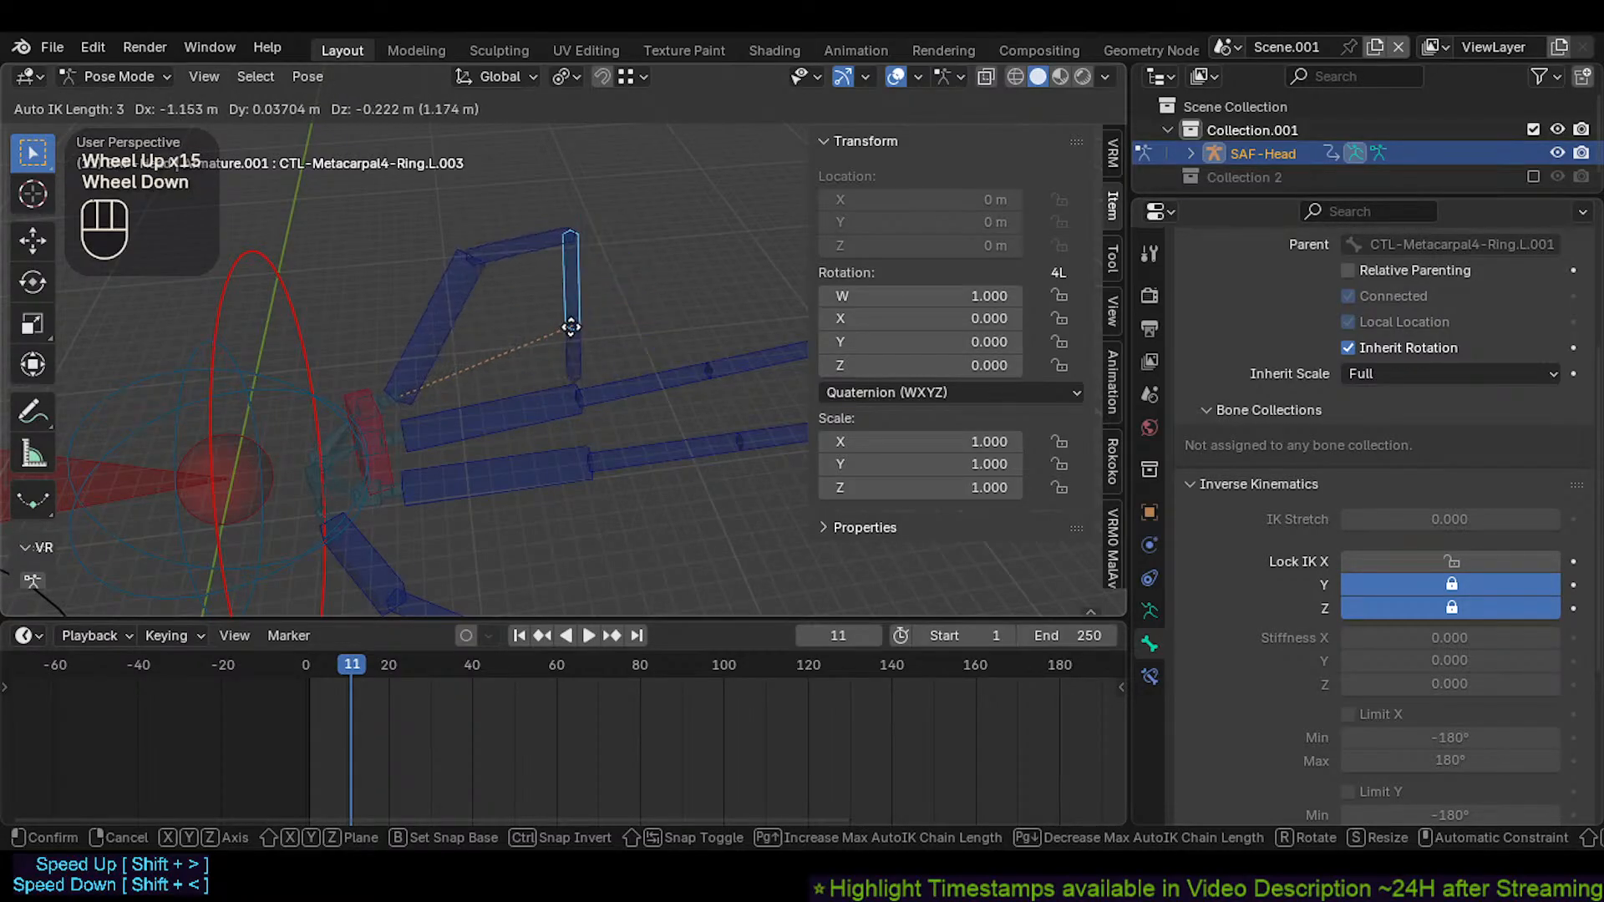
scroll(569, 327, up, 1)
scroll(576, 329, down, 1)
click(647, 250)
key(g)
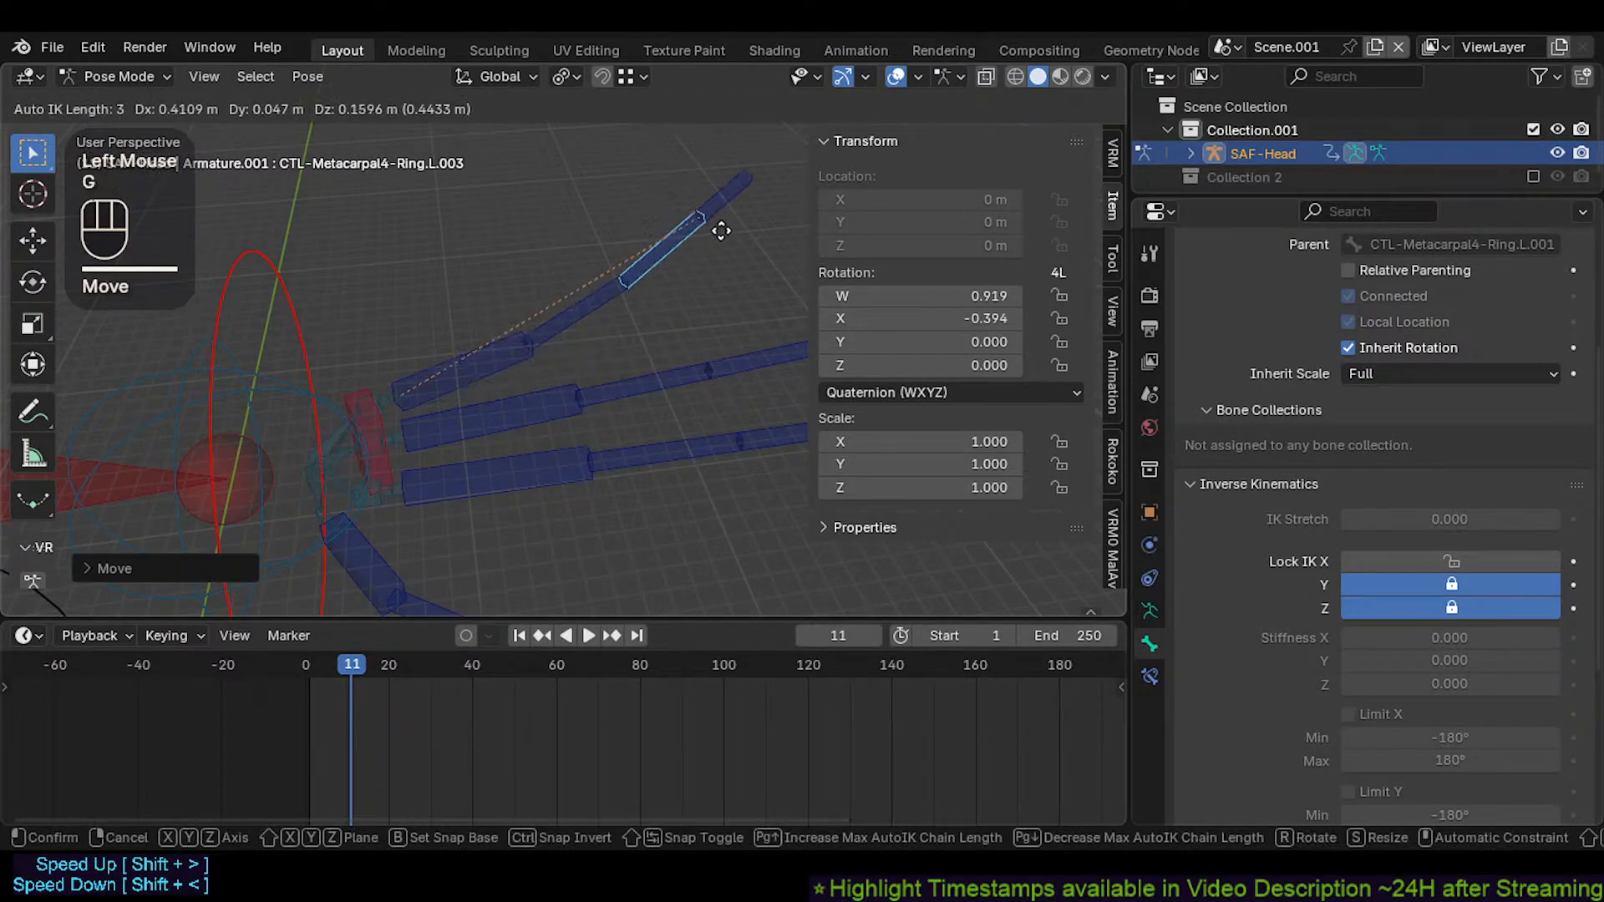
click(719, 270)
Reset the hand by selecting every bone and clearing all pose transforms
key(alt+q)
key(a)
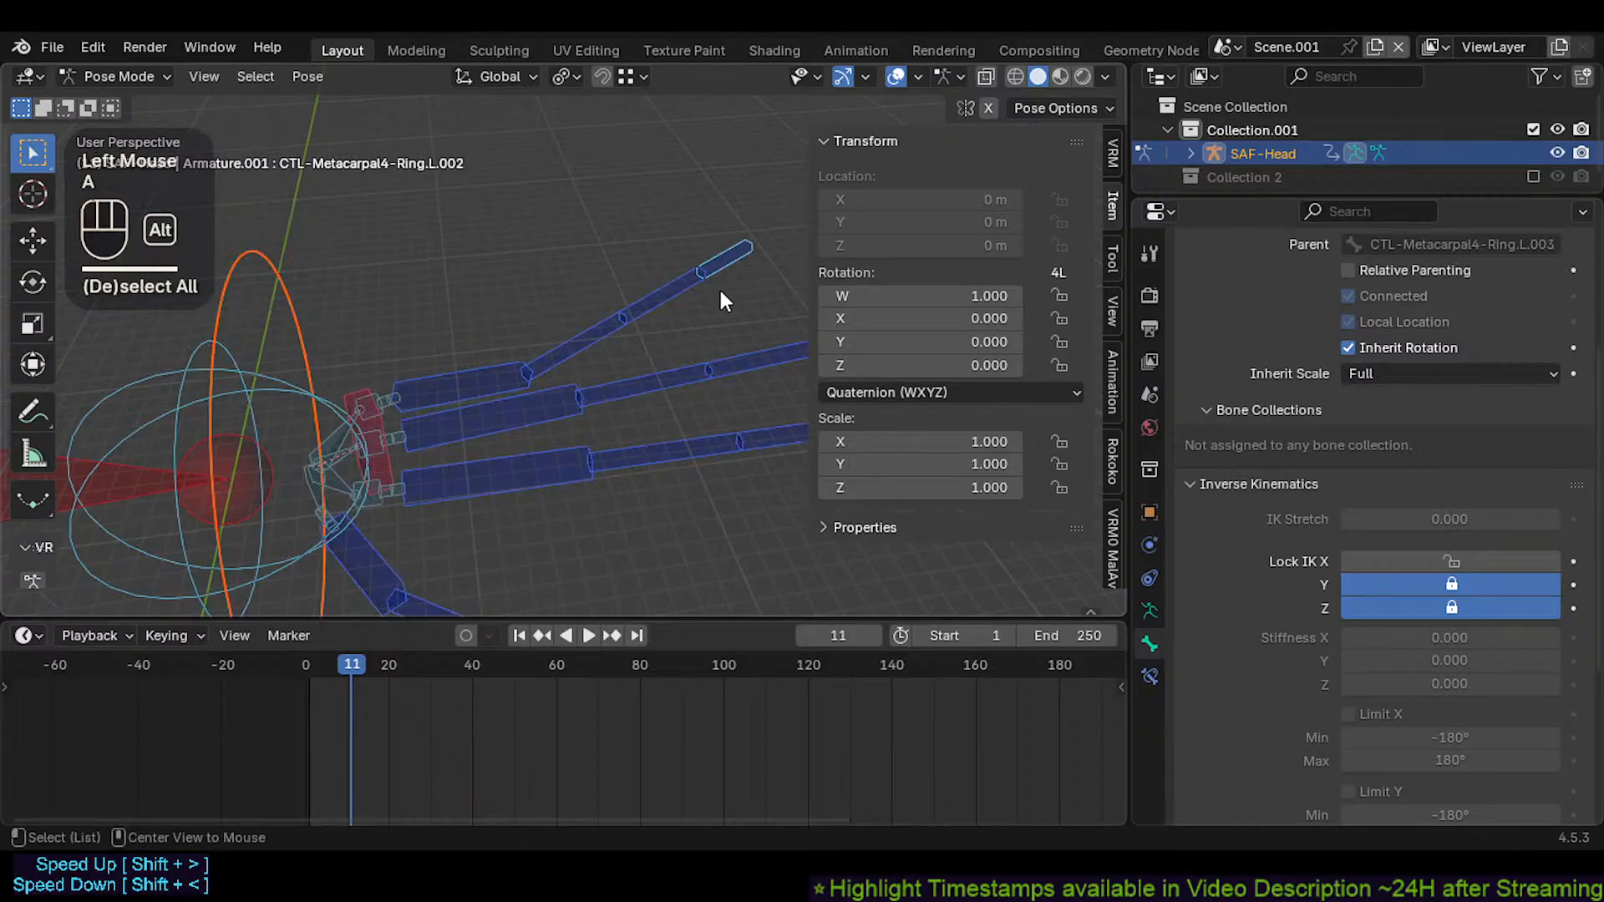
key(alt+q)
Rotate TWK-FingersRot.L about the Z axis and about its local X axis to spread the fingers
click(381, 394)
key(r)
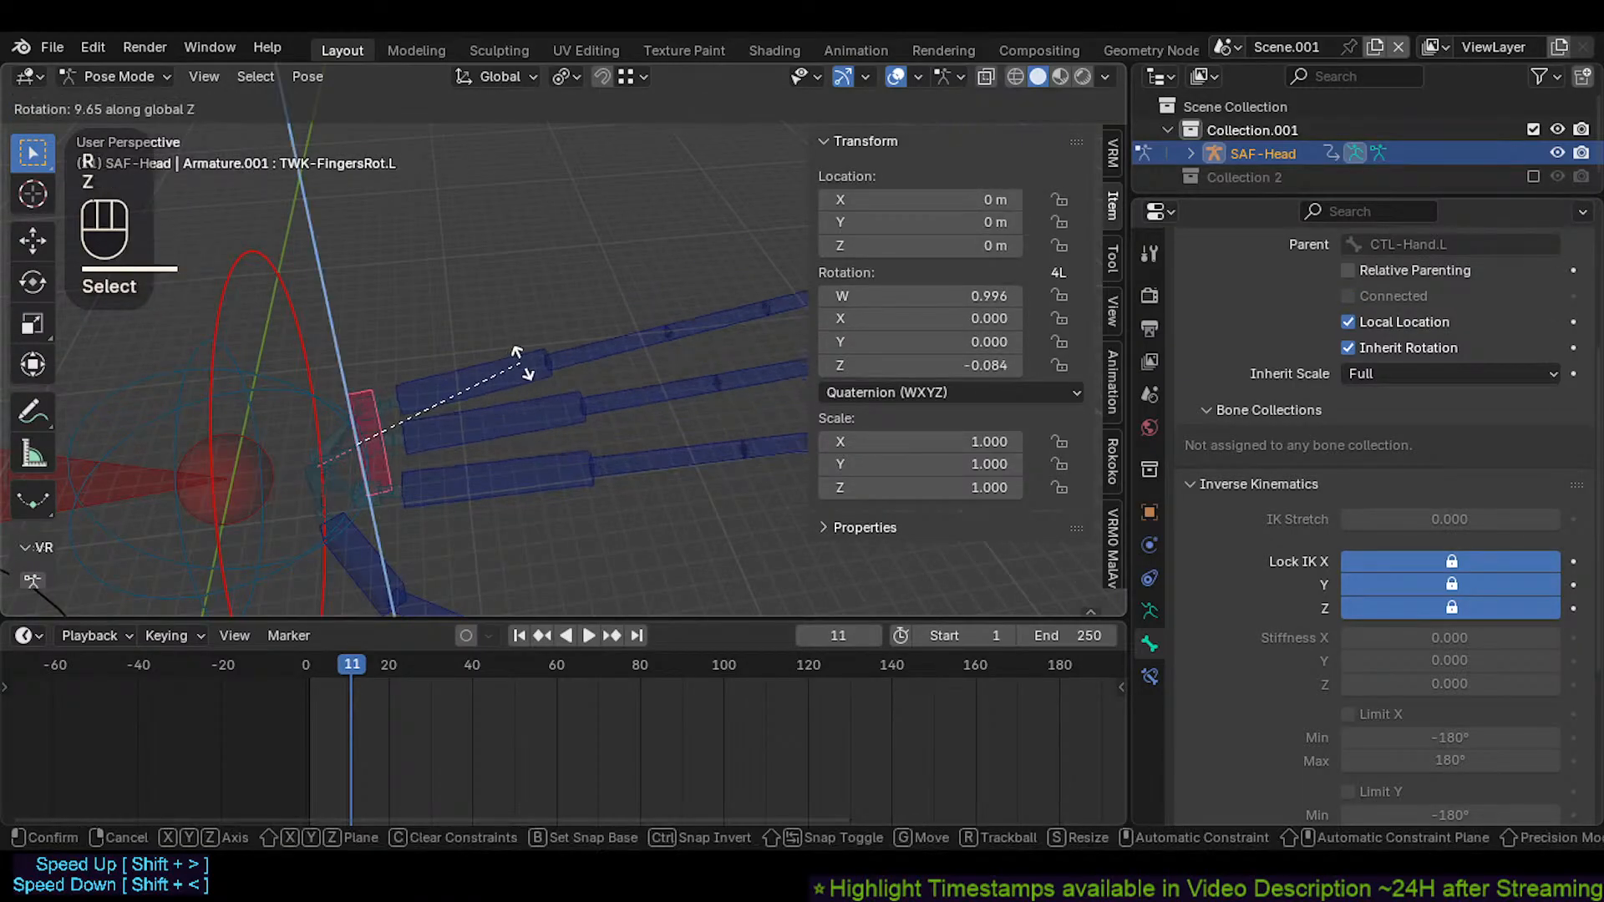
click(514, 343)
key(r)
key(x)
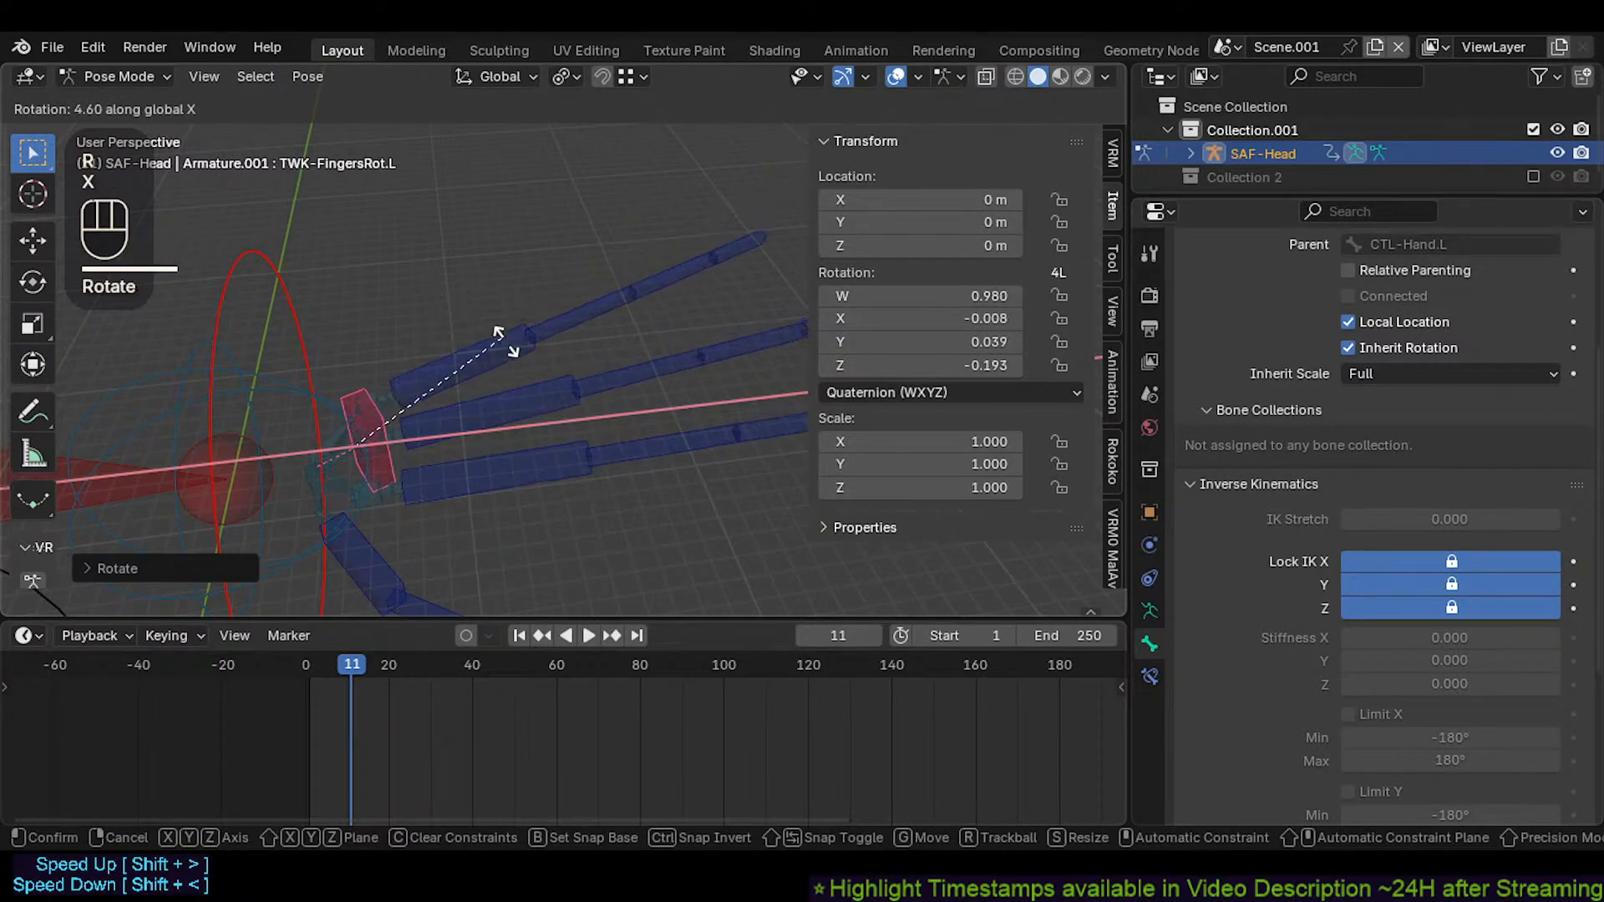
key(x)
click(459, 344)
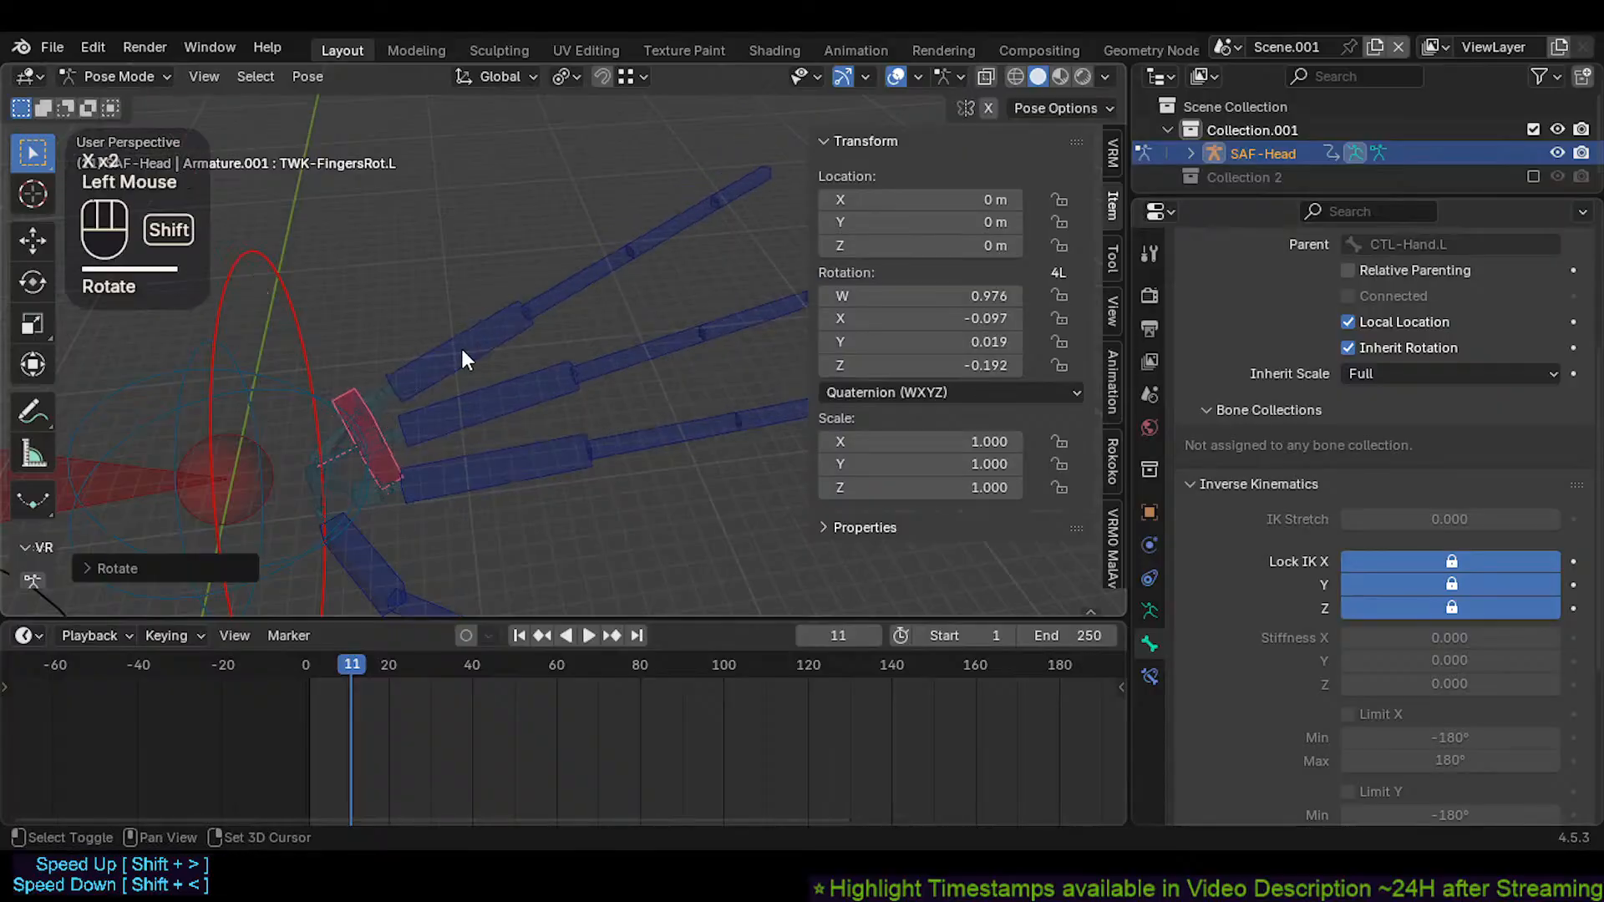
Bend the spread ring finger by repeatedly moving CTL-Metacarpal4-Ring.L.002 with an Auto IK chain length of 4
shift+middle_drag(460, 345, 434, 380)
click(434, 380)
double_click(346, 417)
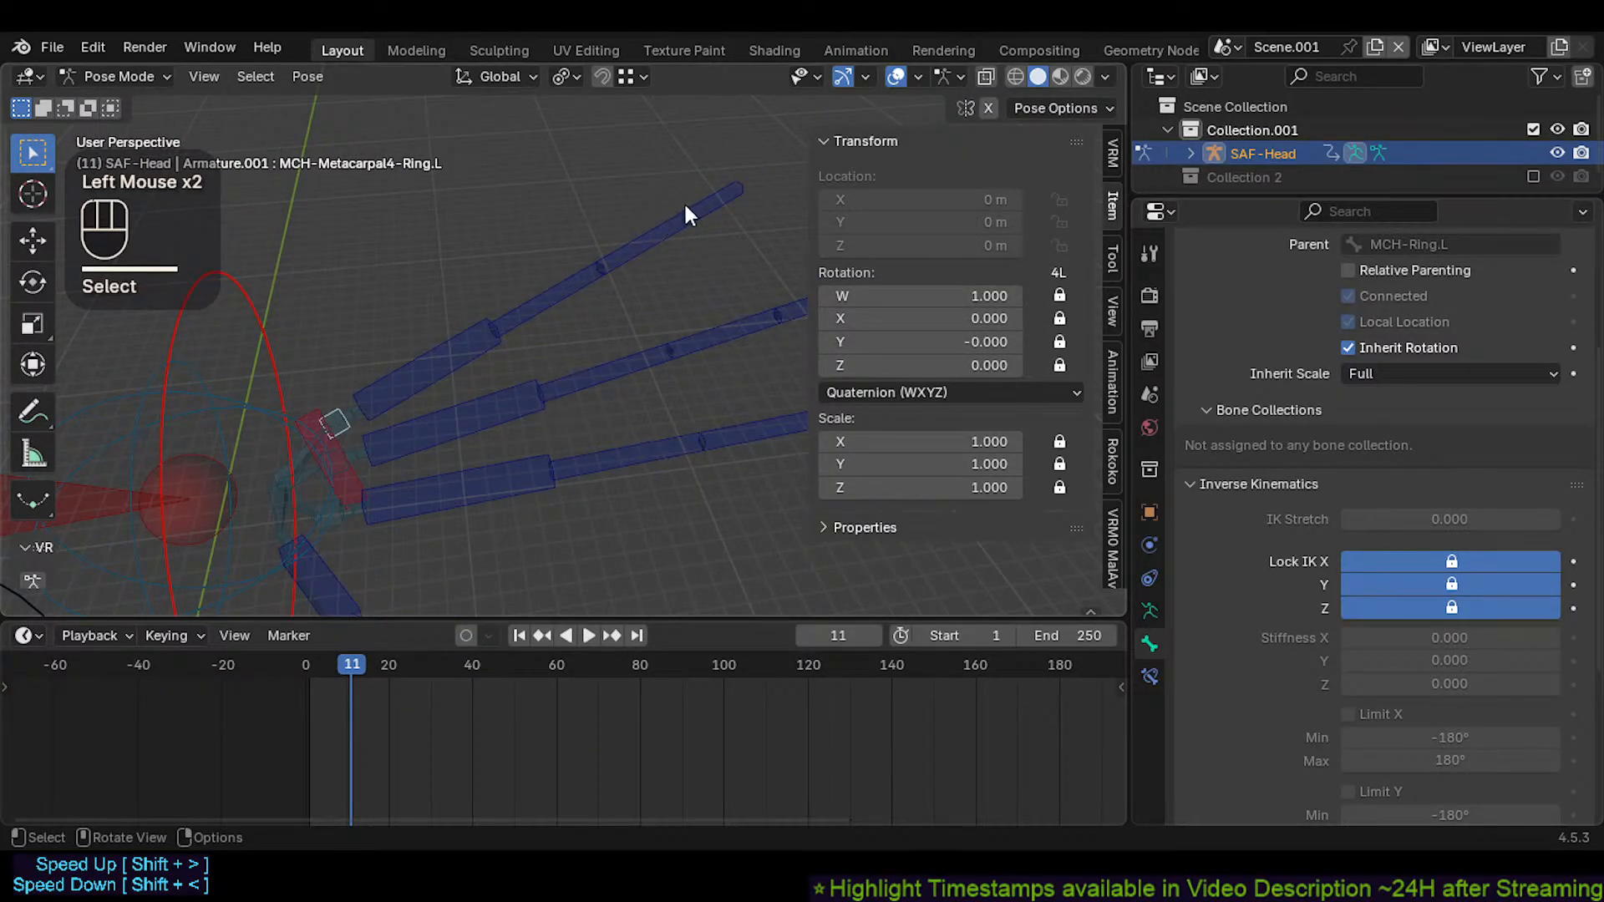
key(g)
click(691, 283)
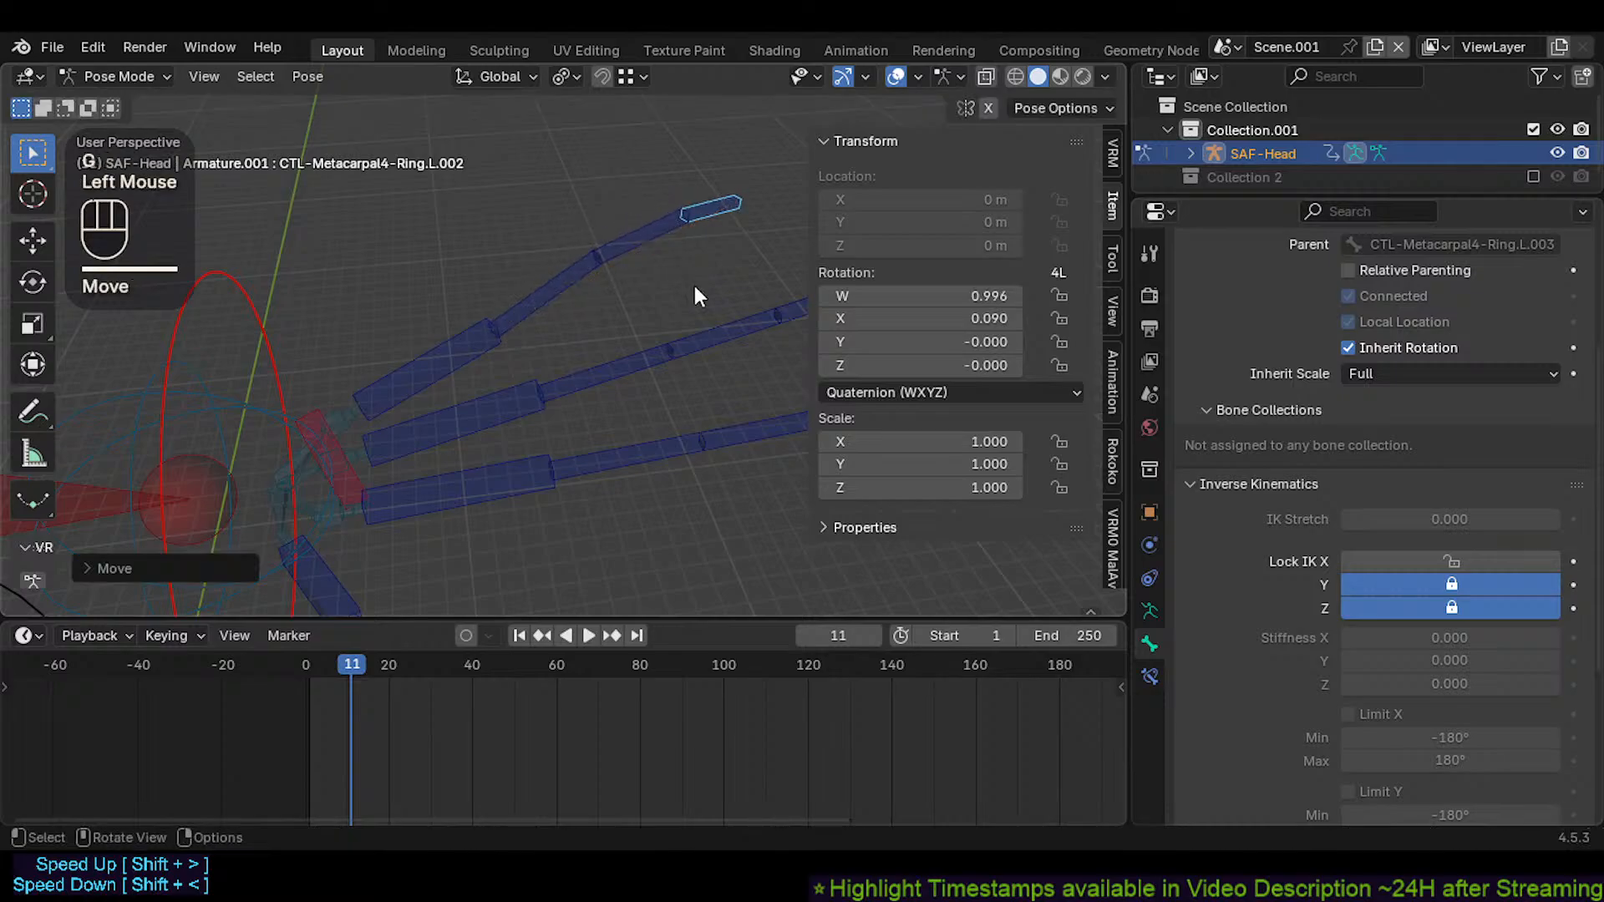
key(g)
scroll(662, 333, down, 1)
click(663, 361)
key(g)
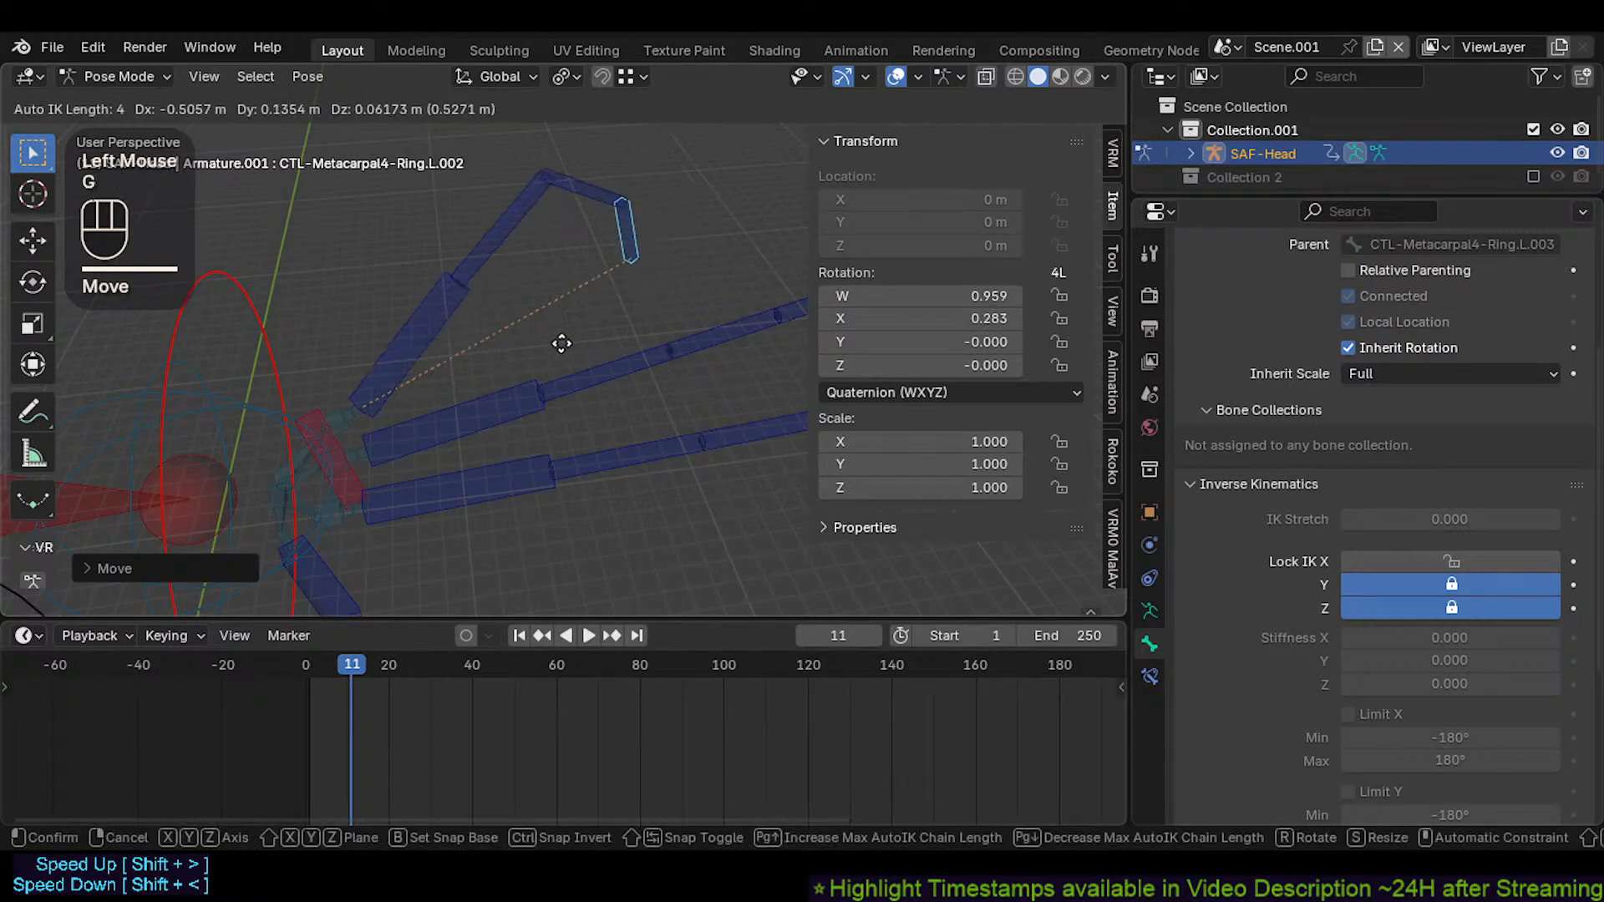
click(619, 384)
key(g)
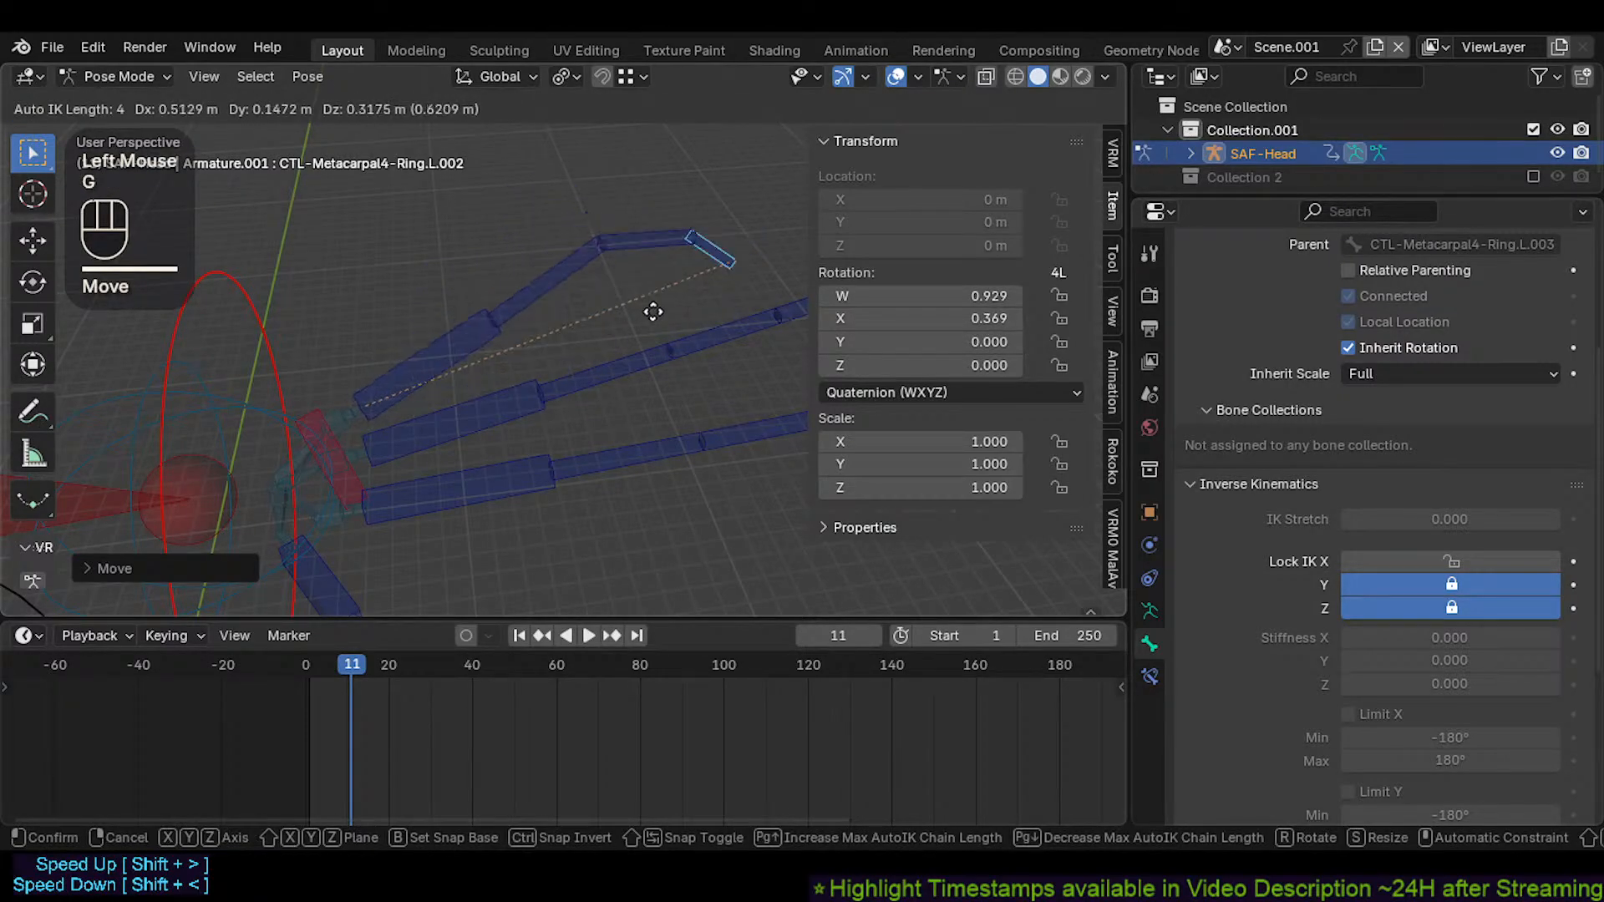
click(635, 321)
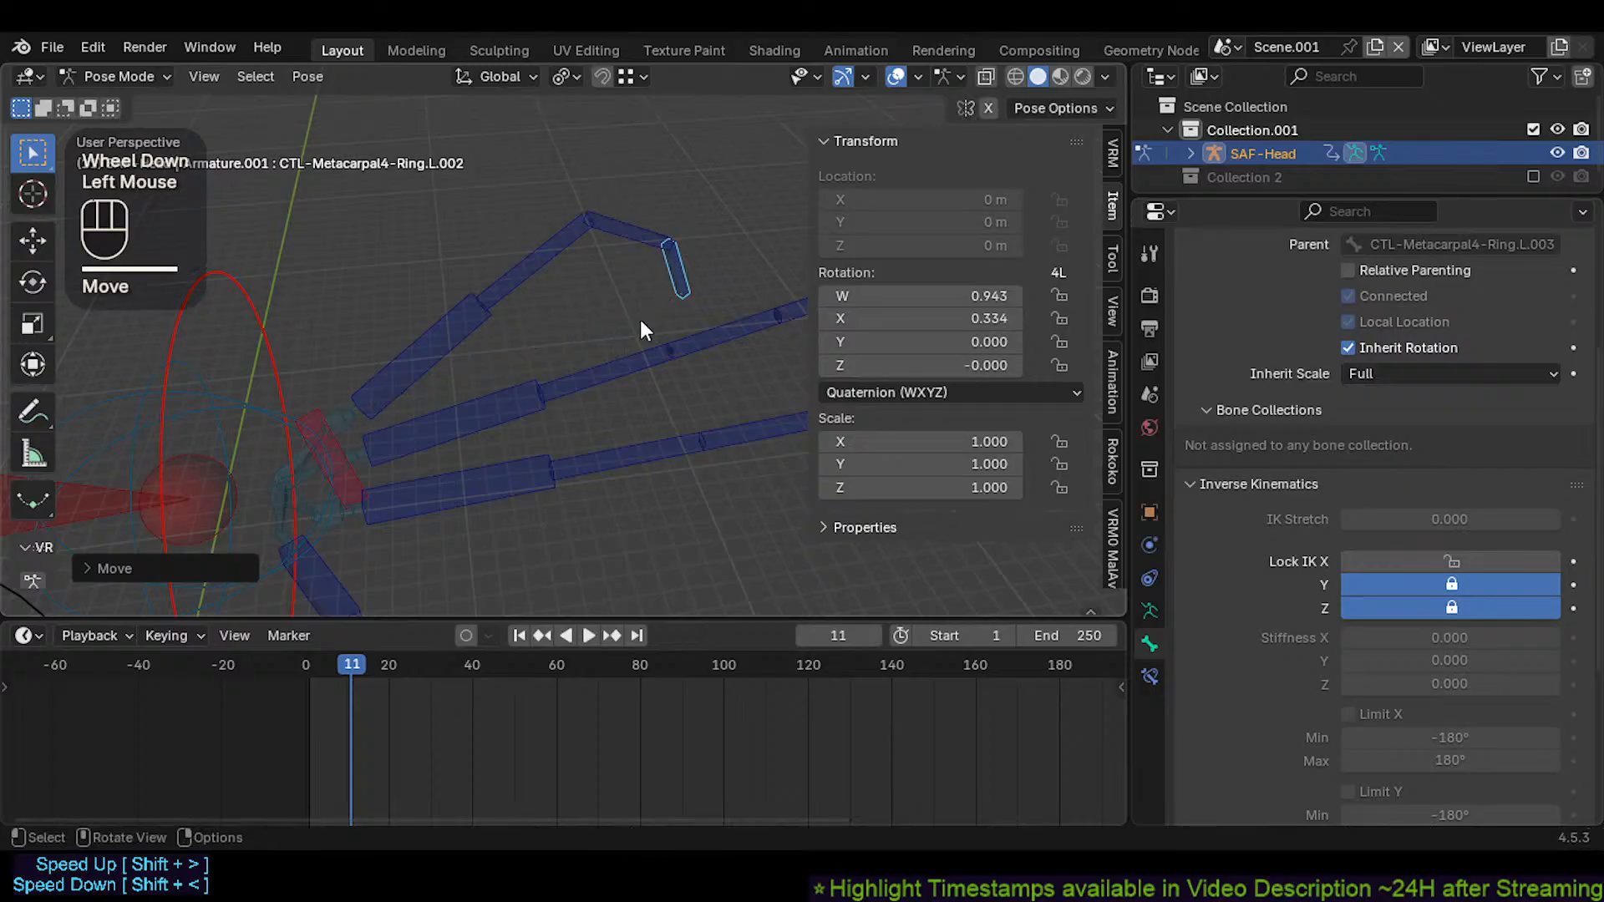
Raise the Auto IK chain length to 6 and move CTL-Metacarpal4-Ring.L.002 again
key(g)
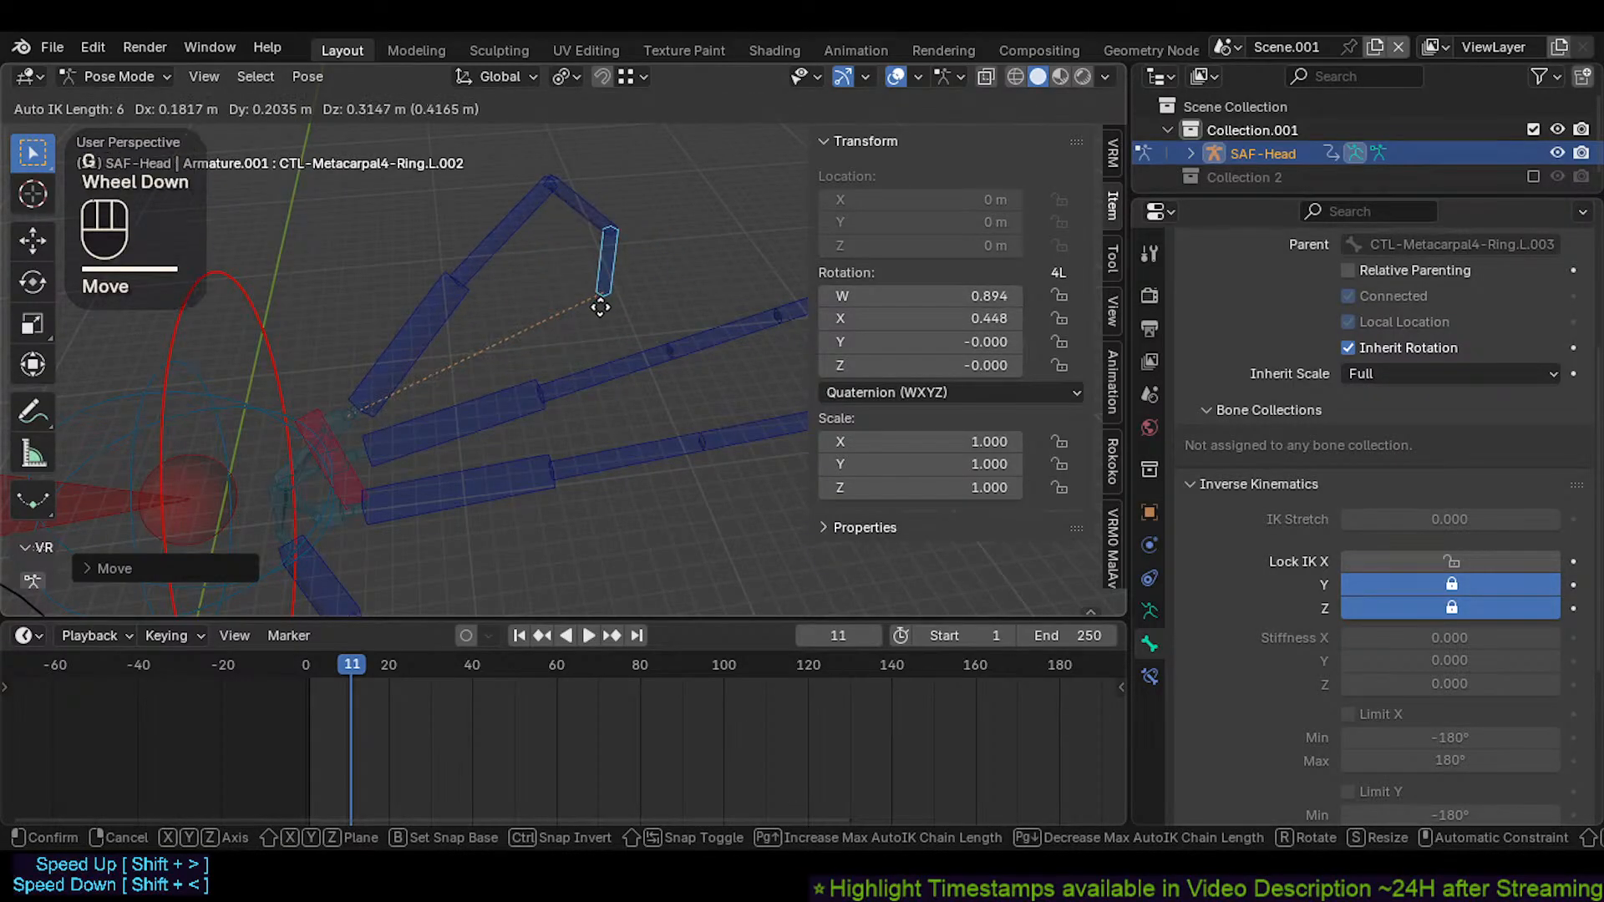
click(618, 338)
key(g)
click(559, 250)
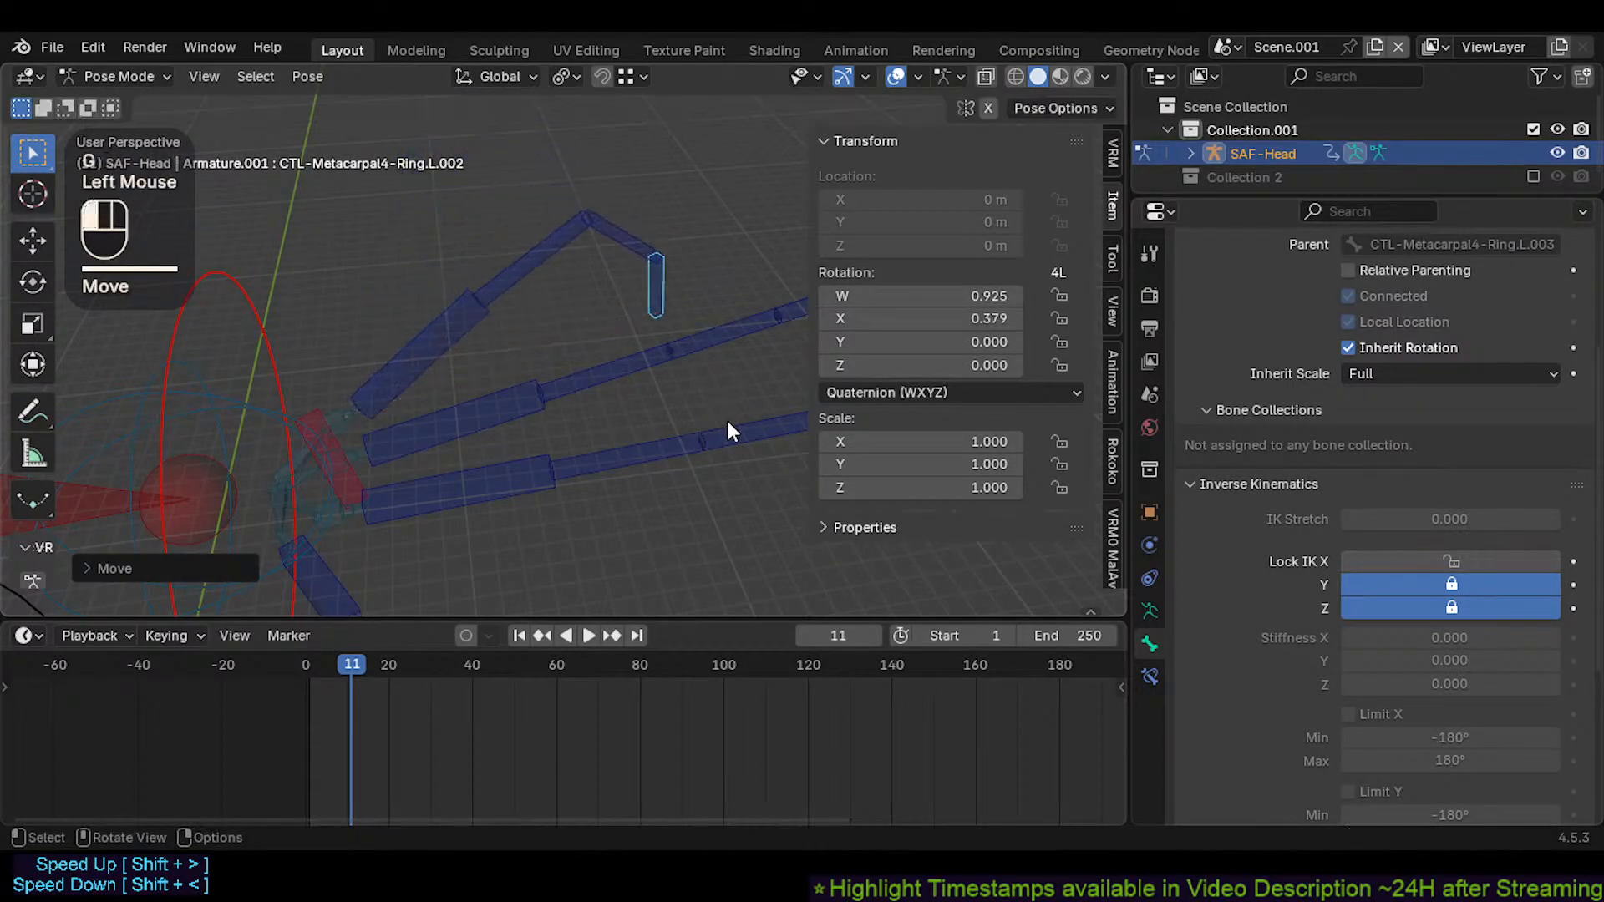
Raise the Auto IK chain length to 7 and swing the ring finger around with several moves of CTL-Metacarpal4-Ring.L.002
key(g)
scroll(616, 290, down, 1)
click(644, 343)
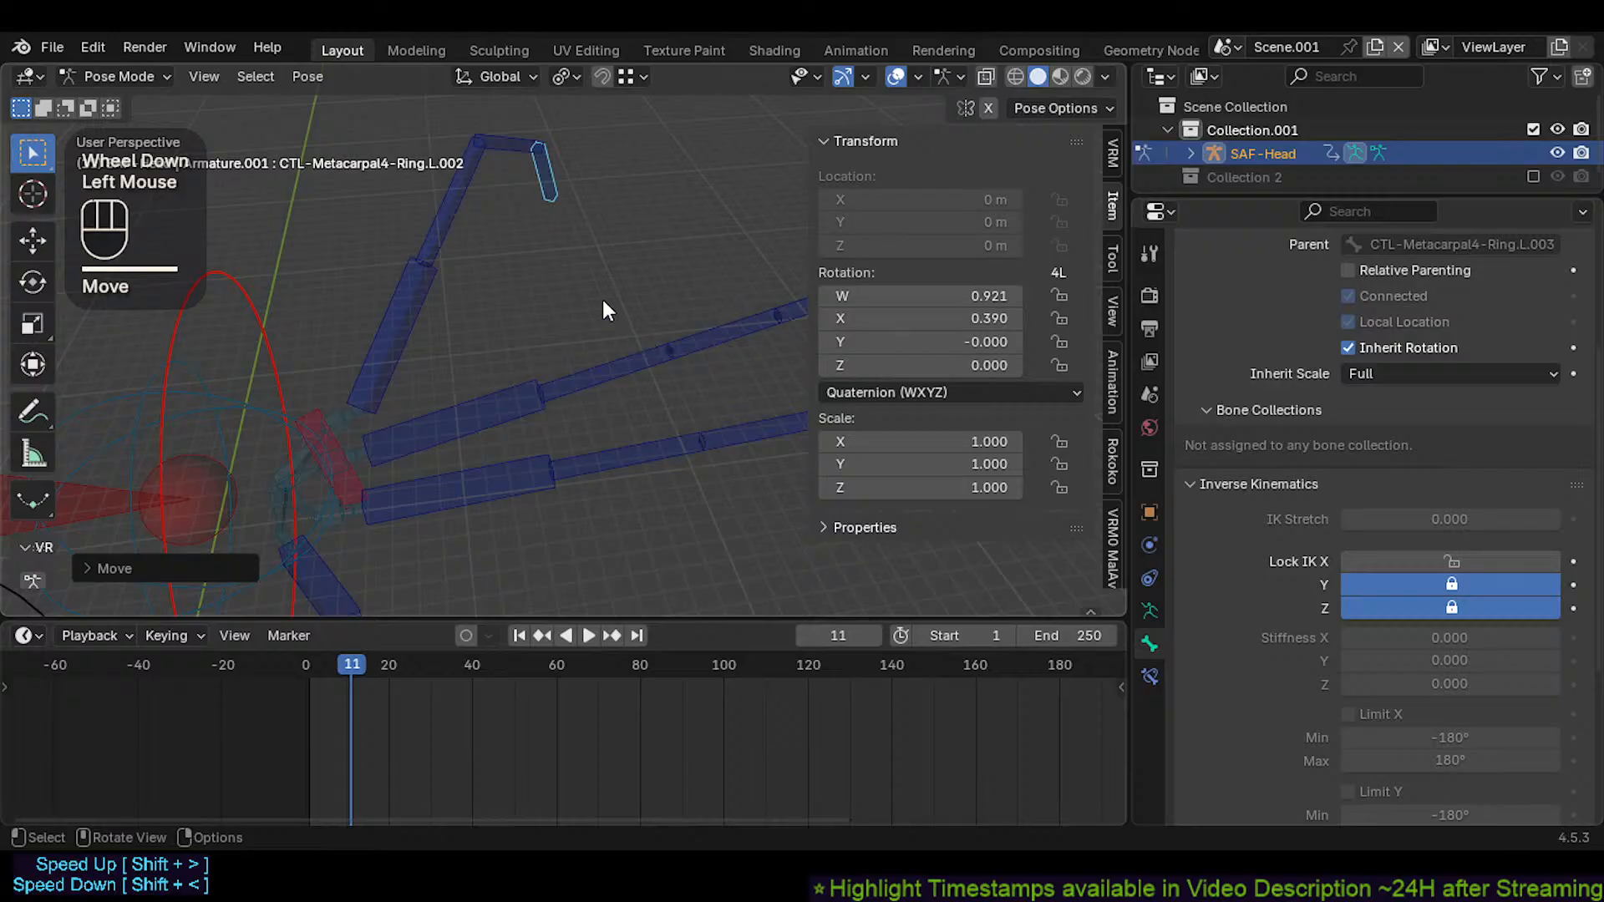
key(g)
click(663, 385)
key(g)
click(578, 344)
key(g)
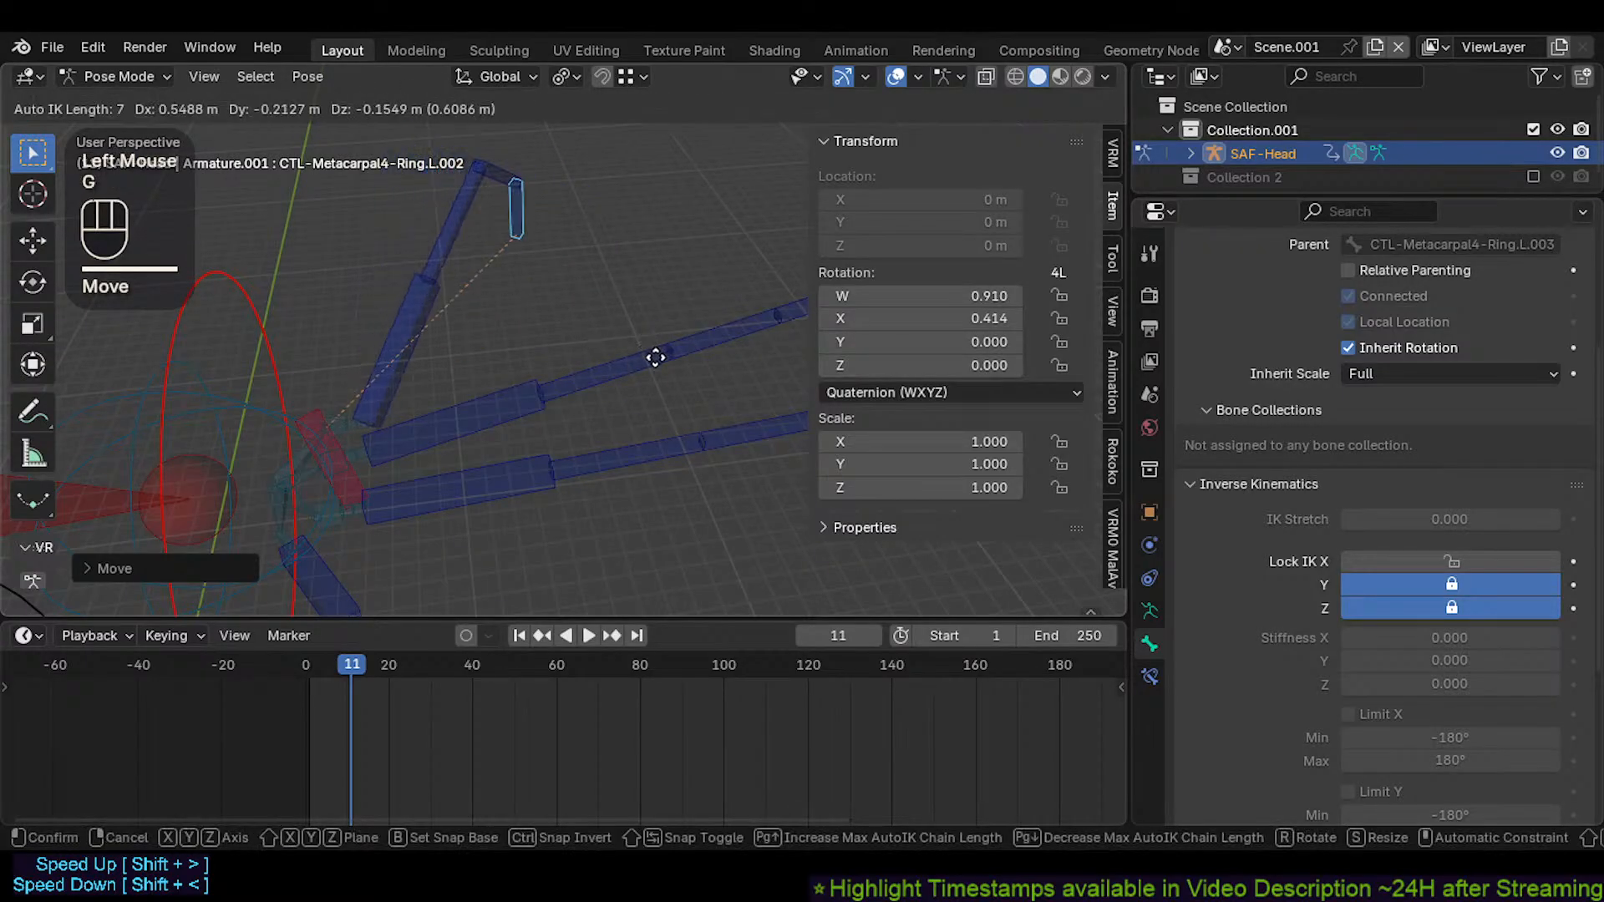
click(619, 354)
key(g)
click(496, 391)
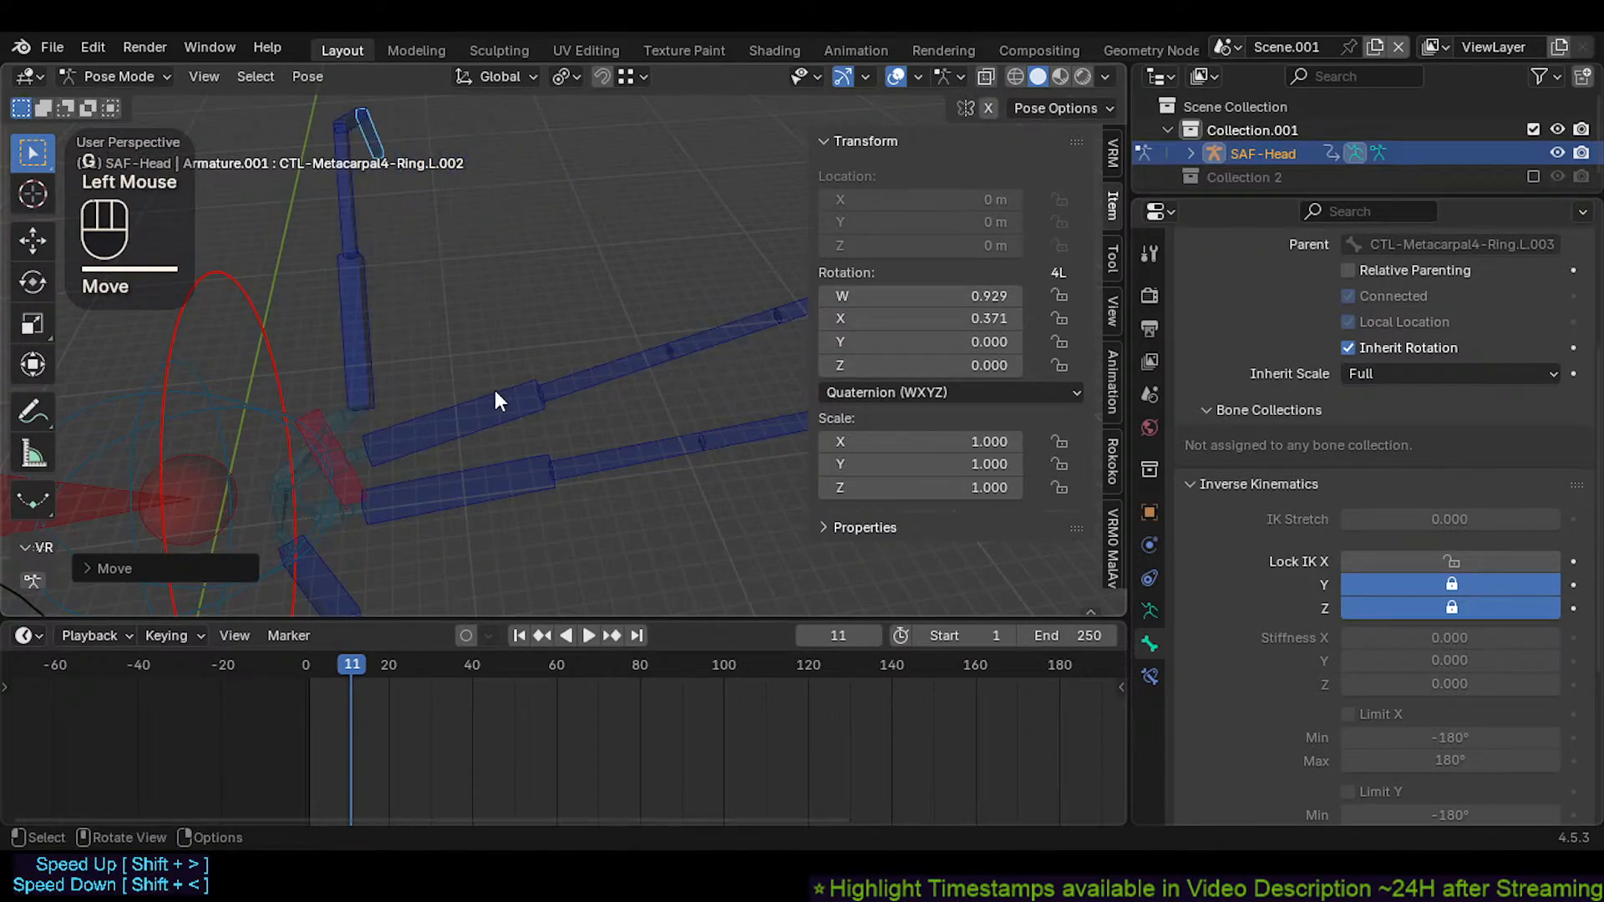
Examine the Copy Rotation constraint settings on MCH-Metacarpal4-Ring.L and MCH-Metacarpal2-Index.L
click(346, 429)
scroll(1361, 476, up, 4)
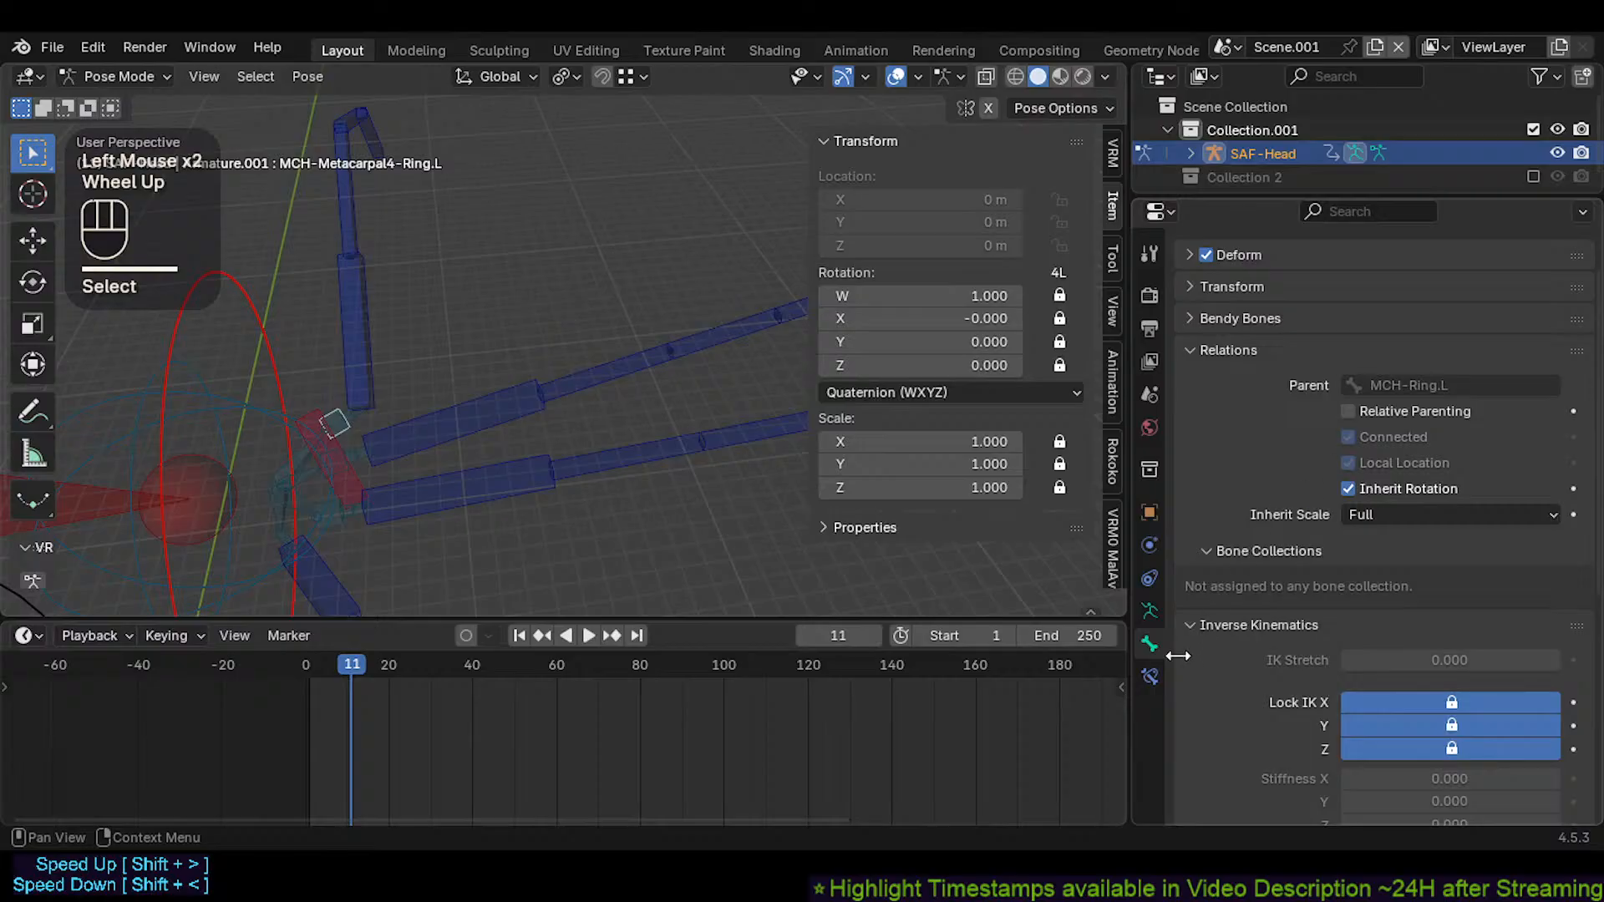
click(1149, 676)
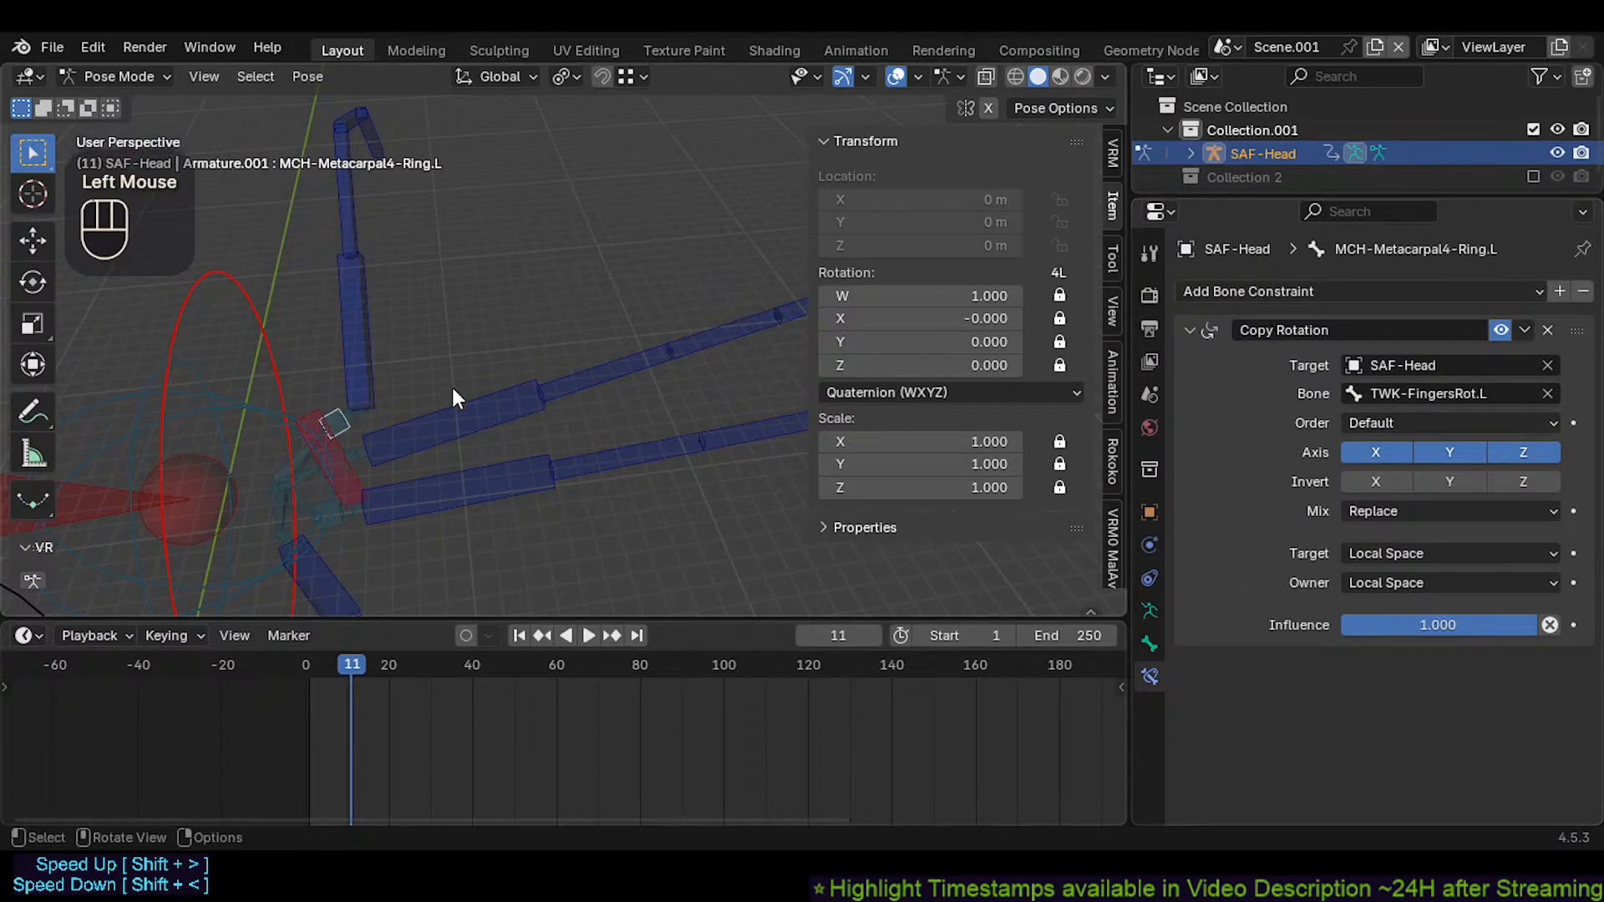
scroll(359, 423, up, 2)
scroll(329, 419, down, 1)
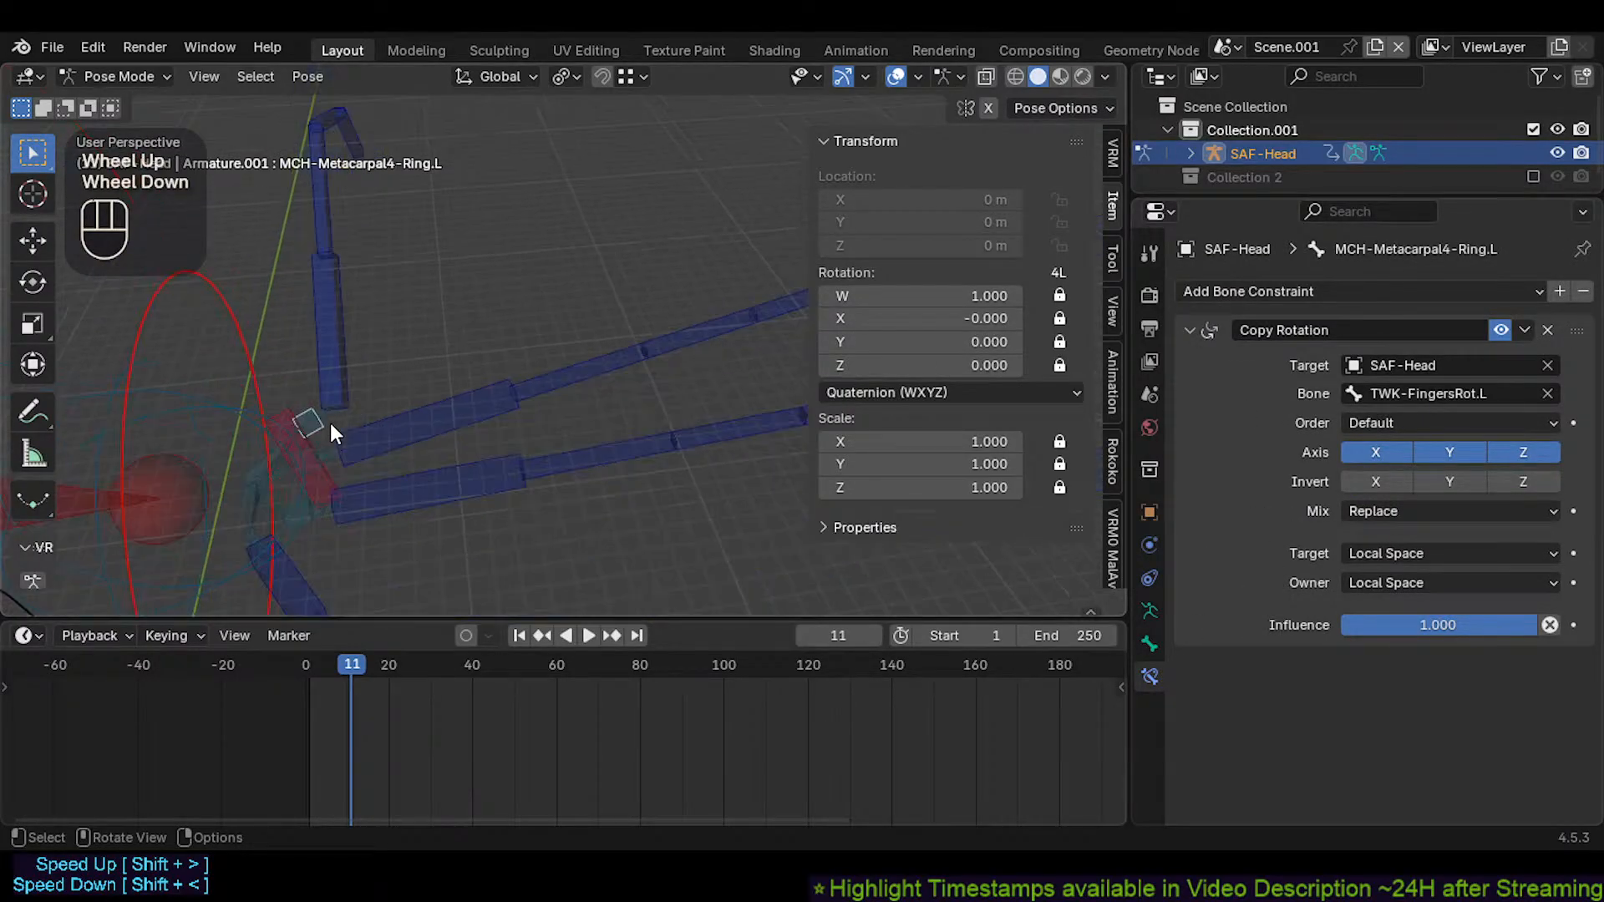
ctrl+middle_drag(329, 423, 327, 389)
click(314, 407)
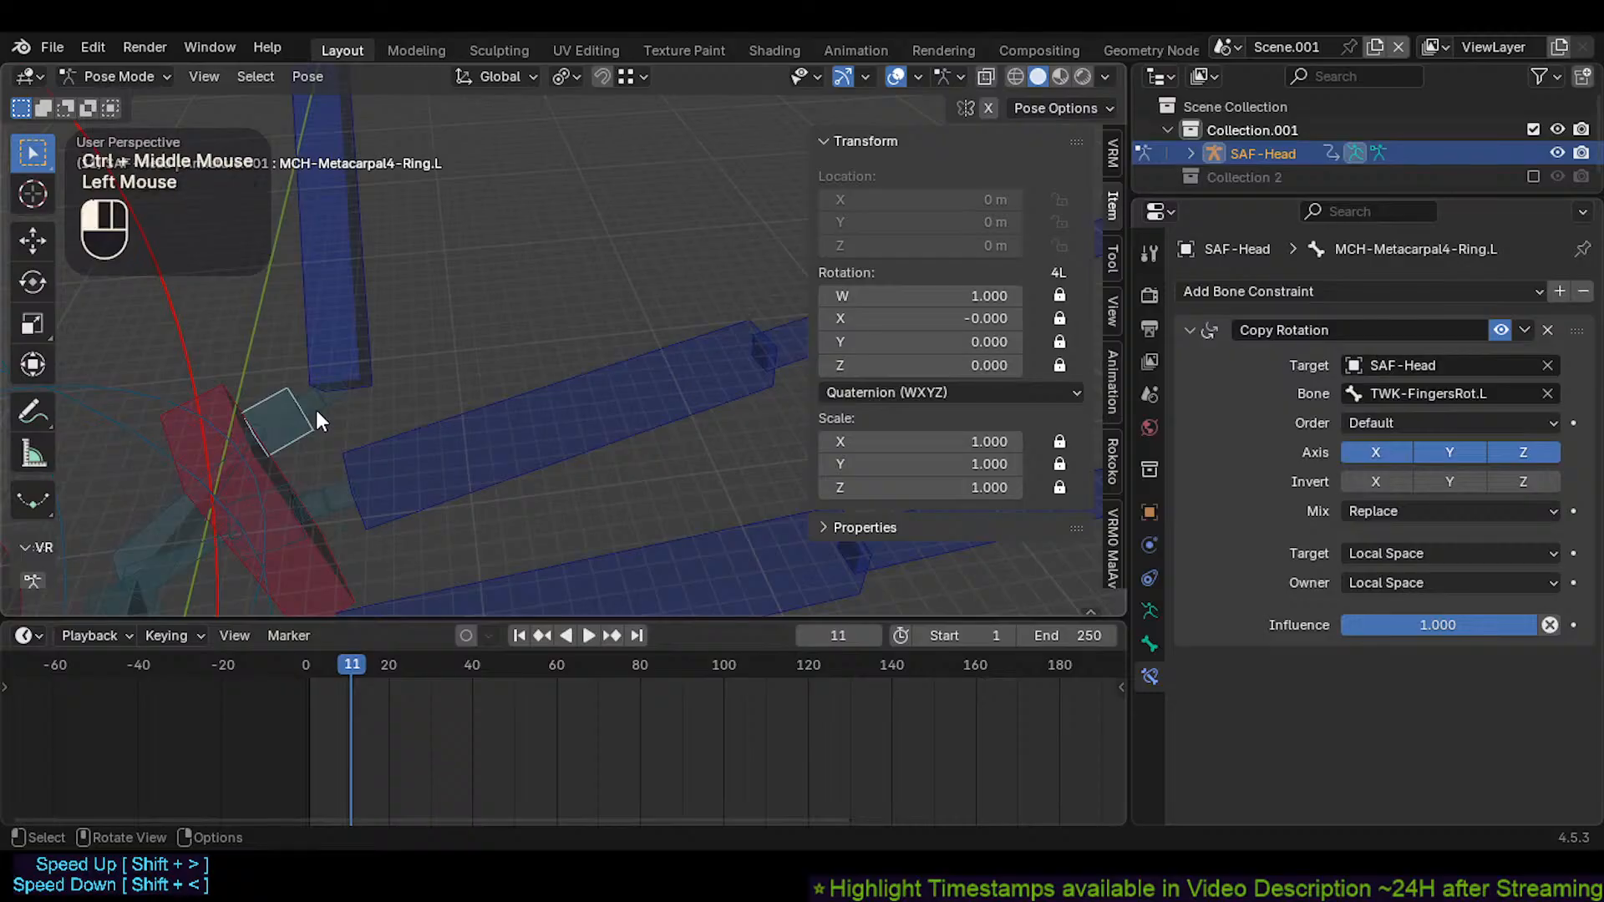
double_click(298, 434)
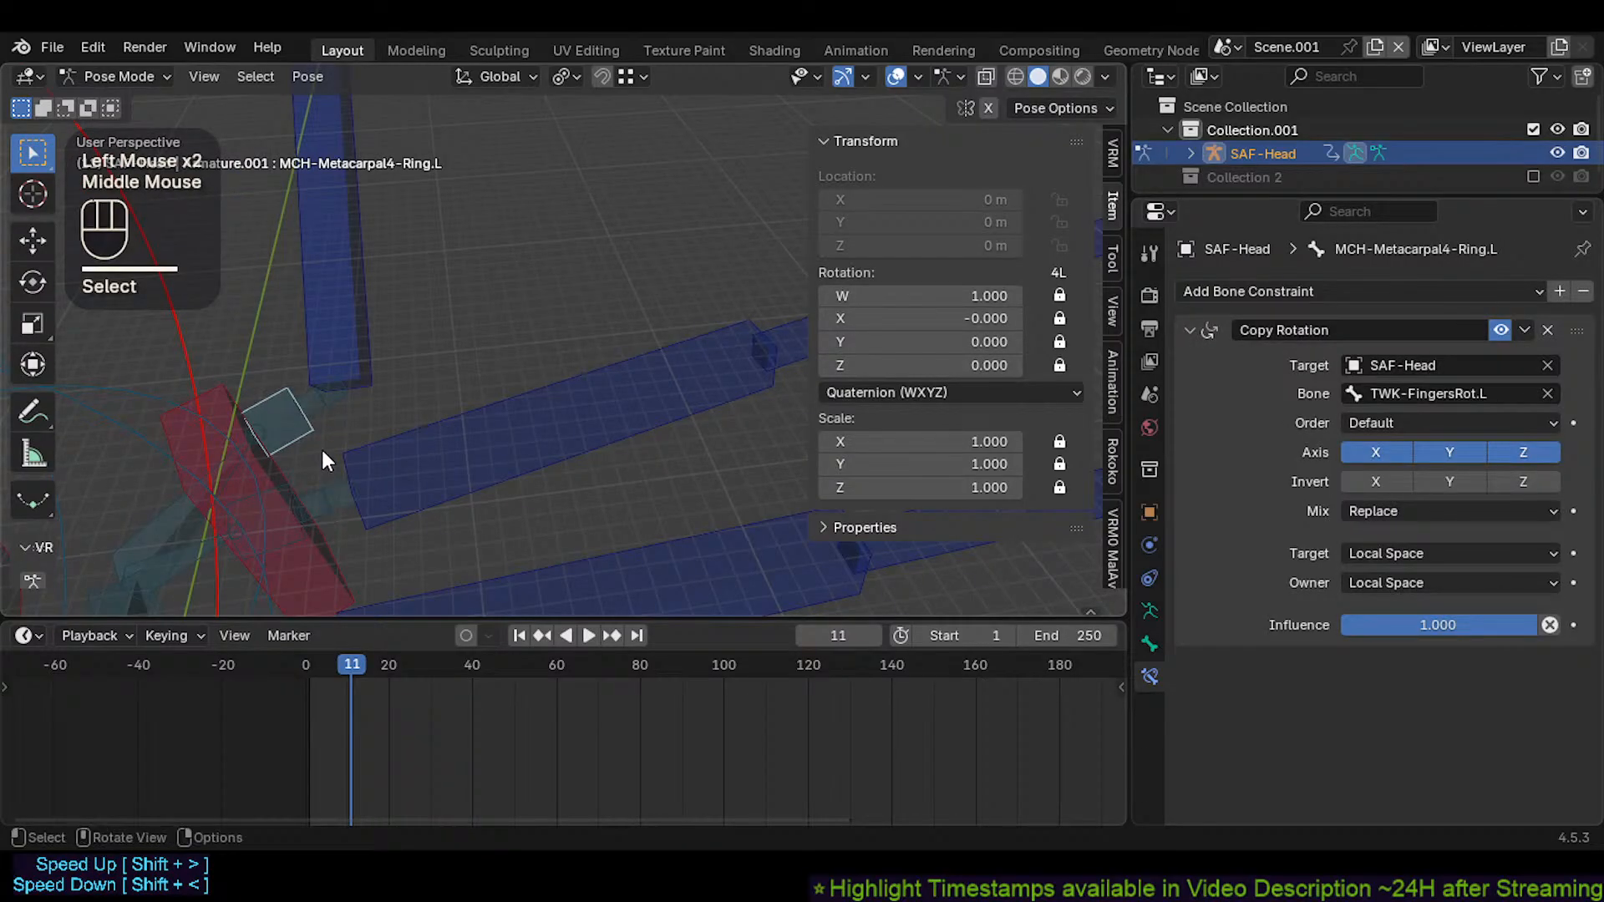
middle_drag(324, 460, 383, 458)
click(383, 571)
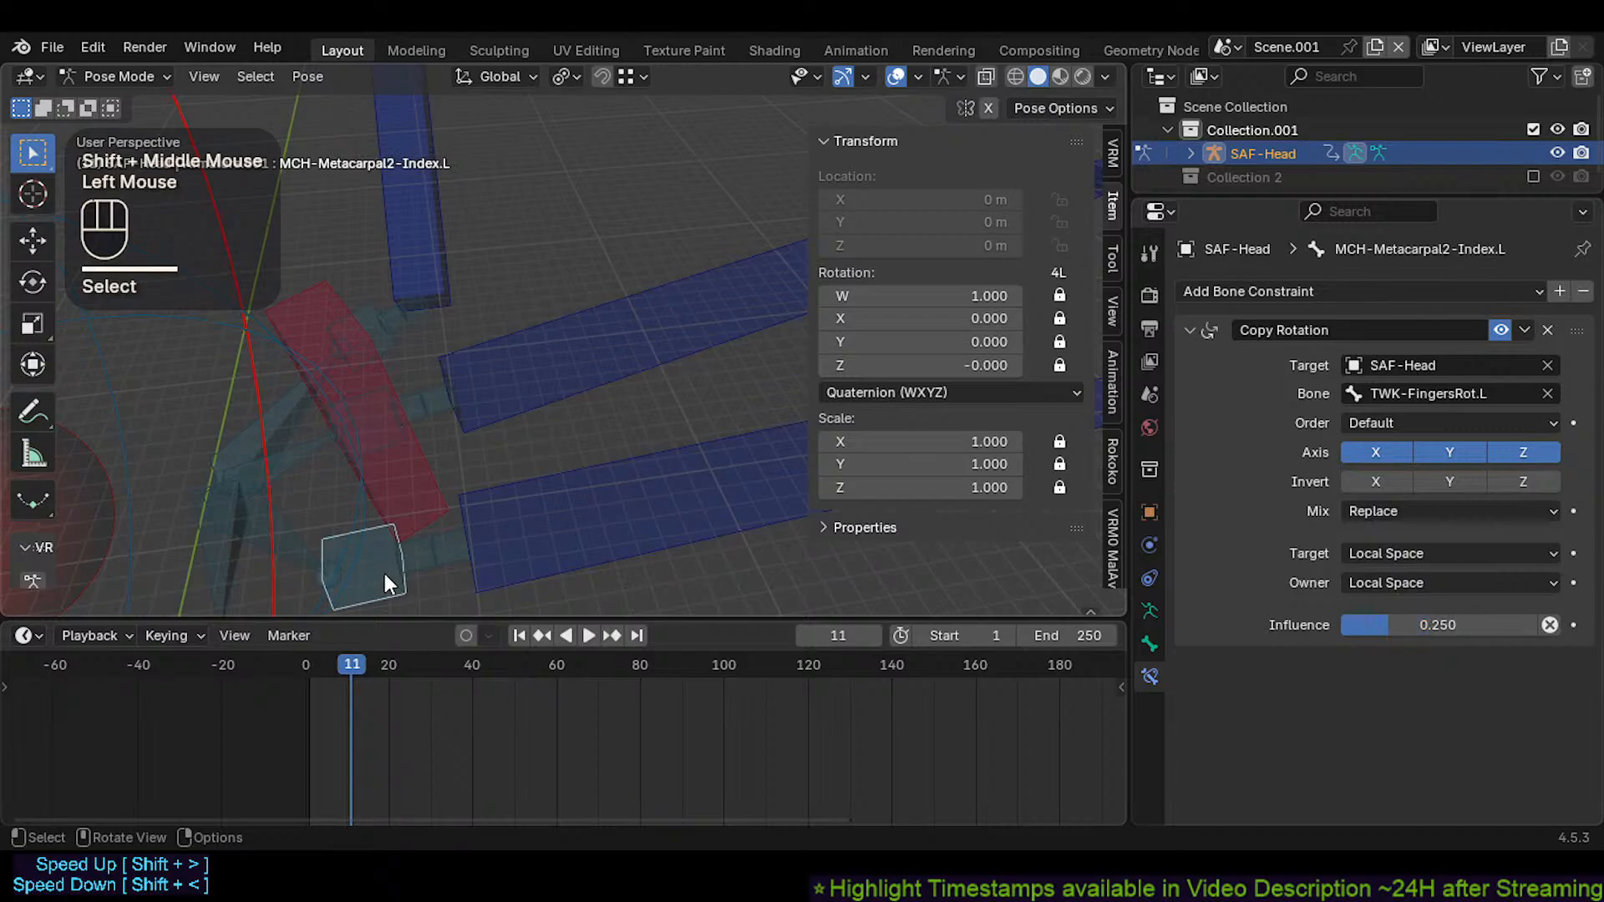
Clear all pose transforms and bend the ring finger by moving CTL-Metacarpal4-Ring.L.002 with an Auto IK chain length of 4
scroll(438, 441, down, 4)
key(alt+q)
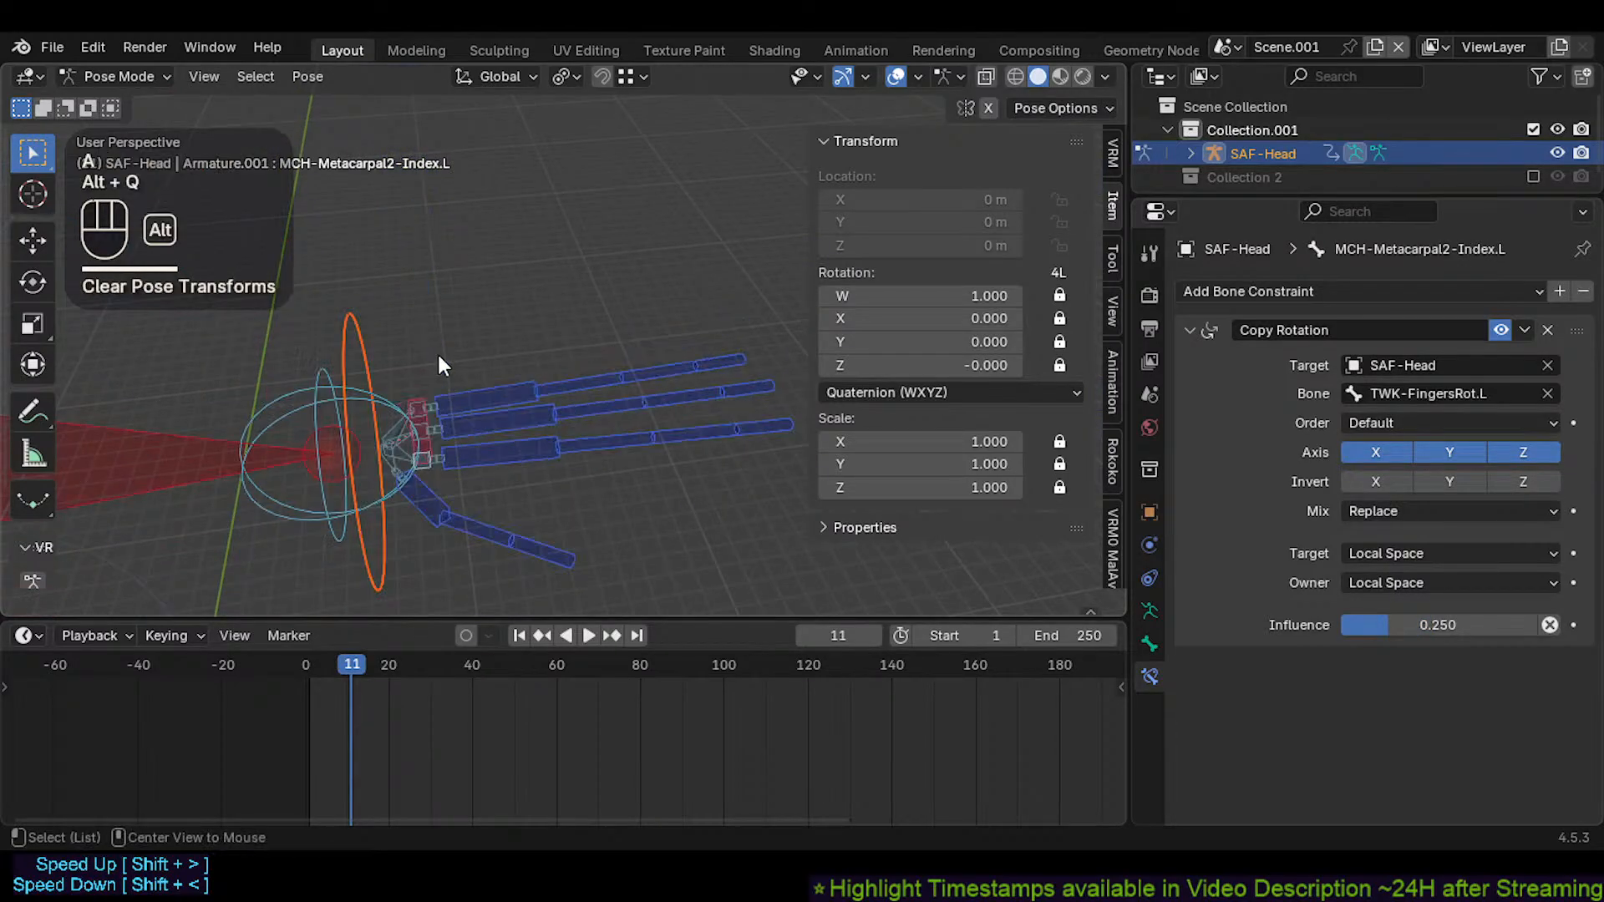
click(718, 360)
key(g)
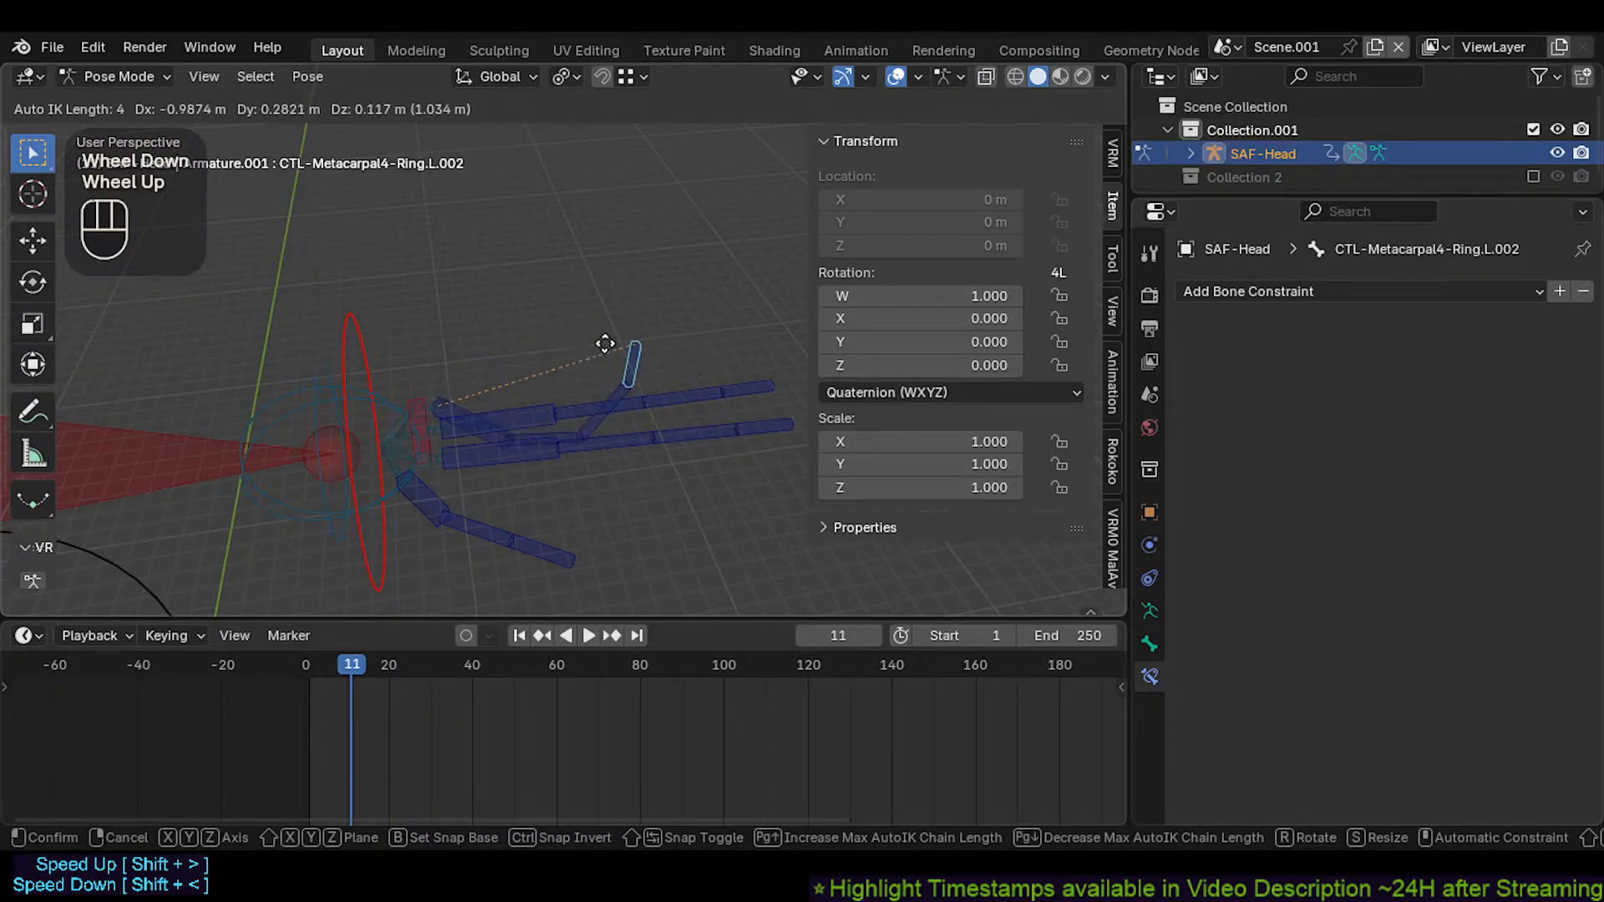
click(715, 346)
Try rotating the knuckle bones at the ring finger's base and TWK-FingersRot.L while the ring finger is bent
click(493, 410)
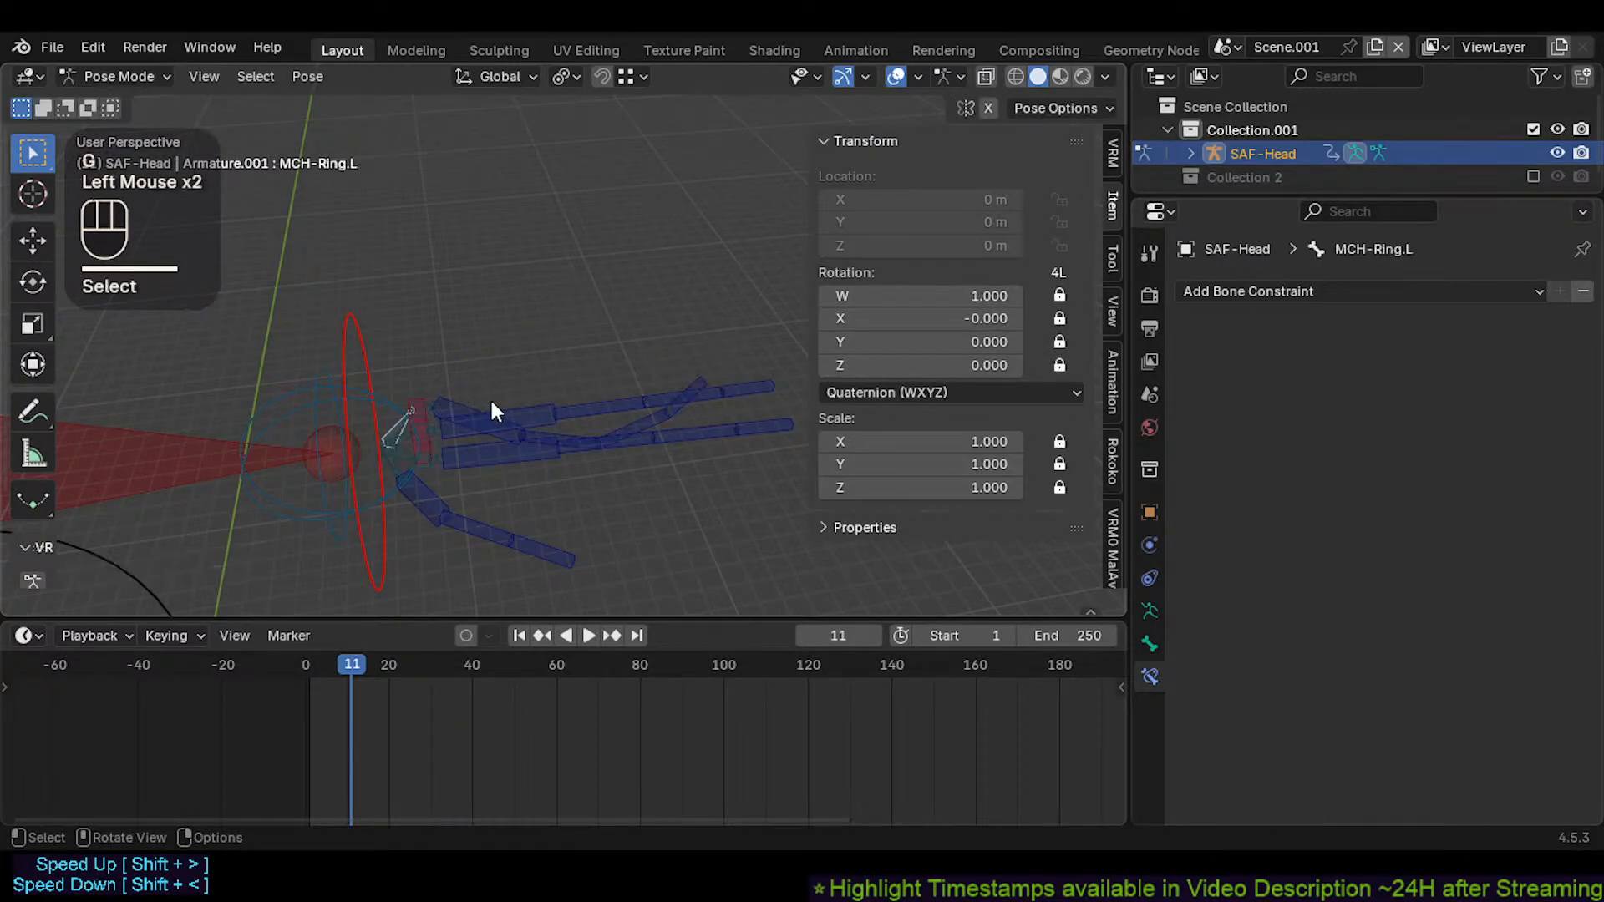
click(412, 404)
key(r)
key(Escape)
click(424, 394)
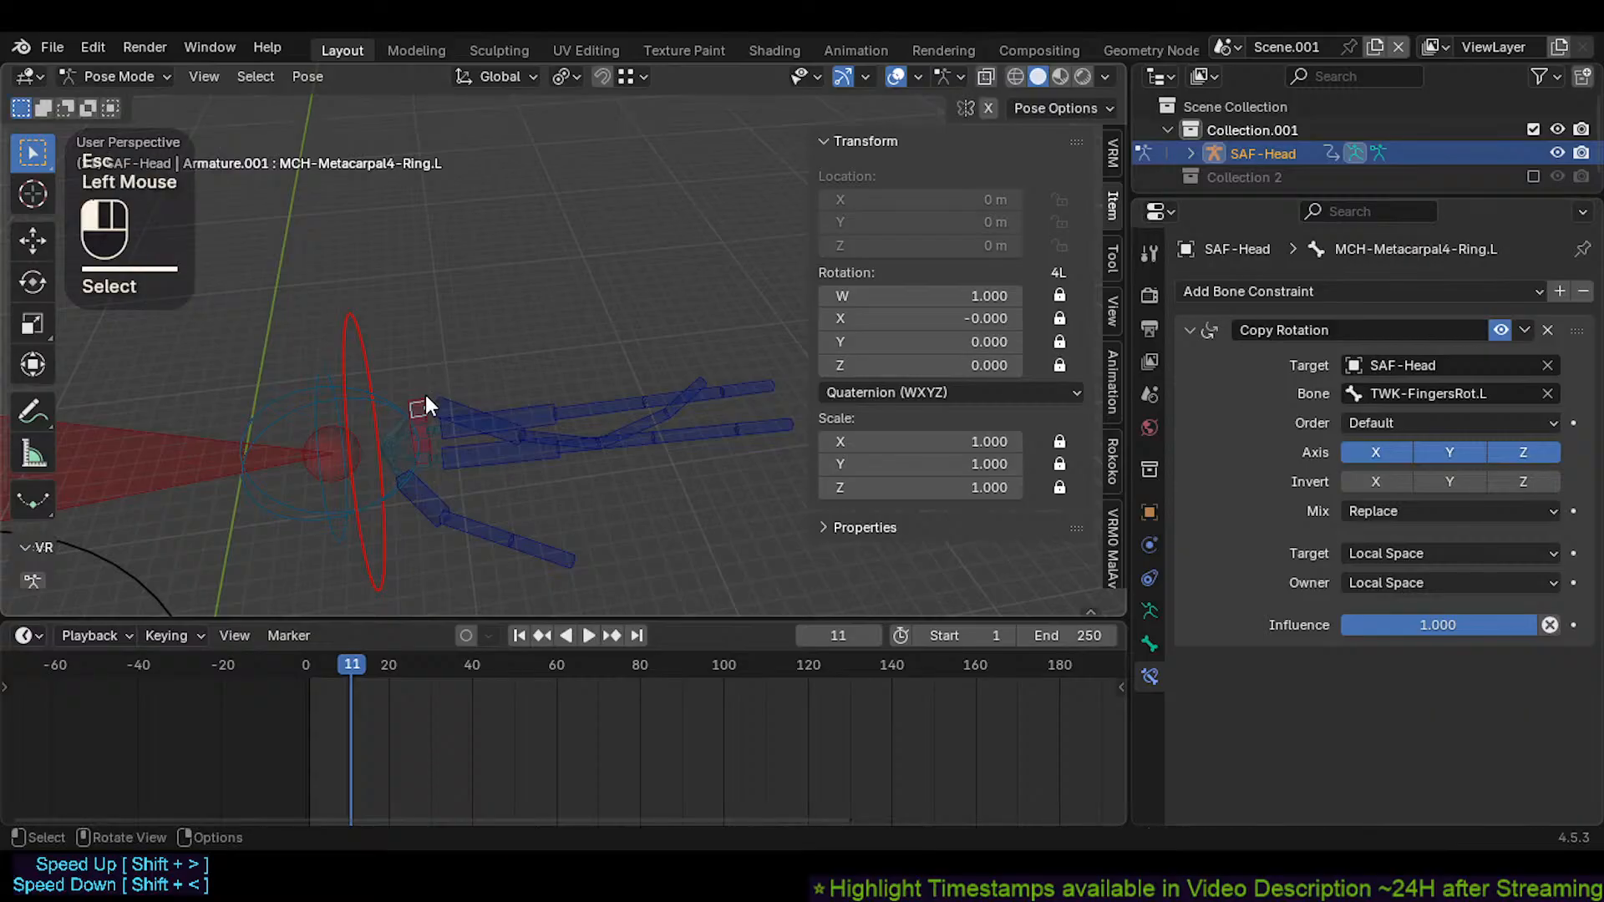
scroll(424, 394, up, 2)
key(r)
click(388, 373)
scroll(388, 373, down, 2)
Clear the pose transforms of TWK-FingersRot.L and of all remaining bones to straighten the hand
key(alt+q)
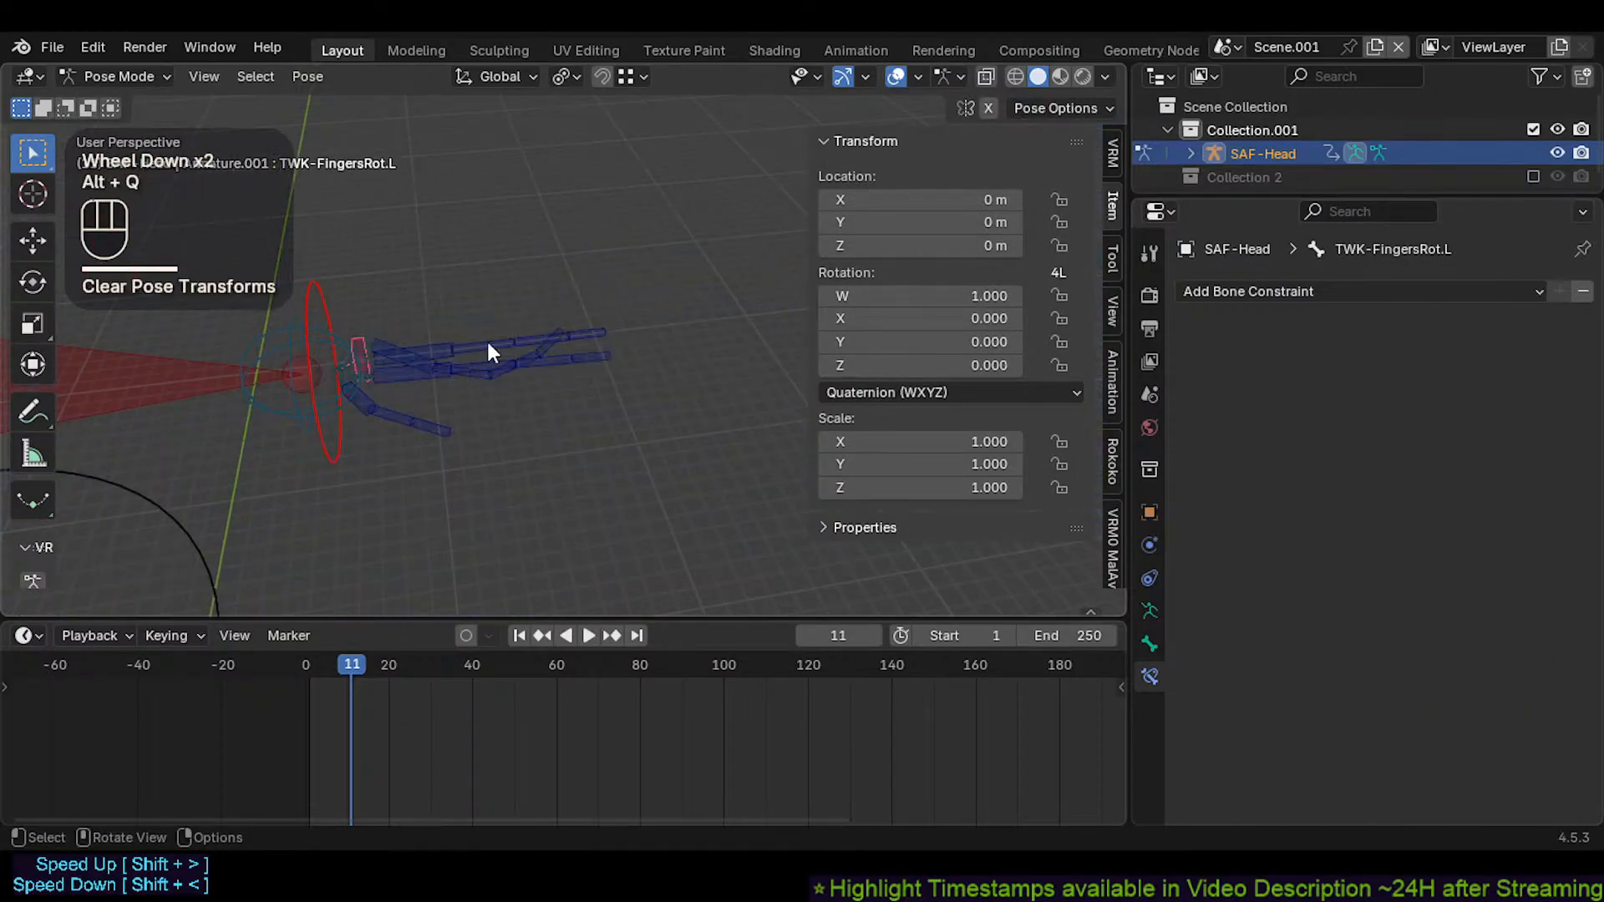
key(a)
key(alt+q)
key(alt+q)
Curl the middle, index and ring fingers by moving each fingertip bone with Auto IK
click(590, 337)
key(g)
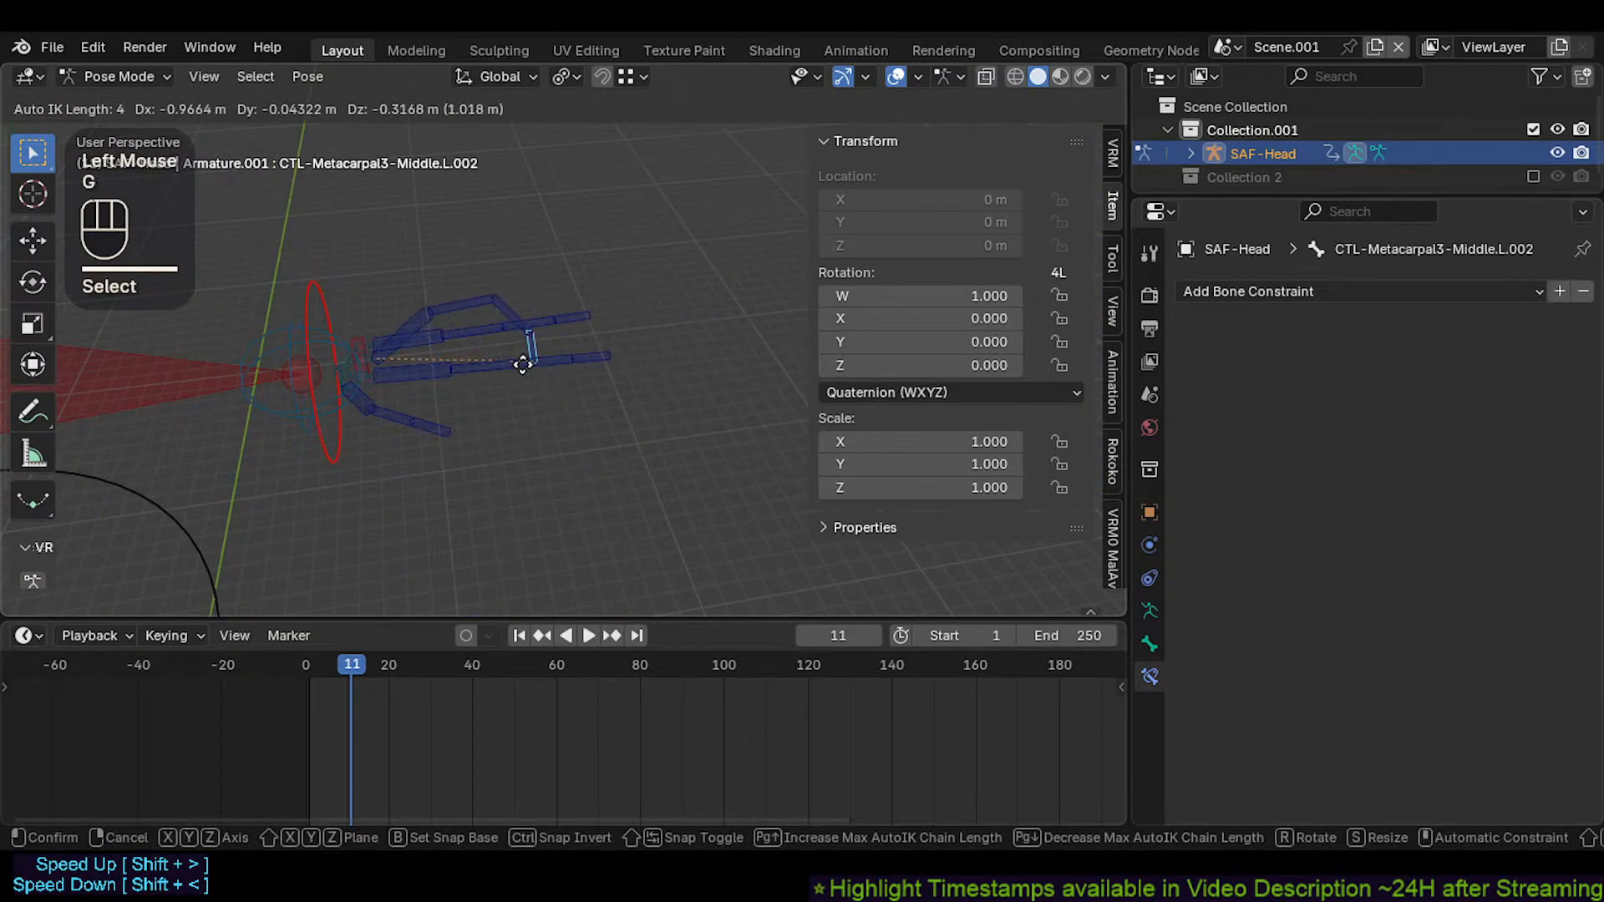
click(533, 353)
click(599, 358)
key(g)
click(554, 391)
click(576, 325)
key(g)
click(481, 427)
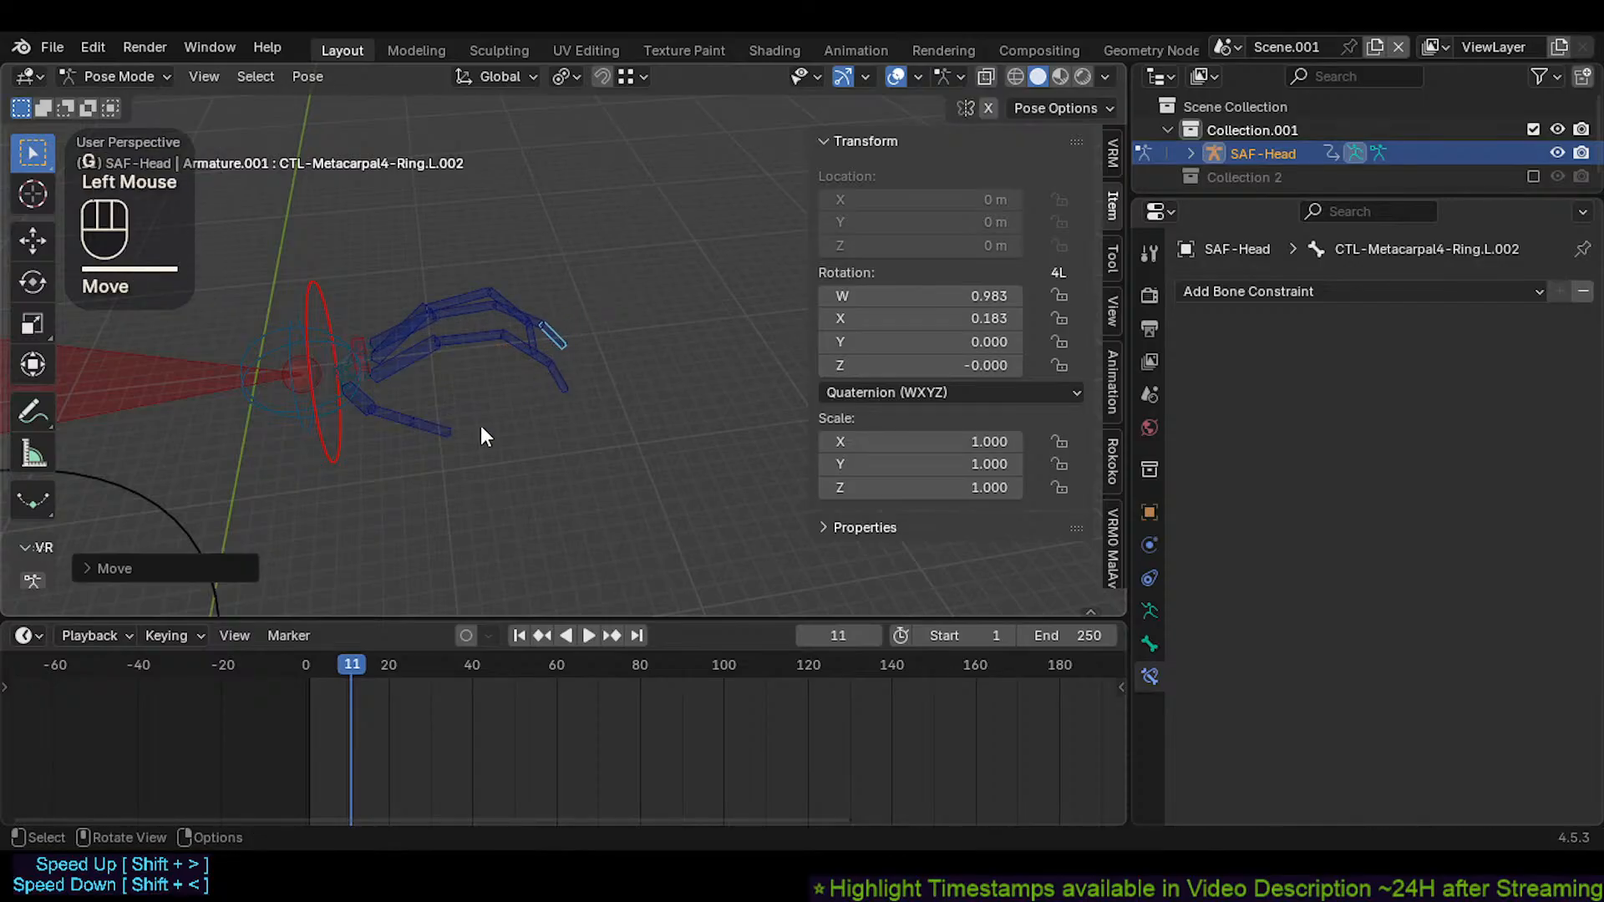
Adjust the thumb slightly by moving CTL-Metacarpal1-Thumb.L.002 with Auto IK, and deselect all bones
click(440, 431)
key(g)
click(446, 449)
shift+middle_drag(446, 449, 533, 408)
scroll(565, 388, up, 2)
key(alt+a)
key(alt+q)
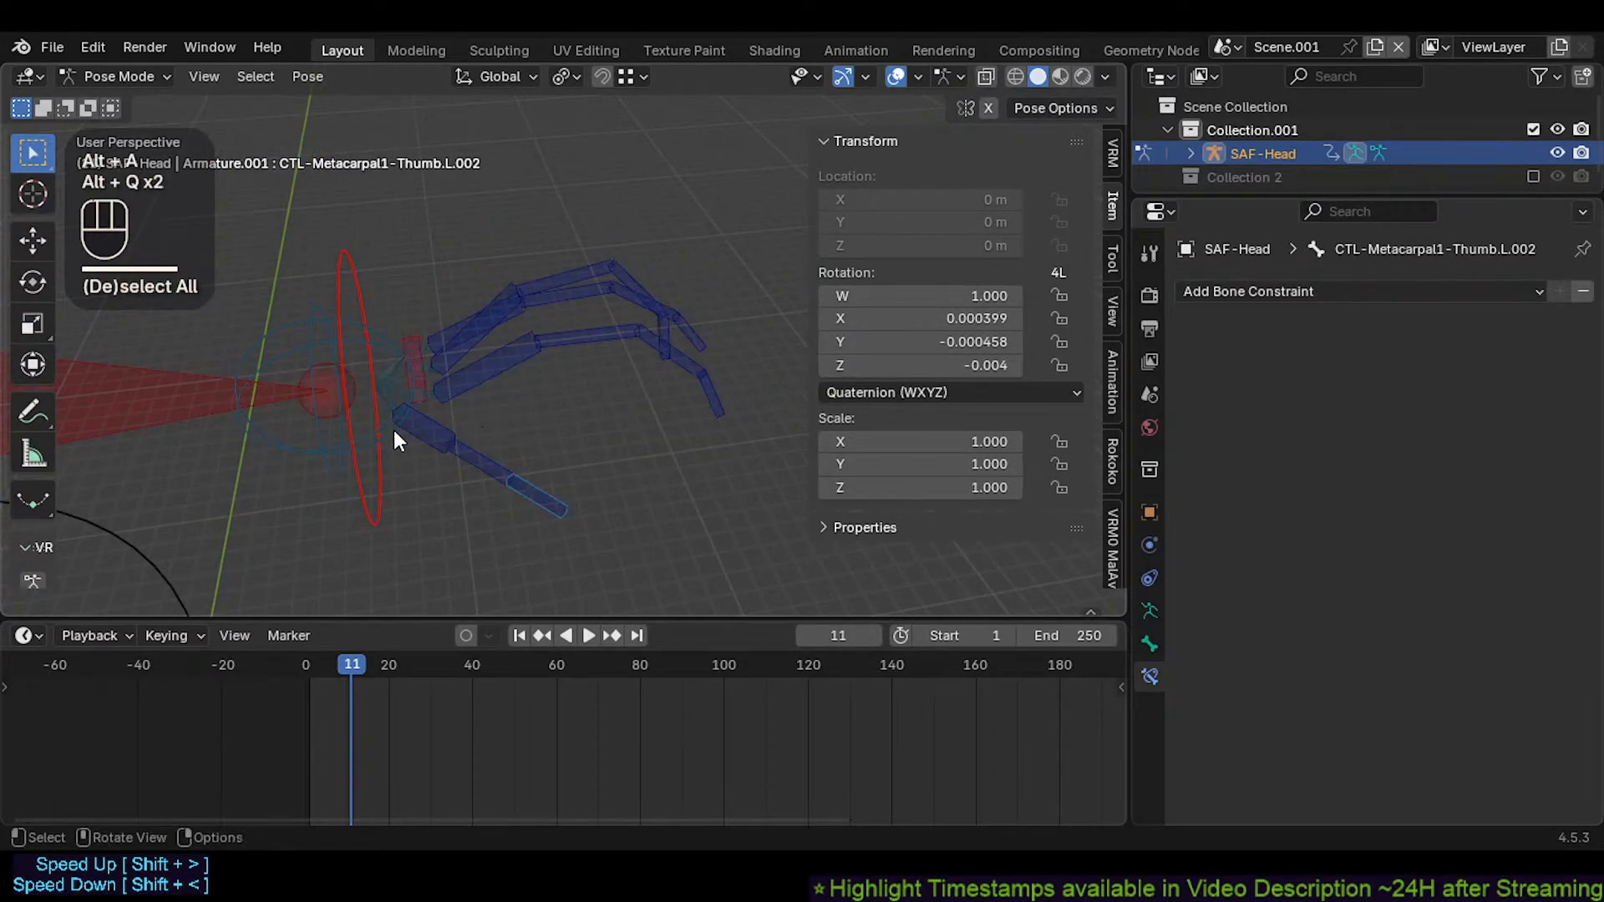
Try rotating the CTL-Hand.L wrist control while the fingers are curled
middle_drag(394, 430, 494, 478)
scroll(494, 478, down, 4)
click(462, 472)
key(r)
key(Escape)
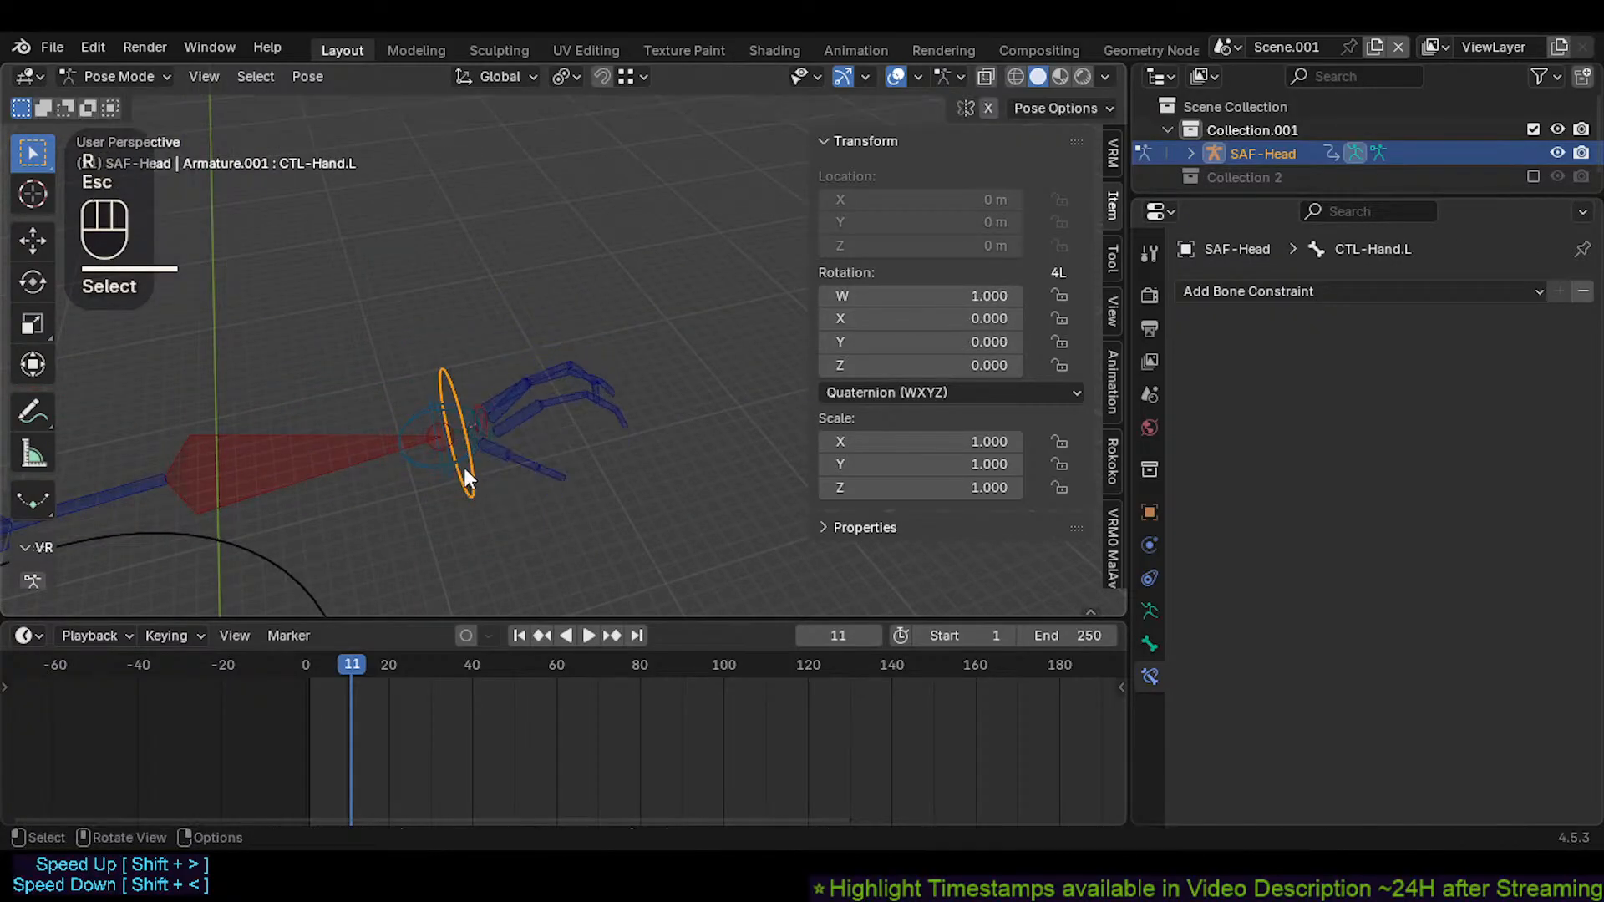
Rotate CTL-ForeArm.L and reposition the arm by moving that bone with Auto IK
key(g)
key(Escape)
click(406, 463)
key(r)
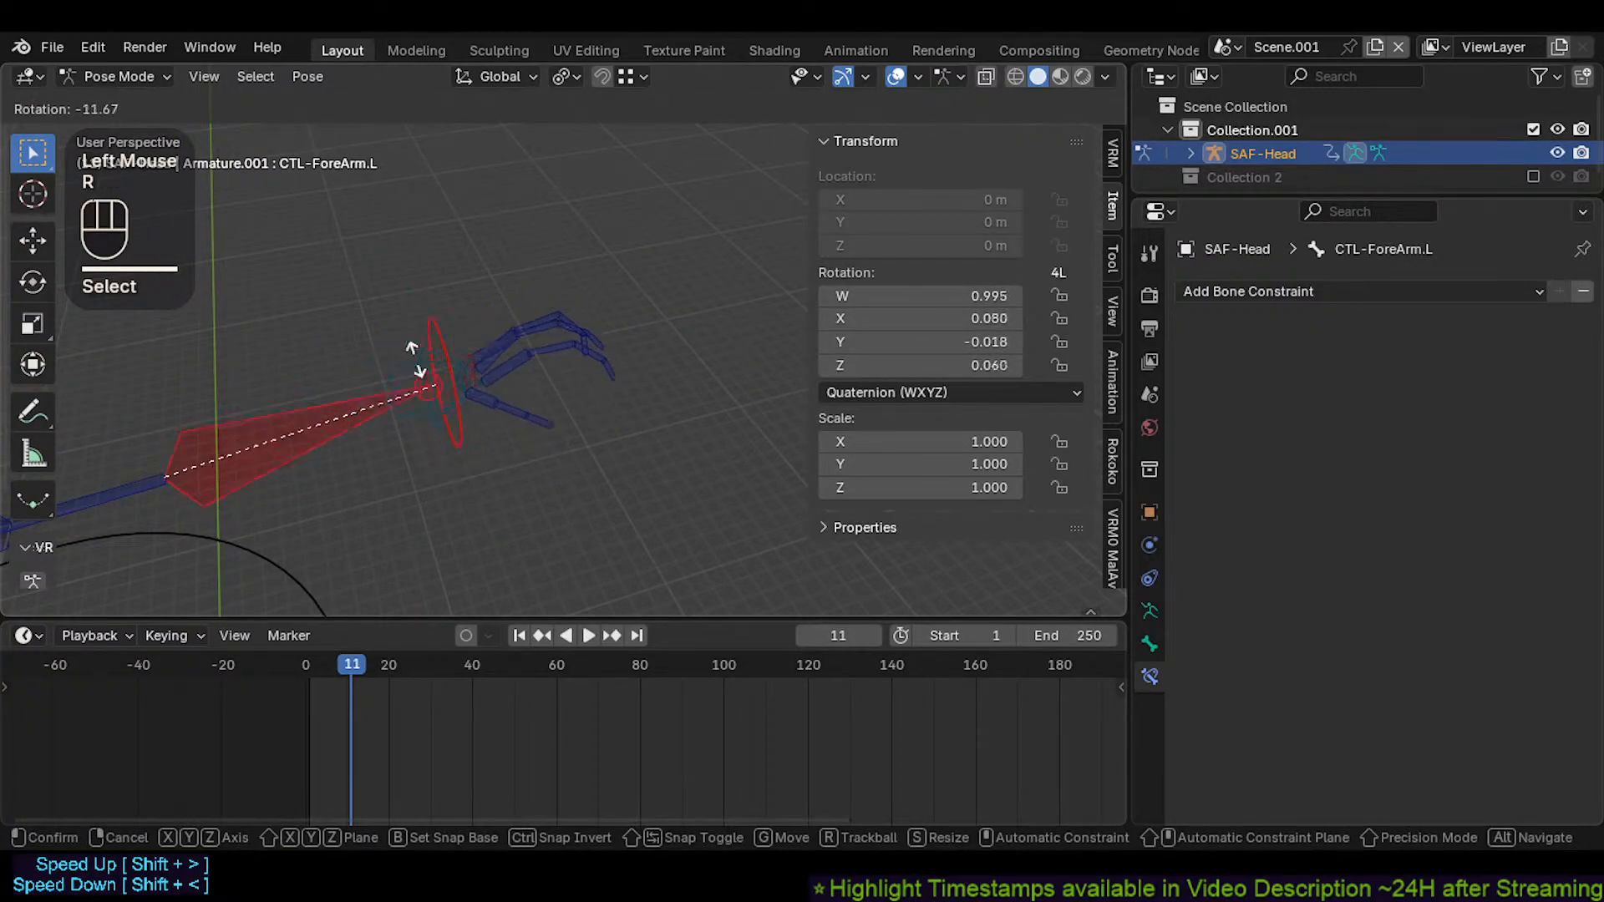
click(335, 314)
shift+middle_drag(306, 343, 516, 403)
key(g)
click(453, 355)
Test bending the elbow by moving CTL-ForeArm.L twice with Auto IK at chain length 4
middle_drag(517, 402, 494, 386)
shift+middle_drag(495, 386, 520, 426)
middle_drag(519, 426, 510, 382)
key(g)
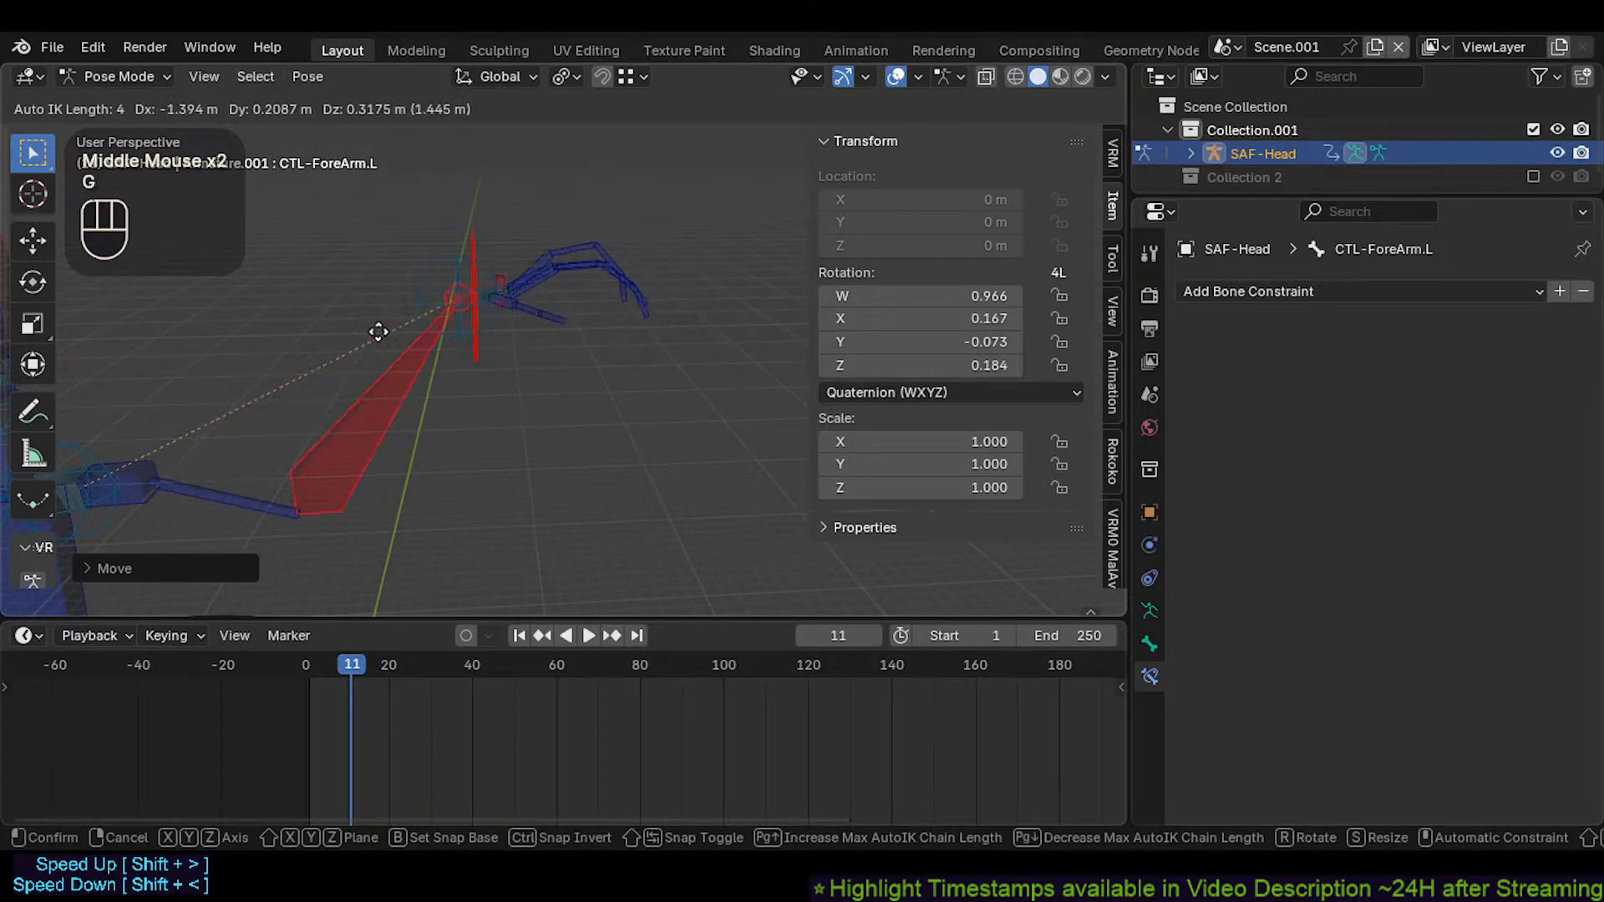
click(427, 390)
key(g)
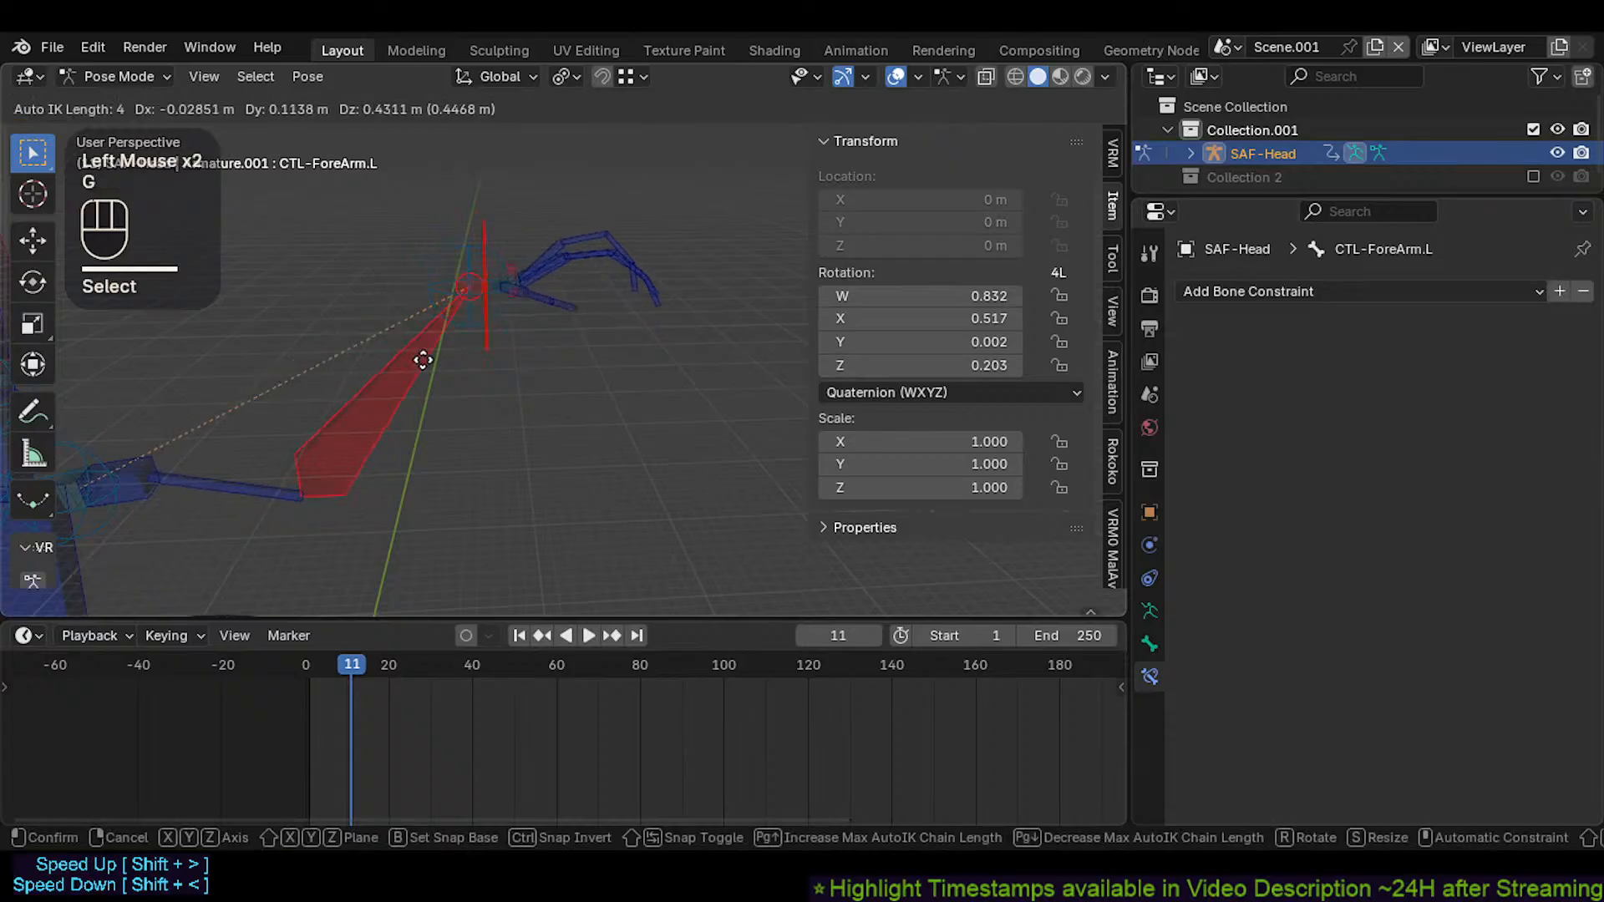
click(464, 381)
key(alt+a)
drag(425, 390, 422, 387)
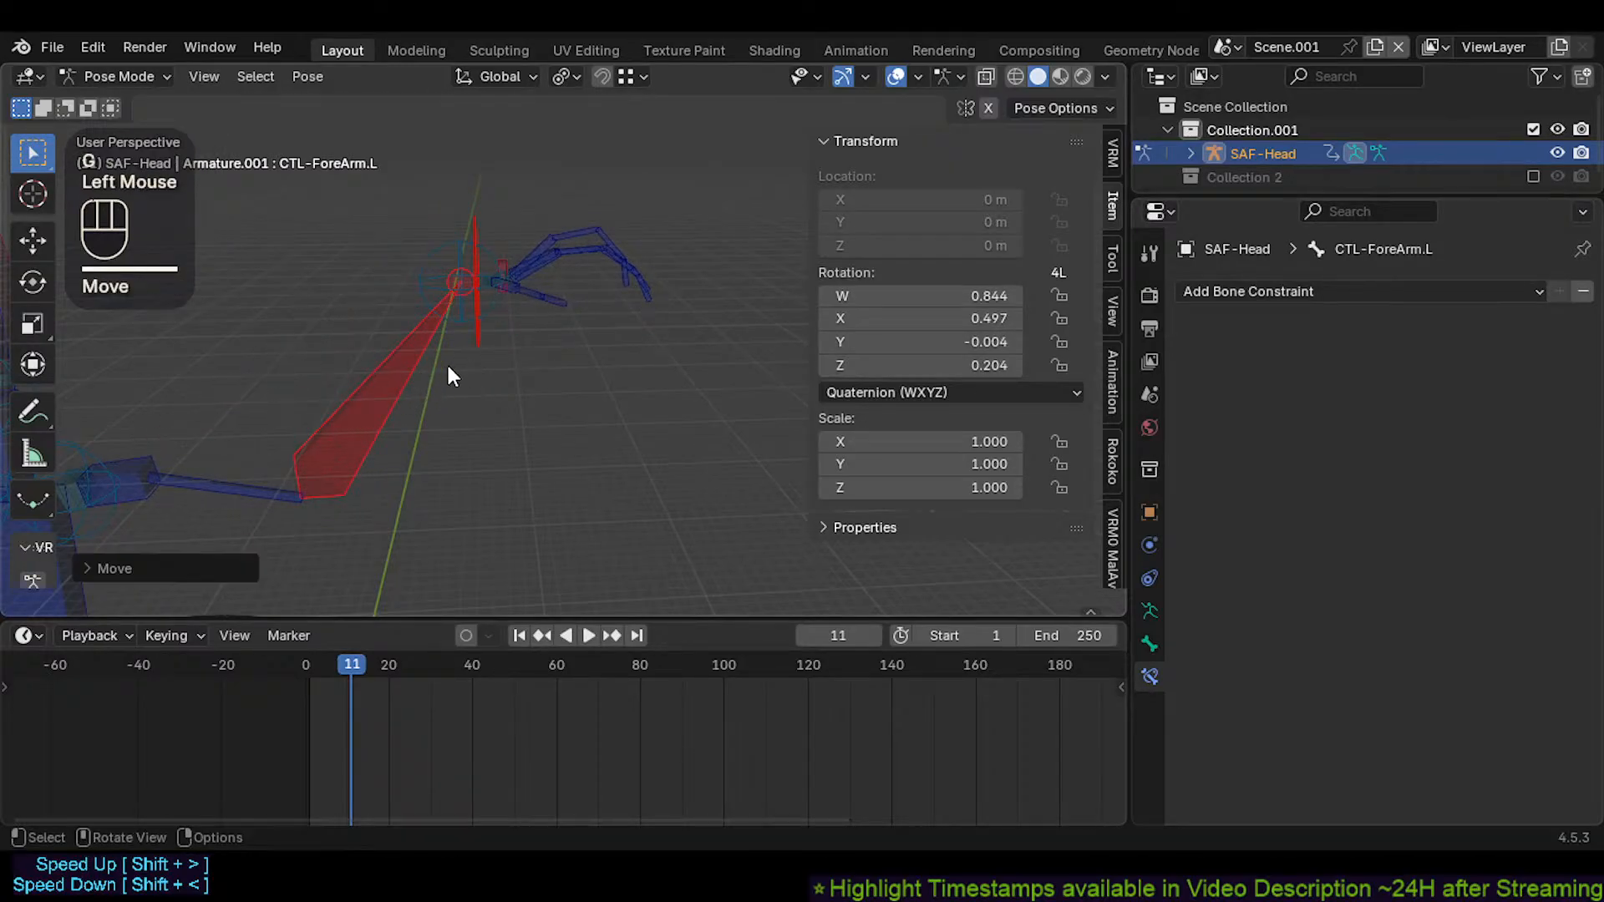
Select CTL-ForeArm.L together with CTL-Hand.L, and test moving and rotating the pair with Auto IK
double_click(424, 379)
shift+click(478, 343)
key(g)
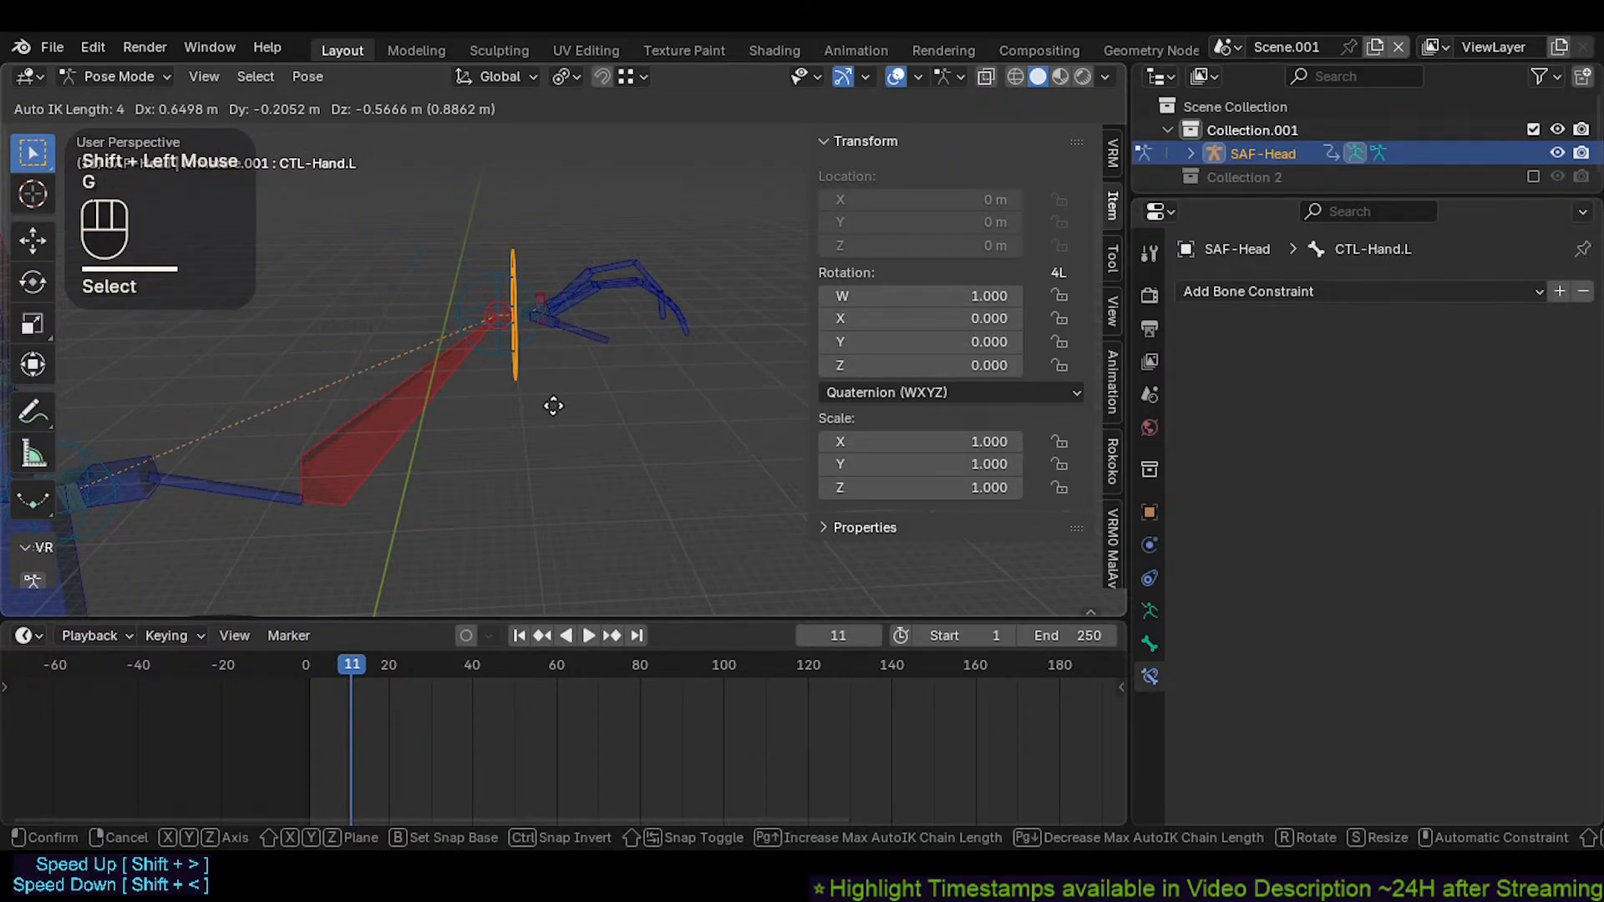
click(515, 433)
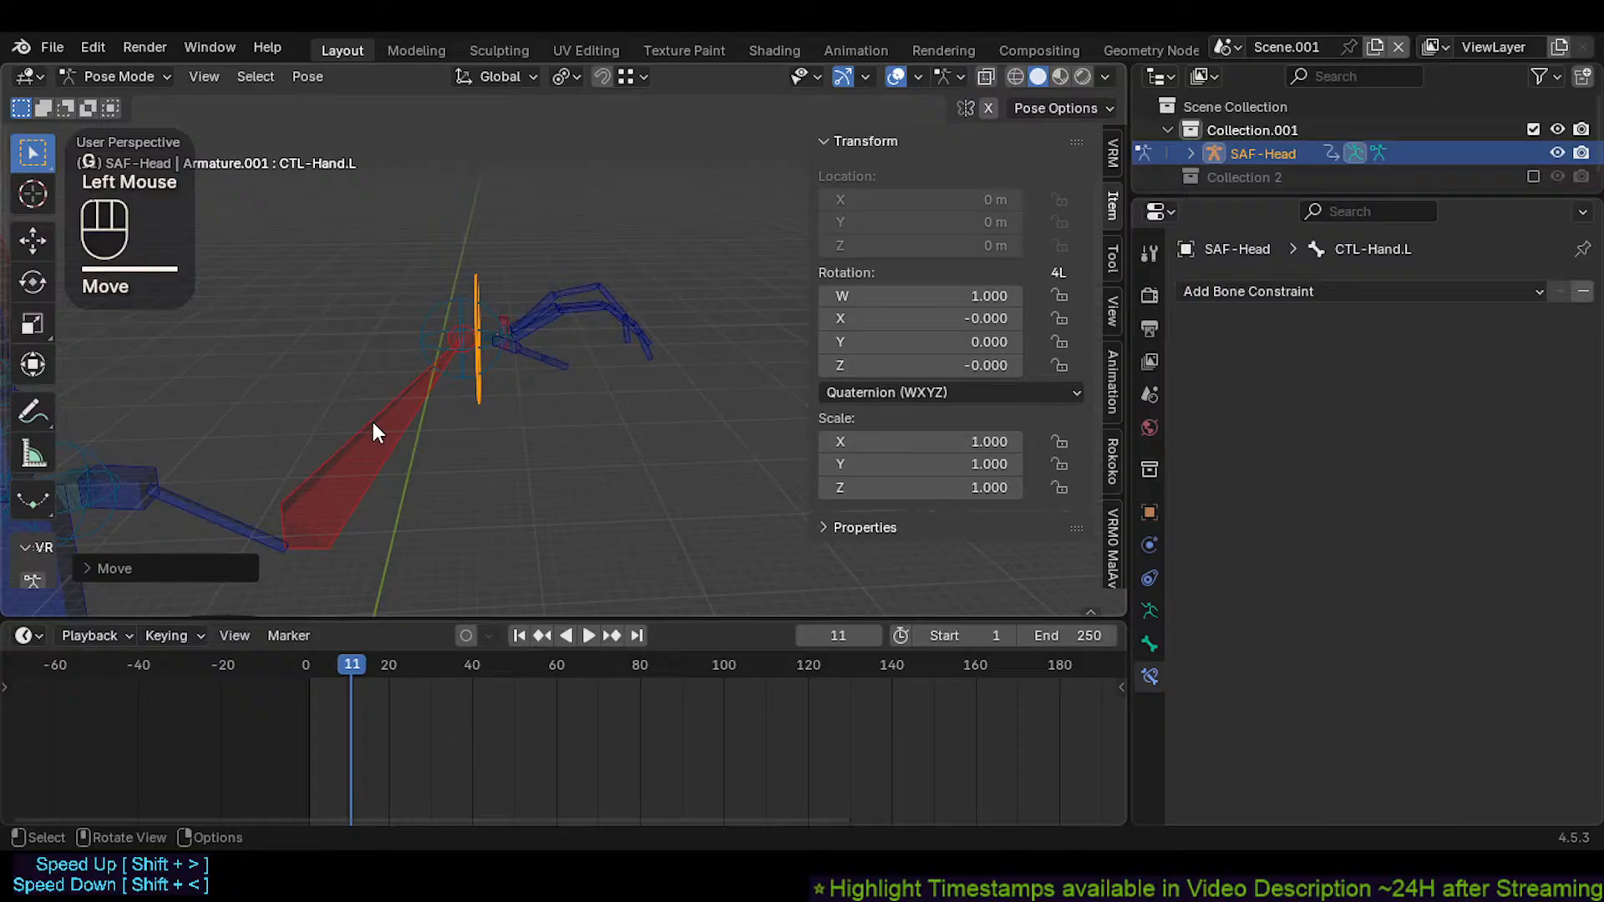
key(r)
click(473, 390)
shift+click(469, 390)
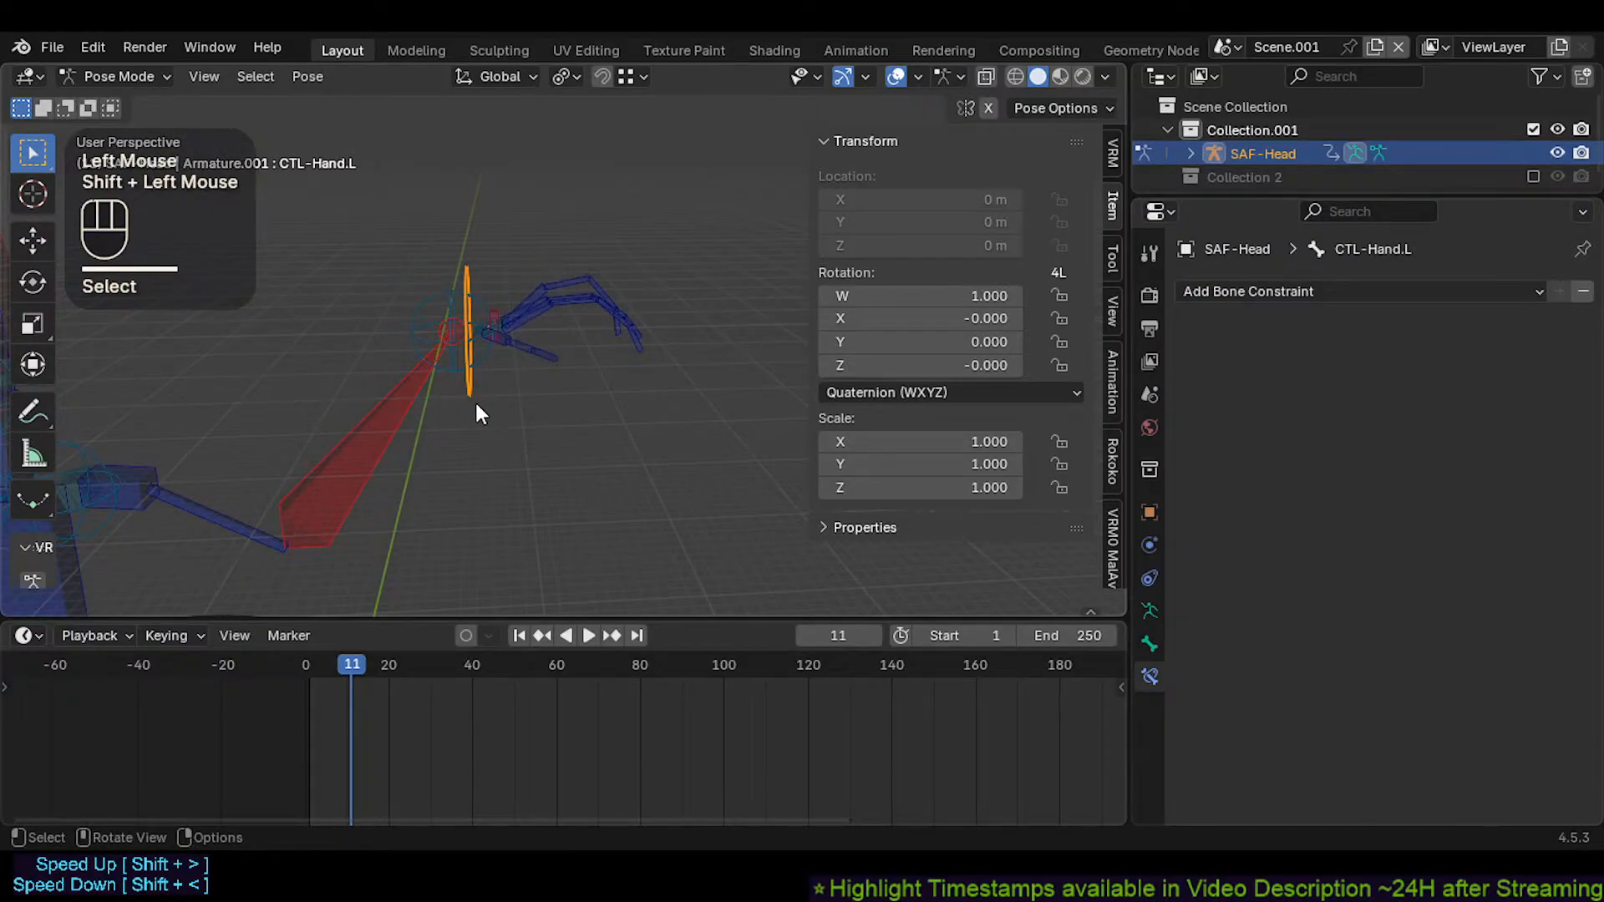
key(g)
click(530, 403)
key(r)
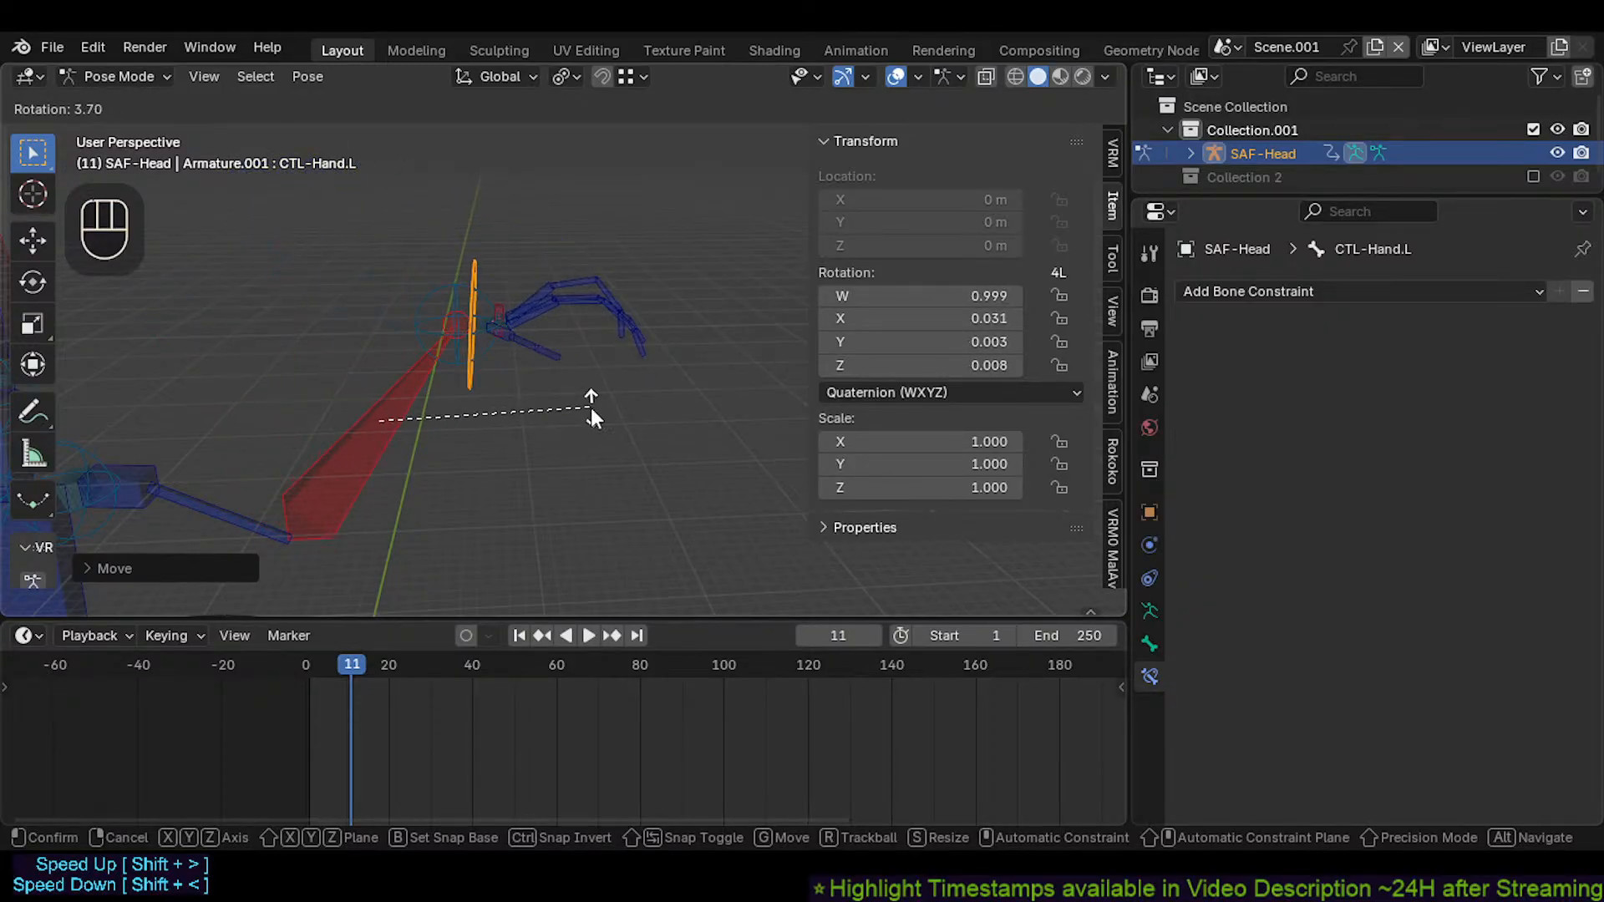
click(590, 407)
Compare rotating CTL-ForeArm.L alone with rotating it together with CTL-Hand.L
click(391, 394)
key(r)
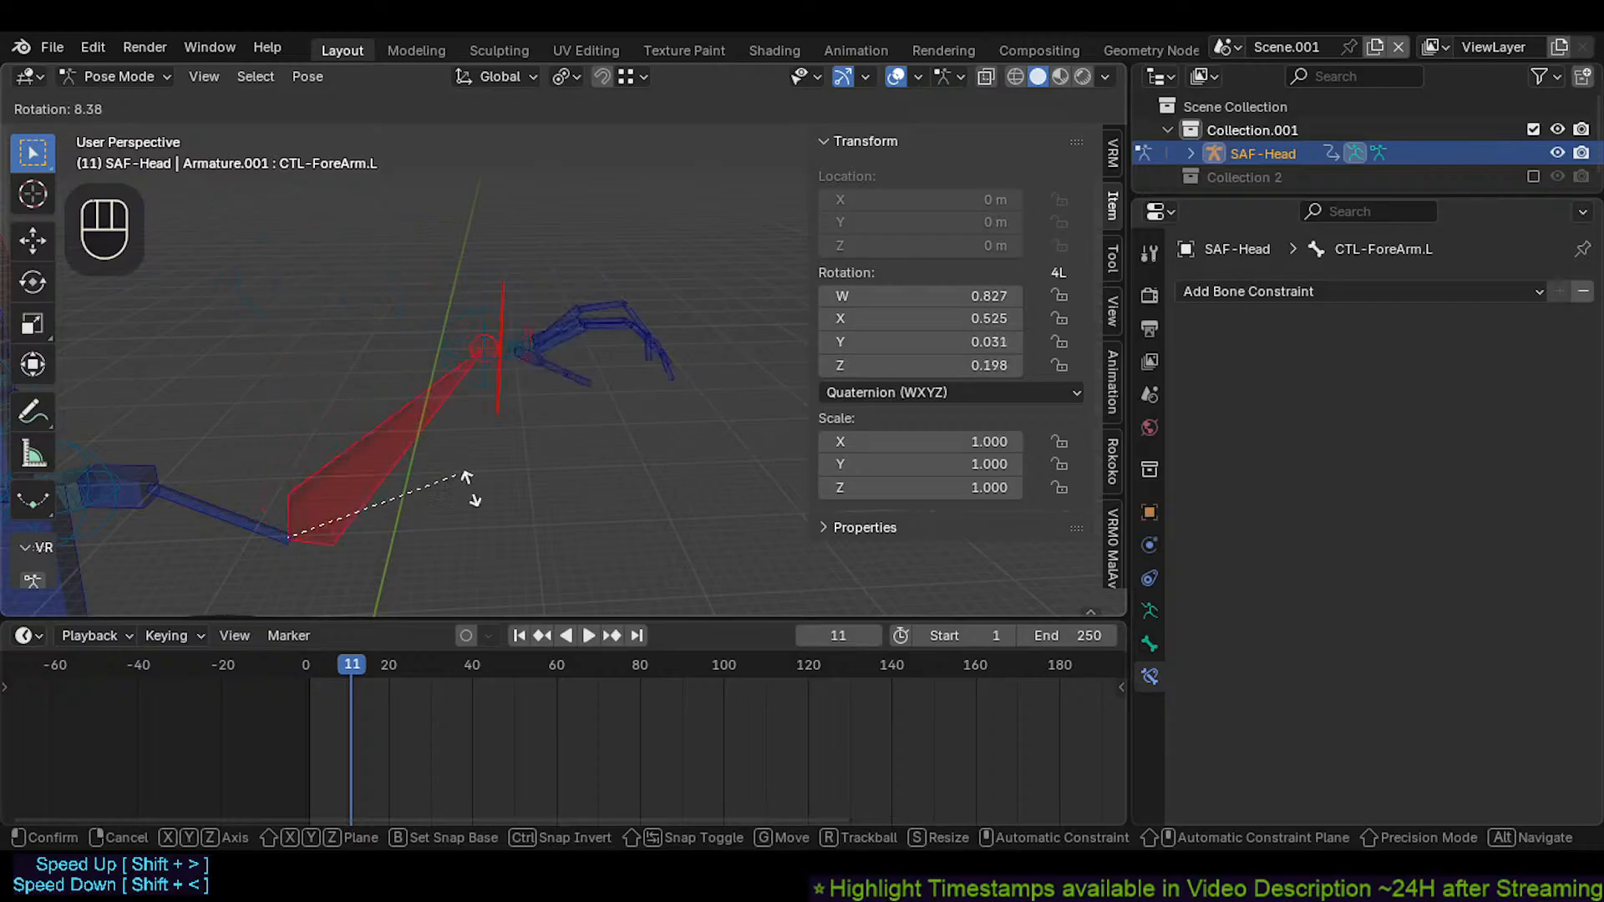
click(523, 555)
shift+click(553, 498)
key(r)
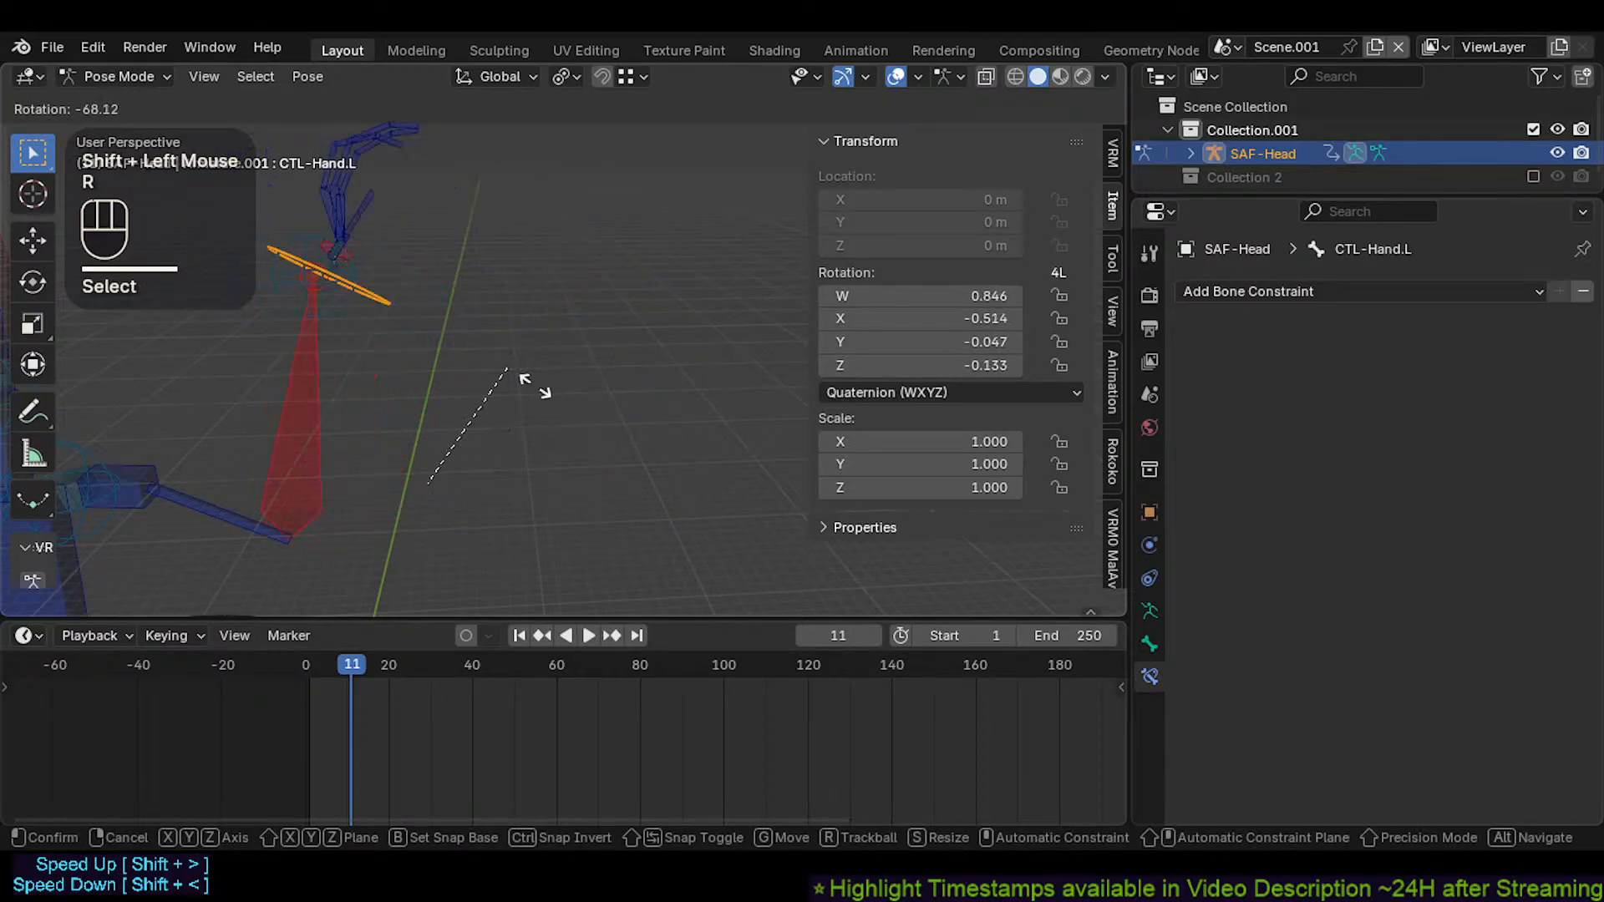
click(493, 458)
Select the forearm and hand controls again and move them together twice with Auto IK
click(393, 429)
shift+click(535, 410)
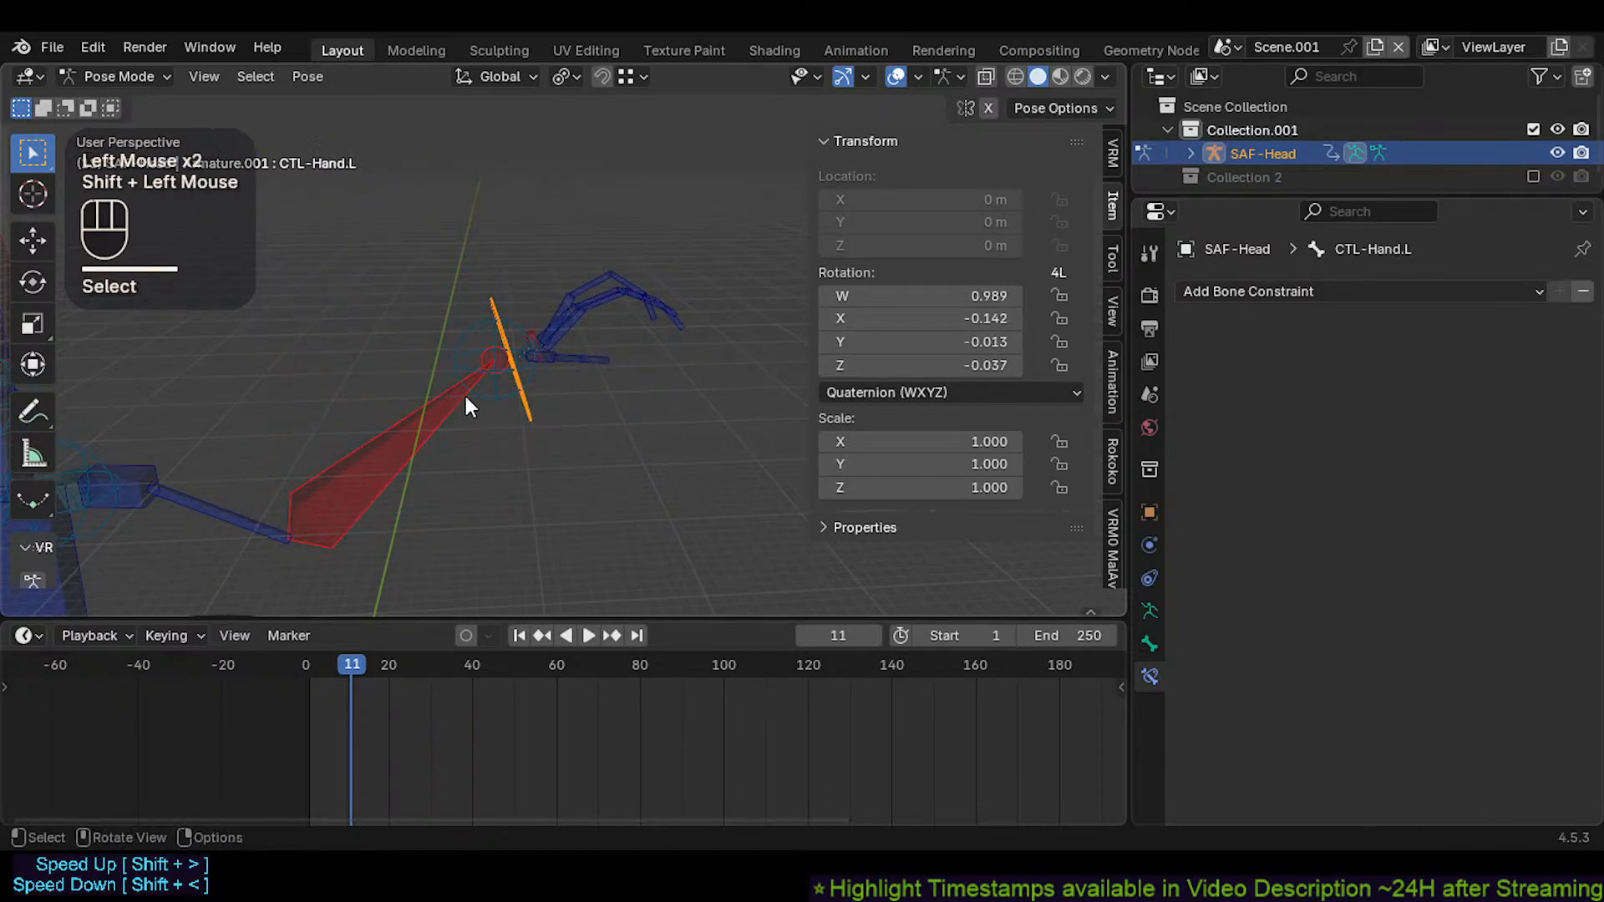
key(g)
click(518, 366)
middle_drag(518, 366, 504, 383)
shift+middle_drag(504, 382, 482, 349)
key(g)
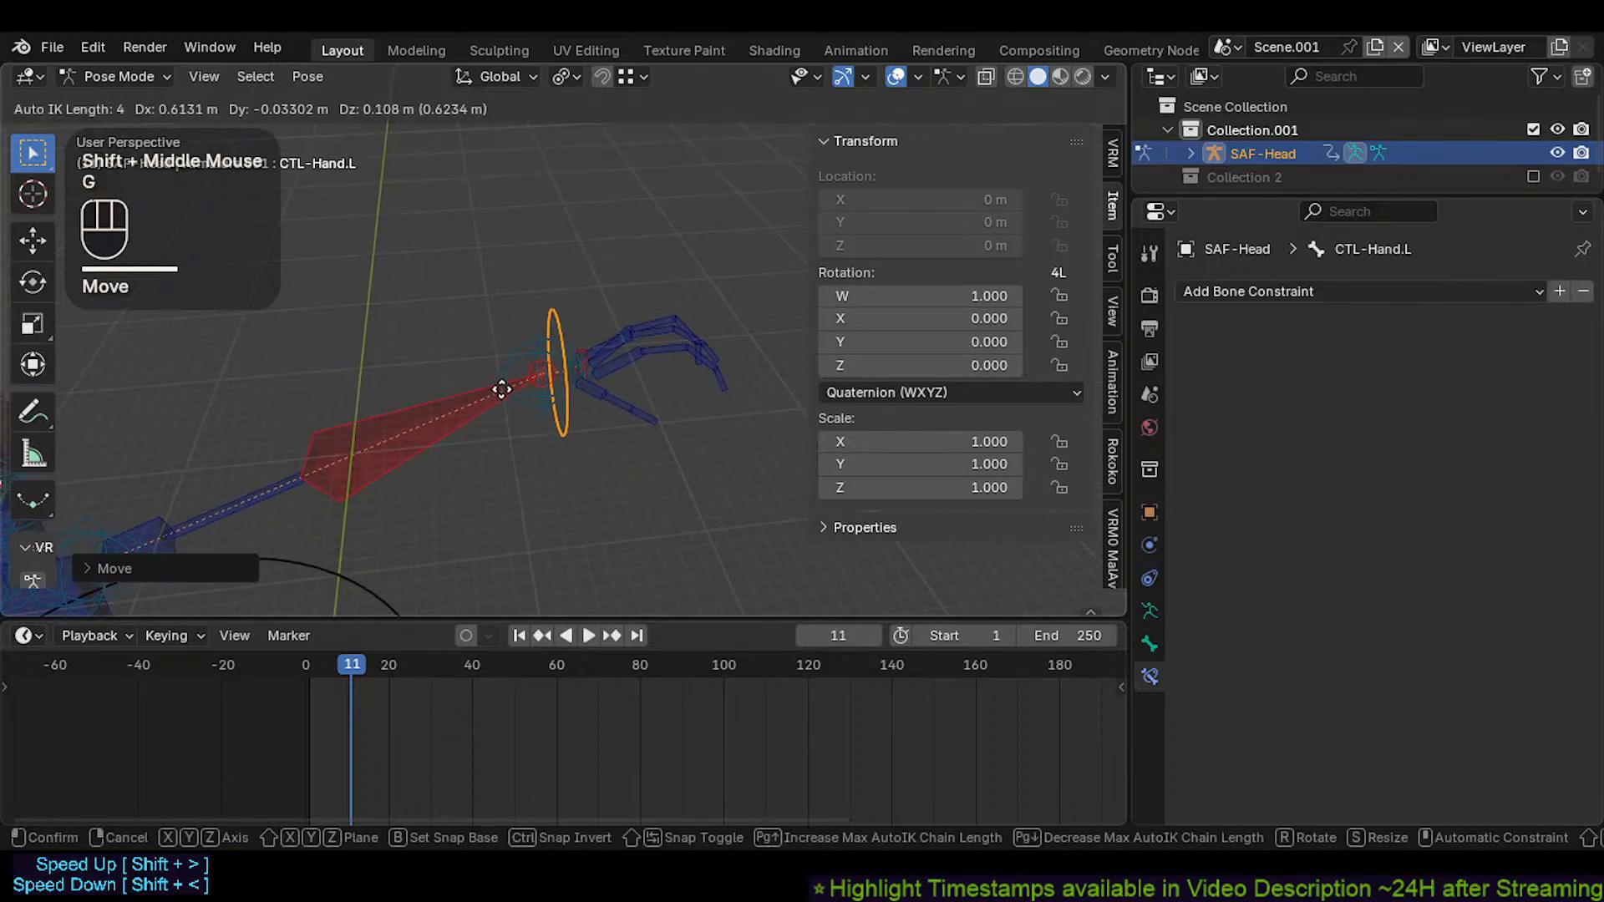
click(467, 419)
Select only CTL-ForeArm.L and move it twice with Auto IK to change the elbow bend
click(468, 416)
key(g)
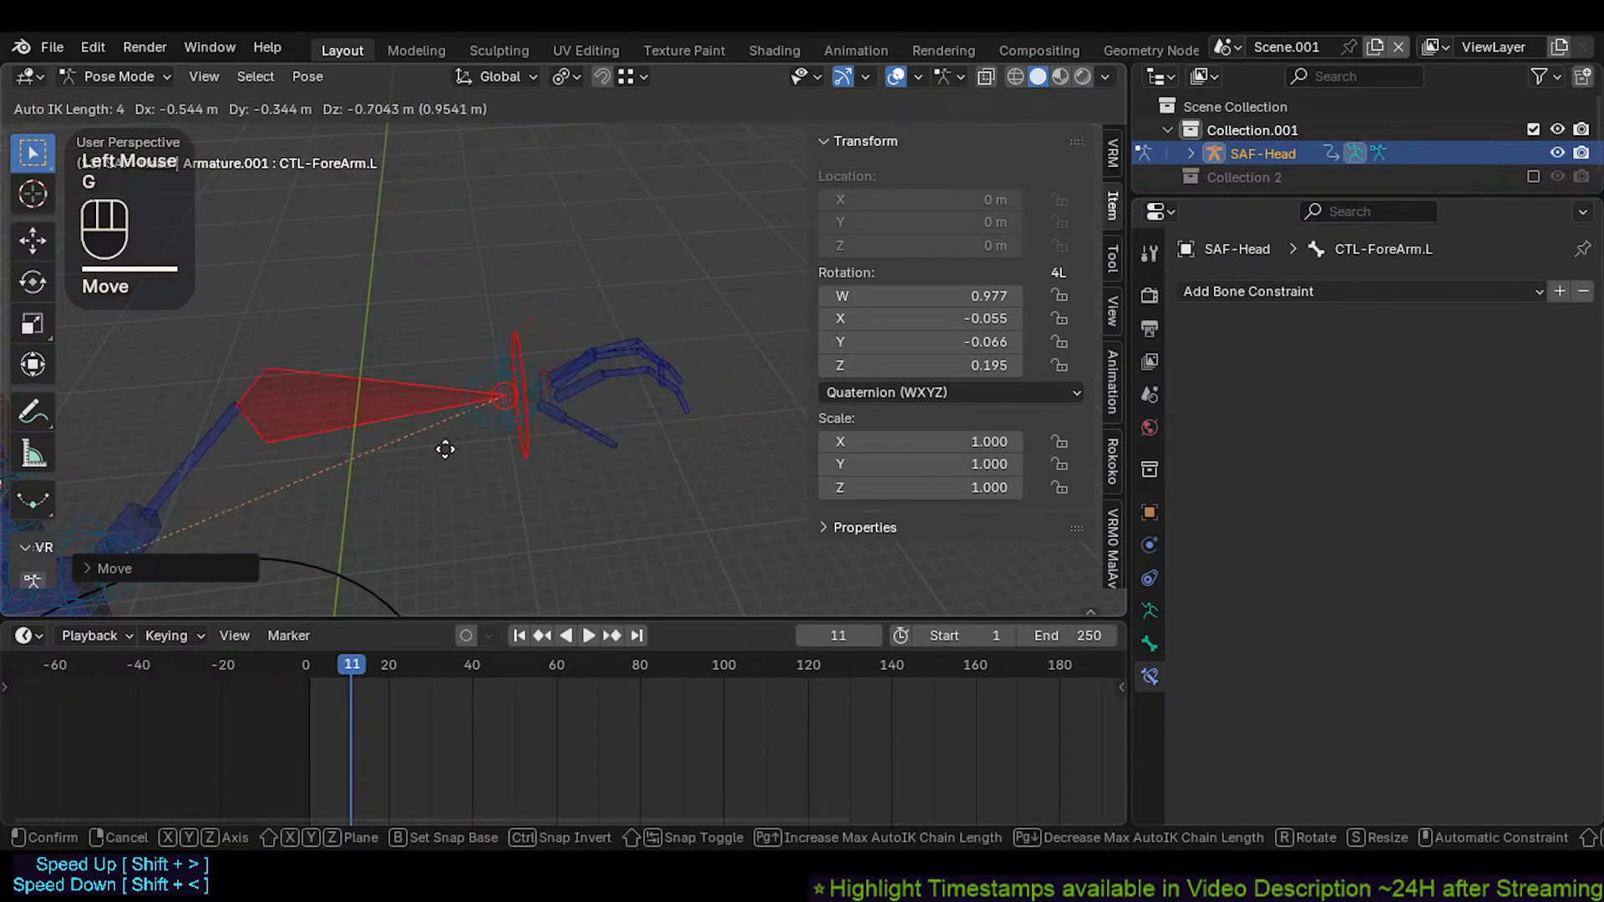
click(422, 493)
shift+middle_drag(429, 473, 439, 447)
middle_drag(438, 447, 448, 423)
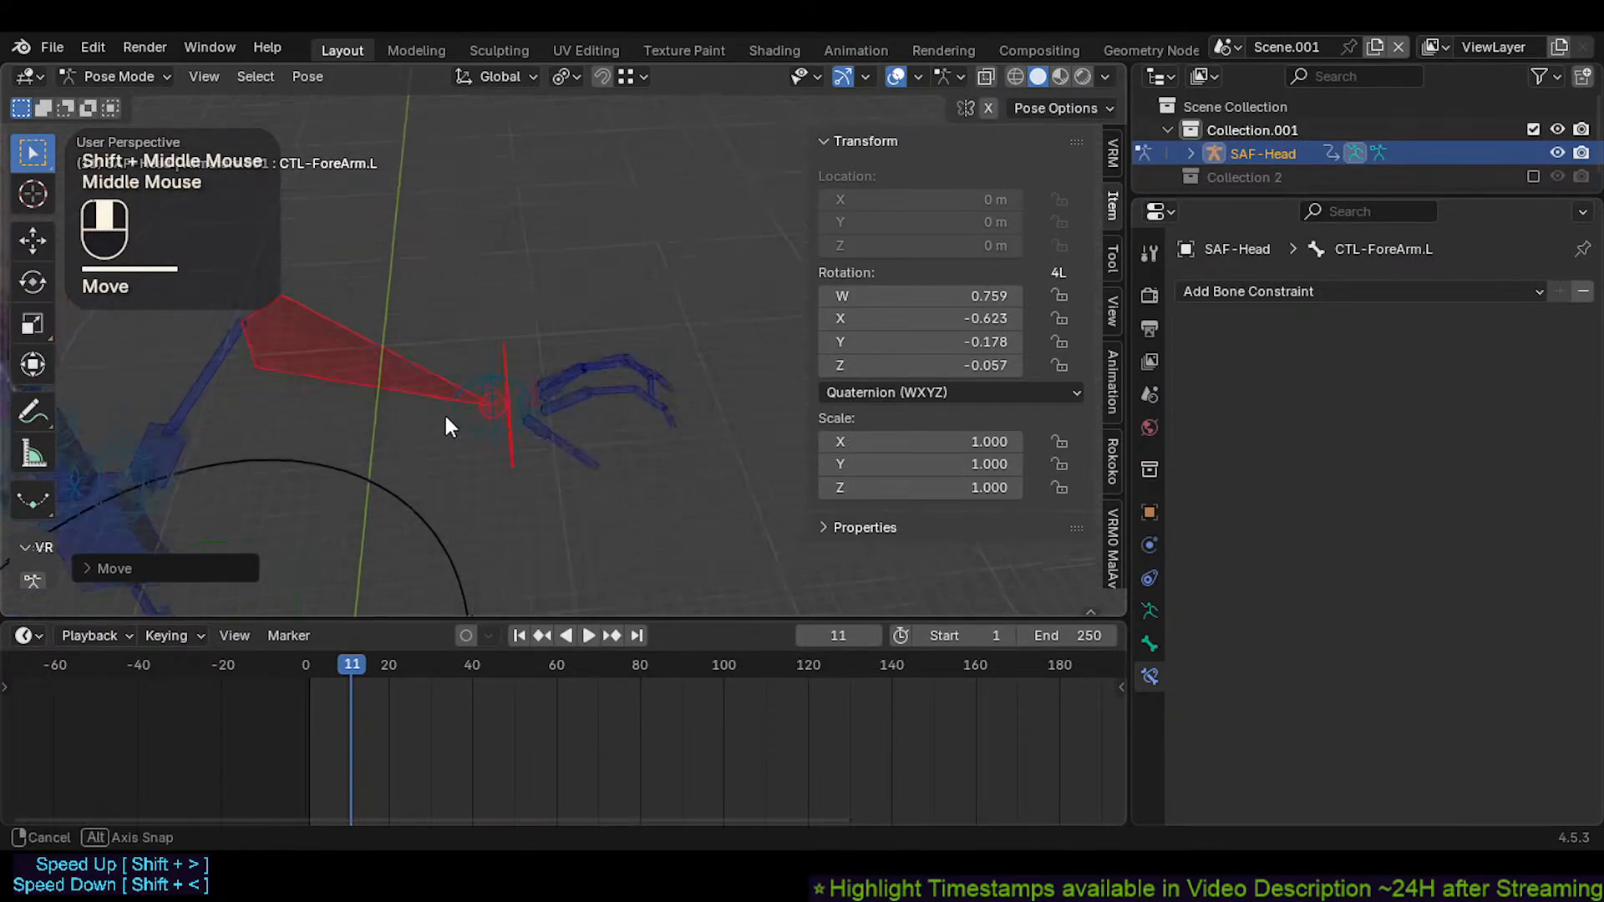
key(g)
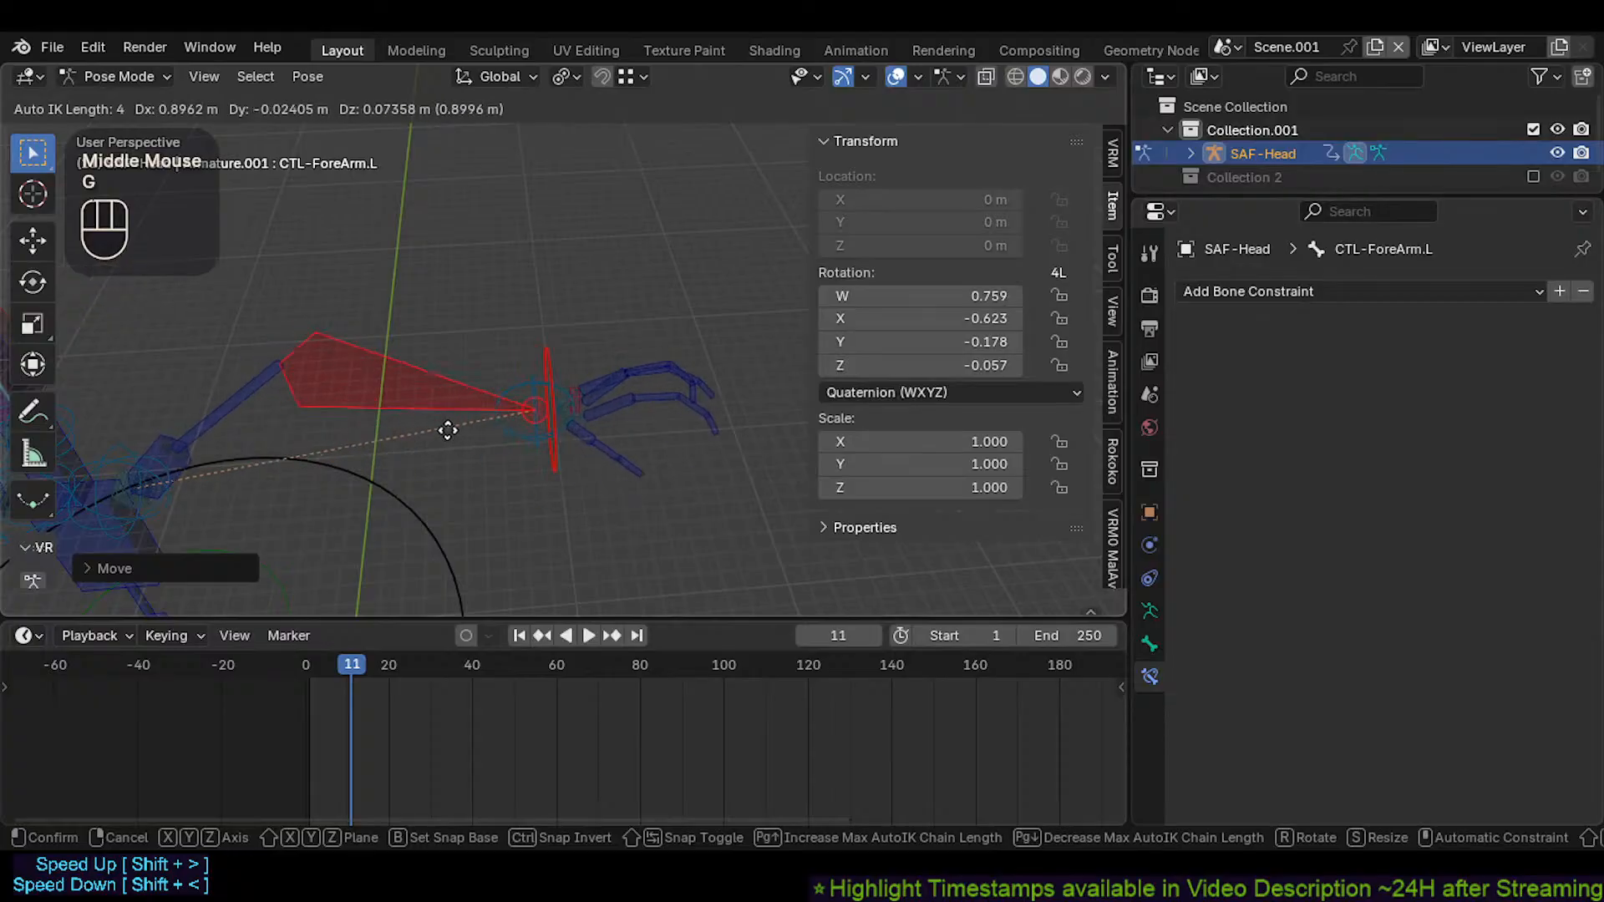
click(493, 438)
Try moving and trackball-rotating CTL-ForeArm.L and CTL-Hand.L as a pair
shift+click(552, 456)
key(g)
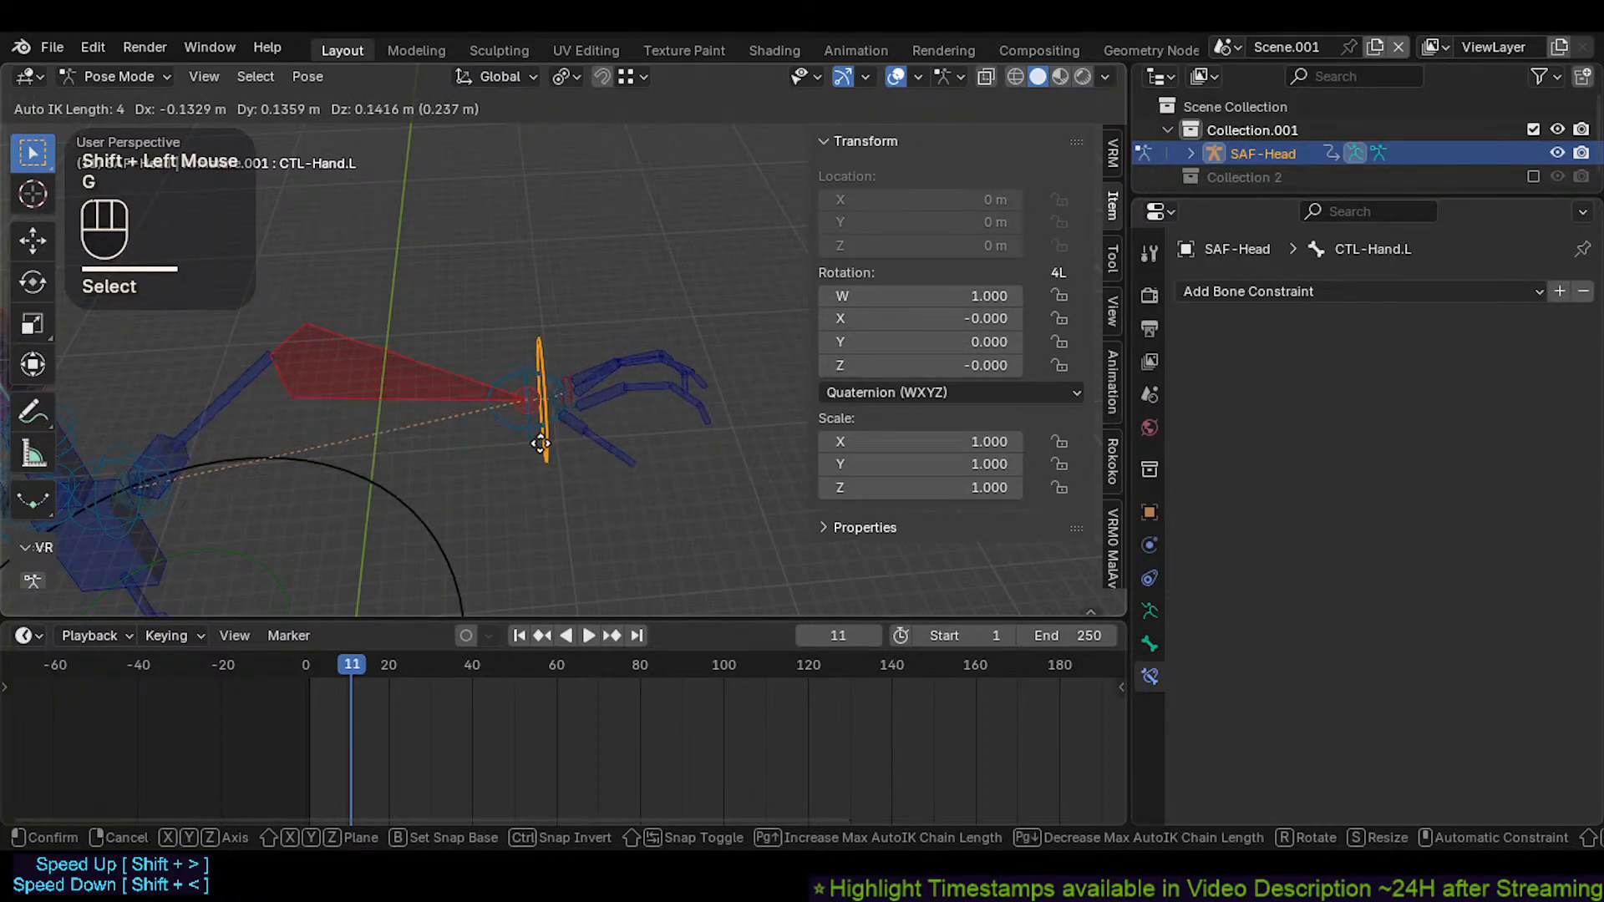
key(r)
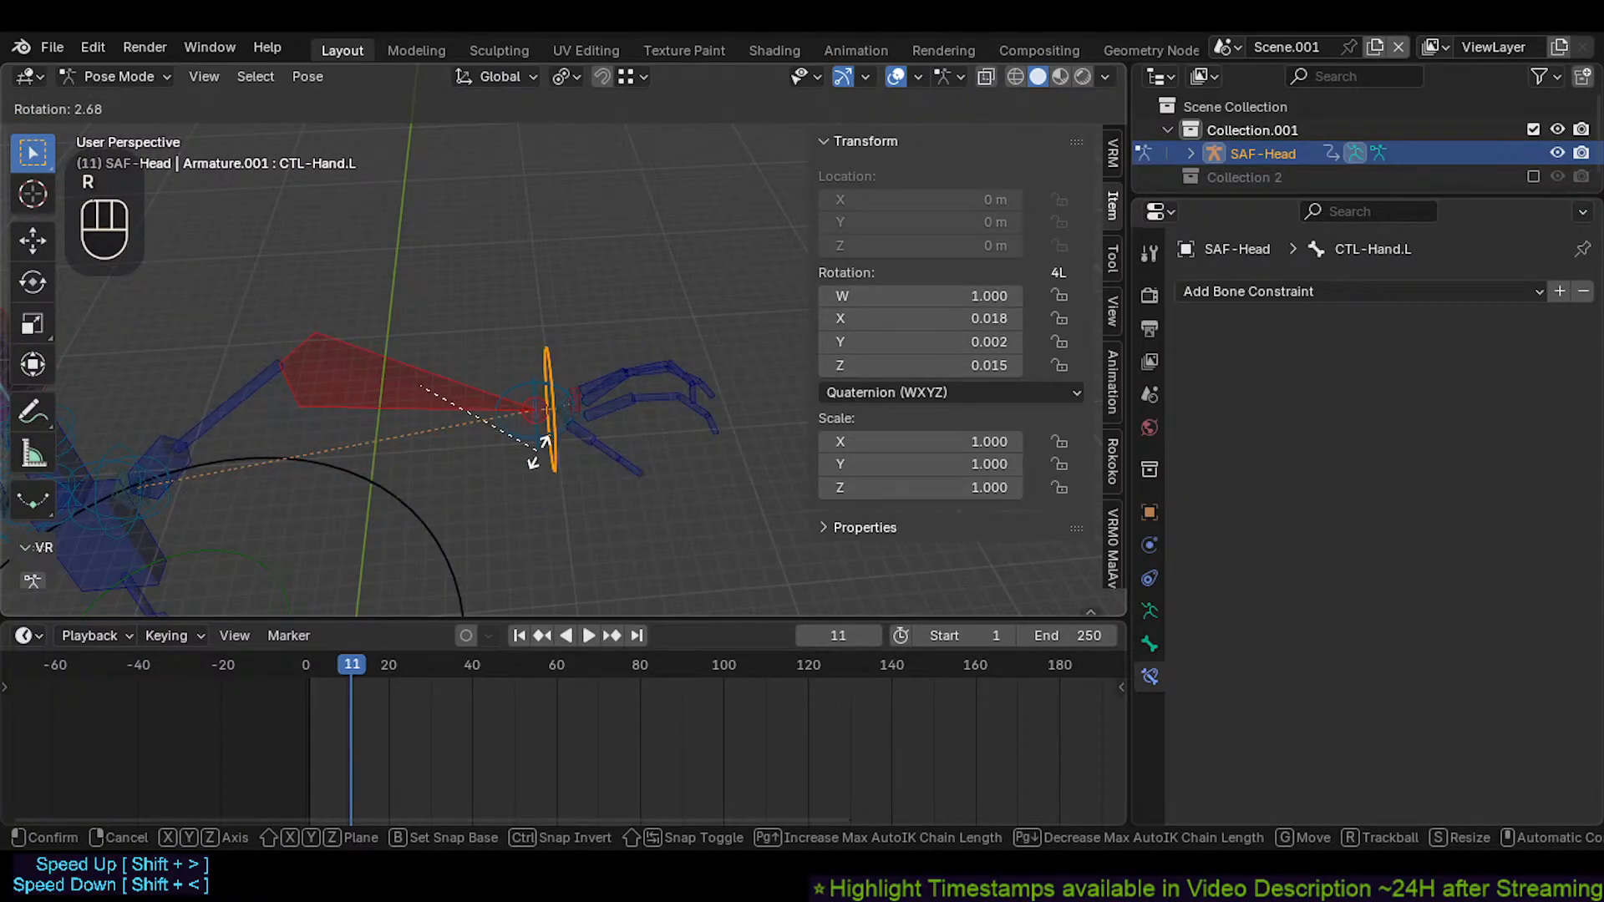
key(r)
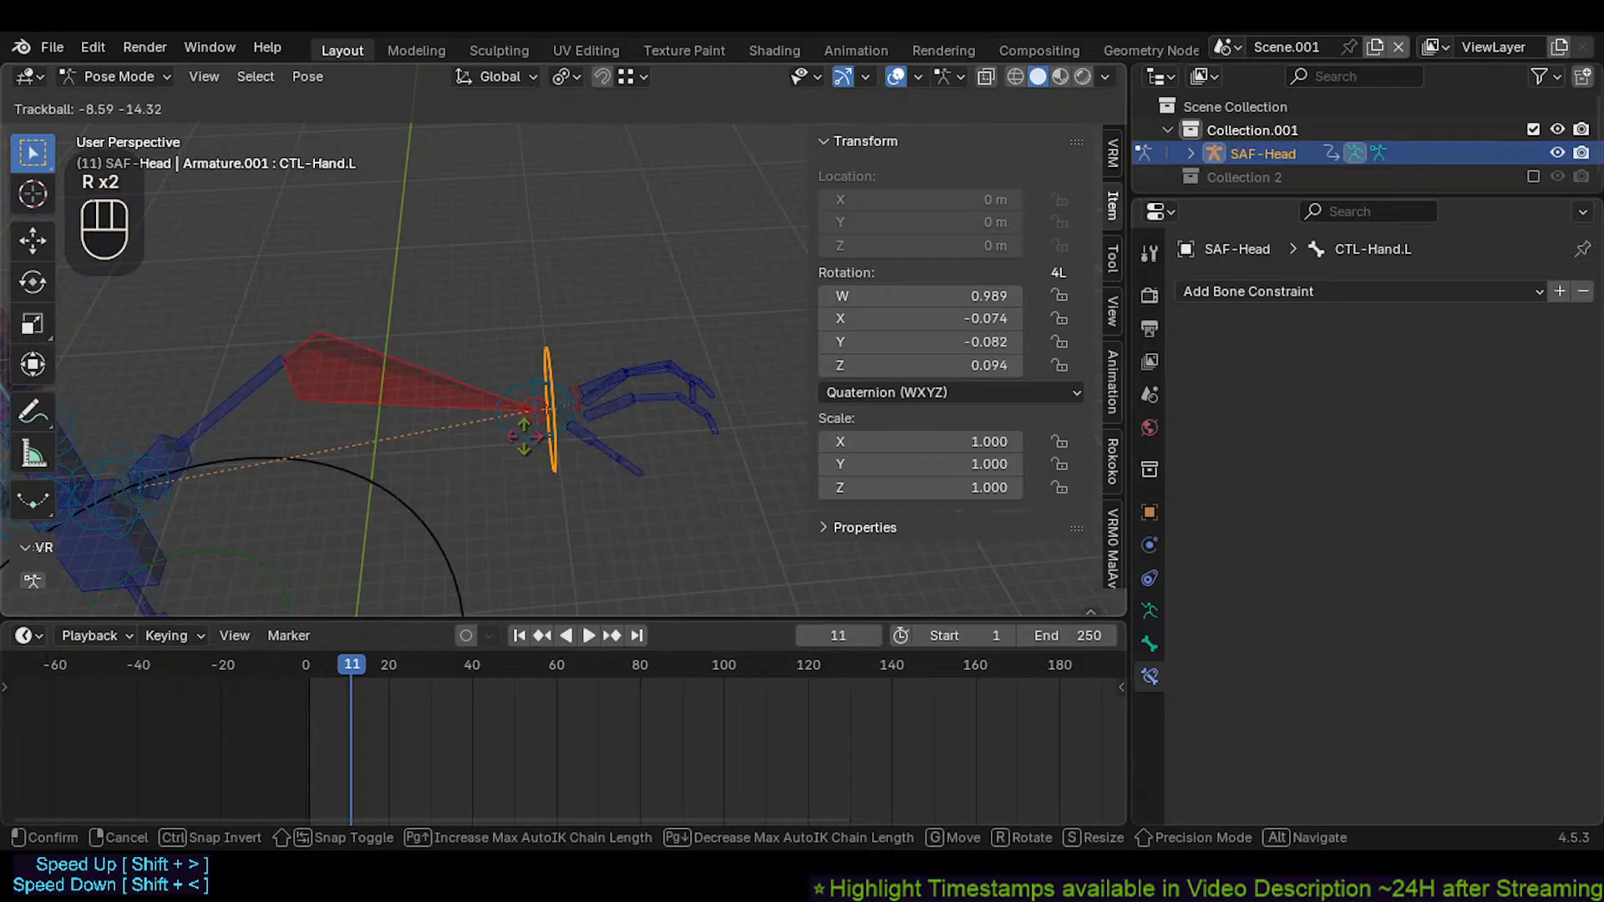
key(Escape)
Add CMD-Wrist.L to the selected forearm and hand controls and rotate them together
shift+click(519, 440)
key(r)
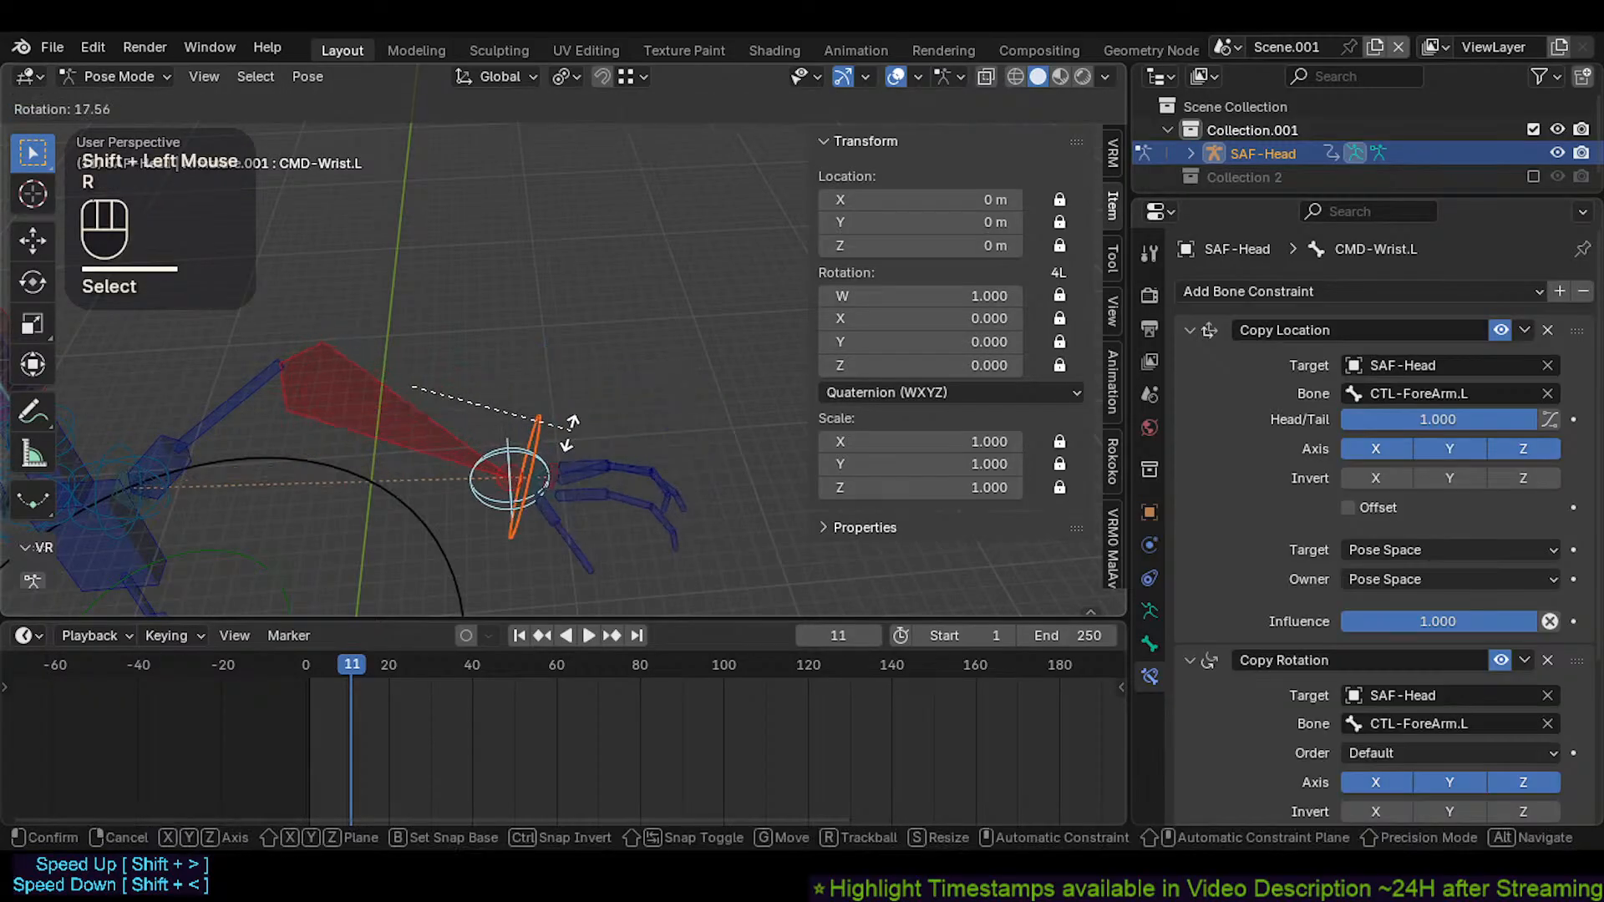
click(438, 383)
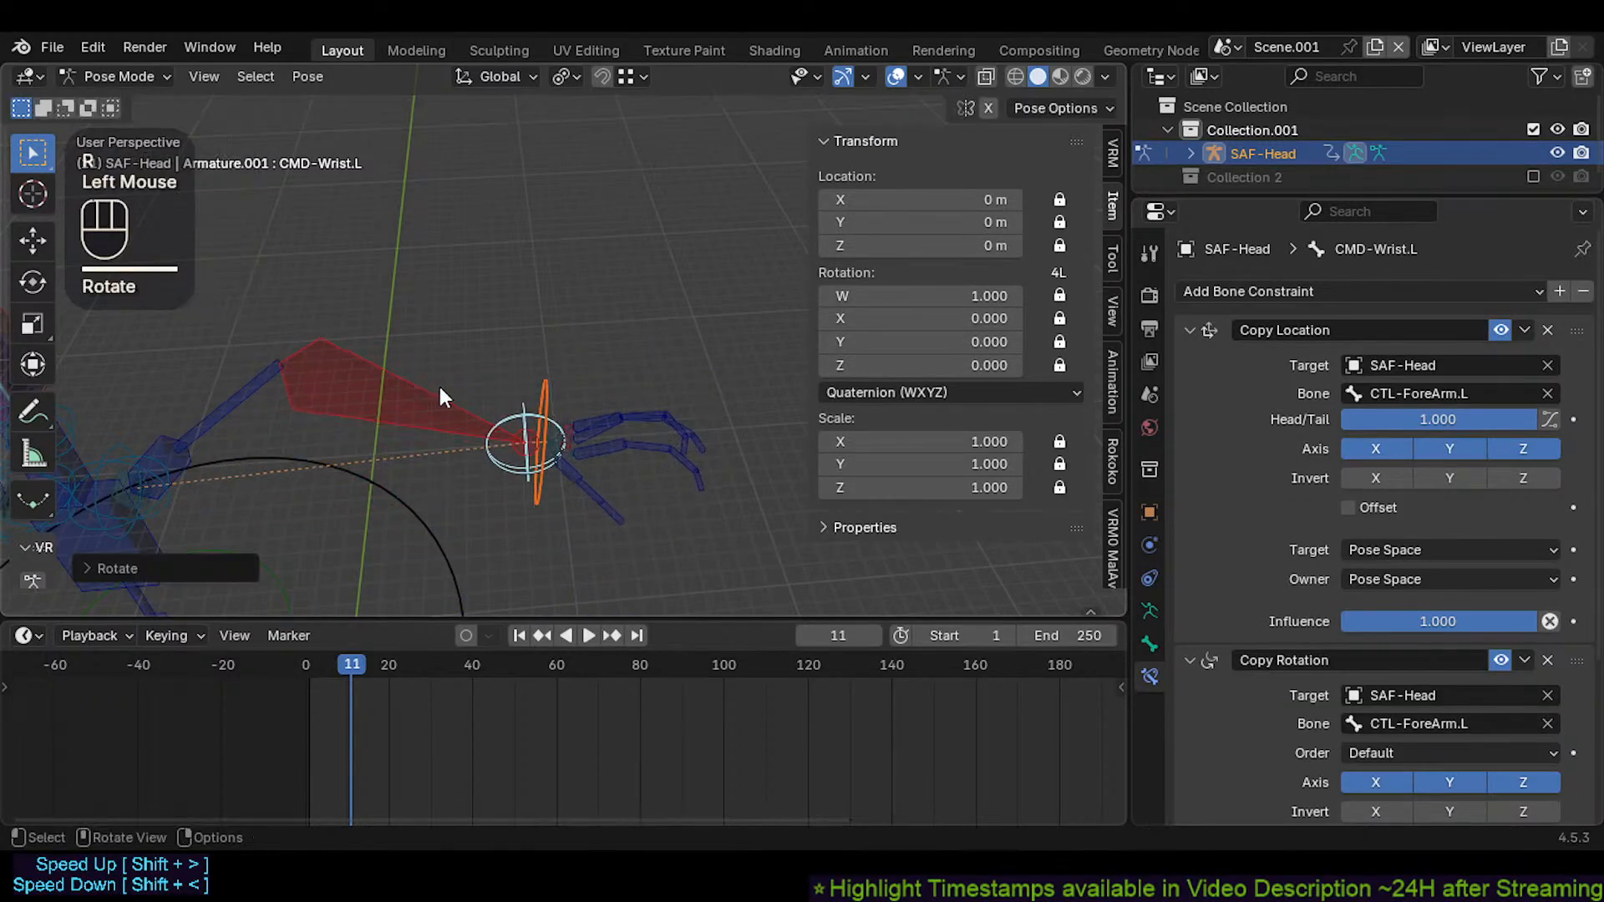
Try moving the arm with different selections of the forearm, hand and CMD-Wrist.L bones
shift+click(438, 386)
shift+click(498, 468)
key(g)
key(Escape)
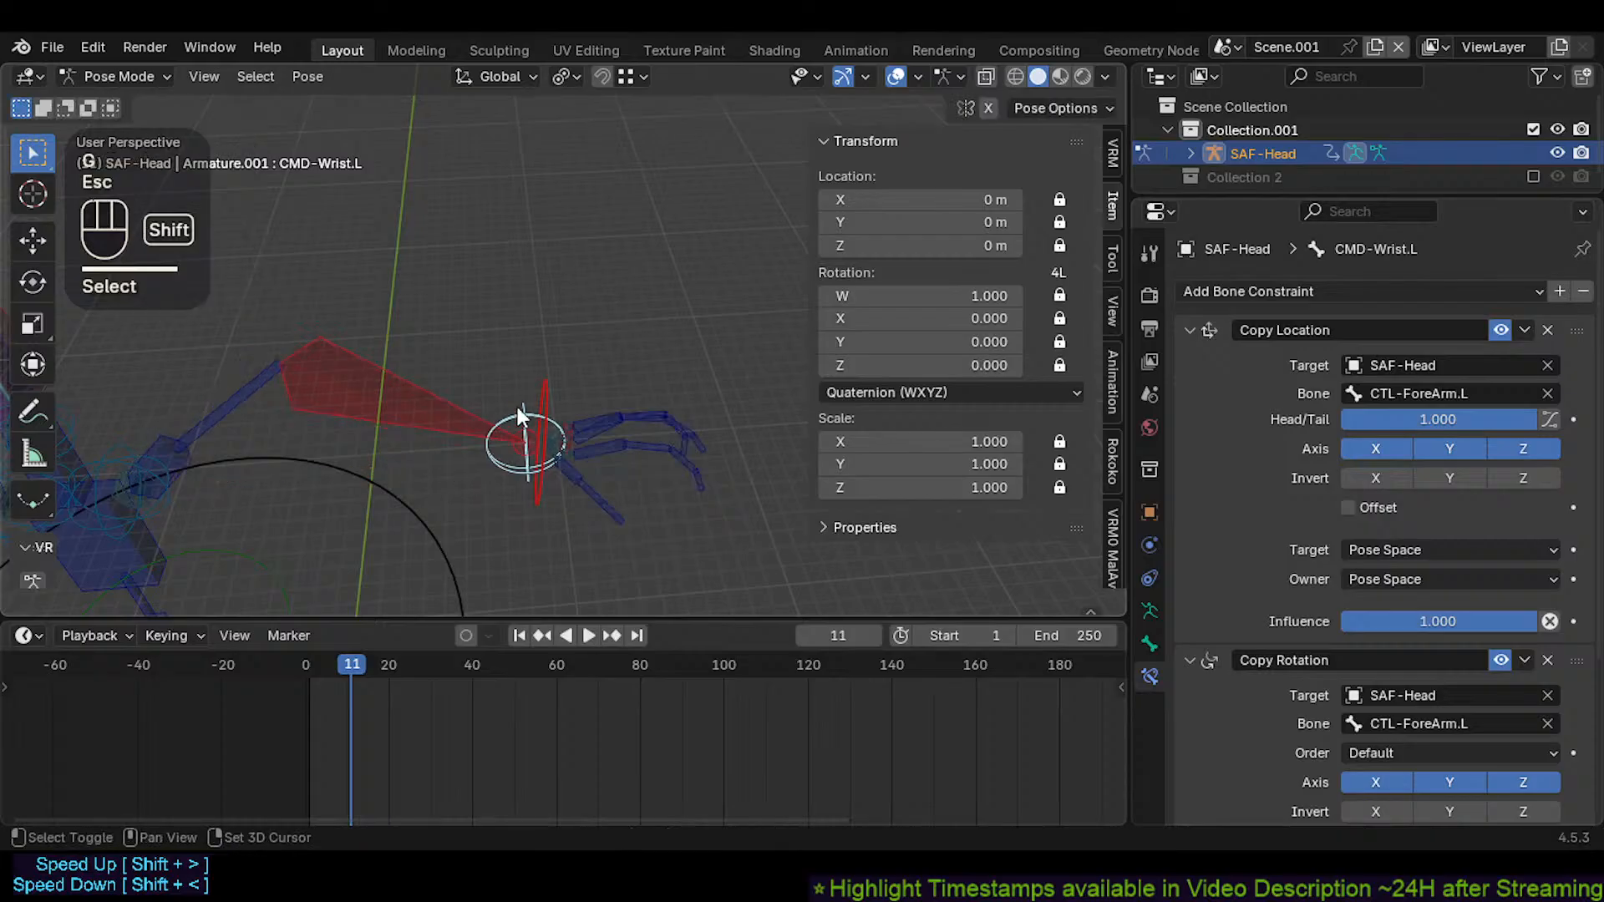
shift+click(532, 386)
key(g)
key(Escape)
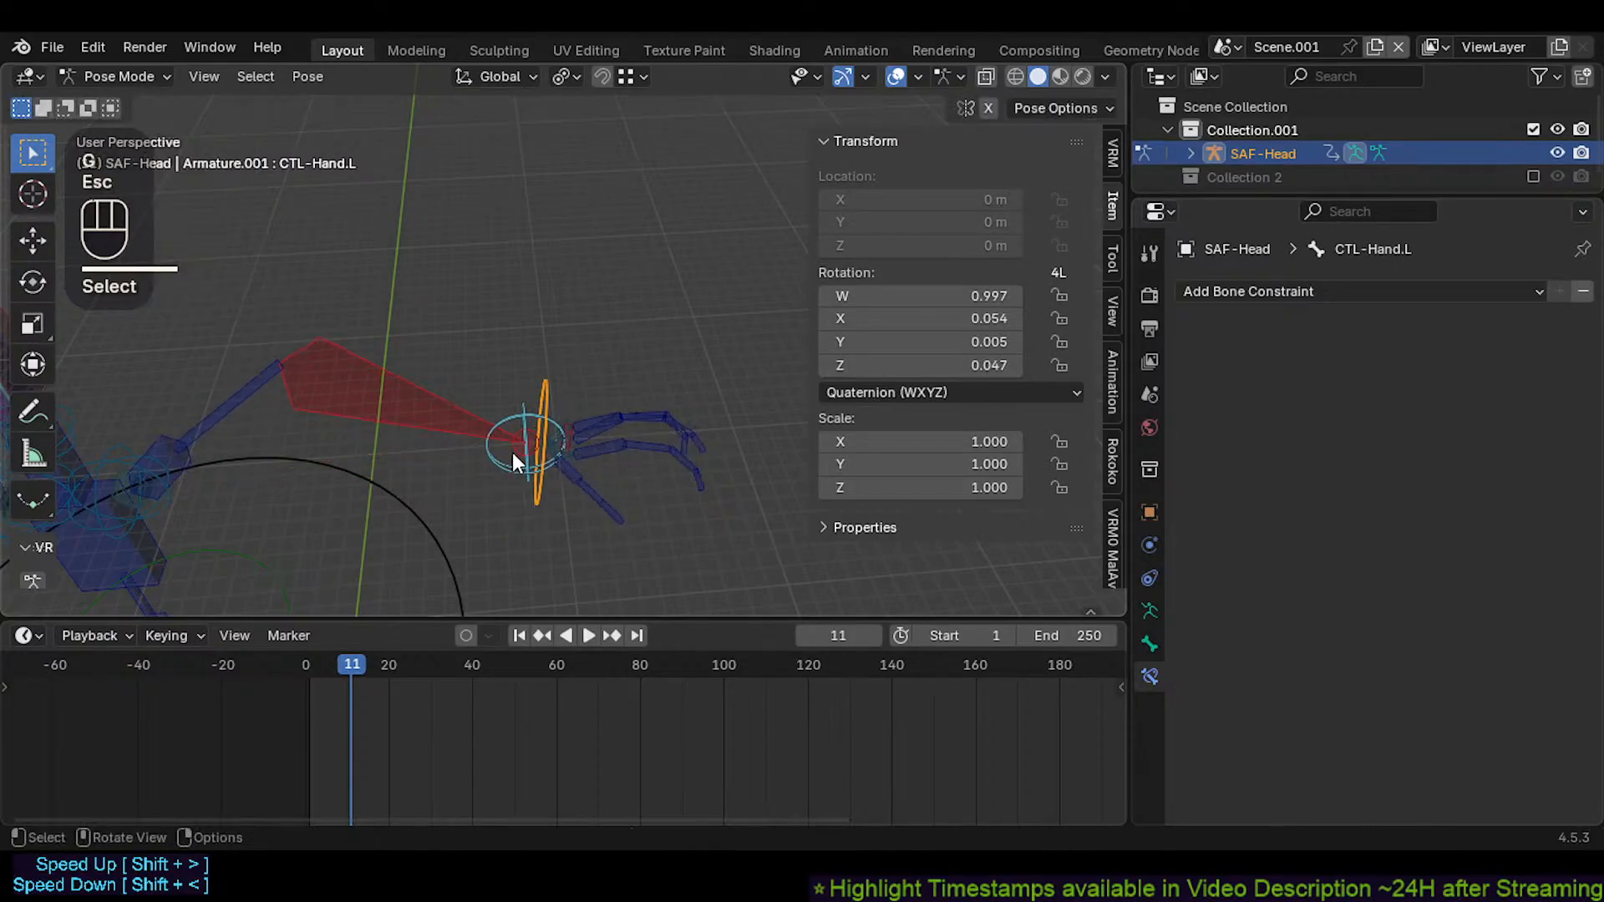
Select all bones and clear their pose transforms to straighten the fingers and arm
click(543, 385)
click(444, 399)
shift+click(547, 390)
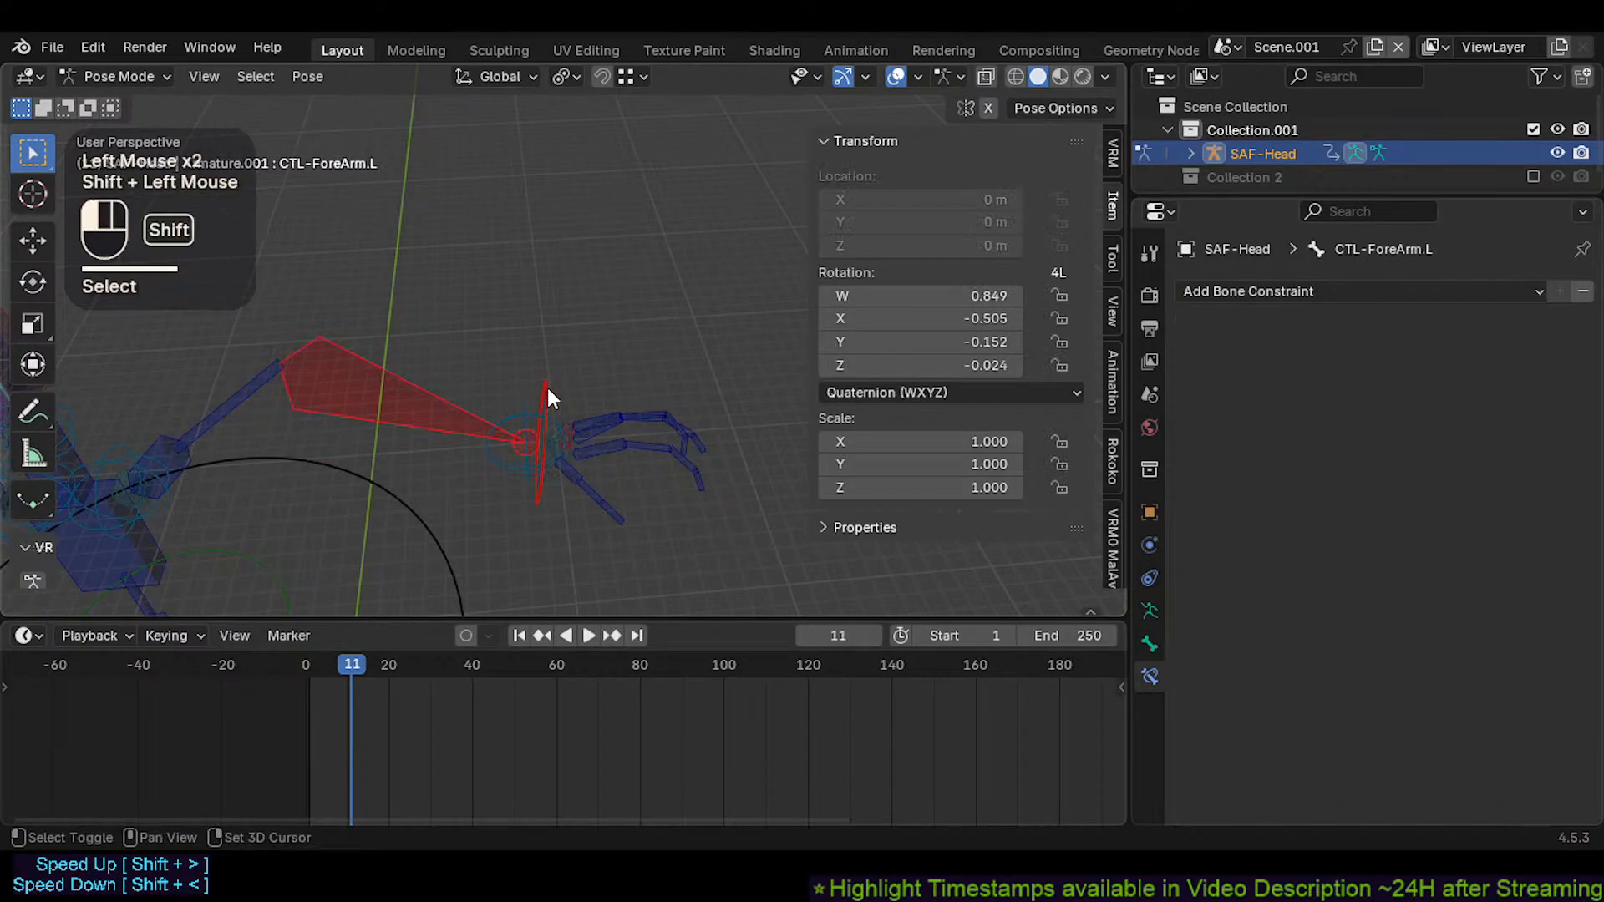
key(a)
key(alt+g)
key(alt+g)
Move CTL-ForeArm.L with Auto IK and rotate it together with CTL-Hand.L
click(461, 442)
key(g)
click(501, 364)
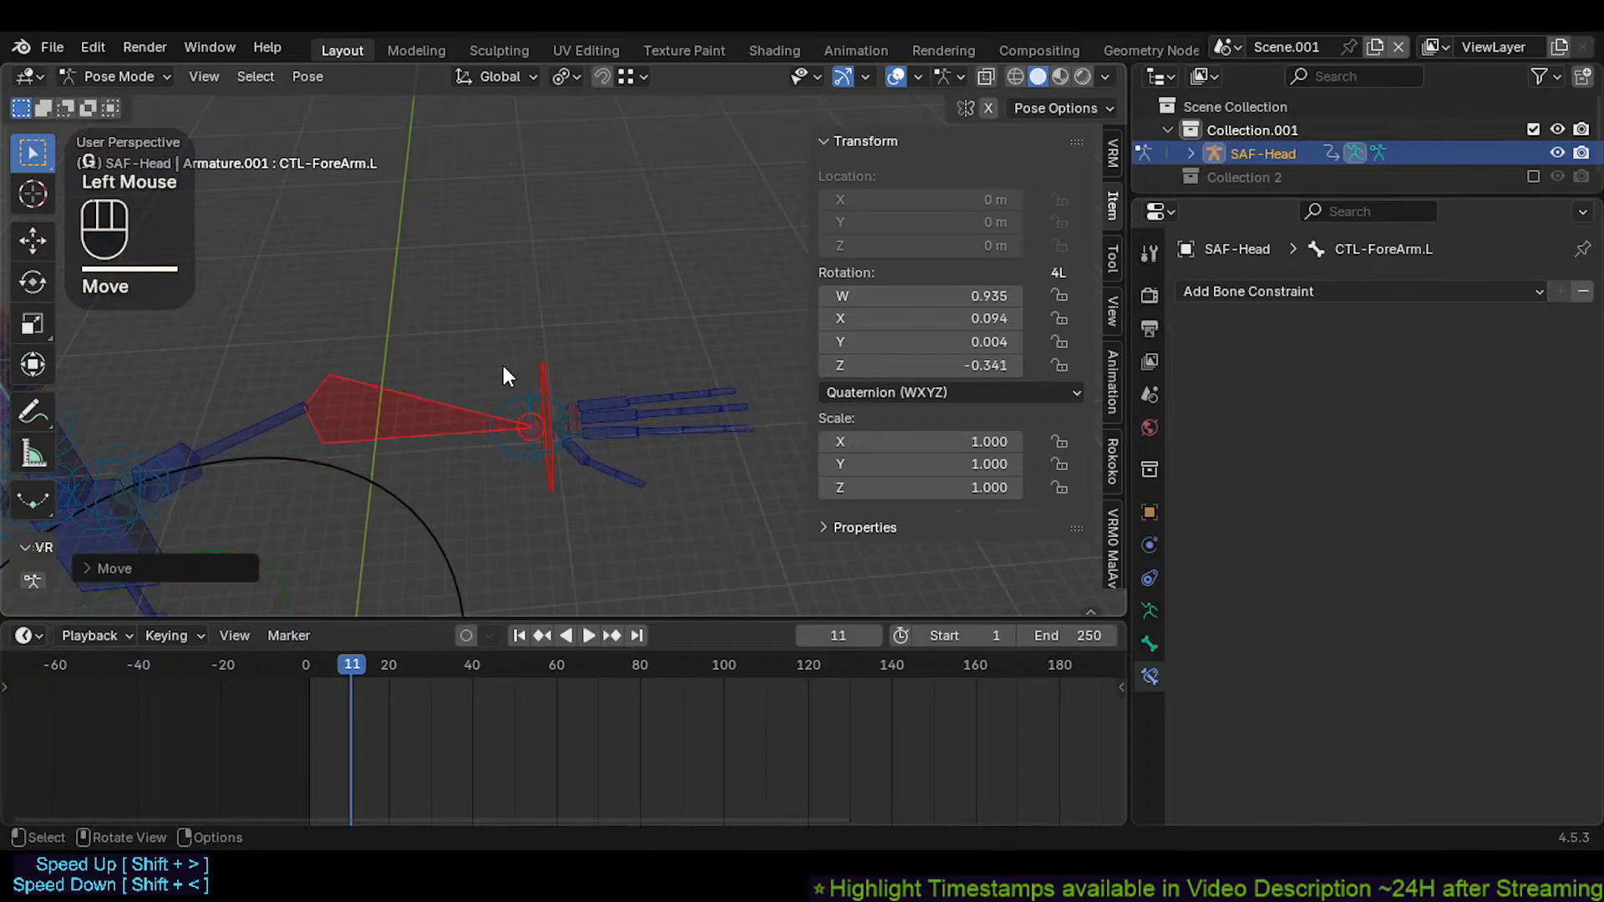
shift+click(558, 355)
key(r)
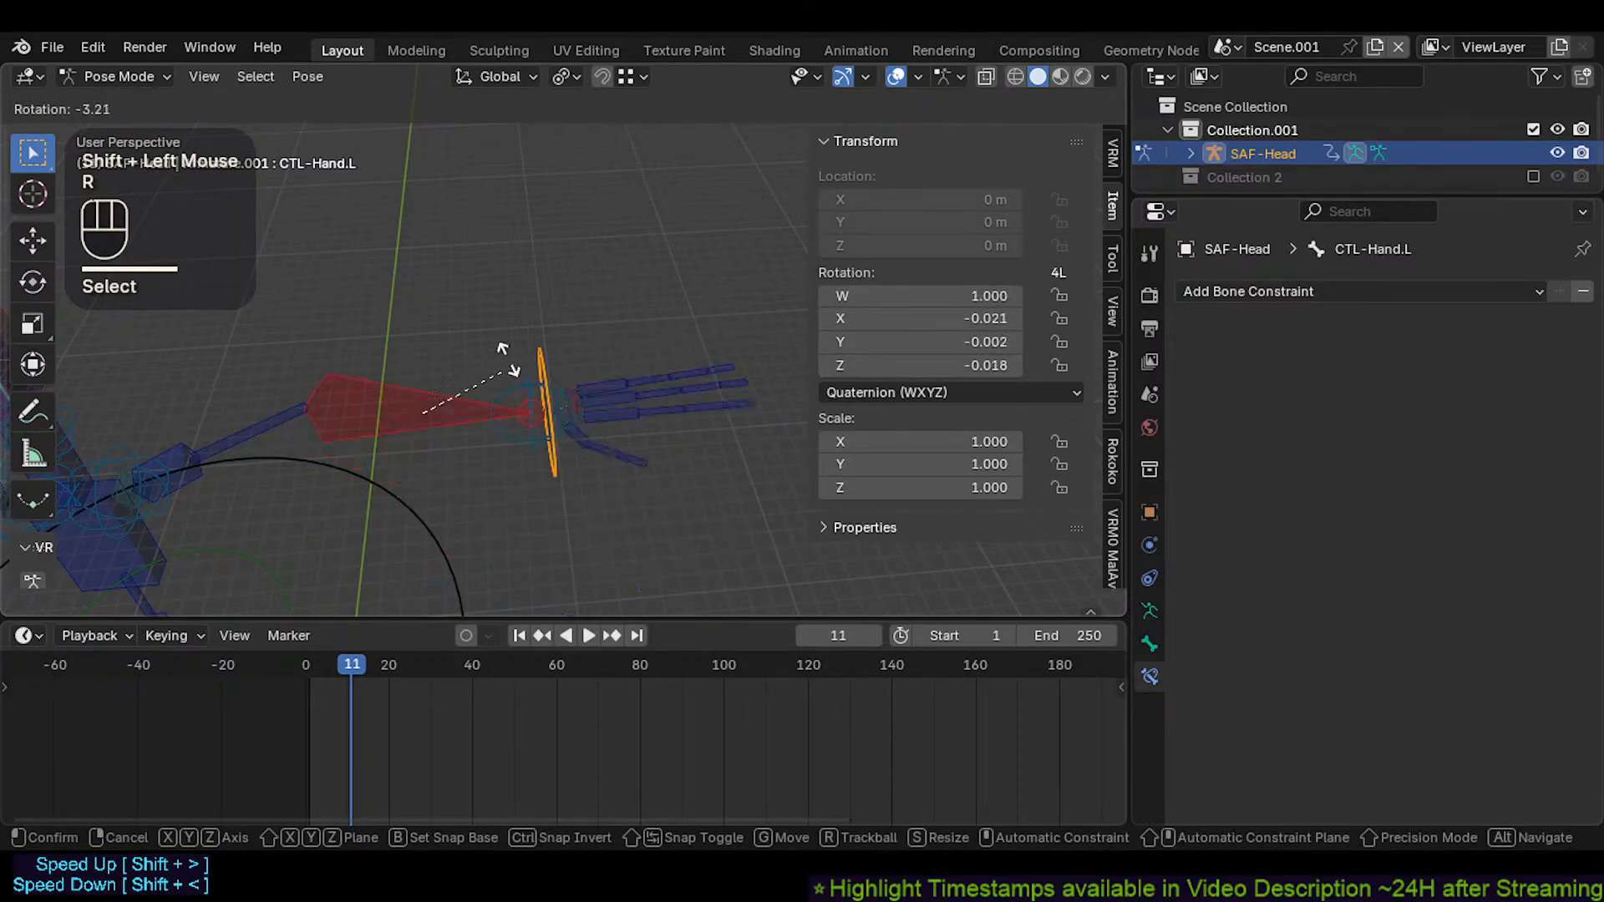
click(480, 393)
Twist the forearm and hand controls together using trackball rotation
key(r)
key(r)
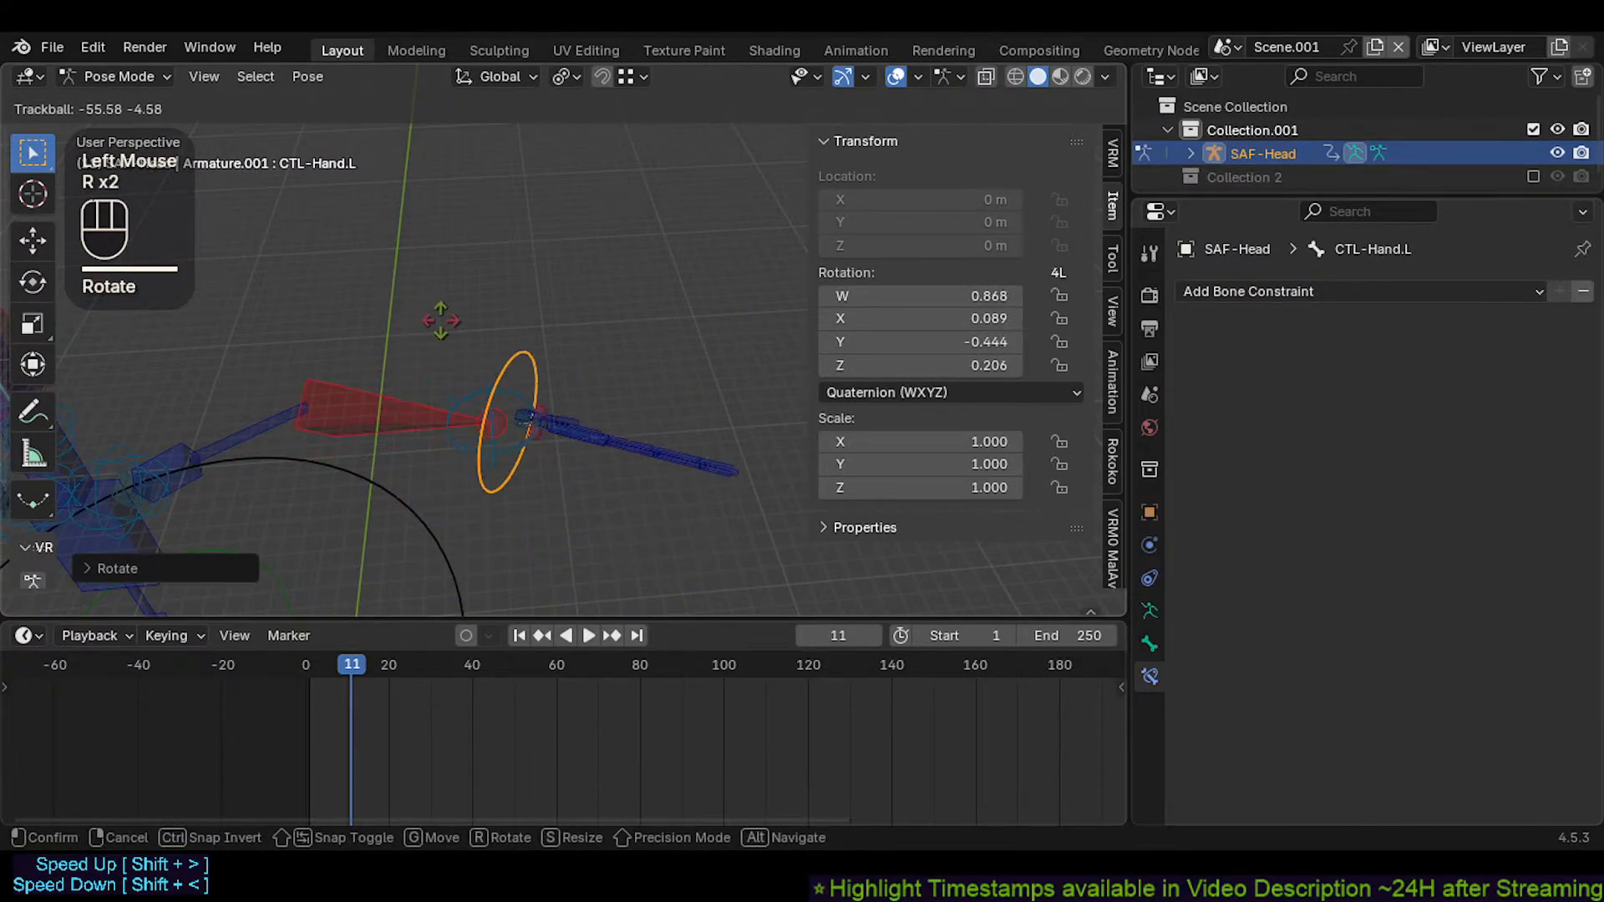
click(448, 383)
shift+middle_drag(447, 383, 454, 343)
key(r)
key(r)
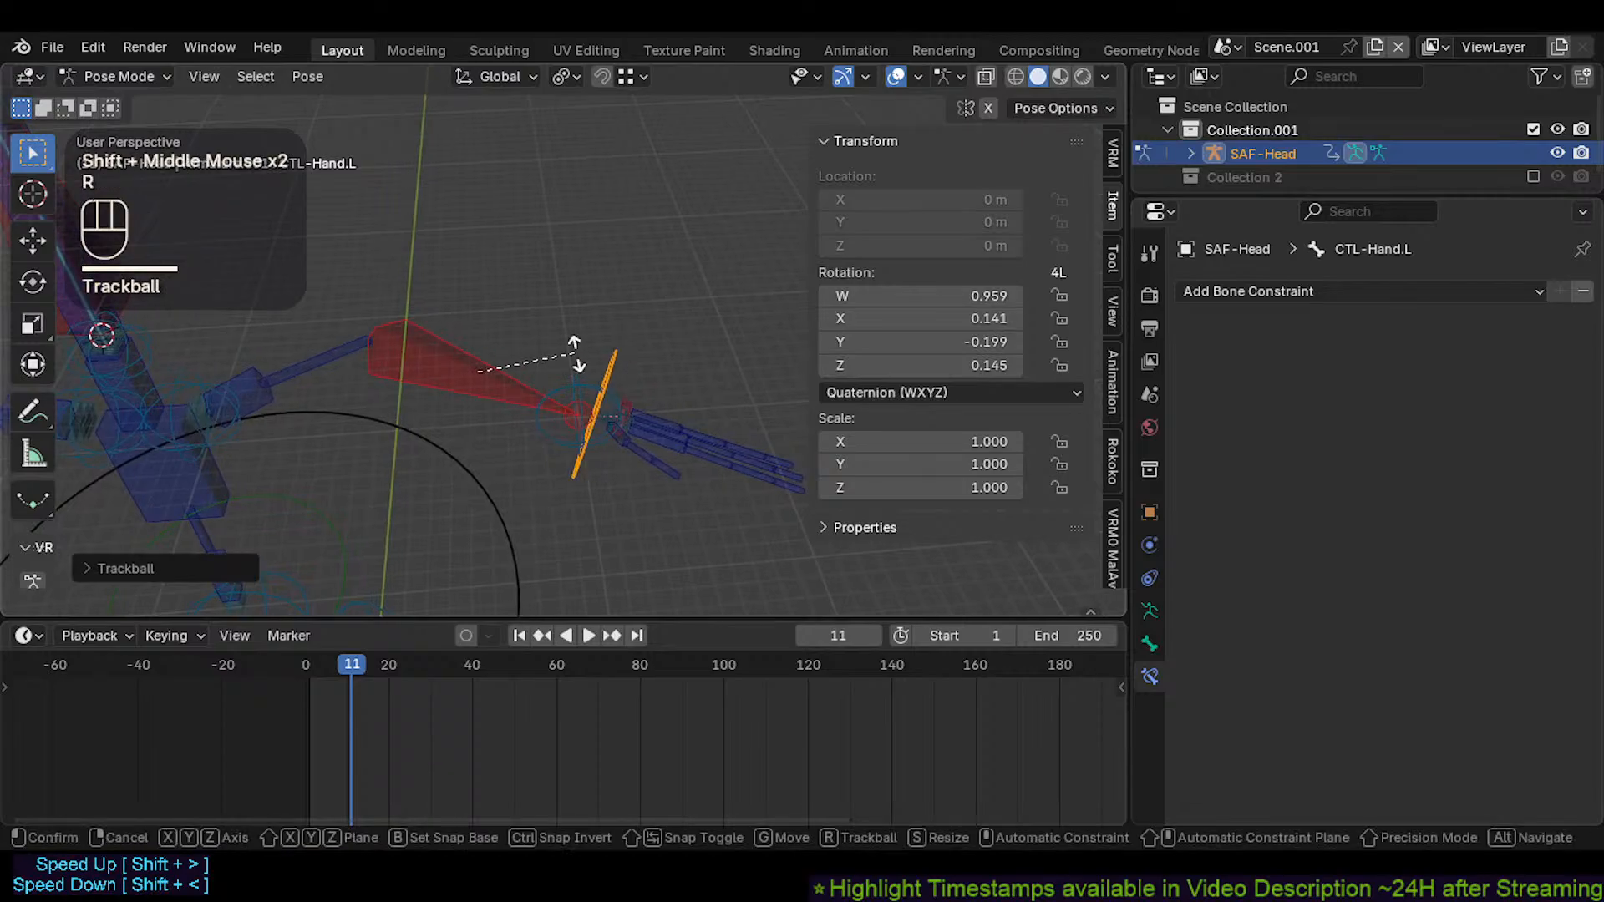
click(630, 321)
Rotate the selected forearm and hand controls about the global Y axis and move them with Auto IK
key(r)
key(y)
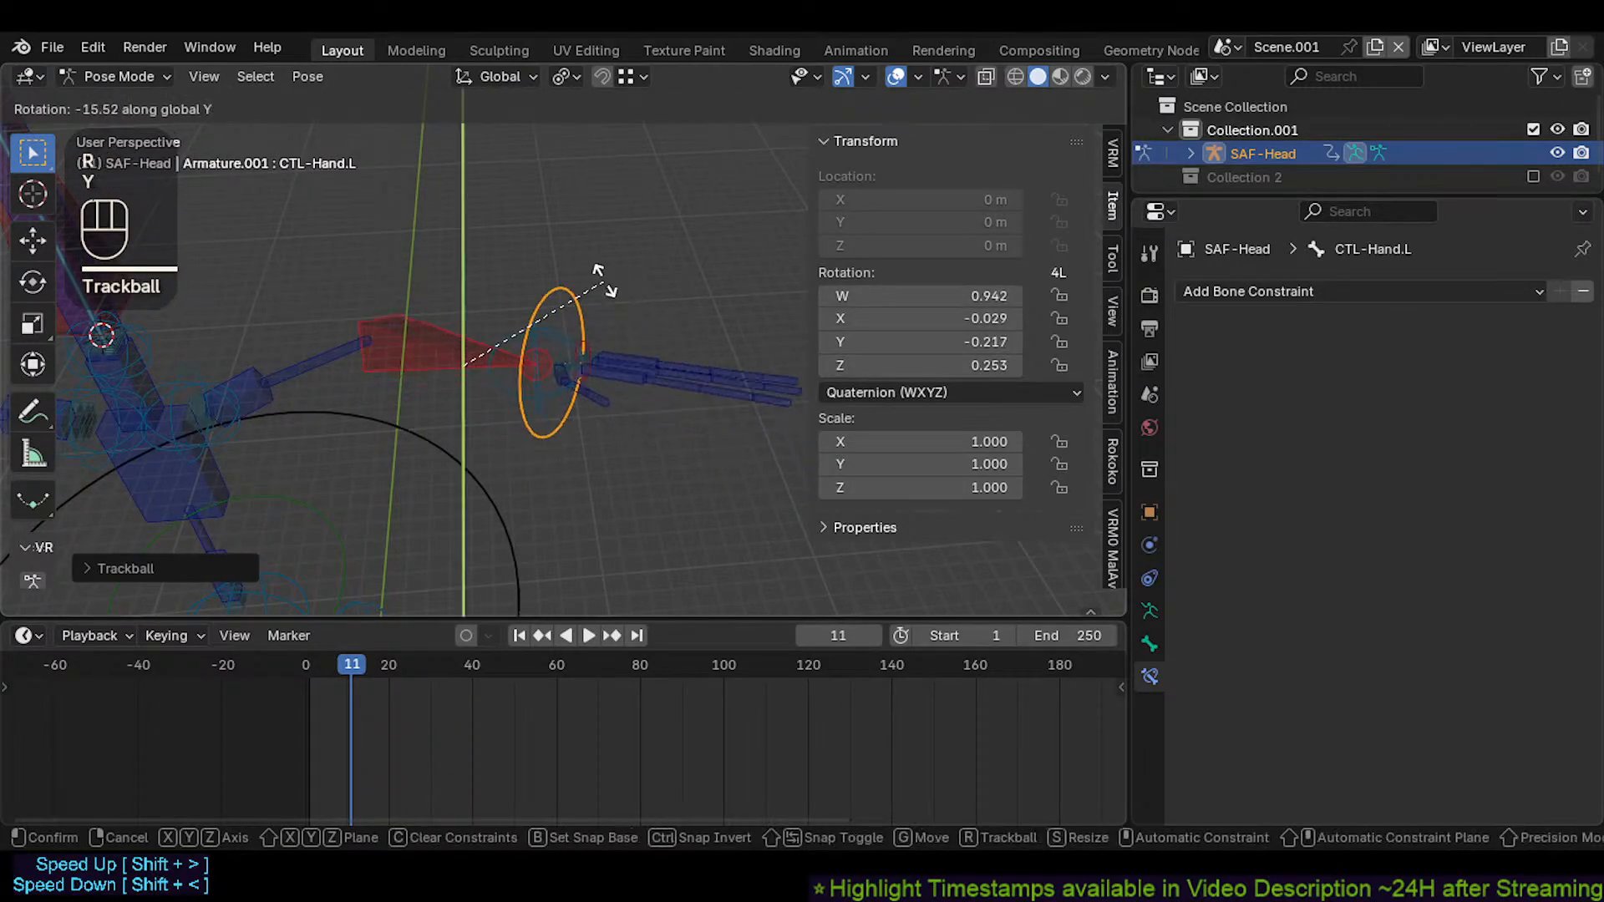
click(628, 260)
key(g)
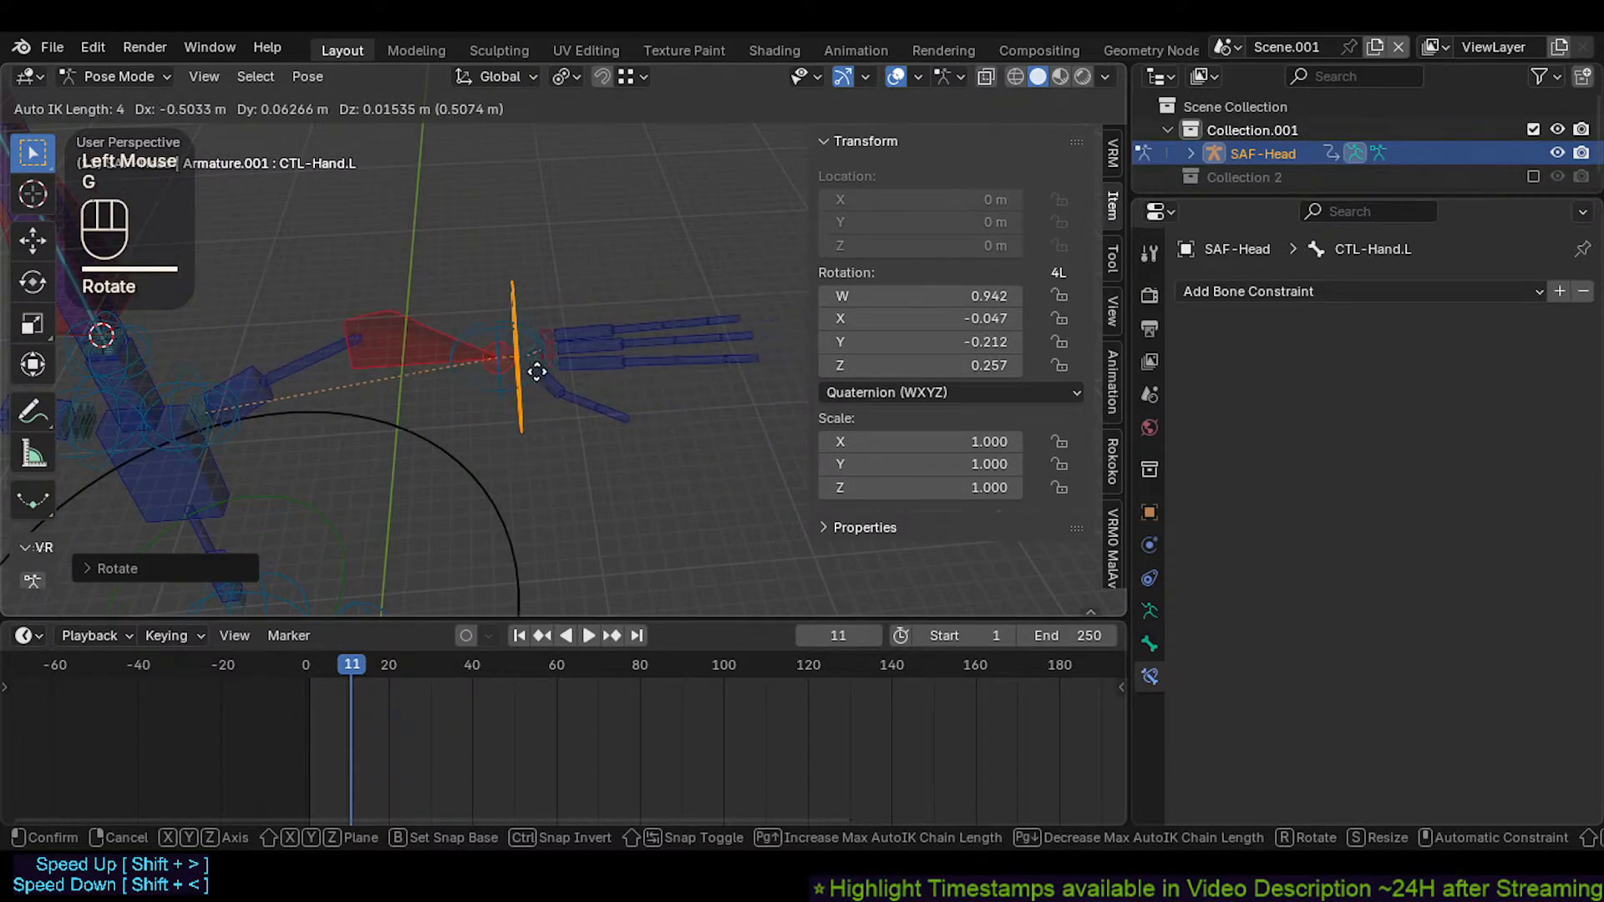
click(542, 373)
Clear the pose transforms of all bones and save CrazyRigNext.blend
key(alt+g)
key(alt+g)
click(494, 318)
shift+middle_drag(495, 317, 406, 391)
key(a)
key(alt+q)
key(ctrl+s)
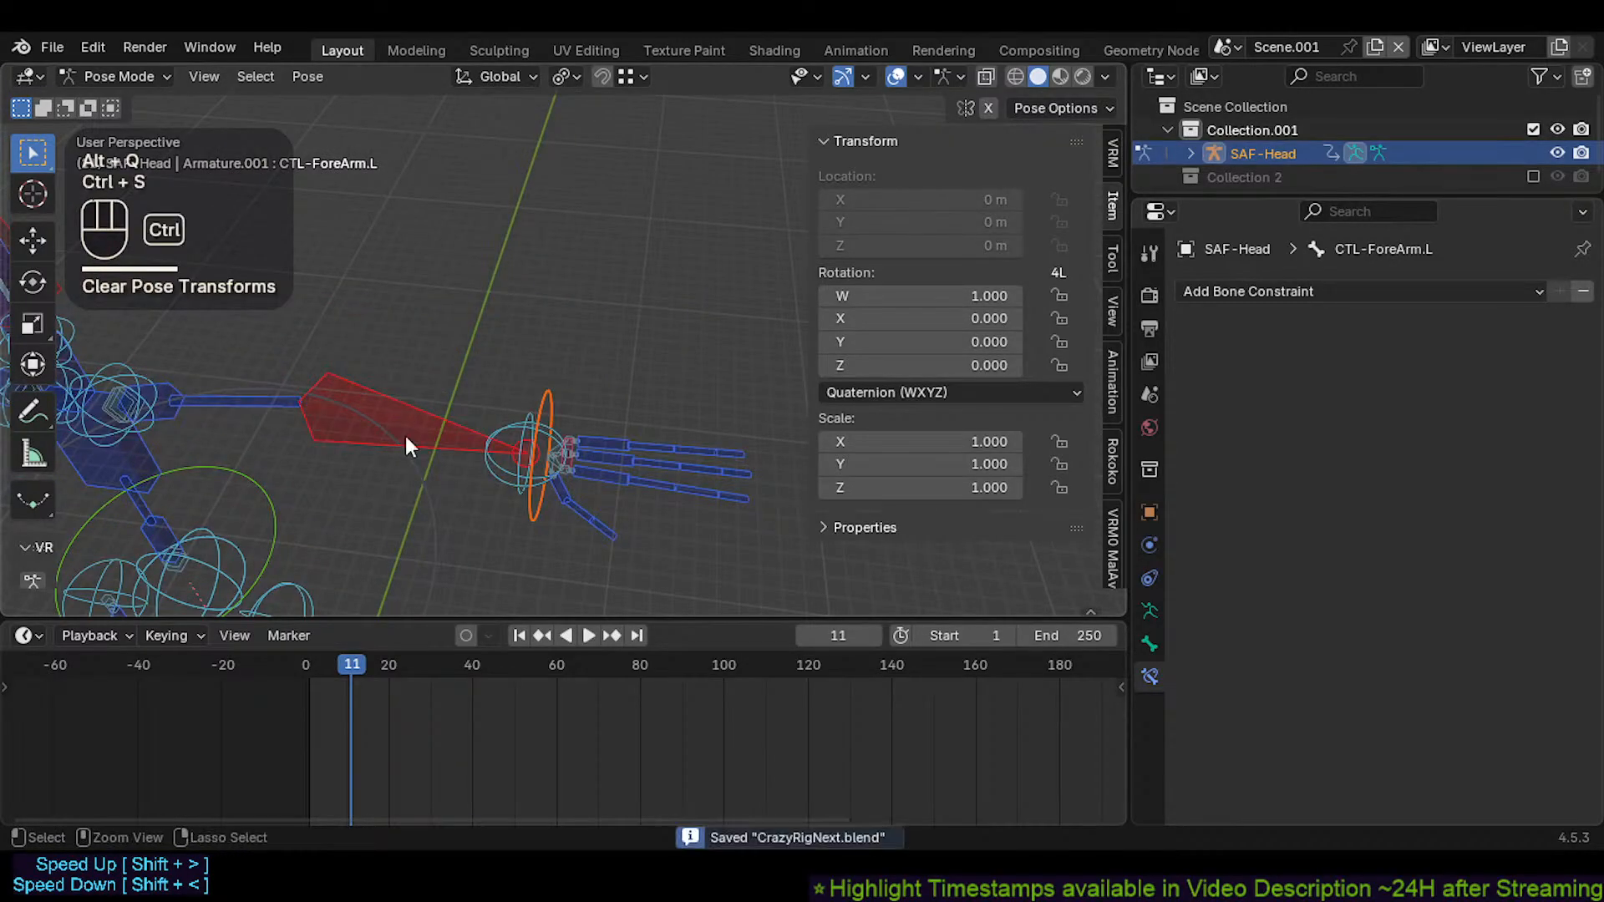
Try rotating CTL-ForeArm.L alone from the cleared pose
double_click(438, 401)
key(r)
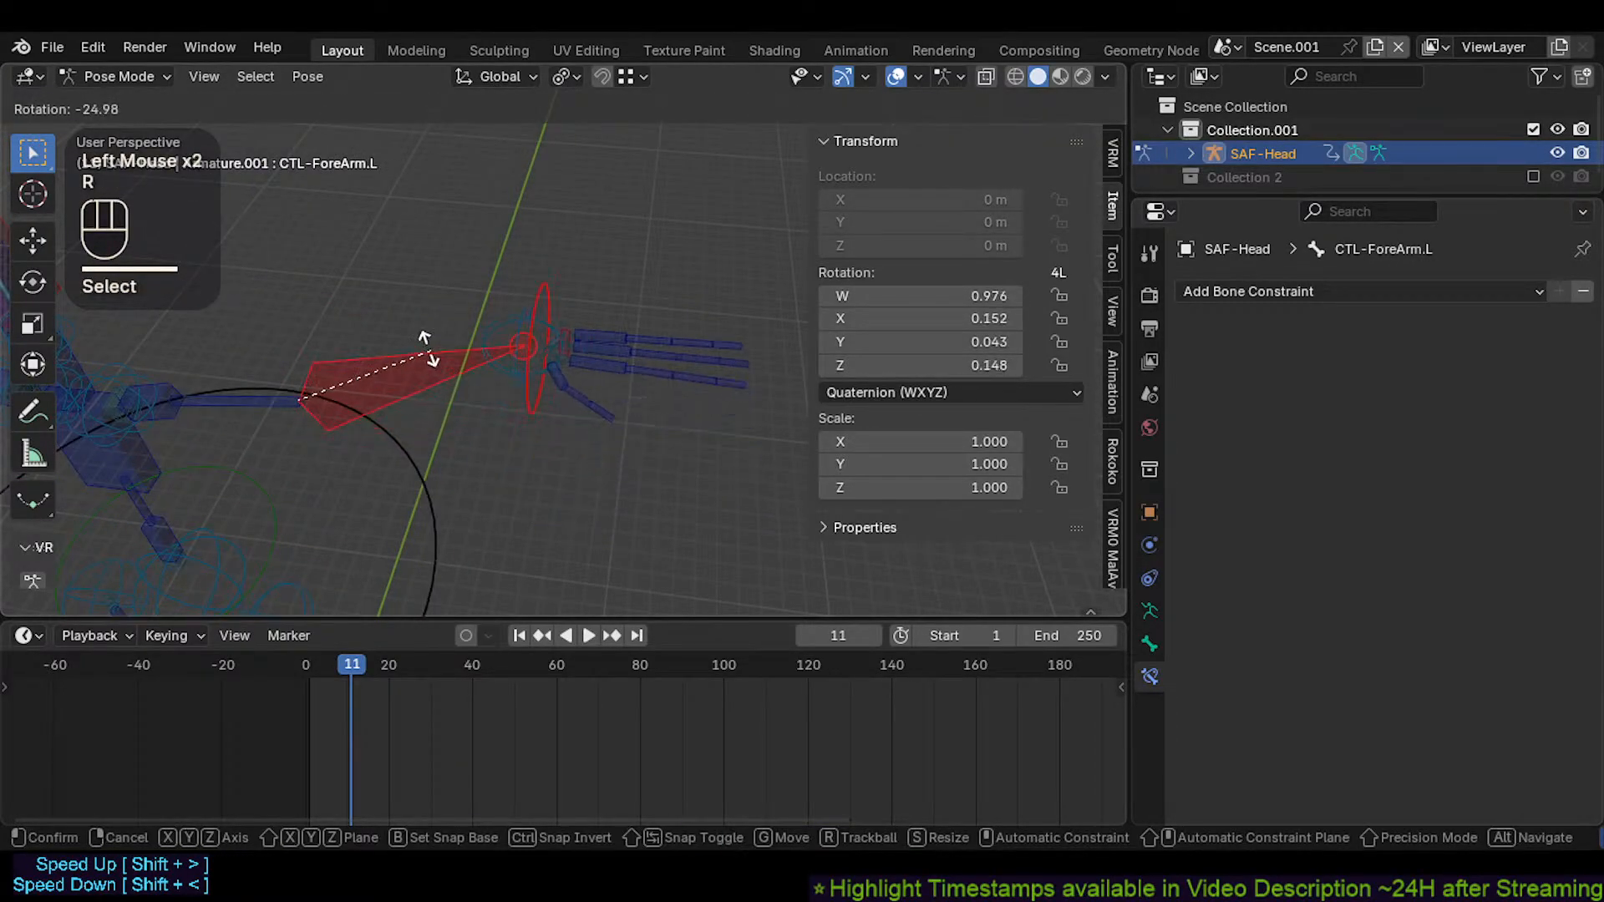
key(Escape)
Try rotating CTL-ForeArm.L and CTL-Hand.L together, both freely and constrained to the global X axis
shift+click(548, 386)
key(r)
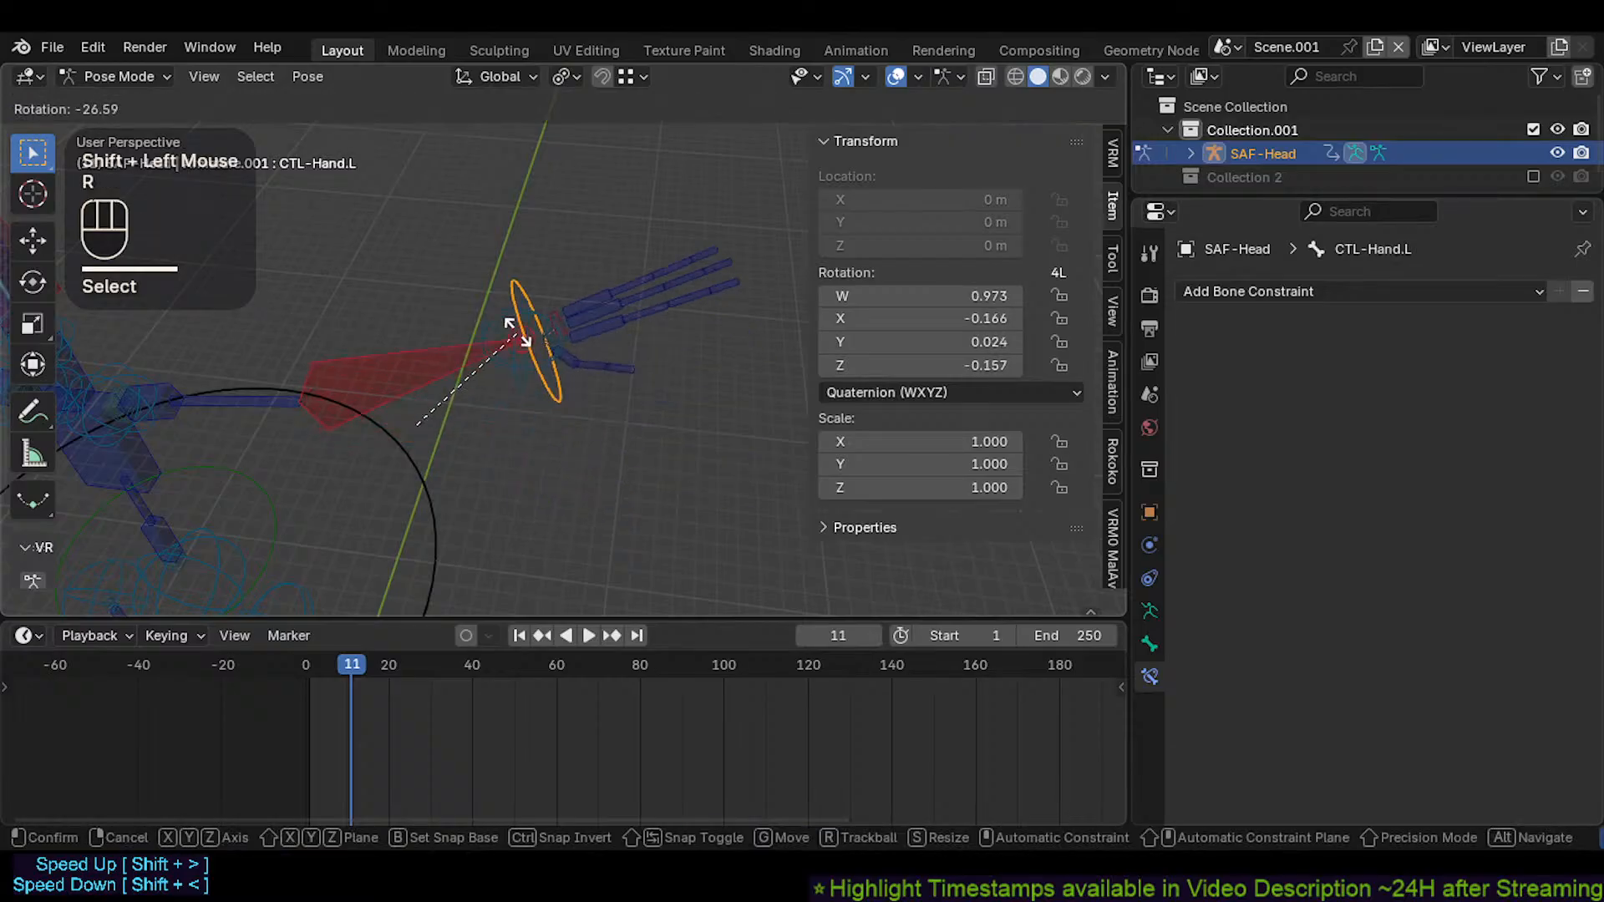
key(r)
key(x)
key(Escape)
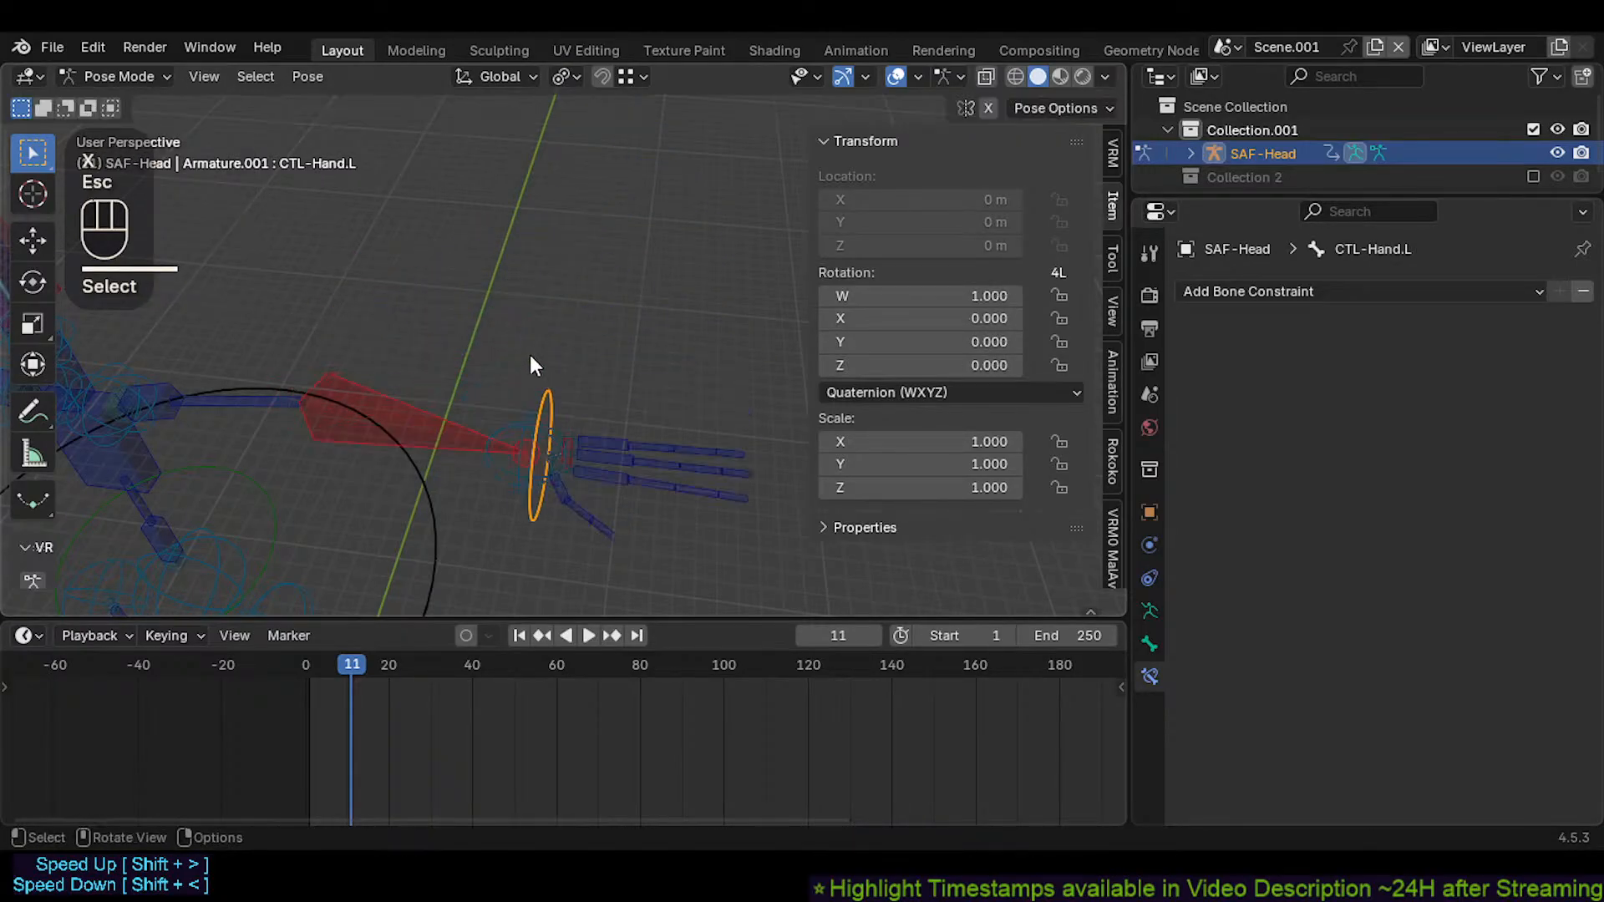
key(r)
key(x)
middle_drag(463, 269, 551, 339)
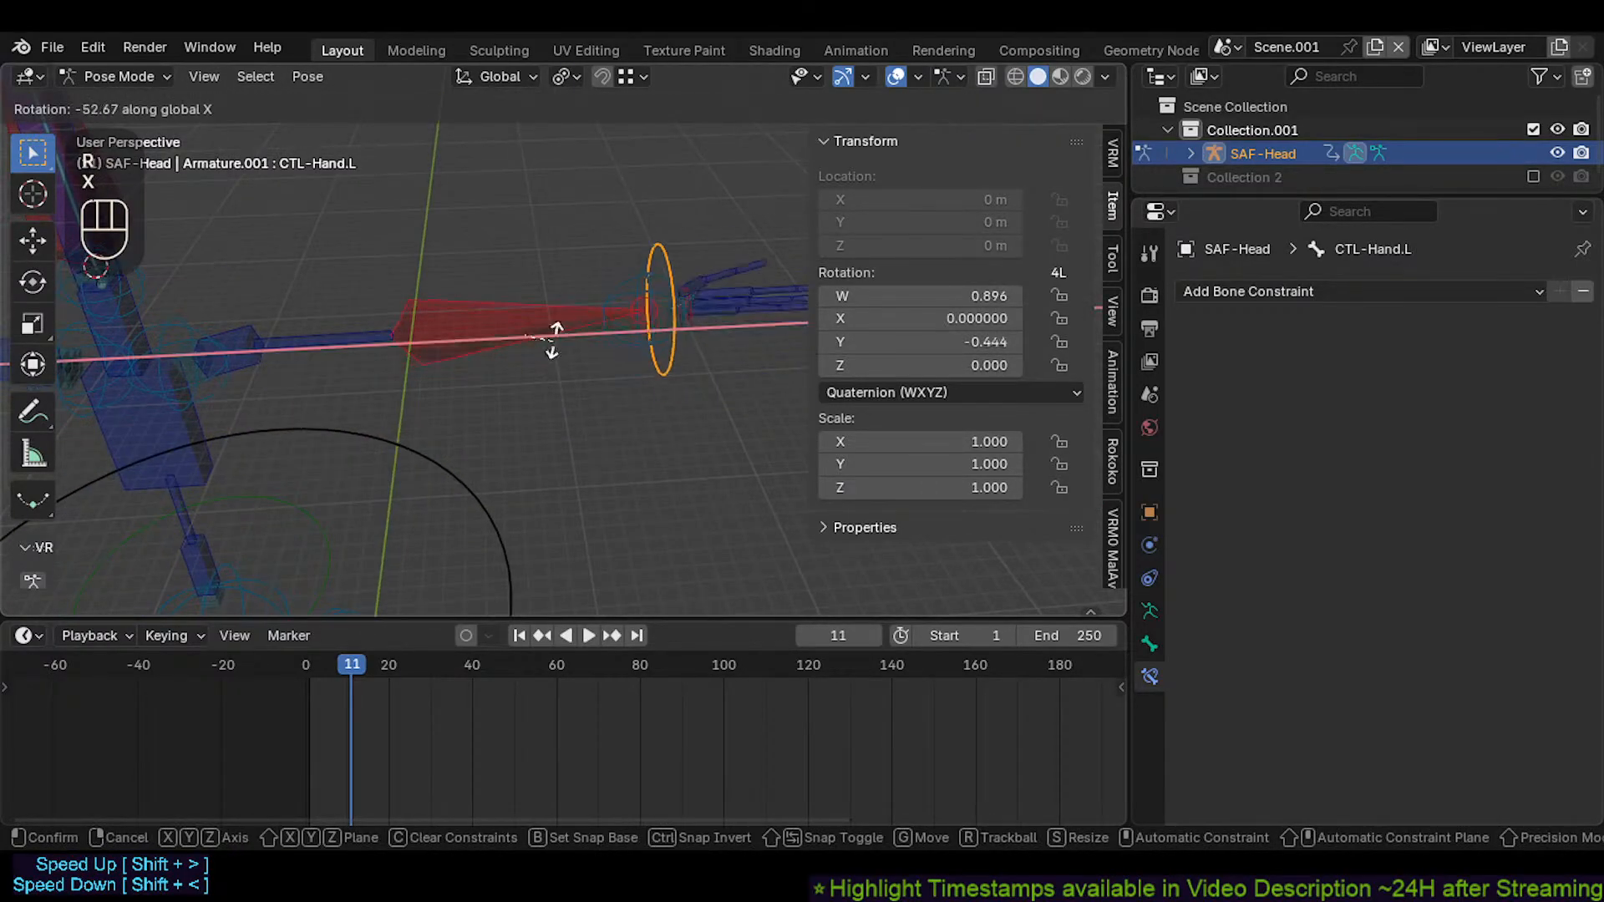
key(Escape)
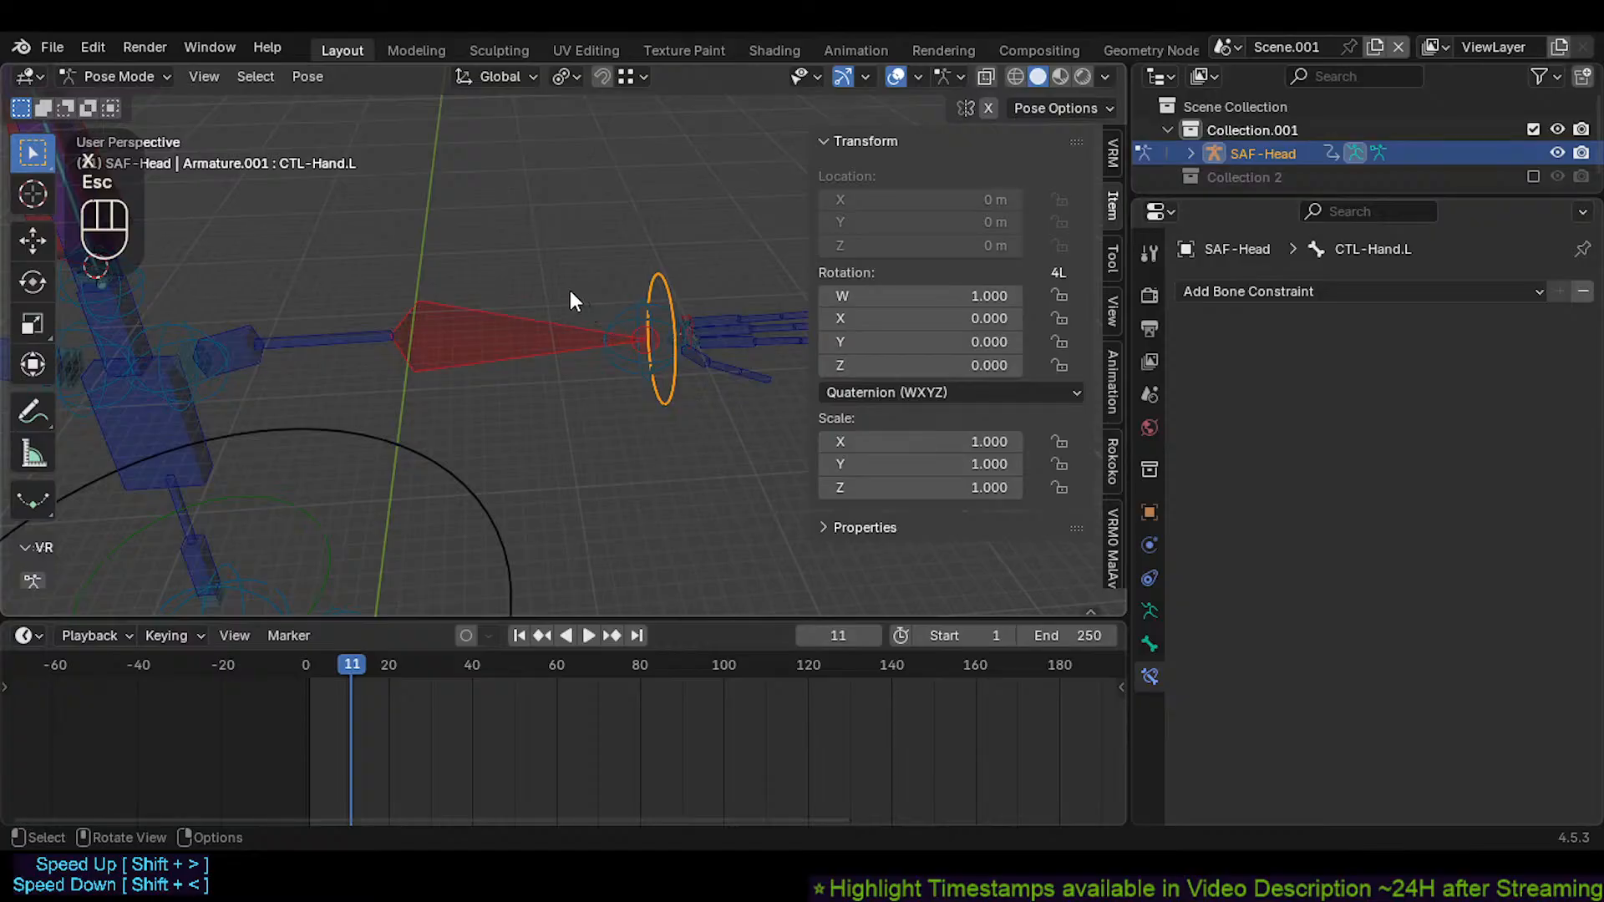
Make CTL-ForeArm.L the active bone and try rotating it with CTL-Hand.L, about the global X axis and freely
shift+click(513, 326)
key(r)
key(x)
key(Escape)
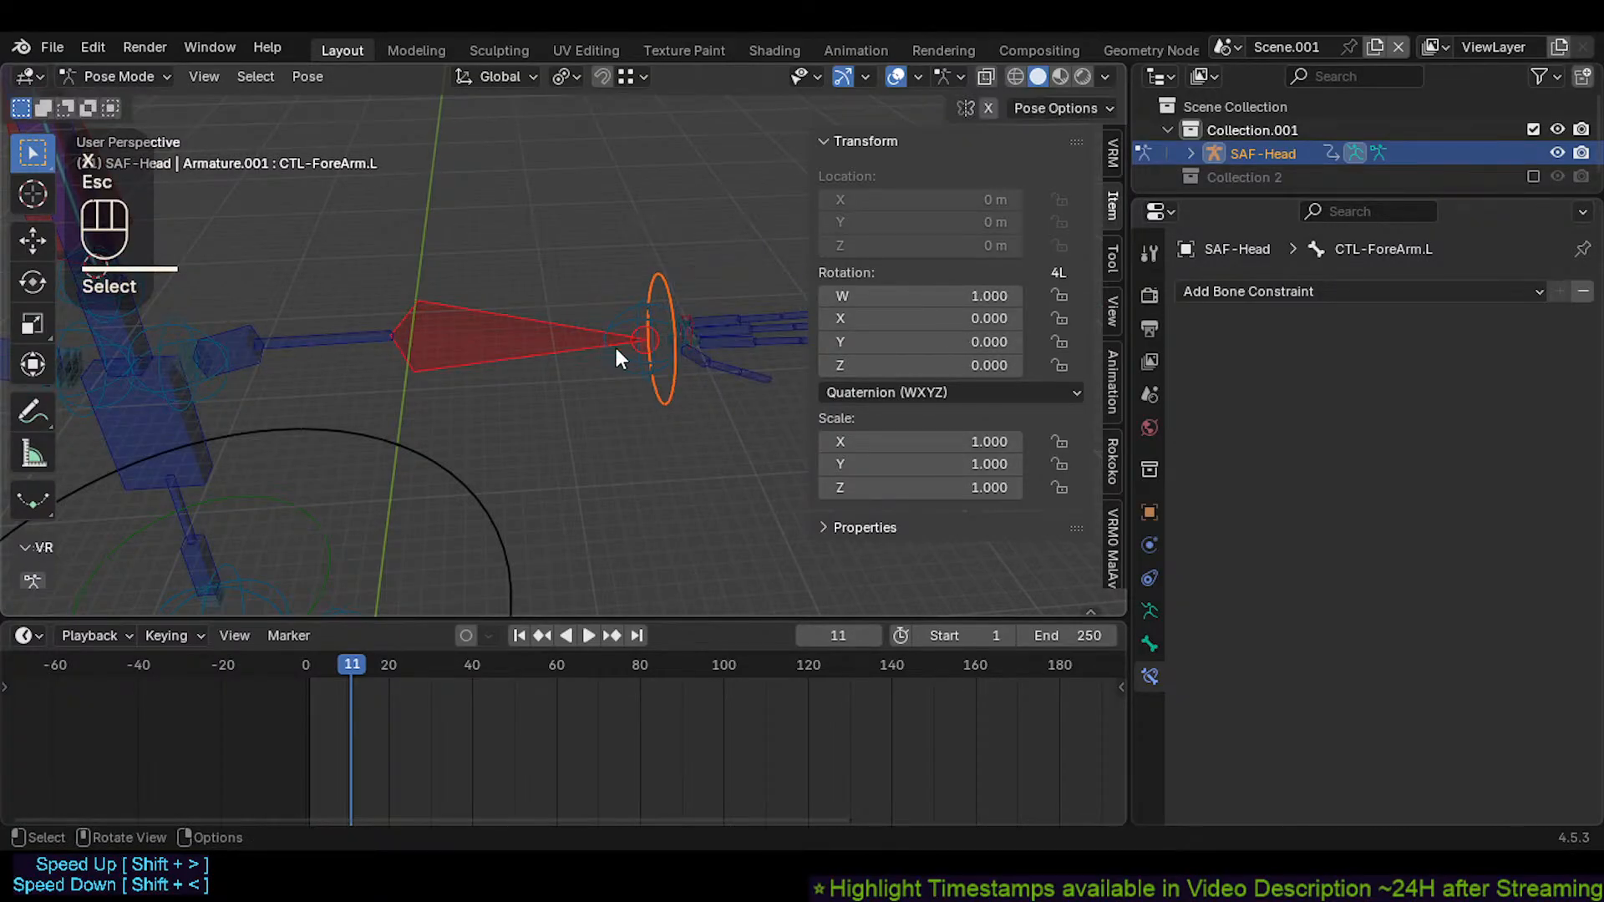
key(r)
key(x)
key(Escape)
key(r)
key(Escape)
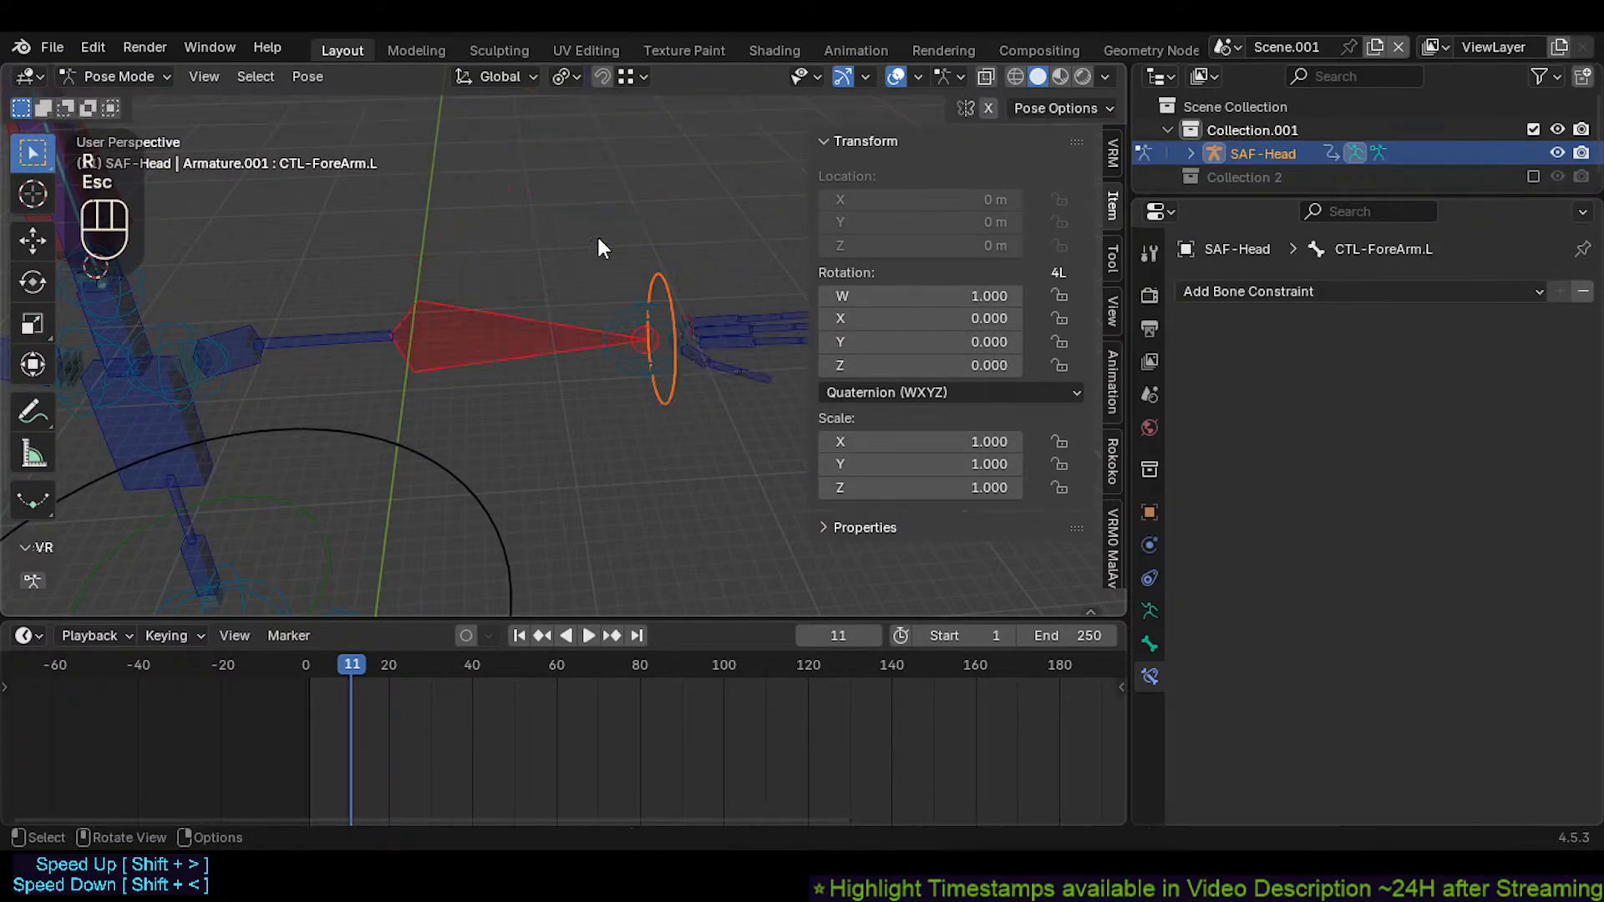
Try rotating CTL-ForeArm.L and CTL-Hand.L around a shared centre pivot, freely and about the global Z axis
key(period)
click(566, 204)
key(r)
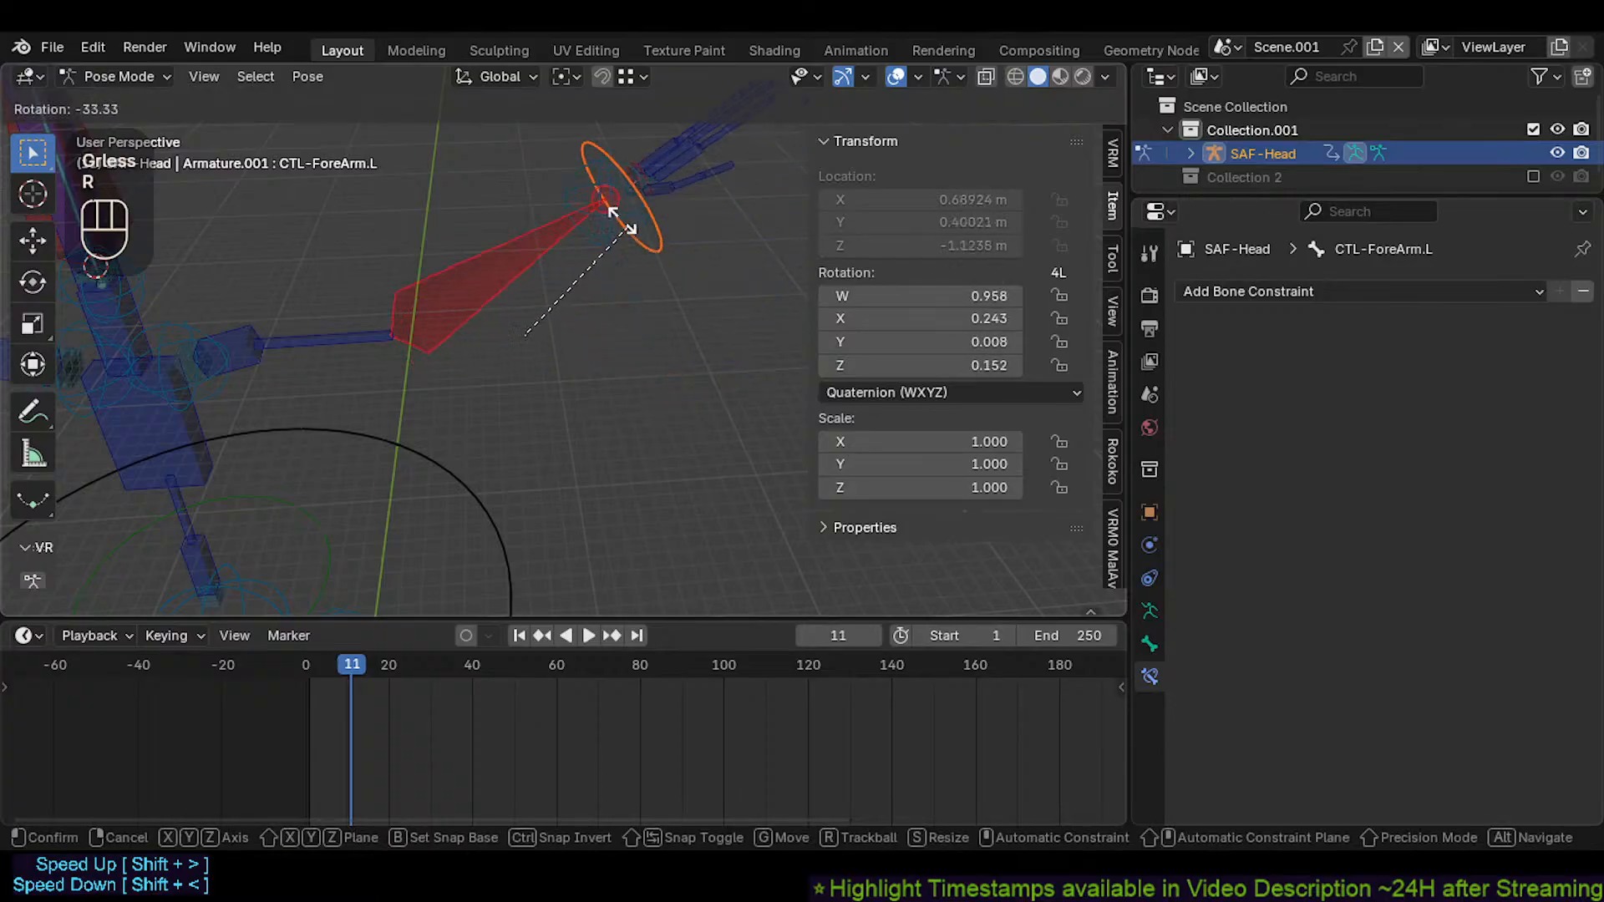
key(x)
key(Escape)
key(r)
key(x)
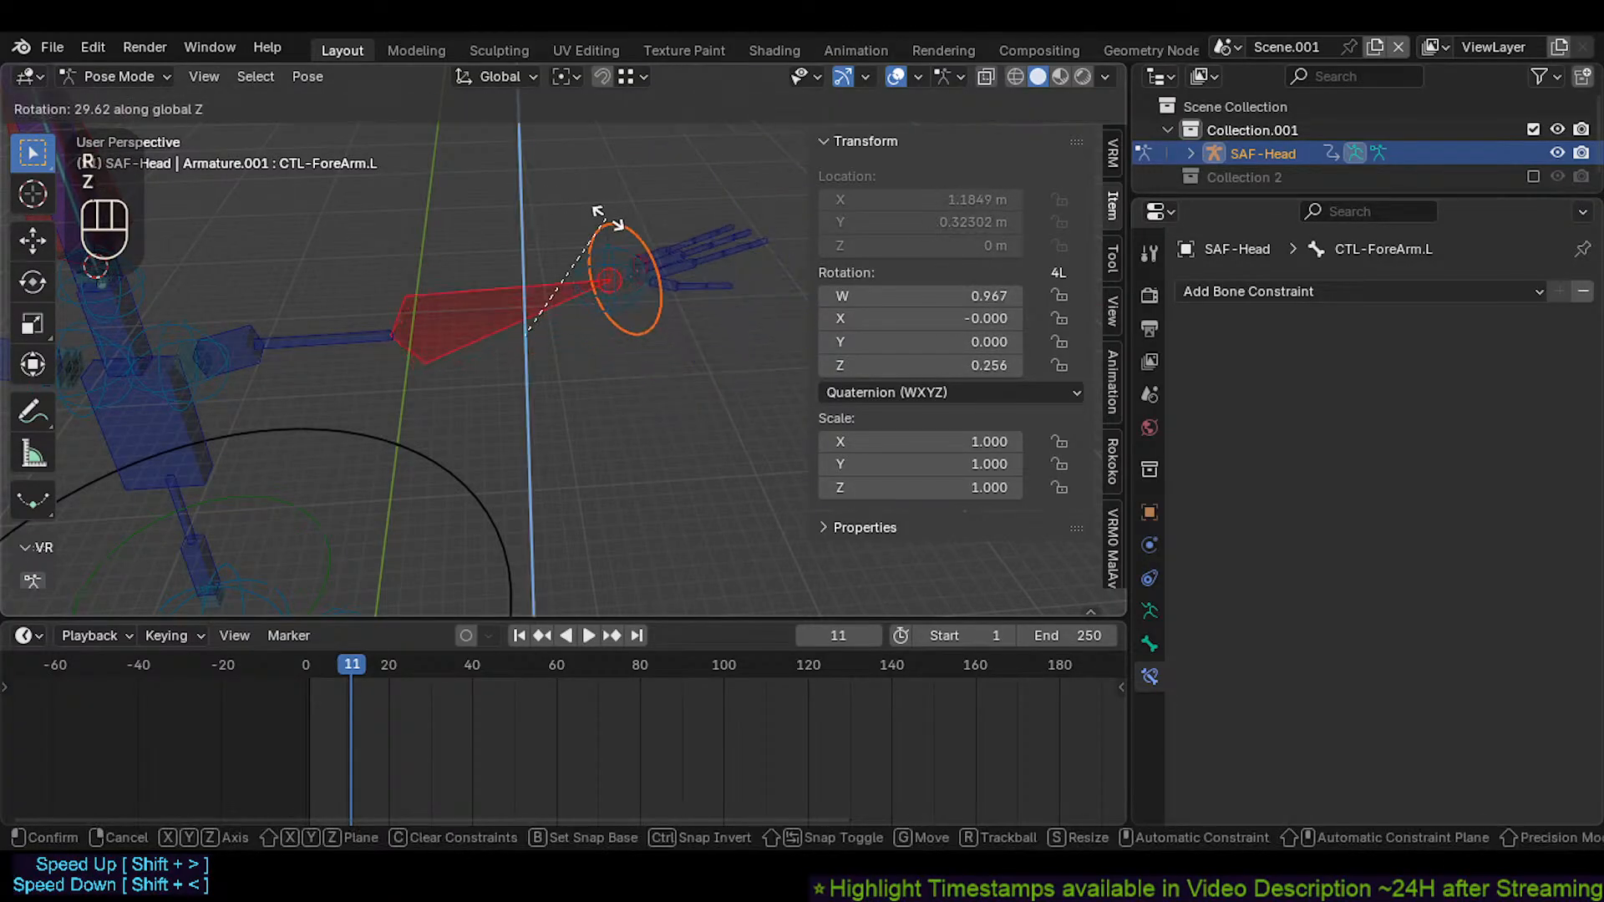
key(Escape)
Rotate CTL-ForeArm.L and CTL-Hand.L around the active forearm bone, trying global X and Z before applying a global Y rotation
key(period)
shift+click(543, 305)
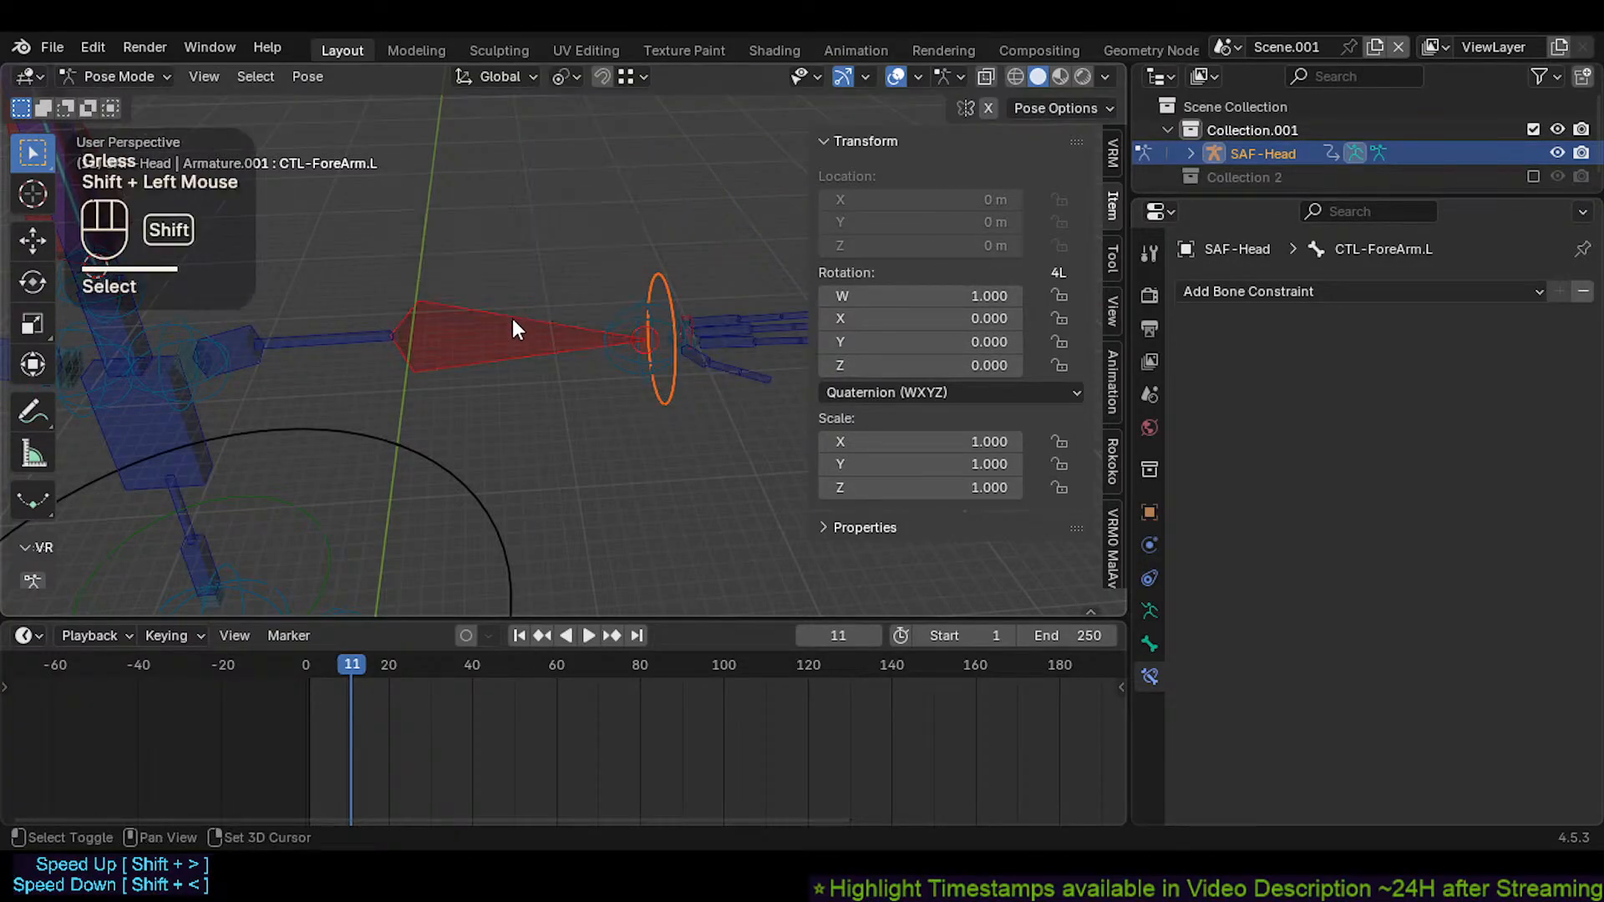
shift+click(534, 339)
key(r)
key(x)
key(z)
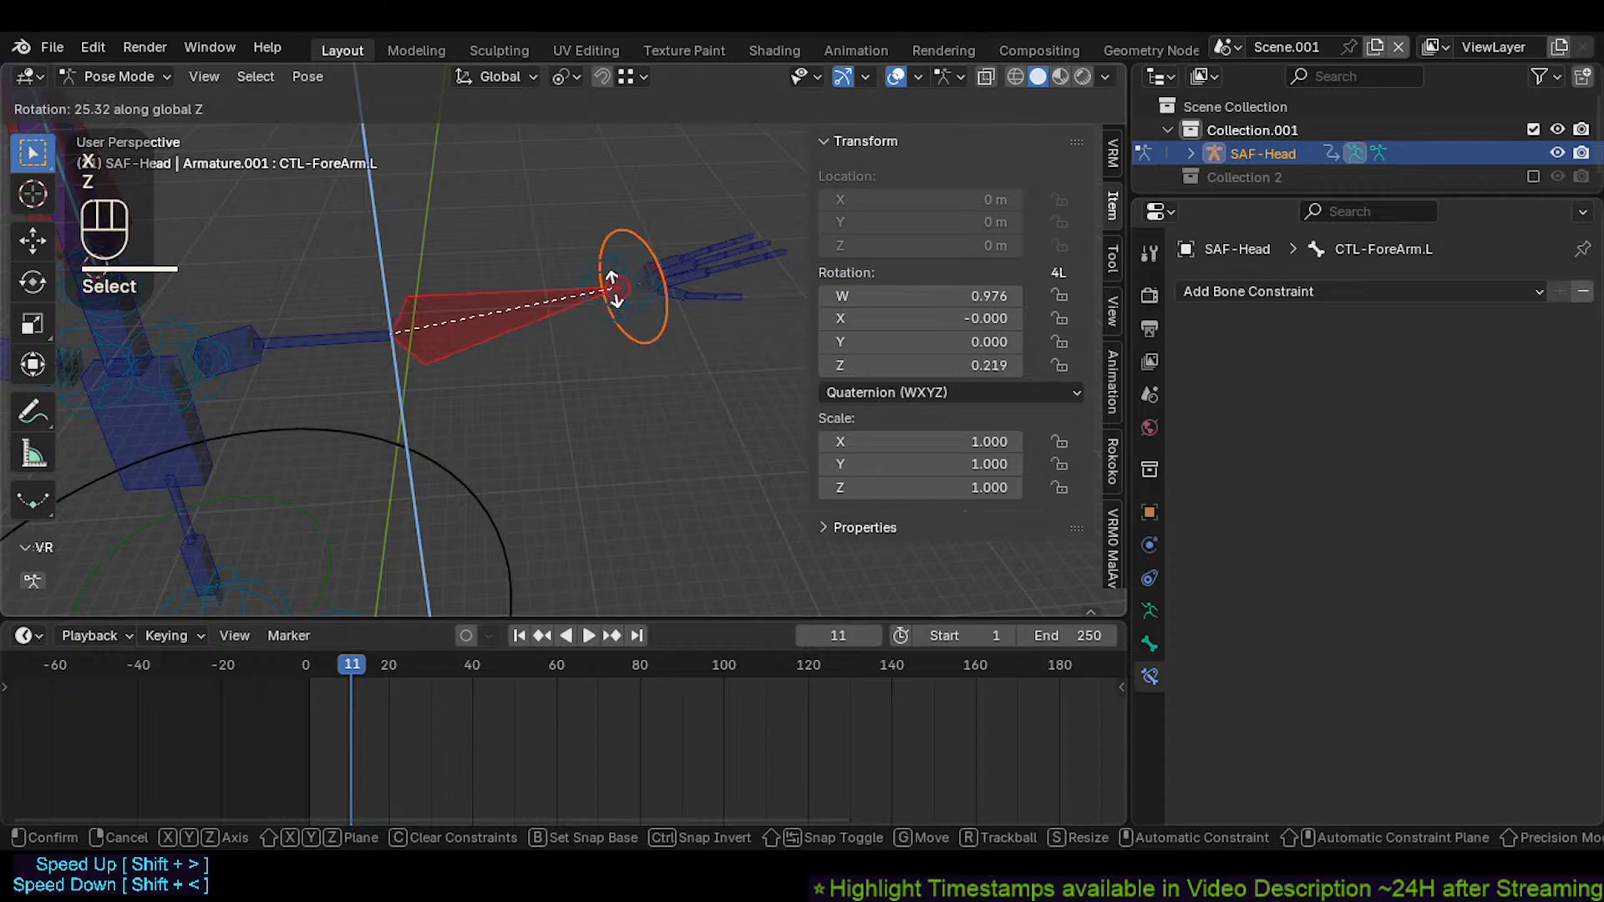
key(y)
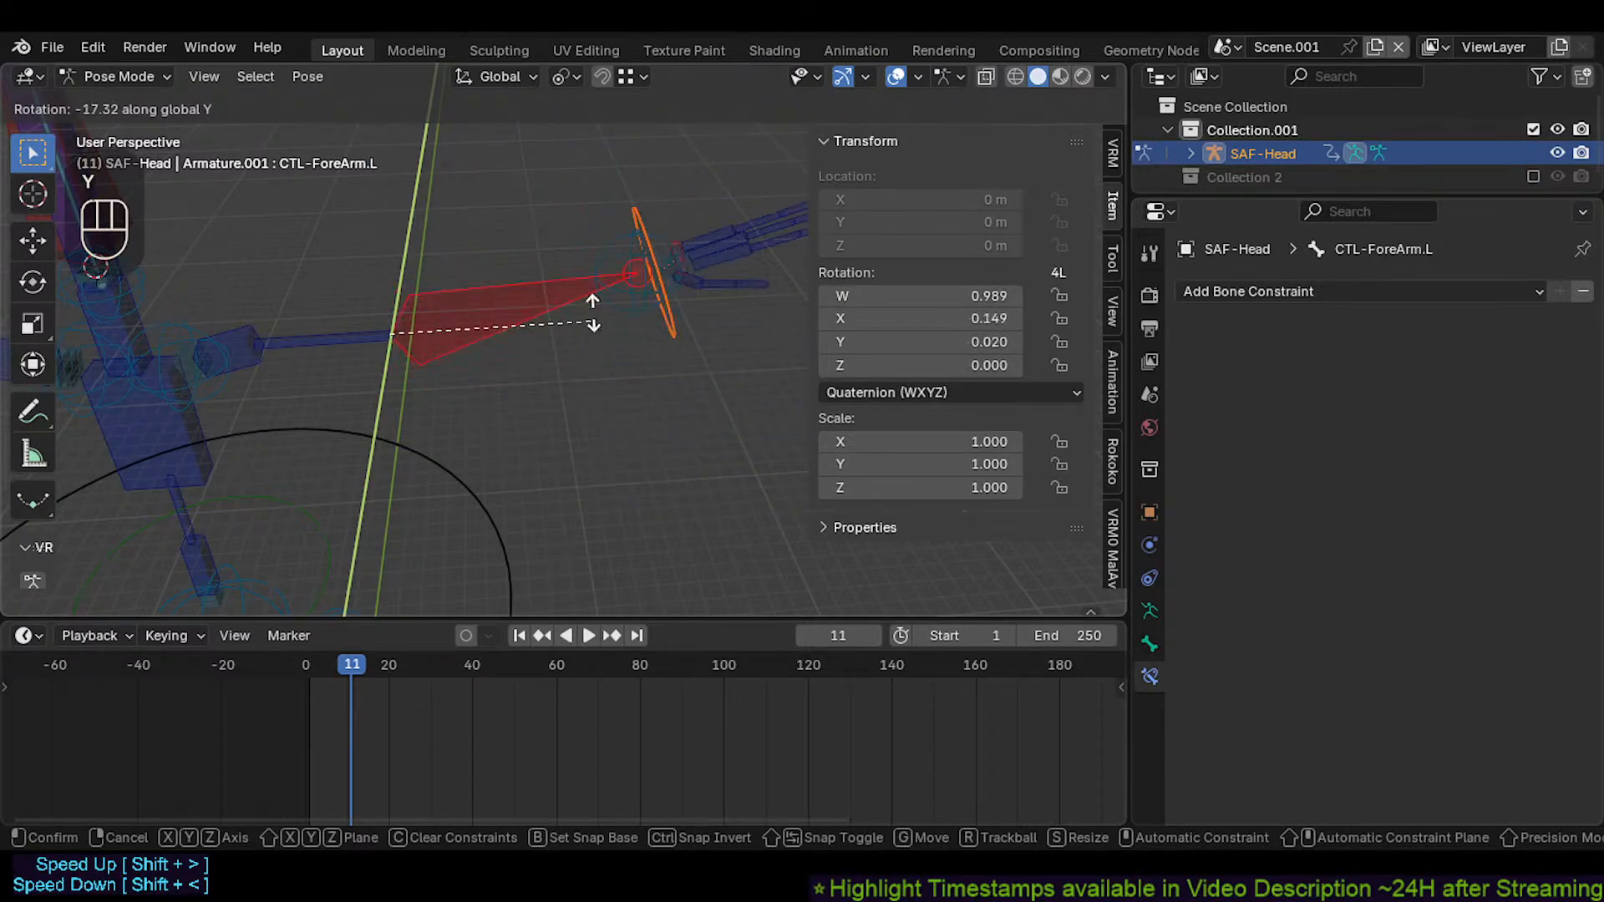
click(509, 260)
Clear the pose transforms of all bones
shift+middle_drag(514, 261, 499, 302)
key(a)
key(alt+q)
key(alt+q)
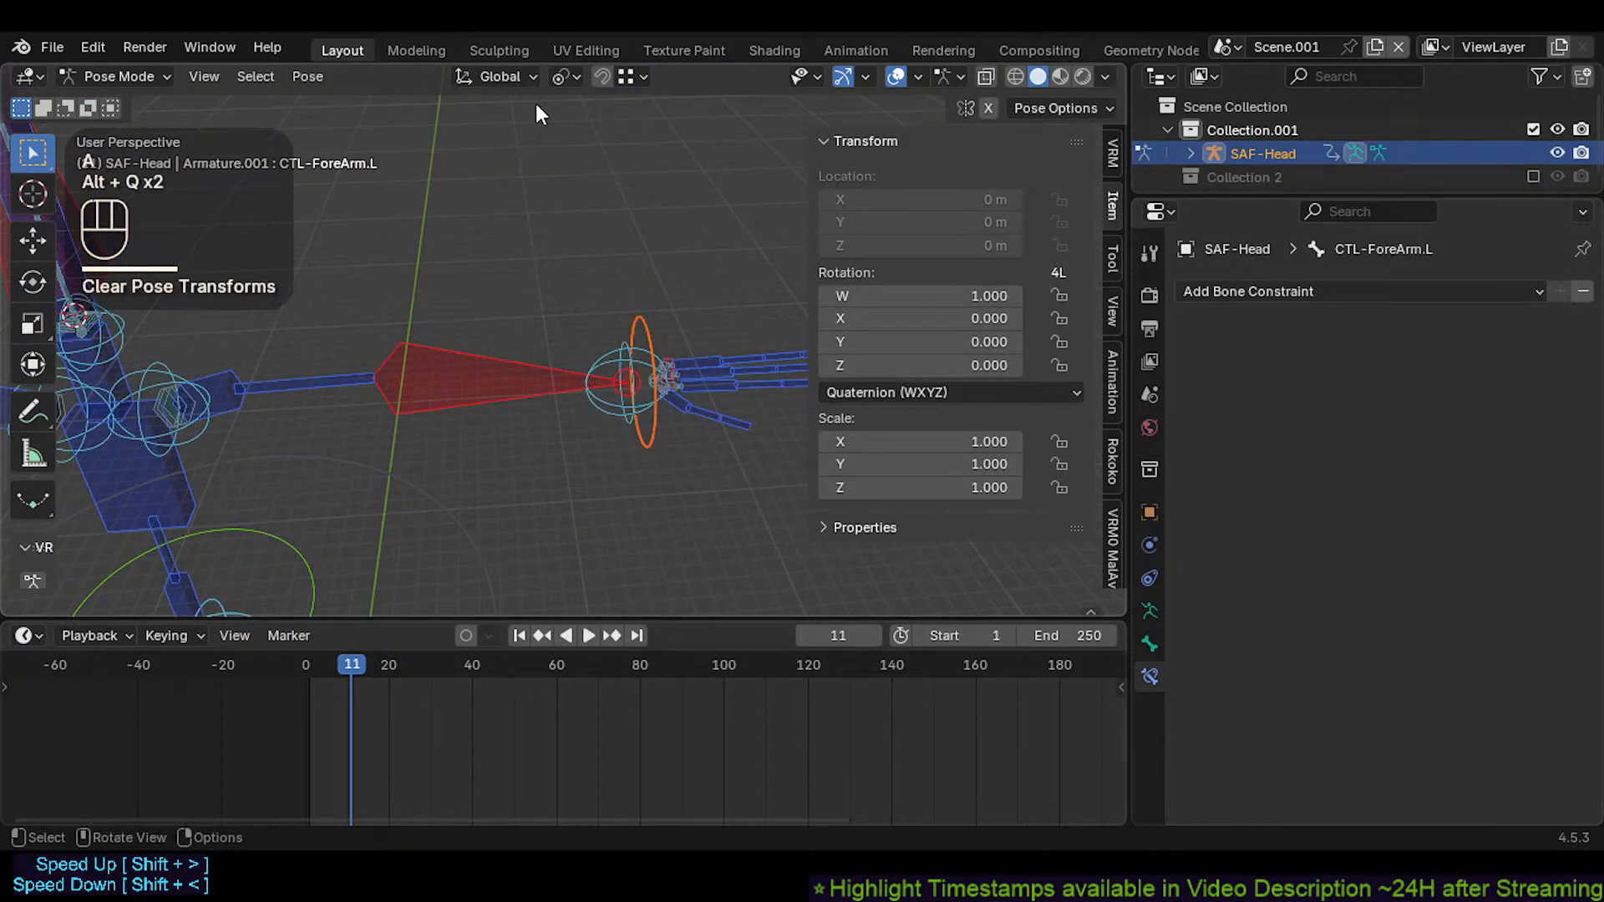
Switch the transform pivot back to individual origins and try moving CTL-Hand.L with Auto IK
click(564, 76)
key(g)
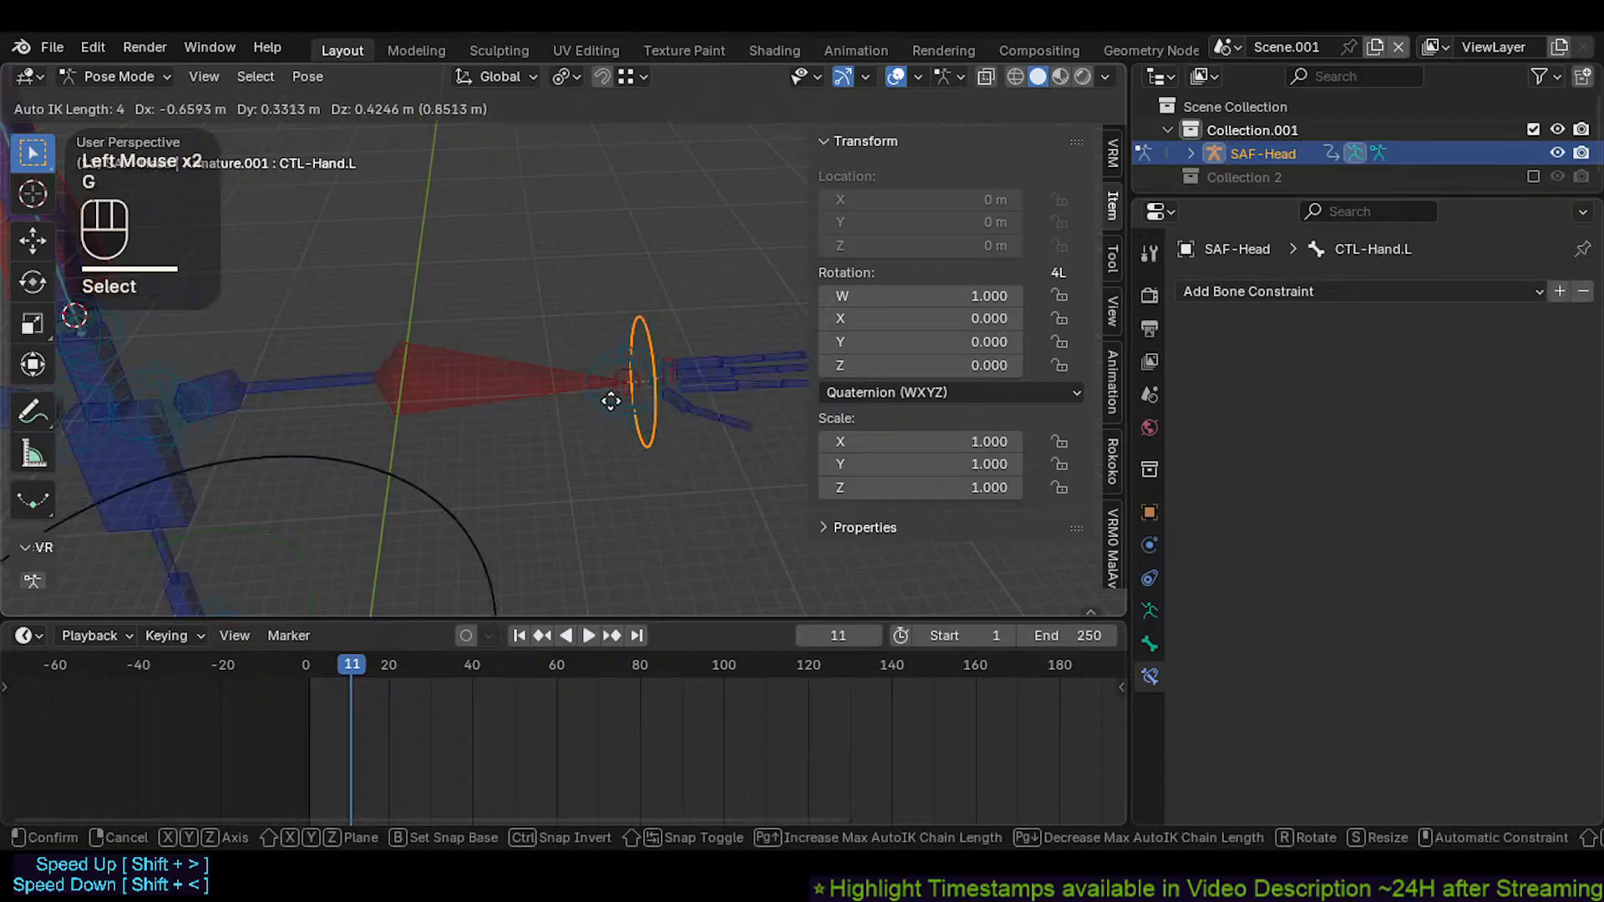
key(Escape)
Rotate CTL-ForeArm.L on its own several times, up and back down
click(521, 373)
mouse_move(521, 373)
middle_down()
mouse_move(573, 379)
mouse_move(553, 401)
mouse_move(534, 390)
middle_up()
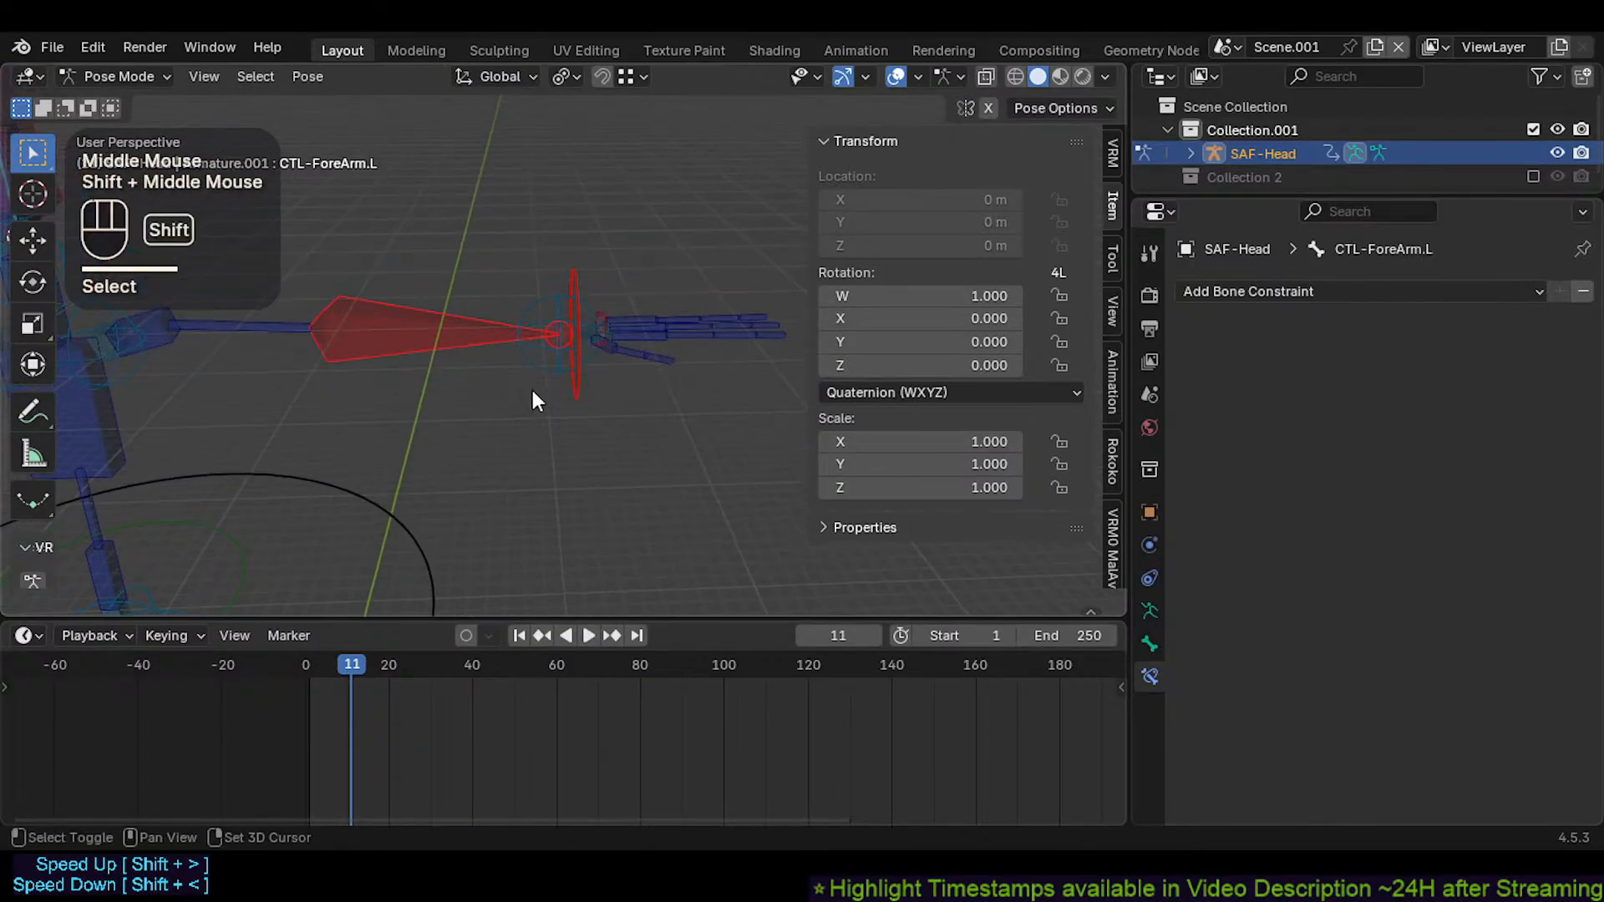
key(r)
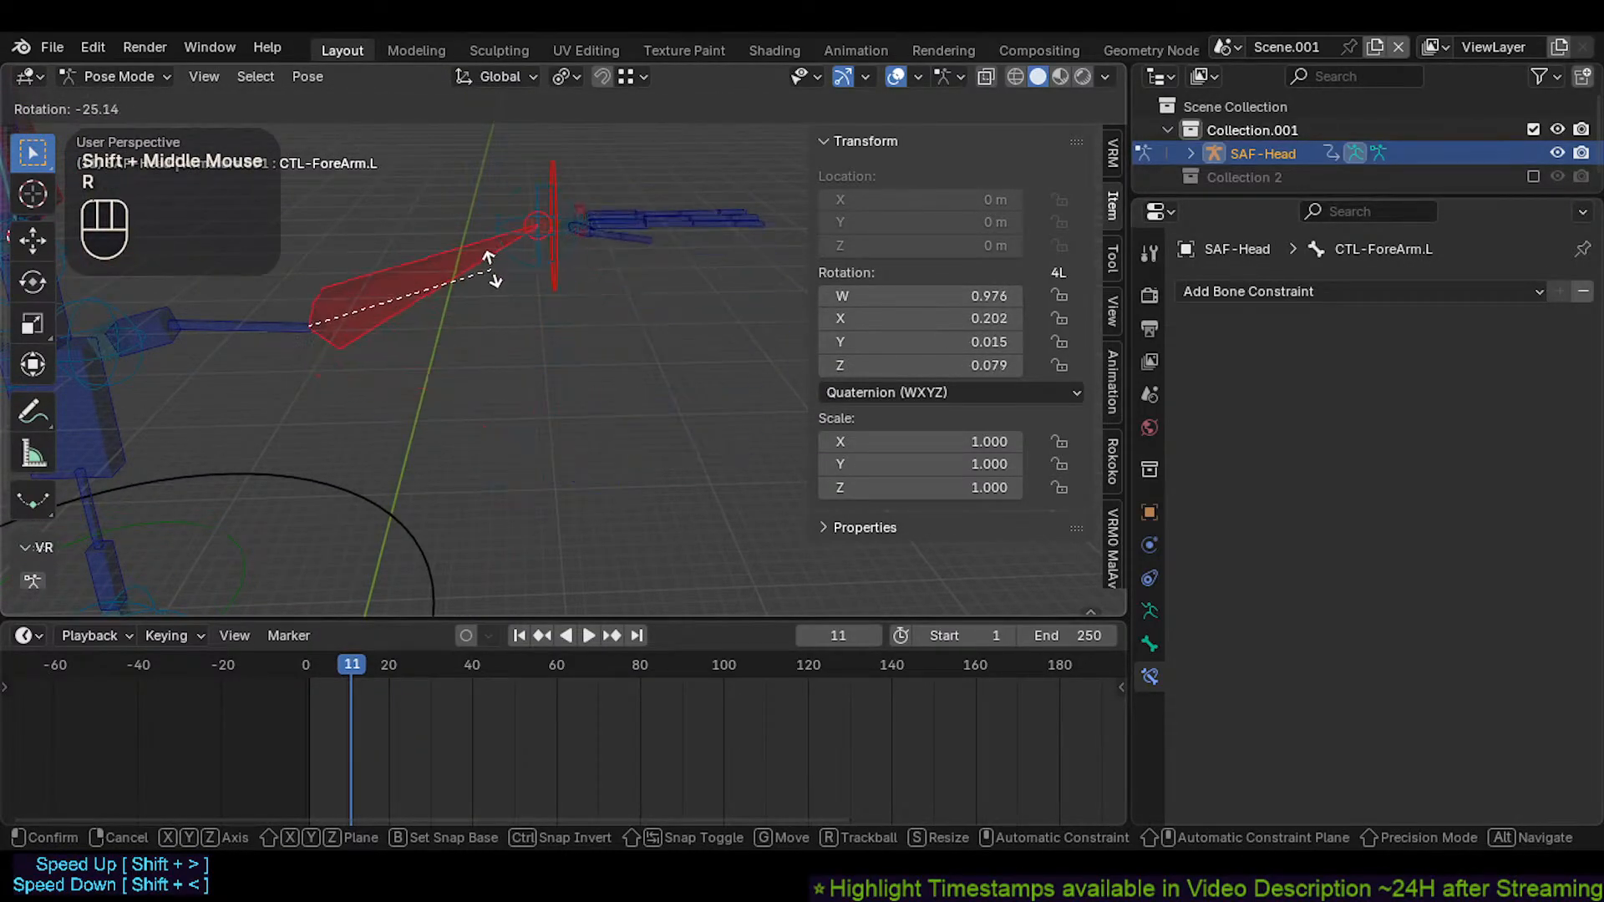
click(468, 251)
shift+middle_drag(440, 243, 543, 231)
key(r)
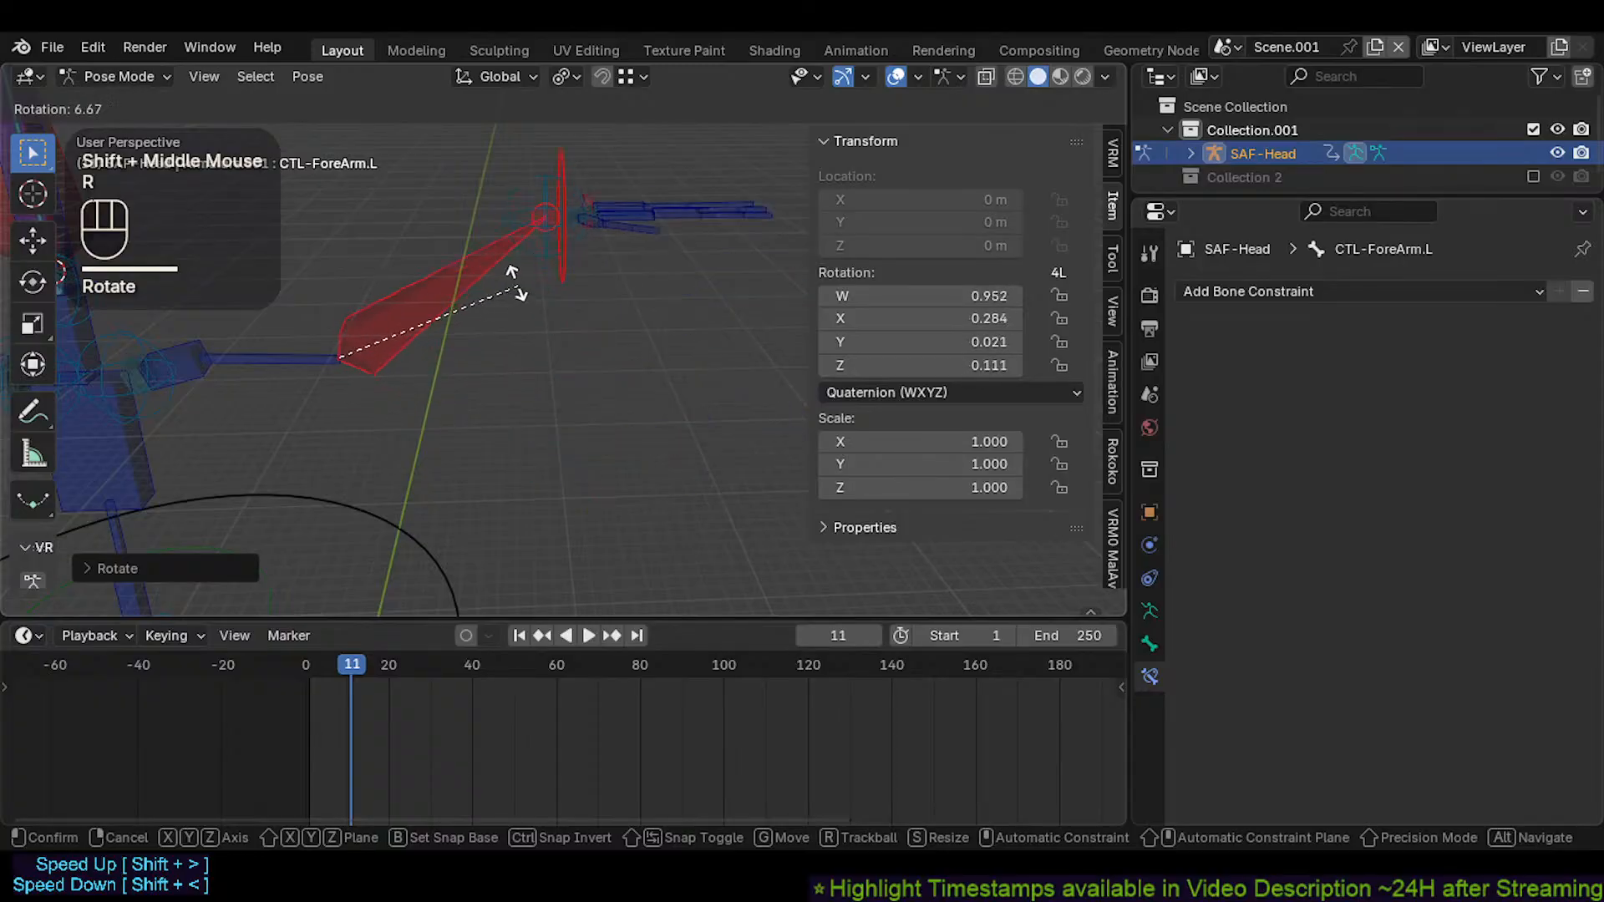
click(511, 278)
key(r)
click(567, 378)
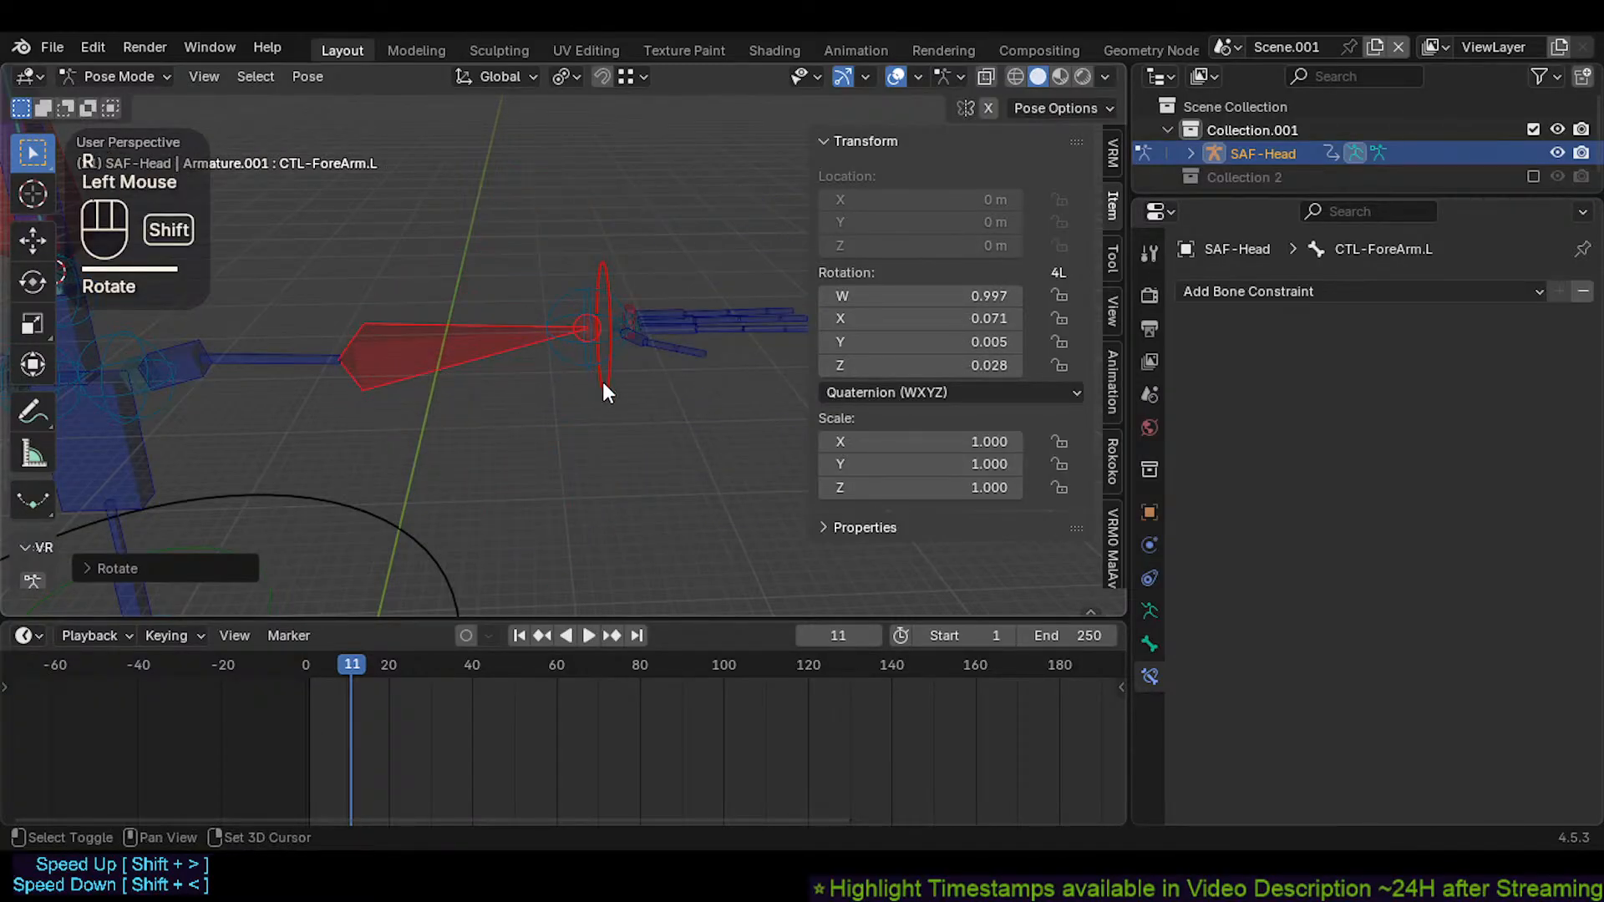
Add CTL-Hand.L to the selection and rotate it together with CTL-ForeArm.L several times, ending with the forearm raised
shift+click(603, 388)
key(r)
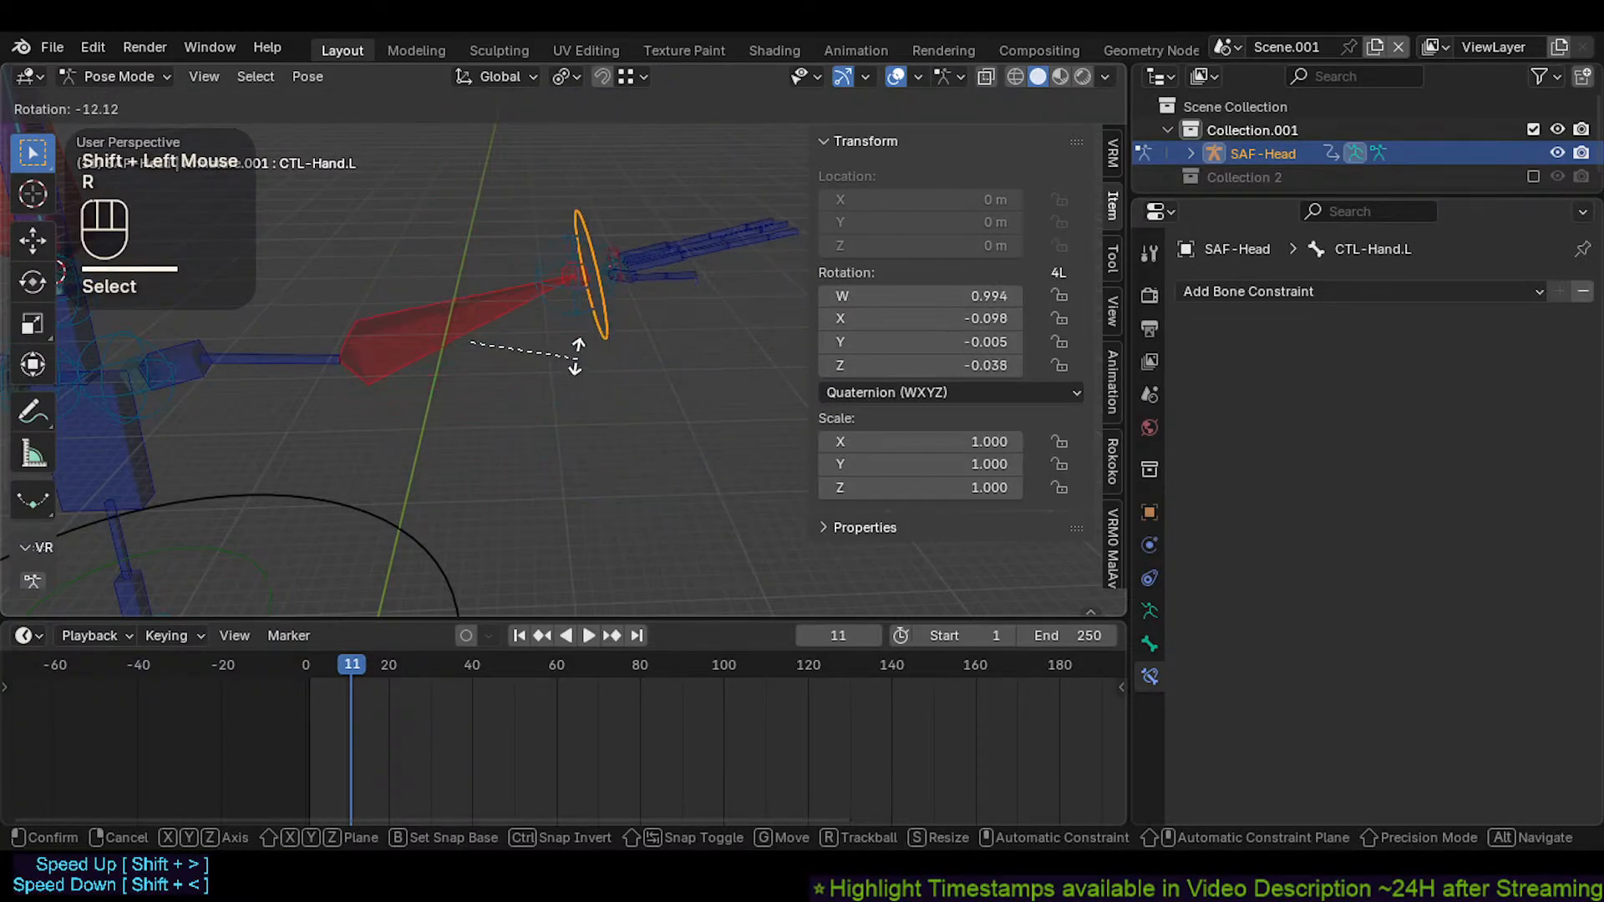
click(506, 316)
shift+middle_drag(507, 316, 500, 259)
scroll(499, 259, down, 2)
key(r)
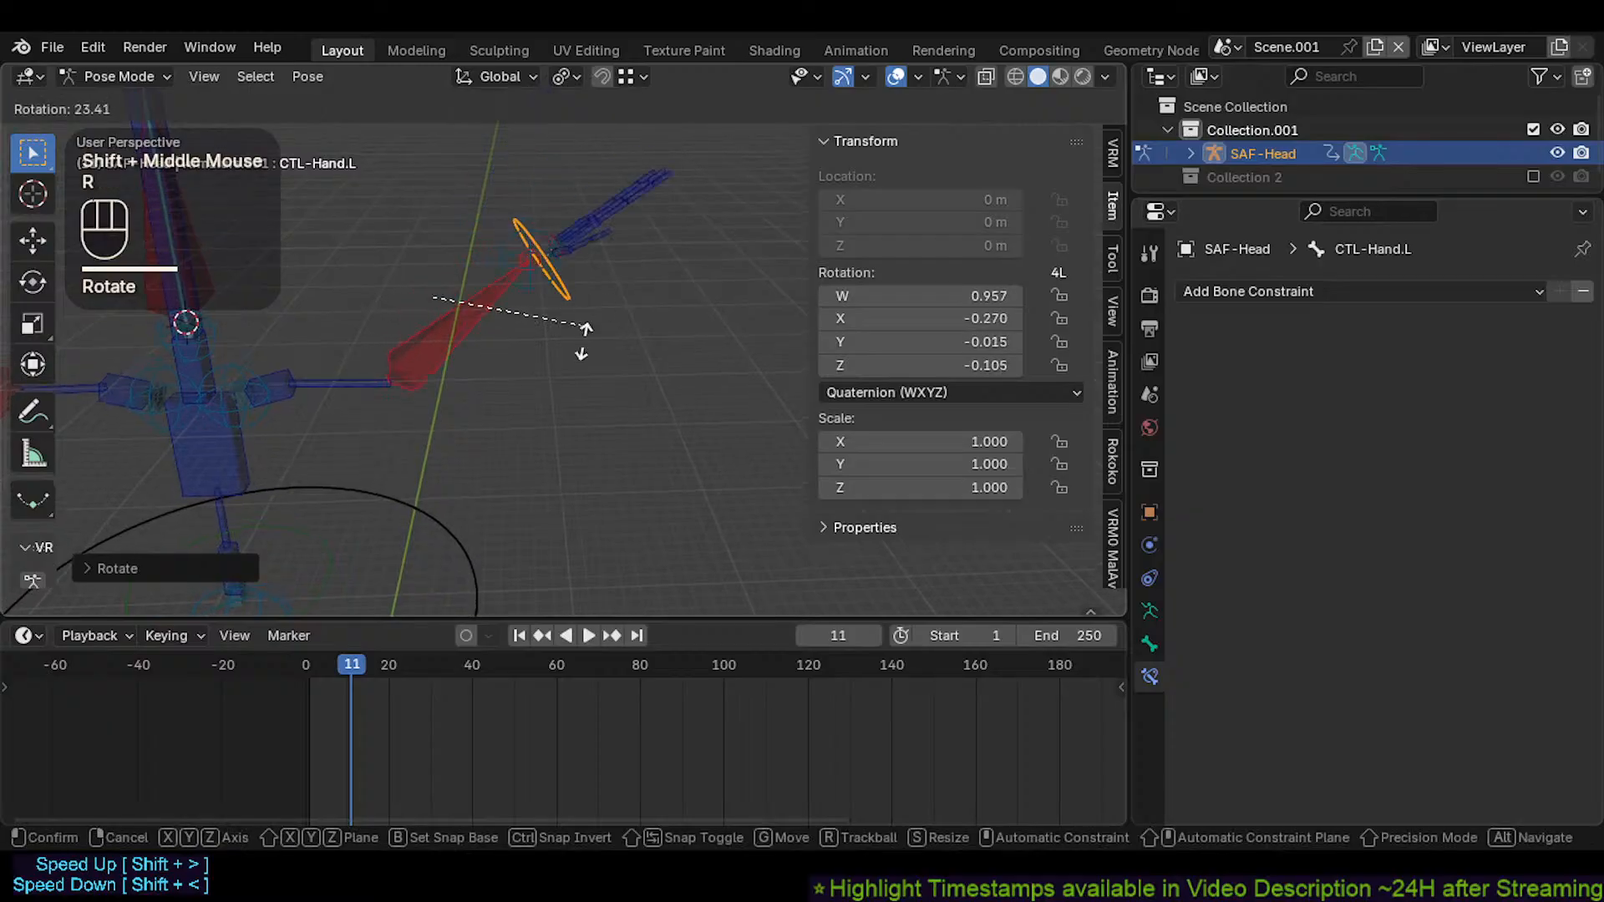
click(558, 432)
key(r)
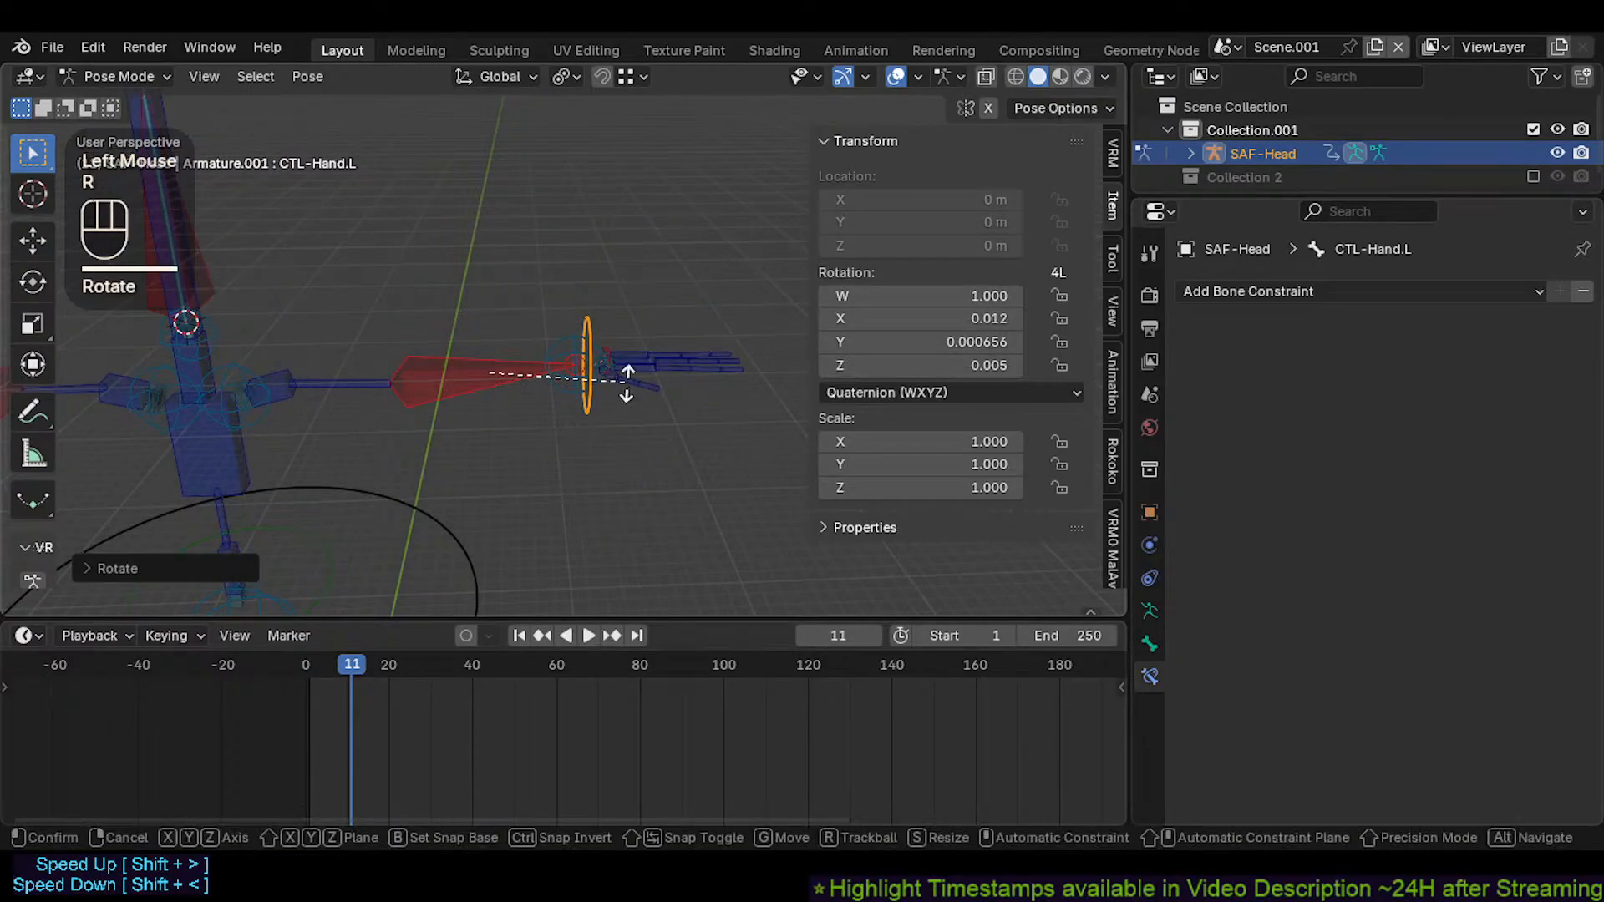
click(528, 284)
Try moving CTL-Hand.L alone with Auto IK and clearing its location, and undo both changes
scroll(472, 309, up, 4)
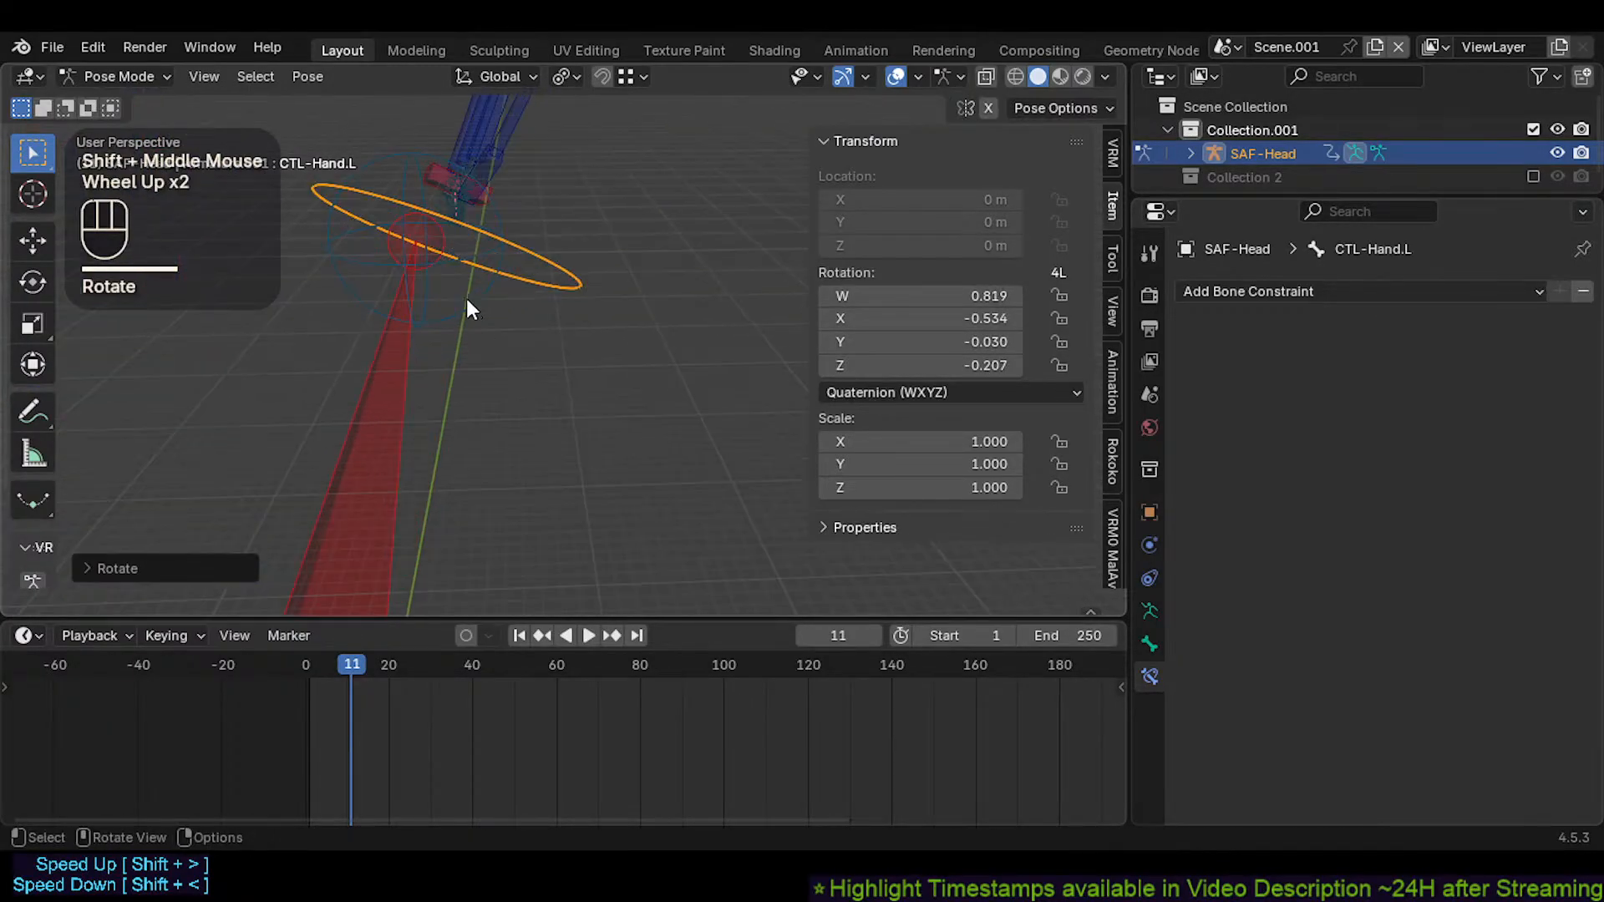
scroll(456, 284, down, 1)
shift+scroll(456, 321, down, 1)
ctrl+middle_drag(455, 323, 456, 338)
click(549, 289)
key(g)
click(539, 281)
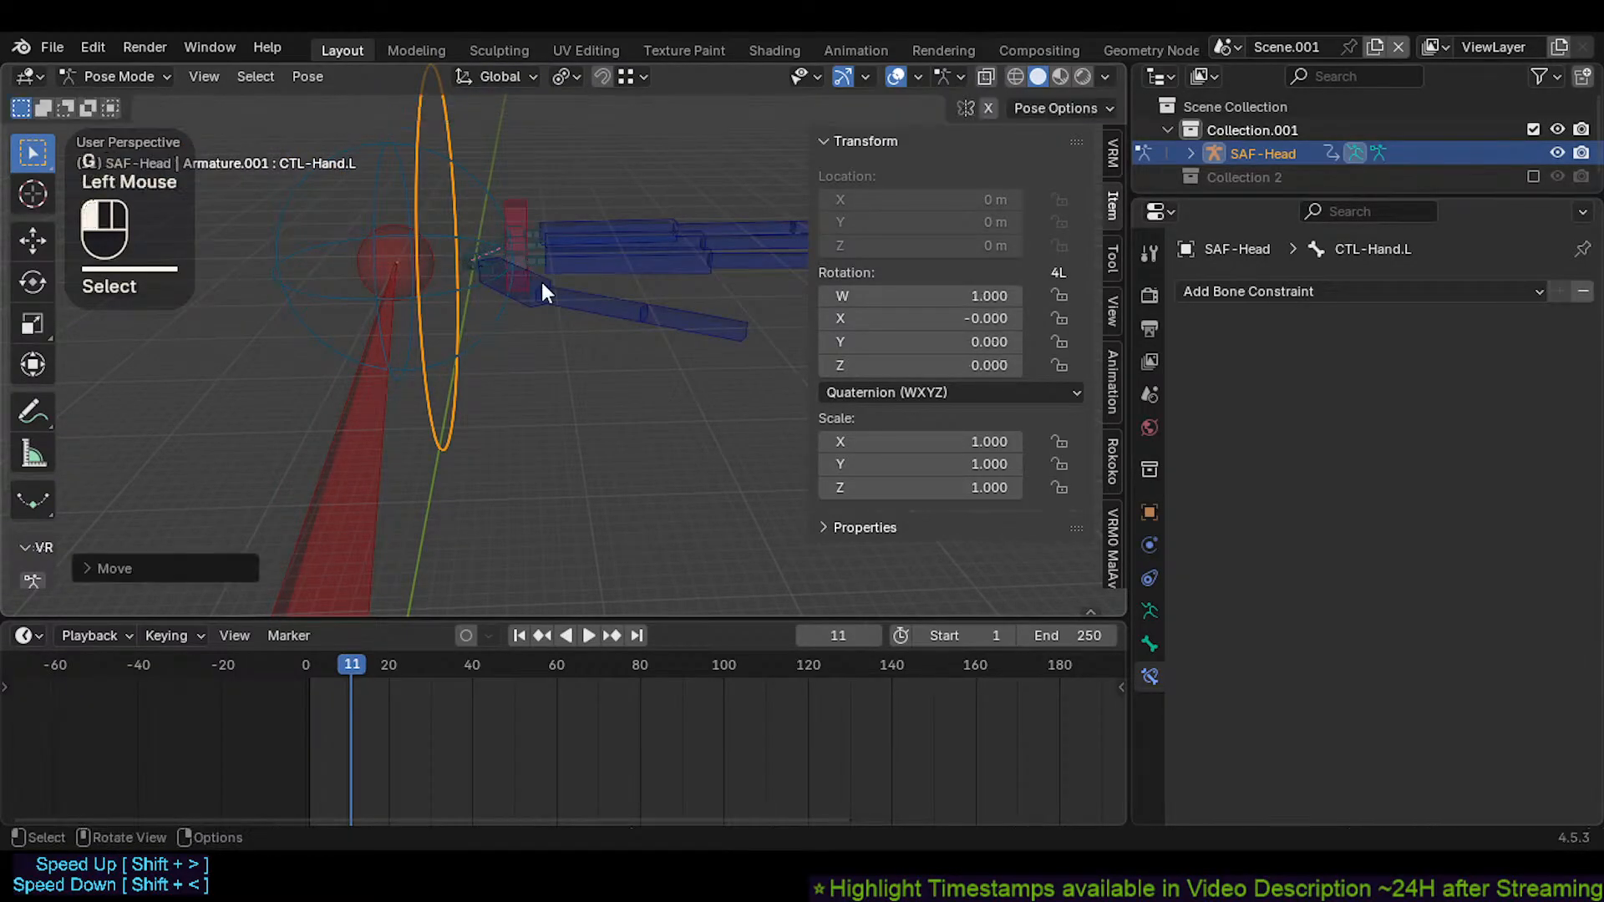
key(alt+g)
key(ctrl+z)
key(ctrl+z)
scroll(520, 347, down, 1)
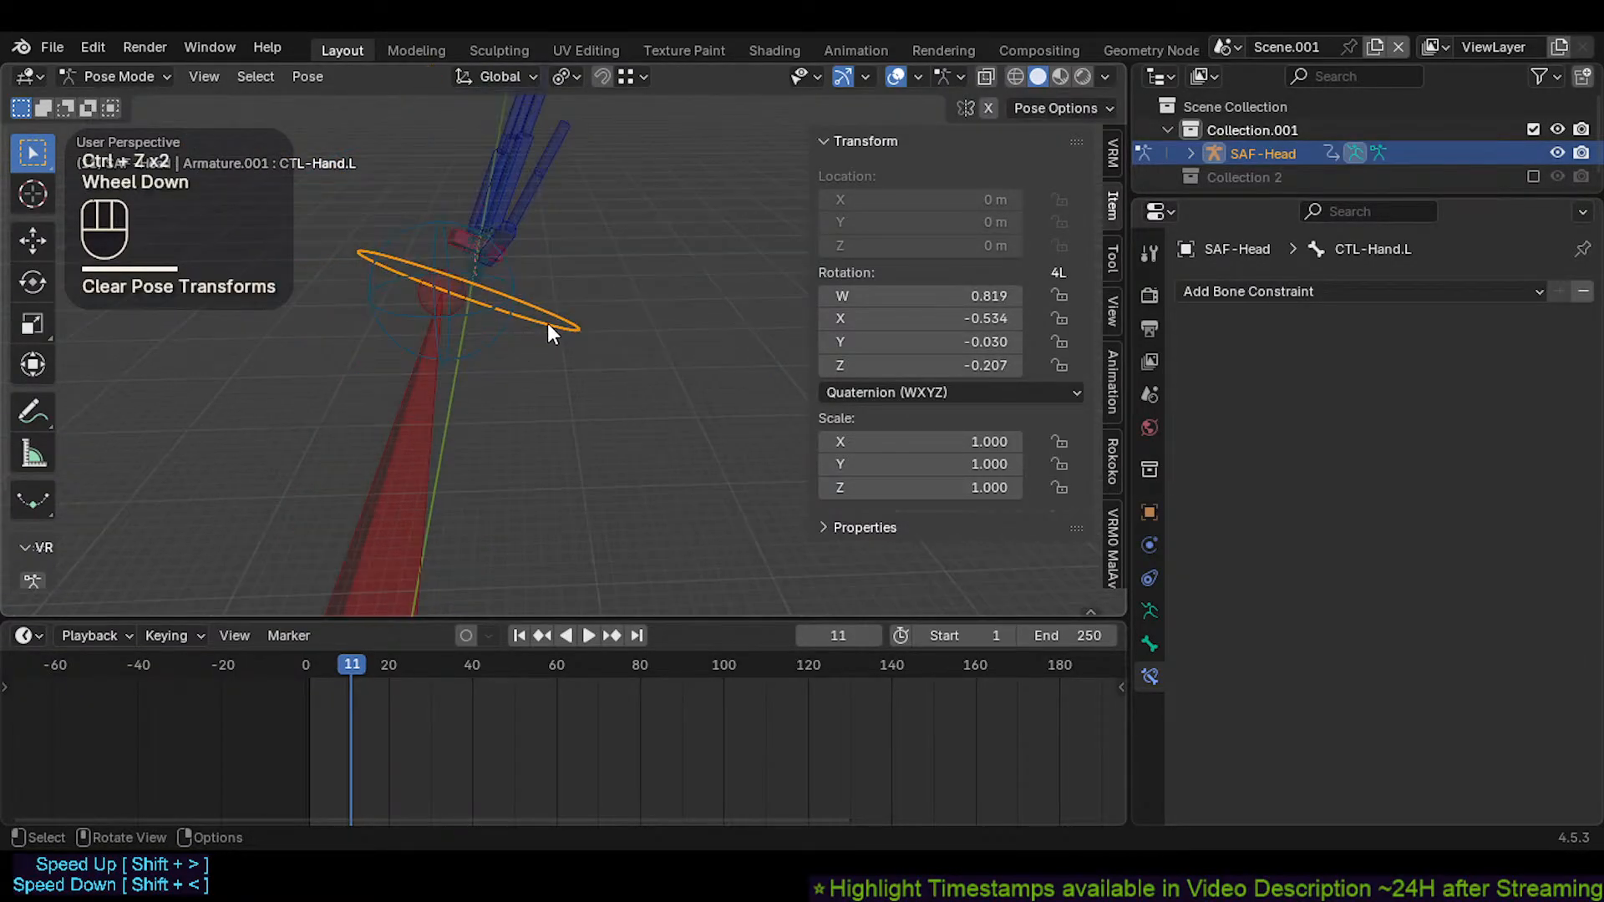
Rotate CTL-Hand.L on its own slightly further, leaving the forearm raised
click(548, 323)
key(g)
key(Escape)
key(r)
click(602, 294)
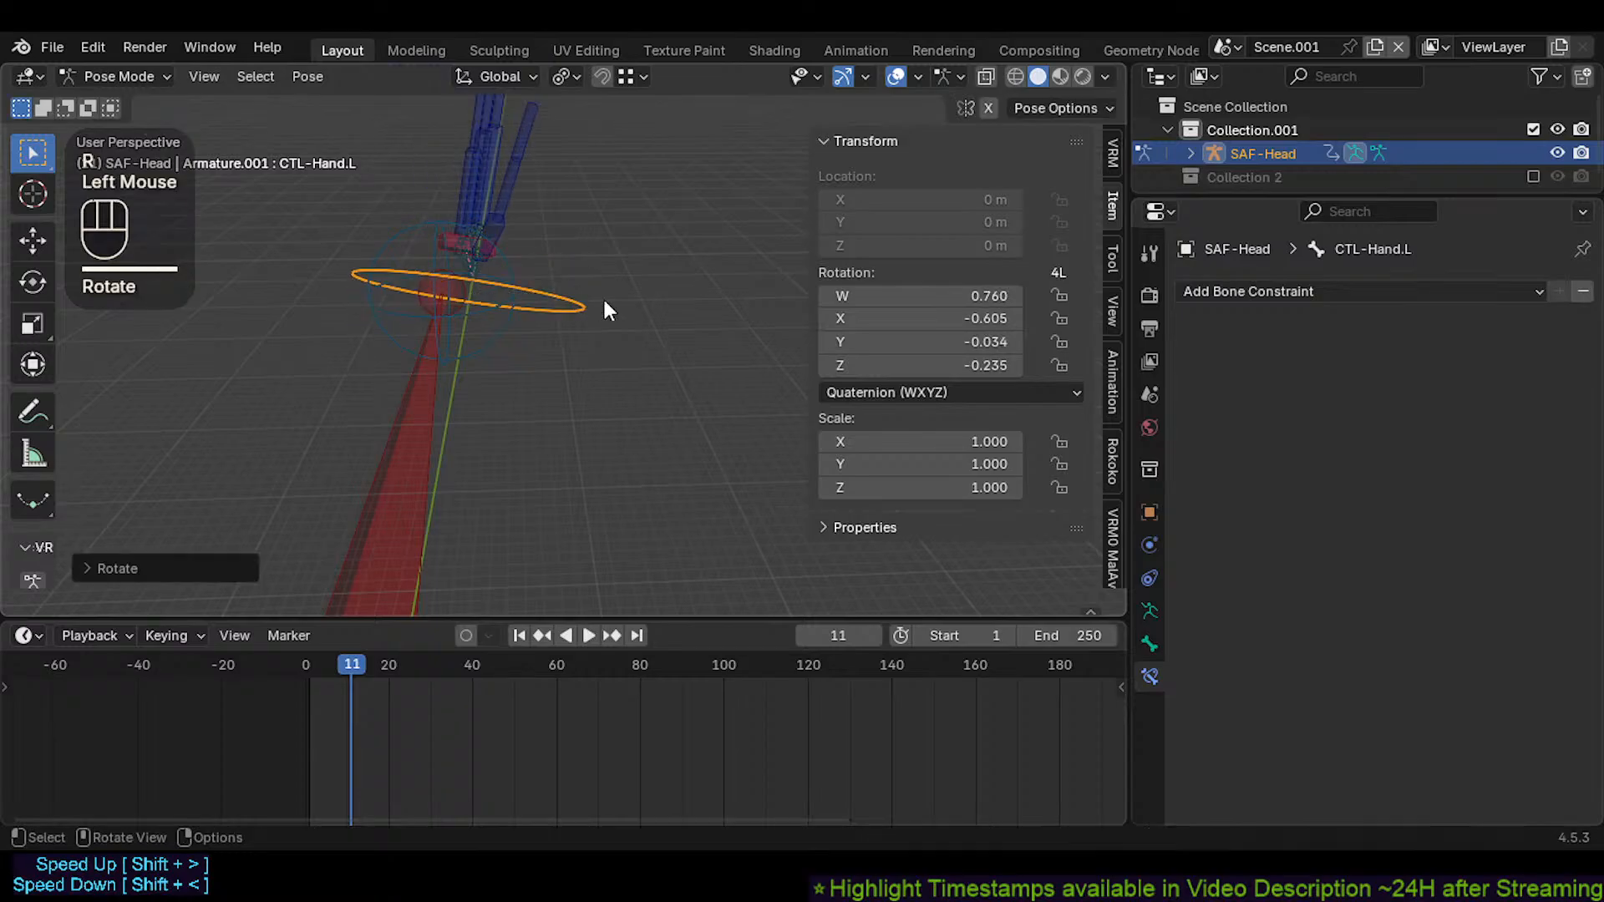
Try moving the rotated CTL-Hand.L with Auto IK again and undo the move
key(g)
click(587, 339)
key(ctrl+z)
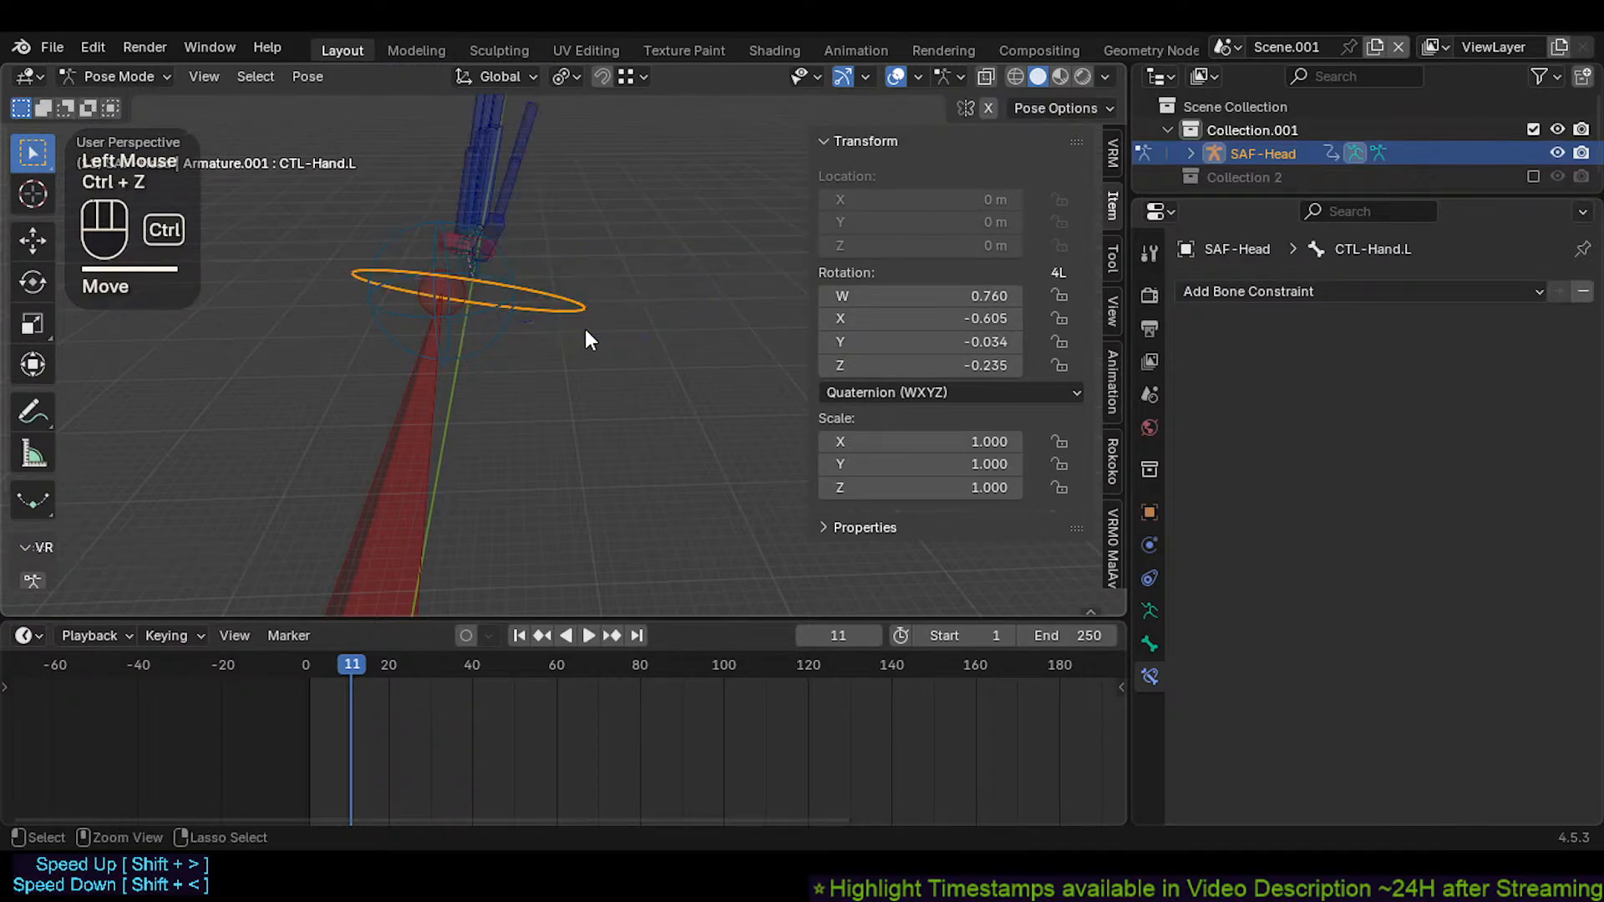
key(g)
key(Escape)
scroll(538, 266, down, 3)
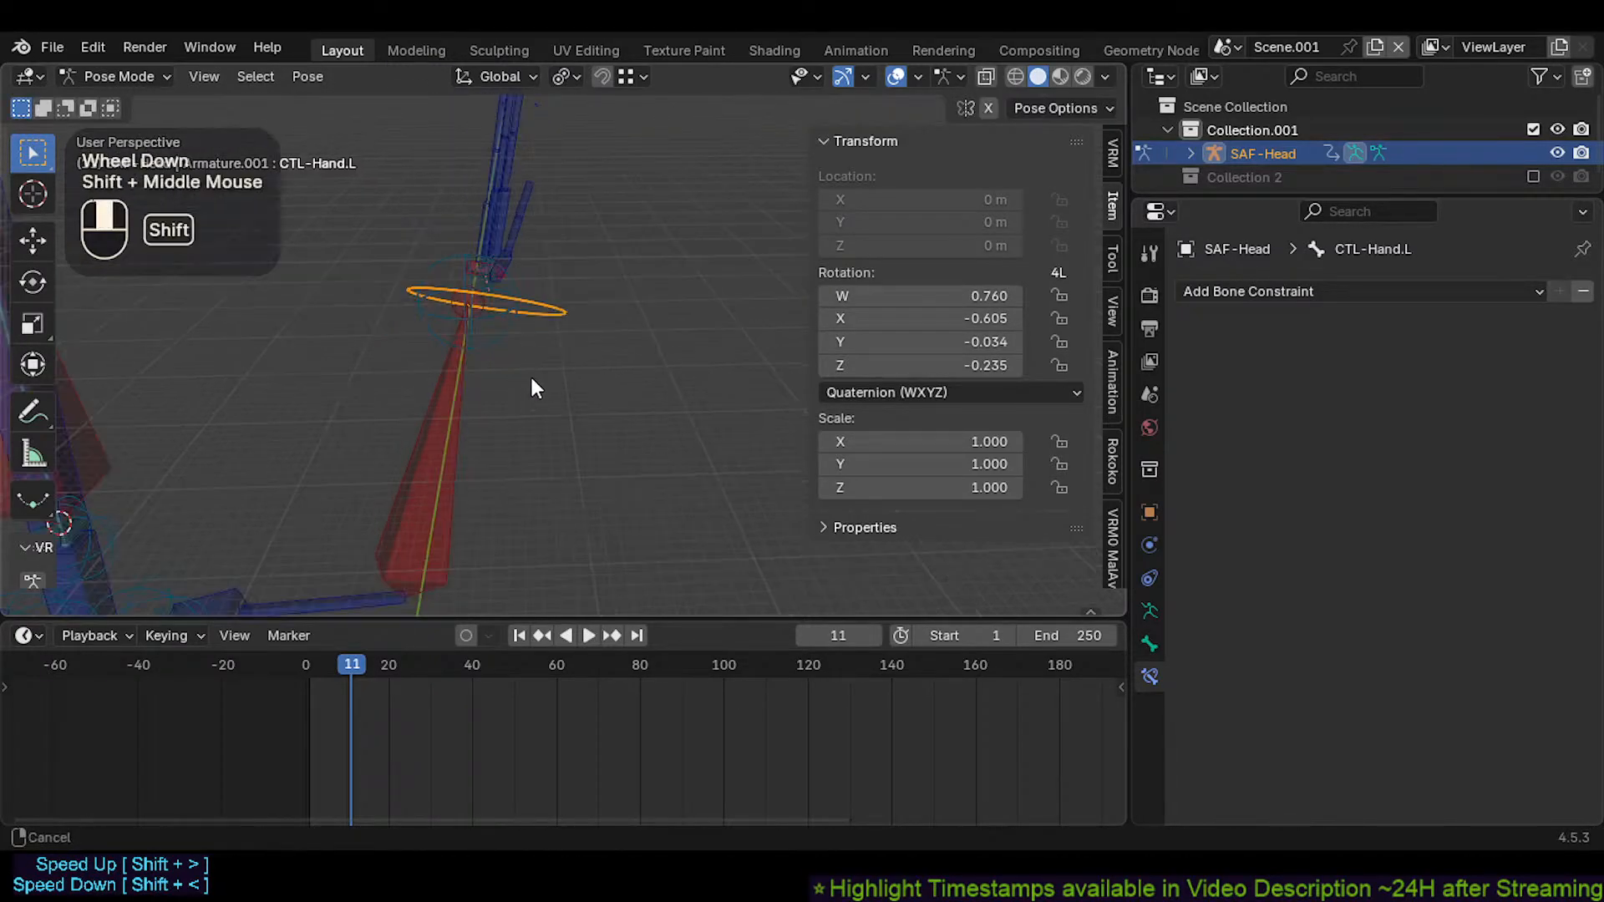
Select CTL-ForeArm.L alone and rotate it to a new angle
shift+middle_drag(529, 373, 550, 357)
click(514, 378)
key(r)
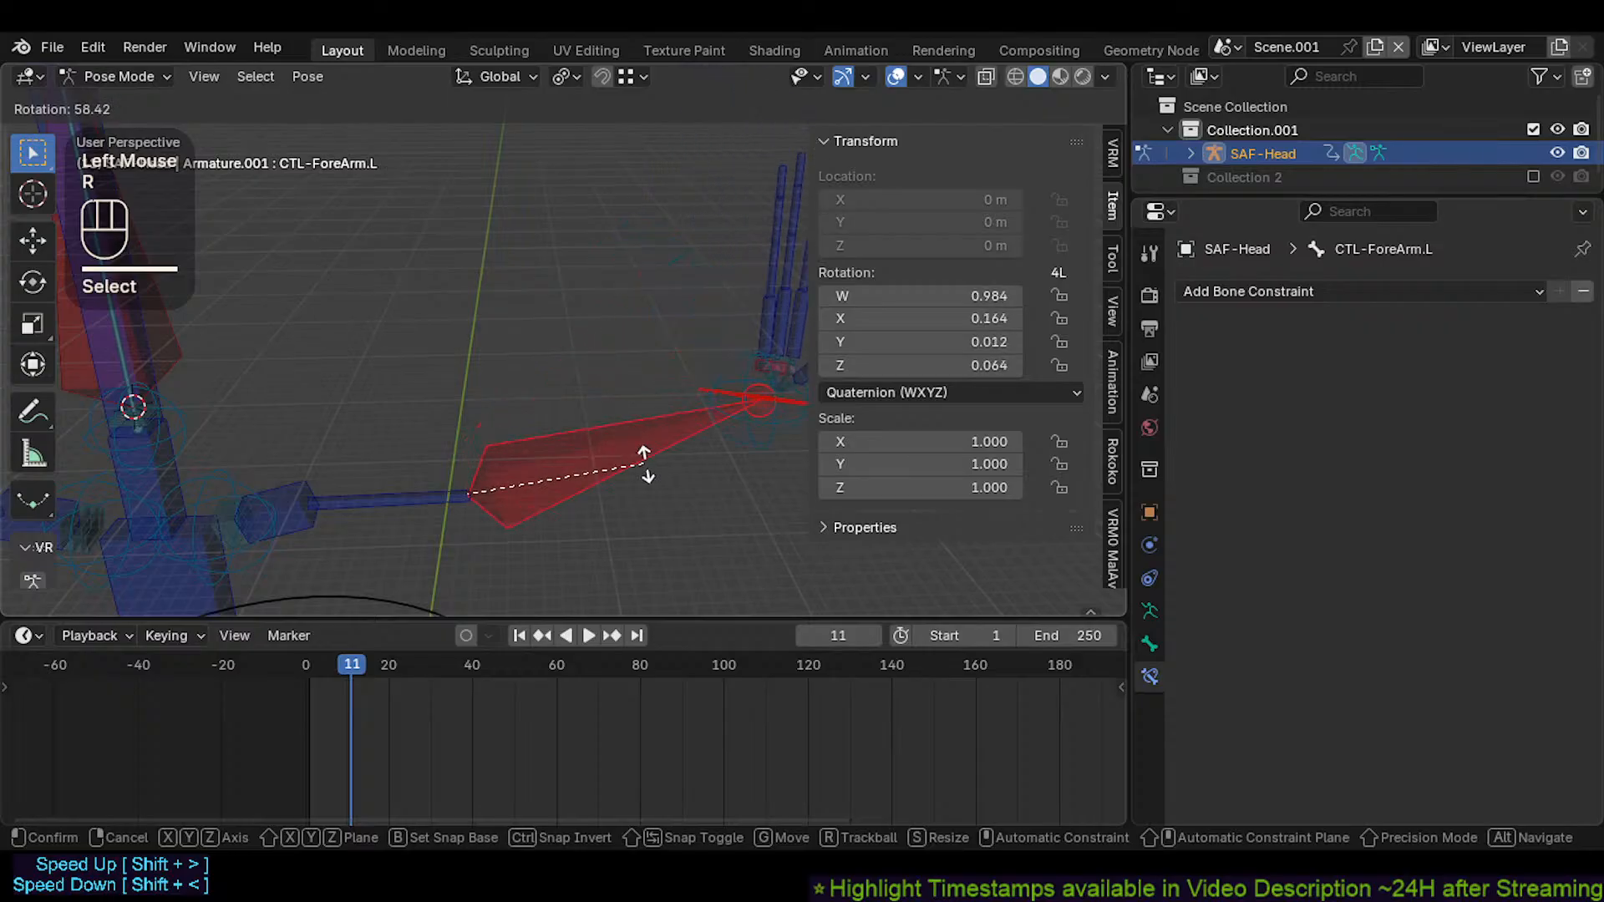
click(630, 337)
Add CTL-Hand.L to the selection and rotate both controls together twice
shift+click(585, 351)
key(r)
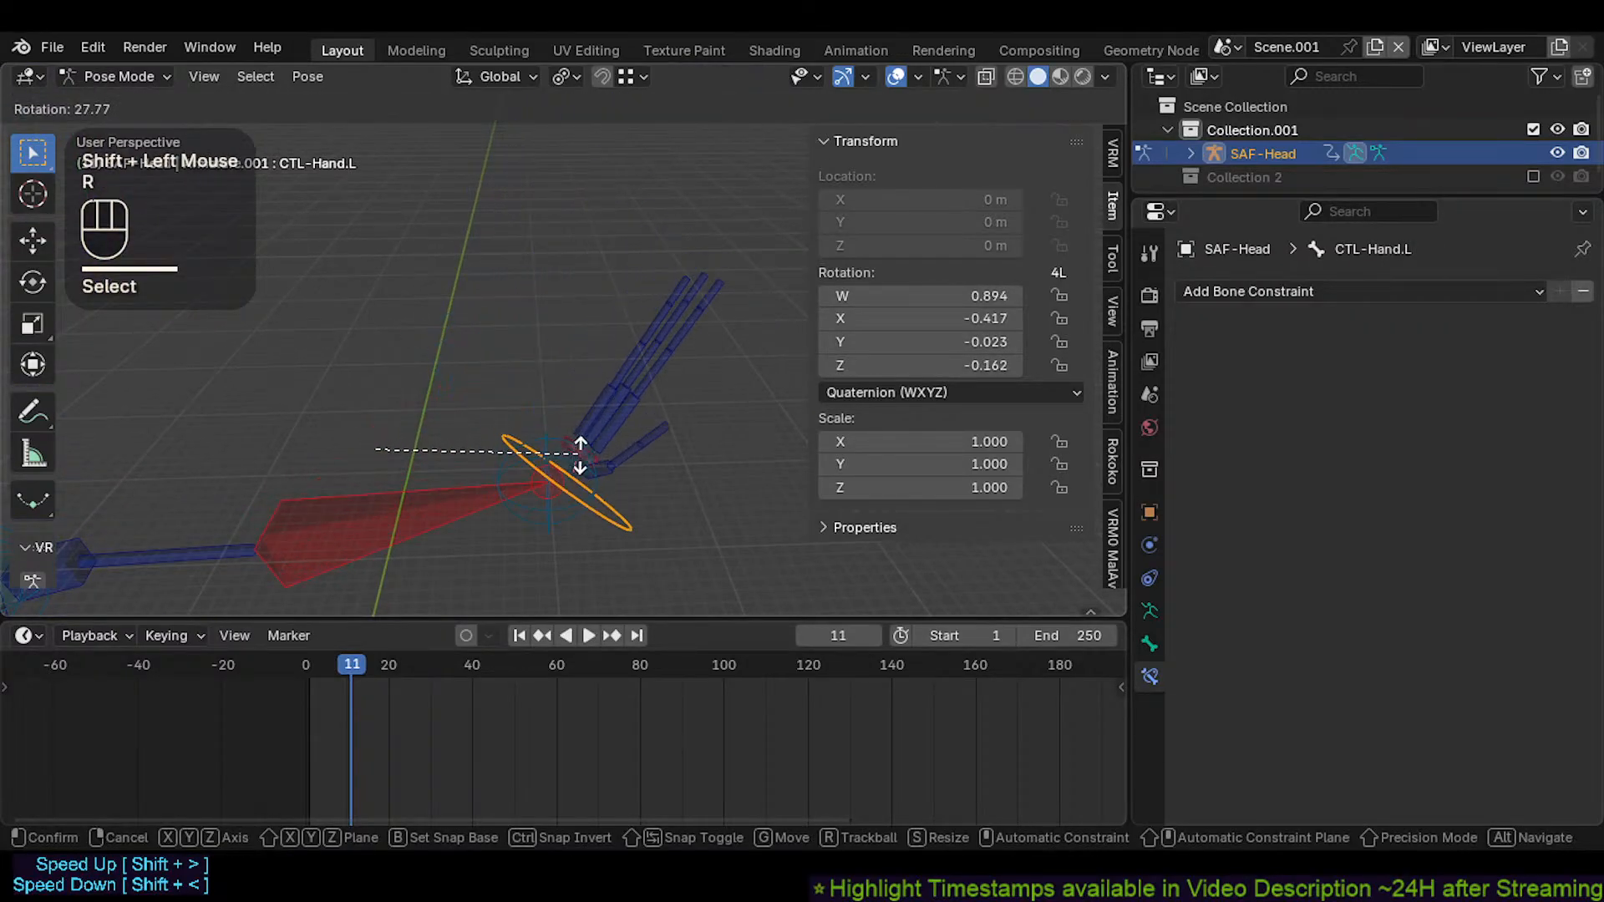
click(590, 343)
key(r)
click(564, 330)
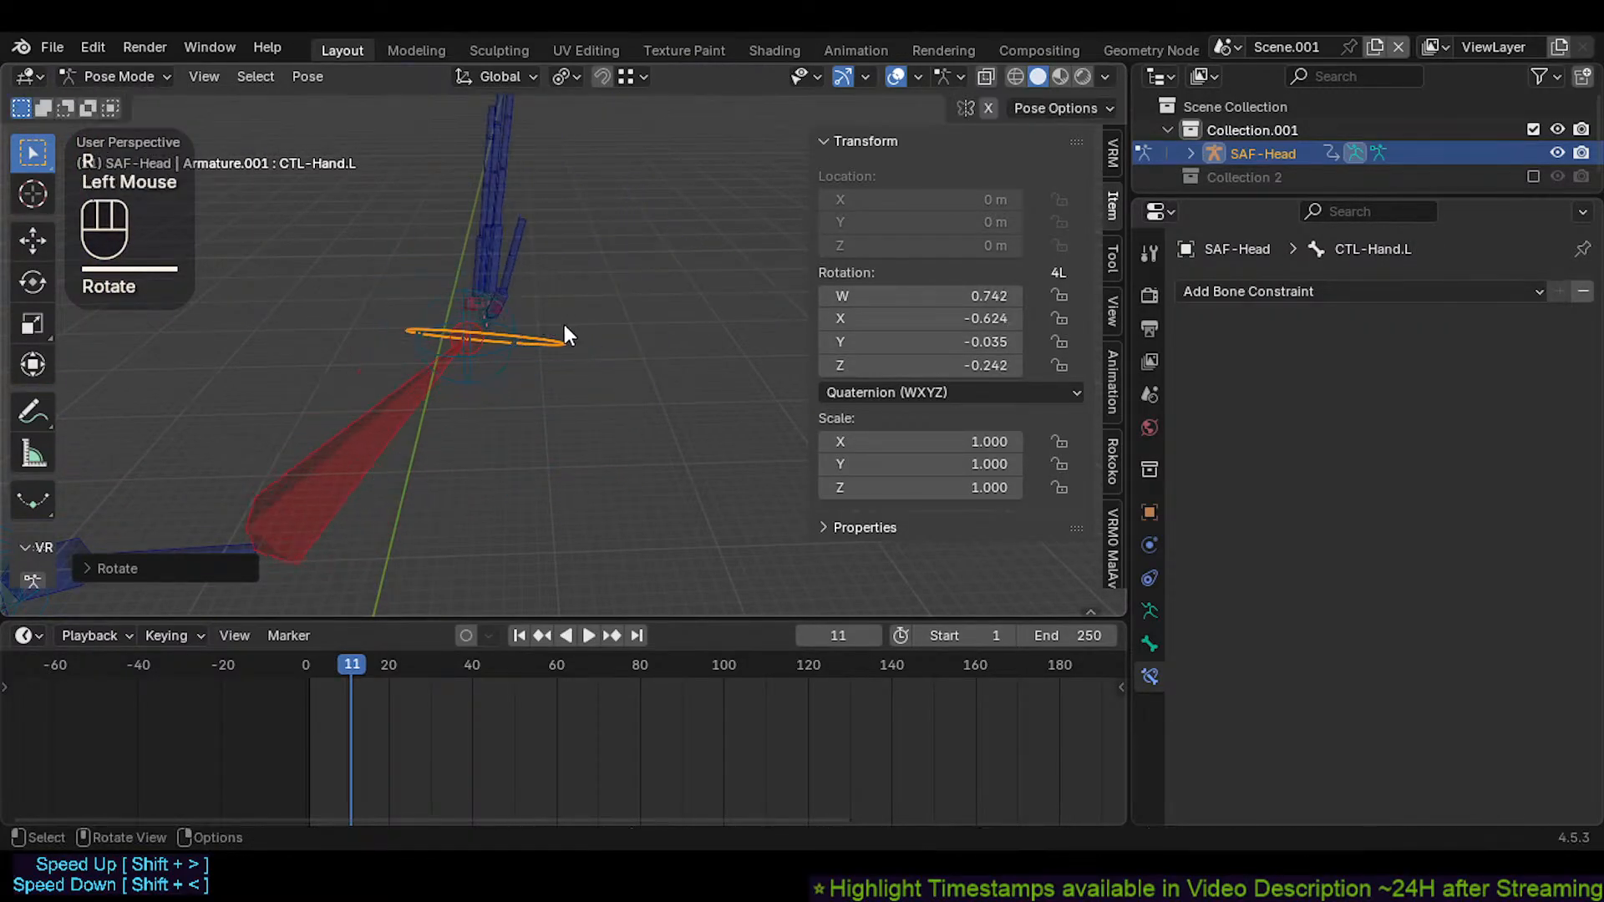
Move CTL-Hand.L with Auto IK and rotate it from its new position
key(g)
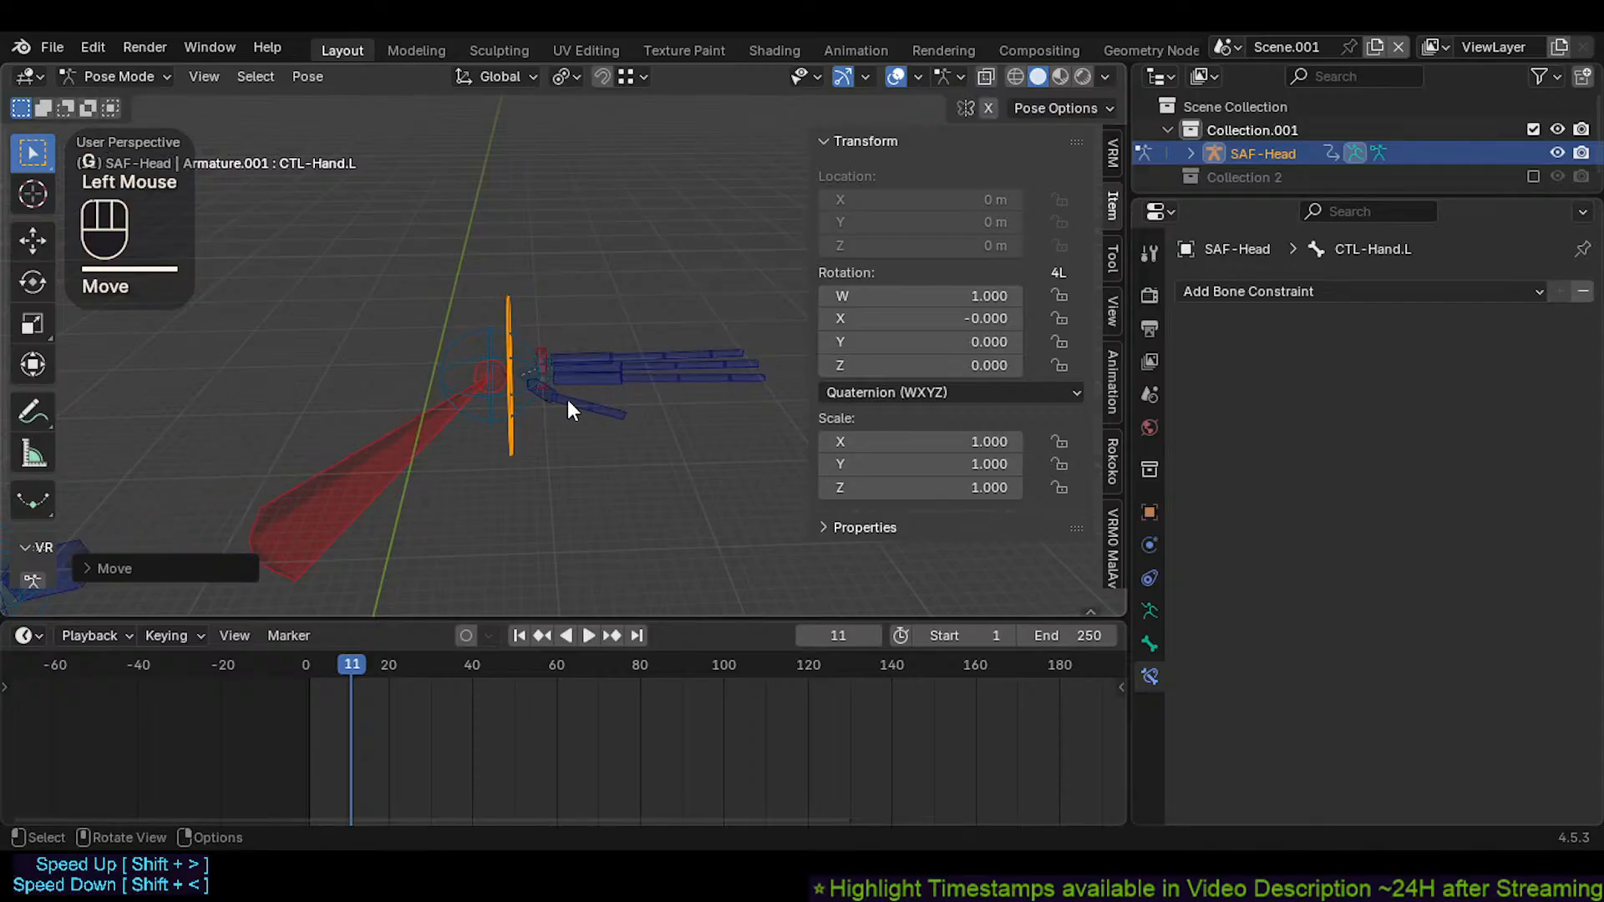
key(r)
click(553, 346)
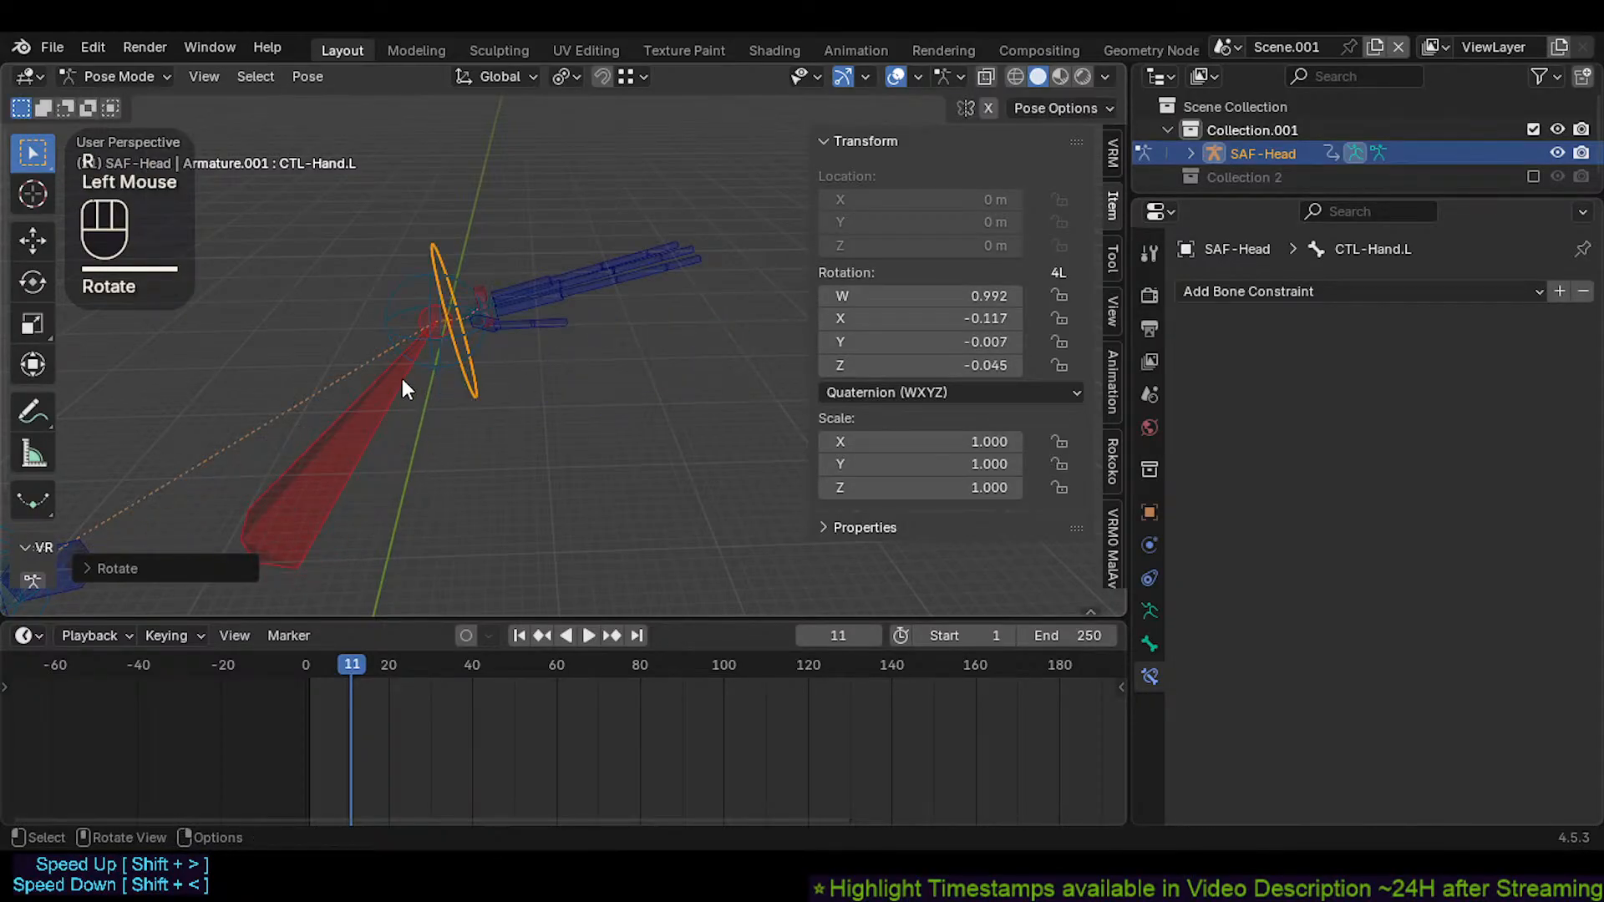
Clear the pose transforms and move CTL-ForeArm.L to test how the arm follows
key(alt+q)
key(alt+q)
shift+middle_drag(467, 387, 521, 276)
click(493, 351)
key(g)
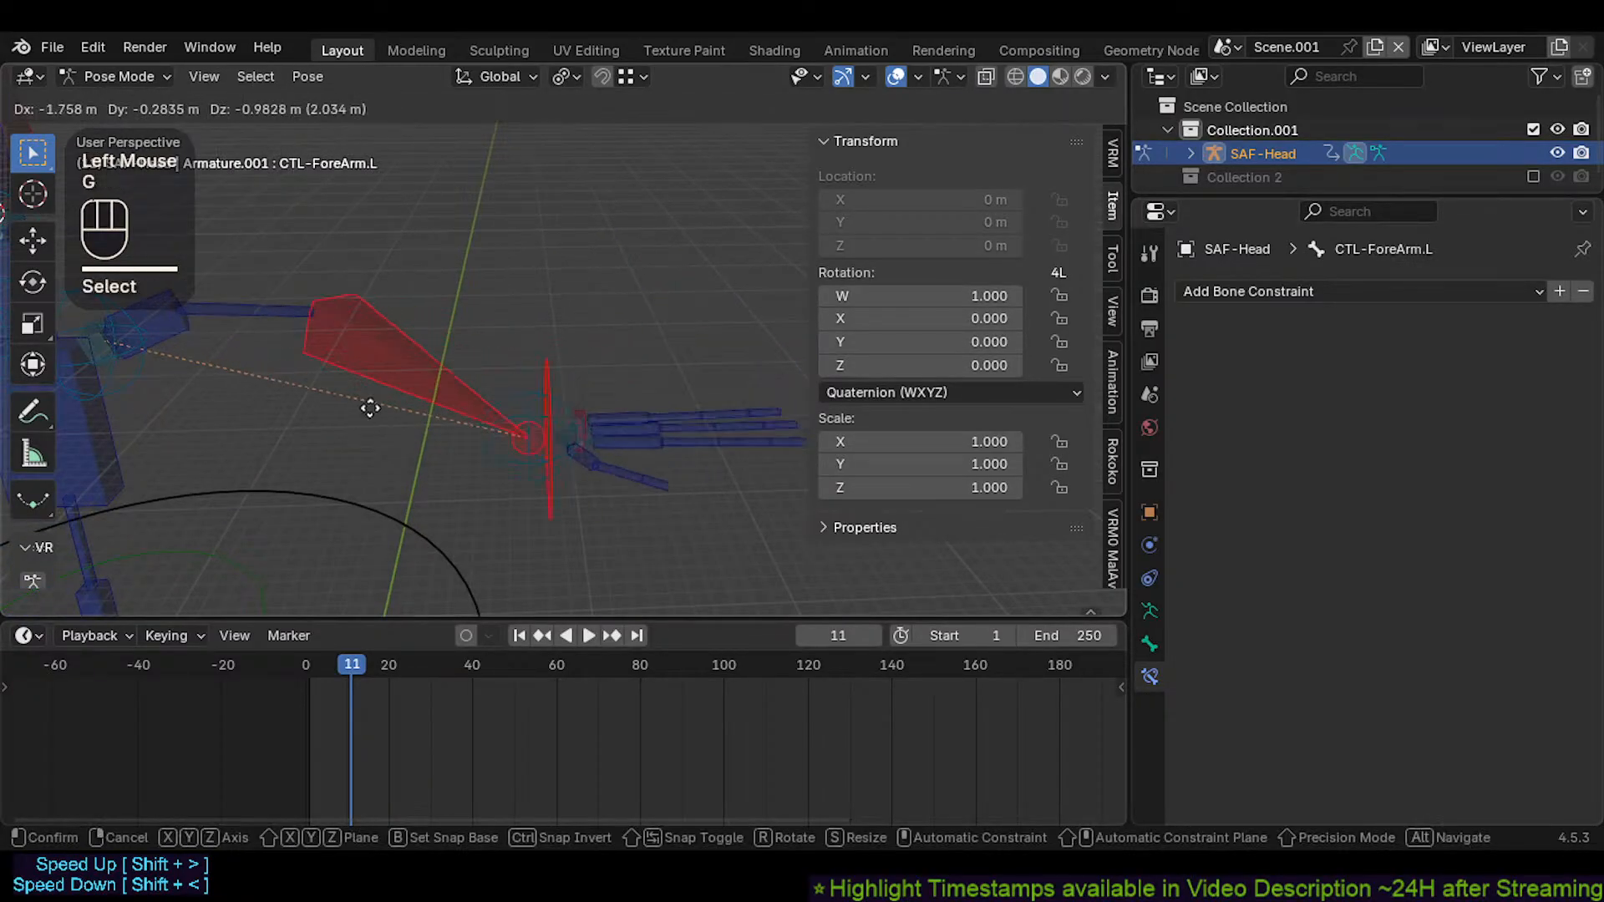
click(458, 380)
shift+middle_drag(458, 379, 489, 304)
Move CTL-Chest with Auto IK and test moving another control further down the body
click(353, 350)
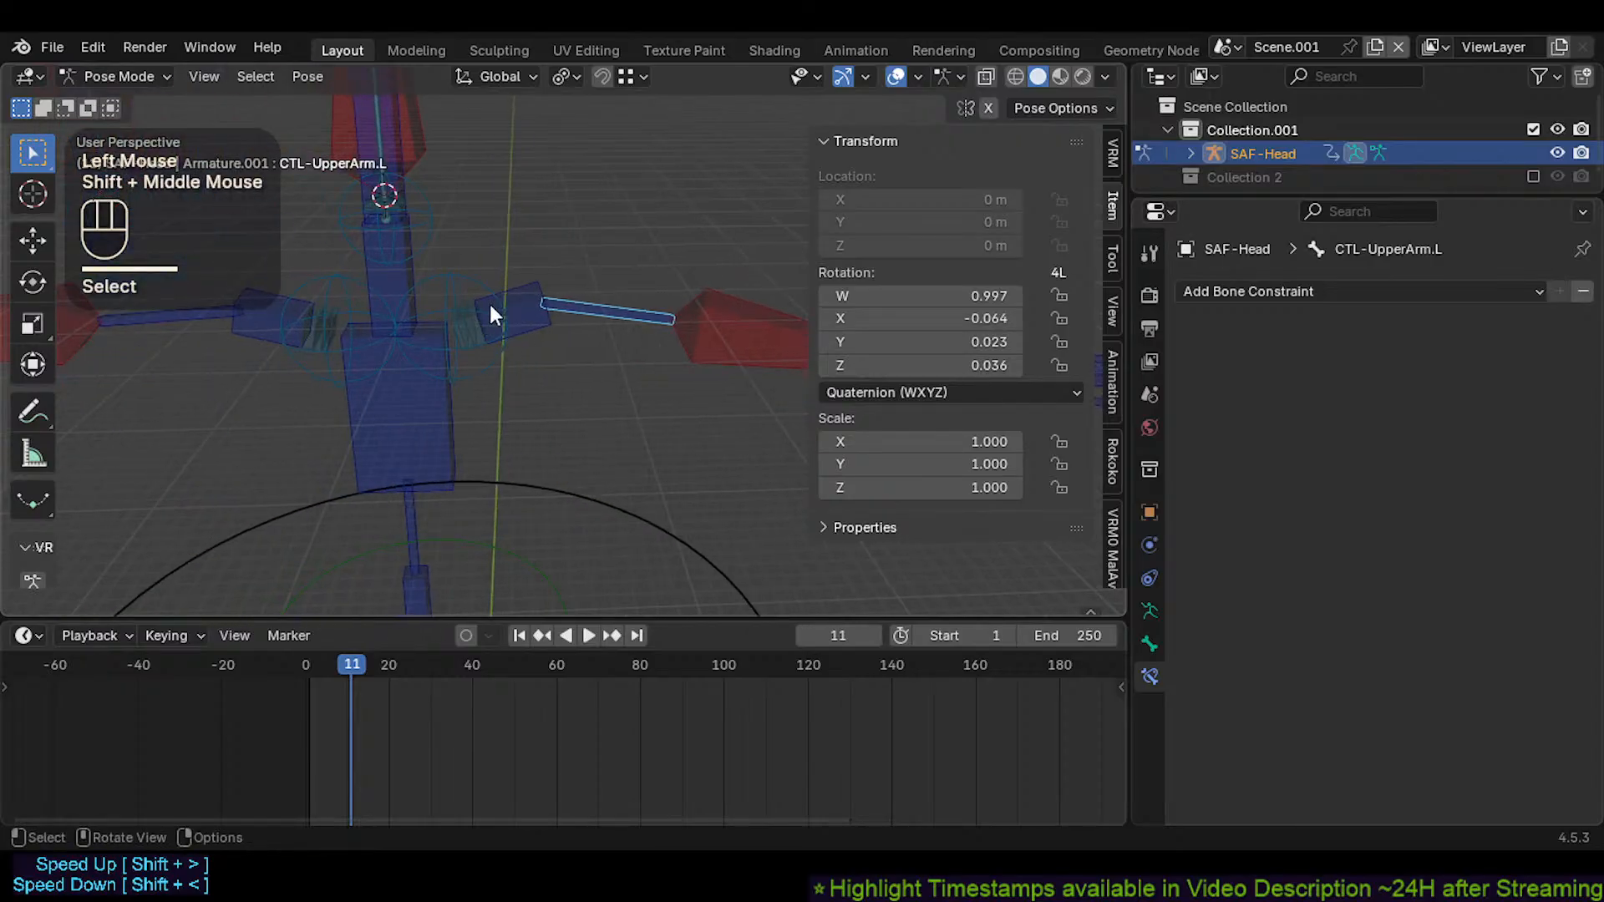
scroll(424, 403, down, 2)
click(425, 404)
key(g)
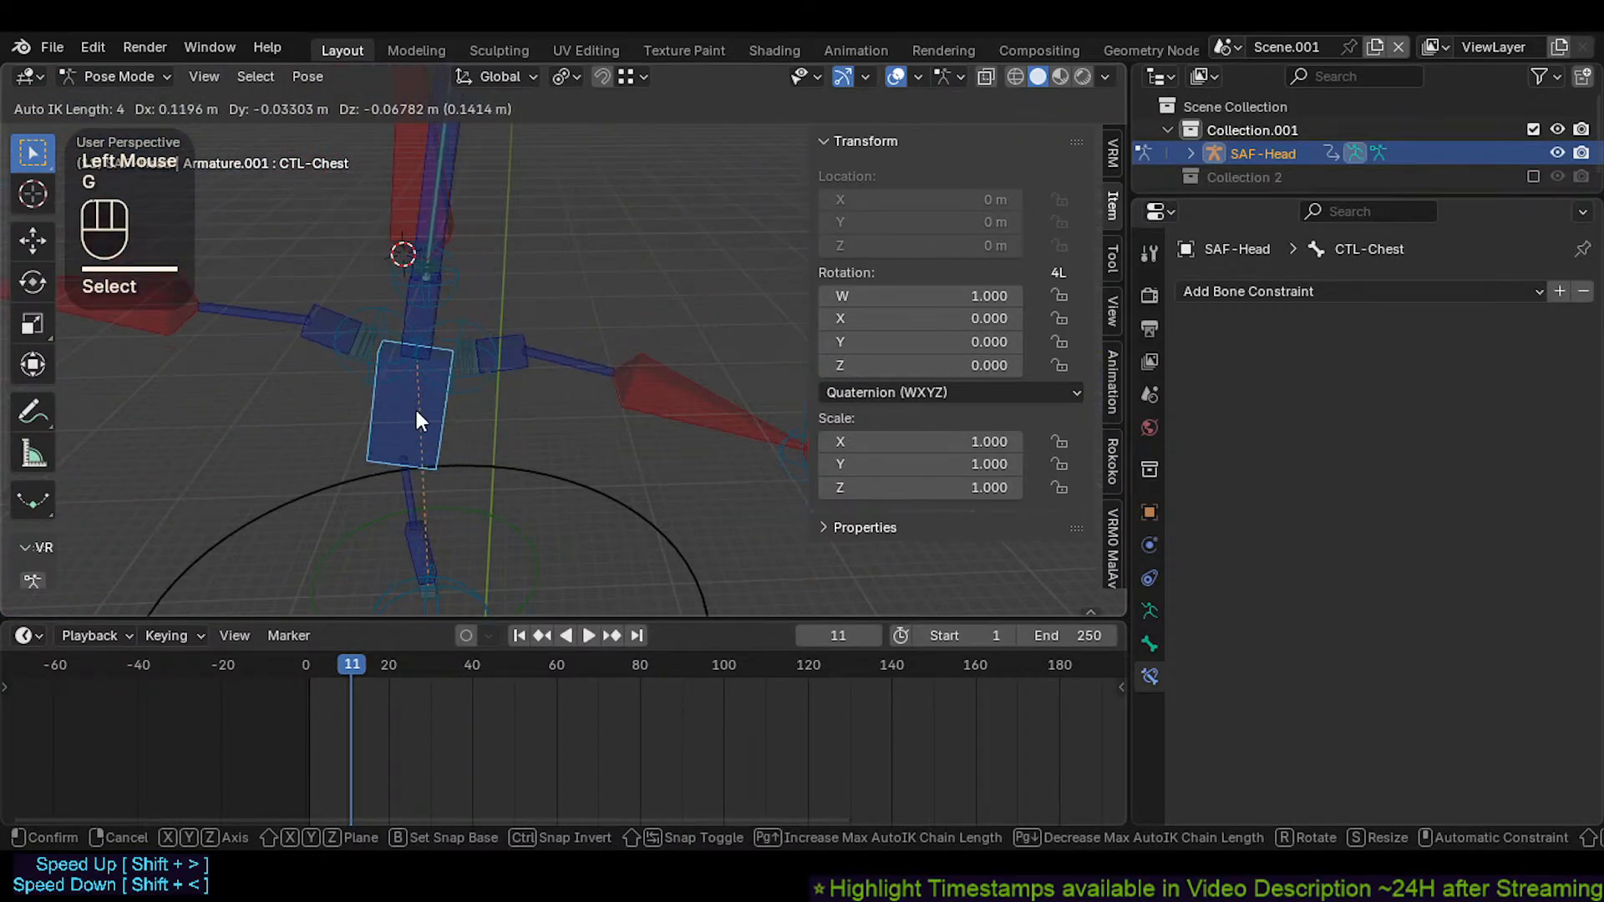
scroll(418, 418, down, 1)
click(441, 481)
shift+middle_drag(442, 482, 539, 360)
click(484, 479)
shift+click(485, 477)
key(g)
click(535, 470)
Select all bones and clear the test pose from the arm and torso
shift+scroll(419, 422, up, 1)
key(a)
key(alt+g)
Try moving the MTR-CoG control
click(585, 380)
key(g)
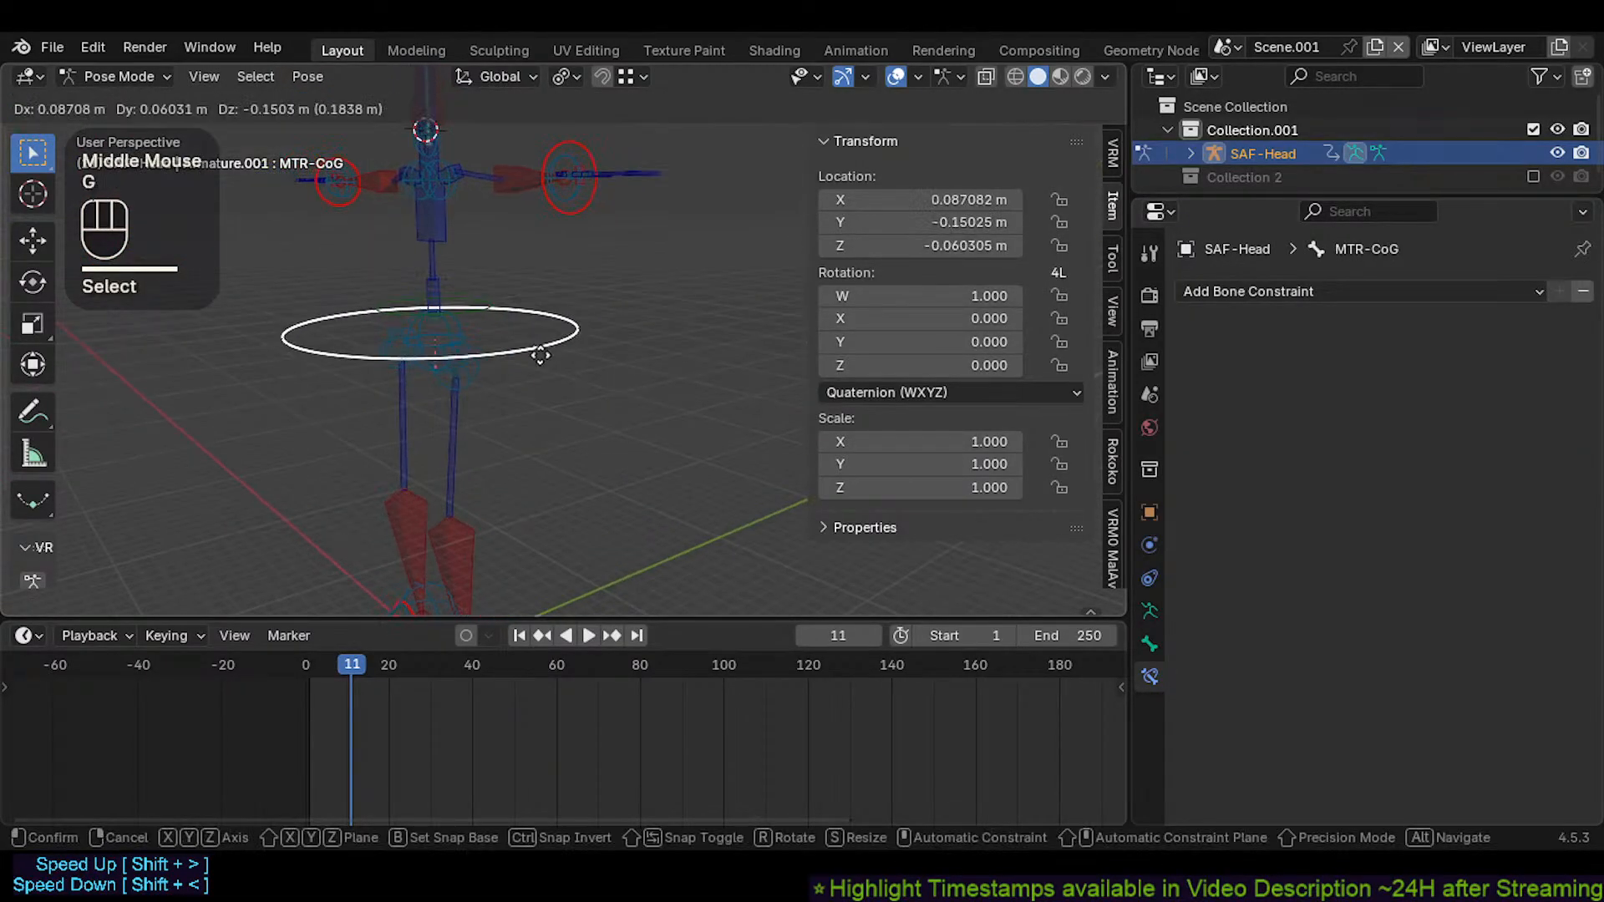
key(Escape)
Move both hip controls together with Auto IK, and select MTR-Torso
shift+click(458, 366)
shift+click(396, 346)
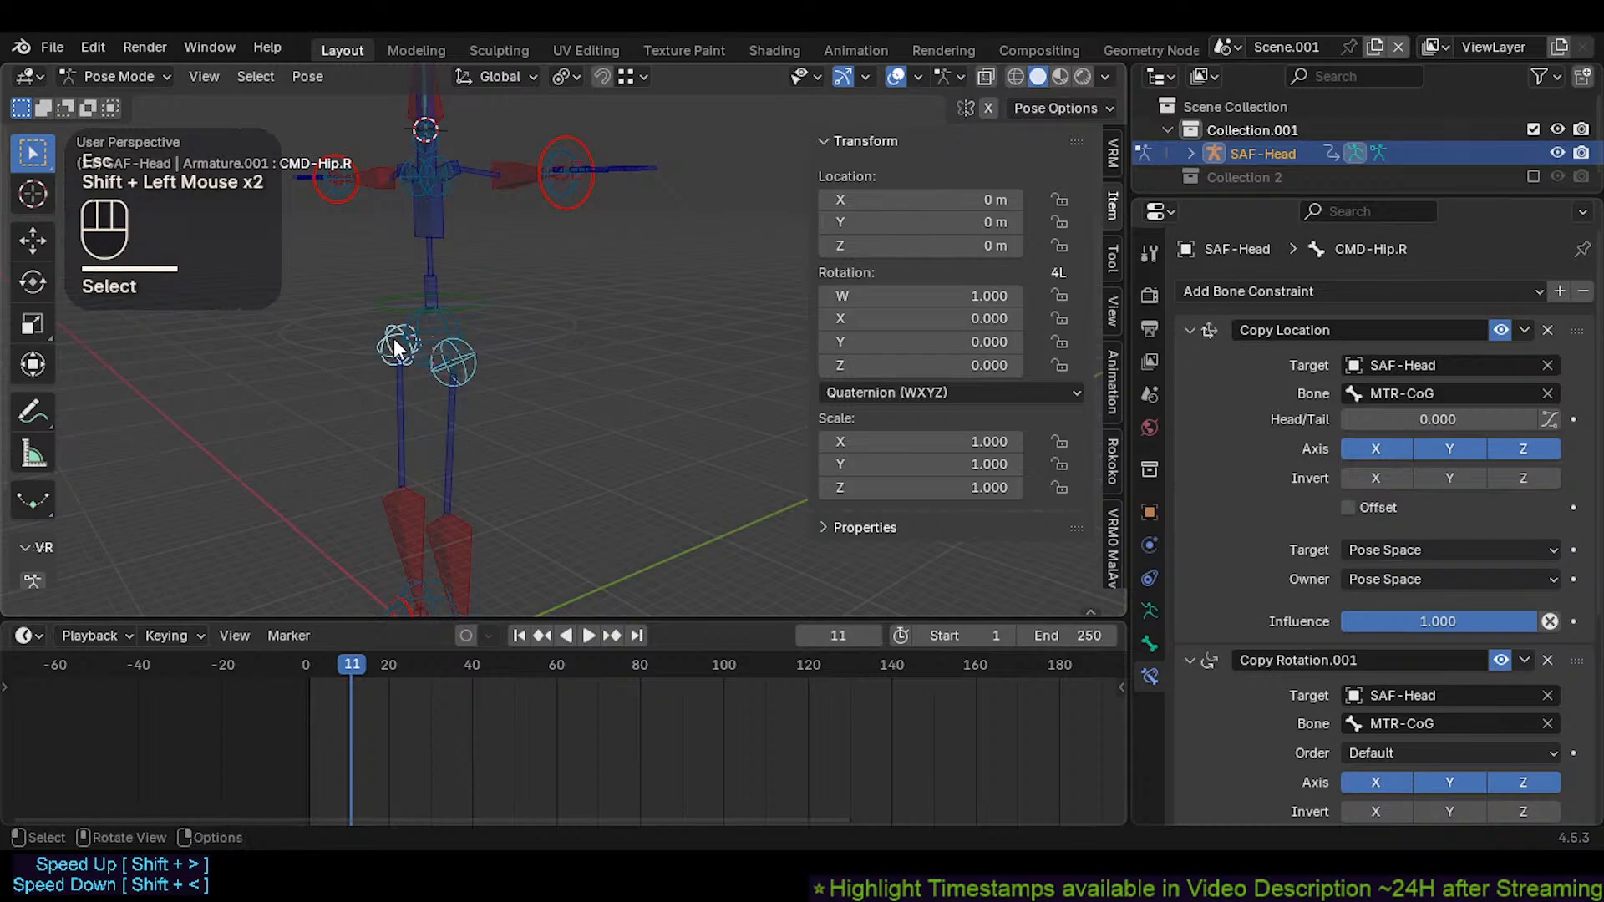
key(g)
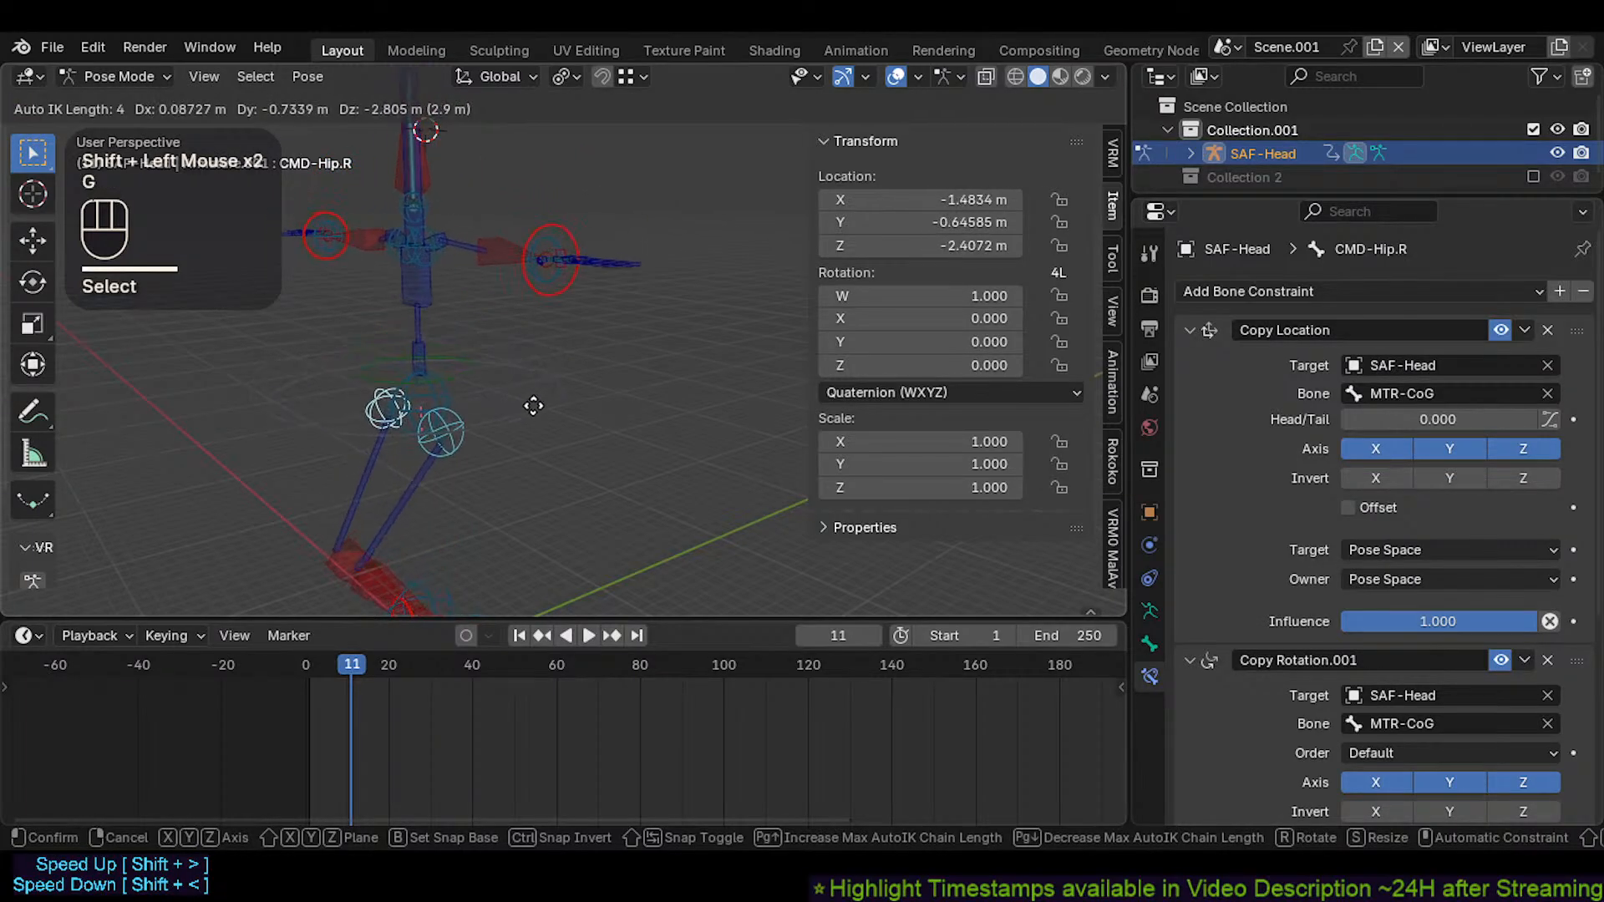
click(492, 393)
middle_drag(488, 391, 486, 358)
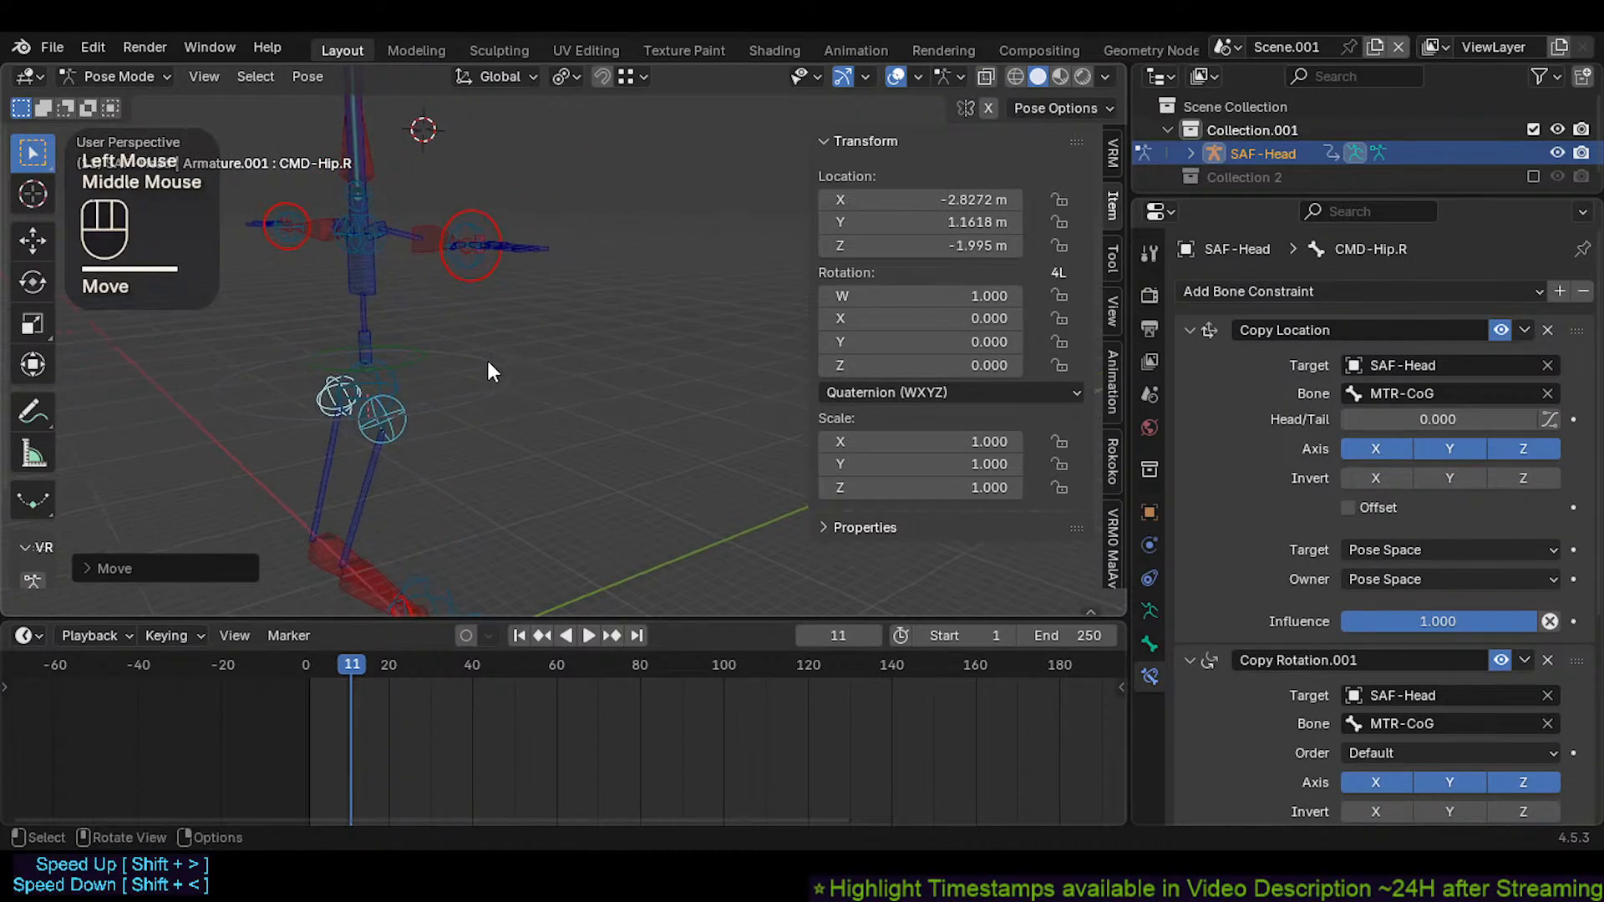
click(501, 371)
key(Escape)
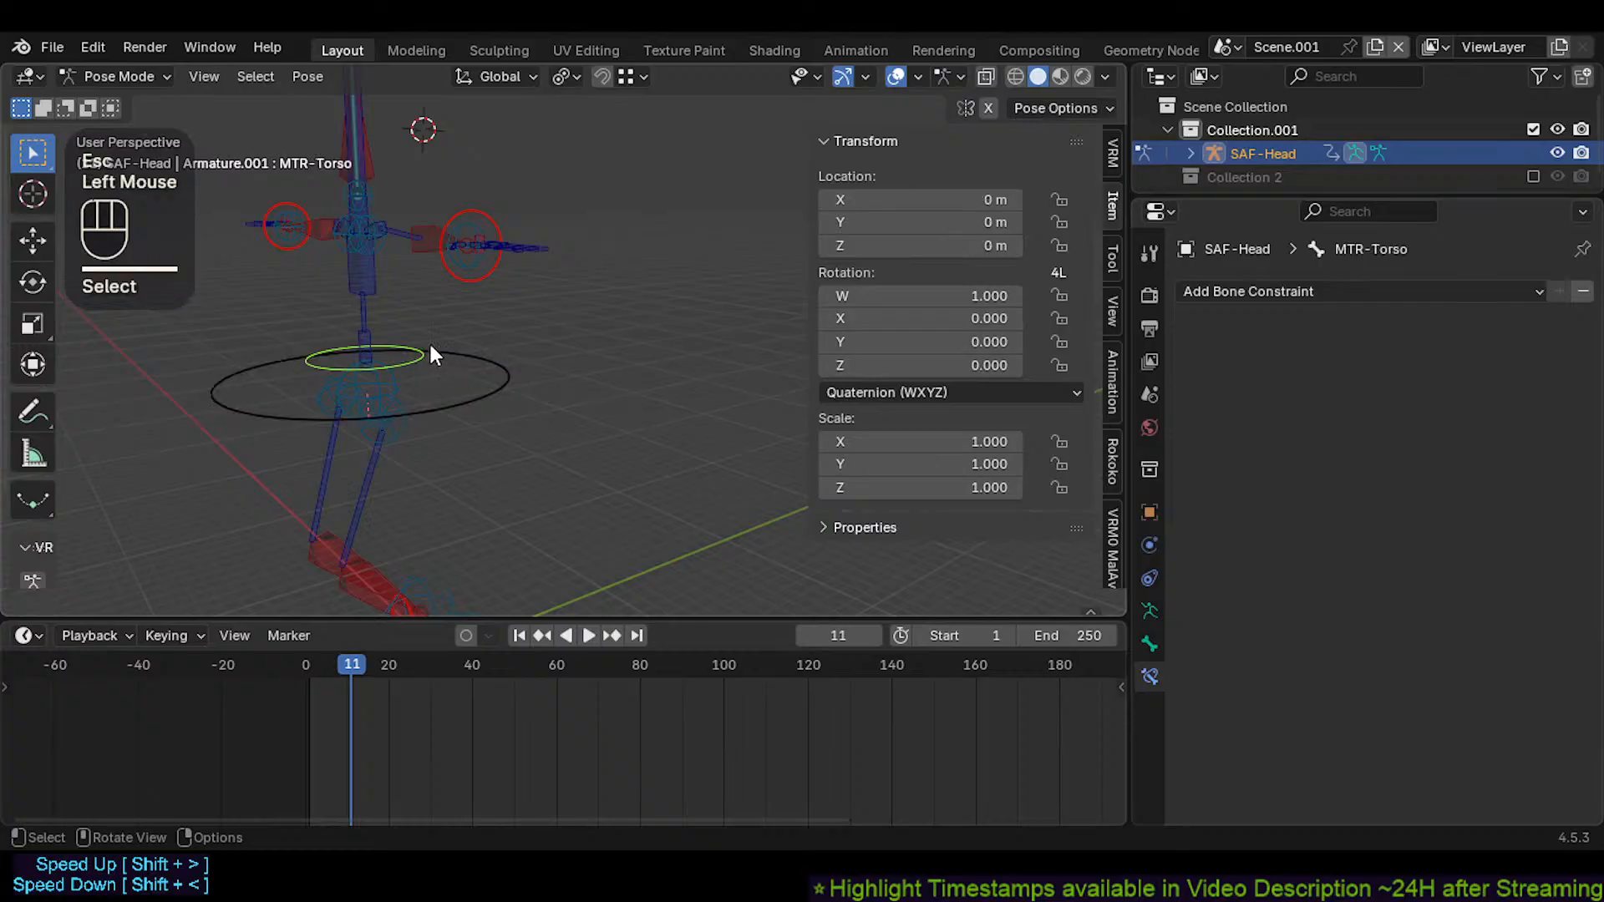
Try moving CTL-Chest and CTL-Head.002 with Auto IK
click(377, 278)
key(g)
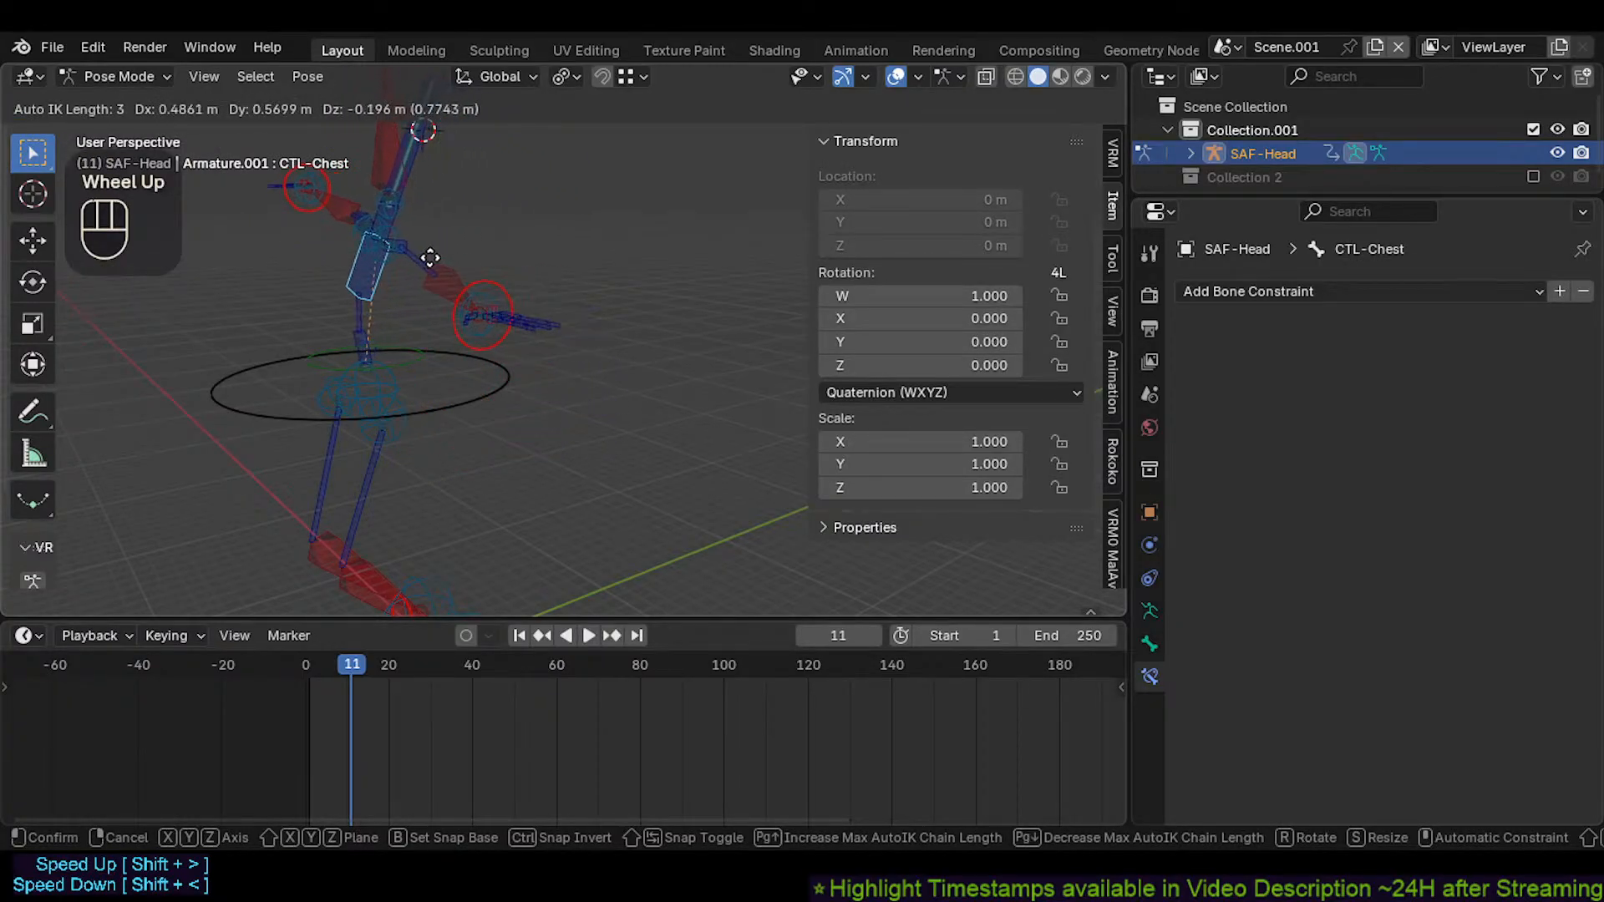
key(Escape)
shift+middle_drag(434, 257, 413, 249)
click(378, 143)
key(g)
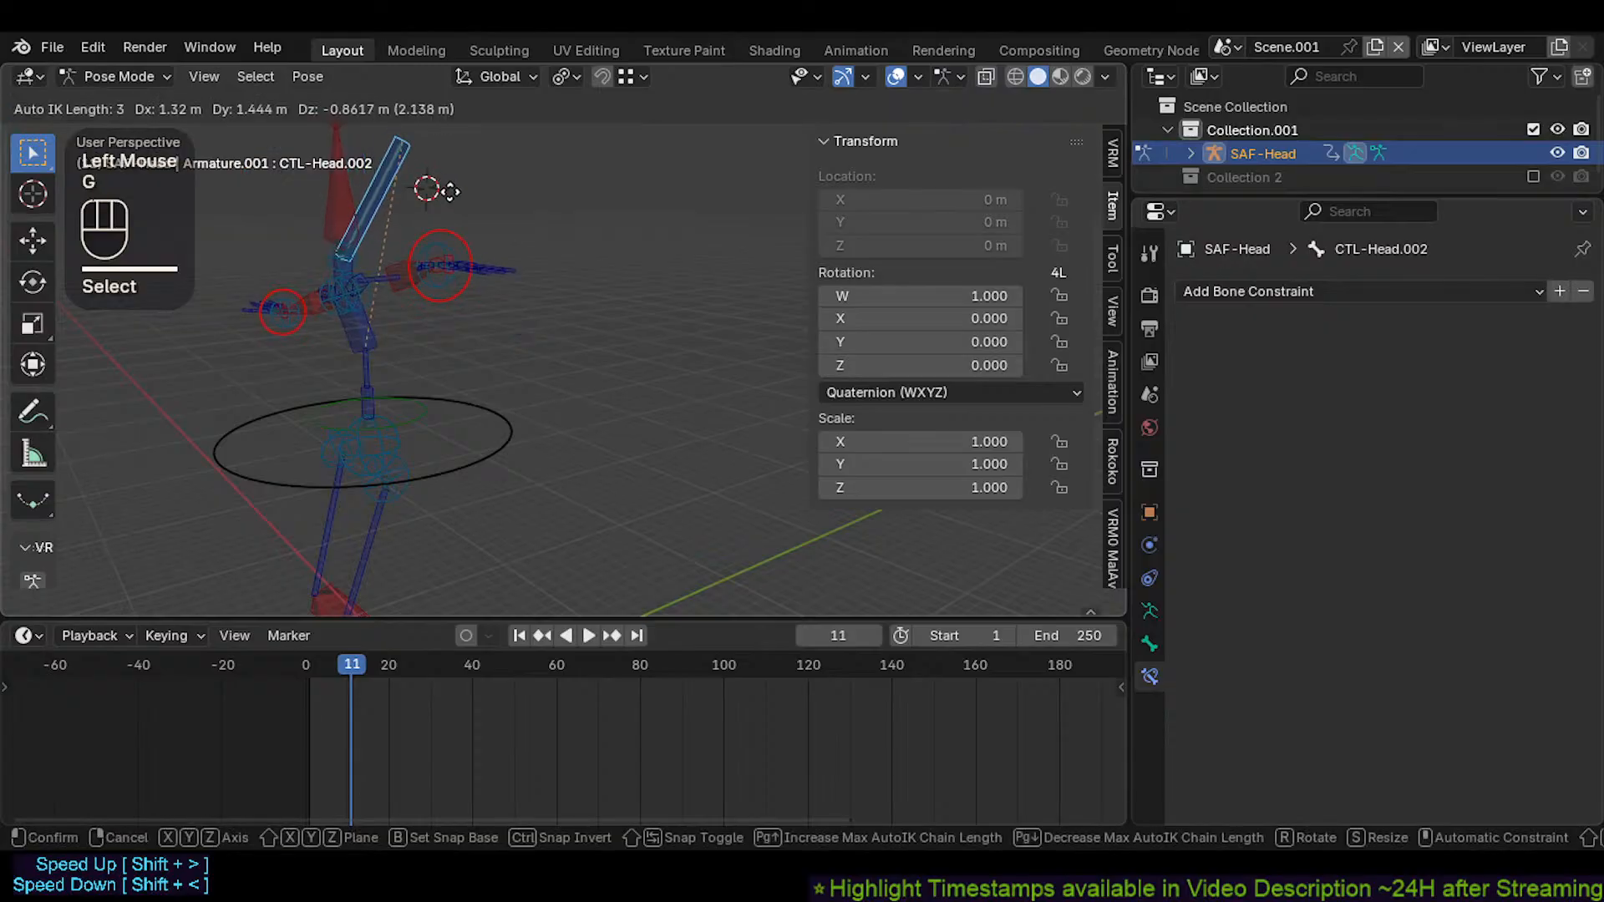
key(Escape)
Select MTR-Head and move it with Auto IK, raising the chain length to 6 so the torso follows
shift+click(374, 192)
middle_drag(417, 191, 415, 191)
key(g)
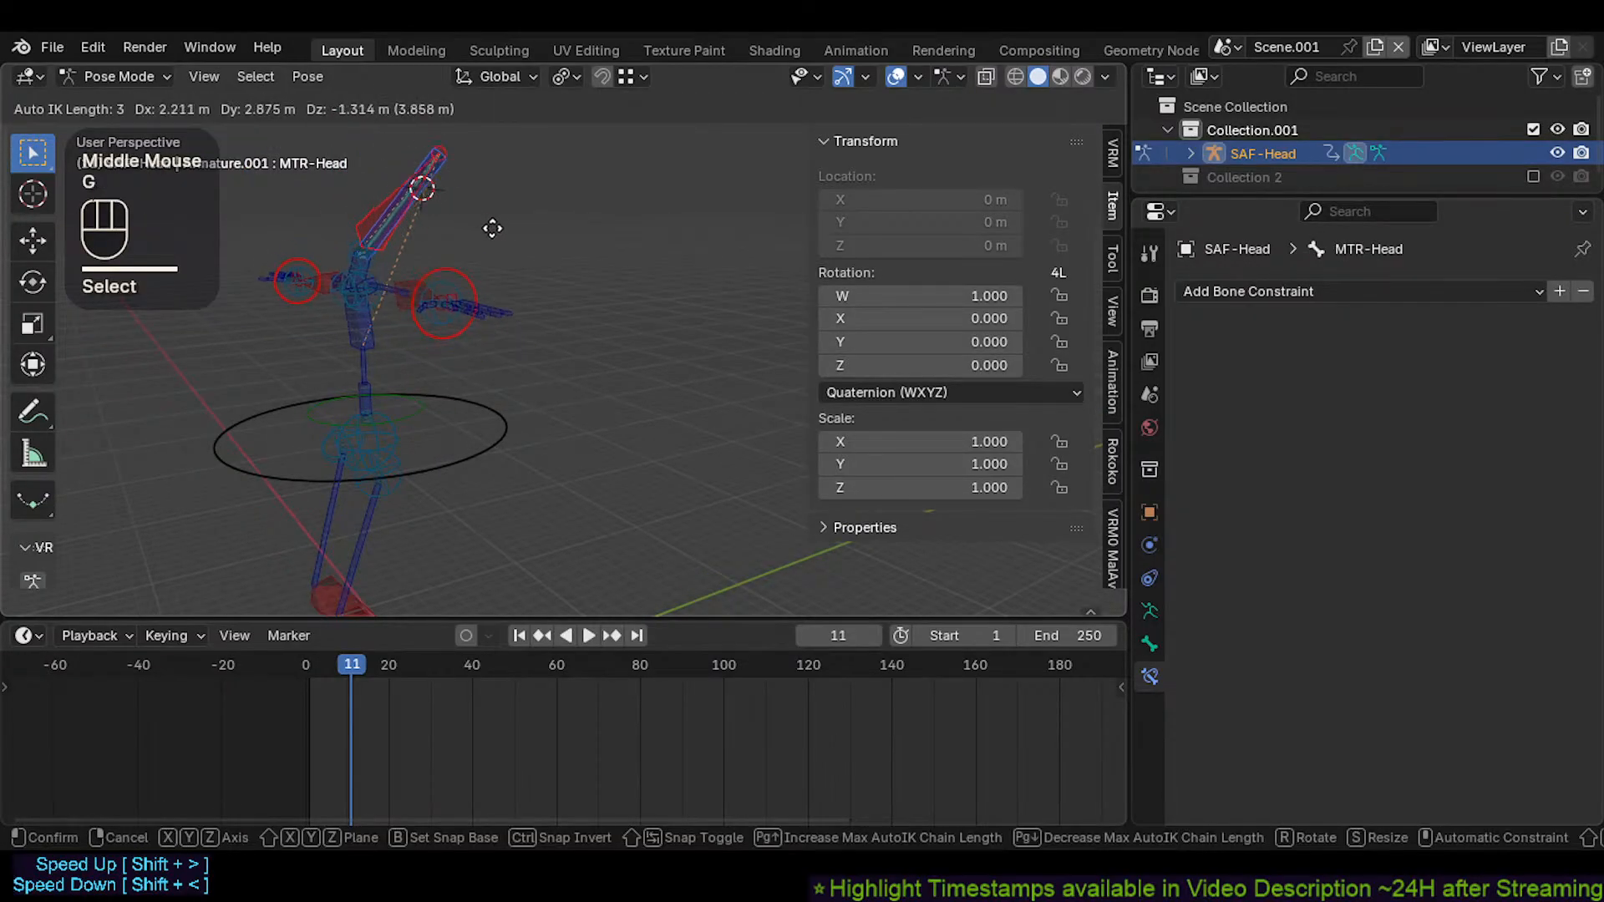
click(491, 209)
key(g)
scroll(466, 233, down, 1)
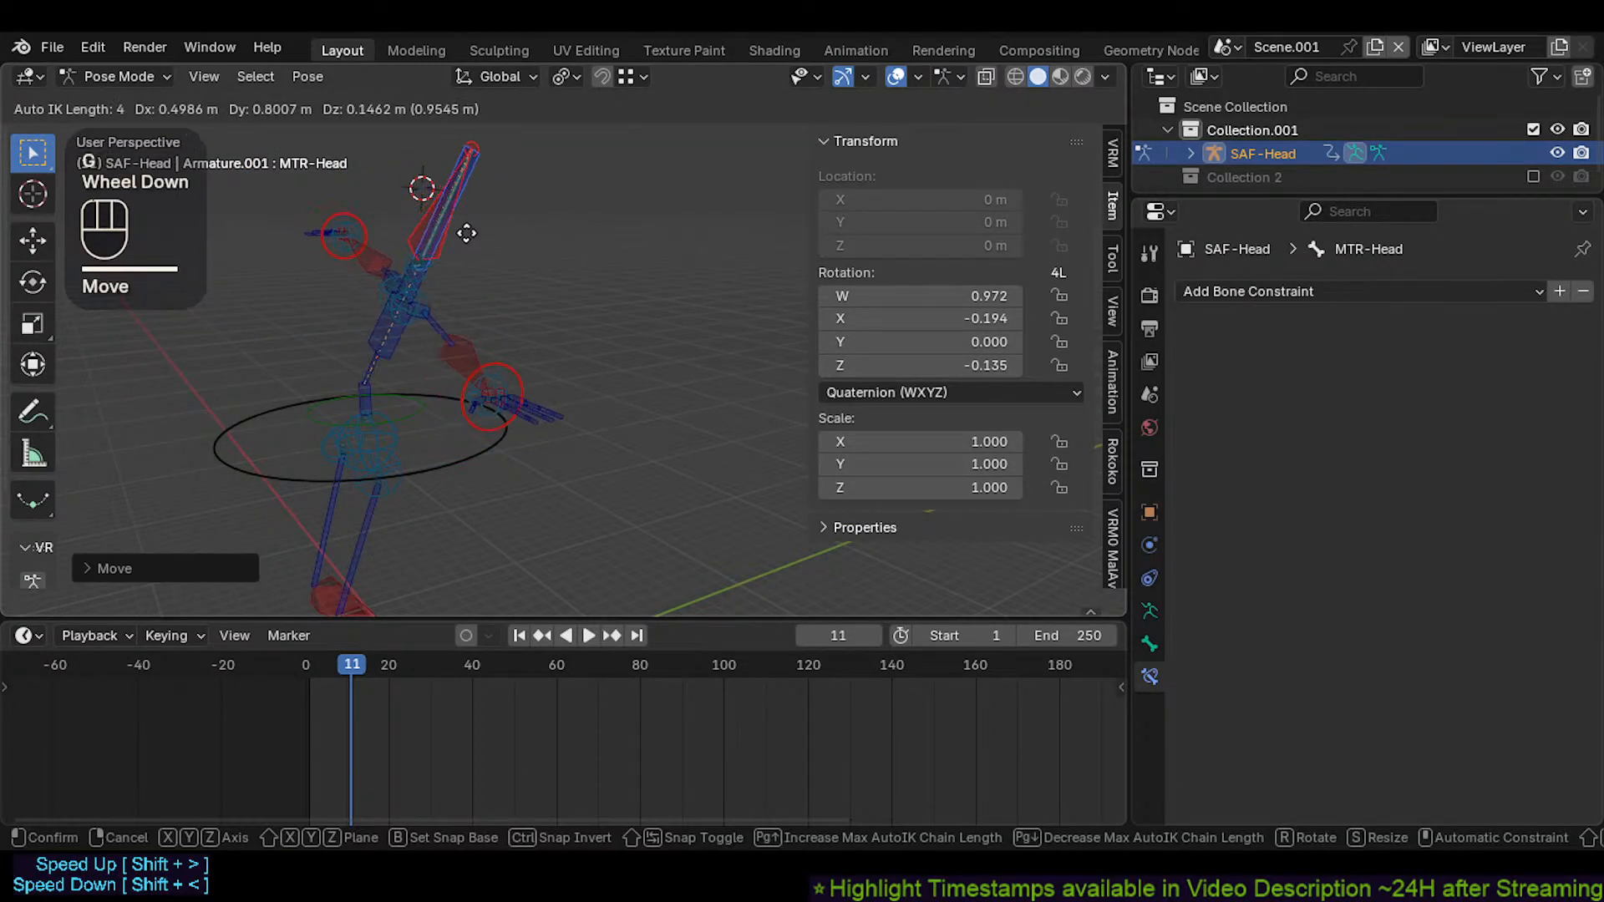
scroll(467, 233, down, 2)
click(418, 230)
Bend the upper body forward by moving MTR-Head with an Auto IK length of 7
middle_drag(417, 253, 434, 229)
key(g)
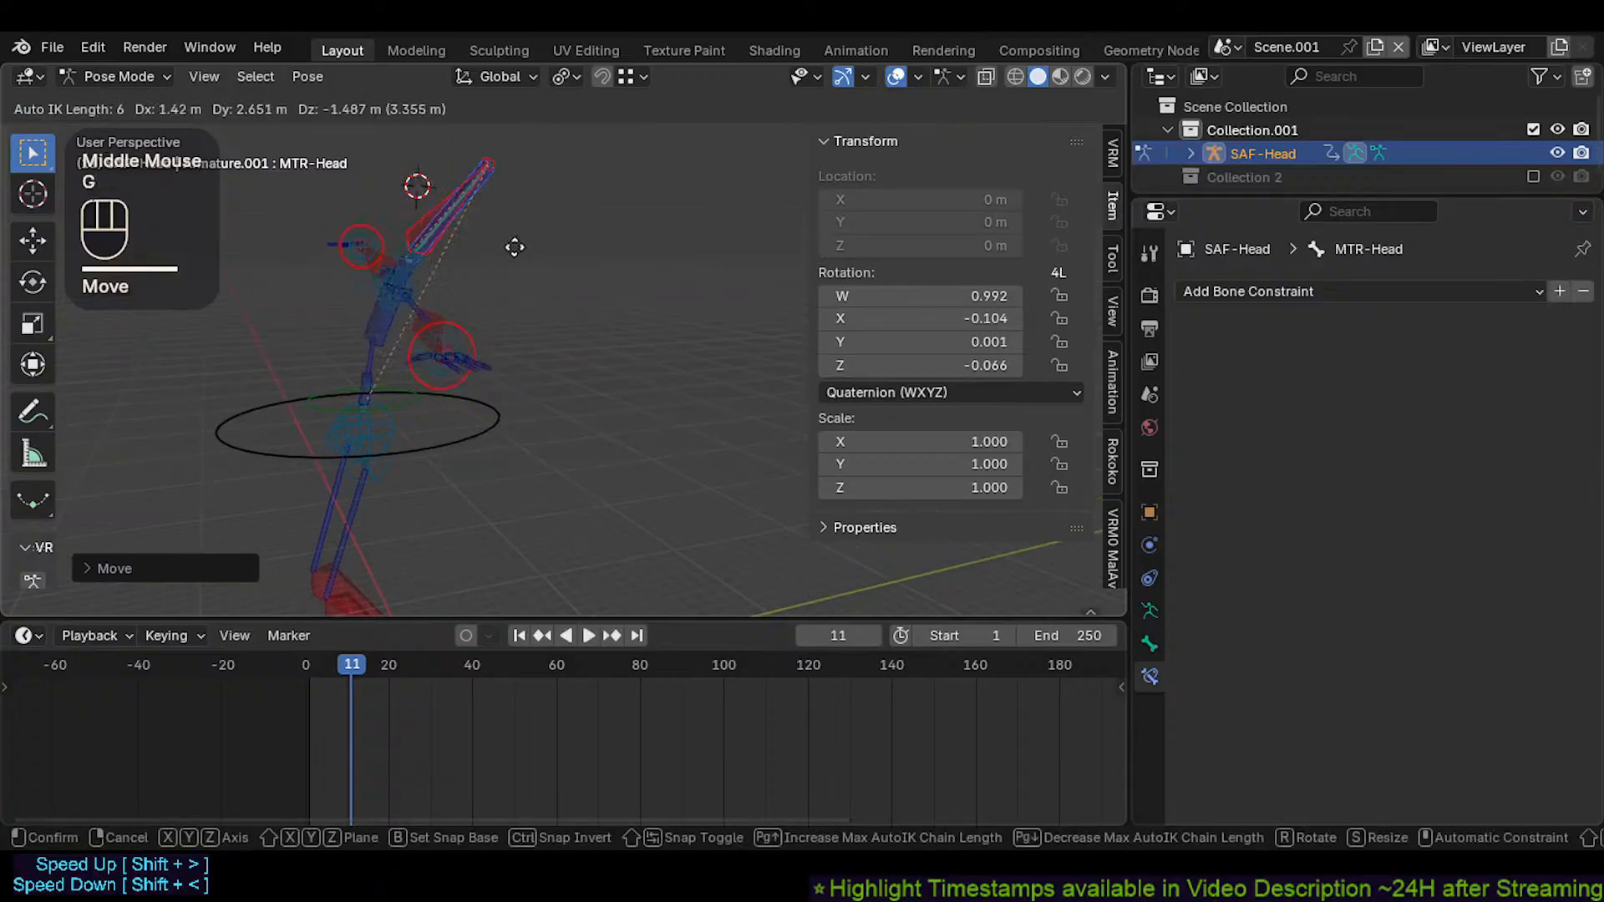
scroll(538, 260, down, 1)
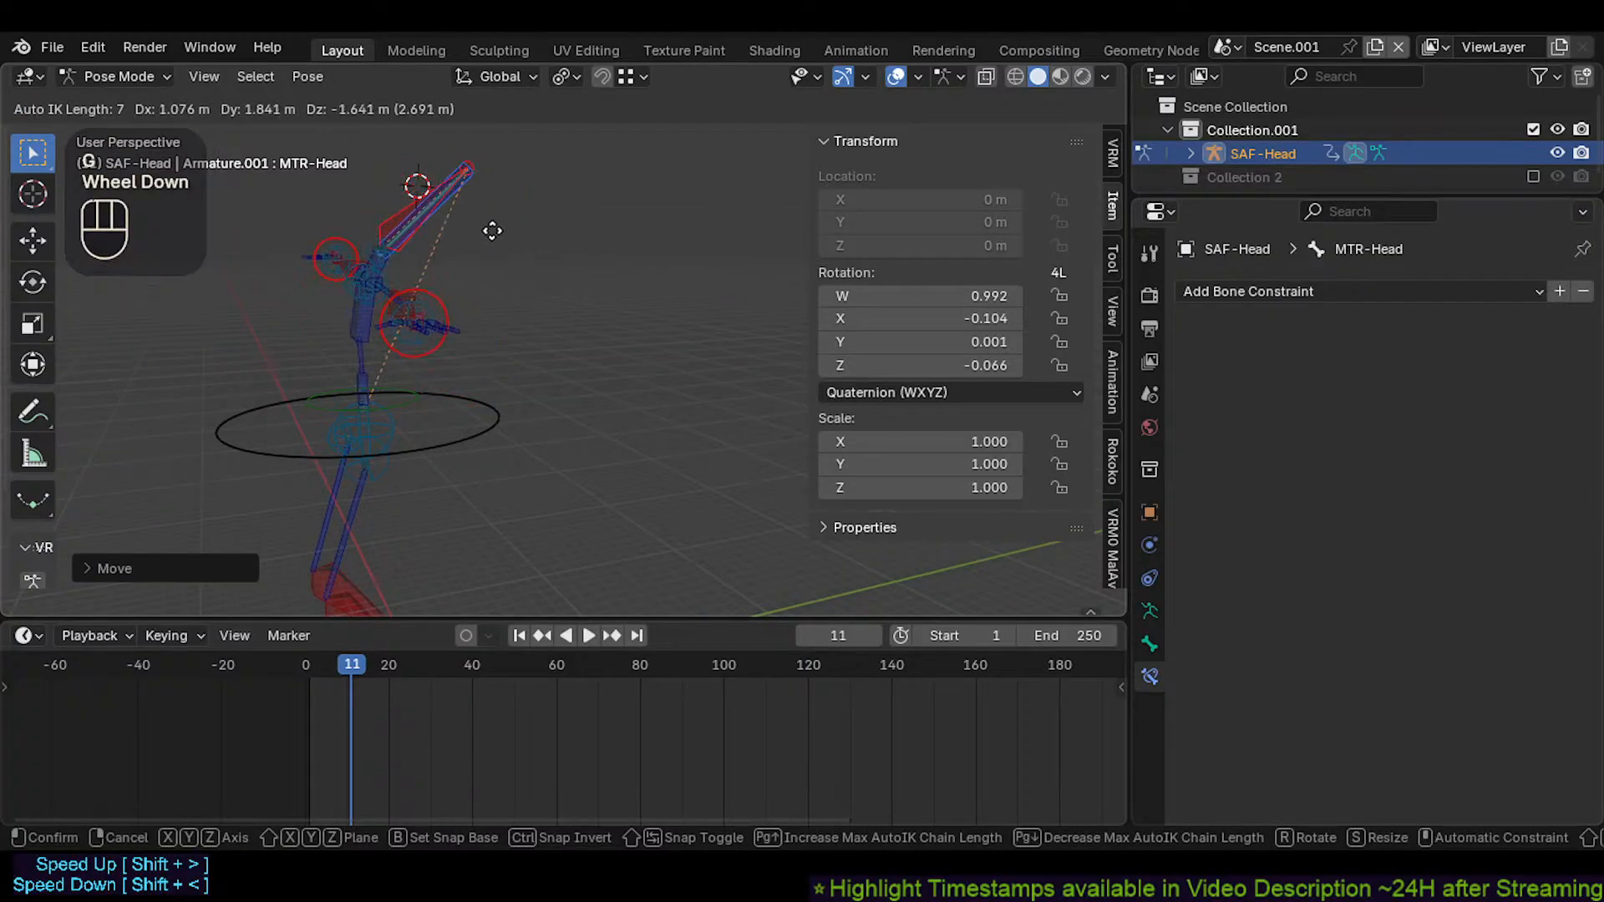
click(588, 283)
middle_drag(587, 283, 593, 283)
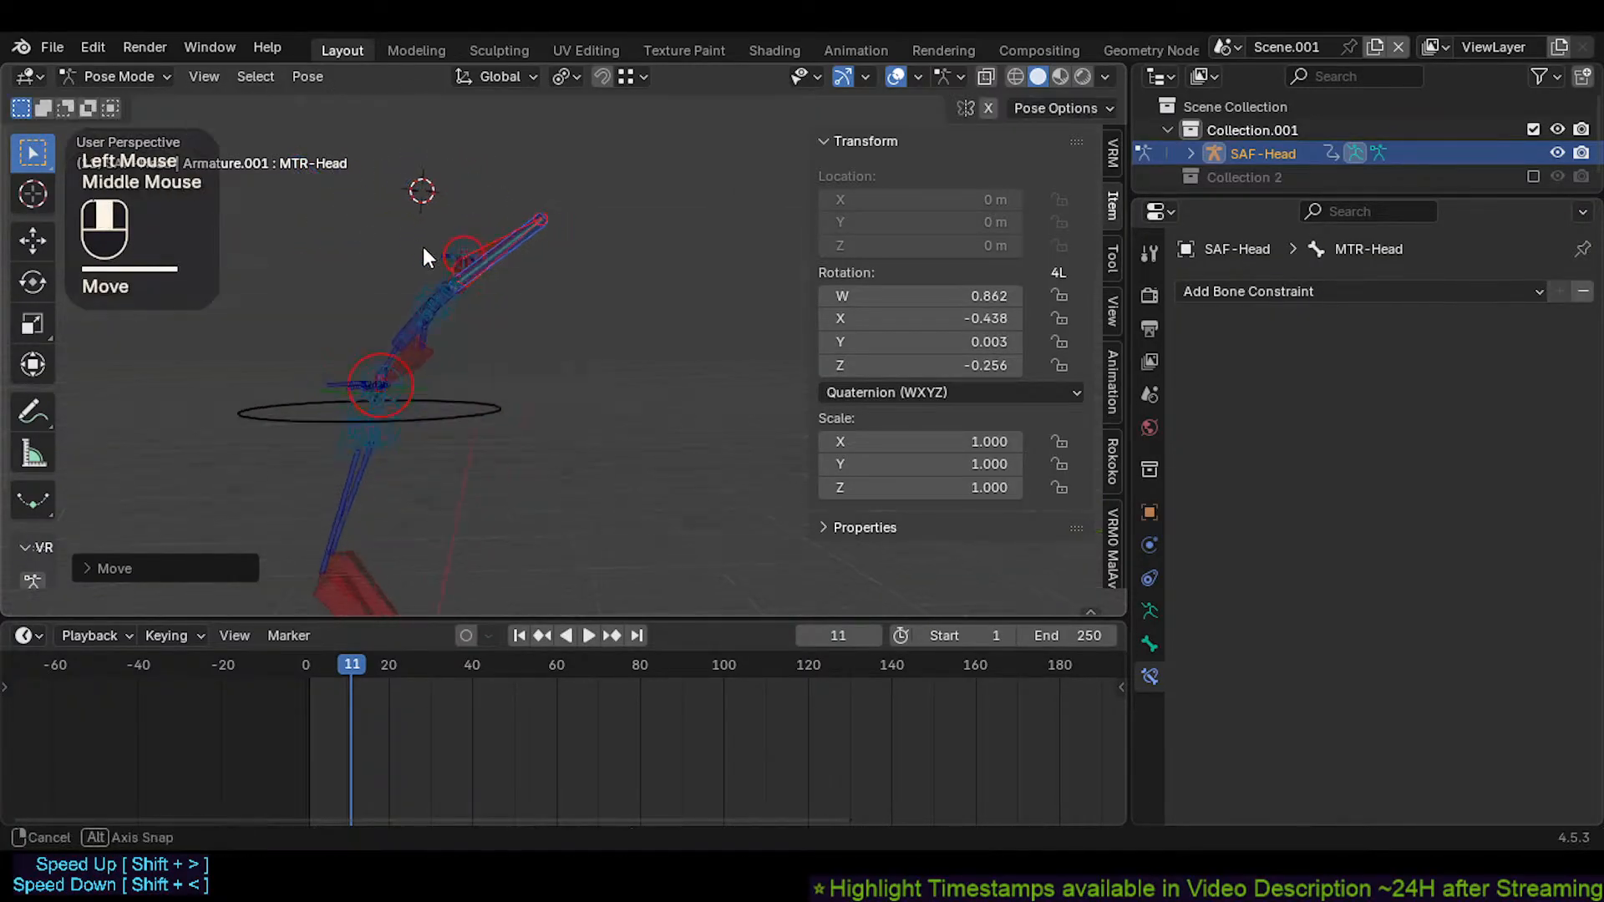
Reposition MTR-Head with several Auto IK moves, using a chain length of 6, and check the spine's bend
key(g)
click(581, 245)
key(g)
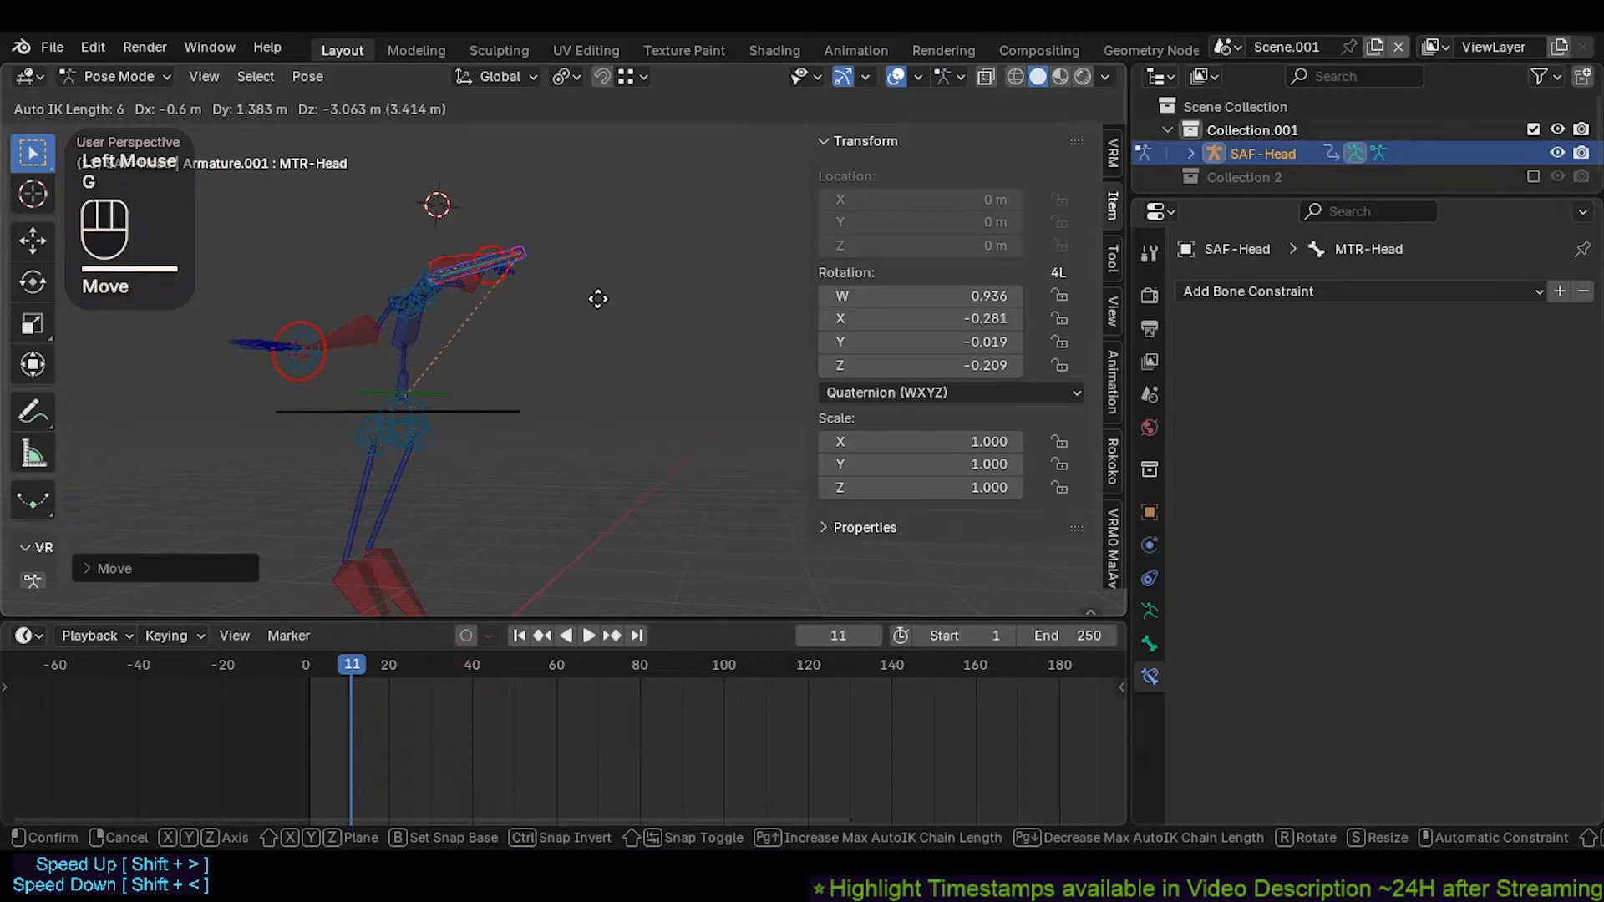
click(490, 293)
middle_drag(490, 293, 549, 272)
key(g)
click(545, 273)
Rotate MTR-Head and move it forward and down so the torso leans over horizontally
key(r)
click(584, 344)
middle_drag(585, 344, 535, 314)
key(g)
click(420, 344)
mouse_move(419, 344)
middle_down()
mouse_move(240, 280)
mouse_move(408, 351)
middle_up()
scroll(408, 351, up, 1)
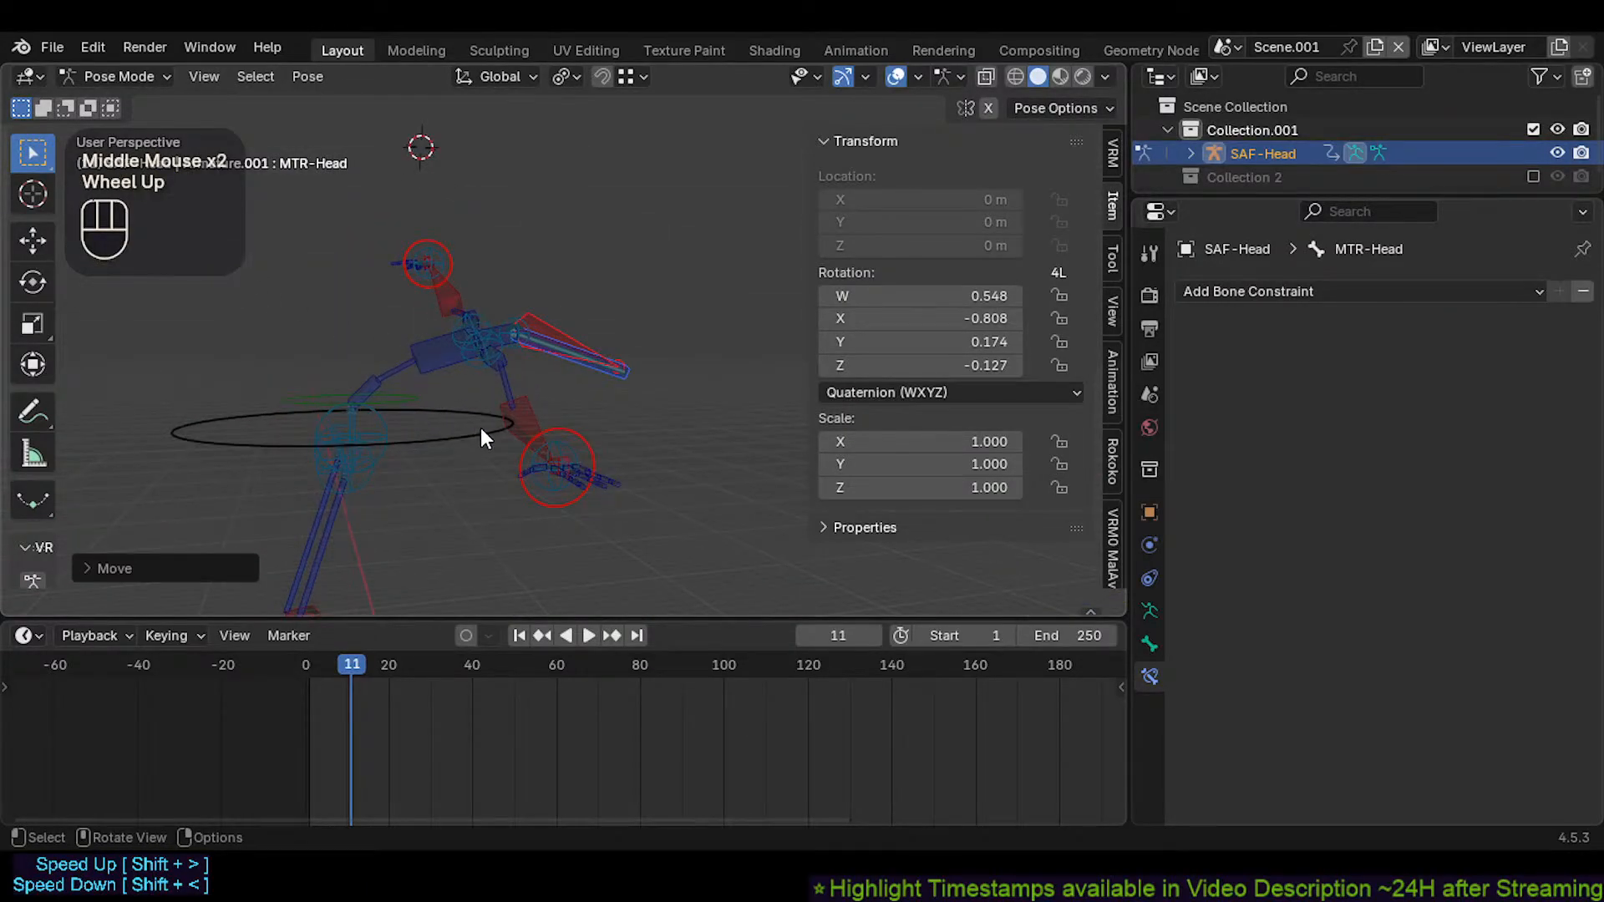
Select the MTR-CoG control and save the file
click(480, 428)
shift+middle_drag(479, 428, 422, 421)
shift+click(422, 406)
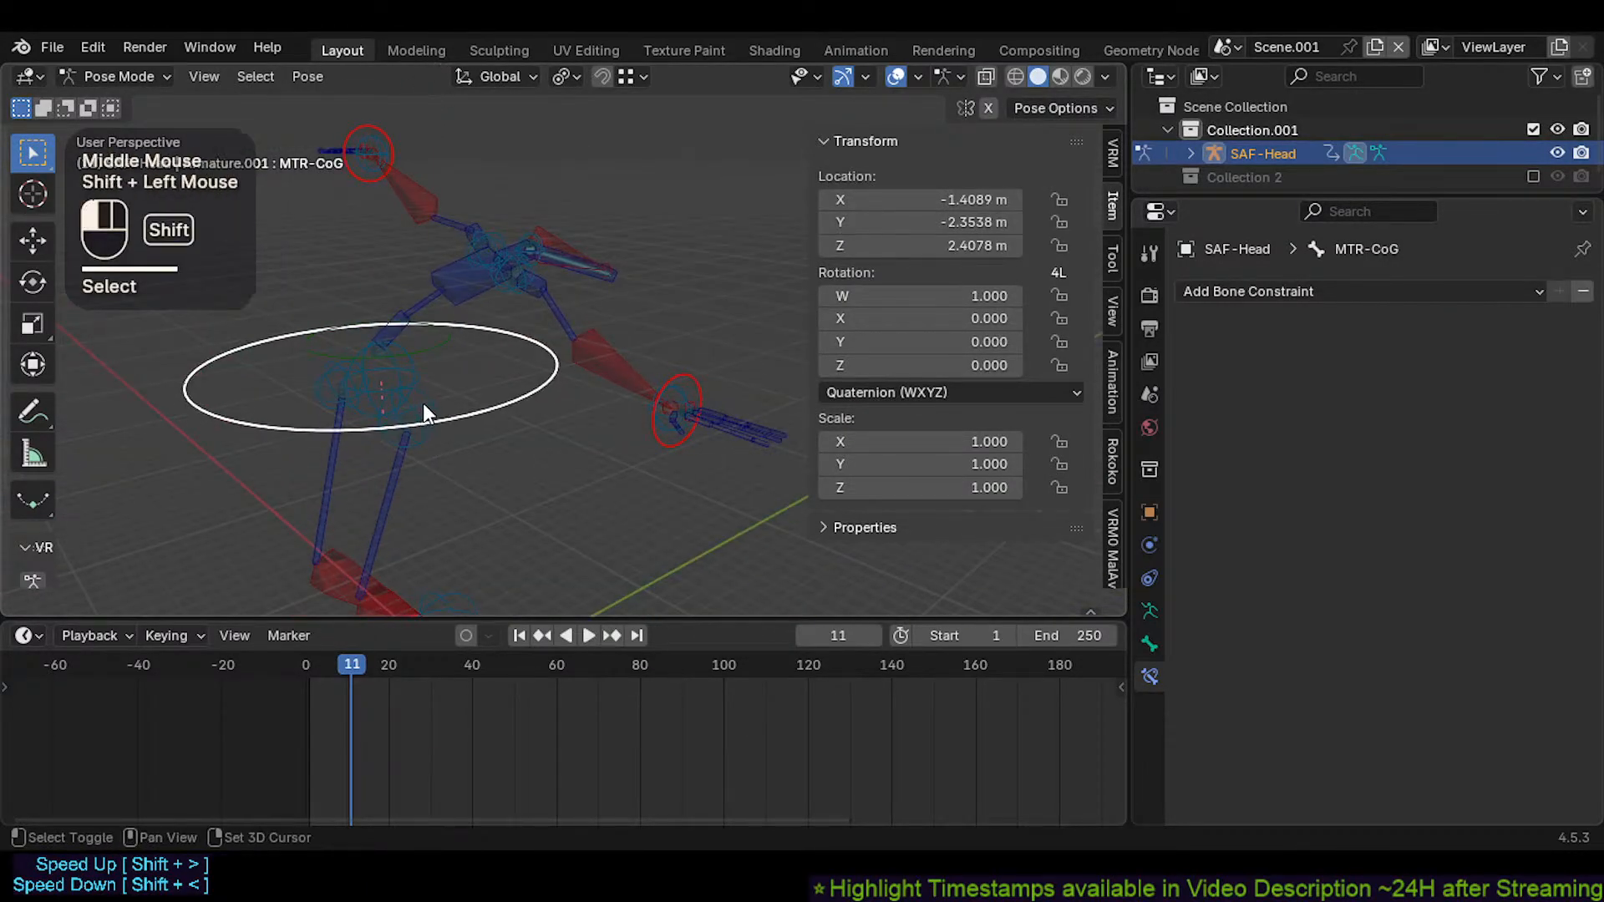
shift+click(422, 406)
middle_drag(310, 384, 381, 383)
key(ctrl+s)
Select CMD-Spine together with the hip controls and rotate them freely with Trackball
middle_drag(566, 326, 515, 396)
shift+click(403, 372)
middle_drag(402, 364, 419, 293)
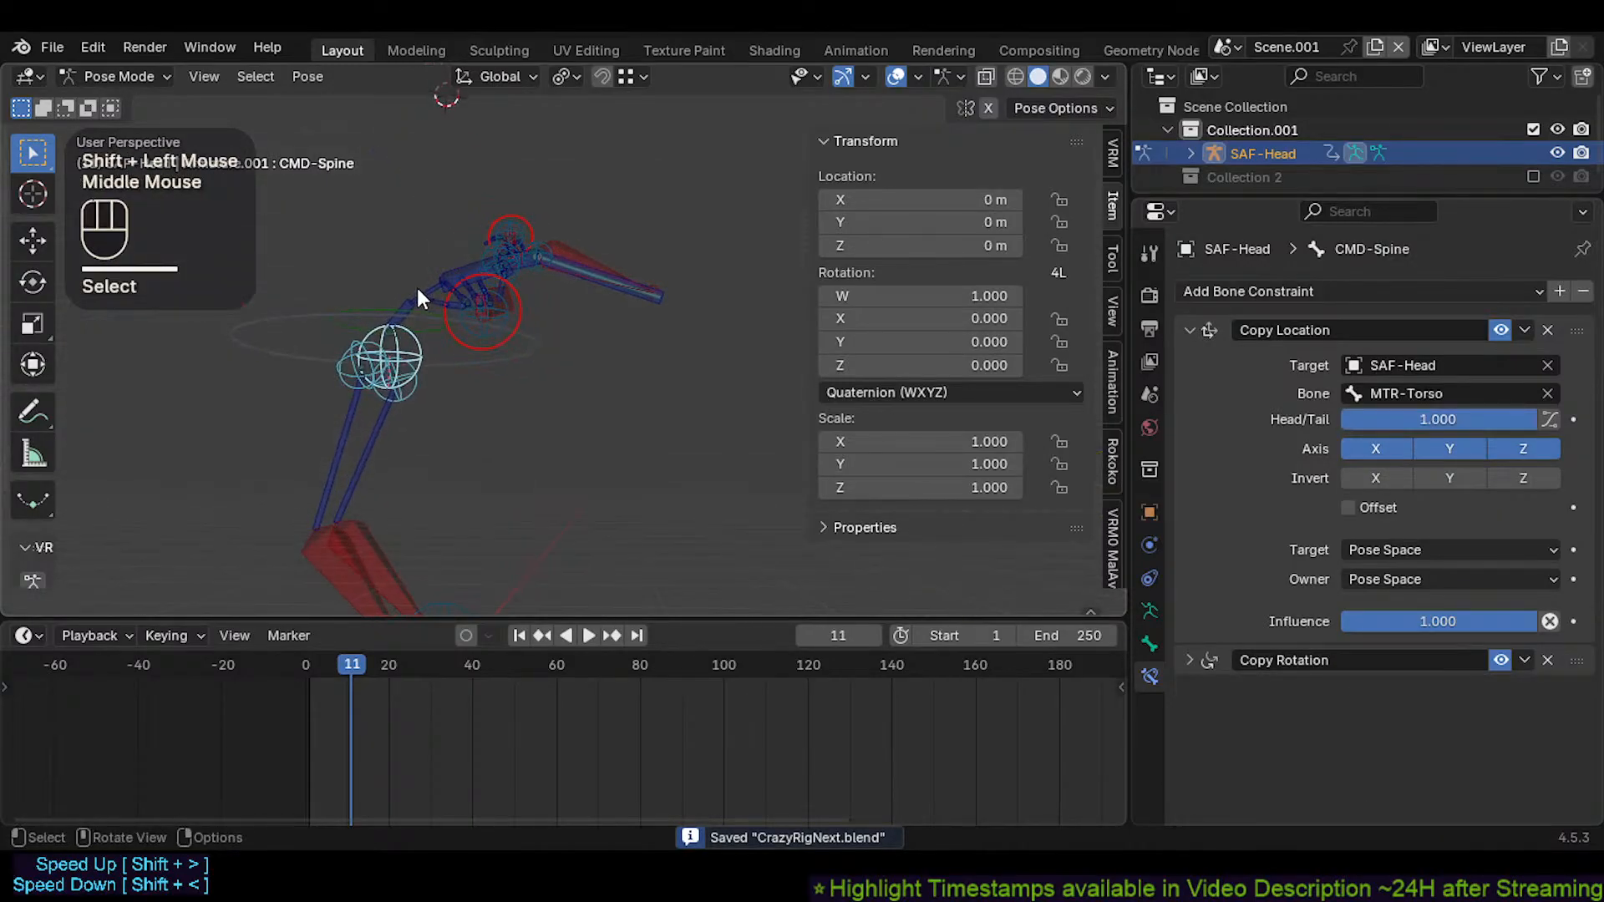
scroll(476, 371, down, 2)
scroll(508, 407, up, 1)
middle_drag(476, 371, 580, 355)
shift+click(440, 381)
shift+click(530, 411)
key(g)
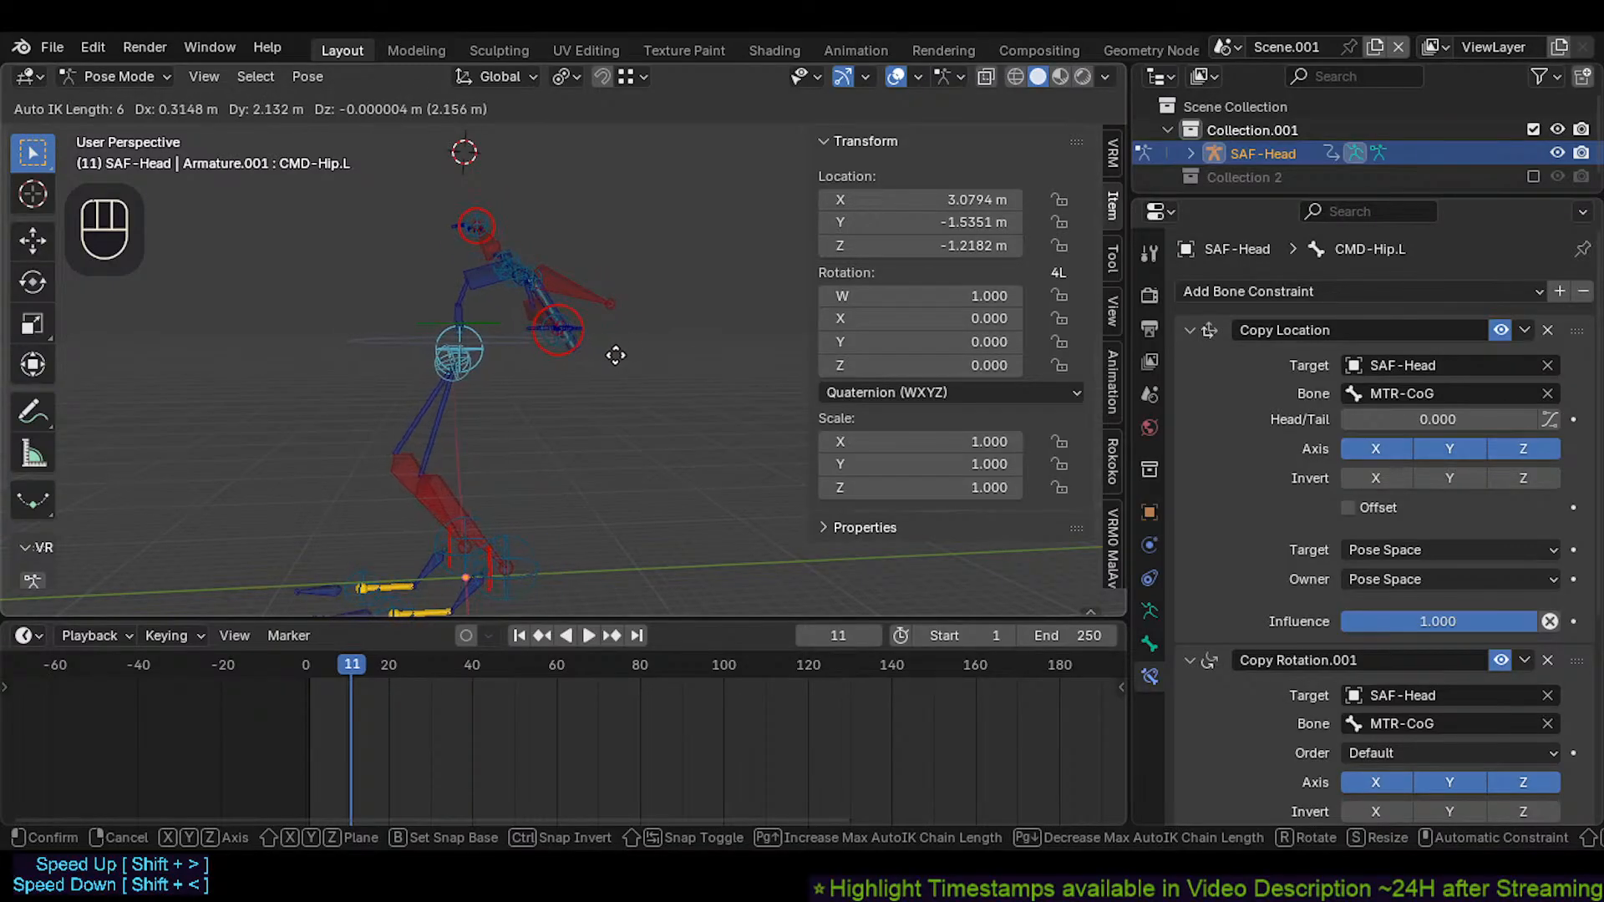
key(r)
key(r)
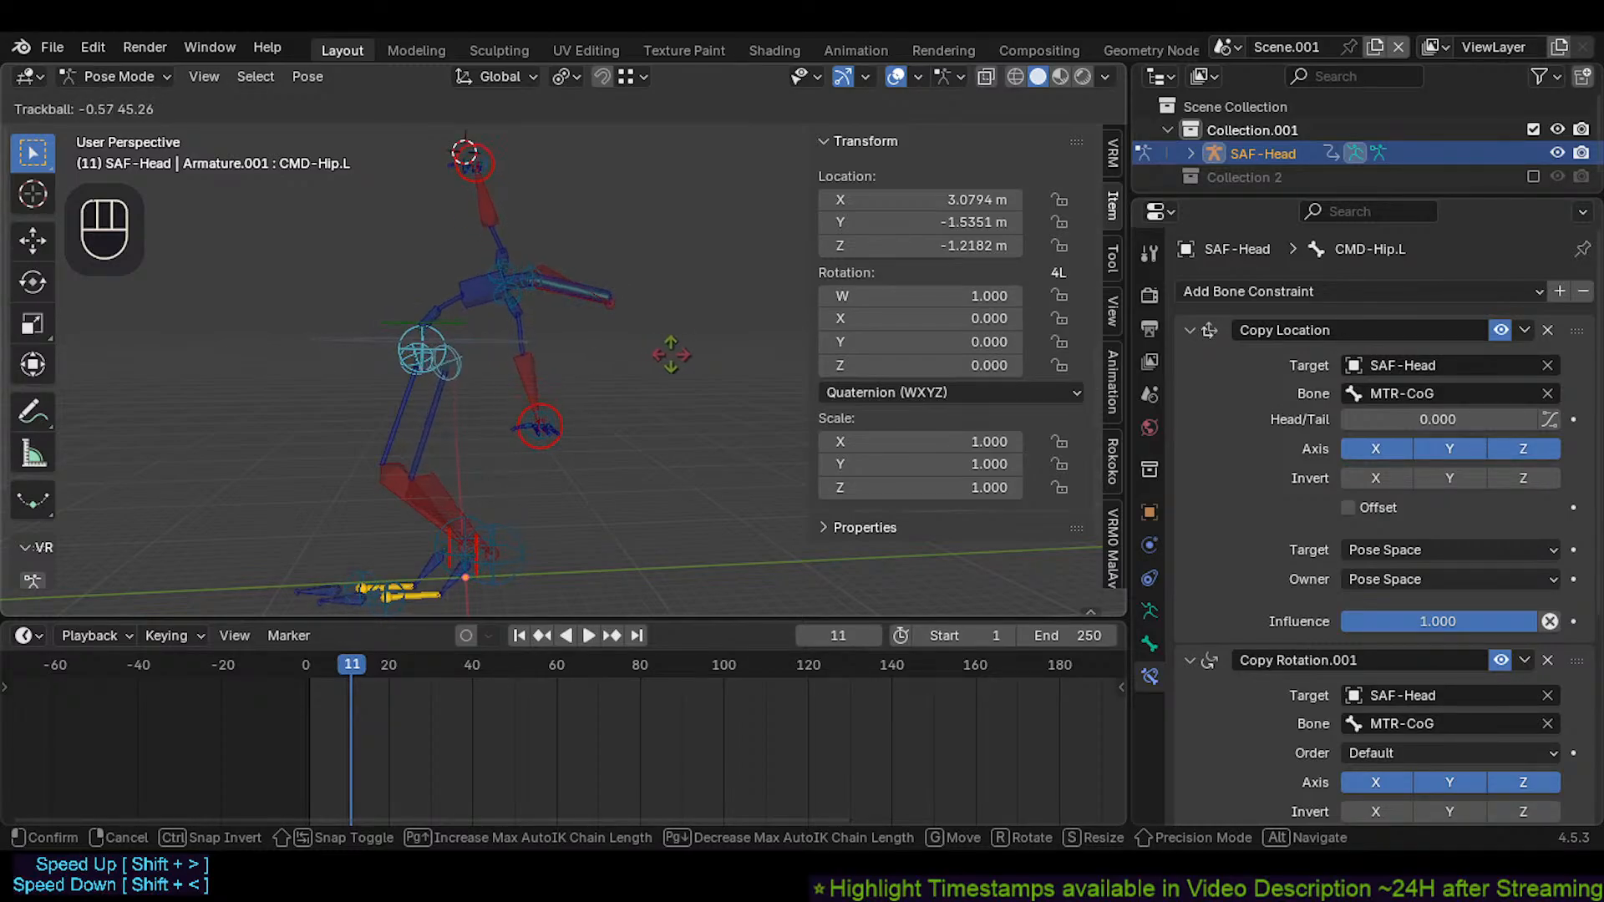
click(685, 356)
Try moving the spine and hip controls together, select CMD-Hip.R and save the file
key(g)
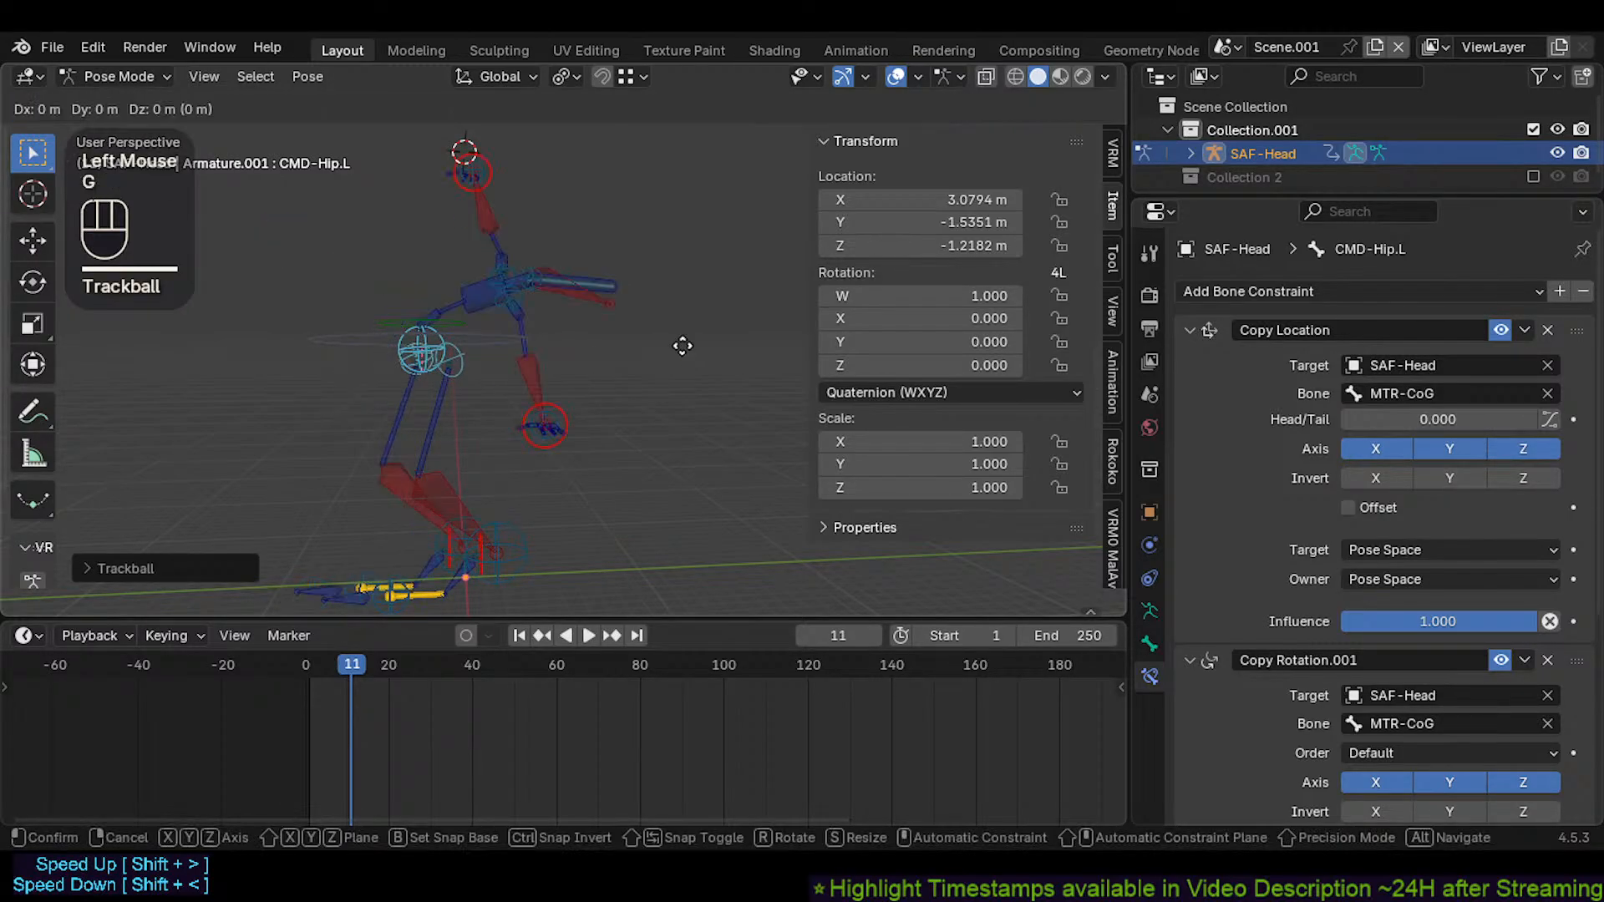
click(329, 387)
middle_drag(353, 388, 464, 298)
click(394, 411)
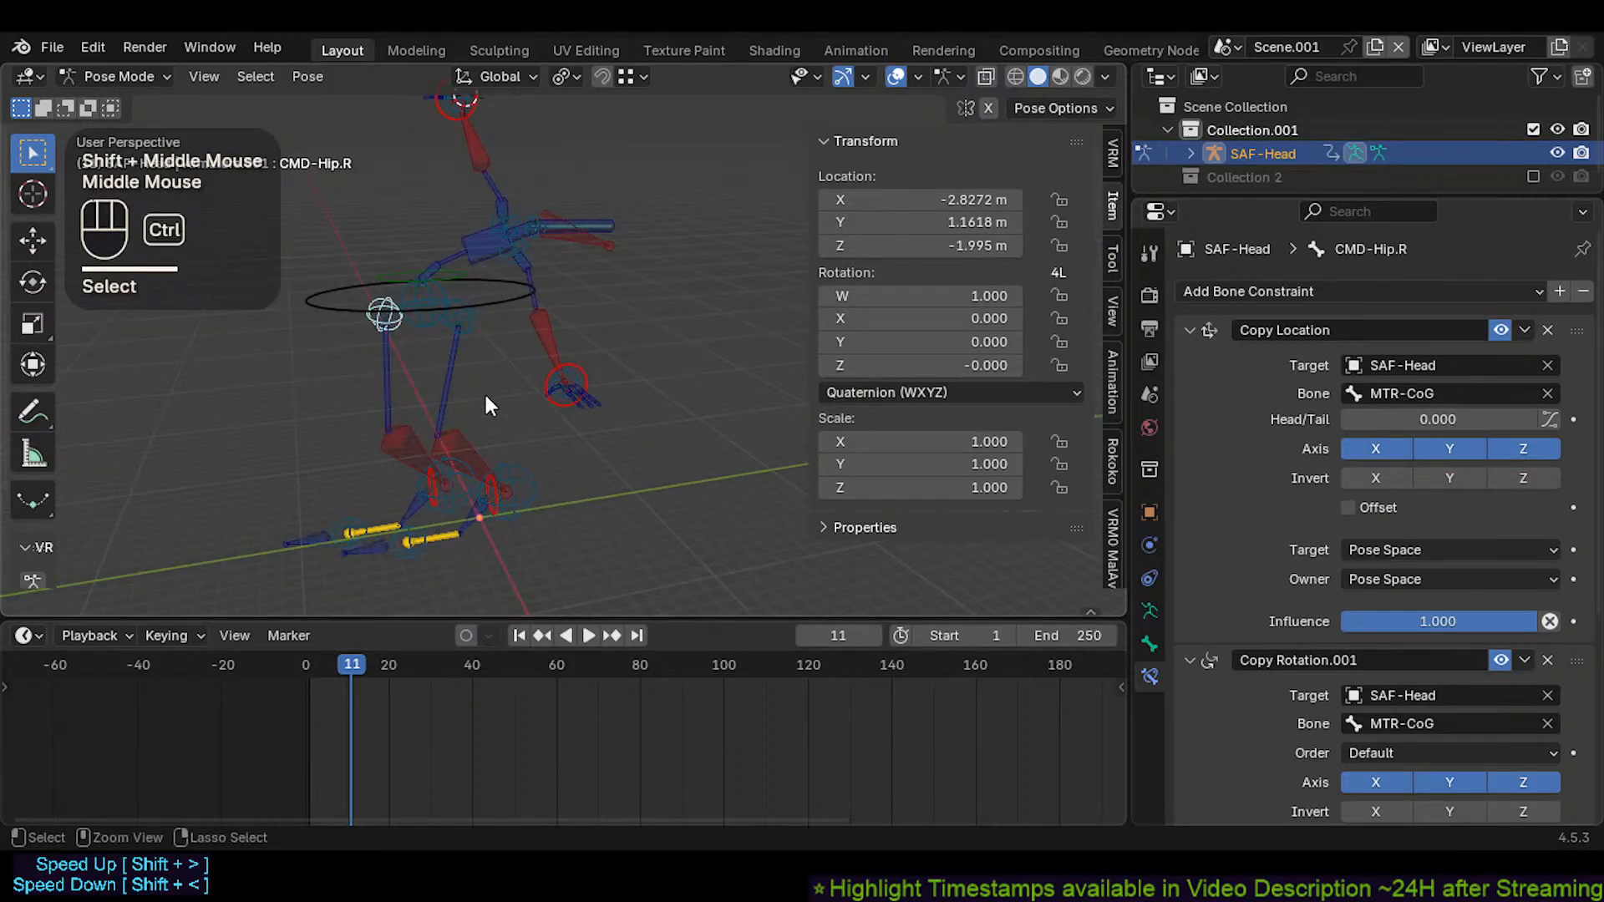
key(ctrl+s)
Move CTL-Shin.R with Auto IK to swing the right leg backward
middle_drag(436, 498, 501, 526)
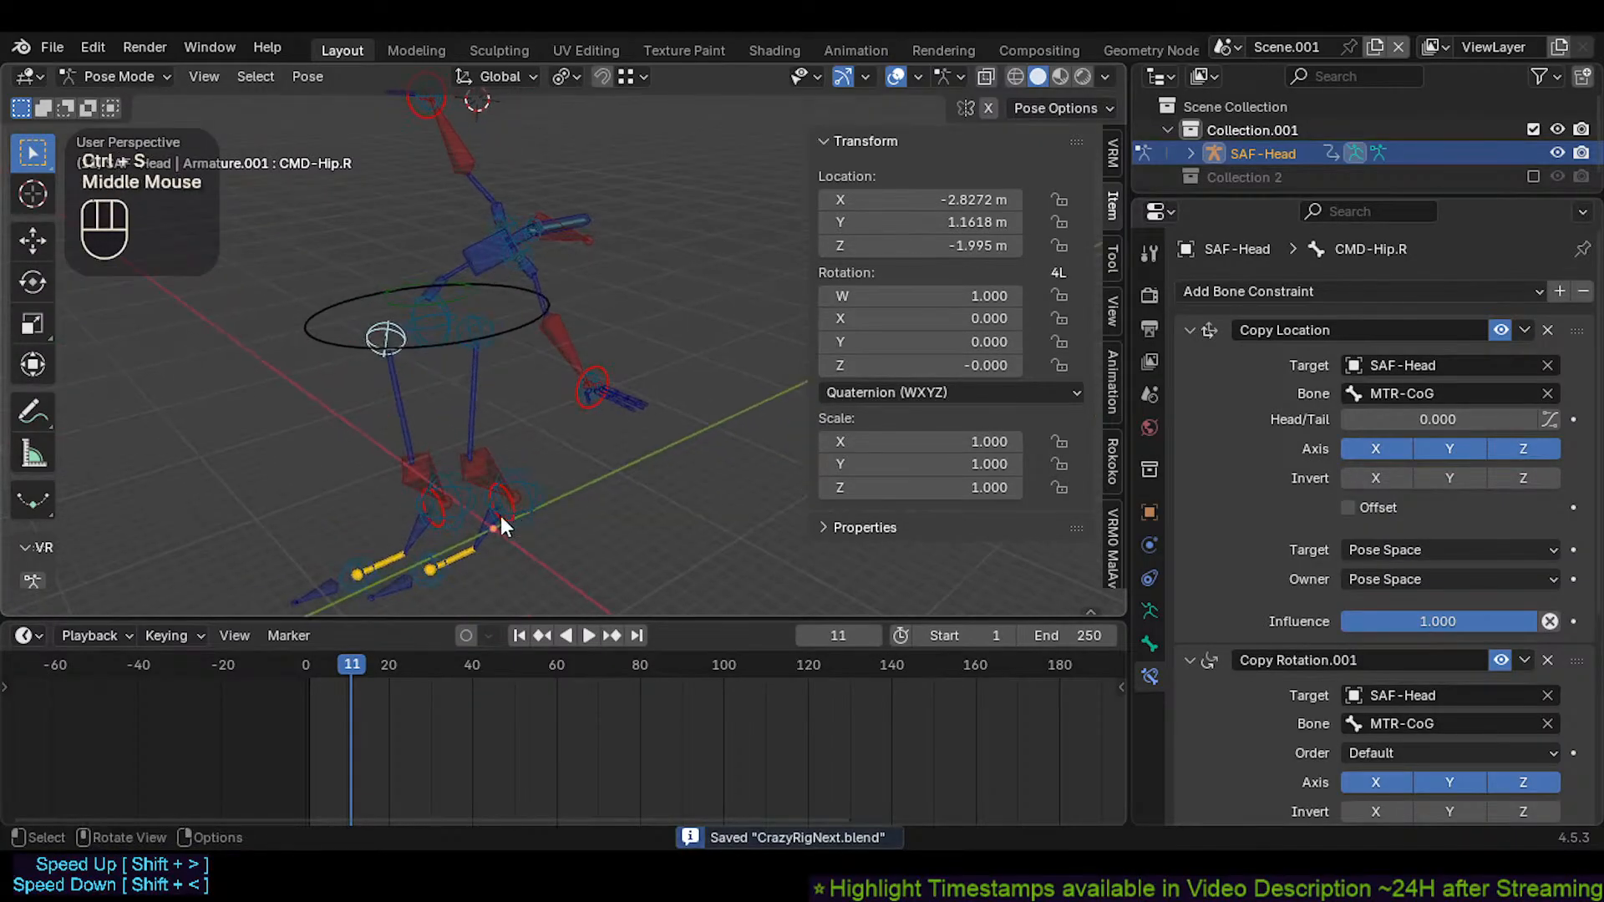
click(420, 465)
drag(400, 466, 434, 448)
middle_drag(434, 448, 393, 436)
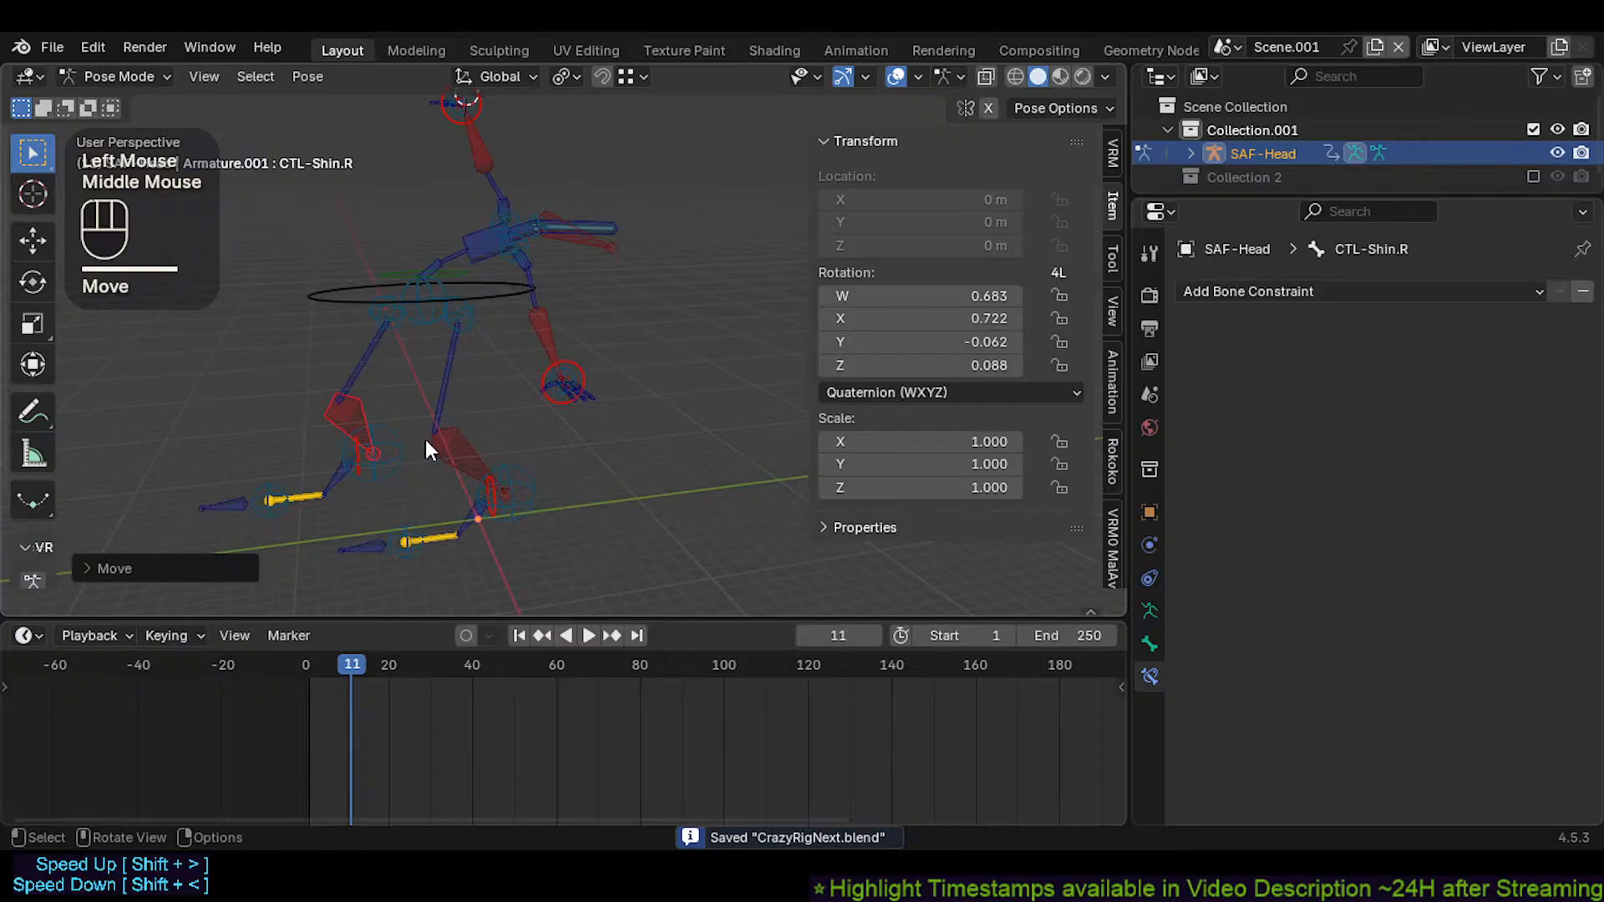
Move CTL-Shin.L with Auto IK in several passes to reposition the left leg
click(459, 458)
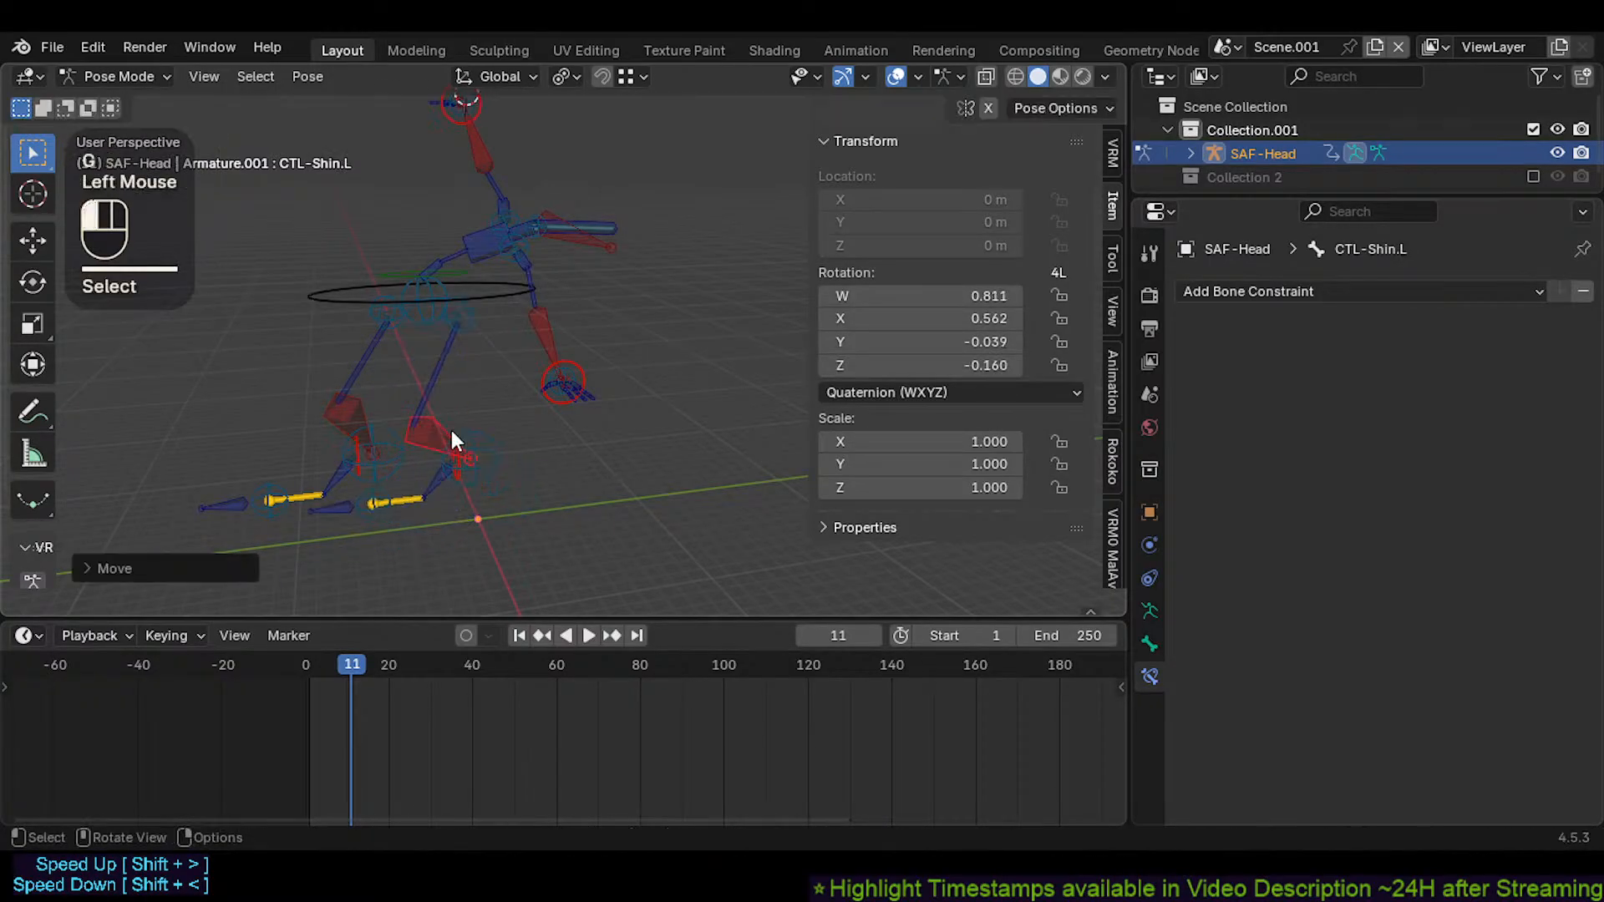
drag(453, 431, 449, 470)
key(g)
click(455, 478)
middle_drag(455, 478, 518, 372)
scroll(383, 443, up, 2)
key(g)
click(461, 465)
Clear the location of CMD-Hip.L and straighten the left leg by moving CTL-Shin.L
click(506, 256)
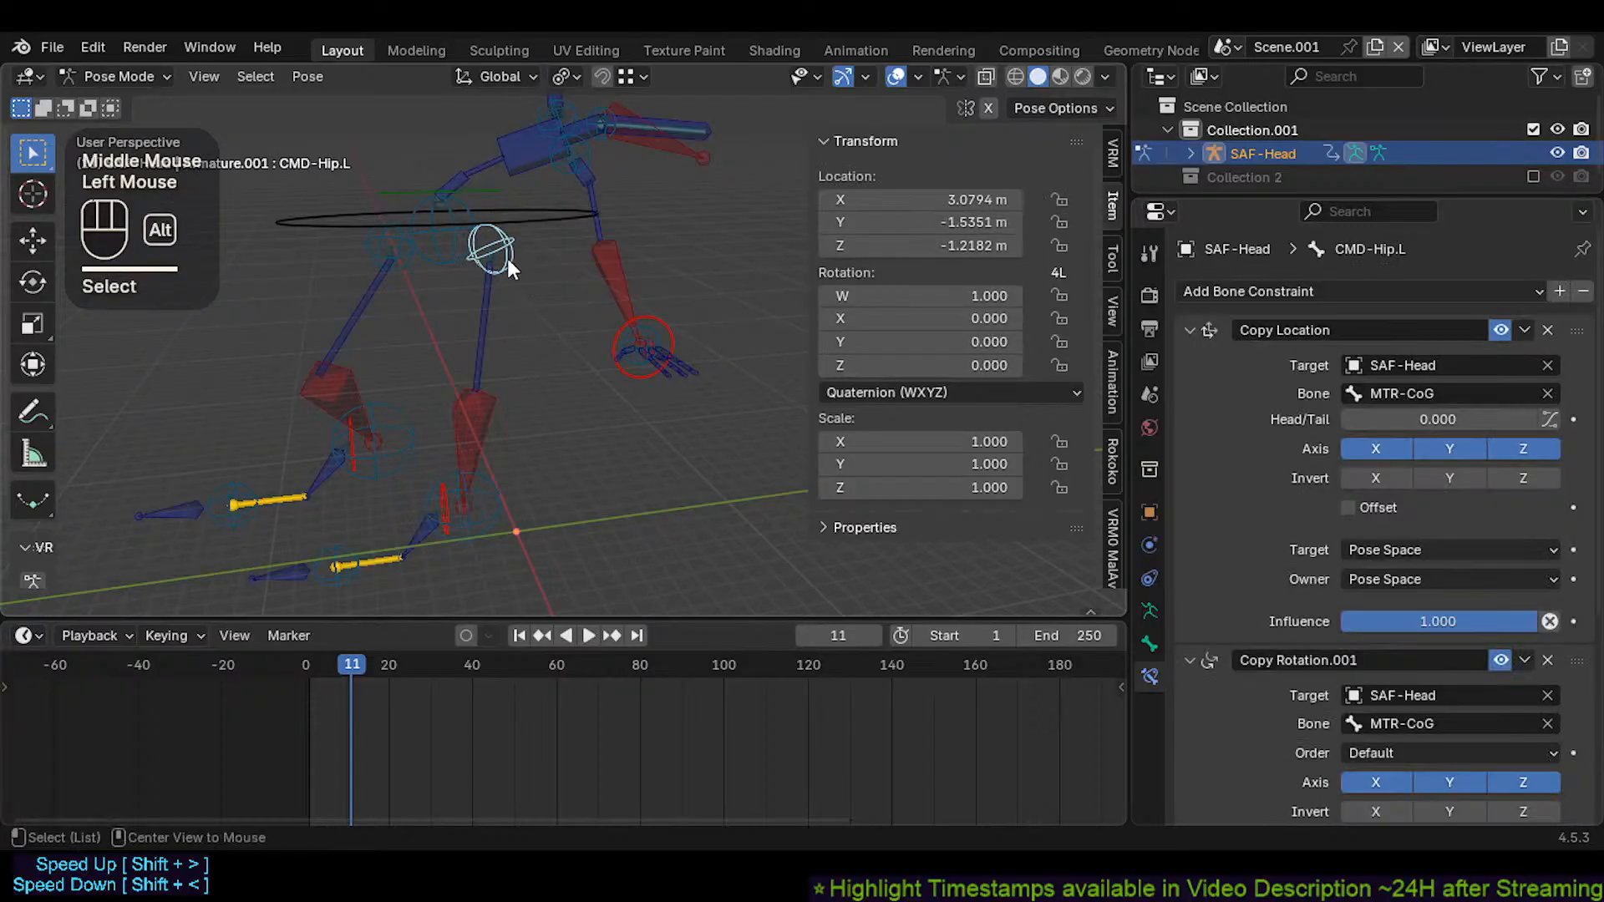
key(alt+g)
key(alt+g)
click(501, 376)
key(g)
click(504, 411)
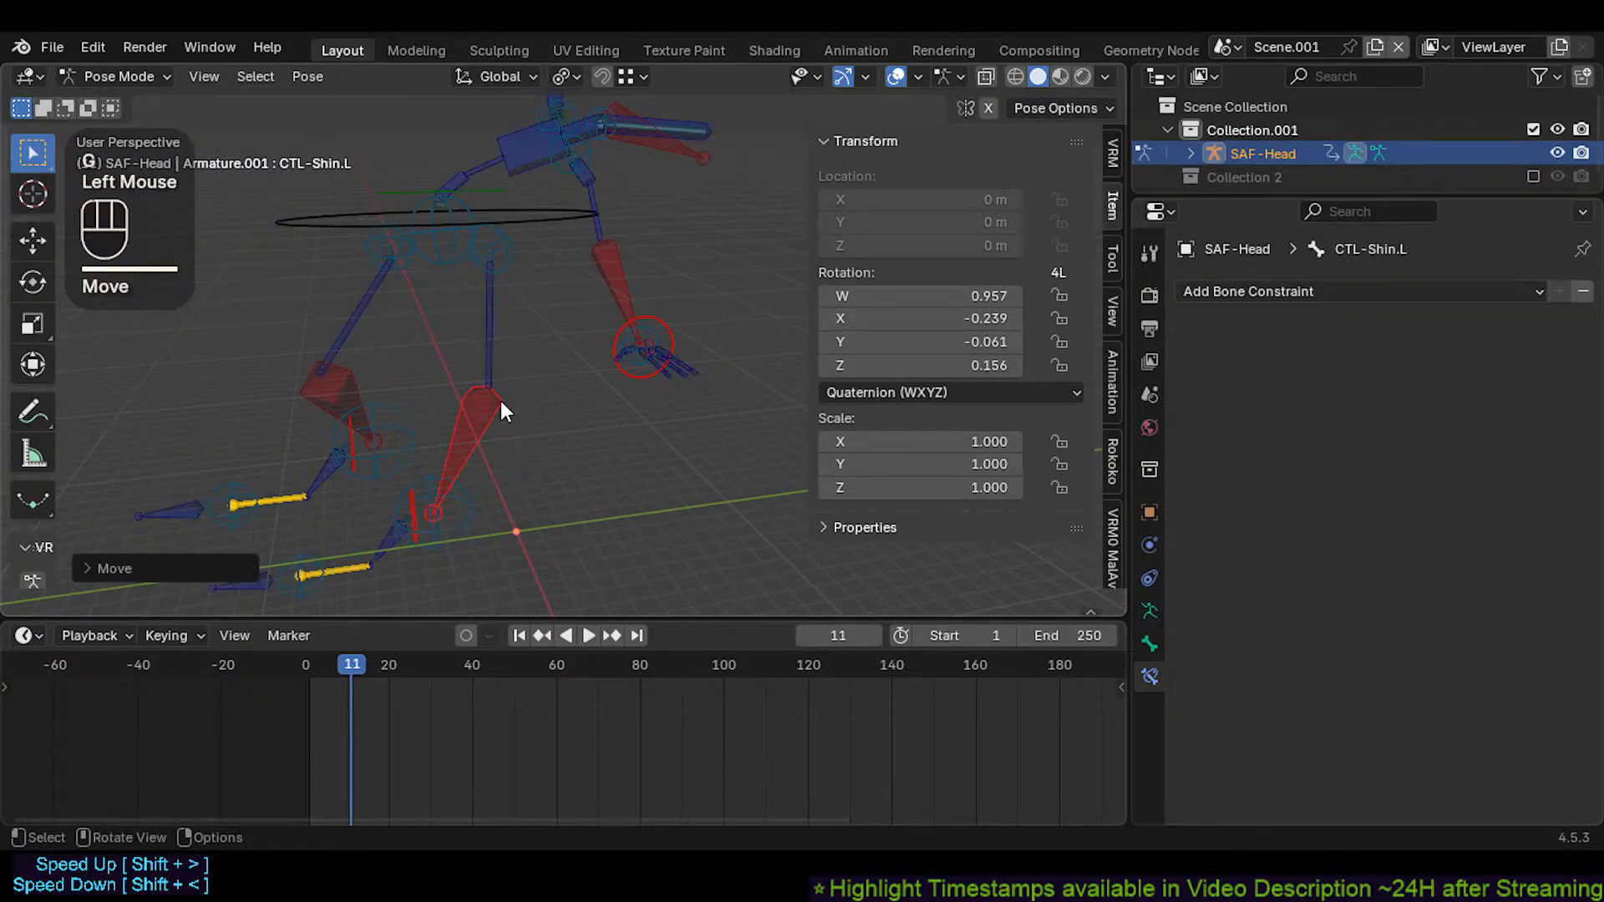
Clear the location of CMD-Hip.R and check the transforms of both hip controls
click(503, 265)
click(419, 272)
click(400, 259)
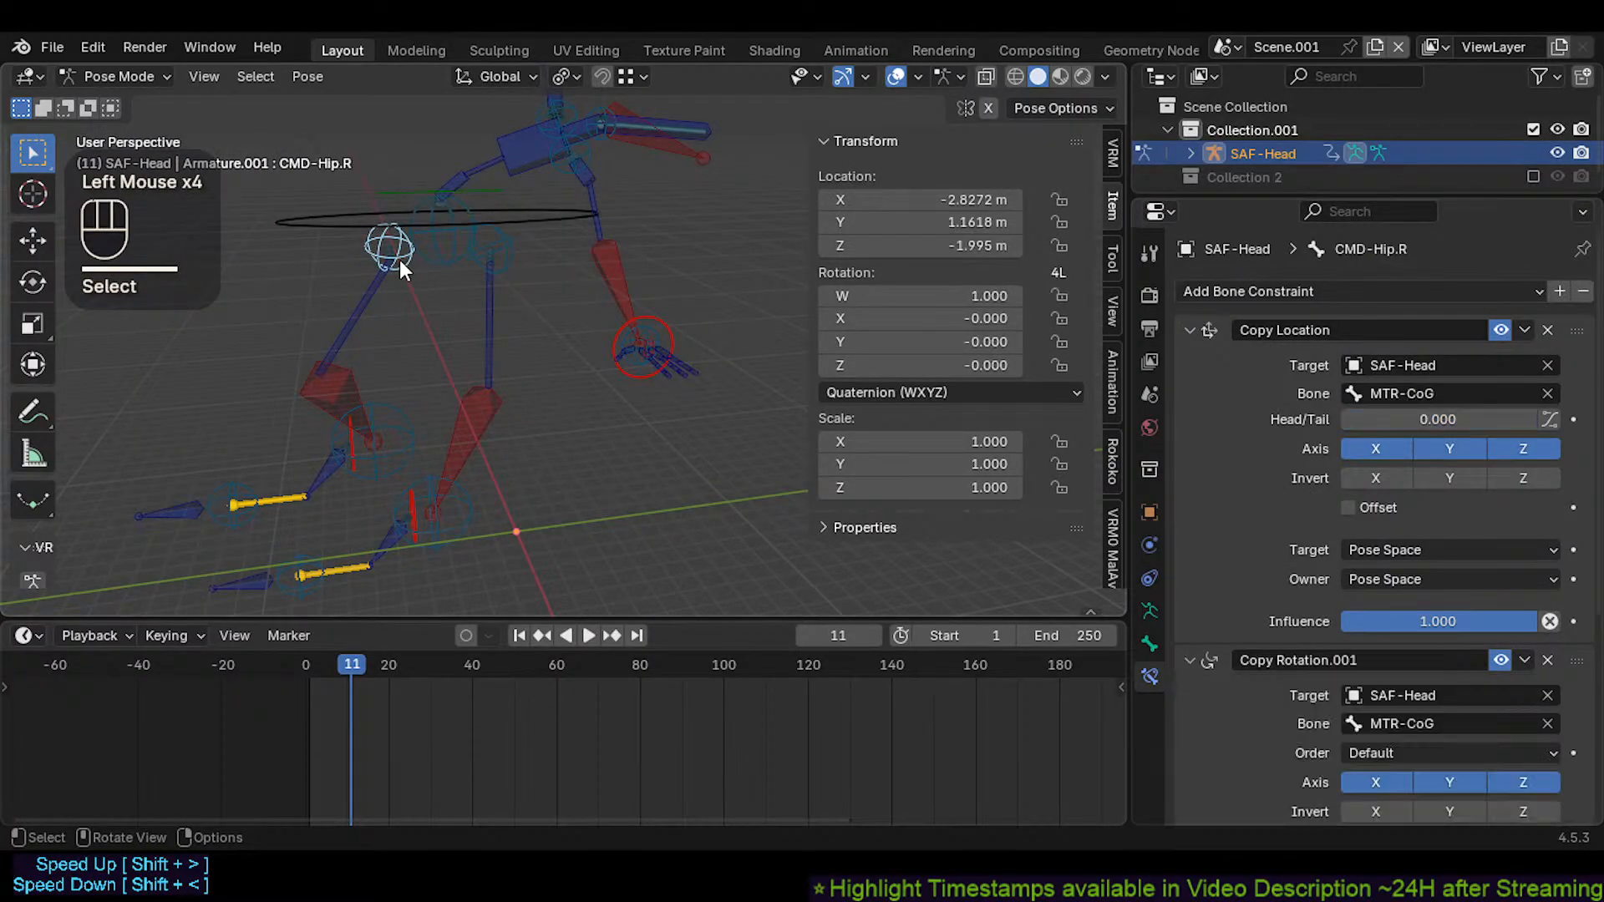
key(alt+q)
key(alt+q)
click(504, 247)
key(alt+q)
key(alt+q)
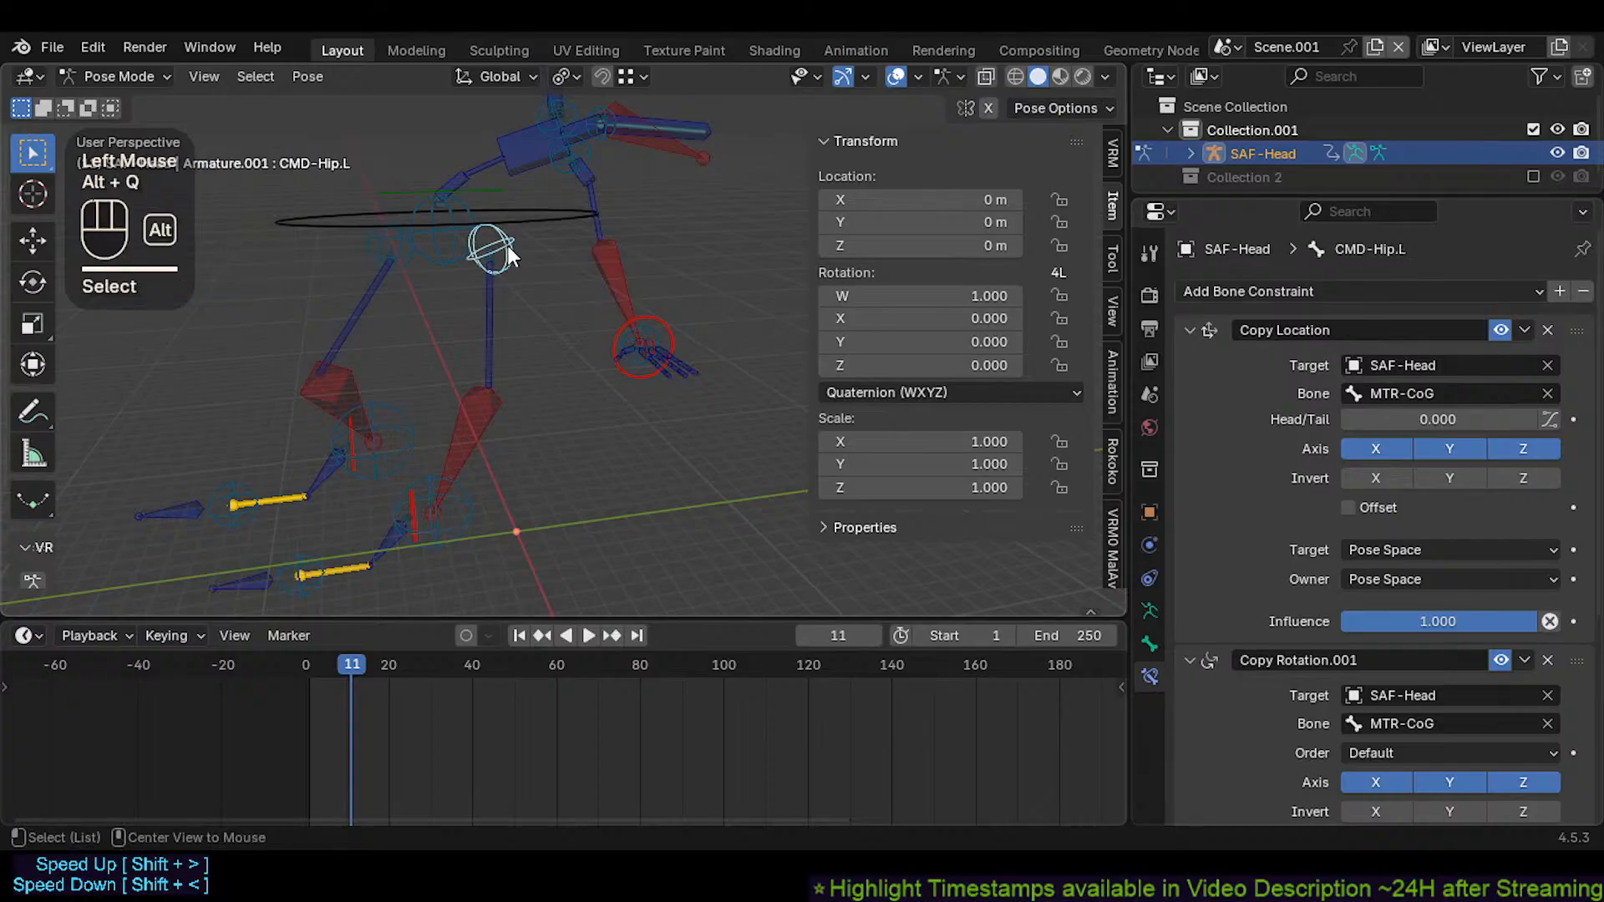
middle_drag(434, 312, 338, 290)
click(351, 278)
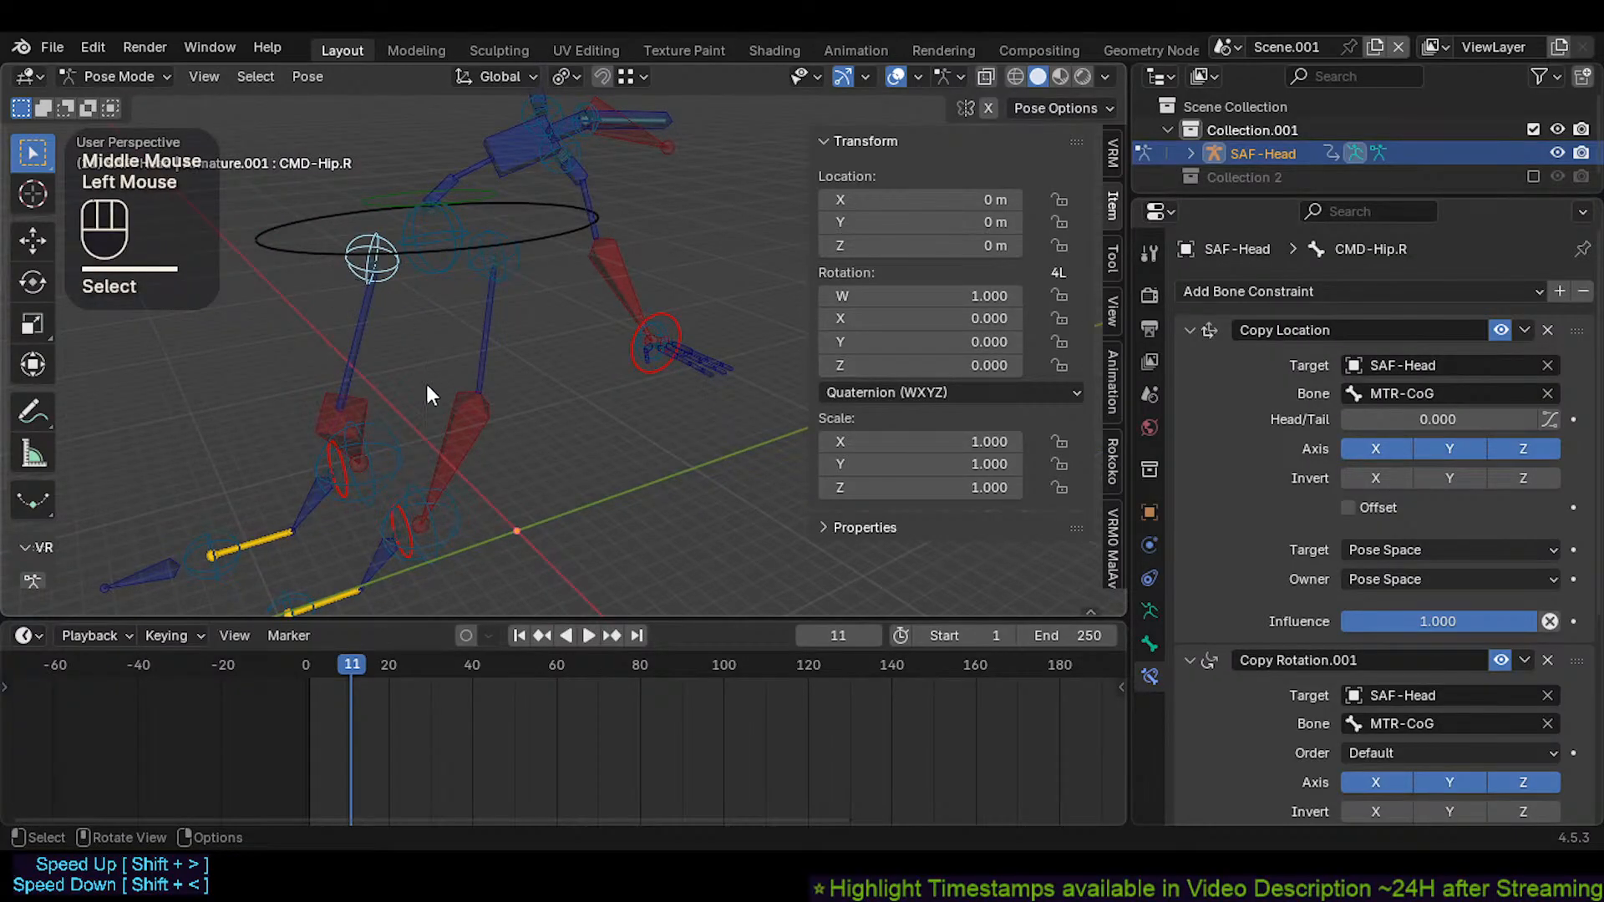
Move CTL-Shin.L with Auto IK at chain length 3 to swing the left leg forward
click(476, 438)
key(g)
click(510, 454)
key(g)
click(487, 366)
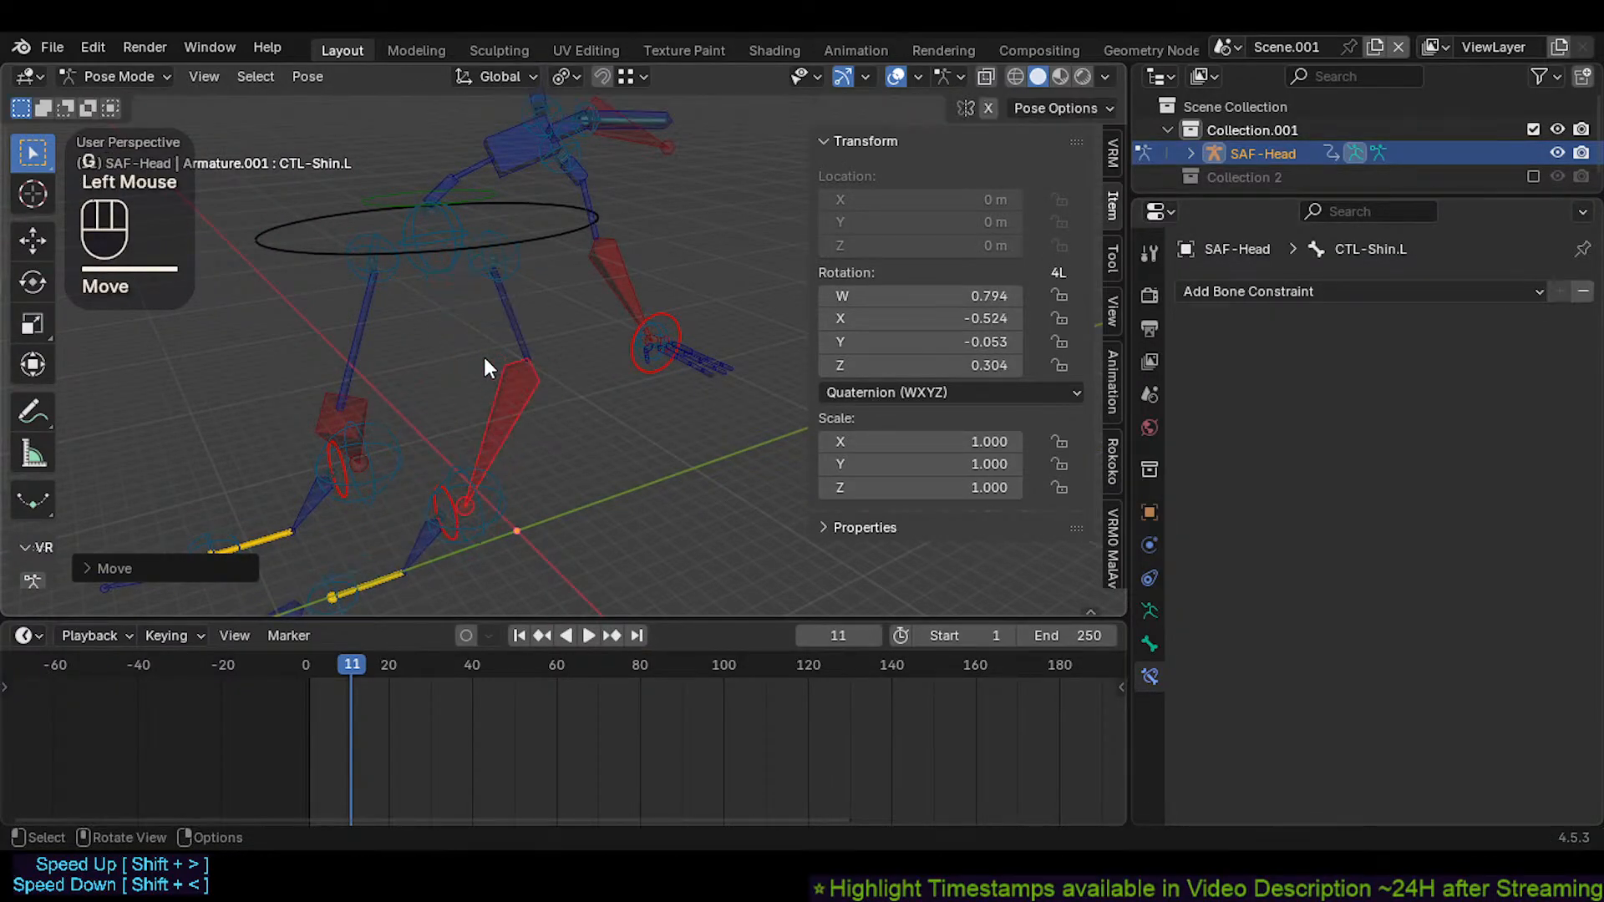
key(g)
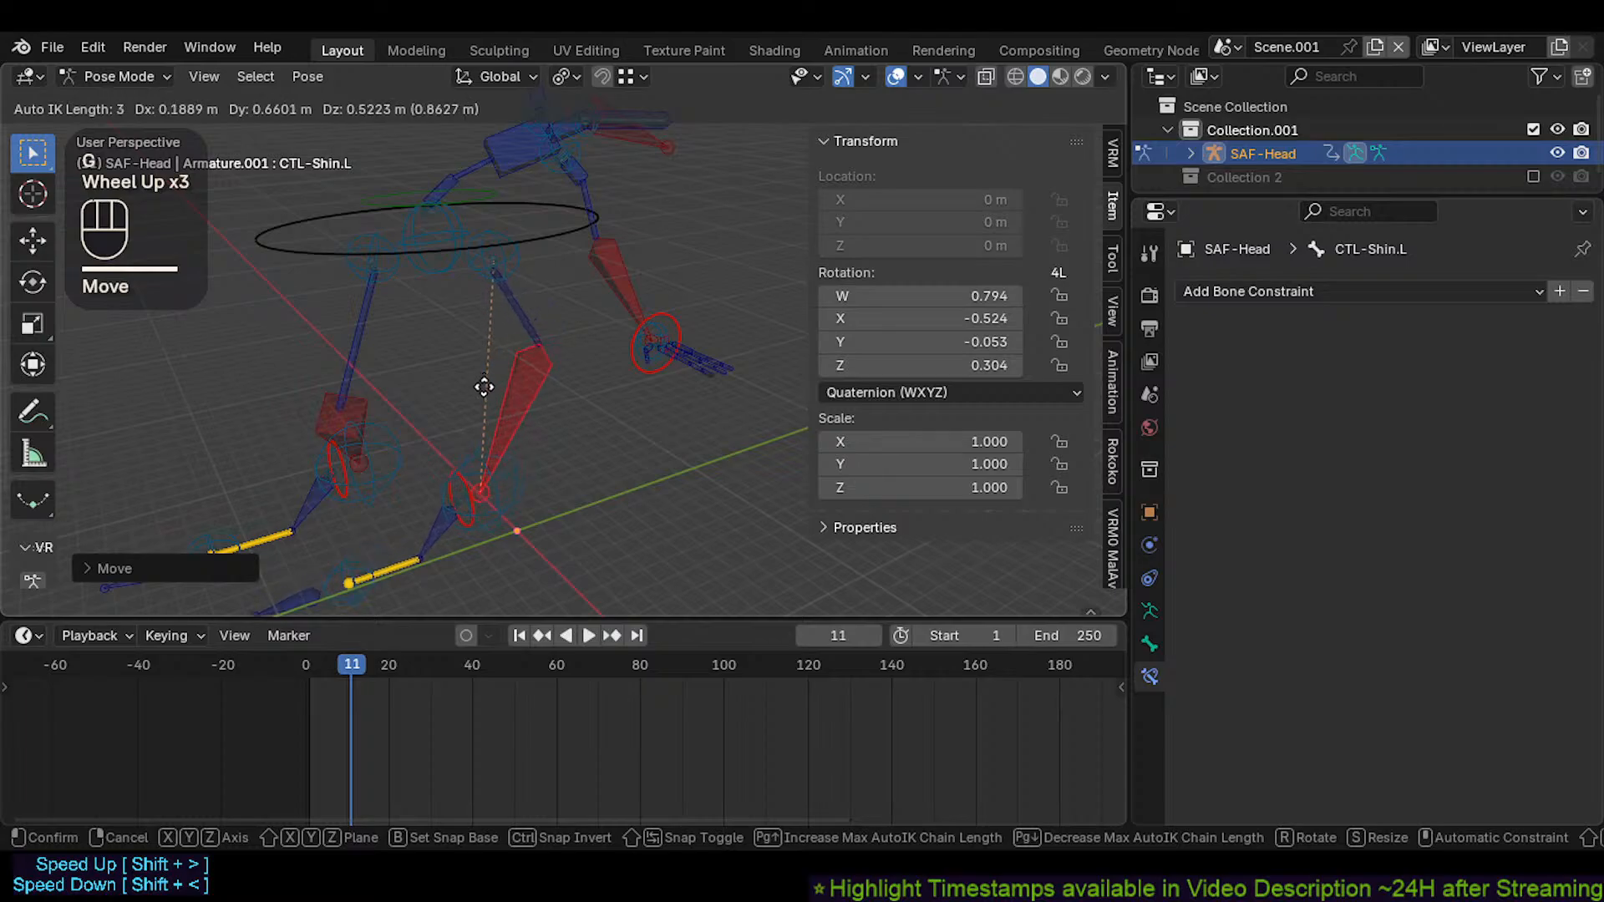
click(507, 346)
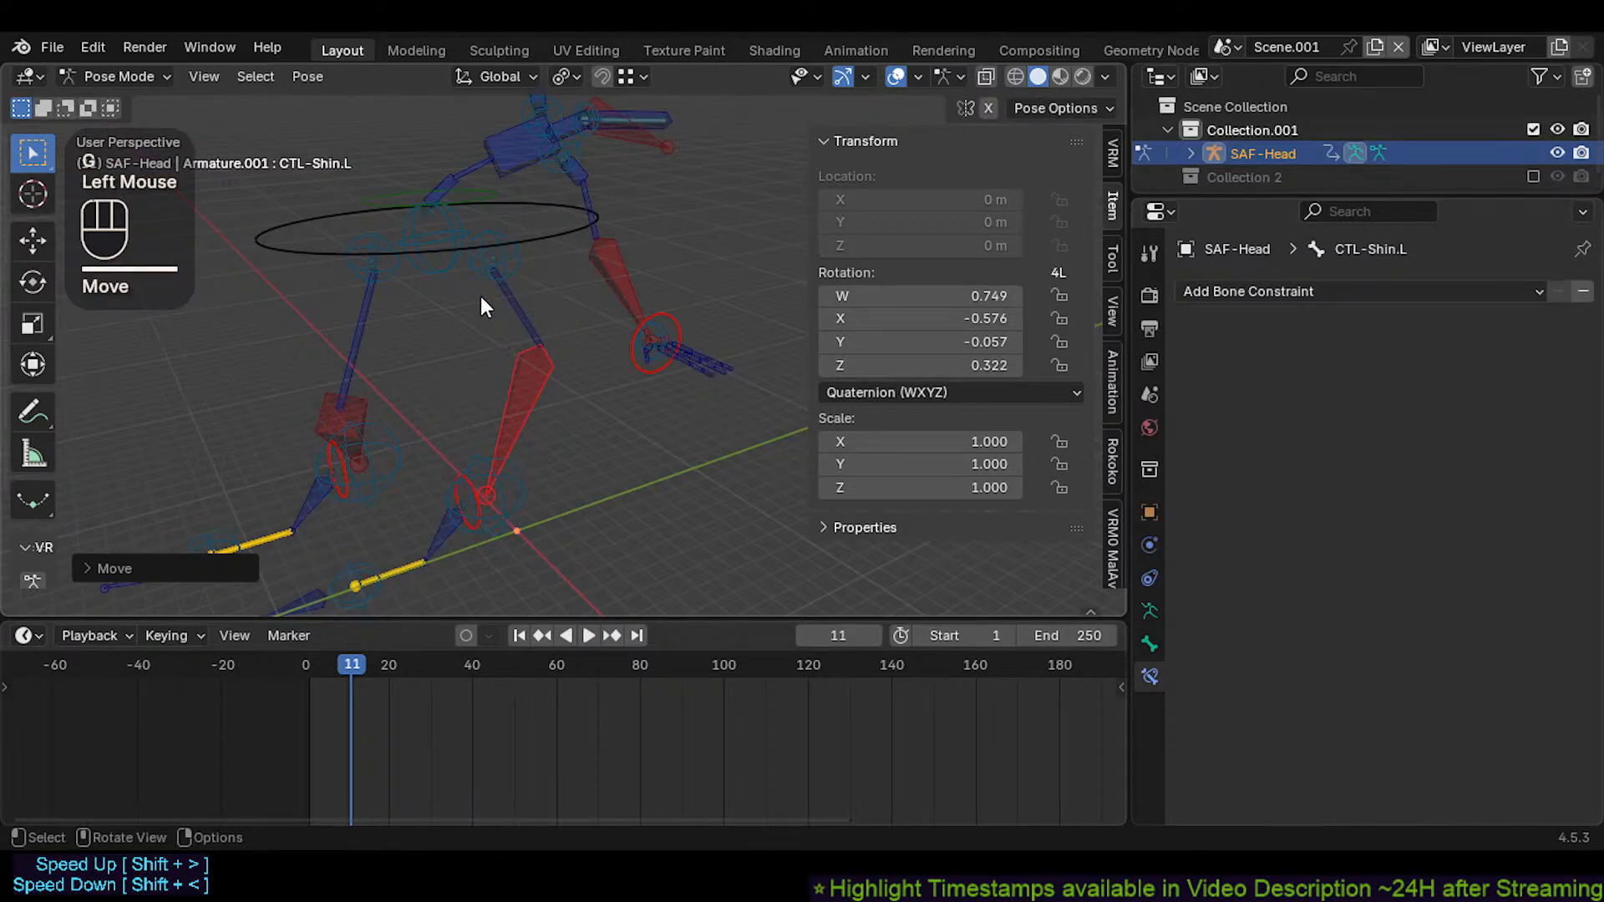
Select CMD-Spine and reset its rotation to the default
scroll(483, 292, up, 2)
click(492, 240)
shift+middle_drag(471, 319, 481, 366)
click(419, 287)
click(334, 296)
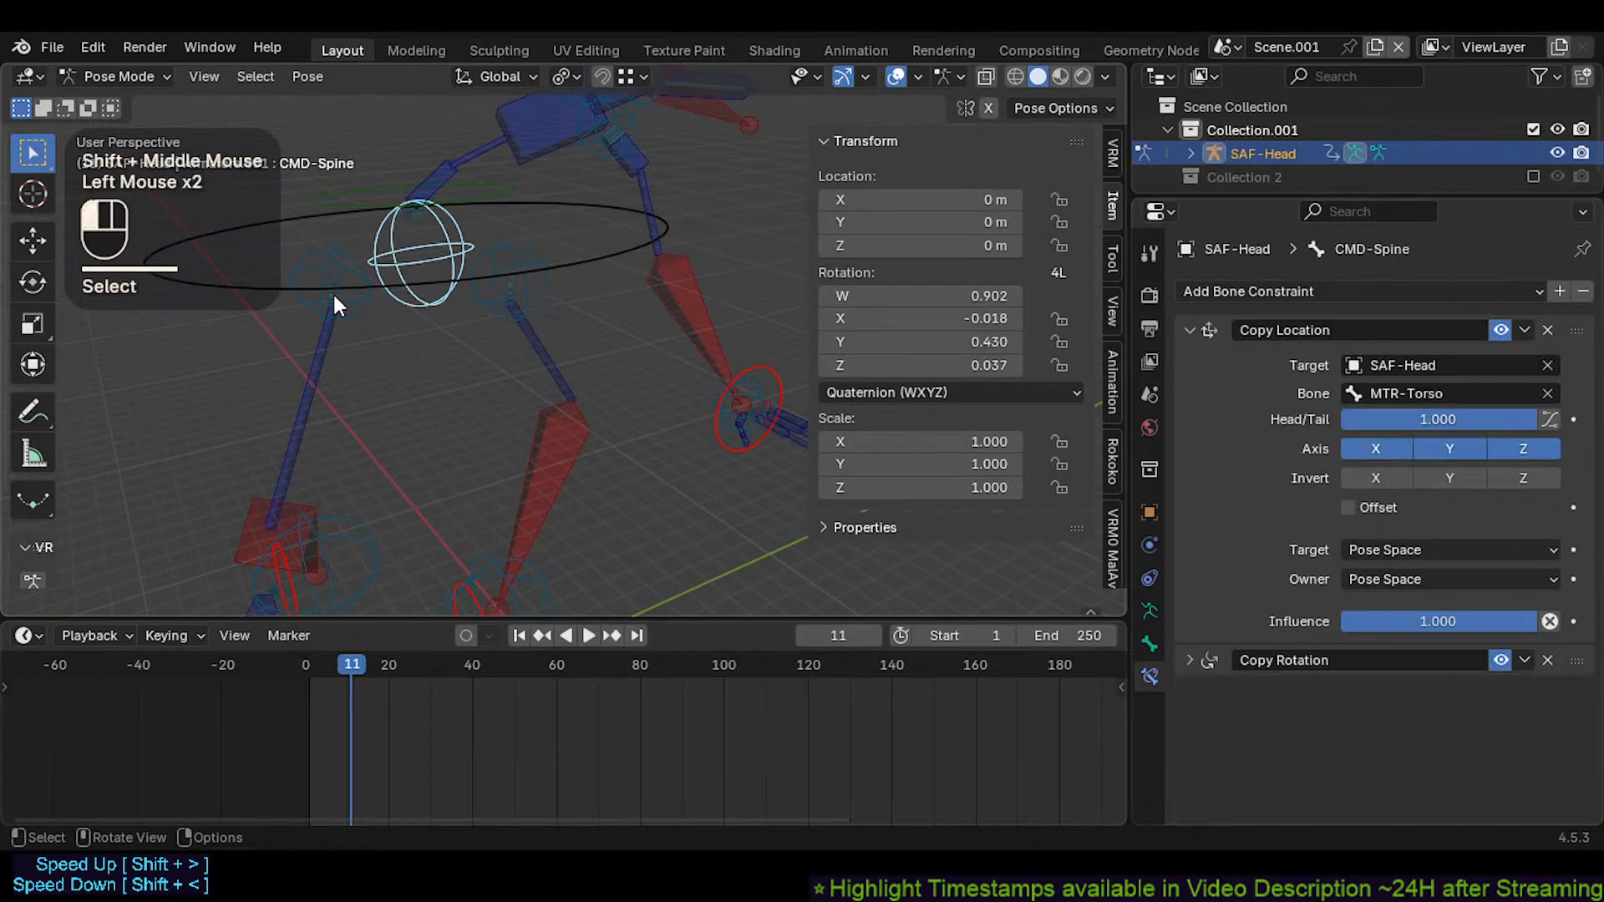
click(394, 254)
key(alt+q)
key(alt+q)
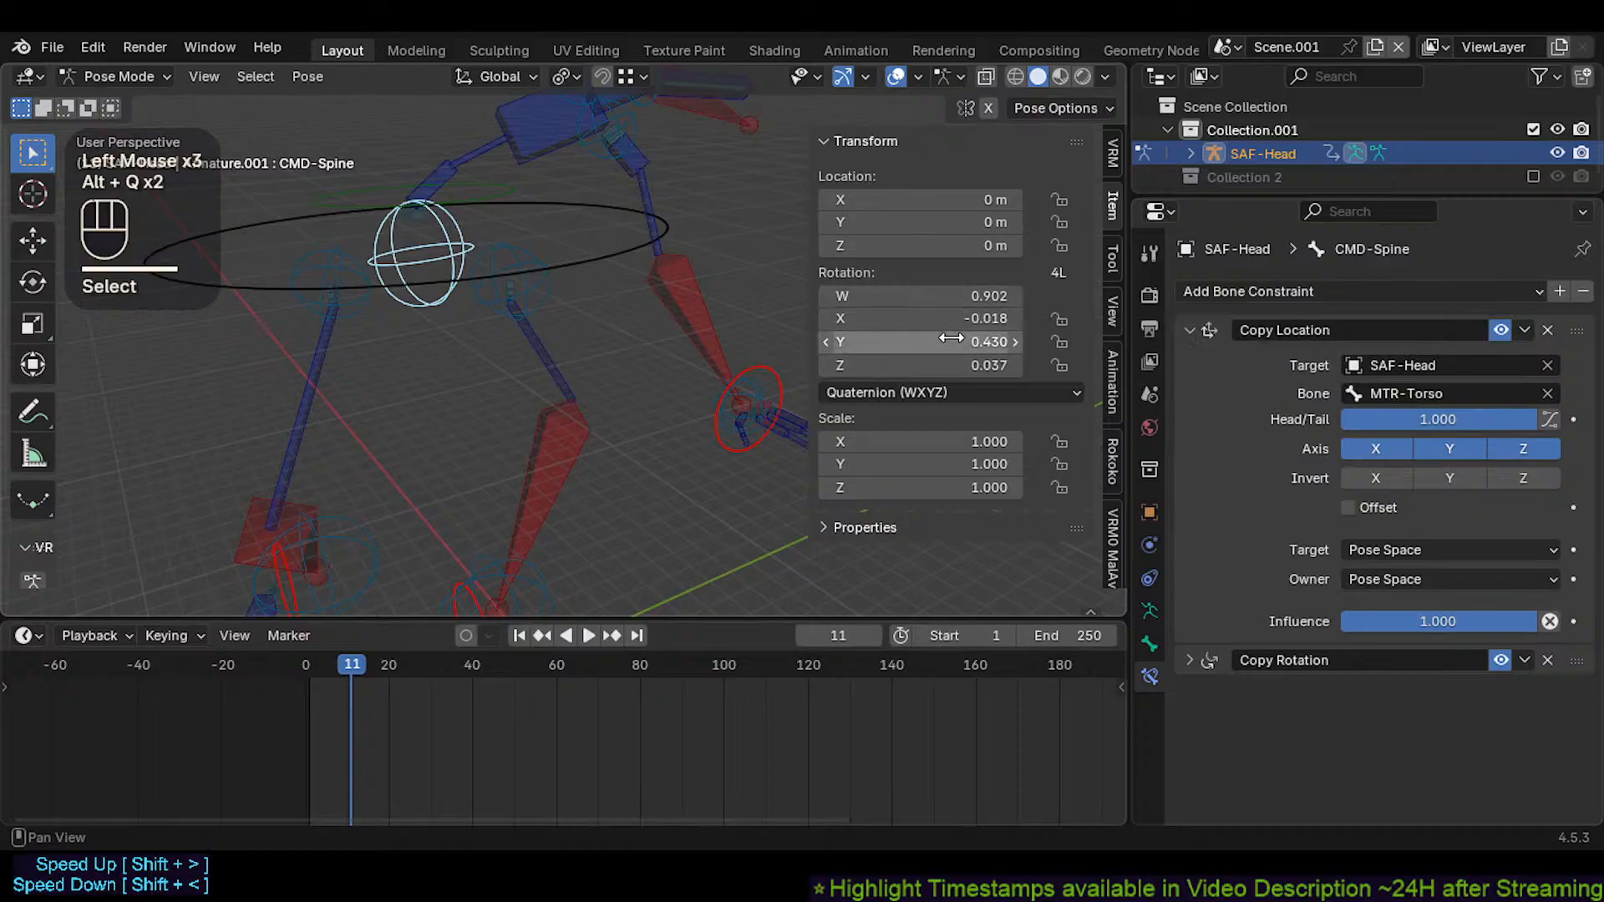
key(BackSpace)
Select CMD-Hip.R and CMD-Hip.L and lock their location, rotation and scale channels
middle_drag(467, 334, 495, 292)
scroll(458, 319, down, 2)
click(349, 285)
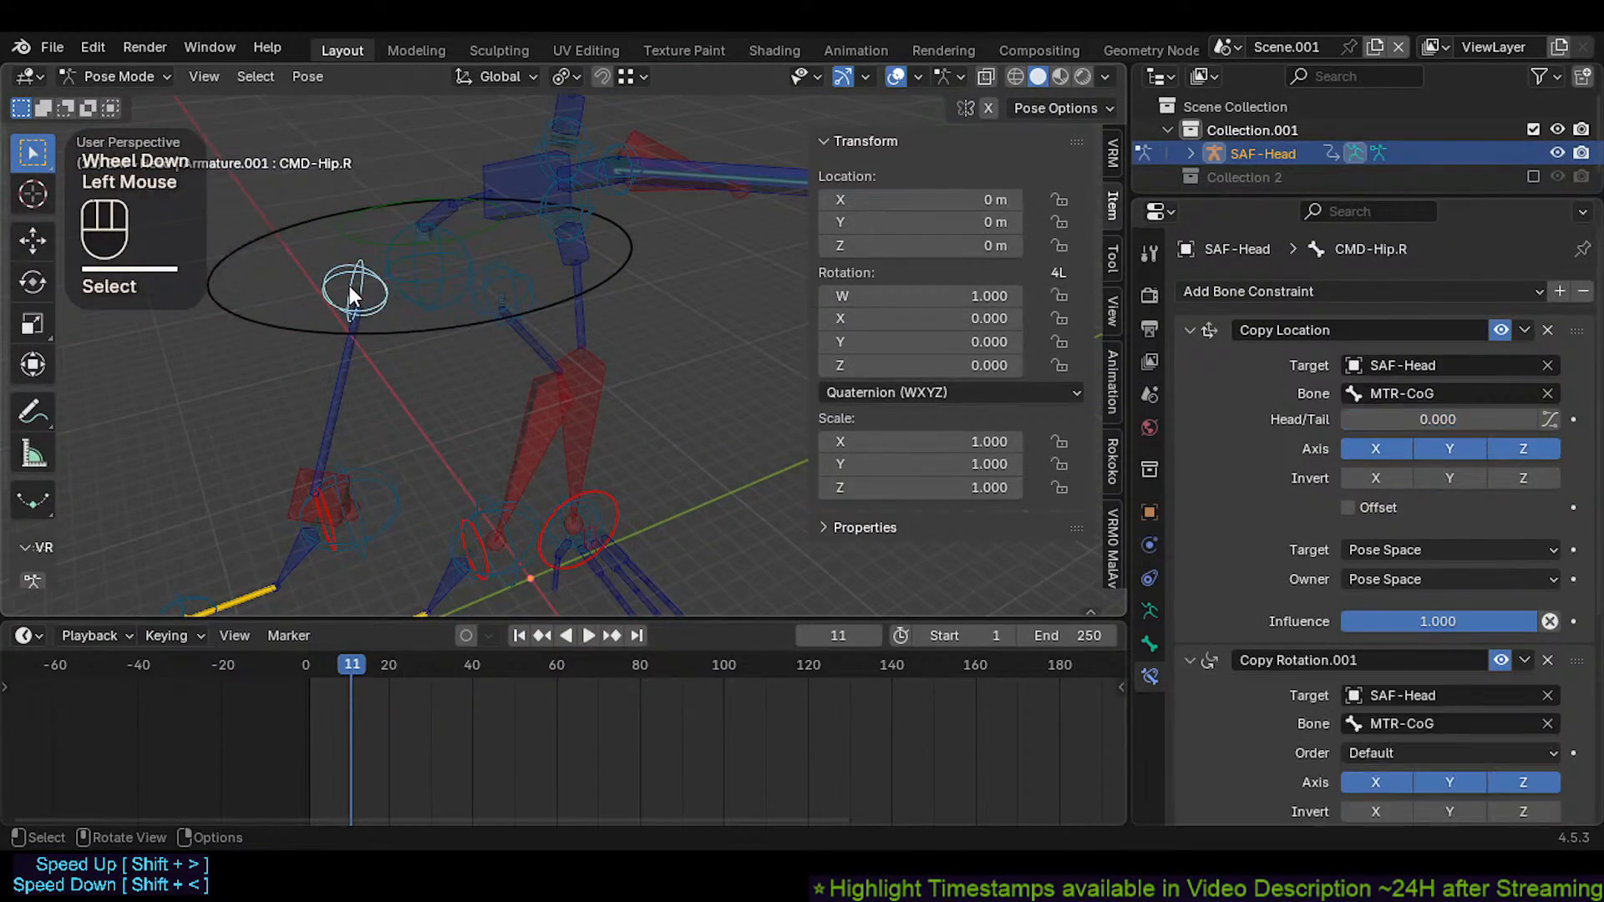
click(500, 292)
shift+click(501, 292)
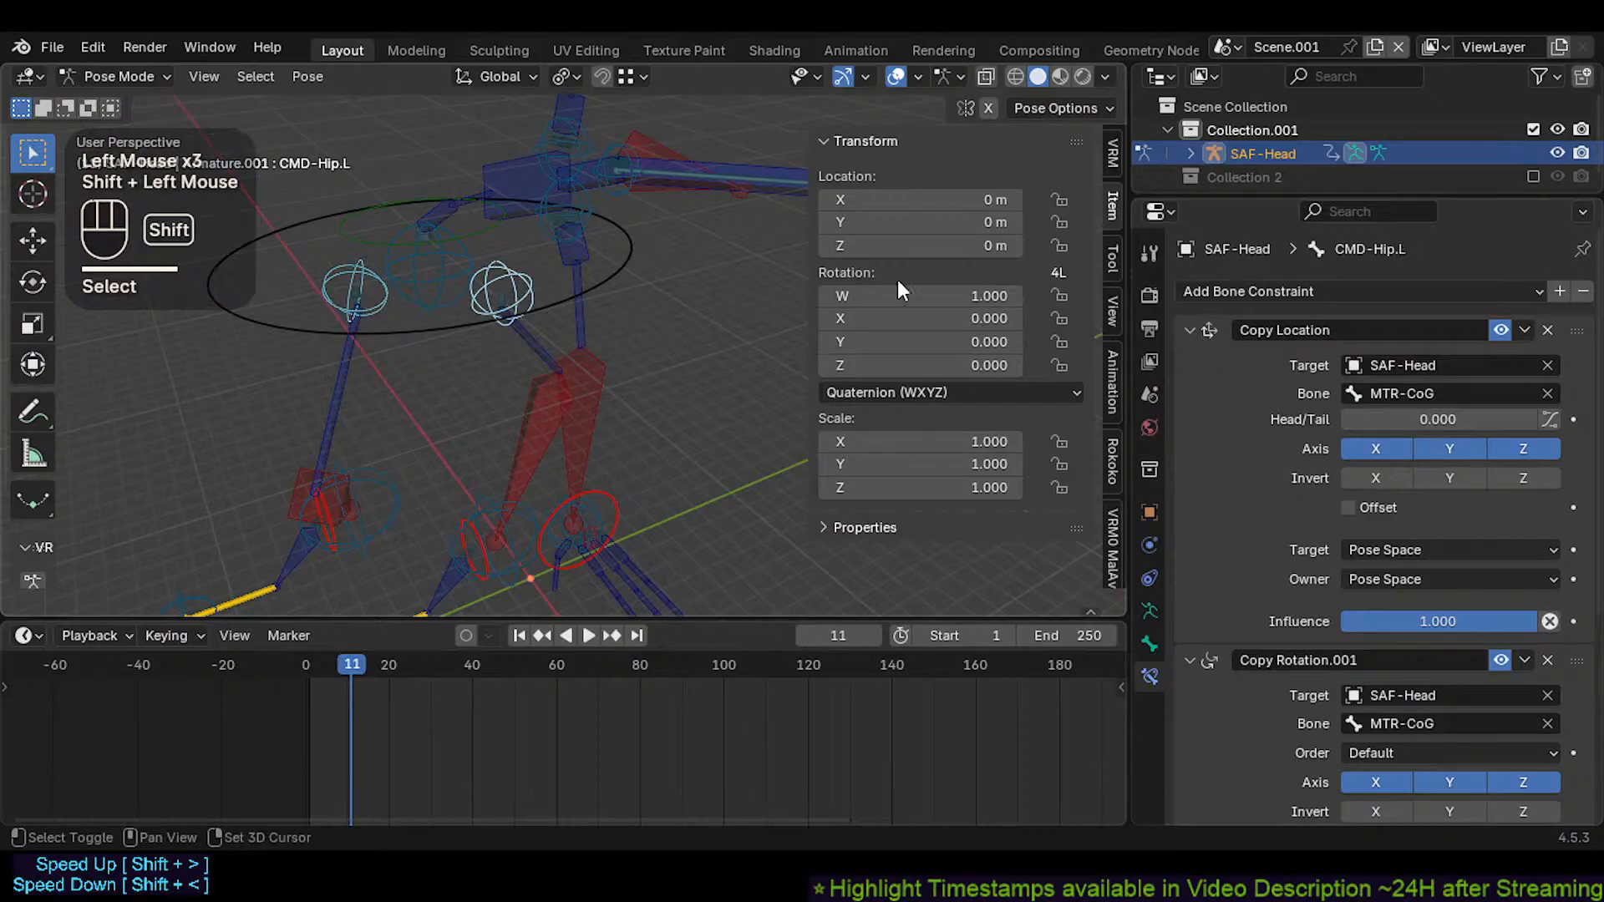
alt+click(1060, 447)
Delete the disabled Copy Transforms, Copy Location.001 and Copy Rotation constraints from CMD-Hip.L, keeping Copy Location and Copy Rotation.001
drag(1189, 331, 1176, 491)
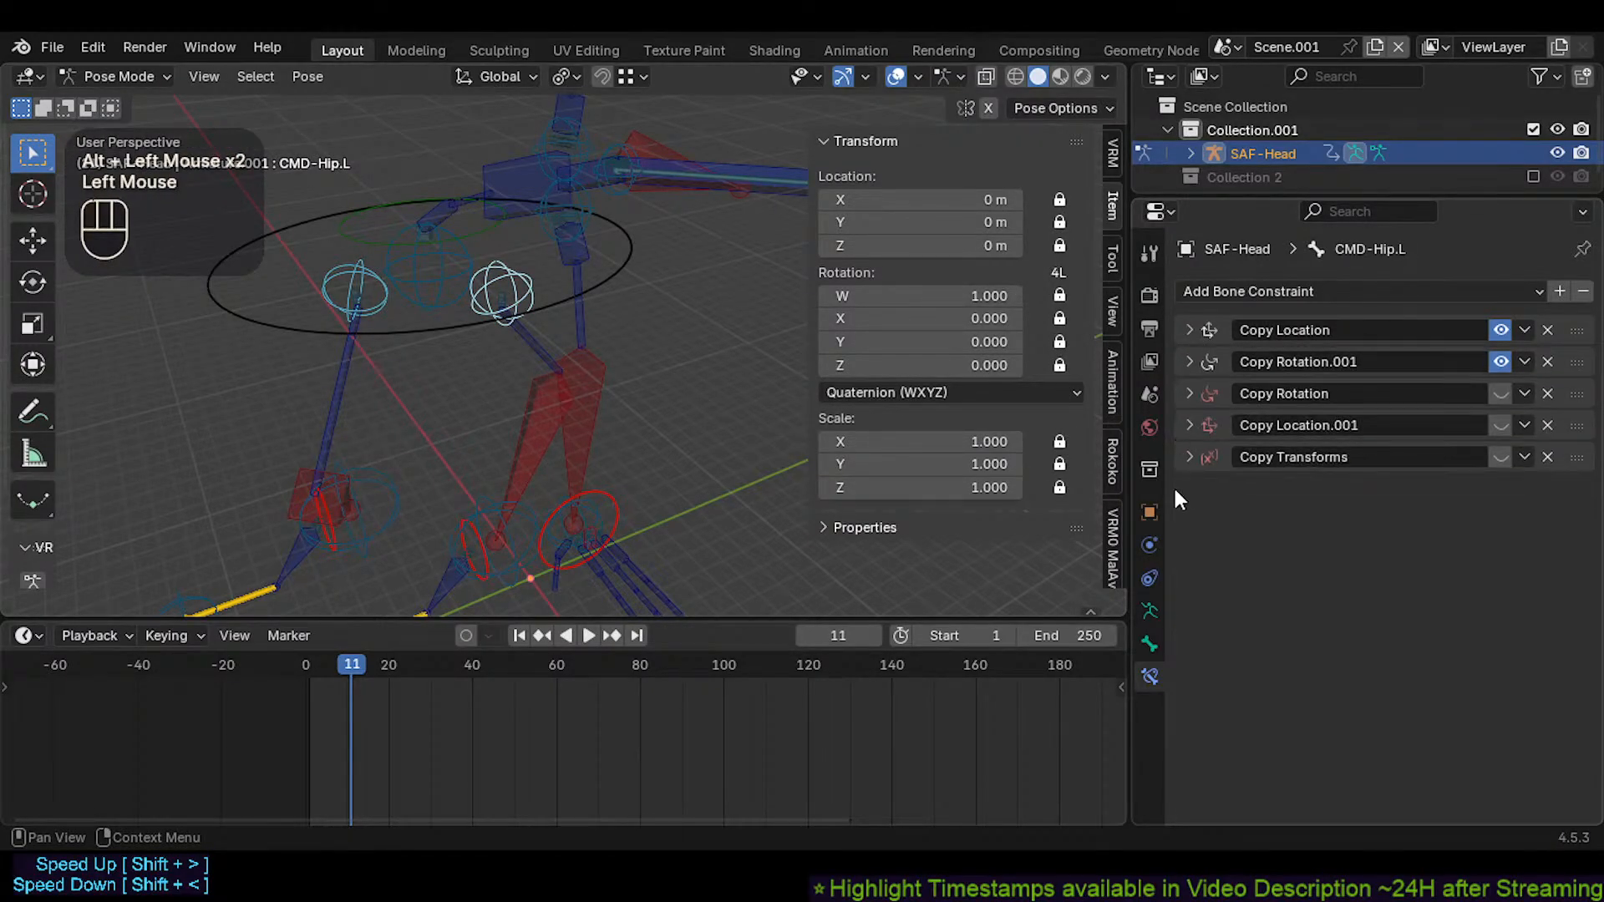
click(1191, 455)
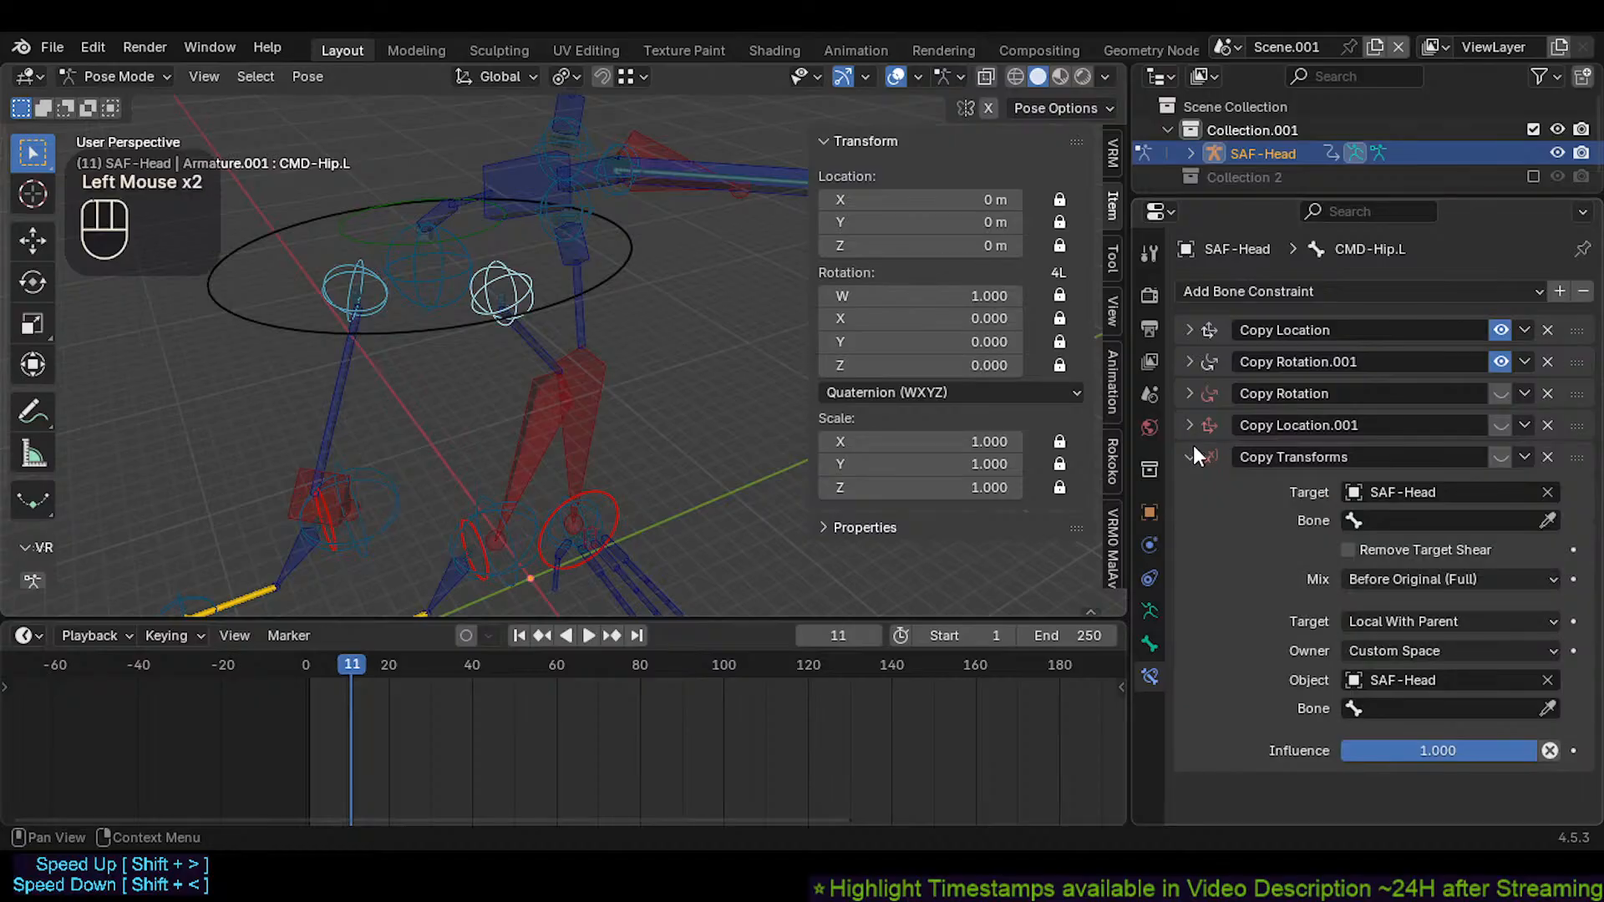
click(1546, 457)
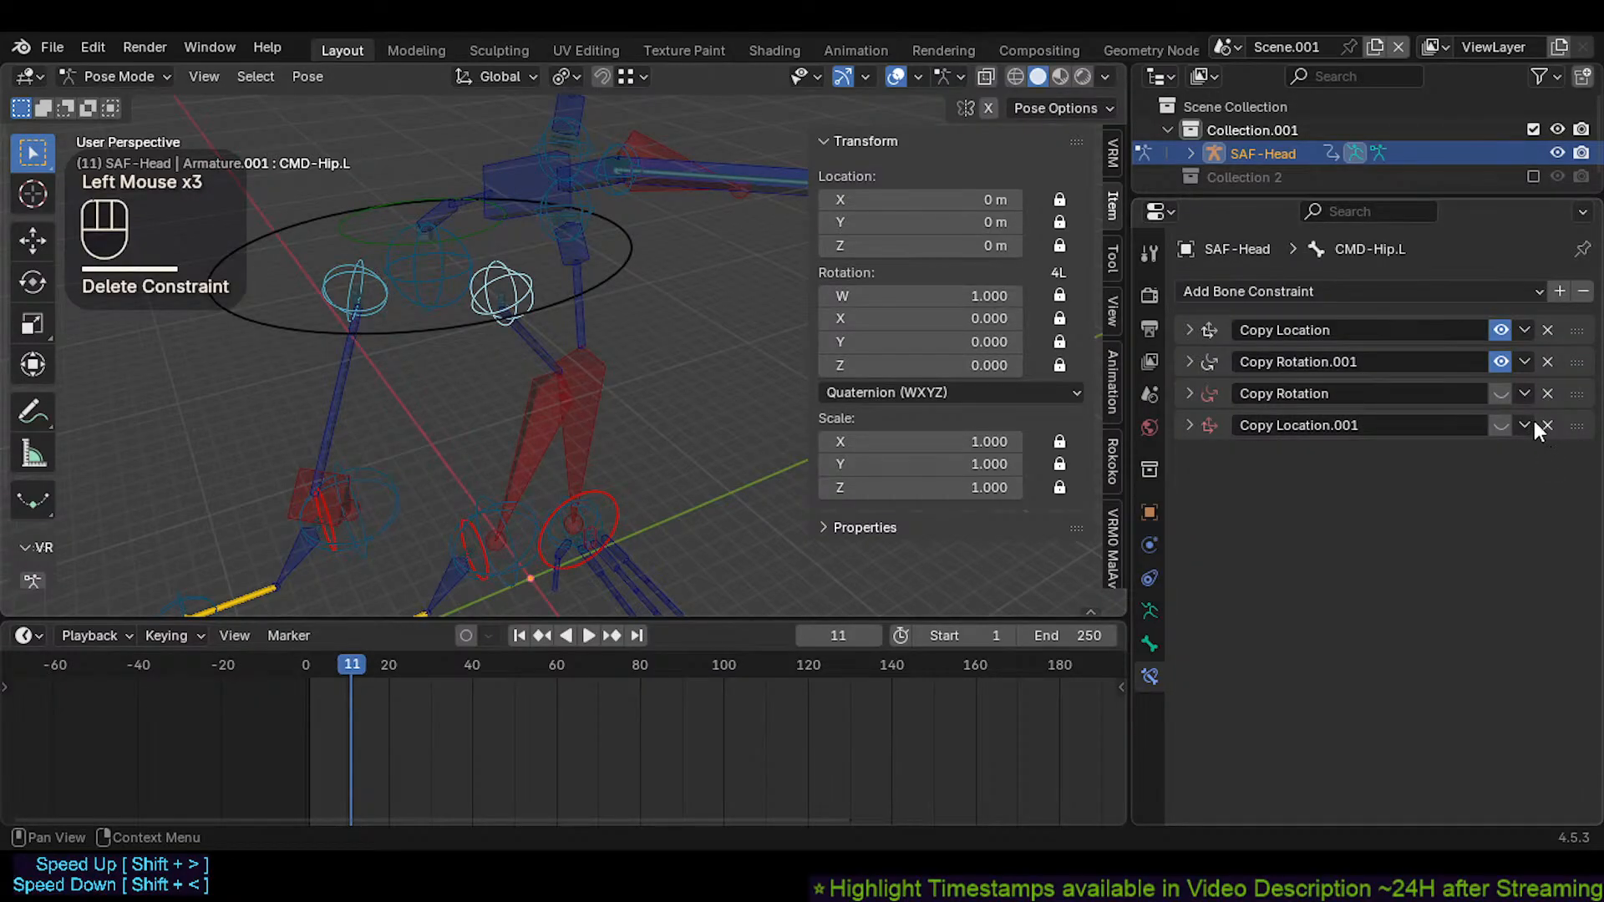
click(1191, 425)
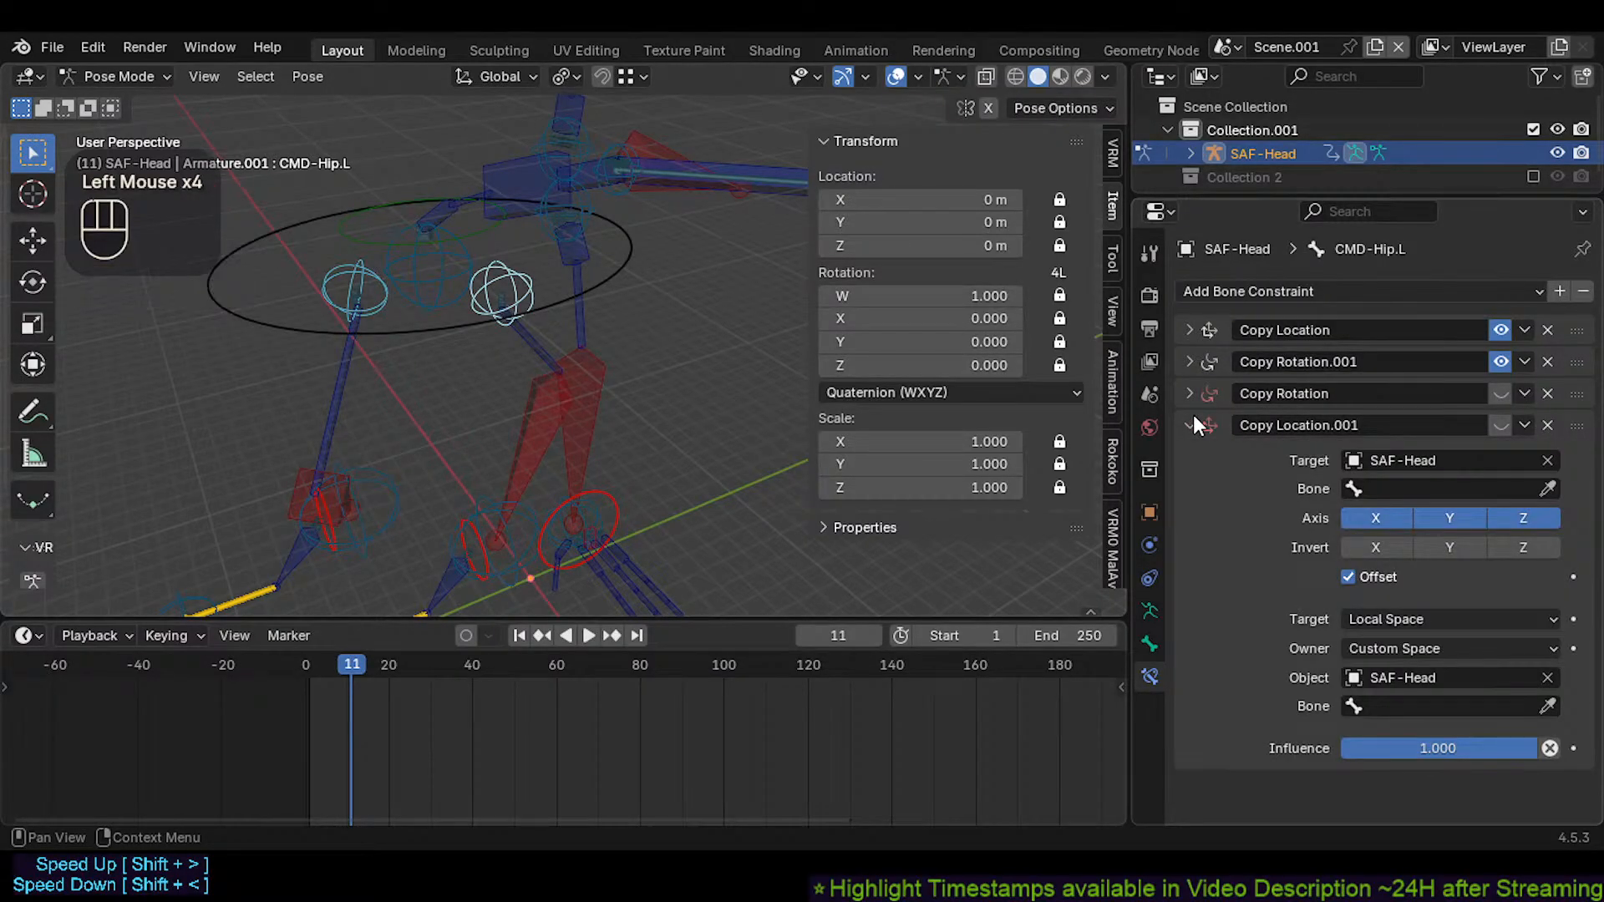
click(1194, 416)
click(1545, 425)
click(1182, 394)
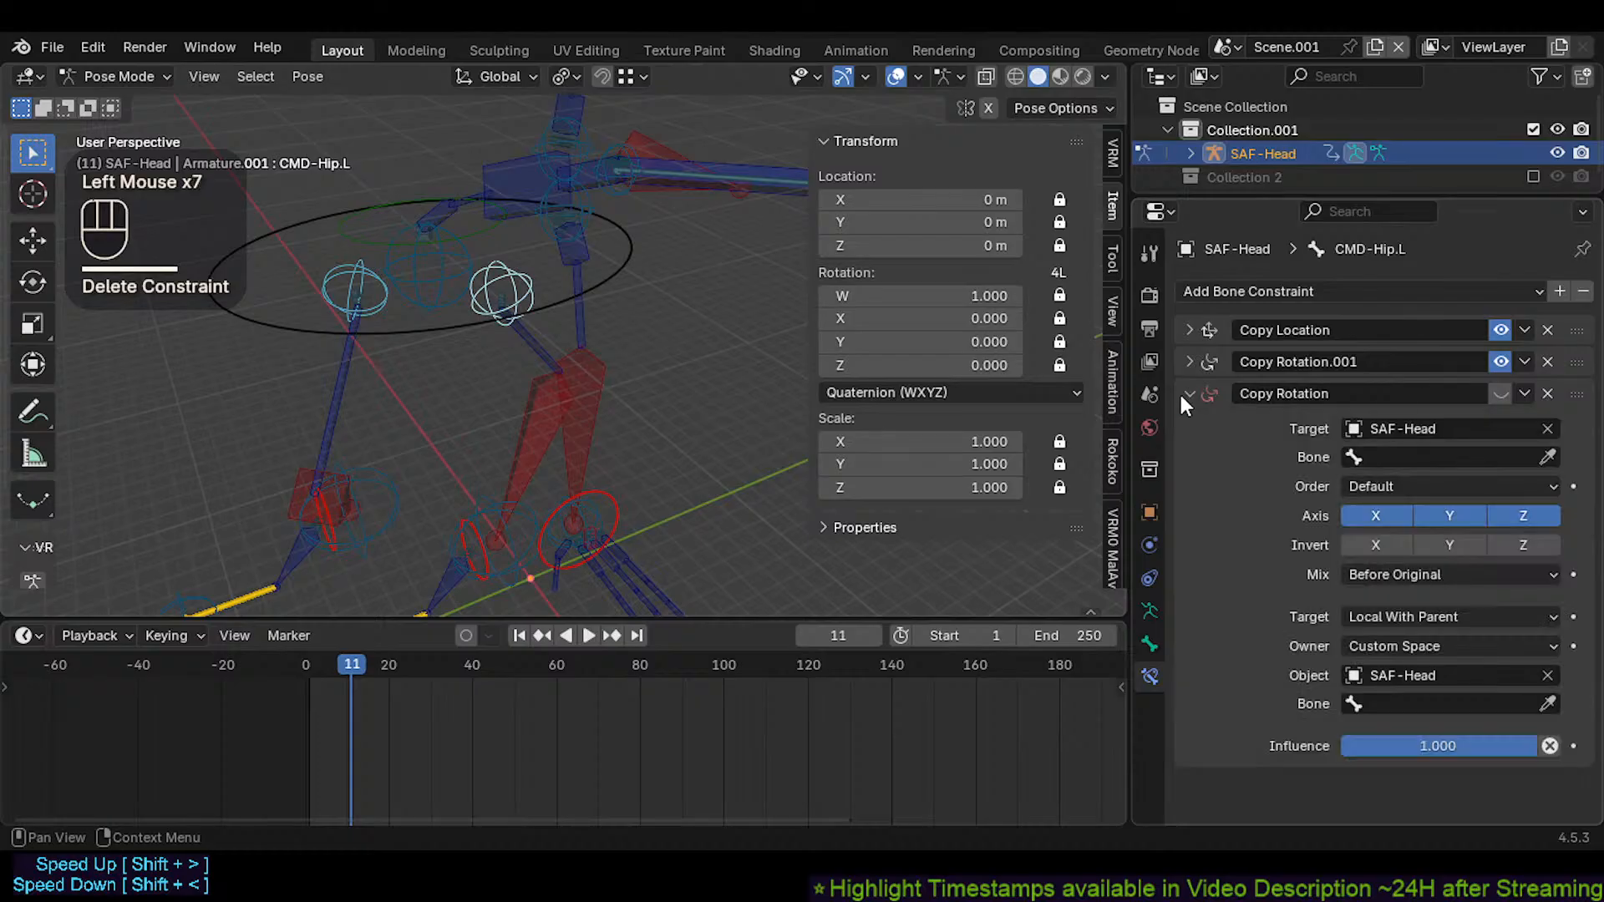
click(1182, 394)
Clear the rig's pose transforms and save the file
mouse_move(550, 370)
middle_down()
mouse_move(573, 340)
mouse_move(537, 348)
middle_up()
key(alt+a)
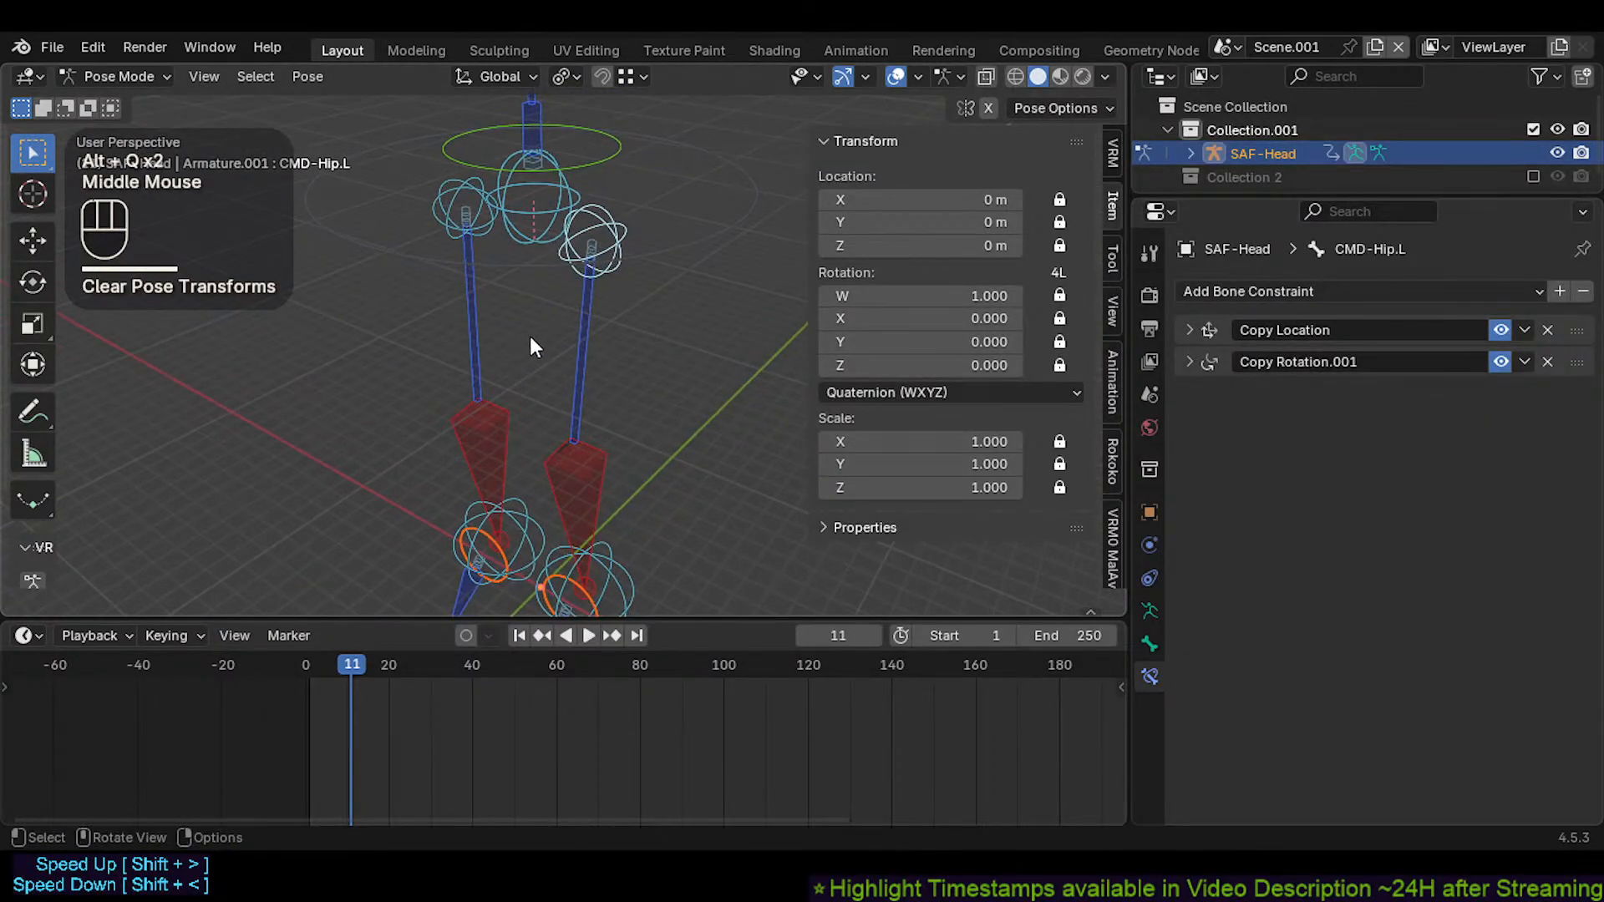
key(ctrl+s)
Select CTL-Thigh.L and all bones sharing its color, and lock their rotation and scale channels
click(588, 239)
click(588, 238)
scroll(576, 284, up, 2)
shift+middle_drag(575, 293, 561, 341)
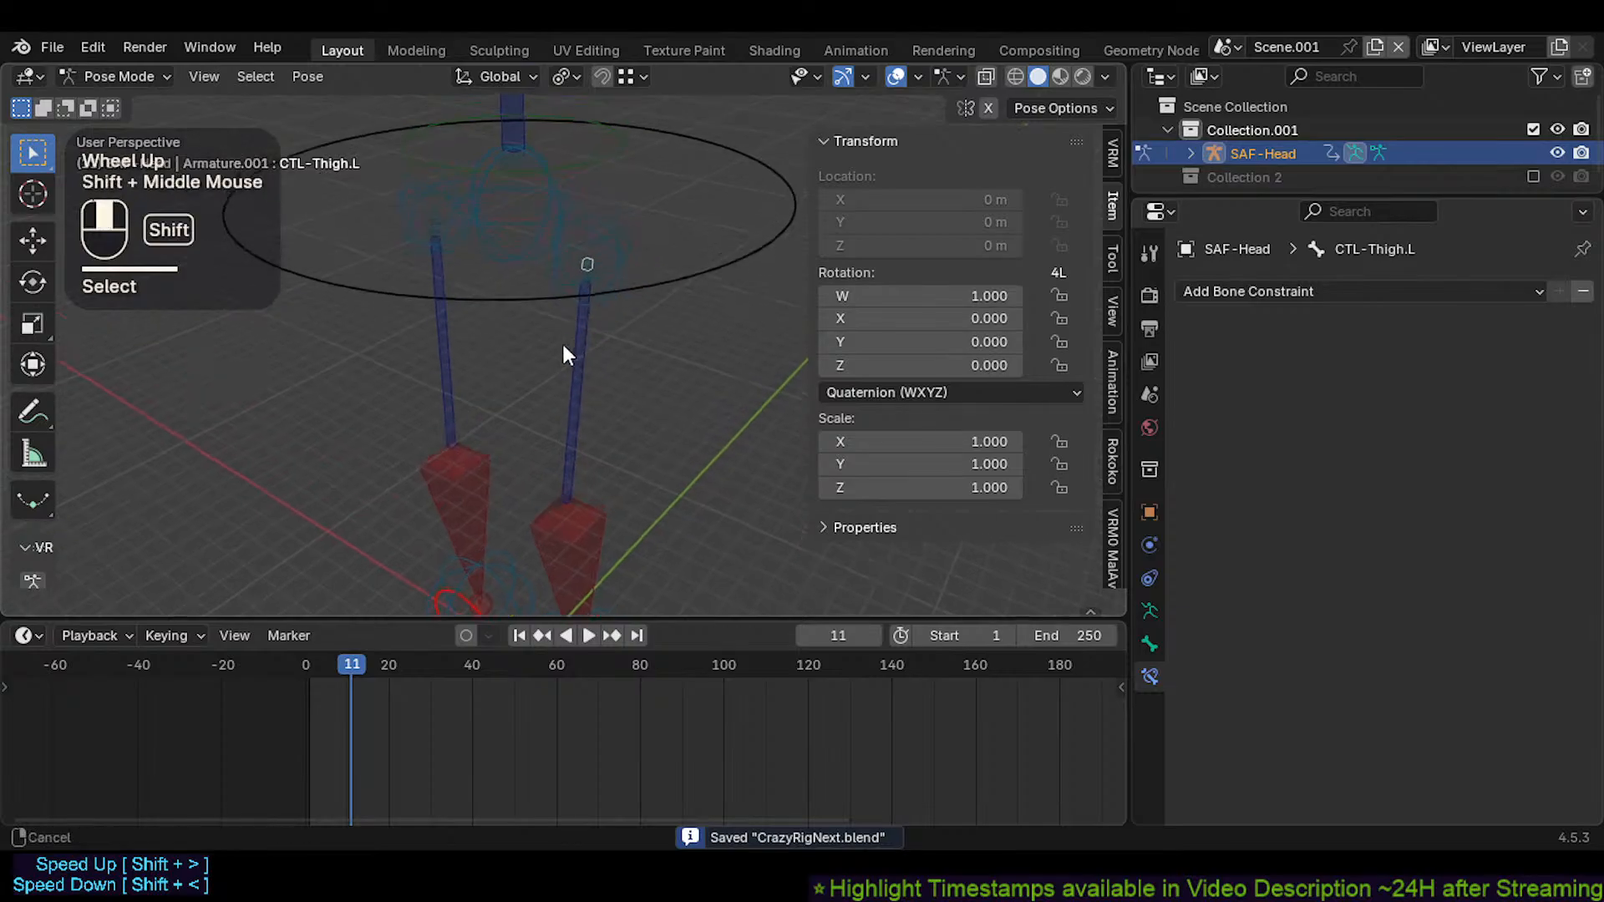
scroll(576, 326, up, 2)
click(583, 284)
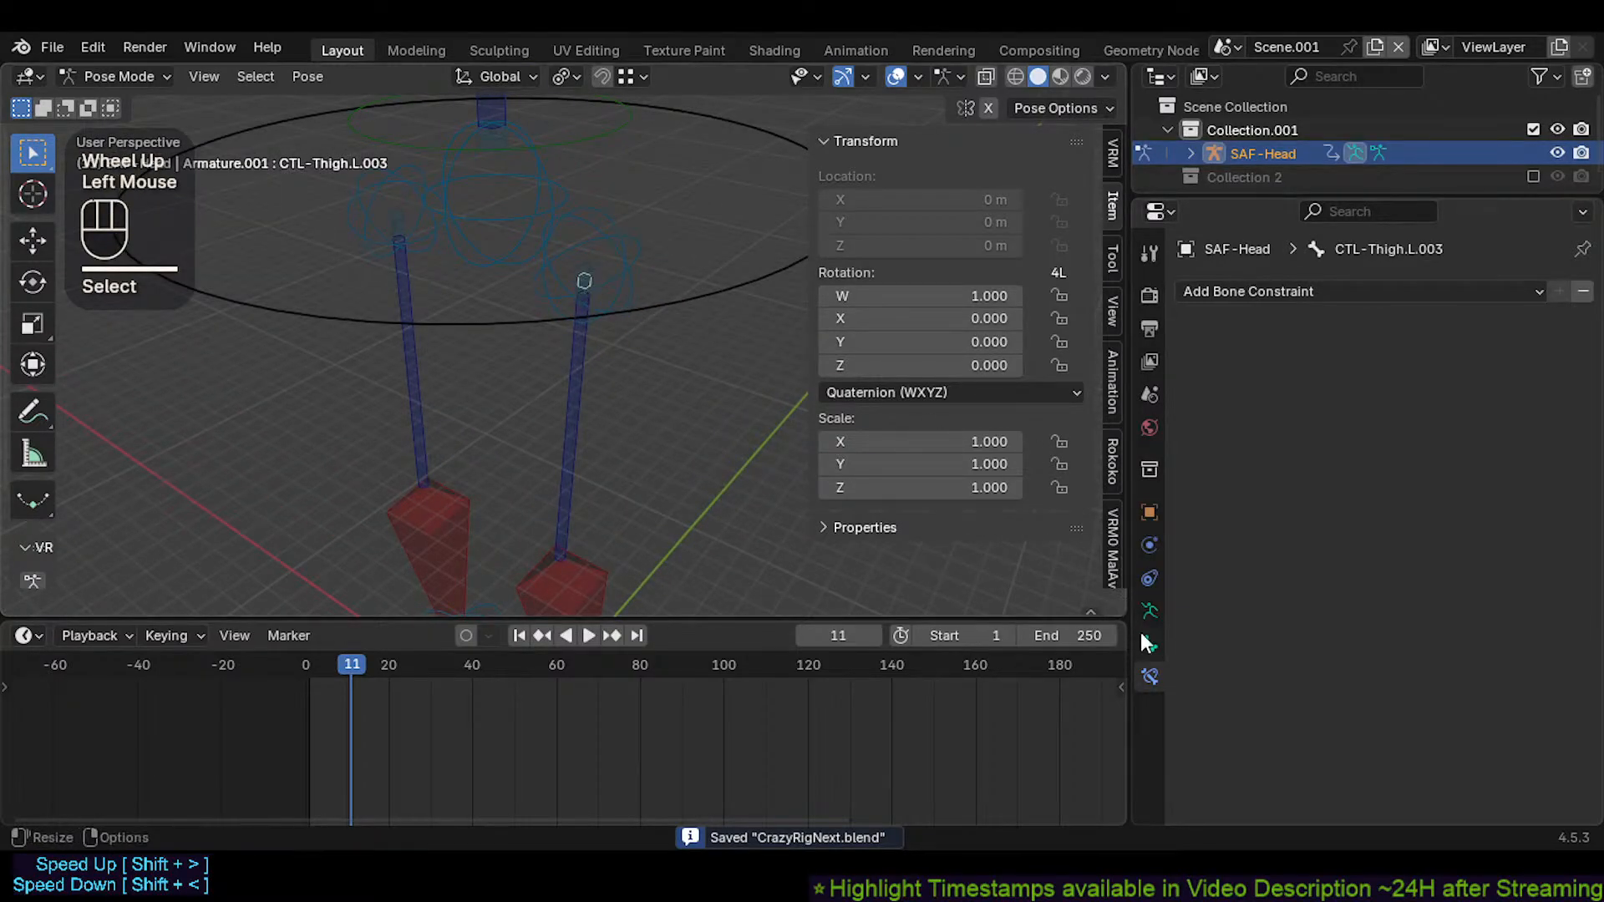
key(shift+g)
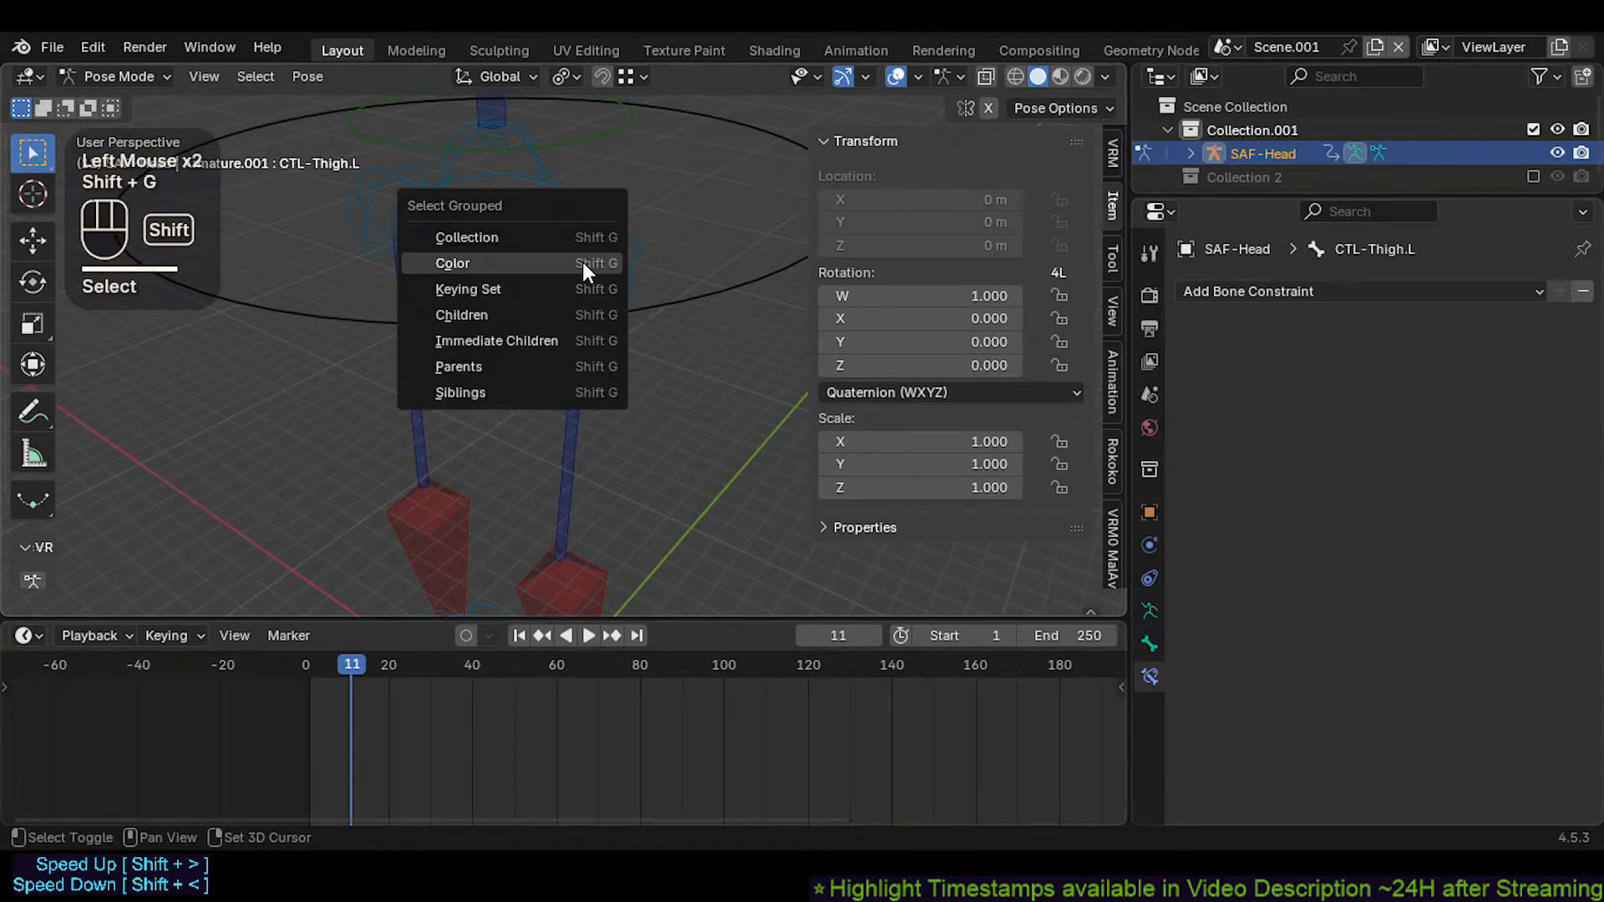
click(554, 309)
scroll(544, 284, down, 2)
shift+middle_drag(545, 307, 545, 439)
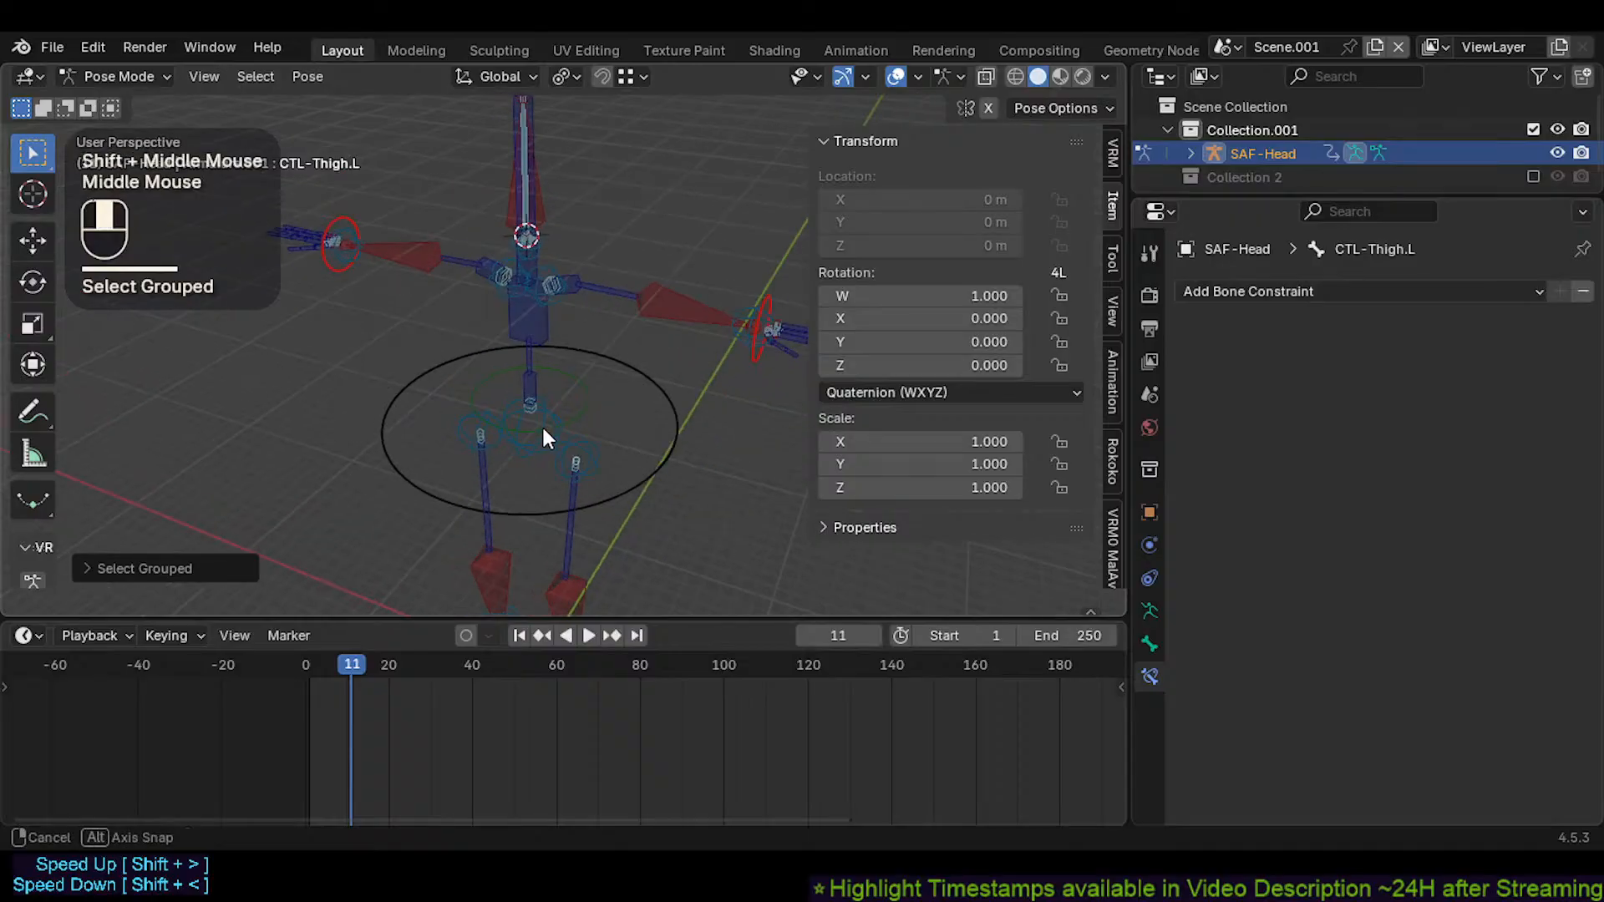
alt+click(1057, 438)
Apply the X, Y and Z IK locks to all the selected bones, then deselect everything
click(1150, 643)
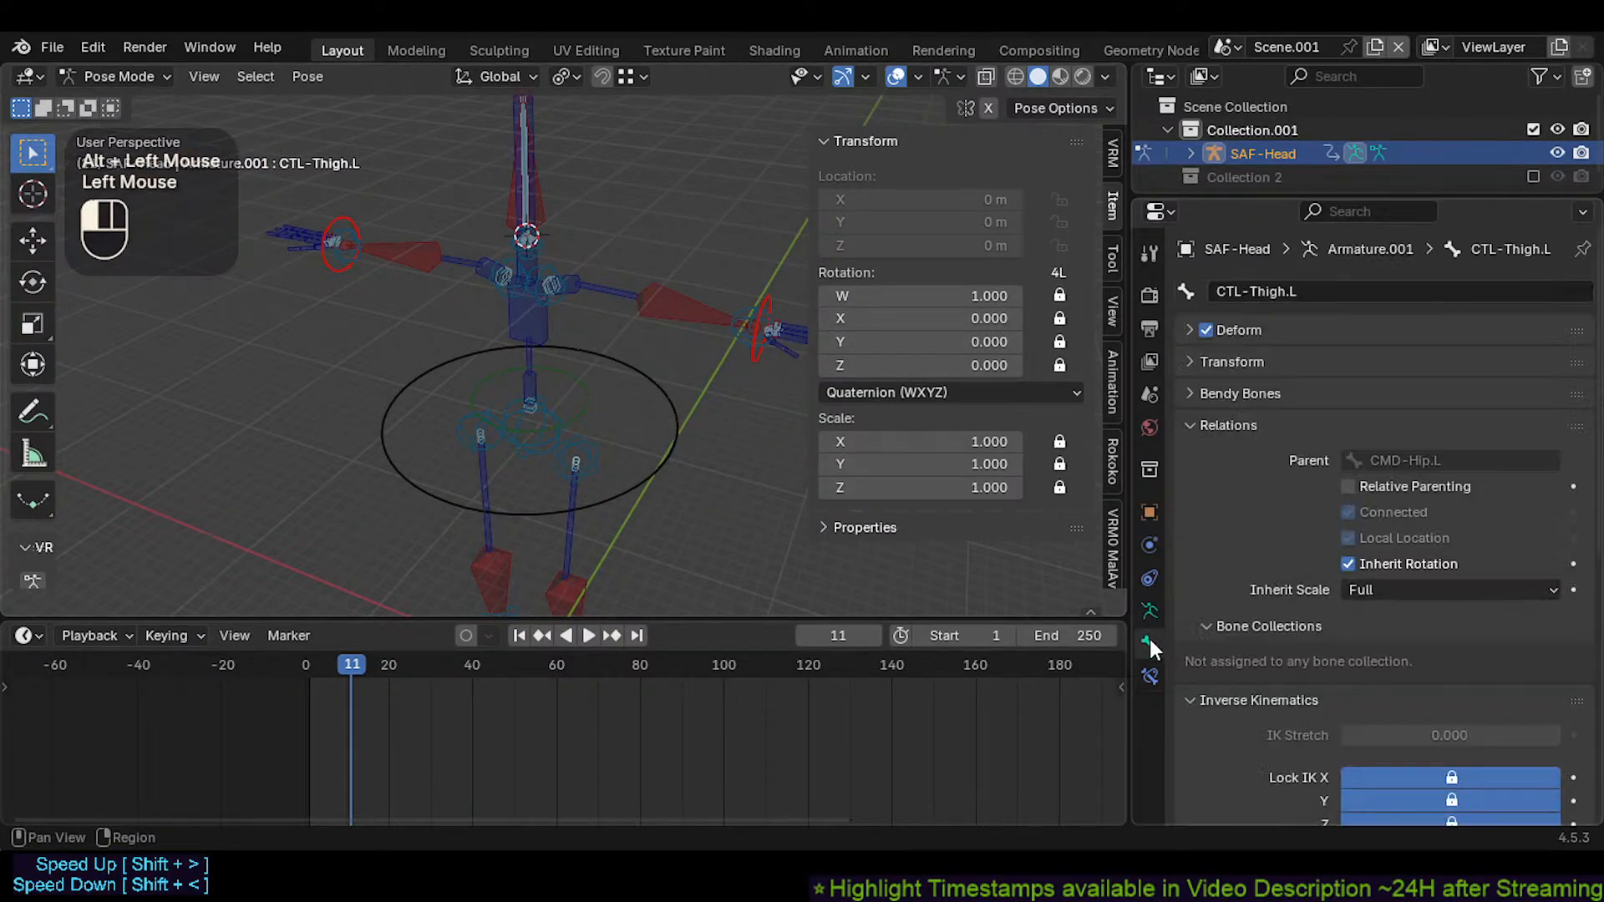
scroll(1436, 610, down, 3)
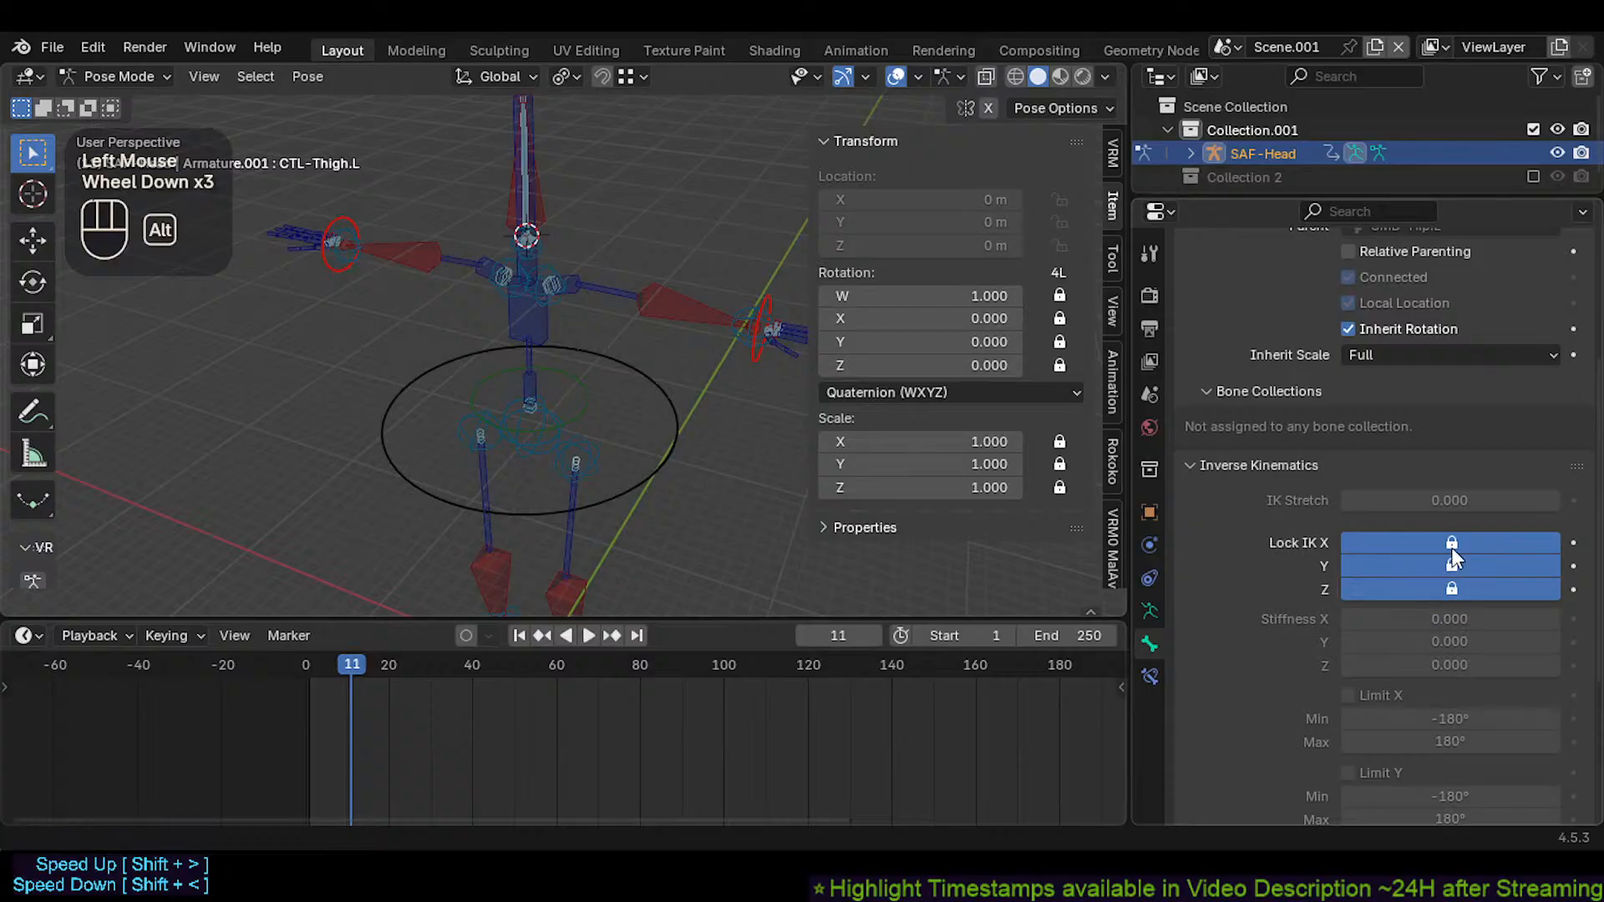
alt+click(1453, 561)
middle_drag(643, 430, 533, 418)
scroll(577, 362, down, 1)
key(alt+a)
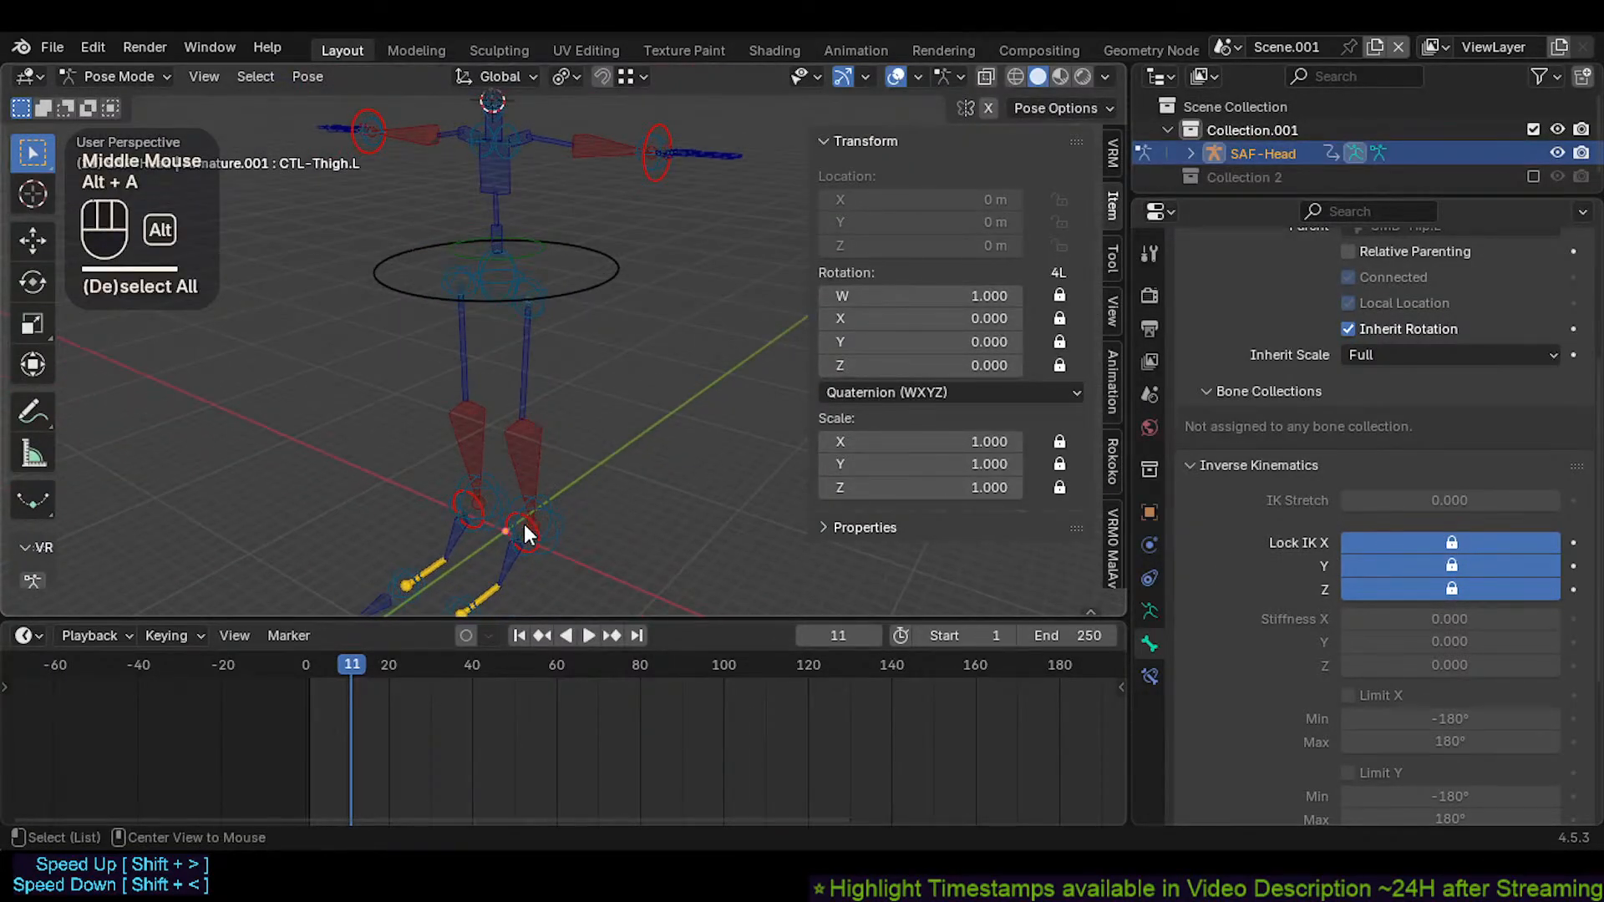
Raise CMD-Ankle.L about 0.58 m along global Z with Auto IK at chain length 3
click(498, 590)
middle_drag(498, 589, 485, 393)
scroll(499, 413, up, 1)
scroll(555, 336, up, 1)
click(553, 465)
key(g)
middle_click(566, 390)
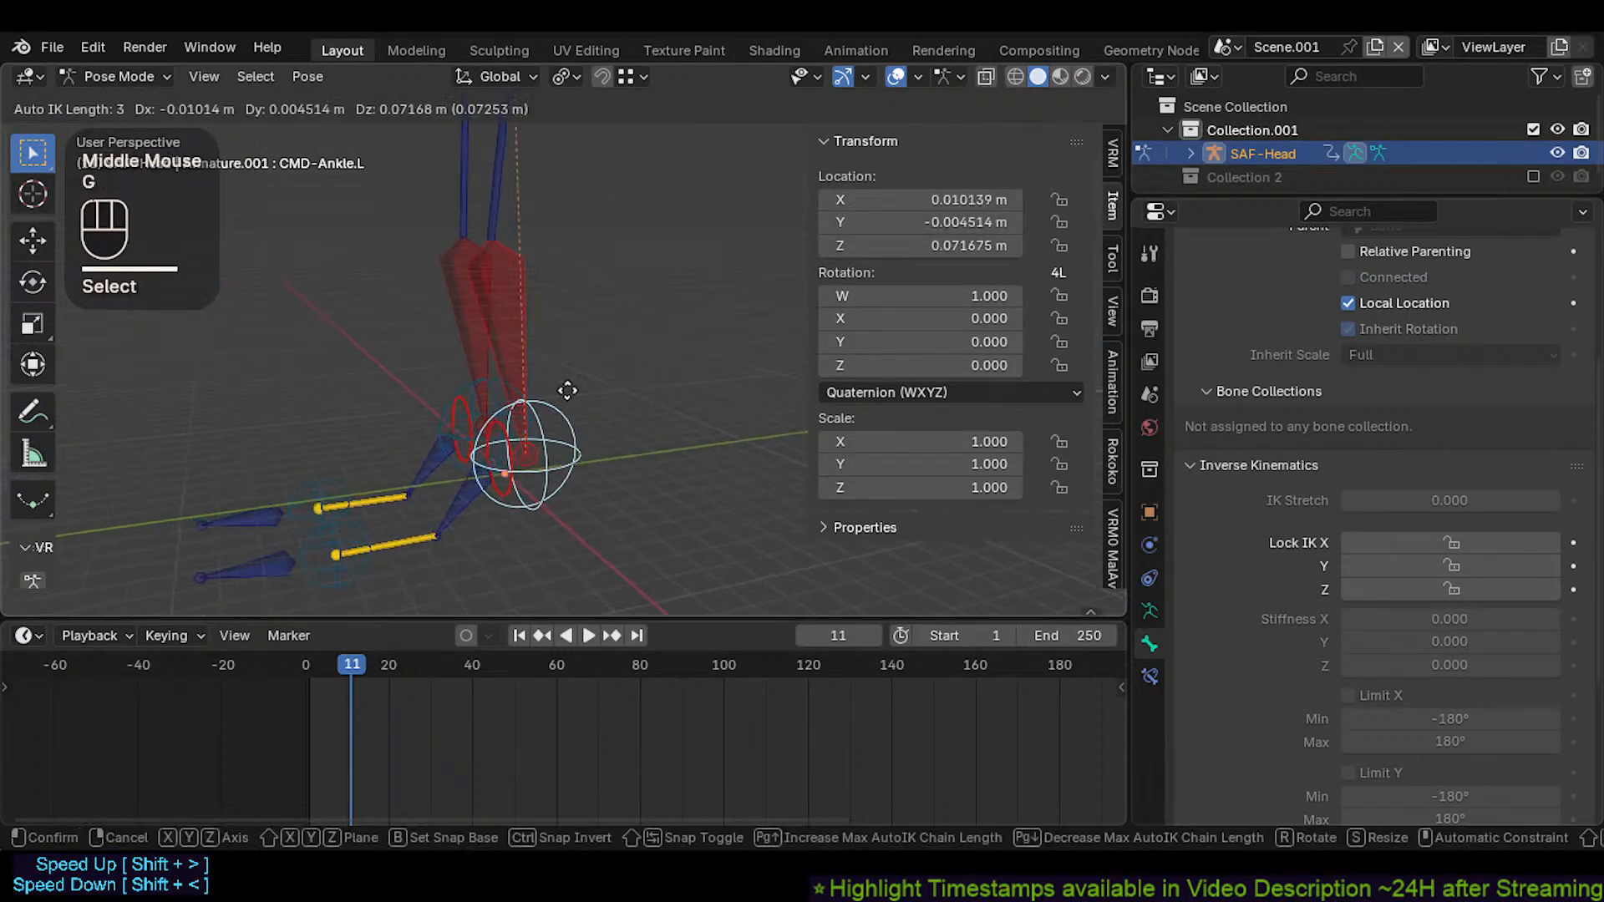
key(z)
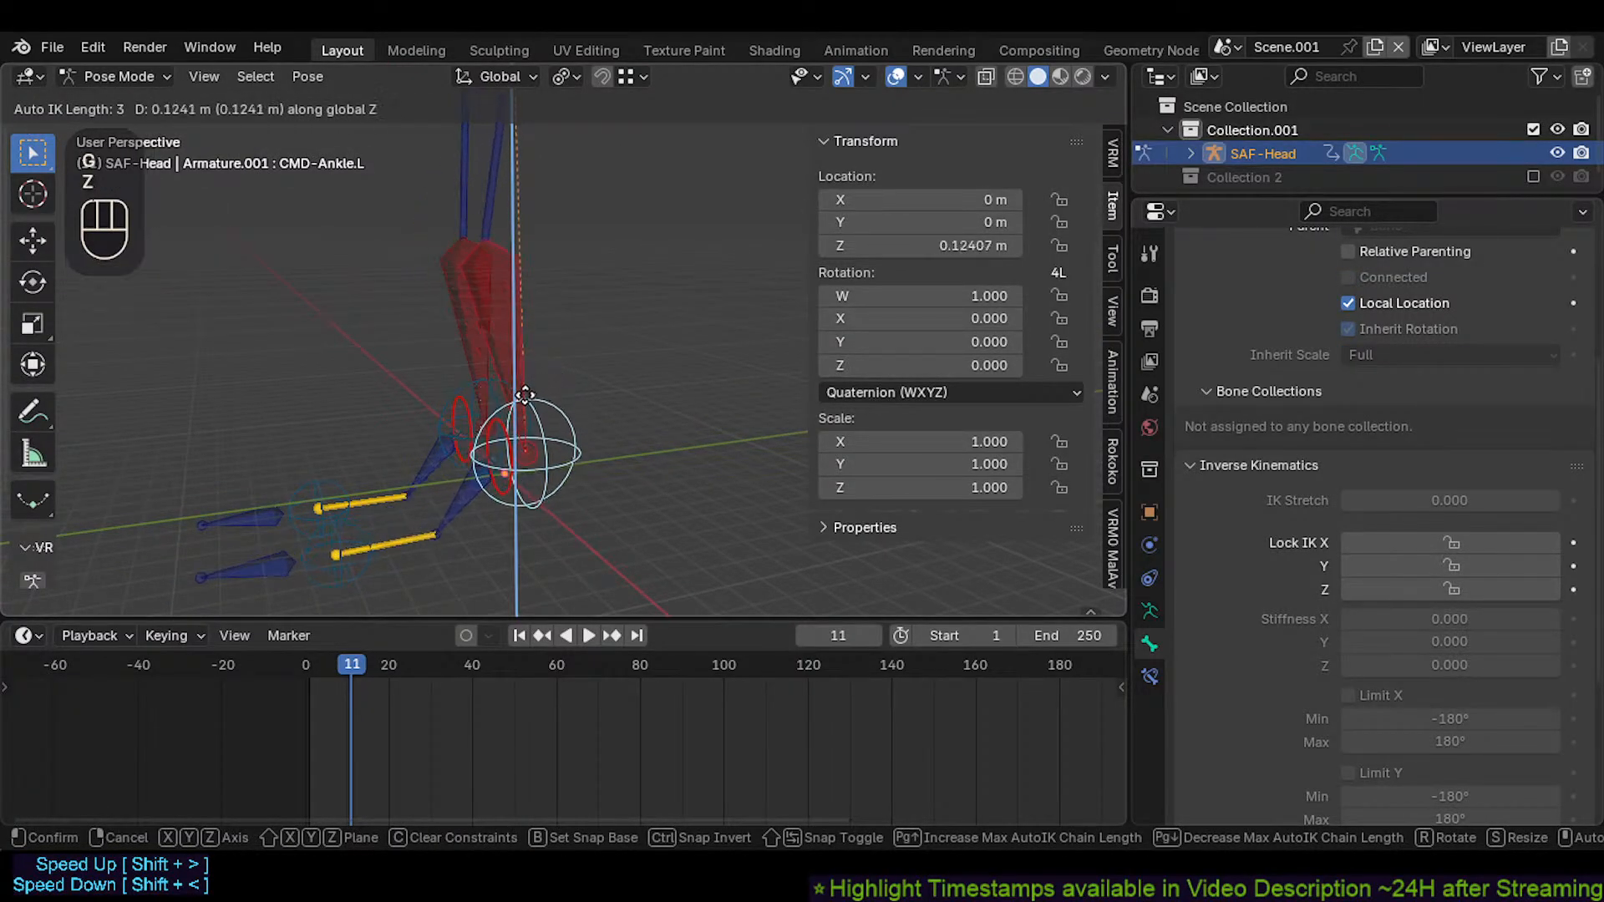
click(477, 381)
shift+middle_drag(466, 524, 476, 504)
middle_drag(476, 504, 430, 492)
key(g)
key(z)
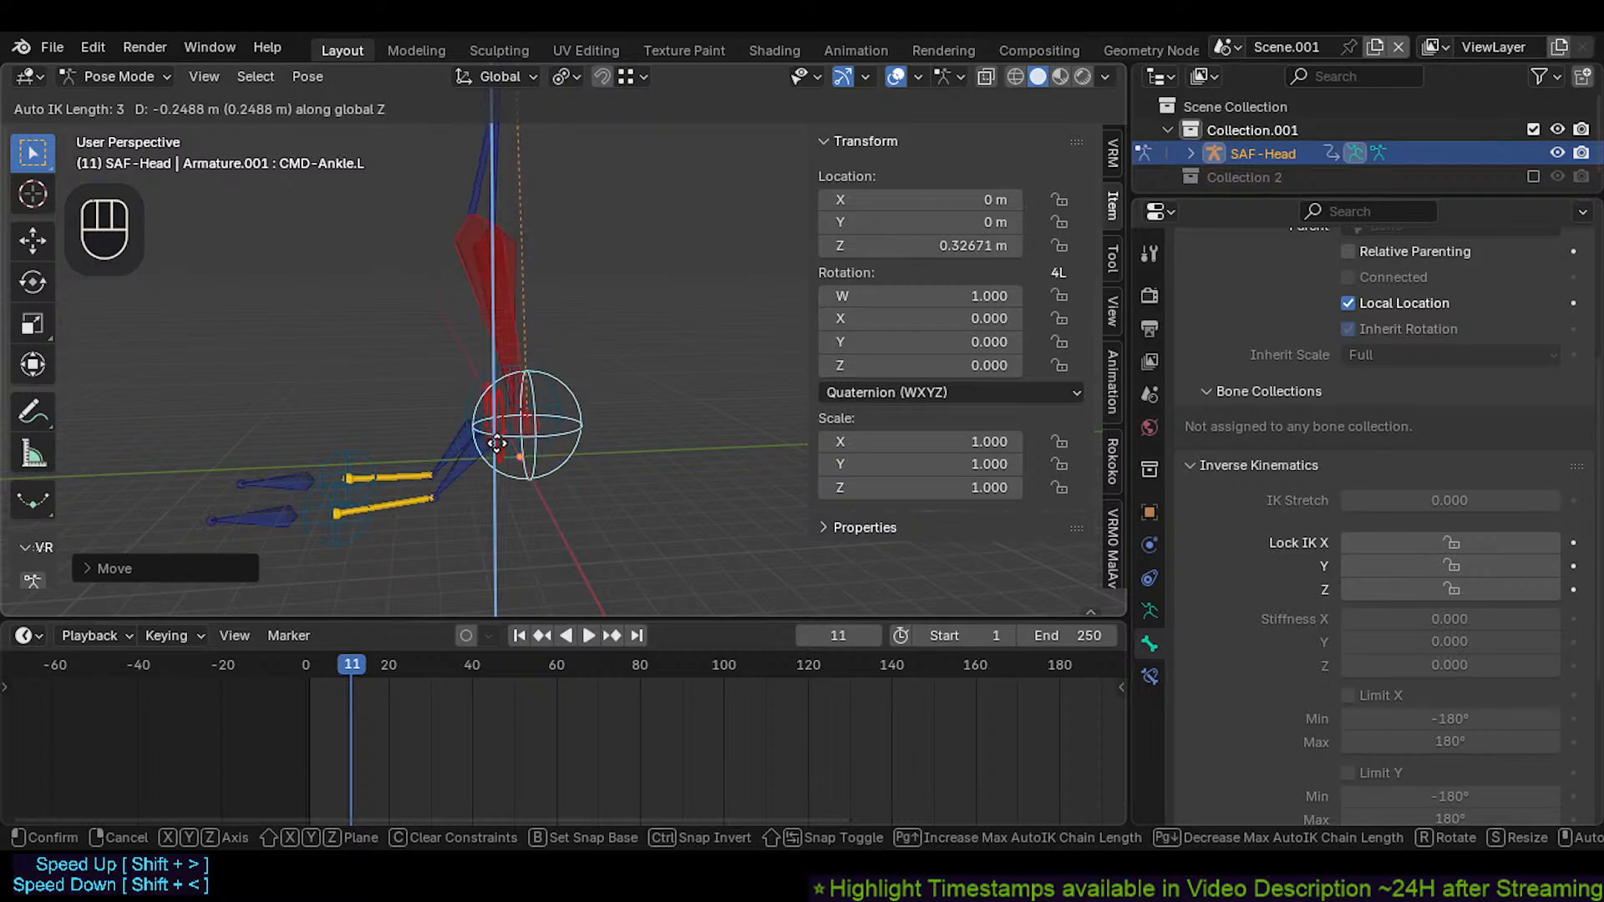
key(Escape)
Clear the pose transforms to undo the CMD-Ankle.L move
middle_drag(497, 426, 565, 446)
key(alt+a)
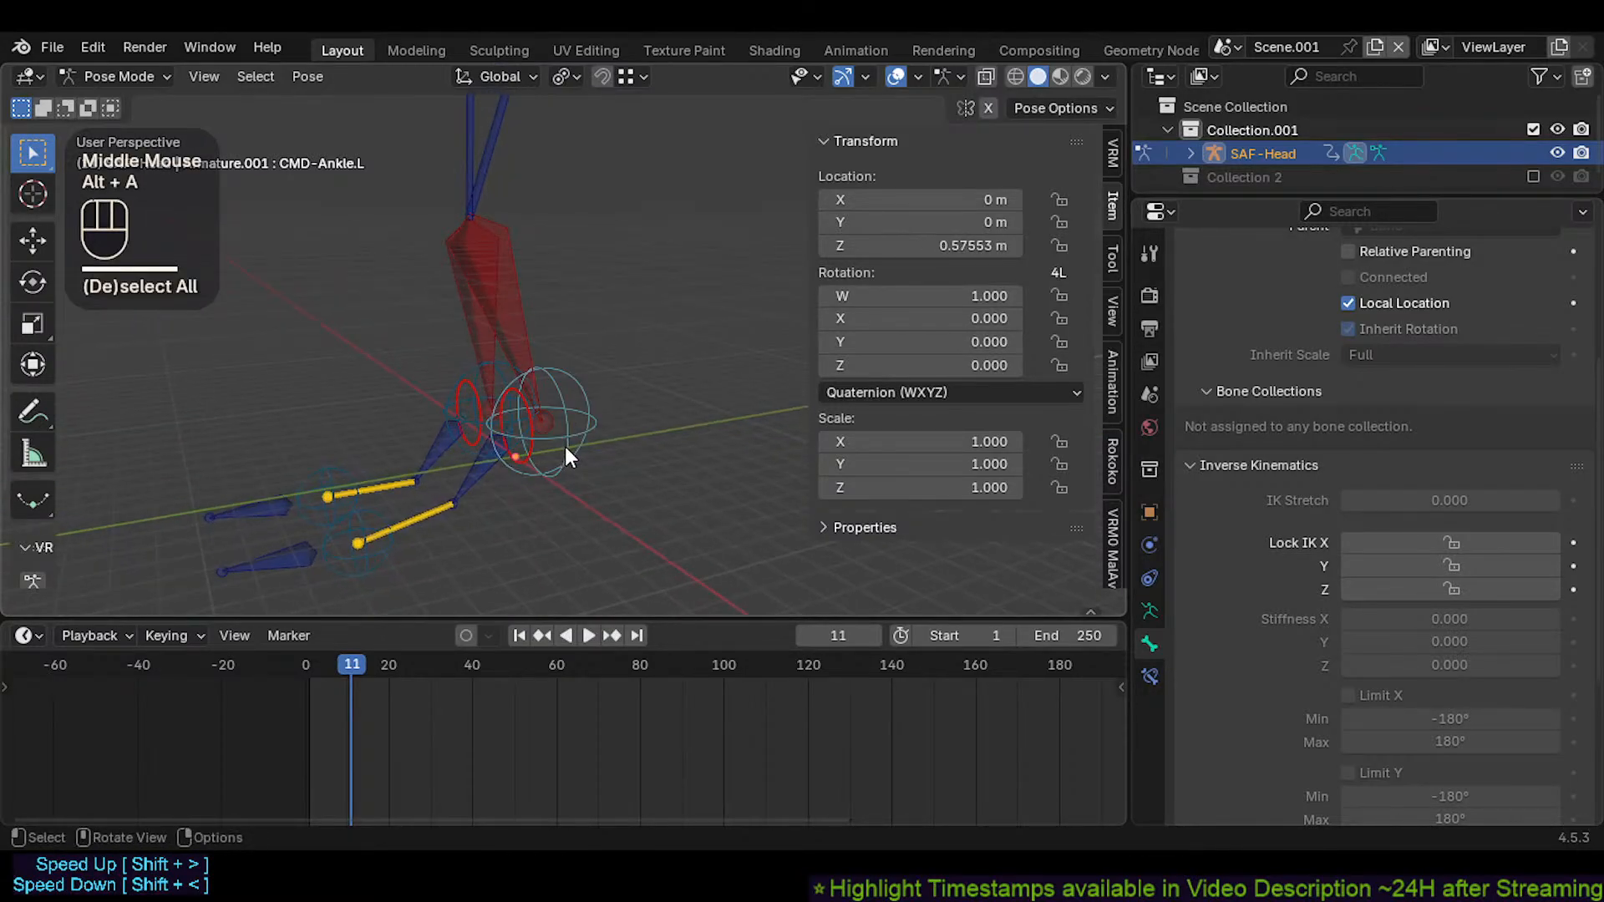
key(alt+a)
key(alt+q)
Select the left shin bone together with CMD-Ankle.L and raise them along global Z with Auto IK at chain length 3
click(553, 379)
shift+click(578, 449)
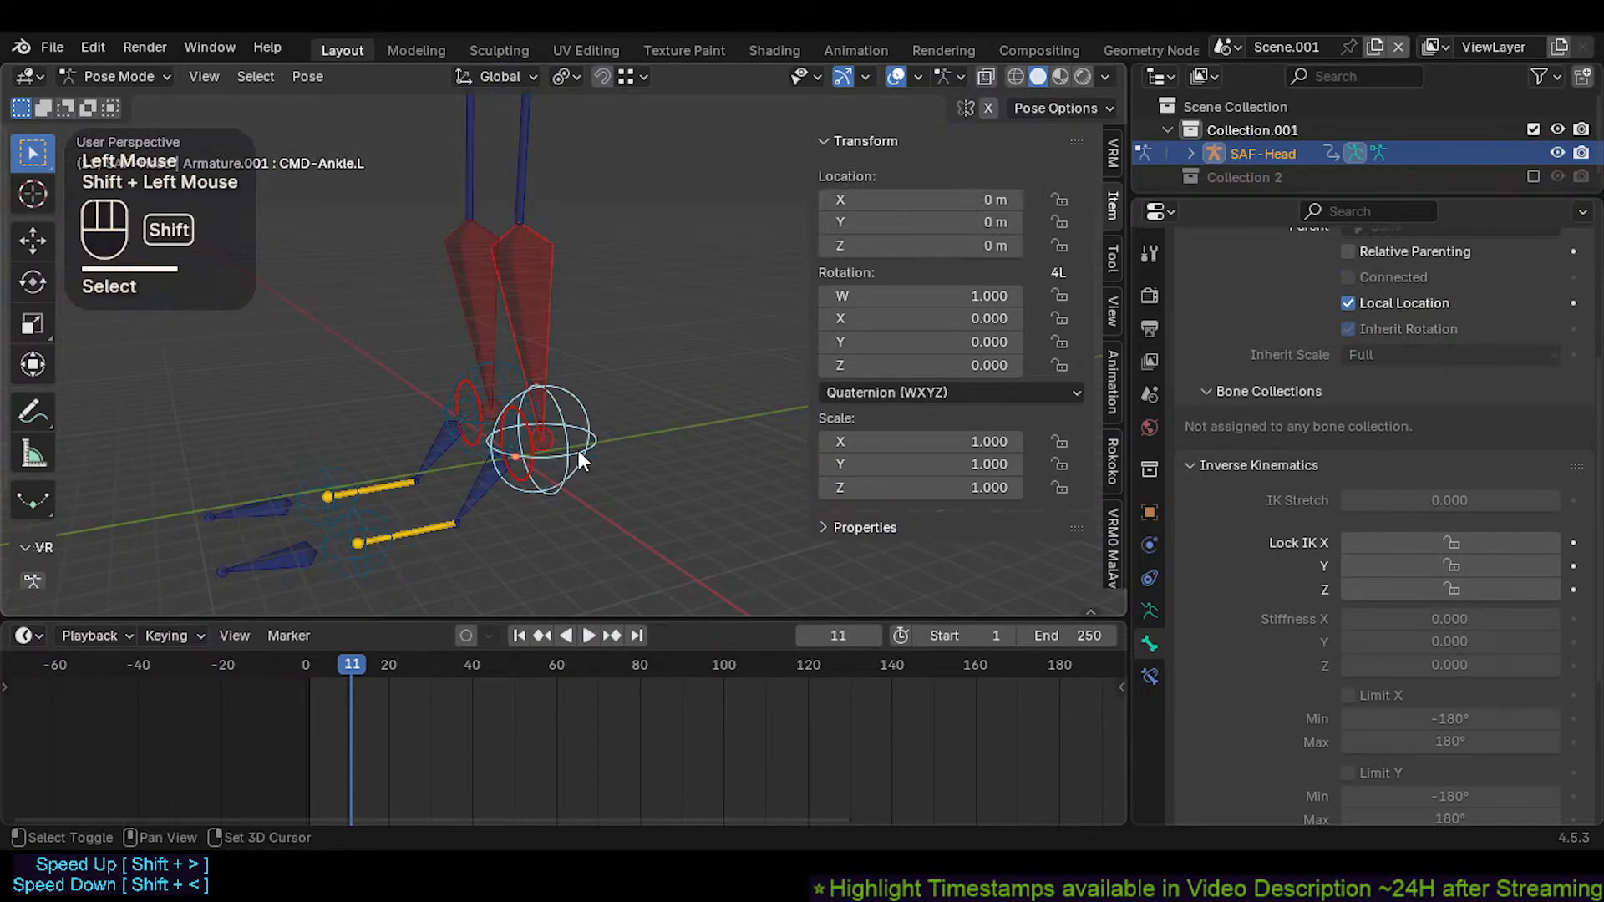
click(543, 329)
mouse_move(544, 389)
shift+middle_down()
mouse_move(559, 397)
mouse_move(541, 408)
mouse_move(565, 409)
shift+middle_up()
shift+click(578, 463)
key(g)
key(z)
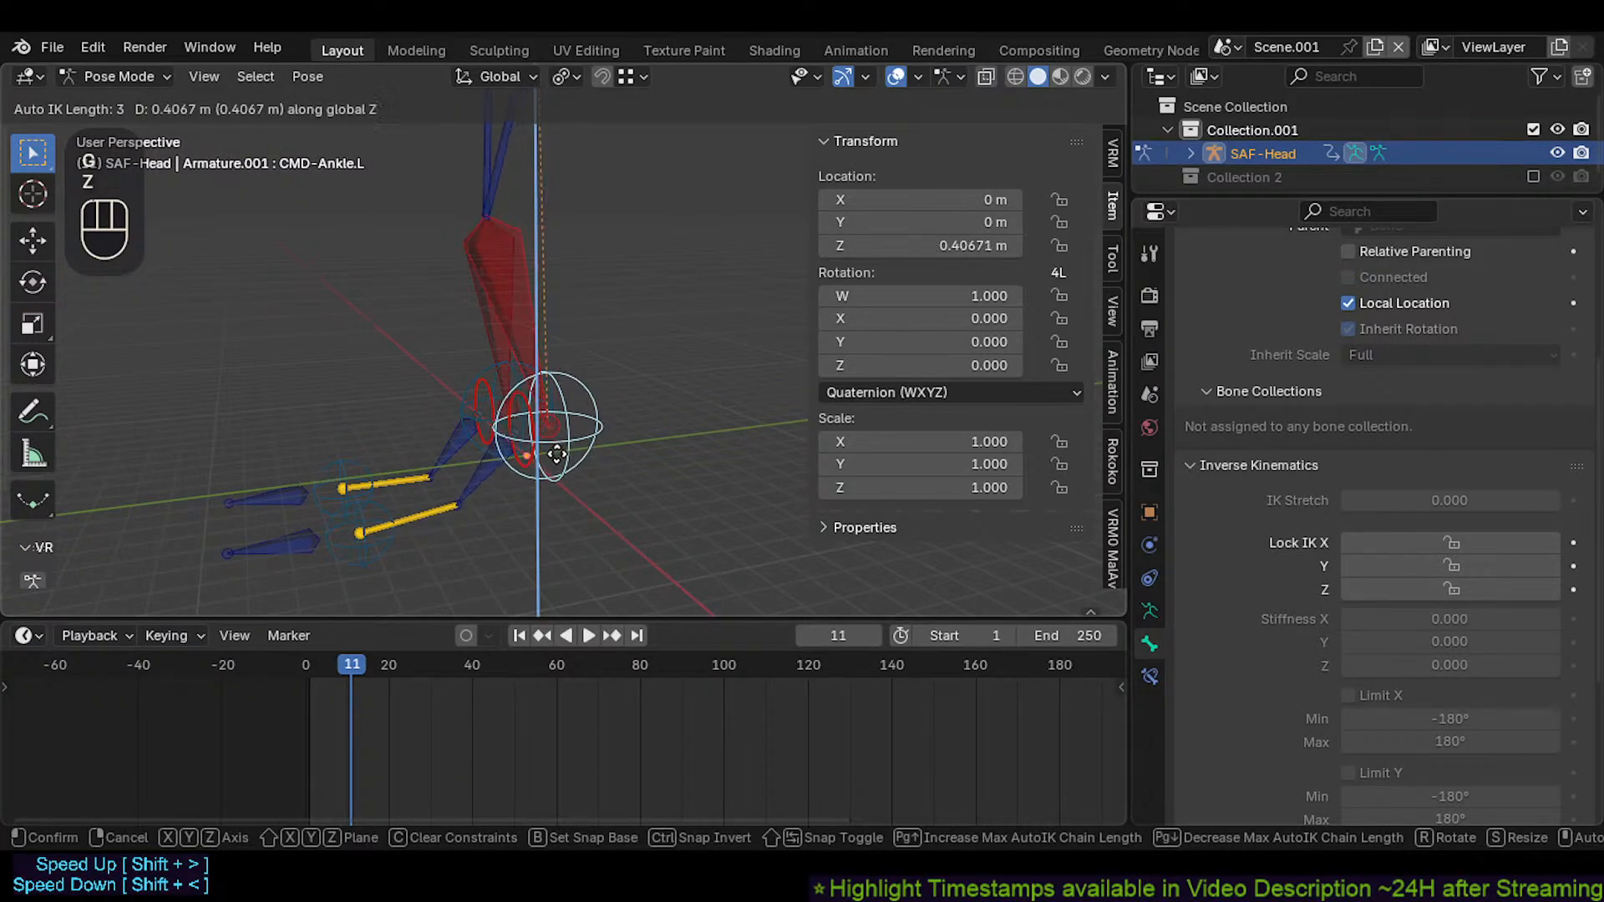
click(550, 455)
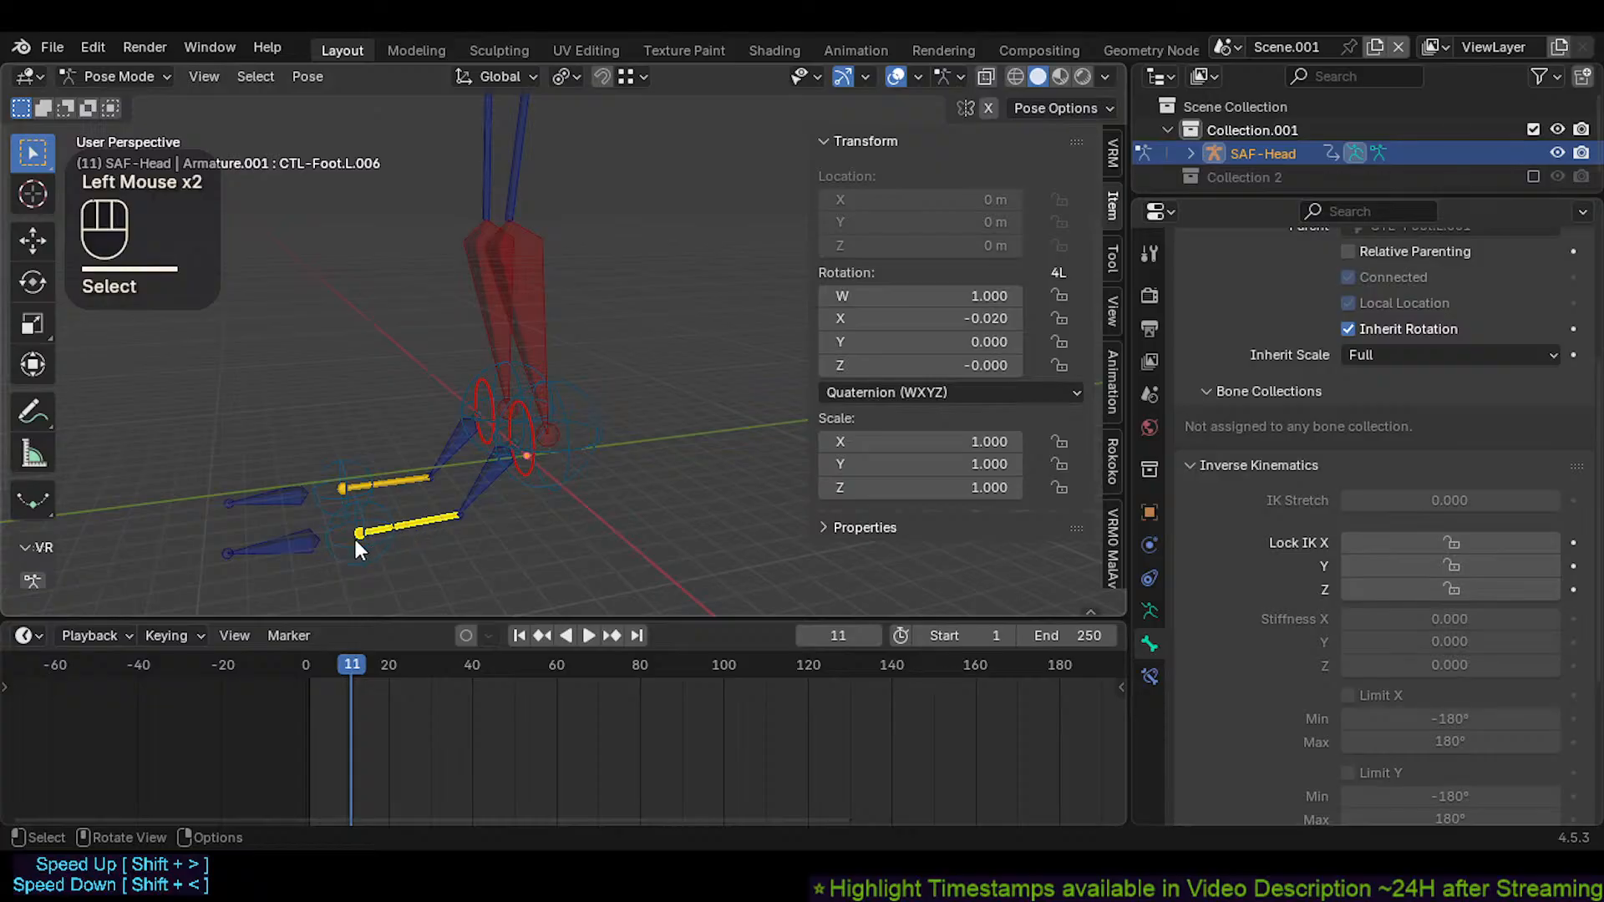
Move CTL-Shin.L and CMD-Ankle.L up along global Z with CTL-Shin.L as the active bone
shift+click(560, 458)
key(g)
key(z)
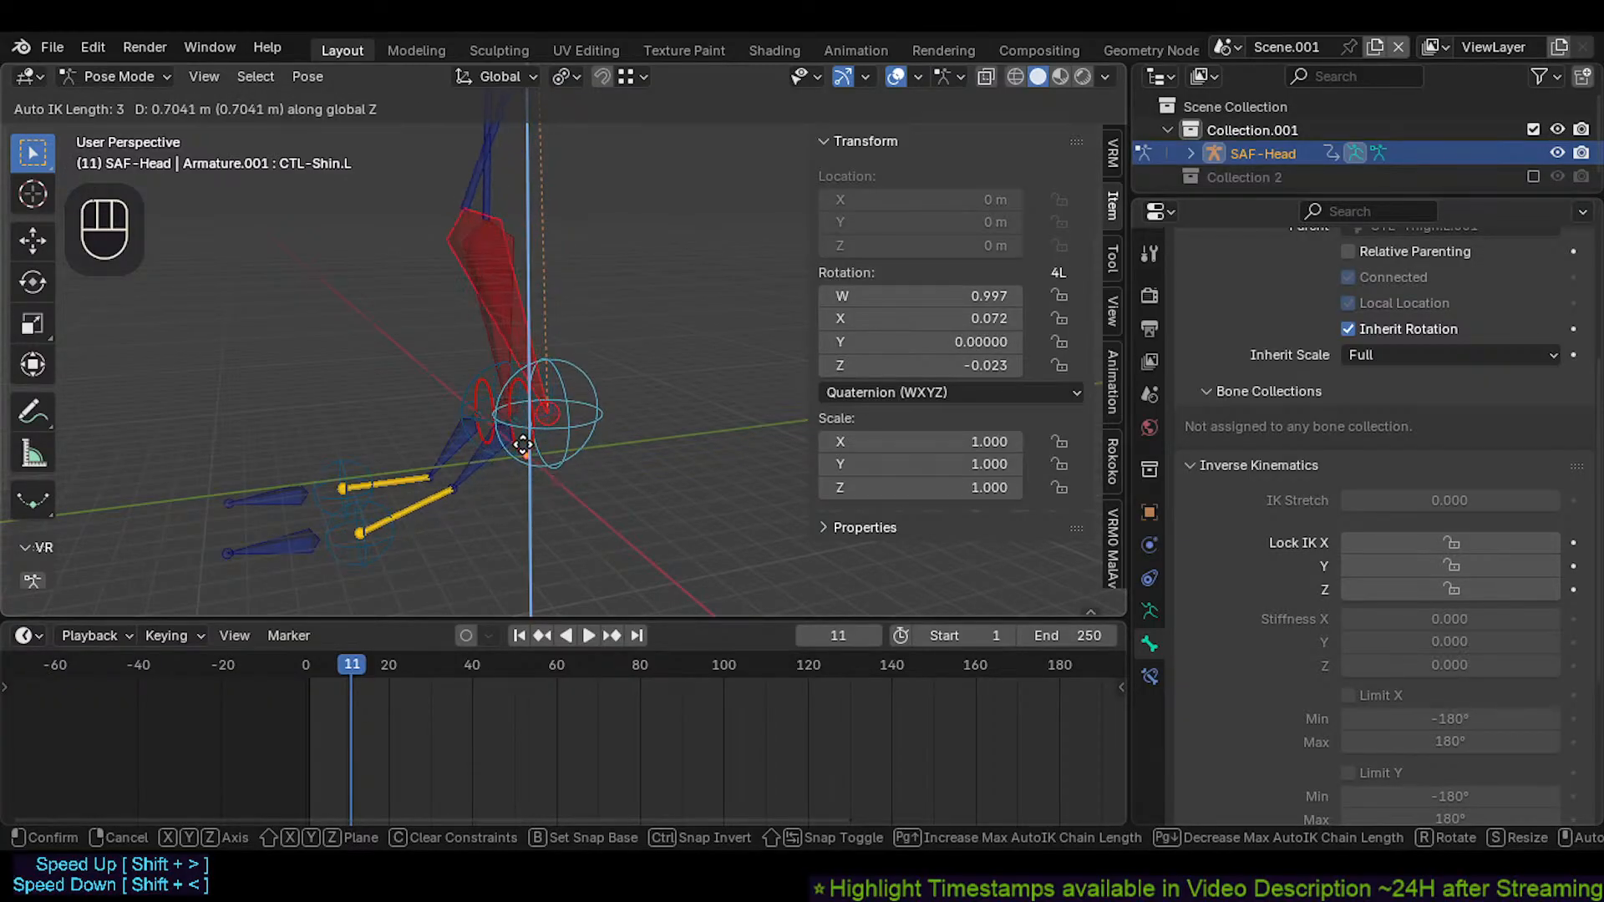
Move the CTL-Shin.L bone along the global Z axis and inspect the left foot bones one by one
click(525, 455)
click(298, 533)
scroll(371, 541, up, 2)
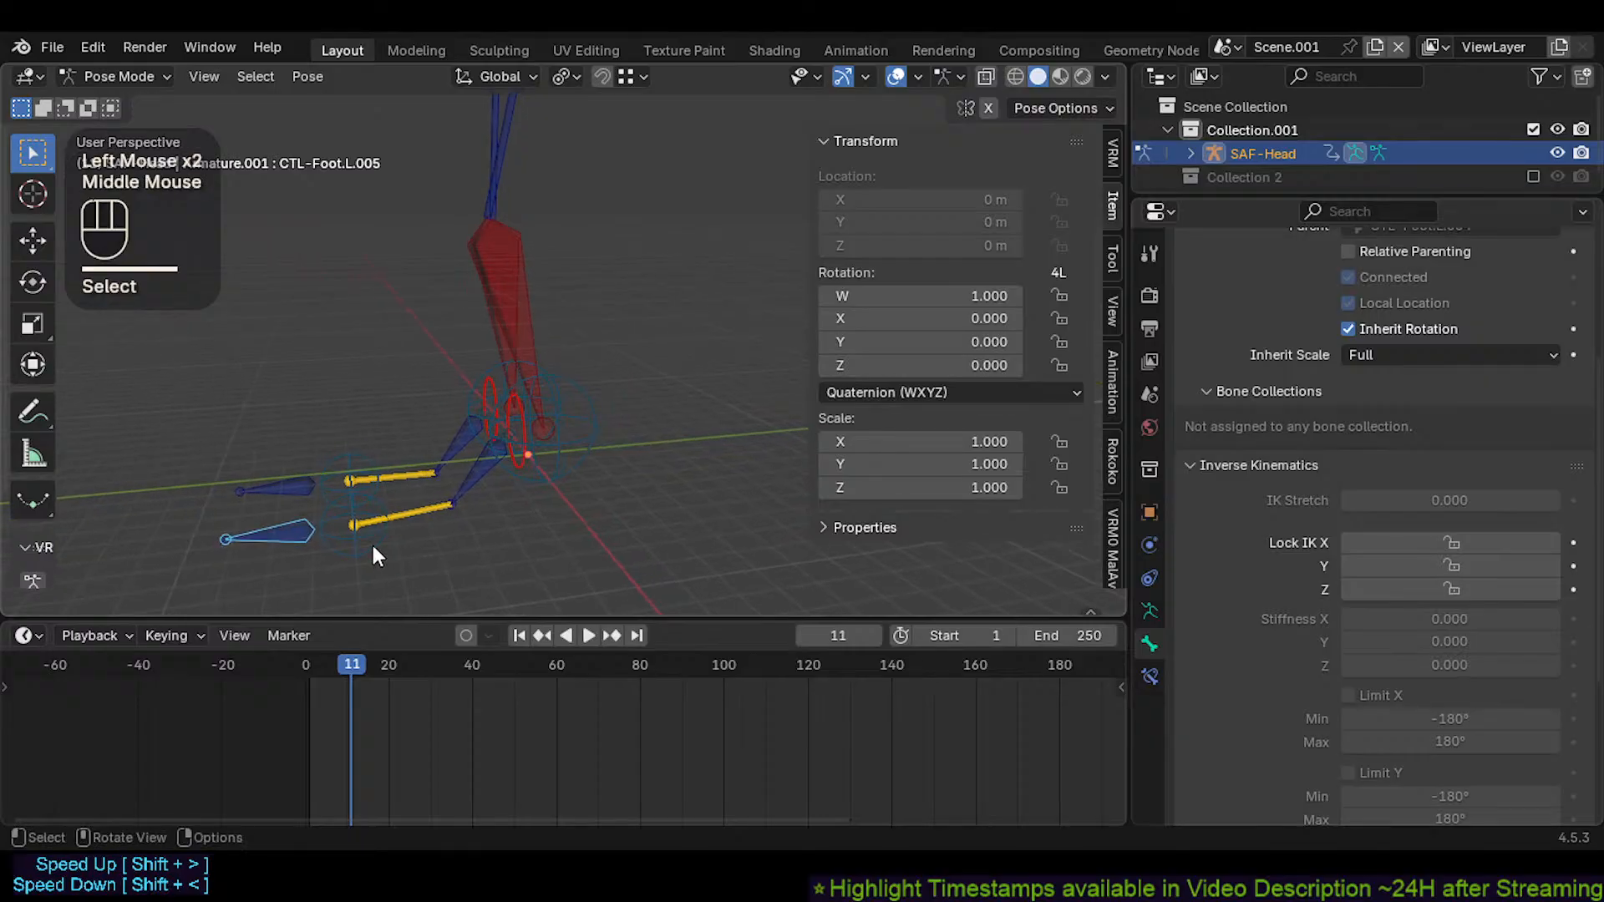
middle_drag(468, 491, 466, 486)
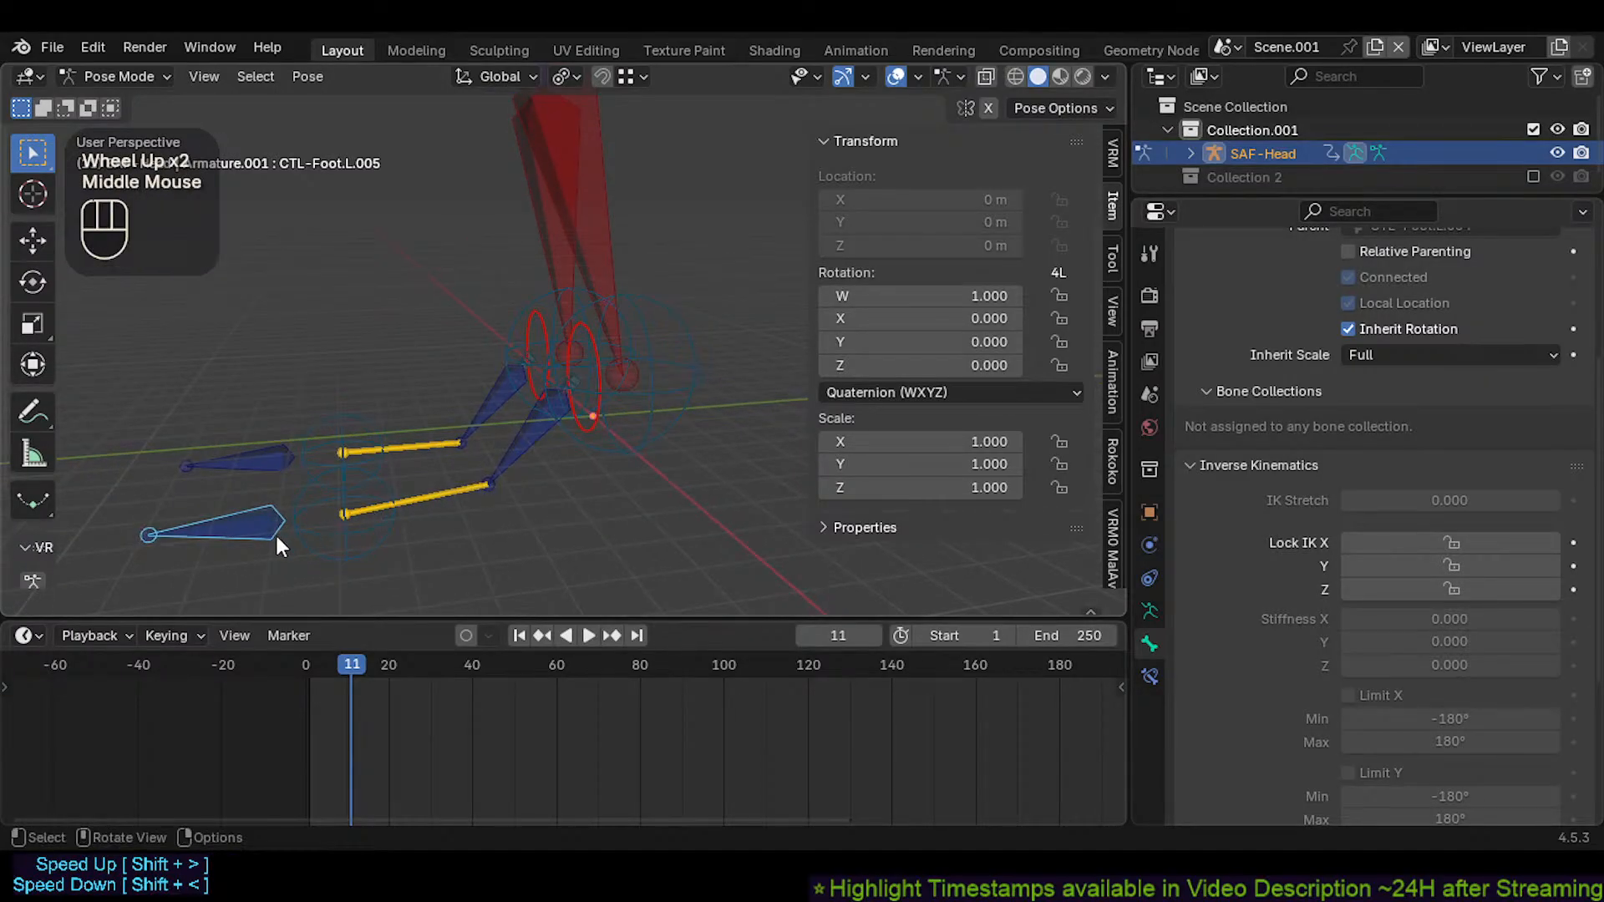
click(339, 536)
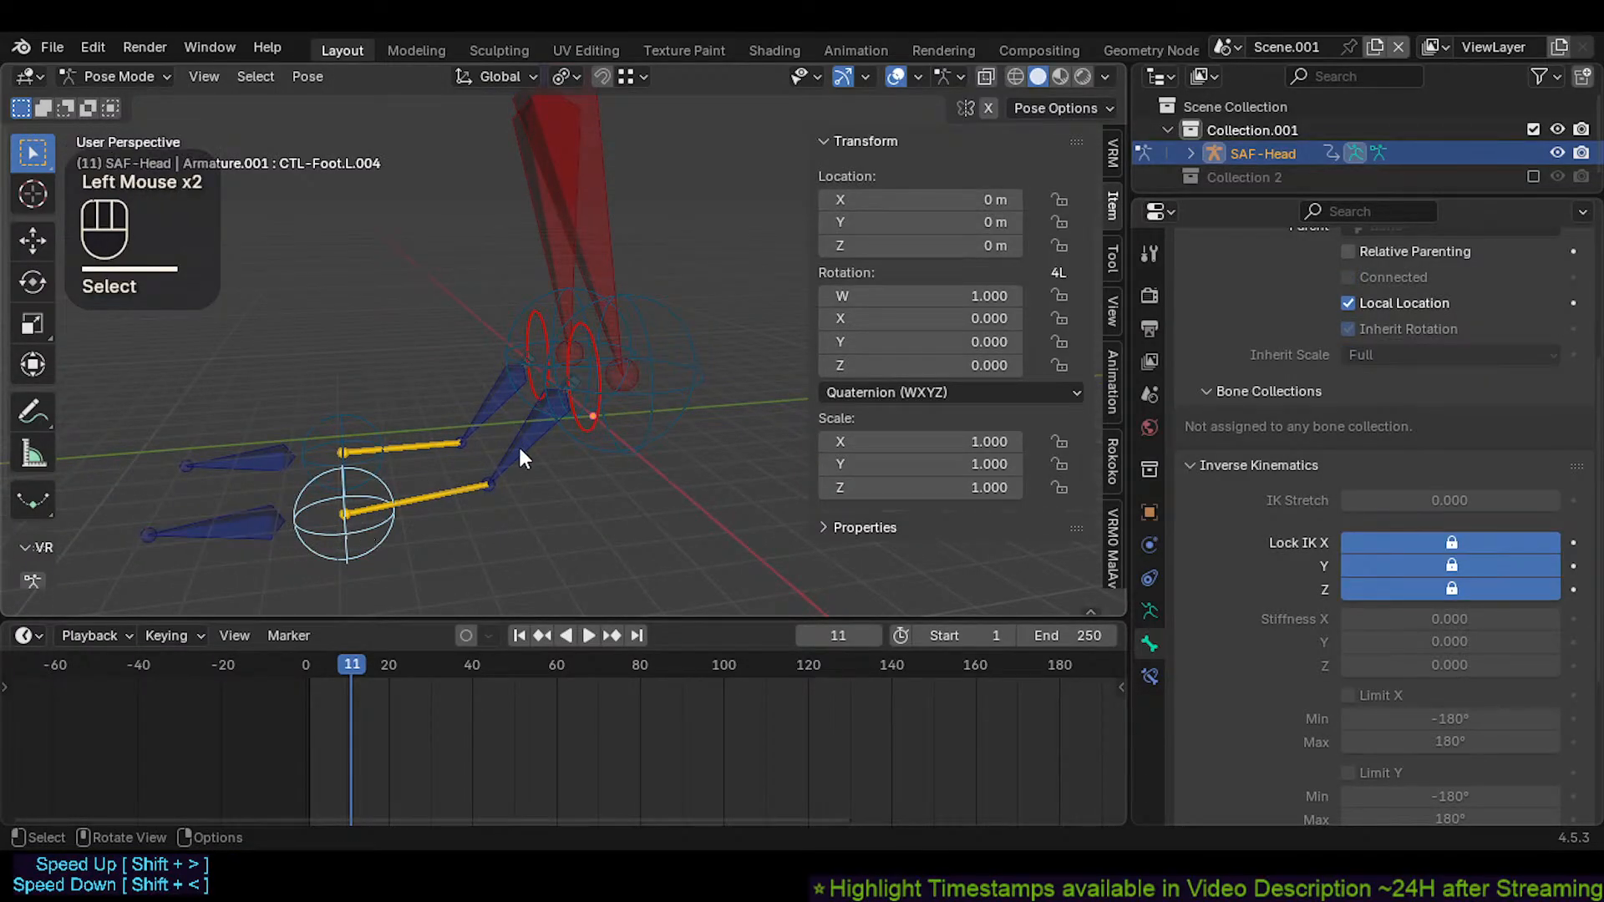
click(544, 403)
click(541, 410)
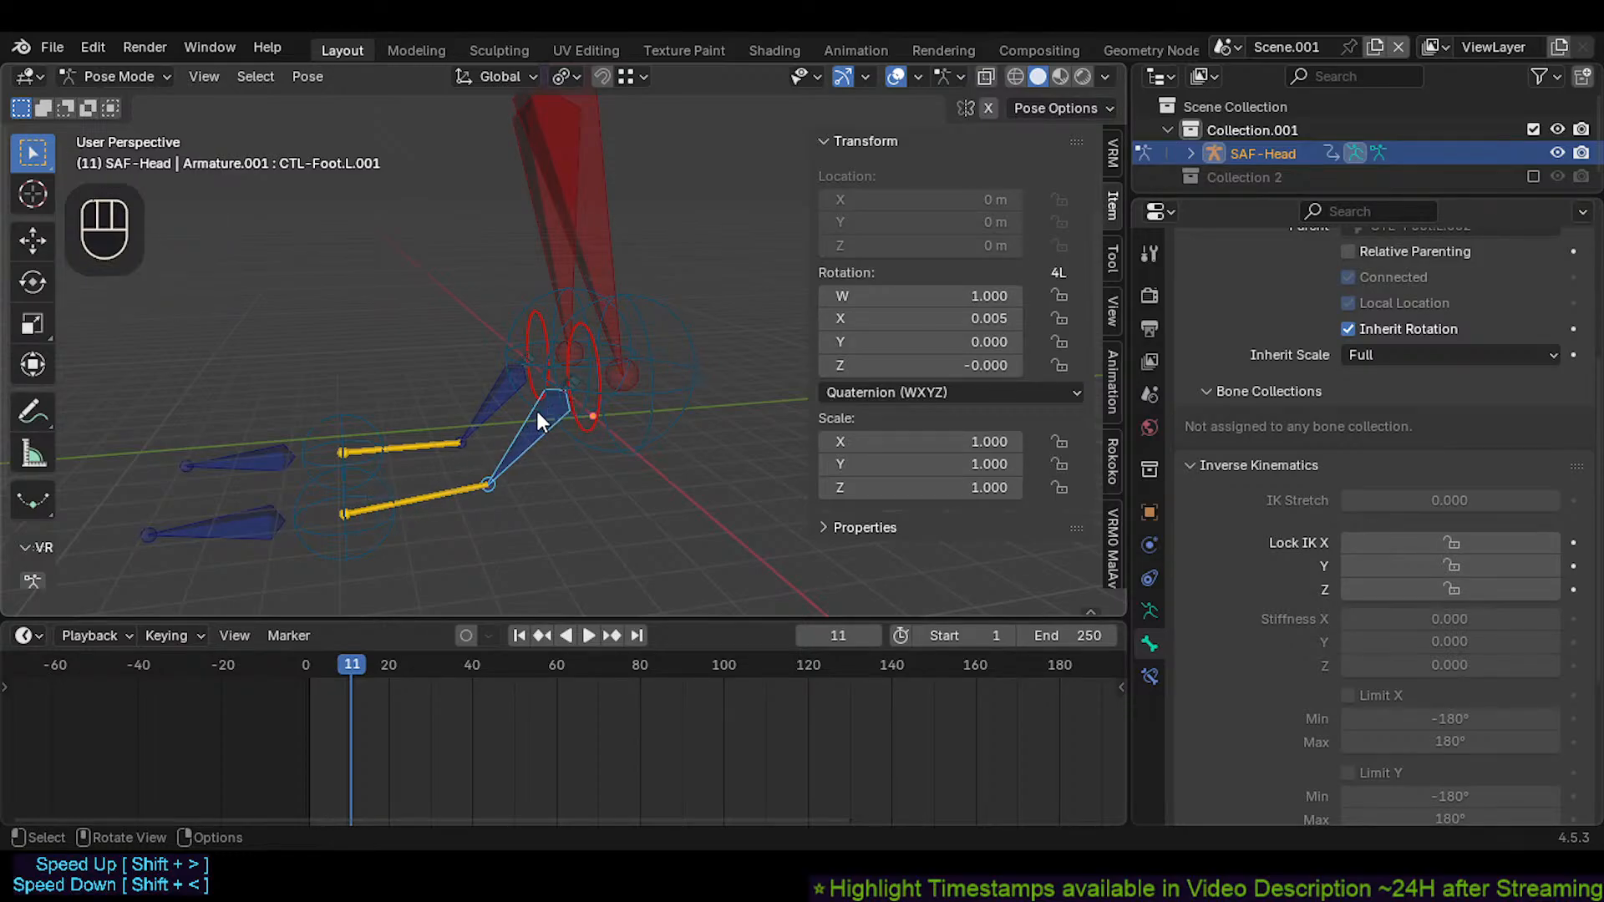
Try rotating the CTL-Foot.L.005 bone freely
click(247, 529)
key(r)
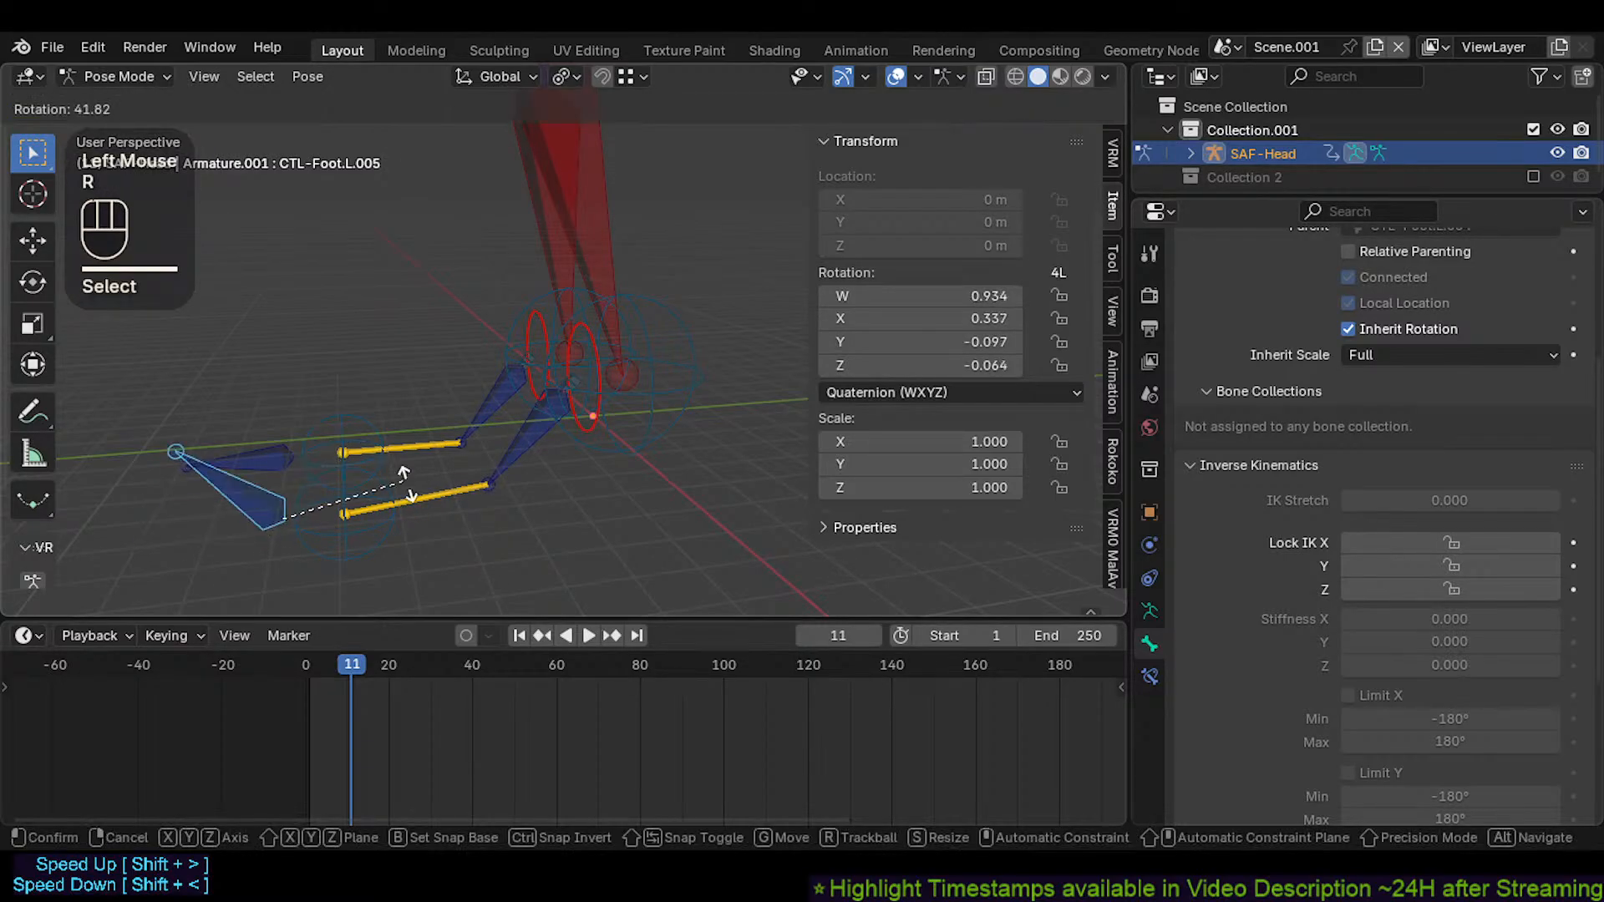
key(Escape)
Move the CMD-Ankle.L control along the global Z axis to a Z location of about 0.53 m
click(643, 299)
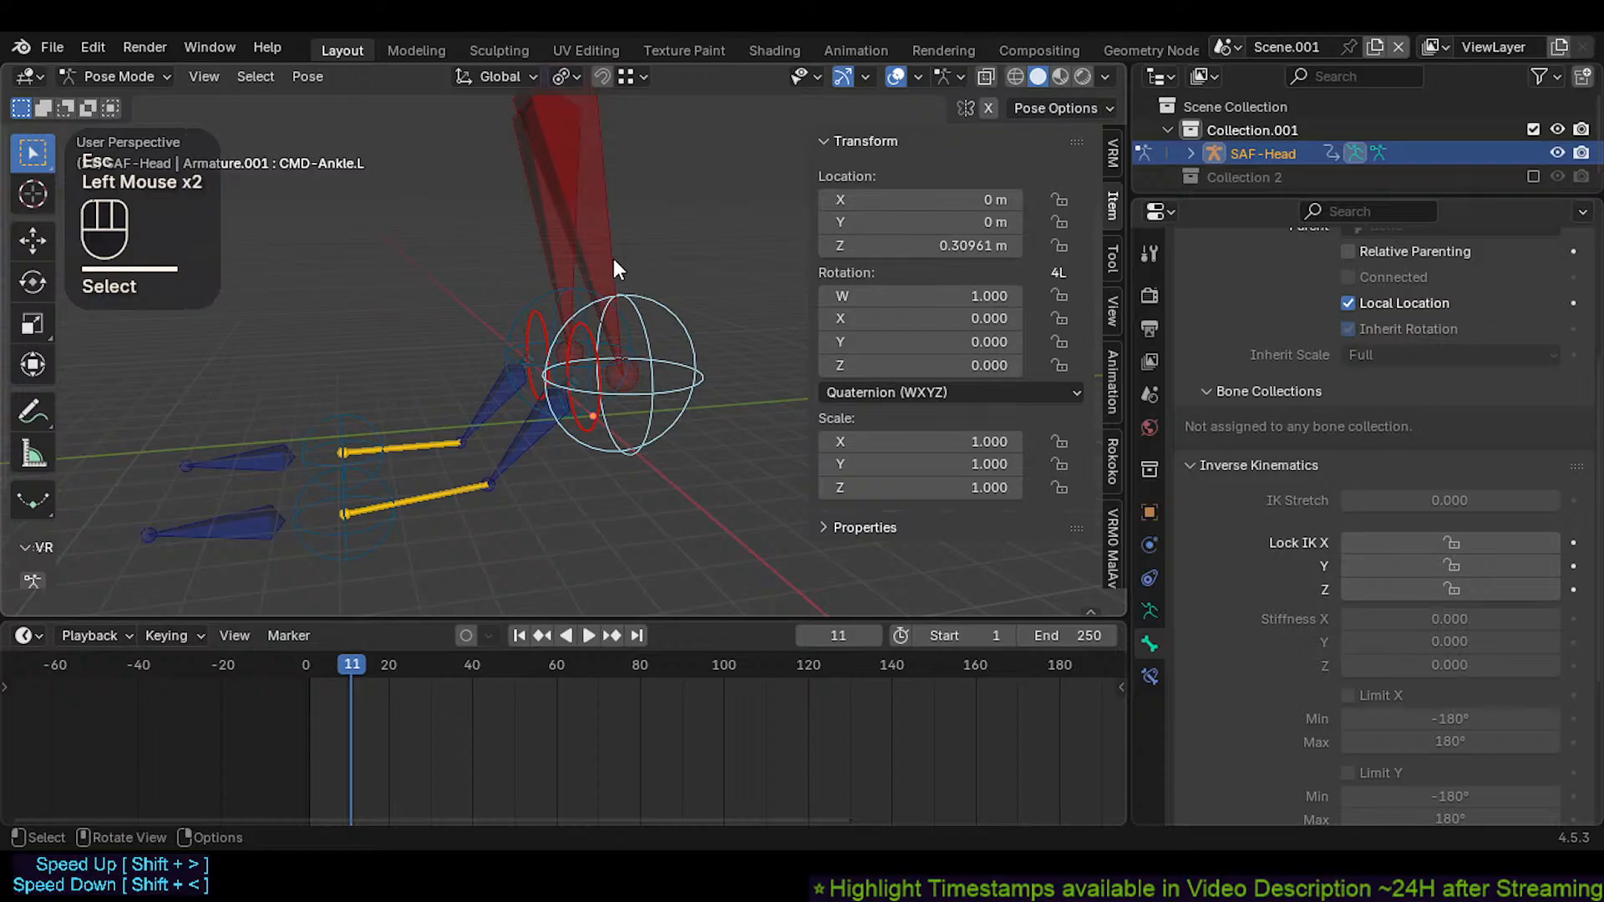
click(655, 405)
shift+click(645, 436)
key(g)
key(z)
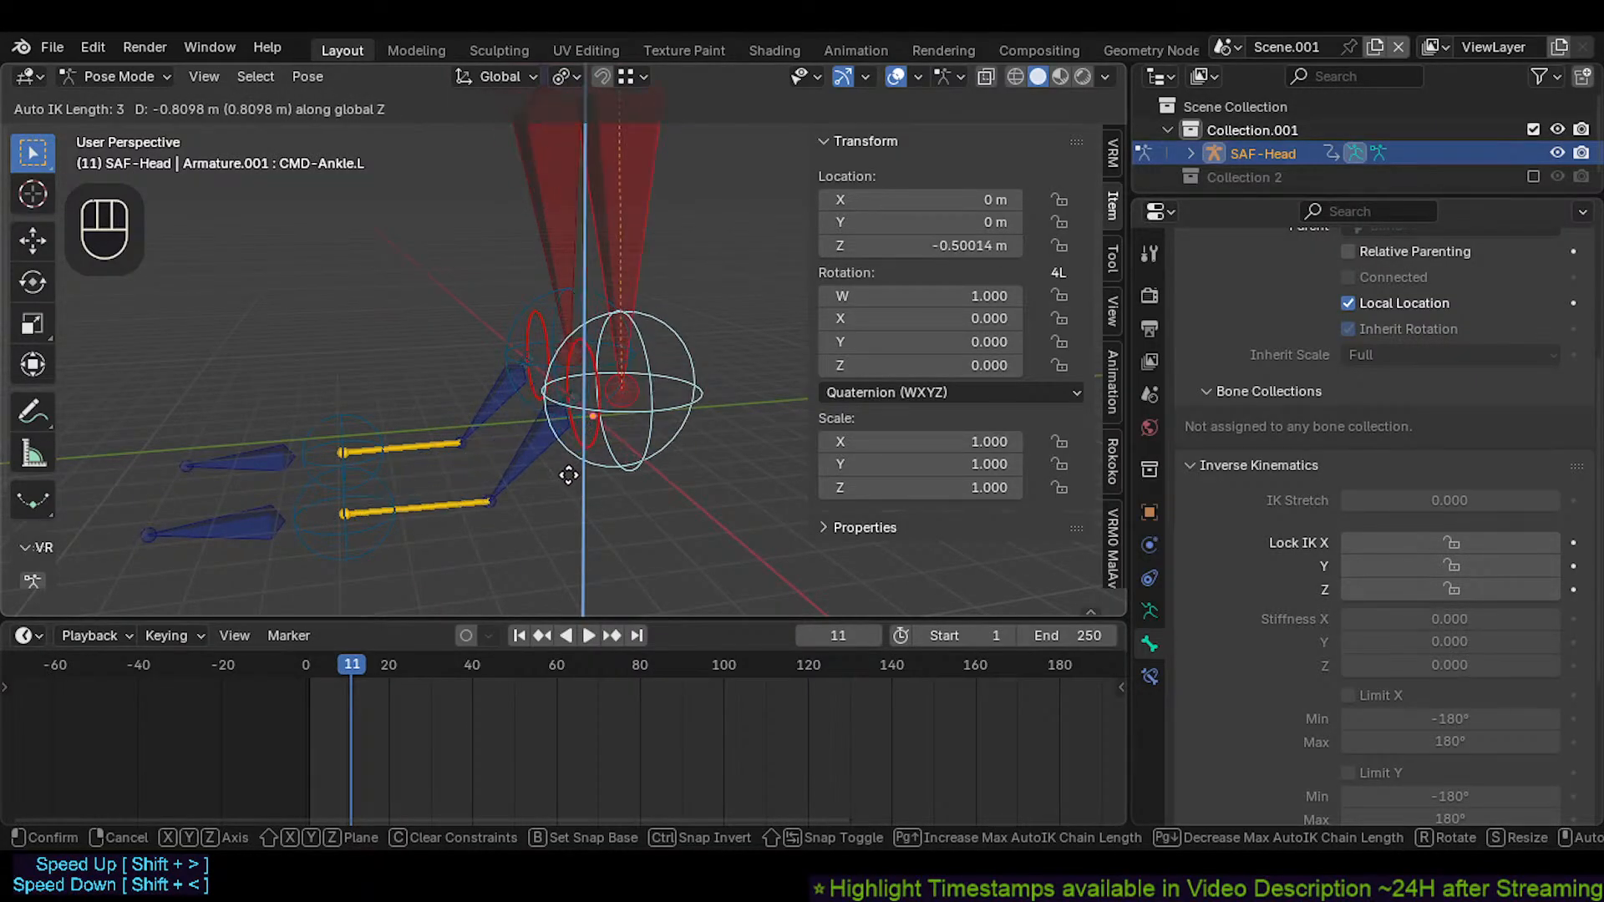
double_click(539, 441)
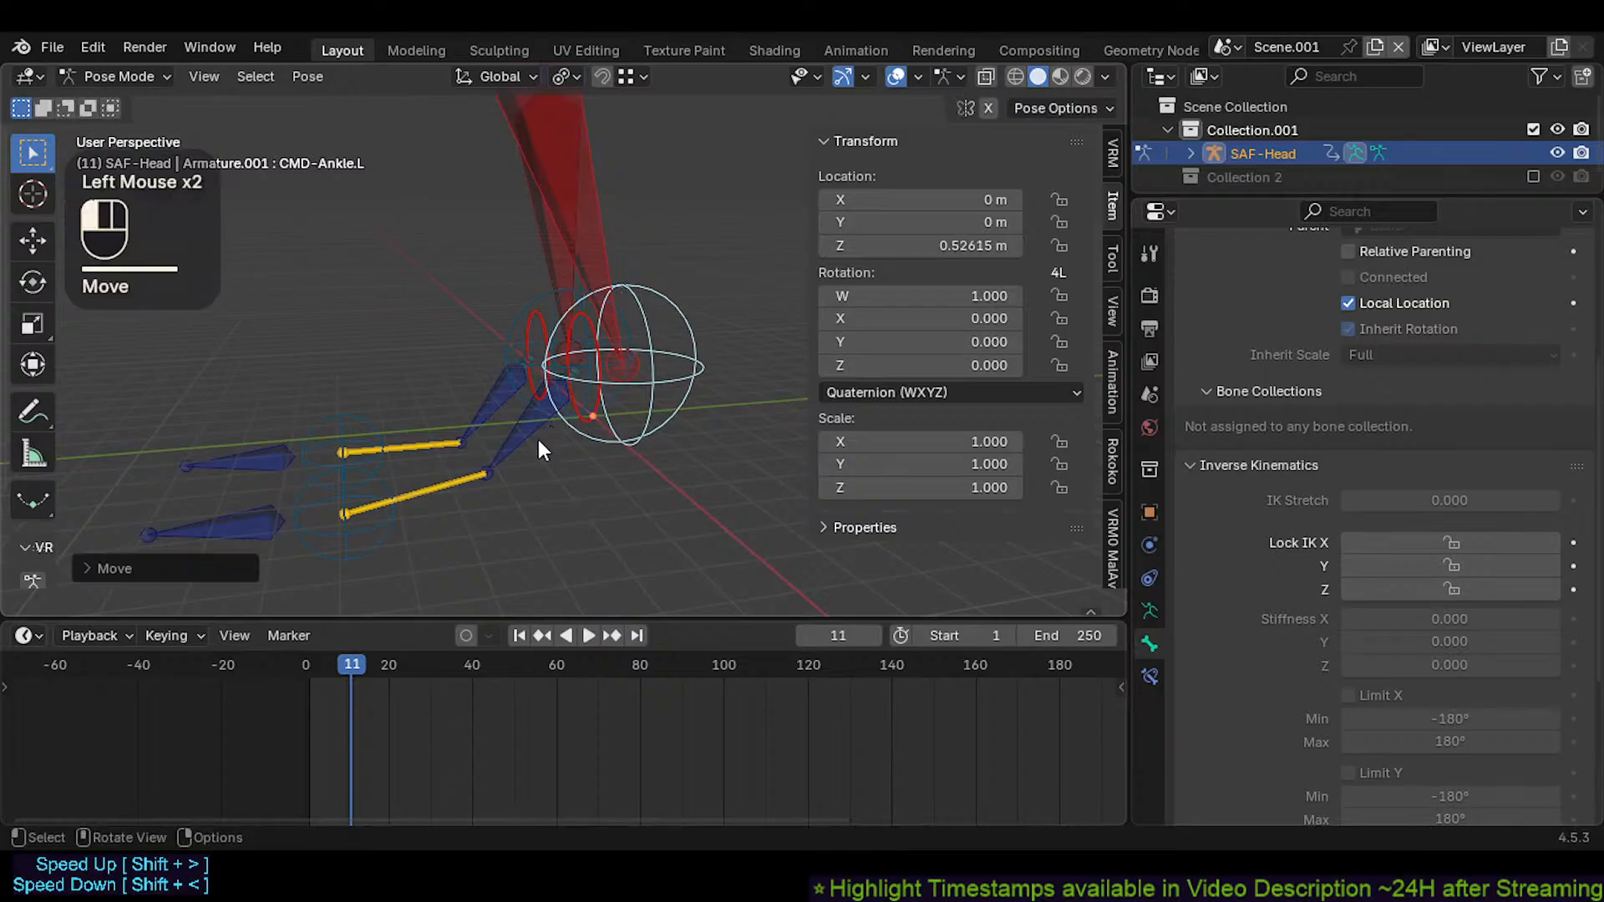
Rotate the CTL-Foot.L.001 bone slightly about the global X axis, to a quaternion X of about 0.037
click(531, 428)
key(r)
key(x)
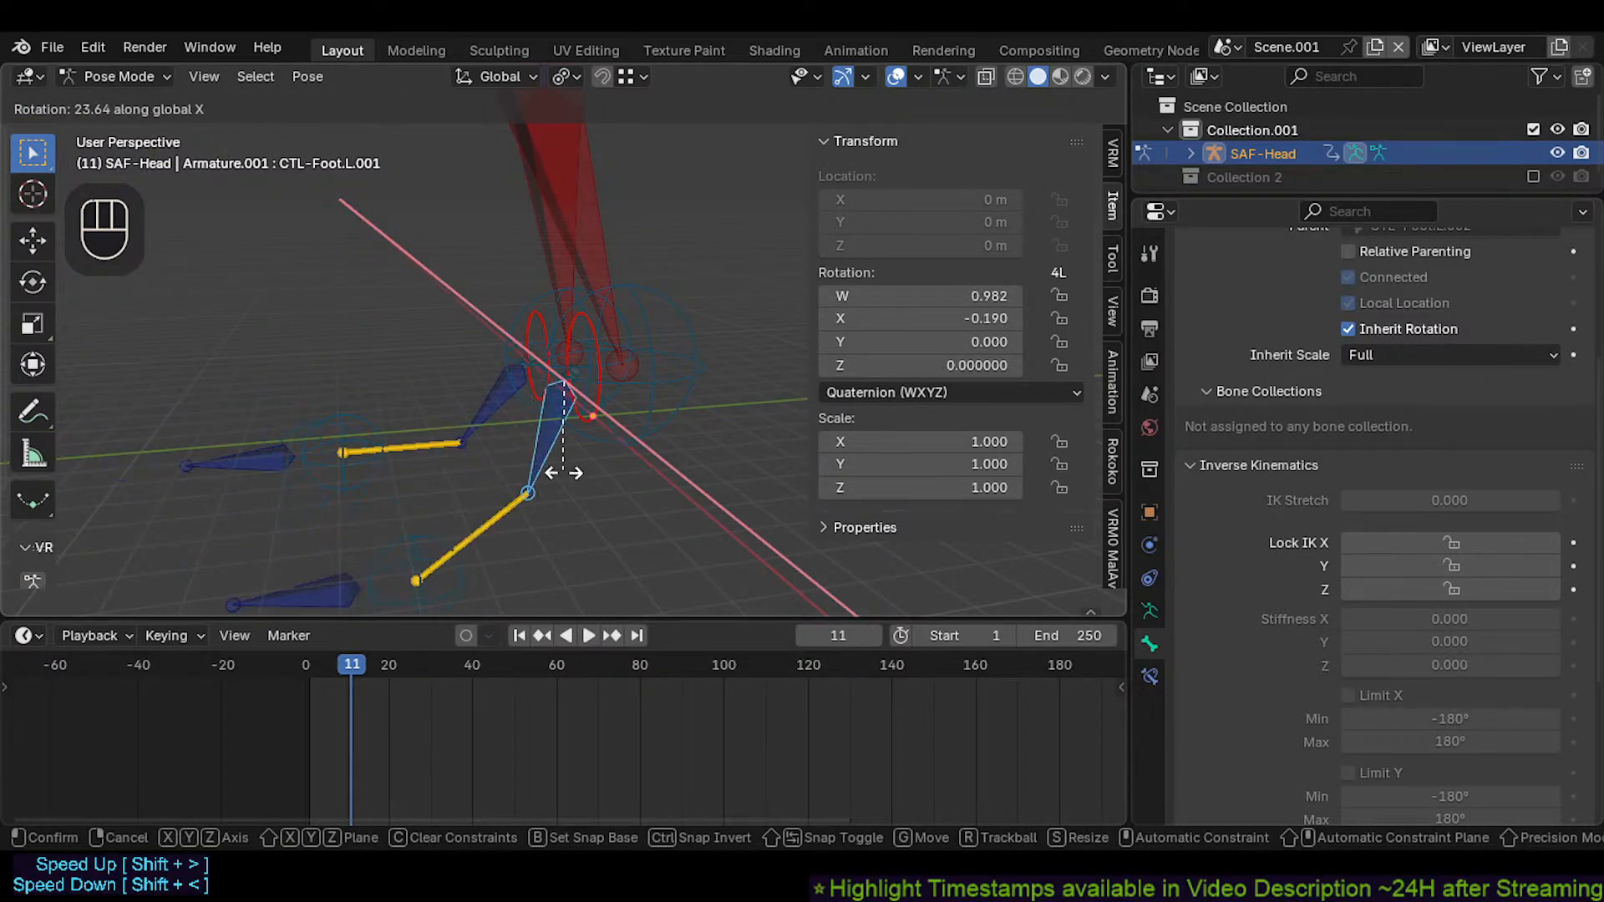
click(526, 471)
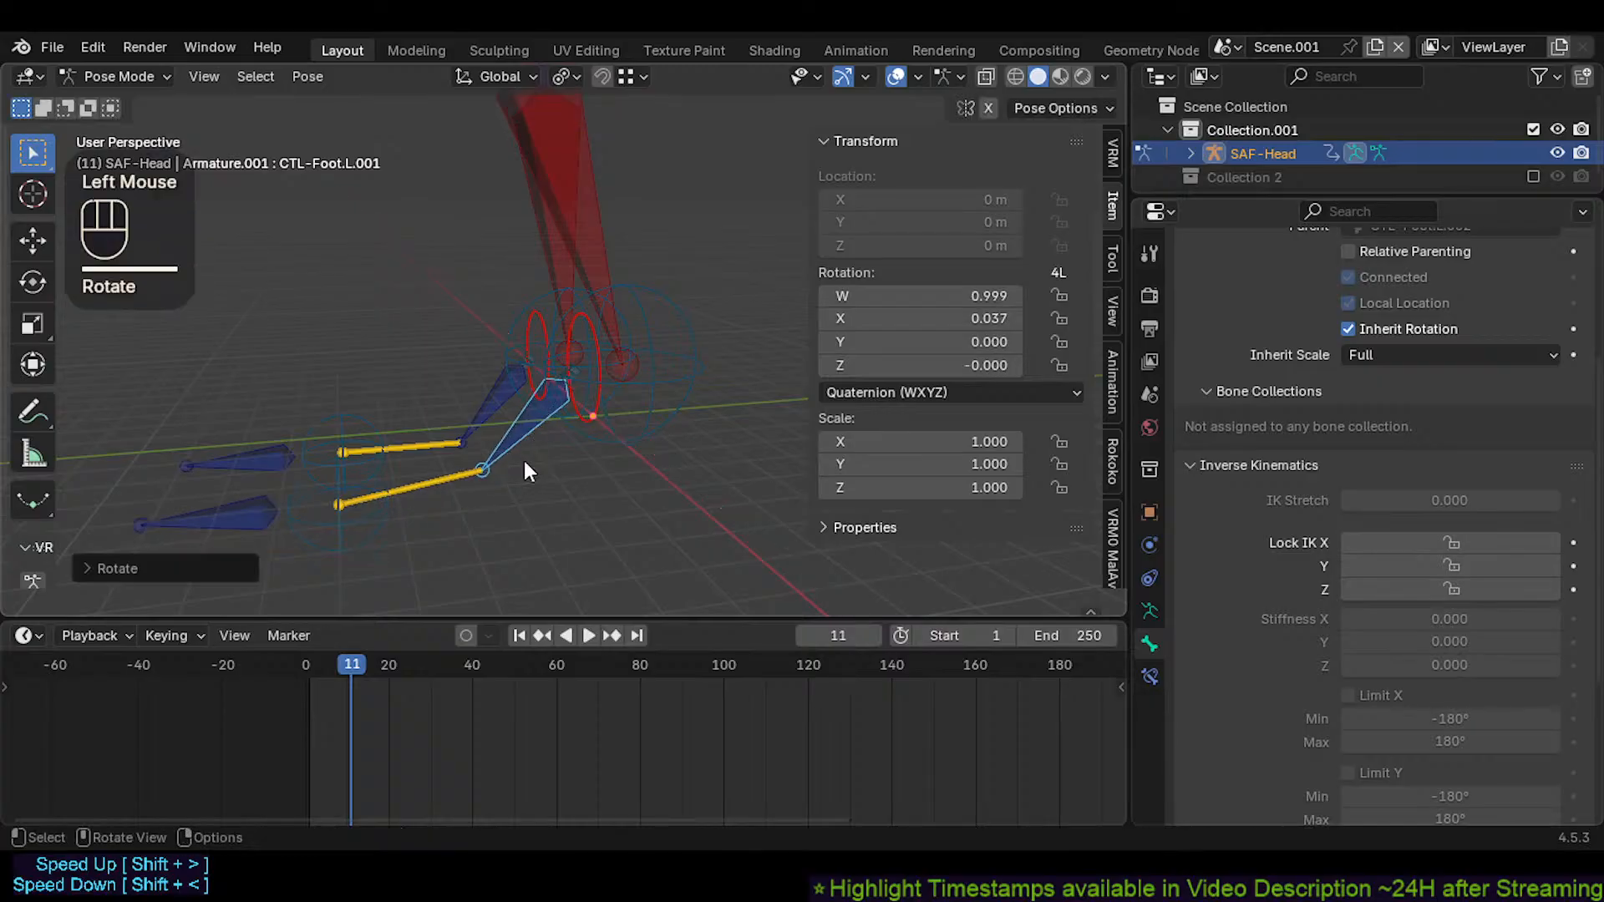
Try rotating the CTL-Foot.L.004 control and the CTL-Foot.L.001 bone separately about the global X axis
click(385, 532)
key(r)
key(x)
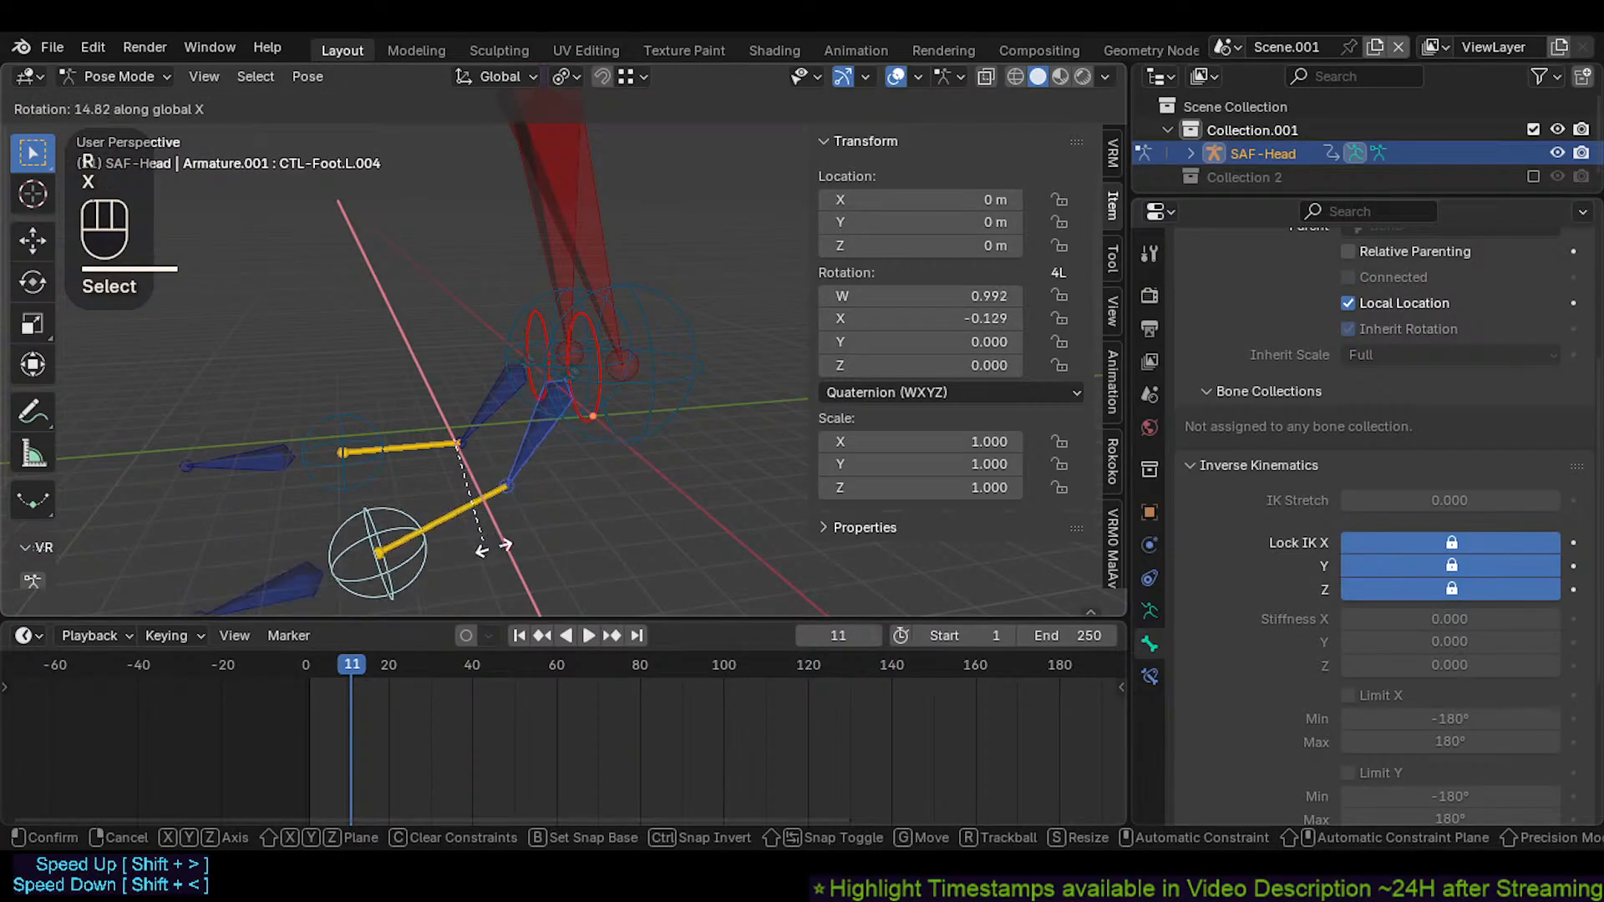
key(Escape)
click(520, 449)
click(520, 450)
key(r)
key(x)
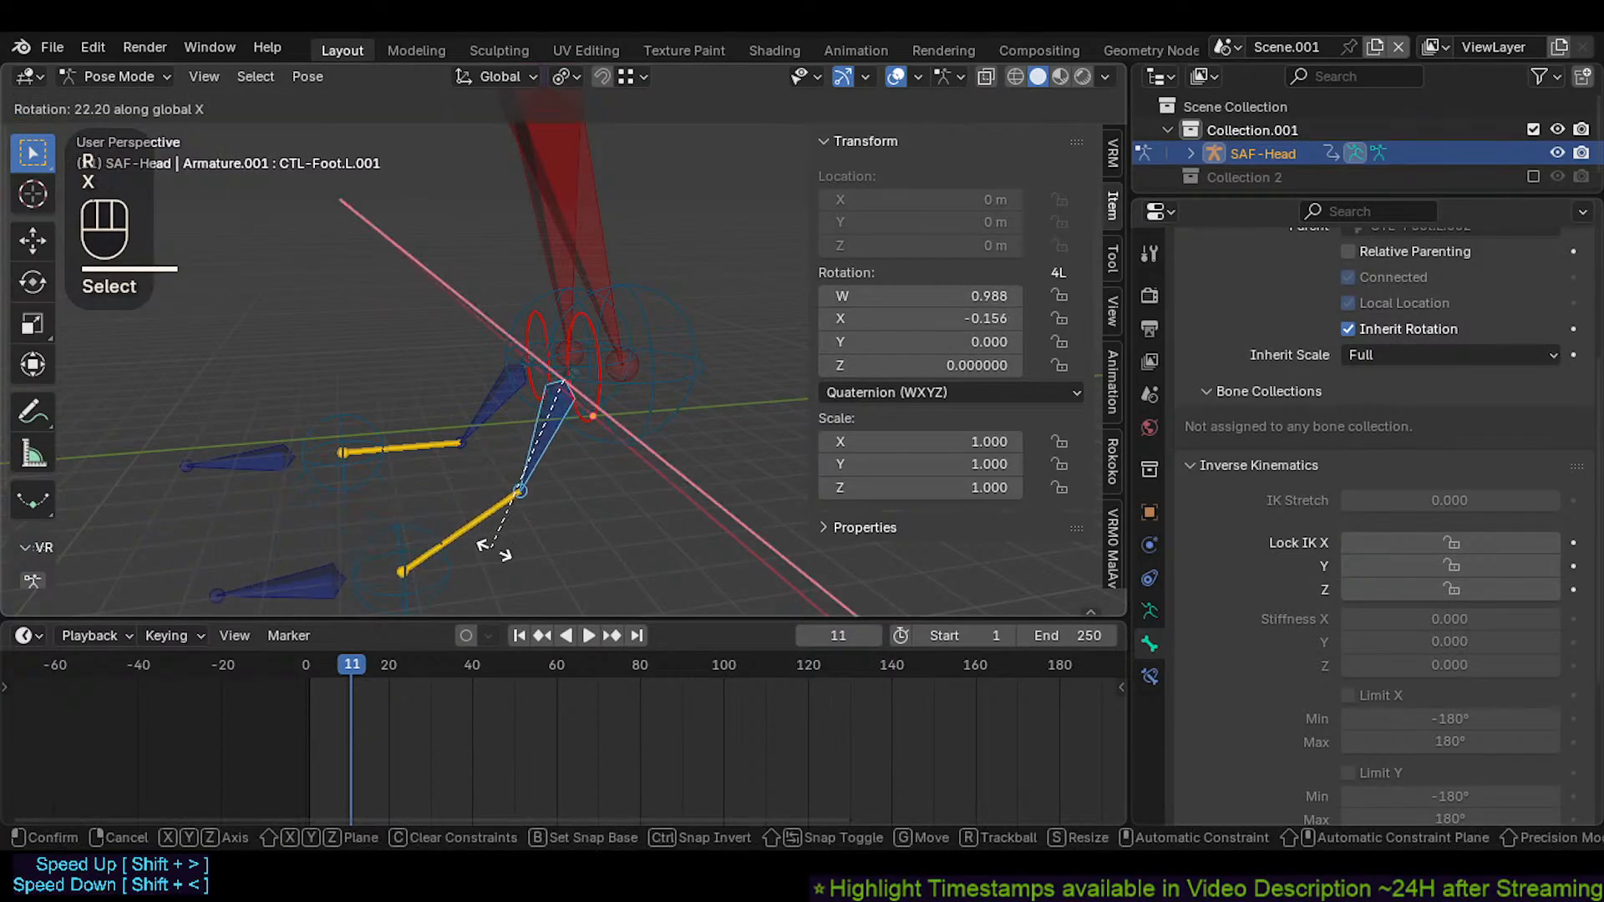
key(Escape)
Try rotating the CTL-Foot.L.005 bone about its X axis with CTL-Foot.L.001 included in the selection
shift+click(323, 547)
click(489, 458)
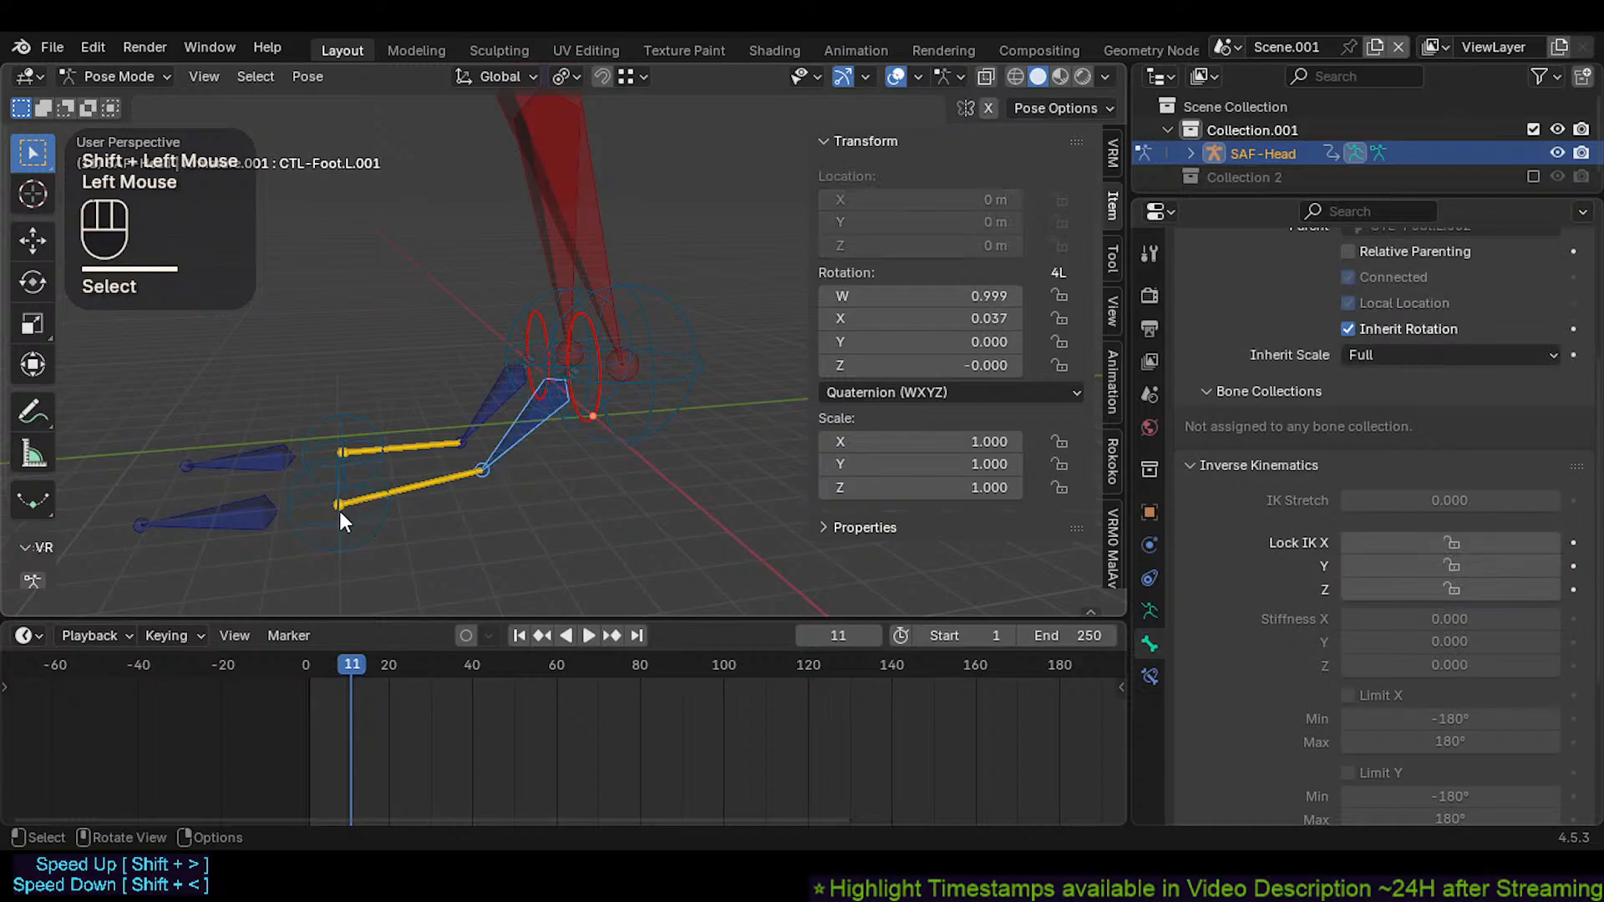
shift+click(209, 514)
key(r)
key(x)
key(Escape)
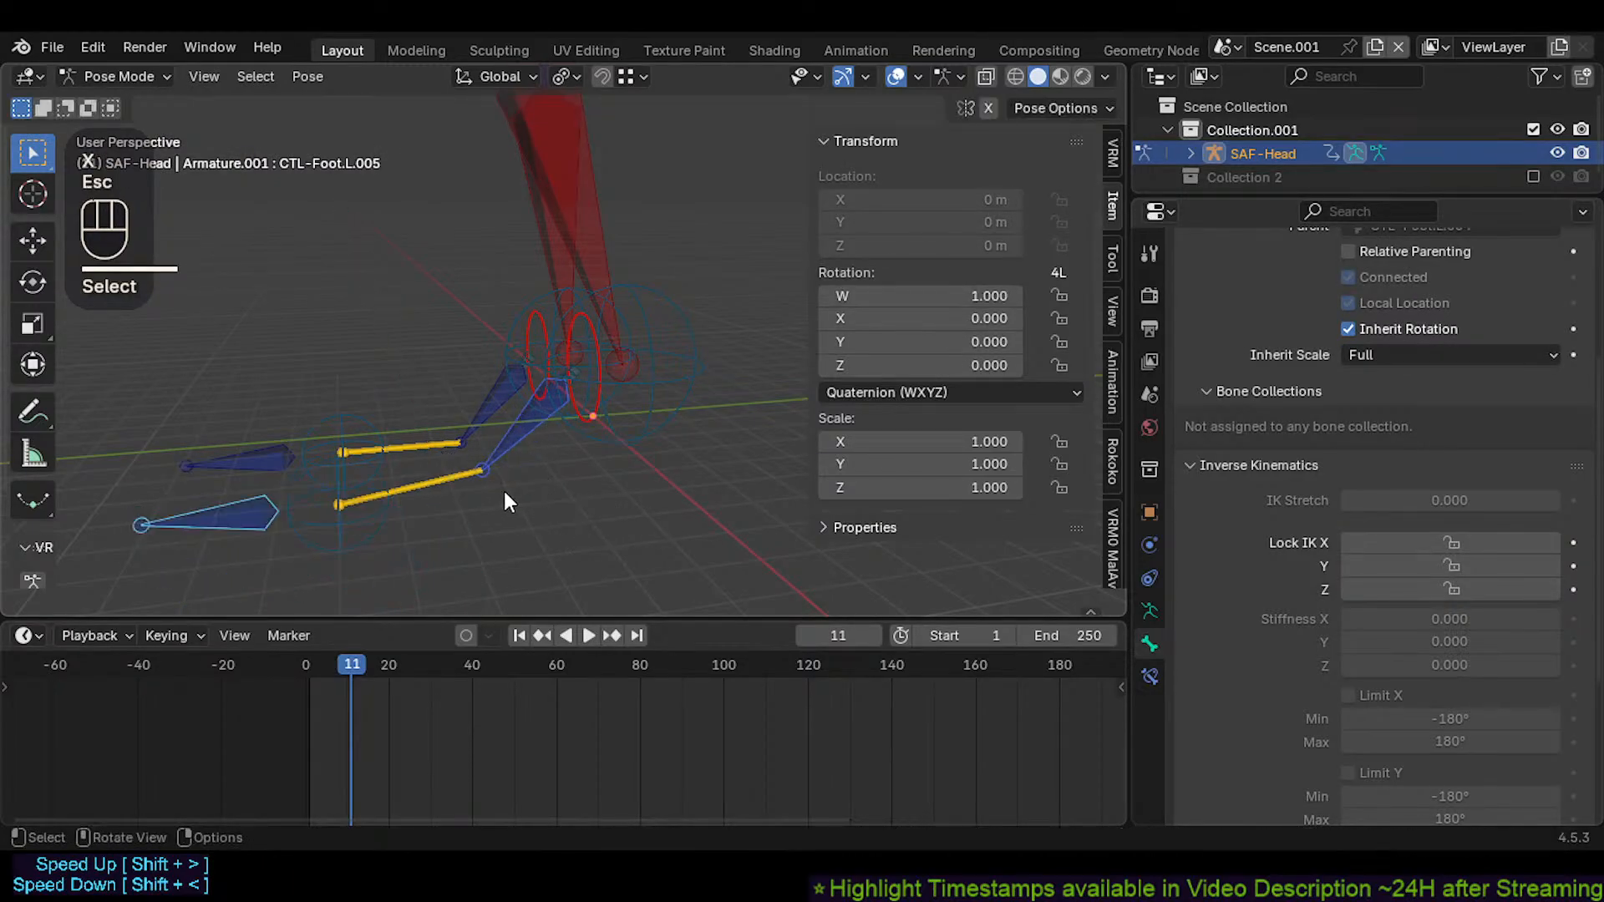
key(r)
key(x)
key(x)
key(Escape)
Rotate the CTL-Foot.L.001 bone and the CTL-Foot.L.004 control together about the global X axis
click(338, 508)
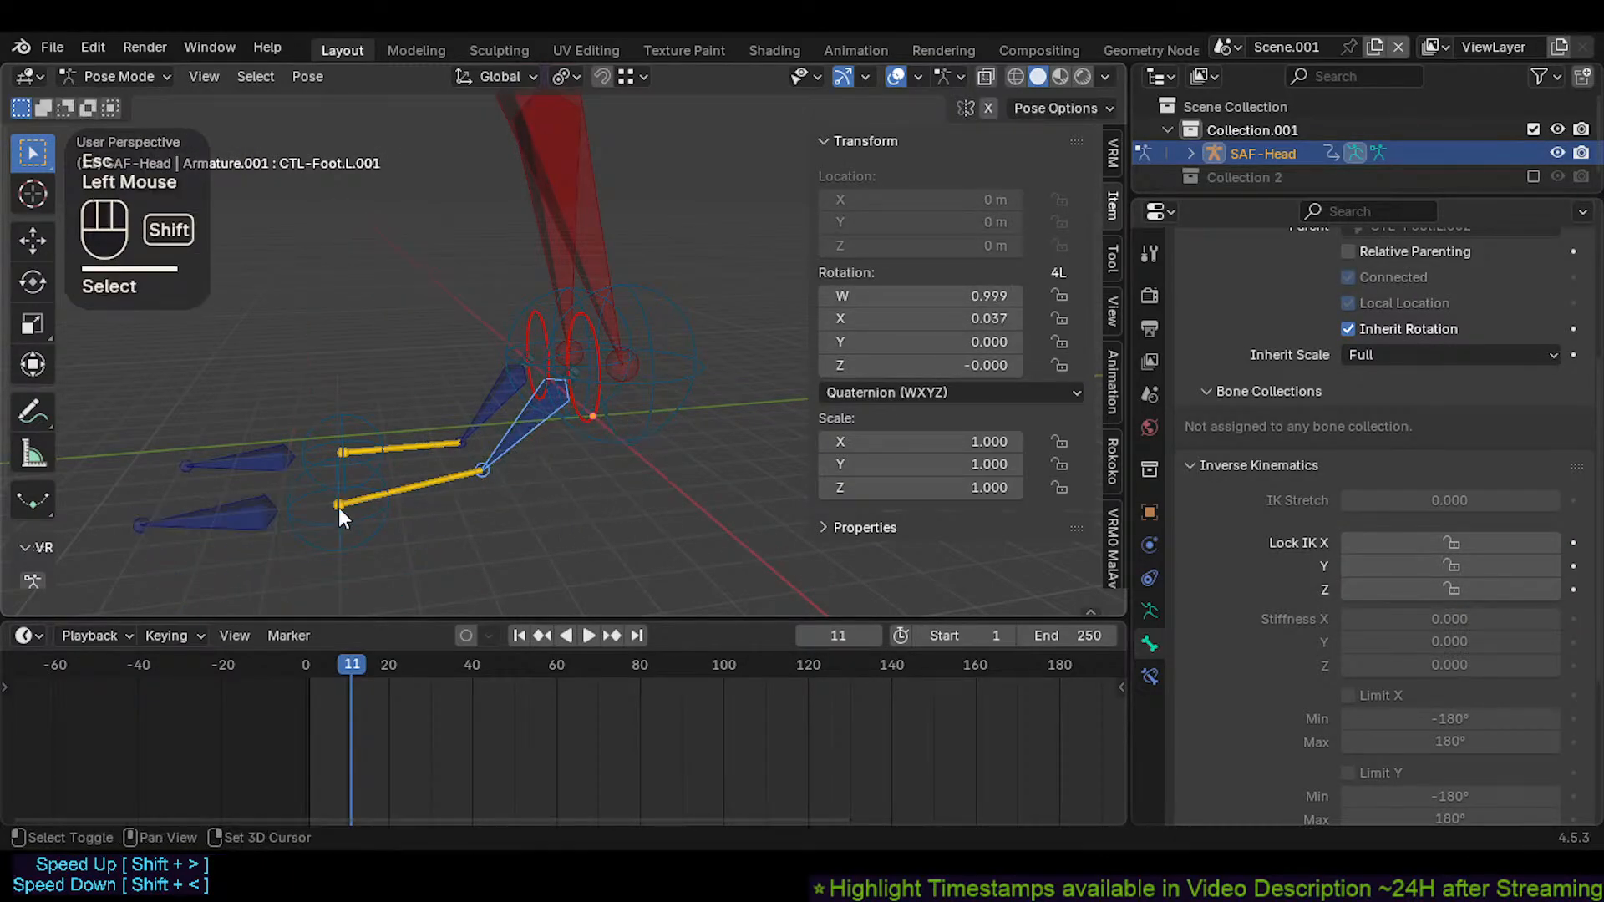
shift+click(335, 543)
key(r)
key(x)
key(Escape)
shift+middle_drag(453, 498, 464, 441)
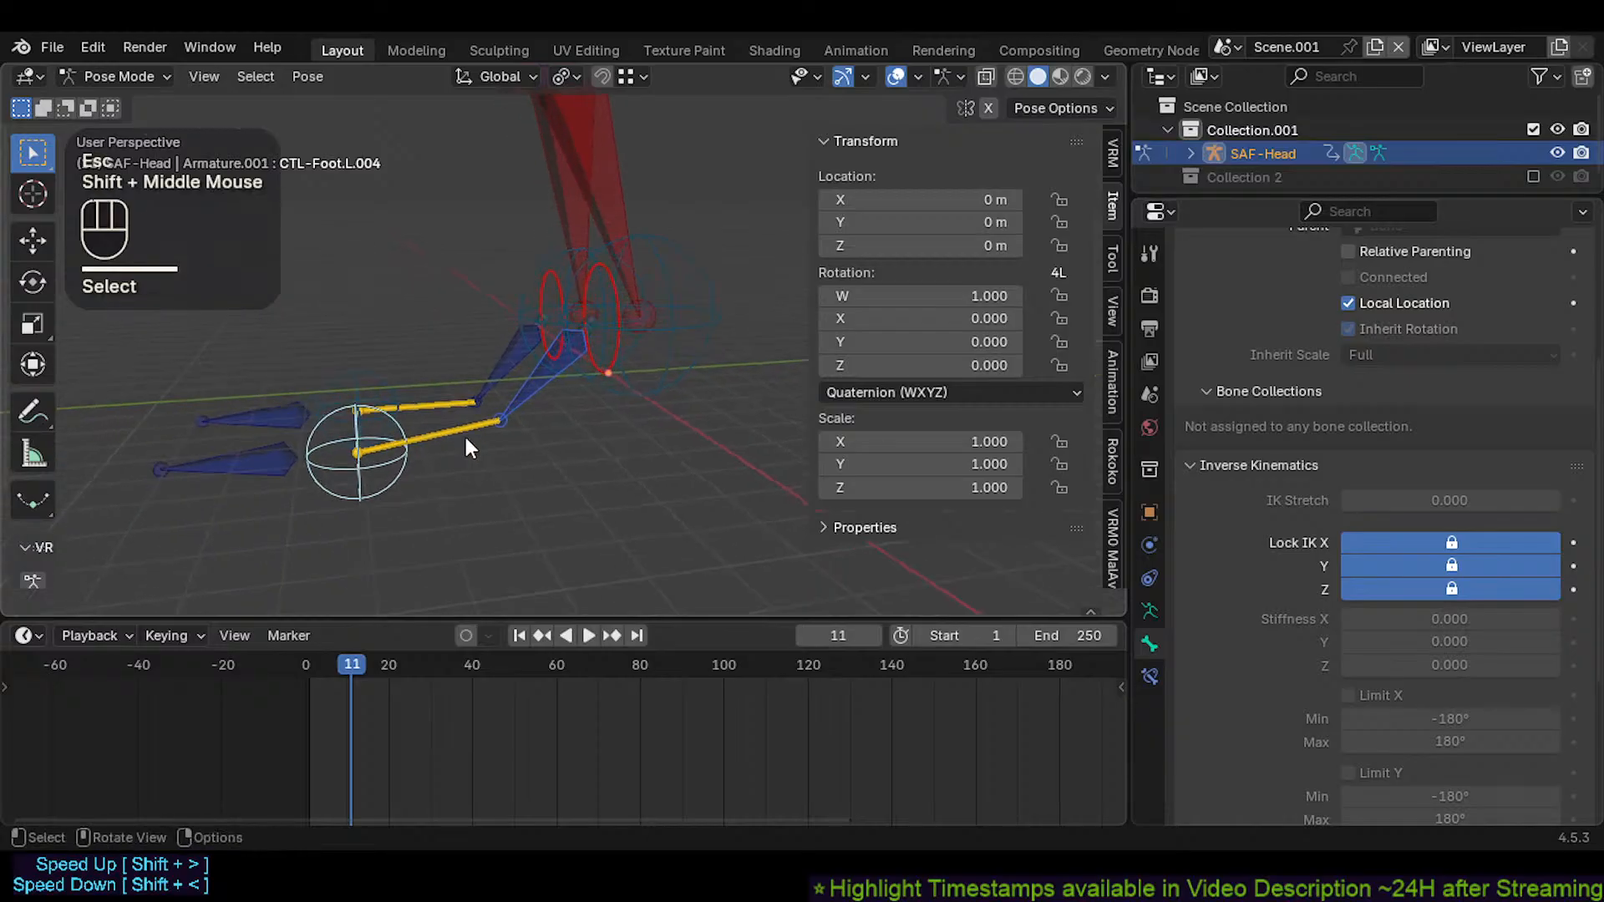
key(r)
key(x)
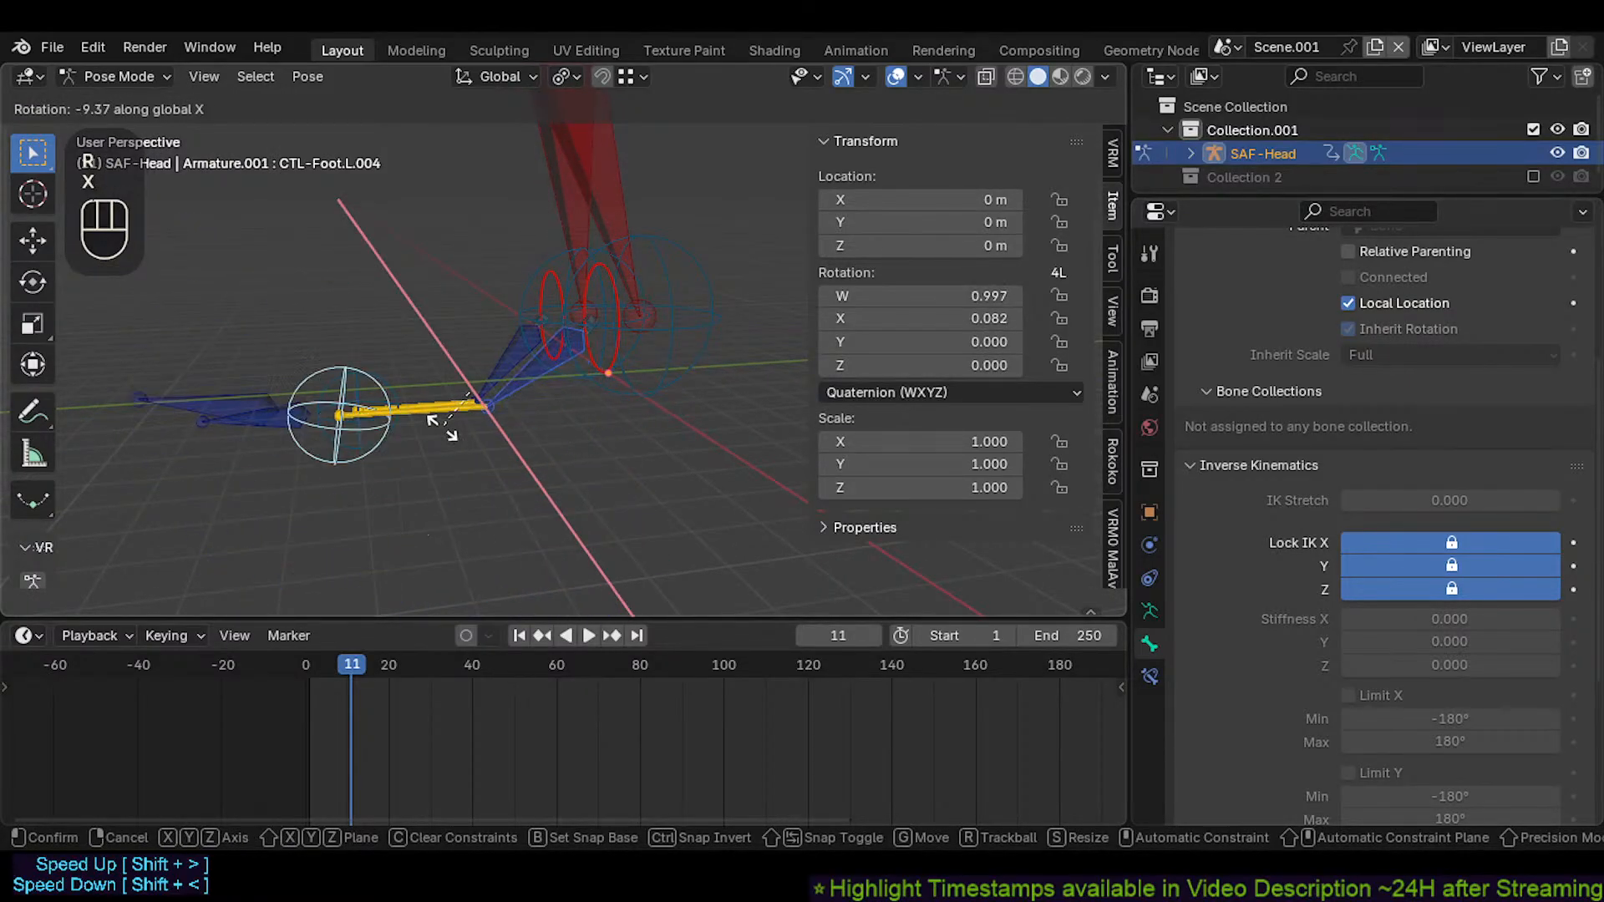
click(464, 438)
Move the CTL-Shin.L bone backward to bend the left leg, to a quaternion of about W 0.889, X 0.441
shift+scroll(553, 338, down, 2)
click(596, 266)
shift+middle_drag(553, 338, 511, 393)
key(g)
click(619, 274)
shift+scroll(581, 334, down, 1)
key(g)
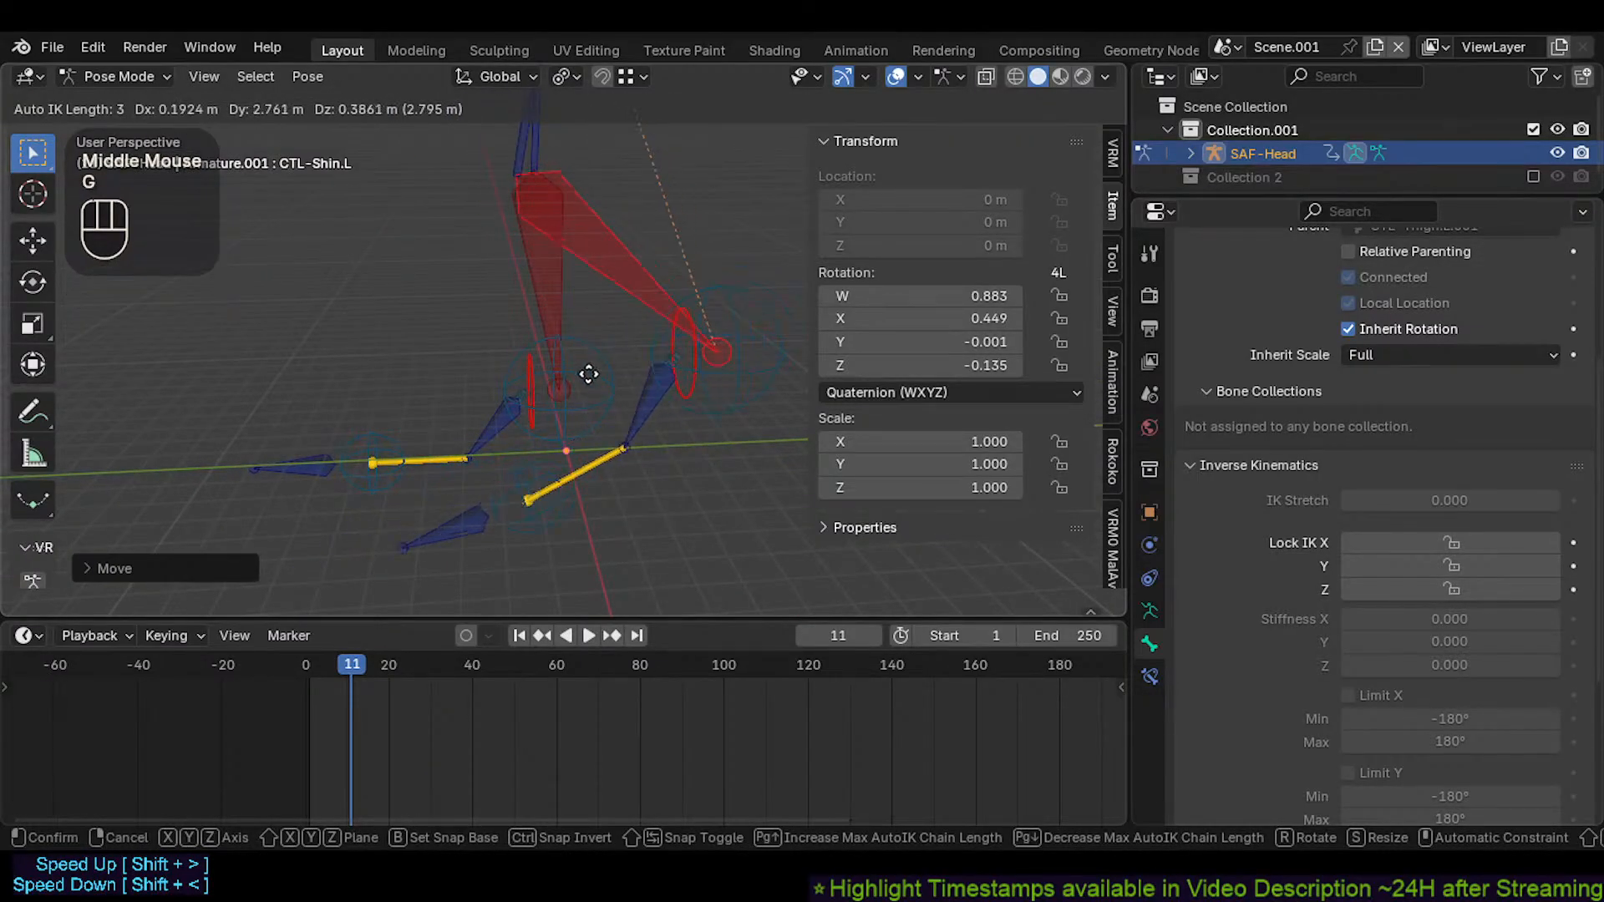
click(631, 413)
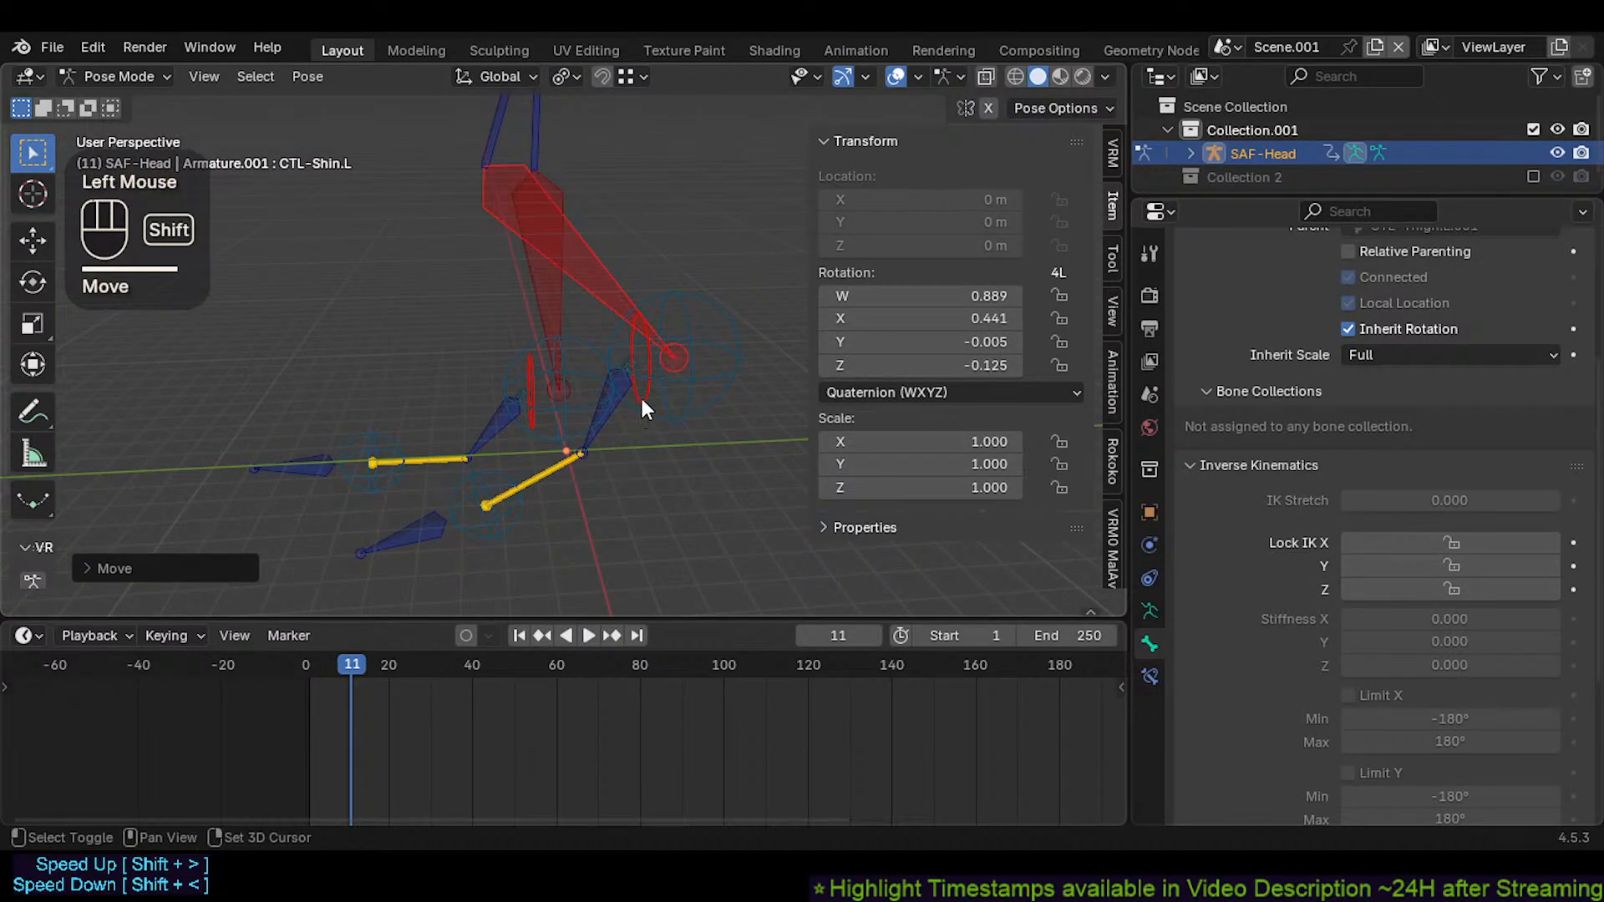
Add the CTL-Foot.L.008 ankle ring to the shin selection and reposition the lower left leg twice
shift+click(642, 401)
key(g)
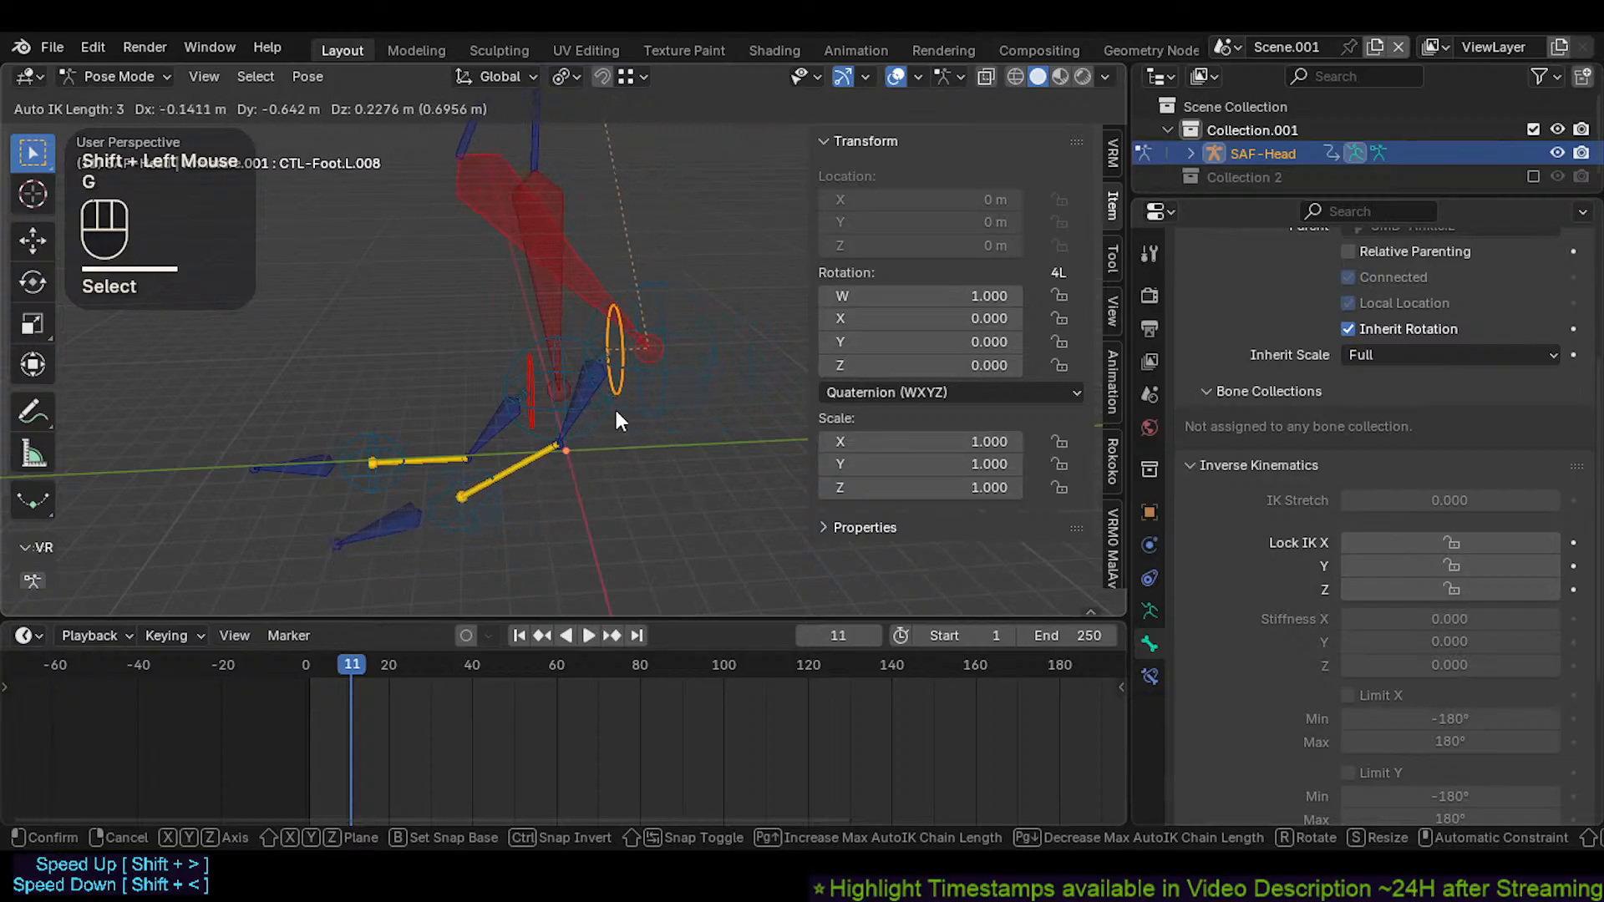
click(606, 415)
scroll(580, 402, down, 1)
shift+middle_drag(568, 398, 514, 417)
key(g)
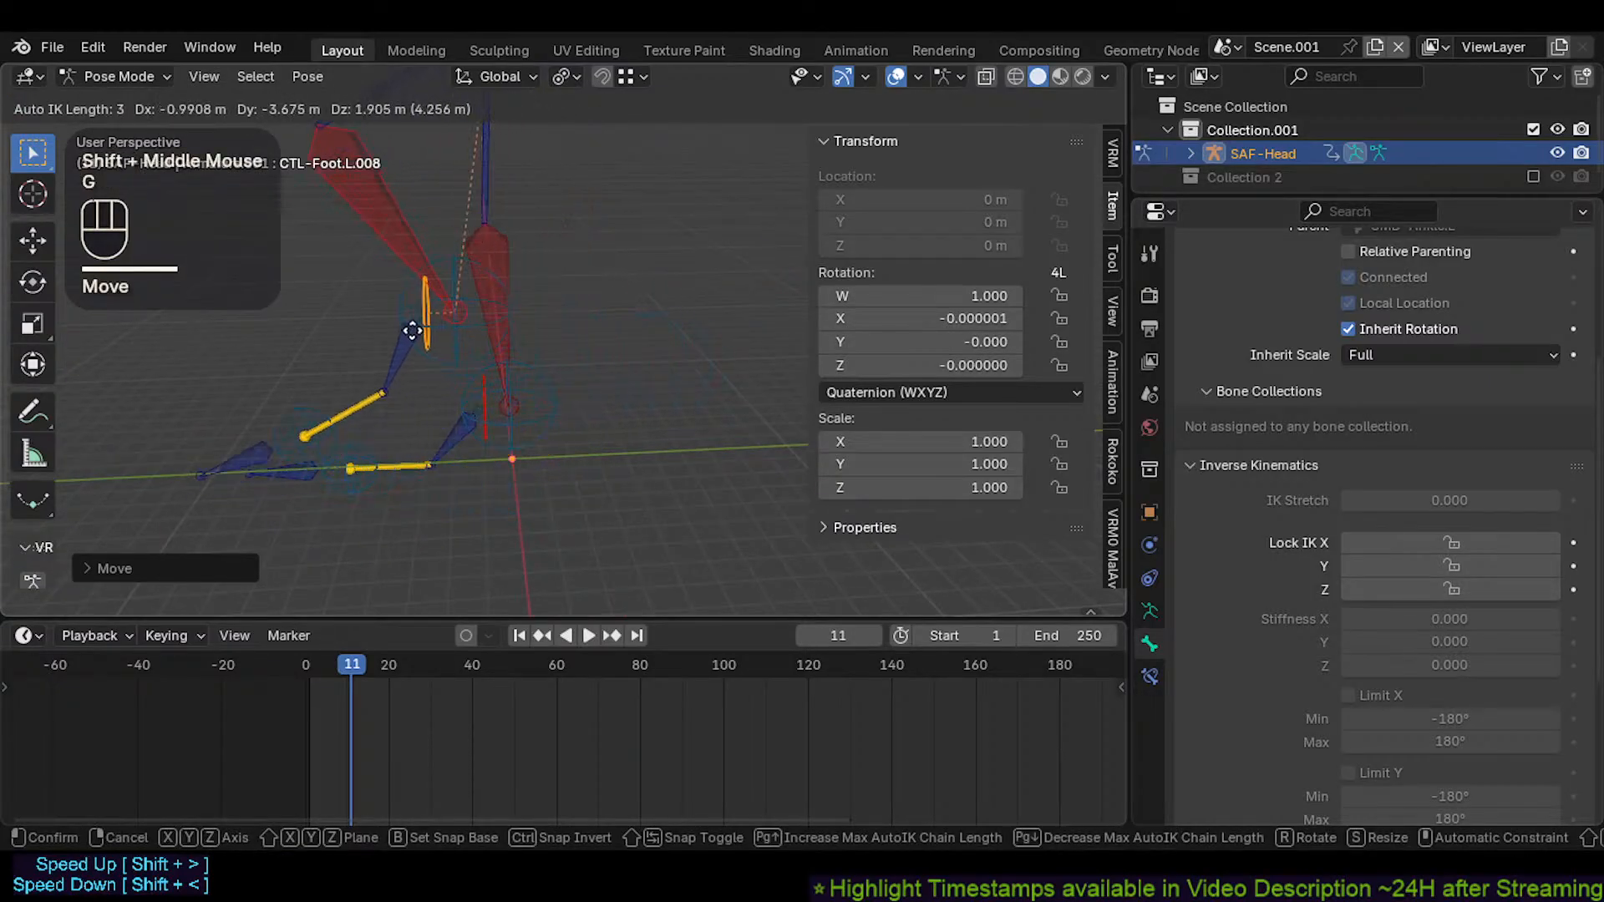
click(459, 404)
Rotate the selected ankle ring and shin about the global X axis, to a ring quaternion X of about -0.169
shift+middle_drag(515, 342, 516, 367)
key(r)
key(x)
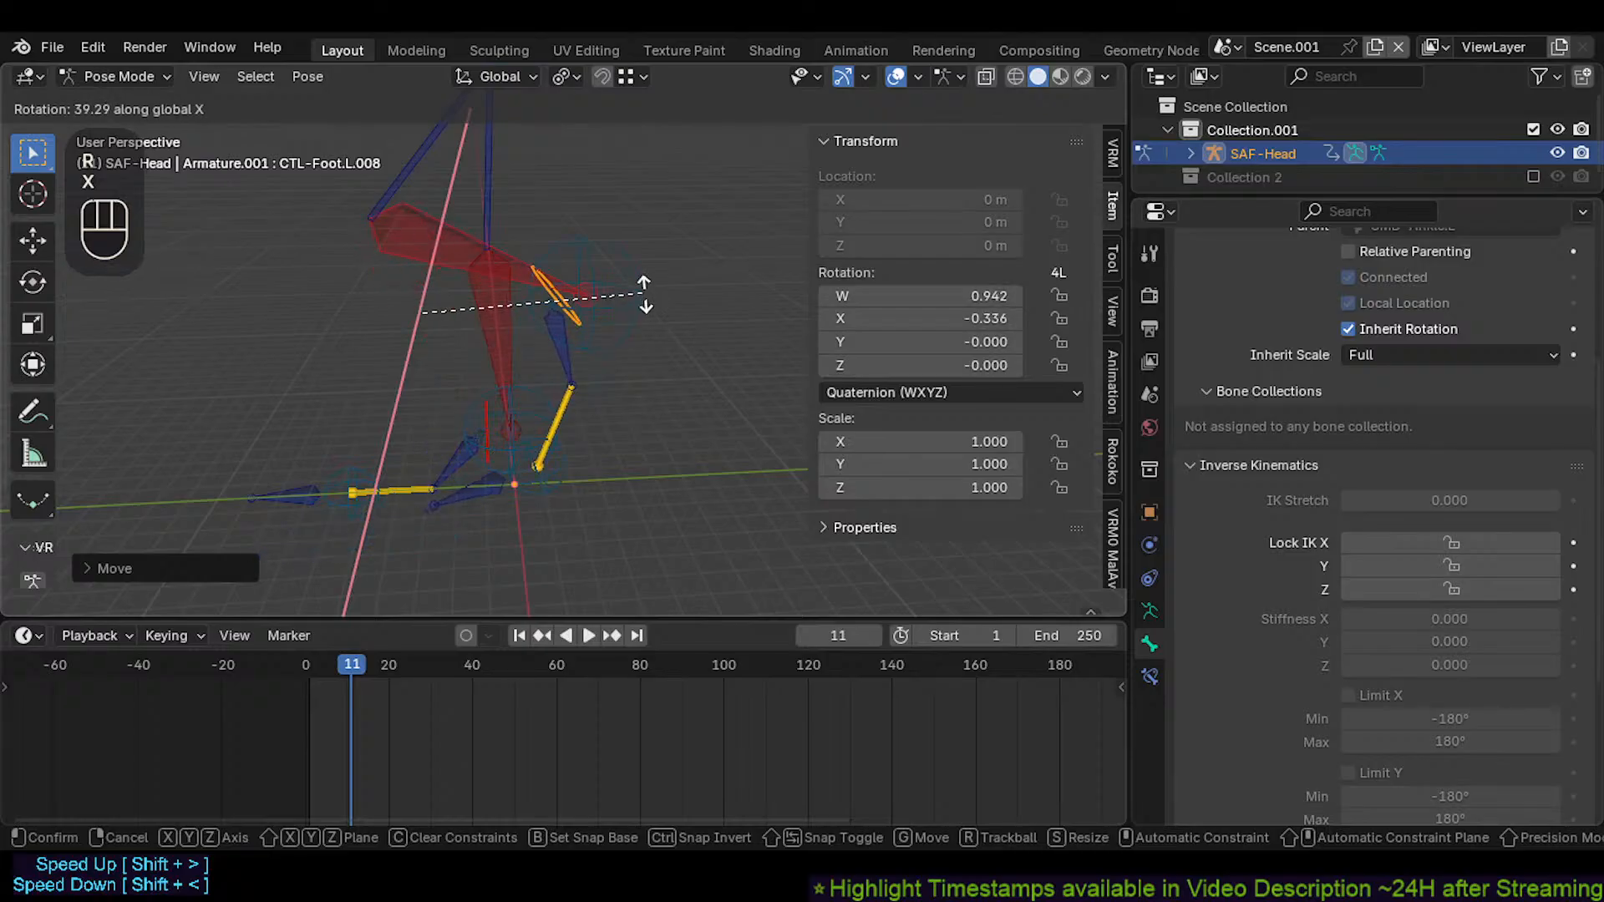
click(643, 294)
Select the CTL-Foot.L.008 ring together with the CTL-Thigh.L.001 bone and rotate both freely
scroll(599, 349, down, 1)
shift+middle_drag(599, 349, 534, 372)
click(529, 374)
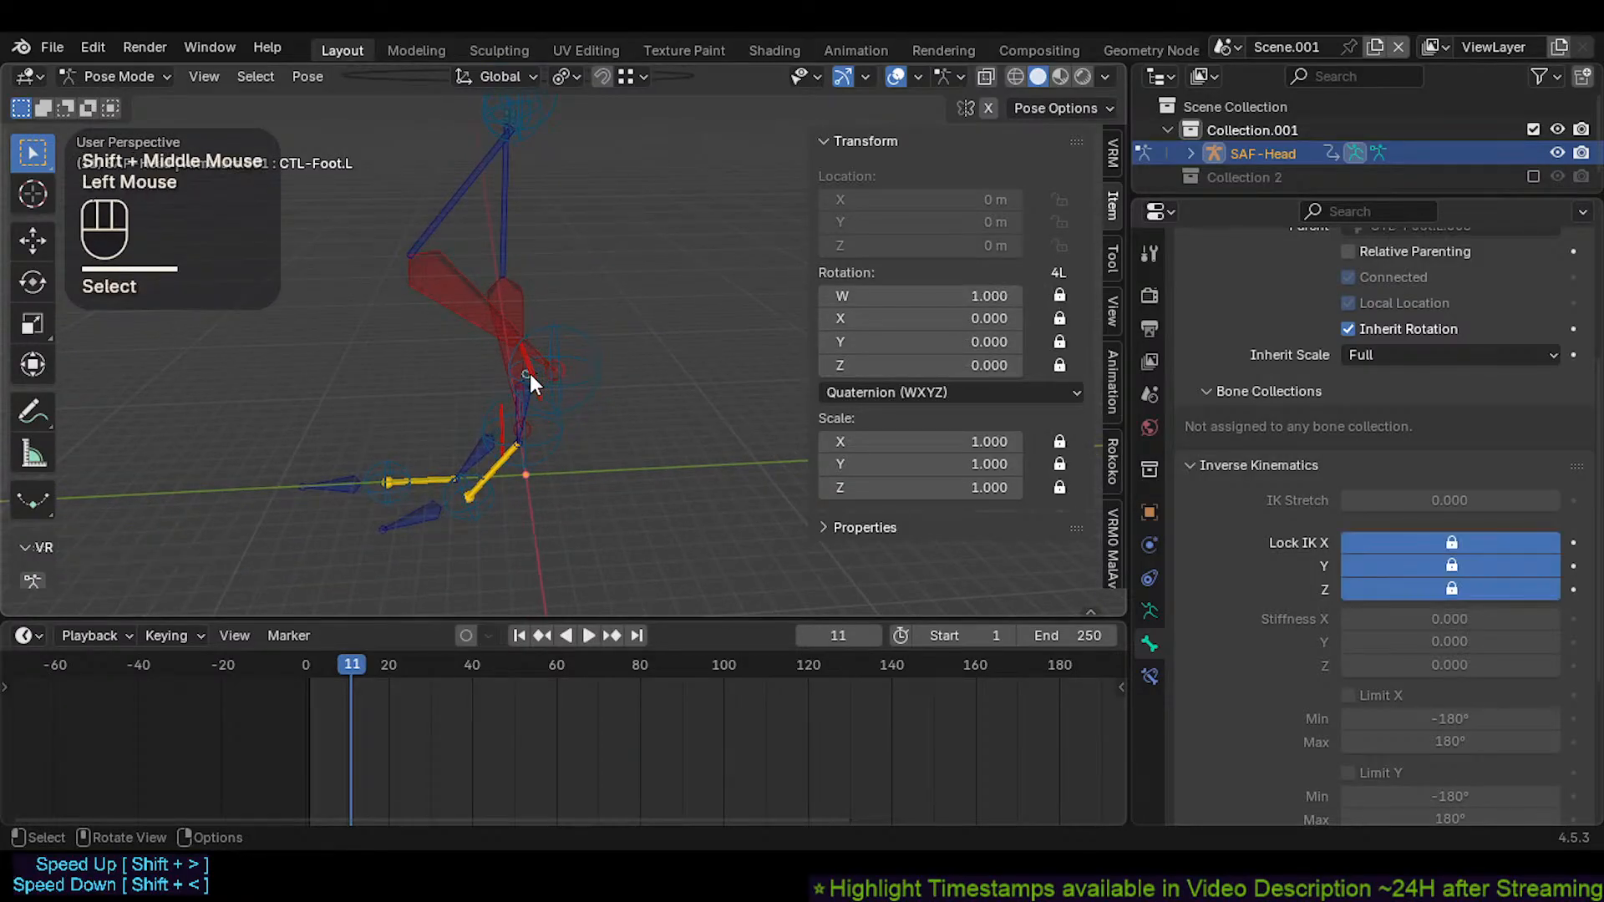
click(533, 372)
shift+click(452, 213)
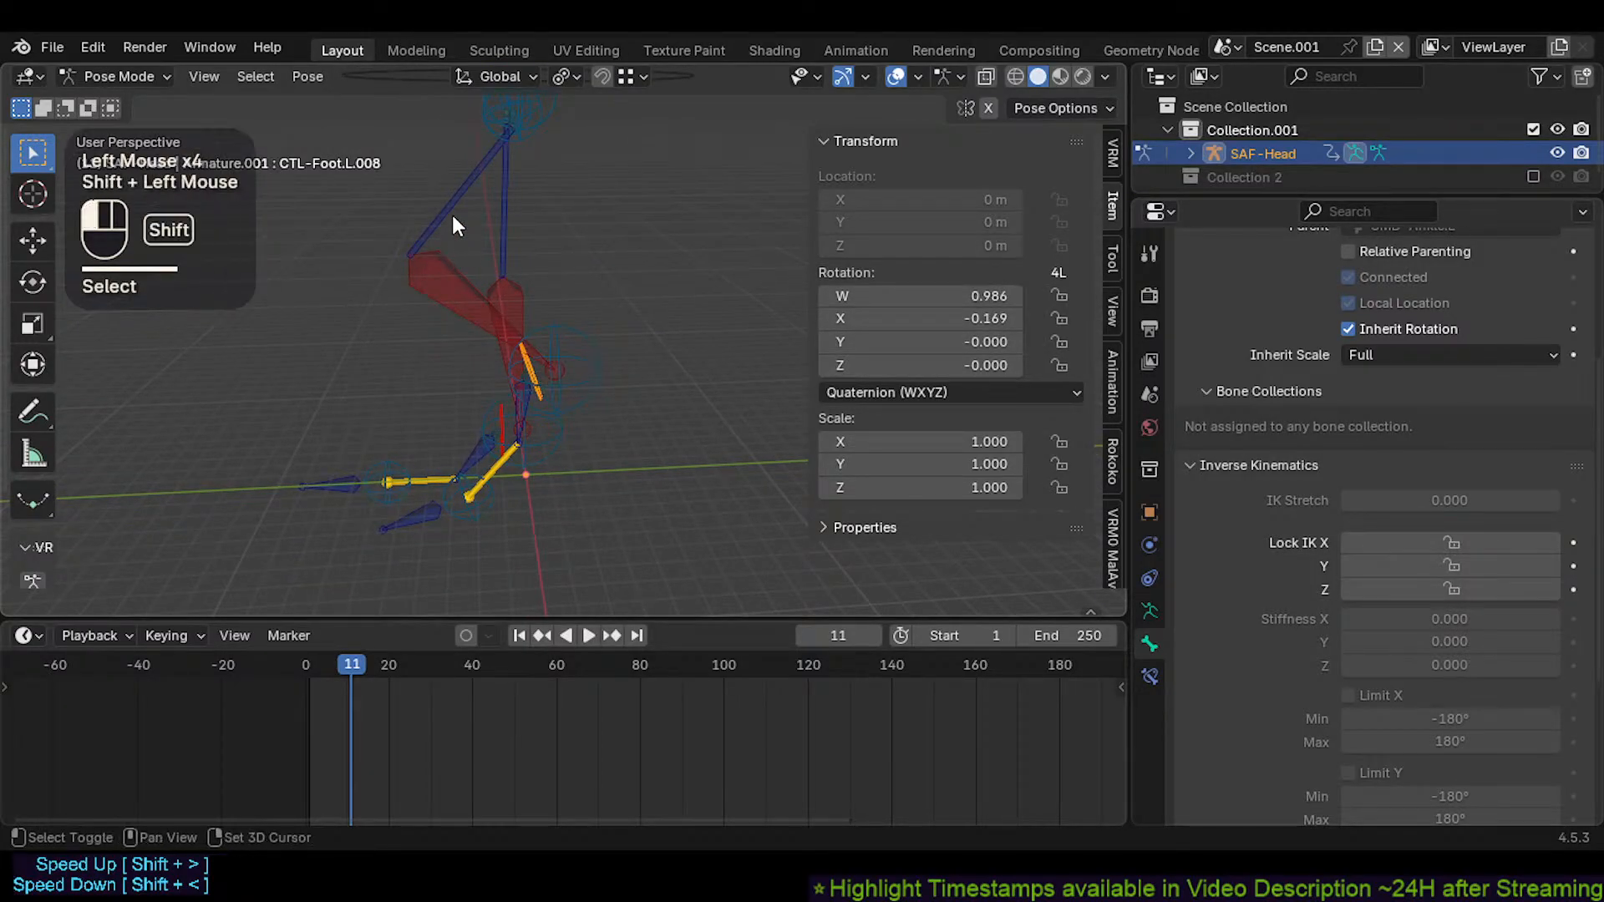
key(r)
click(438, 356)
Swing the selected thigh and ankle ring again, ending with the thigh at about W 0.990, X -0.096
shift+middle_drag(457, 362, 514, 491)
scroll(444, 388, down, 2)
key(r)
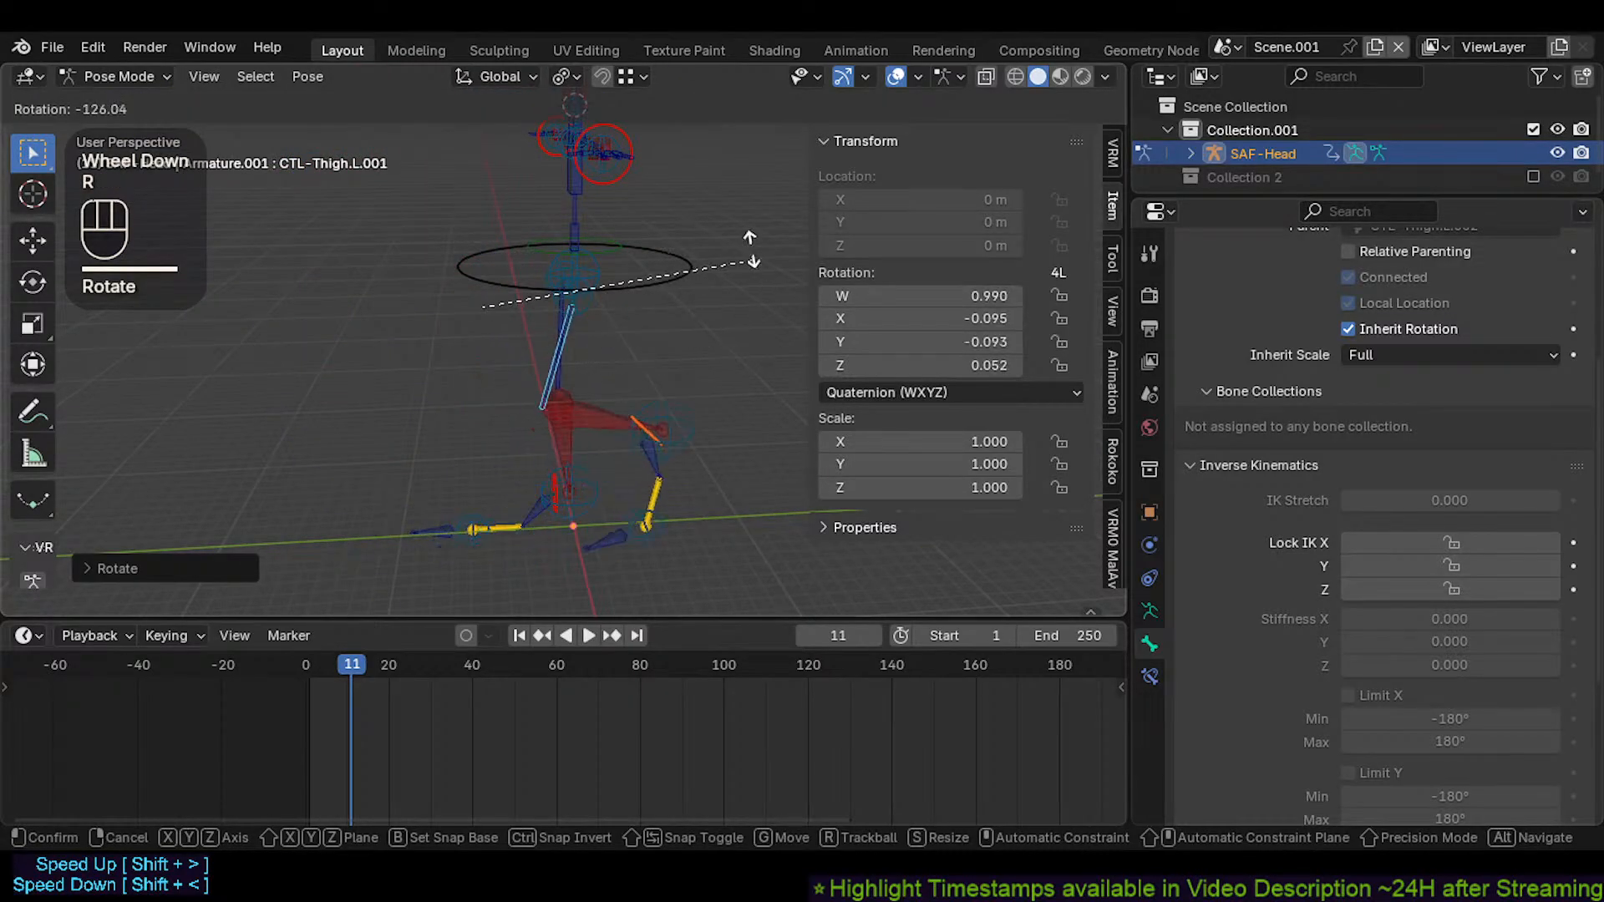
shift+click(635, 315)
key(r)
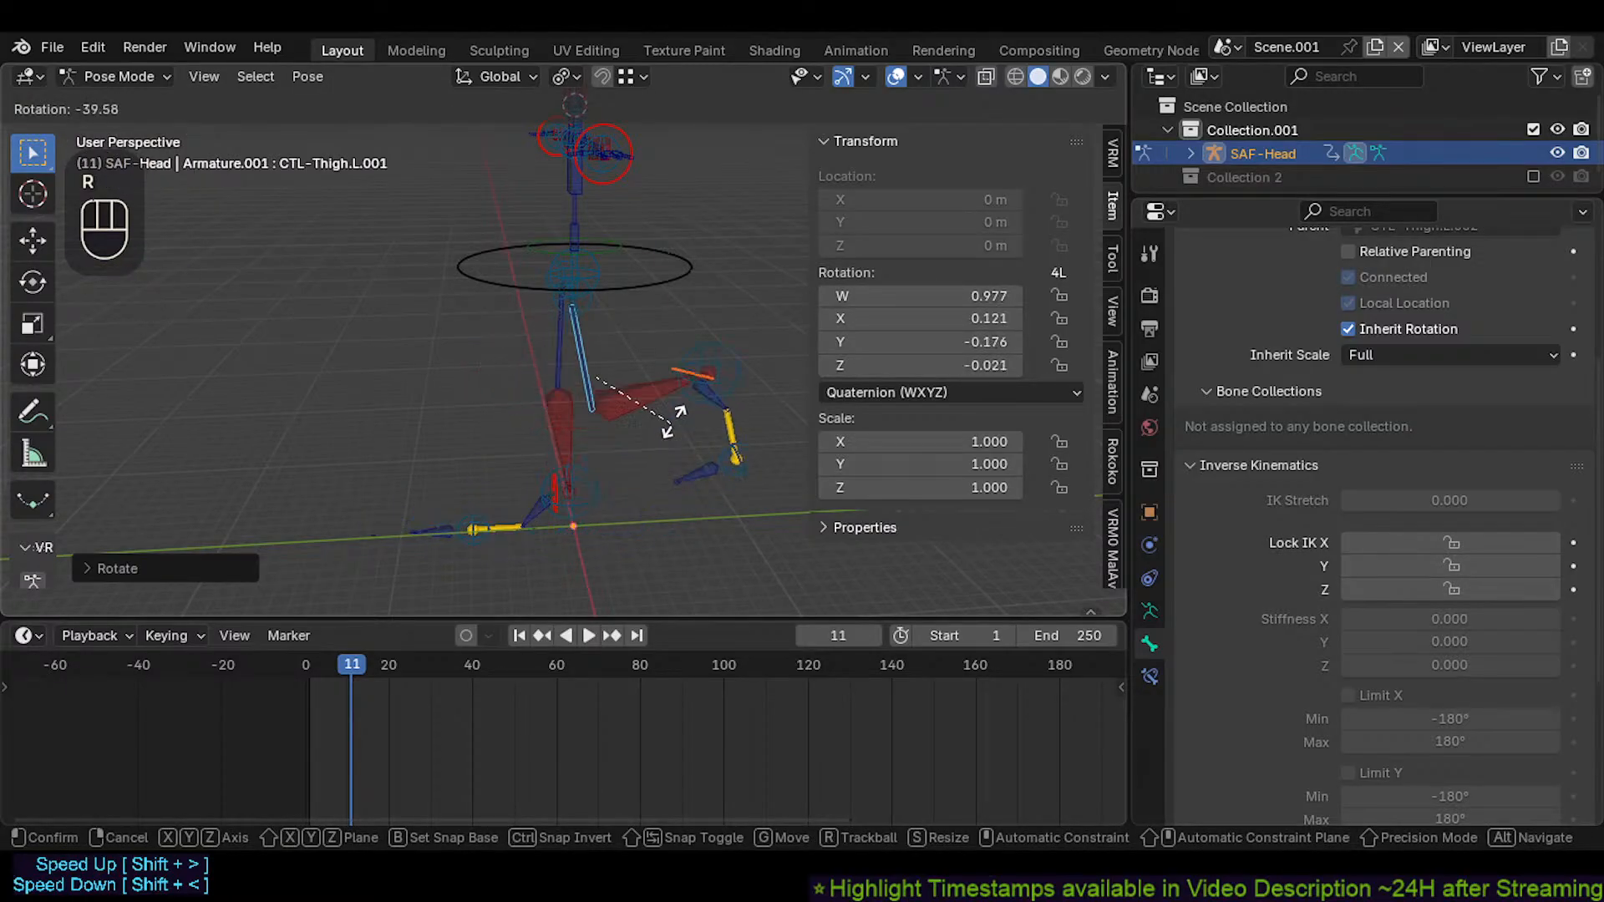
click(654, 479)
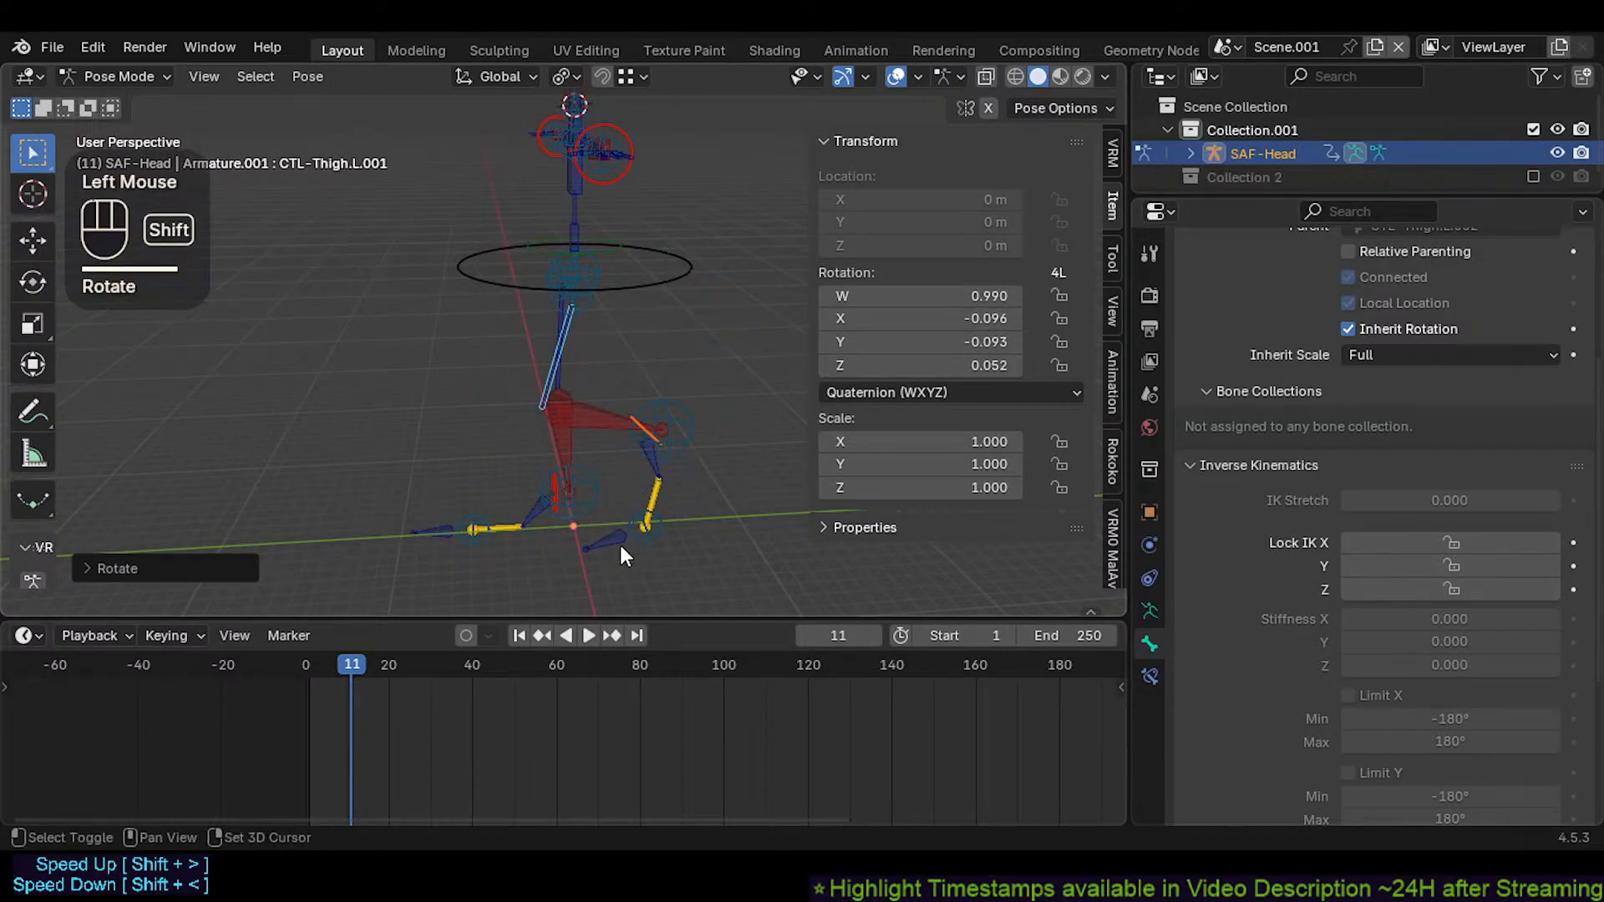
Add the CTL-Foot.L.004 control to the selection, rotate the whole left leg forward, and save the file
shift+click(644, 516)
key(r)
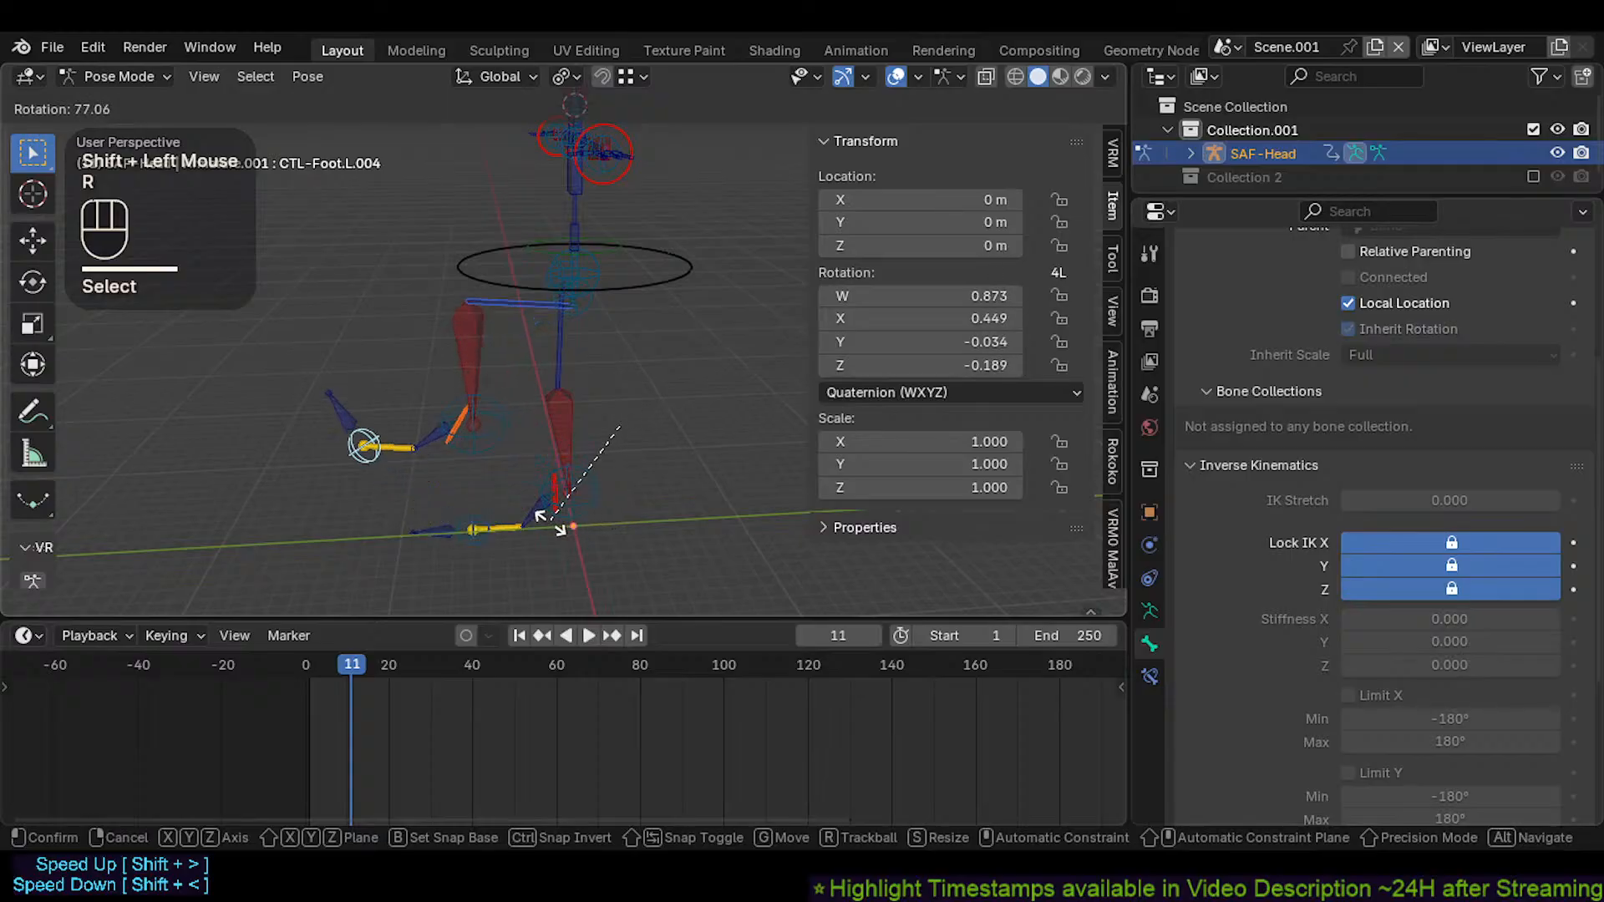
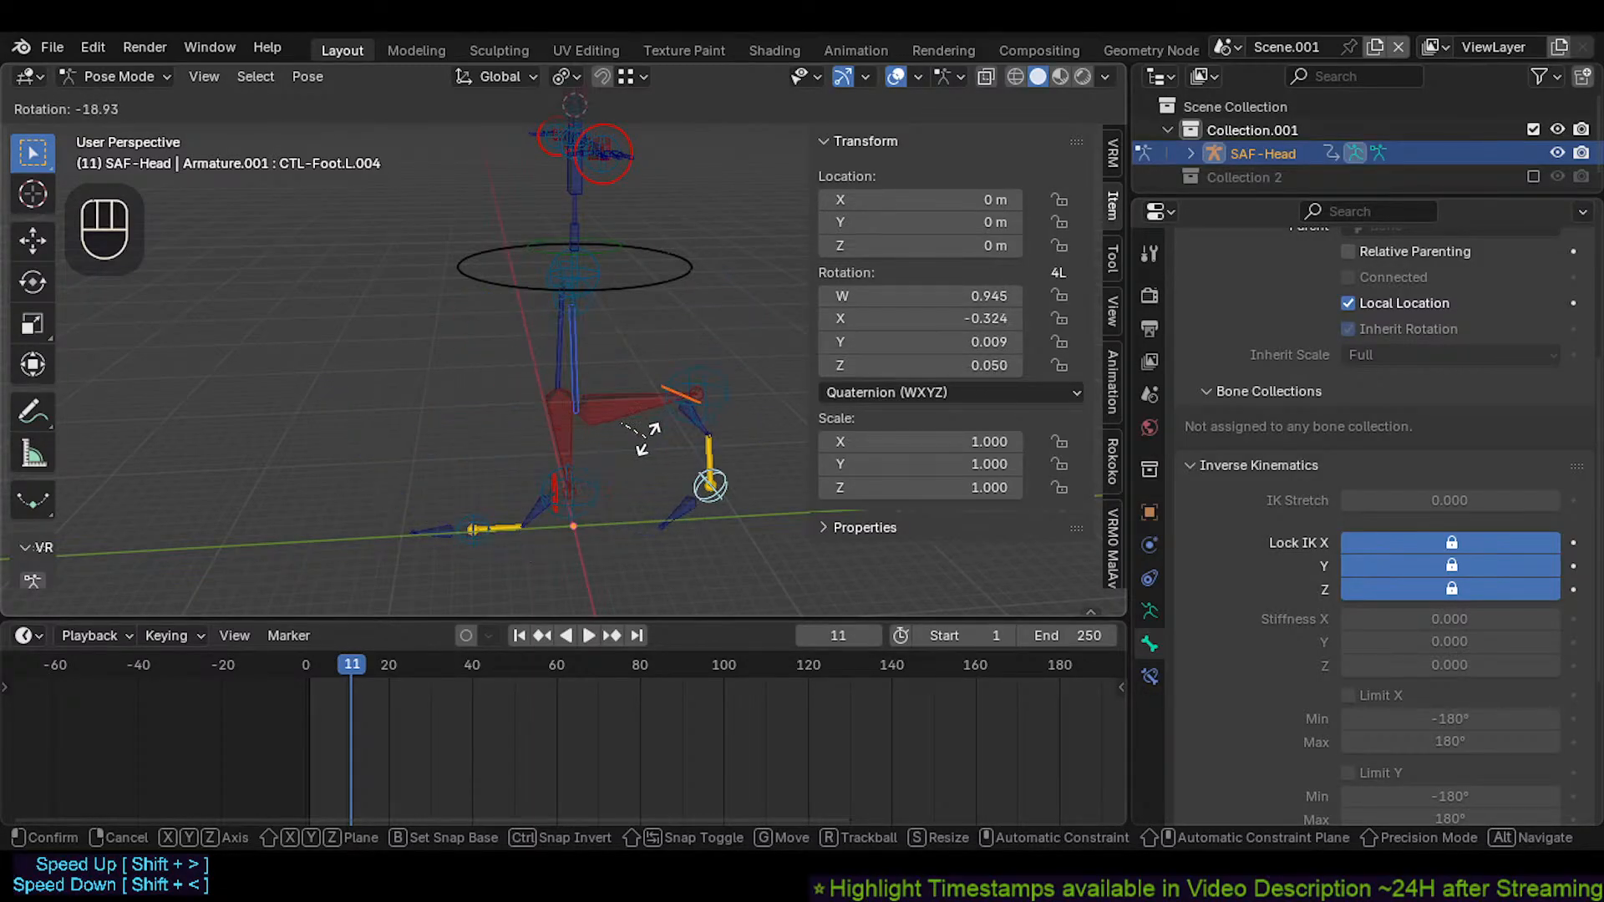
click(619, 454)
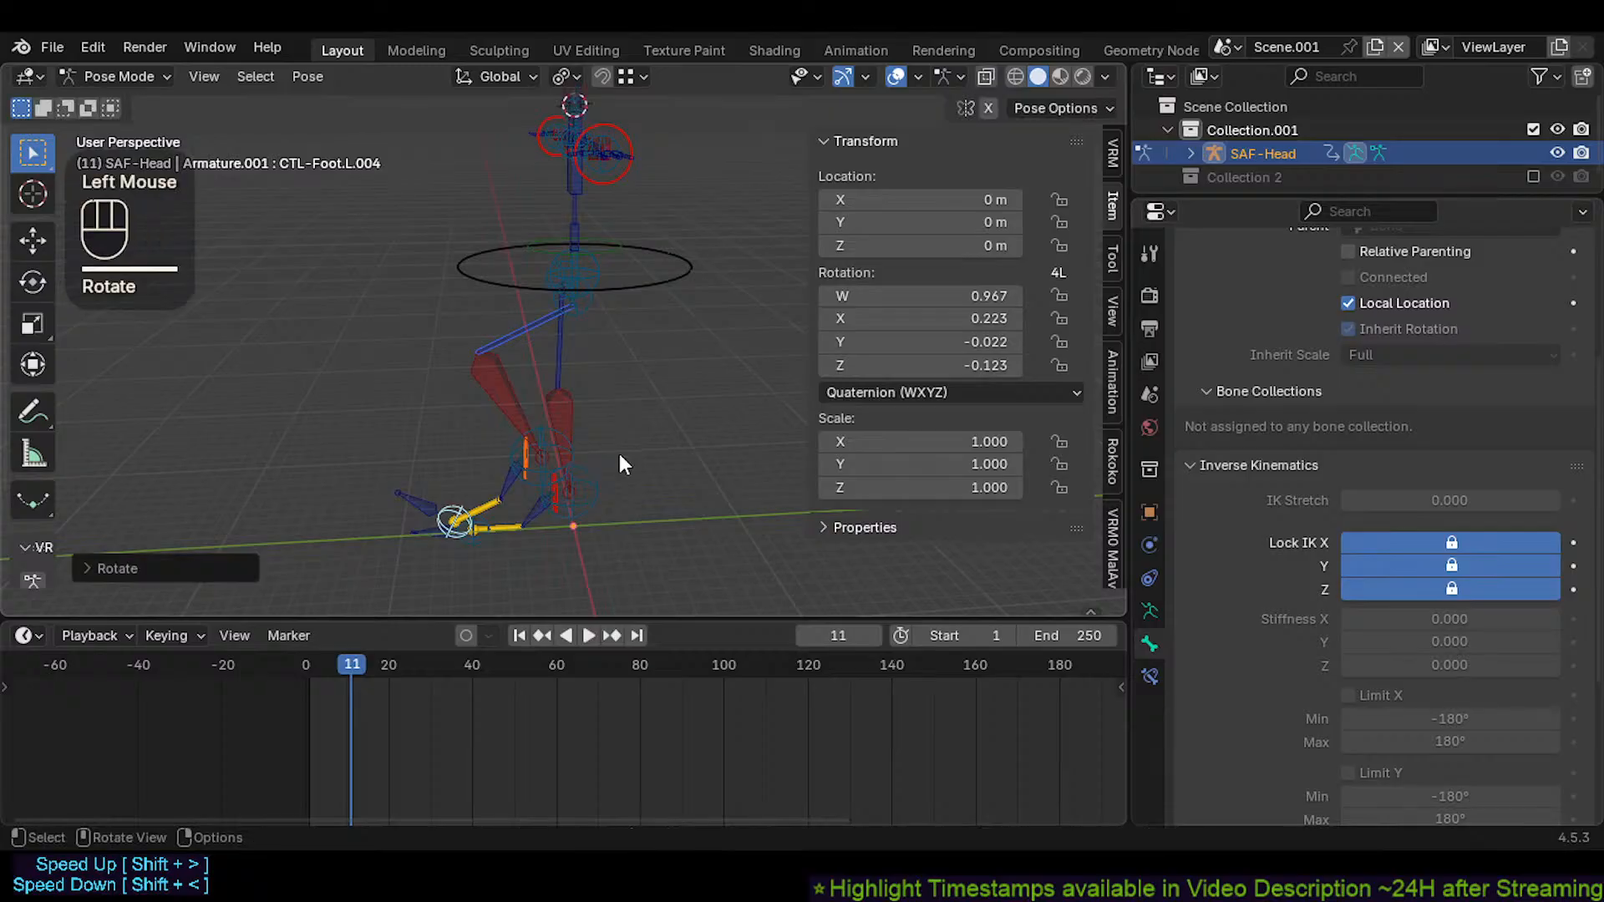
middle_drag(619, 453, 579, 388)
key(ctrl+s)
Rotate only the CTL-Thigh.L.001 bone, using trackball and view rotation, to about W 0.939, X -0.335
click(570, 384)
key(r)
key(r)
key(r)
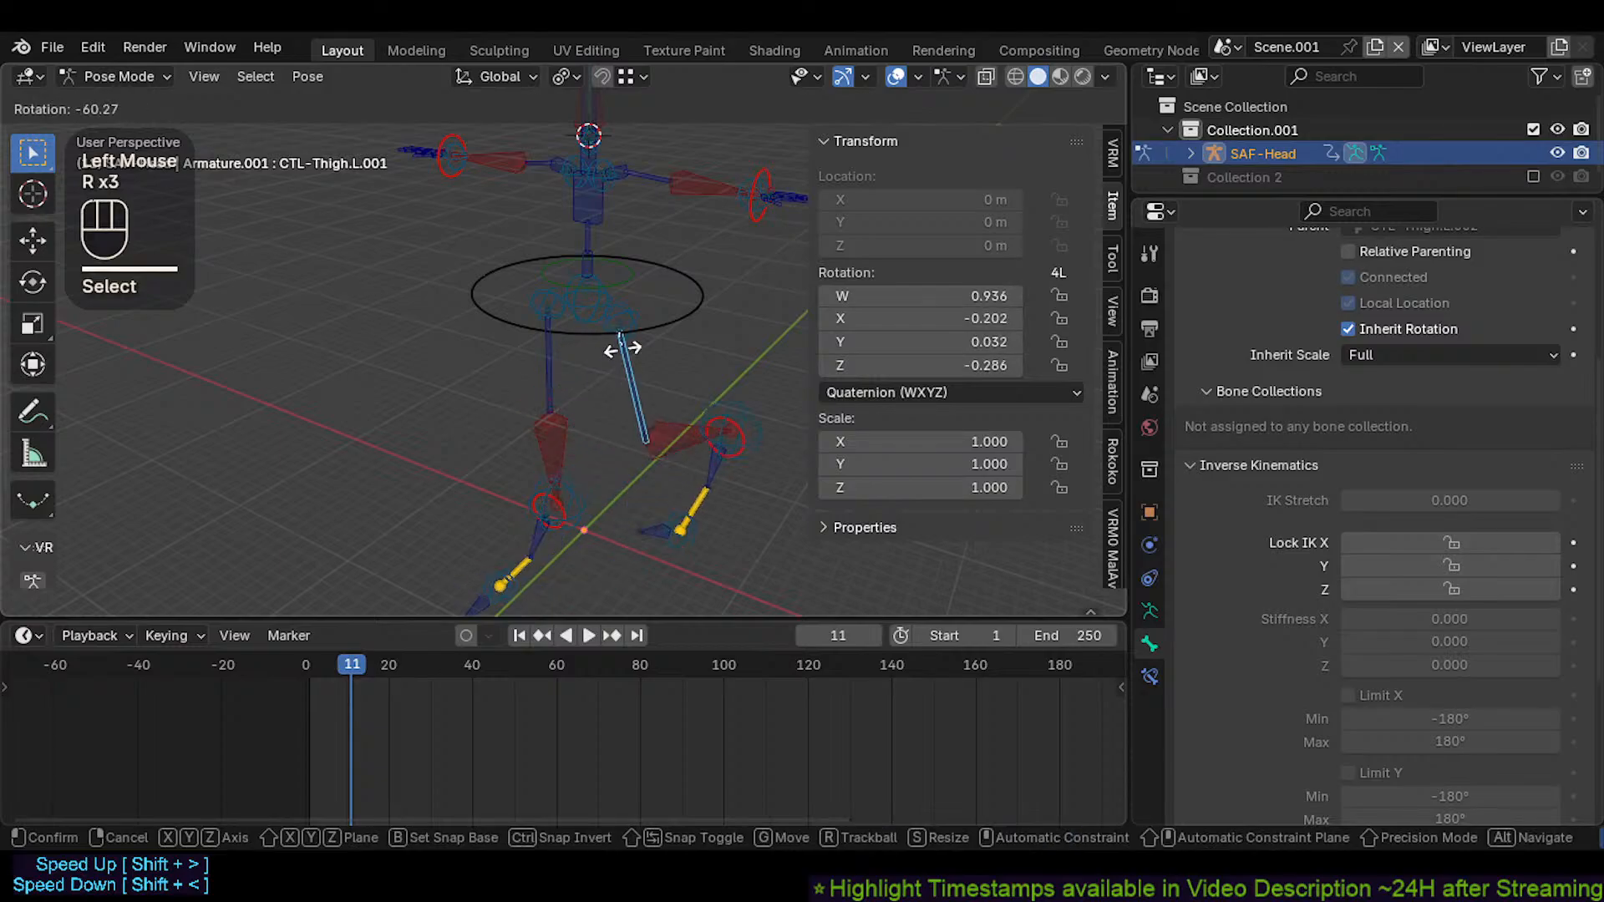
click(603, 376)
middle_drag(603, 376, 518, 402)
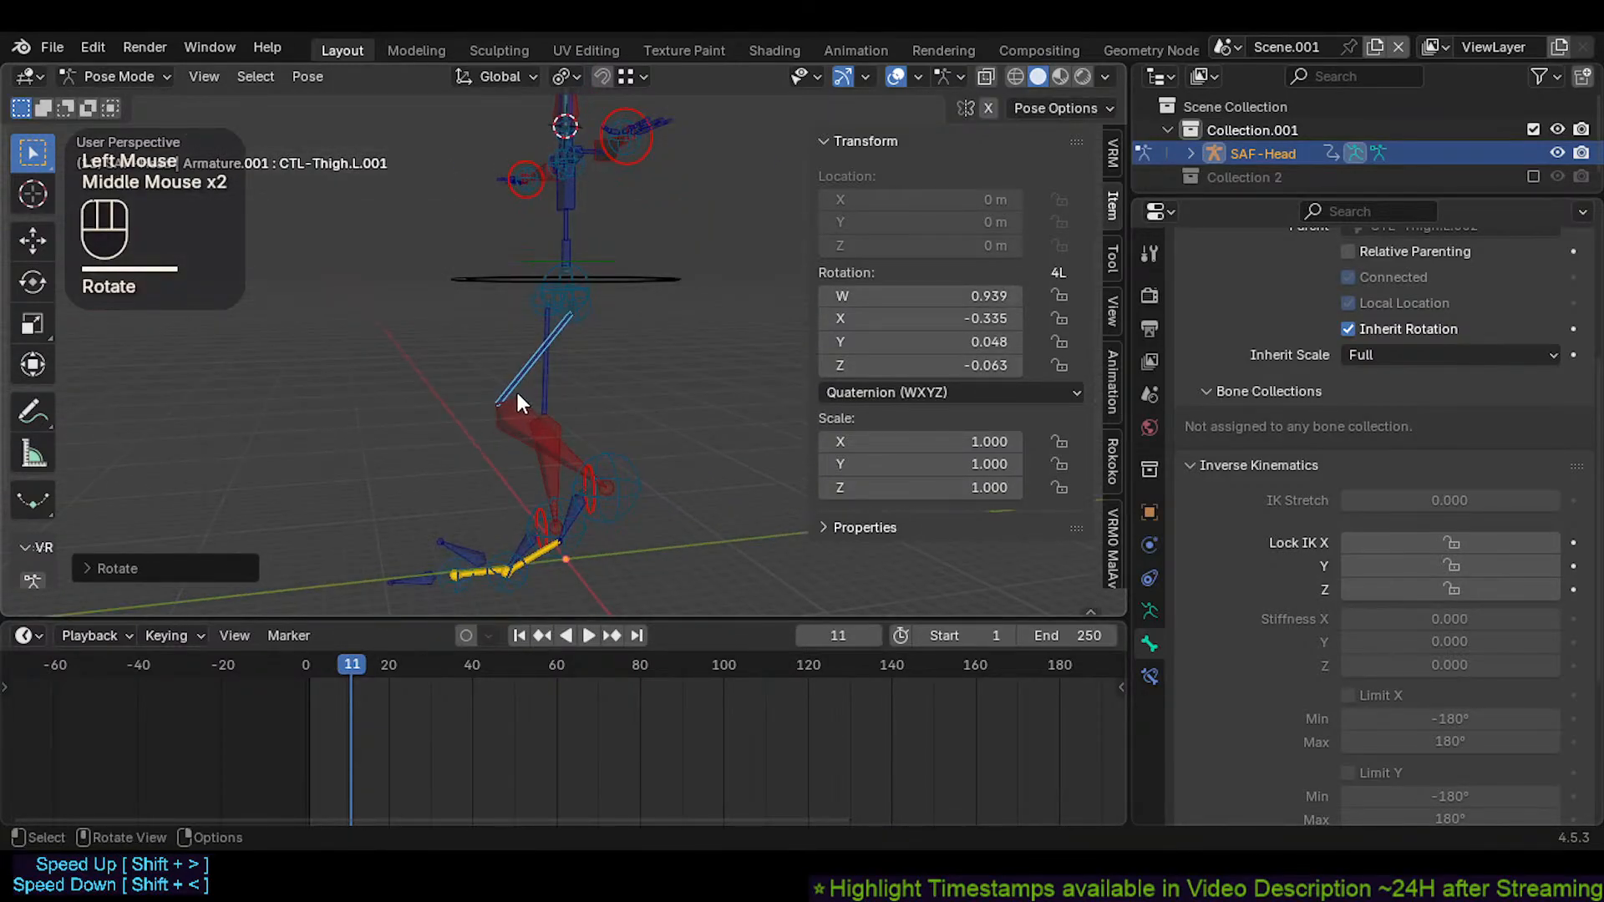
middle_drag(583, 513, 575, 406)
Move the CTL-Shin.L bone repeatedly, swinging the left knee back until the thigh hangs nearly straight, and save the file
click(594, 440)
key(g)
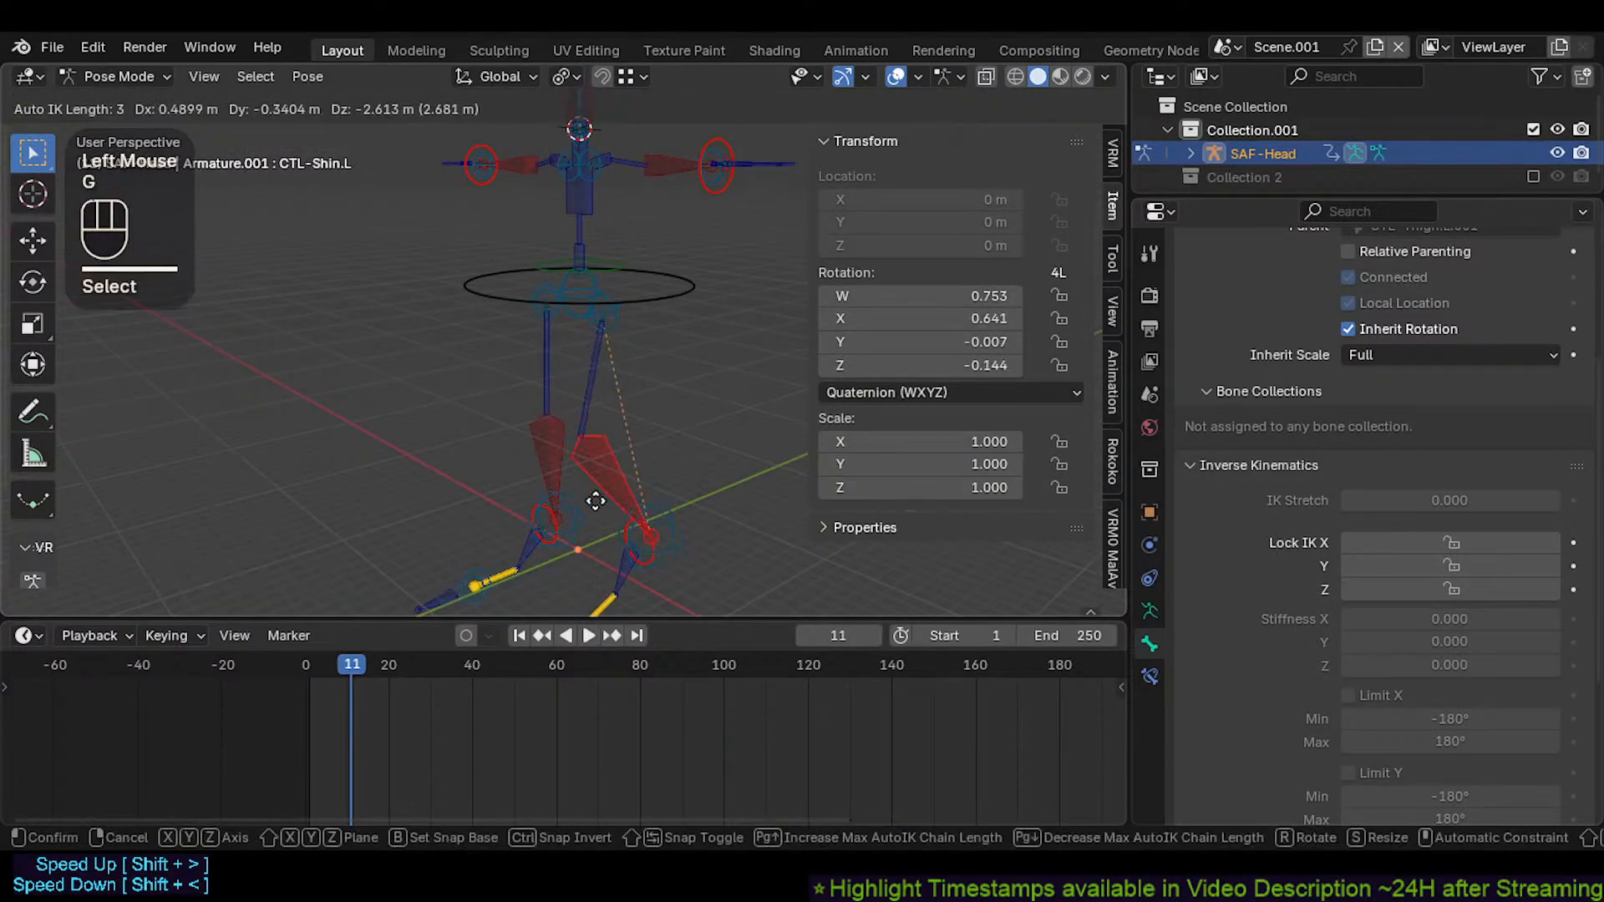
click(591, 464)
click(579, 371)
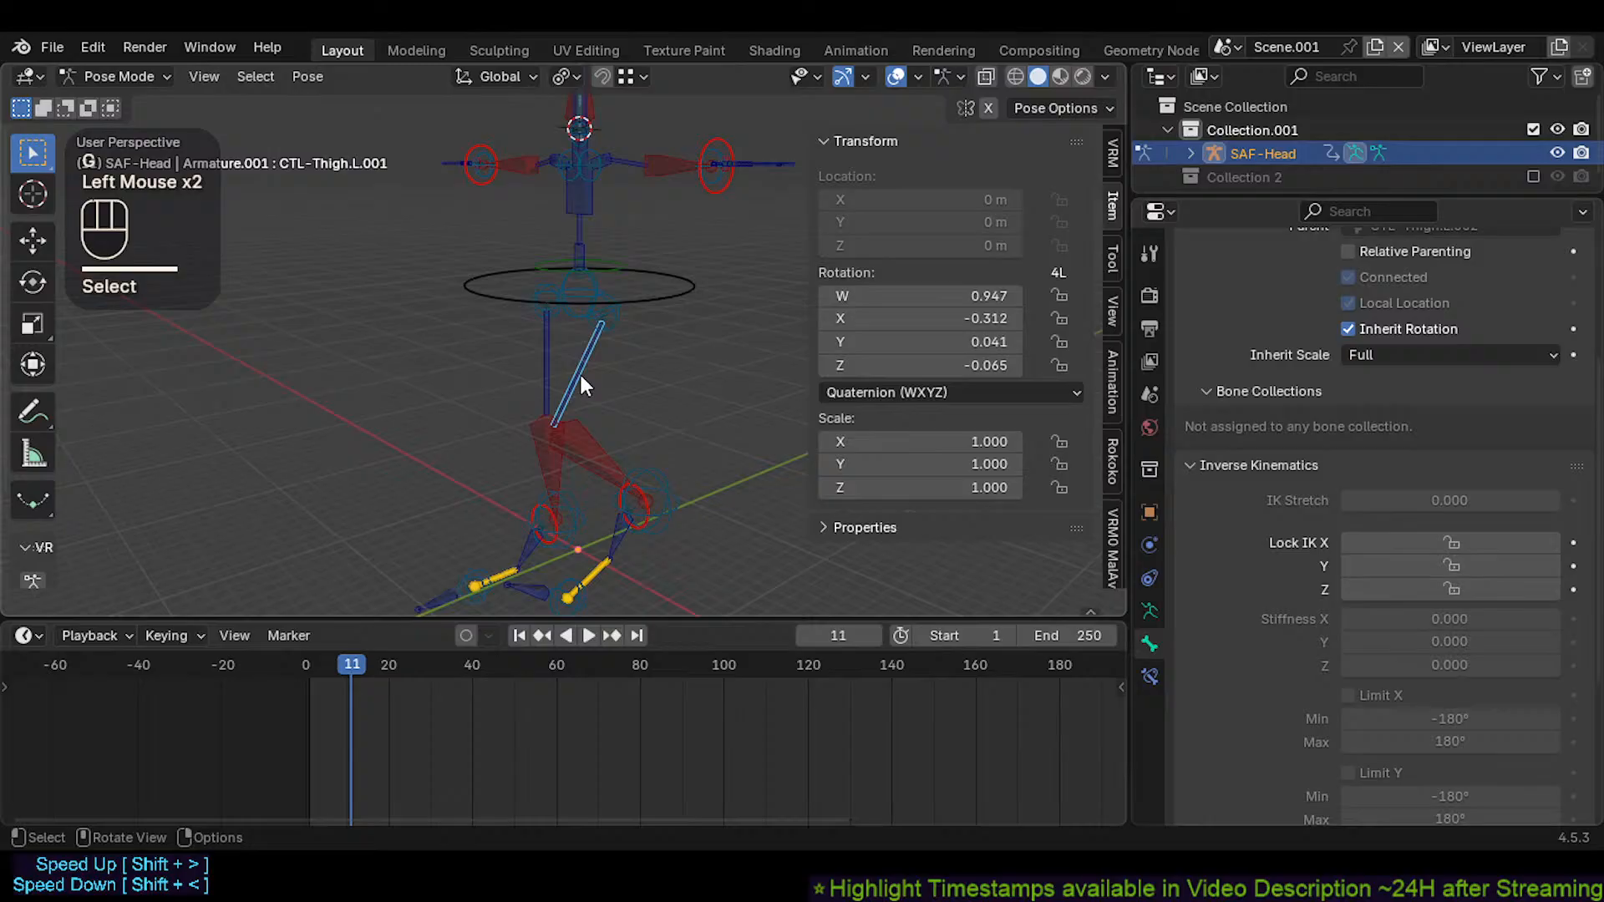
click(586, 431)
key(g)
click(584, 453)
key(g)
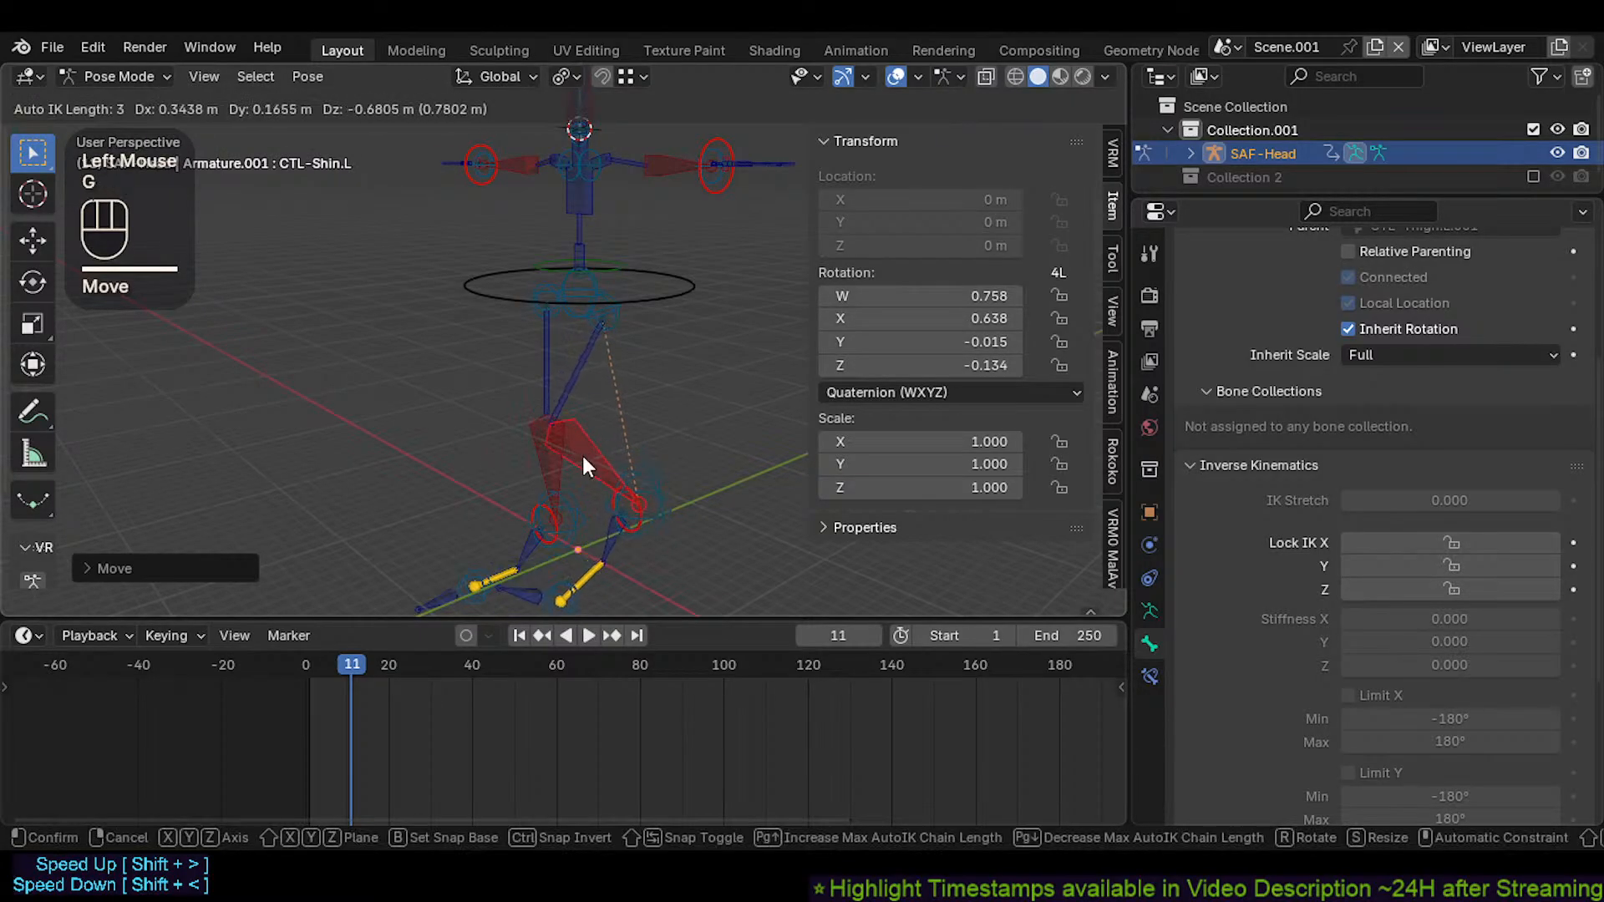
click(583, 438)
double_click(605, 317)
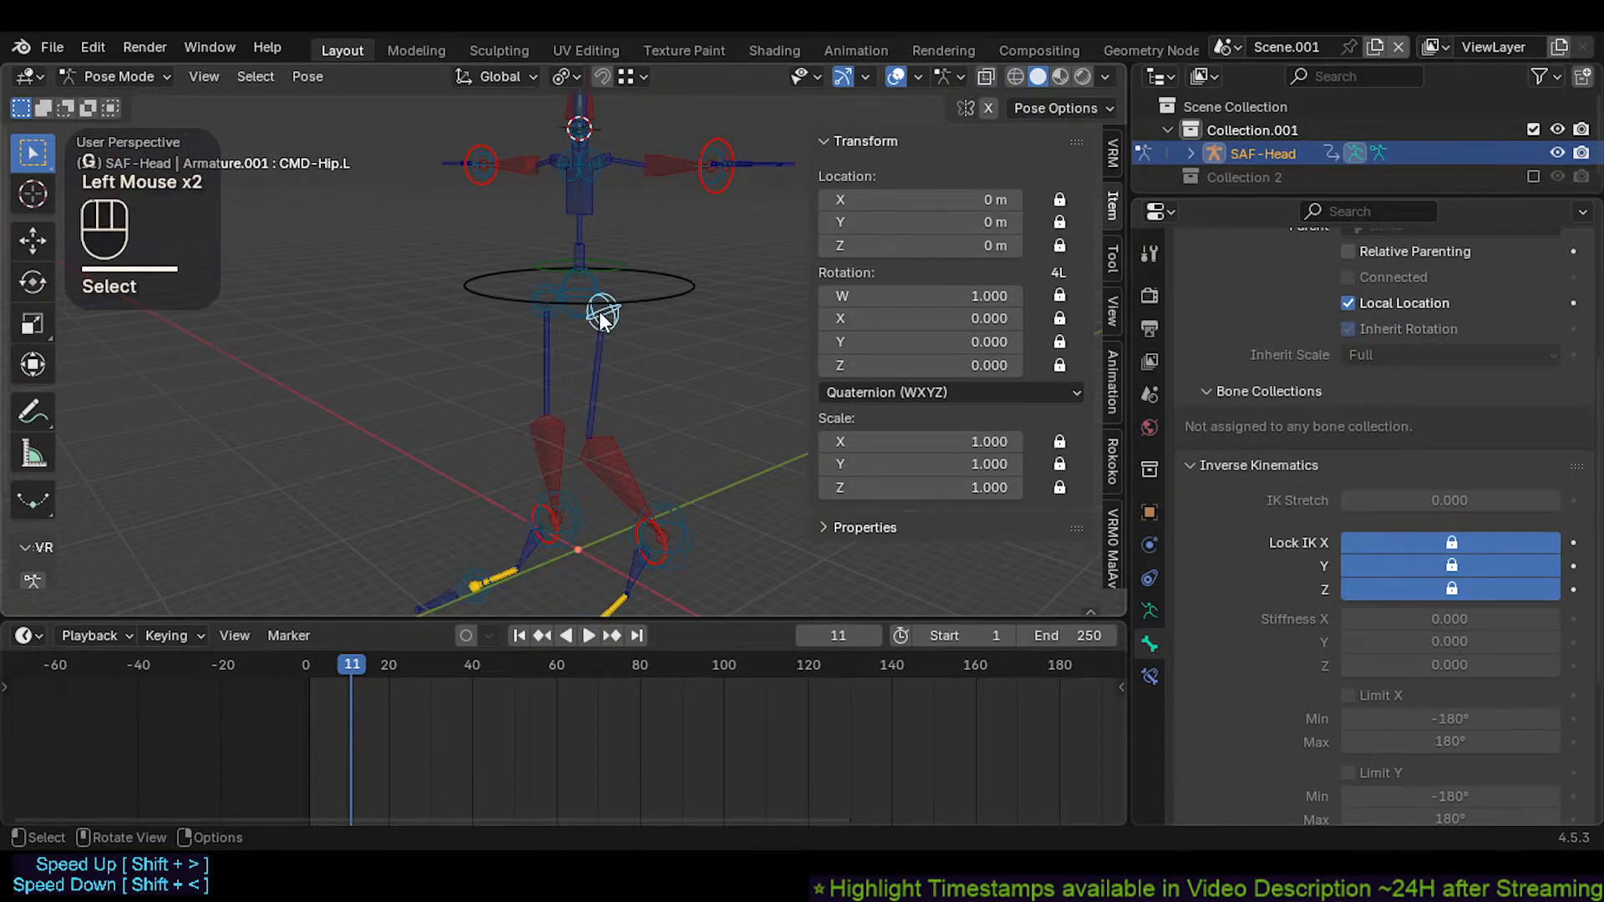
key(ctrl+s)
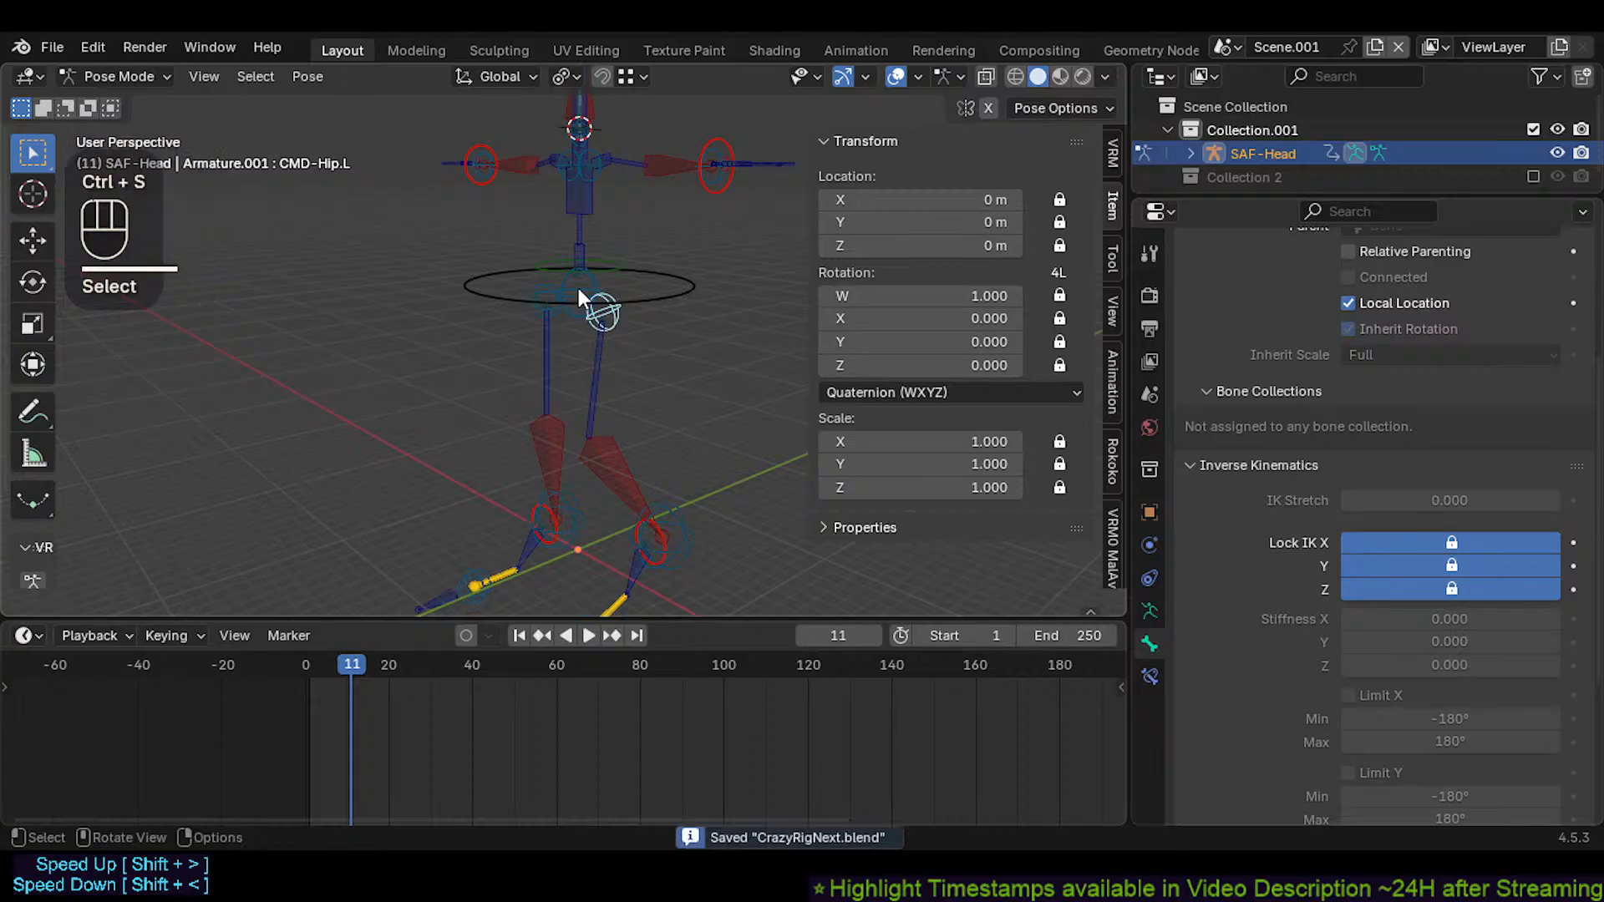
click(579, 290)
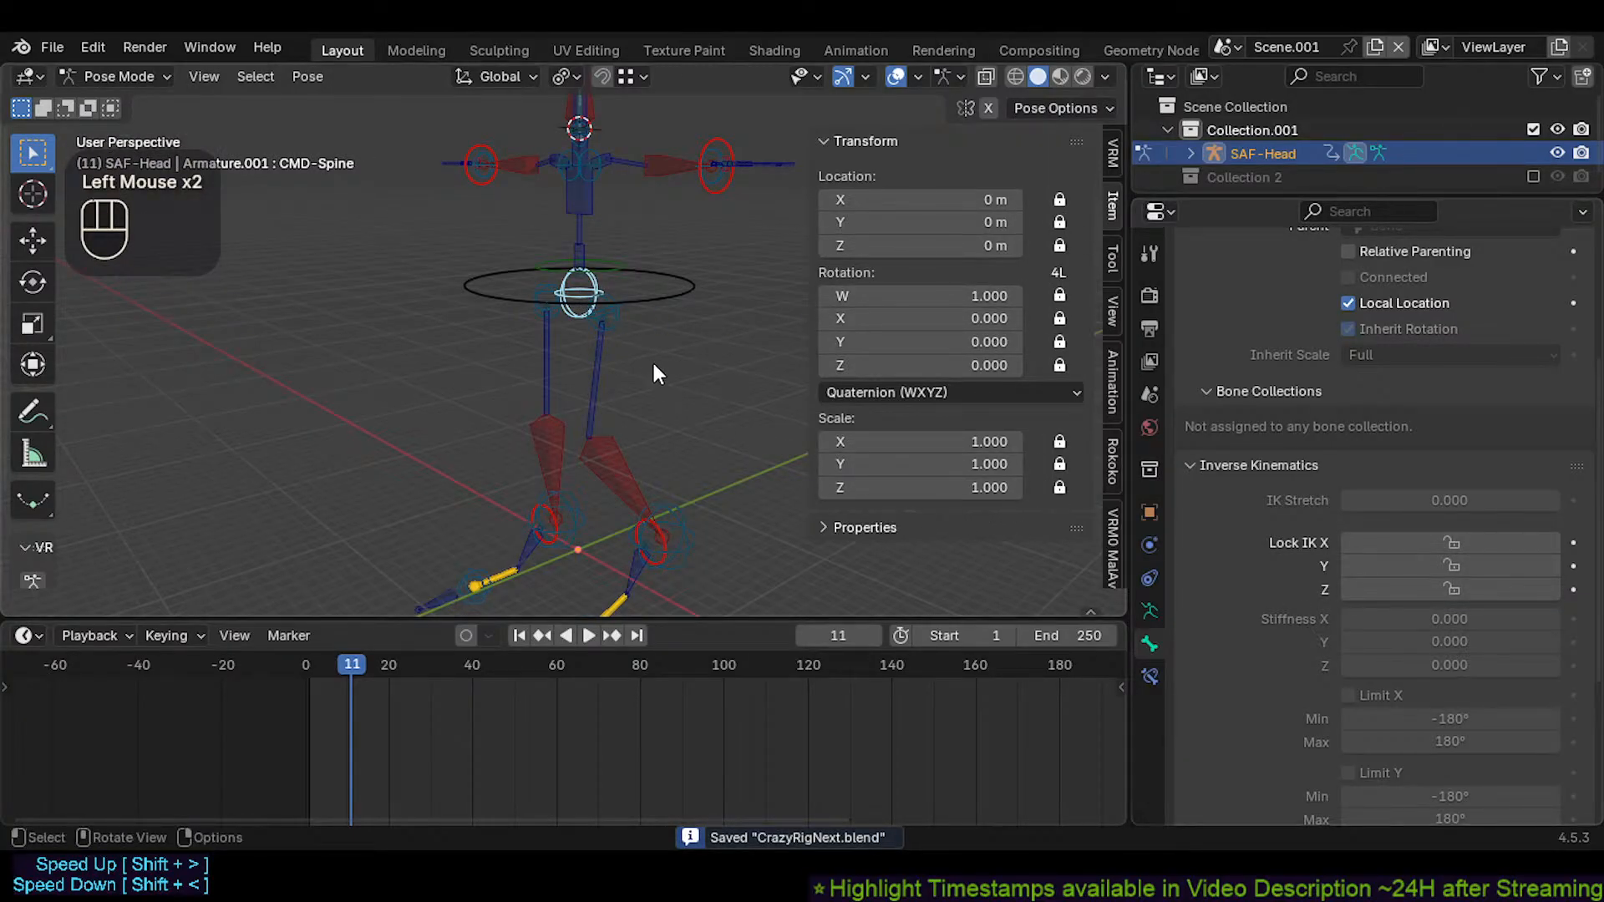
click(660, 305)
key(r)
key(r)
key(Escape)
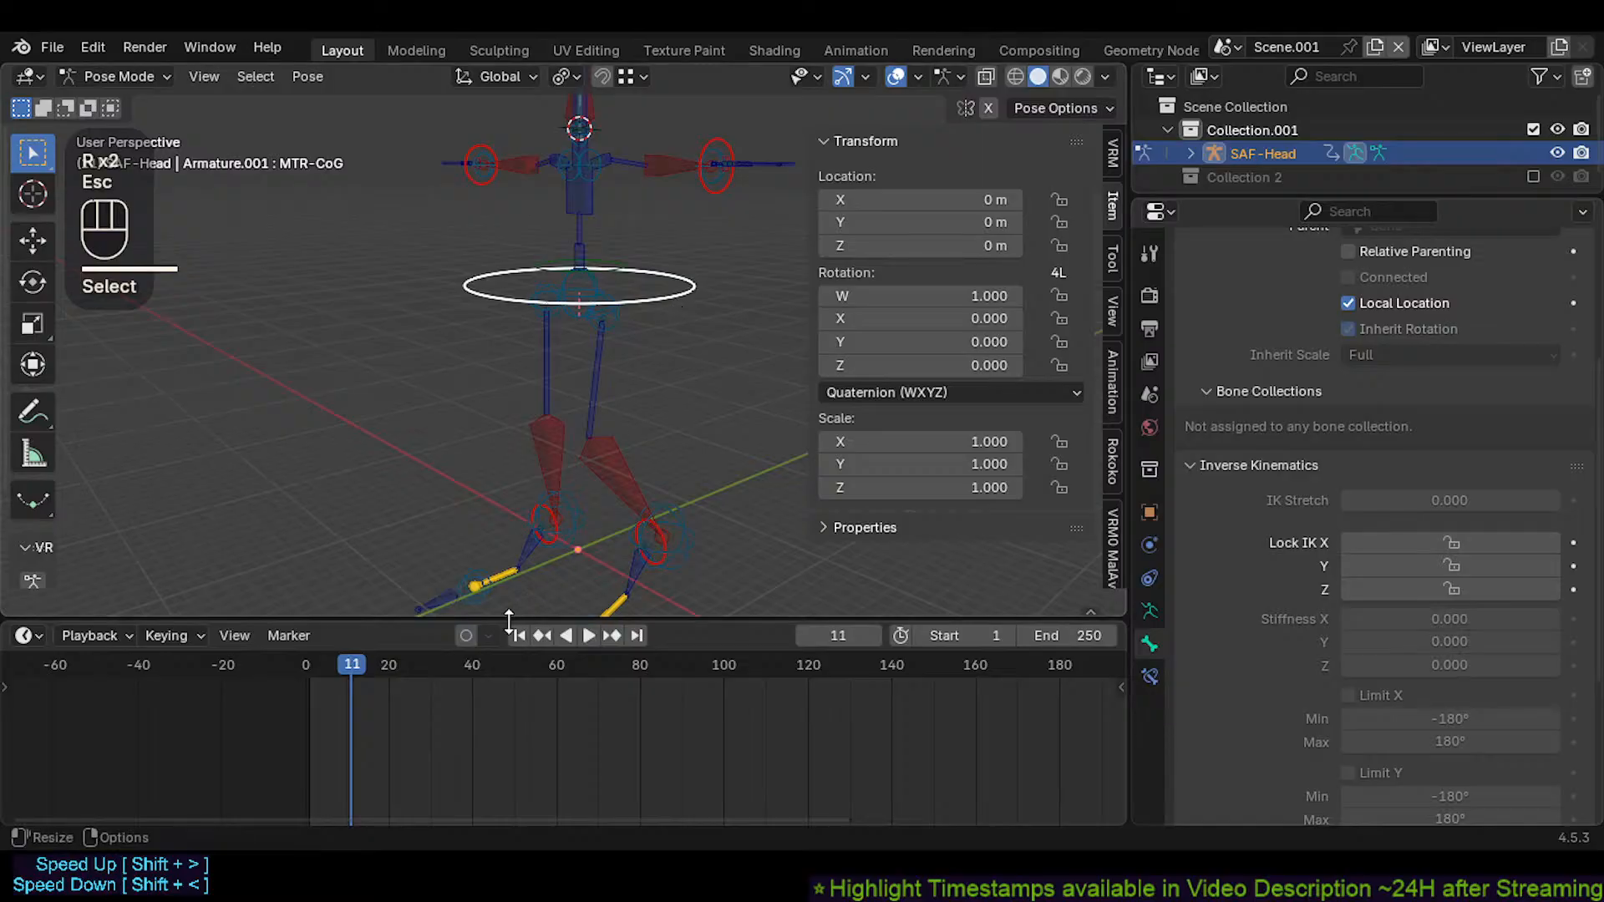
Enable Auto Keying, save the file, and go back to frame 1
click(465, 635)
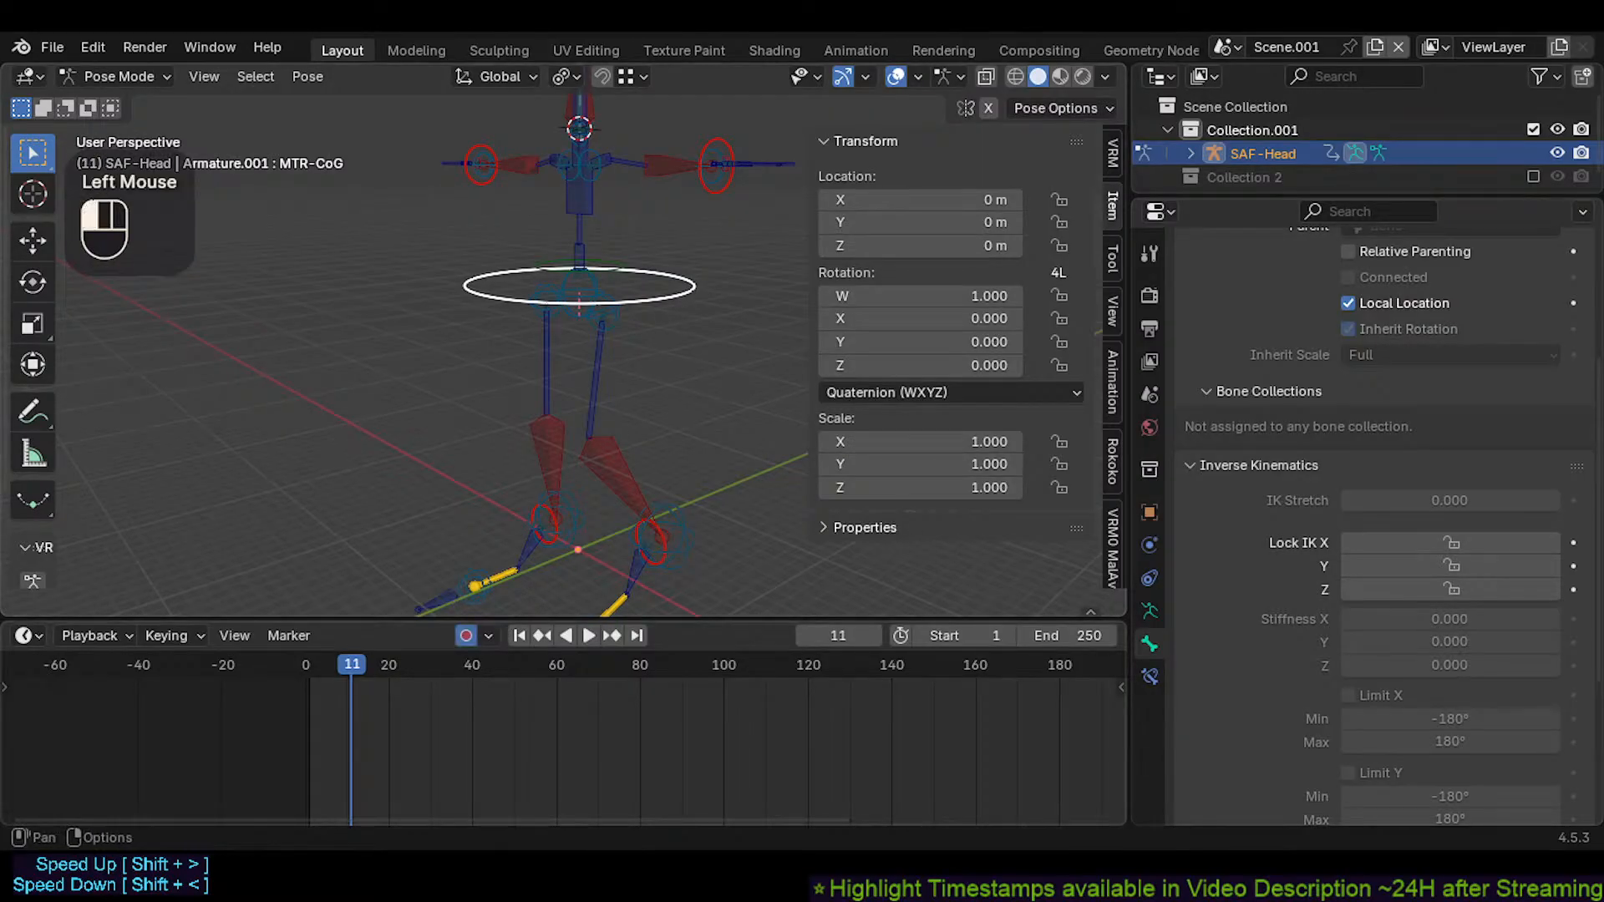
key(ctrl+s)
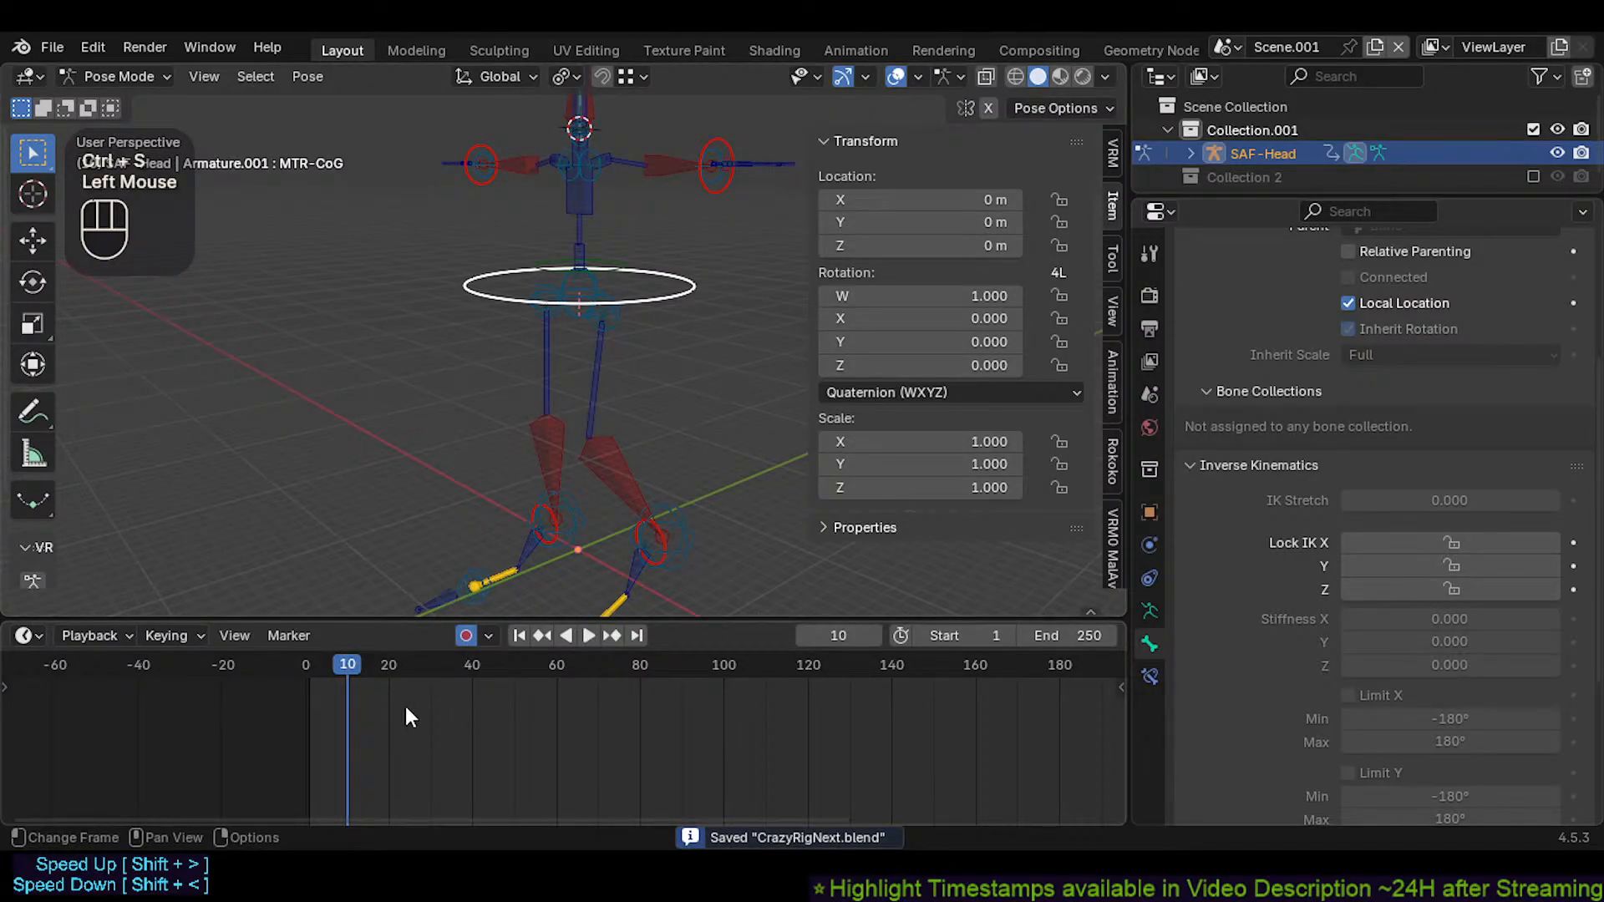
key(shift+Left)
Check the transform locks on the CMD-Hip.L and CMD-Hip.R controls
middle_drag(501, 518, 610, 322)
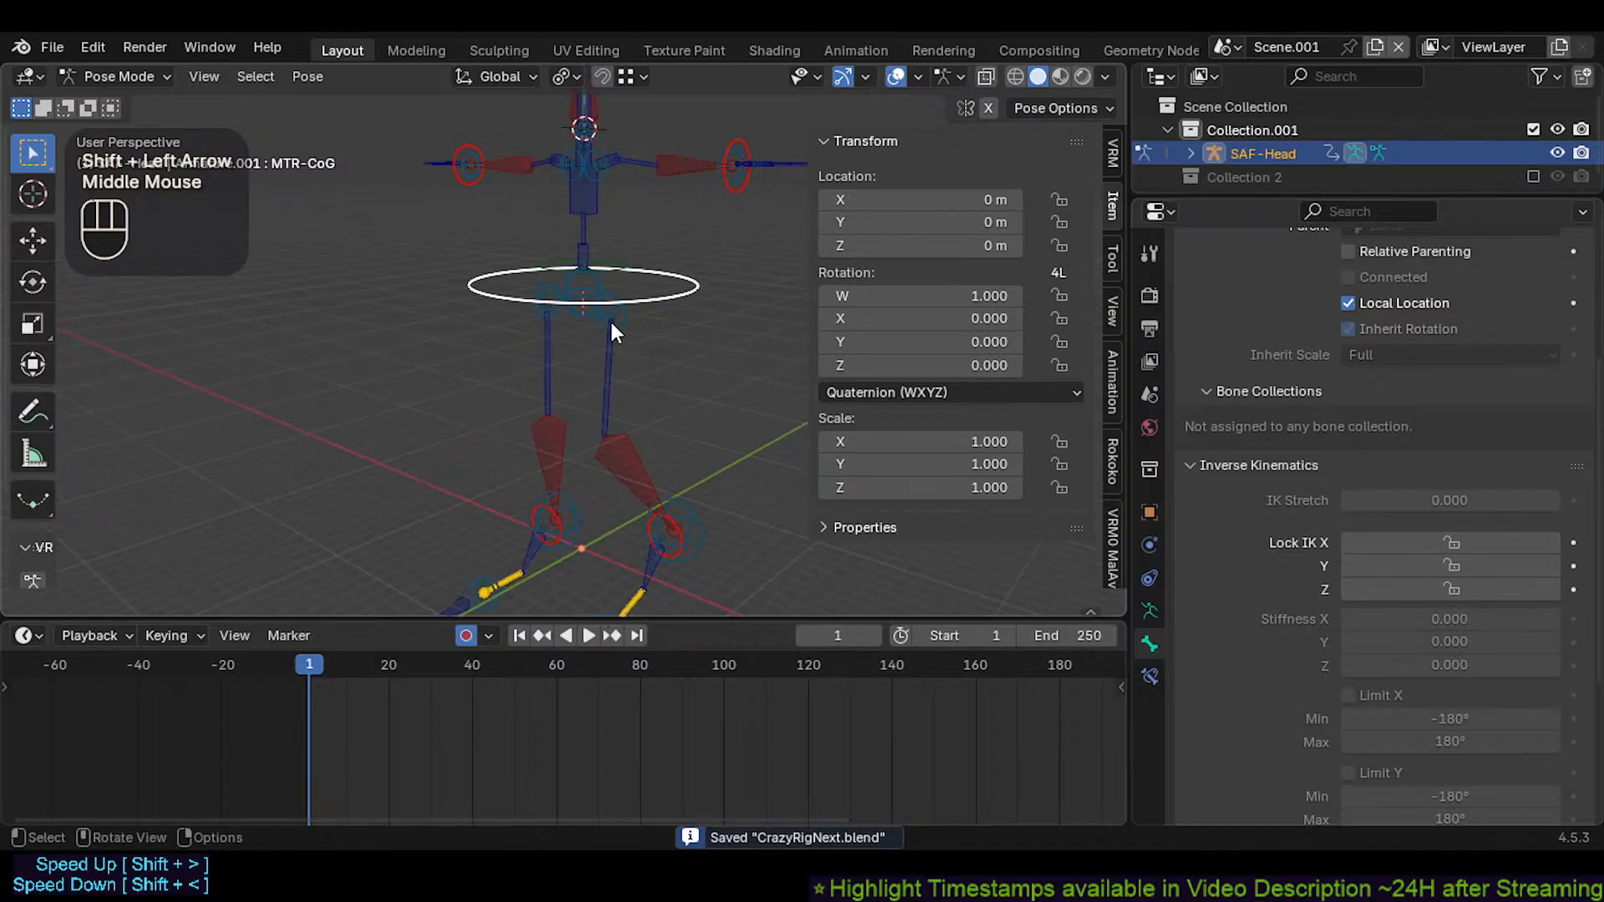
click(615, 316)
click(528, 289)
click(533, 288)
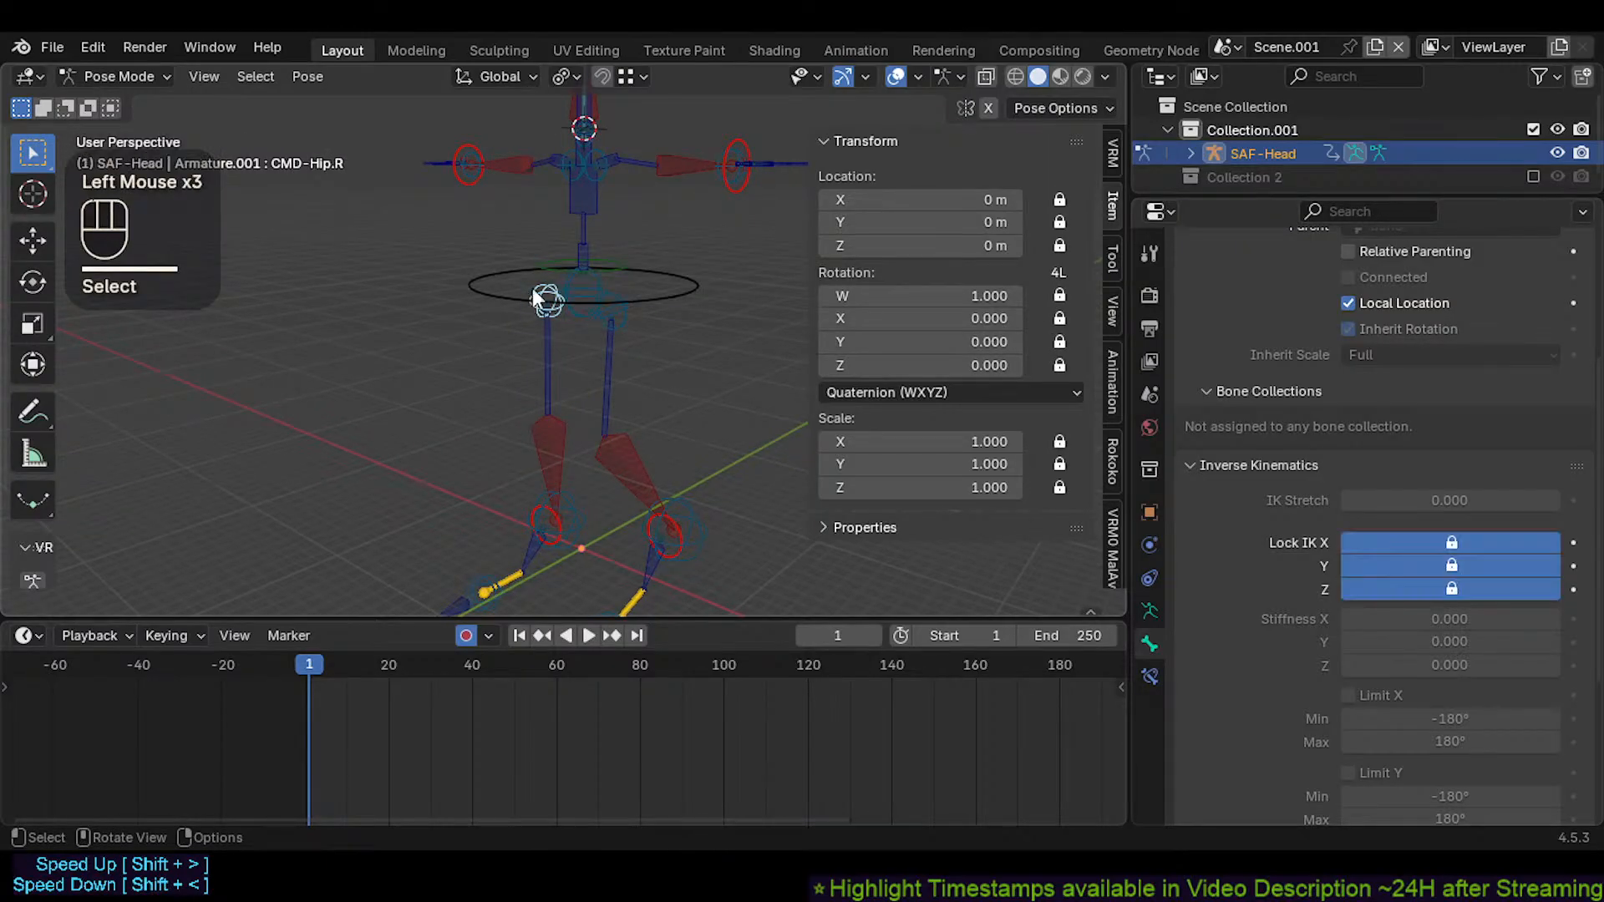
Select CMD-Shoulder.L and CMD-Shoulder.R together and lock all their location, rotation and scale channels
shift+middle_drag(533, 288, 588, 384)
scroll(579, 333, up, 2)
click(599, 339)
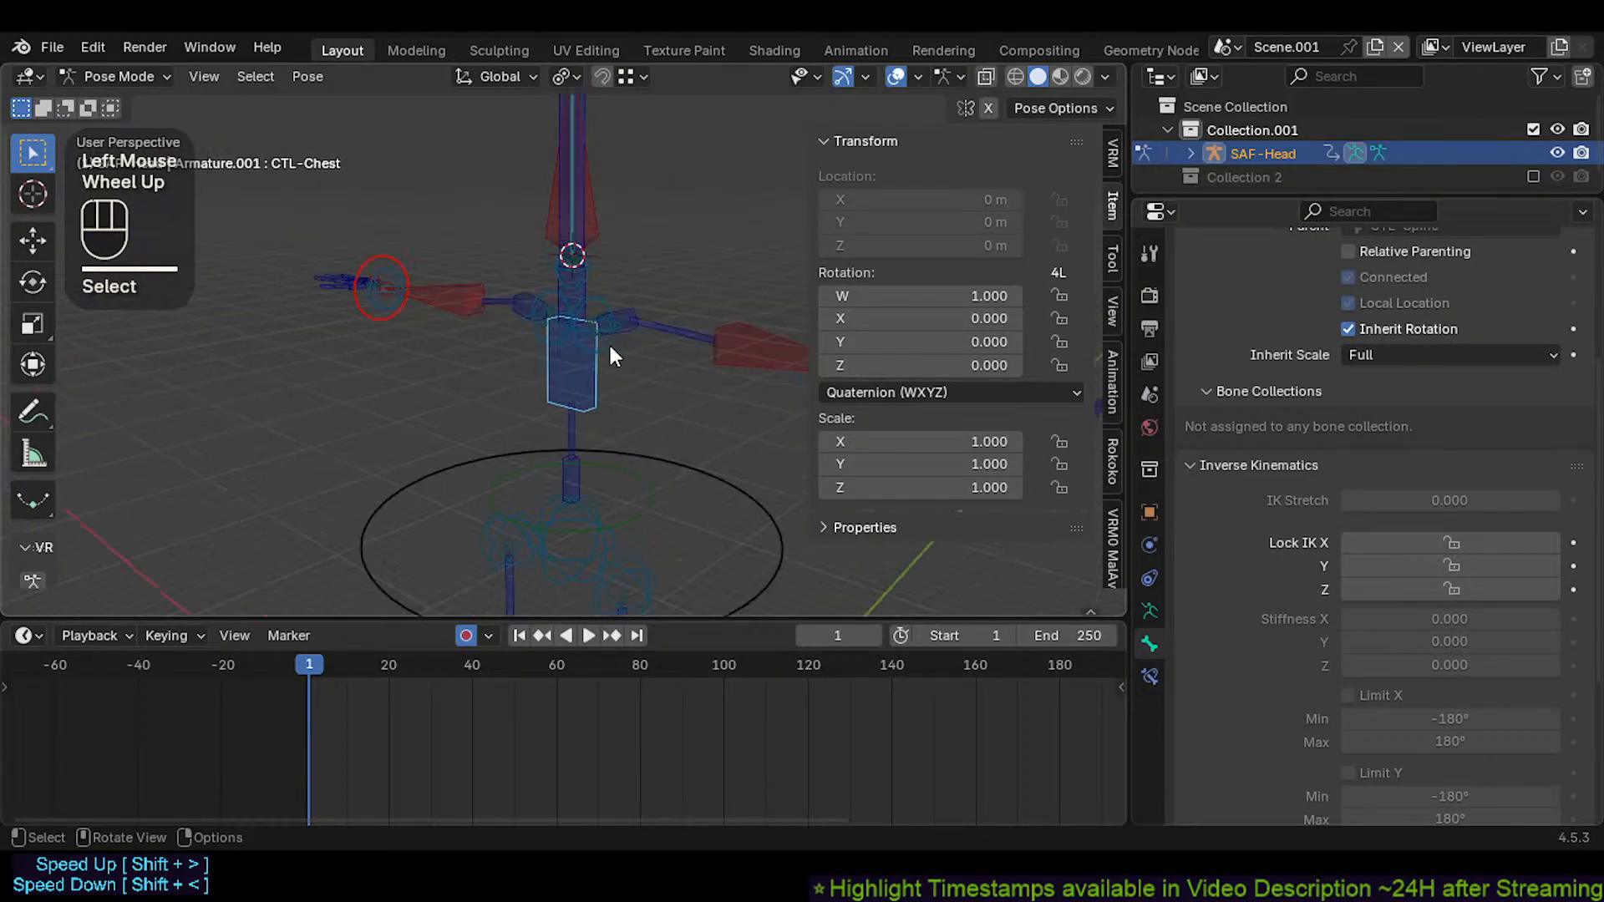
click(594, 331)
shift+click(548, 288)
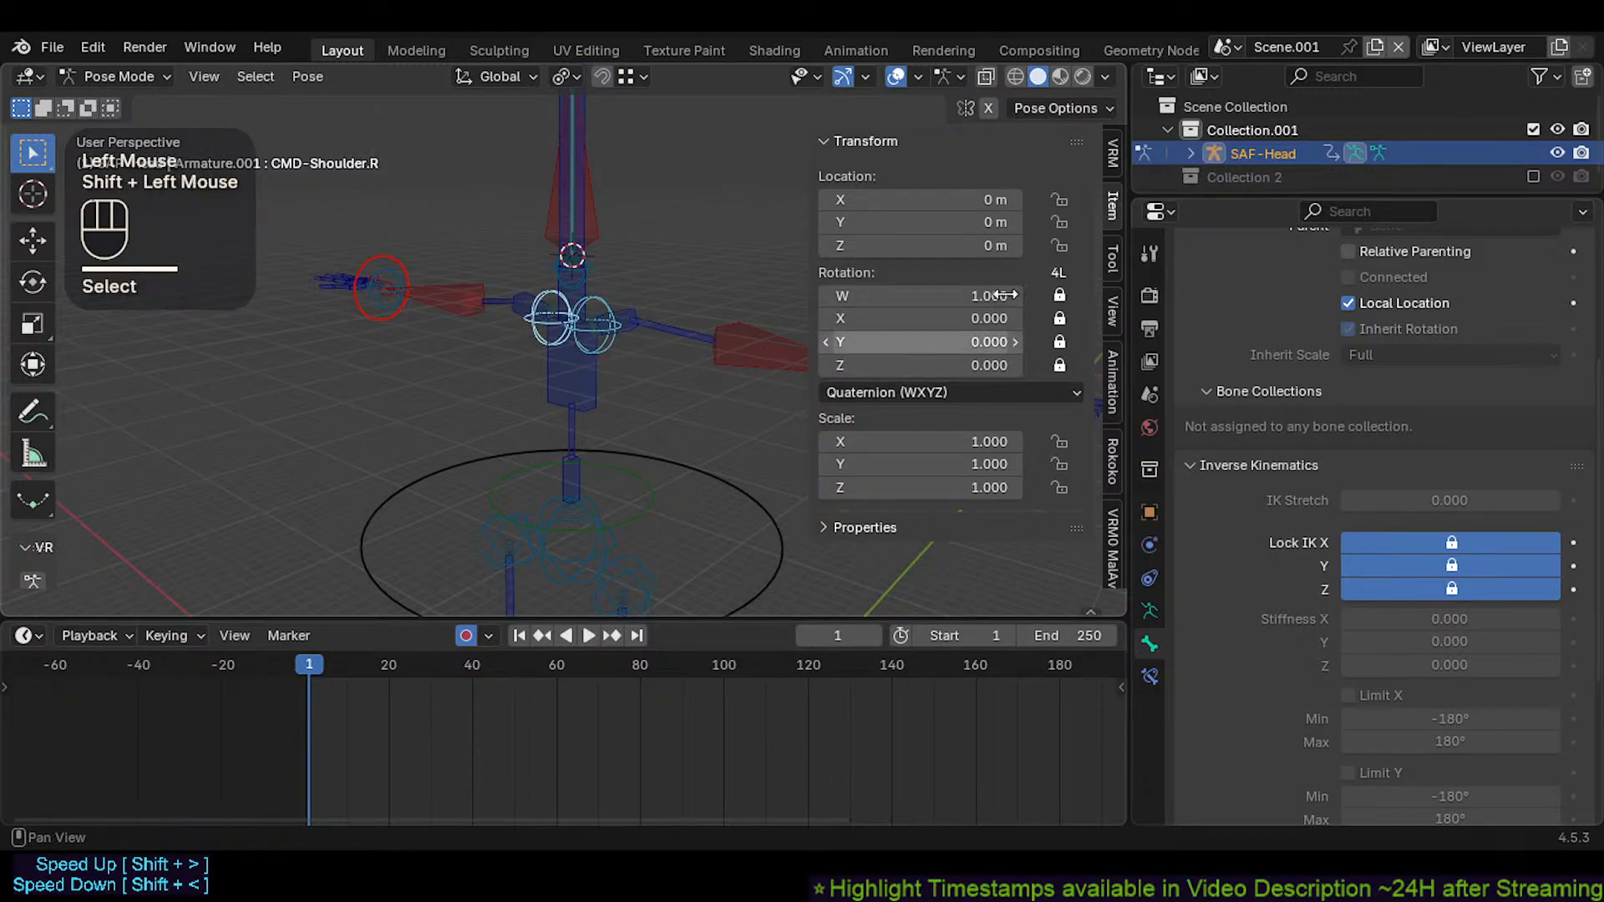
Select the CTL-Head control and lock all its location, rotation and scale channels
click(588, 268)
click(618, 264)
shift+middle_drag(631, 269, 628, 284)
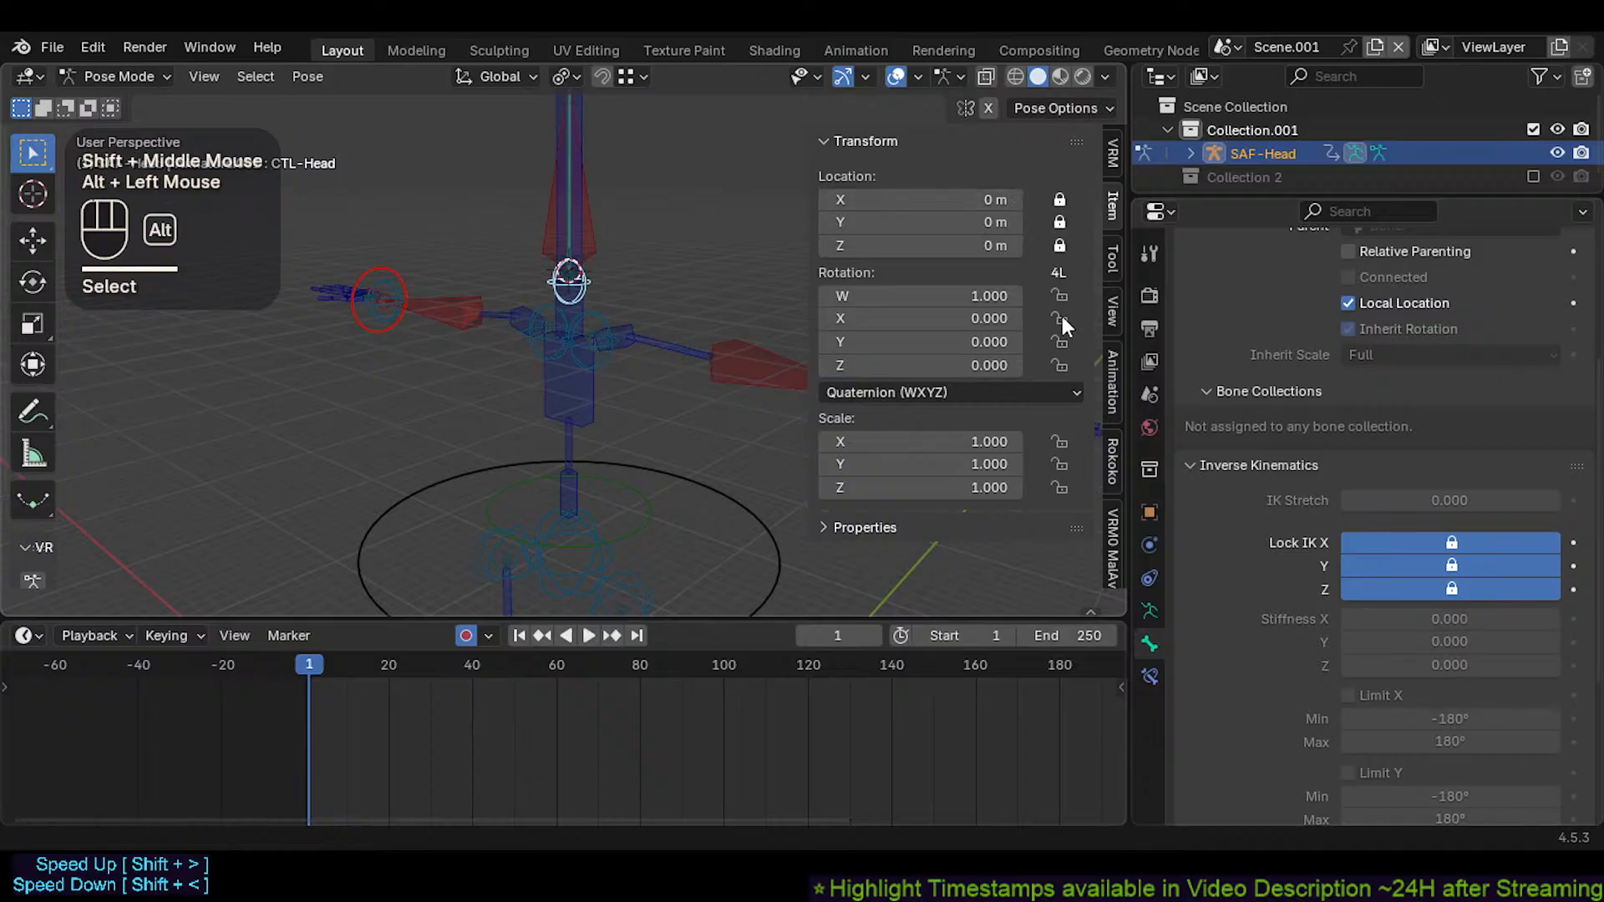
shift+middle_drag(637, 384, 622, 381)
Select CMD-Wrist.R and CMD-Wrist.L together and lock all their location, rotation and scale channels
middle_drag(386, 351, 411, 349)
click(342, 326)
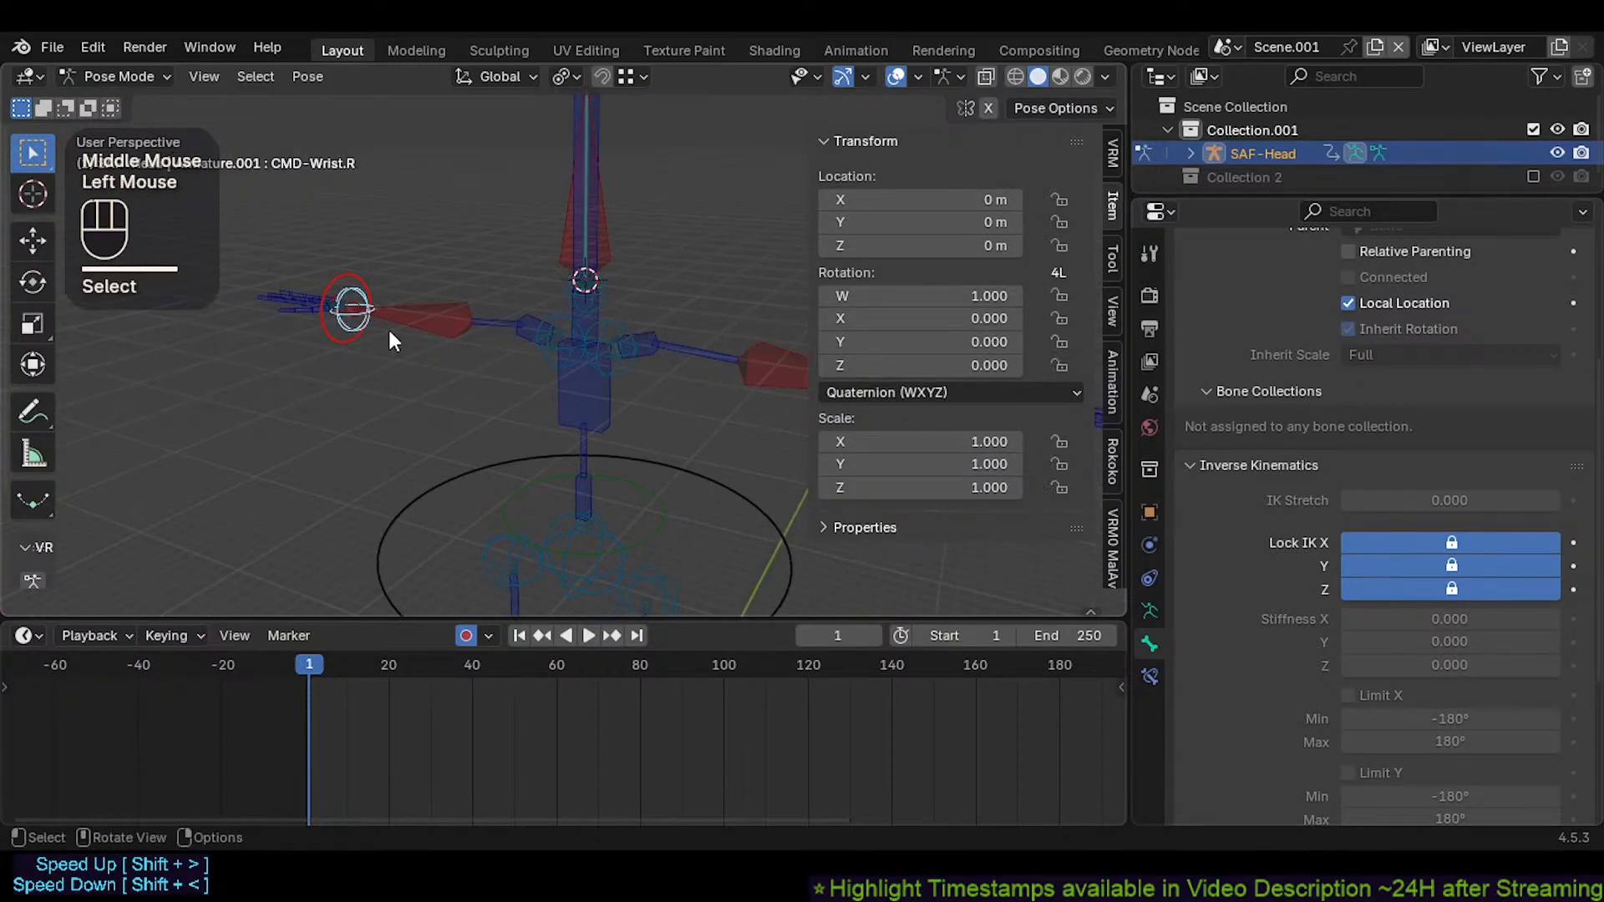
shift+middle_drag(725, 378, 599, 350)
shift+click(583, 372)
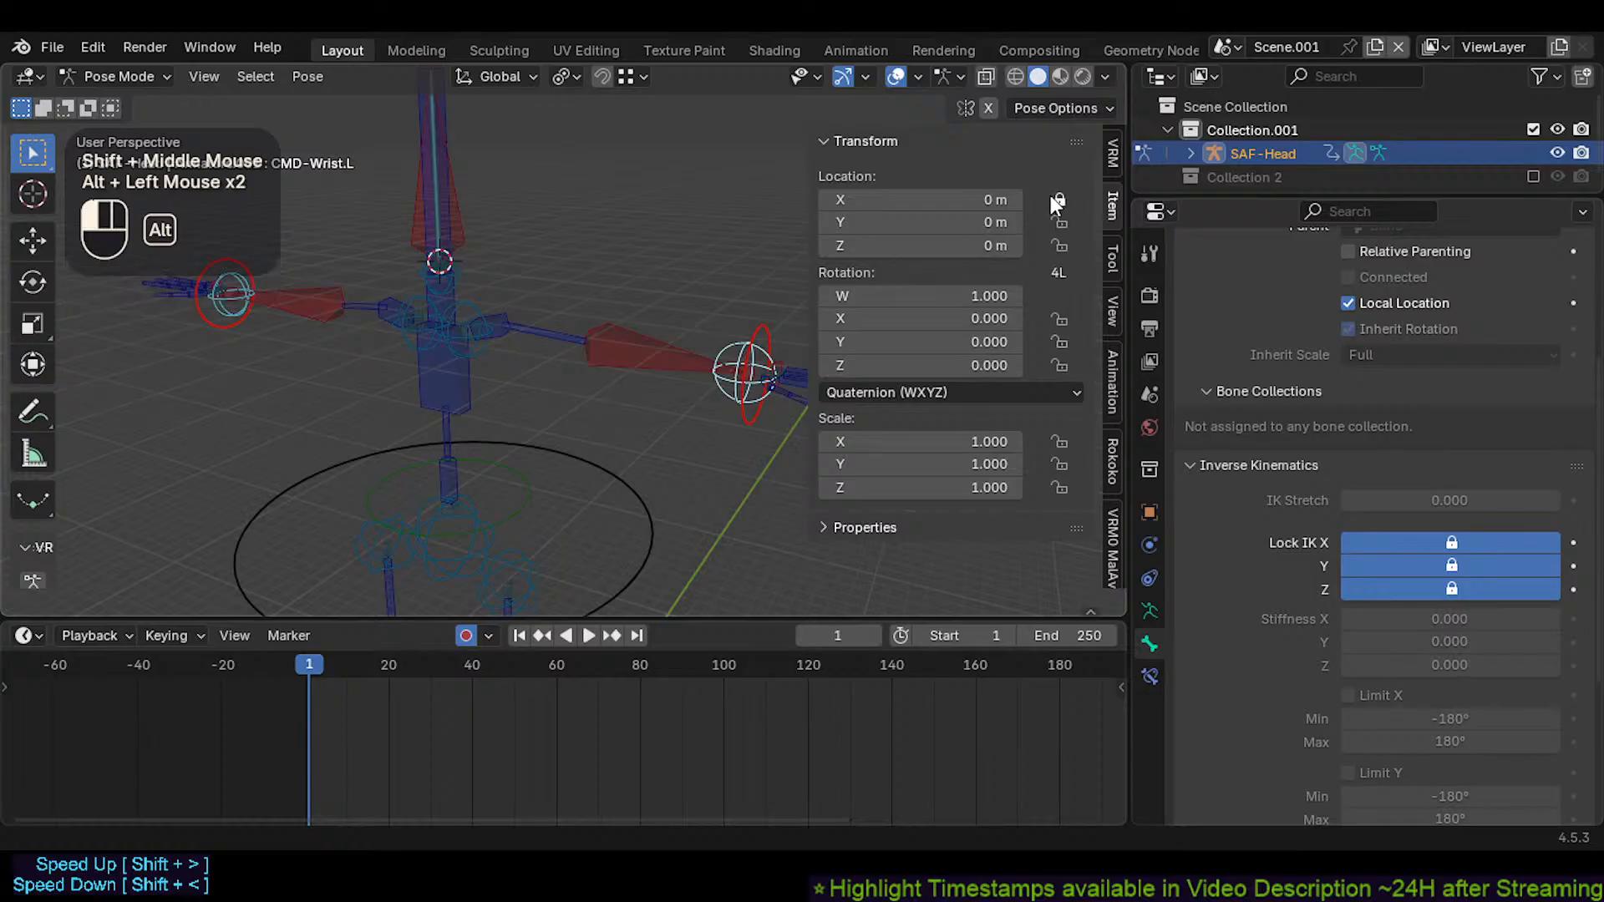
alt+drag(1054, 199, 1061, 483)
Show the bone constraints of CMD-Shoulder.L and collapse its Copy Location and Copy Rotation entries
shift+middle_drag(490, 388, 512, 359)
key(alt+a)
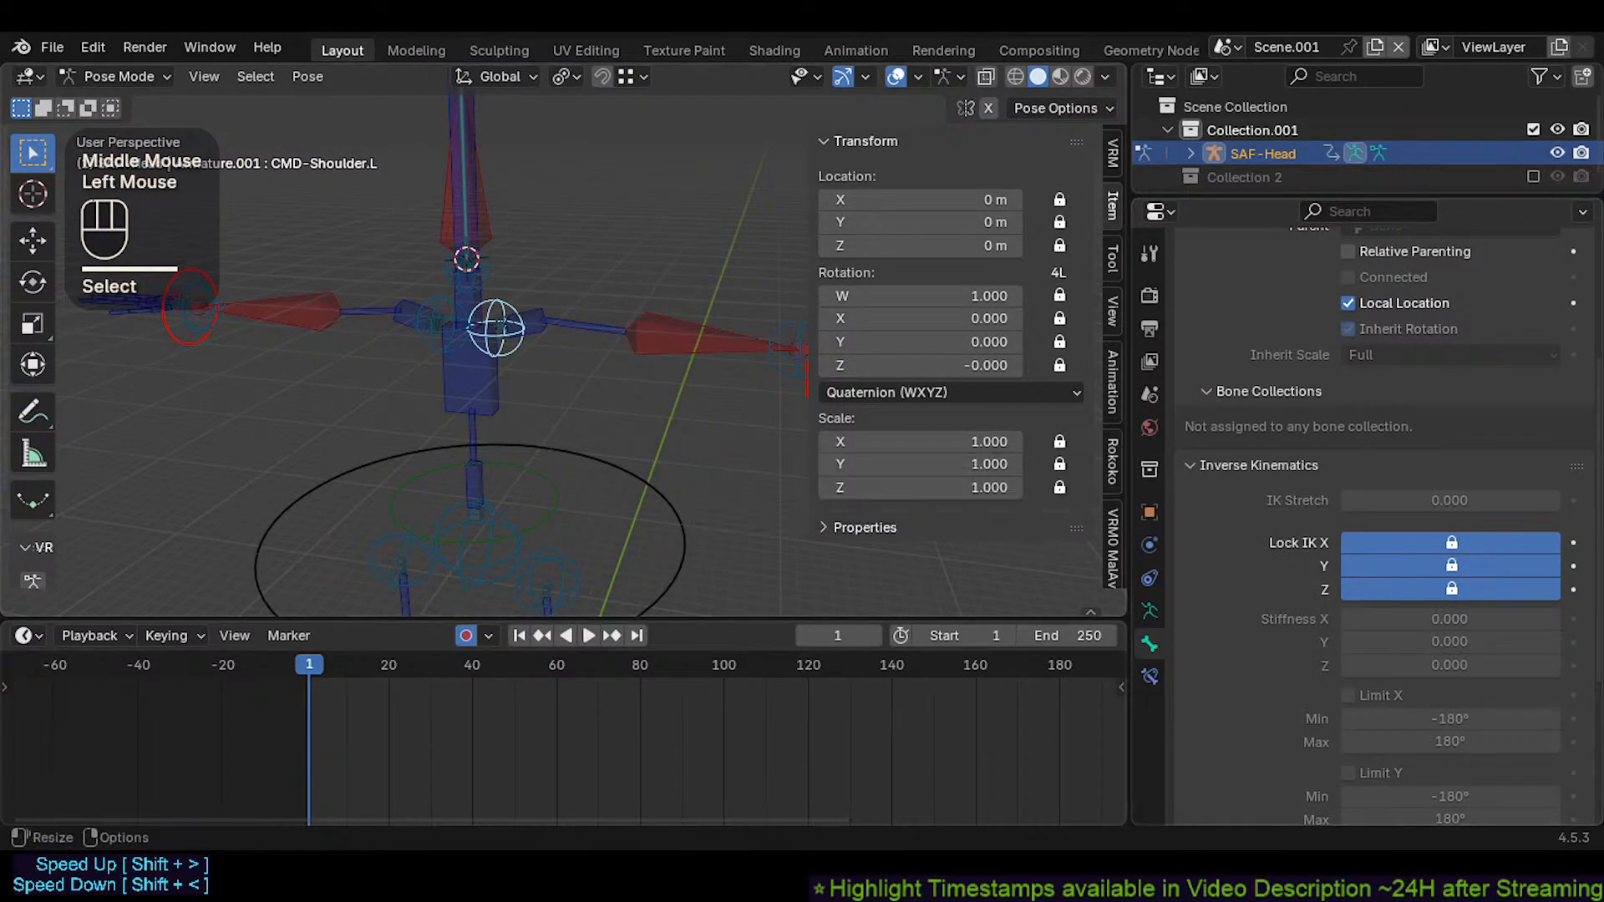
click(1149, 676)
scroll(1198, 643, up, 6)
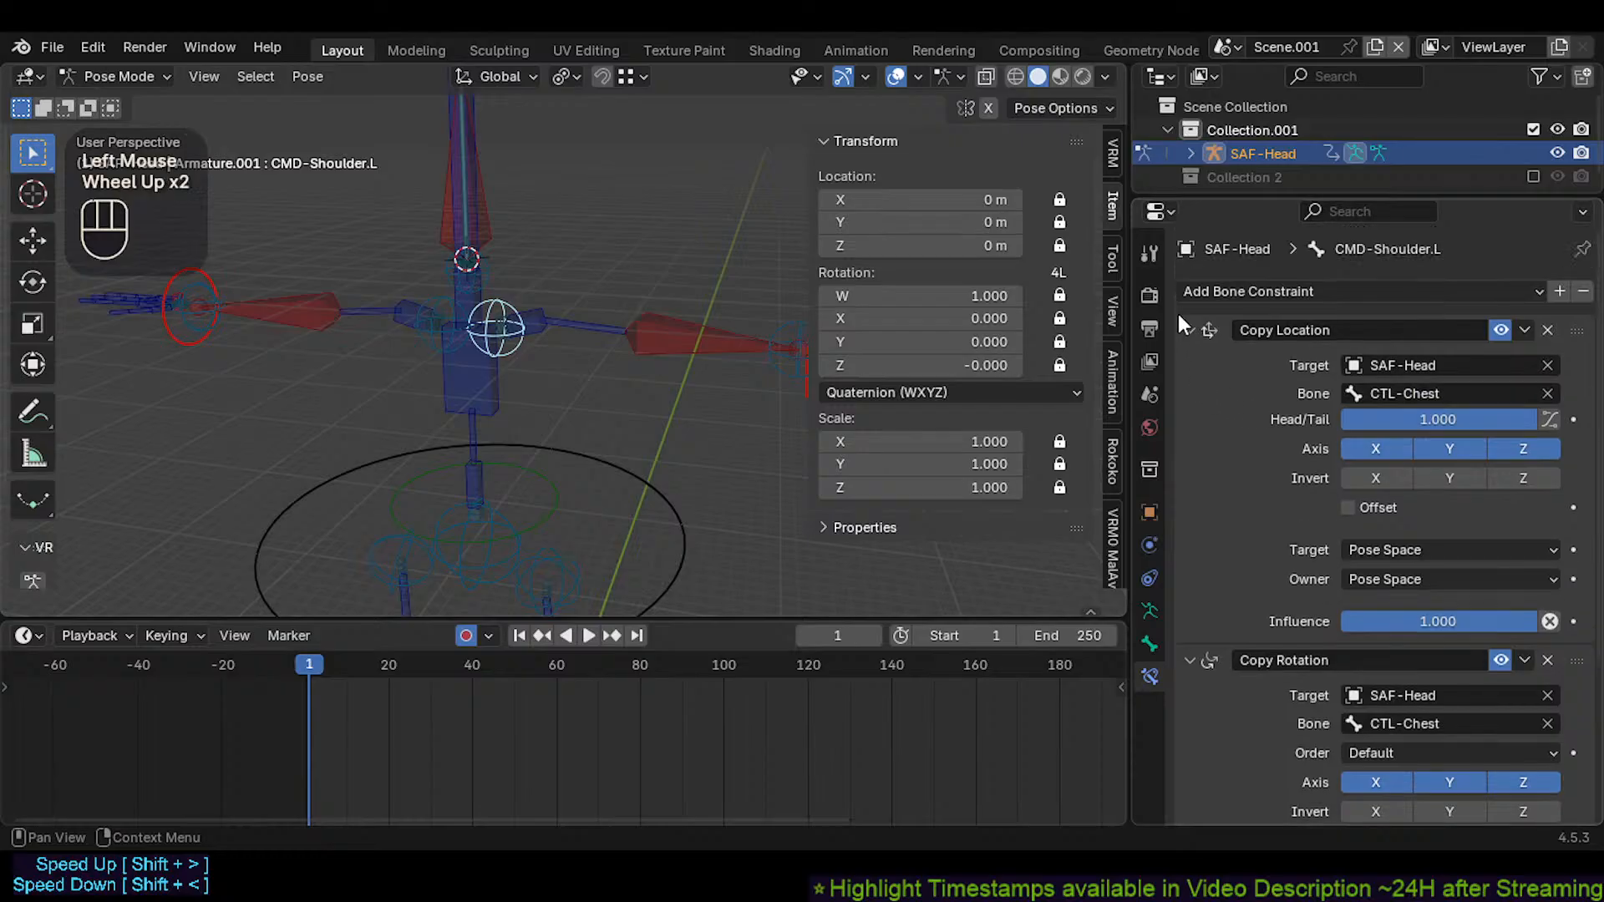
drag(1190, 330, 1198, 389)
Collapse the expanded bone constraints on CMD-Wrist.L, CTL-Head and CMD-Shoulder.R in turn
shift+middle_drag(550, 338, 645, 357)
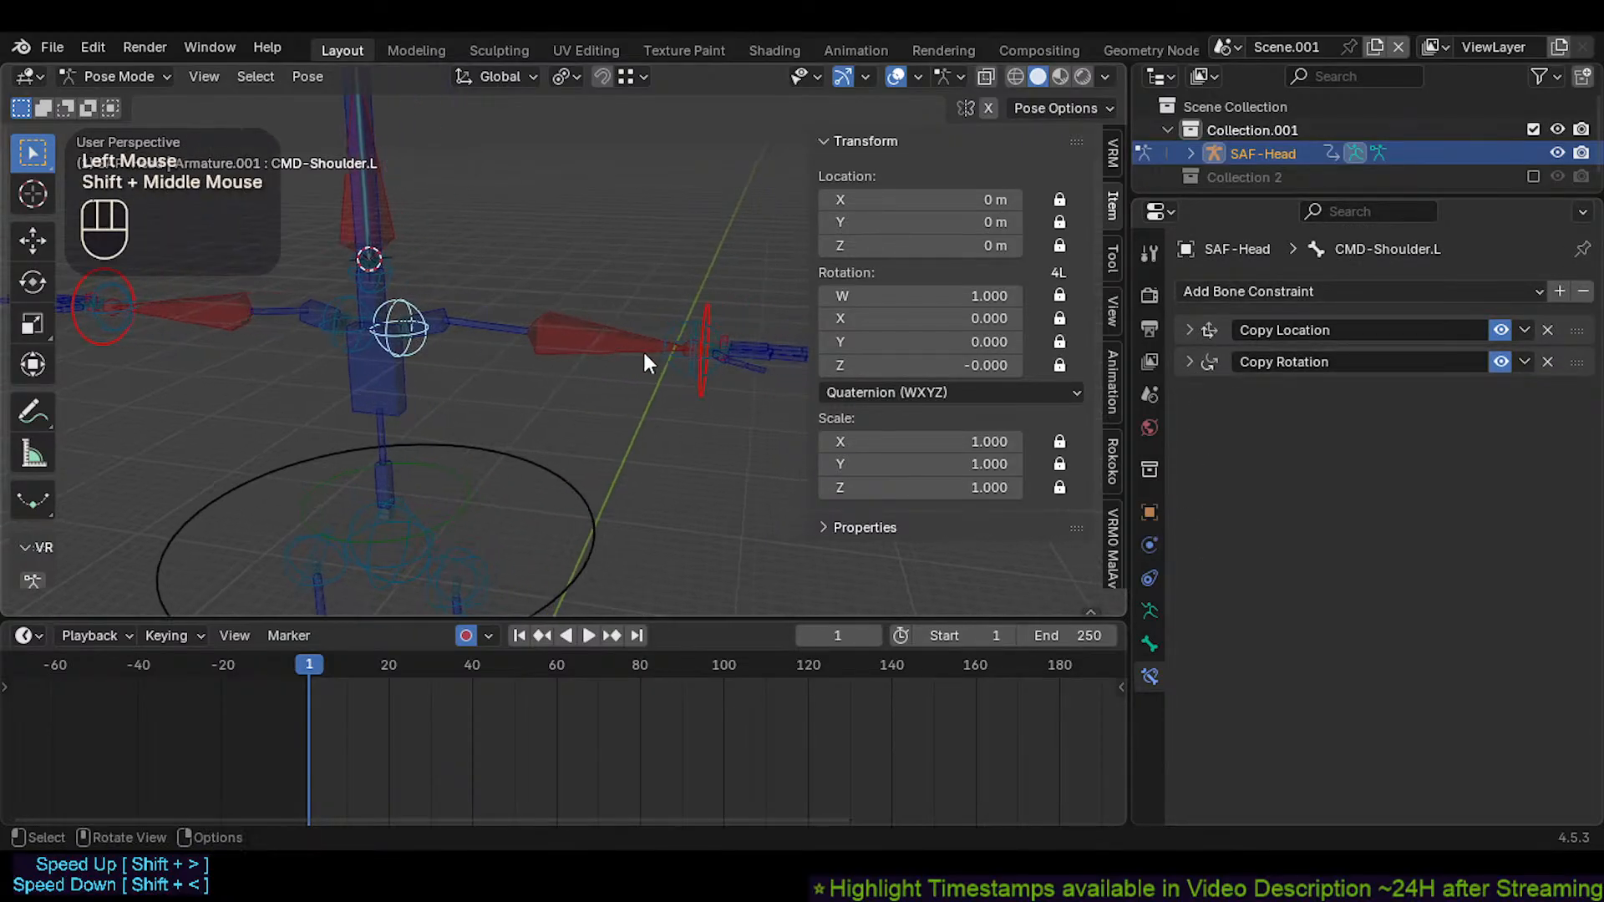
click(690, 354)
click(1188, 330)
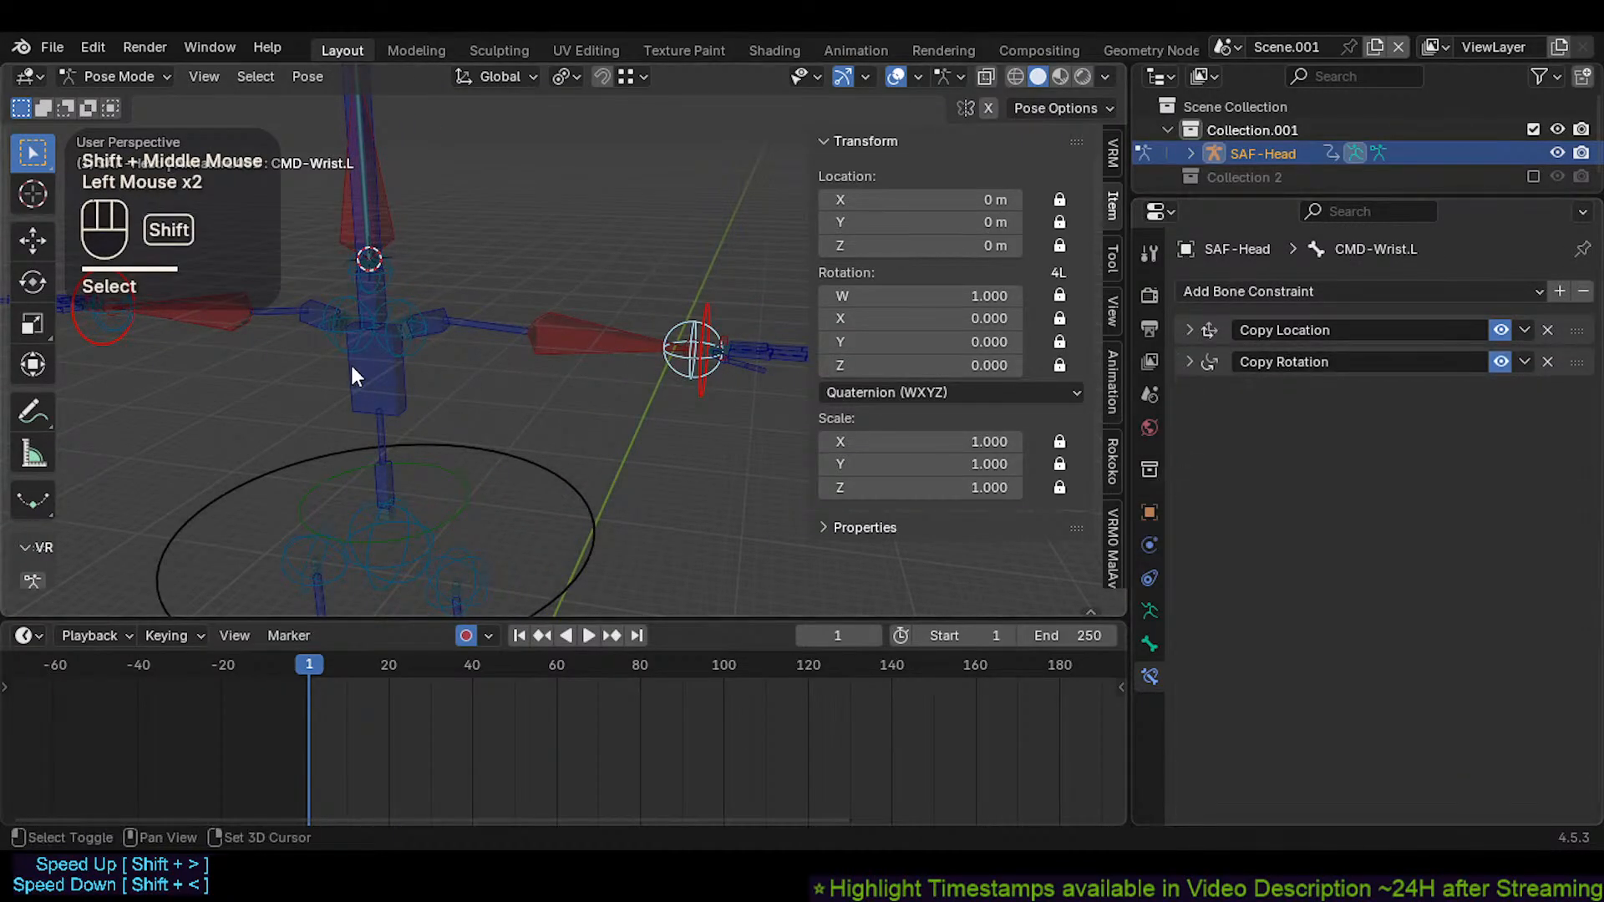
shift+middle_drag(357, 369, 583, 330)
click(633, 309)
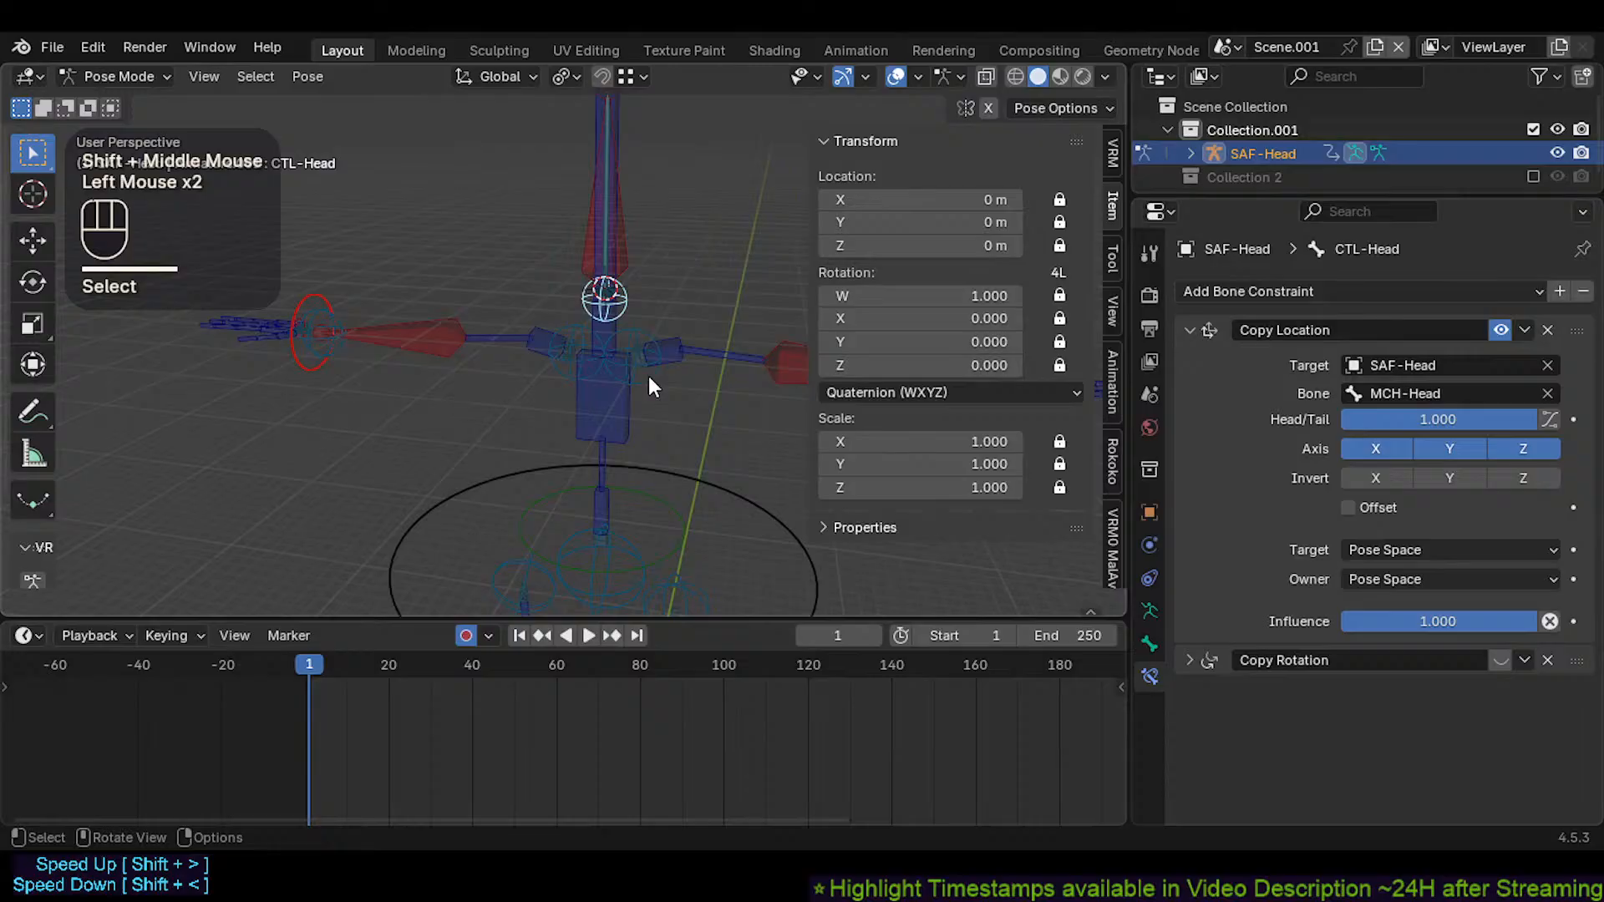
click(1188, 330)
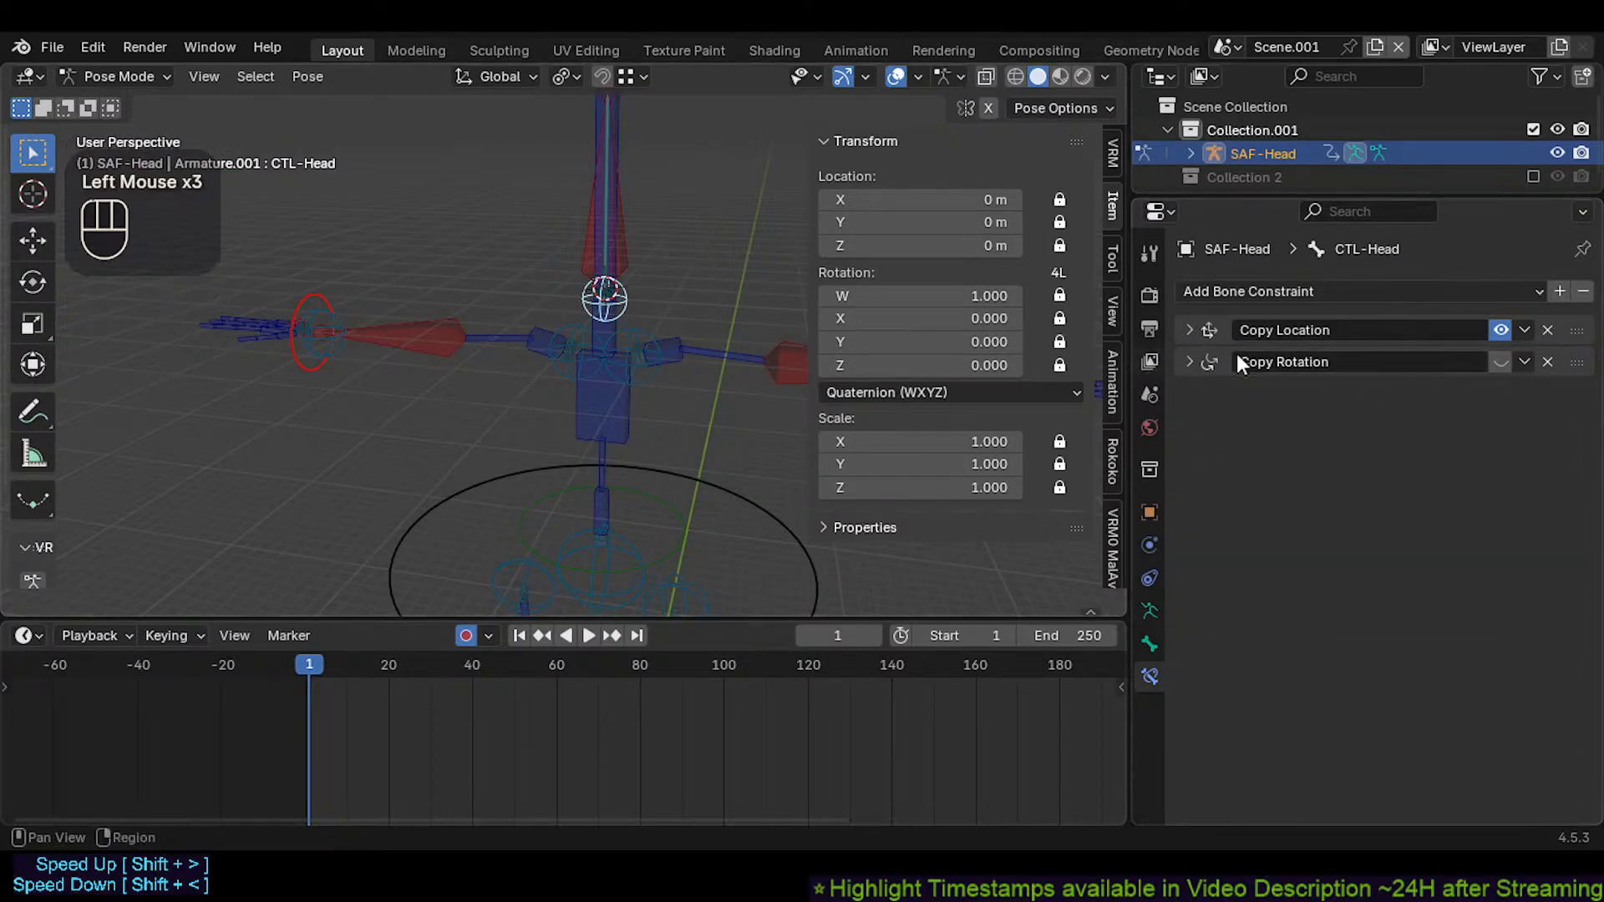
click(553, 372)
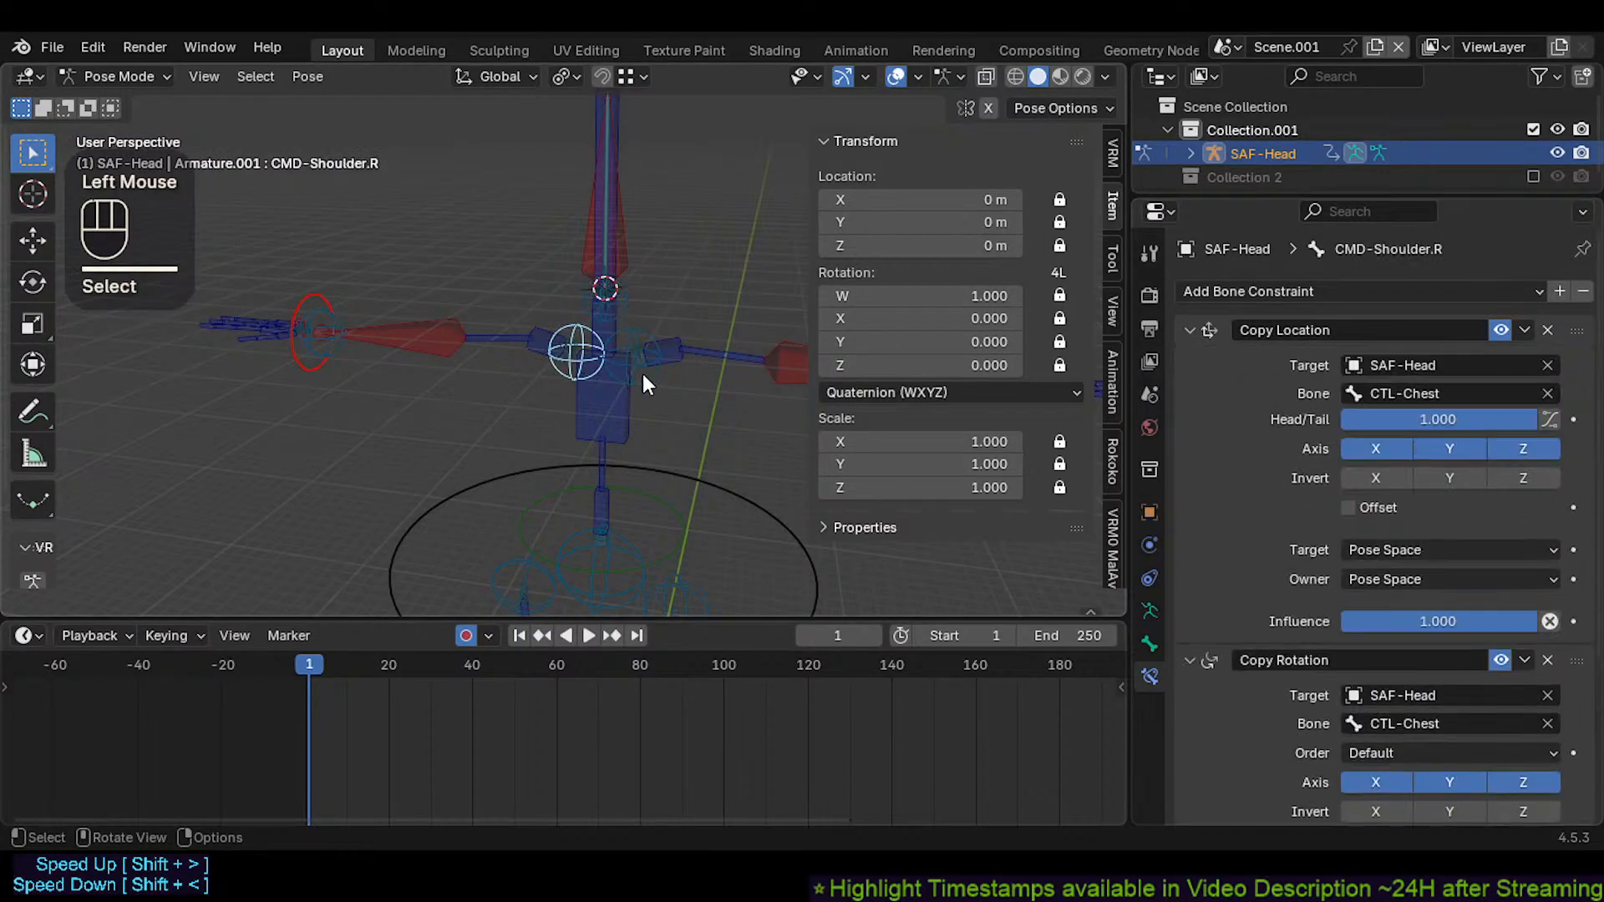
drag(1194, 332, 1188, 363)
Expand the Copy Rotation constraint of CMD-Spine, examine its target and space settings, and copy the custom space Object value
shift+middle_drag(633, 376, 589, 399)
click(586, 431)
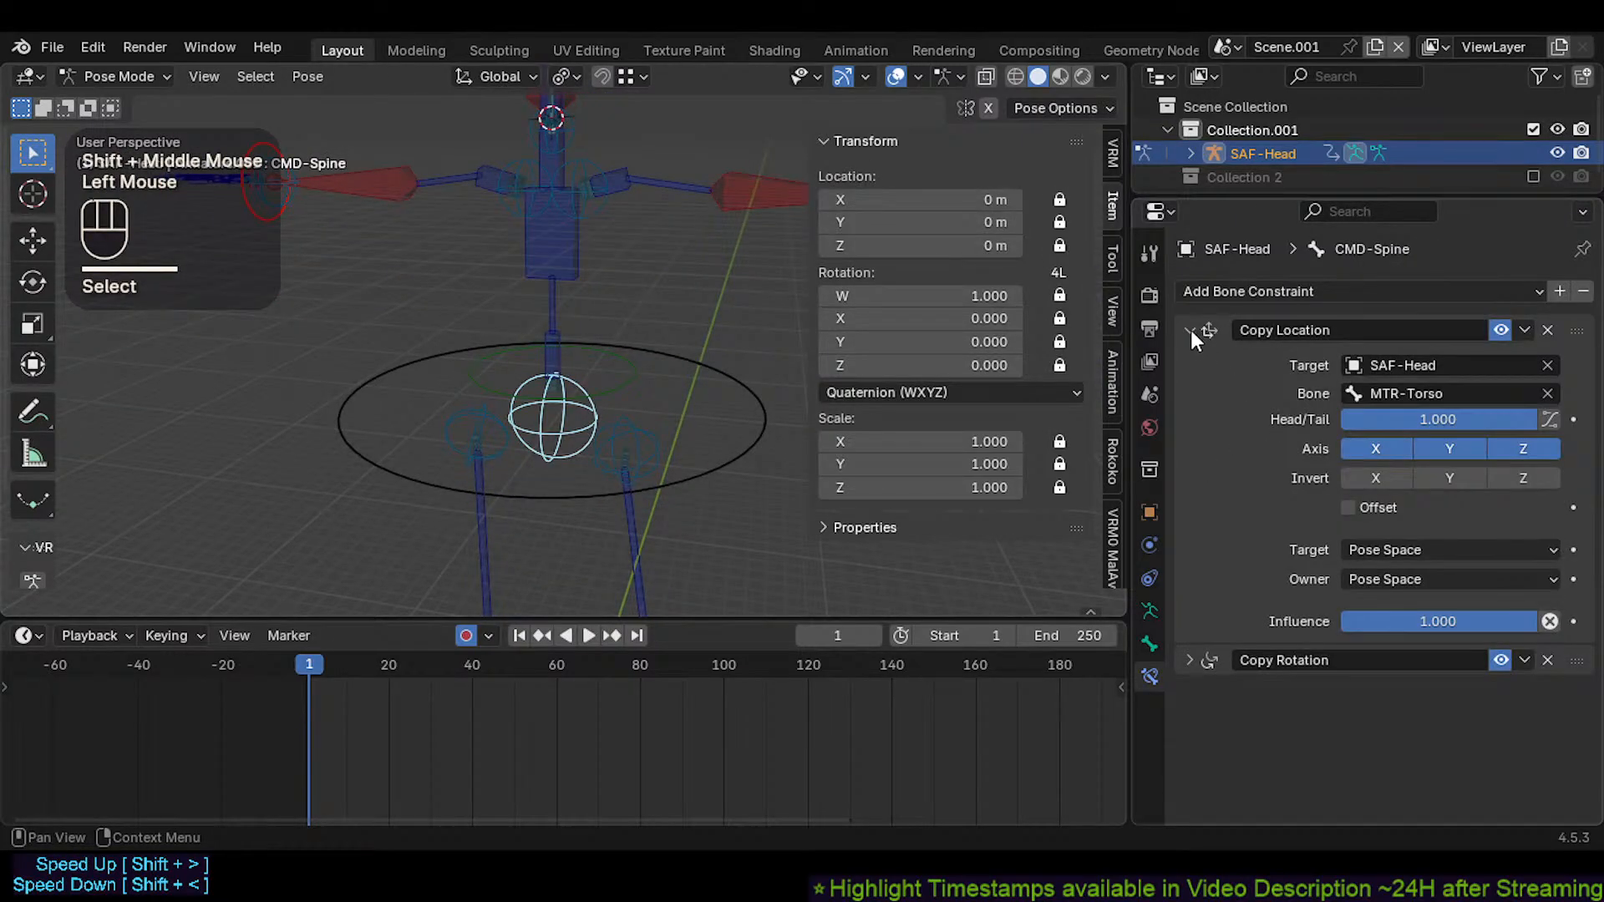
click(1189, 659)
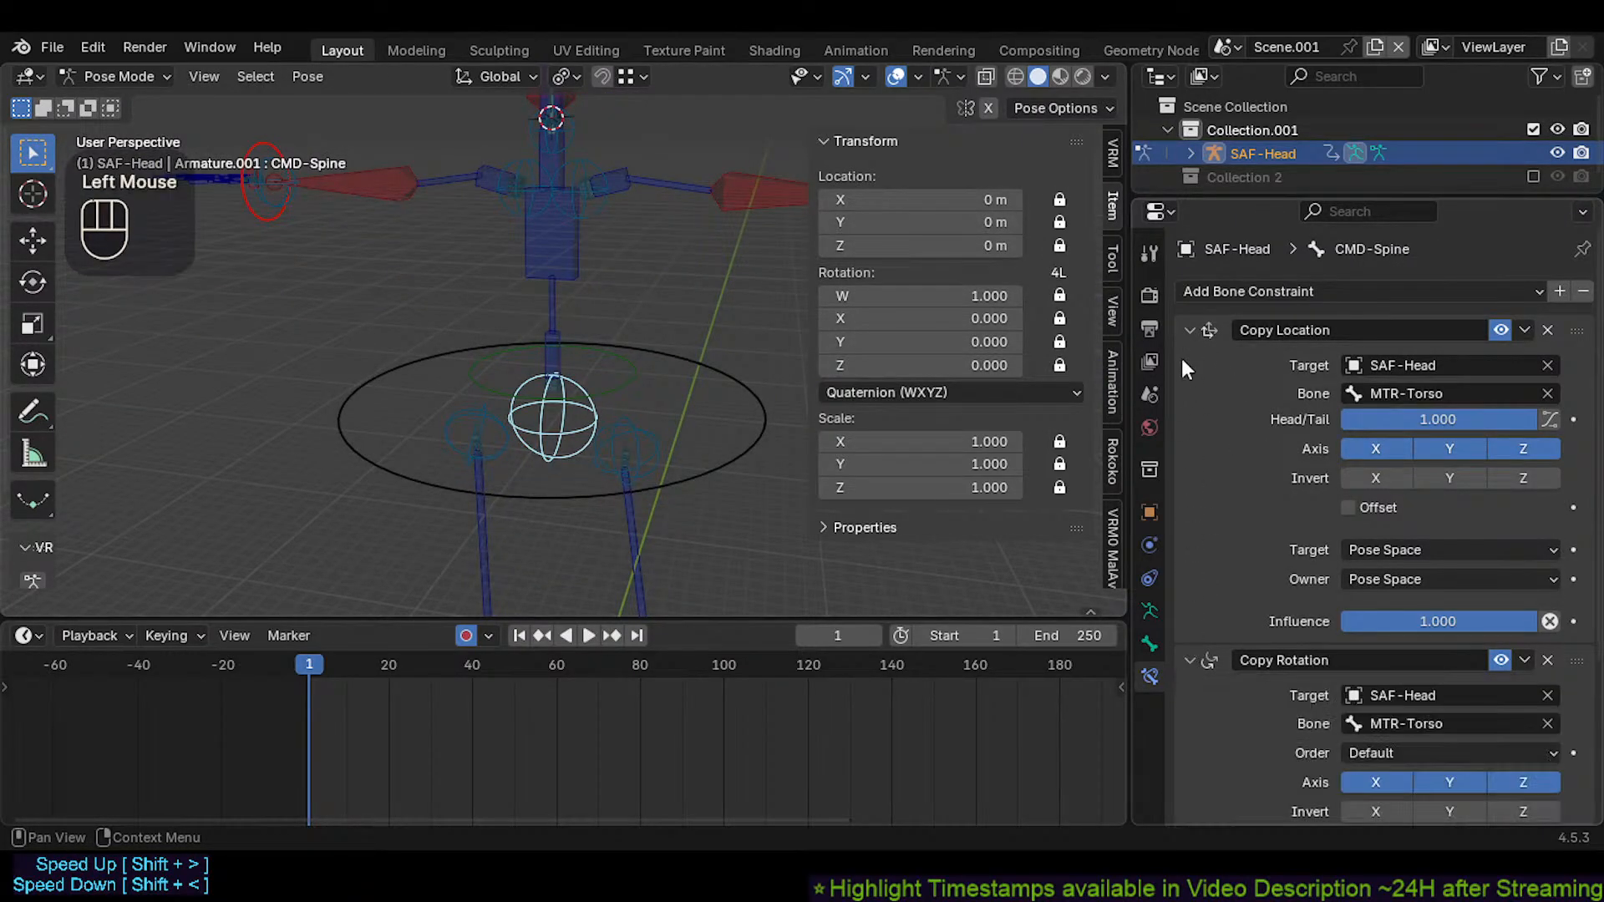
scroll(1224, 478, down, 4)
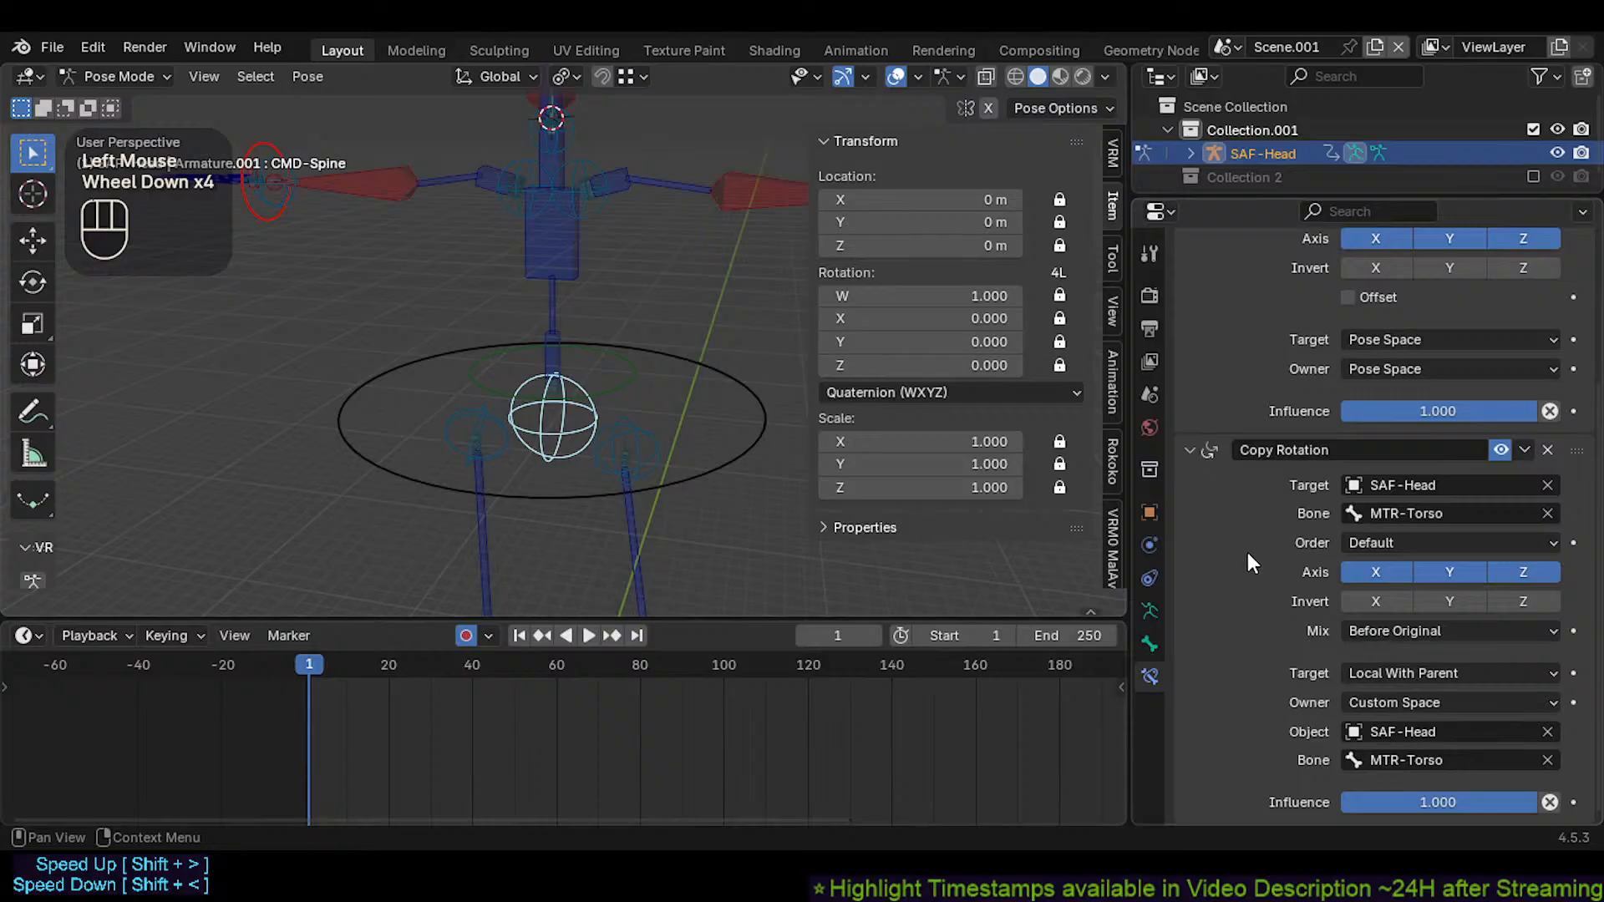
key(ctrl+c)
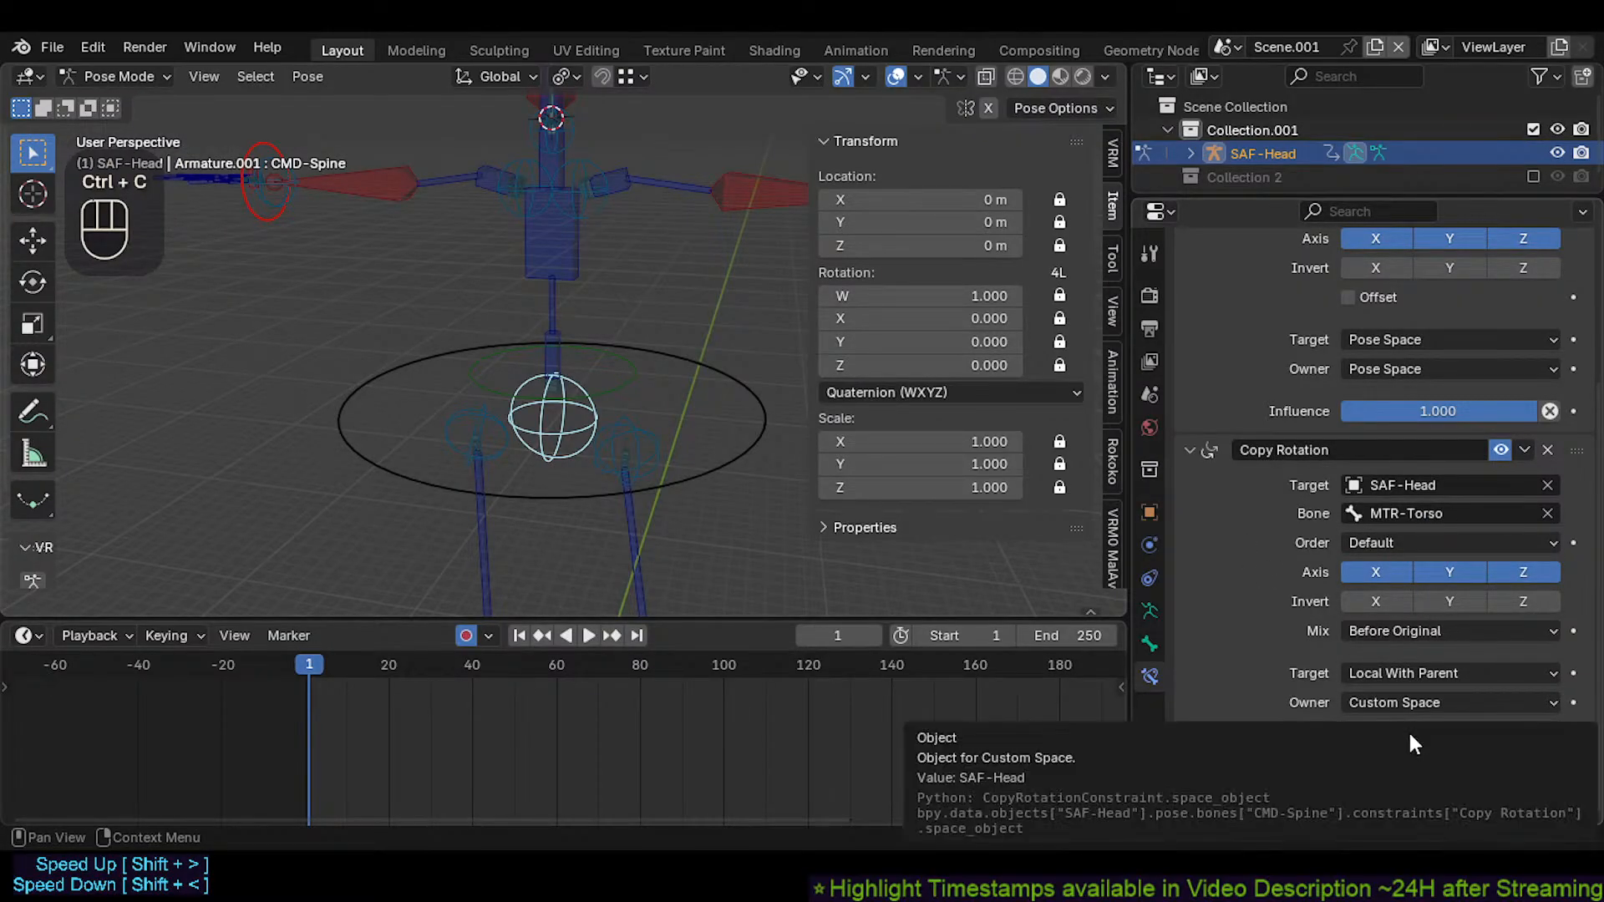
In Object Mode, rename the SAF-Head armature object to ARM-CrazyRig and save the file
shift+middle_drag(577, 225, 498, 404)
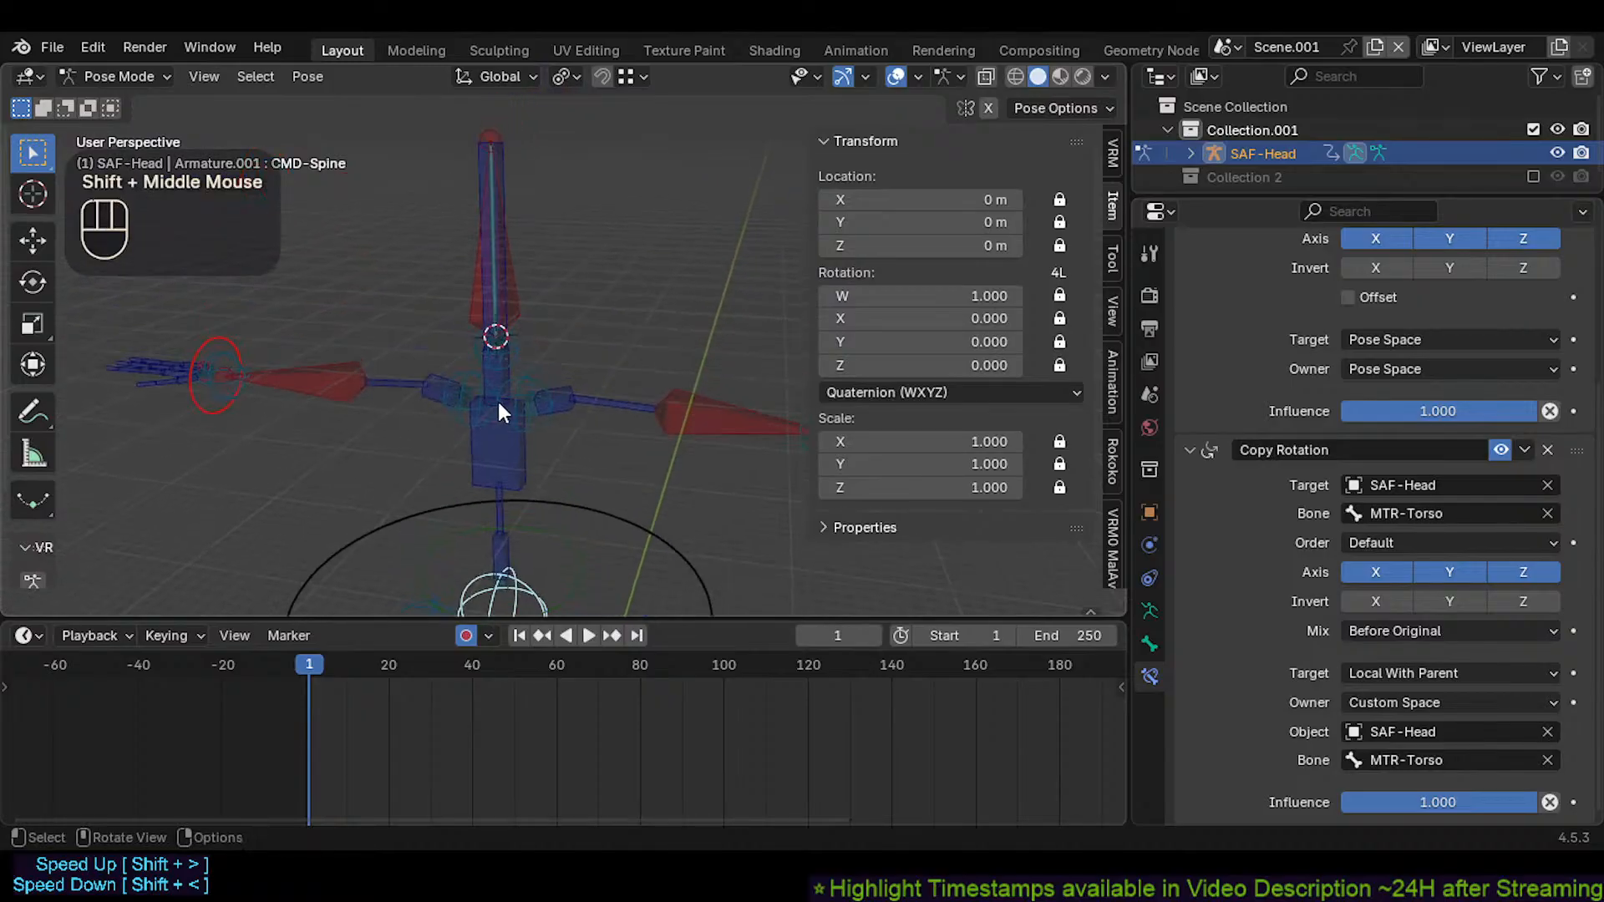
click(595, 518)
click(595, 518)
key(ctrl+Tab)
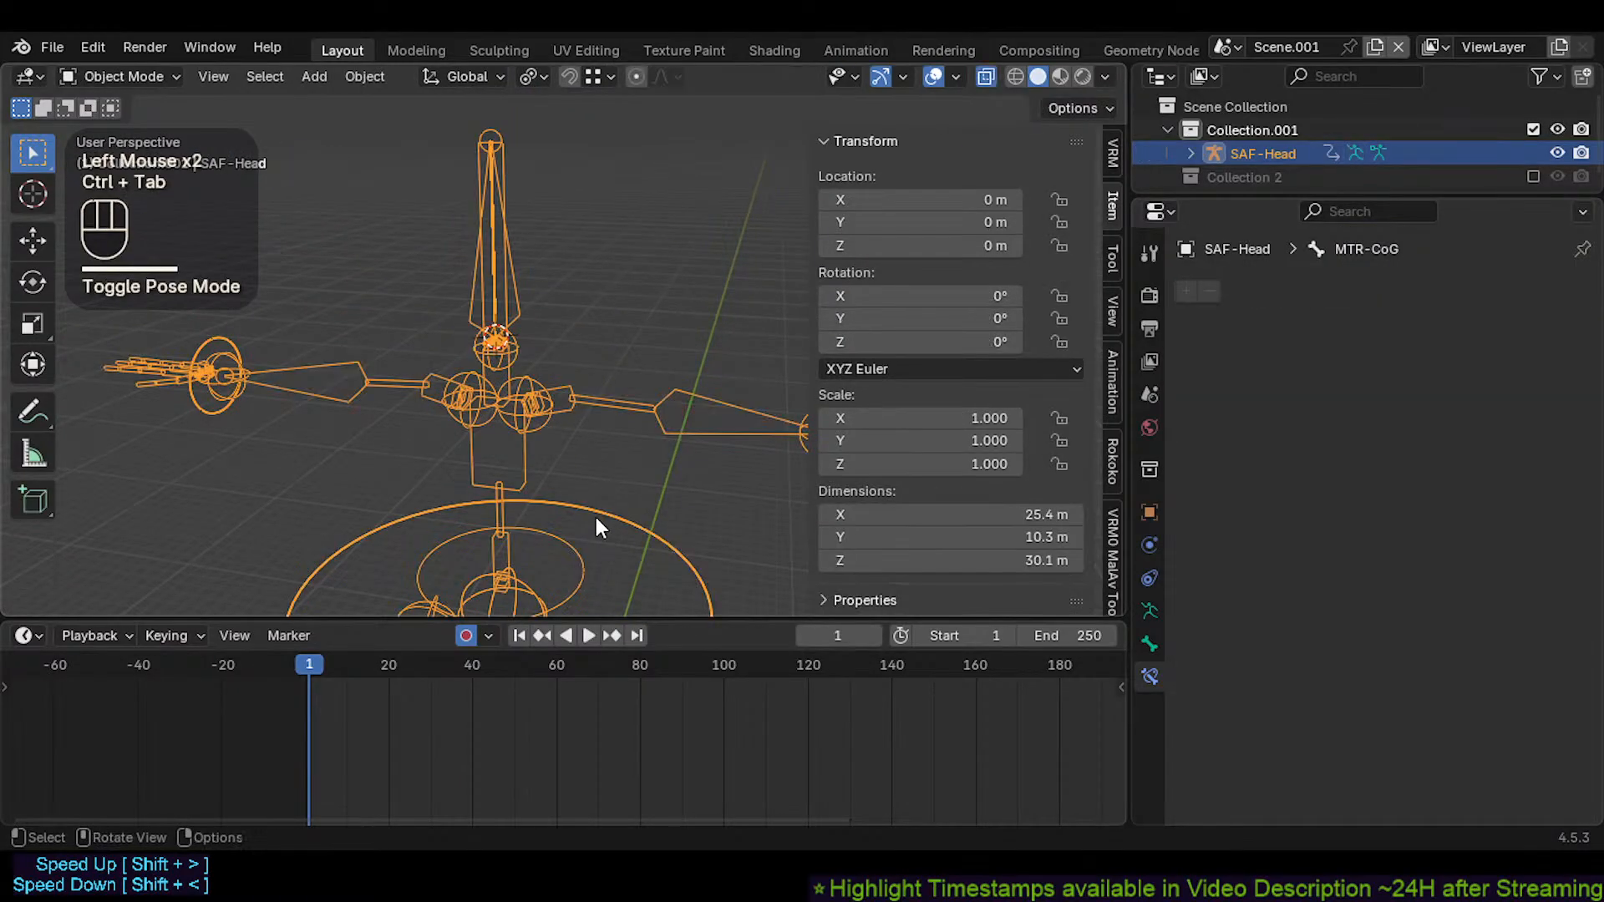
click(597, 503)
click(594, 499)
key(F2)
click(507, 502)
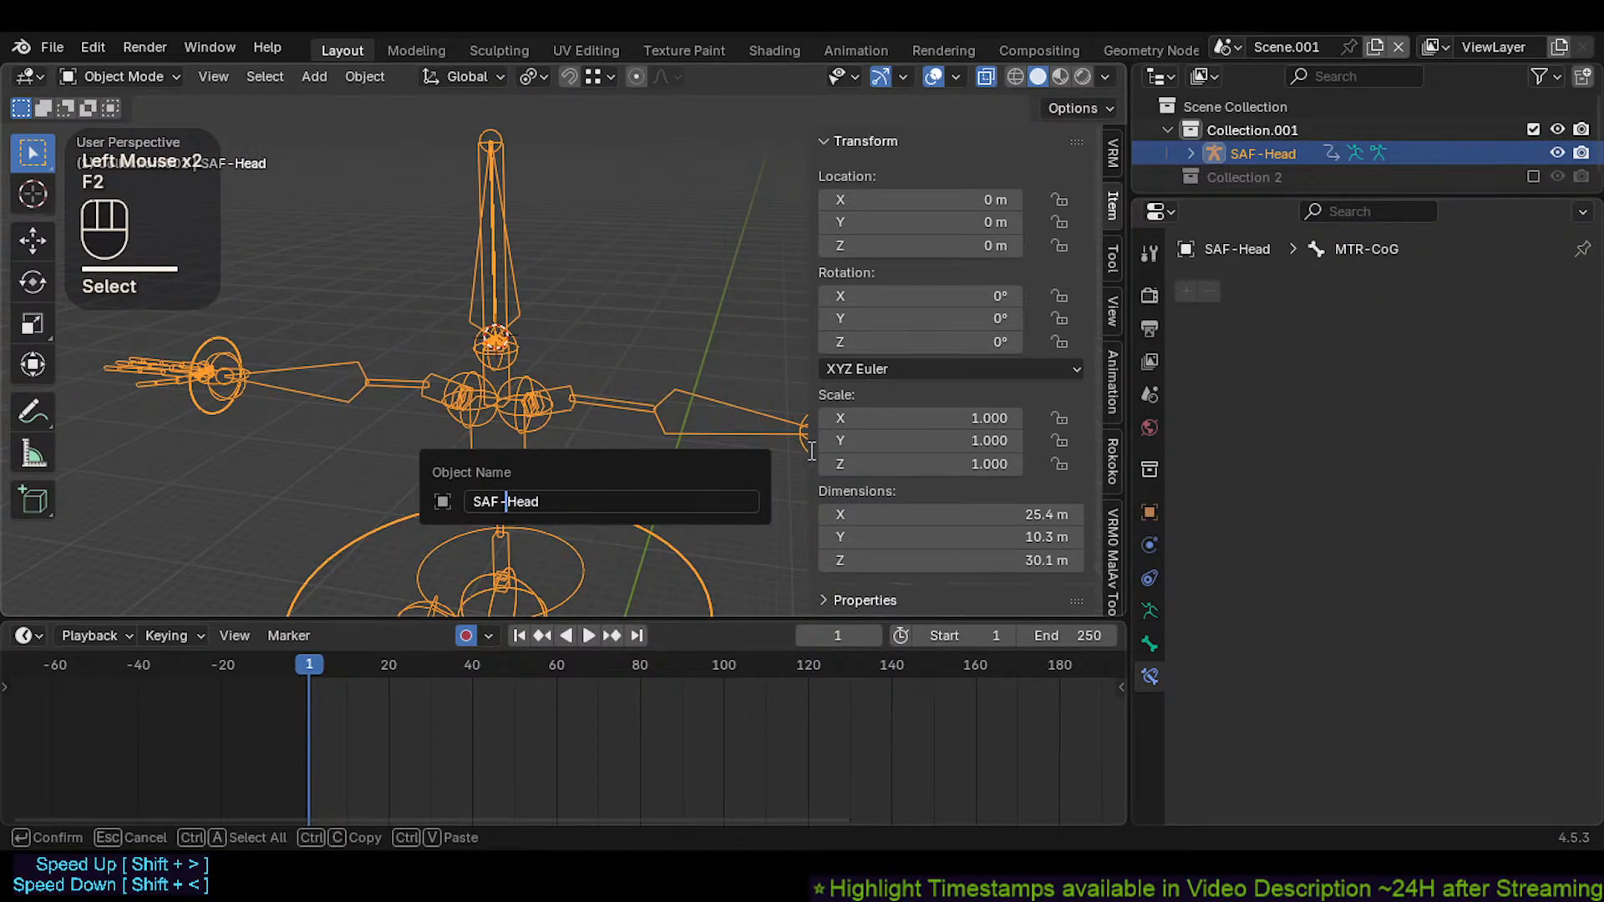
text(Craz)
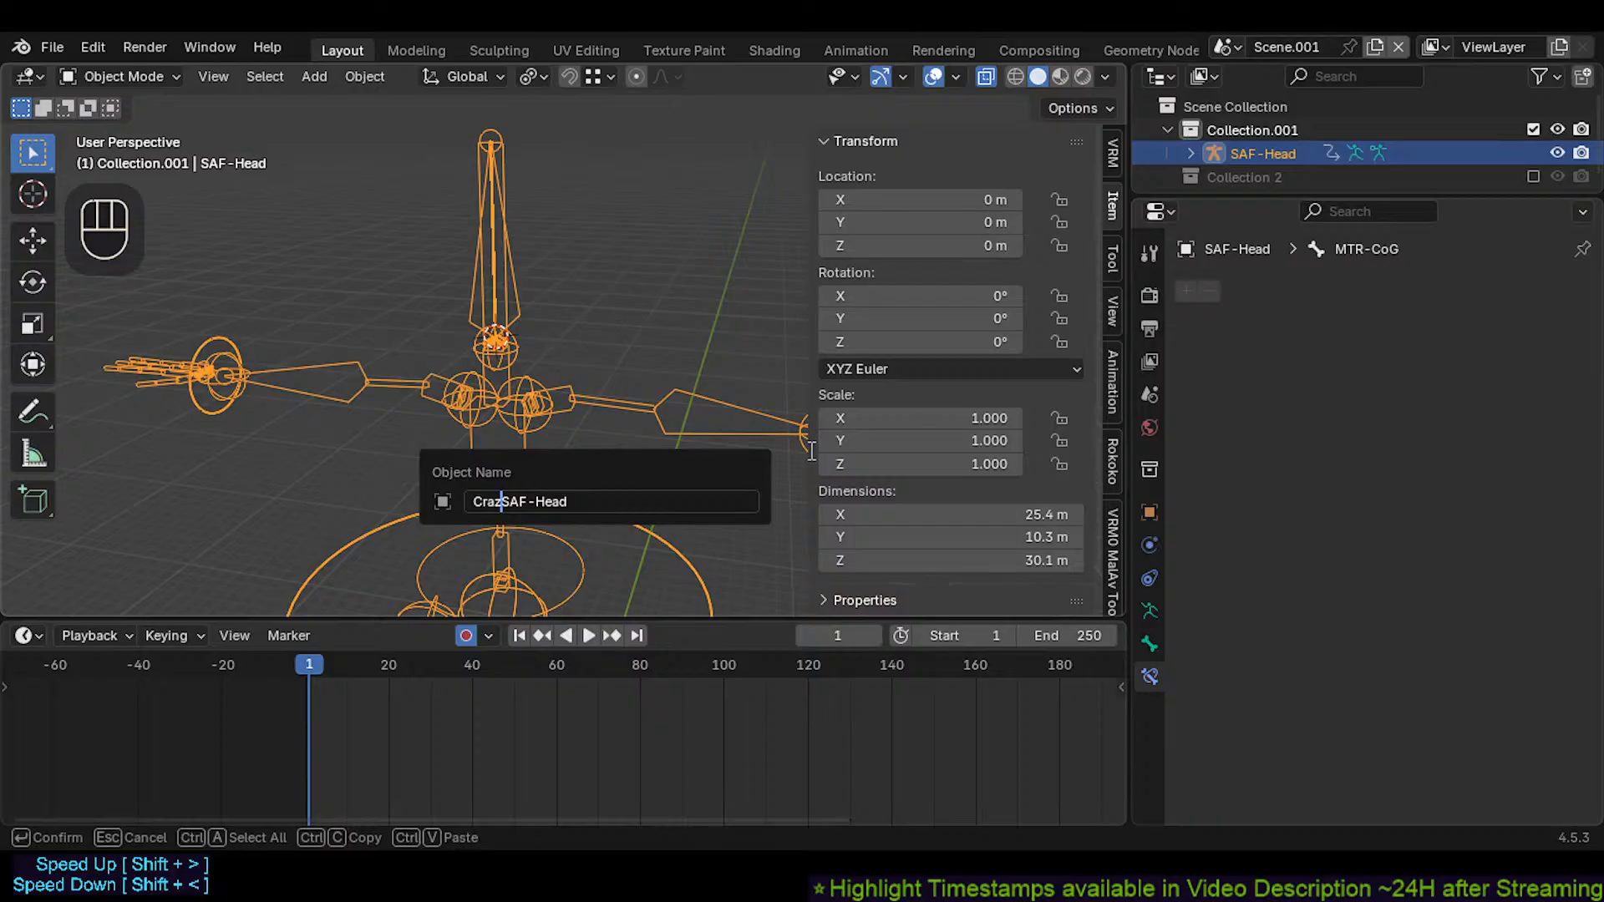
key(Right)
key(Right)
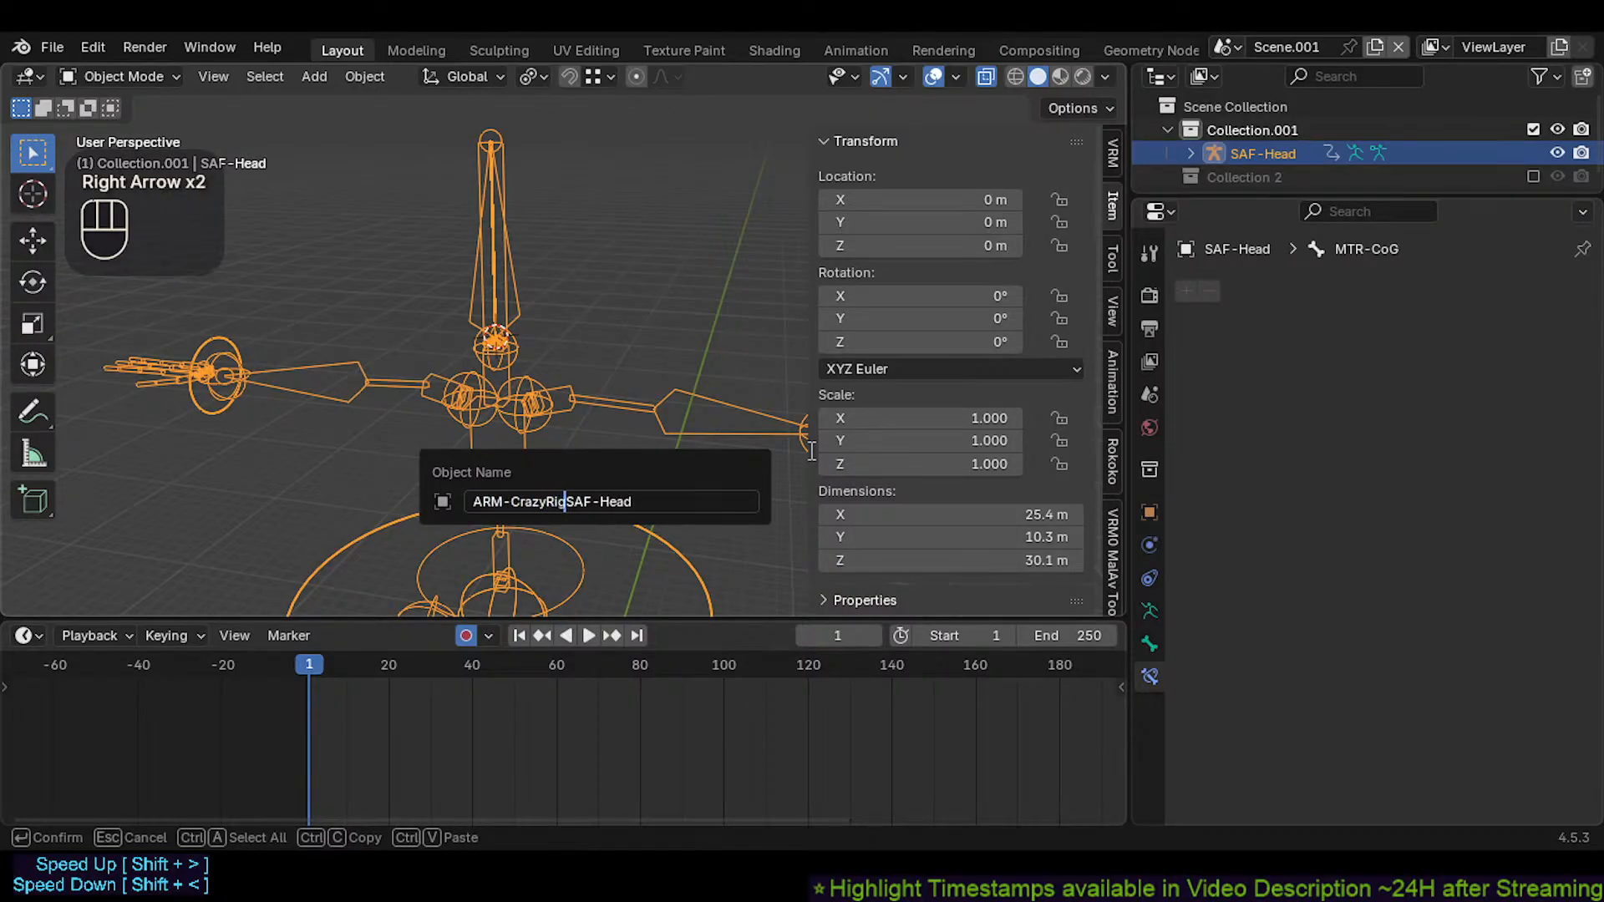
key(Delete)
key(Delete)
key(Delete)
key(Delete)
key(Delete)
key(Delete)
key(Delete)
key(Delete)
key(Return)
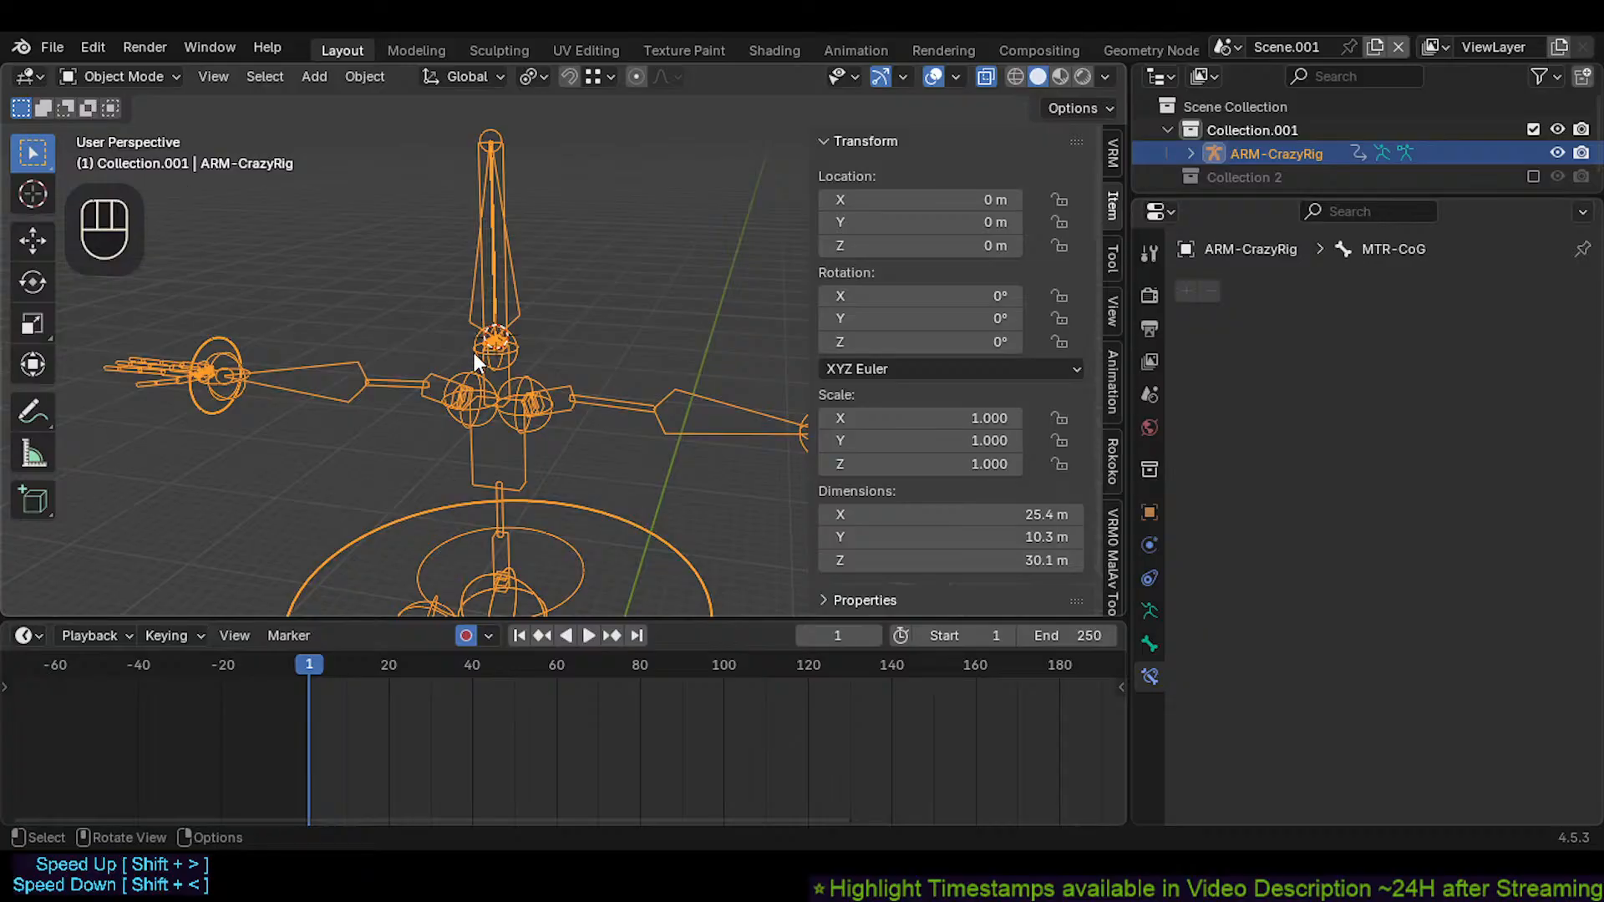
shift+middle_drag(474, 353, 484, 276)
key(ctrl+s)
Return the armature to Pose Mode and select the CMD-Hip.L control
click(518, 351)
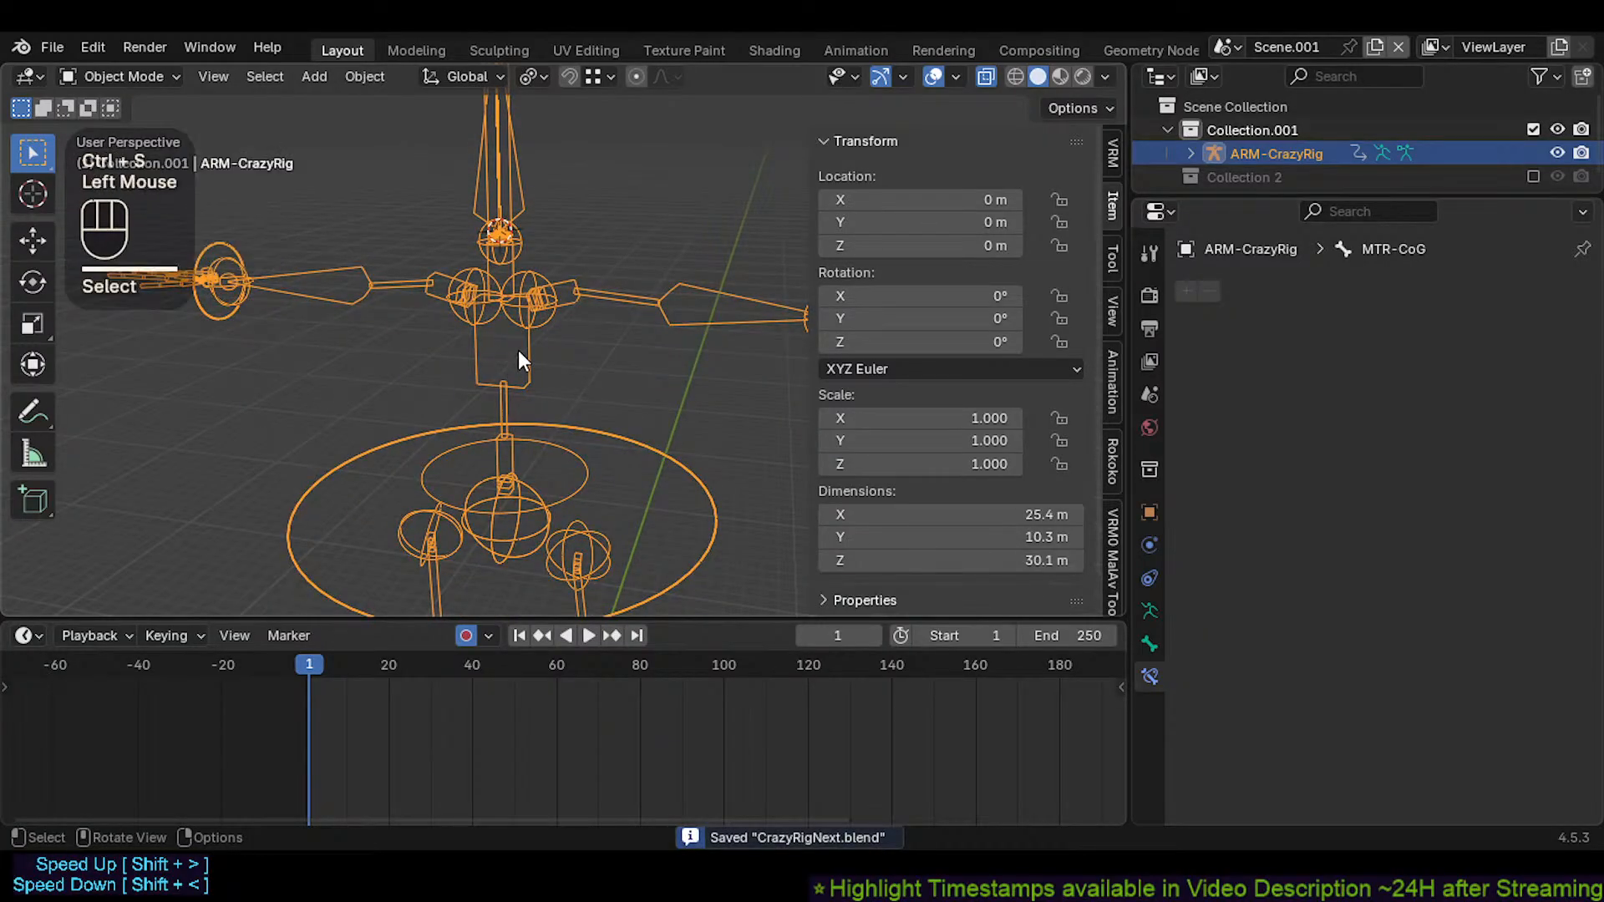
key(ctrl+Tab)
shift+middle_drag(540, 416, 535, 390)
click(524, 458)
click(560, 482)
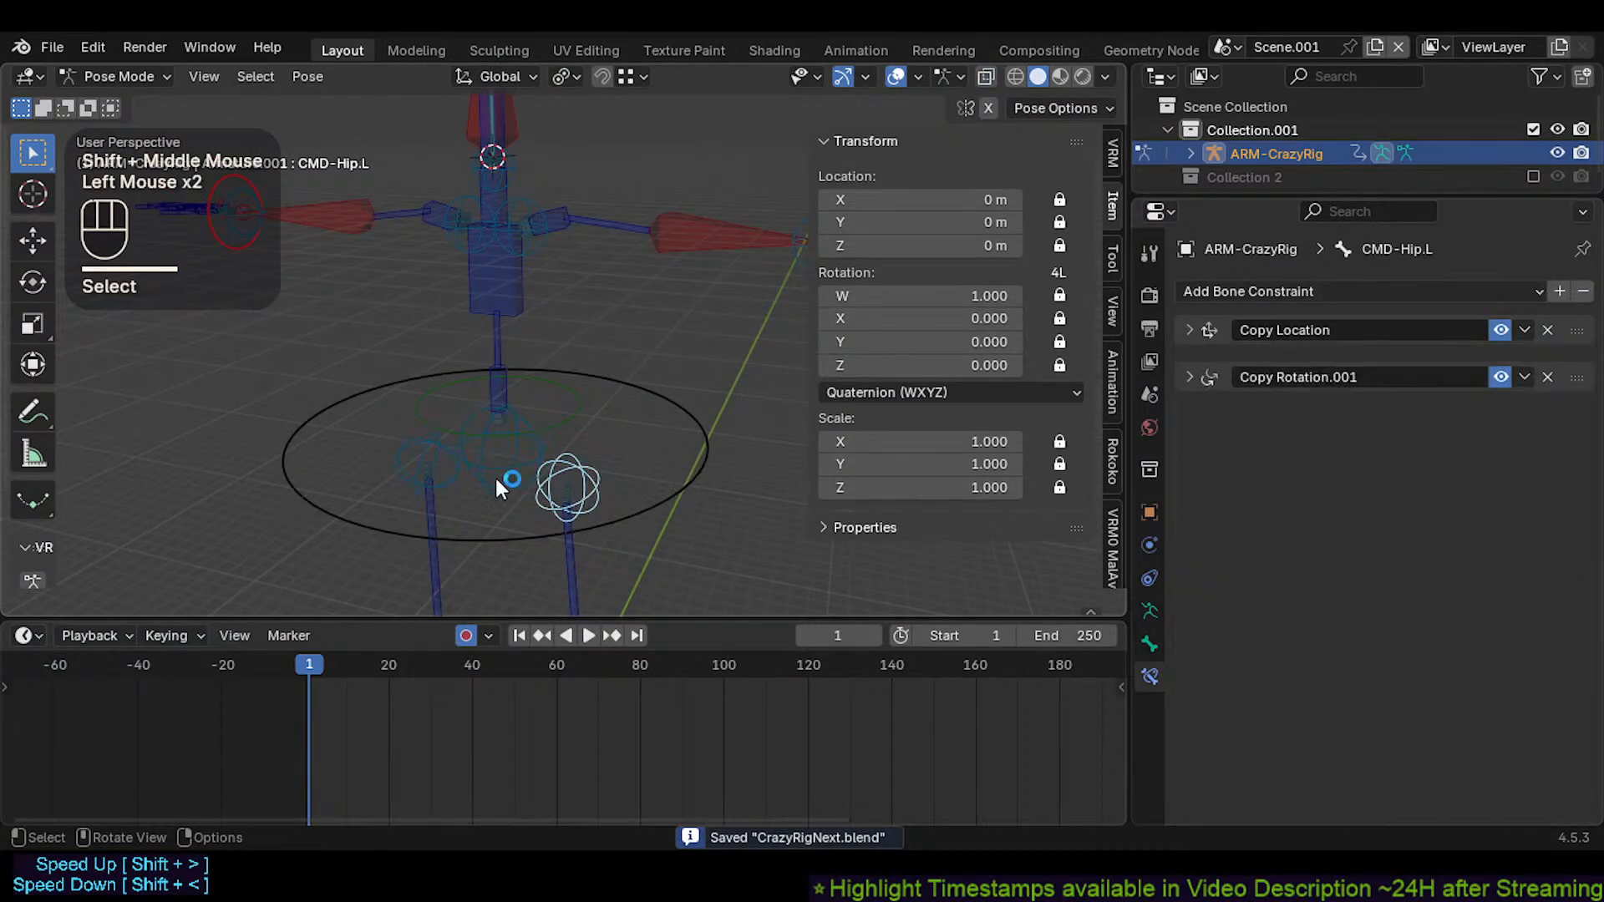
Rename the Copy Rotation.001 constraint on CMD-Hip.L to Copy Rotation
shift+middle_drag(465, 479, 475, 455)
click(442, 429)
click(551, 430)
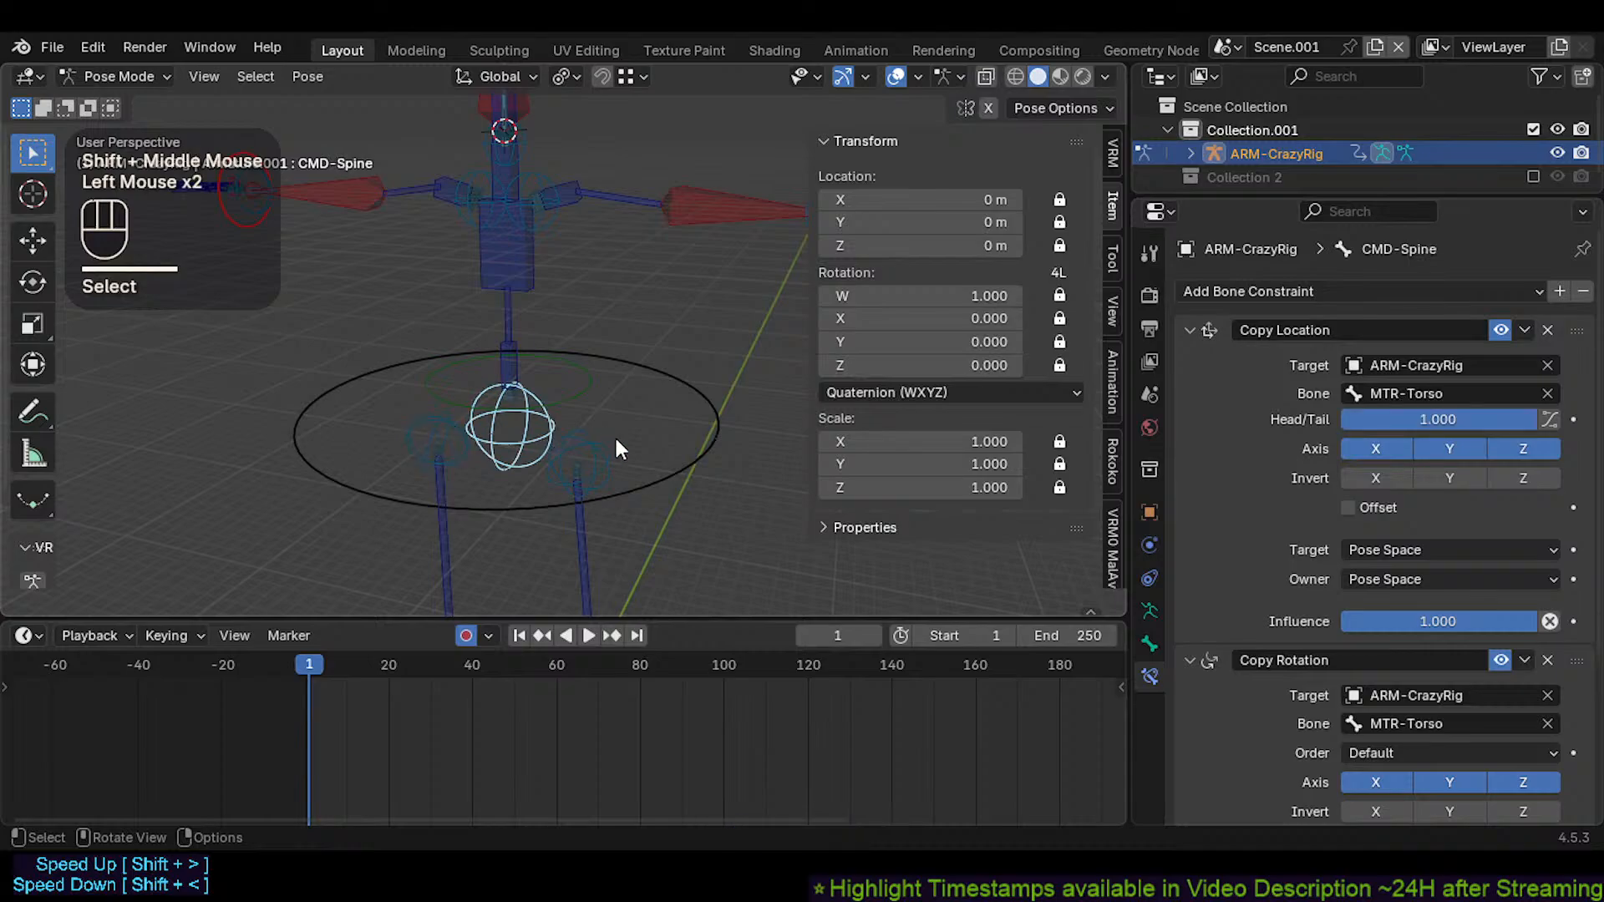
click(611, 443)
double_click(1380, 359)
key(BackSpace)
key(BackSpace)
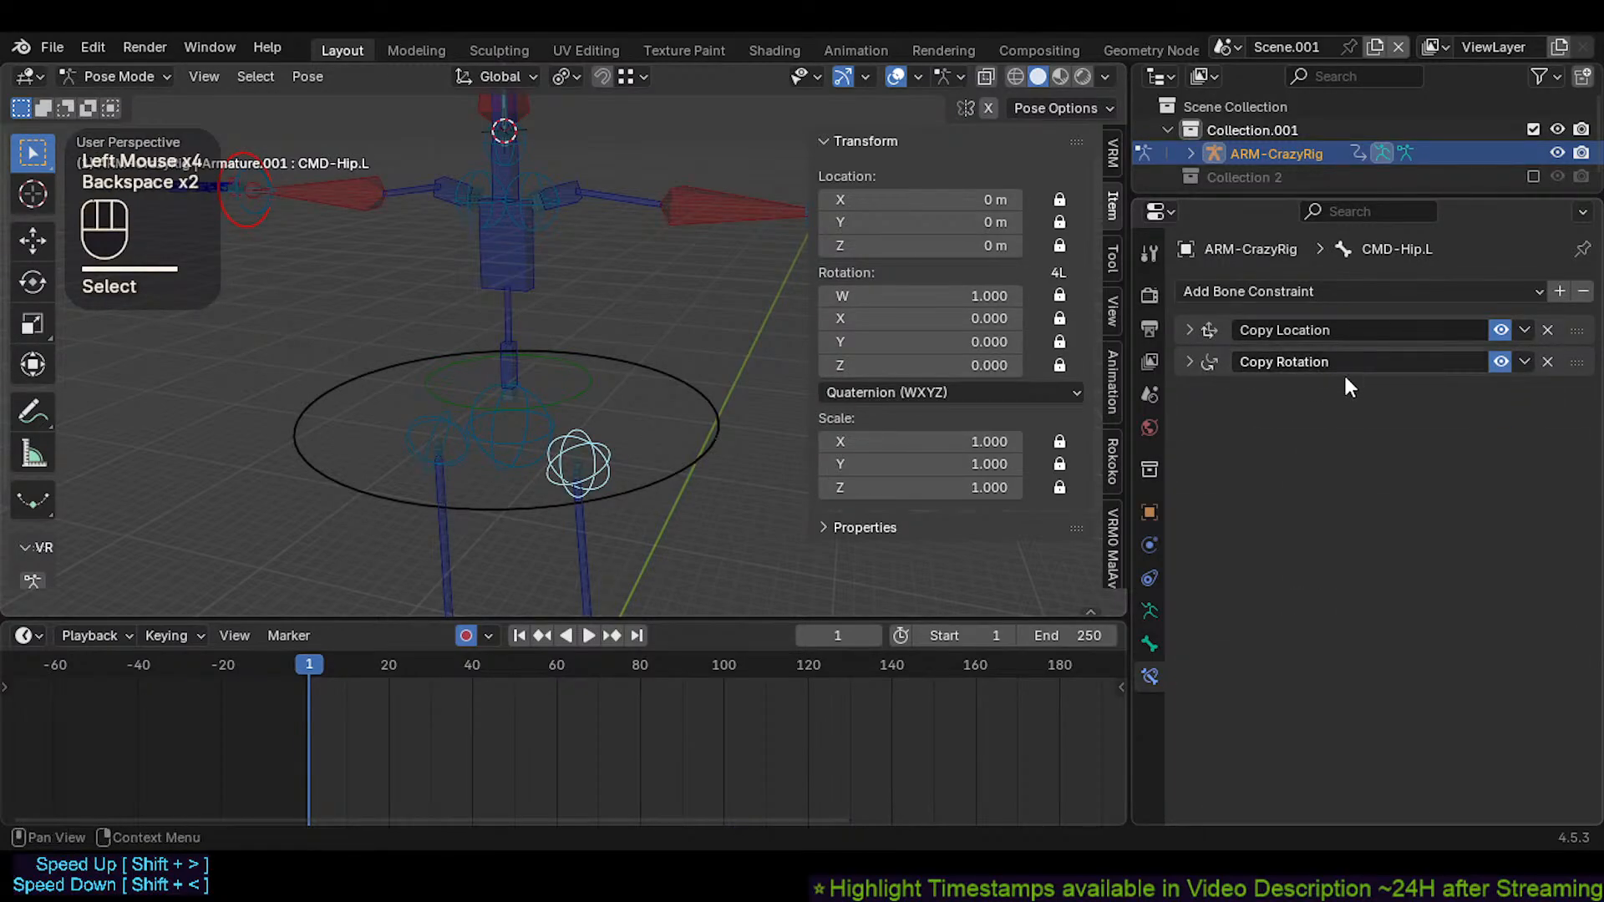
Expand and collapse the Copy Rotation and Copy Location constraints of CMD-Hip.L to check them
click(1190, 362)
click(1189, 363)
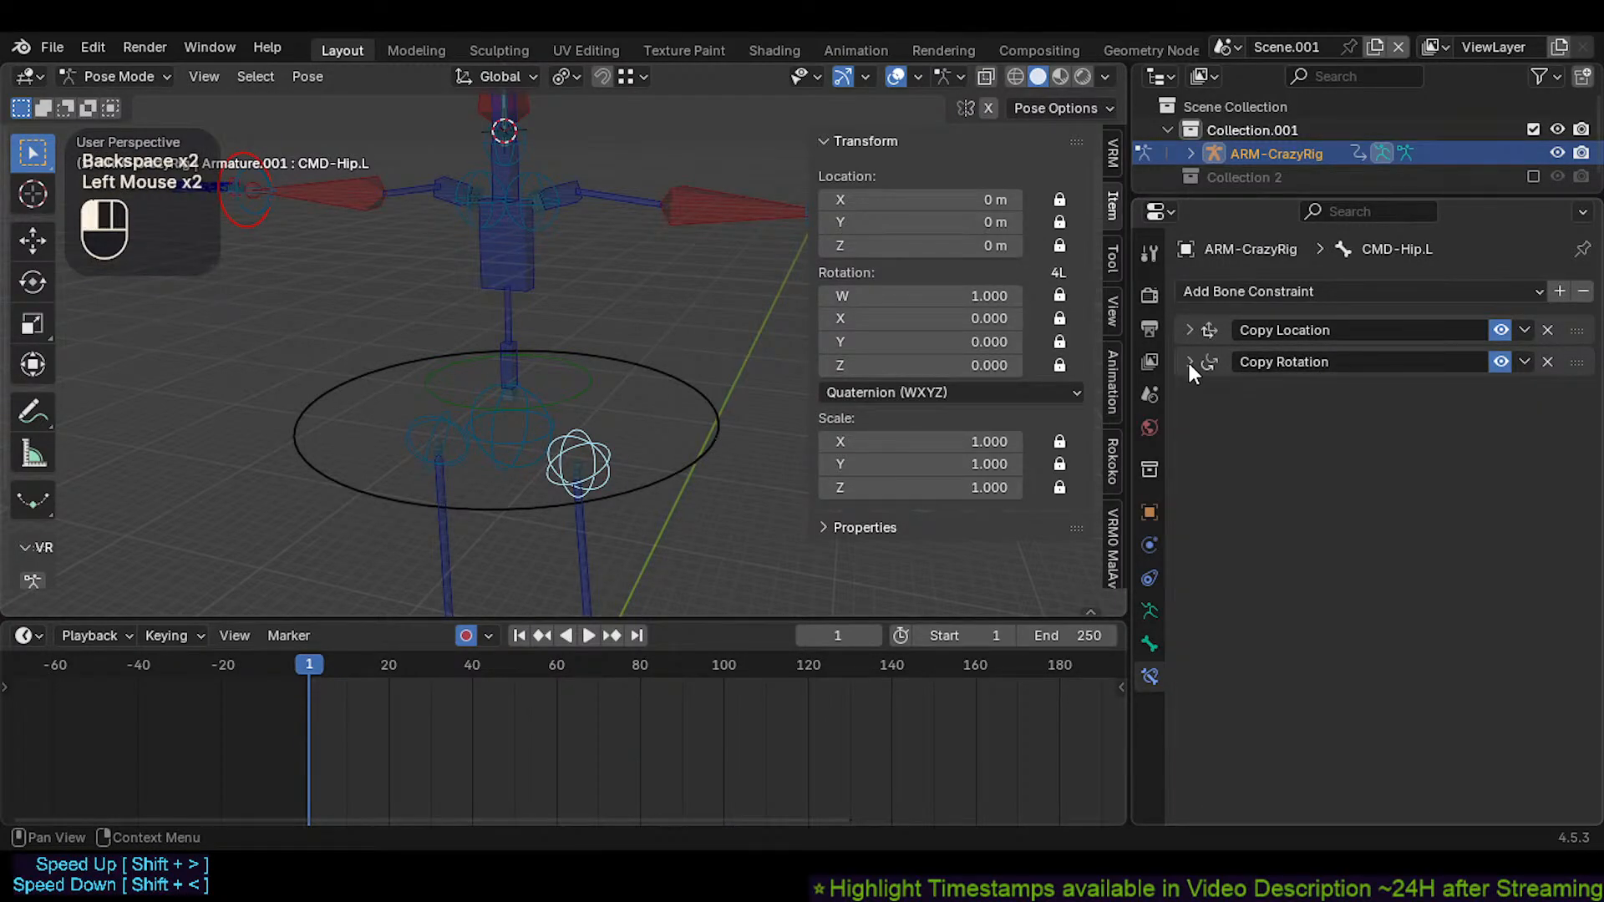
click(1189, 331)
click(1190, 331)
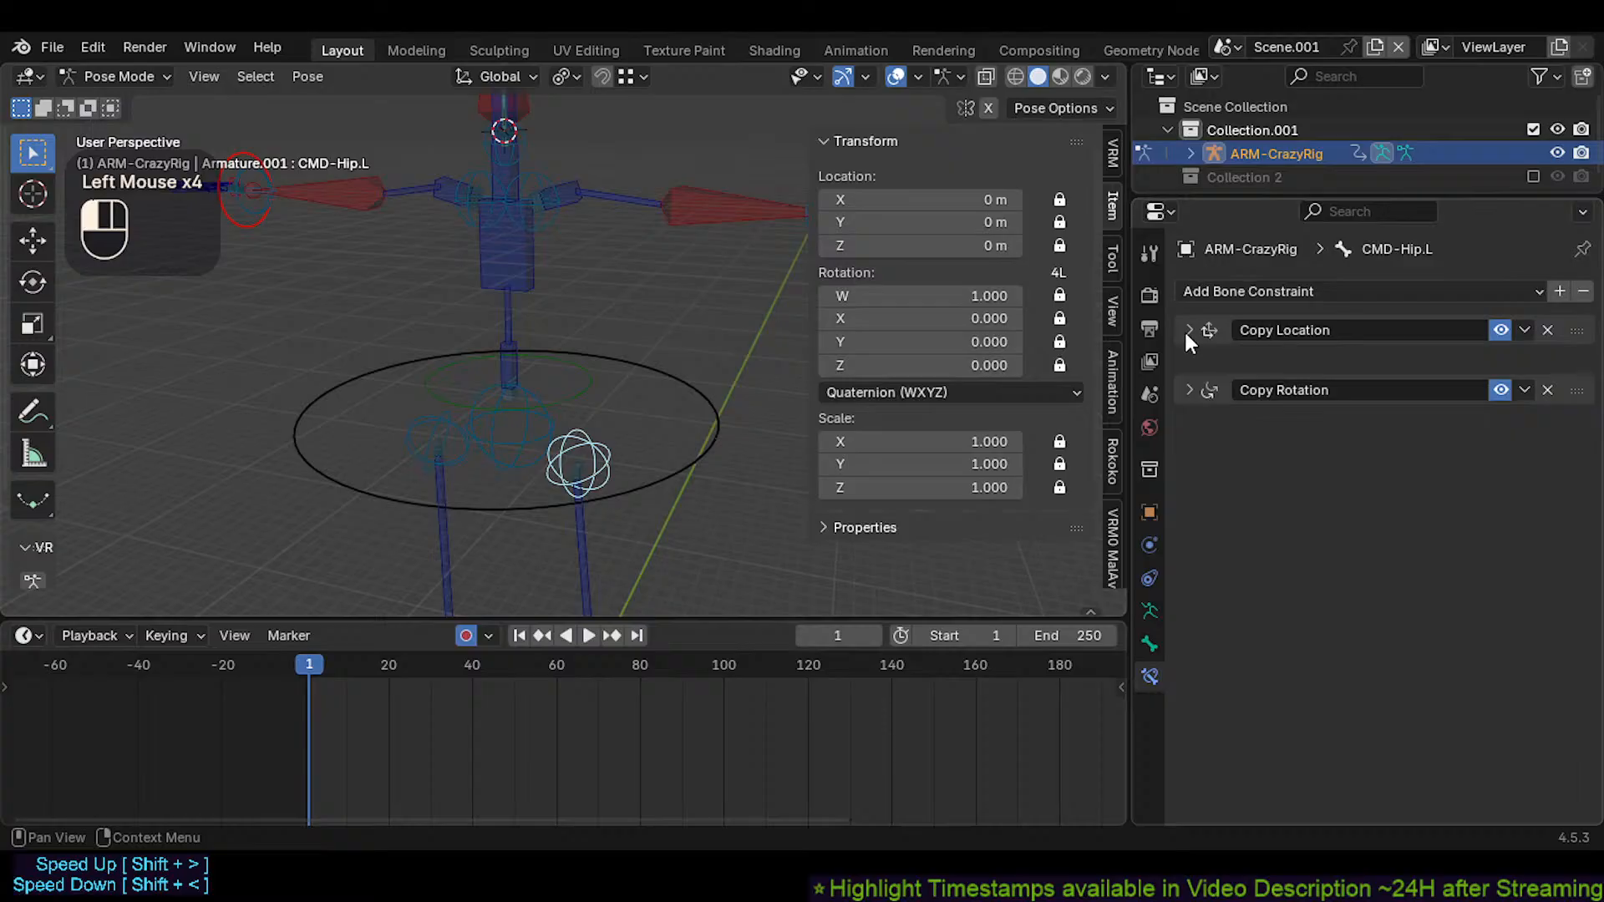
Review the two constraints of CMD-Spine, collapse both of them and save the file
click(509, 456)
shift+middle_drag(559, 428, 715, 361)
scroll(1224, 426, down, 4)
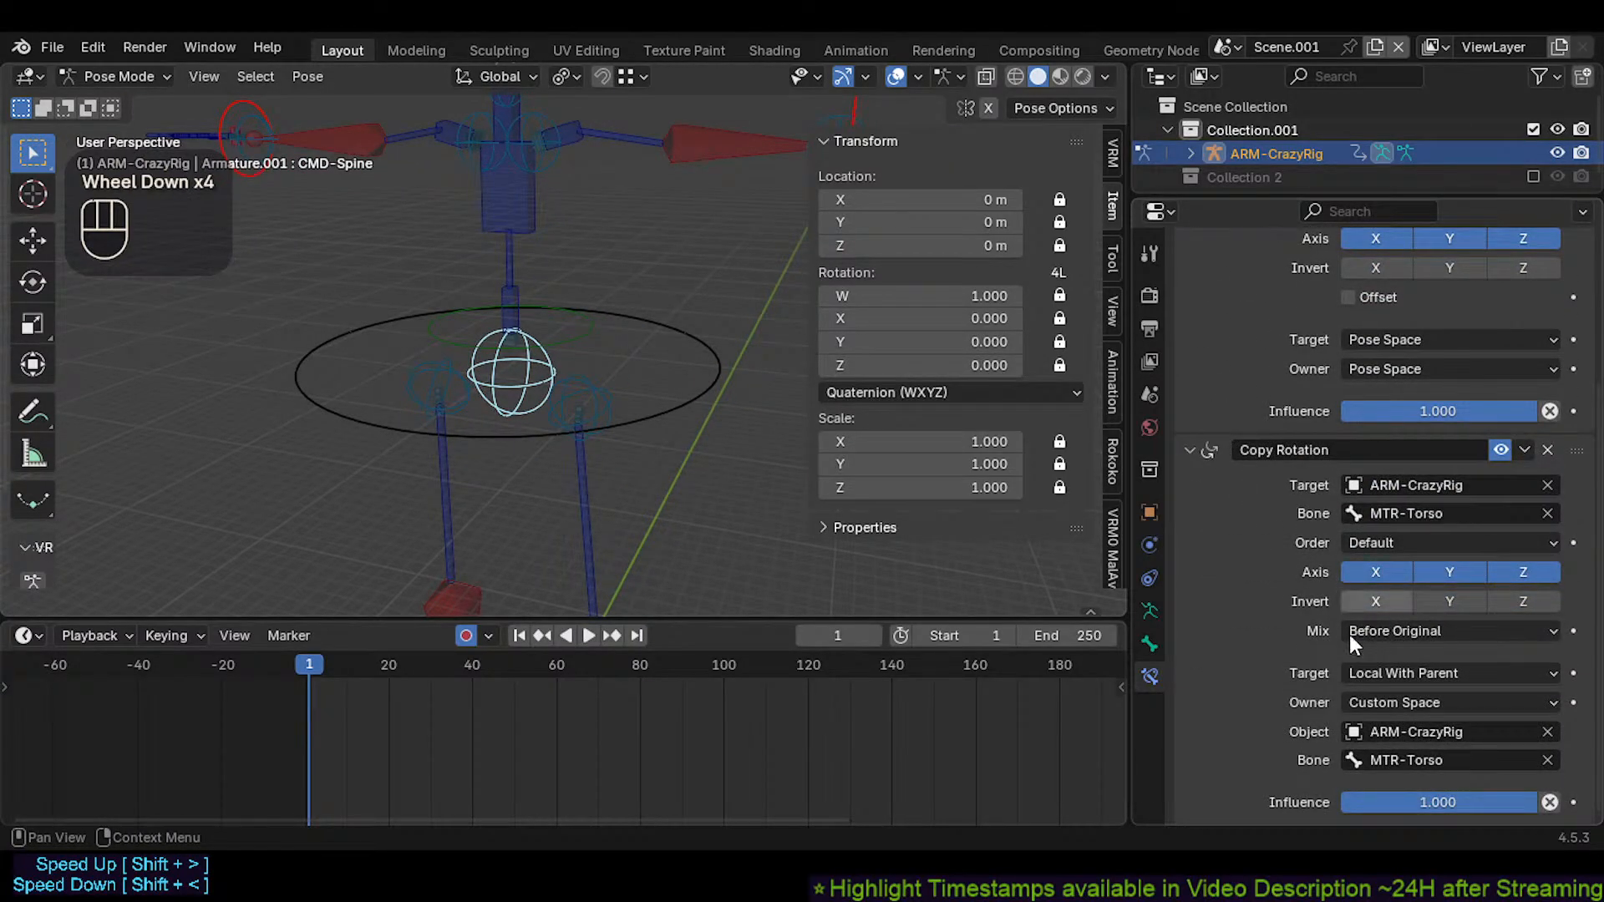
scroll(1297, 505, up, 3)
scroll(1297, 504, up, 1)
click(1190, 330)
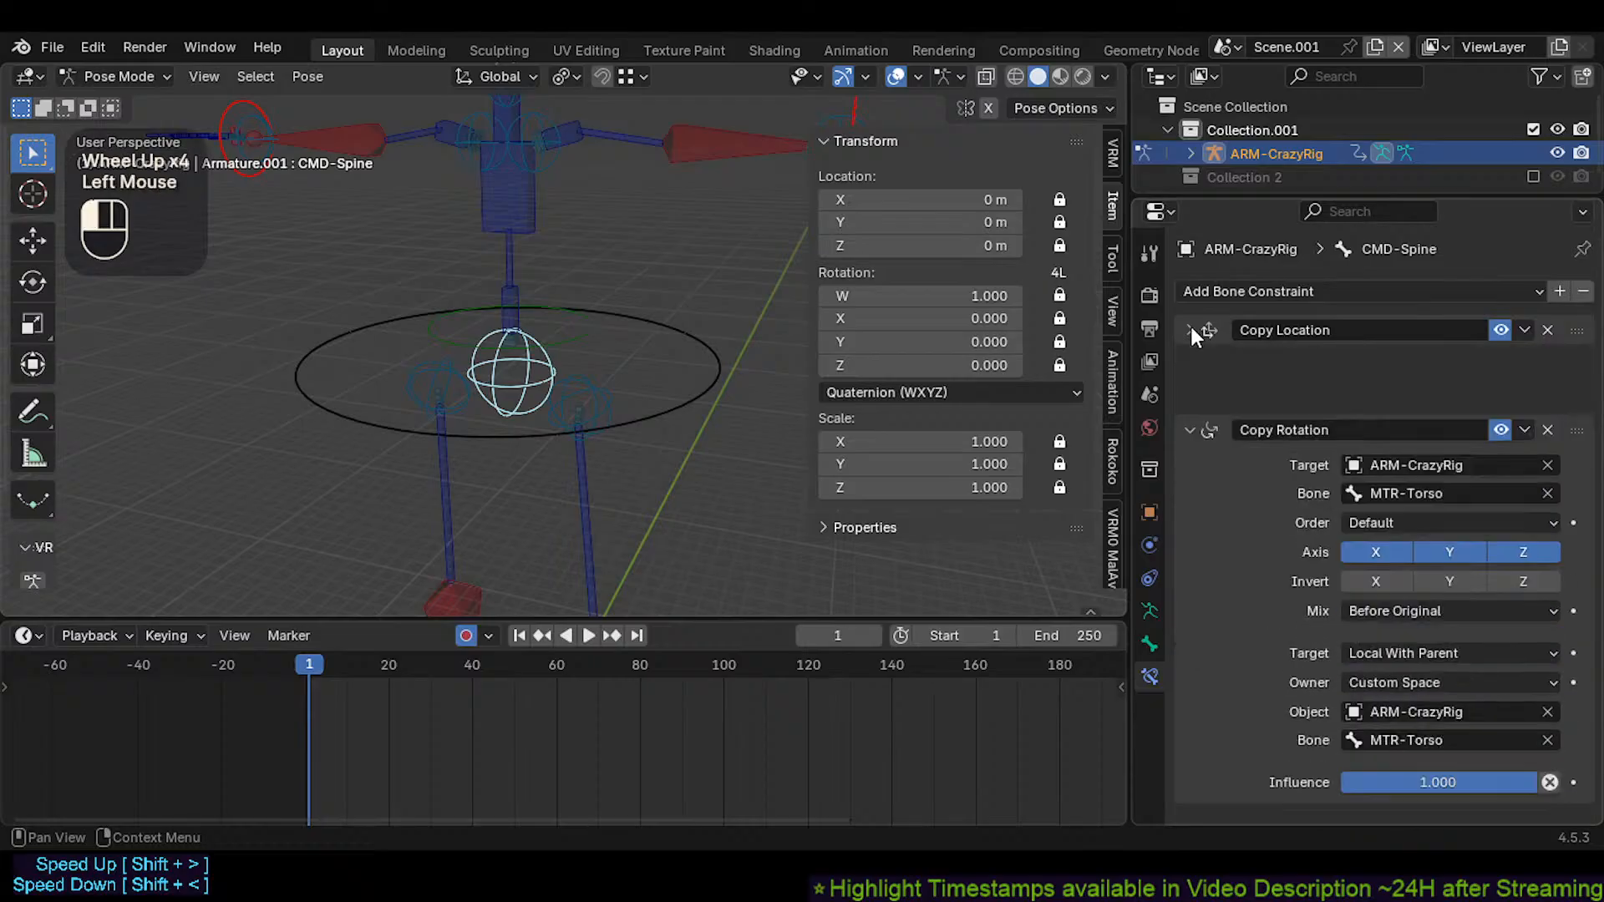
click(1190, 362)
key(ctrl+s)
Copy the target bone CTL-Shin.L into the custom space Bone of CMD-Ankle.L's Copy Rotation constraint
click(588, 430)
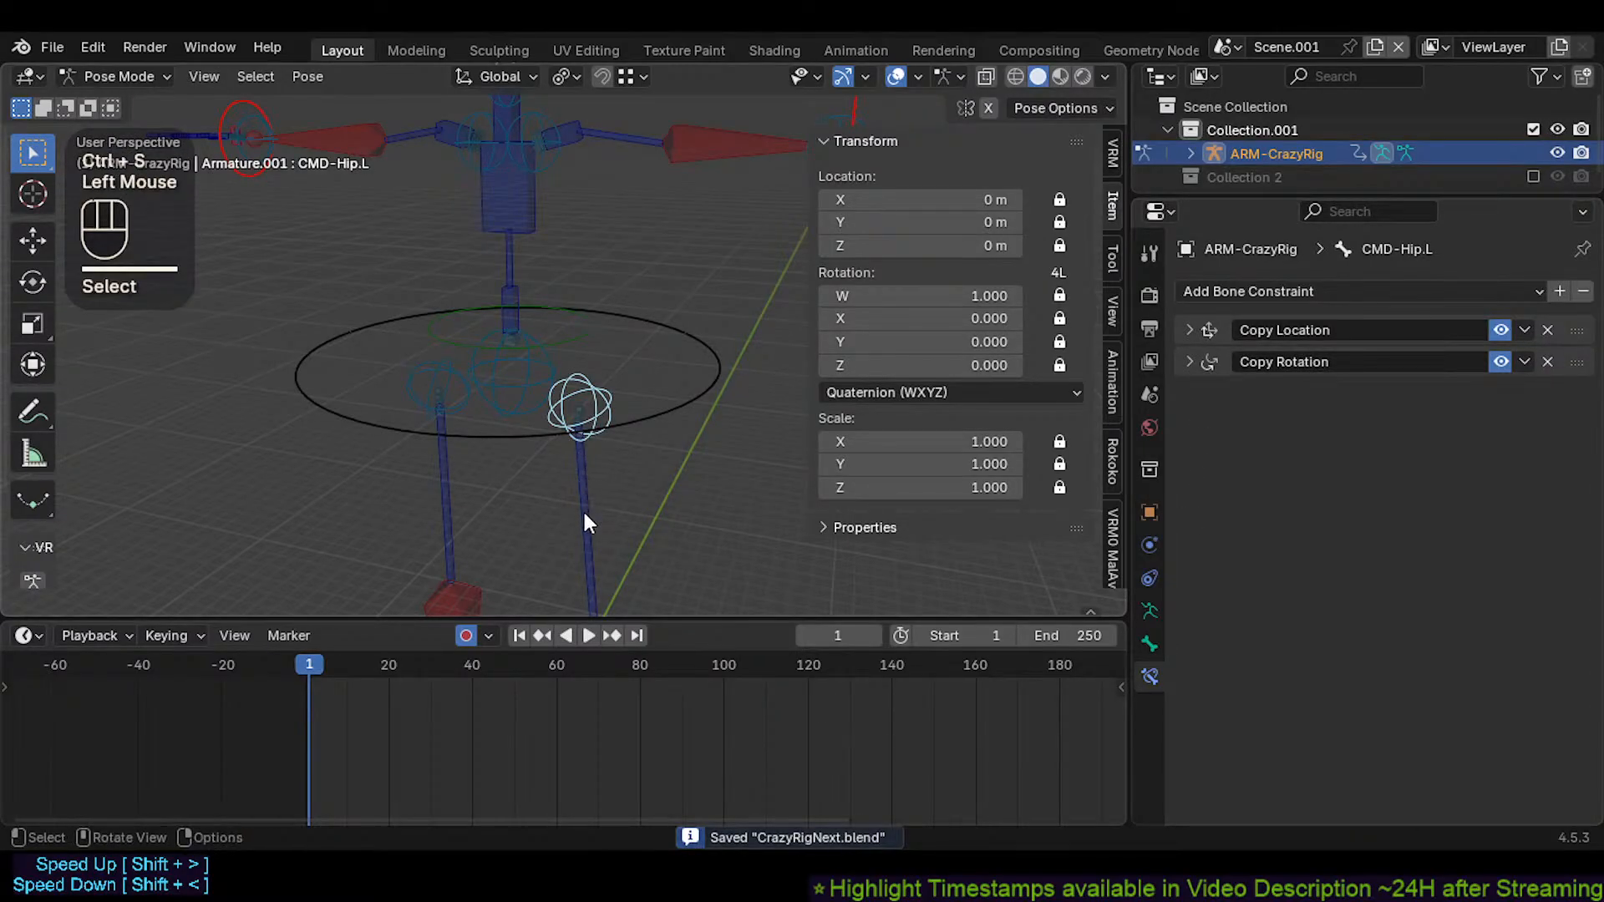
shift+middle_drag(584, 526, 538, 246)
click(669, 439)
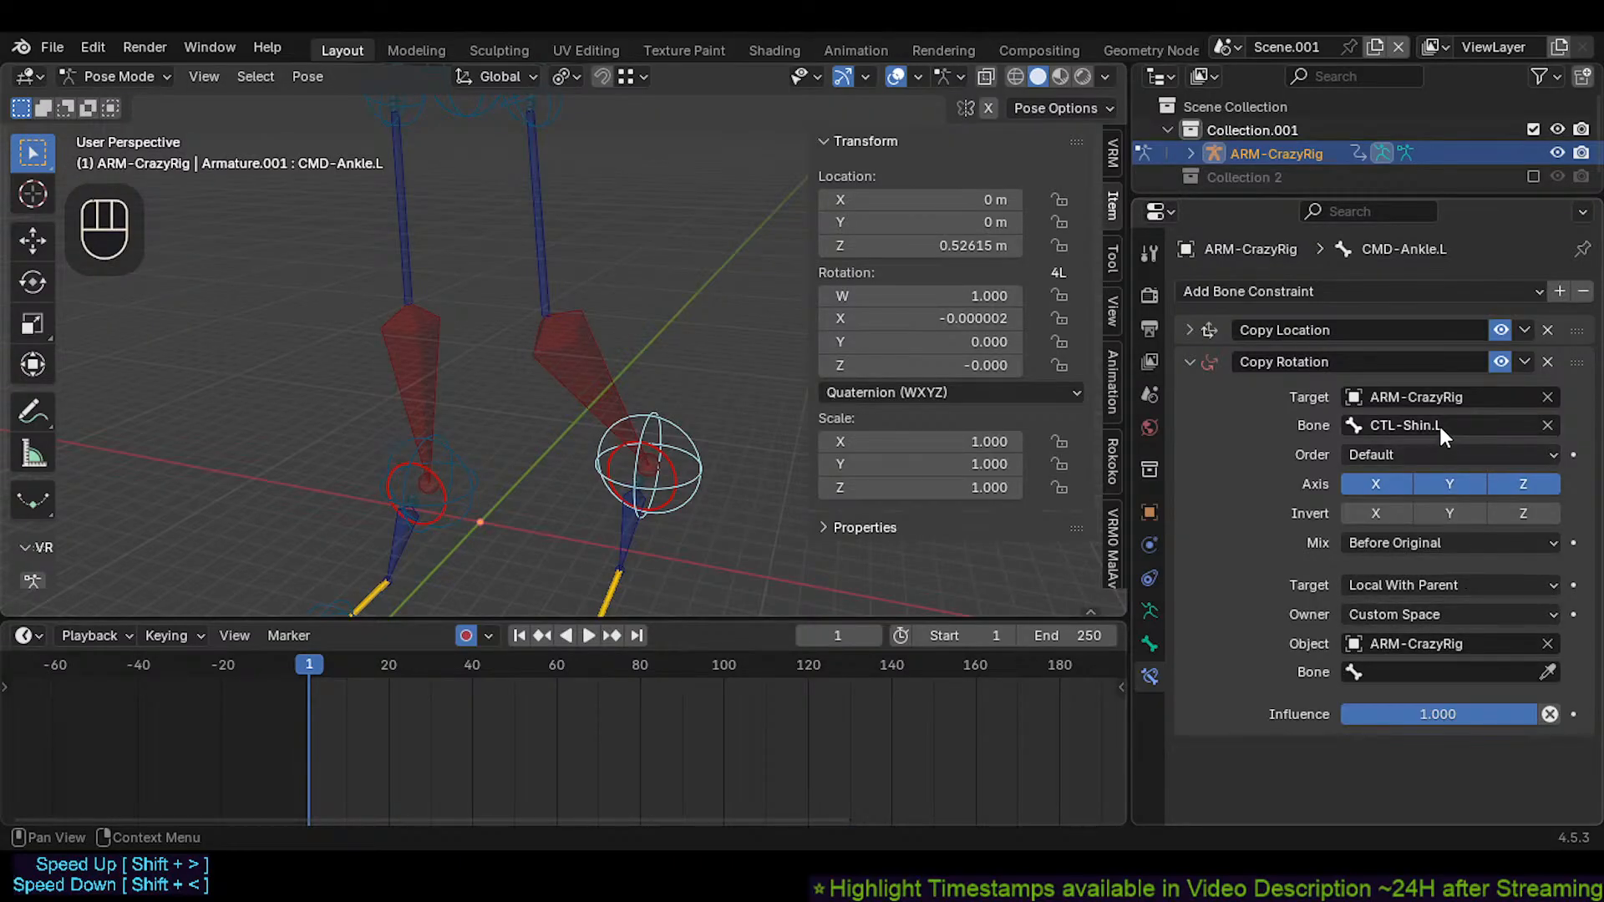
key(ctrl+c)
key(ctrl+v)
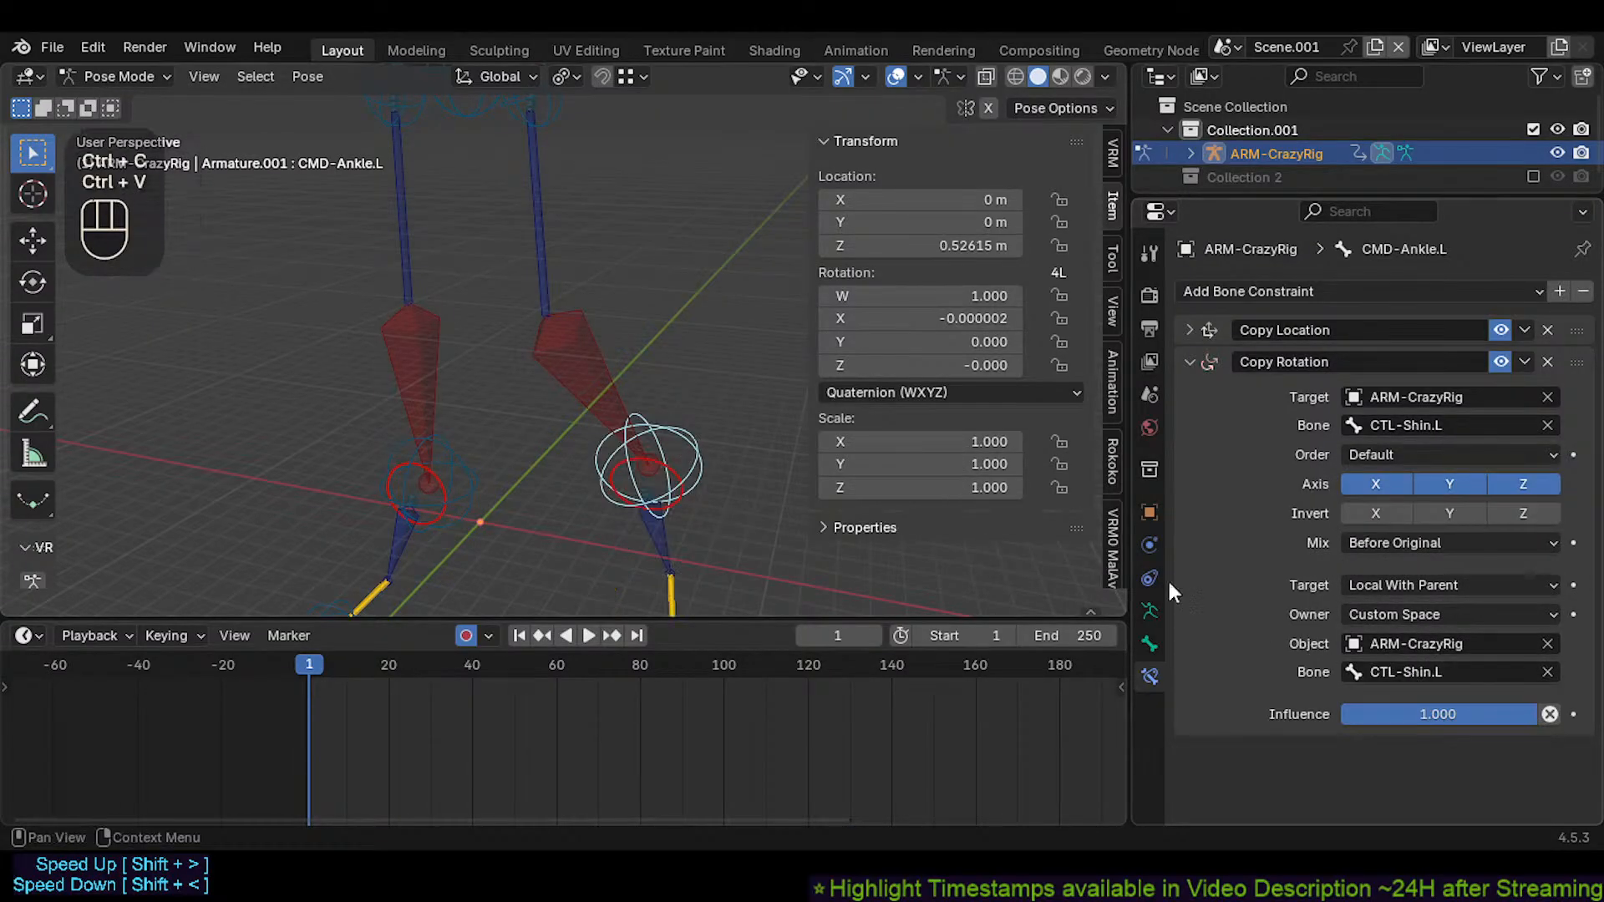
middle_drag(622, 414, 532, 353)
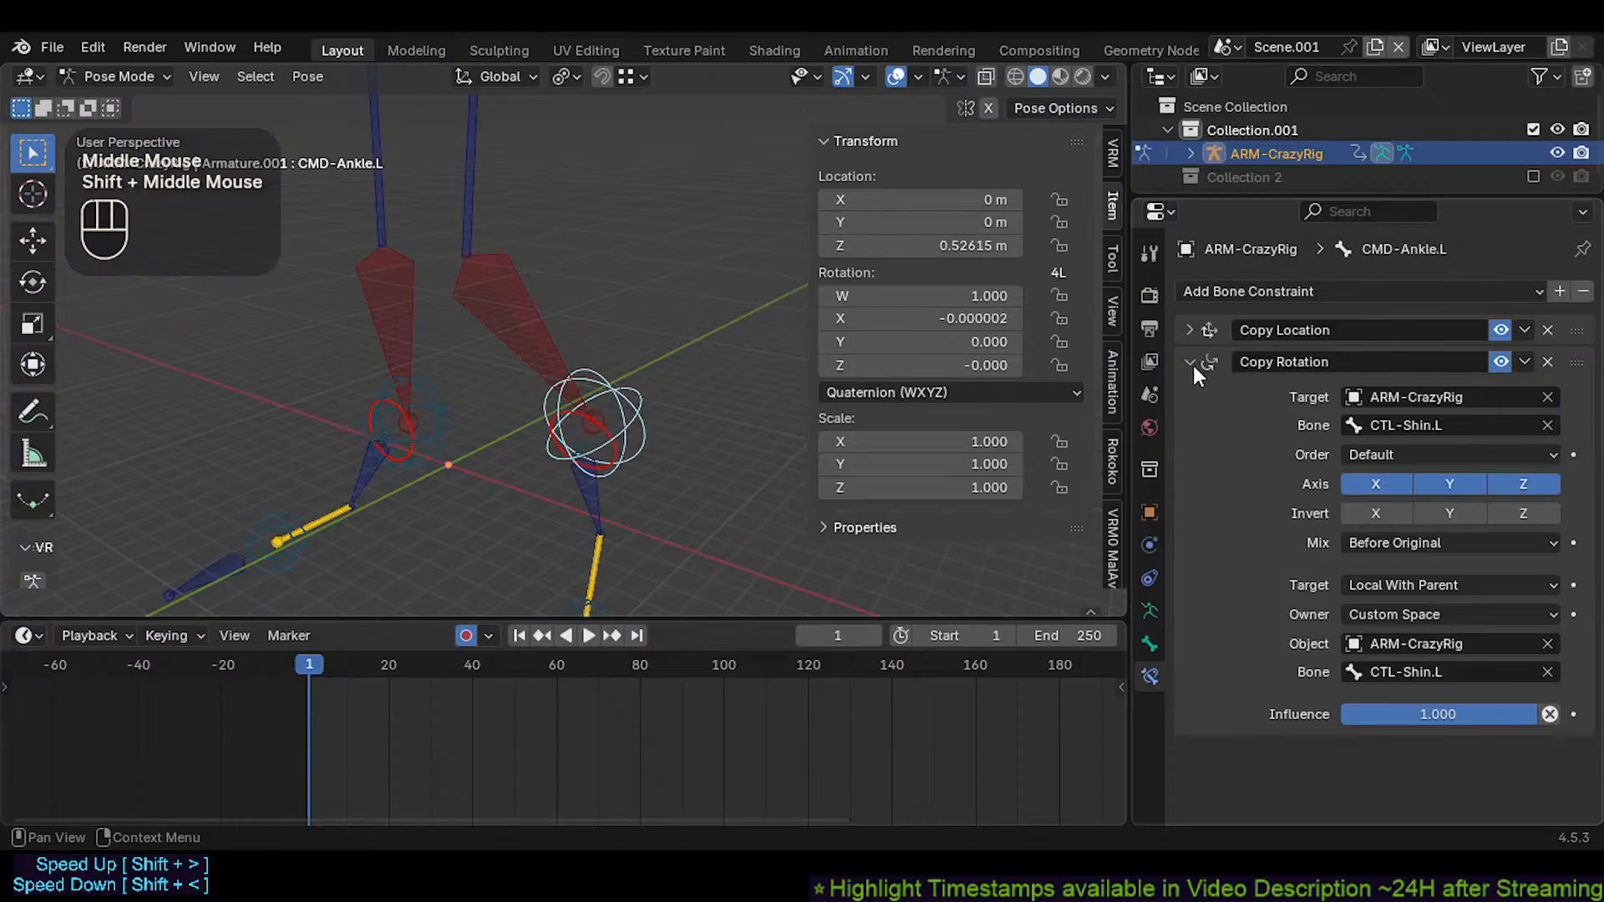
click(1180, 327)
click(1181, 324)
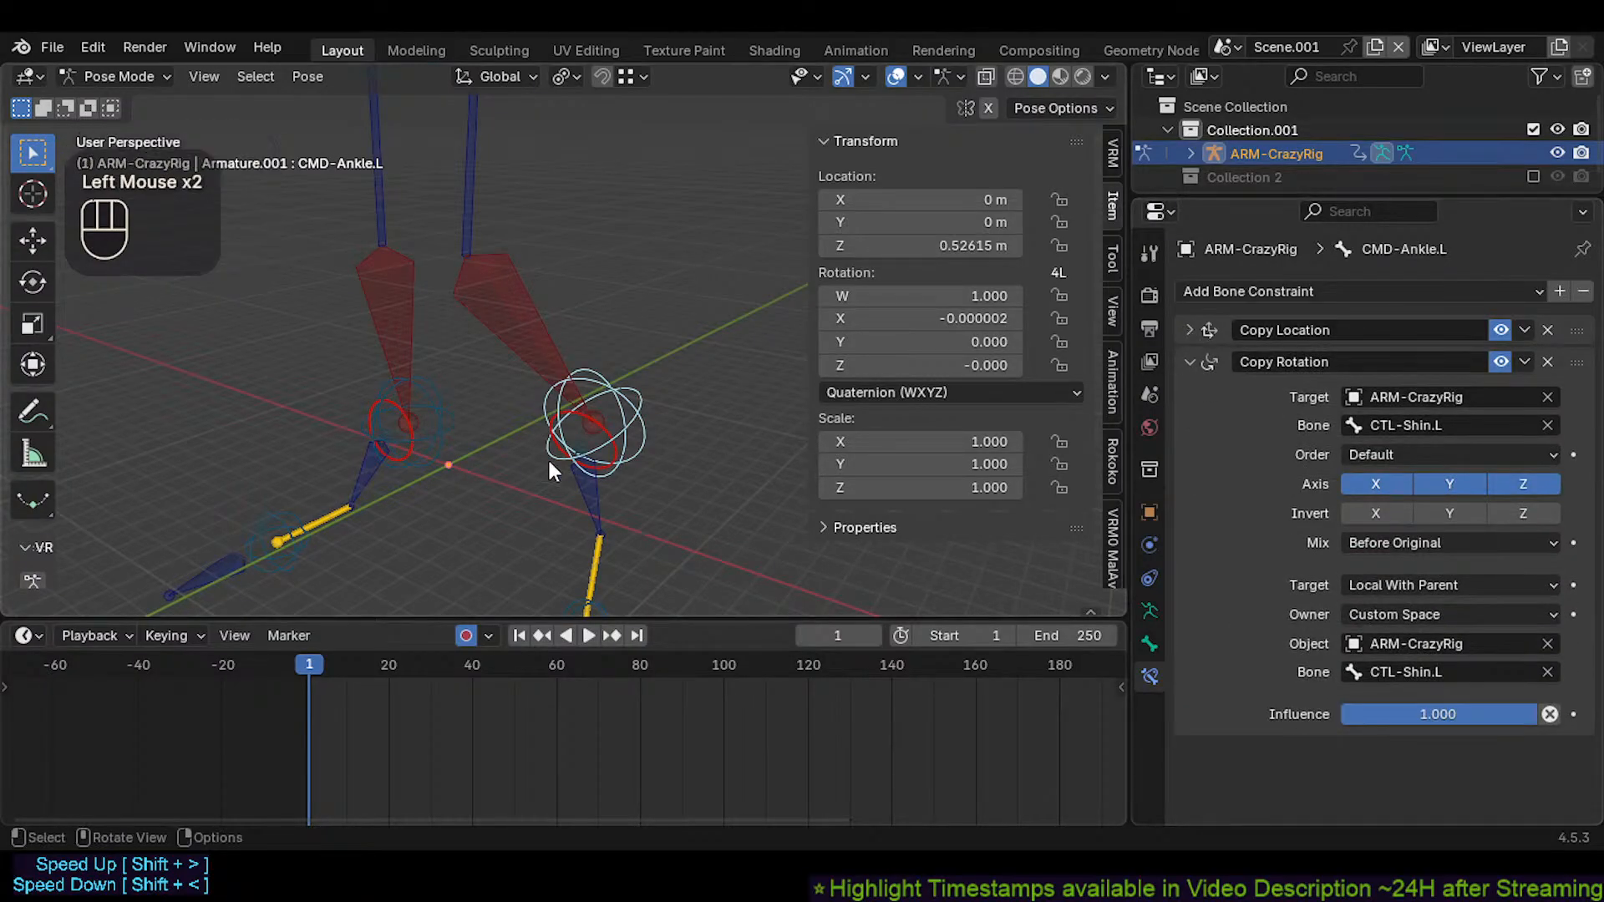
Clear the location and rotation of all bones, and select CTL-Shin.L
key(a)
middle_drag(548, 457, 510, 324)
key(alt+g)
key(alt+r)
click(515, 449)
scroll(514, 449, up, 1)
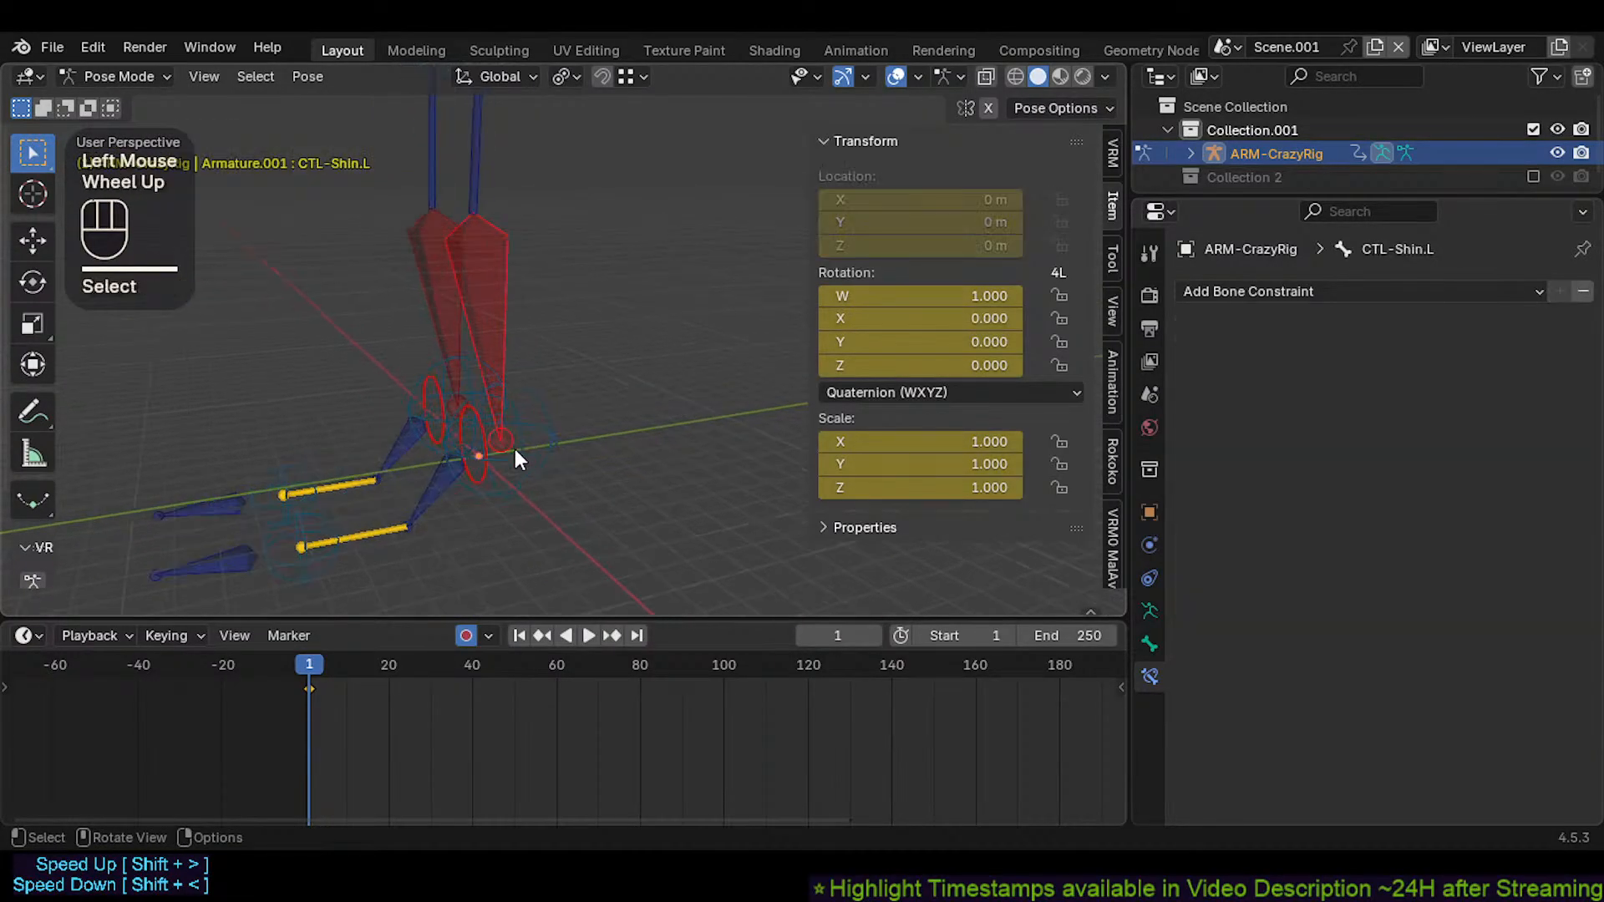
Turn off auto keying, delete the keyframes shown for CTL-Shin.L and save the file
click(465, 635)
key(a)
key(x)
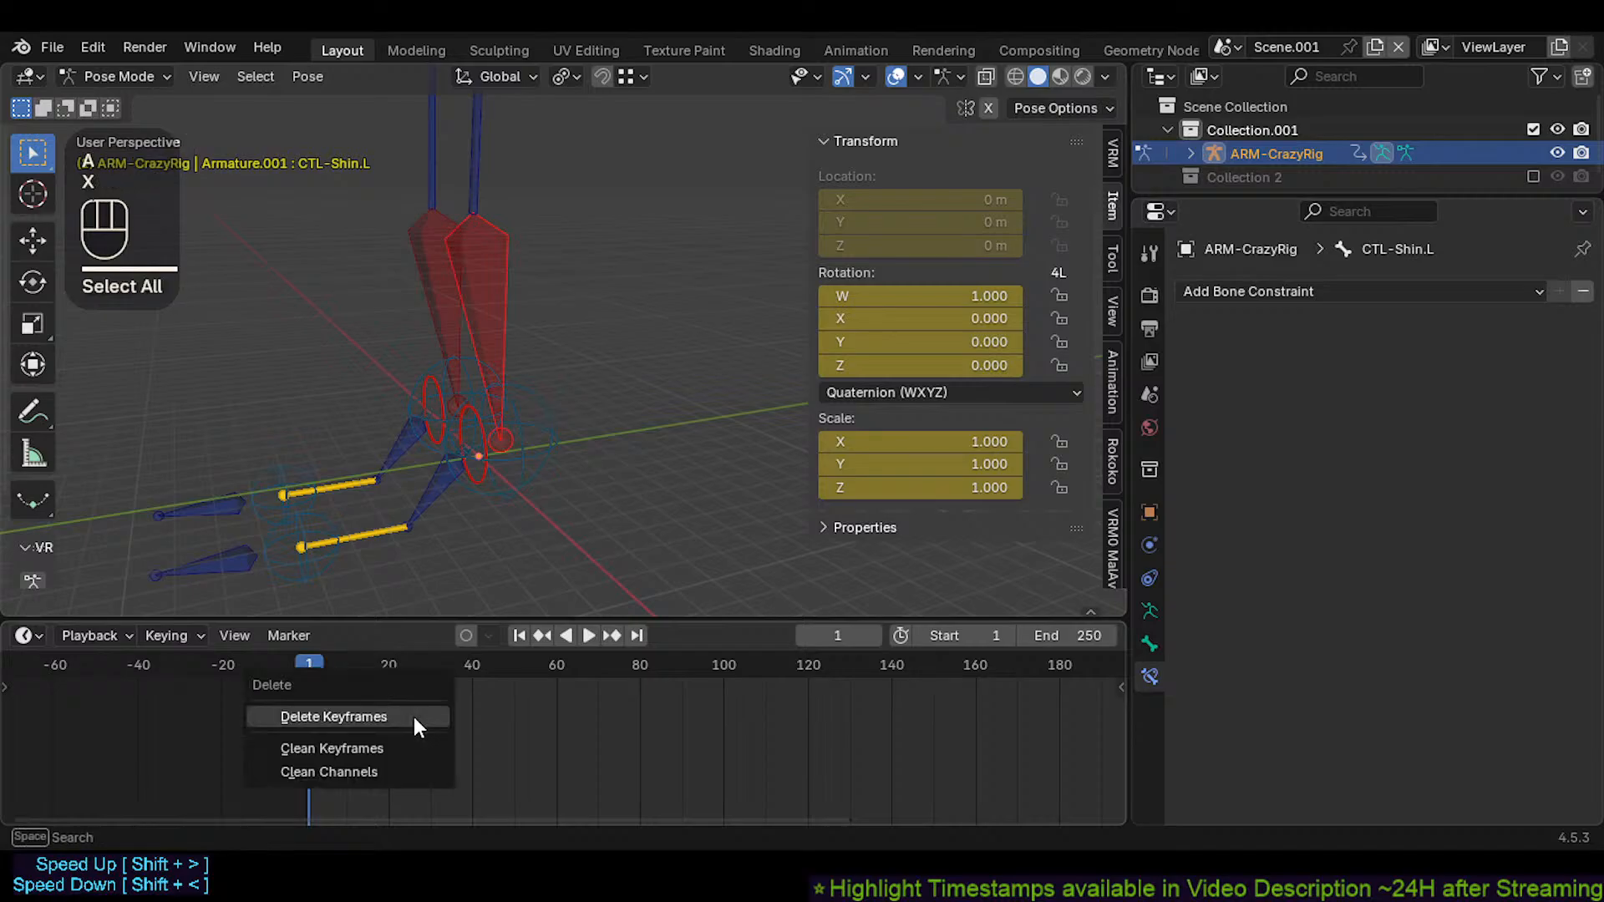
click(414, 717)
middle_drag(480, 495, 451, 601)
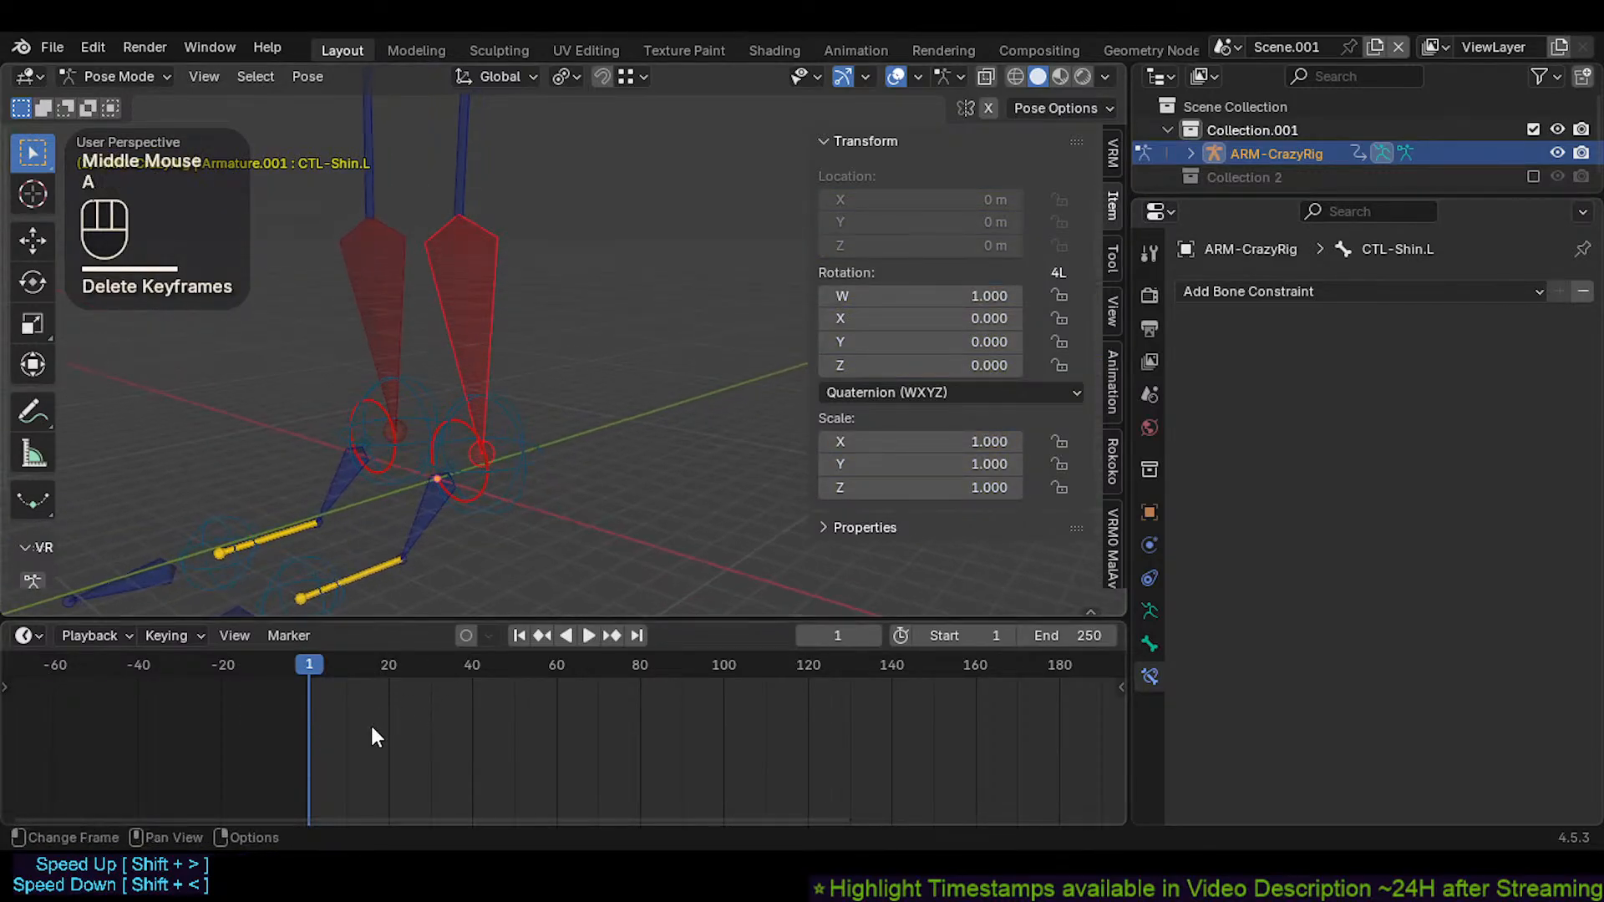
key(a)
key(x)
click(372, 726)
key(ctrl+s)
Try moving the CMD-Ankle.L control along the global Z axis and cancel the move
click(499, 409)
middle_drag(469, 363, 501, 326)
click(513, 313)
shift+click(524, 443)
key(g)
key(z)
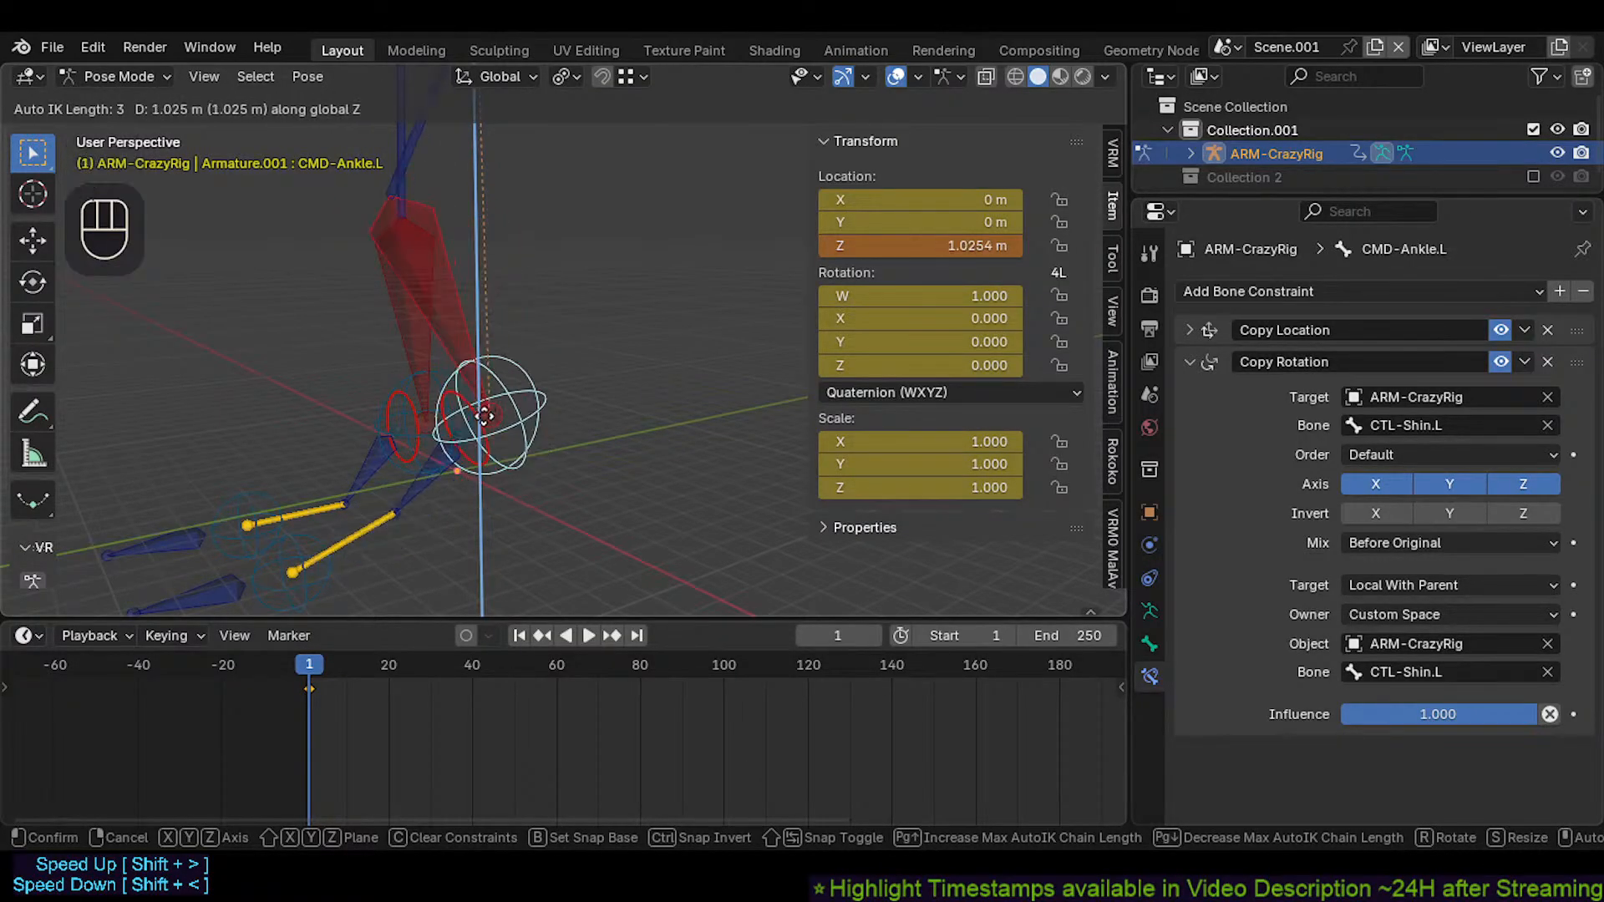
key(Escape)
Rotate CTL-Shin.L twice to test how the left ankle and foot follow the shin
click(486, 418)
key(r)
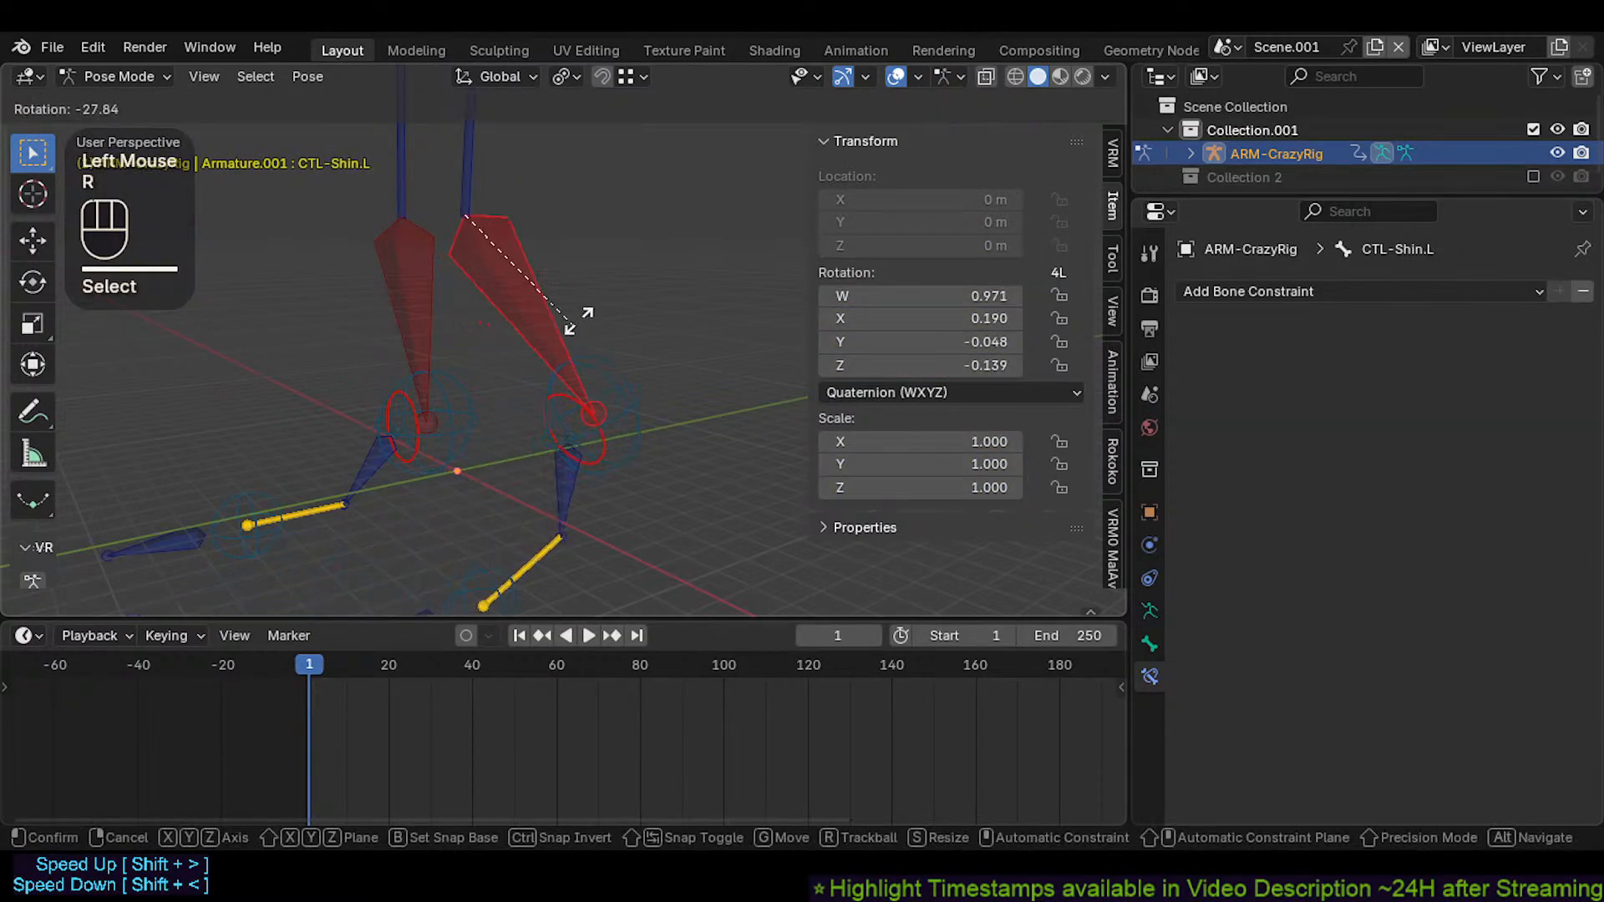
click(529, 383)
middle_drag(530, 384, 497, 404)
key(r)
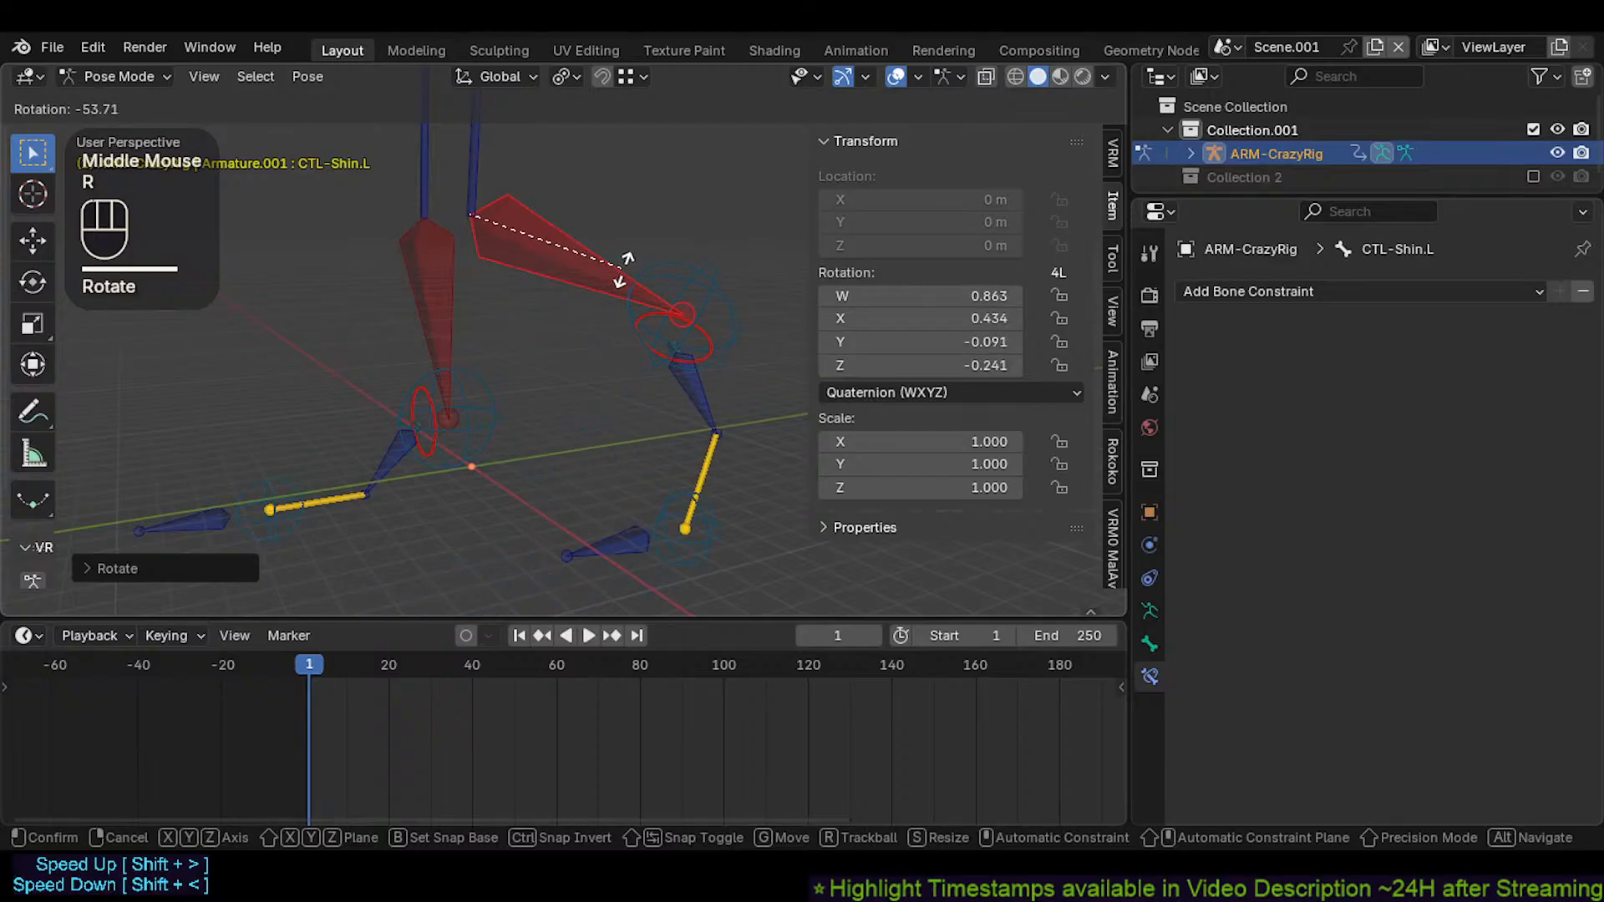
click(551, 359)
Rotate the foot control CTL-Foot.L.008 at the left ankle twice to test its effect on the leg
shift+click(558, 466)
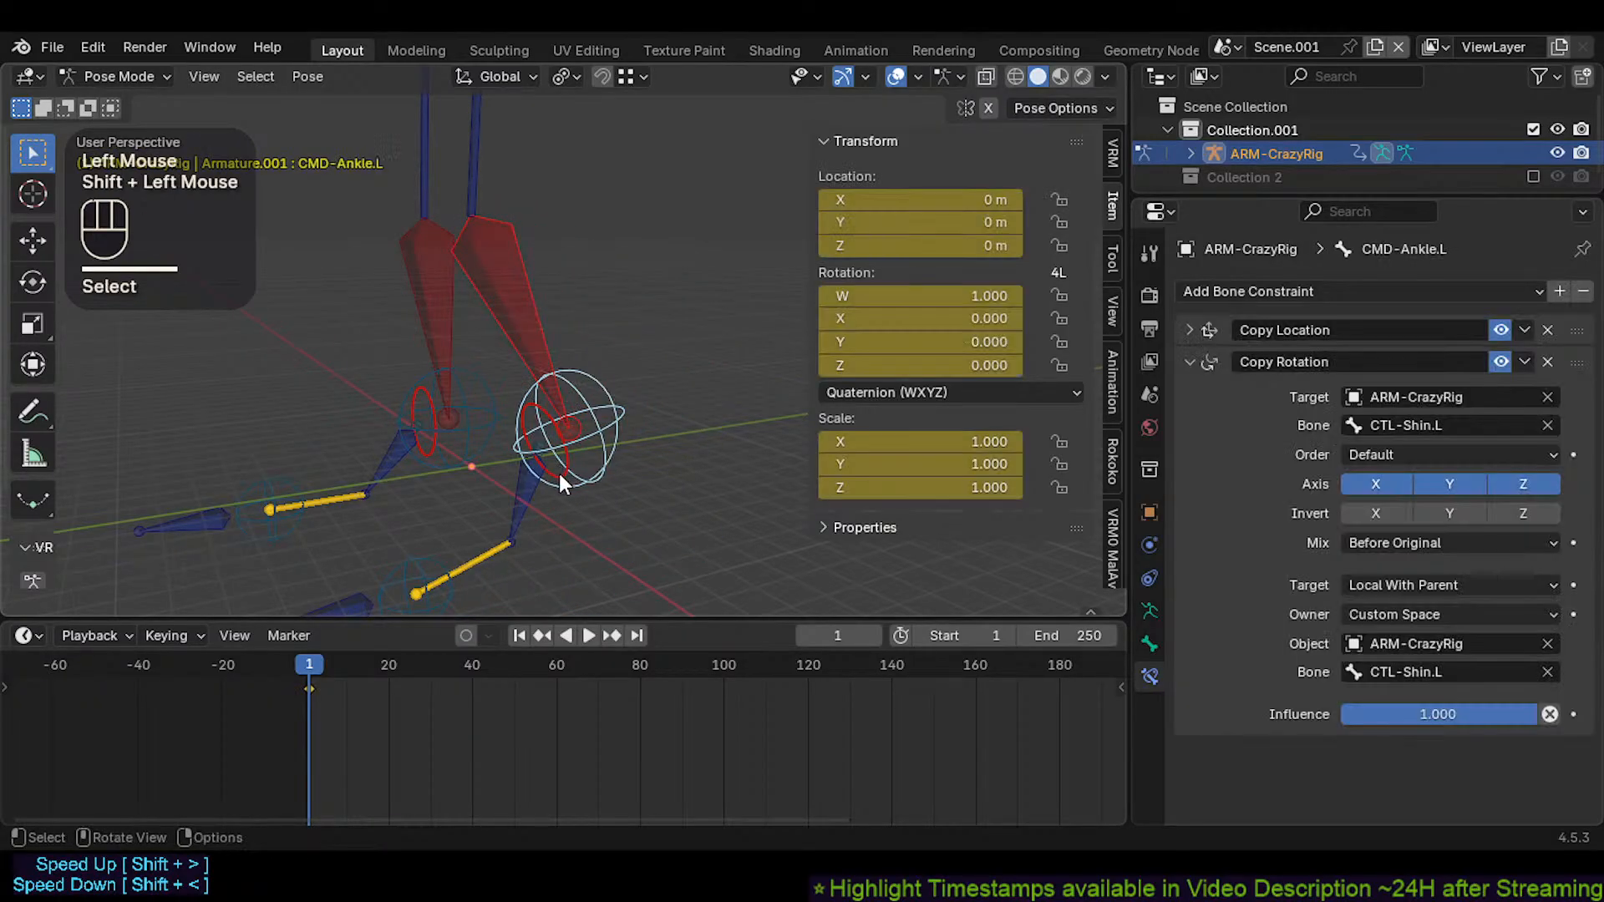
click(554, 370)
shift+click(554, 470)
key(r)
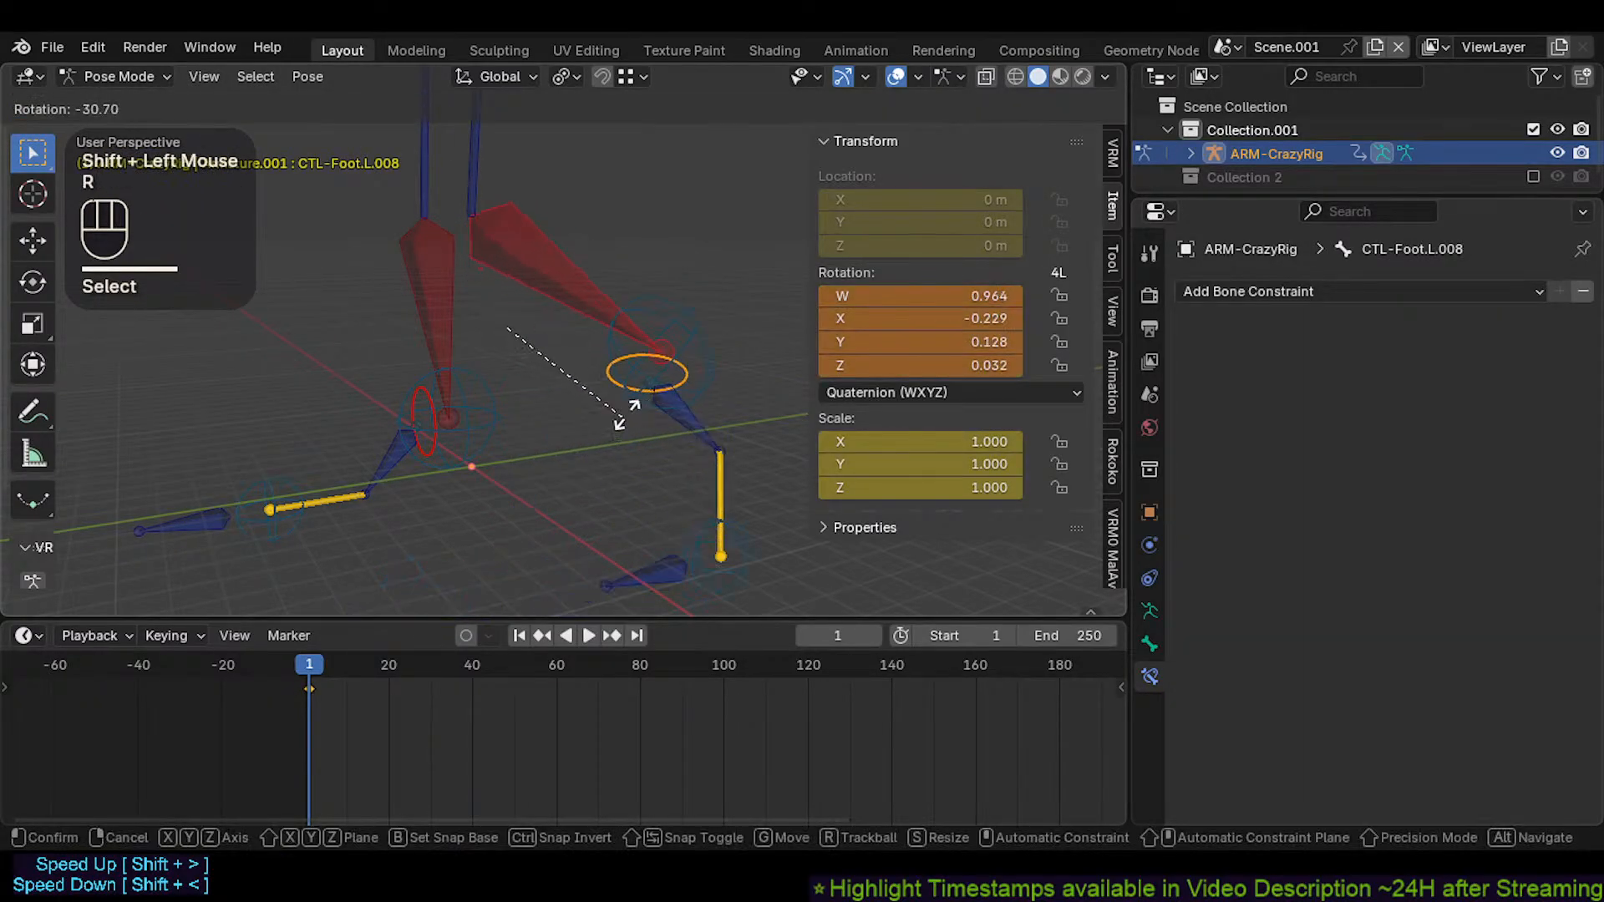
click(436, 464)
key(r)
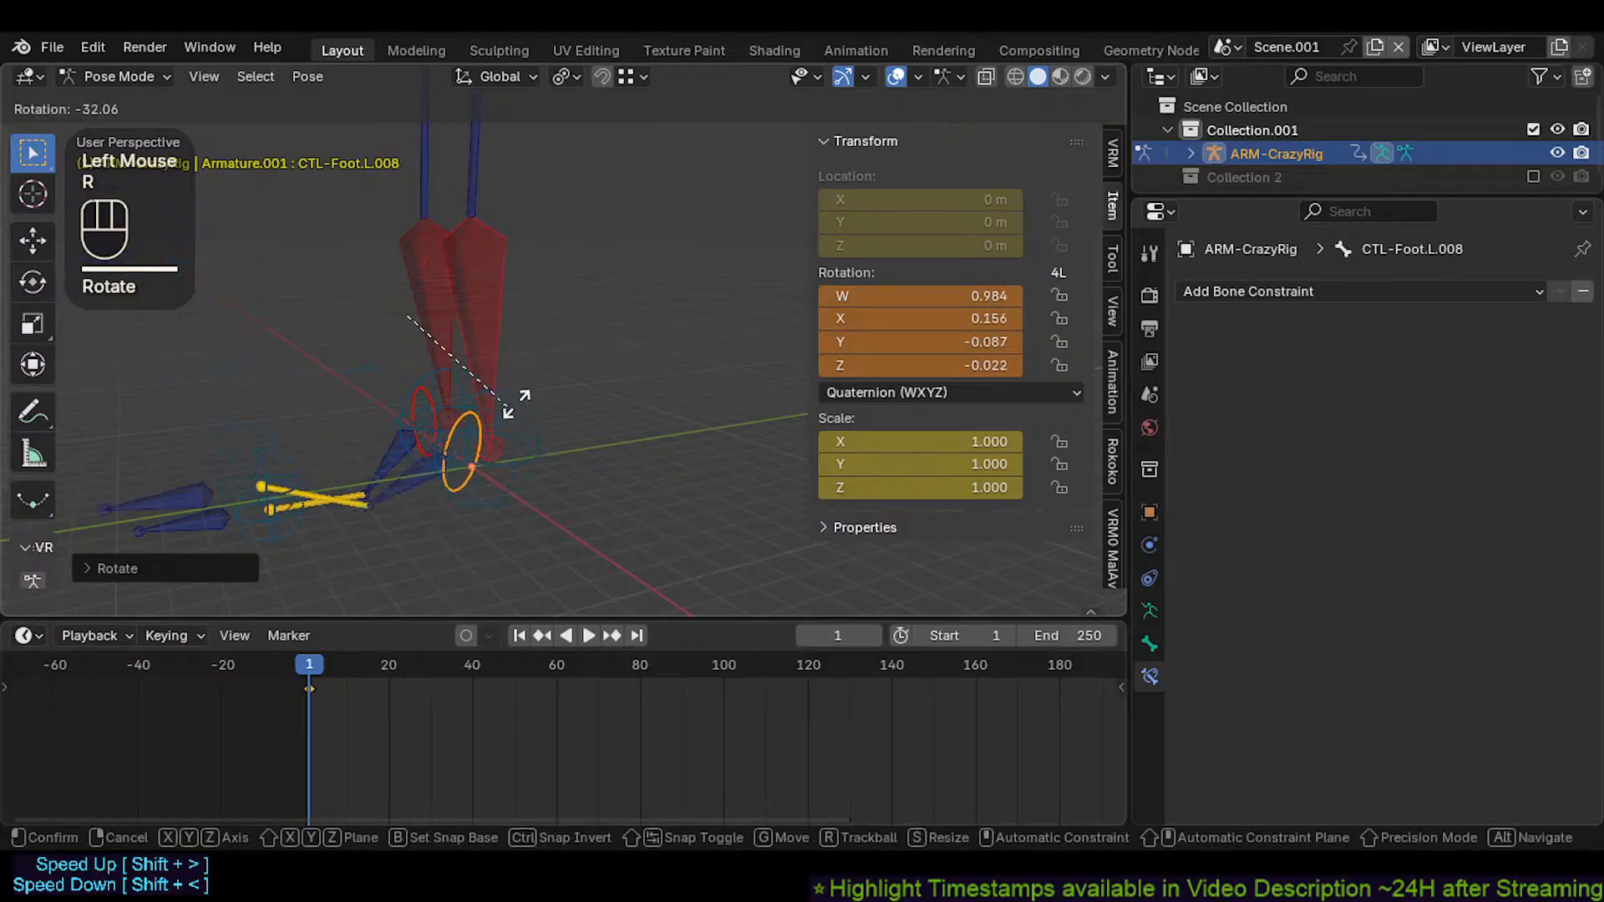
click(511, 392)
Move CTL-Shin.L freely with Auto IK several times to test how the left leg bends
click(486, 307)
key(g)
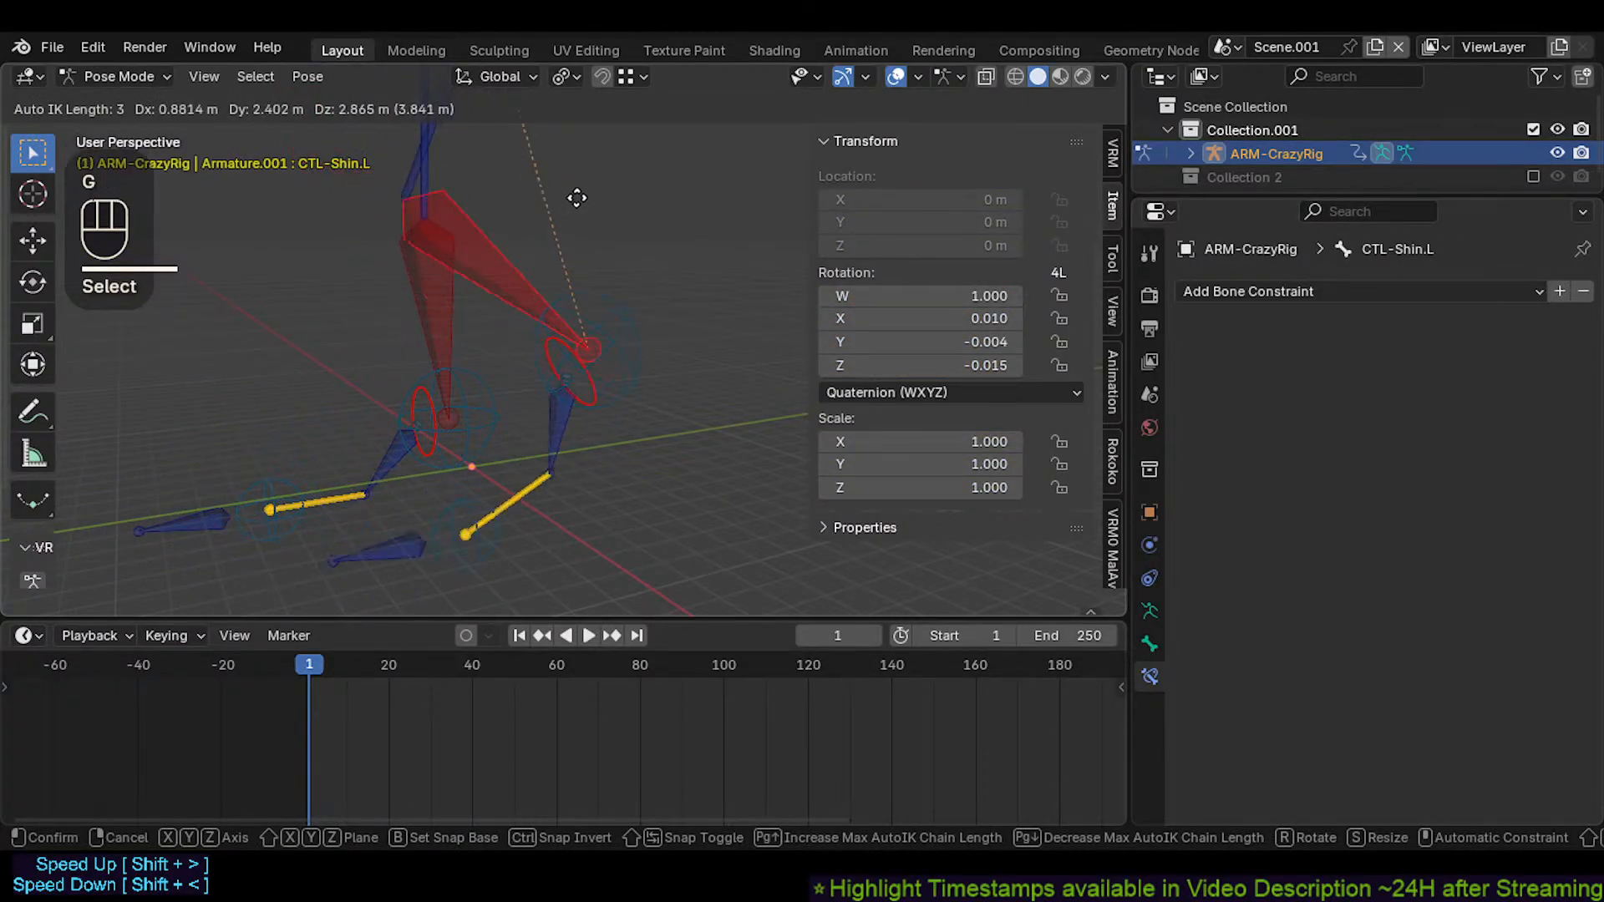
click(526, 284)
key(g)
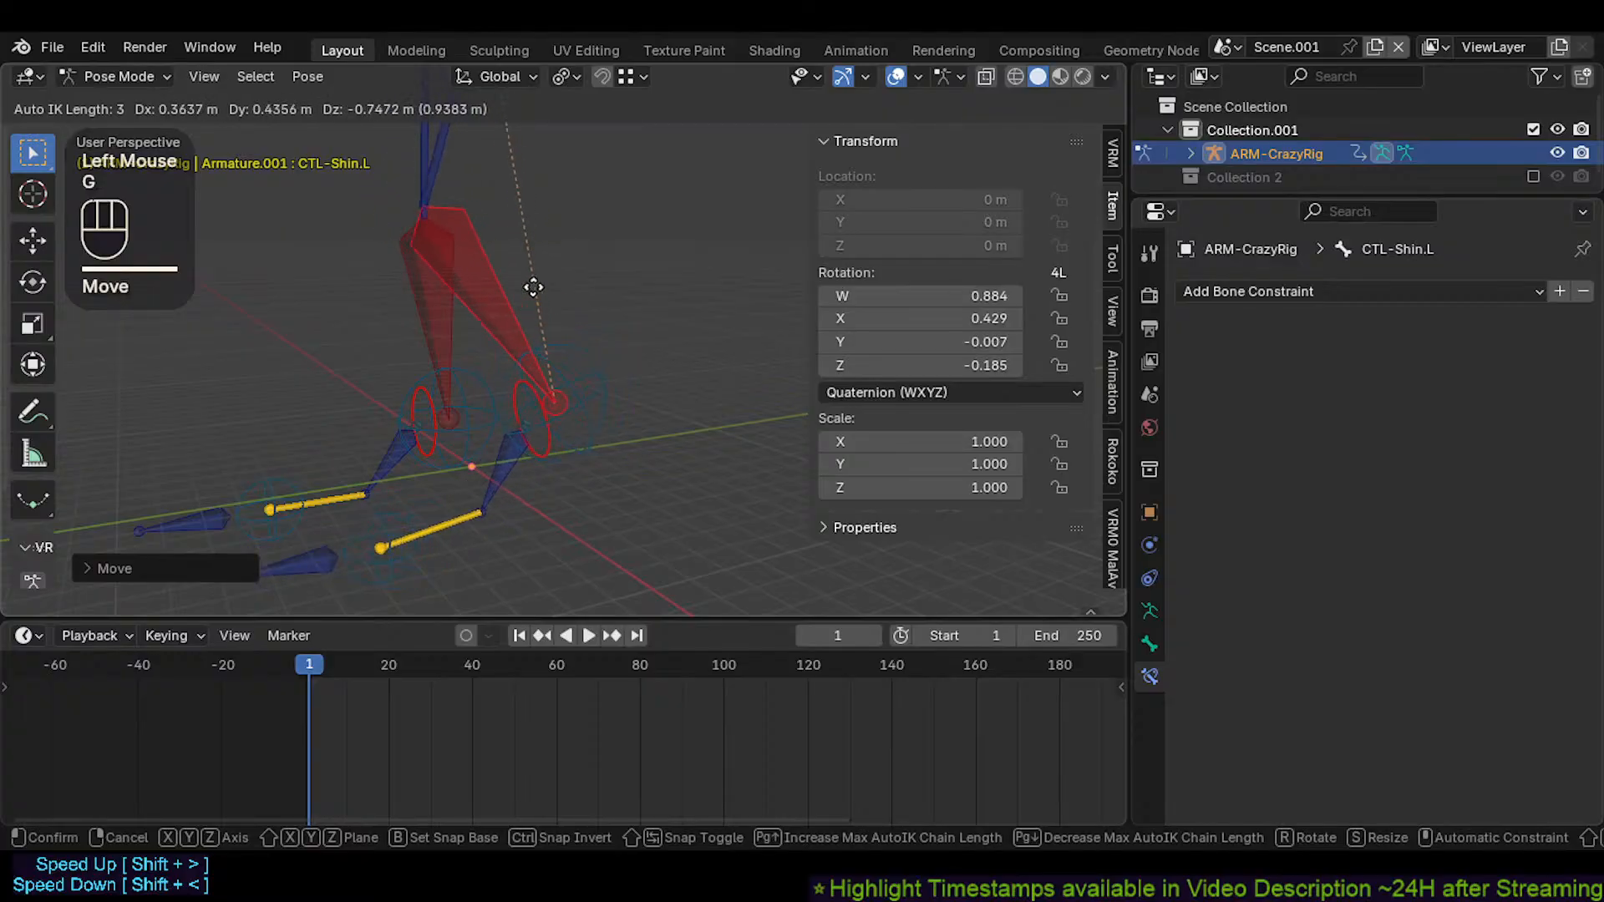
click(506, 269)
key(g)
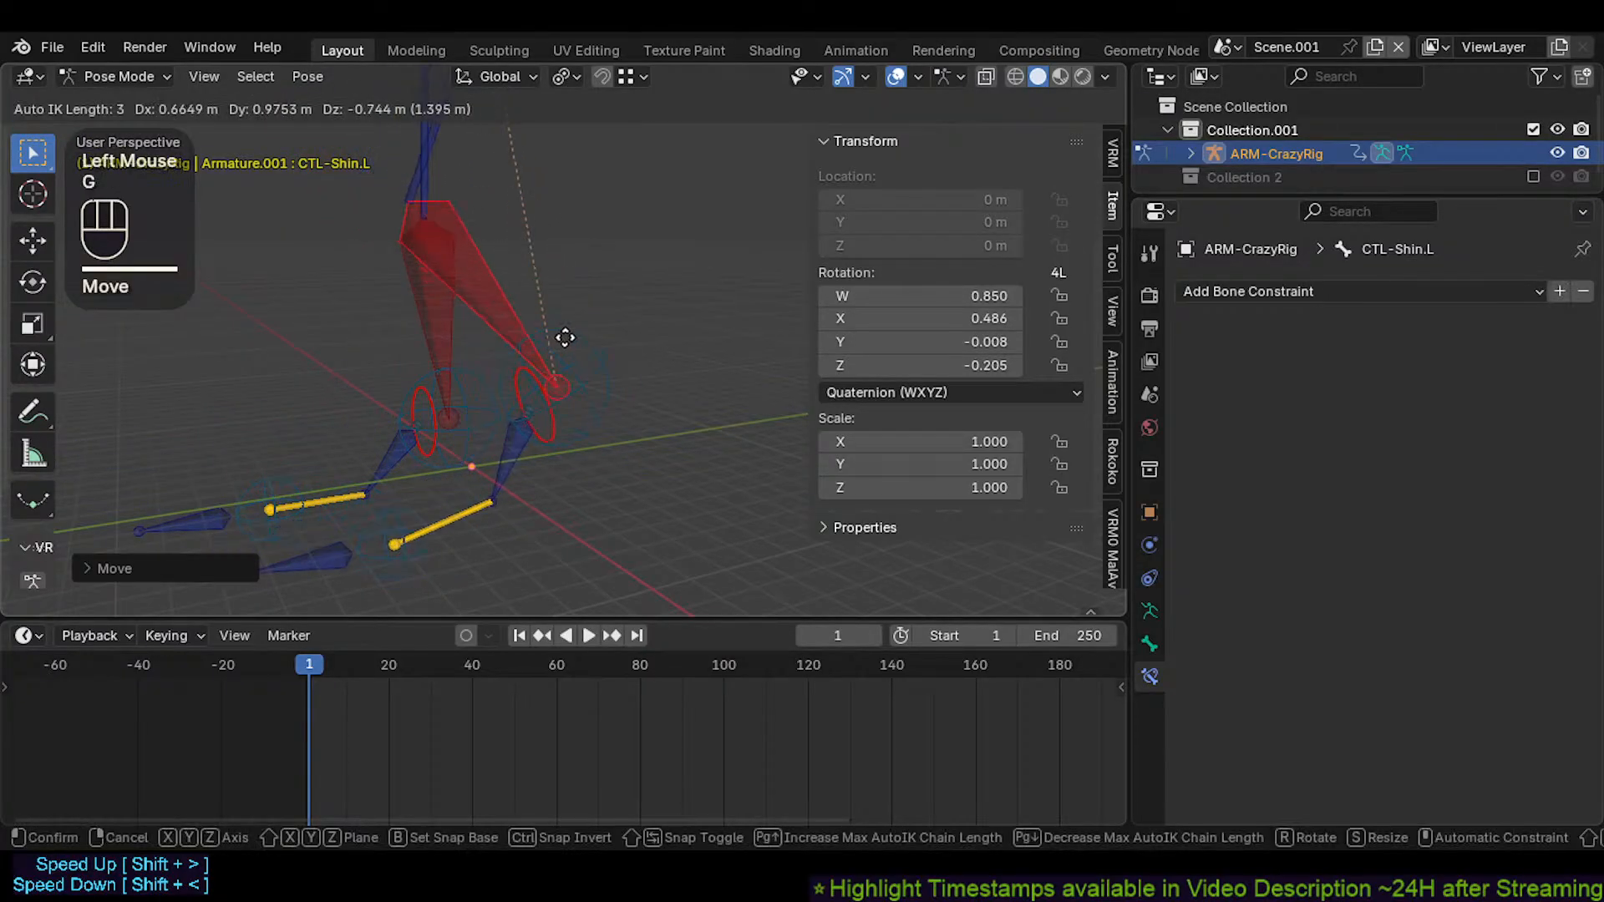
click(565, 336)
Test moving the CMD-Ankle.L control freely with Auto IK to bend the left leg
shift+click(576, 362)
key(g)
key(Escape)
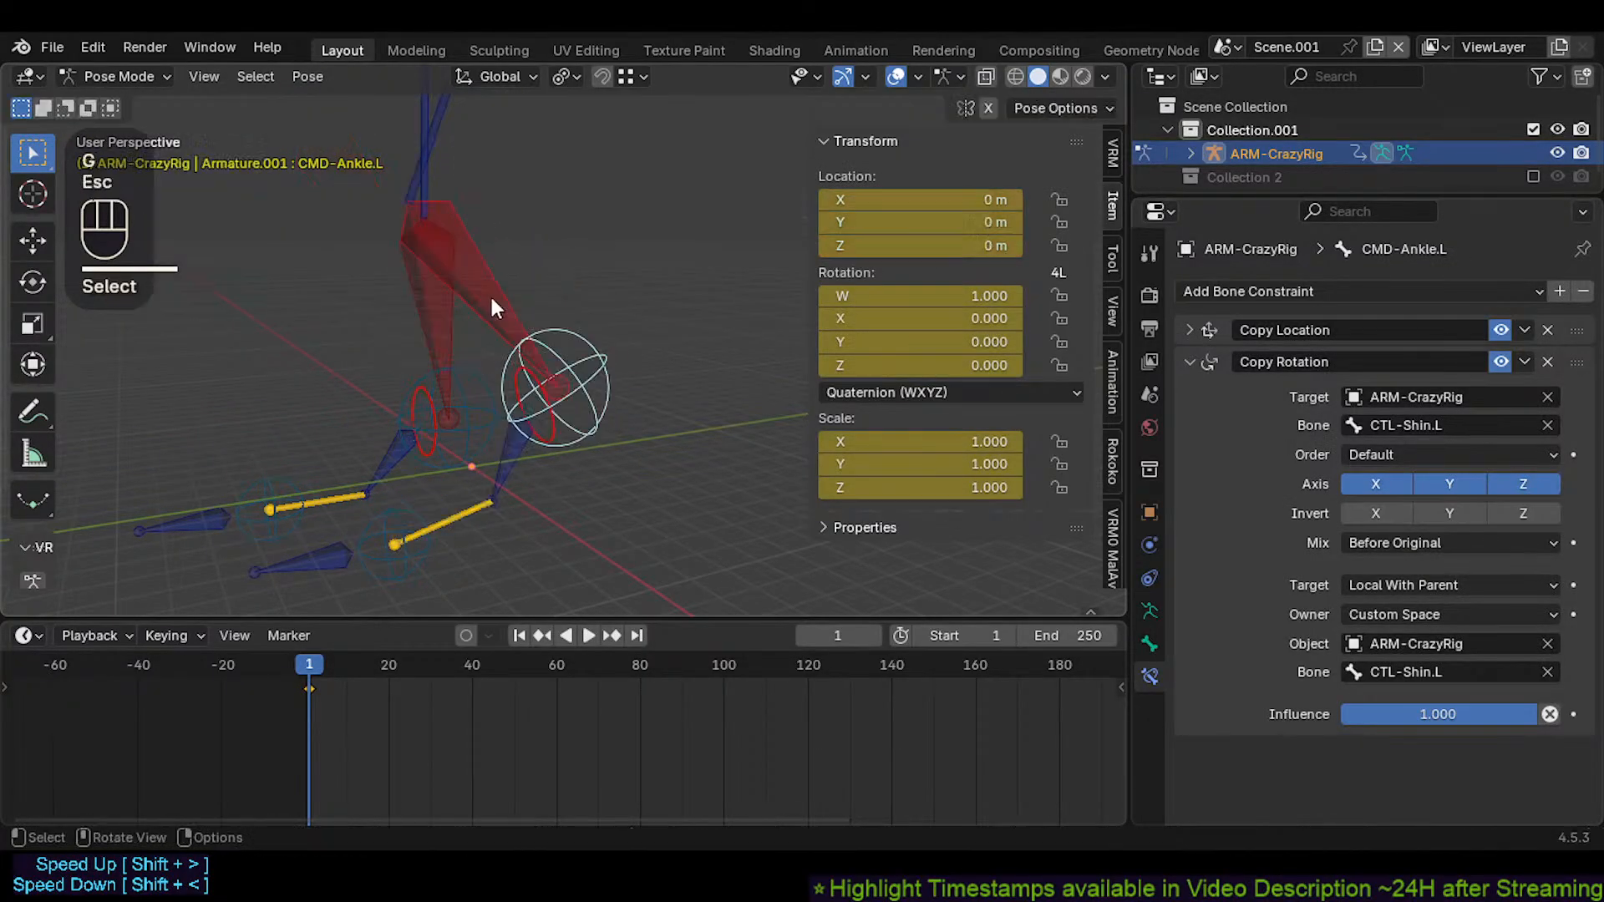
click(500, 309)
click(577, 351)
click(545, 340)
click(495, 323)
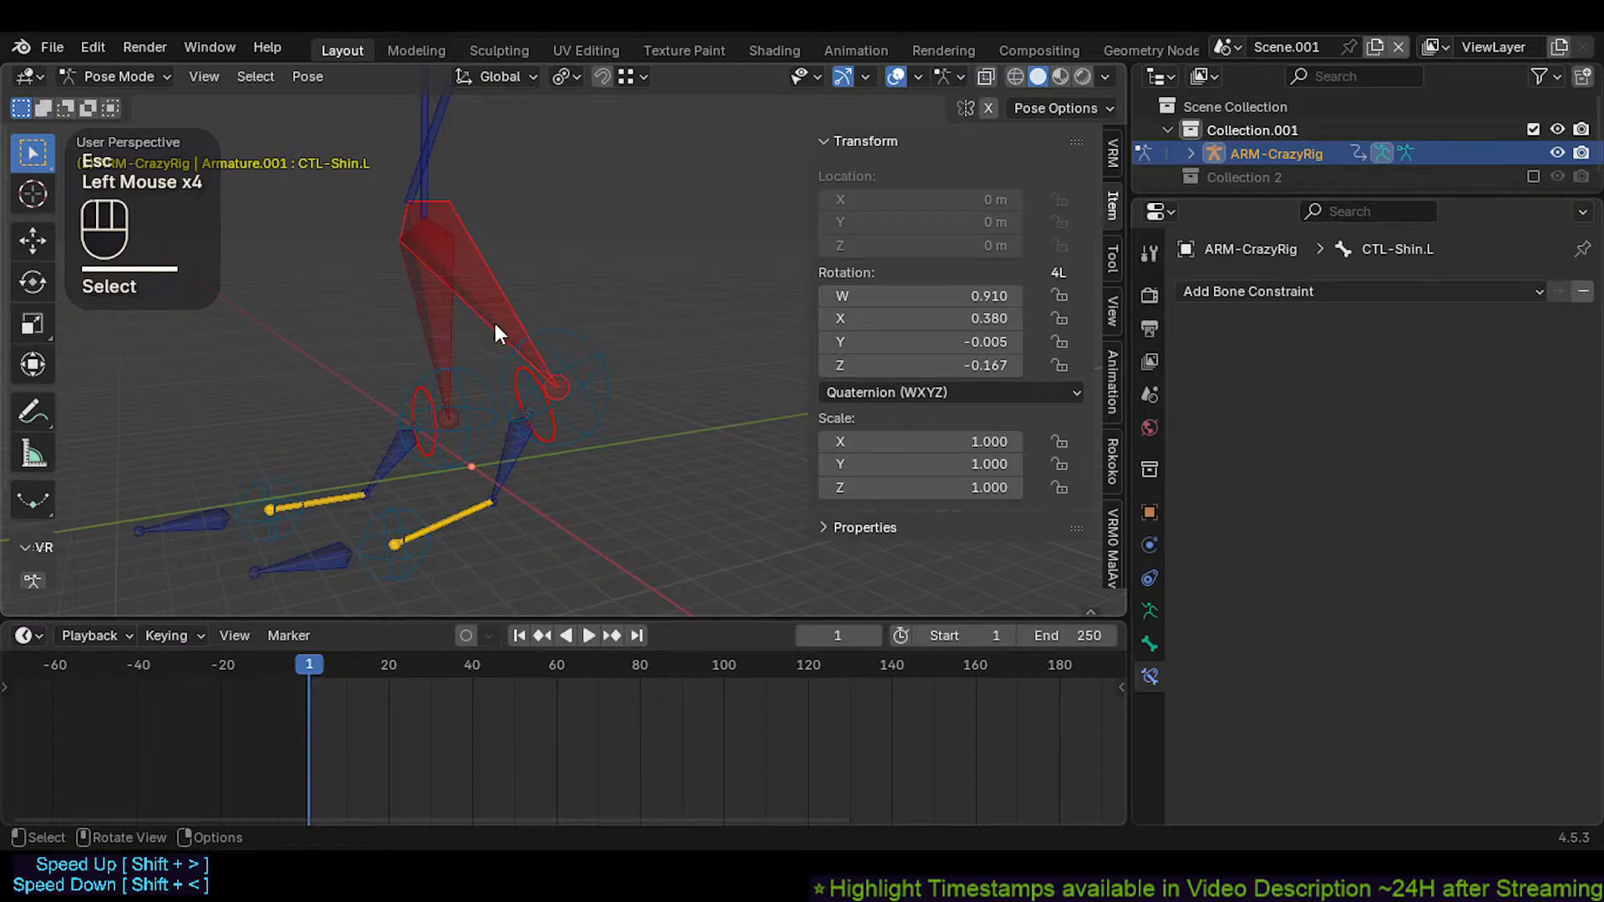
click(467, 519)
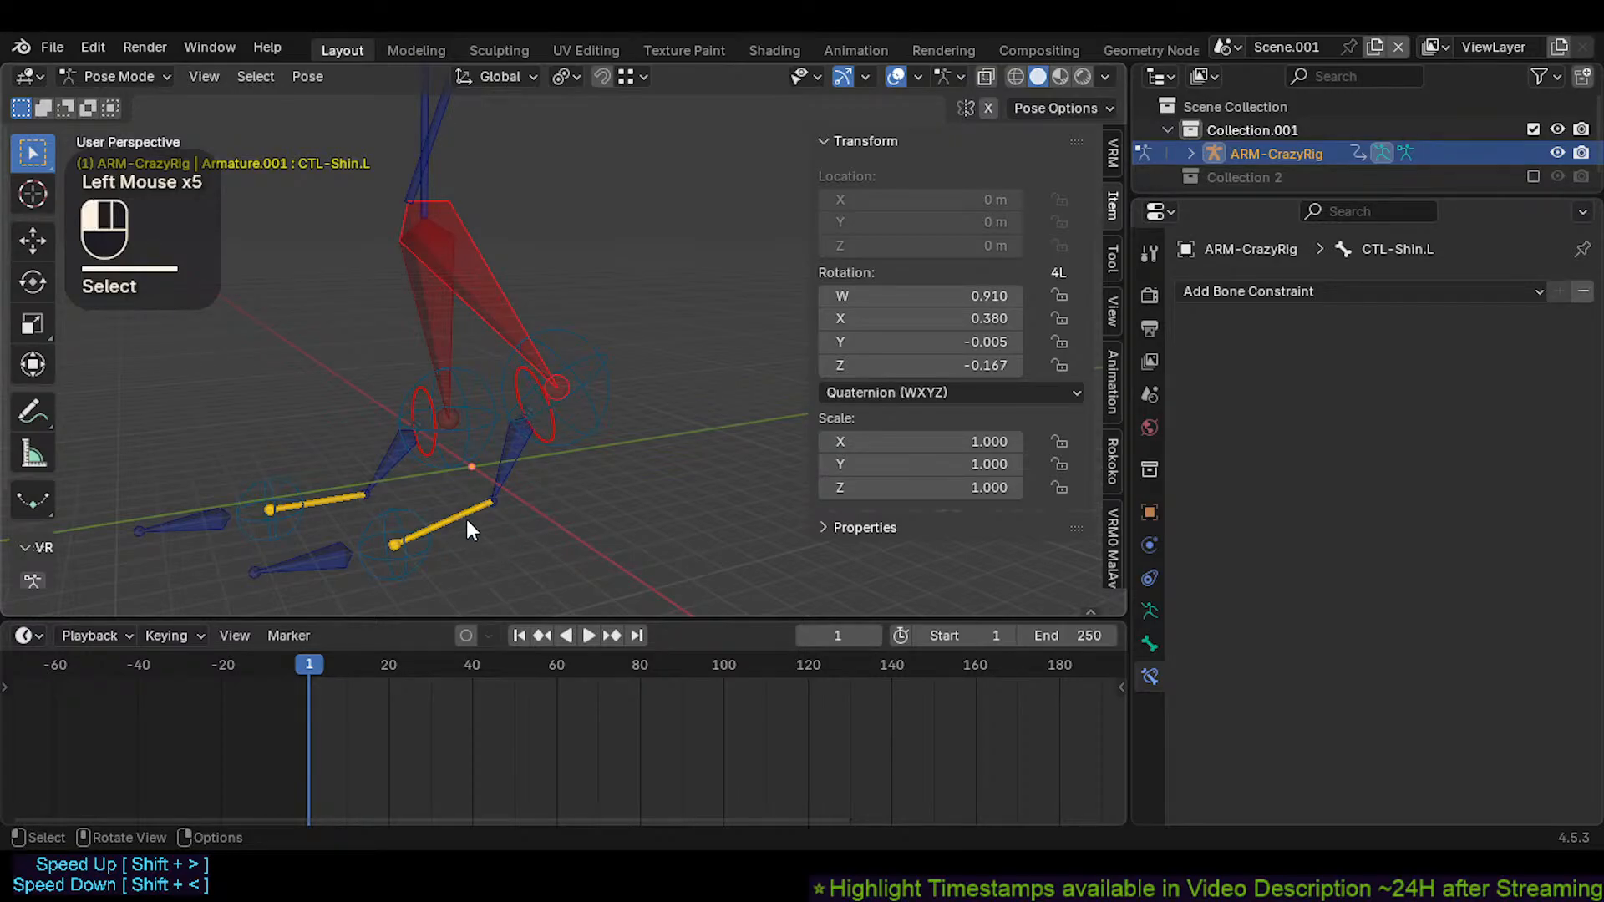
click(584, 356)
shift+click(584, 359)
key(g)
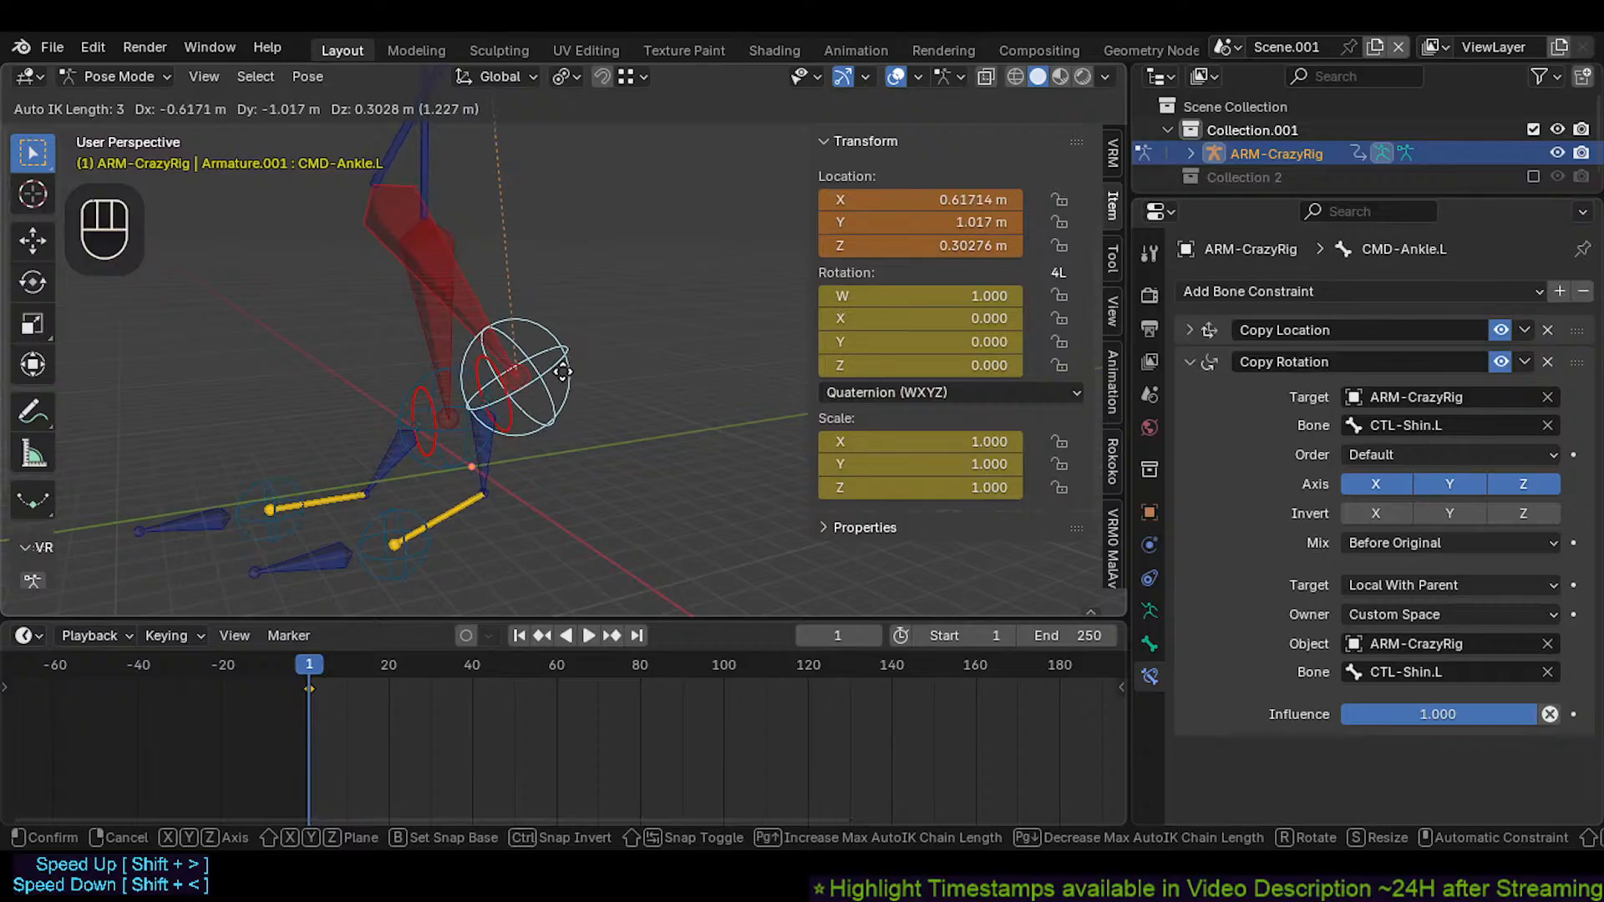
click(561, 371)
Try moving the left foot bone CTL-Foot.L.005 and cancel the move
click(473, 508)
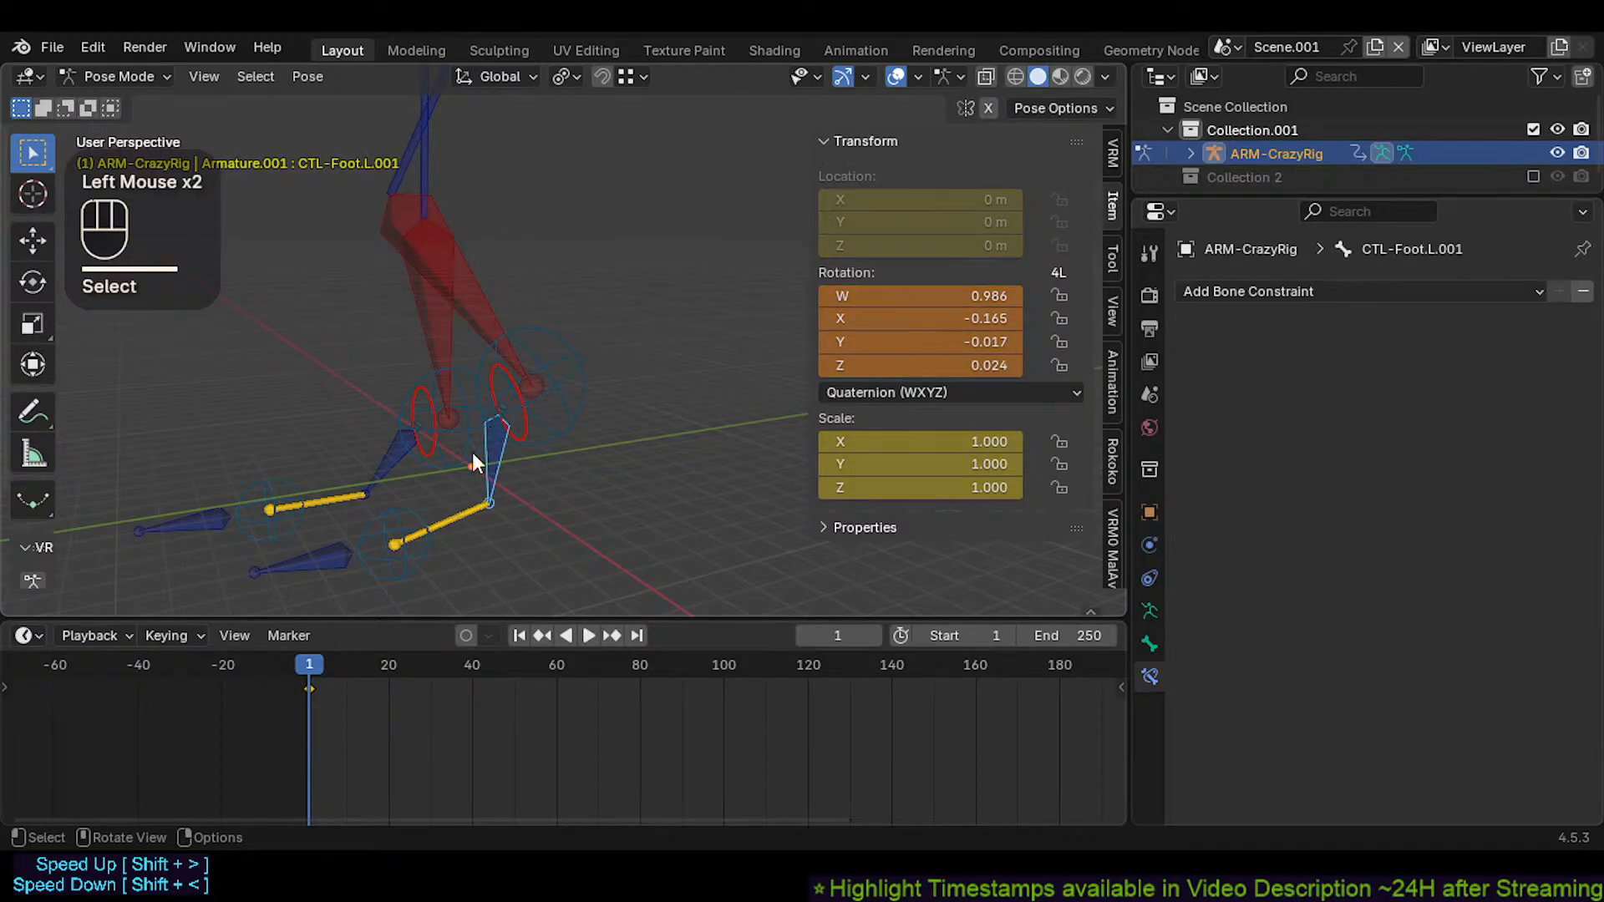
key(r)
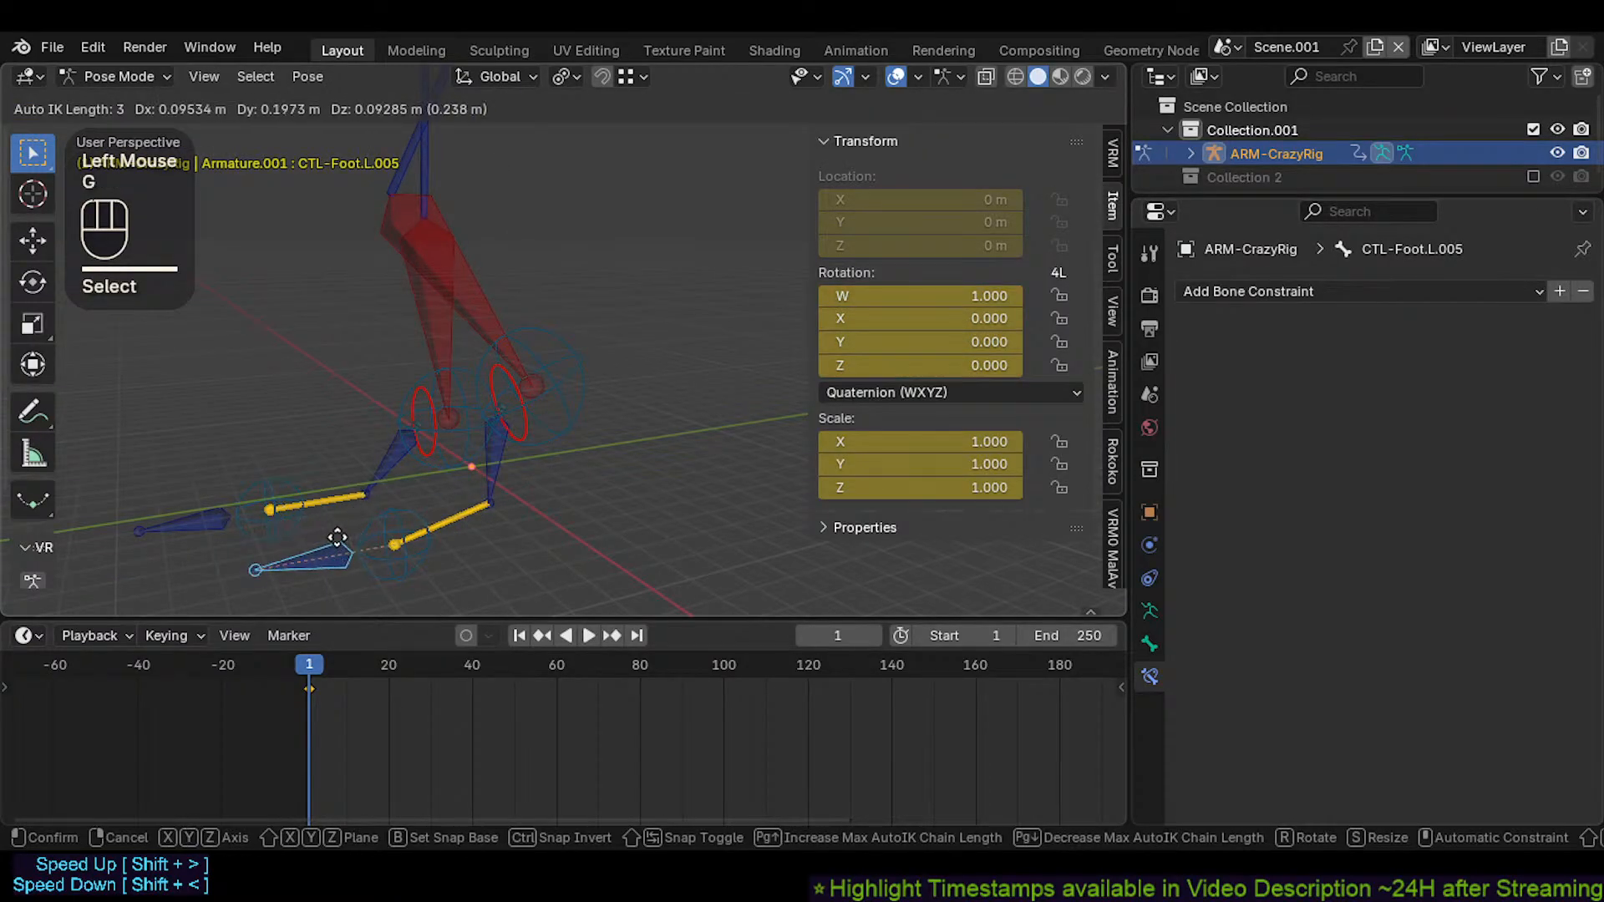
key(Escape)
click(462, 513)
Select all bones and reset their pose transforms
key(a)
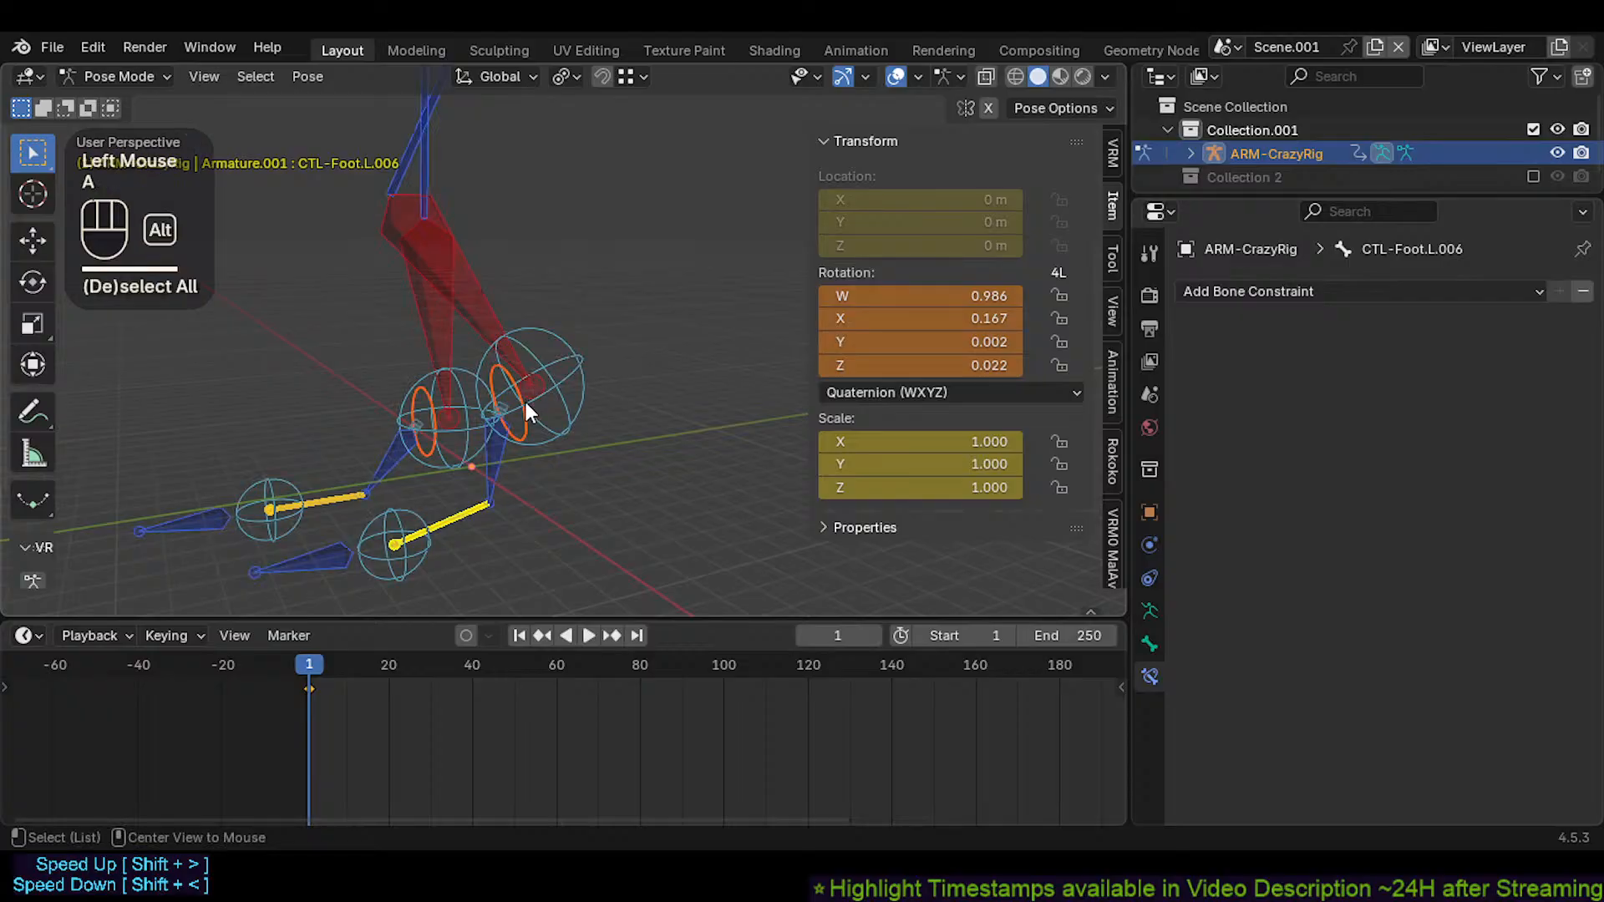
key(alt+q)
key(alt+q)
Try moving the left foot bone CTL-Foot.L.001 and cancel the move
click(426, 514)
key(g)
key(Escape)
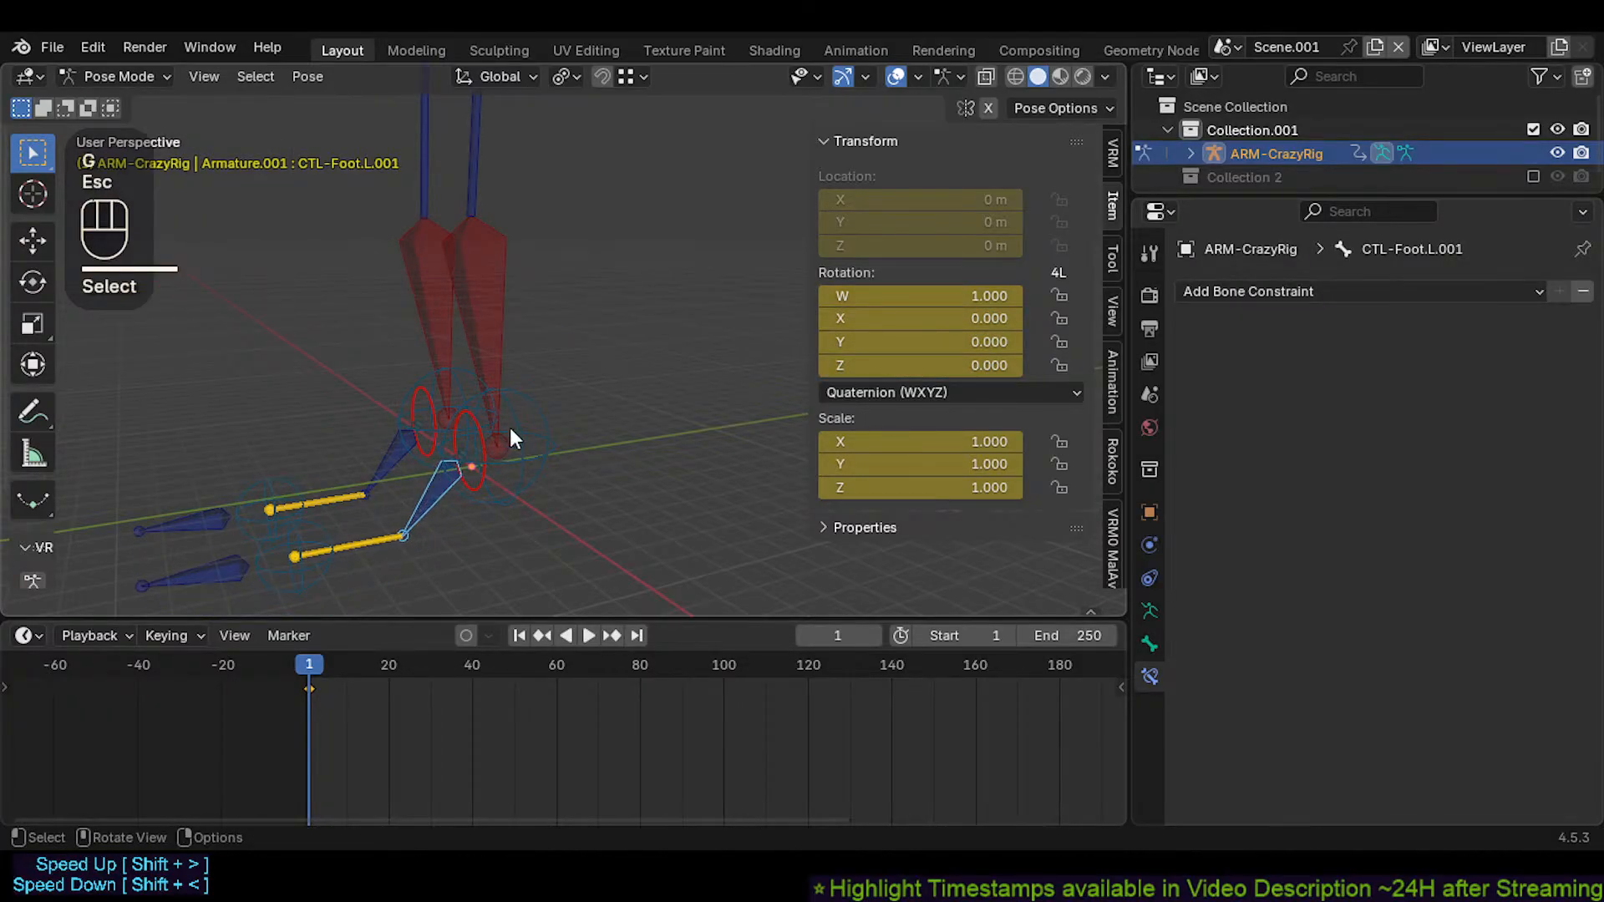
Test the left leg's bending by moving CTL-Shin.L with Auto IK, and cancel the second move
click(510, 428)
key(g)
click(522, 287)
shift+middle_drag(521, 289, 511, 308)
middle_drag(511, 308, 468, 384)
key(g)
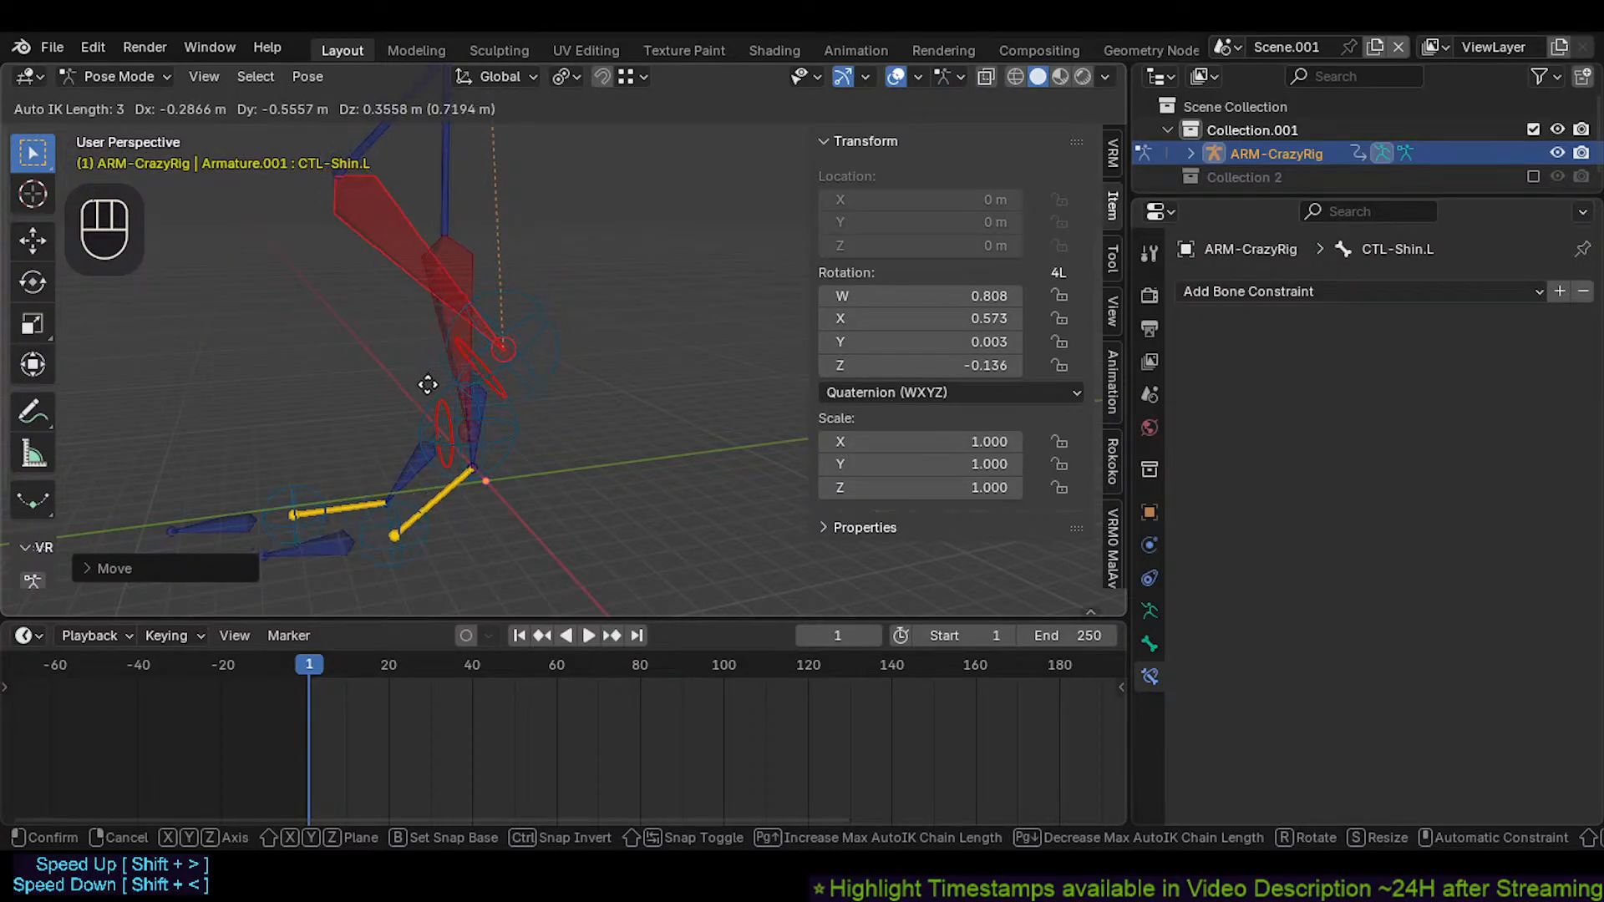
key(Escape)
key(Escape)
Reset the pose of all bones to rest and save the file
key(a)
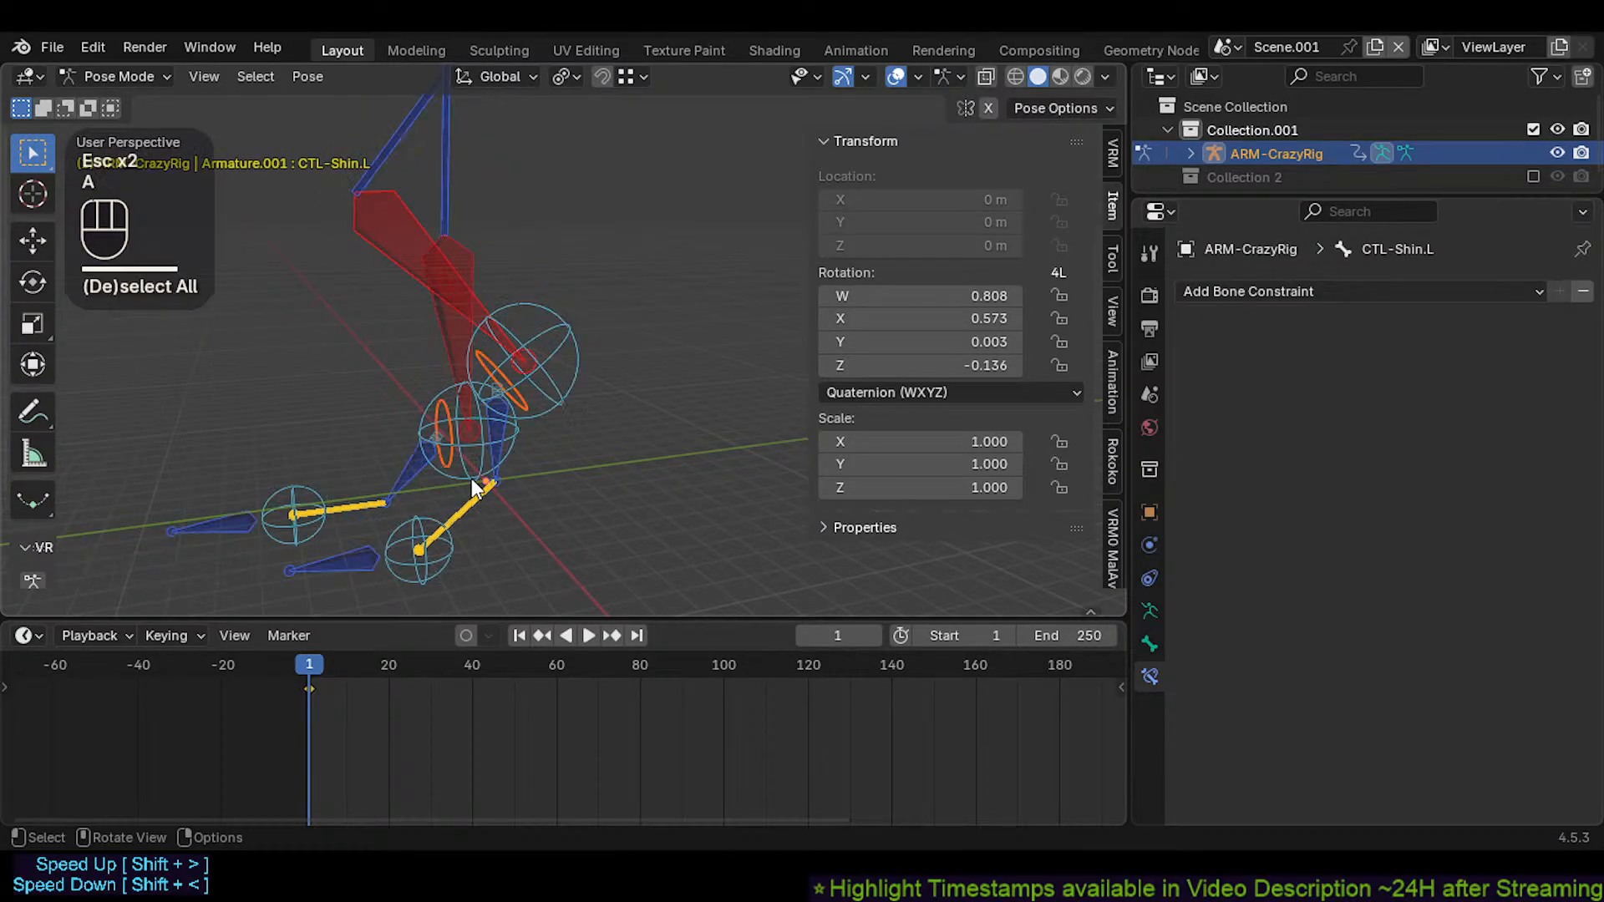
key(alt+q)
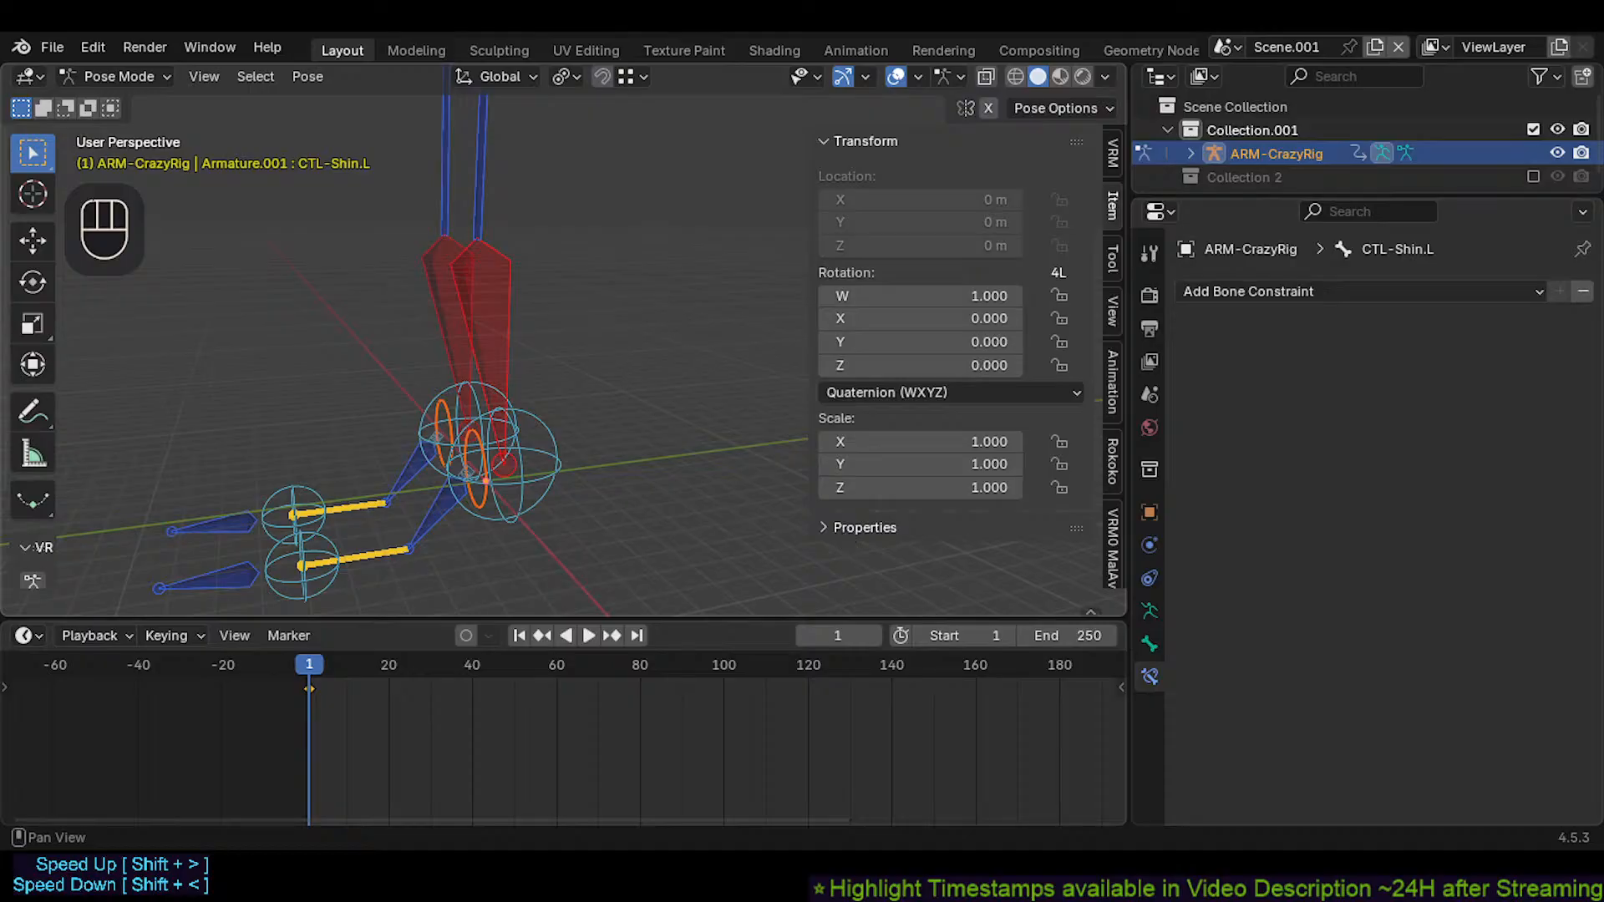
middle_drag(601, 477, 555, 440)
key(ctrl+s)
Try moving CTL-Shin.L with Auto IK and rotating it freely, cancelling each transform
click(560, 399)
key(g)
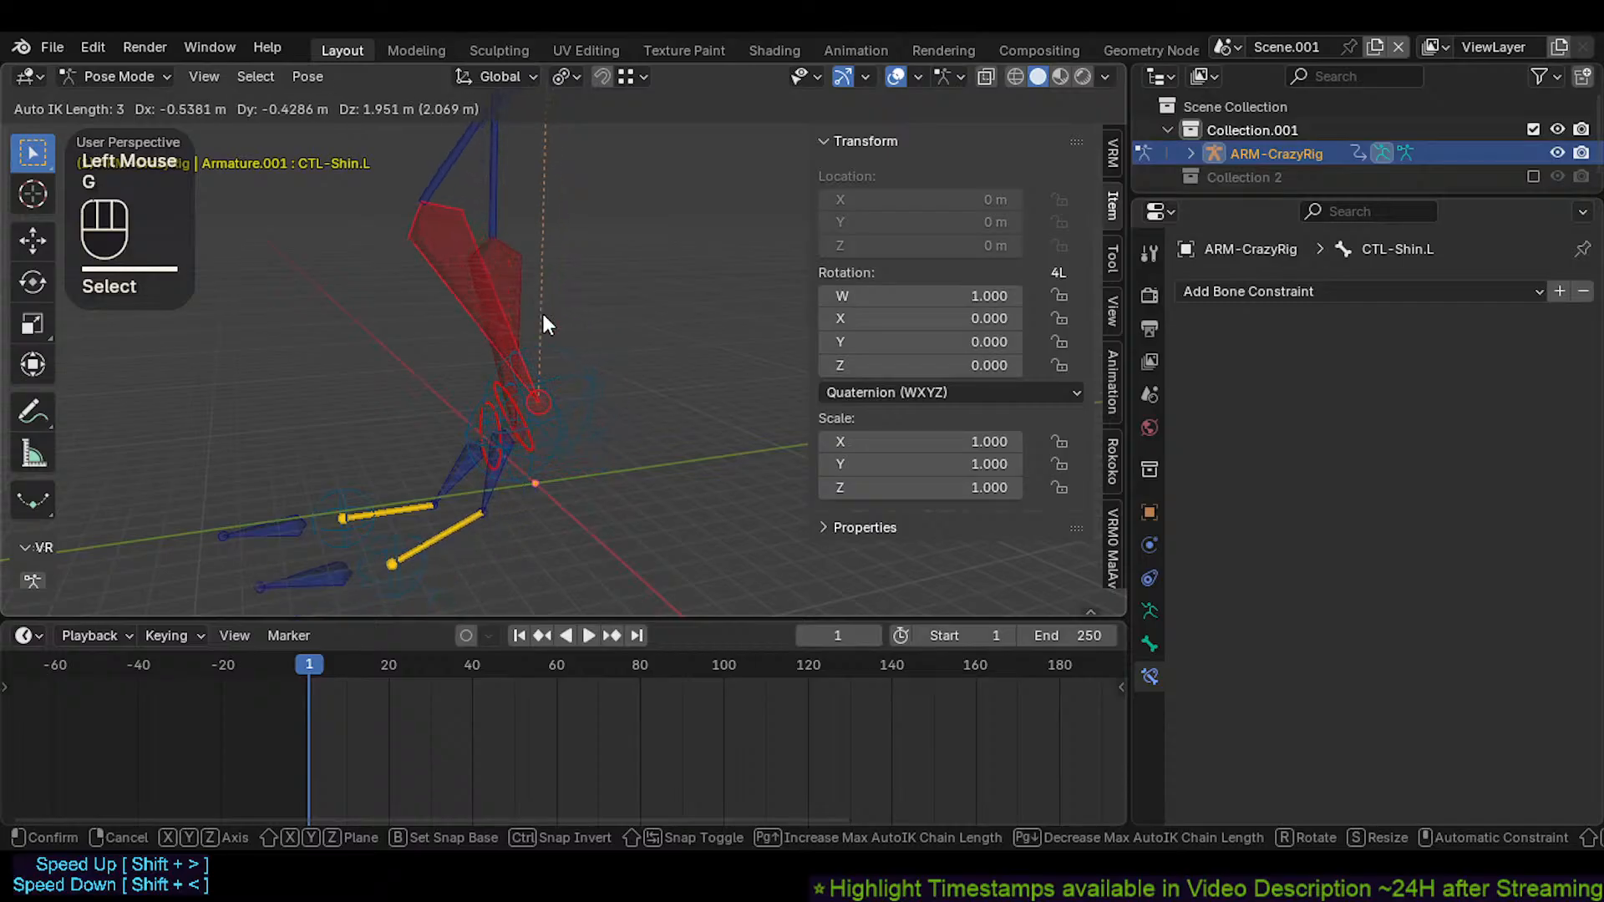
key(Escape)
key(g)
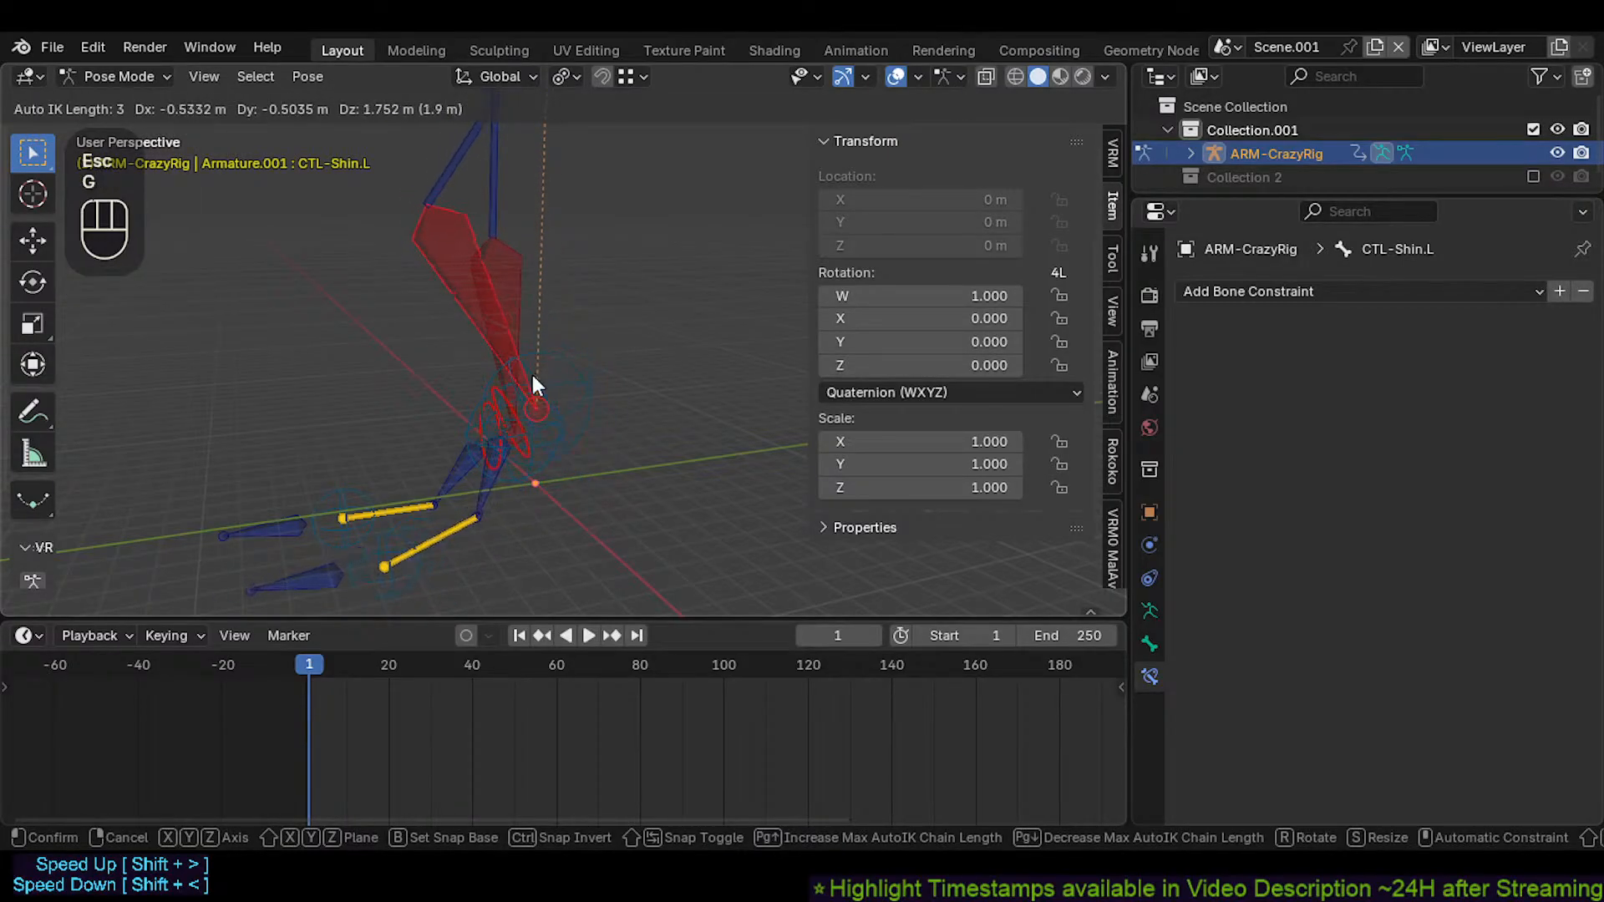
key(Escape)
key(g)
key(Escape)
key(r)
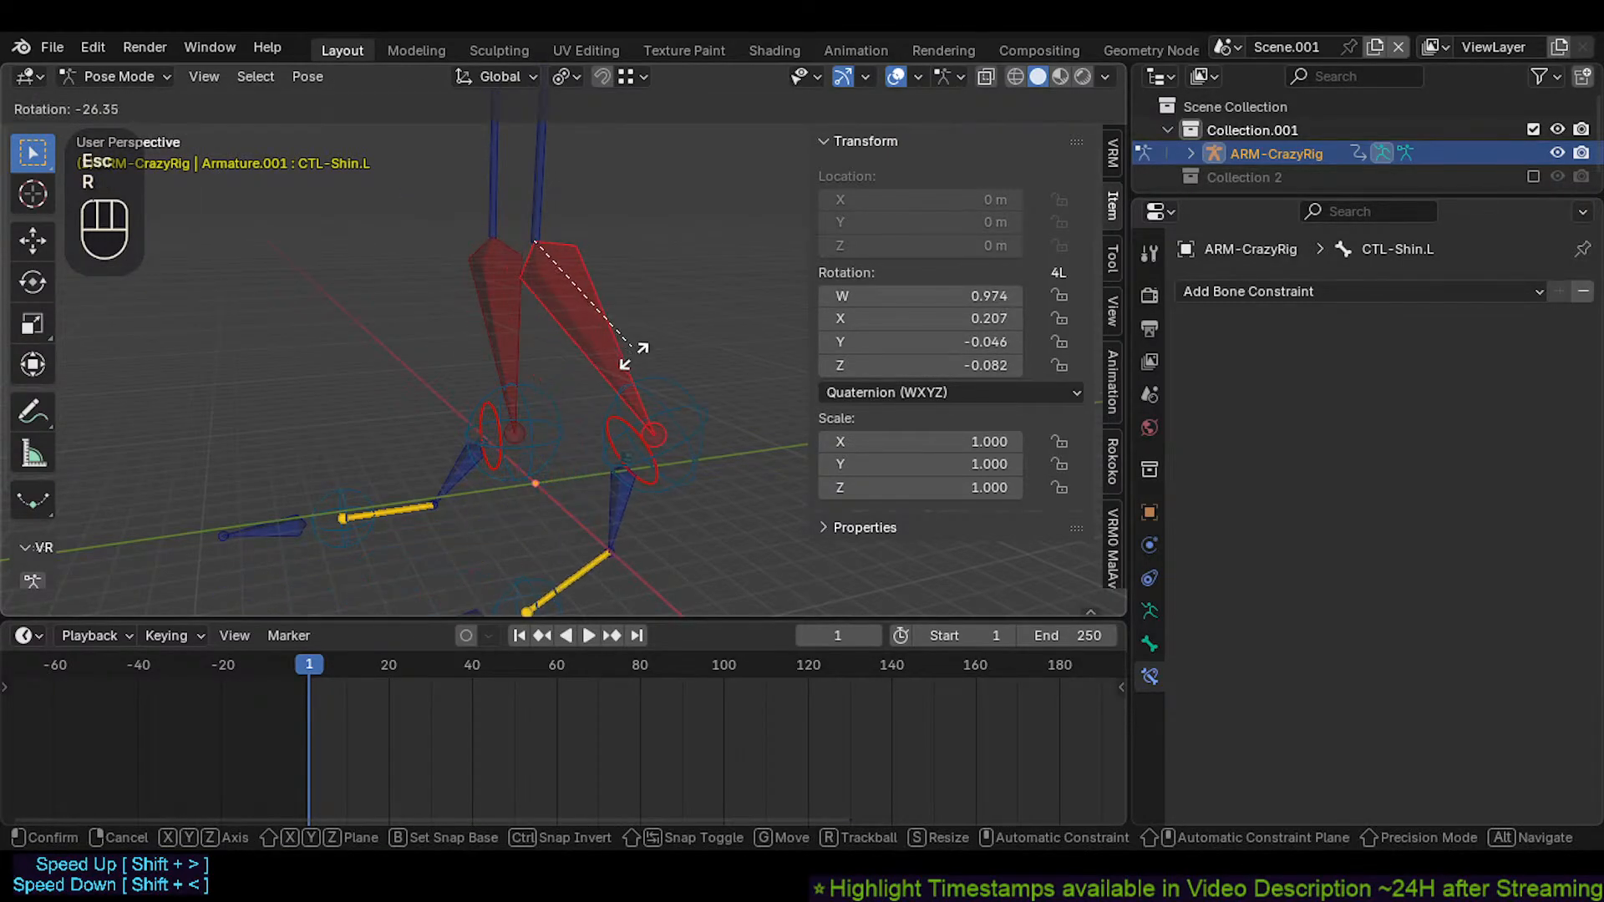
key(Escape)
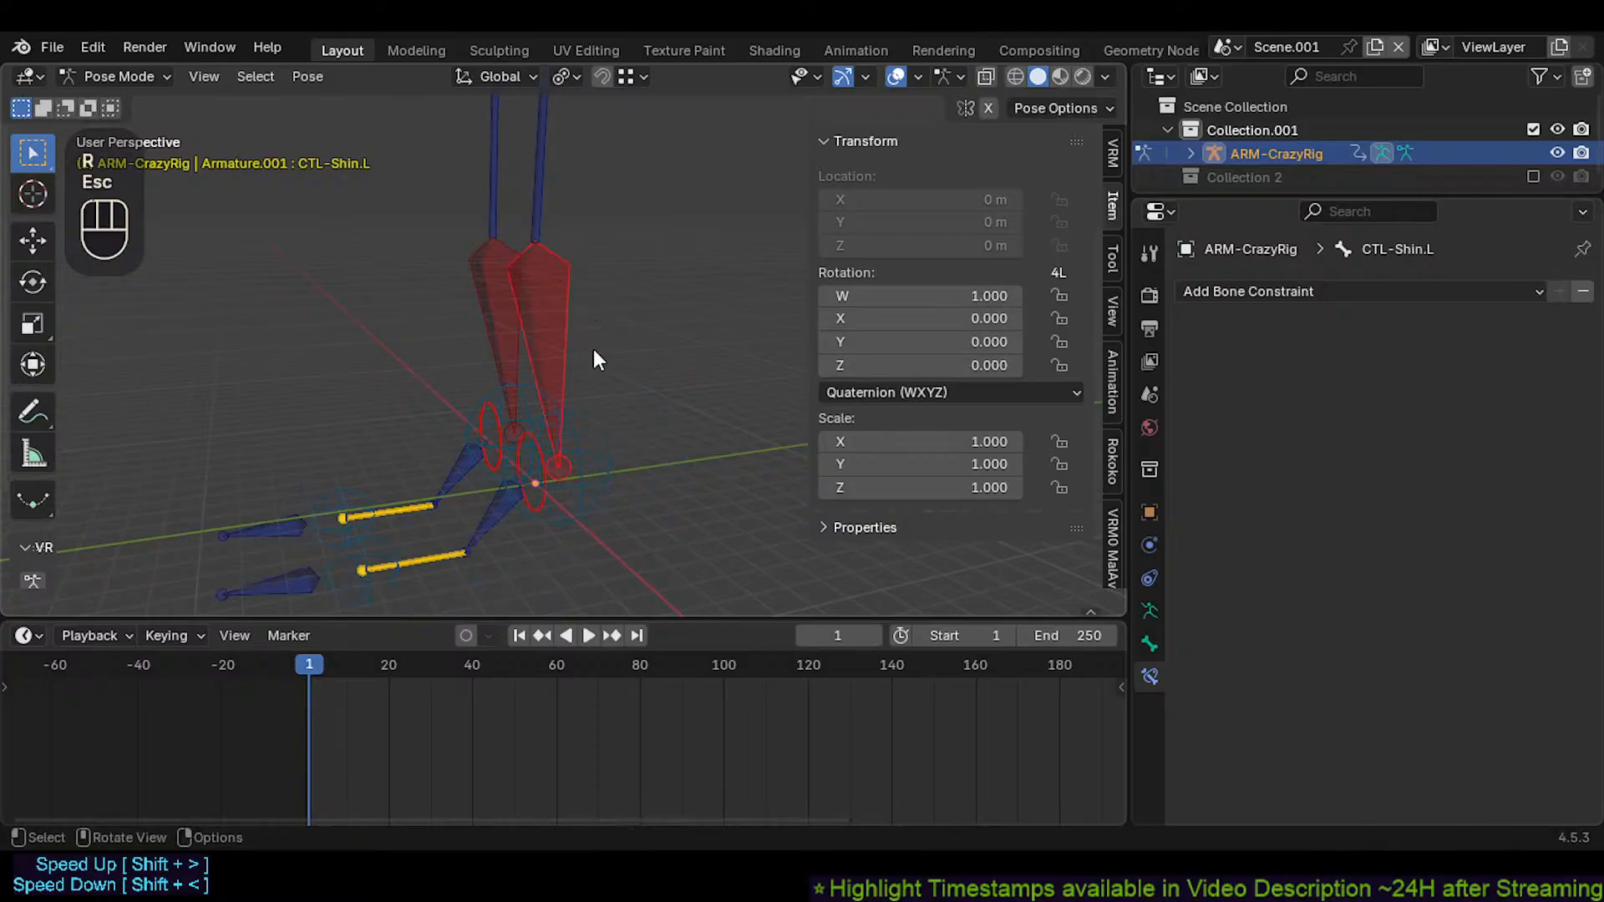
Select the left ankle bone CMD-Ankle.L and delete its keyframes
scroll(588, 401, down, 2)
click(582, 458)
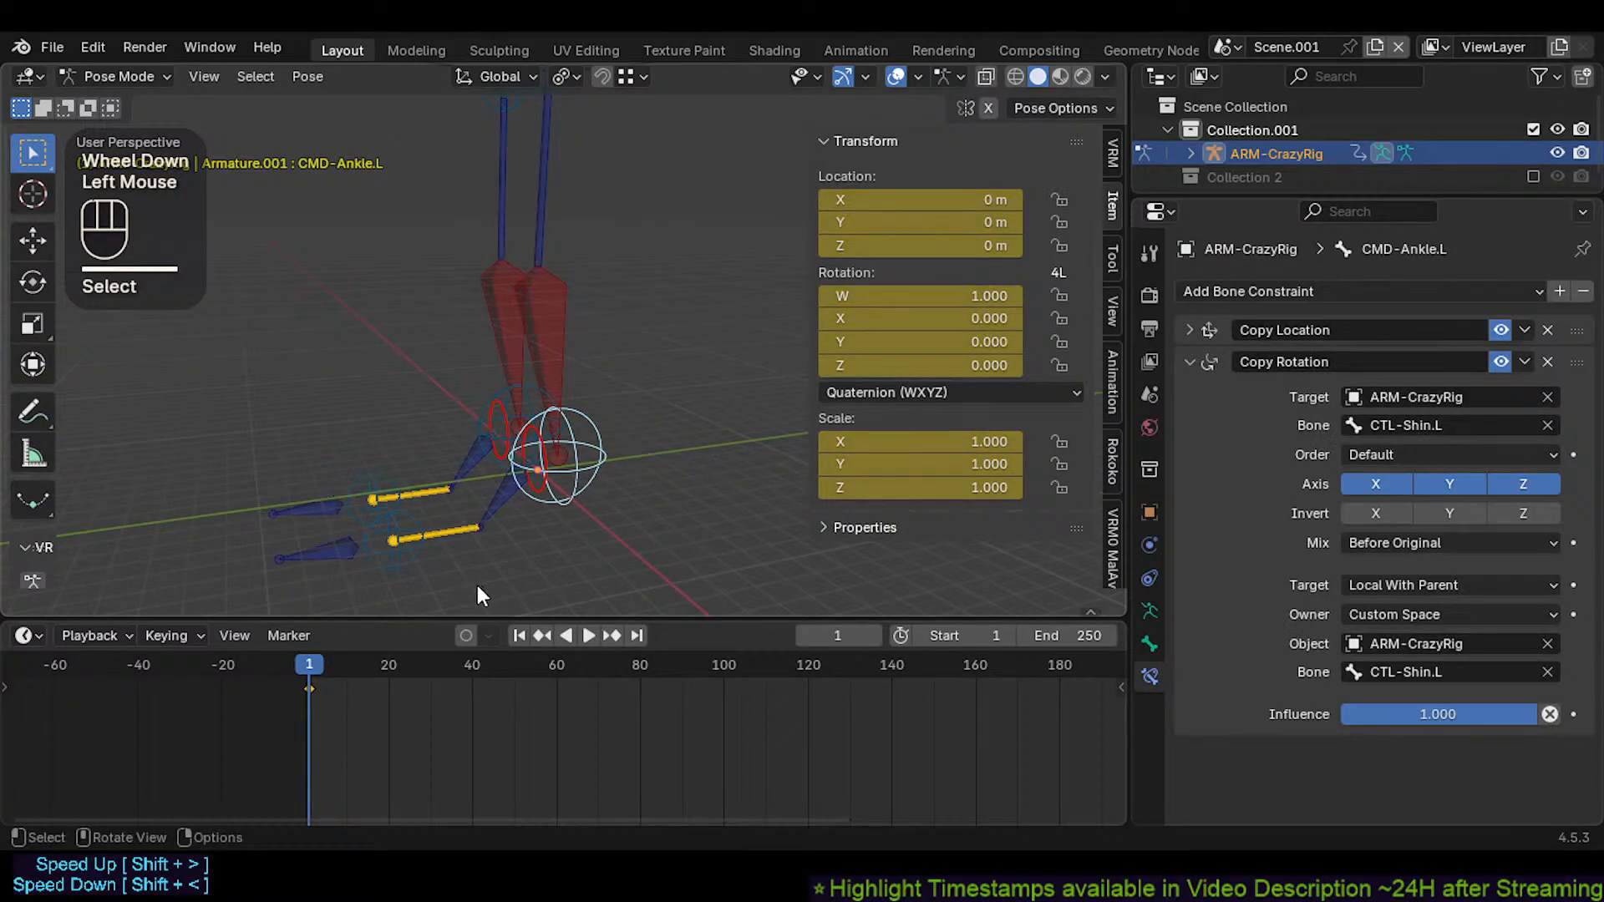
key(a)
key(x)
click(423, 737)
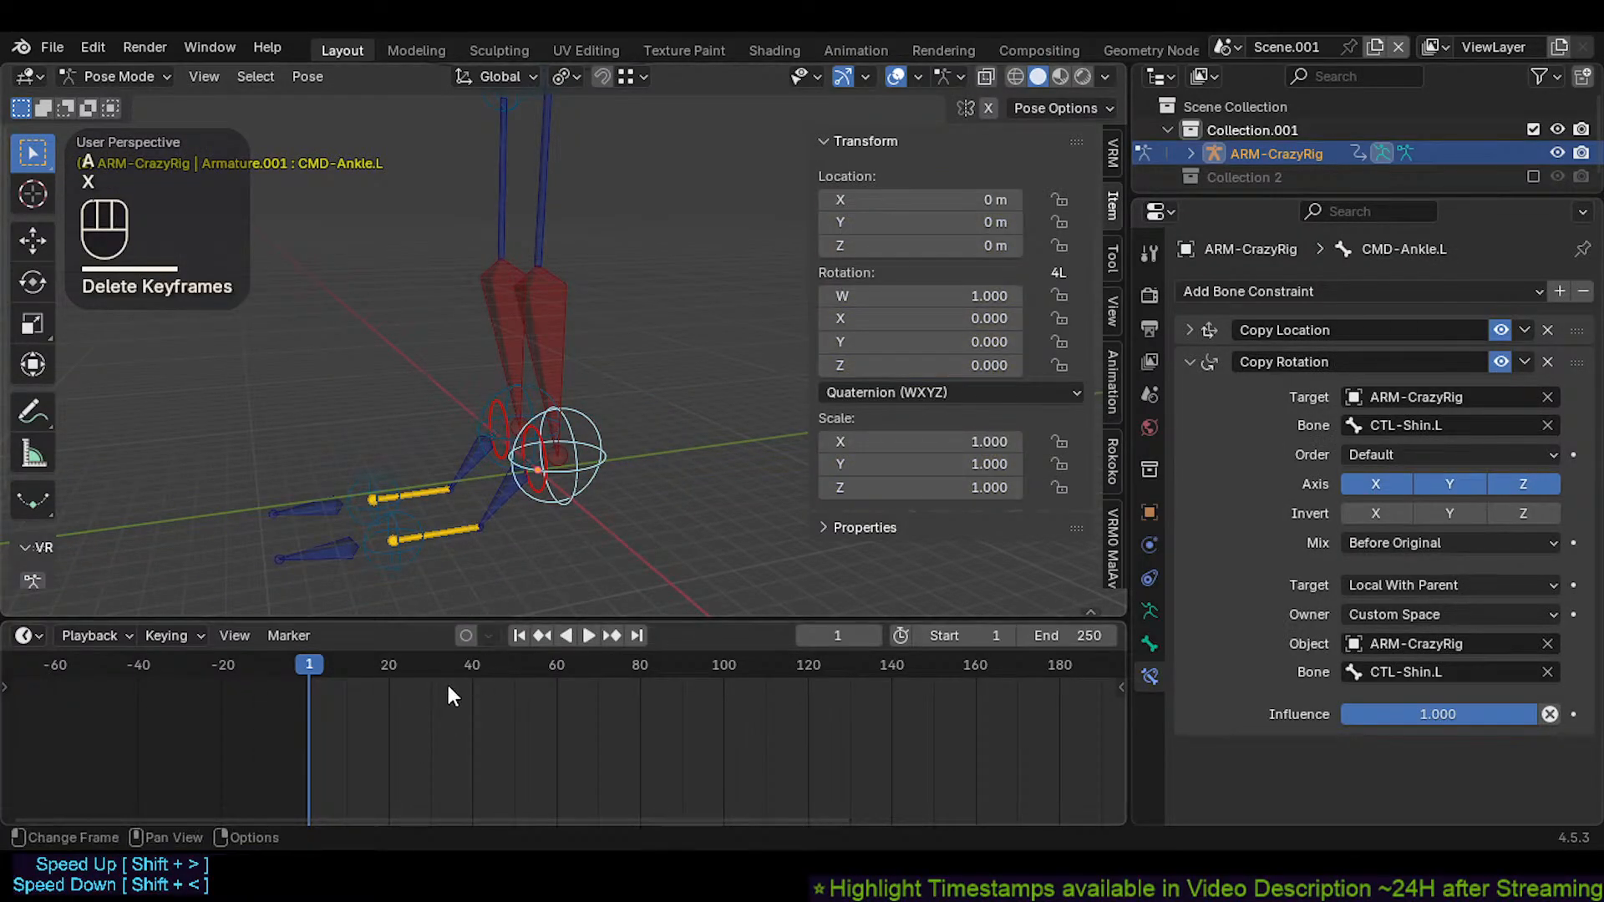
Select all bones of the rig and delete all their keyframes
key(a)
middle_drag(582, 541, 678, 528)
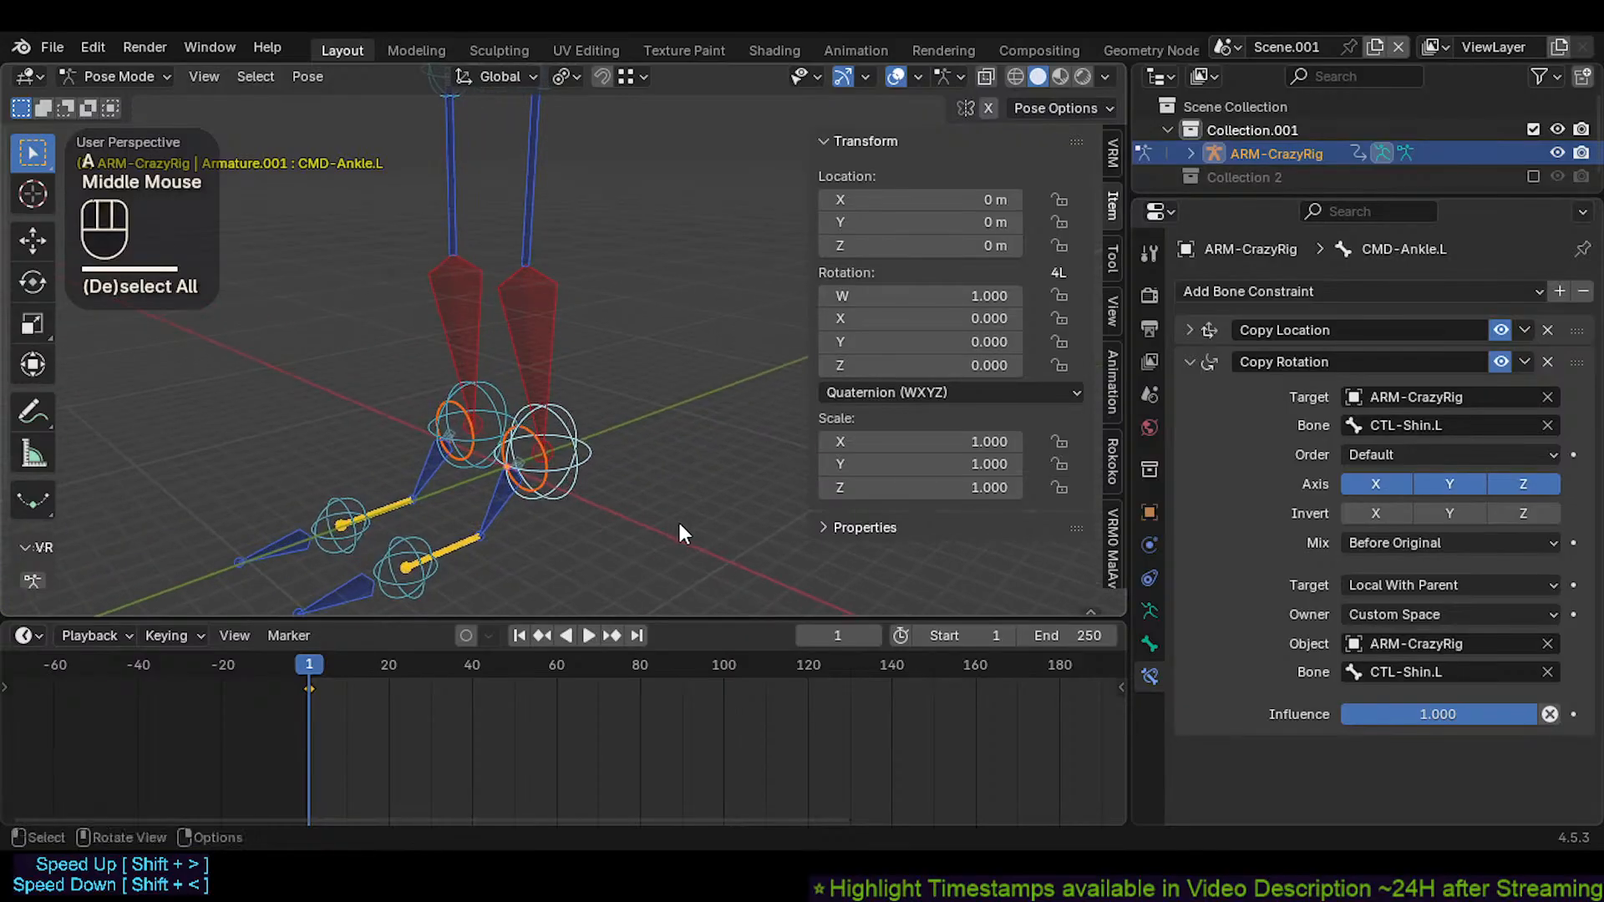
key(a)
key(x)
click(441, 732)
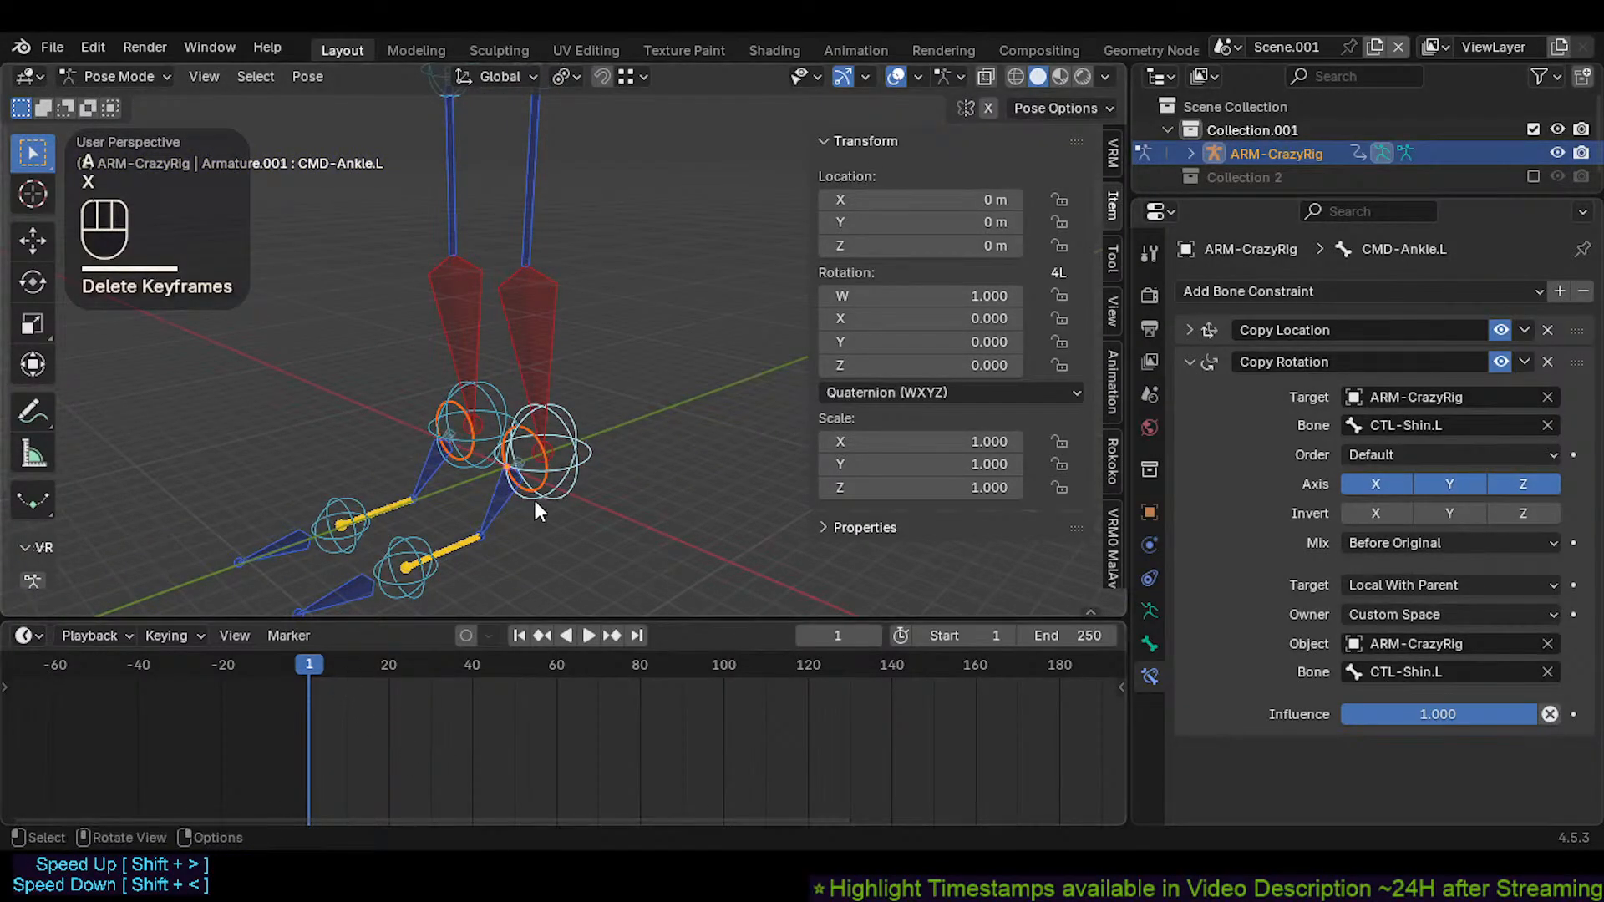
Compare the Copy Location and Copy Rotation constraints of CMD-Ankle.L and CMD-Ankle.R, and check CTL-Shin.L for constraints
middle_drag(535, 500, 608, 503)
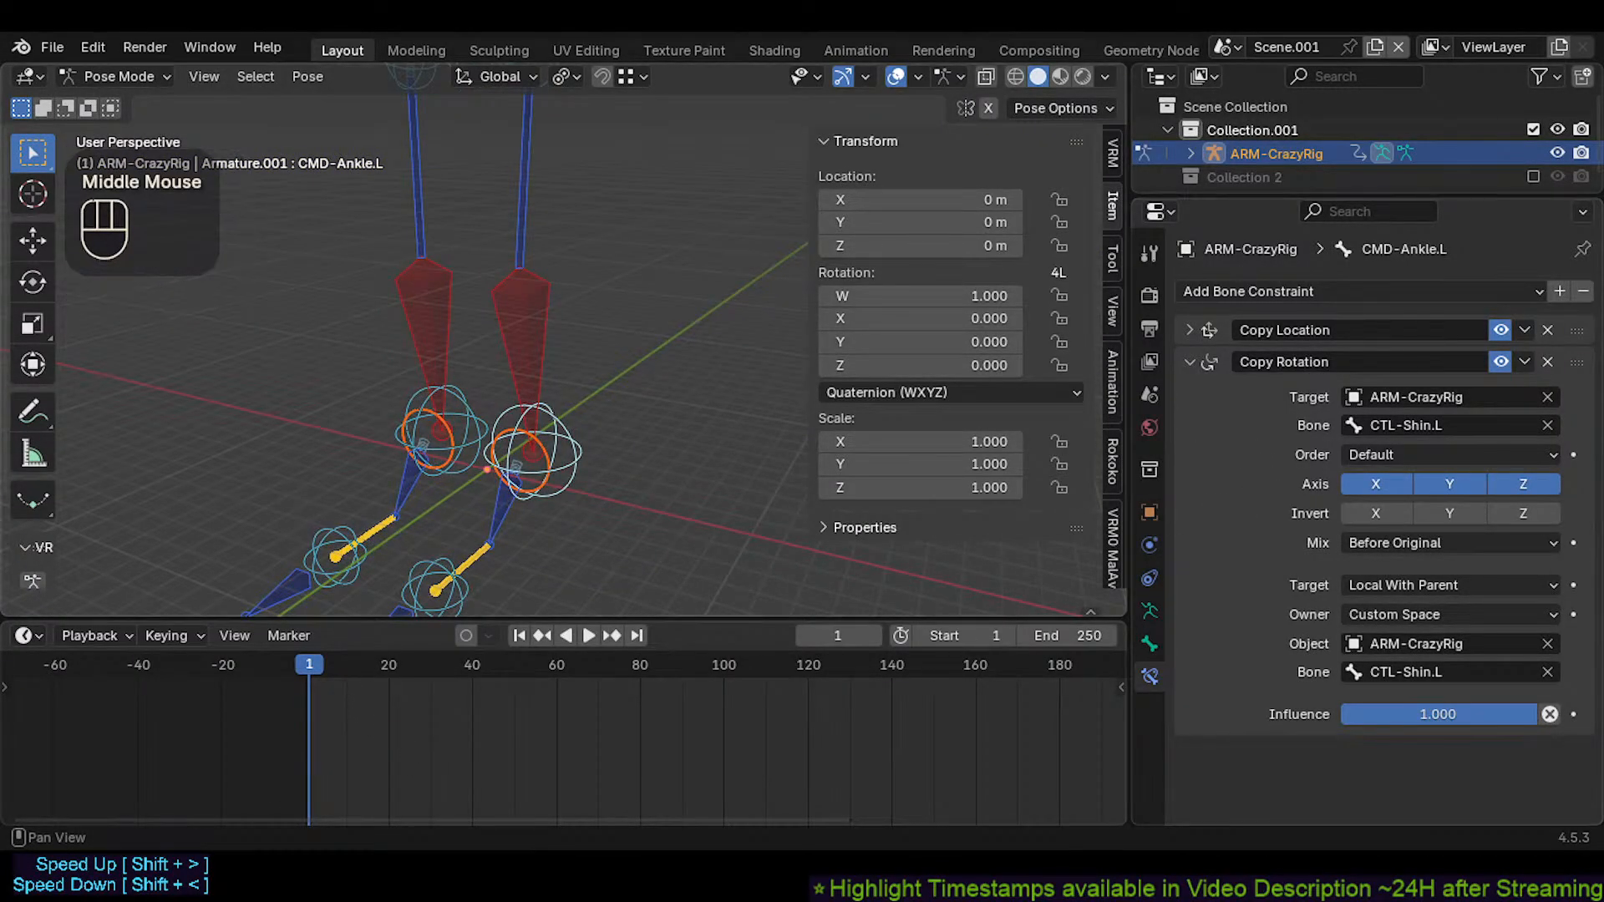
click(1189, 330)
click(1189, 330)
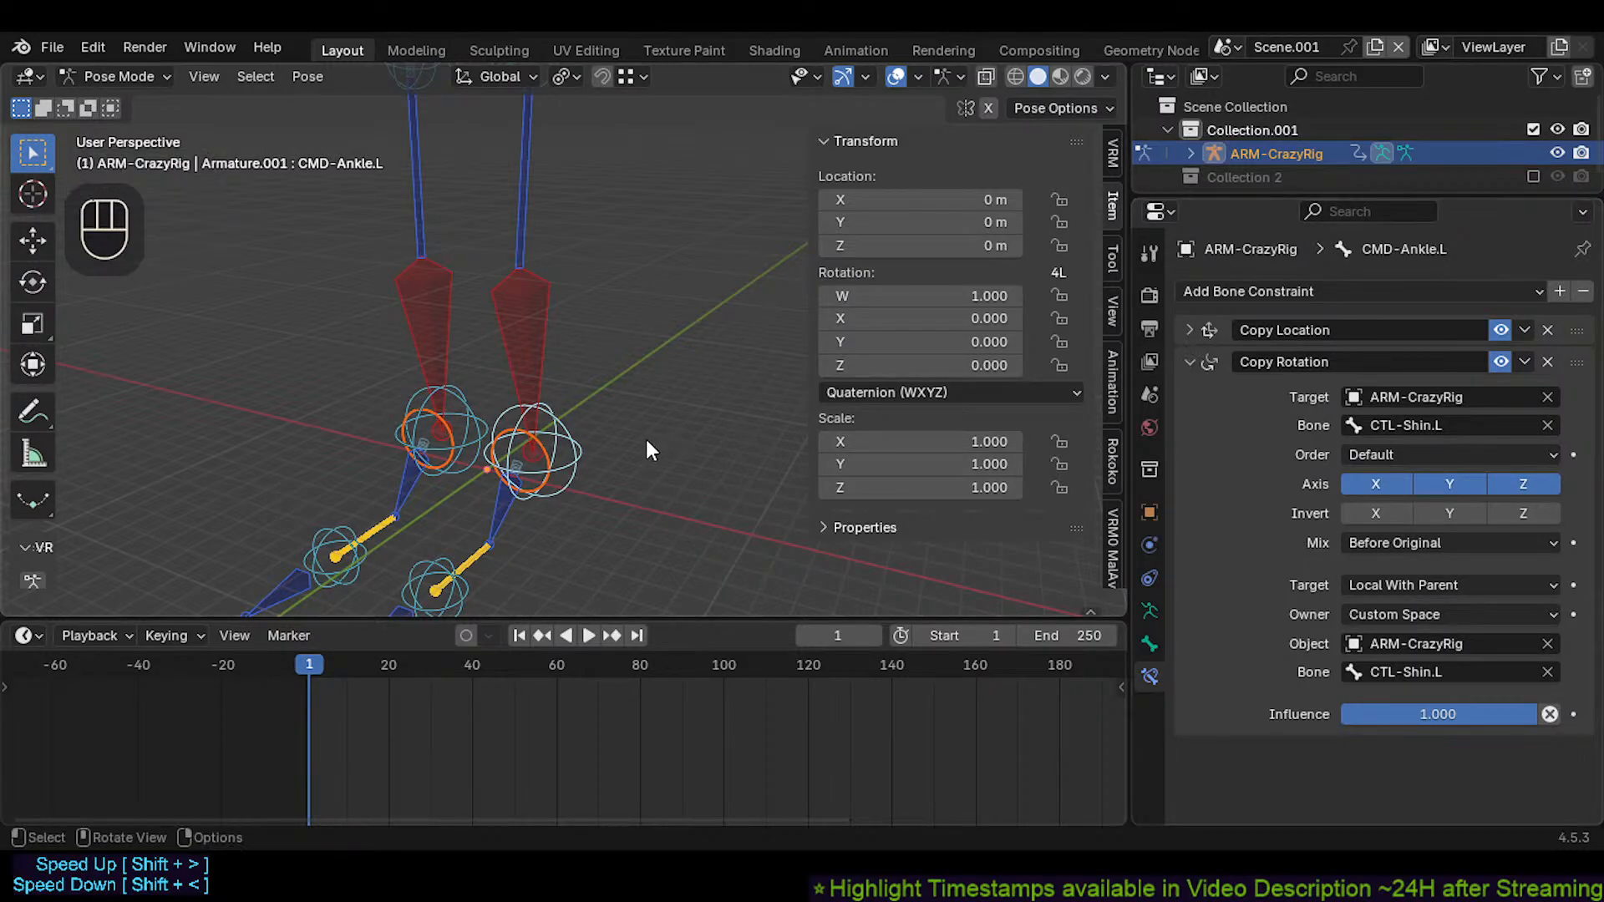
click(523, 443)
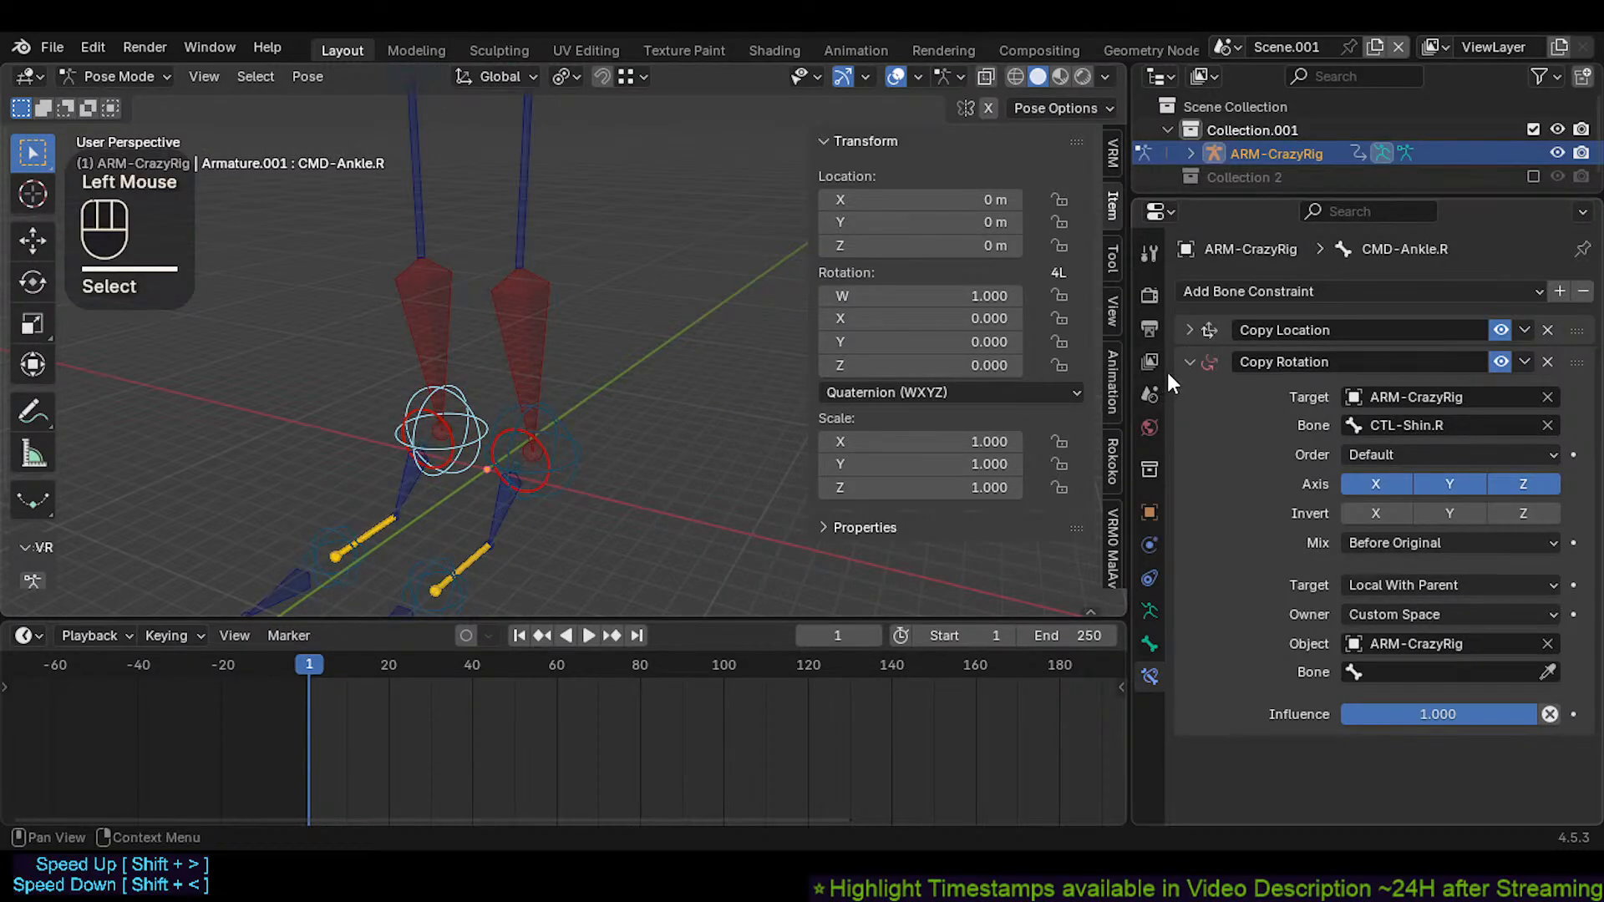
click(570, 483)
click(541, 374)
click(590, 487)
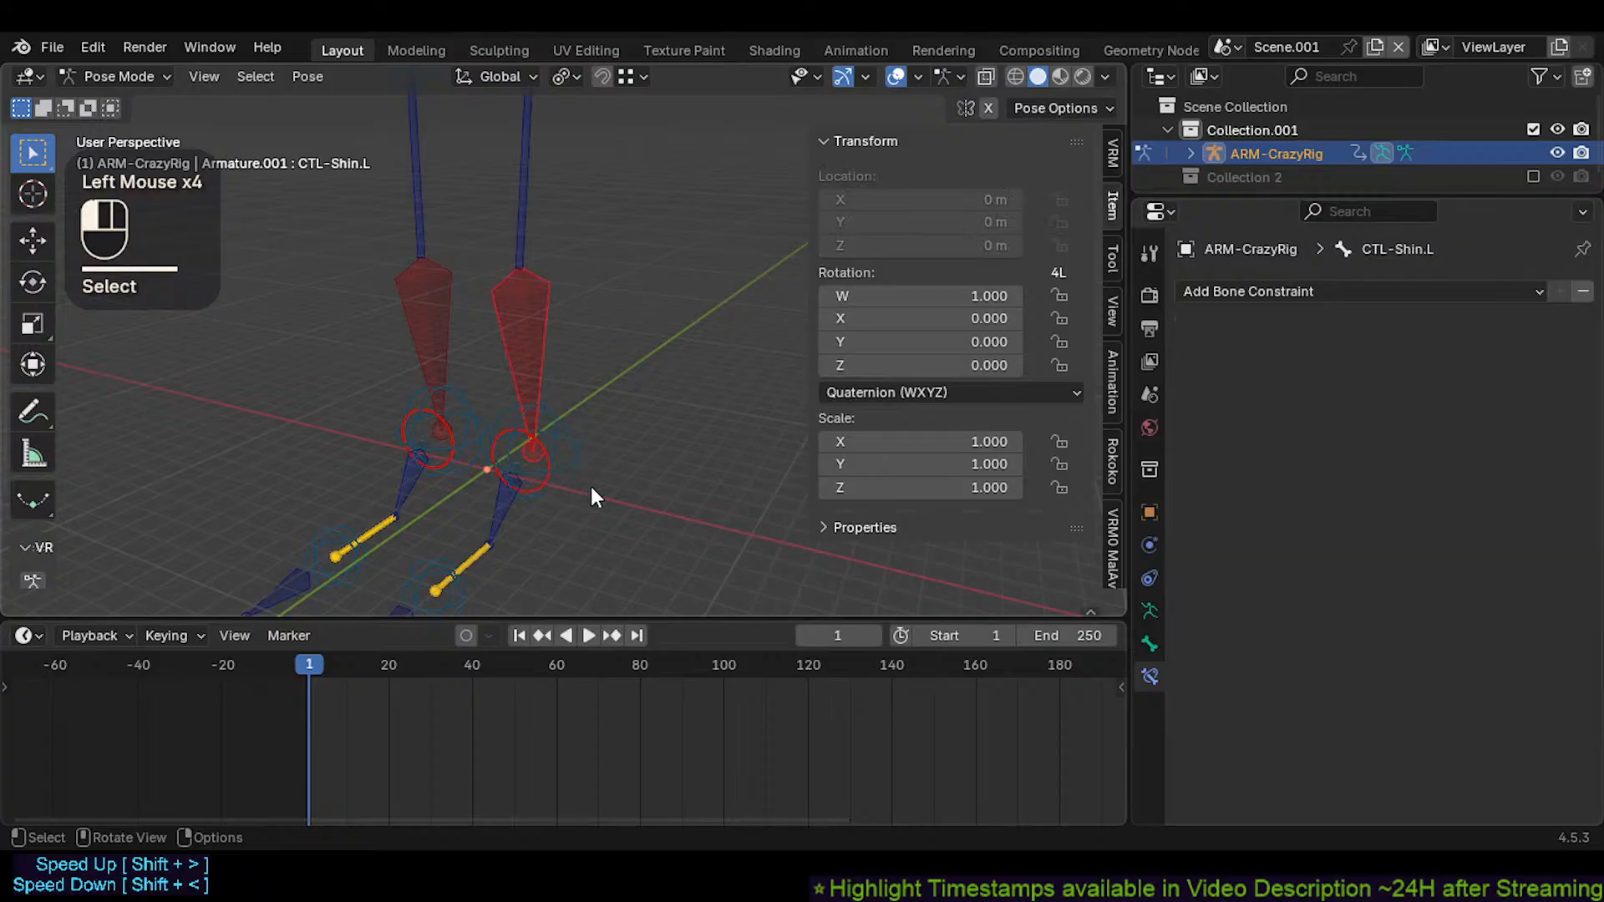
Try rotating the left arm controls CTL-ForeArm.L and CTL-Hand.L, cancelling each rotation
shift+middle_drag(669, 254, 553, 436)
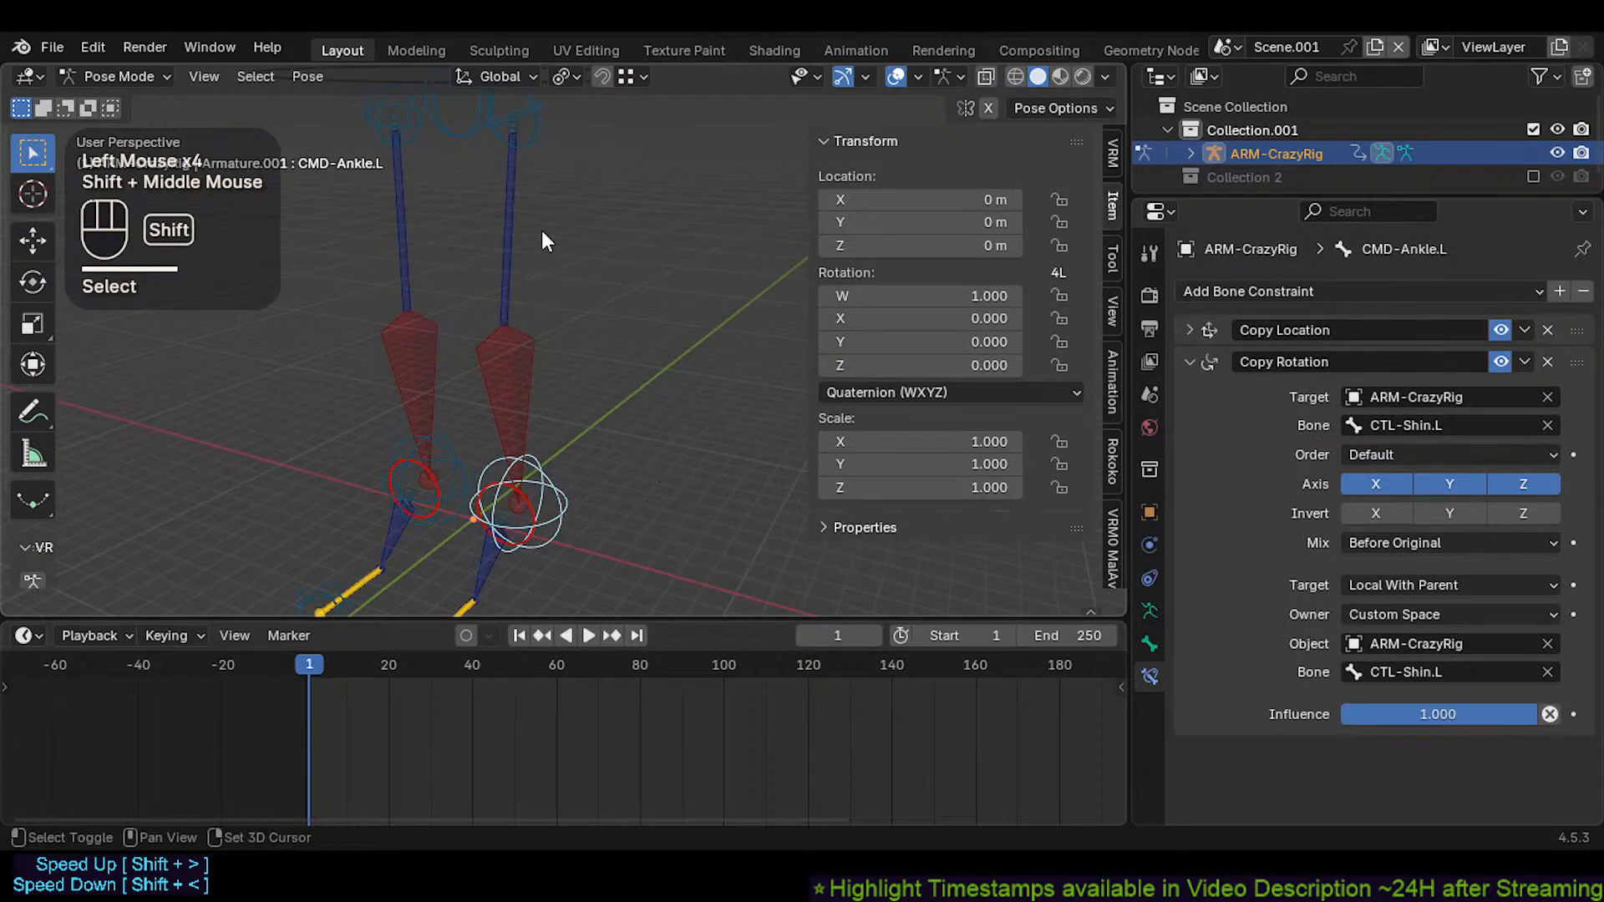
shift+middle_drag(544, 236, 541, 418)
scroll(523, 334, down, 3)
middle_drag(523, 333, 548, 361)
click(541, 328)
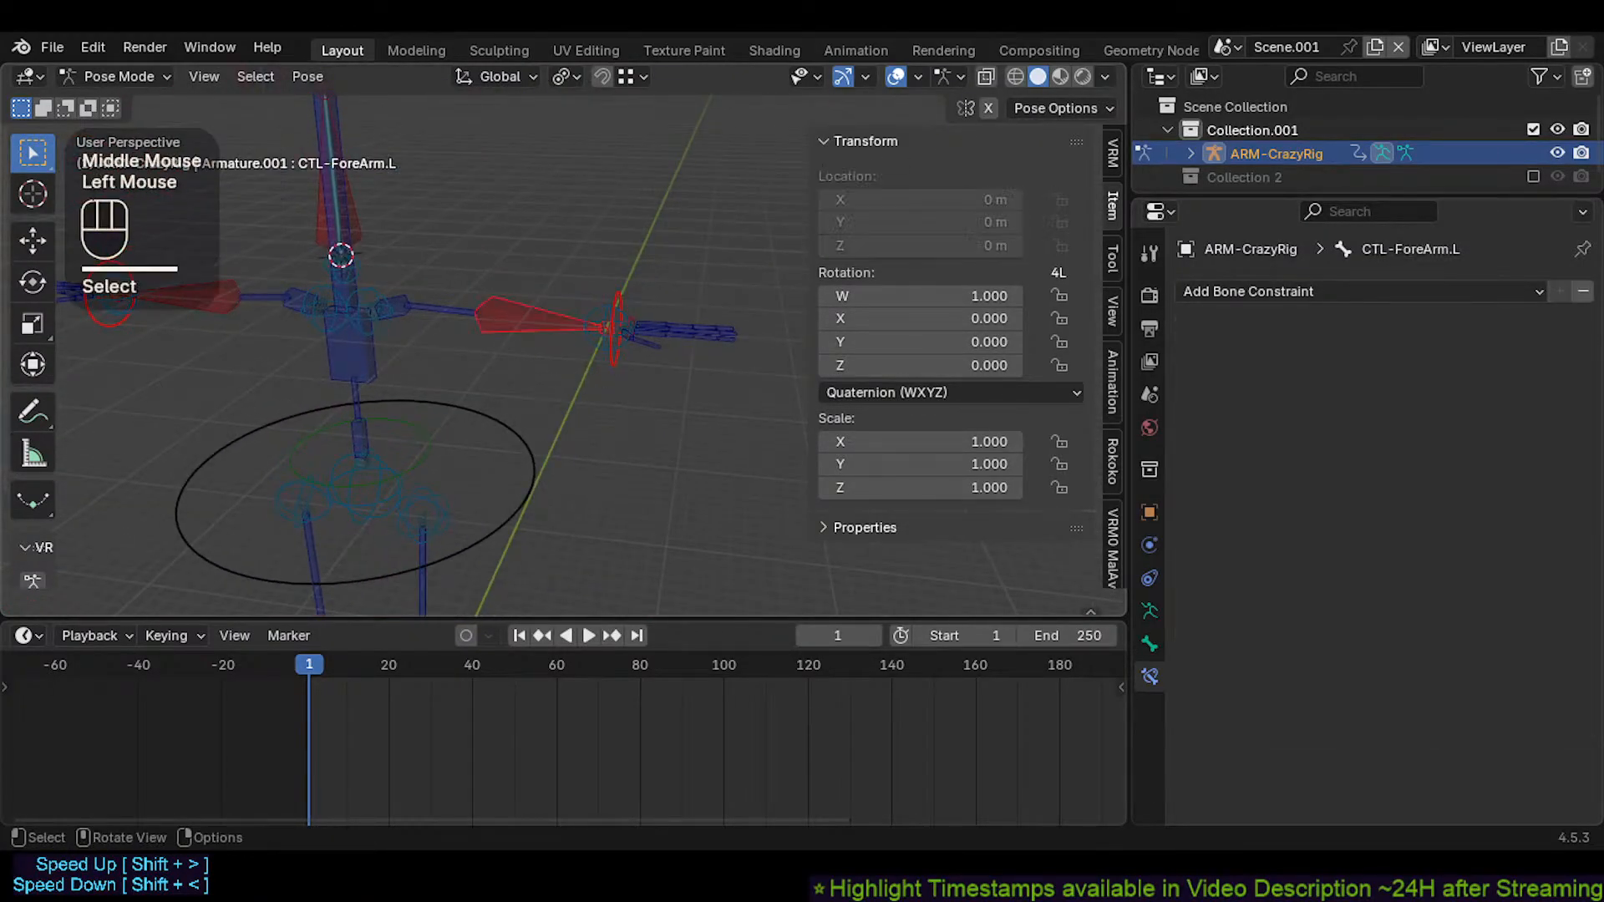
key(r)
key(Escape)
key(r)
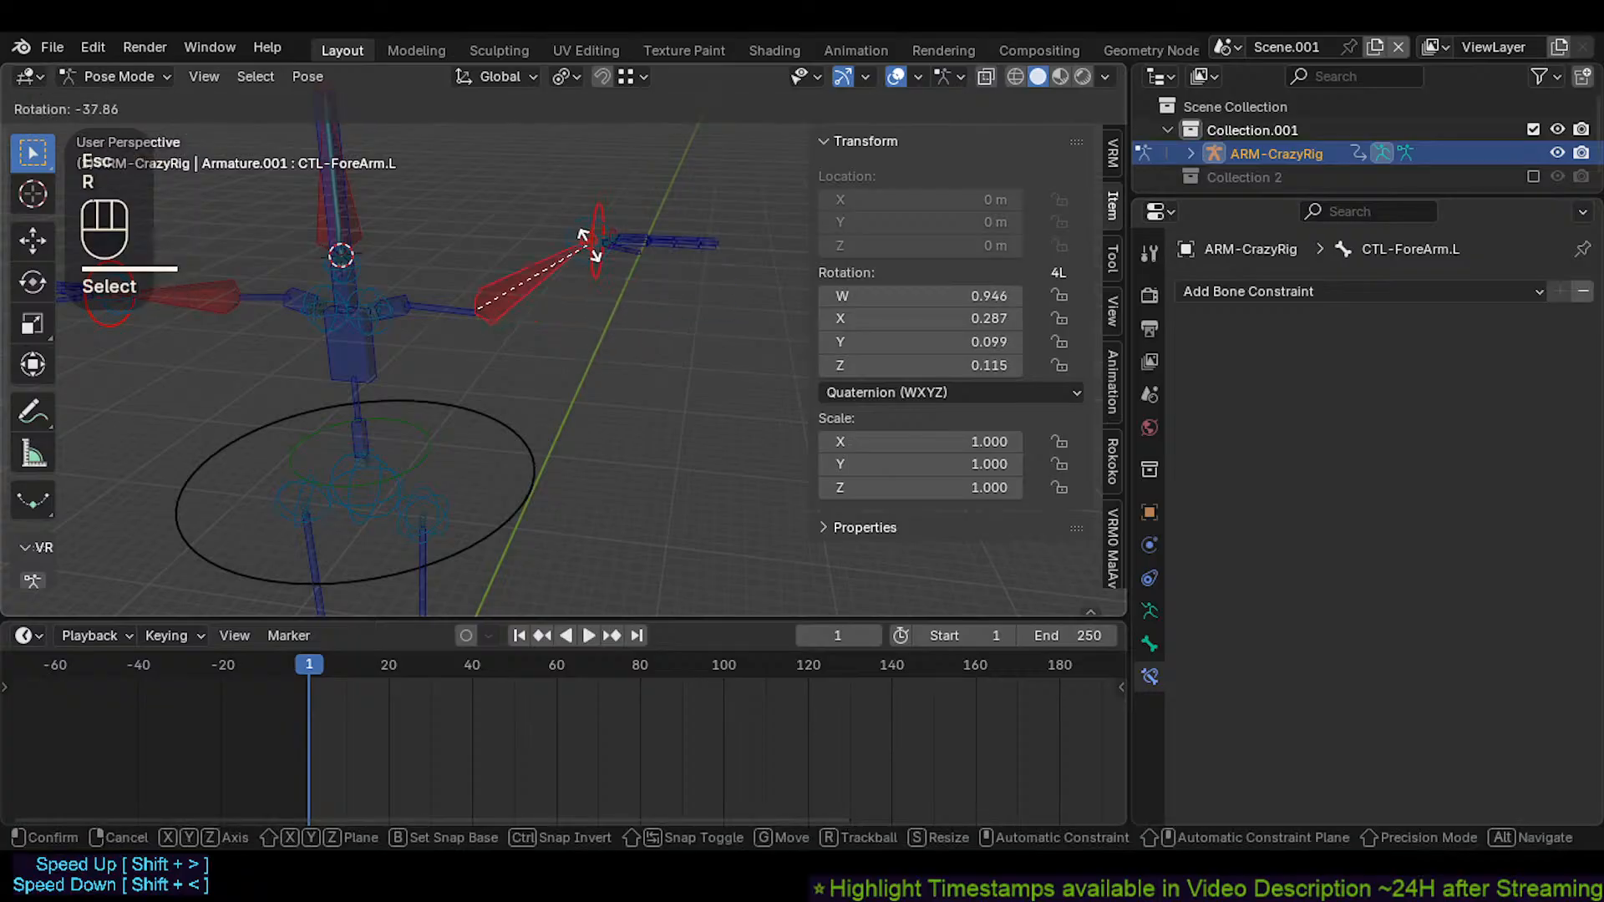
key(Escape)
shift+click(610, 338)
key(r)
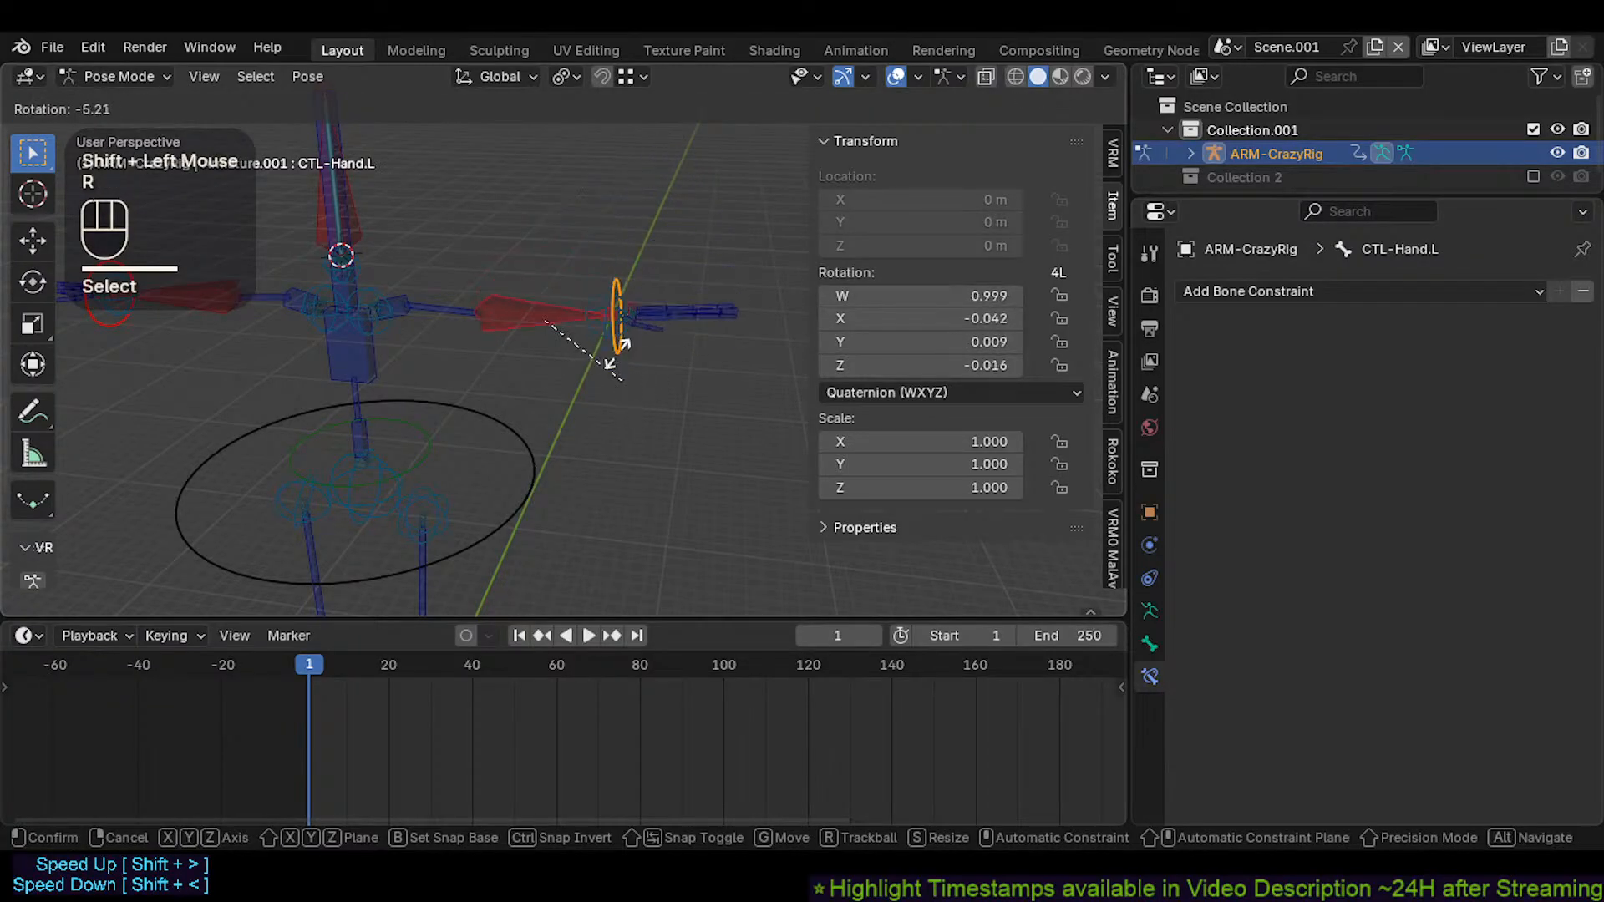
key(Escape)
Try rotating and moving the left ankle's ring control CTL-Foot.L.008, cancelling both transforms
shift+middle_drag(609, 340, 451, 350)
scroll(602, 429, up, 2)
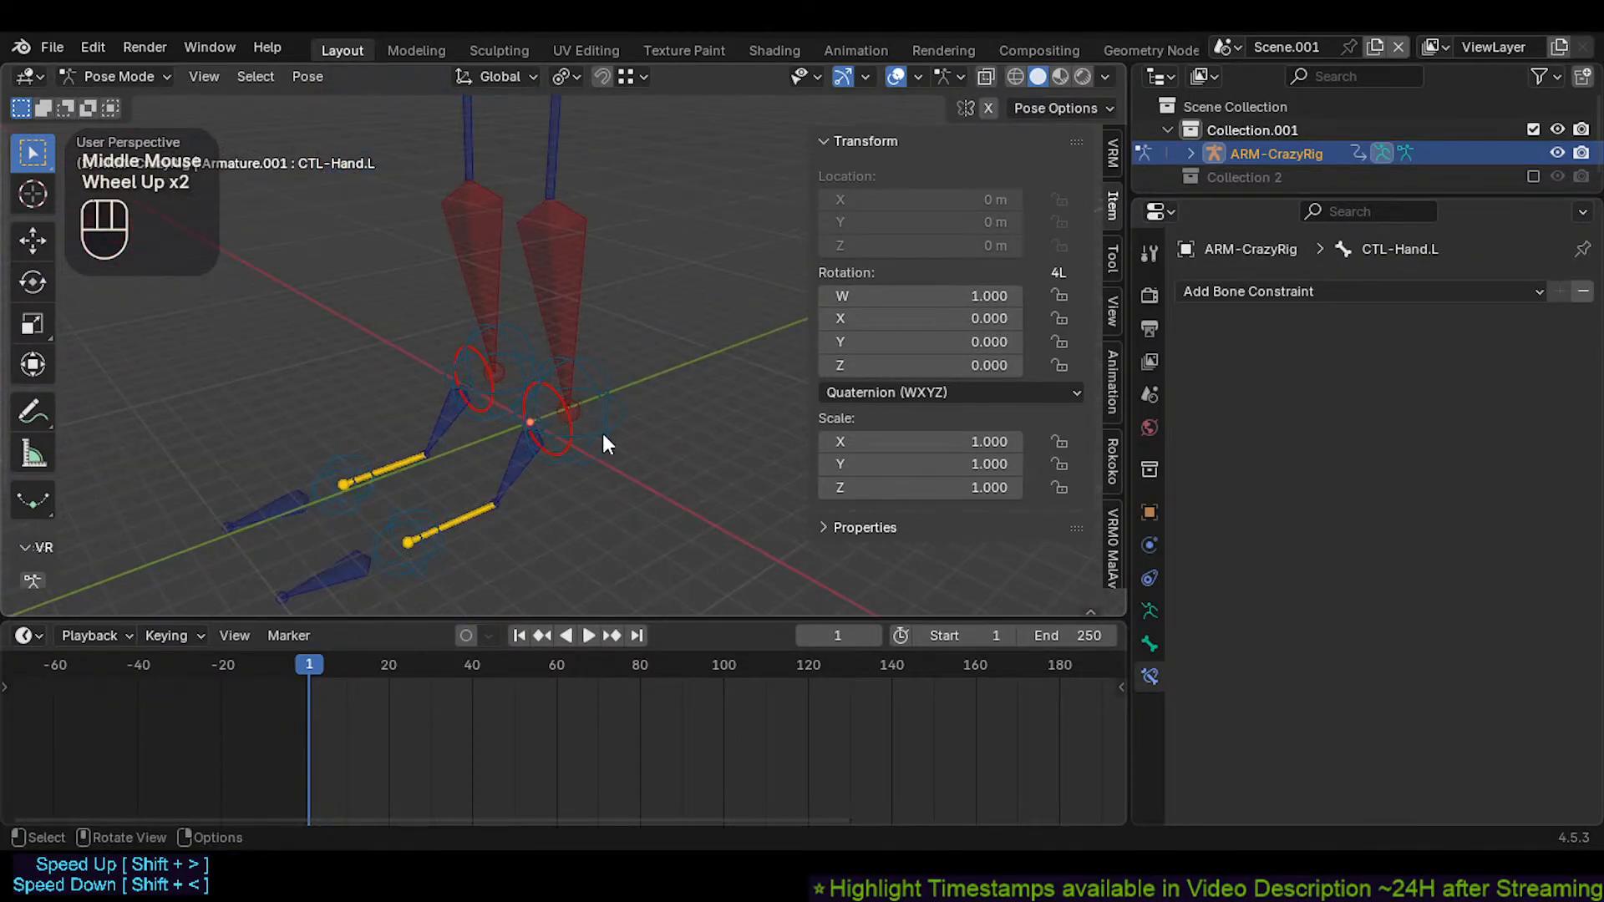
click(566, 422)
middle_drag(566, 422, 573, 432)
click(576, 431)
key(r)
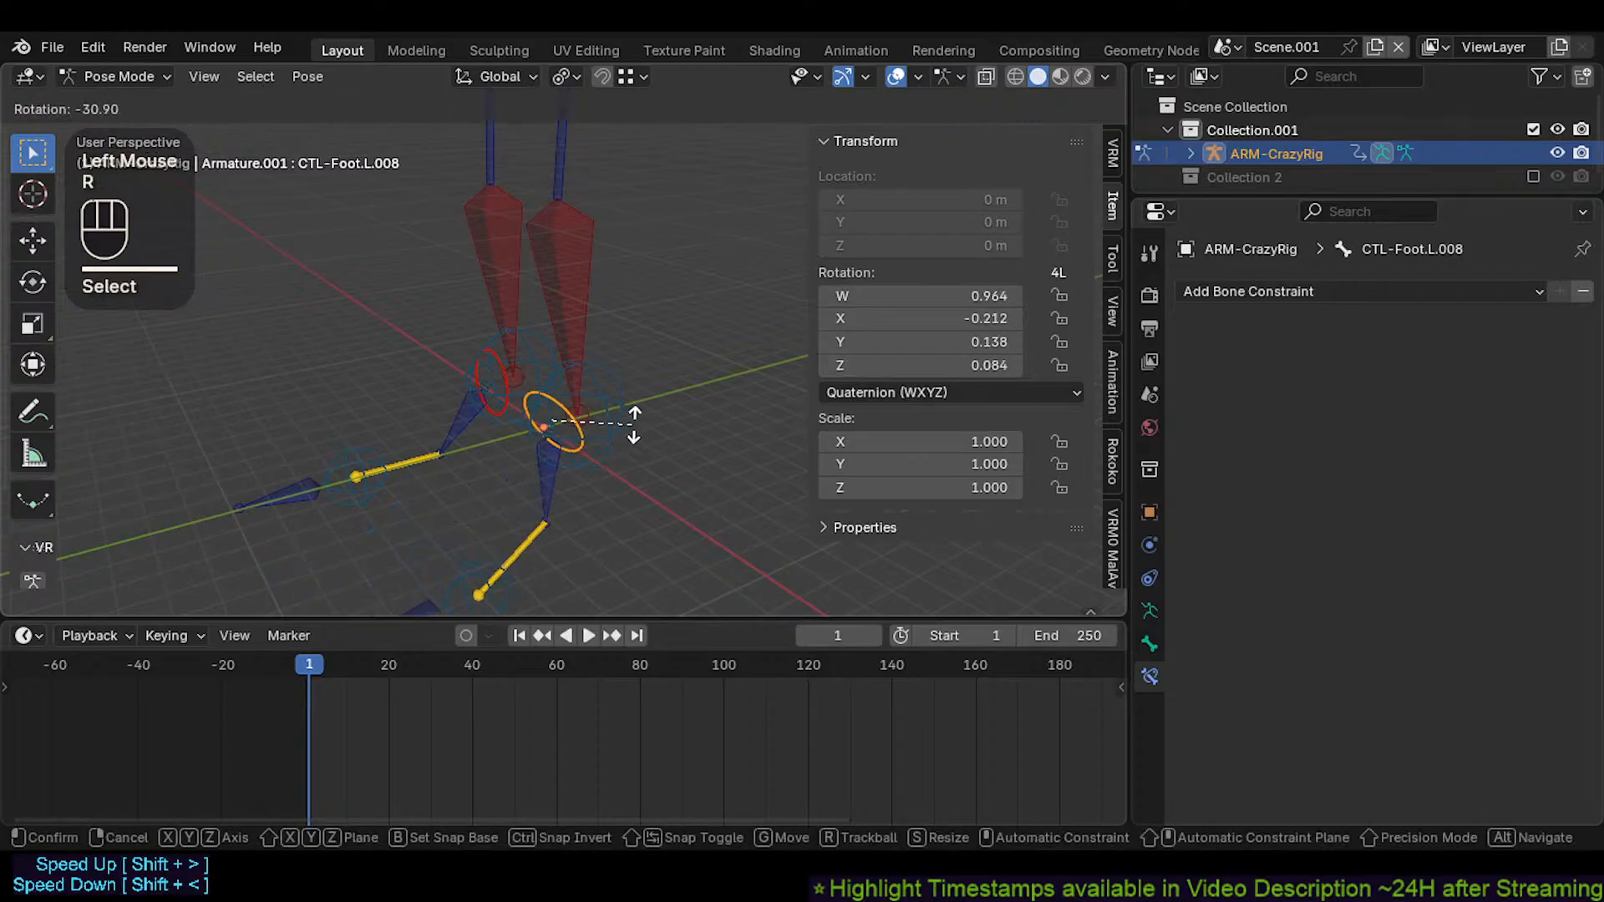
key(Escape)
key(g)
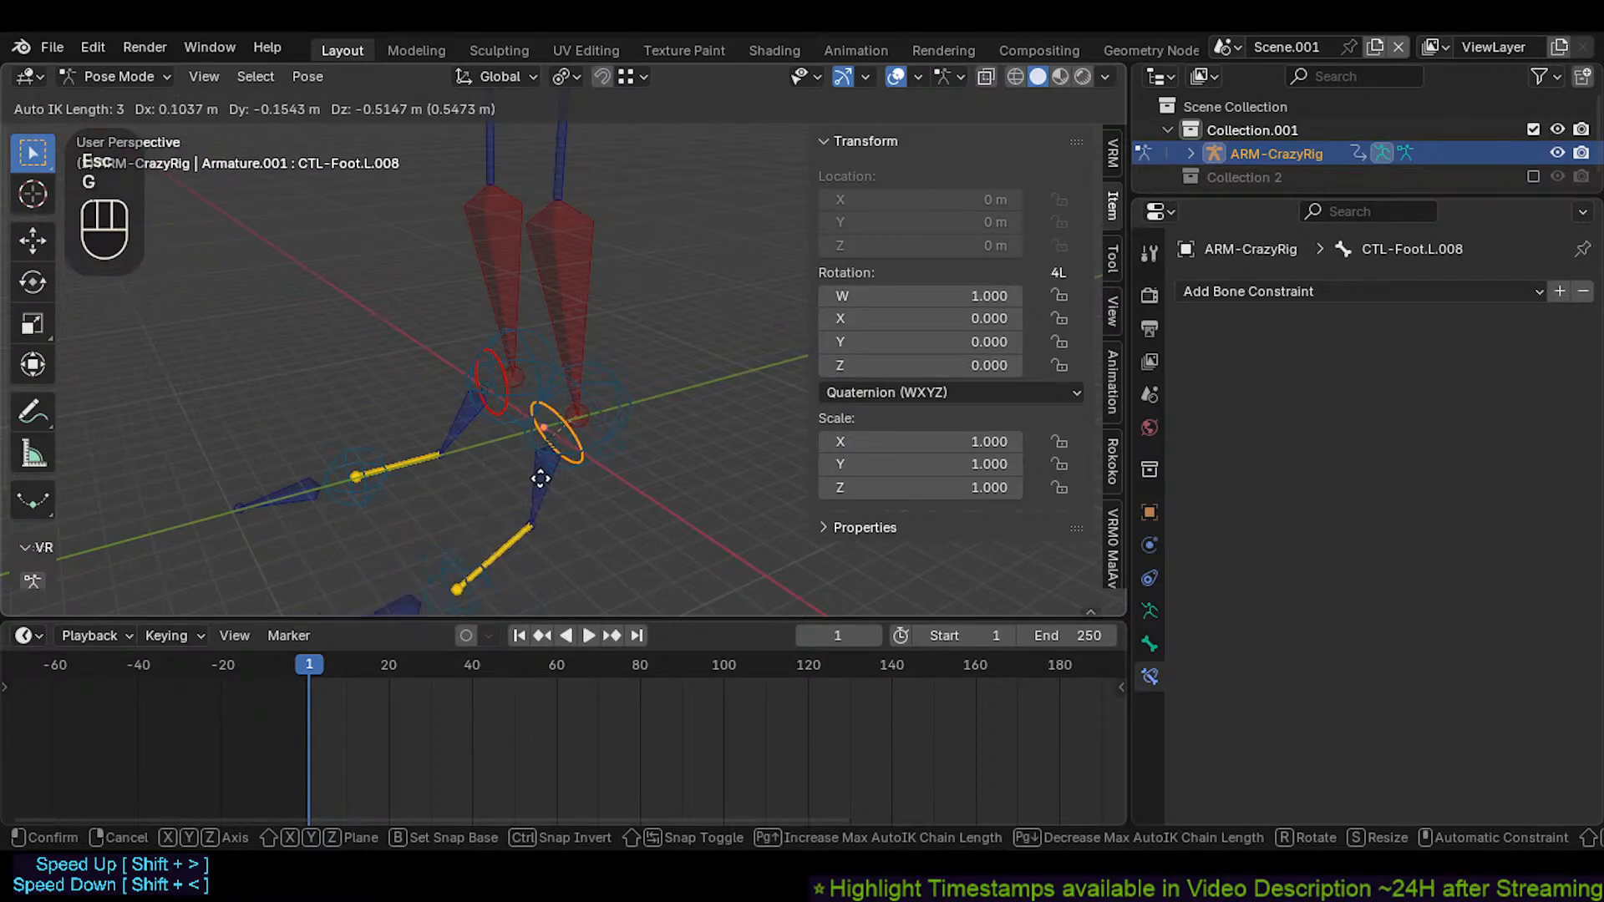
key(Escape)
Lock the location, rotation and scale channels of both CMD-Ankle.L and CMD-Ankle.R
click(617, 440)
click(1150, 643)
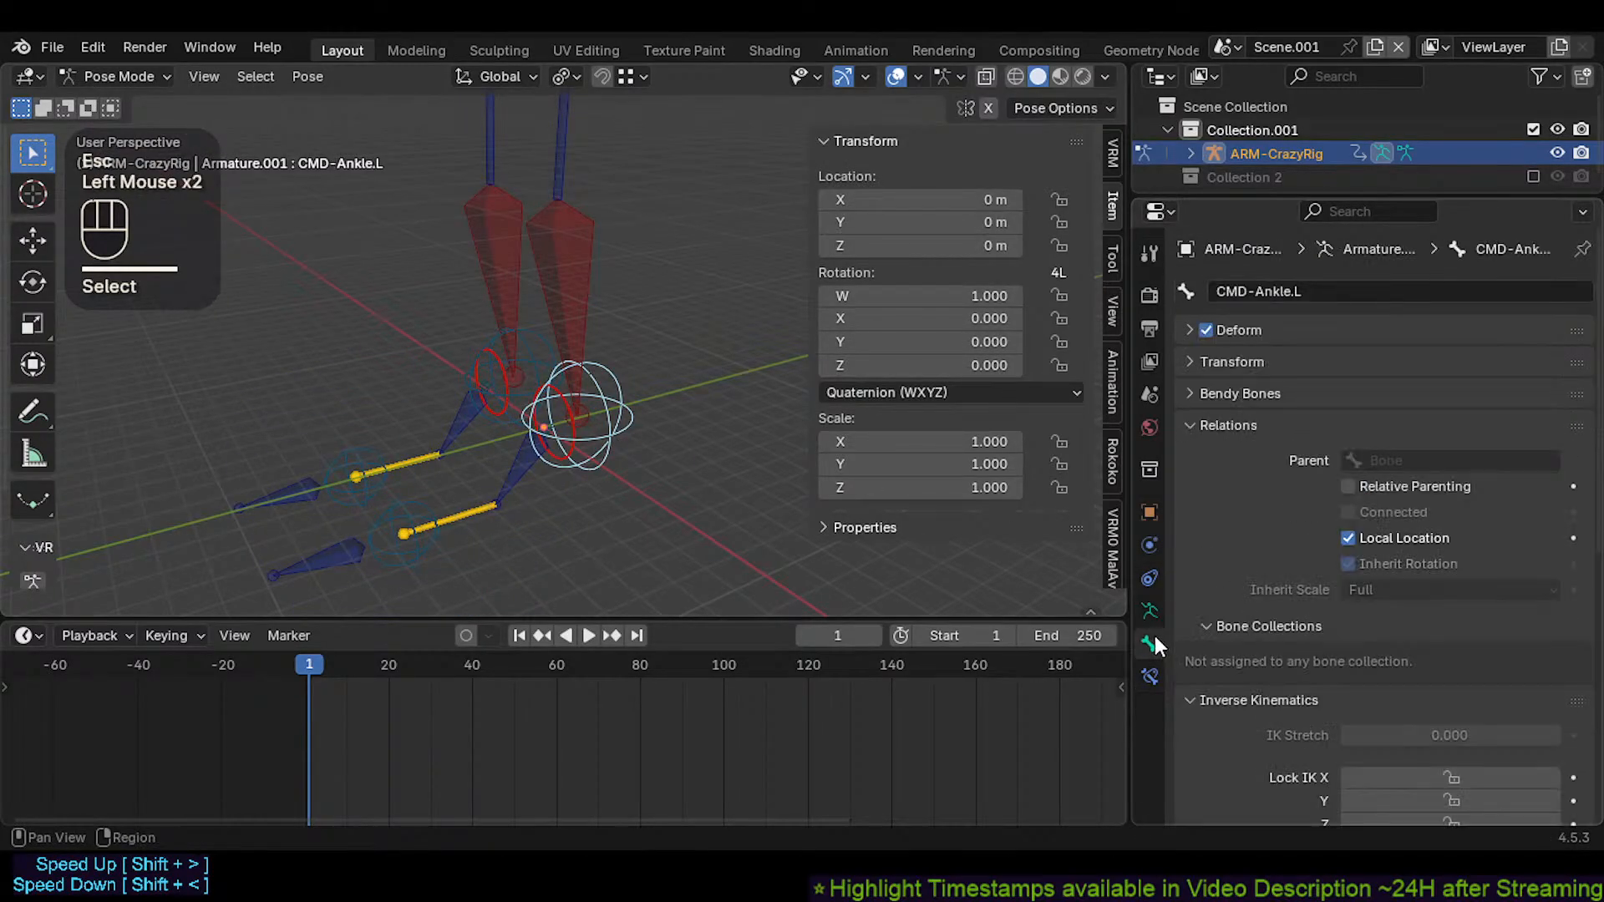
shift+click(527, 377)
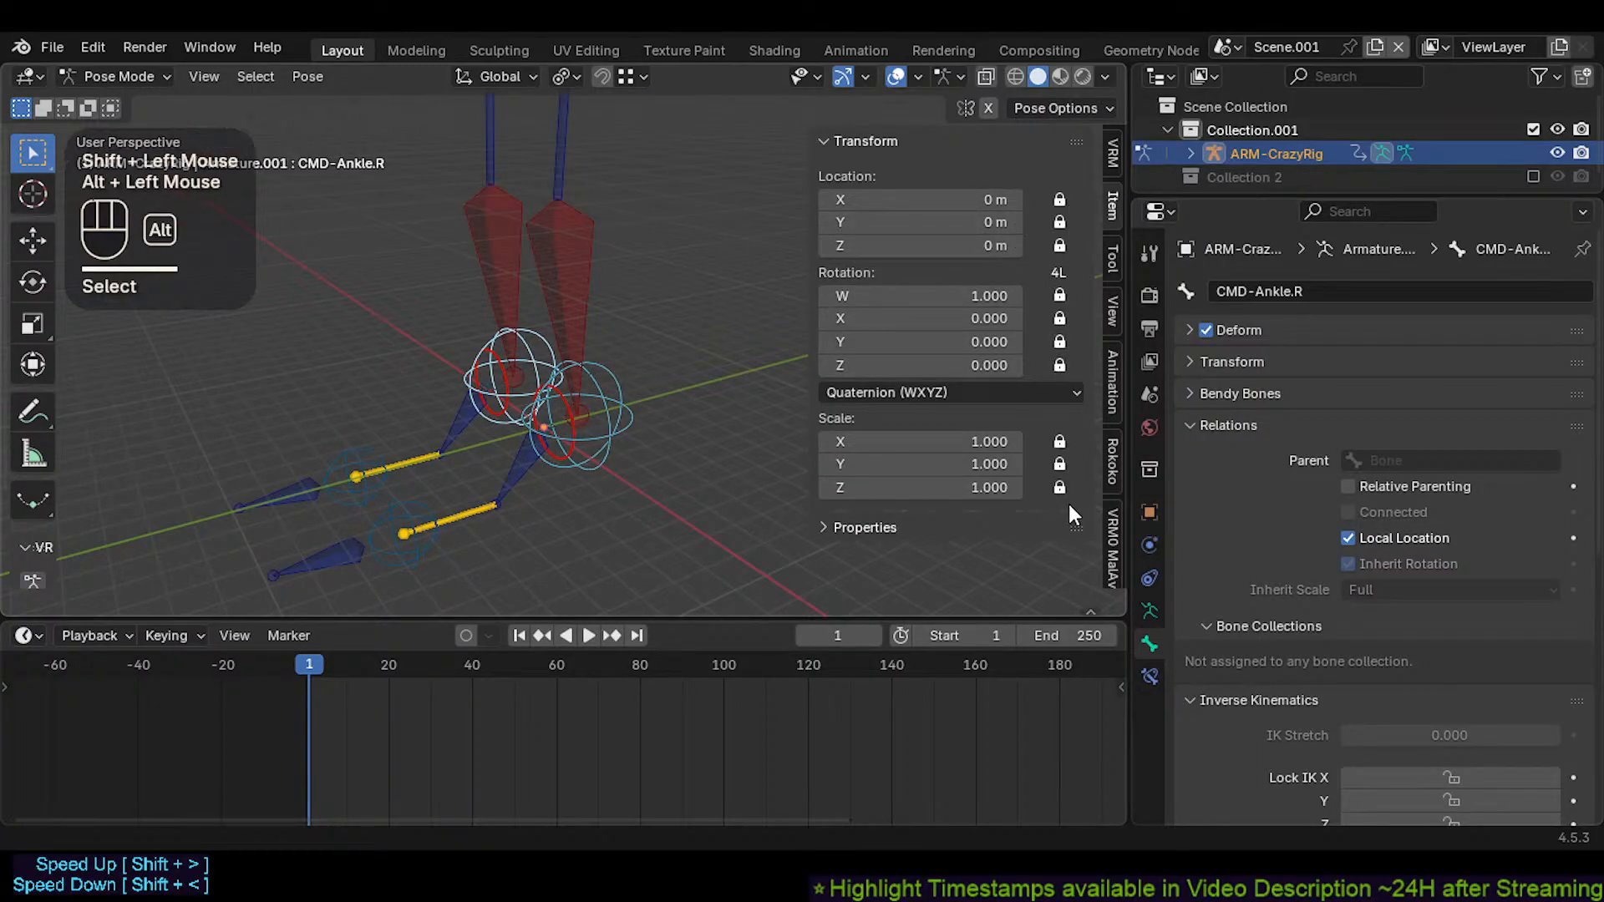
Lock all location, rotation and scale channels of CTL-Foot.R.004 and its left counterpart, and deselect all bones
click(394, 514)
shift+click(365, 496)
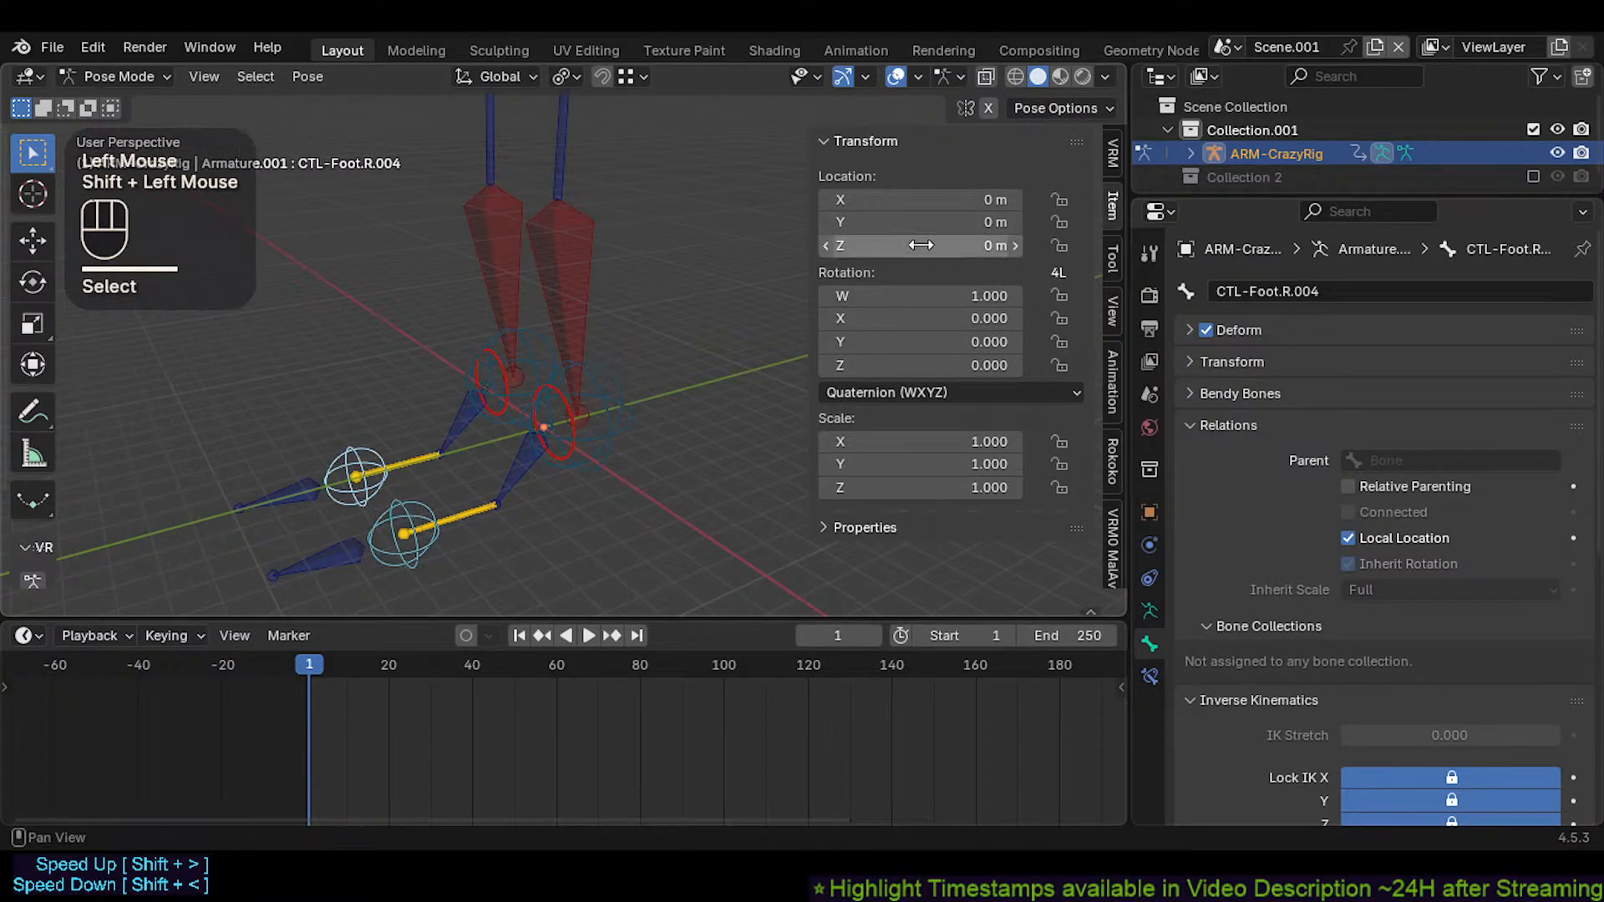
alt+drag(1059, 200, 1054, 405)
key(alt+a)
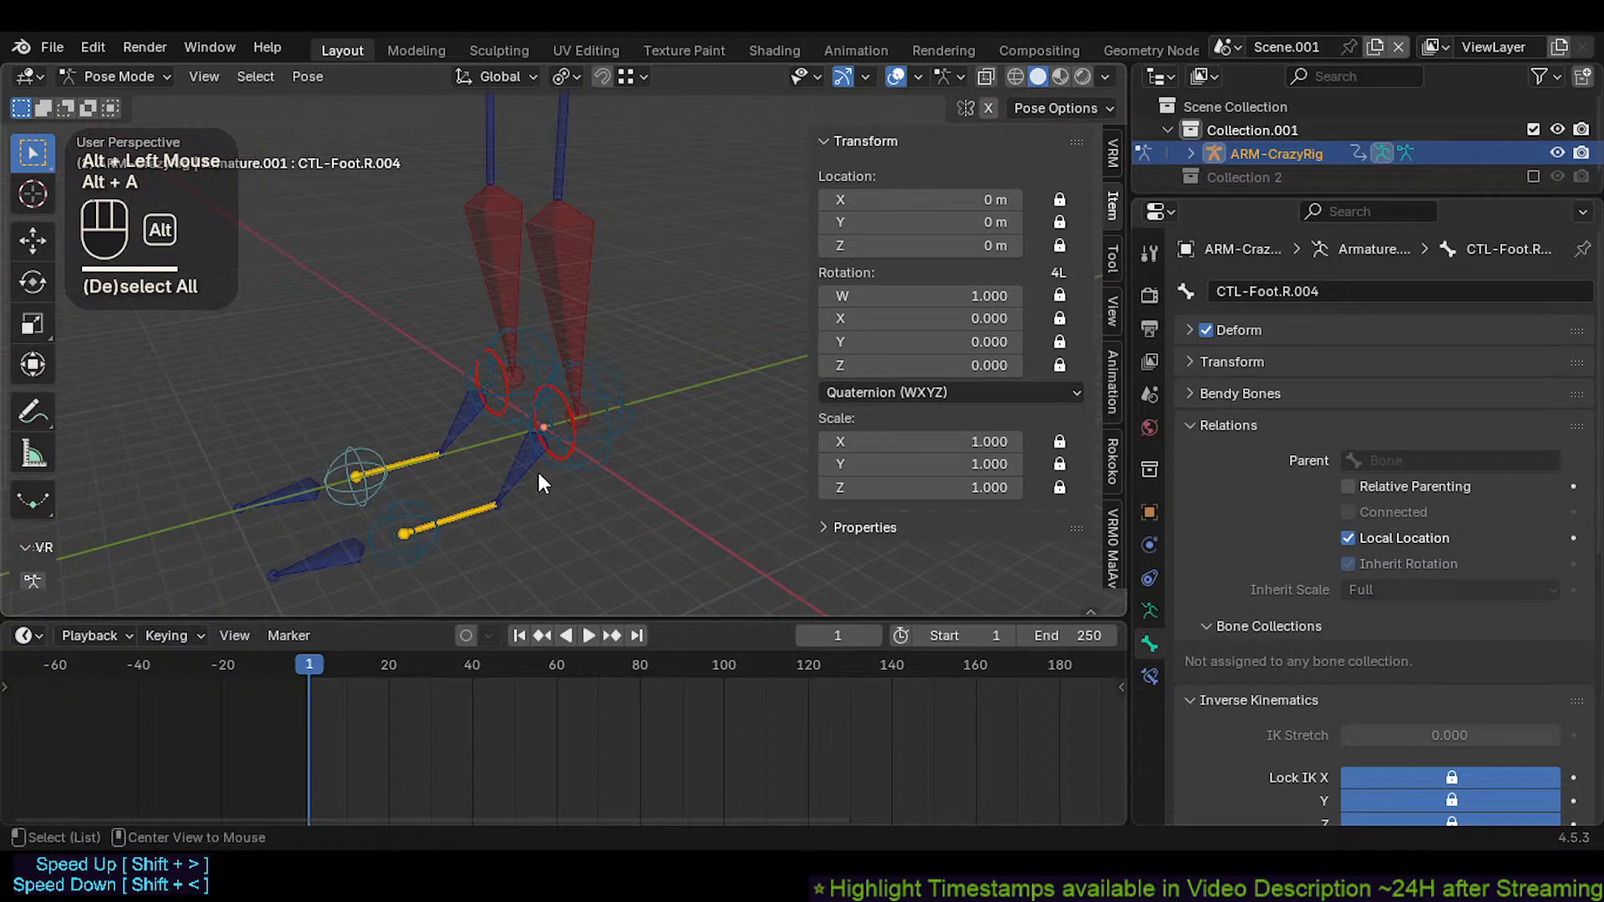
Test bending the left leg by moving CTL-Shin.L with Auto IK, and clear that bone's rotation
click(599, 348)
key(g)
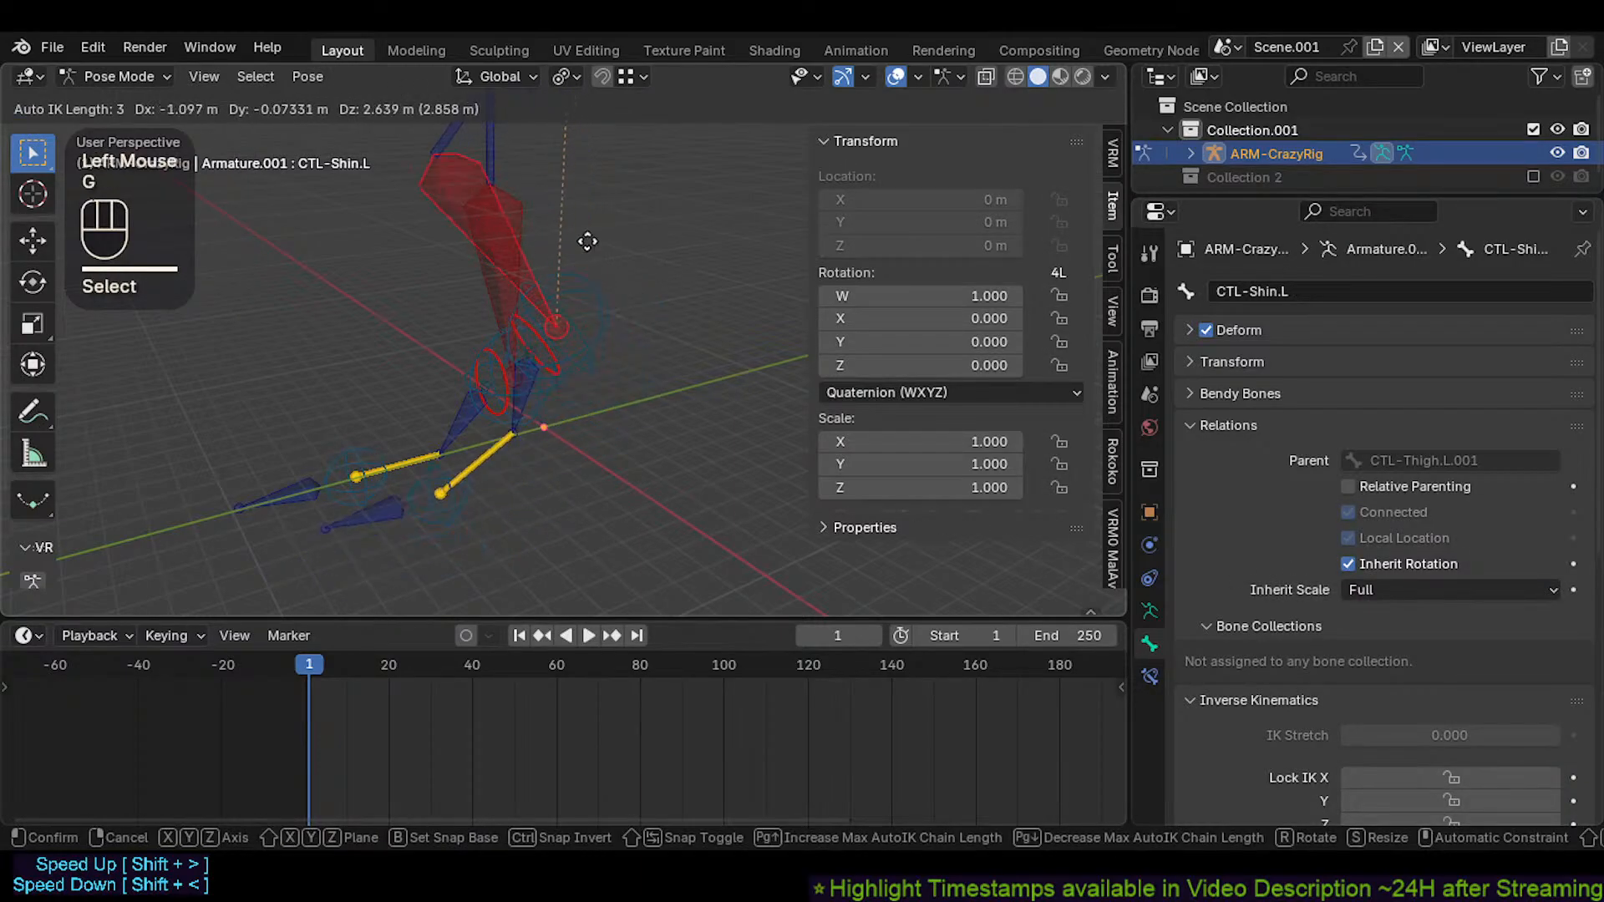
click(544, 259)
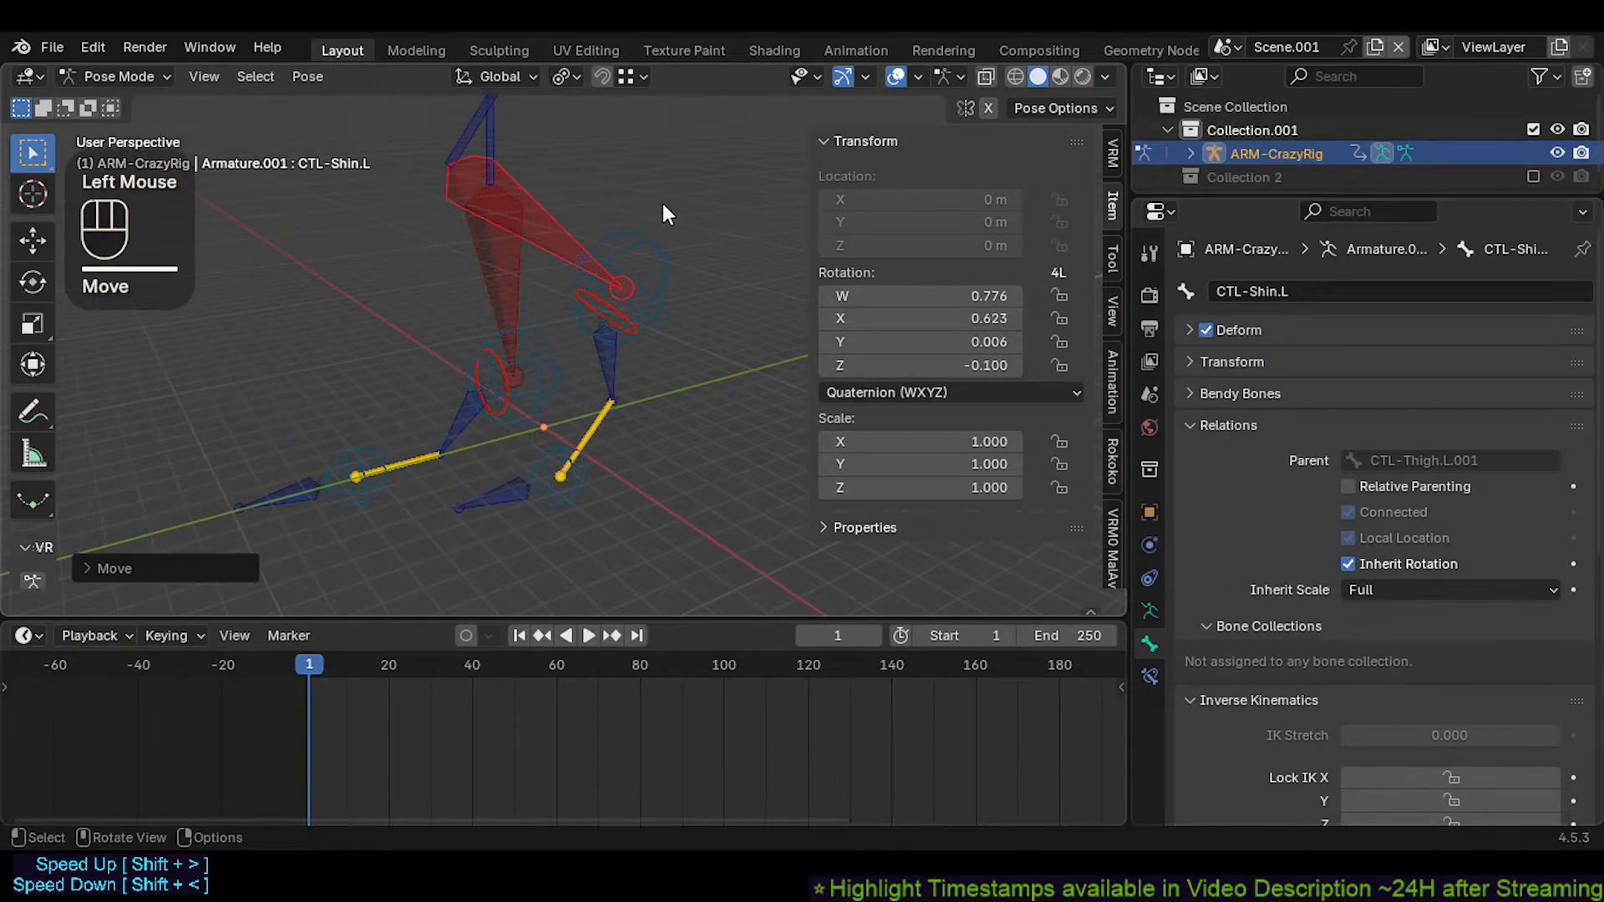
middle_drag(663, 203, 628, 283)
key(Escape)
key(alt+r)
key(alt+r)
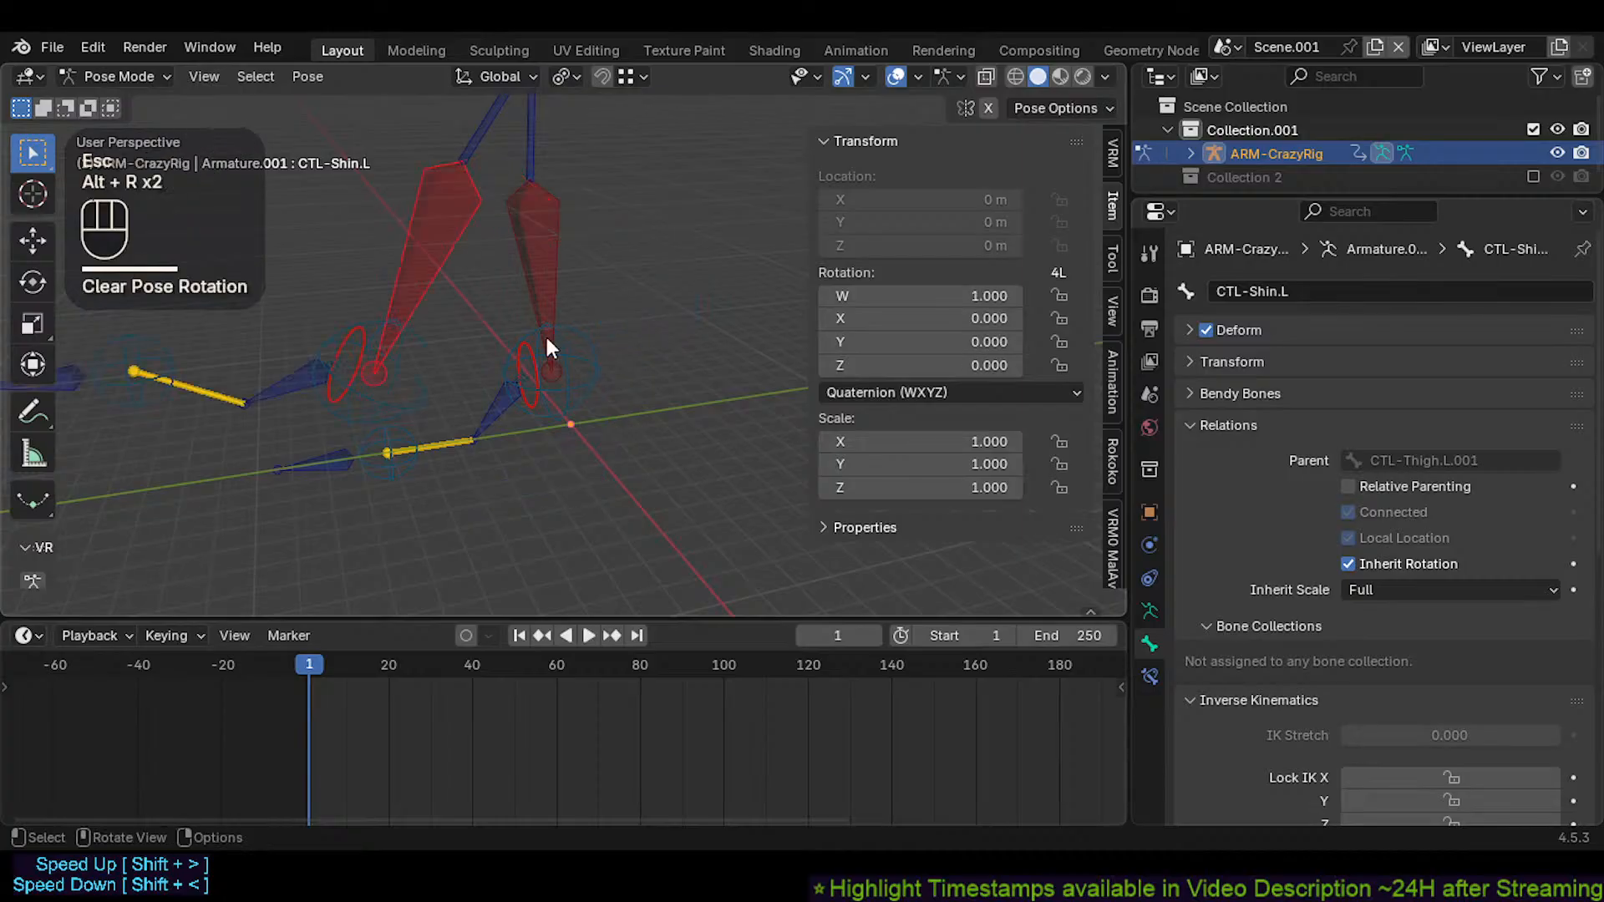
Test rotating CTL-Shin.L about the X axis, and return the left leg to its rest pose
key(r)
key(x)
click(573, 238)
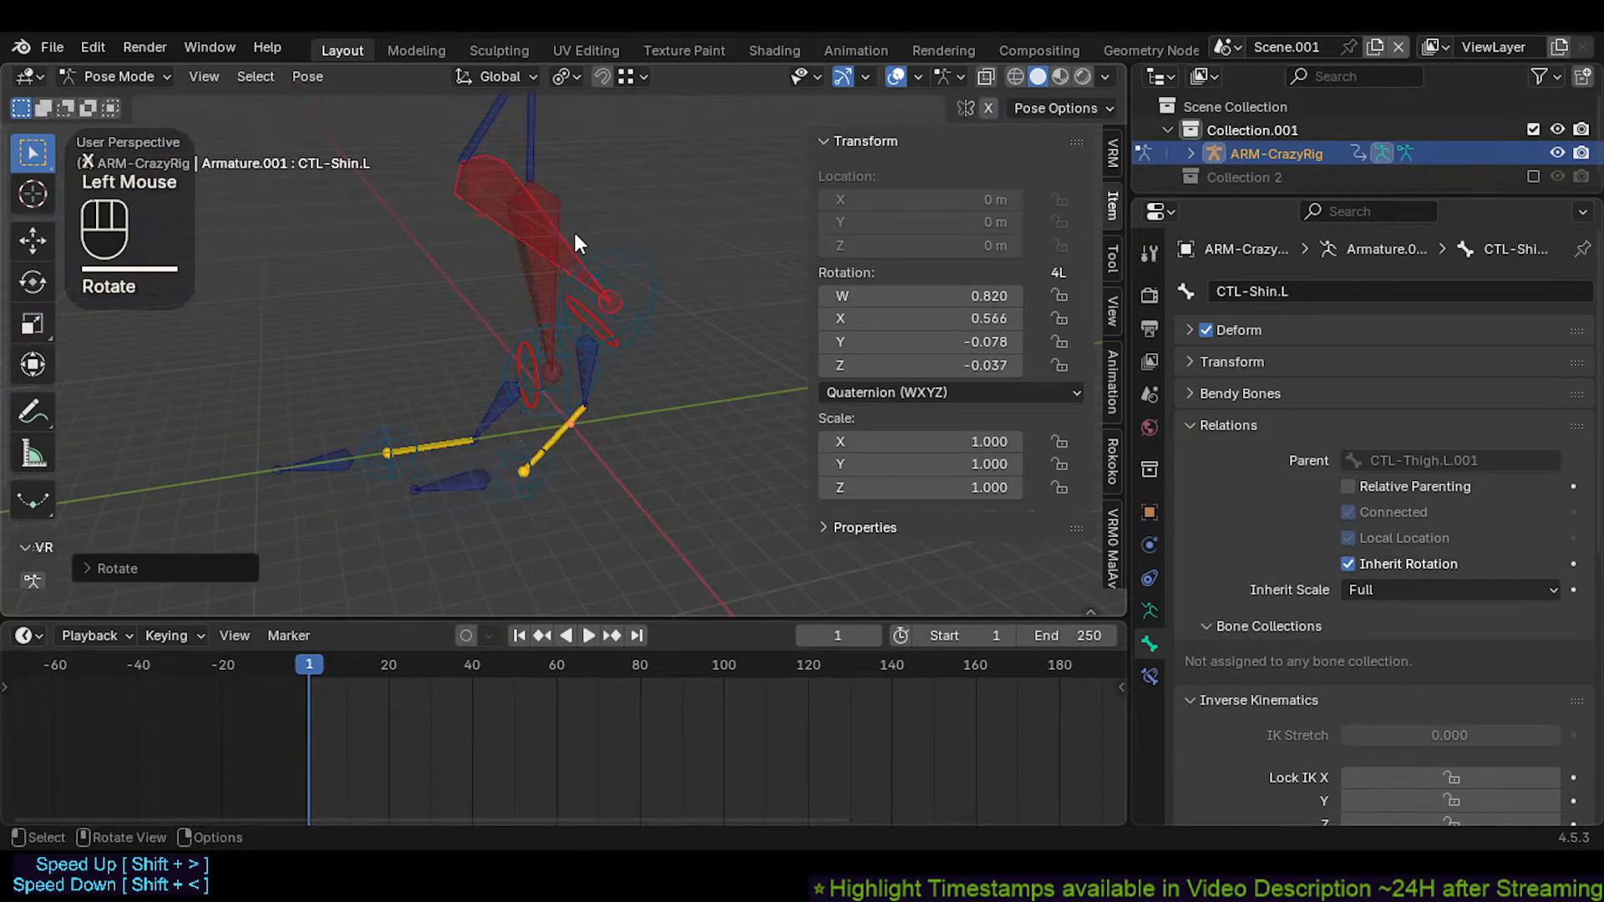
key(alt+q)
click(585, 310)
Rotate CTL-Shin.L about the global X axis in both directions to test how the left foot follows
key(r)
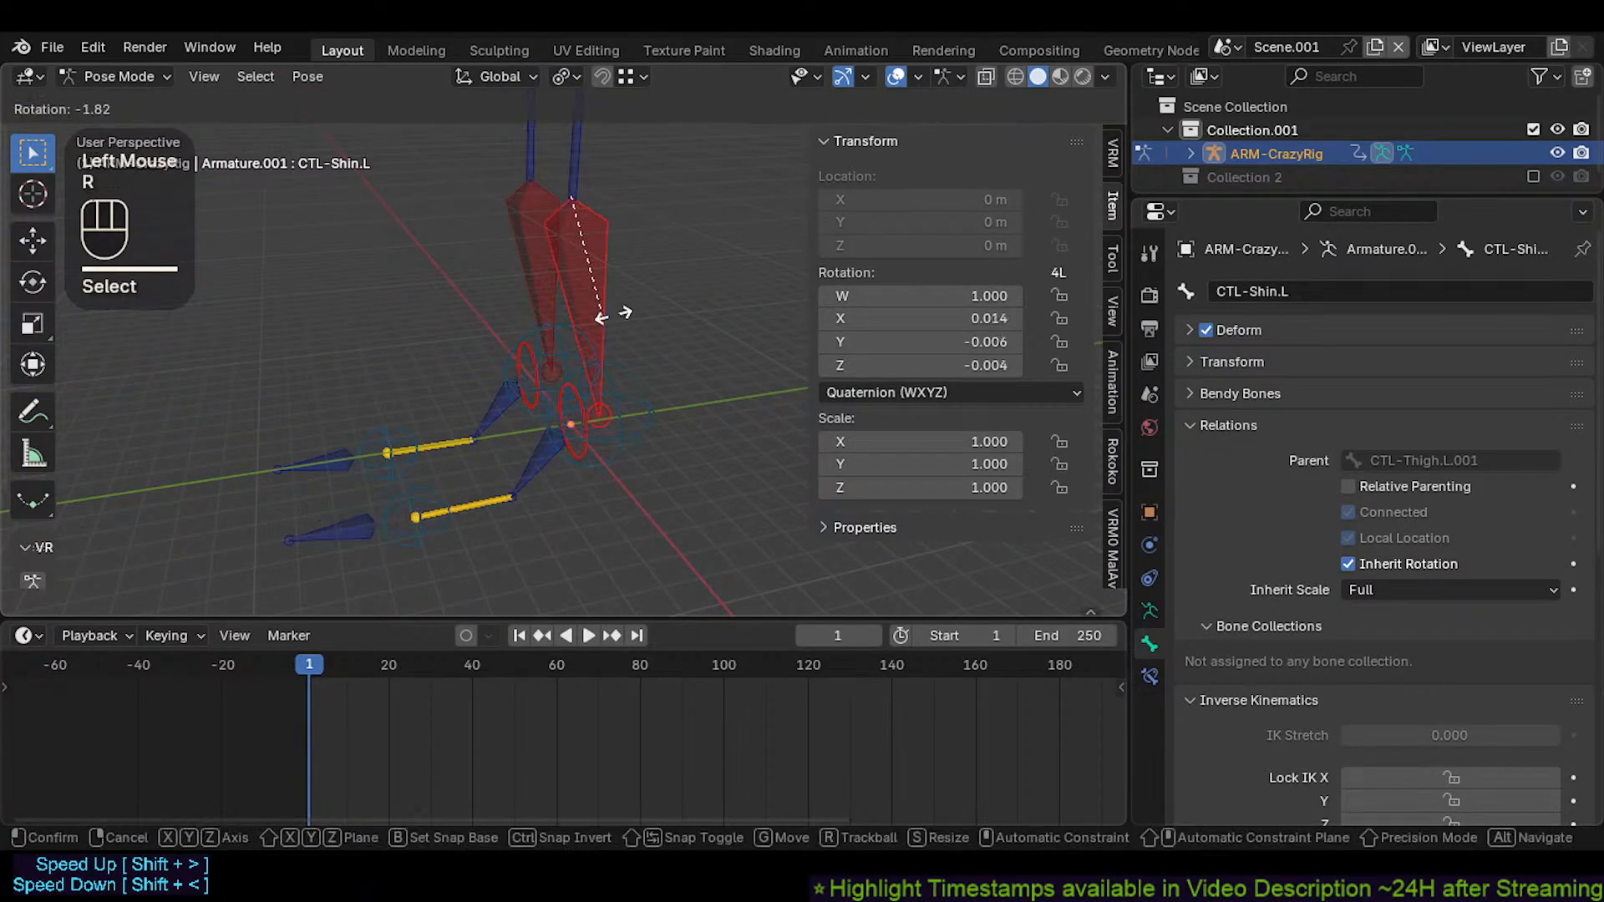
key(x)
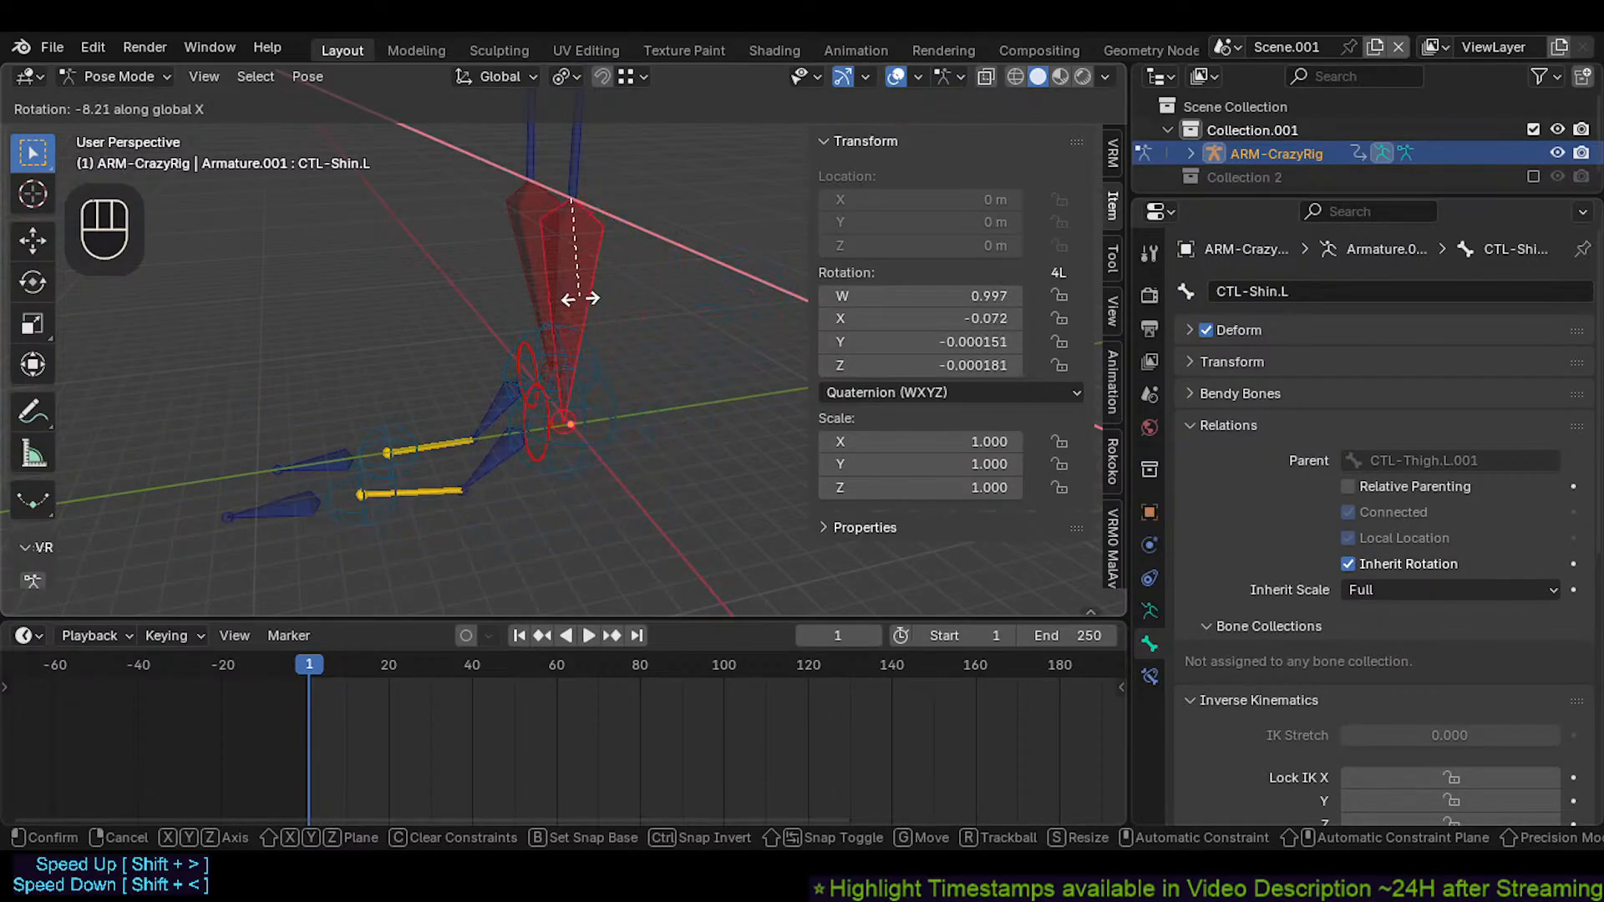
click(353, 373)
click(383, 423)
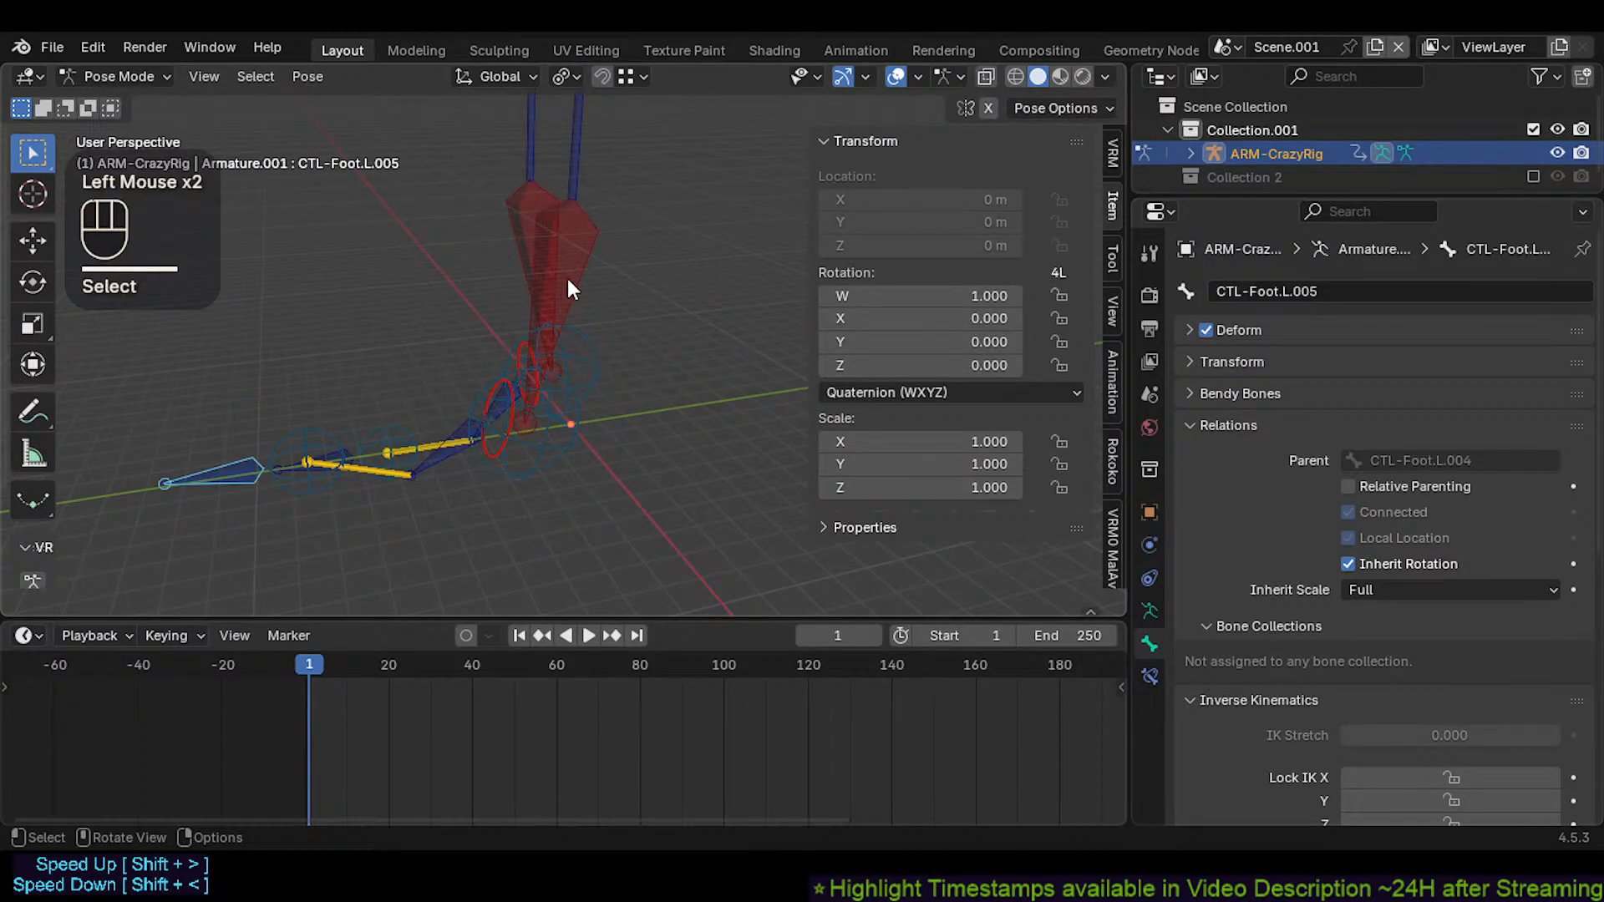
key(r)
key(x)
click(589, 384)
Check the left foot bone CTL-Foot.L.001 and its ankle ring control for bone constraints
click(576, 491)
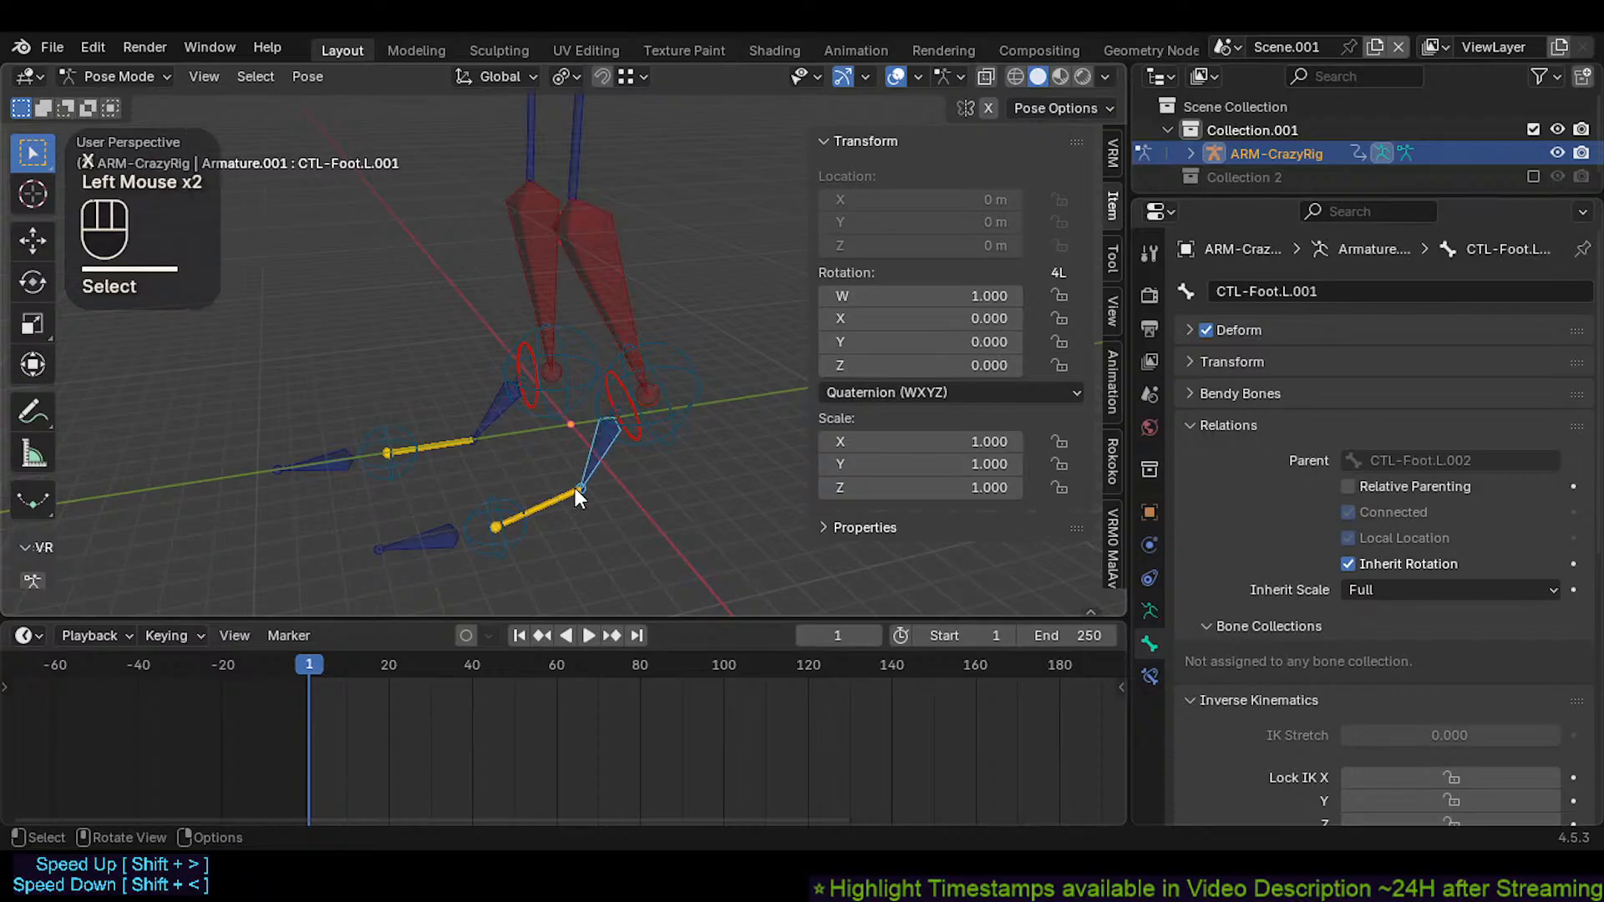
click(569, 496)
click(1150, 675)
click(582, 477)
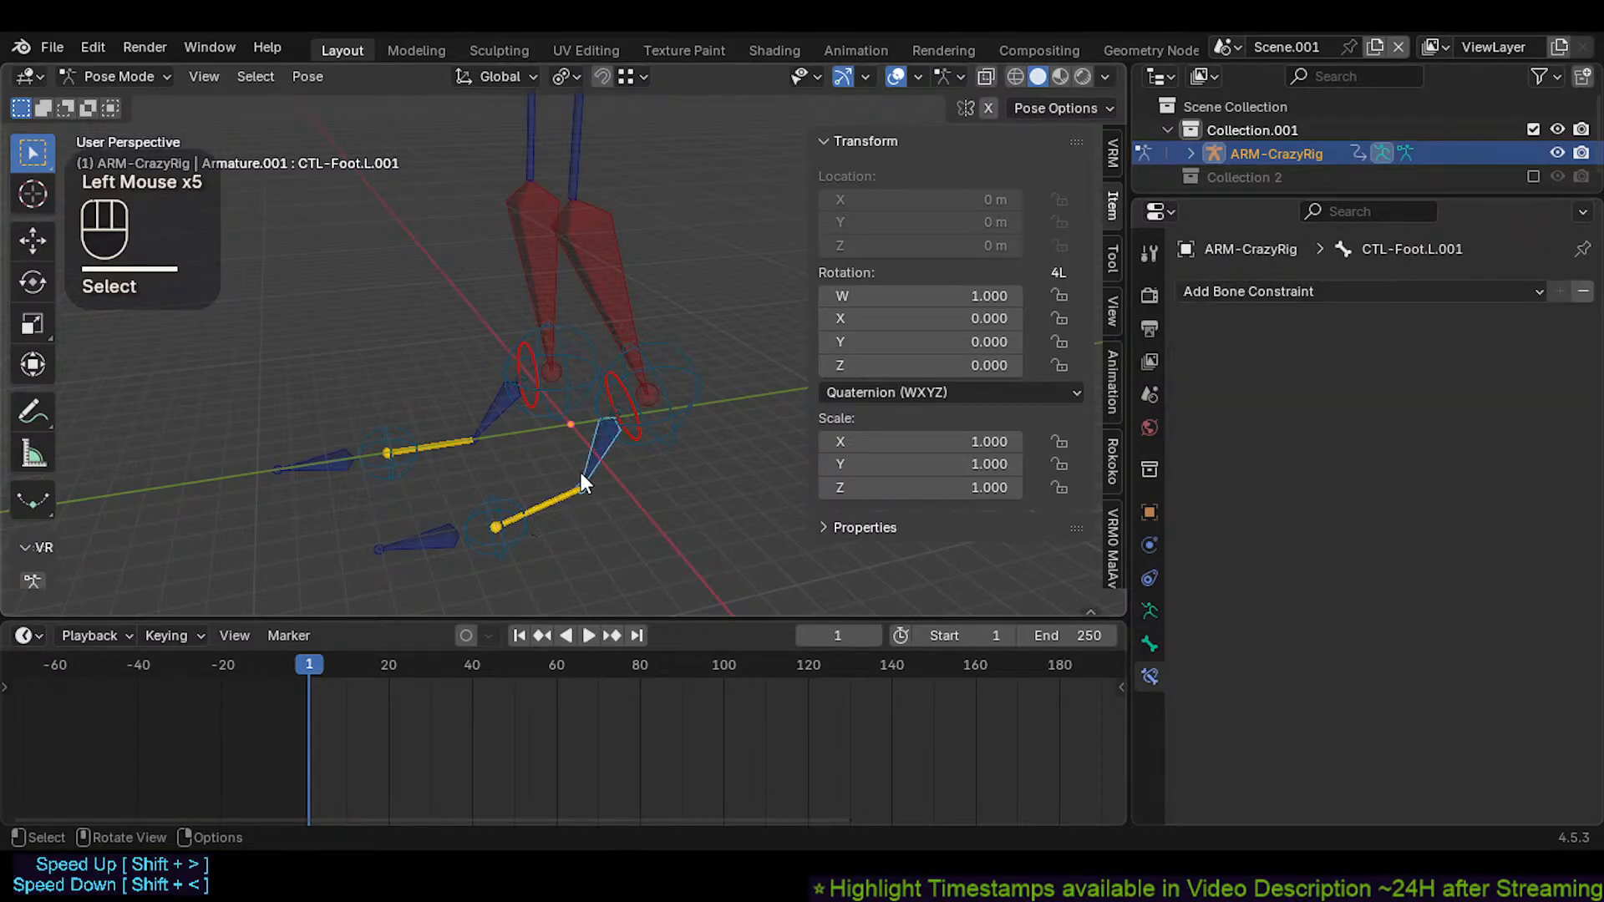
click(635, 398)
click(630, 398)
Try rotating the left forearm CTL-ForeArm.L about the global X axis twice, cancelling each rotation
mouse_move(644, 346)
shift+middle_down()
mouse_move(487, 493)
mouse_move(534, 347)
mouse_move(491, 394)
mouse_move(509, 394)
mouse_move(521, 343)
mouse_move(447, 368)
mouse_move(628, 356)
mouse_move(571, 393)
mouse_move(651, 377)
shift+middle_up()
scroll(492, 394, down, 1)
shift+scroll(510, 394, up, 2)
click(486, 310)
click(635, 314)
key(r)
key(x)
key(Escape)
key(r)
key(x)
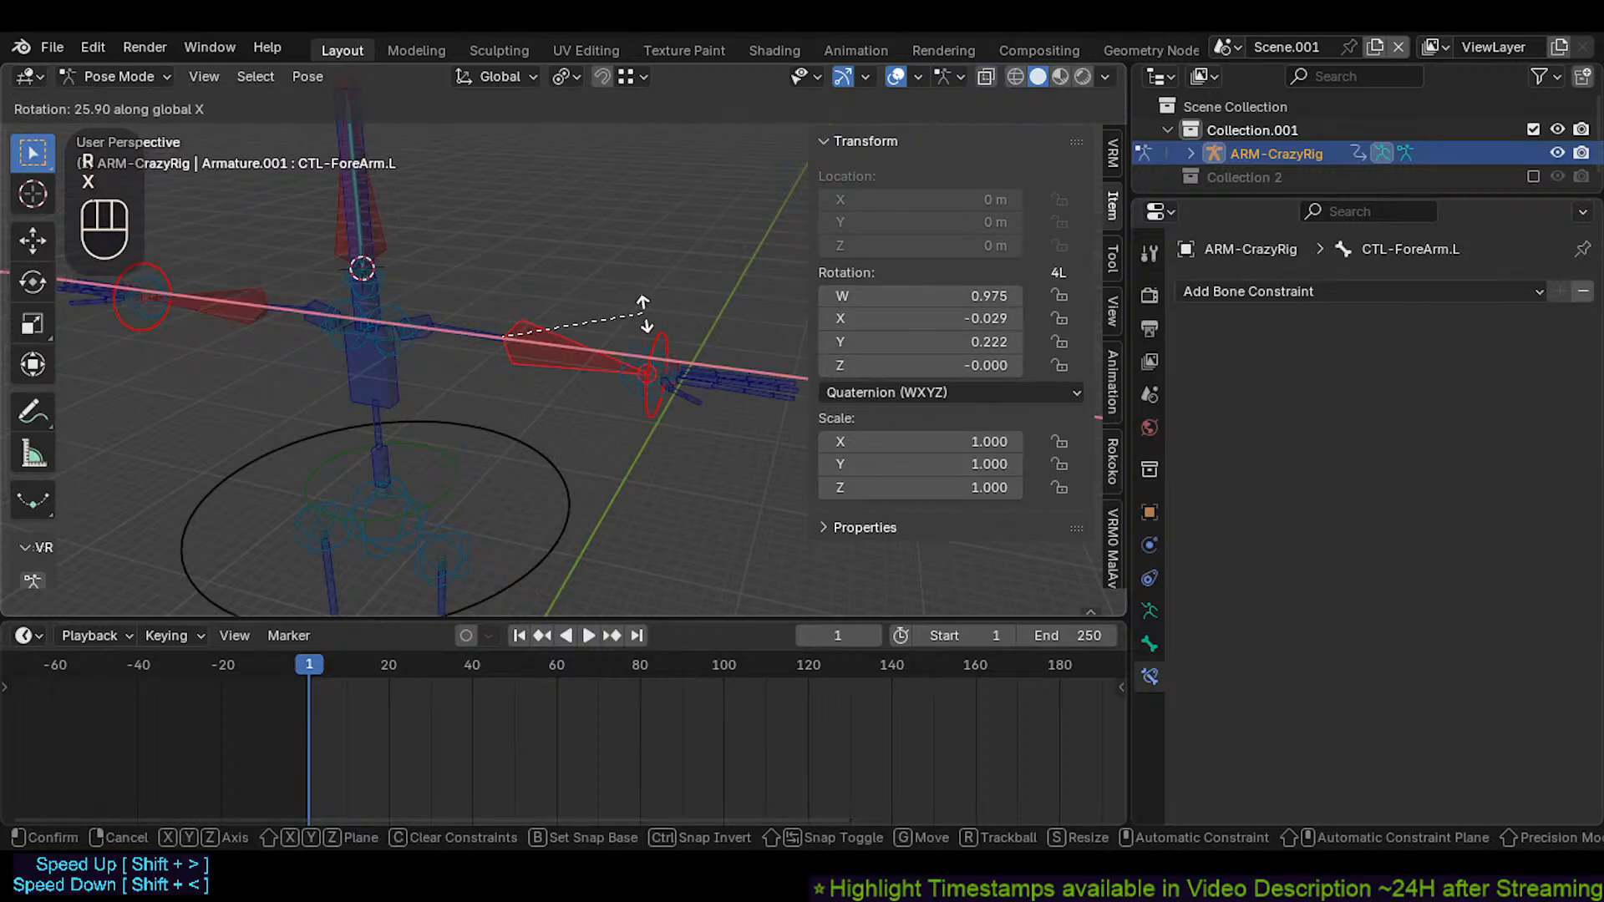
key(Escape)
Cancel the forearm rotation, hide the sidebar, and try rotating CTL-ForeArm.L about the global X axis once more
click(568, 354)
key(alt+a)
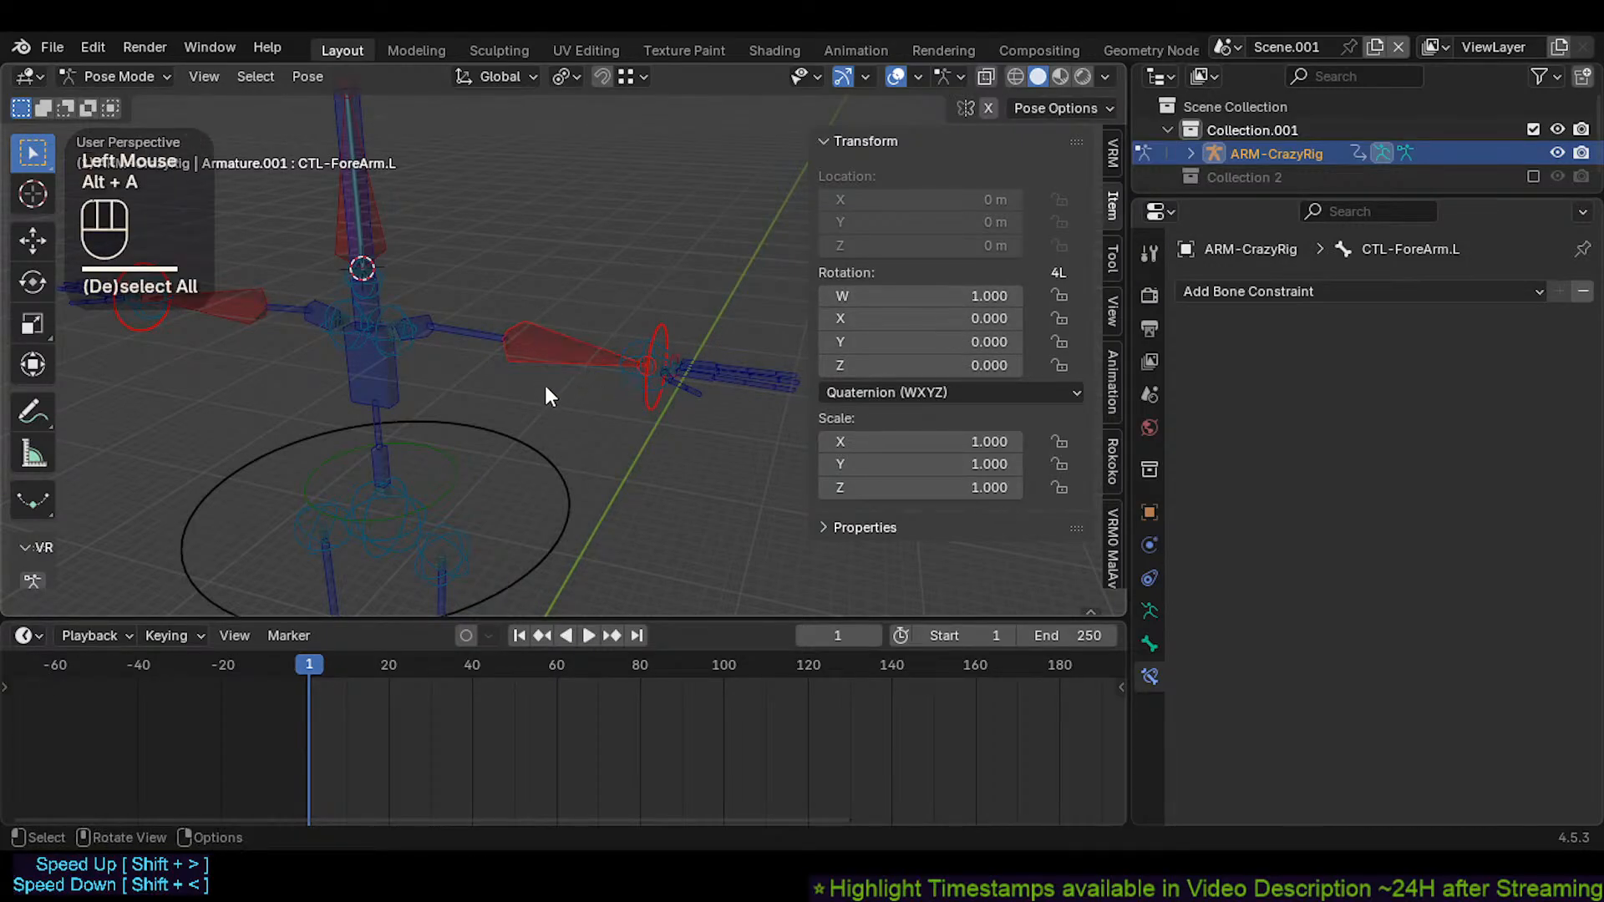
click(596, 355)
key(n)
key(r)
key(x)
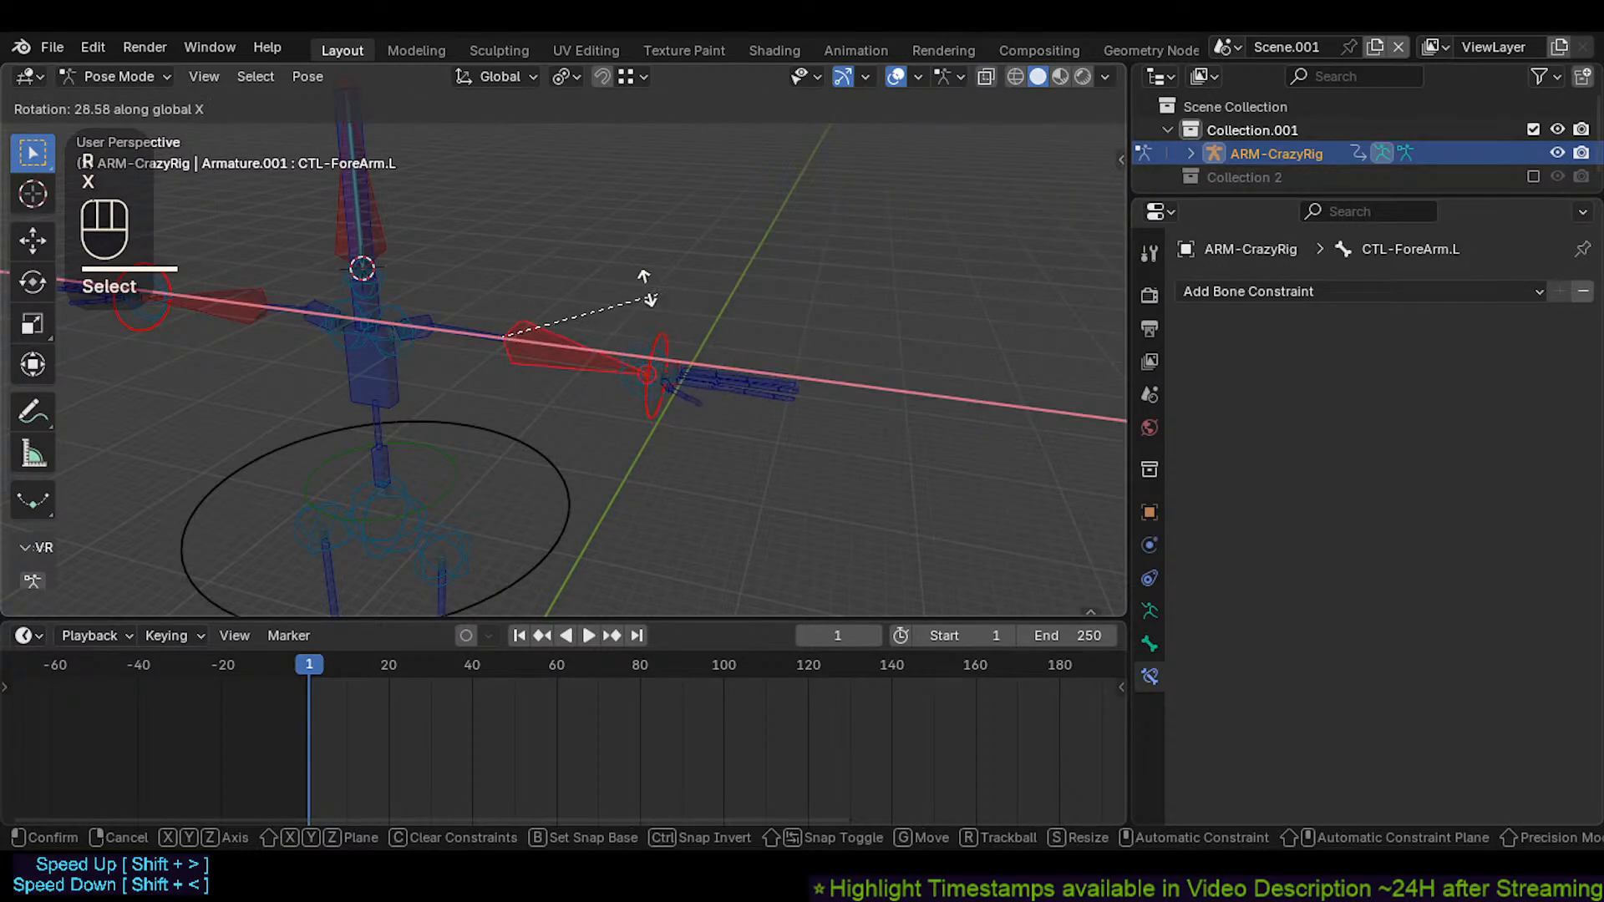
key(Escape)
key(less)
click(588, 290)
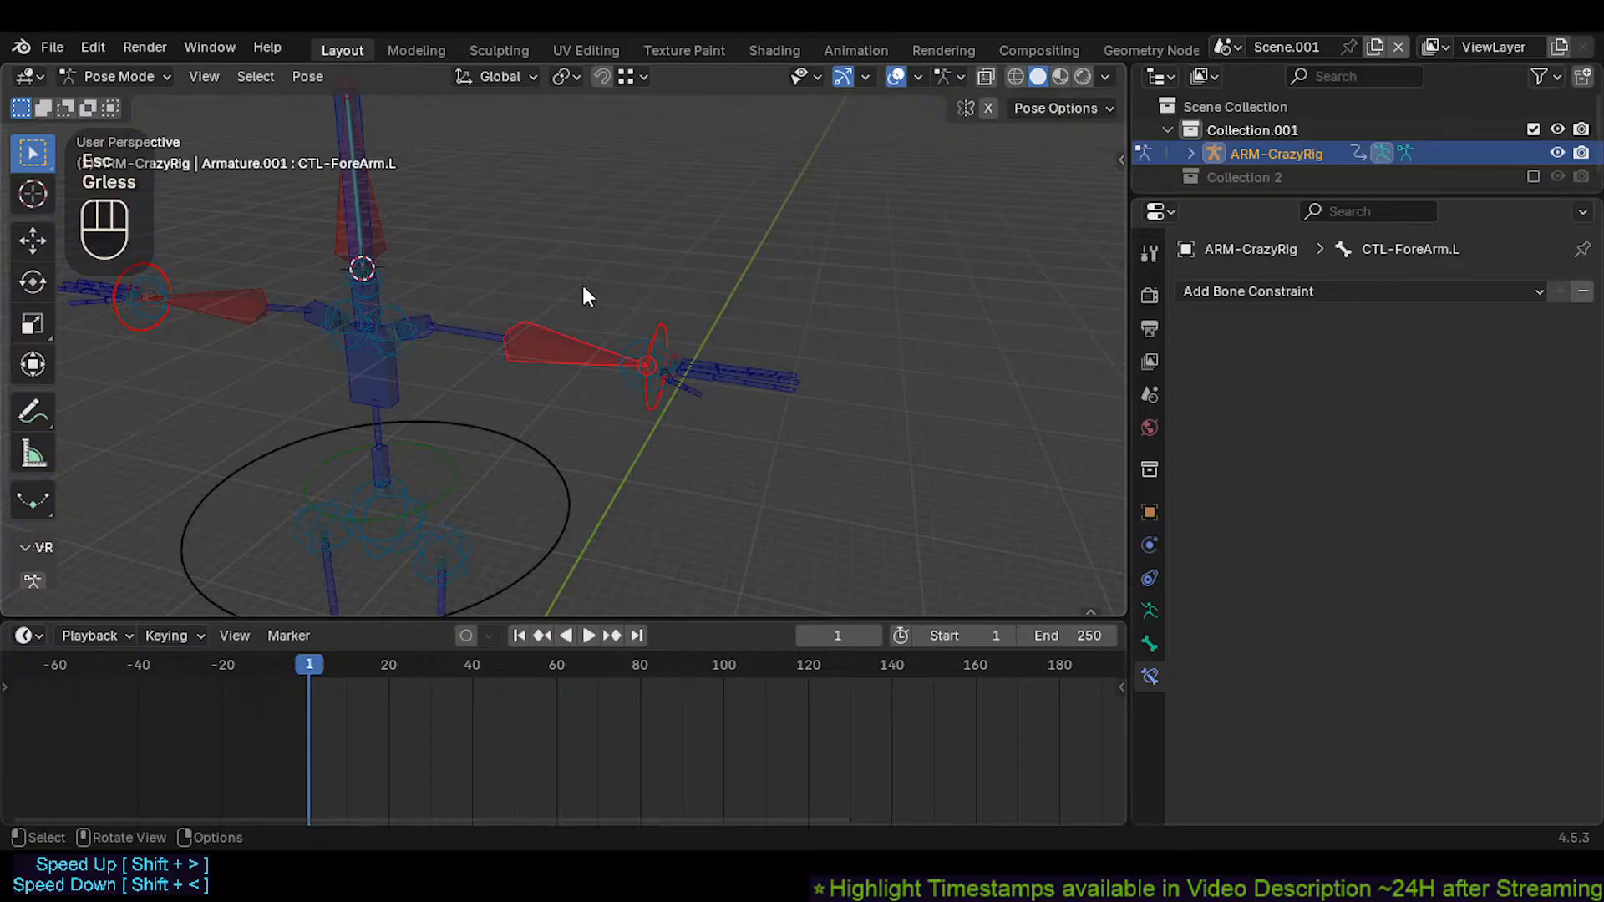
key(less)
click(577, 243)
Rotate the left forearm CTL-ForeArm.L freely until the arm bends upward at the elbow
middle_drag(700, 314, 723, 317)
shift+middle_drag(723, 317, 745, 322)
click(648, 318)
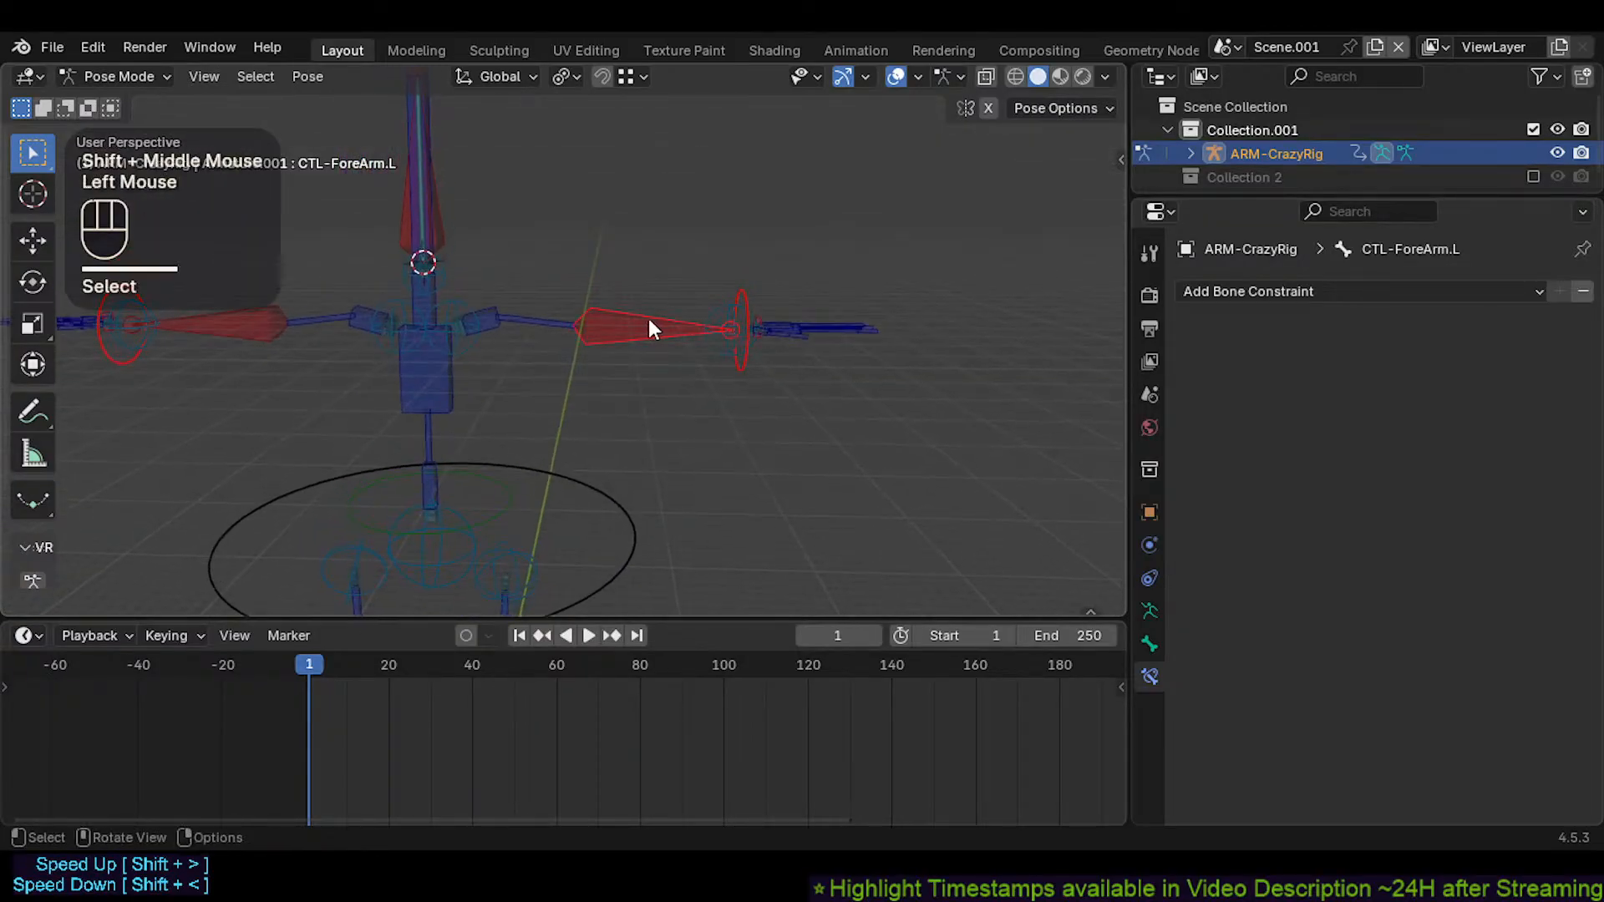
click(649, 318)
key(r)
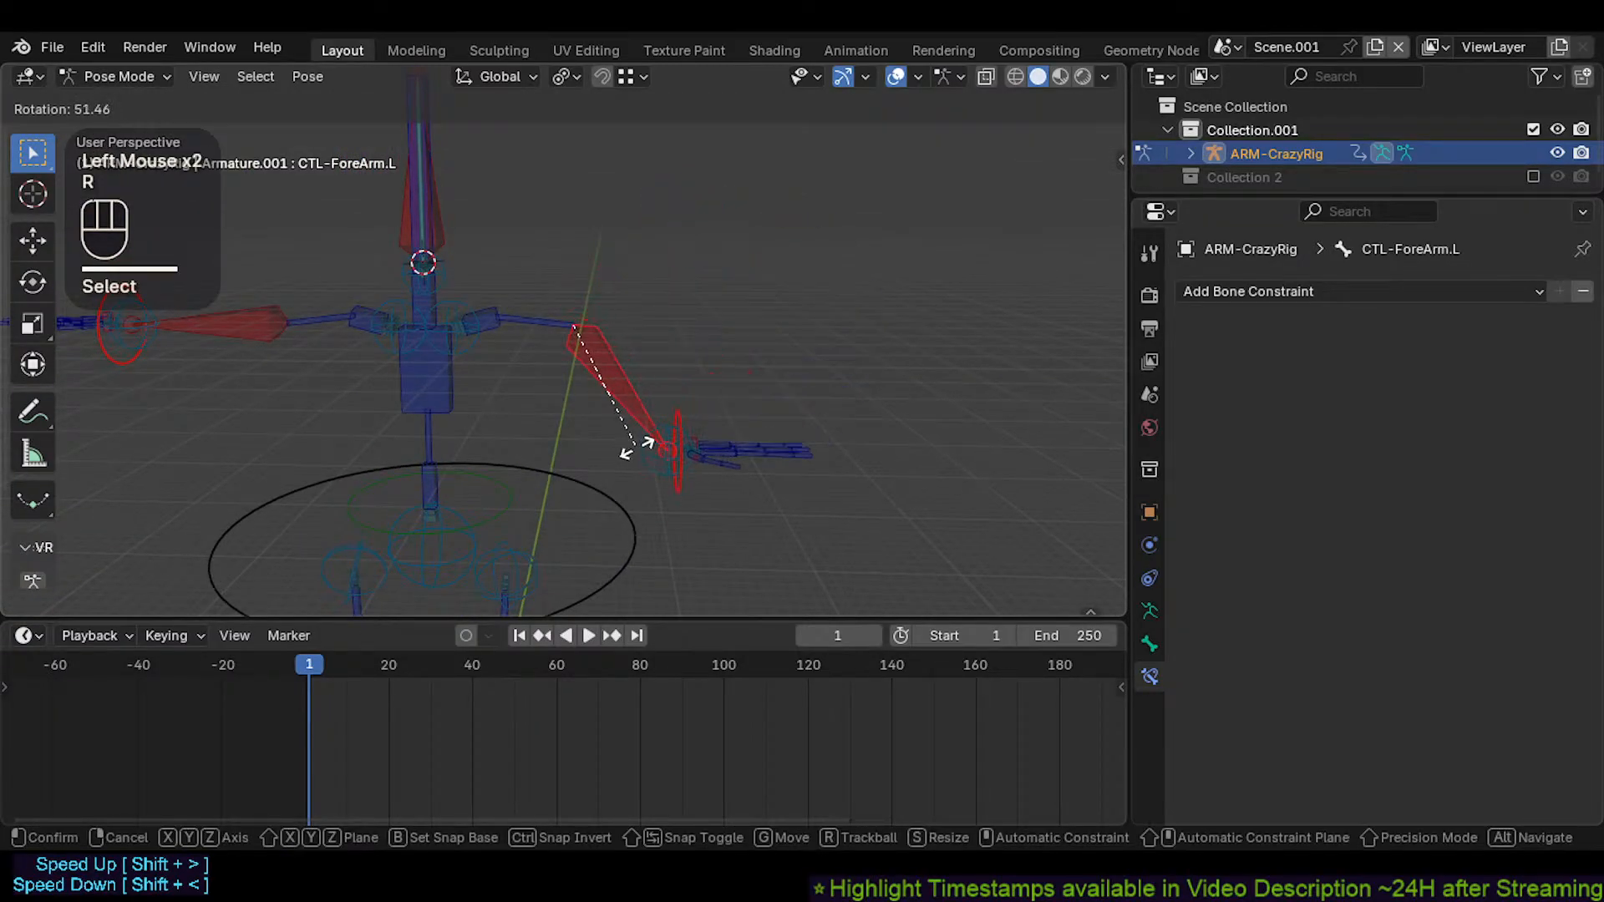
click(679, 232)
Inspect the Copy Location and Copy Rotation constraint settings of the left wrist command bone CMD-Wrist.L
click(677, 230)
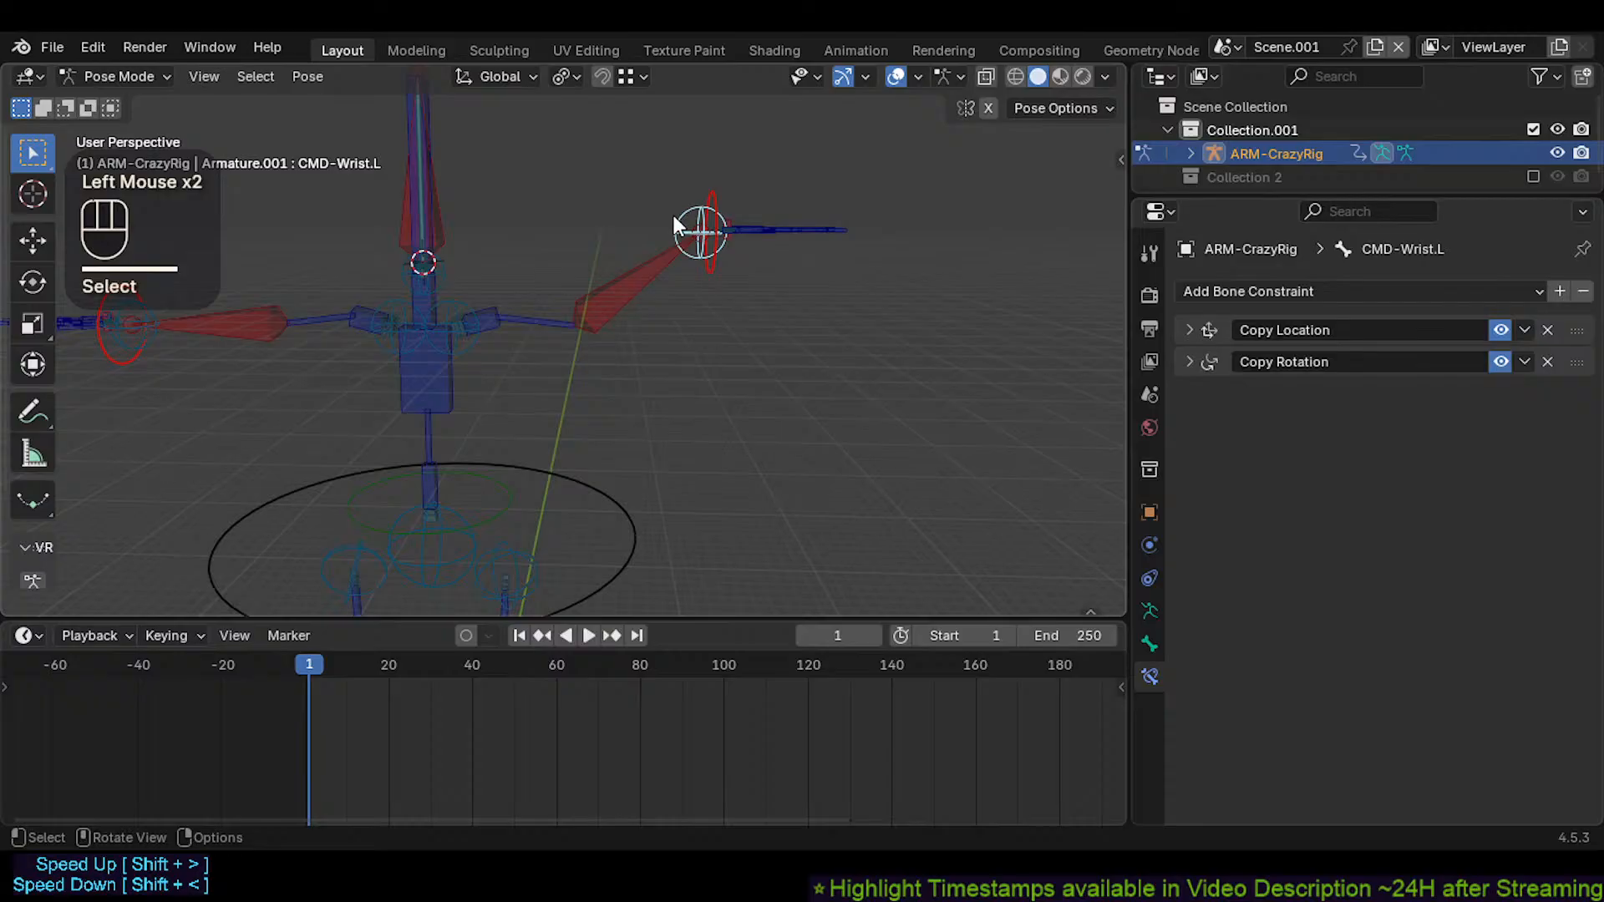
click(1187, 330)
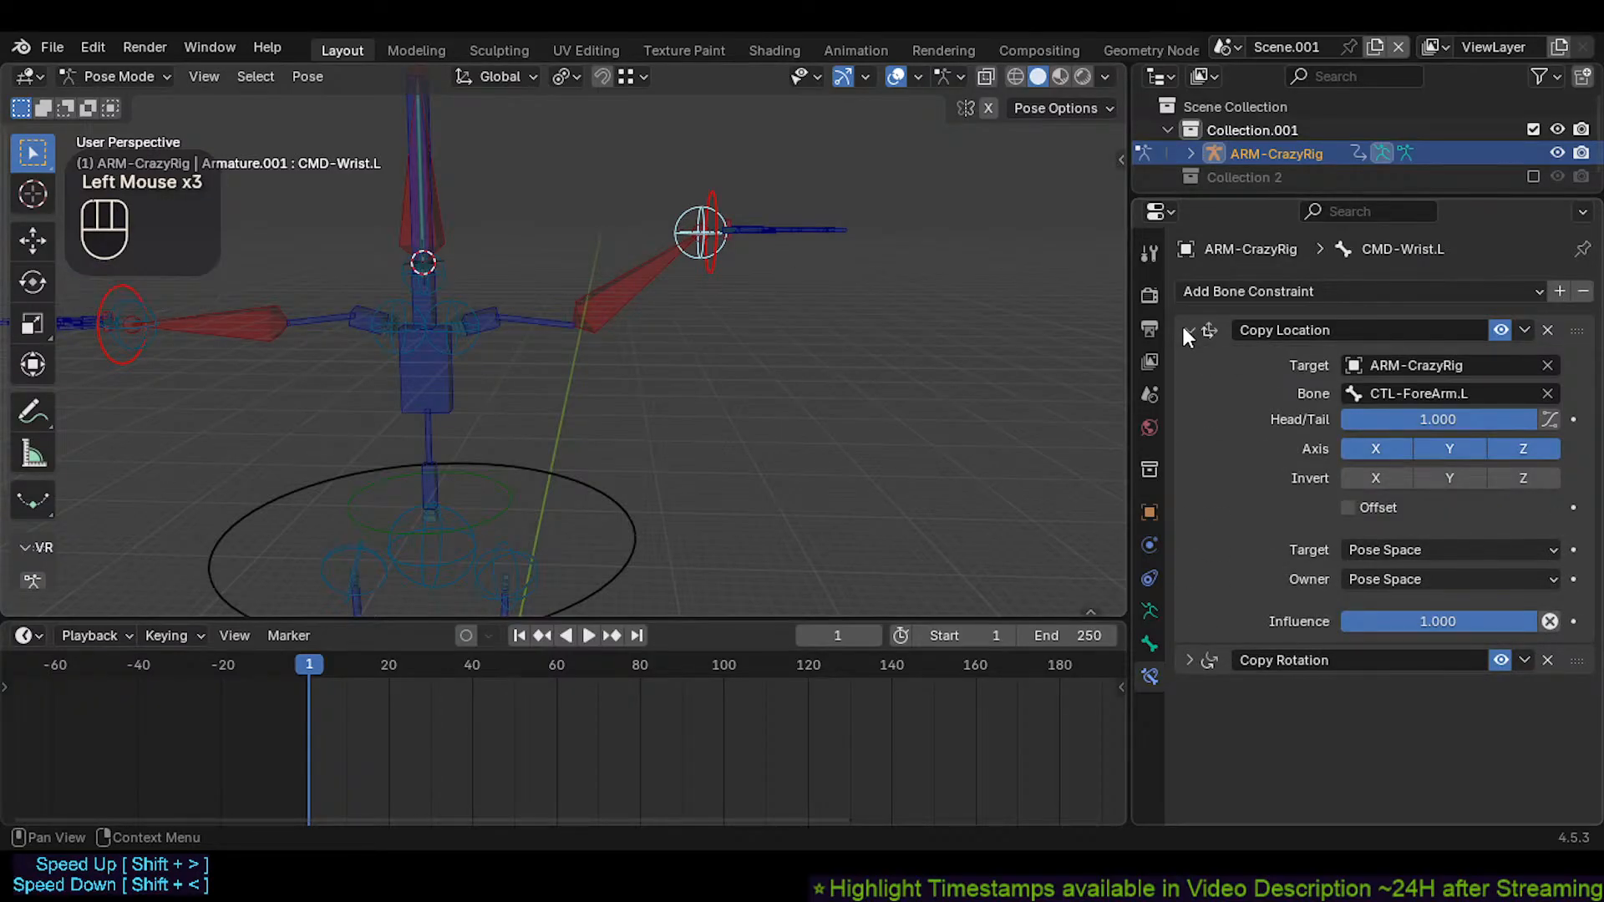
click(1189, 332)
click(1188, 361)
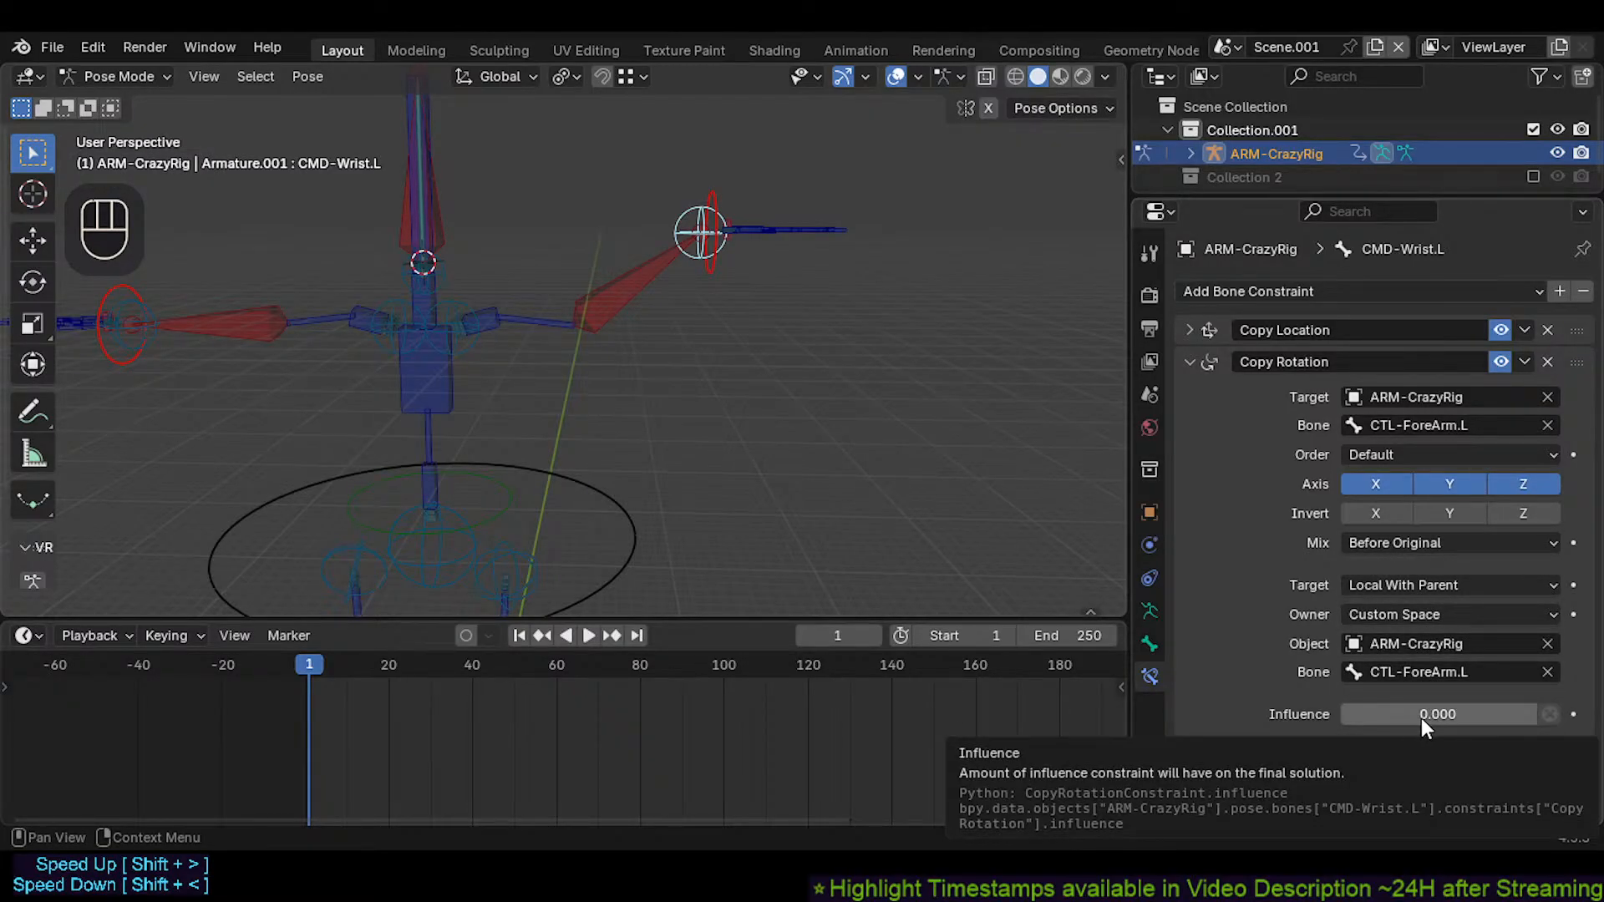
click(1190, 330)
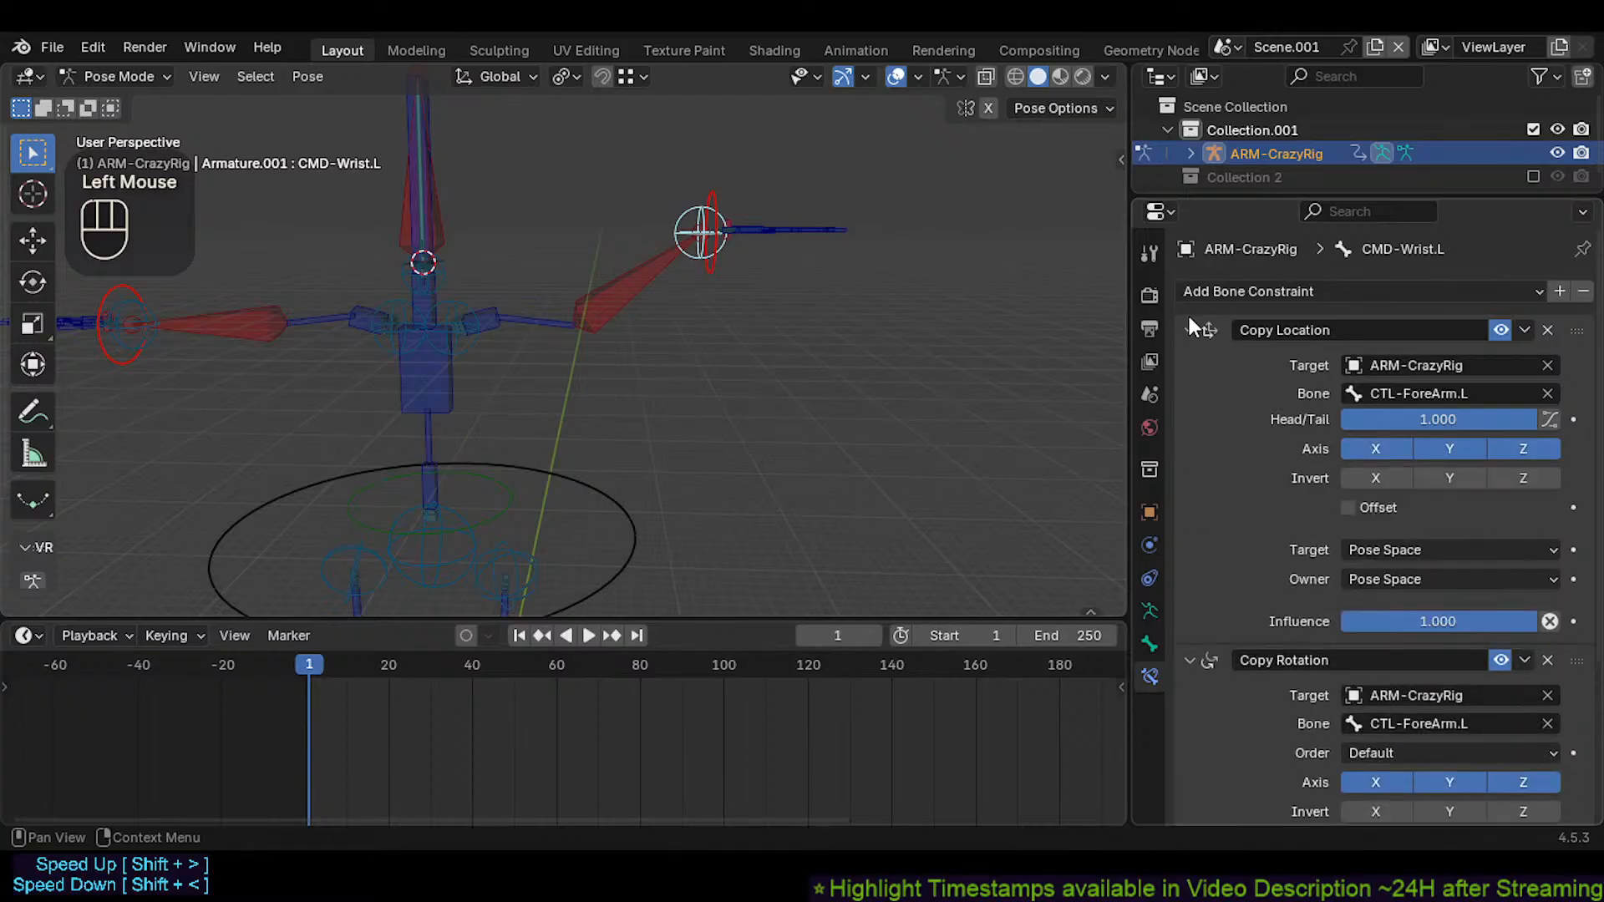
click(1189, 319)
Disable the Copy Rotation constraint on CMD-Wrist.L, save the file, and set that constraint's influence to 1.000
click(1500, 362)
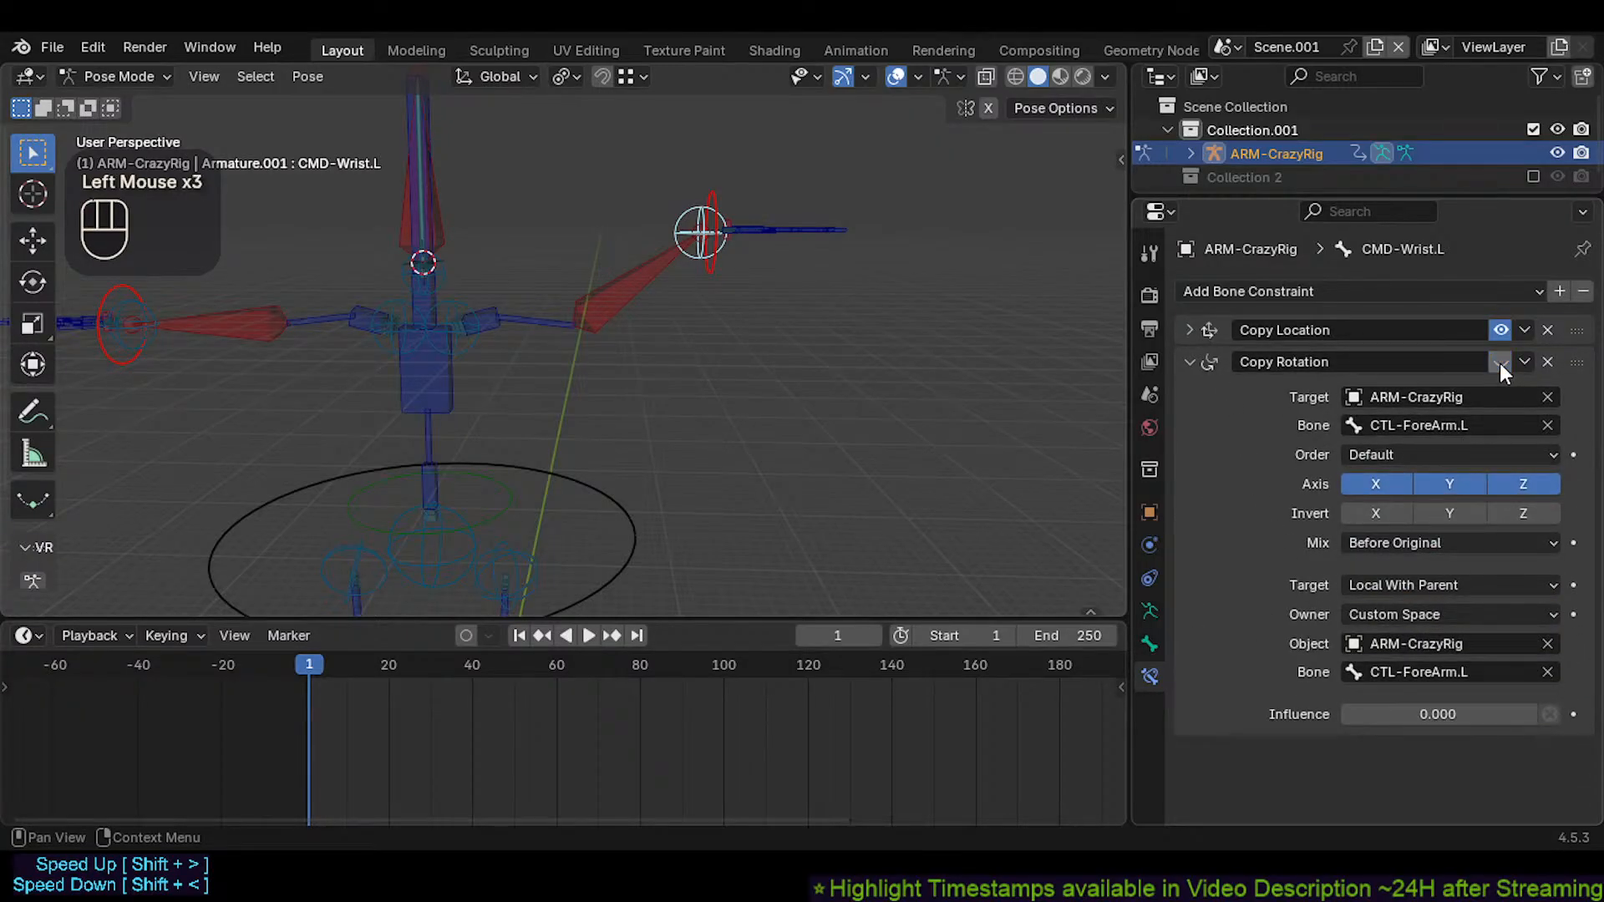
key(ctrl+s)
drag(1353, 714, 1424, 714)
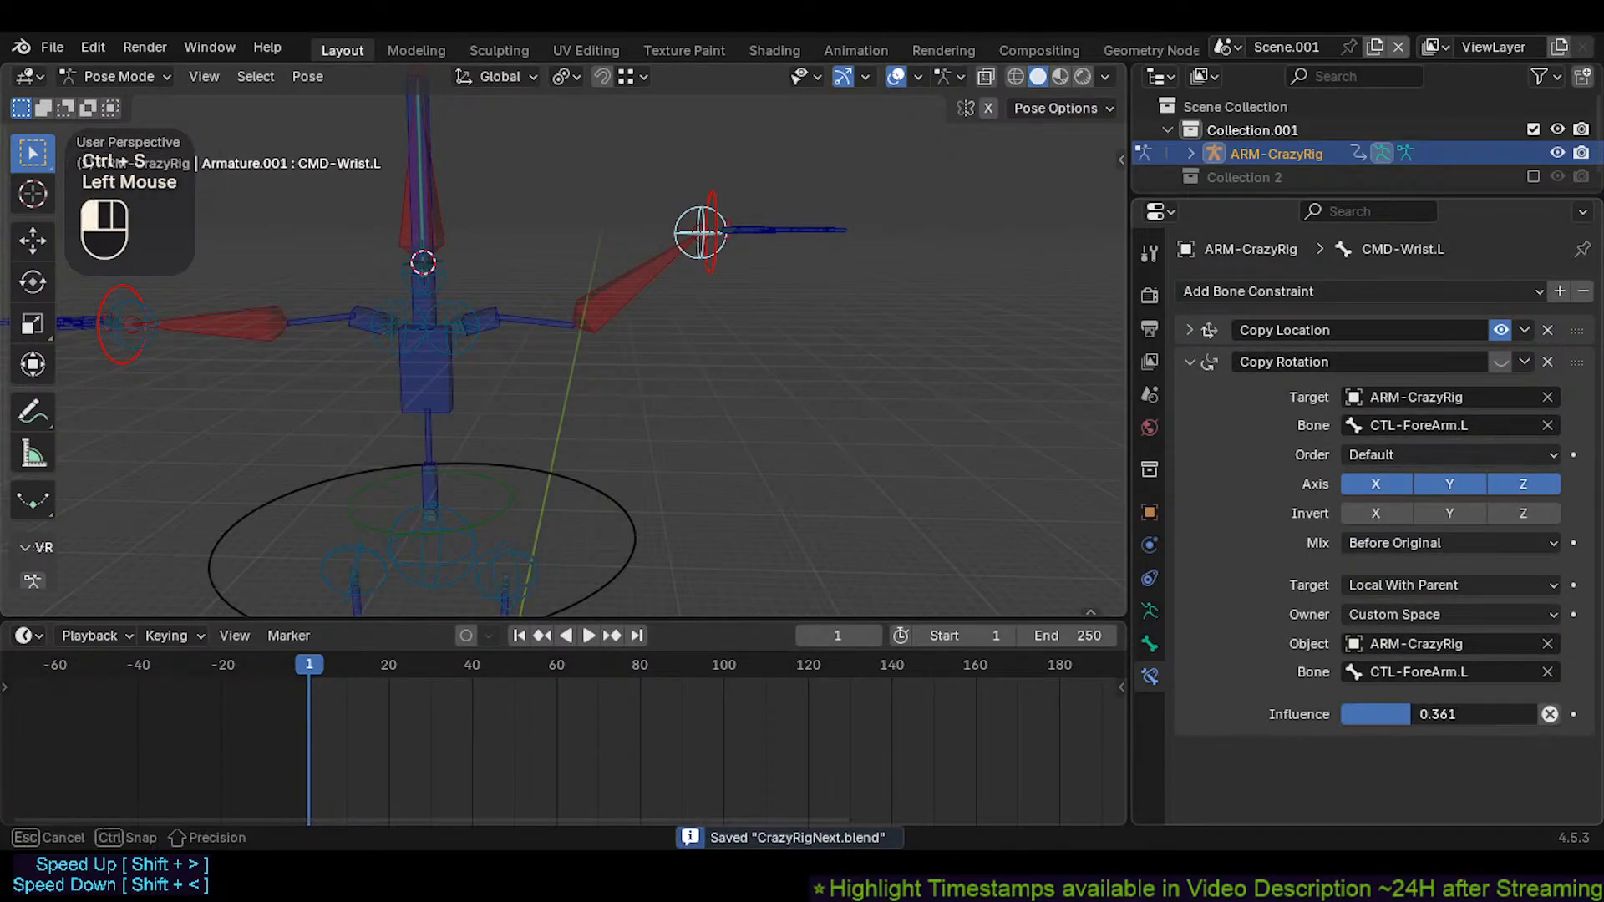
click(1189, 331)
click(1189, 331)
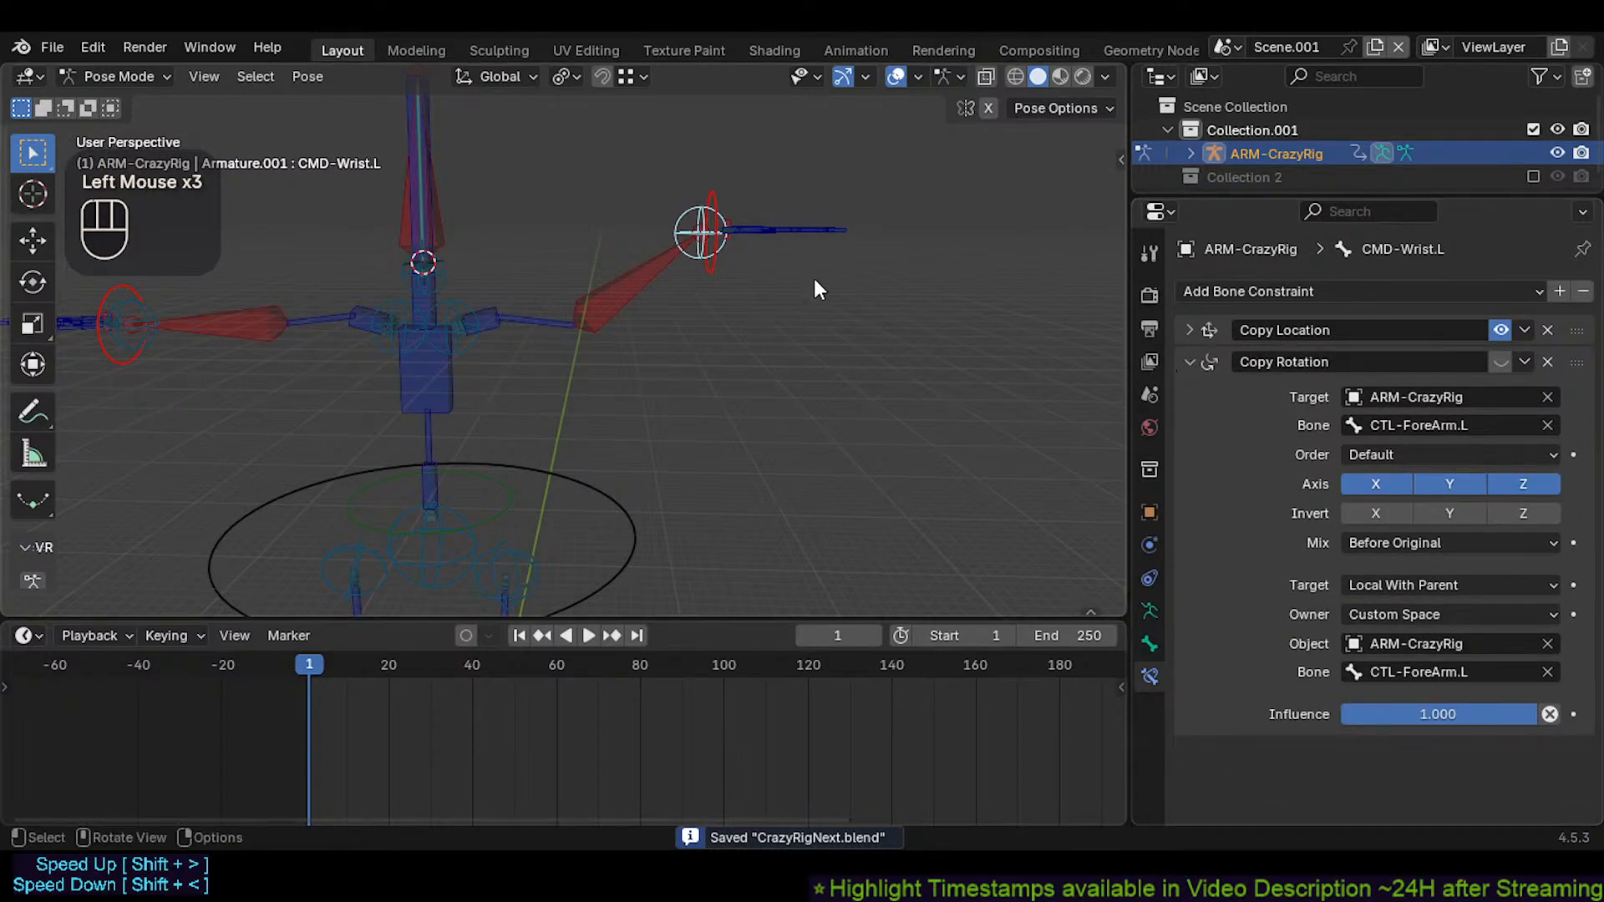
Rotate CTL-ForeArm.L up and down several times to test how the left hand follows
click(701, 258)
key(r)
click(710, 391)
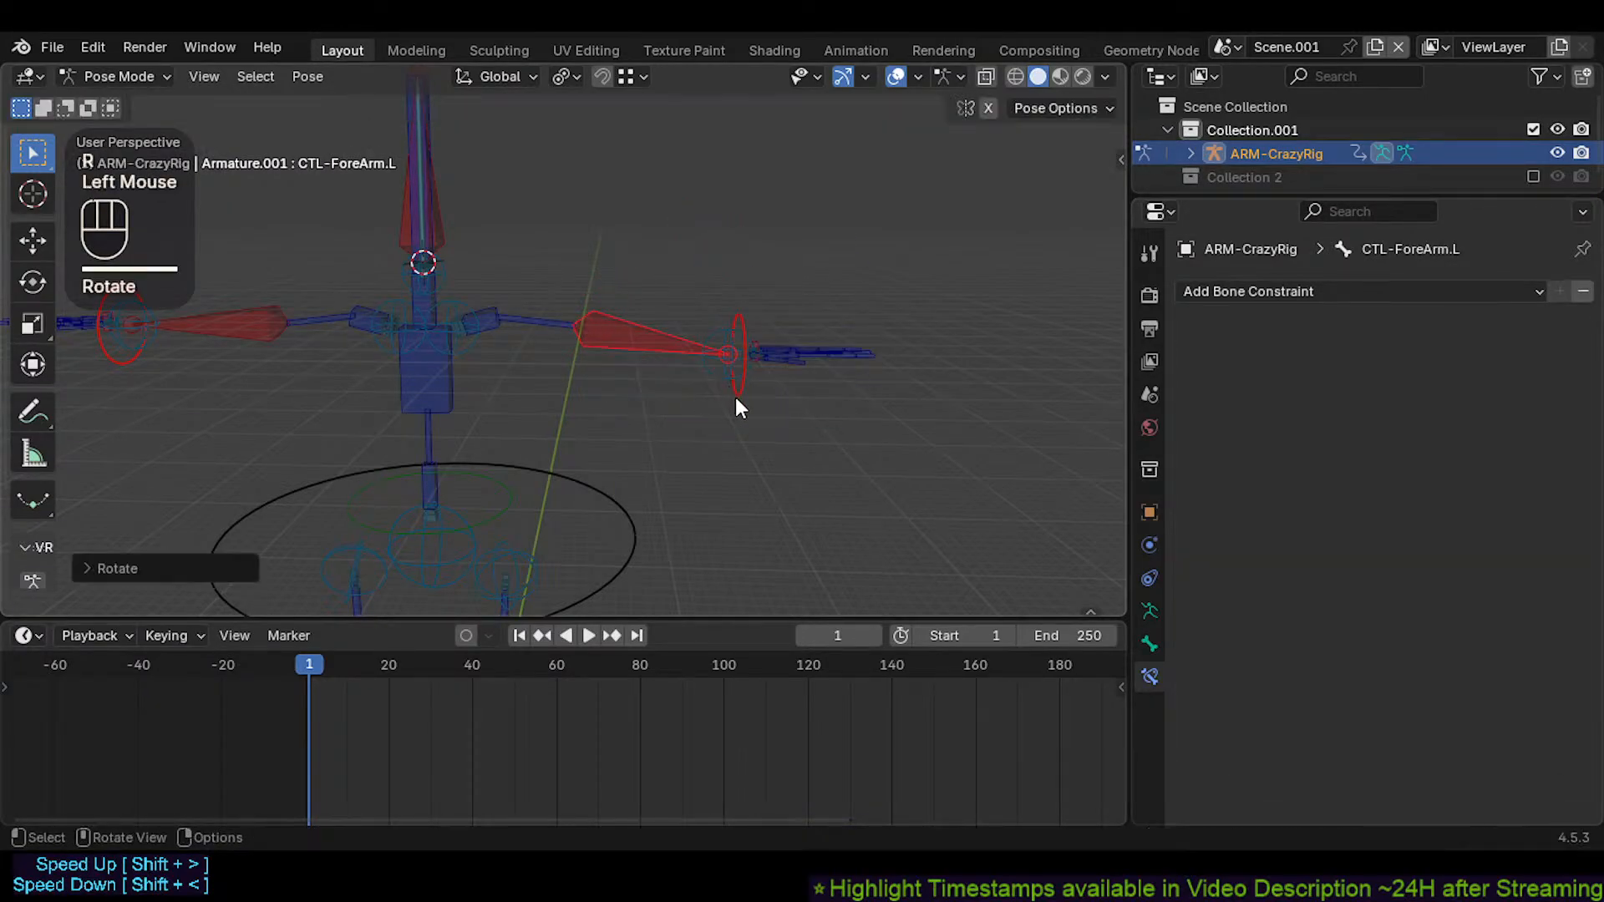
key(r)
key(Escape)
click(666, 360)
key(r)
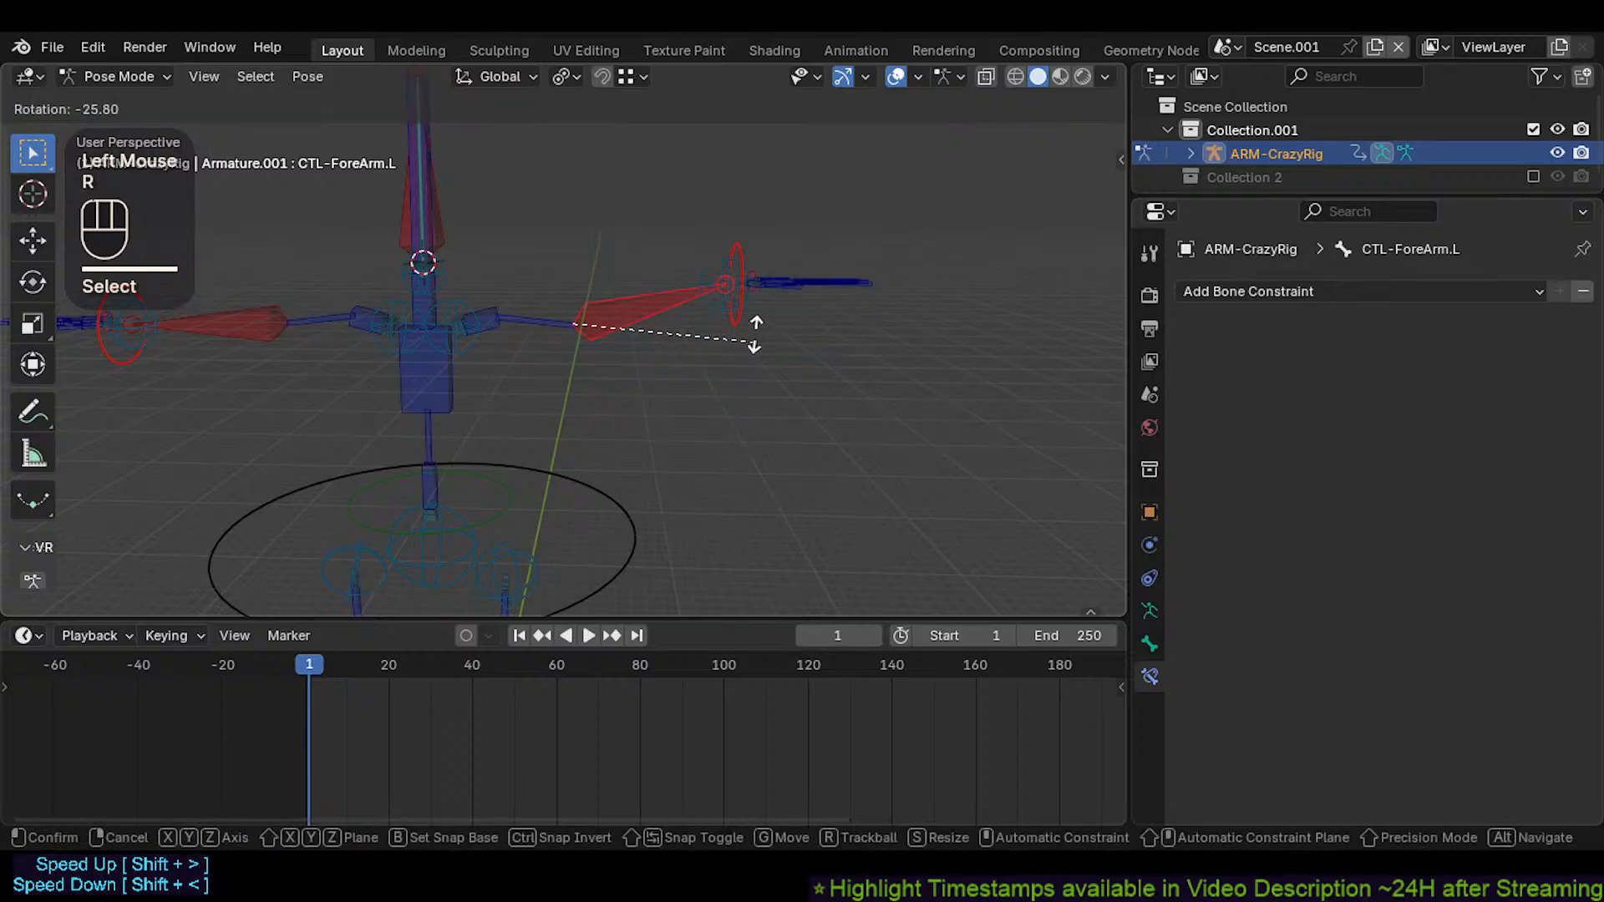
click(727, 300)
click(677, 284)
key(r)
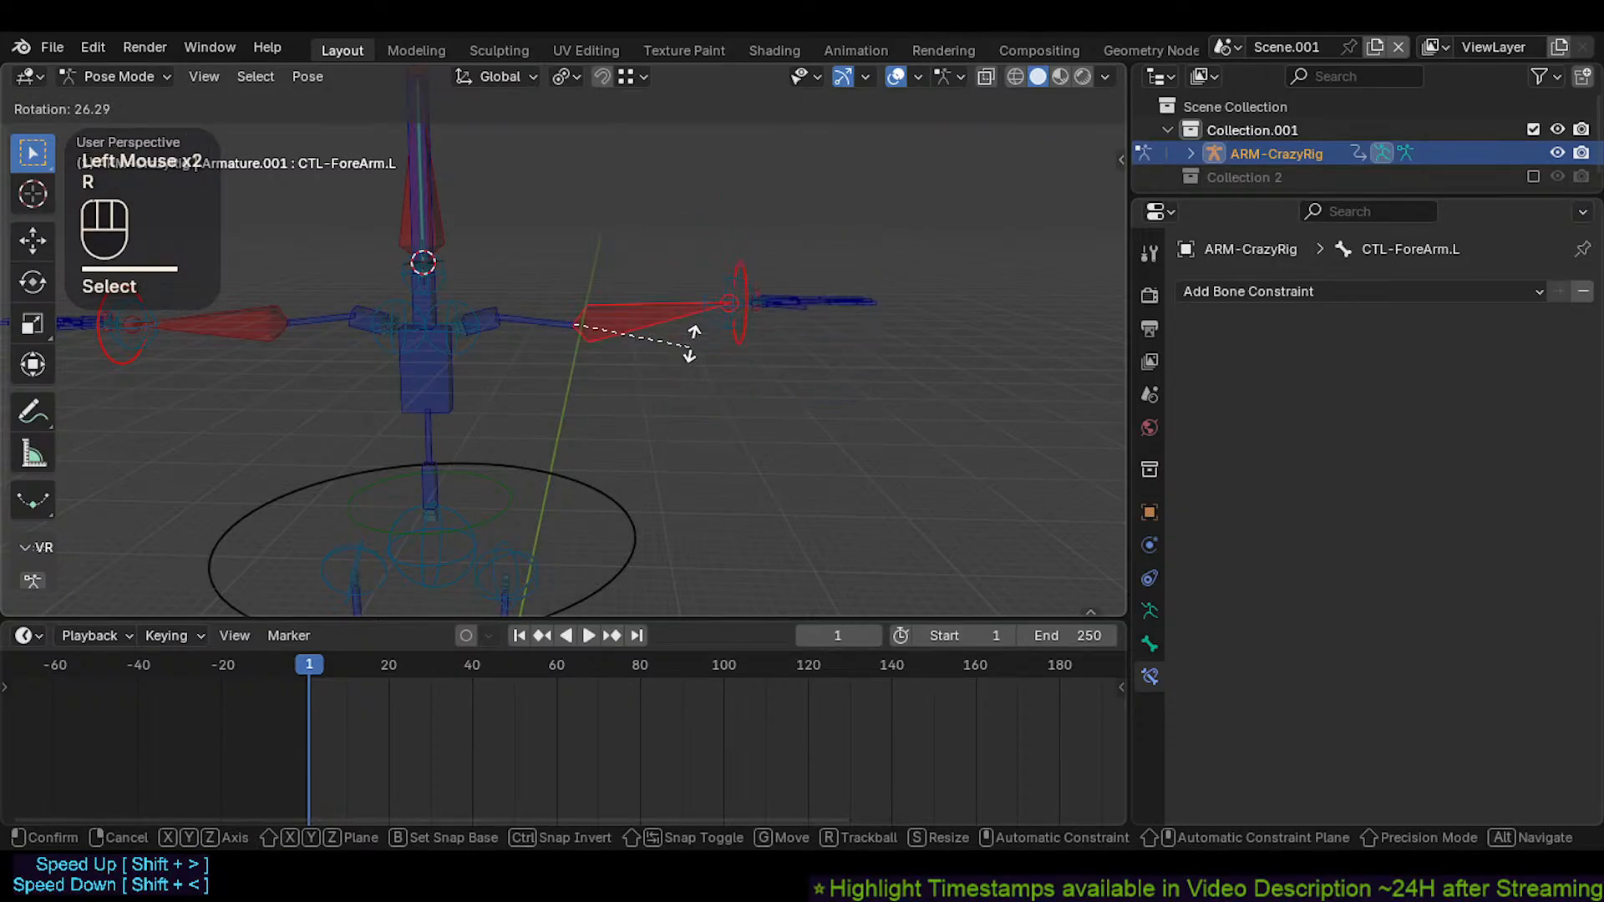
click(698, 334)
Rotate CTL-ForeArm.L together with the hand ring CTL-Hand.L, and try rotating CMD-Wrist.L
shift+click(732, 295)
key(r)
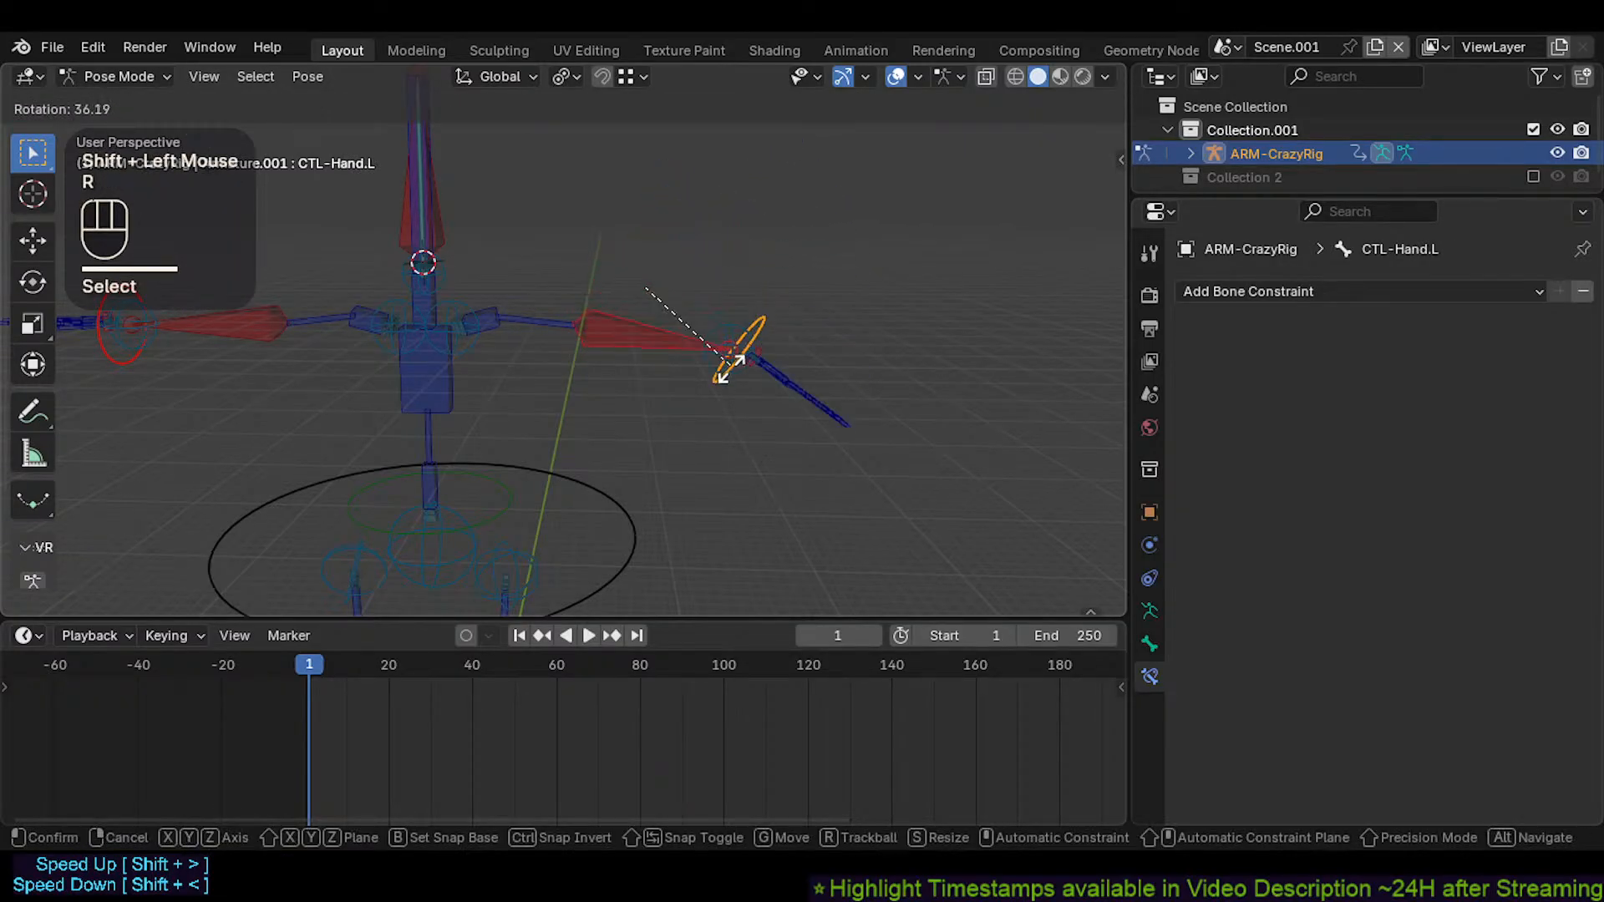
click(718, 288)
click(689, 279)
key(r)
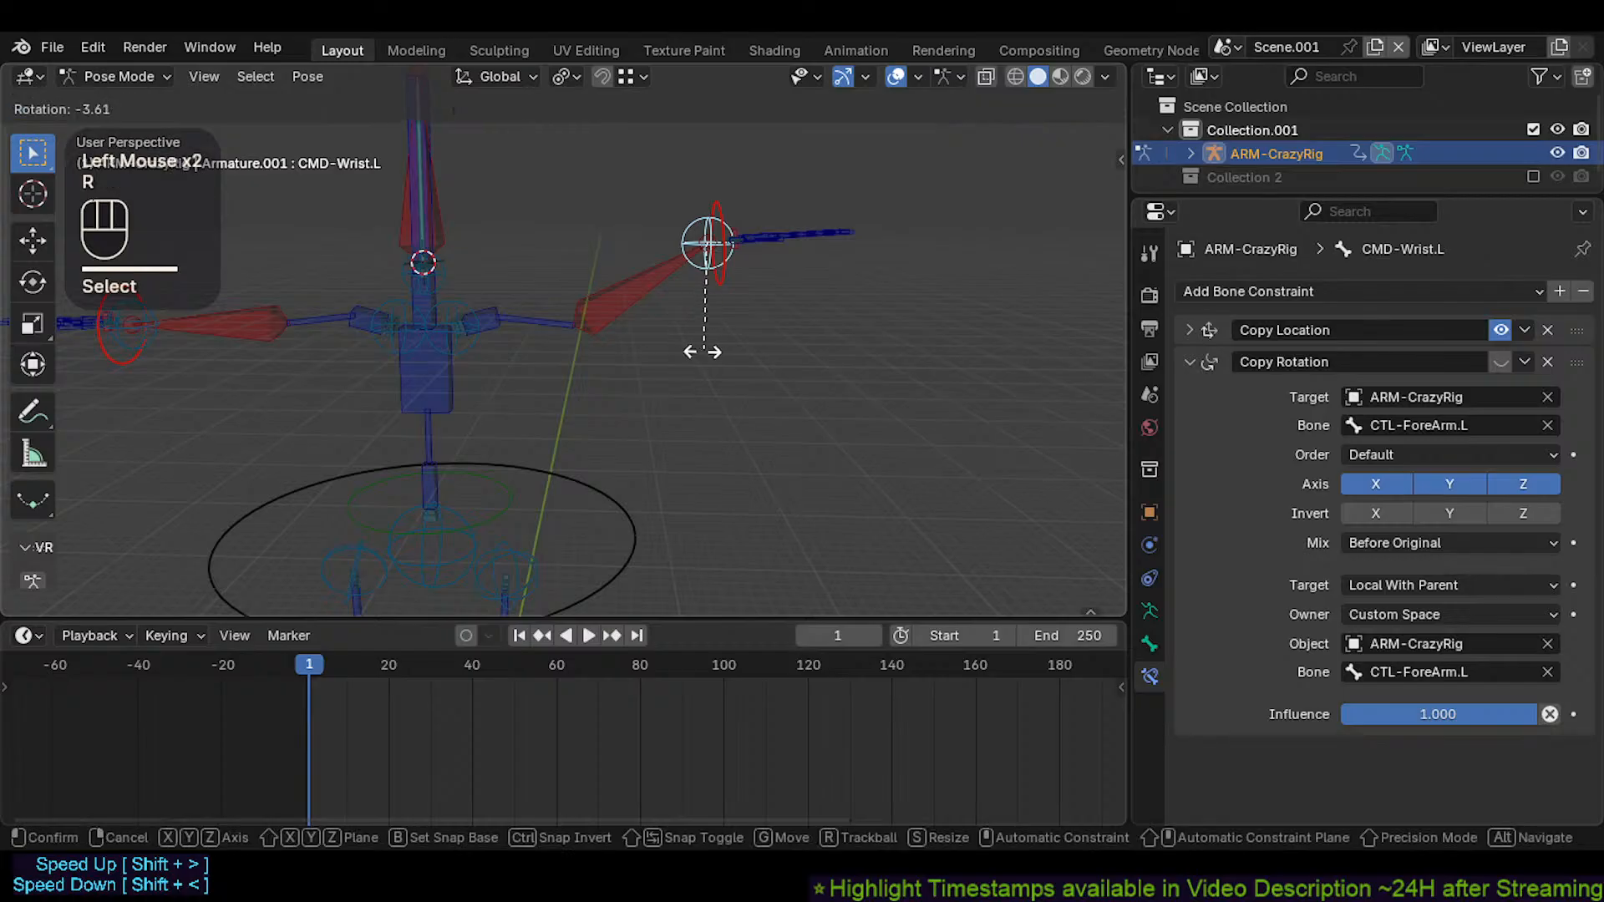
key(Escape)
Test rotating CTL-ForeArm.L alone, and raise and lower it together with CTL-Hand.L
click(660, 273)
key(r)
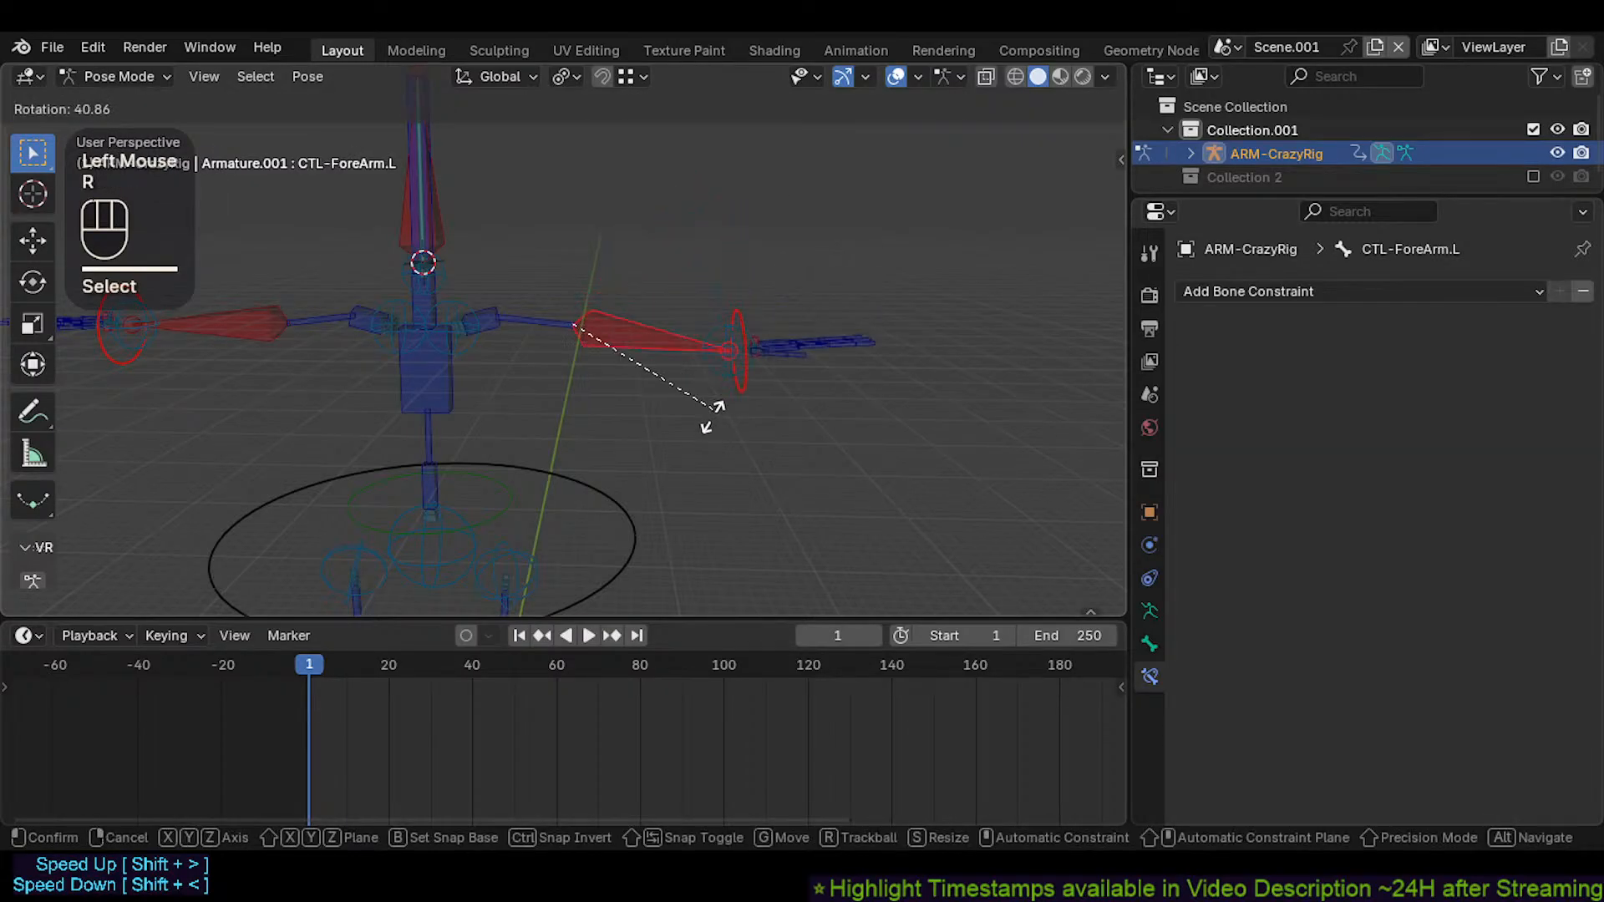
click(686, 391)
shift+click(739, 334)
key(r)
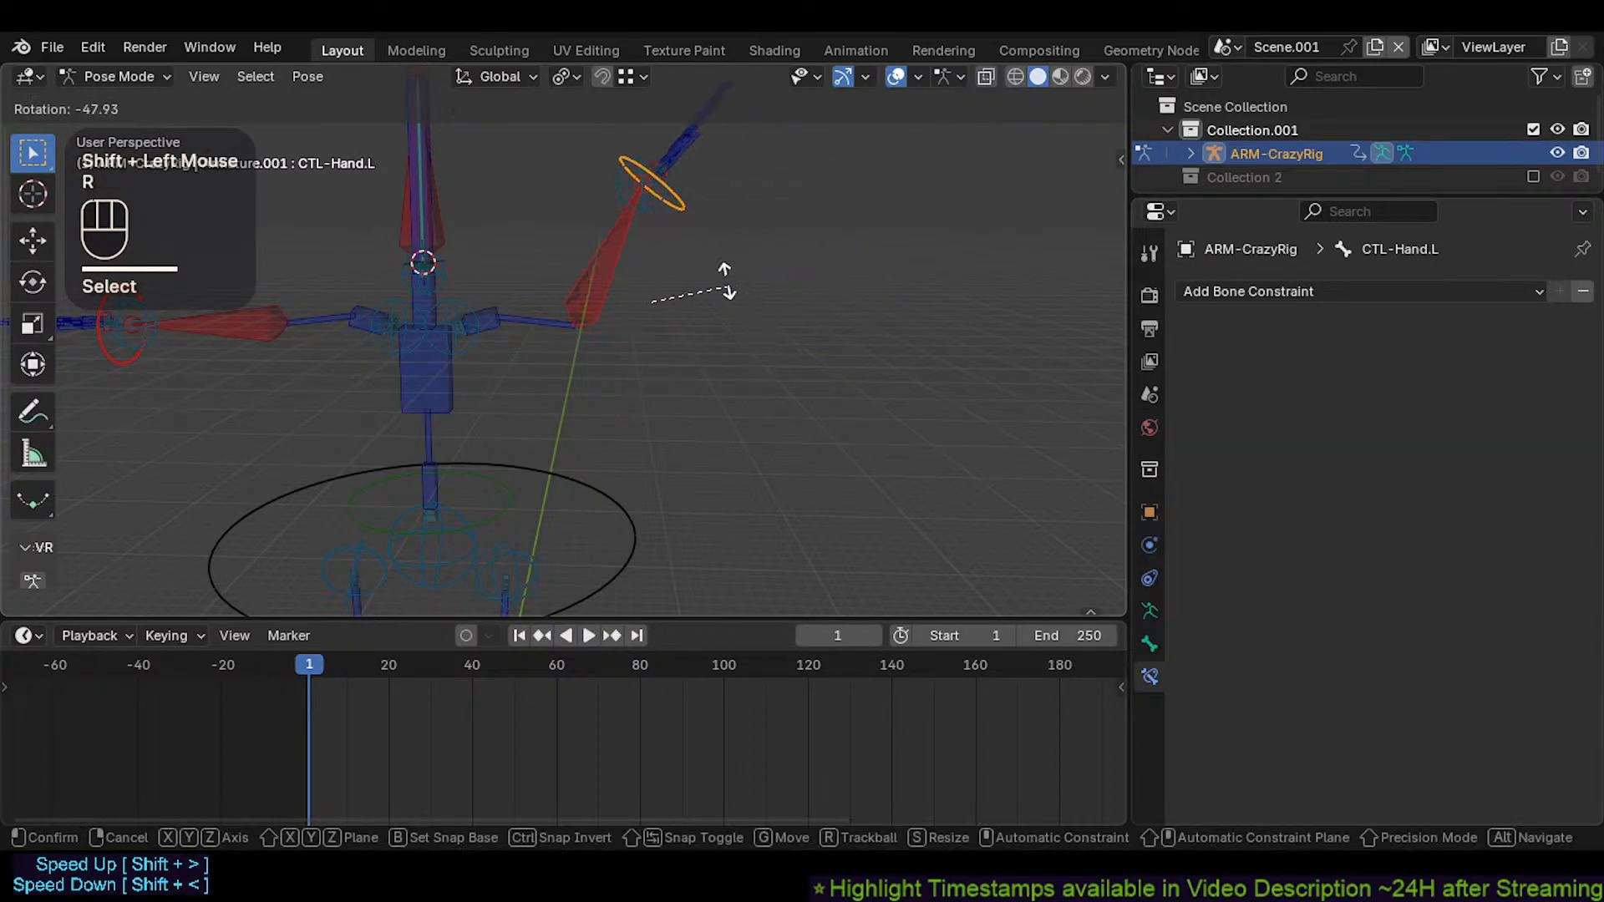
click(675, 272)
shift+middle_drag(671, 283, 705, 433)
scroll(620, 277, up, 2)
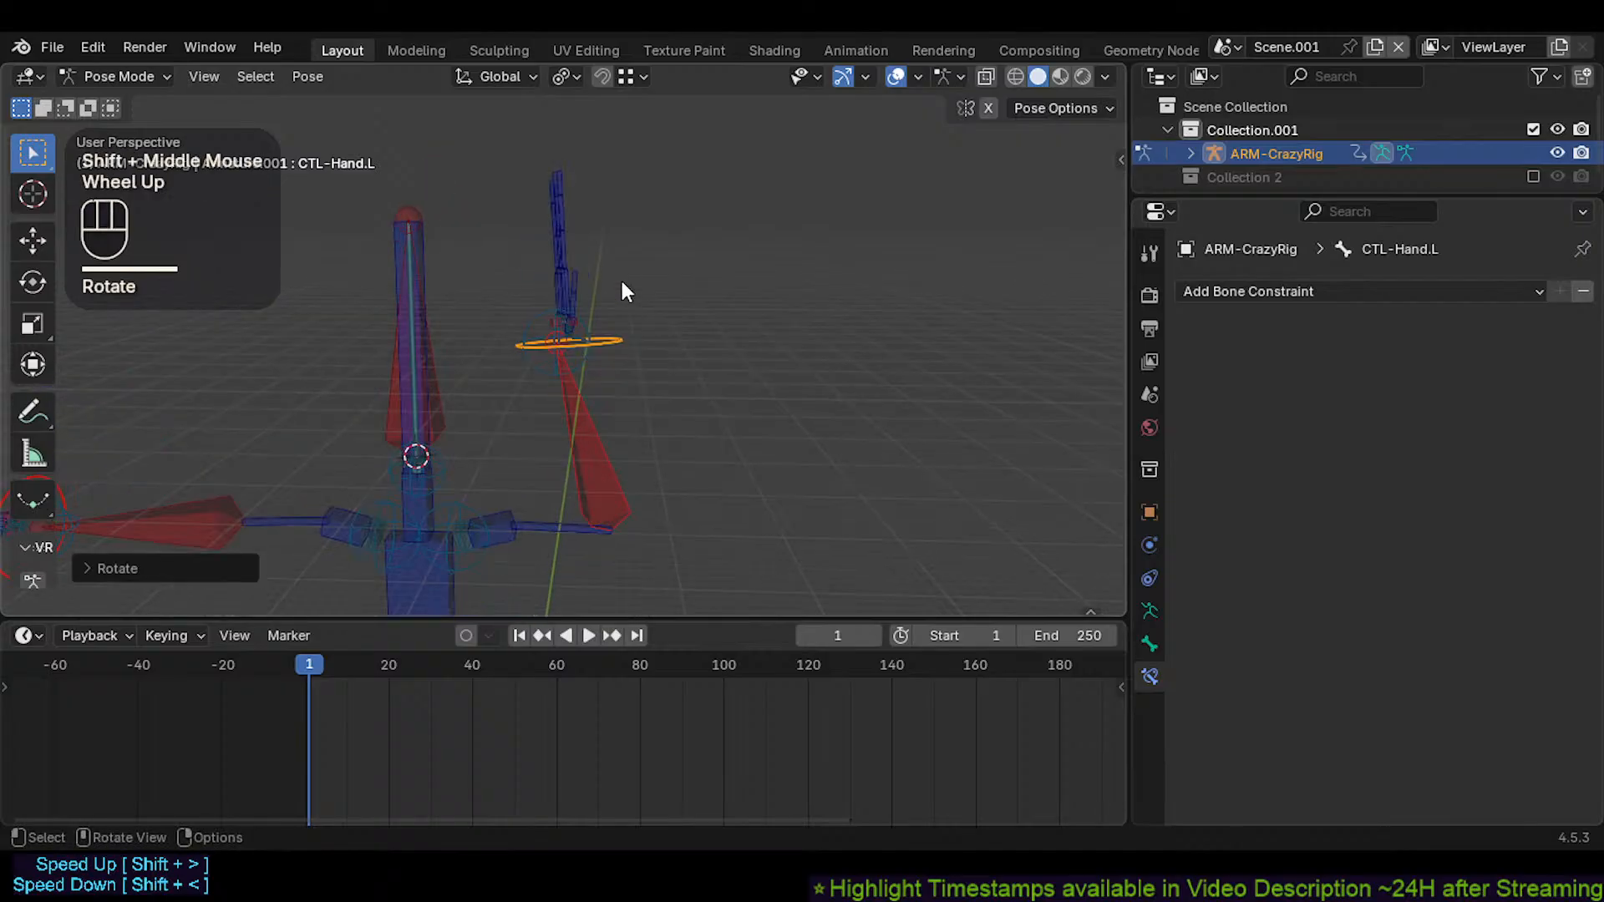
scroll(575, 332, up, 2)
middle_drag(575, 332, 578, 333)
key(r)
click(762, 408)
Select all bones and return the rig to its rest pose
shift+middle_drag(771, 426, 543, 267)
key(a)
key(alt+q)
shift+middle_drag(672, 364, 655, 322)
middle_drag(655, 322, 619, 406)
scroll(649, 353, up, 1)
scroll(648, 357, down, 2)
shift+scroll(671, 436, up, 1)
key(r)
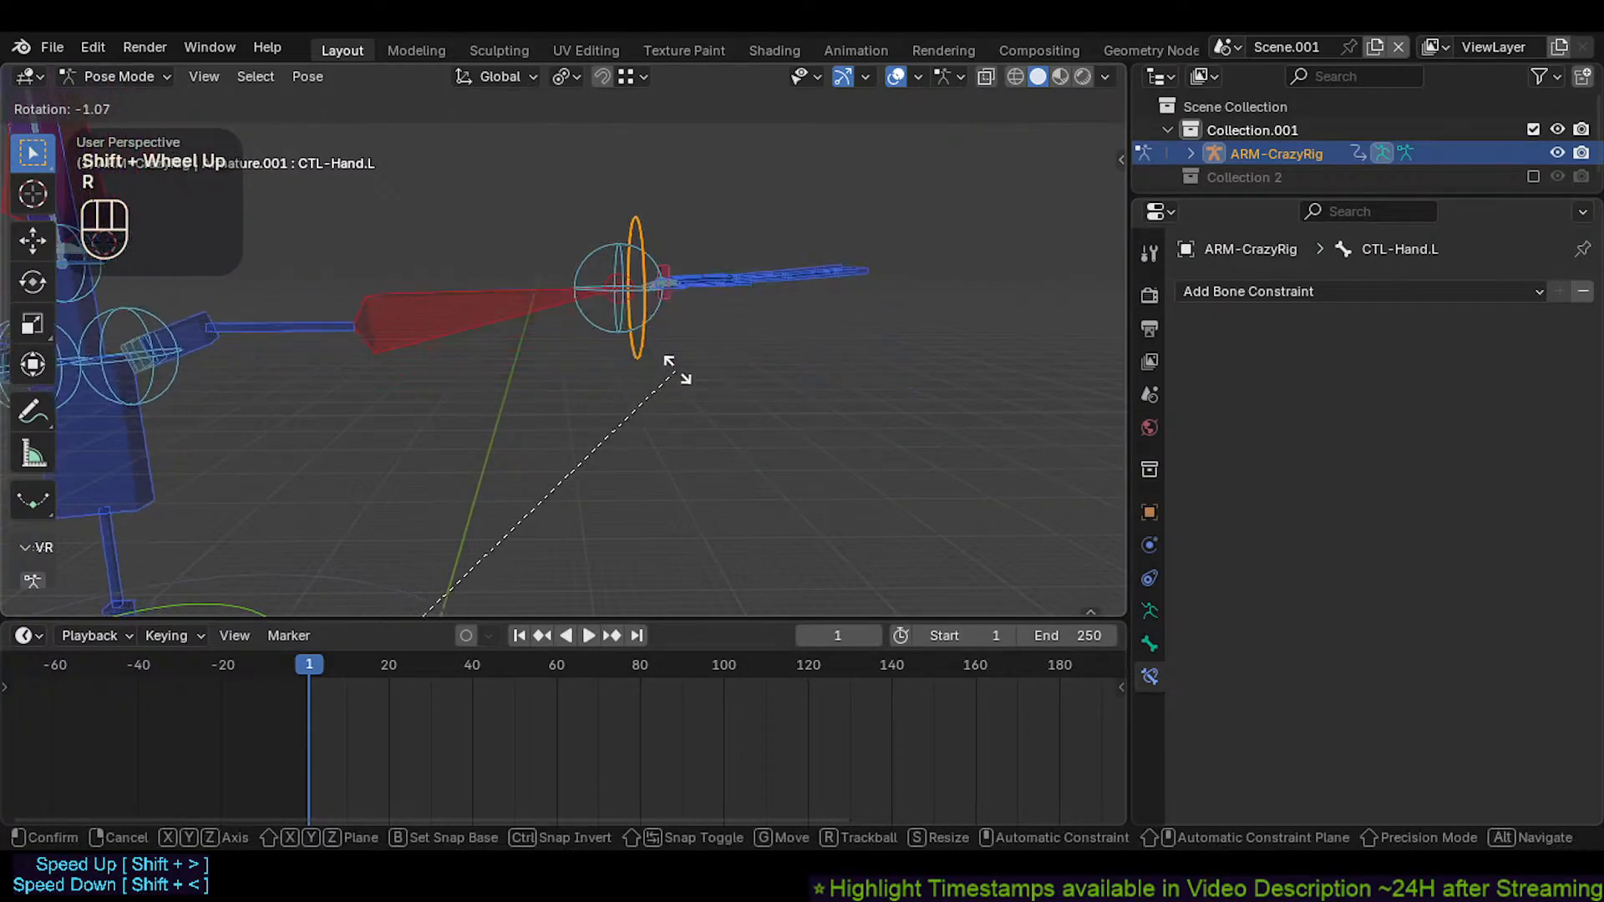
key(Escape)
Rotate CTL-ForeArm.L and CTL-Hand.L together until the left forearm points straight up
click(568, 366)
shift+click(673, 412)
key(r)
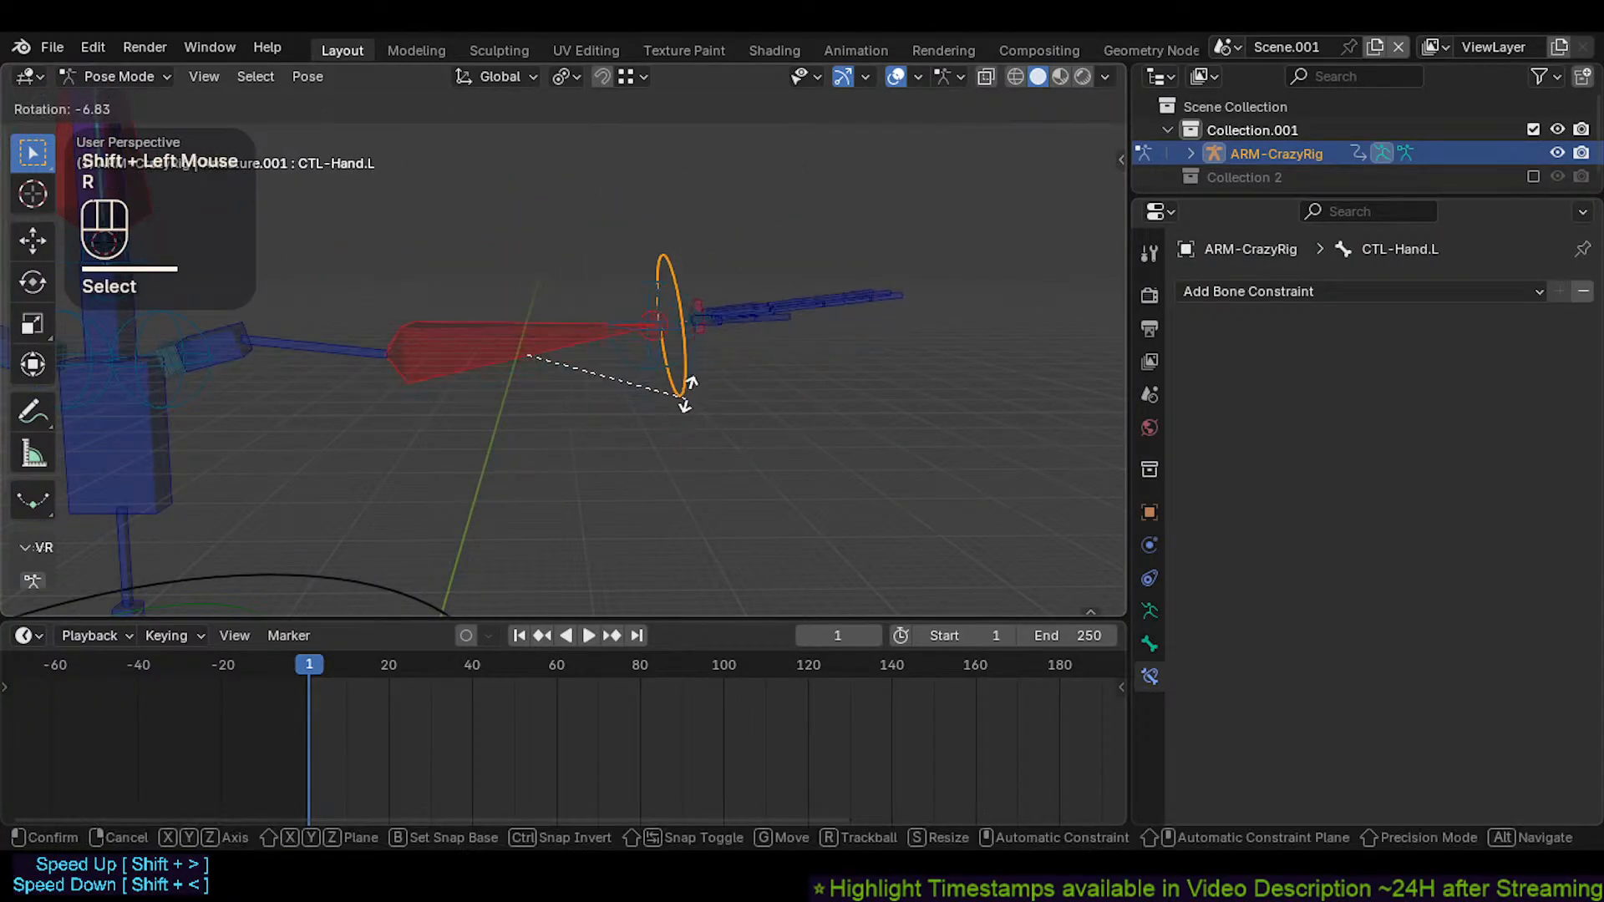
click(641, 314)
shift+middle_drag(606, 324, 593, 441)
key(r)
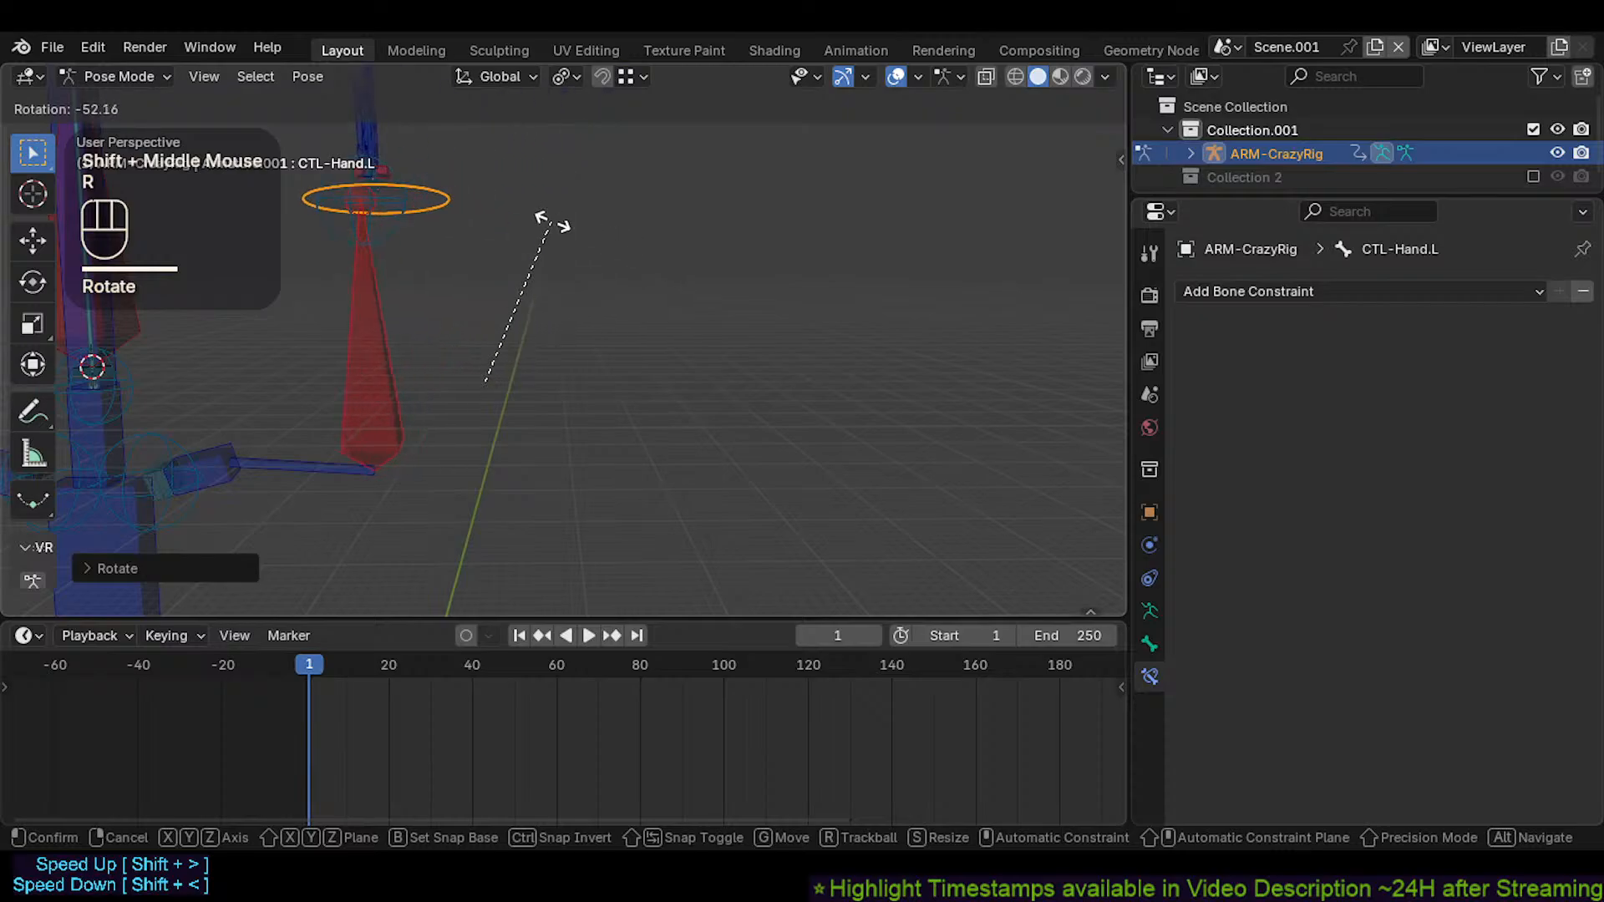
click(548, 224)
shift+middle_drag(548, 224, 595, 391)
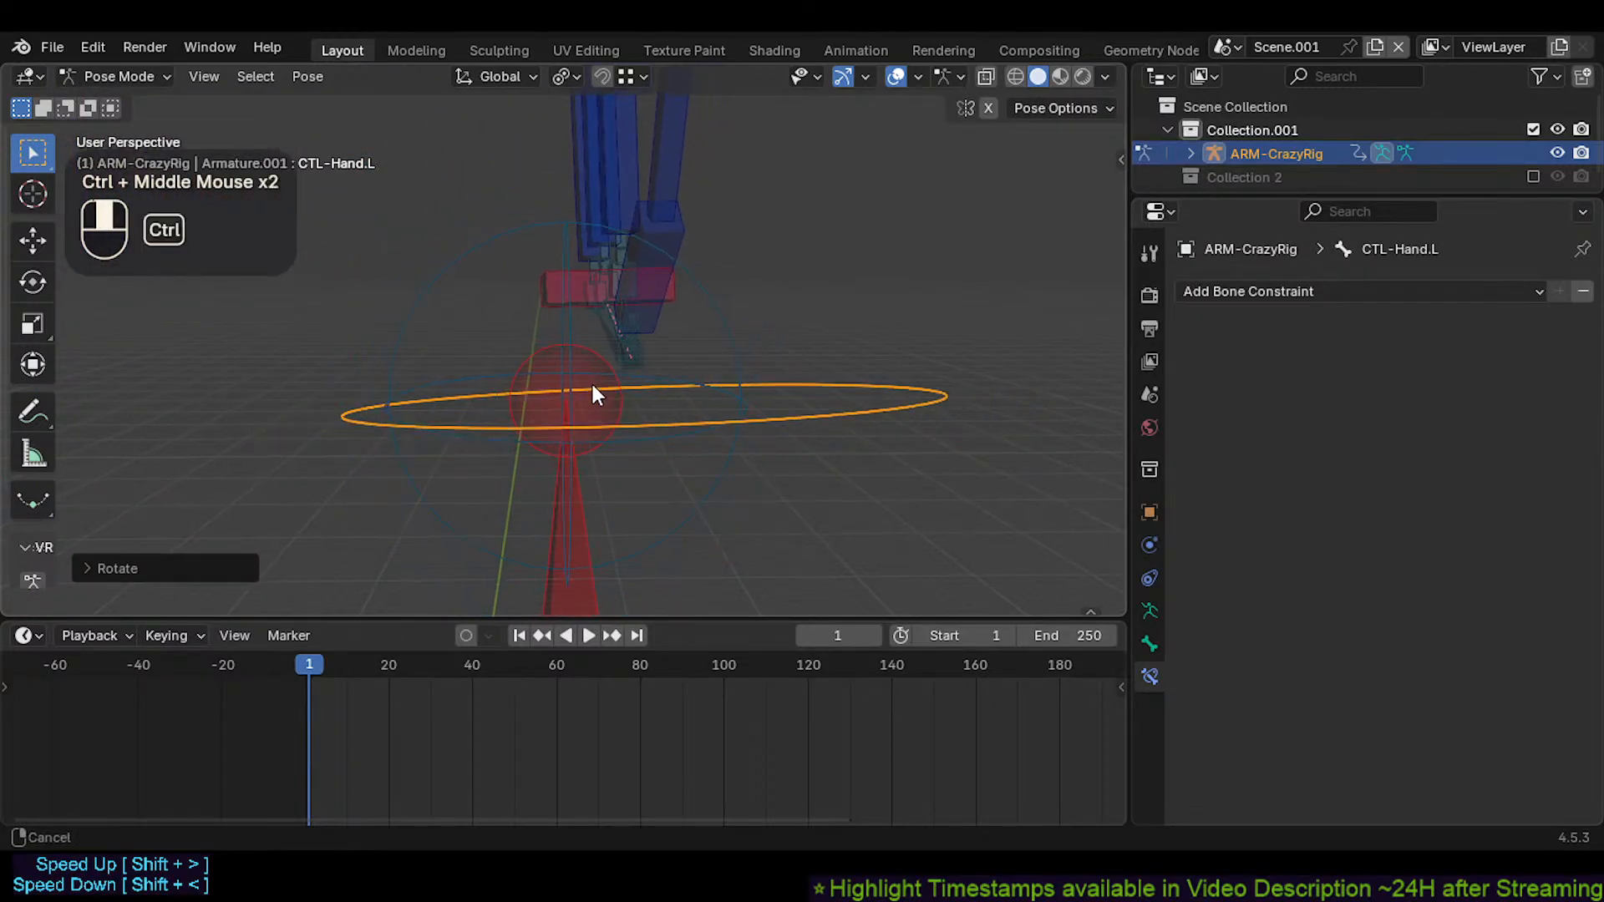
Select the small helper bone MCH-Ring.L between the left wrist and fingers to identify it
click(634, 344)
click(625, 345)
click(628, 362)
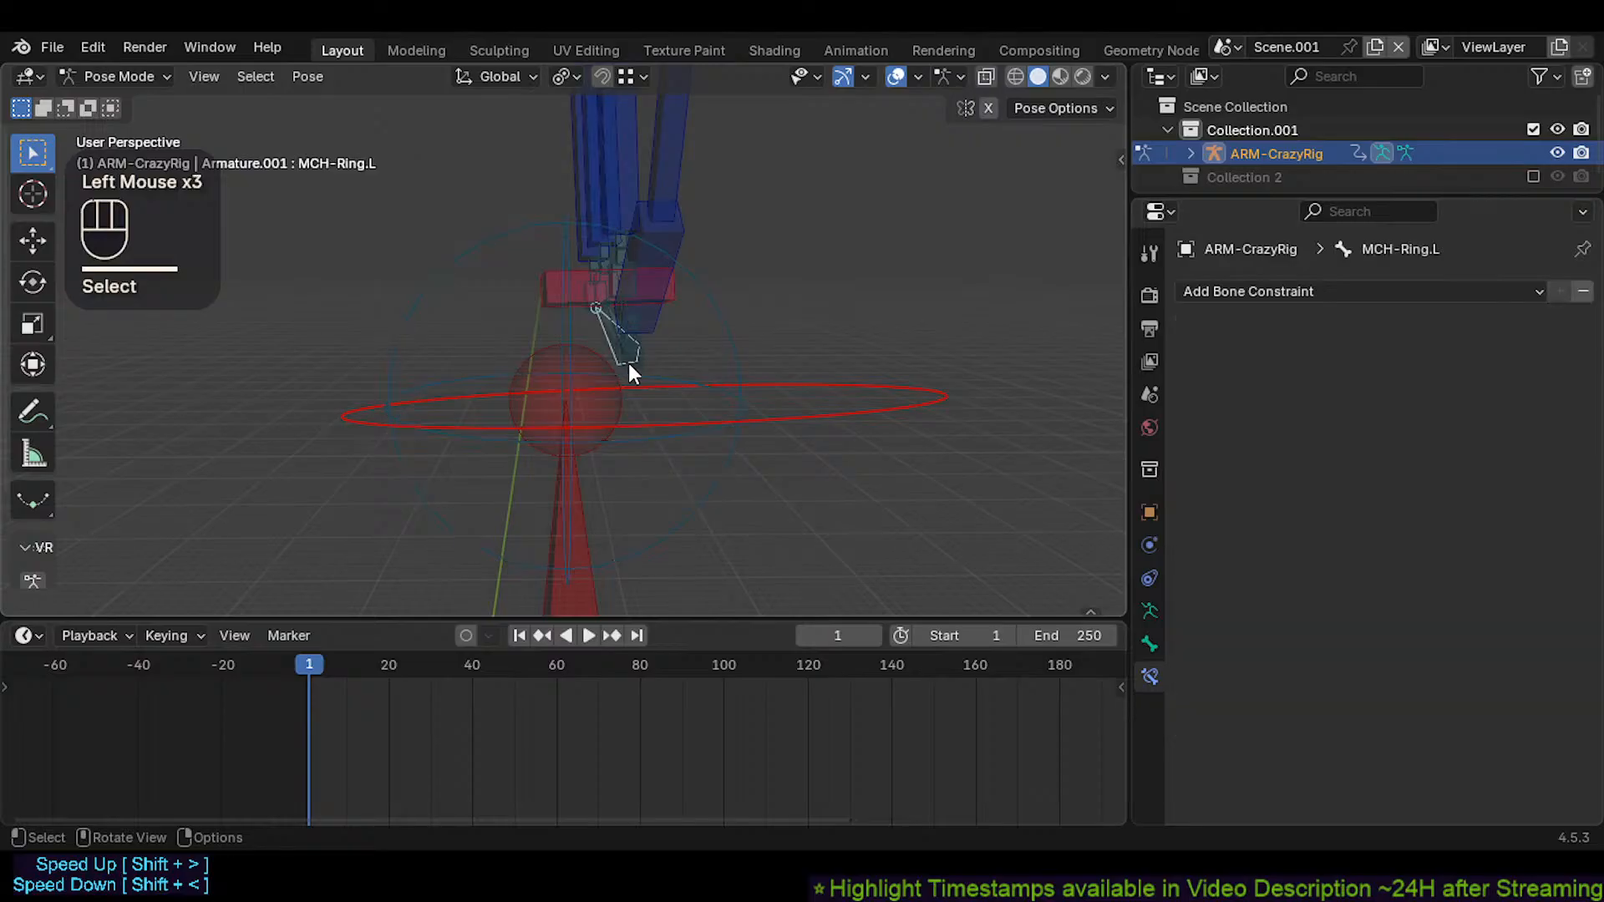
Switch the armature to Edit Mode and scale down the left hand control bone CTL-Hand.L
key(Tab)
shift+middle_drag(649, 408, 437, 301)
scroll(502, 367, down, 3)
mouse_move(548, 434)
middle_down()
mouse_move(583, 451)
mouse_move(555, 473)
mouse_move(529, 448)
mouse_move(505, 476)
mouse_move(559, 455)
middle_up()
scroll(583, 451, up, 4)
click(561, 446)
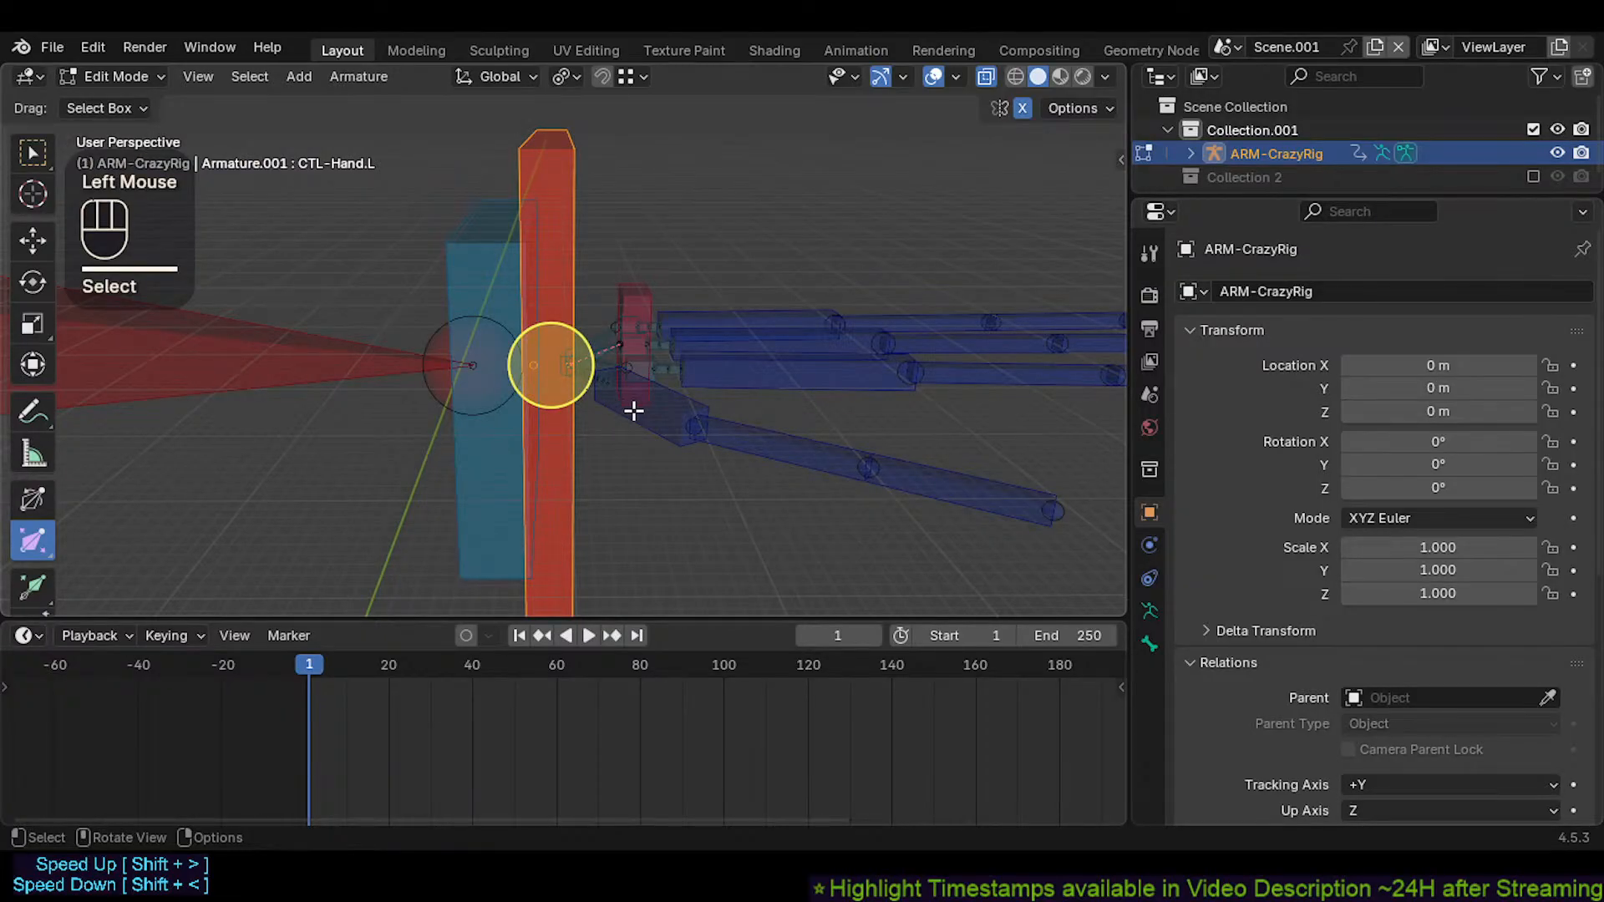
key(s)
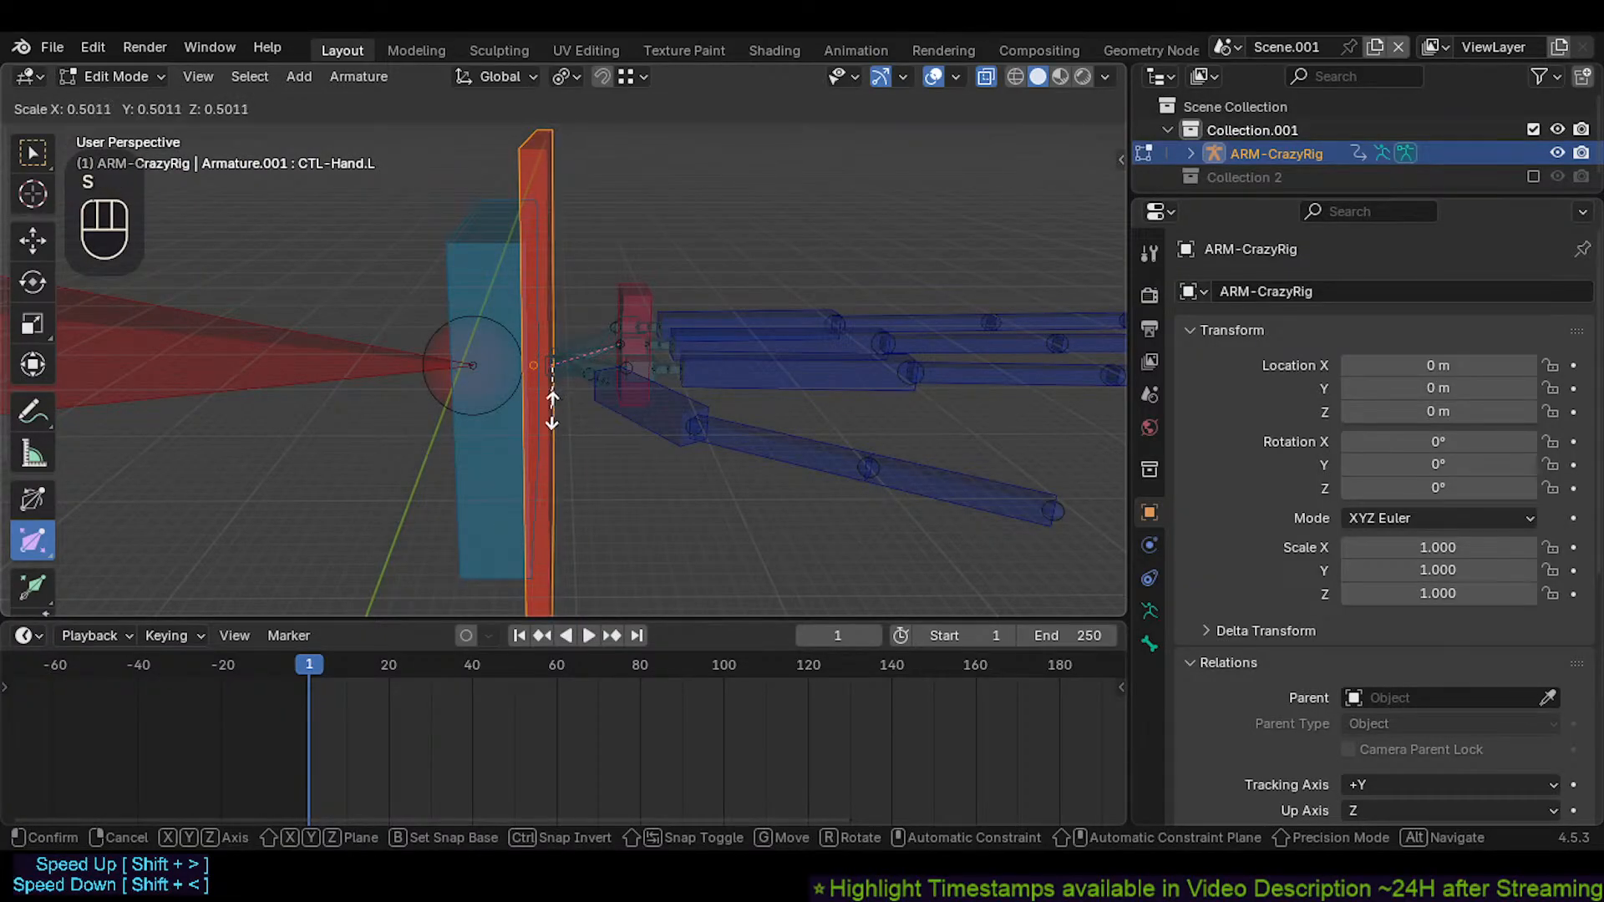
shift+click(559, 380)
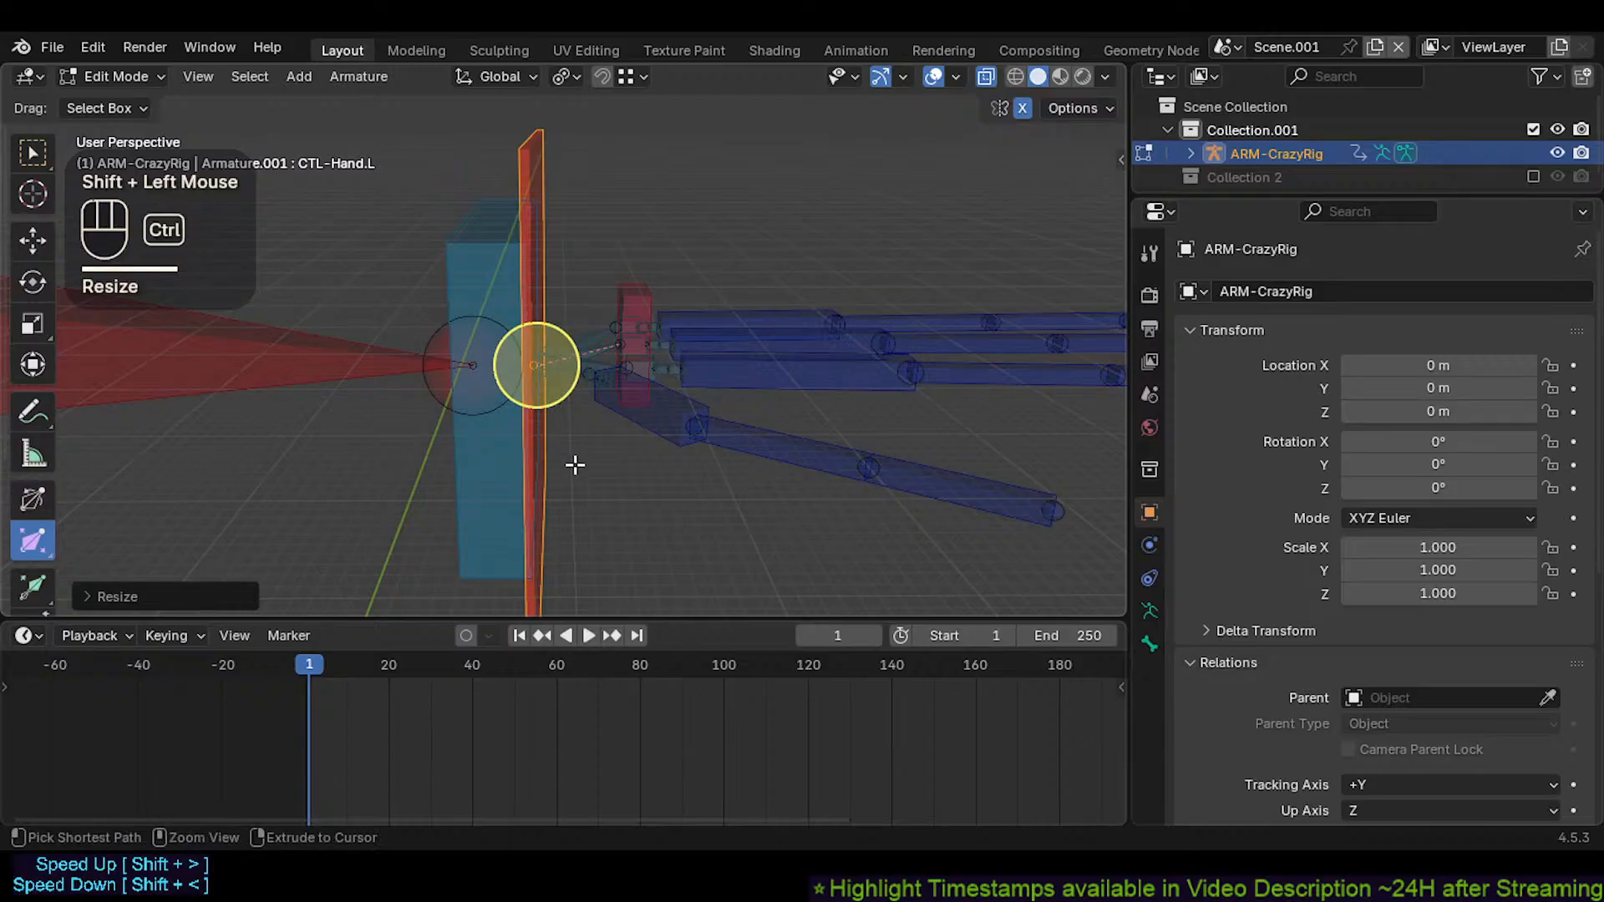
Adjust the scale of the CTL-Hand.L bone once more and save the file
ctrl+middle_drag(575, 466, 587, 440)
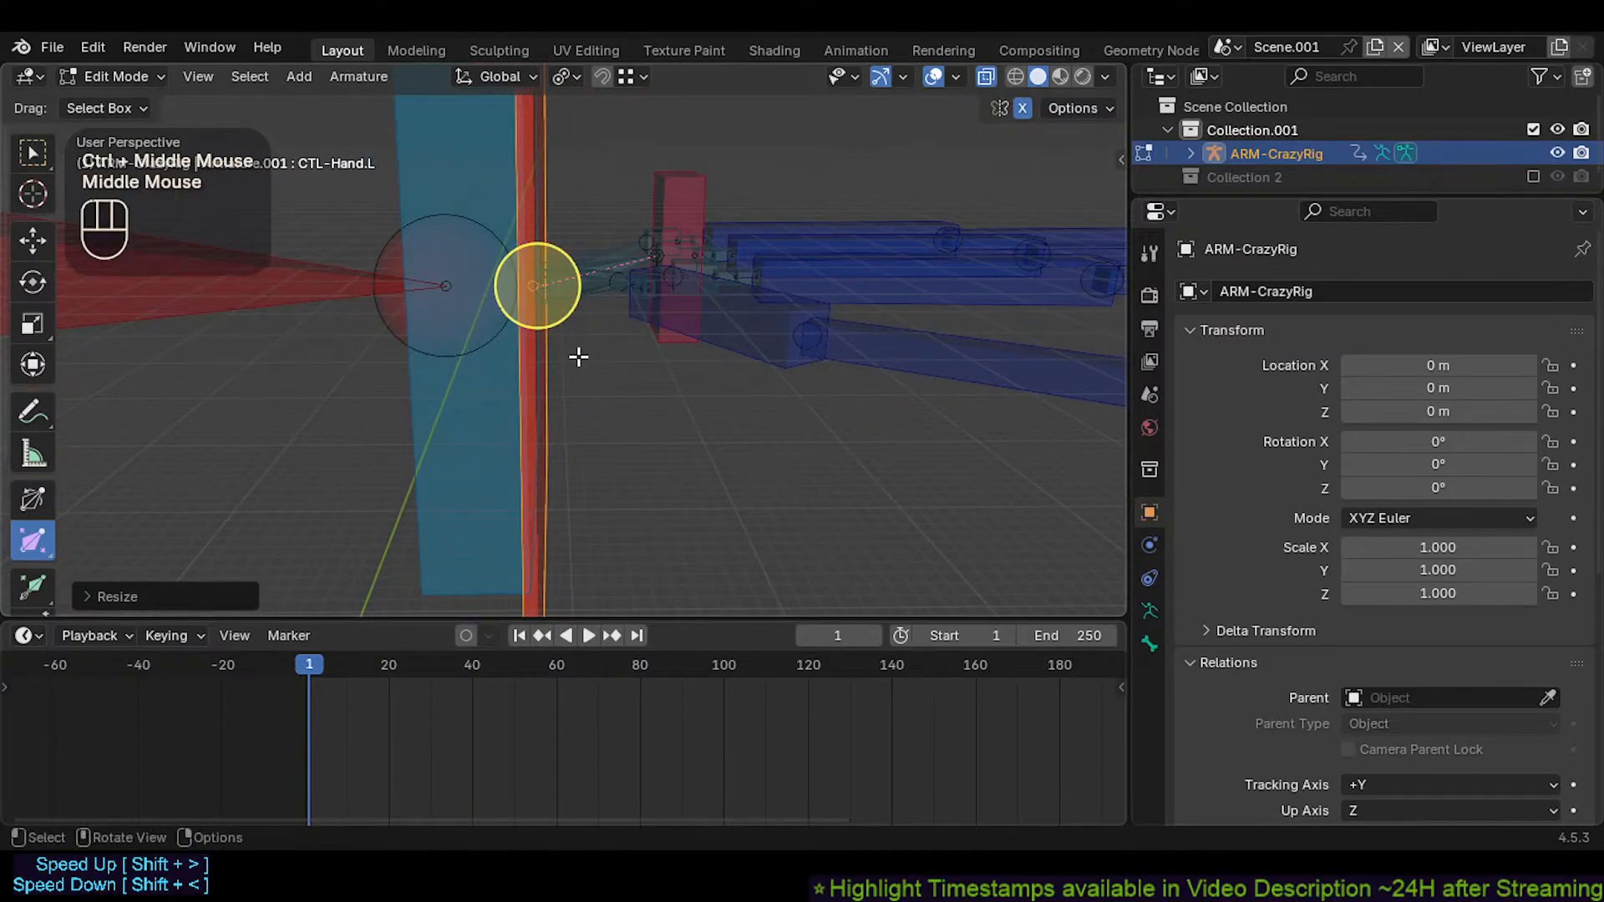
key(s)
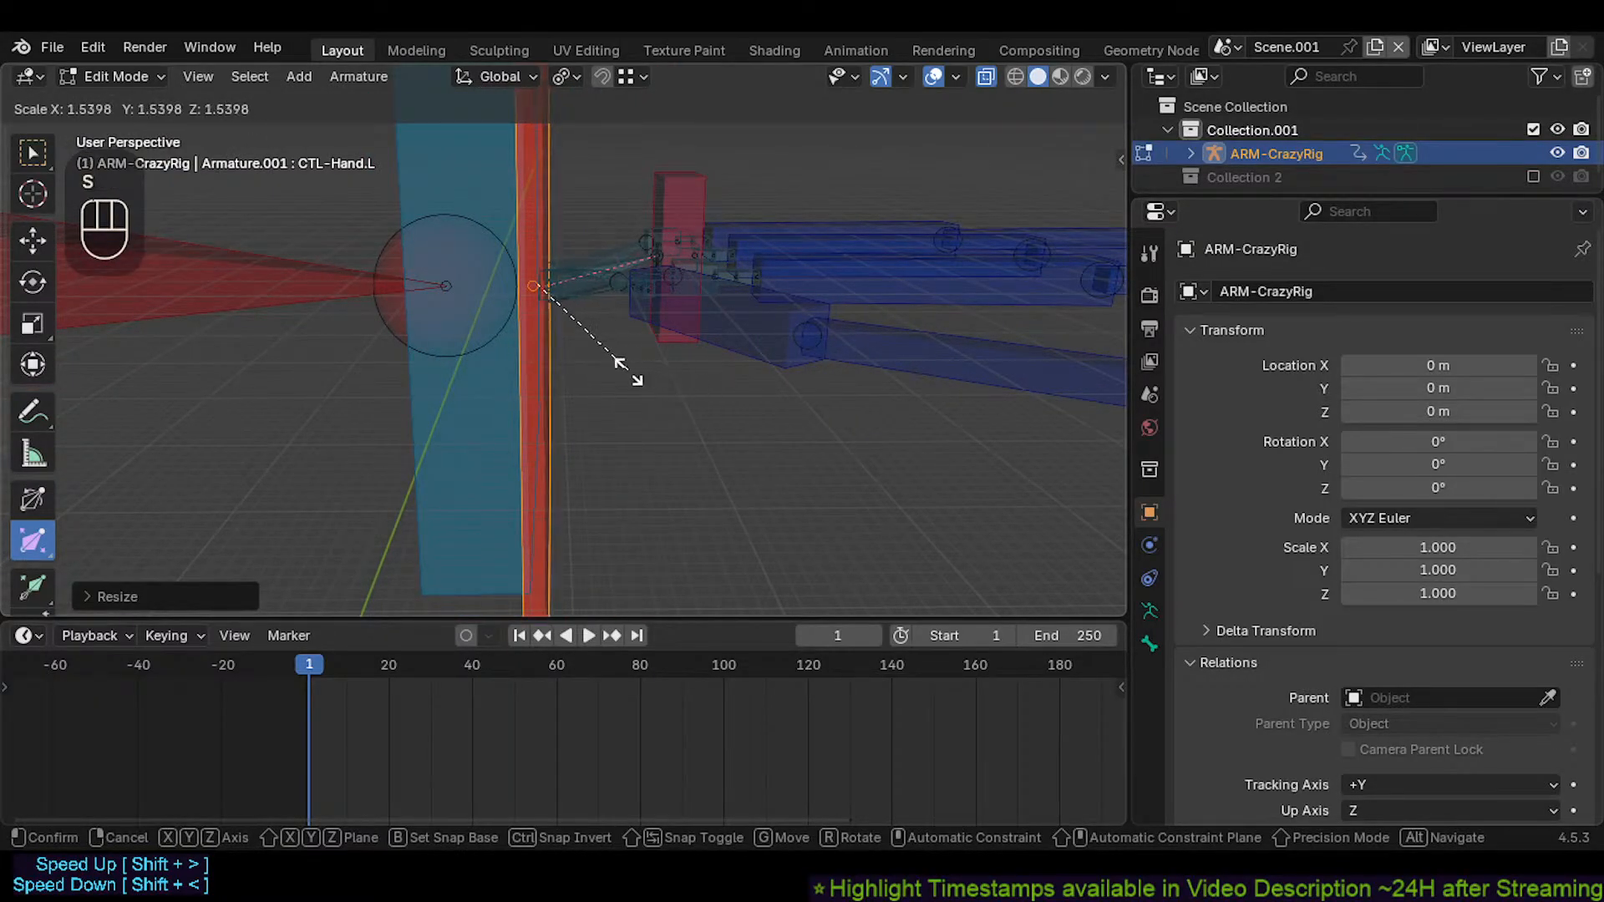
click(560, 355)
scroll(562, 358, down, 2)
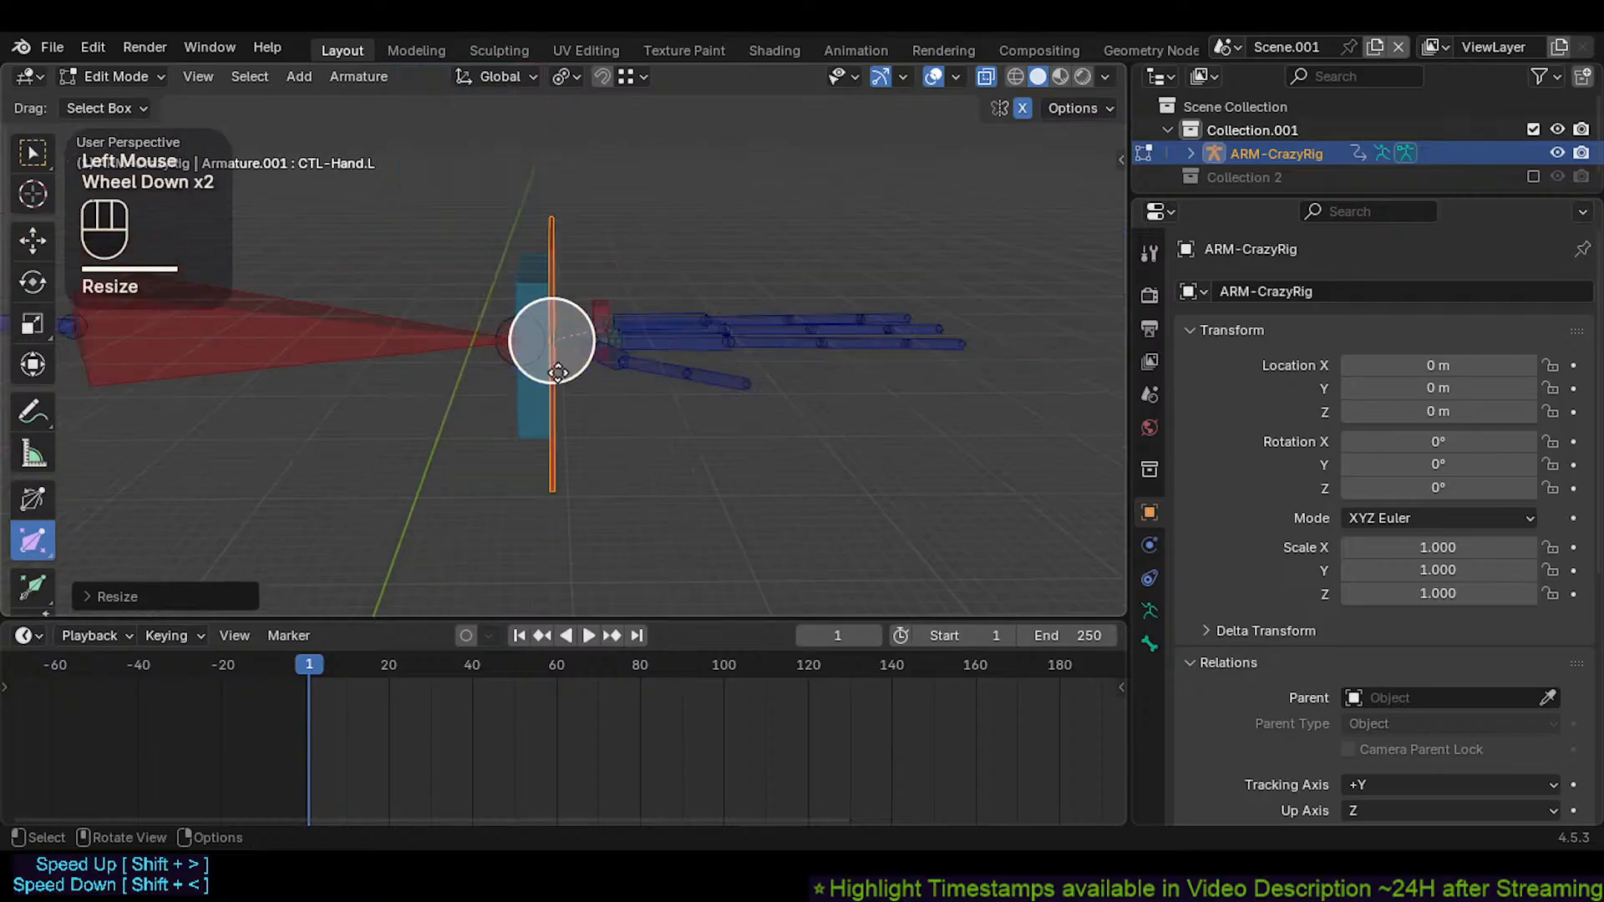
key(ctrl+s)
Set the length of the CTL-Hand.L bone to 0 m, and hide the sidebar again
key(n)
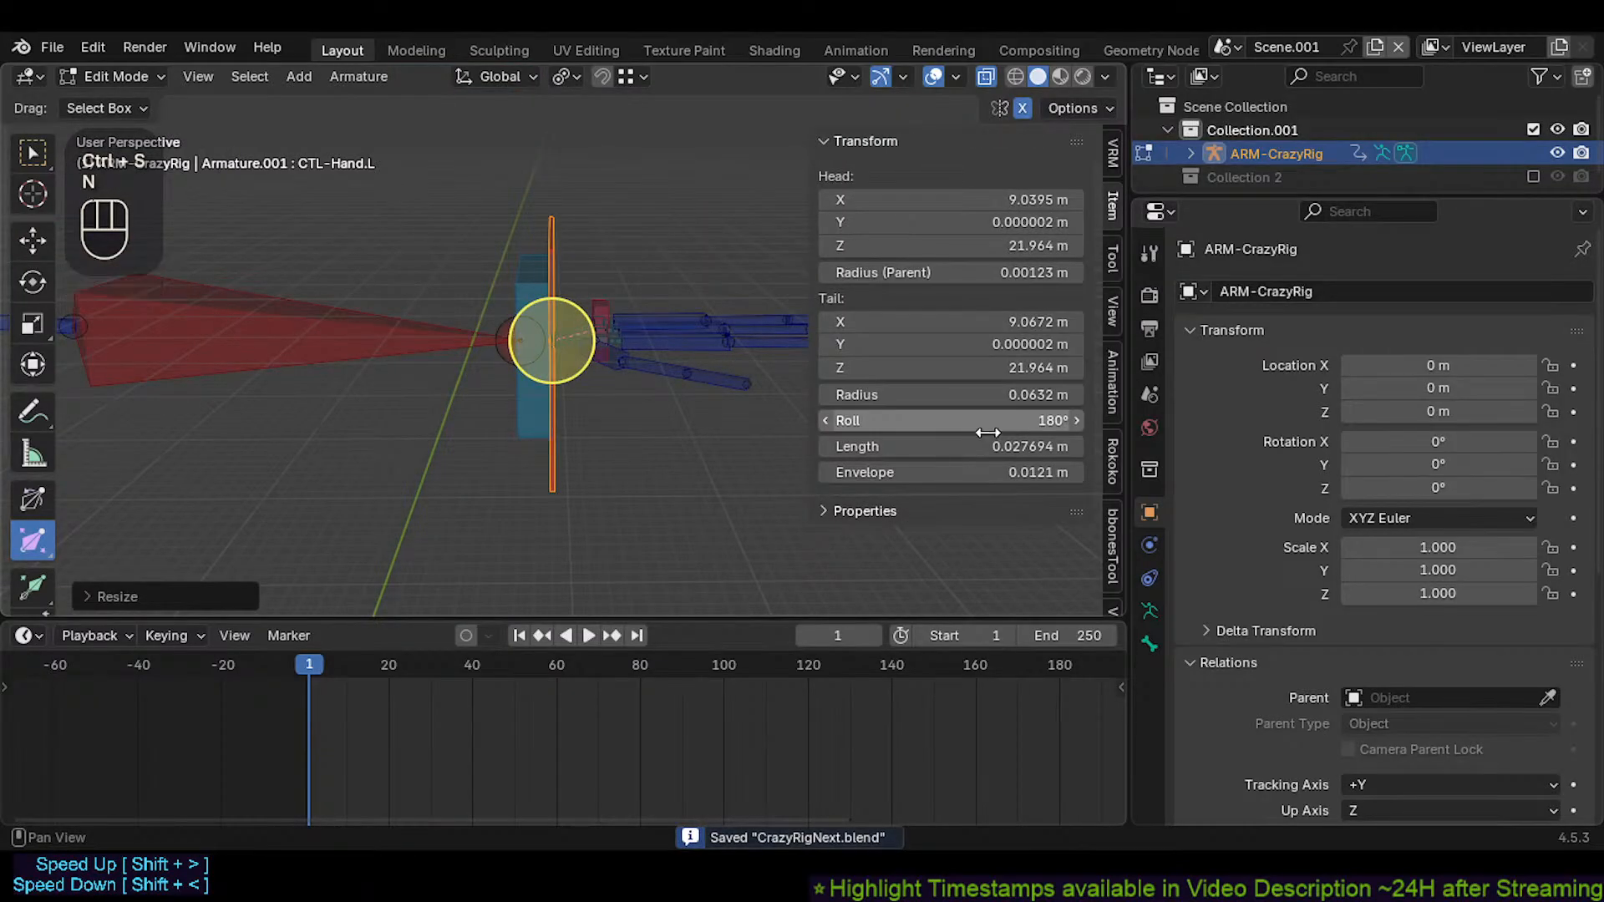
drag(989, 446, 990, 446)
text(0)
key(Return)
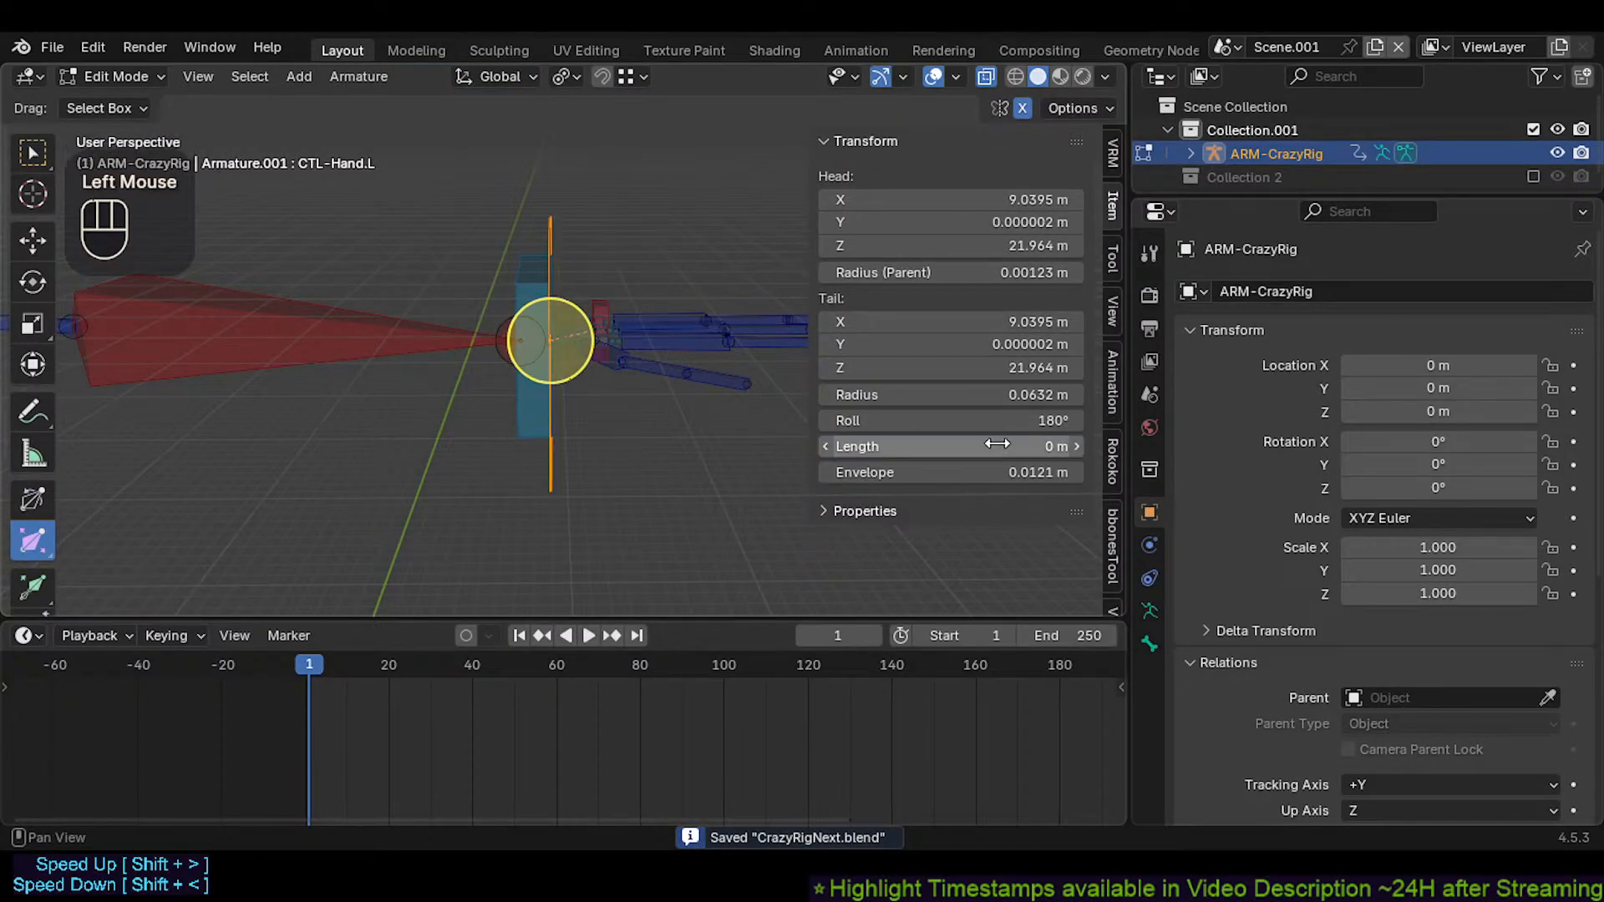
key(n)
Return the armature to Pose Mode and examine the left wrist and hand
key(ctrl+Tab)
scroll(590, 334, down, 2)
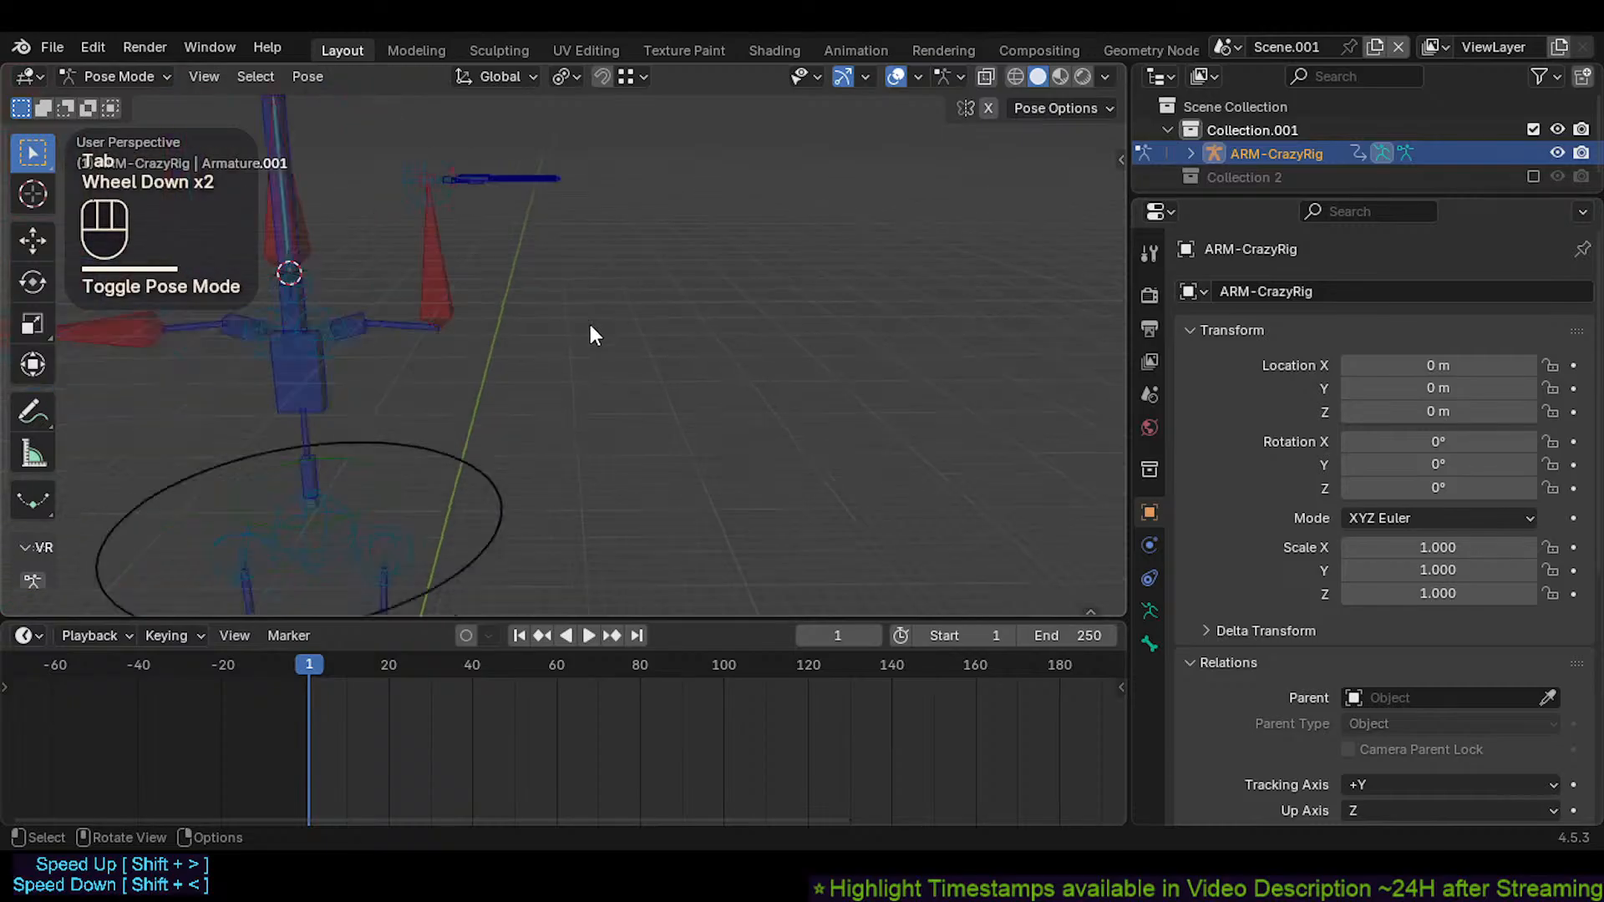
scroll(590, 325, down, 2)
shift+middle_drag(542, 310, 596, 369)
scroll(596, 369, up, 3)
shift+middle_drag(533, 301, 590, 384)
scroll(590, 384, up, 2)
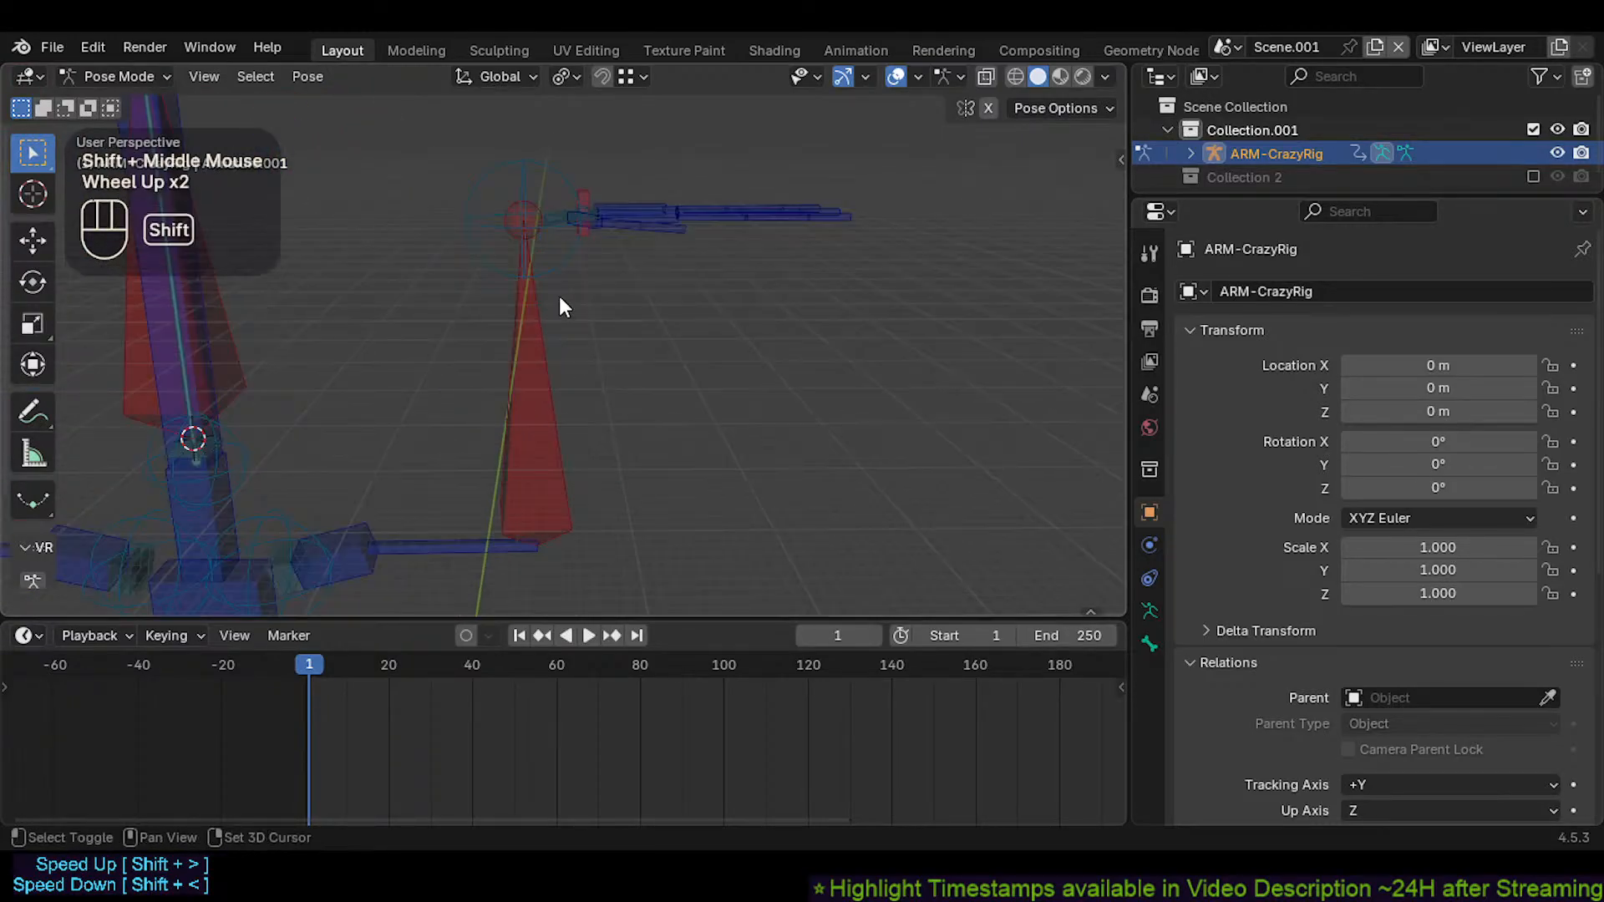
Switch the armature to Edit Mode at the left wrist
shift+middle_drag(559, 296, 566, 384)
click(599, 368)
key(g)
click(601, 377)
key(Tab)
scroll(616, 454, up, 2)
Try to pick the hand control bone among the overlapping bones around CMD-Wrist.L and CTL-ForeArm.L
click(615, 463)
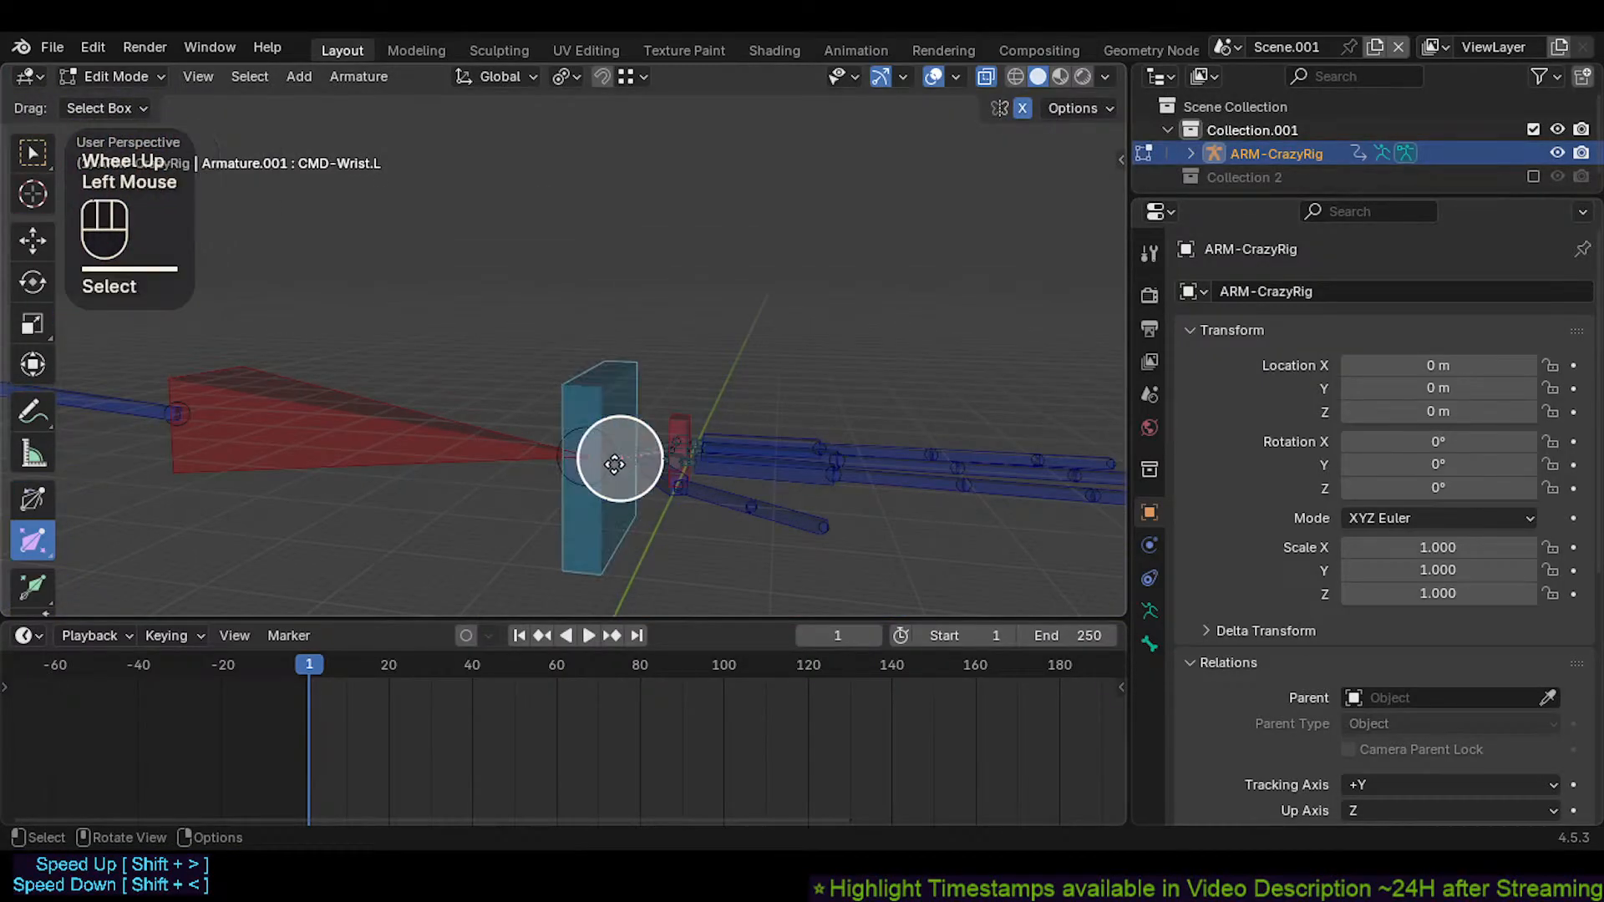
click(614, 463)
click(617, 443)
scroll(619, 427, up, 1)
alt+click(624, 425)
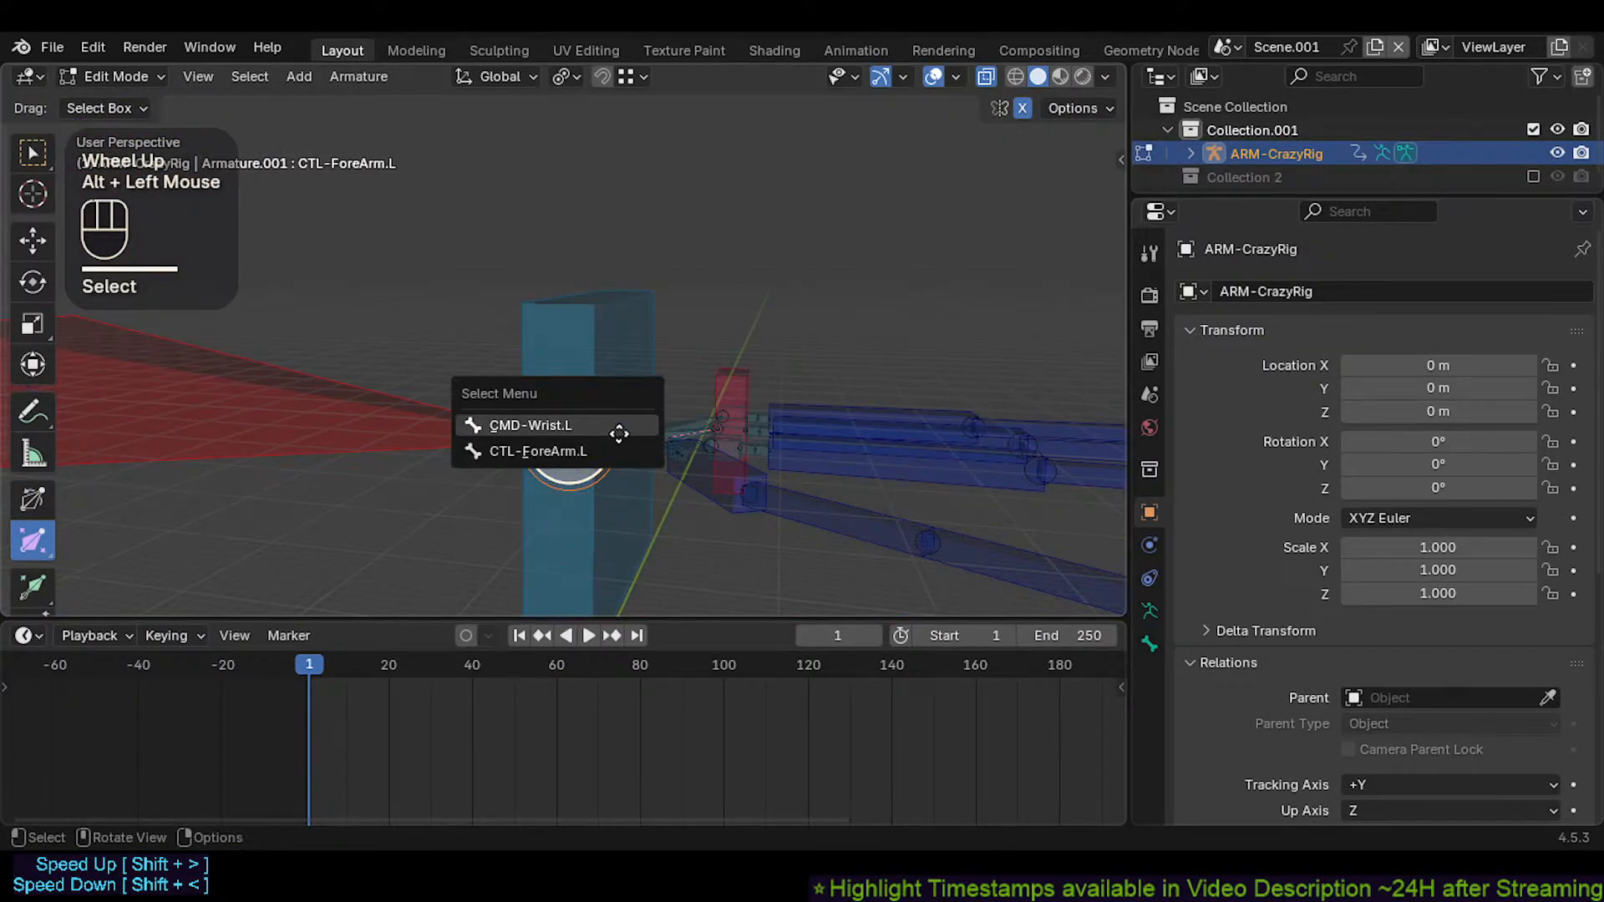
click(615, 452)
alt+click(614, 445)
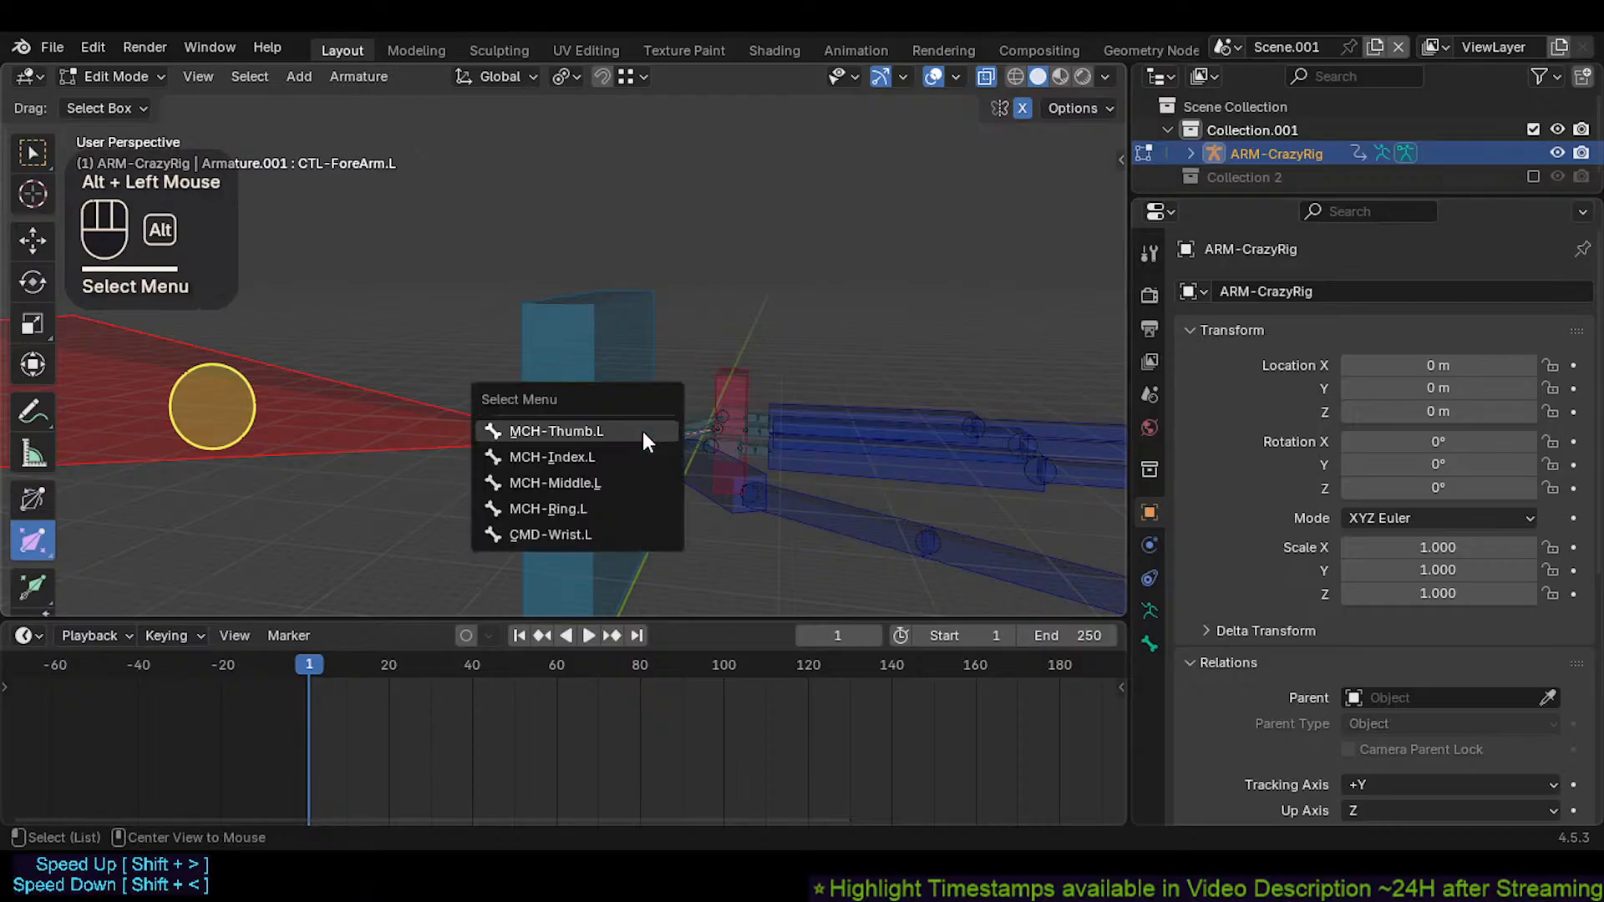
key(Escape)
scroll(636, 441, down, 2)
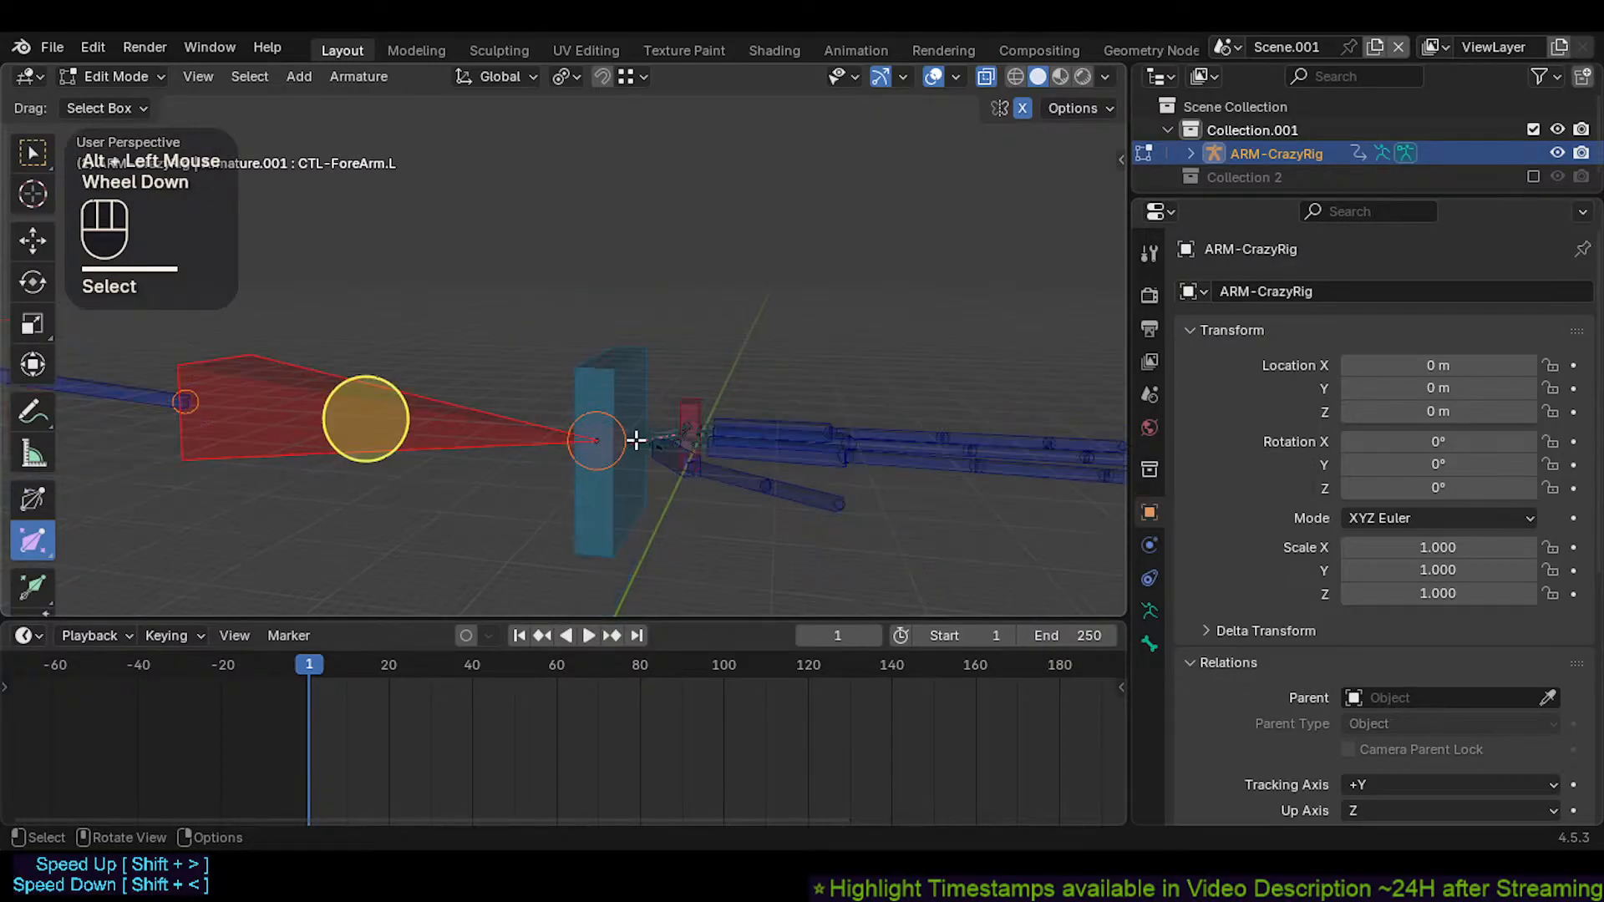
Select CMD-Wrist.L and try to find the hand control by selecting its child bones
click(624, 483)
right_click(619, 381)
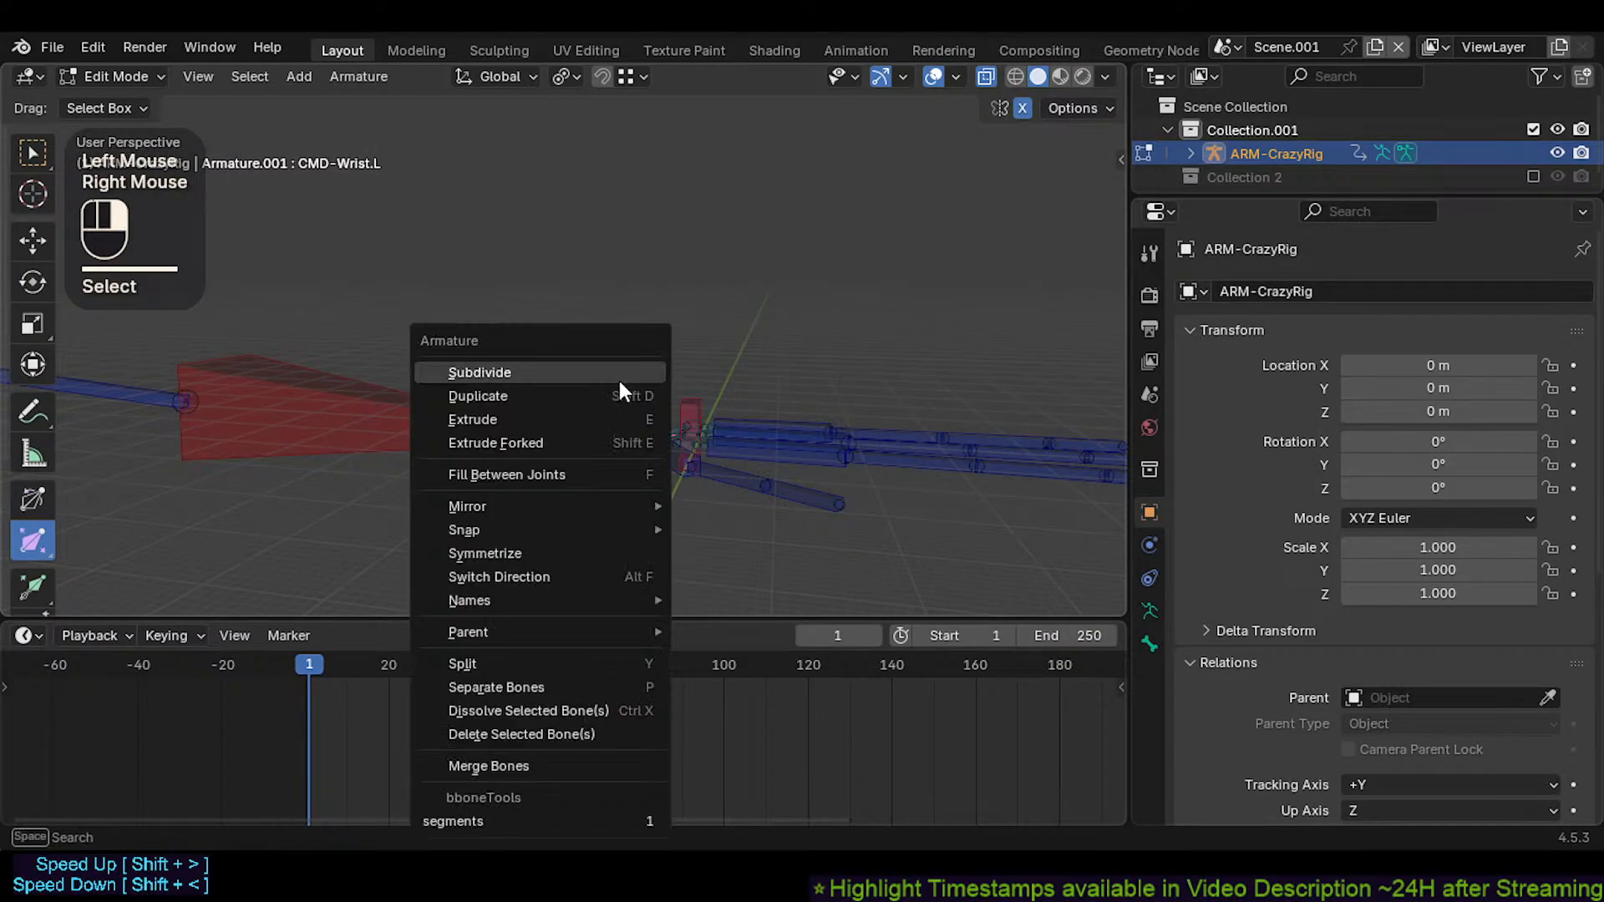
key(Escape)
key(shift+g)
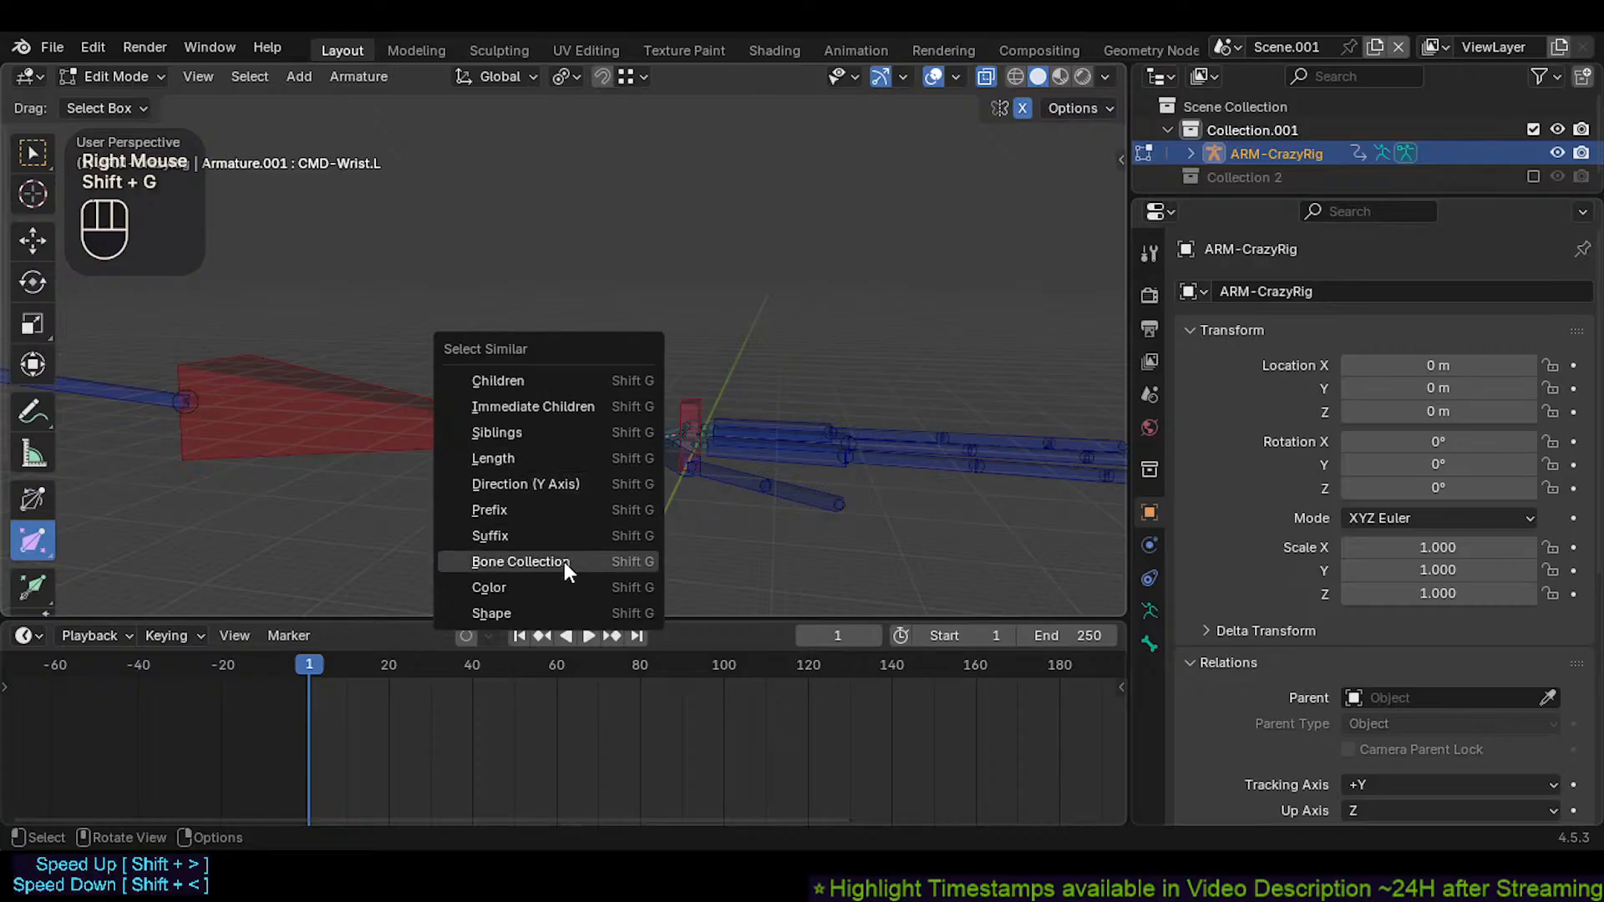
click(527, 382)
key(alt+a)
click(616, 431)
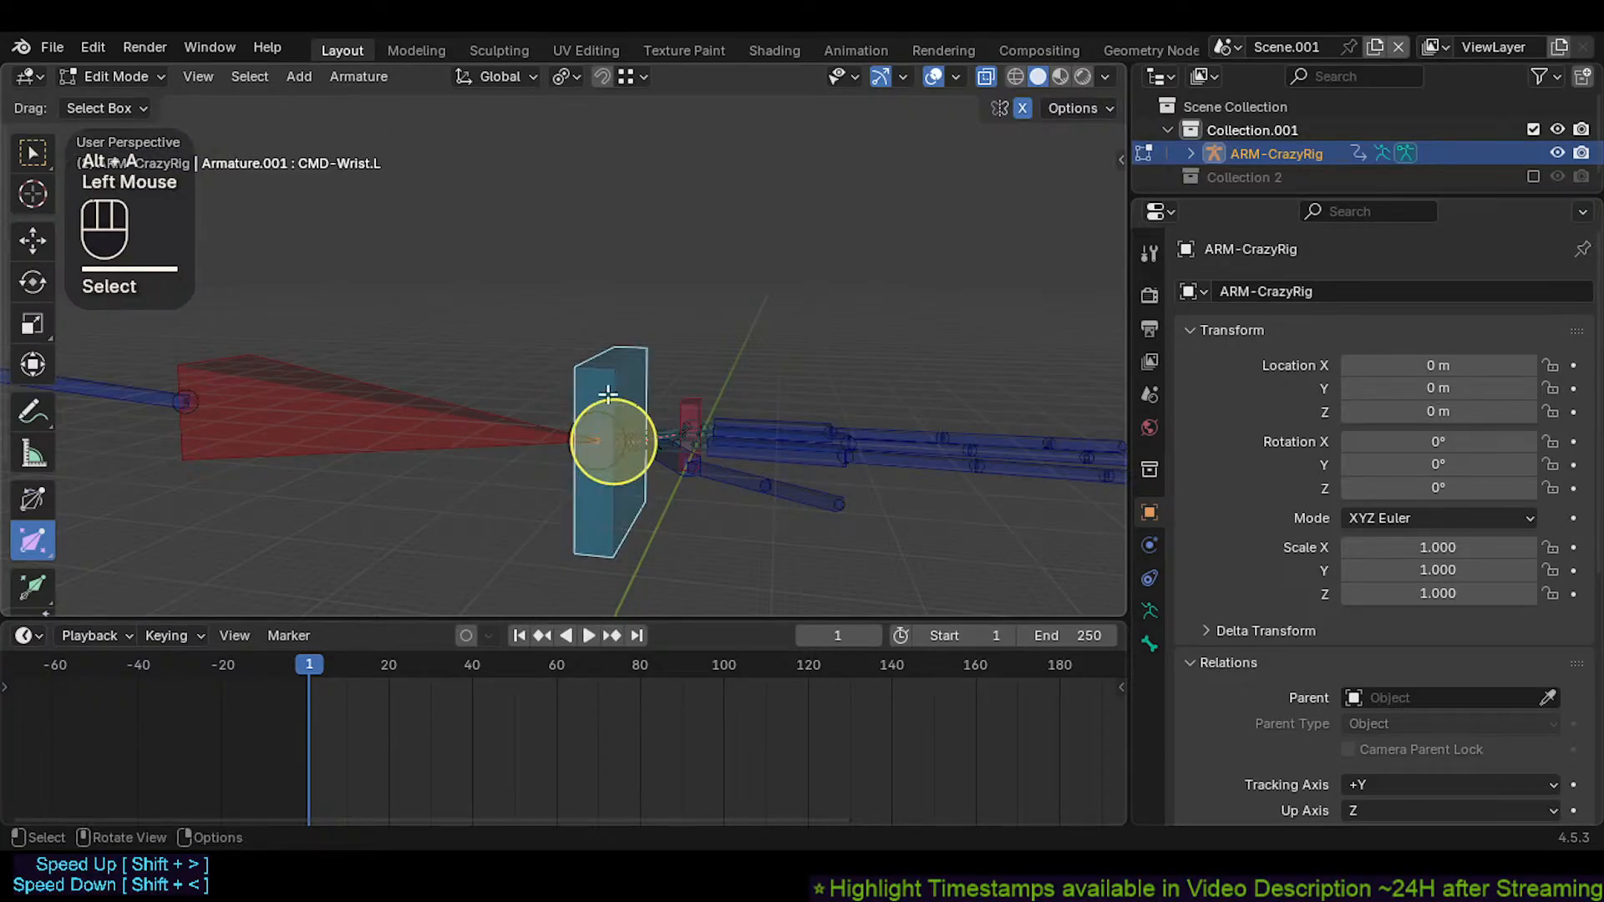
scroll(619, 459, up, 2)
scroll(619, 459, down, 2)
Undo the recent selections and the zero length given to the CTL-Hand.L bone
key(ctrl+z)
key(ctrl+z)
key(ctrl+z)
key(ctrl+z)
key(ctrl+z)
key(ctrl+z)
key(ctrl+z)
key(ctrl+z)
key(ctrl+z)
key(ctrl+z)
key(ctrl+z)
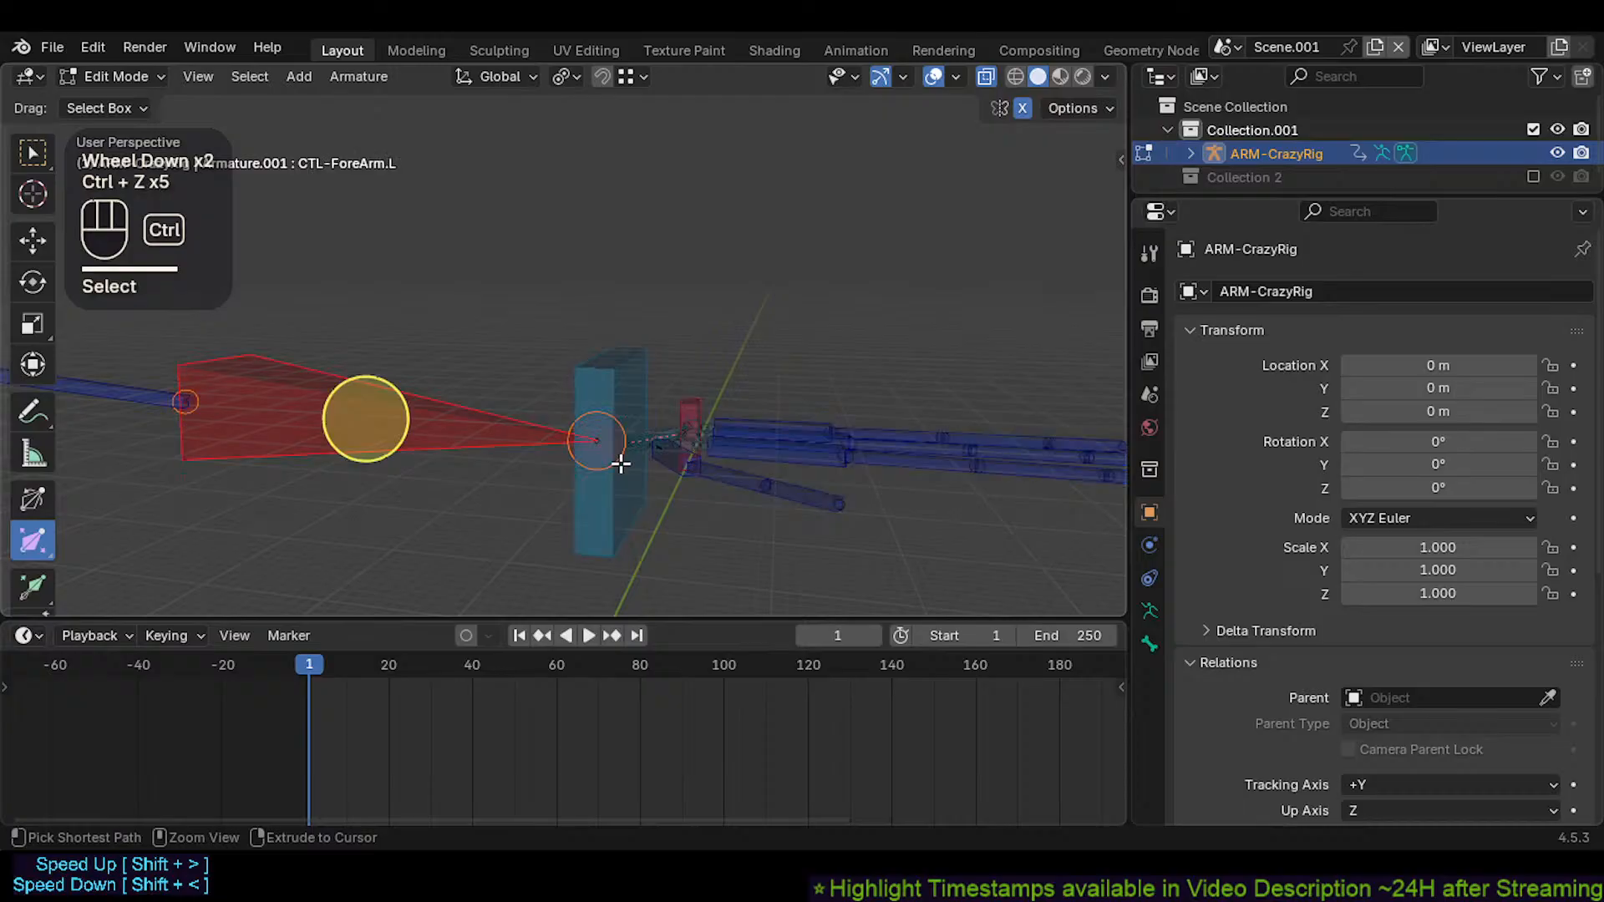
key(ctrl+z)
key(ctrl+z)
key(ctrl+z)
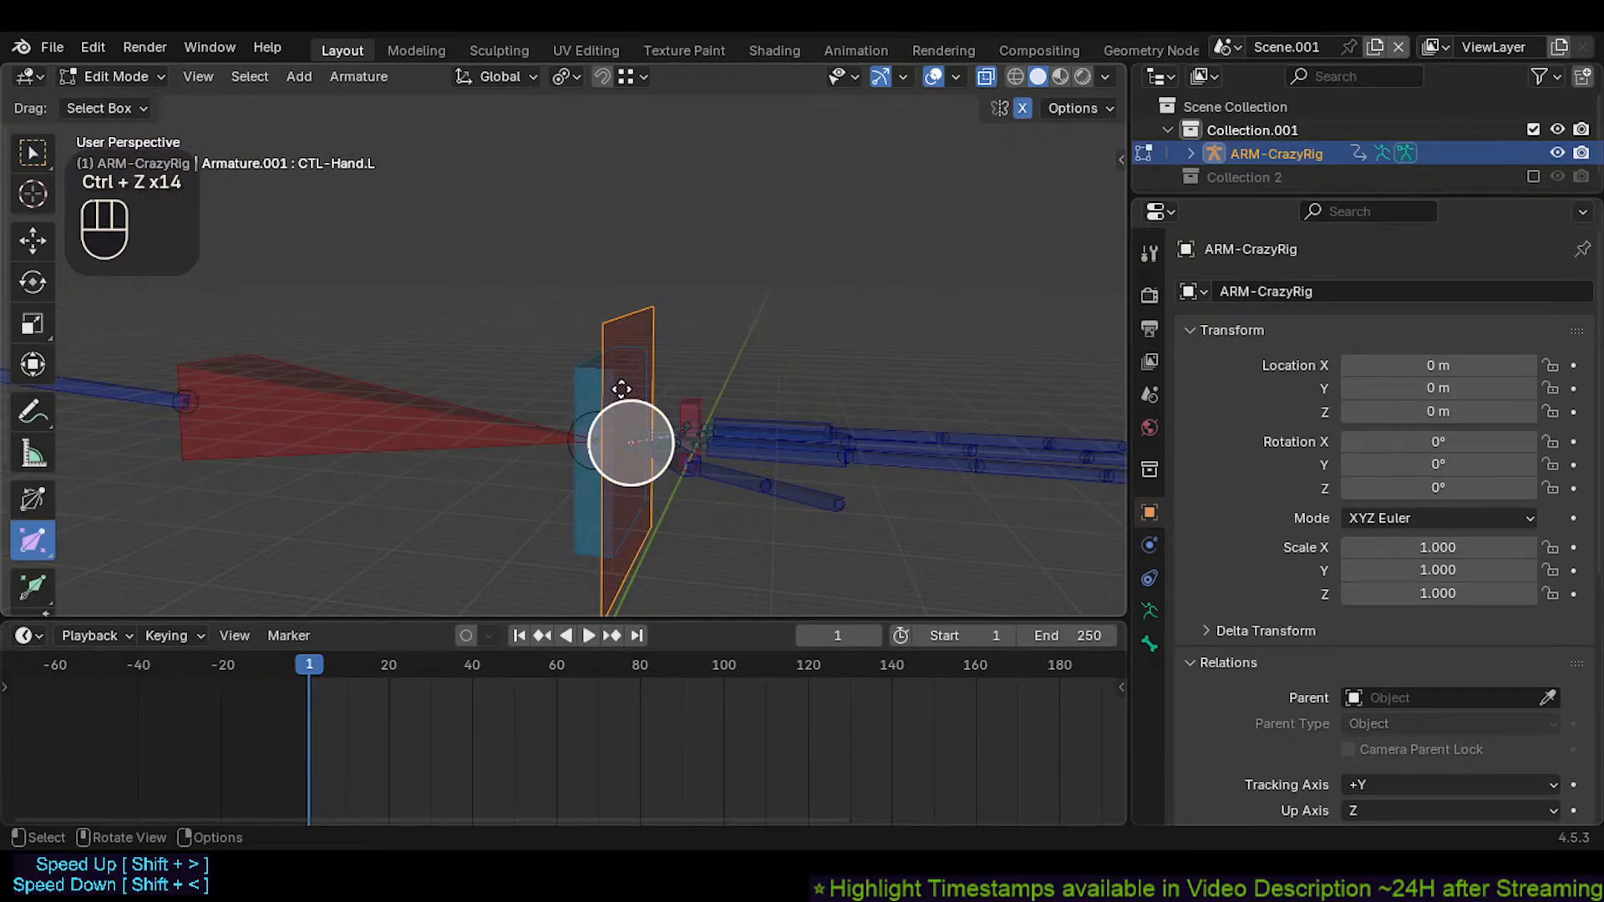
Examine the left arm in Pose Mode and return the armature to Edit Mode
key(ctrl+Tab)
scroll(619, 384, down, 3)
shift+middle_drag(541, 369, 595, 361)
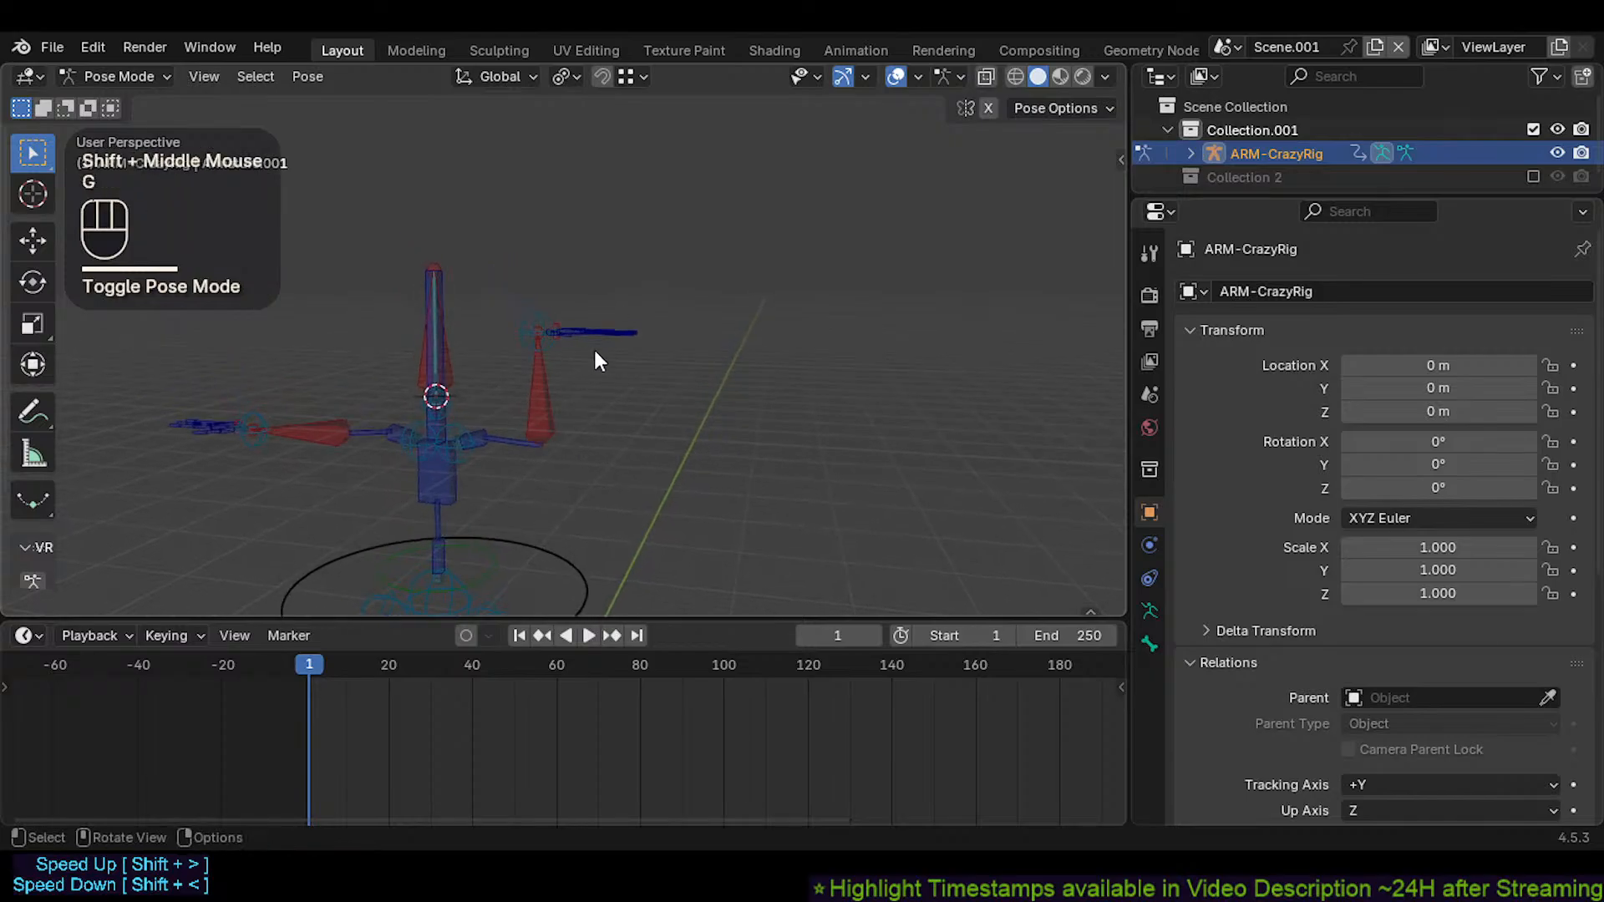
key(Tab)
Undo four more edits and return the armature to Pose Mode
scroll(562, 355, up, 2)
shift+middle_drag(675, 469, 691, 405)
scroll(589, 415, up, 3)
key(ctrl+z)
key(ctrl+z)
key(ctrl+z)
key(ctrl+z)
key(ctrl+Tab)
Test moving the CTL-Hand.L bone at the left wrist
scroll(602, 372, down, 4)
key(alt+q)
key(alt+q)
scroll(576, 404, up, 3)
scroll(600, 391, up, 3)
click(644, 386)
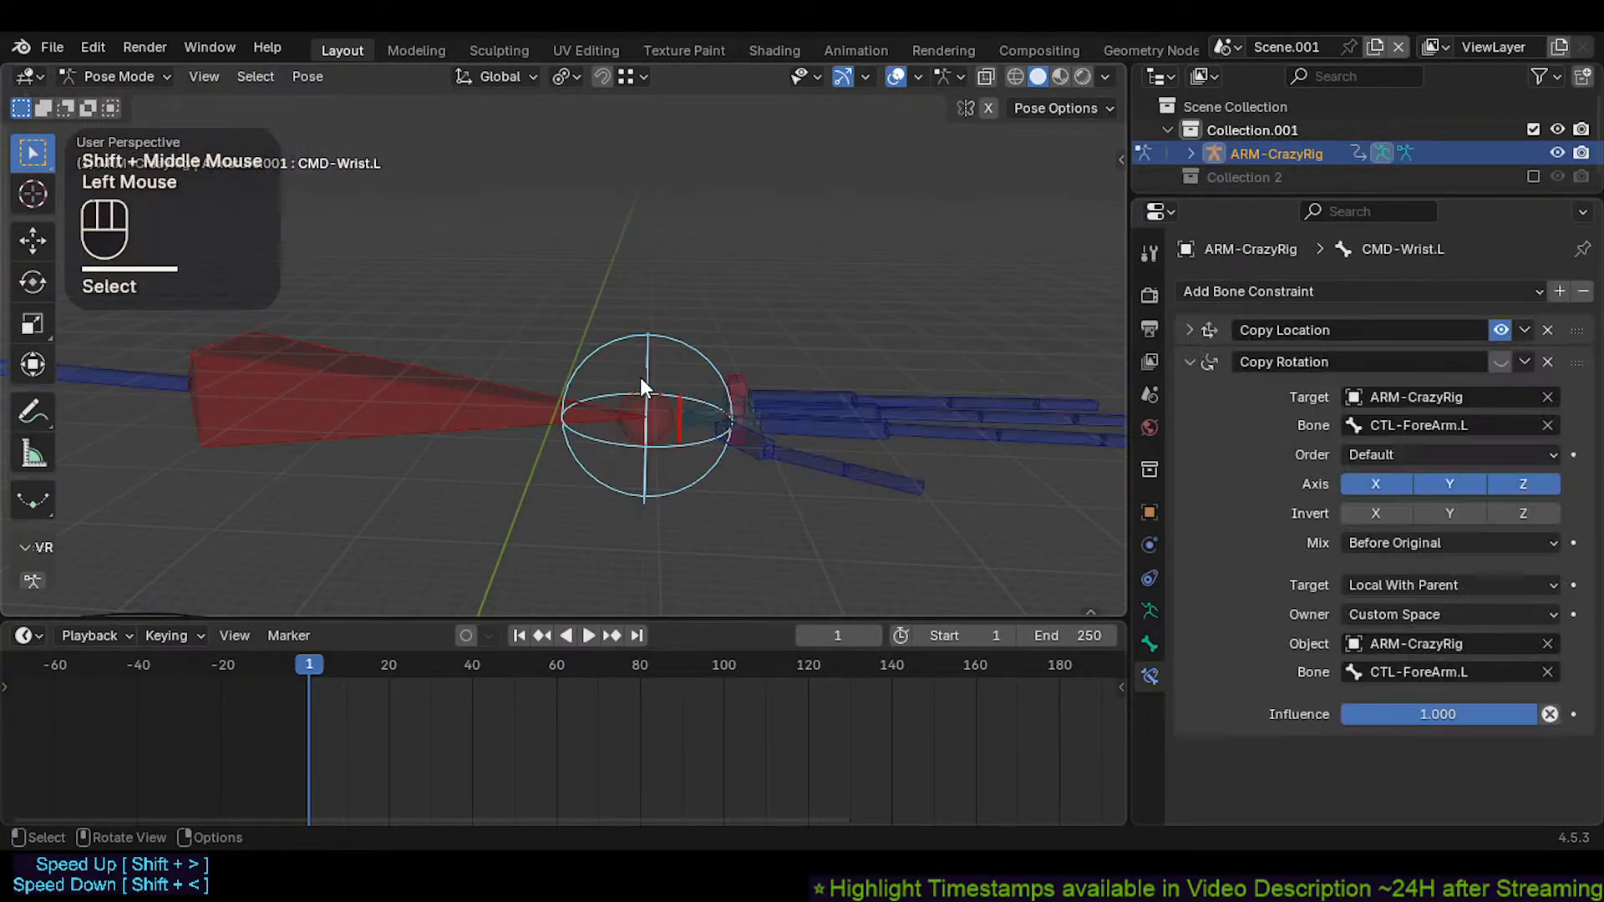
click(679, 401)
key(g)
key(Escape)
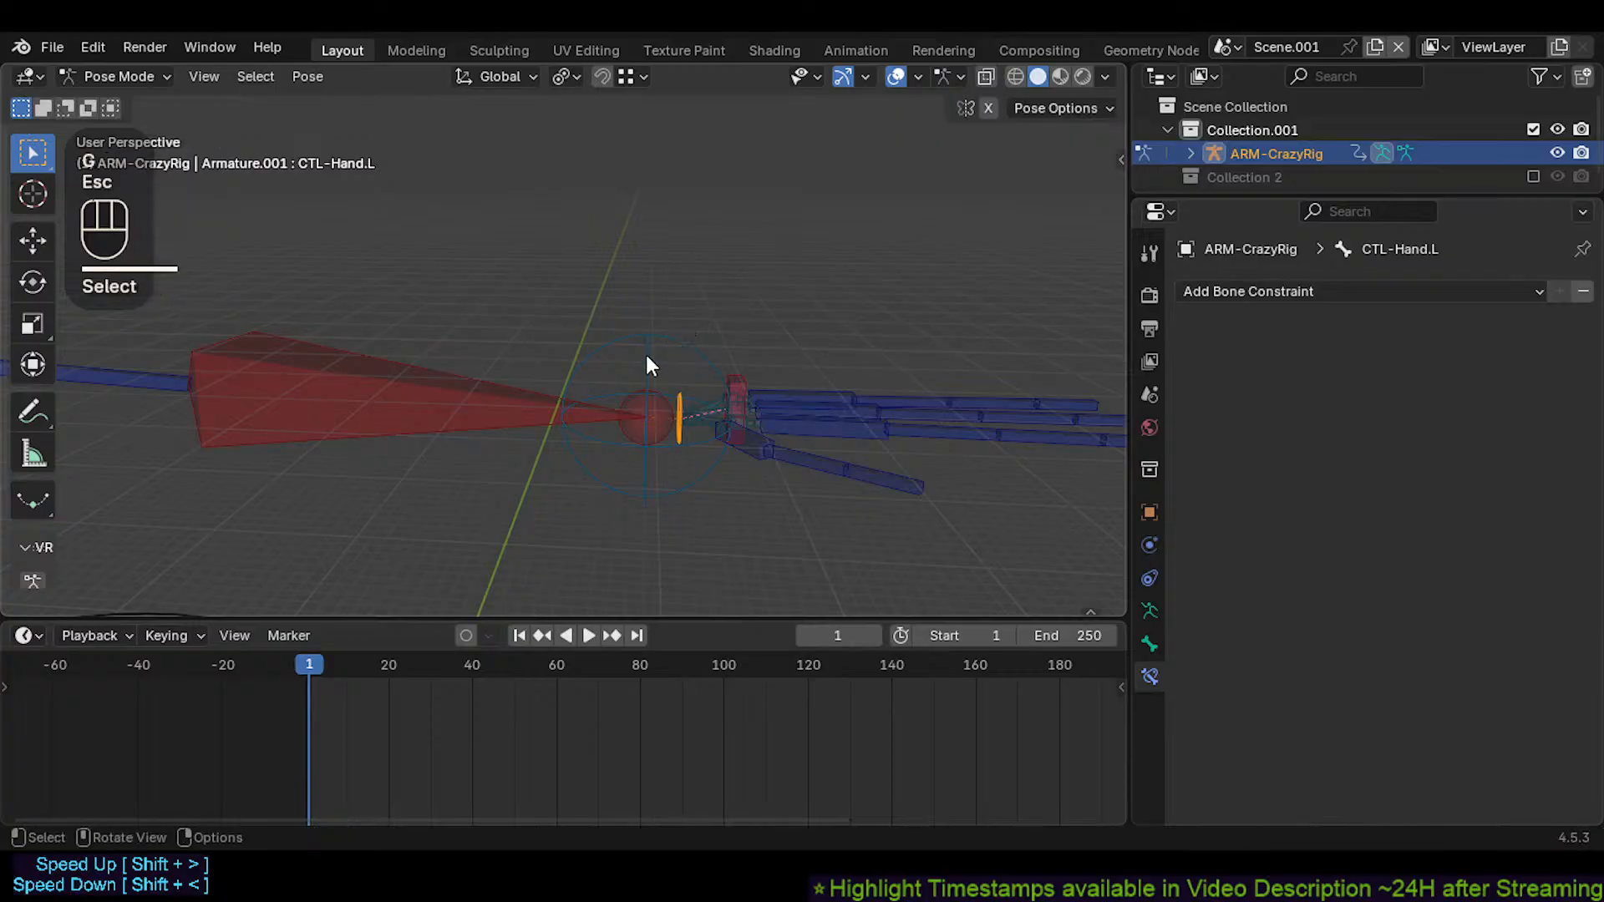
Rotate the CTL-ForeArm.L bone upward and test rotating the CTL-Hand.L bone
click(473, 406)
key(r)
click(632, 351)
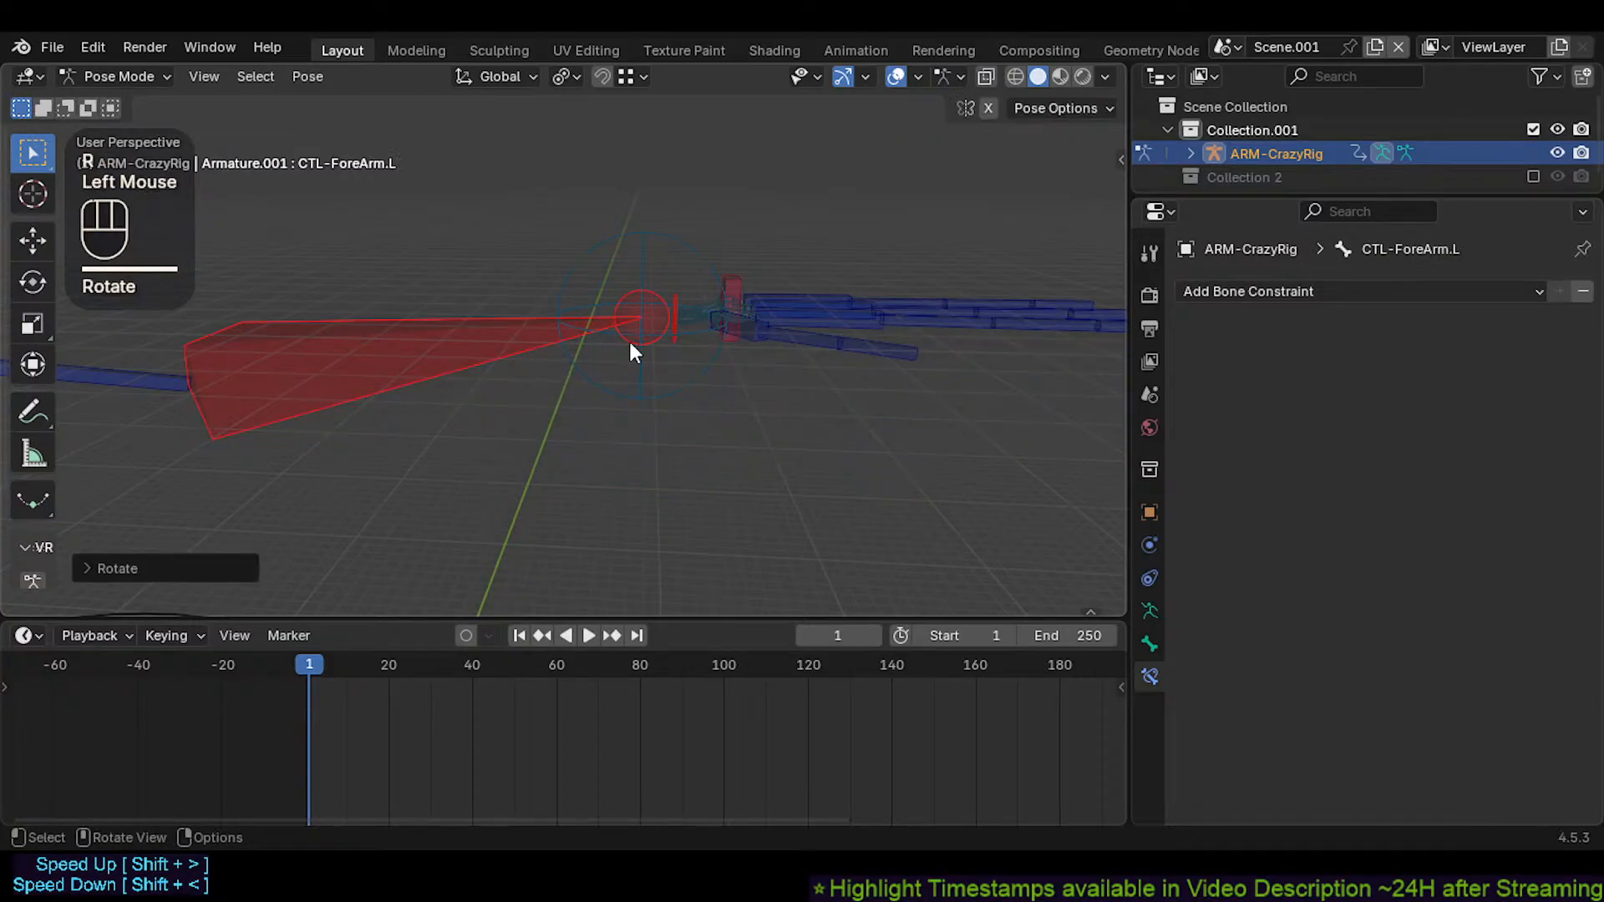
click(668, 365)
shift+middle_drag(669, 365, 681, 401)
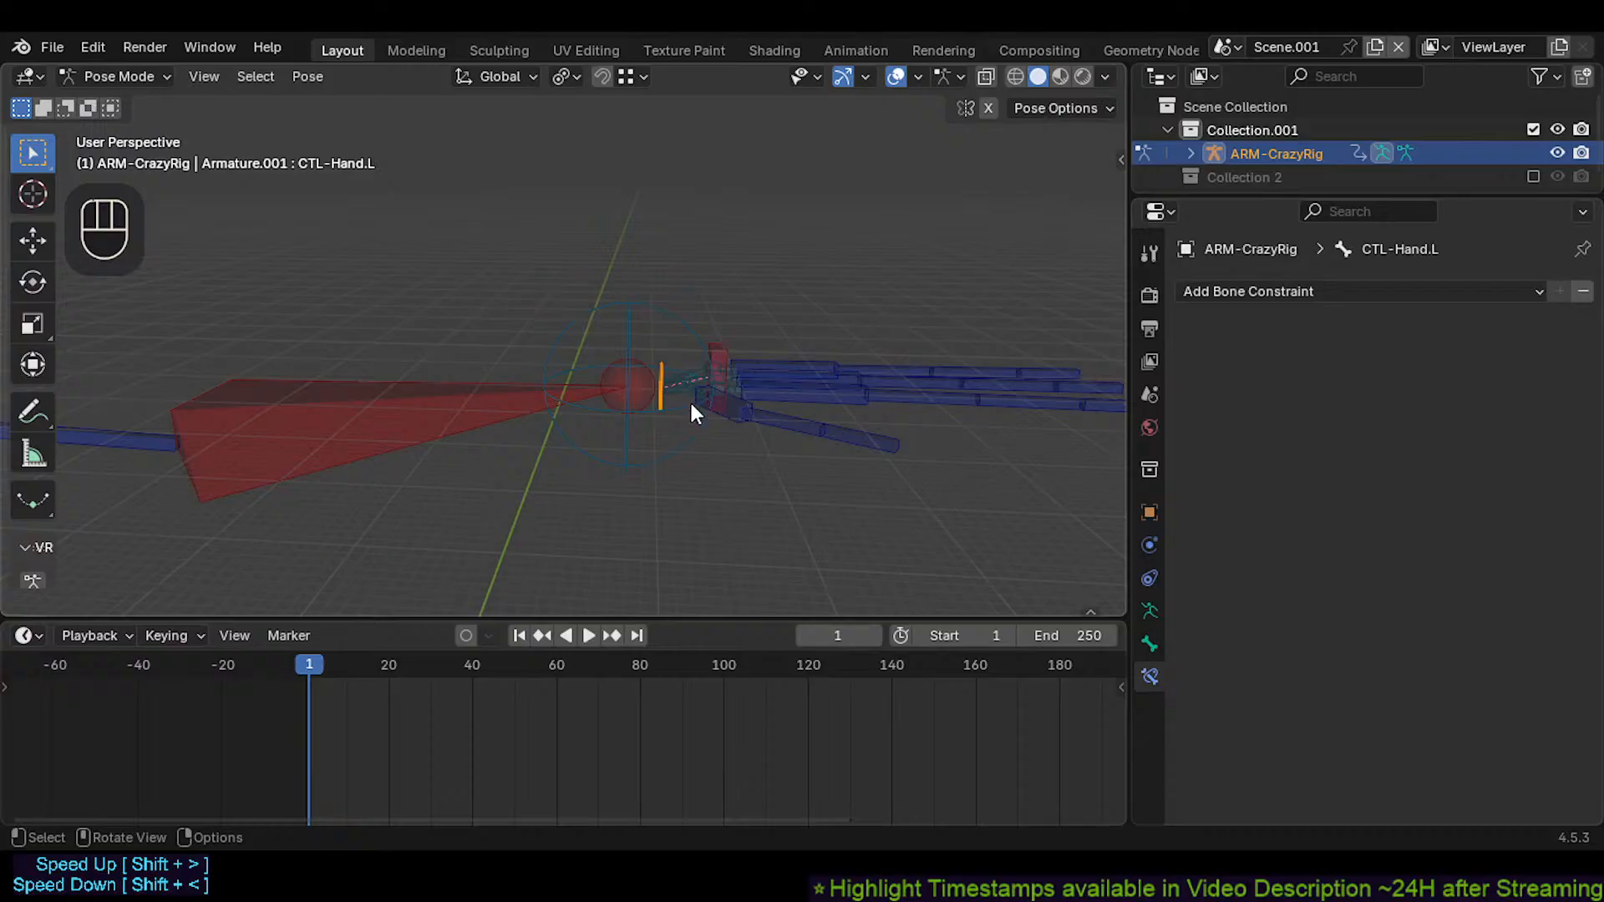
key(r)
key(Escape)
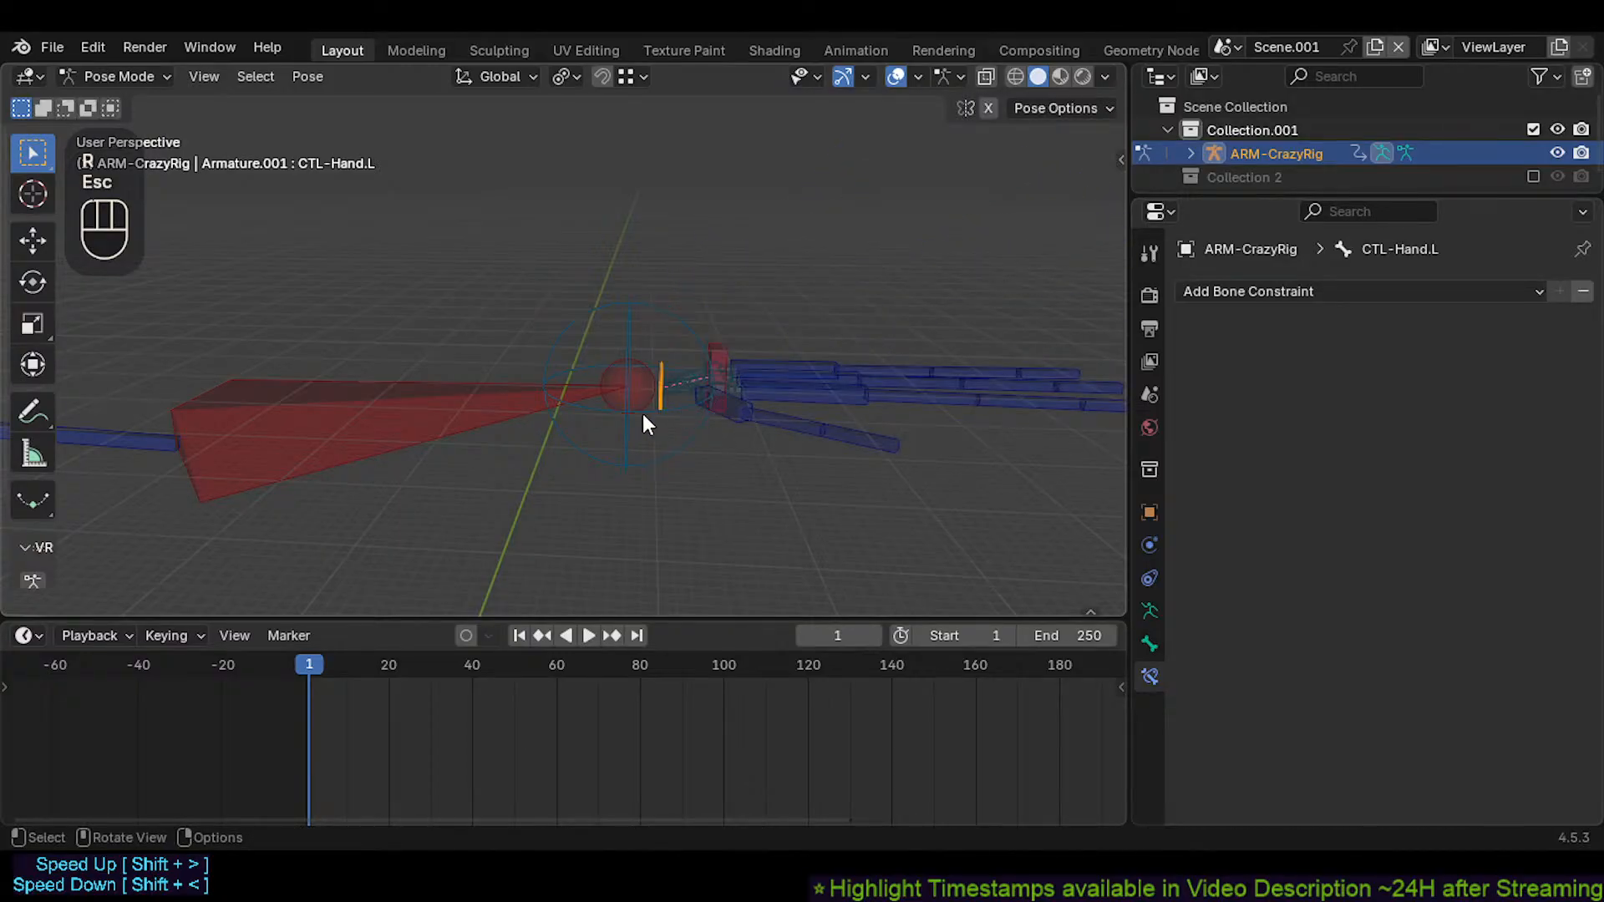
Move the CTL-ForeArm.L bone upward so that the left forearm is raised
scroll(644, 413, down, 3)
click(545, 438)
key(g)
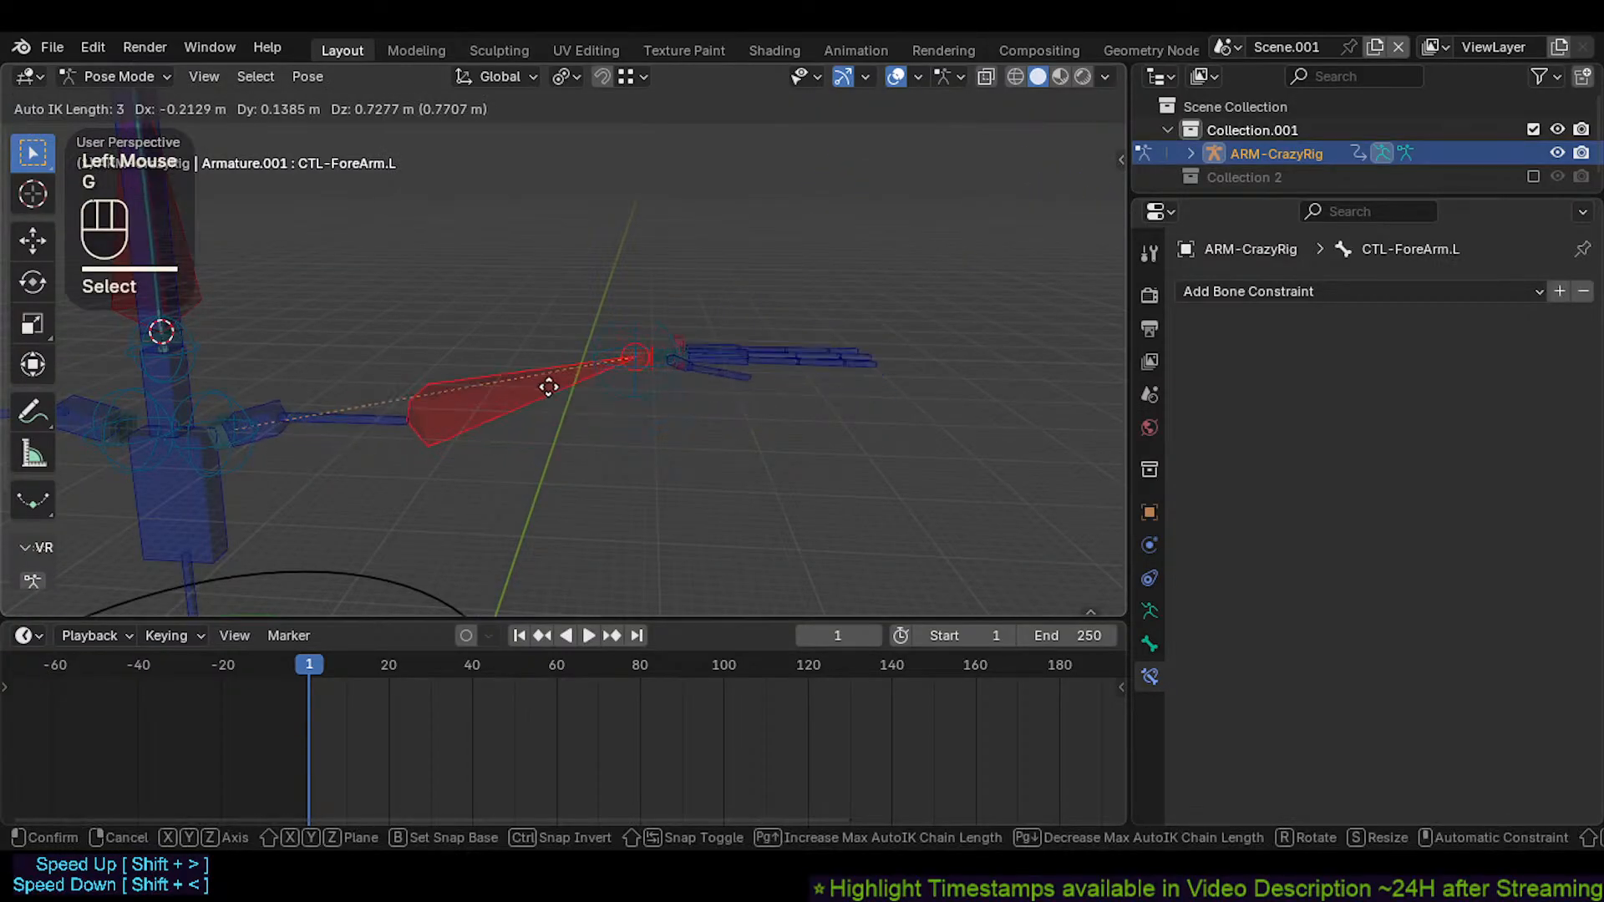
shift+click(597, 356)
click(614, 332)
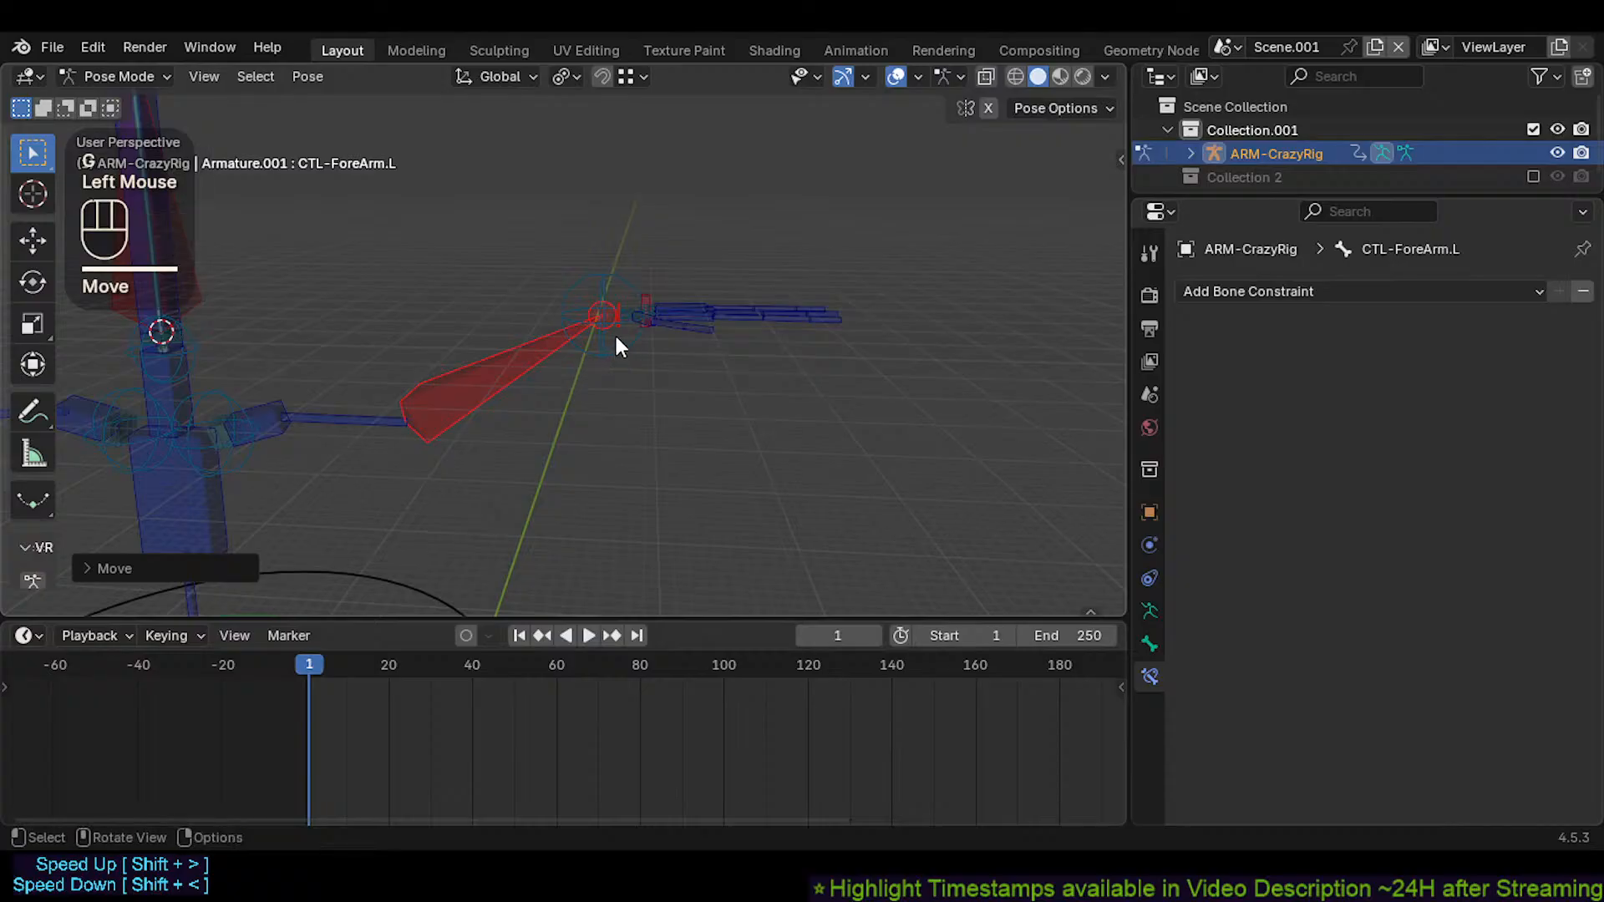
Set the custom shape scale of the CTL-Hand.L bone to 41.220 on X, Y and Z
click(614, 327)
click(1150, 643)
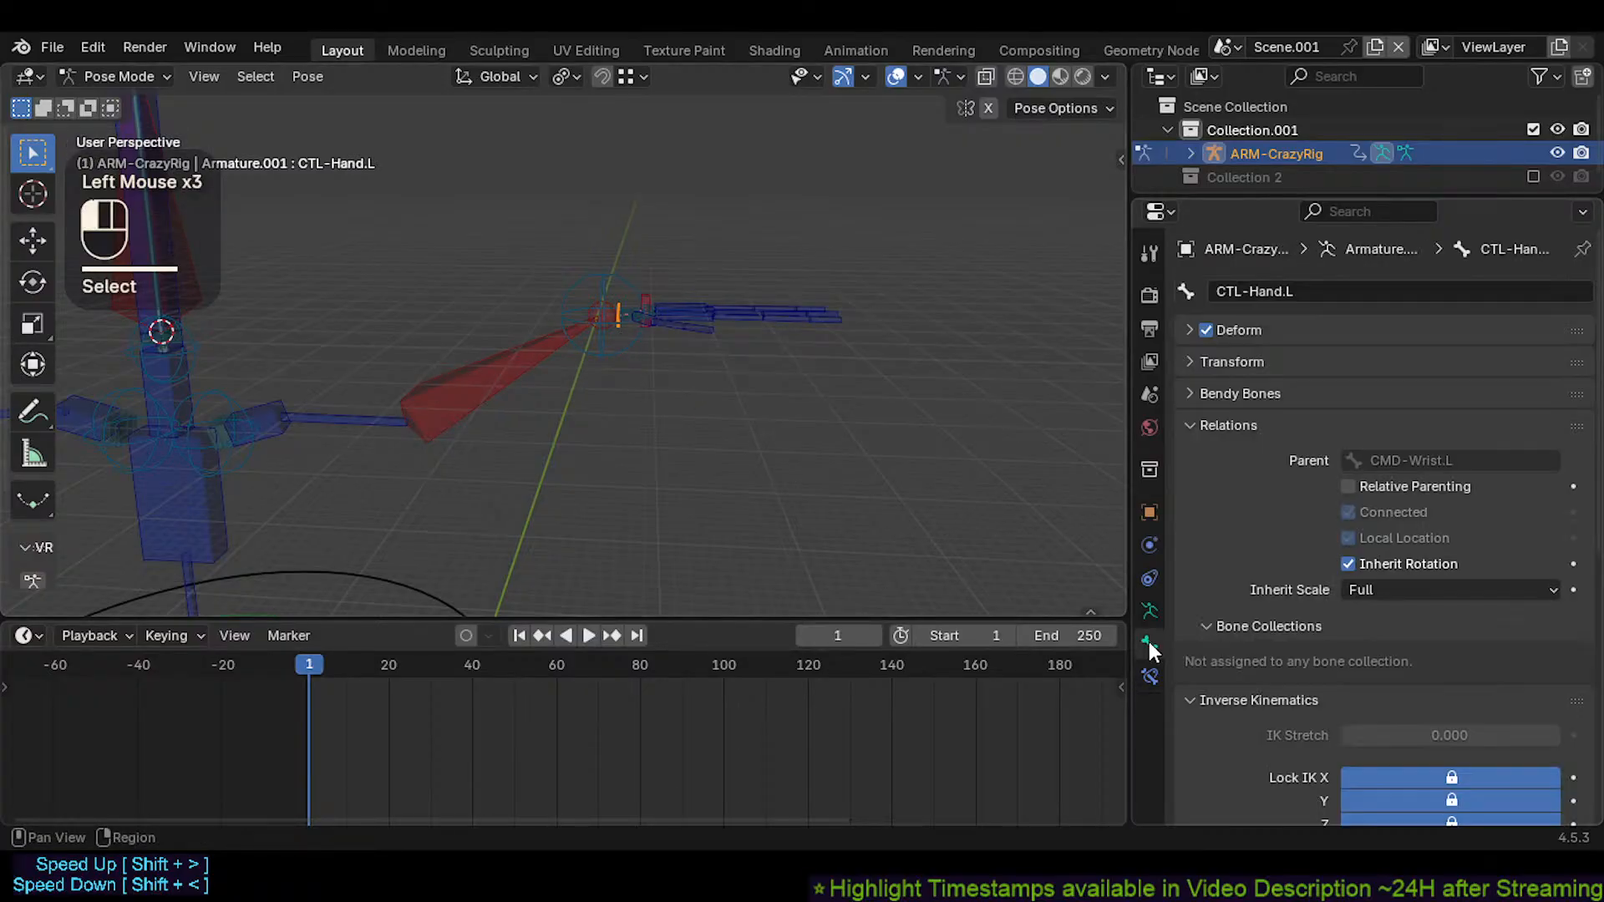
scroll(1410, 604, down, 6)
scroll(1224, 498, up, 6)
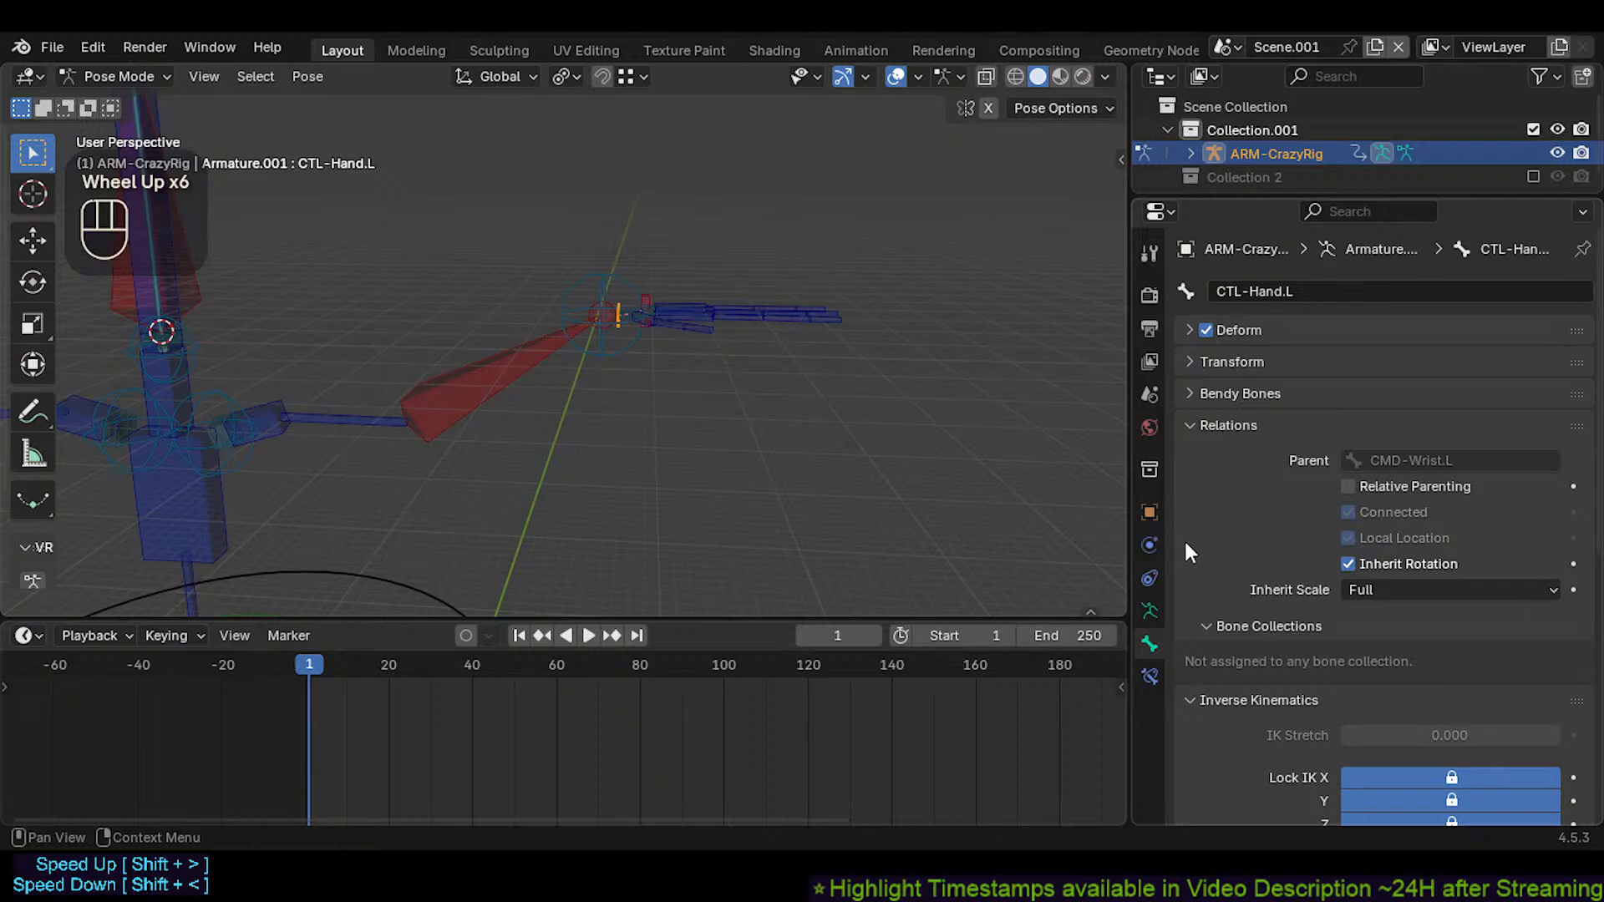
scroll(1194, 576, down, 2)
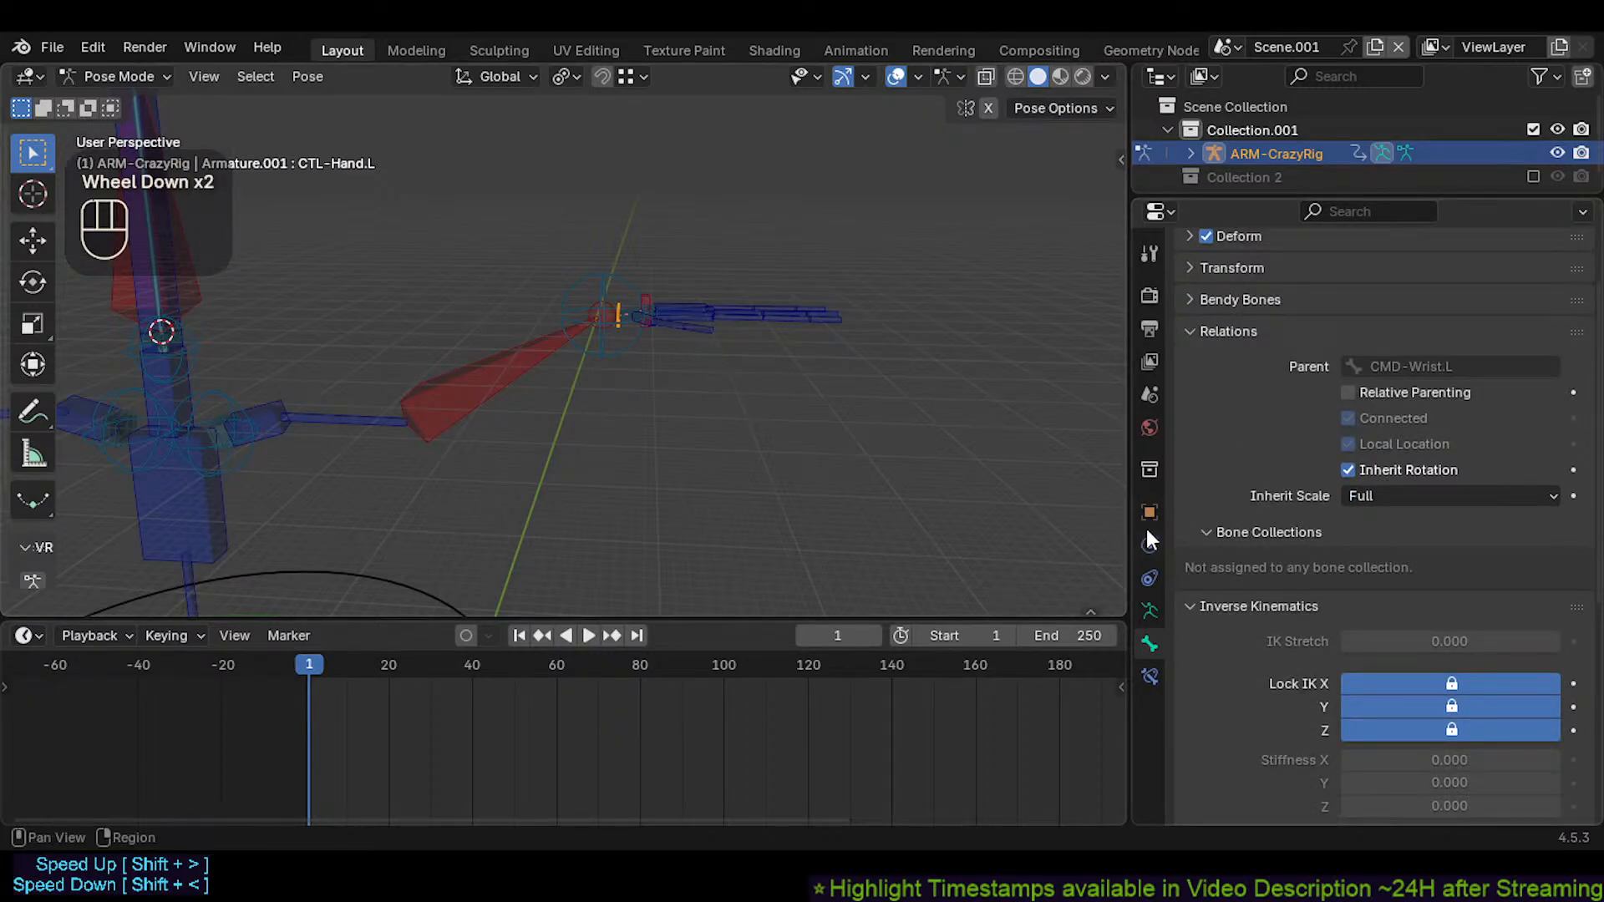
scroll(1250, 668, down, 6)
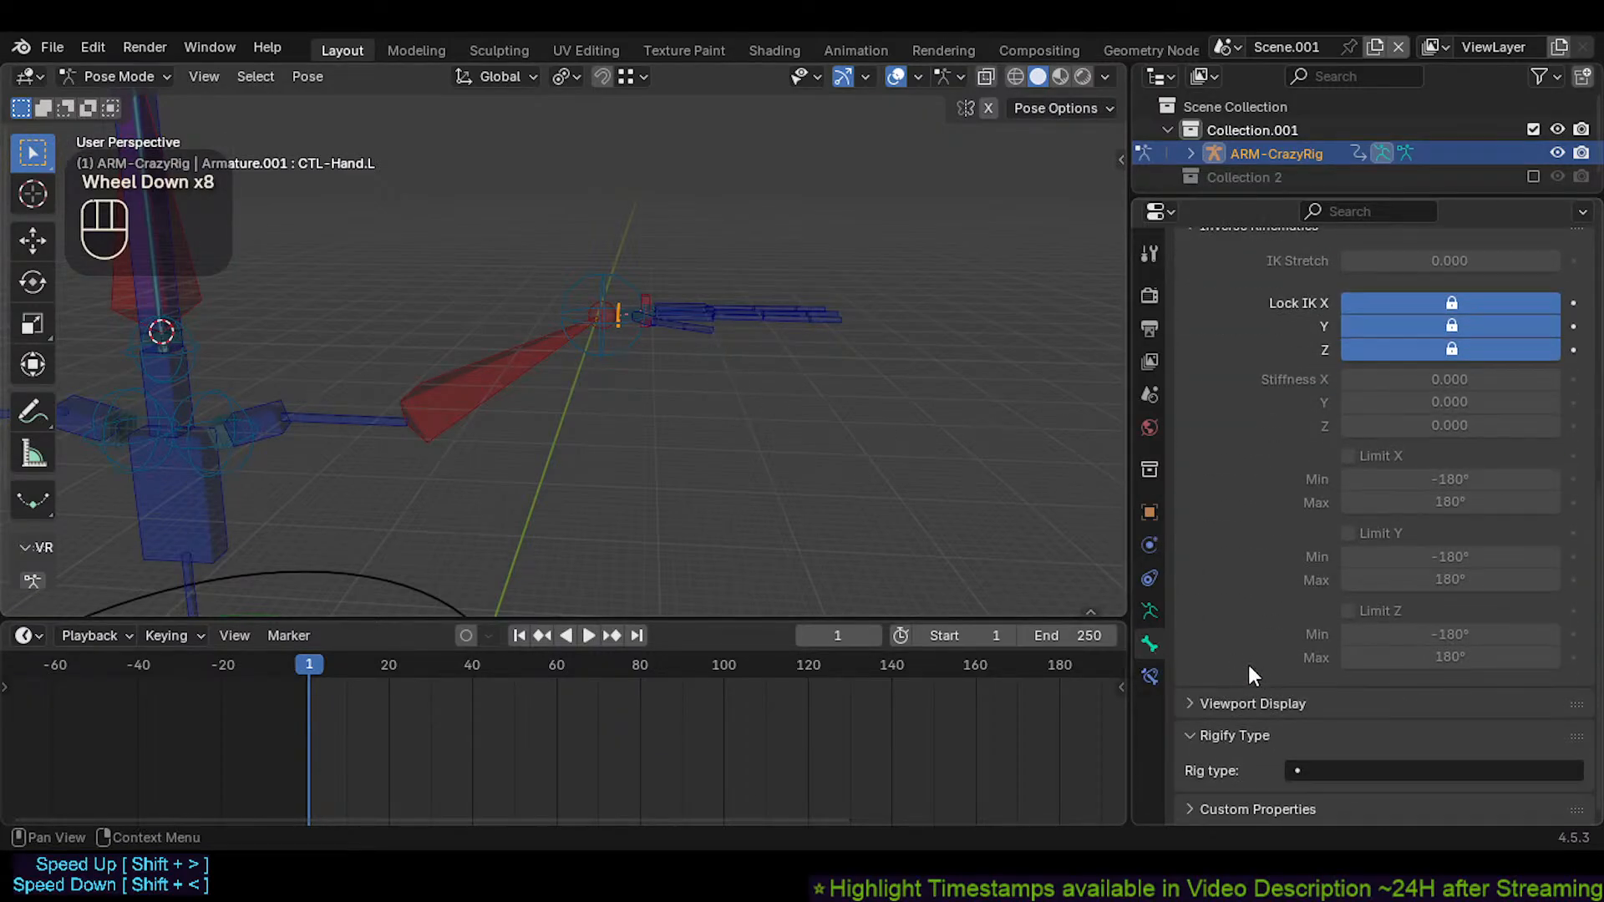
click(1289, 705)
scroll(1407, 702, down, 4)
drag(1455, 631, 1555, 677)
click(610, 365)
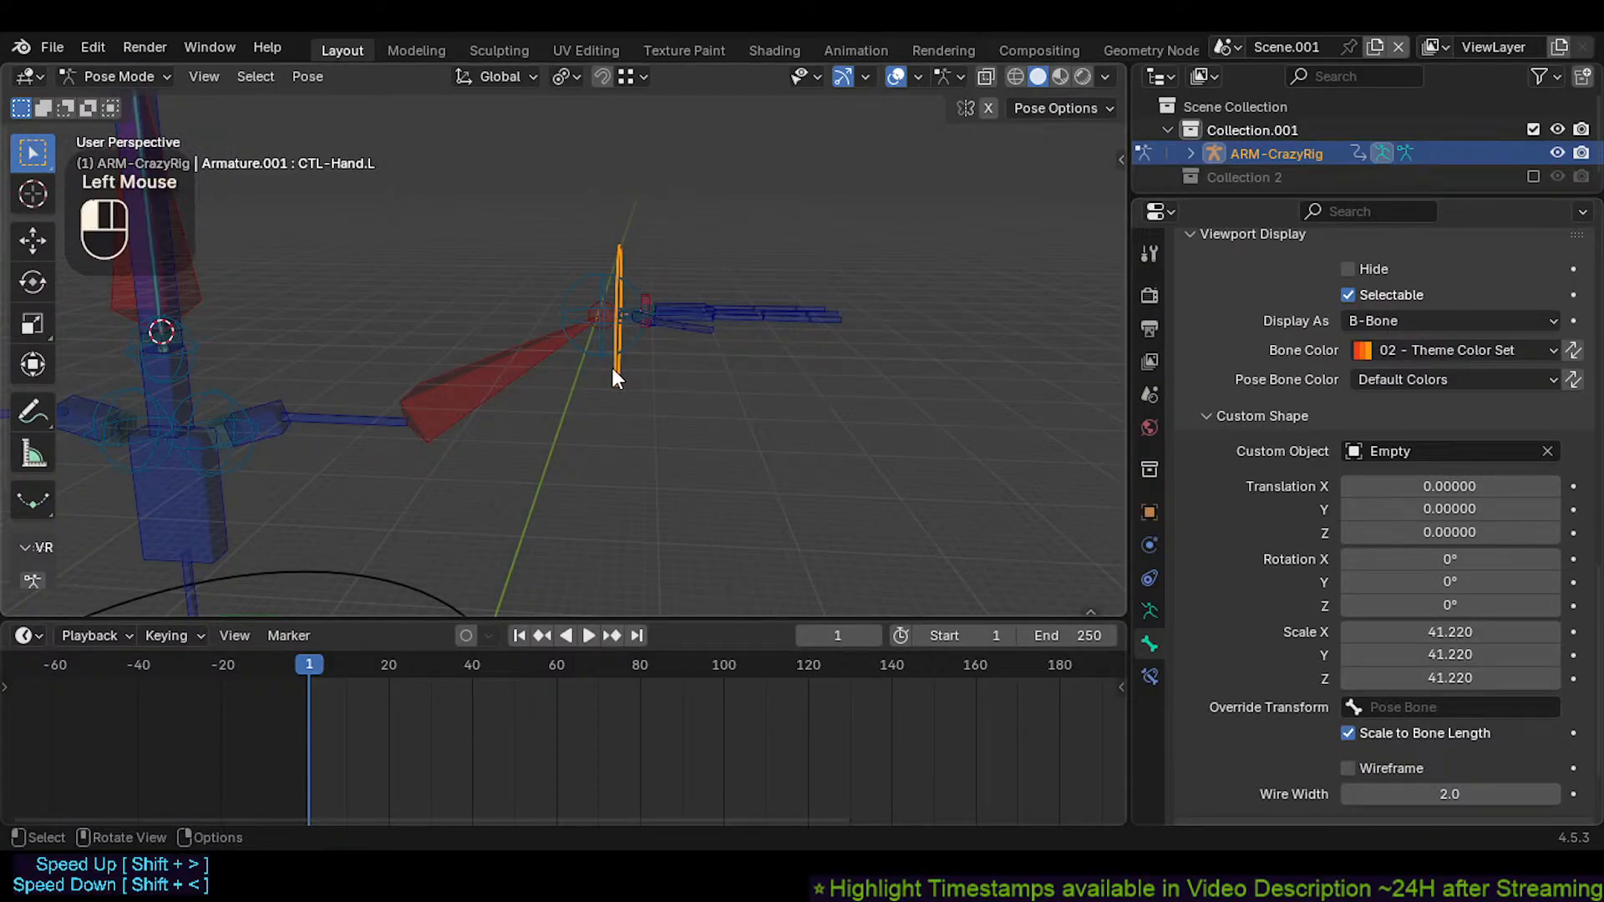
Symmetrize the CTL-Hand.L bone to the right side in Edit Mode, and save the file from Pose Mode
key(Tab)
right_click(663, 384)
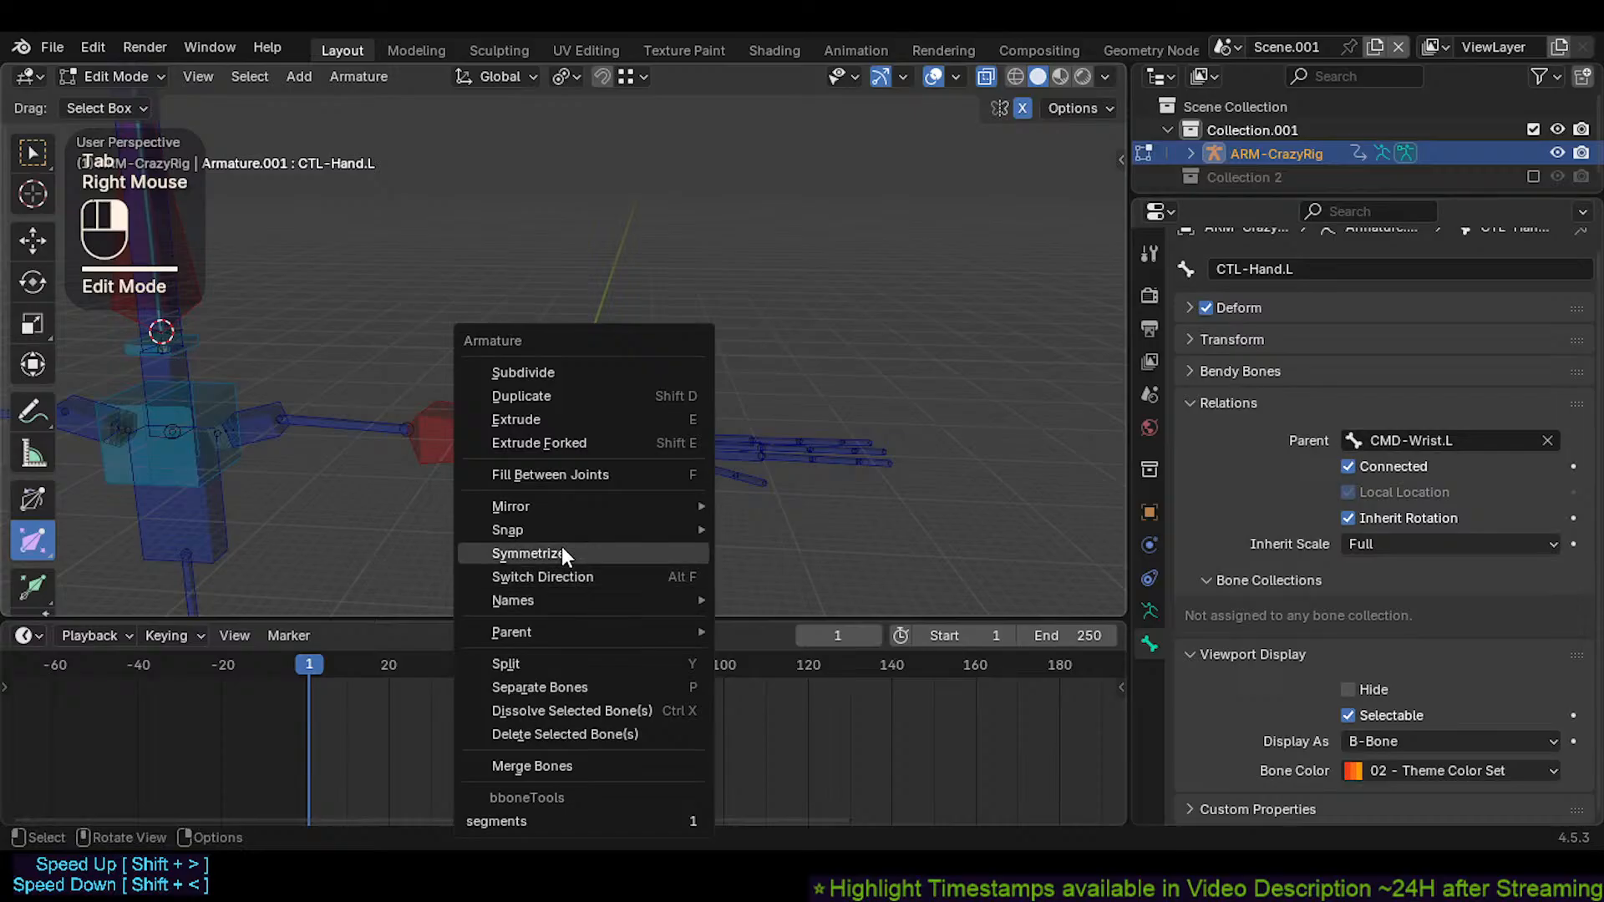
key(Tab)
middle_drag(620, 388, 555, 394)
scroll(656, 396, down, 3)
scroll(473, 418, up, 2)
key(ctrl+s)
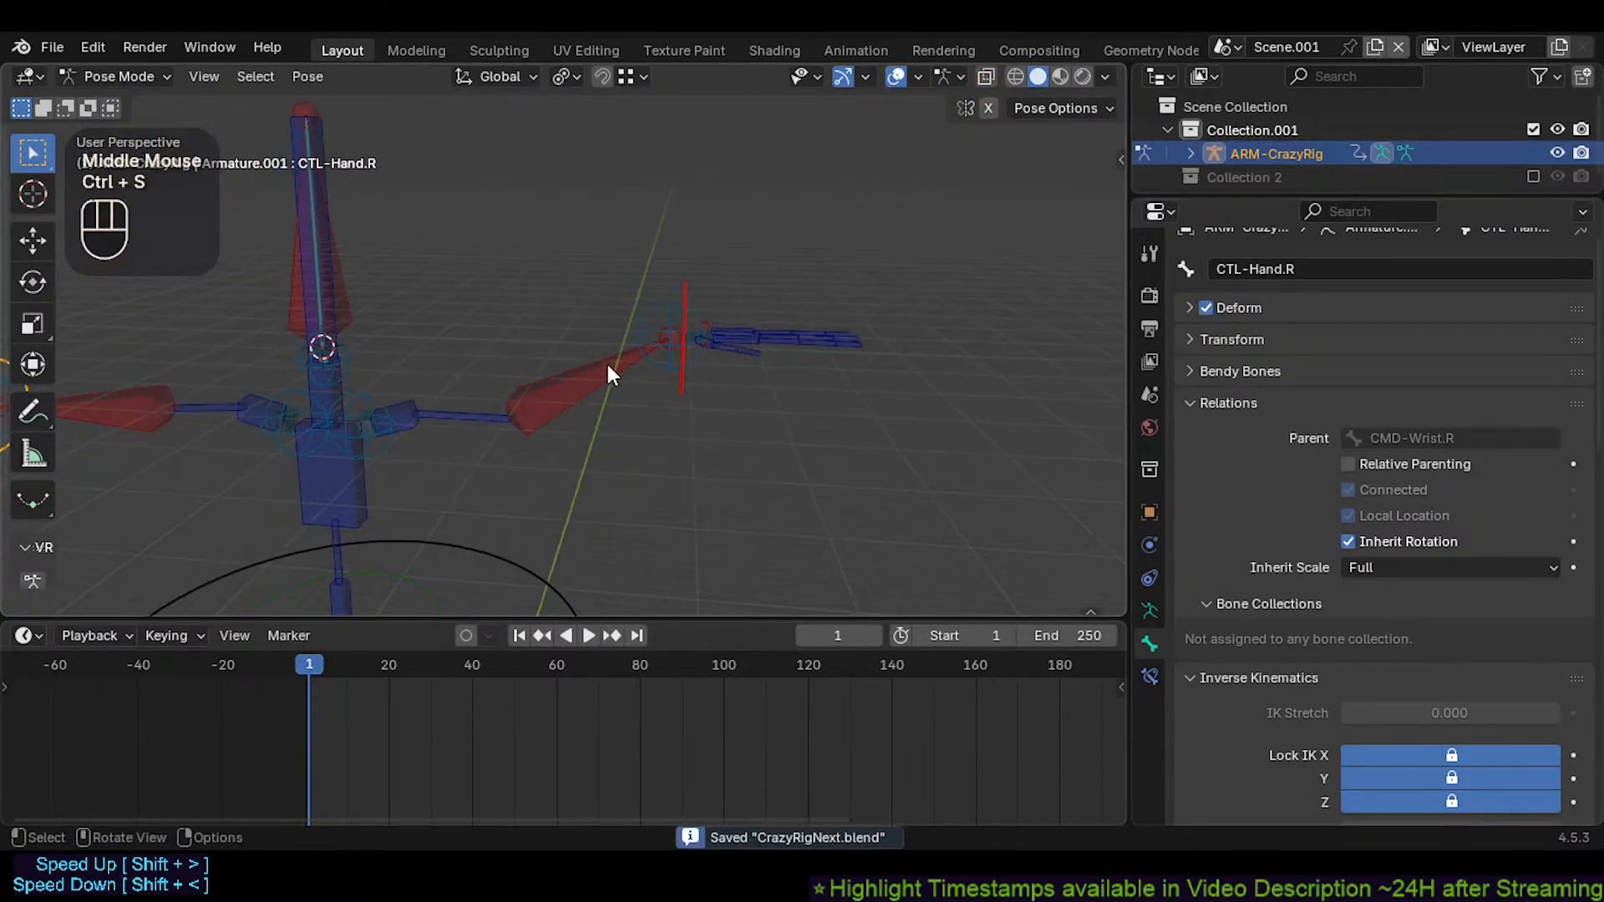
Inspect the Copy Rotation constraint of the CMD-Wrist.L bone
click(608, 365)
click(652, 321)
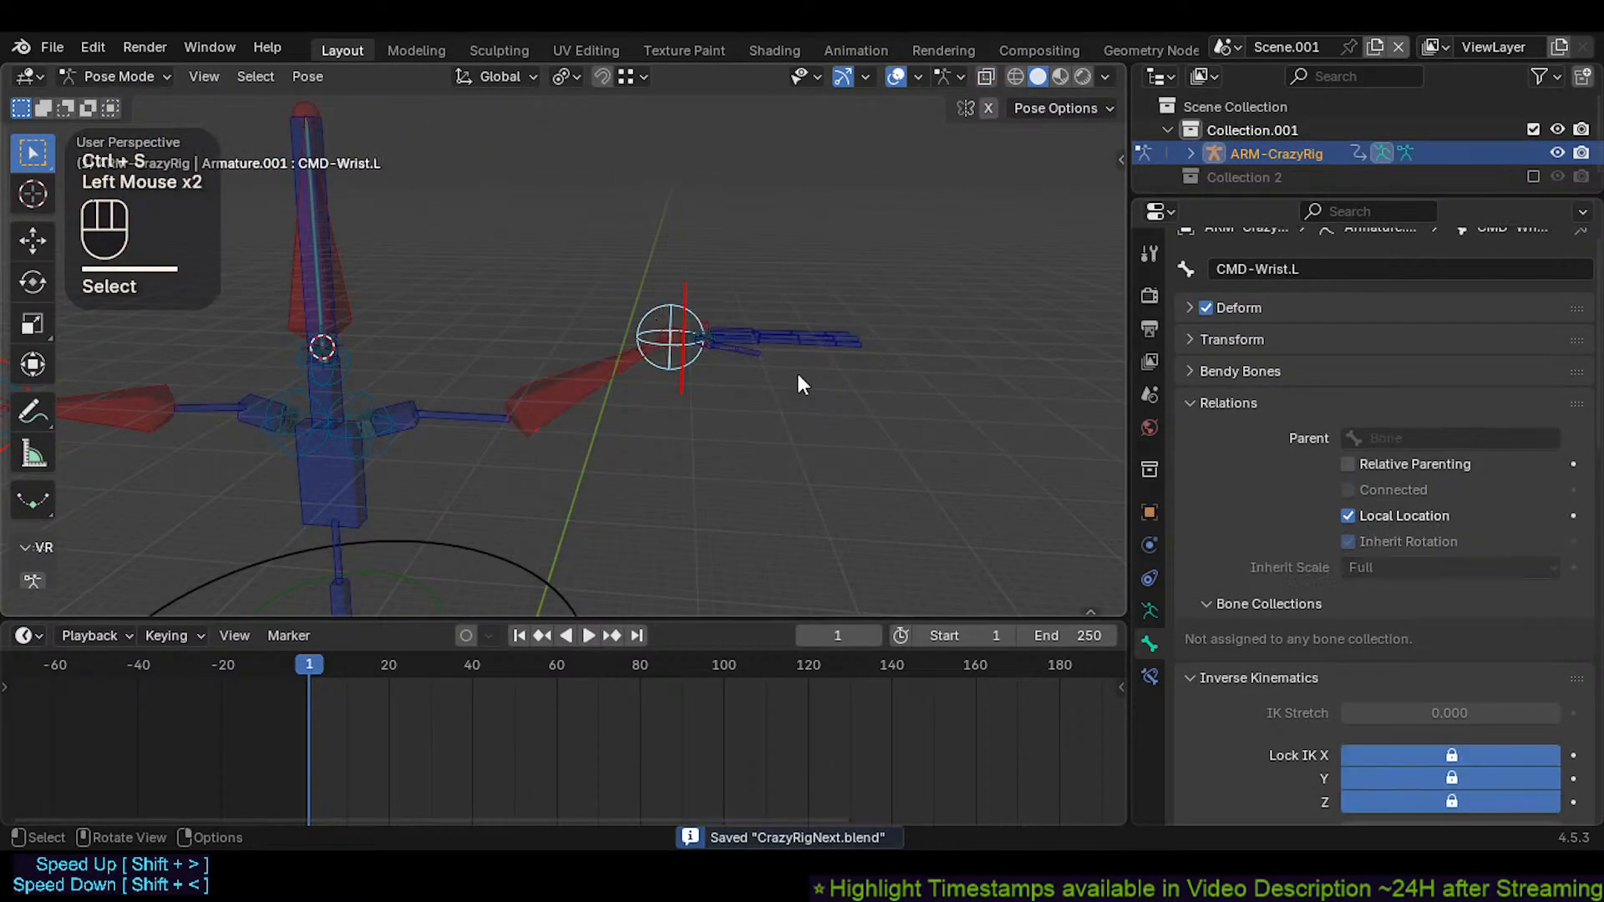
click(1149, 676)
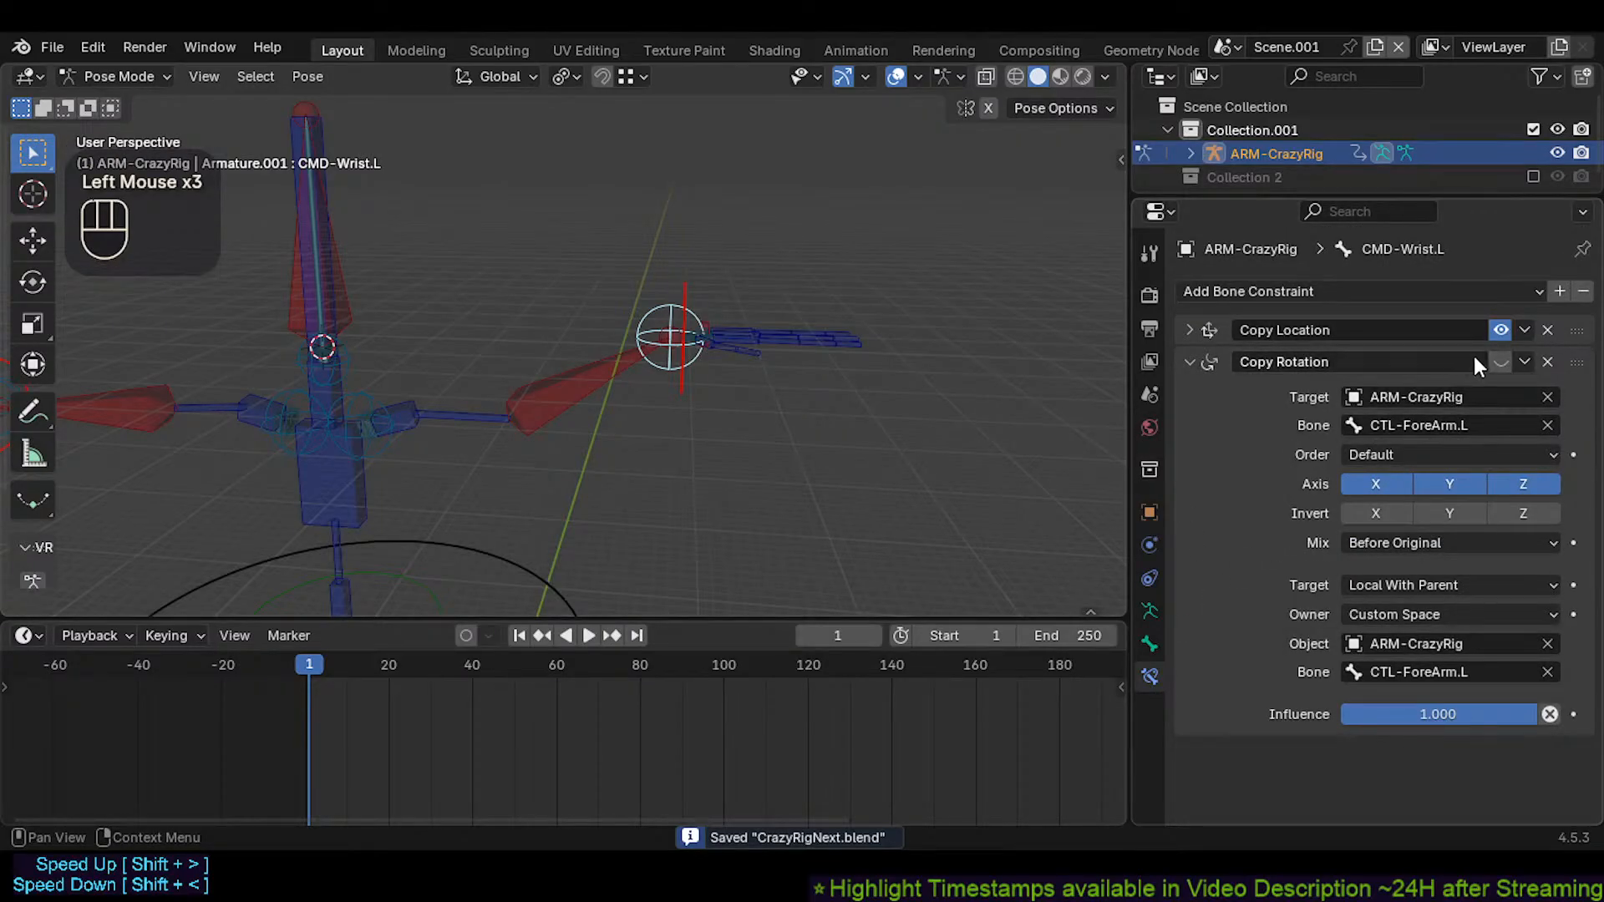
shift+middle_drag(664, 348, 609, 328)
scroll(580, 393, down, 2)
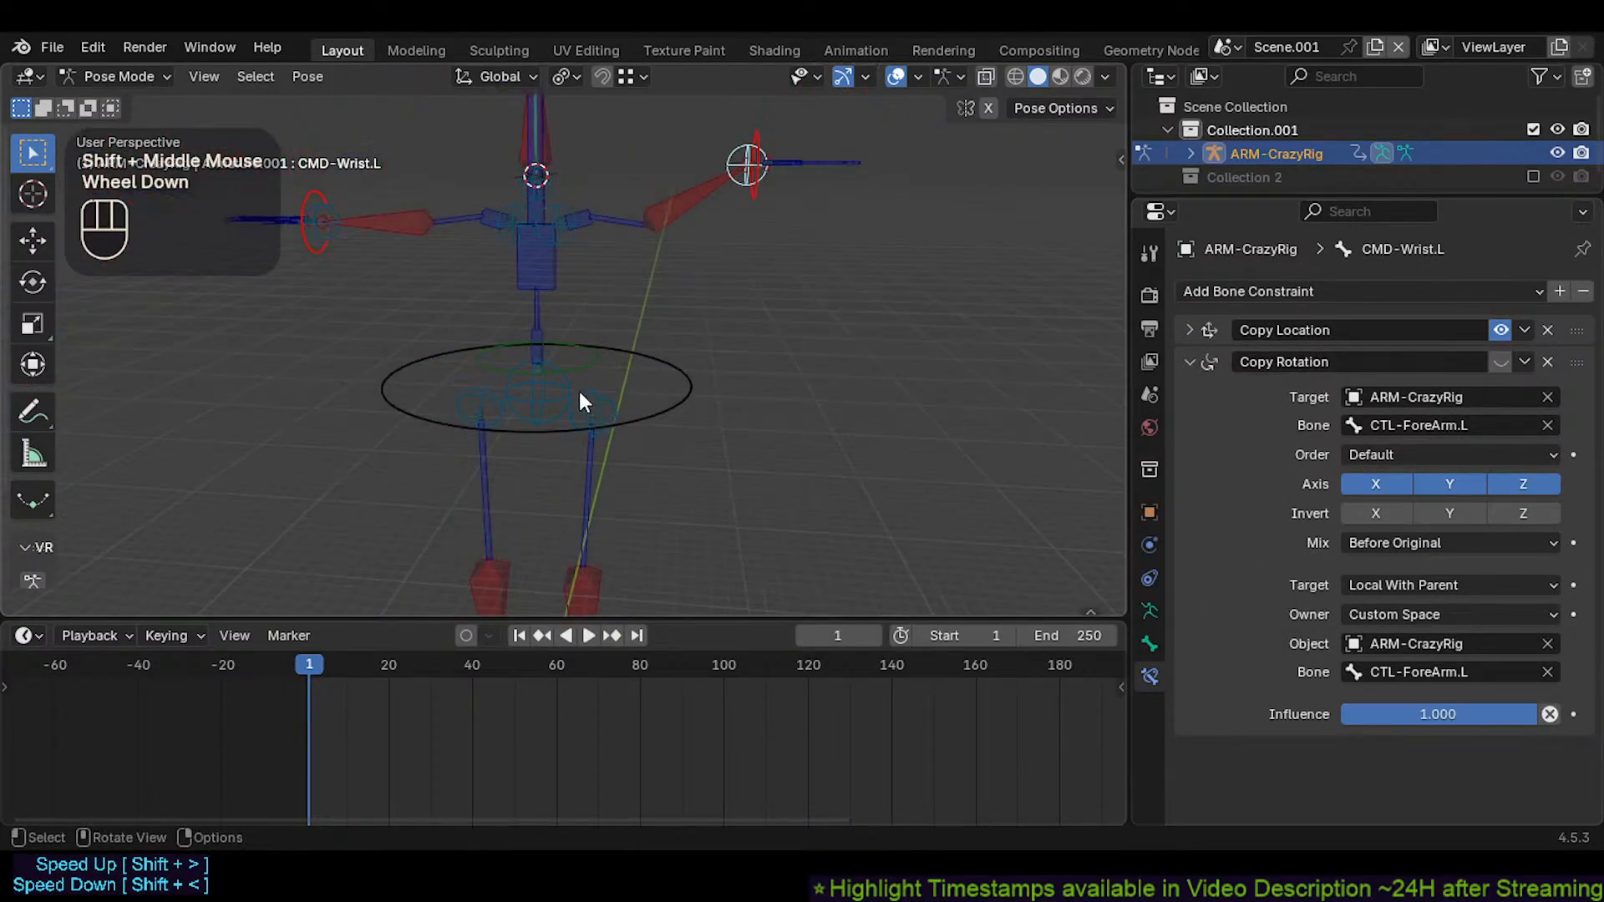
Inspect the constraints of the CMD-Hip.L, CMD-Shoulder.L and CMD-Spine bones
click(594, 406)
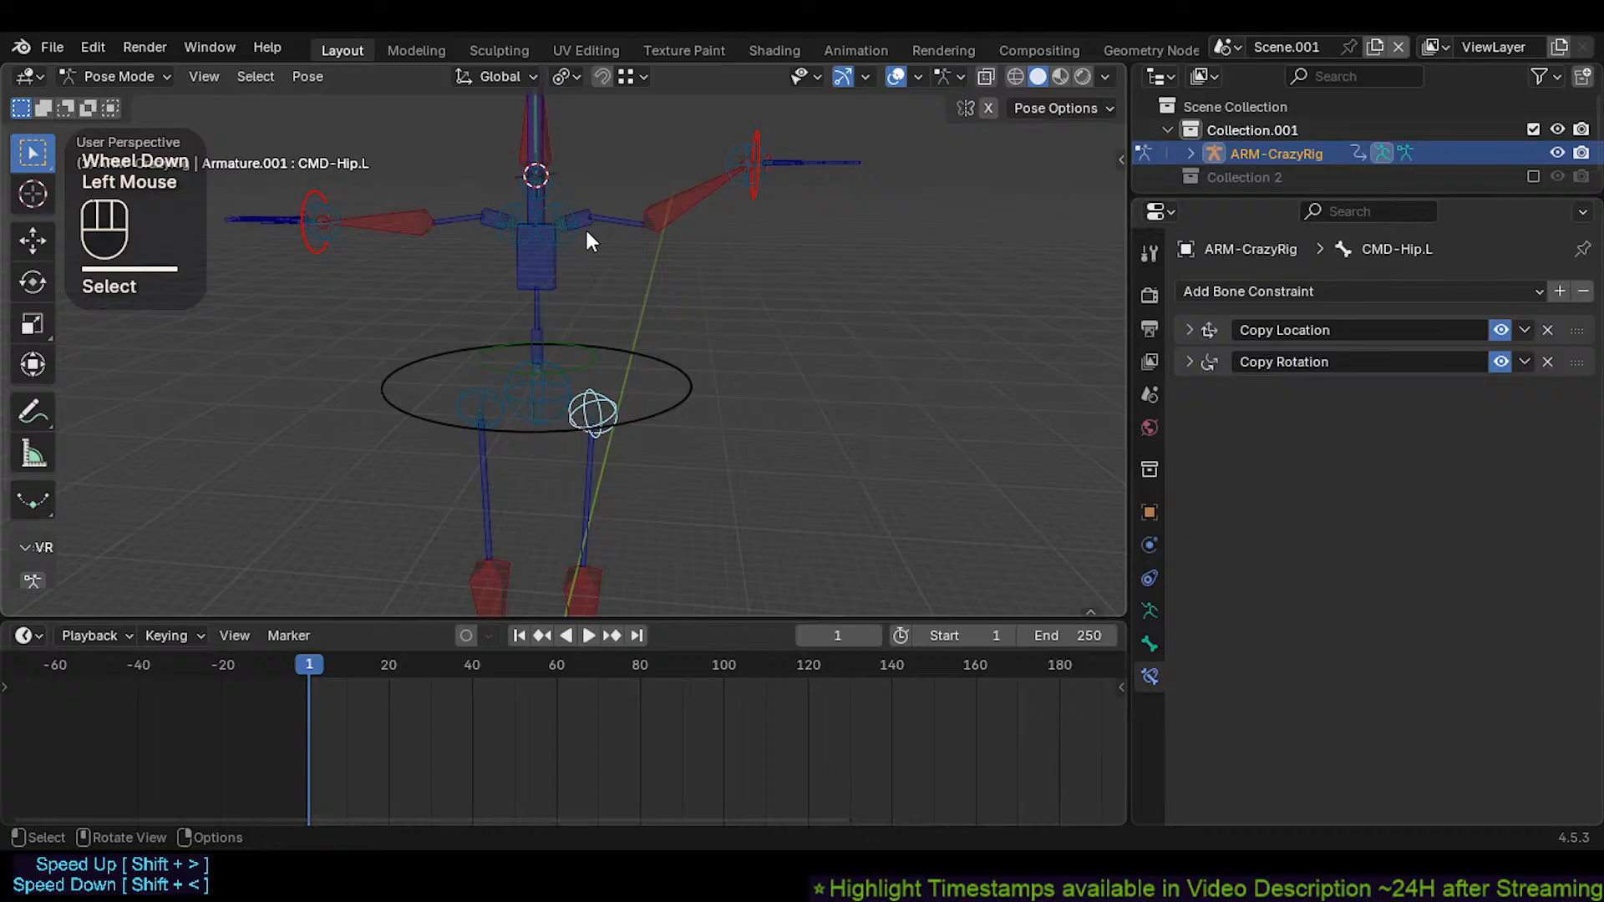
click(573, 247)
click(1199, 367)
click(1191, 364)
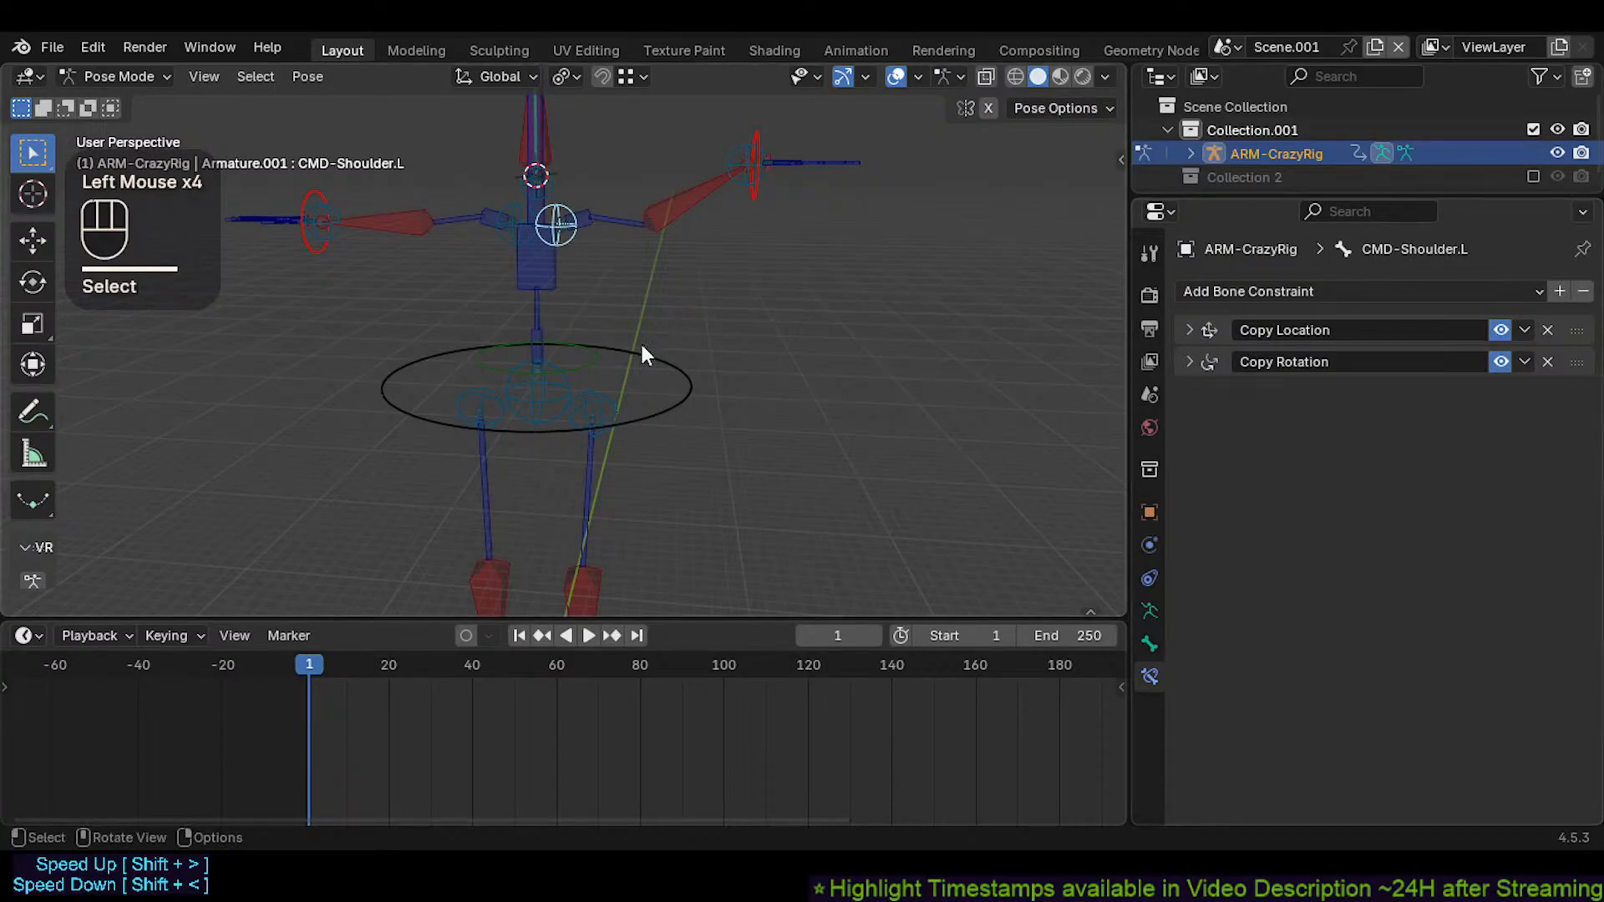
click(1190, 361)
click(1190, 360)
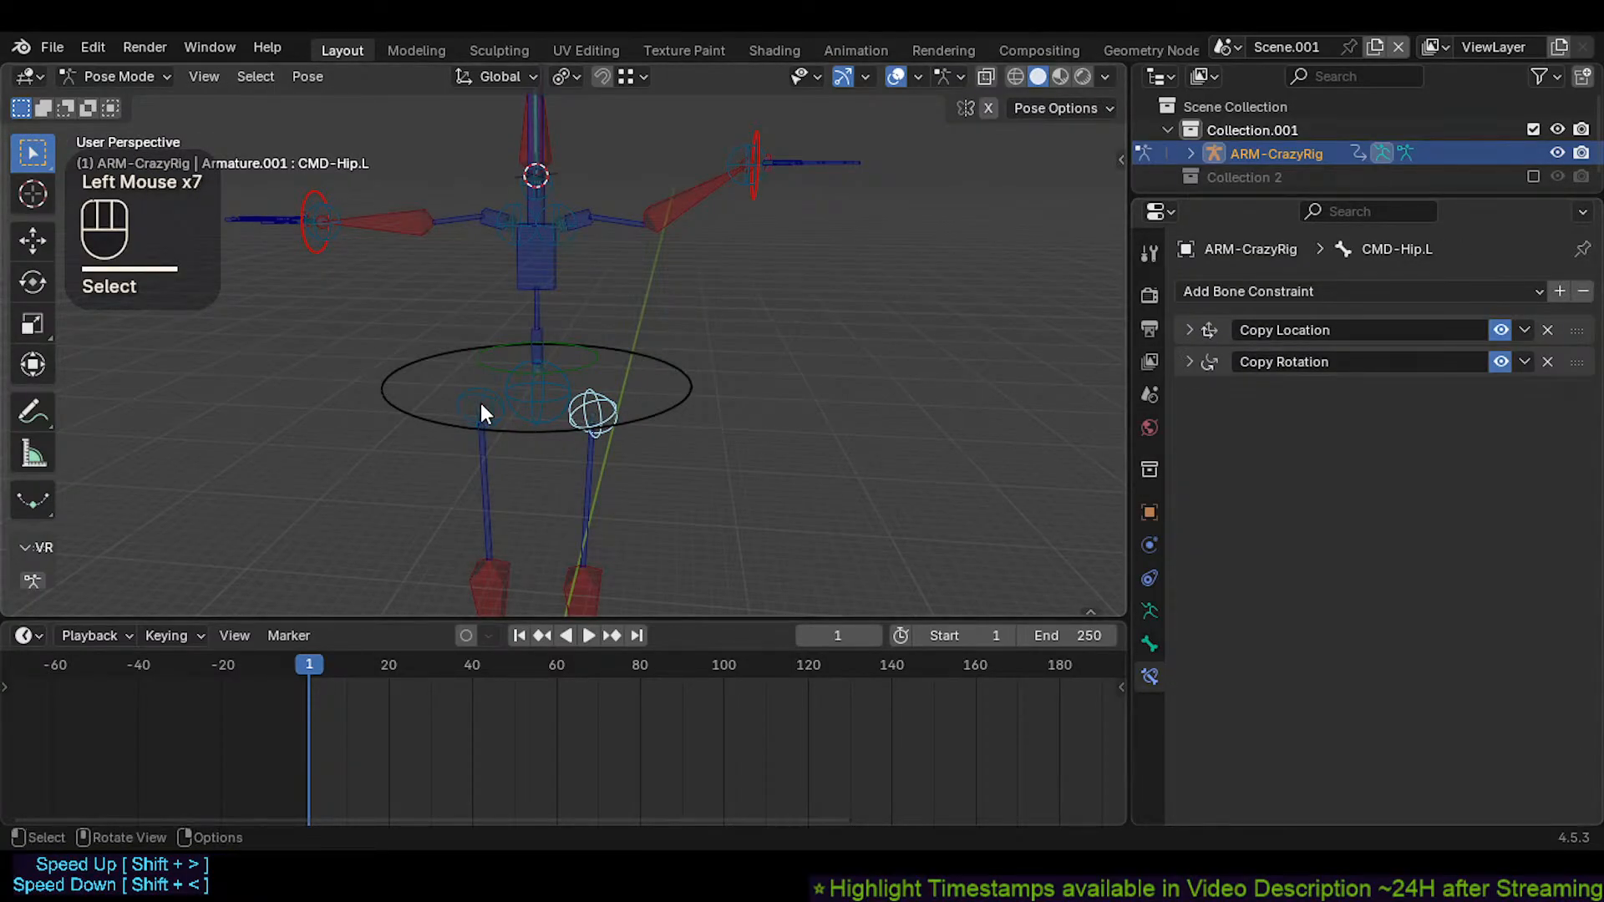
click(538, 393)
click(1191, 362)
click(1191, 362)
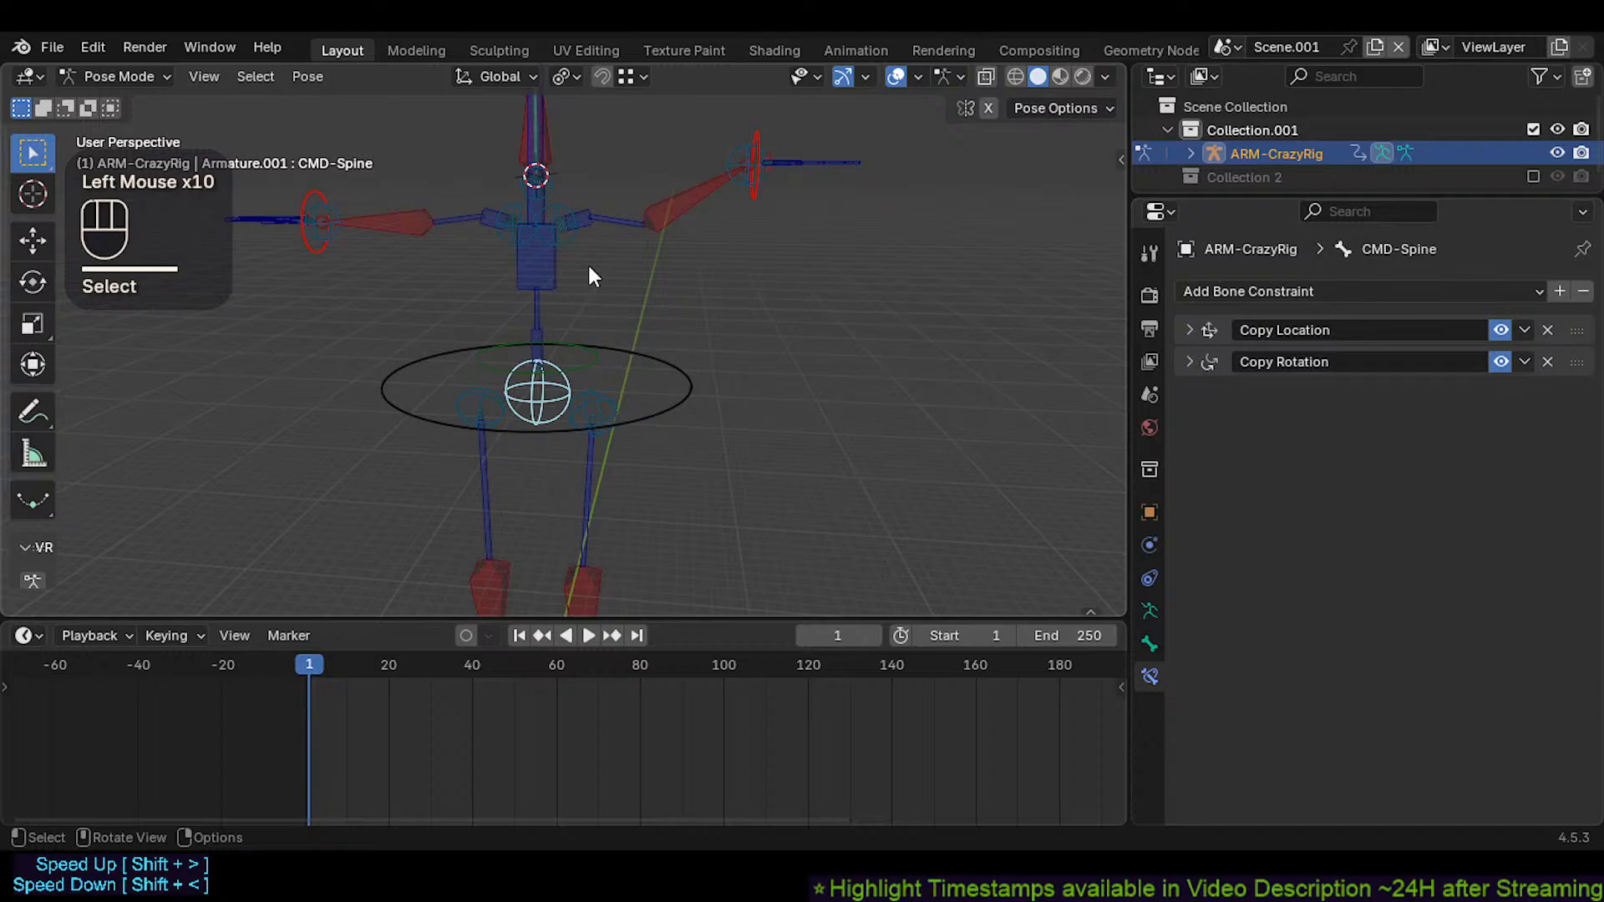
Review the Copy Rotation and Copy Location settings of the CTL-Head bone
click(546, 193)
click(547, 193)
double_click(1184, 371)
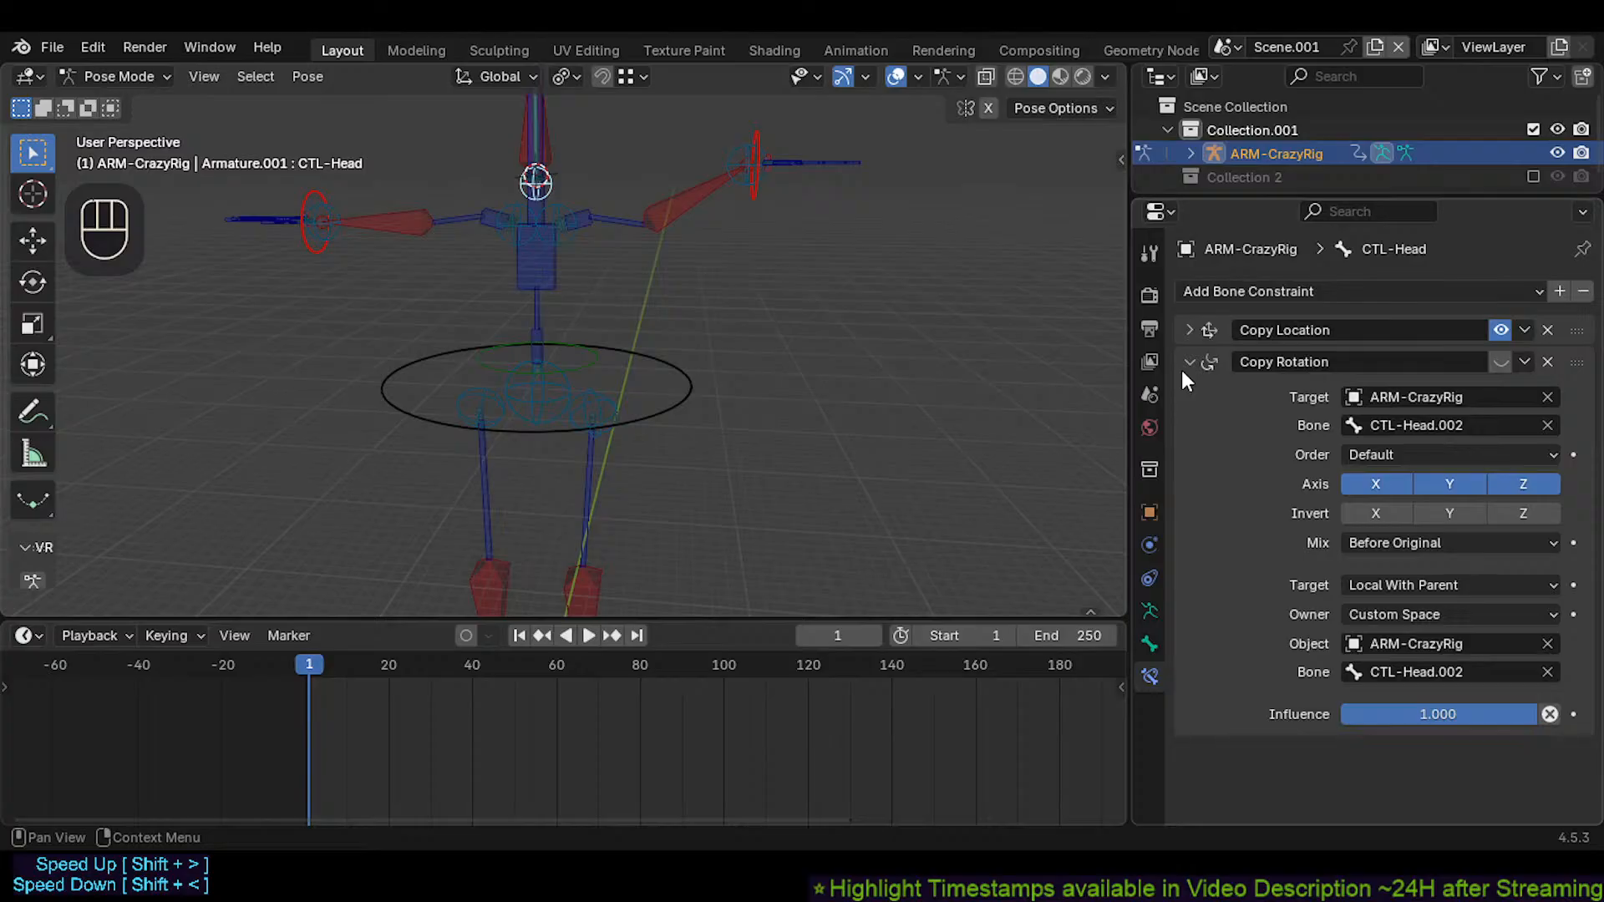
click(1182, 366)
click(1180, 326)
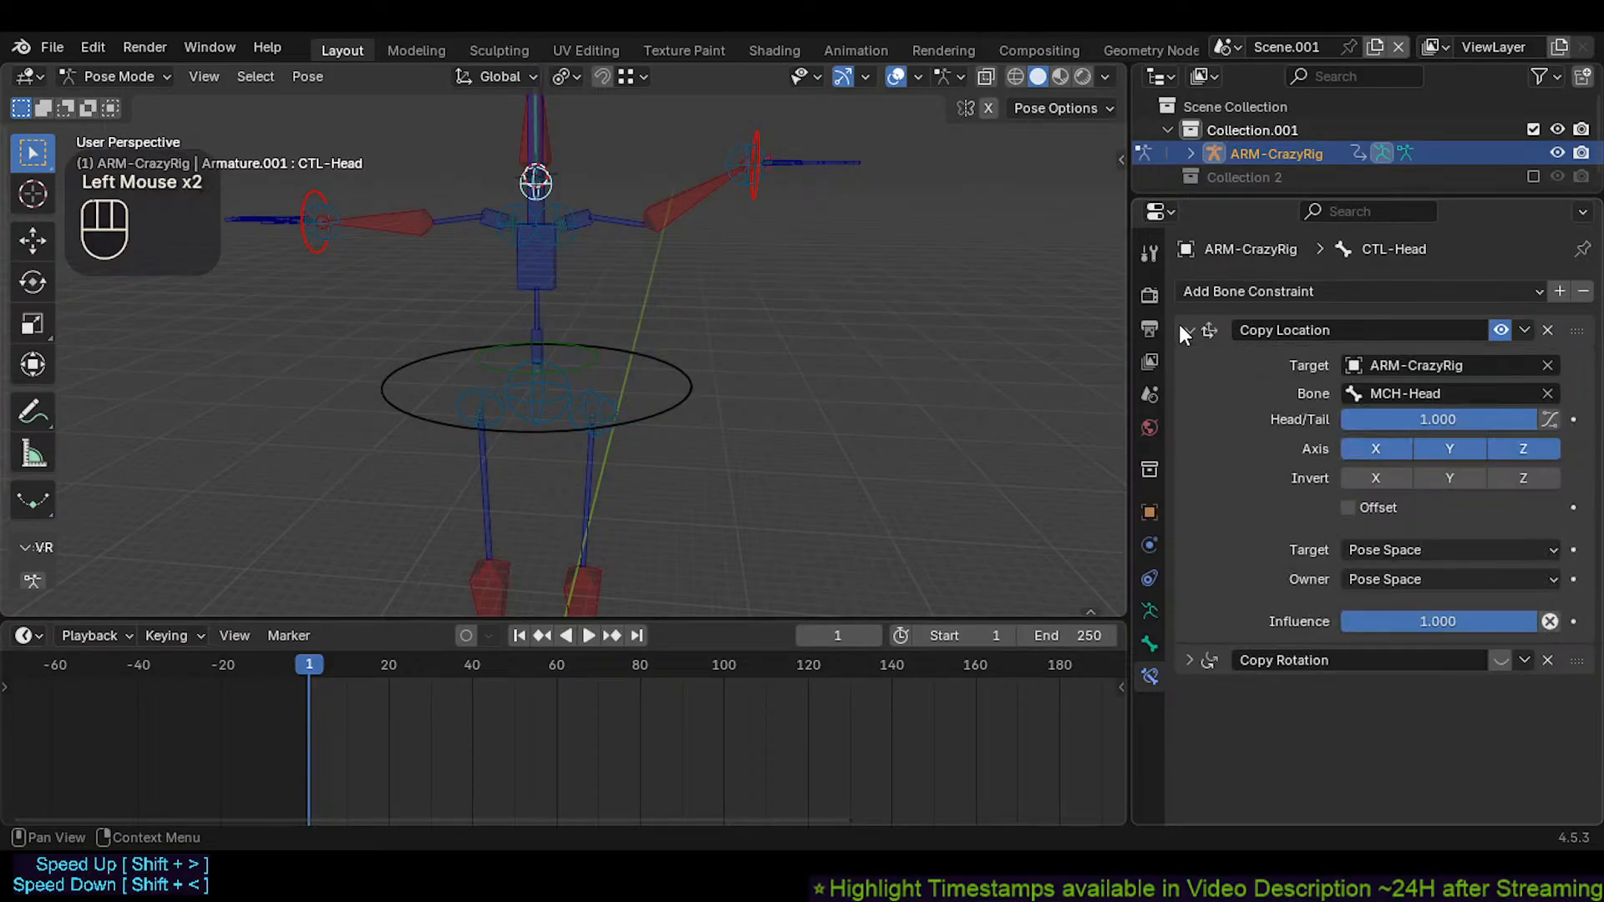
click(1183, 329)
Remove the numeric suffix from the name of the tall head bone CTL-Head.002
click(530, 212)
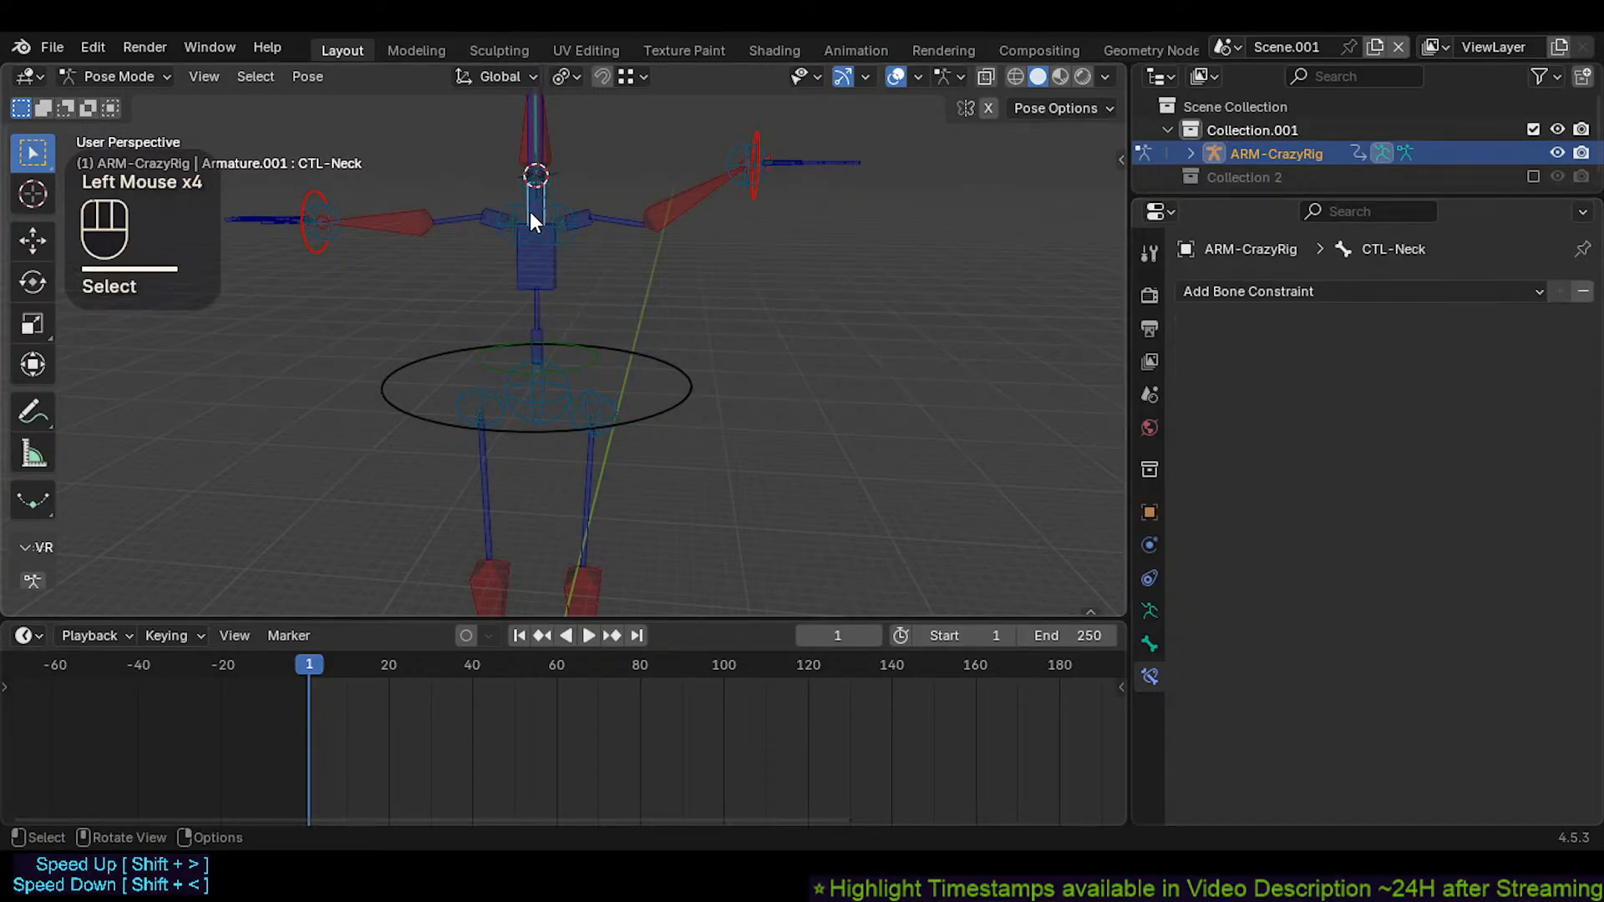
shift+middle_drag(531, 254, 533, 413)
click(537, 314)
scroll(584, 315, up, 6)
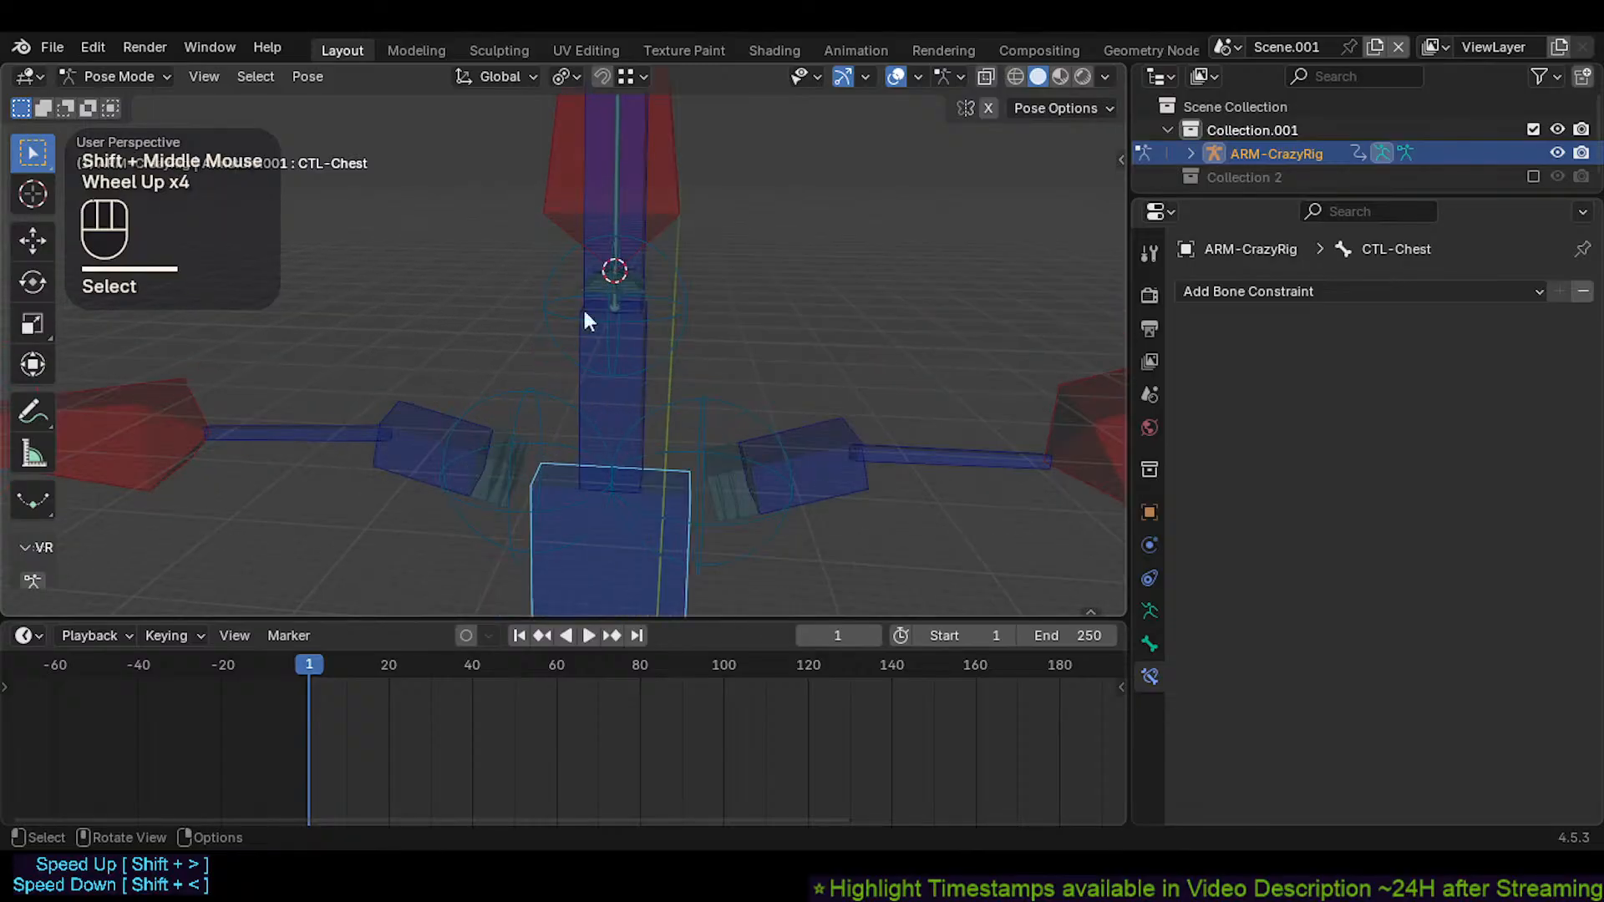
click(620, 189)
shift+middle_drag(620, 188, 614, 277)
scroll(589, 330, down, 2)
key(F2)
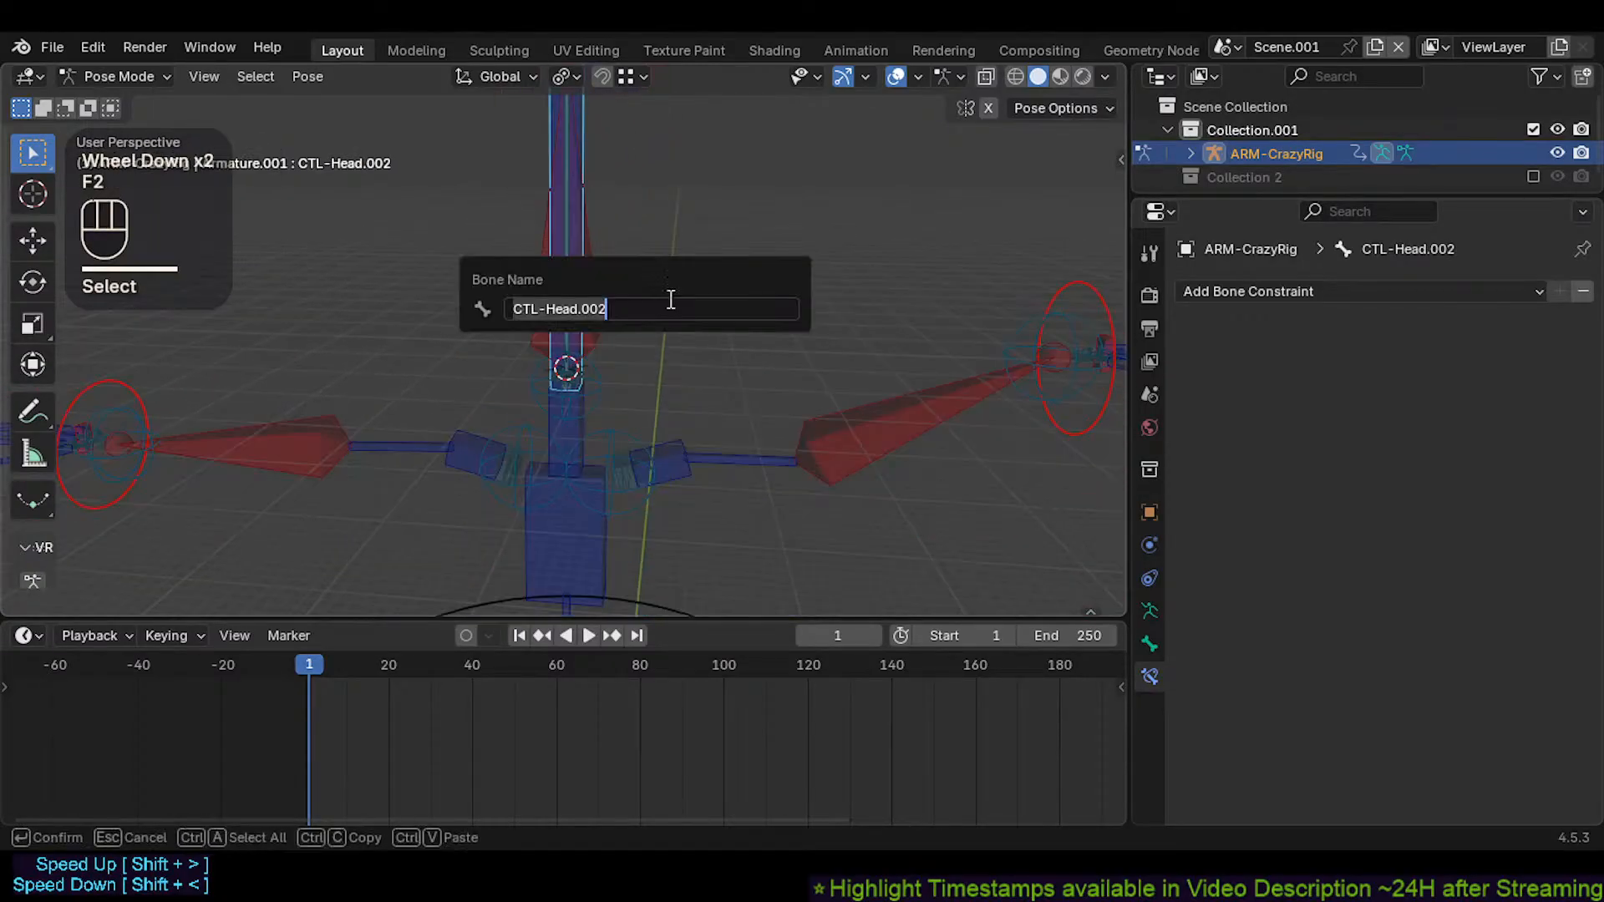
key(BackSpace)
key(BackSpace)
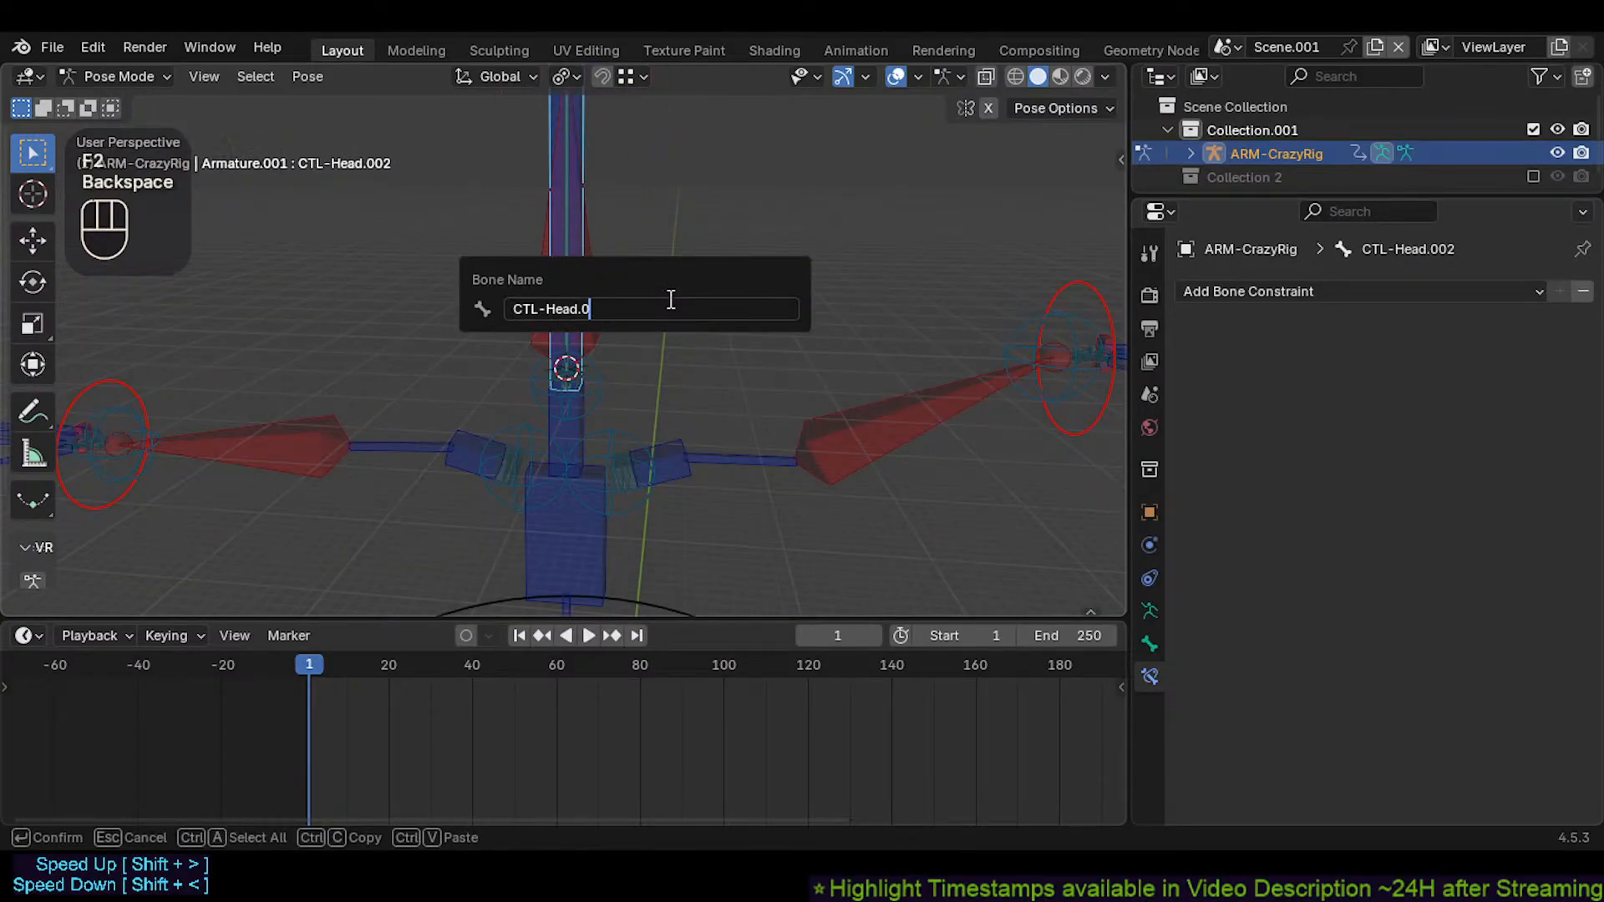
key(Return)
Check the overlapping bones at the base of the head to find the one already named CTL-Head
click(569, 424)
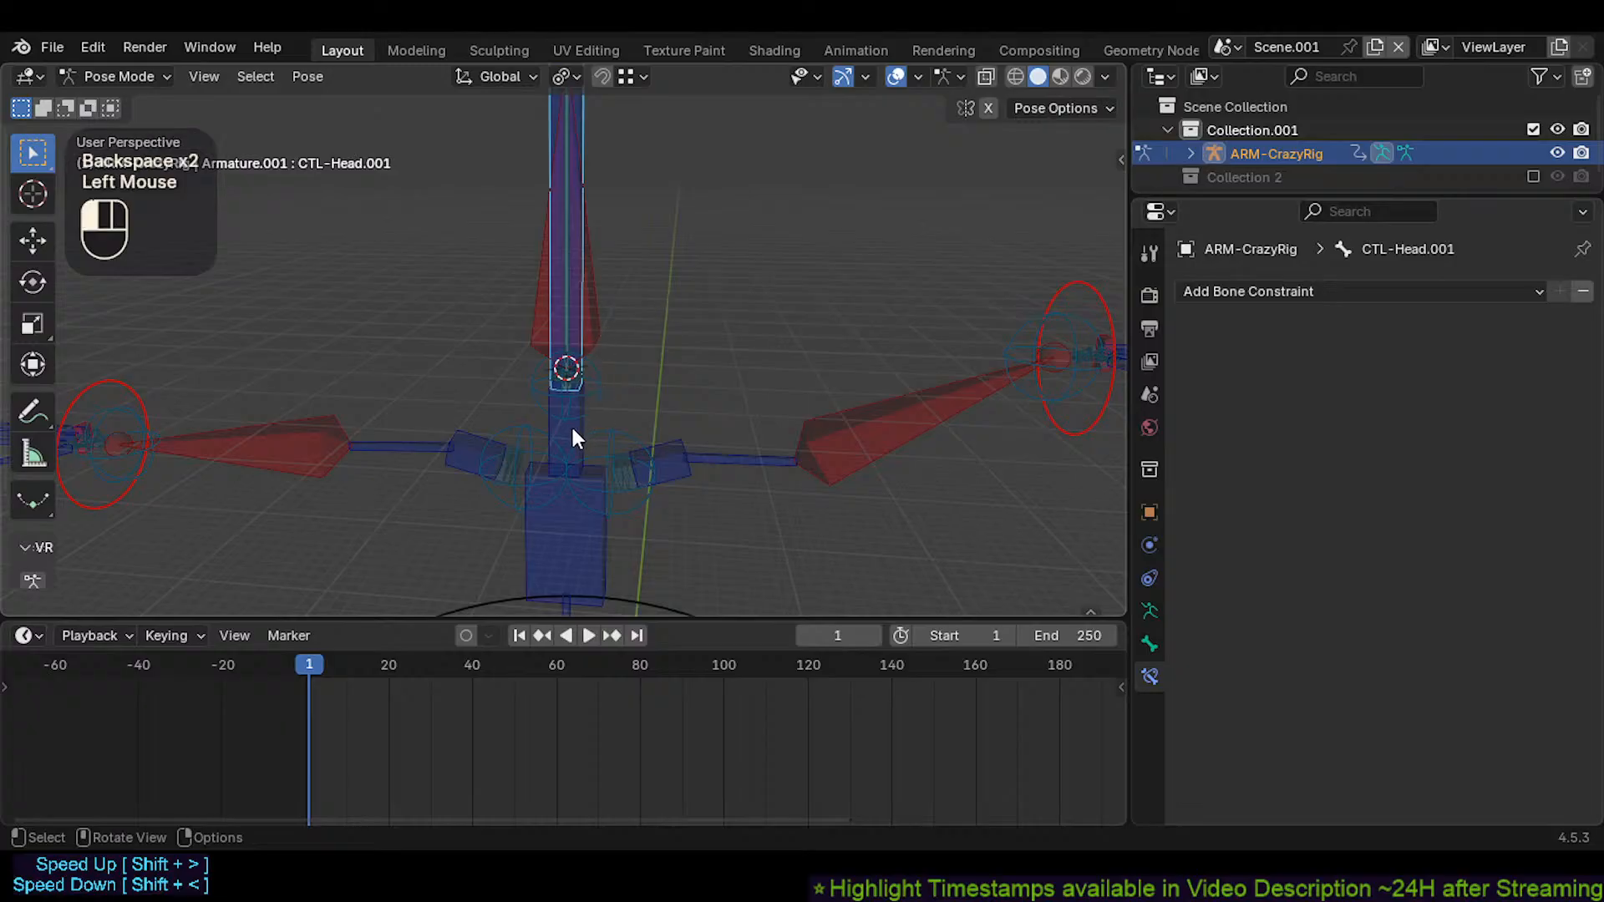
scroll(570, 399, up, 2)
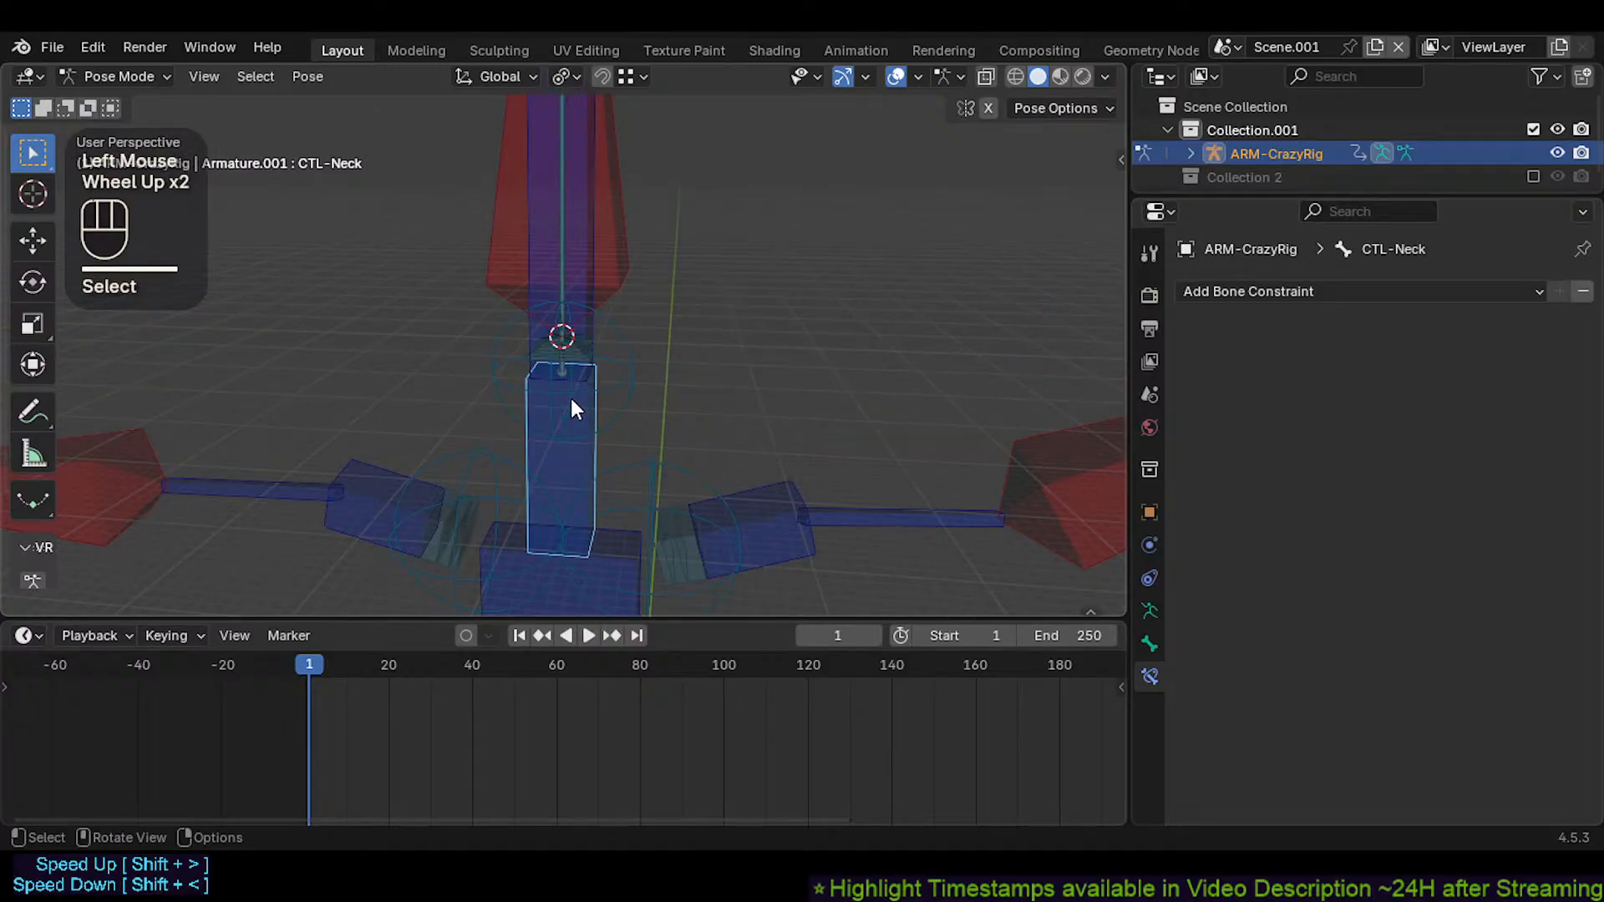
click(558, 261)
click(581, 274)
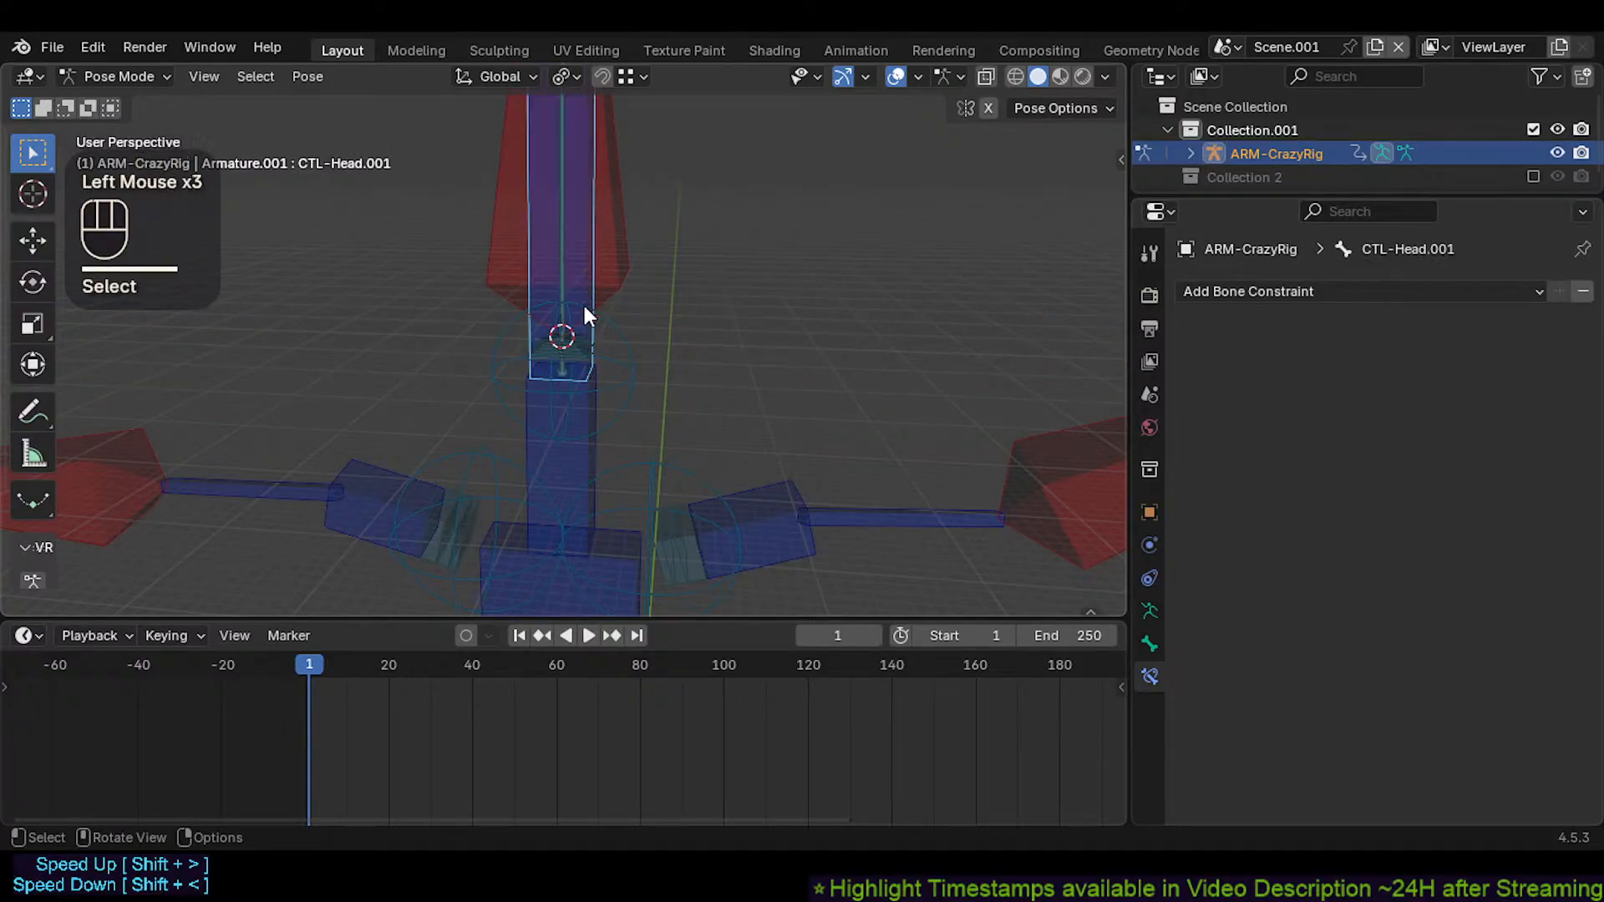
click(561, 358)
click(561, 358)
click(561, 359)
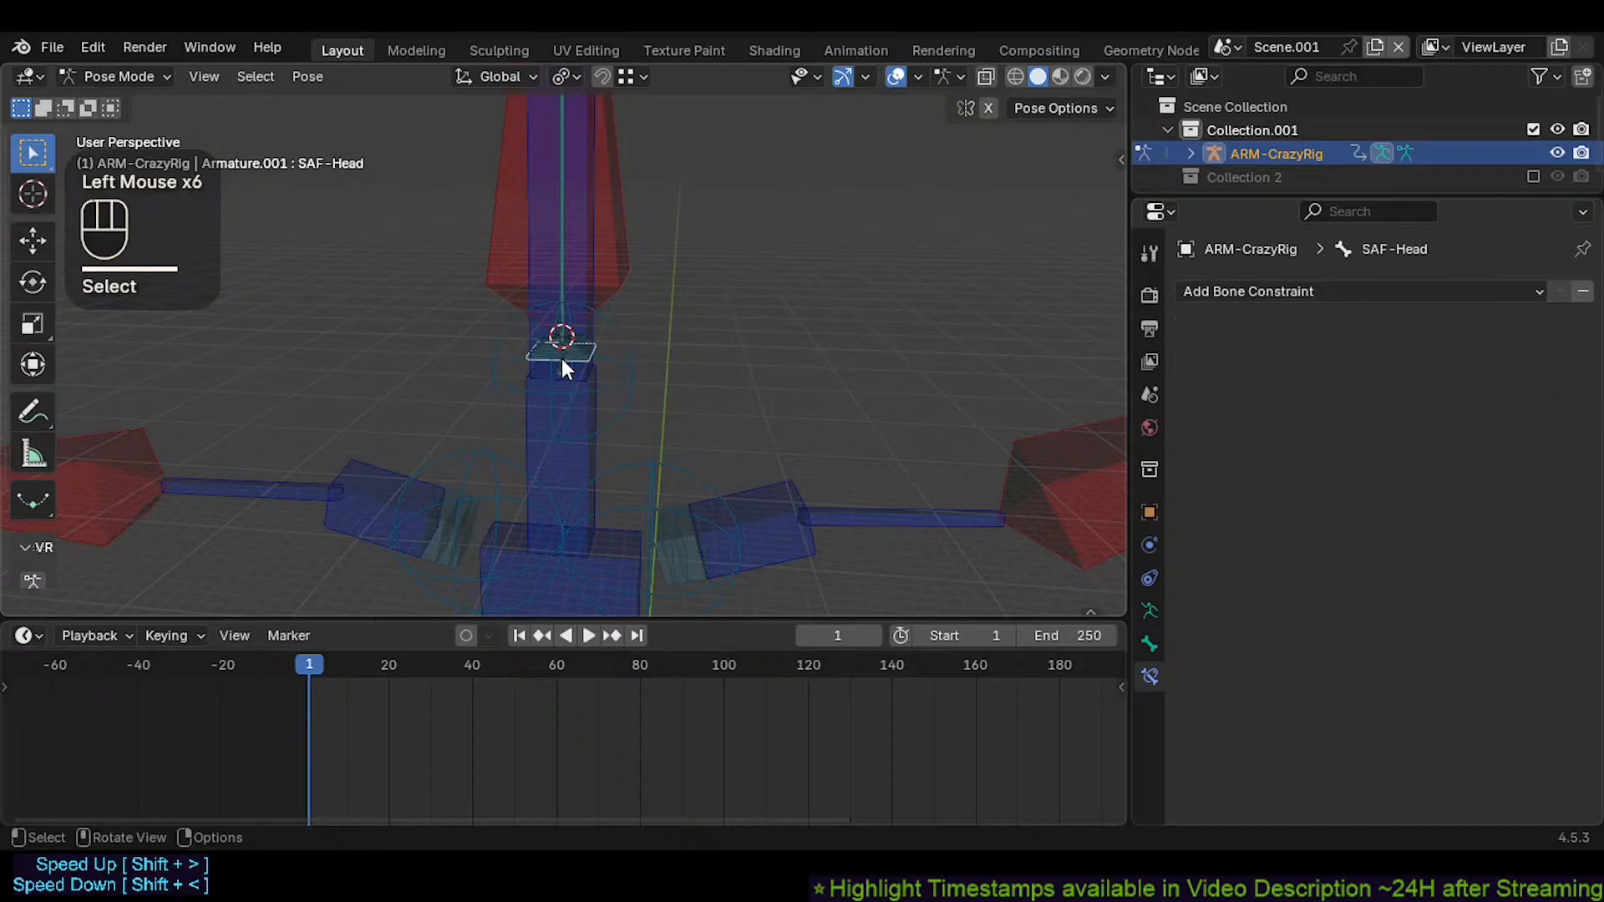
click(562, 358)
click(610, 371)
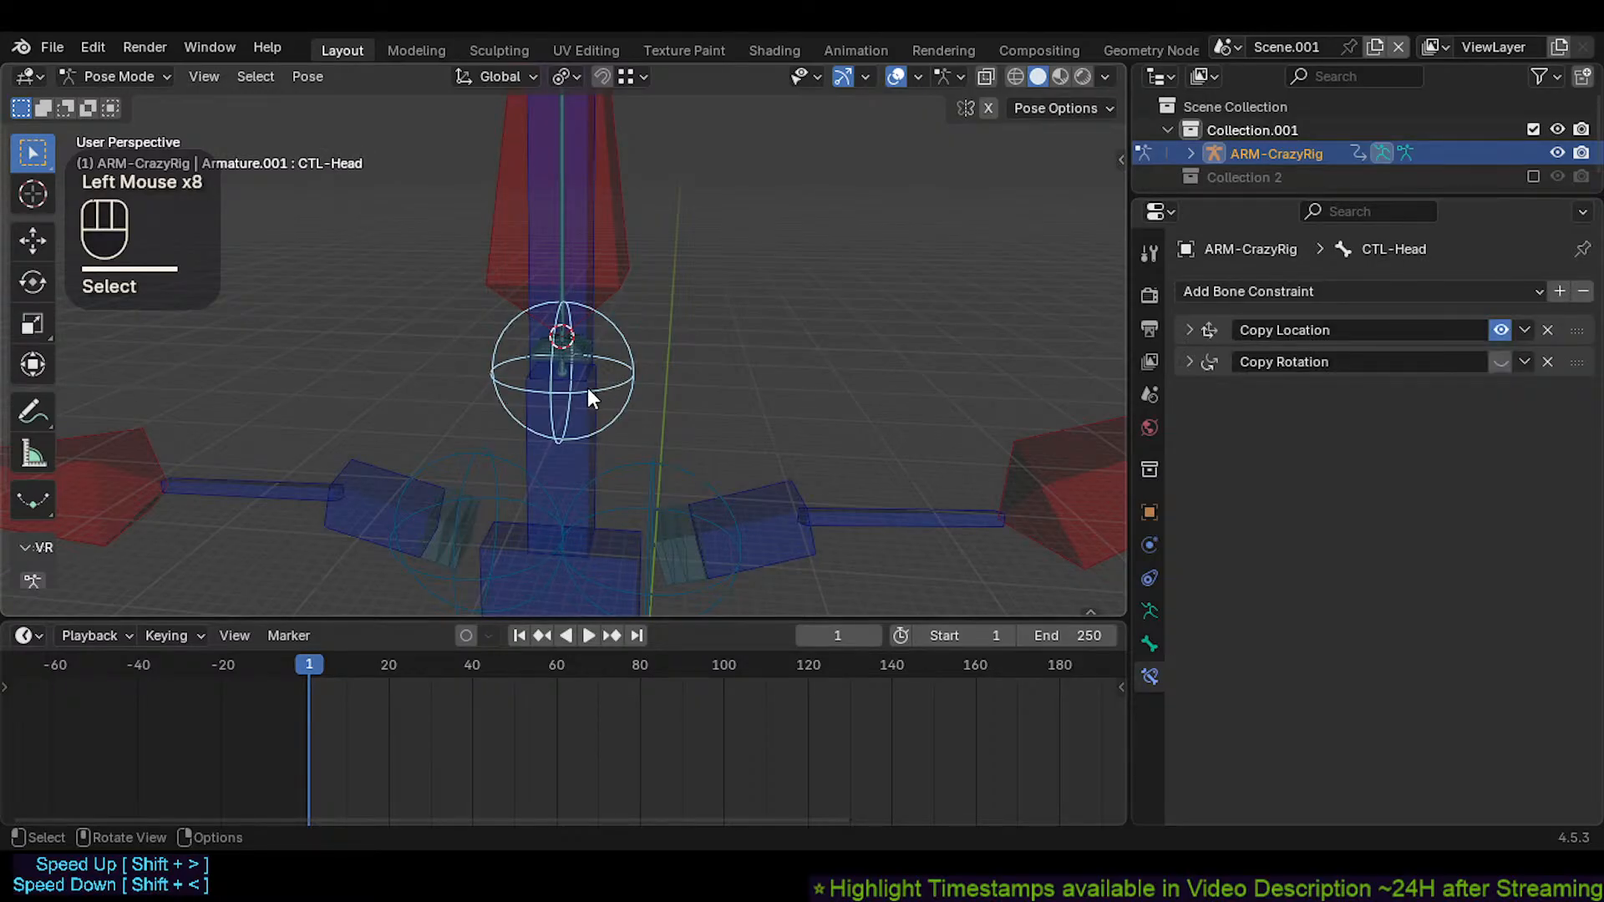
Rename the spherical CTL-Head bone at the top of the neck as CMD-Head and save the file
key(F2)
key(Home)
key(Right)
text(MD)
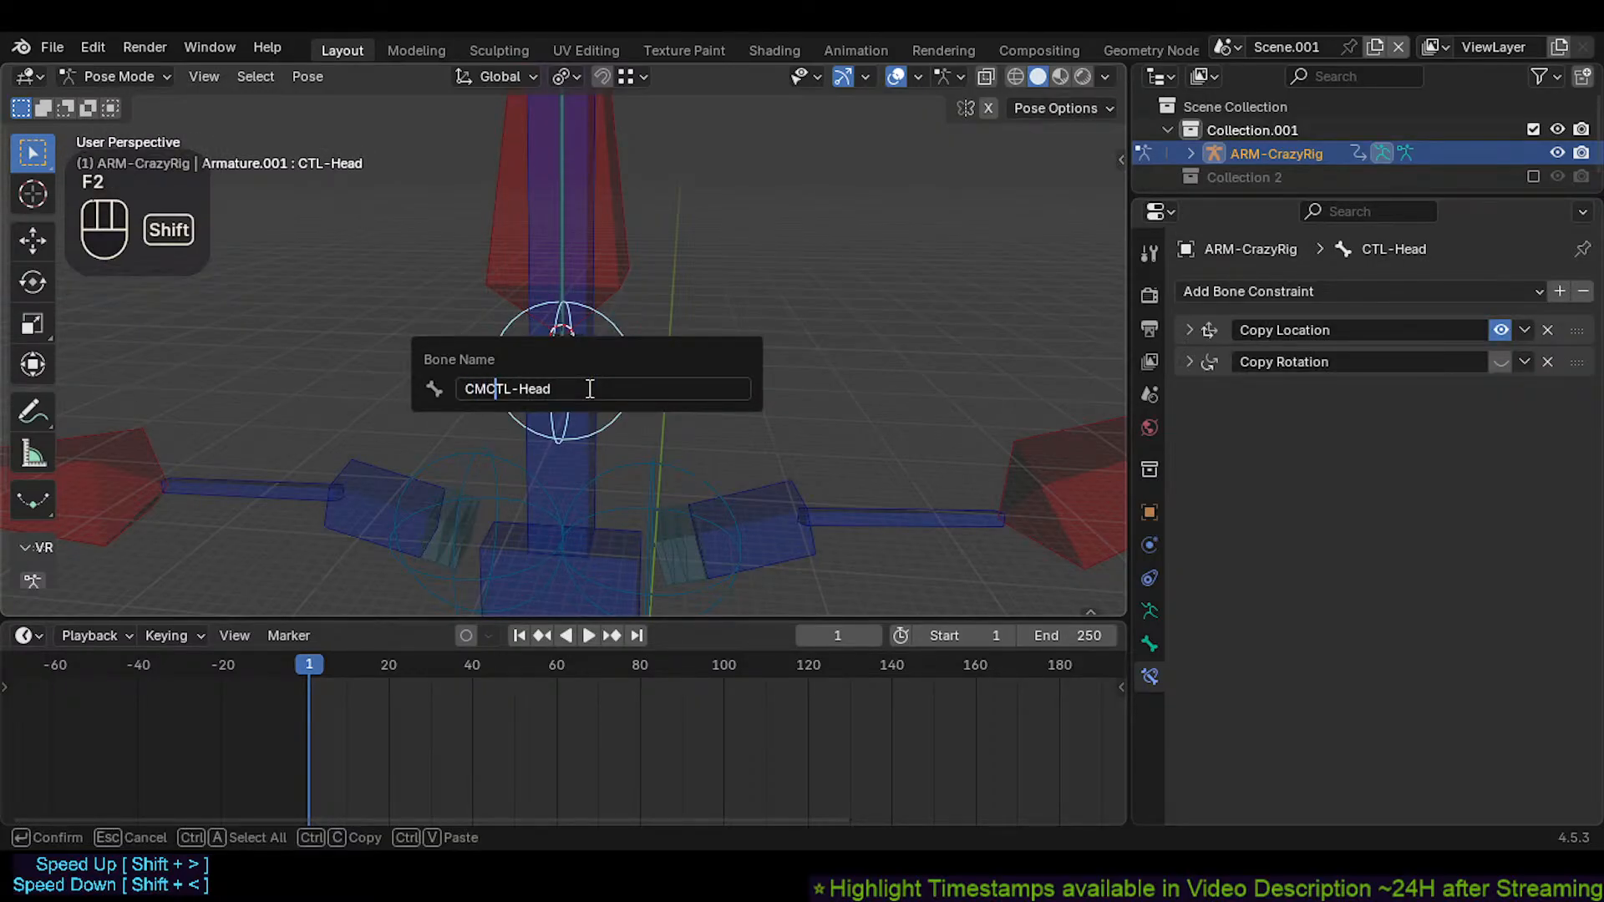
key(Delete)
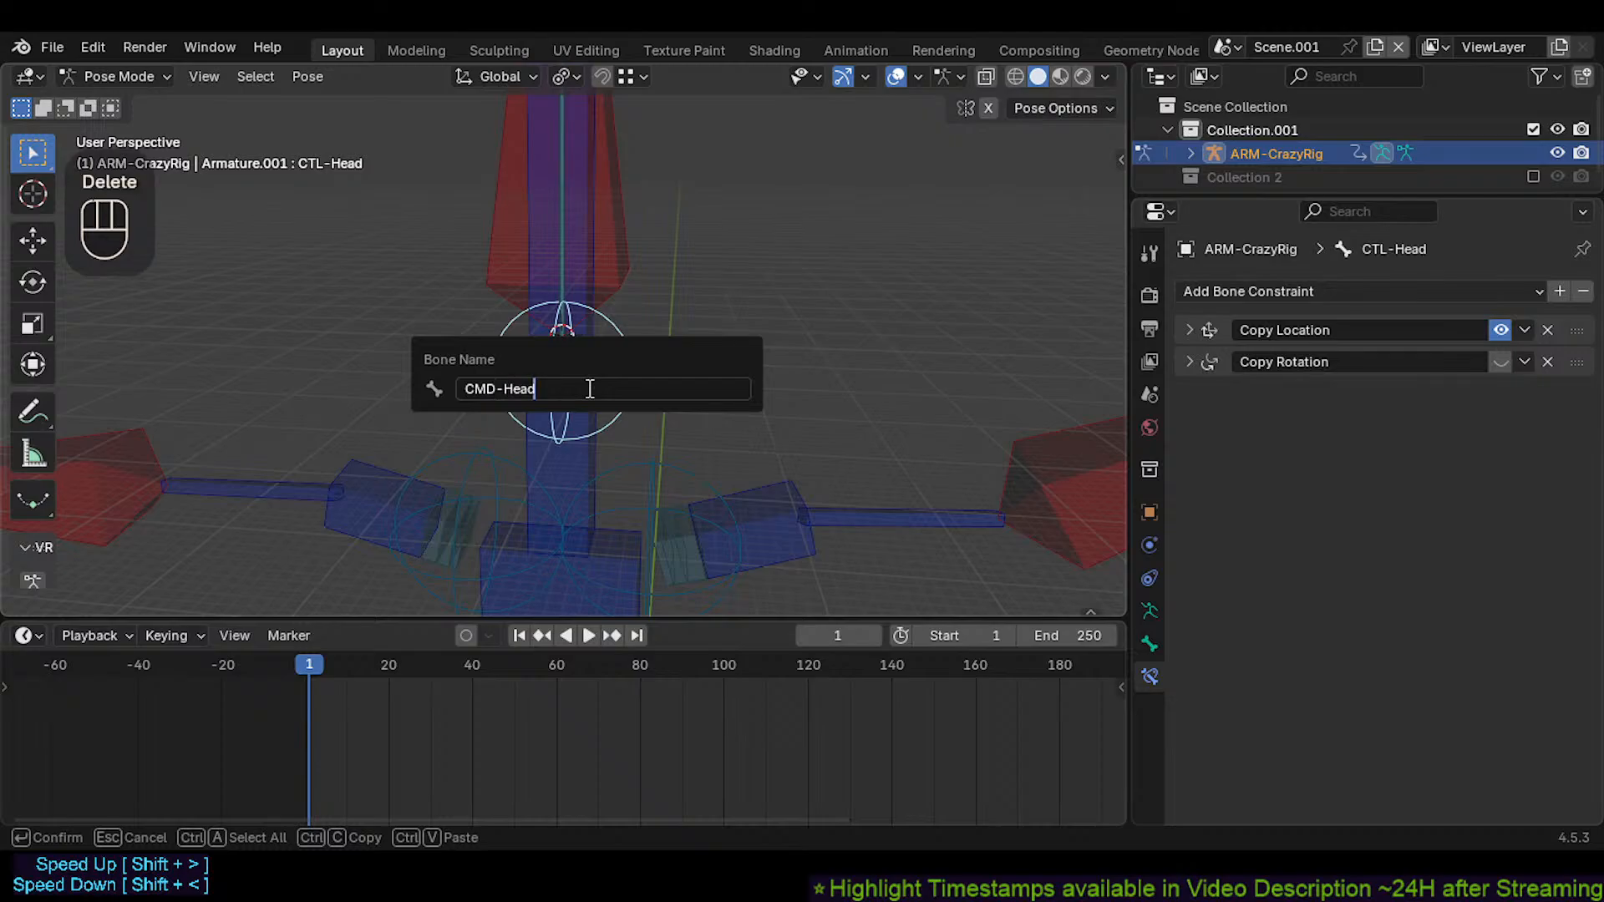
key(Return)
scroll(589, 388, down, 3)
key(ctrl+s)
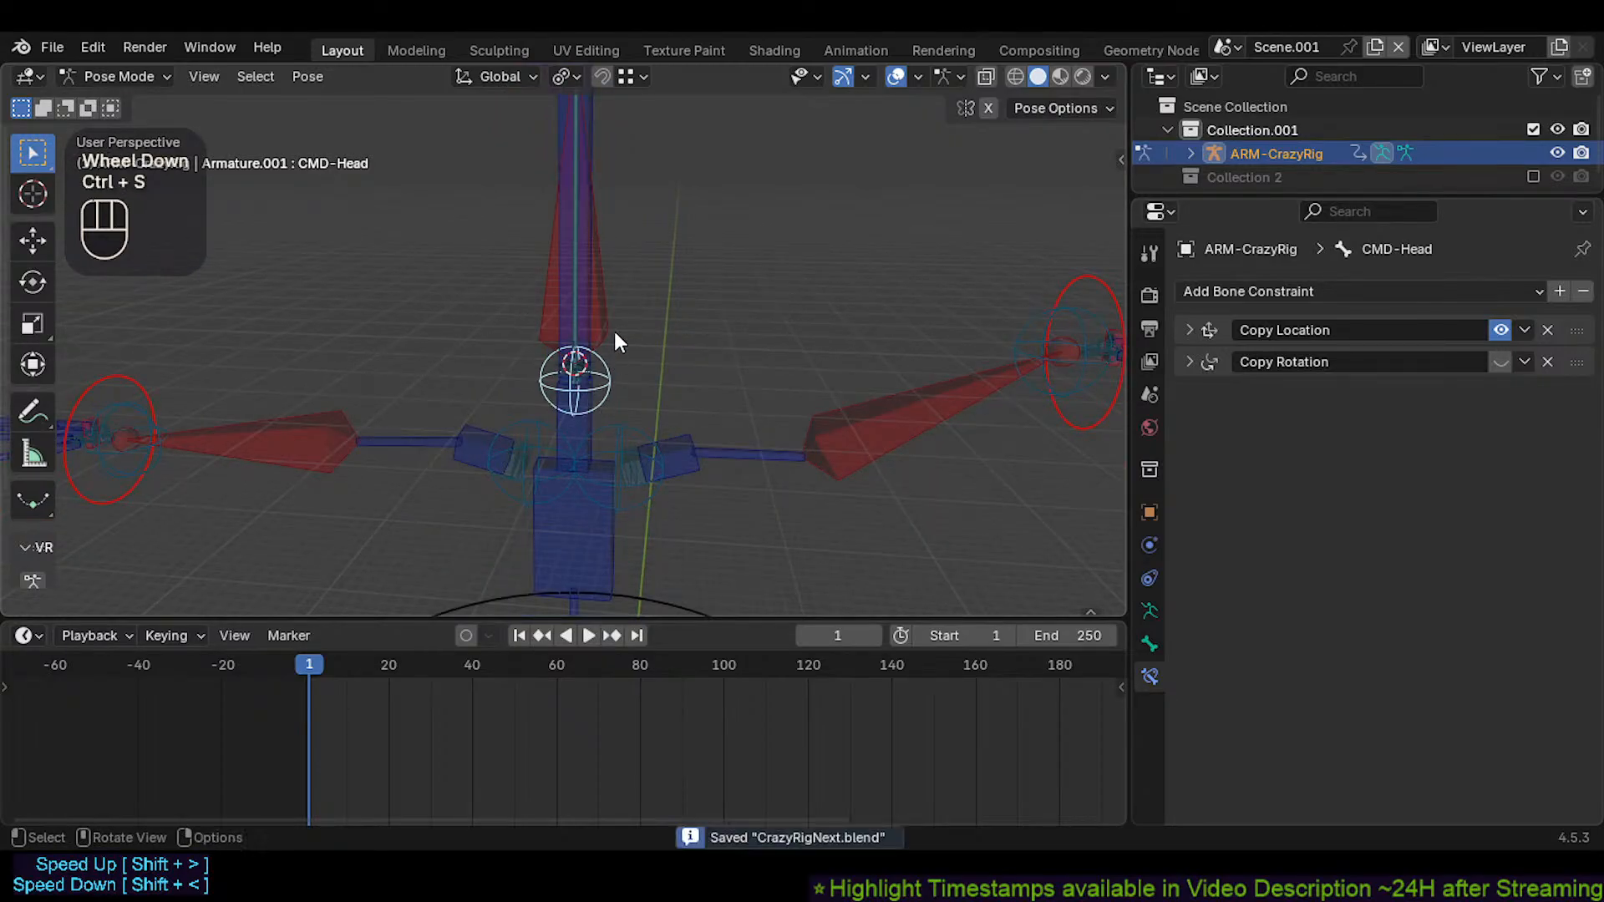
Test-move the CMD-Head, MTR-Head and CTL-Chest bones to check how the head and torso respond
scroll(613, 376, down, 3)
key(g)
key(Escape)
click(610, 316)
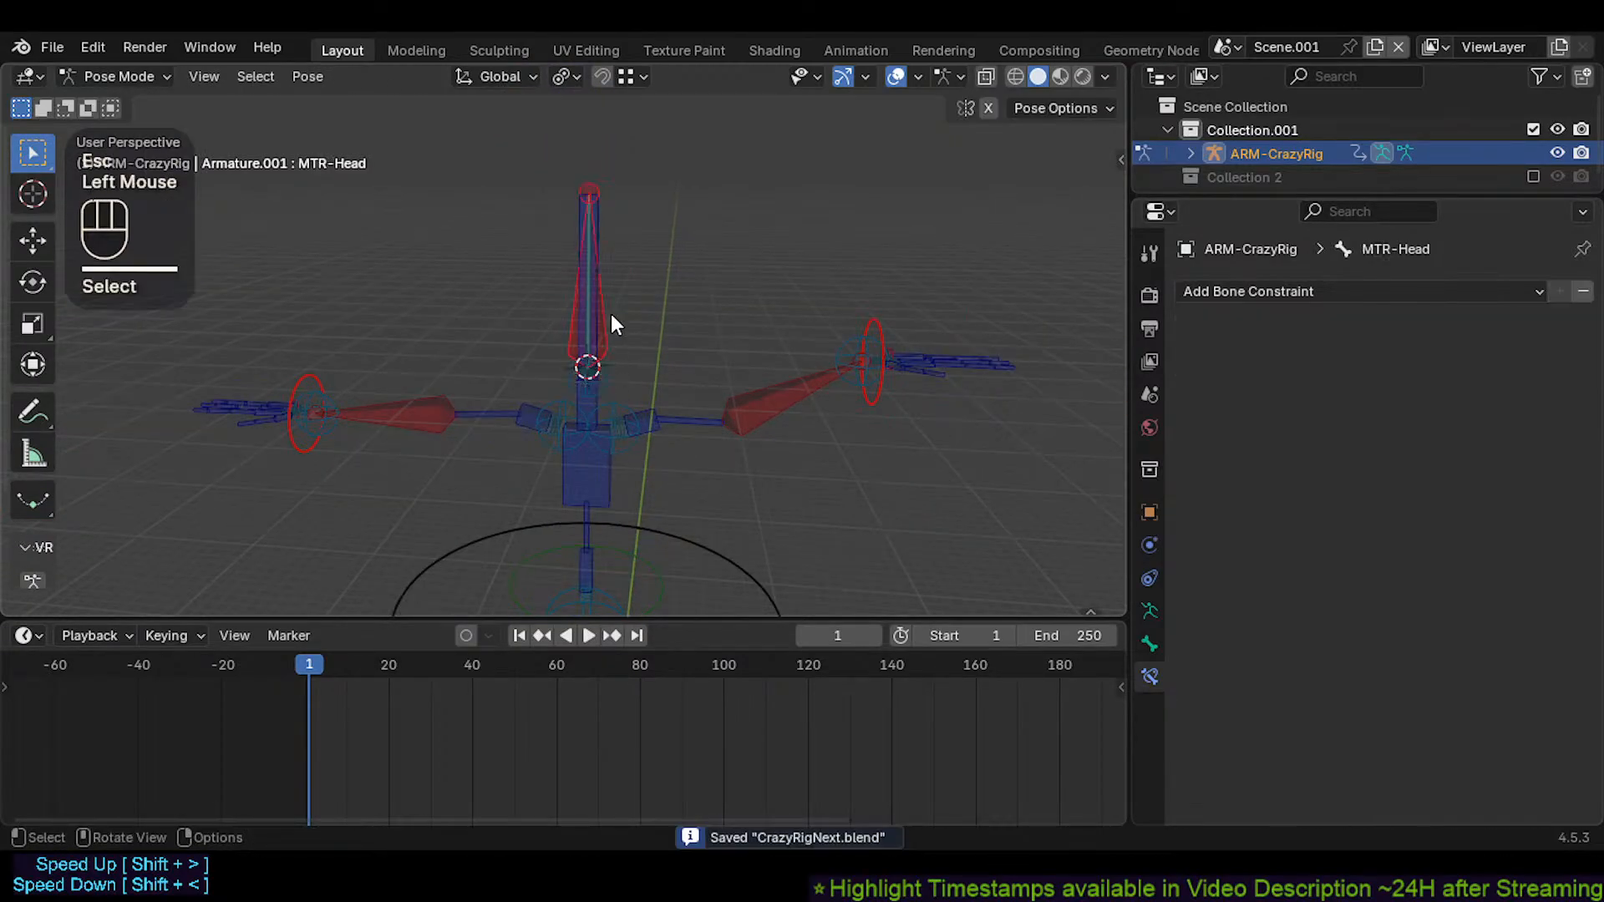
key(g)
key(Escape)
click(599, 428)
shift+click(595, 430)
key(g)
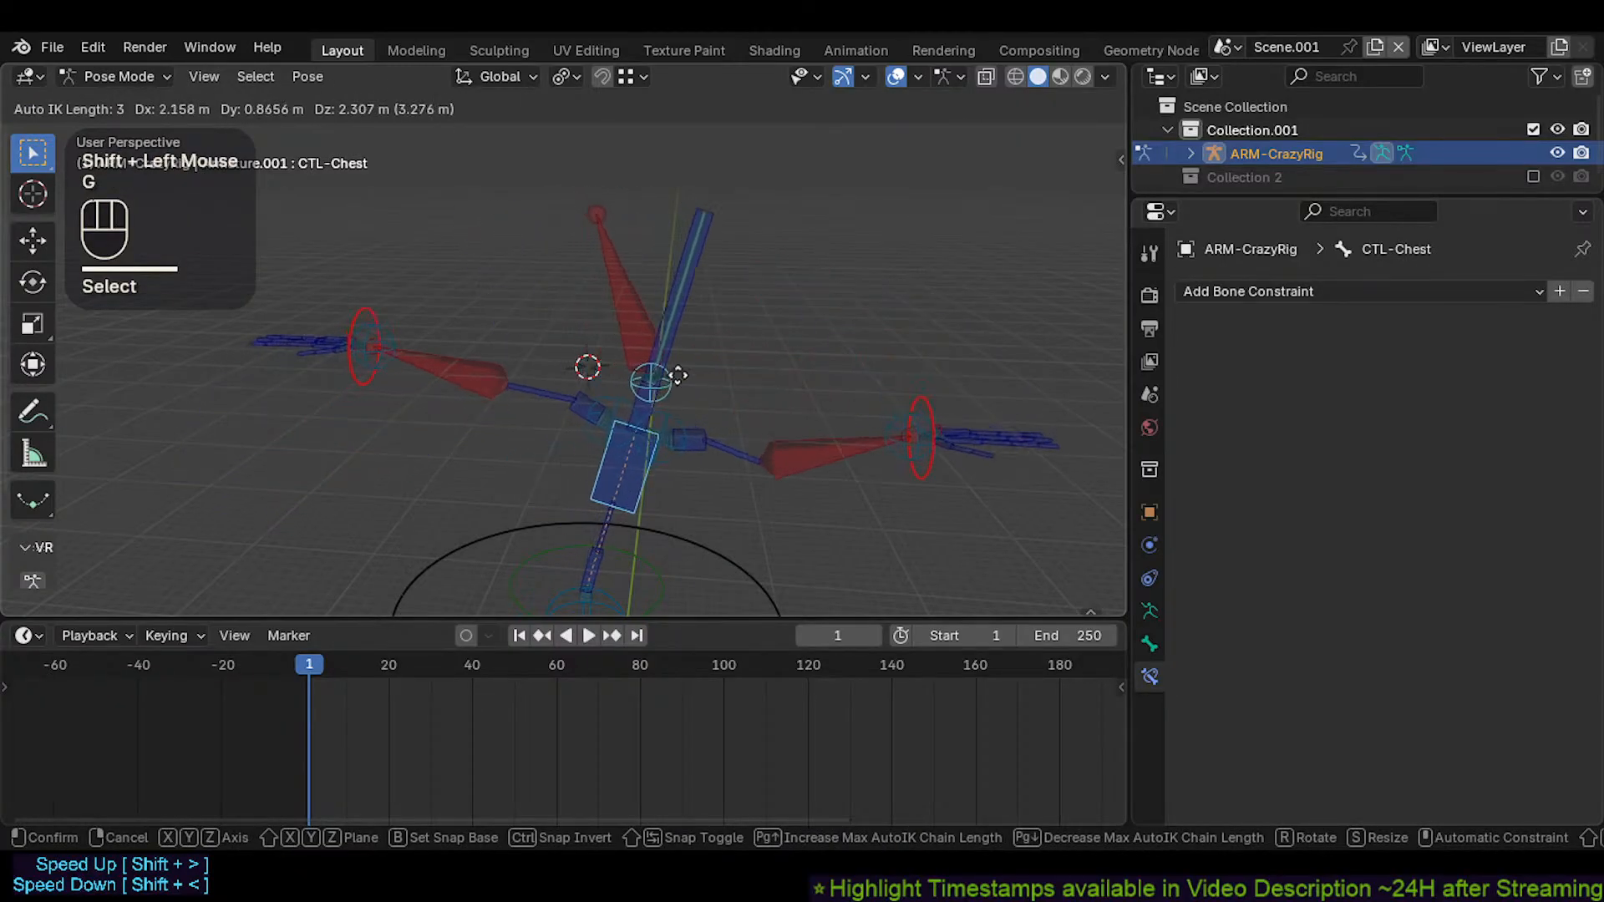
key(Escape)
Test-move the MTR-CoG ring around the pelvis to check how the rig and head follow
shift+middle_drag(660, 355, 694, 523)
shift+click(664, 471)
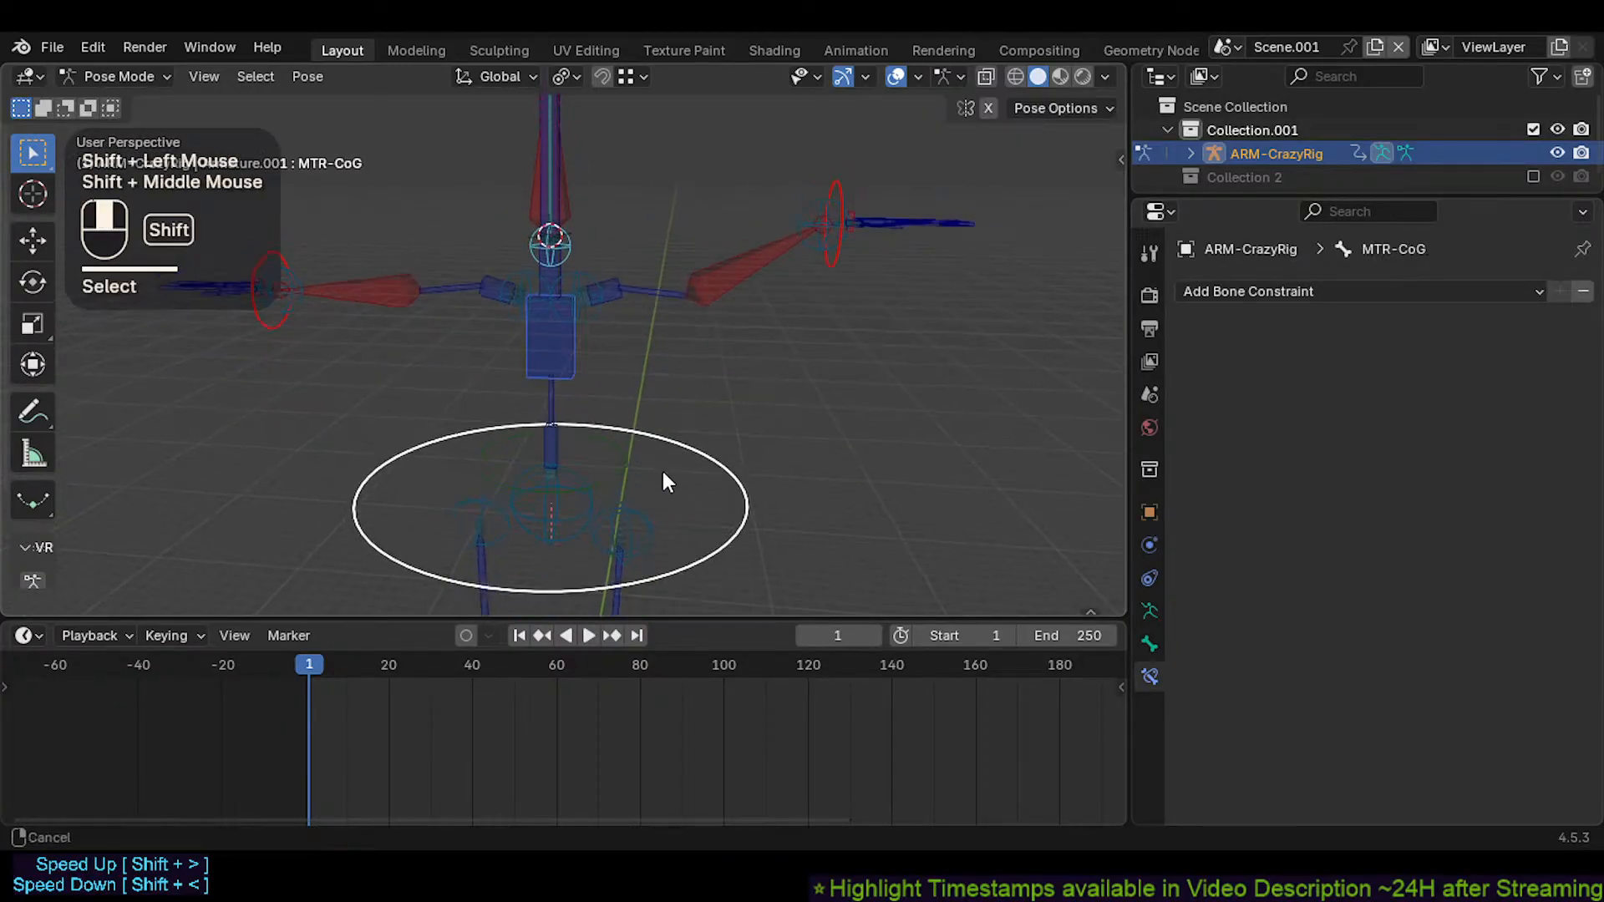
key(g)
shift+middle_drag(612, 483, 610, 509)
key(g)
click(612, 401)
shift+middle_drag(605, 396, 581, 547)
key(g)
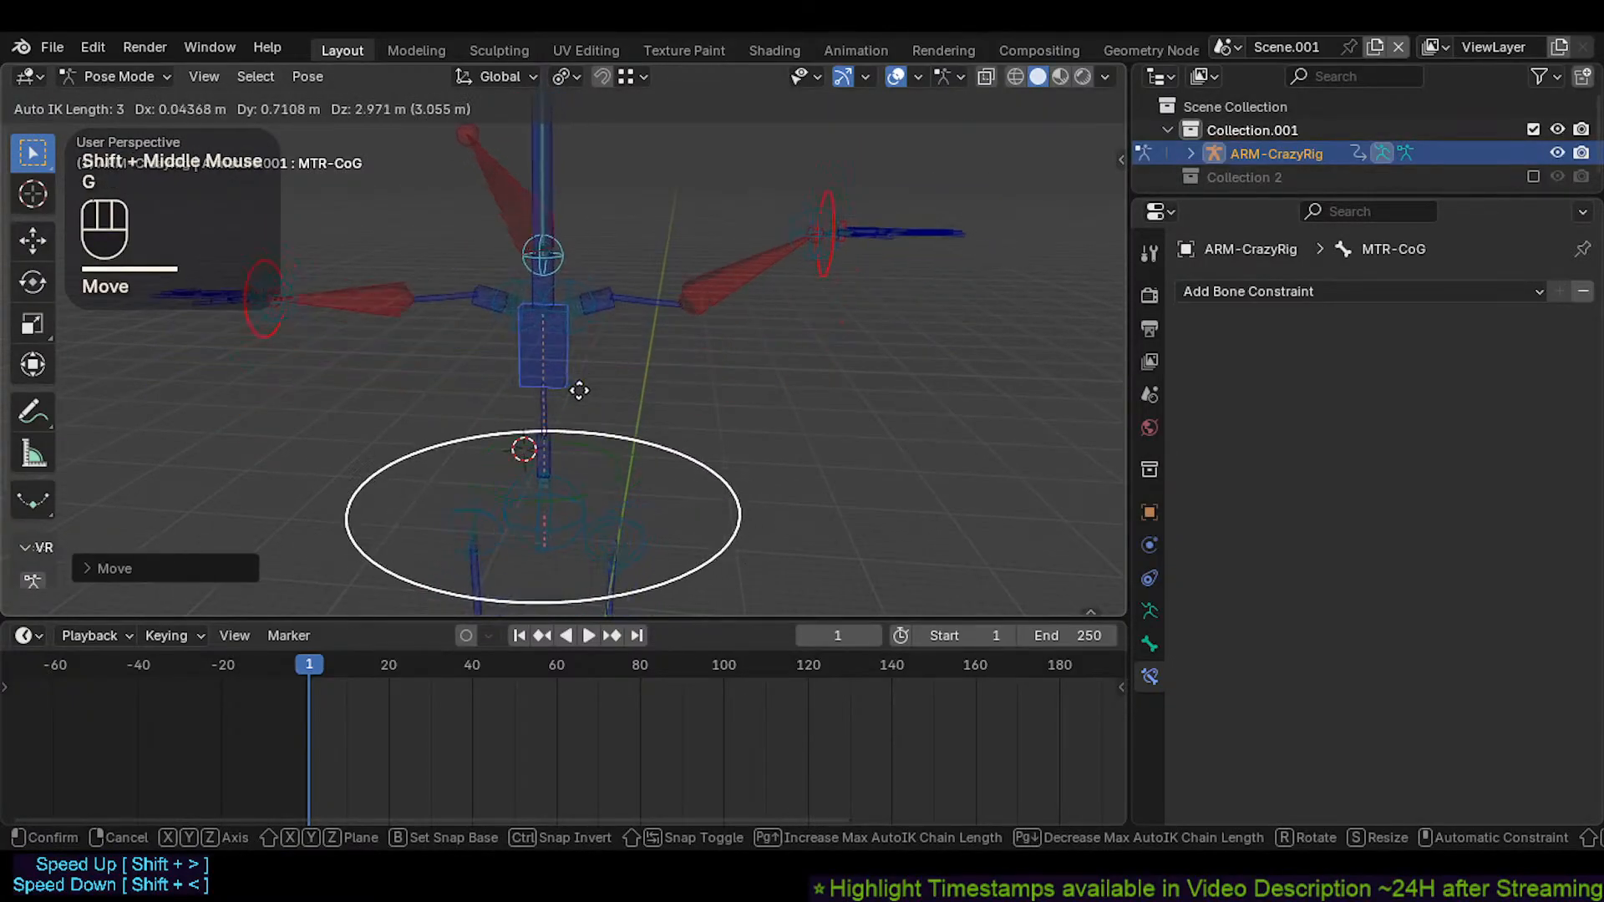
scroll(571, 403, down, 1)
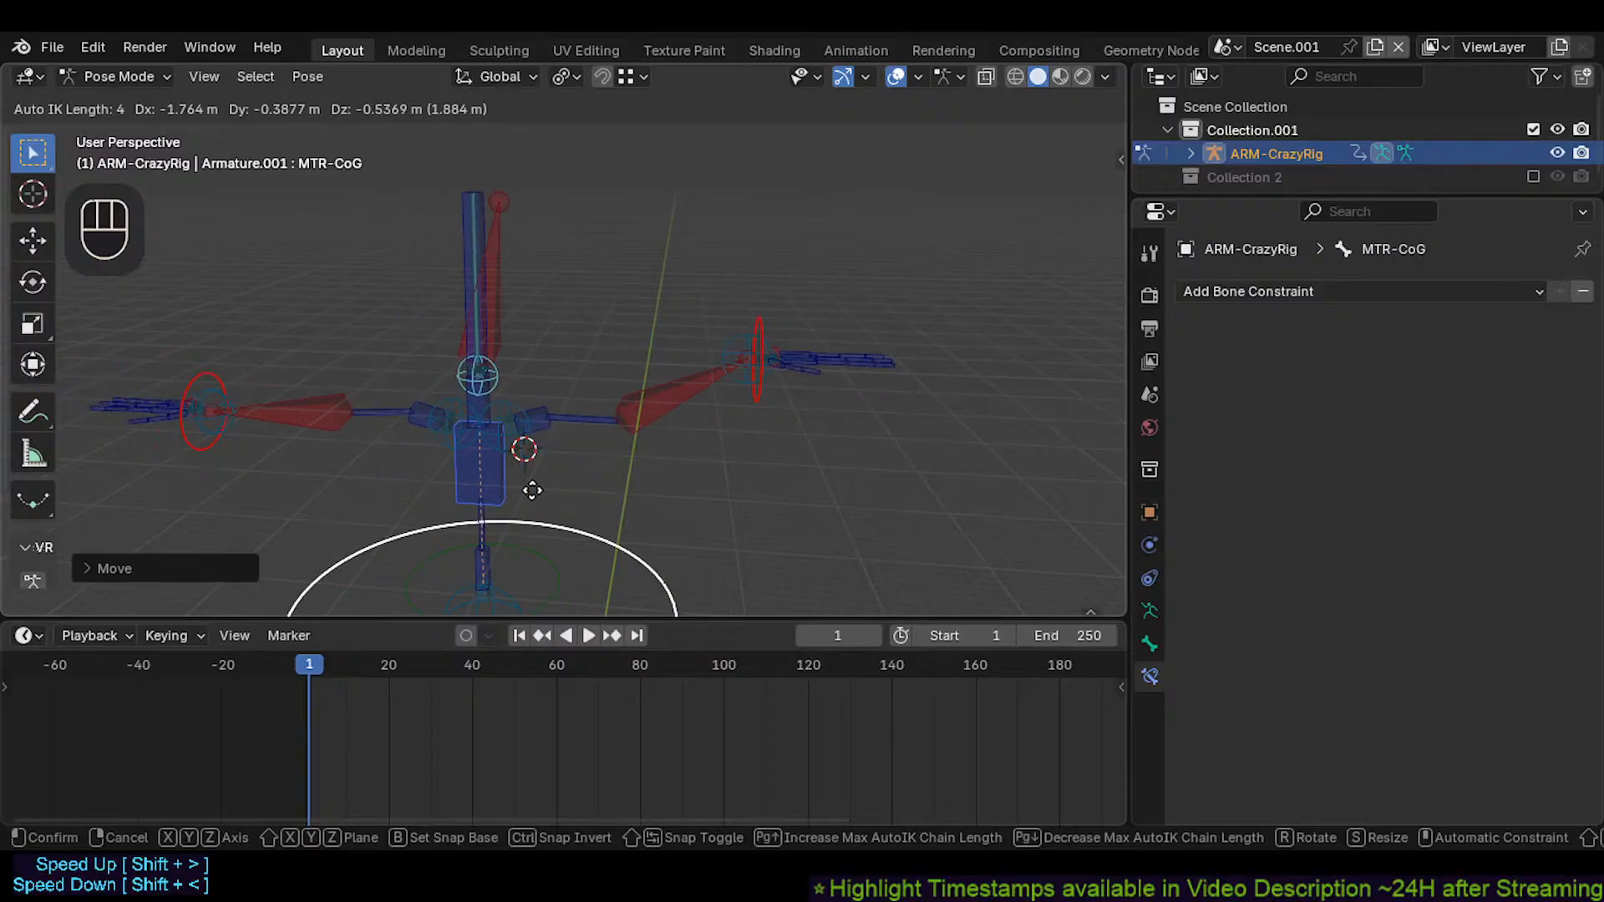
click(533, 490)
Clear the pose transforms of all bones and save the file
key(a)
key(alt+g)
key(alt+g)
key(ctrl+s)
Set the X, Y and Z custom shape scale of the CMD-Ankle.L bone to 1.480
shift+middle_drag(579, 514, 594, 252)
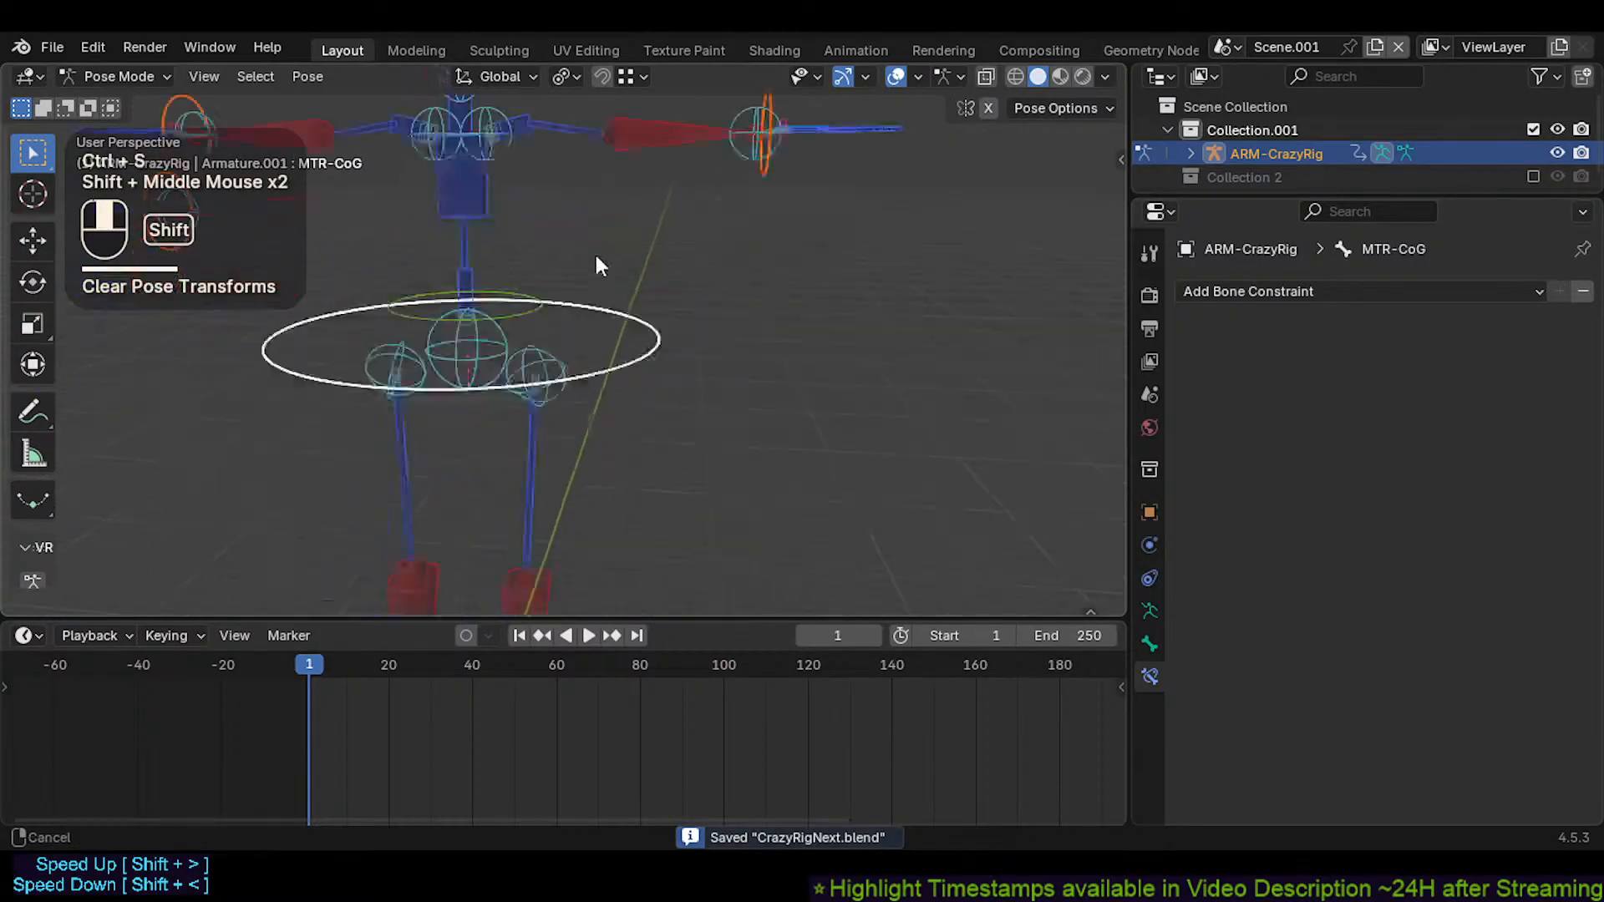
scroll(570, 427, down, 2)
middle_drag(570, 428, 579, 392)
click(578, 457)
click(575, 456)
scroll(575, 456, up, 2)
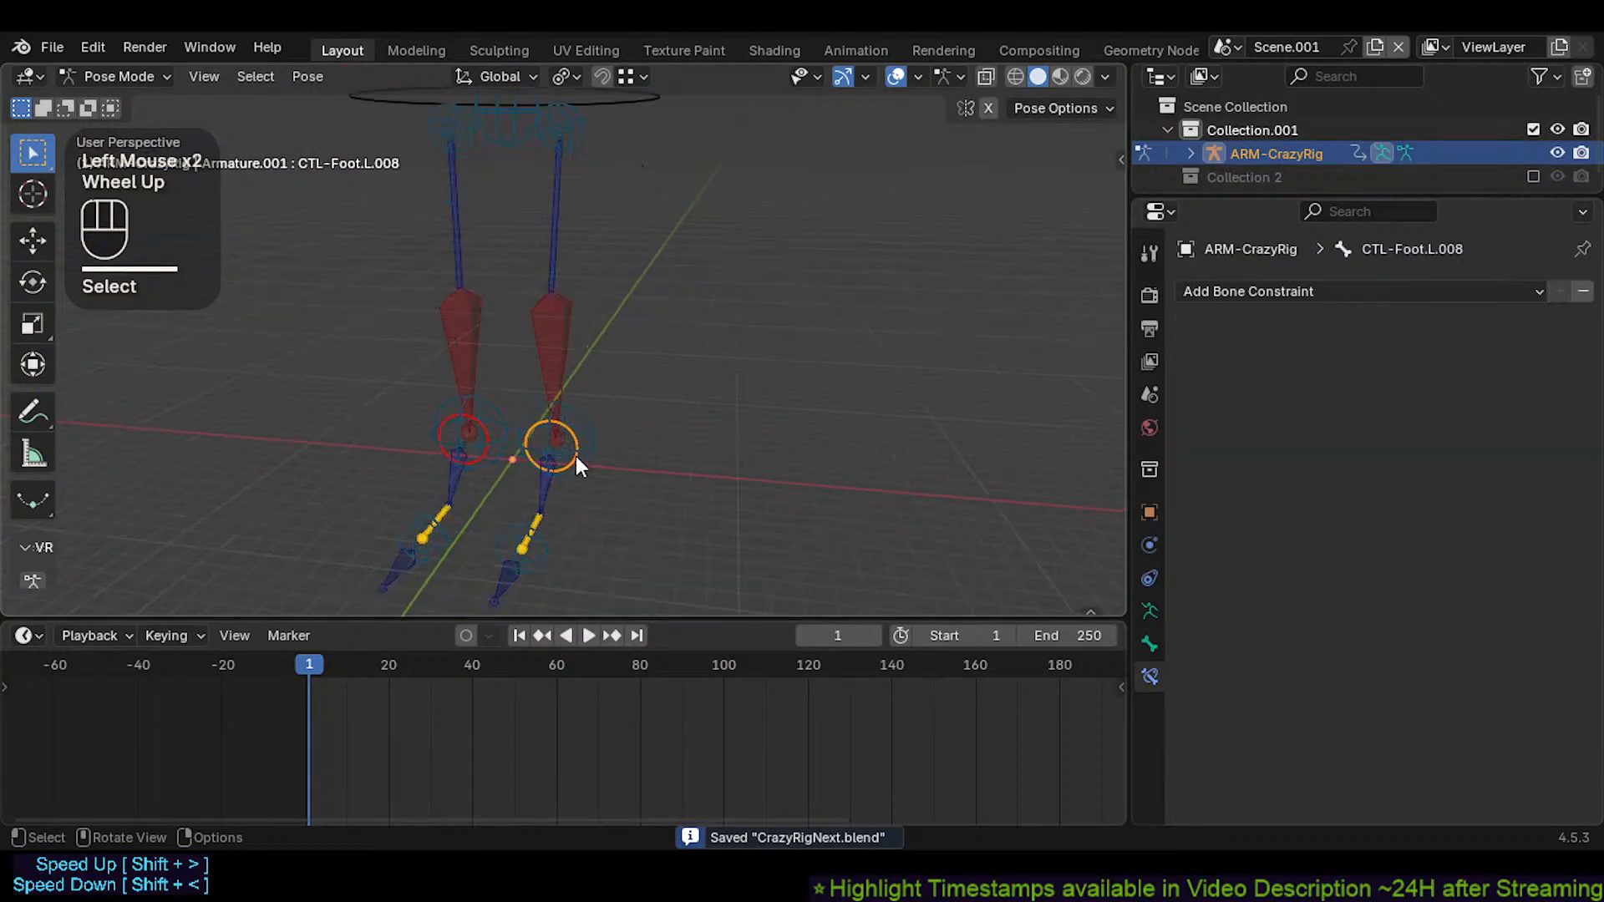
click(582, 419)
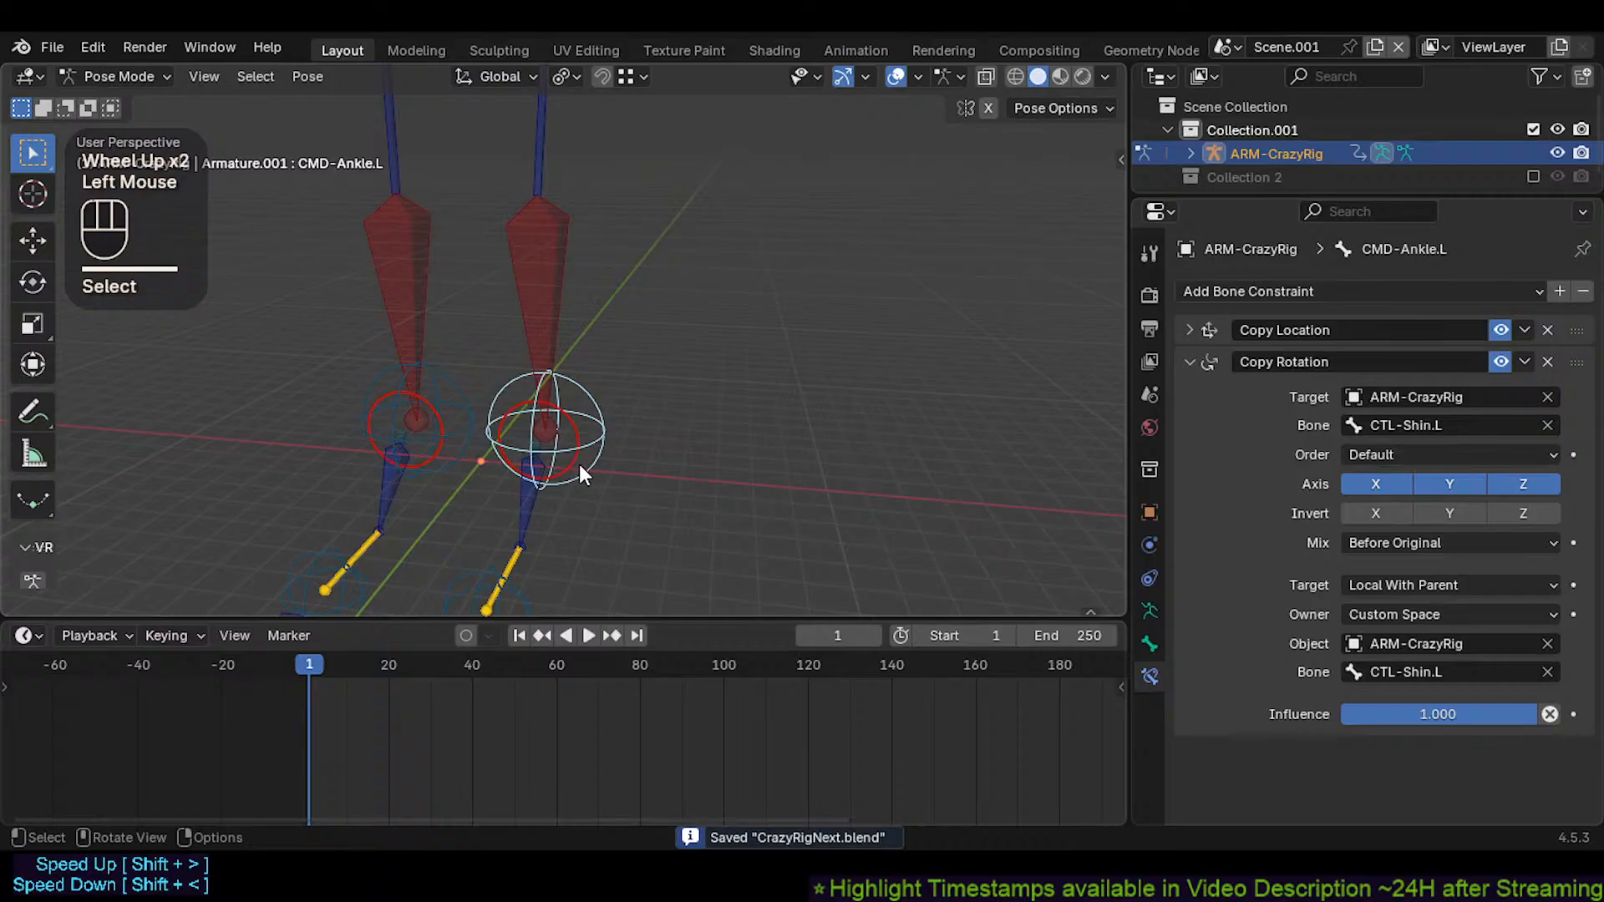
shift+click(469, 466)
shift+click(464, 461)
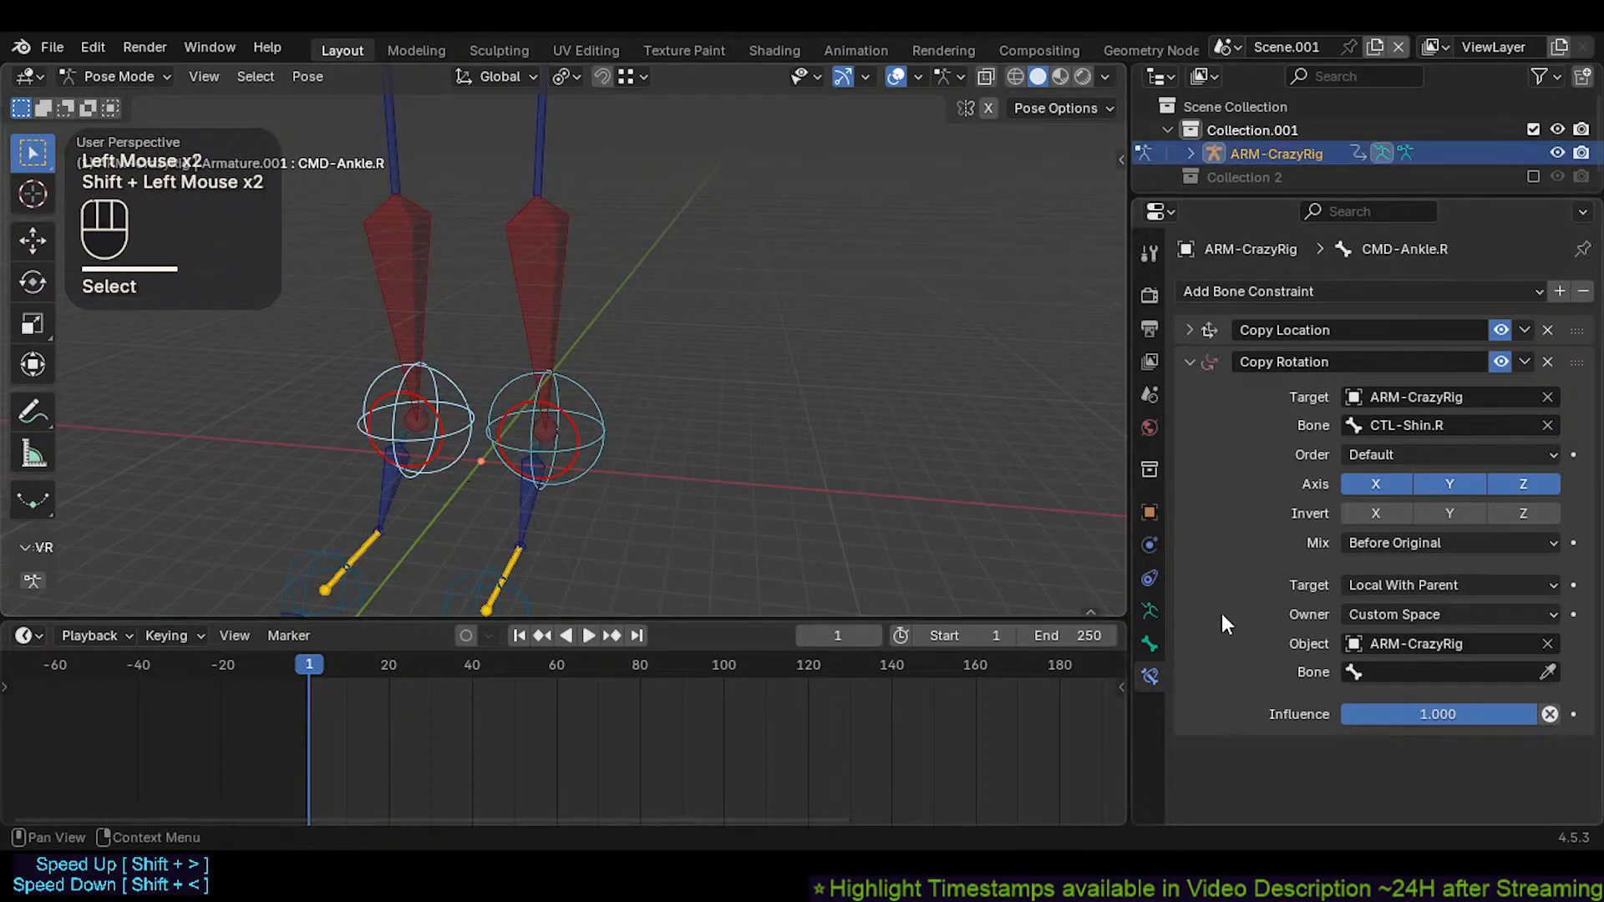
click(1149, 643)
scroll(1351, 590, down, 10)
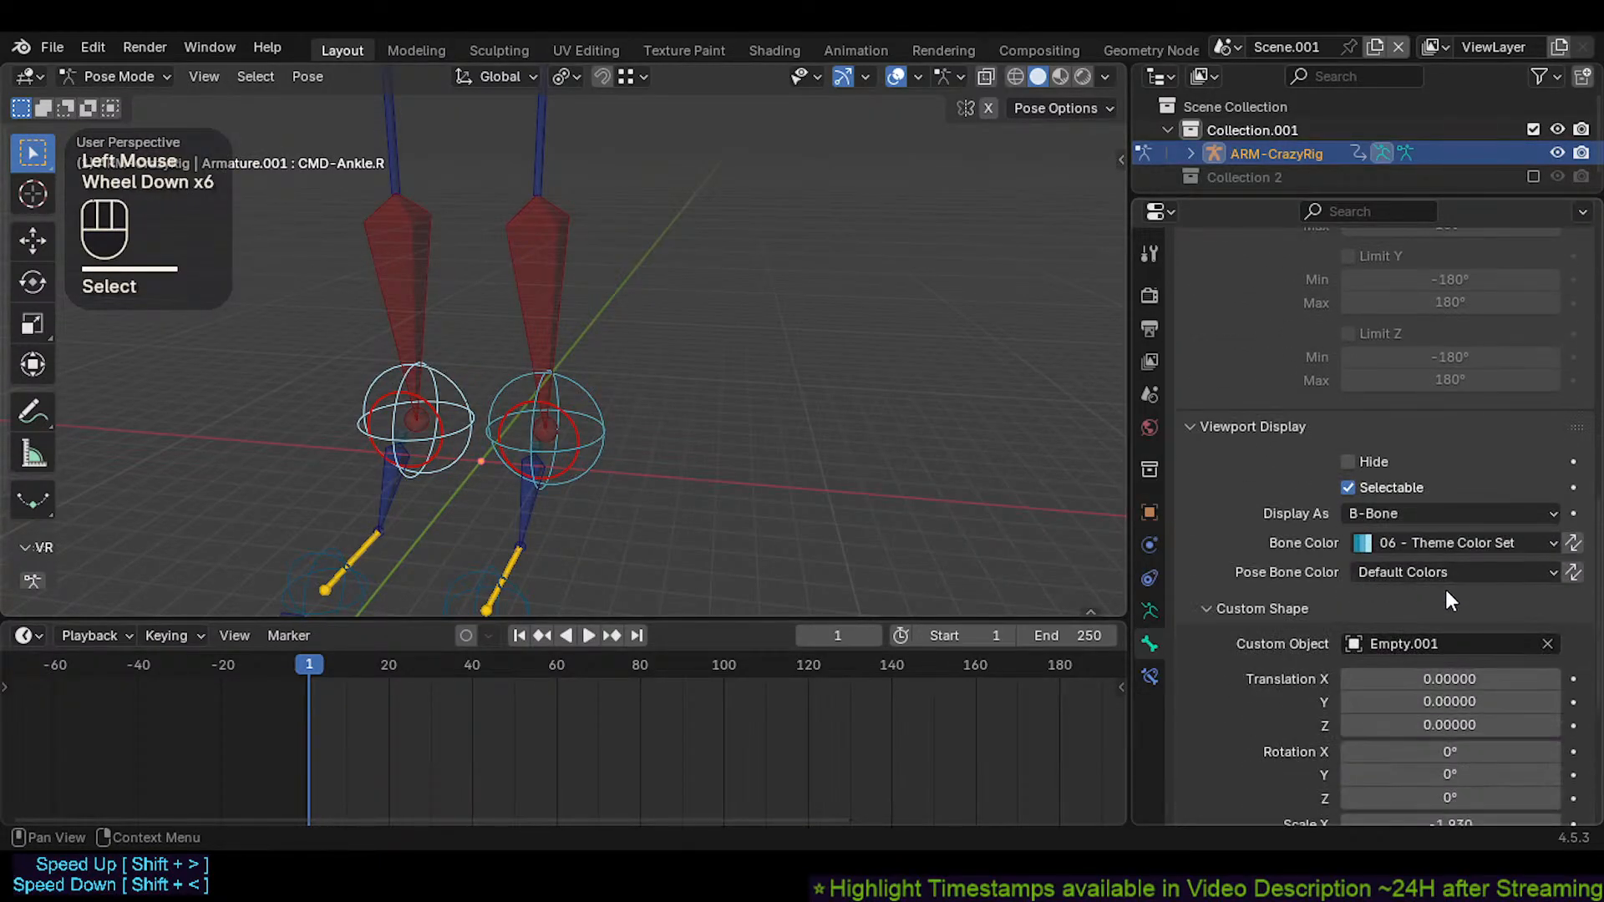
mouse_move(1461, 534)
shift+mouse_down()
mouse_move(1462, 557)
mouse_move(1420, 538)
mouse_move(1480, 521)
shift+mouse_up()
click(605, 411)
click(595, 402)
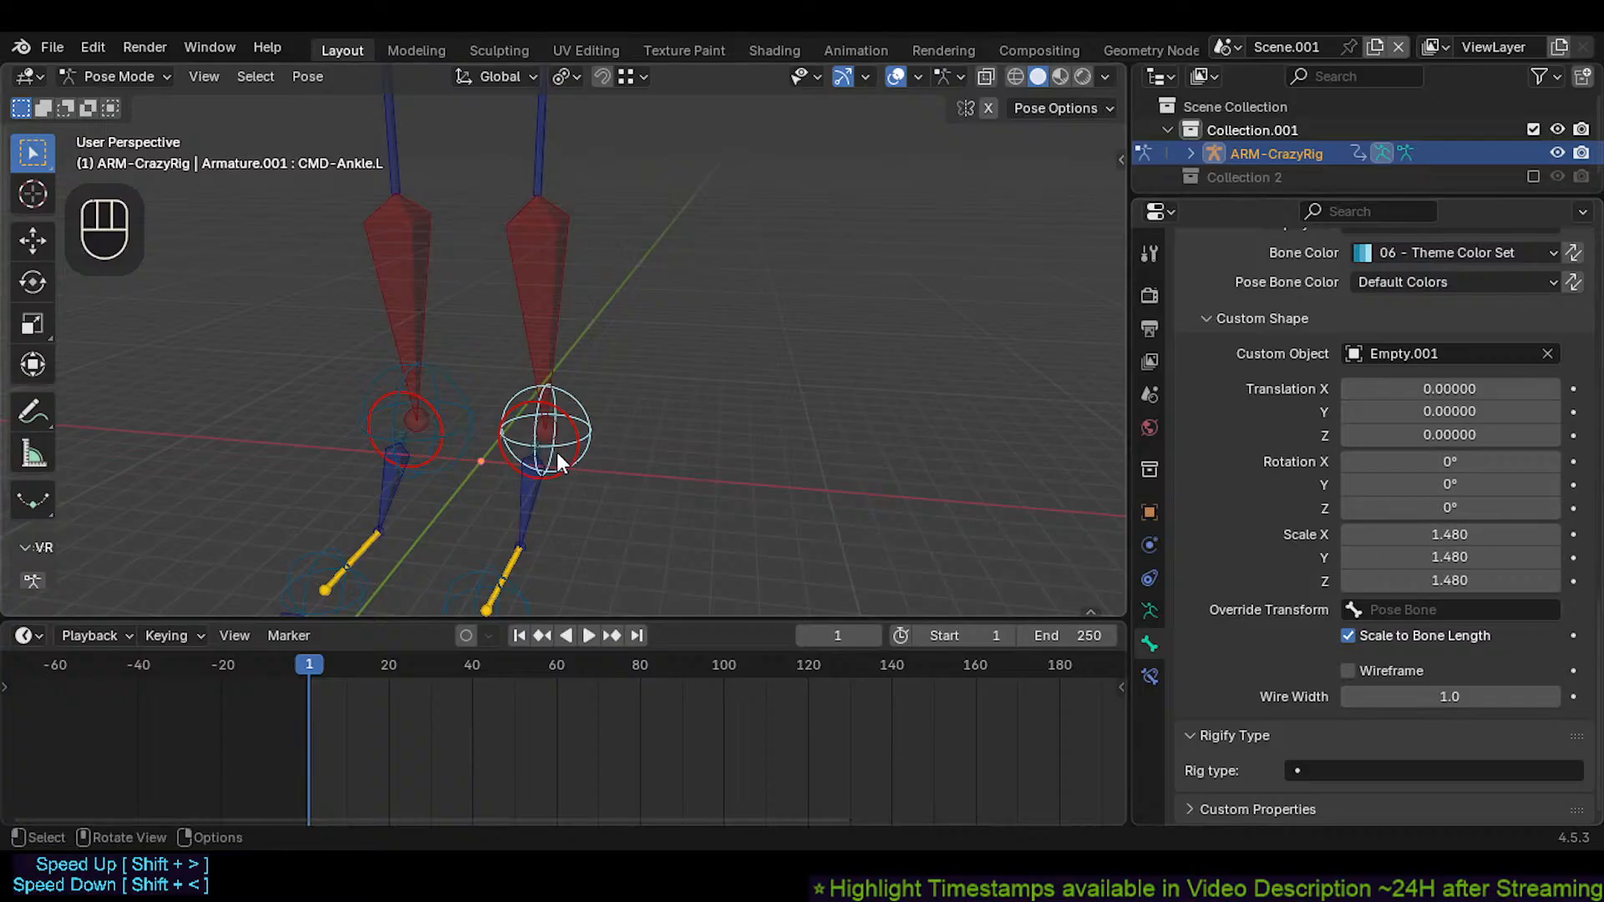
Symmetrize the CMD-Ankle.L bone to the right side in Edit Mode
key(Tab)
right_click(573, 413)
click(574, 415)
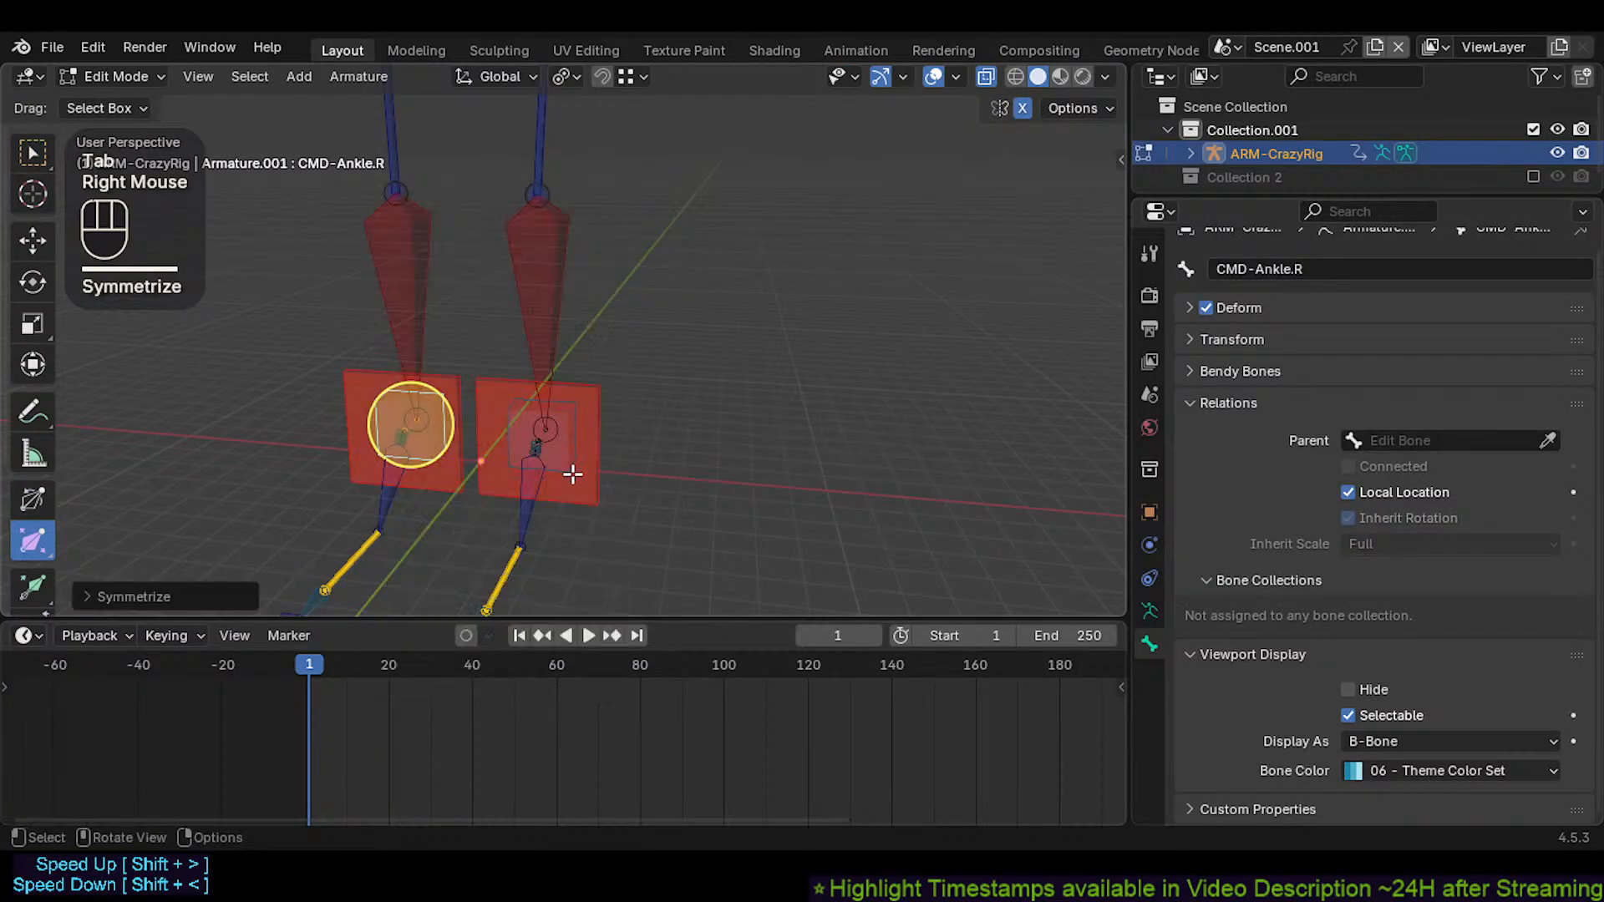
Scale down the flat red CTL-Foot.L.008 bone at the left ankle in Edit Mode
click(573, 475)
click(586, 502)
middle_drag(533, 506, 447, 416)
scroll(401, 483, up, 4)
key(Tab)
key(Tab)
scroll(394, 465, up, 2)
key(s)
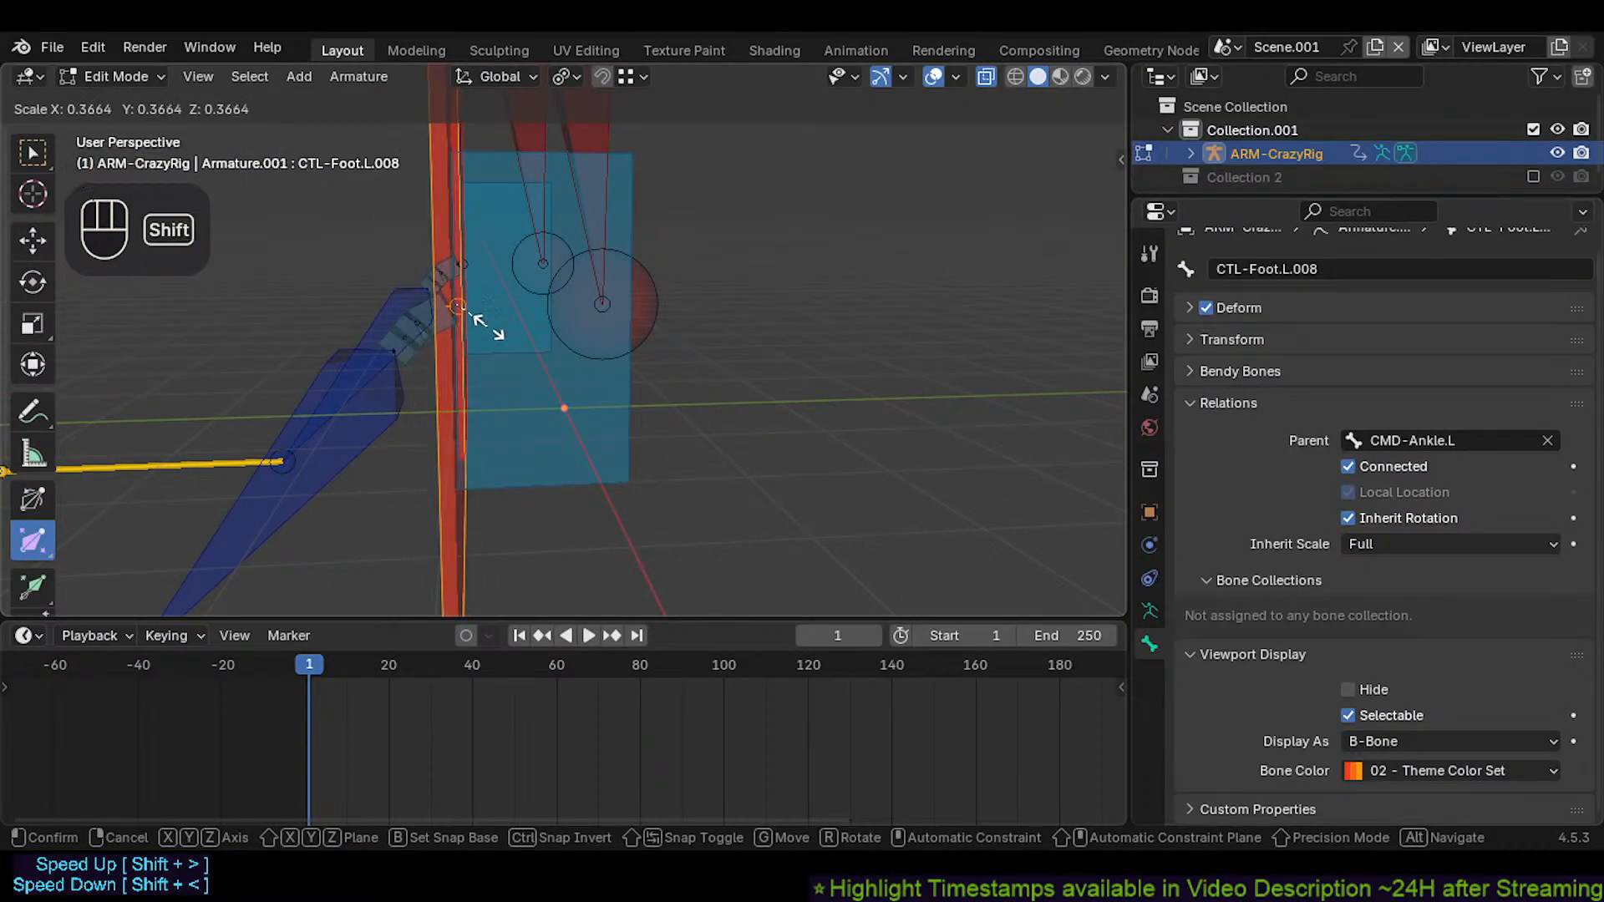
shift+click(477, 174)
Select CTL-Foot.L.001 together with the small bones at the left ankle and align them to the active bone
shift+middle_drag(477, 173, 505, 322)
click(505, 323)
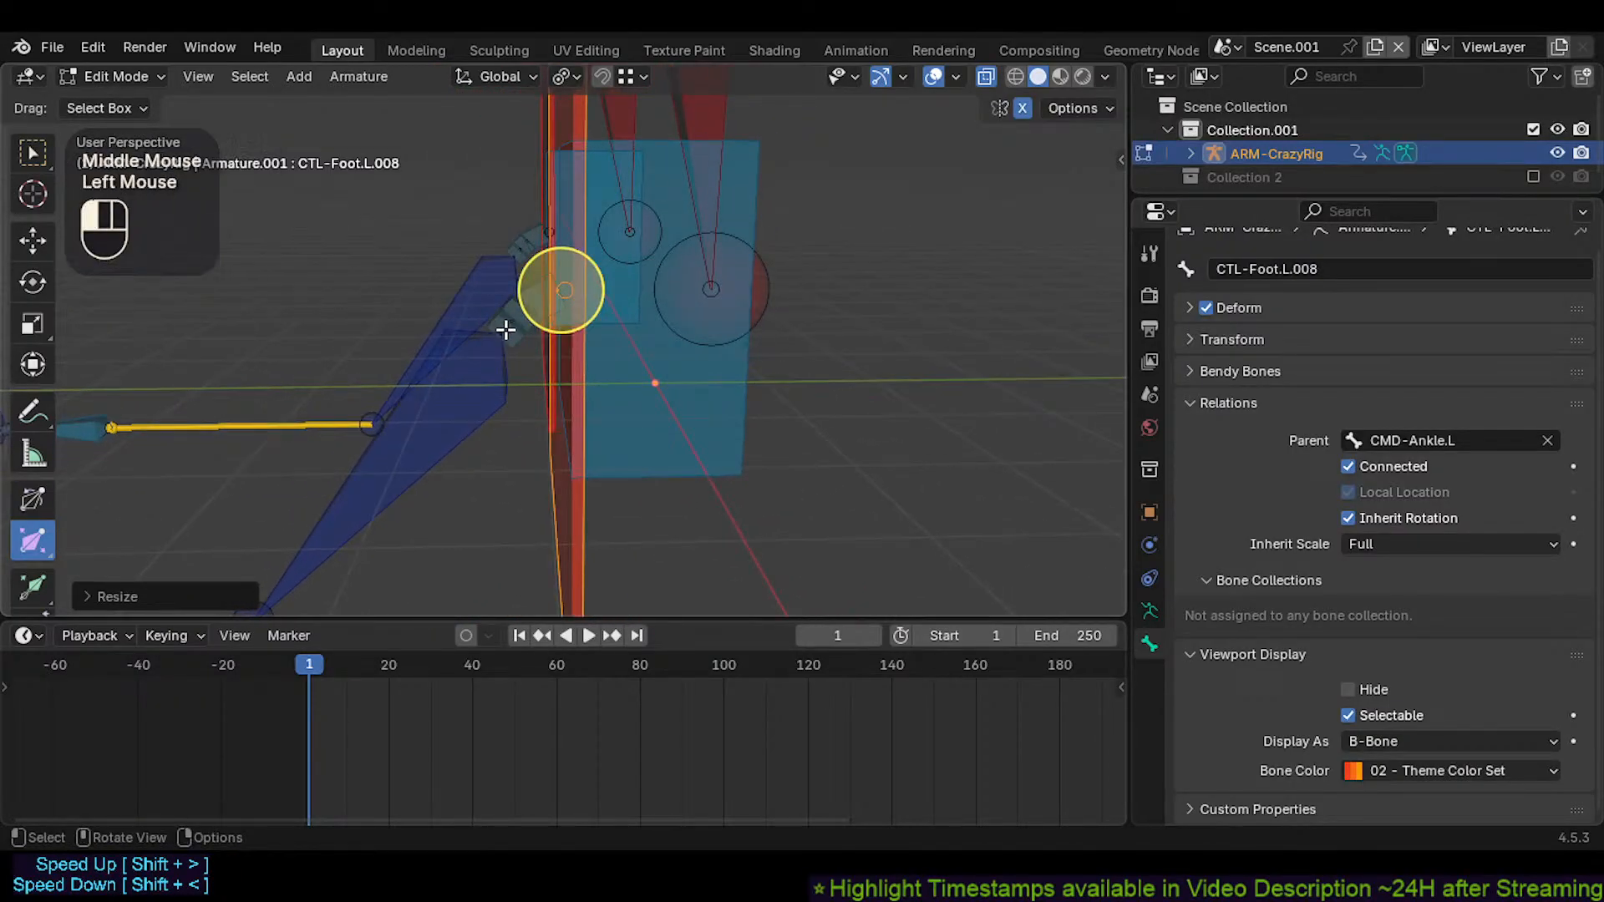
shift+click(507, 307)
shift+click(444, 400)
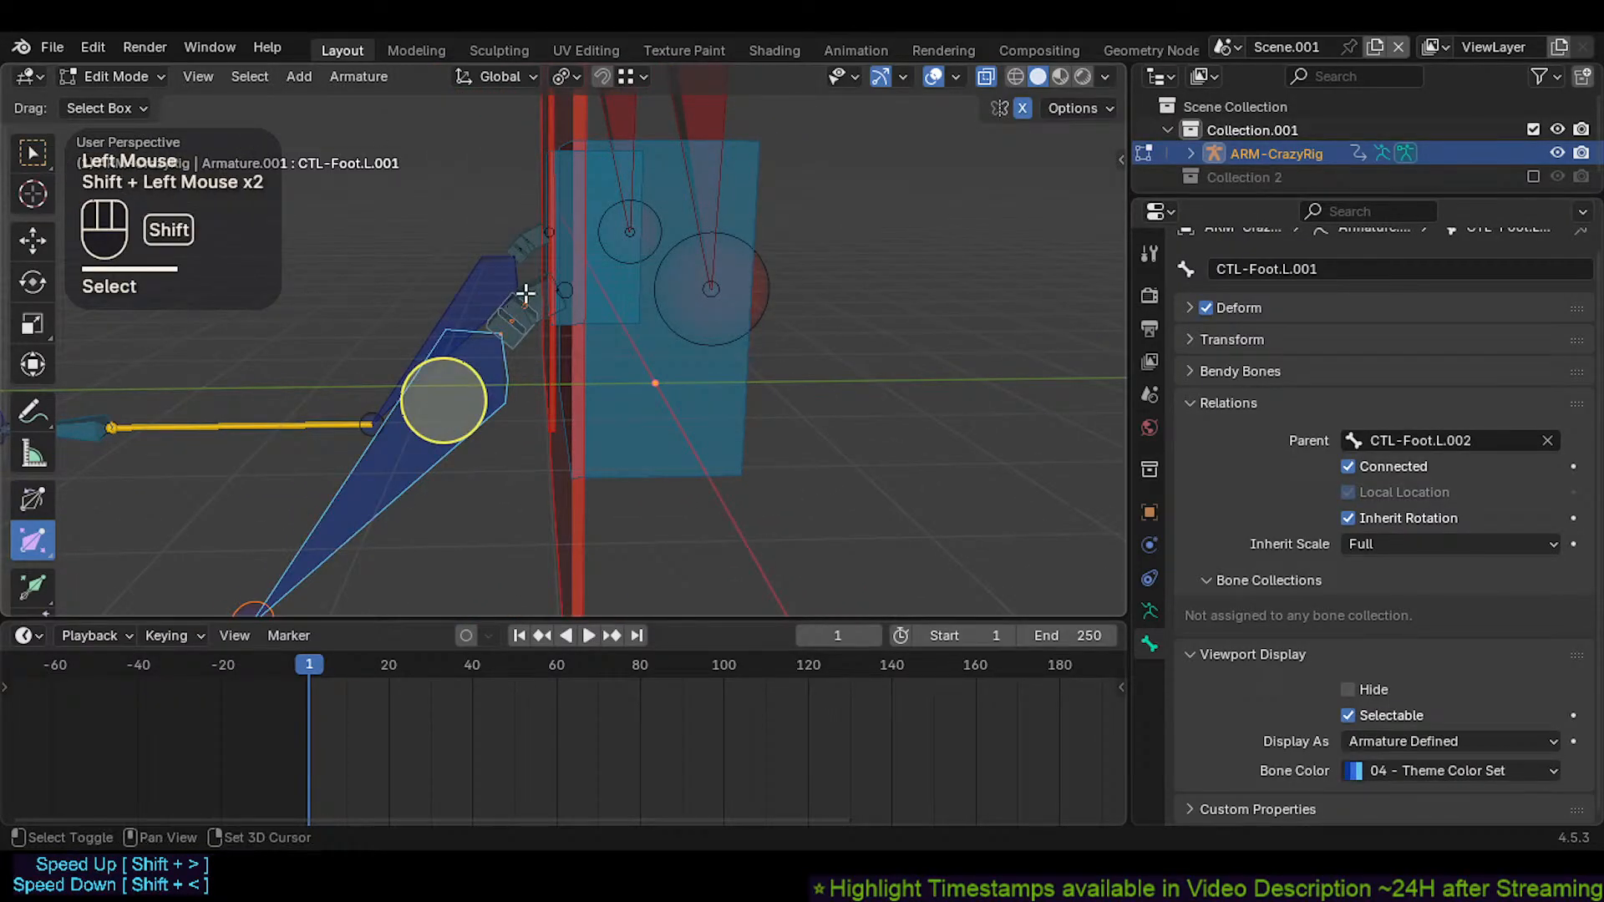
shift+click(525, 291)
key(ctrl+alt+a)
Move CTL-Foot.L.005 and its parent bone together, snapping them to the front end of the yellow left foot bone
shift+middle_drag(526, 291, 631, 455)
scroll(502, 472, down, 2)
shift+scroll(631, 455, up, 1)
click(472, 544)
shift+click(397, 549)
key(g)
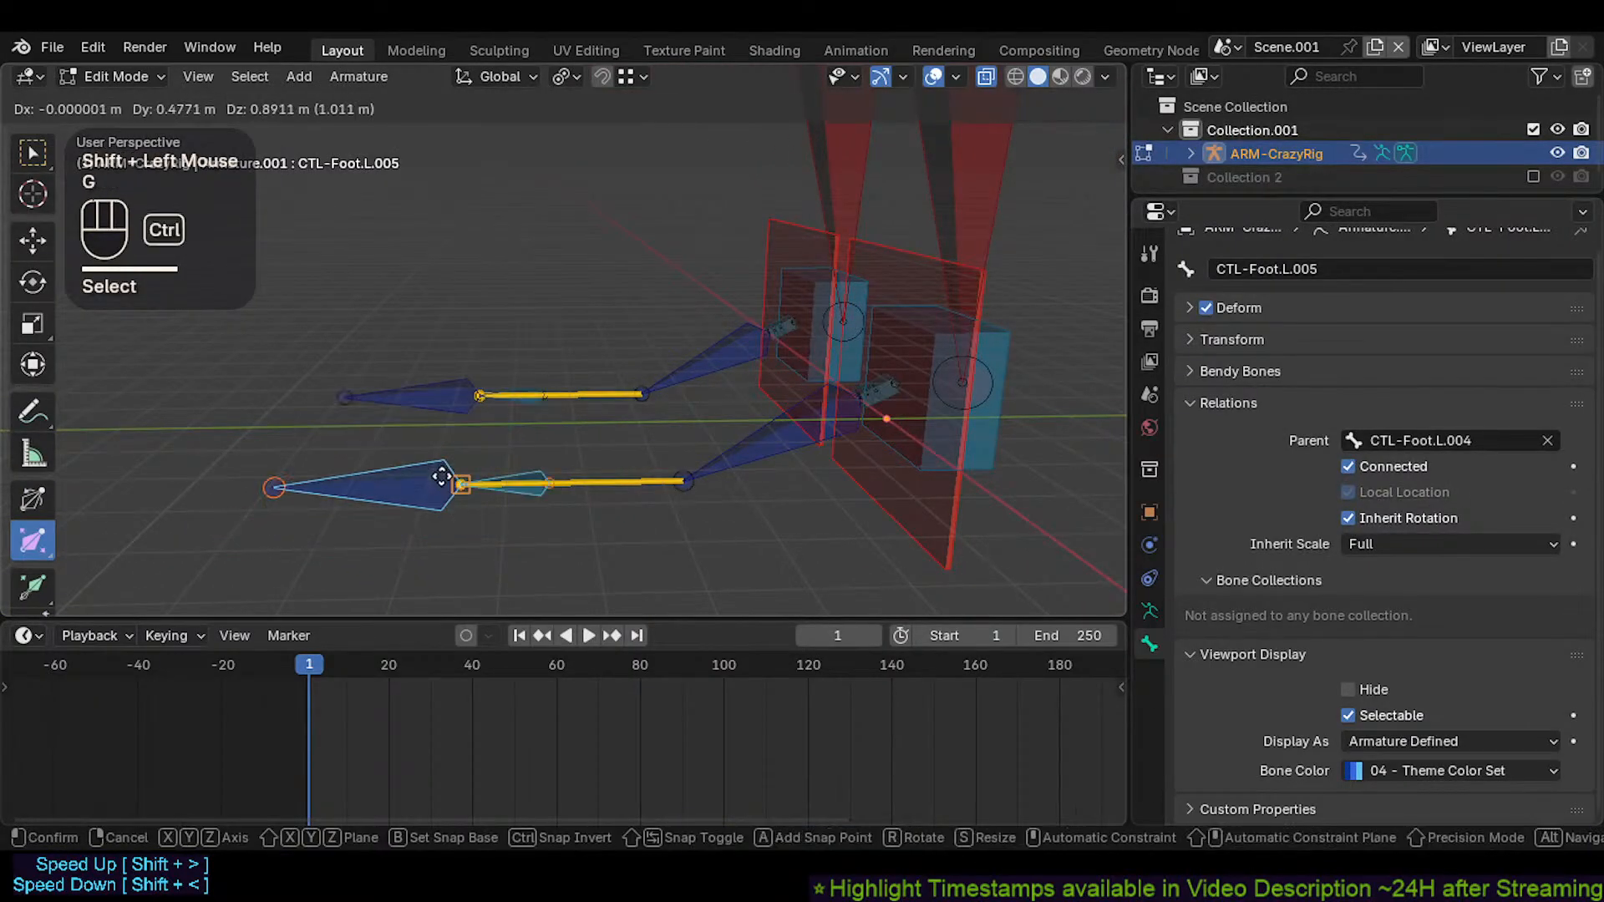
ctrl+click(435, 480)
key(g)
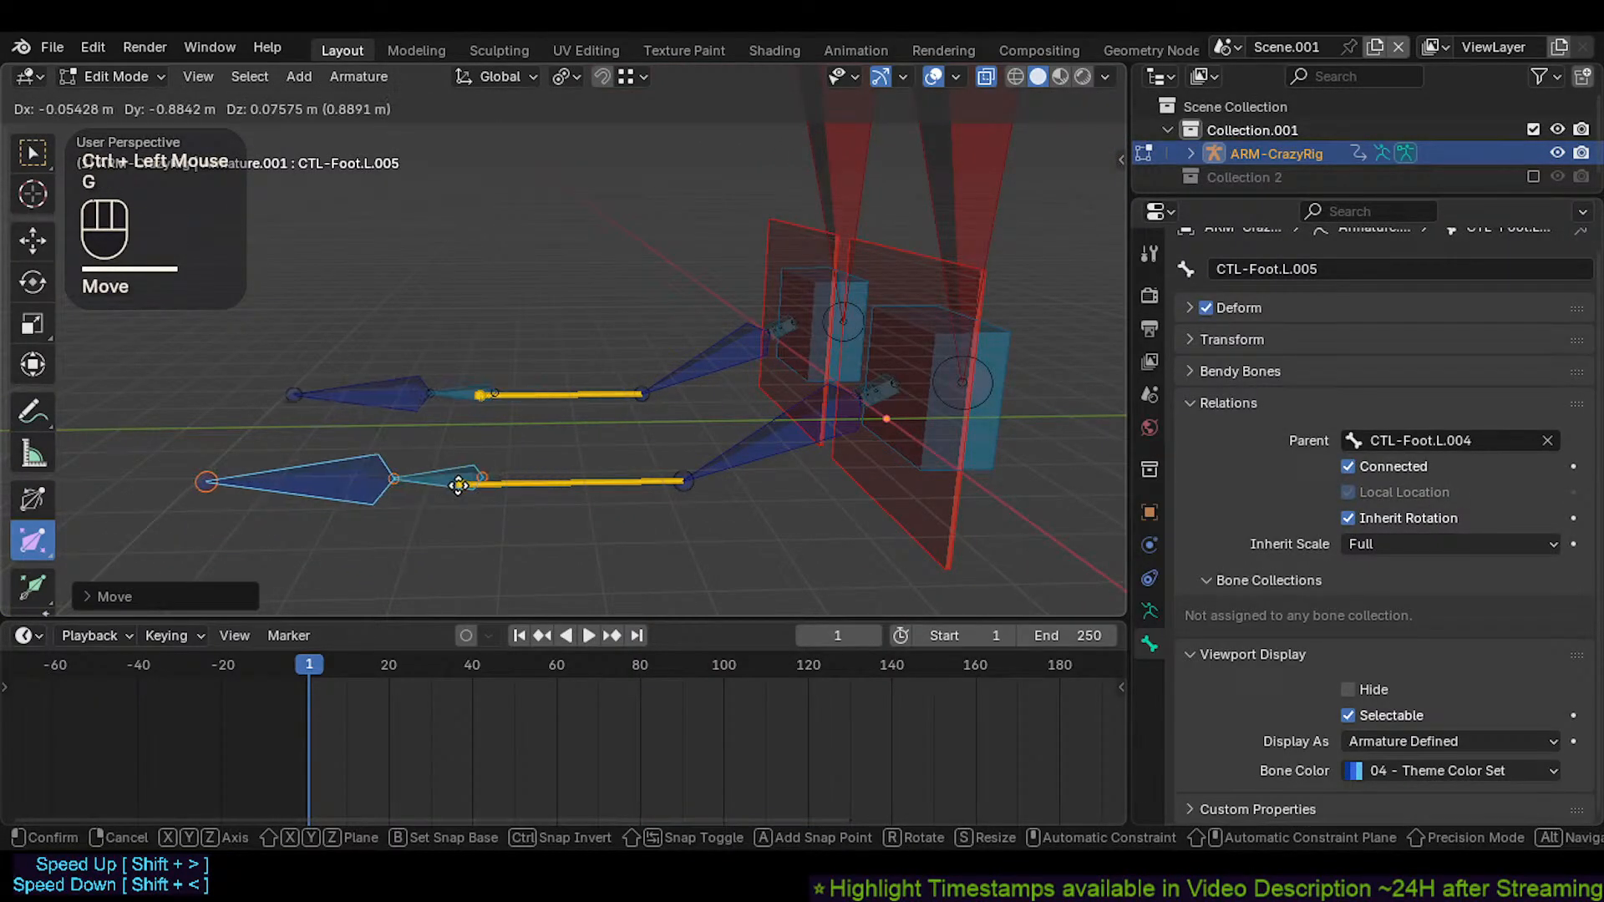
key(Escape)
key(g)
click(315, 562)
key(g)
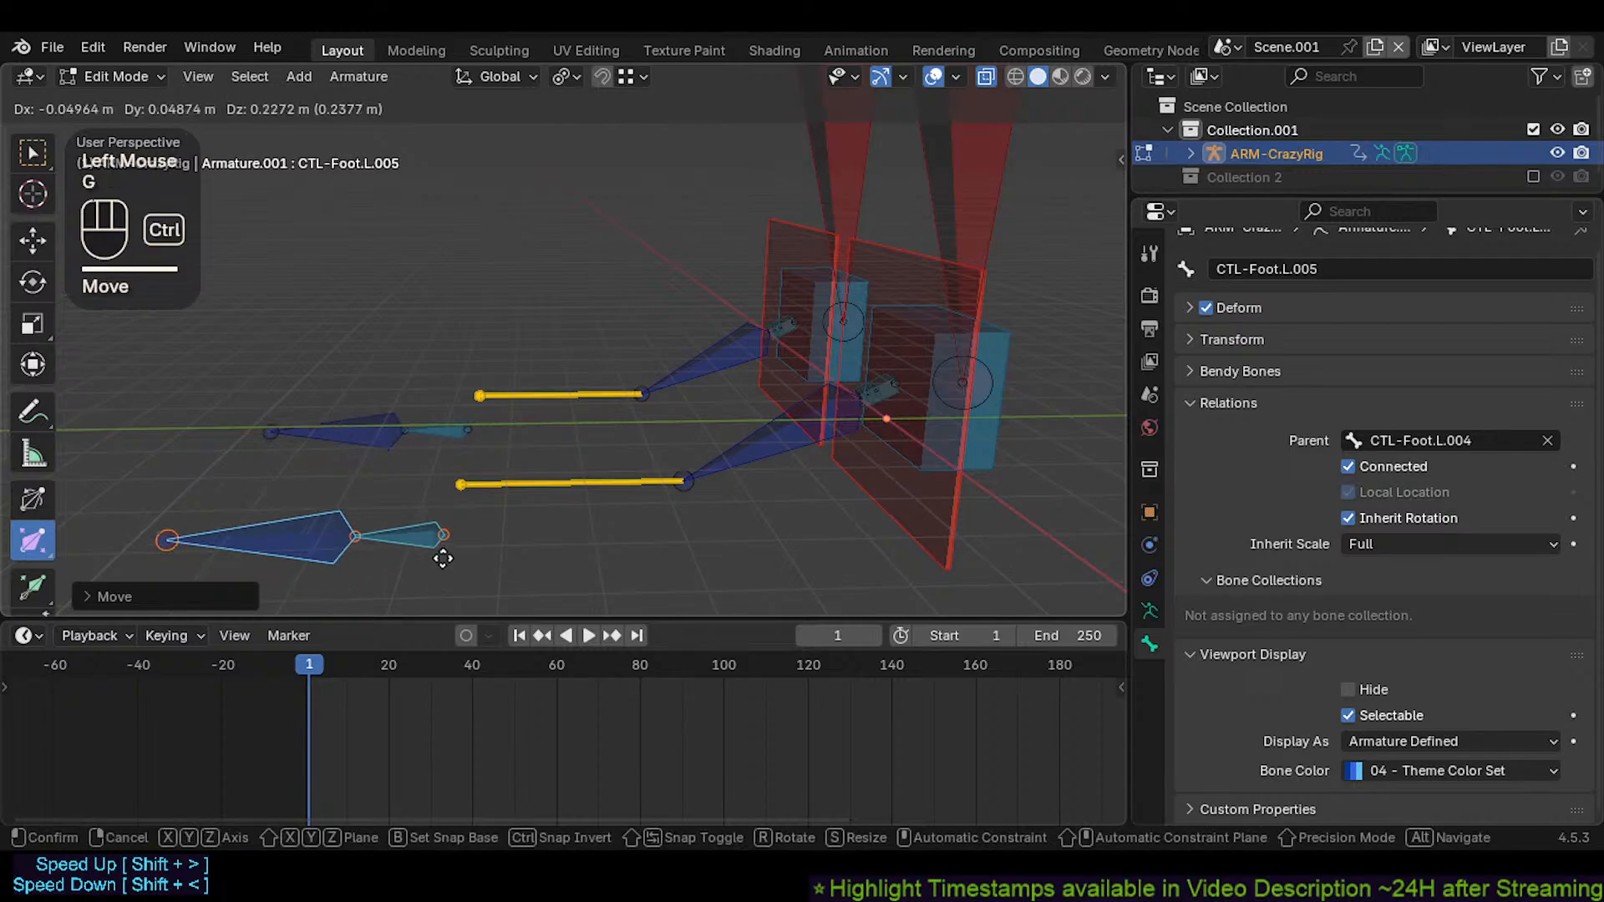
ctrl+click(340, 483)
scroll(630, 429, down, 2)
Return to Pose Mode and clear the location of all bones
key(Tab)
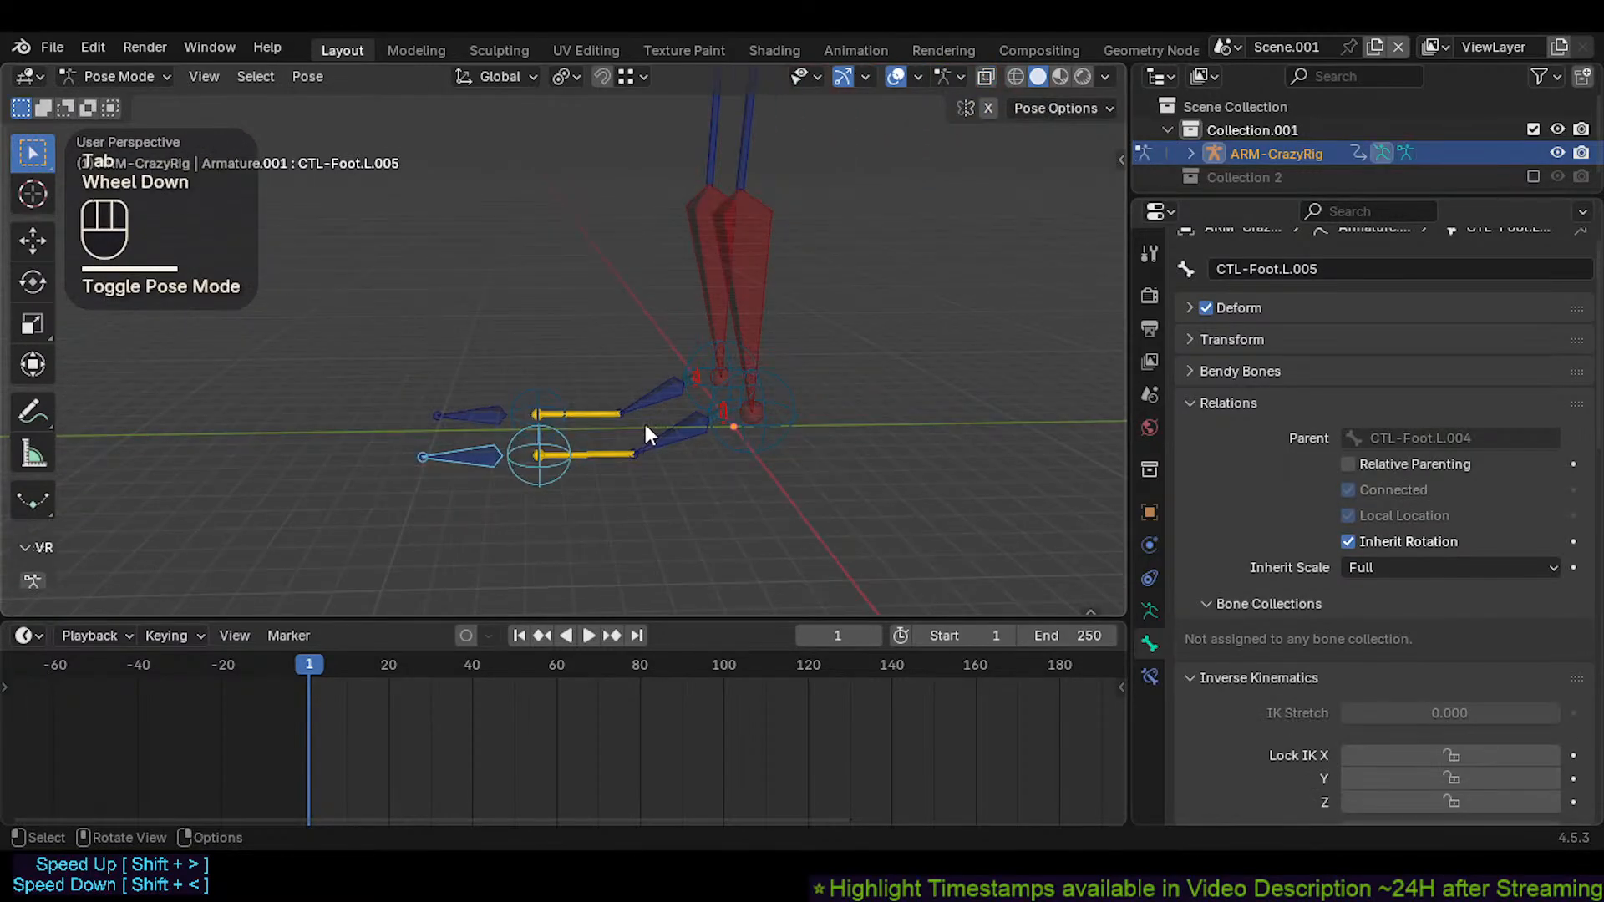
key(a)
shift+middle_drag(645, 433, 676, 451)
key(alt+g)
key(alt+g)
Test-move the left ankle controls along the global Z axis with CTL-Shin.L as the active bone
click(678, 505)
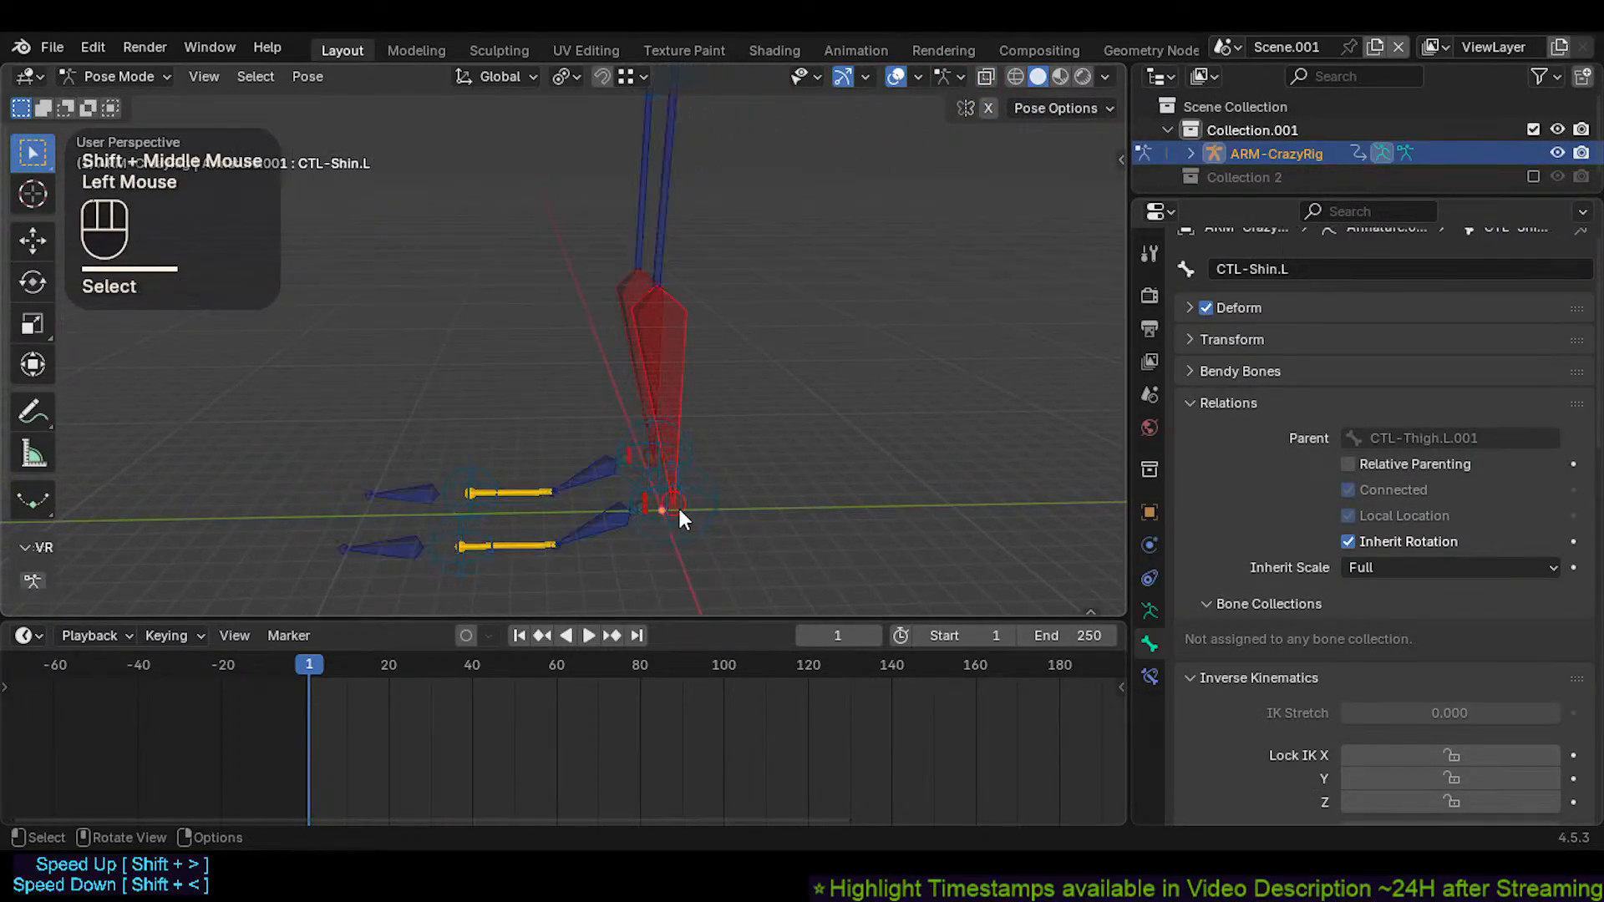
click(665, 391)
shift+click(664, 505)
key(g)
key(z)
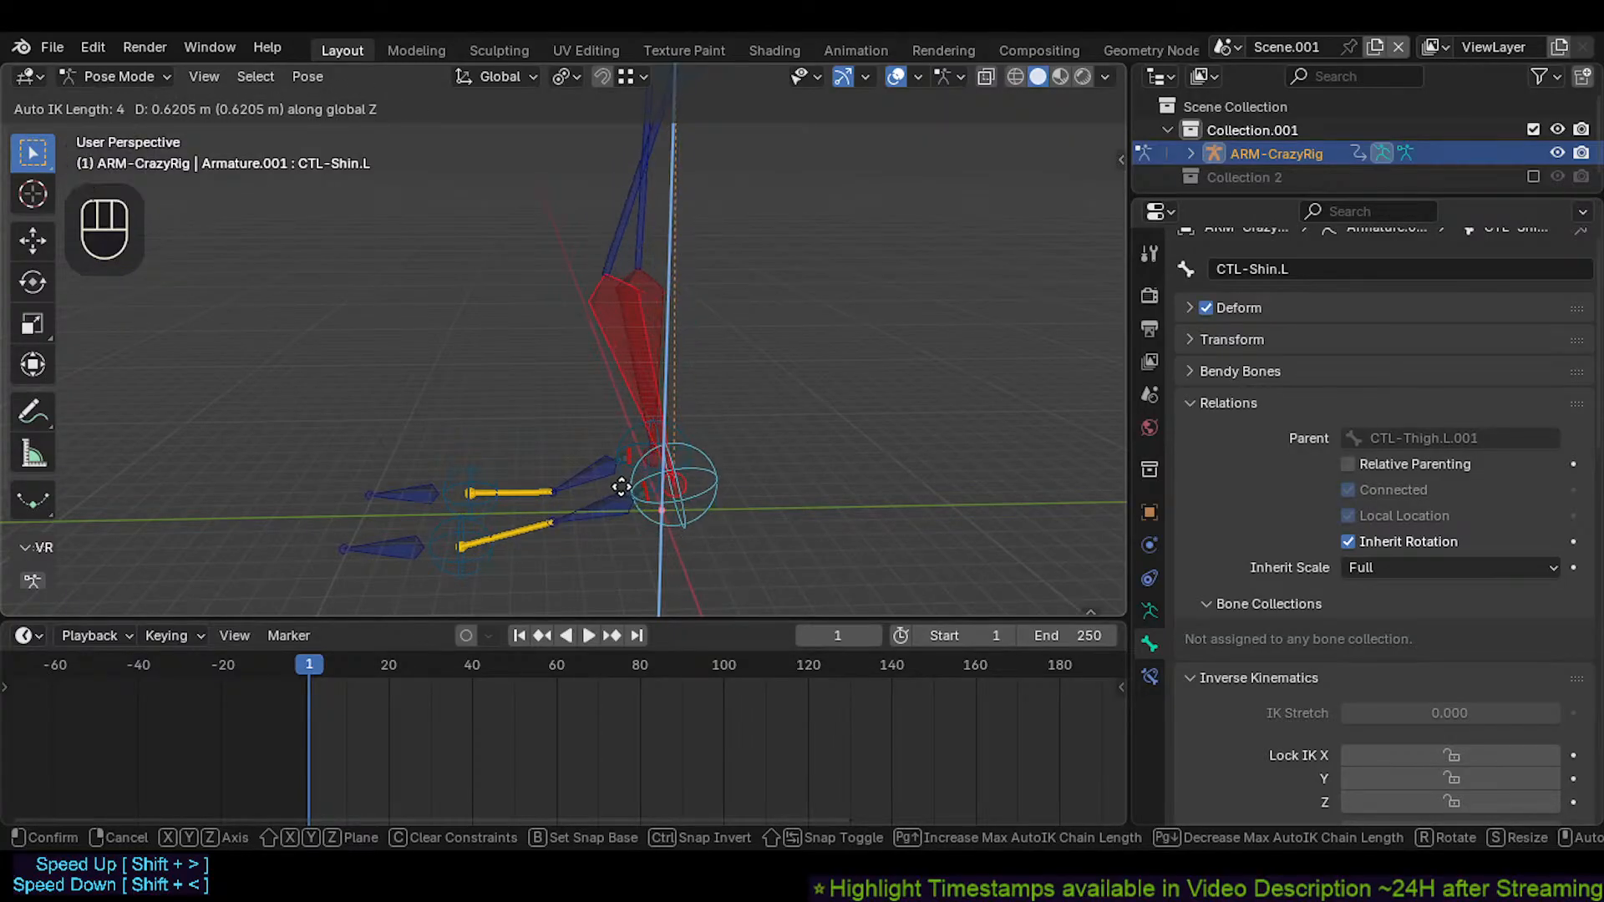
key(Escape)
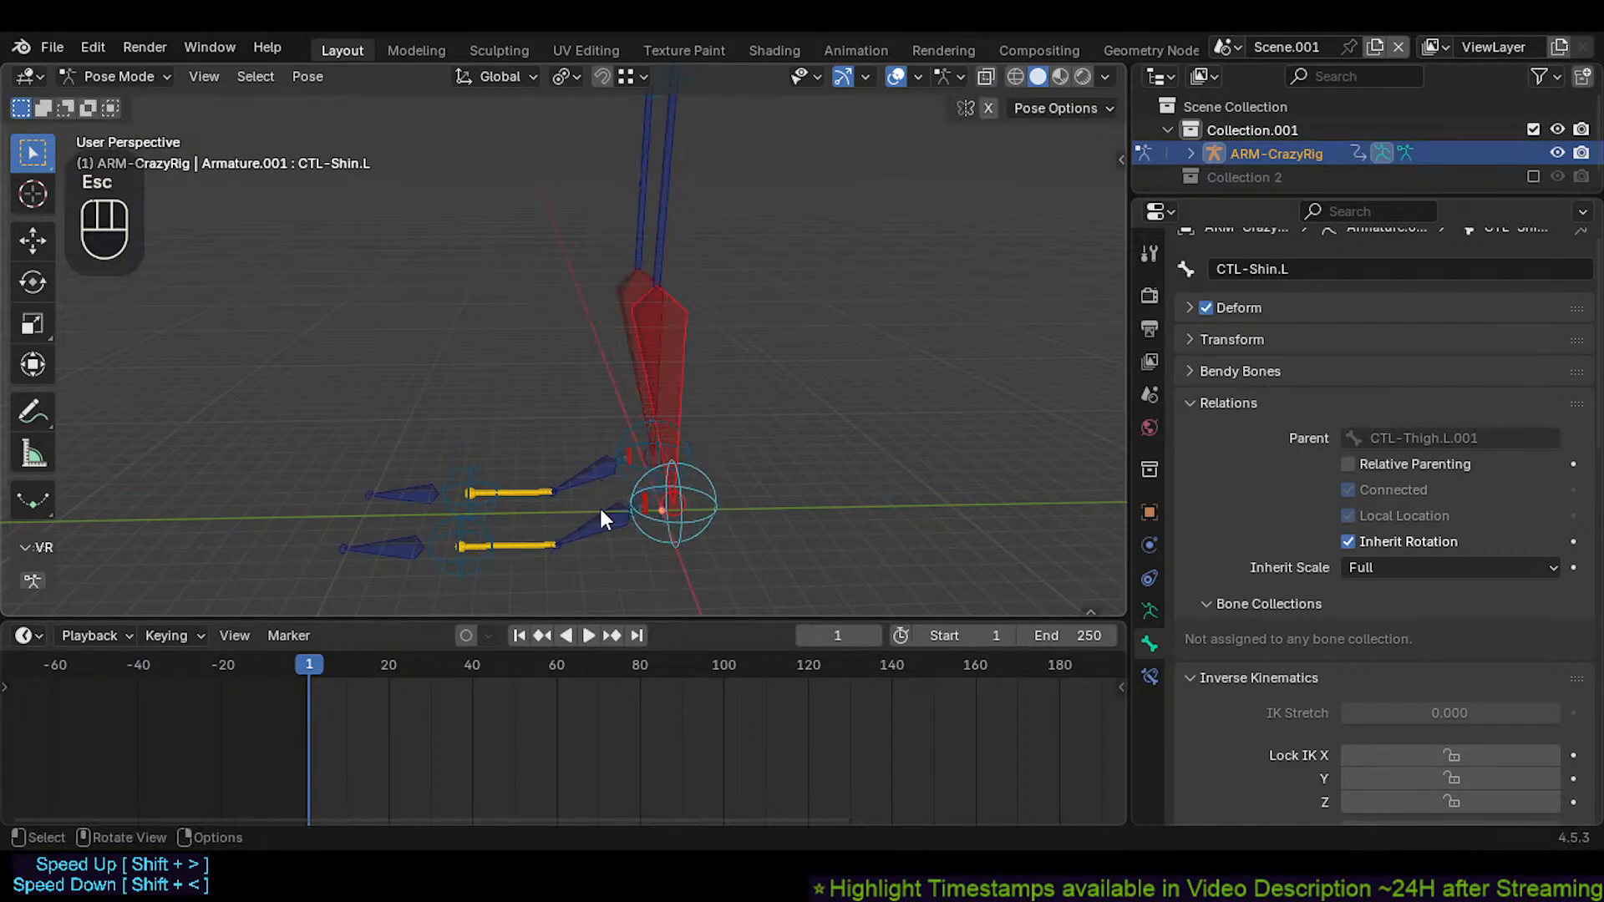
shift+middle_drag(599, 505, 568, 504)
scroll(555, 499, up, 2)
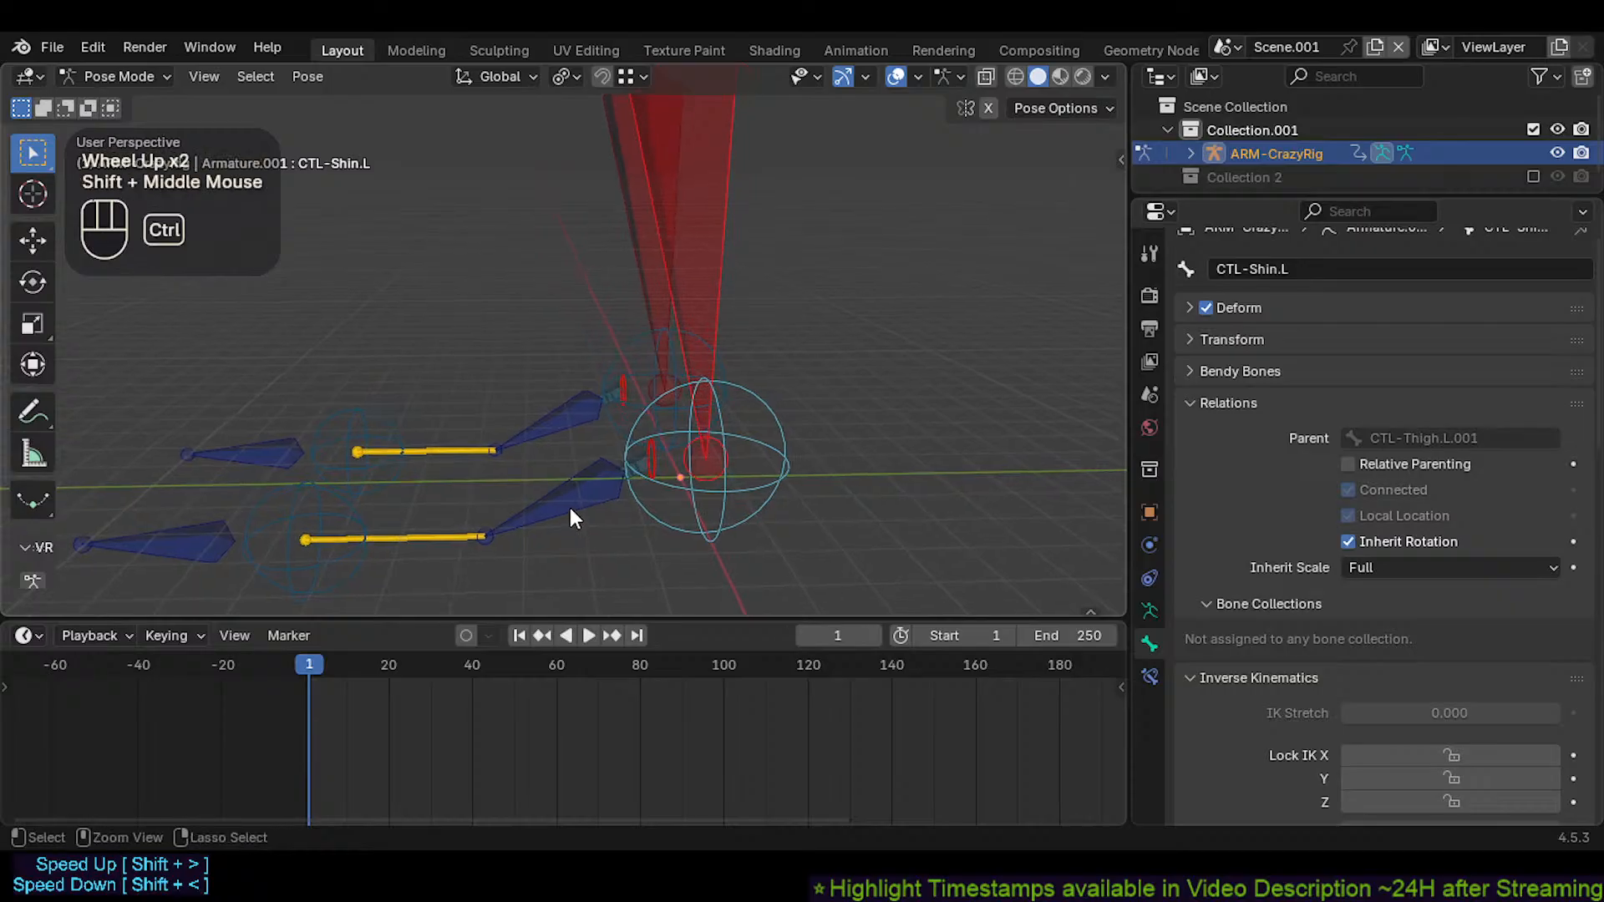
Save the current blend file and bring both feet of the rig into view
key(ctrl+s)
scroll(640, 498, up, 2)
scroll(582, 515, down, 1)
shift+middle_drag(449, 541, 459, 544)
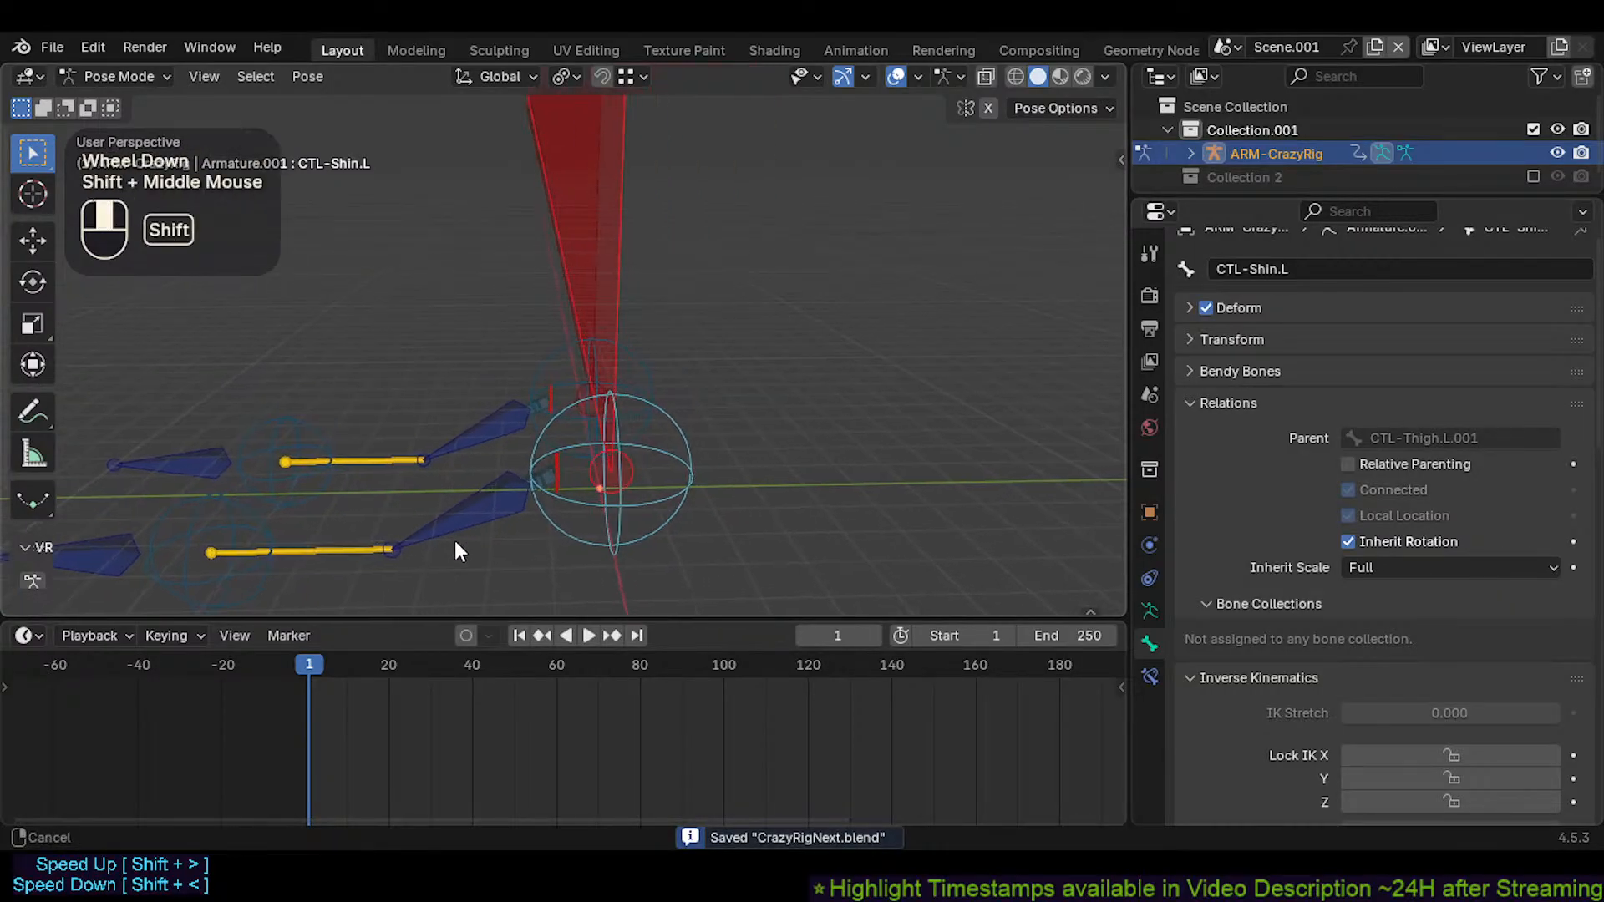
Test-move the left ankle controls with CTL-Shin.L up and down the global Z axis, cancelling each attempt
scroll(521, 538, up, 1)
key(g)
key(z)
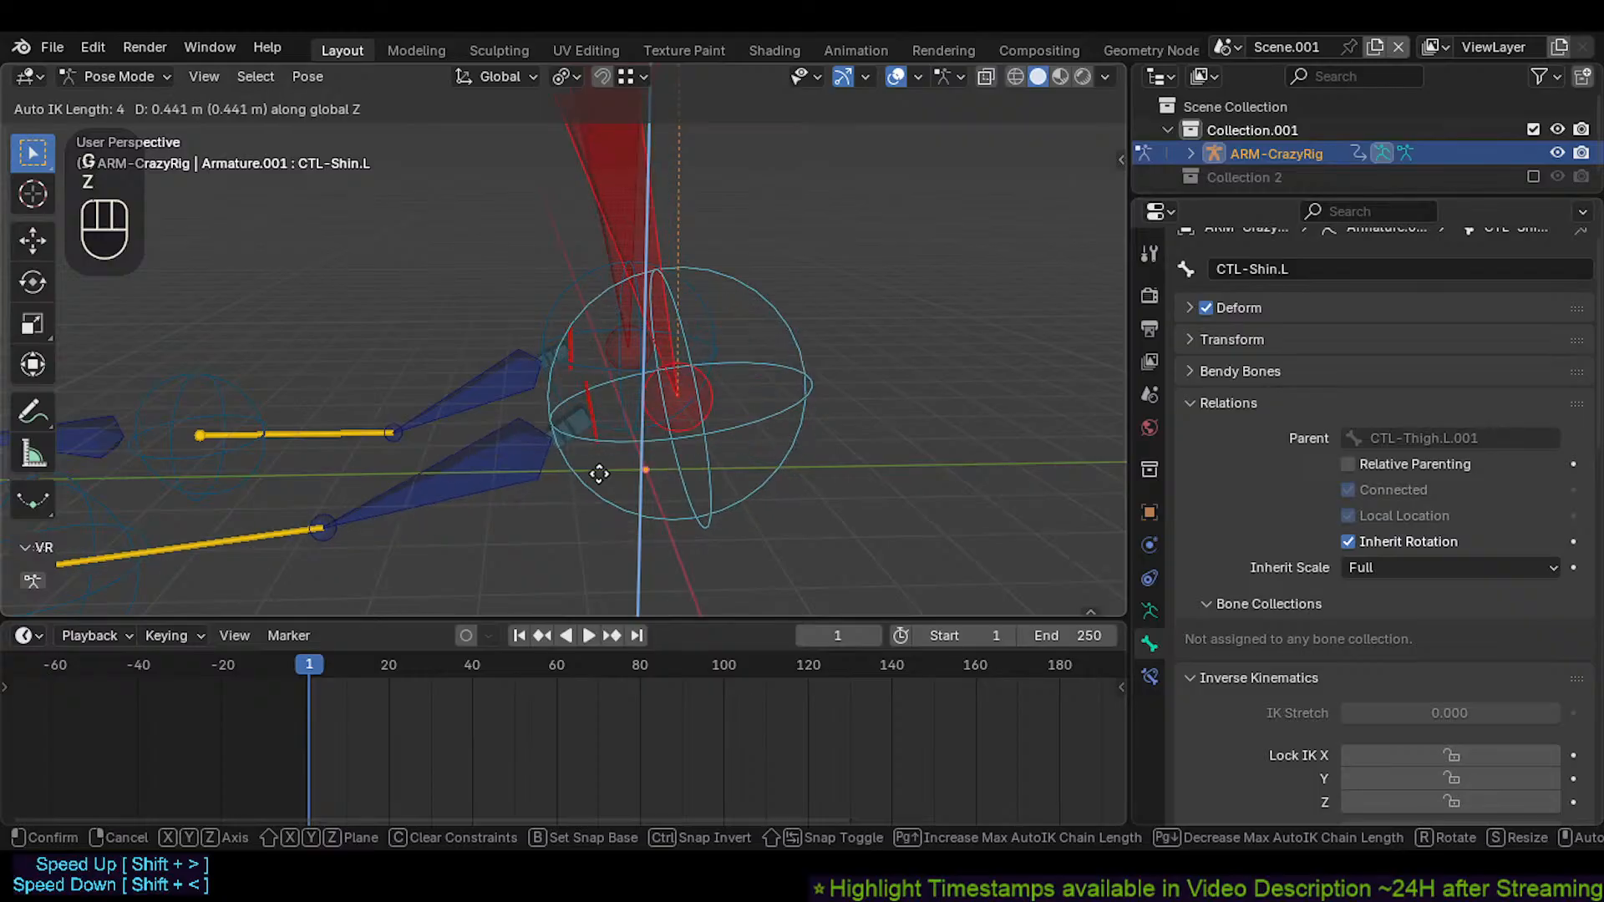
key(Escape)
shift+middle_drag(595, 505, 458, 499)
key(g)
key(z)
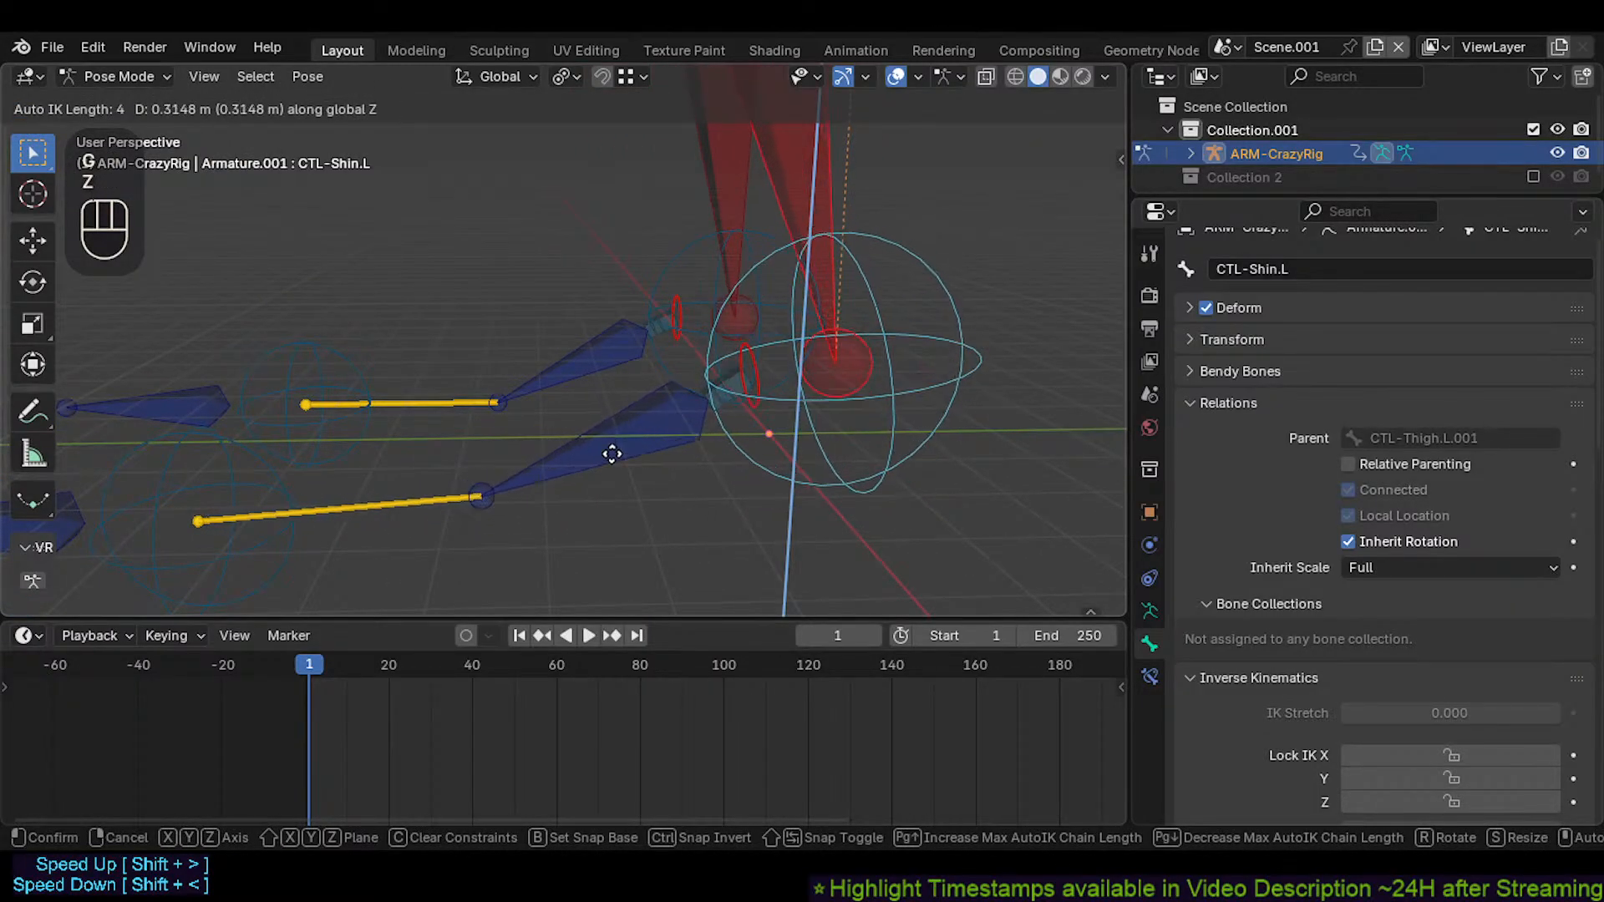
key(Escape)
Scale the yellow left foot bone CTL-Foot.L.006 down to a short stub in Edit Mode
click(415, 525)
scroll(415, 525, down, 1)
shift+middle_drag(415, 525, 457, 511)
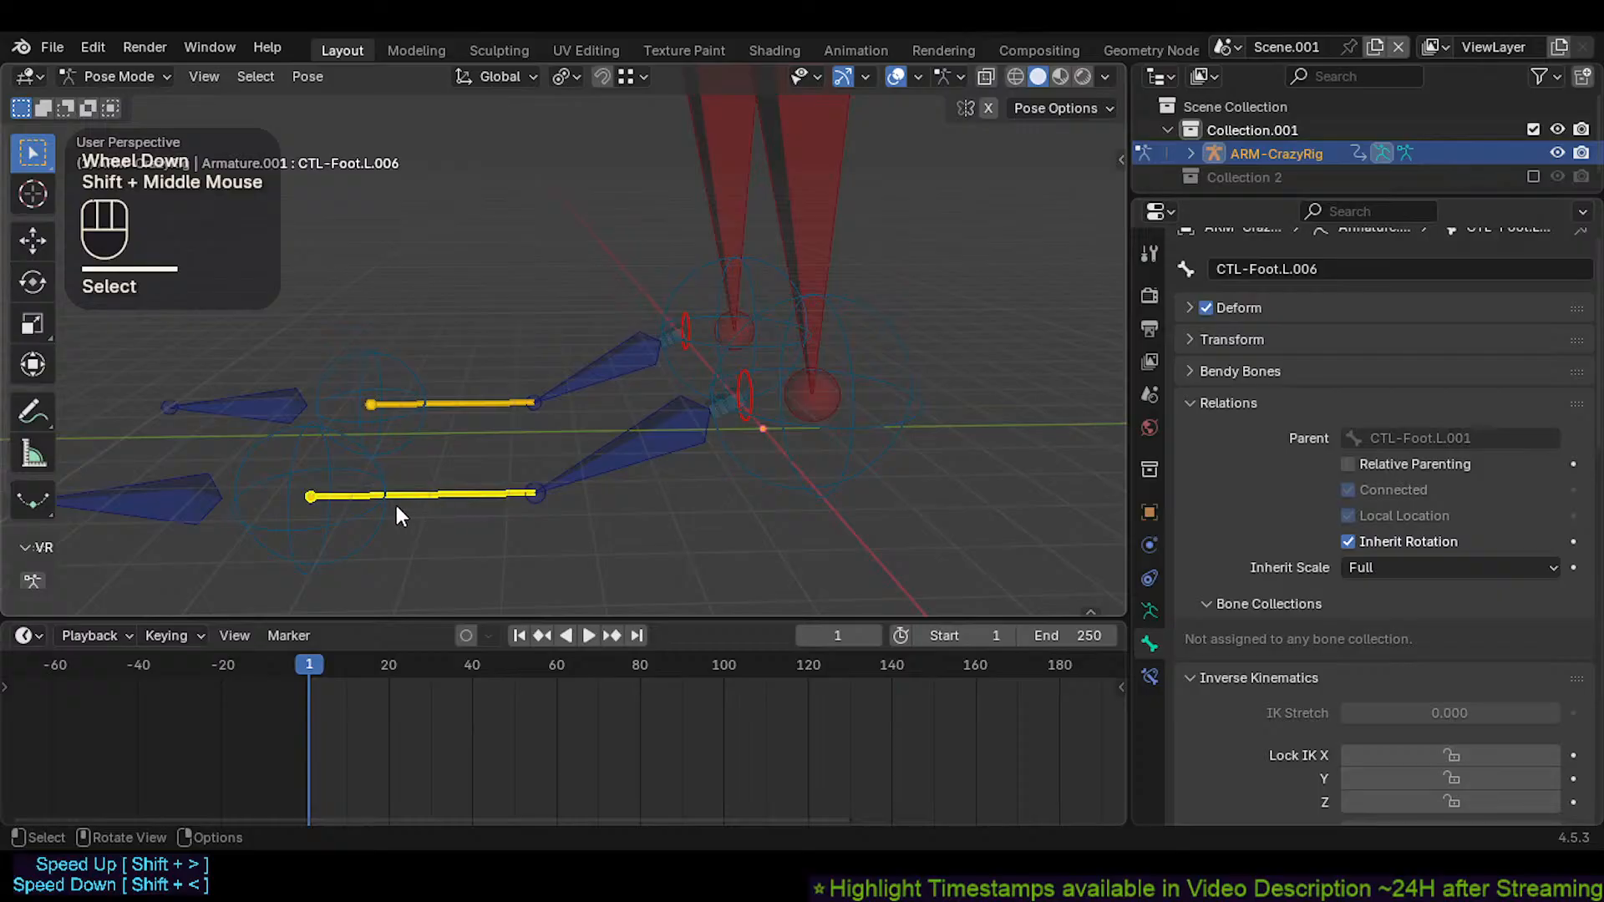
key(Tab)
key(g)
key(y)
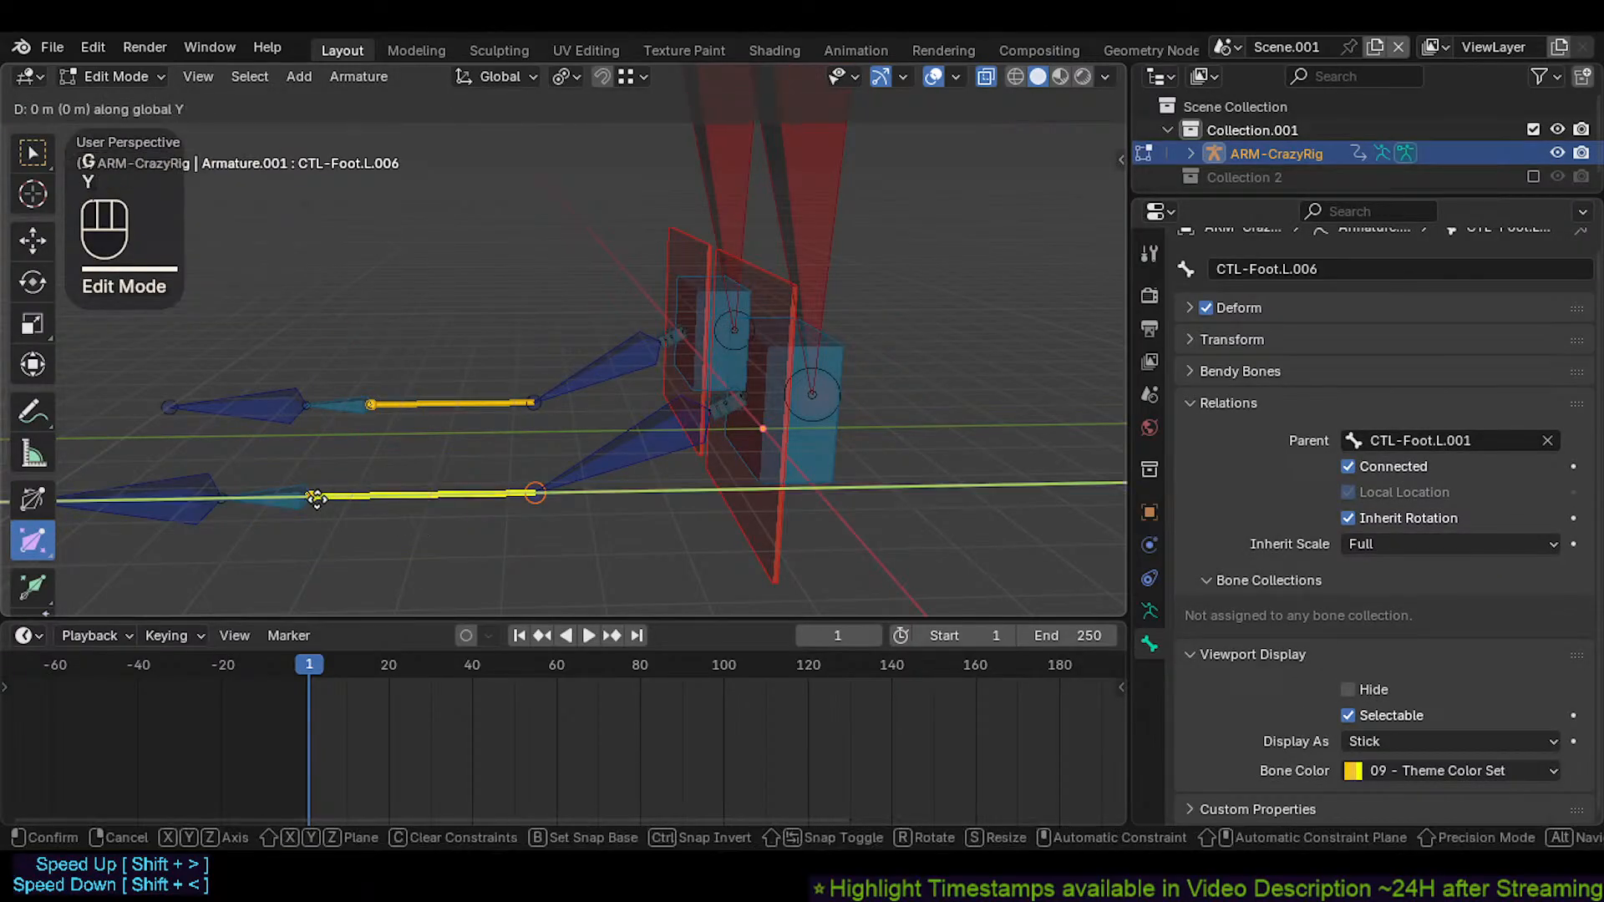
click(414, 493)
key(s)
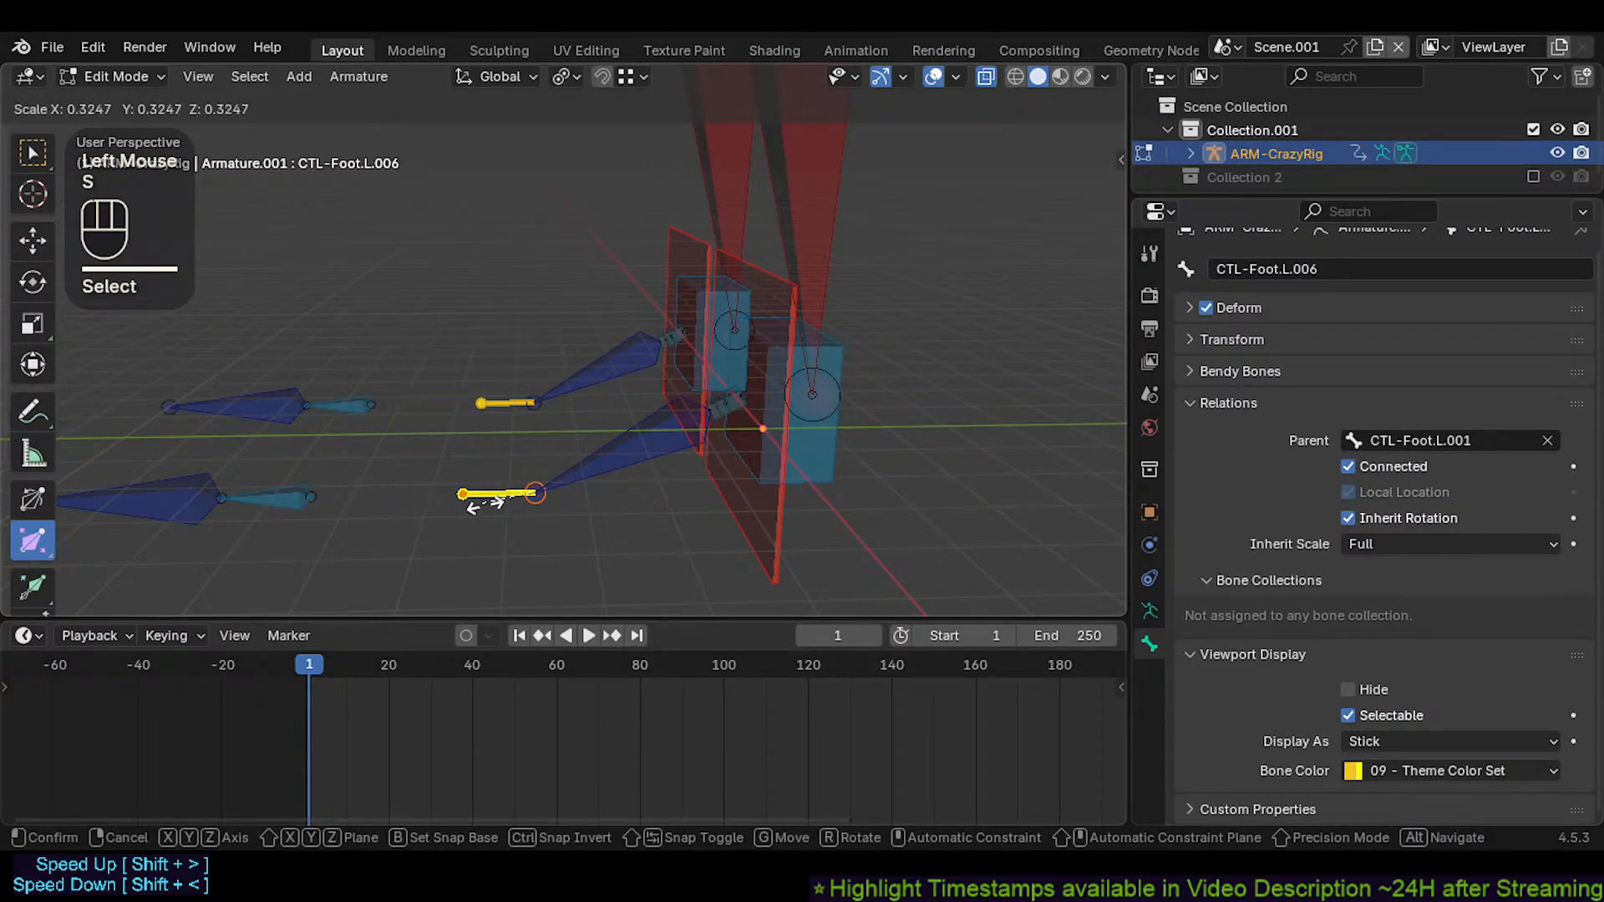
click(512, 509)
Return to Pose Mode and test-move CTL-Shin.L with the left ankle control along the global Z axis, cancelling the move
click(783, 480)
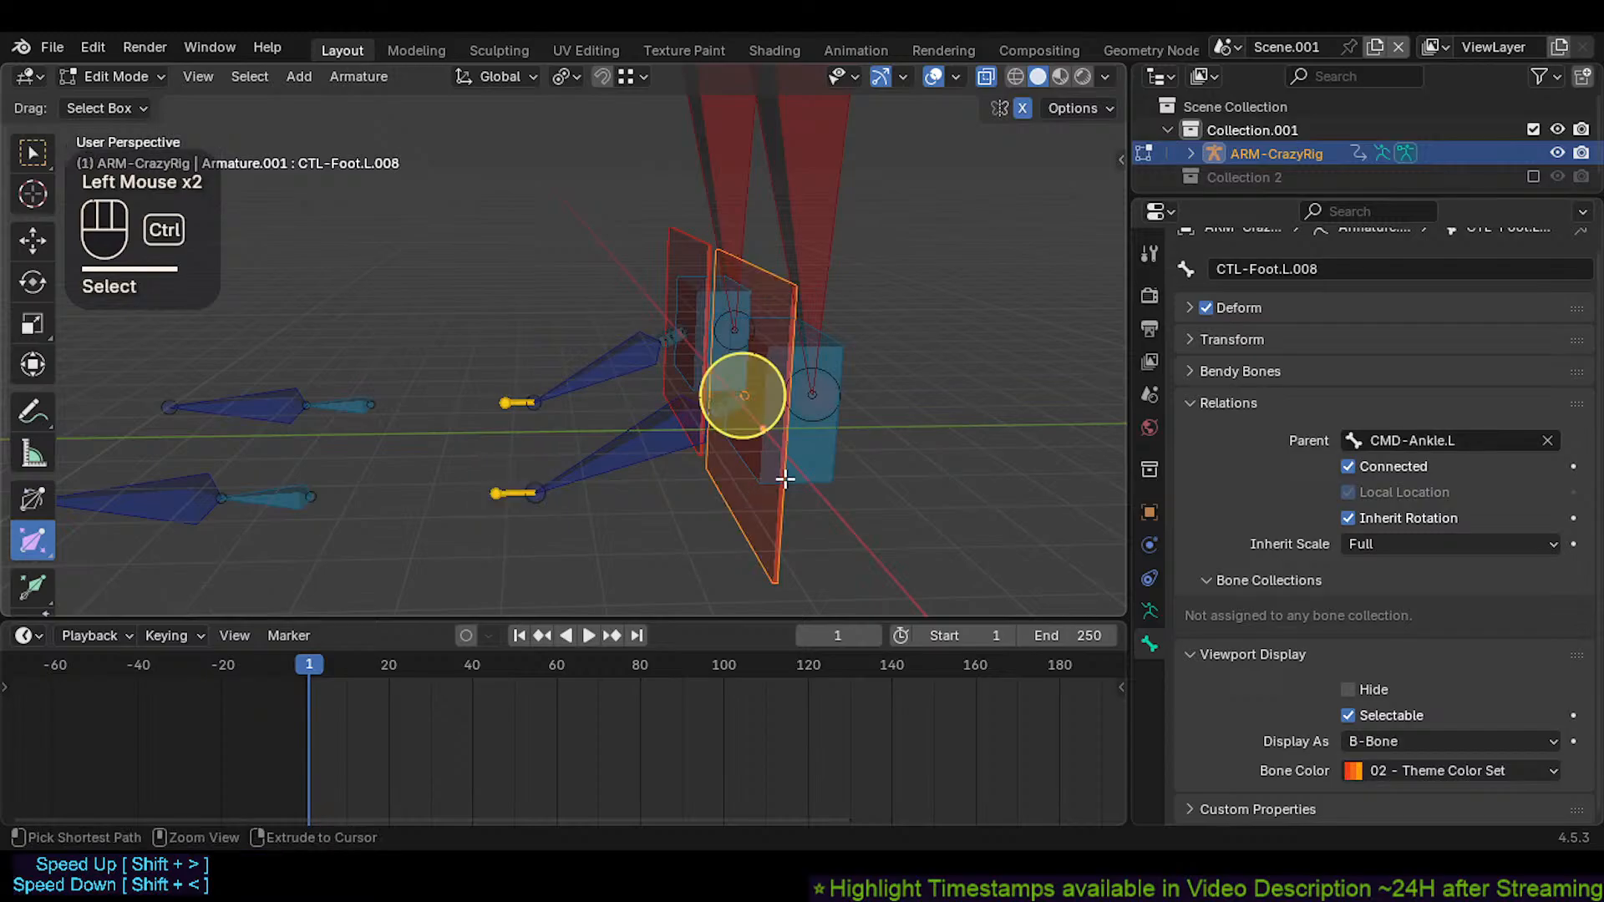
key(ctrl+Tab)
shift+click(814, 269)
key(g)
key(z)
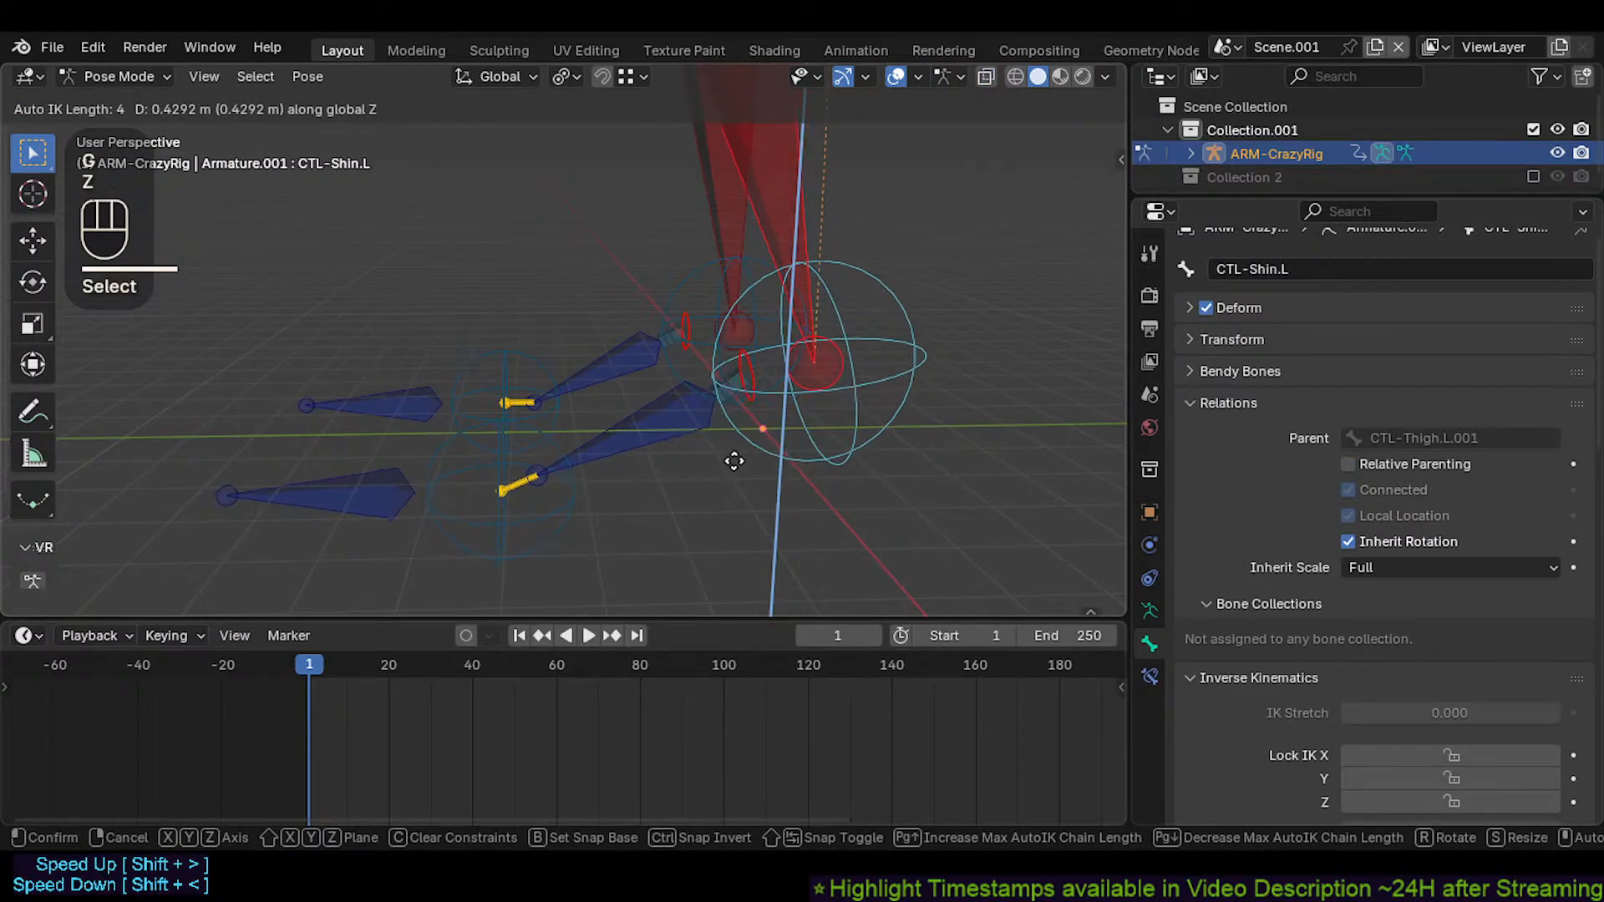
key(Escape)
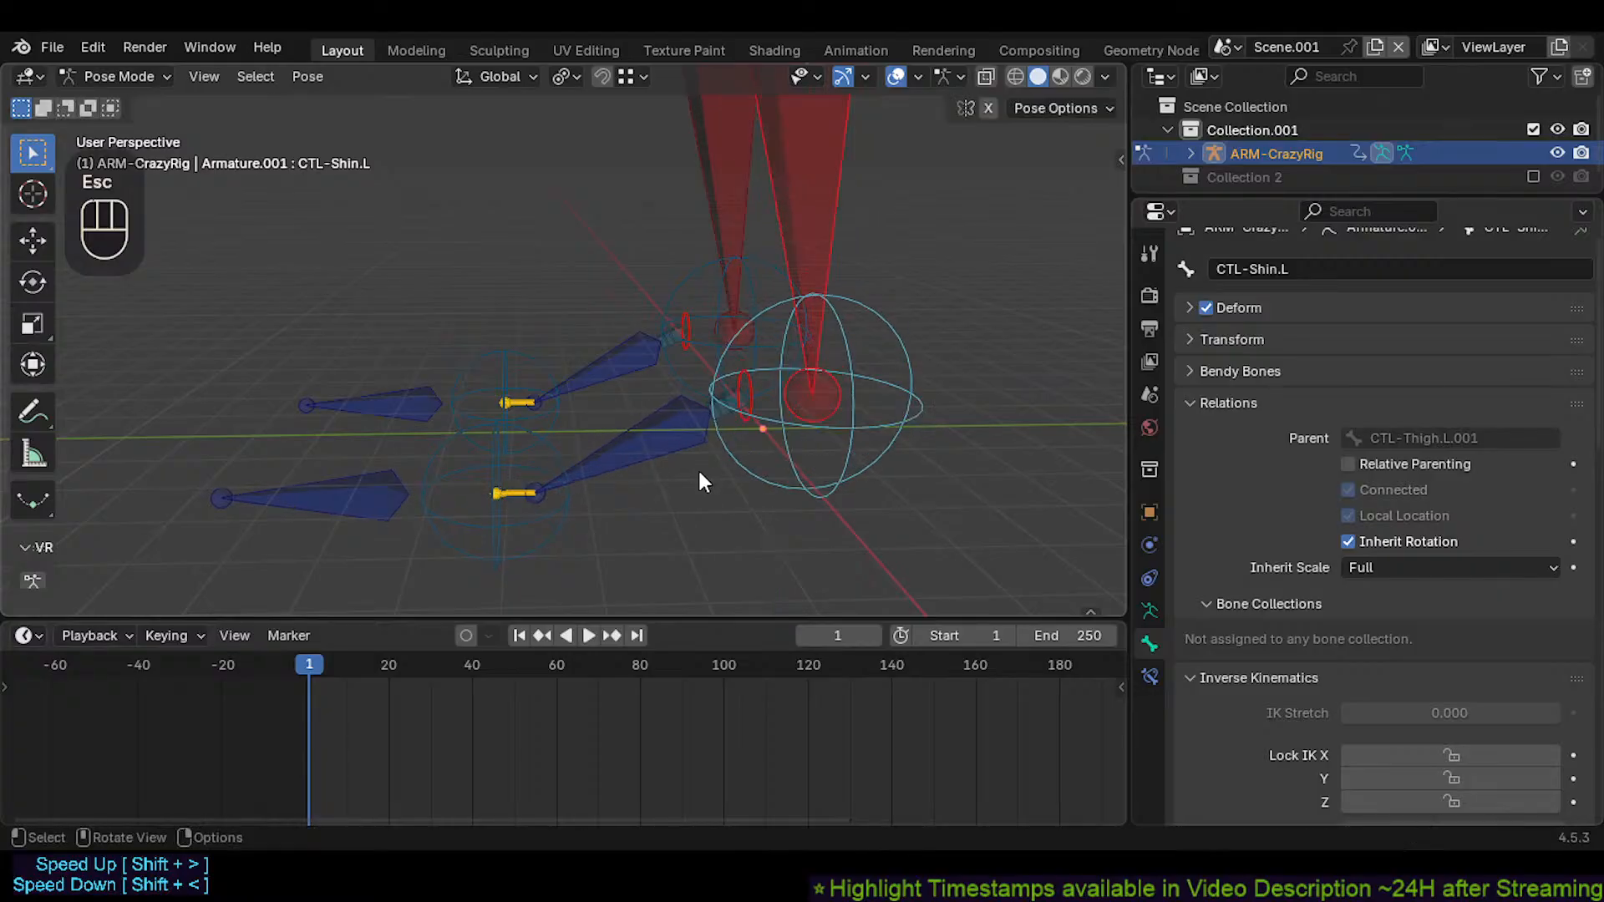
Enlarge CTL-Foot.L.006 in Edit Mode so it extends forward past the blue toe bone
key(Tab)
click(505, 493)
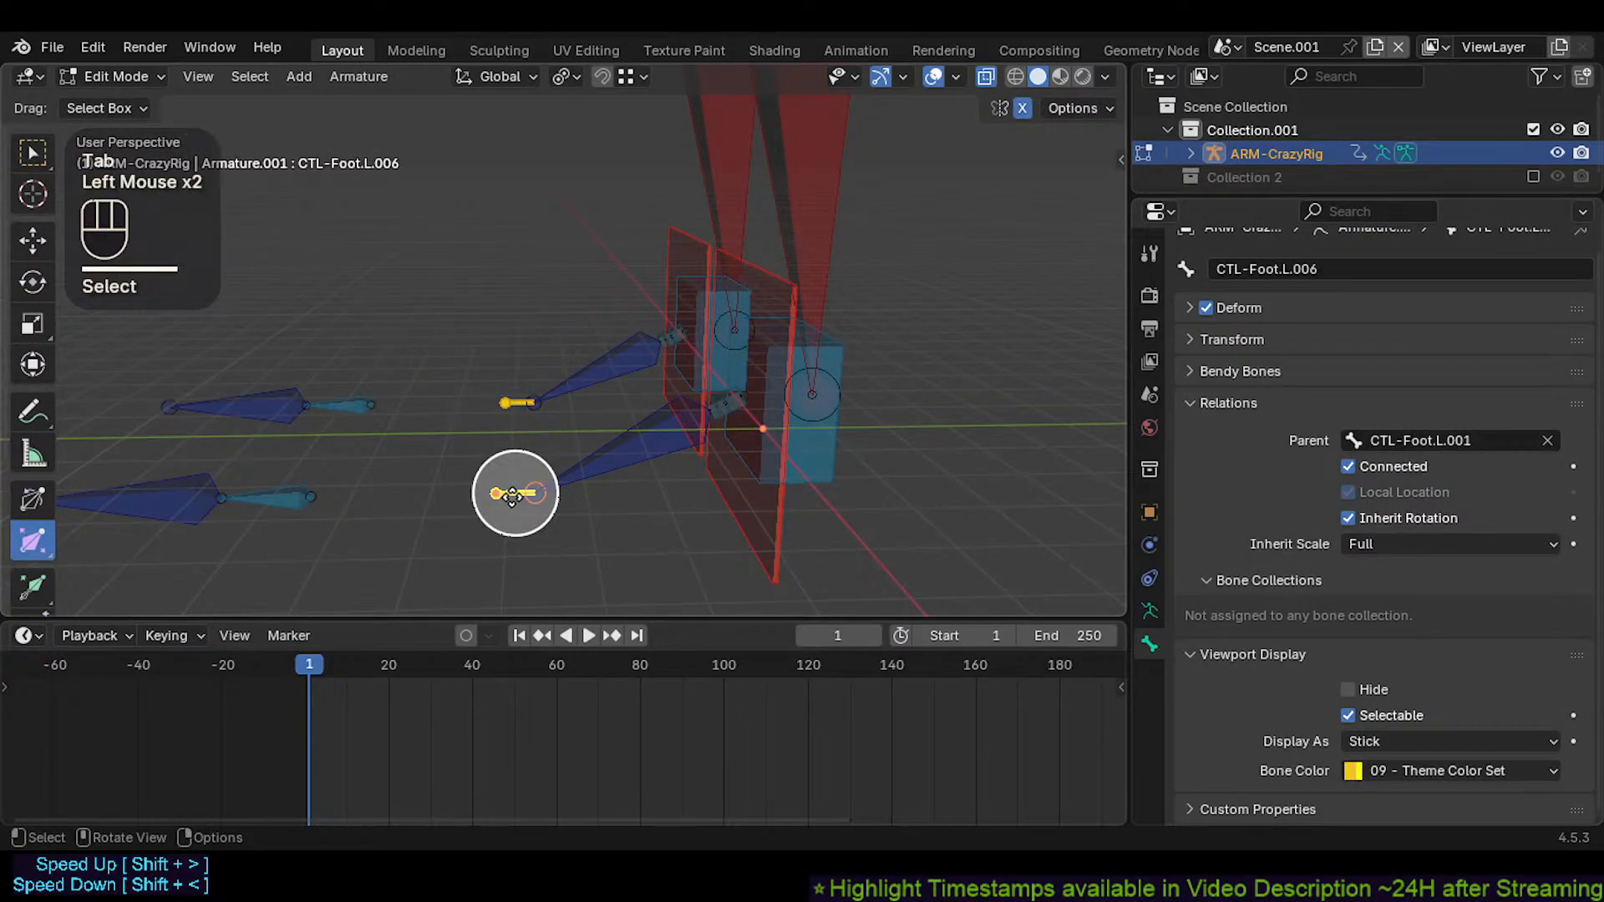
key(s)
click(255, 524)
scroll(548, 440, down, 2)
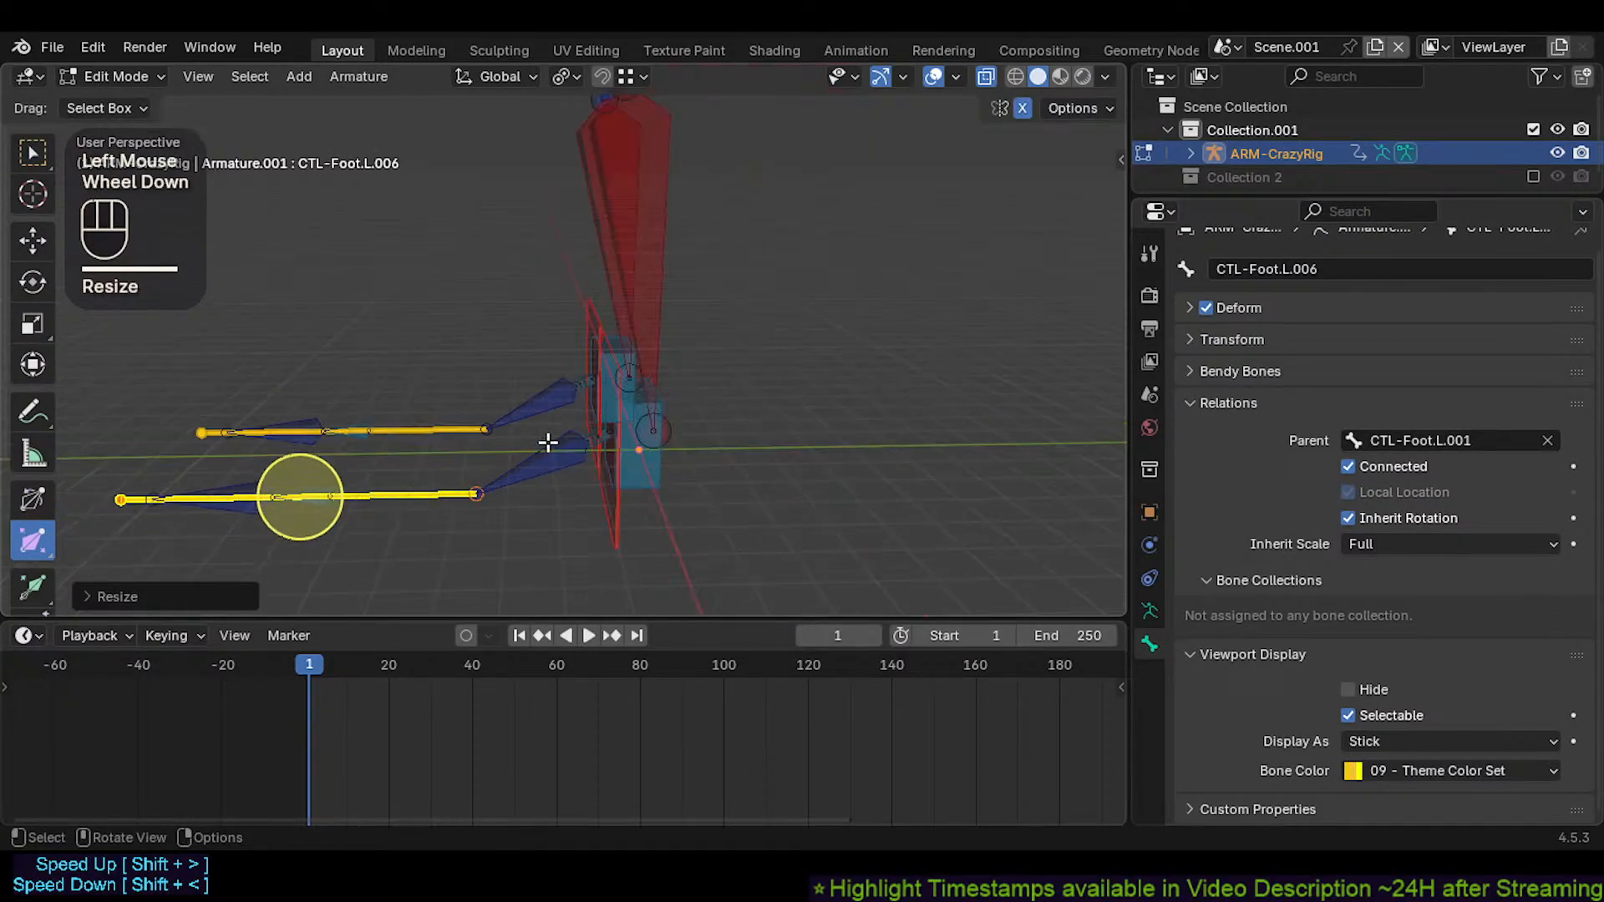
In Pose Mode, raise CTL-Shin.L and the left ankle control about 0.85 m along global Z, and inspect the foot and ankle bones
key(ctrl+Tab)
click(656, 494)
shift+click(652, 315)
key(g)
key(z)
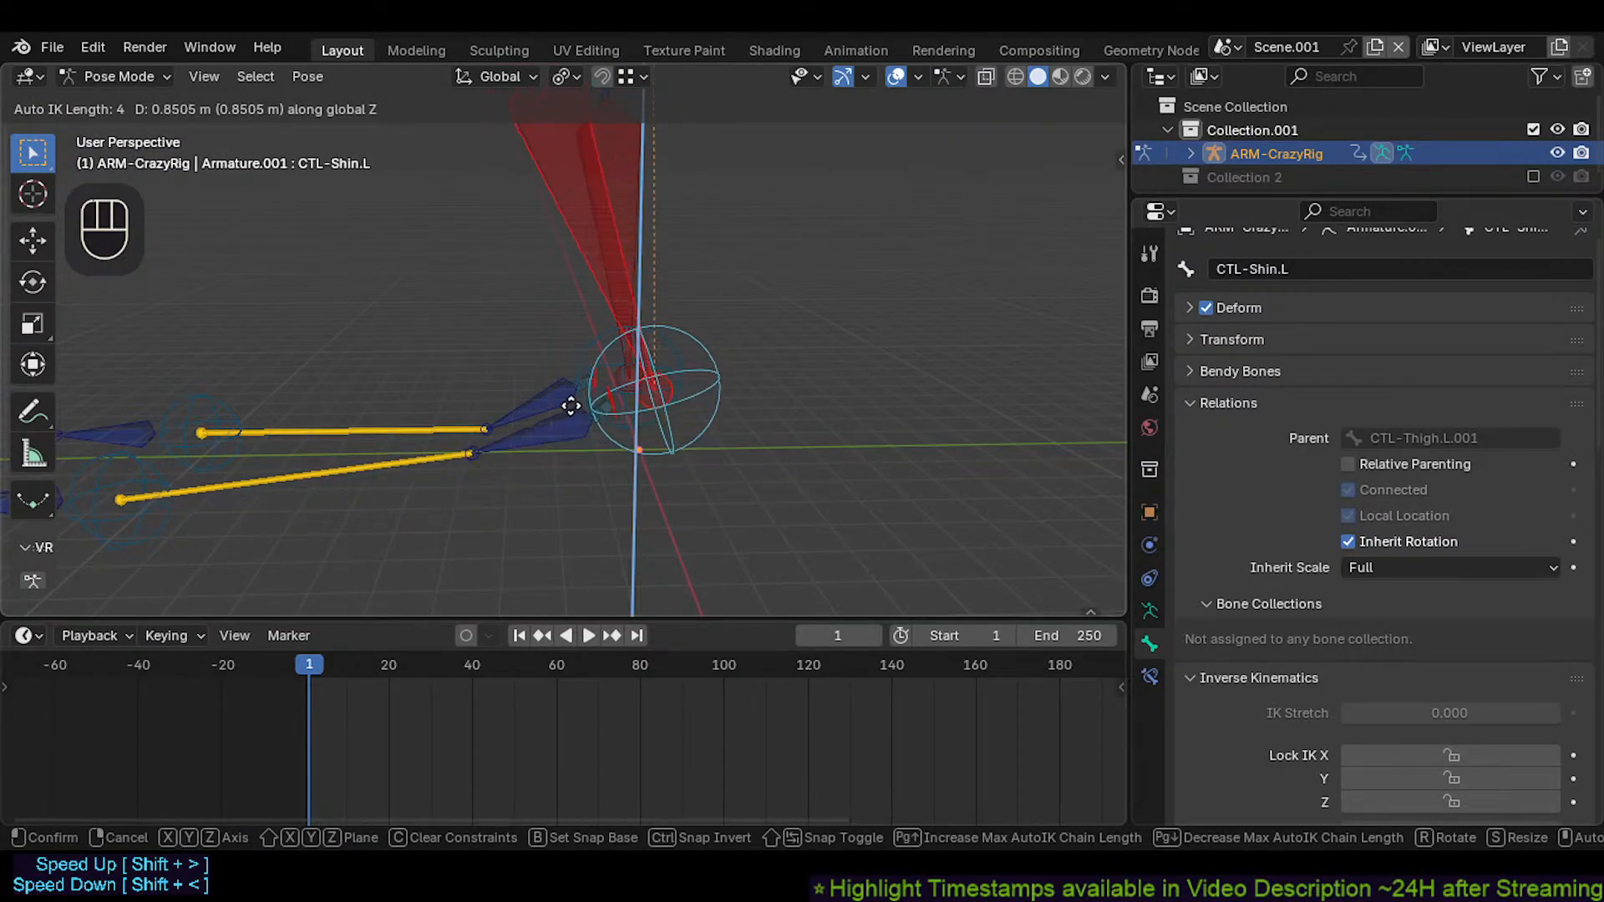
click(558, 425)
click(551, 434)
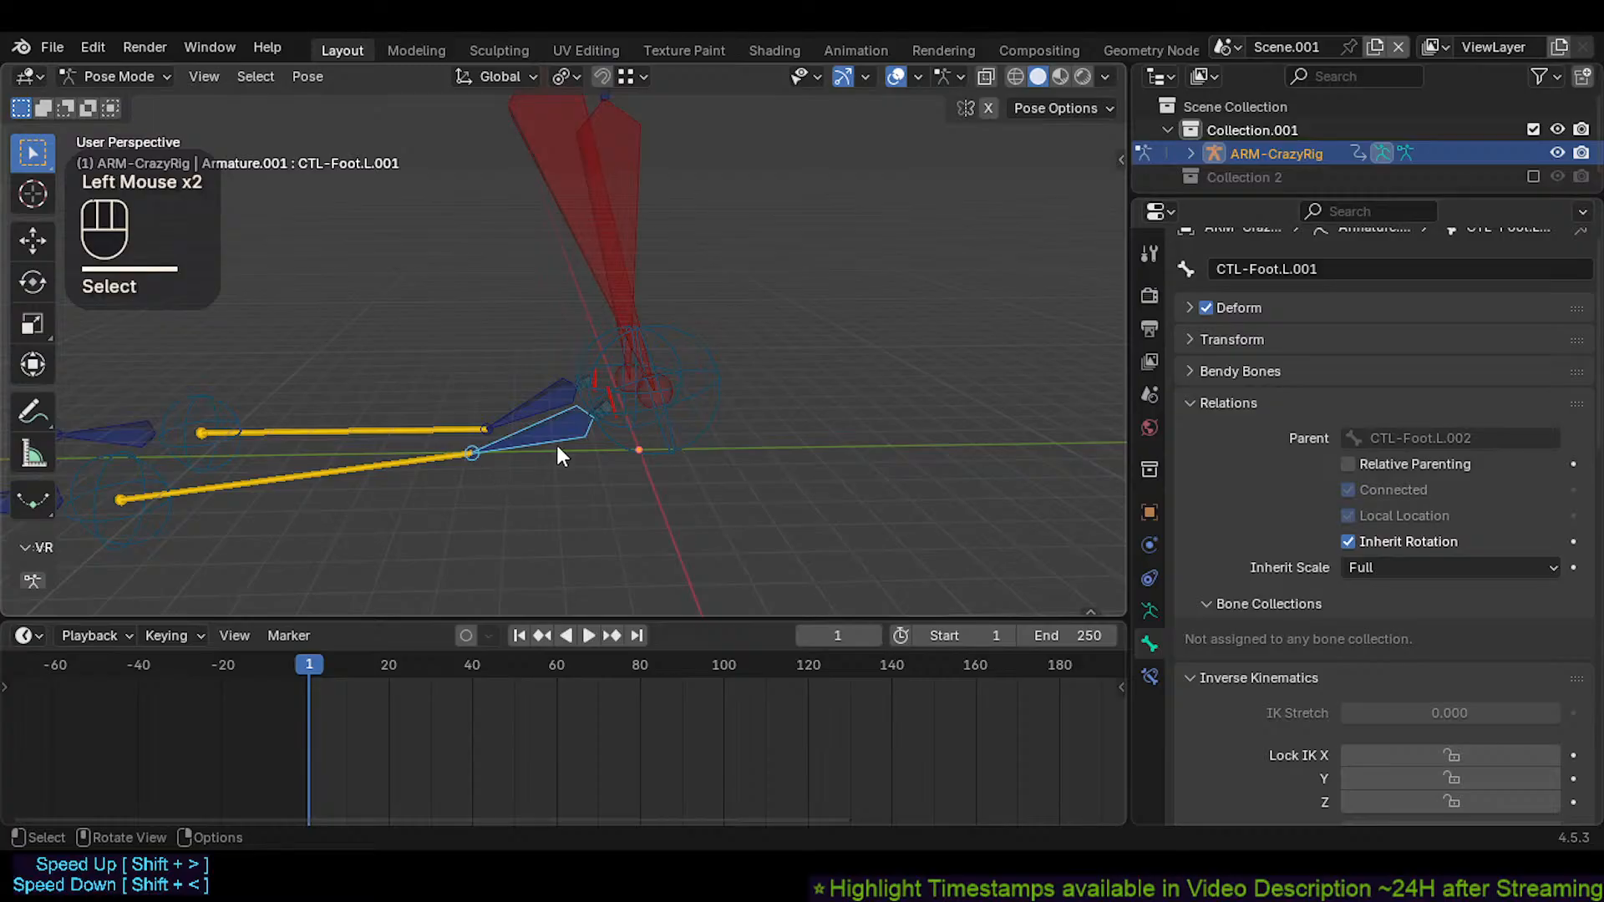
click(668, 426)
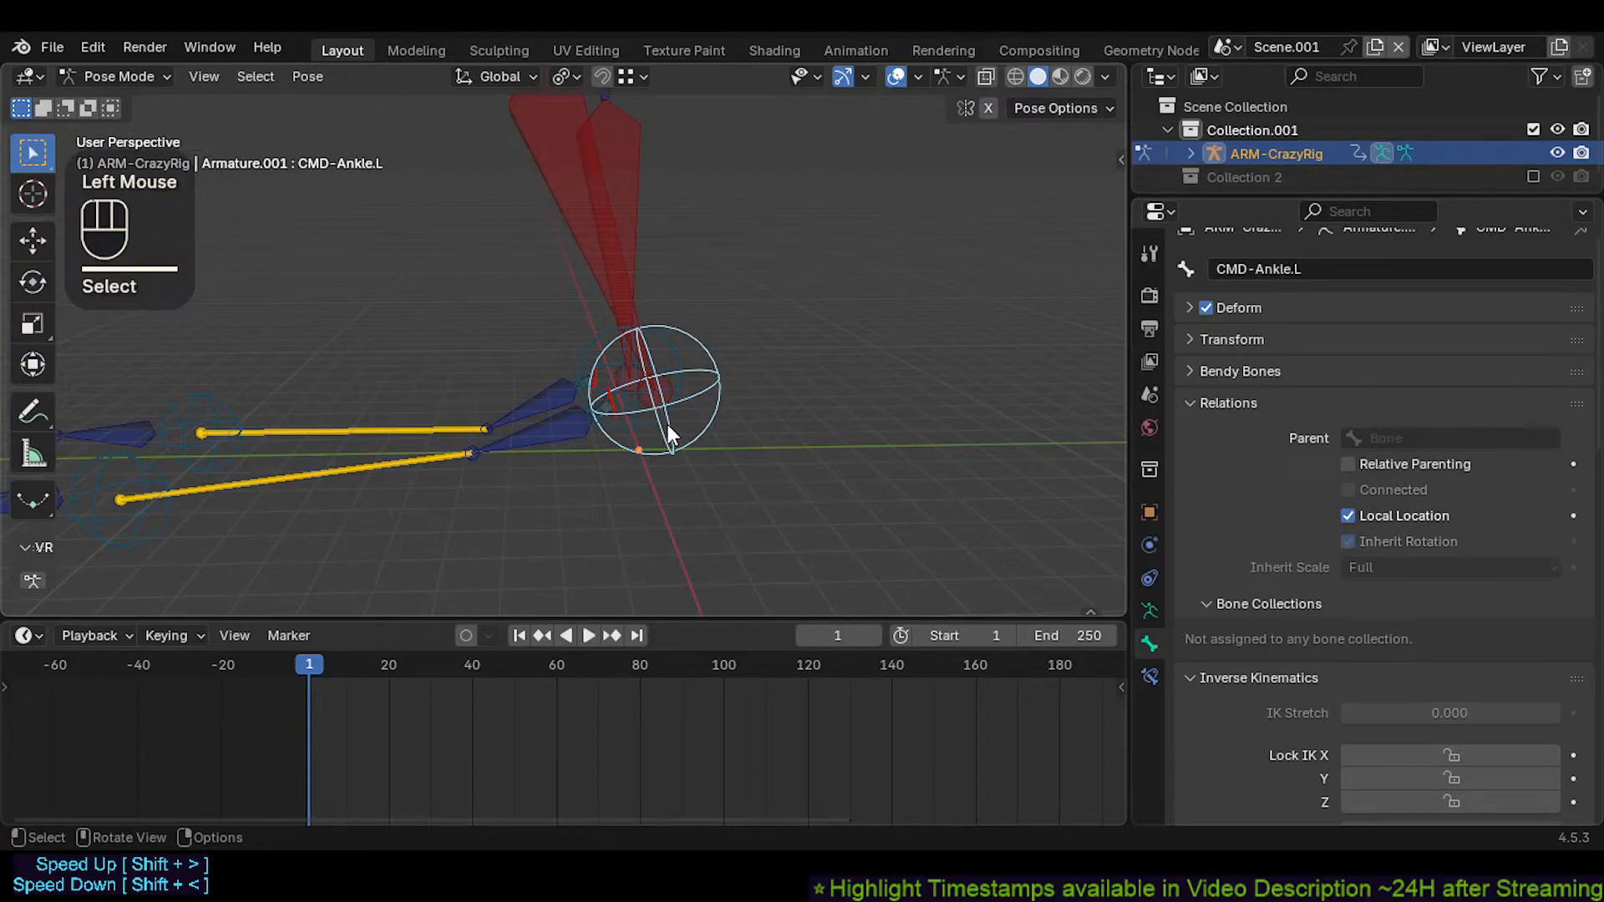
Try moving CTL-Shin.L on its own along global Z, cancel, and reset the leg to its rest pose
click(640, 288)
key(g)
key(z)
key(Escape)
click(645, 318)
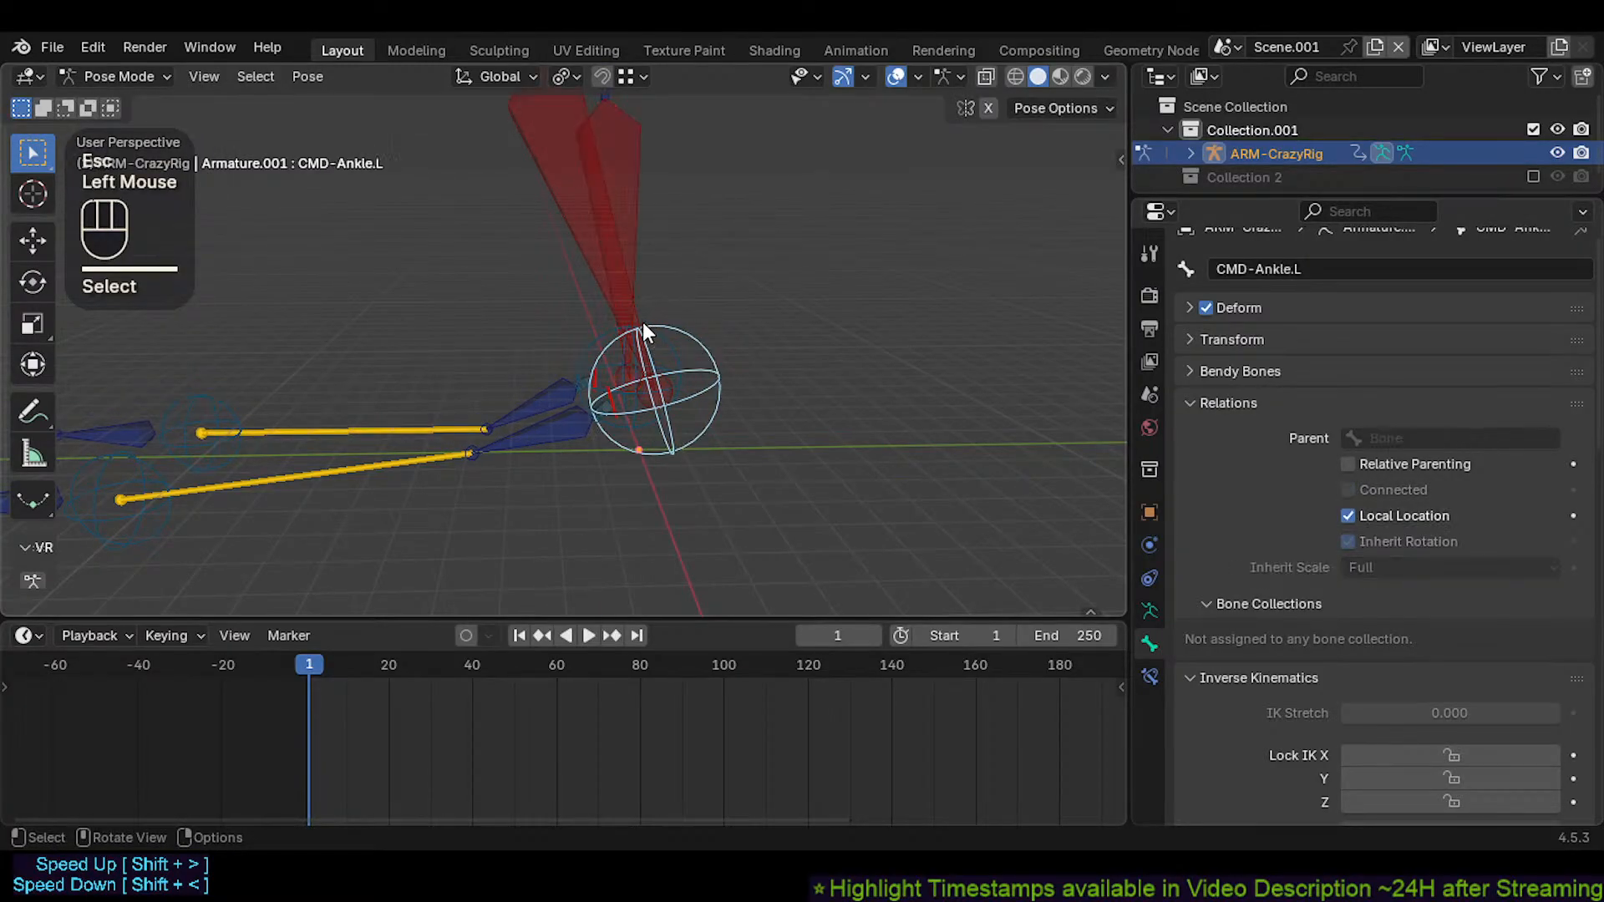
click(638, 316)
key(g)
key(z)
key(Escape)
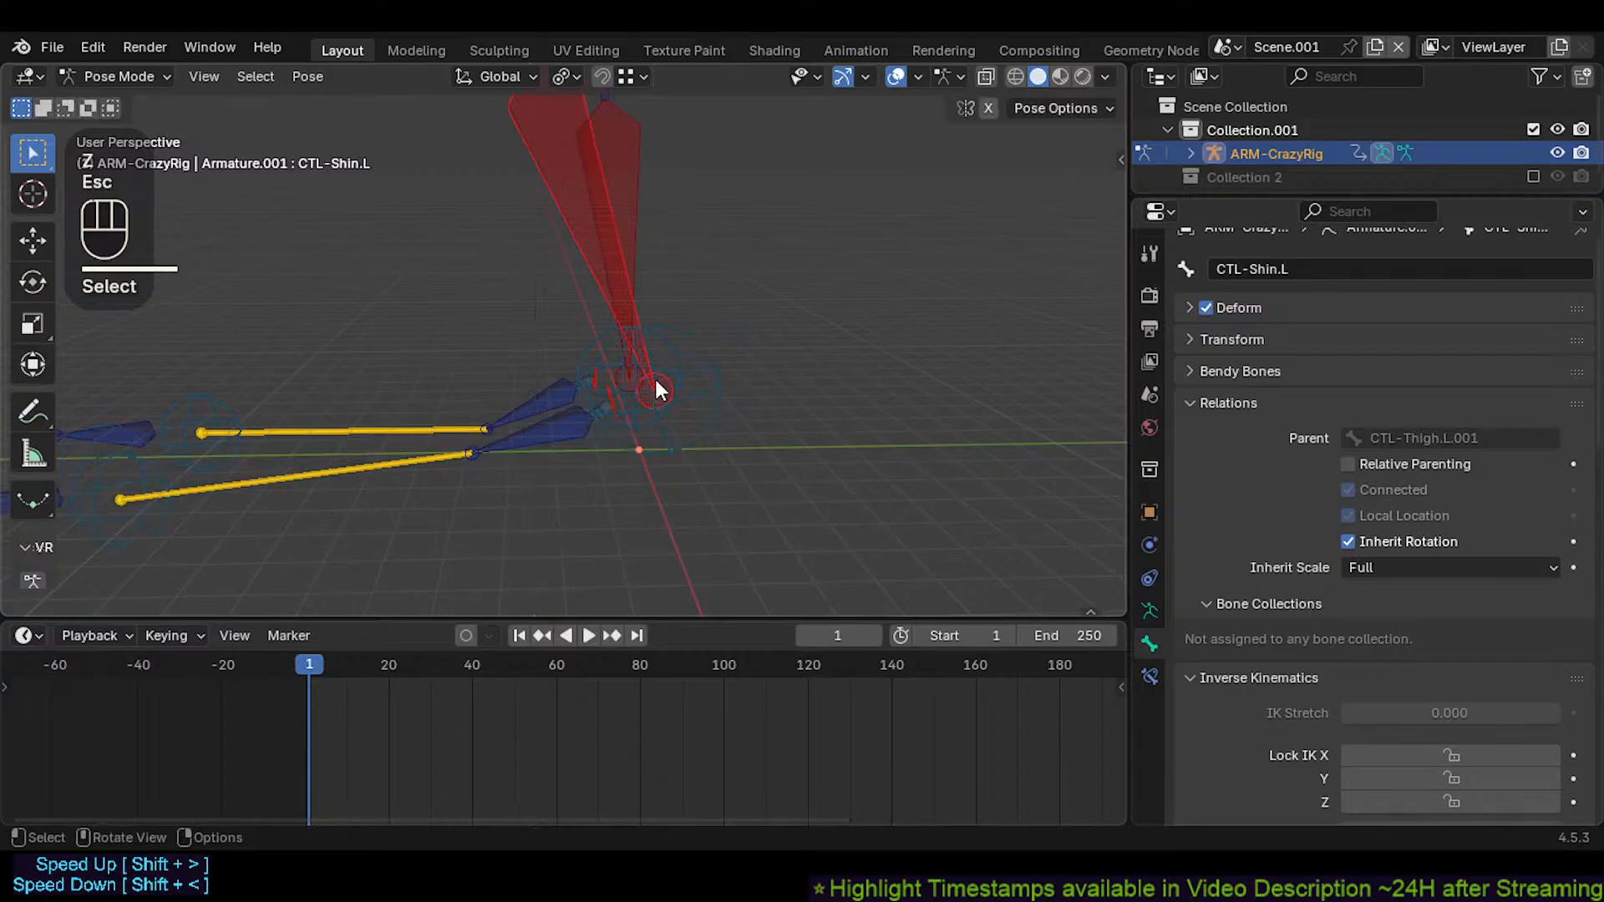
key(alt+q)
Raise CTL-Shin.L together with CMD-Ankle.L about 0.45 m along global Z, and select the foot bone CTL-Foot.L.001 to inspect it
click(657, 329)
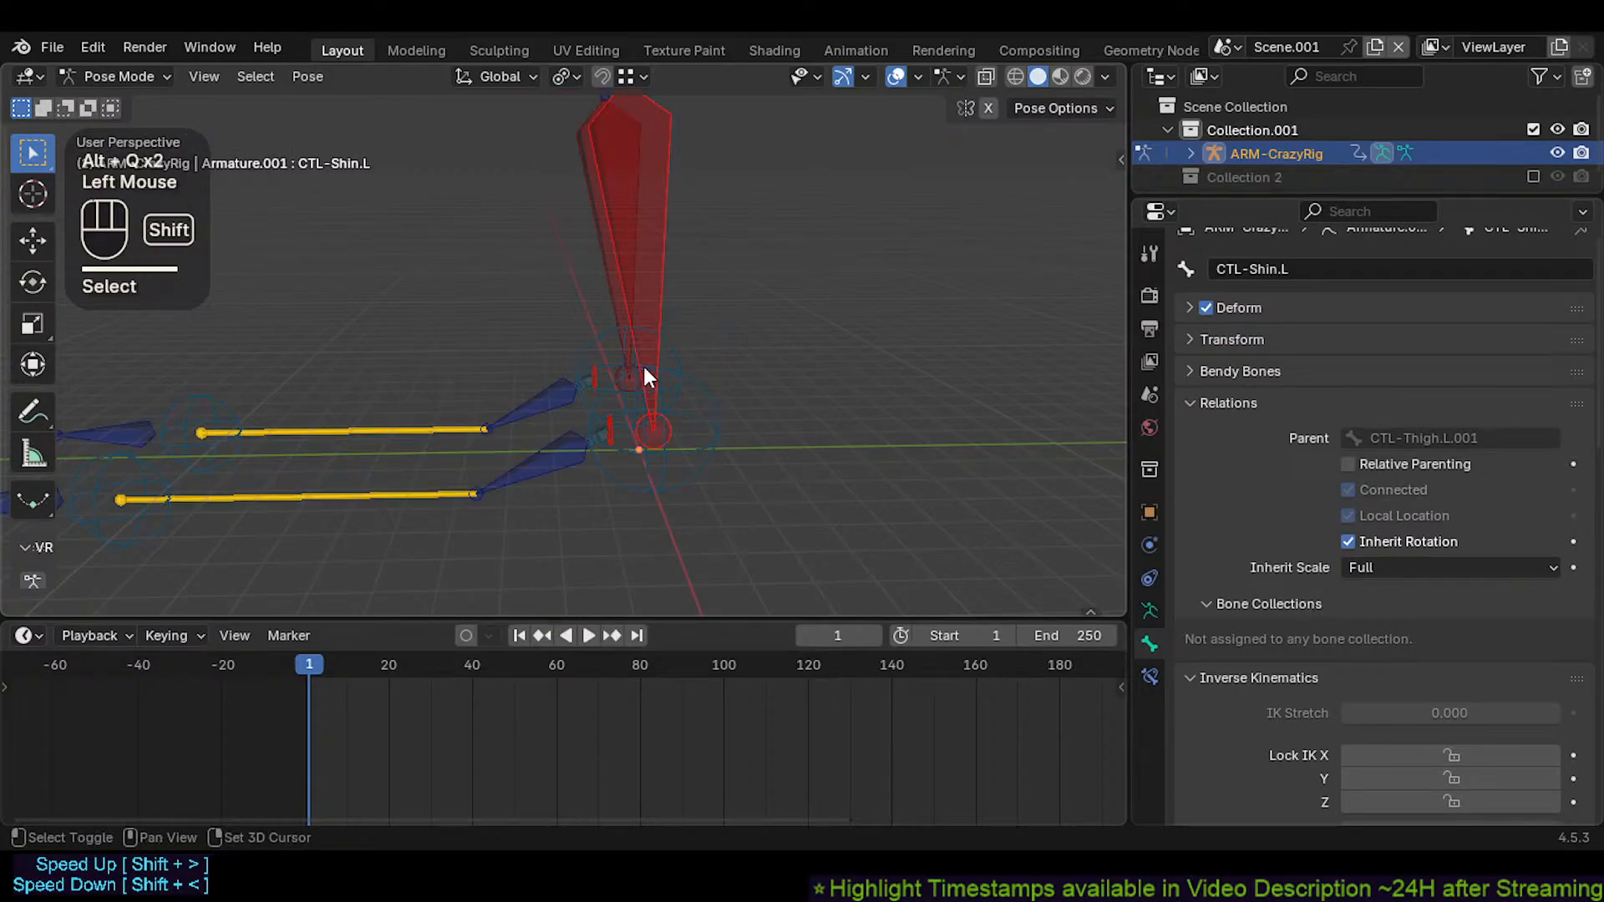
shift+middle_drag(643, 363, 703, 476)
shift+click(725, 491)
key(g)
key(z)
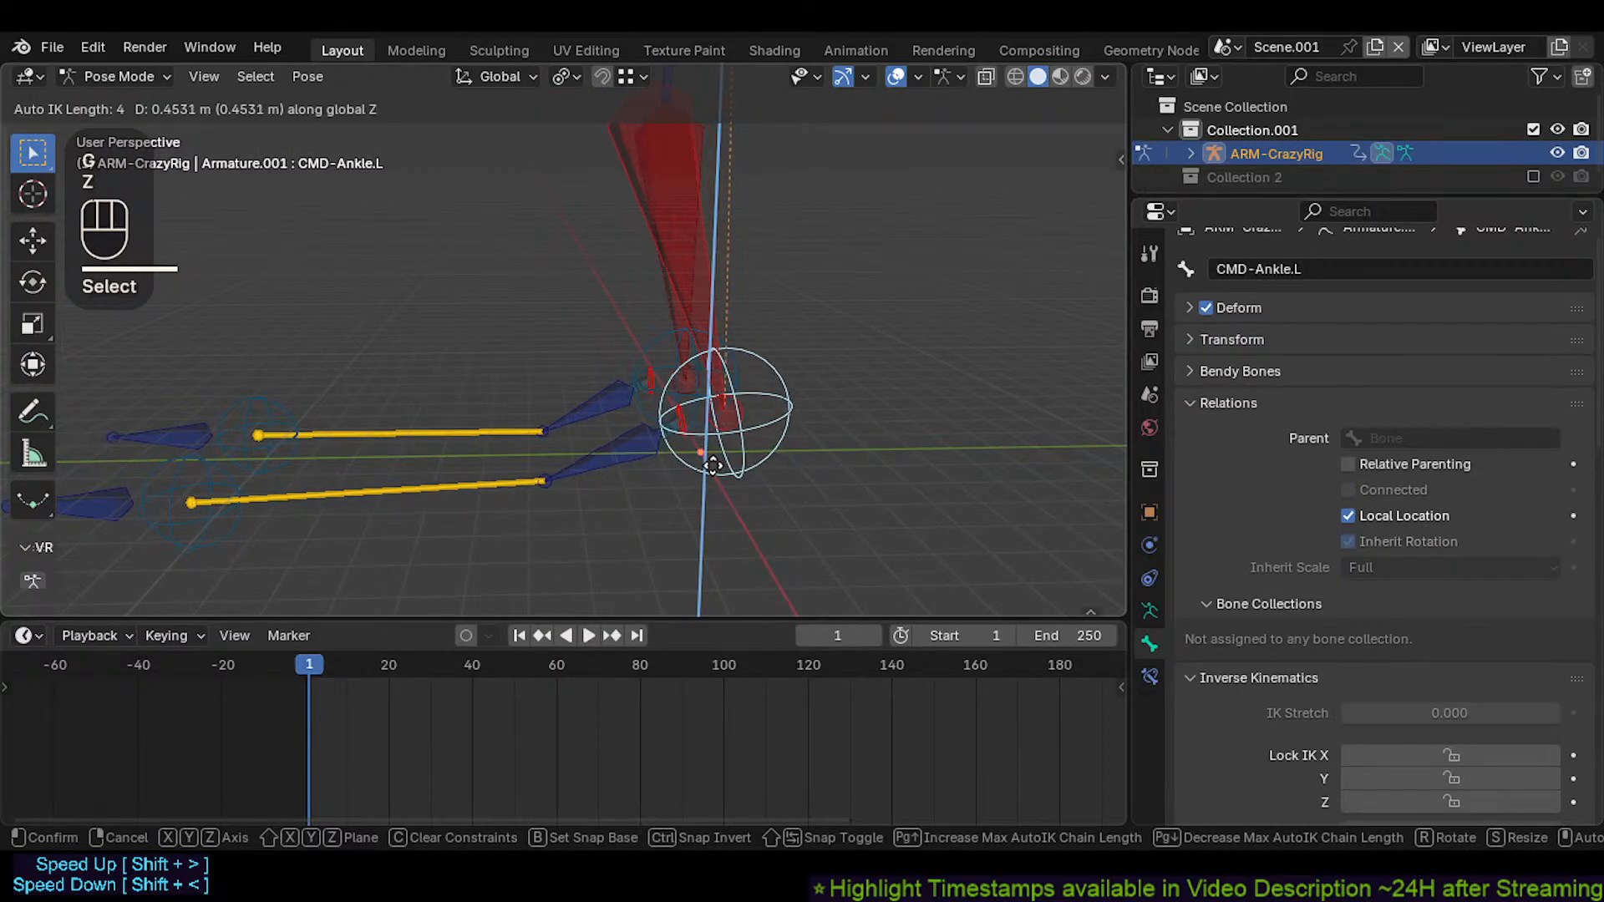
click(620, 450)
click(652, 461)
scroll(652, 461, up, 1)
scroll(652, 462, up, 1)
scroll(651, 462, down, 2)
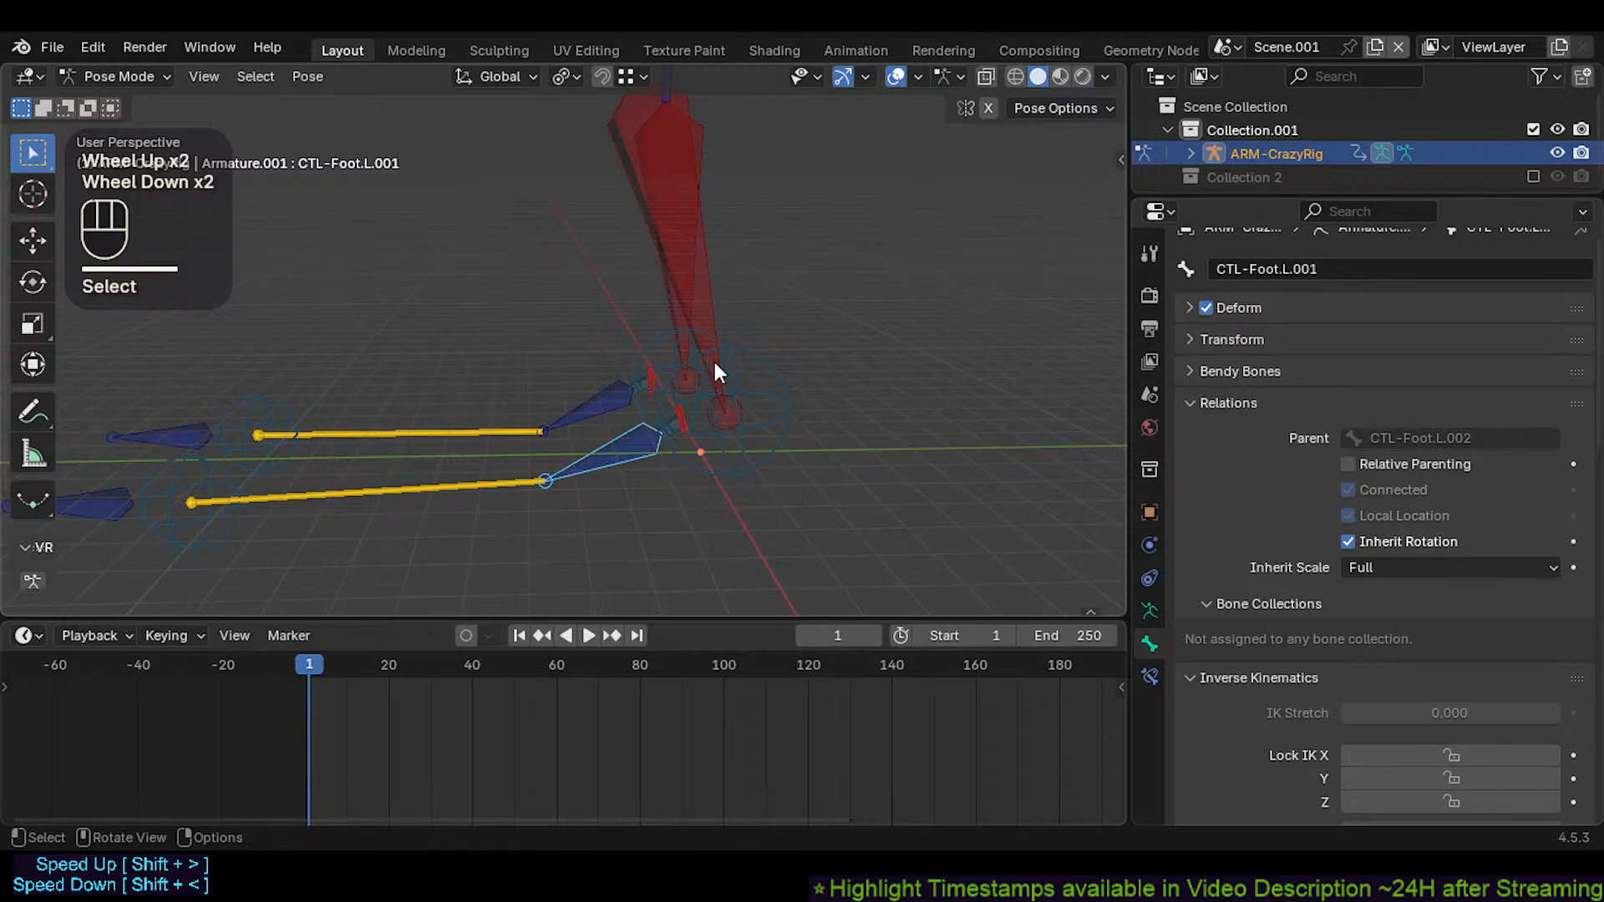
Lower CMD-Ankle.L about 0.46 m along global Z, cancel a further vertical move, and reset the leg to its rest pose
shift+click(739, 458)
key(g)
key(z)
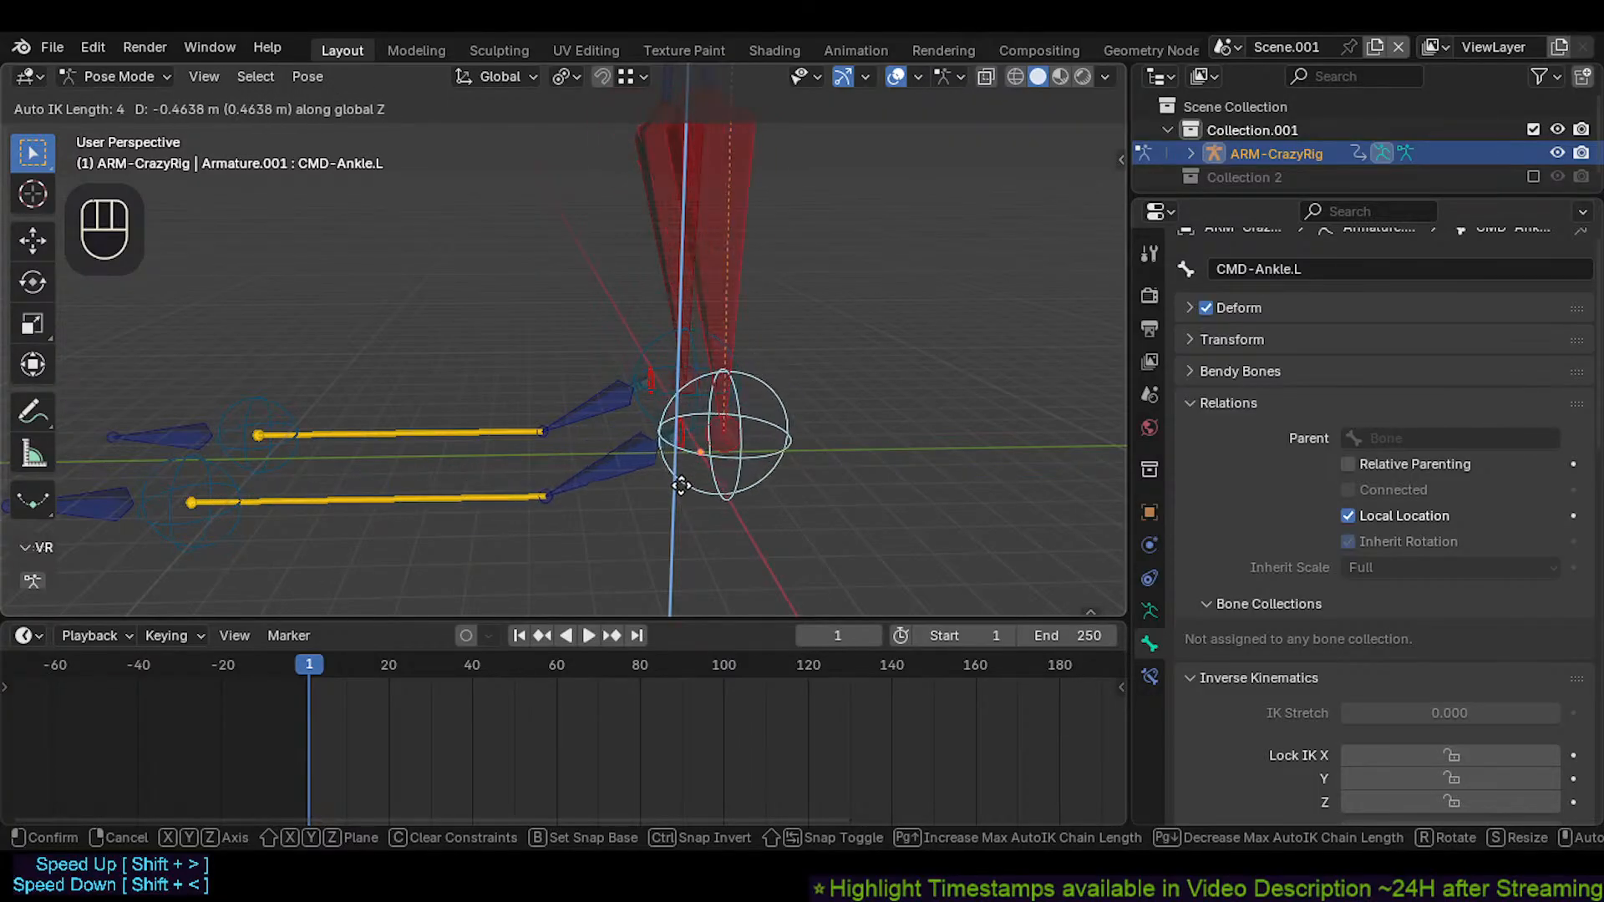
click(687, 500)
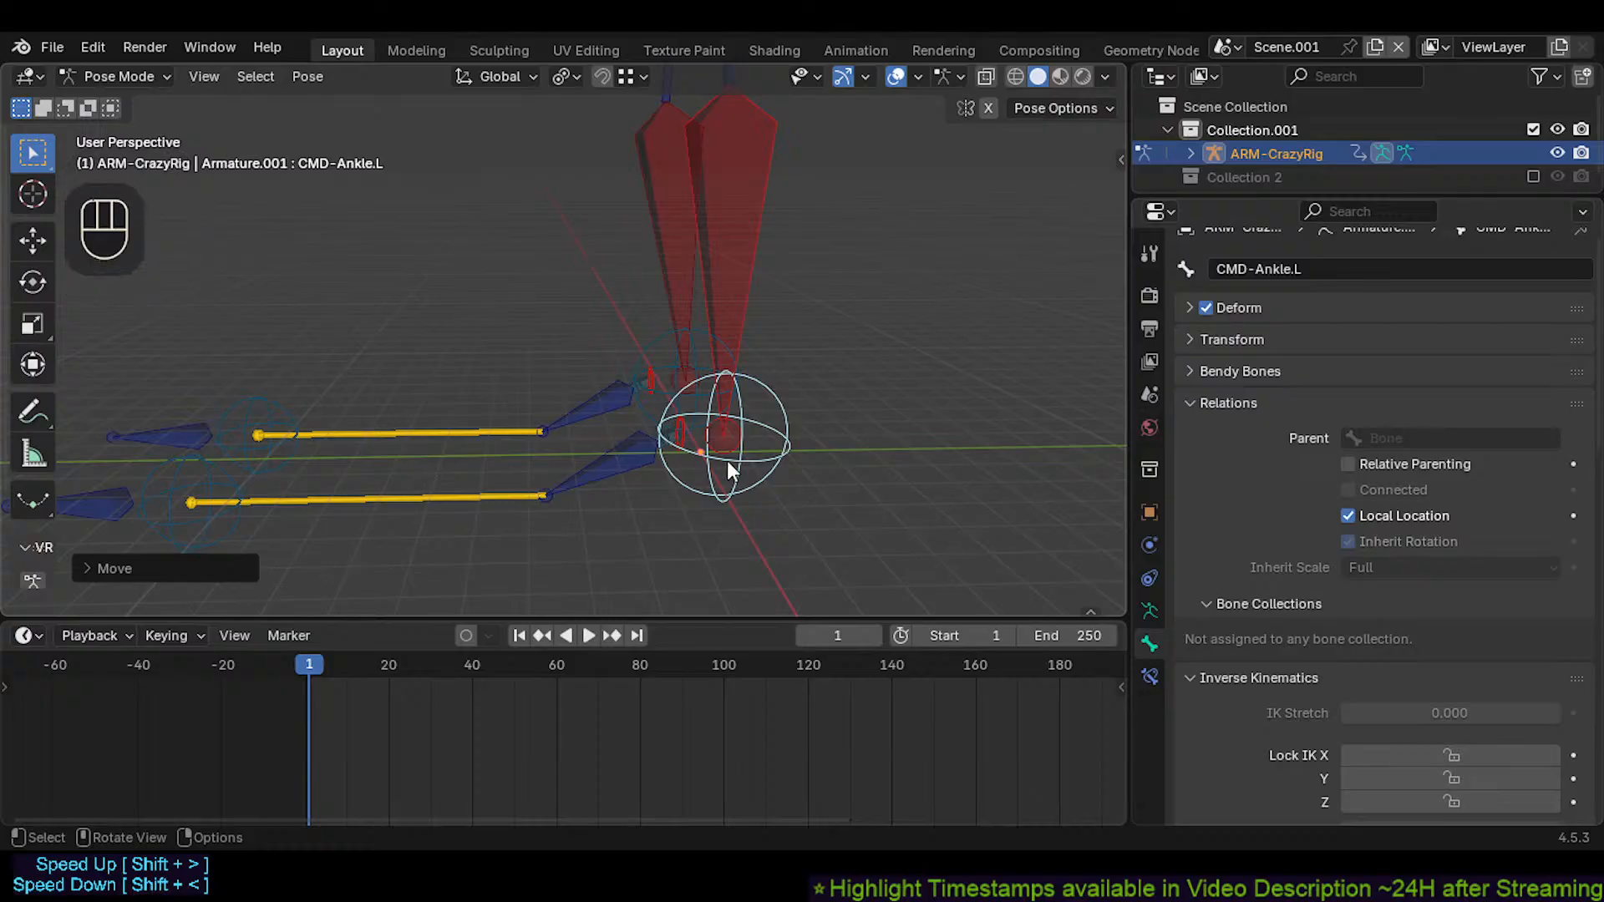
key(g)
key(z)
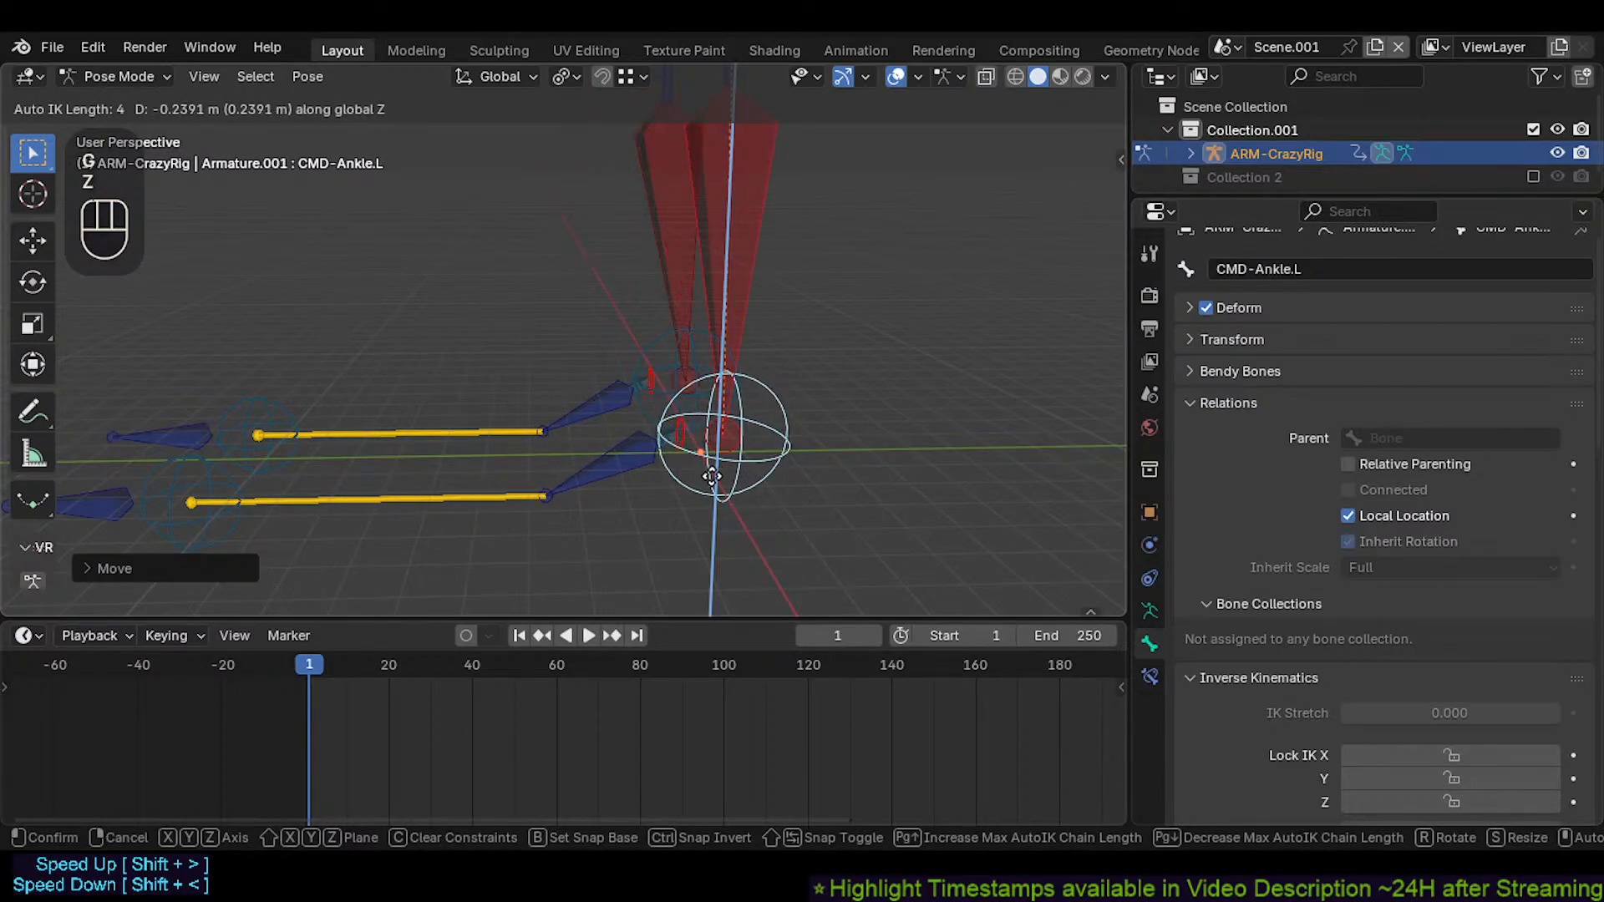
key(Escape)
key(alt+q)
key(alt+q)
Inspect the relations and inverse kinematics locks of the front foot control CTL-Foot.L.004 in Pose Mode and Edit Mode
click(408, 502)
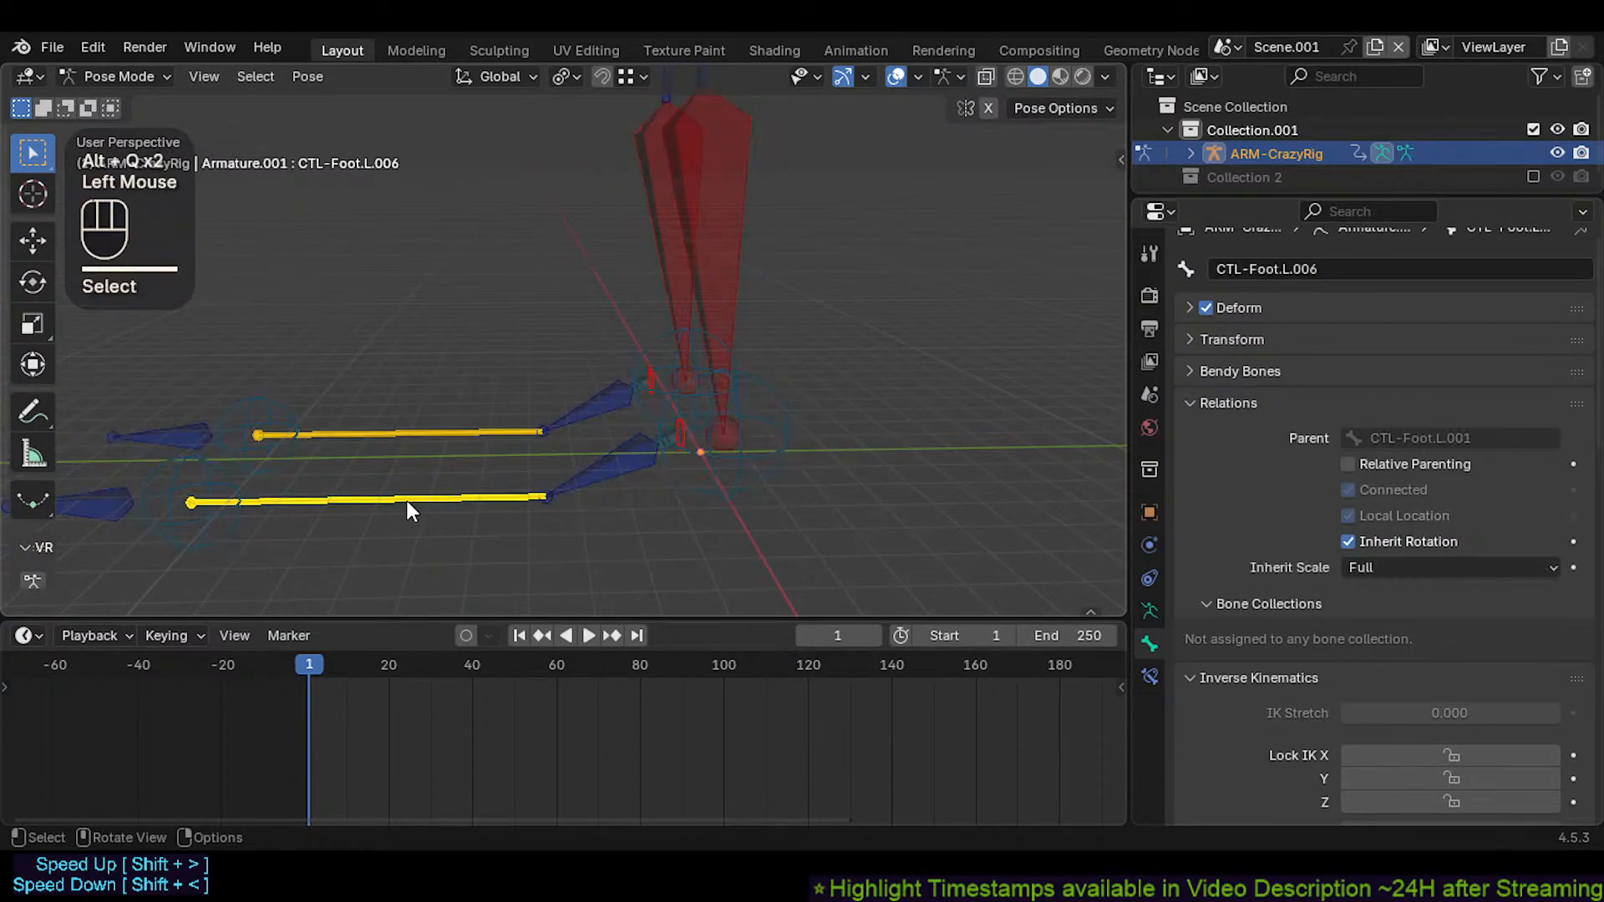
click(191, 518)
scroll(1365, 607, down, 4)
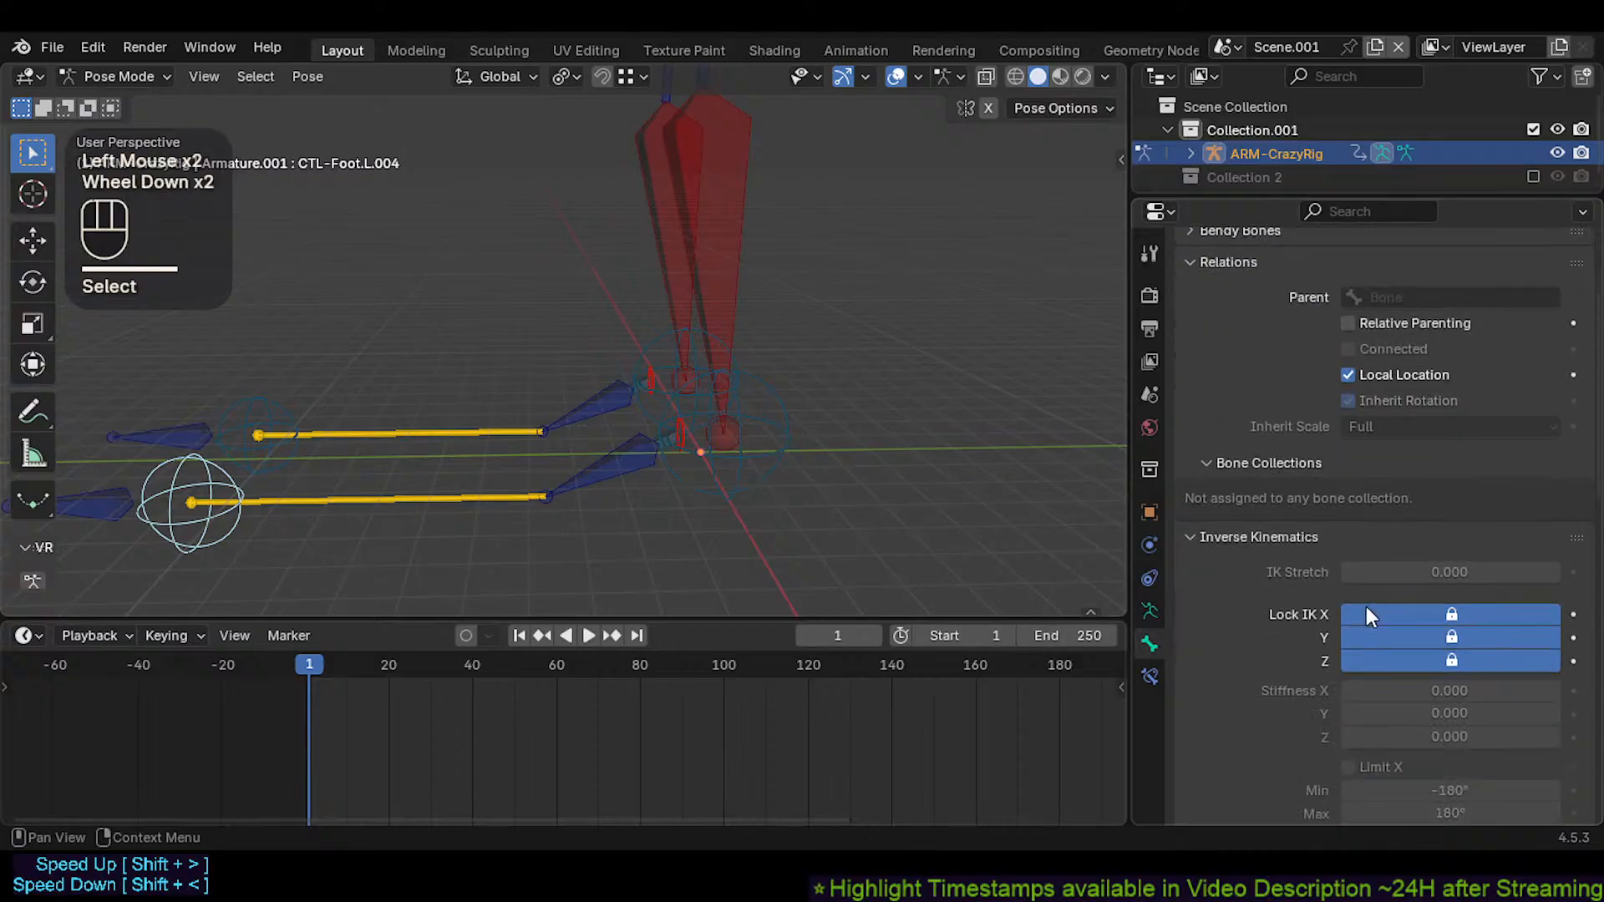
key(Tab)
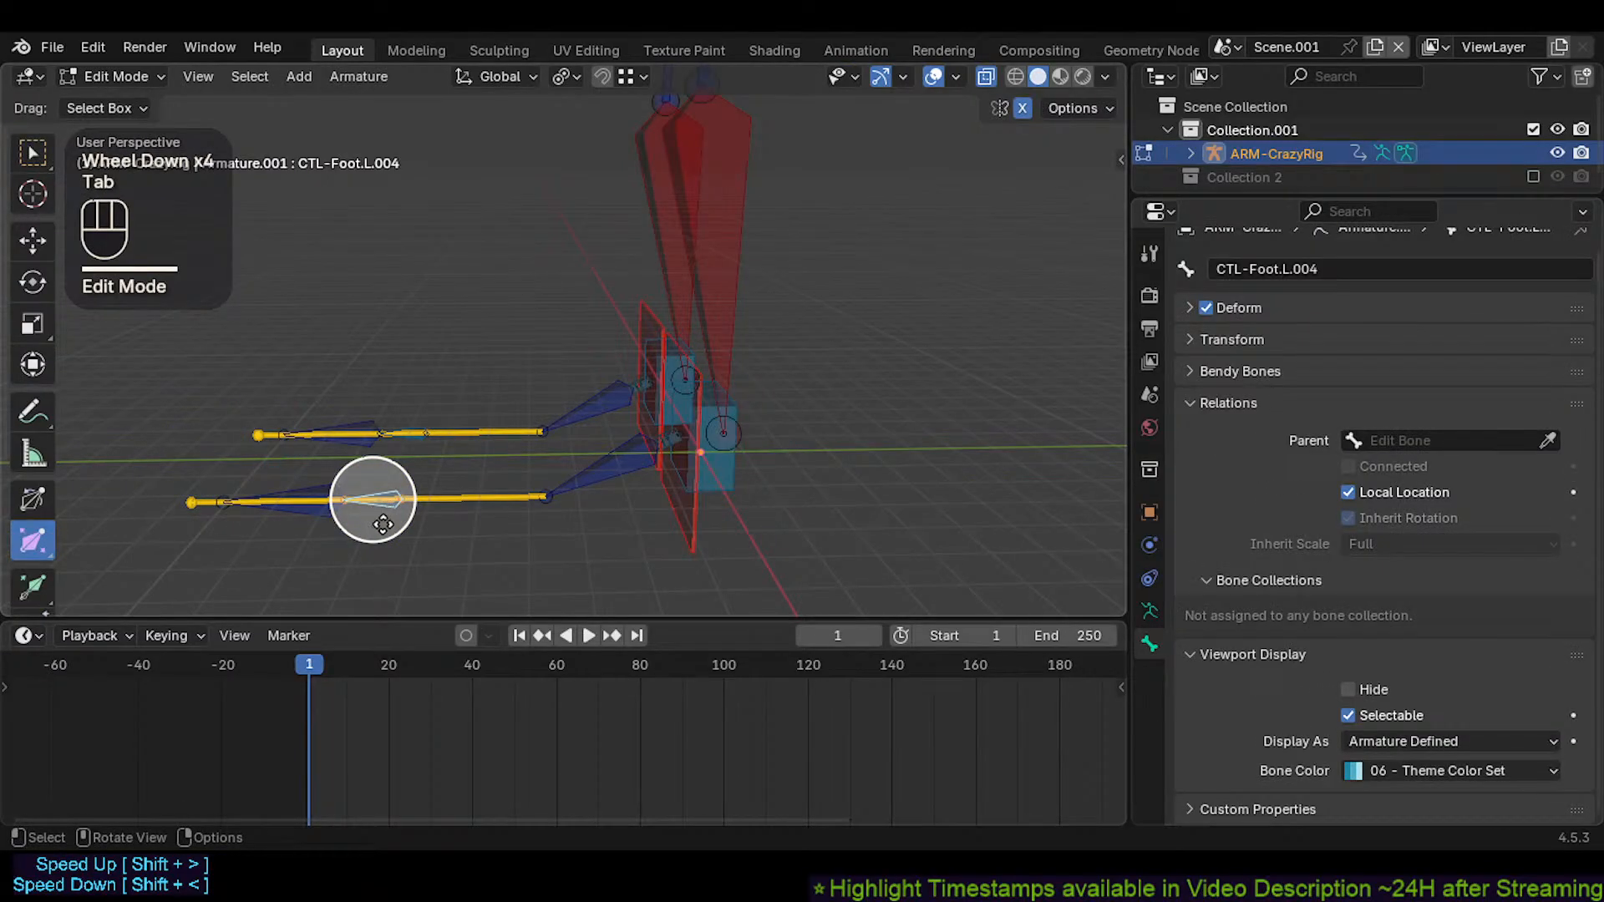
click(383, 507)
key(Tab)
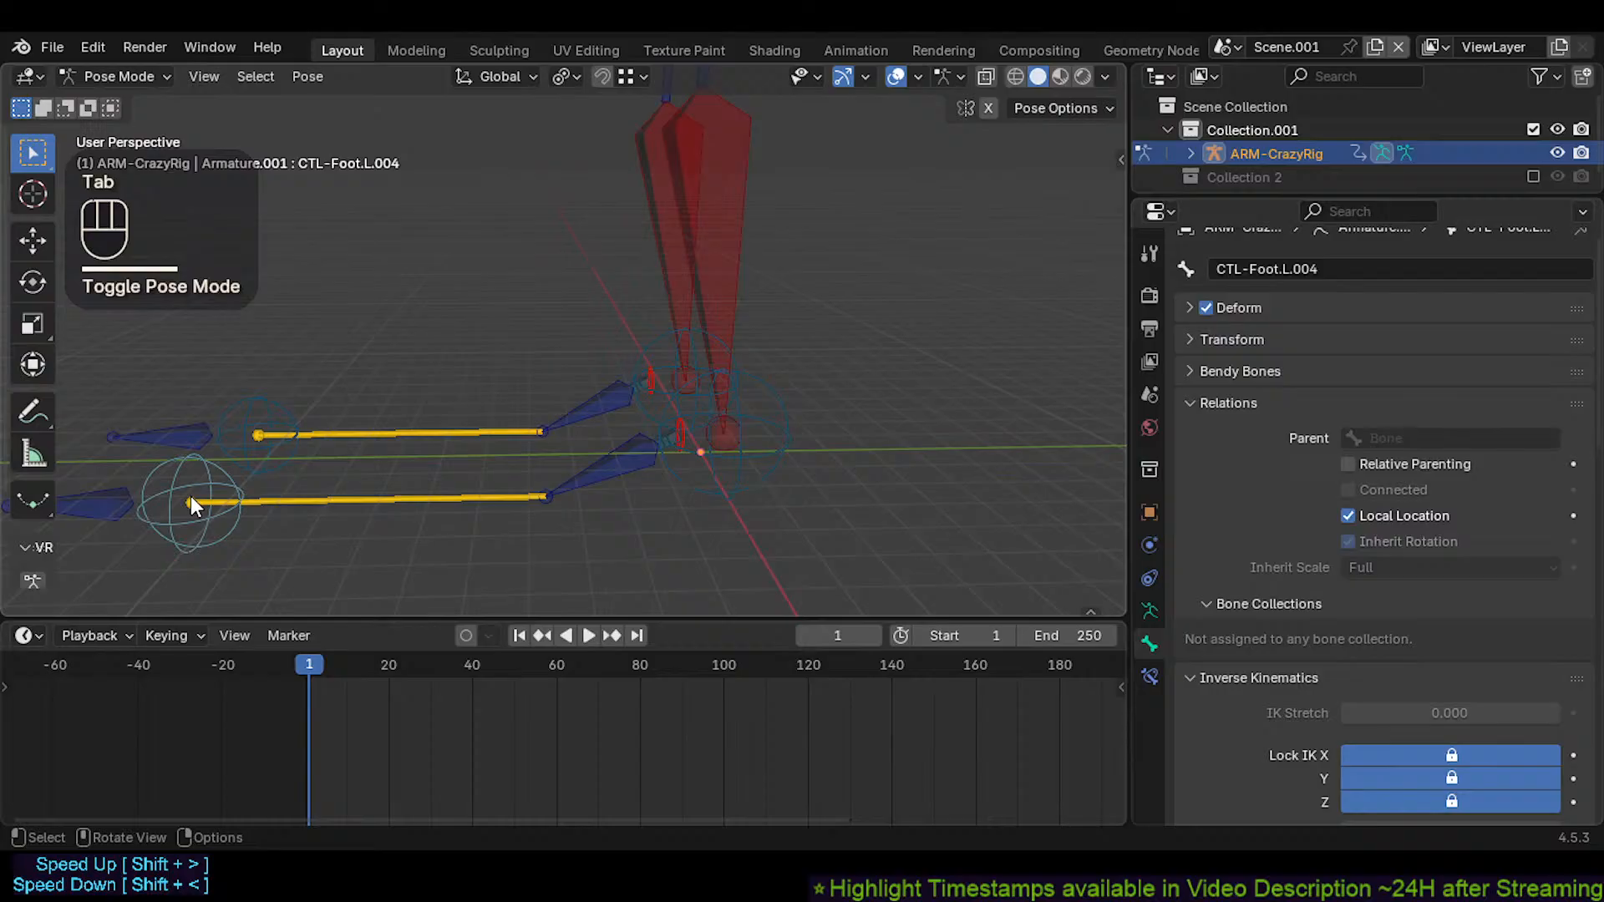
Try moving the left shin bone alone along the global Z axis and cancel the move
click(749, 301)
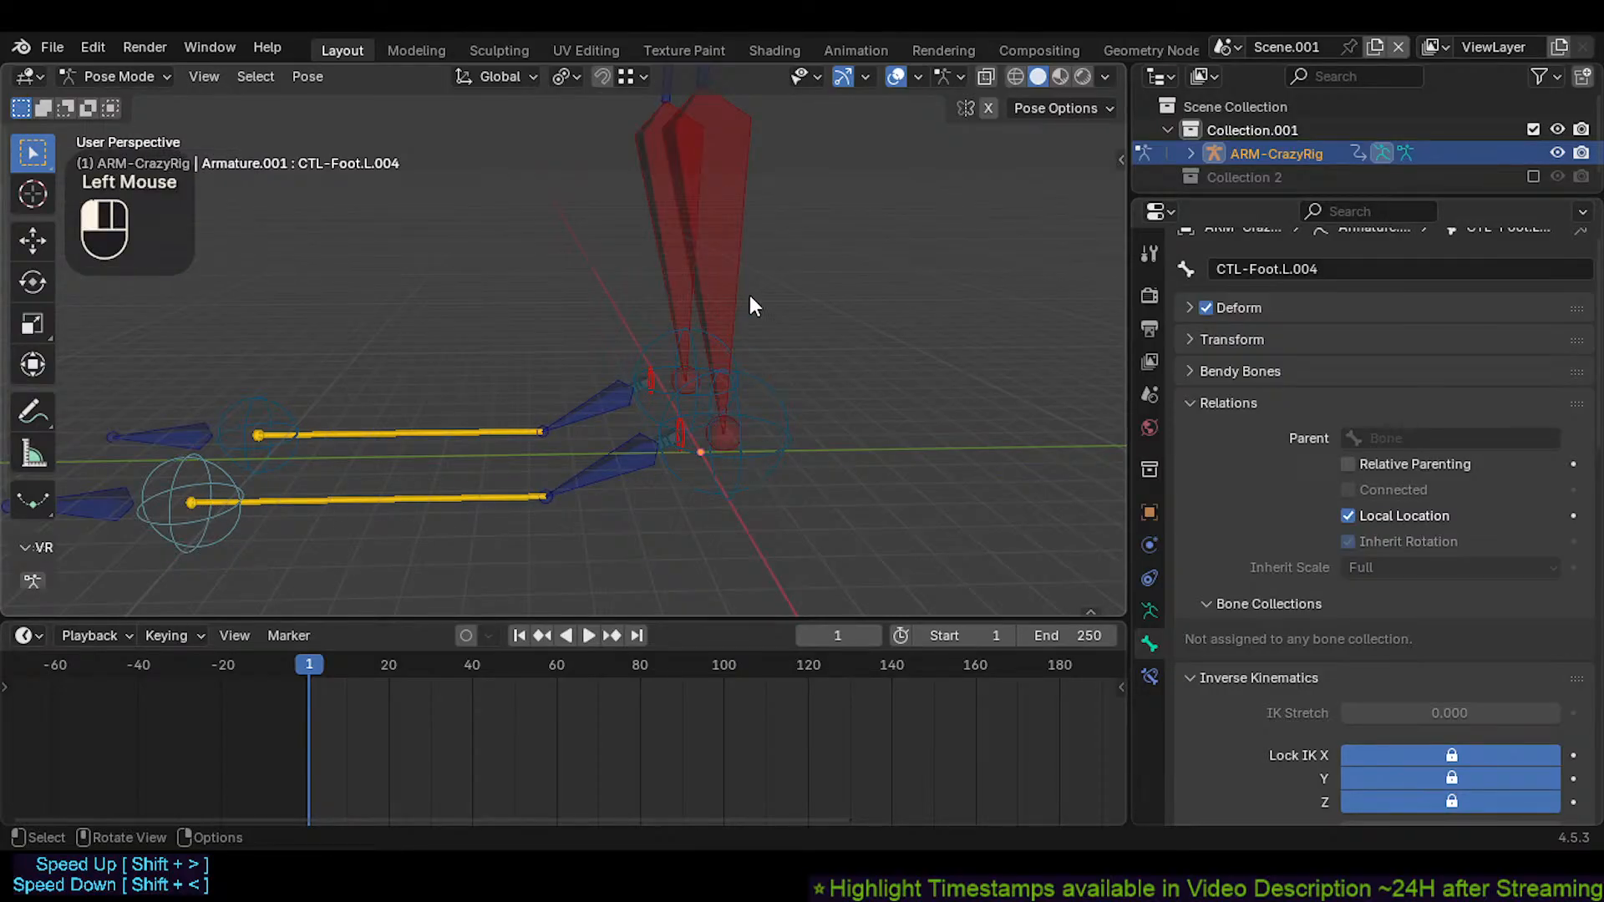
key(g)
key(z)
key(Escape)
Select CTL-Foot.L.004 and the yellow foot bone in turn to compare the control with the bone end it sits on
click(179, 541)
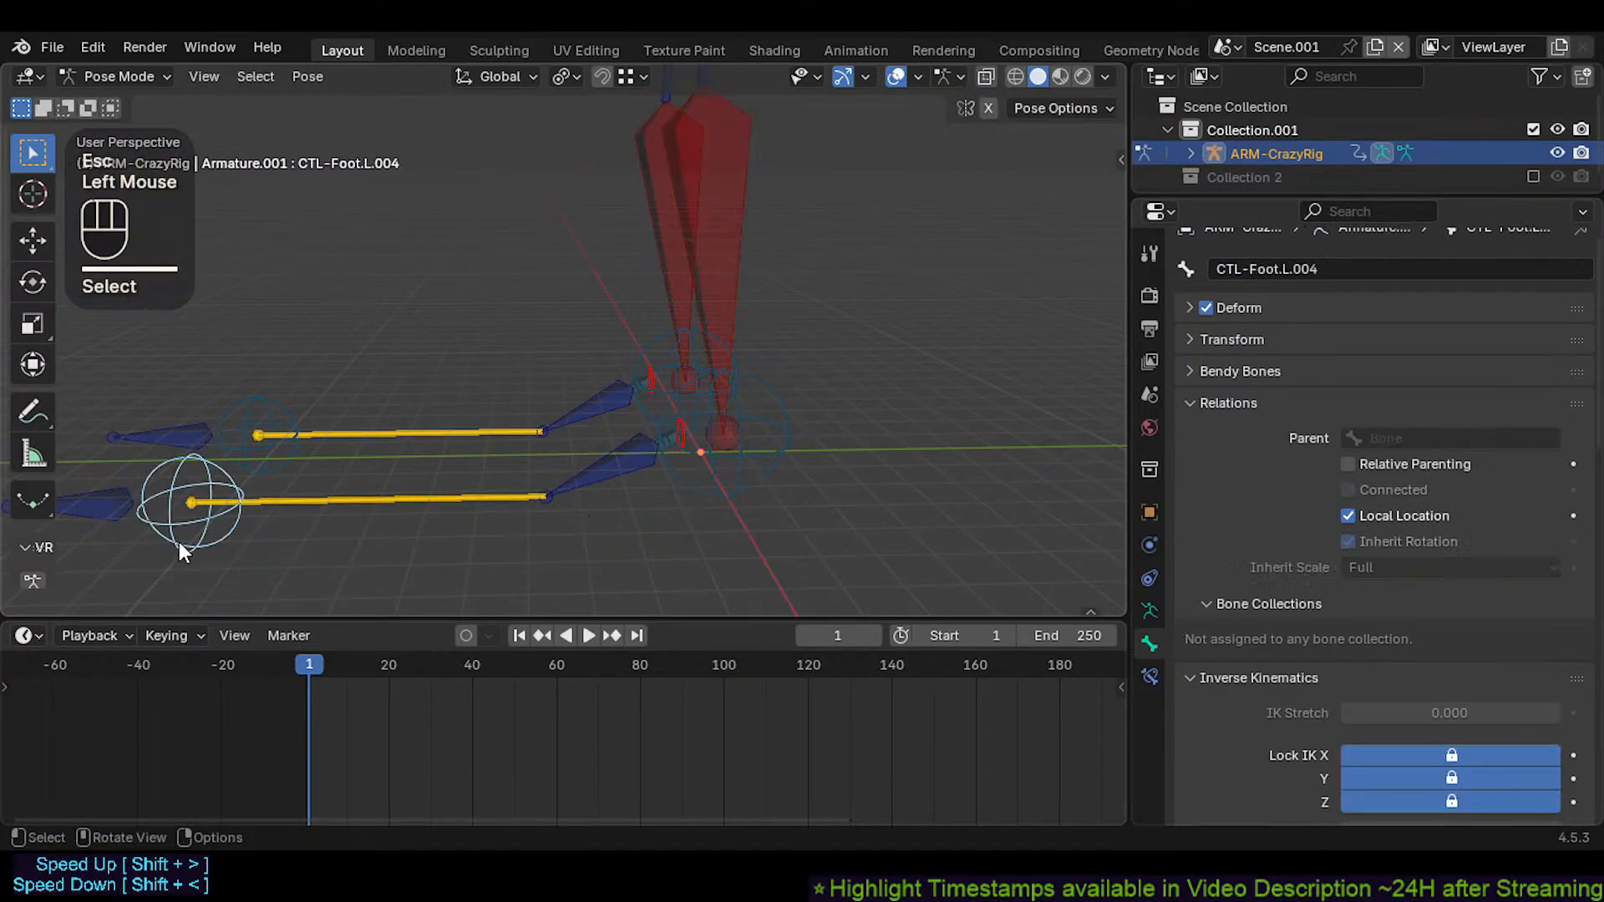
shift+middle_drag(189, 521, 241, 518)
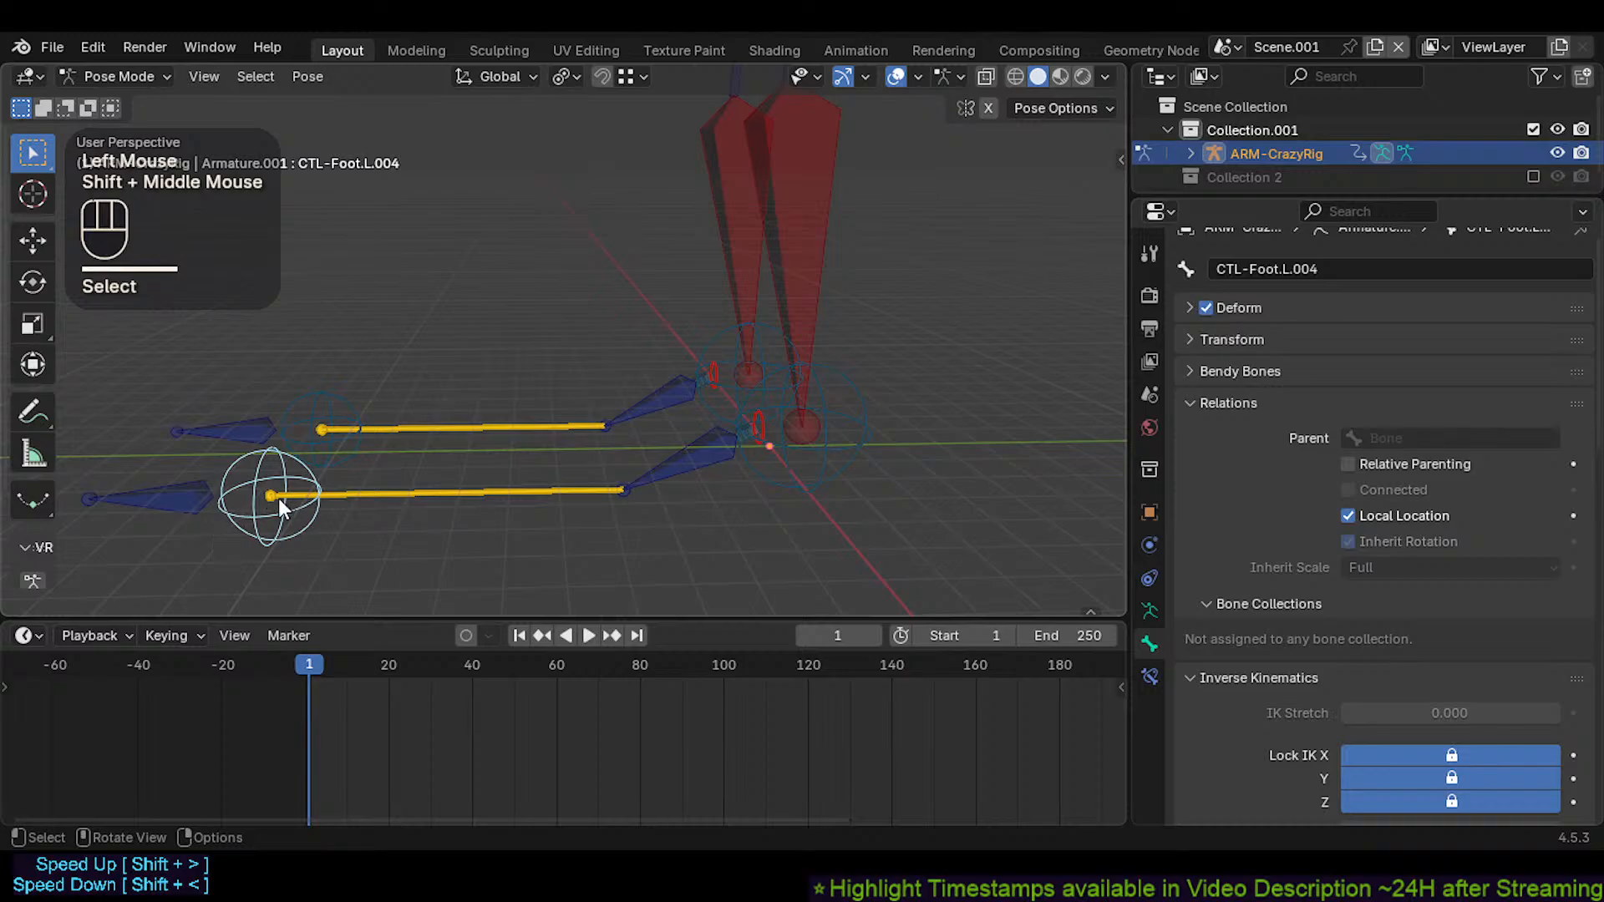
click(486, 495)
click(318, 500)
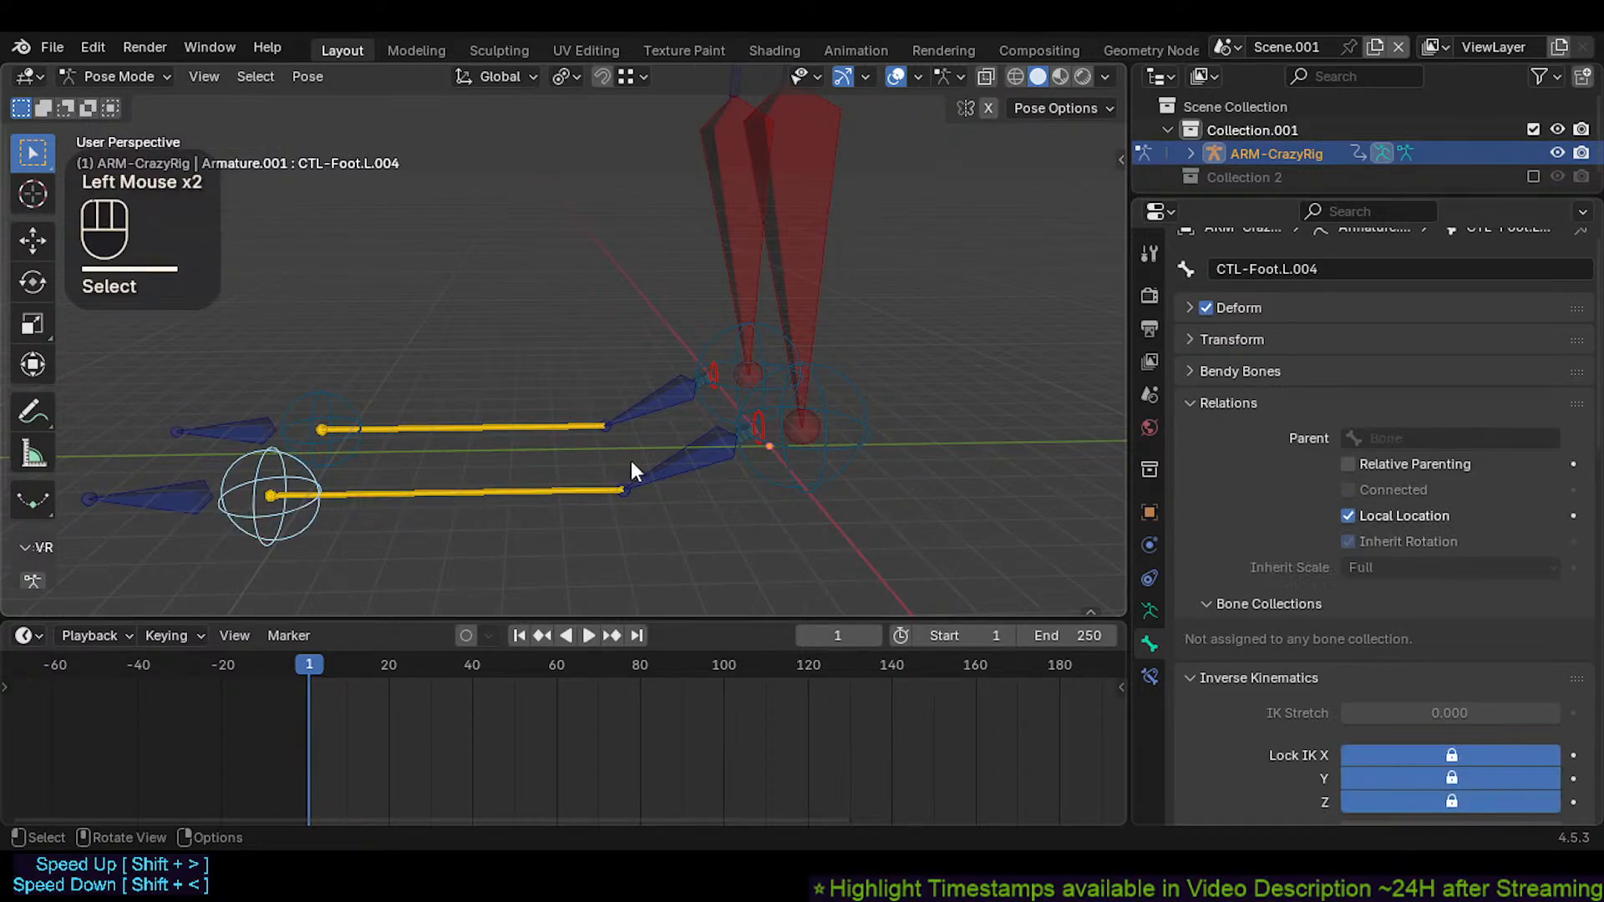
Test-move CTL-Shin.L and the left ankle control vertically while watching the lengthened yellow foot bone, and cancel the move
click(814, 378)
shift+click(814, 484)
key(g)
key(z)
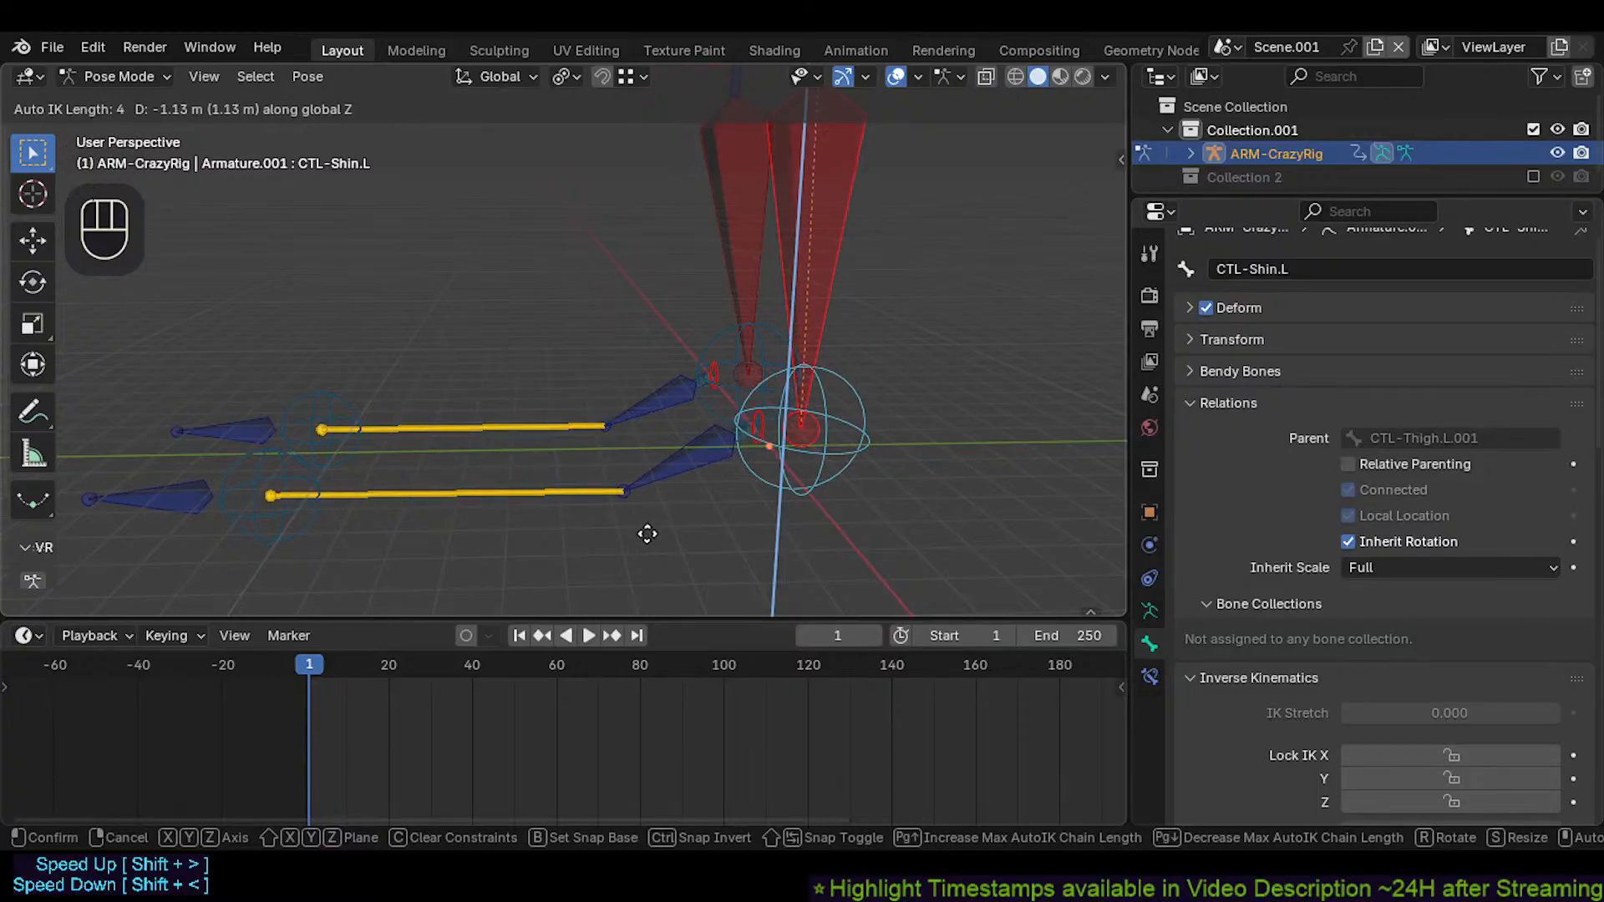
key(Escape)
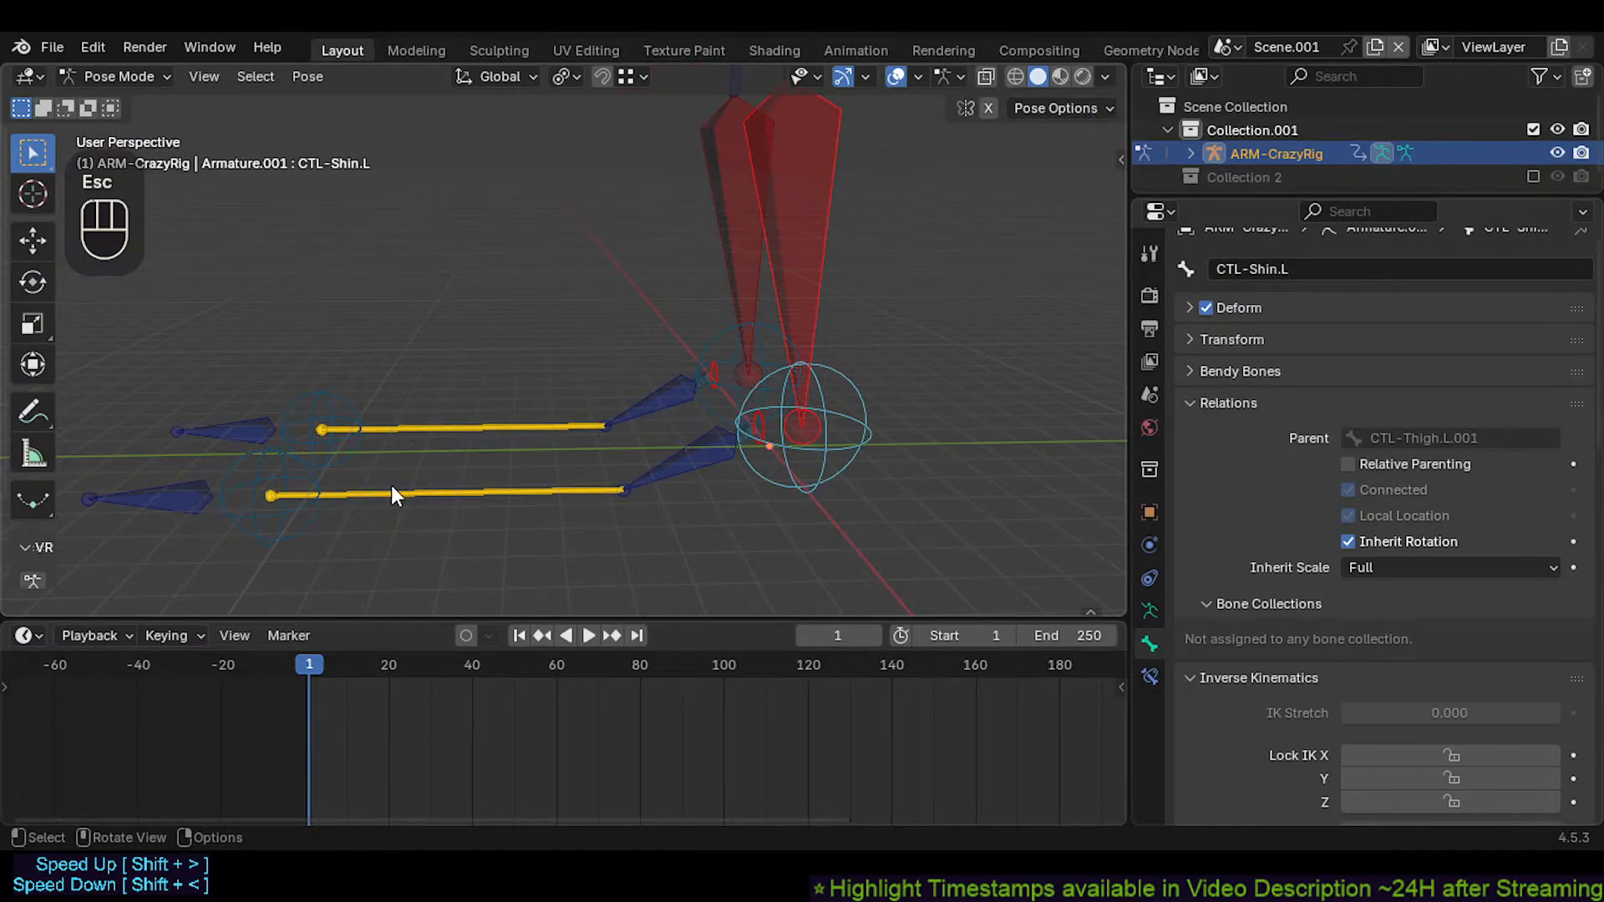
Check the front foot control CTL-Foot.L.004, and leave the yellow foot bone CTL-Foot.L.006 selected
click(333, 497)
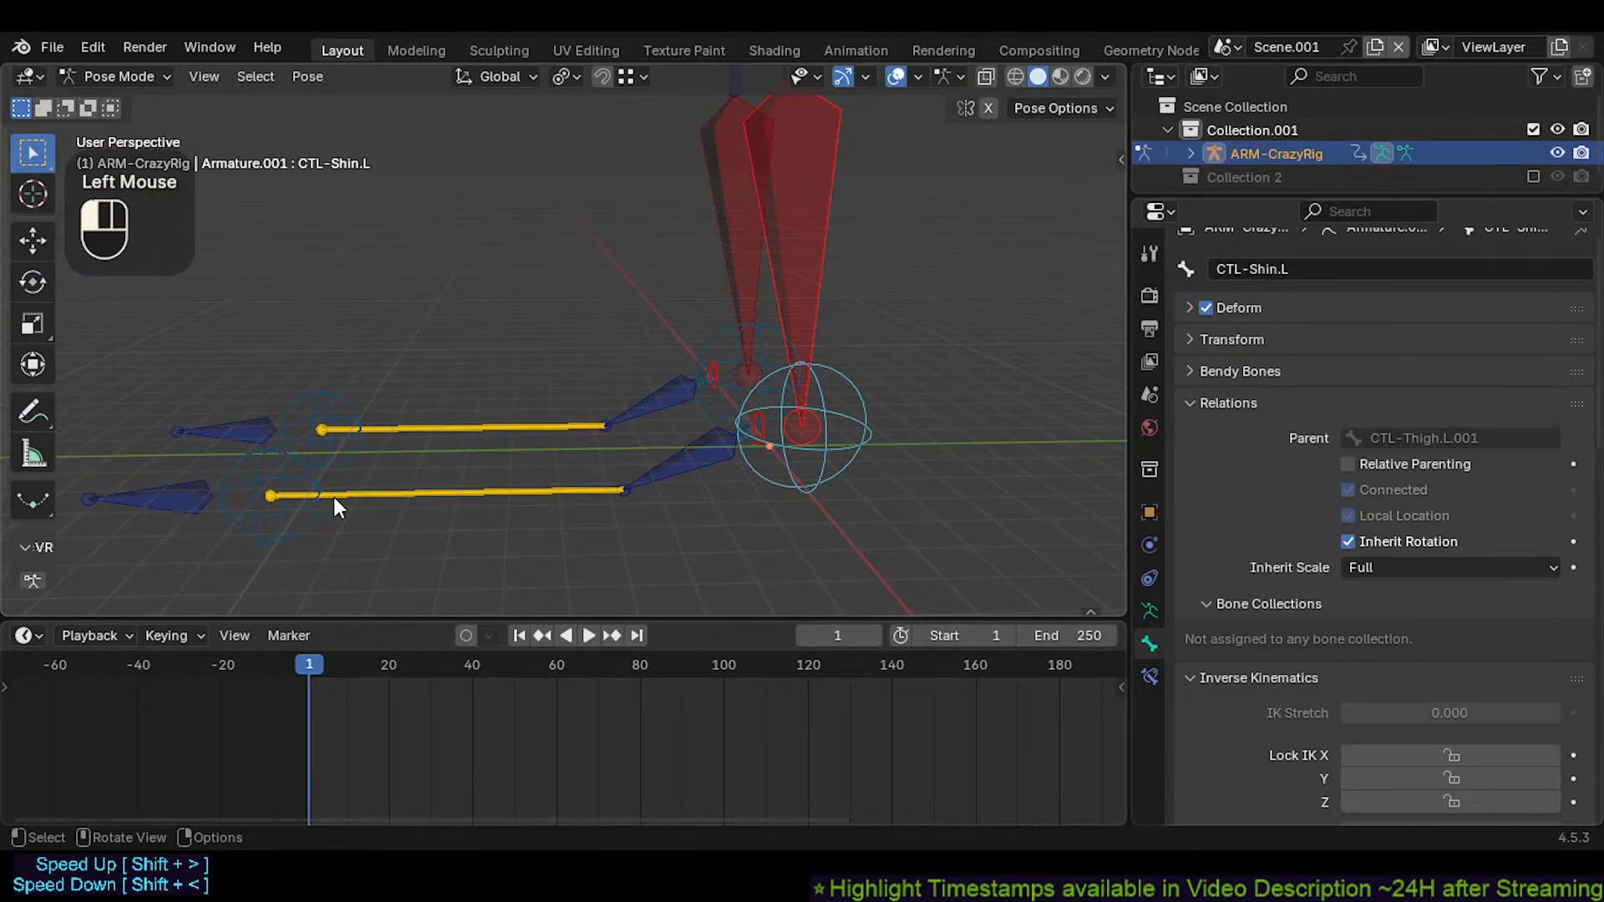
click(261, 501)
click(261, 509)
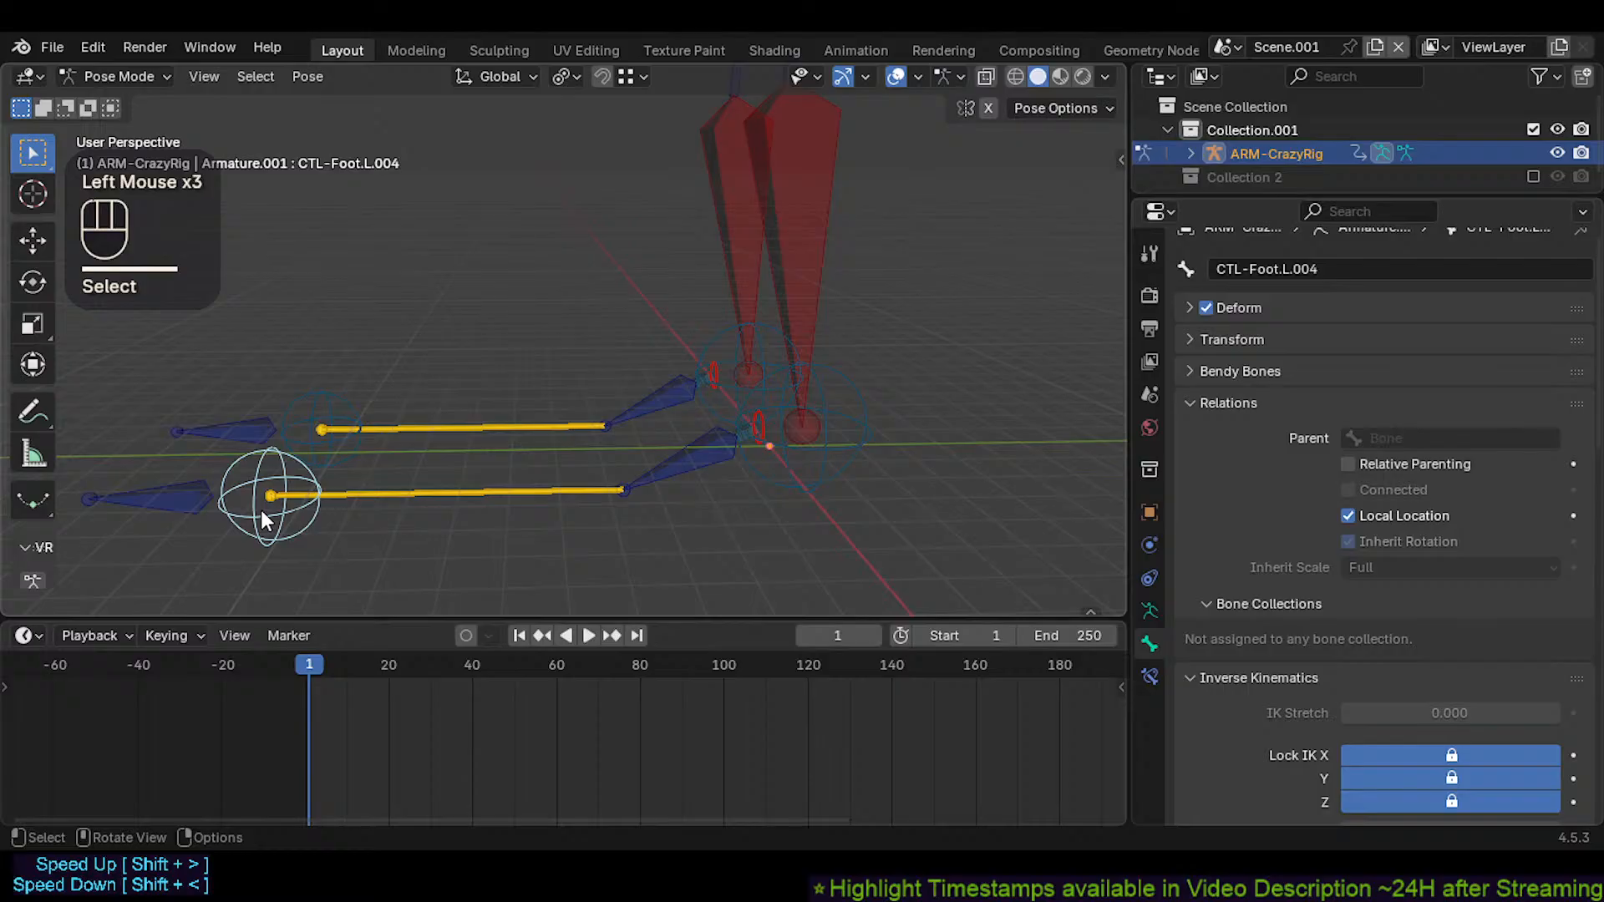
click(284, 495)
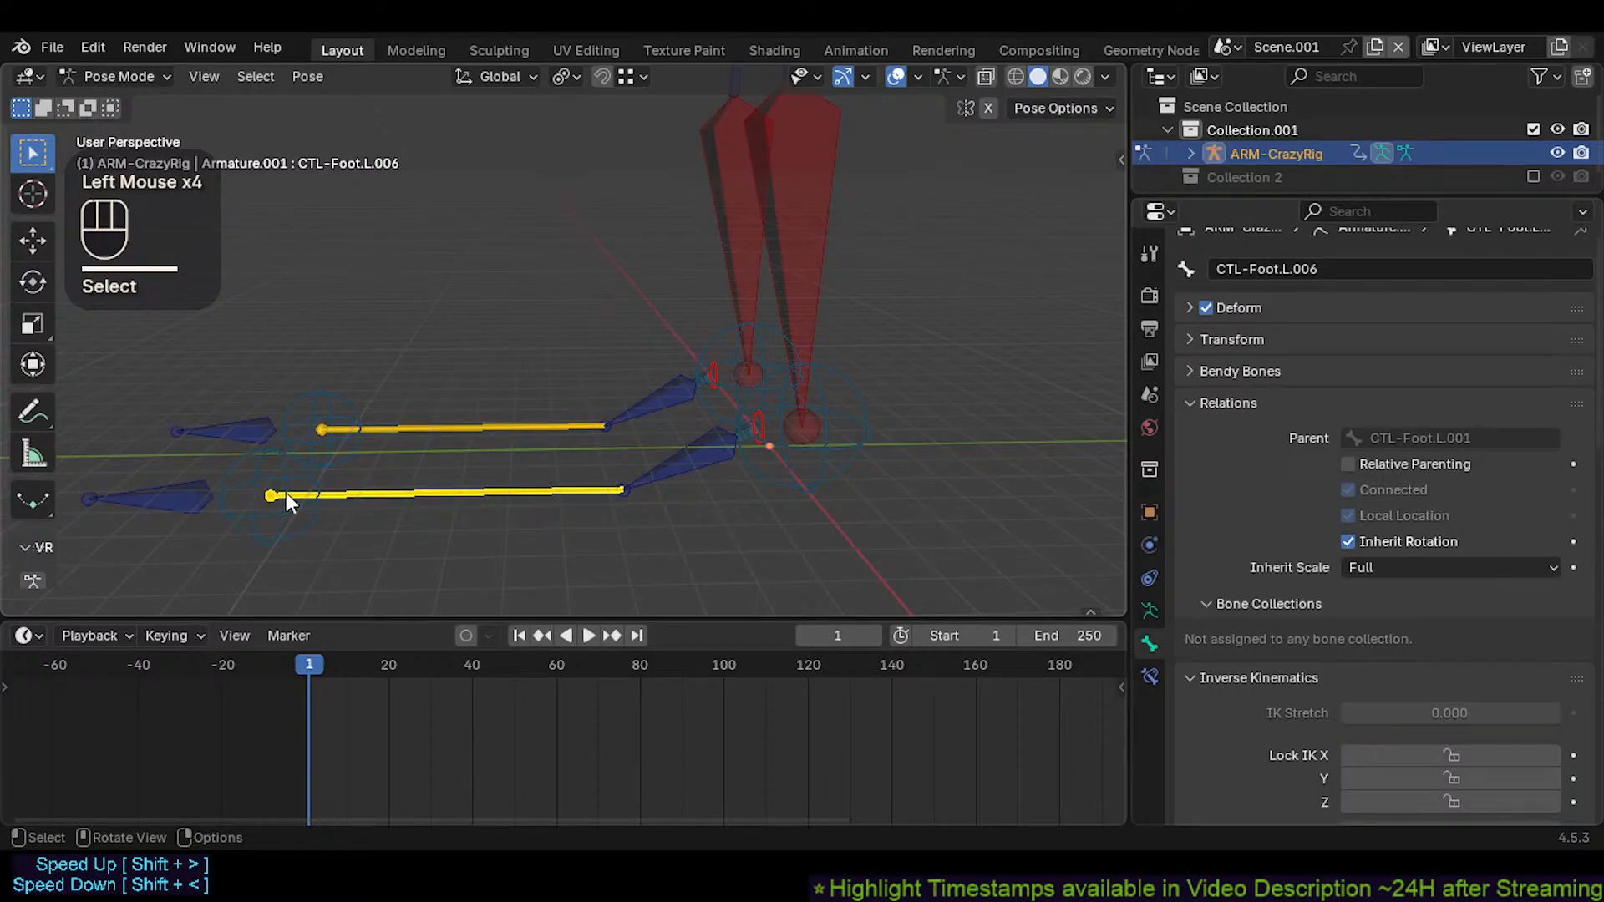
Lengthen the yellow foot bone CTL-Foot.L.006 by scaling it in Edit Mode, and select its front tip
key(Tab)
key(s)
click(394, 493)
click(158, 497)
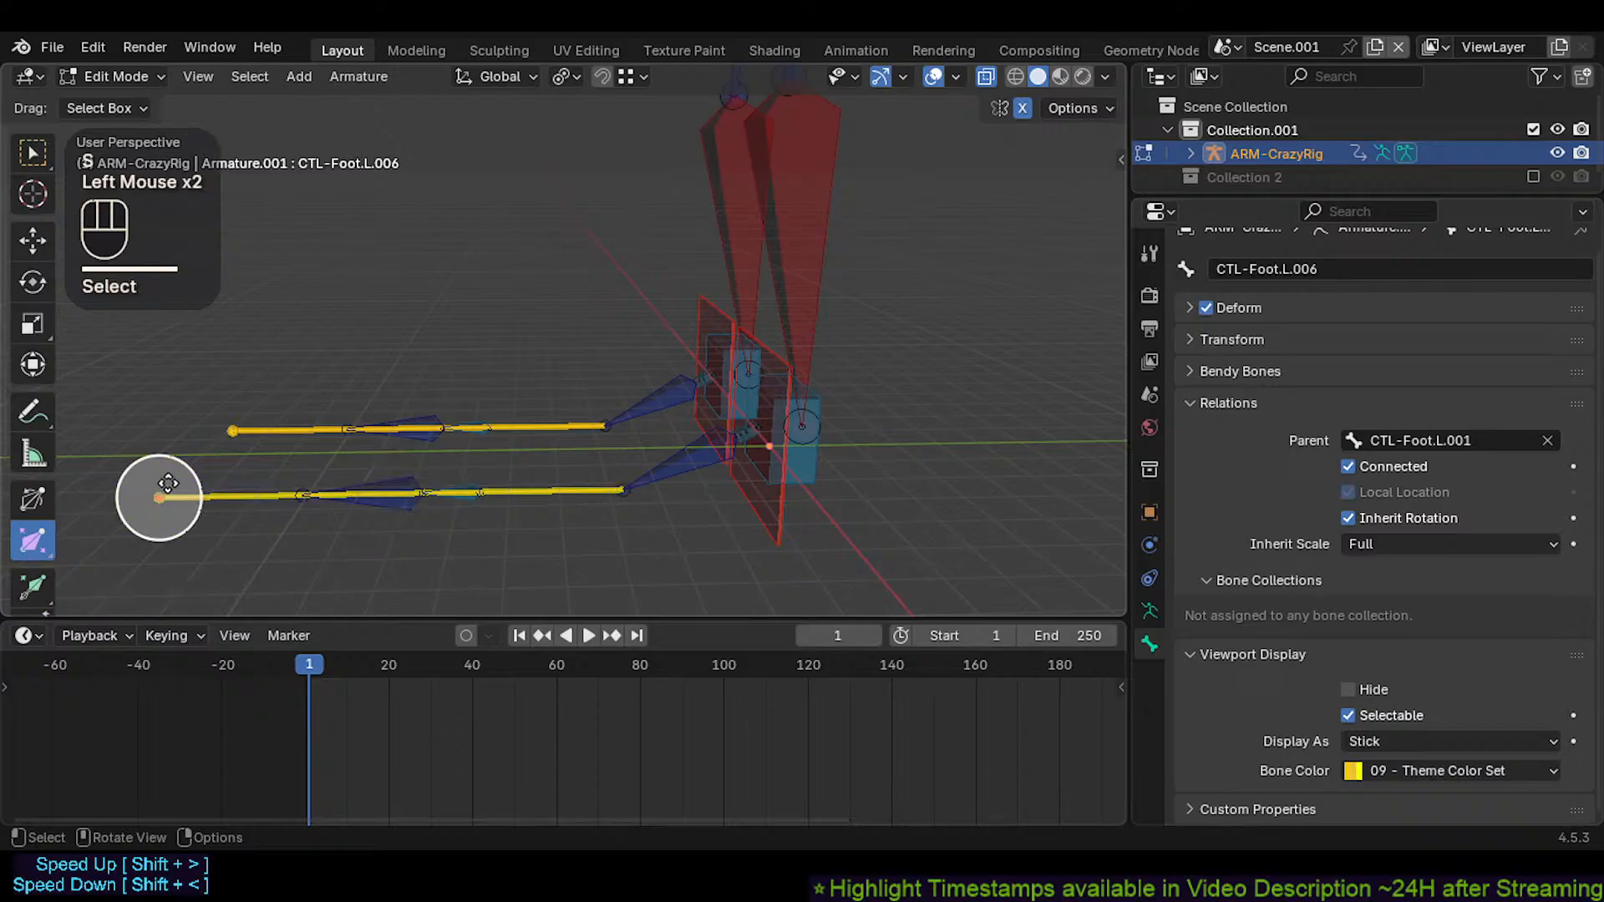
Extrude a new bone from the foot bone's tip and move its end straight up along the global Z axis
key(e)
key(Escape)
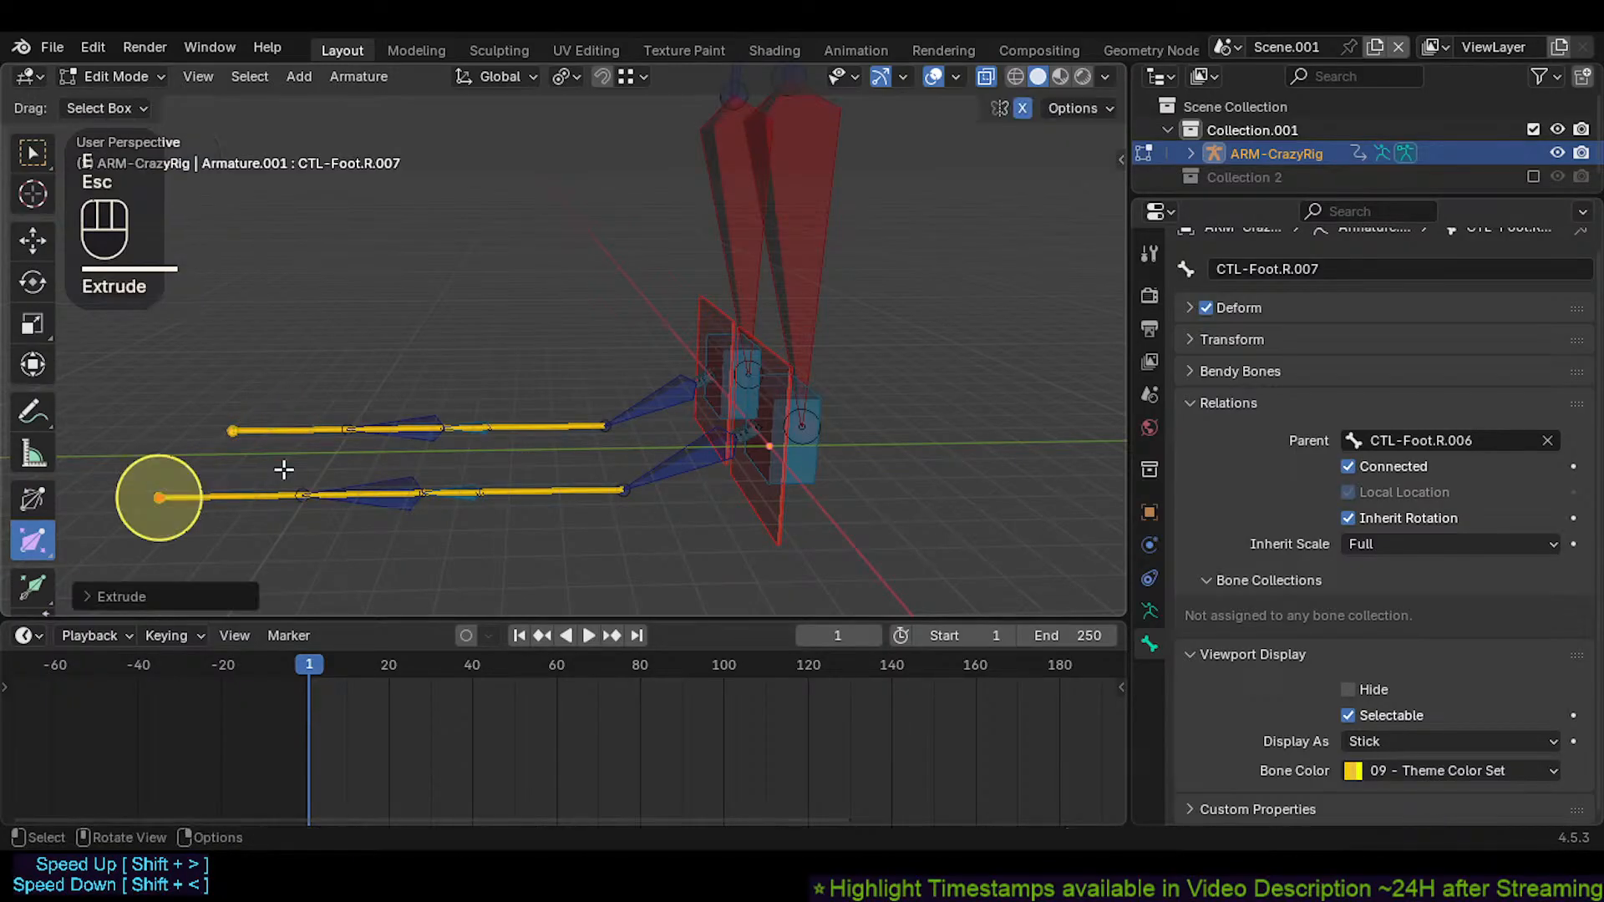
key(g)
key(z)
click(193, 418)
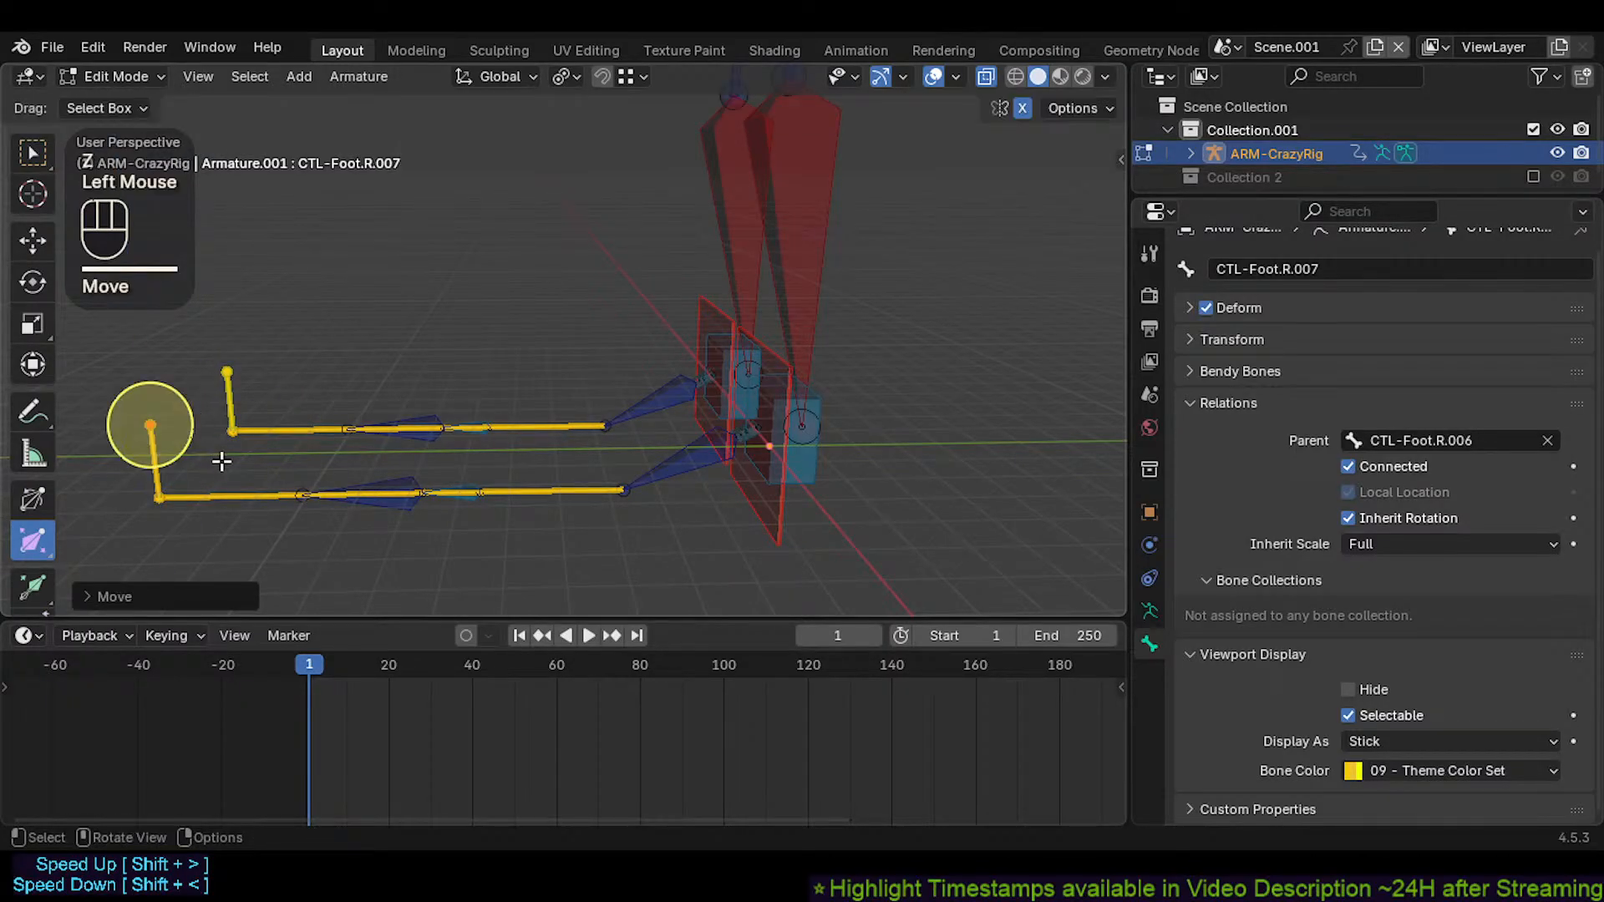
Select the new upright bones on both feet and set their display type to B-Bone
double_click(150, 458)
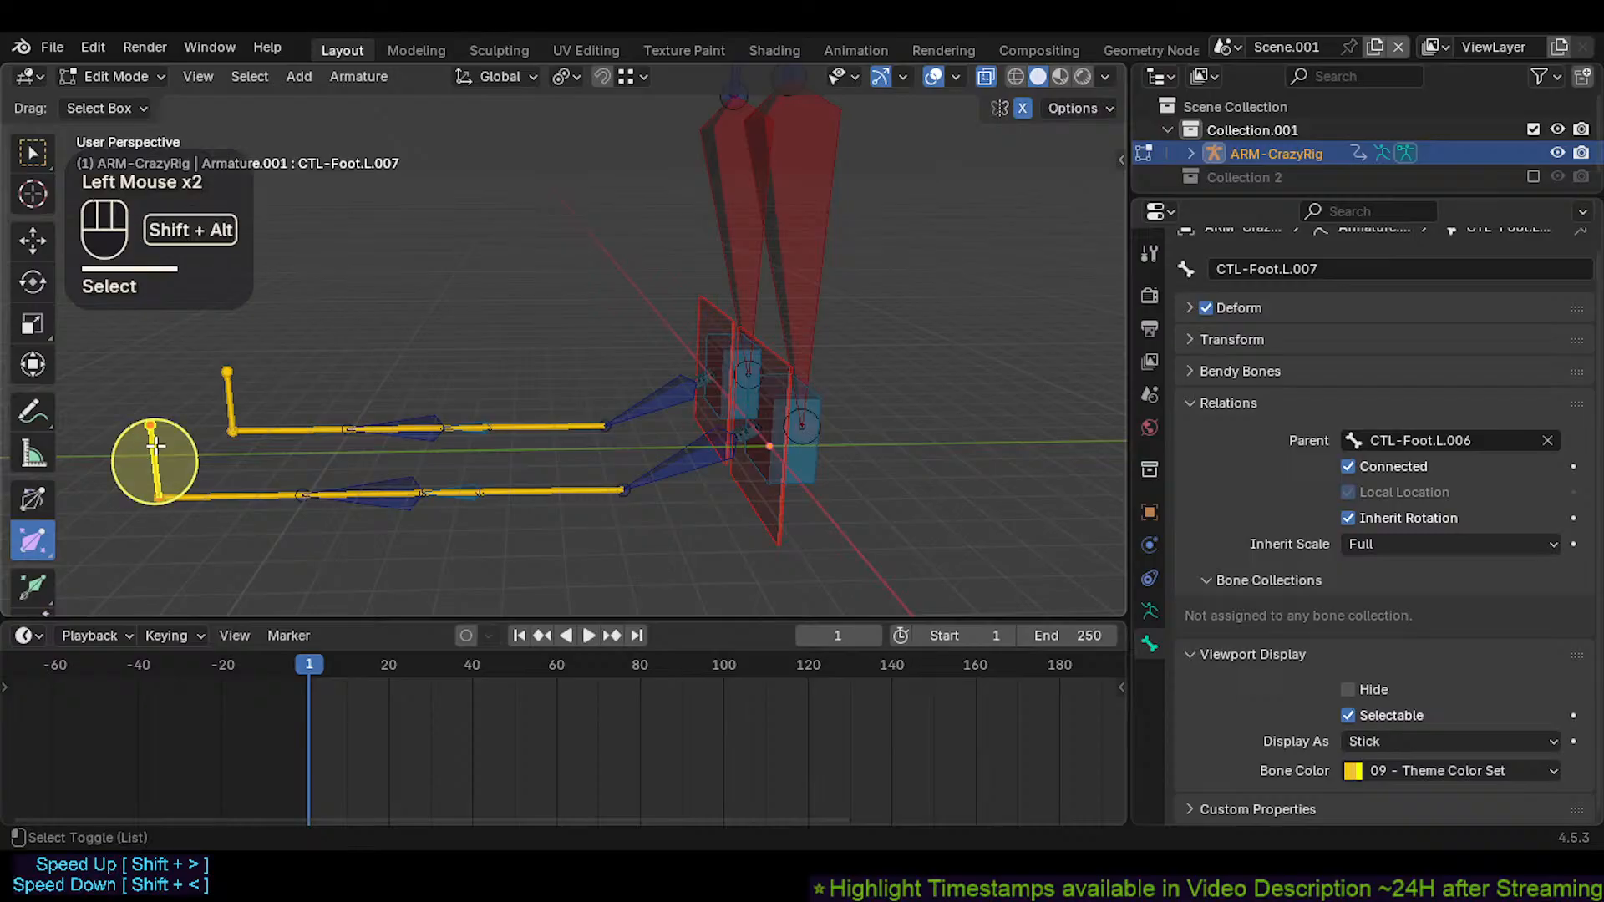
alt+shift+click(197, 451)
key(shift+alt+b)
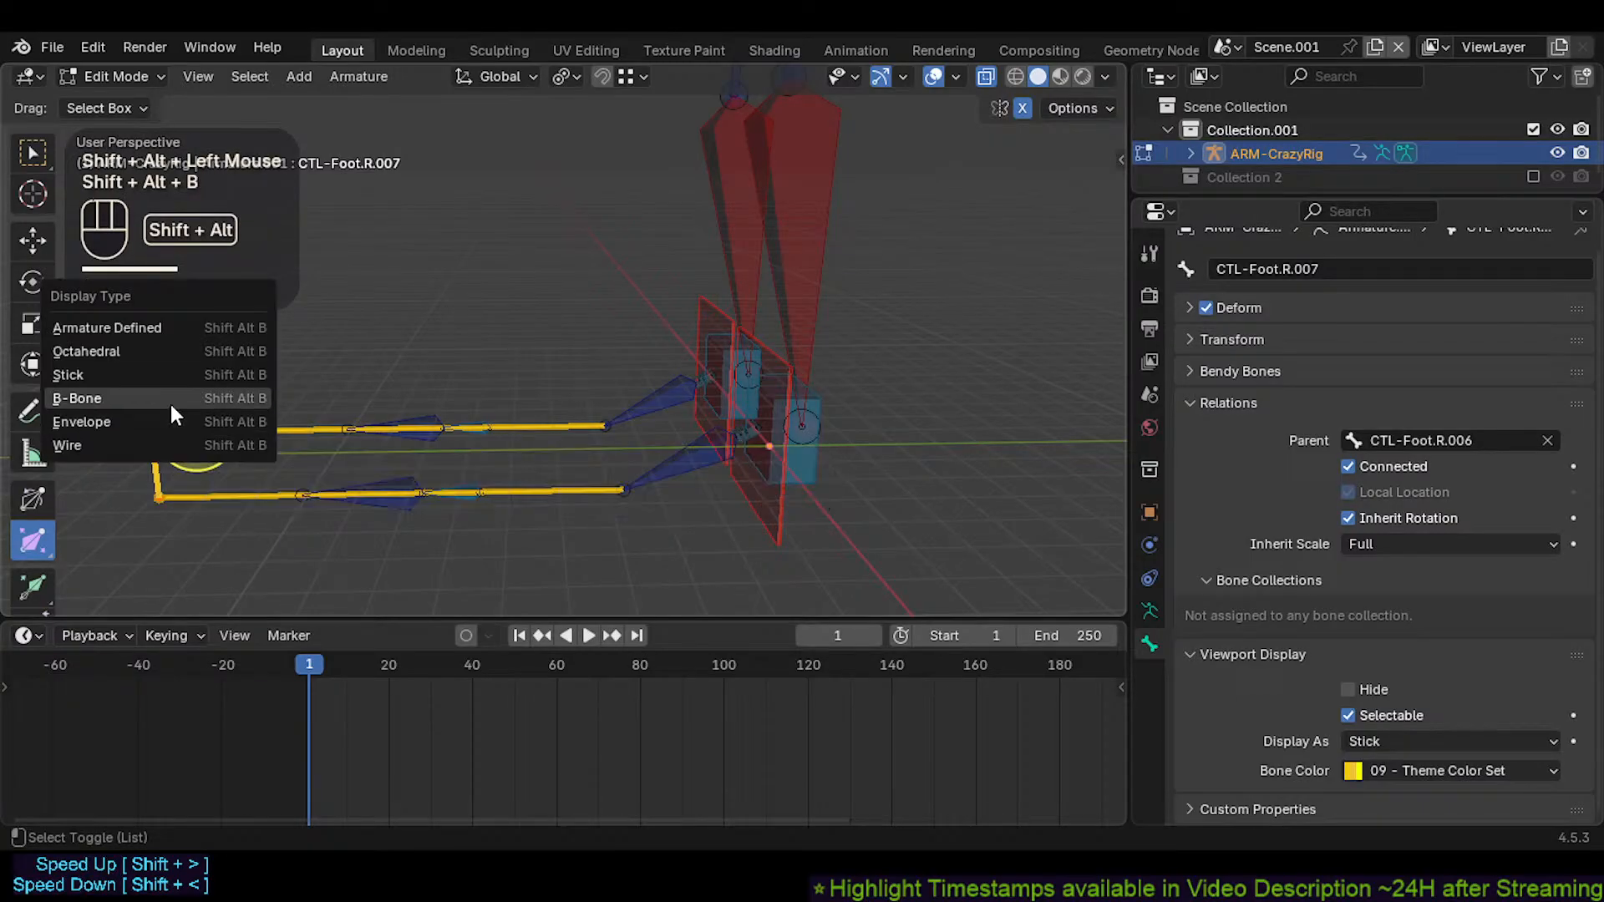
click(170, 399)
Align the extruded bone CTL-Foot.L.007 to the foot bone CTL-Foot.L.006
click(217, 417)
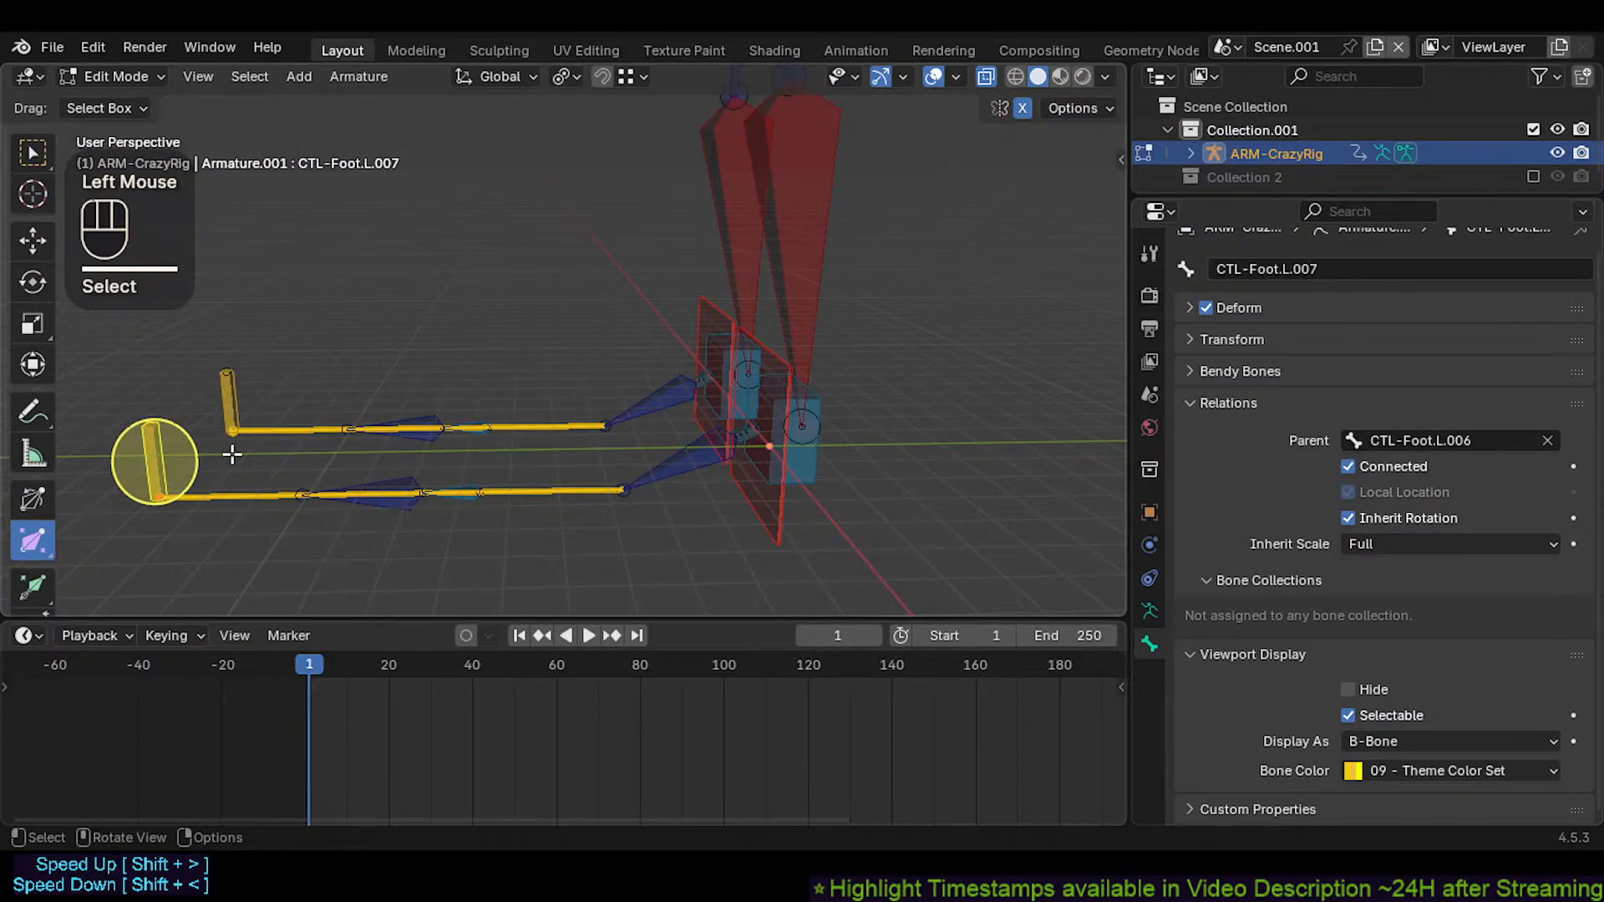
shift+click(292, 493)
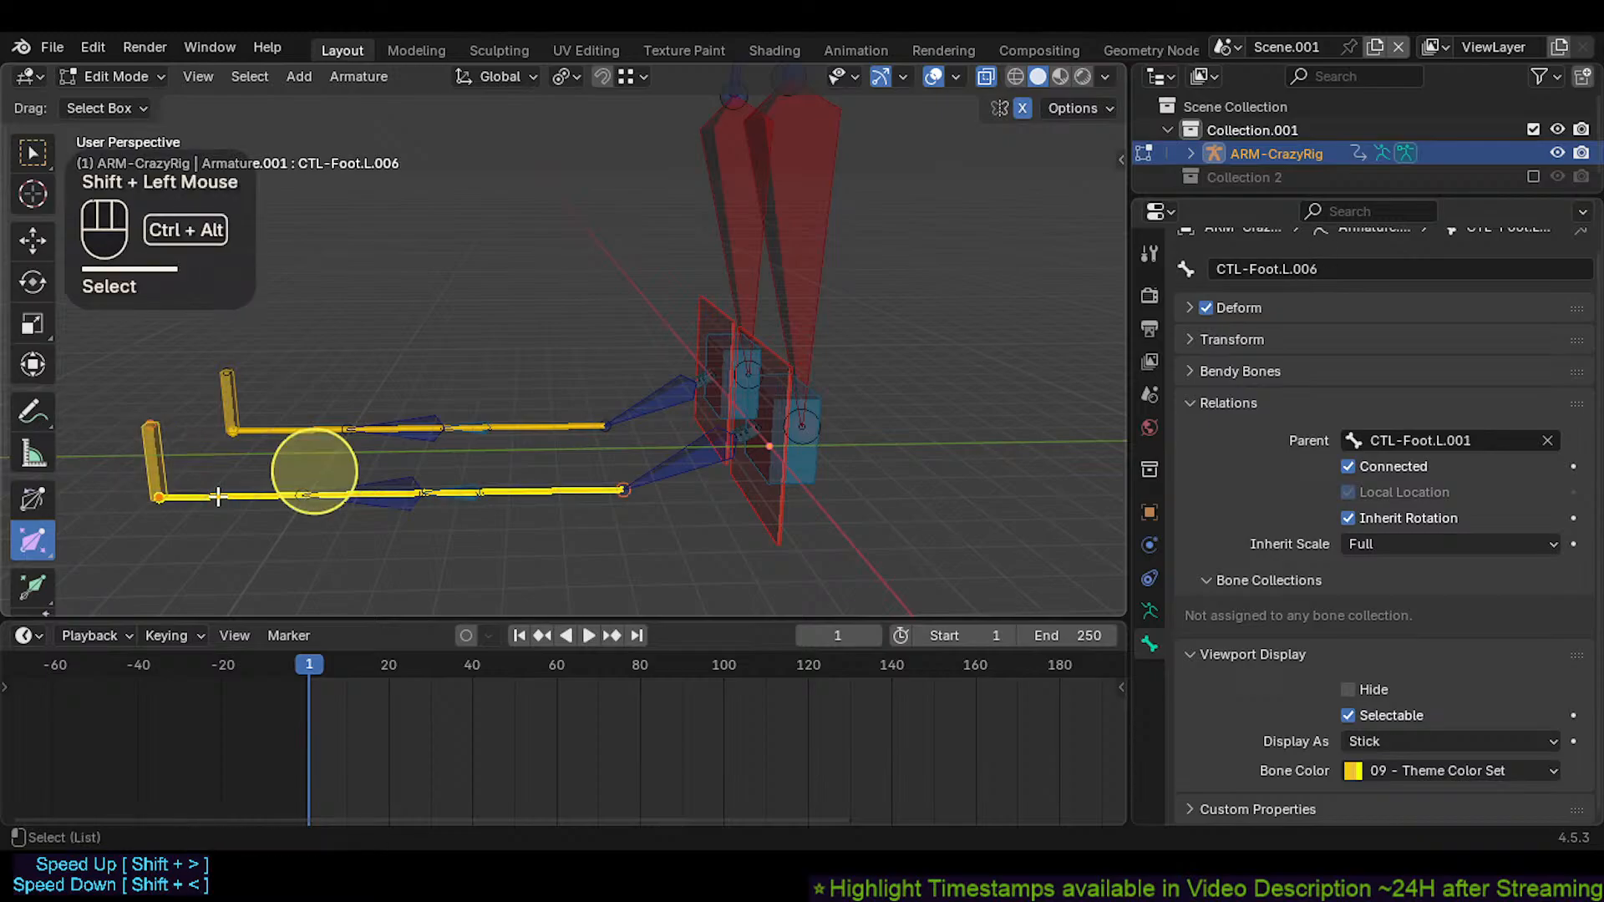
key(ctrl+alt+a)
Scale CTL-Foot.L.007 through its head so it runs back along the foot bone toward the ankle, and clear its roll
click(122, 498)
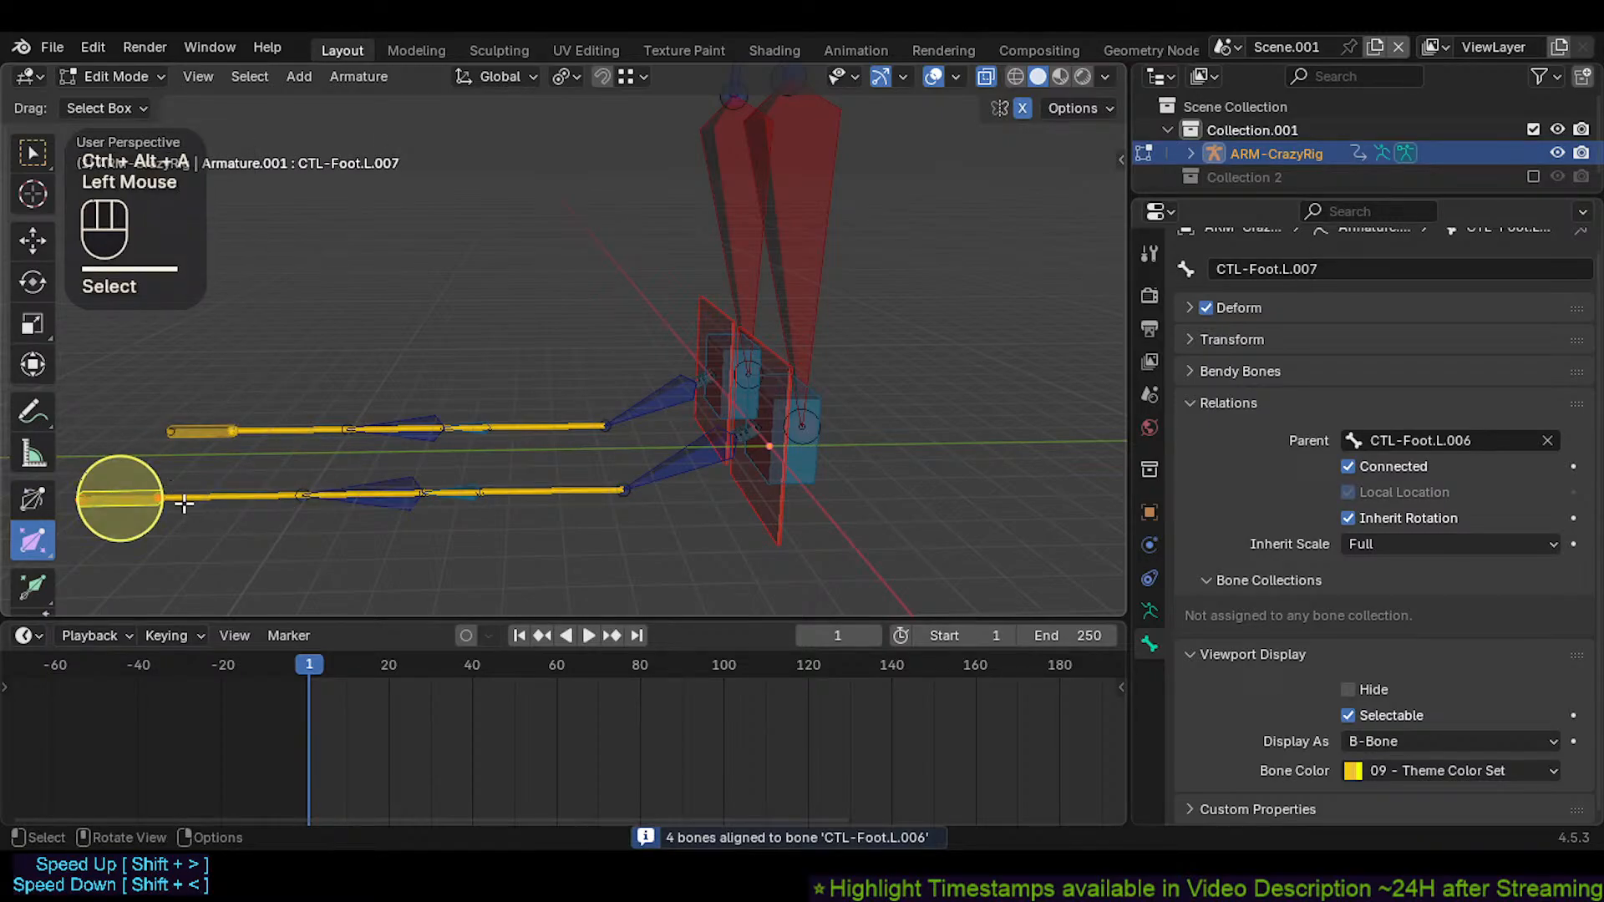
key(s)
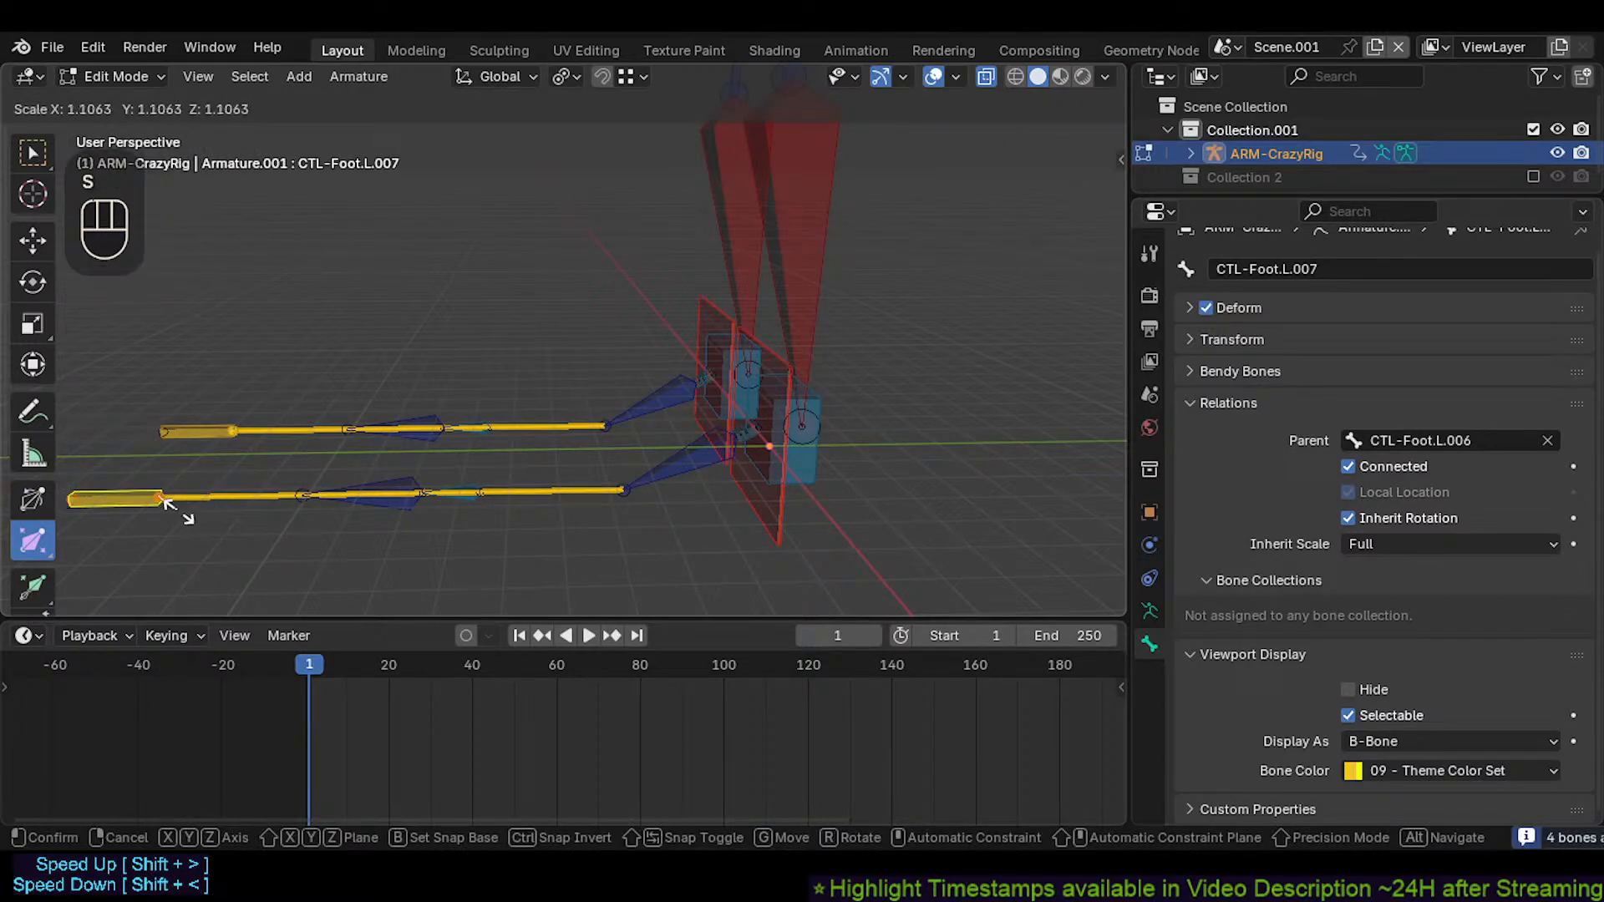
key(Escape)
key(s)
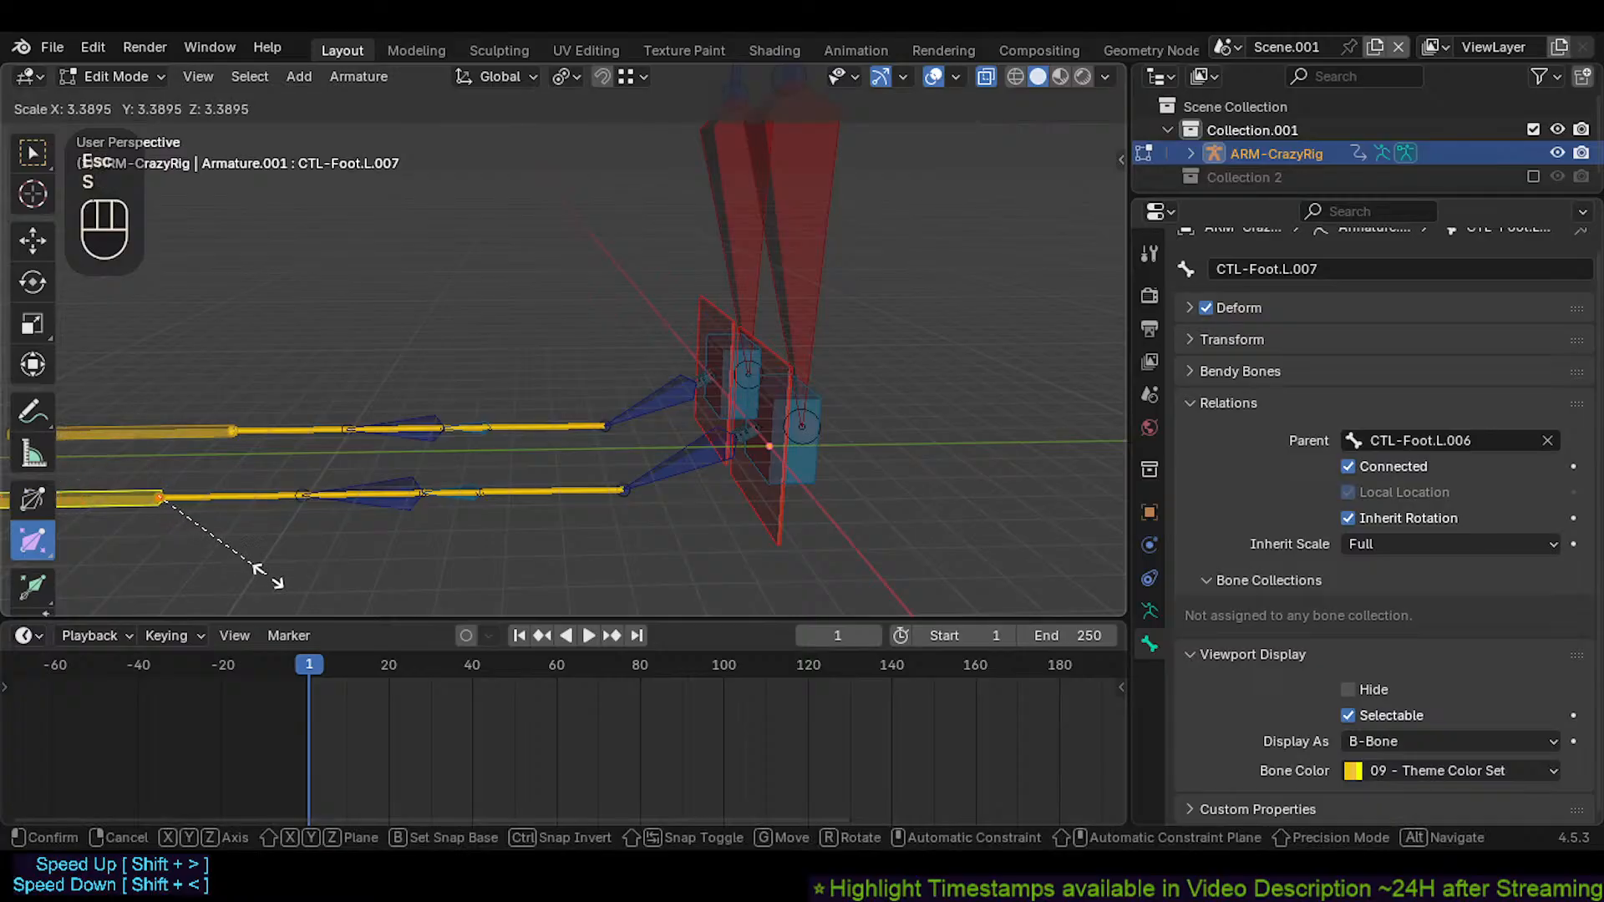
click(220, 325)
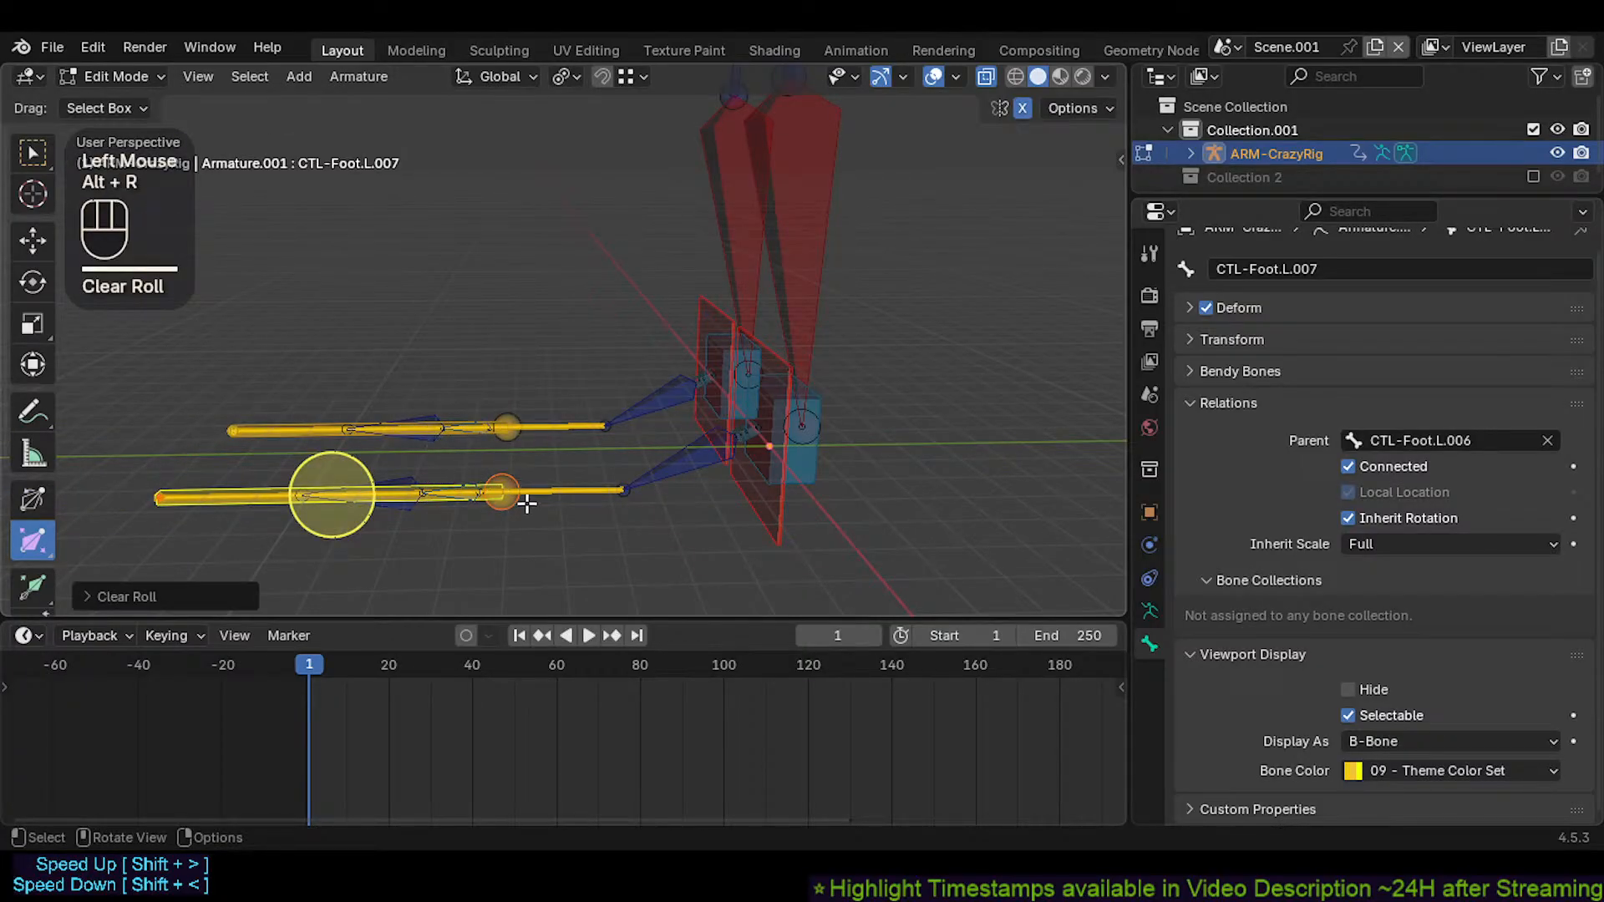
key(s)
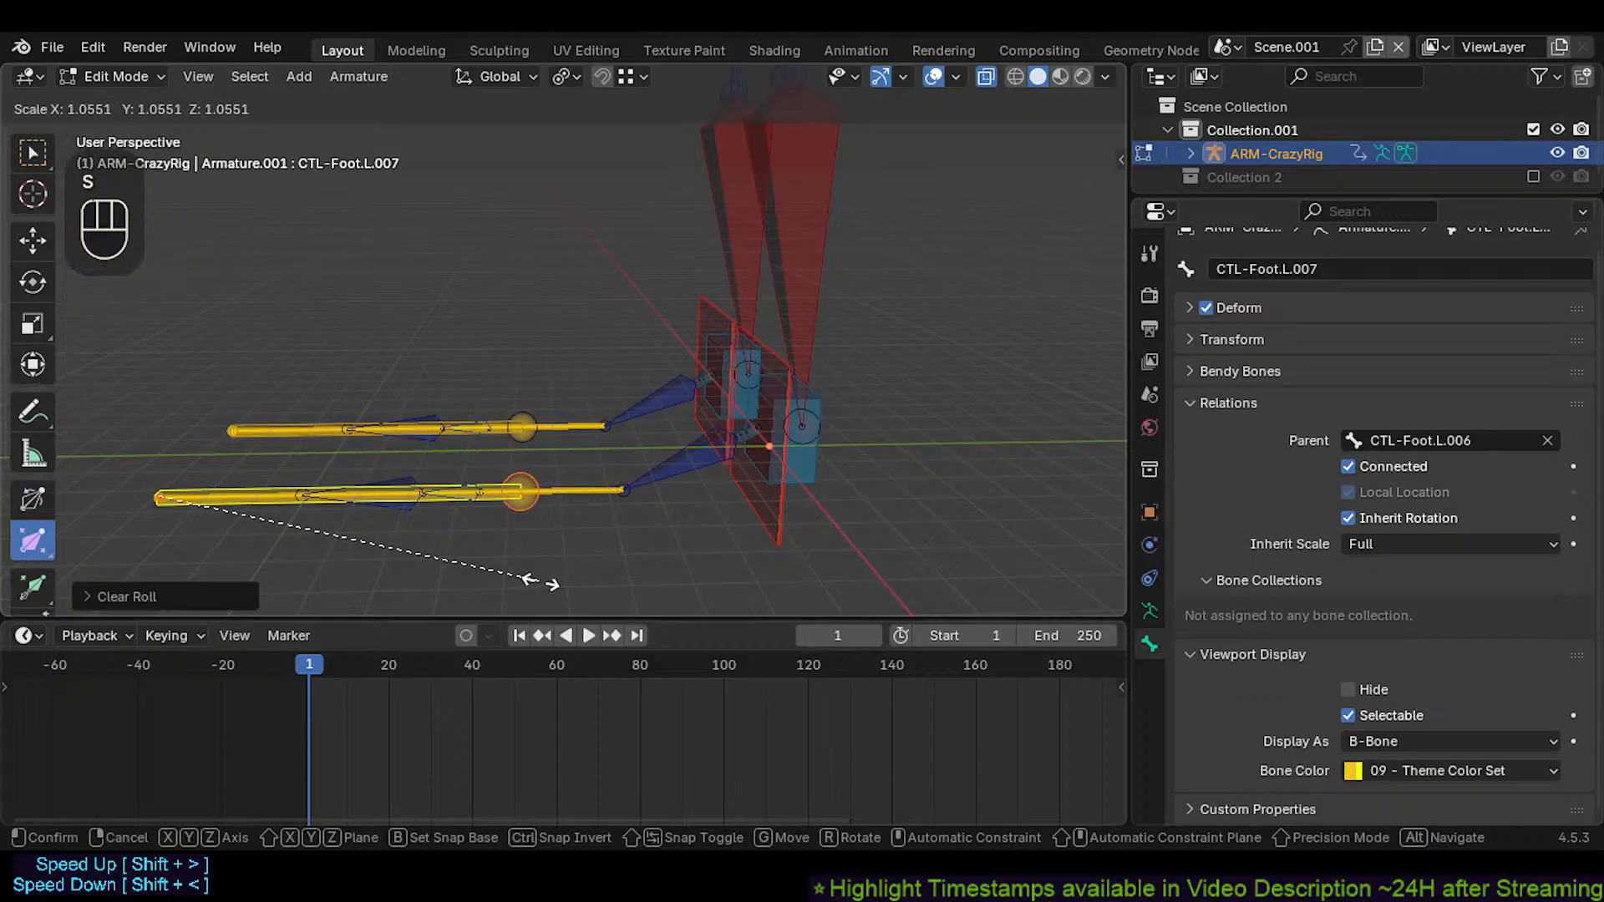
click(534, 578)
Lock IK on X, Y and Z for the CTL-Foot.007 bones in Pose Mode
key(ctrl+Tab)
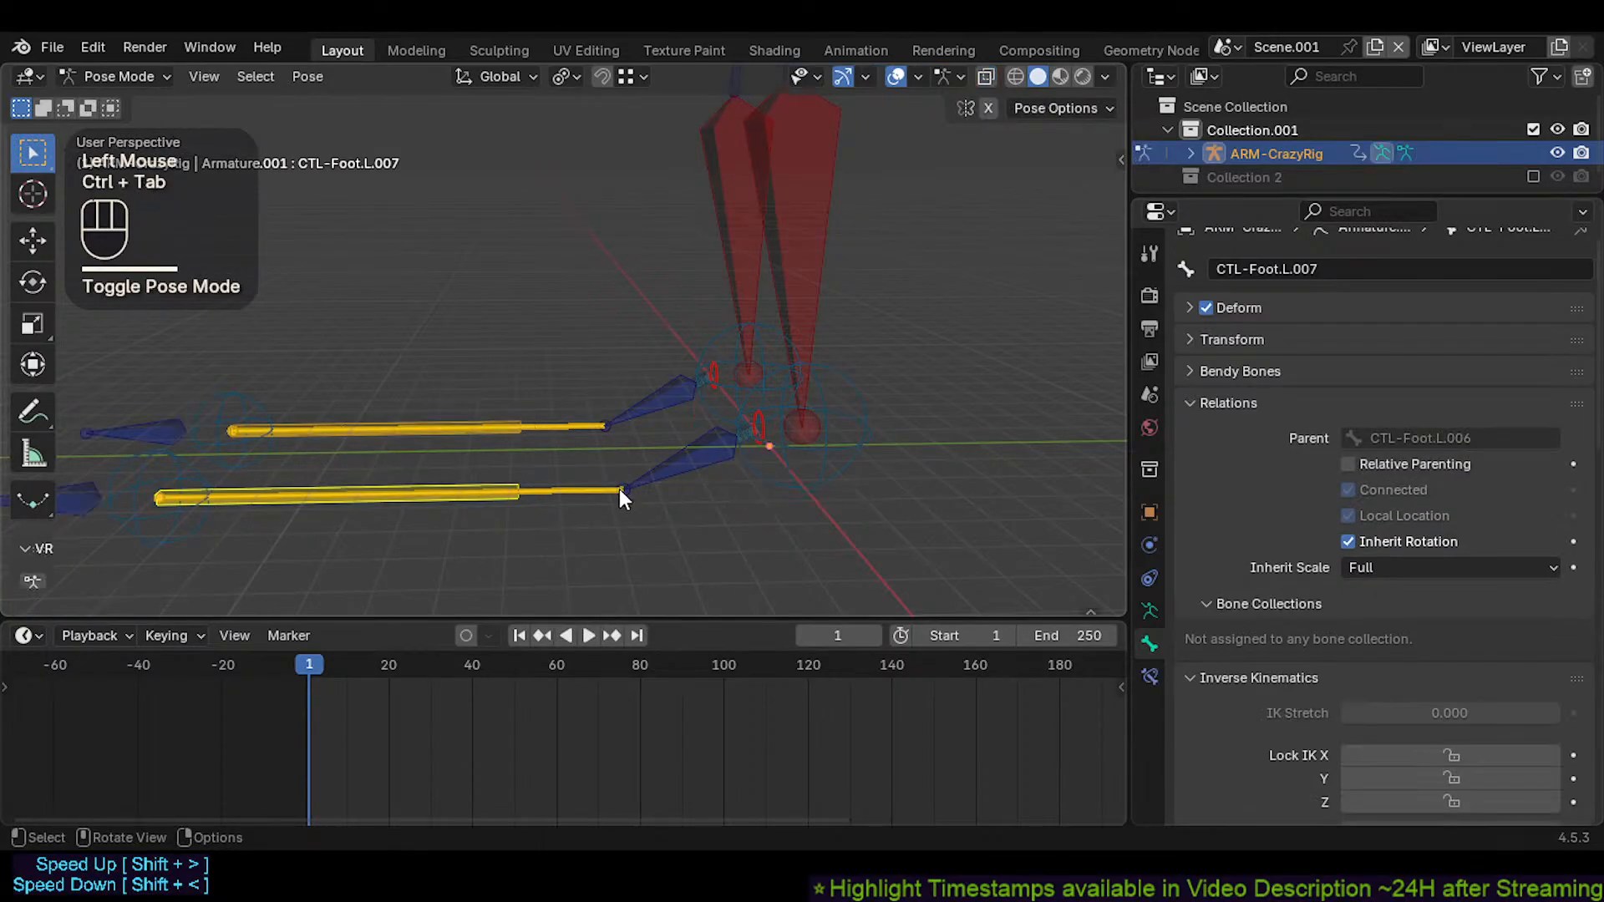
scroll(1514, 702, down, 5)
scroll(1439, 573, up, 1)
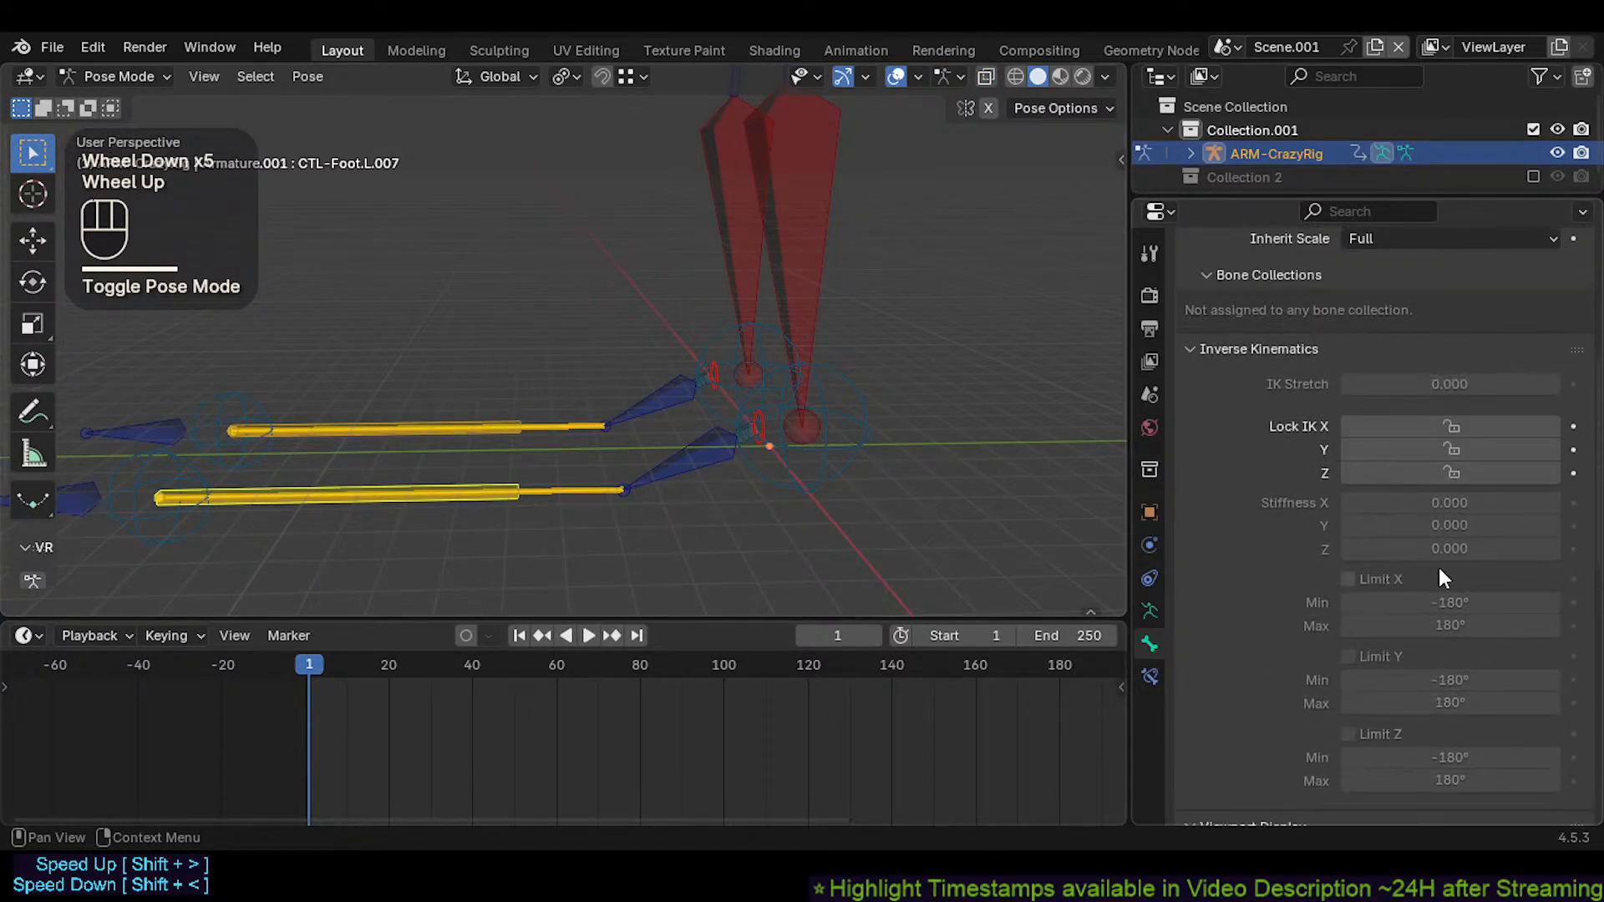
key(shift+alt+x)
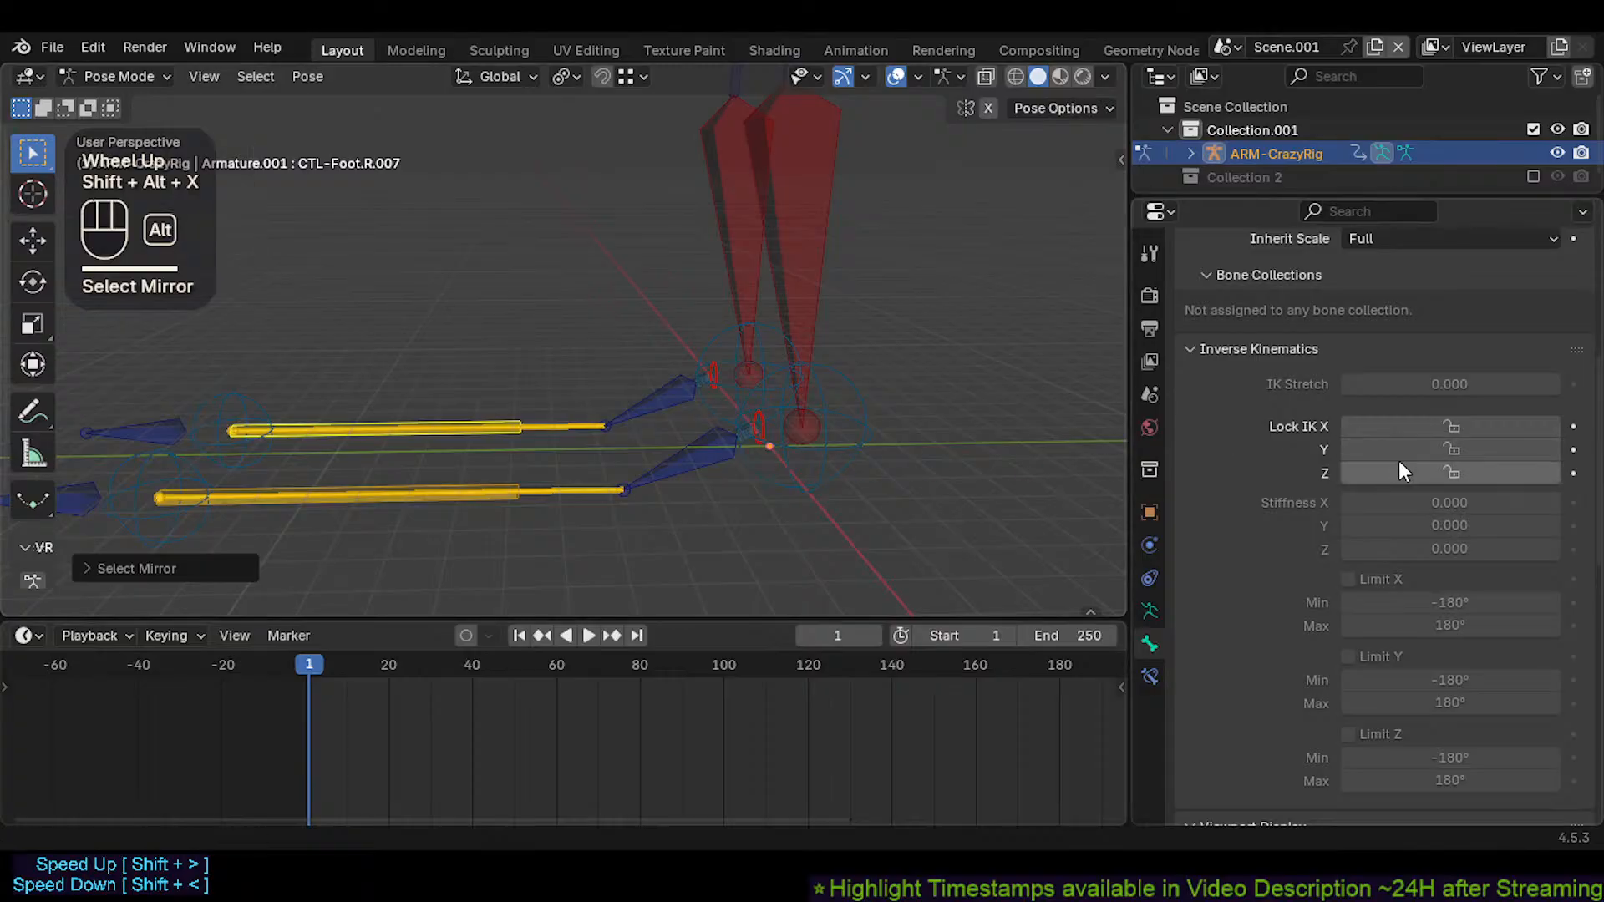
key(shift+alt+x)
alt+click(1465, 424)
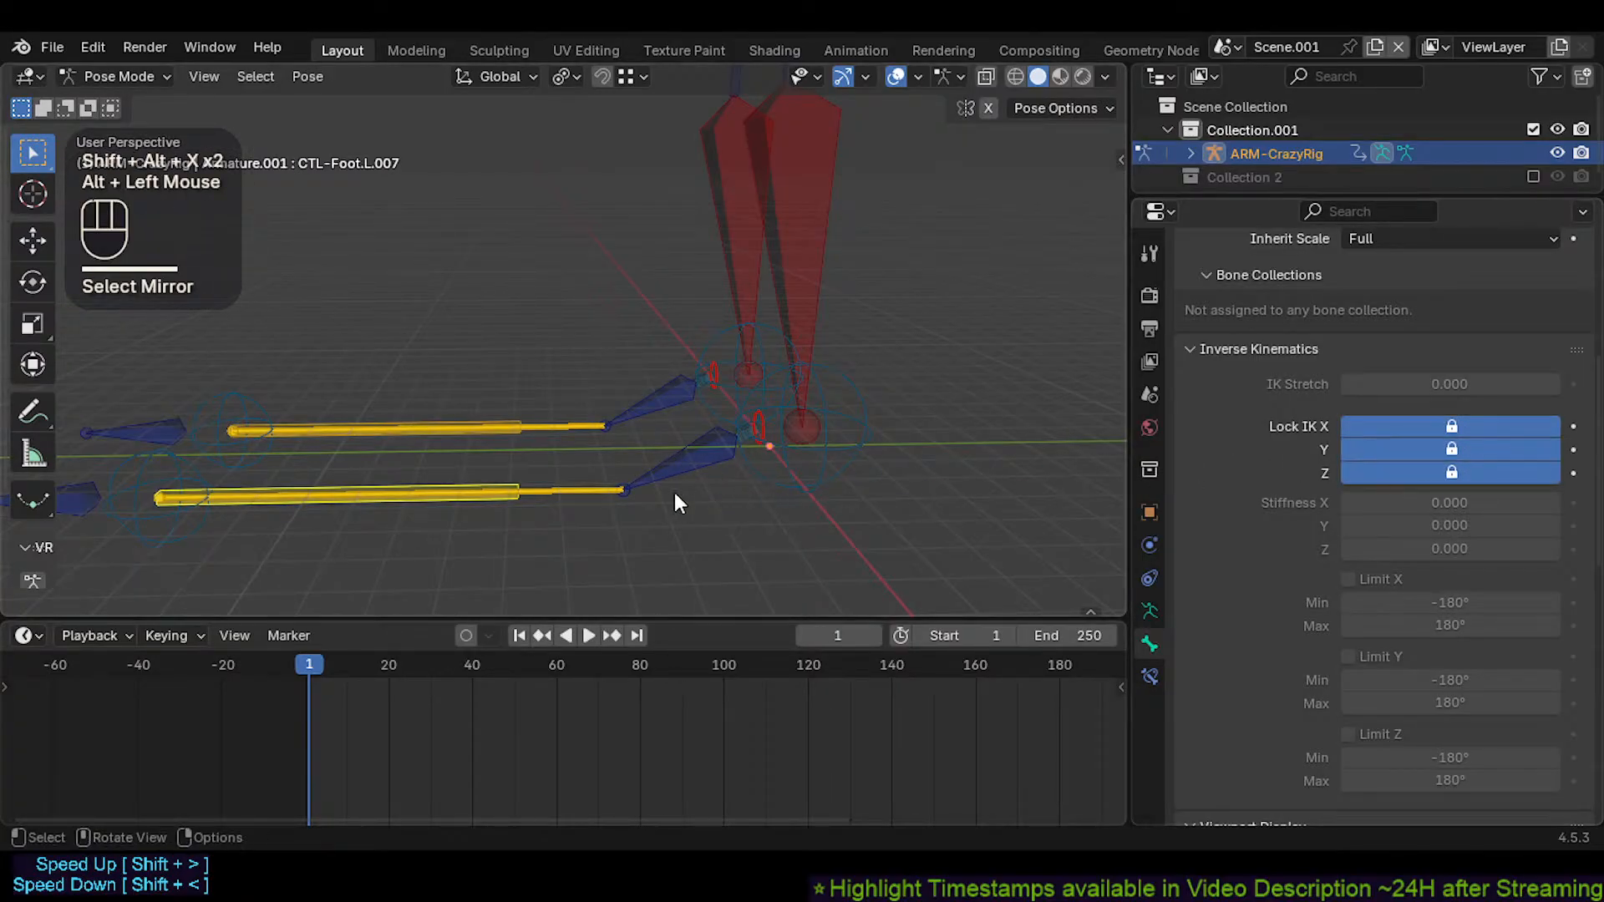
Set the target bone of CTL-Foot.L.004's Copy Location constraint to CTL-Foot.L.007
click(489, 482)
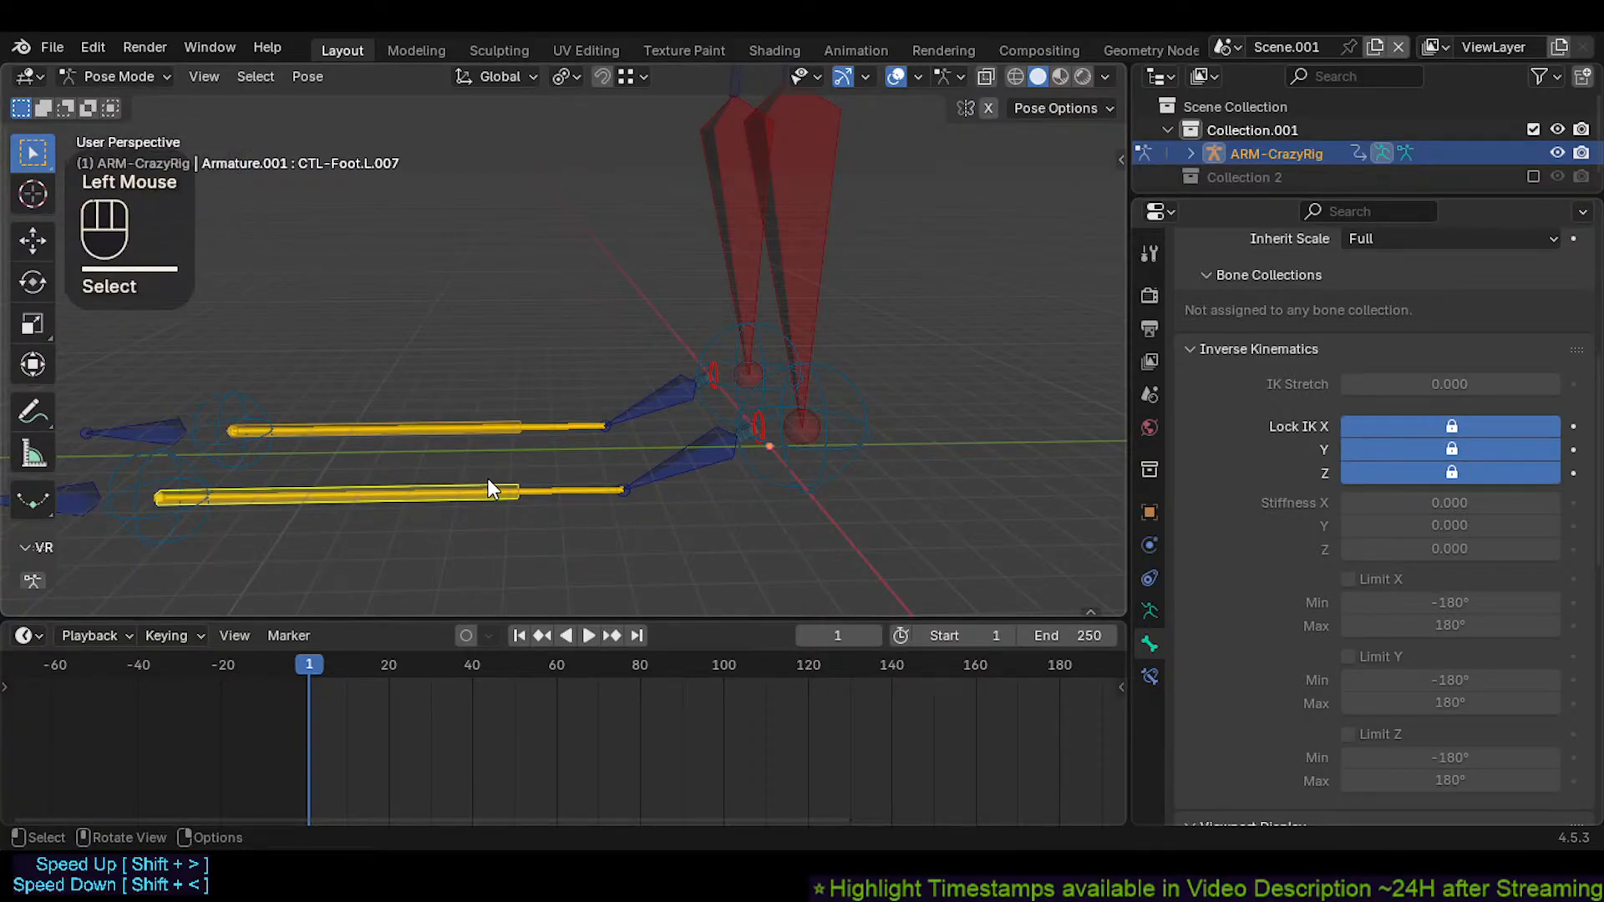
click(173, 531)
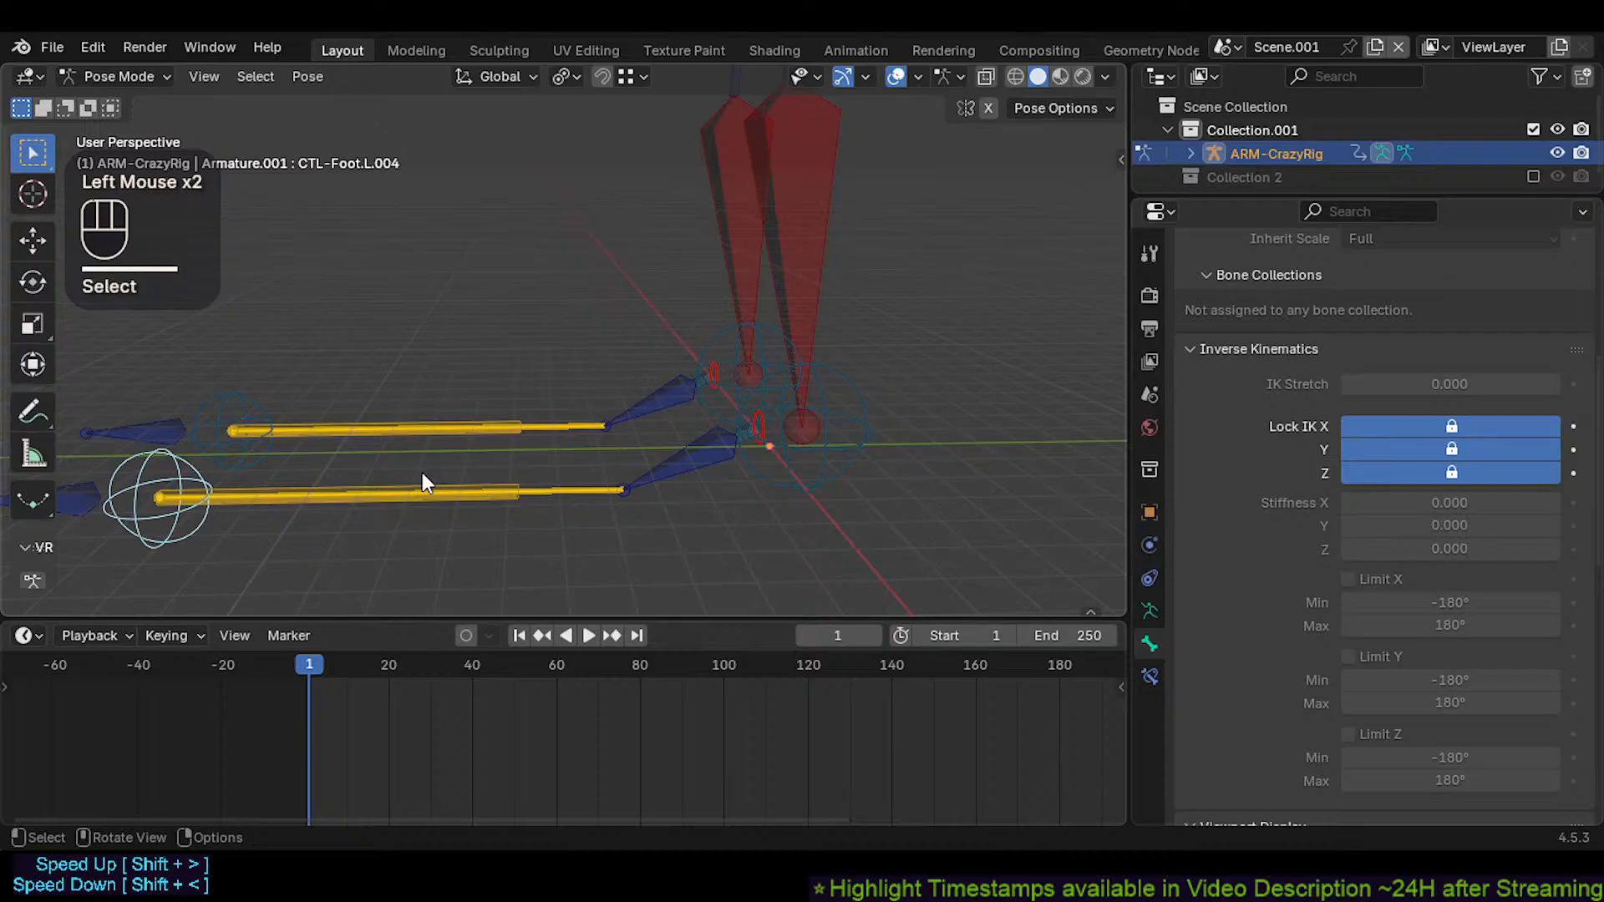
click(466, 486)
click(151, 541)
click(1151, 676)
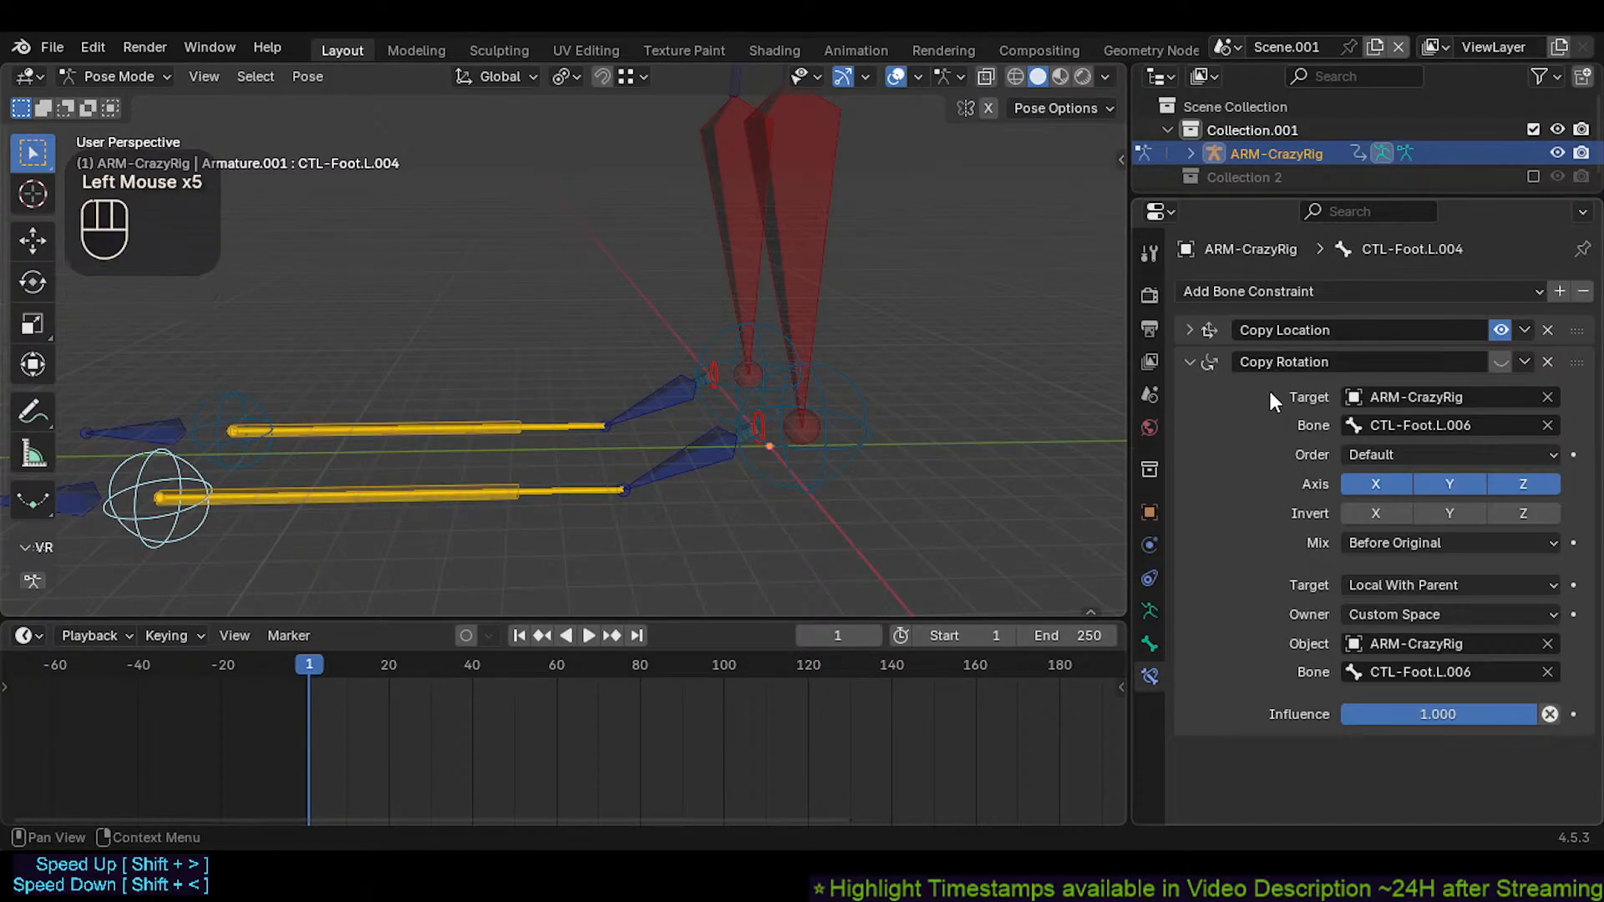
click(1187, 330)
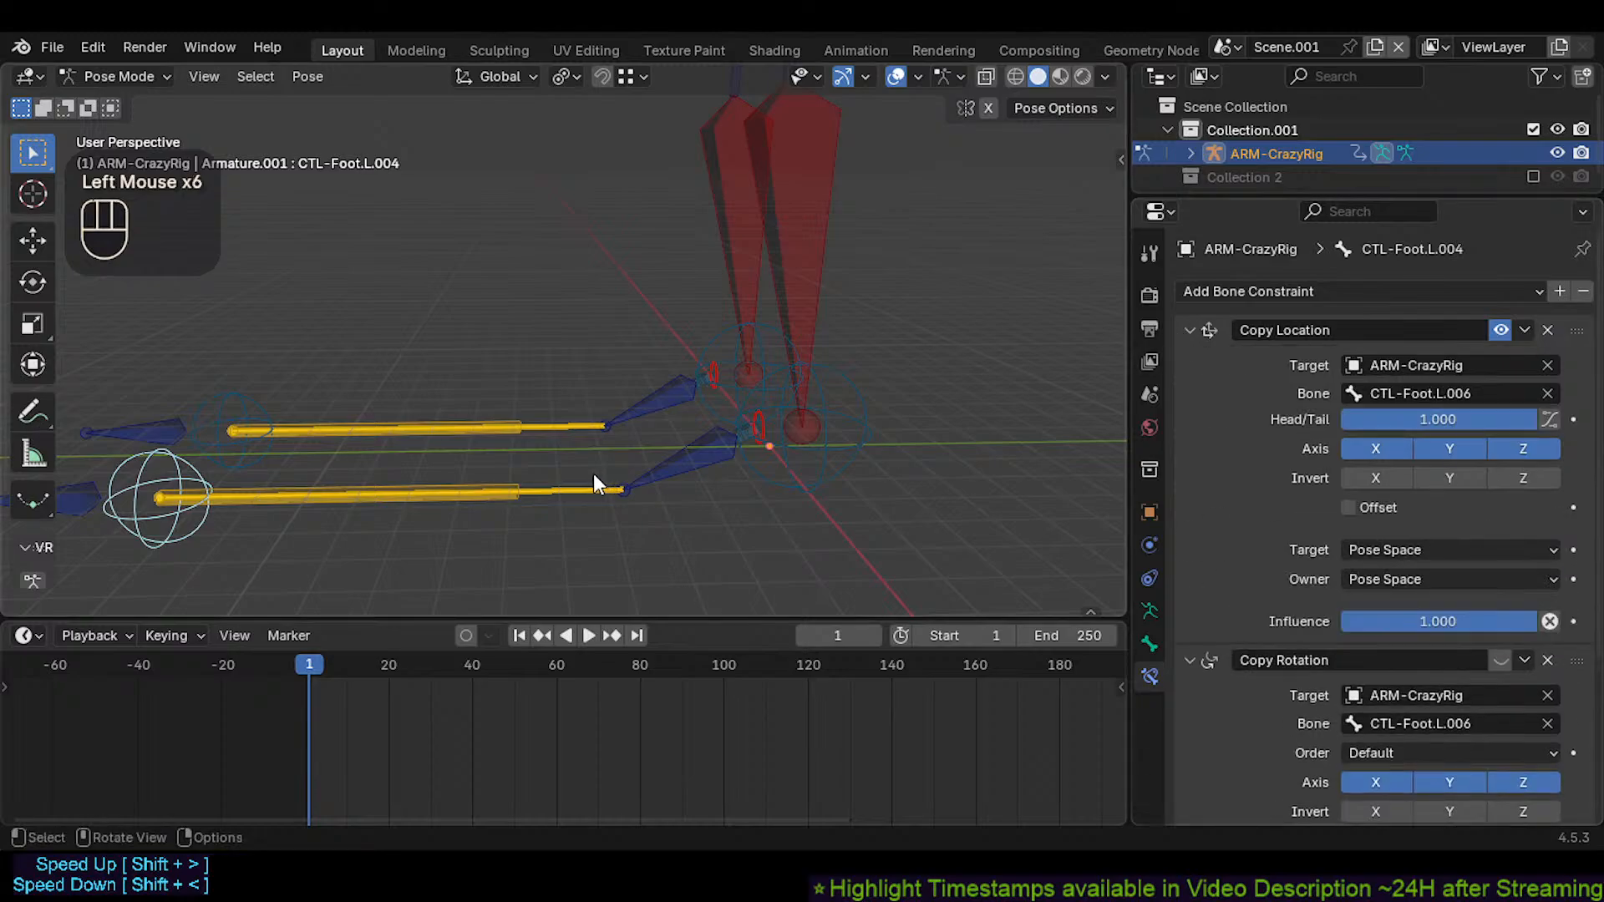
click(501, 506)
key(F2)
key(ctrl+c)
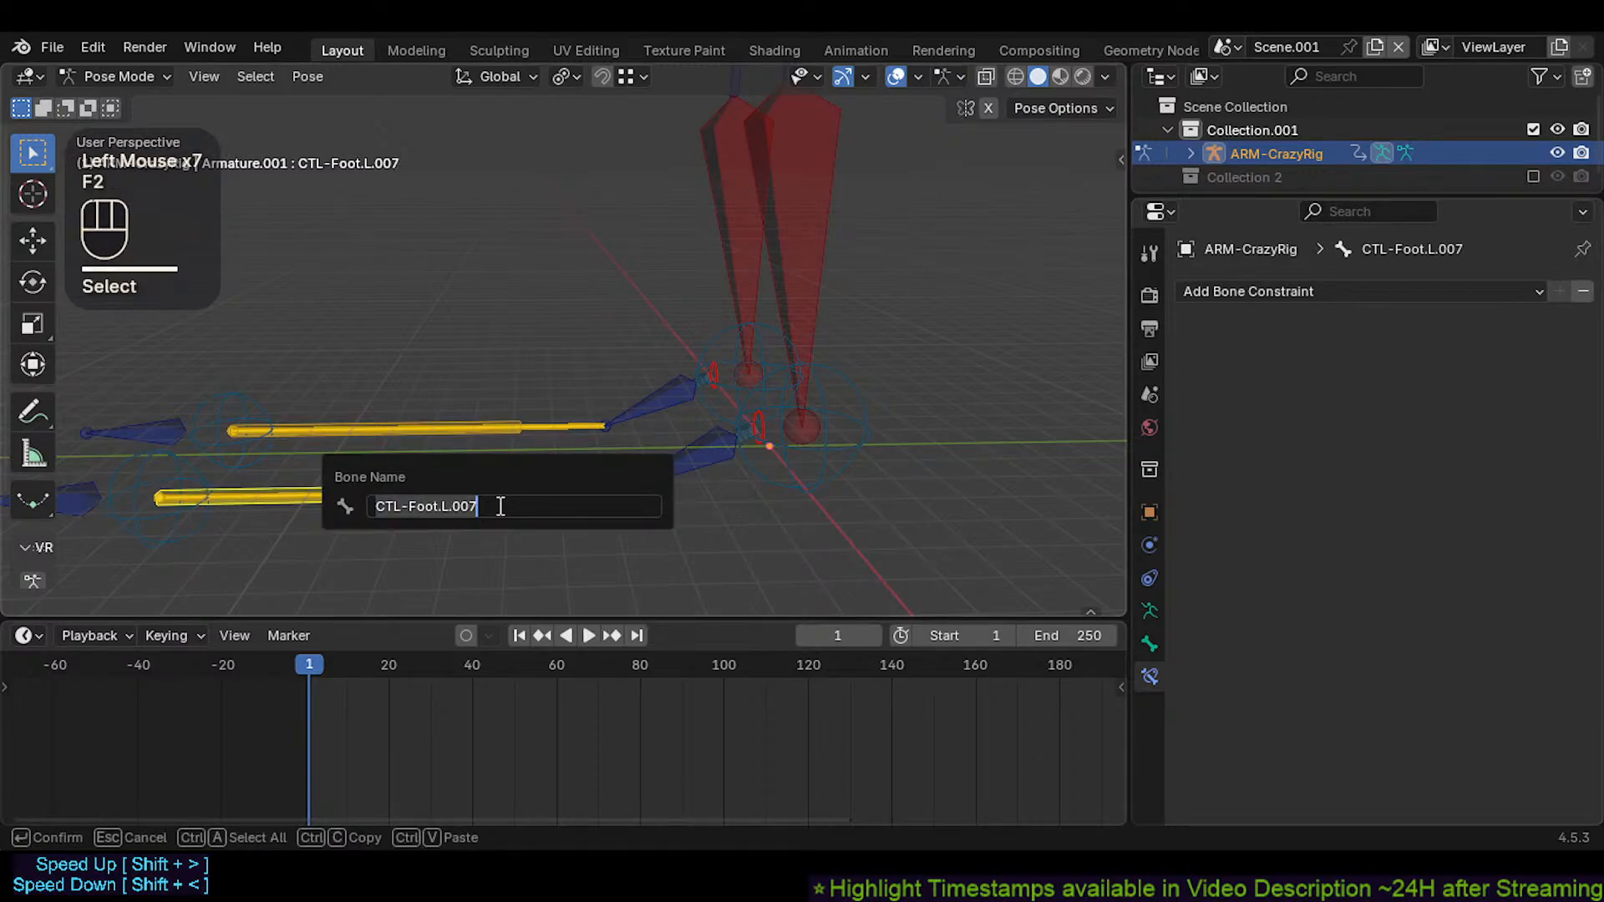
click(182, 535)
key(ctrl+v)
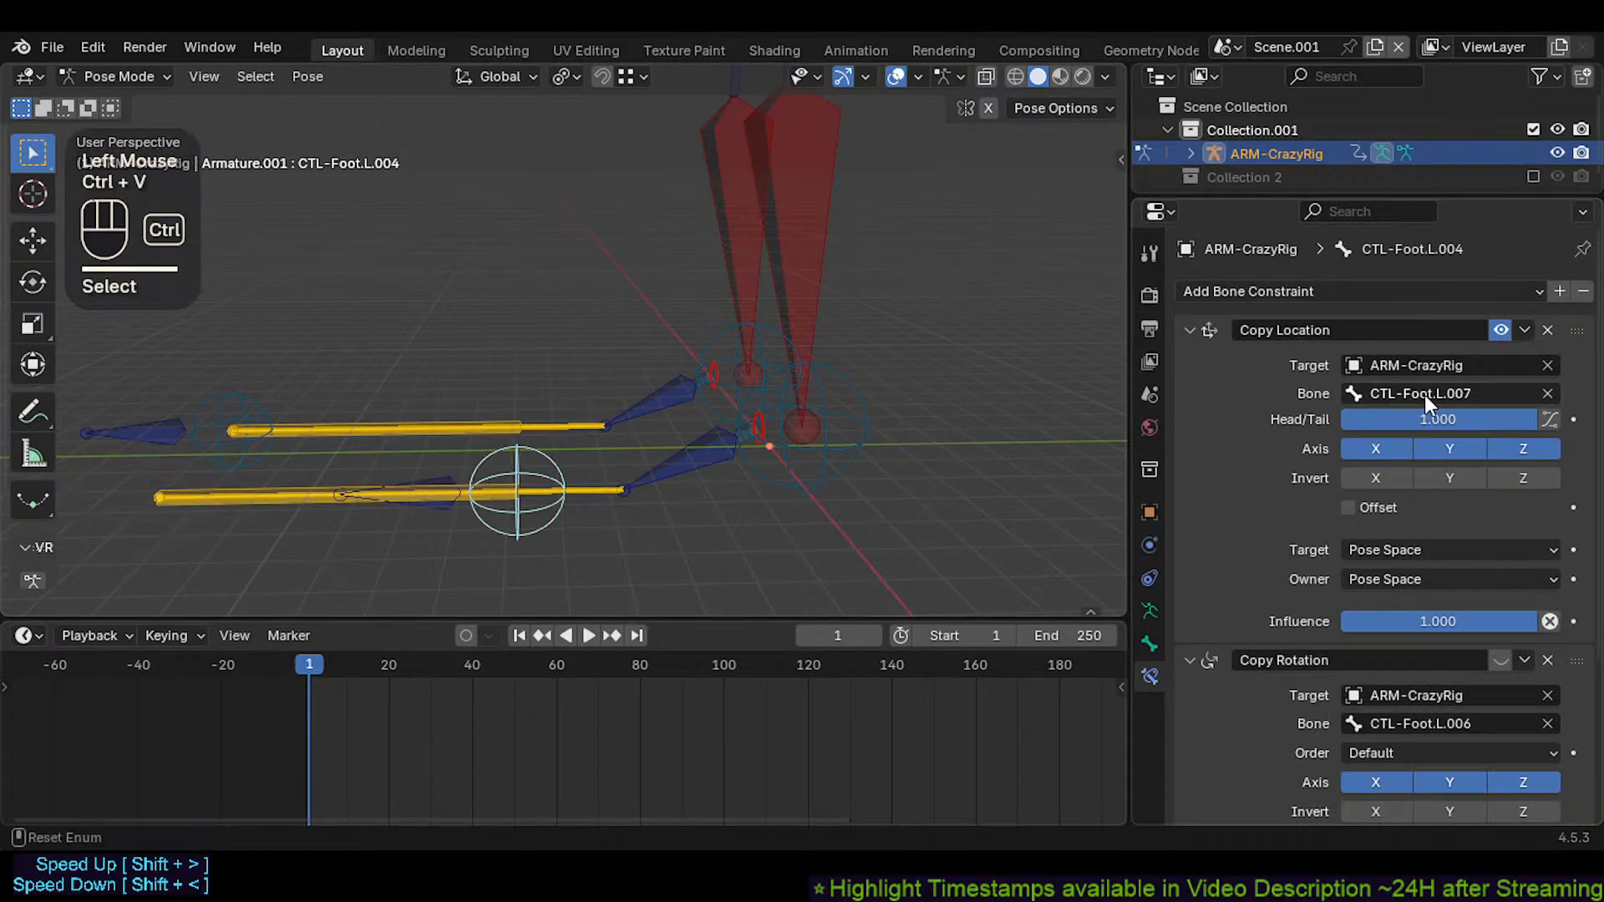
Set both the target bone and the custom space bone of CTL-Foot.L.004's Copy Rotation constraint to CTL-Foot.L.007
scroll(1382, 534, down, 2)
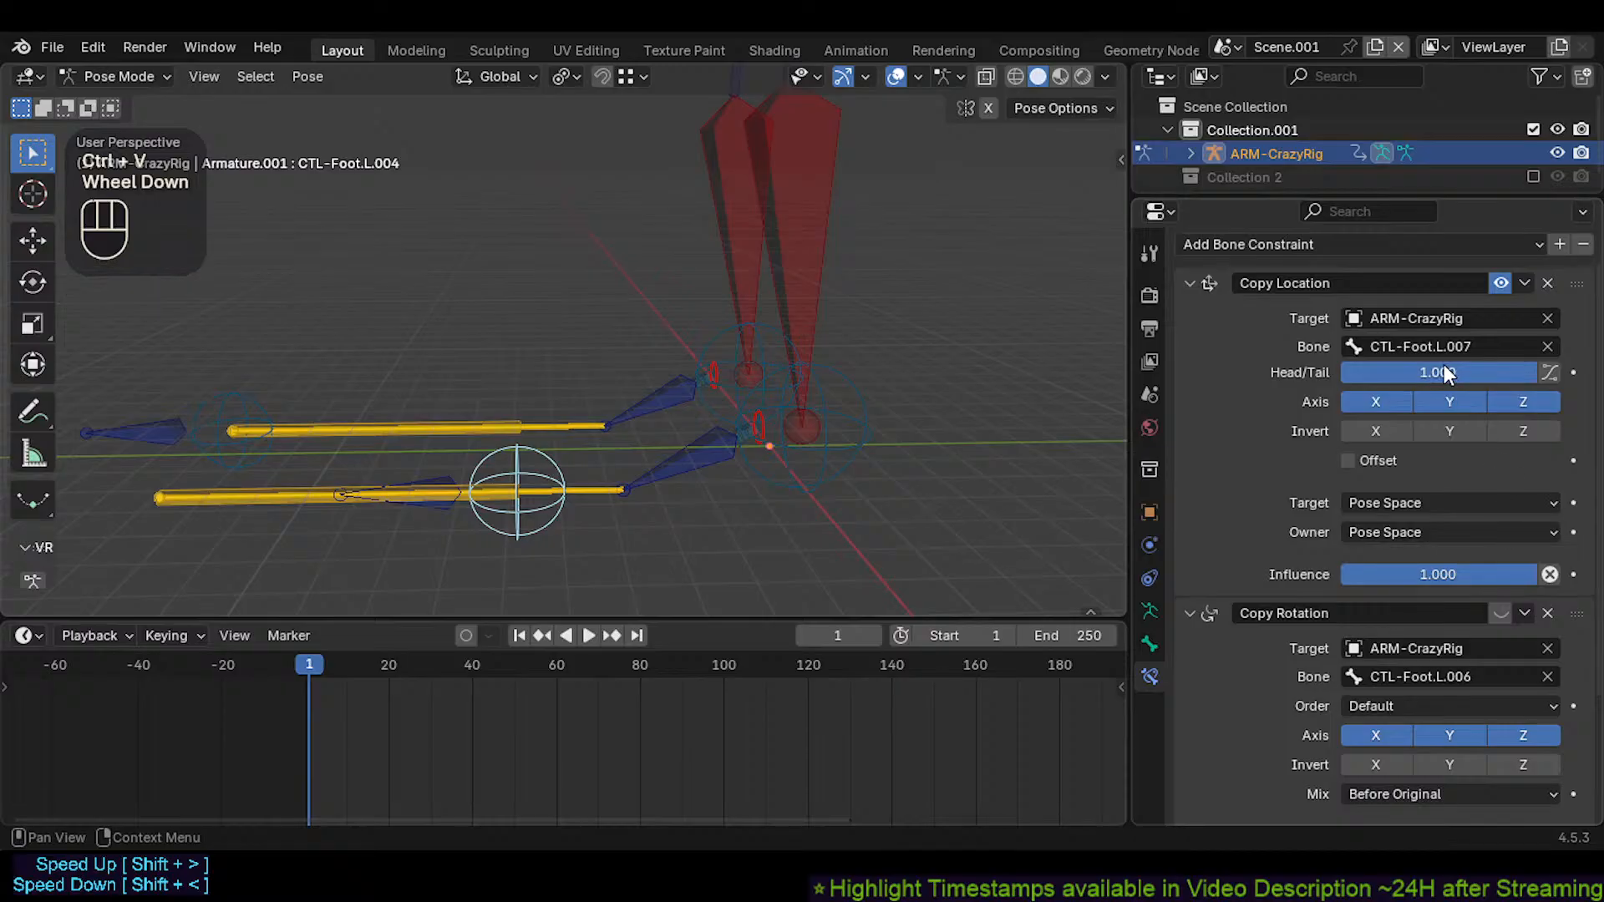
drag(1444, 372, 1537, 371)
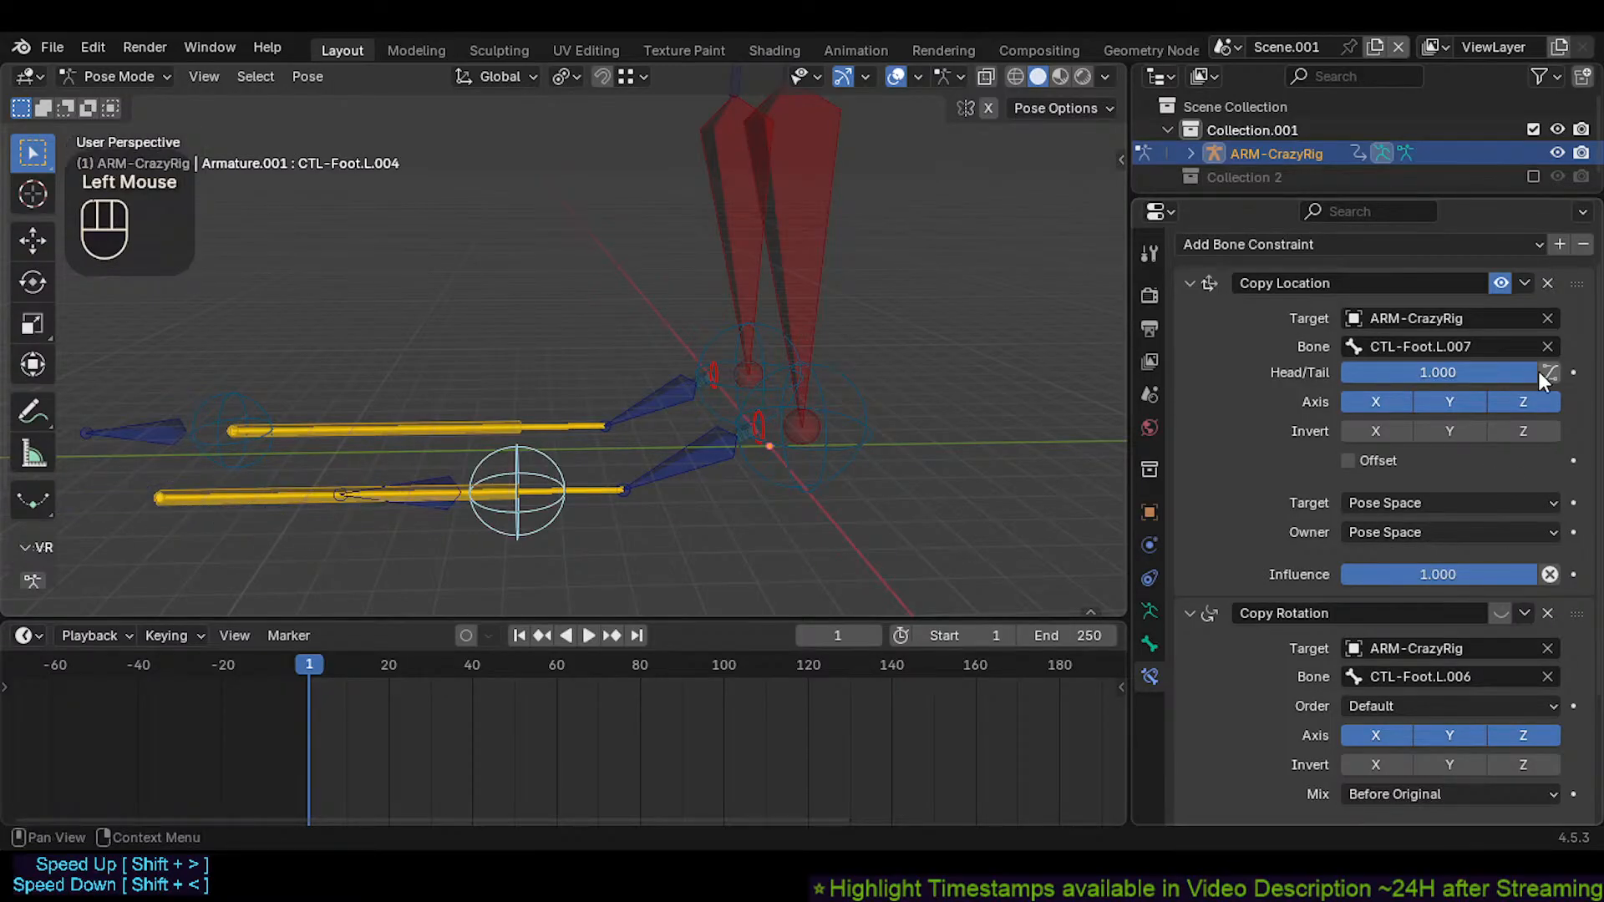
scroll(1400, 554, down, 2)
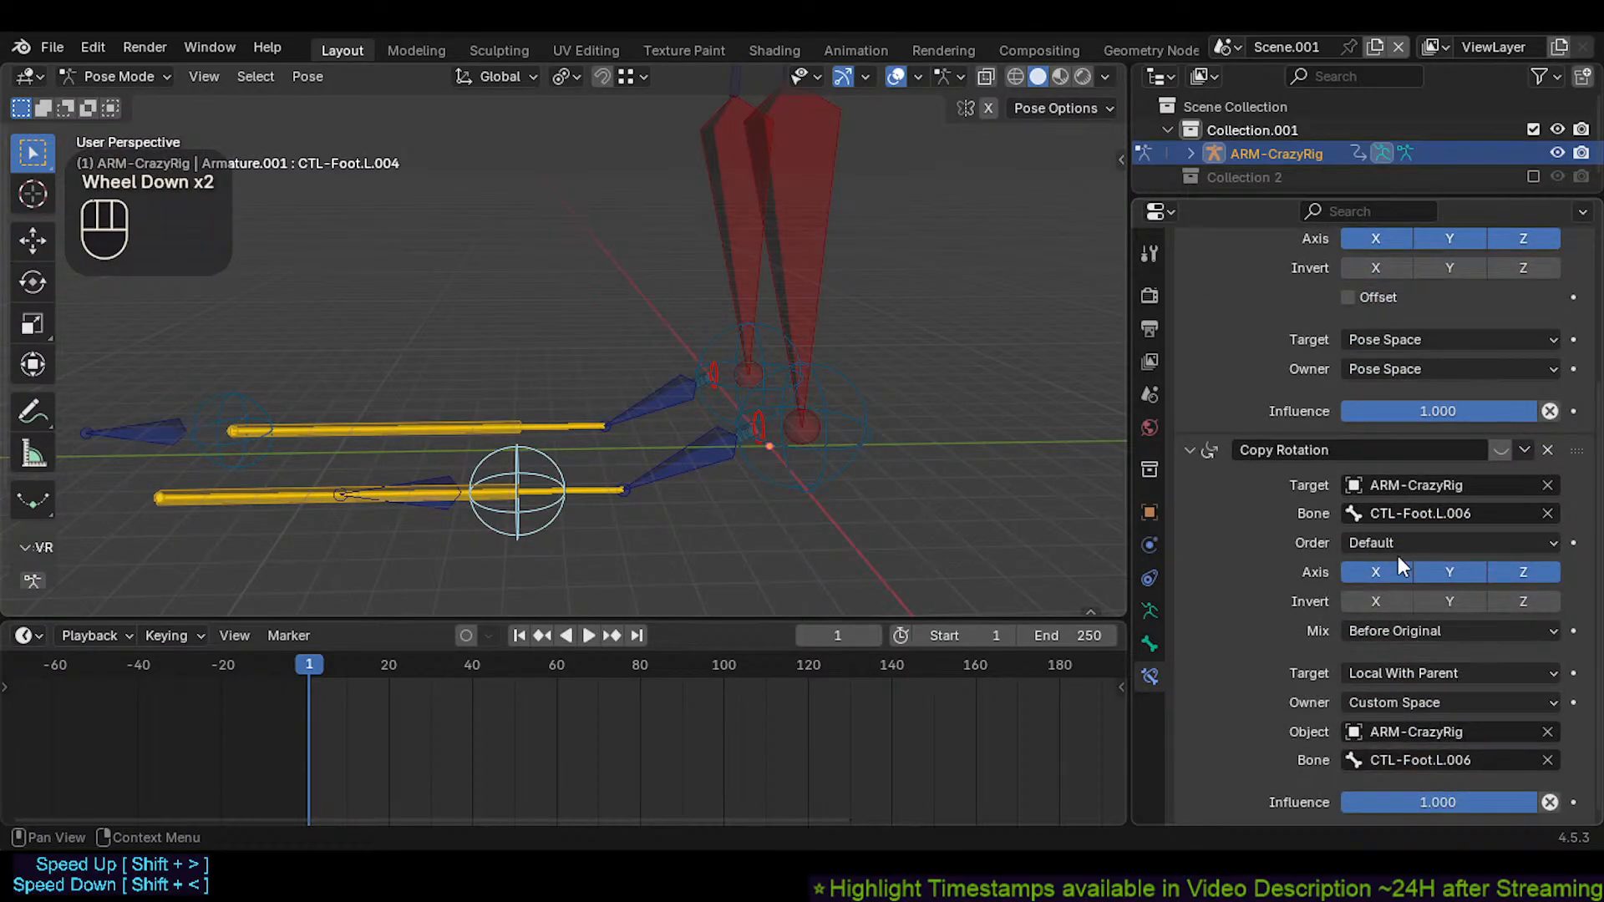
key(ctrl+v)
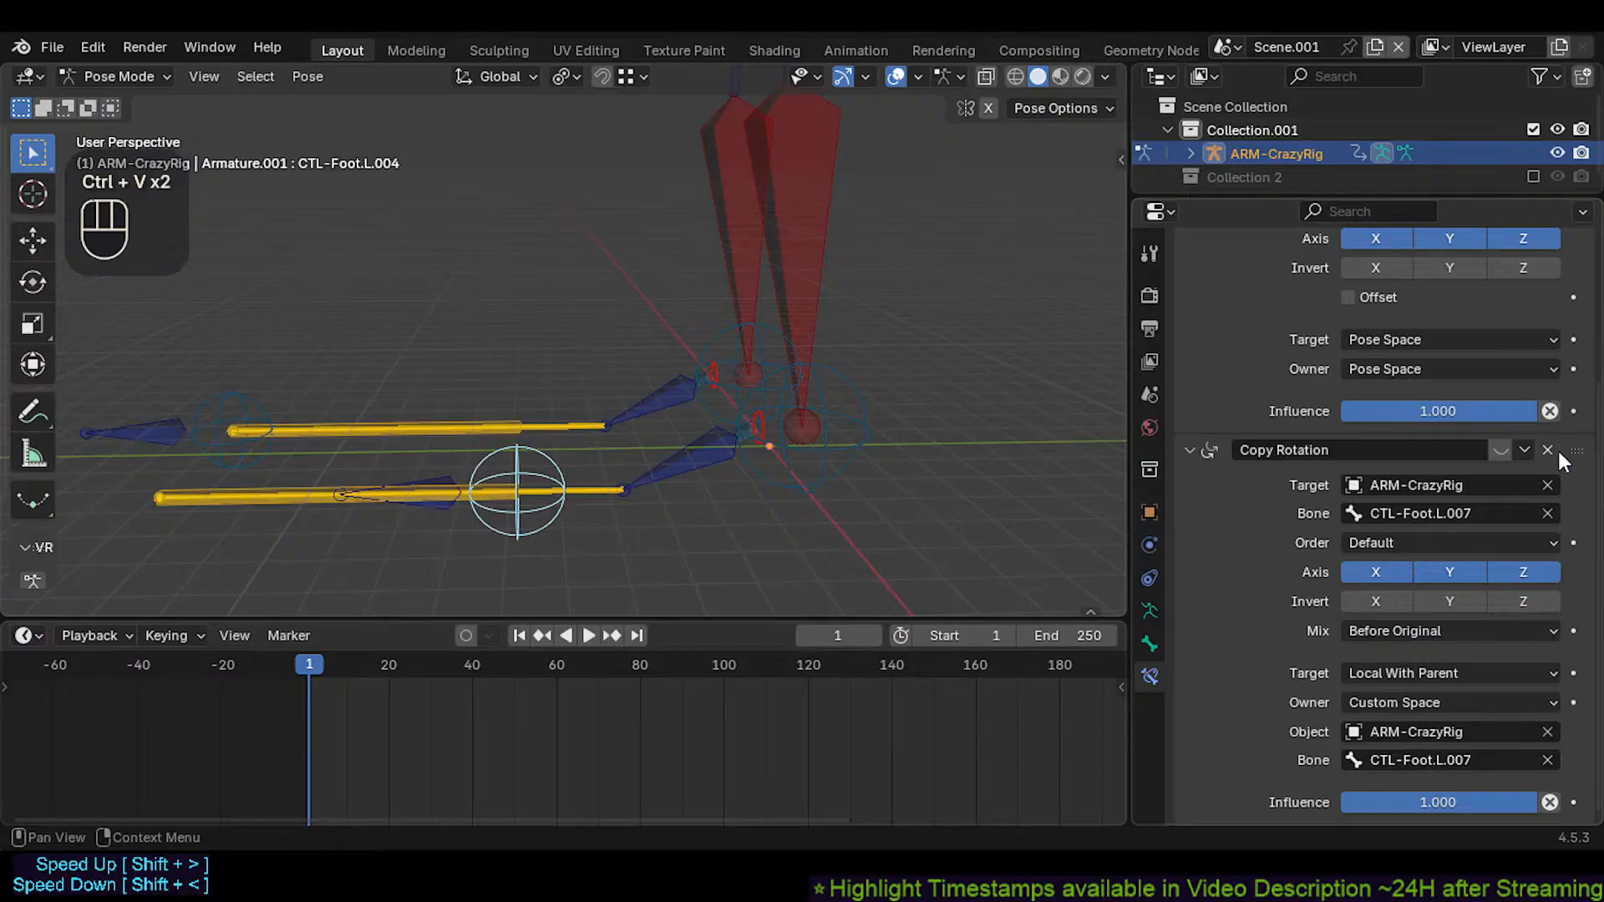
click(1187, 450)
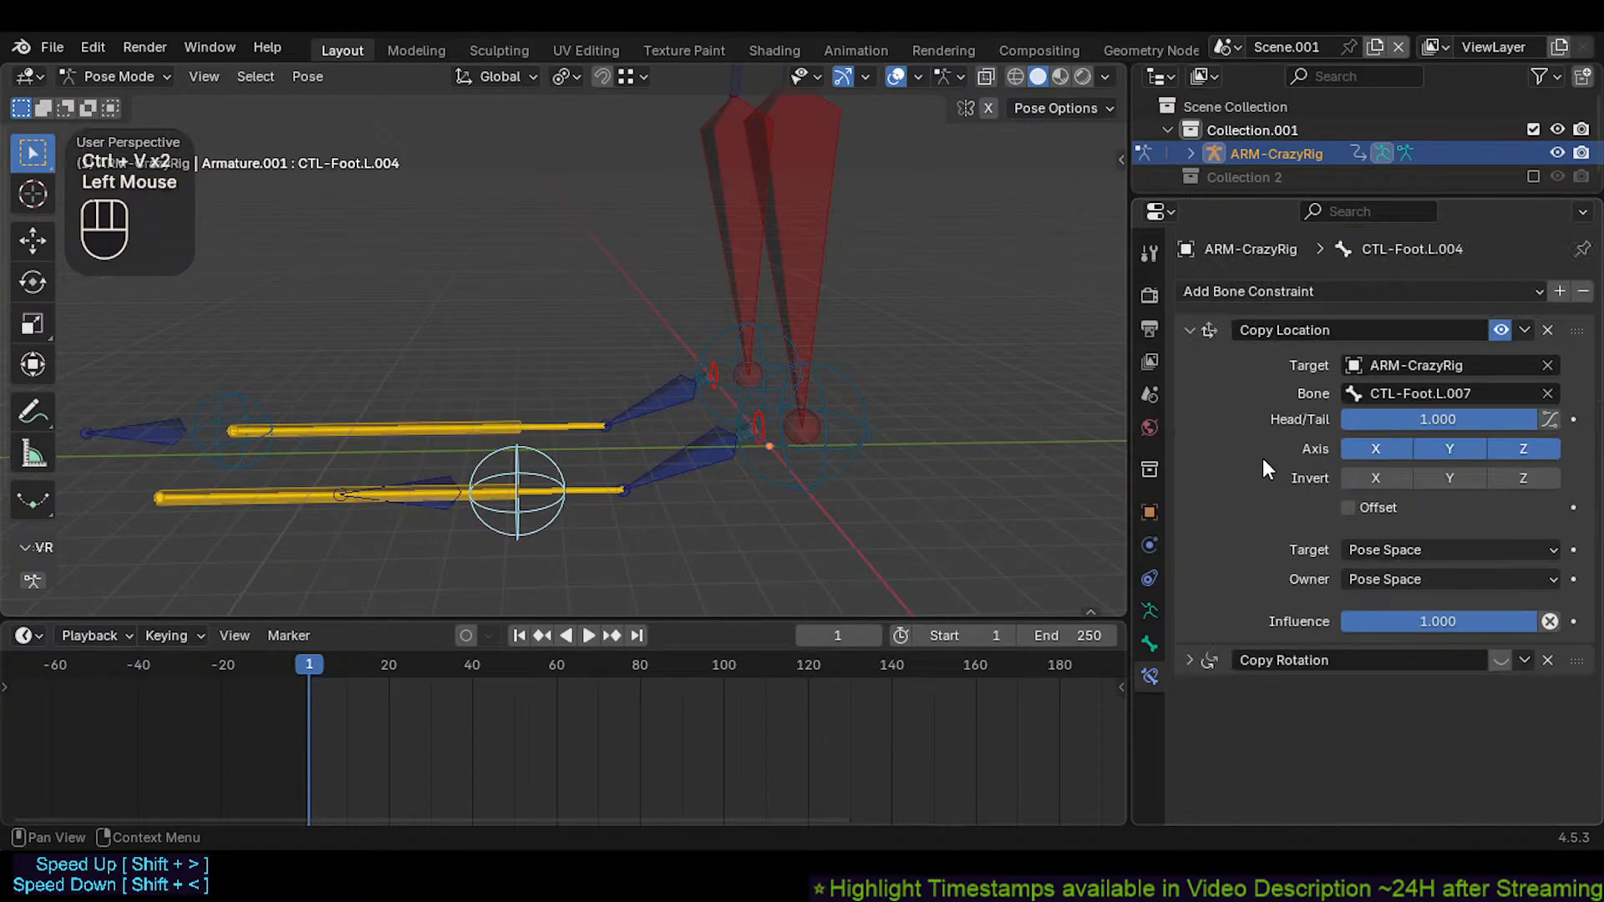
Test-move the left shin and CMD-Ankle.L together along the global Z axis to check the foot control, and cancel the move
scroll(1197, 401, up, 2)
scroll(619, 499, down, 1)
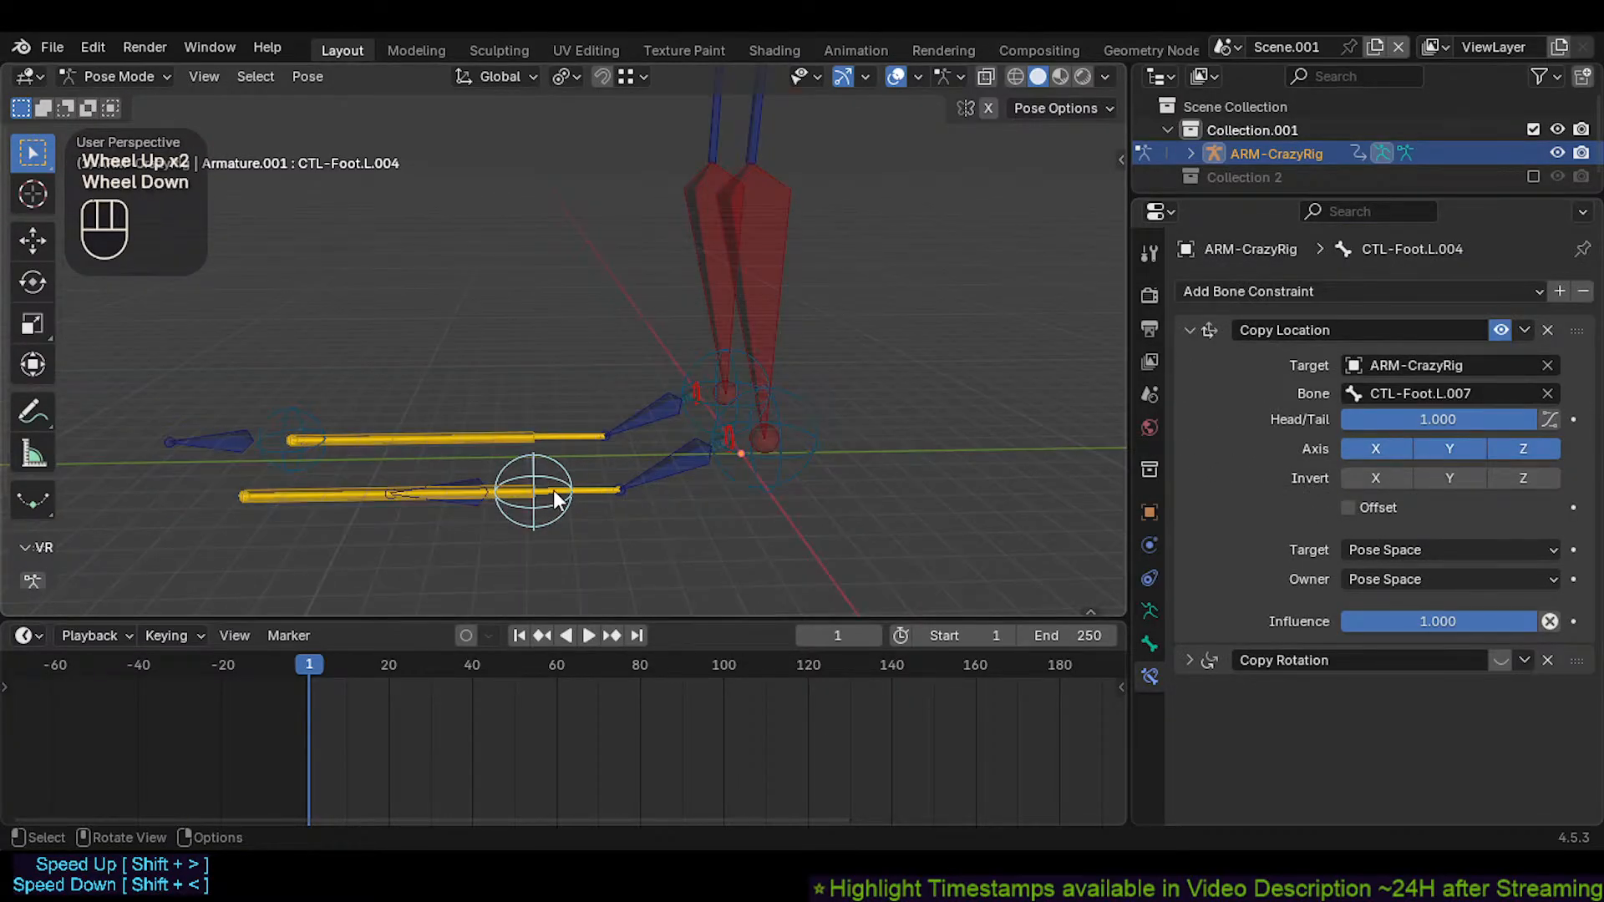
click(779, 332)
shift+click(774, 483)
key(g)
key(z)
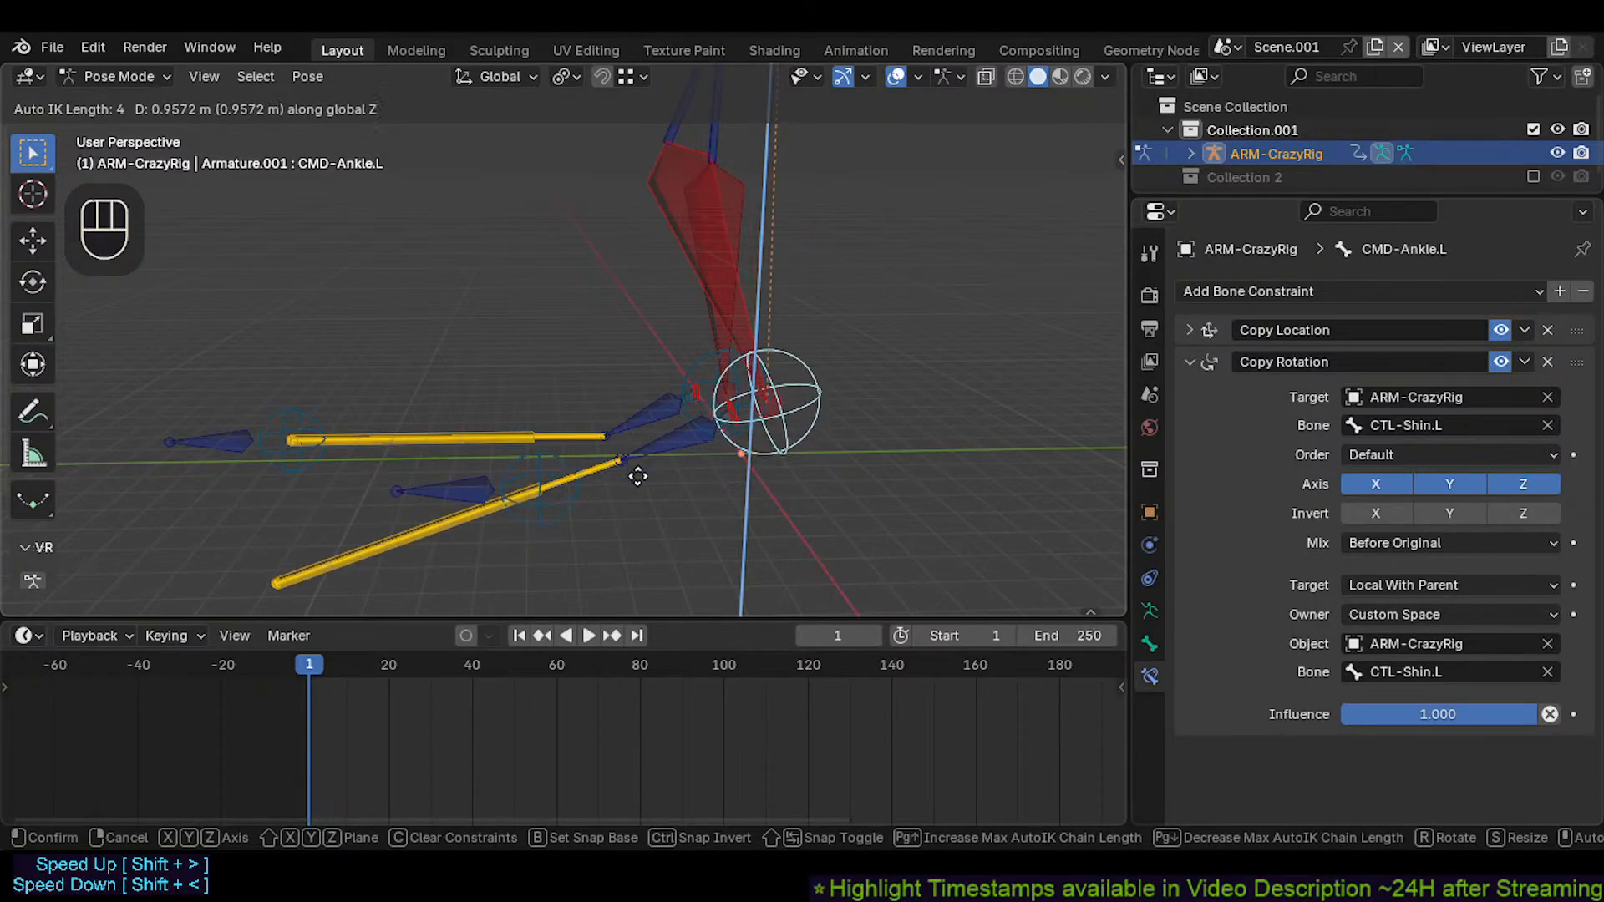
key(Escape)
Try clearing the parent of CTL-Foot.L.007 in Edit Mode, and undo the change
click(345, 509)
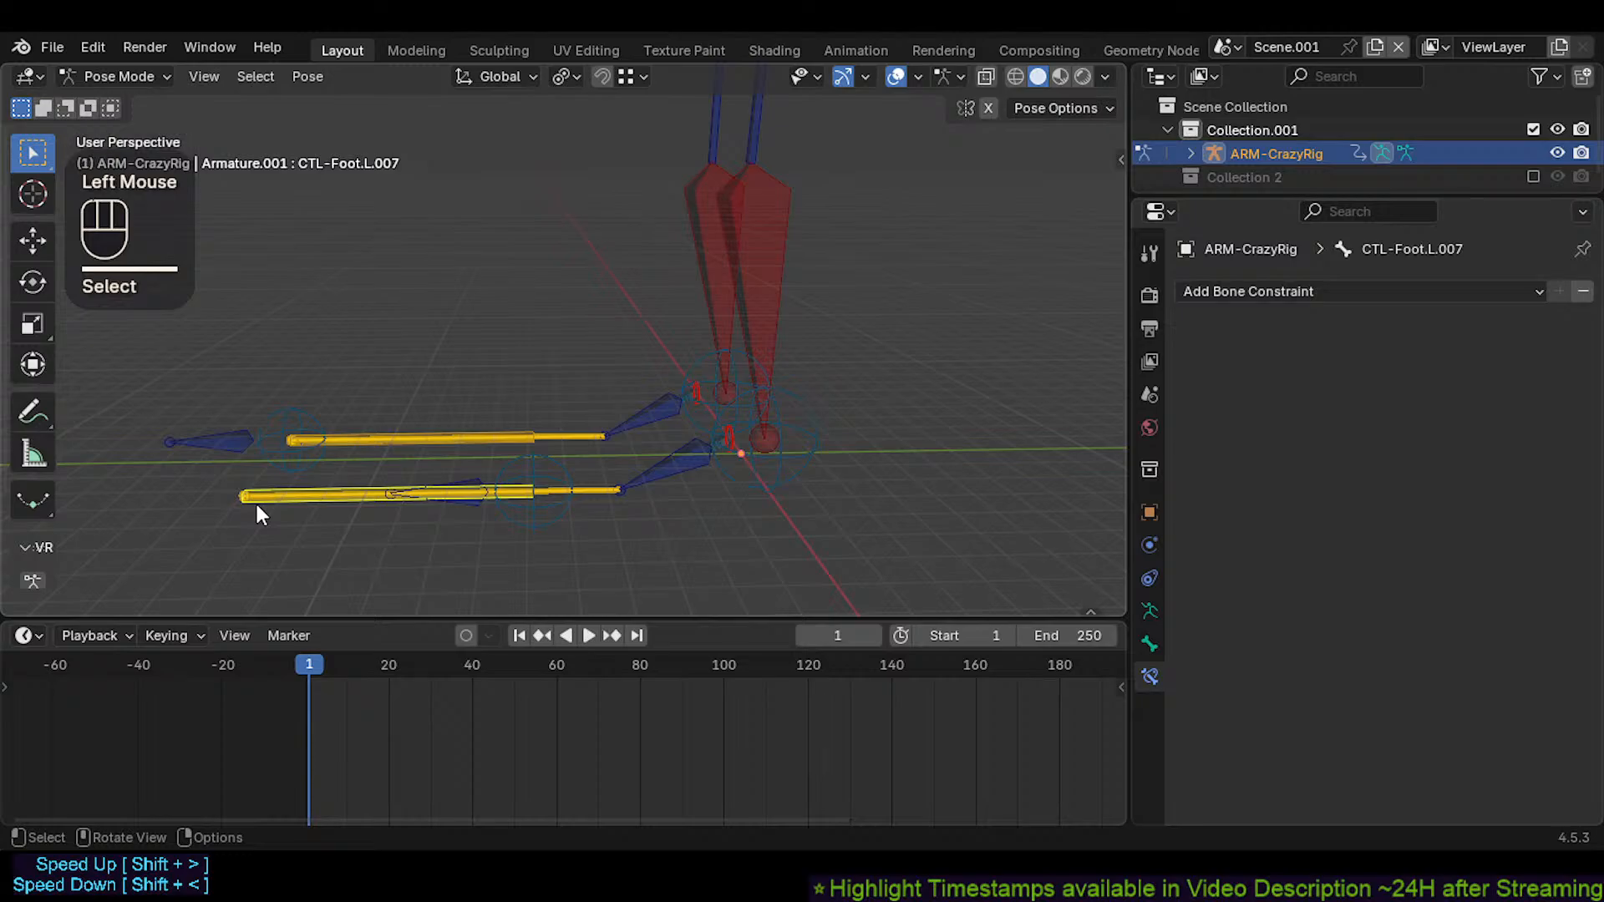
key(Tab)
key(alt+p)
key(Up)
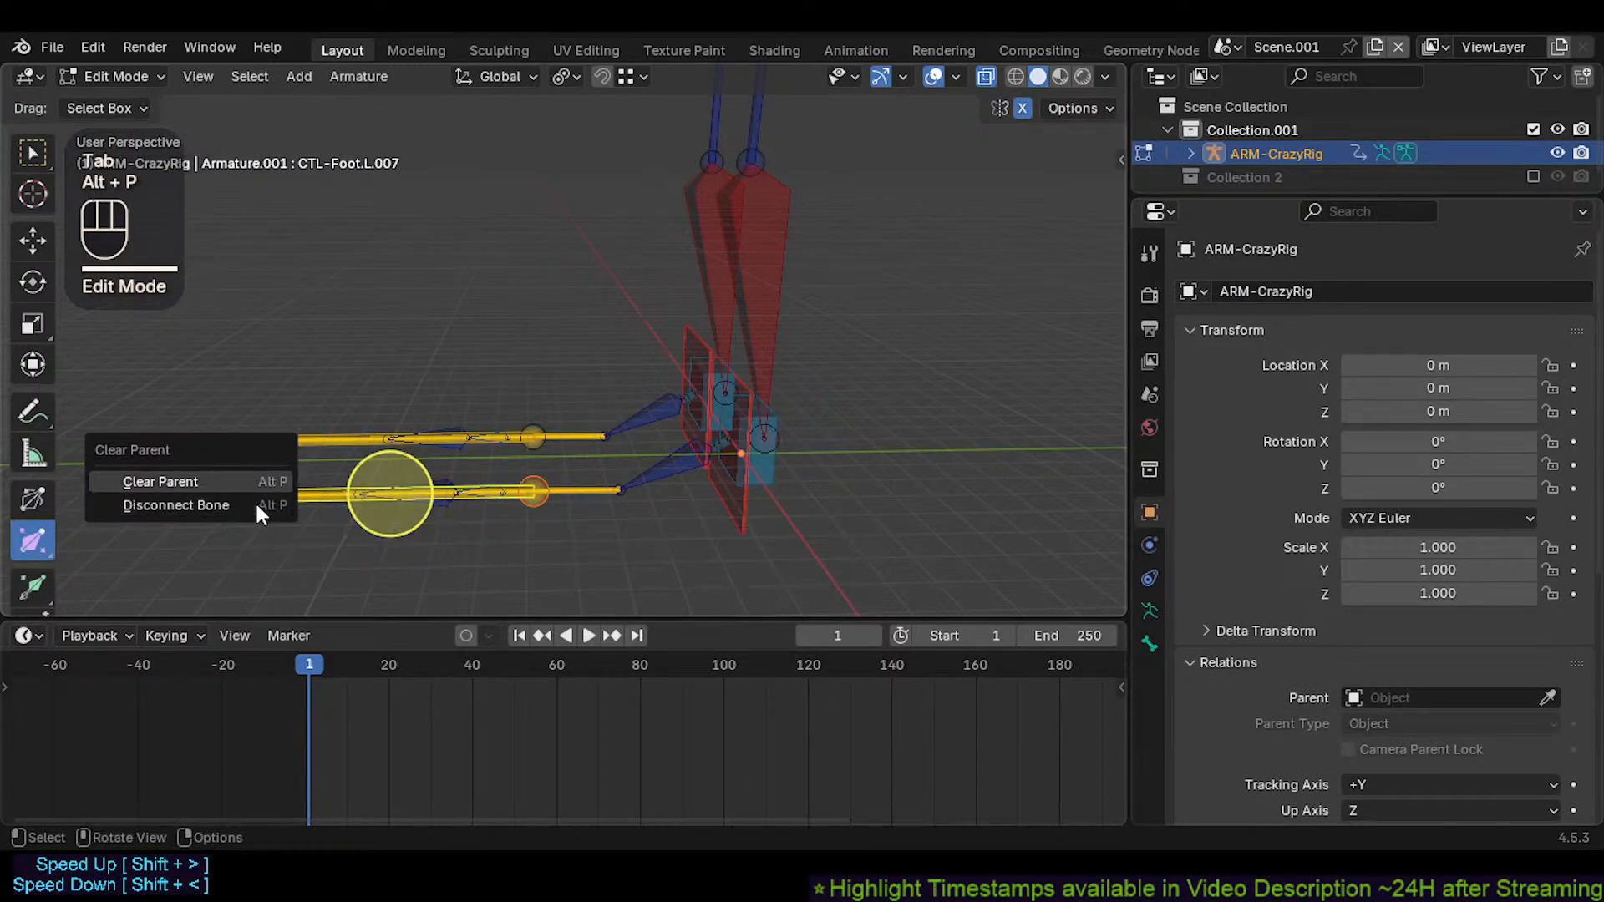
key(Return)
key(alt+p)
click(256, 503)
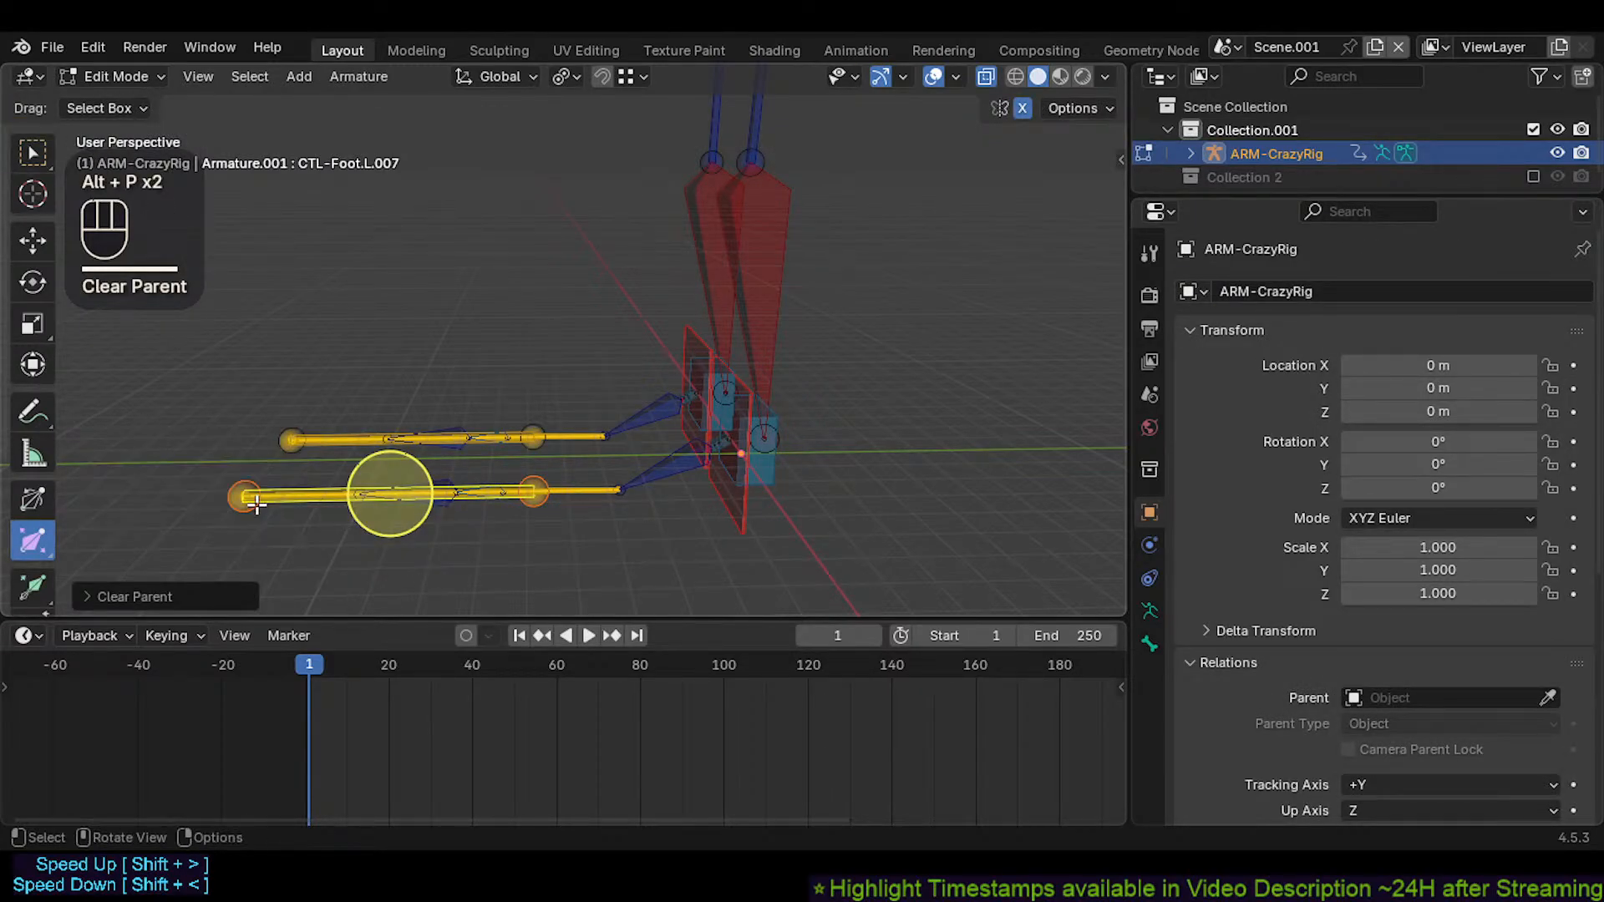
key(ctrl+z)
key(ctrl+z)
click(336, 502)
key(Tab)
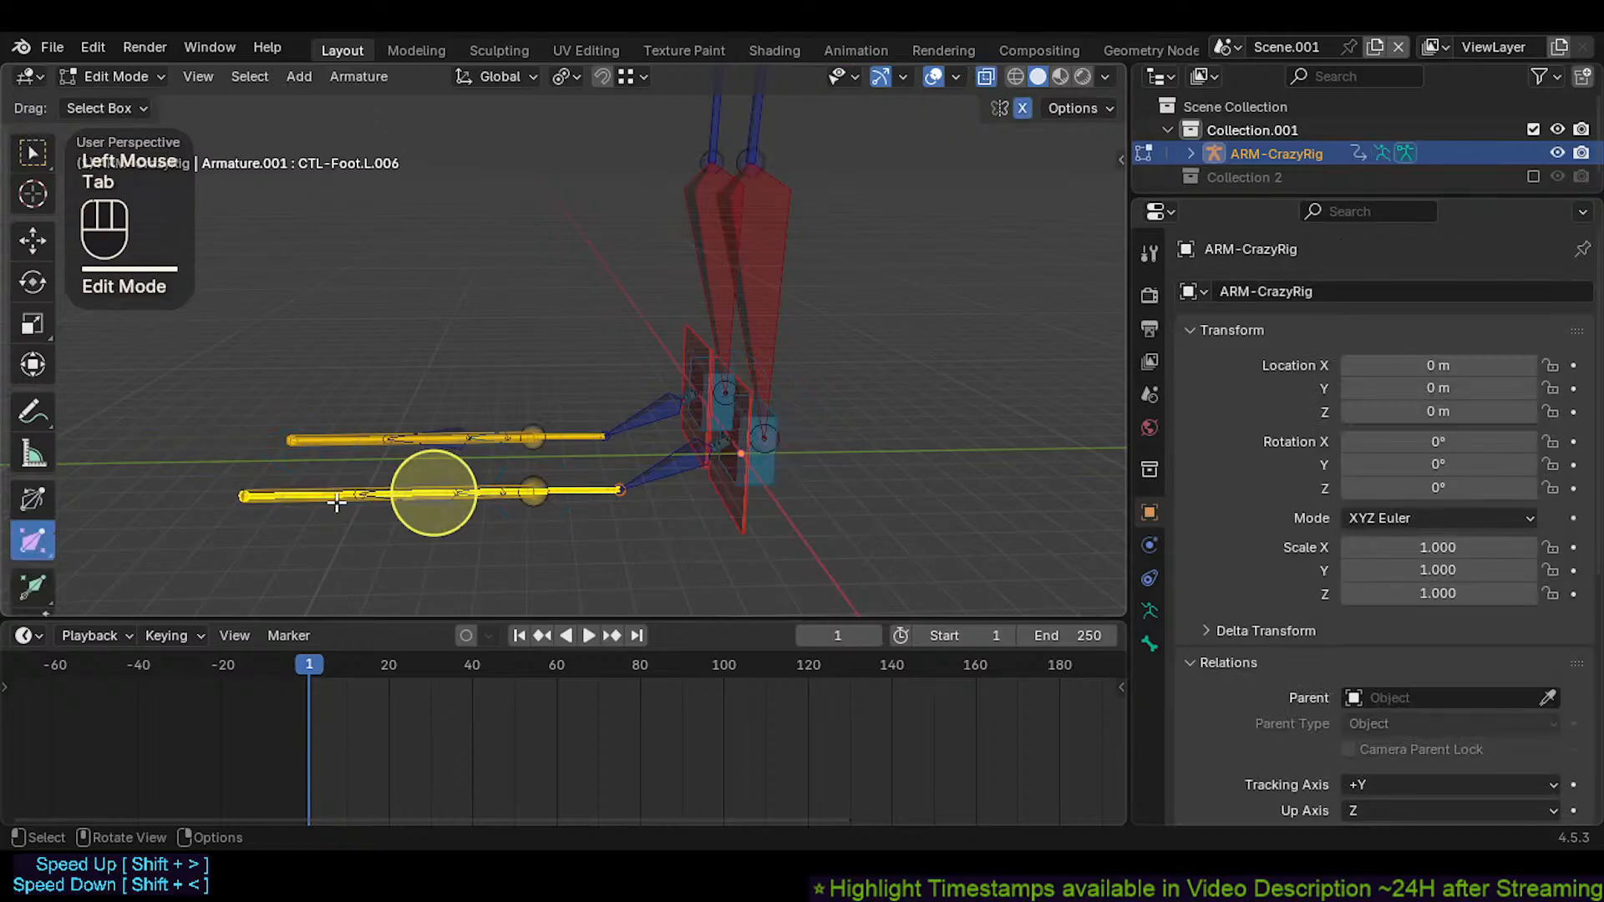
click(336, 484)
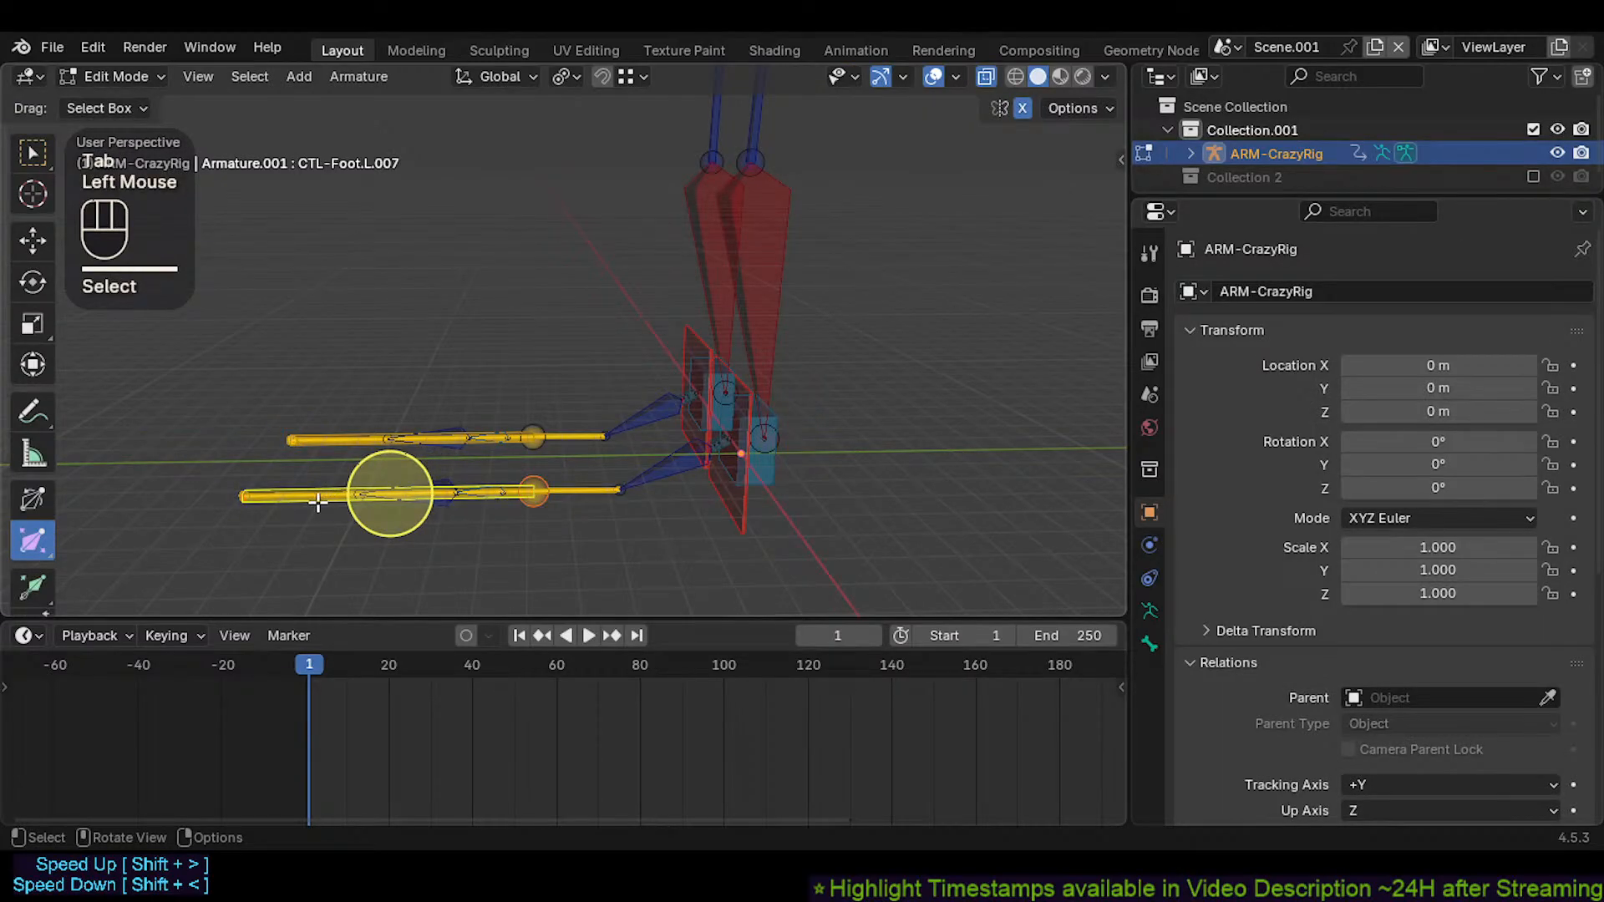
key(ctrl+p)
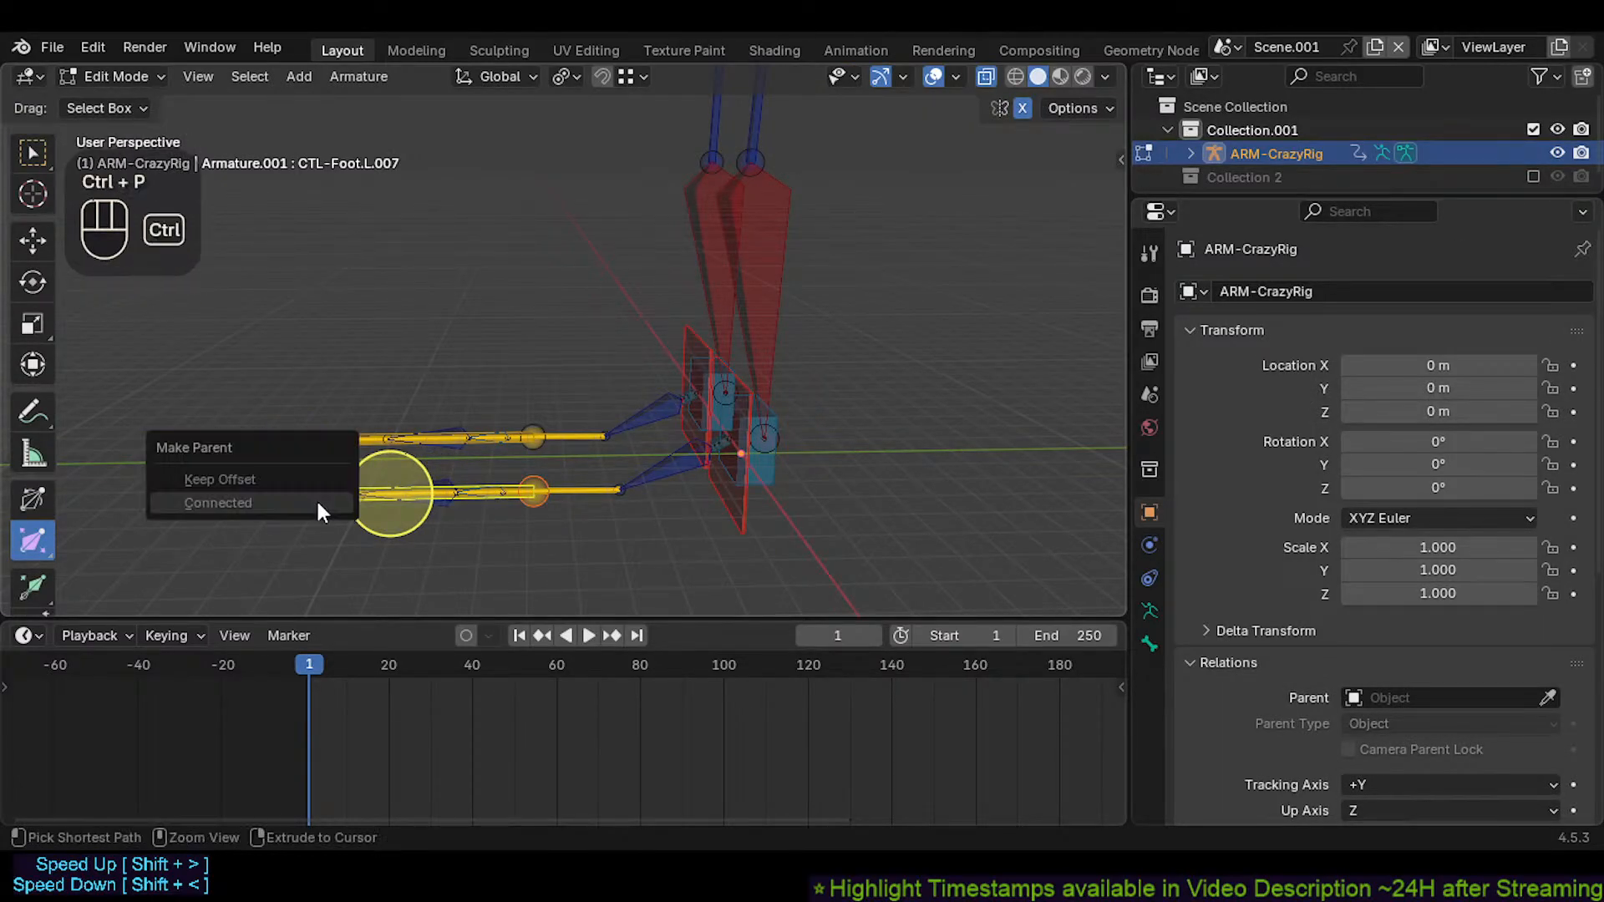
click(317, 503)
click(318, 503)
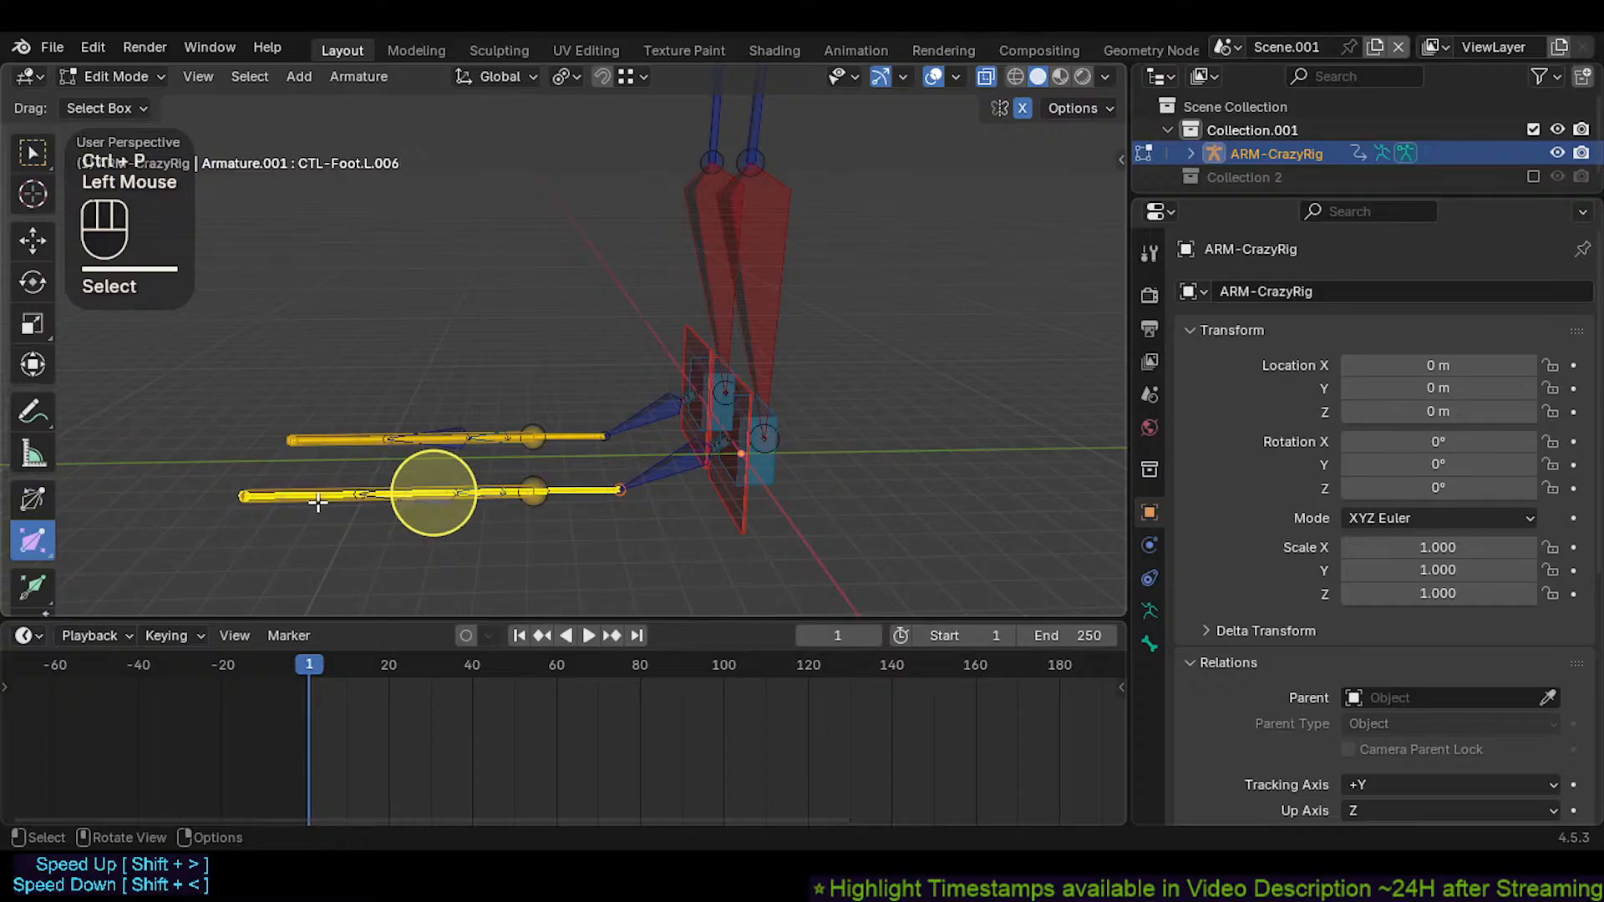
click(318, 503)
key(g)
key(Escape)
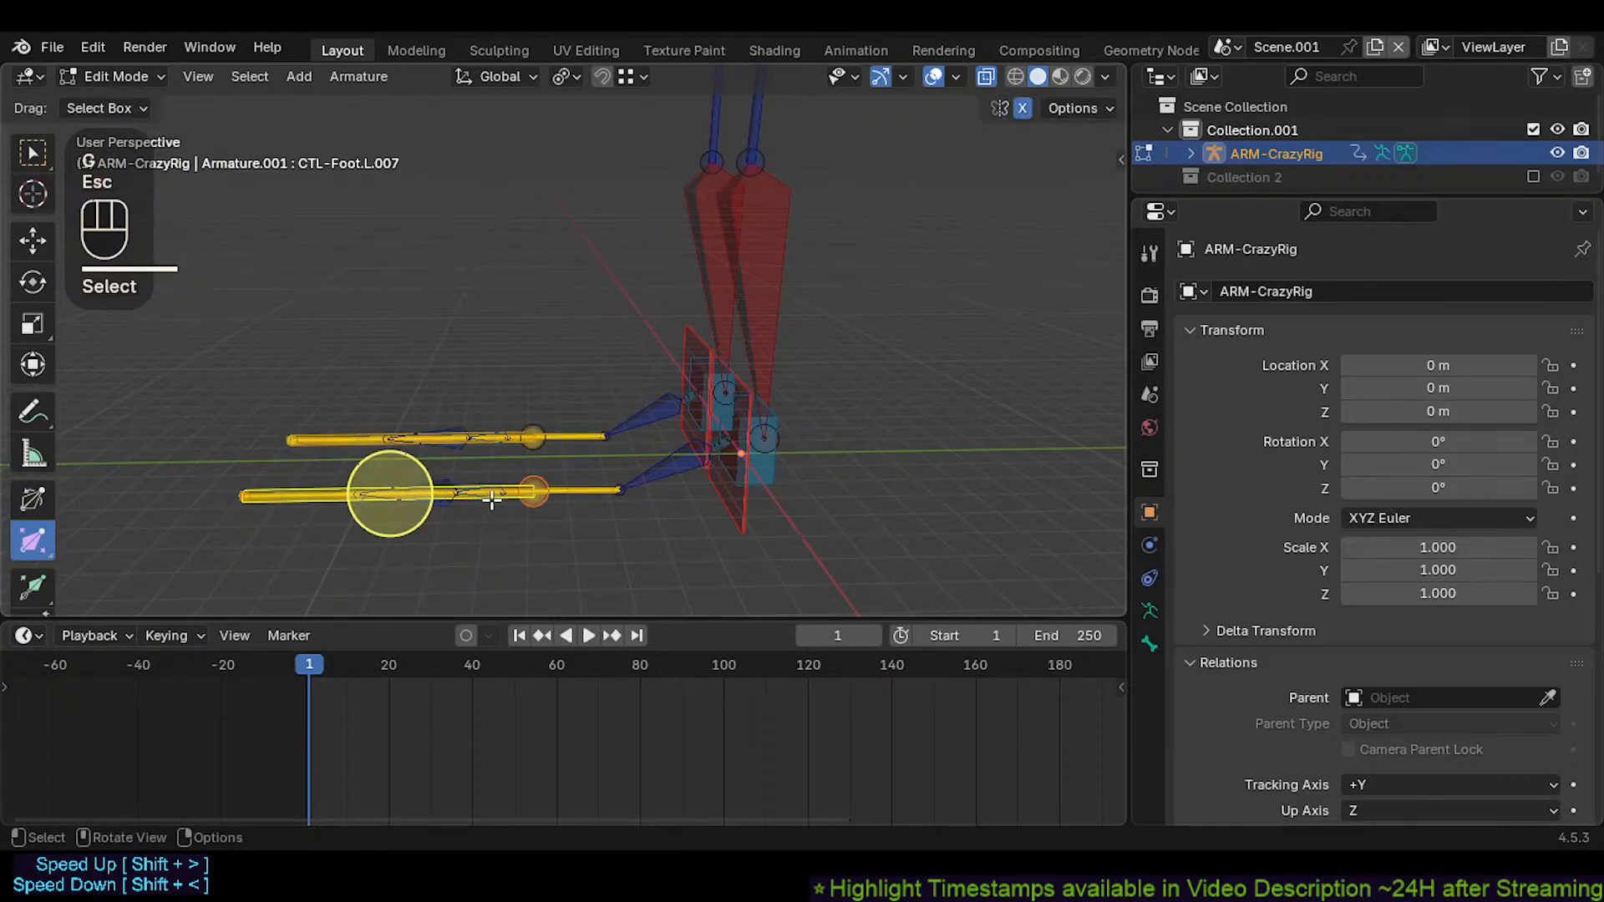
Disconnect CTL-Foot.L.007 from its parent bone in Edit Mode and return to Pose Mode
key(alt+p)
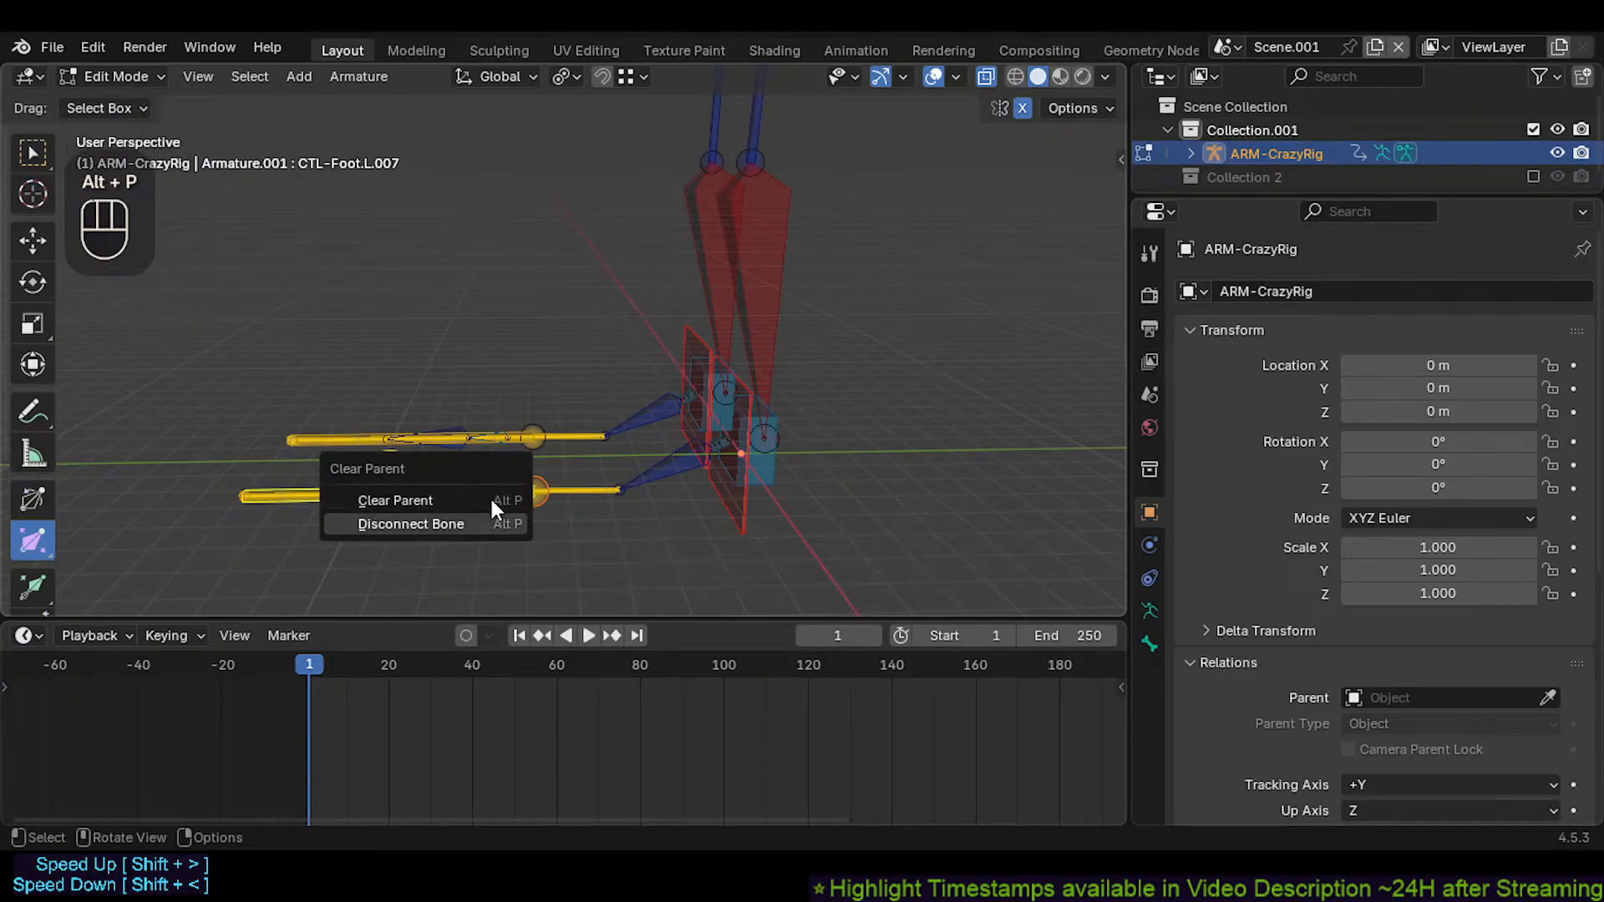
click(491, 501)
key(Tab)
Test-move CMD-Ankle.L and the left shin together along the global Z axis, and cancel the move
click(757, 486)
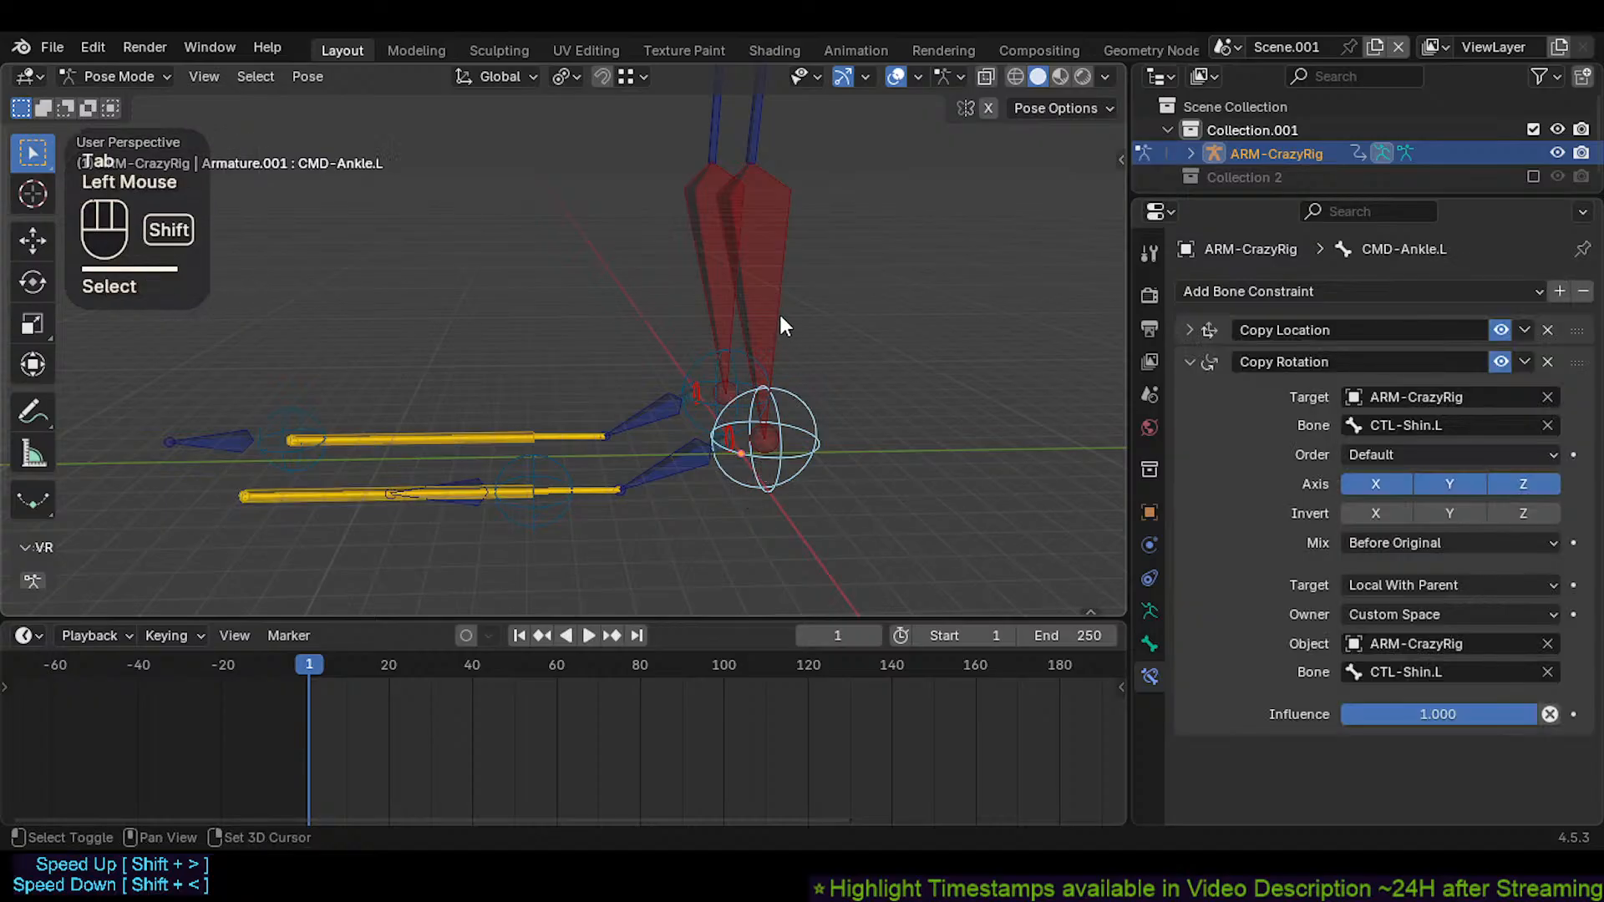
shift+click(781, 321)
key(g)
key(z)
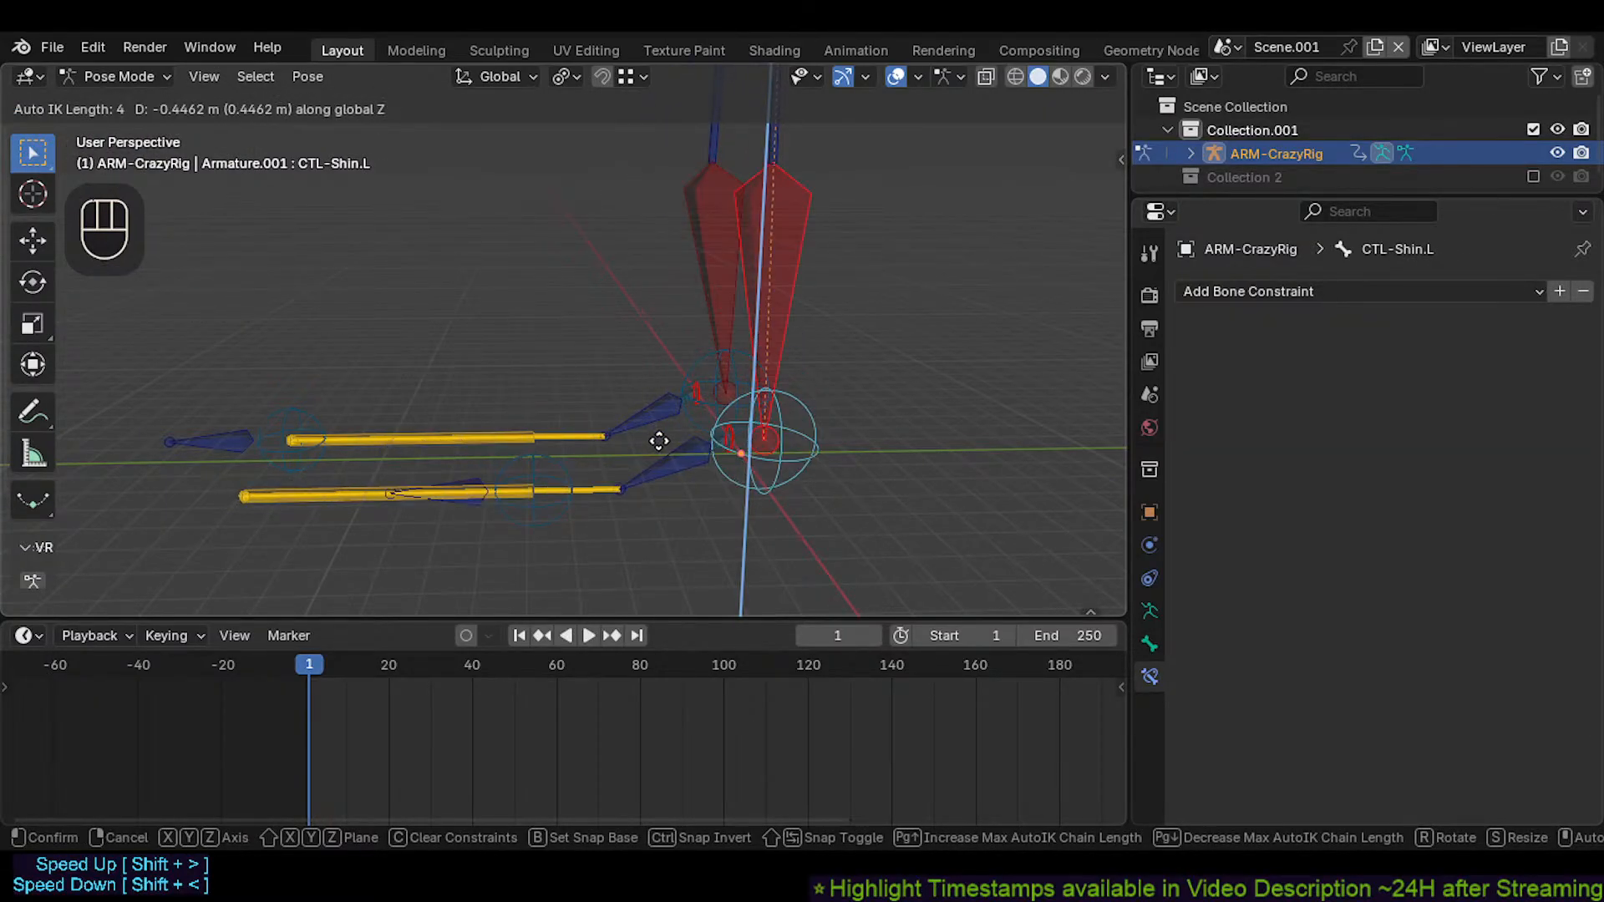
key(Escape)
Clear the parent of CTL-Foot.L.007 in Edit Mode and return to Pose Mode
click(290, 498)
click(305, 487)
key(Tab)
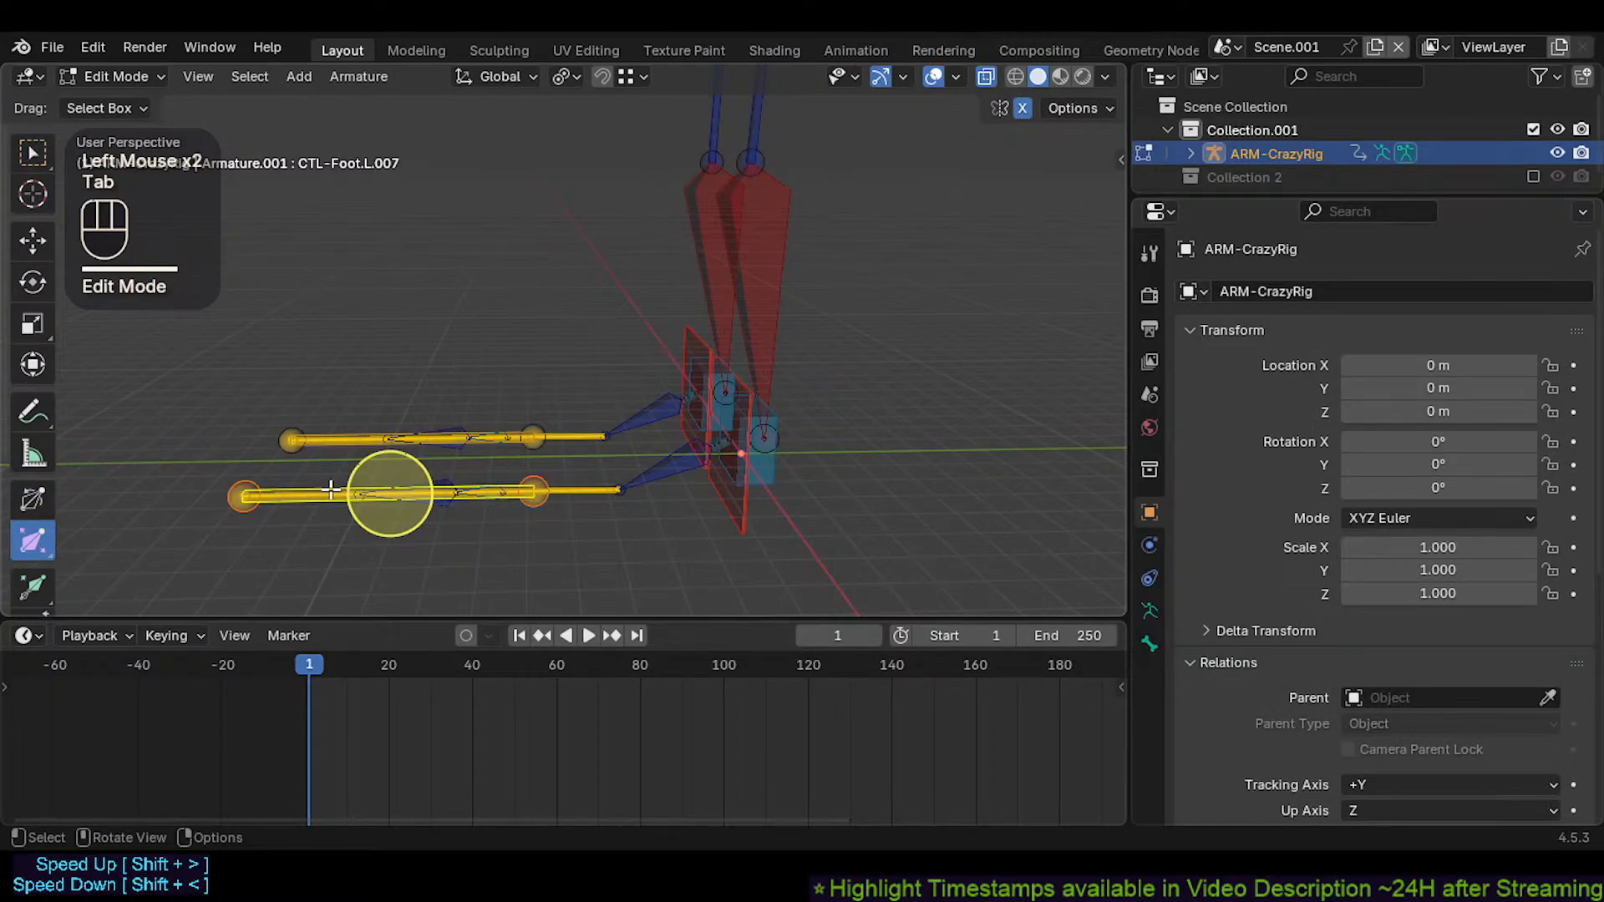
key(alt+p)
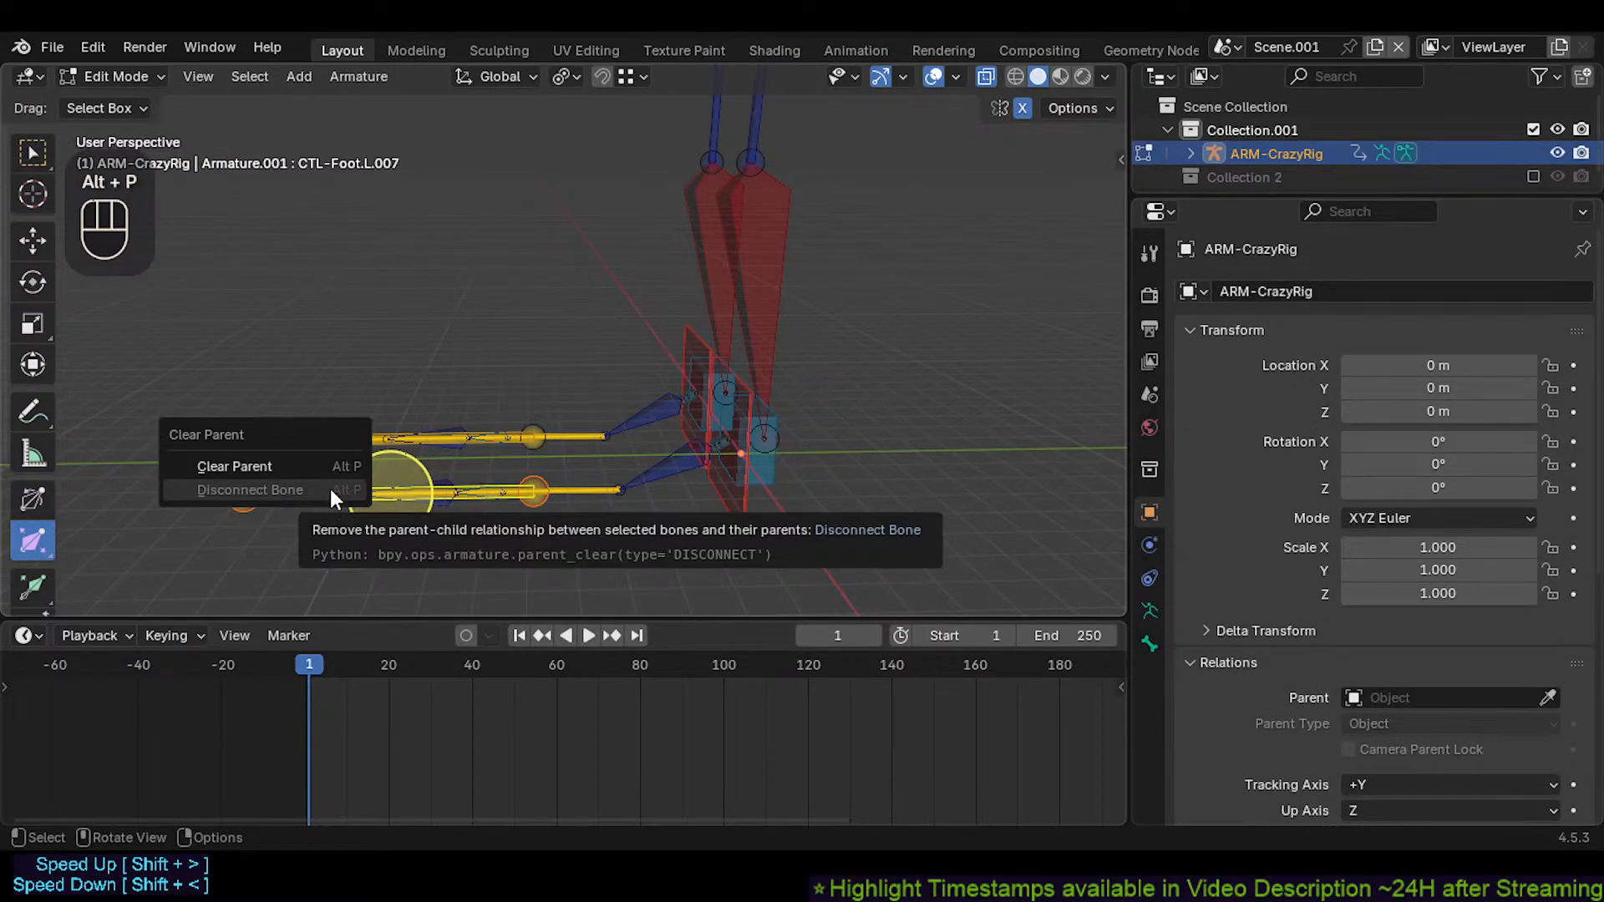
click(329, 489)
key(ctrl+Tab)
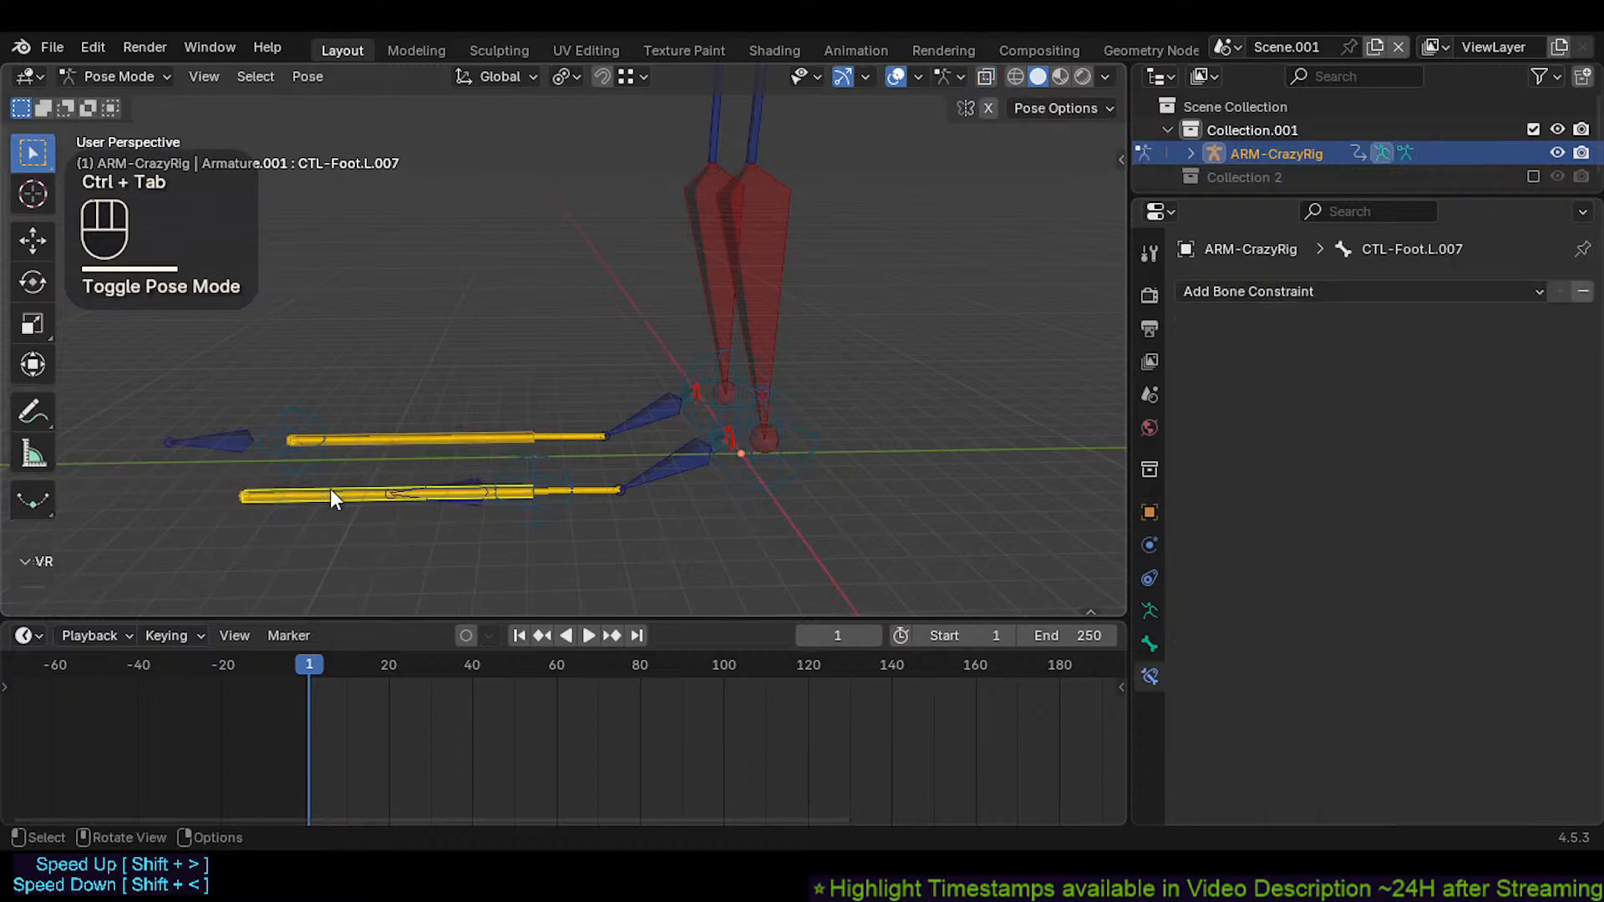
Test-move CMD-Ankle.L and CTL-Shin.L up and down along global Z to check the unparented foot bone, and cancel the move
click(809, 464)
shift+click(769, 312)
key(g)
key(z)
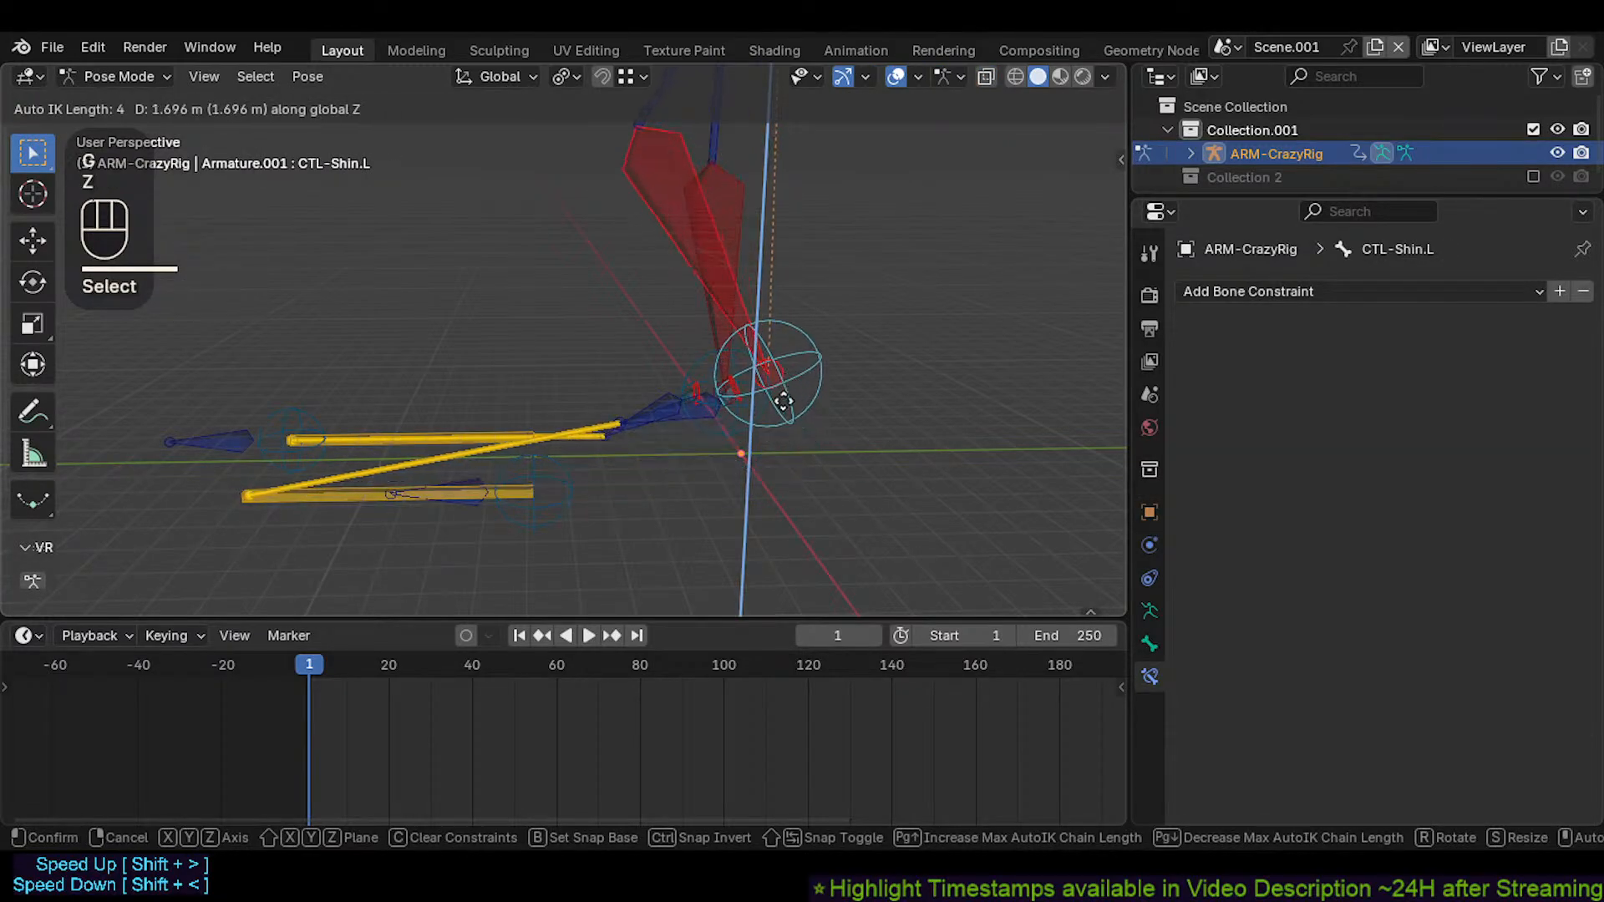
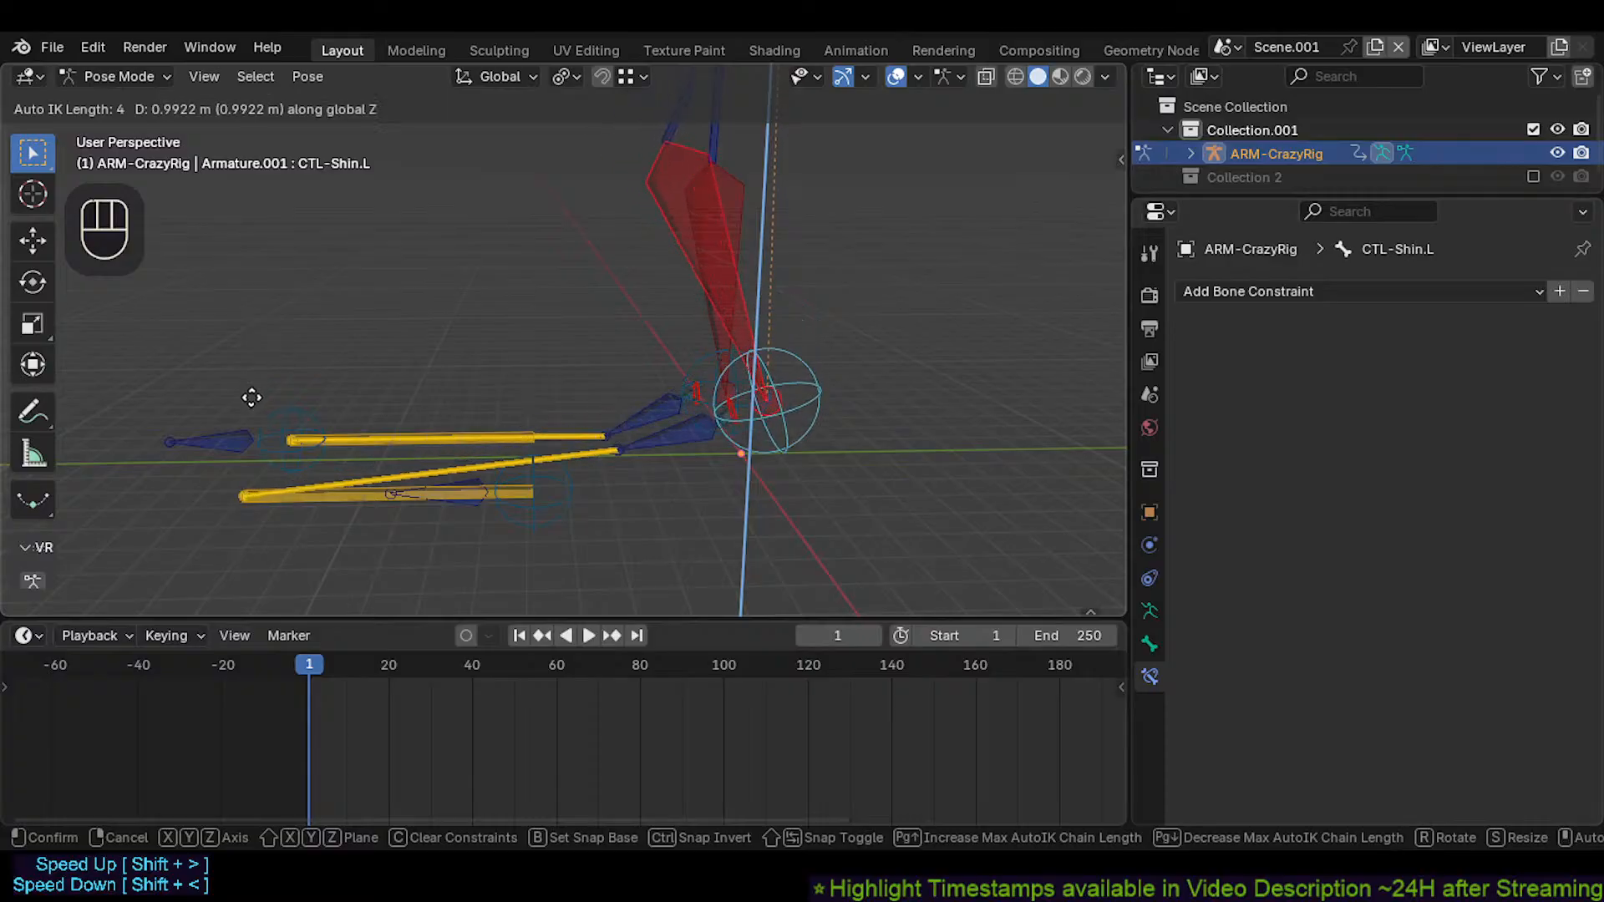
key(a)
key(a)
key(a)
key(a)
key(a)
key(a)
key(a)
key(a)
key(a)
key(a)
key(a)
key(a)
key(a)
key(a)
key(a)
key(a)
key(a)
key(a)
key(a)
key(a)
key(a)
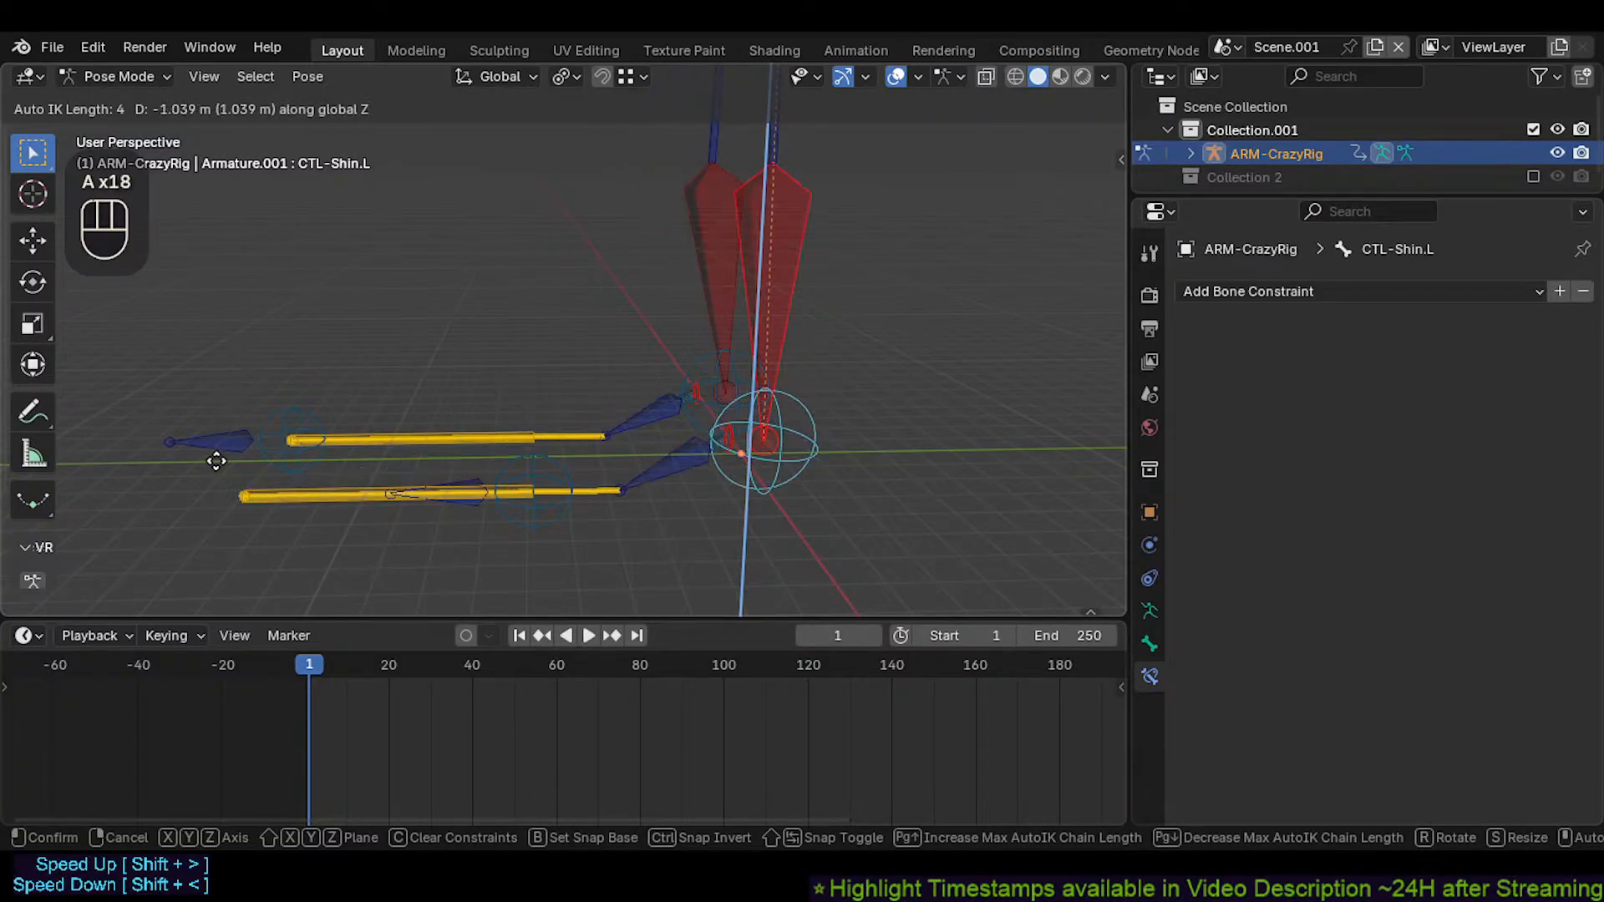
key(a)
key(a)
key(a)
key(a)
key(a)
key(a)
key(a)
key(a)
key(a)
key(a)
key(a)
key(a)
key(a)
key(a)
key(a)
key(a)
key(a)
key(a)
key(a)
key(a)
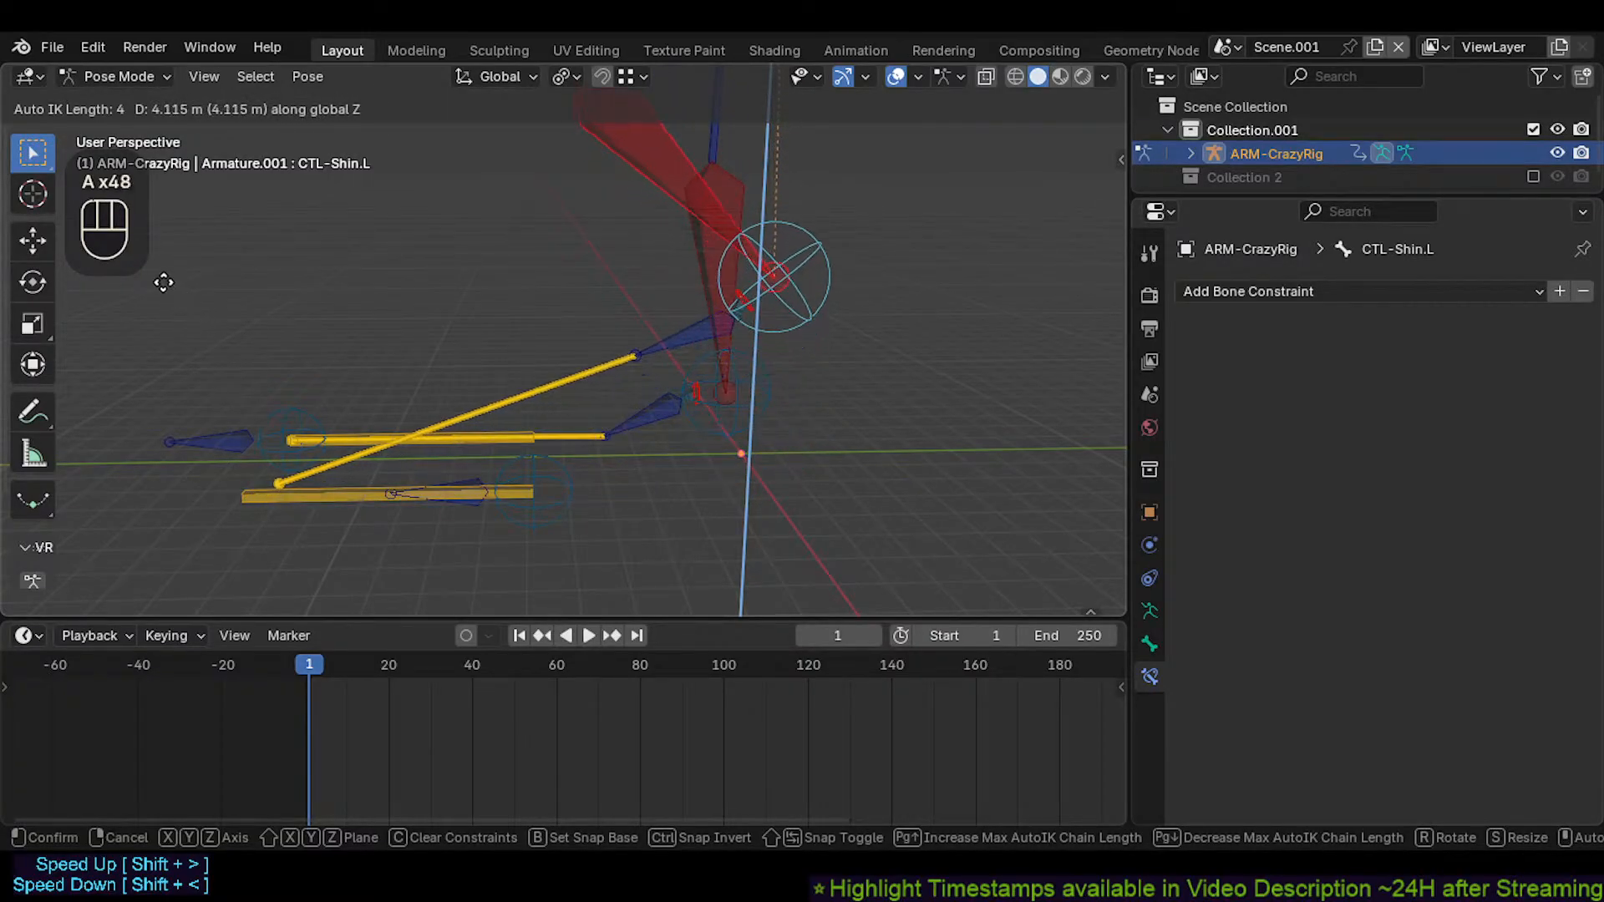
key(a)
key(a)
key(a)
key(a)
key(a)
key(a)
key(a)
key(a)
key(a)
key(a)
key(a)
key(a)
key(a)
key(a)
key(a)
key(a)
key(a)
key(a)
key(a)
key(a)
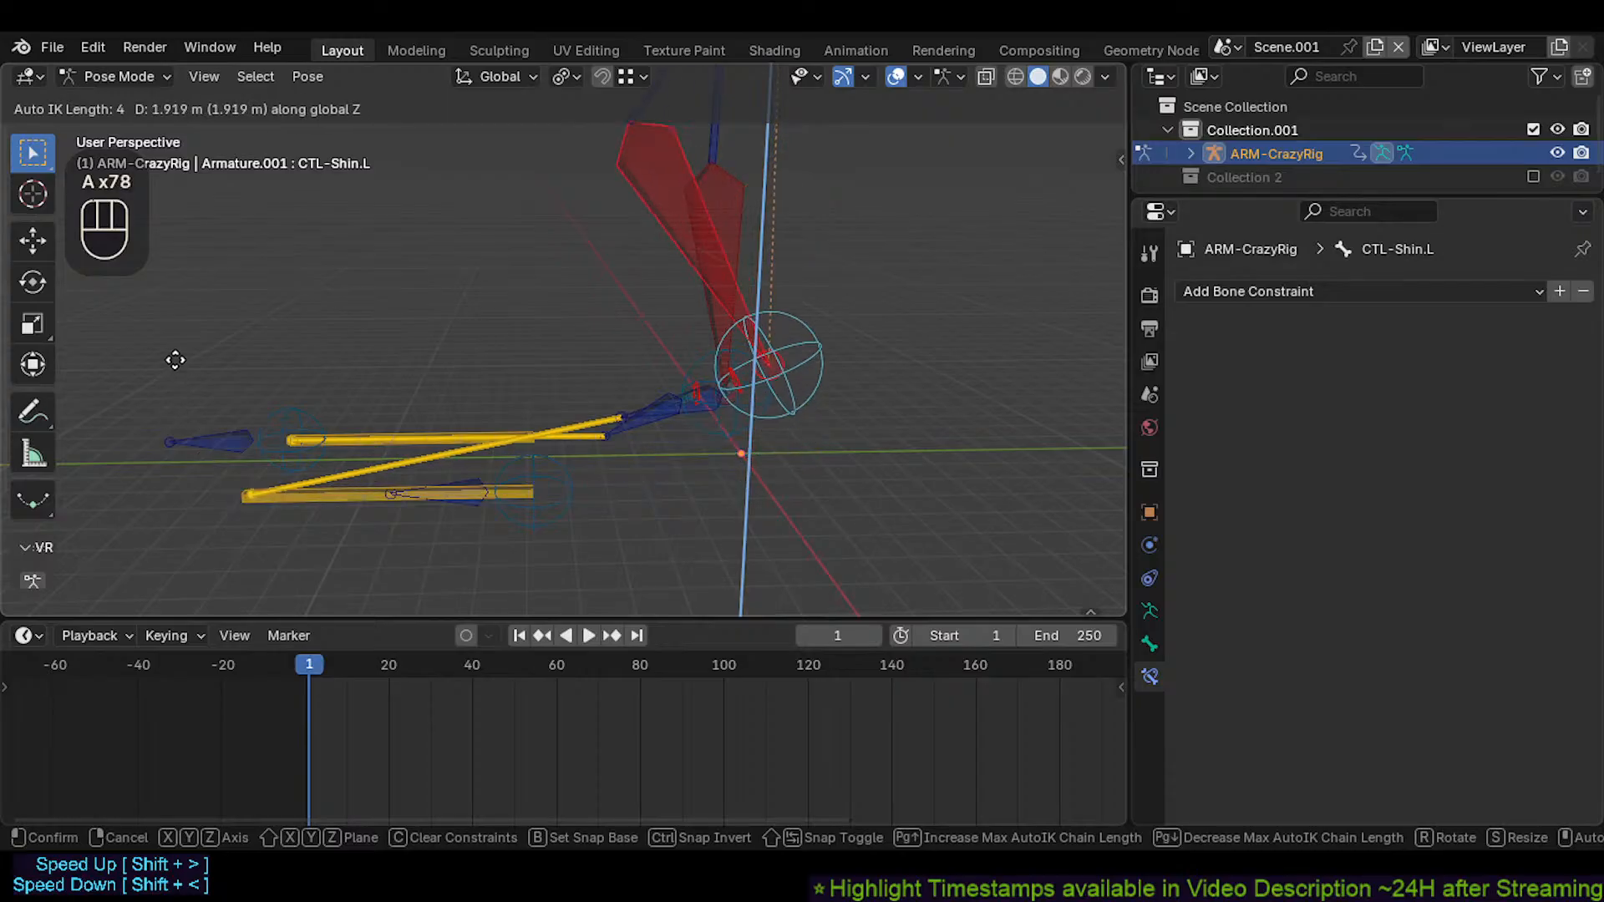
key(Escape)
Scale CTL-Foot.L.006 up in Edit Mode so it extends far beyond CTL-Foot.L.007, and return to Pose Mode
click(594, 490)
click(662, 475)
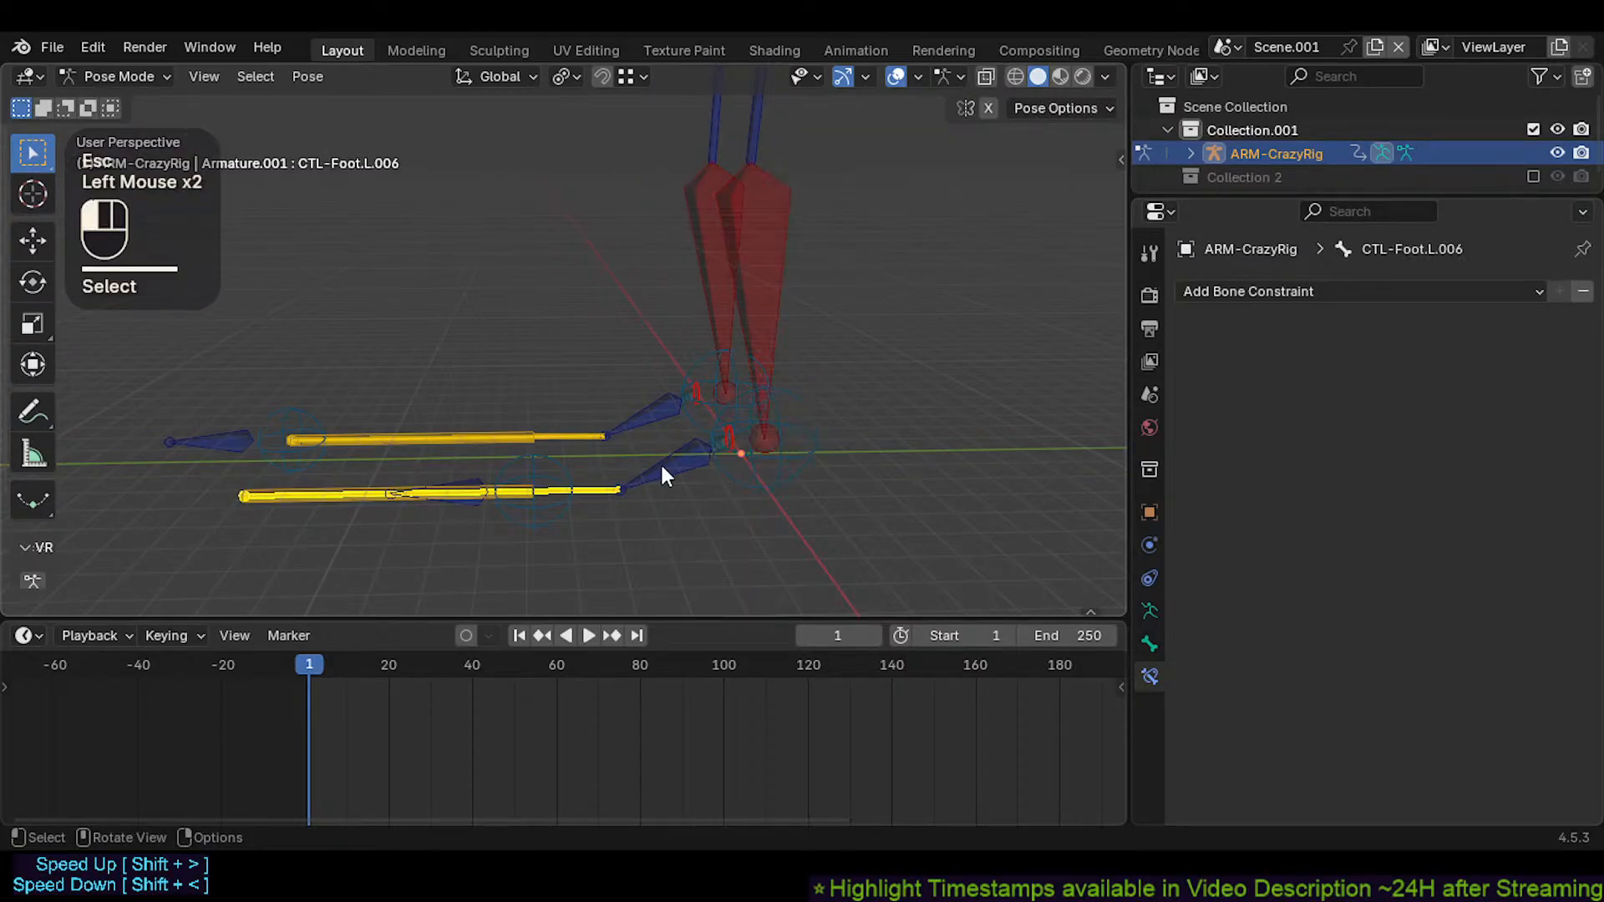
key(Tab)
click(608, 490)
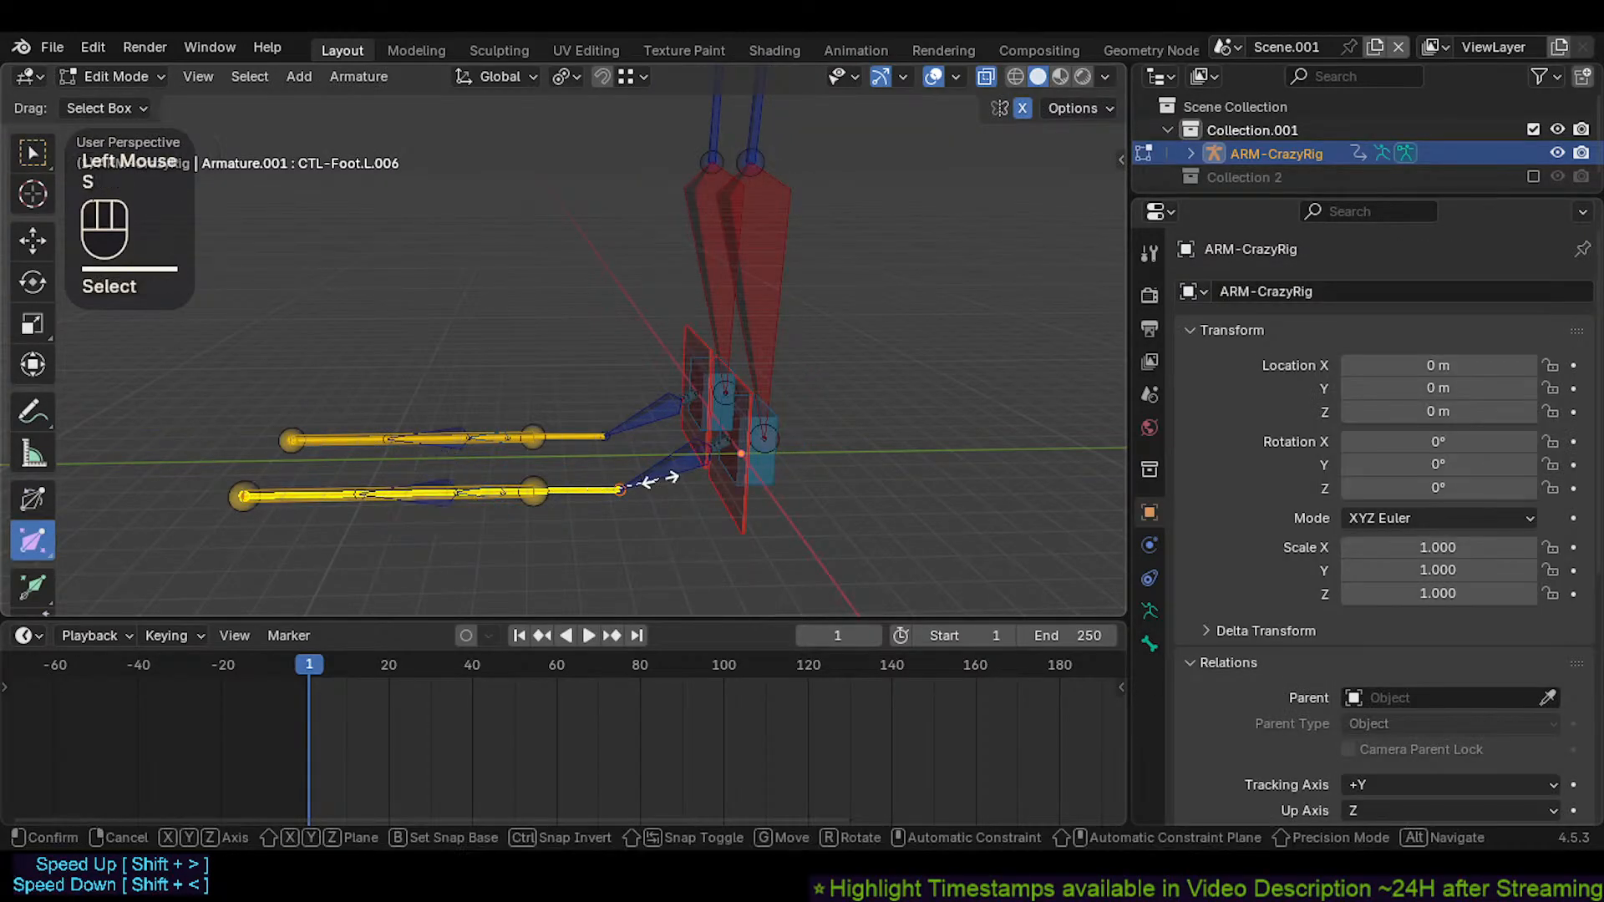
key(s)
click(728, 488)
key(Tab)
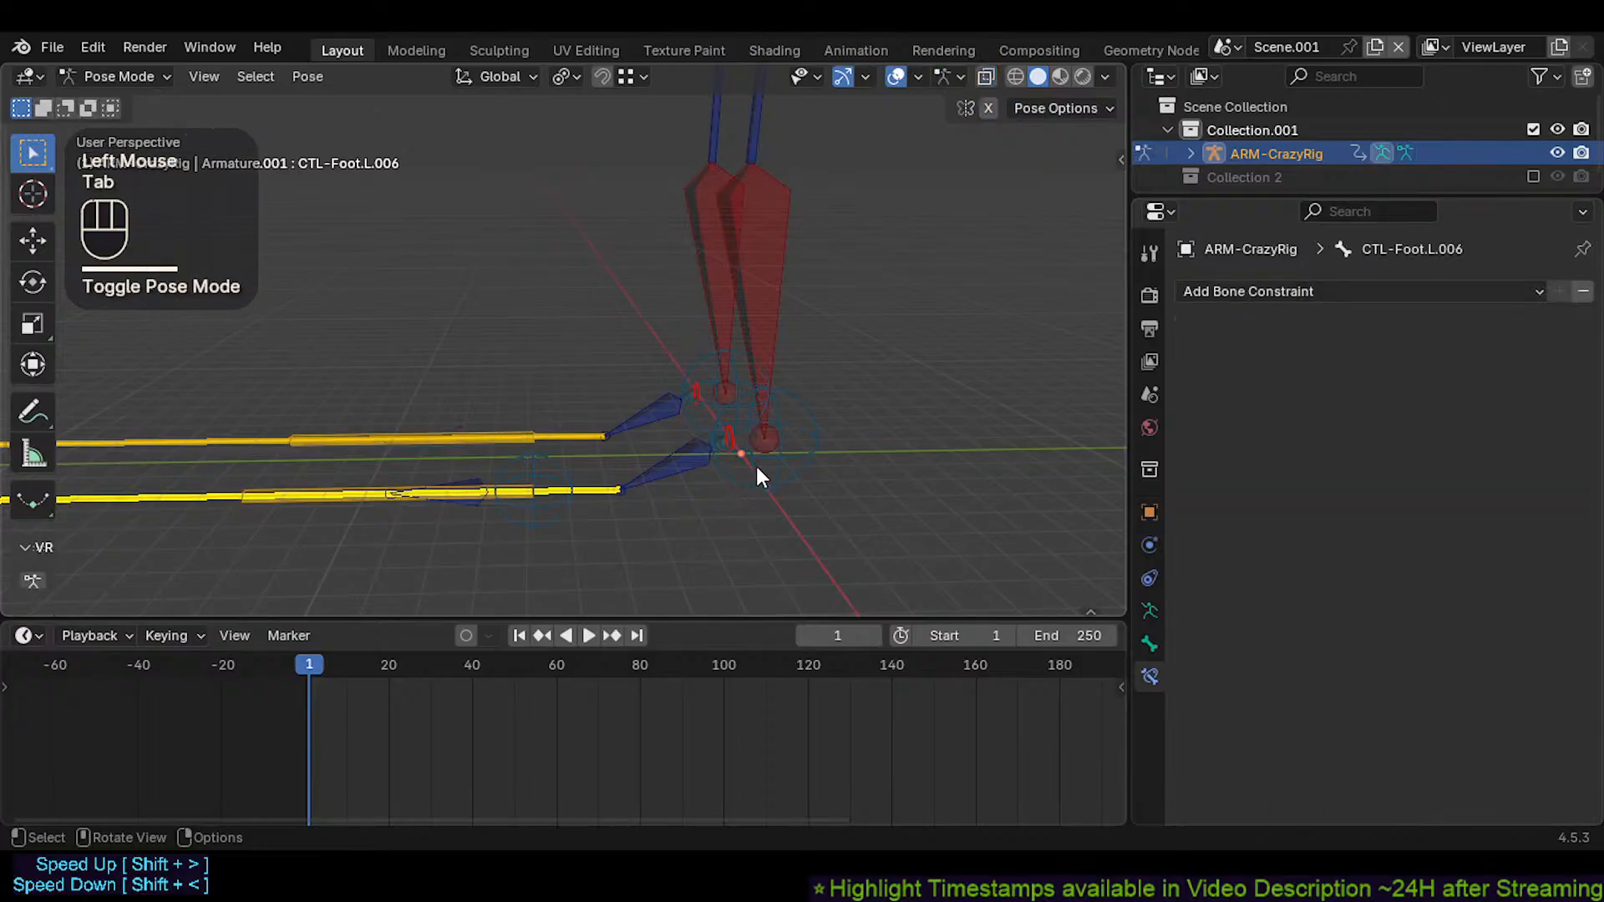
Test-raise CMD-Ankle.L and CTL-Shin.L along global Z with the lengthened foot bone, and clear the pose transforms of all bones
click(761, 463)
shift+click(788, 301)
key(g)
key(z)
scroll(730, 429, down, 2)
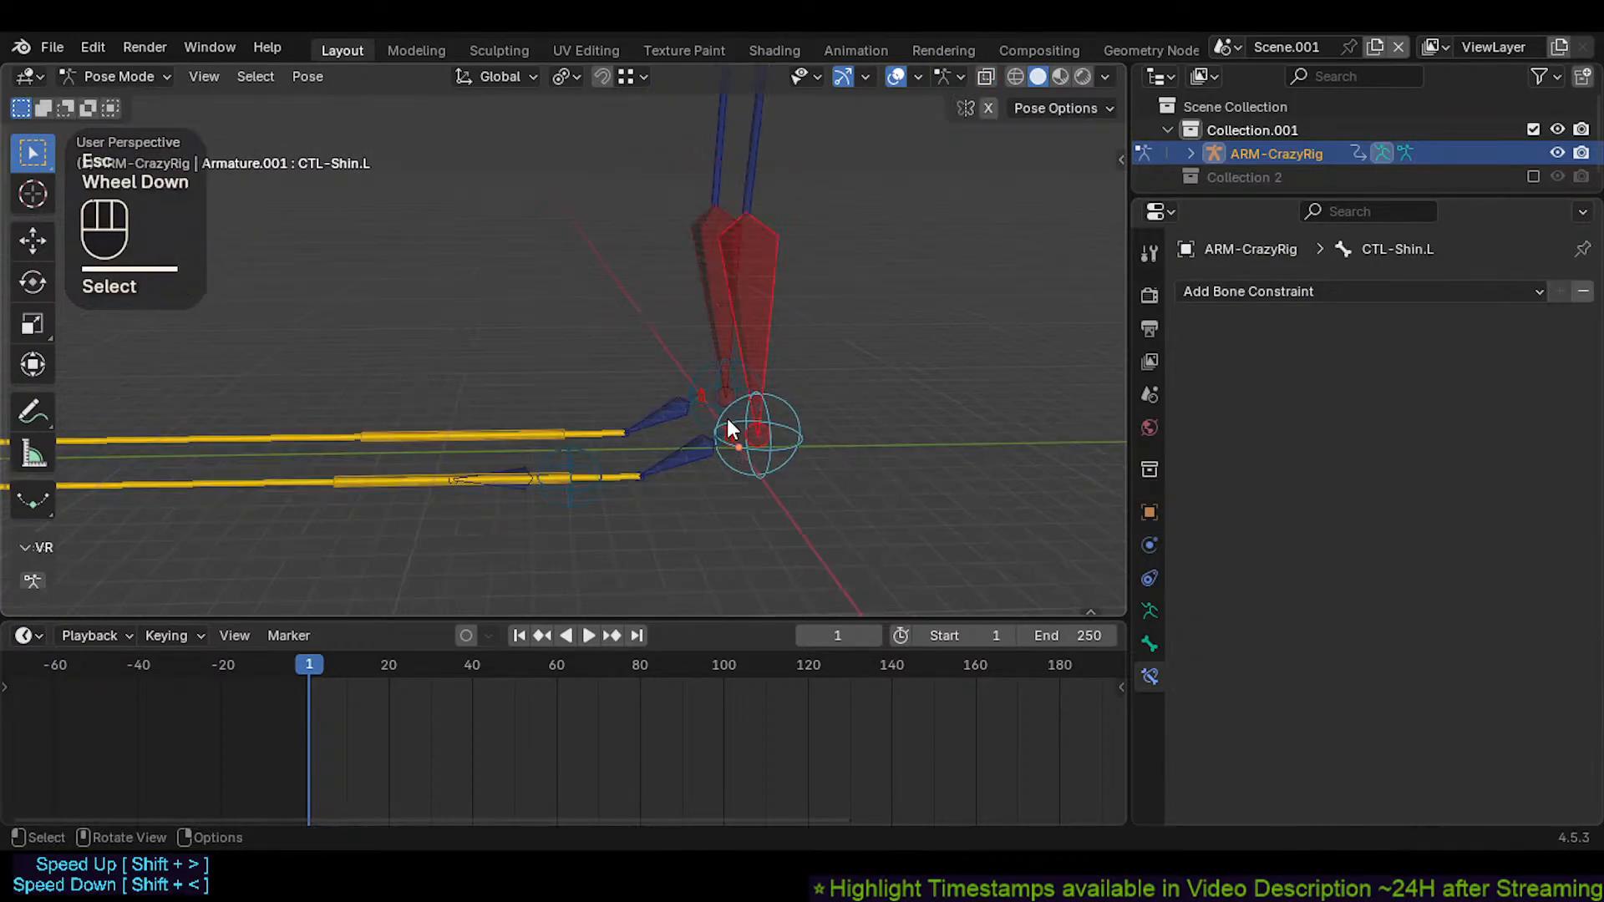
shift+middle_drag(730, 429, 842, 422)
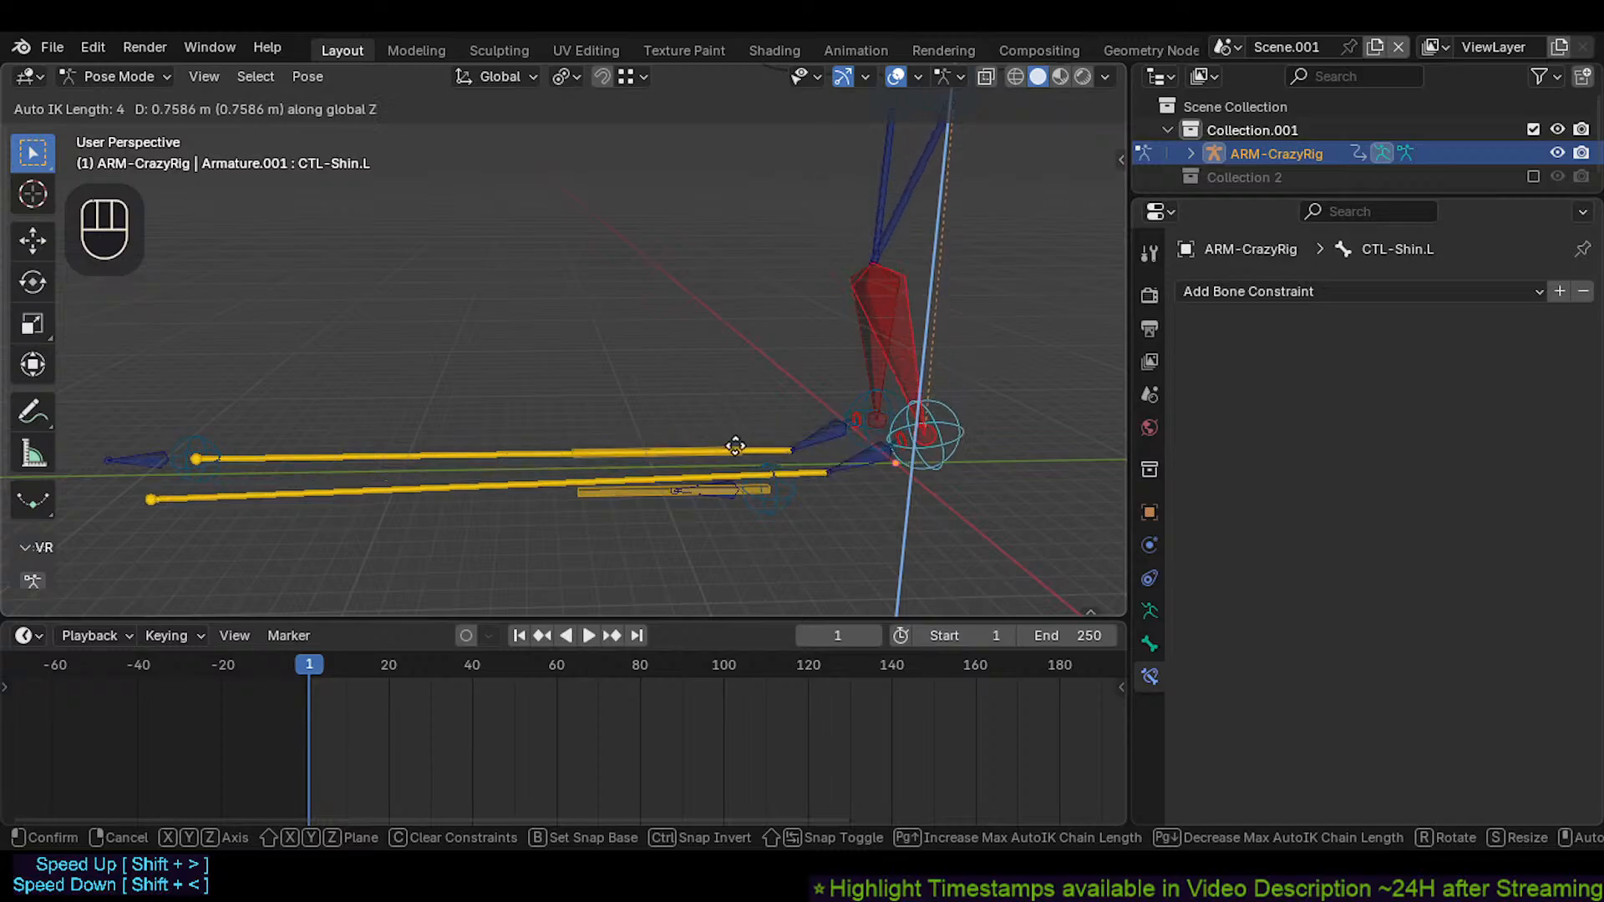
click(712, 406)
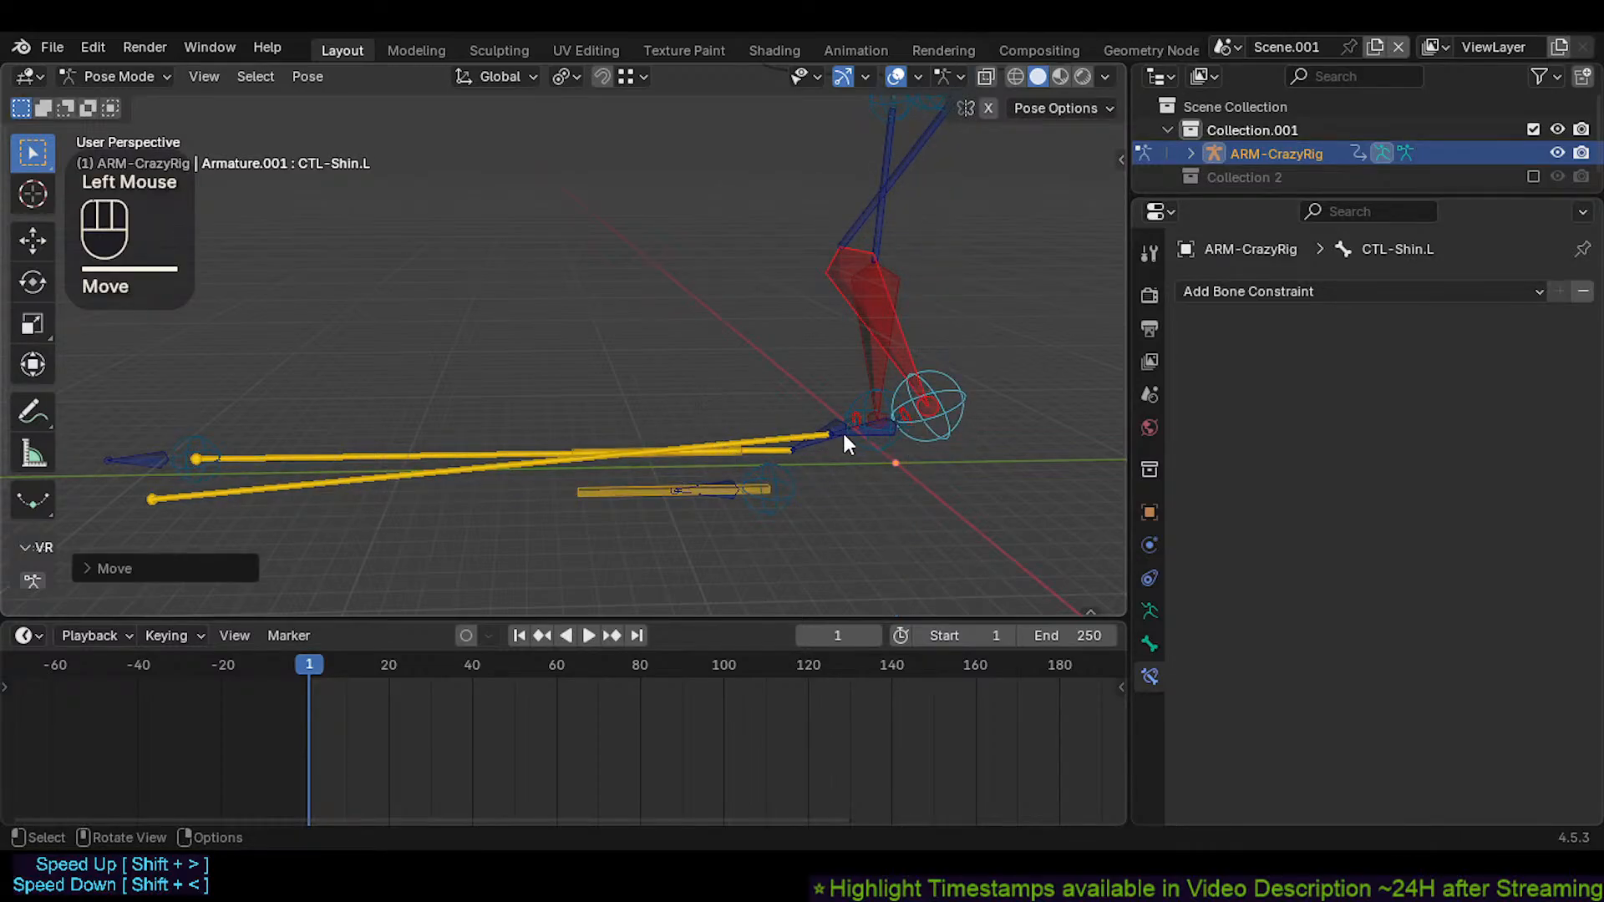
key(a)
key(alt+q)
key(alt+q)
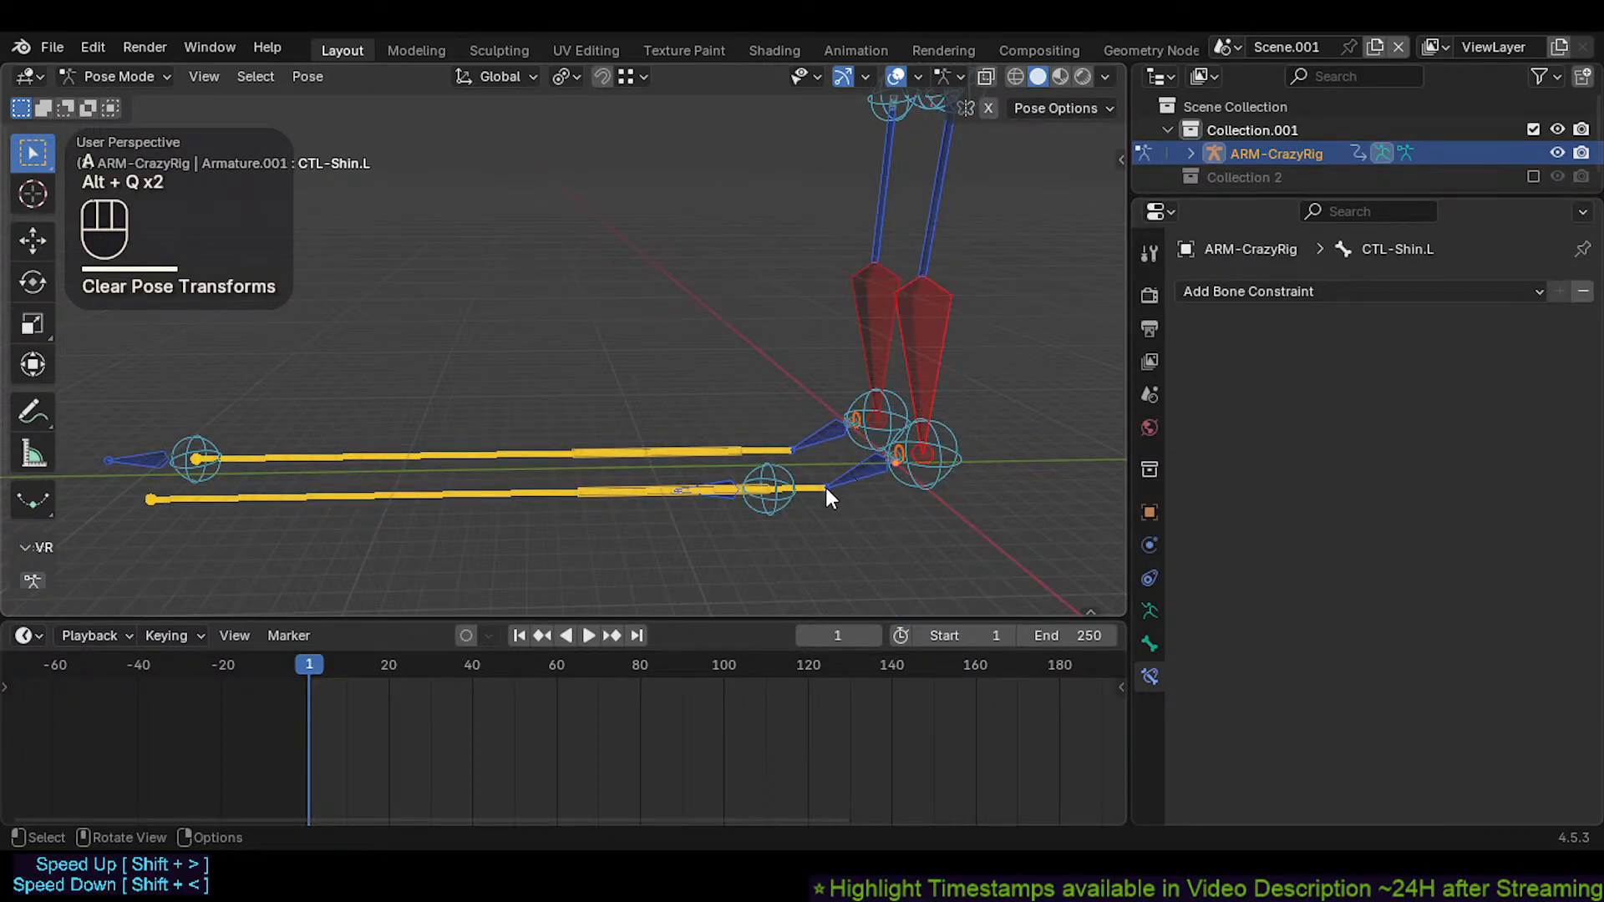
Scale CTL-Foot.L.006 down in Edit Mode until its far end lies within CTL-Foot.L.007, and select CTL-Foot.L.007
scroll(589, 503, up, 1)
click(604, 488)
click(508, 493)
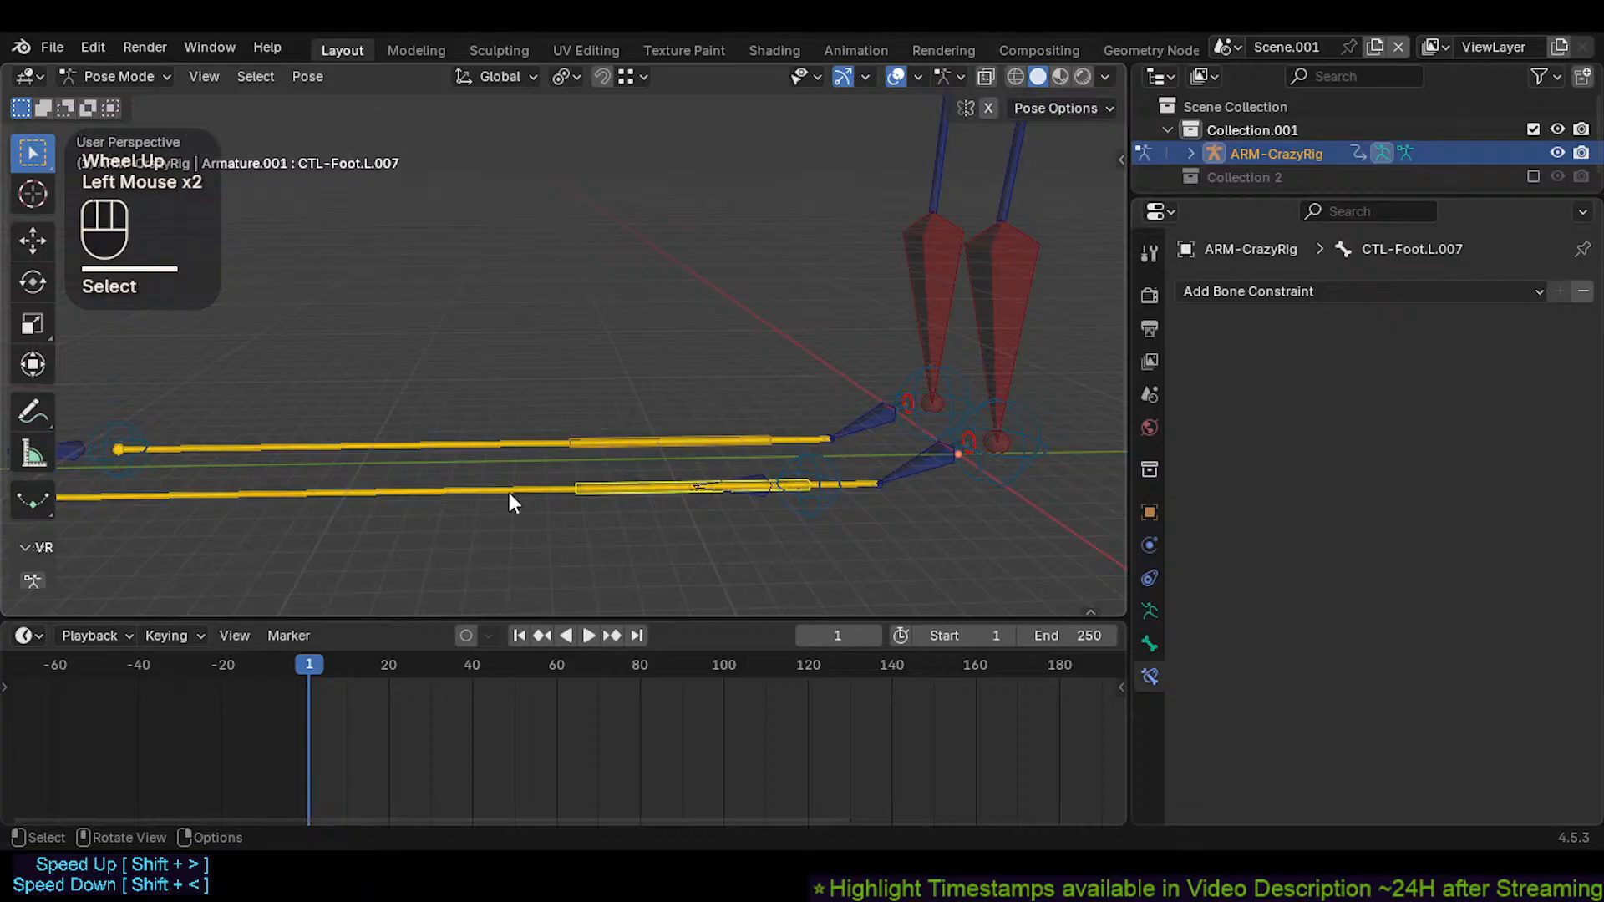
click(506, 493)
key(Tab)
click(397, 491)
key(s)
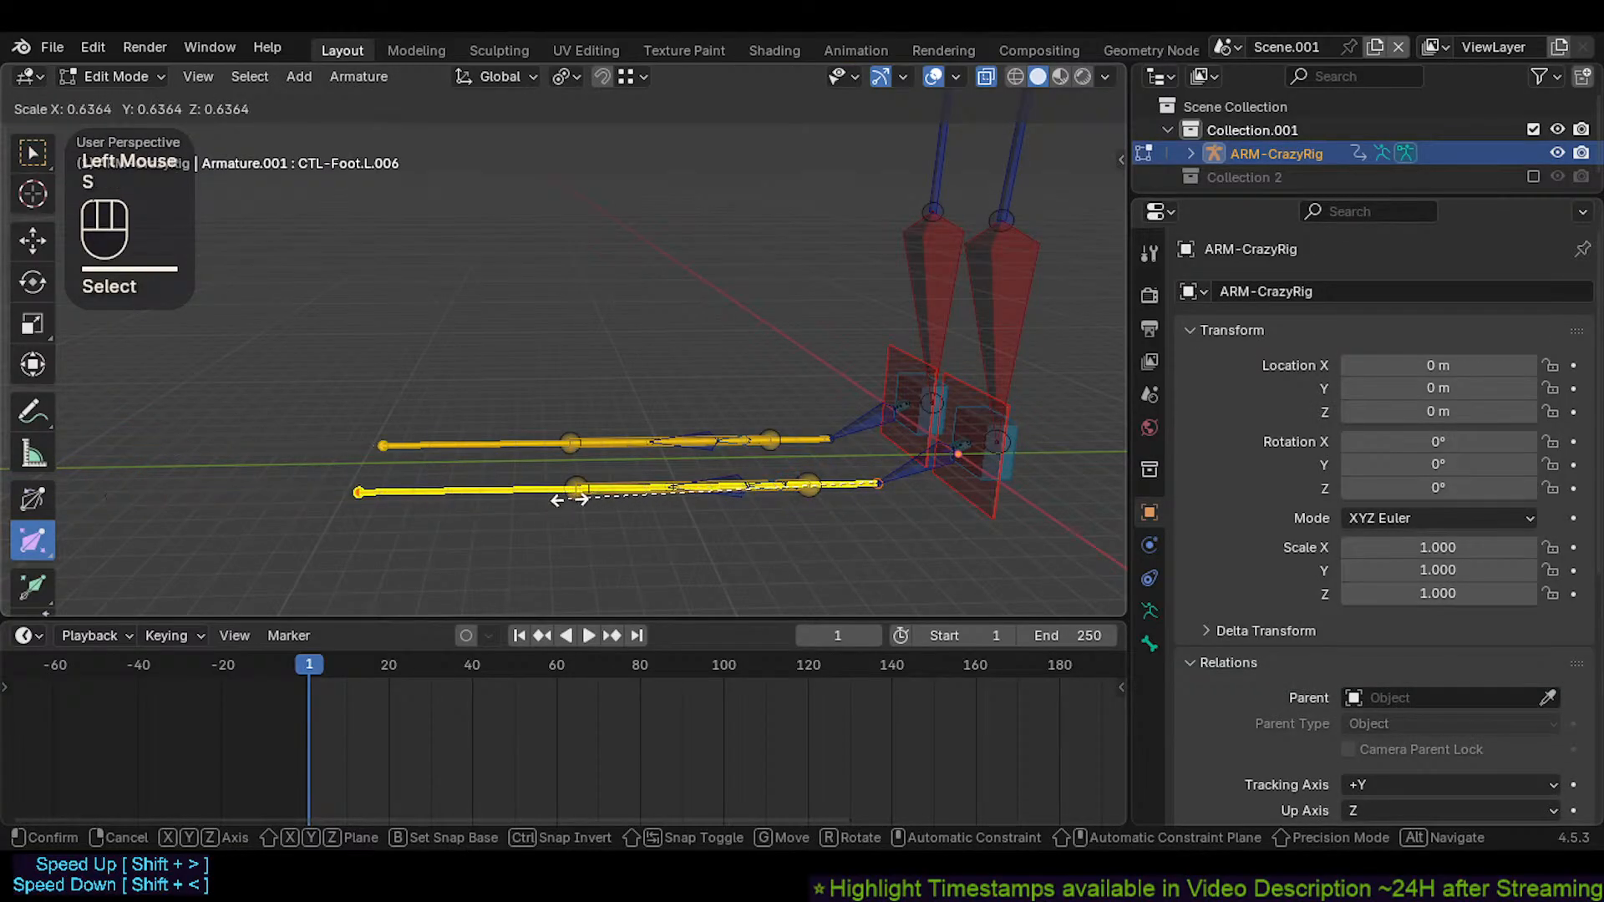
click(728, 497)
scroll(729, 497, up, 2)
middle_drag(680, 508, 571, 463)
key(s)
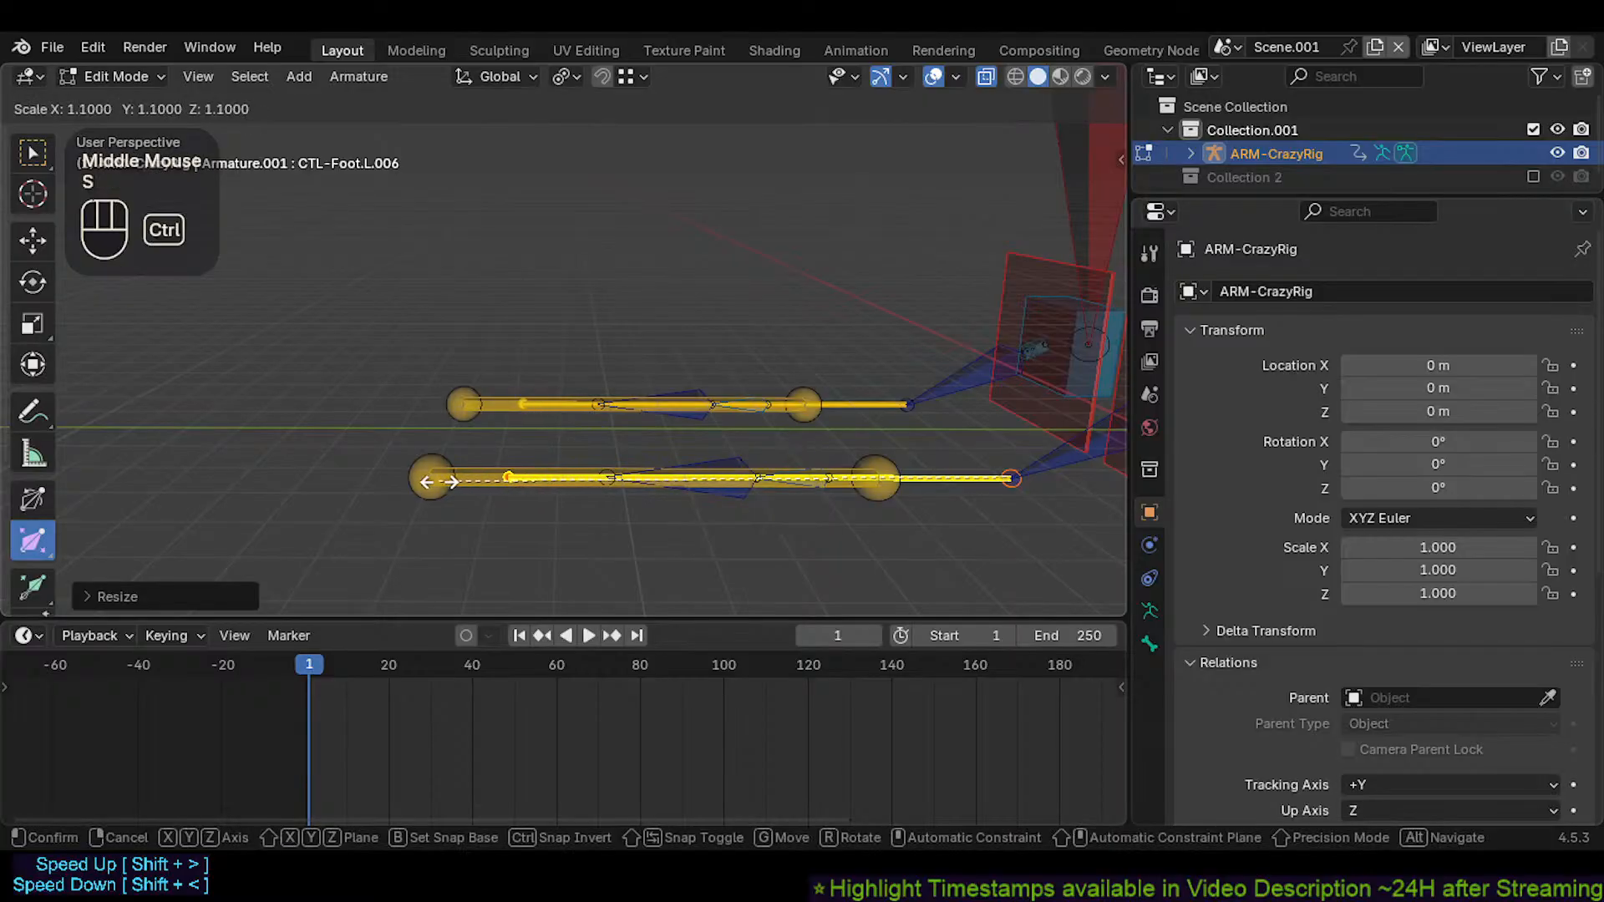
click(542, 528)
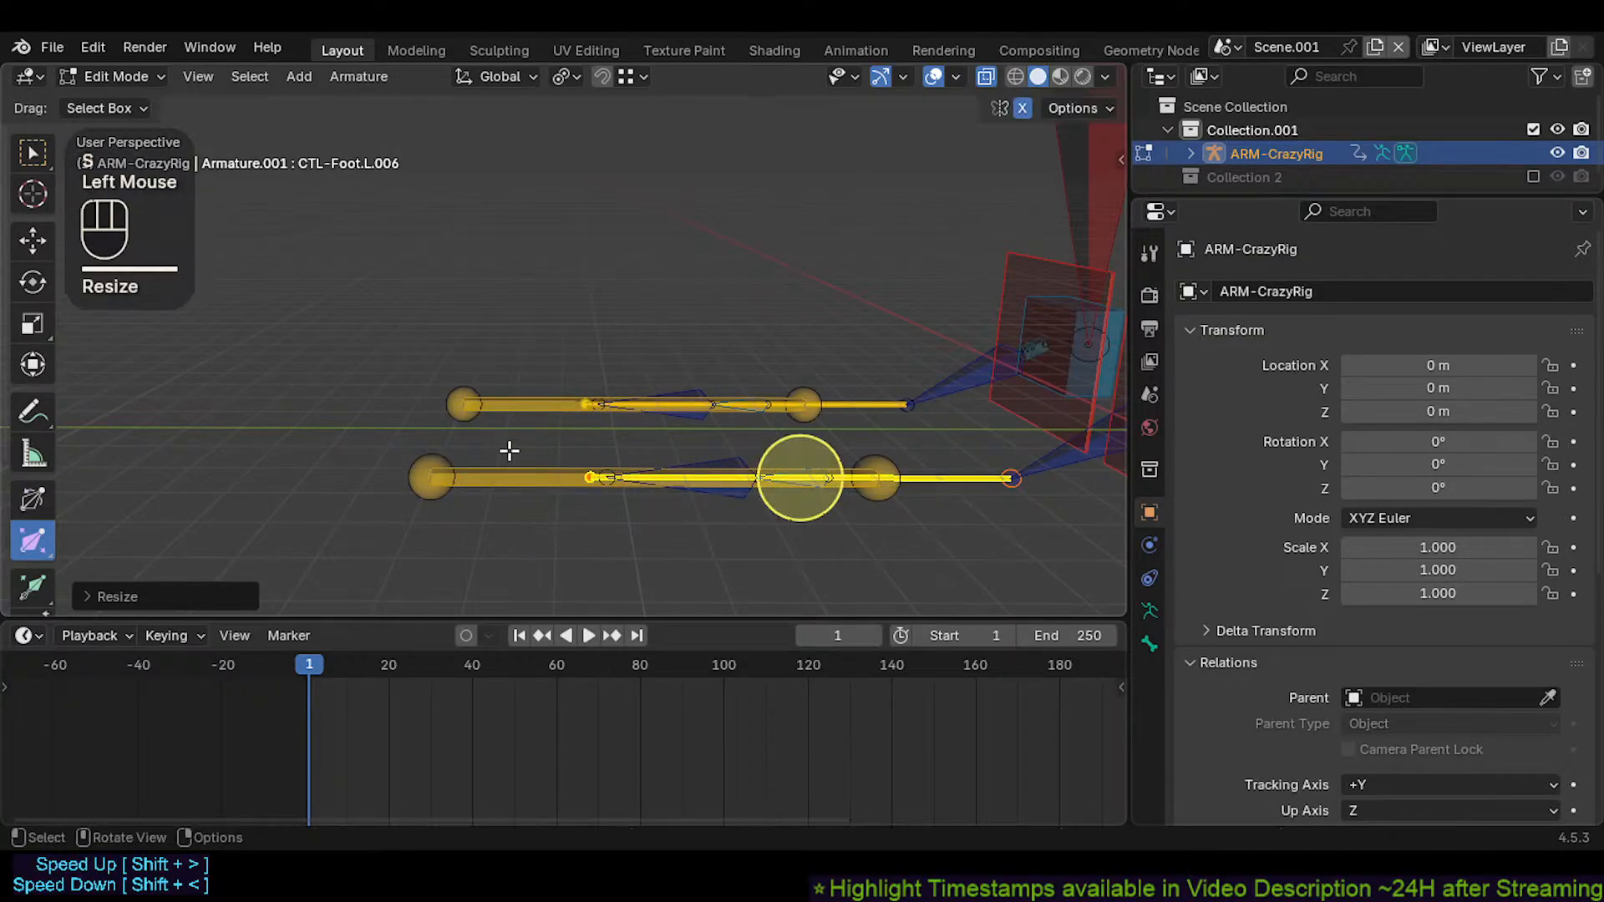
click(512, 458)
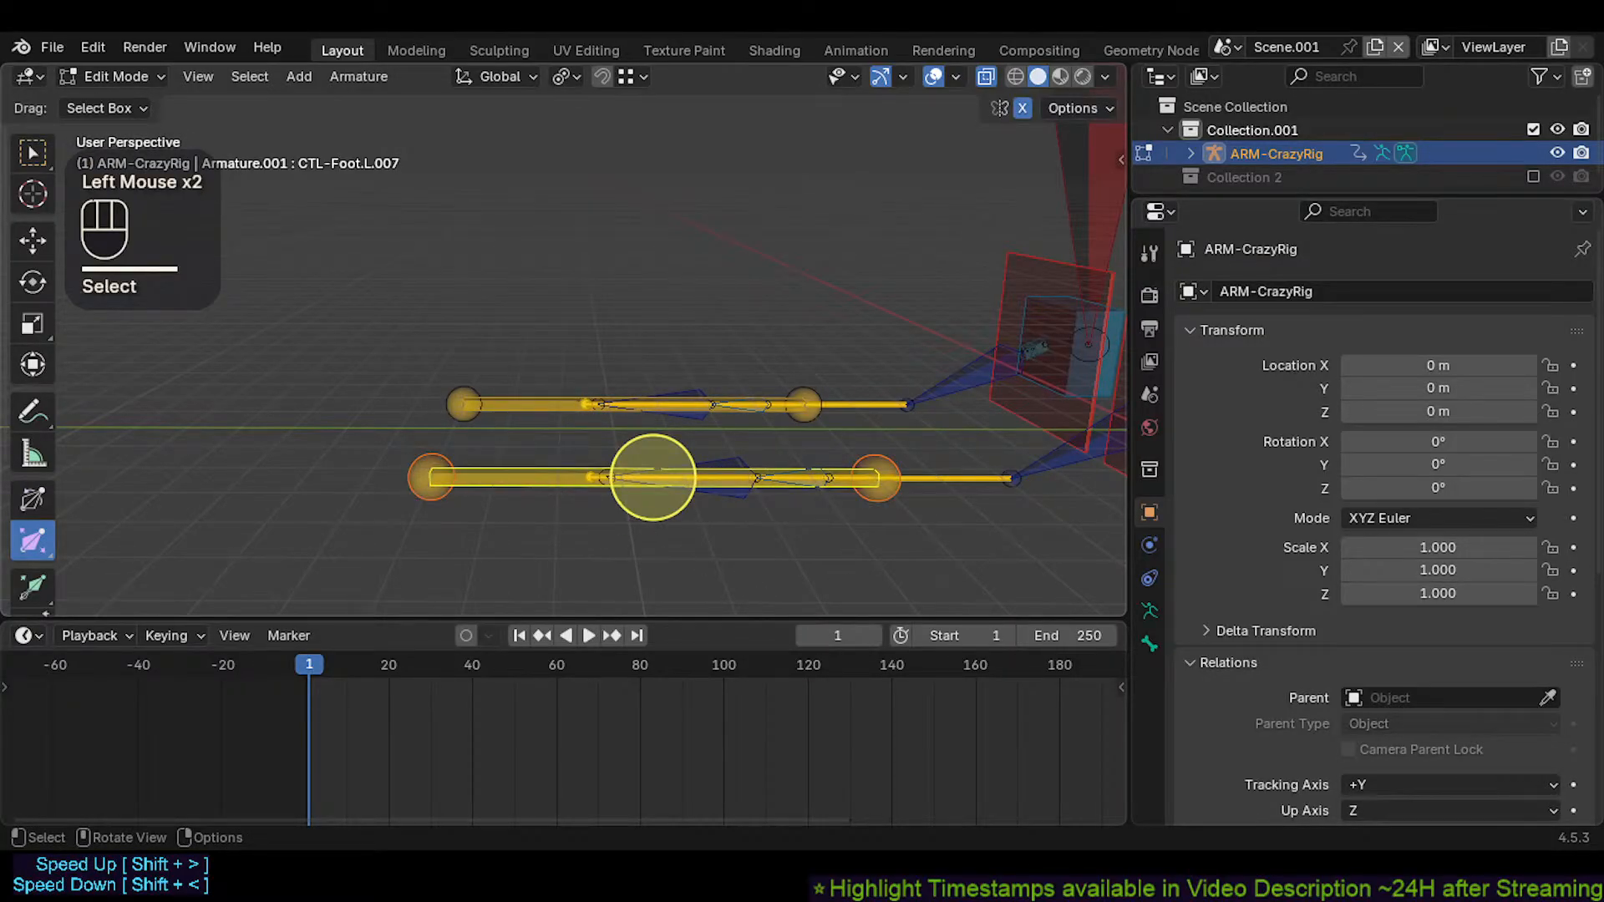
scroll(508, 369, down, 1)
shift+middle_drag(508, 370, 441, 411)
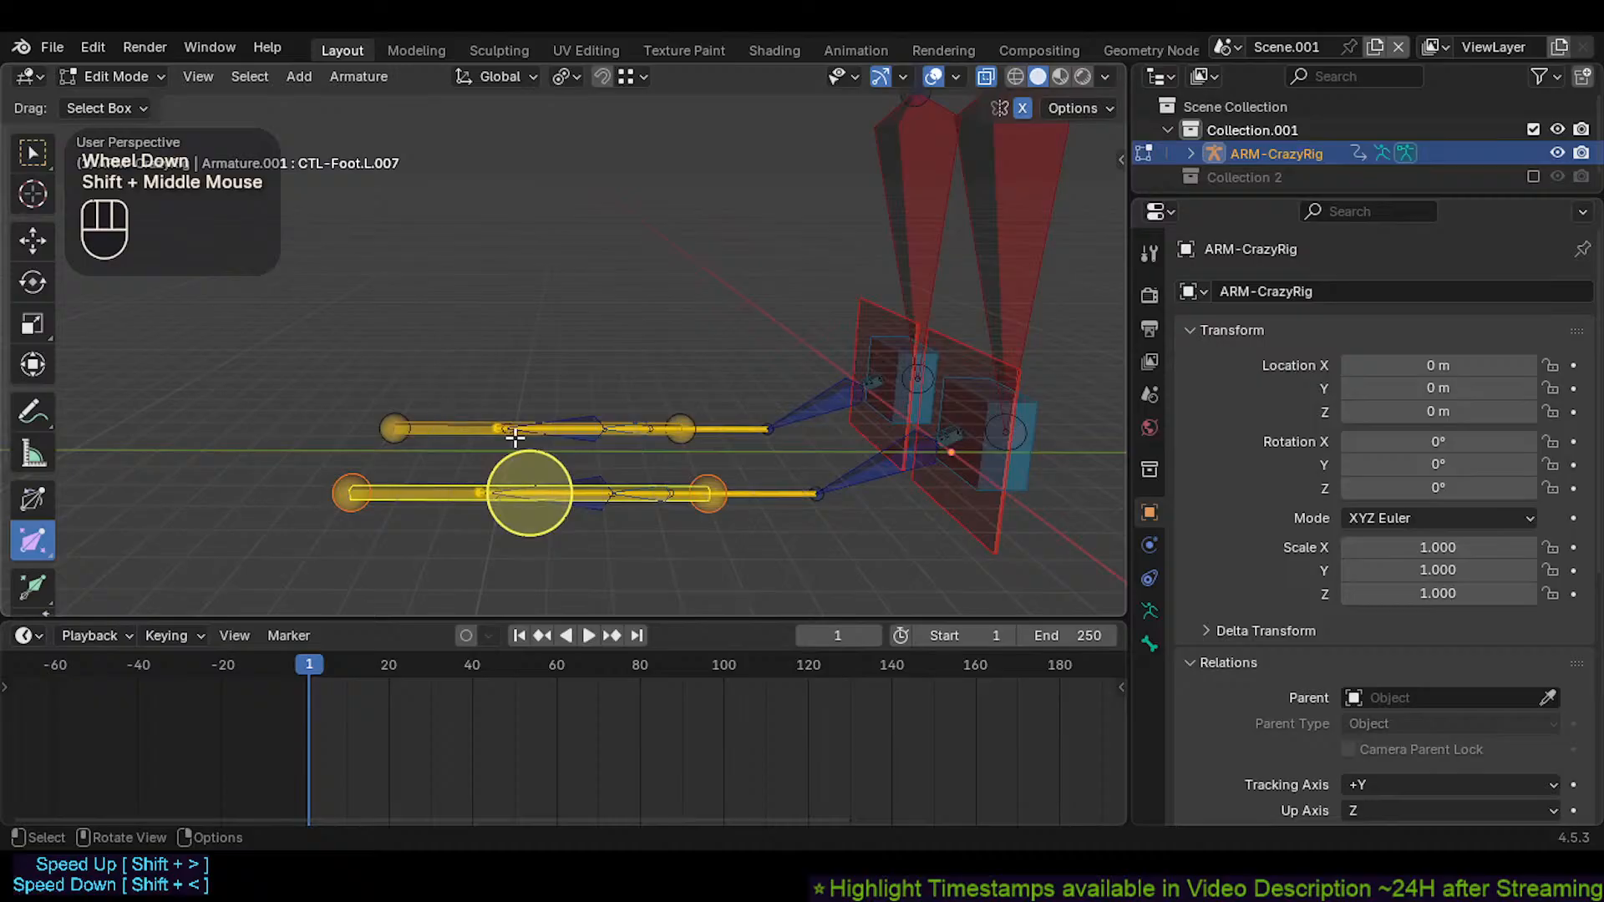
click(65, 43)
click(72, 98)
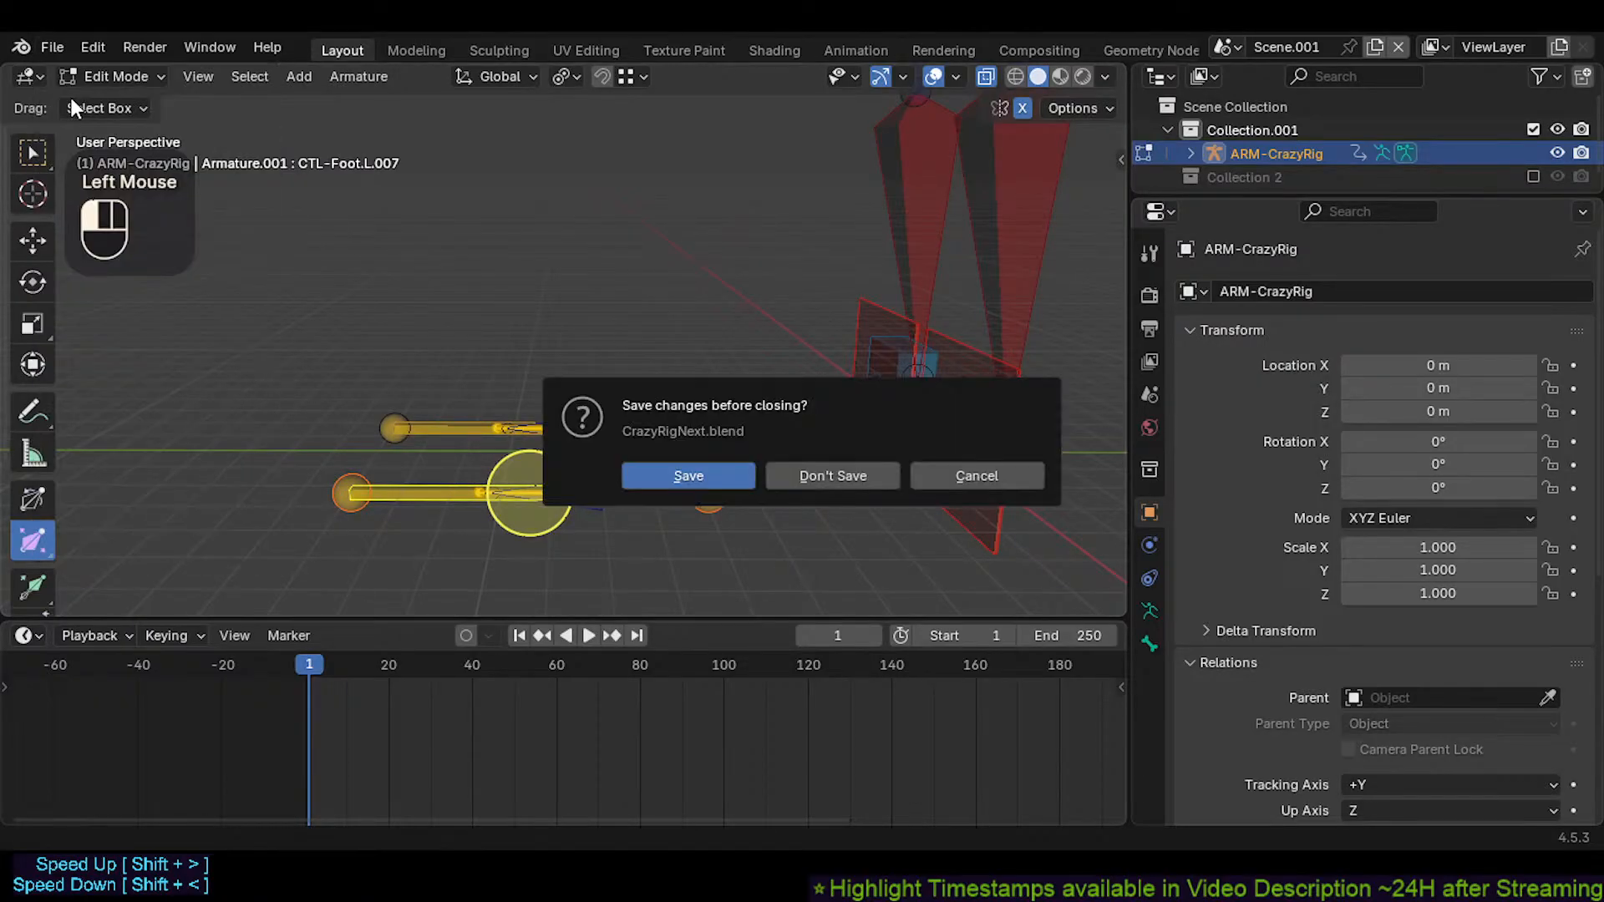
click(879, 478)
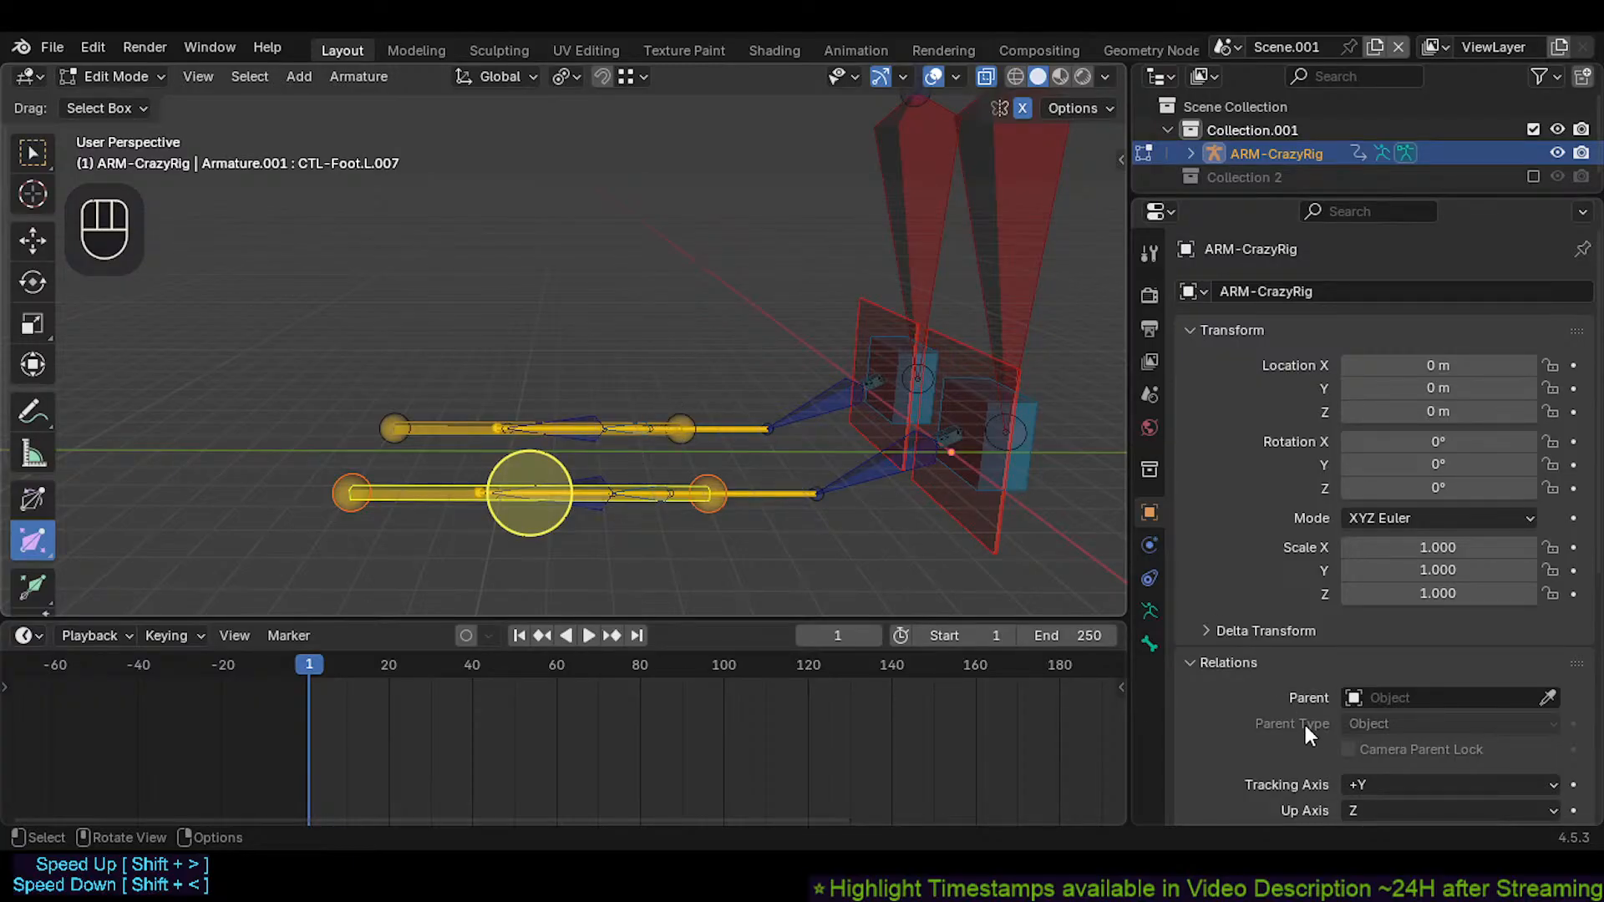
click(46, 47)
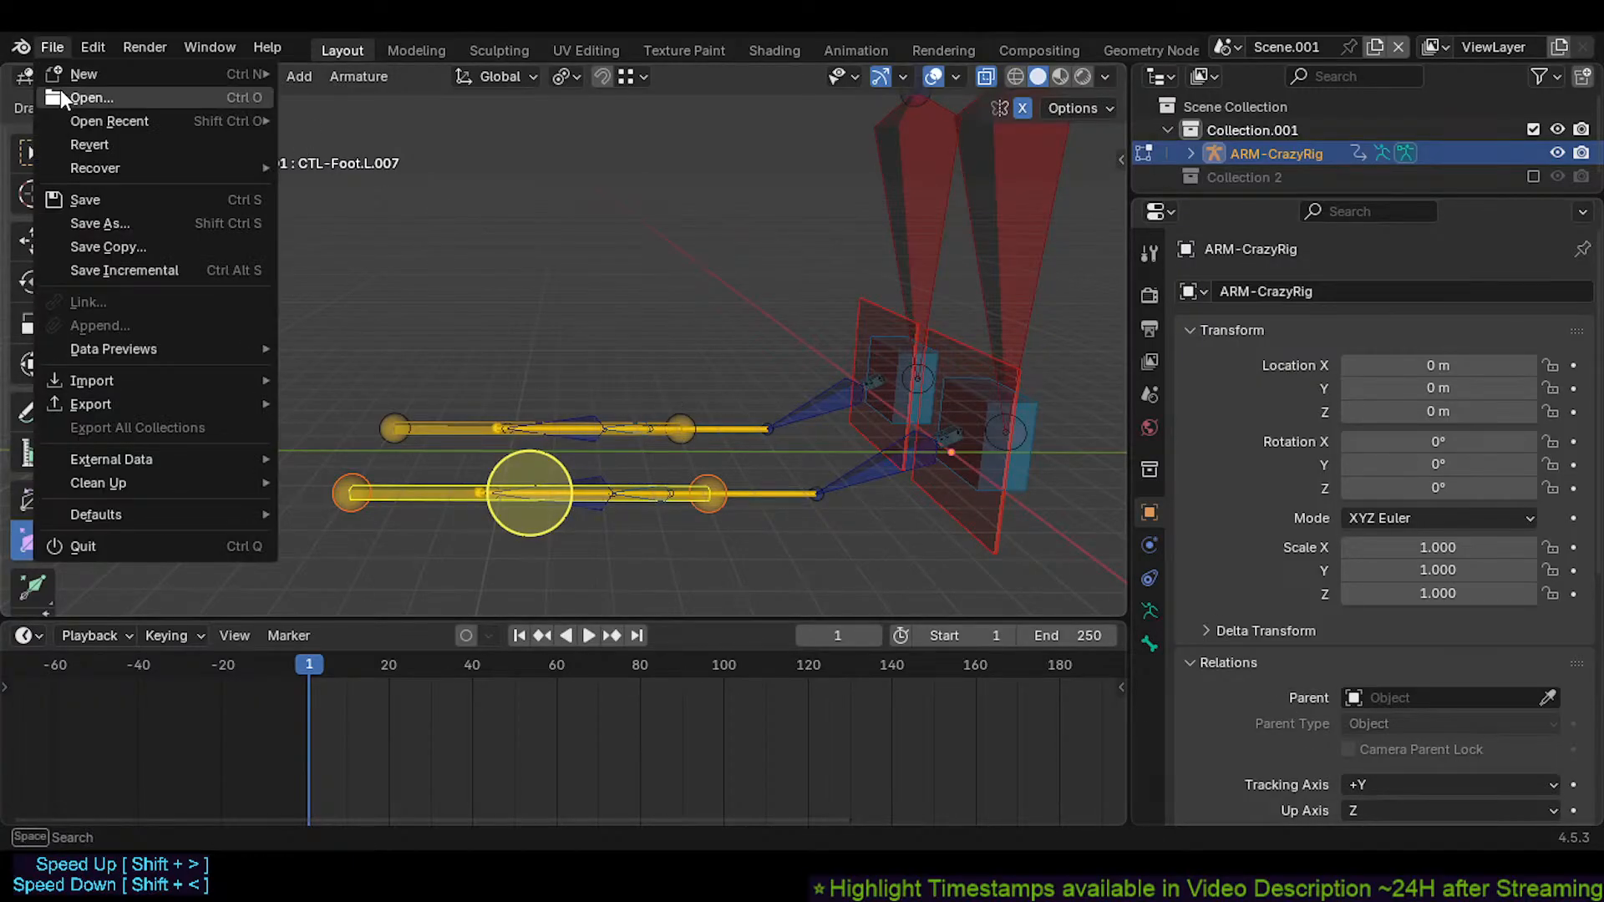
click(60, 90)
click(931, 473)
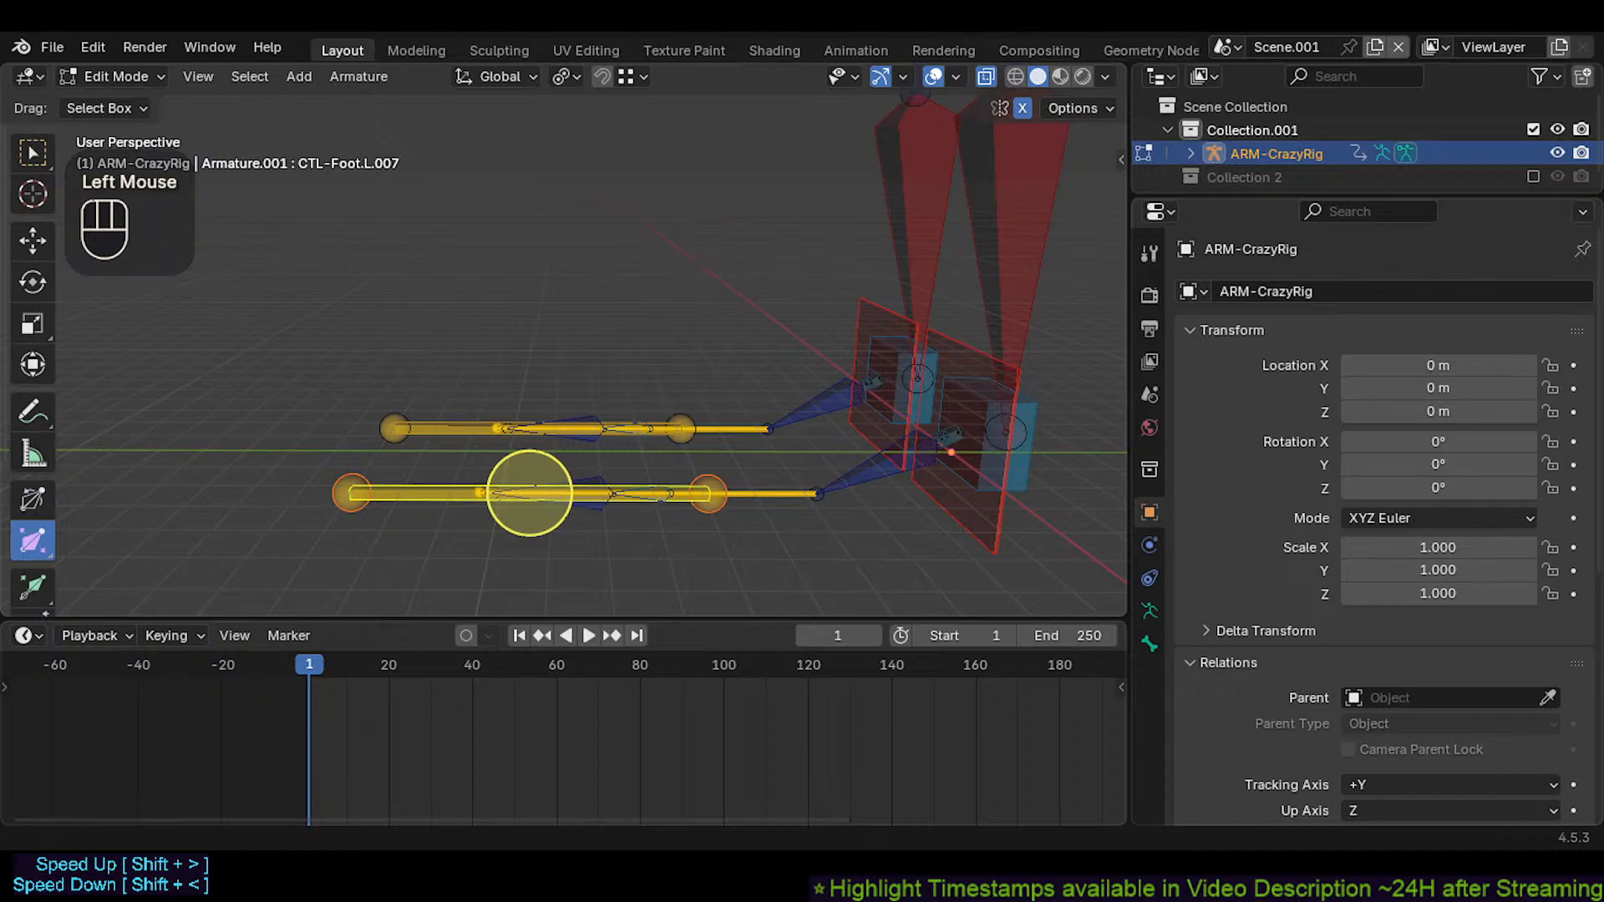
click(52, 46)
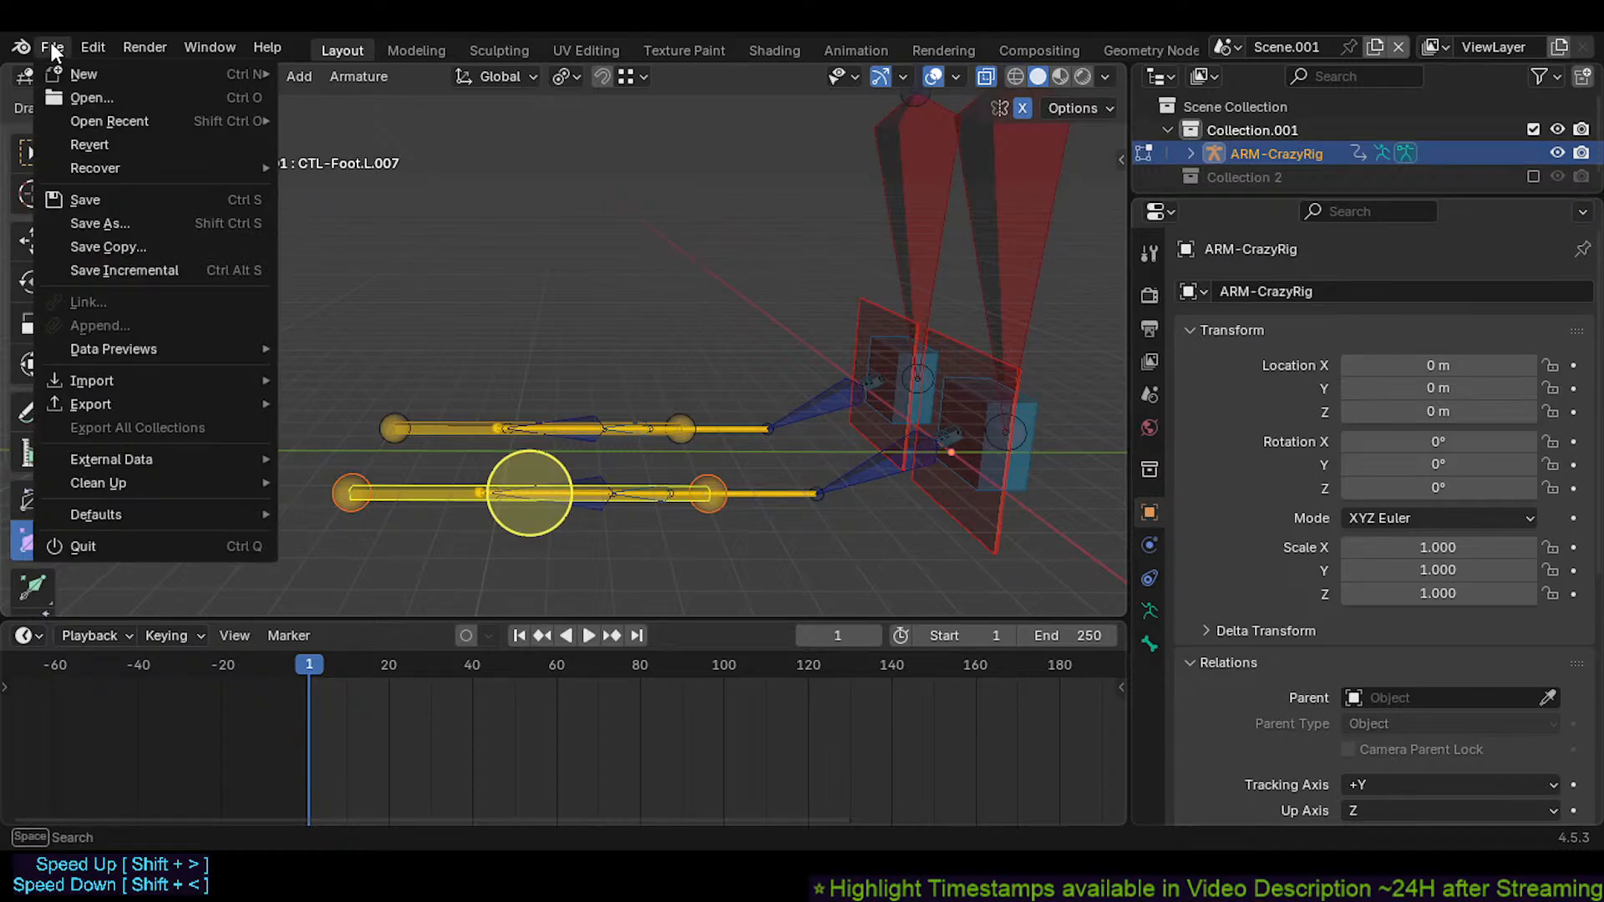
click(92, 98)
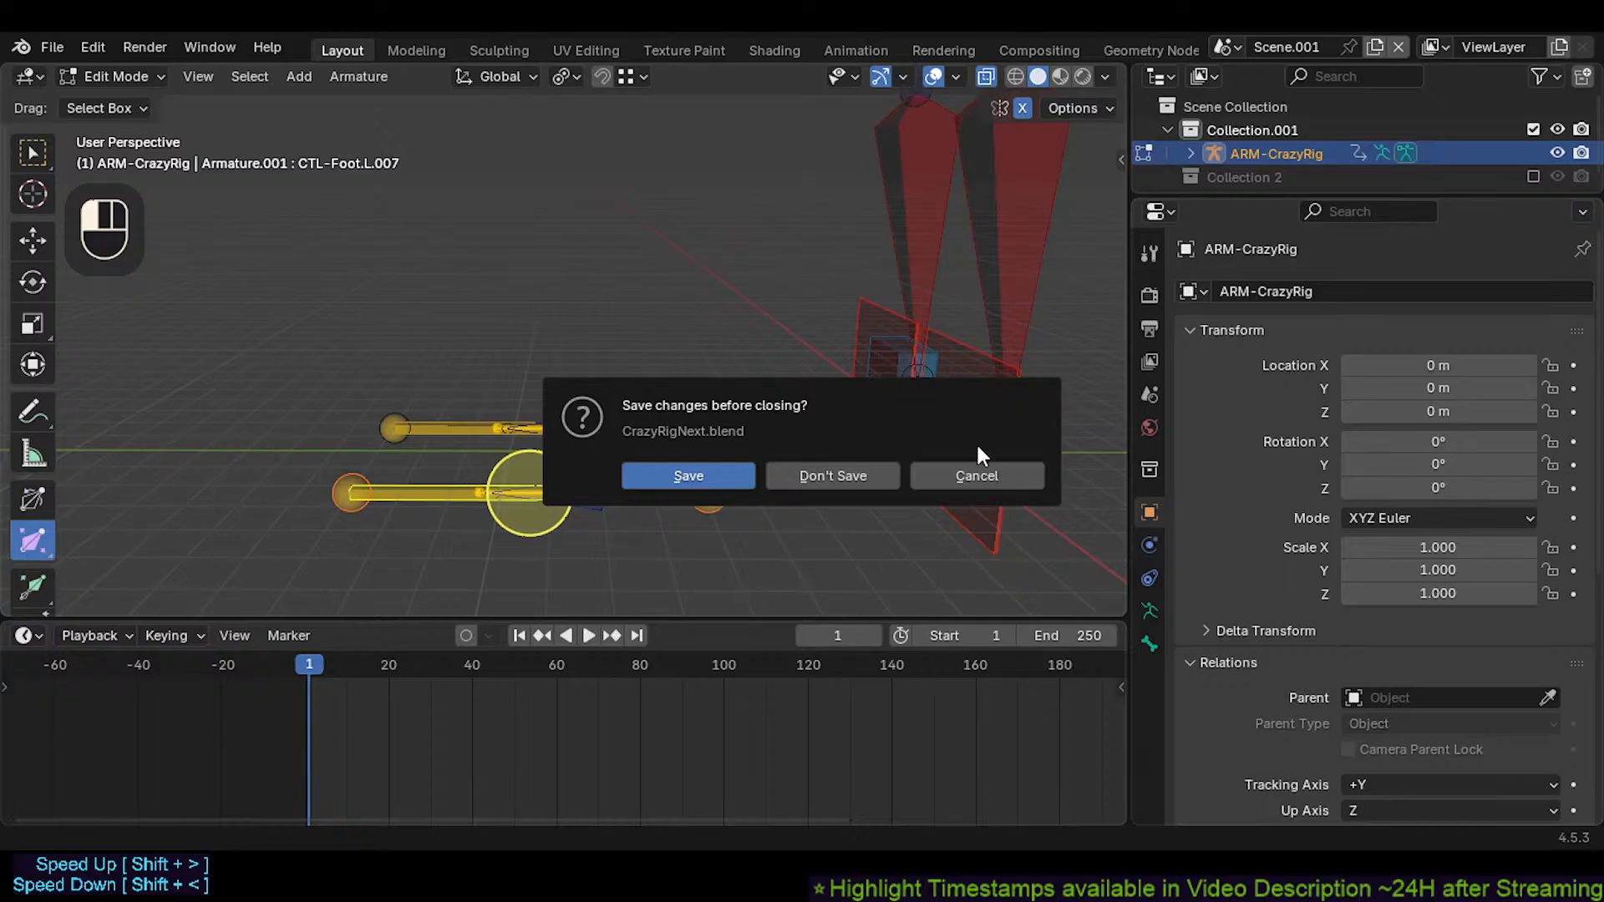
click(980, 474)
click(45, 38)
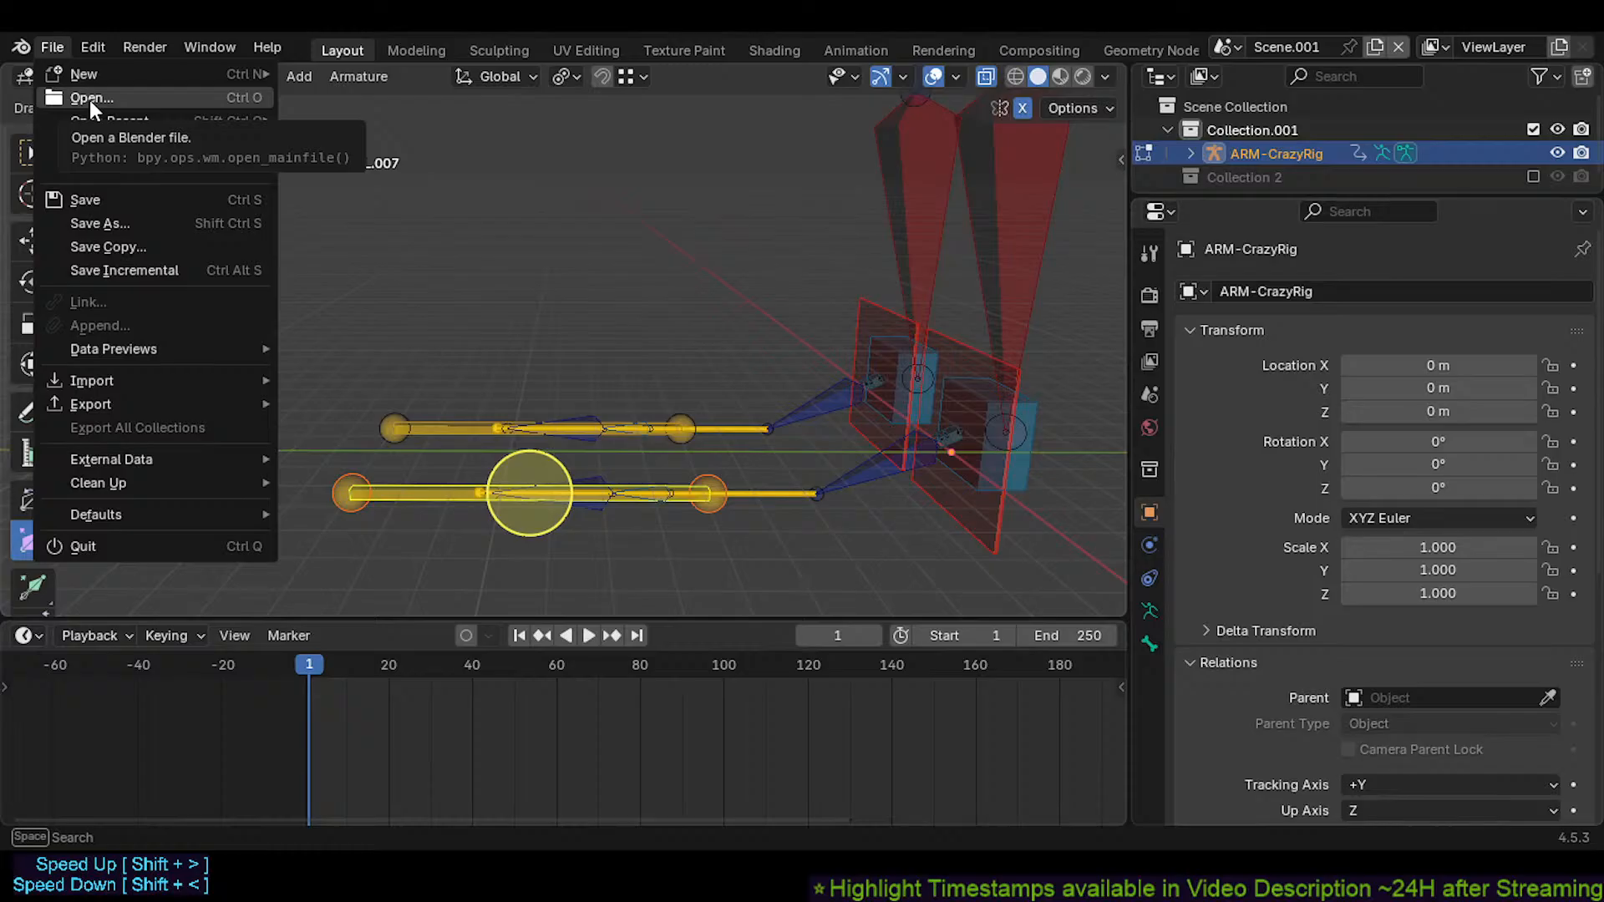
click(91, 97)
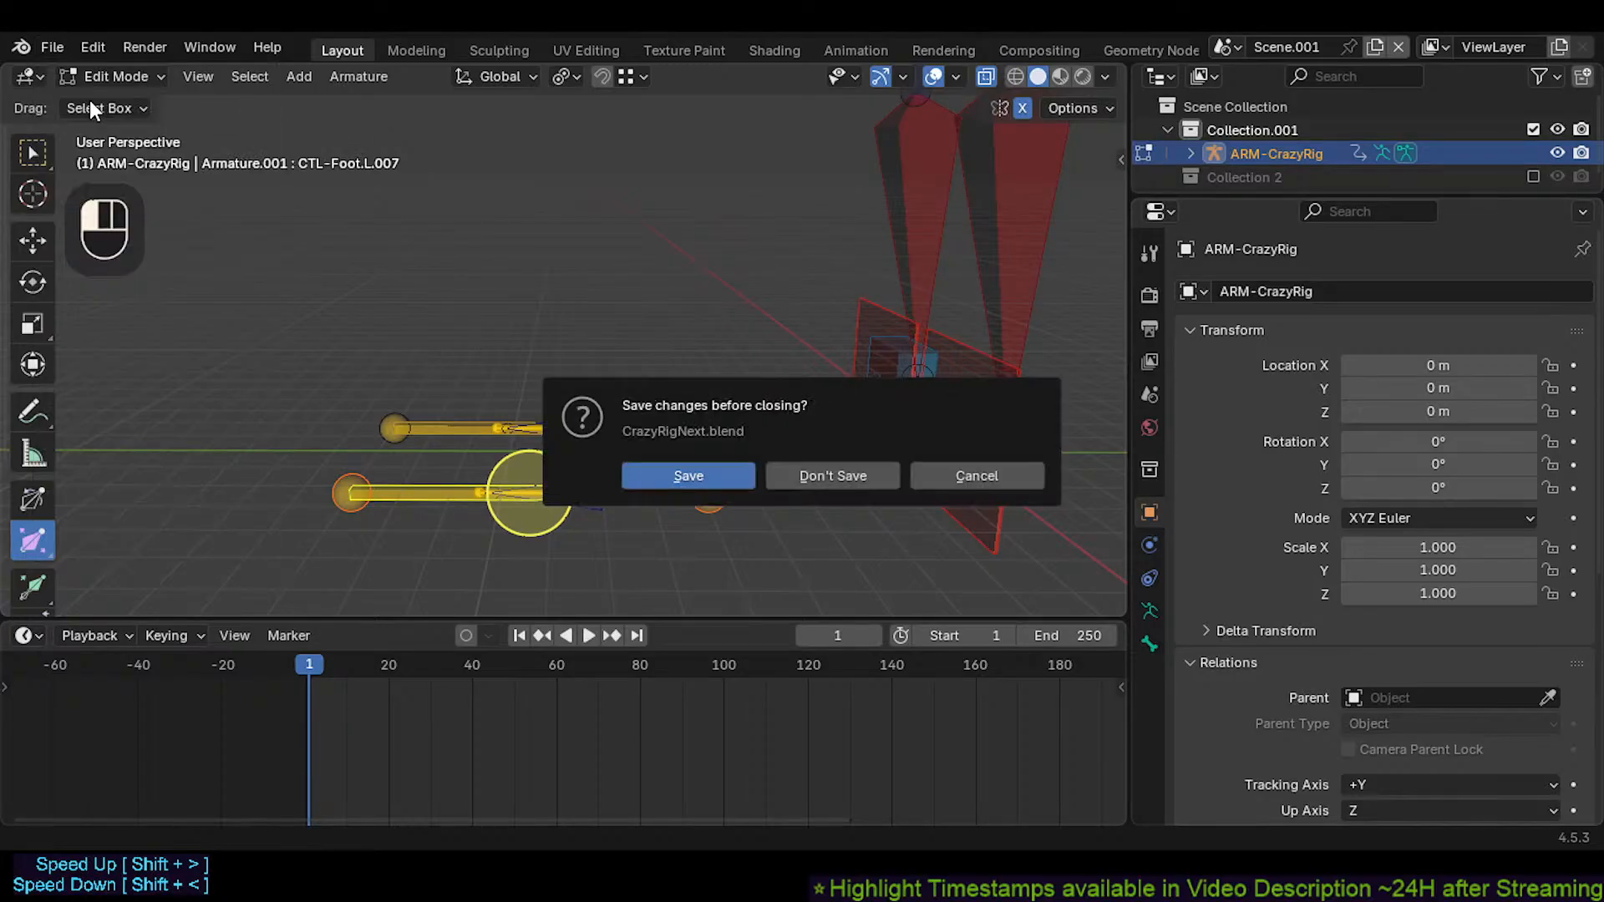
click(965, 473)
Open Dorothy.blend from the recently used files
click(52, 43)
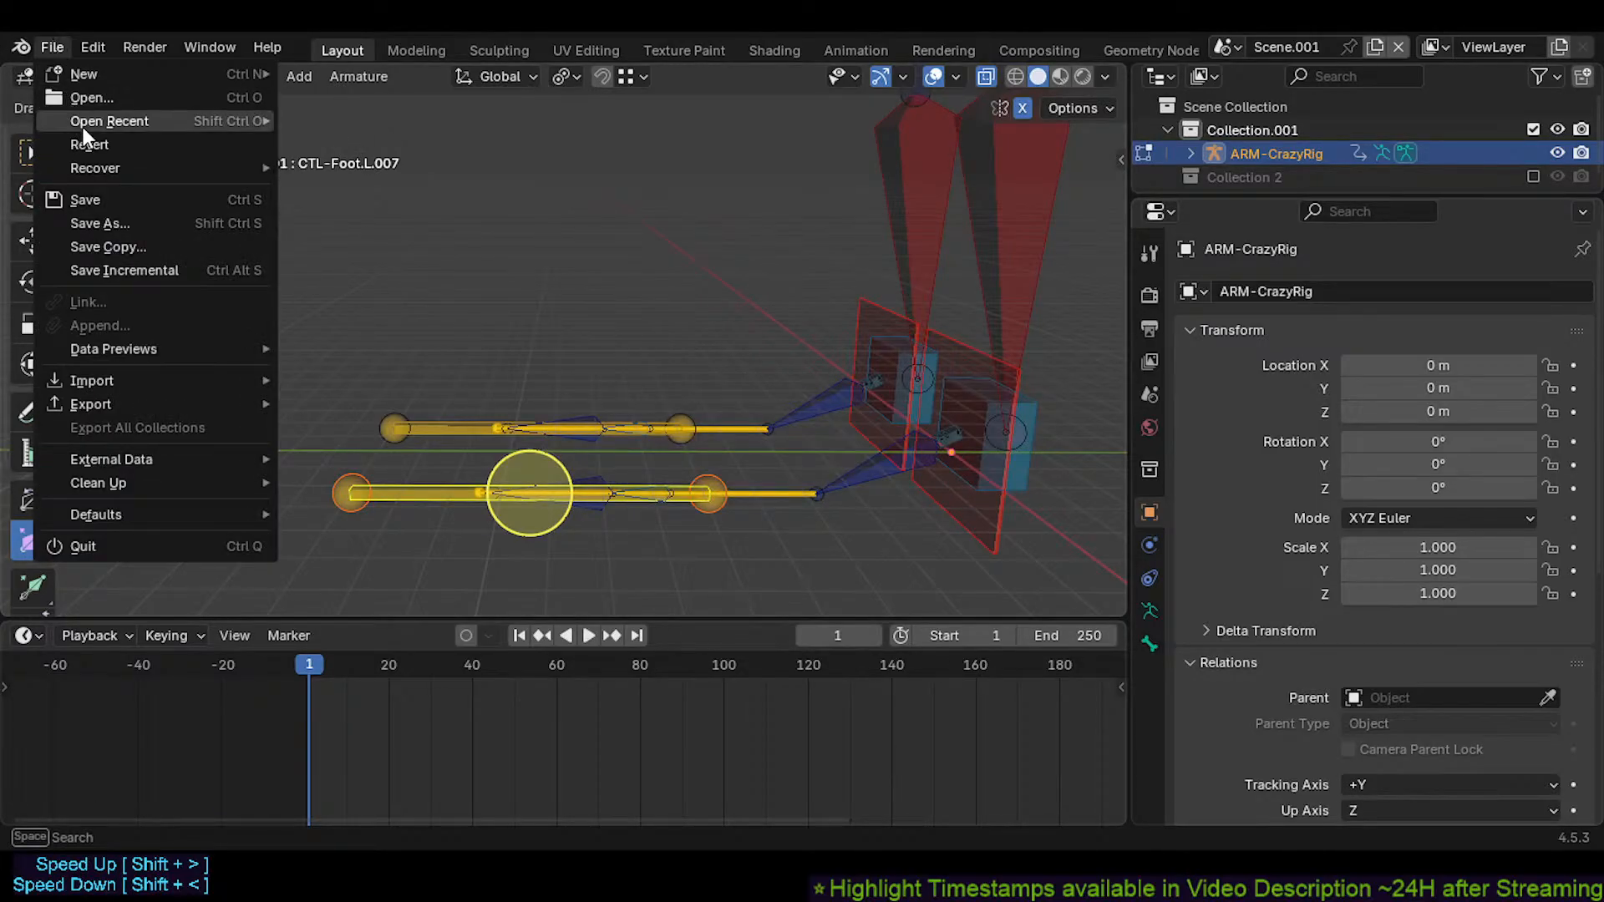
mouse_move(88, 122)
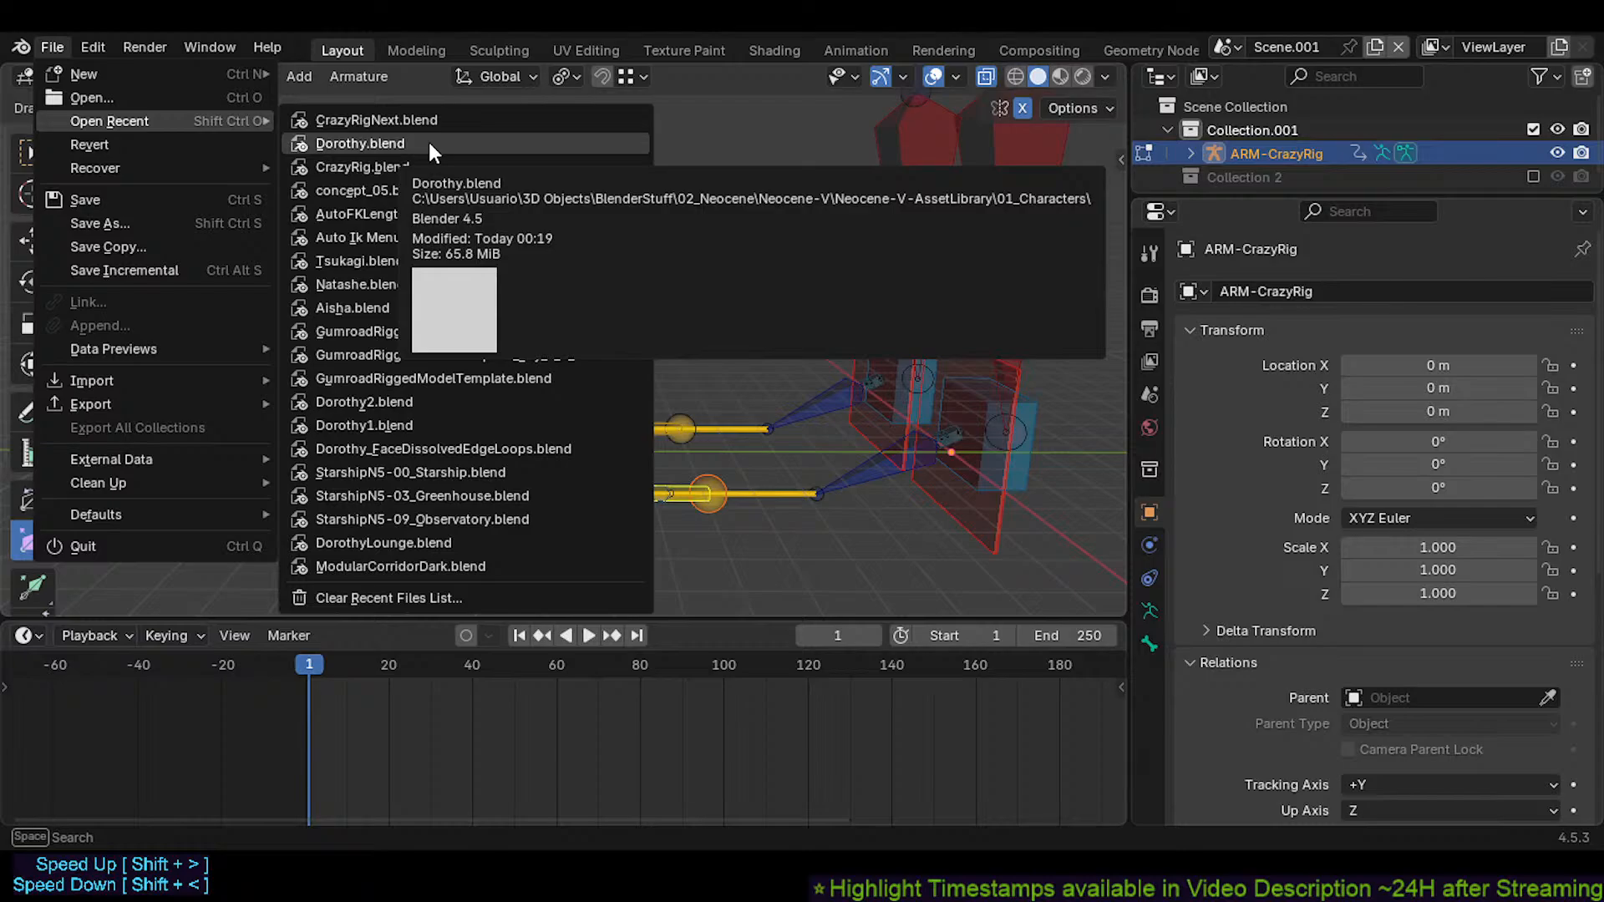
click(429, 142)
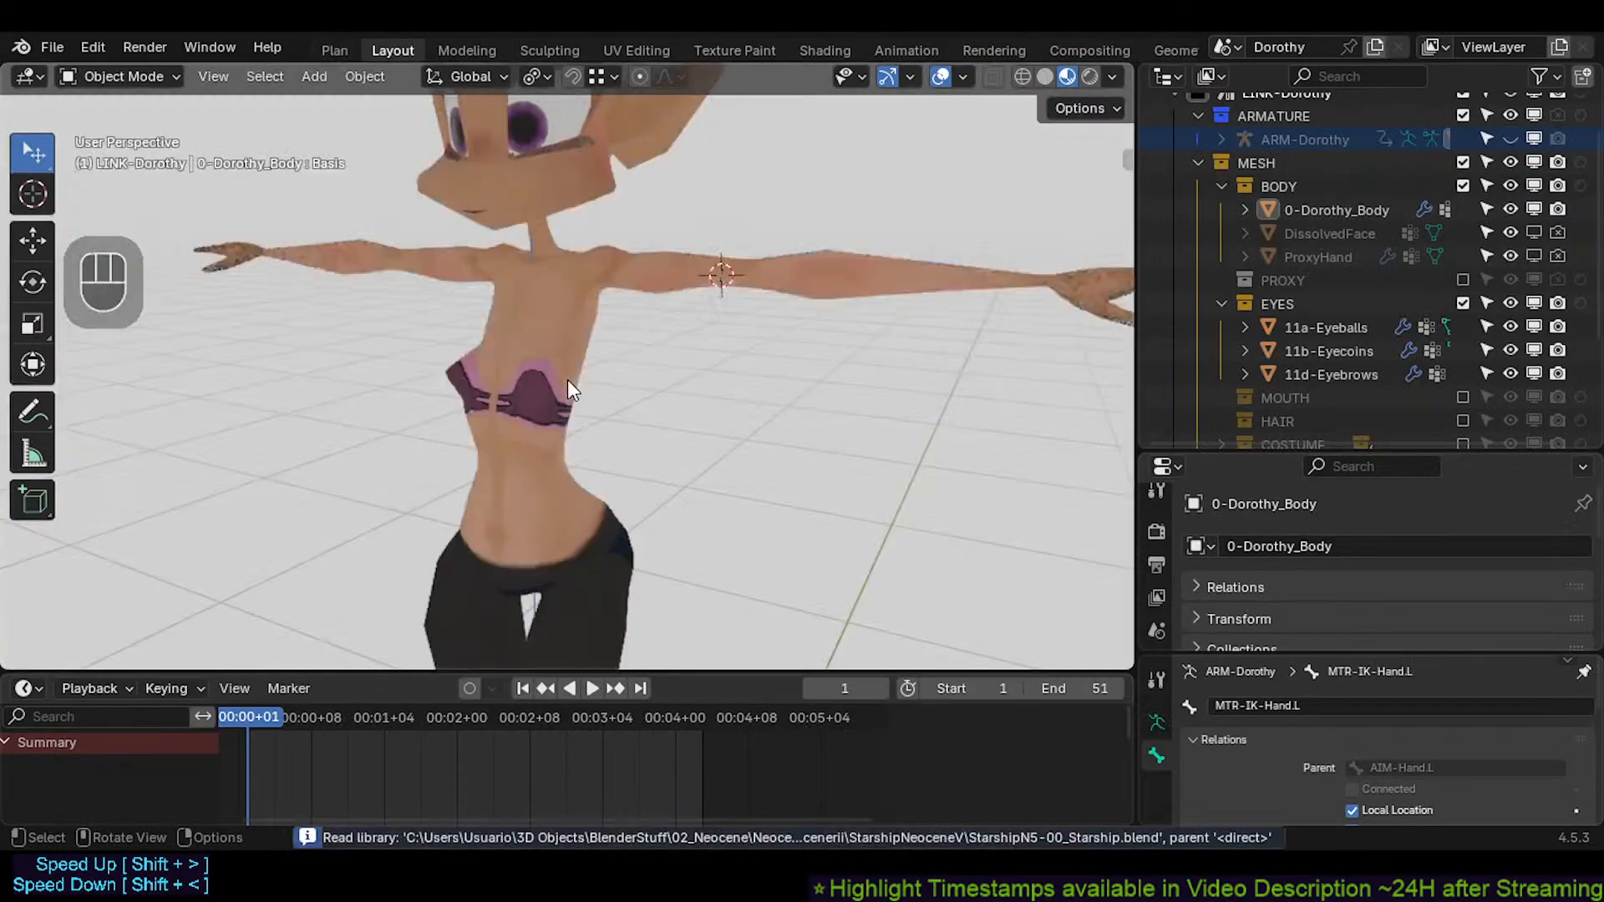
Show the overlays, reveal the hidden objects and put the ARM-Dorothy armature into Pose Mode
middle_drag(568, 379, 535, 429)
key(ctrl+alt+shift+z)
key(ctrl+alt+shift+z)
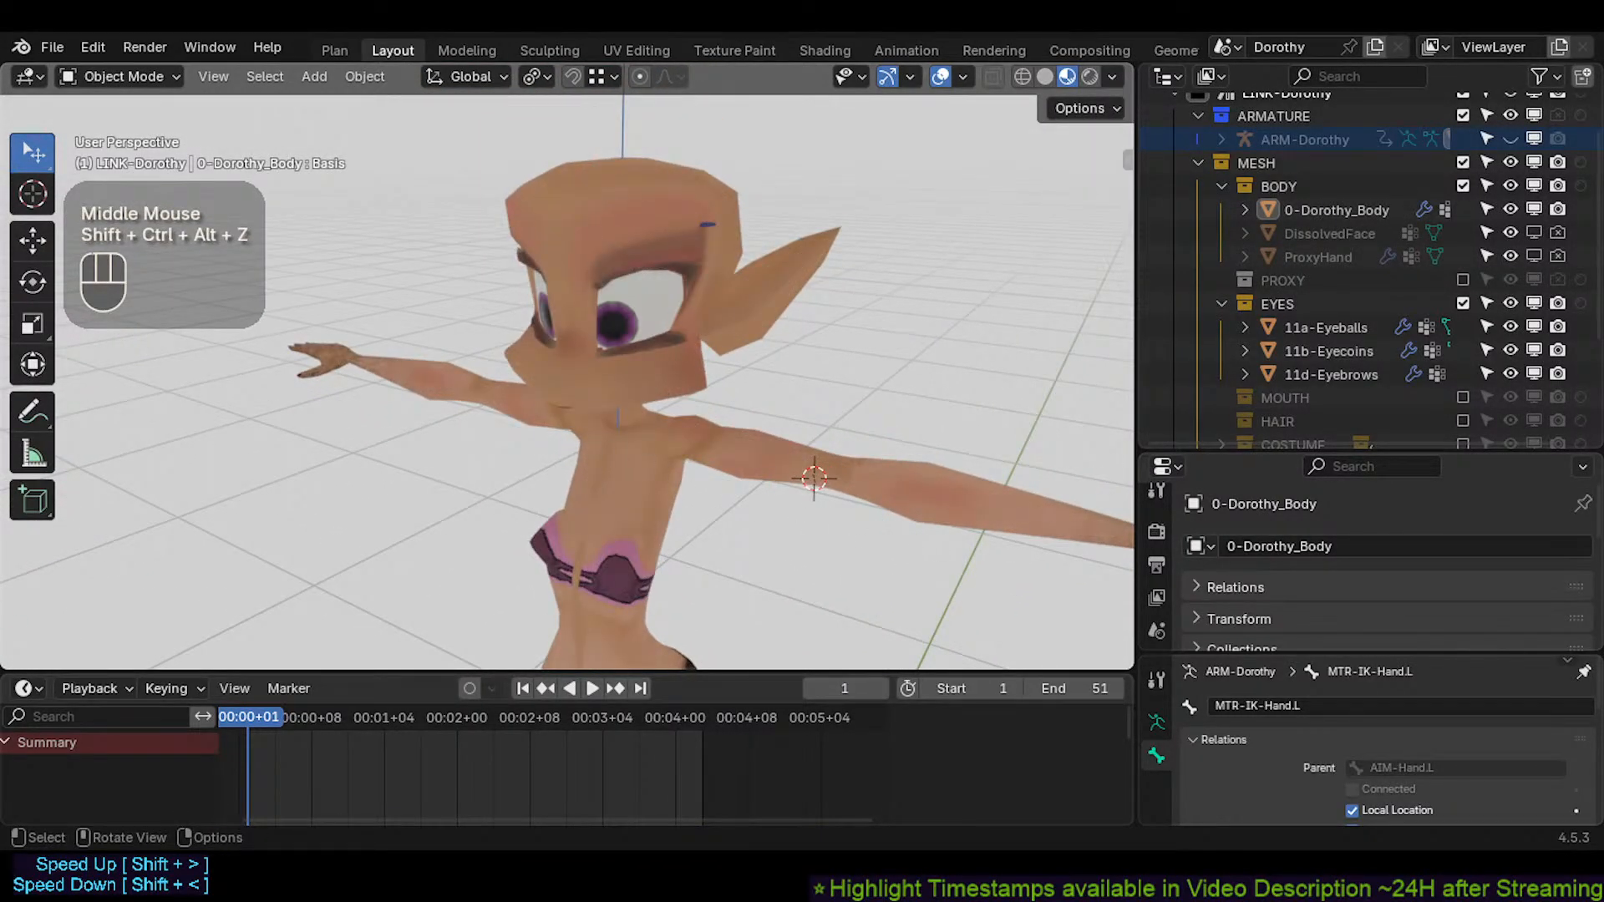
middle_drag(618, 393, 787, 407)
scroll(736, 369, down, 3)
key(ctrl+alt+shift+z)
scroll(627, 421, down, 2)
key(alt+h)
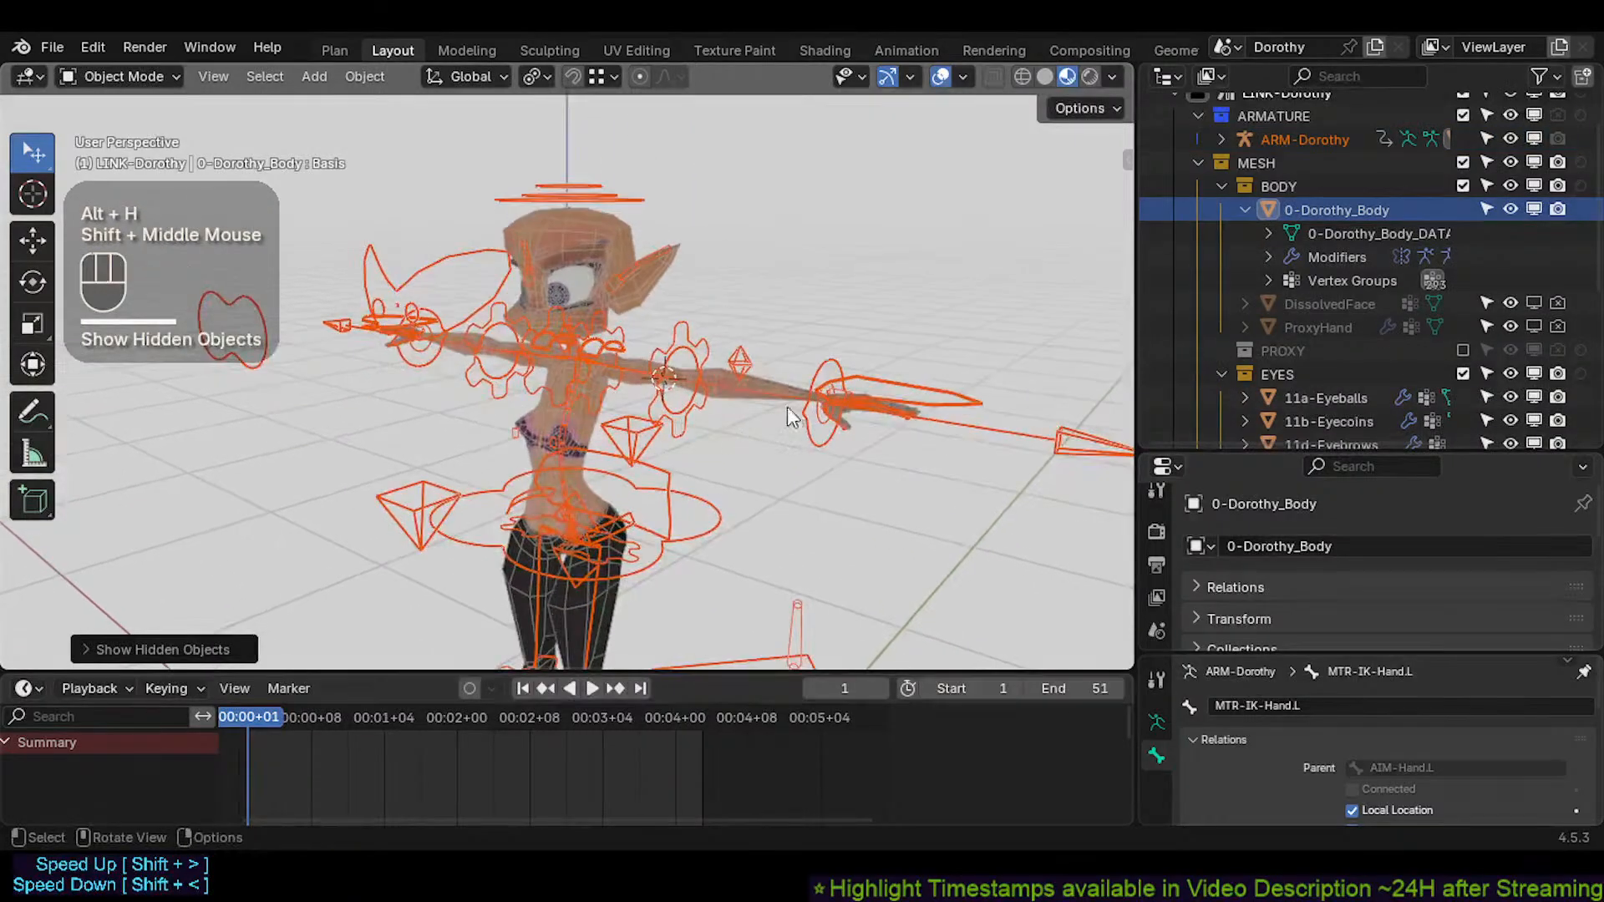
key(ctrl+Tab)
click(938, 432)
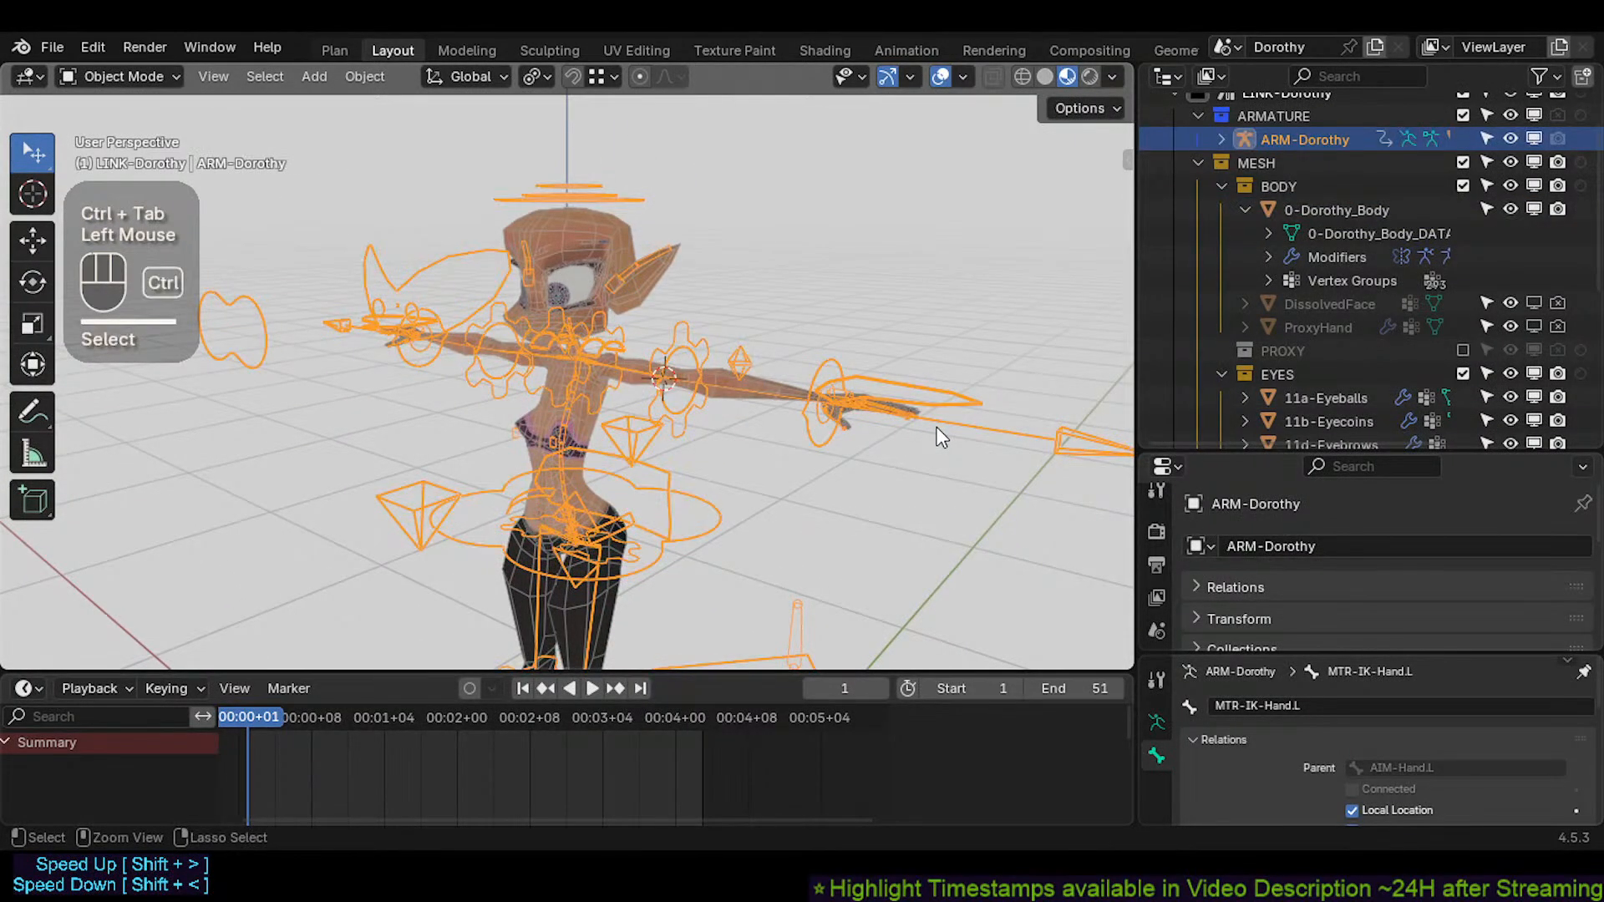
key(ctrl+Tab)
Test-move the hand controls AIM-Hand.L and TWK-Hand.L of ARM-Dorothy one after the other, cancelling each move
shift+middle_drag(736, 422, 836, 476)
click(874, 399)
click(888, 436)
key(g)
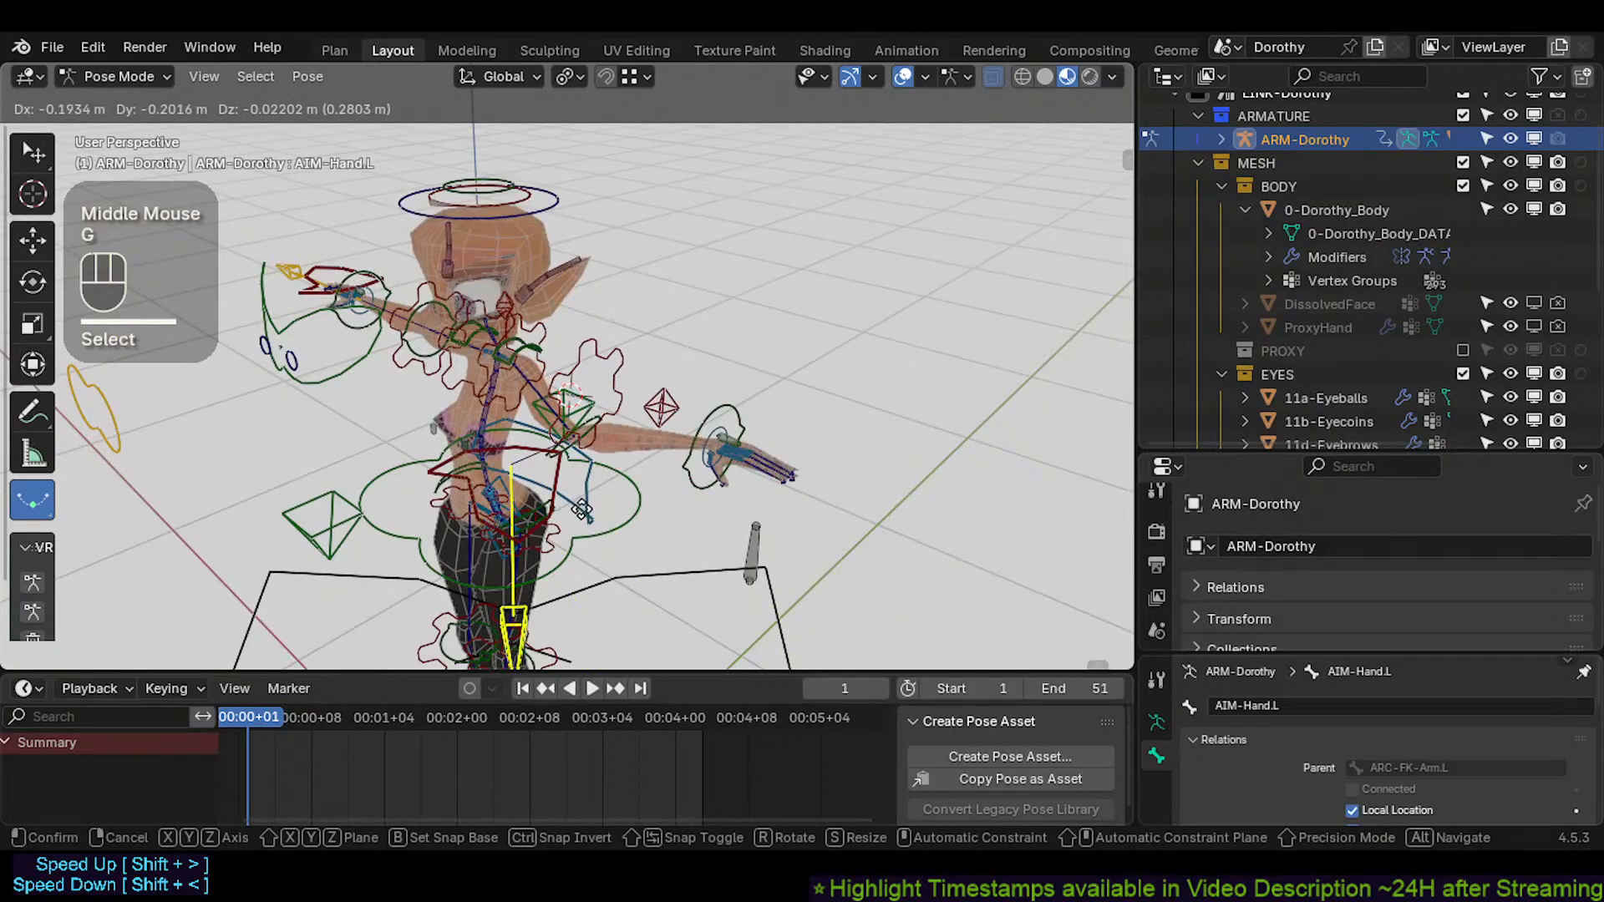
key(Escape)
click(752, 417)
key(g)
key(Escape)
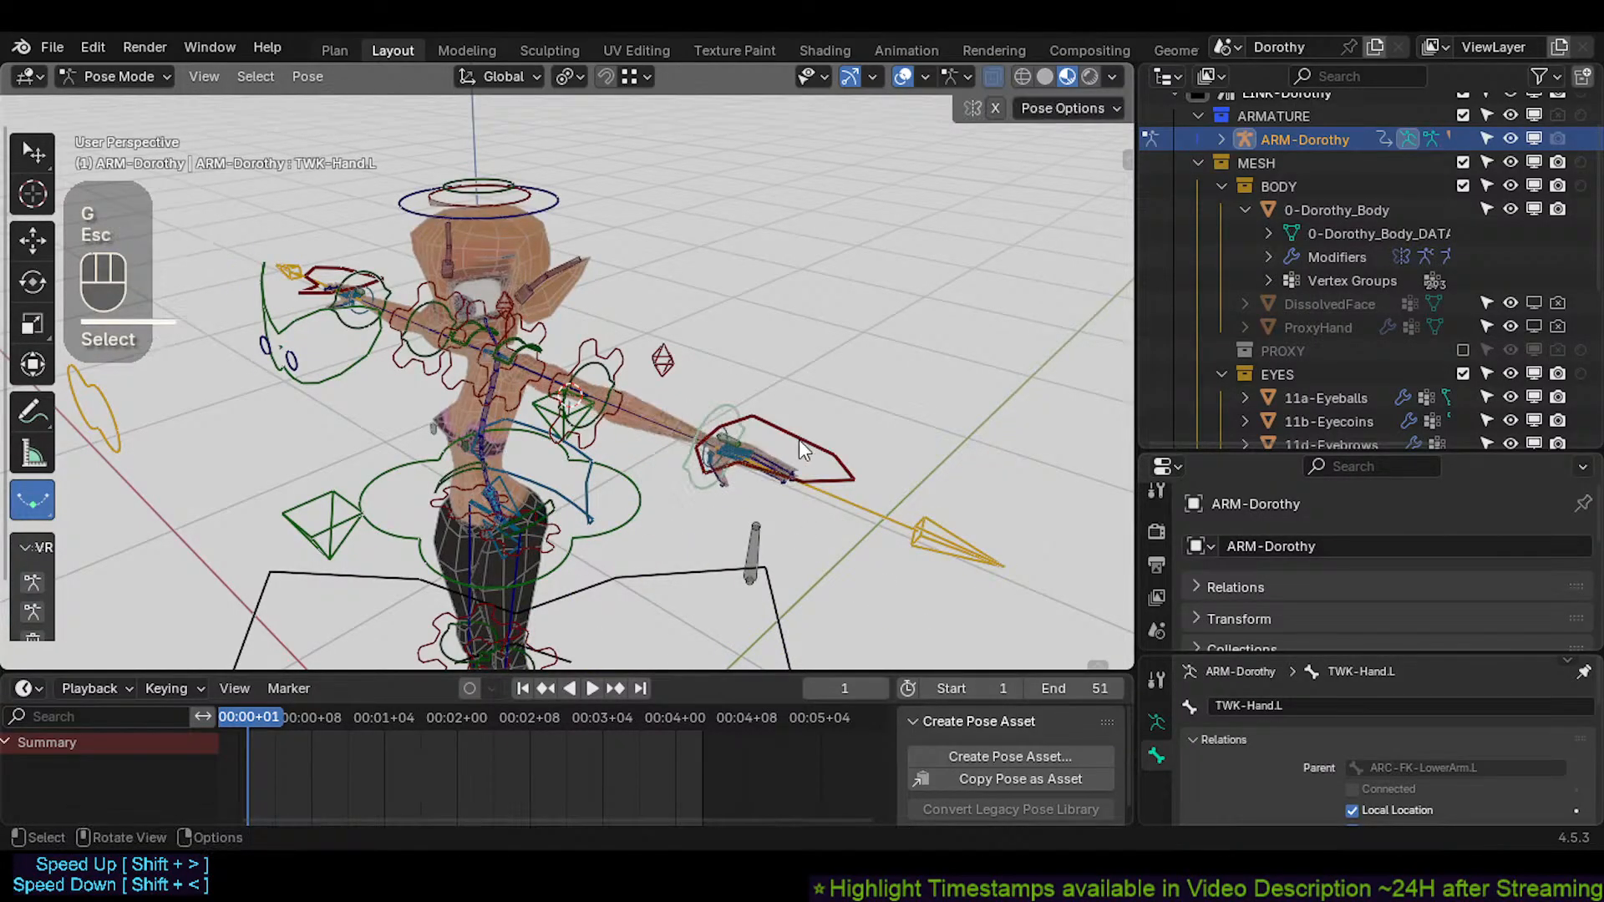
Test-move MTR-IK-Hand.L once and AIM-Hand.L twice to compare how they drive the left arm, cancelling each move
click(813, 451)
key(g)
key(Escape)
click(862, 498)
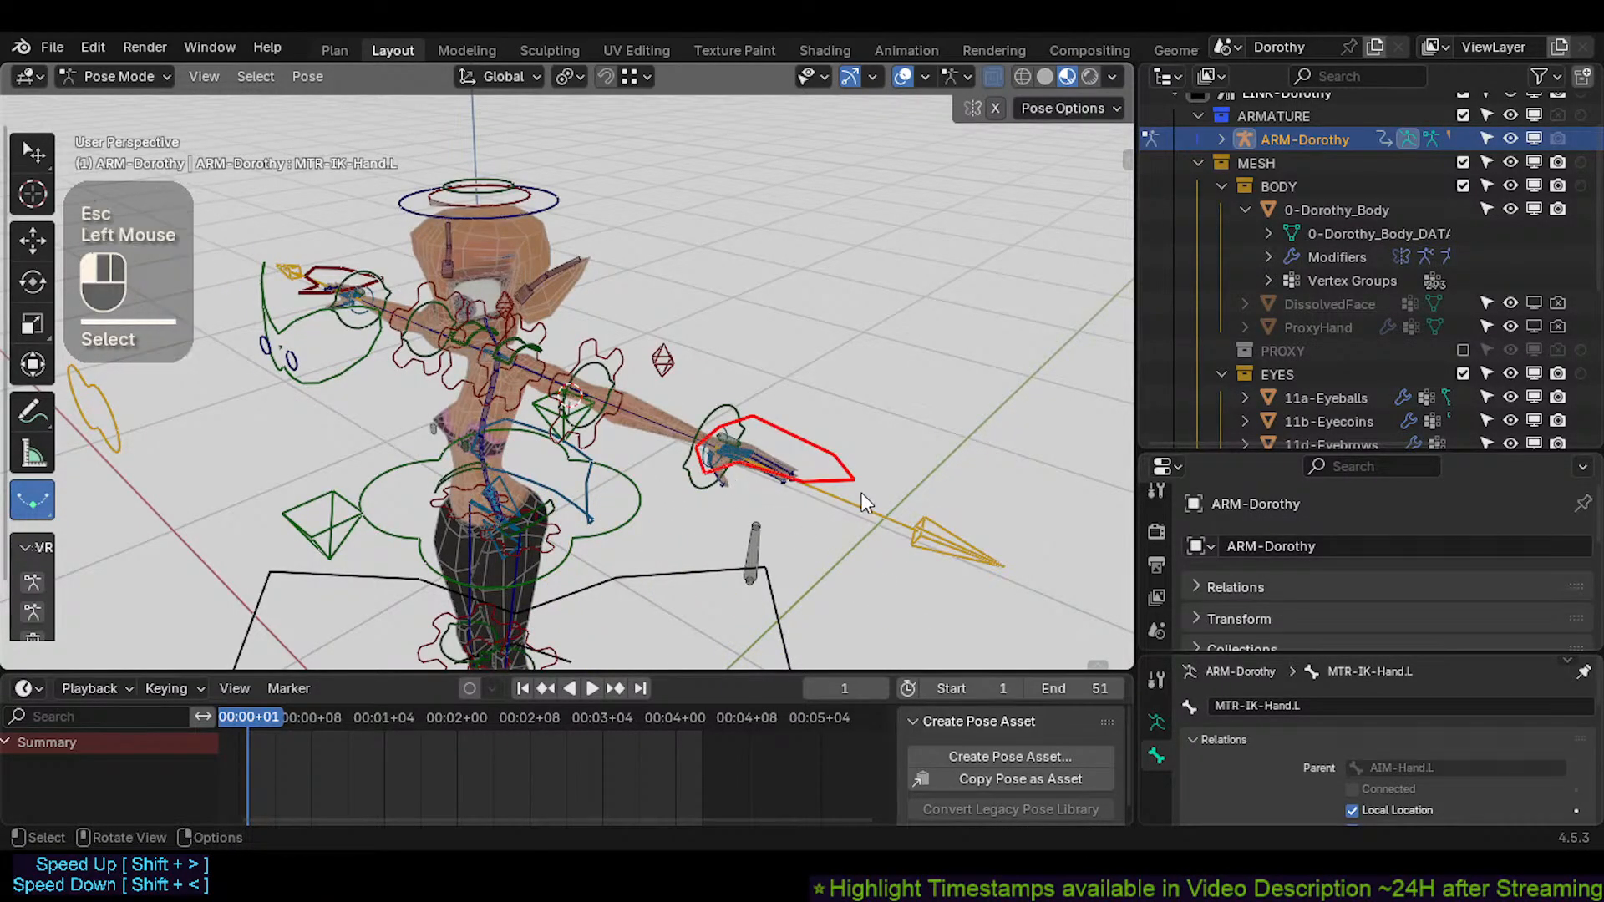
key(g)
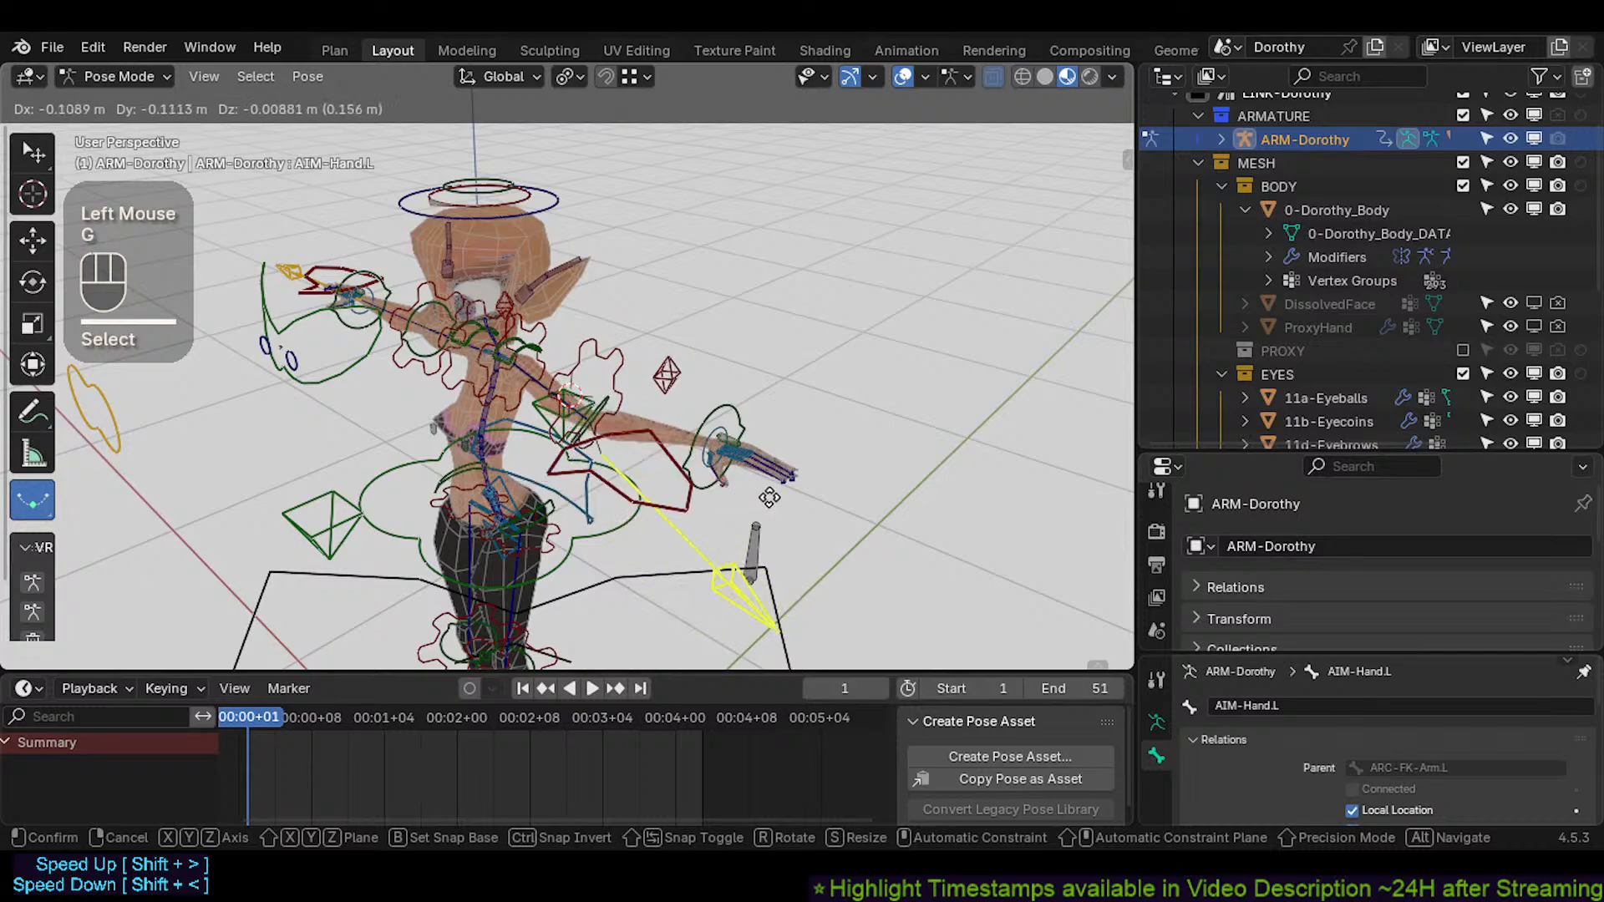
key(Escape)
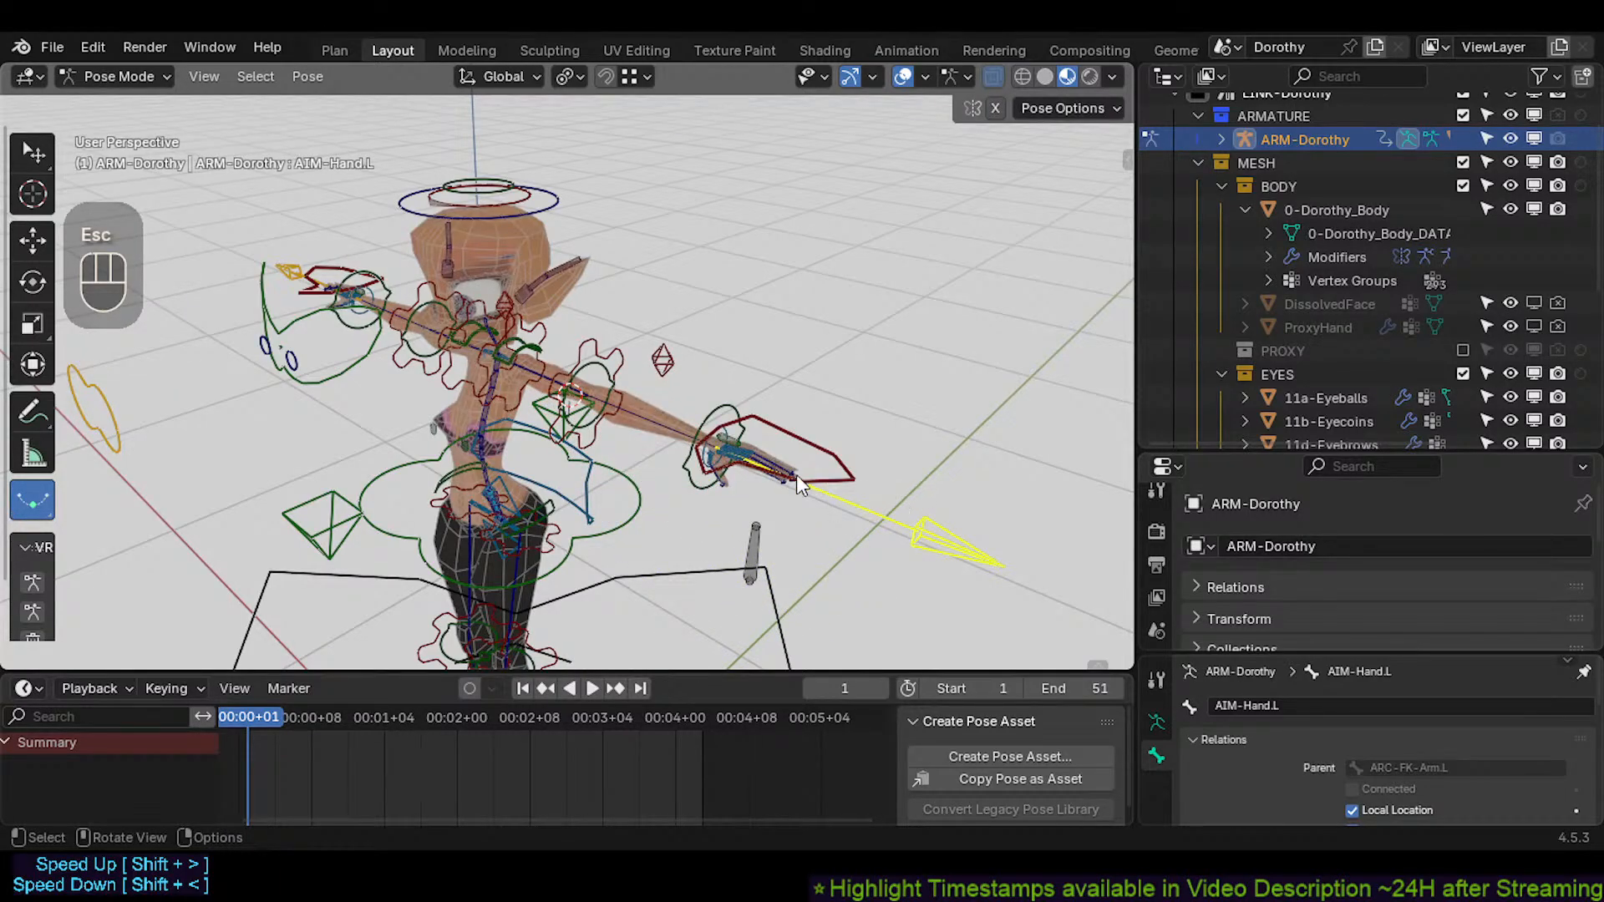
key(g)
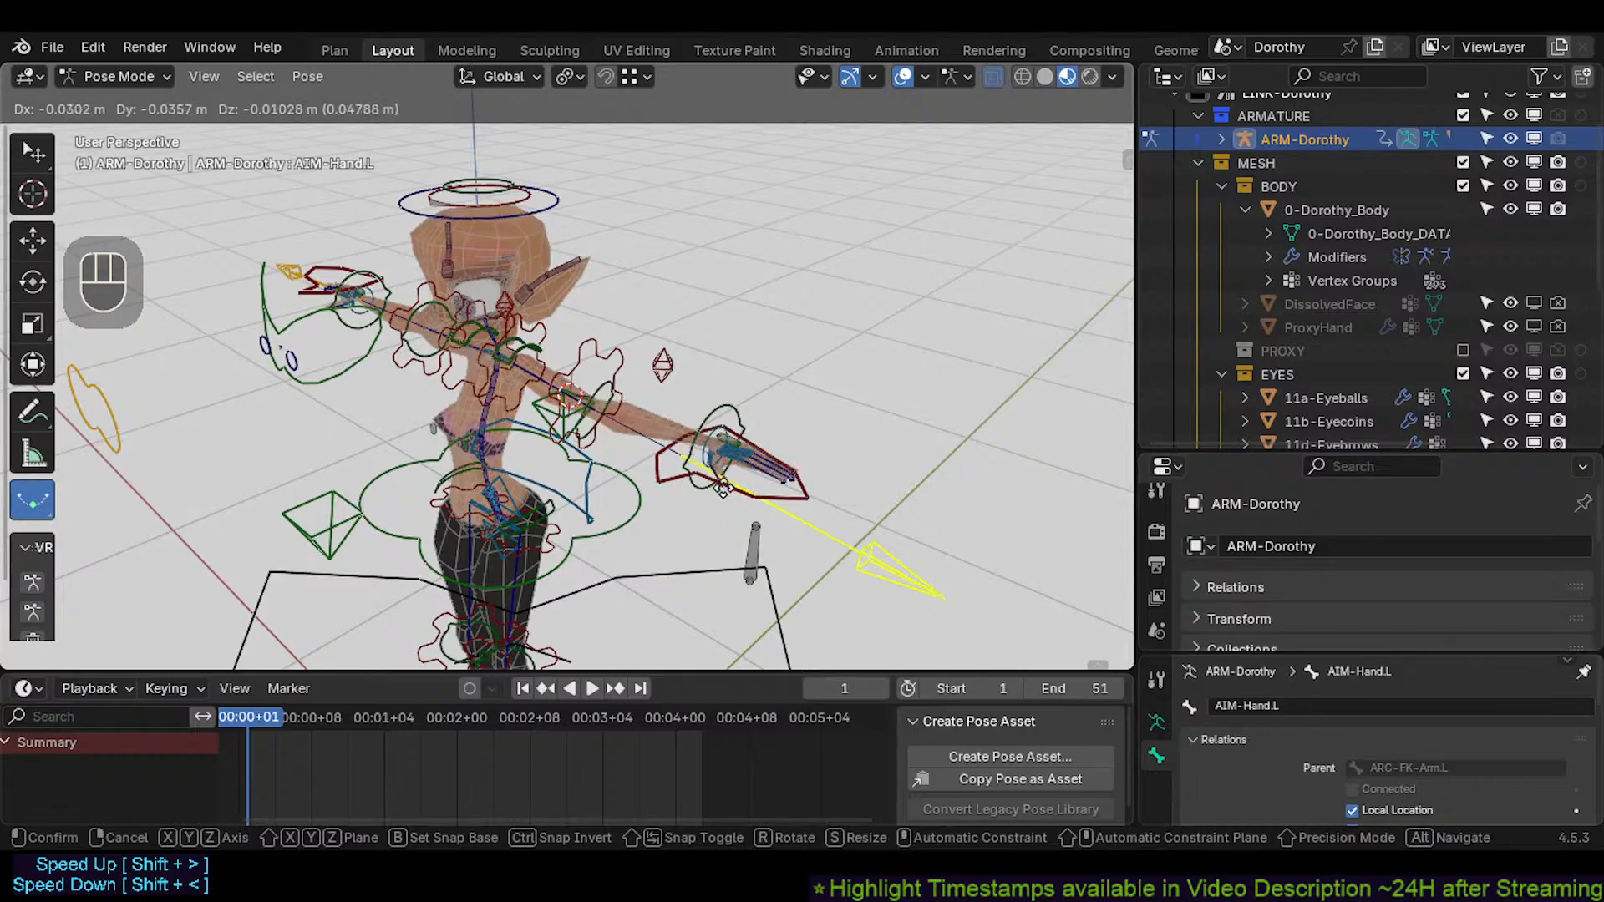
key(Escape)
Test-move MTR-IK-Hand.L and AIM-Hand.L once more to compare the parented hand controls, cancelling both moves
click(734, 424)
key(g)
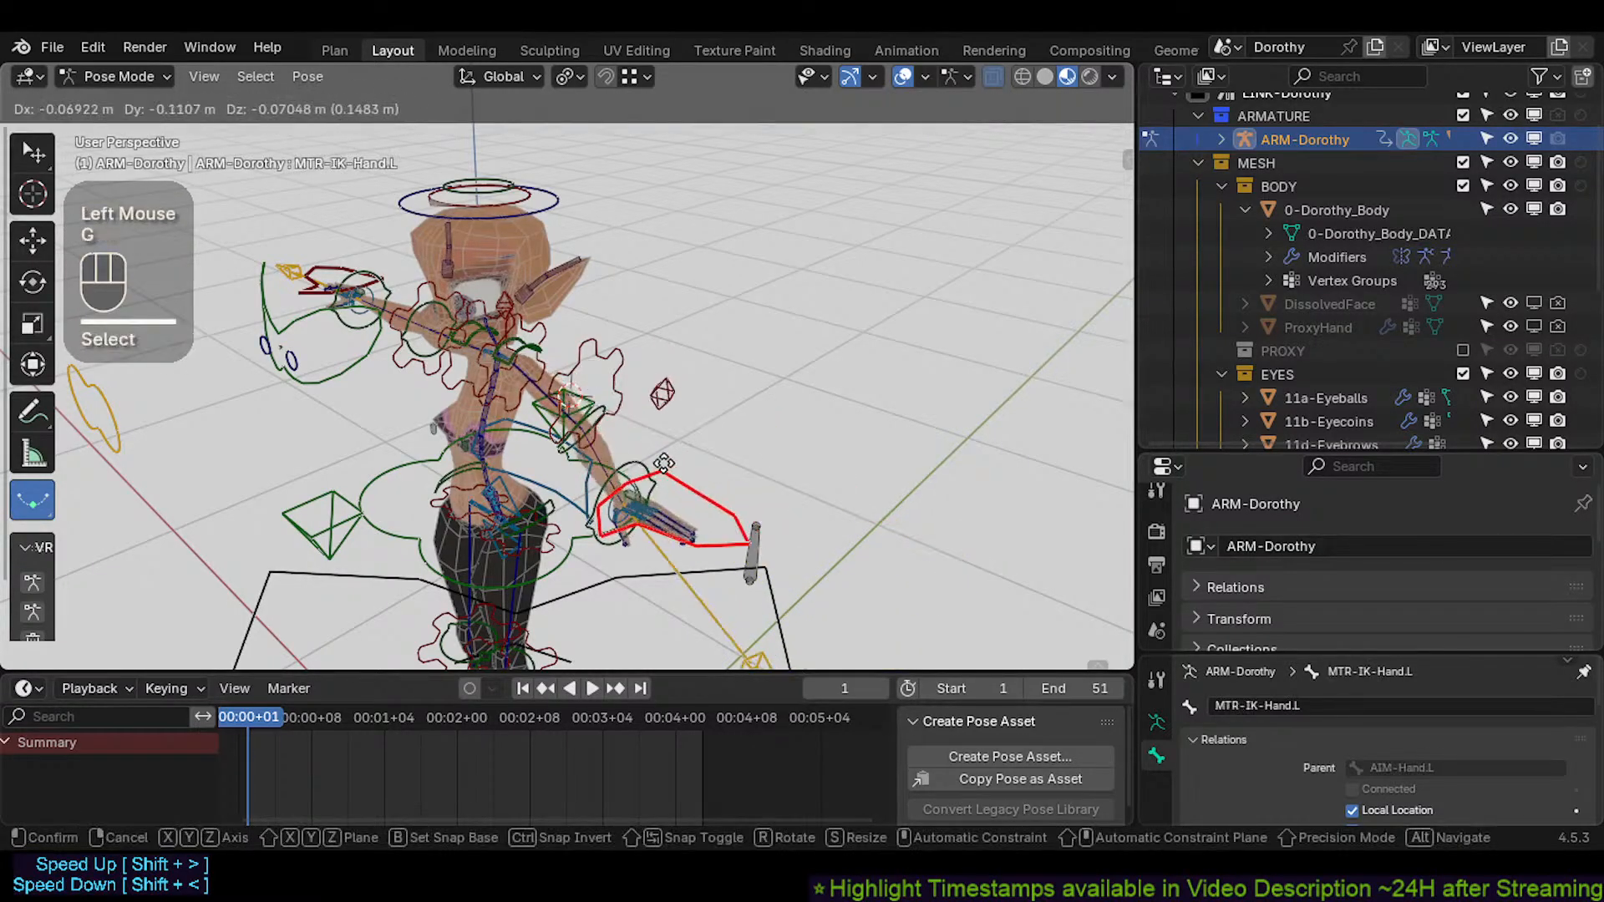
key(Escape)
click(816, 491)
key(g)
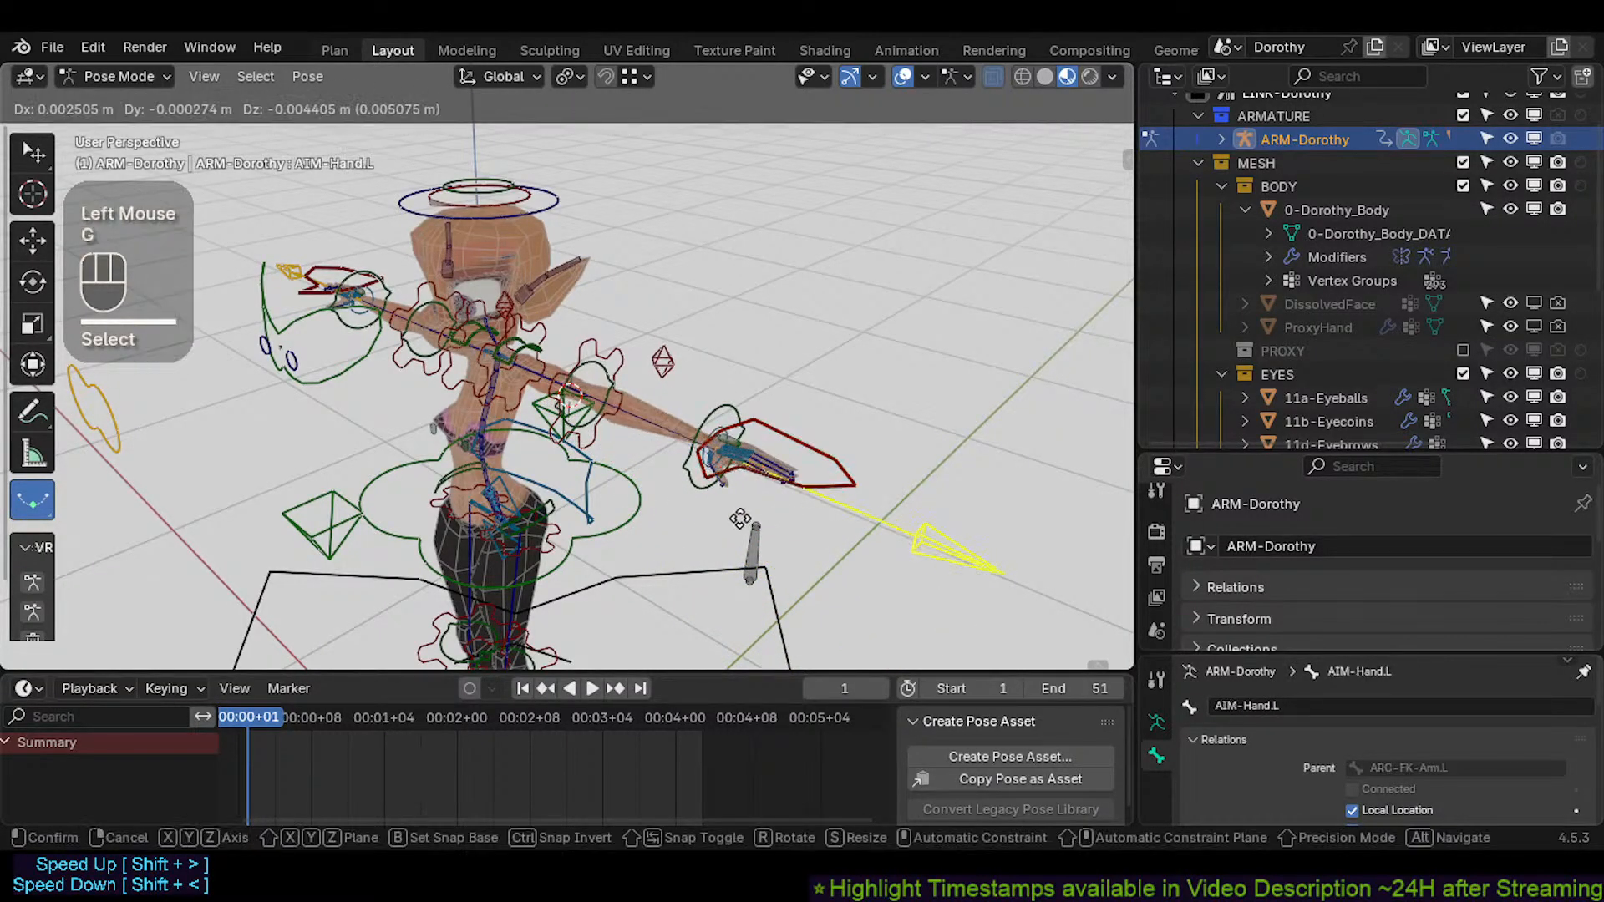
key(Escape)
Select TWK-Hand.L at the left wrist and save the file
click(735, 450)
scroll(734, 451, up, 1)
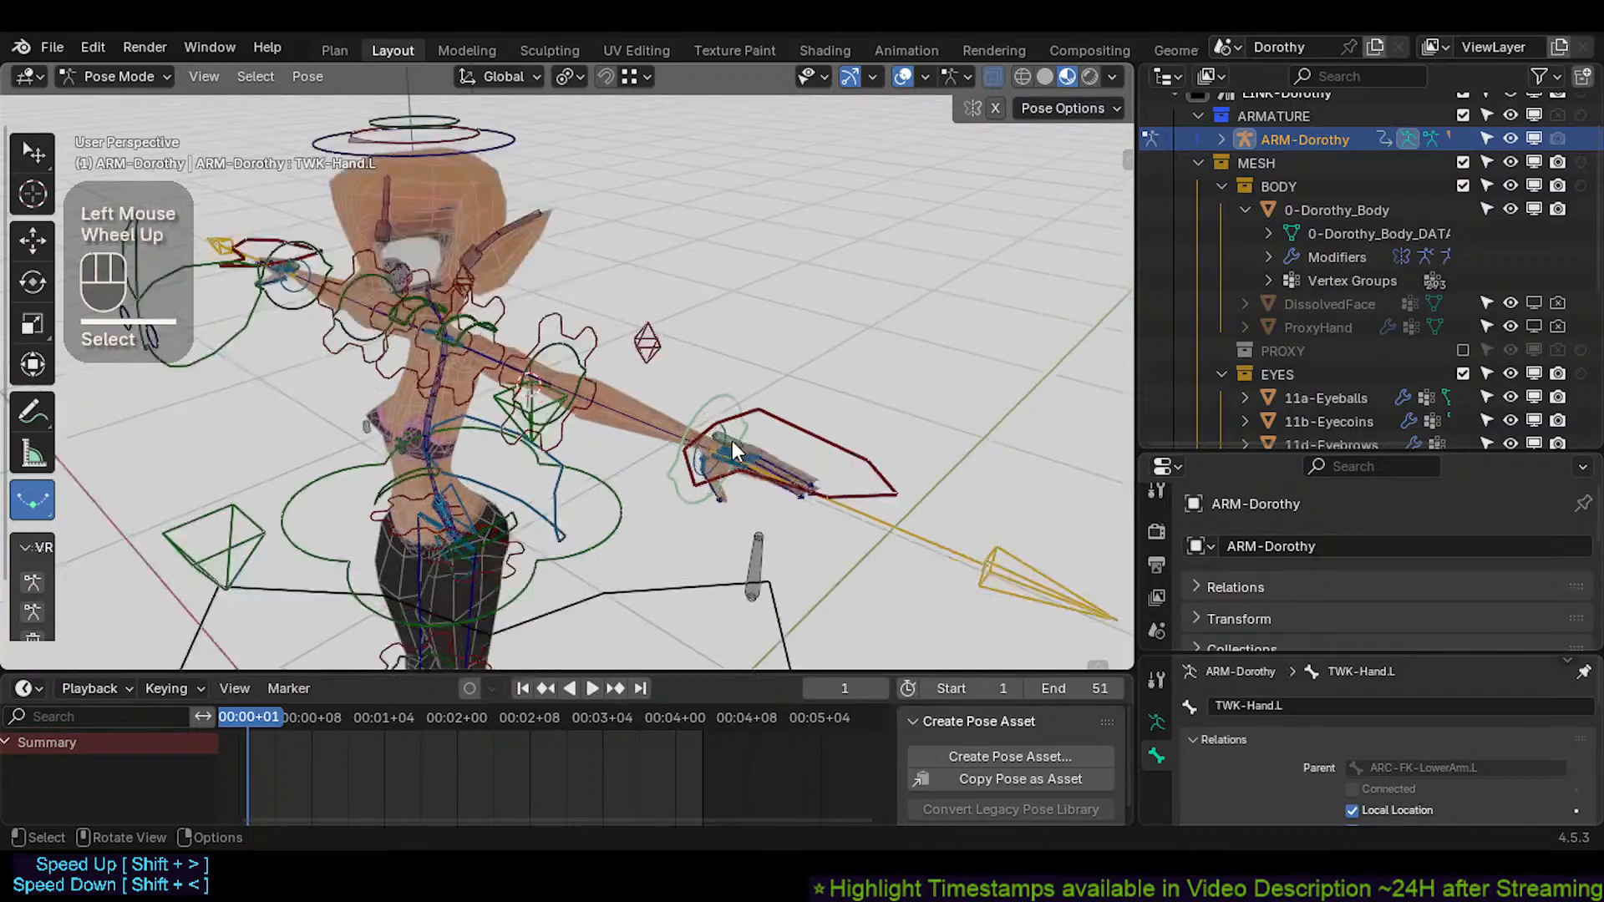
key(ctrl+s)
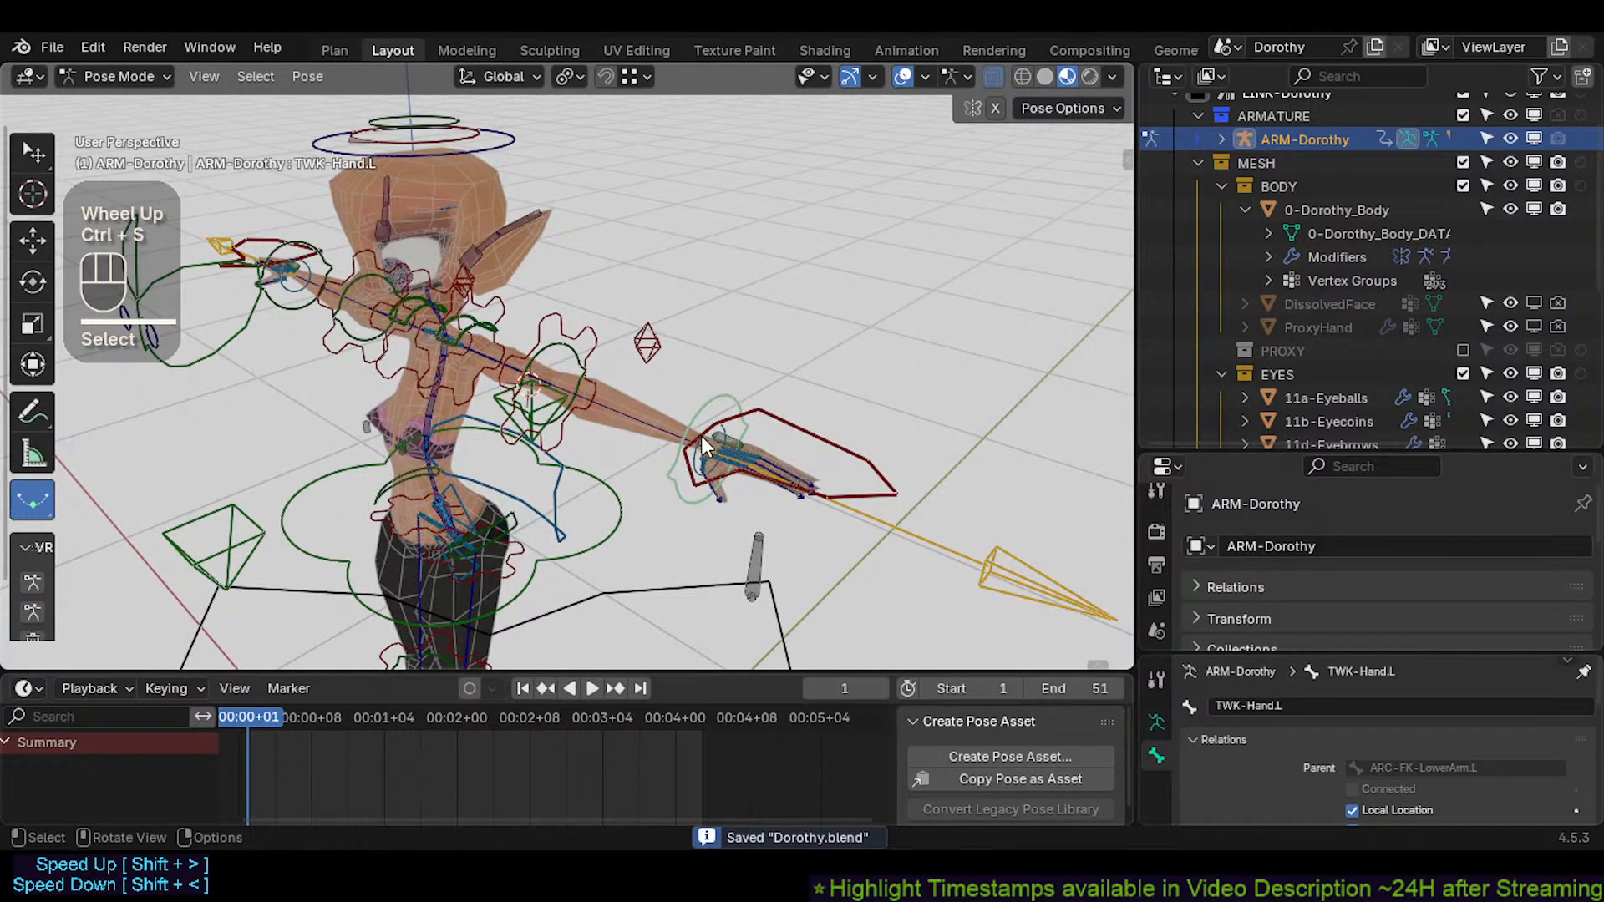
Enlarge the properties area and examine the bone constraints of TWK-Hand.L, MTR-IK-Hand.L and AIM-Hand.L
shift+middle_drag(700, 436, 675, 433)
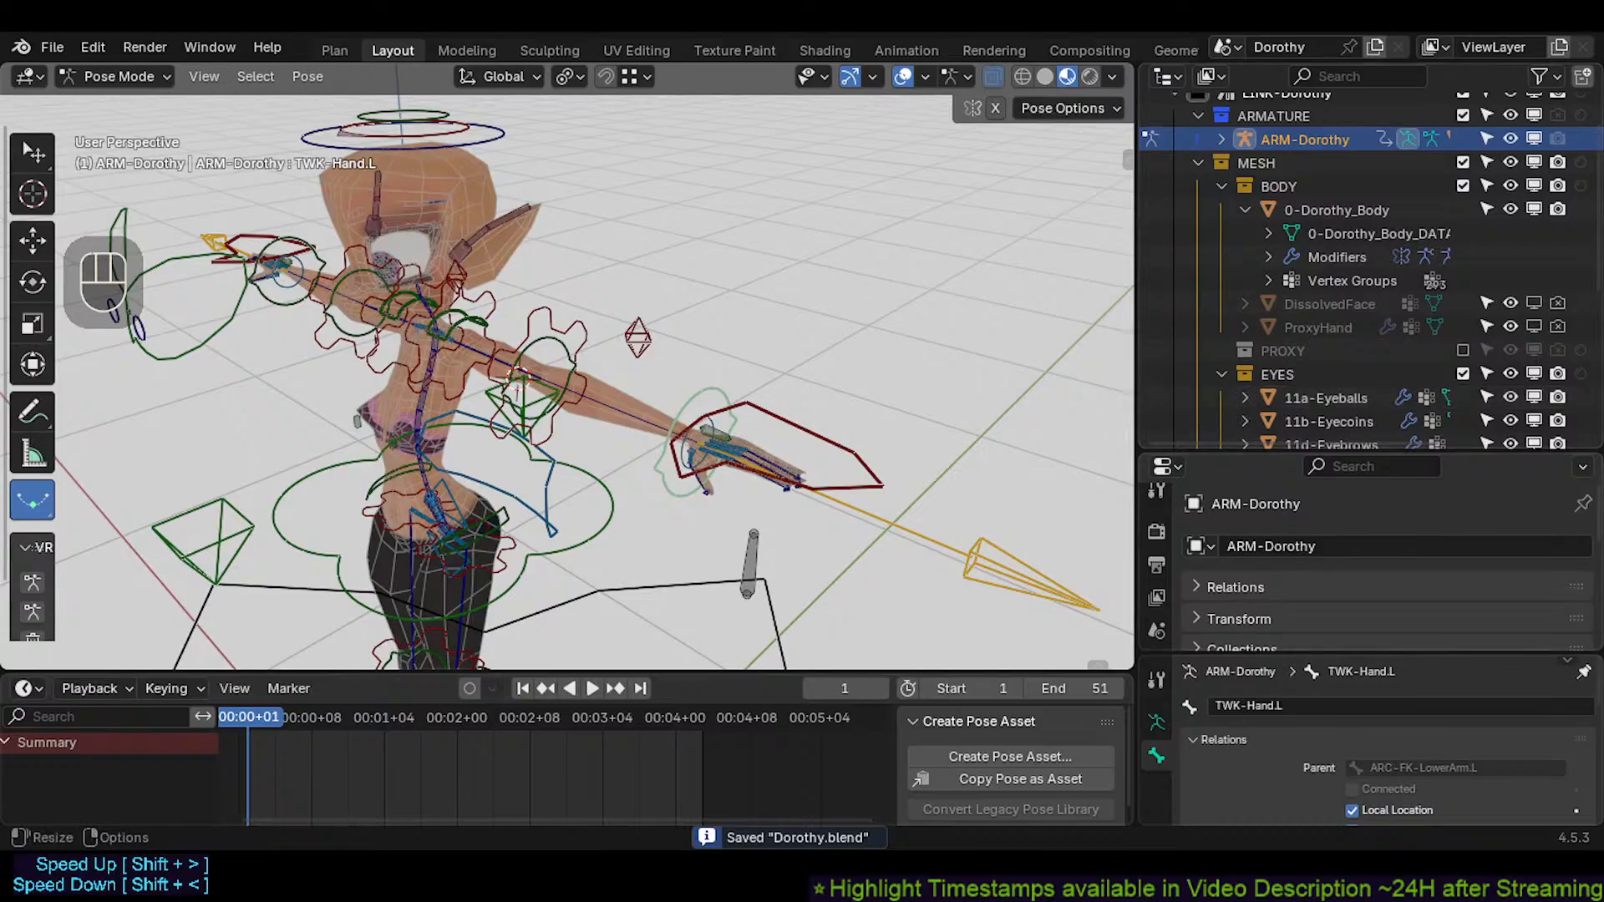
drag(1253, 455, 1253, 242)
scroll(1148, 611, down, 2)
click(1151, 622)
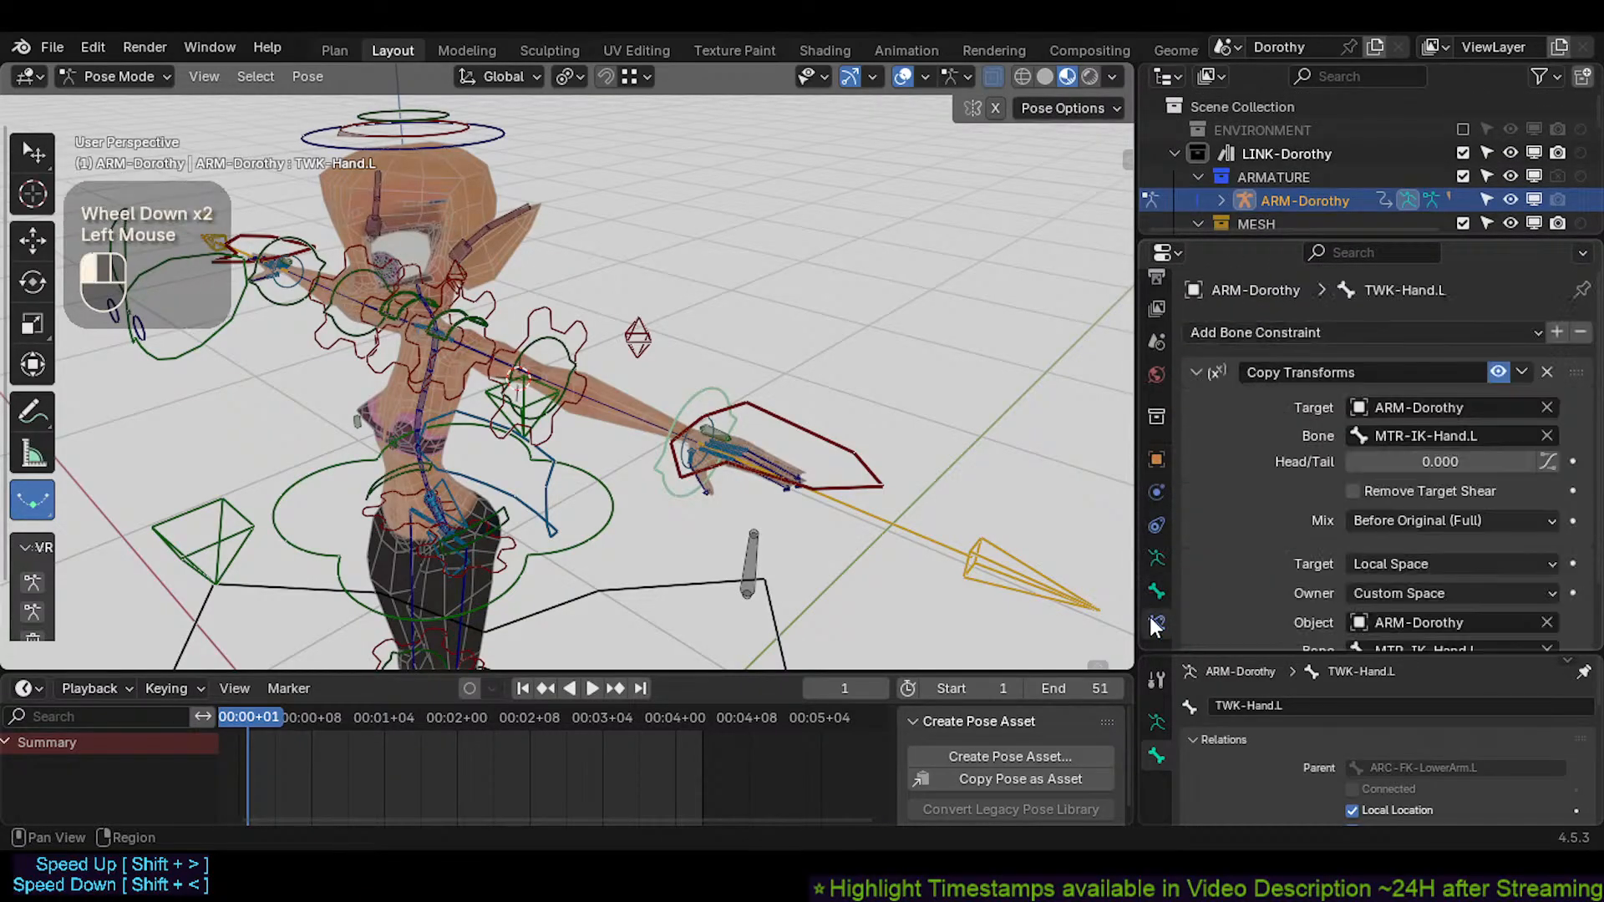
click(842, 473)
shift+click(856, 509)
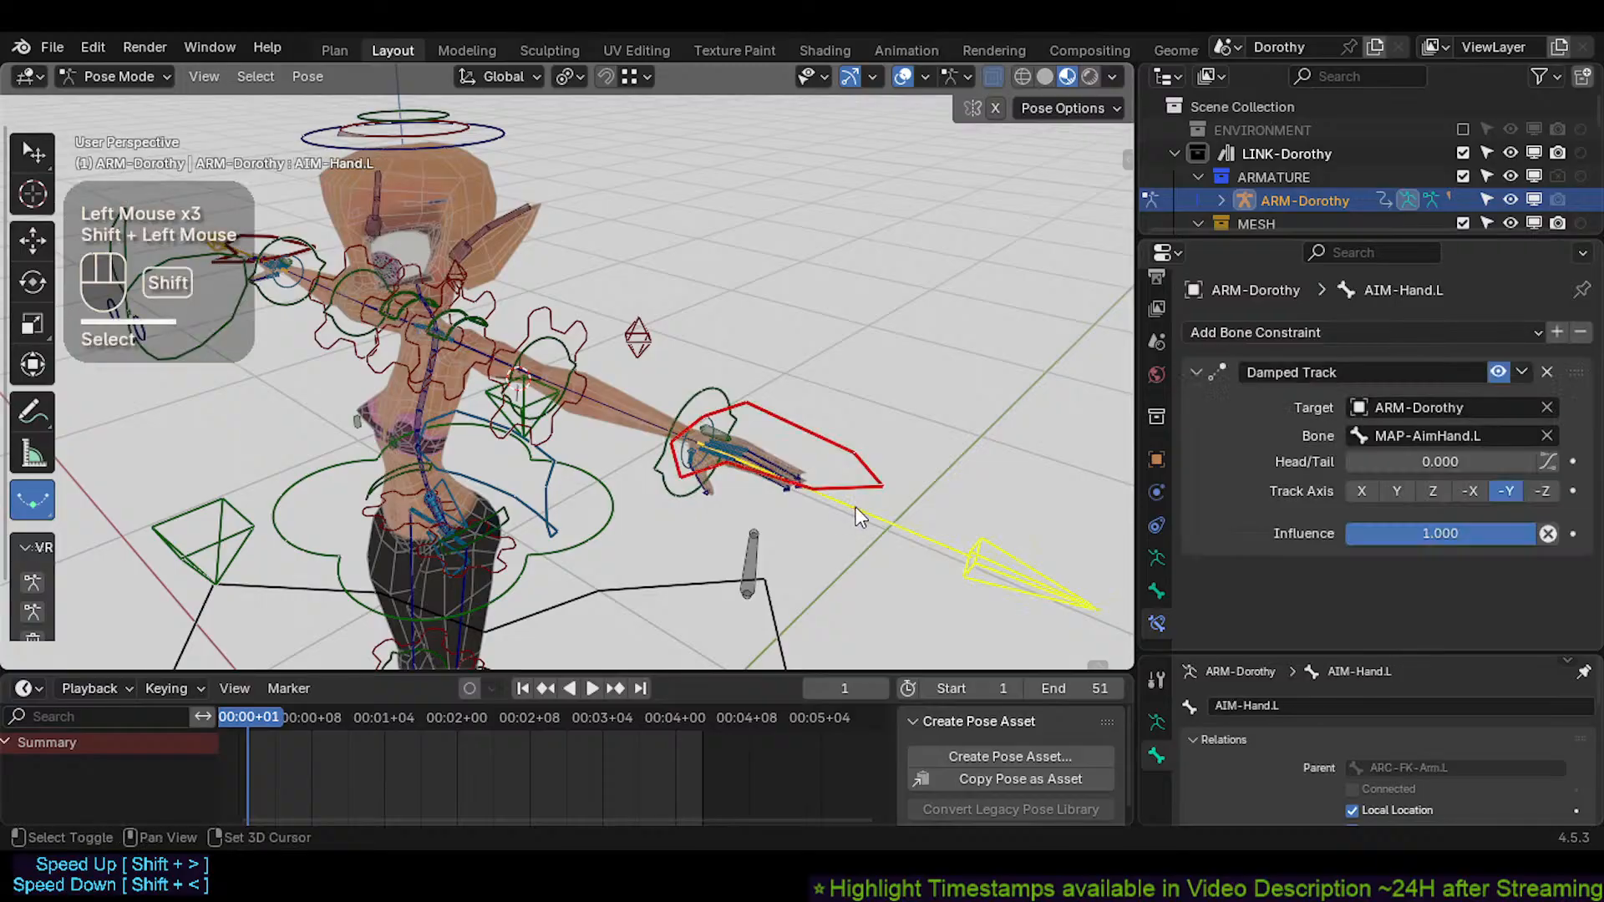
Test-move the left hand controls AIM-Hand.L and MTR-IK-Hand.L, and clear the pose transforms of all bones
click(867, 483)
key(g)
click(853, 462)
click(838, 493)
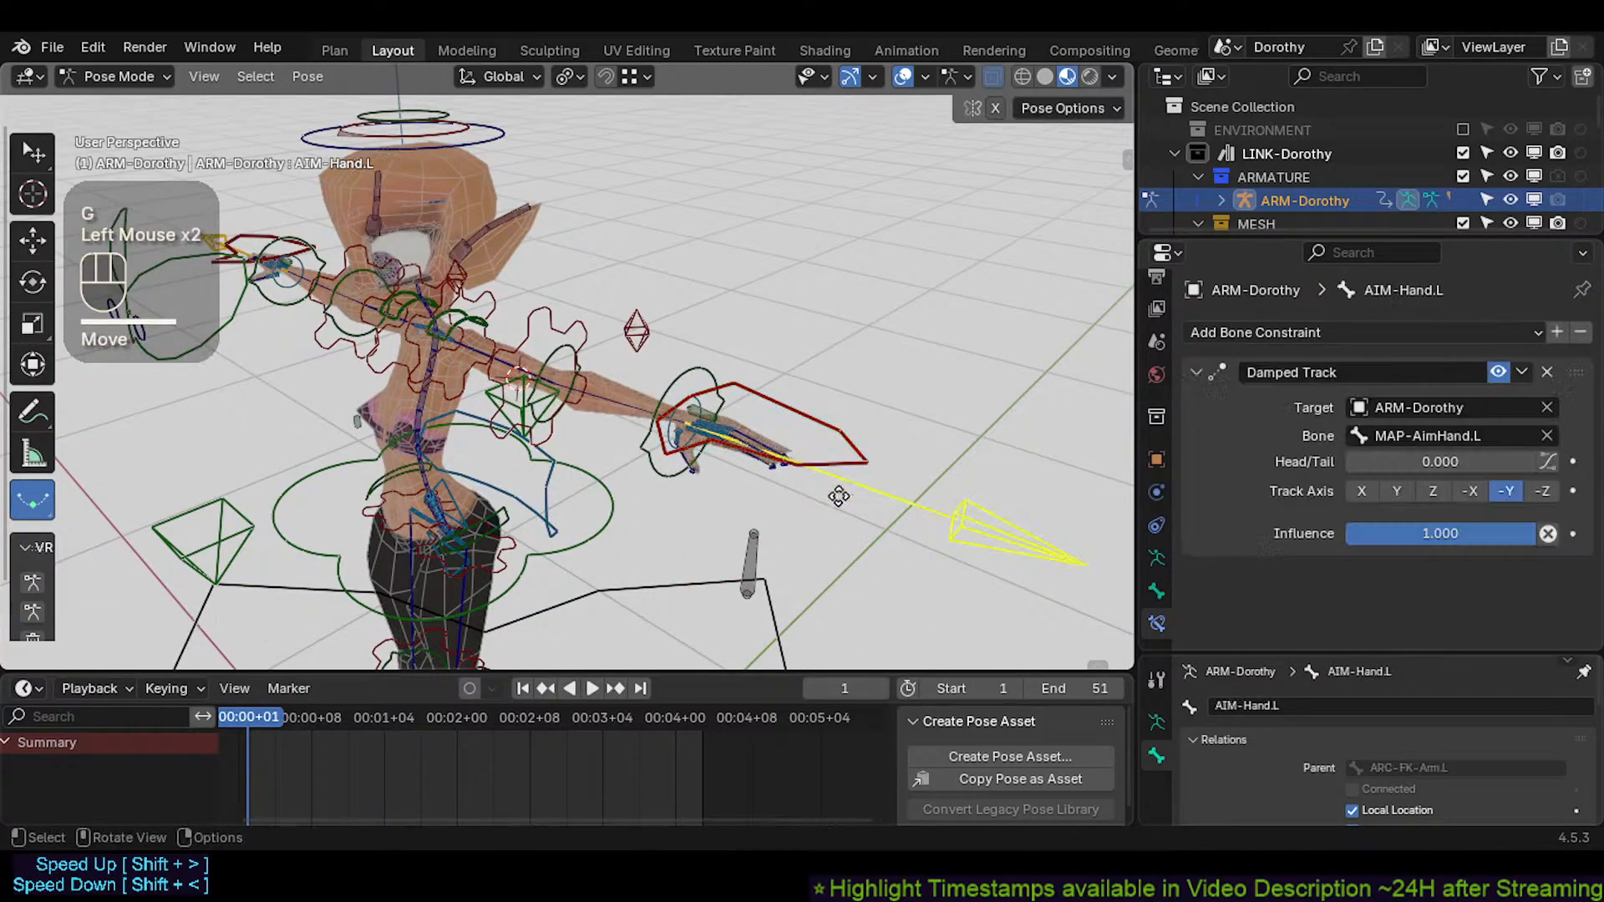
key(g)
click(854, 427)
click(858, 435)
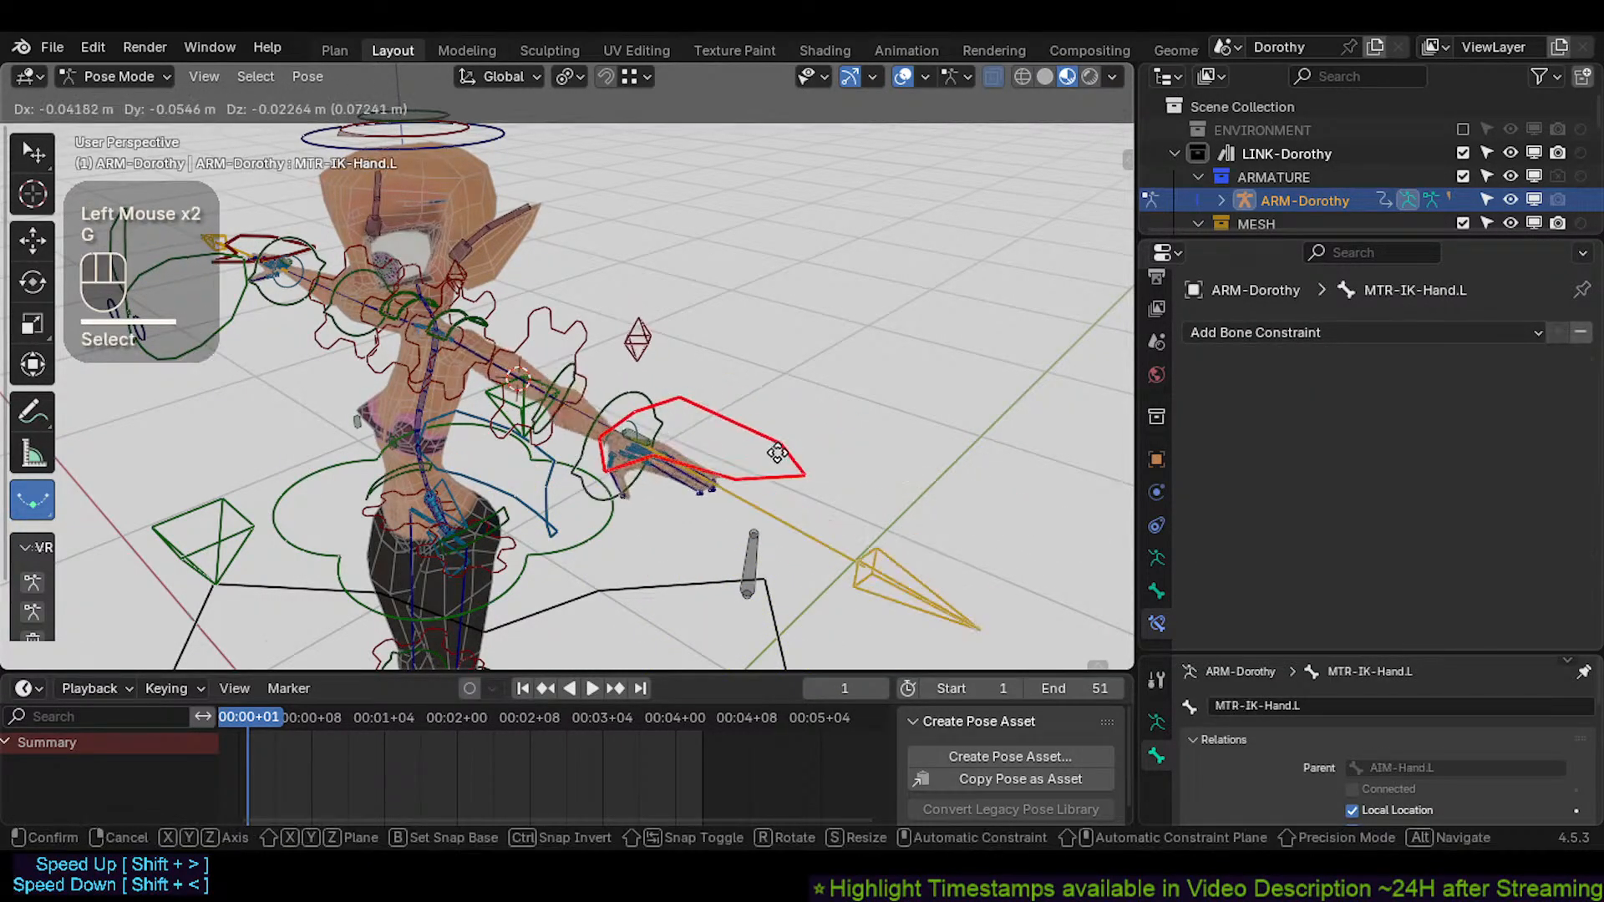
key(a)
key(alt+q)
key(alt+q)
Examine the relation between AIM-Hand.L, MTR-IK-Hand.L and the nearby left hand bones by selecting them in turn
click(883, 487)
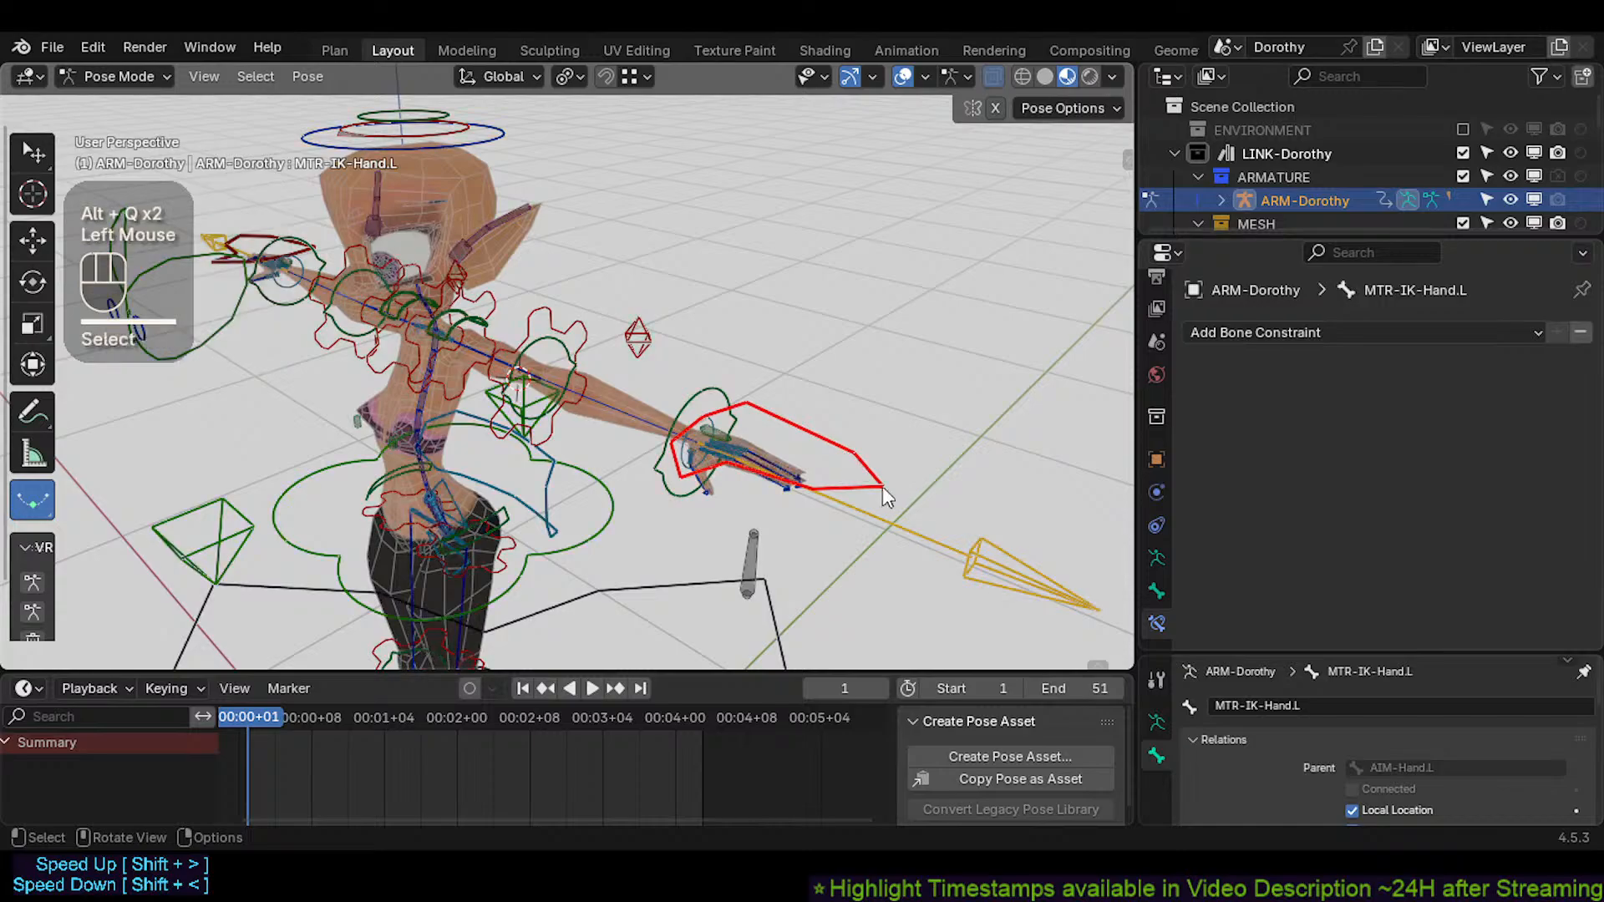
click(889, 509)
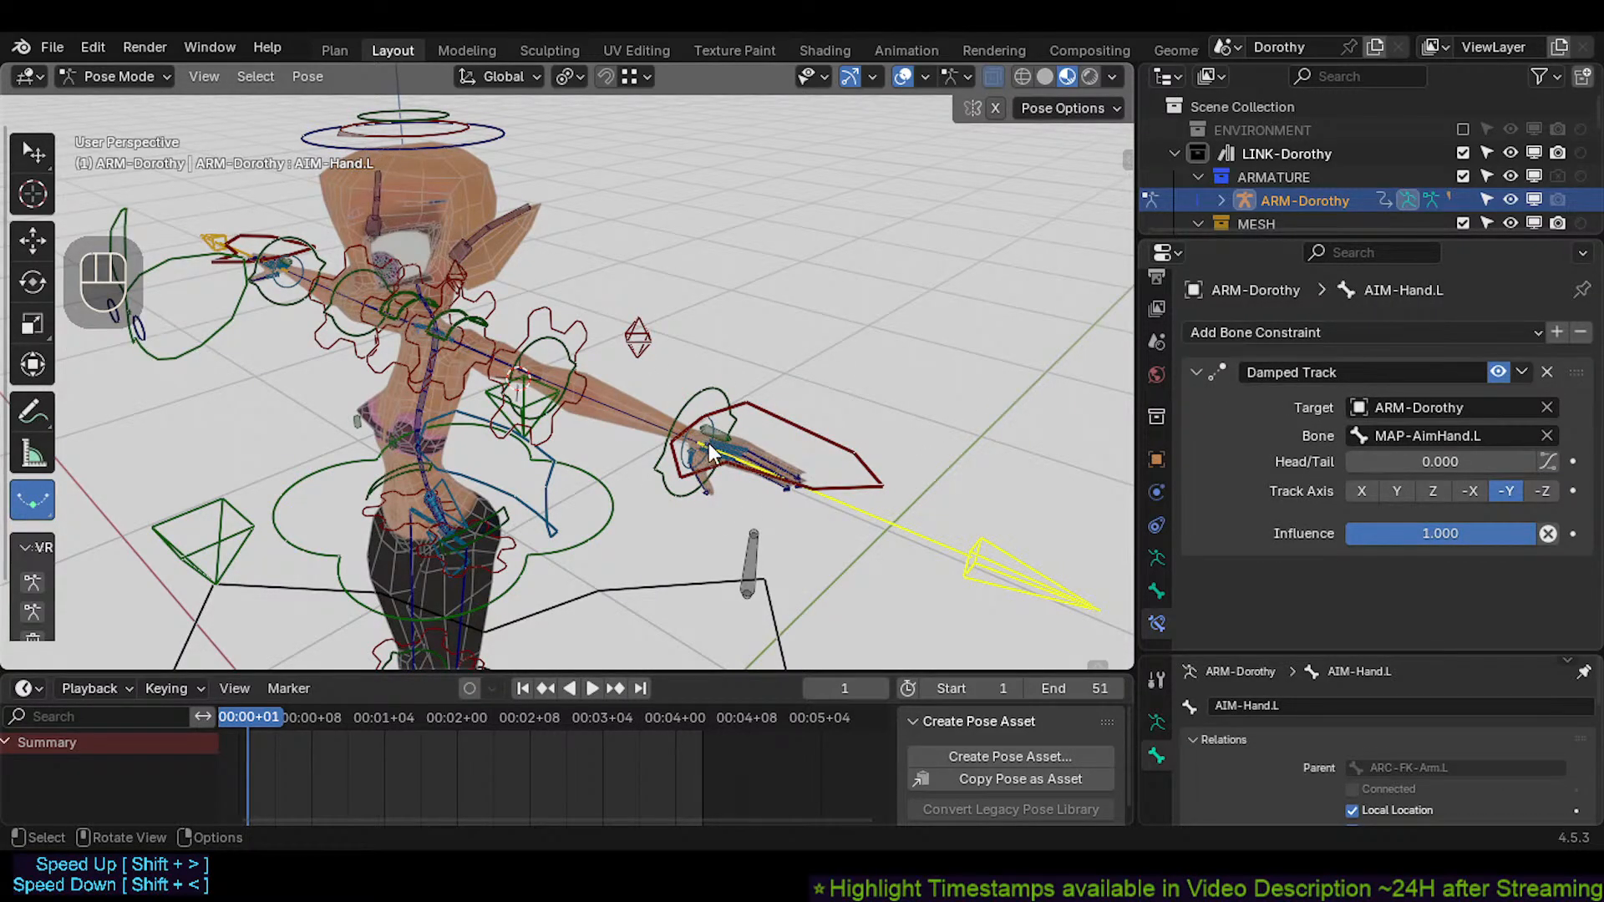
click(810, 433)
click(847, 503)
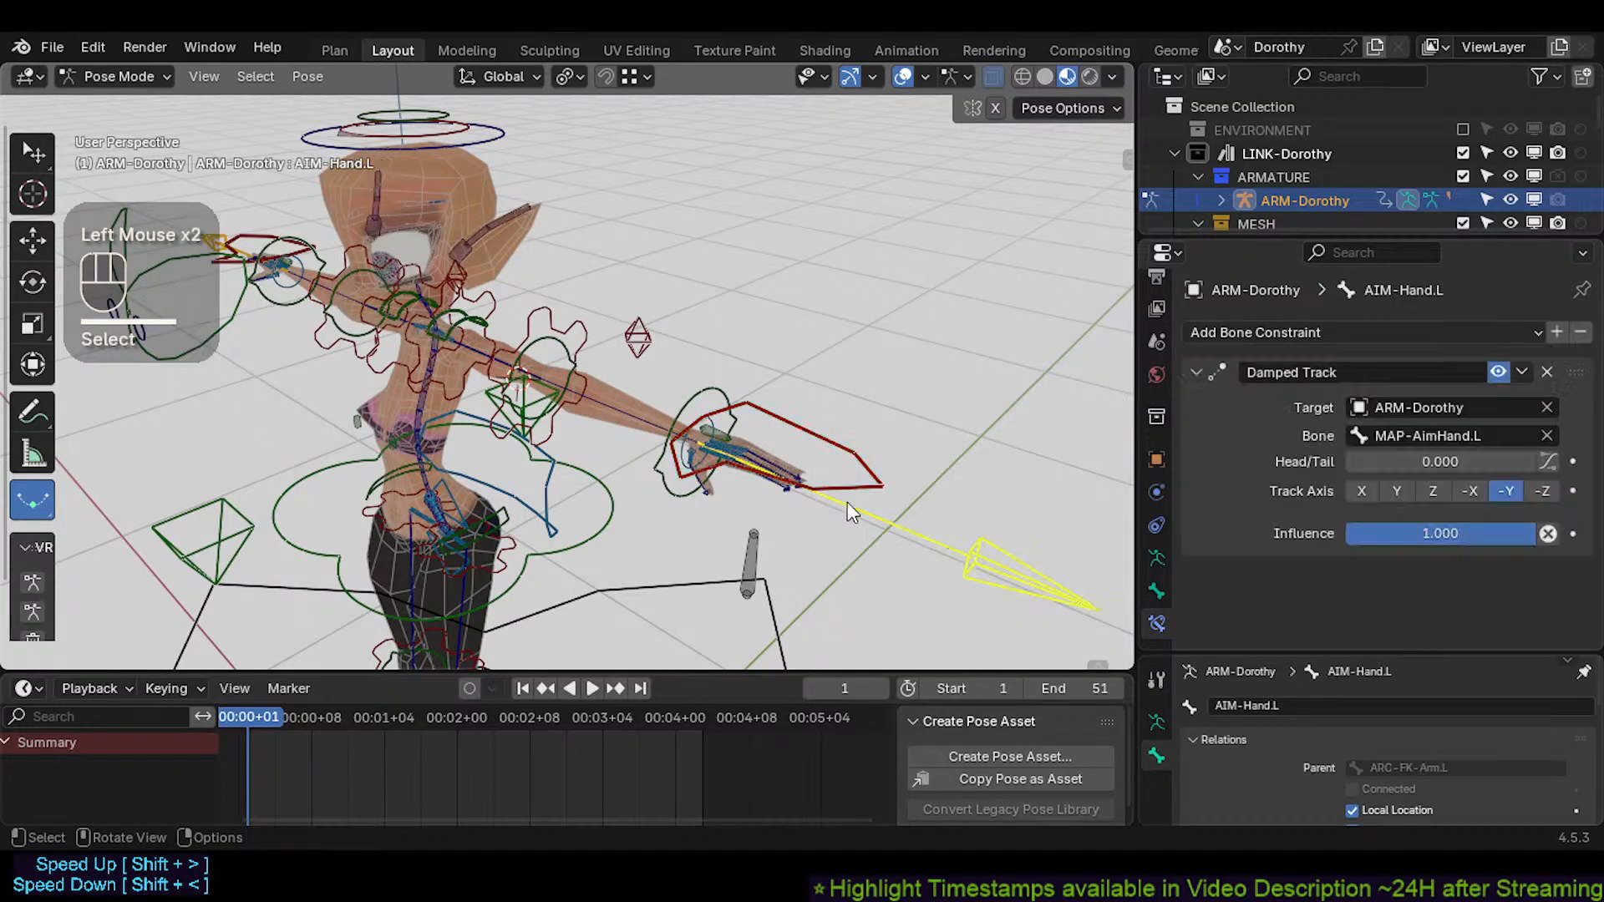
click(846, 456)
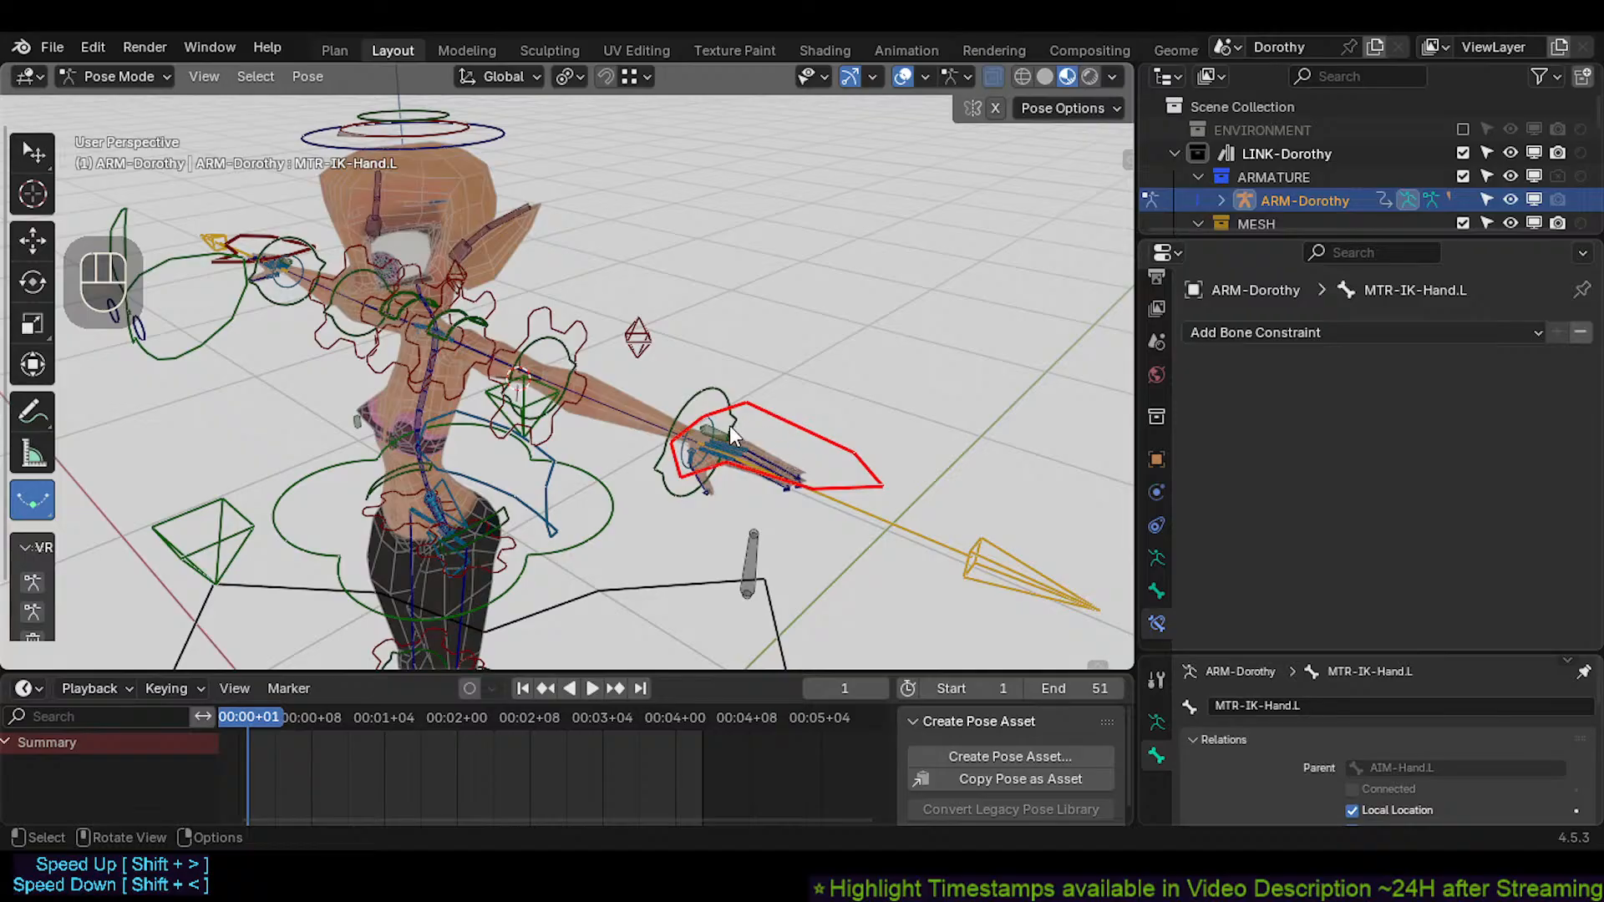
click(725, 390)
click(820, 437)
click(750, 440)
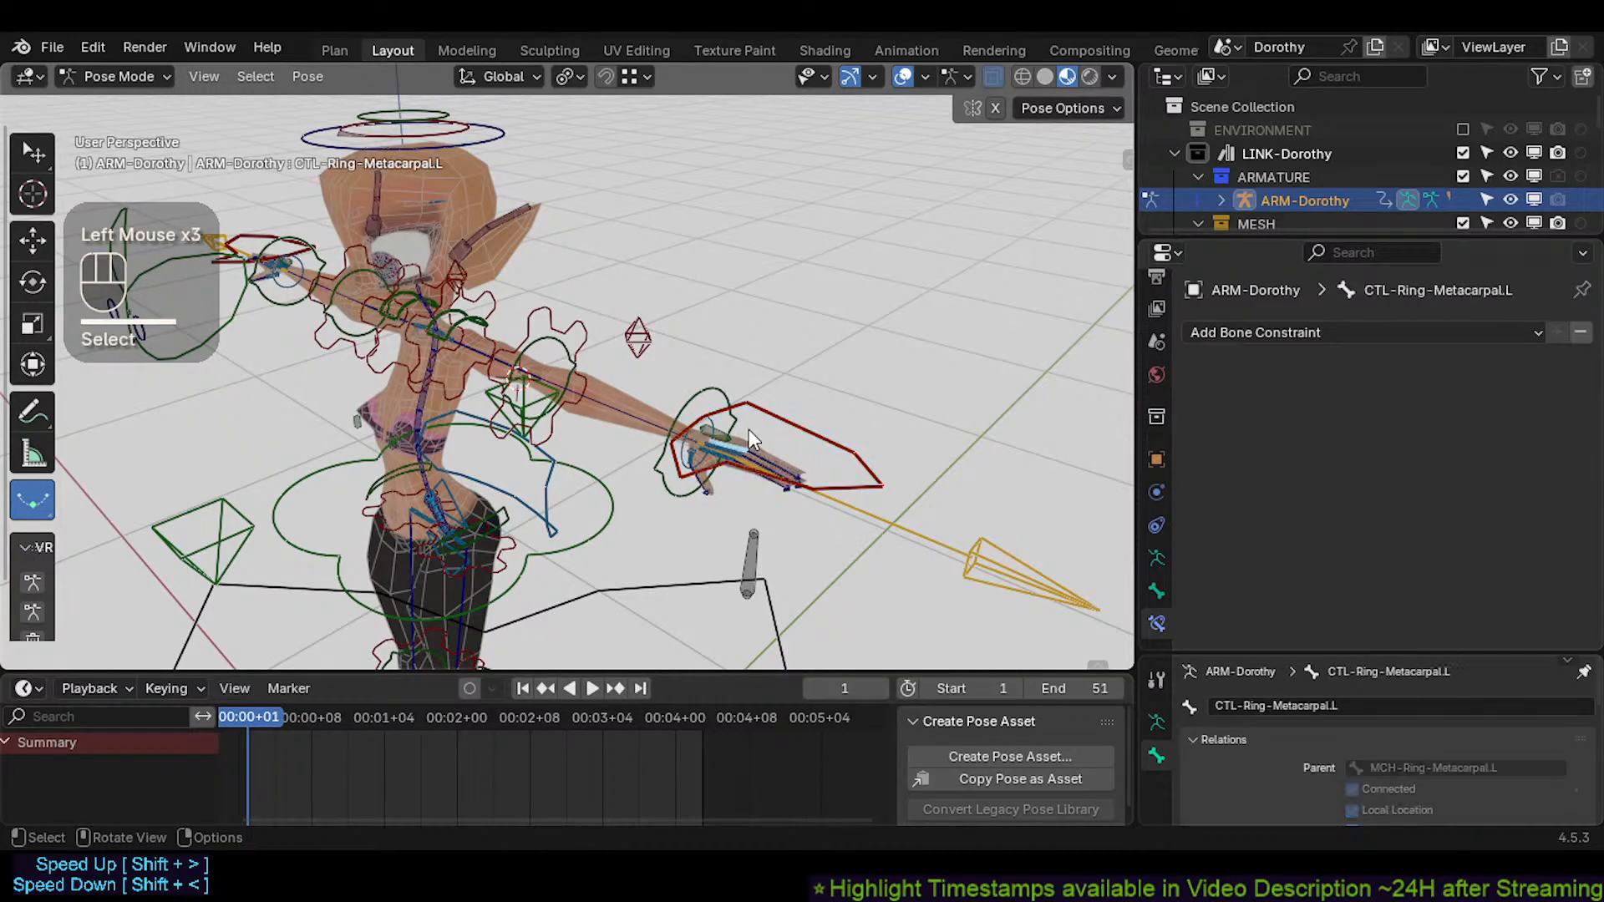
click(785, 438)
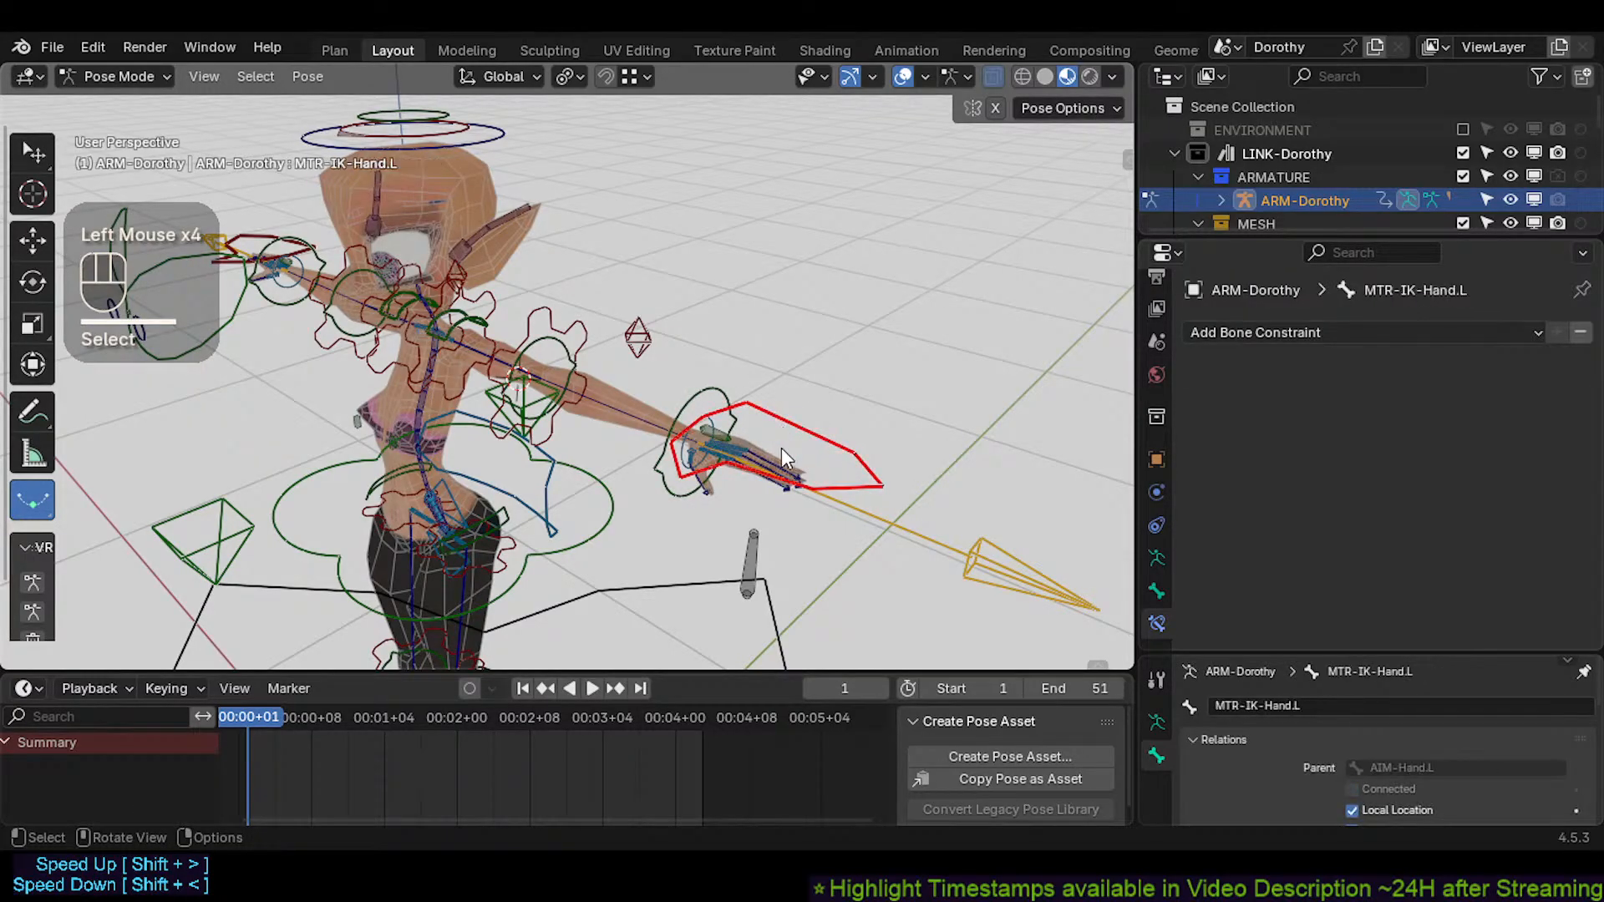
Duplicate the Copy Transforms constraint on TWK-Hand.L and rename the original constraint as Copy Transforms MTR-IK-Hand
click(837, 519)
click(703, 408)
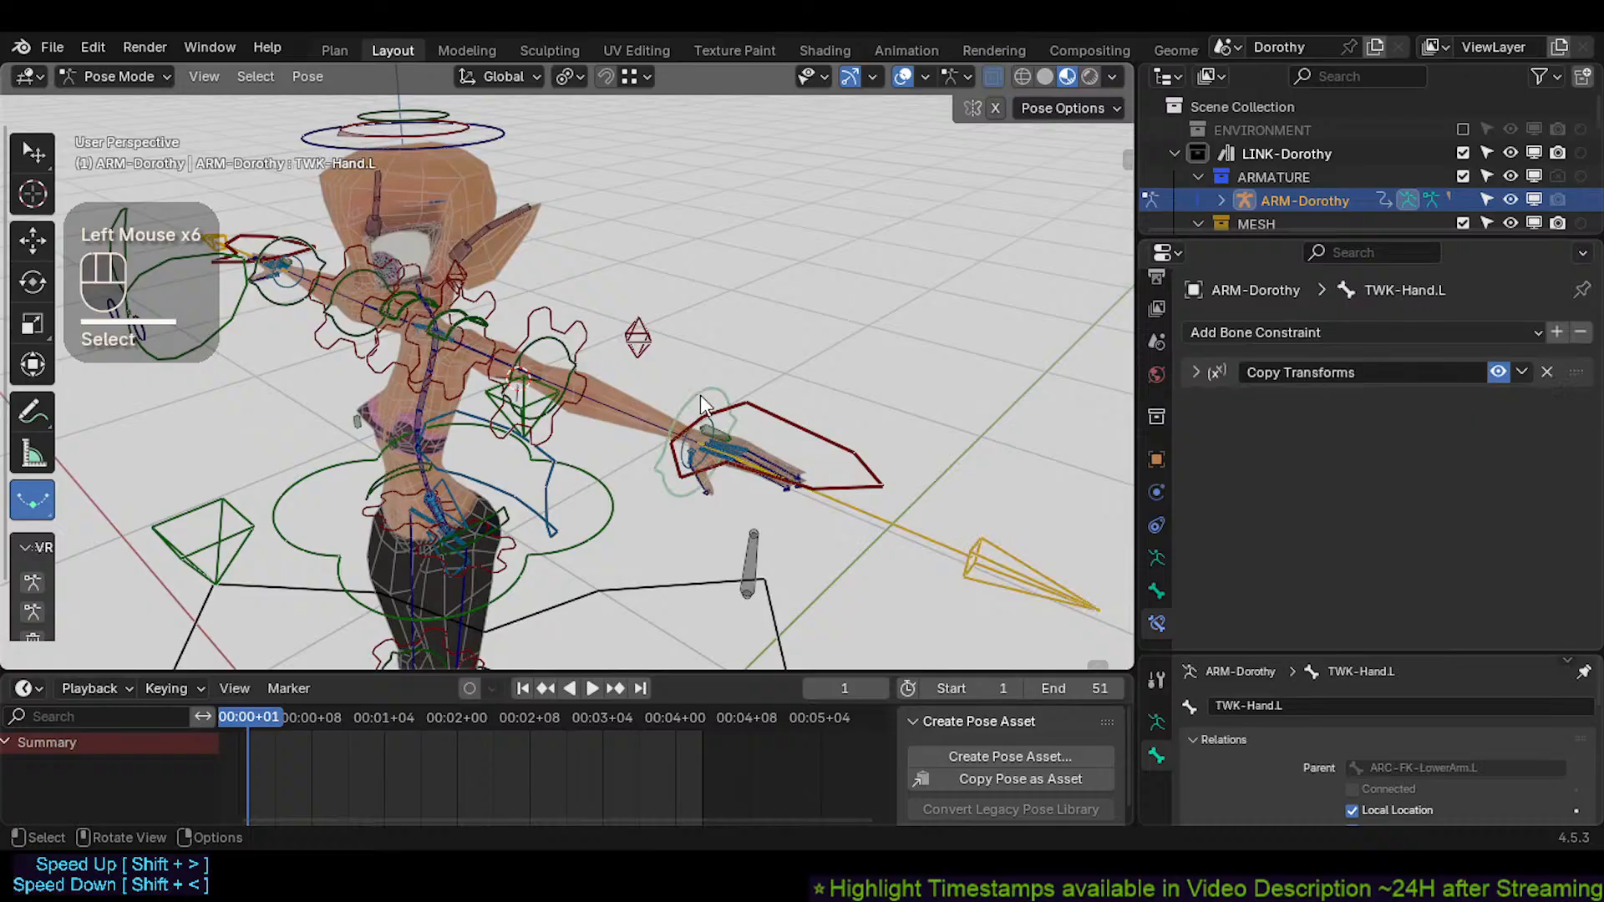
key(shift+d)
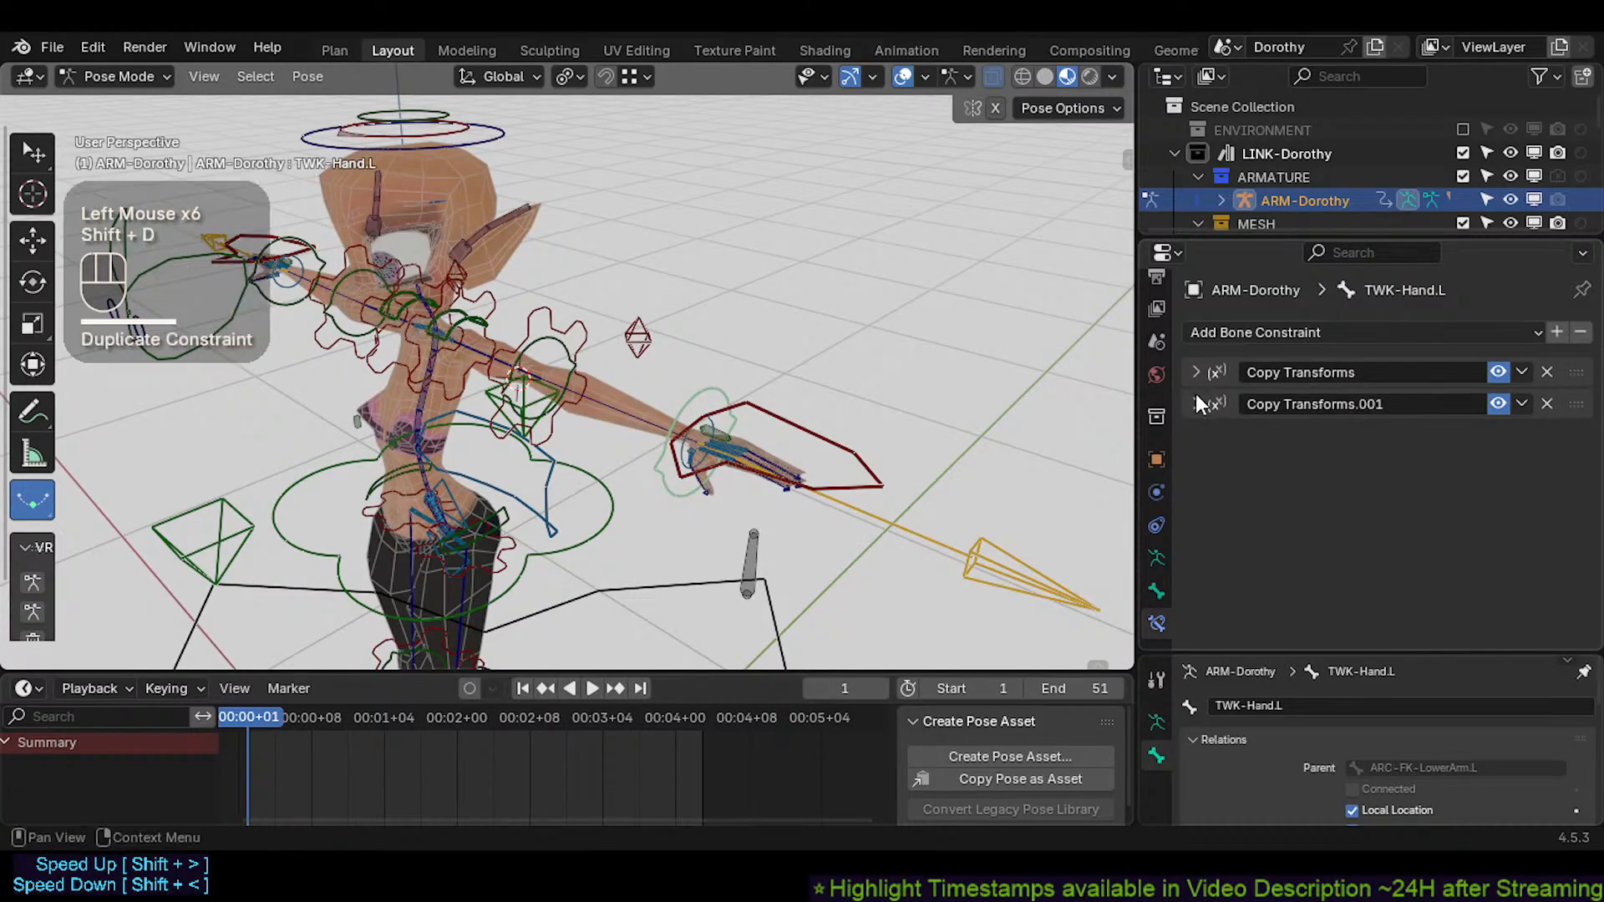
click(1378, 373)
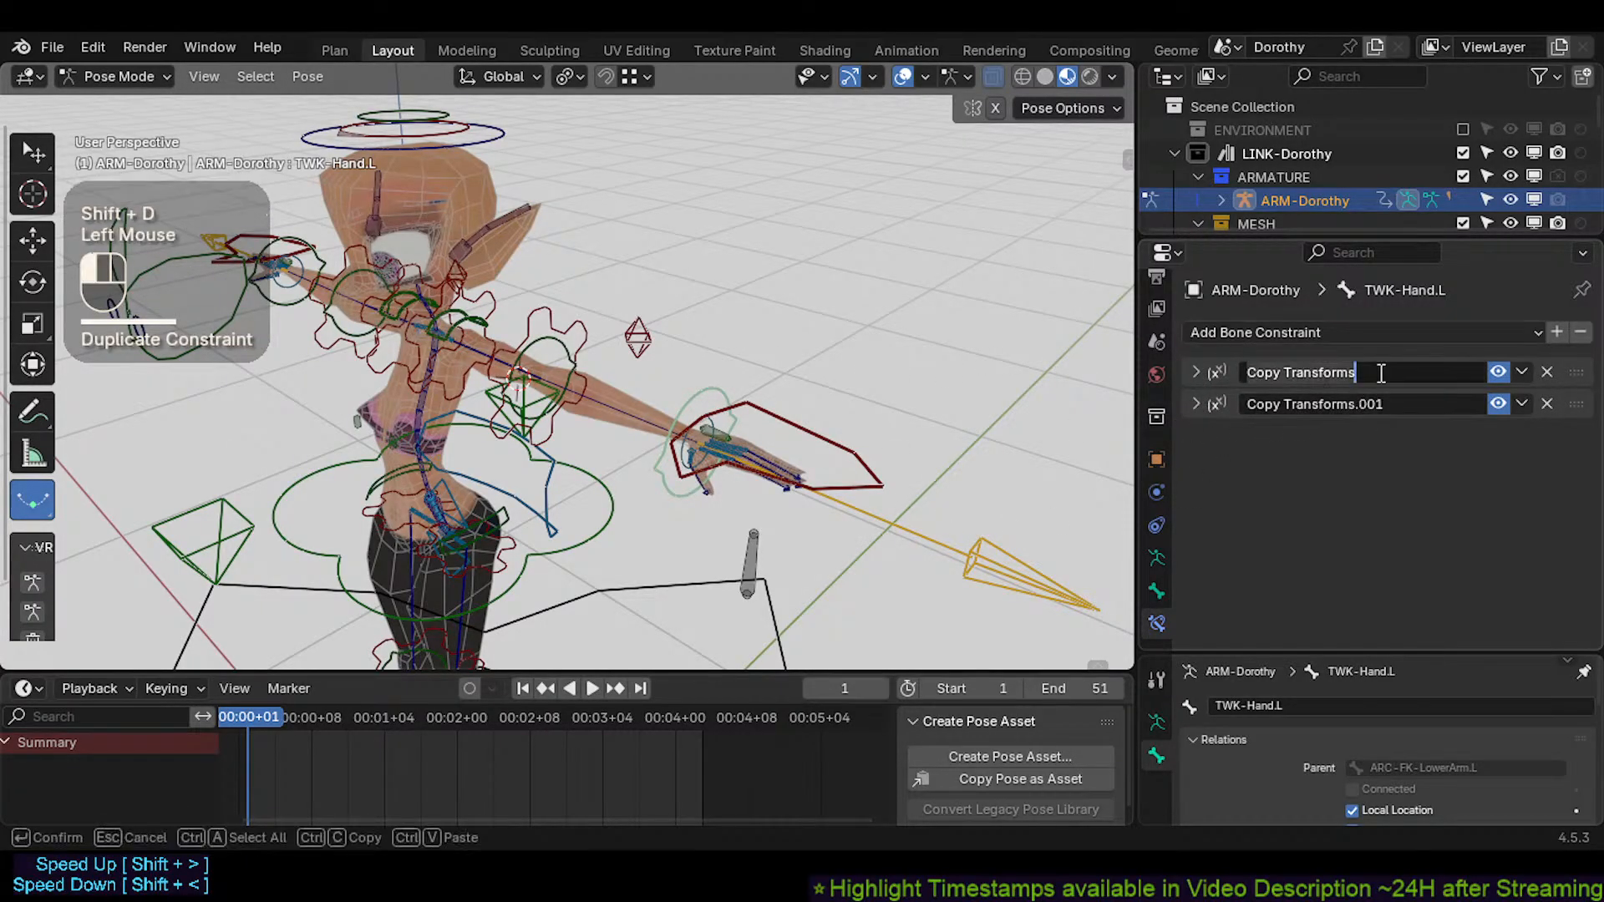
click(1381, 372)
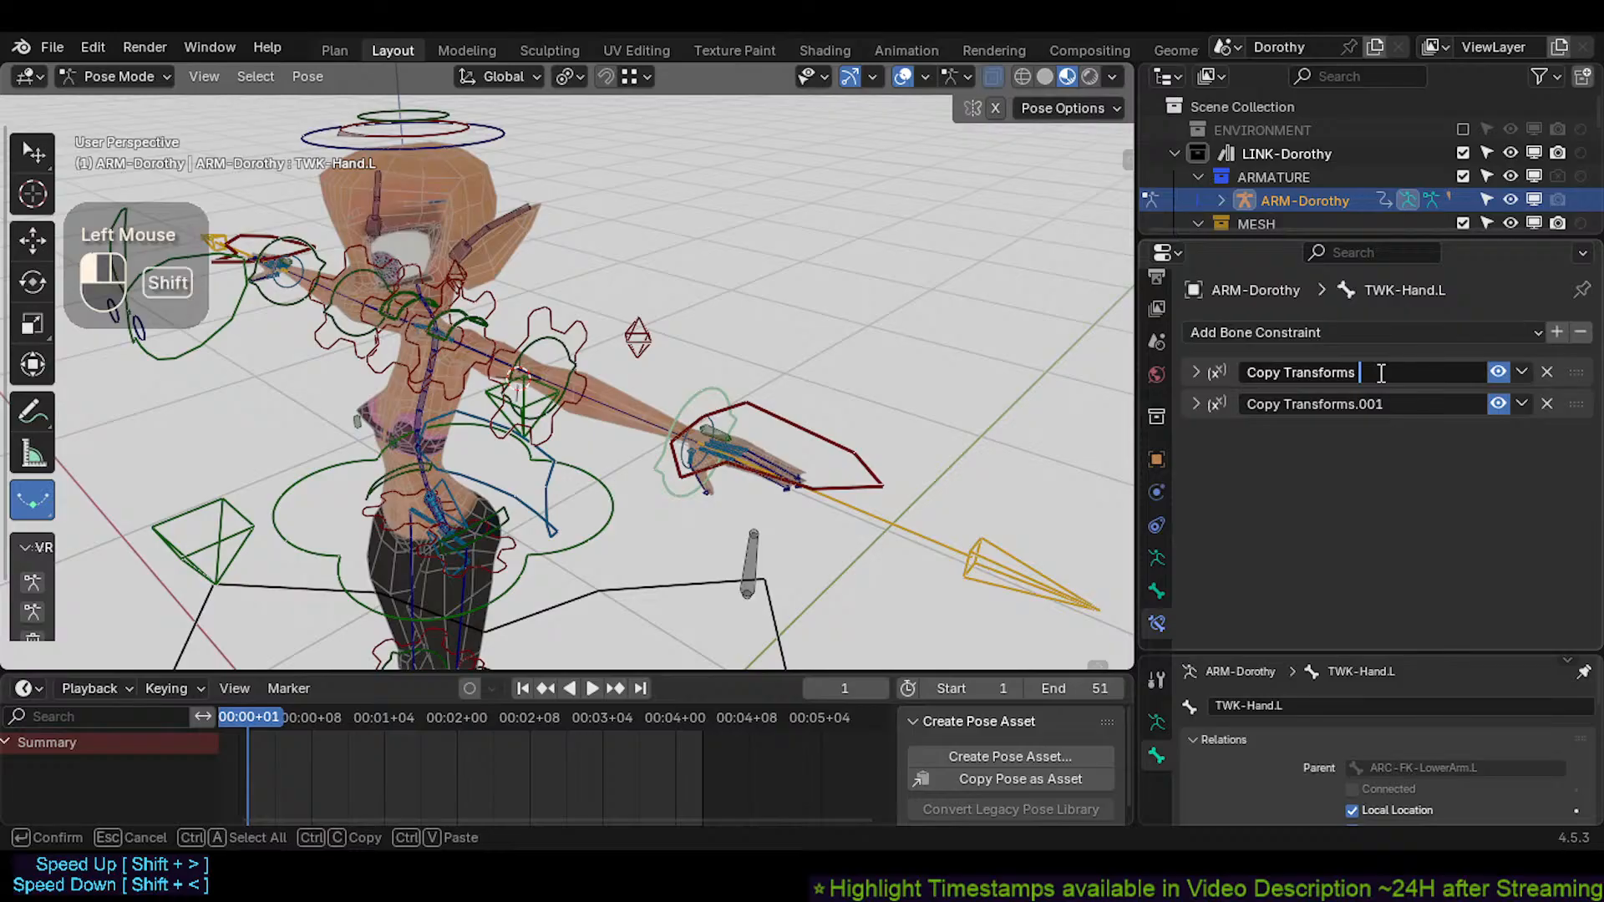
text(MTR-)
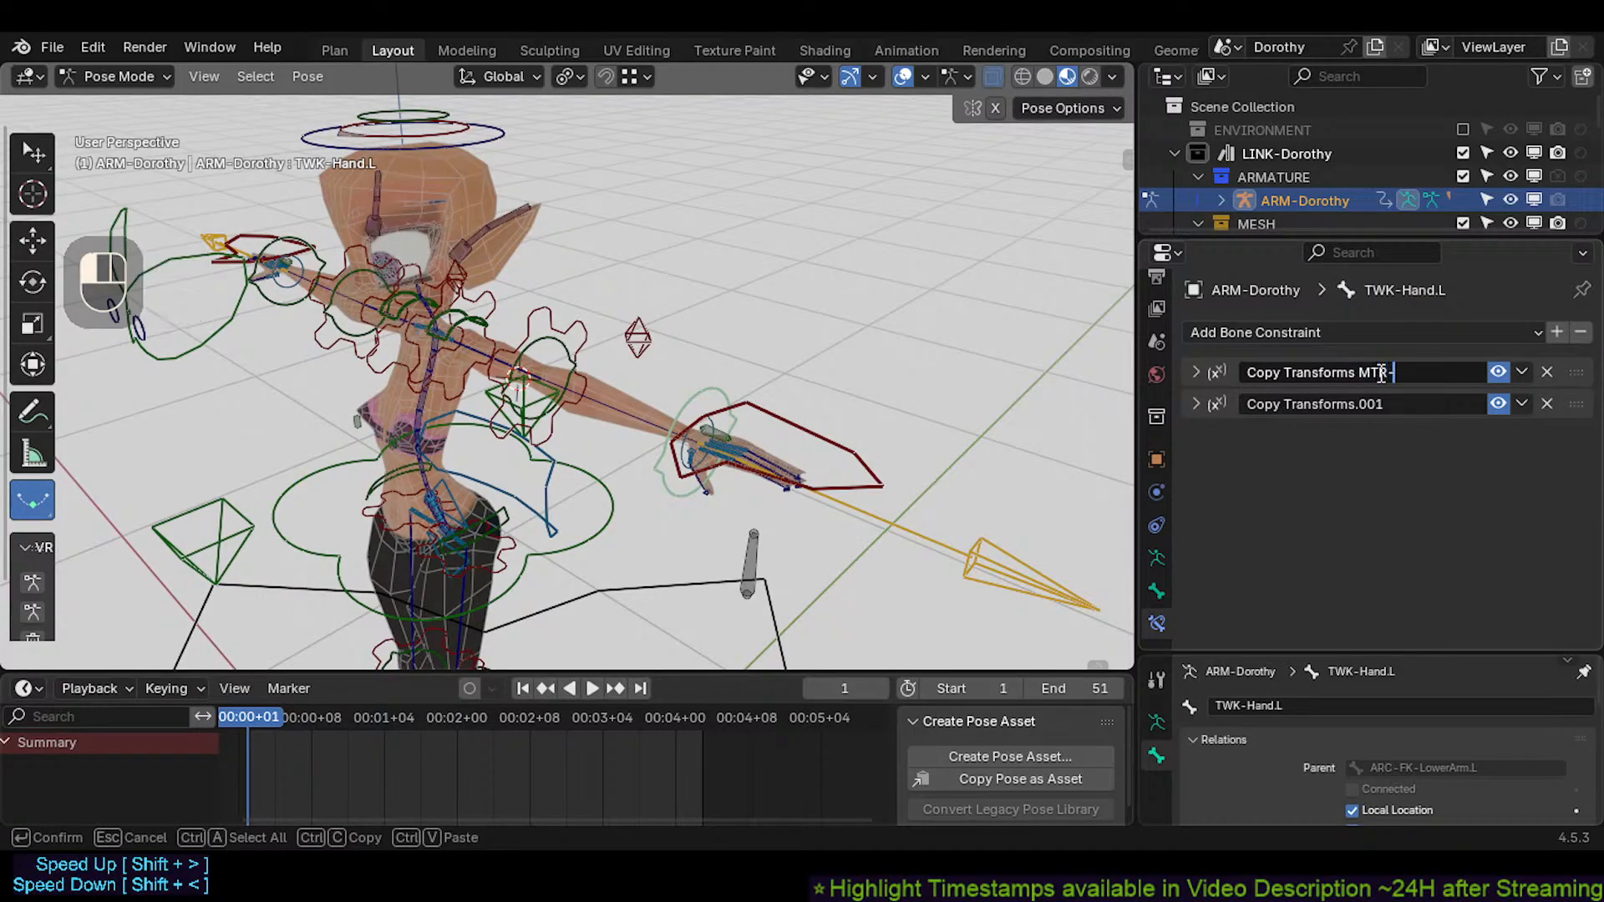
text(IK-Hand)
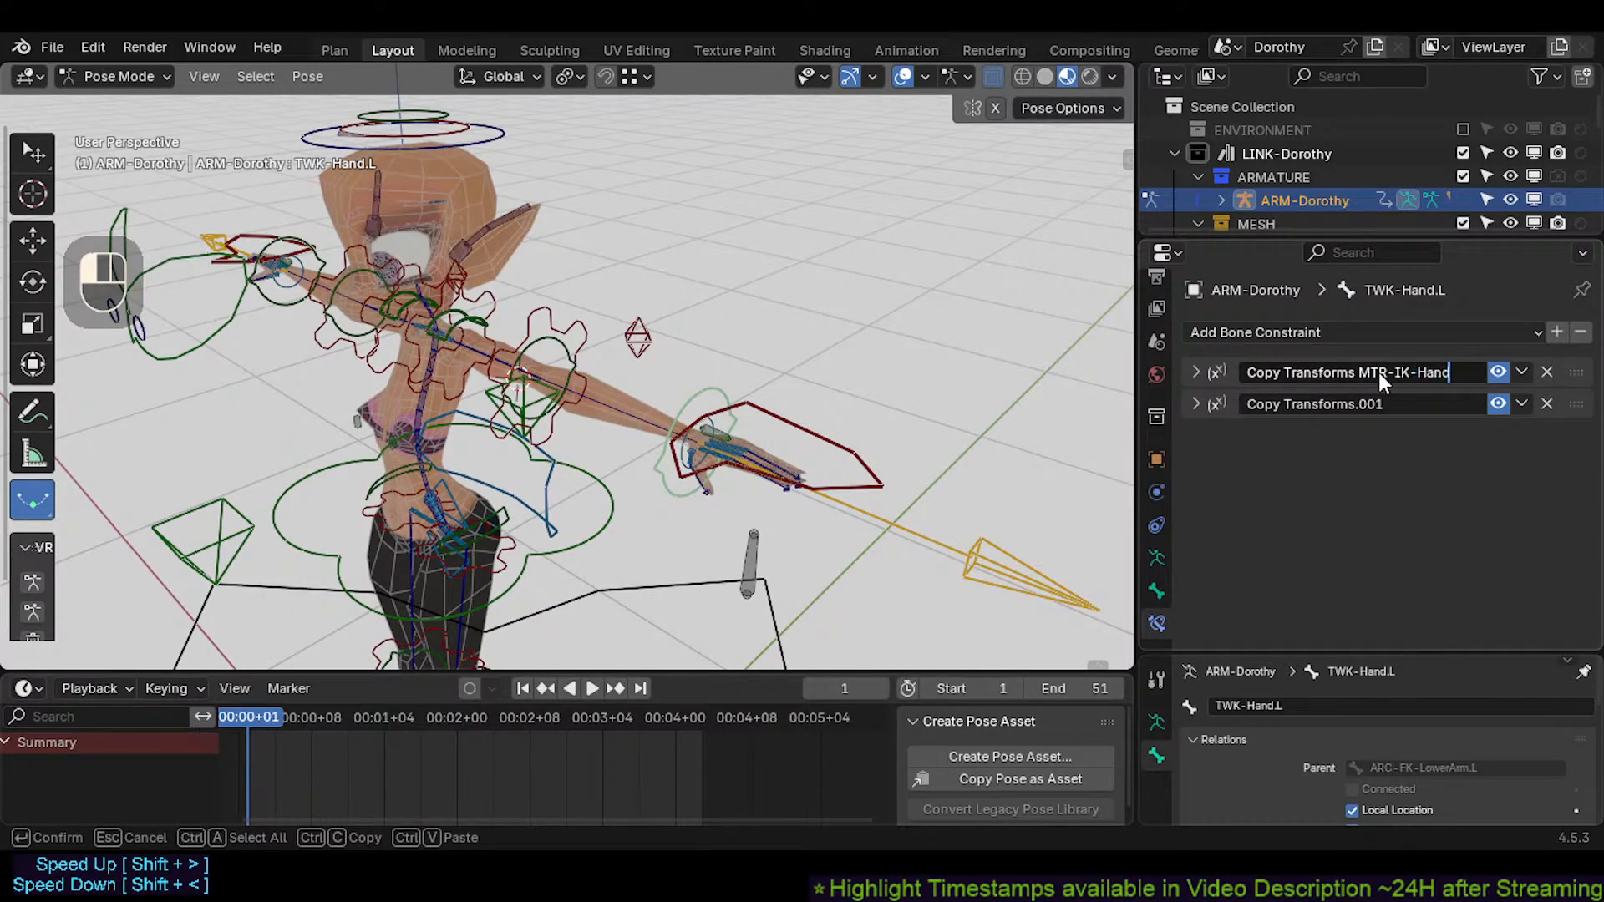
key(Return)
Rename the duplicated constraint on TWK-Hand.L as Copy Transforms.AIM-IK-Hand
click(842, 436)
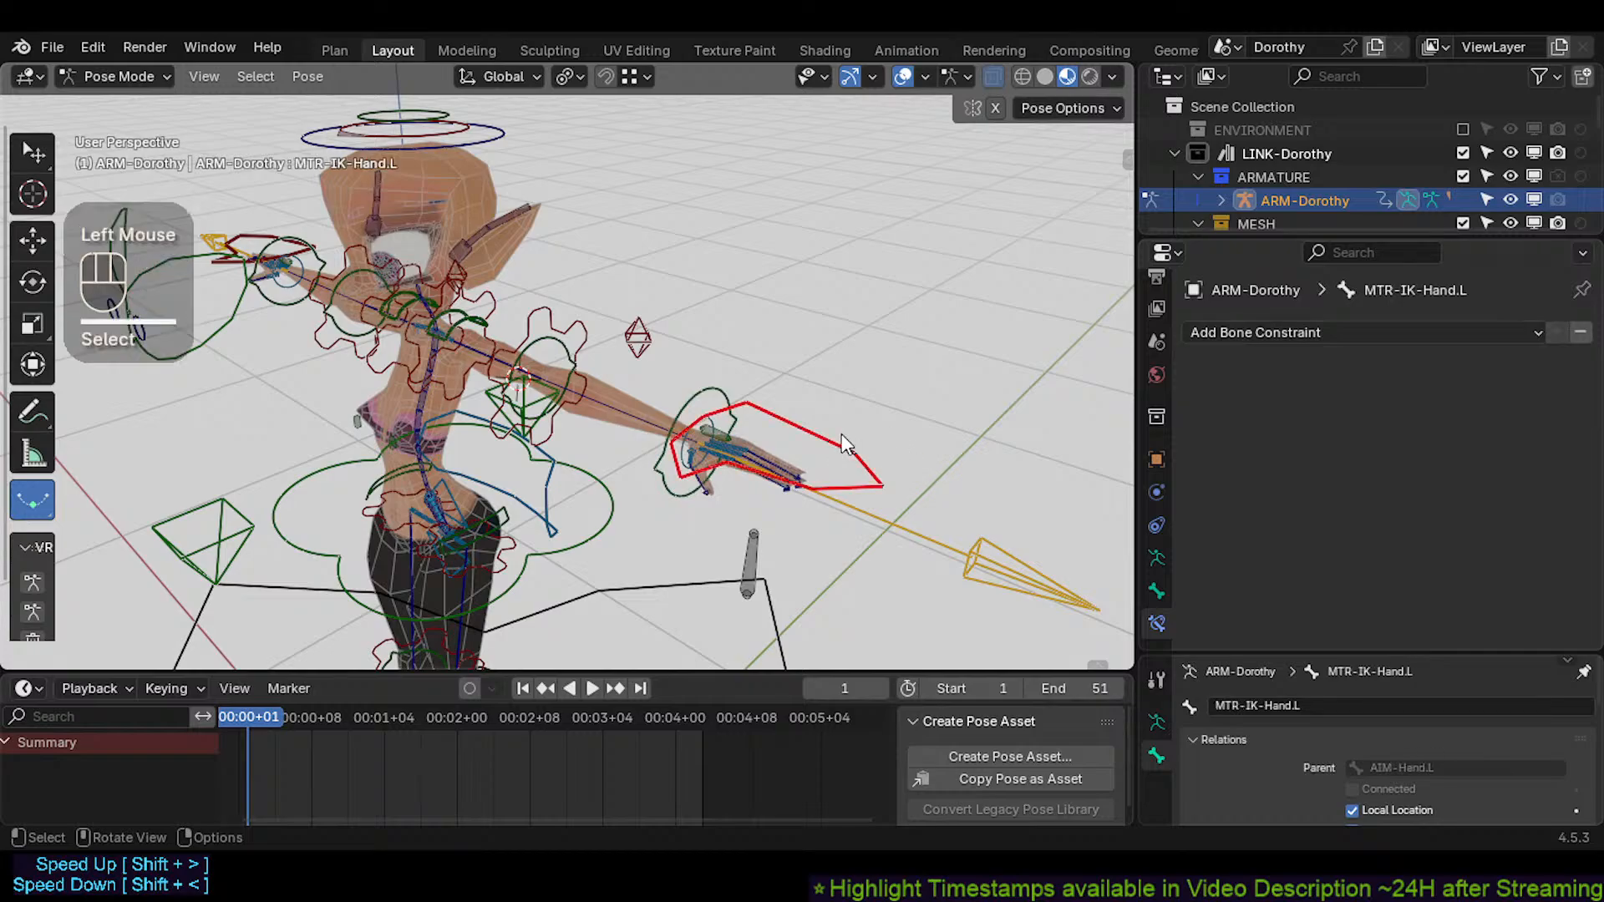
click(674, 402)
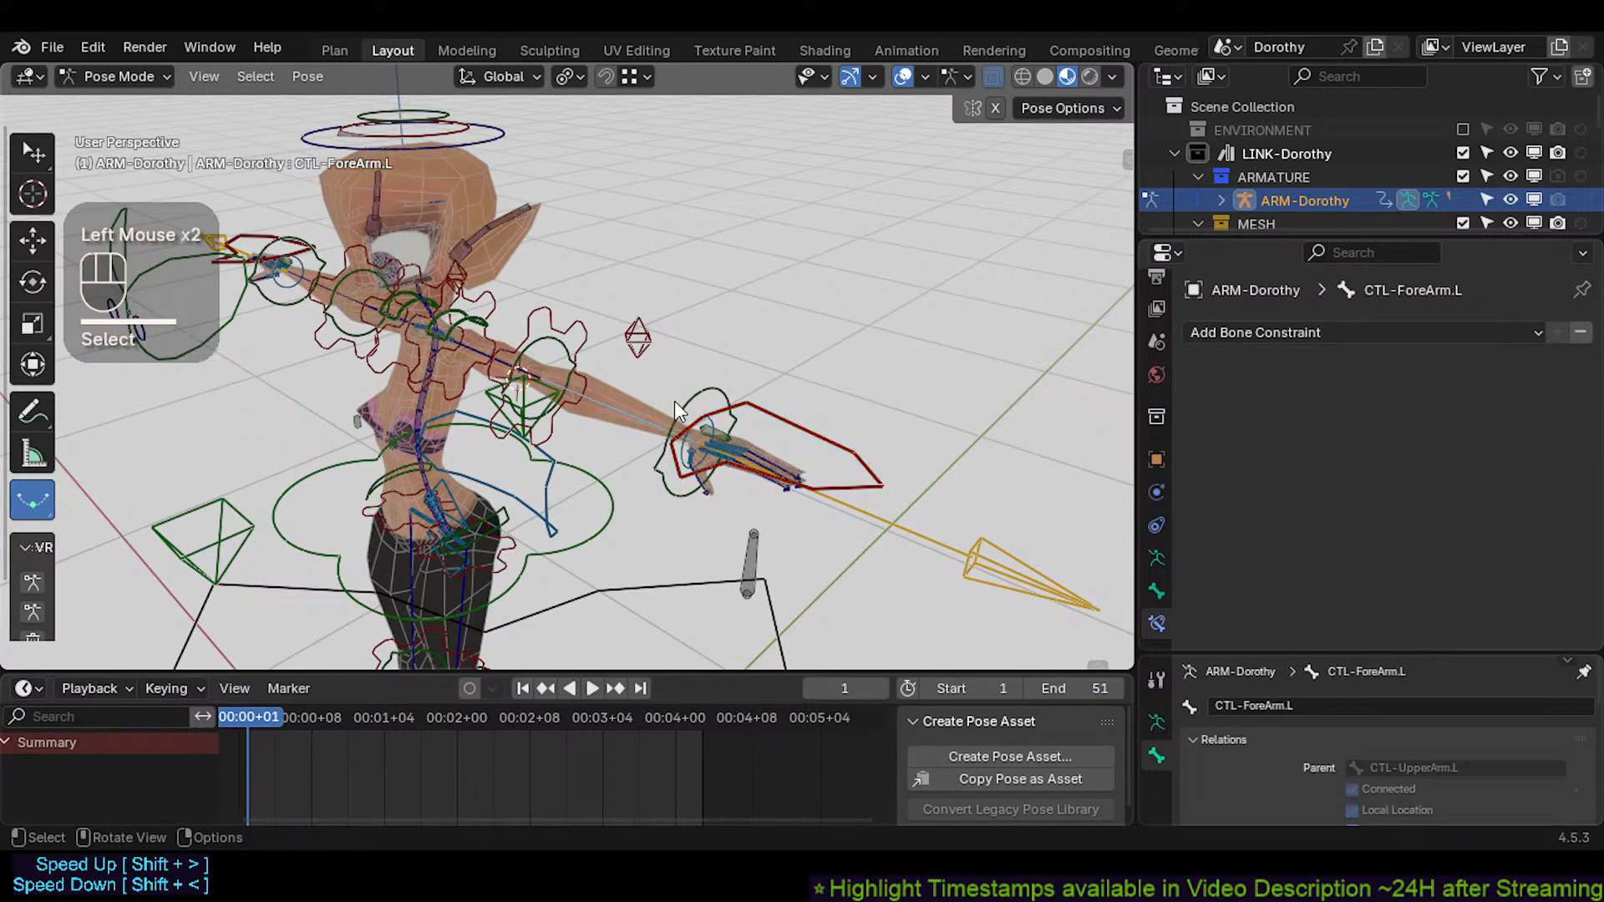
click(674, 402)
click(1360, 405)
click(1360, 405)
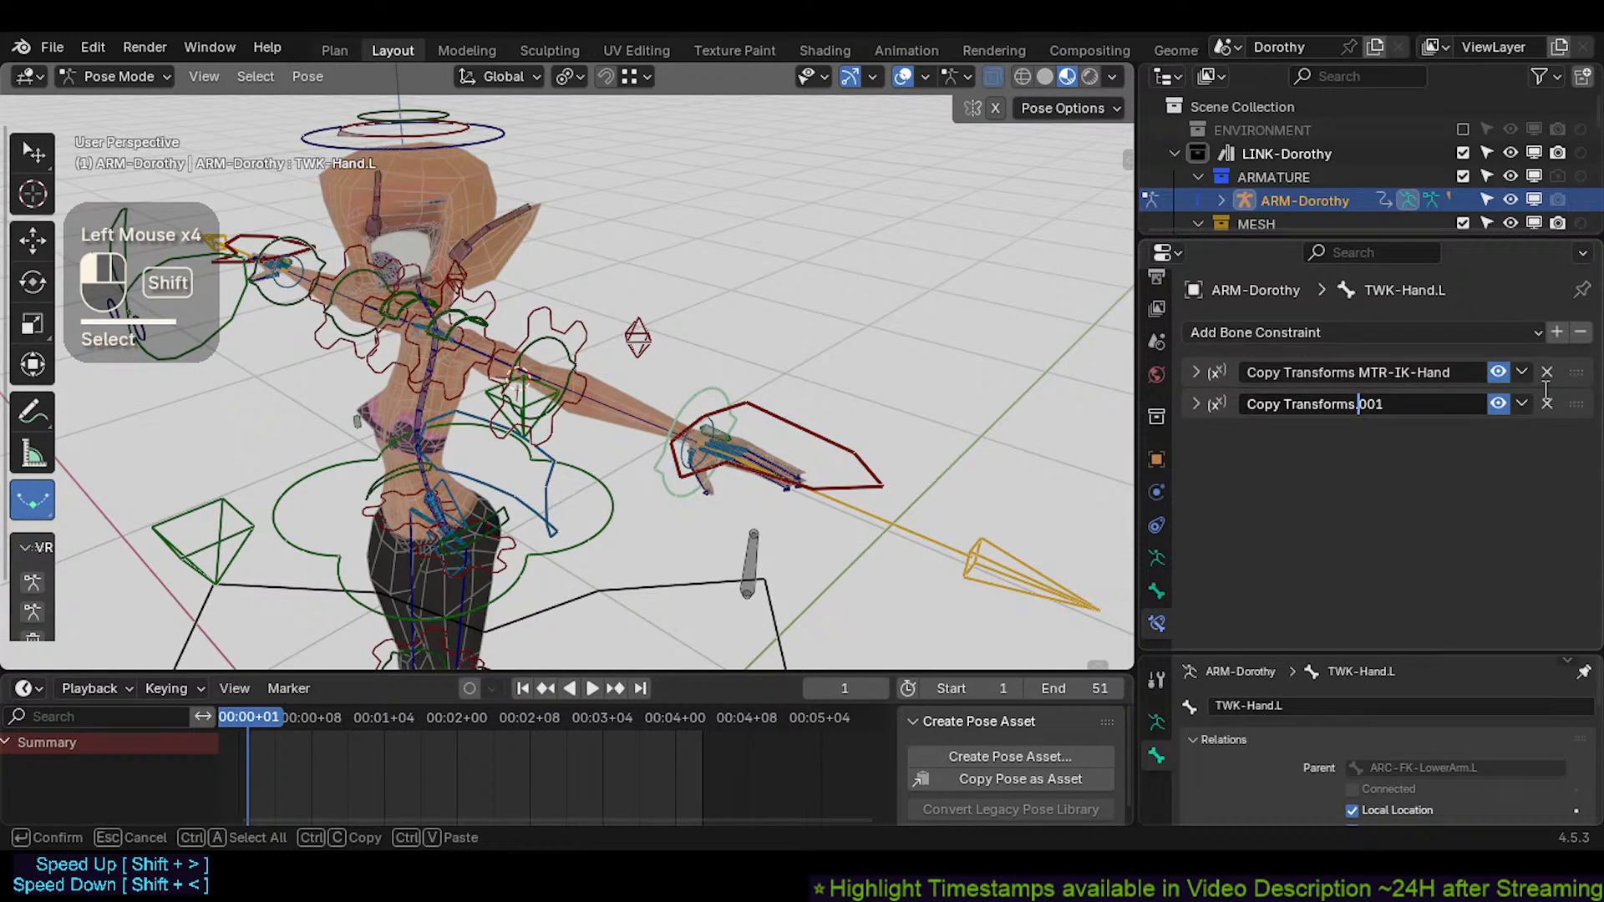
text(AIM-IK-)
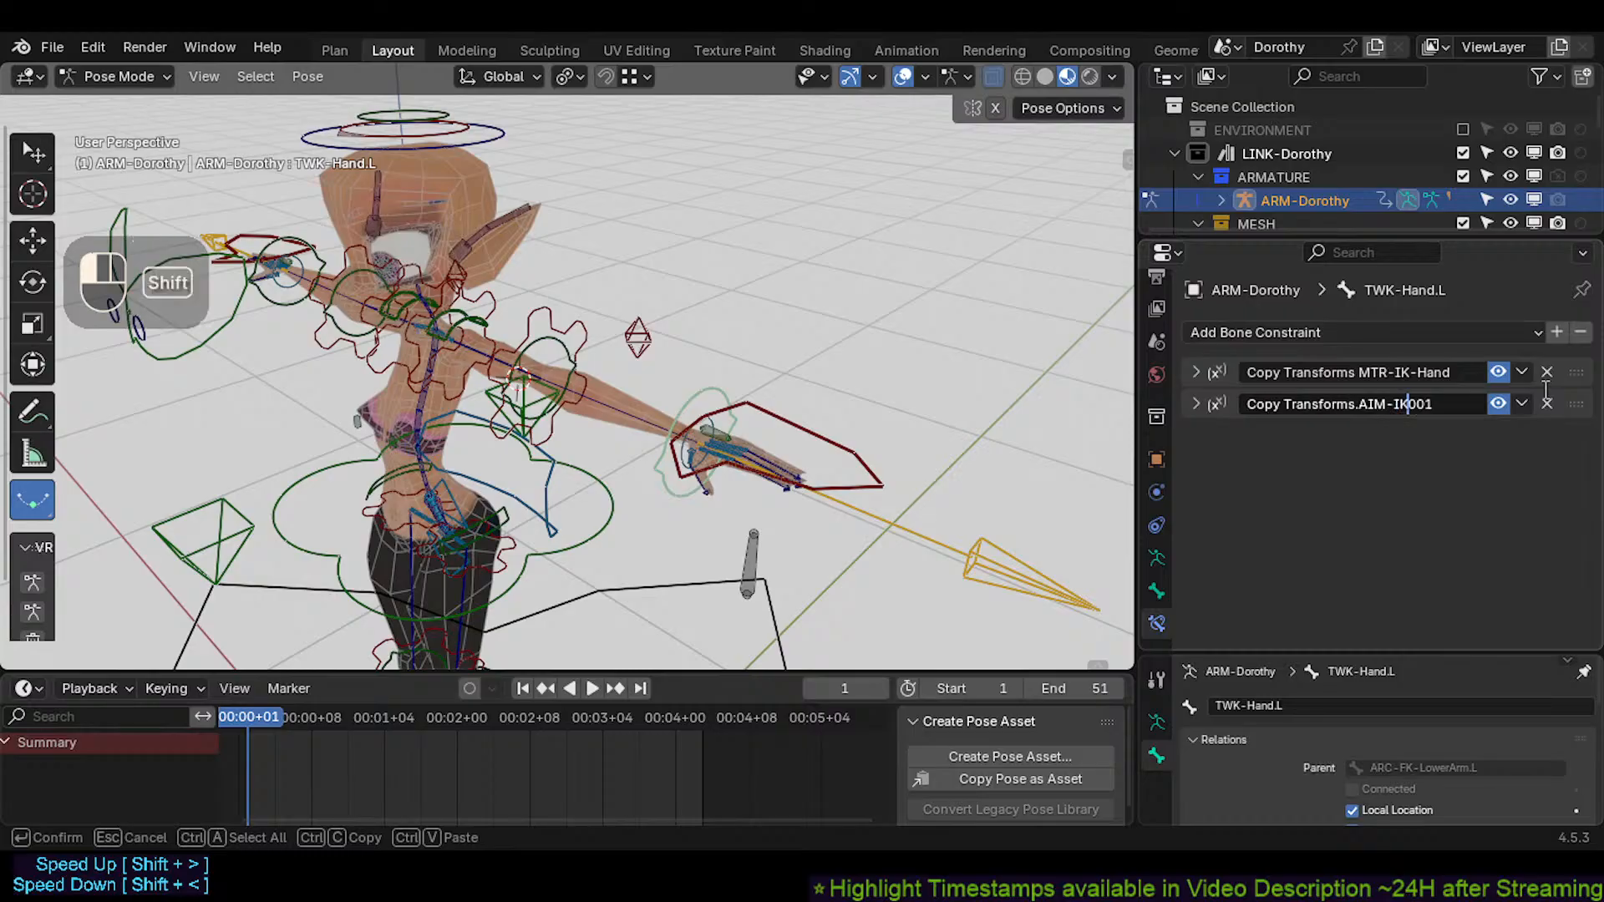
text(Ha)
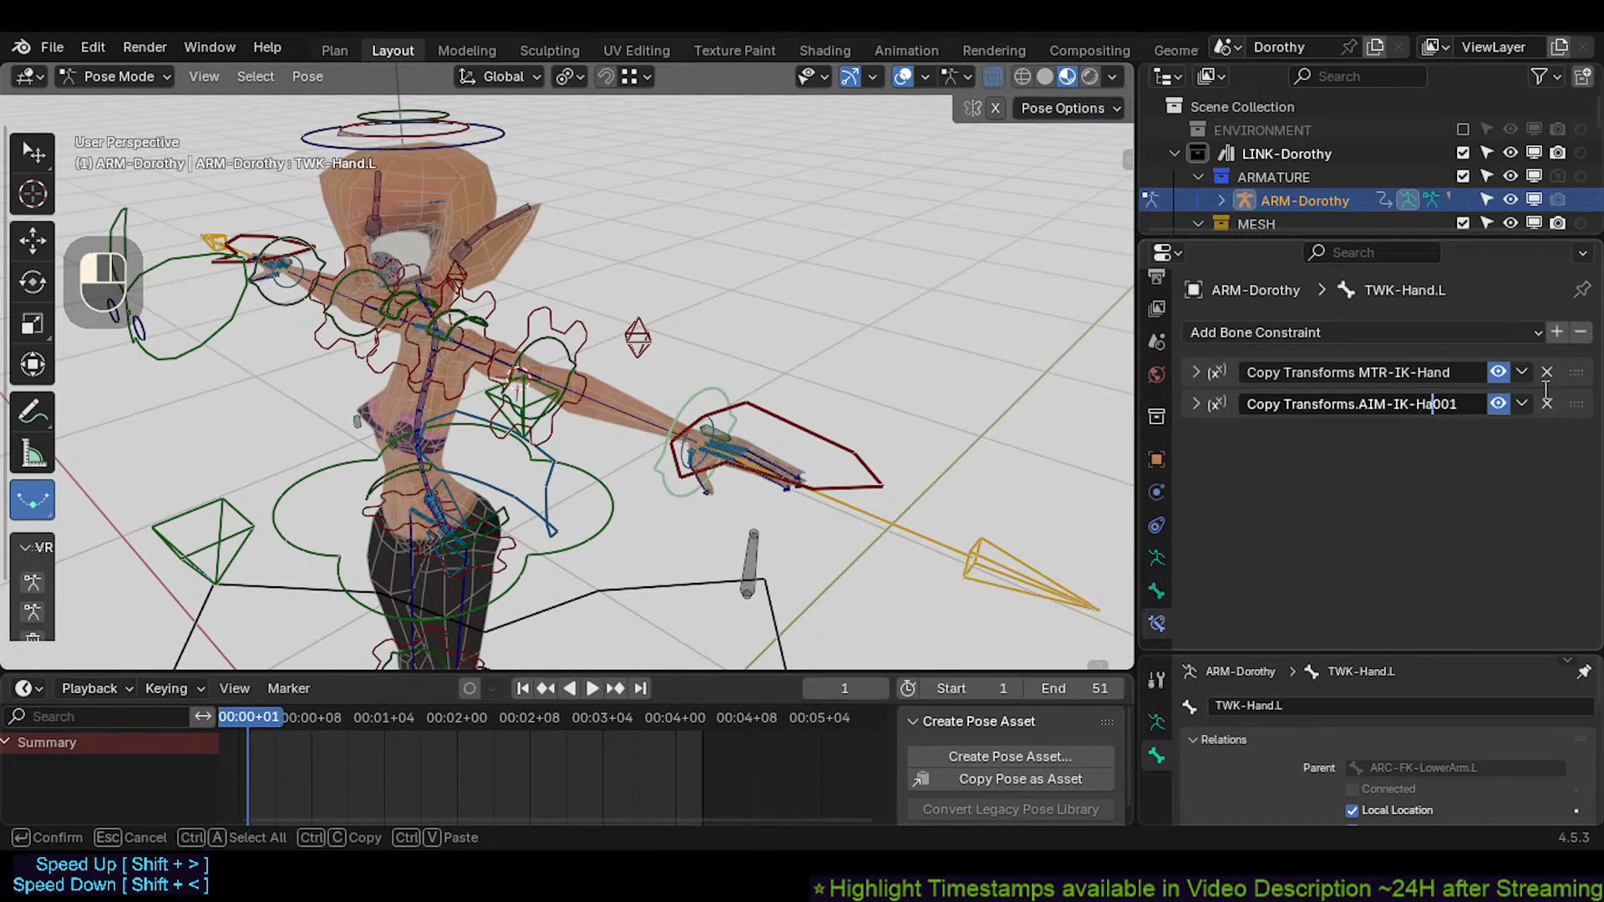
text(nd)
key(Delete)
key(Delete)
key(Delete)
key(Return)
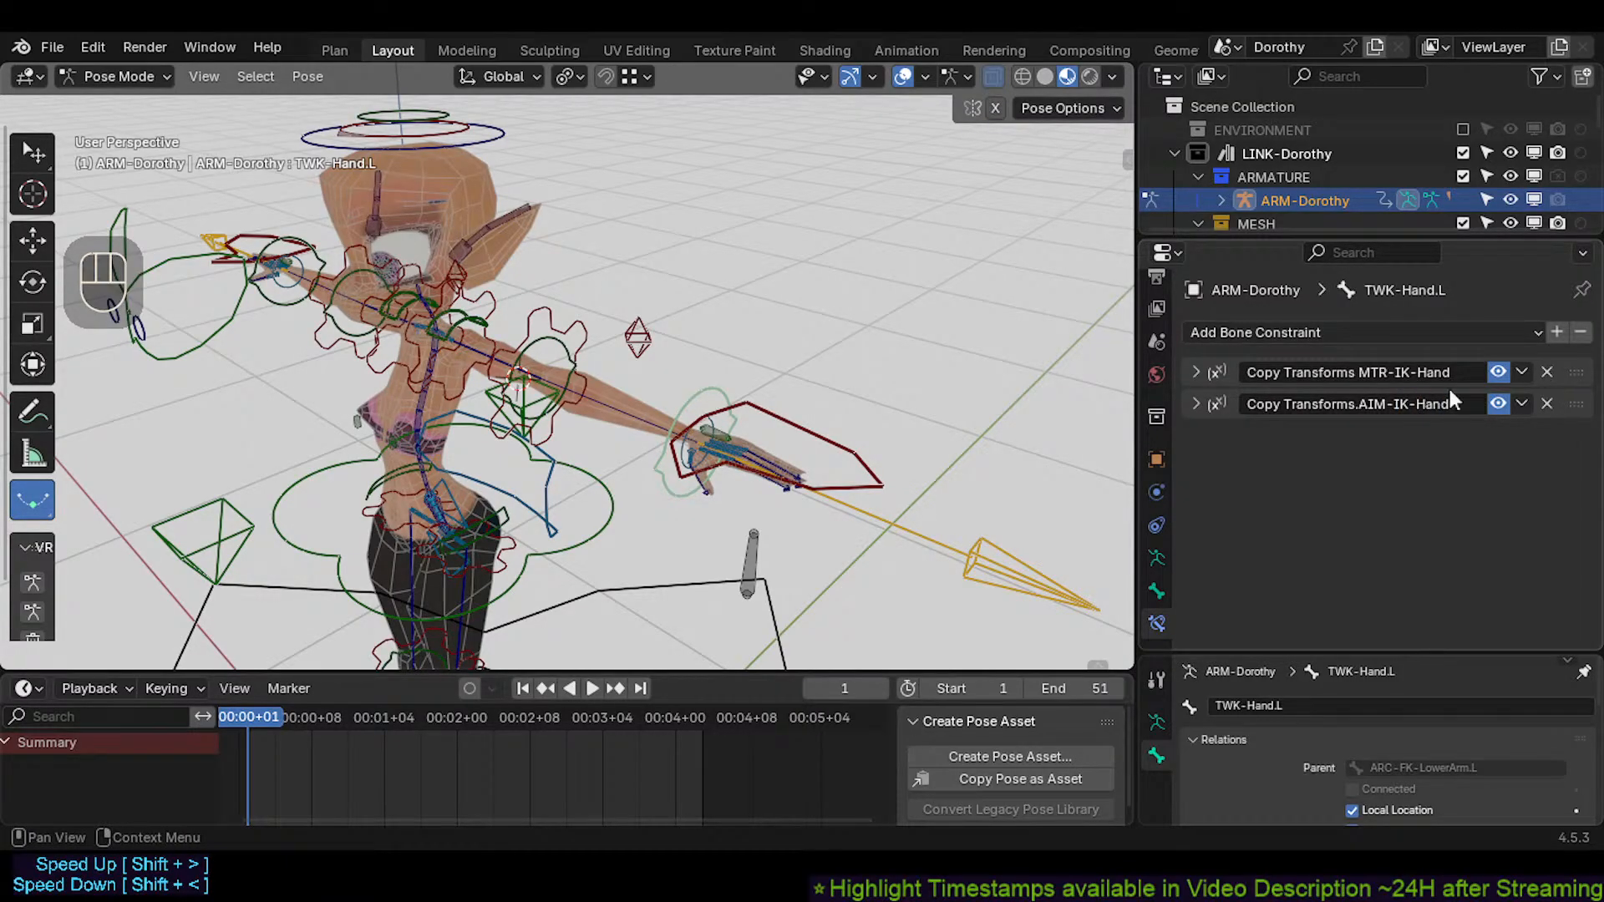
Compare the bone constraints and parents of AIM-Hand.L and MTR-IK-Hand.L by selecting them in turn
click(867, 518)
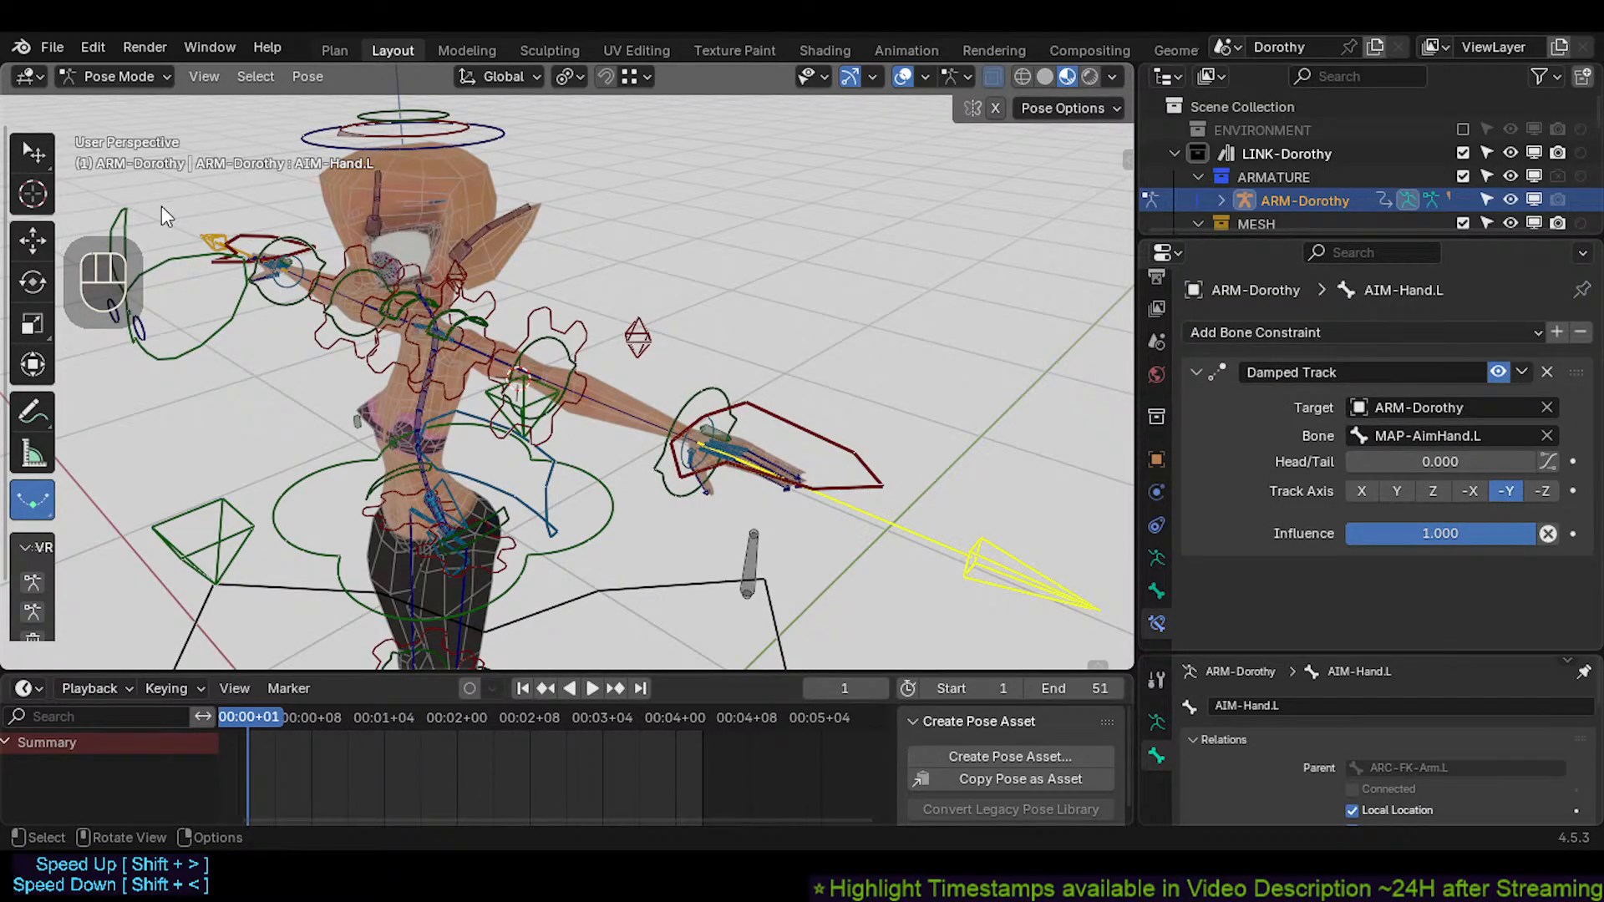
click(704, 478)
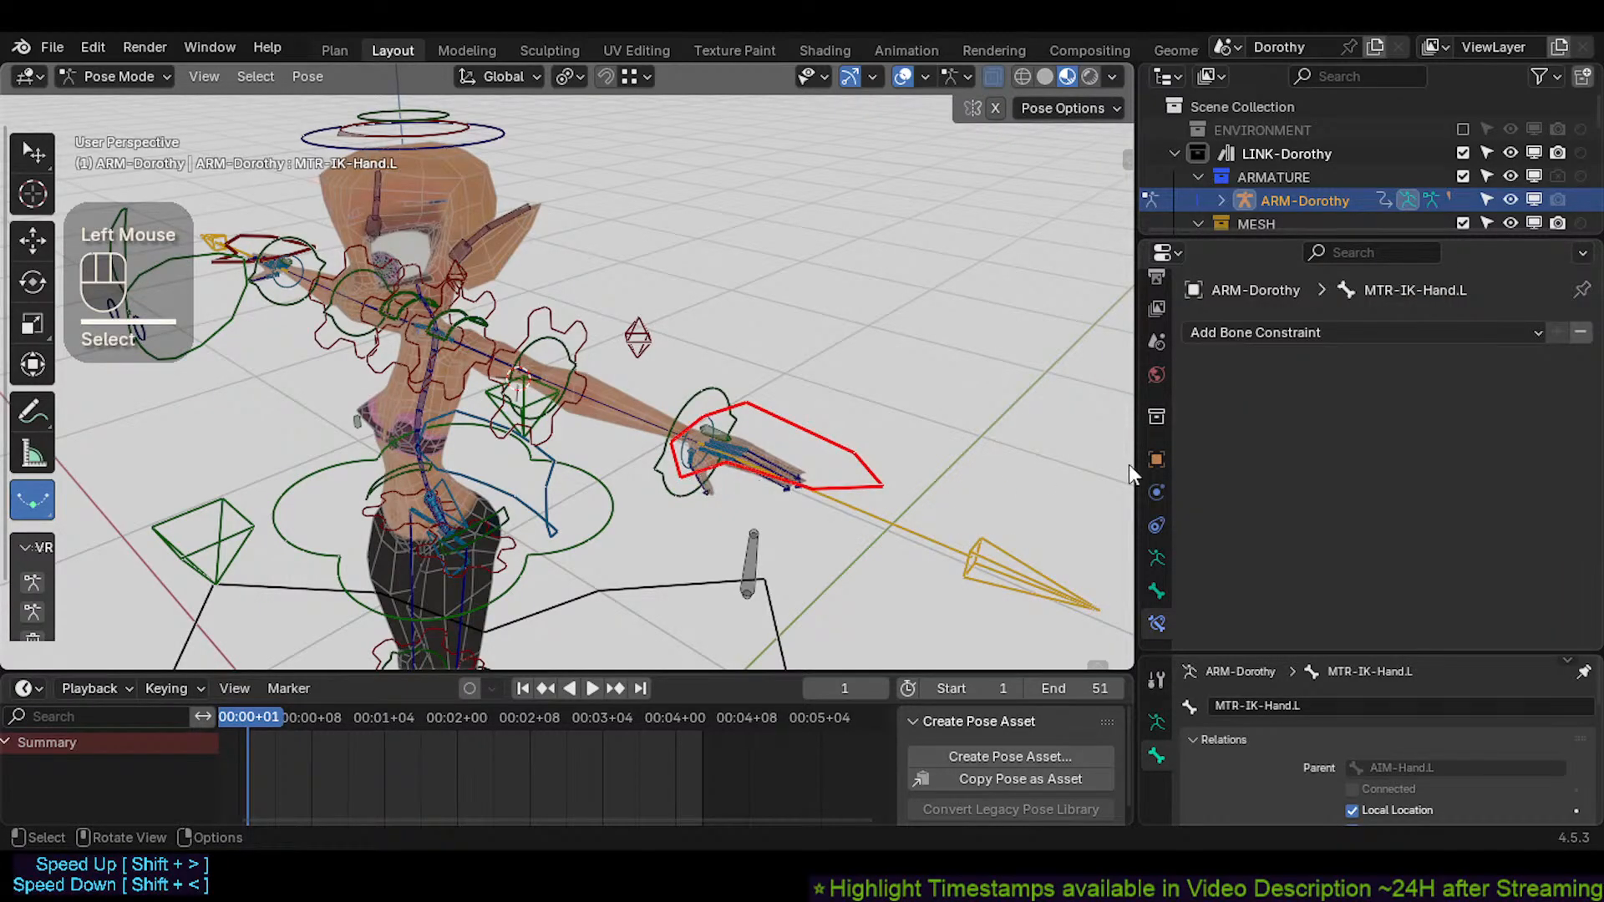
click(839, 485)
click(682, 485)
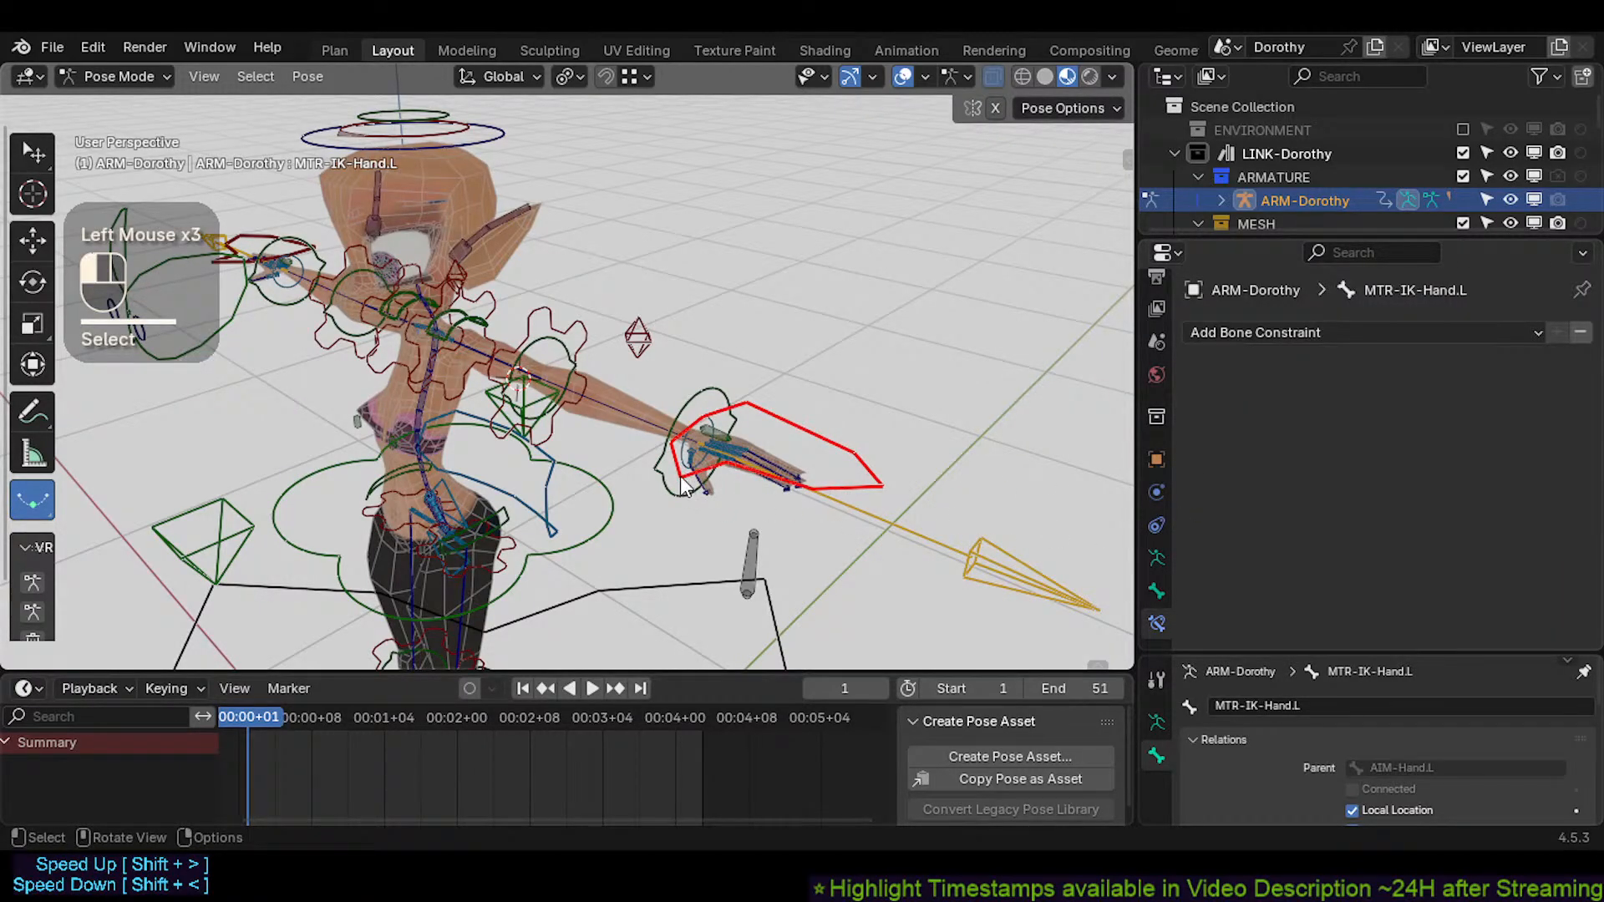
click(846, 515)
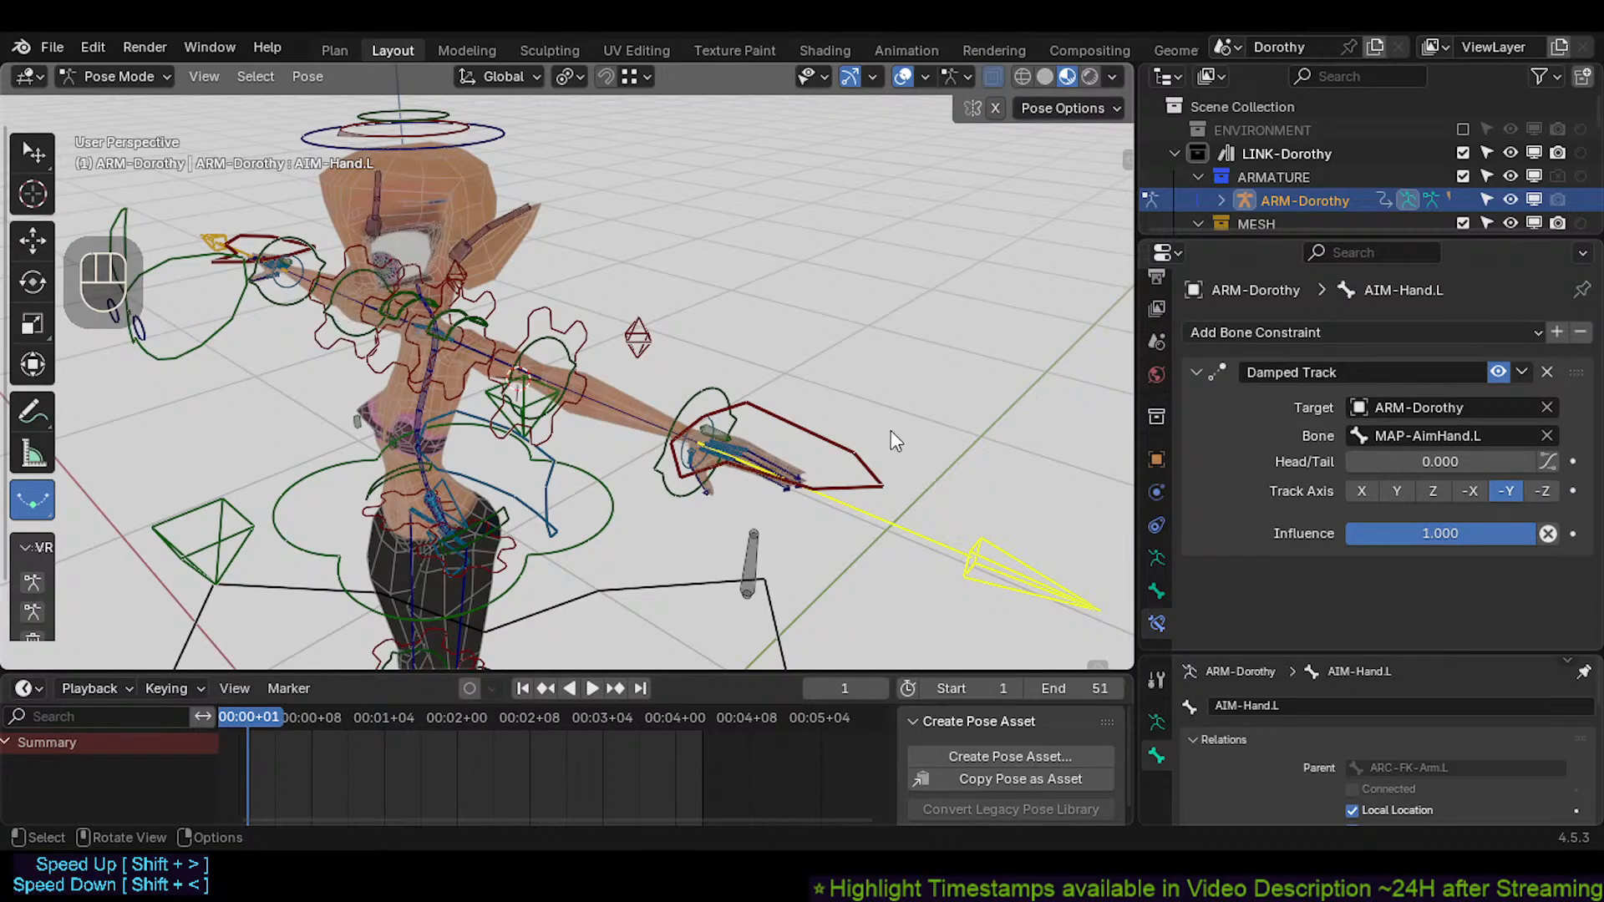
Set the target bone of TWK-Hand.L's Copy Transforms.AIM-IK-Hand constraint to AIM-Hand.L
click(714, 392)
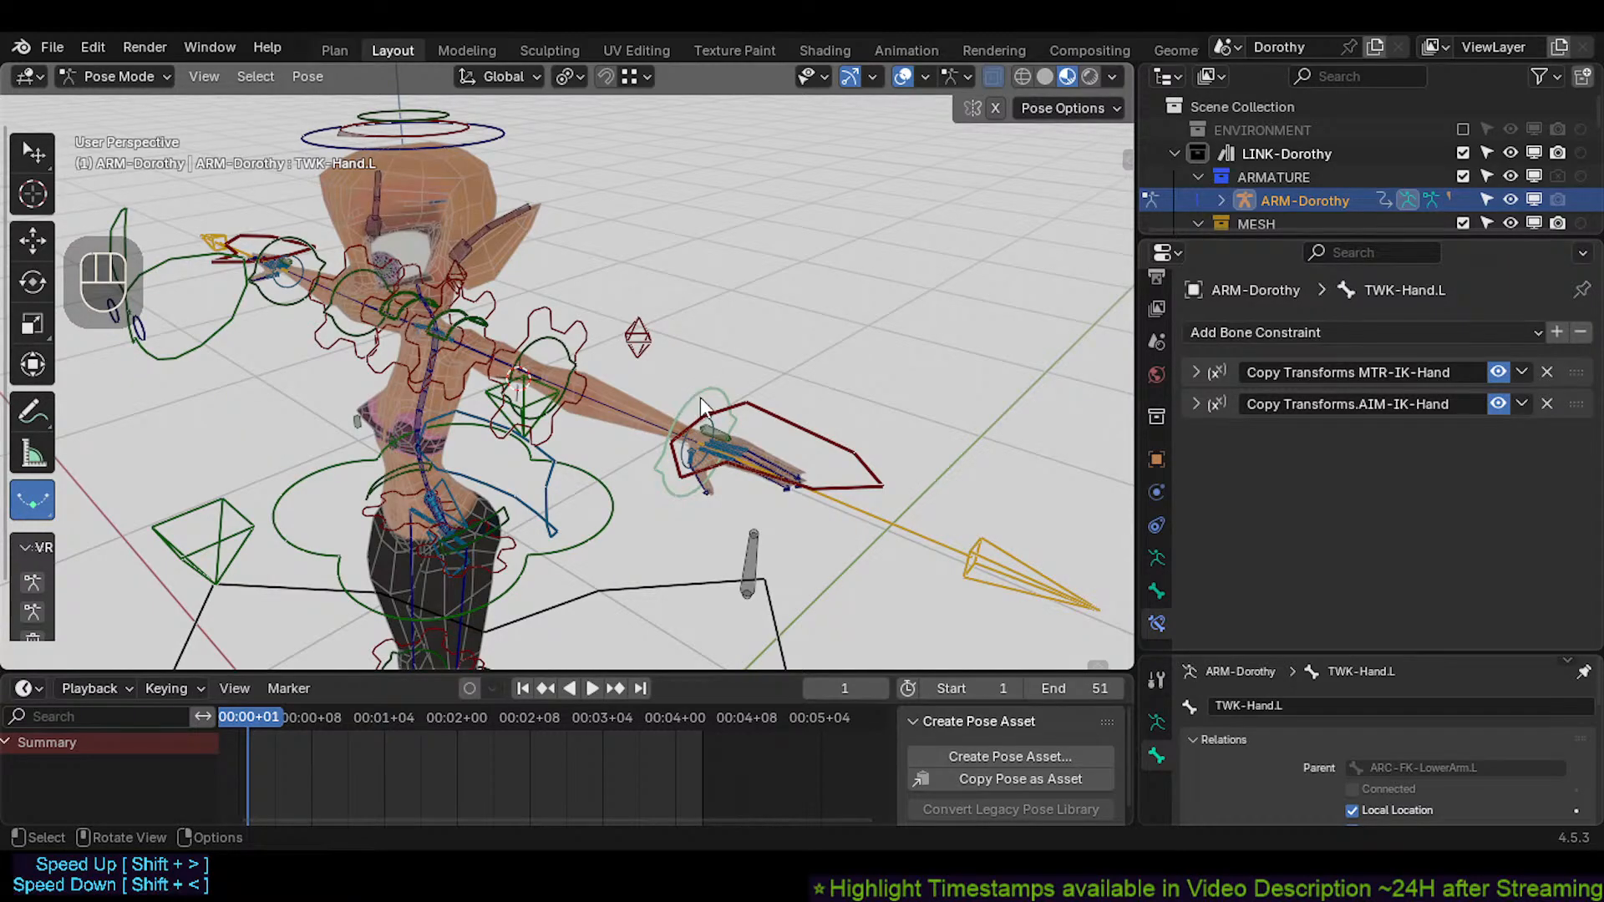
click(1196, 403)
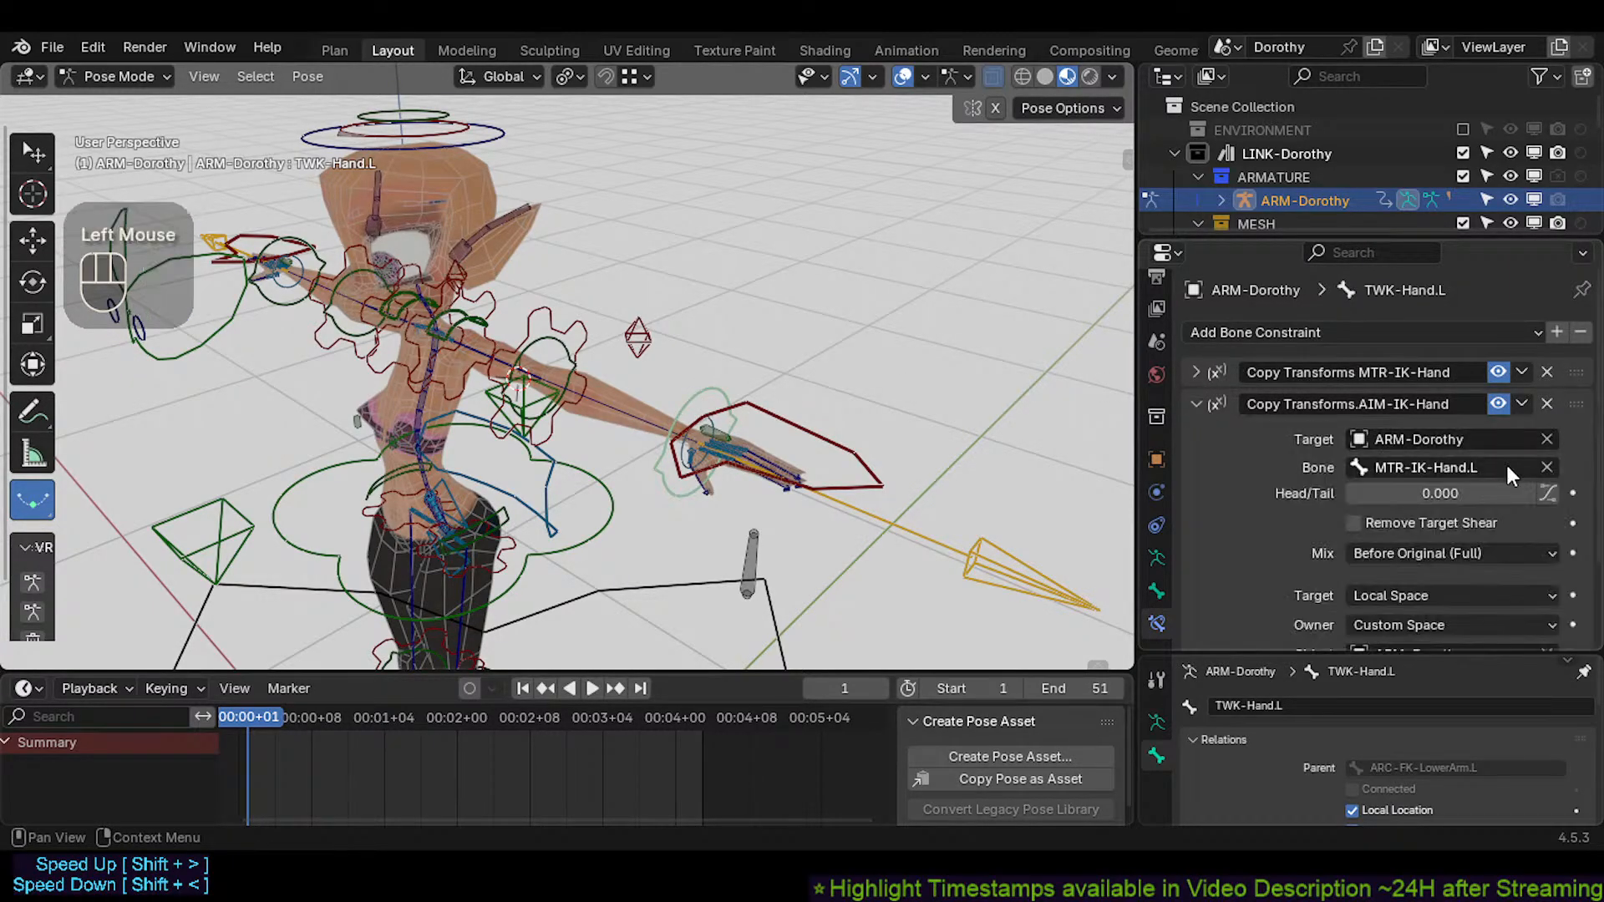
scroll(836, 459, down, 2)
click(929, 511)
key(ctrl+c)
key(F2)
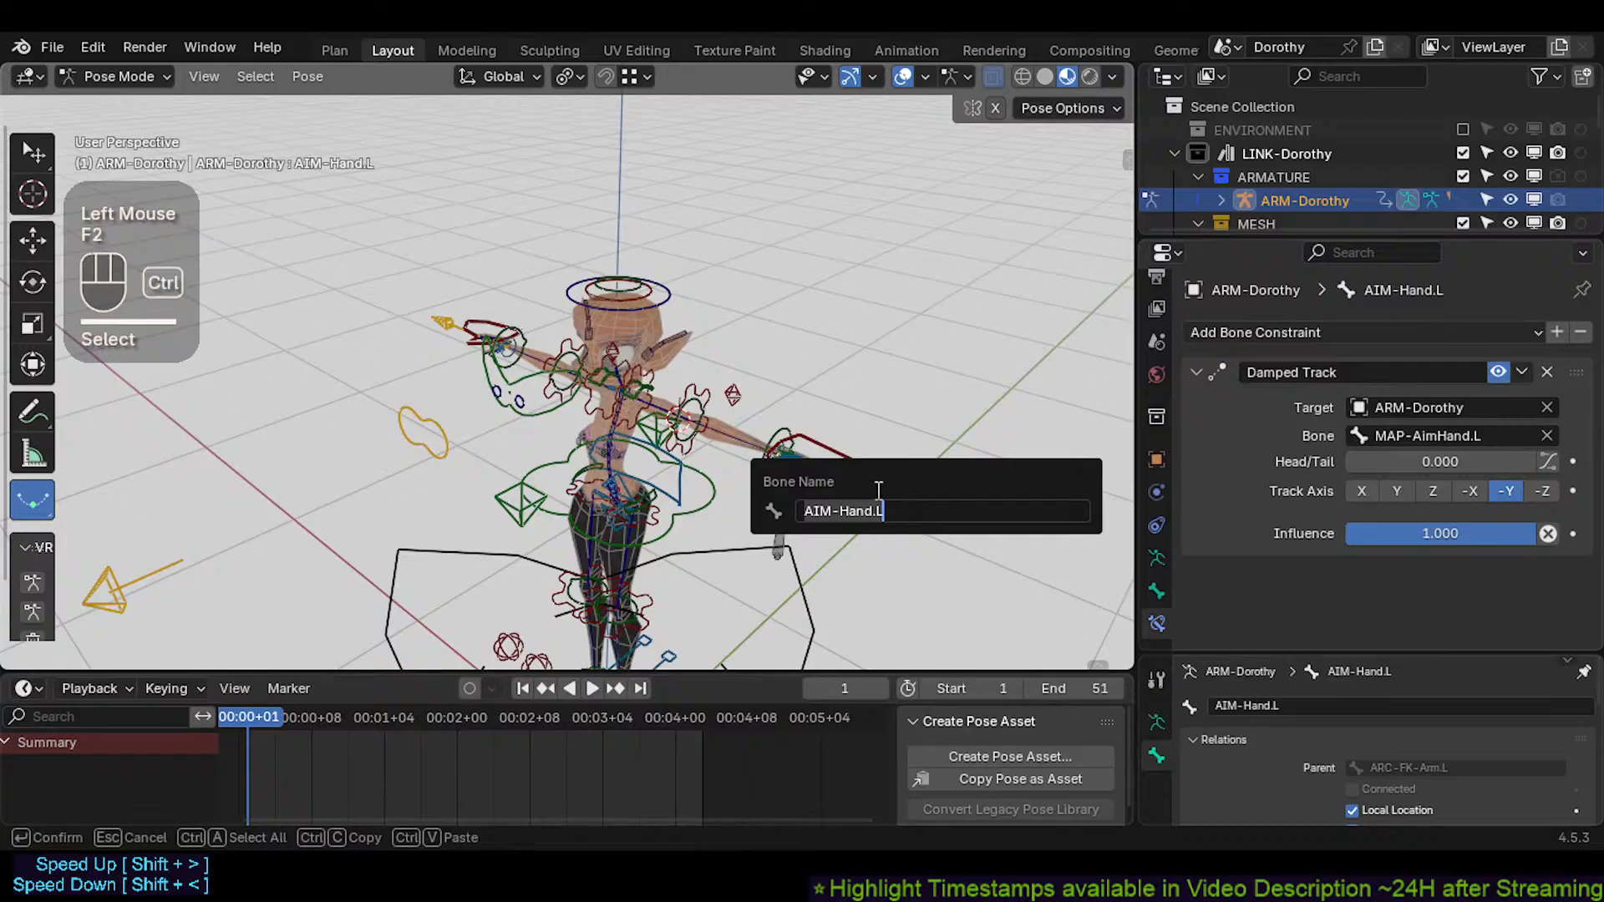
scroll(824, 459, up, 2)
click(823, 461)
key(ctrl+v)
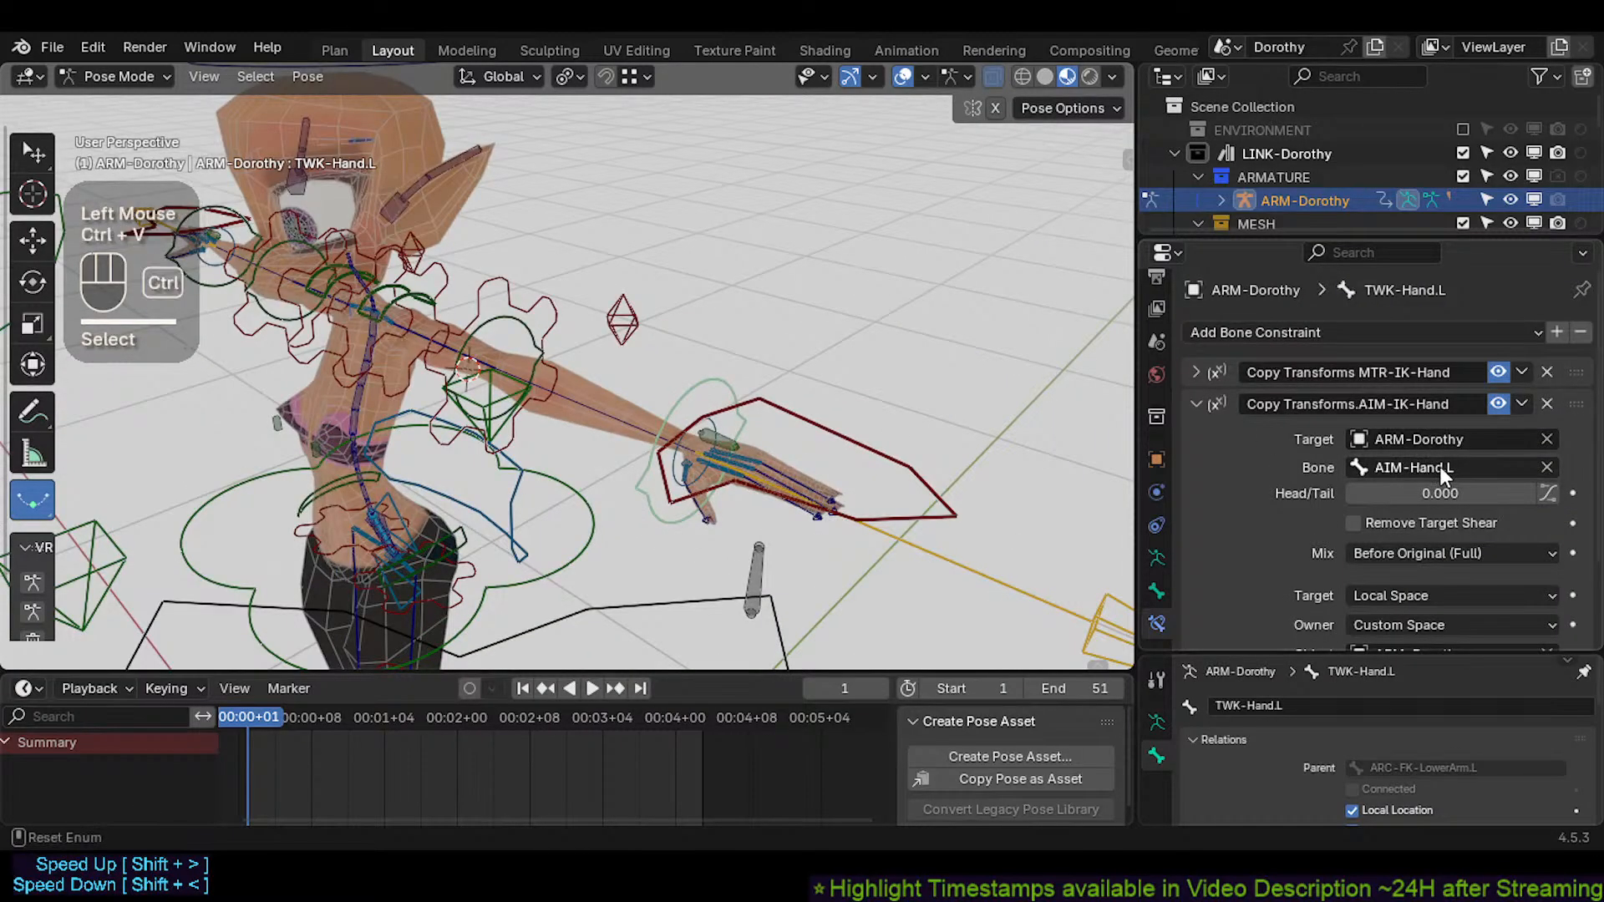
Check the target and custom owner space settings of the two Copy Transforms constraints on TWK-Hand.L
scroll(1440, 466, down, 2)
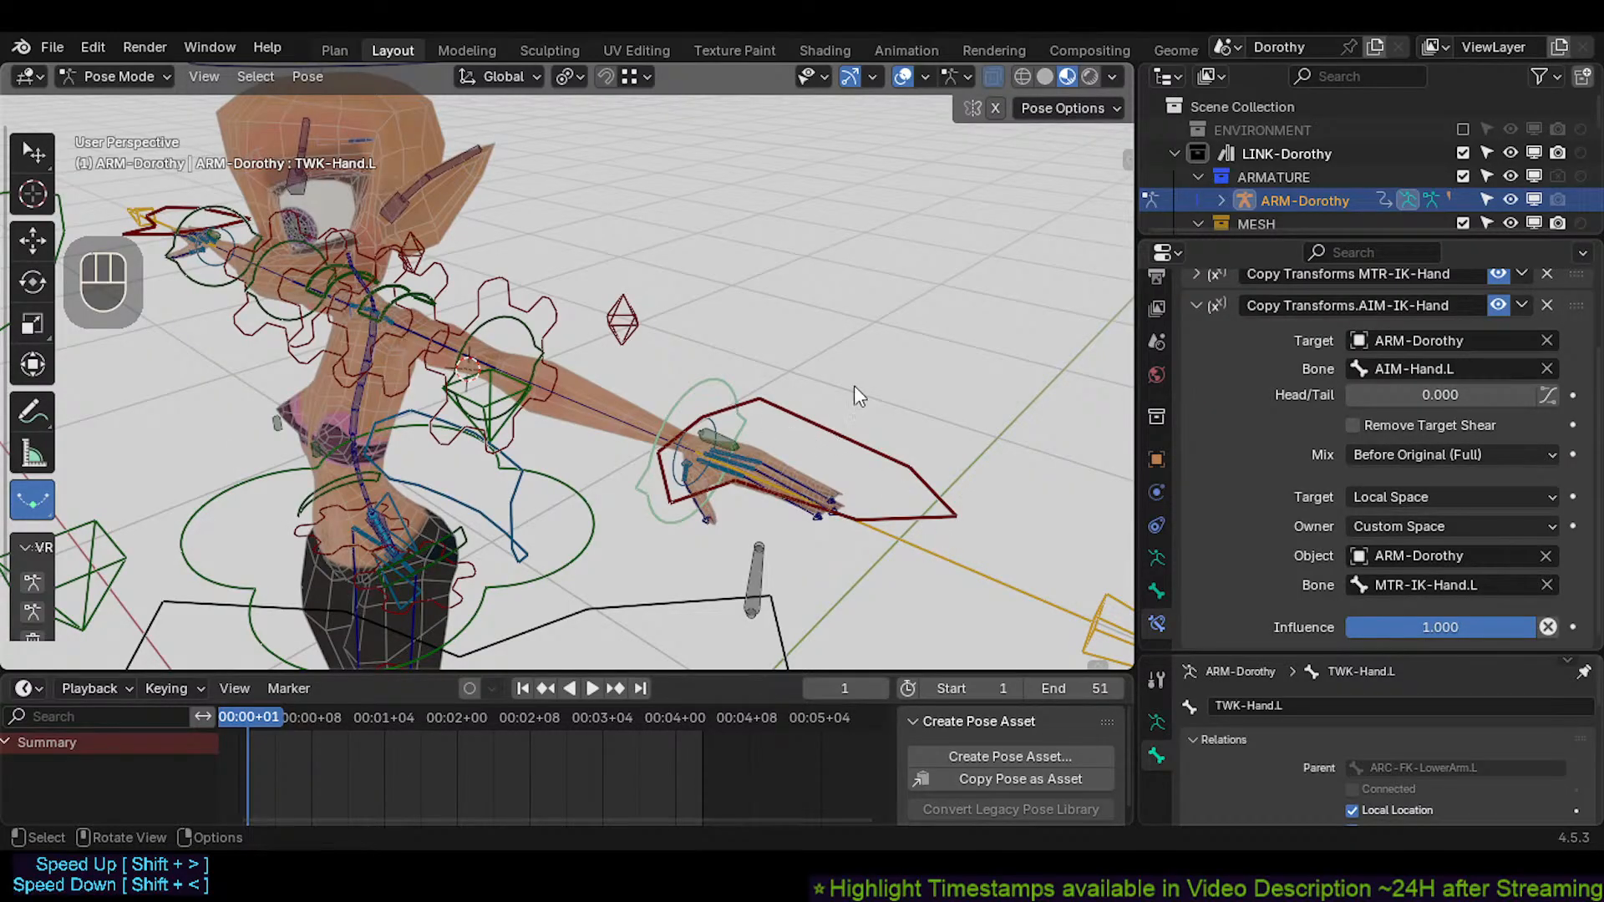
scroll(1286, 408, up, 2)
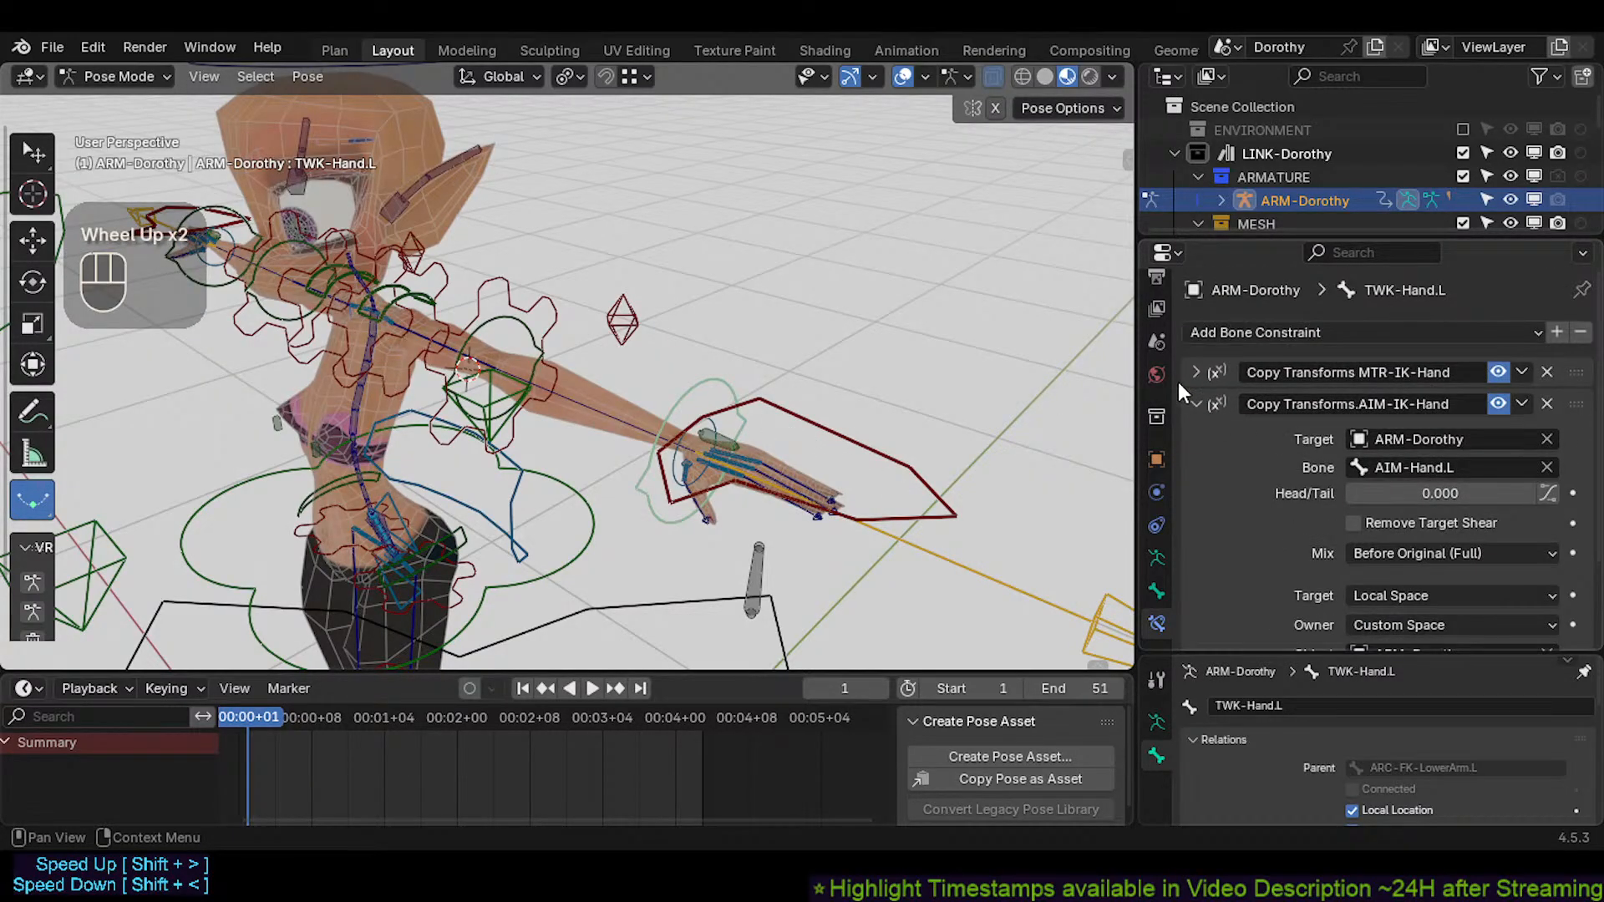
click(1193, 373)
click(1193, 372)
click(1196, 404)
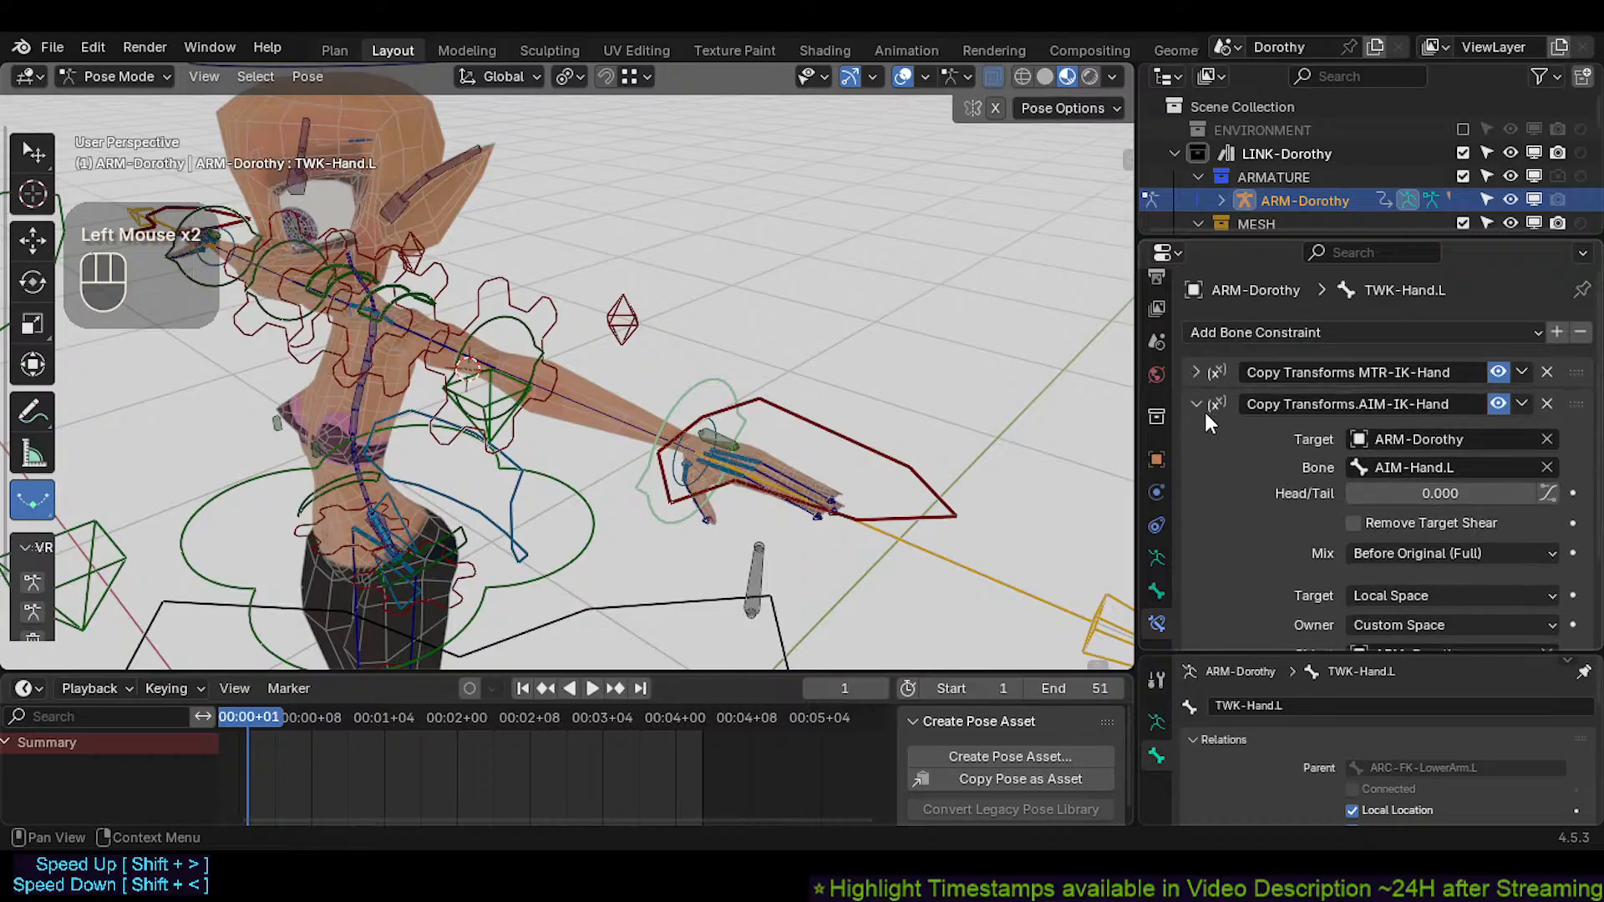
scroll(1370, 484, down, 2)
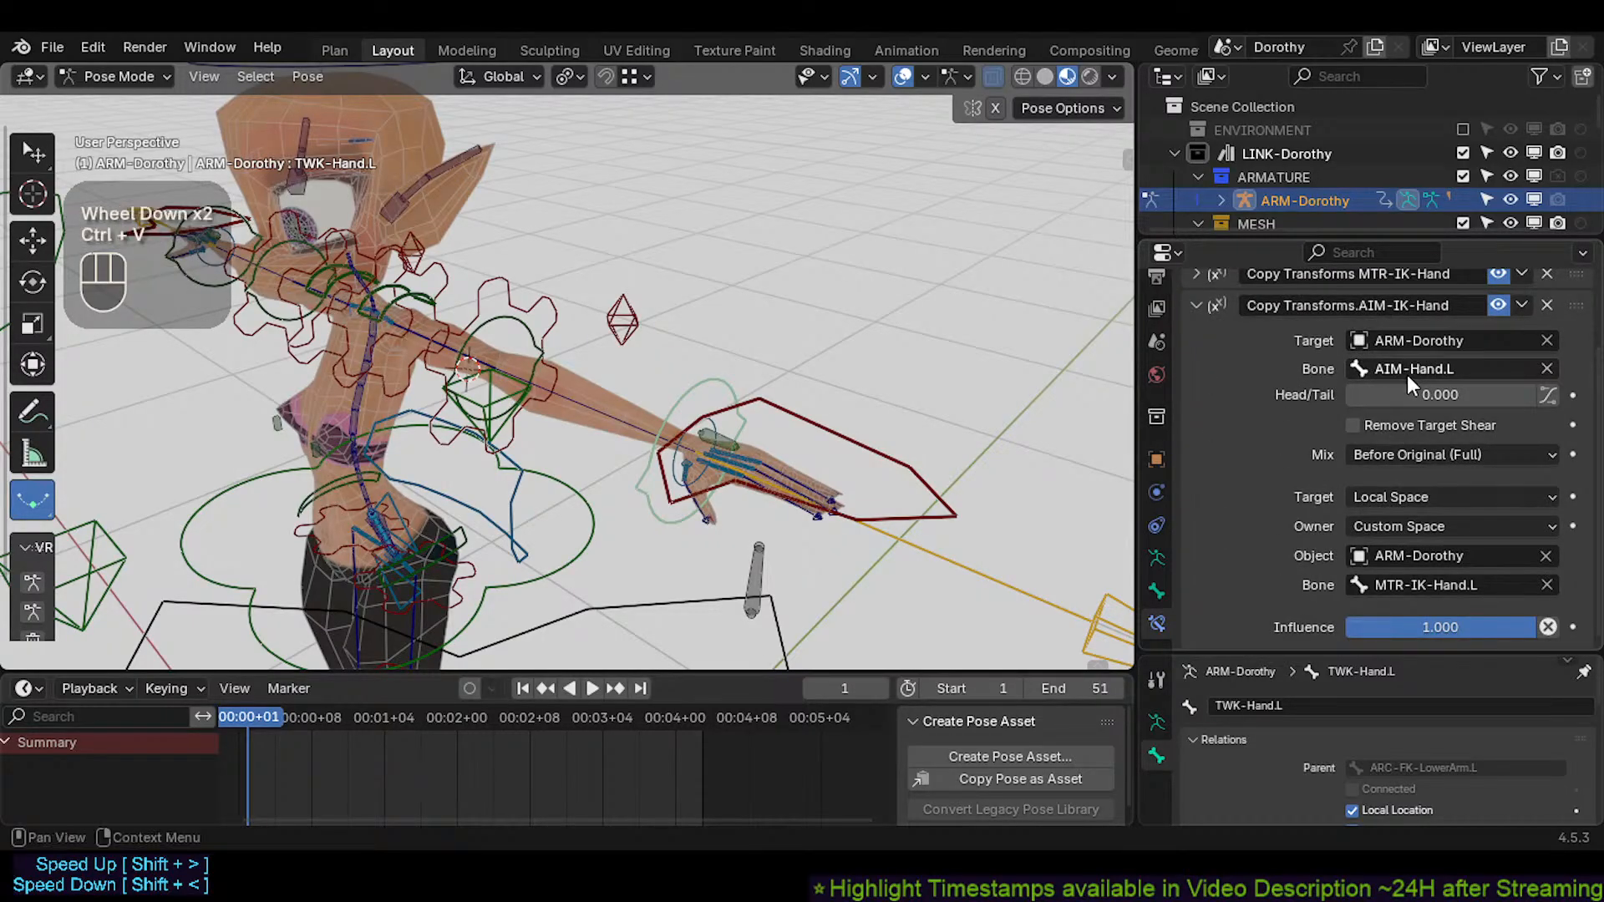
Paste AIM-Hand.L as the target bone and custom-space bone of TWK-Hand.L's Copy Transforms.AIM-IK-Hand constraint
key(ctrl+v)
scroll(1357, 401, up, 1)
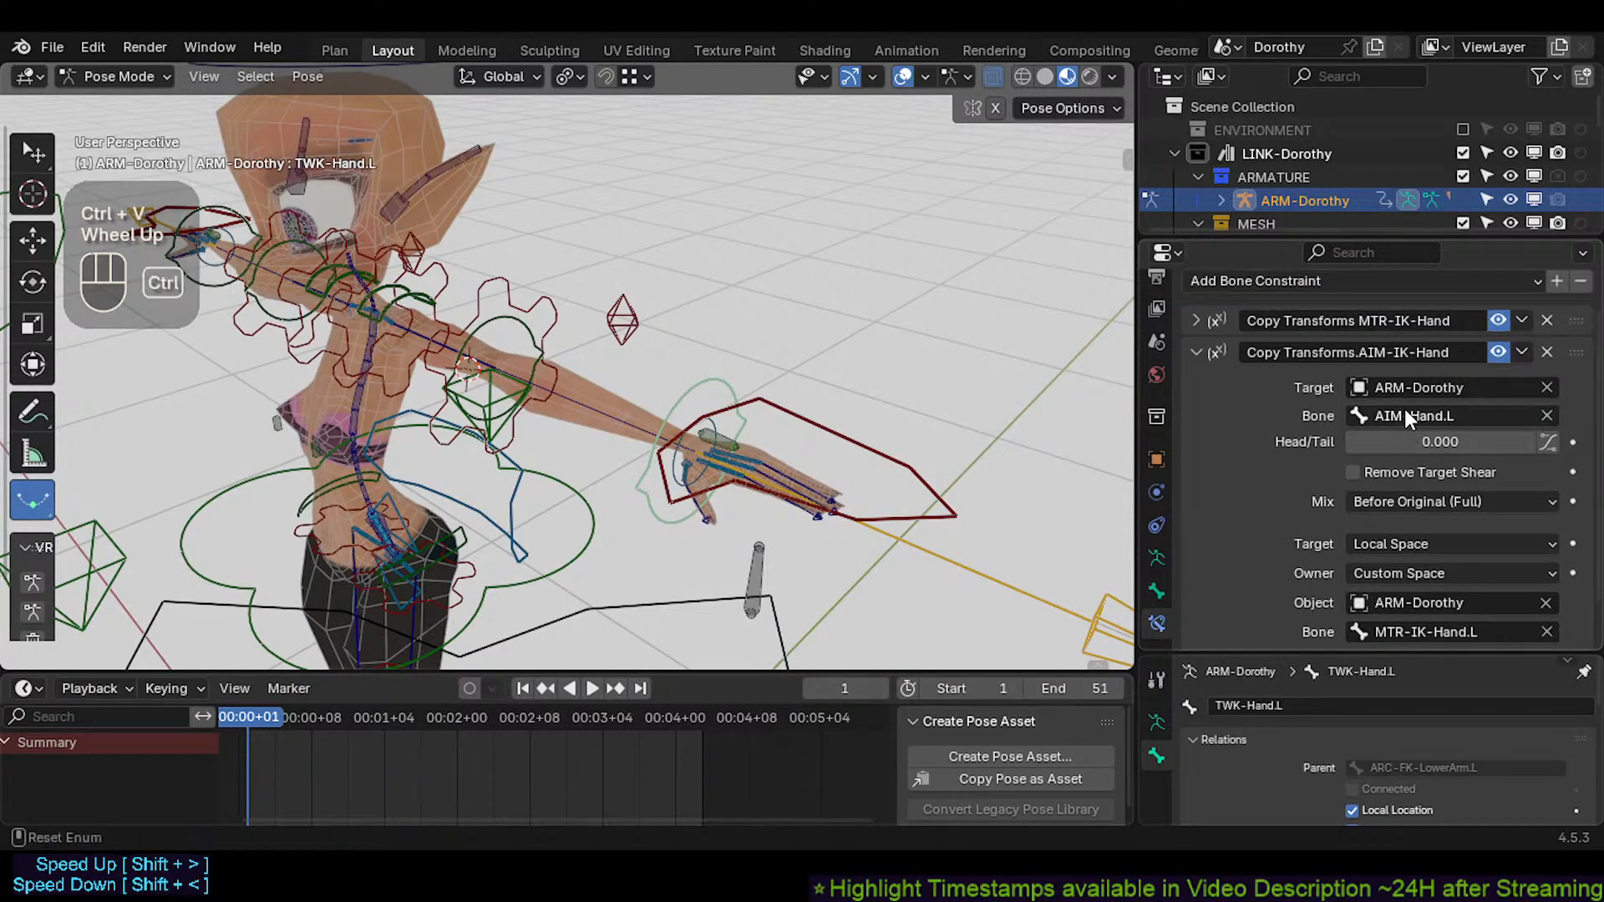
scroll(1416, 493, down, 1)
key(ctrl+v)
scroll(1236, 451, up, 2)
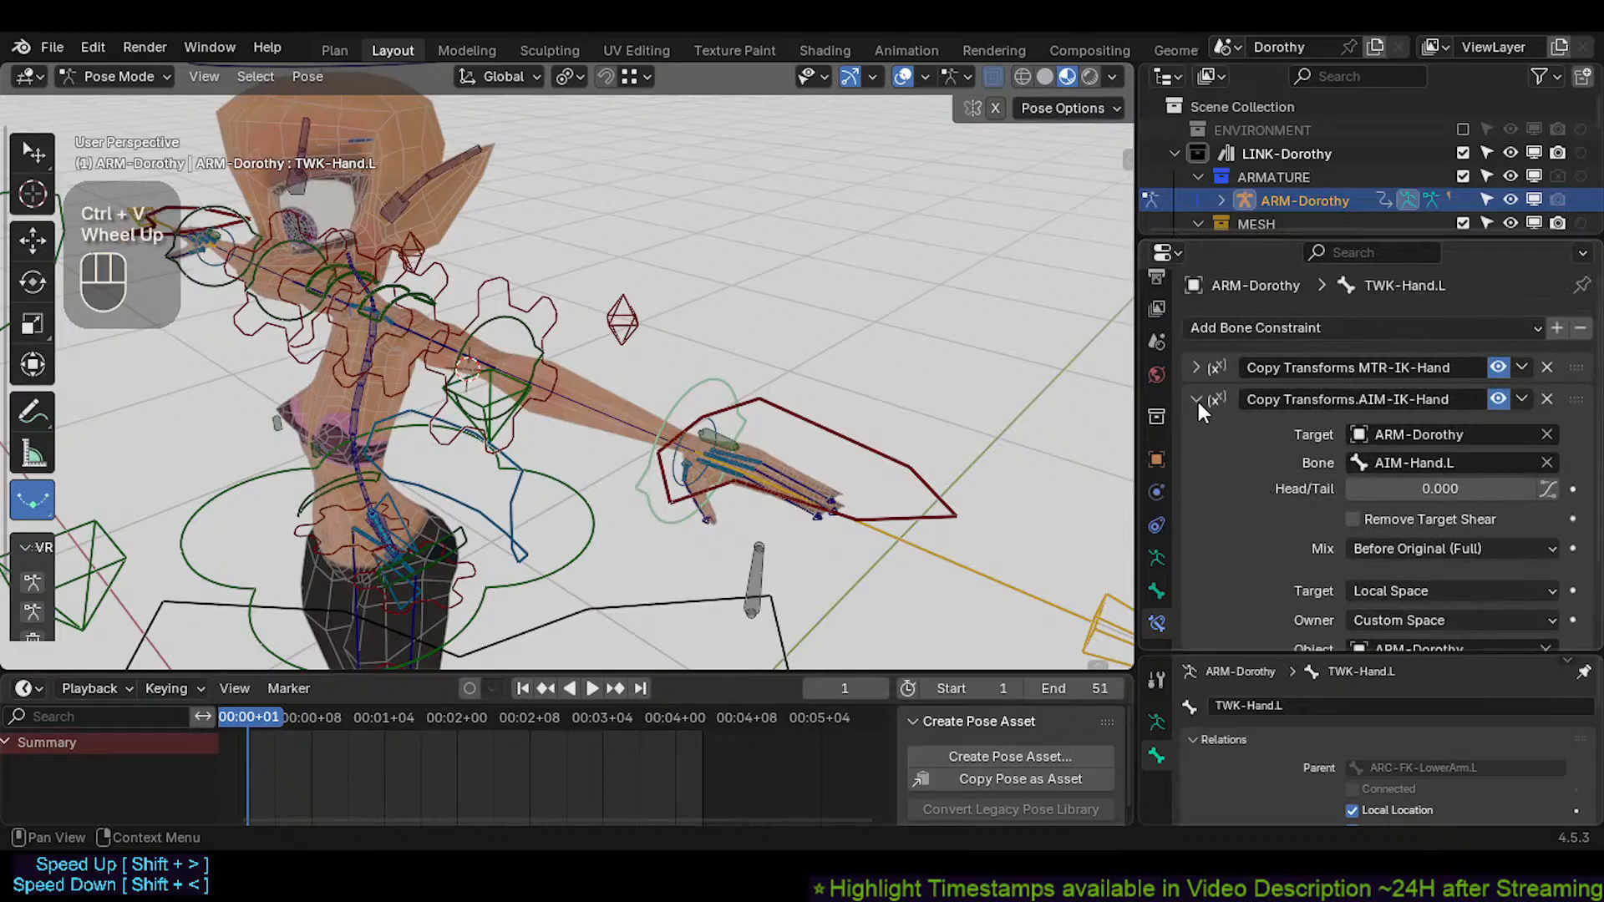
Review the Copy Transforms MTR-IK-Hand settings on TWK-Hand.L for comparison, leaving both constraints collapsed
click(1197, 404)
click(1195, 373)
scroll(1224, 446, down, 2)
scroll(1221, 445, up, 2)
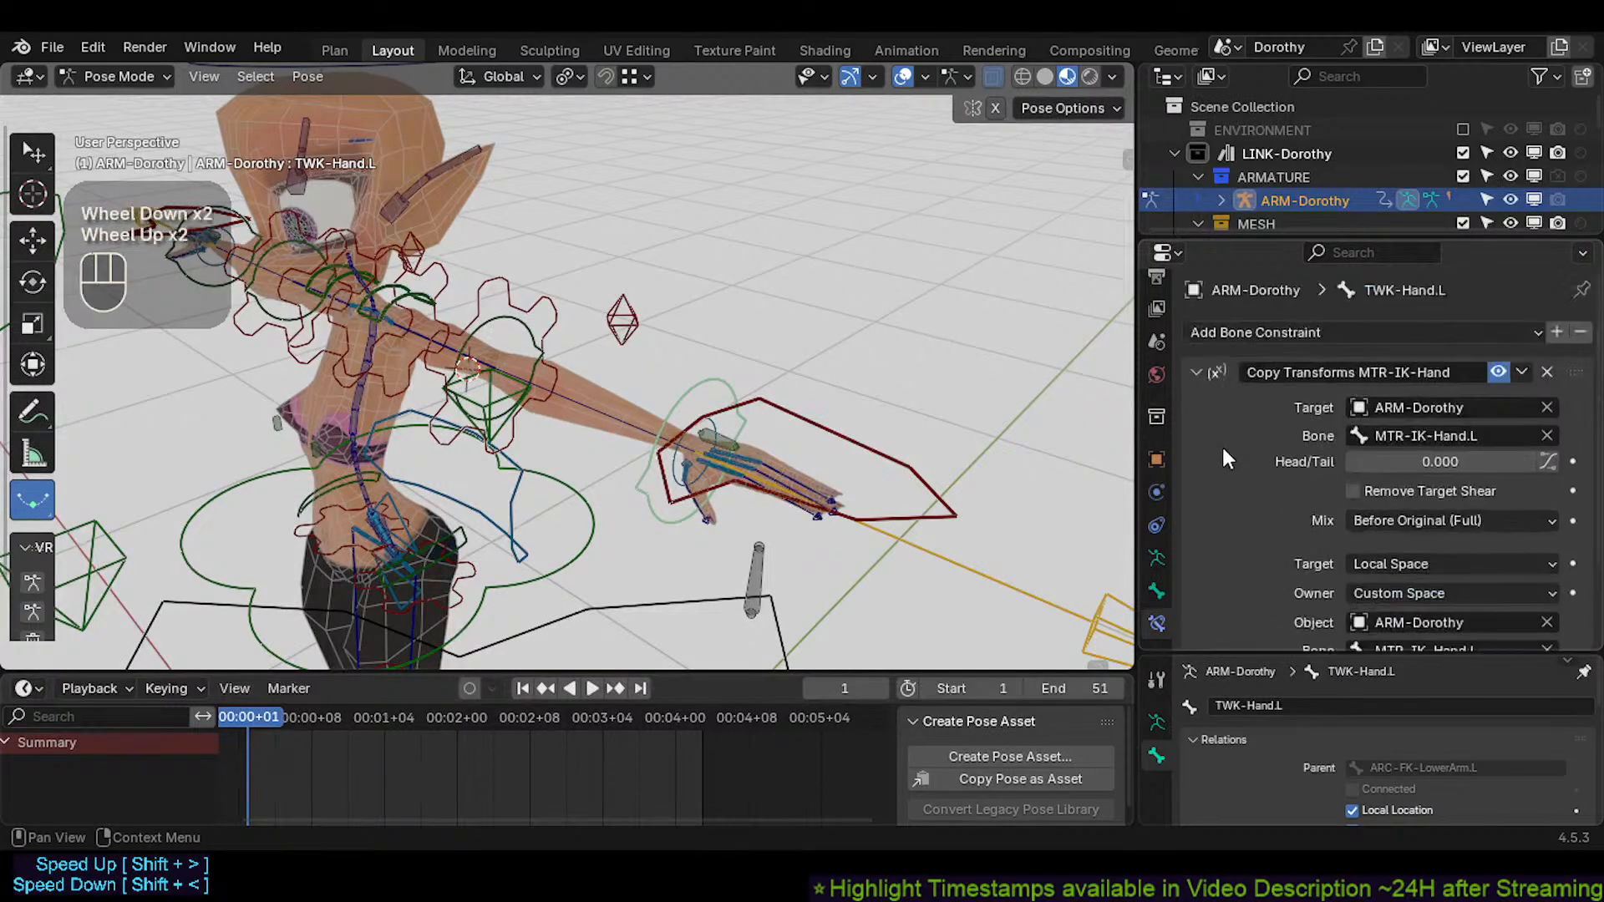
scroll(1225, 451, down, 2)
scroll(1225, 451, up, 2)
click(1195, 373)
scroll(840, 490, down, 2)
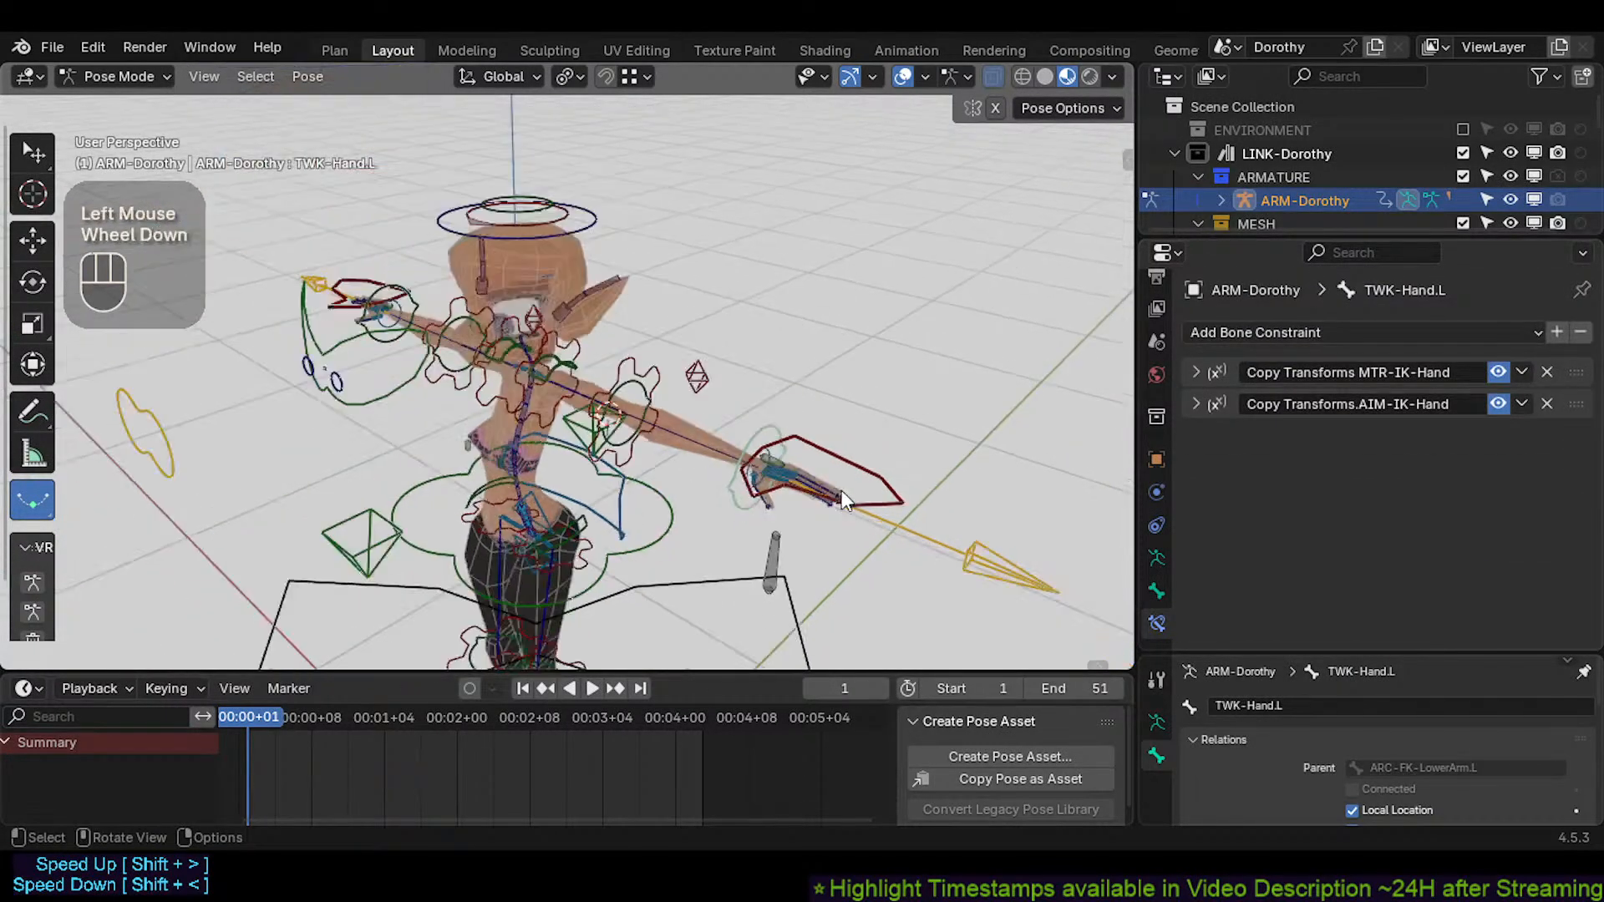
Move AIM-Hand.L and MTR-IK-Hand.L to test how the left hand follows each control
click(913, 539)
key(g)
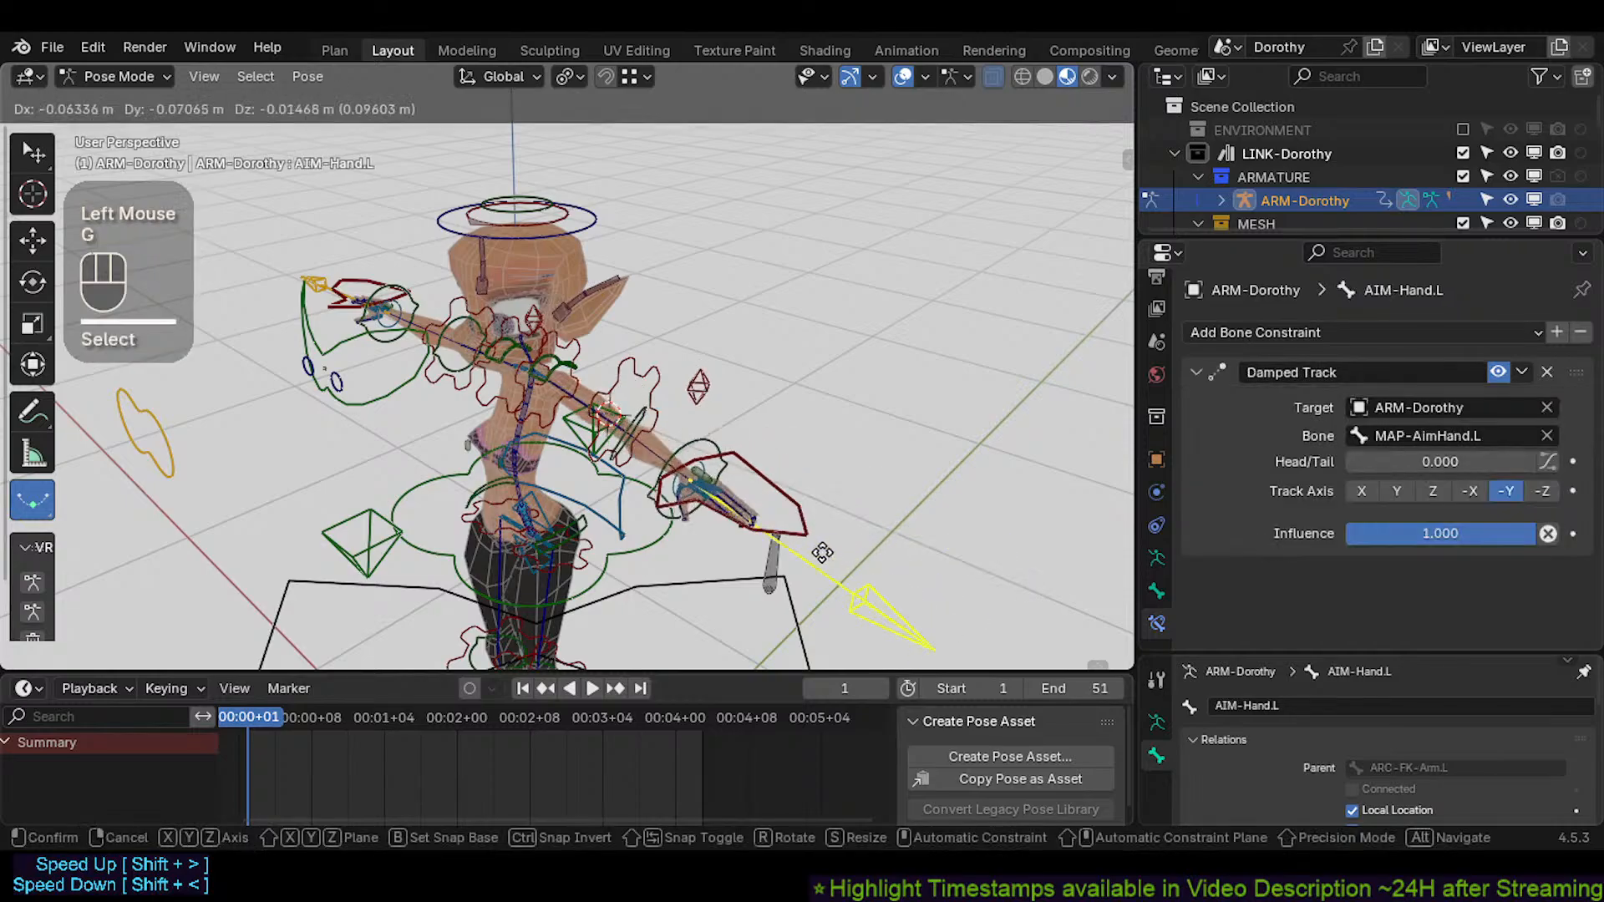
click(858, 536)
click(830, 489)
key(g)
click(819, 508)
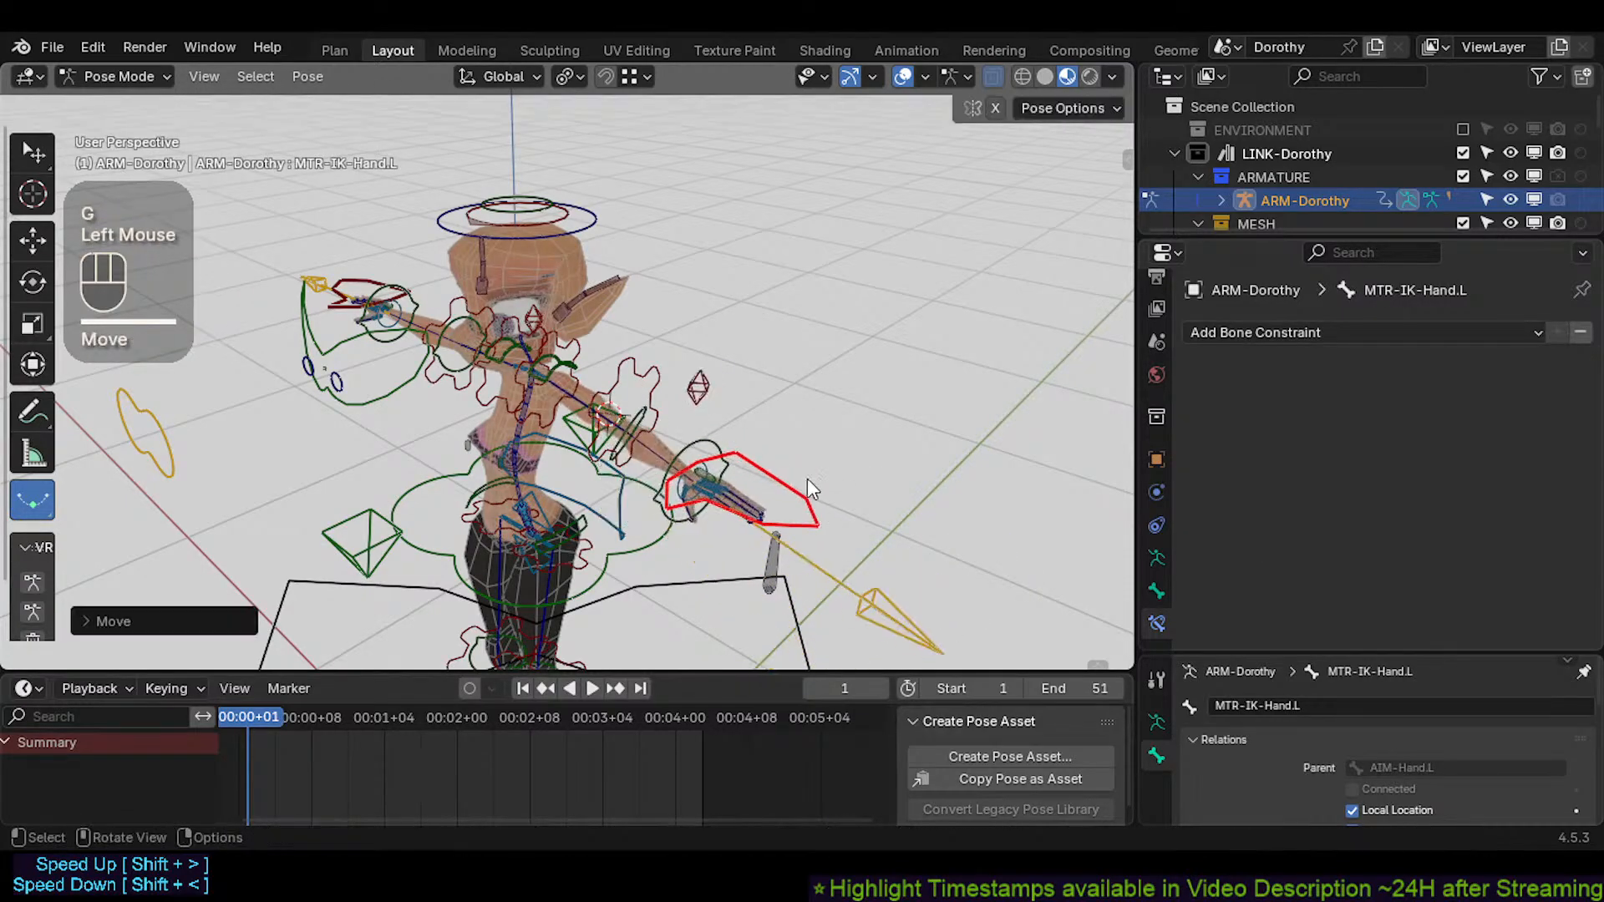
Reposition MTR-IK-Hand.L twice and AIM-Hand.L once to check the left arm's response
key(alt+a)
click(802, 482)
key(g)
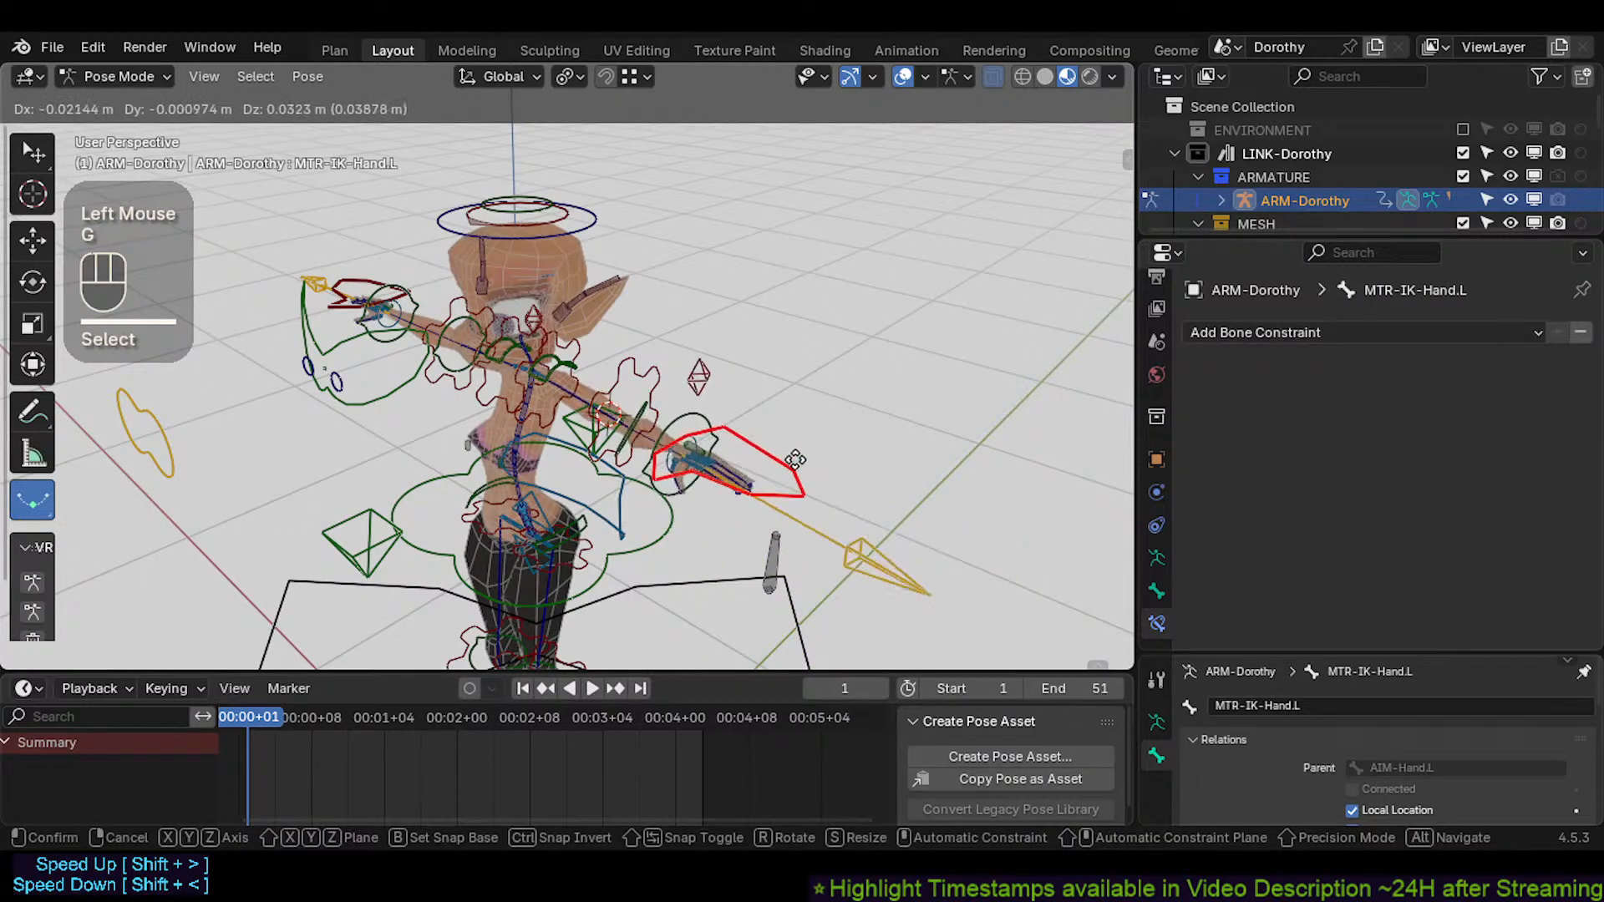
click(820, 455)
key(g)
click(844, 502)
click(864, 526)
key(g)
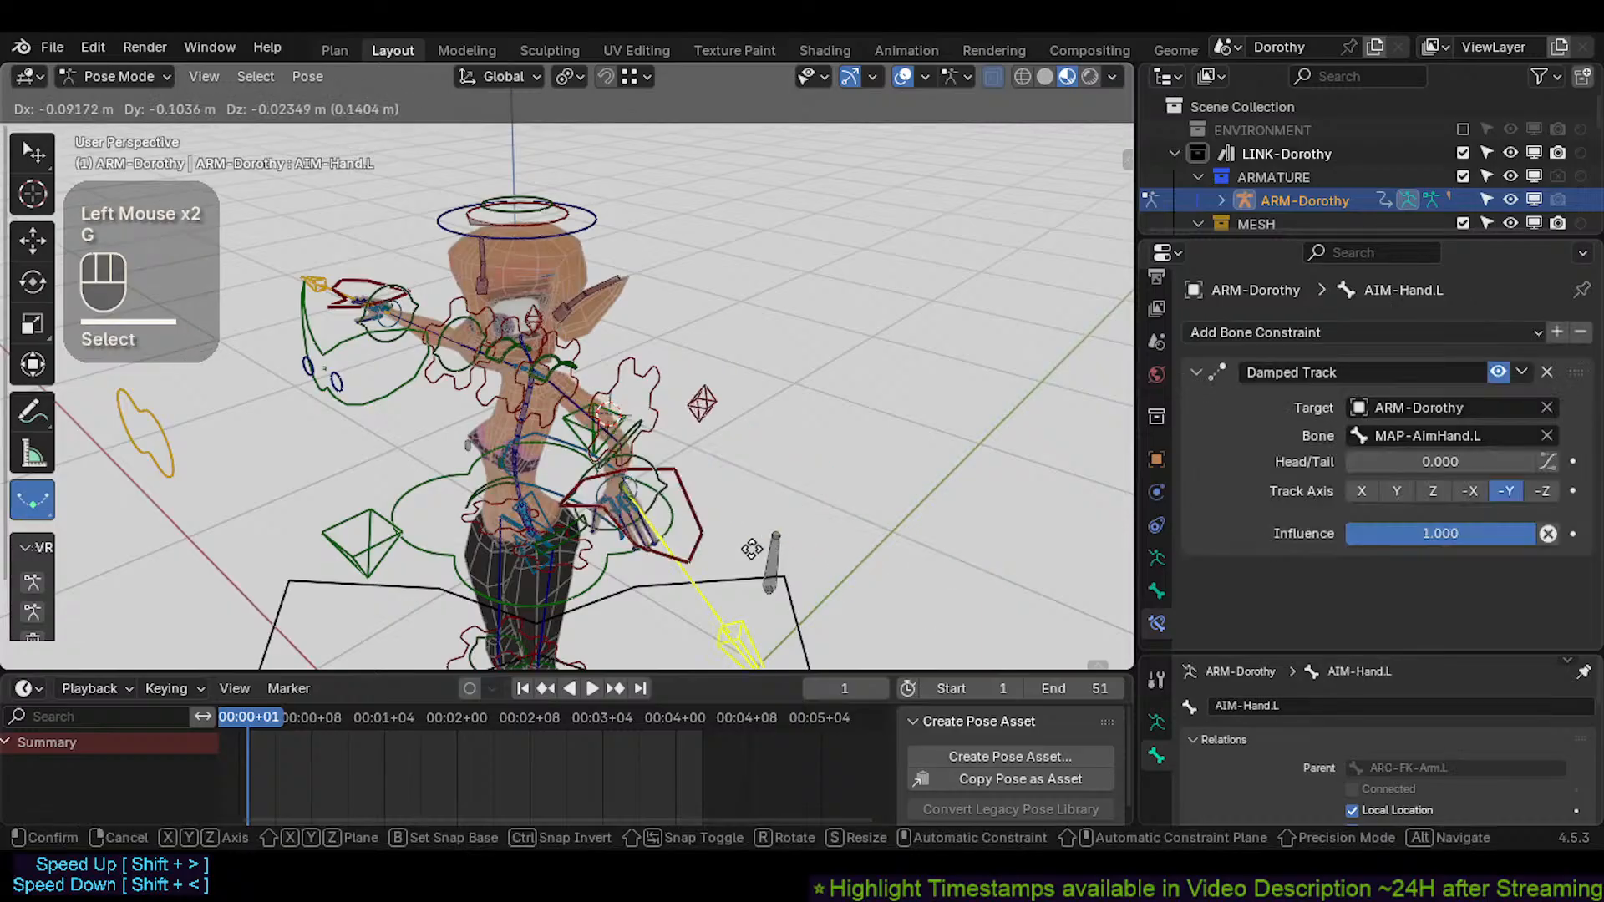
click(851, 518)
Offset TWK-Hand.L above MTR-IK-Hand.L and move MTR-IK-Hand.L to test whether the tweak offset carries along
click(794, 505)
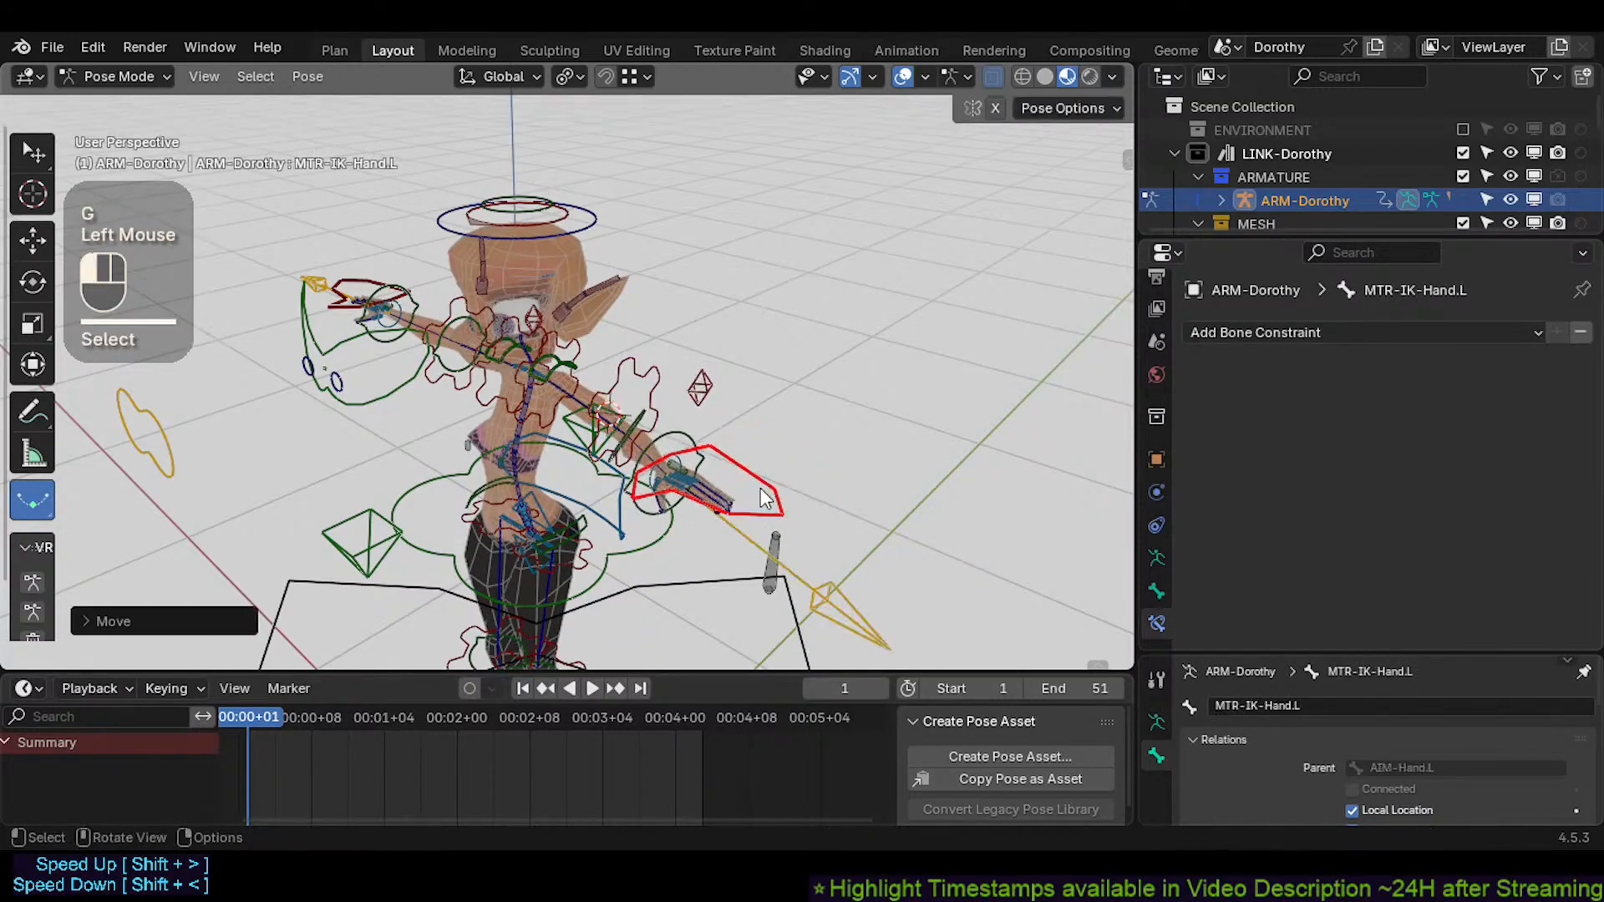
key(g)
click(785, 491)
click(764, 442)
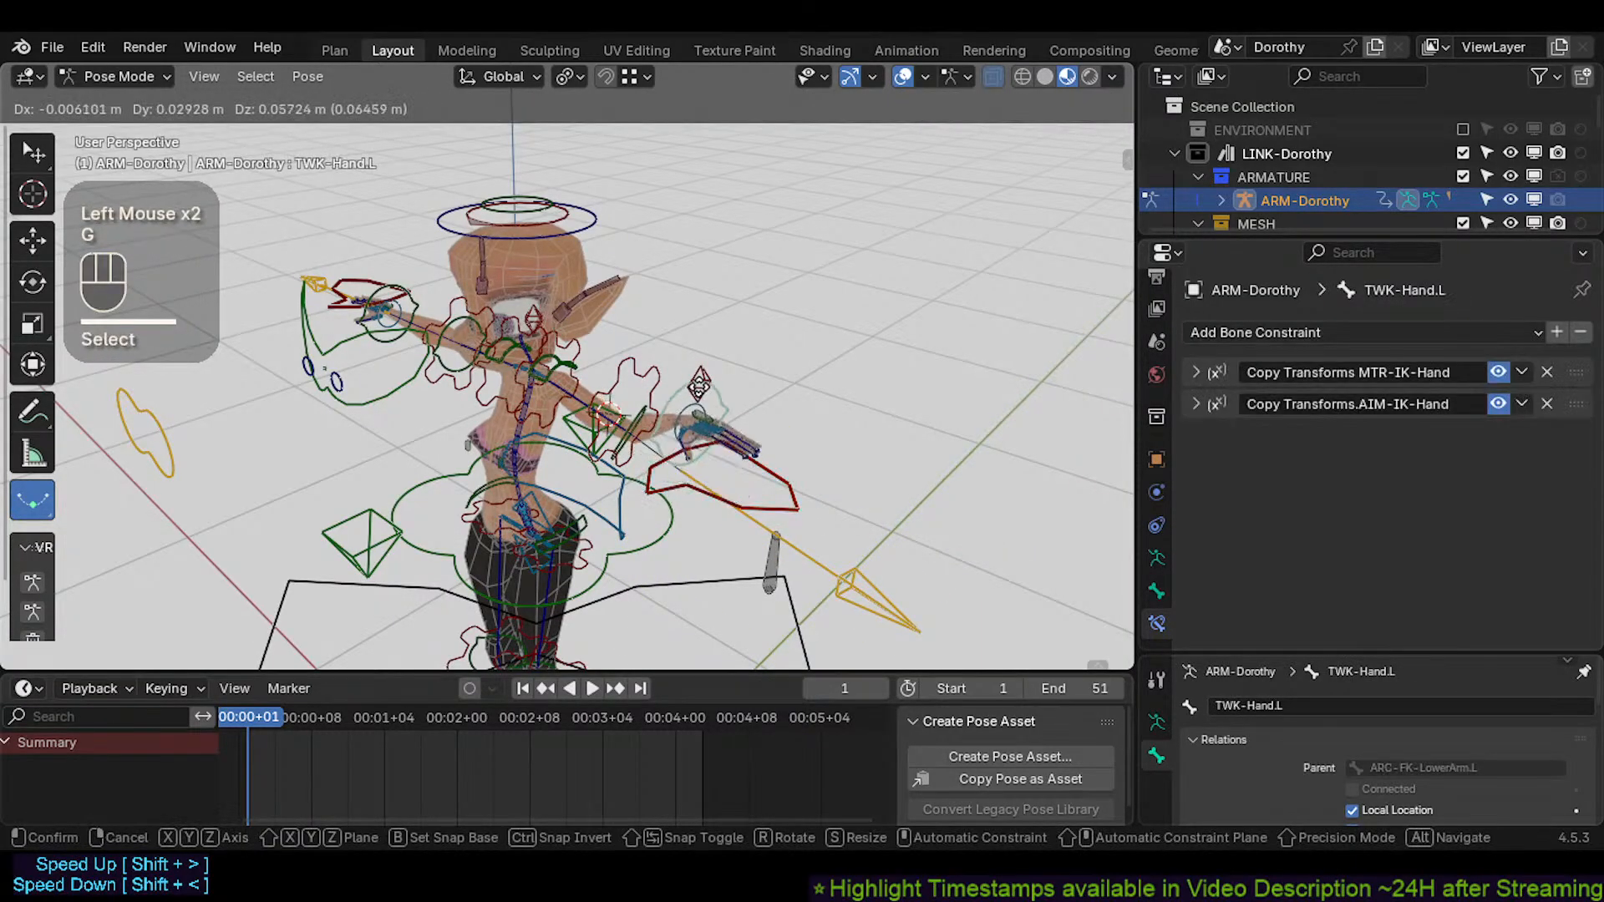
key(g)
click(769, 456)
click(789, 476)
key(g)
click(880, 443)
Move AIM-Hand.L and MTR-IK-Hand.L alternately while TWK-Hand.L stays offset, testing both parent controls
click(879, 512)
key(g)
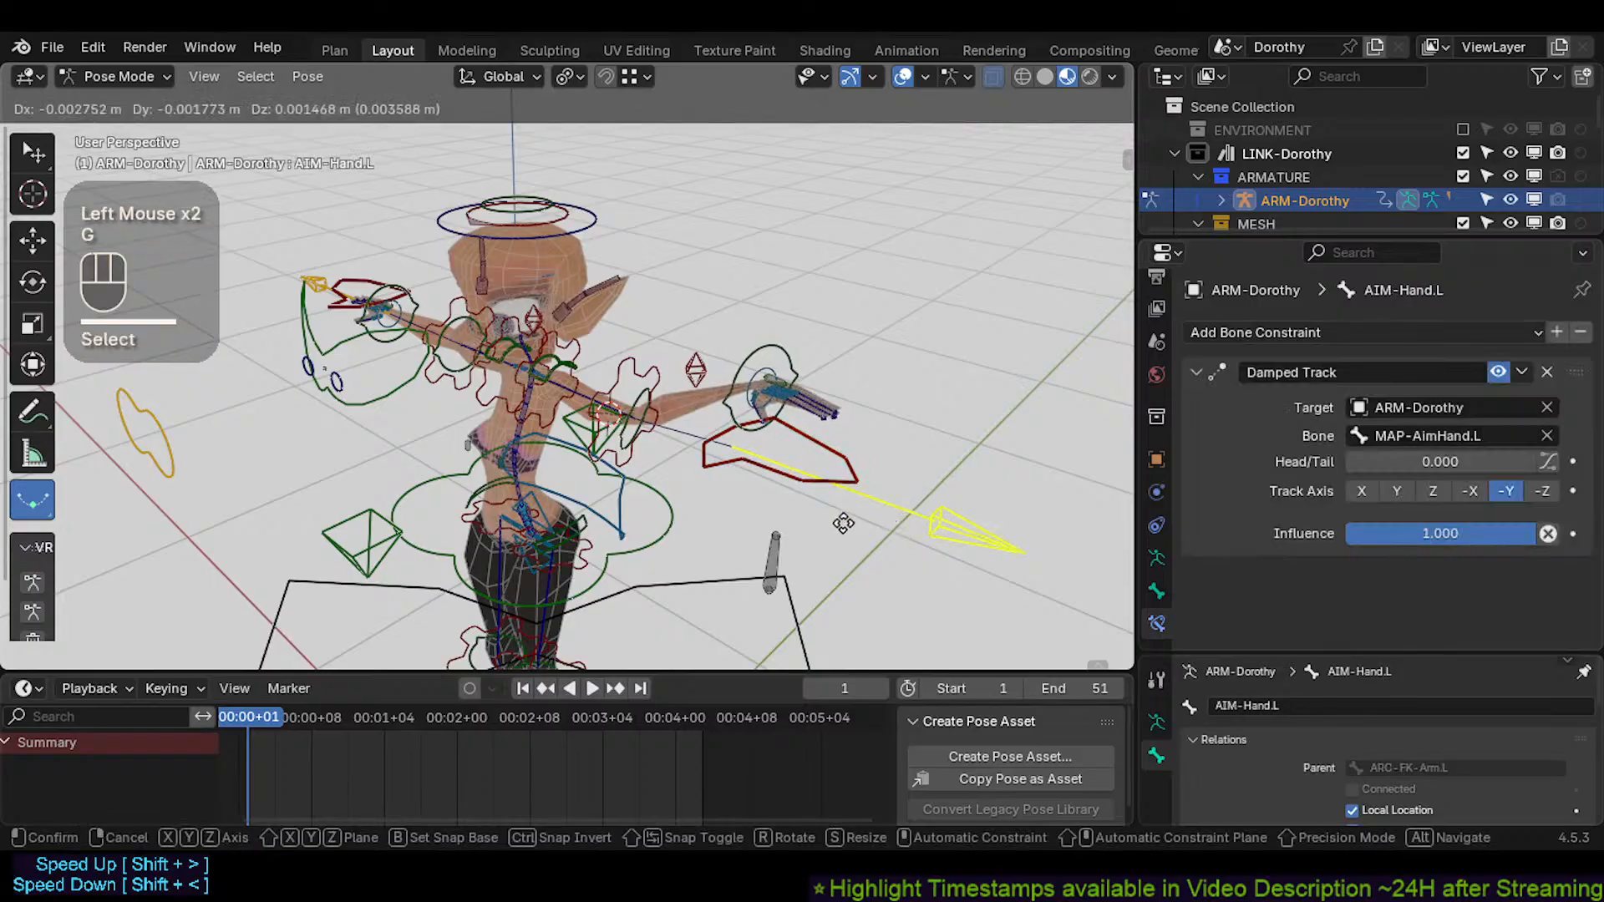
click(768, 516)
click(781, 461)
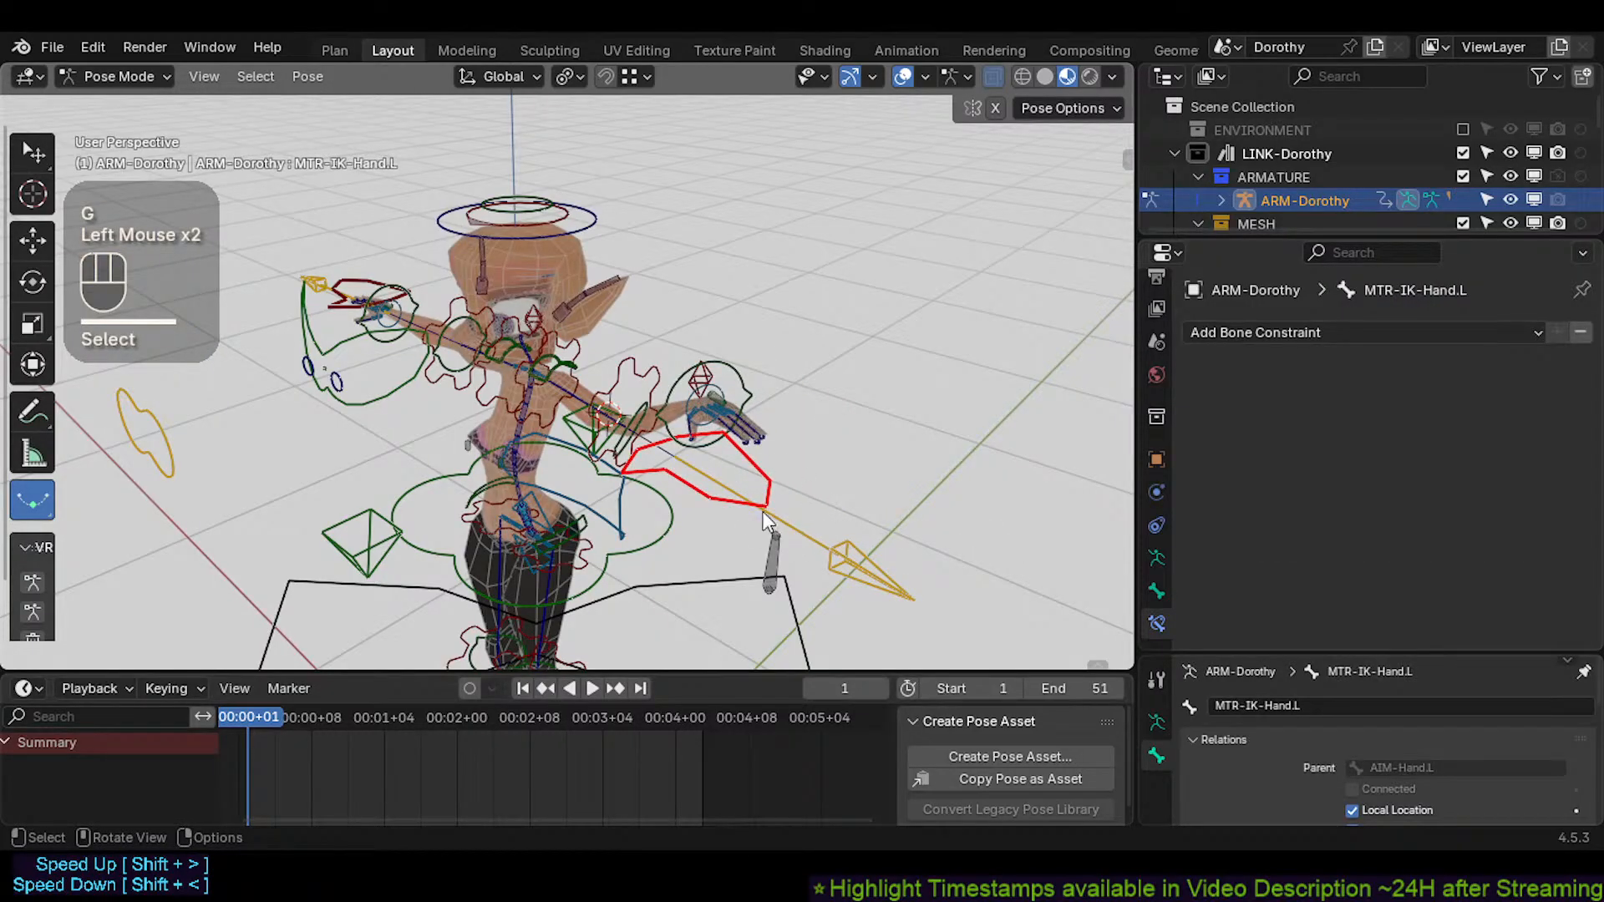
click(827, 532)
key(g)
click(841, 508)
click(815, 444)
key(g)
click(824, 518)
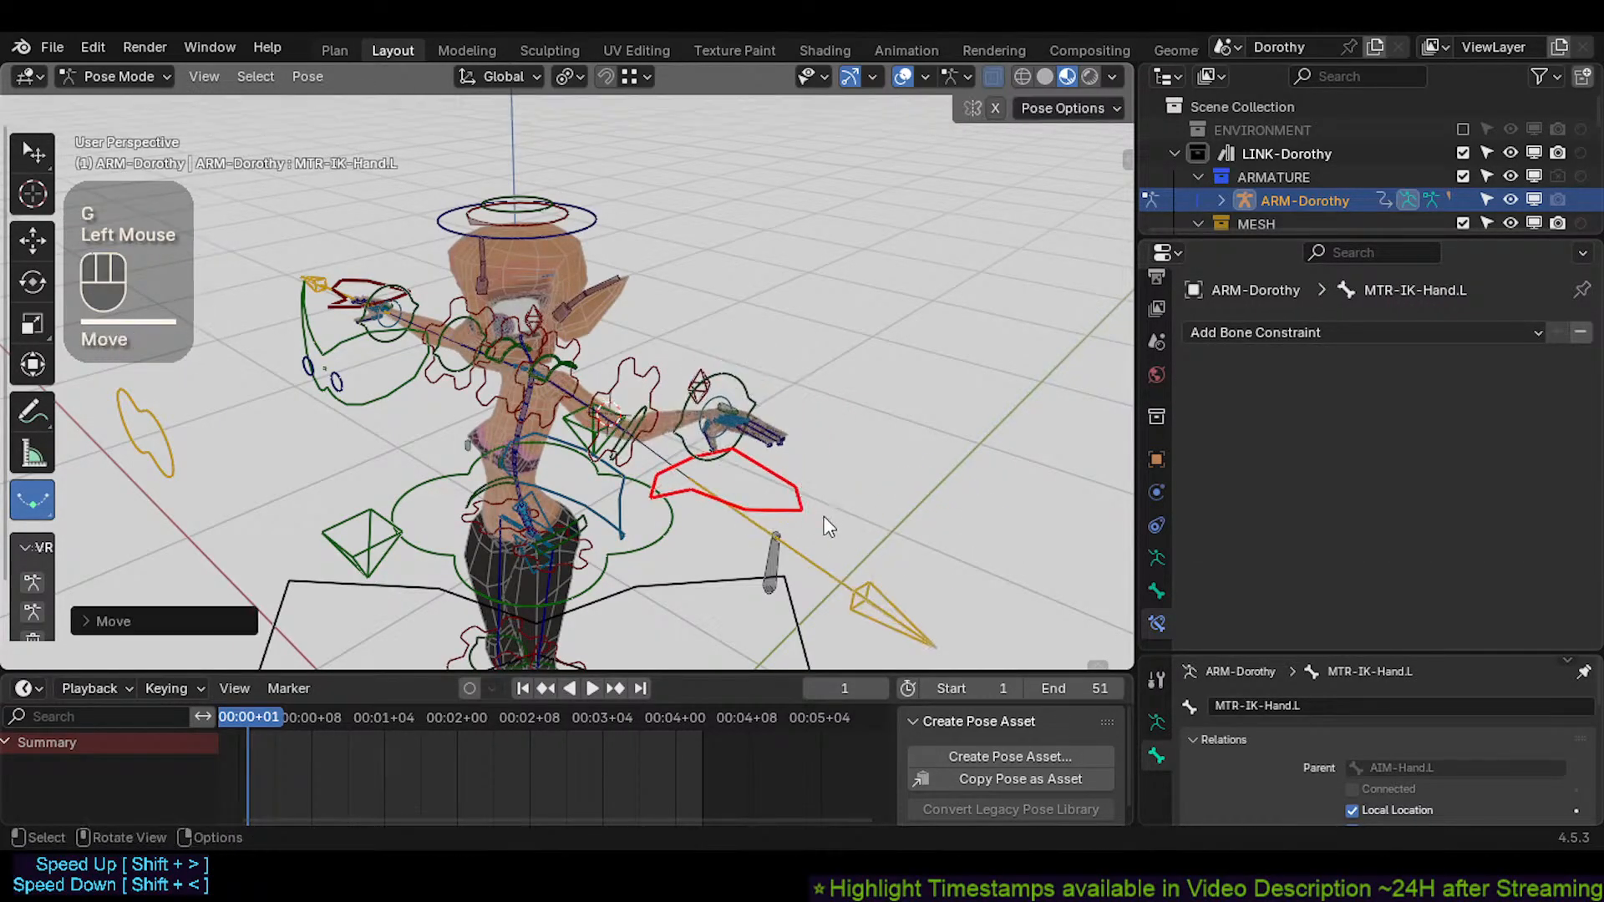
click(794, 548)
key(g)
click(824, 505)
key(g)
click(812, 515)
Test the offset hand from another view angle by moving MTR-IK-Hand.L and AIM-Hand.L in turn
middle_drag(808, 511, 739, 446)
shift+middle_drag(738, 447, 694, 443)
shift+middle_drag(694, 443, 656, 478)
click(781, 443)
key(g)
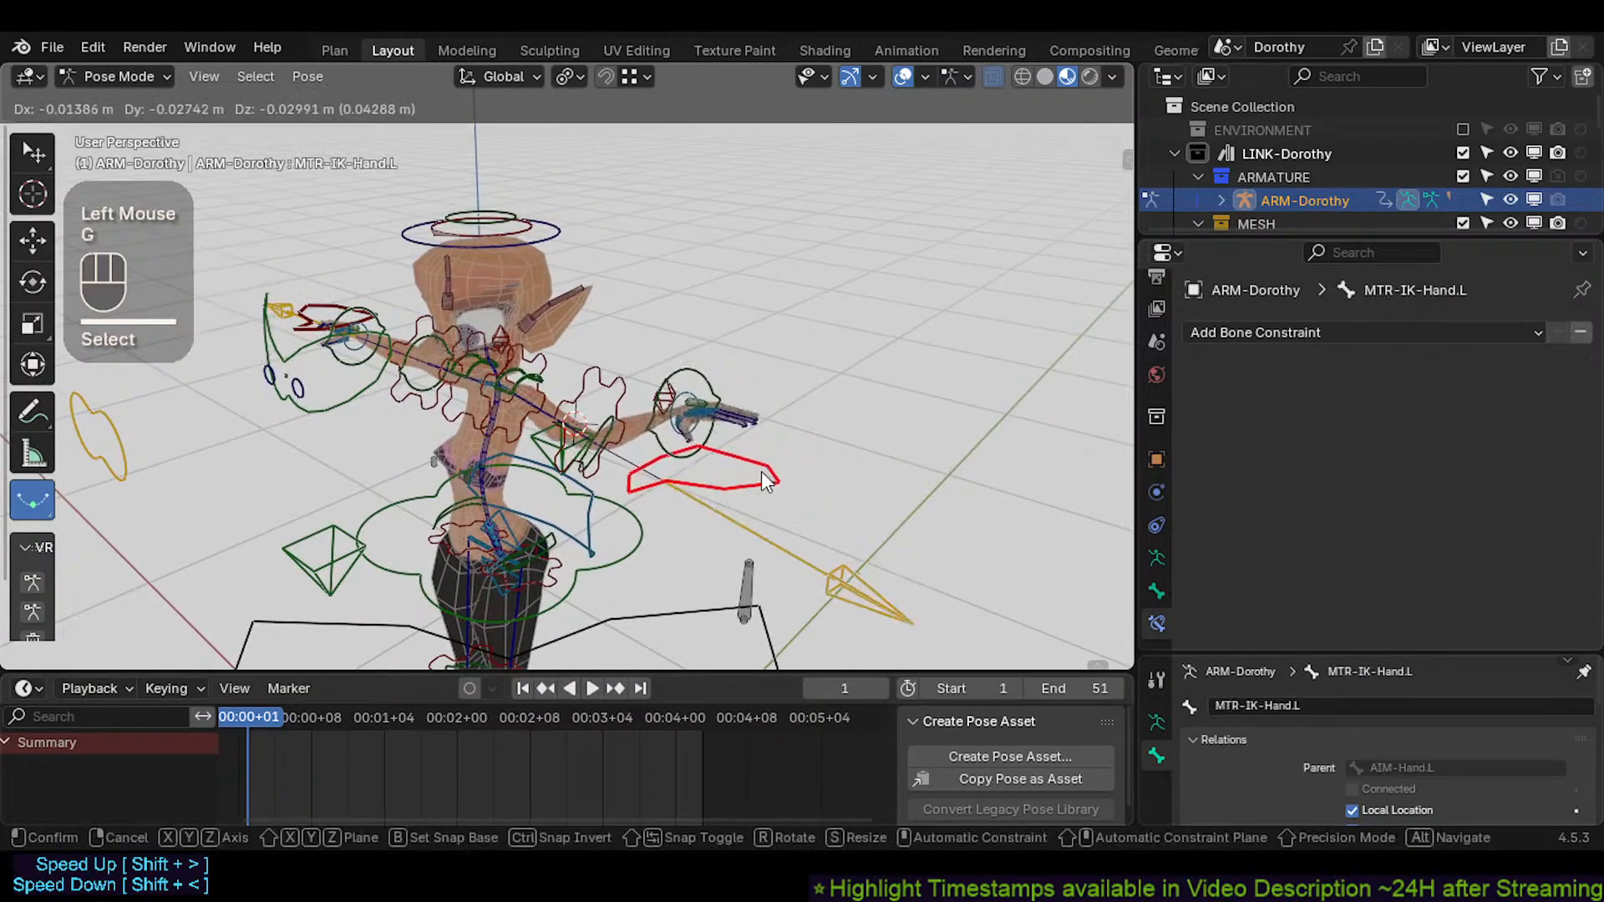
click(761, 480)
click(776, 532)
key(g)
click(854, 461)
click(840, 428)
key(g)
click(810, 459)
click(812, 509)
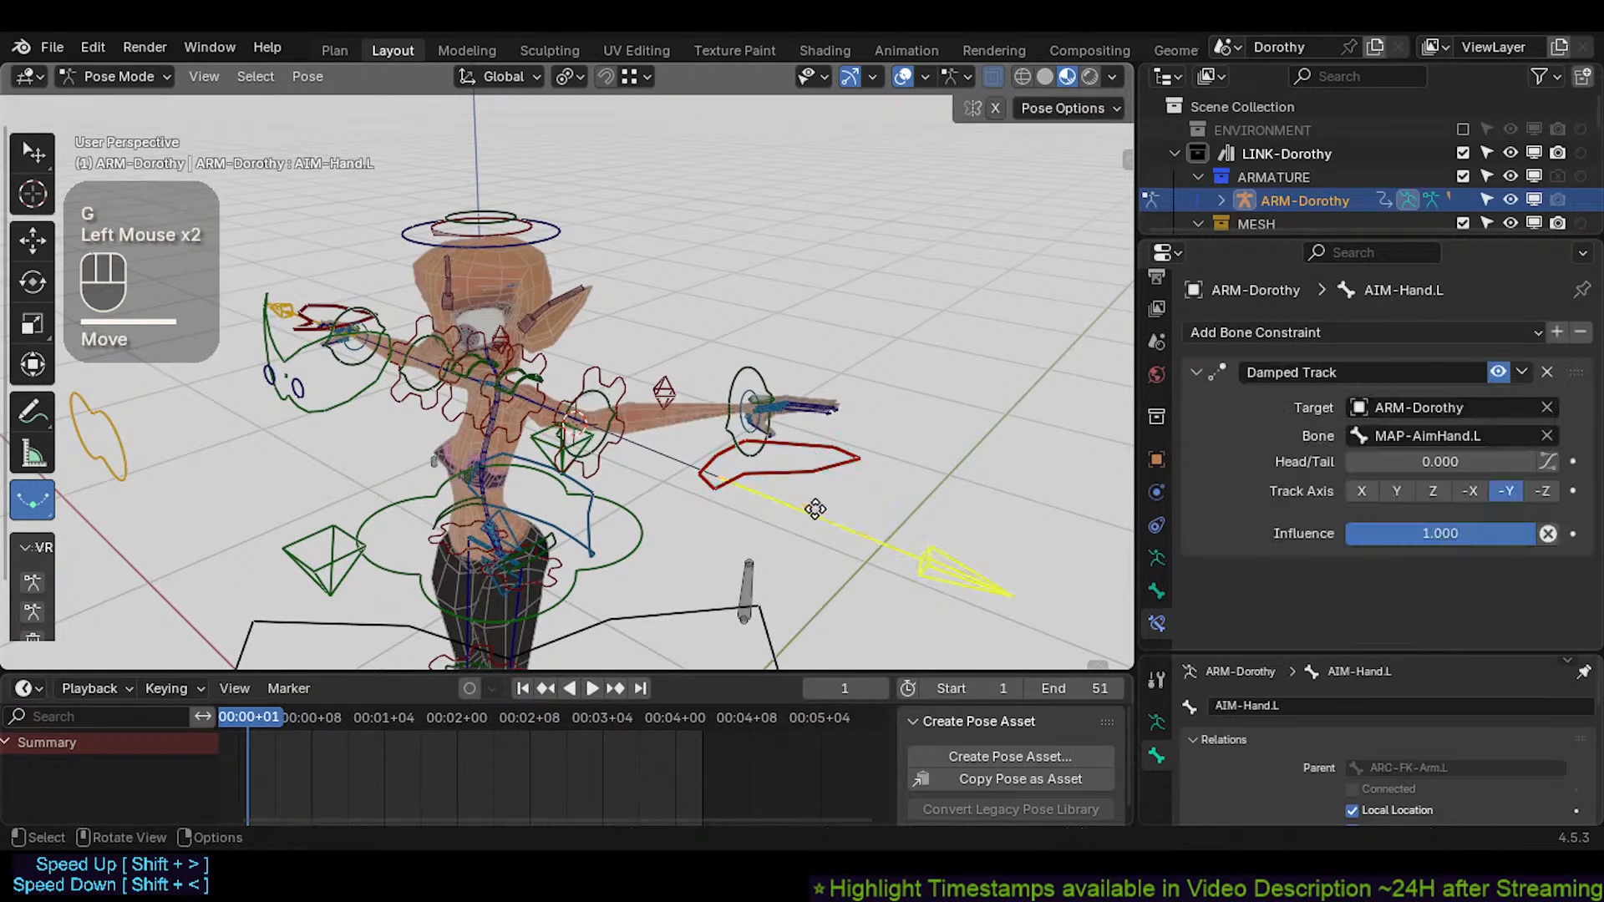
key(g)
click(835, 497)
Move AIM-Hand.L inward and adjust MTR-IK-Hand.L once more, then select TWK-Hand.L
click(839, 426)
shift+click(815, 499)
click(838, 456)
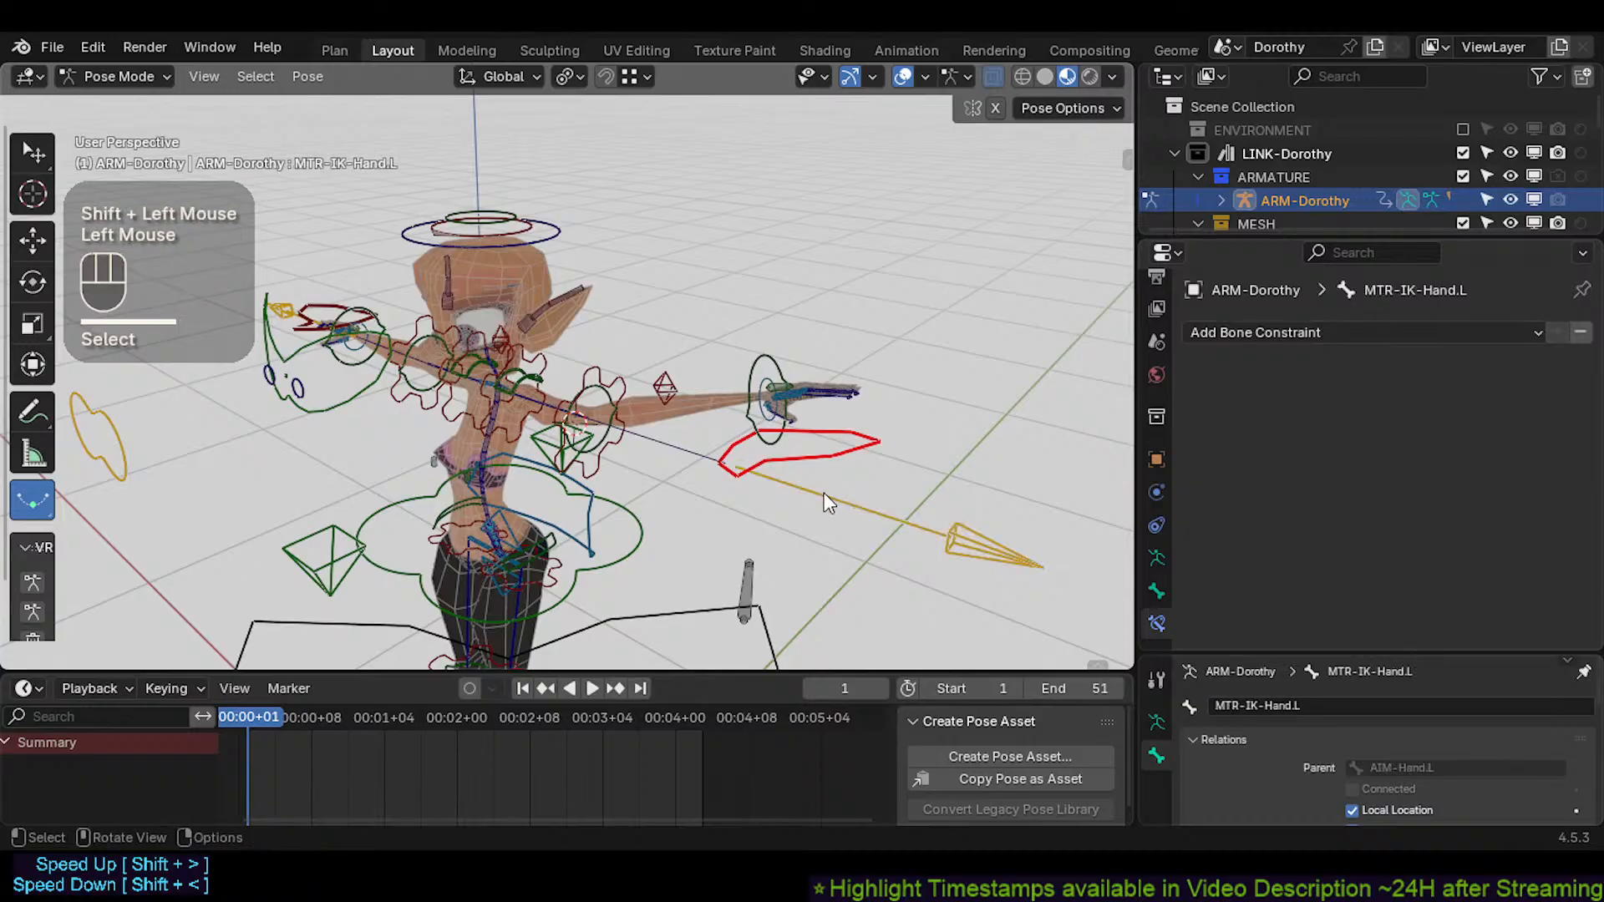
click(824, 494)
key(g)
click(717, 500)
click(711, 464)
key(g)
click(760, 456)
click(698, 354)
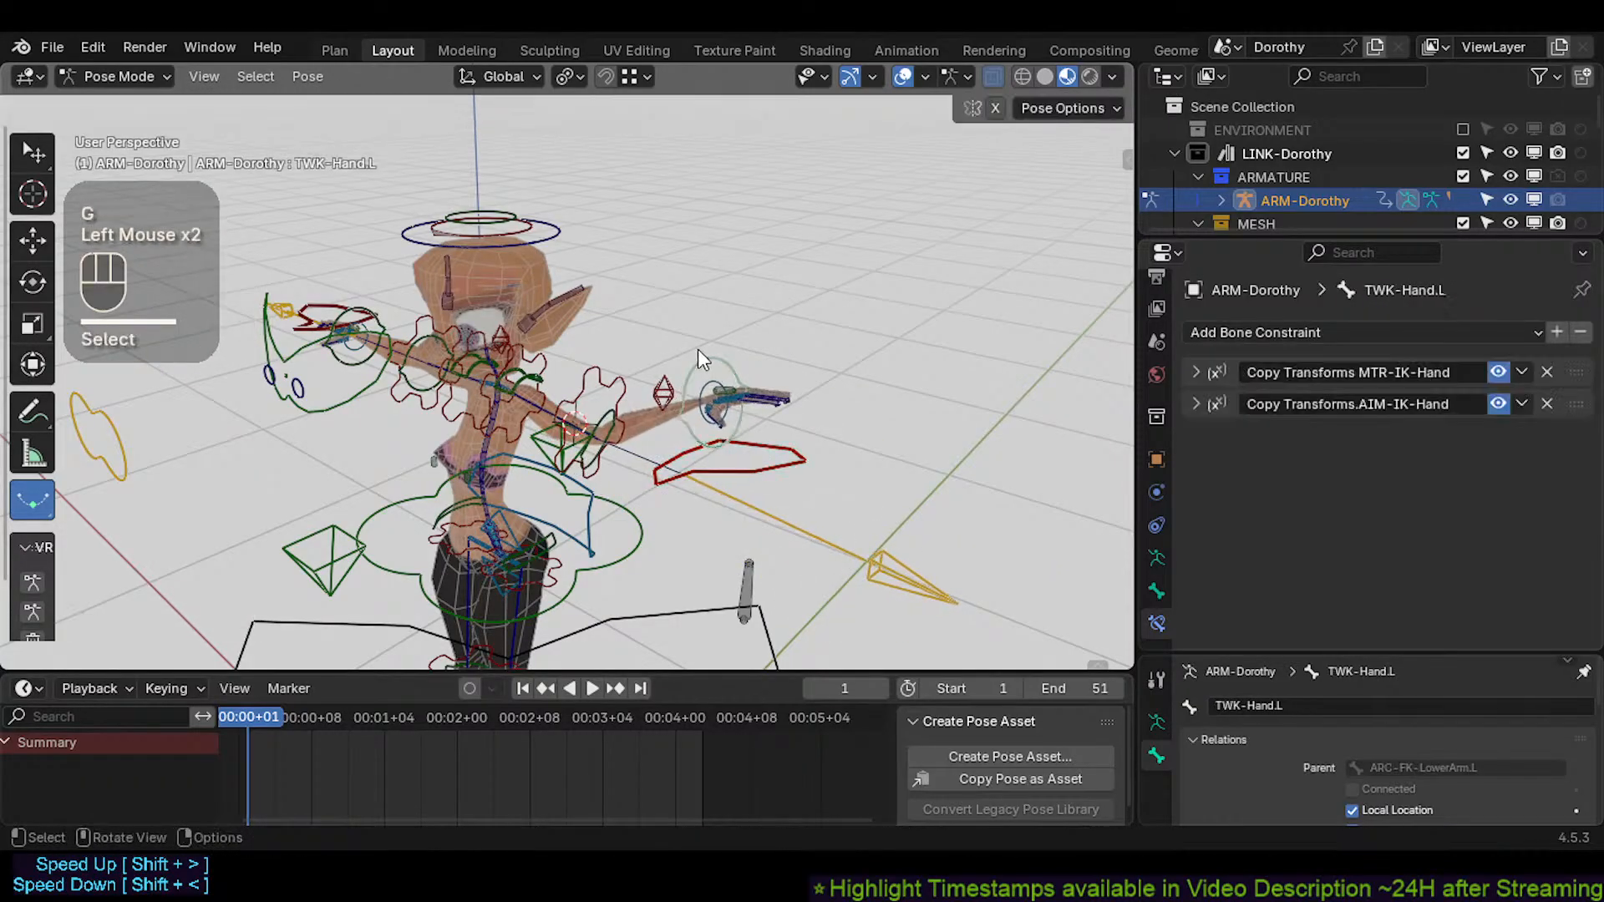
Turn off the custom bone shapes and test moving the AIM-Hand.L and MTR-IK-Hand.L box bones
key(ctrl+a)
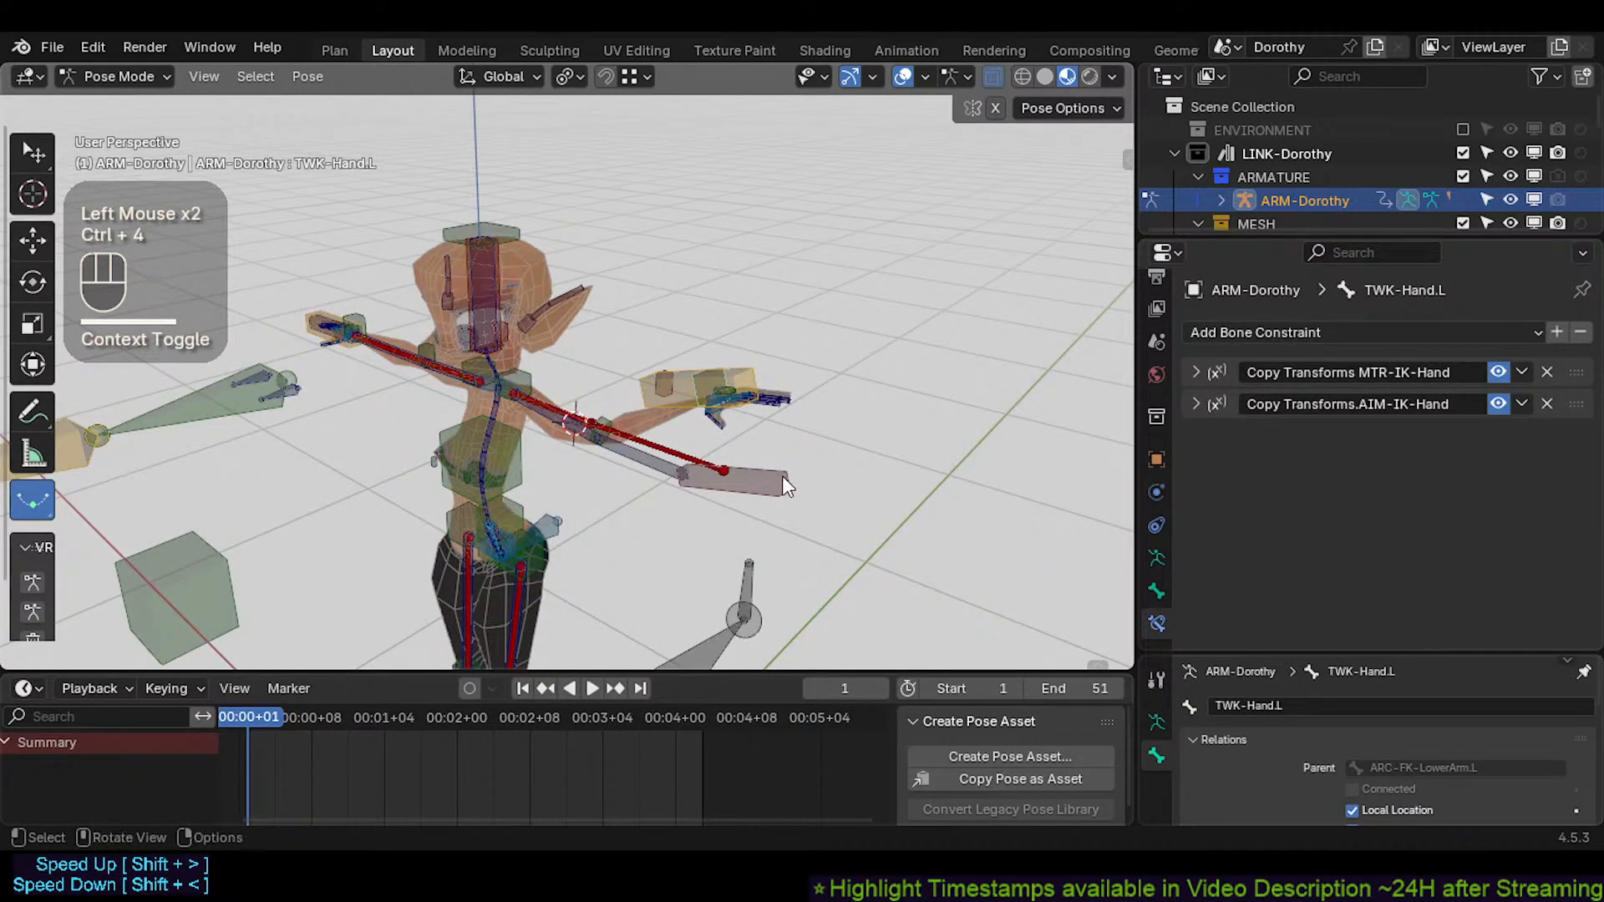
click(782, 475)
middle_drag(783, 475, 806, 452)
click(797, 366)
key(g)
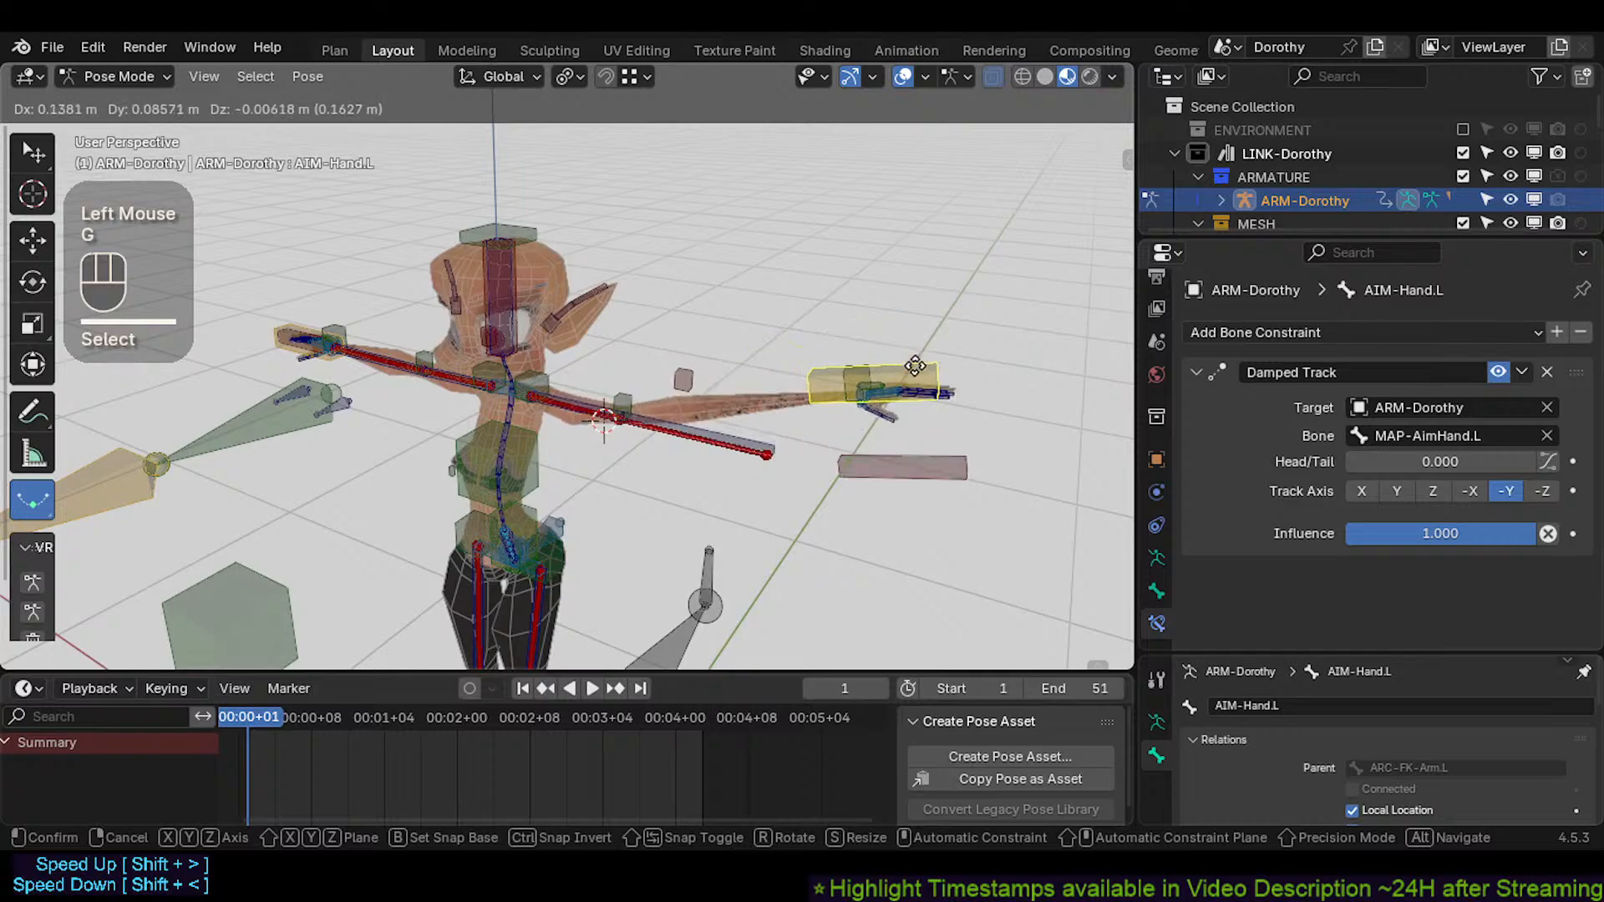
click(890, 448)
click(890, 447)
key(g)
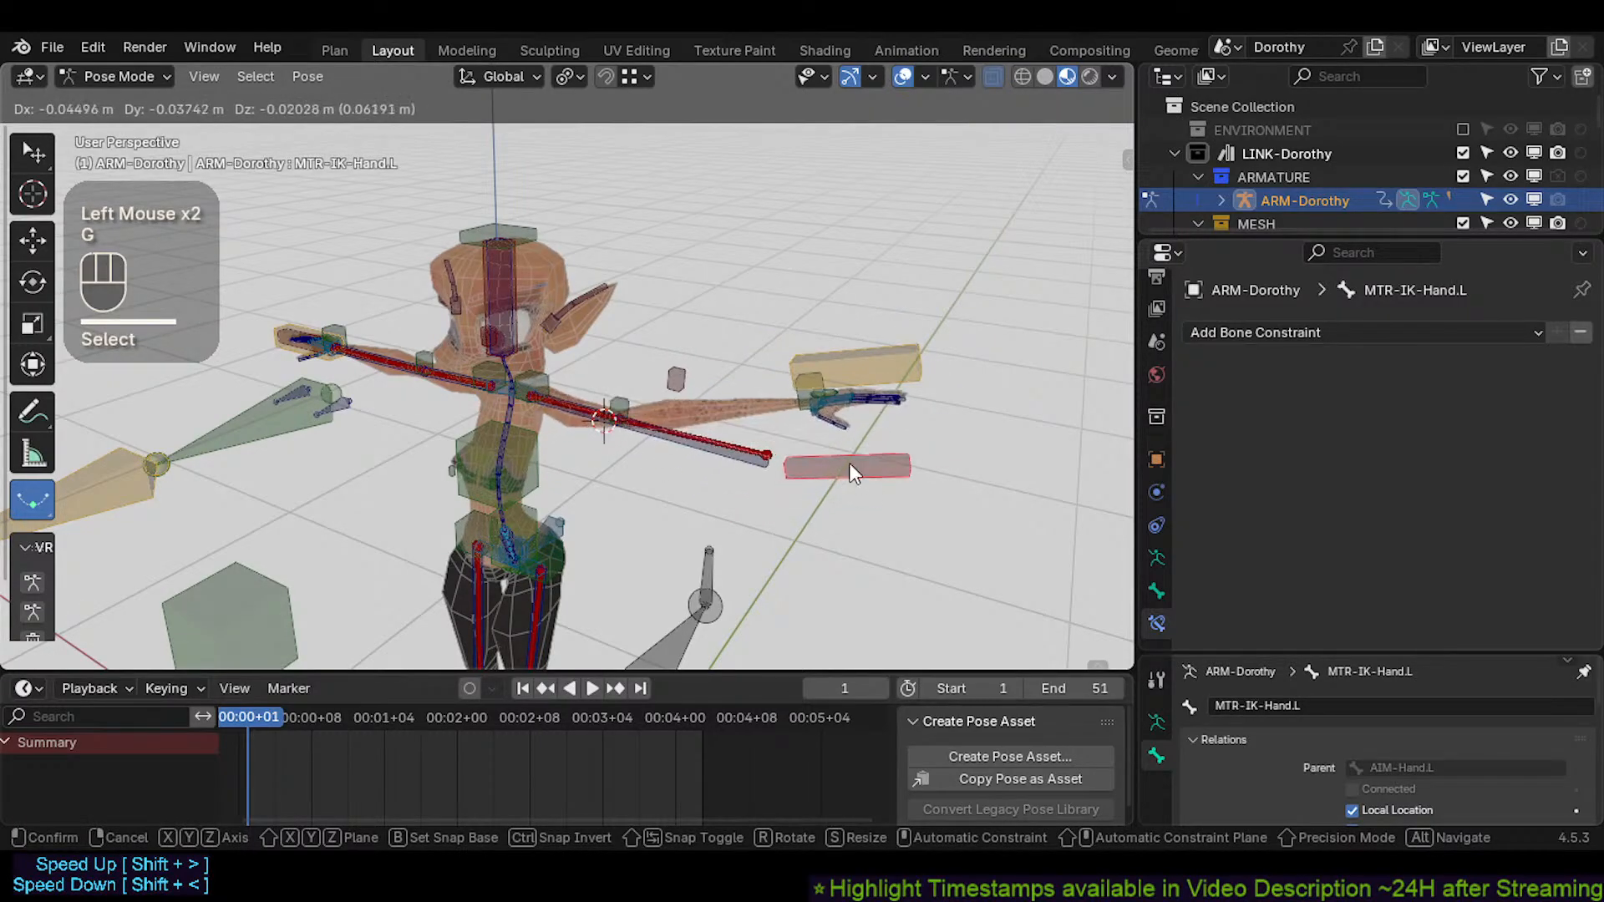
click(844, 472)
Move AIM-Hand.L twice and MTR-IK-Hand.L twice, checking the hand's offset on the box bones
click(840, 388)
key(g)
click(831, 376)
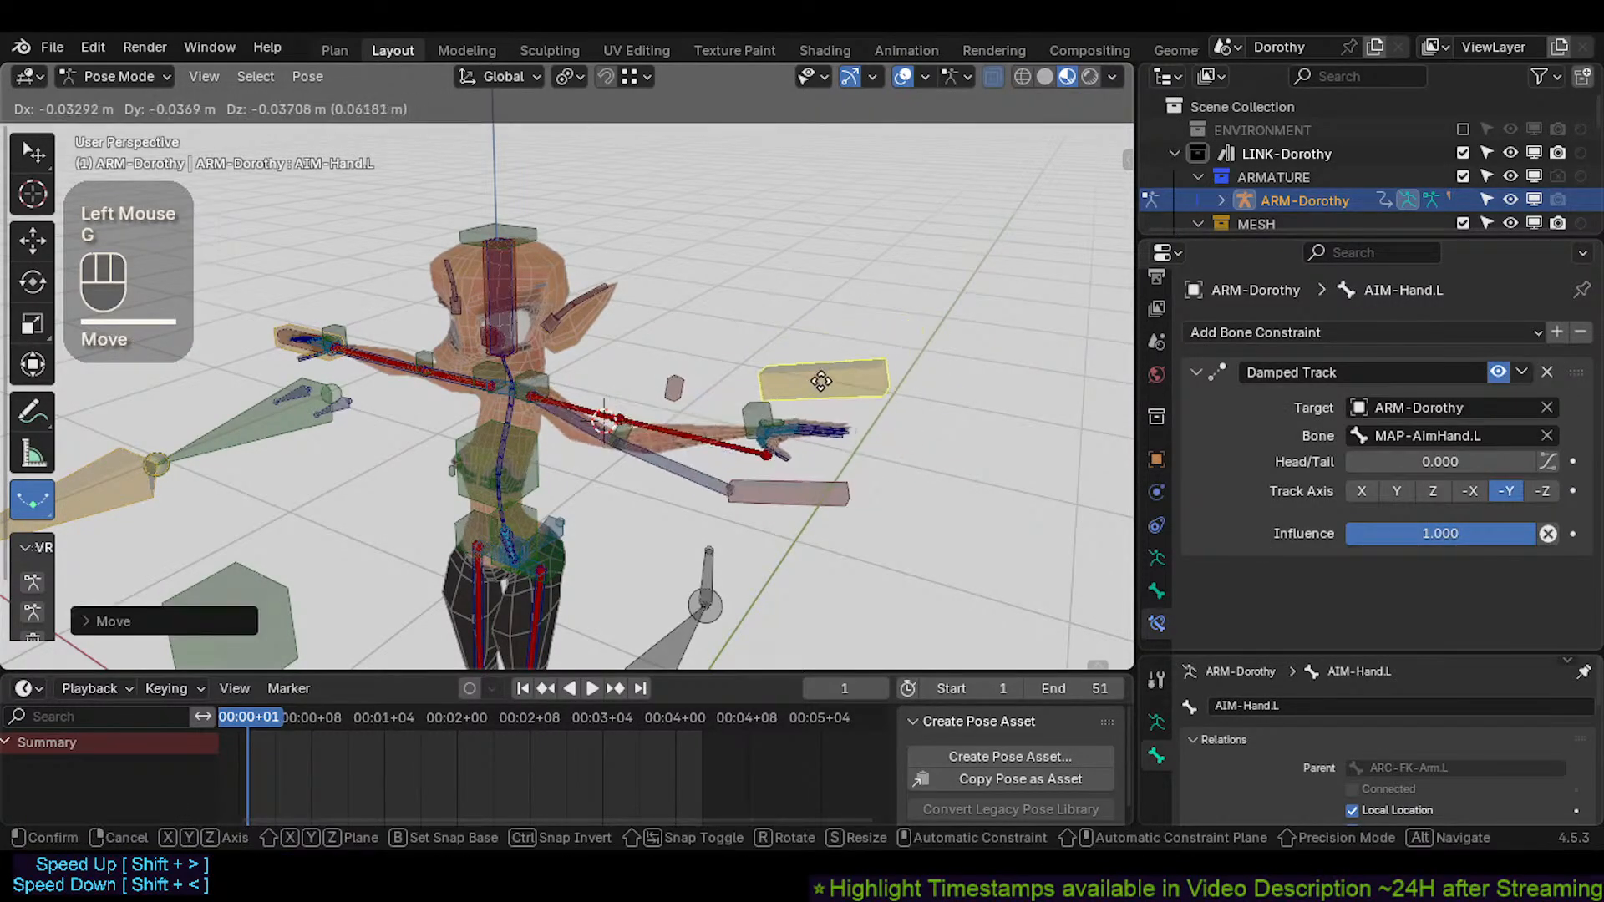
key(g)
click(892, 395)
click(851, 482)
key(g)
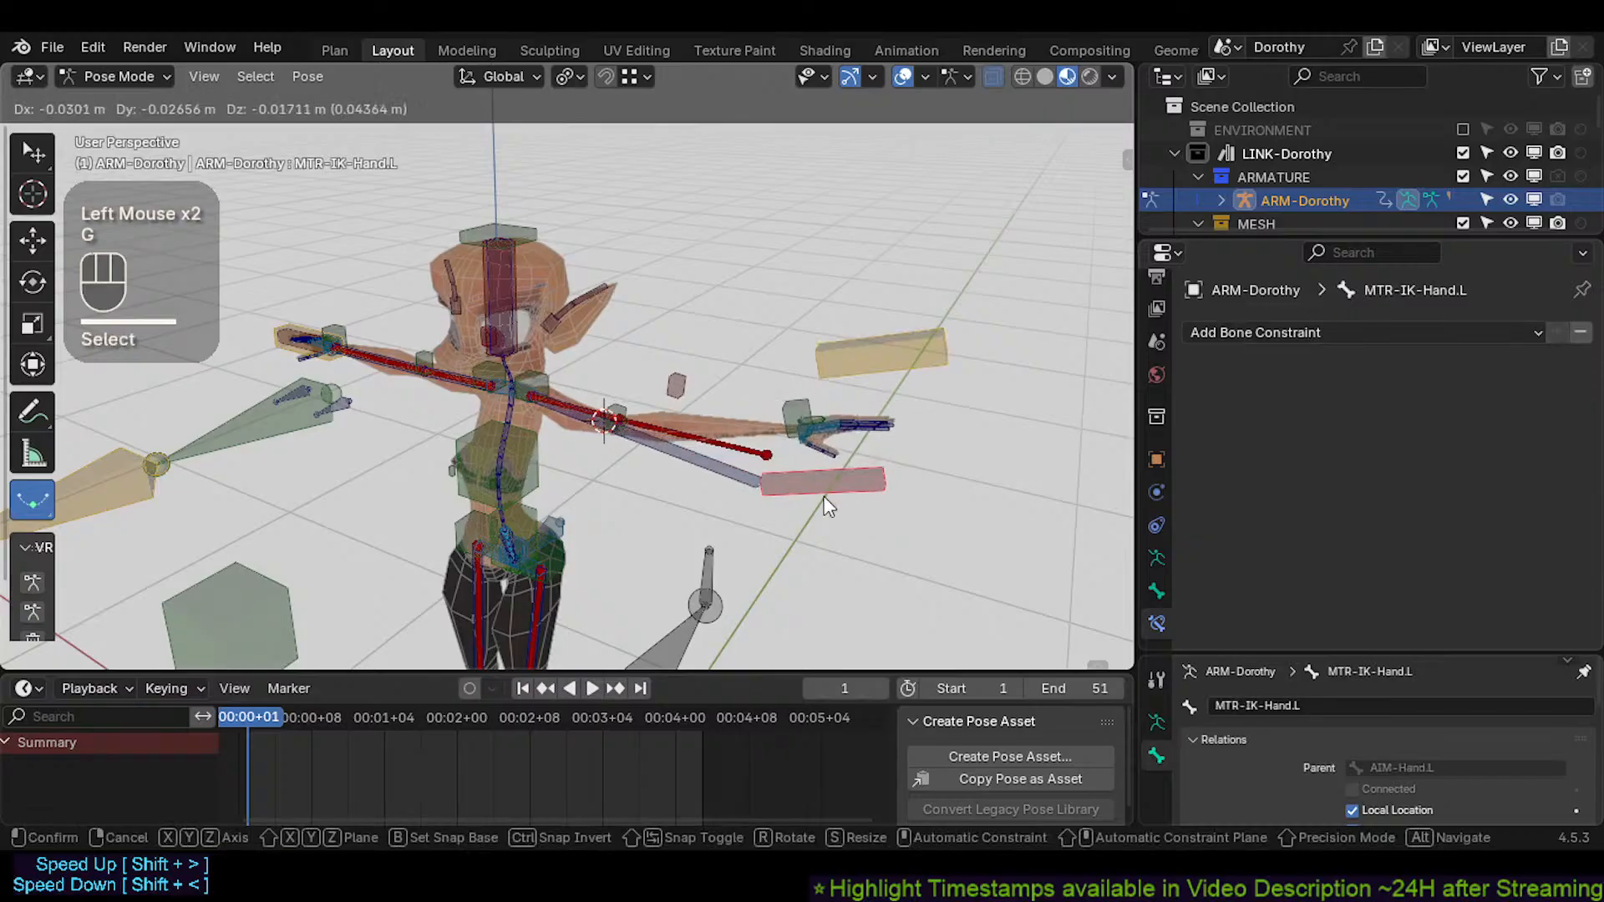
click(829, 504)
key(g)
click(862, 394)
Raise AIM-Hand.L and lower MTR-IK-Hand.L to check the hand at a tilted angle
click(864, 351)
key(g)
click(857, 337)
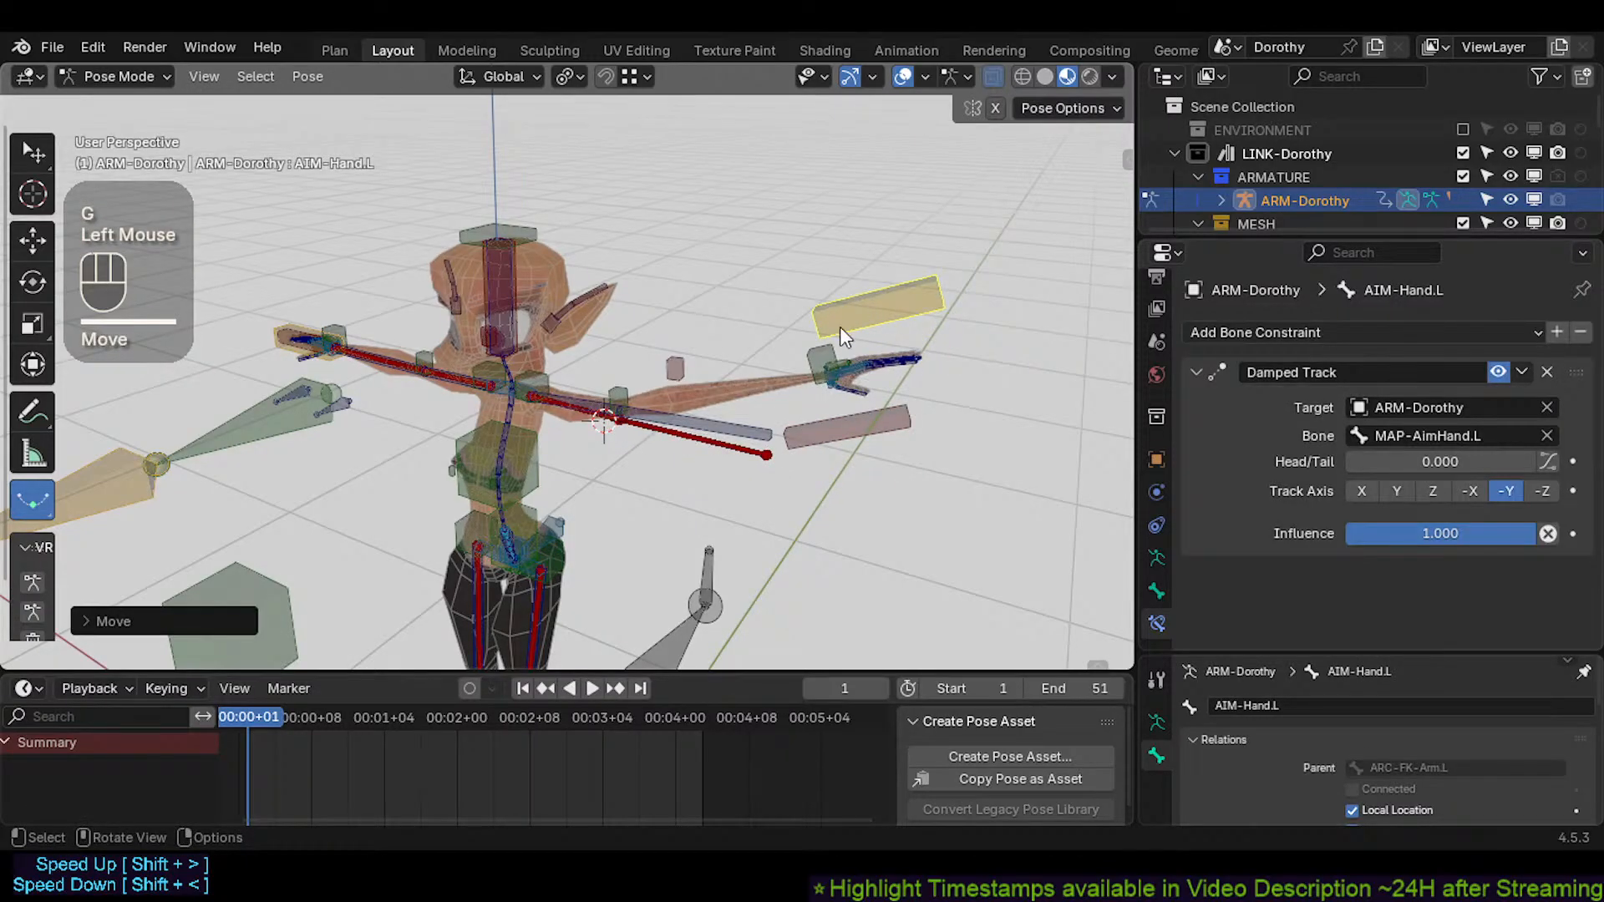
click(849, 418)
key(g)
click(834, 454)
Move TWK-Hand.L as a test and clear the pose transforms of TWK-Hand.L and MTR-IK-Hand.L
click(813, 384)
key(g)
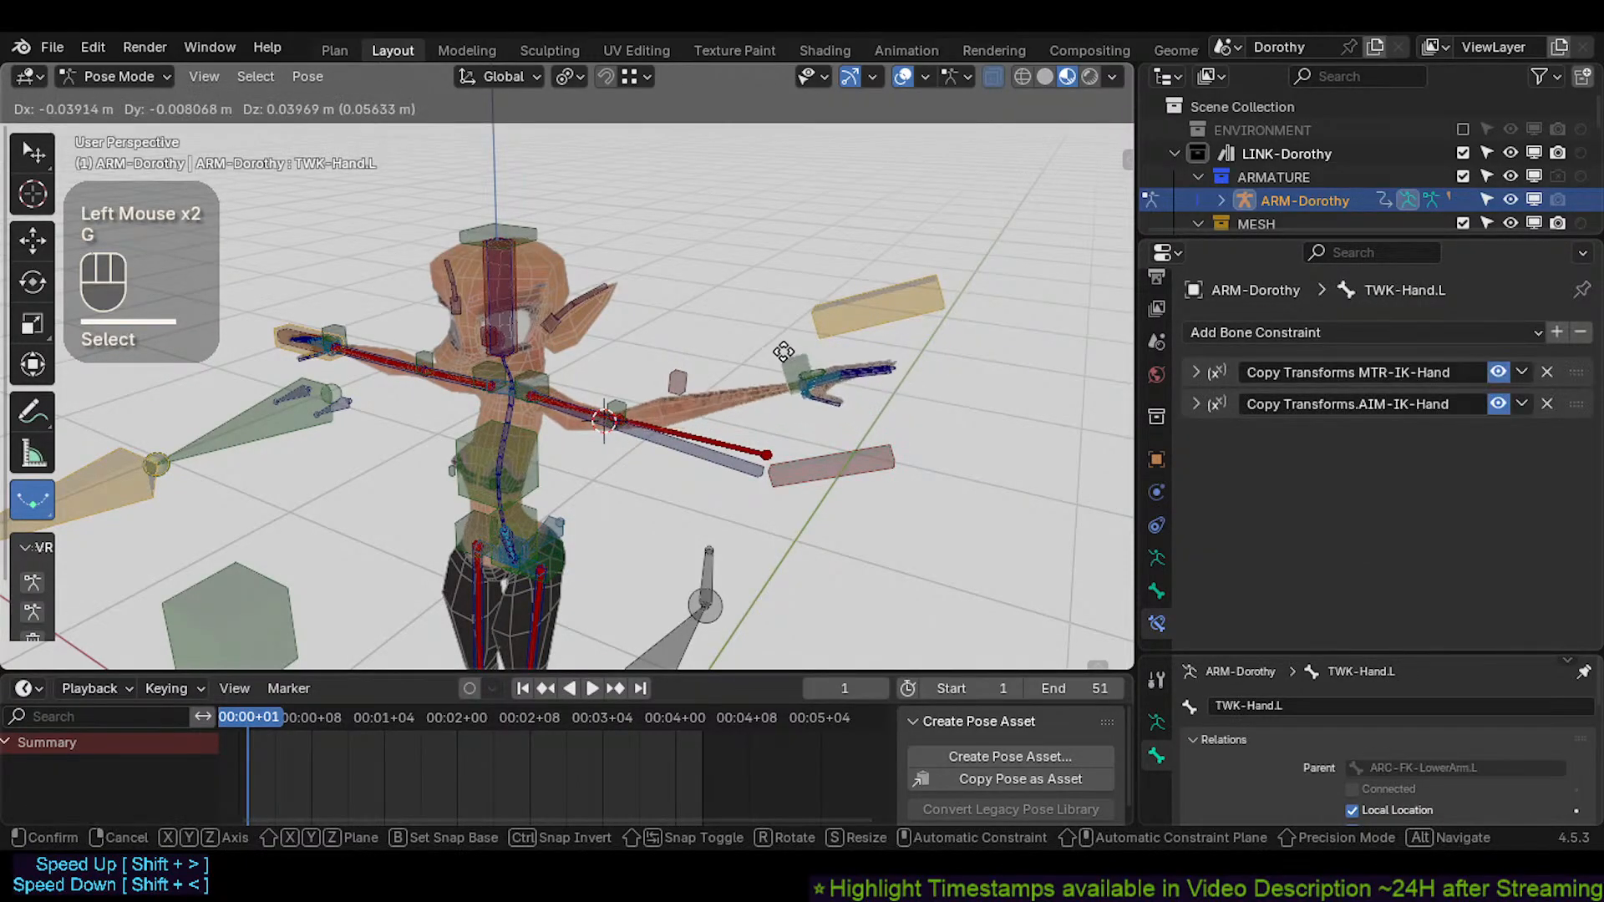
click(785, 352)
key(alt+q)
click(886, 451)
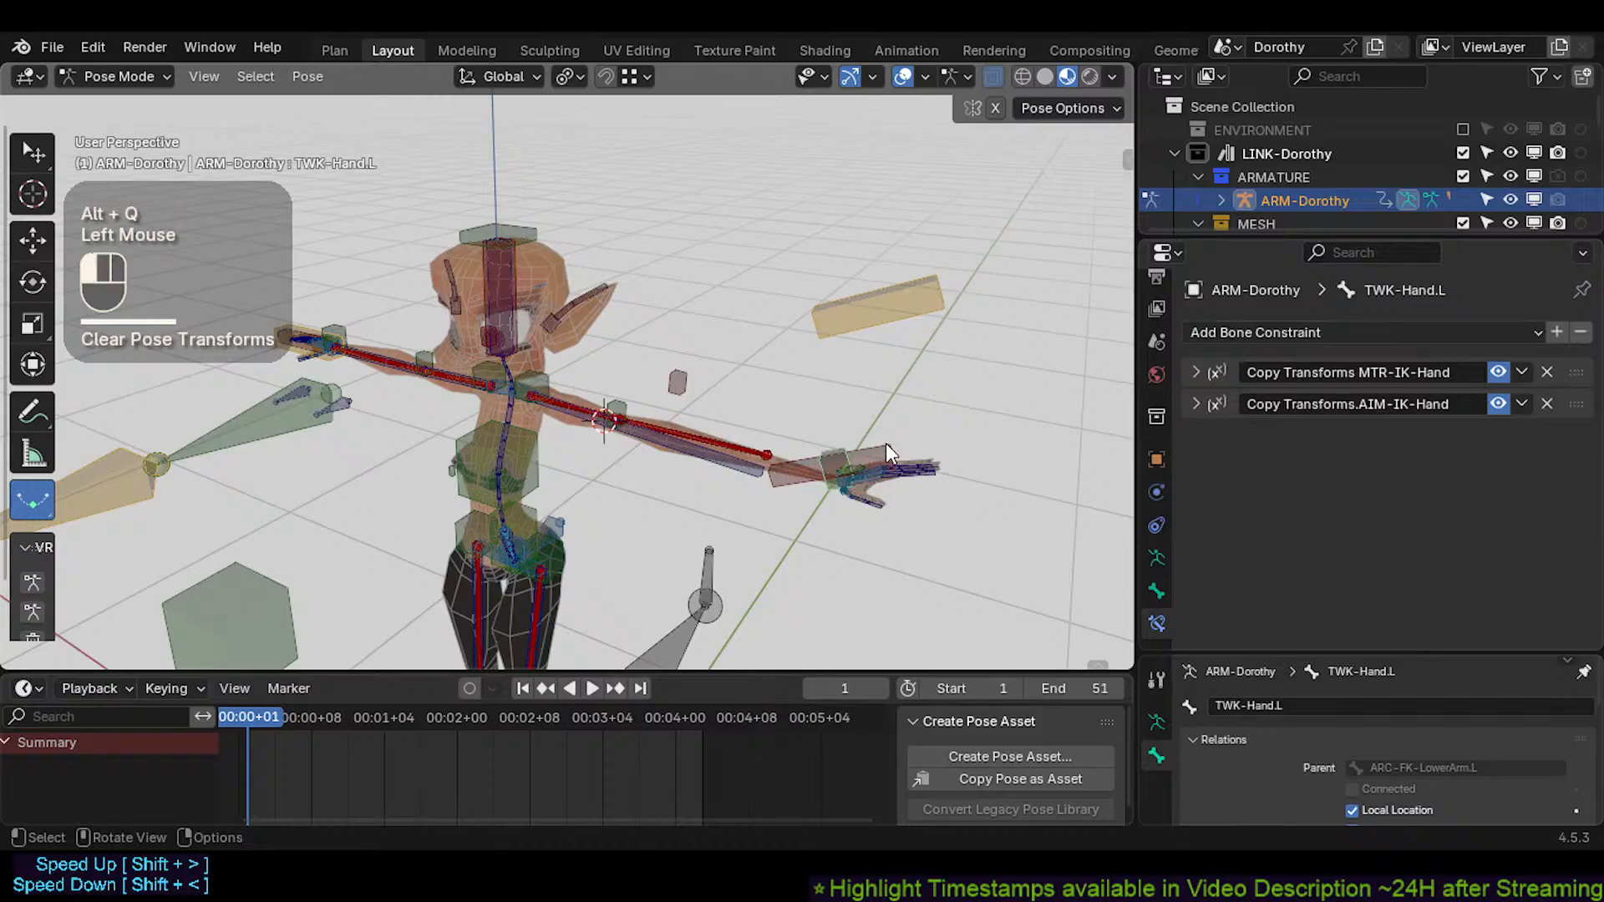
key(alt+q)
Test AIM-Hand.L with one more move, then clear the pose transforms of all bones
click(932, 292)
key(g)
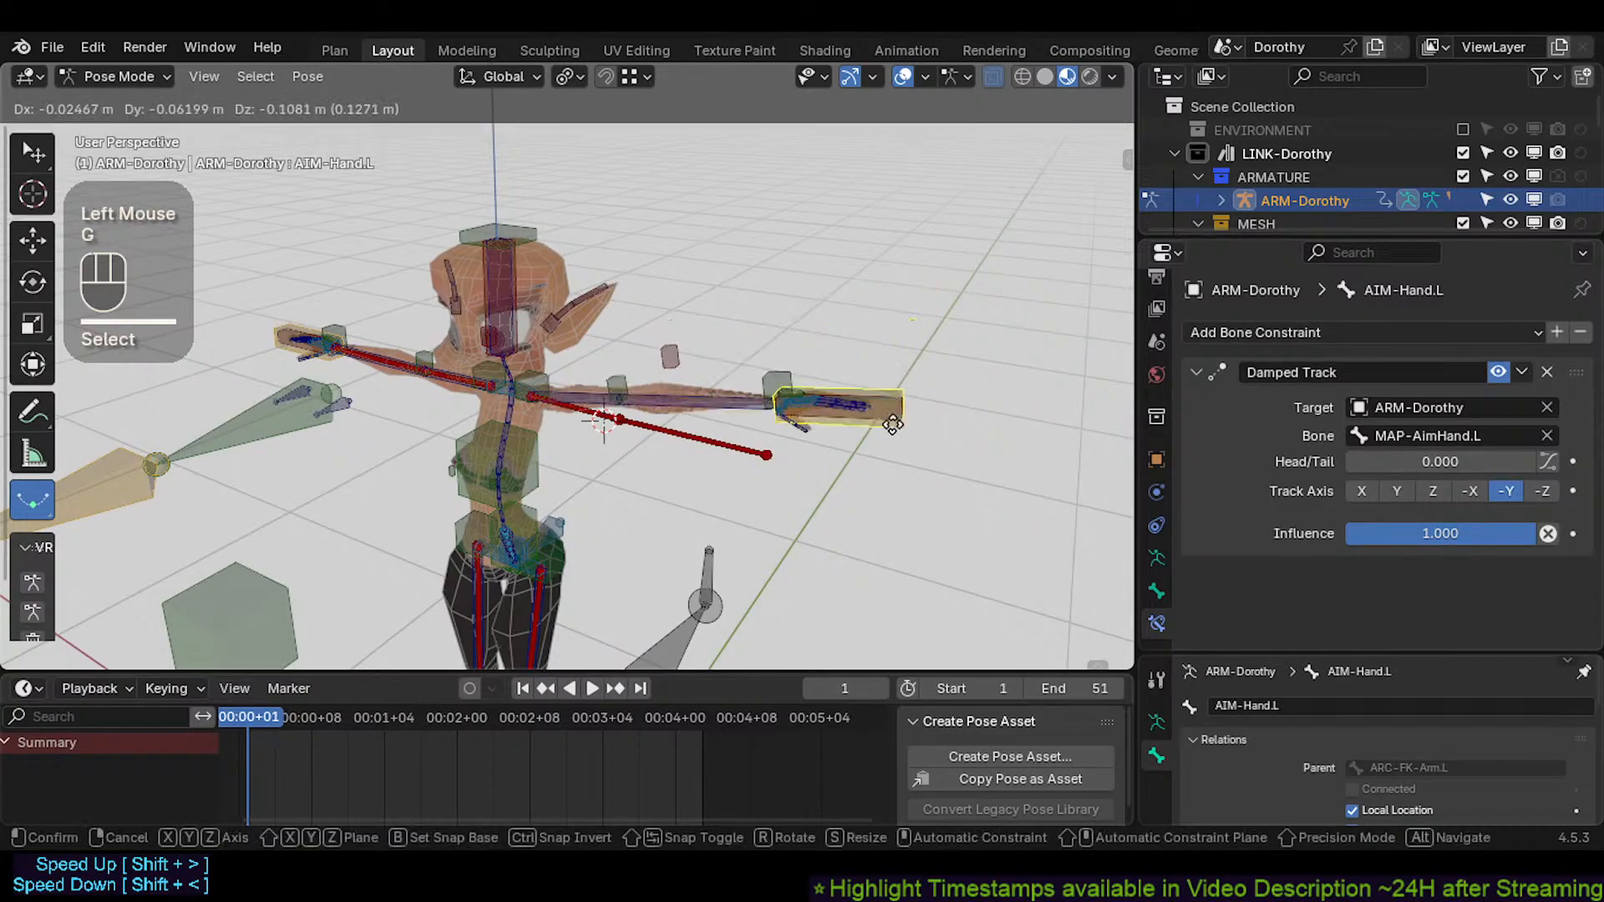
click(860, 435)
key(a)
key(alt+q)
key(alt+q)
Symmetrize TWK-Hand.L to the right side in Edit Mode and return to Pose Mode
click(760, 433)
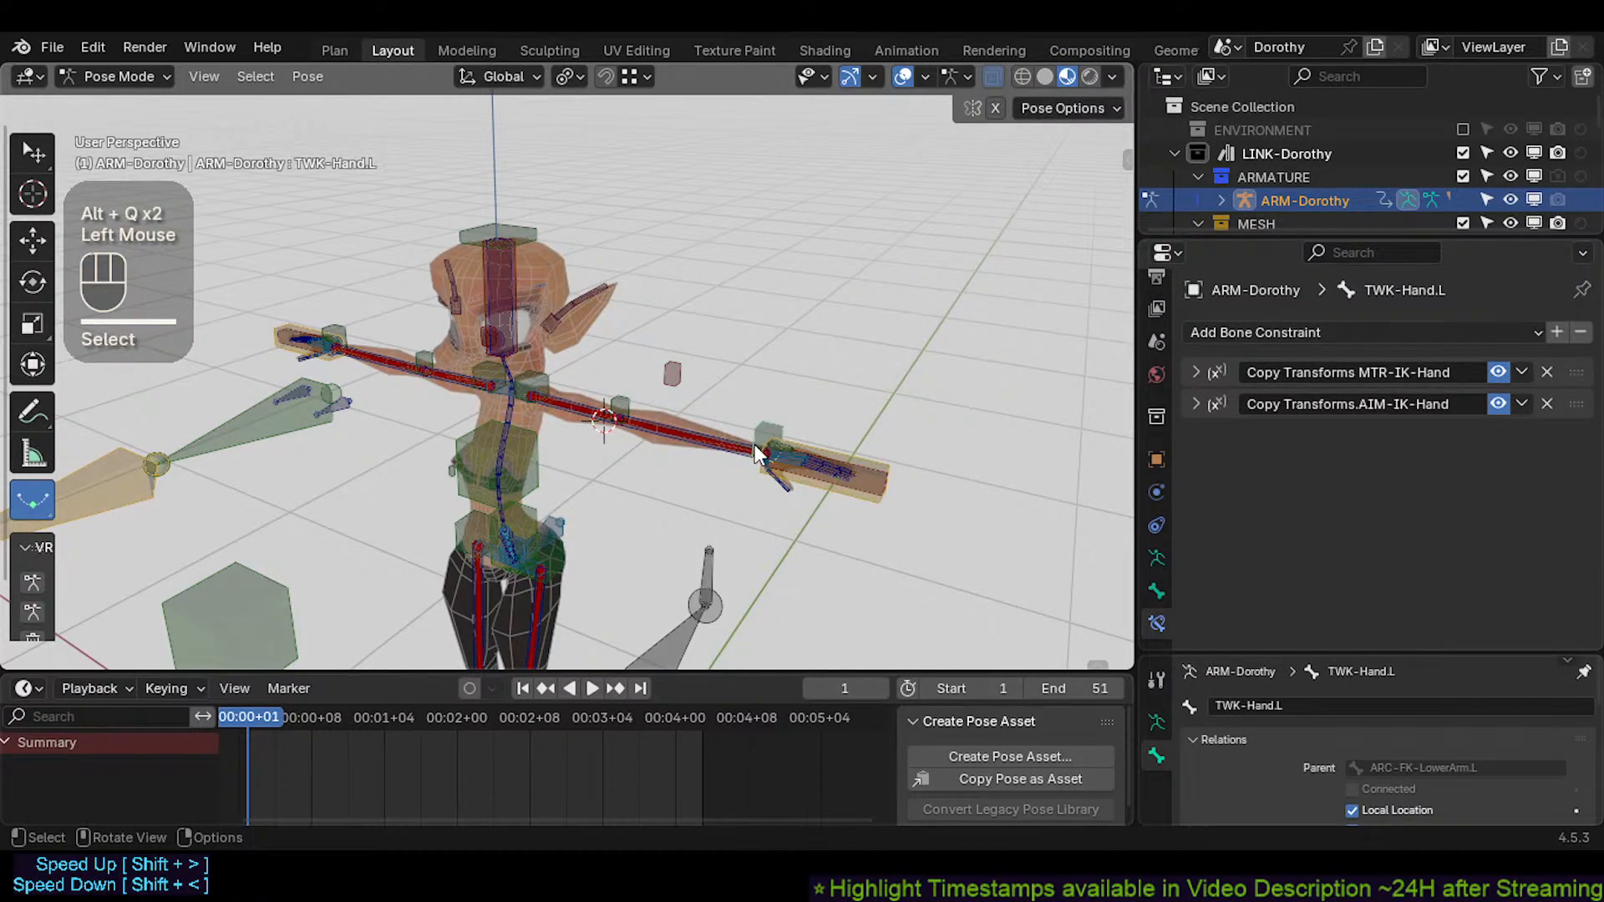
key(Tab)
right_click(760, 423)
click(760, 426)
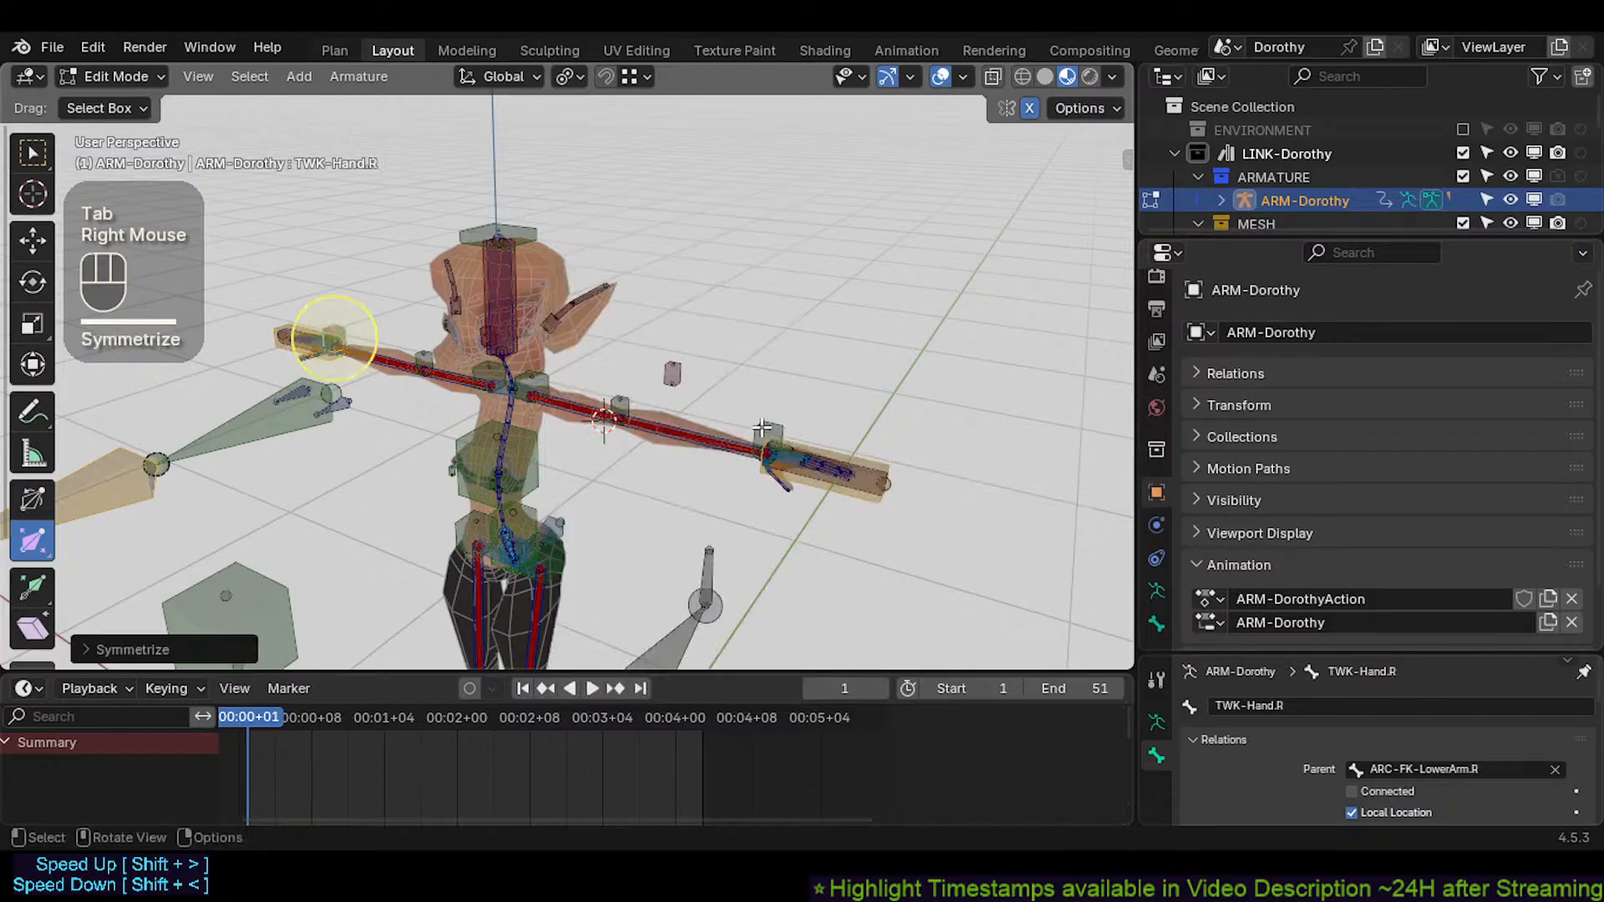
key(Tab)
Turn the custom bone shapes back on and save the file
shift+middle_drag(724, 431, 814, 358)
key(ctrl+4)
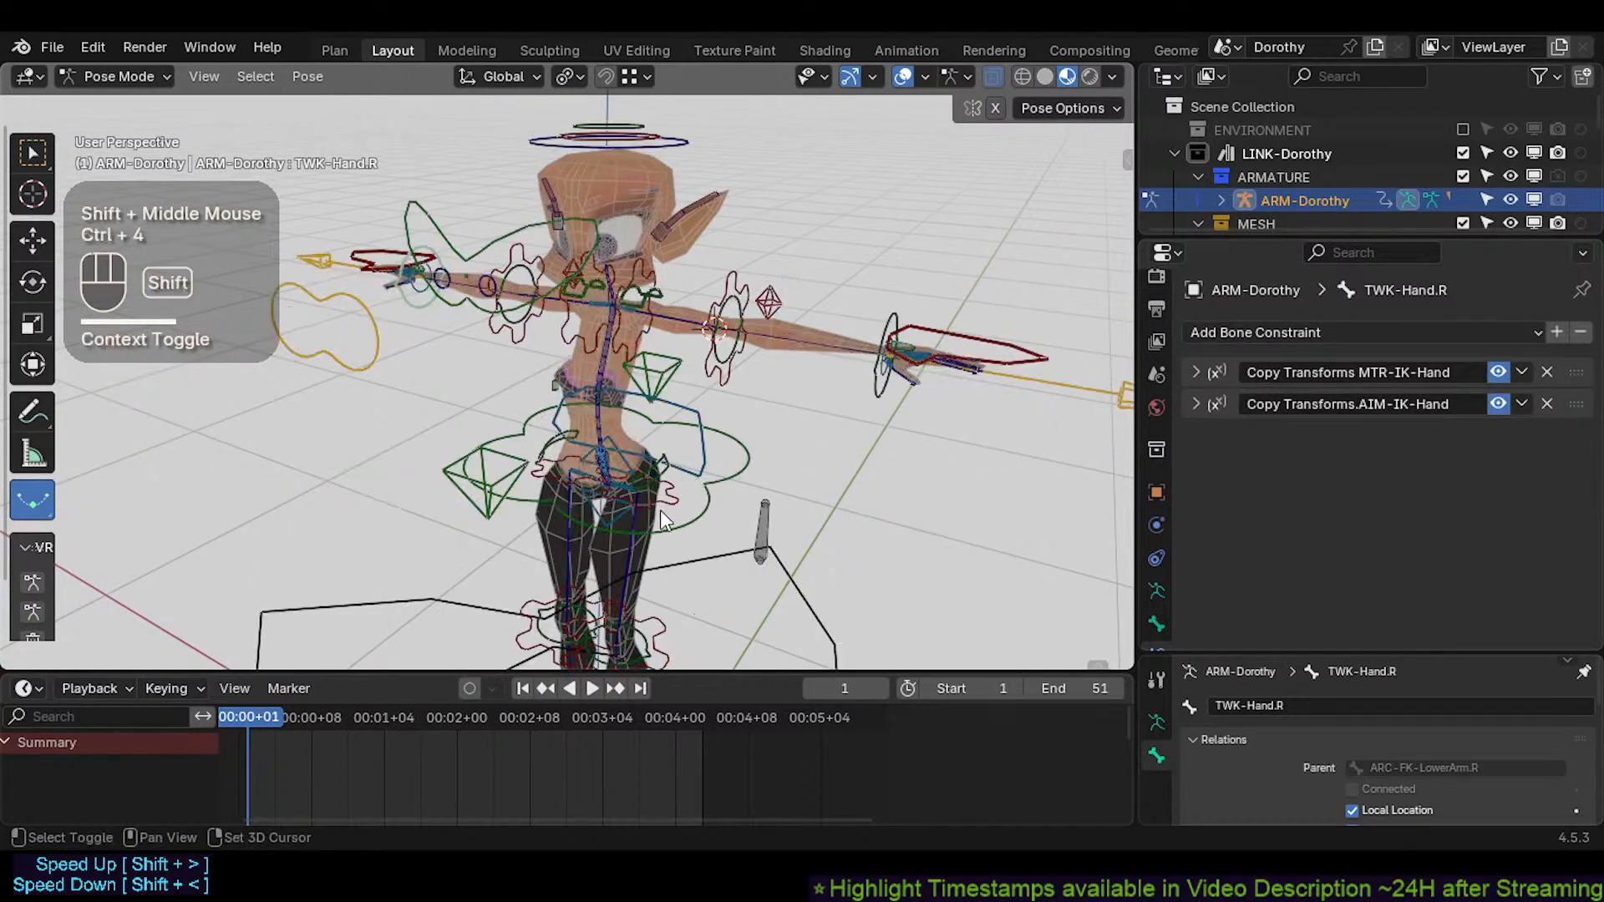
shift+middle_drag(661, 511, 623, 439)
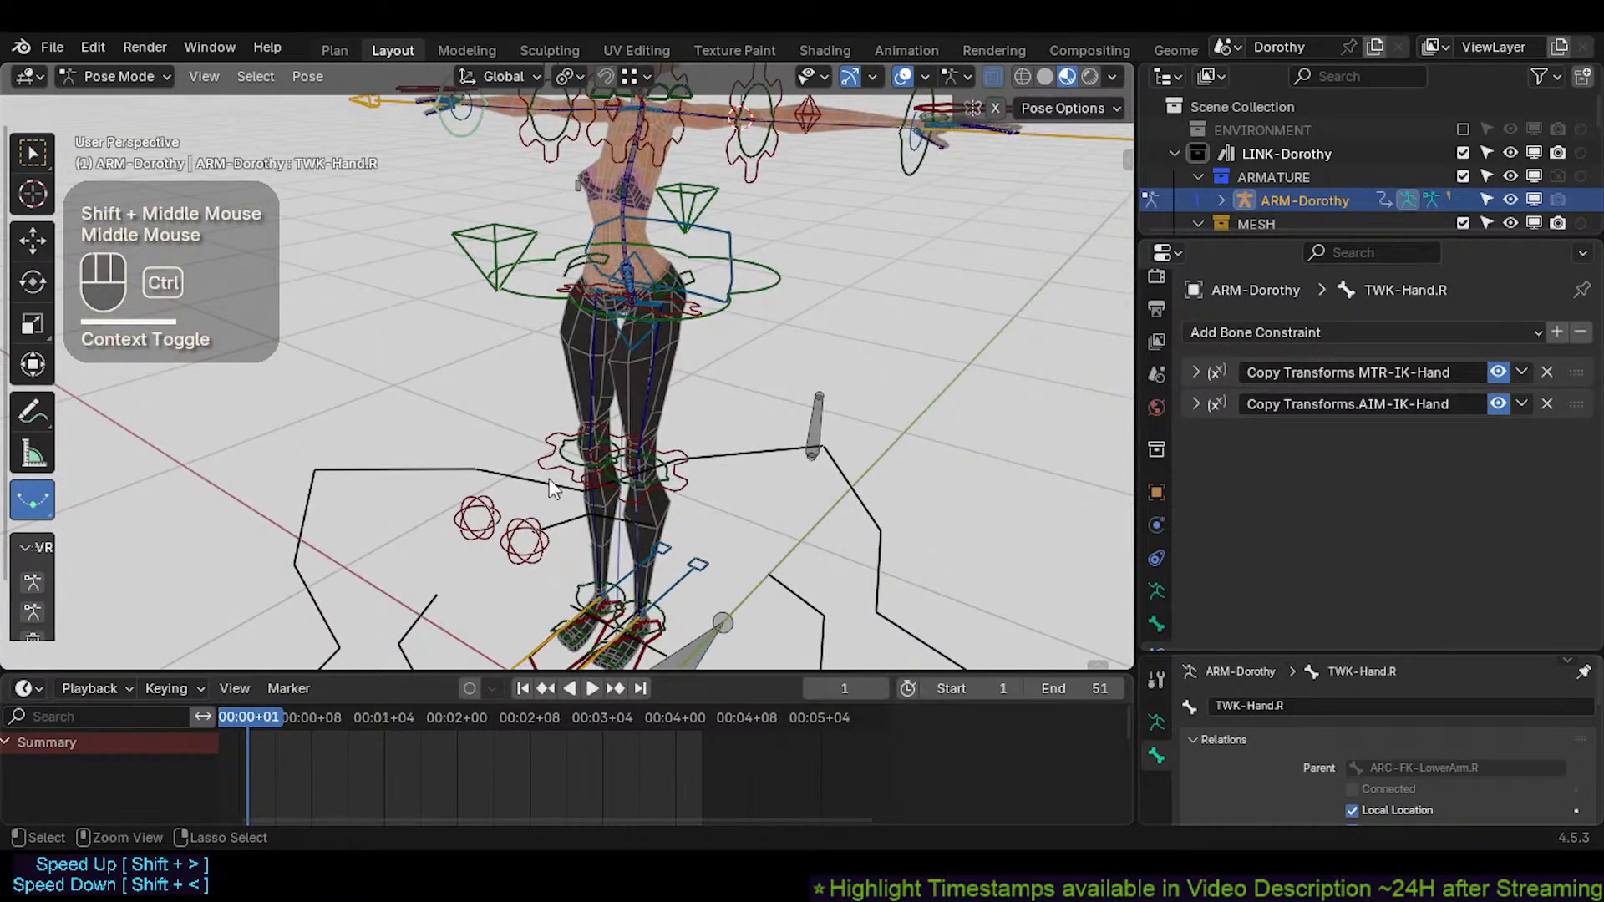
key(ctrl+s)
Duplicate the Copy Transforms constraint on TWK-Foot.L and expand the original constraint's settings
shift+middle_drag(592, 606, 569, 415)
scroll(569, 415, up, 5)
click(699, 389)
shift+middle_drag(699, 390, 673, 416)
click(1194, 372)
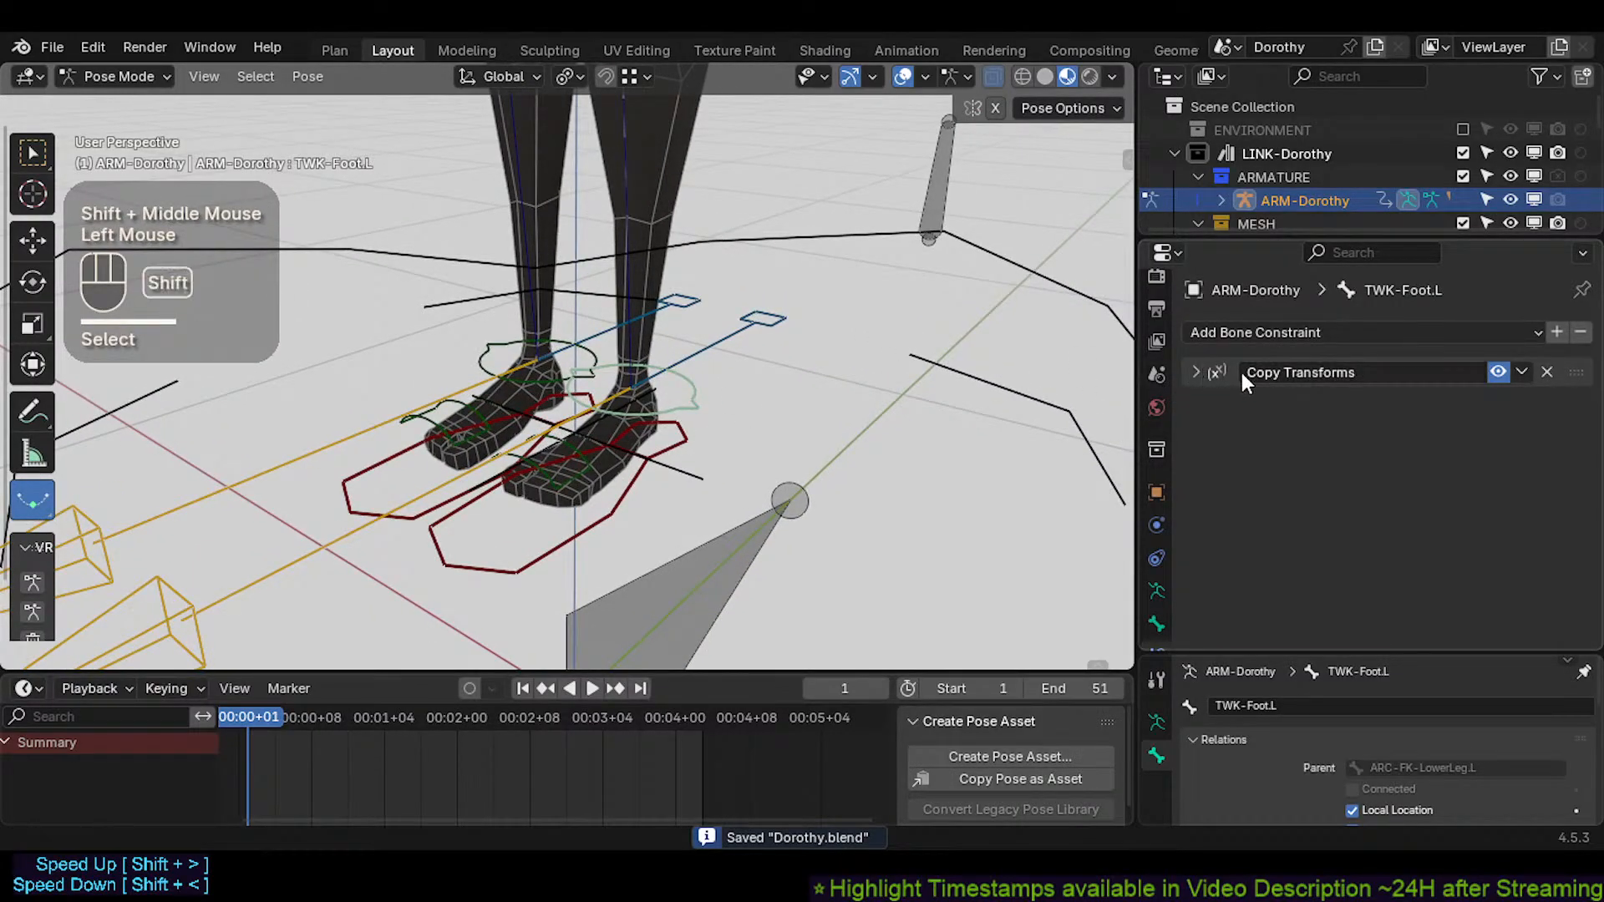
key(shift+d)
click(1195, 366)
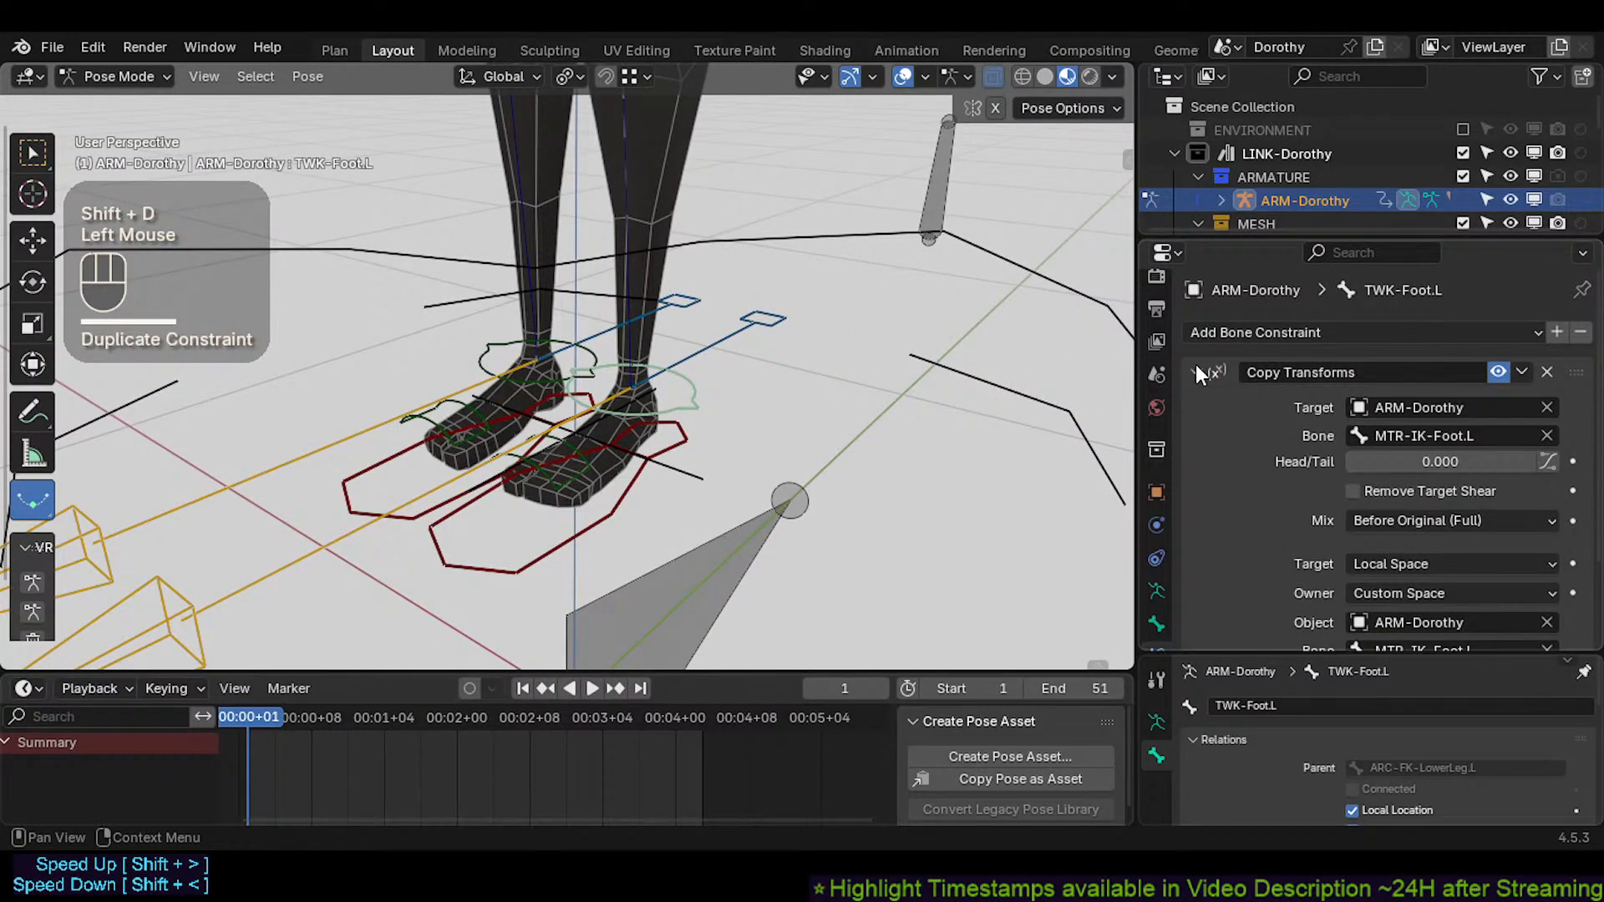
Rename TWK-Foot.L's original constraint as Copy Transforms MTR-IK-Foot and collapse its settings
double_click(1383, 372)
text(M TR)
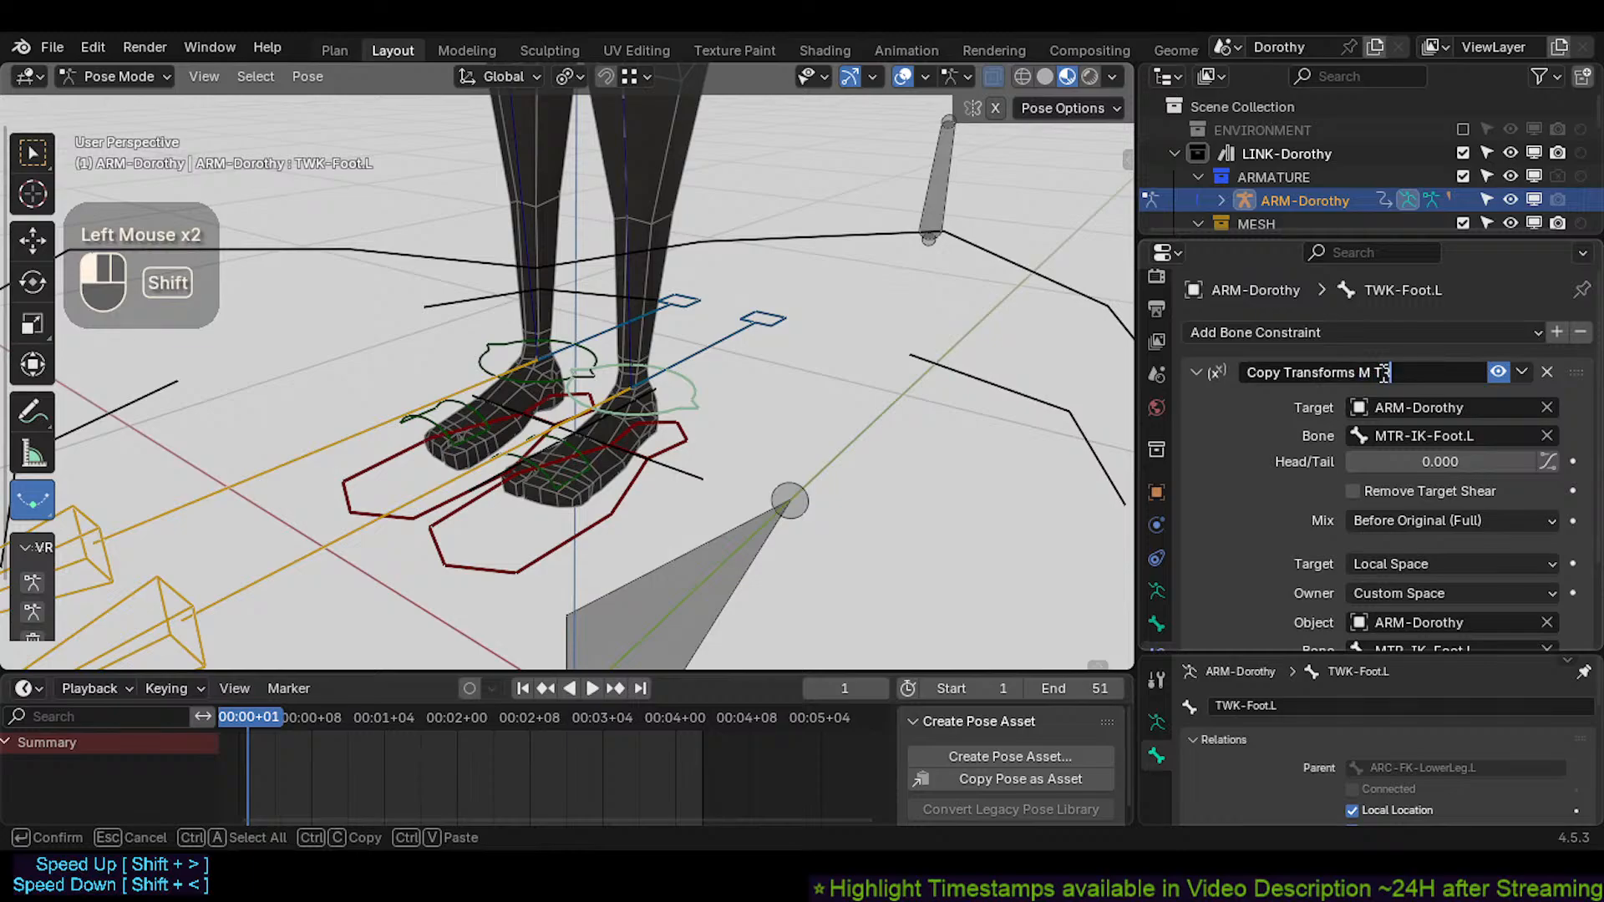
key(BackSpace)
key(BackSpace)
key(shift+BackSpace)
text(TR-IK)
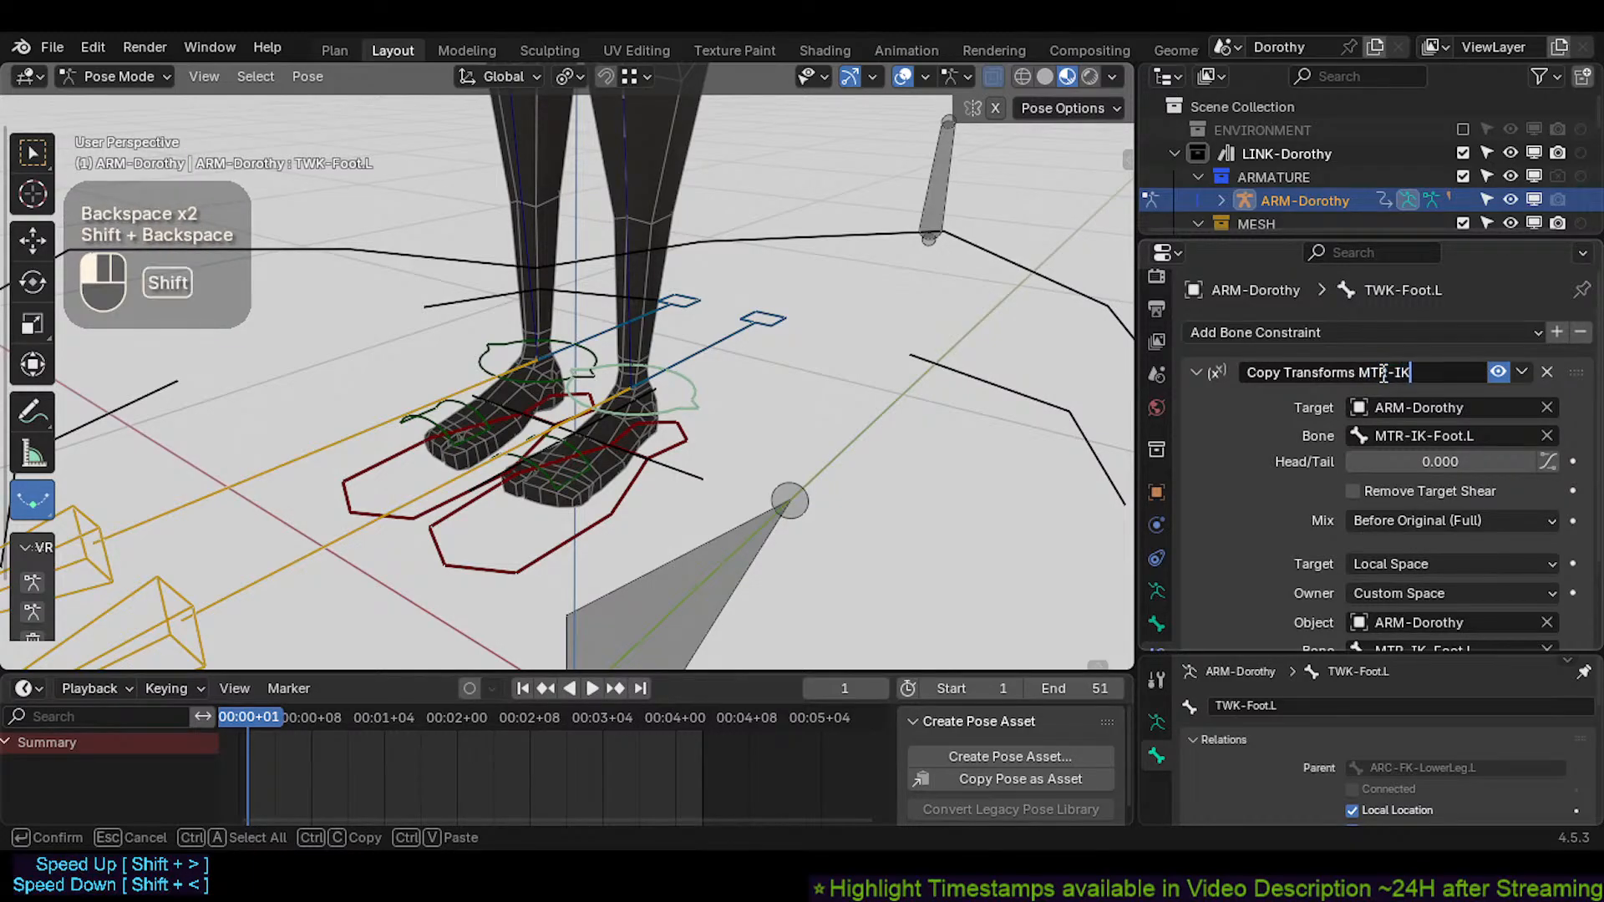
text(-)
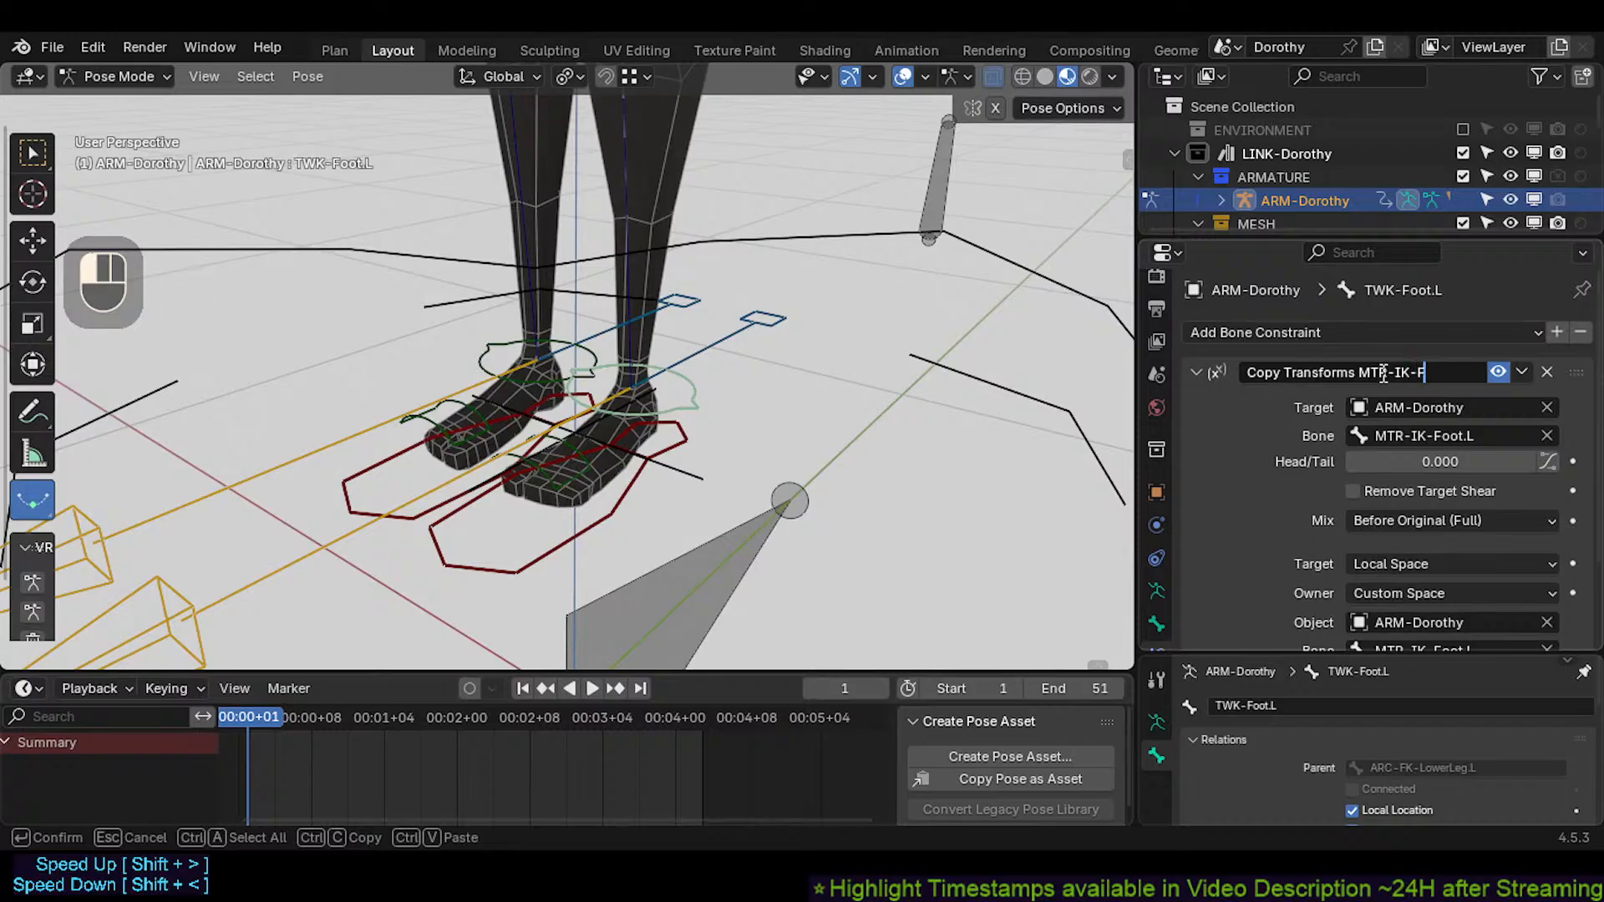
text(Foot)
key(Return)
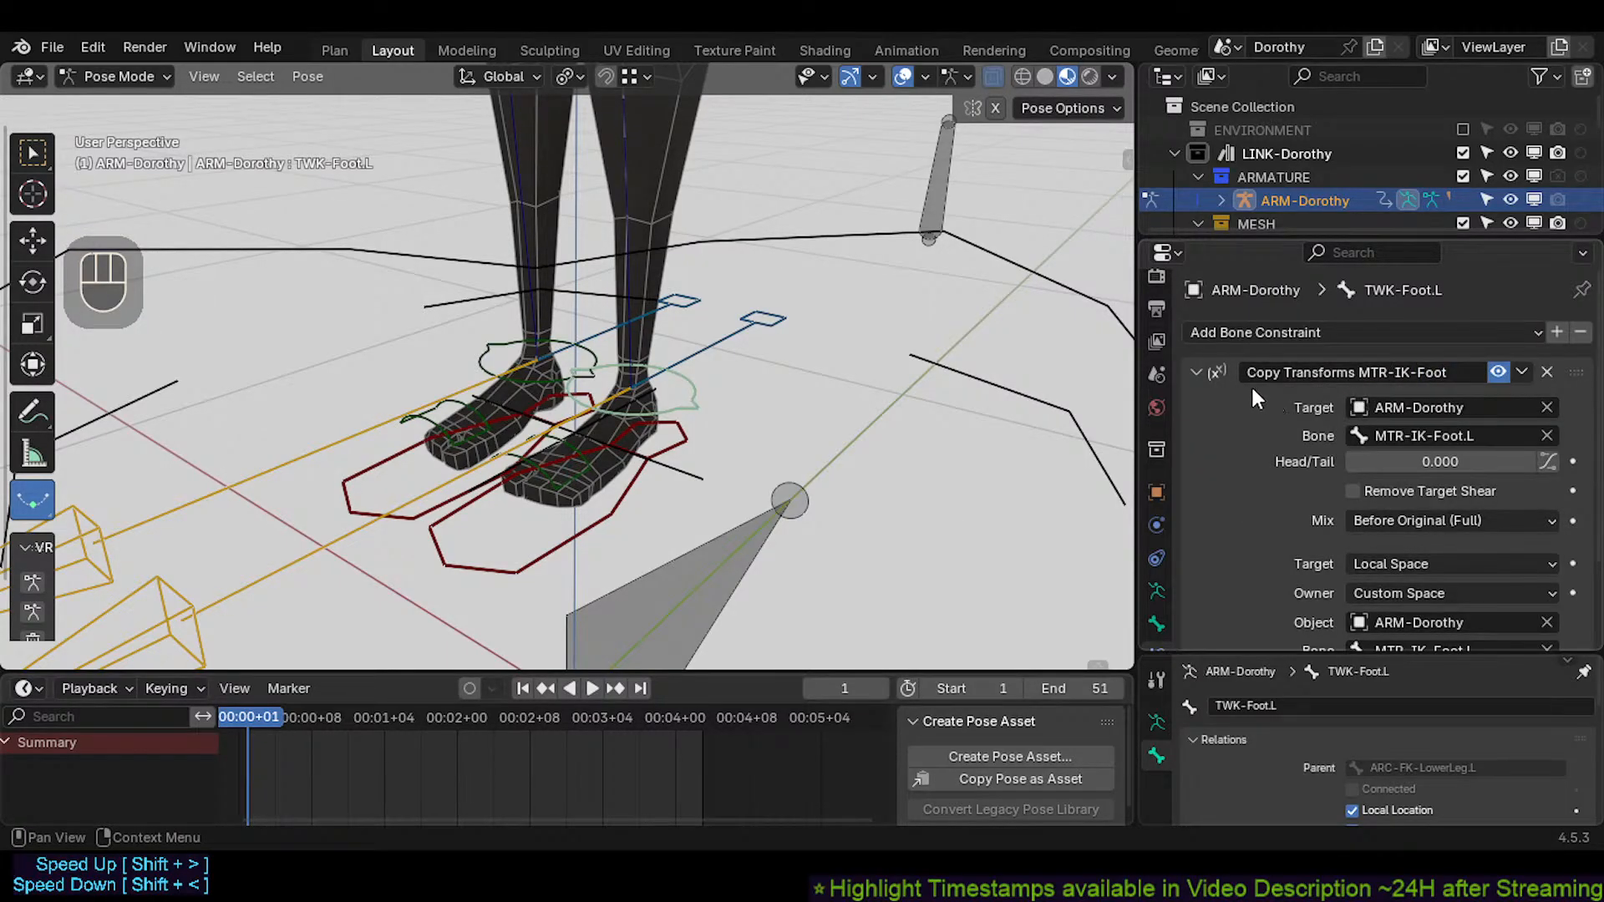
click(1195, 372)
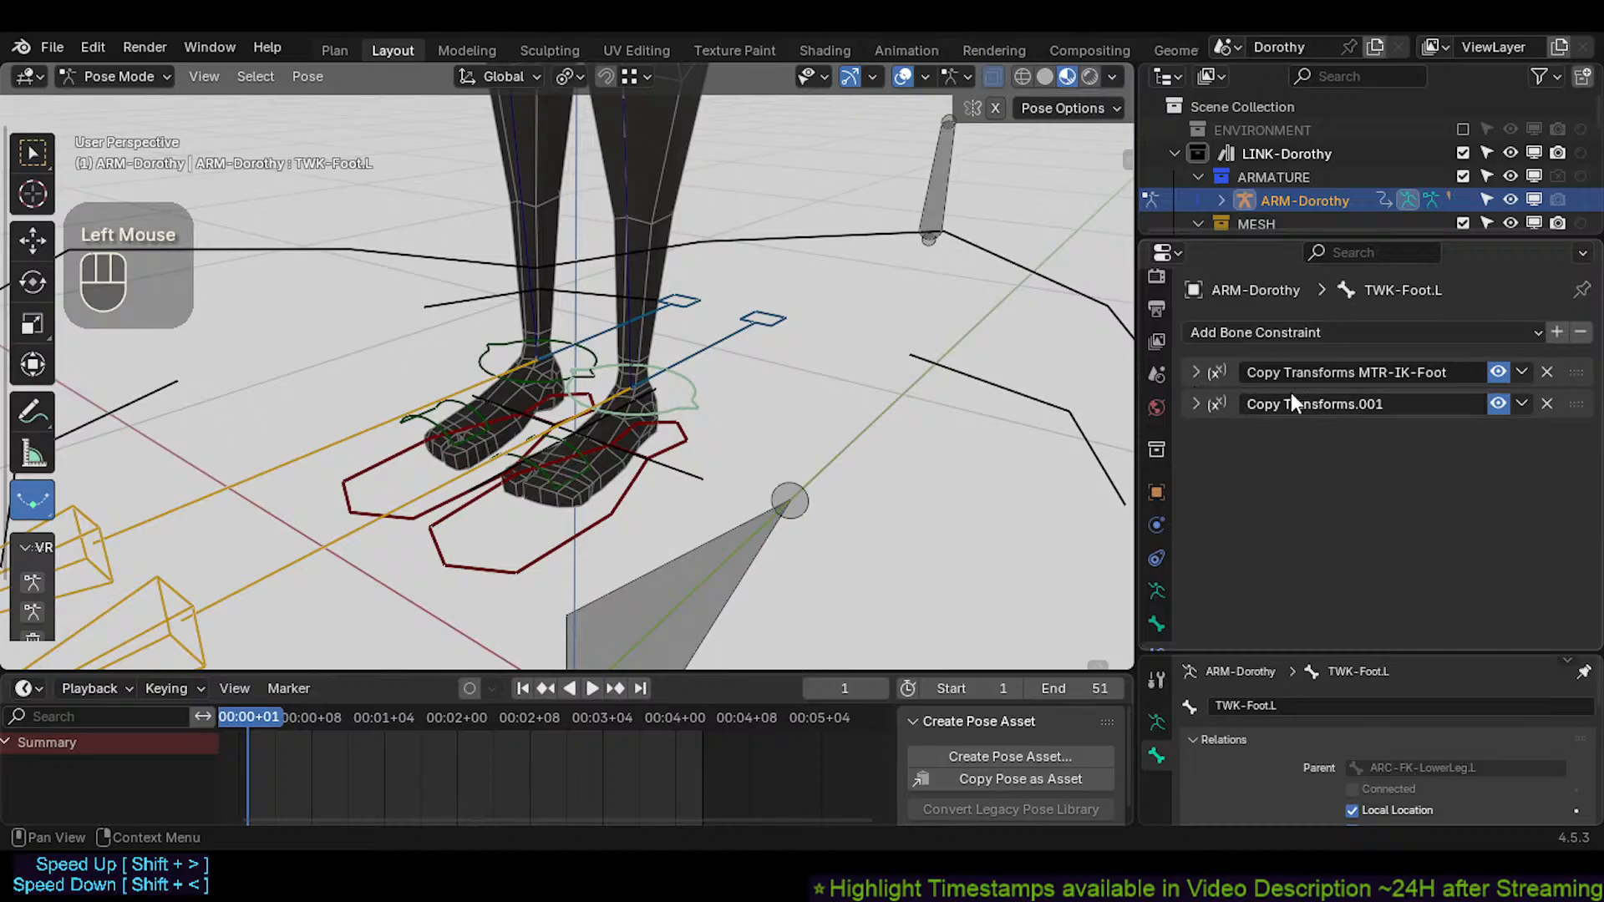
Rename TWK-Foot.L's duplicated constraint as Copy Transforms AIM-IK-Foot, based on the first constraint's name
key(ctrl+c)
key(ctrl+v)
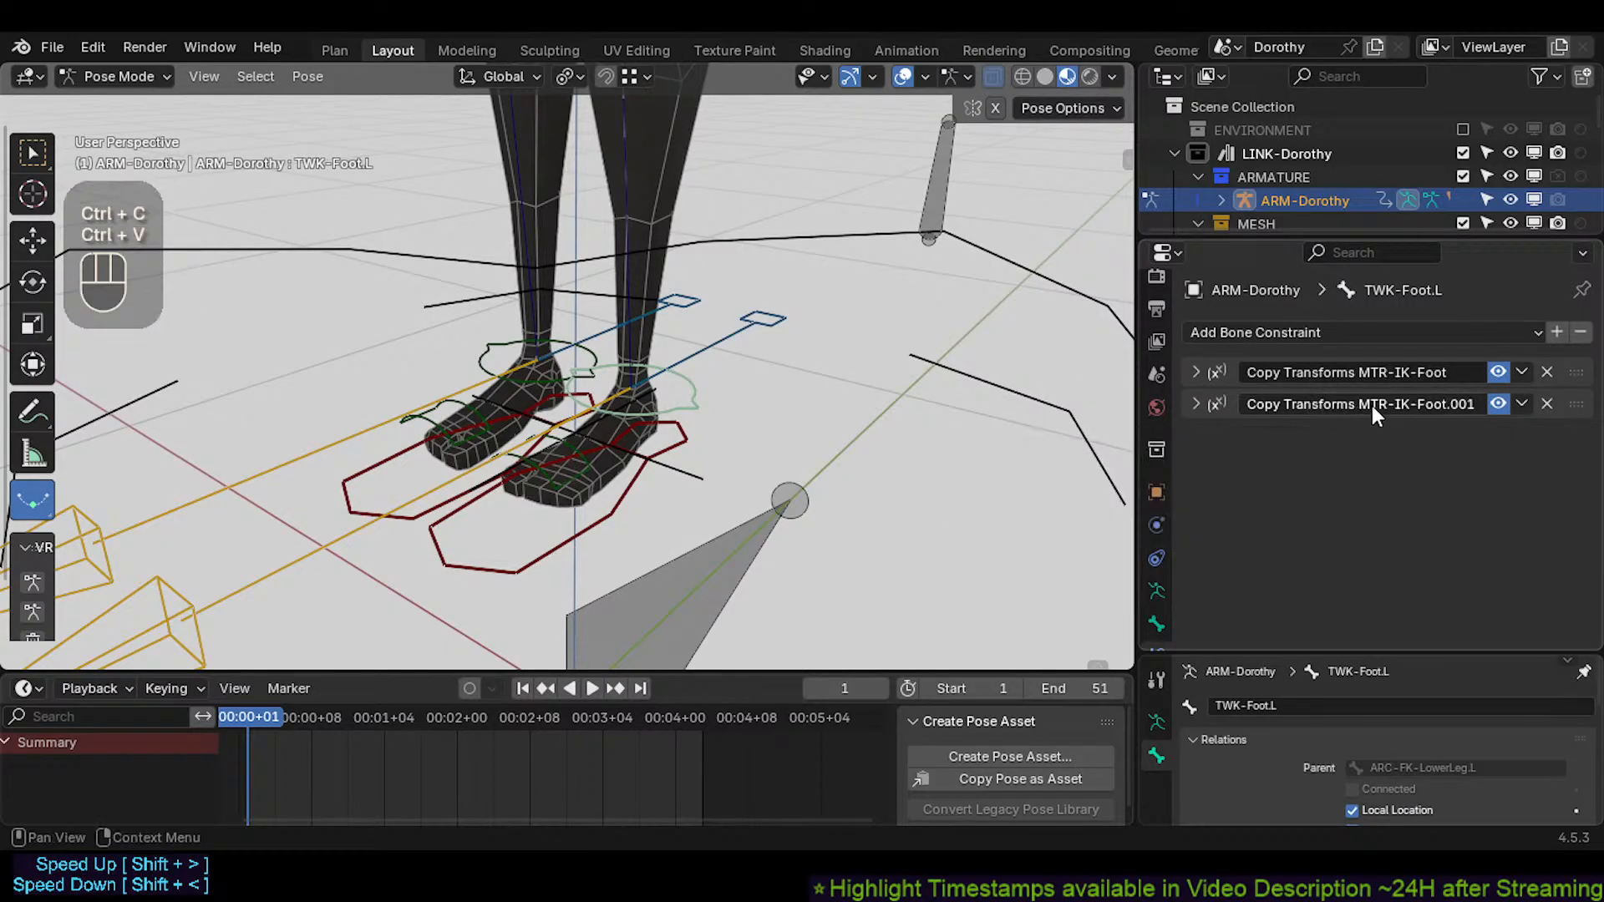
click(1358, 405)
text(AIM)
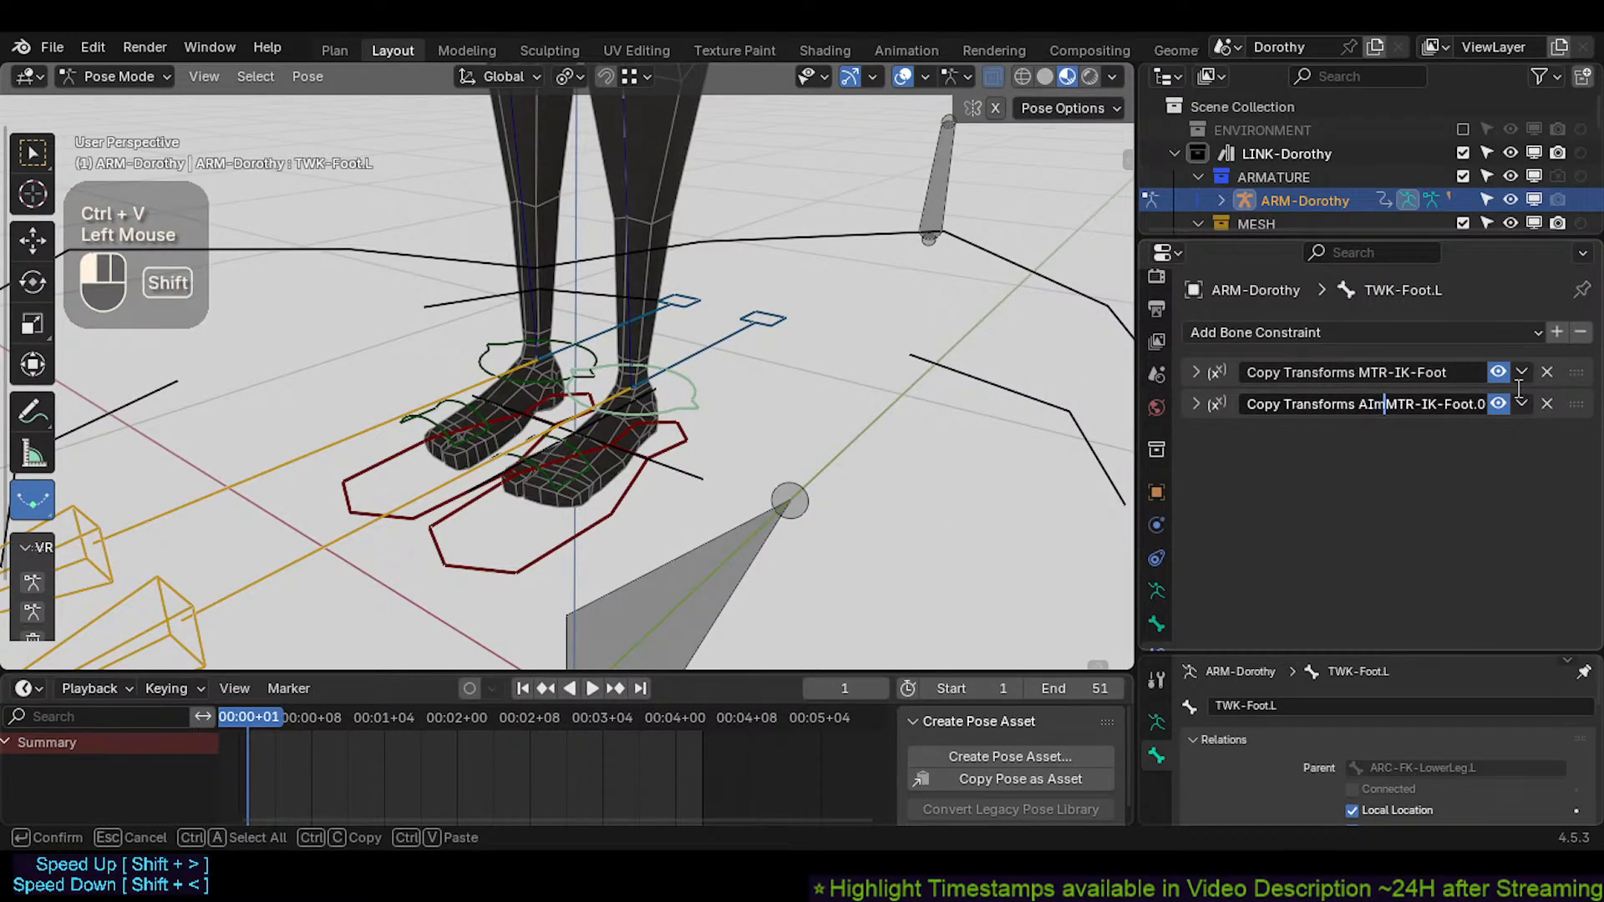
key(Delete)
key(Delete)
key(Delete)
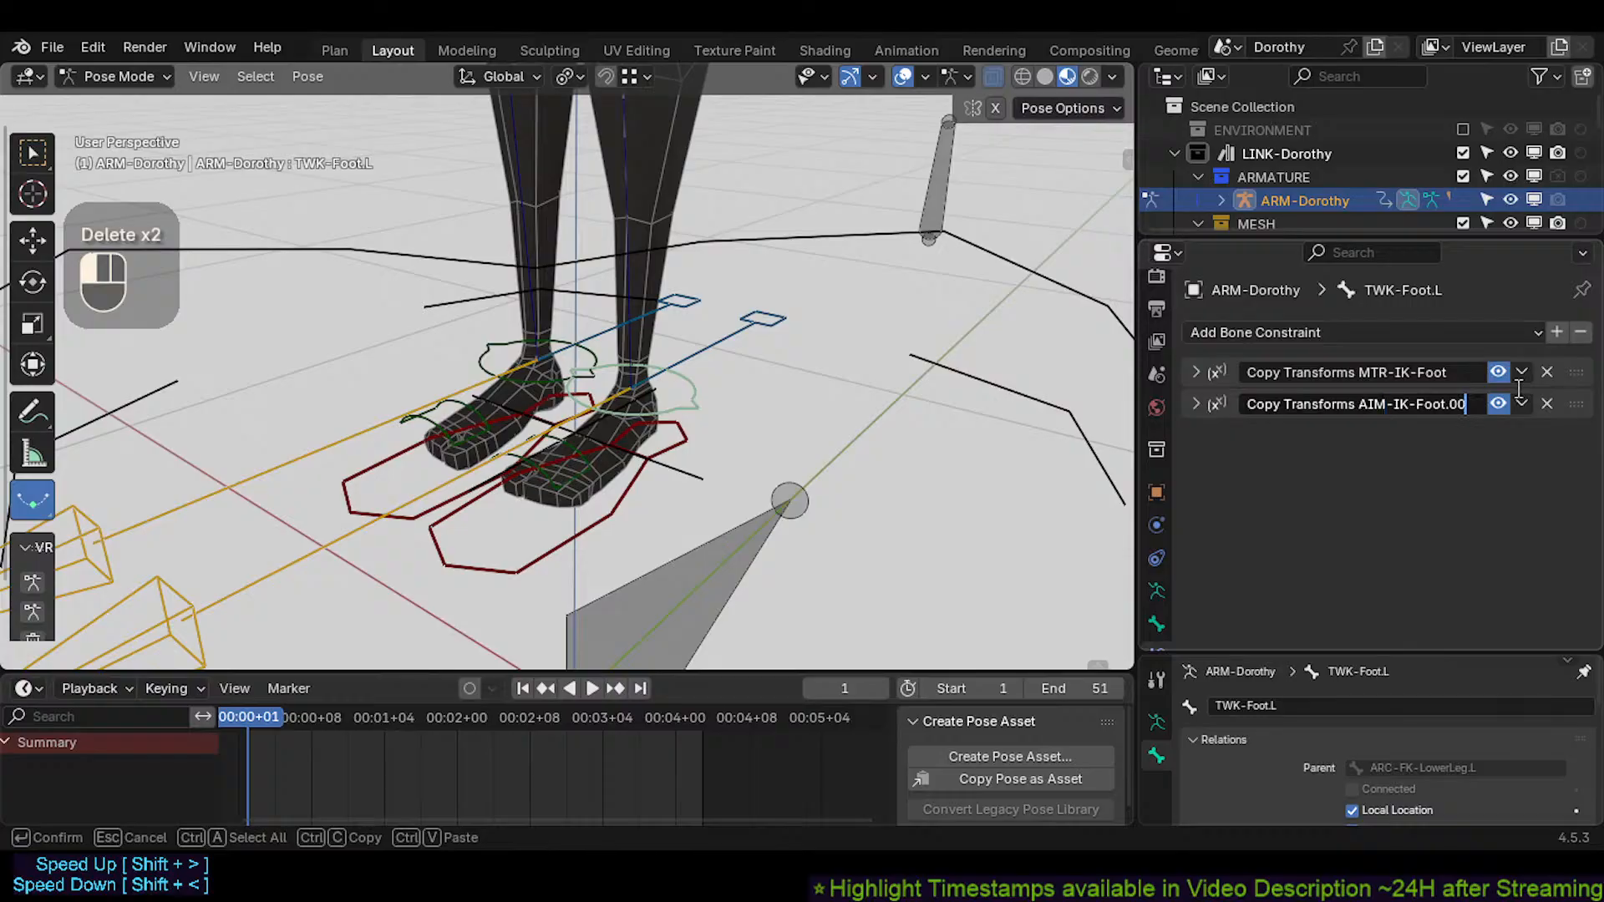
key(BackSpace)
key(BackSpace)
key(BackSpace)
key(Return)
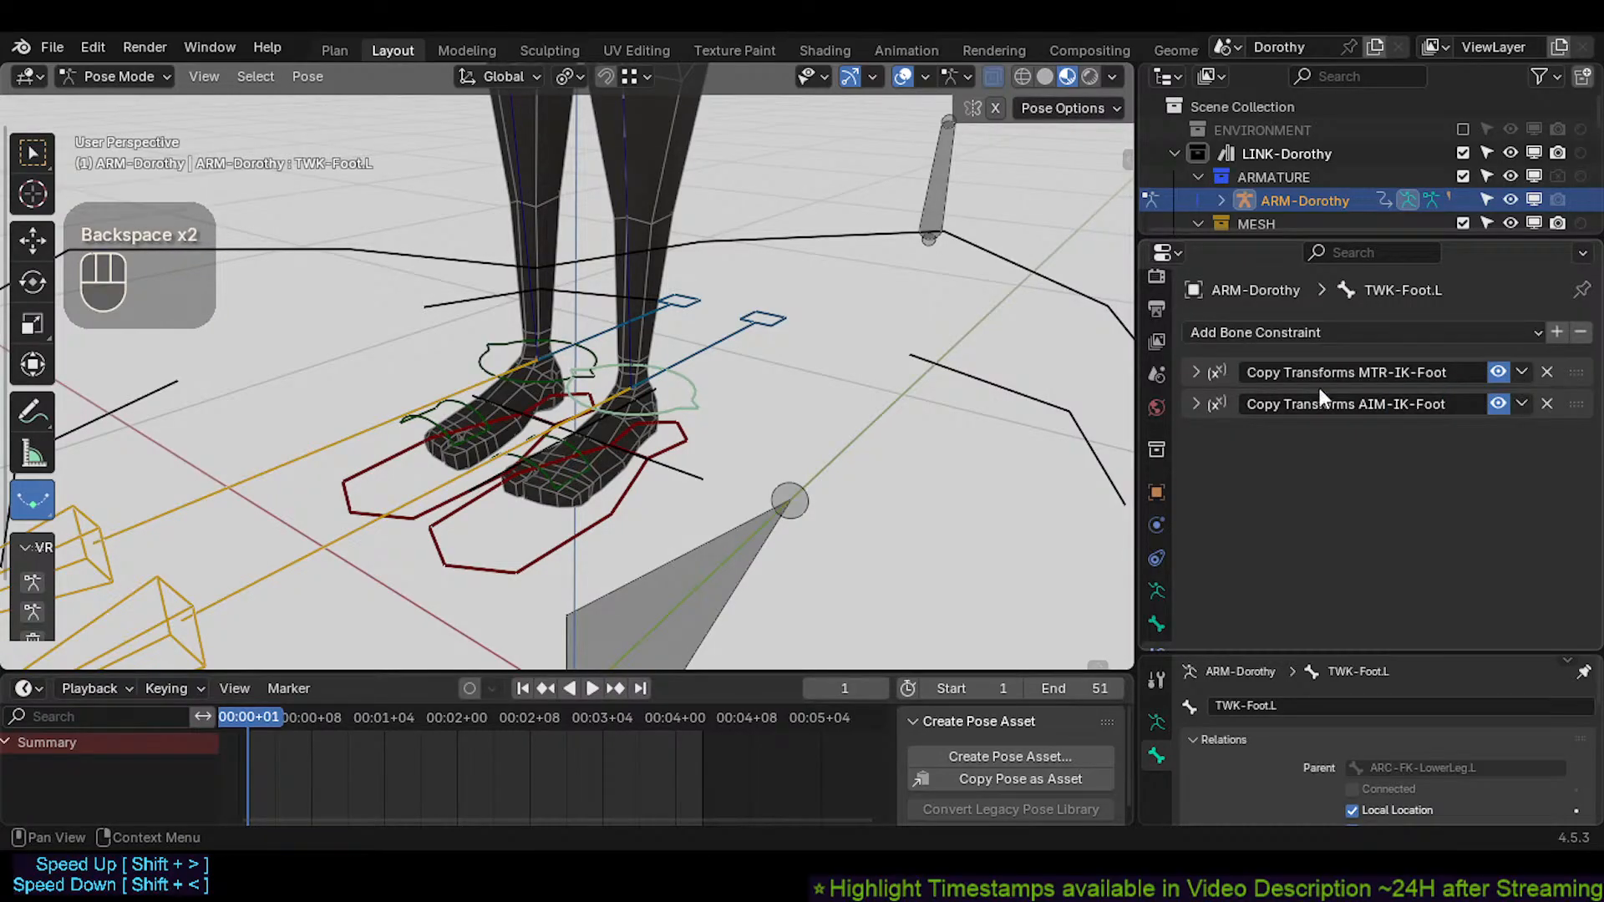
Expand the AIM-IK-Foot constraint's settings, keep the MTR-IK-Foot constraint collapsed, and disable the AIM-IK-Foot constraint
click(1196, 404)
click(1199, 370)
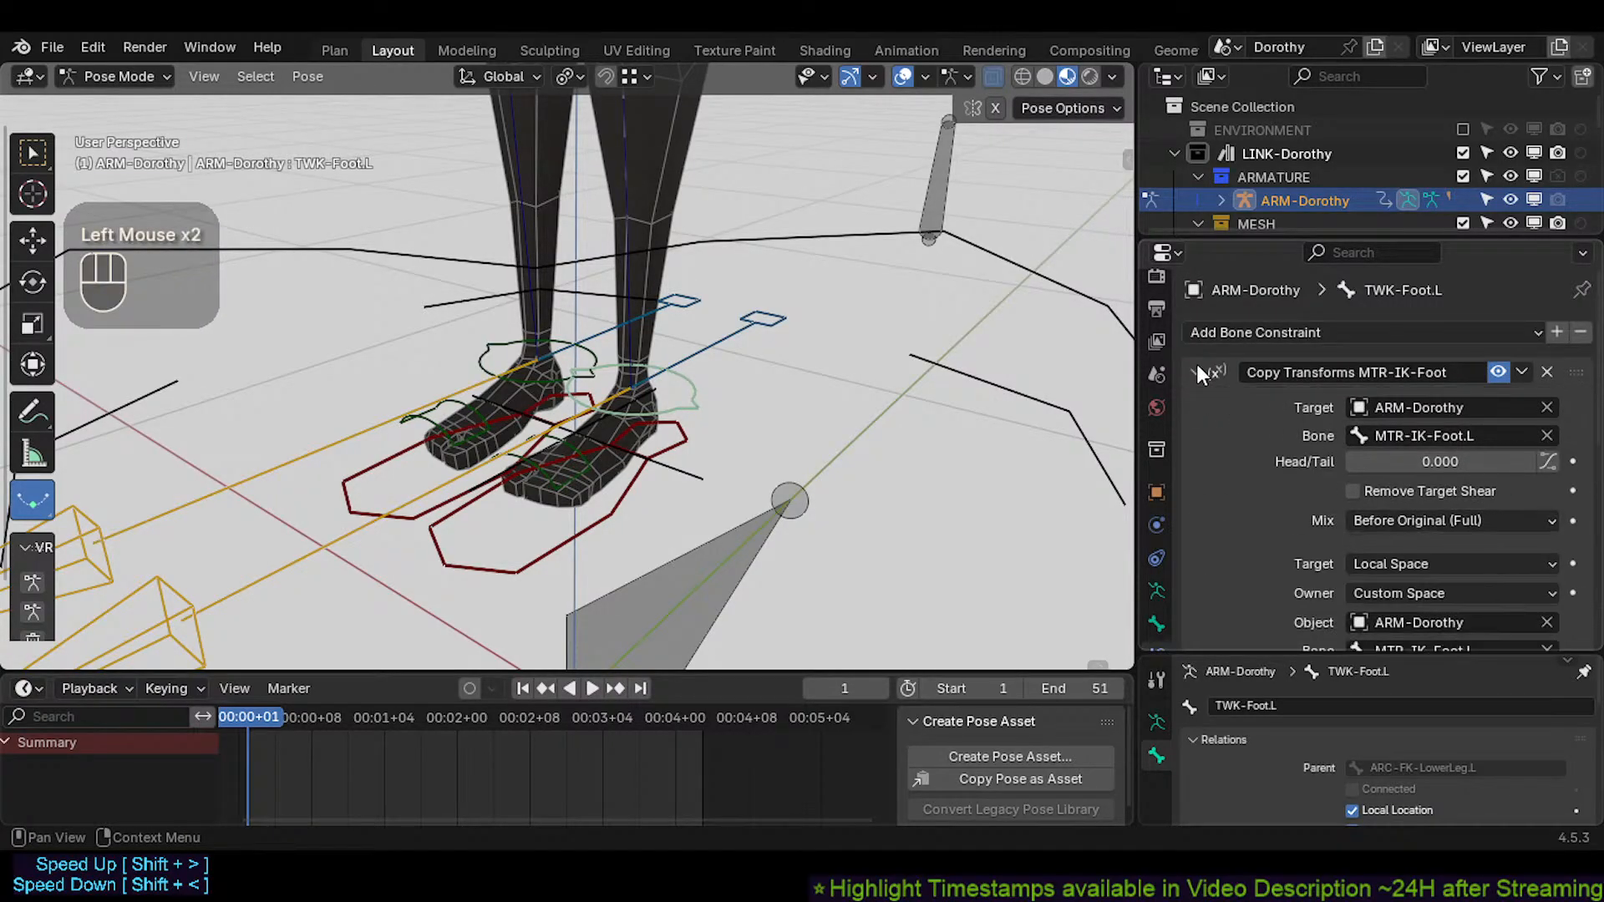
scroll(1231, 489, down, 2)
scroll(1231, 487, up, 1)
click(1194, 371)
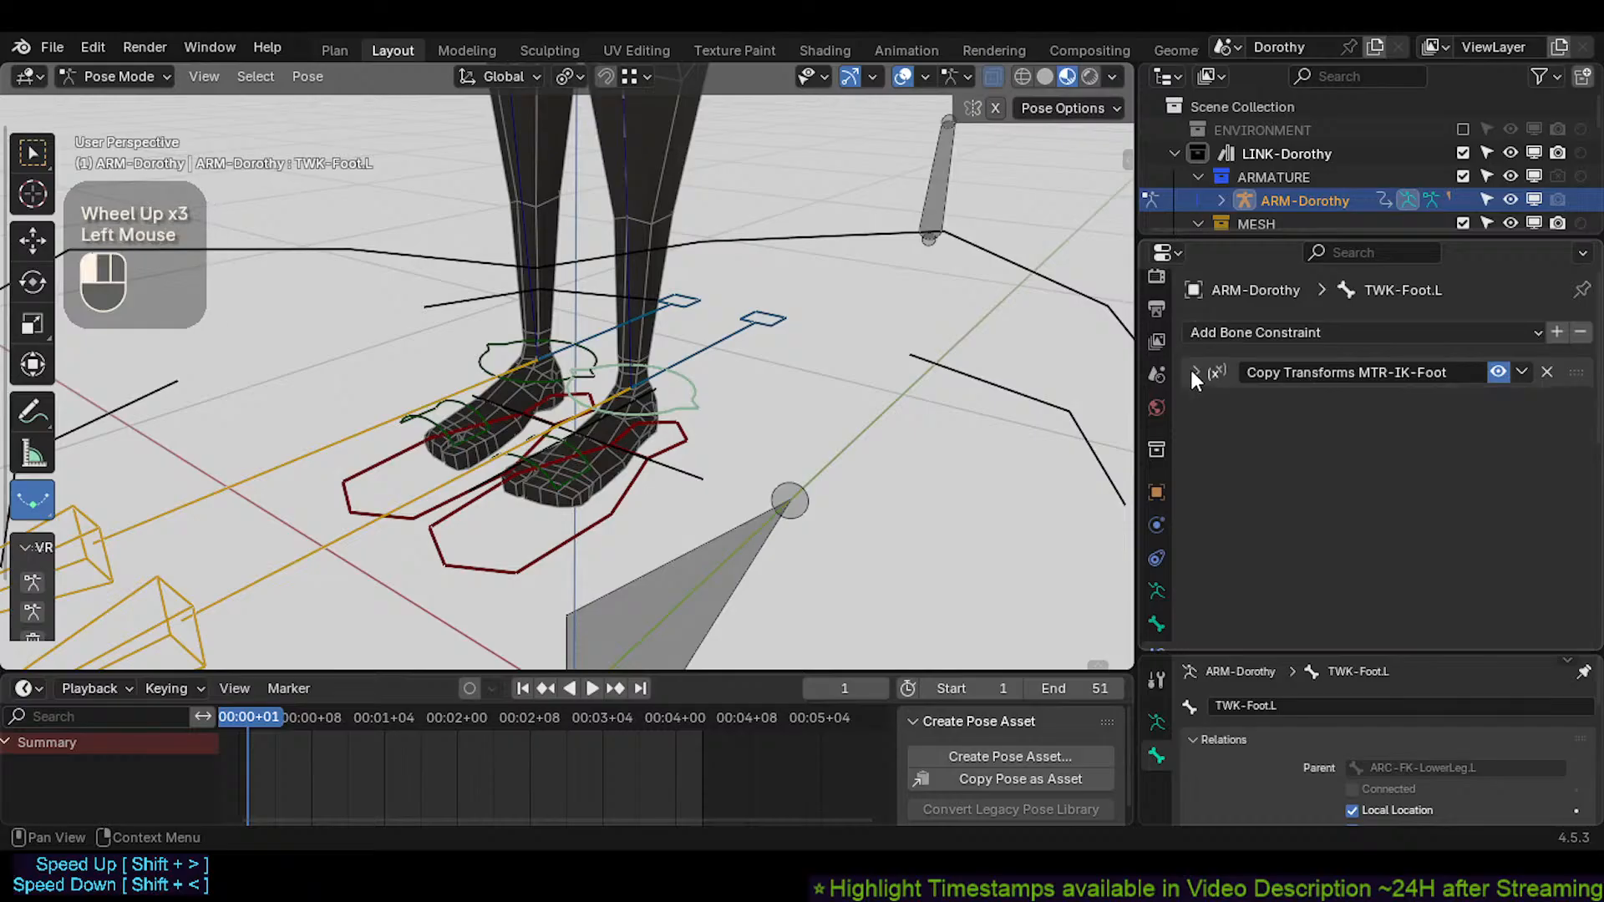
scroll(593, 506, down, 2)
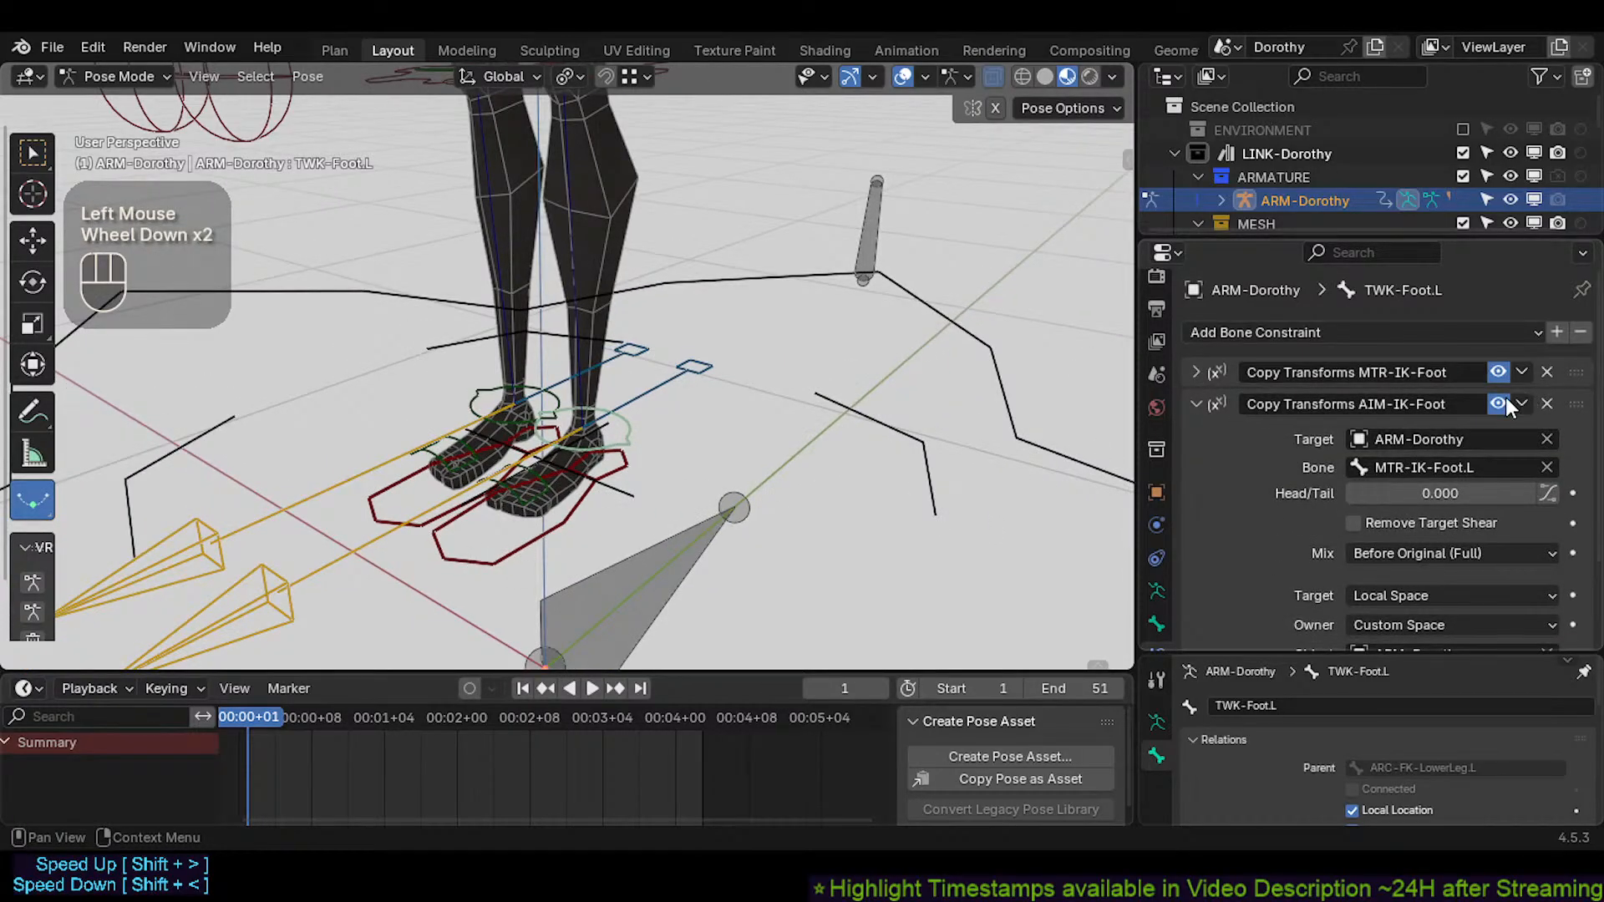
scroll(680, 447, down, 2)
Test-move AIM-Foot.L and MTR-IK-Foot.L, cancel each move, and reselect TWK-Foot.L
click(439, 533)
key(g)
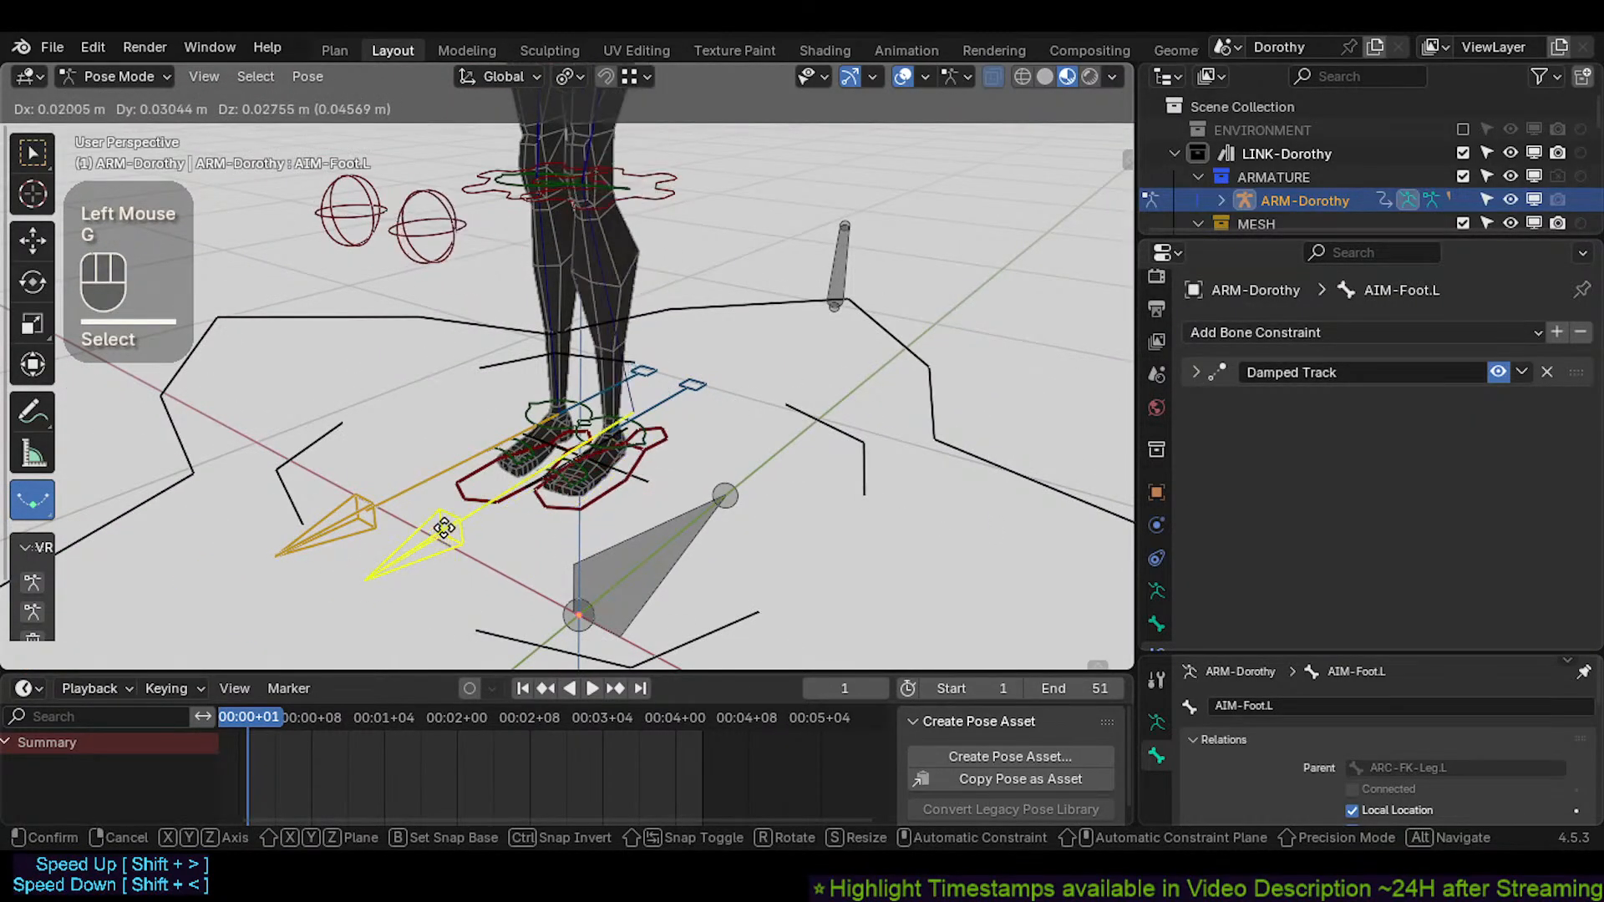
key(Escape)
click(548, 523)
key(g)
key(Escape)
click(659, 428)
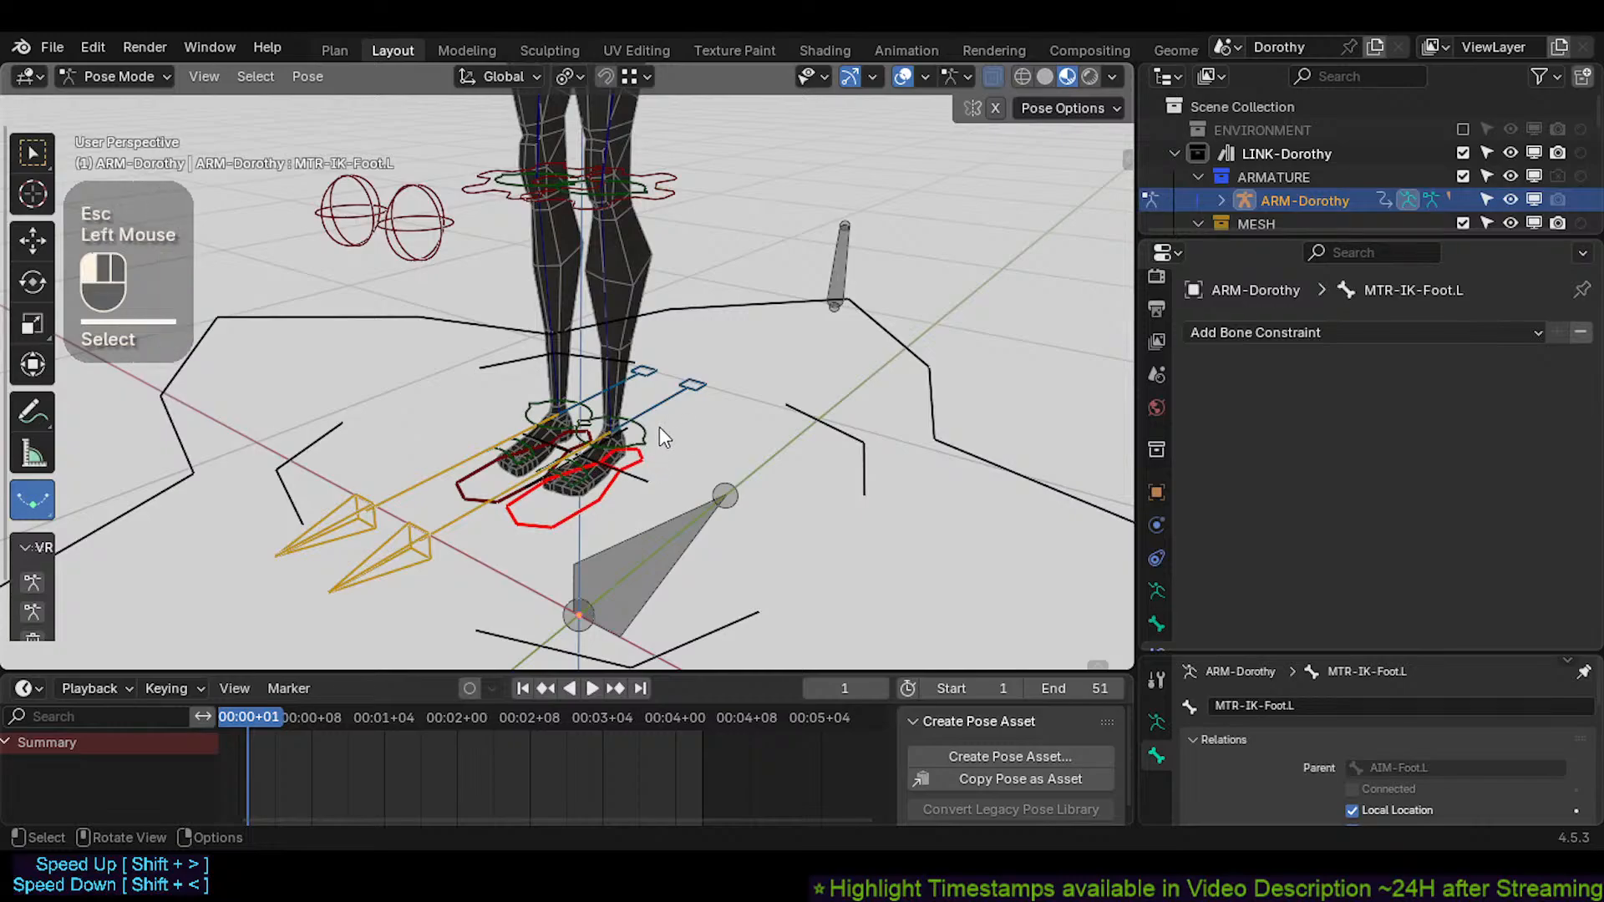
key(g)
key(Escape)
scroll(553, 540, up, 1)
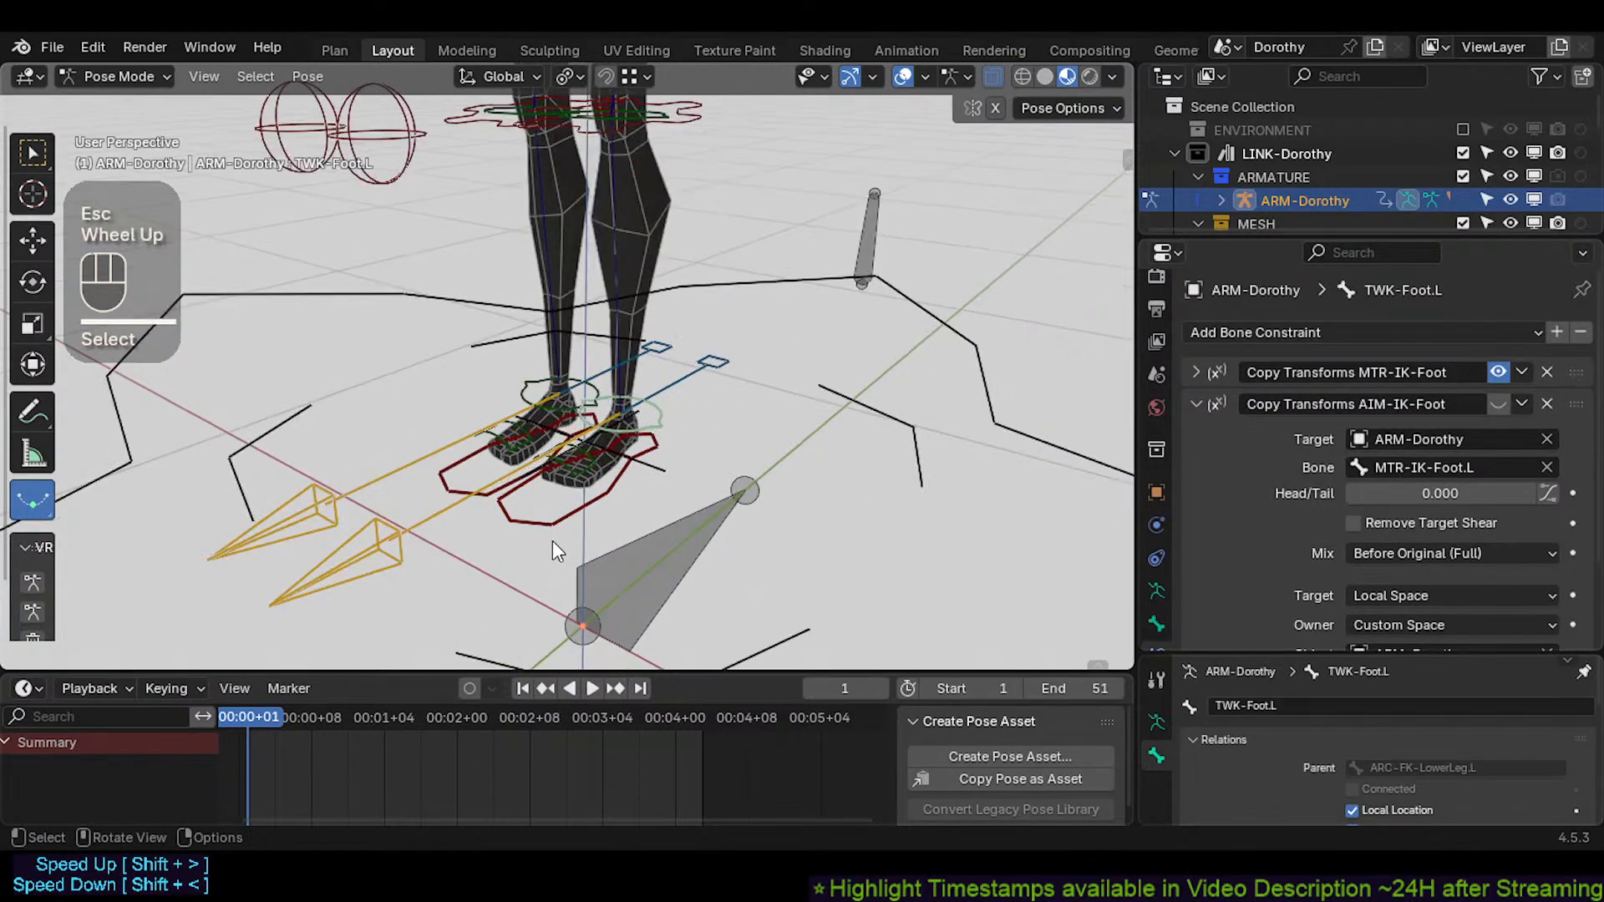
Set both the target bone and custom space bone of the AIM-IK-Foot constraint to AIM-Foot.L, then re-enable the constraint
scroll(1458, 501, down, 2)
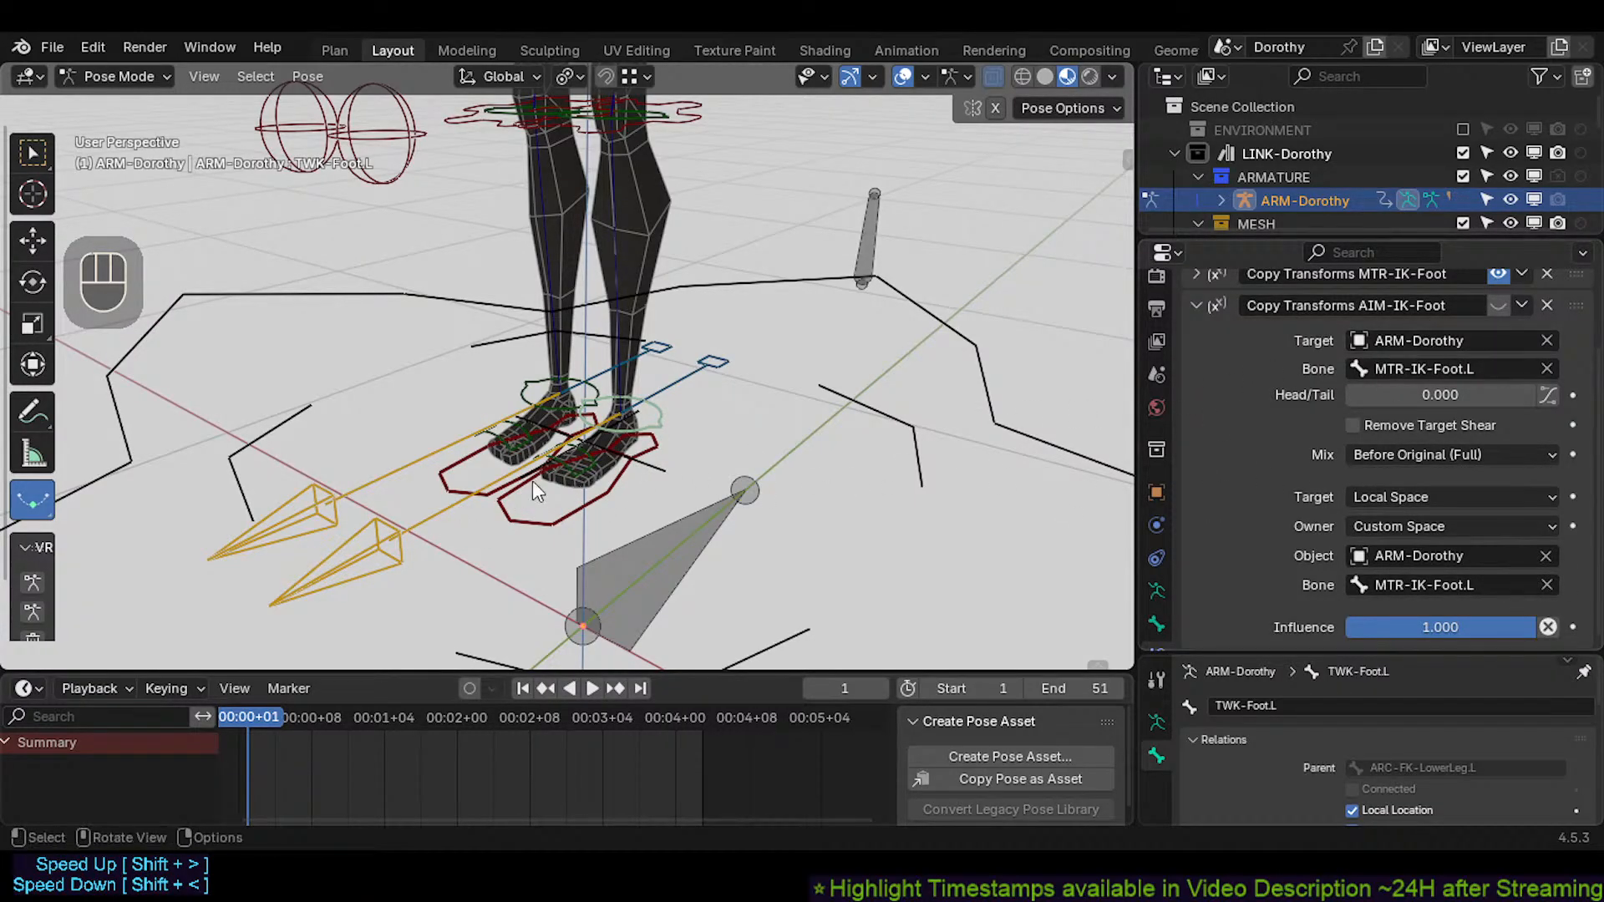
click(404, 540)
key(F2)
key(ctrl+c)
click(610, 493)
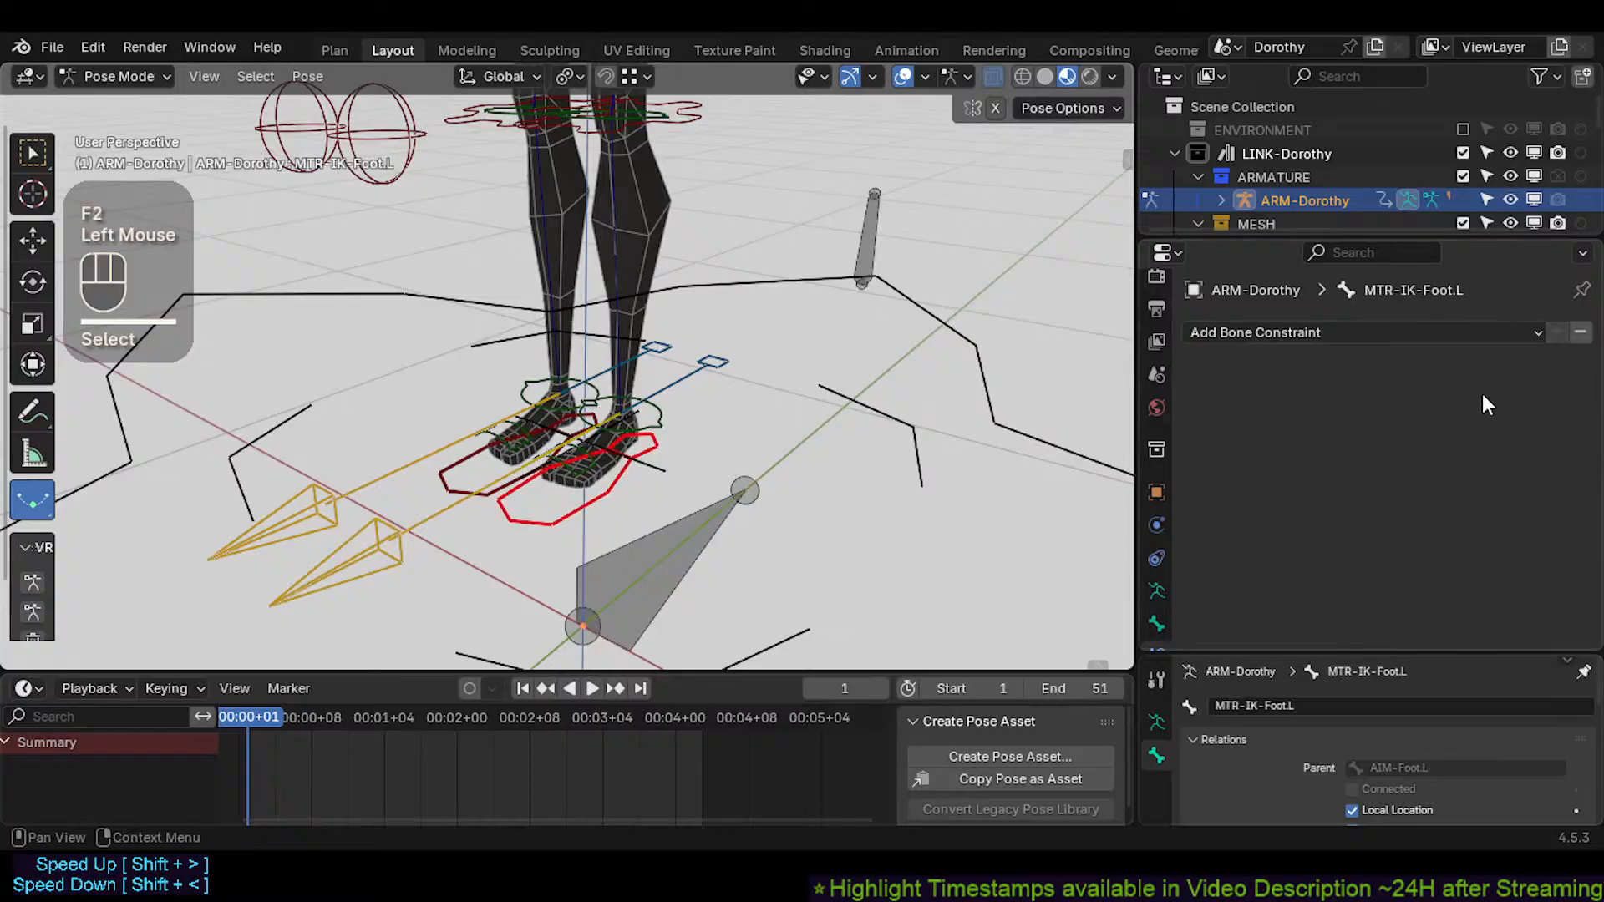
click(661, 422)
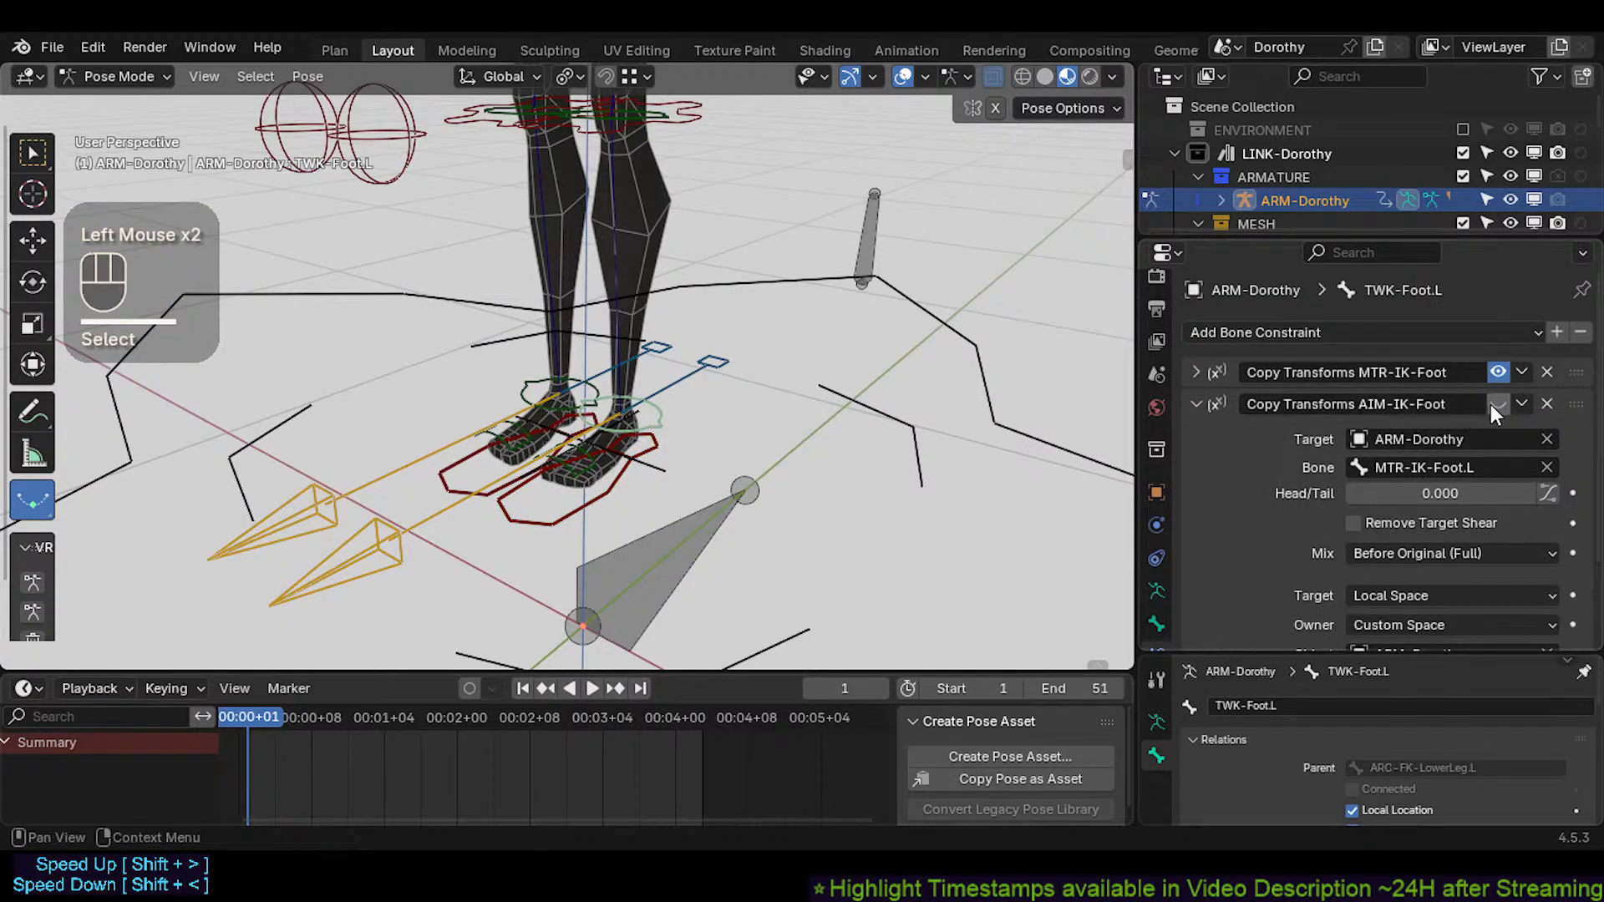
key(ctrl+v)
scroll(1462, 468, down, 3)
key(ctrl+v)
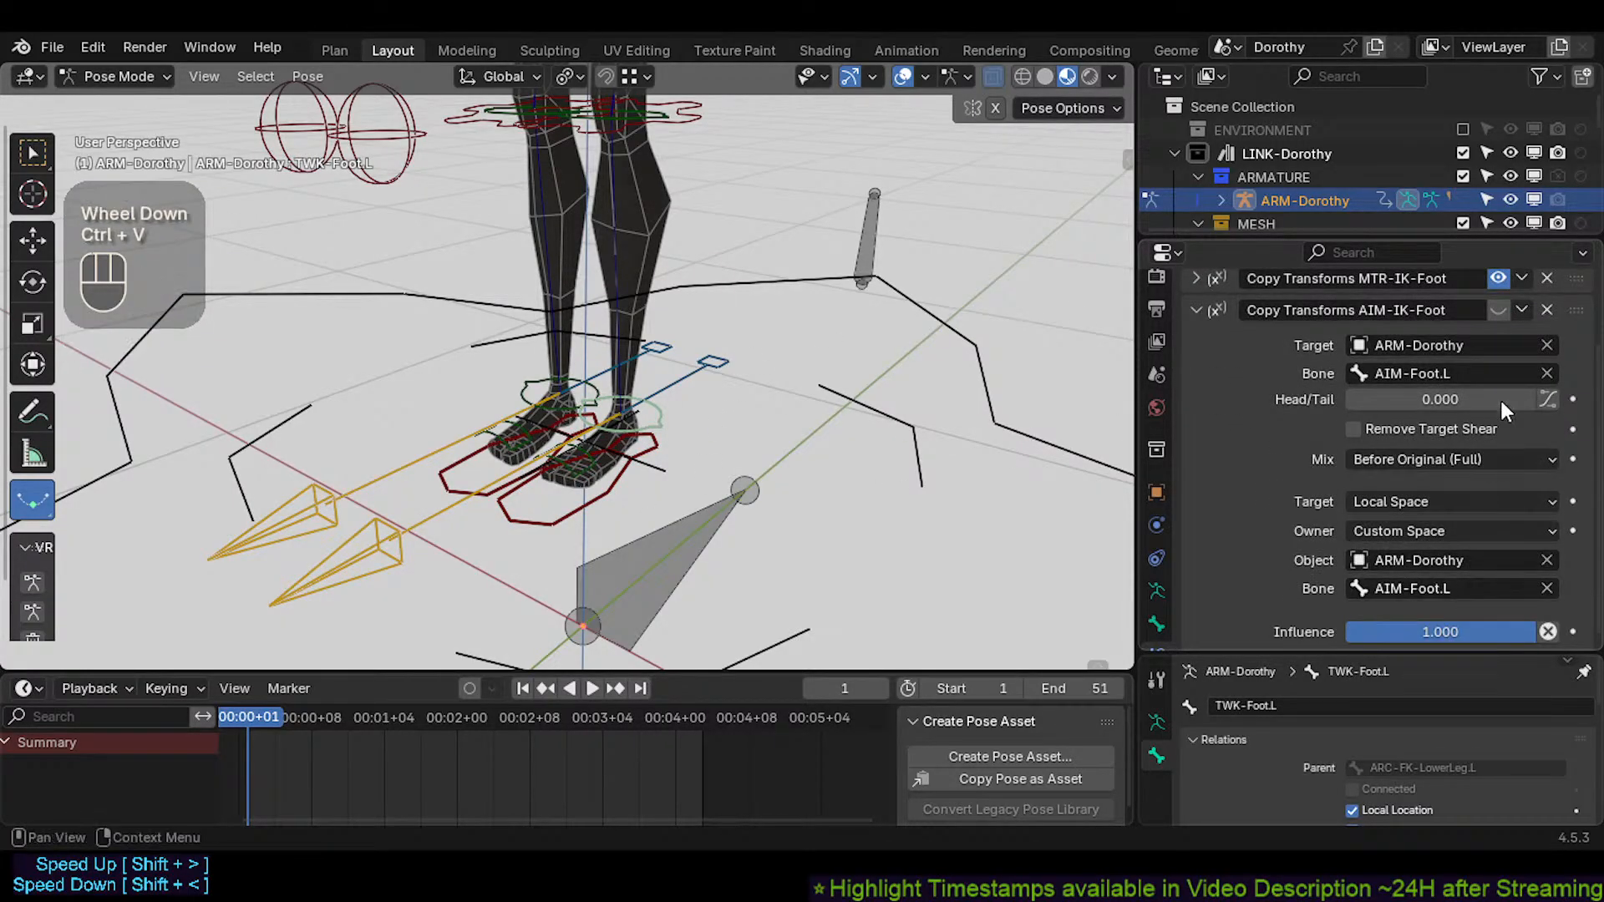
click(1498, 310)
Shorten the second foot constraint's name to Copy Transforms AIM-Foot
shift+middle_drag(683, 331, 608, 417)
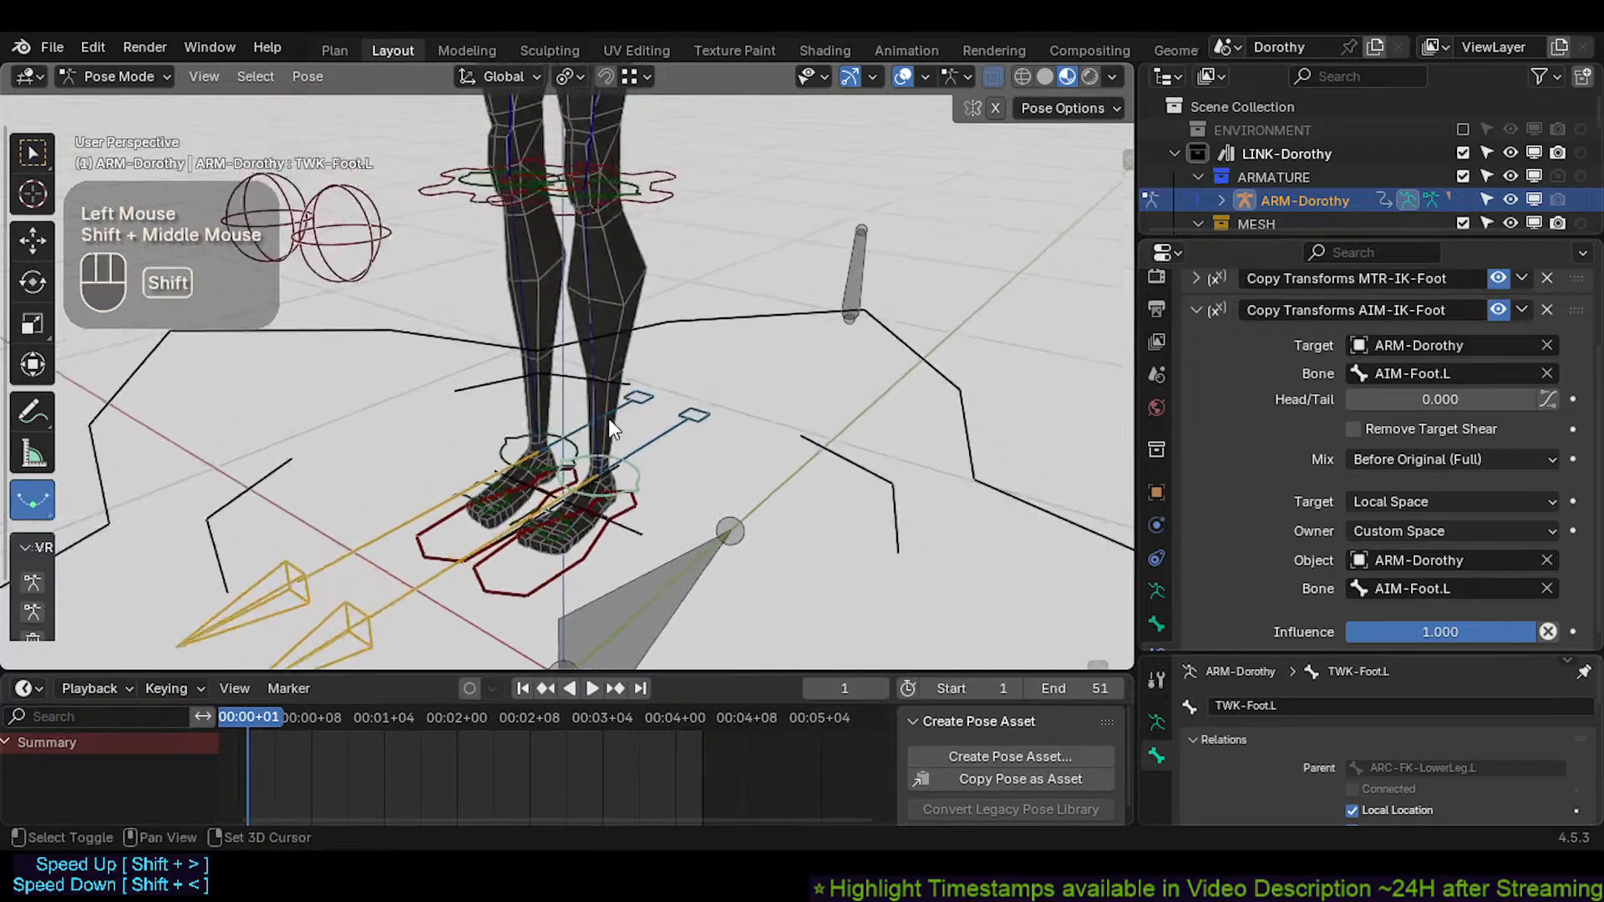
click(1393, 310)
key(Delete)
key(Delete)
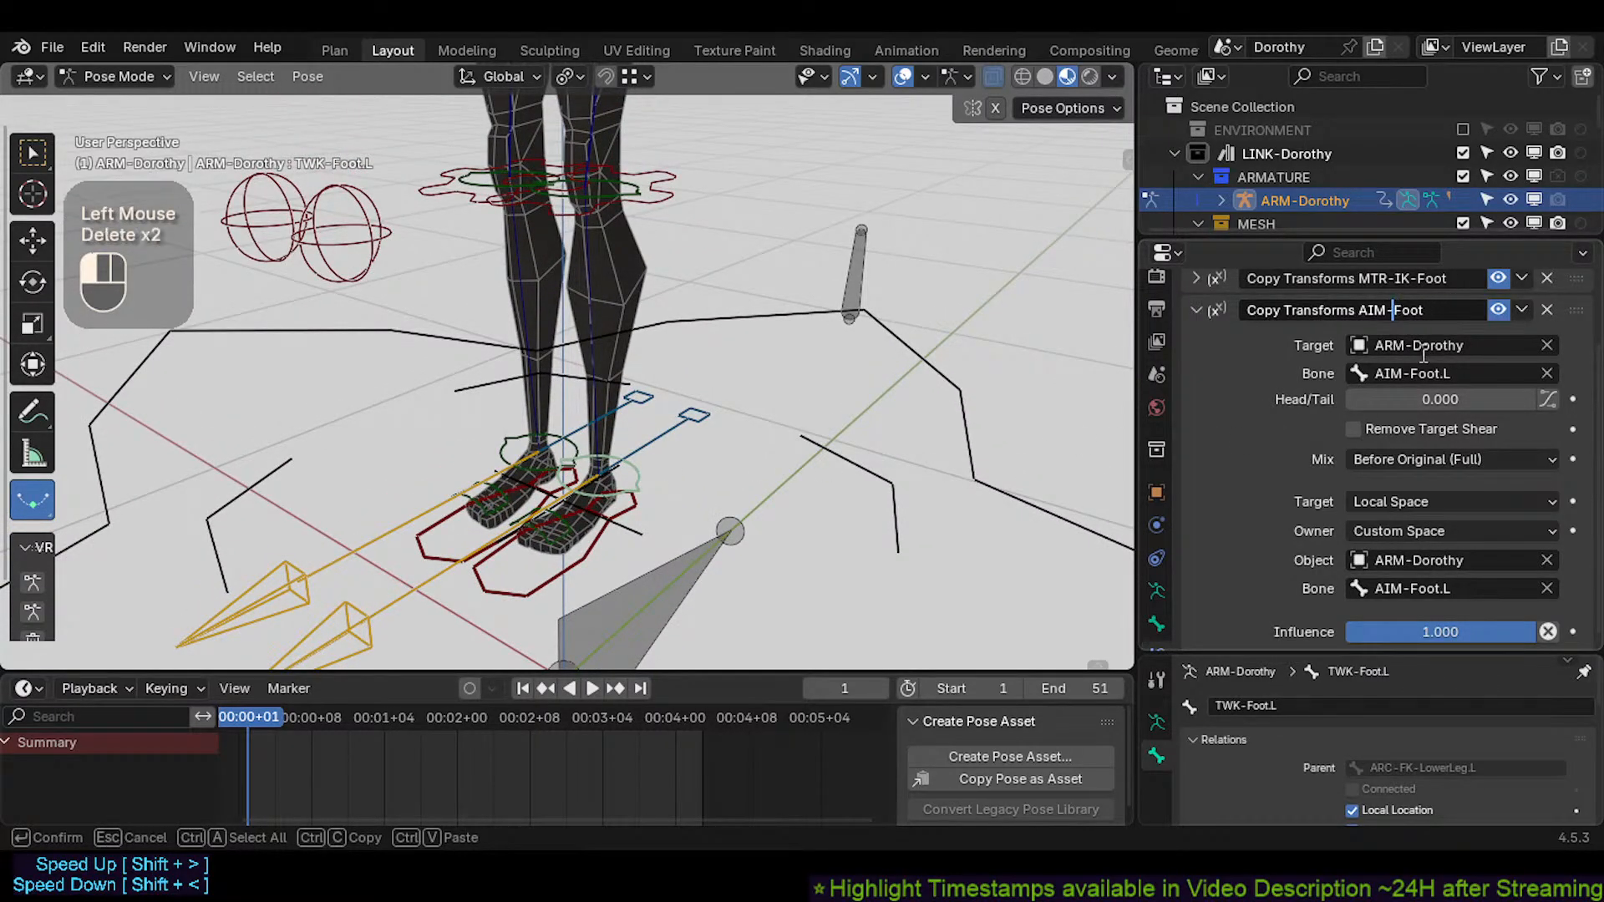
Select TWK-Hand.L and rename its second constraint as Copy Transforms.AIM-Hand
shift+middle_drag(874, 248, 709, 513)
scroll(660, 409, down, 3)
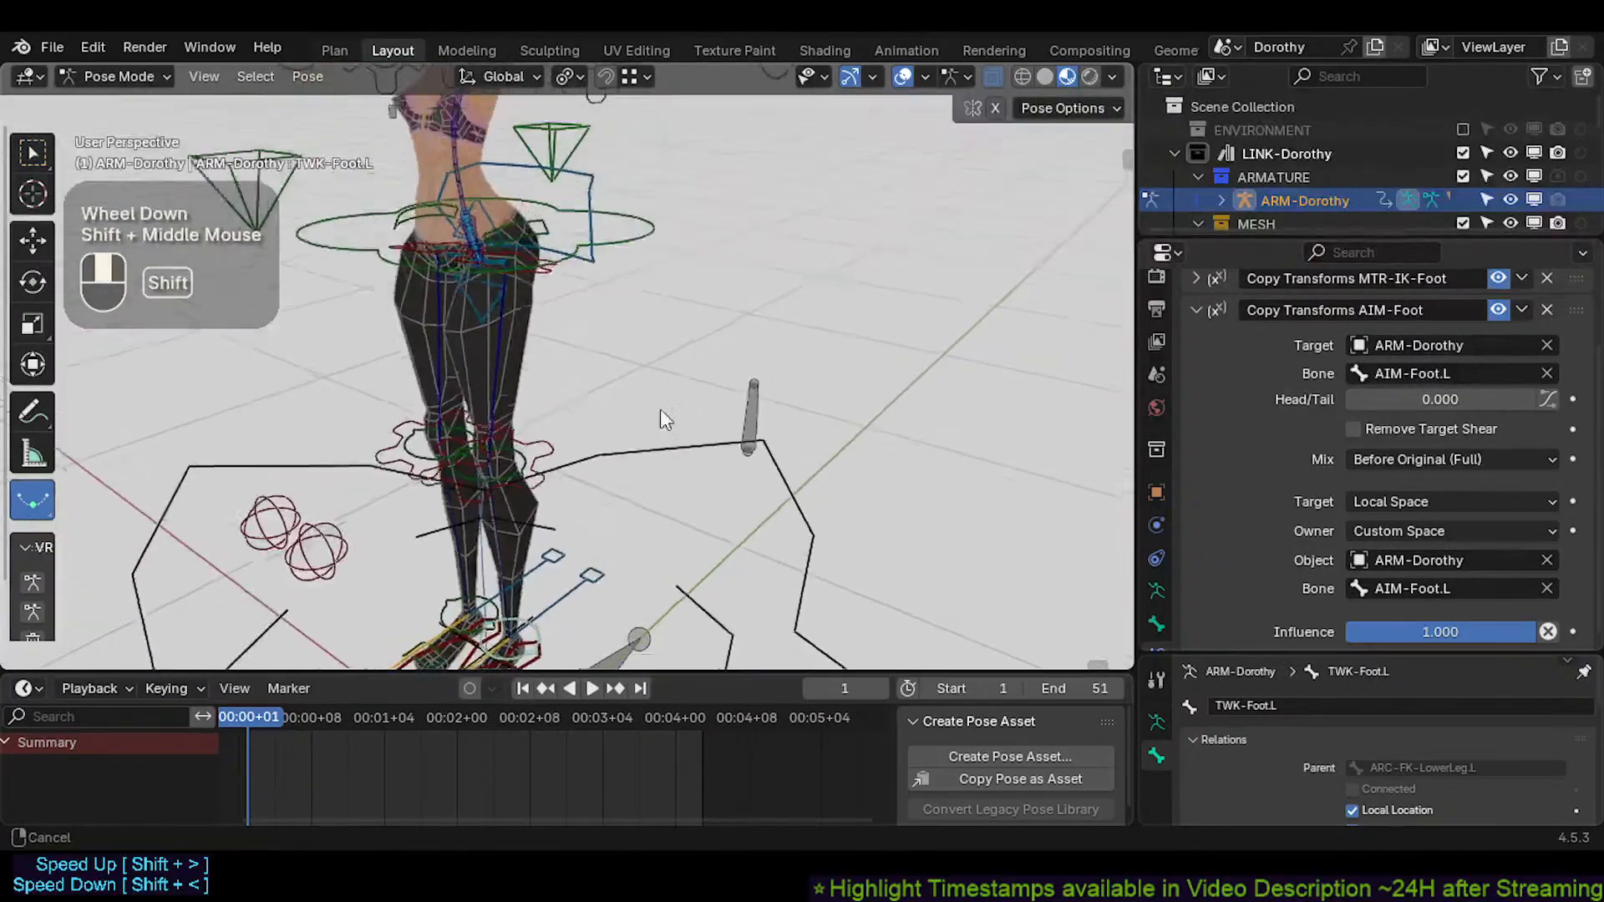
shift+middle_drag(660, 408, 615, 408)
click(849, 348)
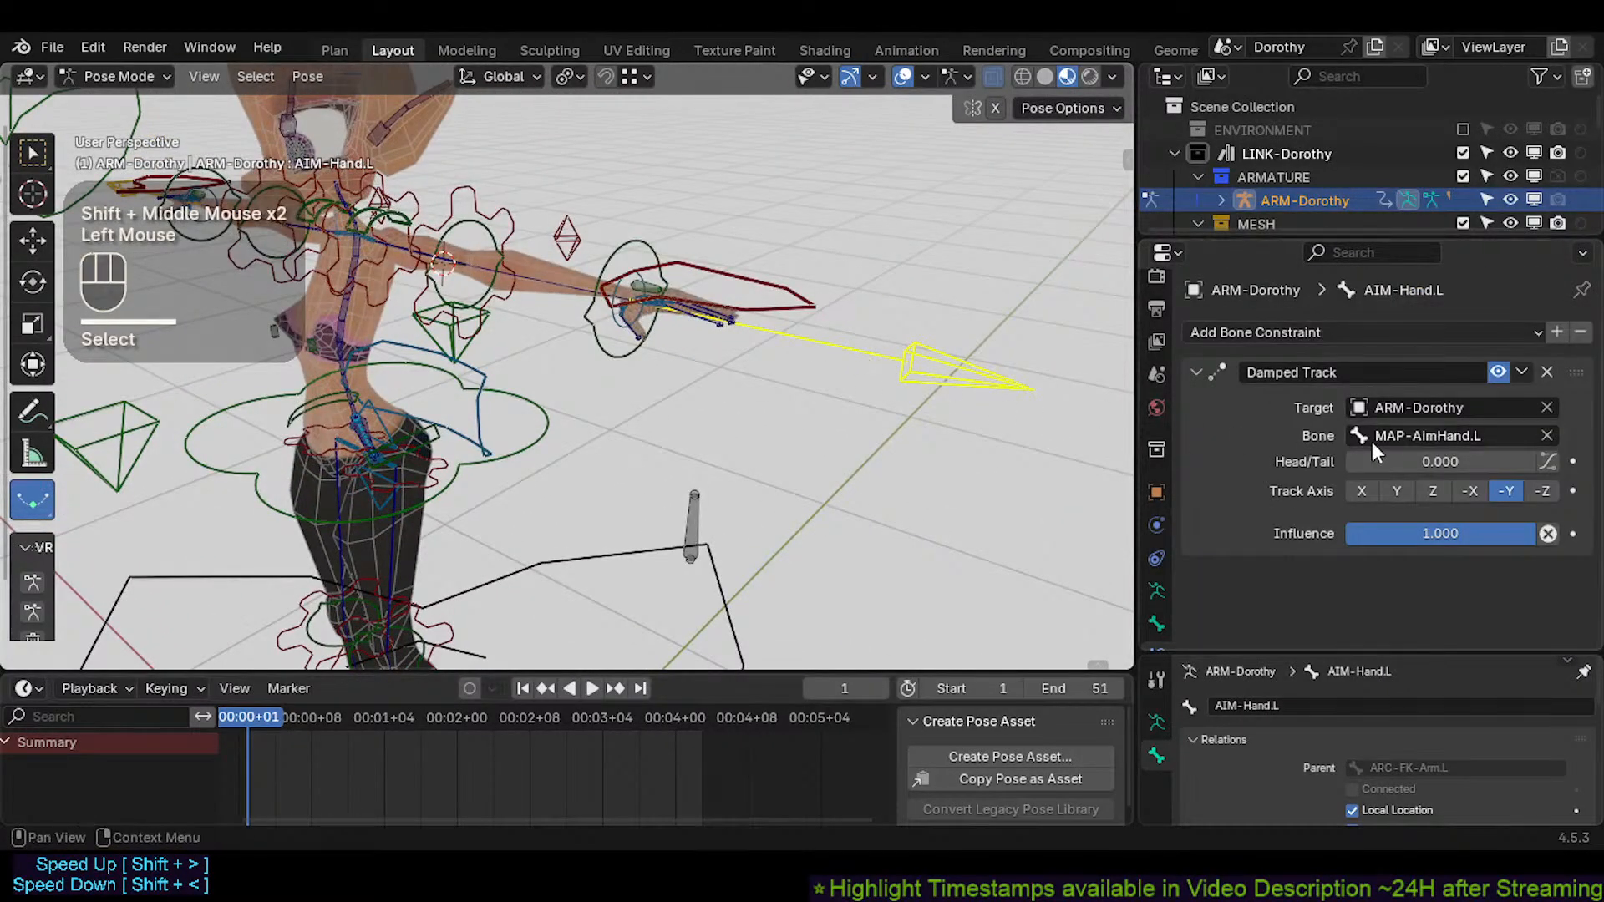
click(750, 306)
click(809, 333)
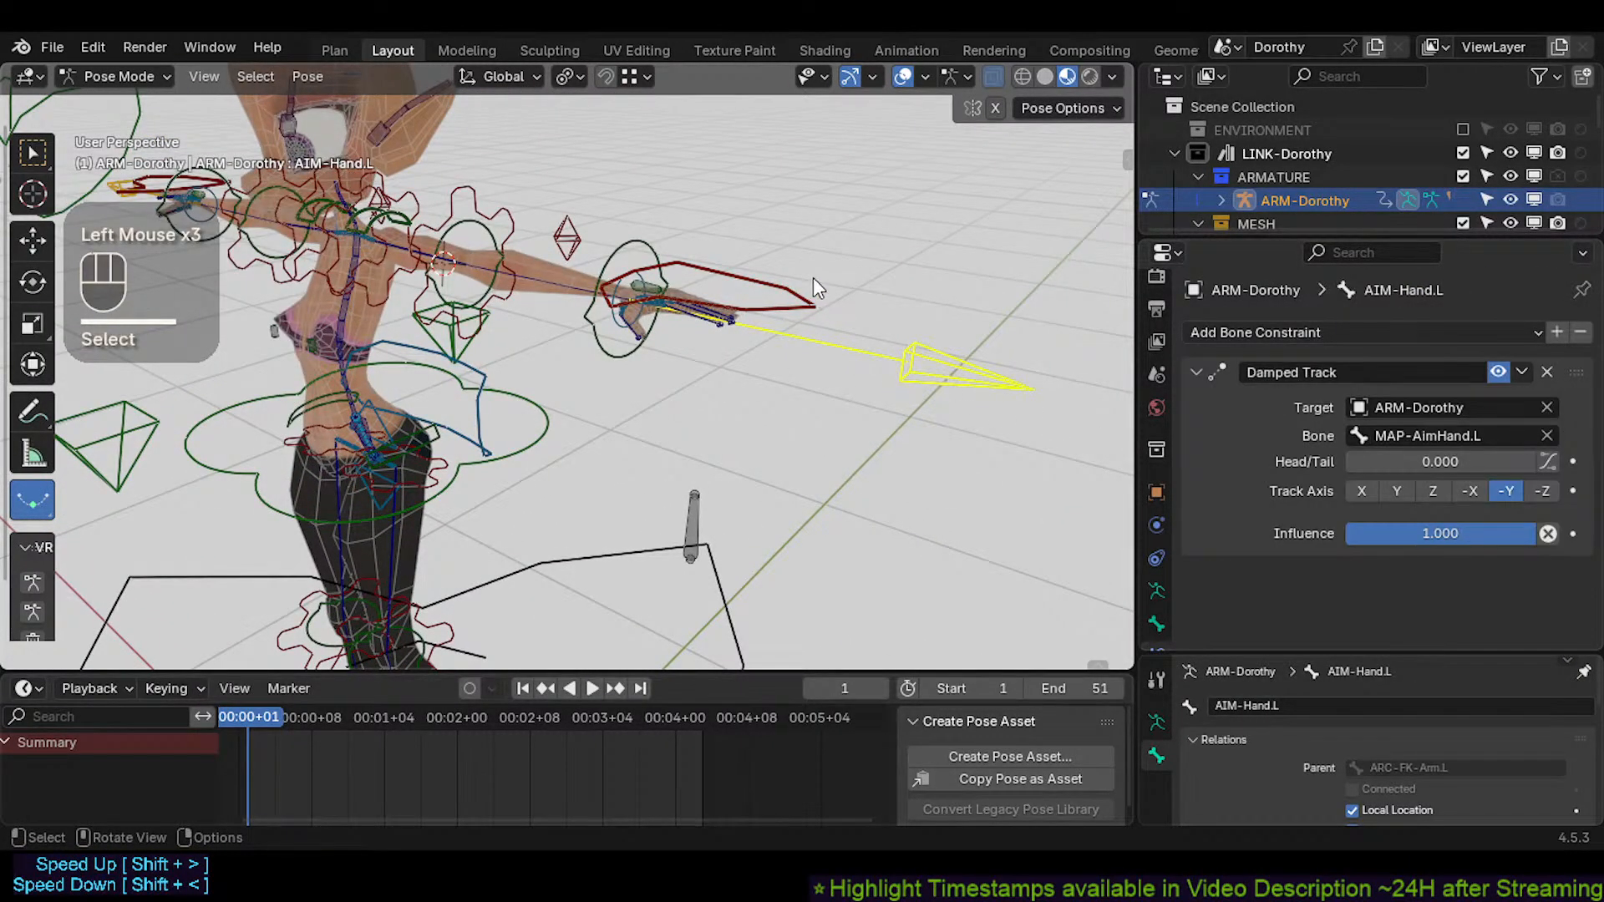
click(765, 298)
click(608, 321)
click(608, 328)
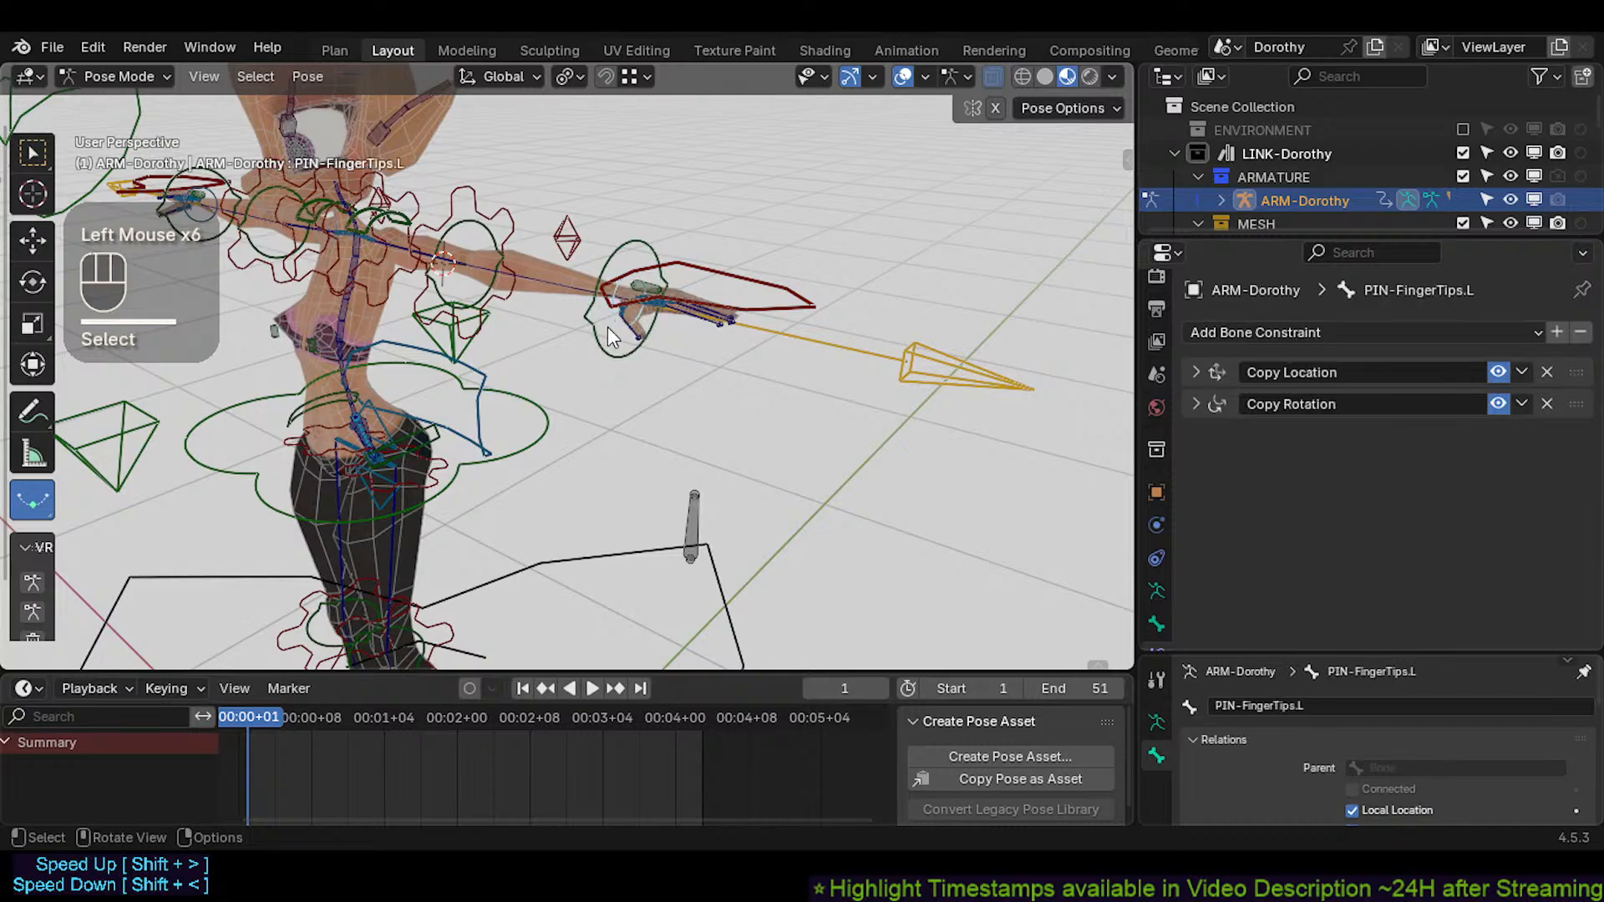
click(608, 328)
click(1415, 408)
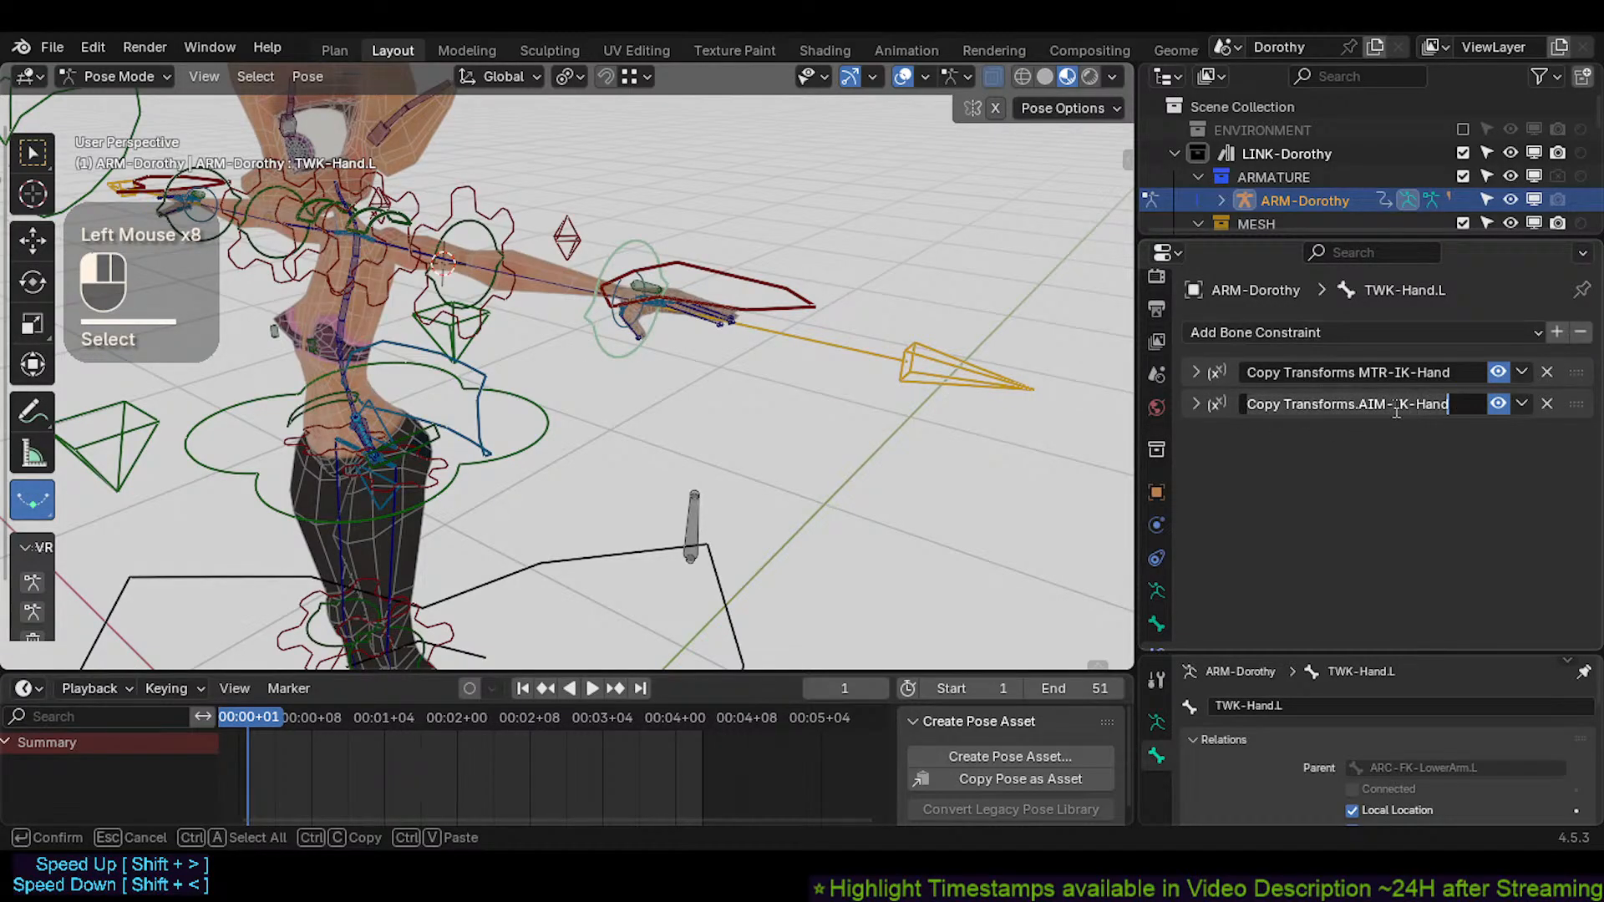
double_click(1396, 411)
key(Delete)
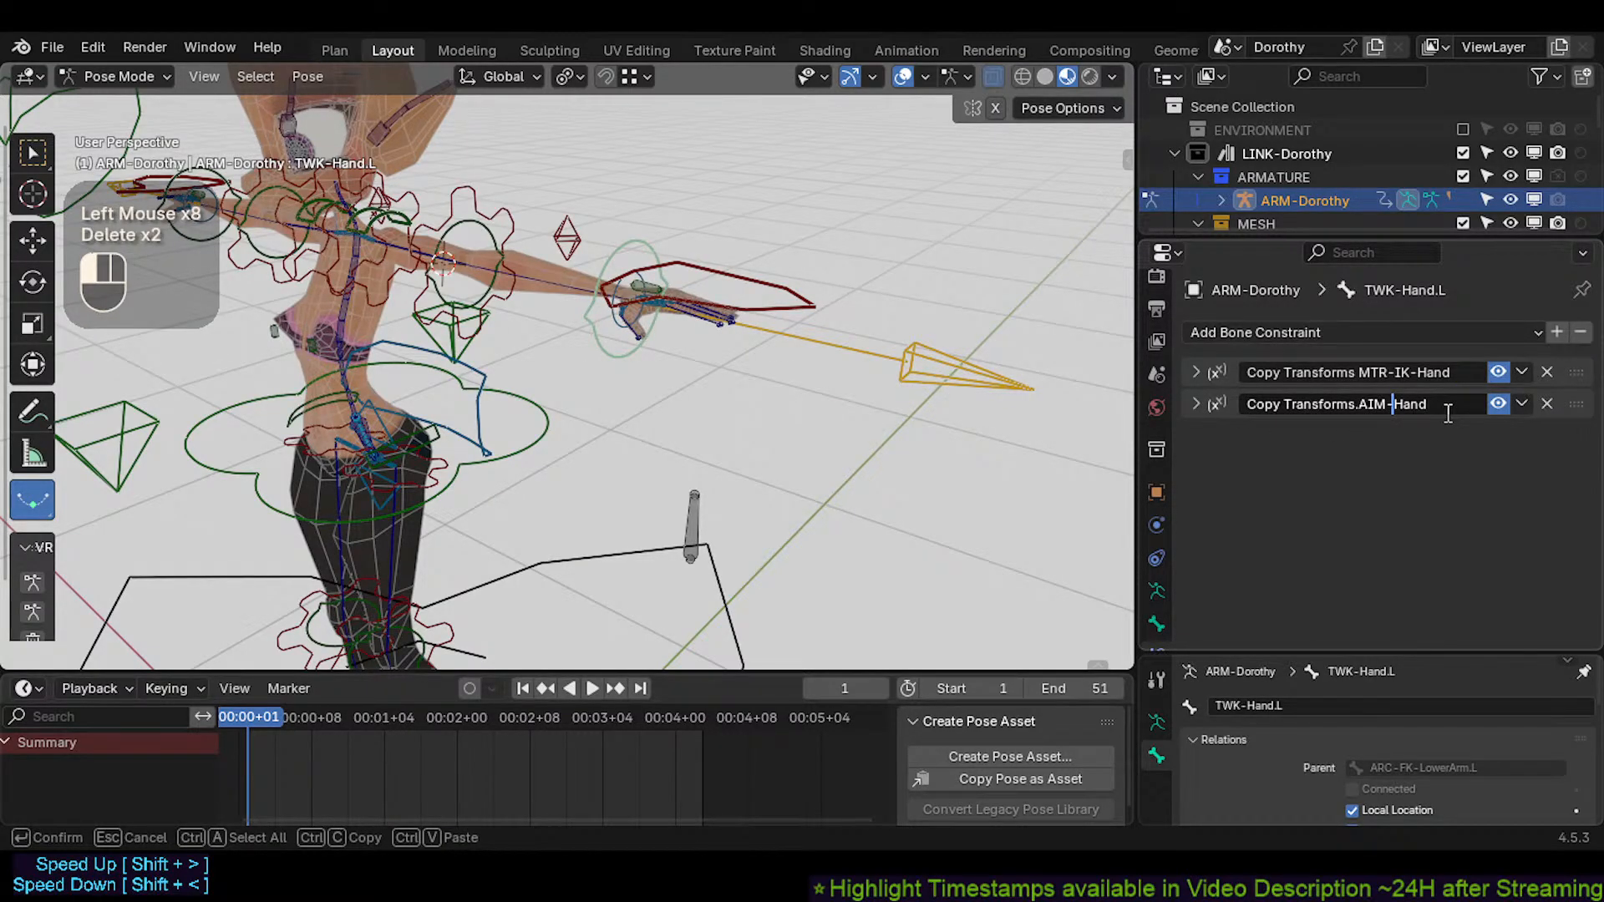
click(1426, 430)
click(590, 353)
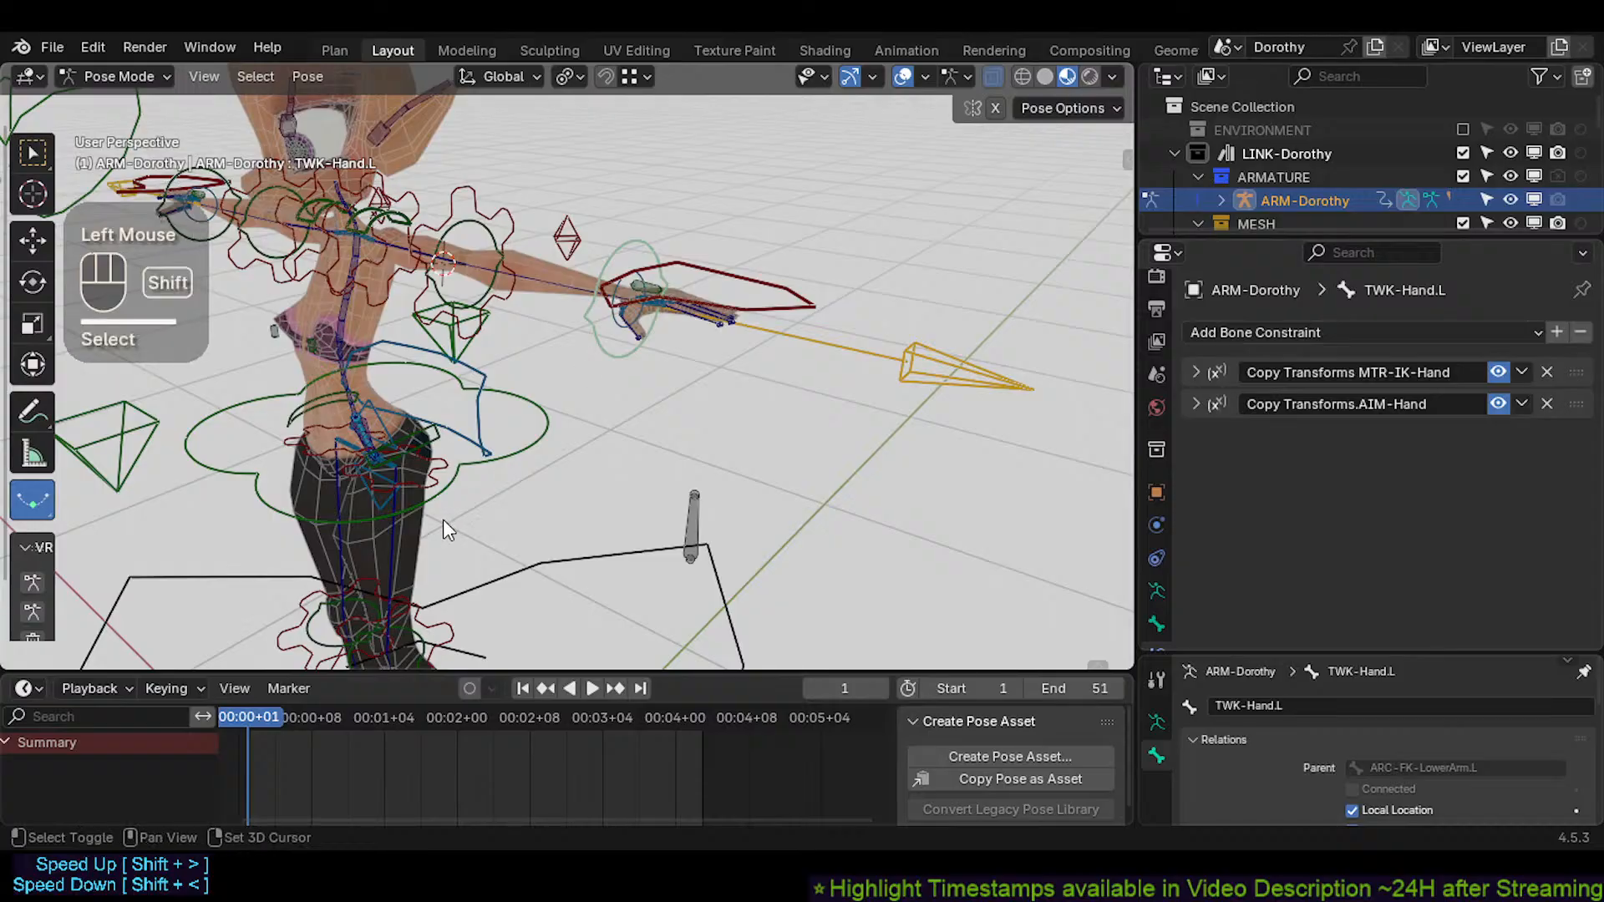
Symmetrize TWK-Foot.L to the right side in Edit Mode and return to Pose Mode
shift+middle_drag(443, 519, 610, 228)
shift+click(569, 428)
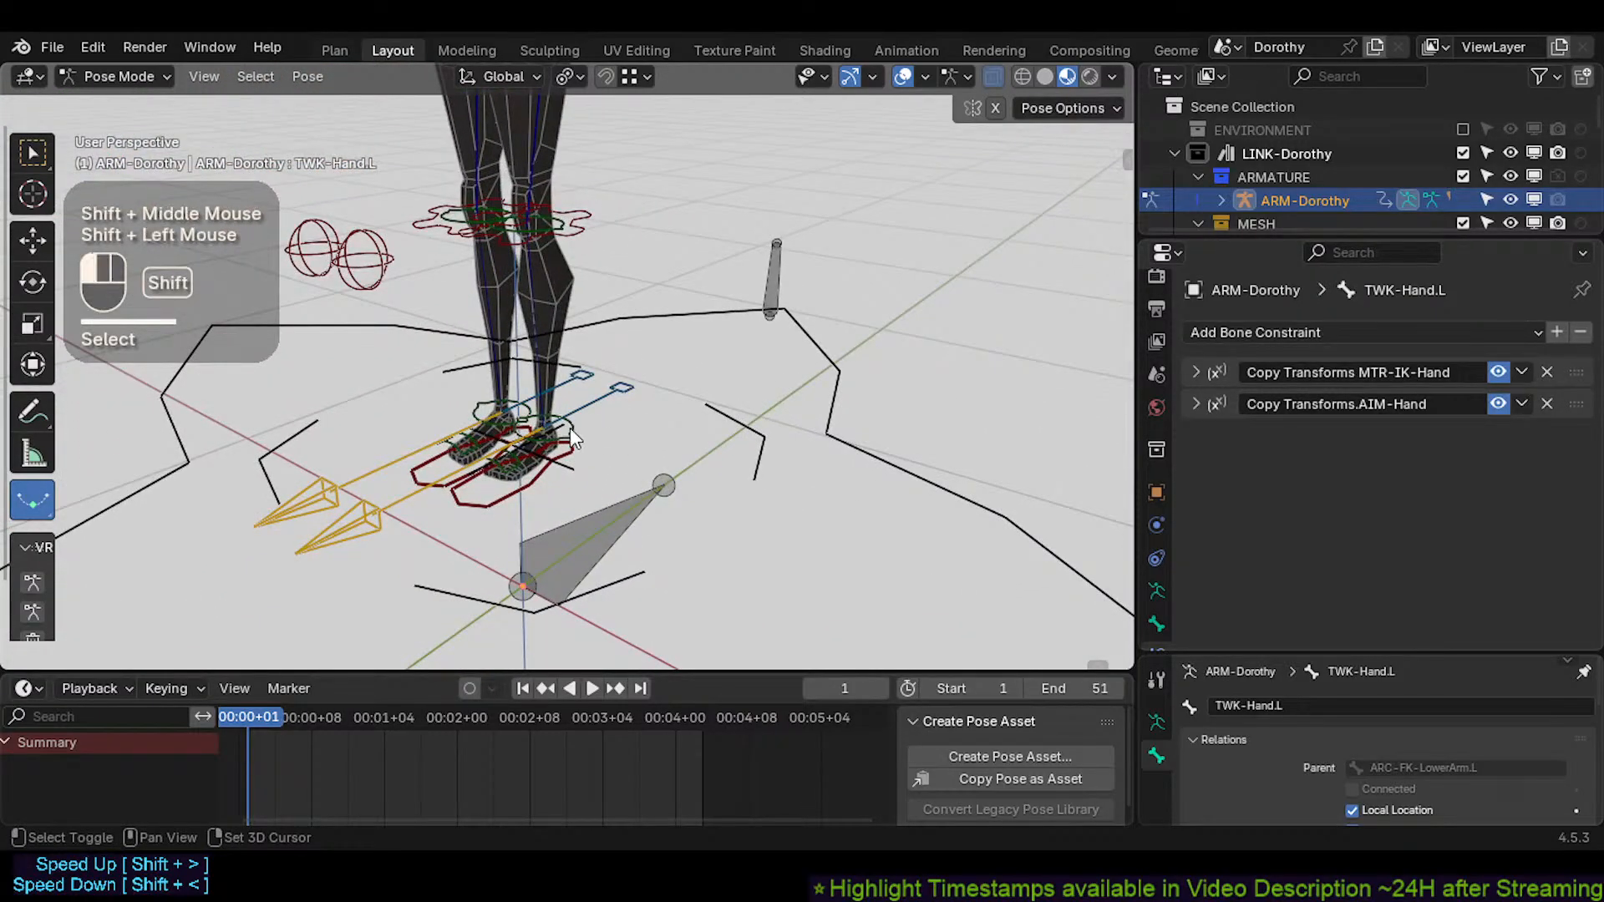
key(Tab)
right_click(570, 428)
click(570, 427)
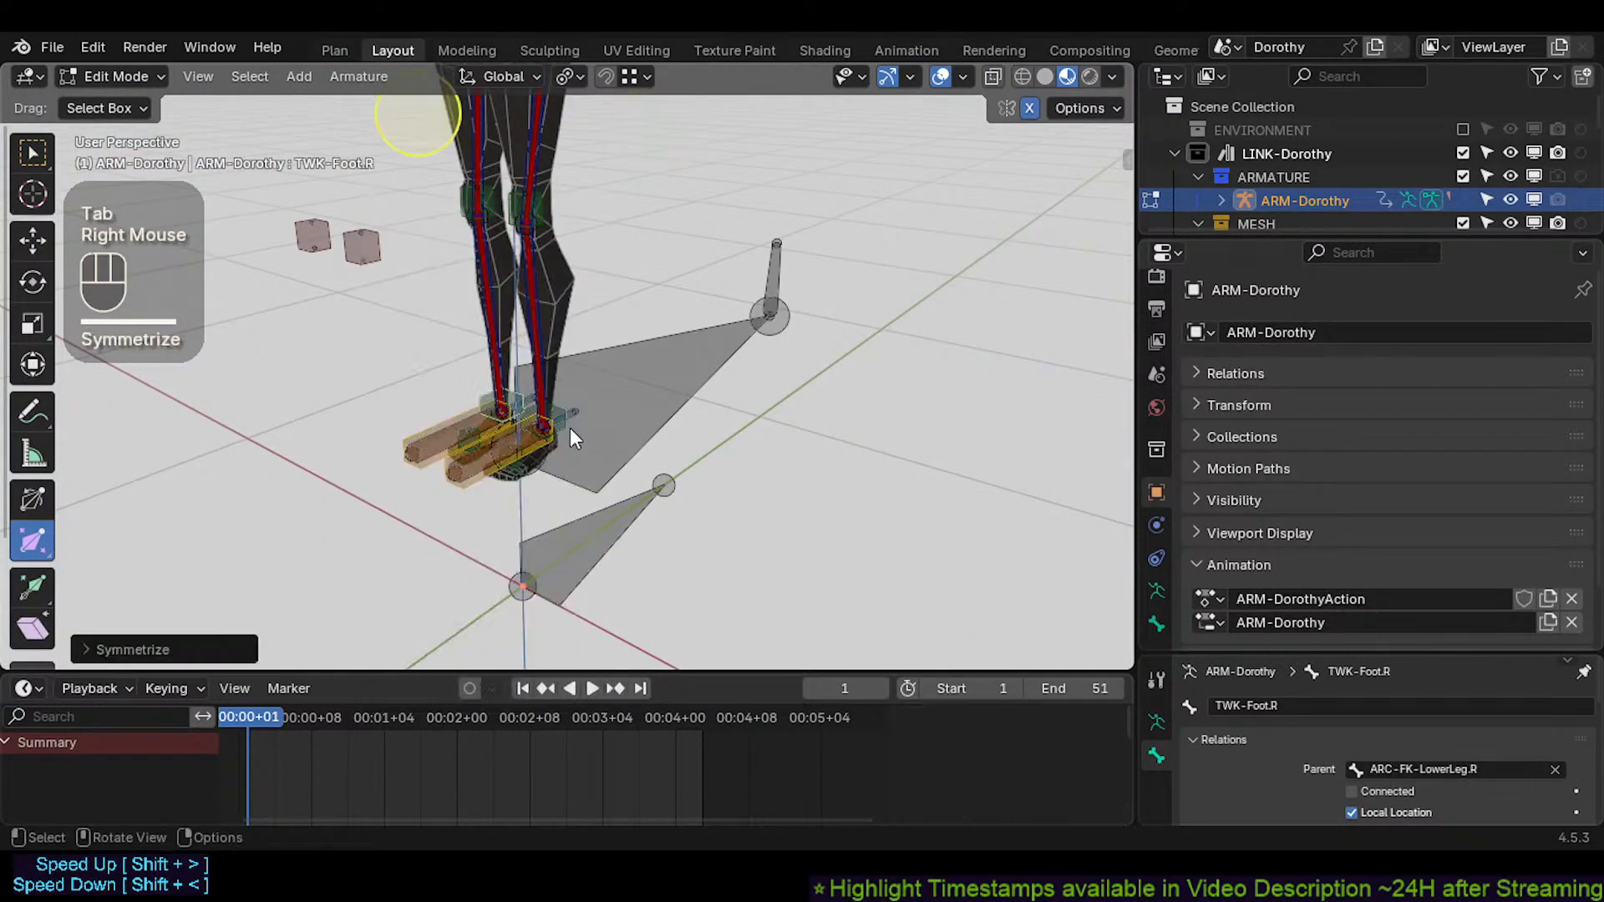
key(Tab)
Test the right foot by moving AIM-Foot.R, MTR-IK-Foot.R and the control at the right ankle
click(391, 458)
key(g)
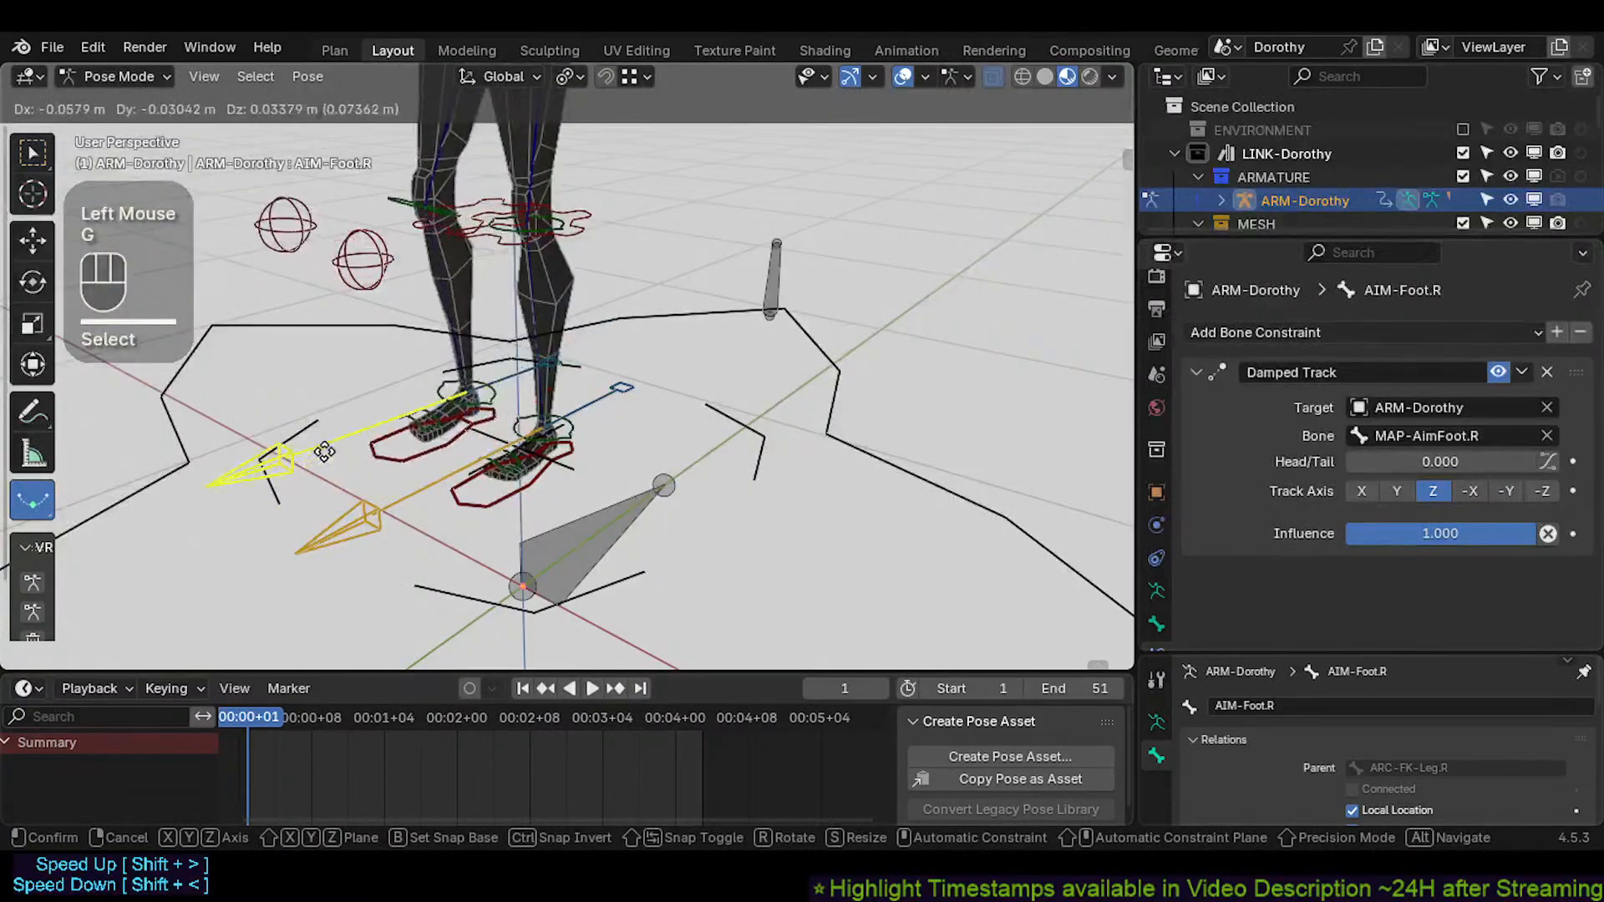
click(328, 448)
click(418, 454)
key(g)
click(403, 423)
click(447, 325)
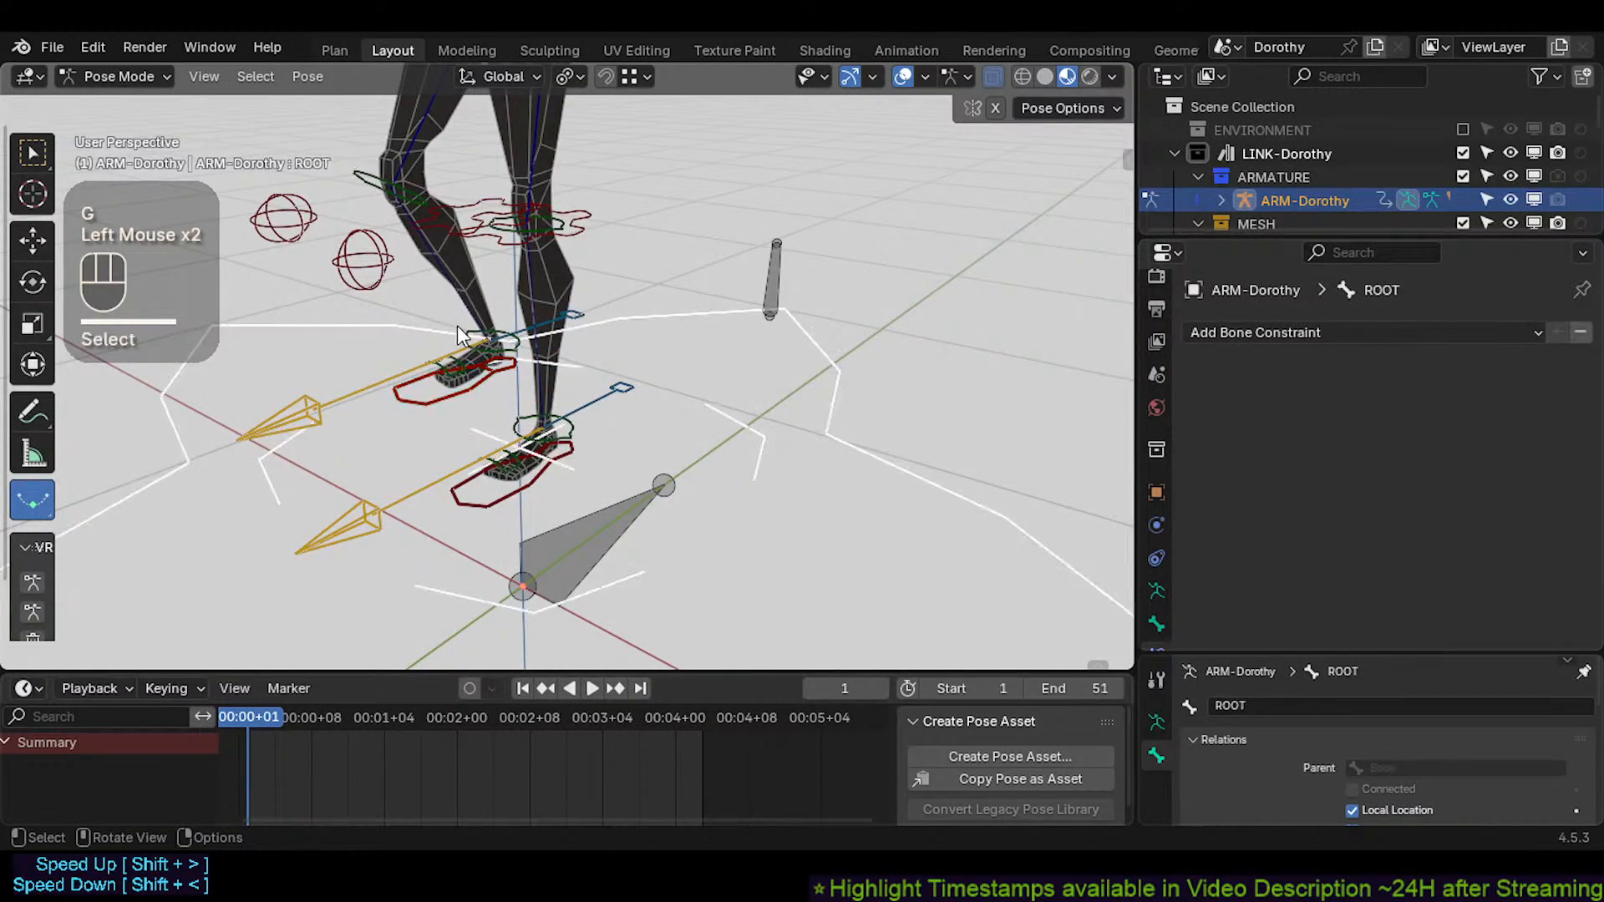
click(460, 328)
key(g)
click(468, 274)
shift+middle_drag(468, 283, 464, 380)
Test the right leg by rotating TWK-Knee.R and ARC-FK-LowerLeg.R about the global X axis
click(534, 318)
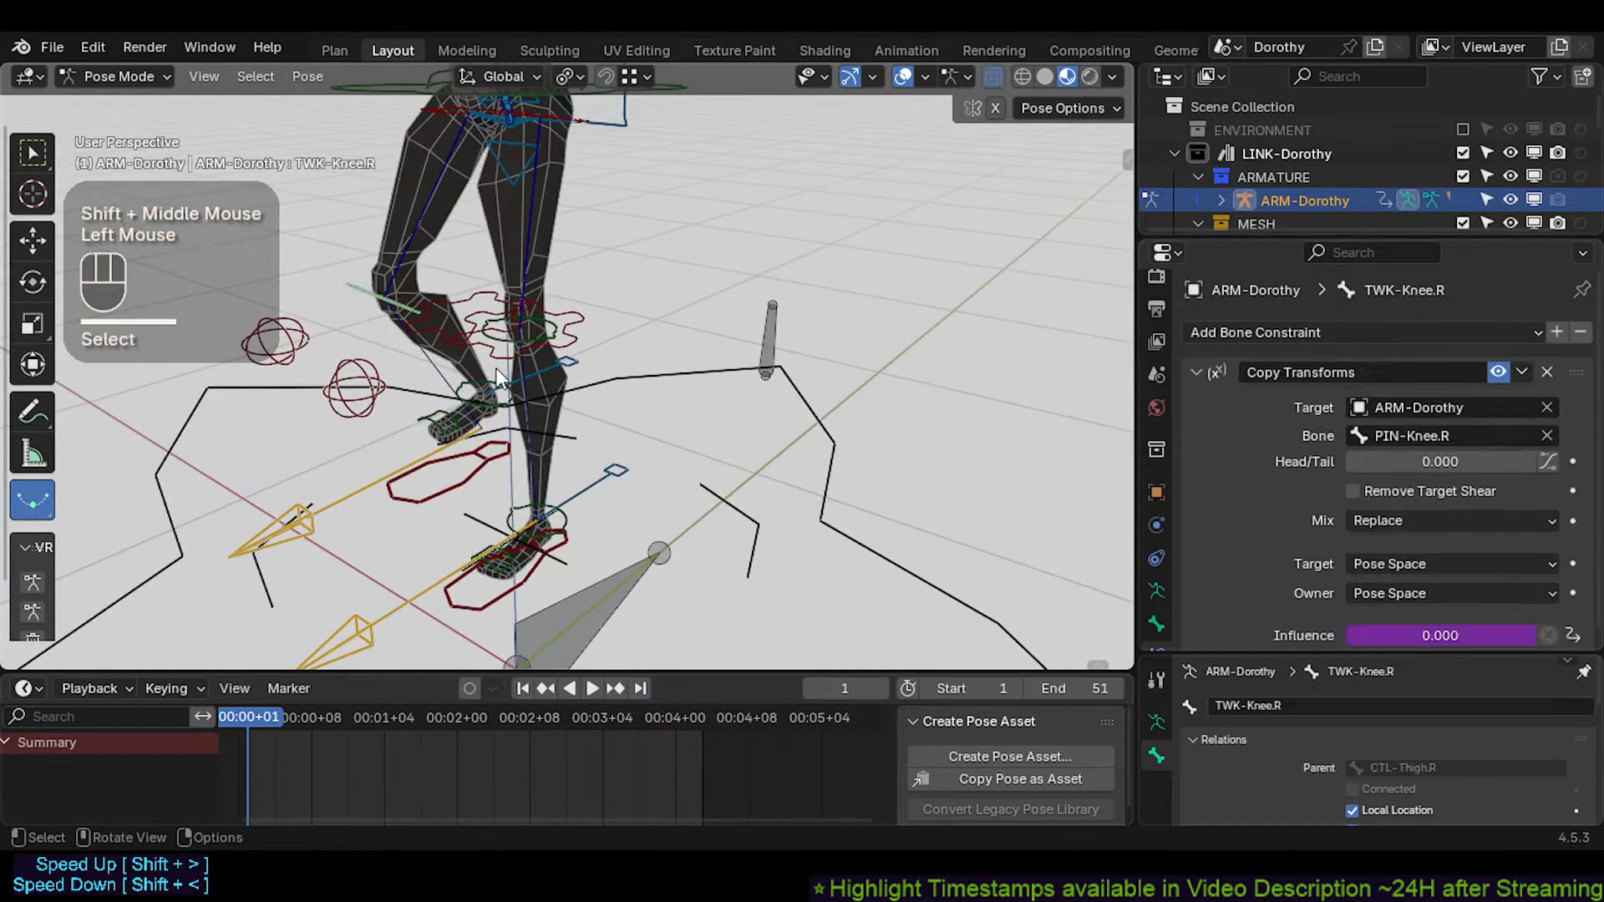
key(r)
key(x)
click(525, 311)
click(517, 332)
key(r)
key(x)
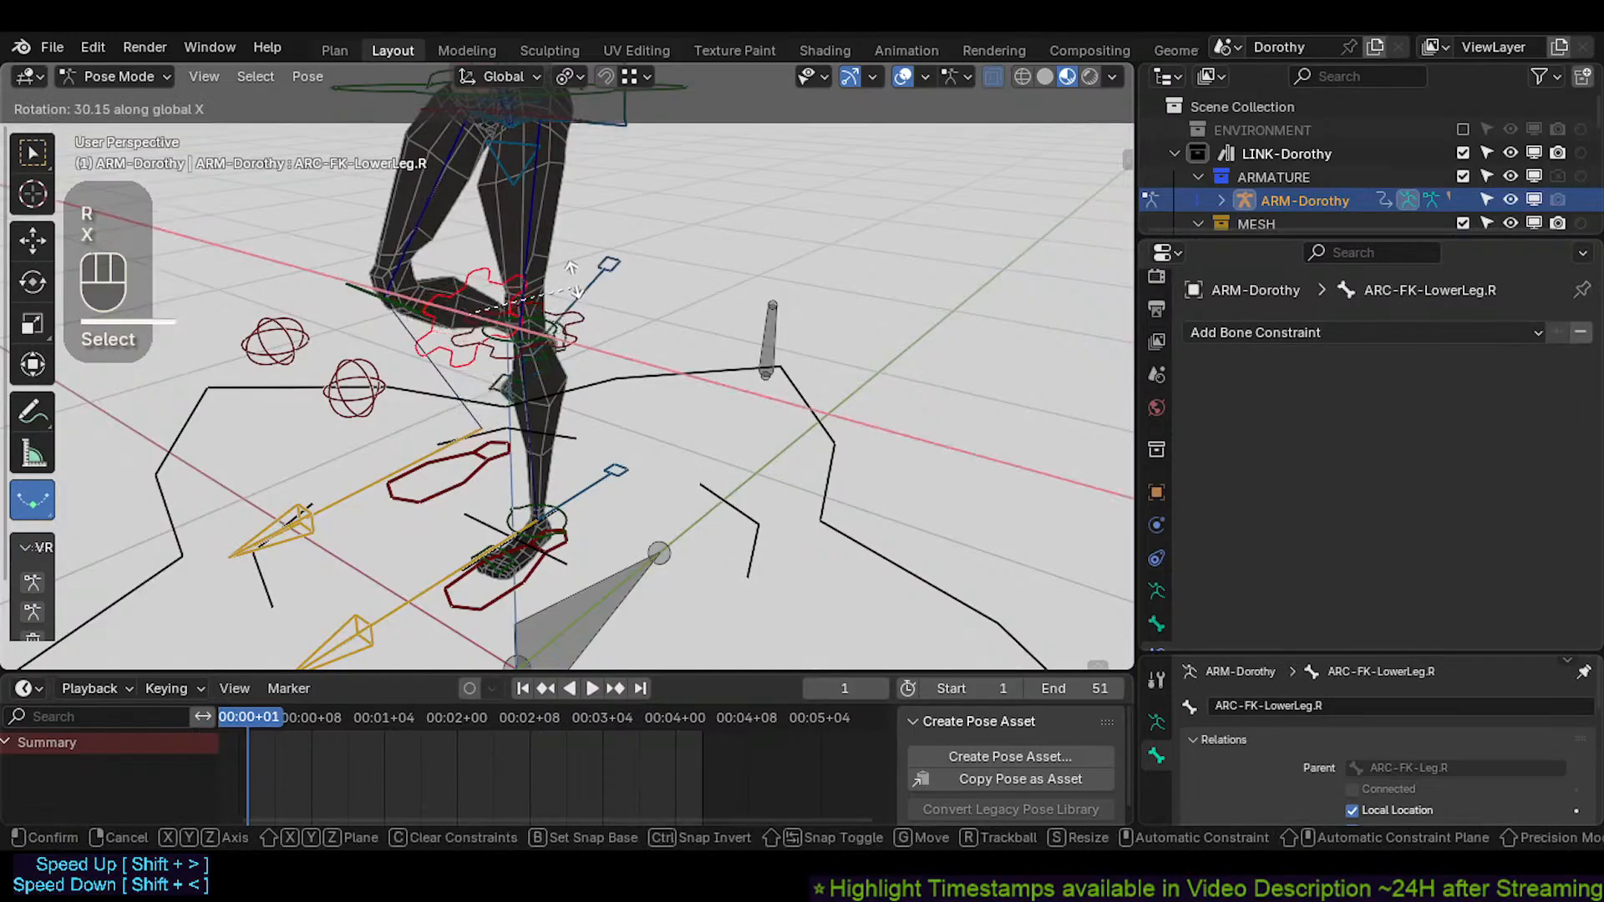
click(513, 344)
key(r)
key(x)
click(528, 274)
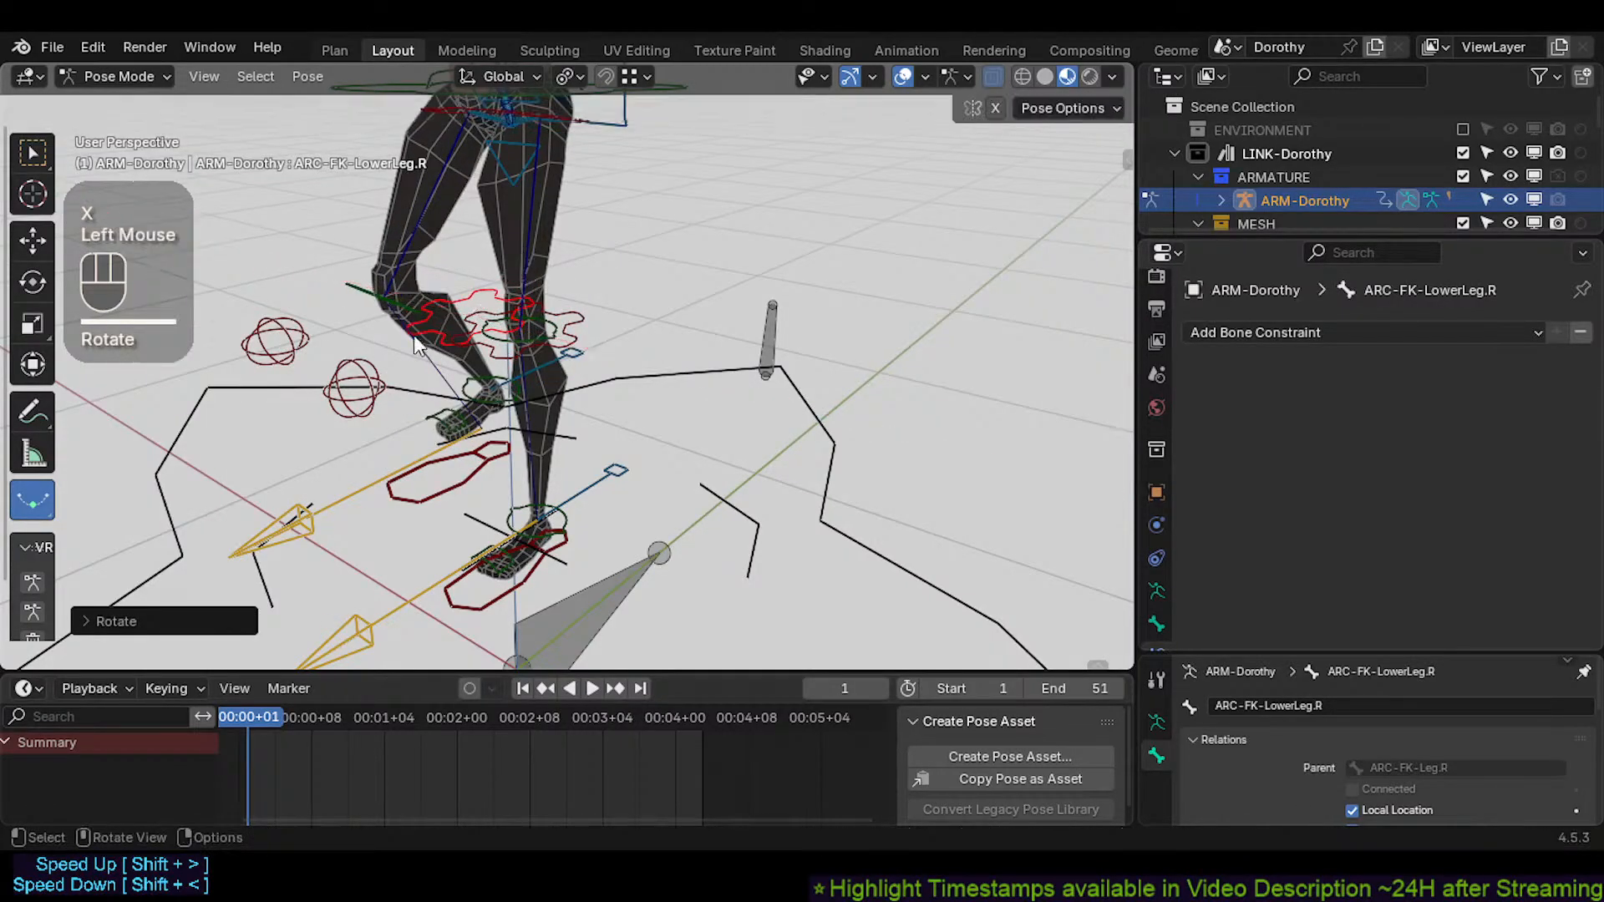
Test the bent right knee by moving its TWK-Knee.R control
click(360, 288)
key(g)
click(342, 246)
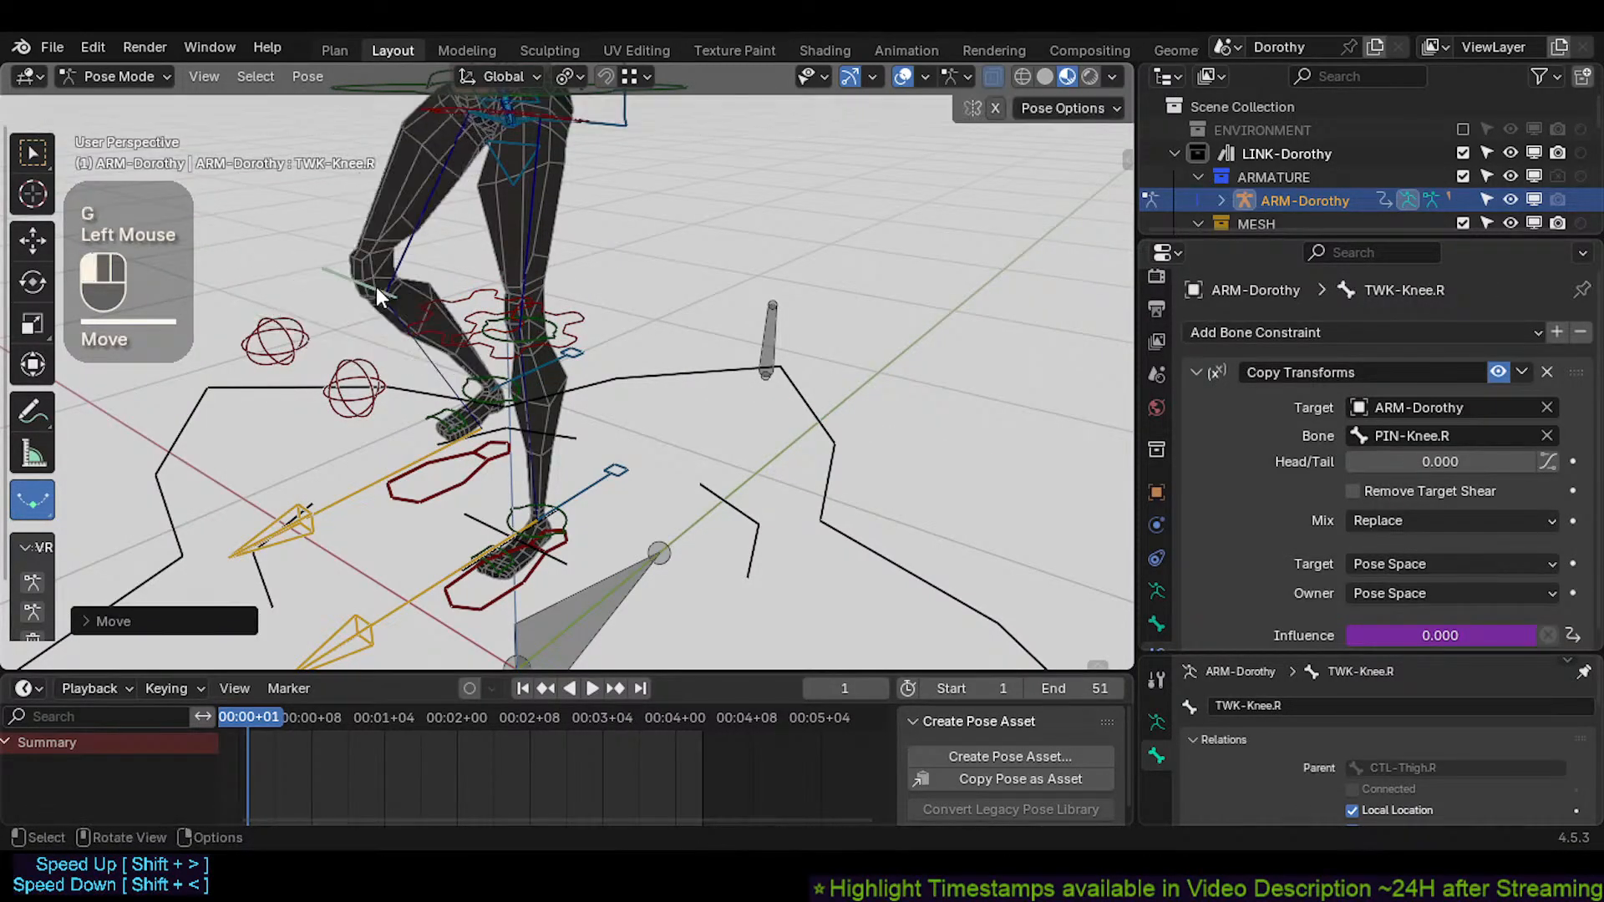
Test the left foot by moving MTR-IK-Foot.L and by moving and rotating AIM-Foot.L
shift+middle_drag(451, 393, 539, 519)
middle_drag(535, 307, 520, 558)
click(478, 605)
key(g)
click(494, 593)
click(398, 558)
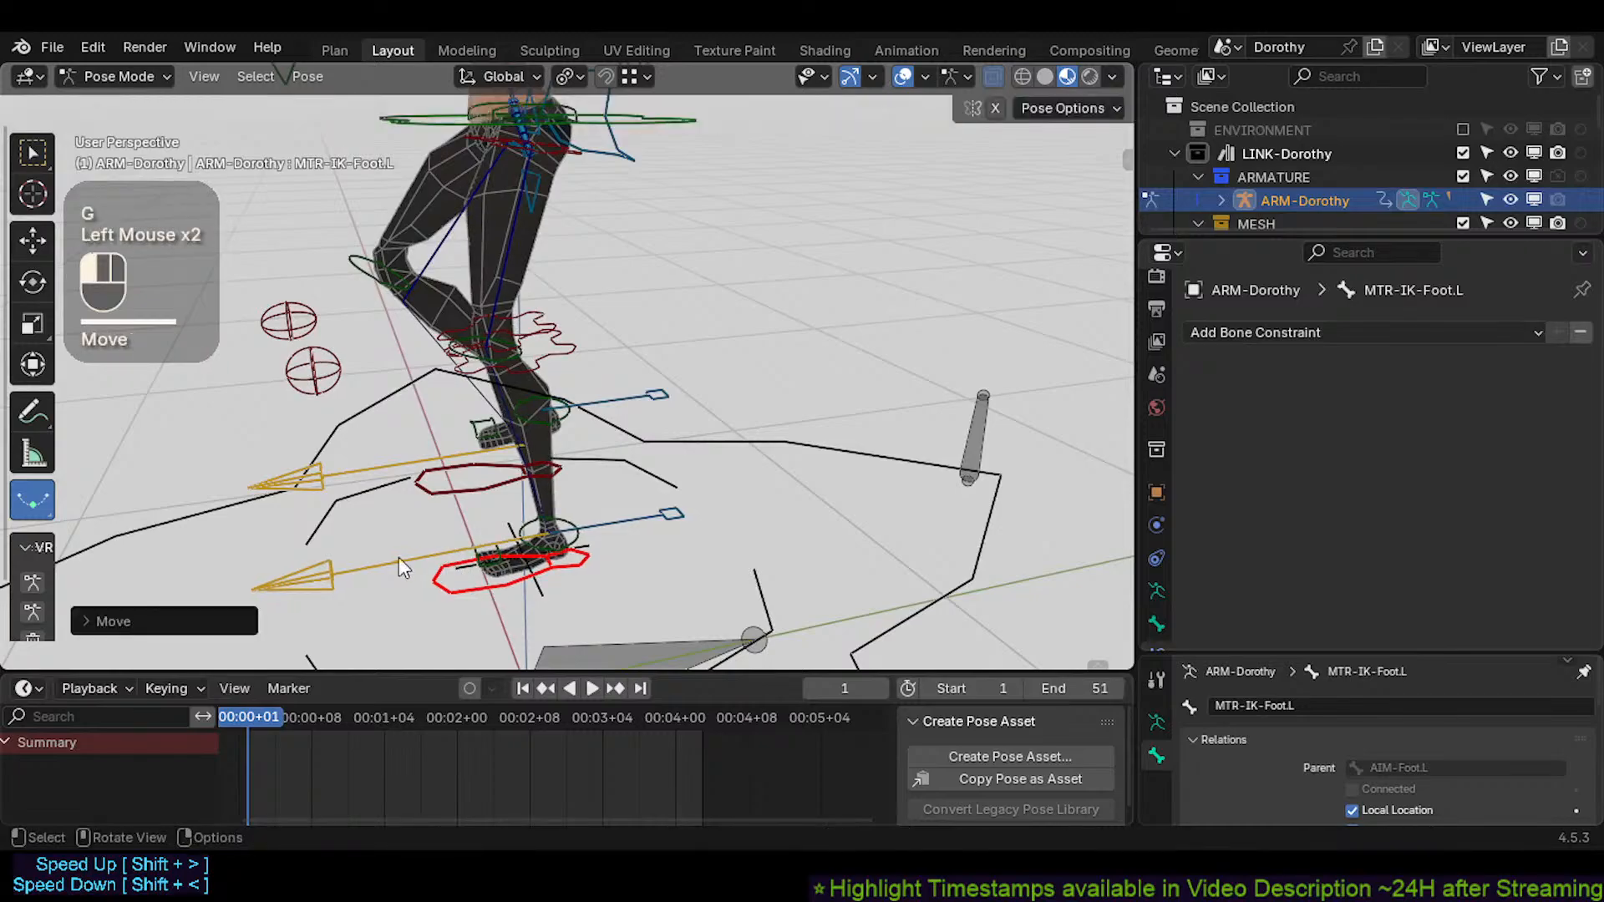
key(g)
click(446, 515)
key(r)
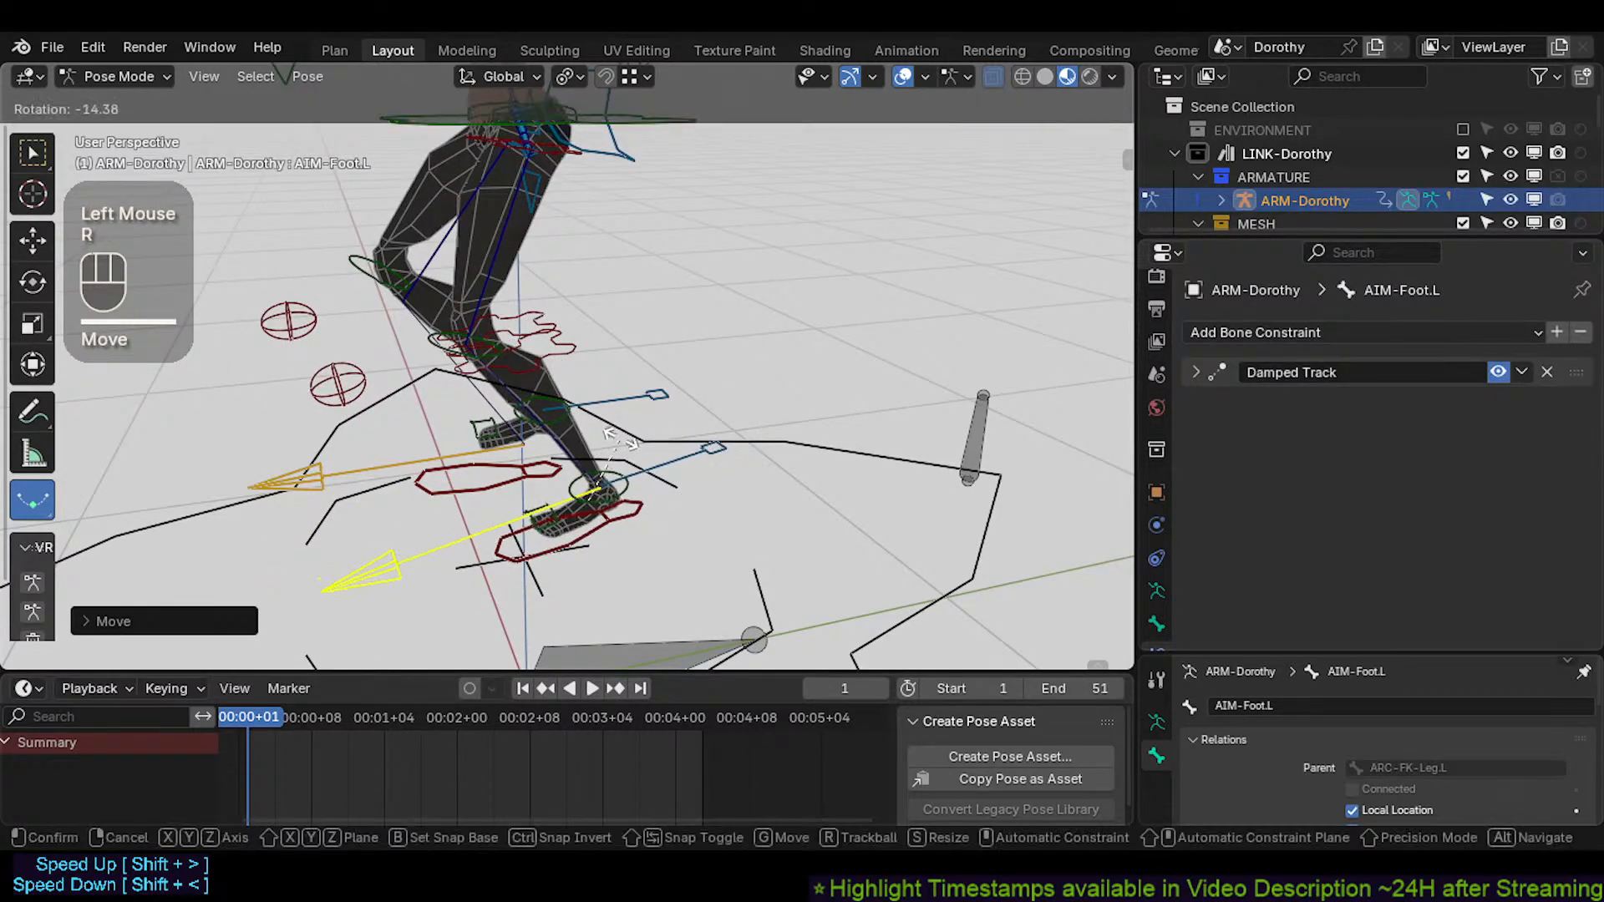
click(446, 510)
Test the left ankle by rotating and repositioning MTR-IK-Foot.L relative to its aim control
click(645, 505)
key(g)
click(635, 483)
key(r)
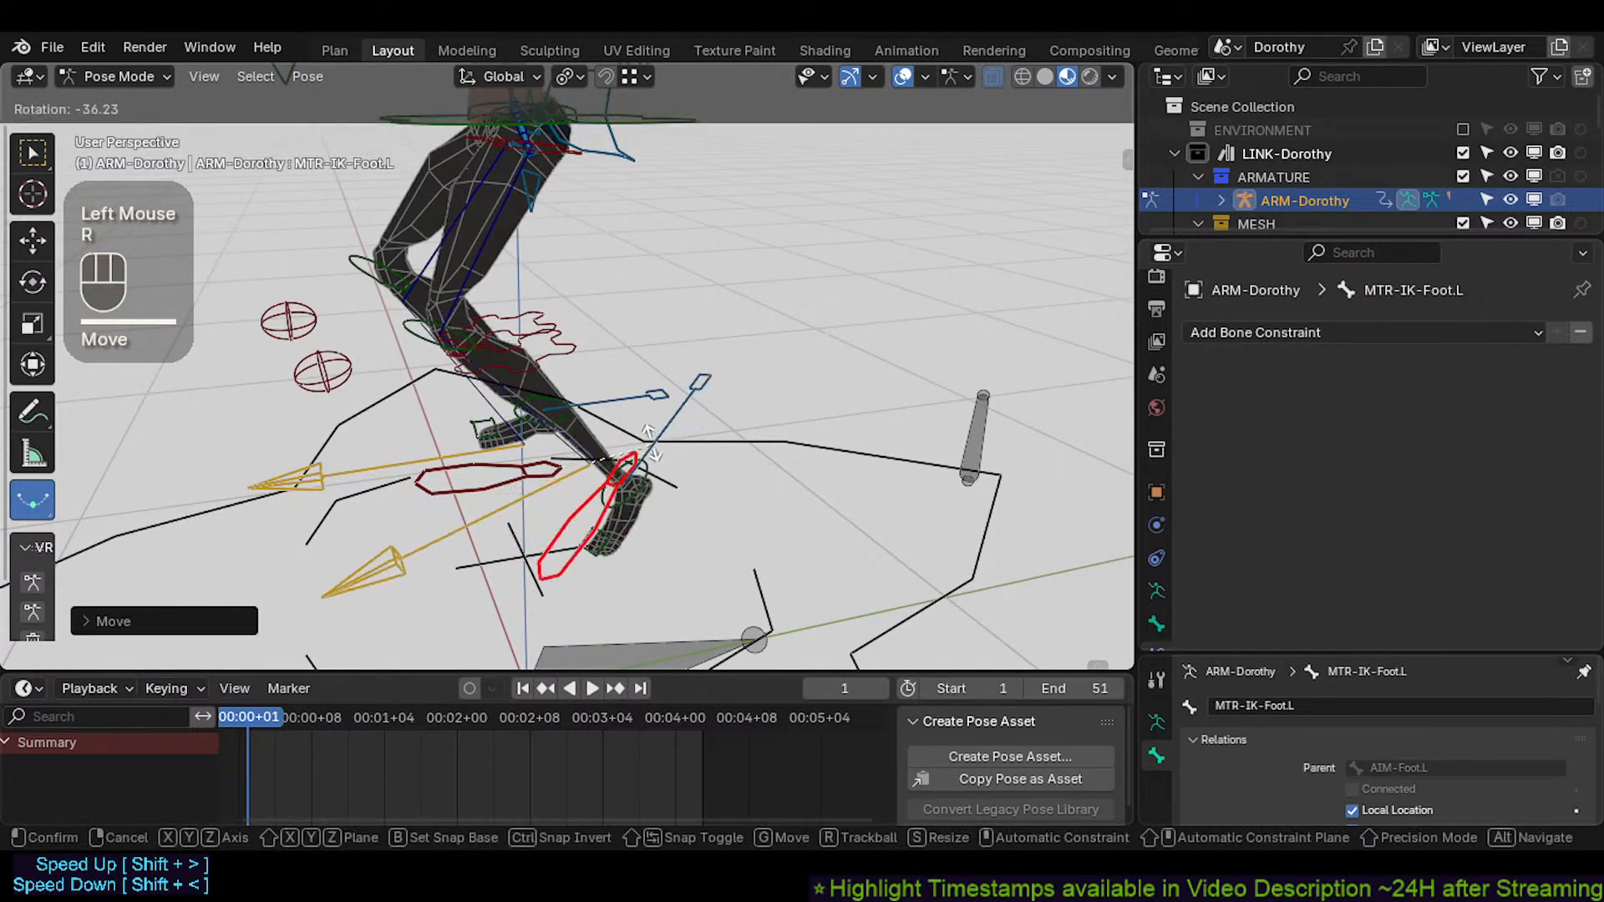
click(639, 471)
key(g)
click(627, 473)
Reset all bones of ARM-Dorothy to their rest transforms and save Dorothy.blend
shift+middle_drag(576, 455, 628, 381)
scroll(525, 471, down, 1)
key(a)
key(alt+q)
key(alt+q)
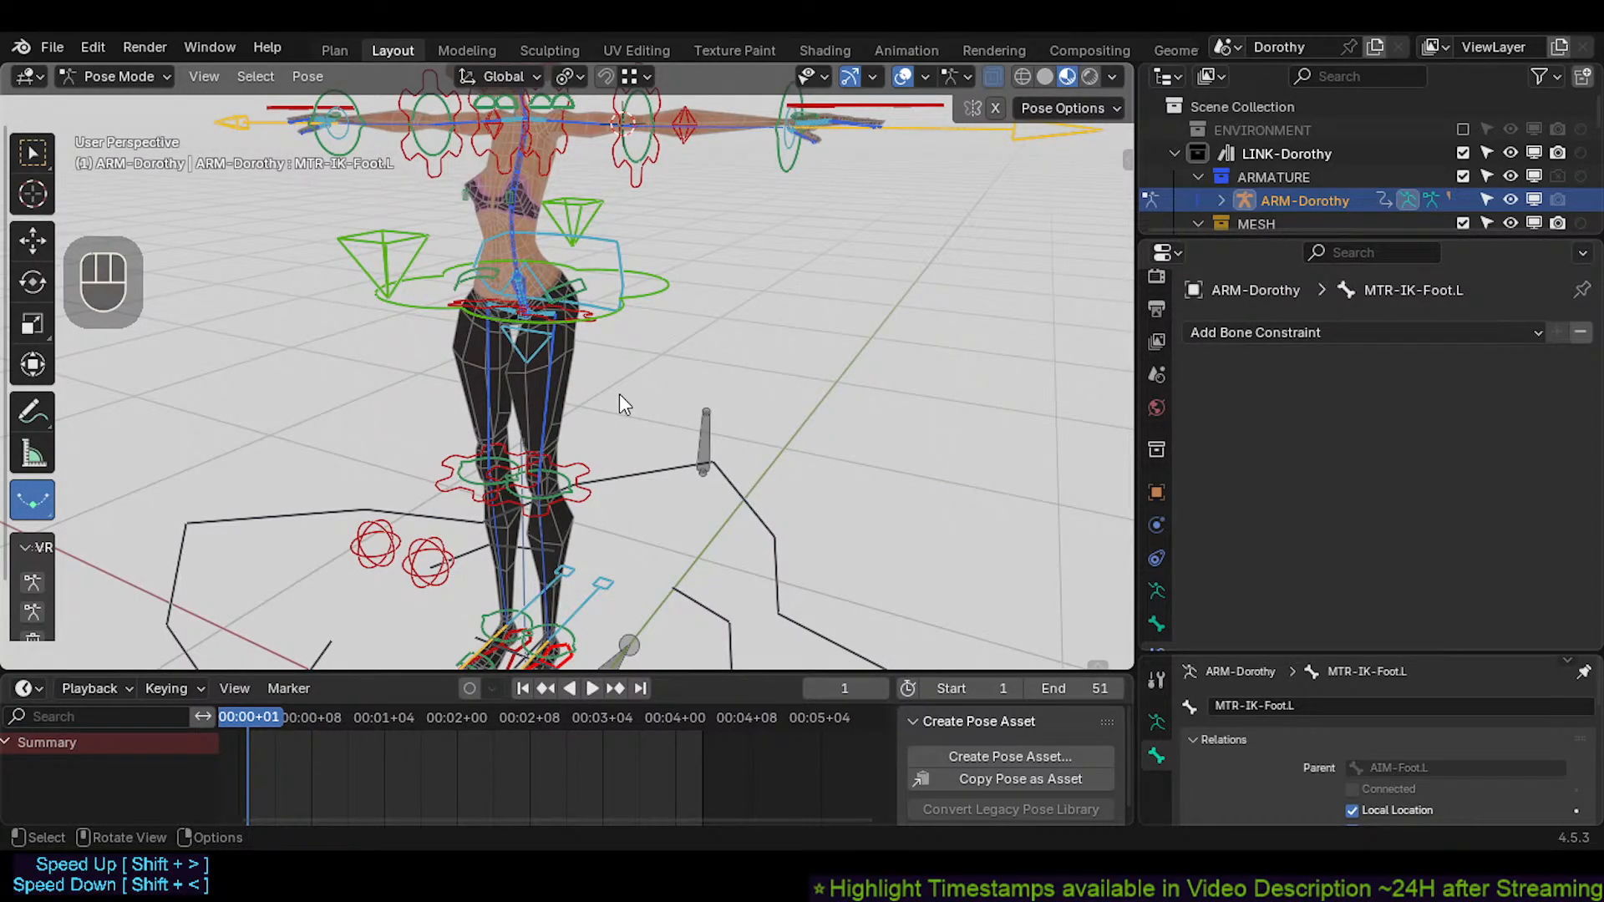
middle_drag(340, 471, 548, 314)
scroll(546, 378, up, 1)
scroll(558, 379, up, 1)
scroll(597, 383, down, 1)
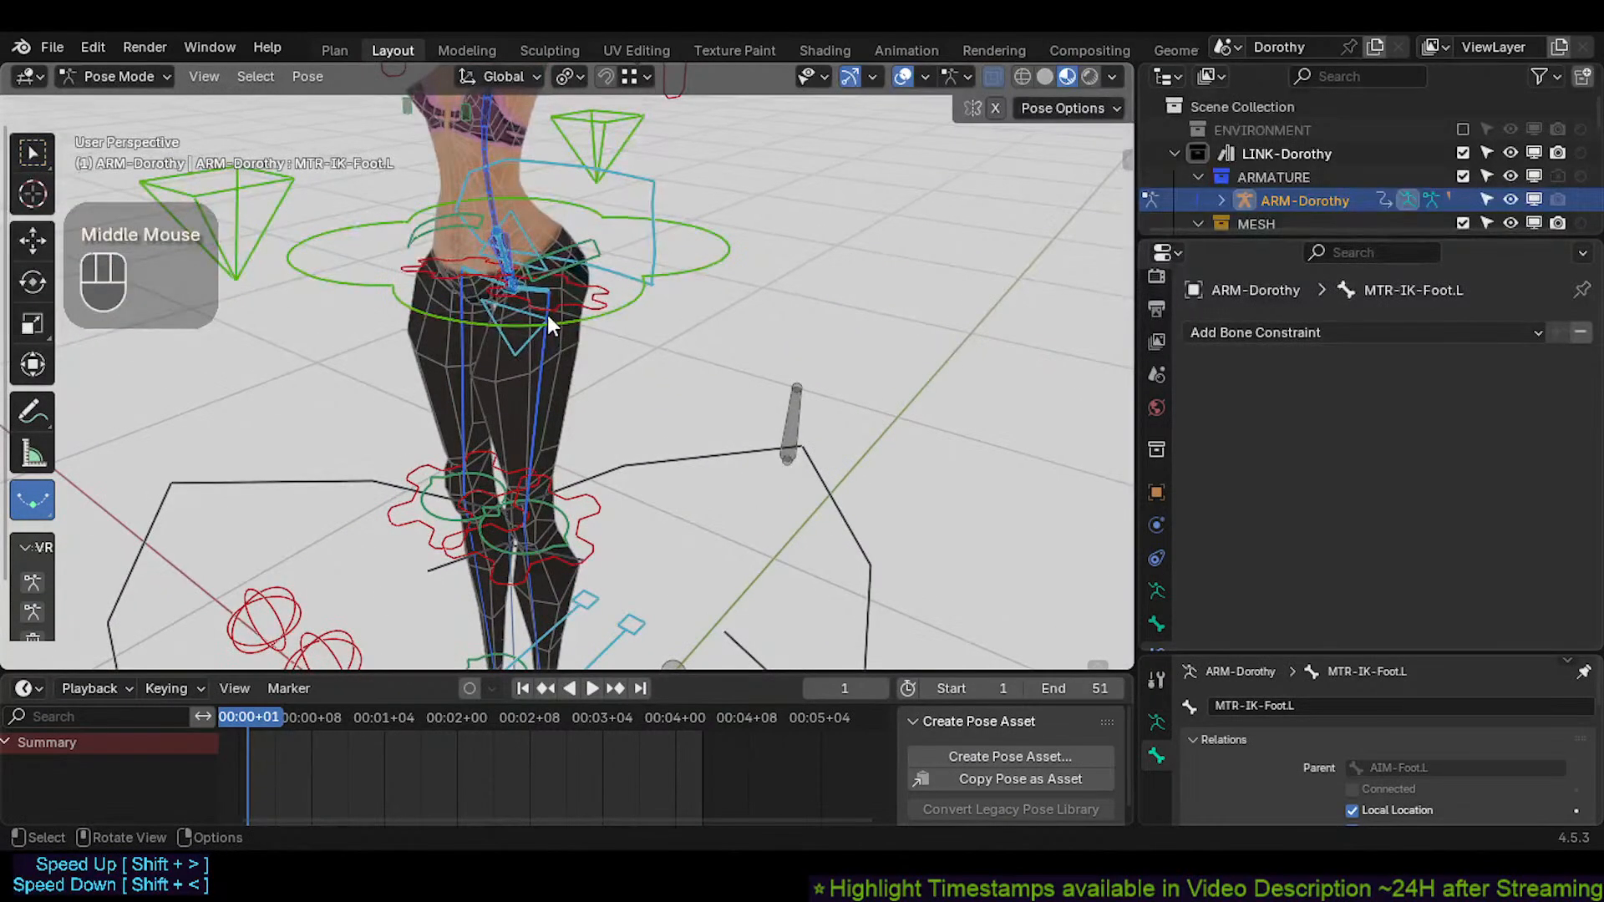
shift+middle_drag(559, 205, 628, 387)
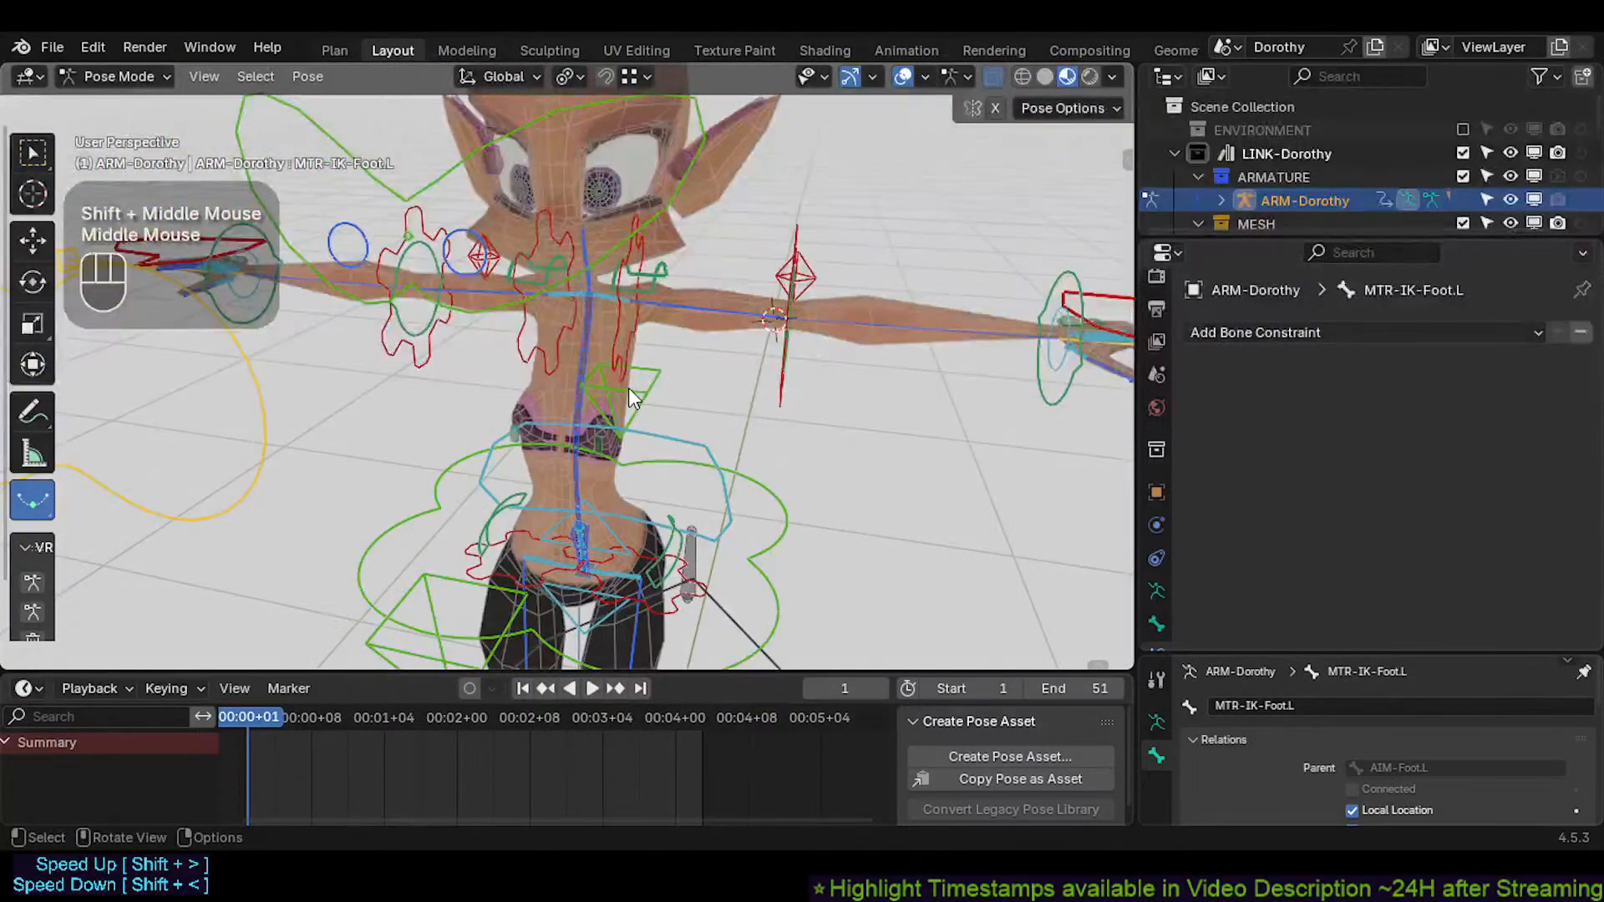
key(ctrl+s)
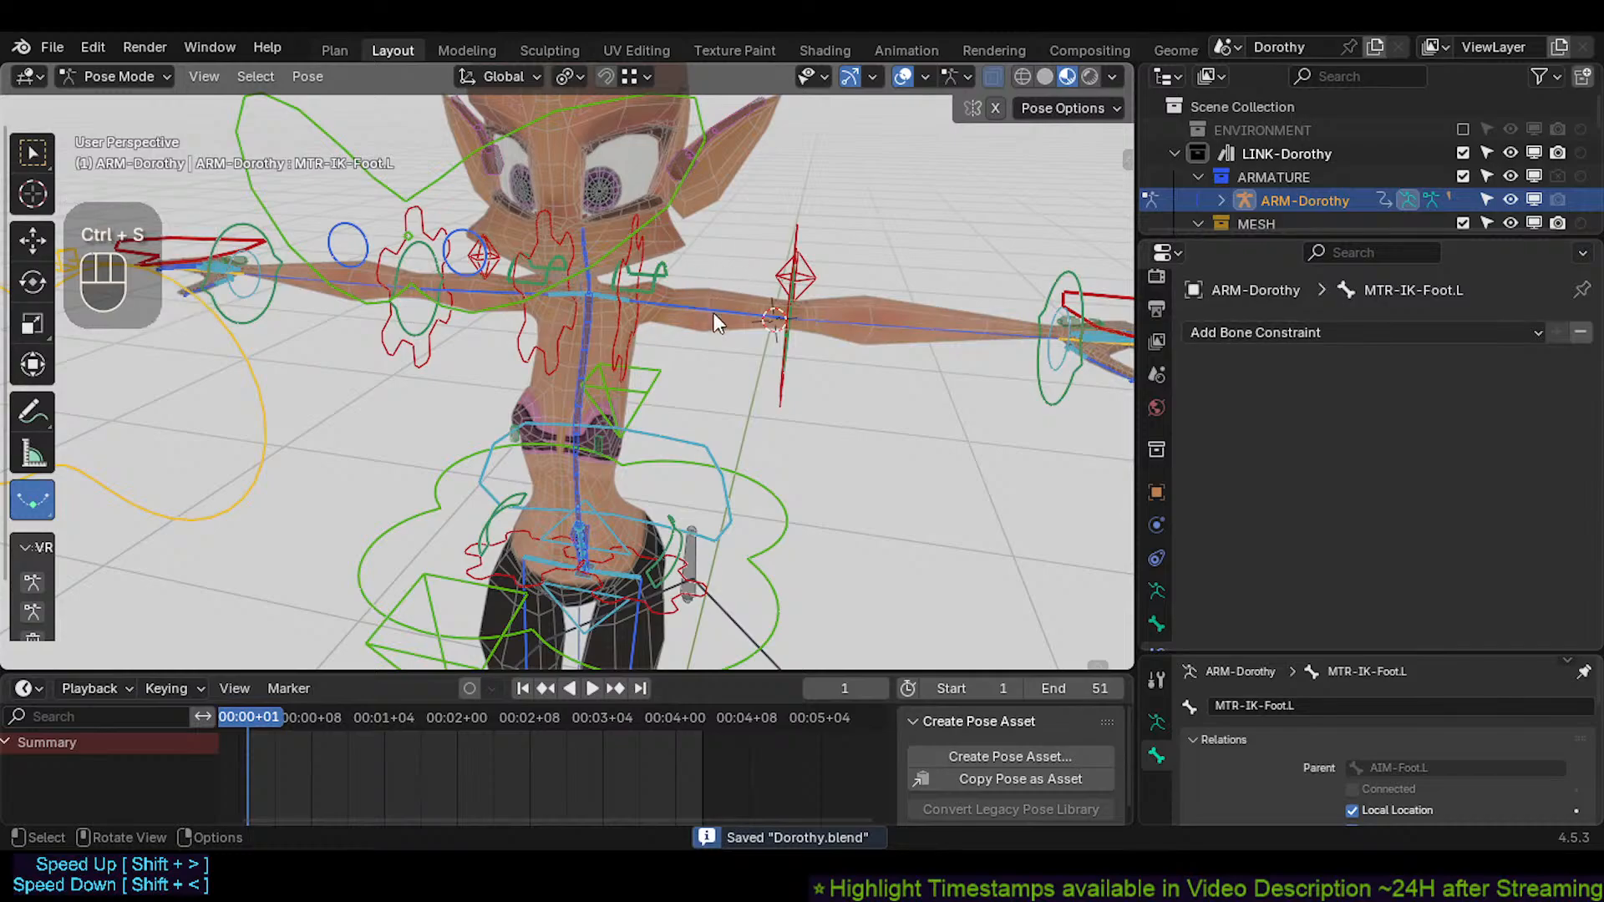
Examine the rig controls along the left arm and hand, and save the file again
shift+middle_drag(704, 378, 572, 392)
scroll(619, 506, up, 1)
scroll(570, 471, down, 1)
scroll(570, 390, up, 1)
scroll(569, 389, down, 1)
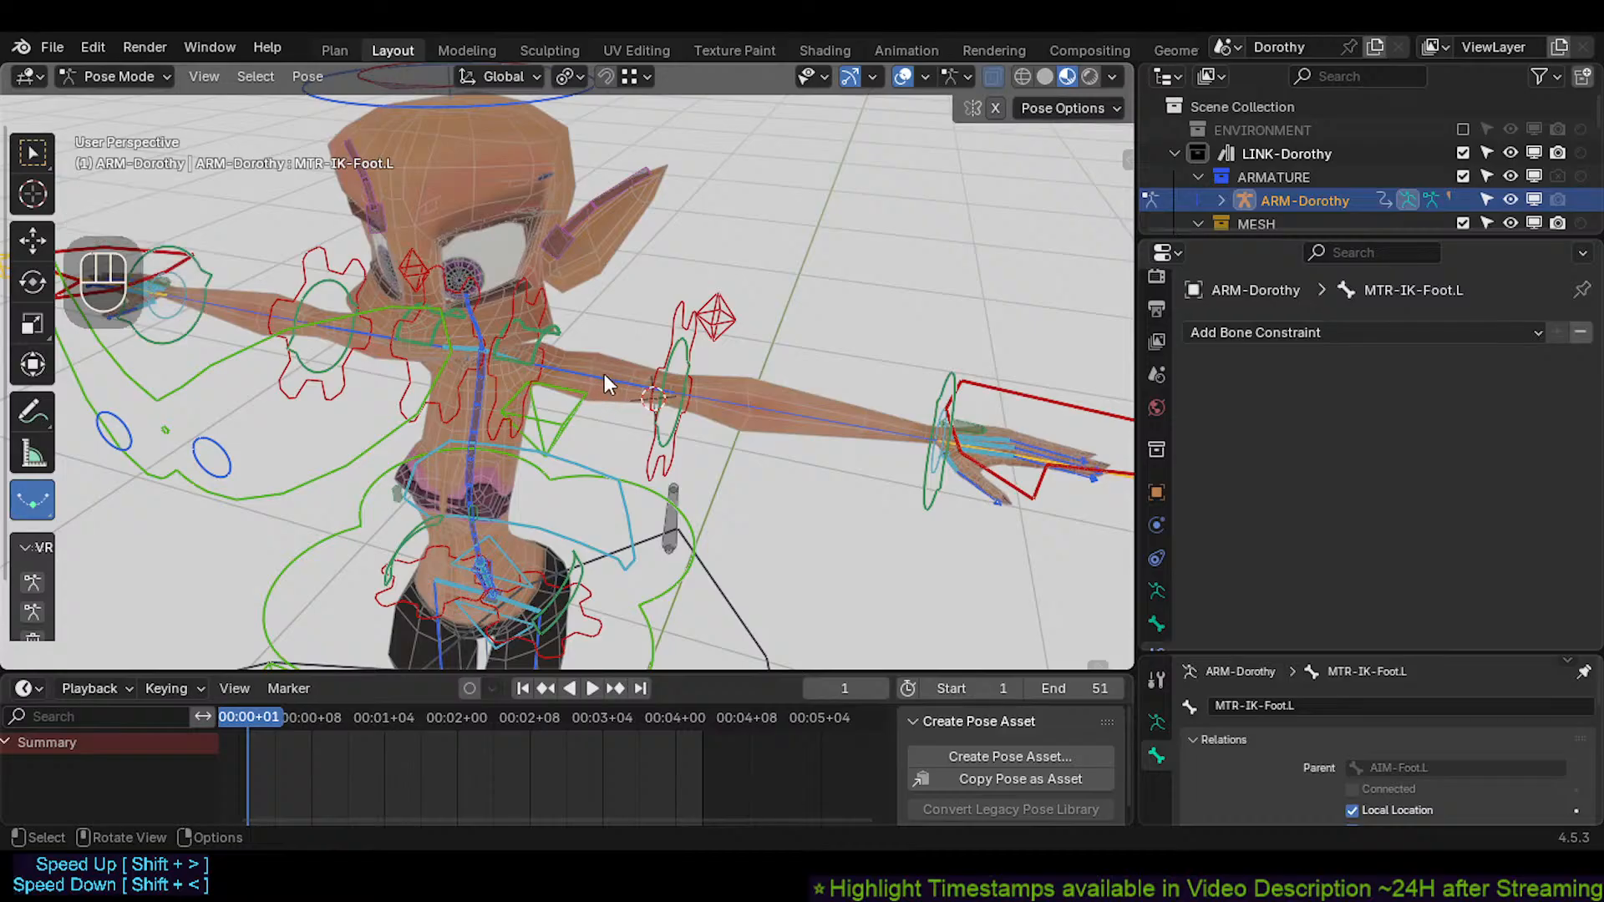
shift+middle_drag(589, 401, 314, 501)
scroll(585, 433, down, 1)
key(ctrl+s)
scroll(584, 432, up, 2)
scroll(313, 501, down, 1)
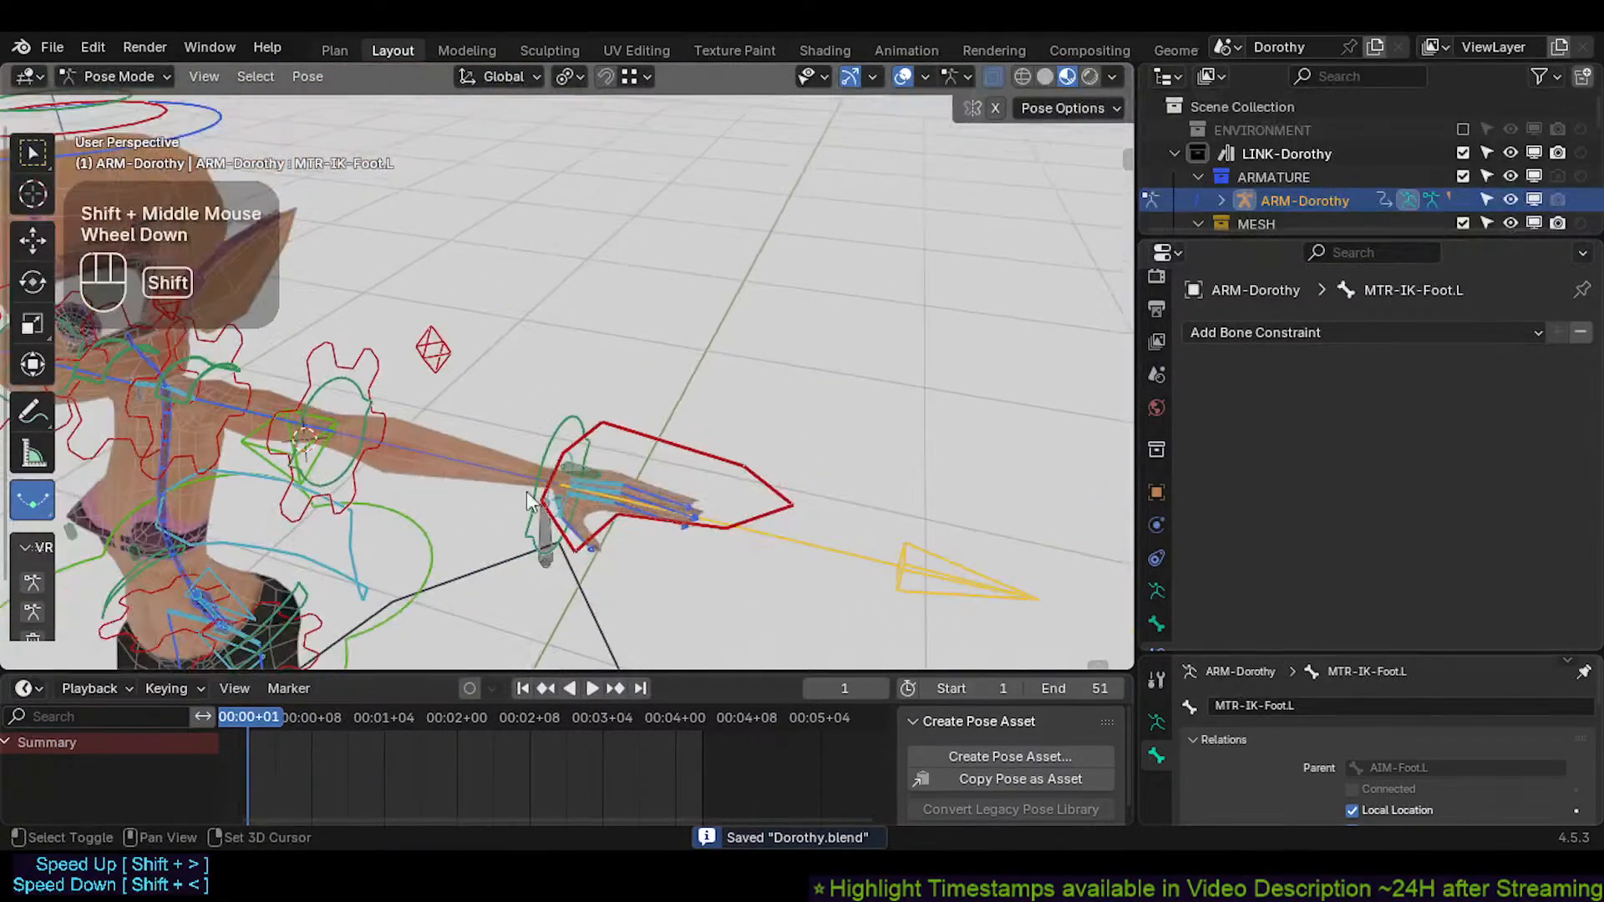
click(659, 438)
key(g)
key(Escape)
Select all bones of the rig and reset their pose transforms once more
scroll(528, 493, down, 1)
scroll(528, 493, down, 1)
shift+middle_drag(528, 493, 652, 431)
key(a)
key(alt+q)
key(alt+q)
Switch to Object Mode, hide the ARM-Dorothy armature and save the file
key(ctrl+Tab)
click(585, 431)
key(h)
key(ctrl+s)
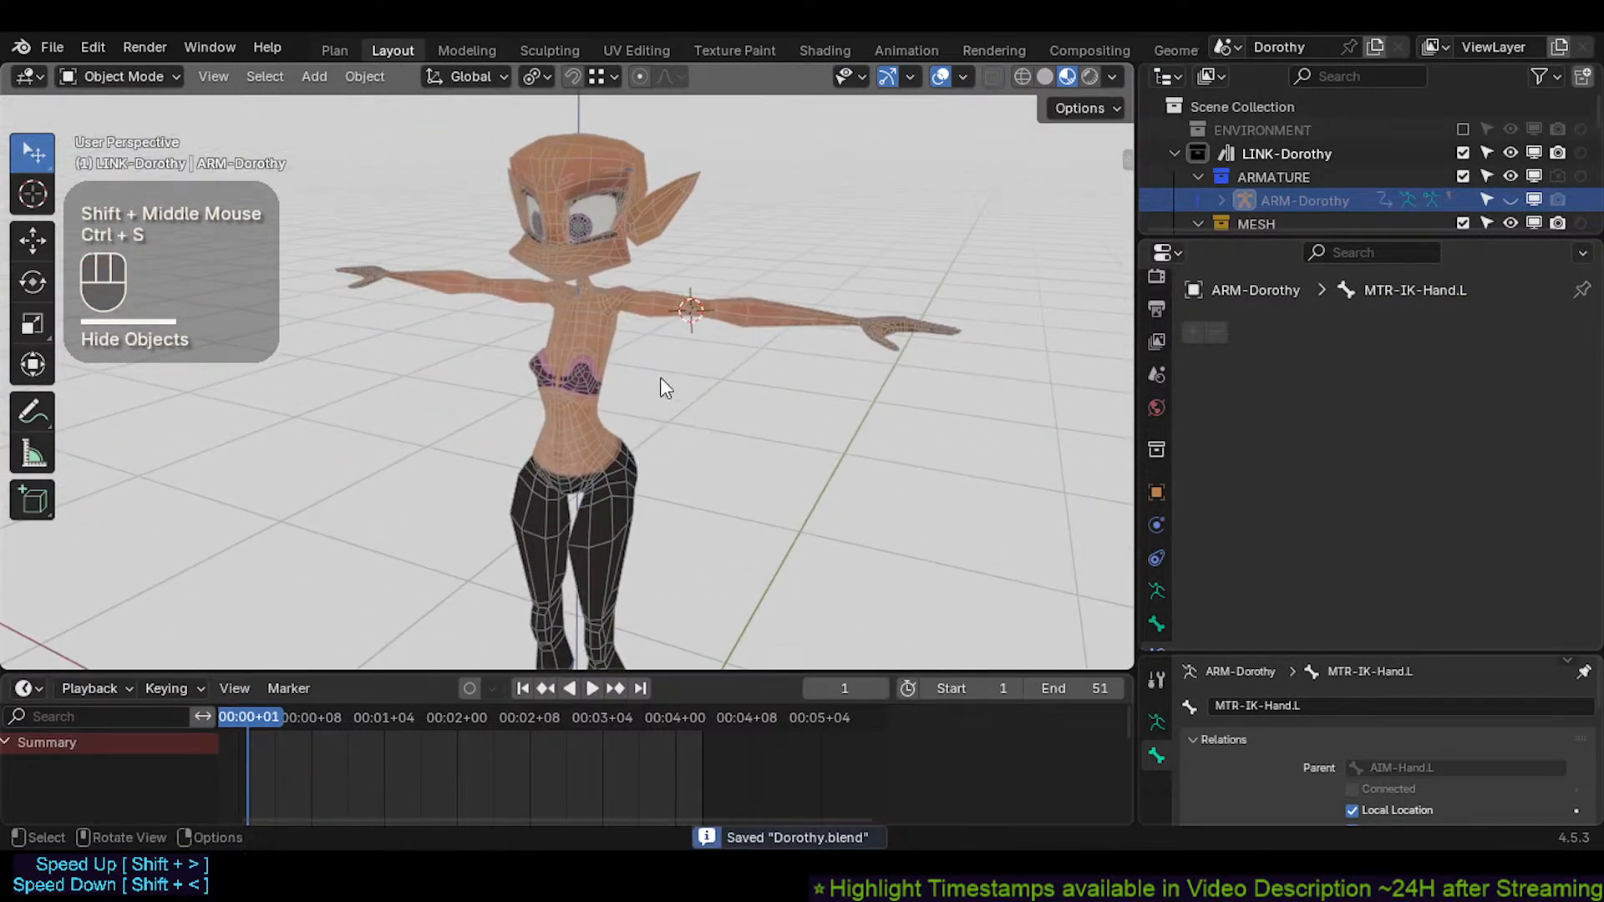
Compare the character in Solid and Material Preview shading, finish in Material Preview and save the file
scroll(604, 314, up, 3)
scroll(585, 359, down, 2)
middle_drag(585, 359, 523, 454)
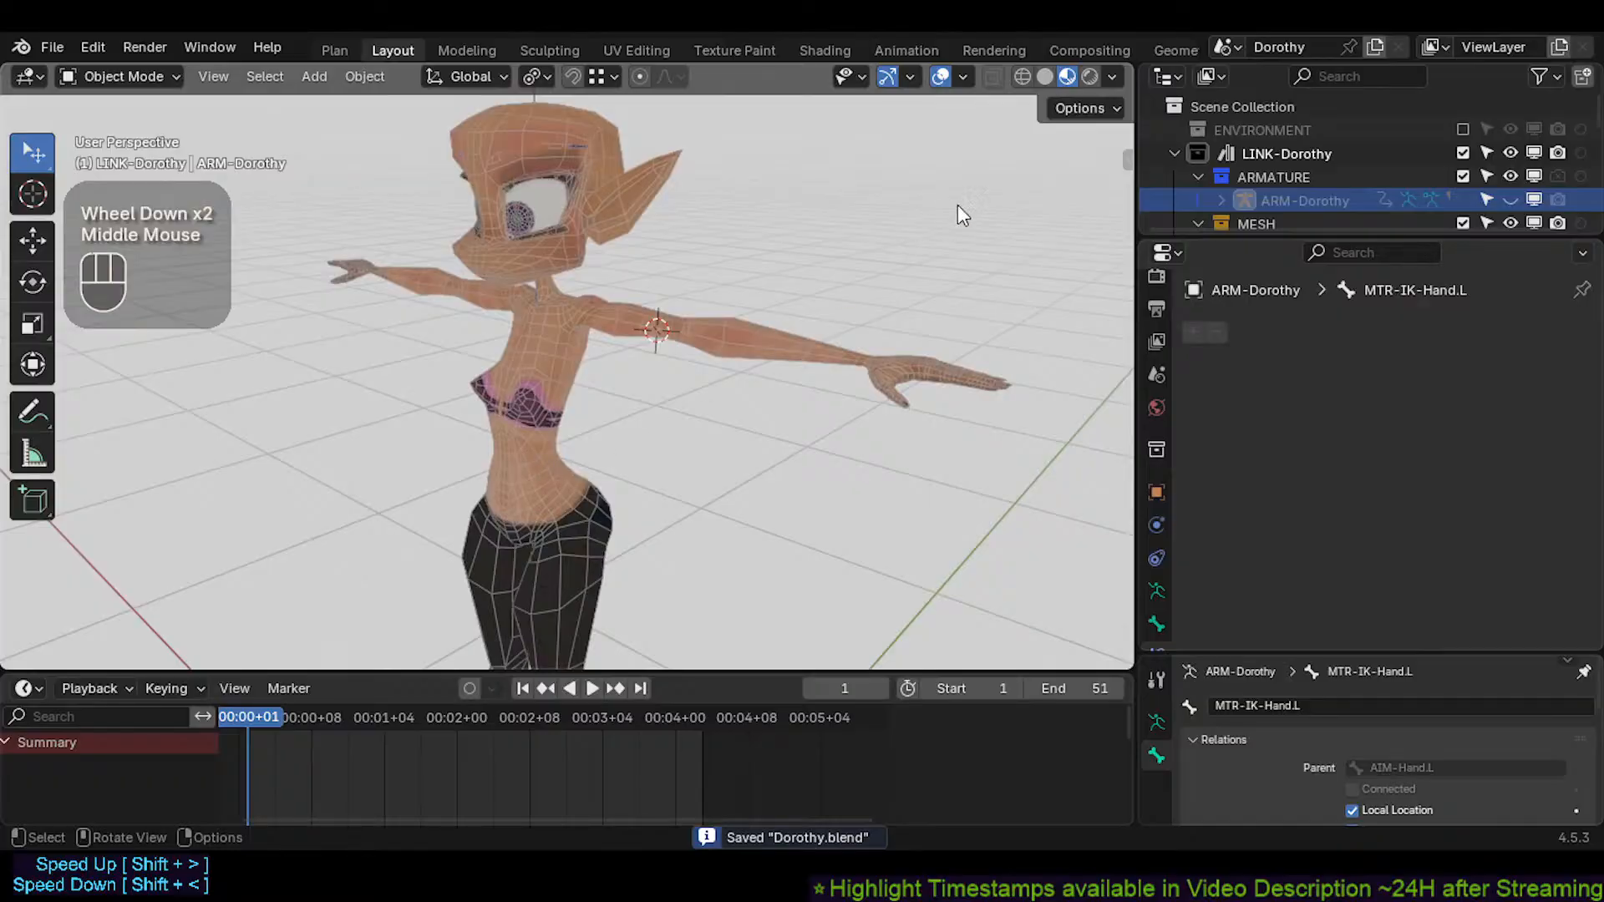
click(1044, 76)
click(1067, 76)
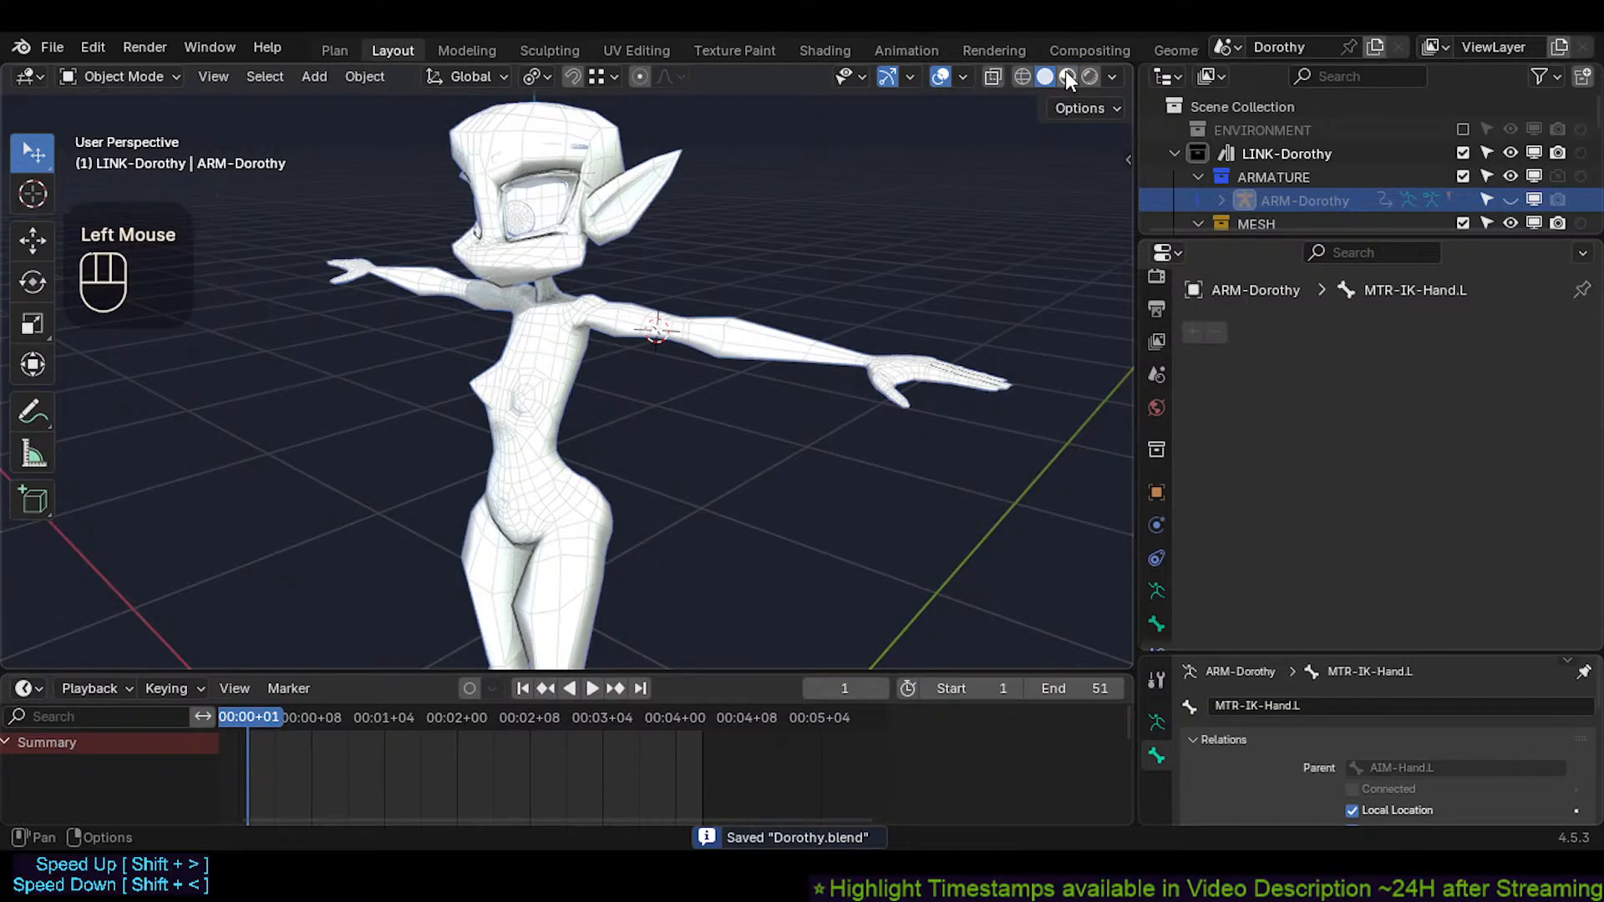
click(1110, 75)
click(1044, 76)
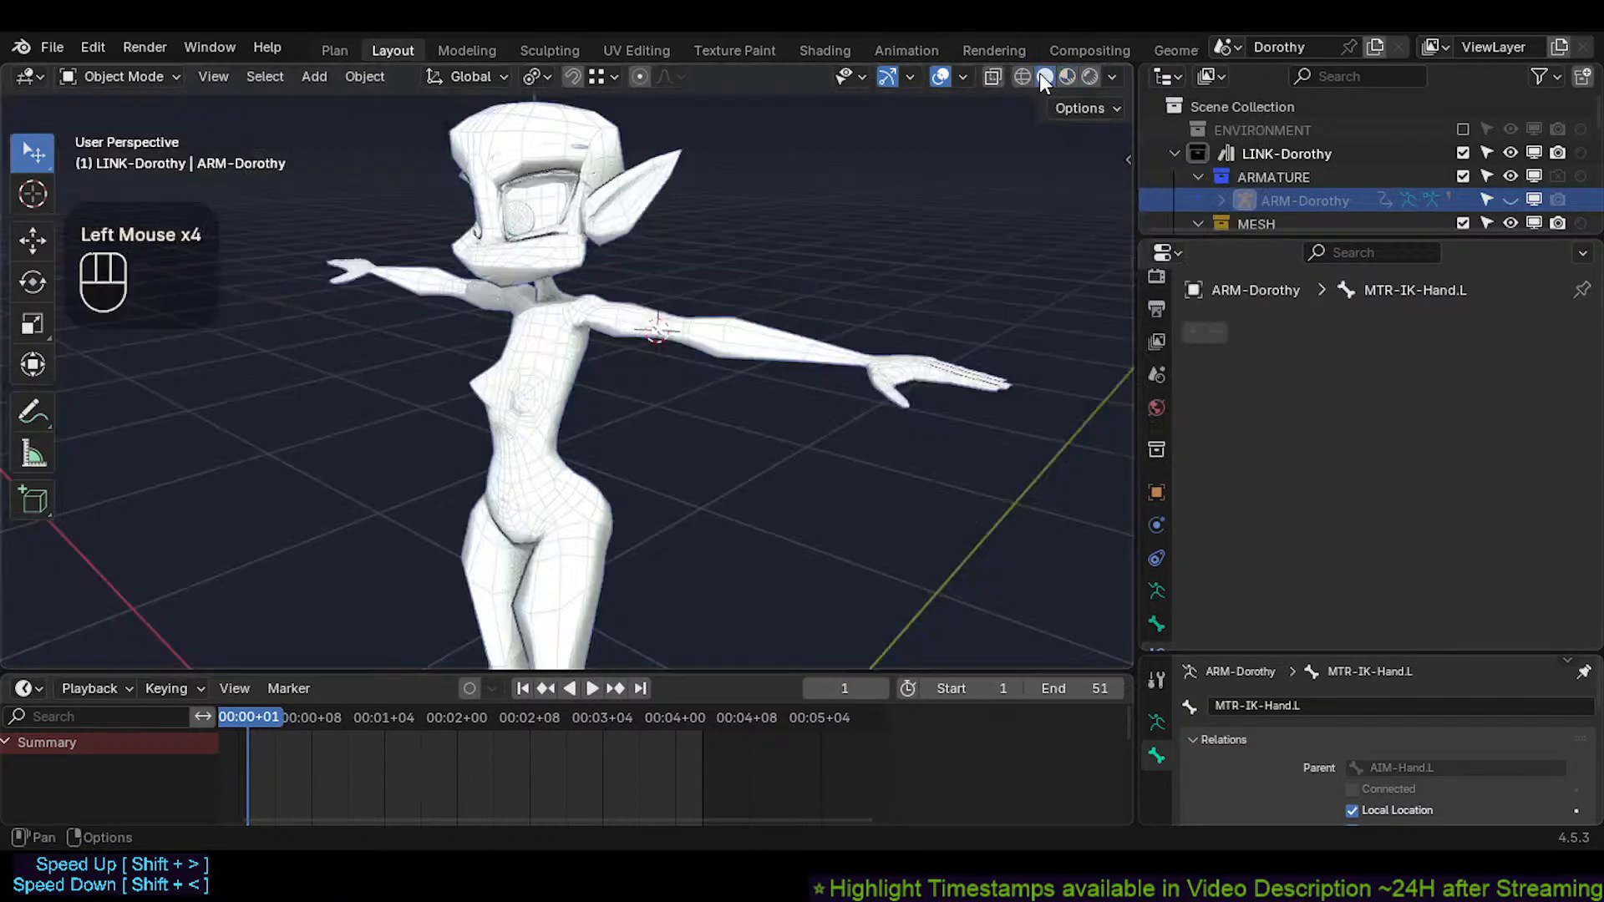
click(1067, 76)
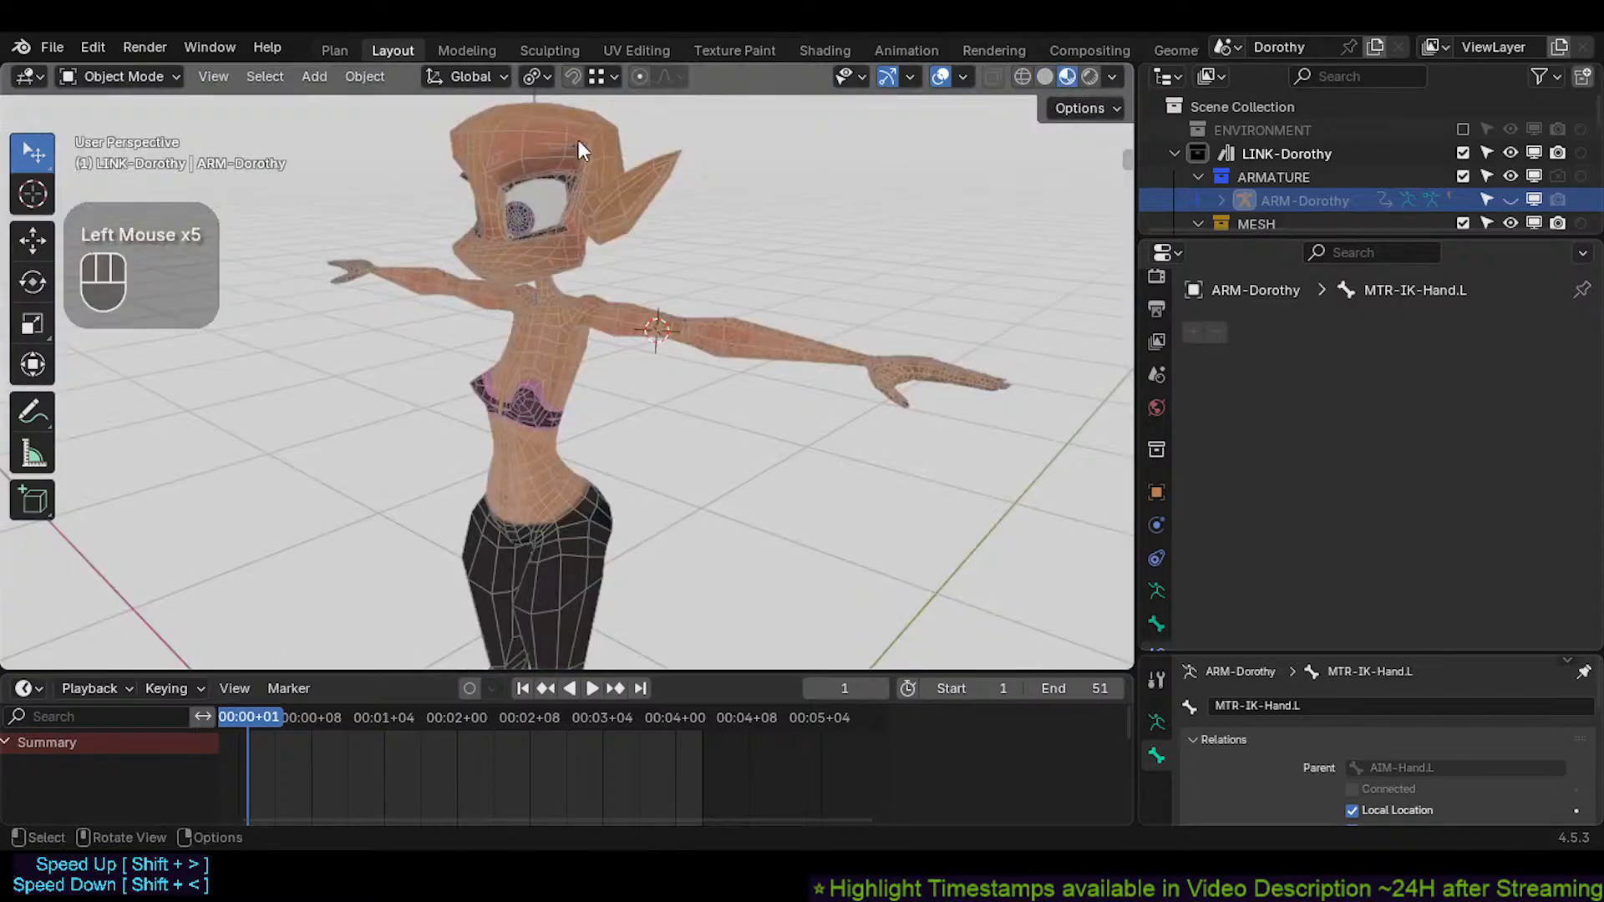
key(ctrl+s)
Switch to the Texture Paint workspace and select the 0-Dorothy_Body mesh in Object Mode
click(645, 49)
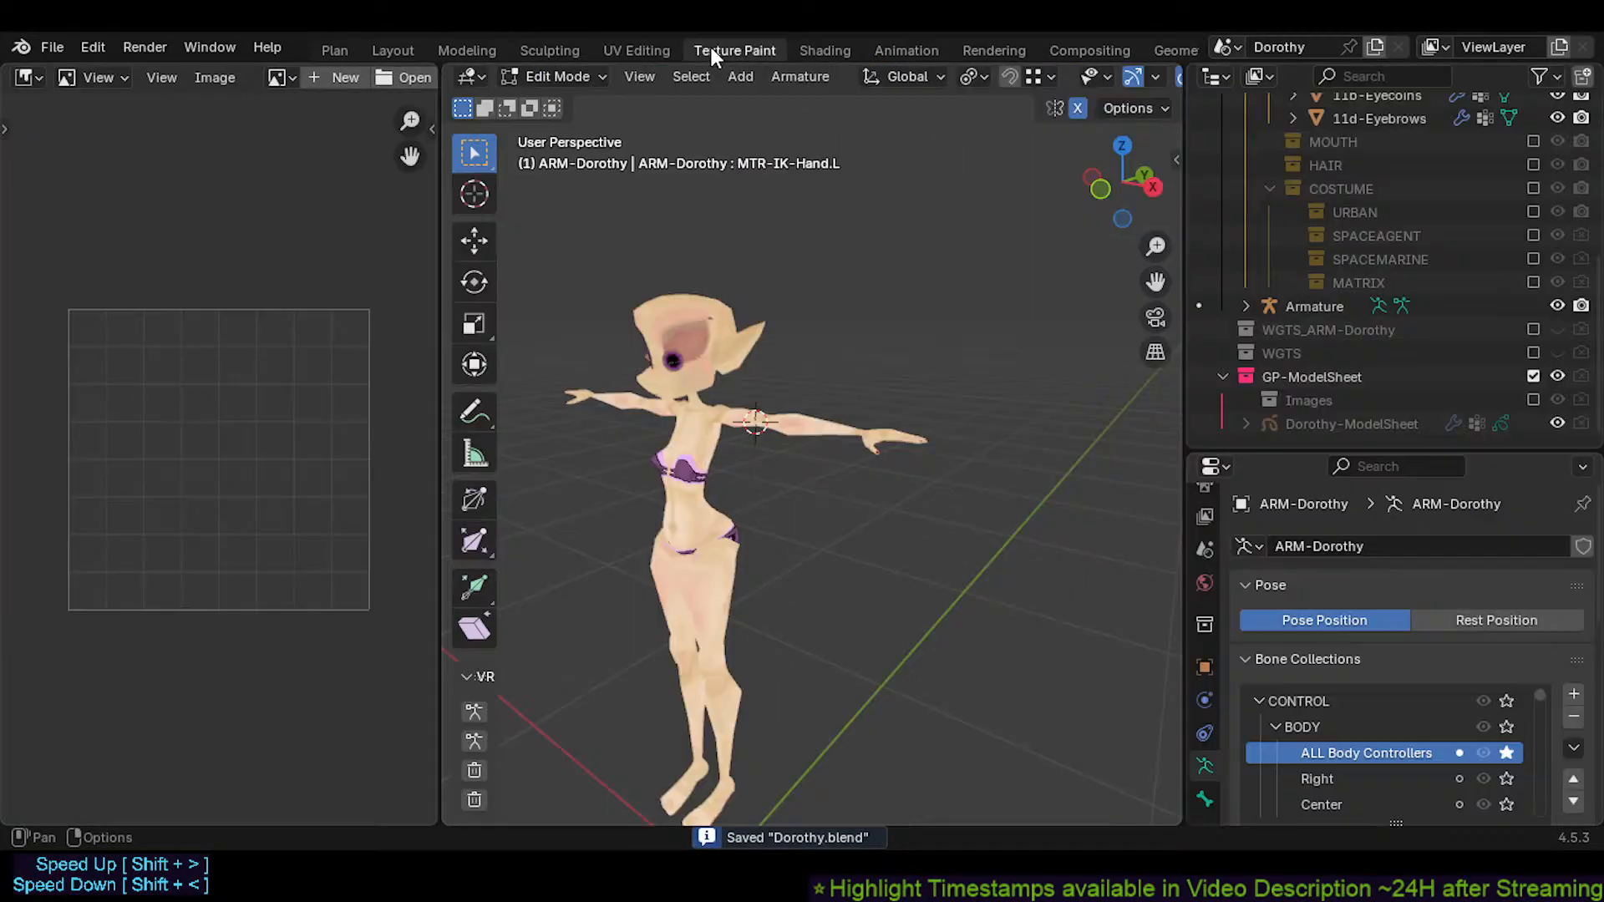
middle_drag(642, 427, 704, 474)
key(ctrl+Tab)
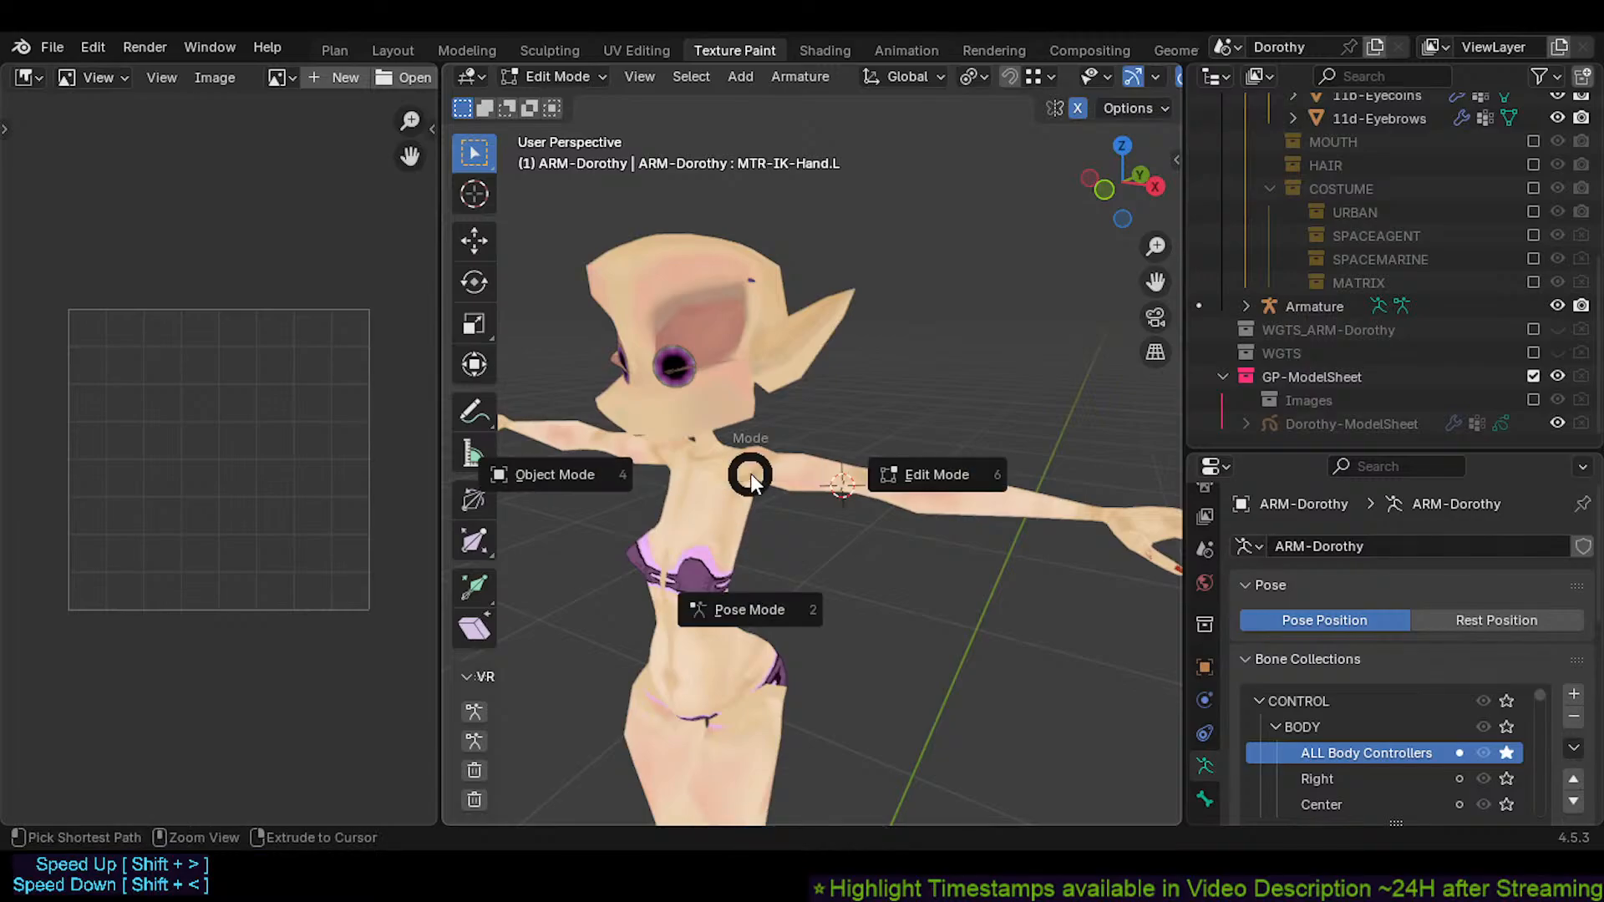
click(738, 471)
click(730, 464)
key(shift+z)
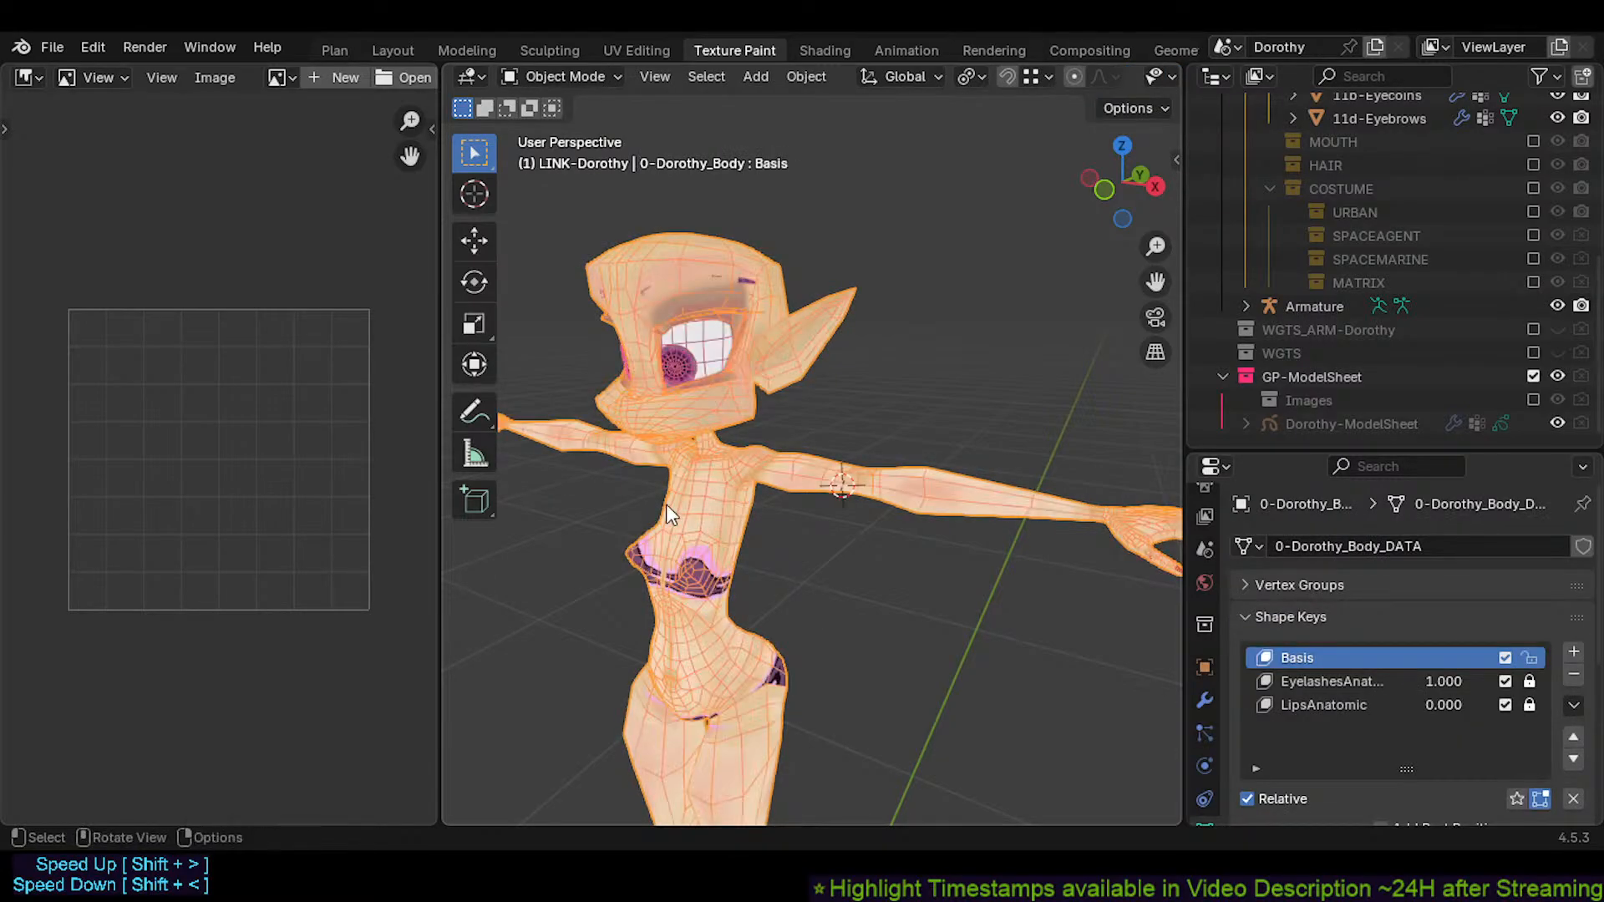
scroll(665, 504, up, 2)
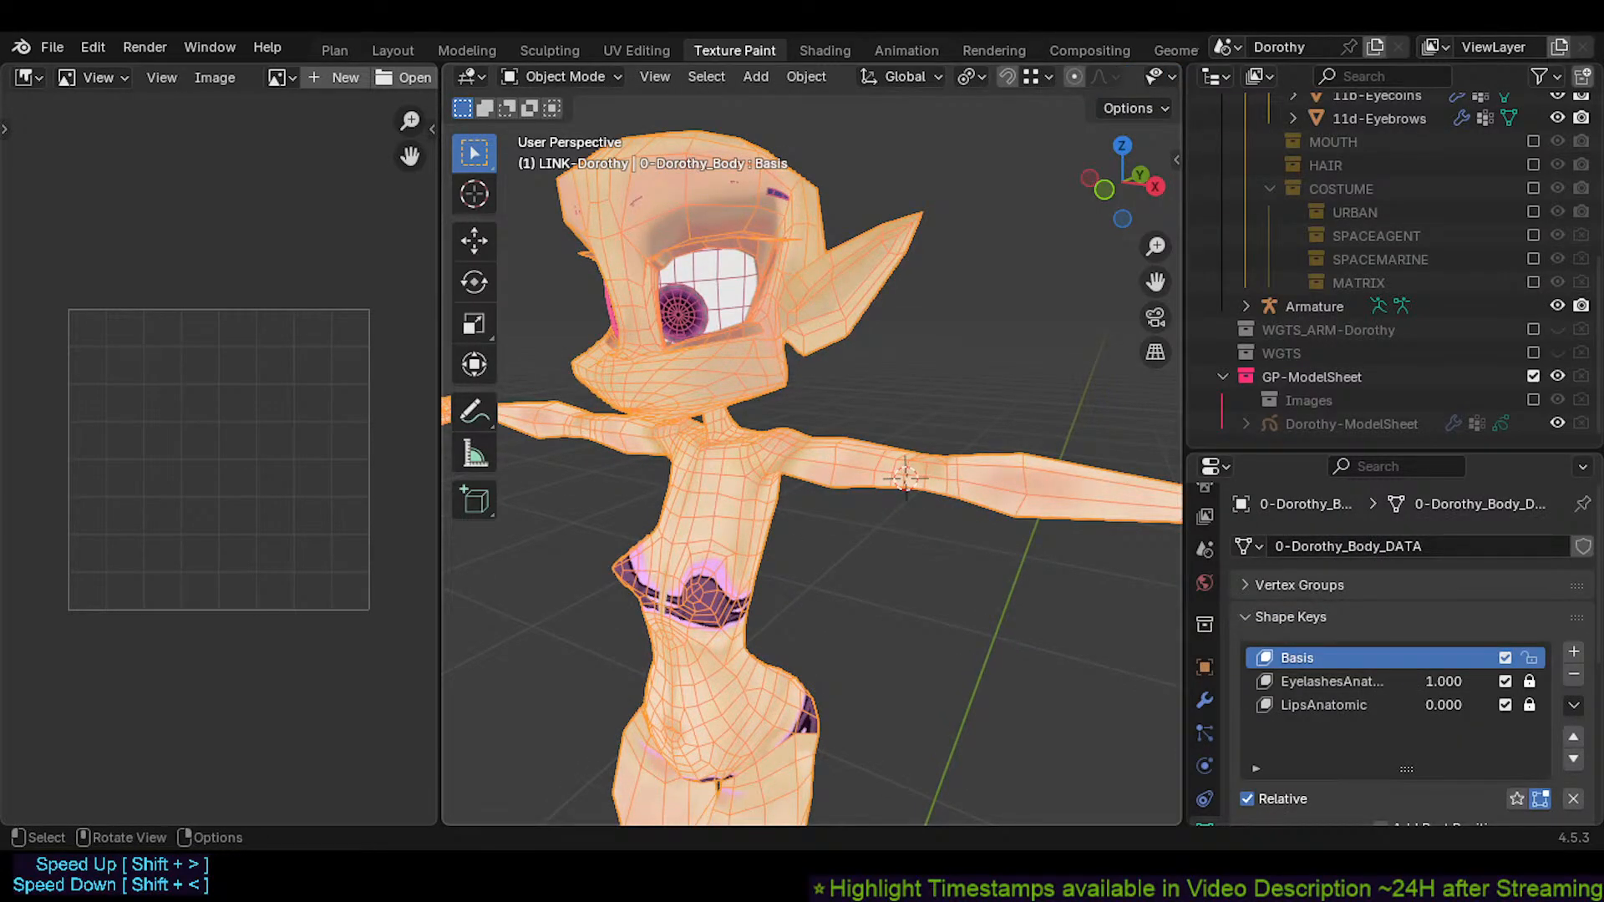
Compare Studio and MatCap viewport lighting on the textured body and return the lighting to Flat
middle_drag(681, 502, 900, 344)
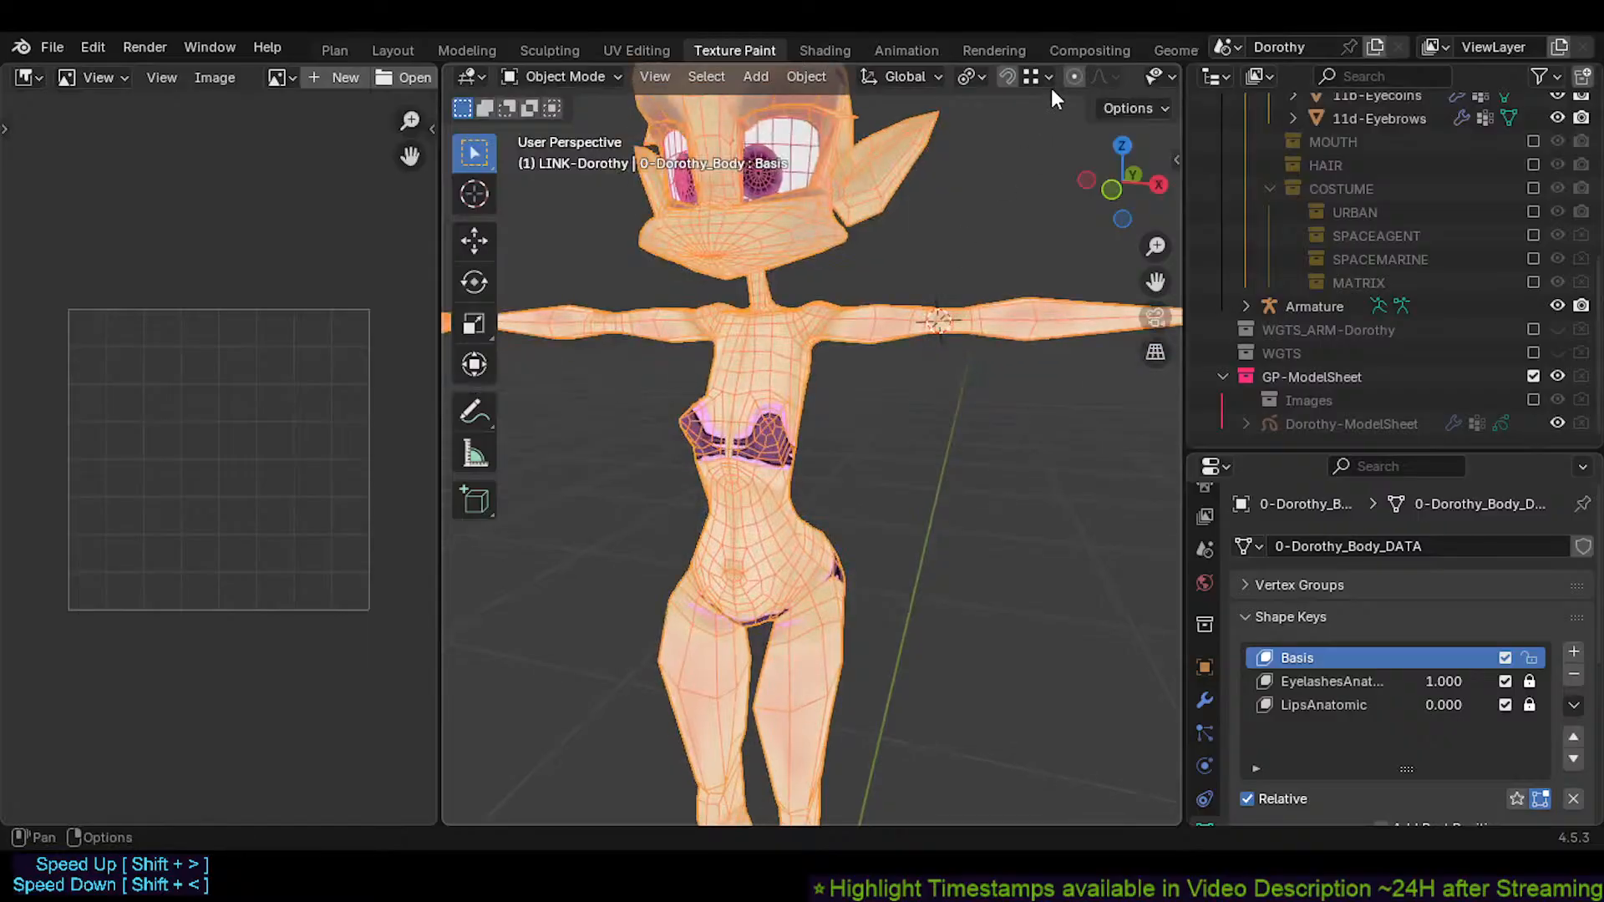
scroll(1050, 88, down, 4)
click(1163, 77)
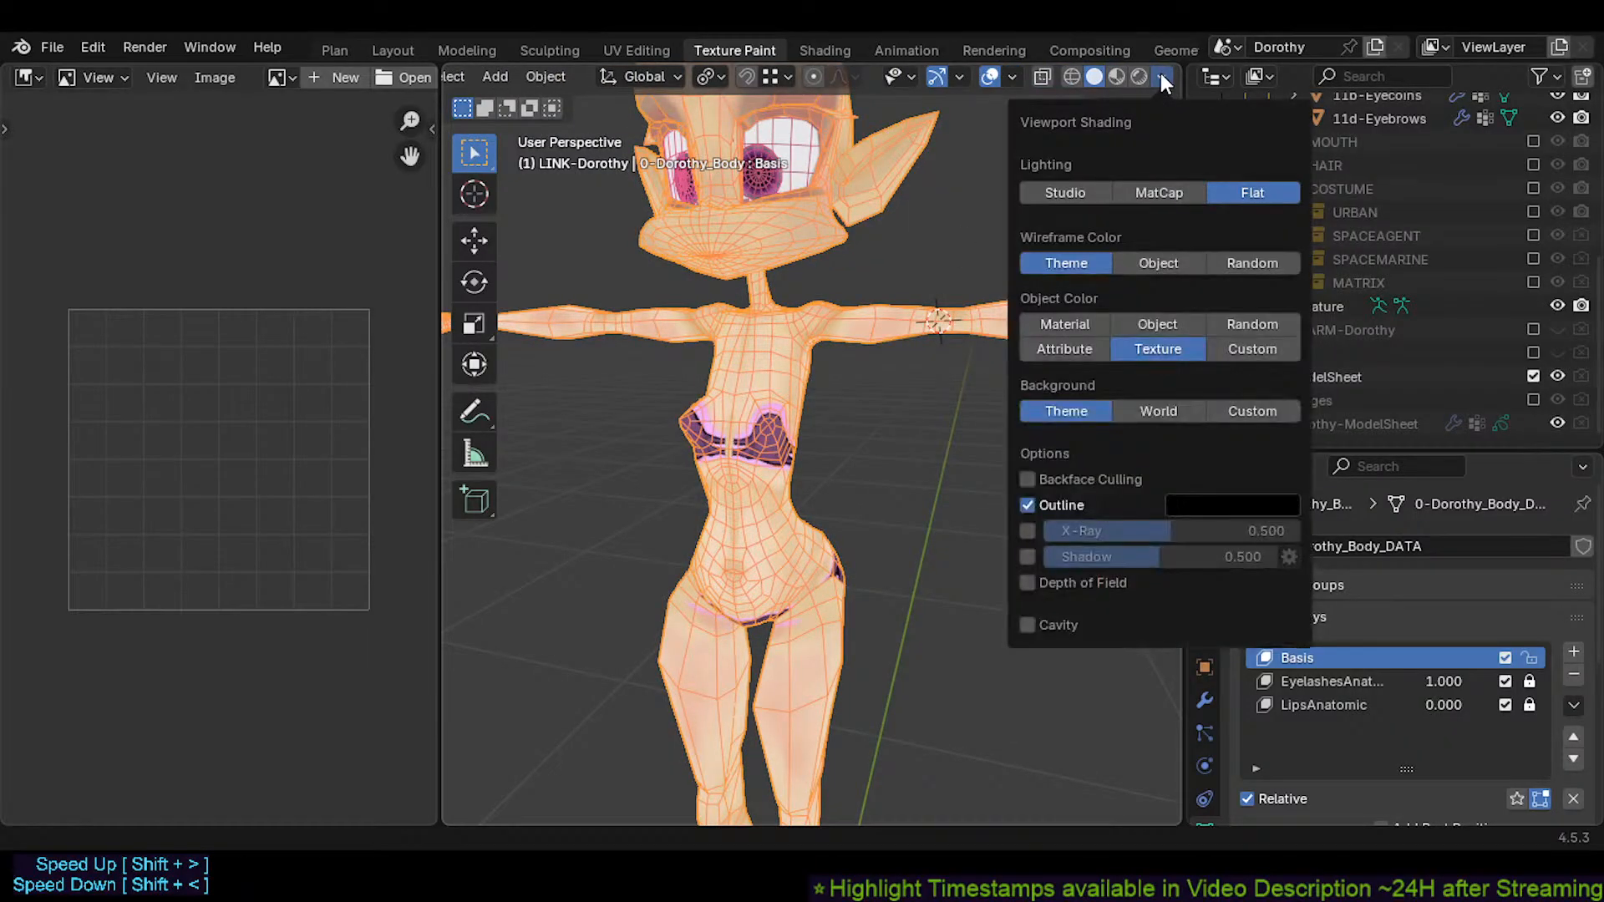
click(1036, 196)
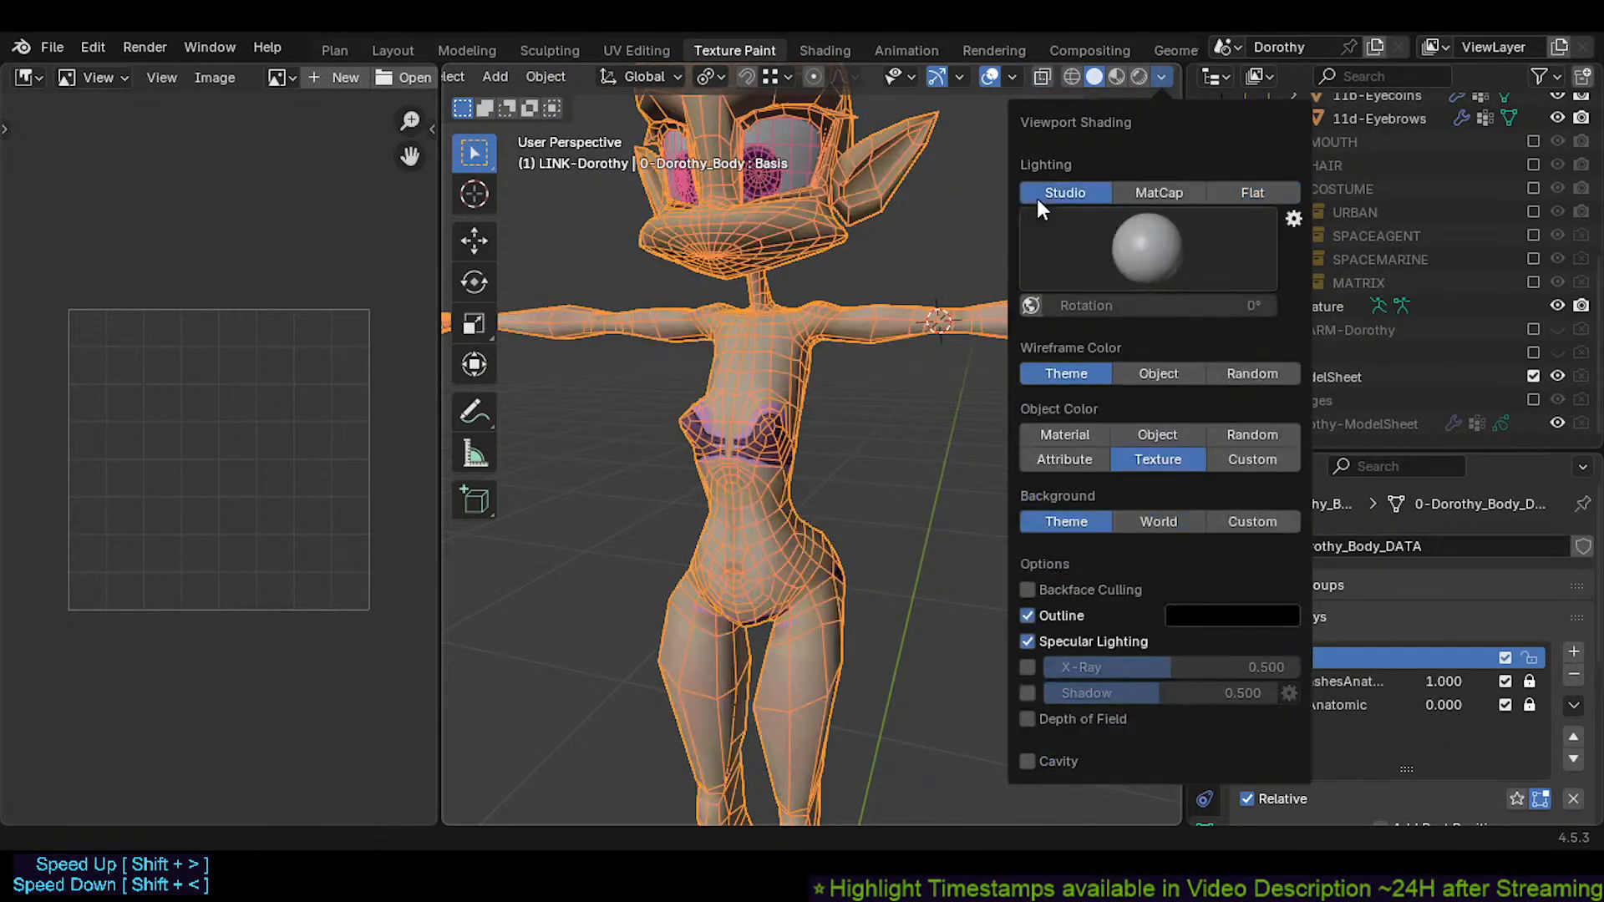
click(1148, 193)
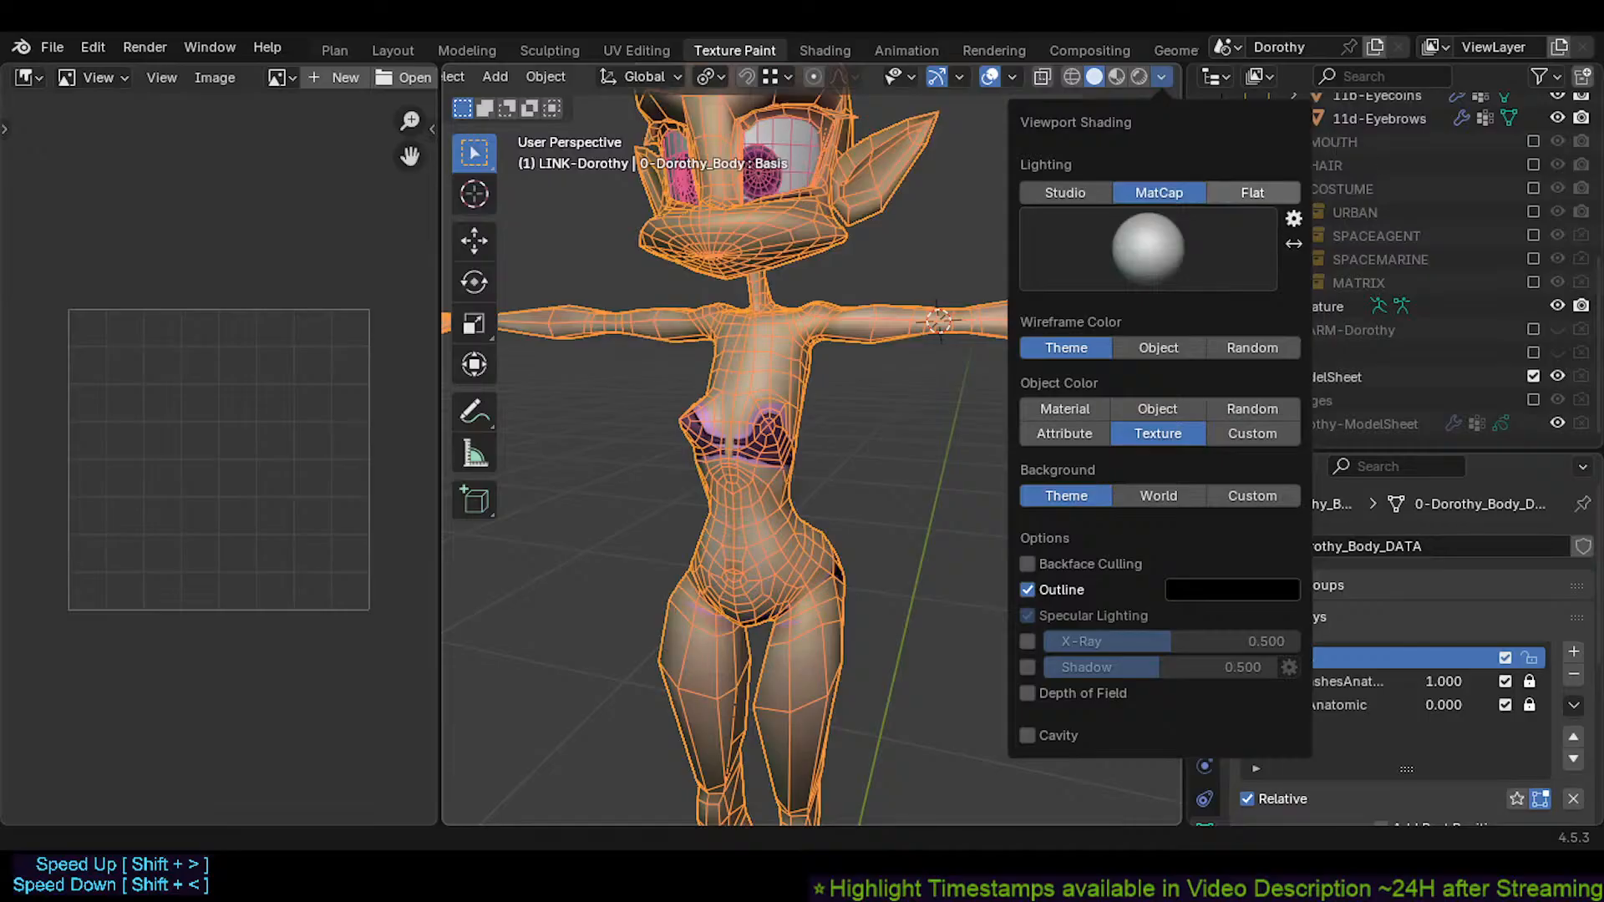
click(1252, 192)
middle_drag(800, 408, 633, 555)
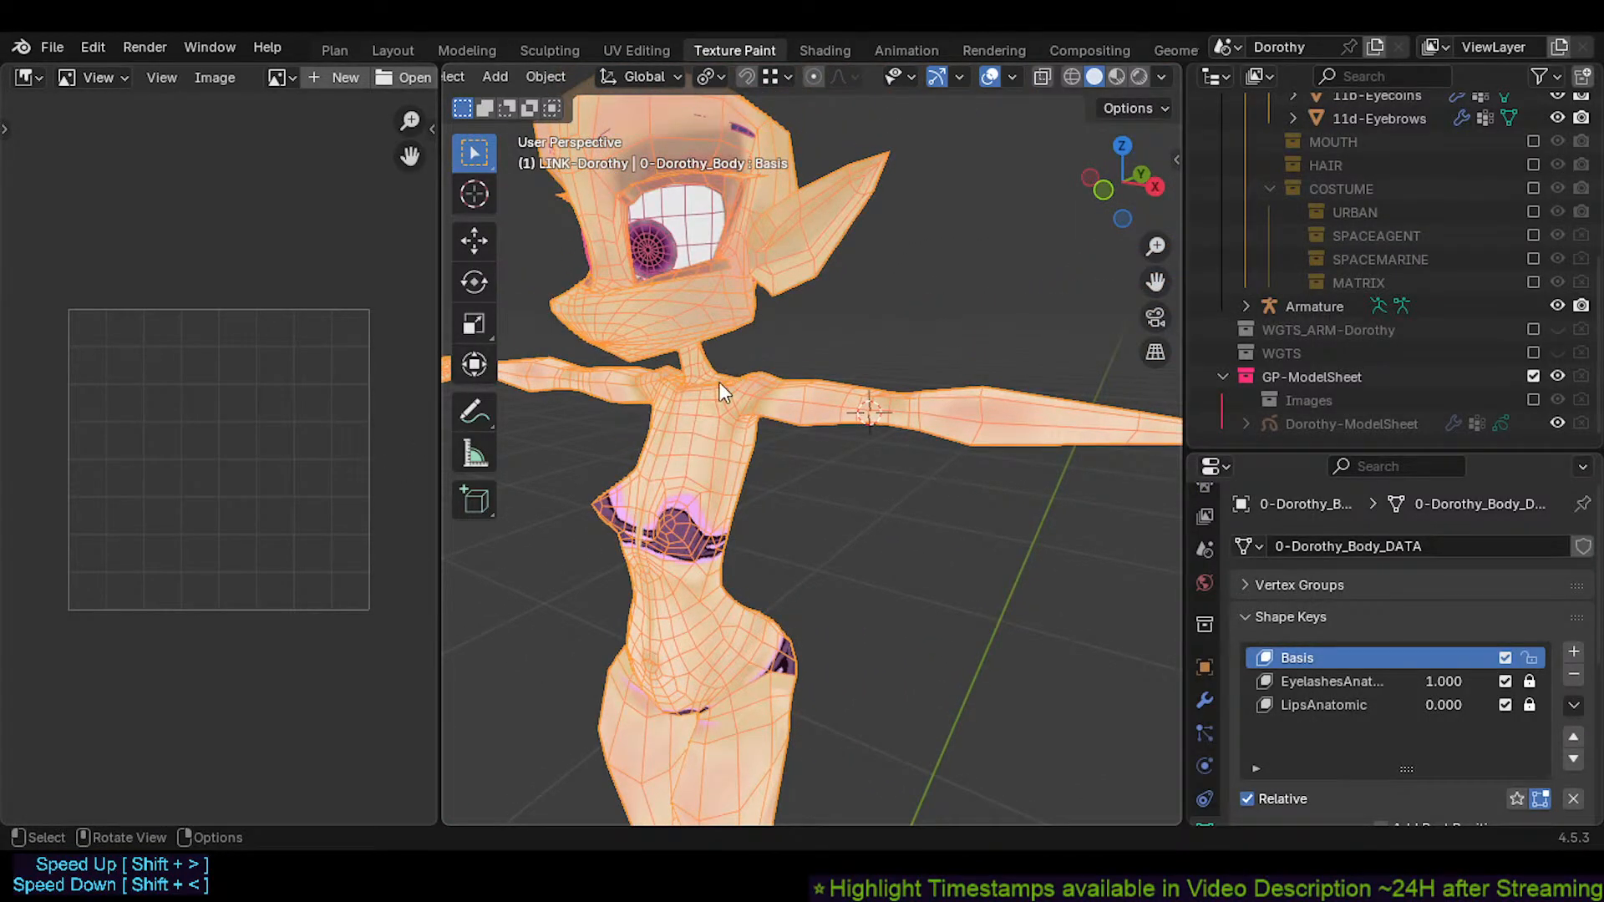
Browse the file's existing images in the Image Editor for the body's skin texture, without loading one
click(275, 76)
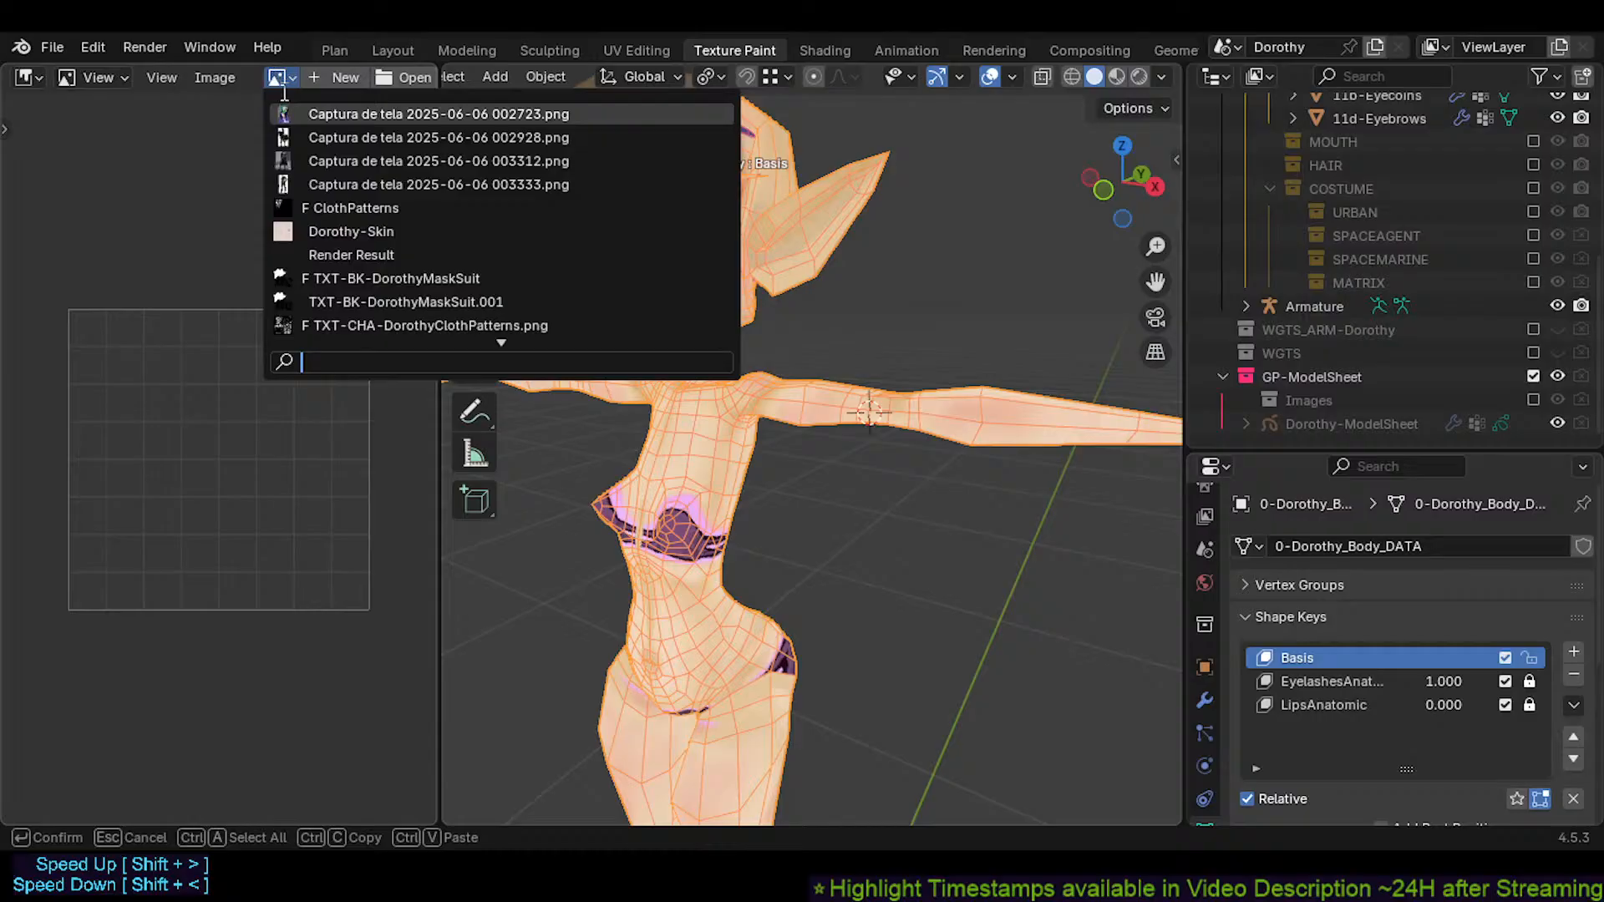
key(Escape)
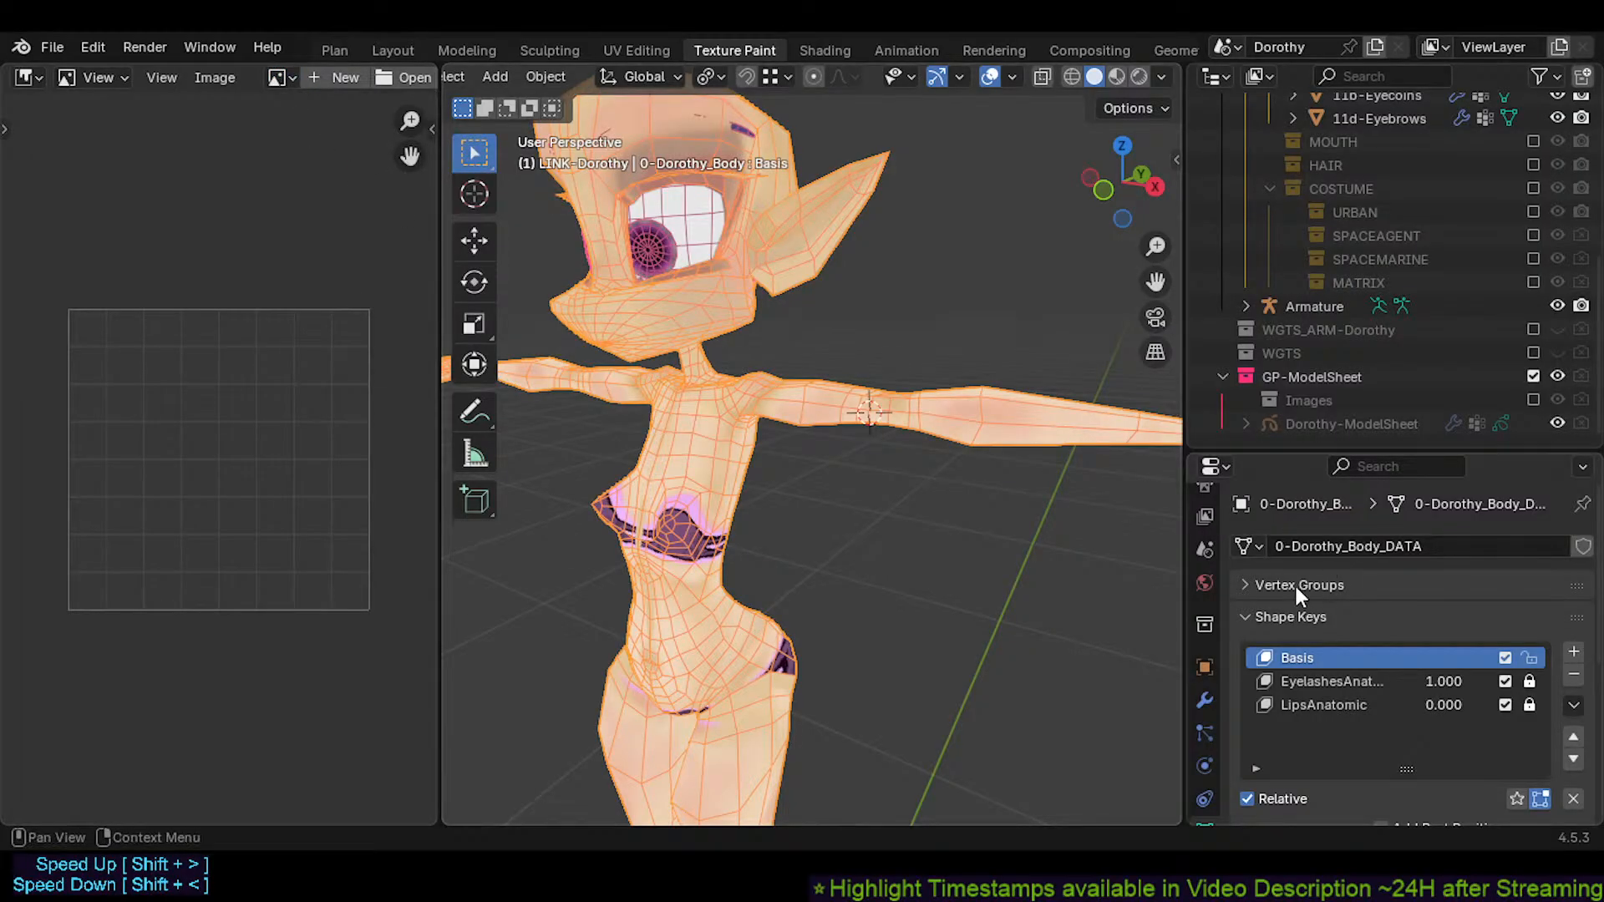
drag(1208, 452, 1208, 531)
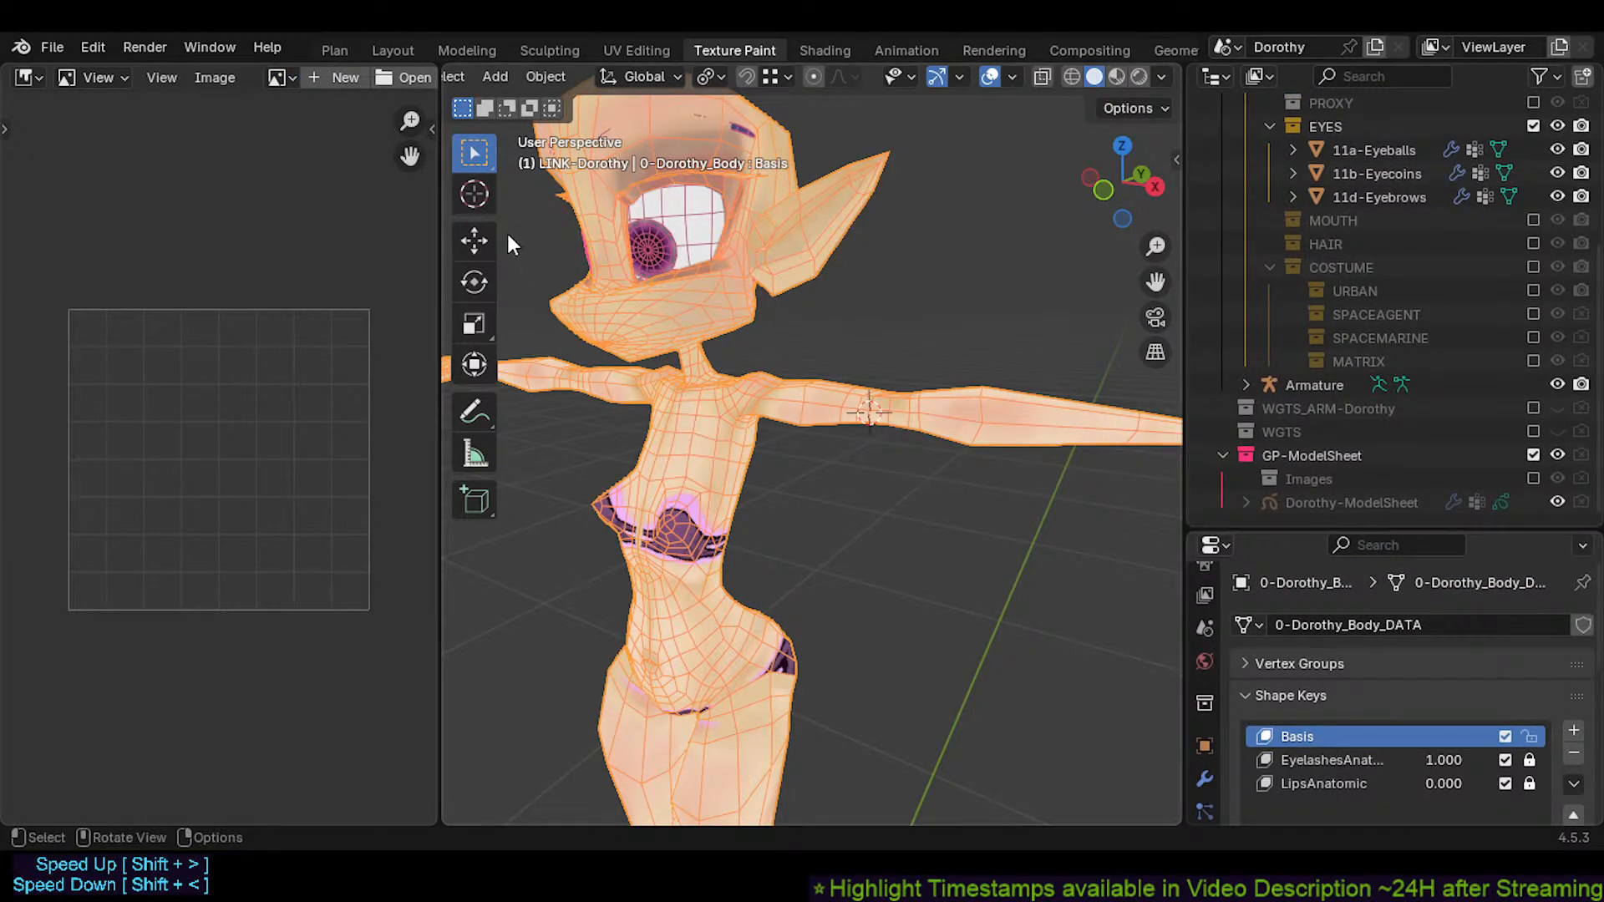
click(278, 76)
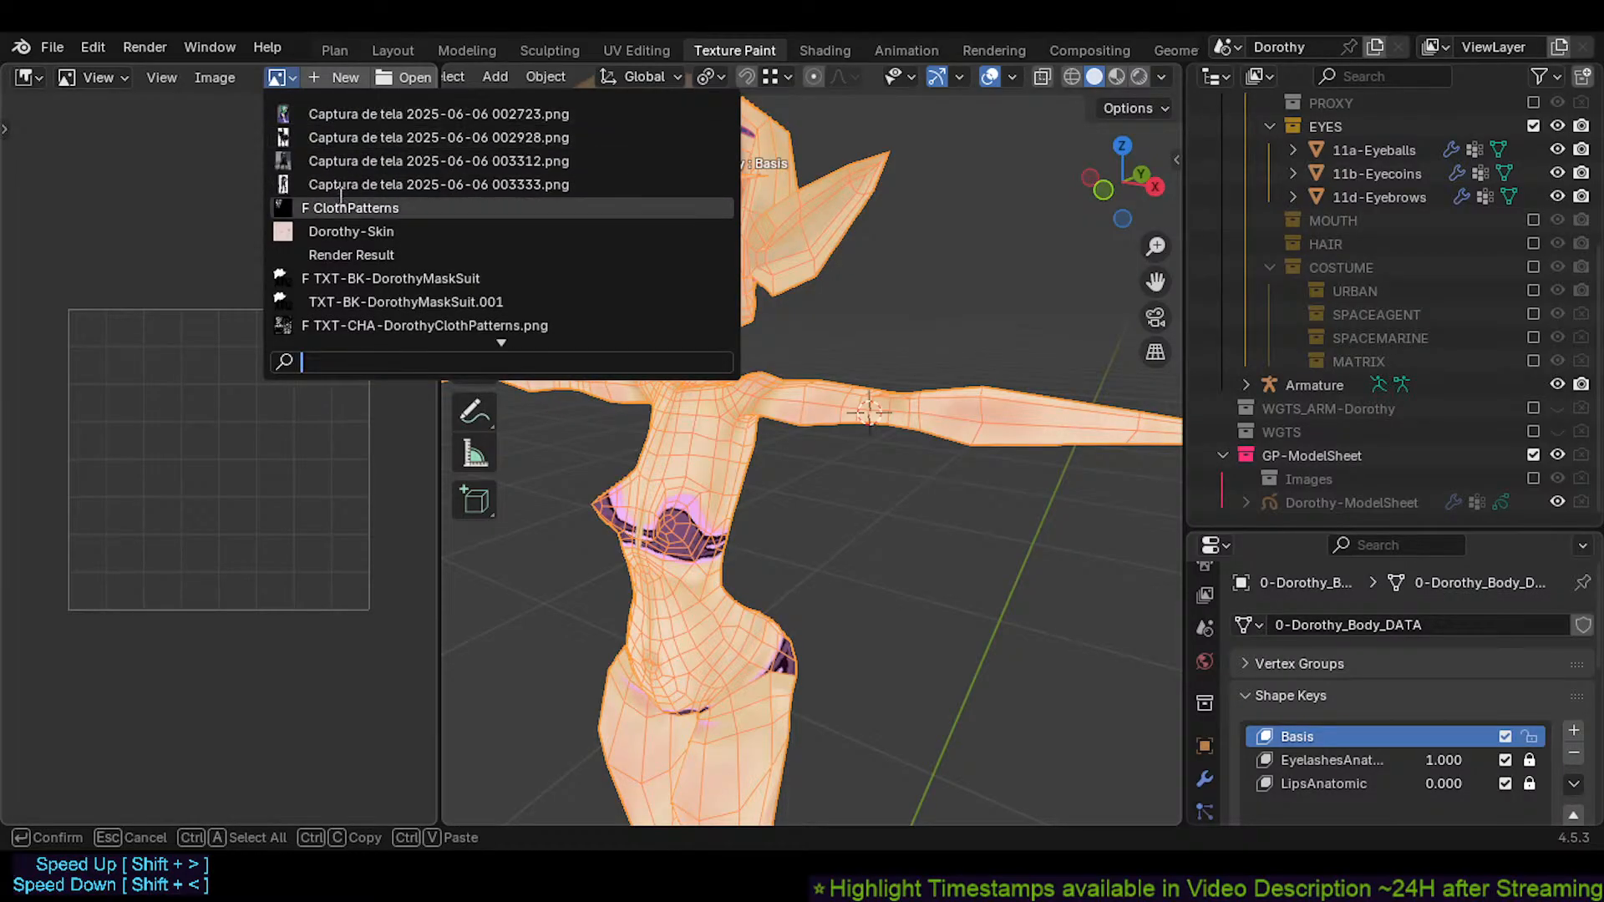
scroll(377, 269, down, 2)
scroll(377, 269, down, 6)
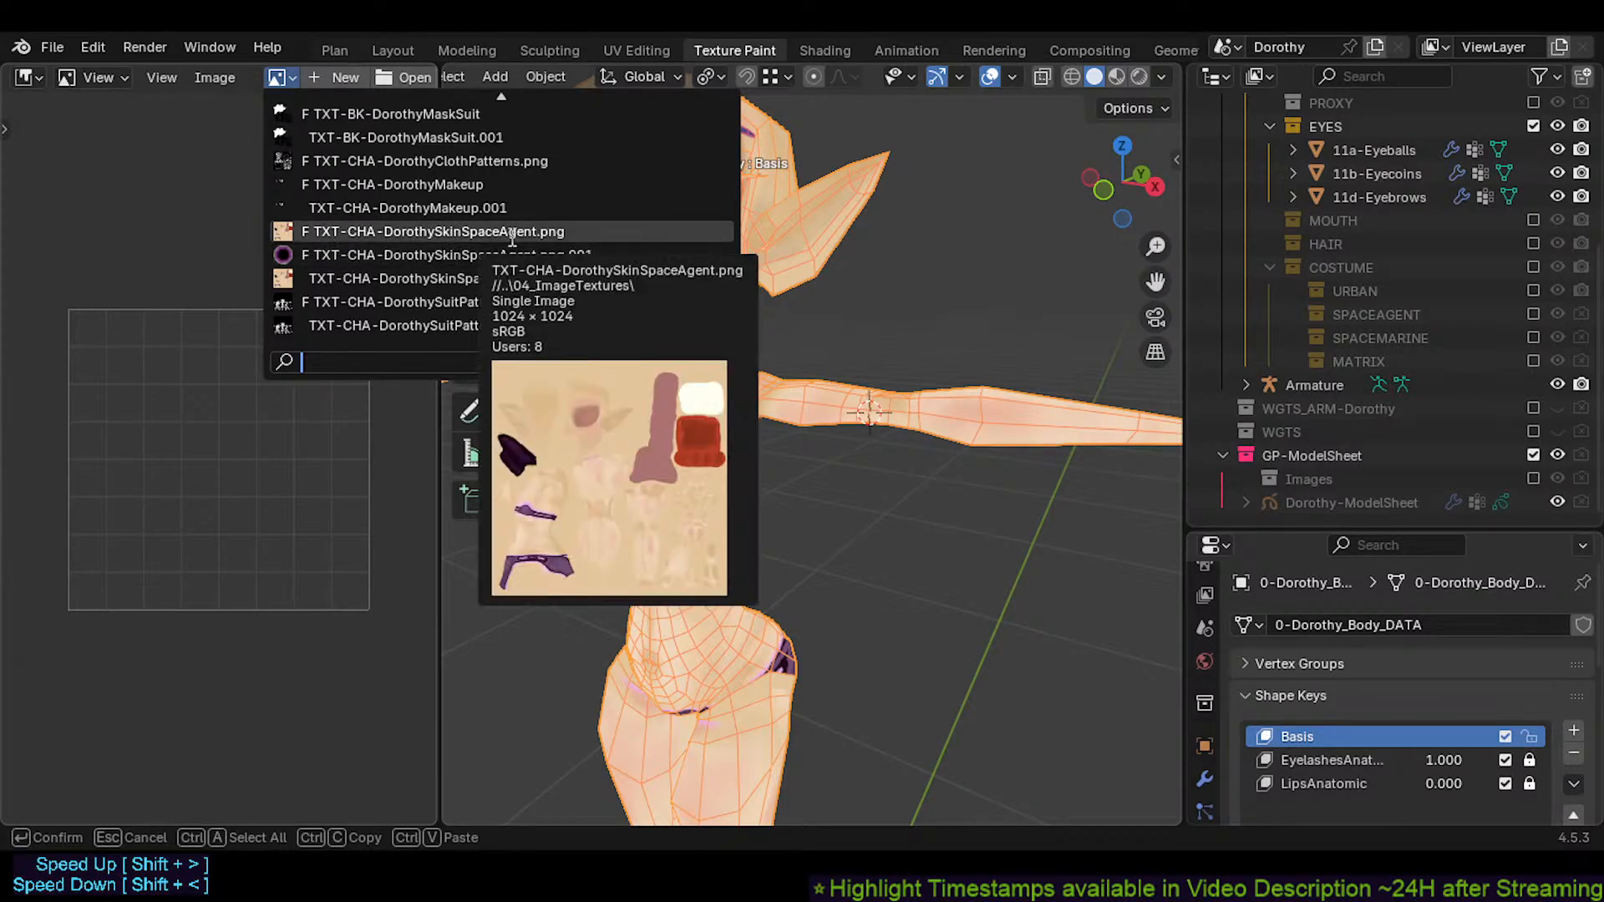
scroll(519, 322, down, 4)
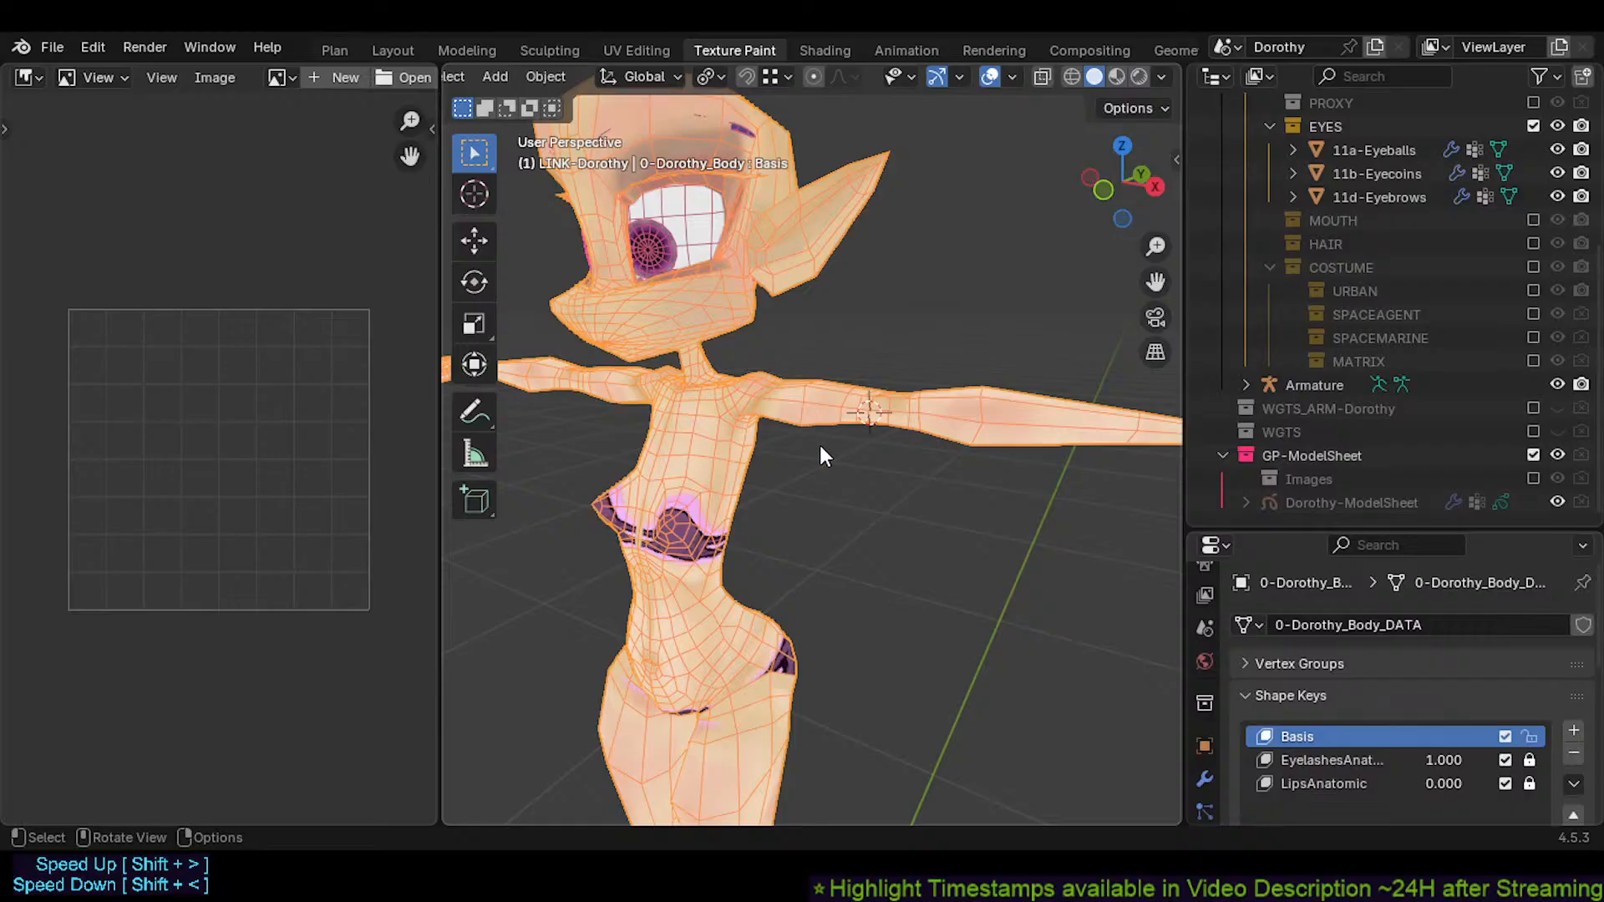
Collapse the body's Shape Keys and show its complete material slot list in an enlarged Properties editor
drag(1257, 532, 1254, 234)
click(1285, 401)
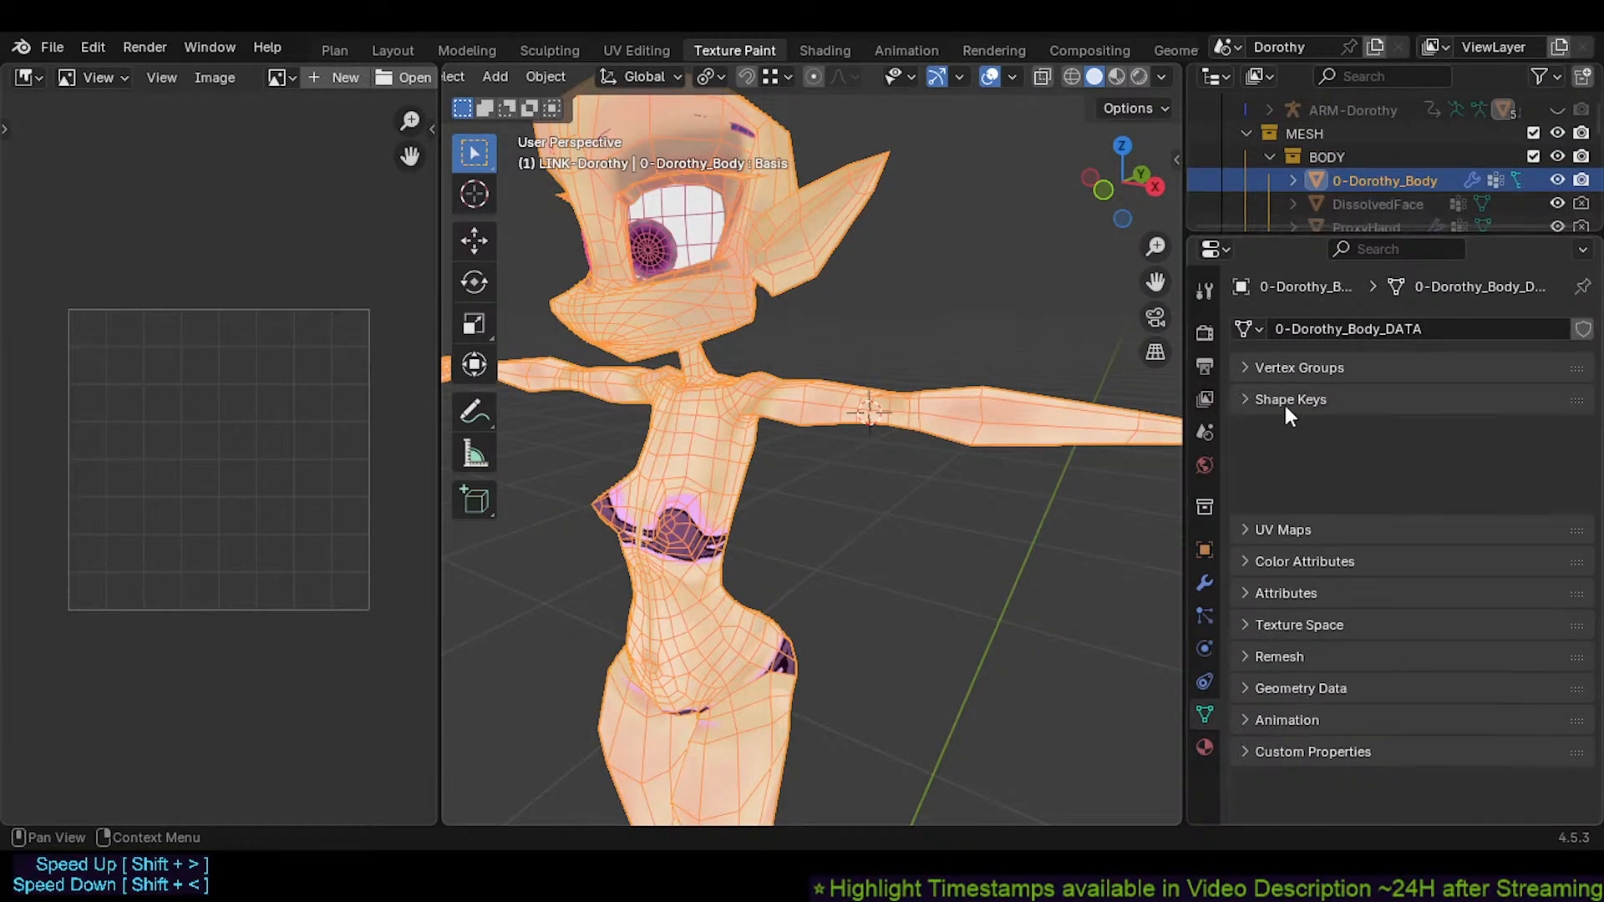
click(1204, 747)
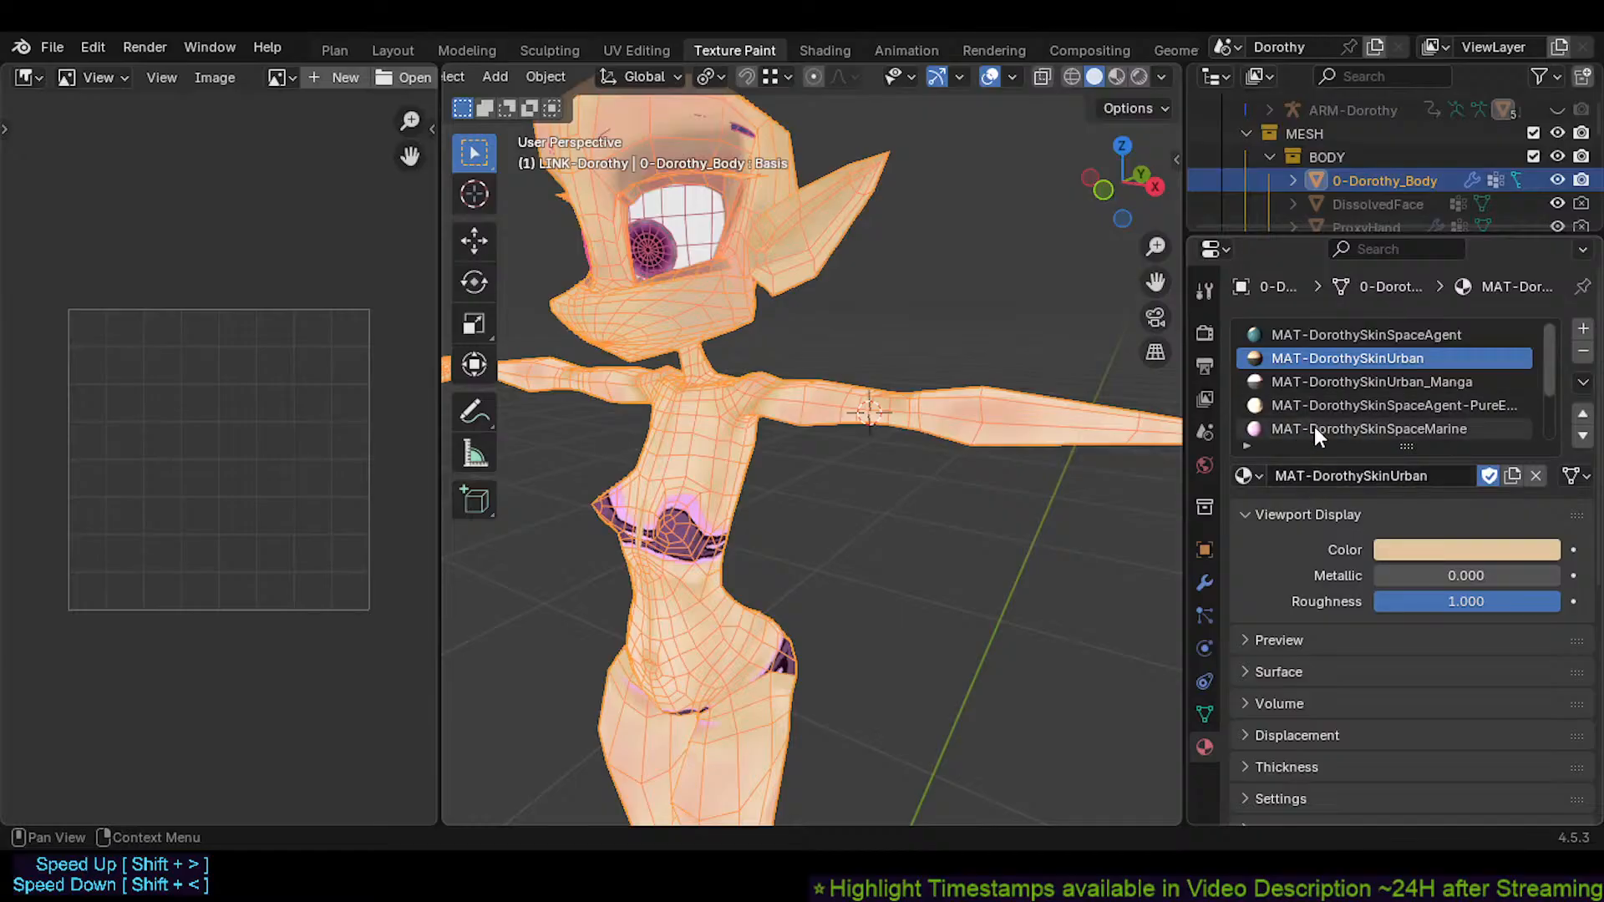
drag(1410, 451, 1408, 564)
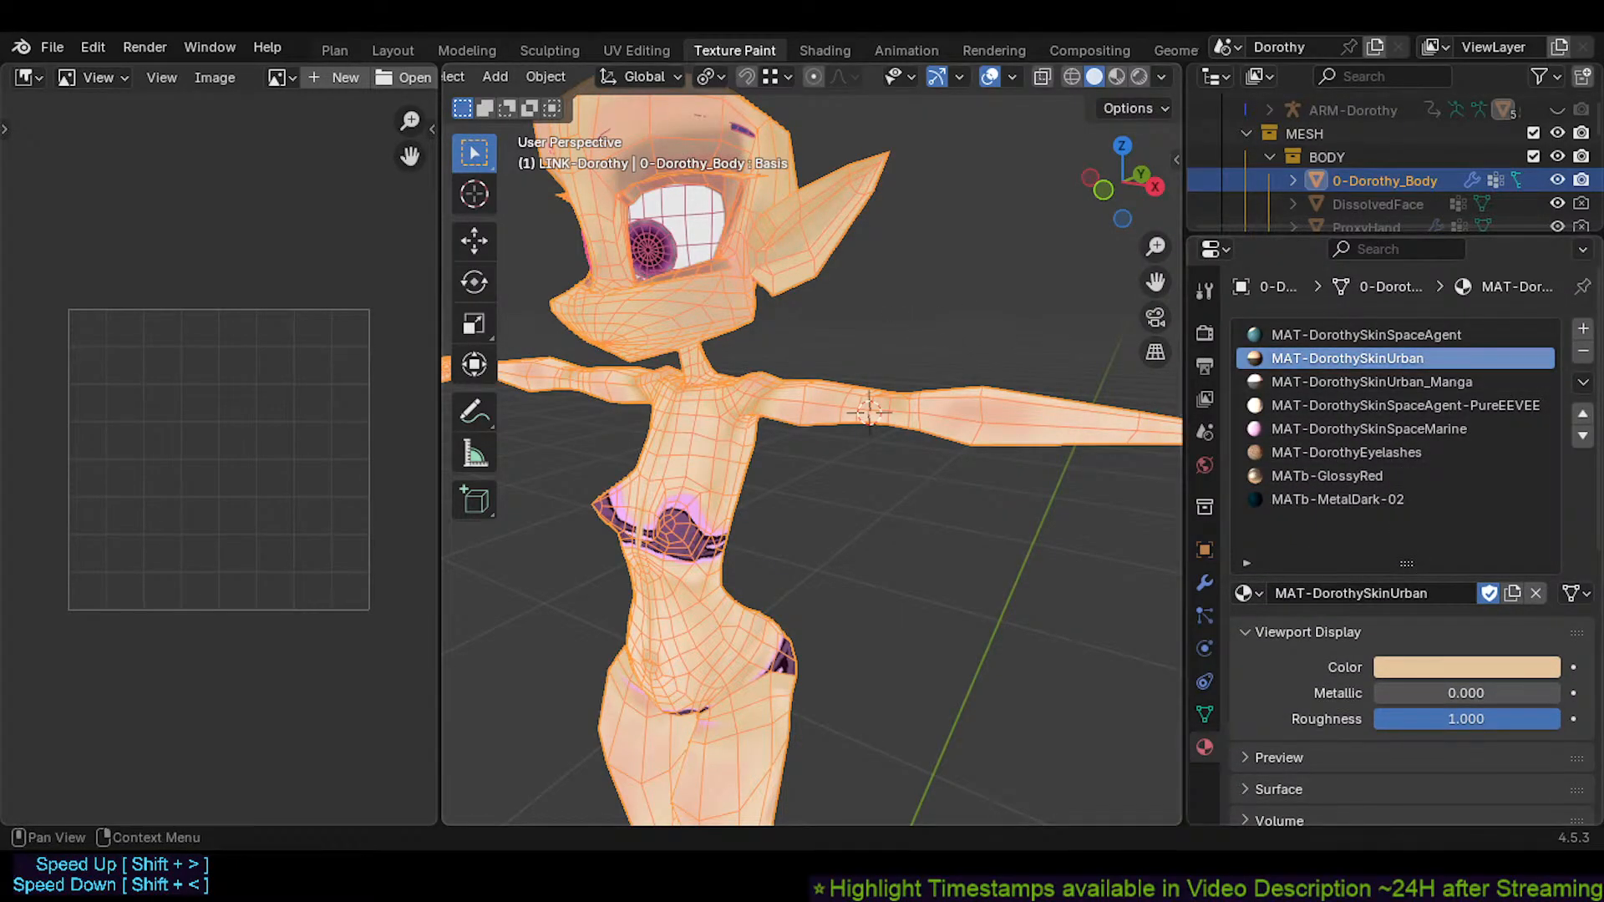
key(Tab)
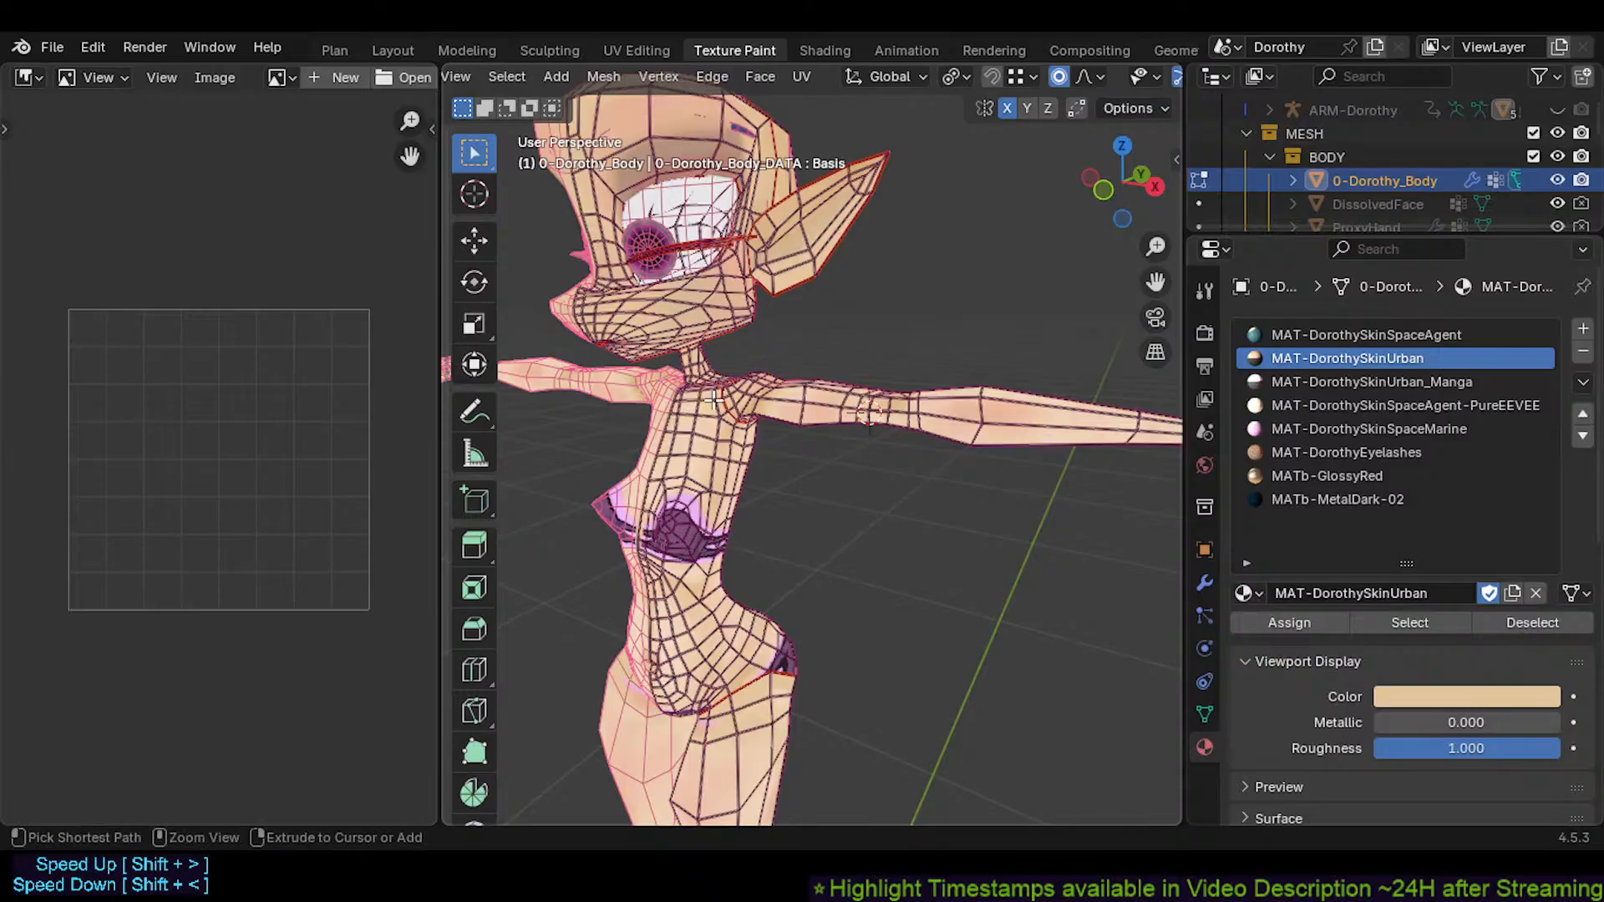
key(Tab)
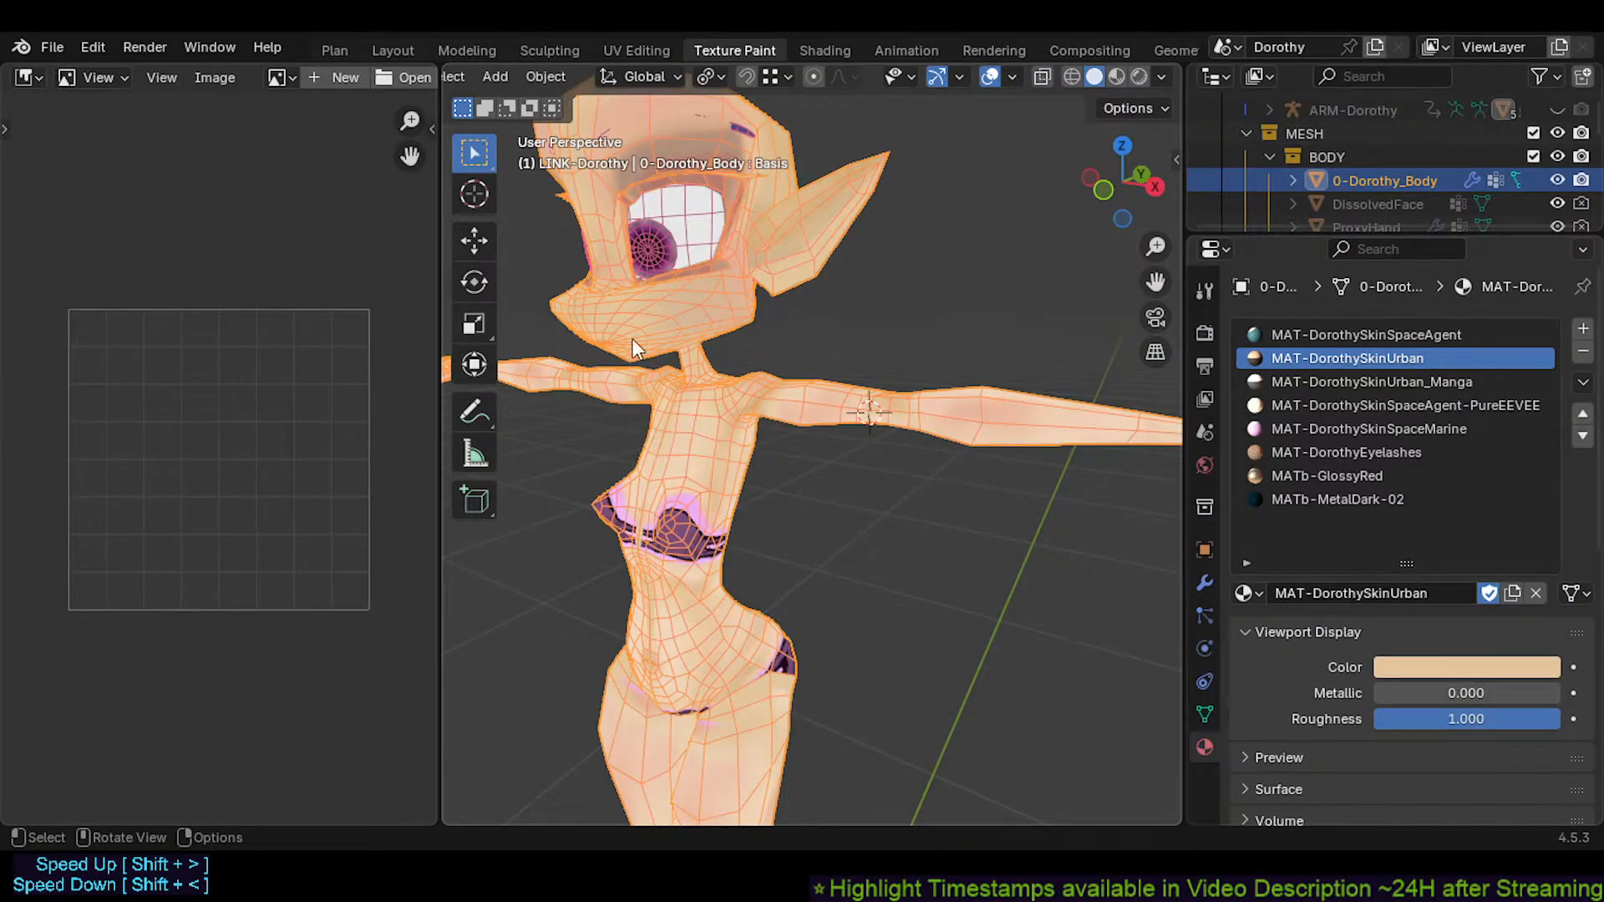
click(281, 78)
scroll(393, 278, down, 3)
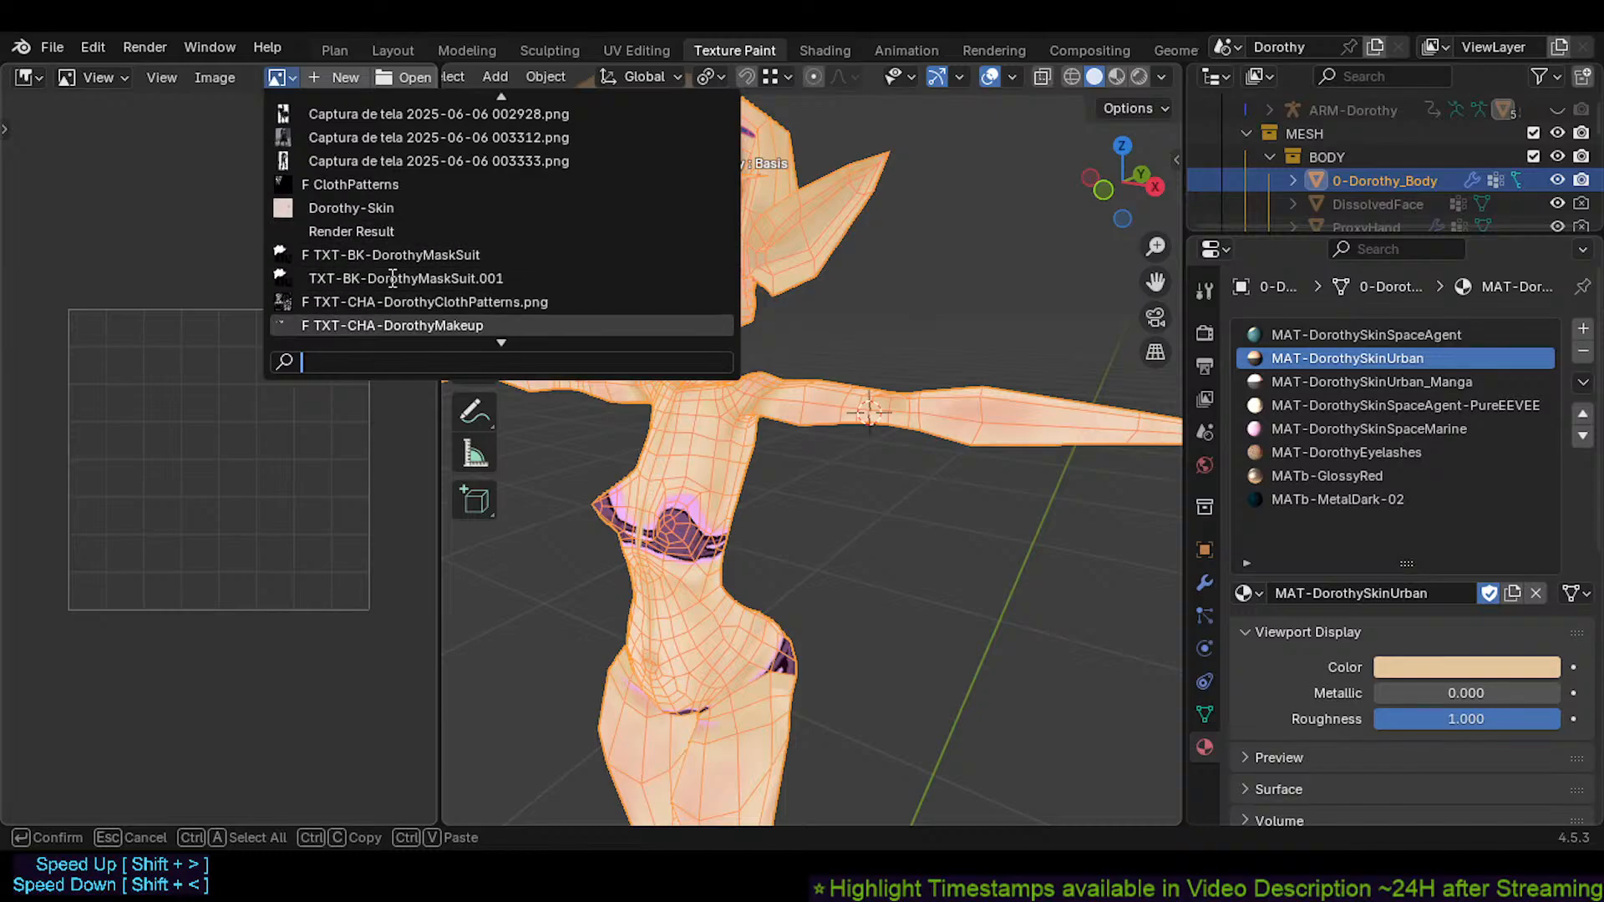
scroll(393, 278, down, 2)
key(Escape)
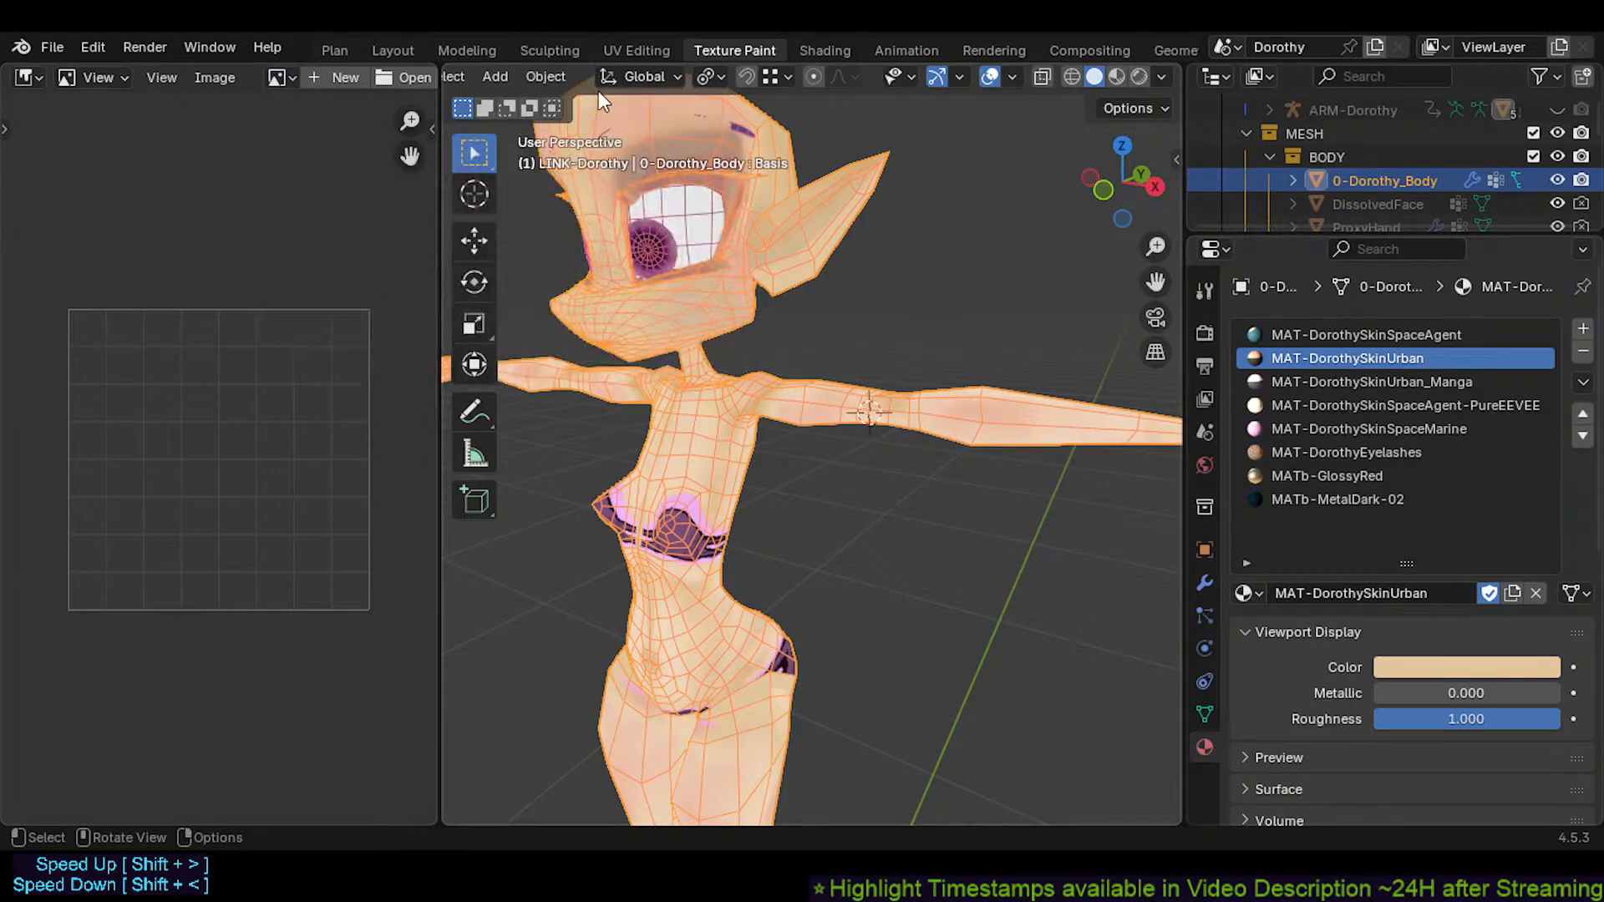
Switch to the Shading workspace and examine the MAT-DorothySkinUrban node tree for the image texture that feeds the body's skin color
click(823, 50)
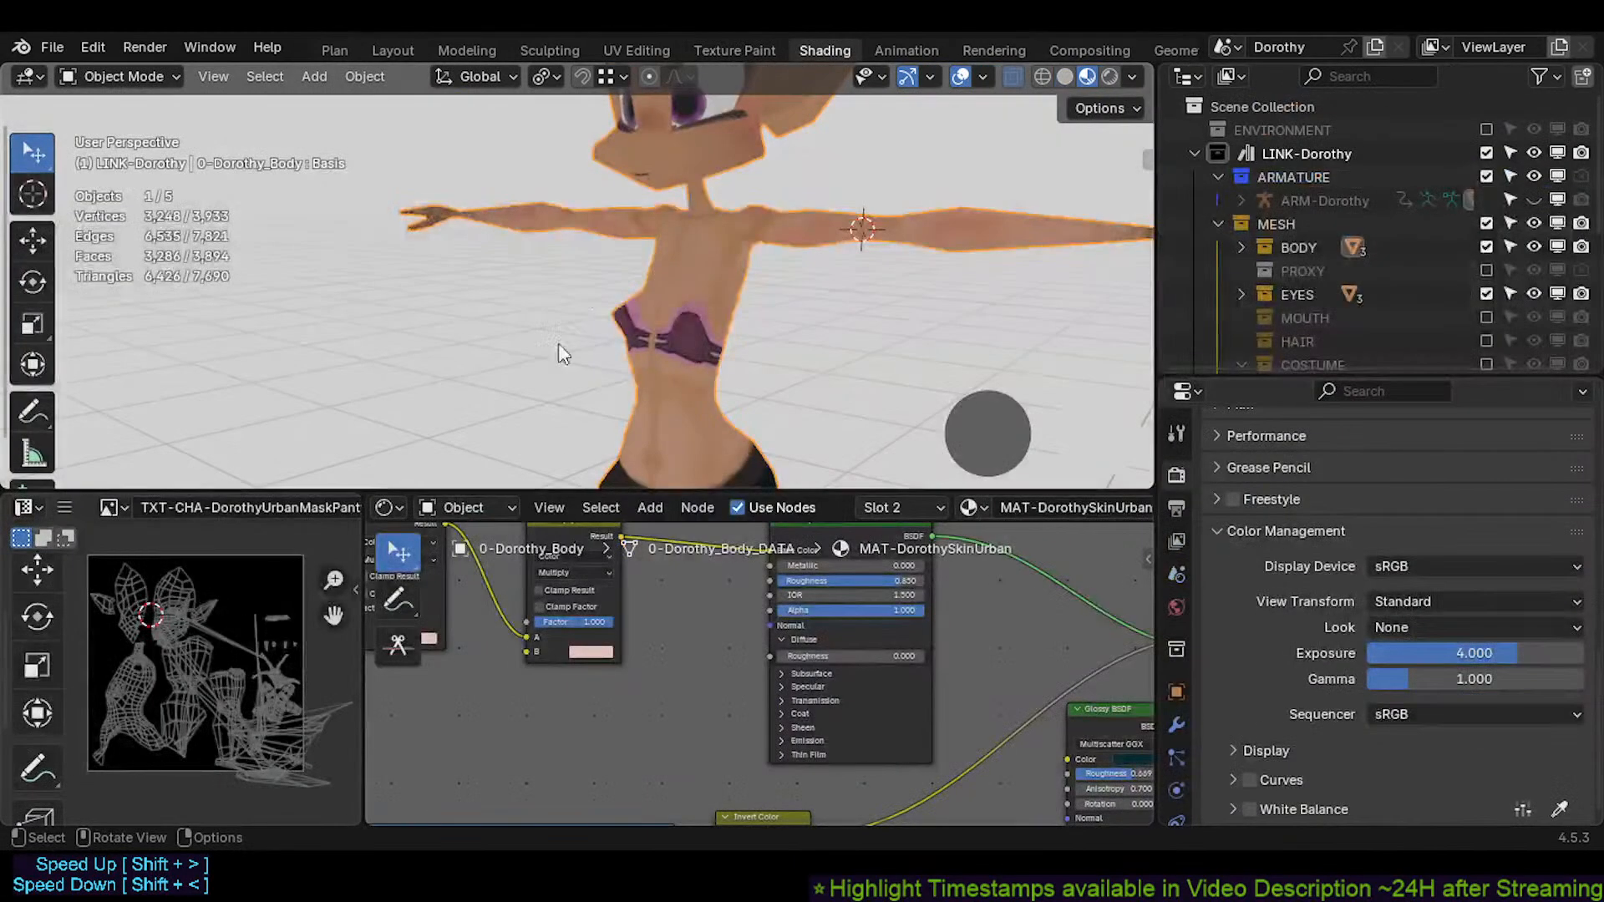
scroll(619, 689, down, 4)
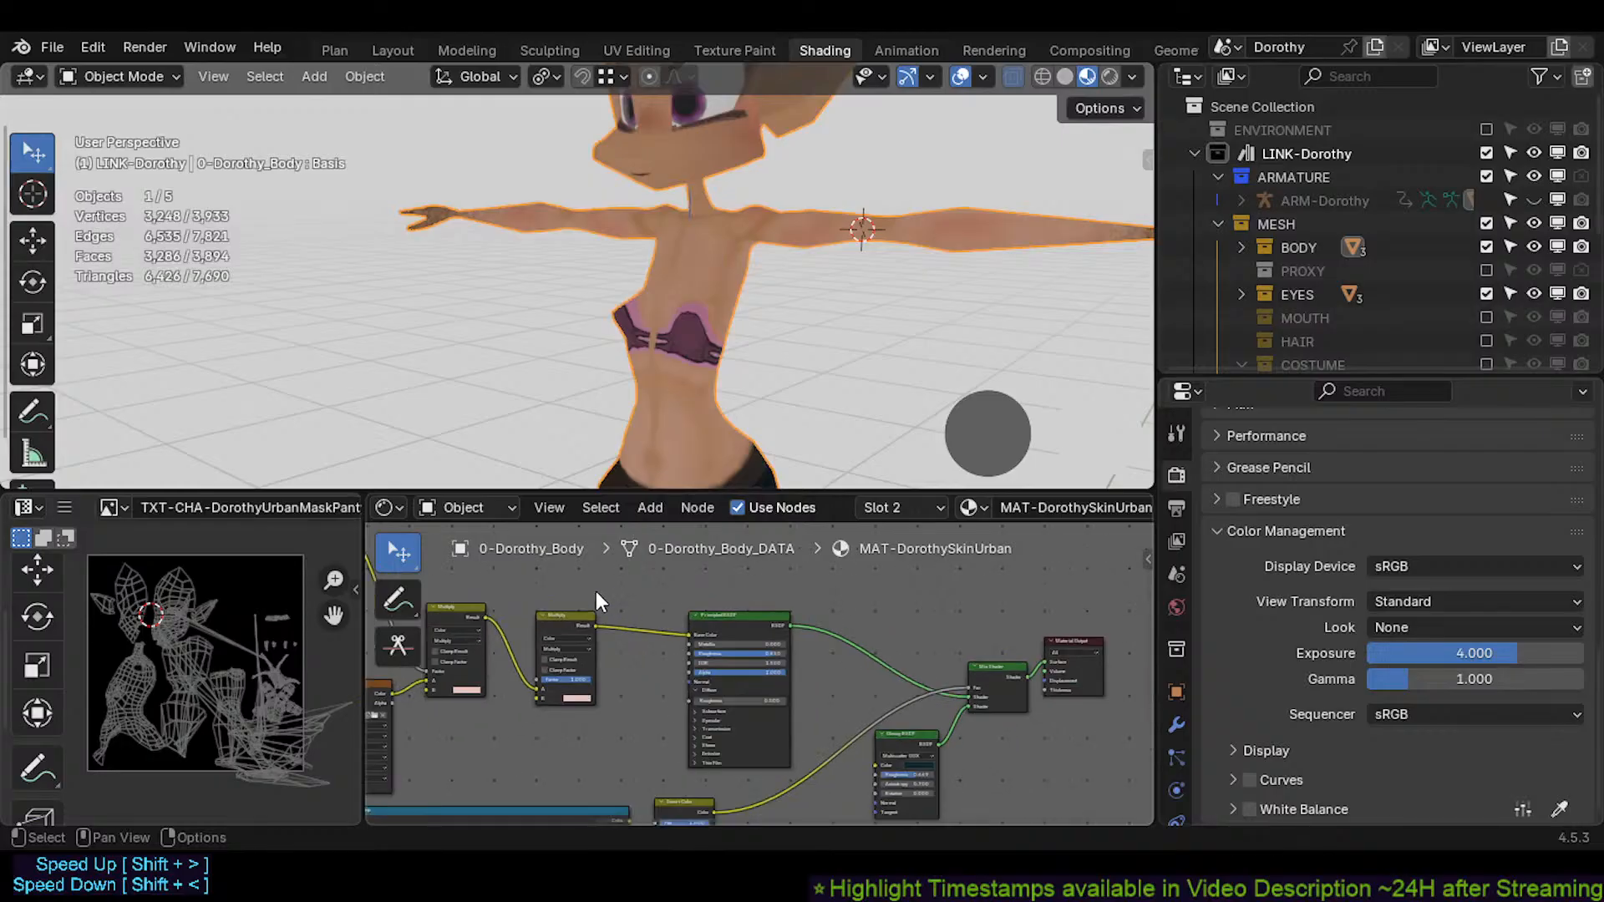
scroll(645, 503, down, 5)
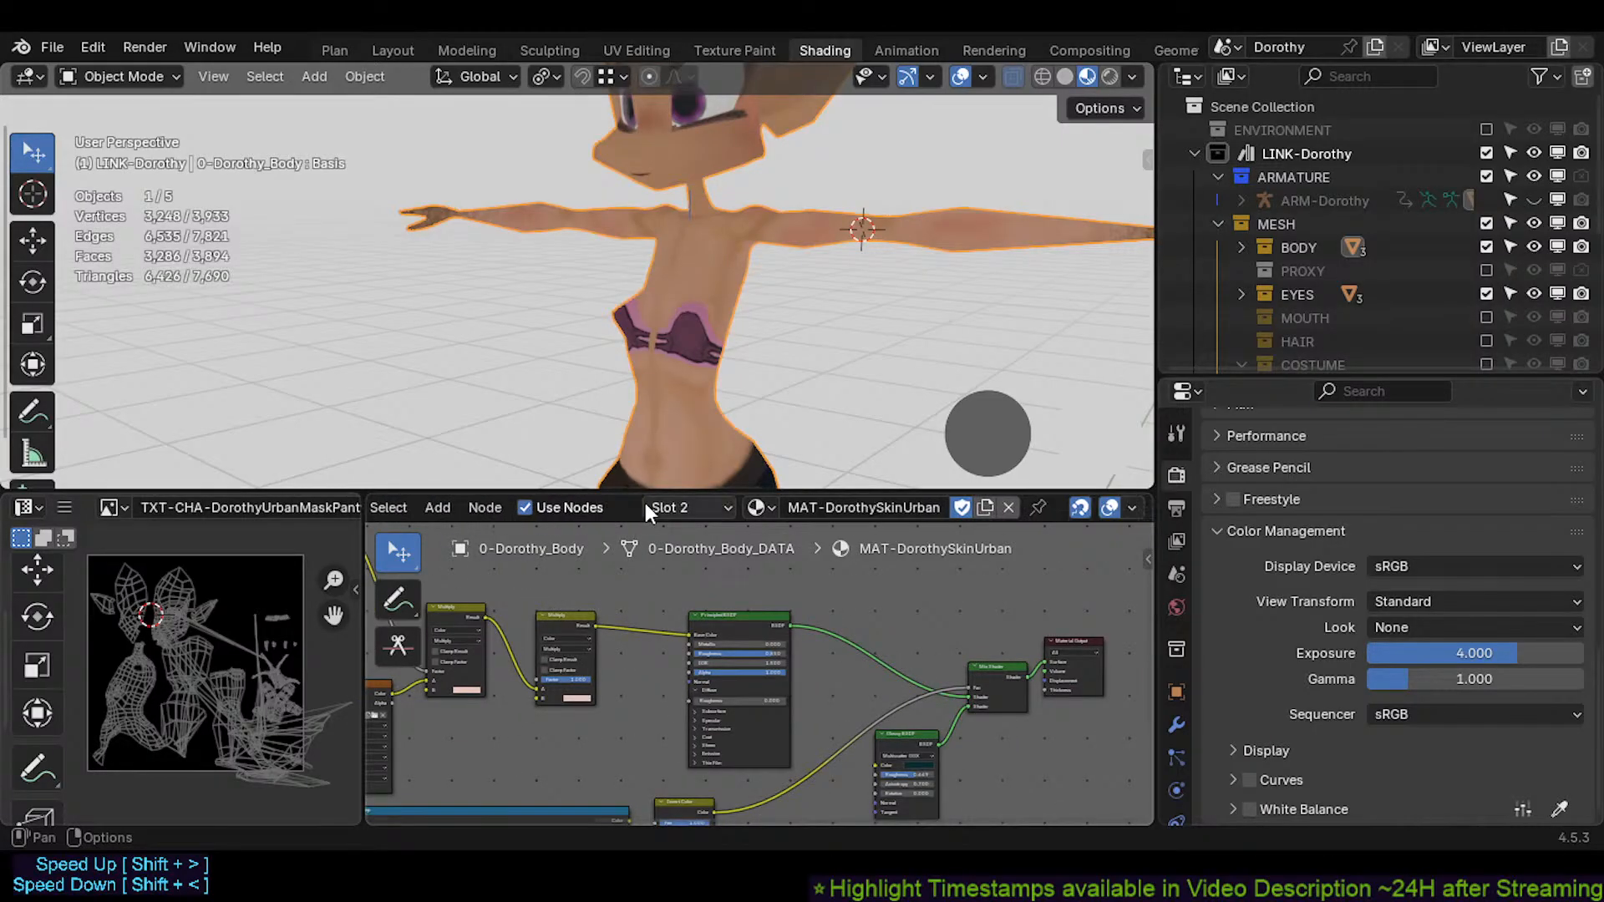
click(825, 508)
key(Escape)
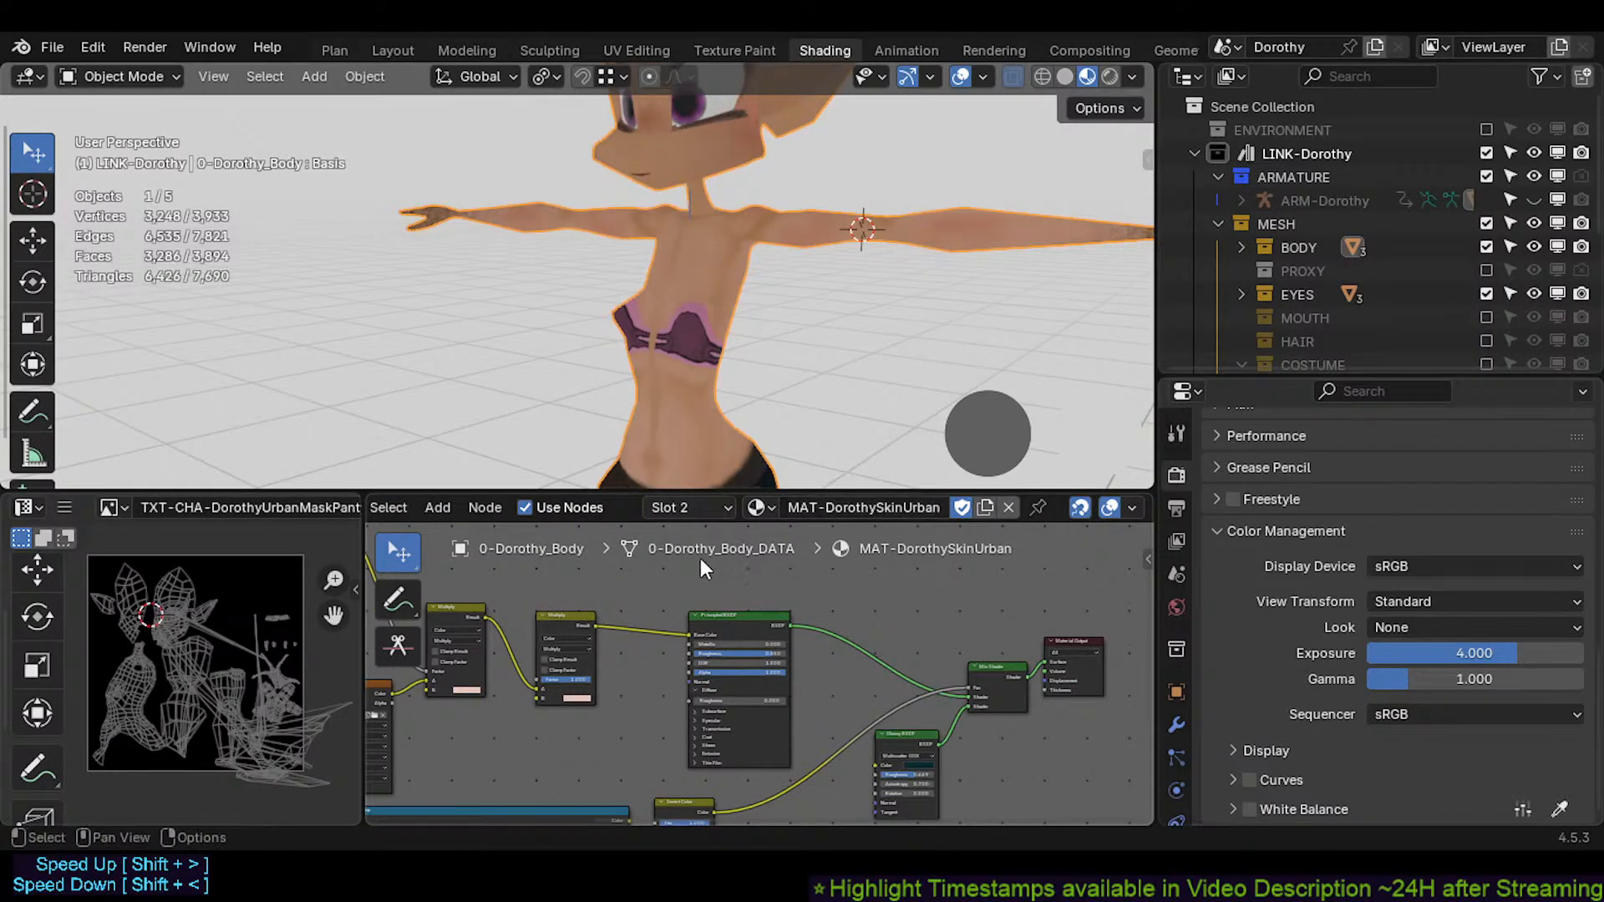
middle_drag(578, 618, 724, 568)
middle_drag(425, 672, 572, 702)
scroll(577, 663, up, 6)
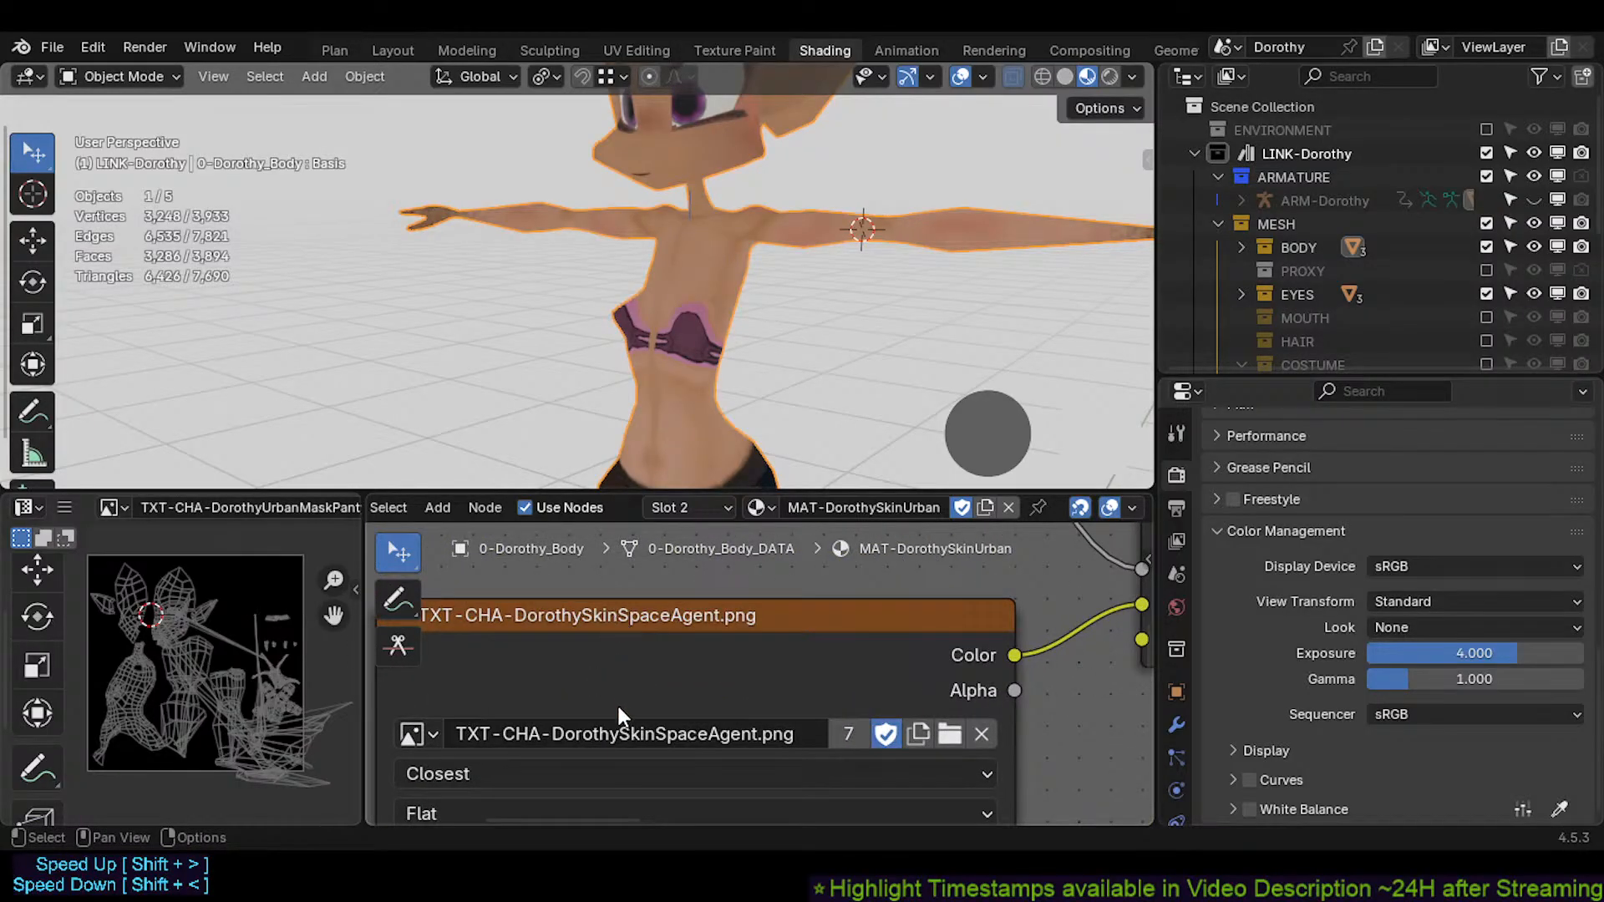
scroll(616, 704, down, 2)
scroll(633, 675, down, 3)
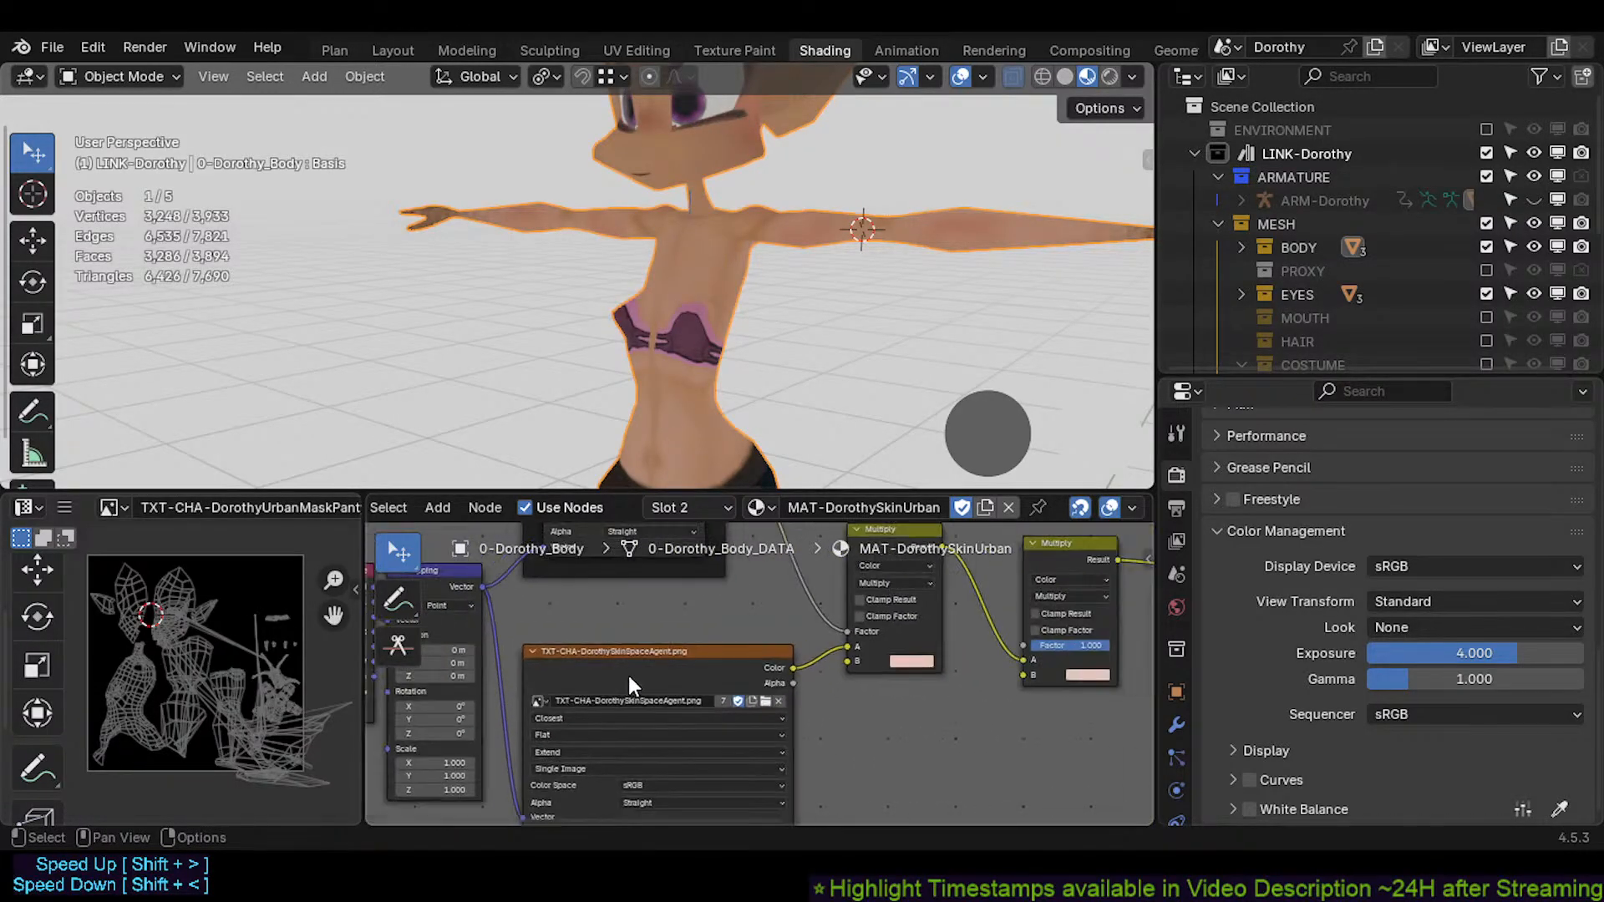
Widen the TXT-CHA-DorothyMakeup image texture node inside the MAKEUP: BLUSH frame so its full image name fits
middle_drag(558, 564, 625, 809)
scroll(655, 700, up, 1)
scroll(657, 710, up, 1)
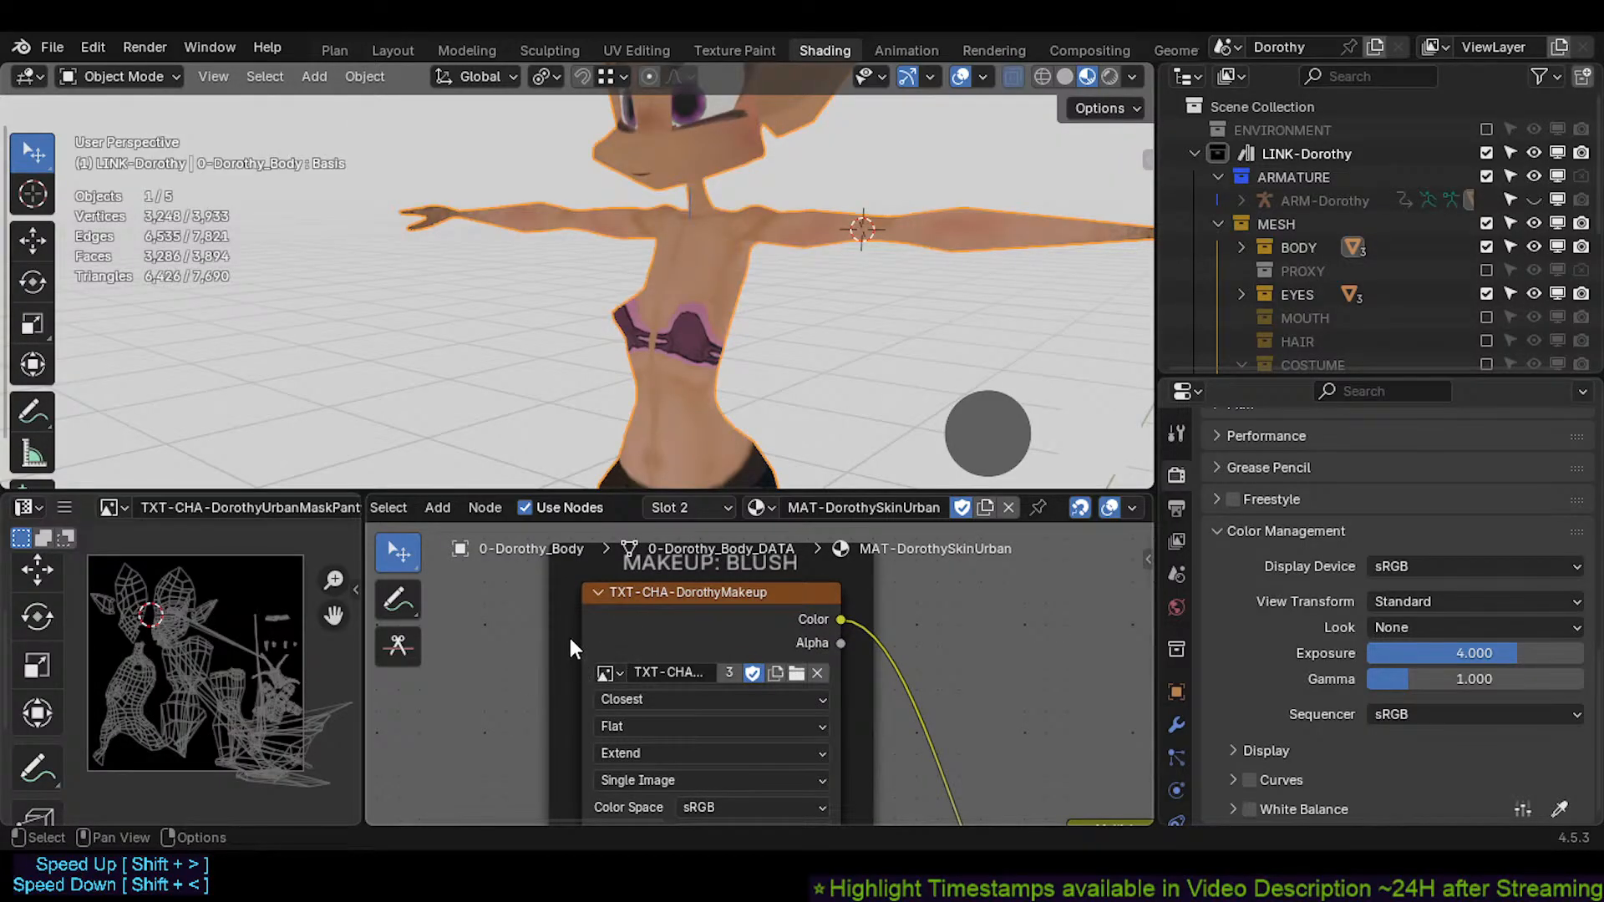
drag(582, 642, 501, 642)
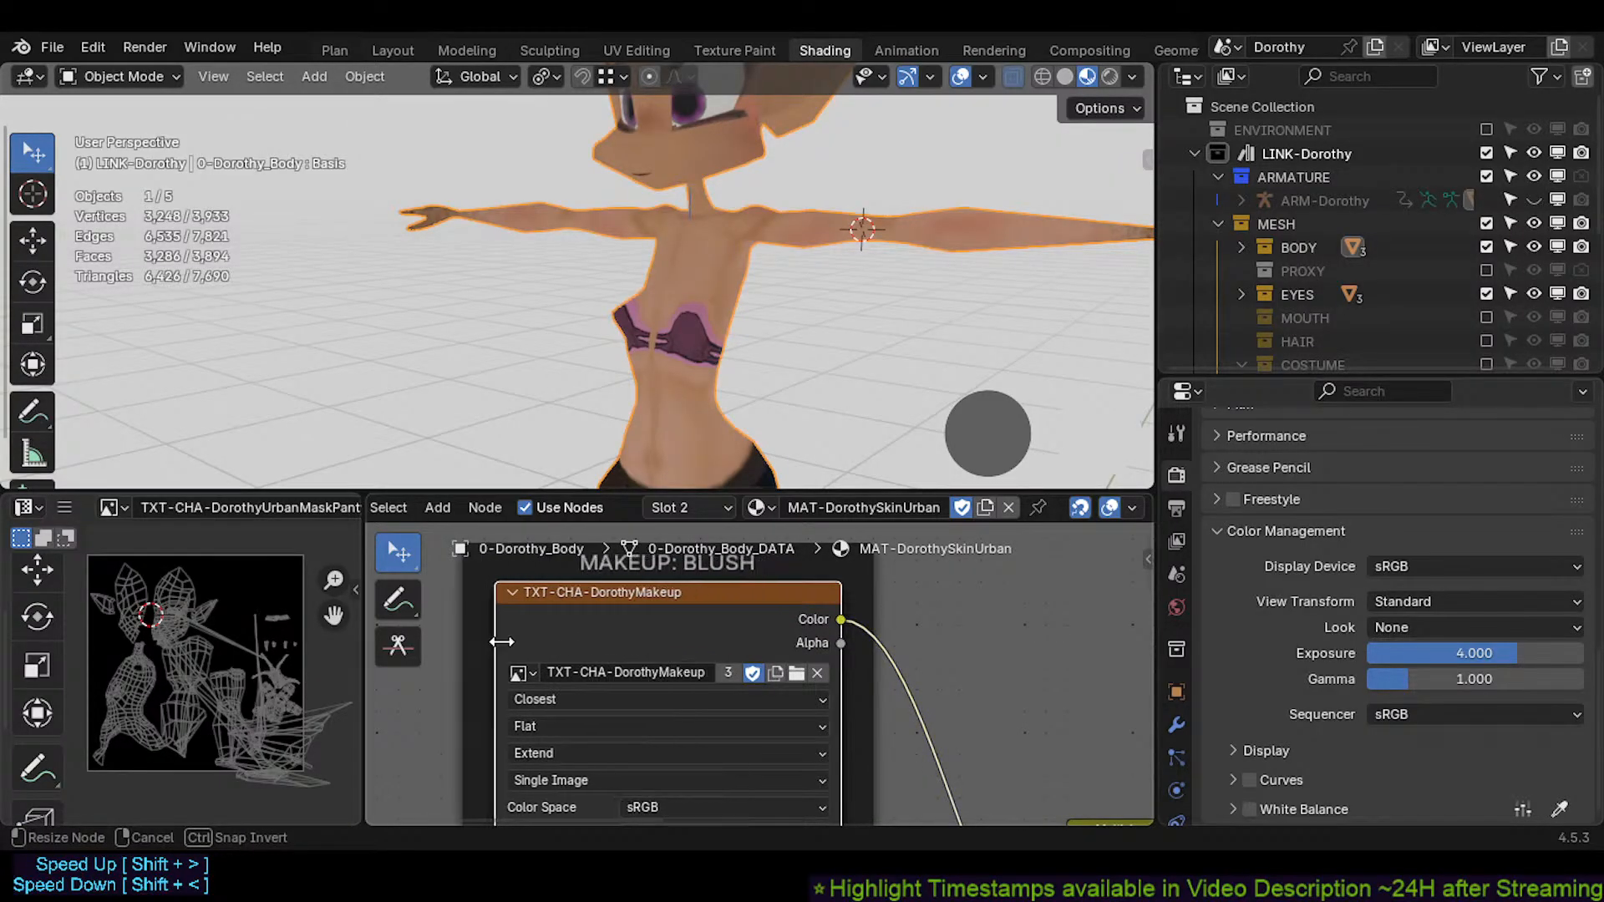
scroll(503, 680, down, 5)
scroll(514, 706, down, 1)
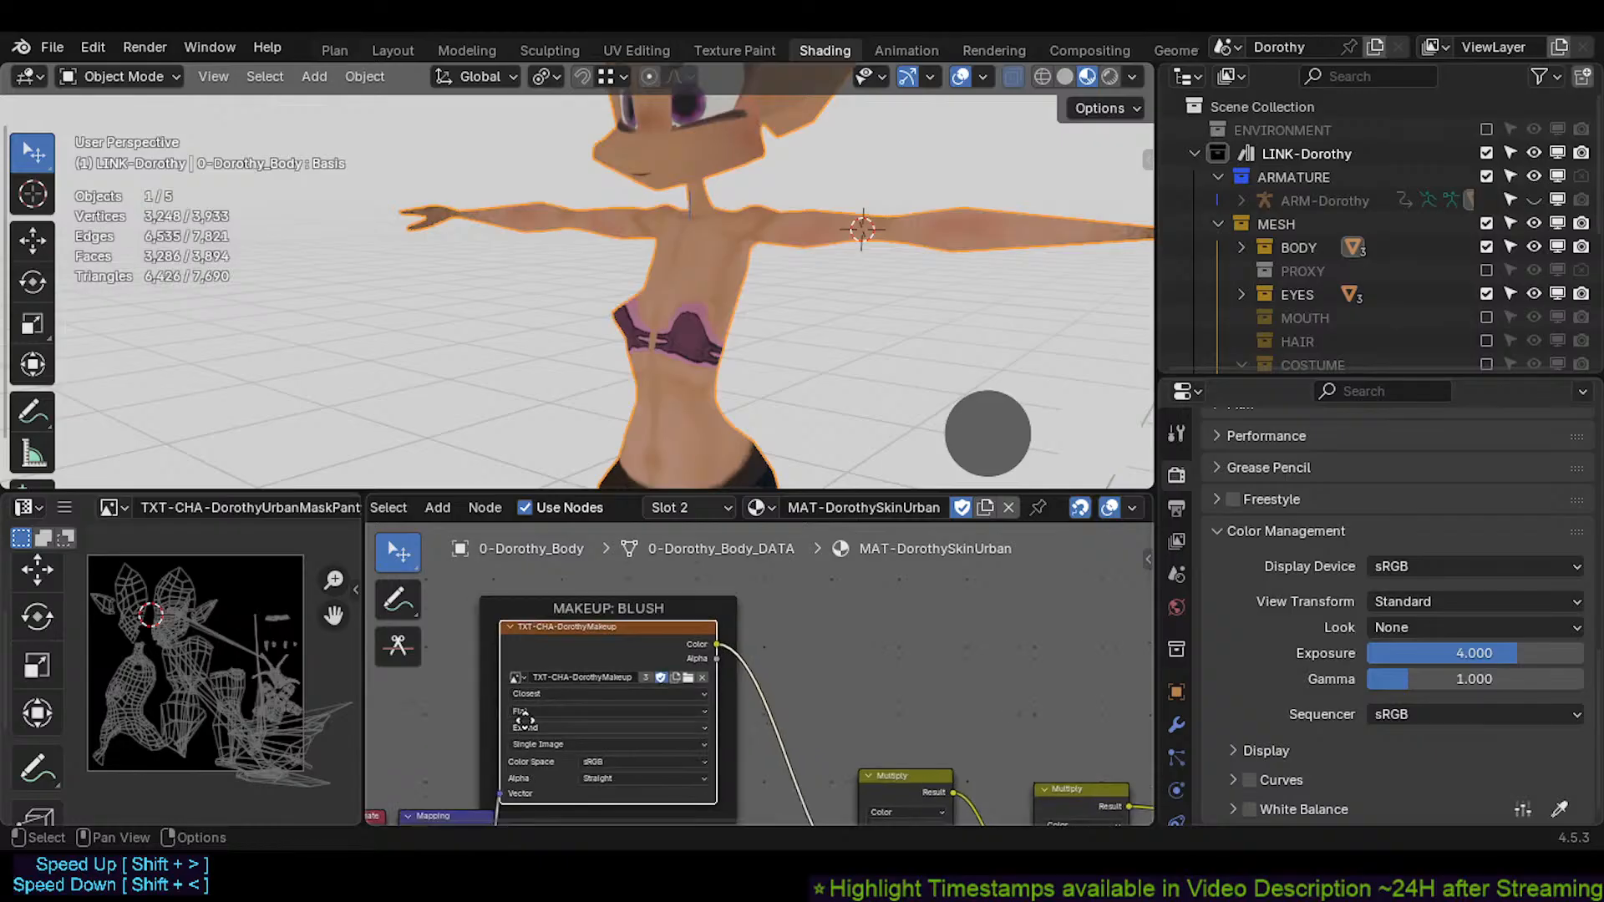
Examine the rest of the skin material's node tree, from the gradient and Color Ramp to the Glossy BSDF, against the model
middle_drag(522, 720, 376, 785)
scroll(586, 636, up, 3)
scroll(535, 764, down, 4)
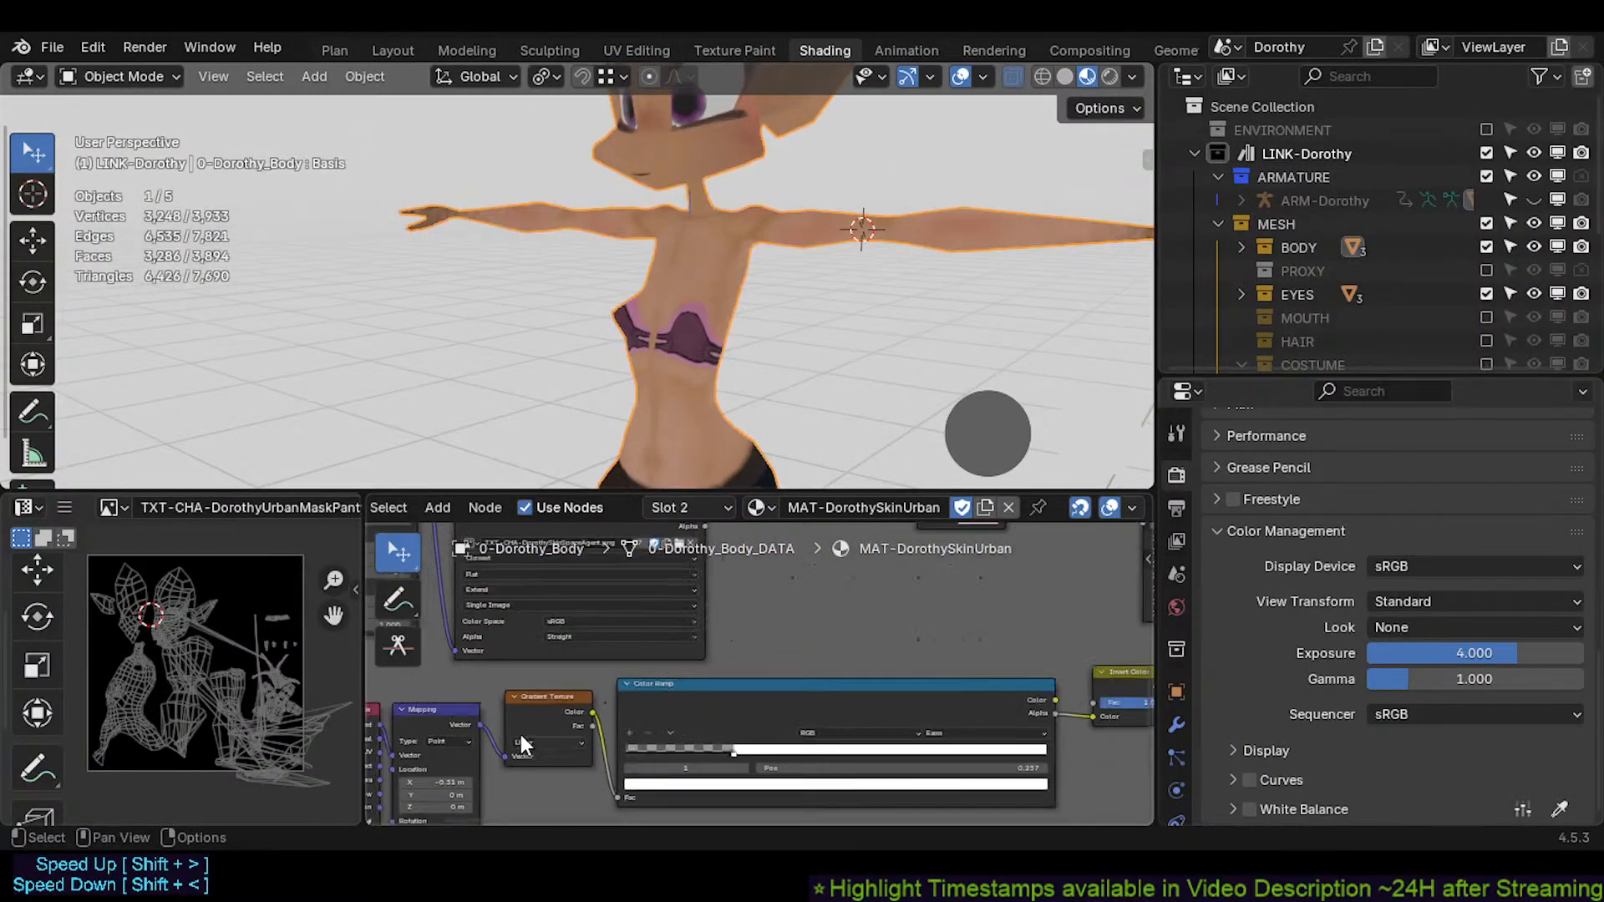
scroll(654, 587, up, 1)
middle_drag(523, 744, 650, 824)
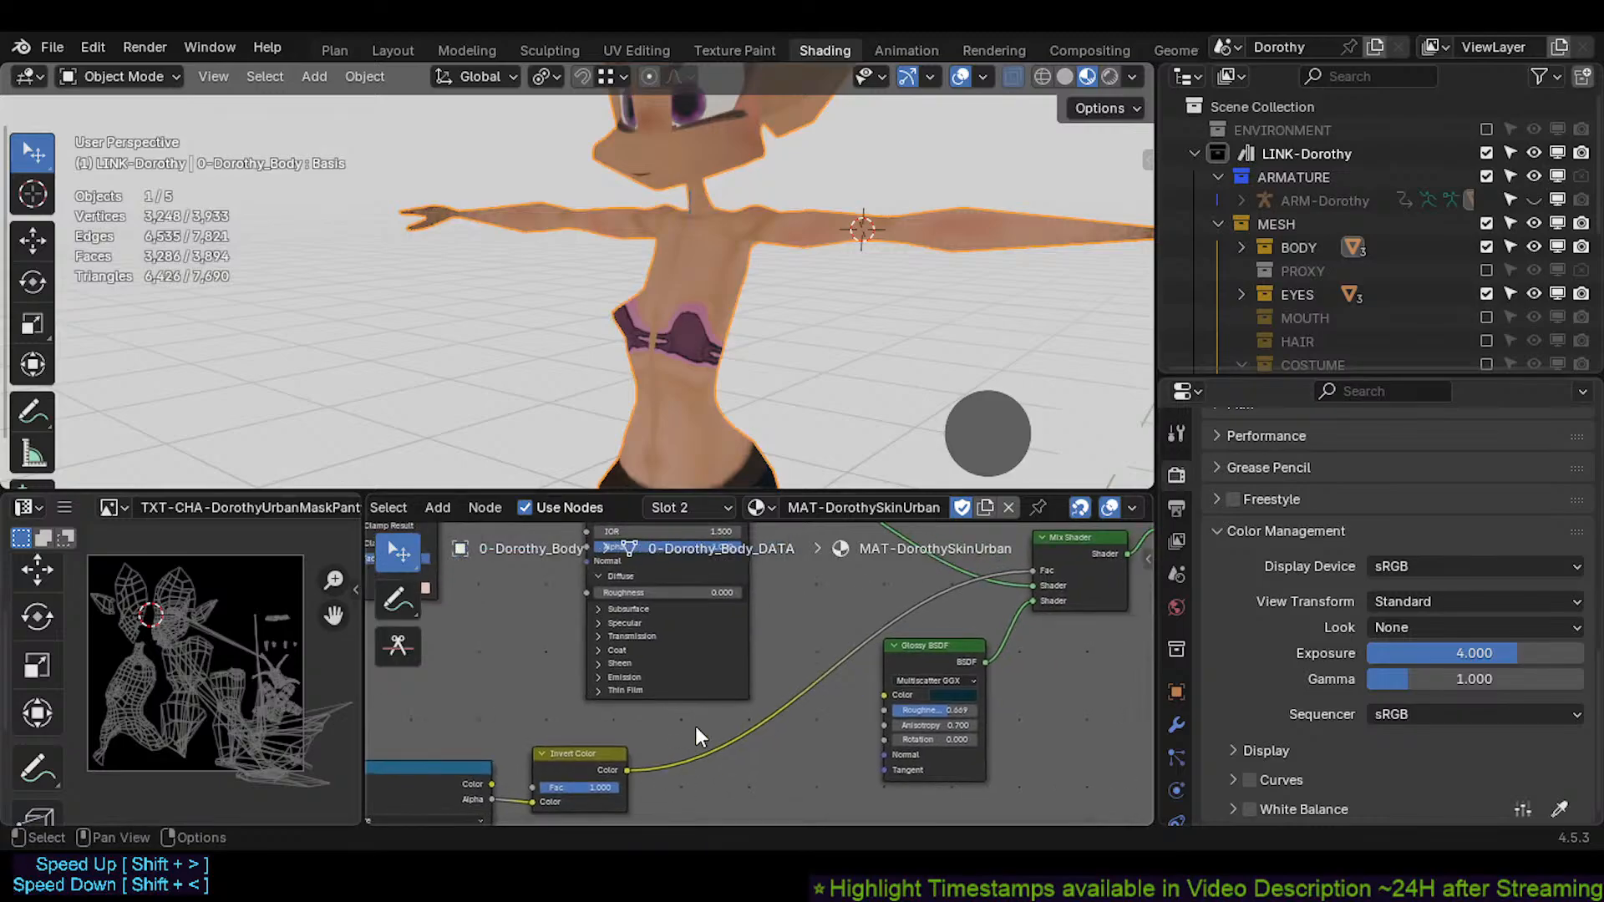
middle_drag(660, 660, 1023, 804)
middle_drag(699, 642, 1119, 669)
scroll(645, 710, down, 2)
middle_drag(891, 697, 730, 600)
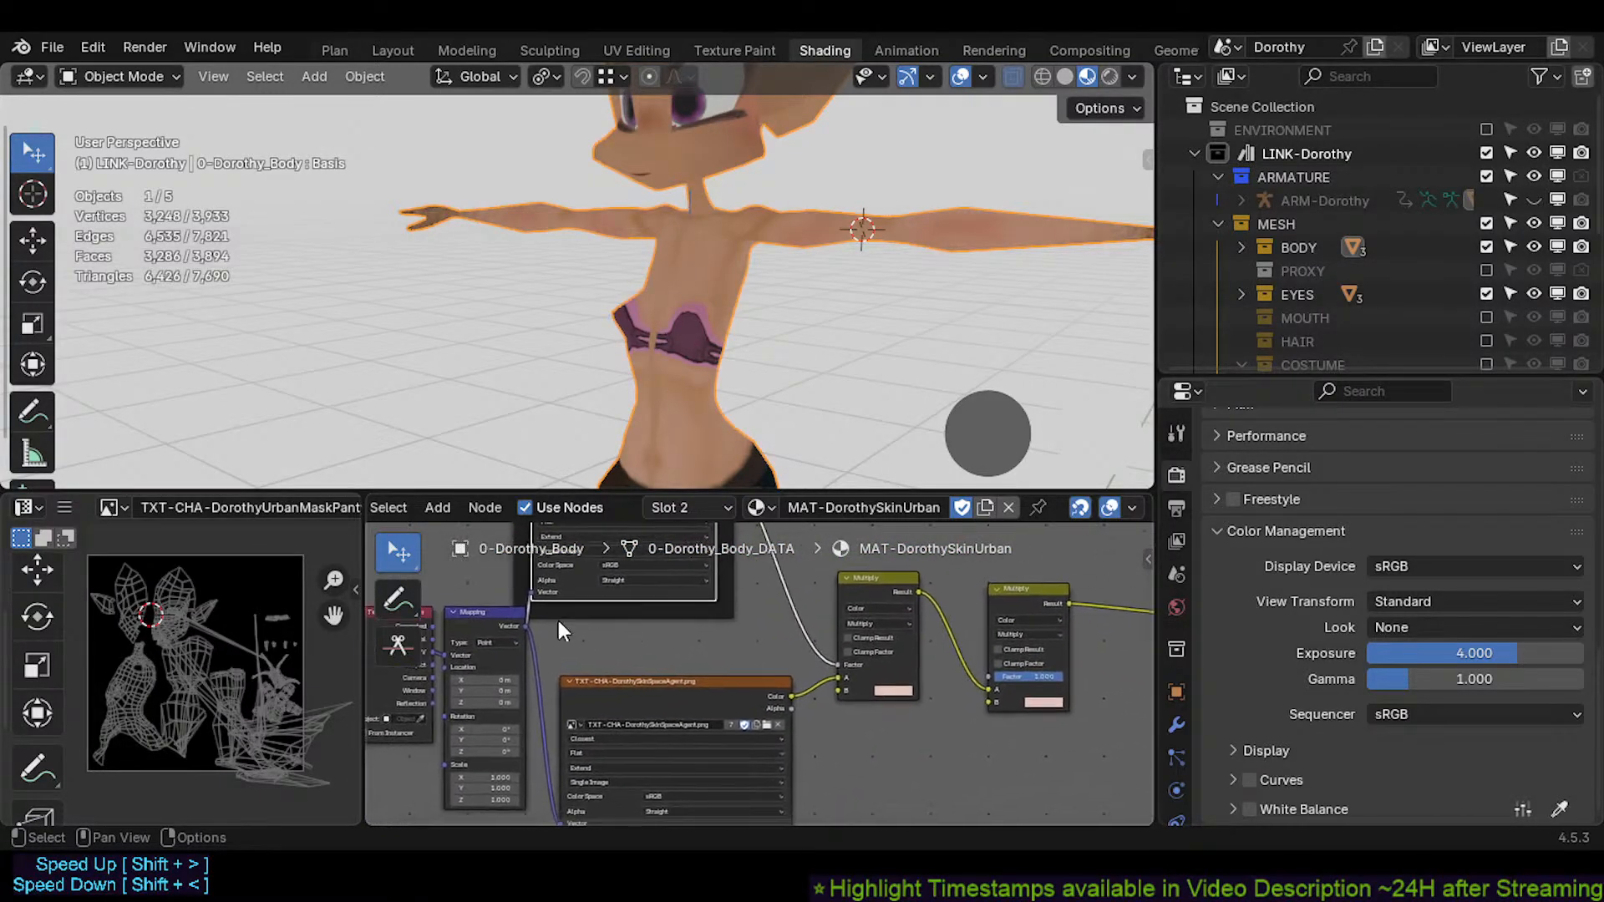
middle_drag(558, 622, 662, 601)
middle_drag(641, 720, 670, 548)
shift+middle_drag(677, 424, 665, 308)
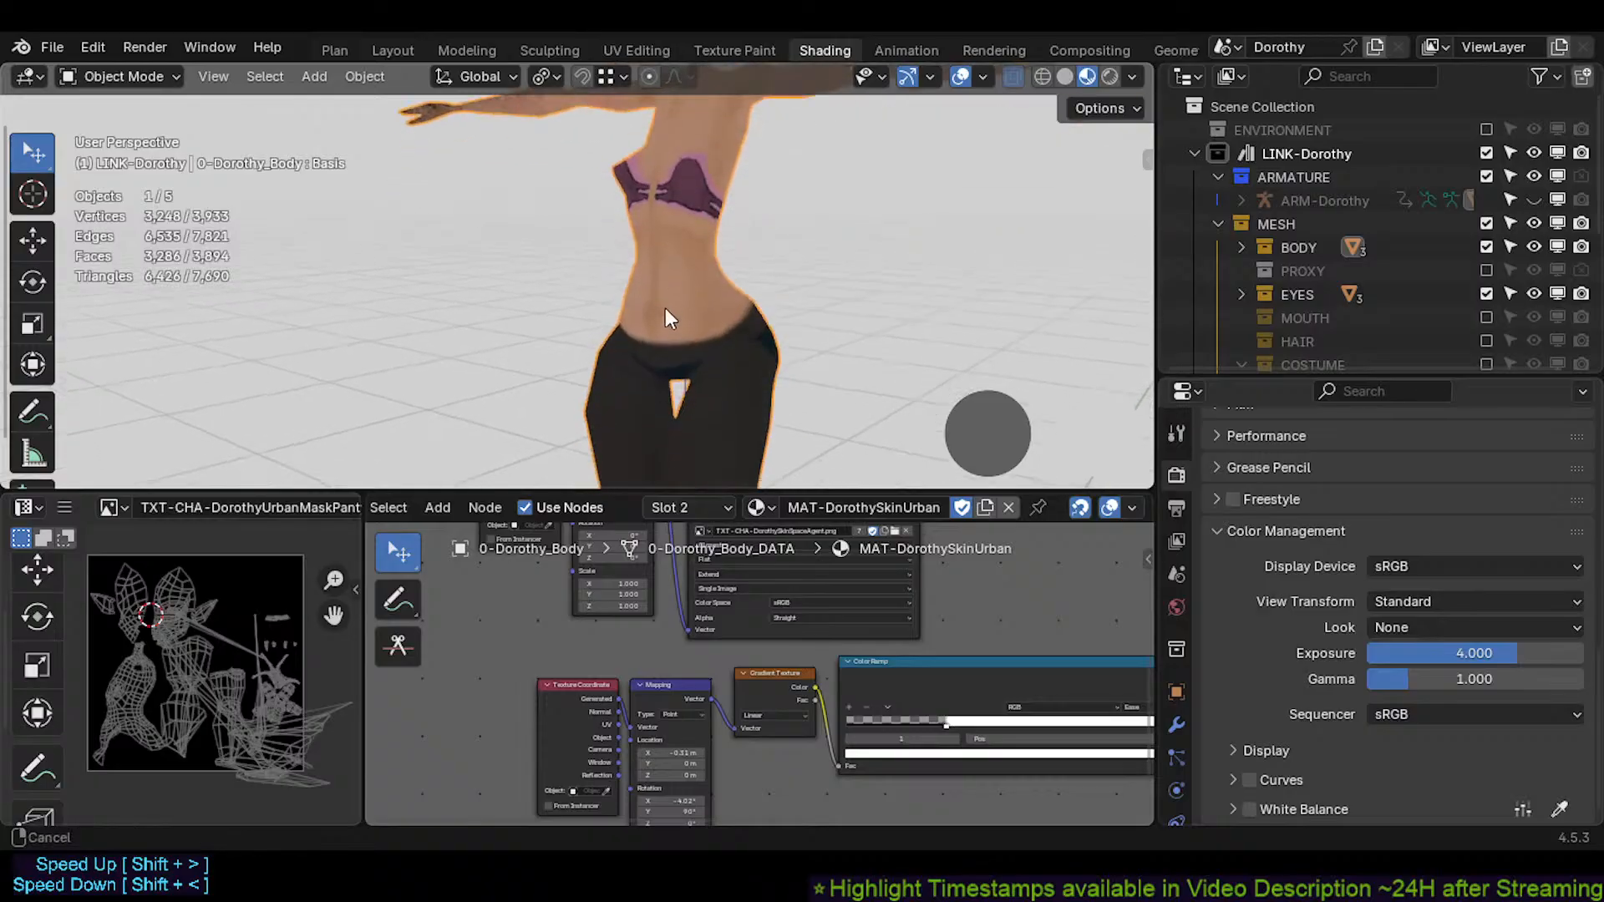
shift+middle_drag(697, 744, 476, 656)
shift+middle_drag(792, 615, 475, 730)
shift+middle_drag(703, 261, 668, 349)
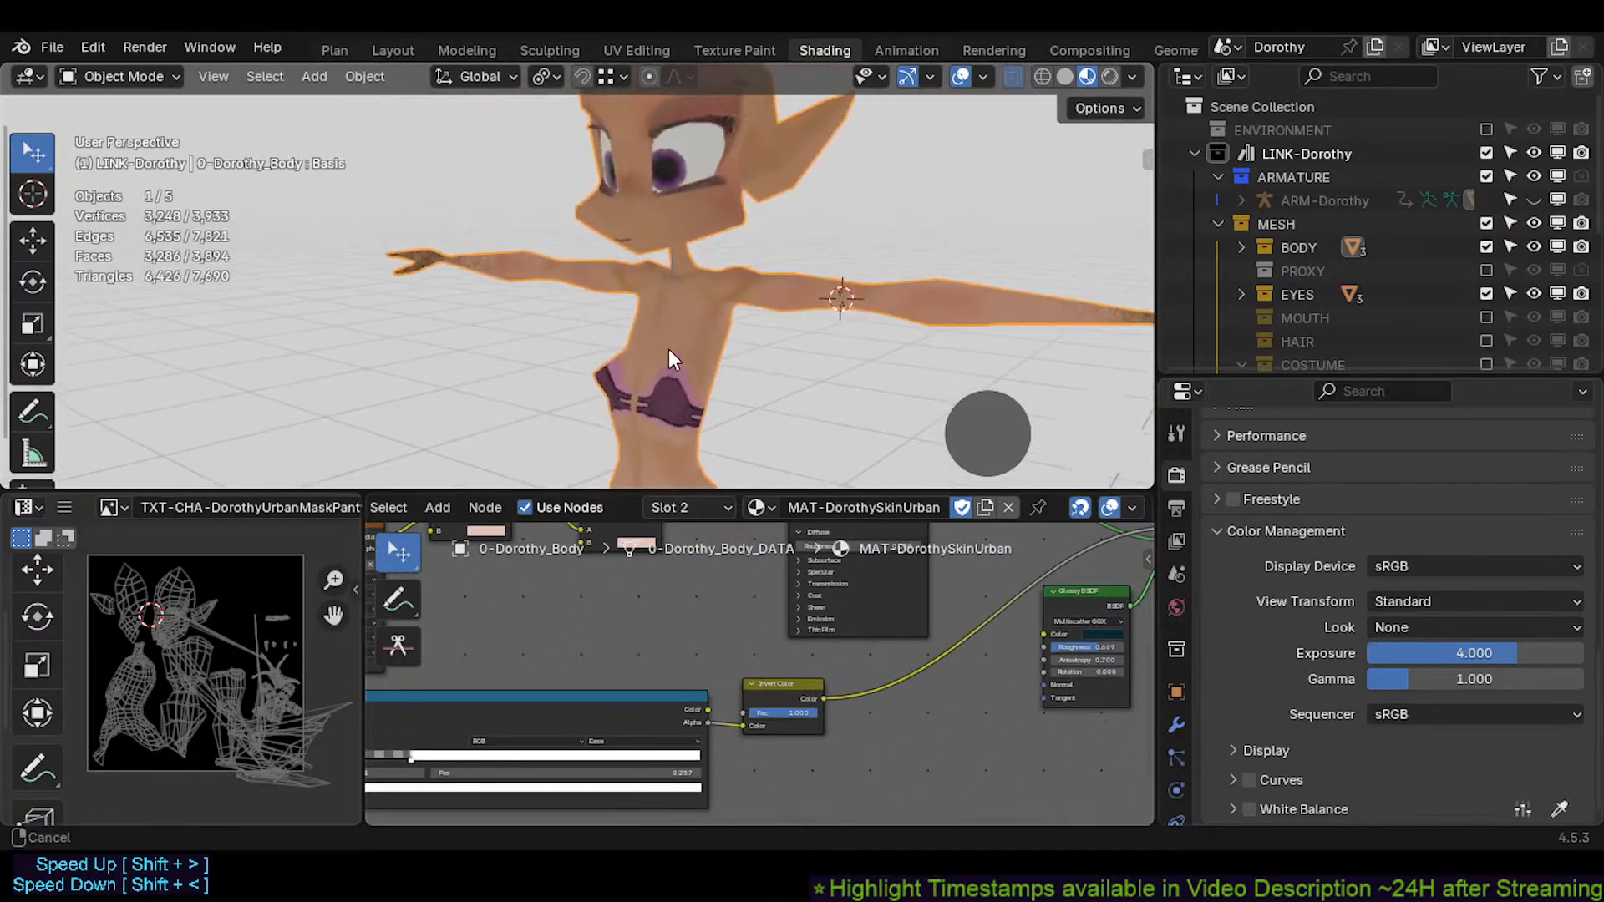
Enlarge the 3D viewport slightly and move the MAKEUP: BLUSH frame a little farther from the Mapping node
drag(493, 492, 492, 523)
middle_drag(486, 622, 637, 730)
middle_drag(556, 616, 742, 759)
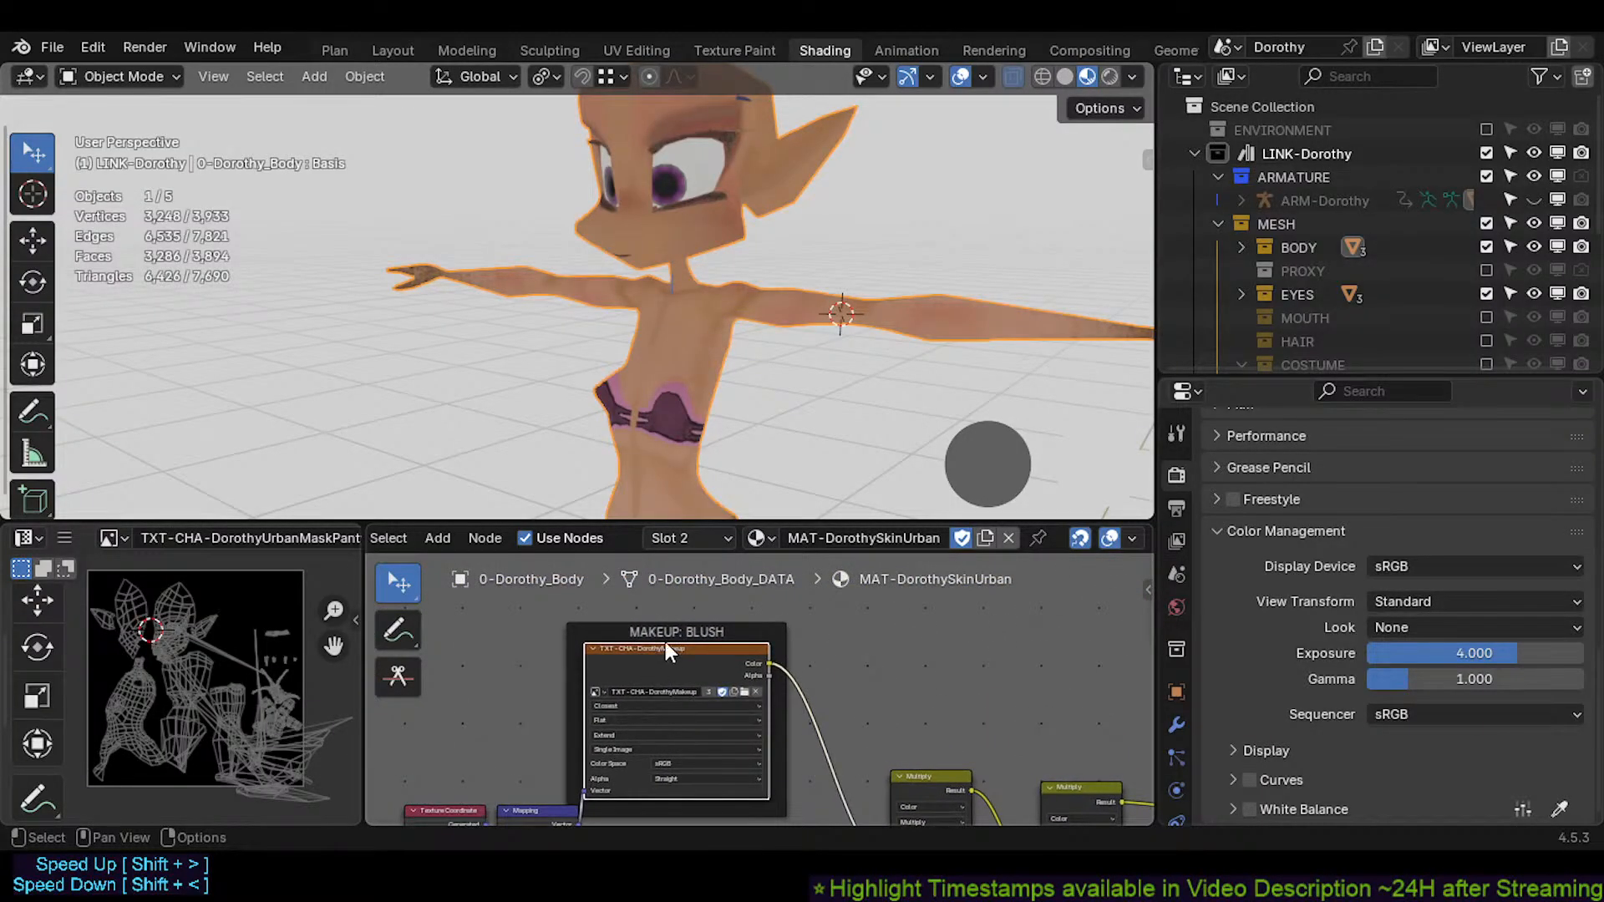
drag(665, 648, 694, 626)
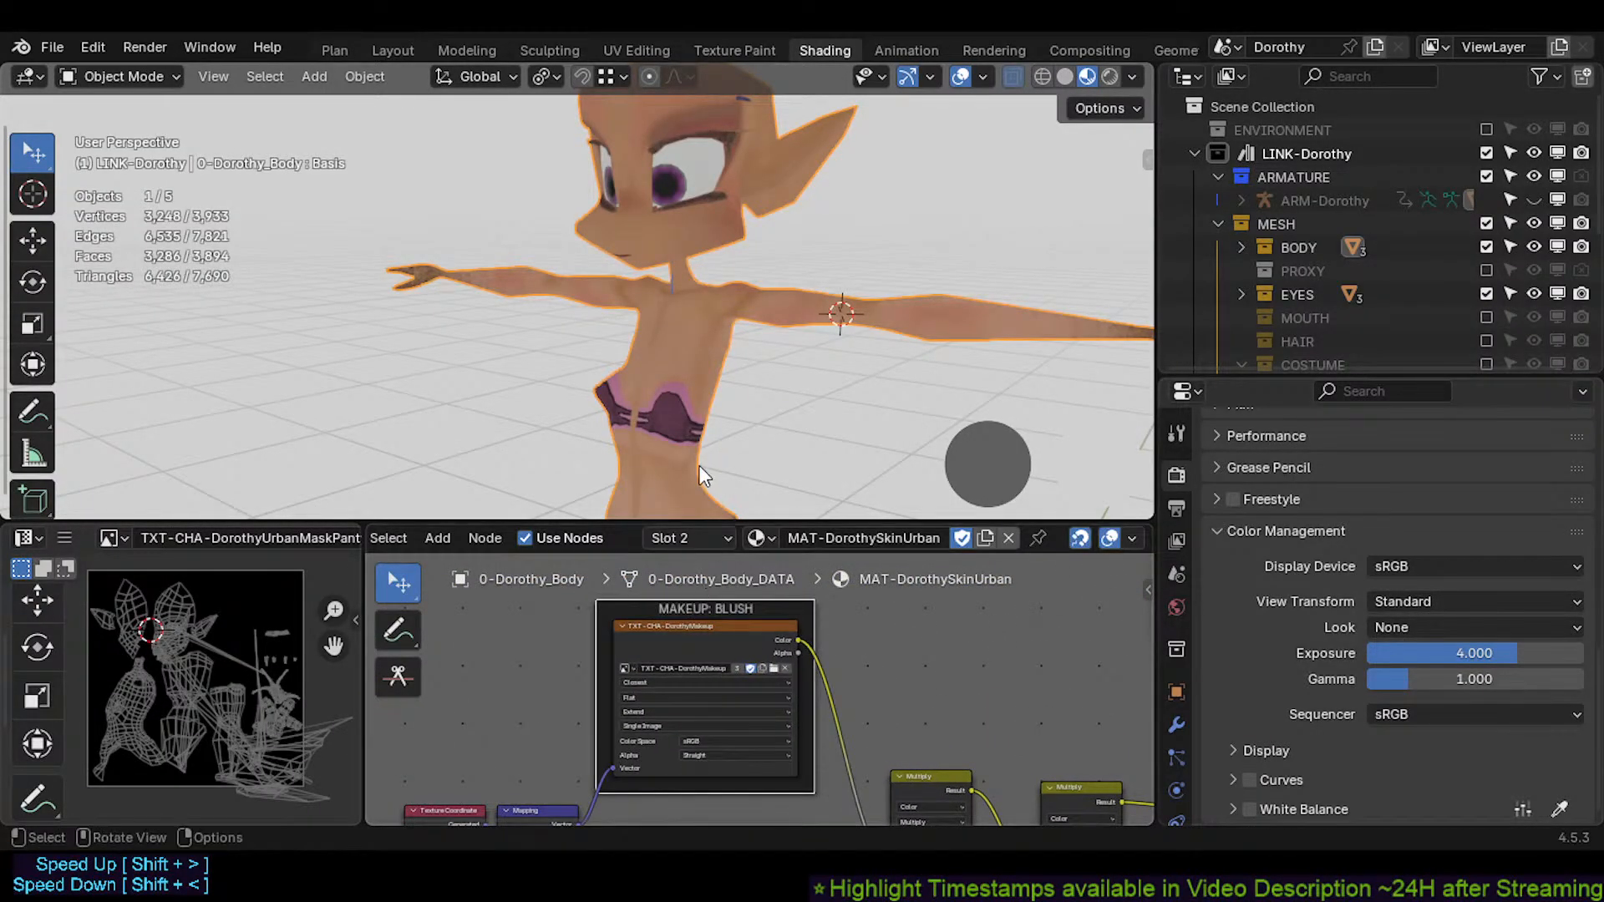
Return to the Texture Paint workspace and put 0-Dorothy_Body back in Object Mode
click(719, 50)
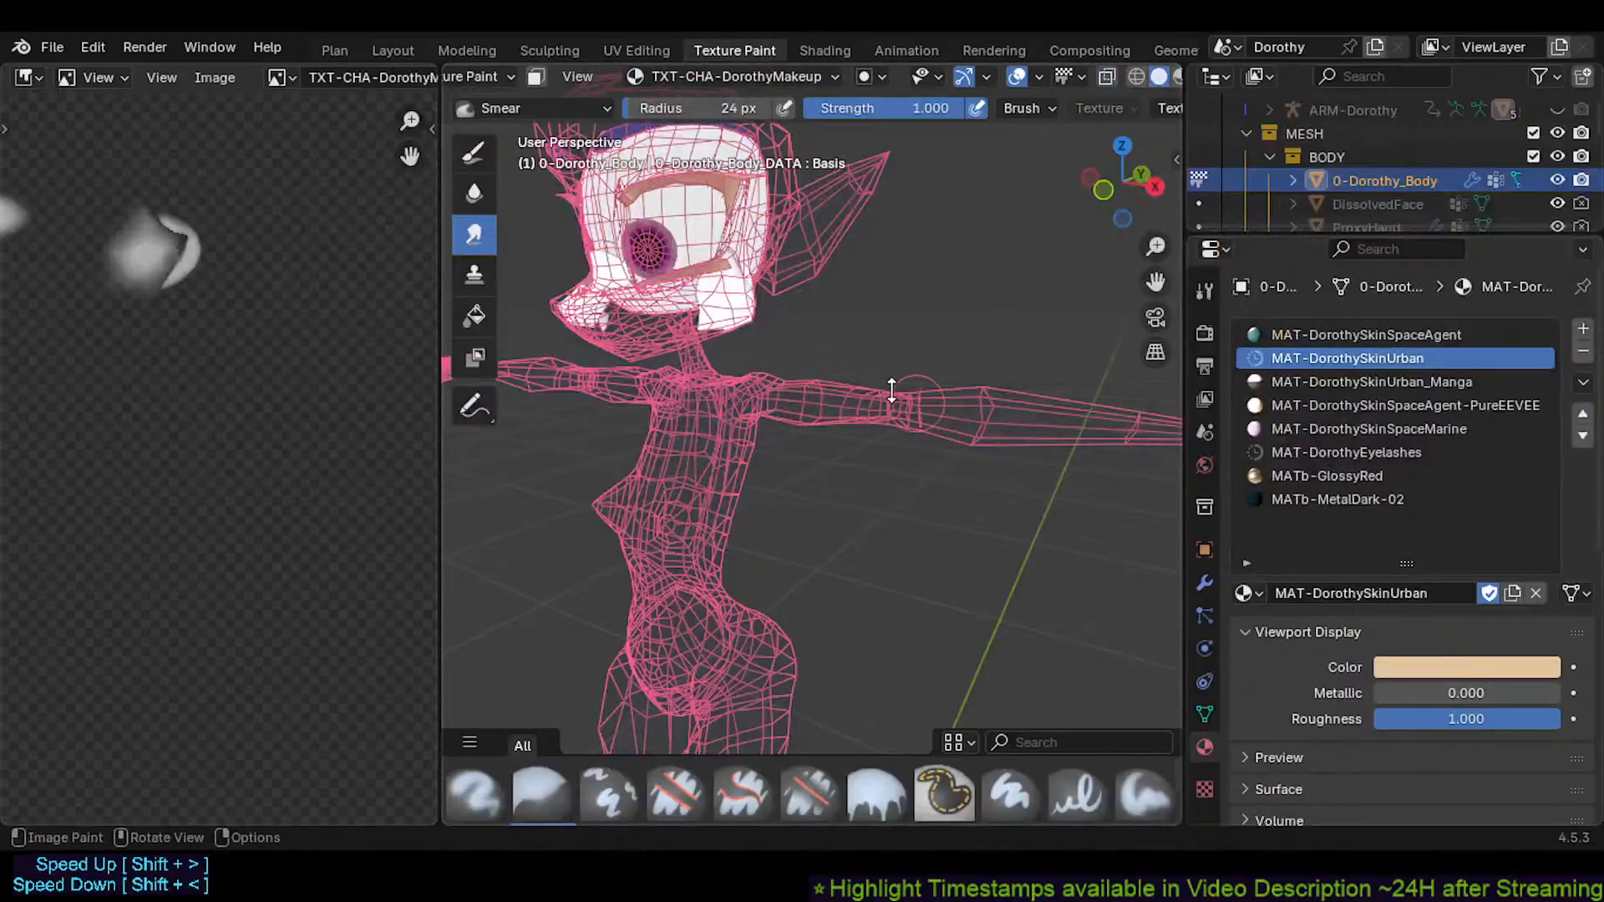
scroll(1095, 77, down, 3)
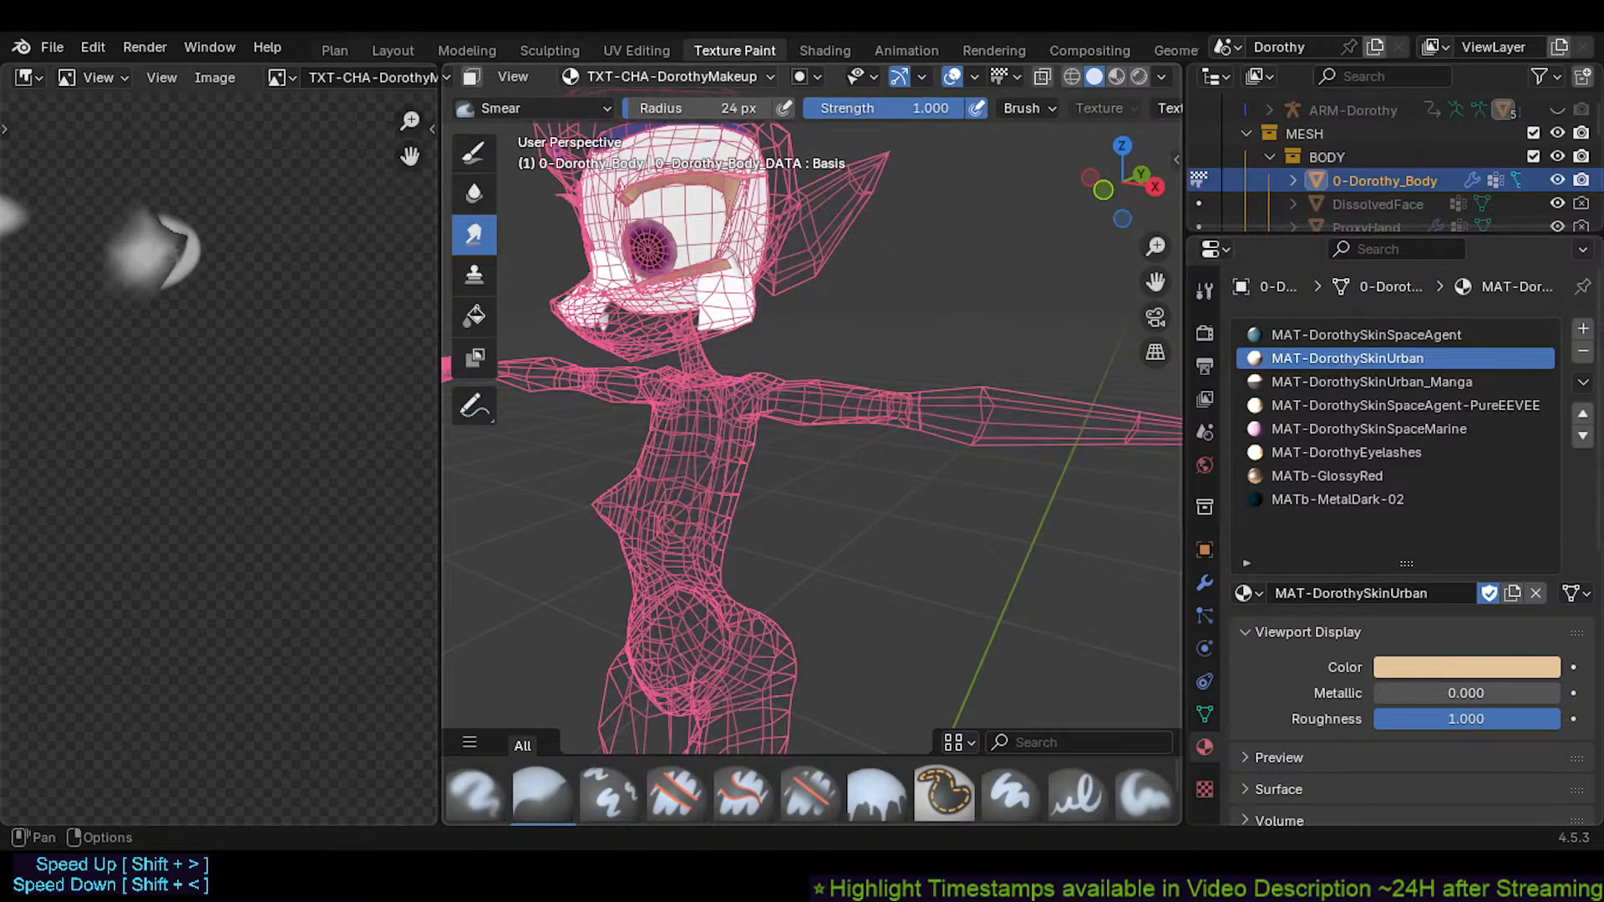
scroll(810, 77, up, 5)
scroll(810, 77, up, 1)
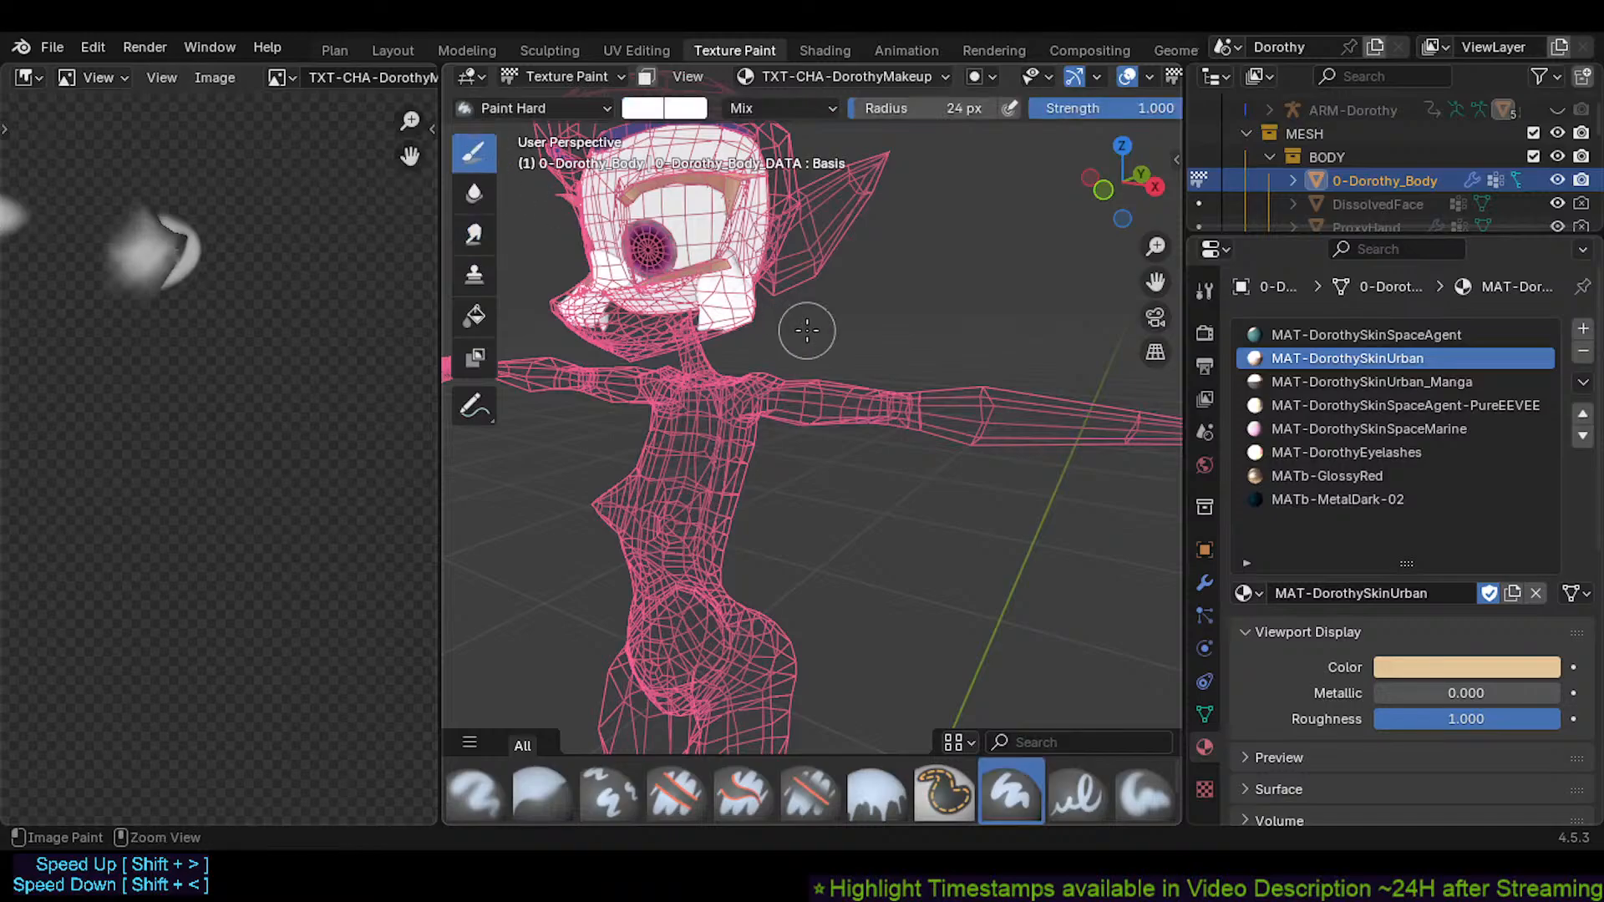
key(ctrl+Tab)
click(823, 366)
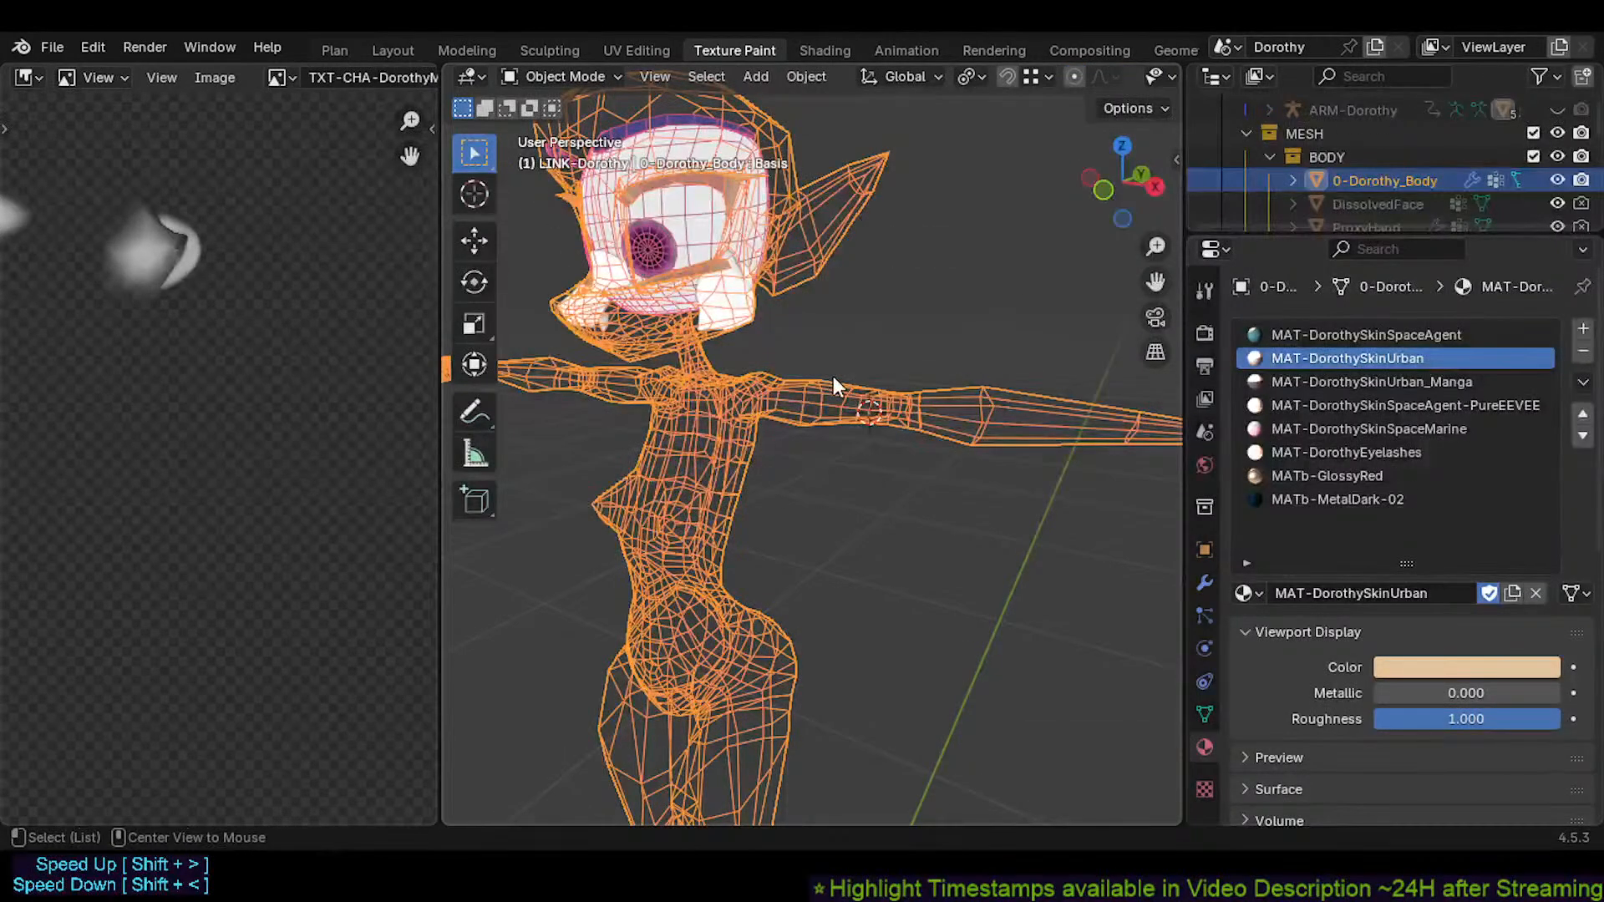
scroll(973, 68, down, 5)
scroll(976, 74, down, 2)
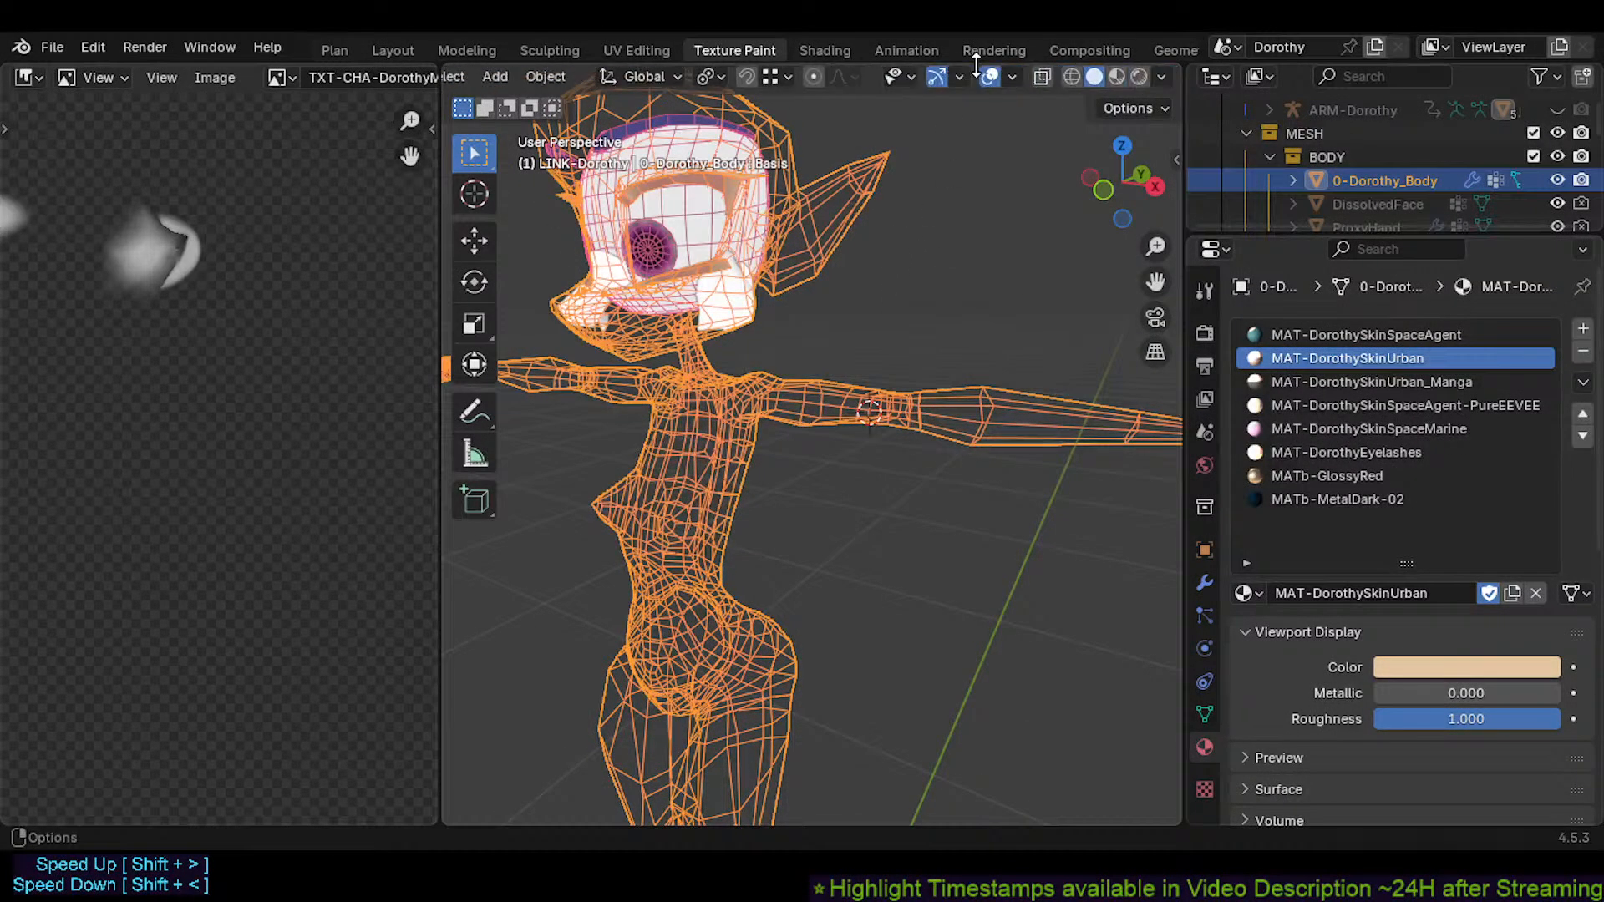
Check the body in Material Preview shading and return the viewport to Solid shading
click(1120, 76)
click(842, 344)
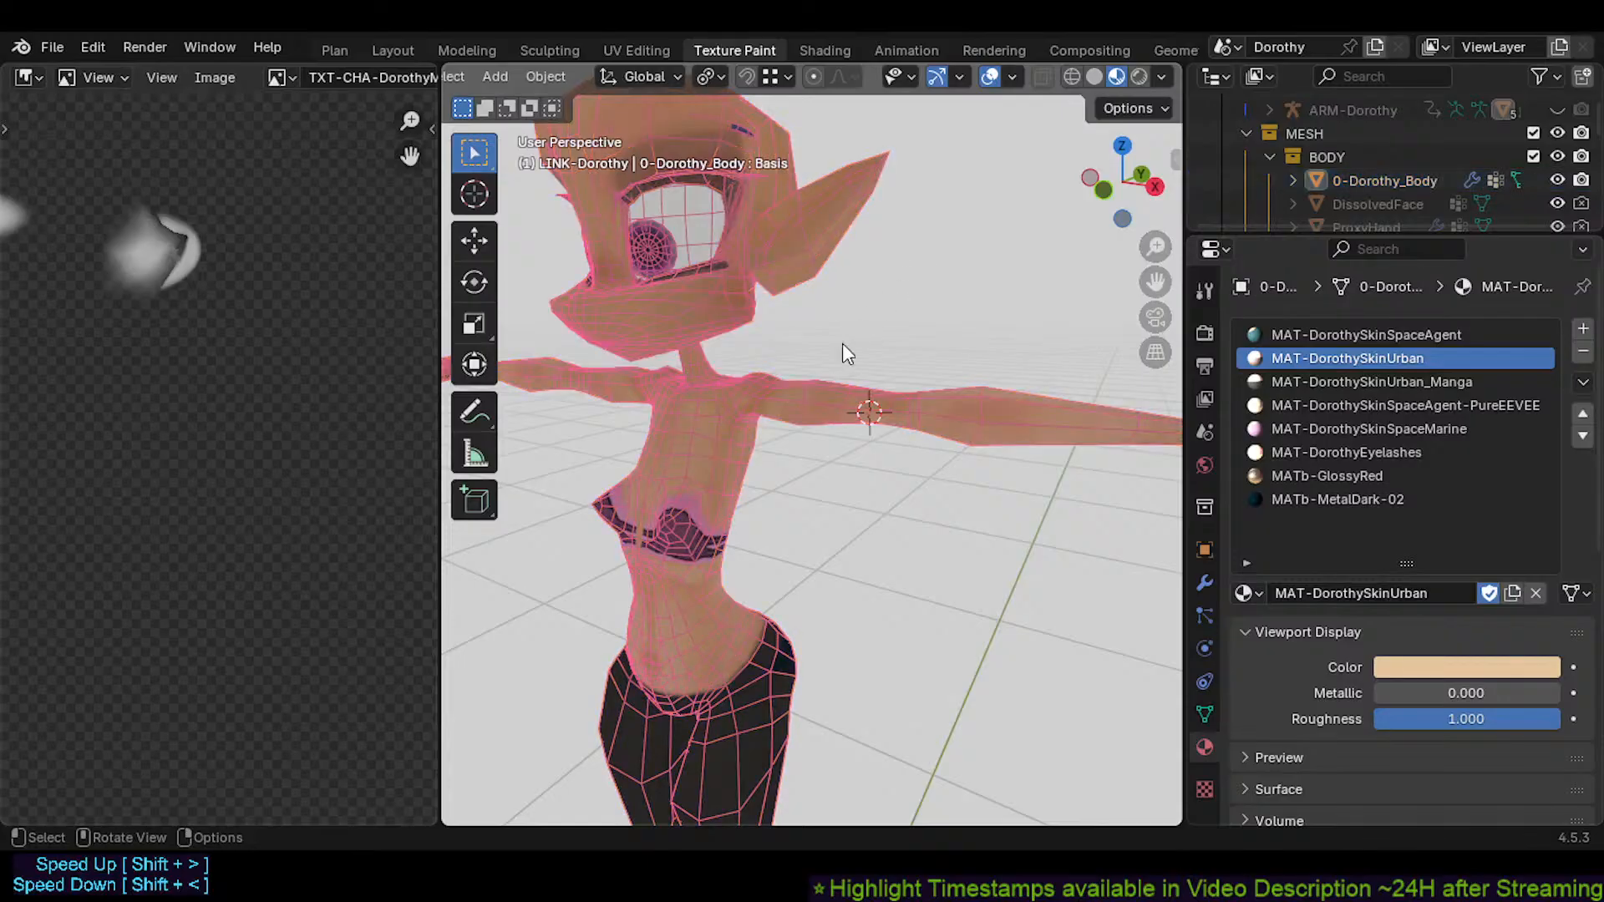
click(1096, 75)
scroll(882, 312, up, 1)
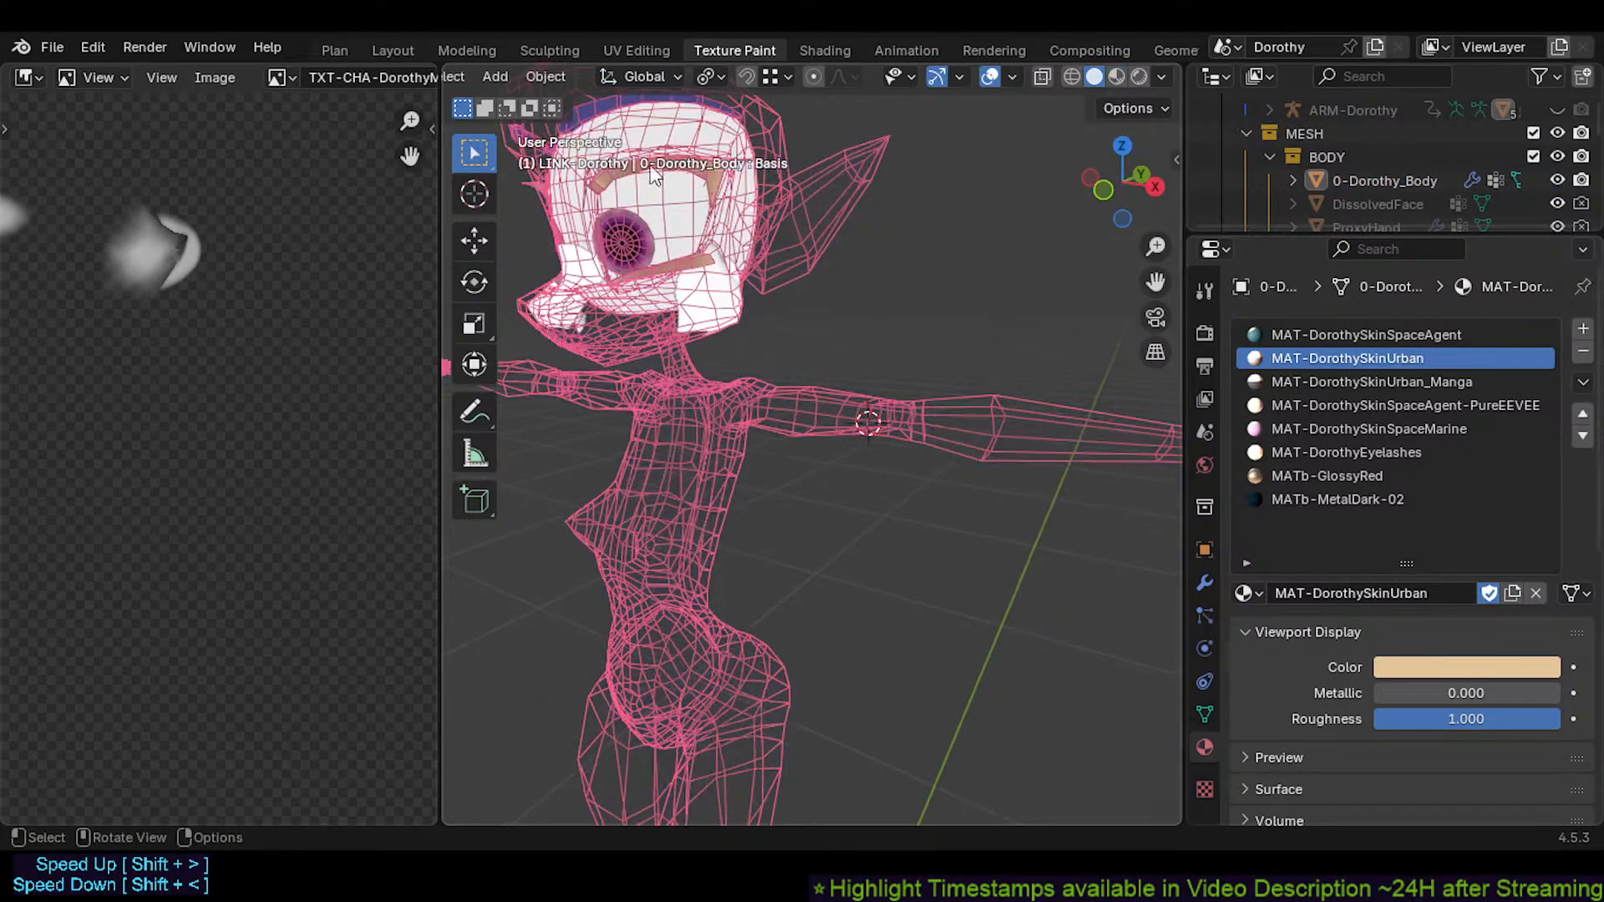
scroll(746, 355, down, 2)
Select the body and toggle X-ray on and off to check the see-through display, ending with nothing selected
click(690, 458)
middle_drag(689, 460, 719, 466)
key(alt+z)
key(alt+z)
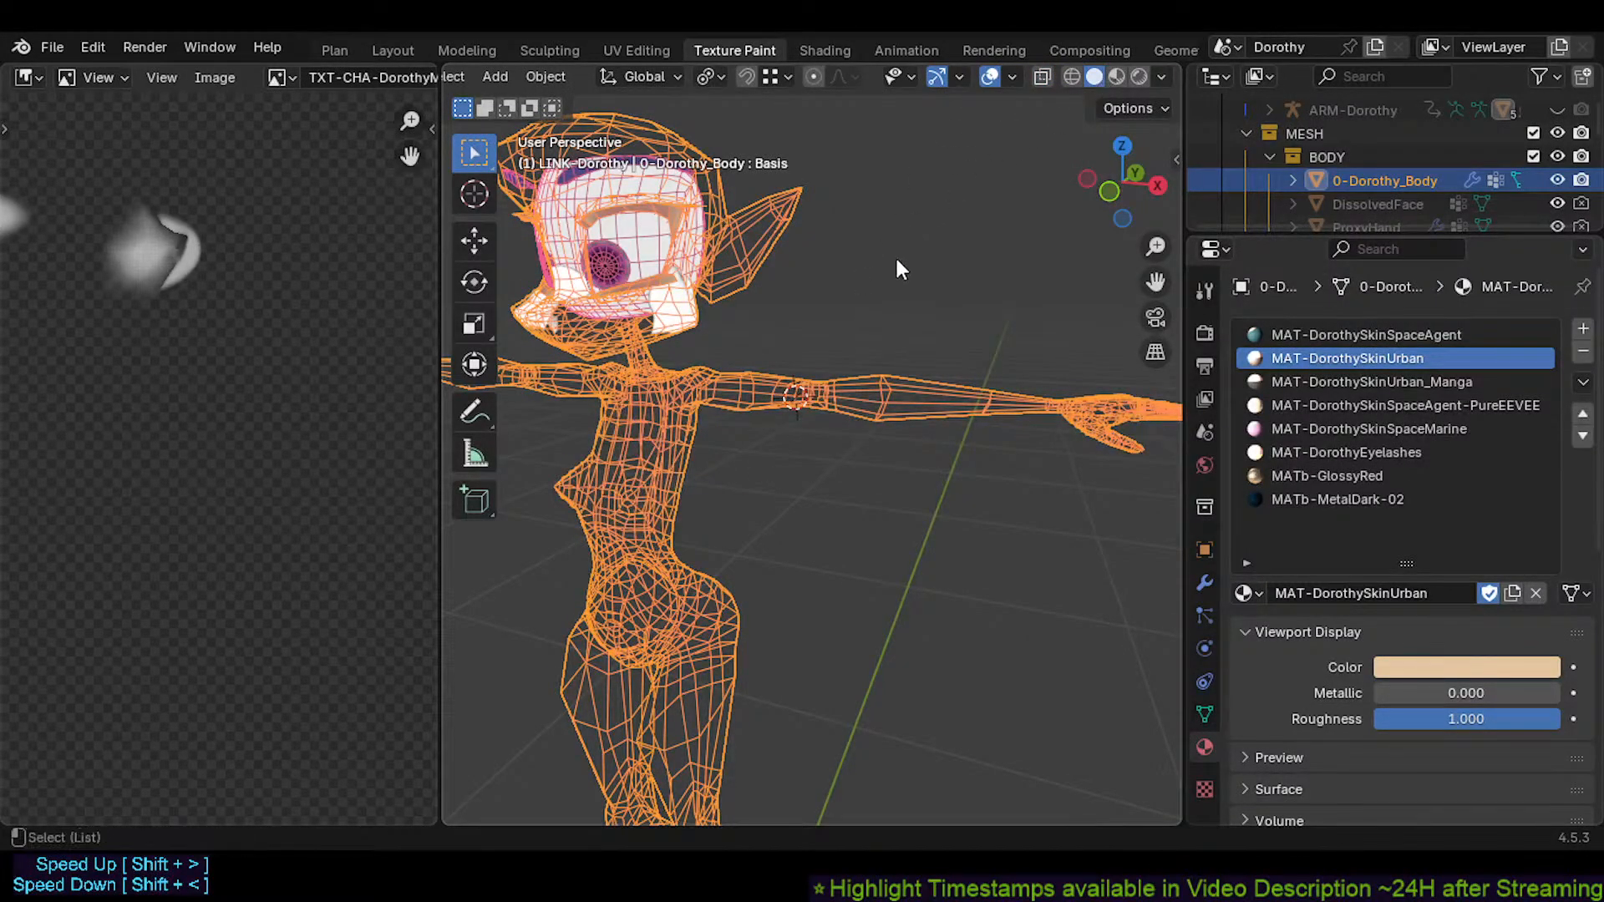
key(alt+z)
key(alt+z)
key(alt+z)
click(849, 301)
Inspect the see-through body by entering and leaving Edit Mode, reviewing the Viewport Overlays settings and toggling overlays off and on
middle_drag(848, 299, 660, 420)
scroll(744, 429, down, 2)
scroll(751, 418, up, 2)
key(Tab)
middle_drag(852, 398, 643, 430)
key(Tab)
middle_drag(762, 454, 827, 334)
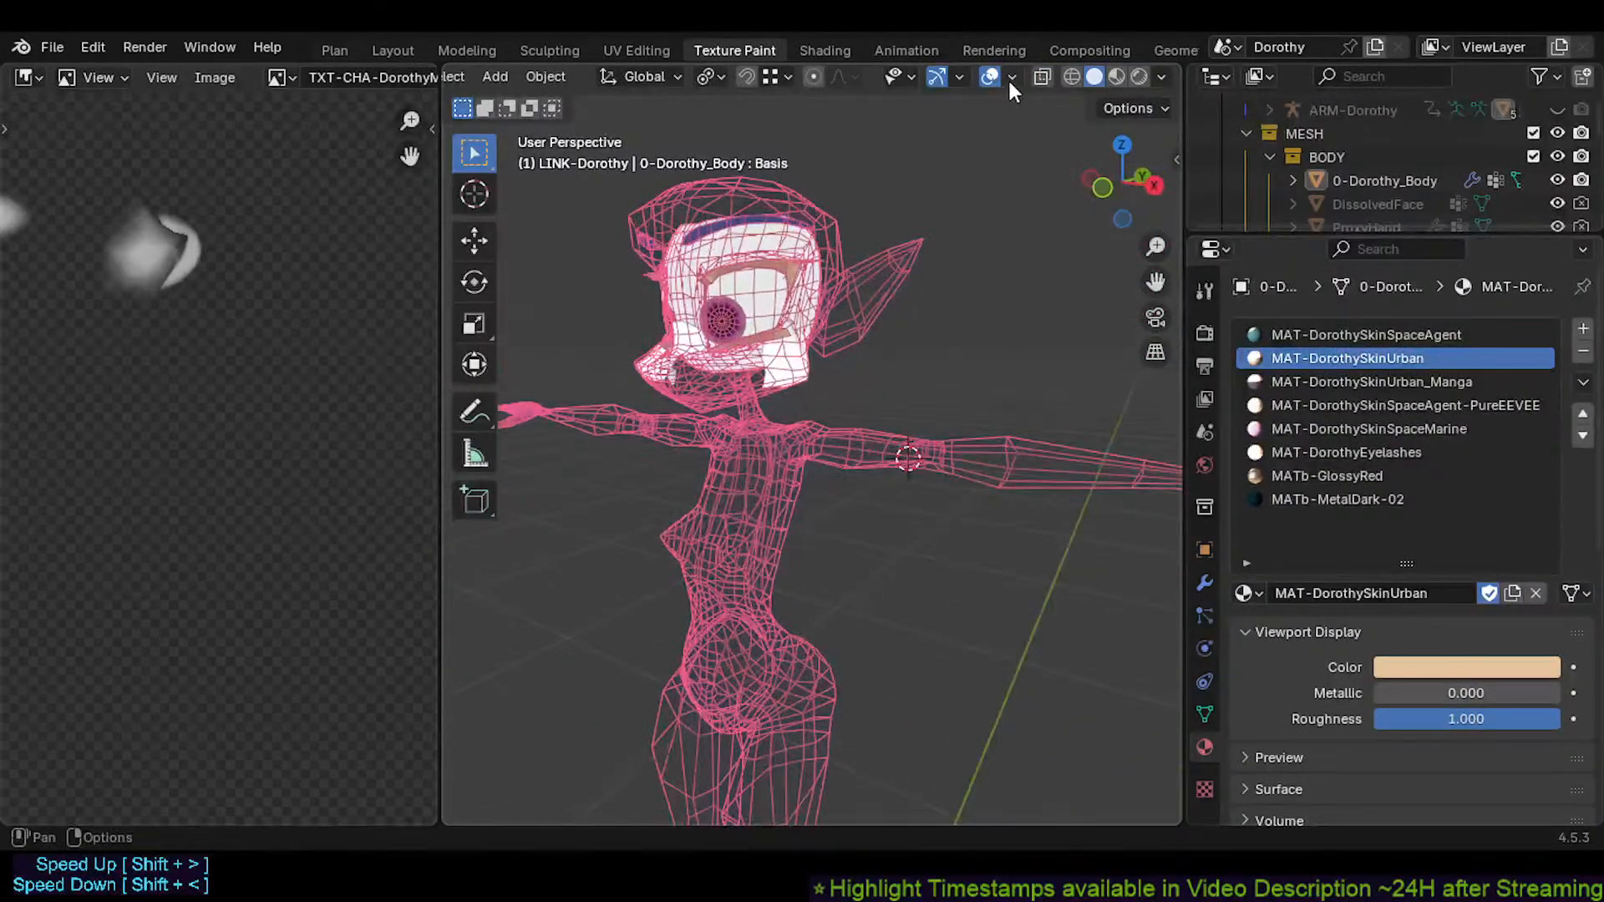
click(1012, 78)
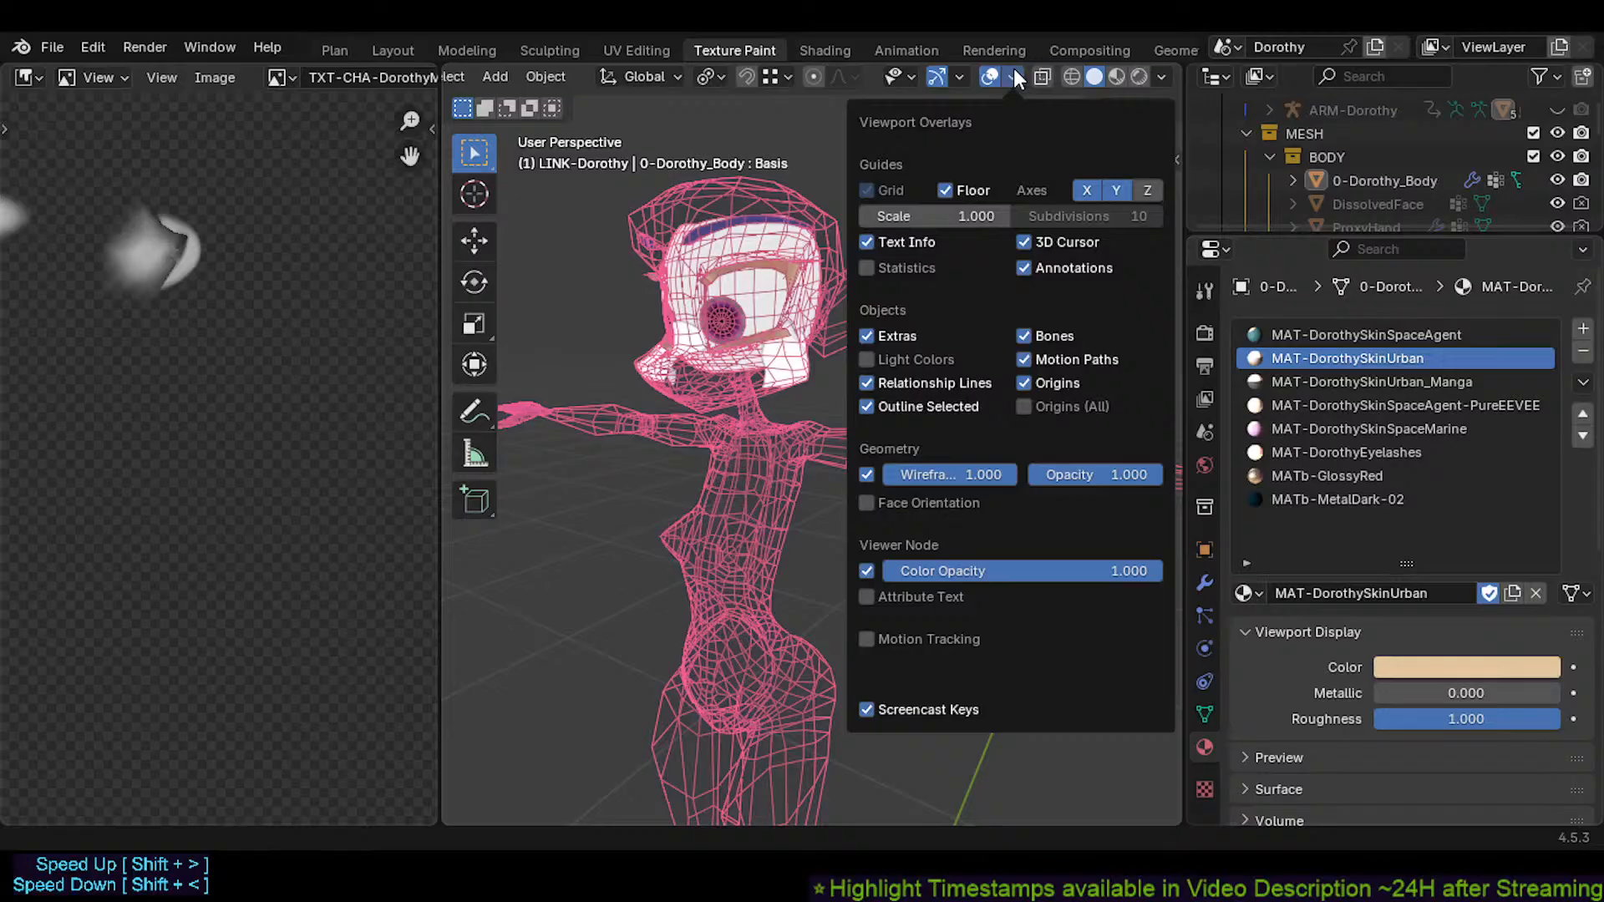
key(shift+alt+z)
key(shift+alt+z)
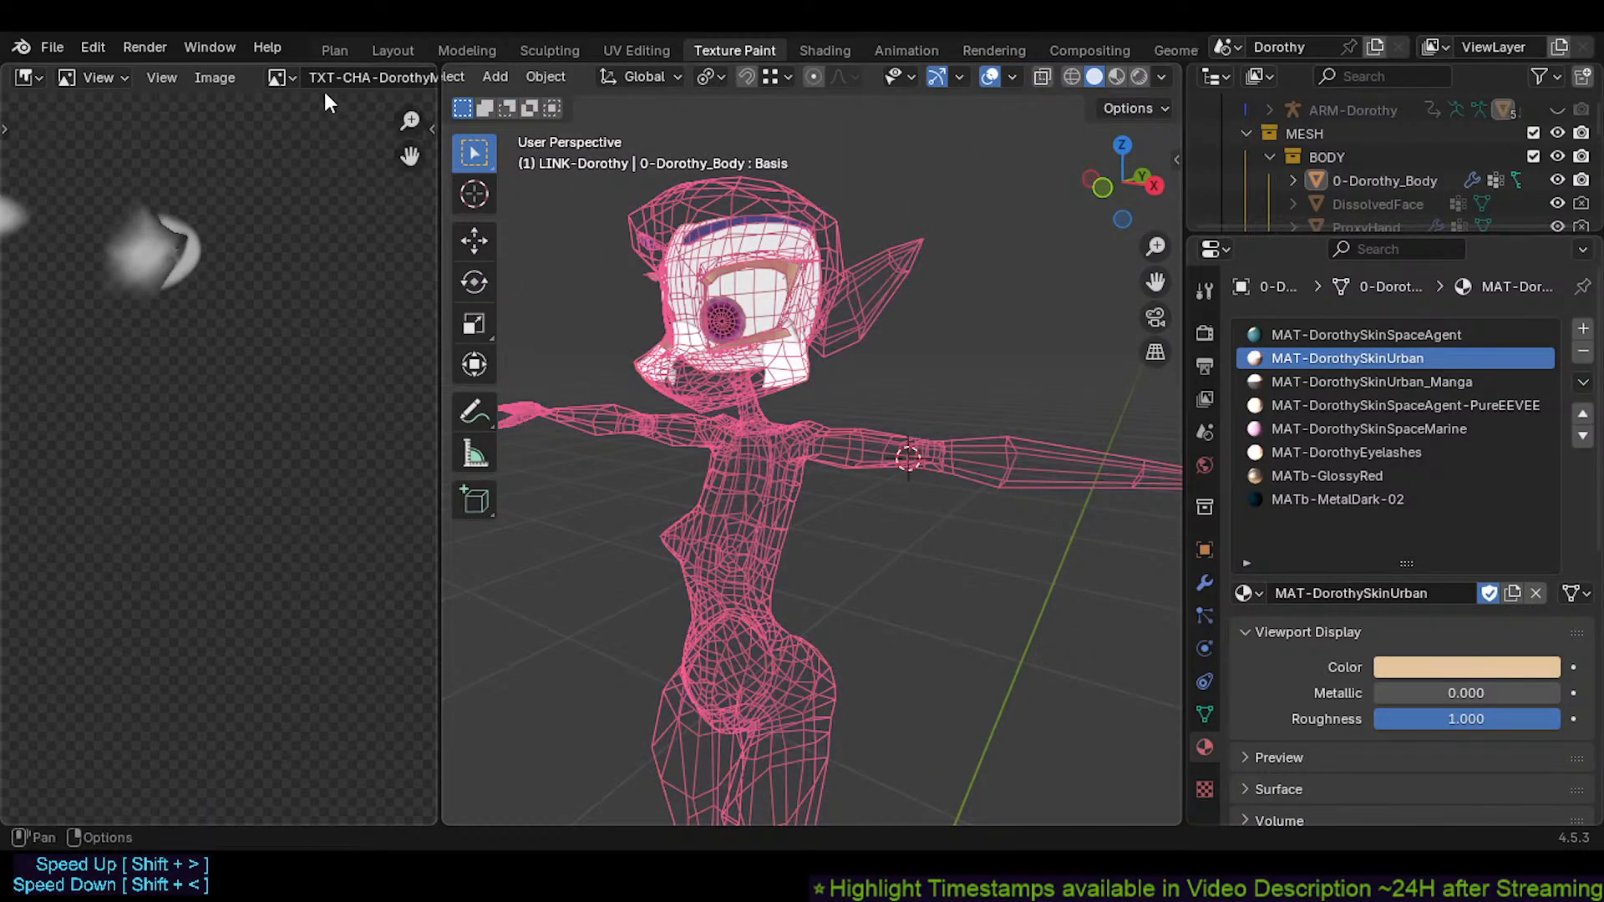
Widen the Image Editor and load the TXT-CHA-DorothySkinSpaceAgent.png skin texture beside the model
drag(438, 159, 535, 159)
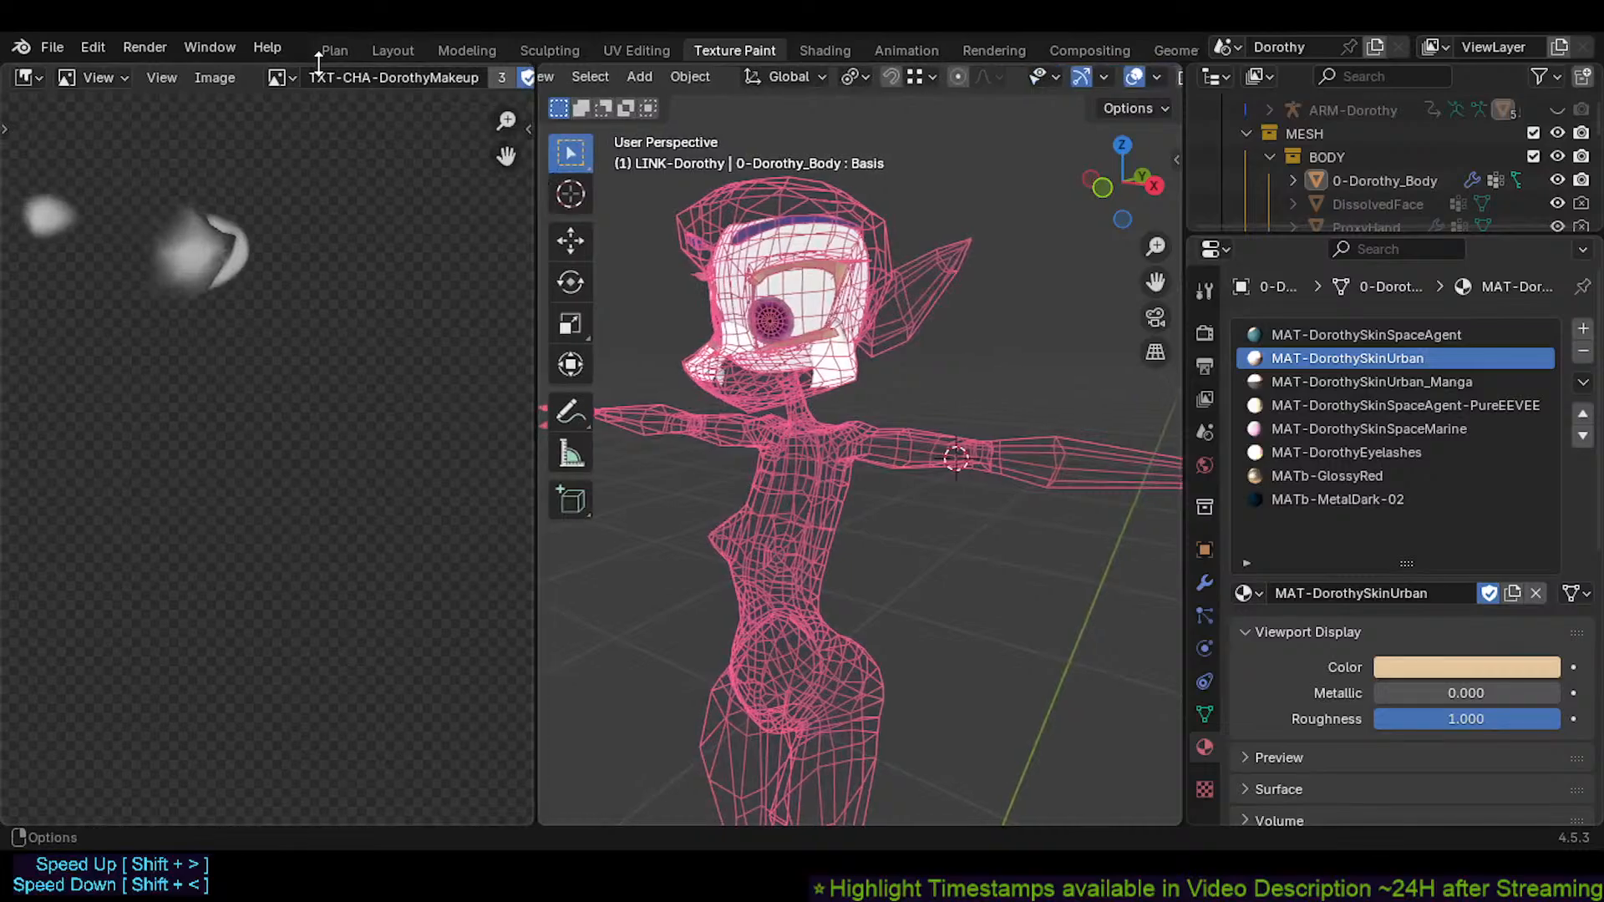
click(276, 77)
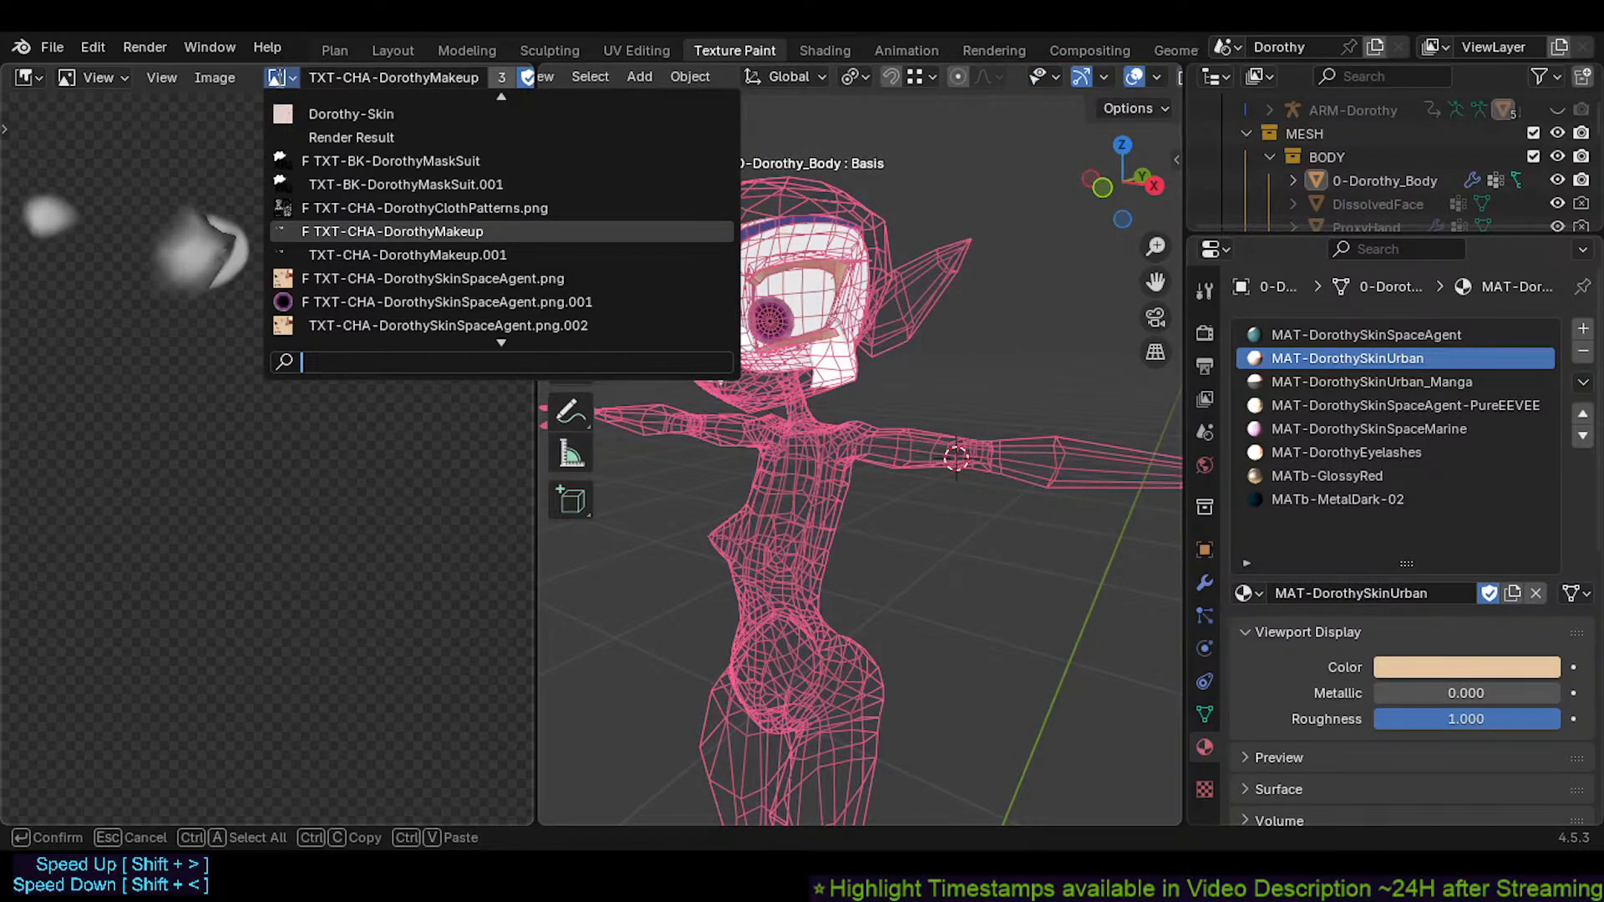
click(387, 278)
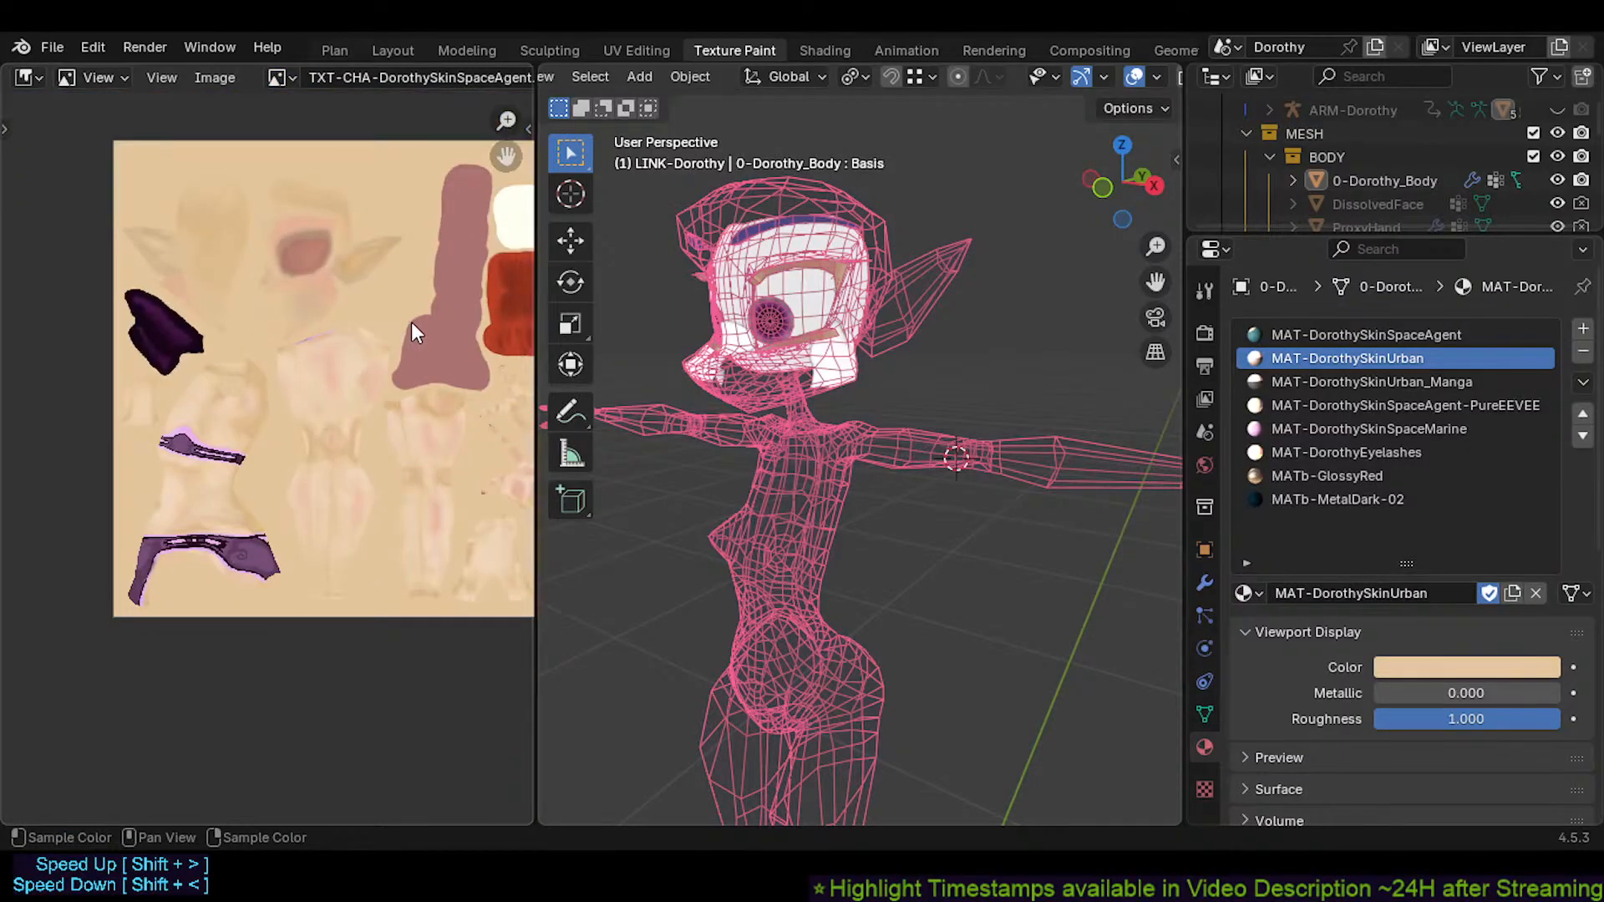
scroll(411, 322, up, 1)
shift+middle_drag(722, 309, 807, 268)
scroll(1092, 79, down, 4)
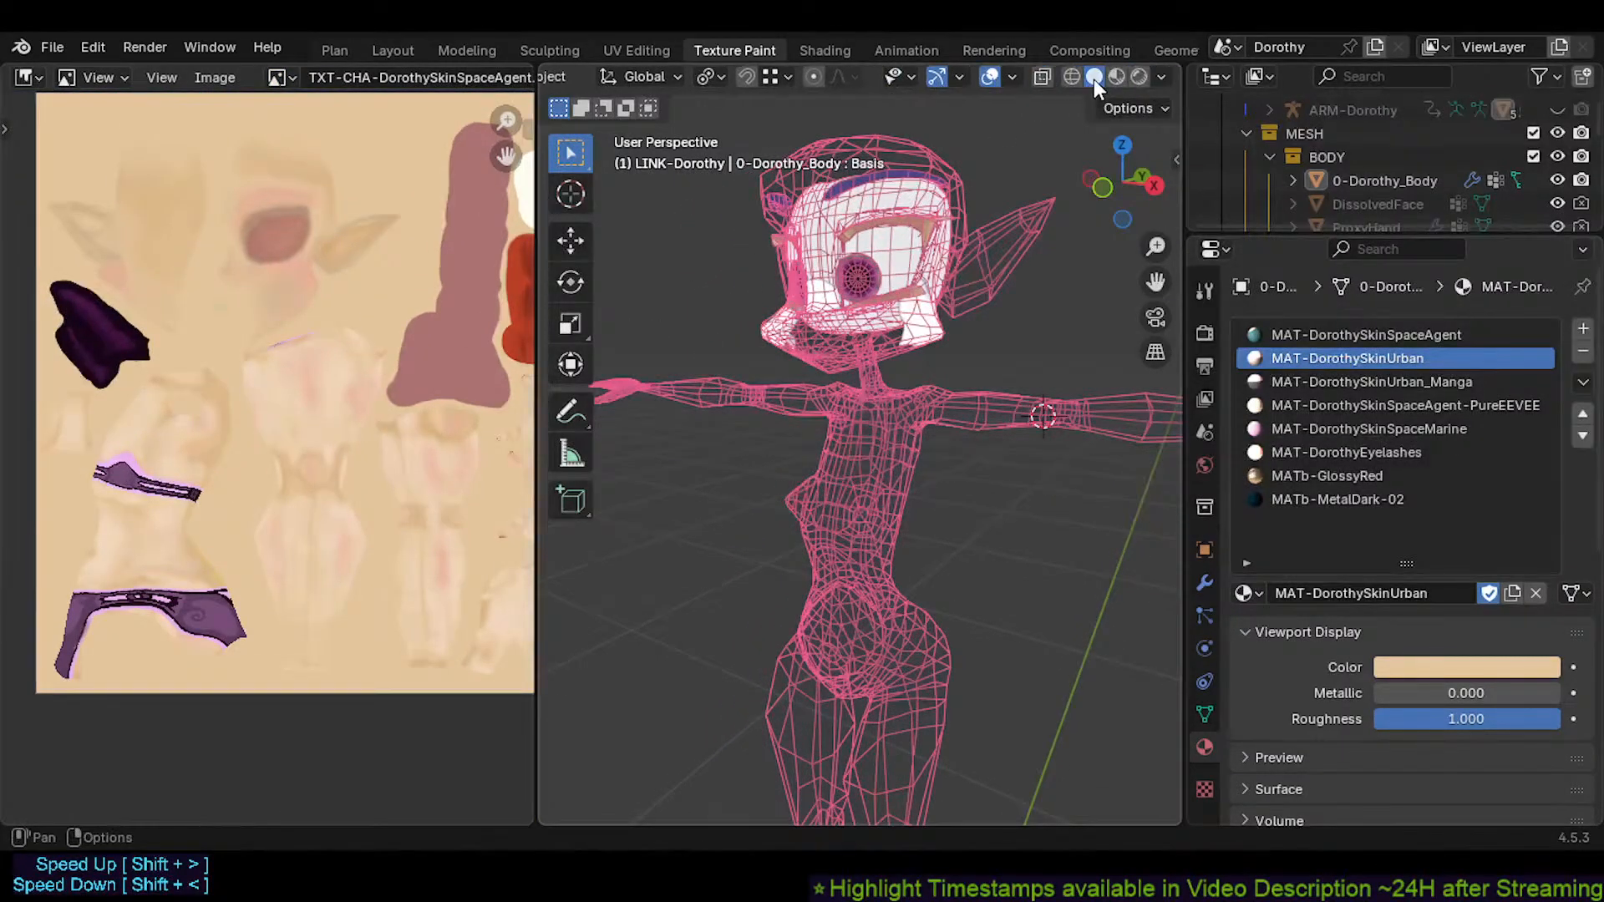
Compare Material Preview and Solid shading again with the body unselected and selected, ending in Solid shading
click(1113, 76)
click(1095, 76)
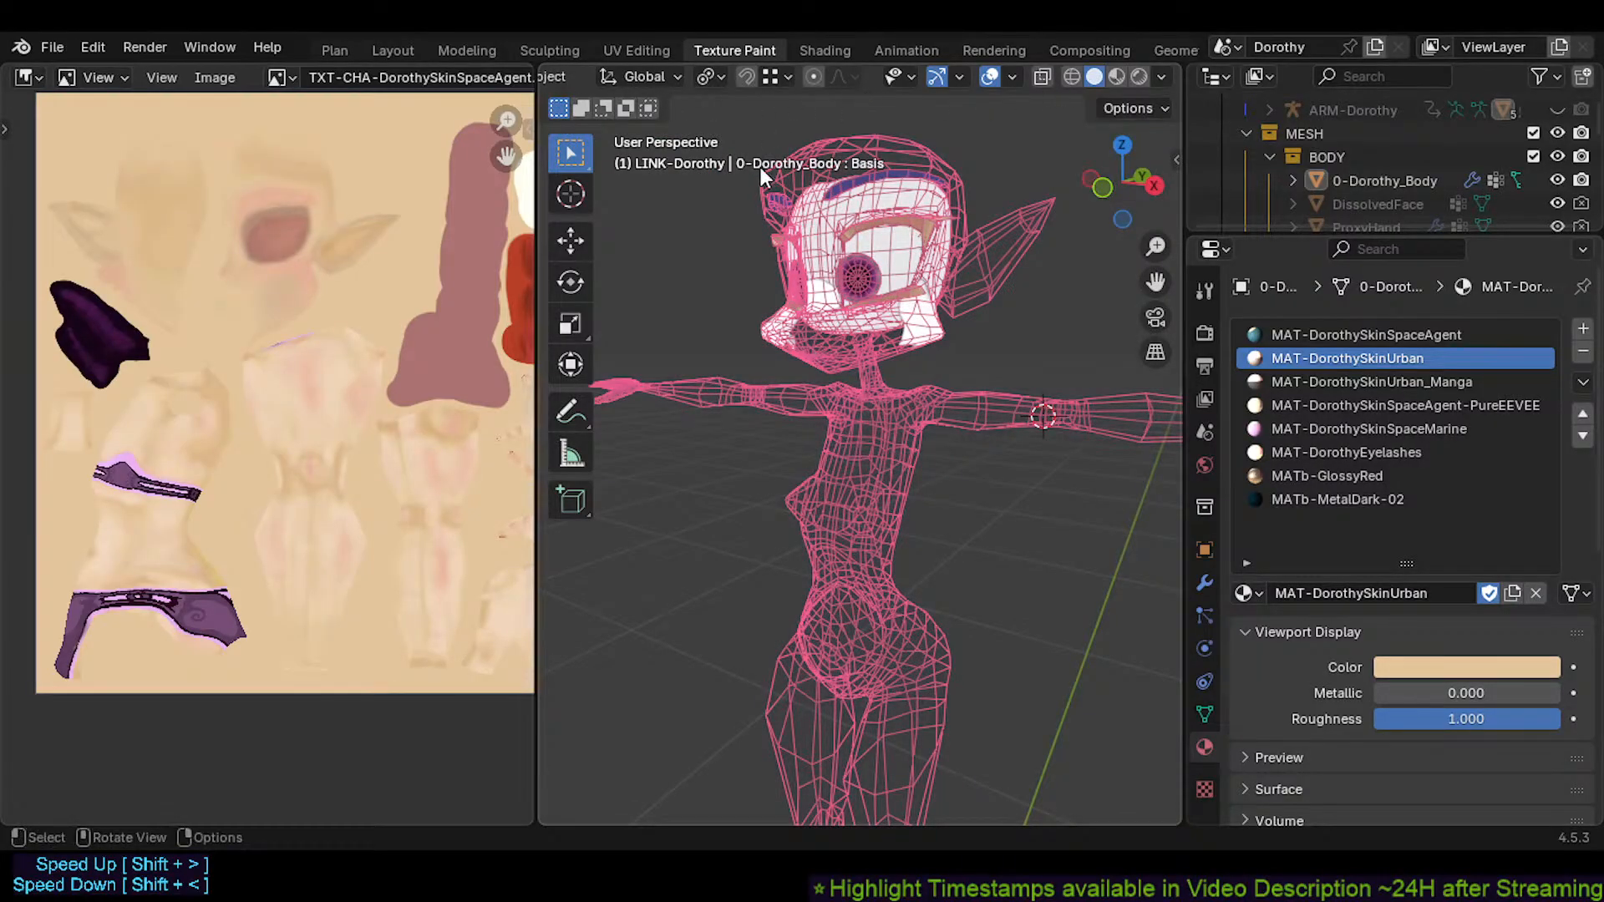
click(890, 471)
click(1117, 76)
click(1095, 76)
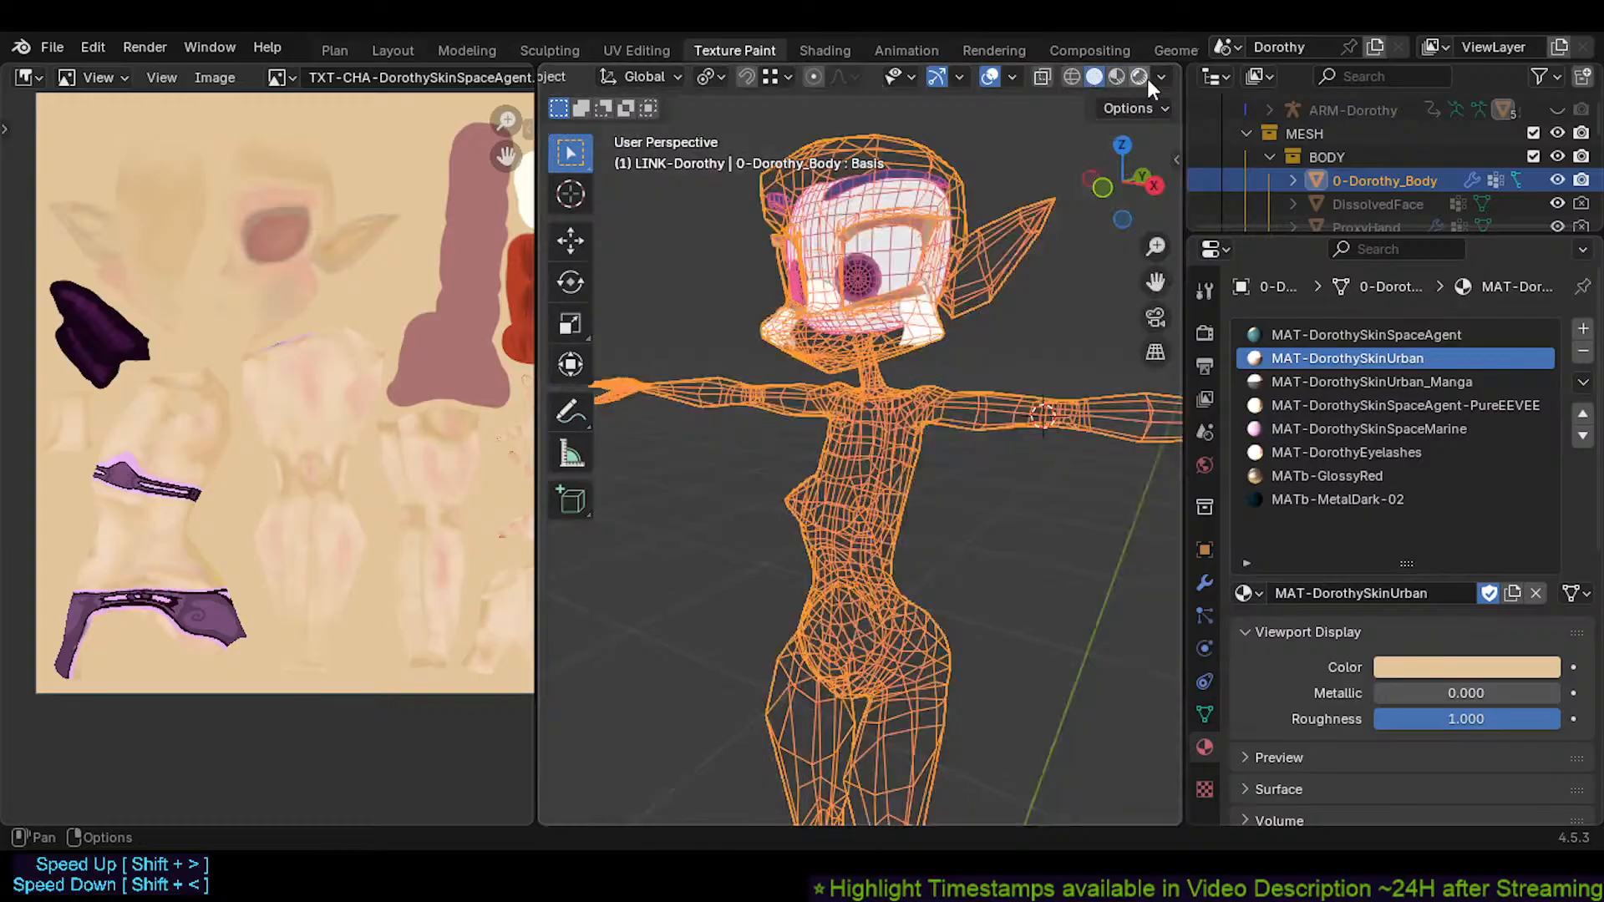
Compare the Attribute and Object colour options for Solid shading with Texture, ending with Texture as the object colour
click(1161, 77)
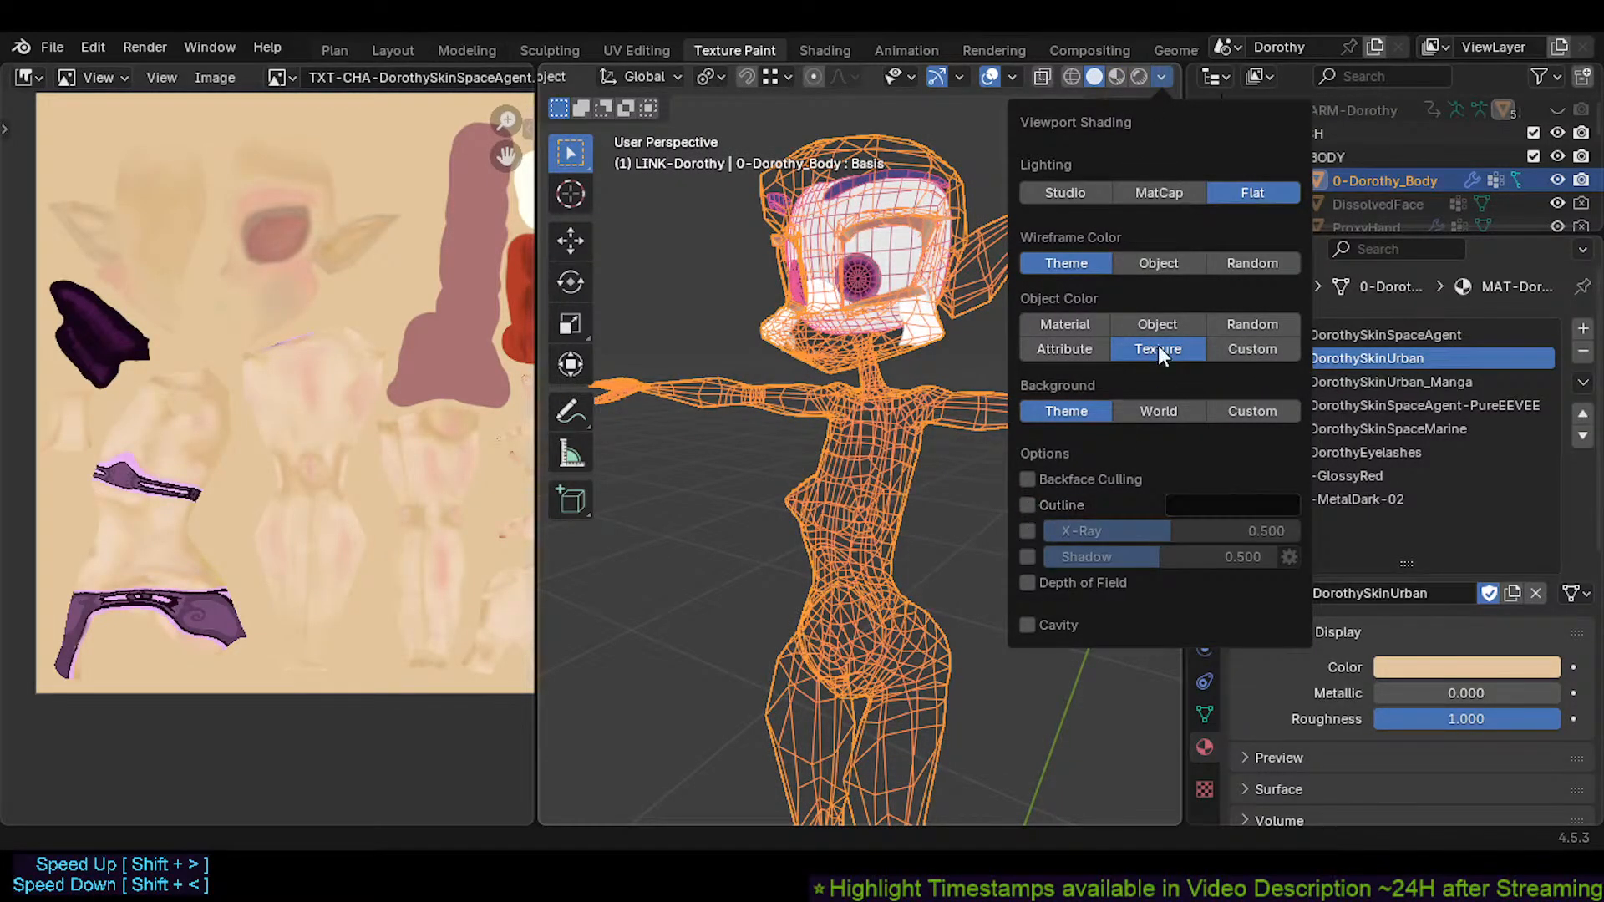
click(1090, 344)
click(1136, 344)
click(1159, 314)
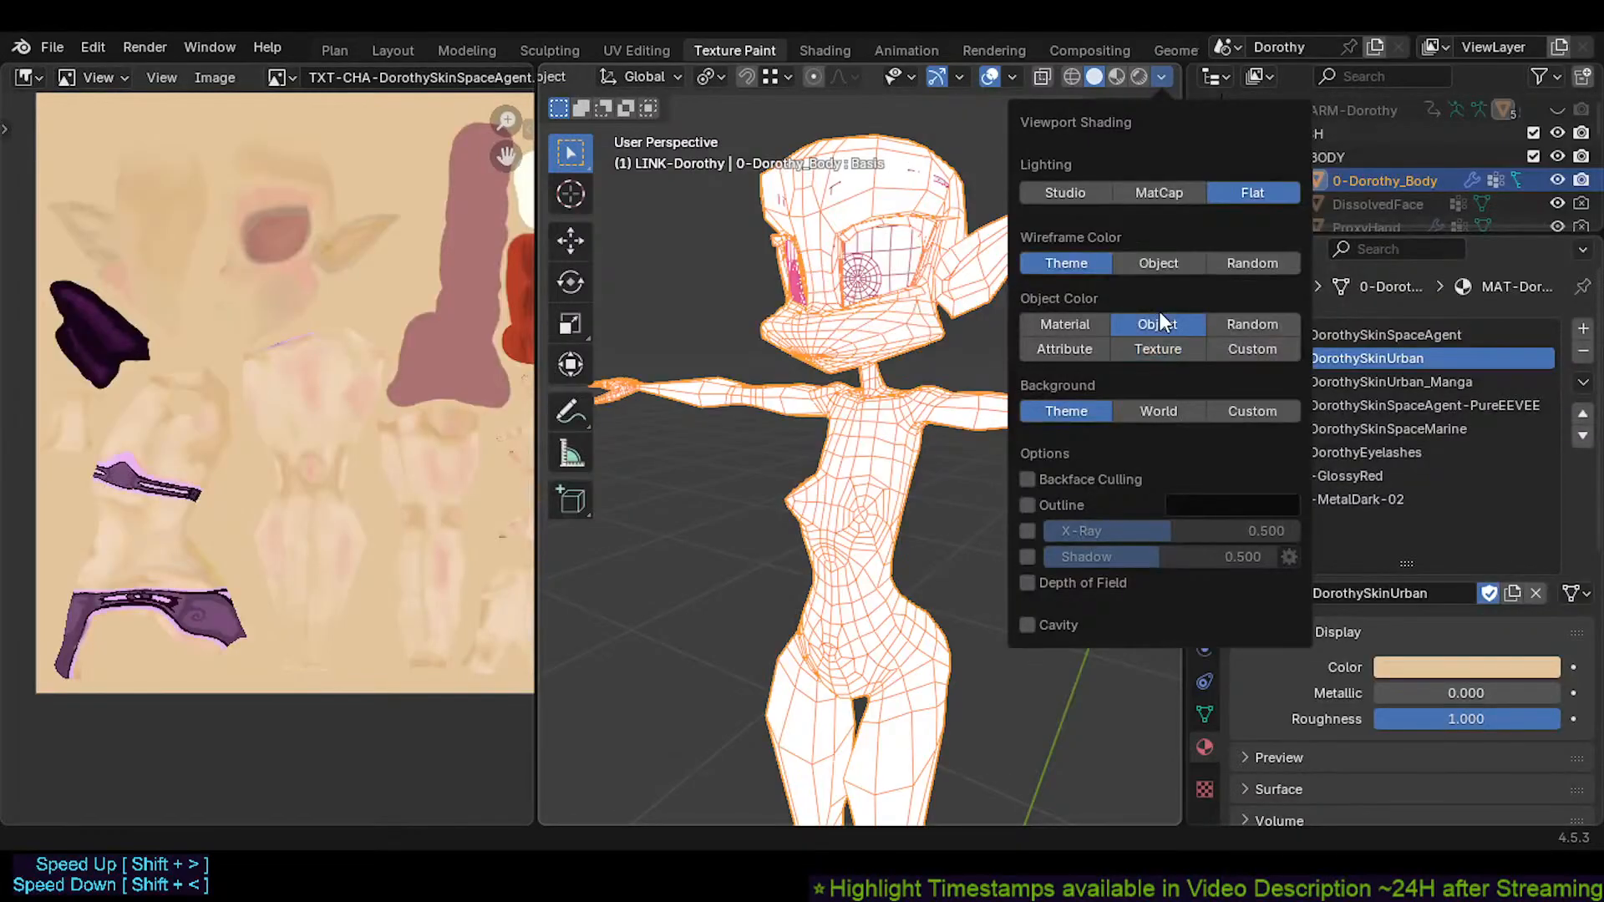
click(1167, 341)
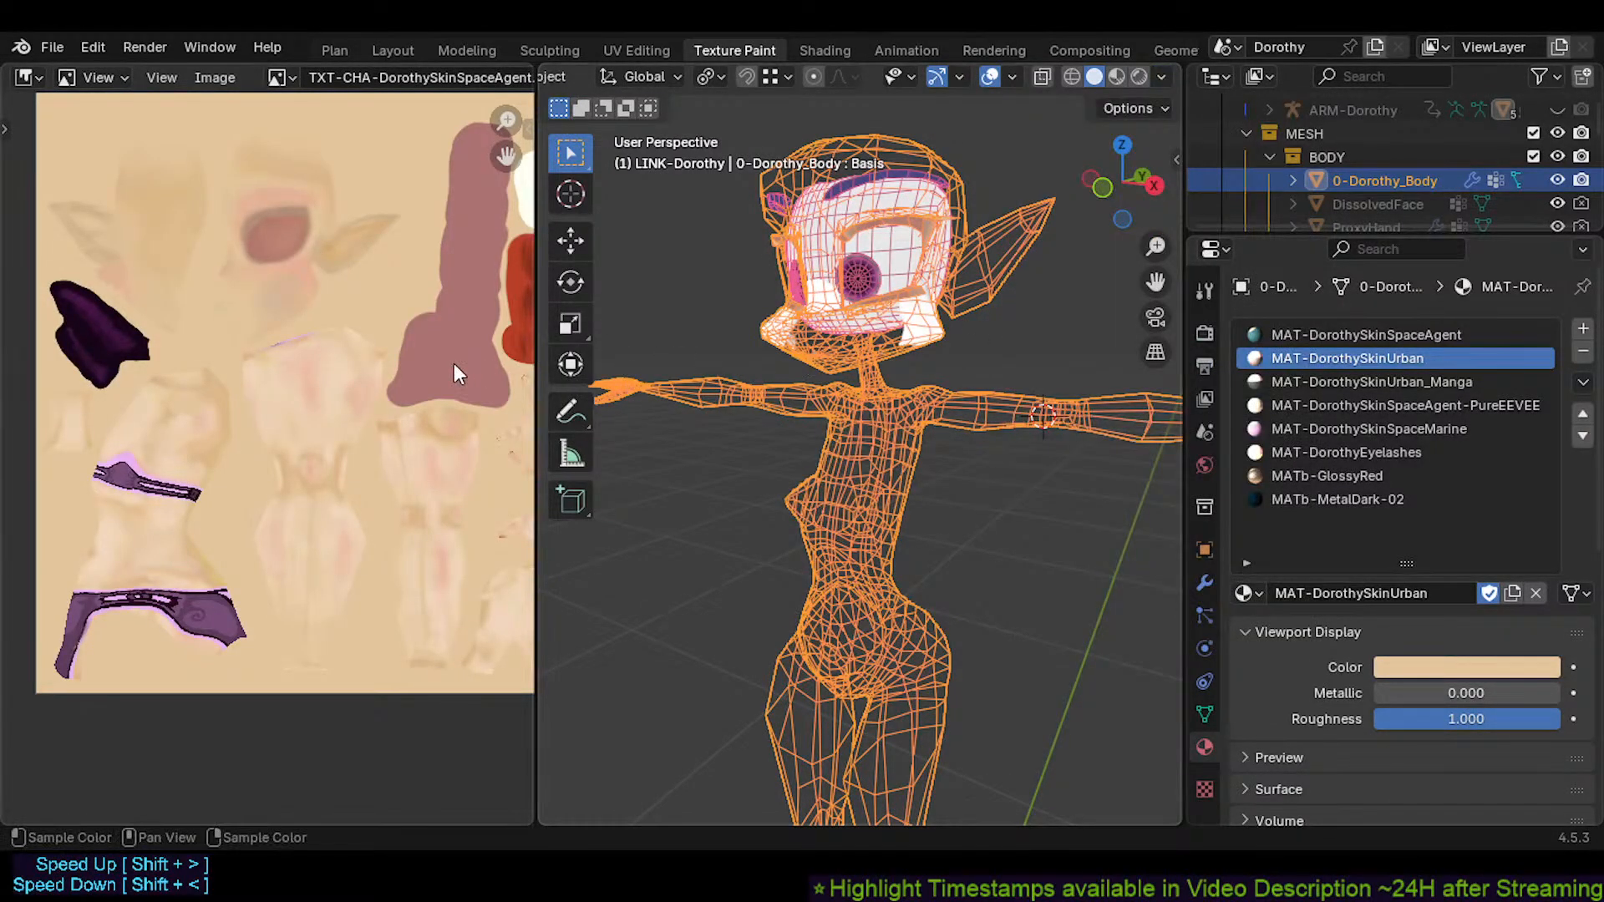
Deselect the body, orbit to its side, and toggle X-ray on and off to check the see-through display
scroll(273, 229, down, 2)
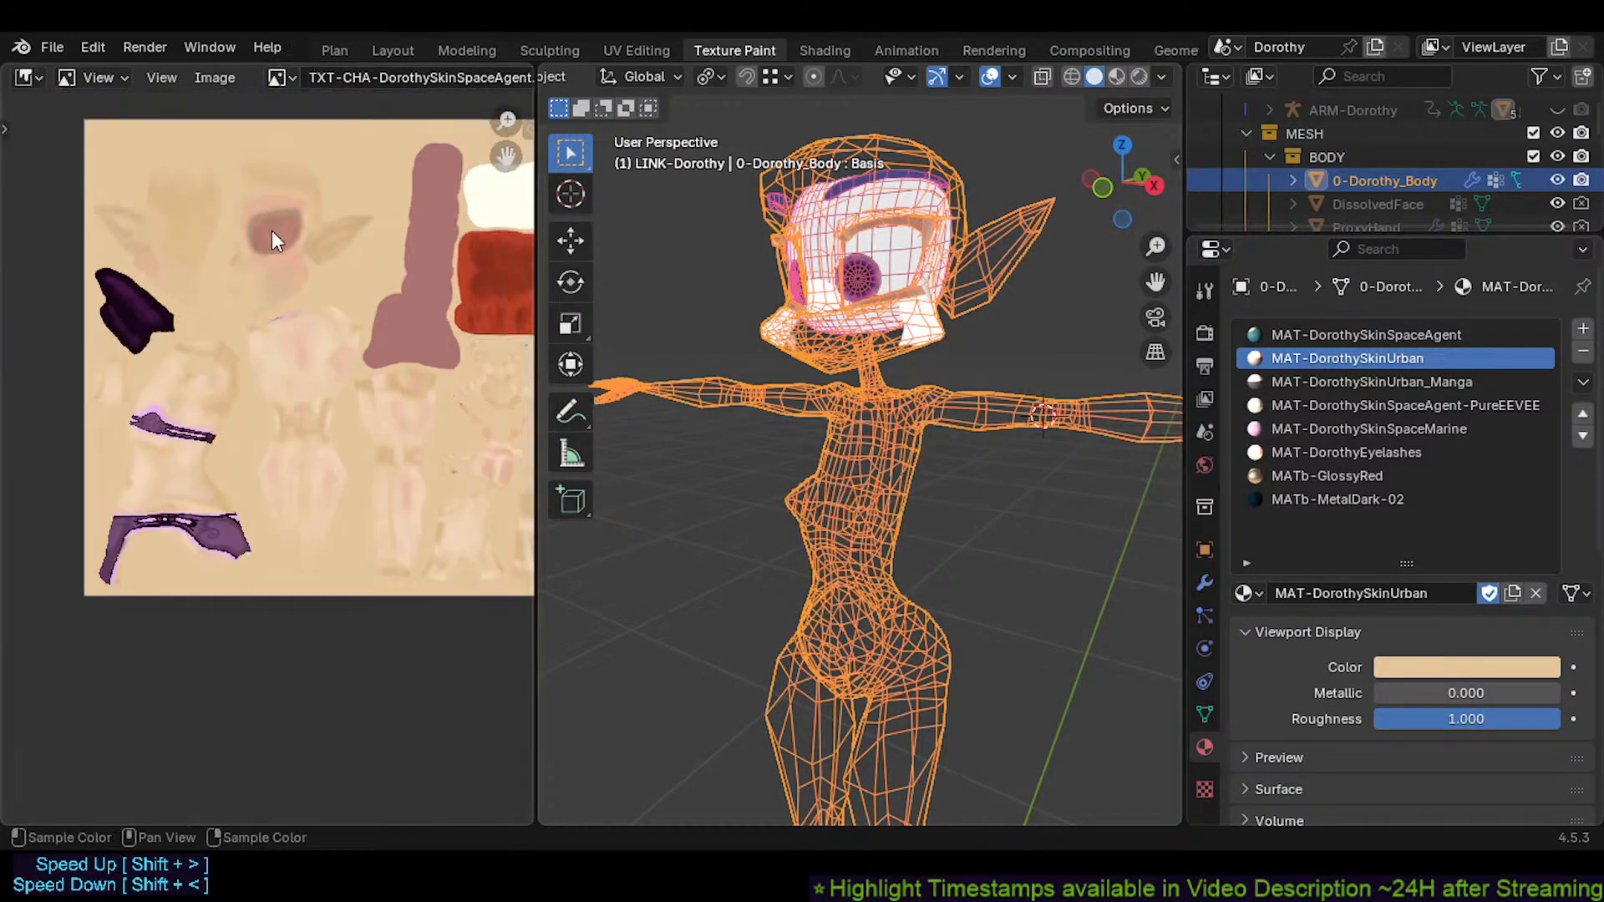
scroll(299, 239, up, 2)
shift+middle_drag(750, 329, 1076, 451)
click(757, 376)
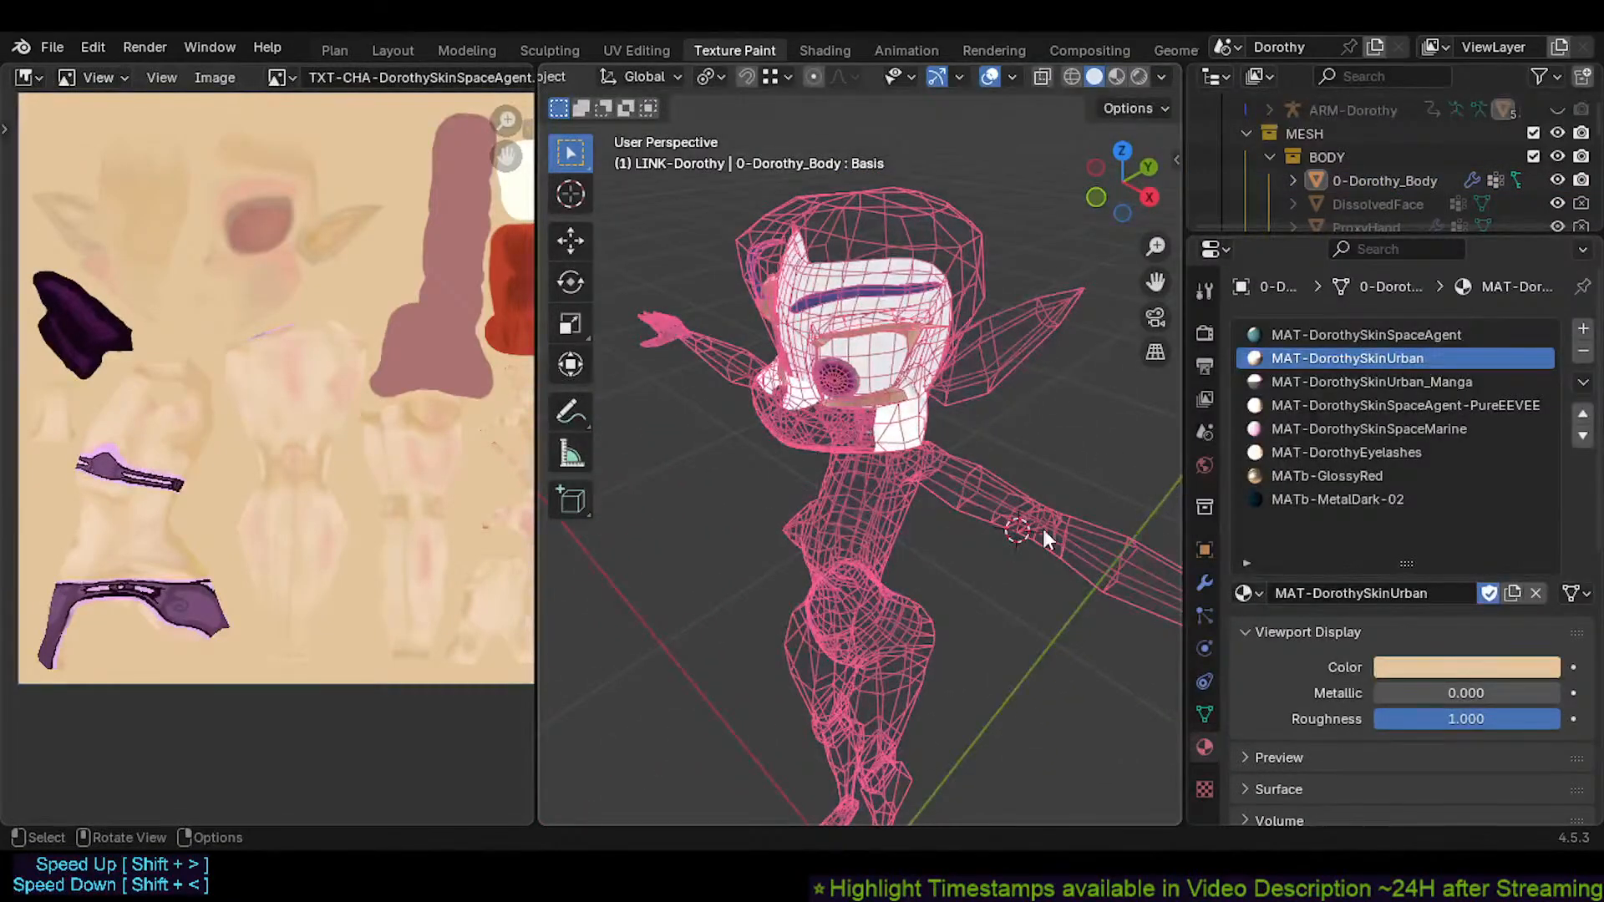
click(1158, 76)
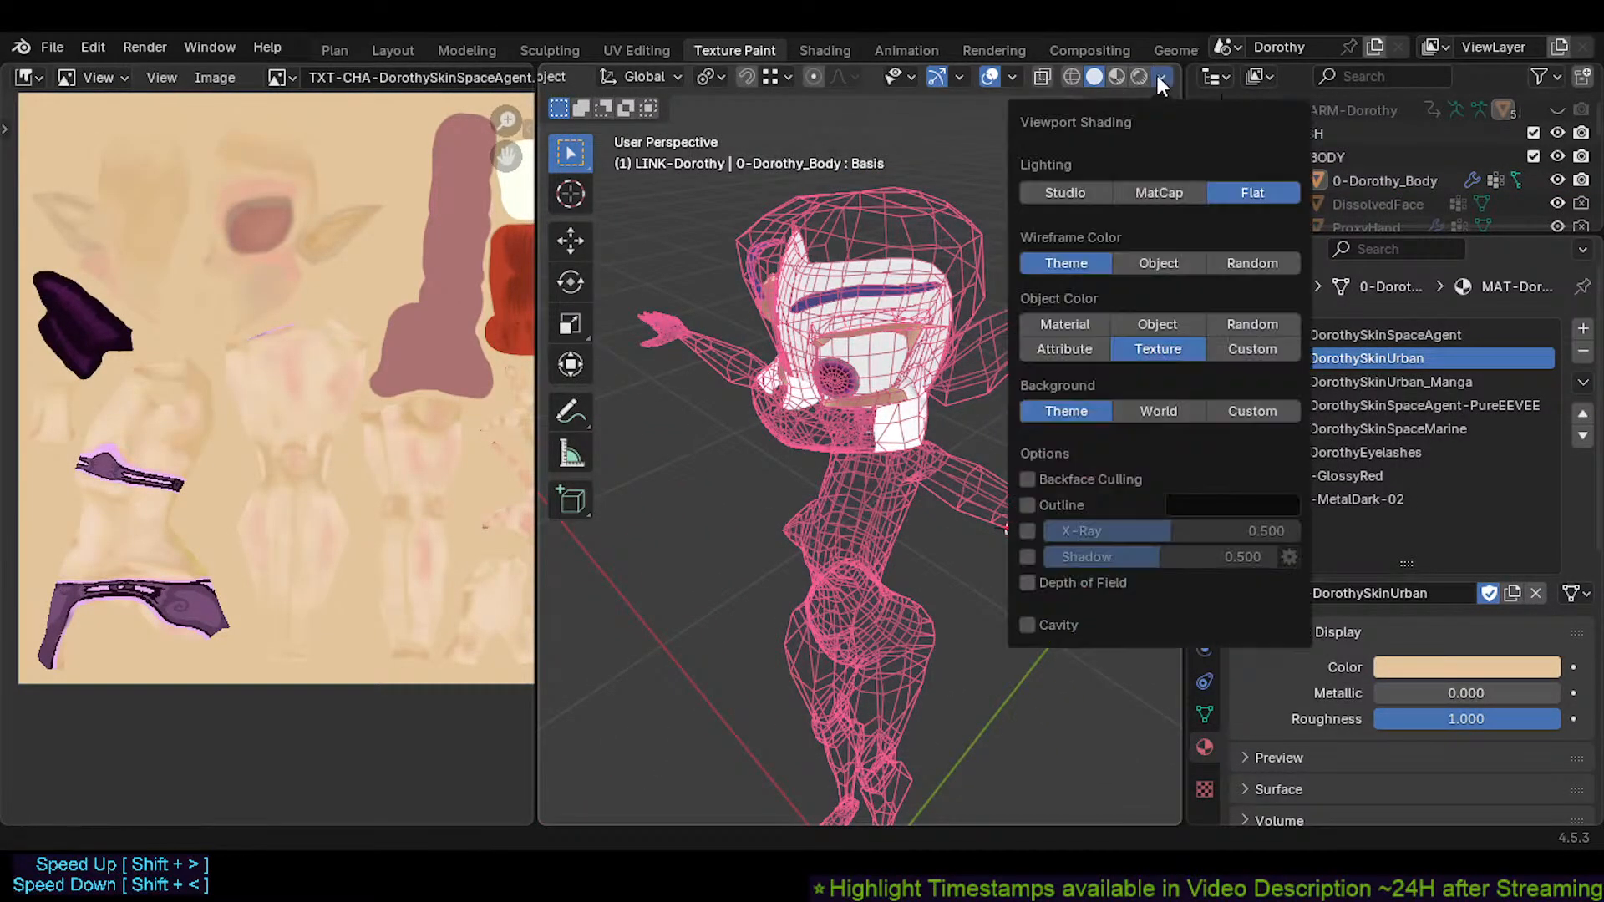
key(alt+z)
key(alt+z)
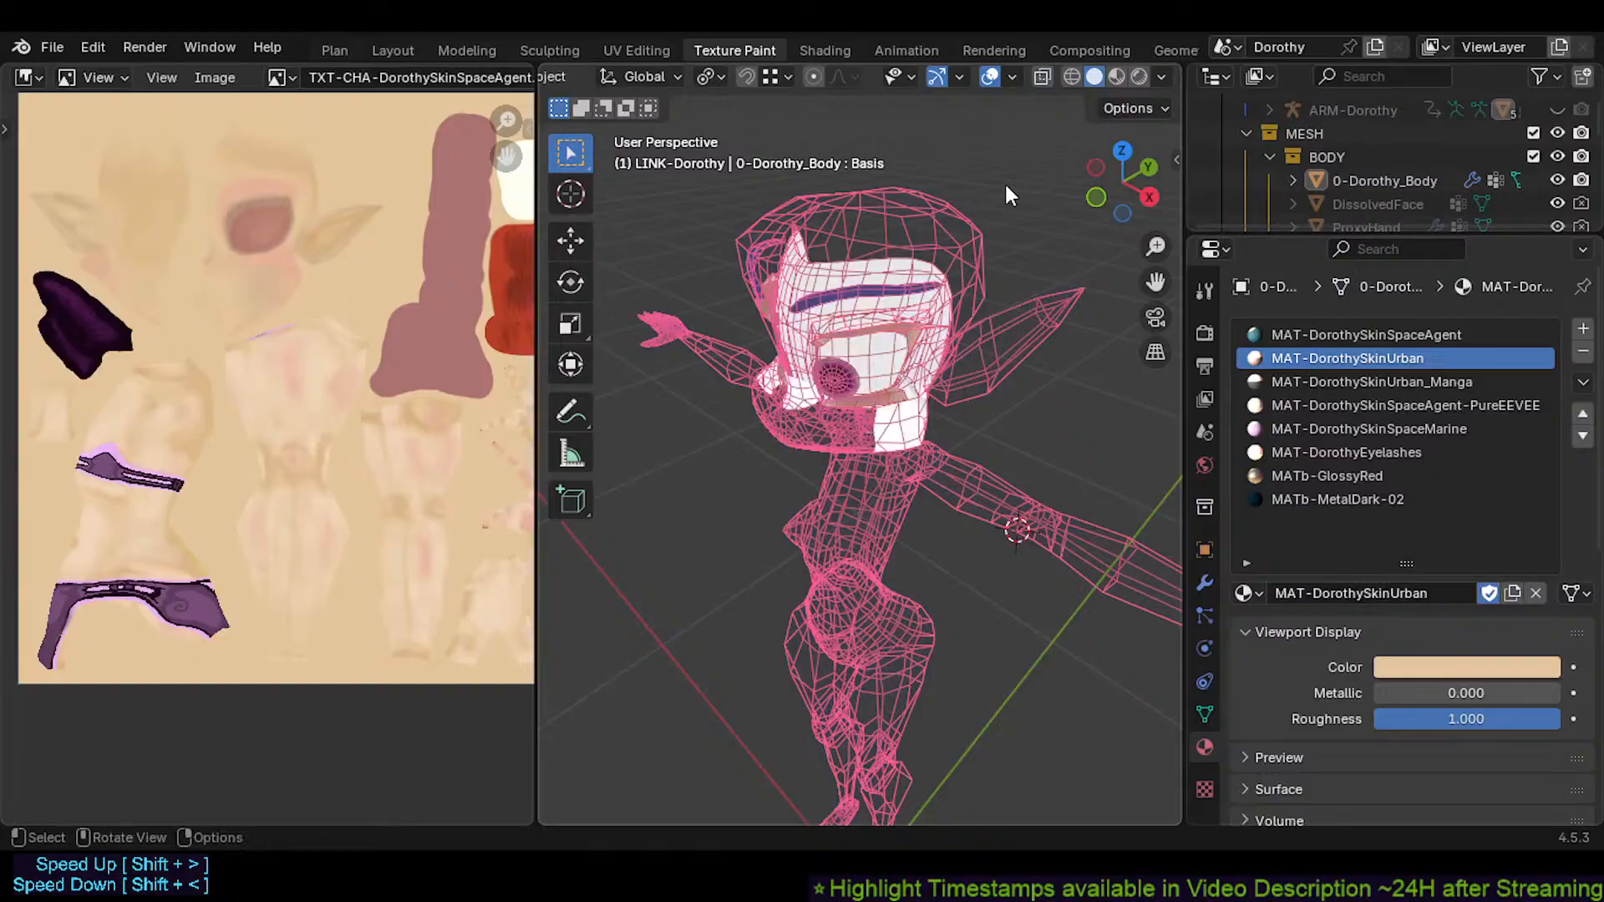
Compare the body's display in the Plan and Layout workspaces, orbiting around the model in Layout
click(819, 51)
click(734, 52)
click(338, 51)
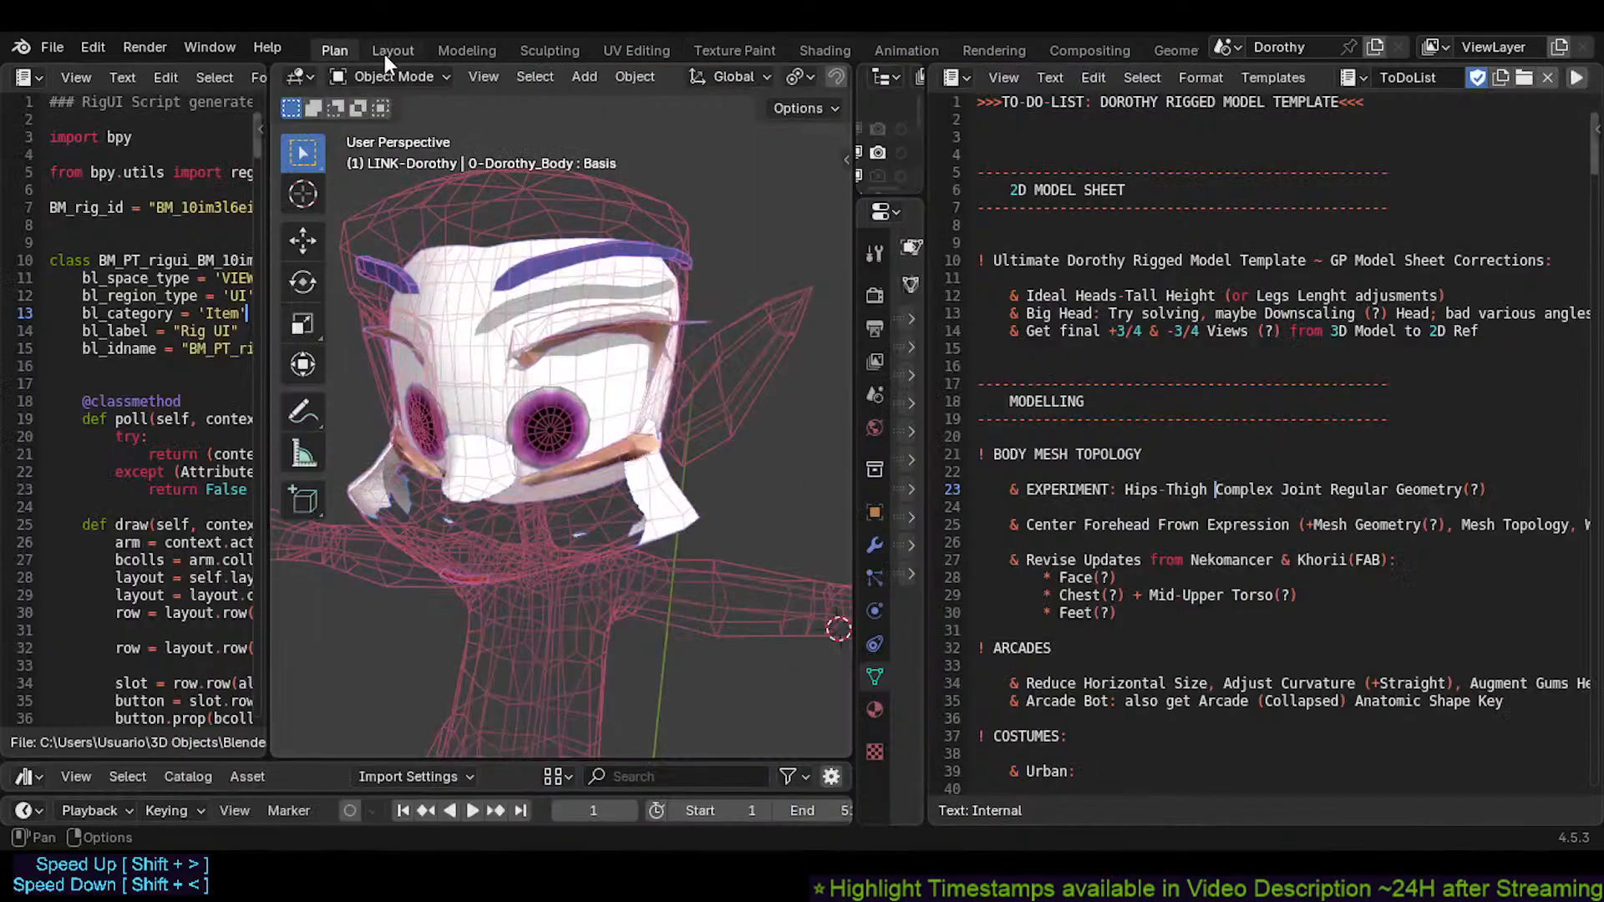
click(392, 50)
middle_drag(558, 219, 672, 331)
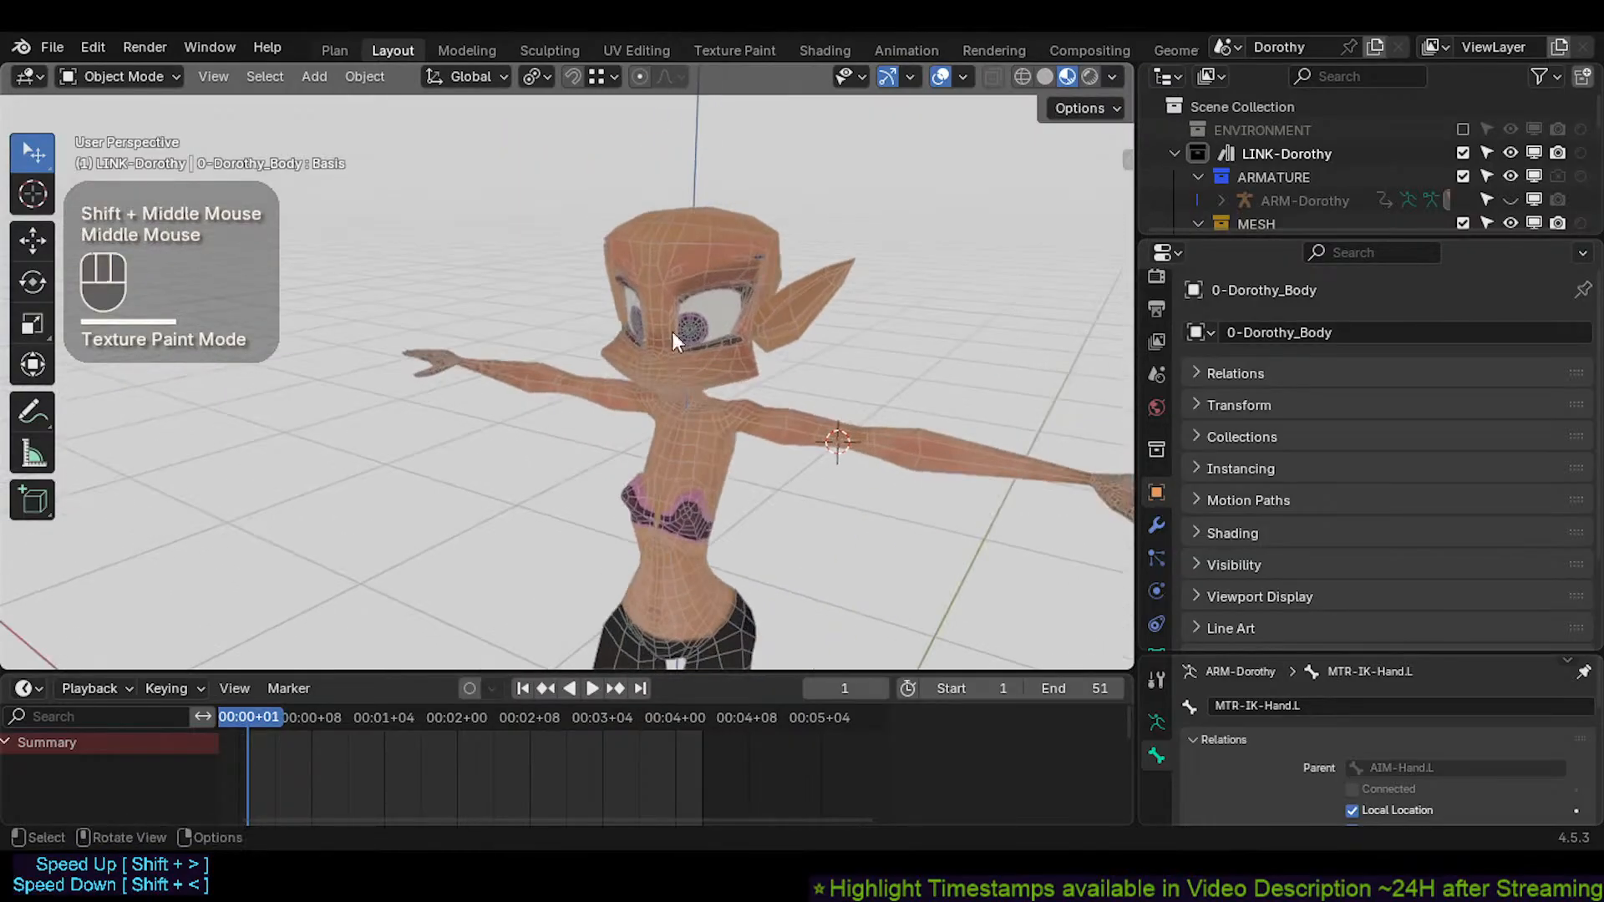
Return to the Texture Paint workspace, switch the body to Object Mode, and narrow the Image Editor slightly
click(719, 52)
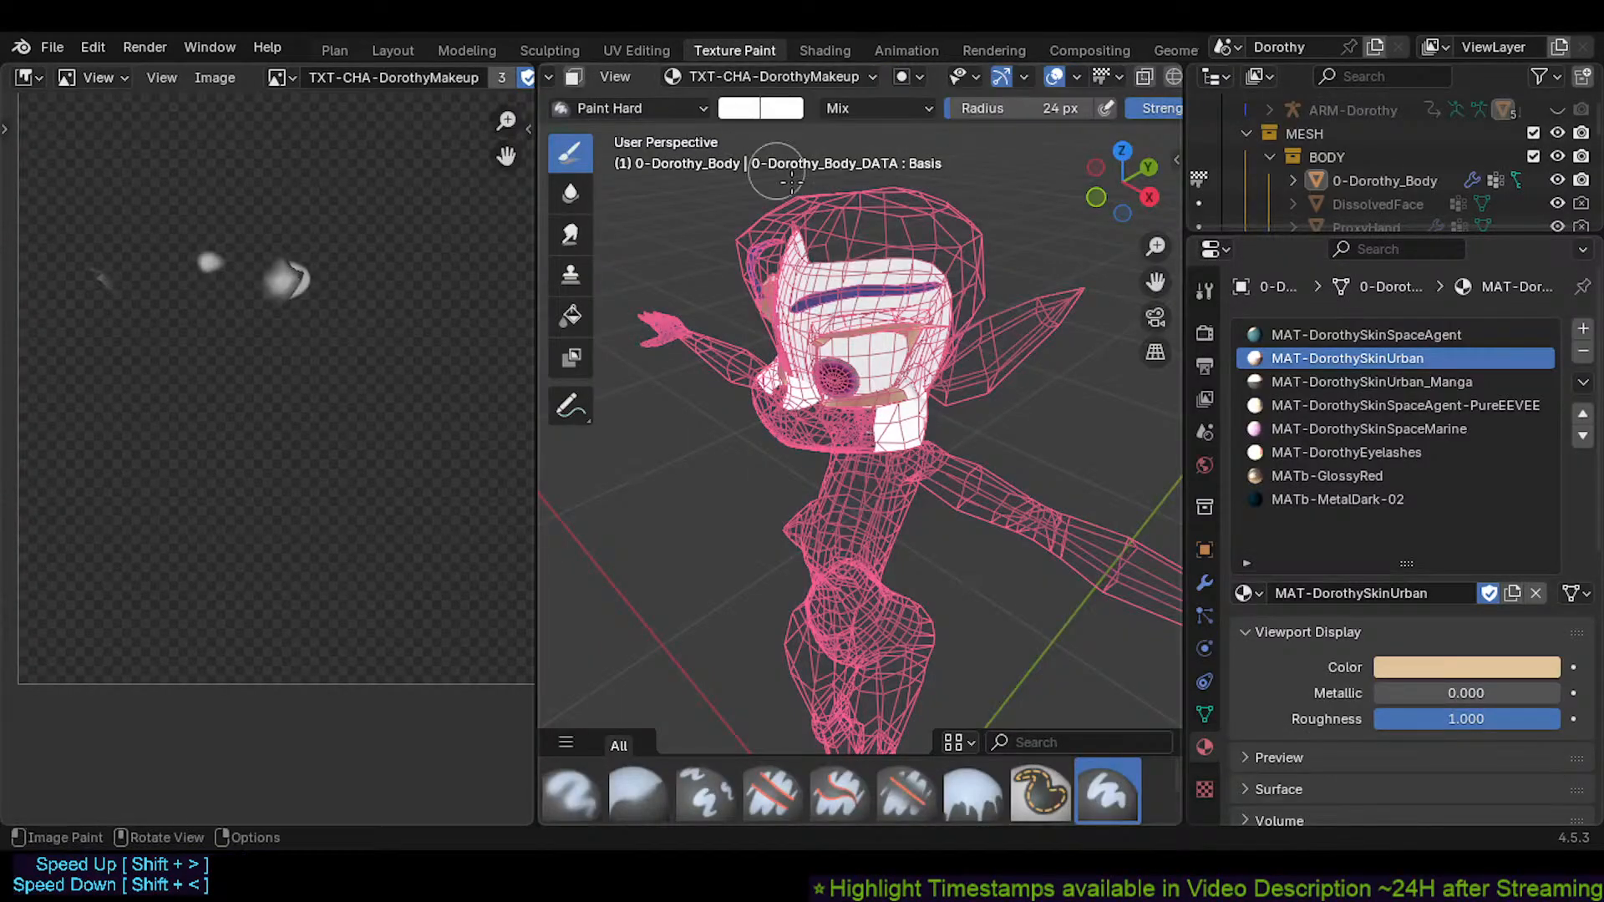
middle_drag(844, 364, 838, 363)
key(ctrl+Tab)
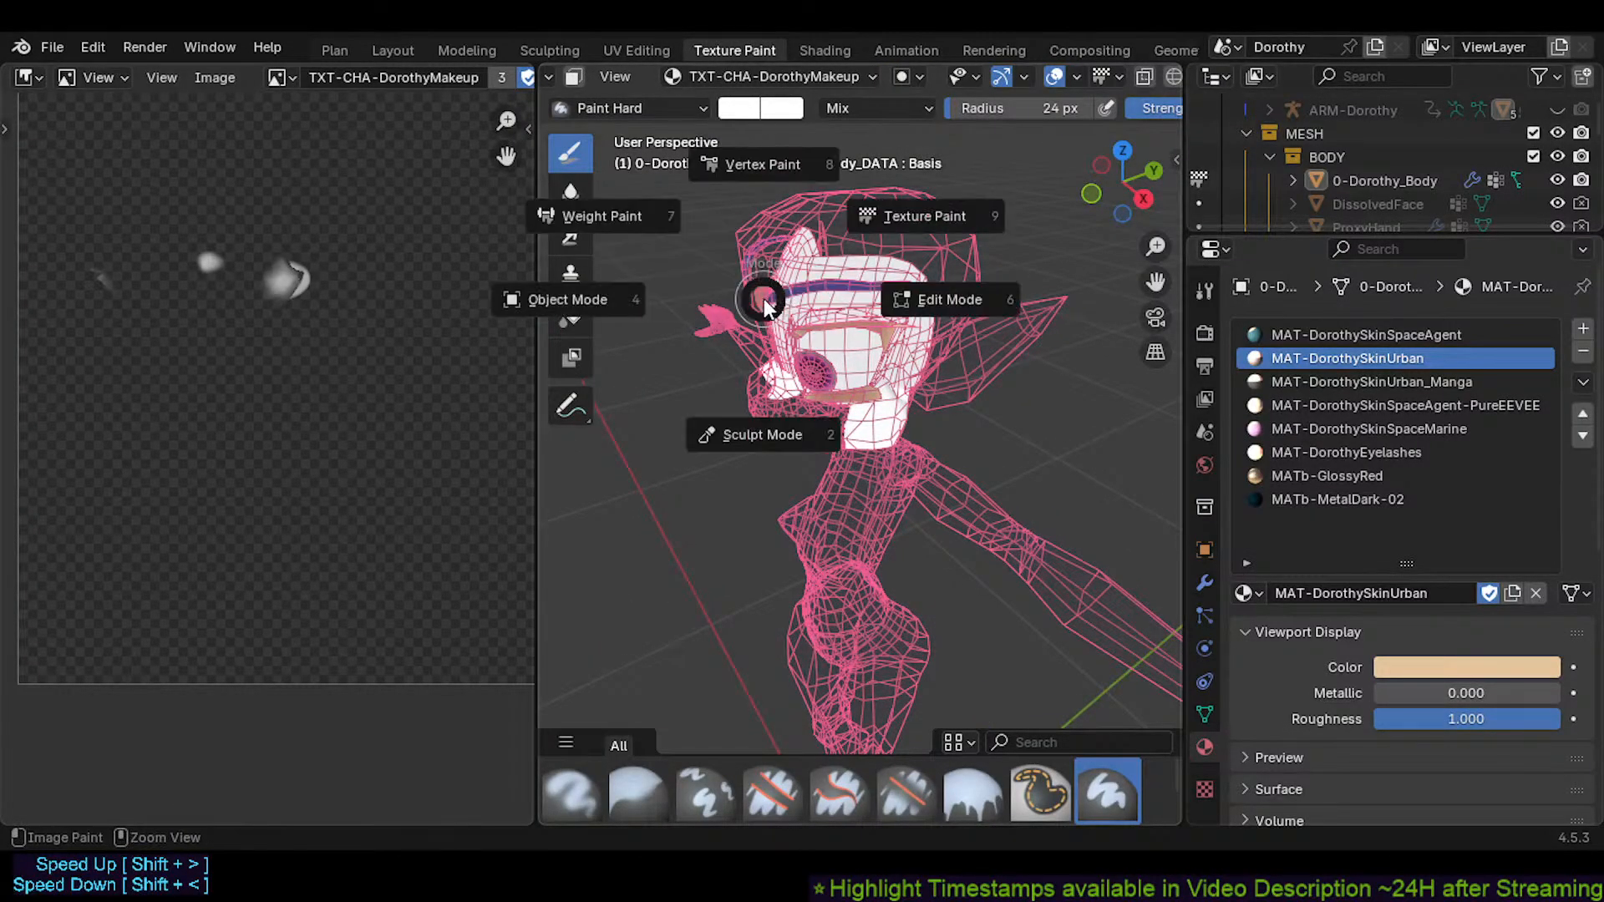
click(576, 299)
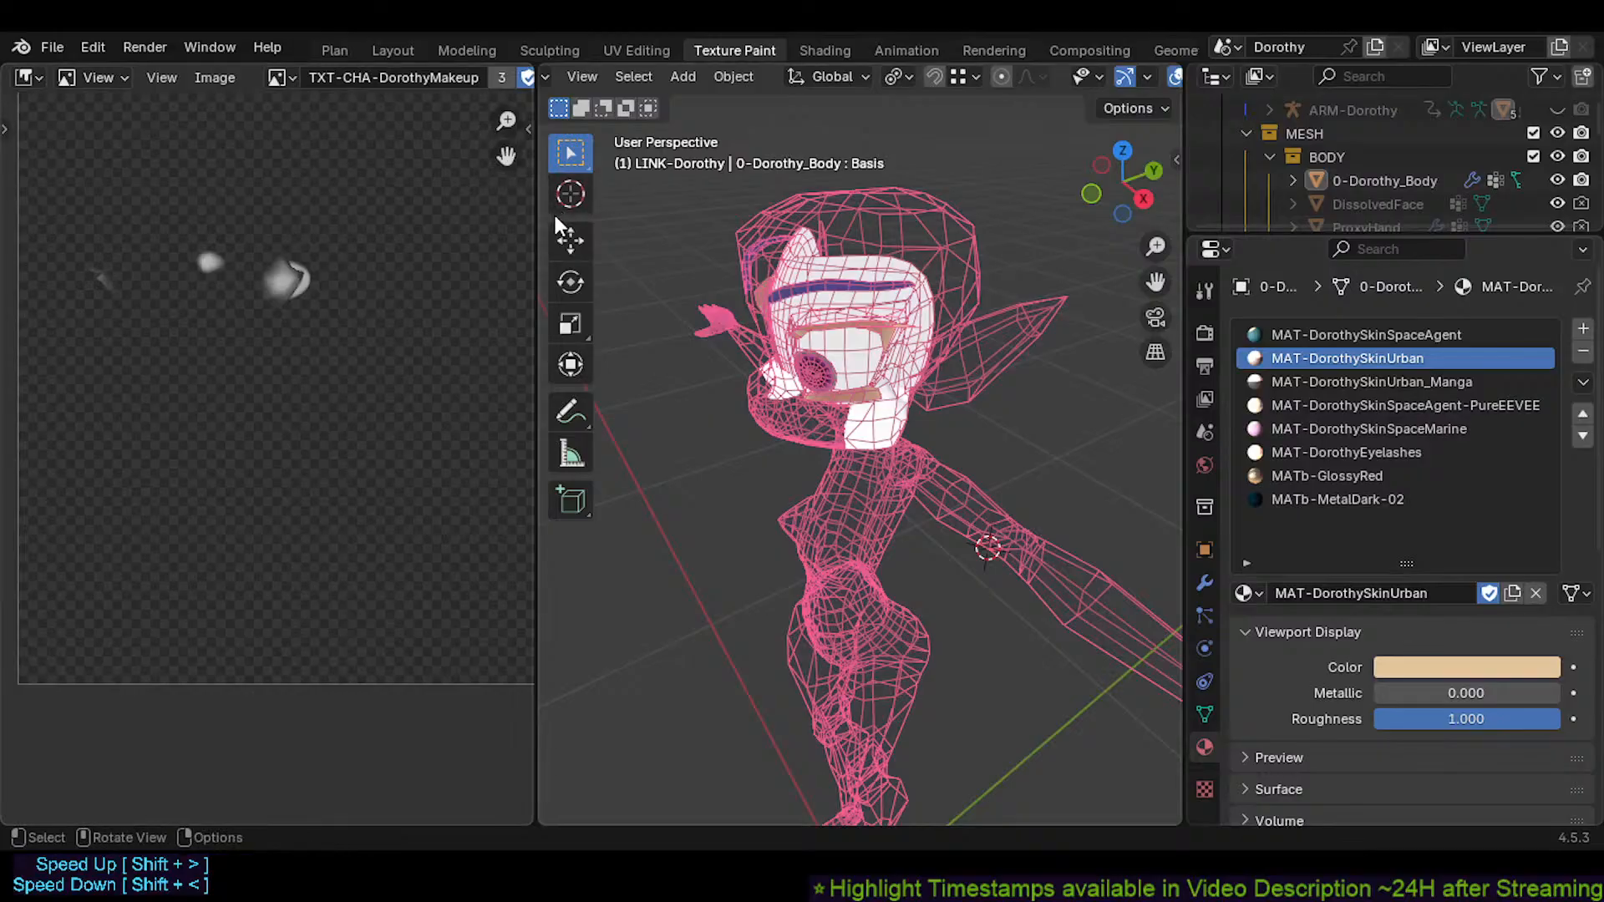
drag(536, 212, 489, 213)
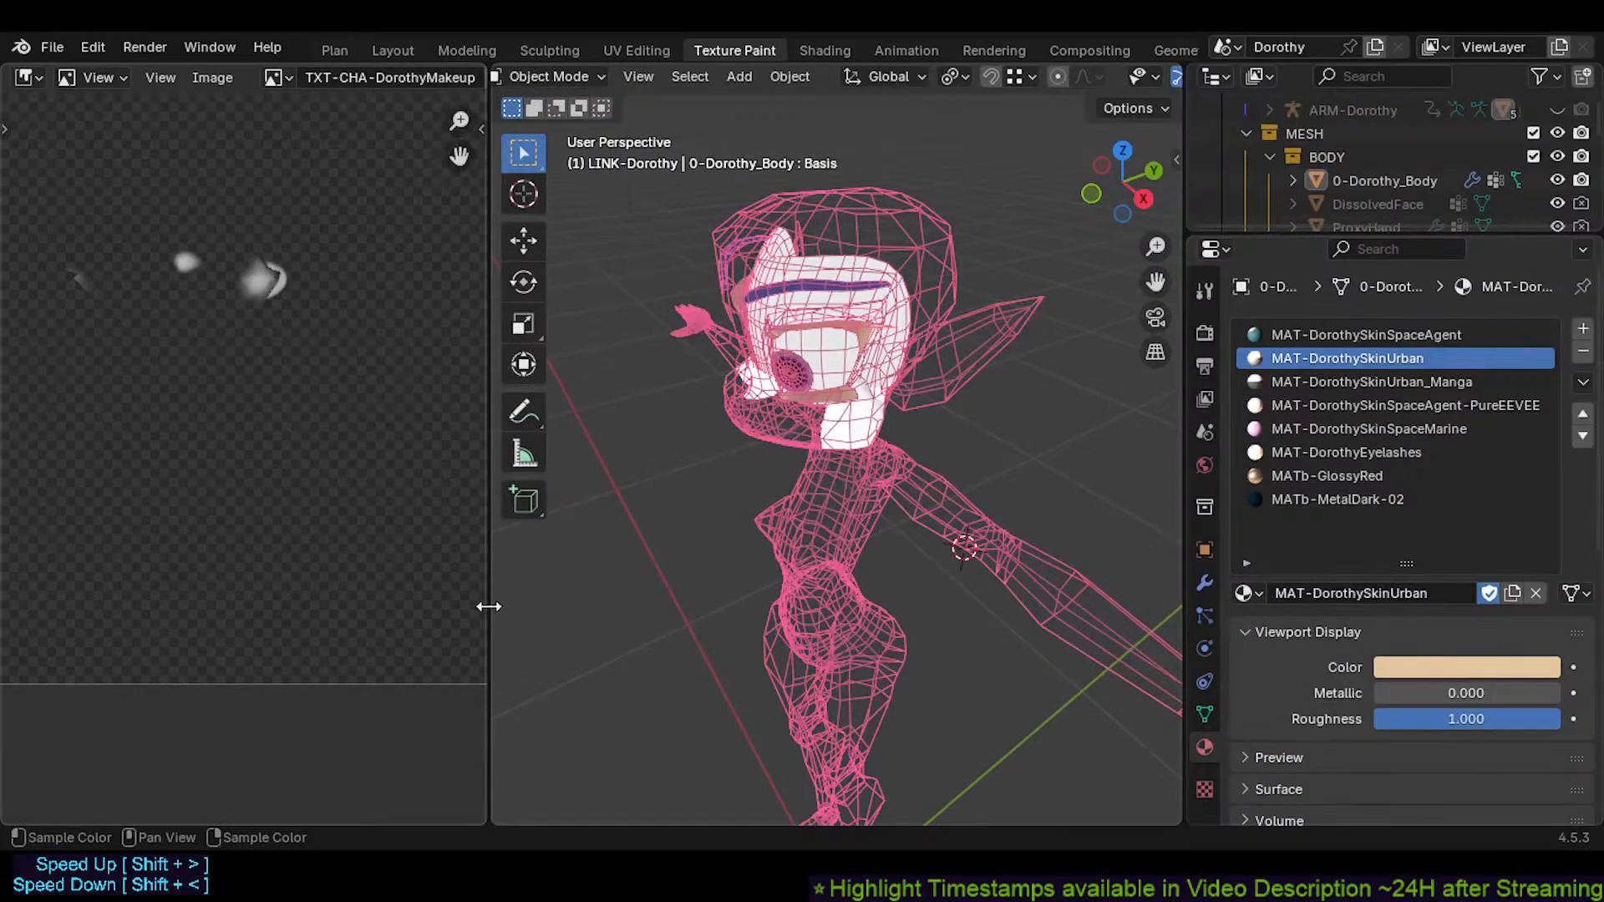
In the Shading workspace, select the TXT-CHA-DorothySkinSpaceAgent.png image texture node in the MAT-DorothySkinUrban material
middle_drag(710, 480, 794, 452)
scroll(860, 432, up, 3)
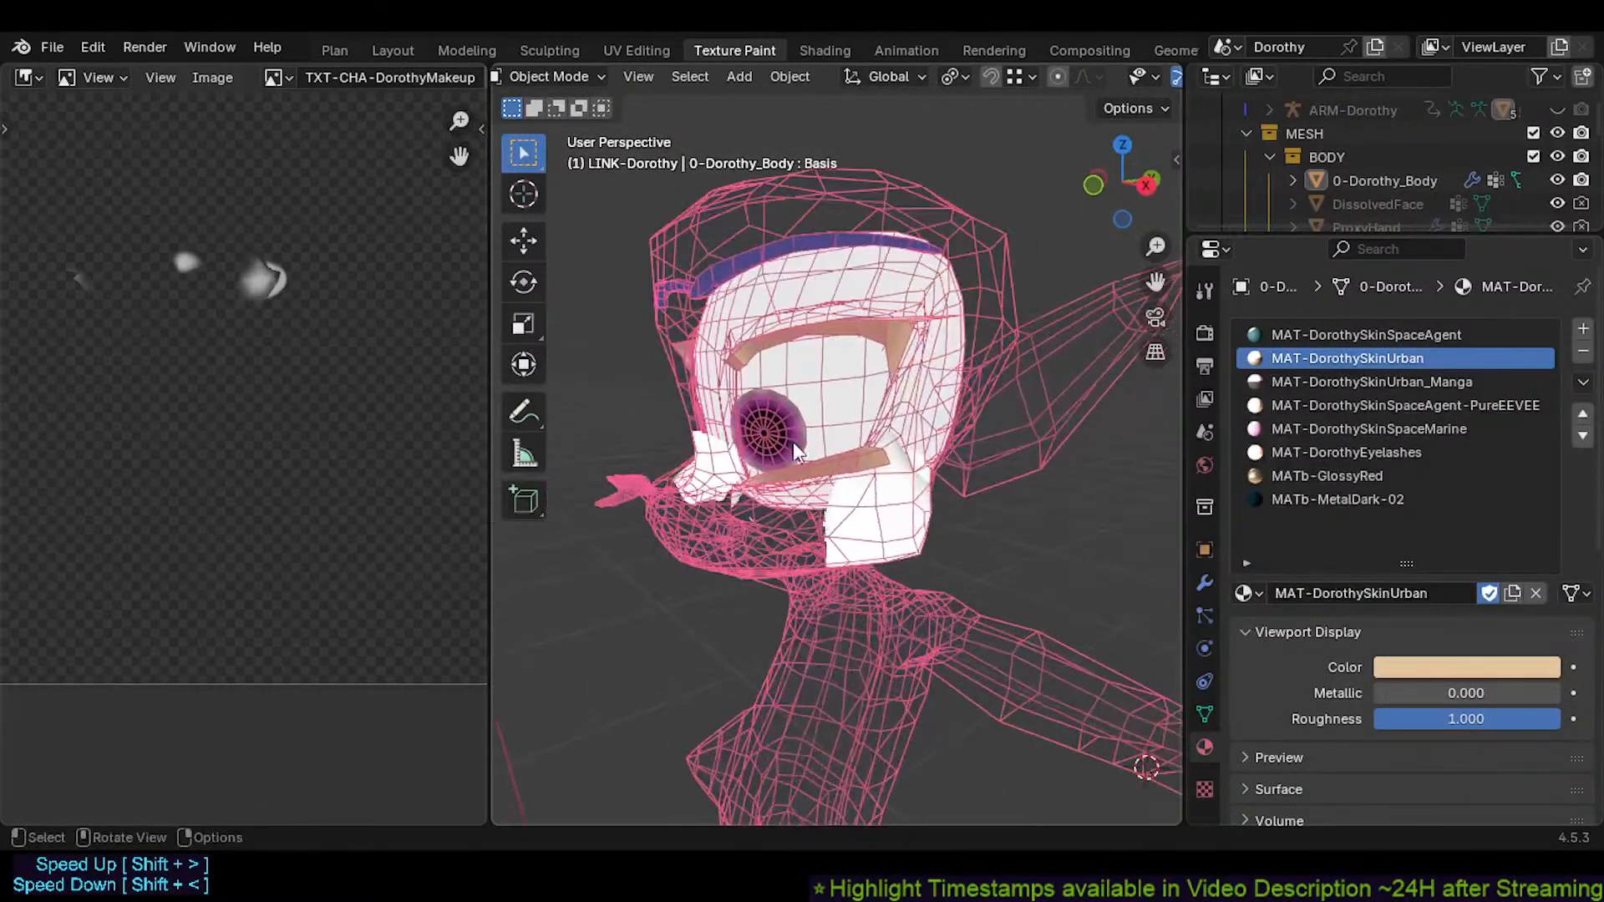
shift+scroll(807, 479, up, 2)
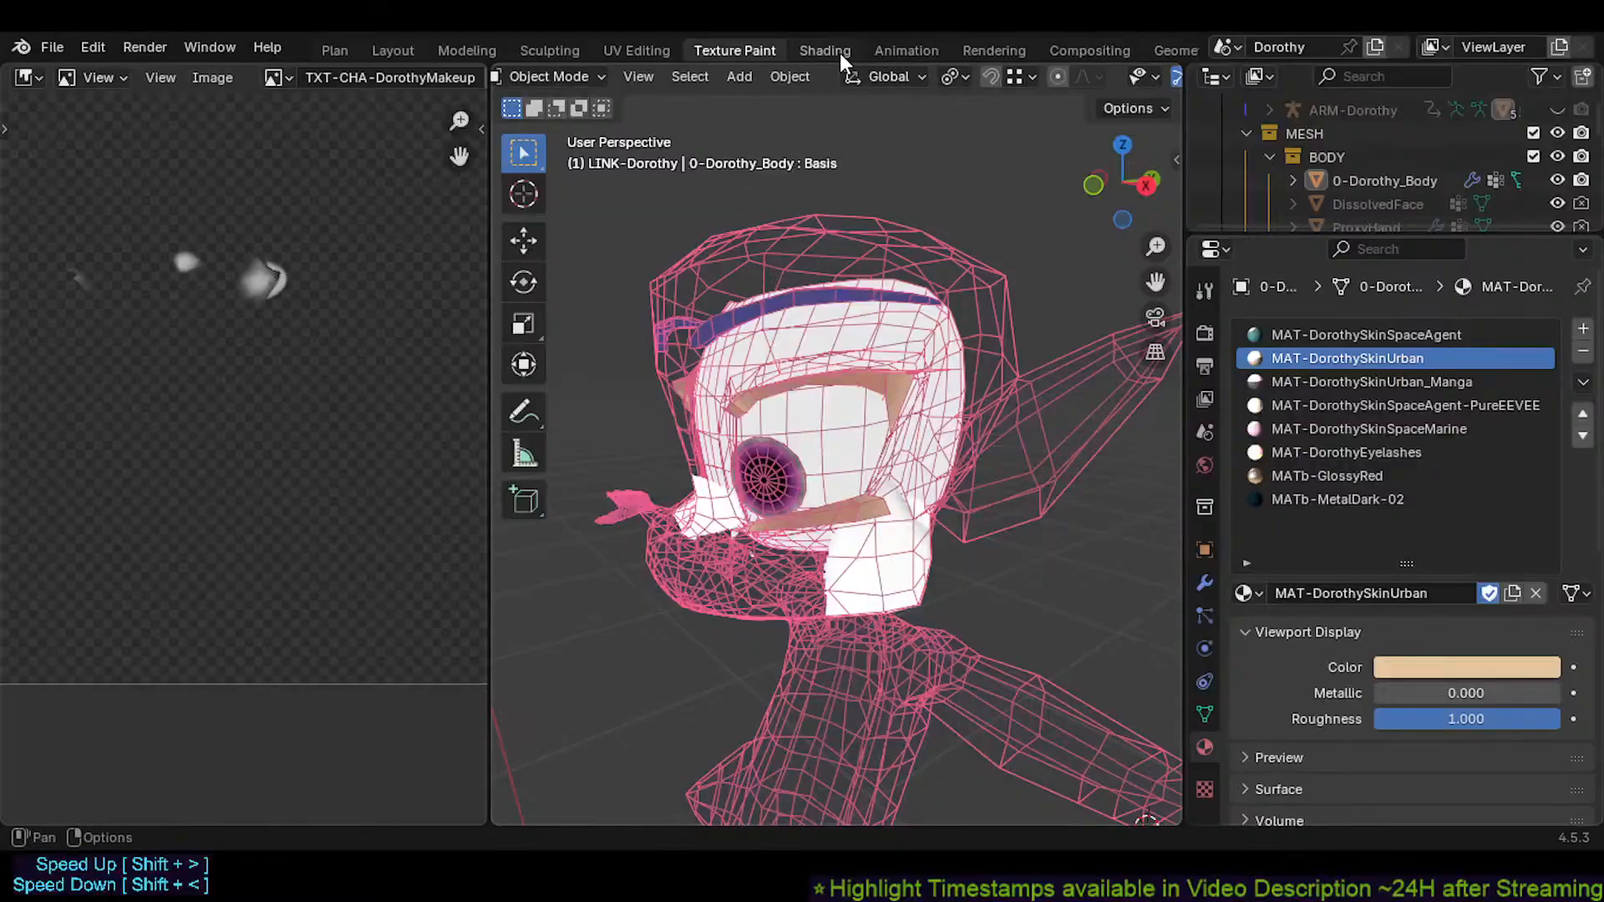
click(825, 51)
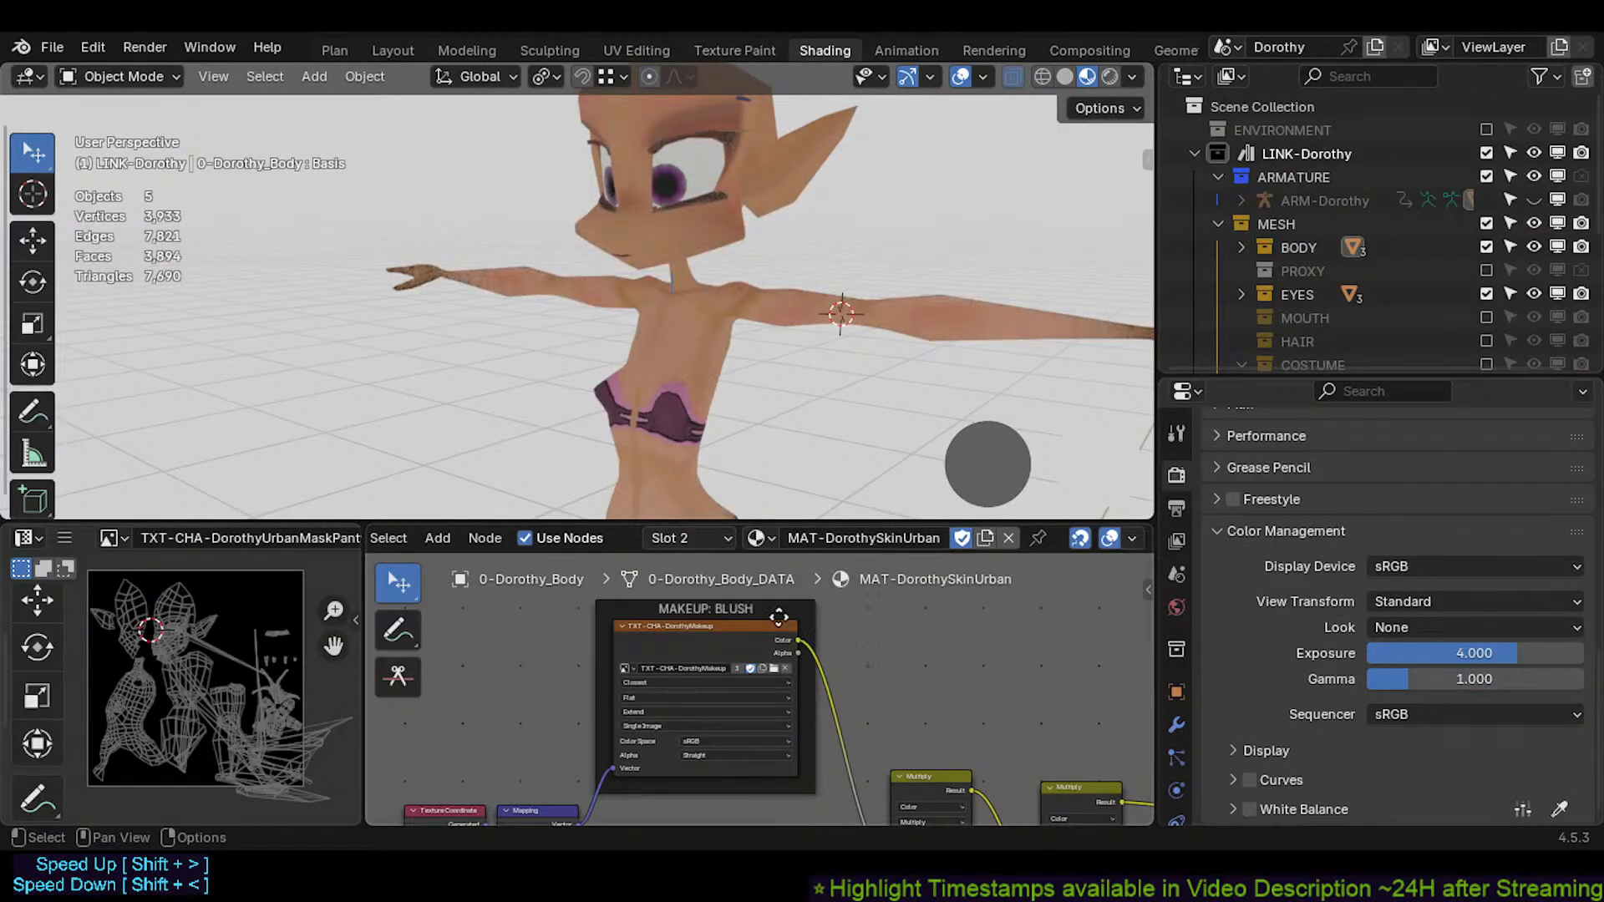
middle_drag(823, 614, 839, 533)
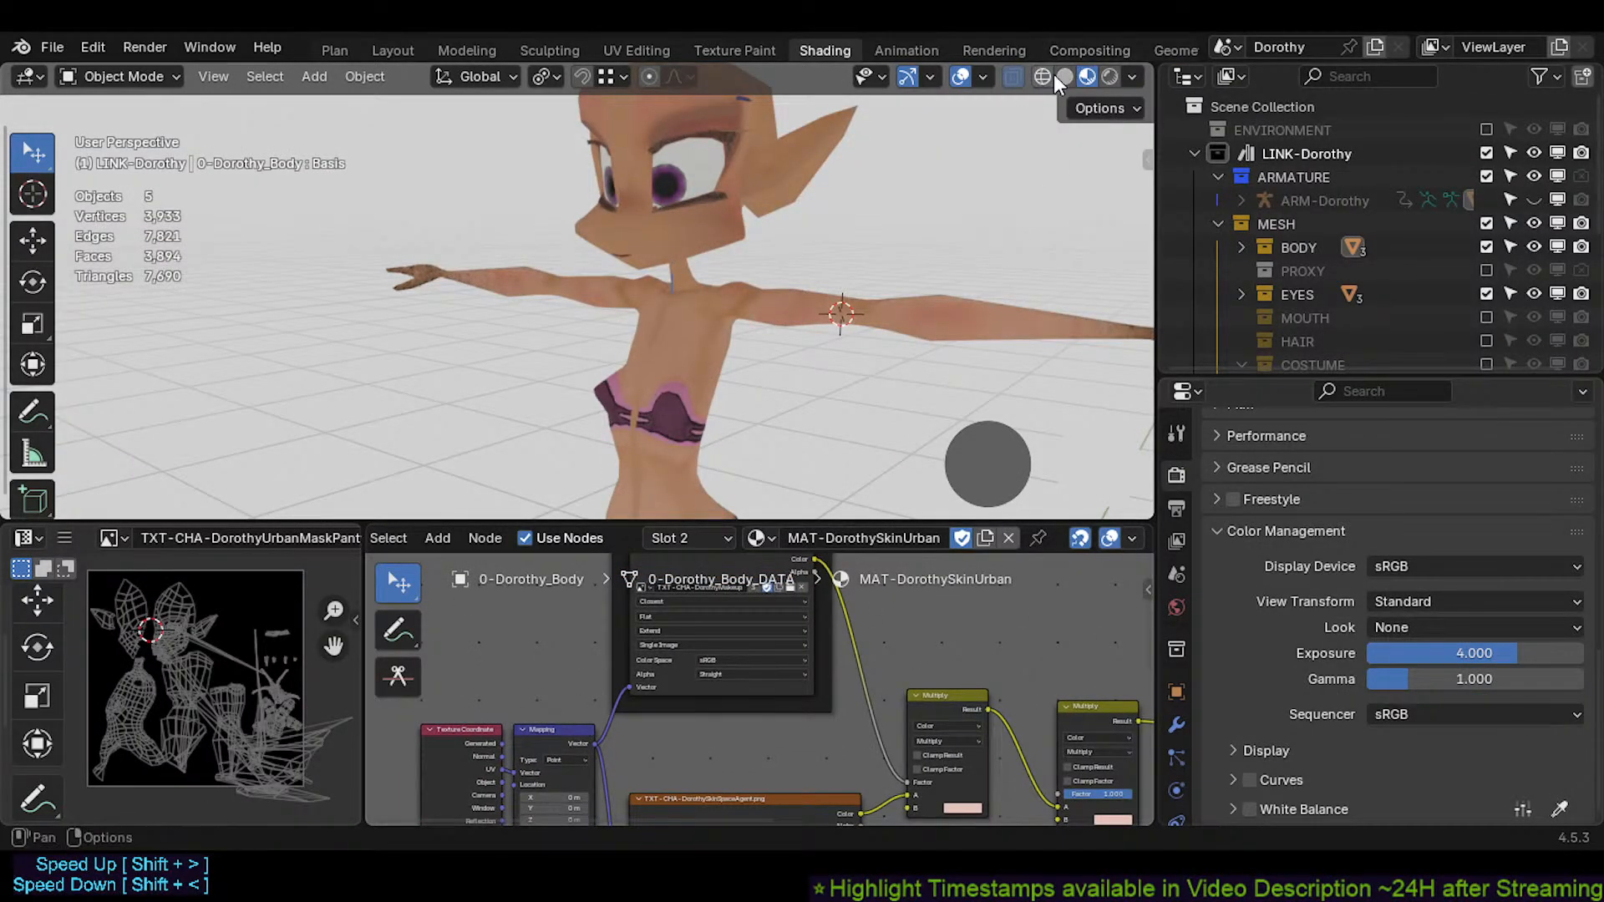
mouse_move(621, 725)
middle_down()
mouse_move(722, 651)
mouse_move(658, 707)
mouse_move(624, 694)
middle_up()
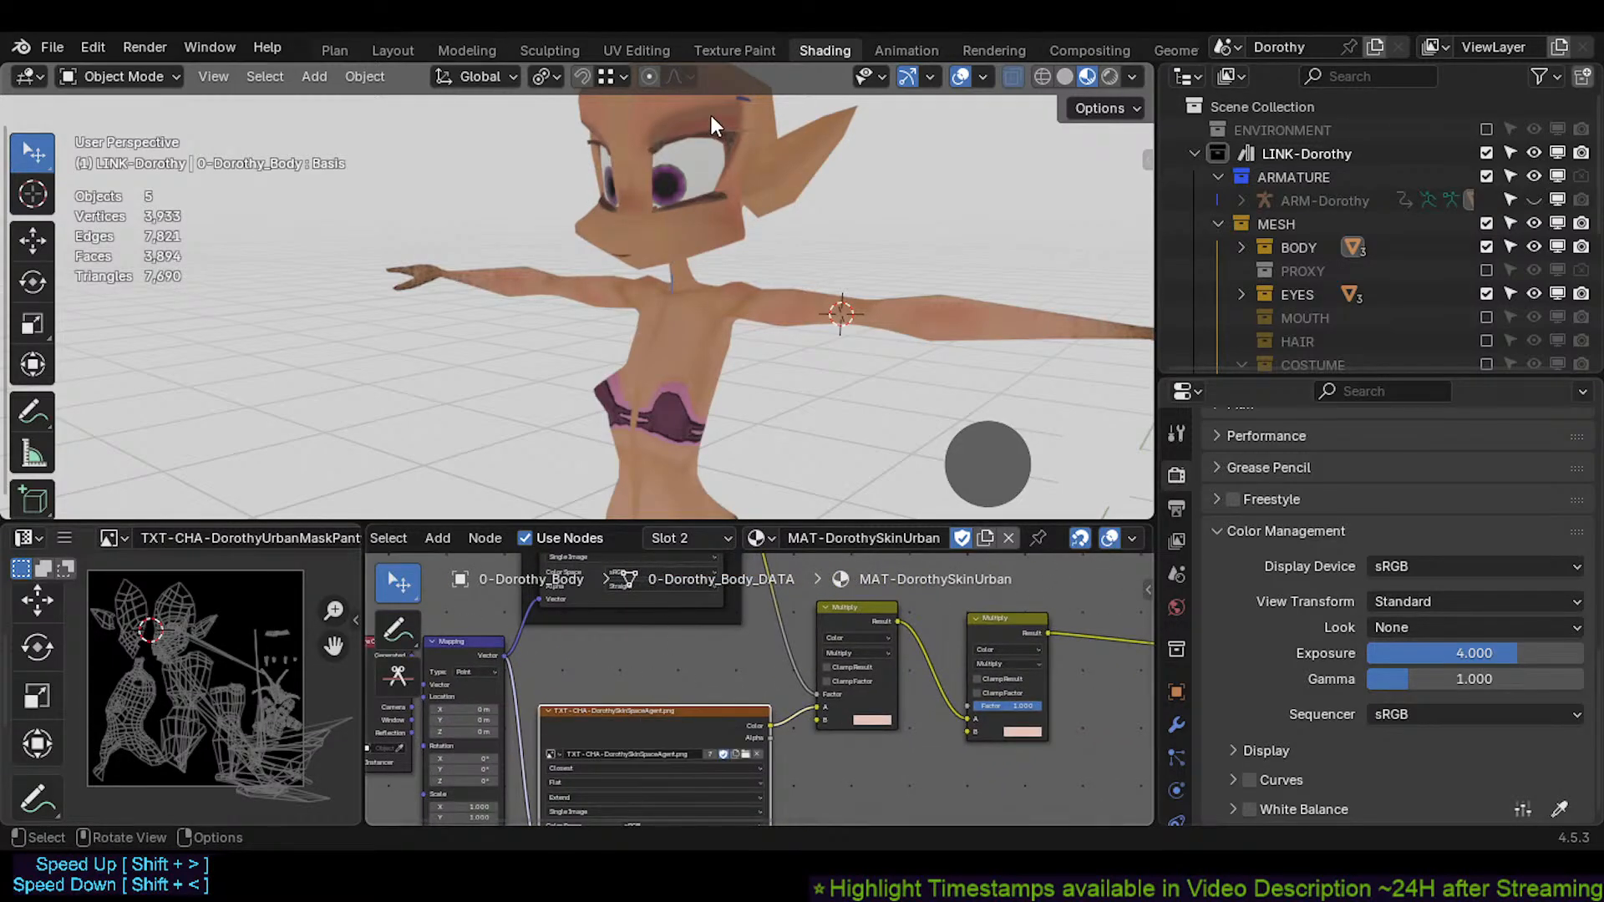
Check the body's appearance again in the Plan and Layout workspaces
click(331, 47)
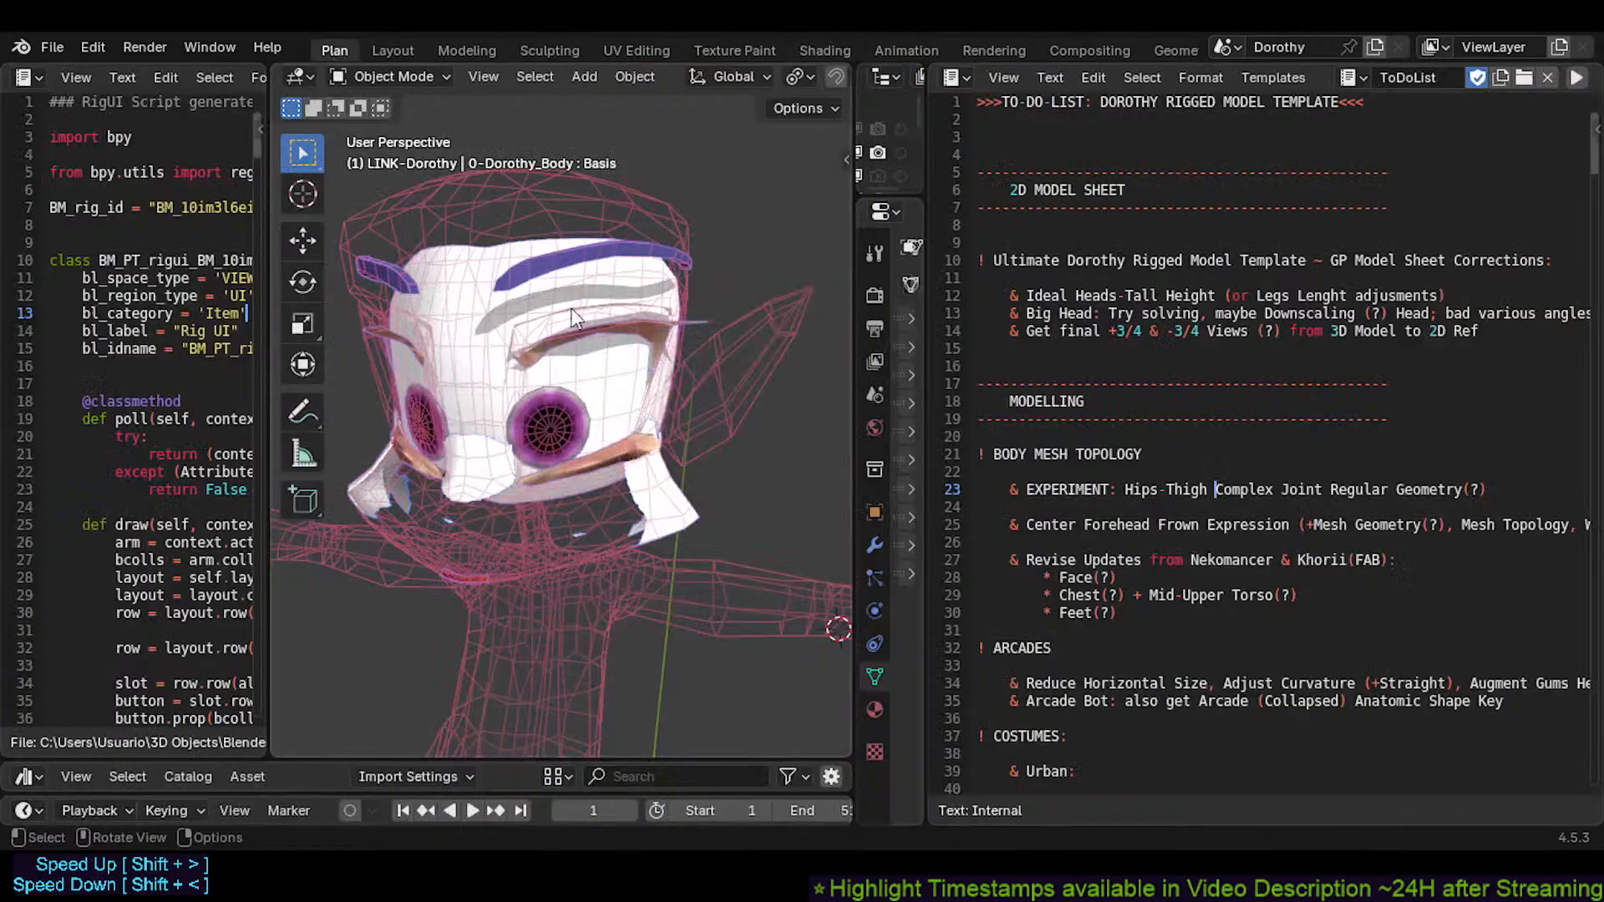
click(404, 46)
middle_drag(506, 143, 735, 314)
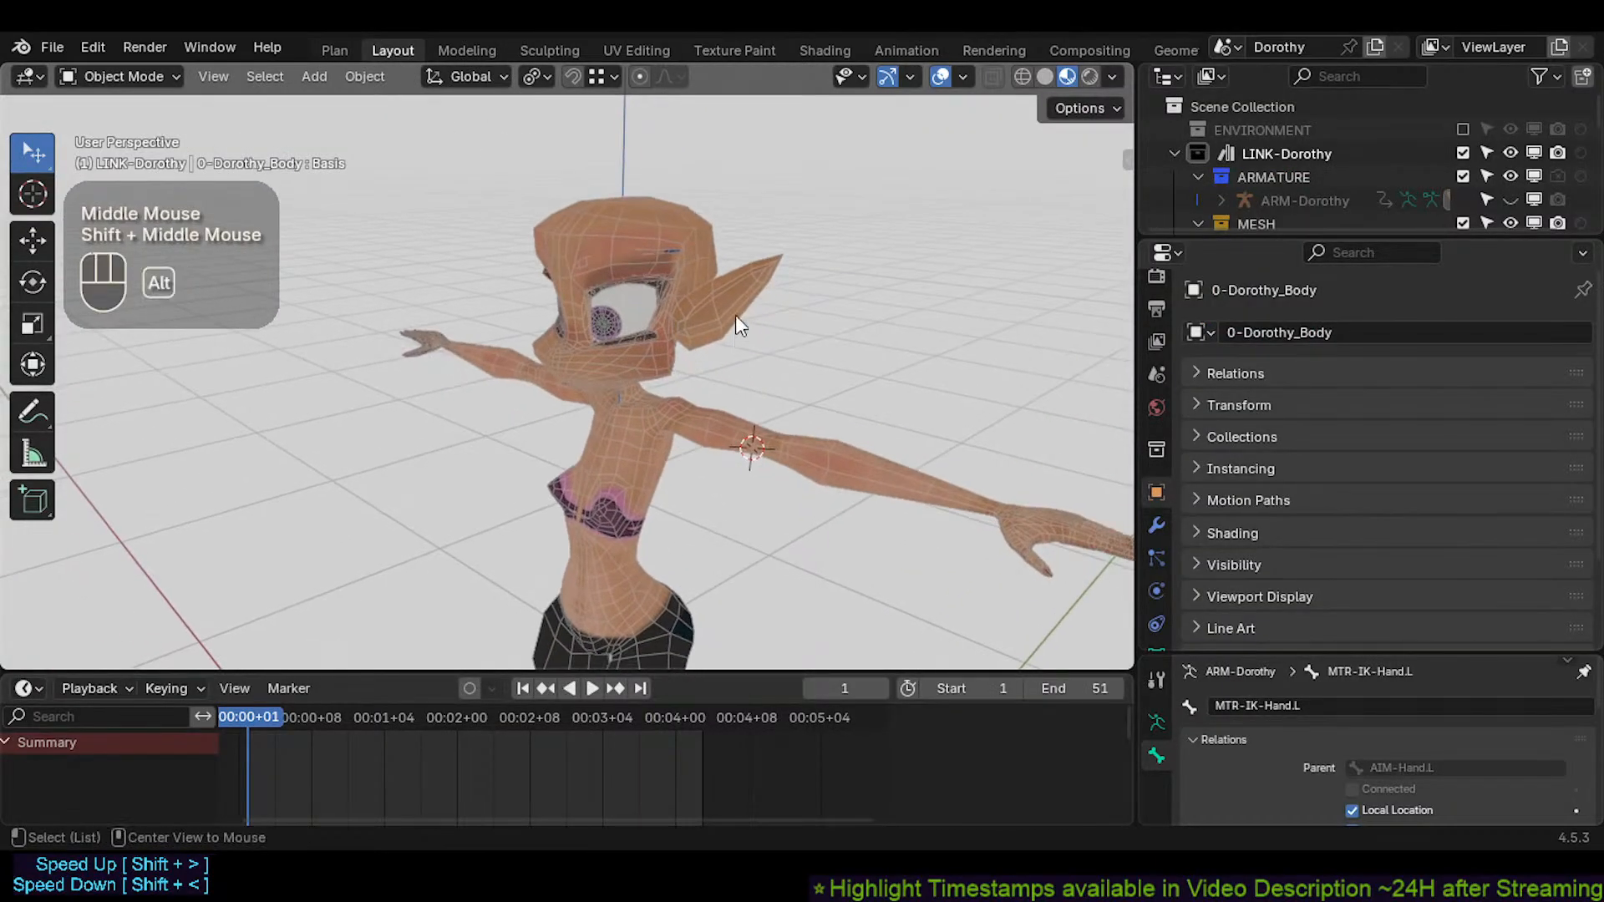
key(alt+a)
Go back to the Texture Paint workspace and inspect the see-through head and the skin texture in the Image Editor
click(704, 49)
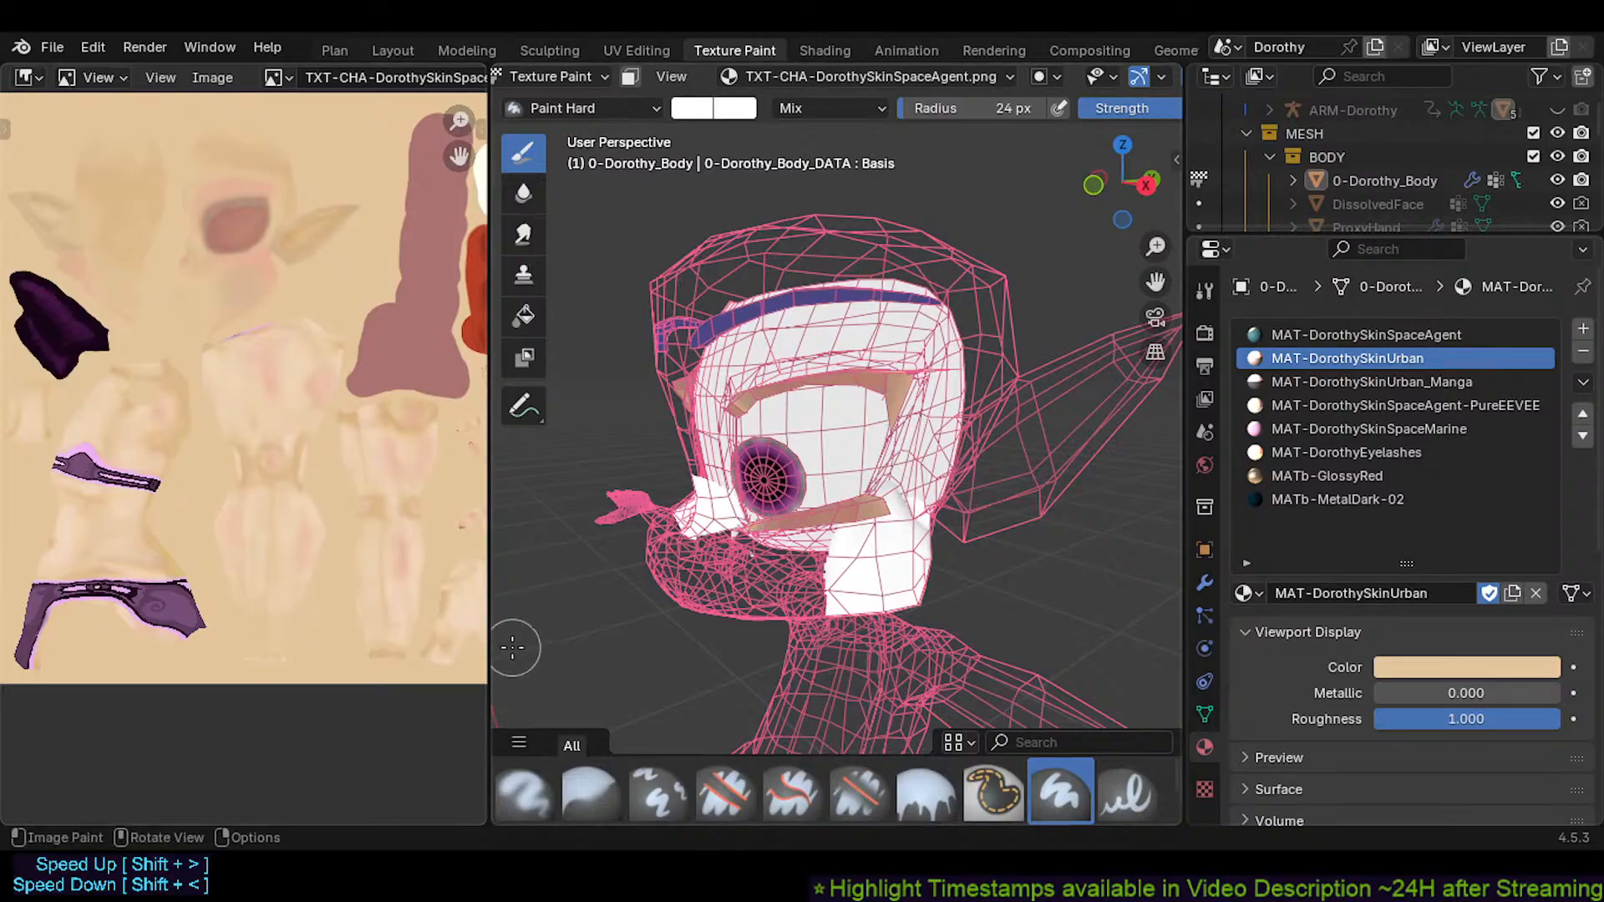
middle_drag(707, 567, 697, 136)
middle_drag(846, 410, 802, 401)
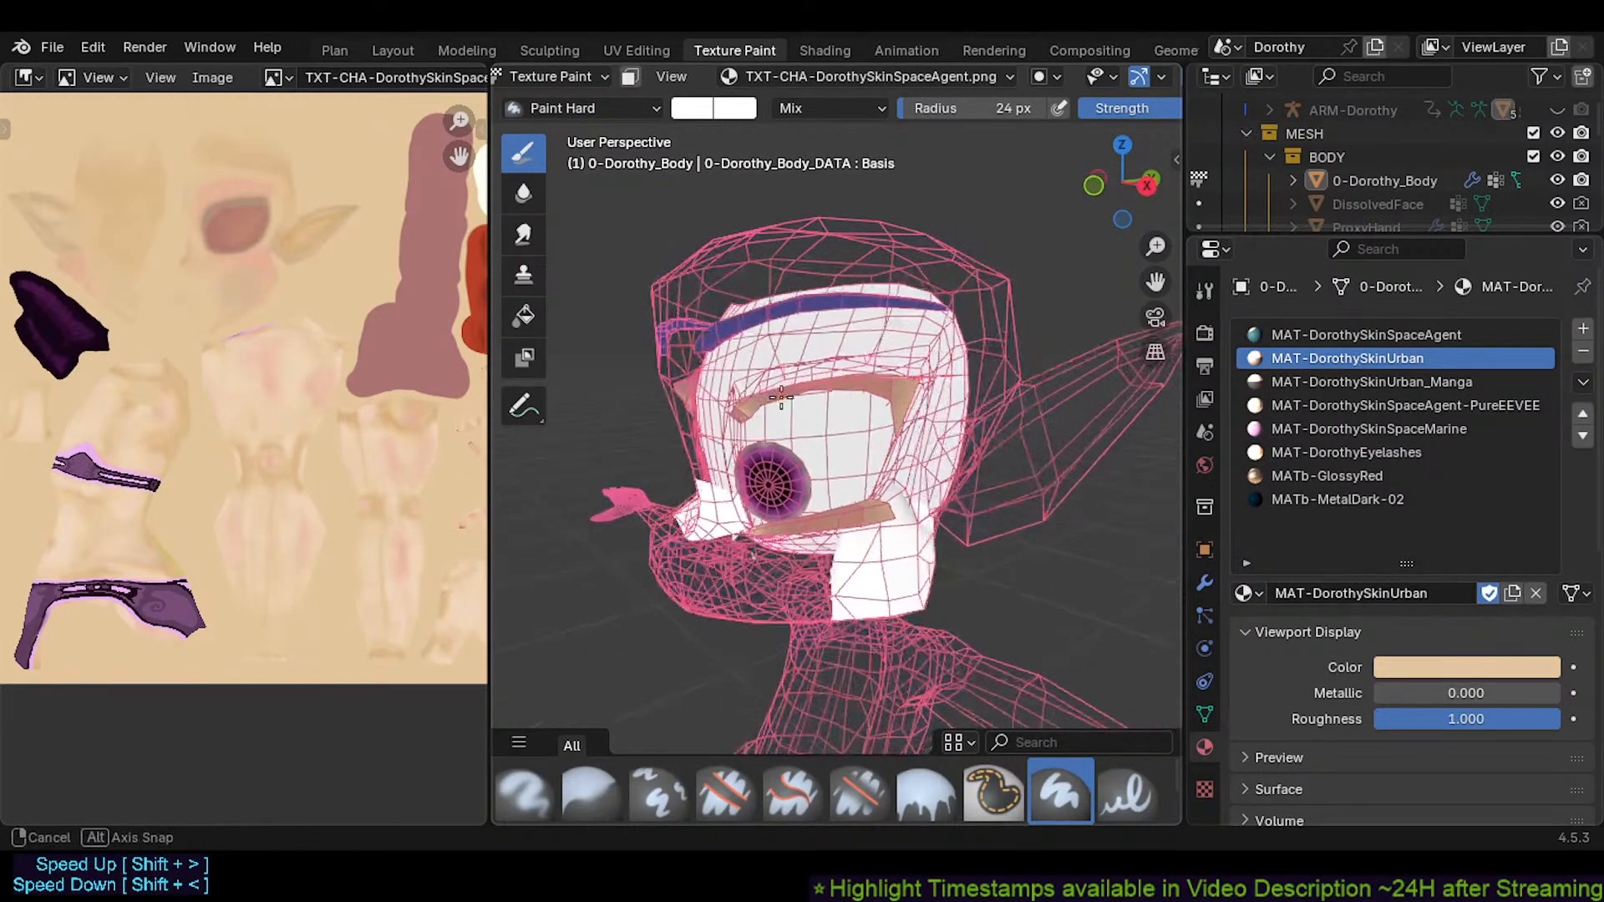
scroll(275, 82, down, 2)
scroll(232, 86, down, 2)
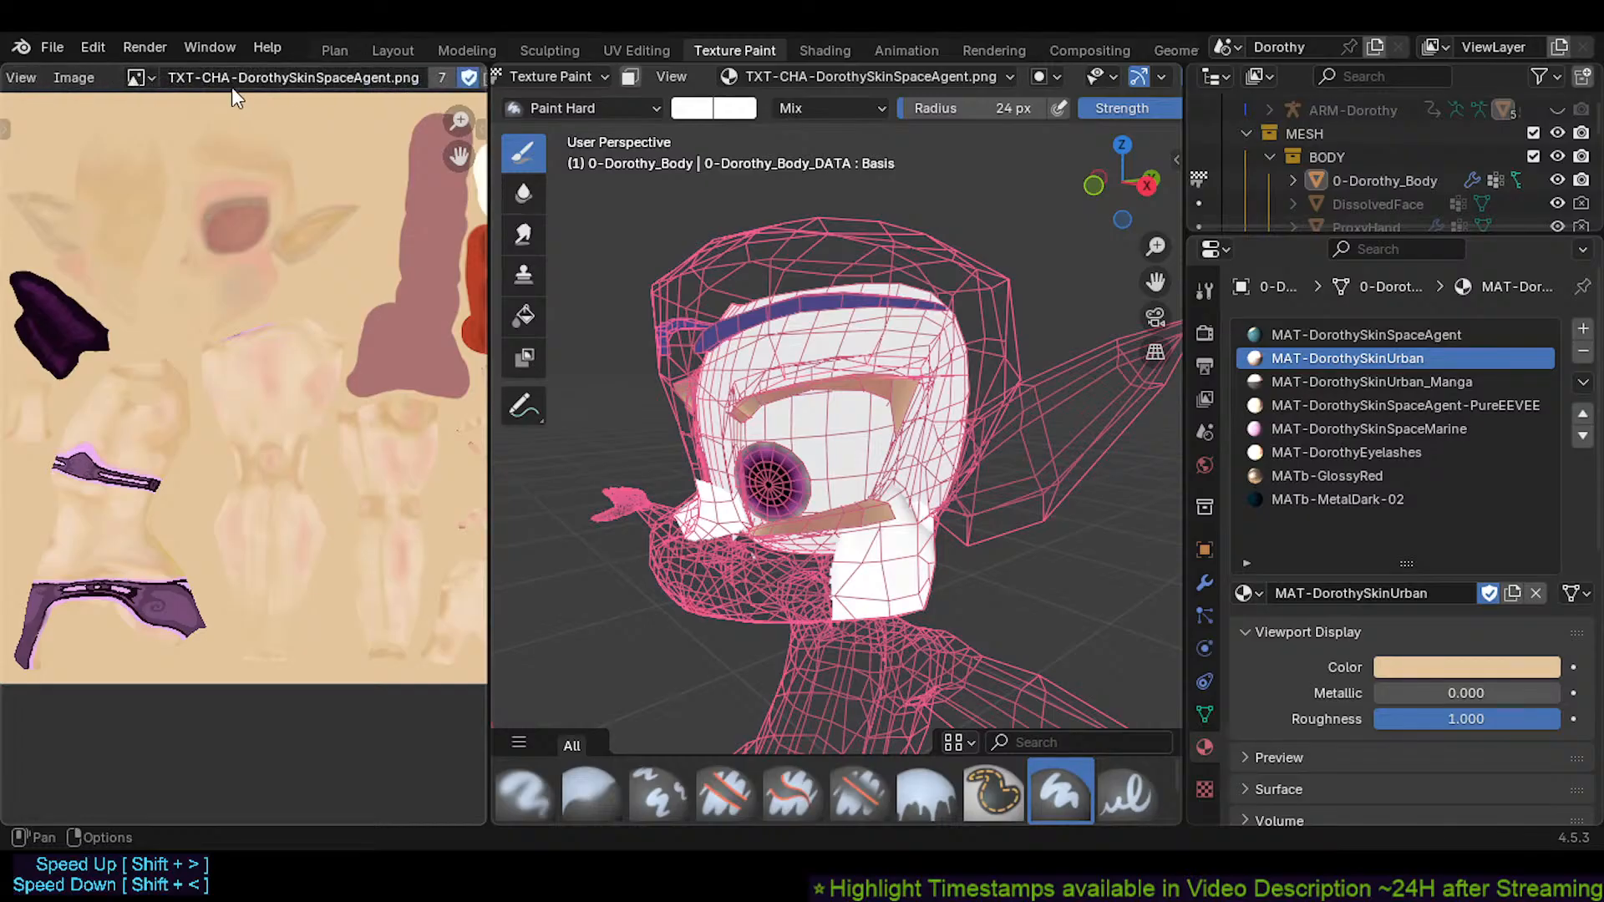
Examine the MAT-DorothySkinUrban nodes from the skin texture through the Multiply nodes to the Principled BSDF
click(814, 52)
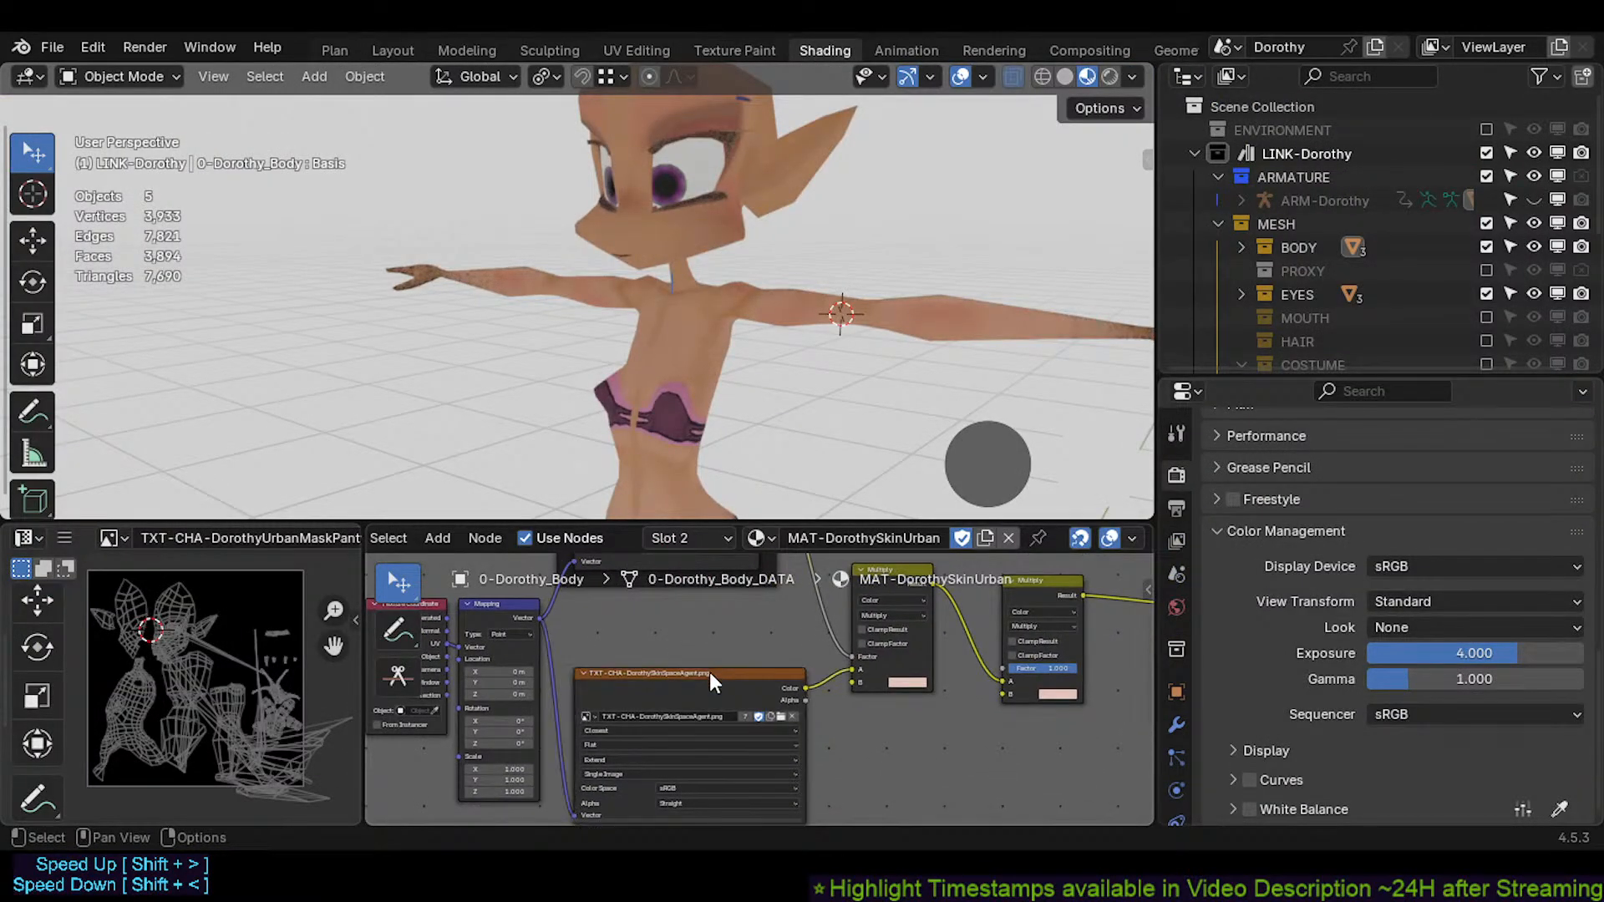
scroll(668, 656, up, 2)
scroll(633, 655, up, 2)
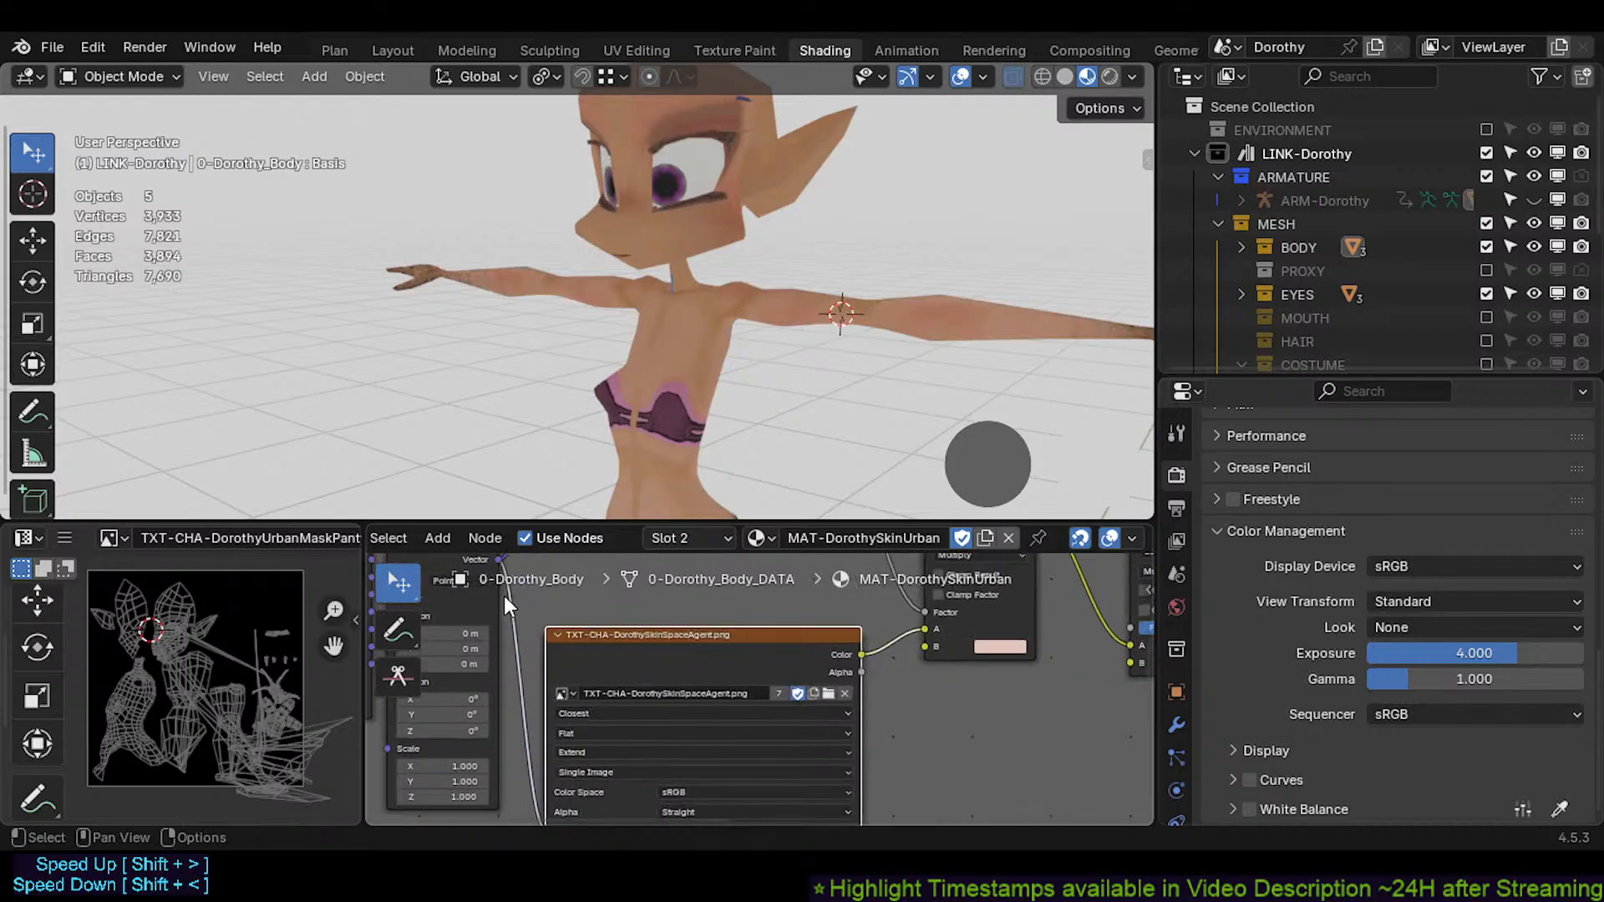
scroll(612, 604, down, 3)
middle_drag(868, 635, 634, 665)
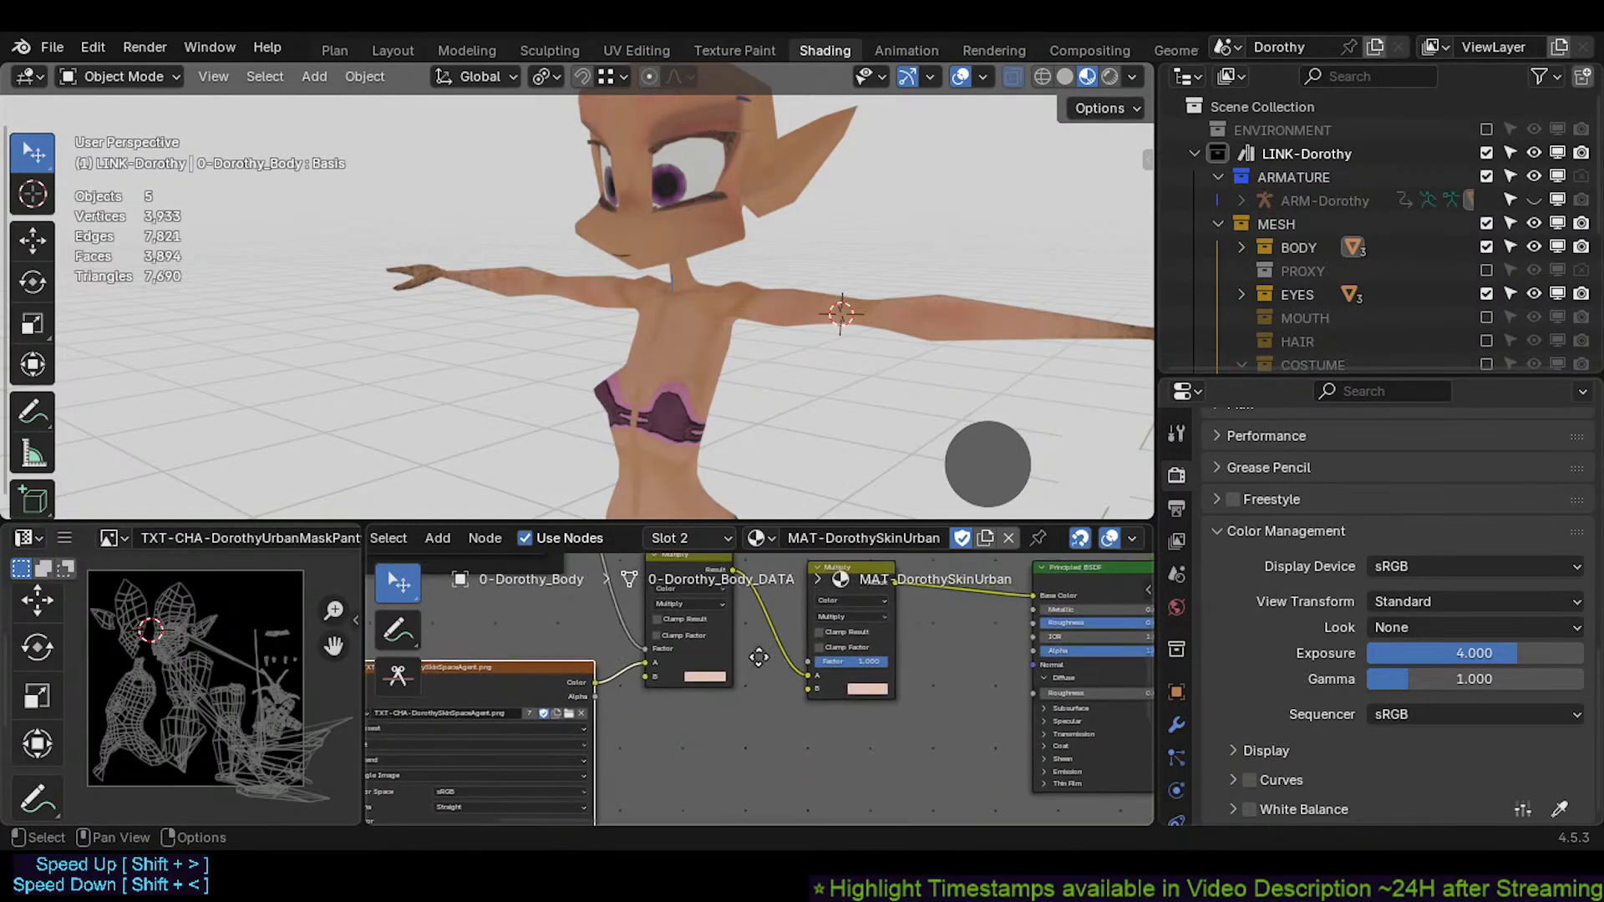
Return to the Texture Paint workspace, switch 0-Dorothy_Body to Object Mode, and select the body
click(658, 50)
click(705, 50)
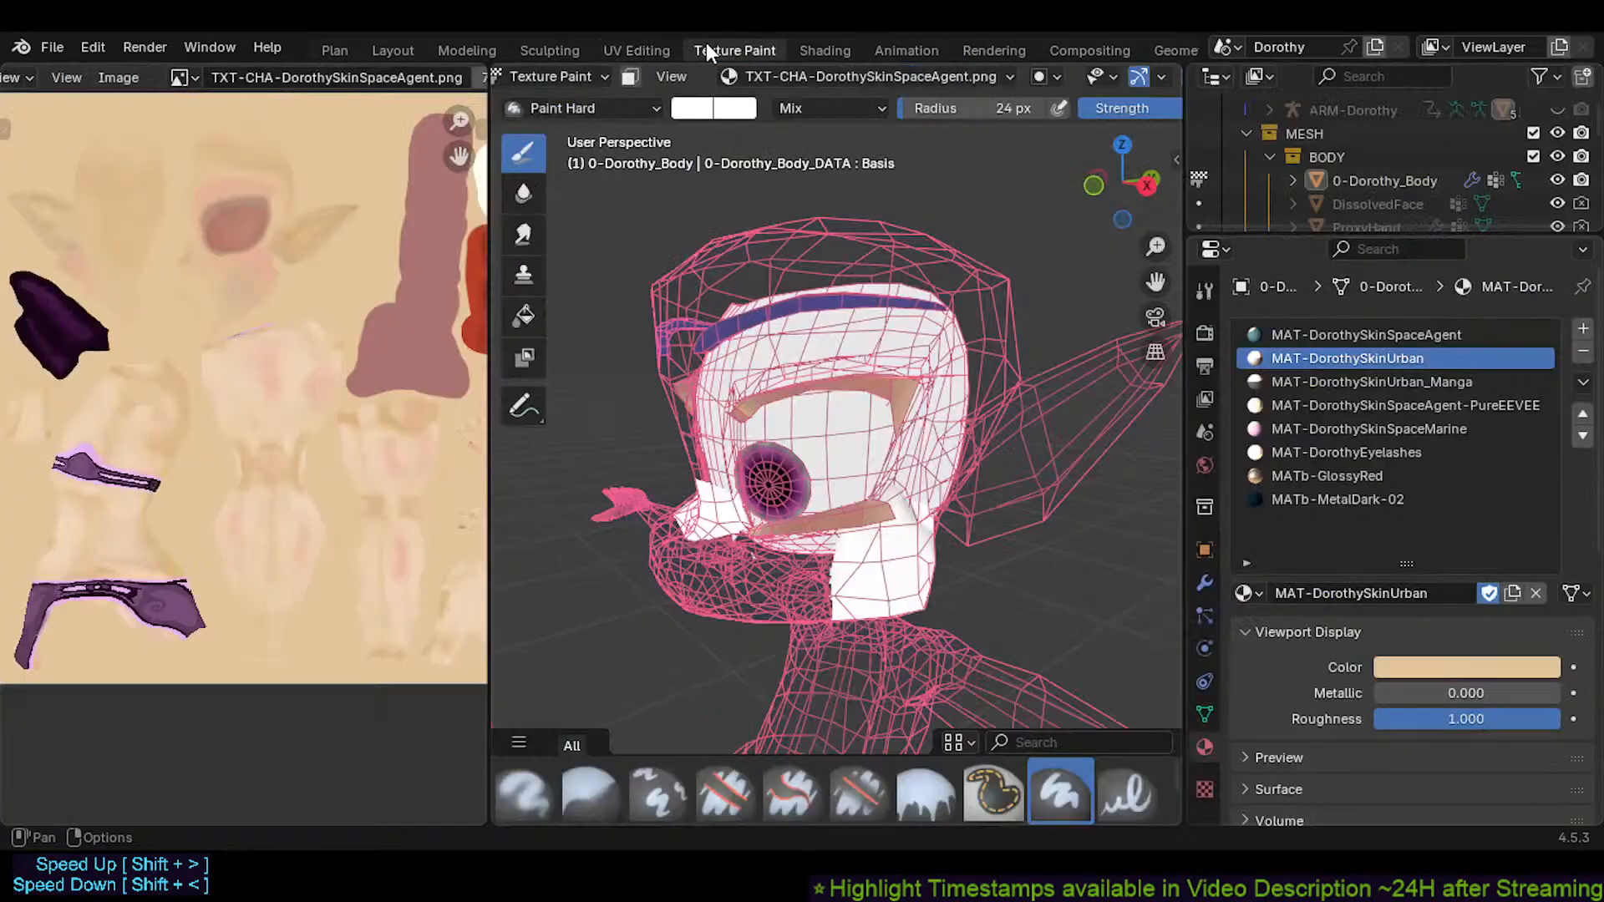
middle_drag(960, 419, 949, 420)
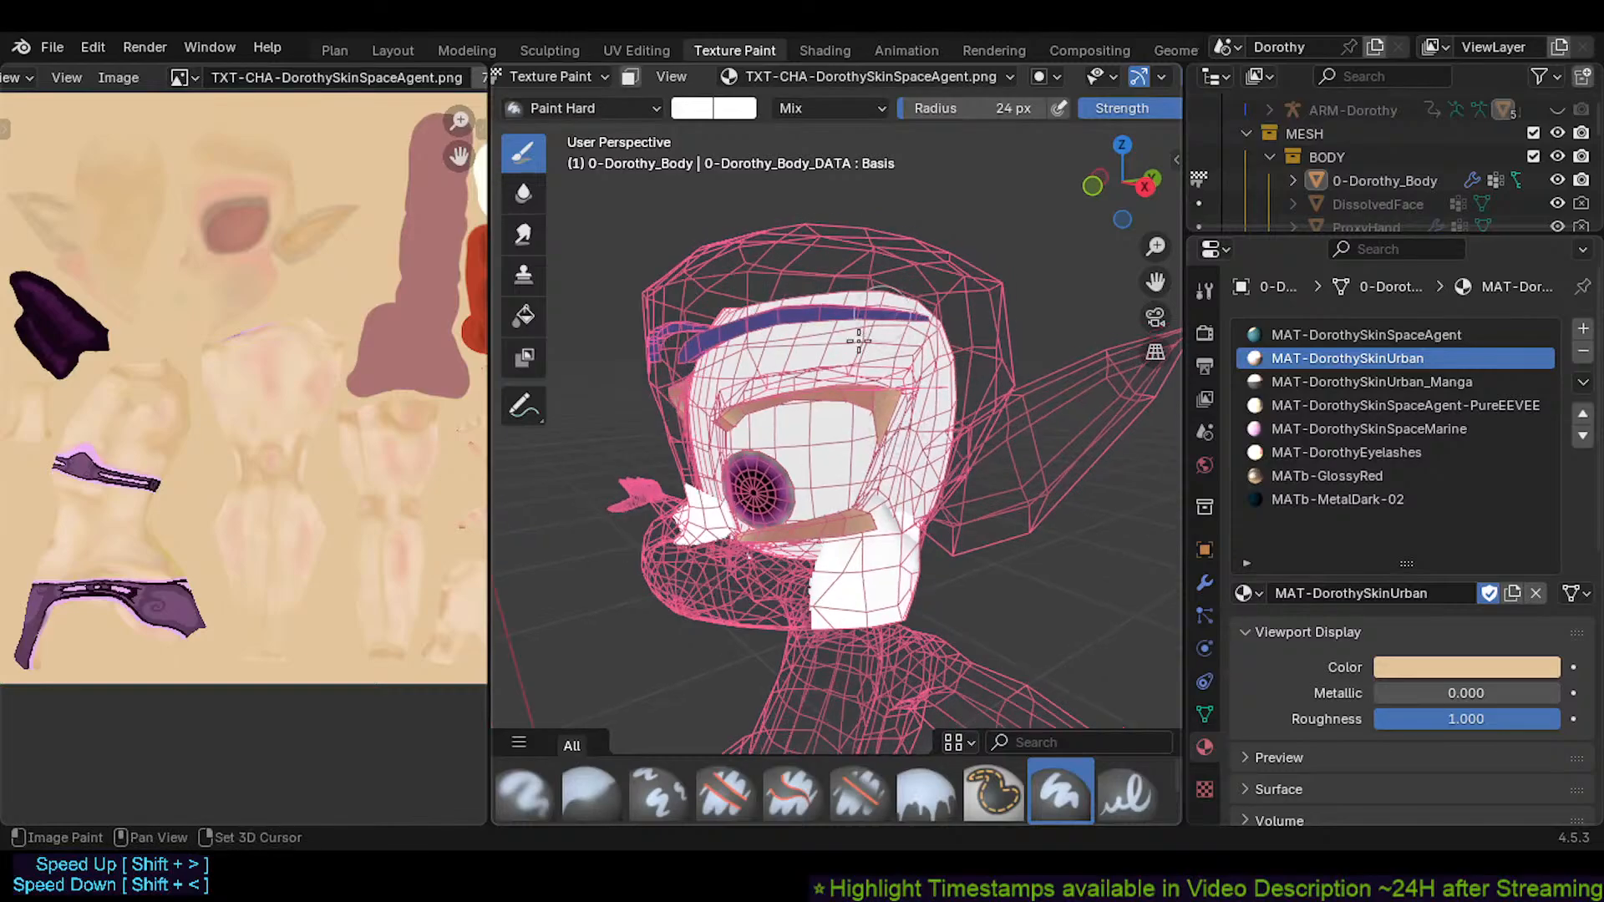
shift+middle_drag(861, 341, 775, 413)
key(ctrl+Tab)
key(4)
click(776, 413)
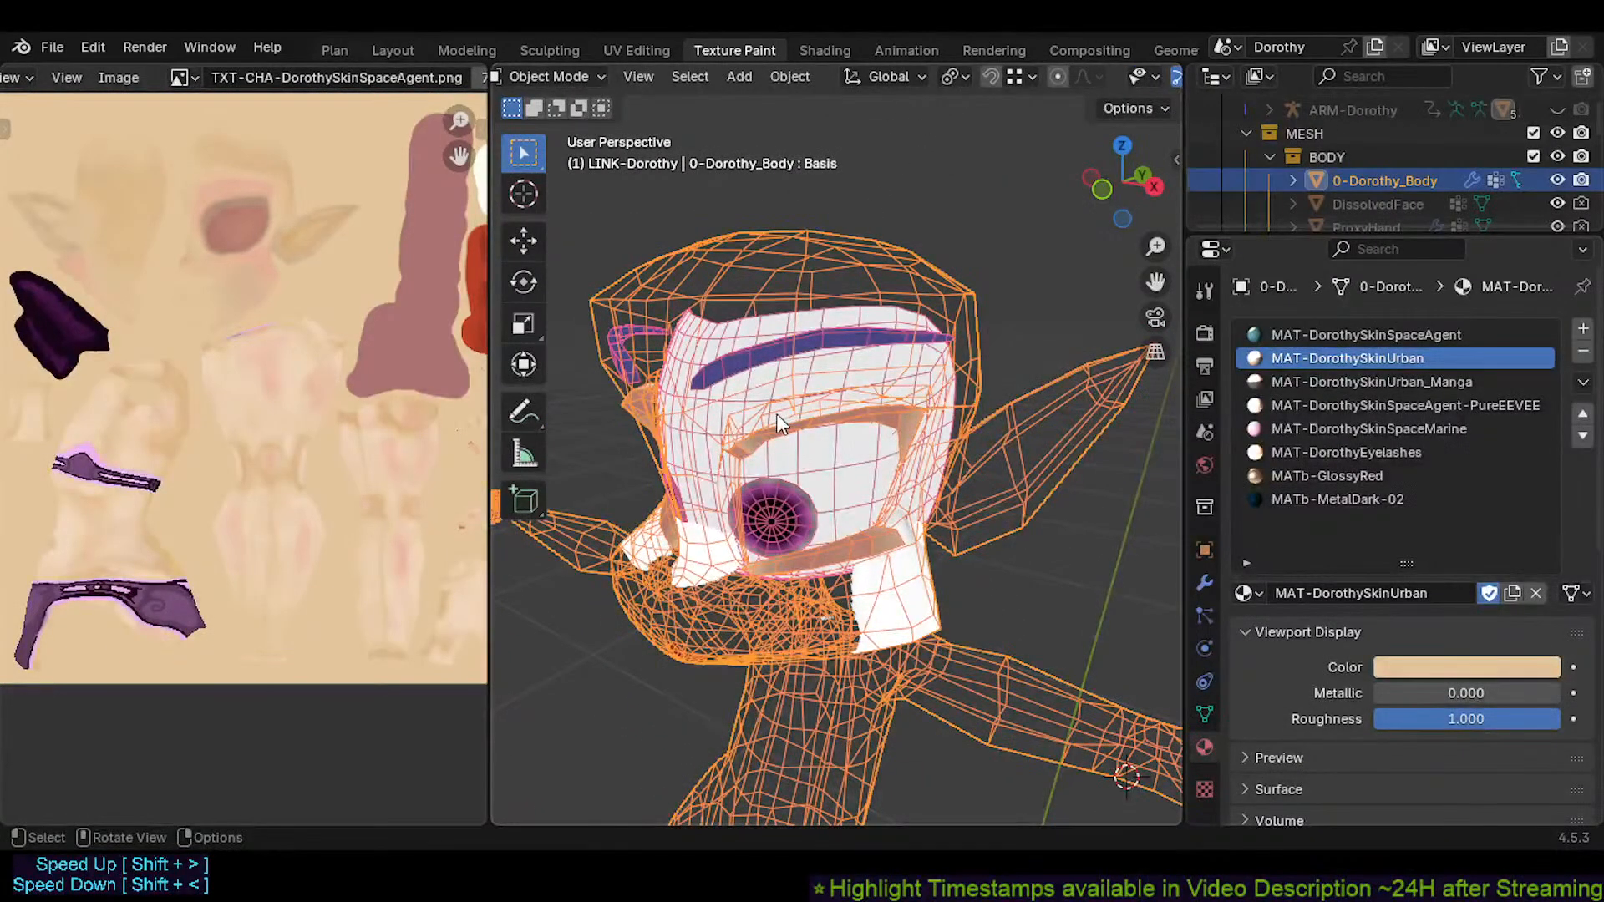
Examine the Image Editor's mode options and the header controls of the loaded skin texture
scroll(93, 74, up, 3)
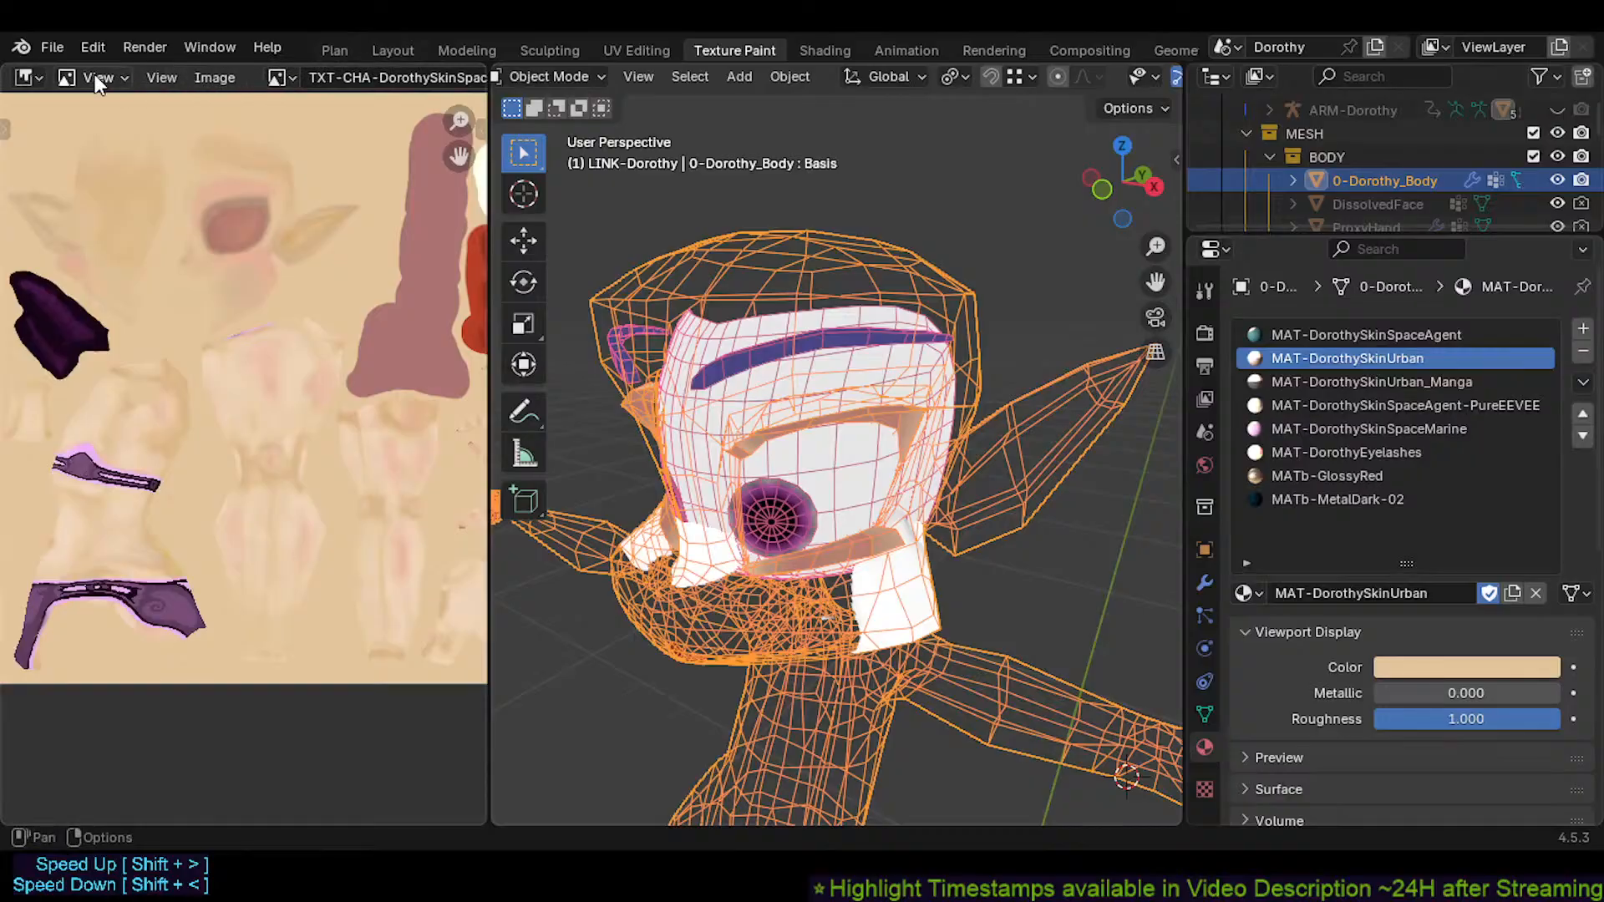
click(94, 73)
click(99, 138)
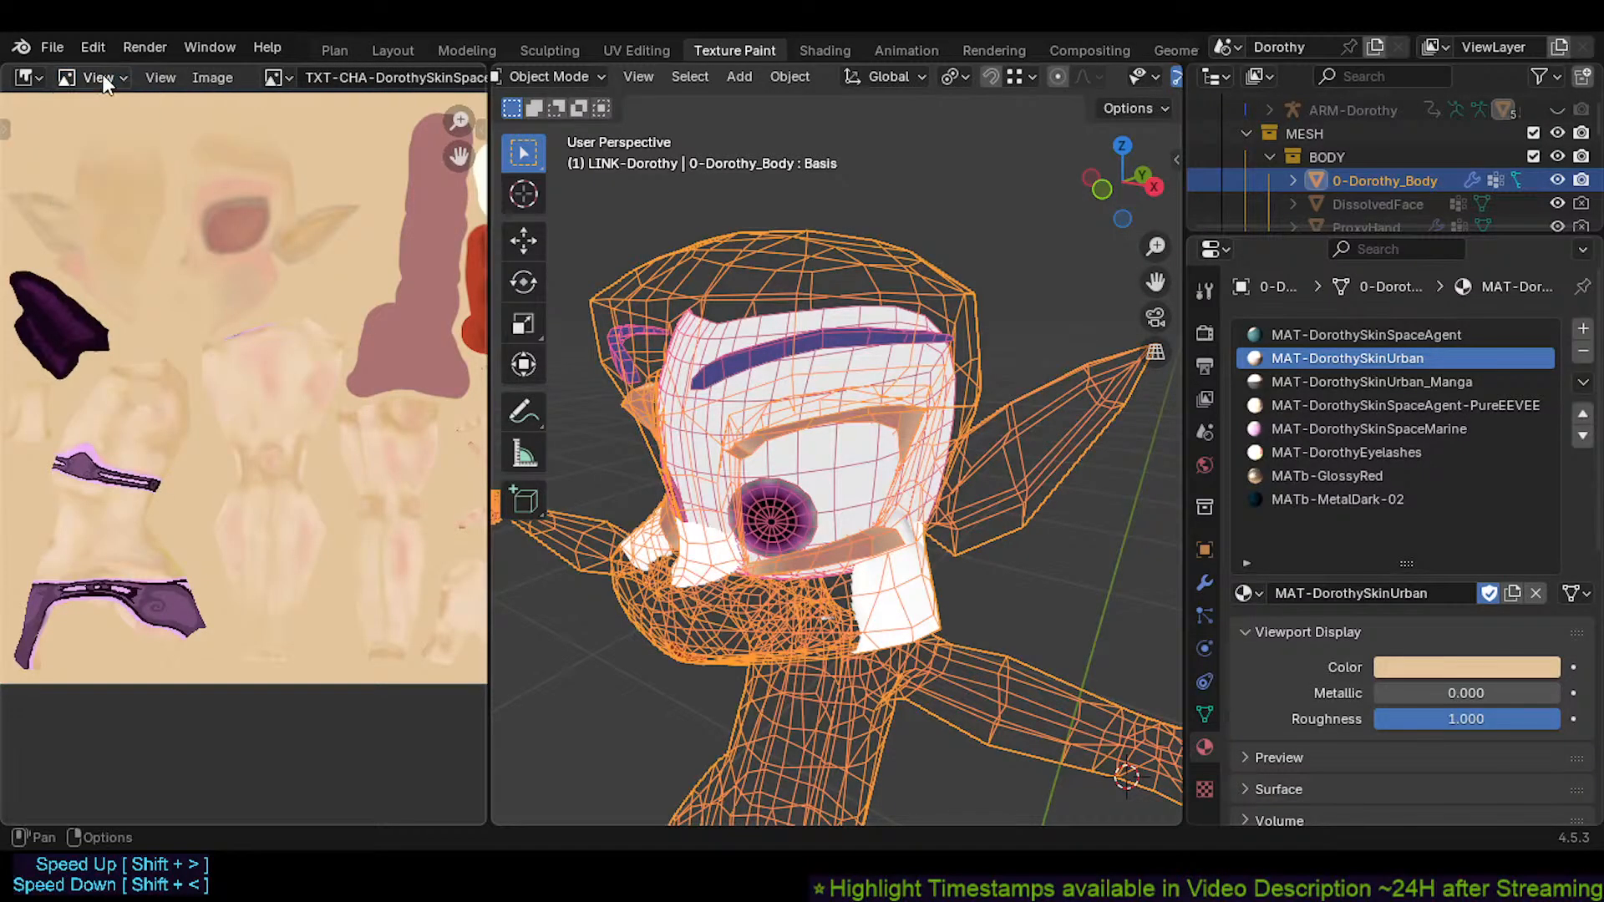
click(41, 74)
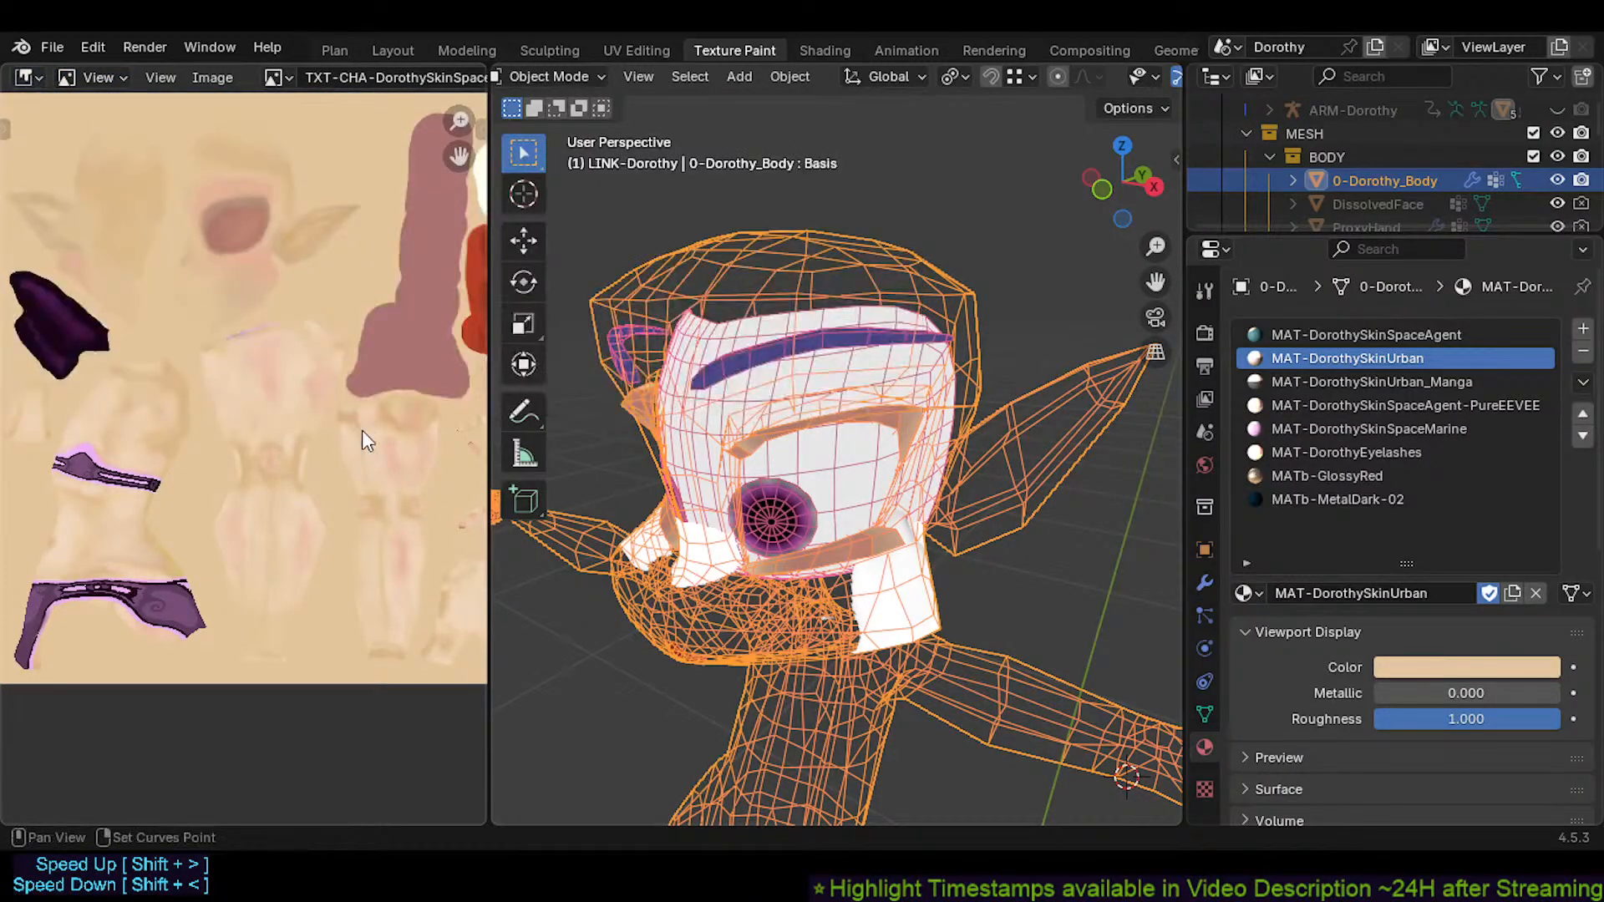
key(shift+F10)
key(shift+F10)
key(shift+F10)
key(shift+F10)
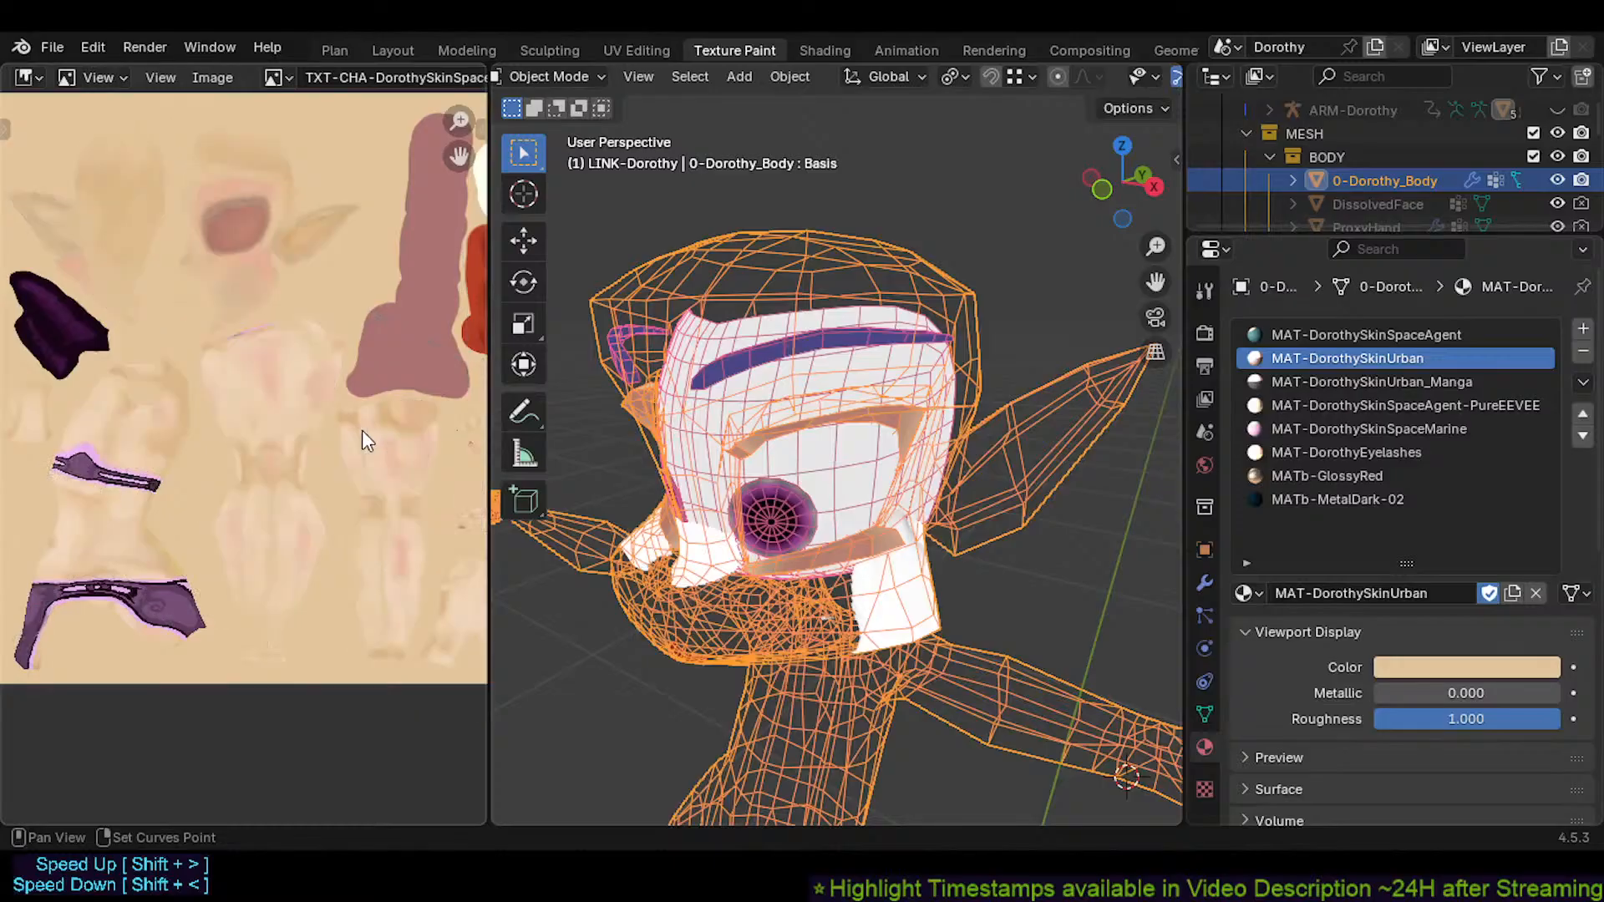
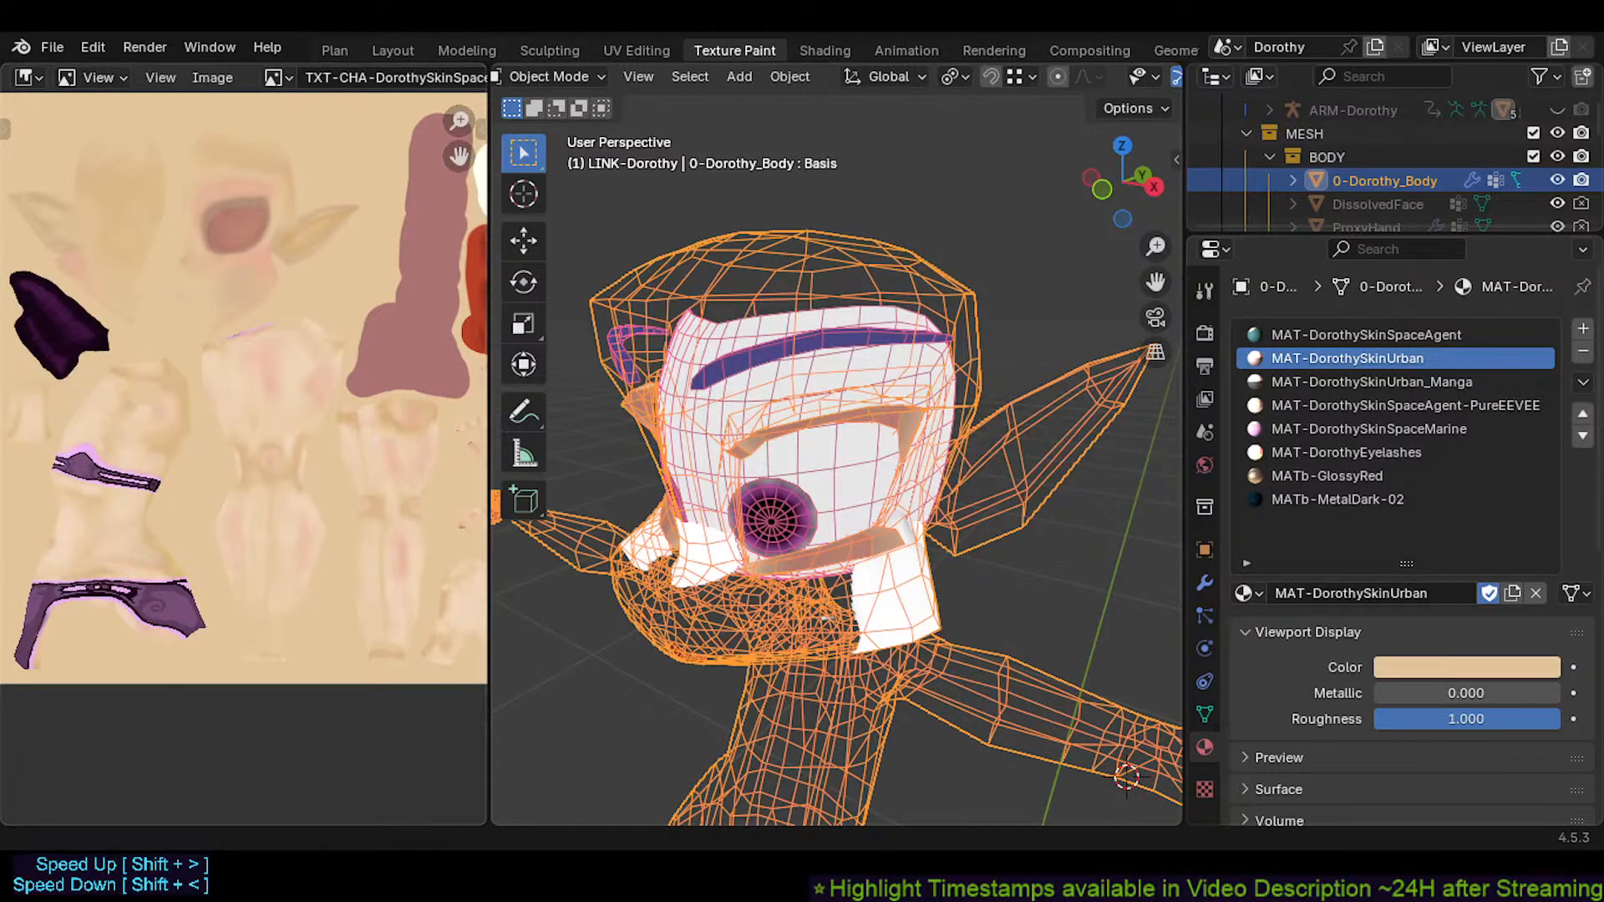
middle_drag(334, 77, 150, 74)
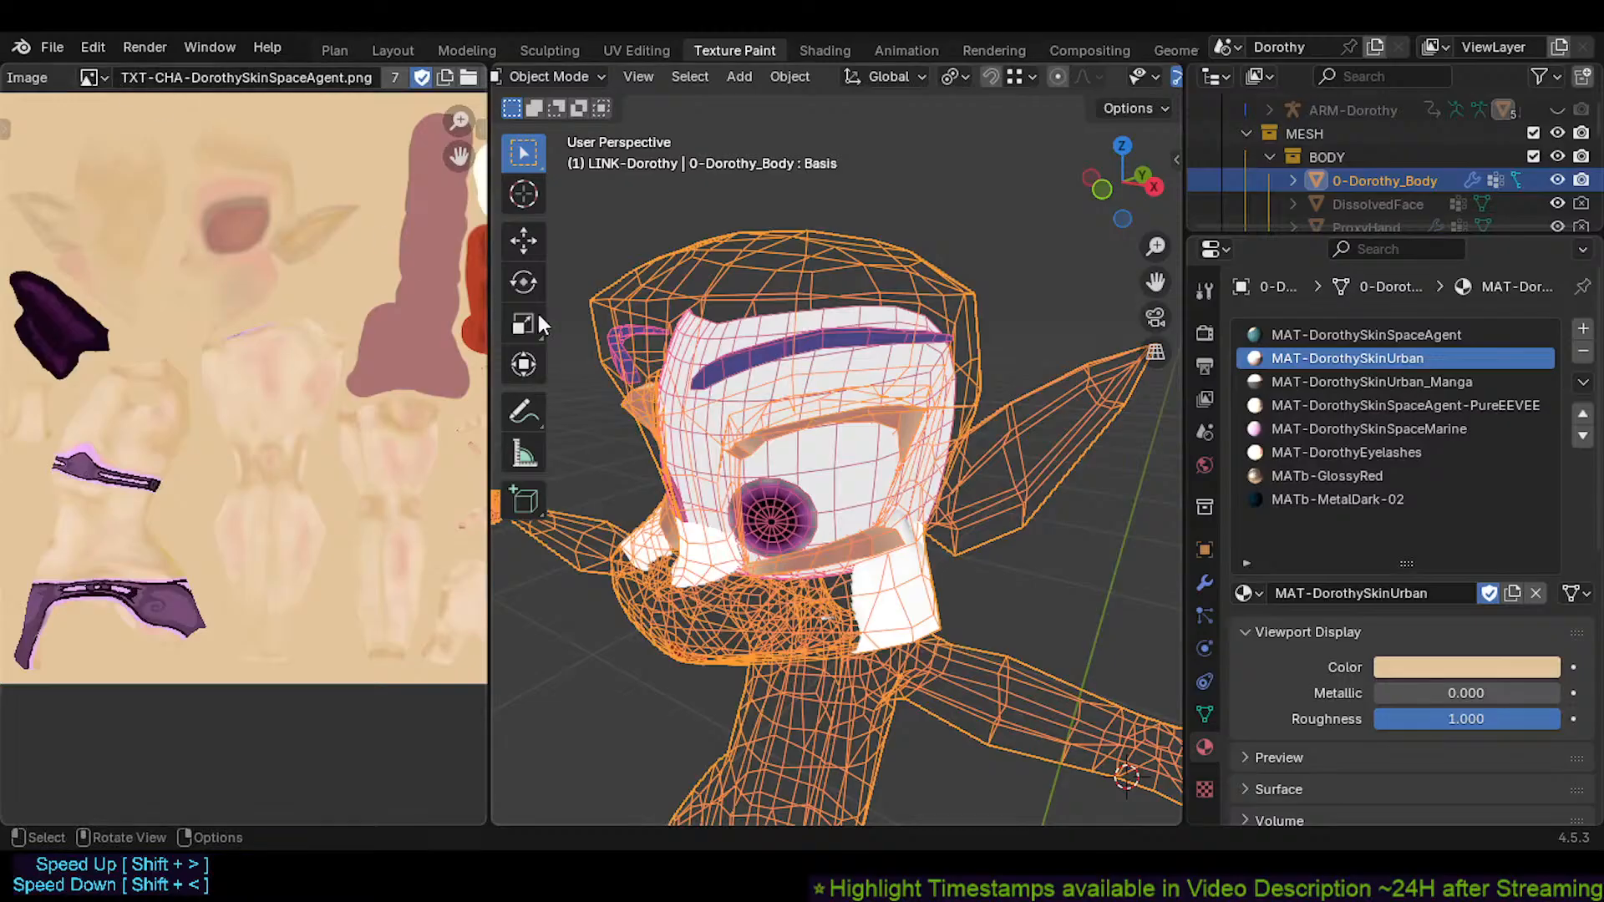
In the Shading workspace, examine the MAT-DorothySkinUrban nodes through the Mix Shader to the Material Output
key(Tab)
key(Tab)
click(824, 50)
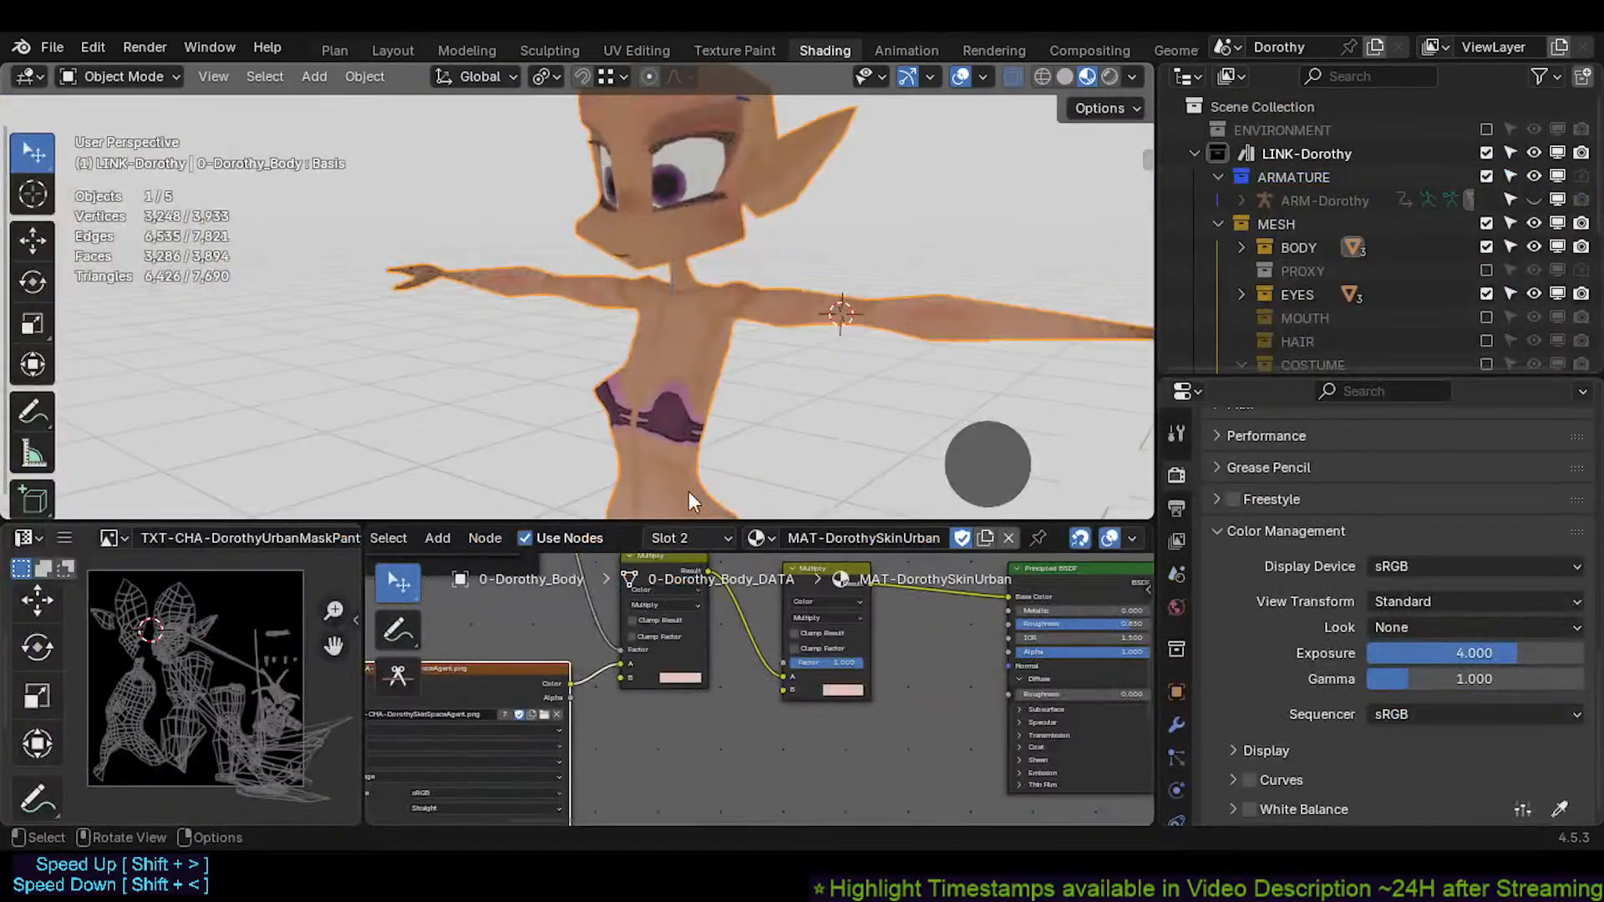
middle_drag(776, 639, 644, 680)
scroll(644, 681, down, 2)
middle_drag(1142, 707, 749, 669)
scroll(735, 660, up, 1)
click(668, 644)
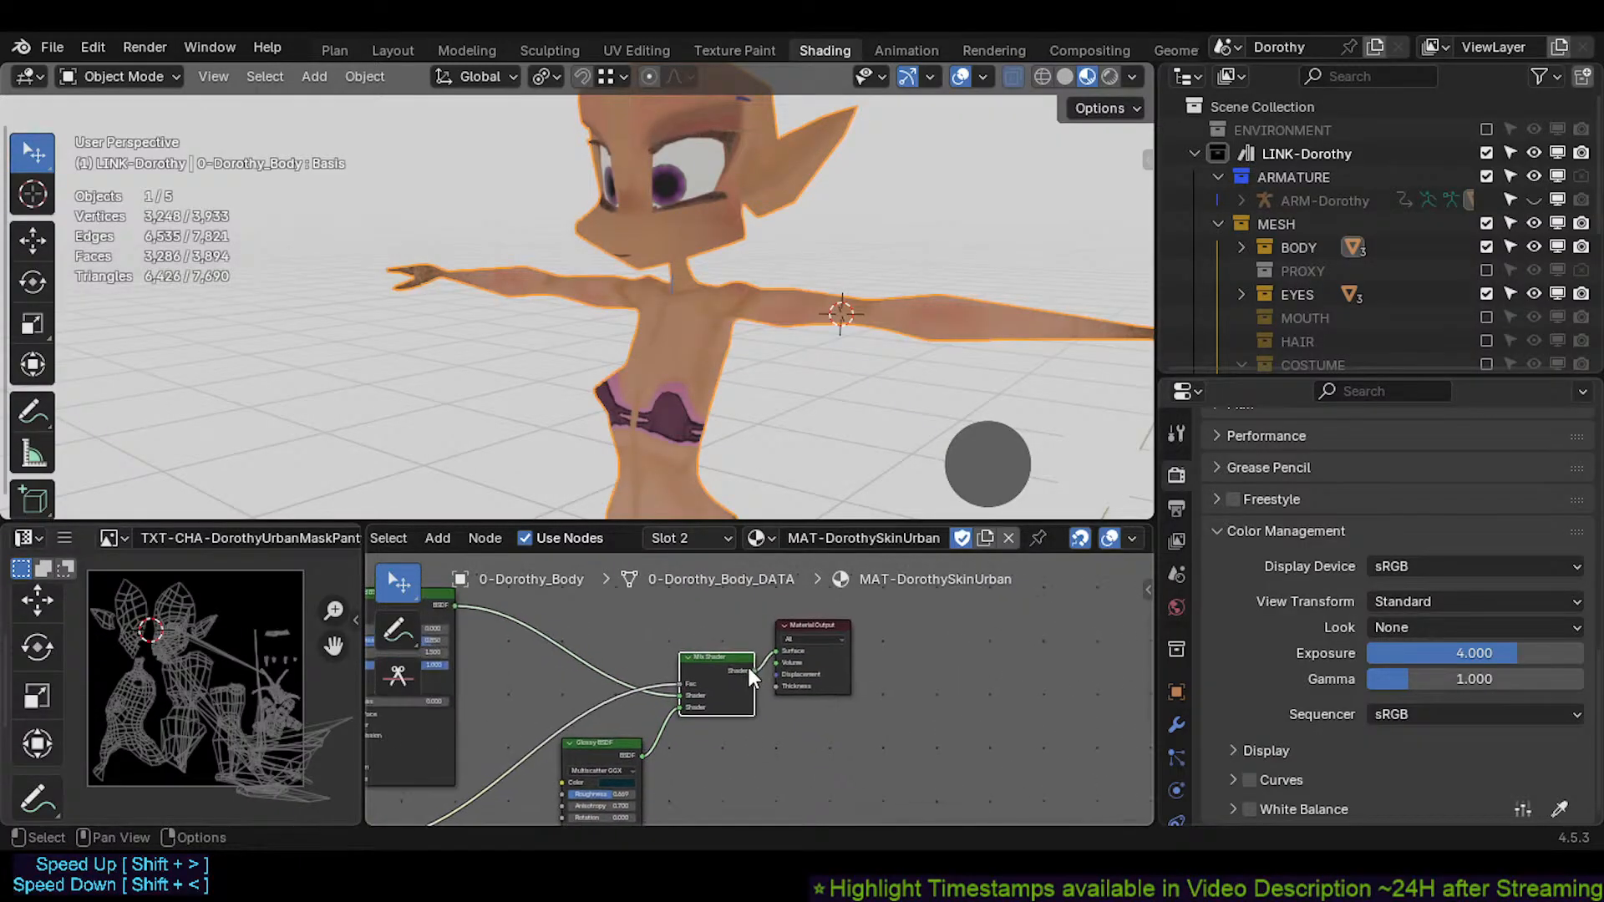
Turn off X-ray in Solid shading and compare the body's display with Material Preview
click(1065, 77)
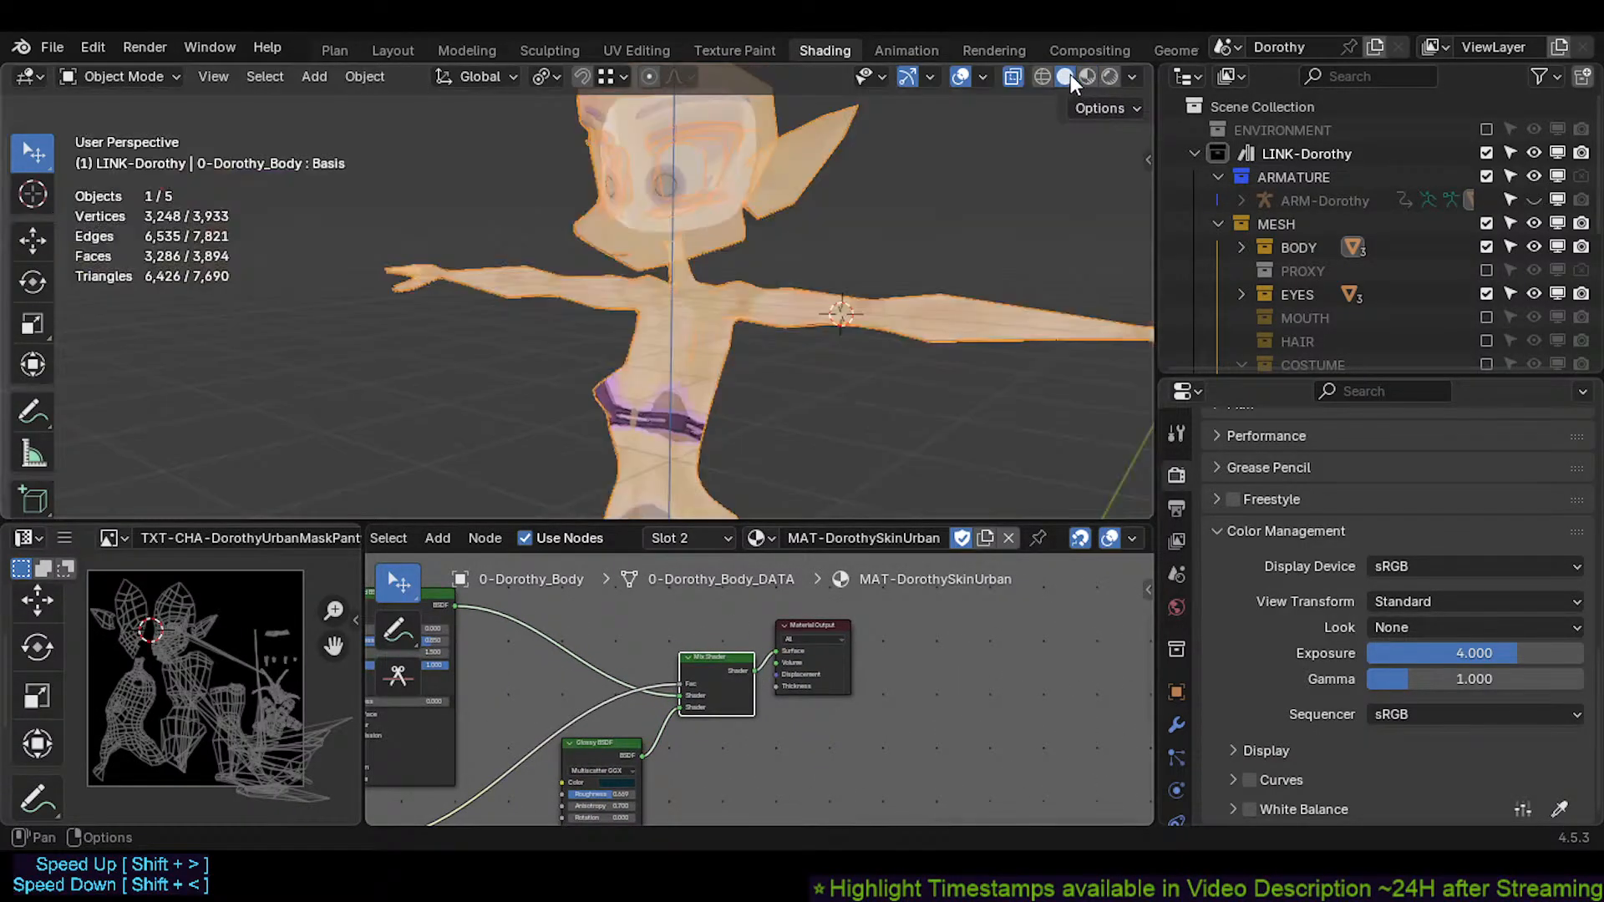
click(1087, 76)
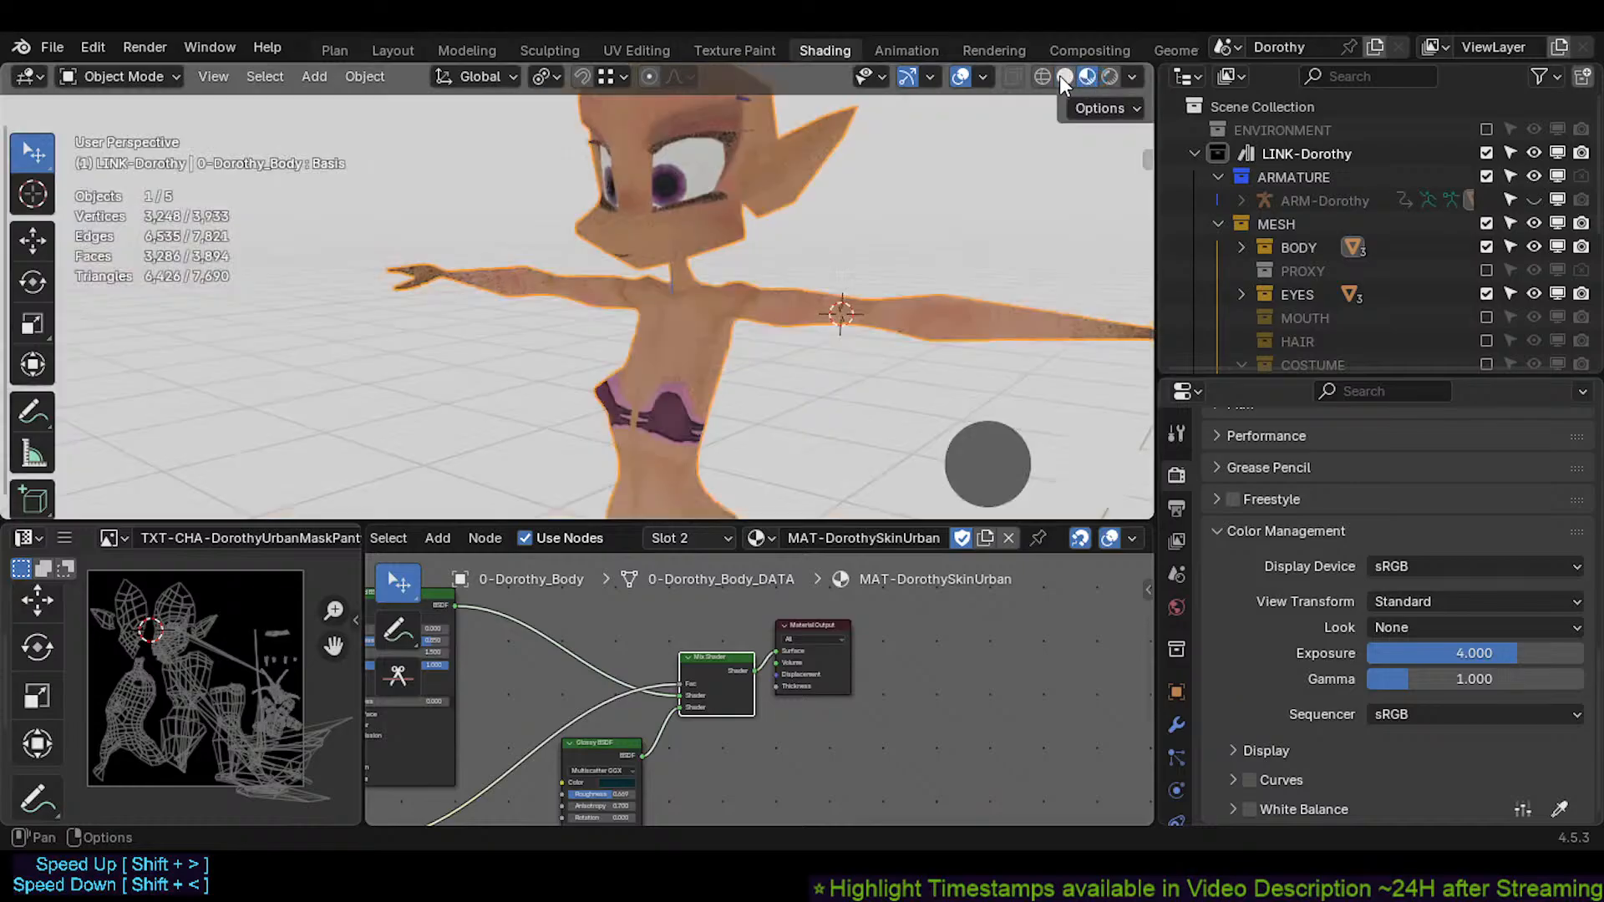
click(1062, 76)
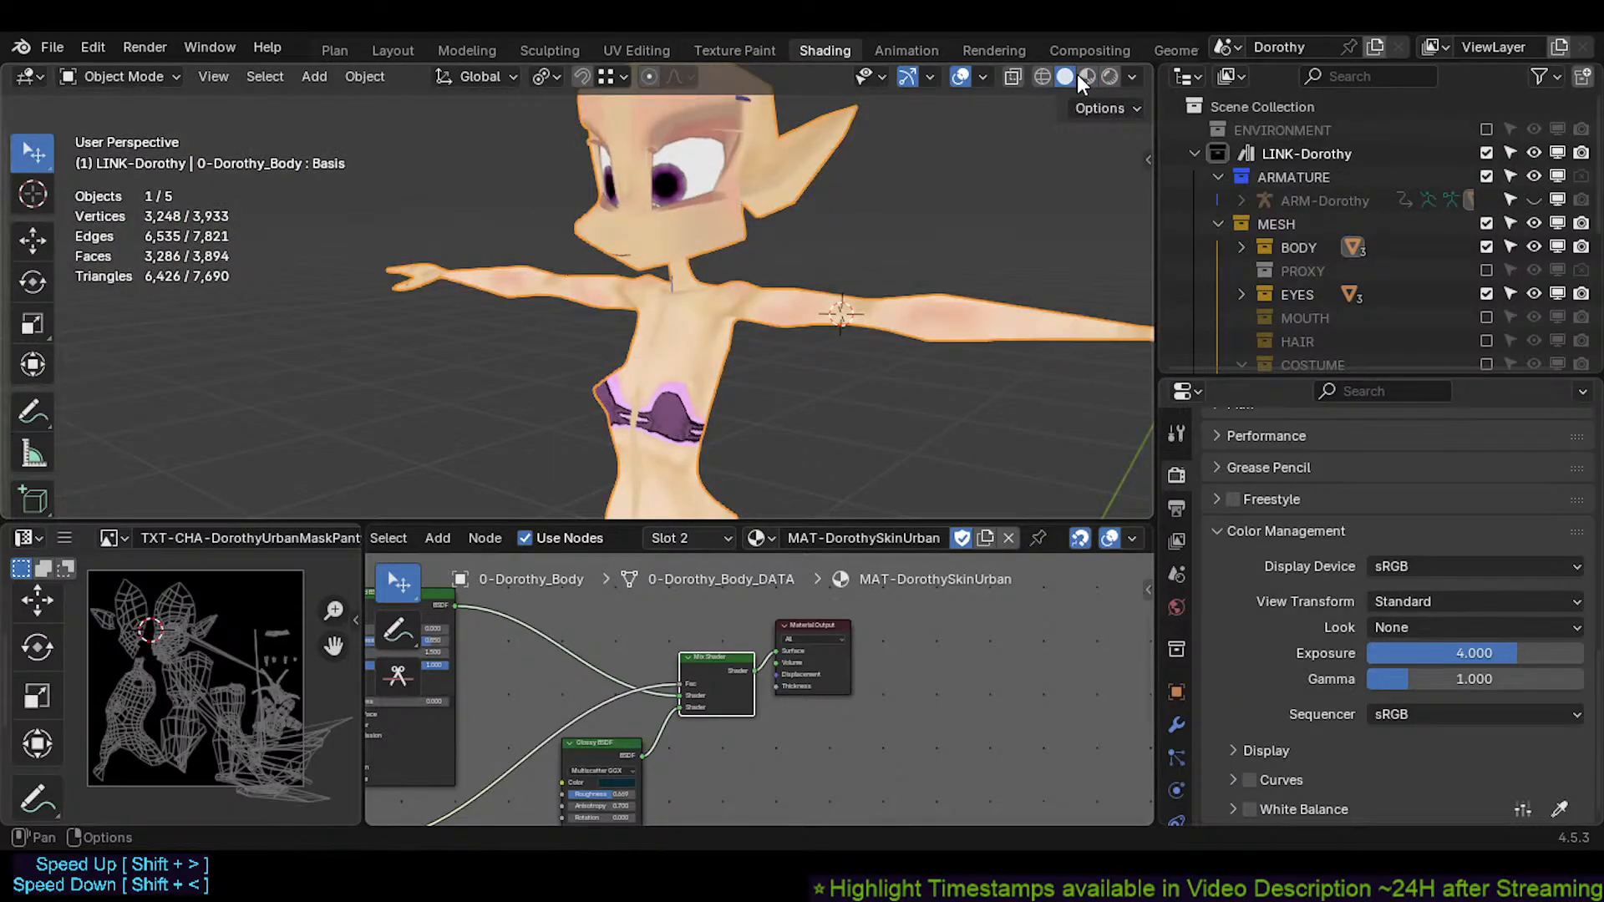
click(1082, 76)
Inspect the body in the UV Editing workspace and switch 0-Dorothy_Body to Object Mode
click(633, 52)
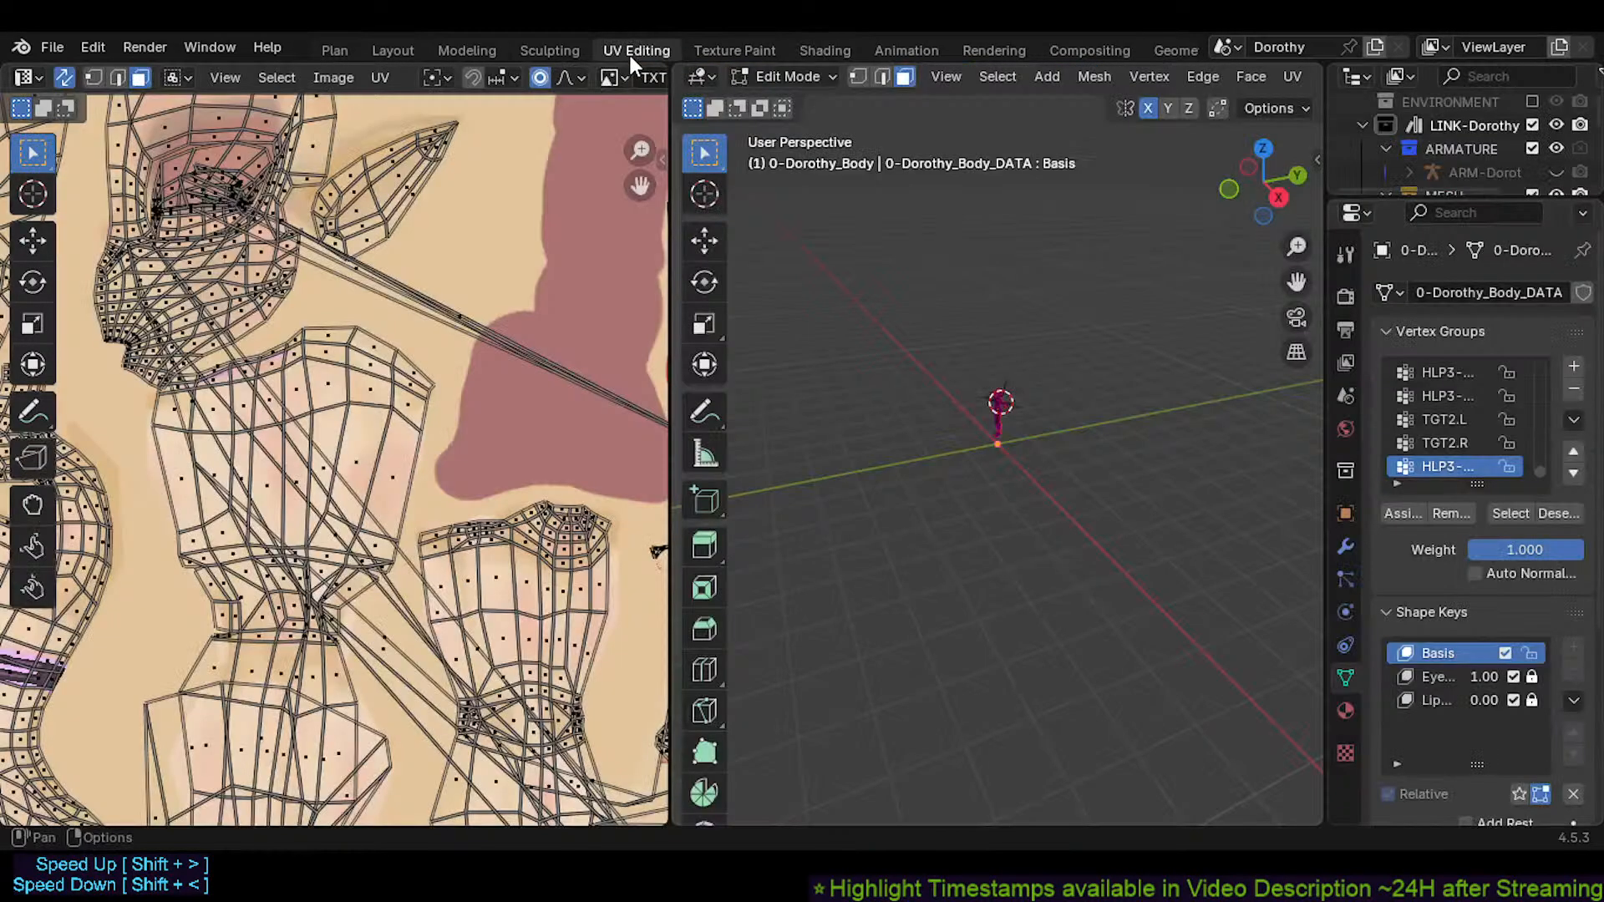
click(708, 50)
click(665, 50)
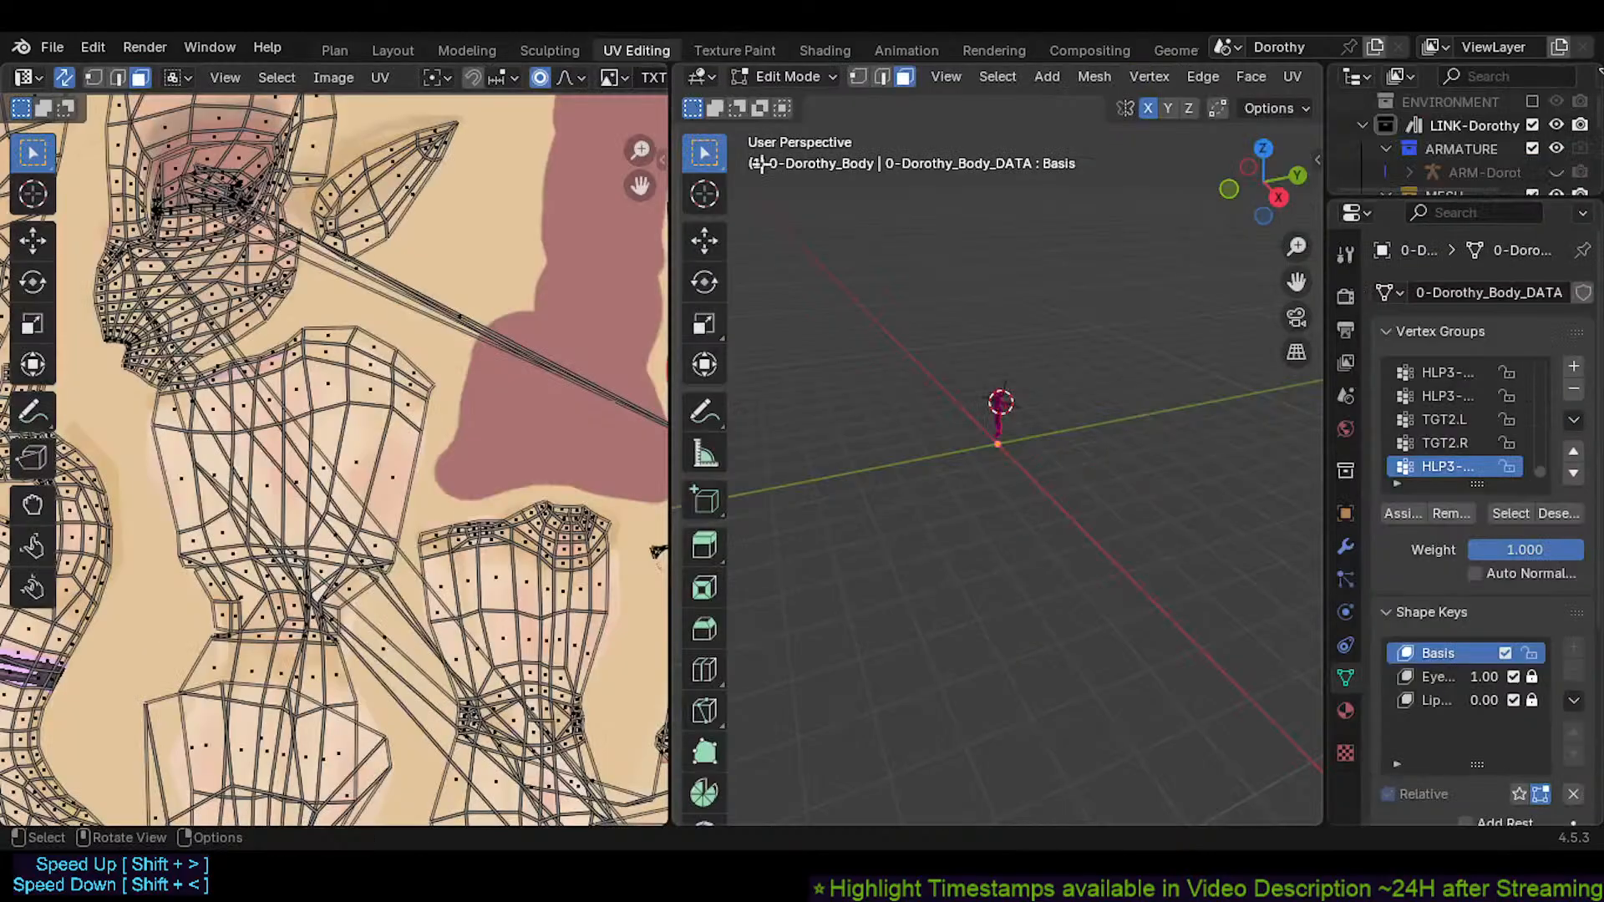
scroll(764, 187, up, 5)
shift+middle_drag(1061, 489, 756, 298)
scroll(1117, 509, up, 6)
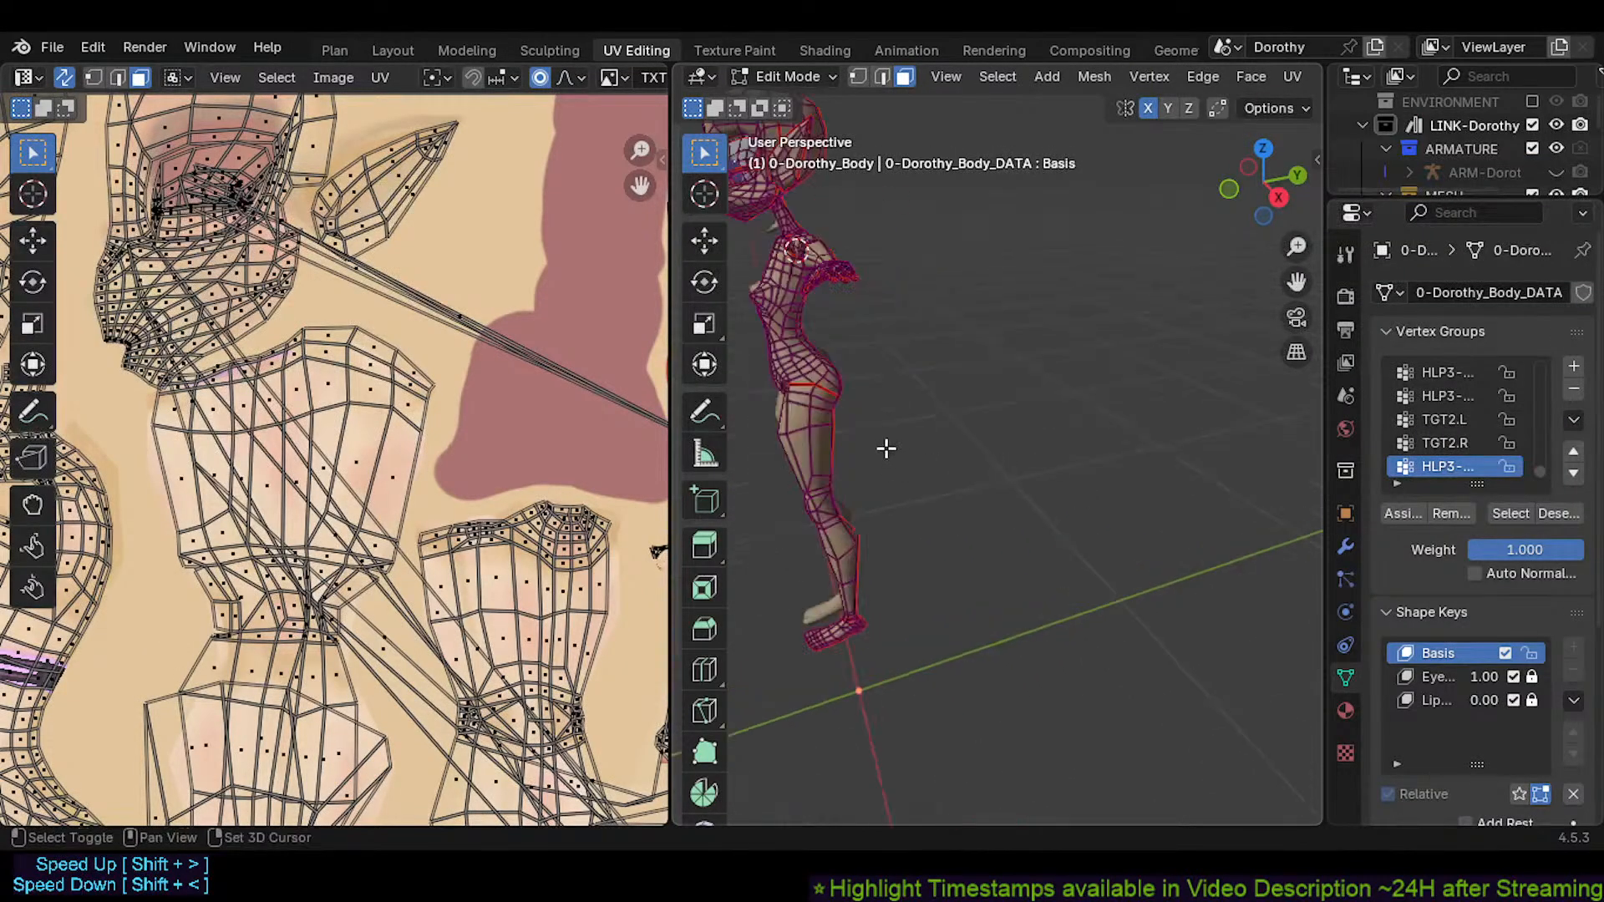
scroll(886, 448, down, 5)
key(Tab)
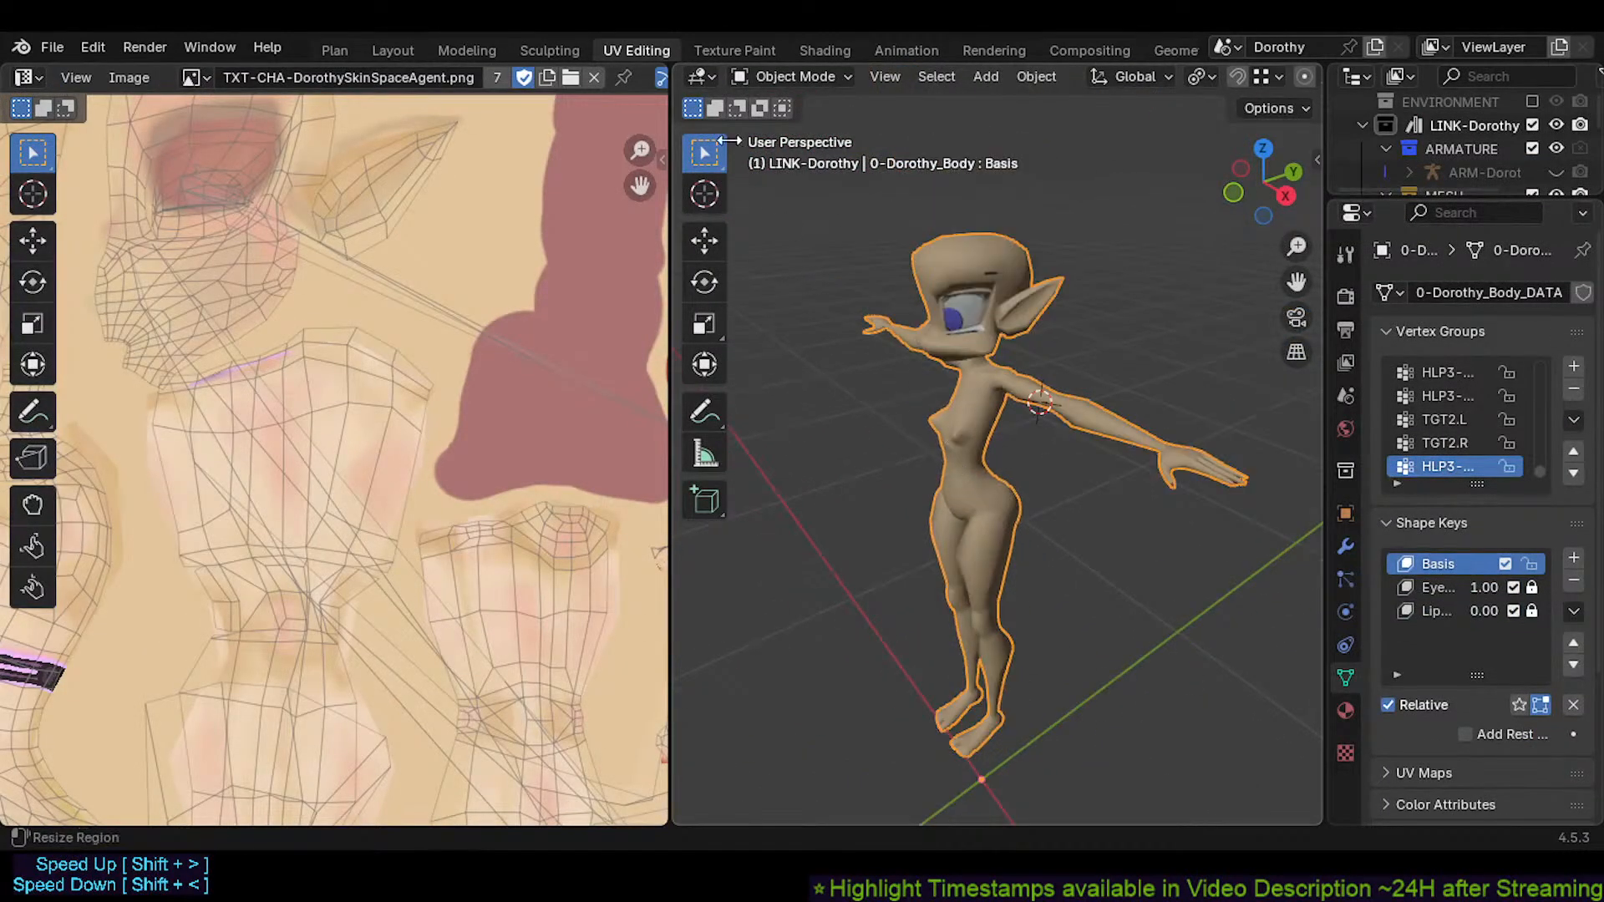
Return to the Texture Paint workspace and switch 0-Dorothy_Body from Texture Paint to Object Mode
click(735, 51)
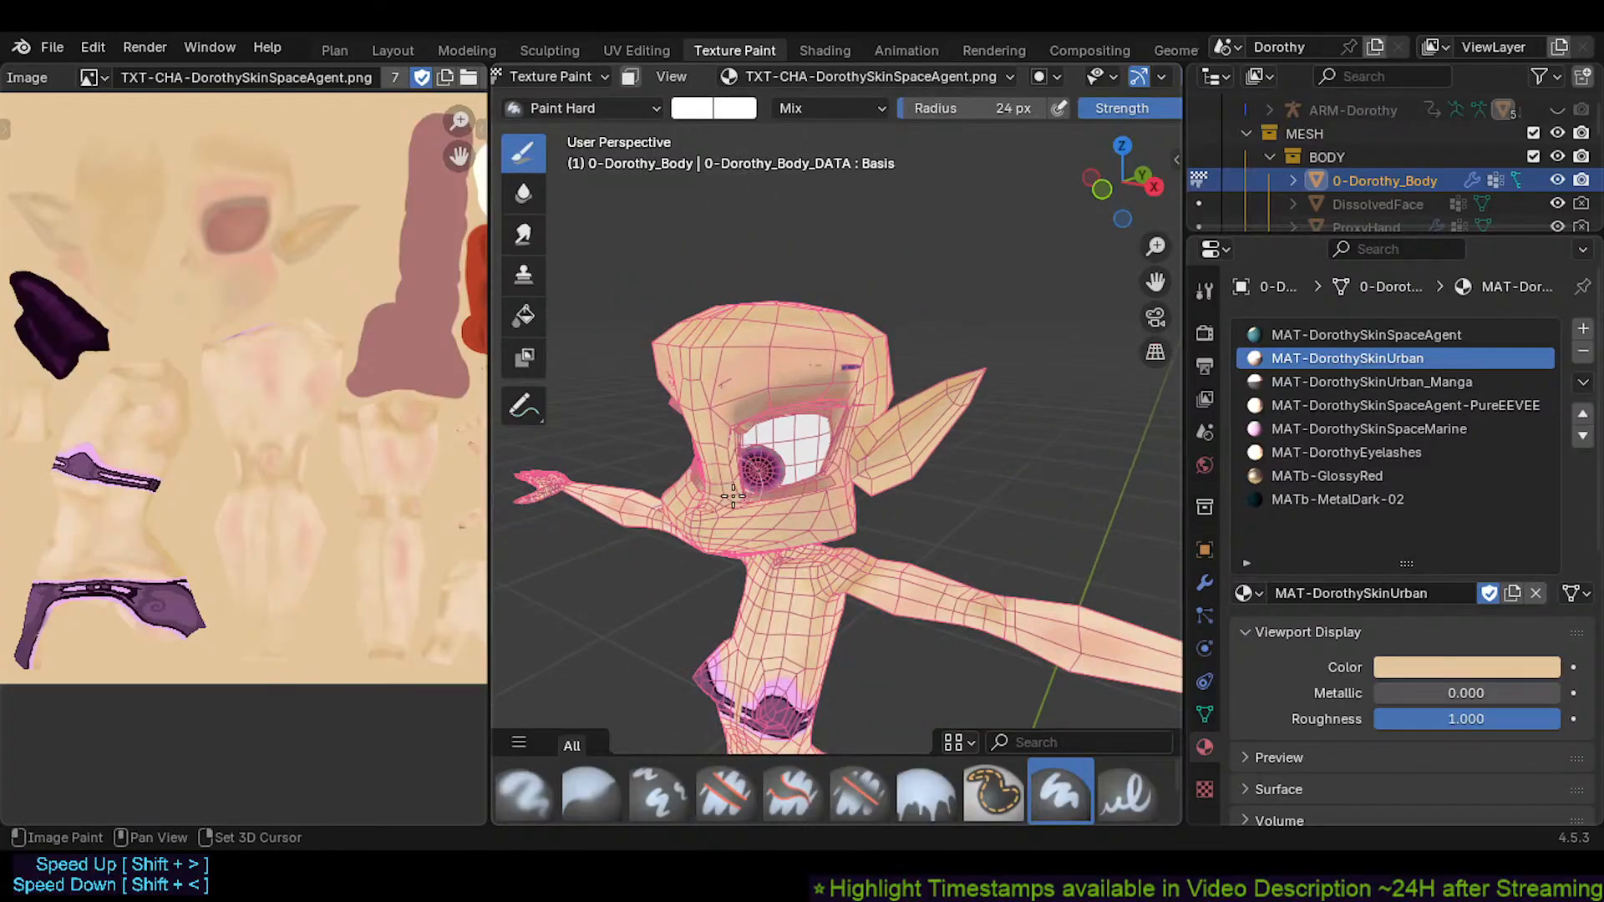
scroll(732, 495, up, 8)
key(ctrl+Tab)
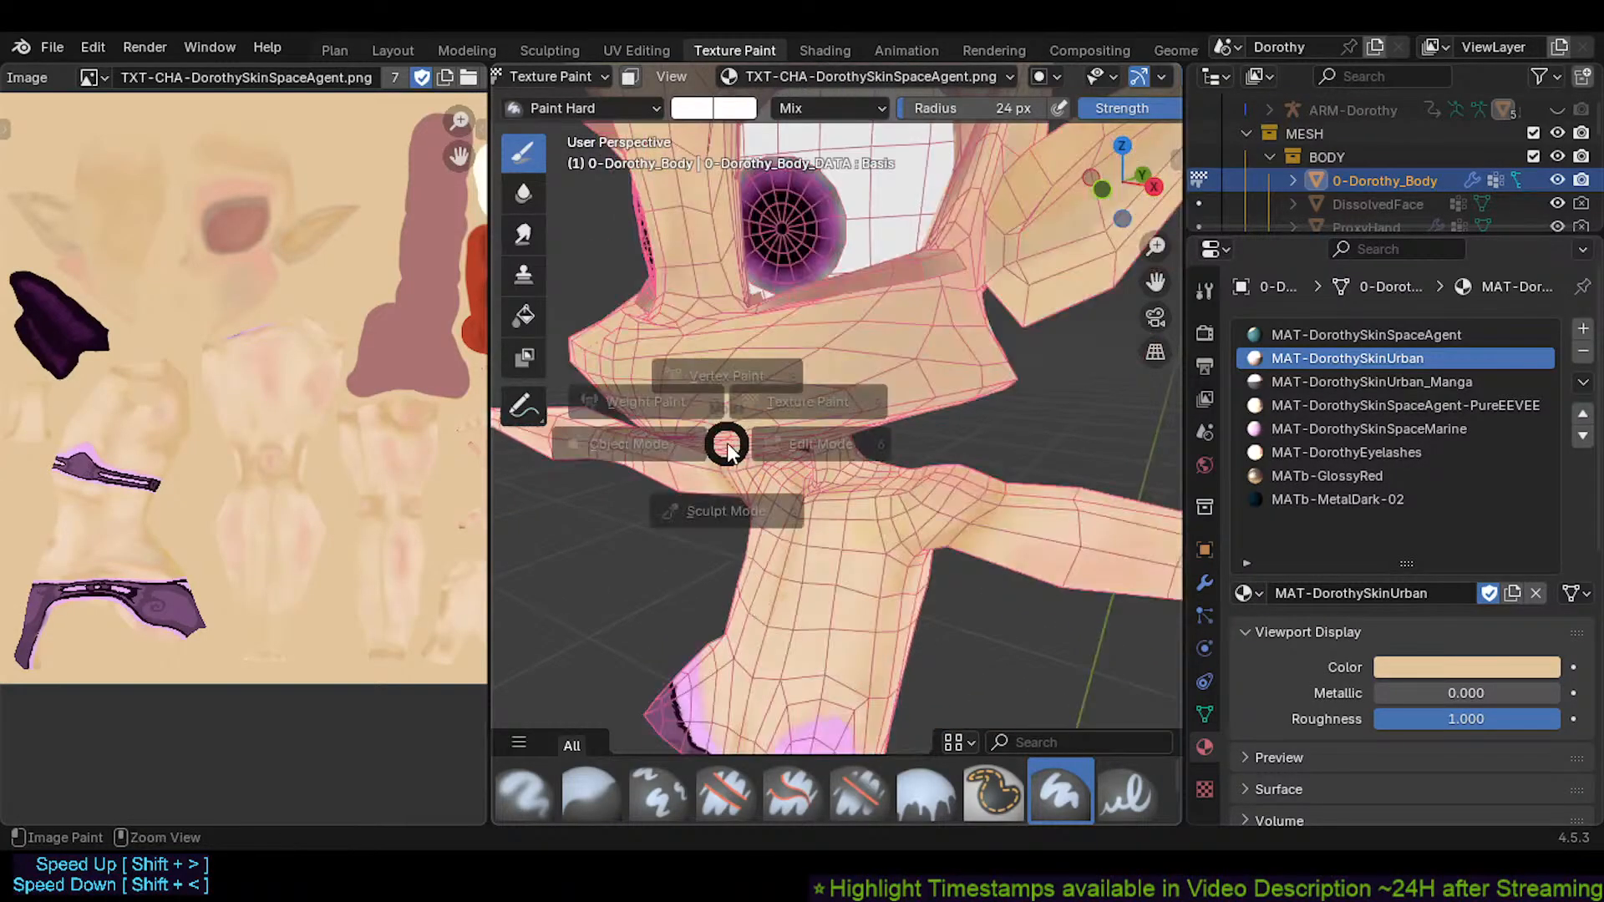
click(793, 353)
mouse_move(794, 373)
middle_down()
mouse_move(780, 555)
mouse_move(775, 535)
middle_up()
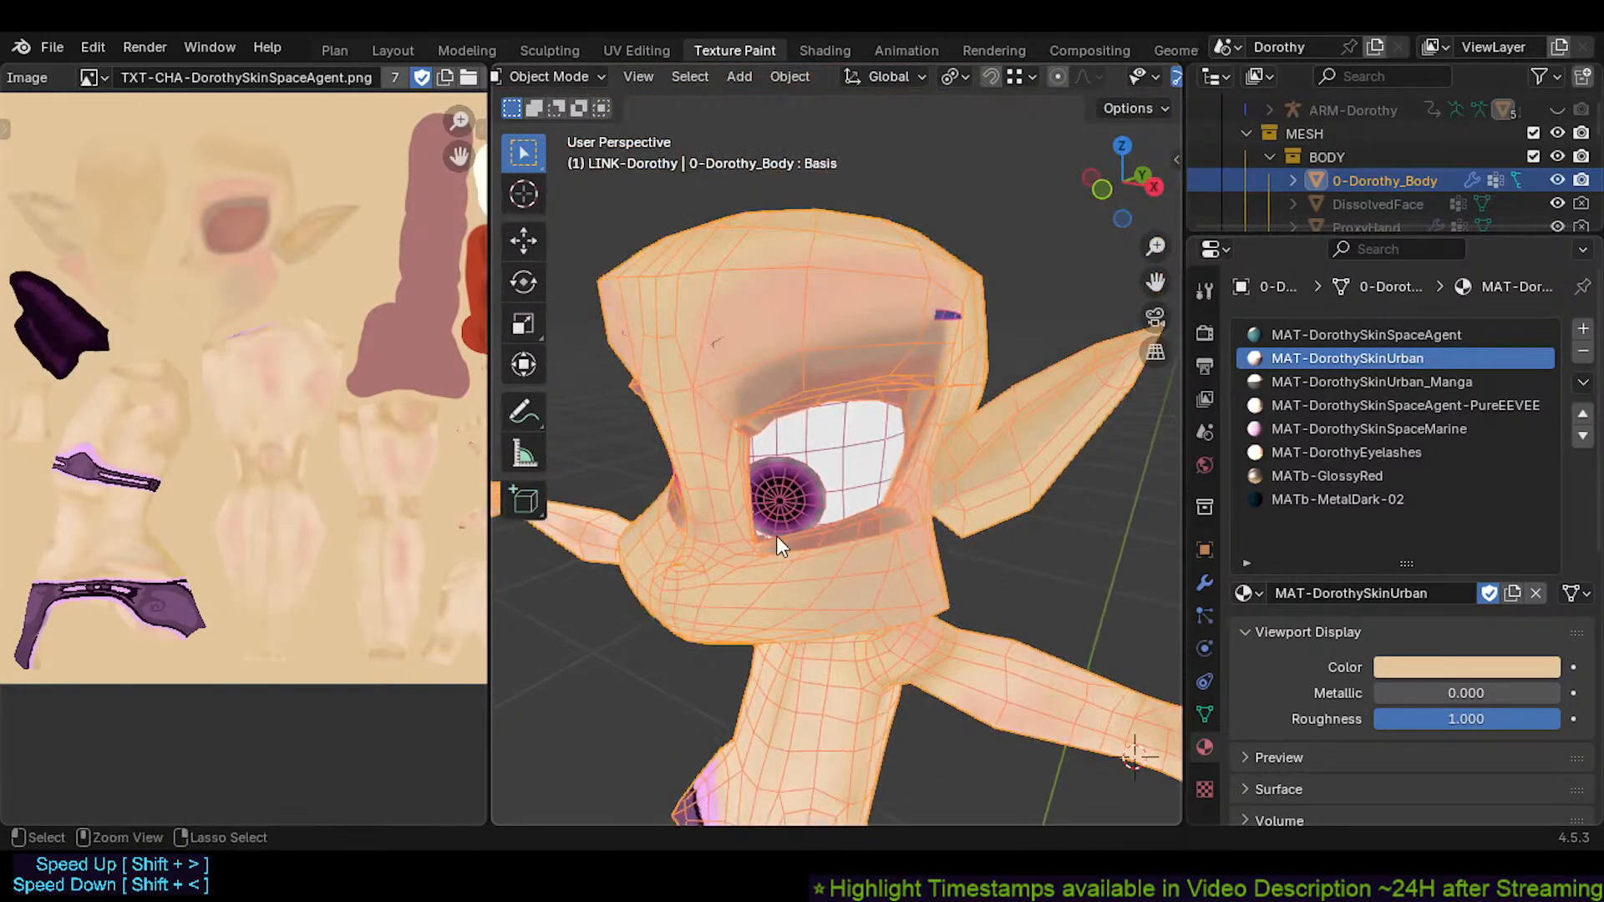
Check the head with overlays hidden and shown, and widen the Image Editor to fit the entire skin texture
middle_drag(832, 466, 819, 458)
click(917, 315)
middle_drag(836, 363, 835, 410)
mouse_move(490, 350)
mouse_down()
mouse_move(576, 351)
mouse_move(504, 355)
mouse_up()
middle_drag(737, 389, 889, 463)
key(alt+shift+z)
key(alt+shift+z)
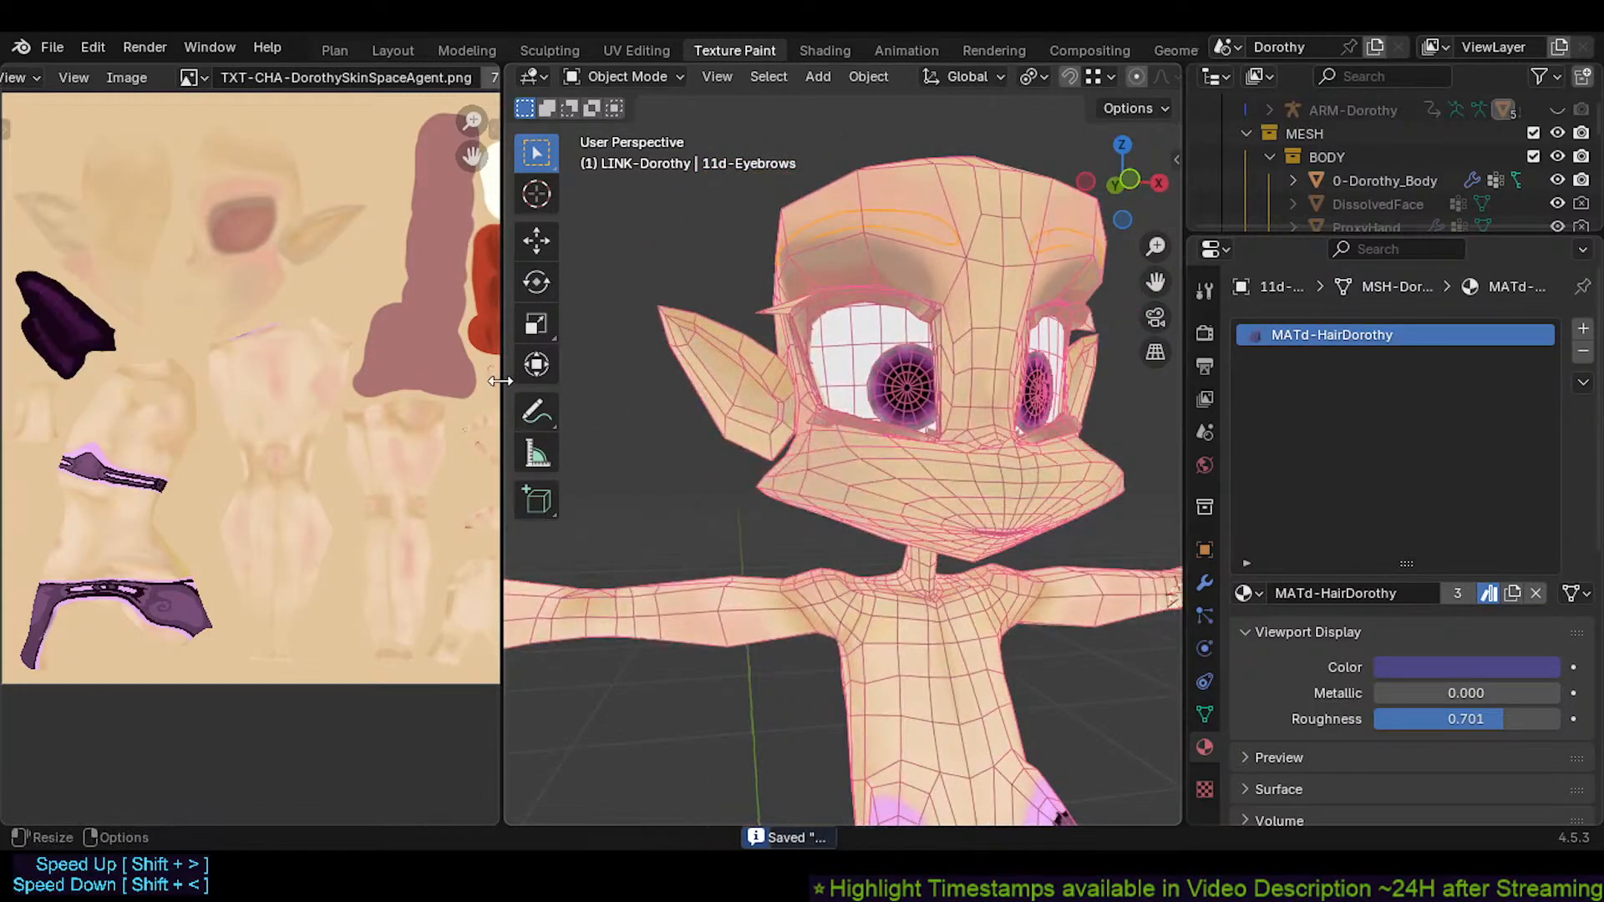
drag(502, 393, 701, 391)
mouse_move(861, 476)
middle_down()
mouse_move(894, 494)
mouse_move(886, 484)
middle_up()
Select all of 0-Dorothy_Body's geometry in Edit Mode and set the Image Editor to Paint mode
key(Tab)
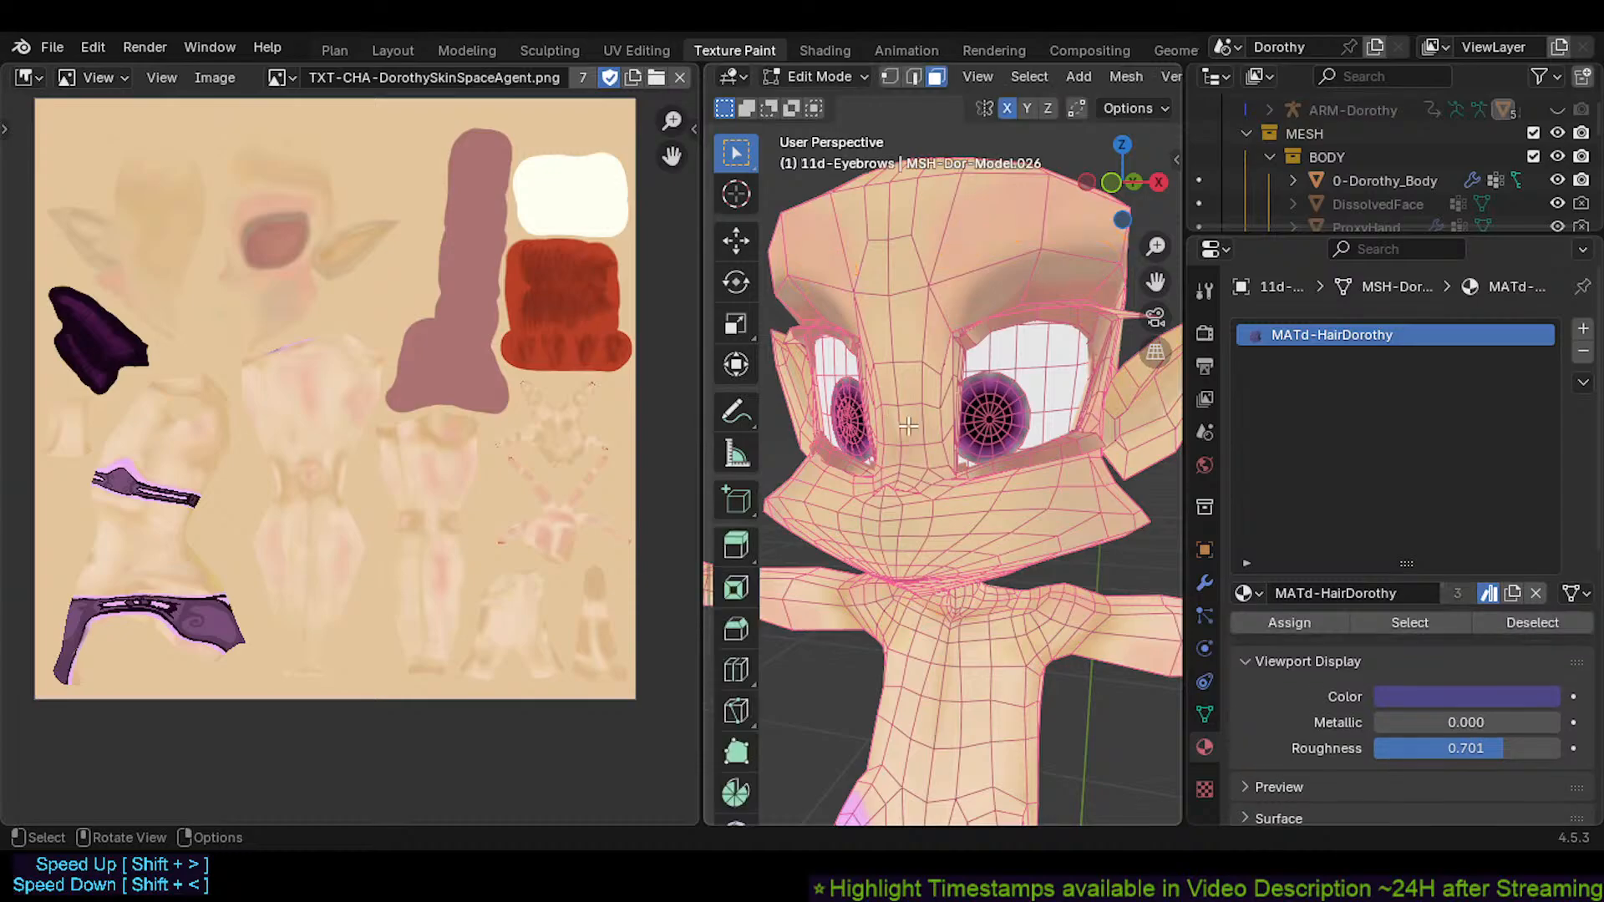
key(Tab)
click(917, 453)
key(Tab)
key(a)
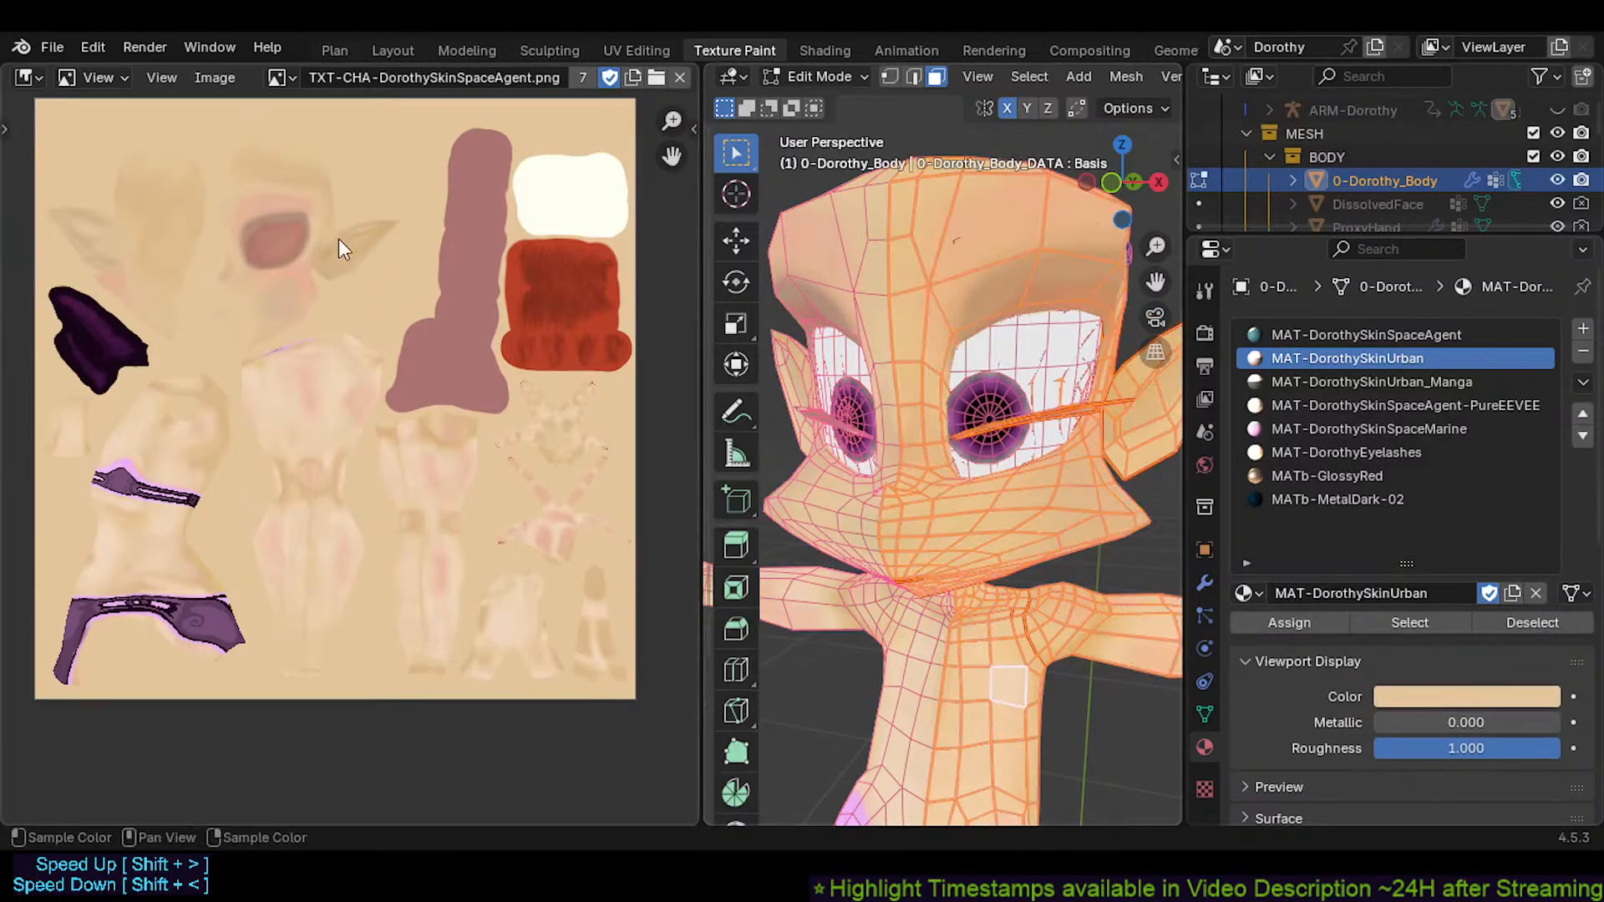
click(94, 77)
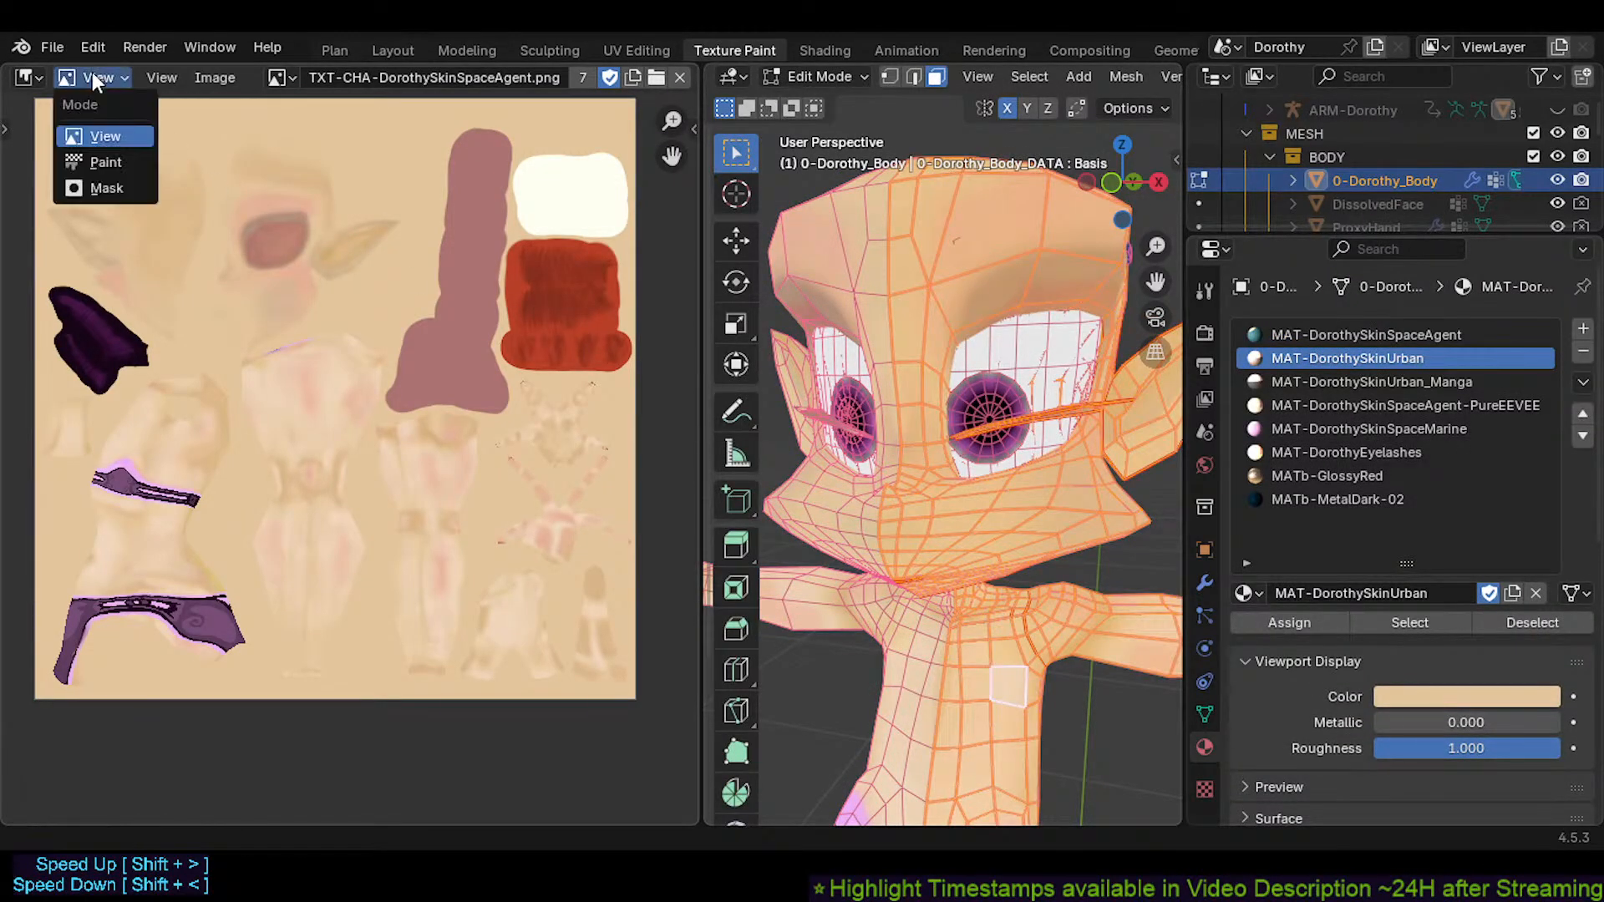
click(93, 162)
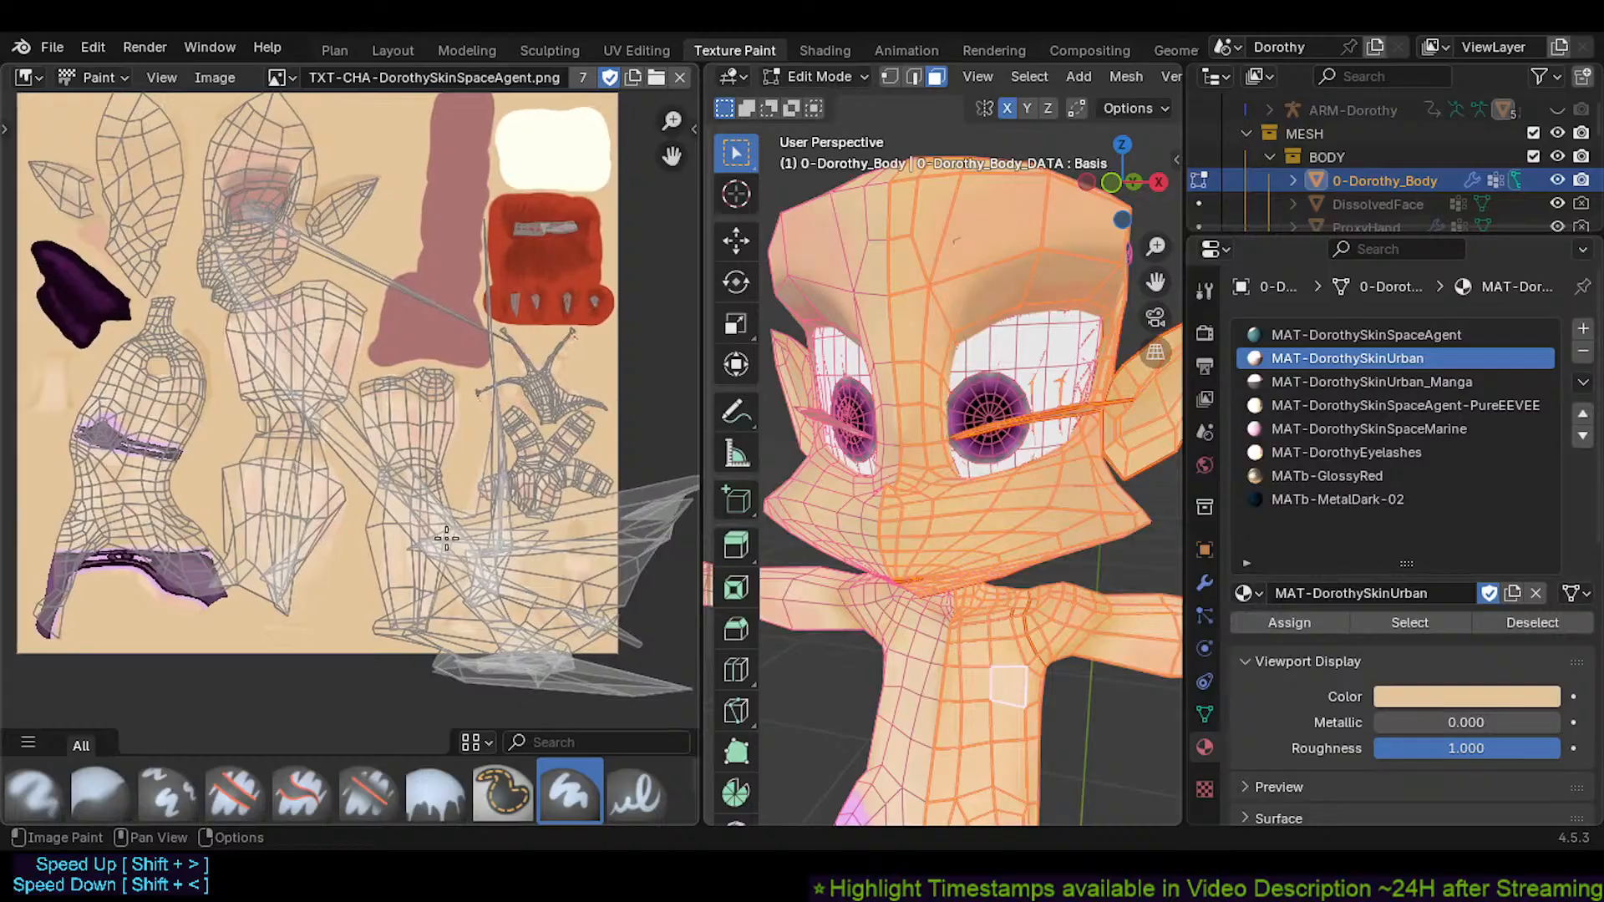
scroll(317, 354, up, 1)
Save the file and select only the linked faces of the thin strip crossing the eye
middle_drag(793, 459, 871, 516)
scroll(871, 474, up, 3)
key(ctrl+s)
key(alt+a)
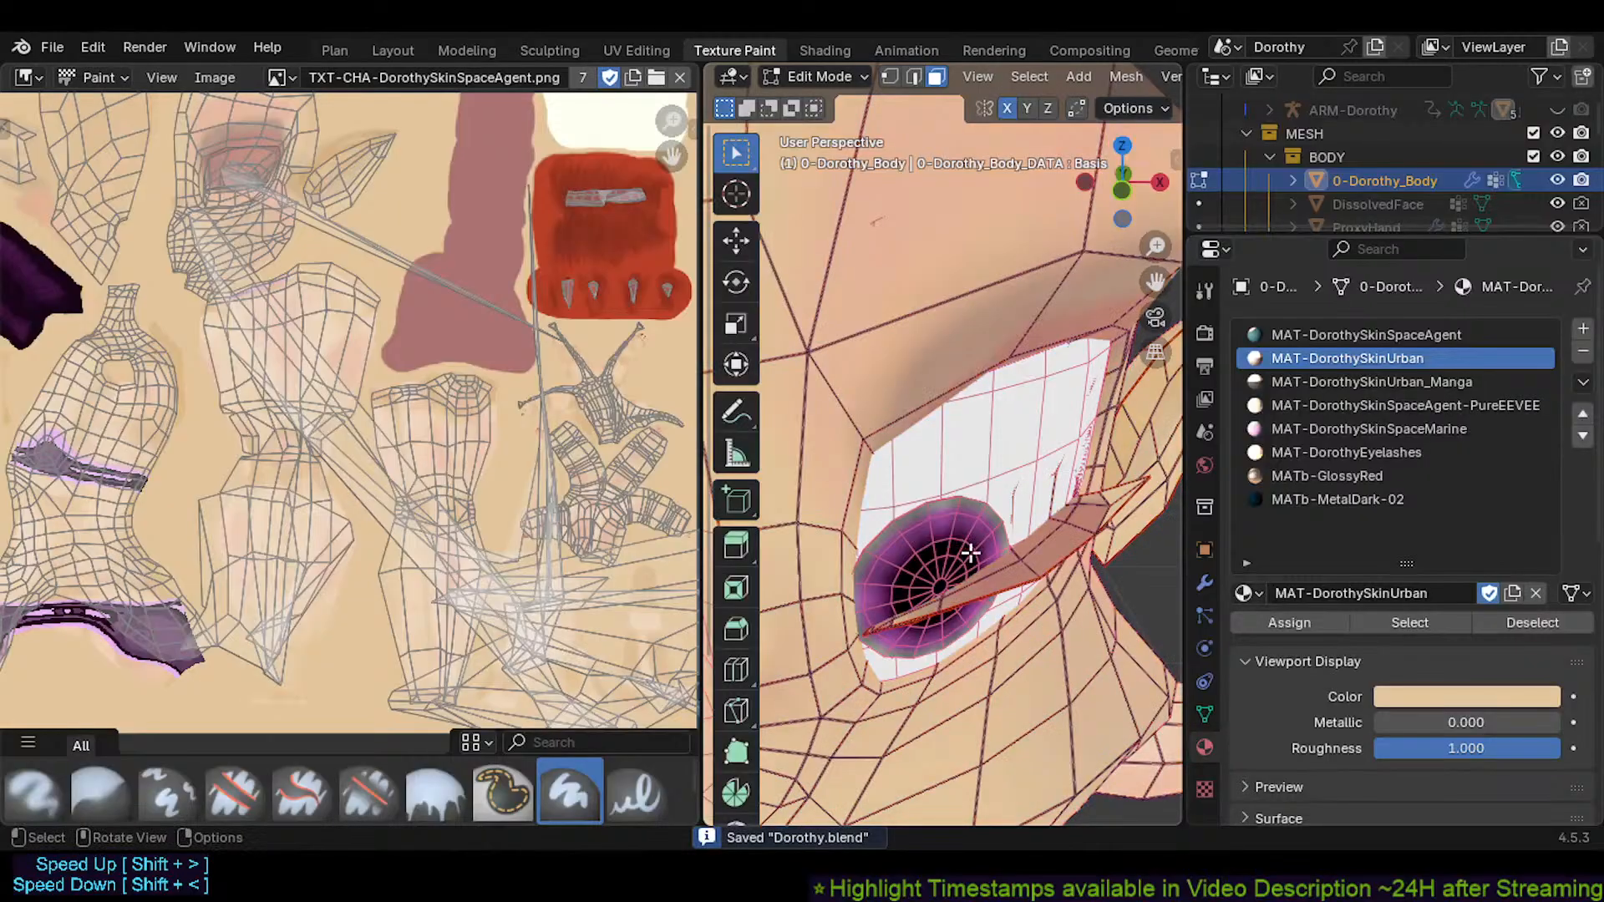
key(l)
middle_drag(1022, 561, 972, 523)
Change the Image Editor to the UV Editor and examine the strip's UVs around the eye socket
key(shift+F10)
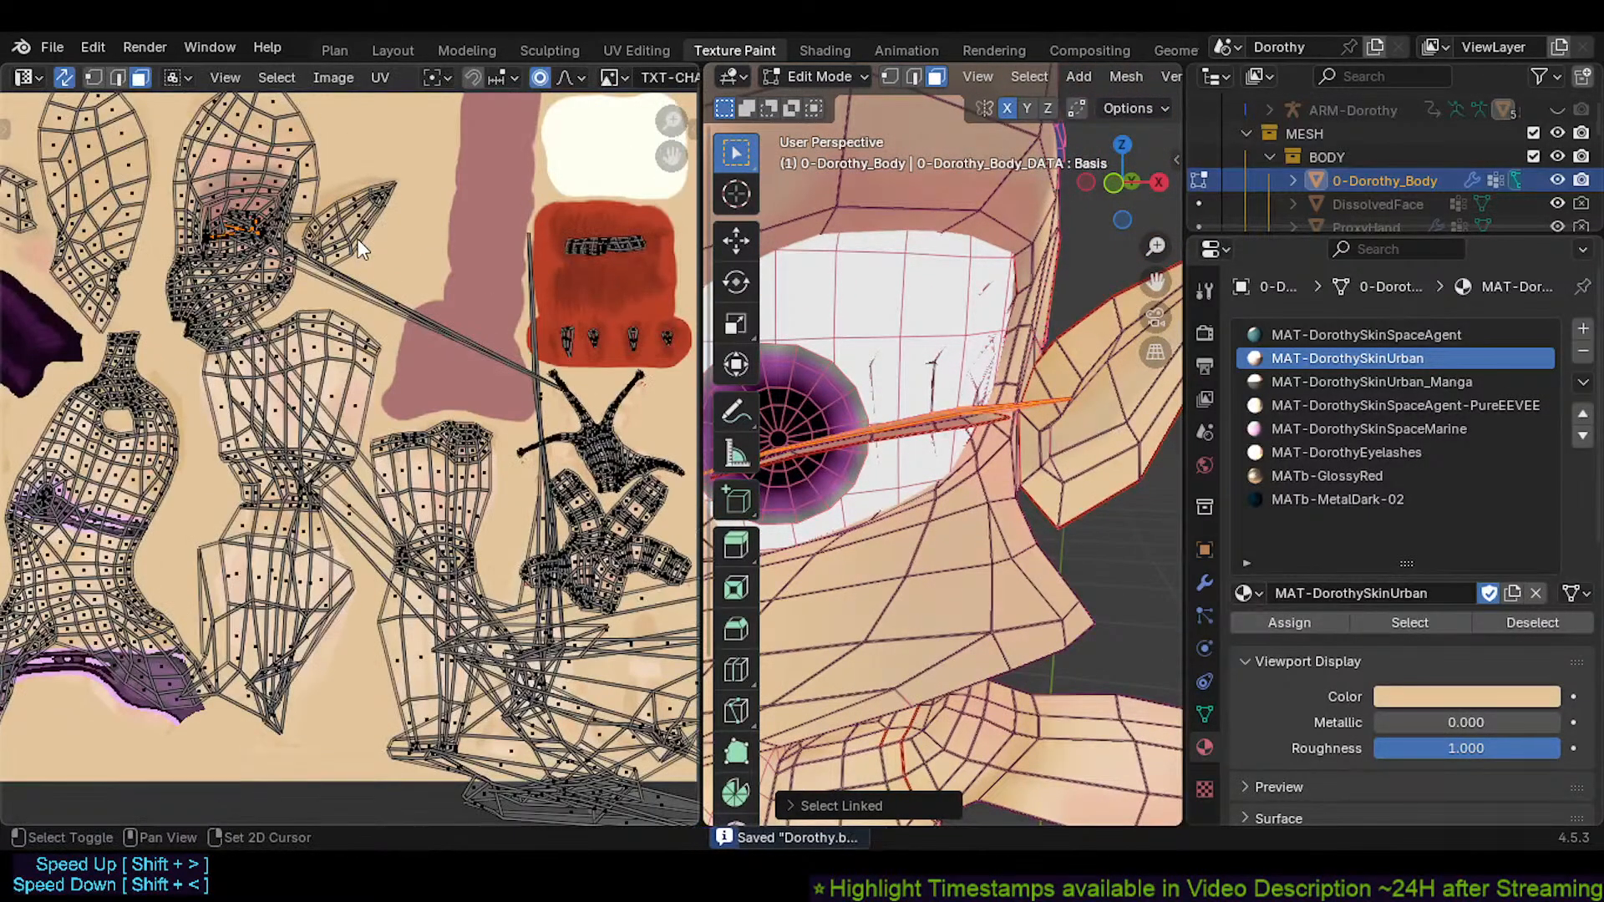
scroll(351, 330, down, 2)
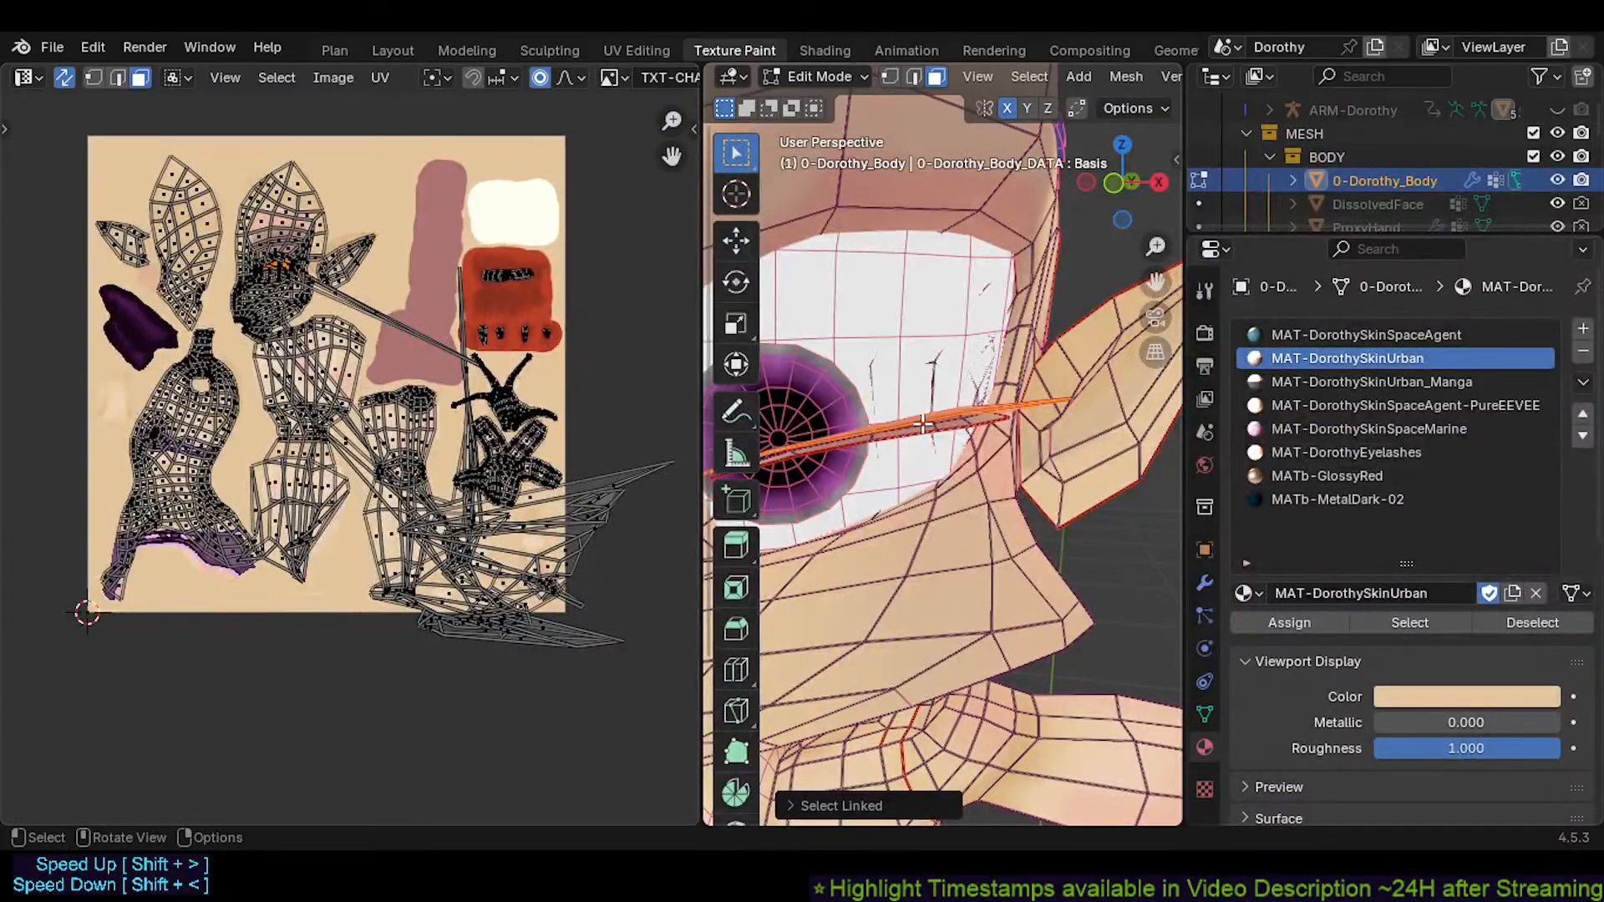
scroll(923, 424, up, 2)
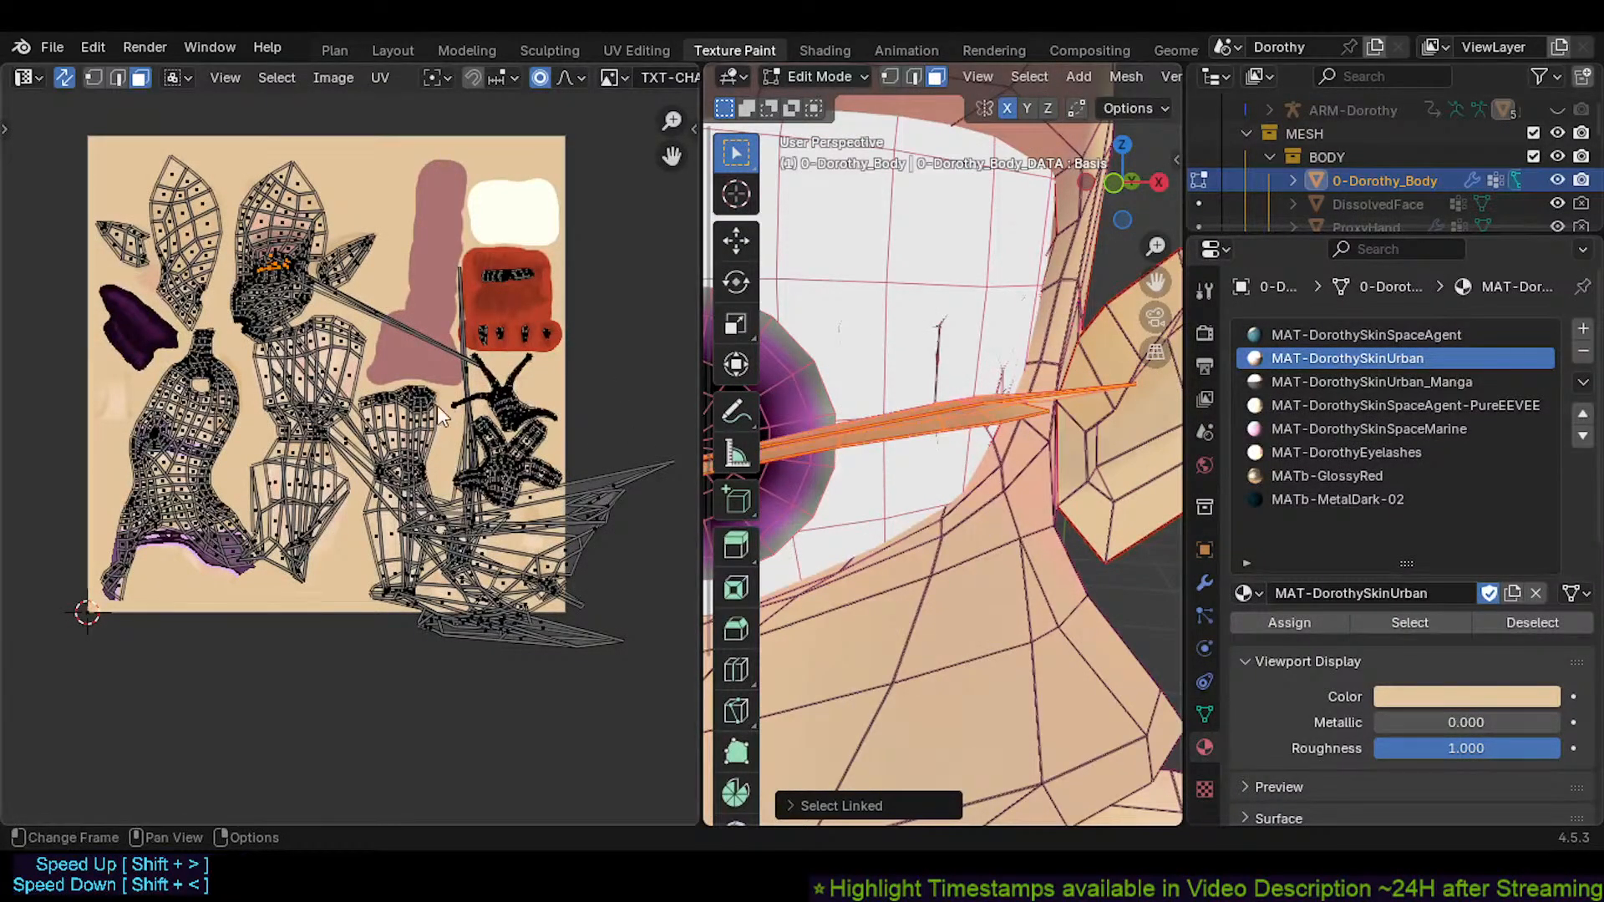
middle_drag(311, 327, 397, 392)
scroll(394, 378, up, 6)
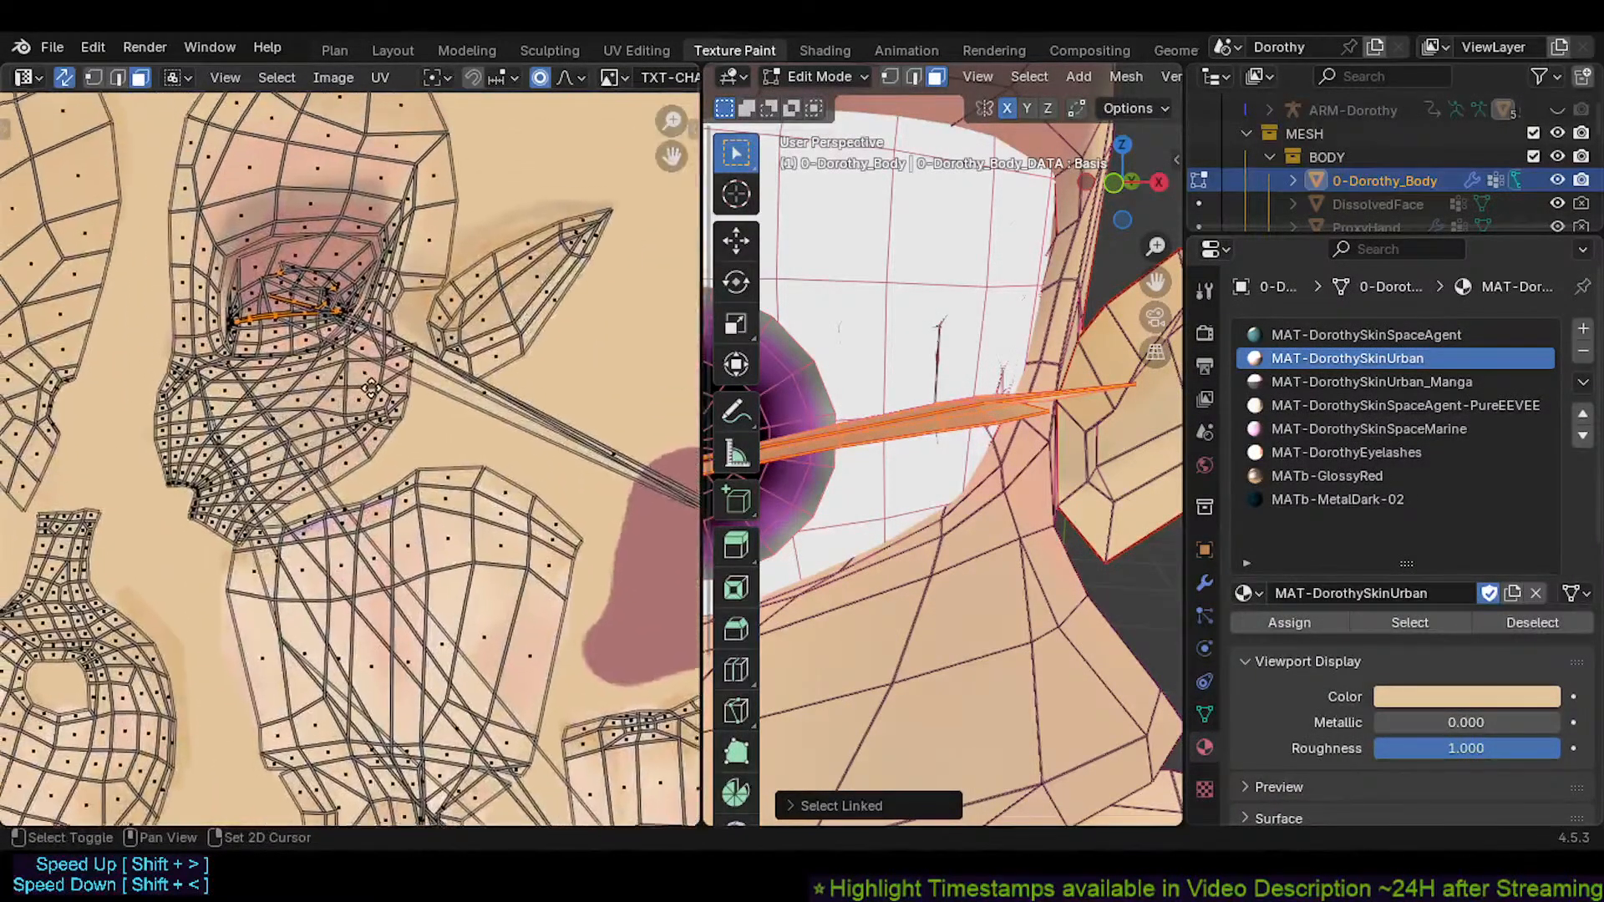
scroll(303, 380, down, 5)
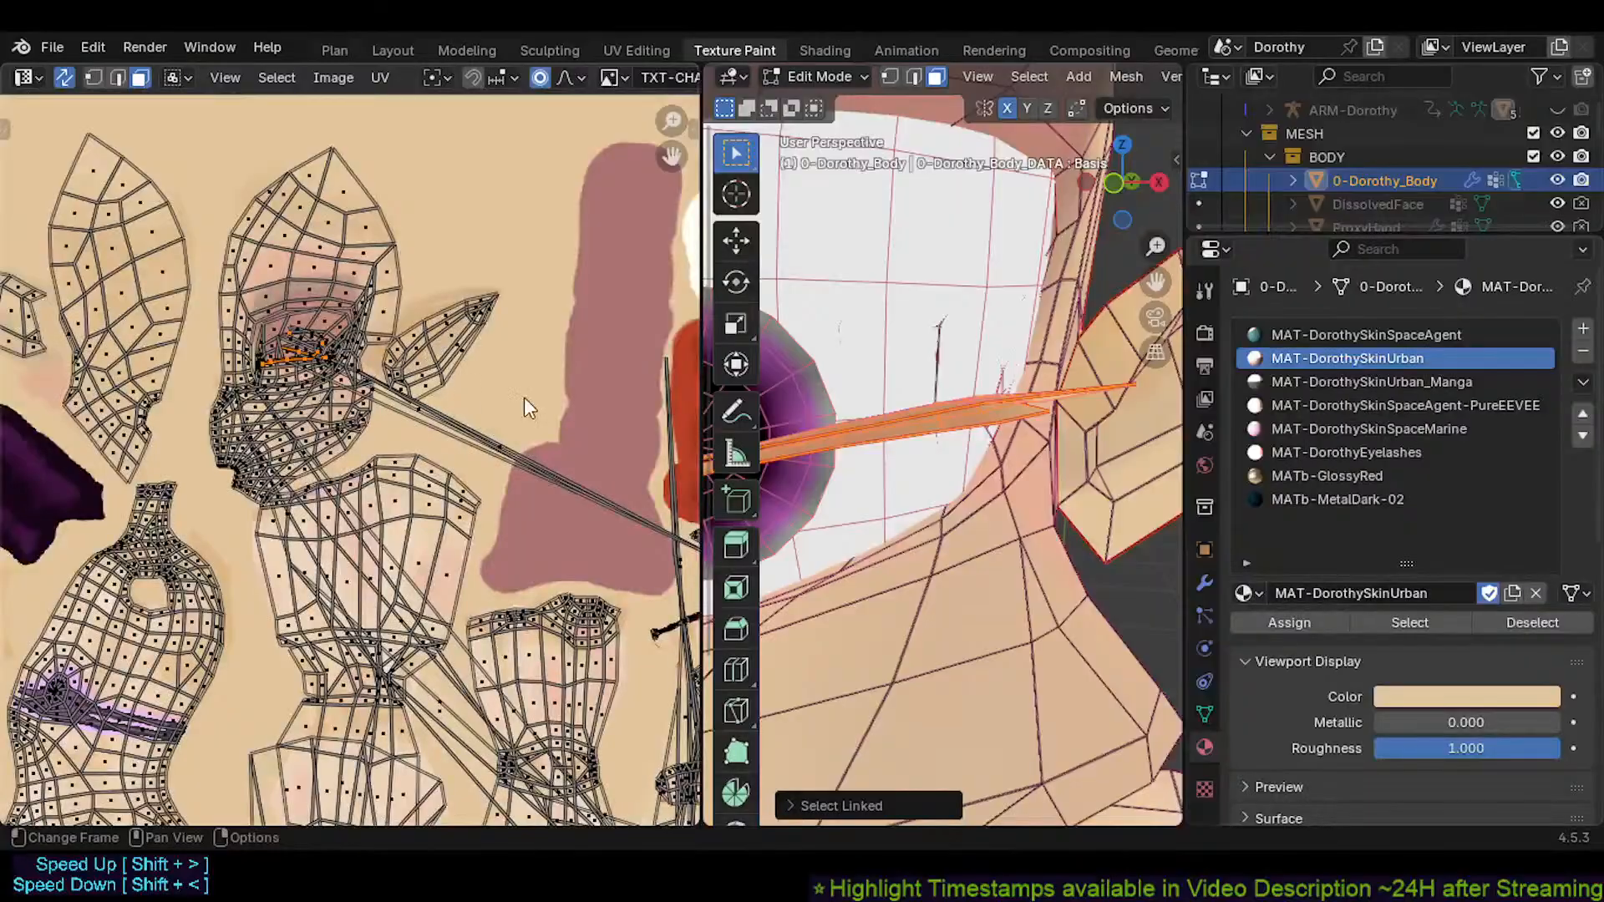
Try to unwrap the selected eye strip and move its UVs across the skin texture
key(u)
click(822, 398)
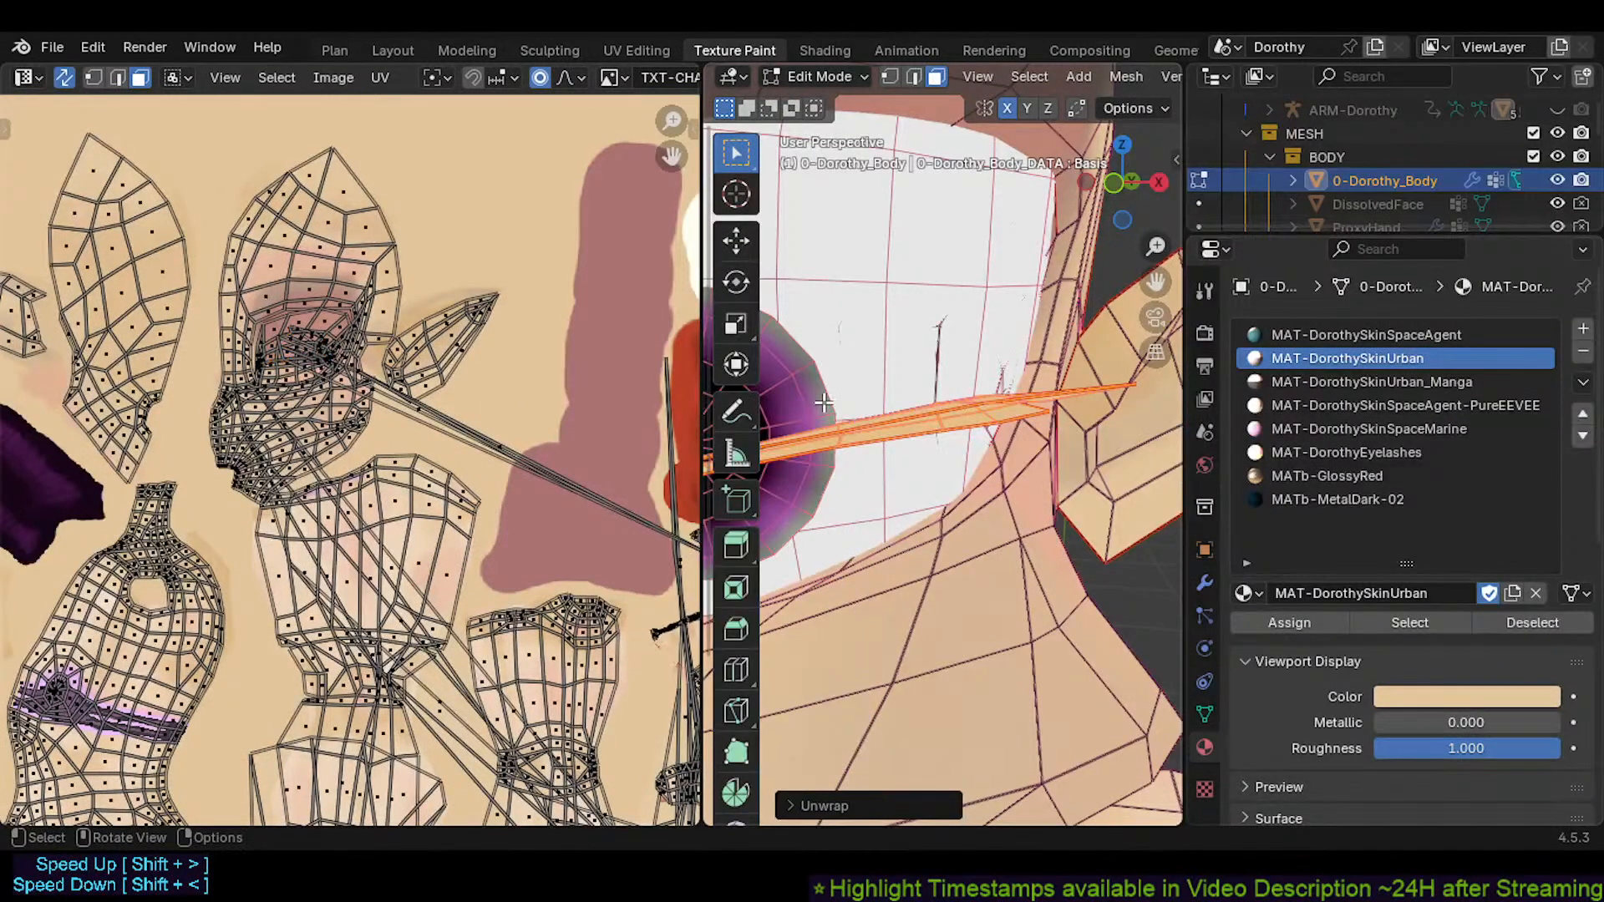
scroll(338, 381, down, 5)
key(g)
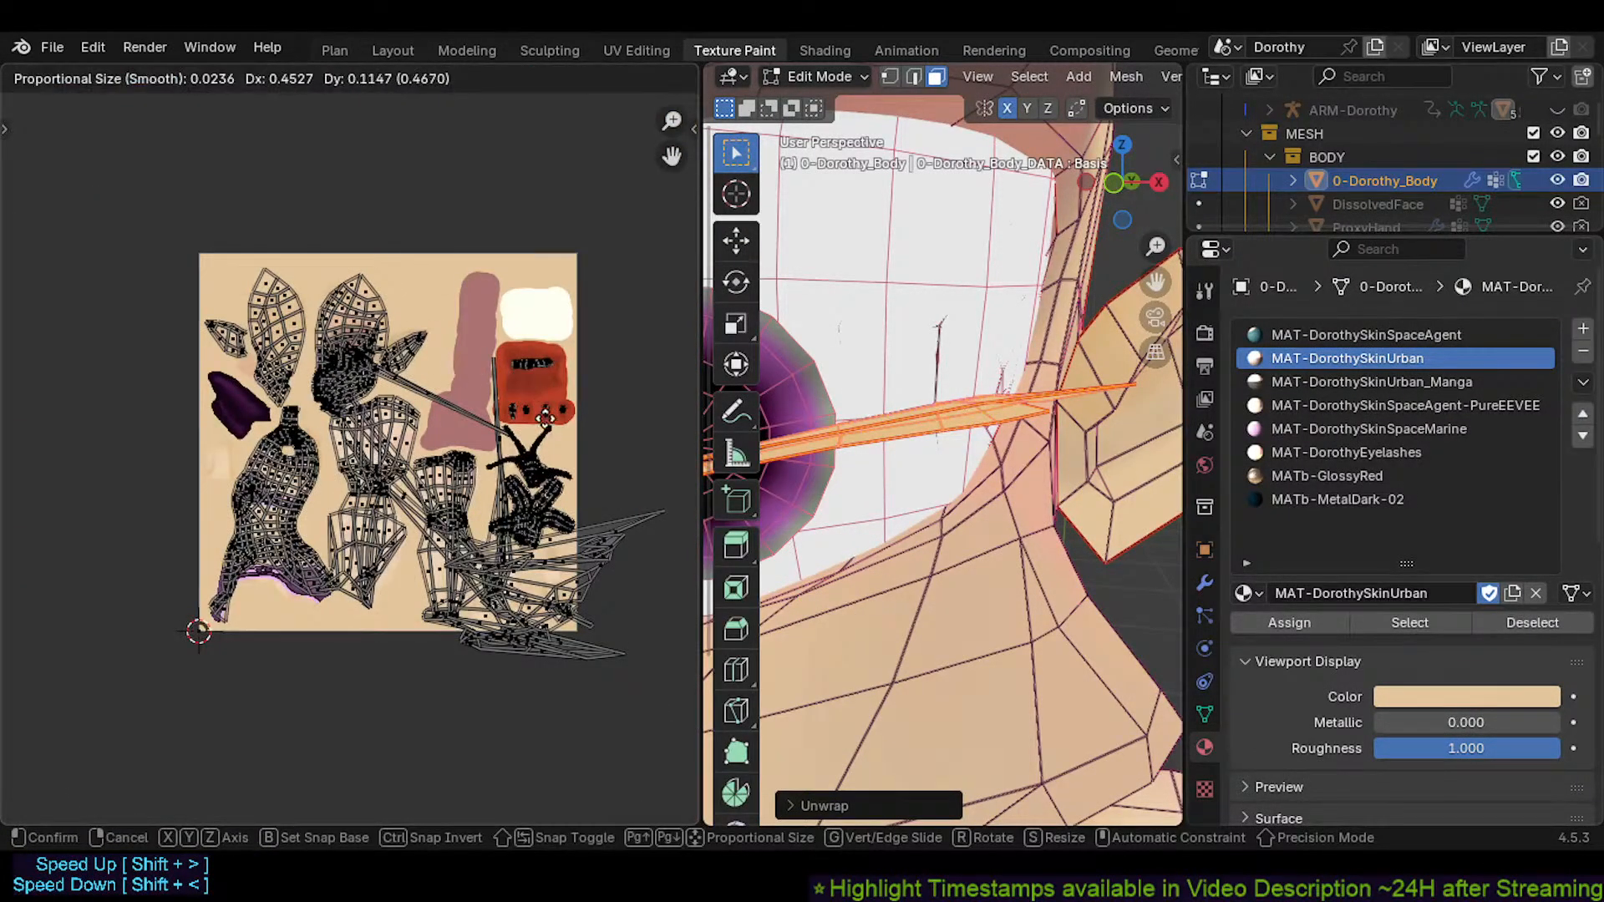
click(545, 418)
Try to scale the unwrapped strip's UVs, and undo back to its UV layout before the unwrap
key(KP_Decimal)
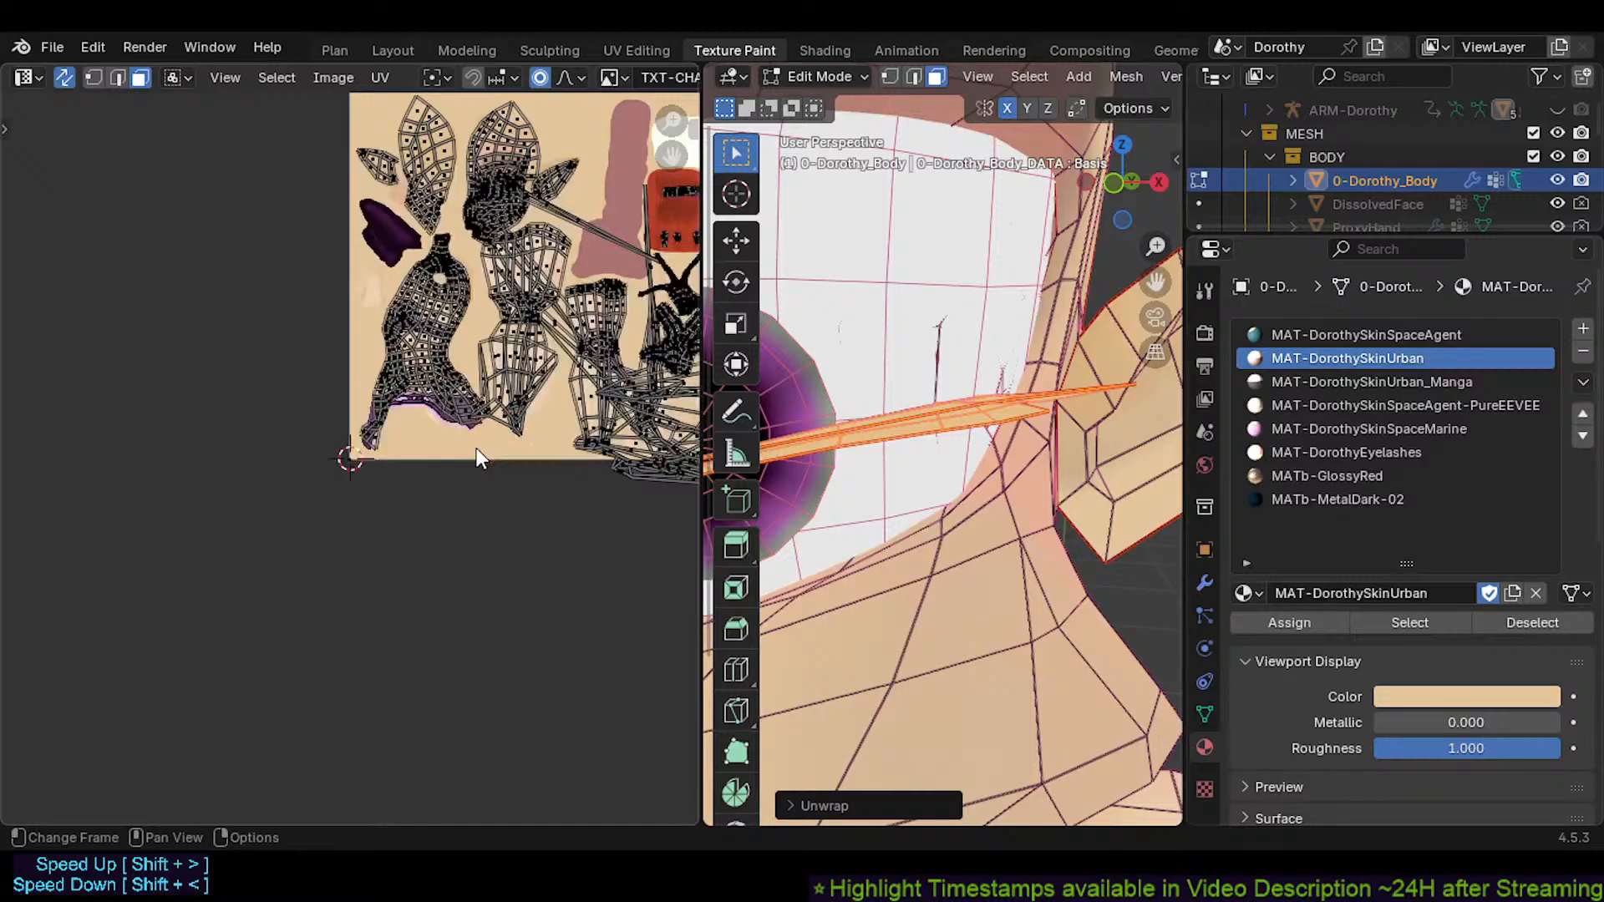
scroll(476, 451, up, 4)
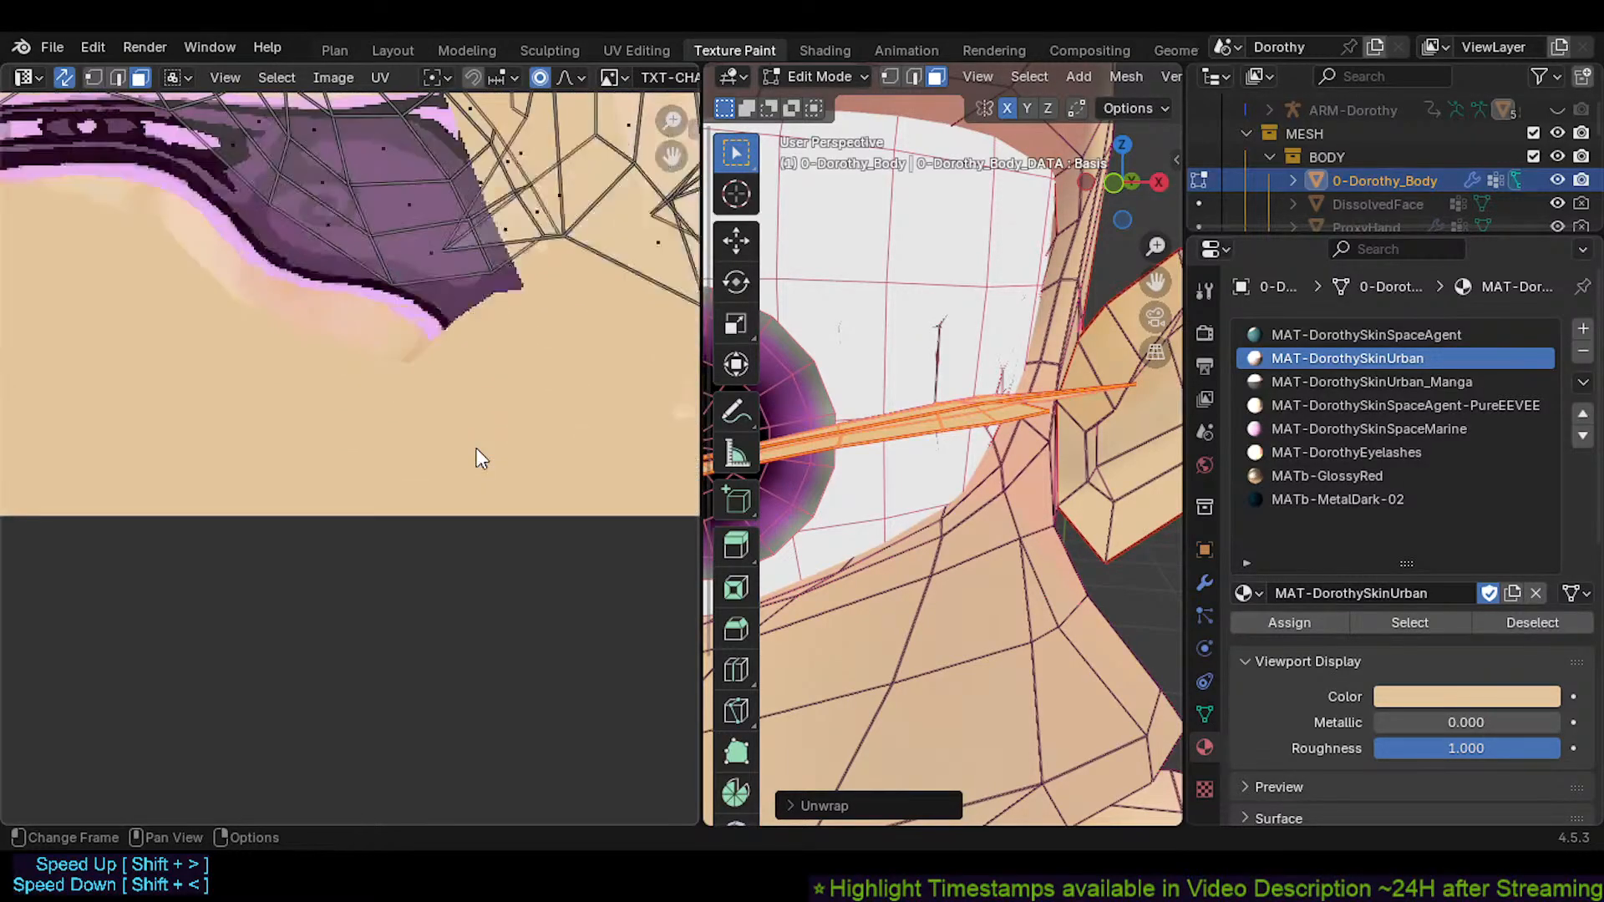
scroll(337, 372, down, 4)
middle_drag(396, 280, 354, 425)
key(s)
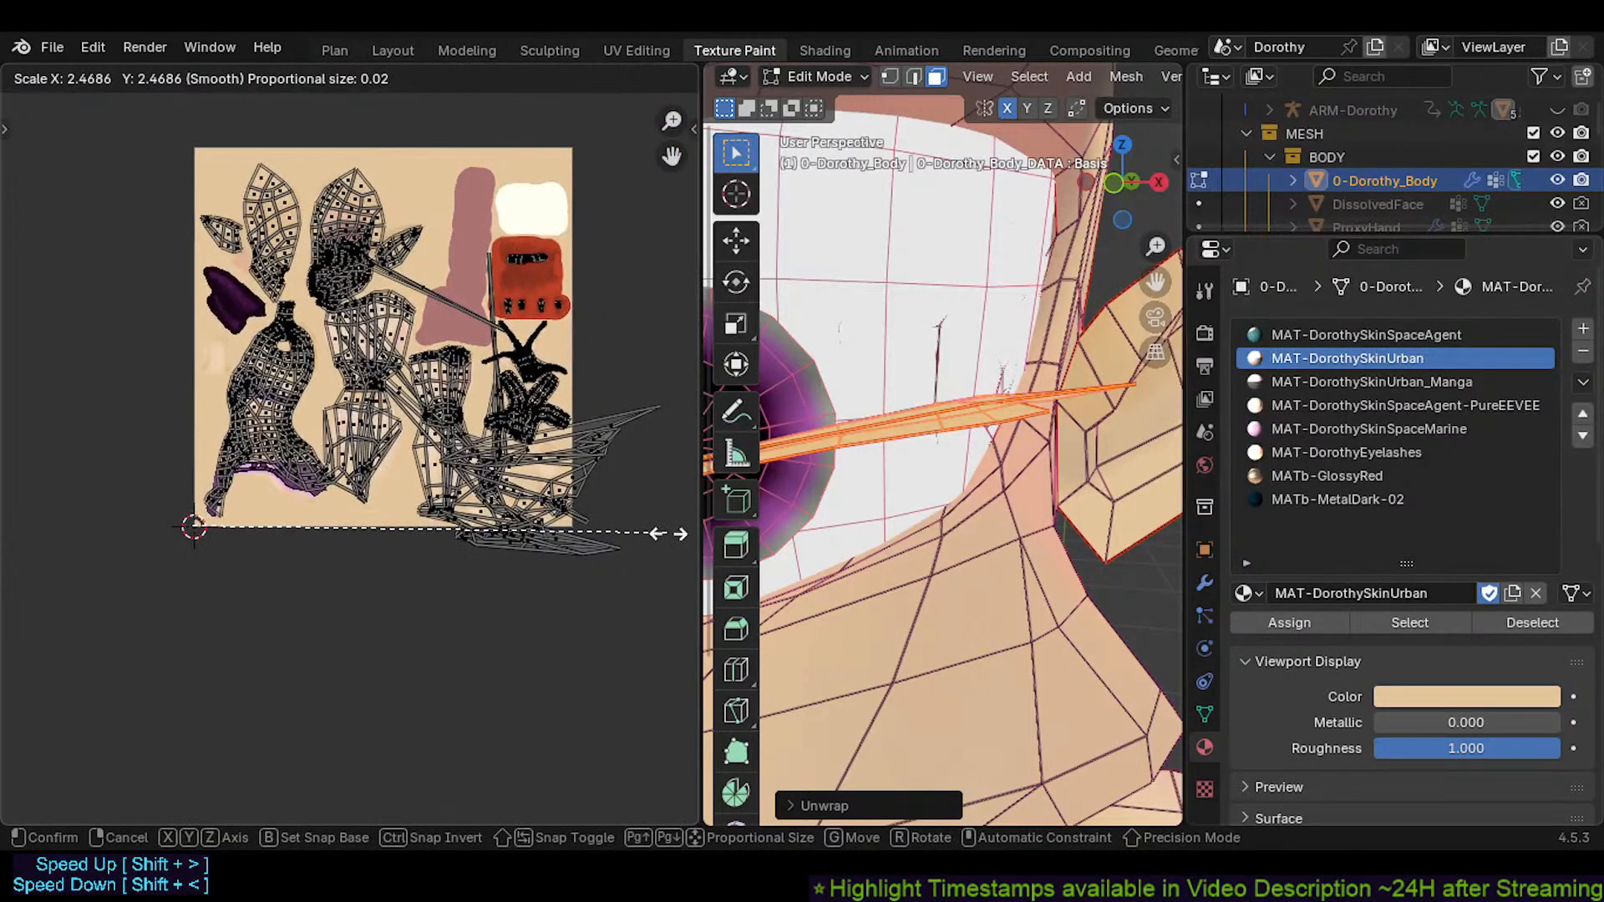
click(86, 210)
key(g)
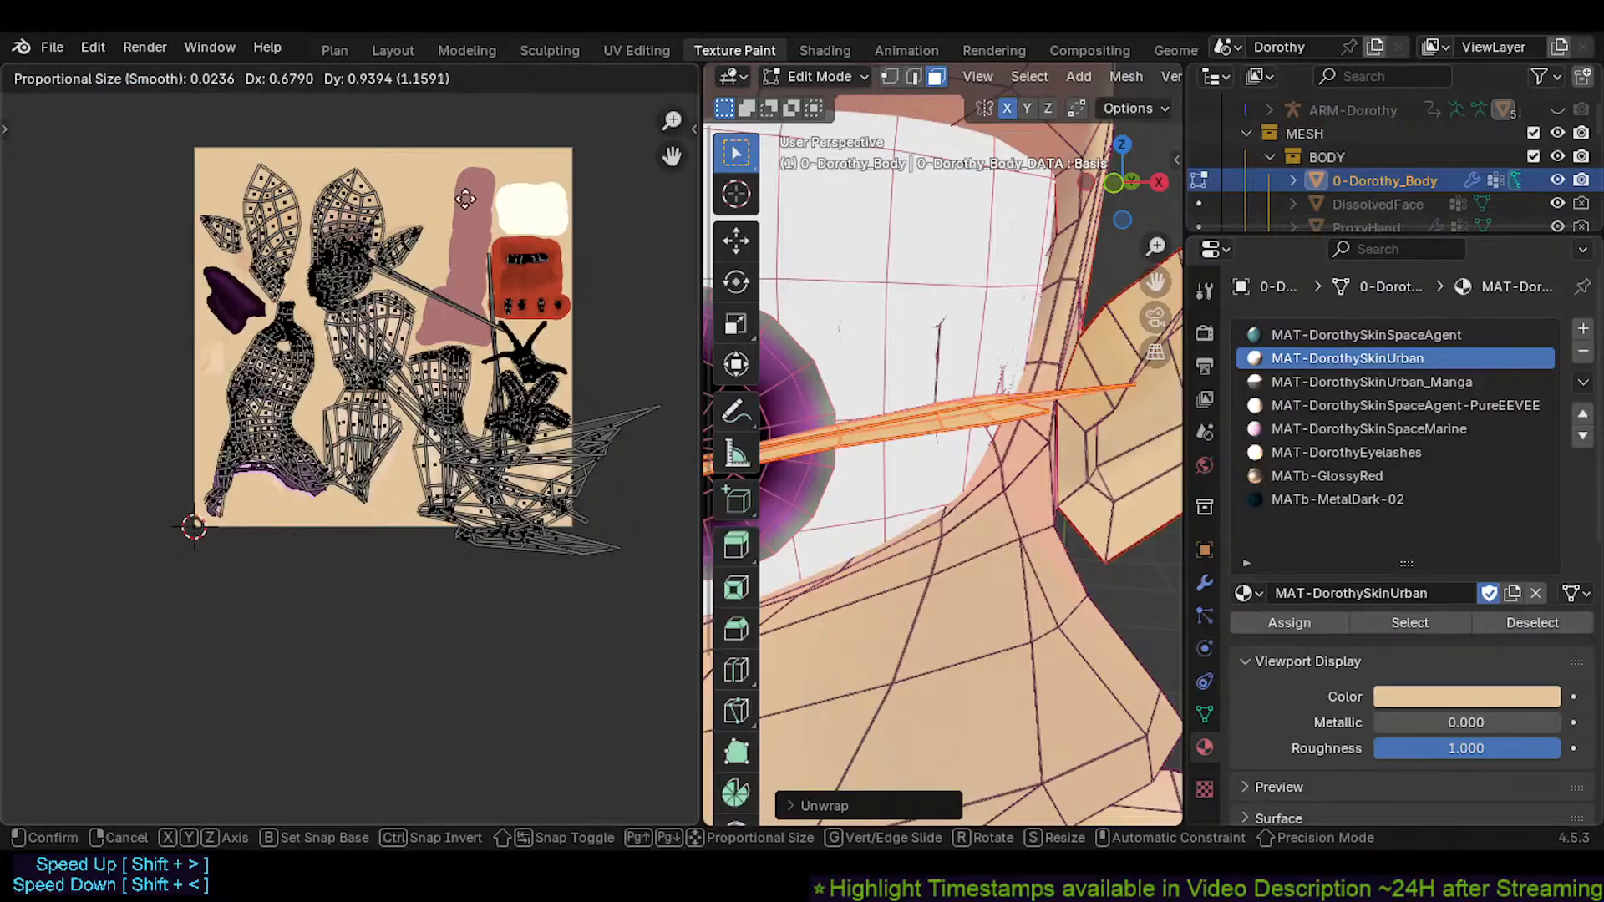
right_click(465, 198)
key(ctrl+z)
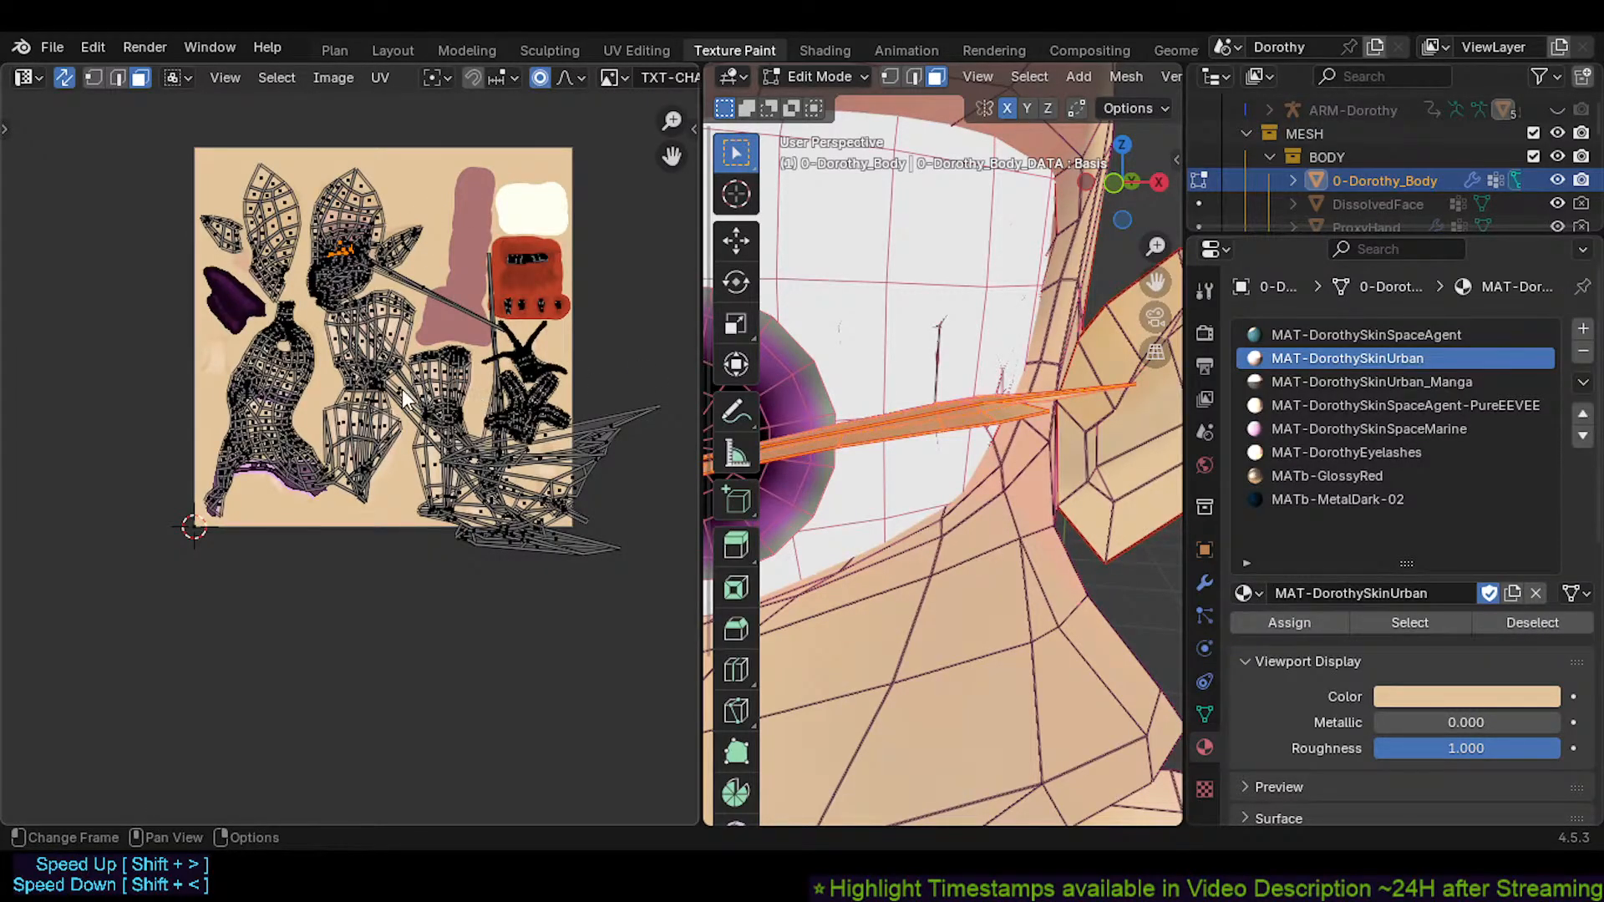
key(ctrl+z)
Clear the selection and turn on X-ray to see through the faces around the eye
key(alt+a)
middle_drag(839, 436, 1012, 510)
key(alt+z)
scroll(909, 360, down, 3)
key(alt+z)
scroll(910, 376, down, 1)
key(alt+z)
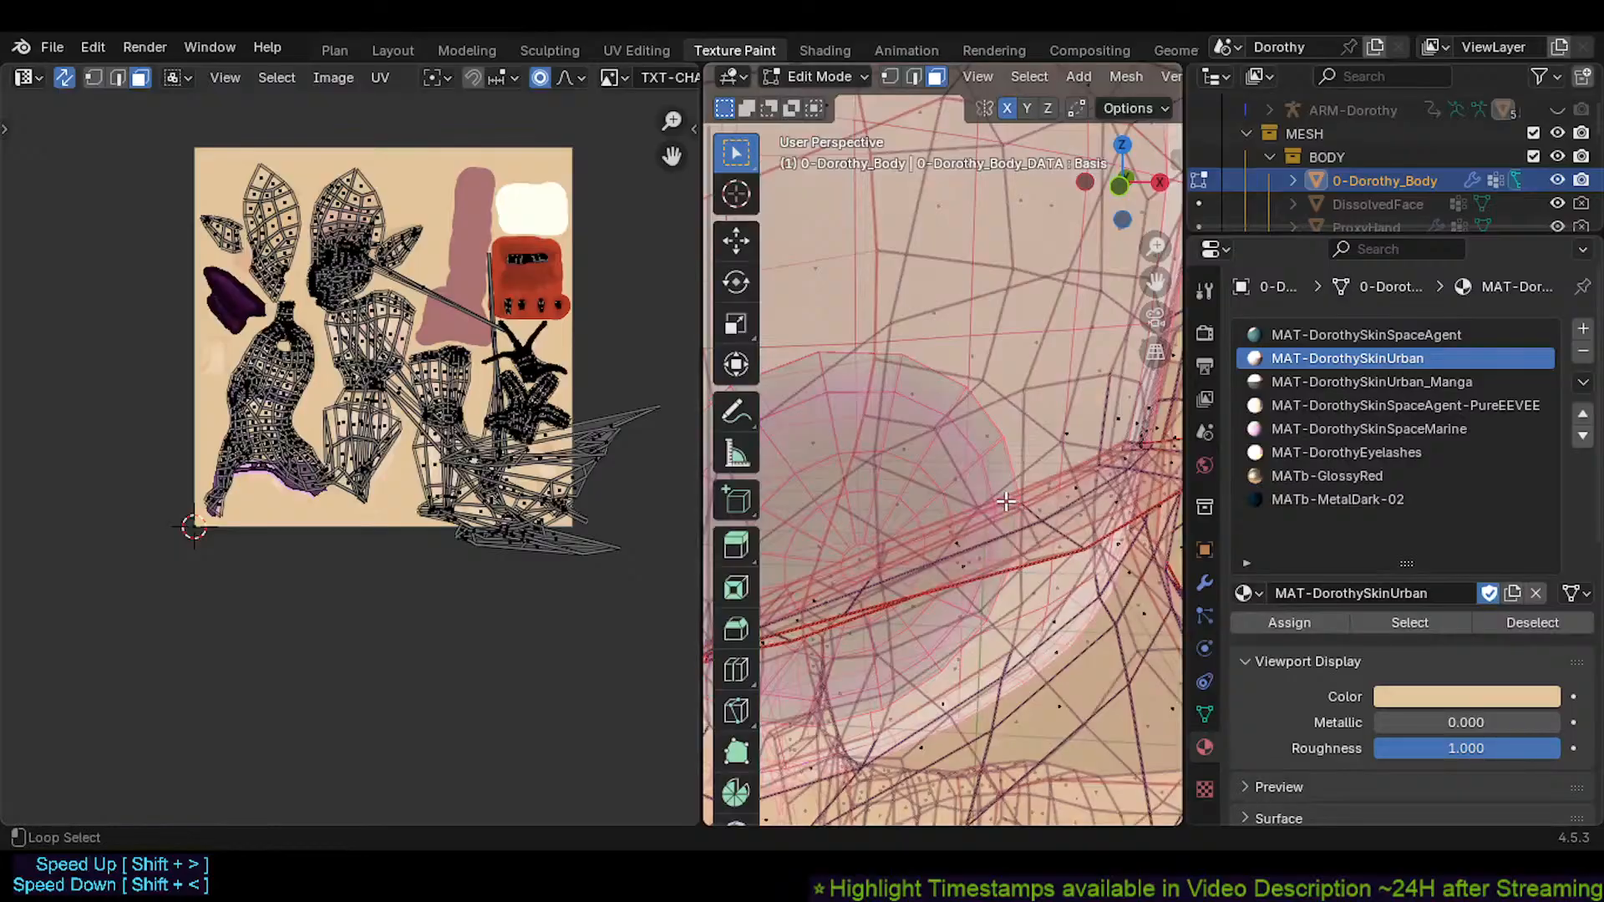
Try selecting the face loop along the eye strip, then clear it and change to edge selection
alt+click(1006, 501)
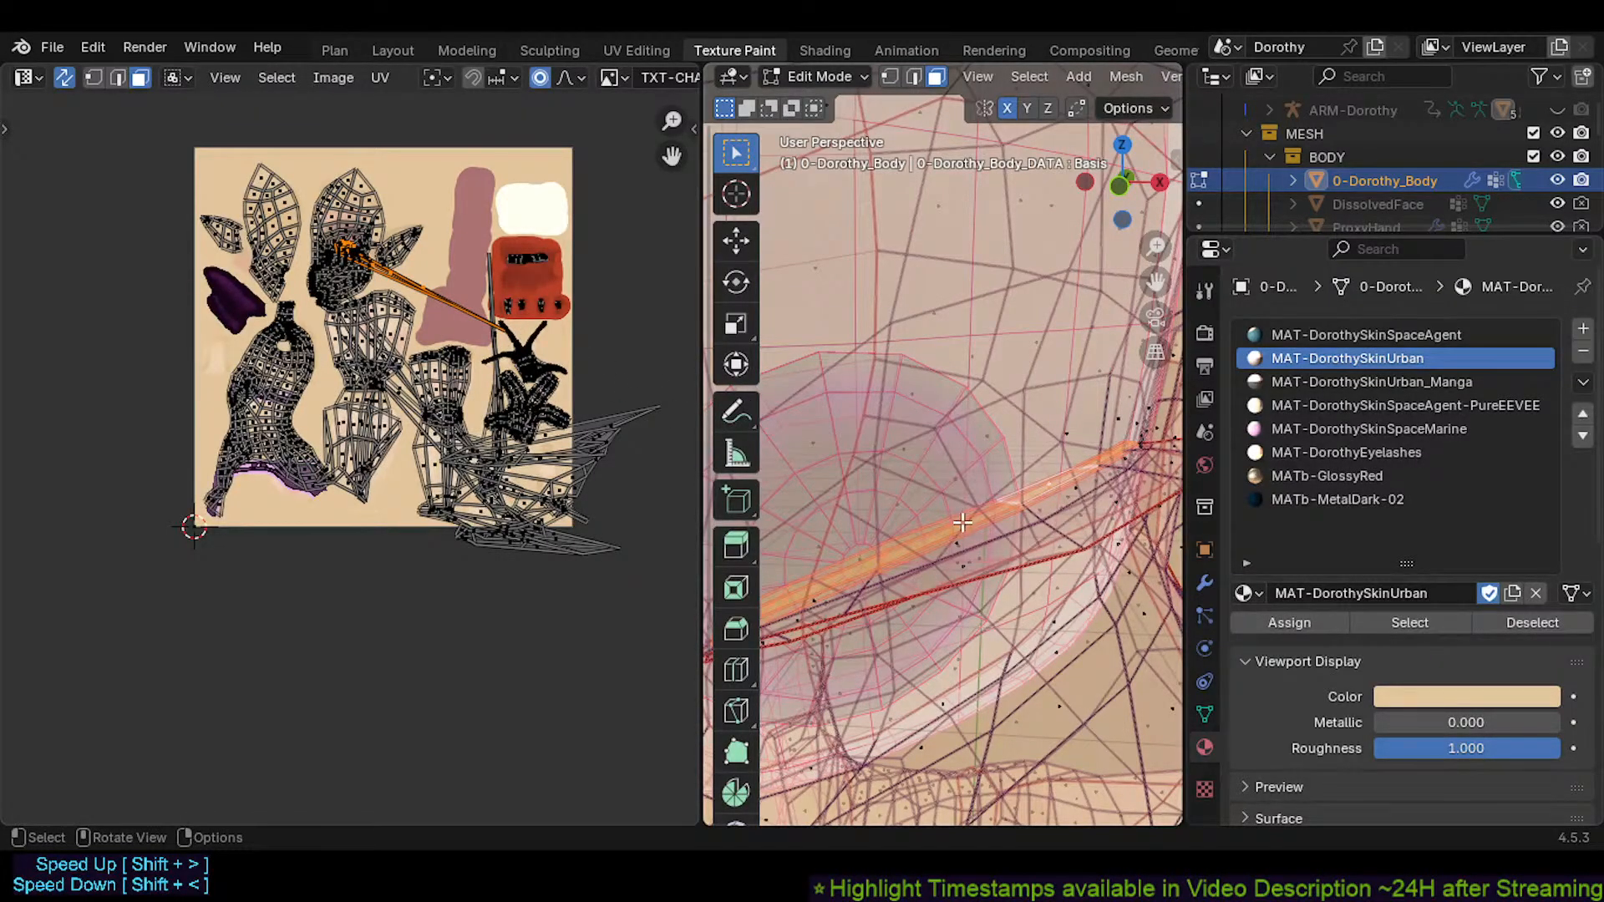
middle_drag(904, 516, 988, 609)
scroll(984, 611, up, 1)
key(alt+a)
key(2)
scroll(1002, 594, down, 2)
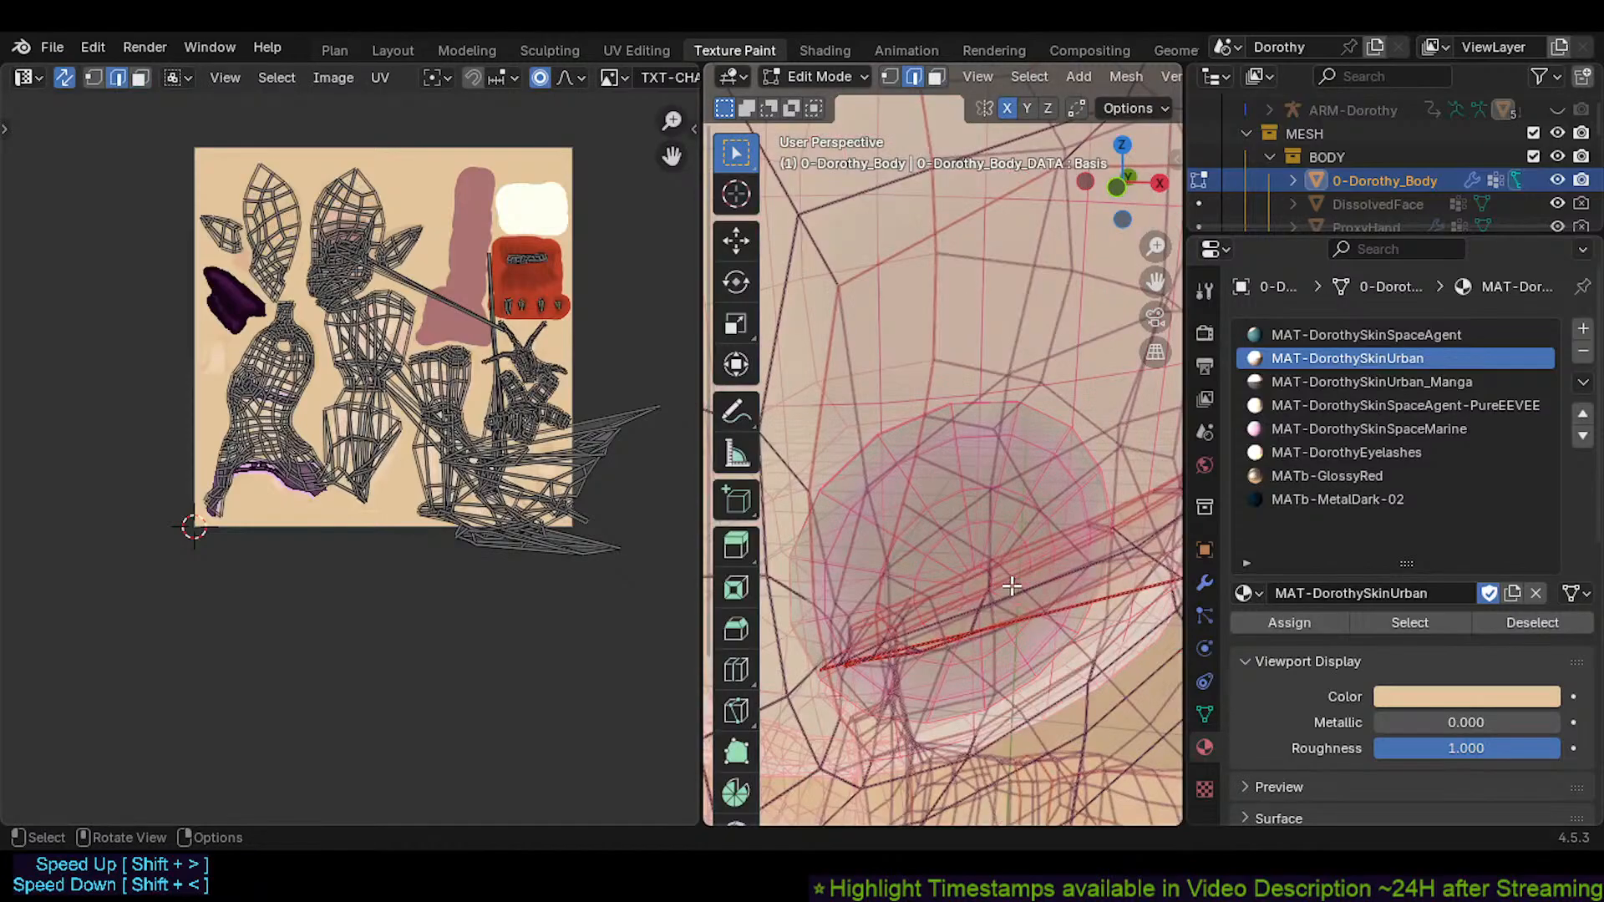
Select the face loop along the eye strip in face selection mode and unwrap its UVs
key(3)
alt+click(1078, 547)
middle_drag(1081, 548, 983, 531)
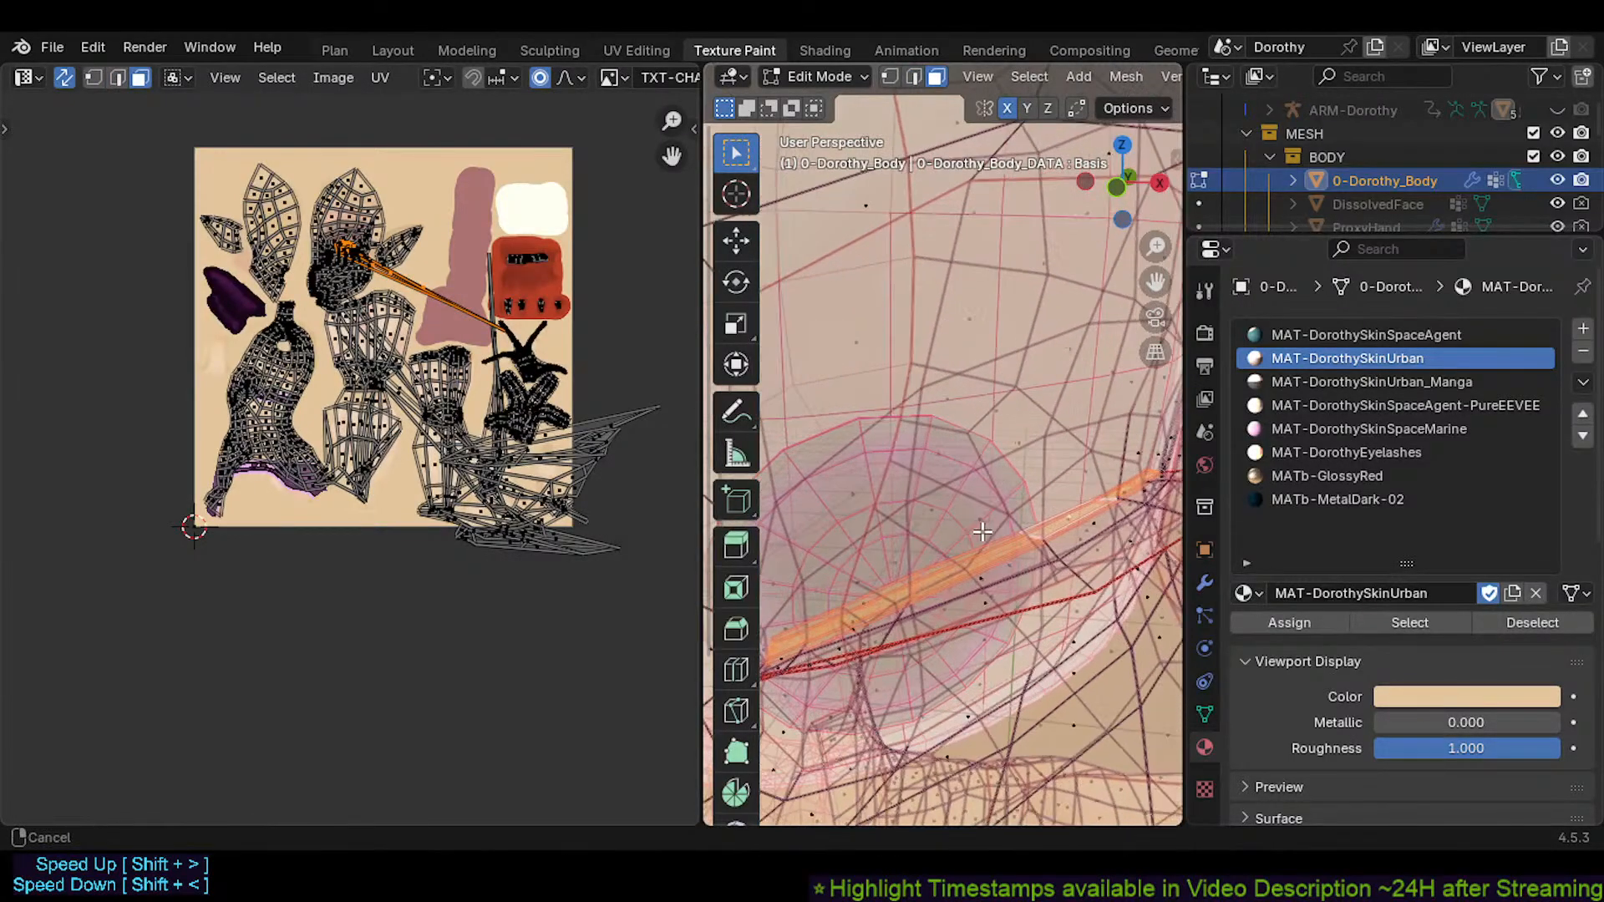
key(u)
click(851, 388)
Scale the unwrapped eye strip's UV island down in stages until it is a small piece beside the torso island
key(s)
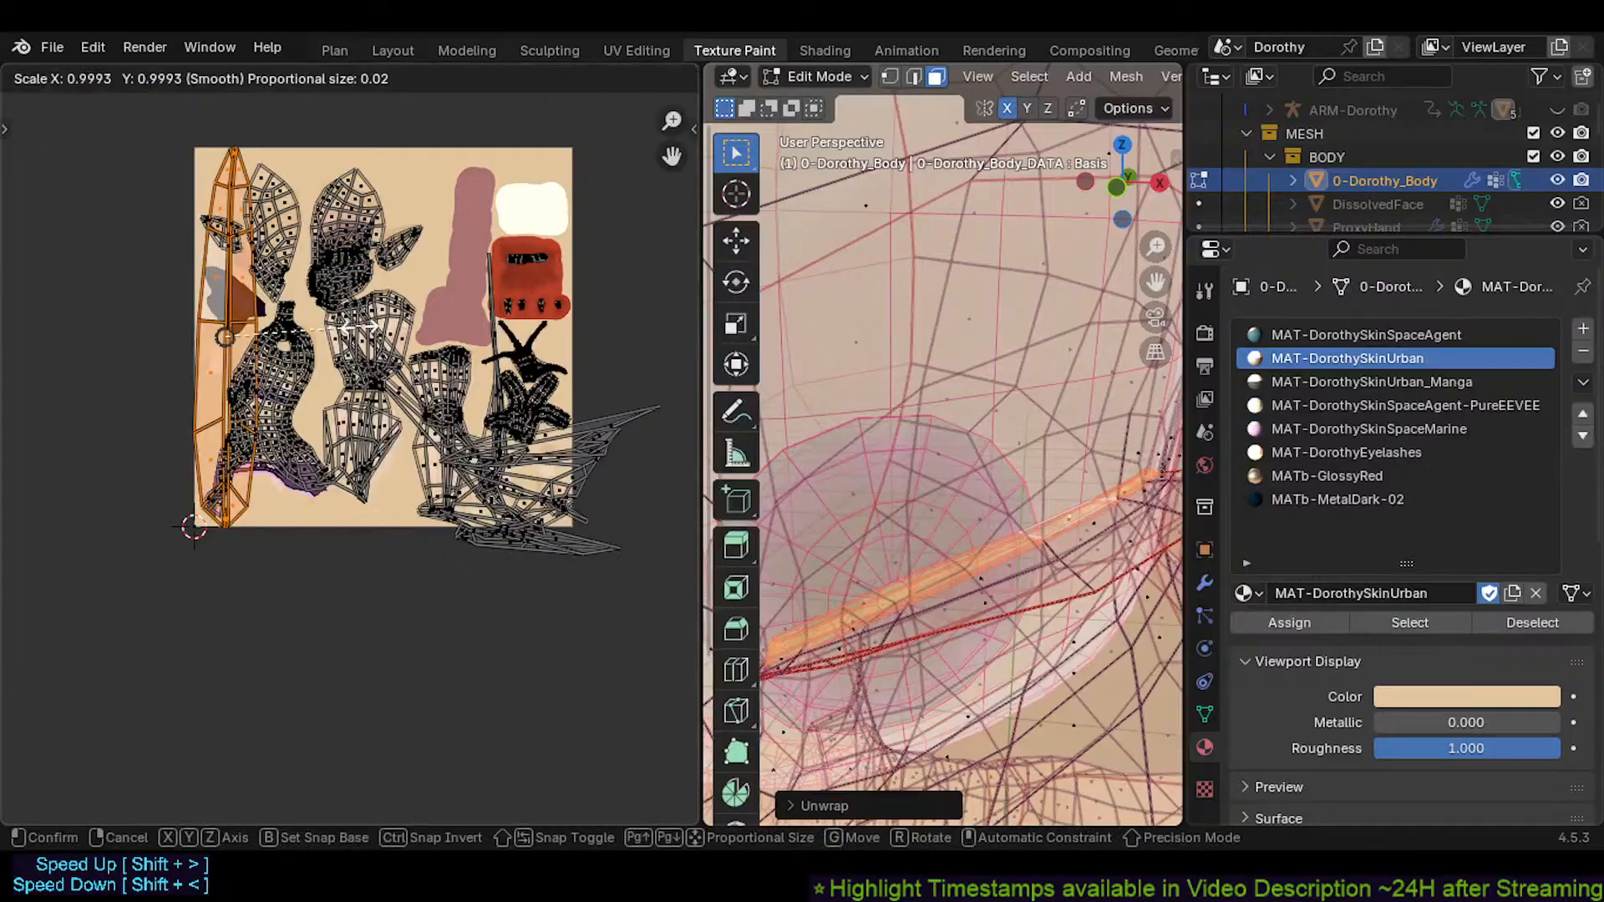
click(326, 393)
key(s)
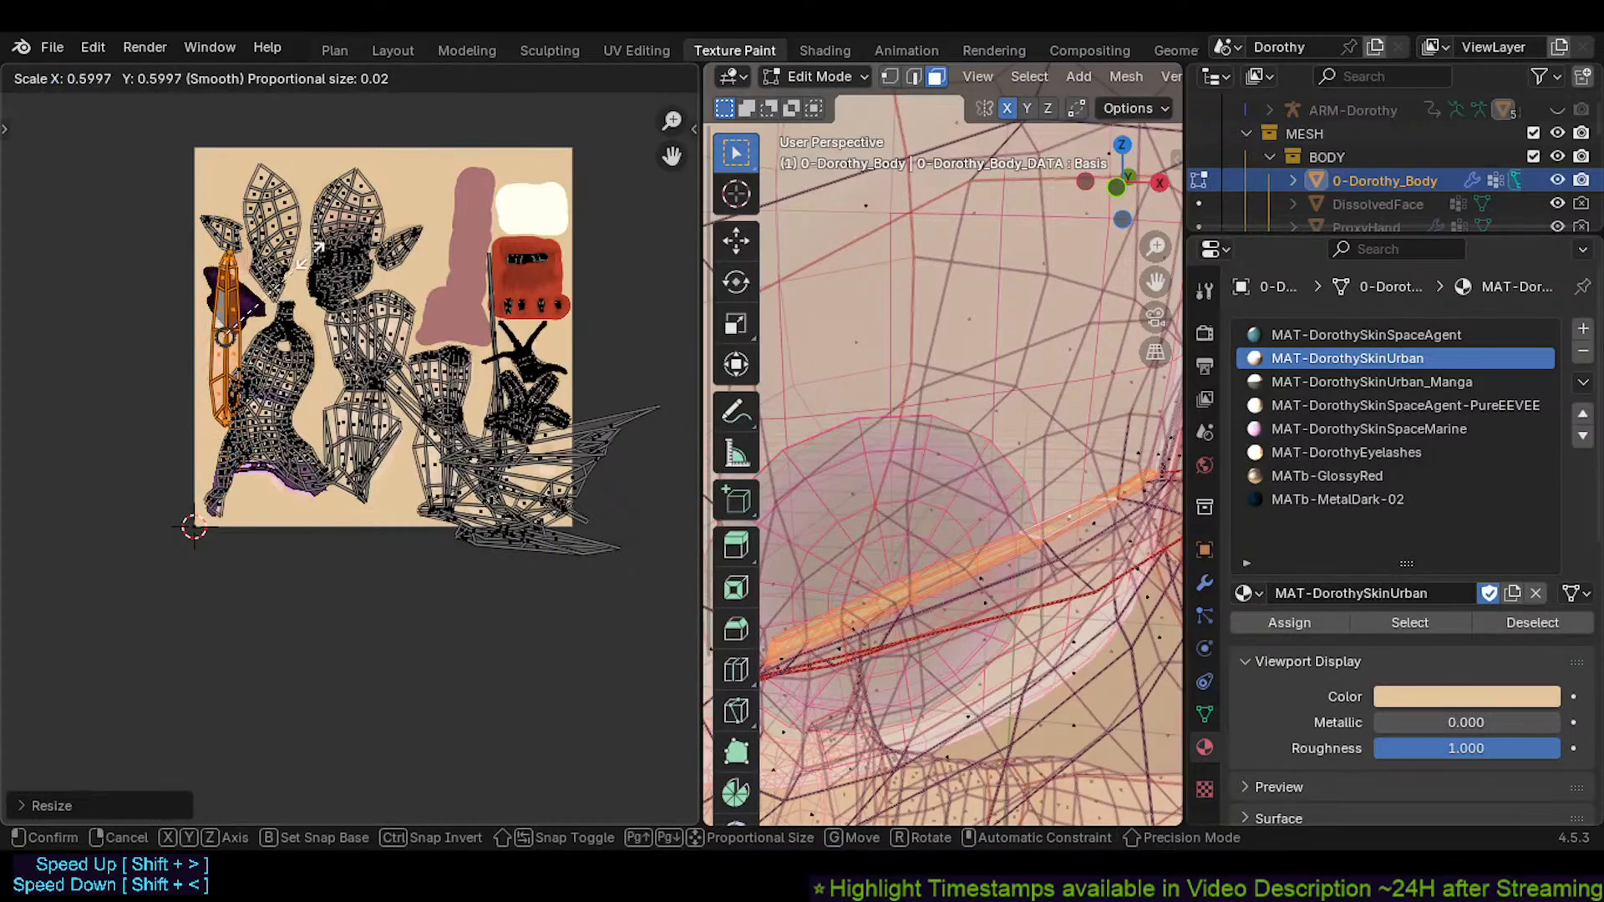
click(293, 250)
scroll(242, 263, up, 1)
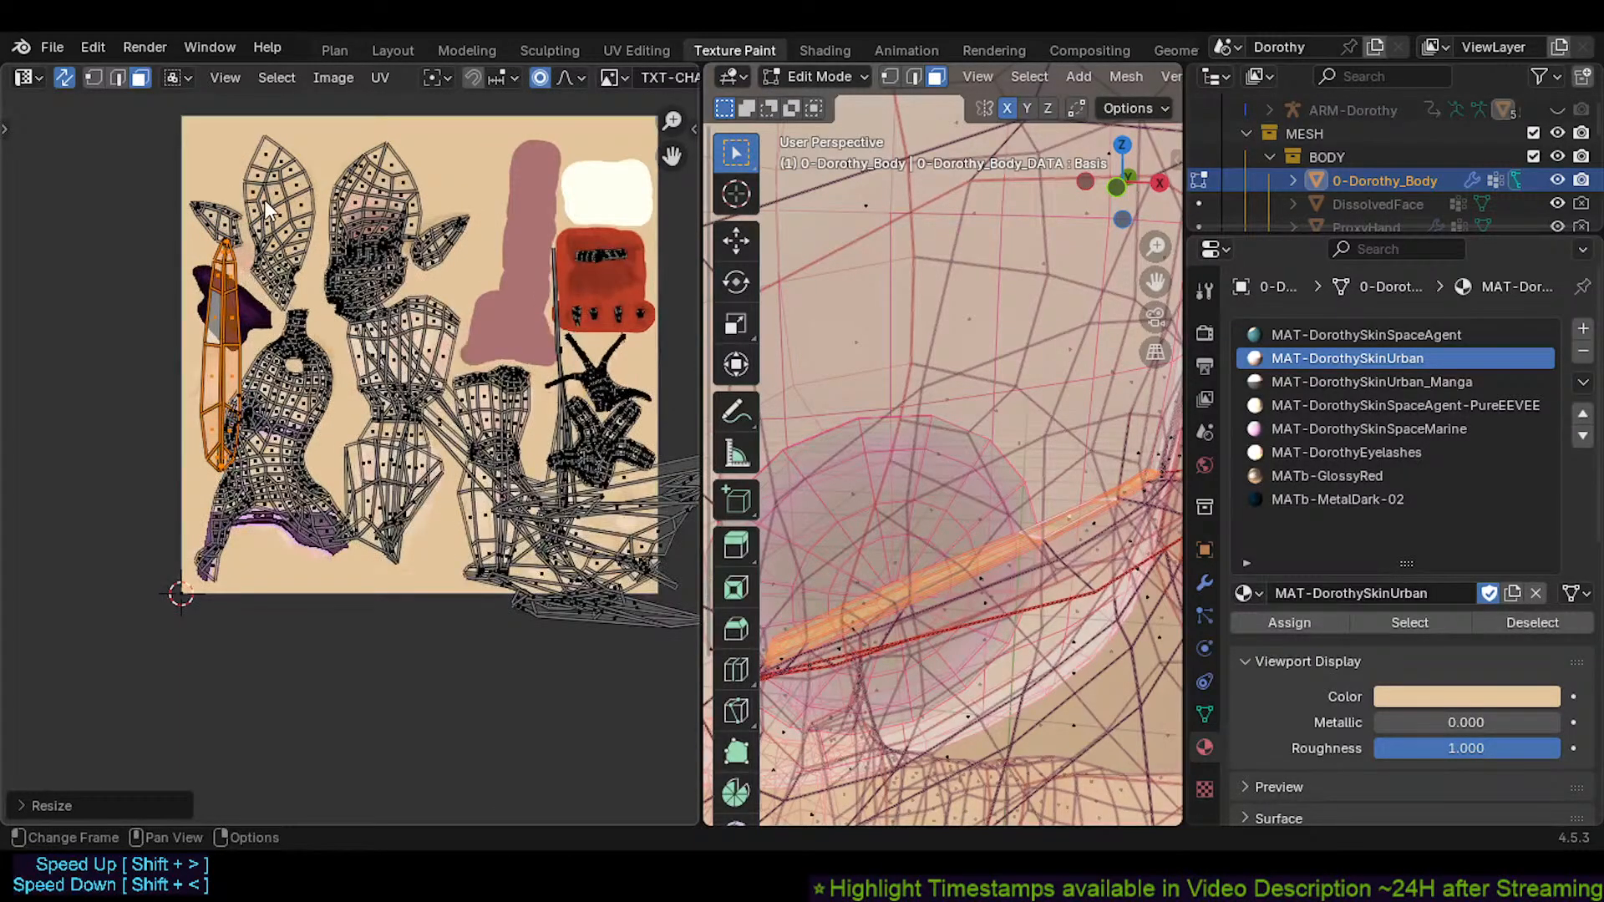
key(s)
click(229, 305)
Rotate the strip's UV island to nearly horizontal and move it beside the lower part of the face island
key(r)
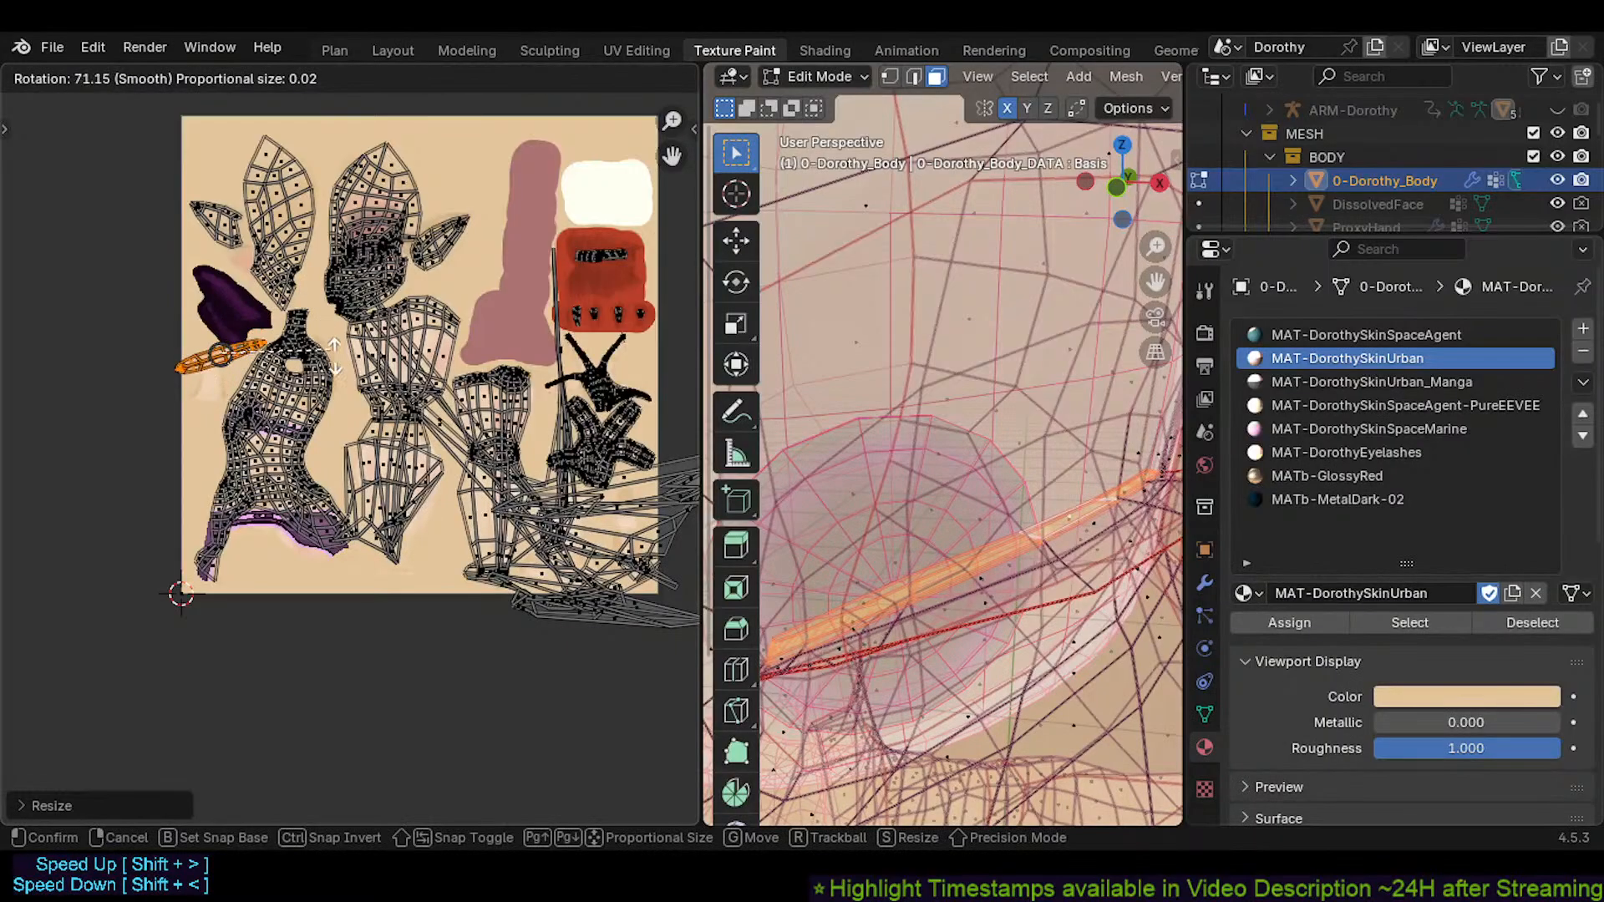
click(292, 388)
key(g)
click(405, 333)
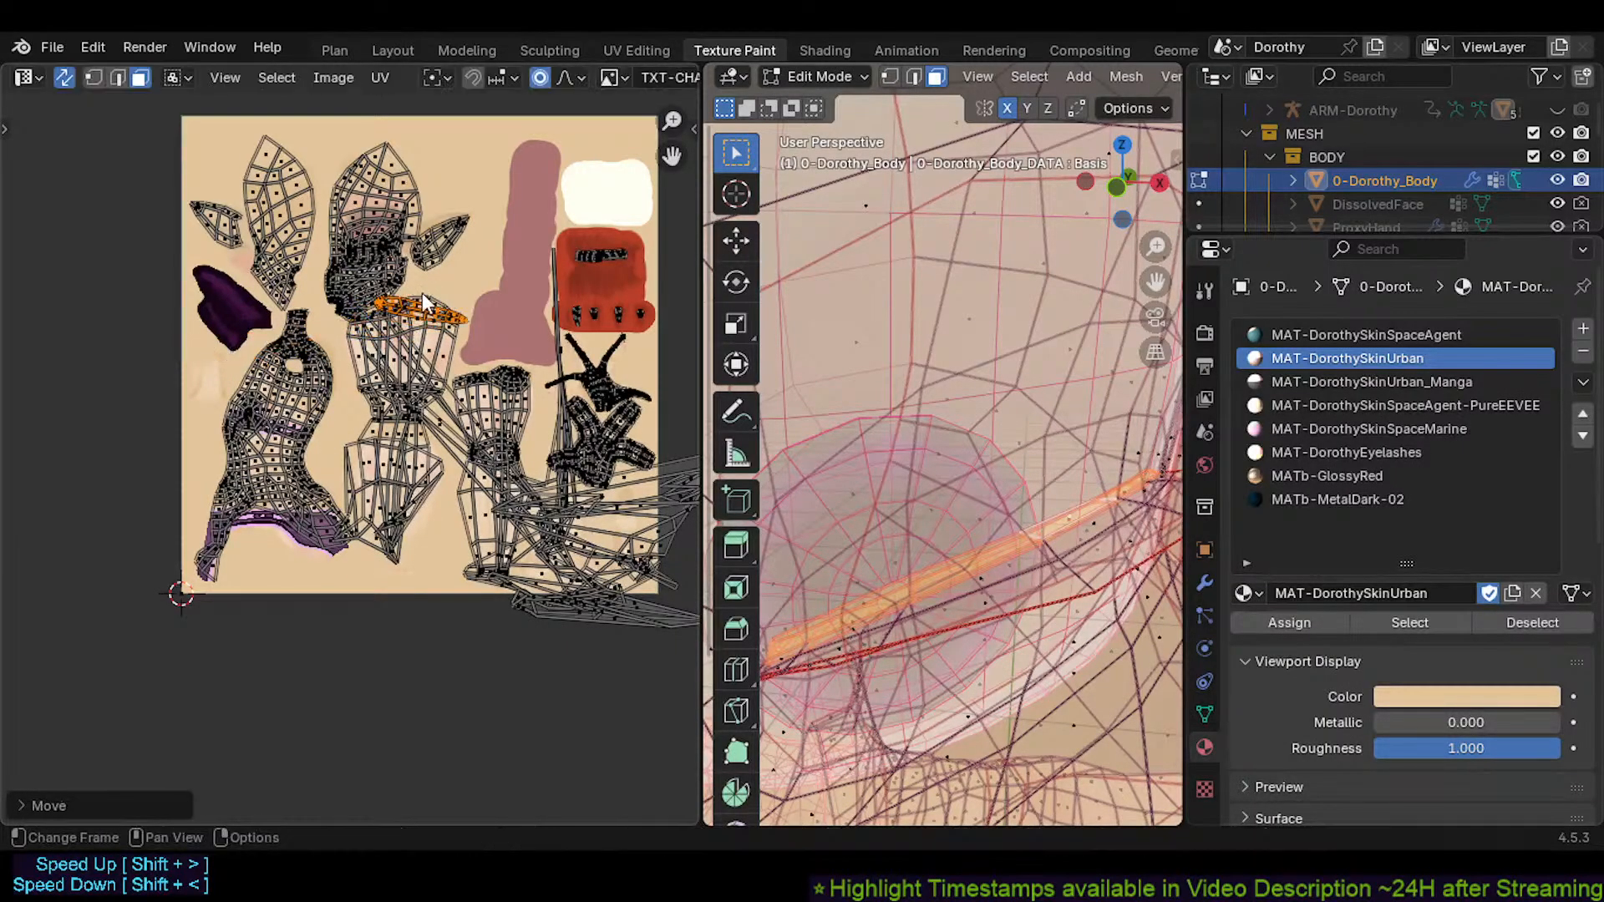
scroll(403, 334, up, 2)
shift+middle_drag(403, 334, 456, 474)
shift+middle_drag(470, 409, 392, 456)
key(g)
click(477, 443)
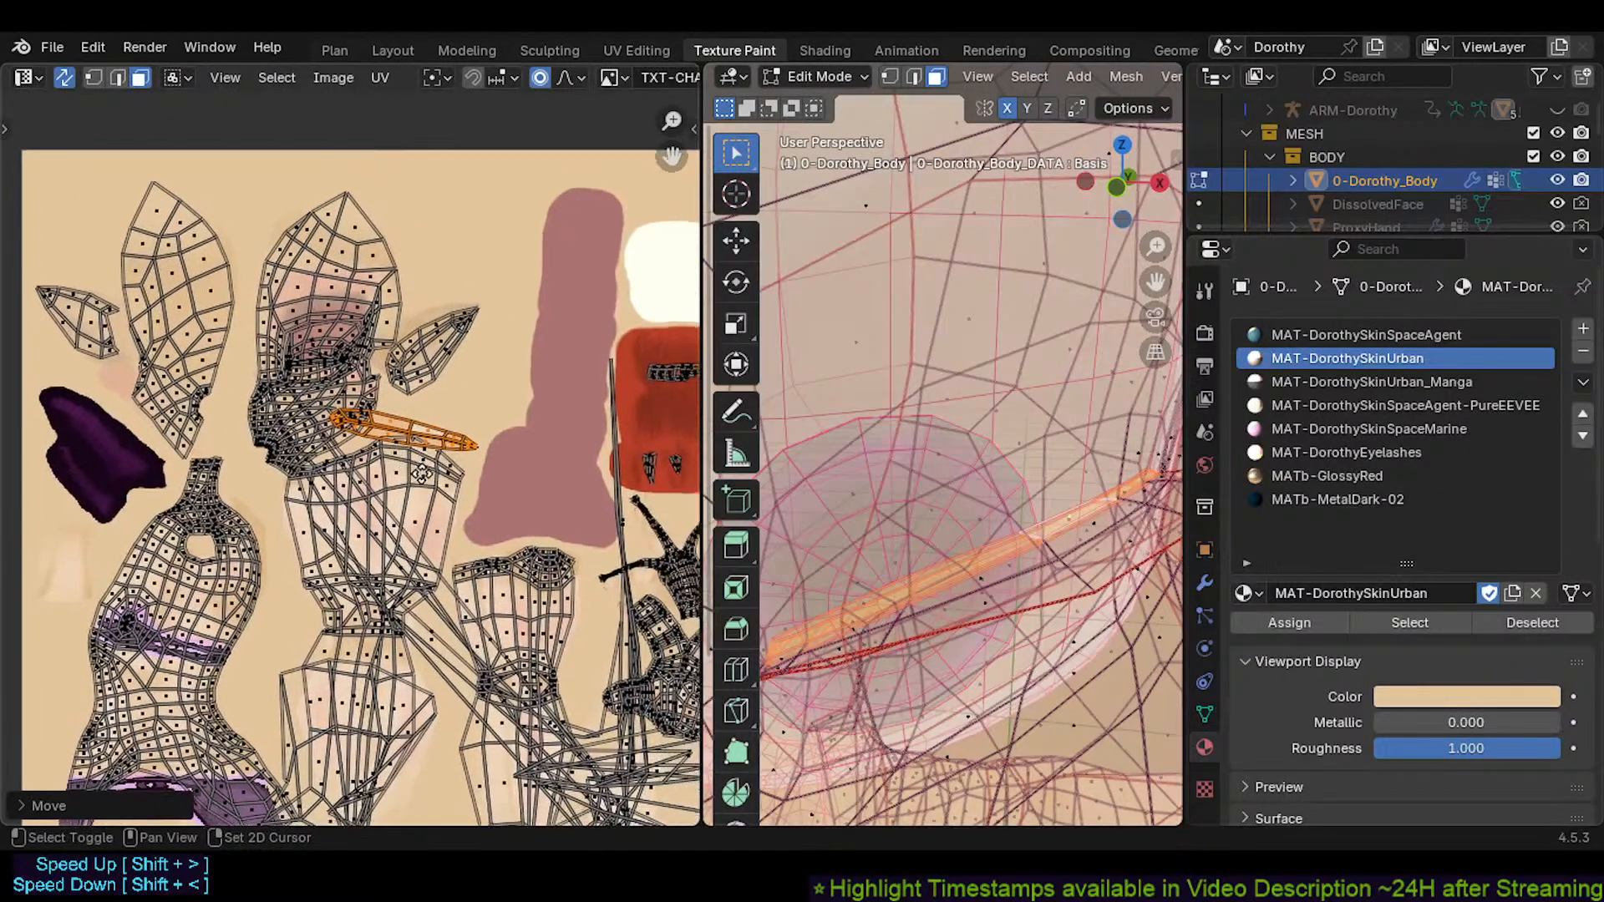
Tilt the strip's UV island to follow the slant of the eye opening and move it closer to the eye
scroll(384, 466, down, 1)
scroll(383, 467, up, 4)
key(r)
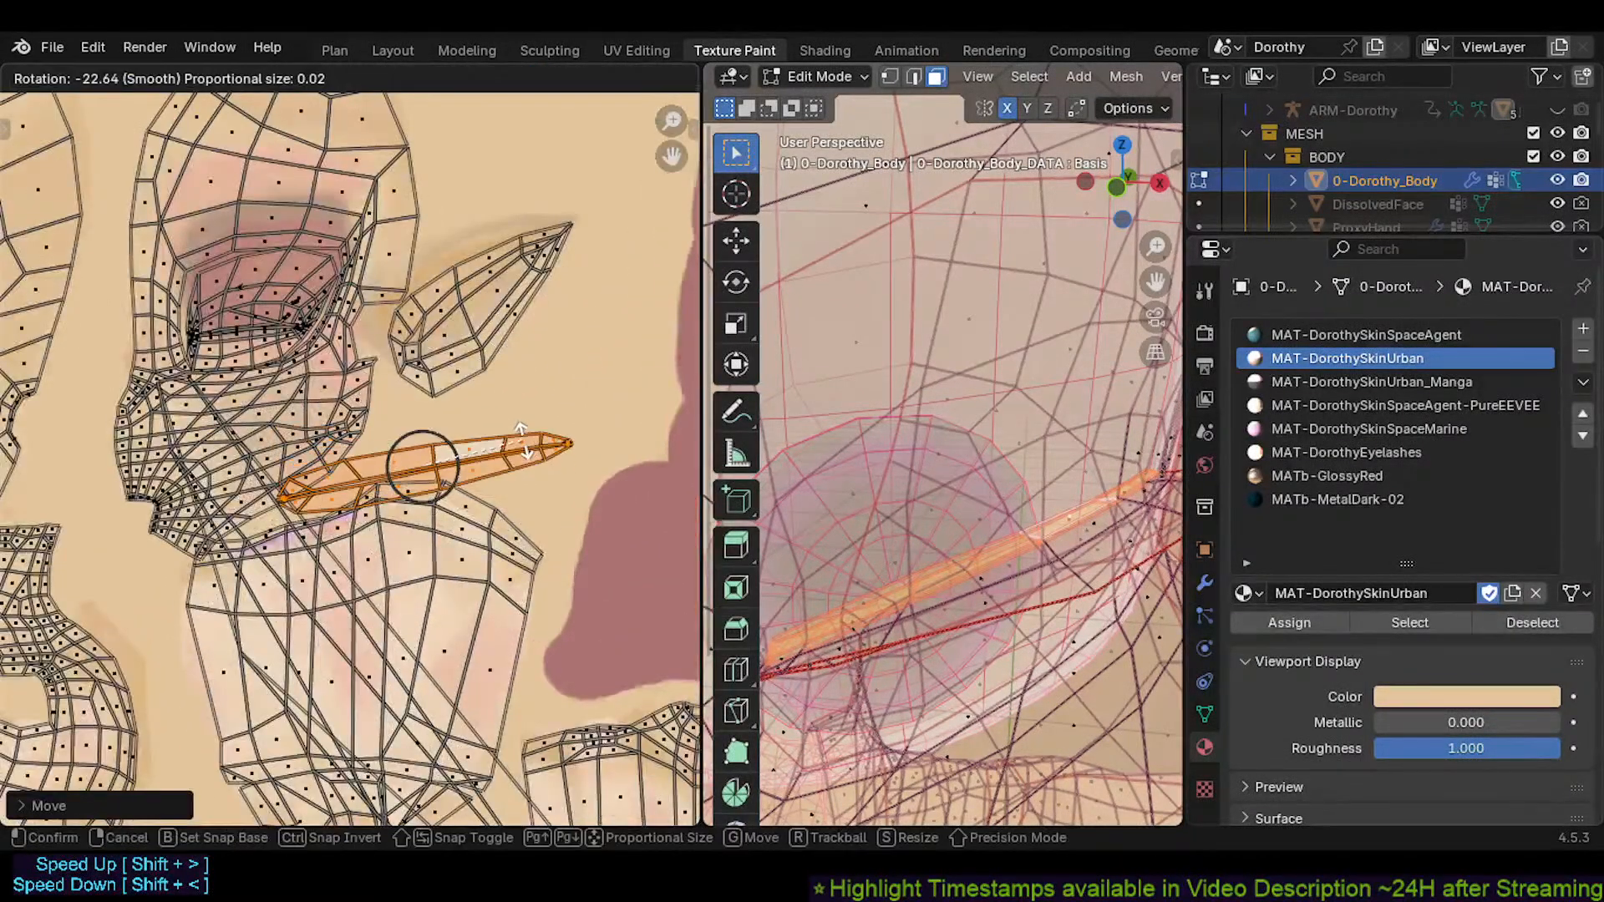
click(376, 448)
scroll(376, 449, up, 2)
key(g)
click(476, 410)
Scale the strip's UV island to fit within the eye's width and place it just above the eye slit
scroll(383, 347, up, 4)
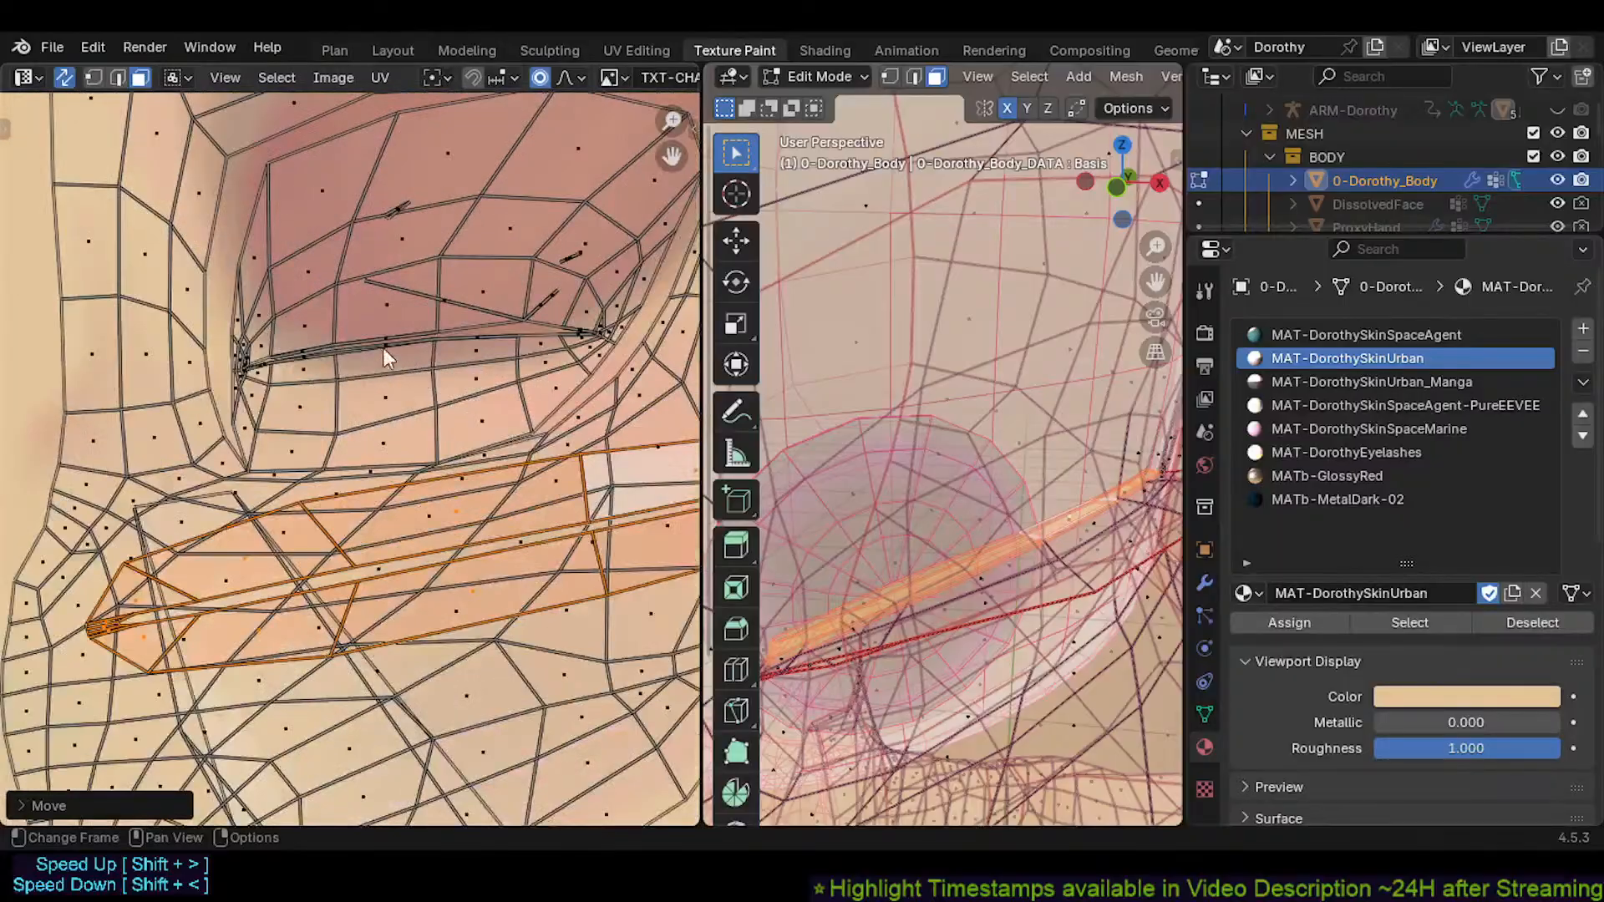
key(s)
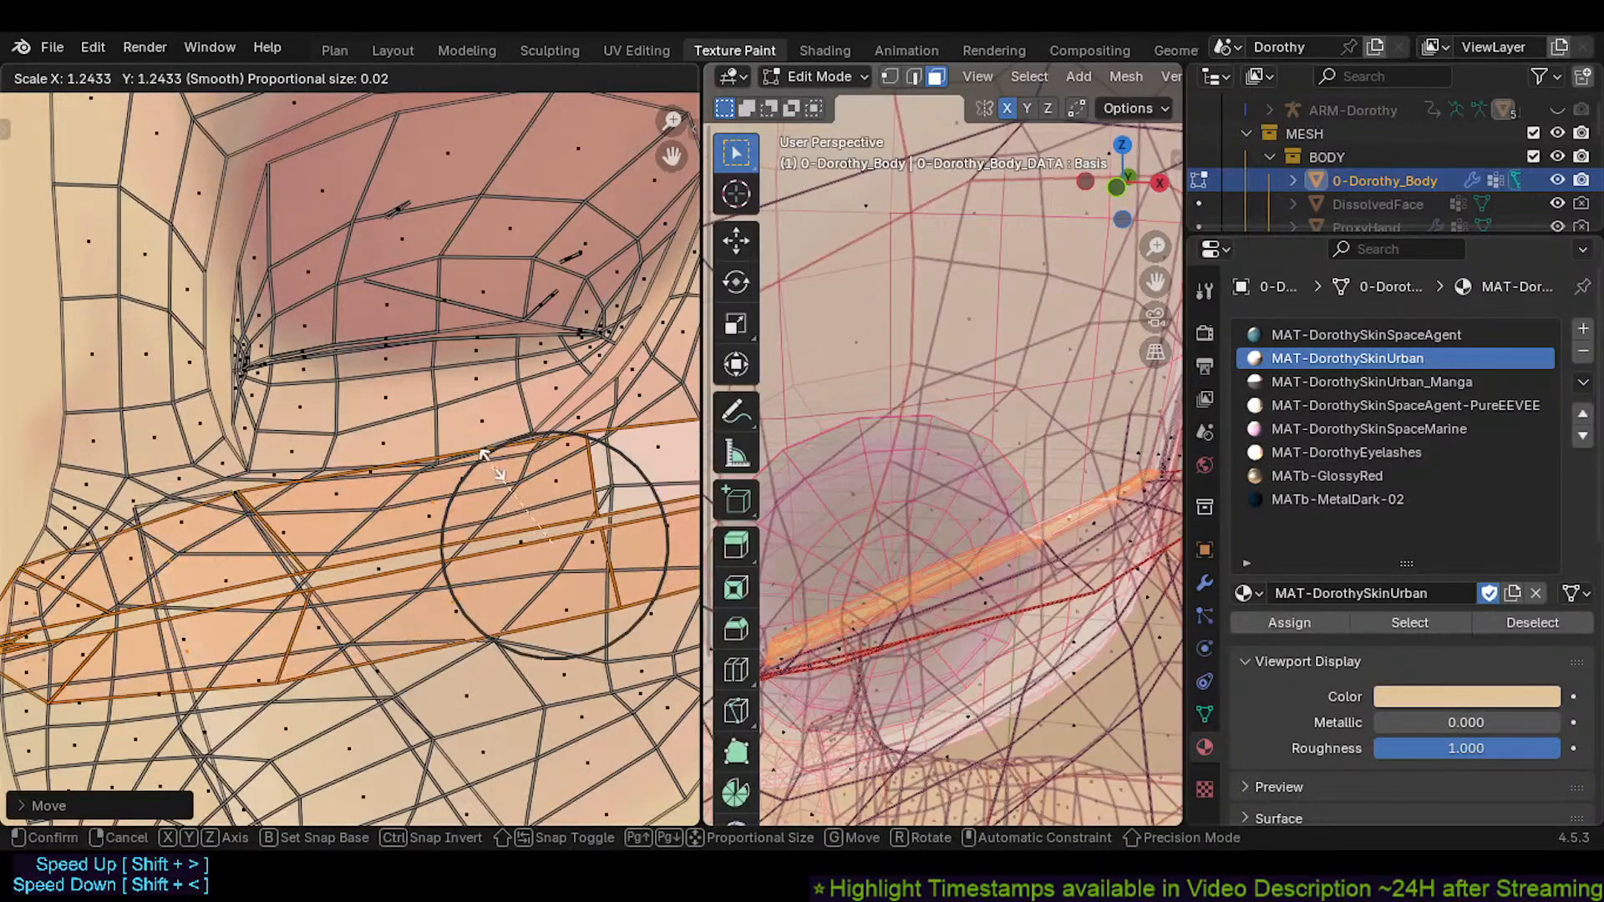
click(522, 511)
key(g)
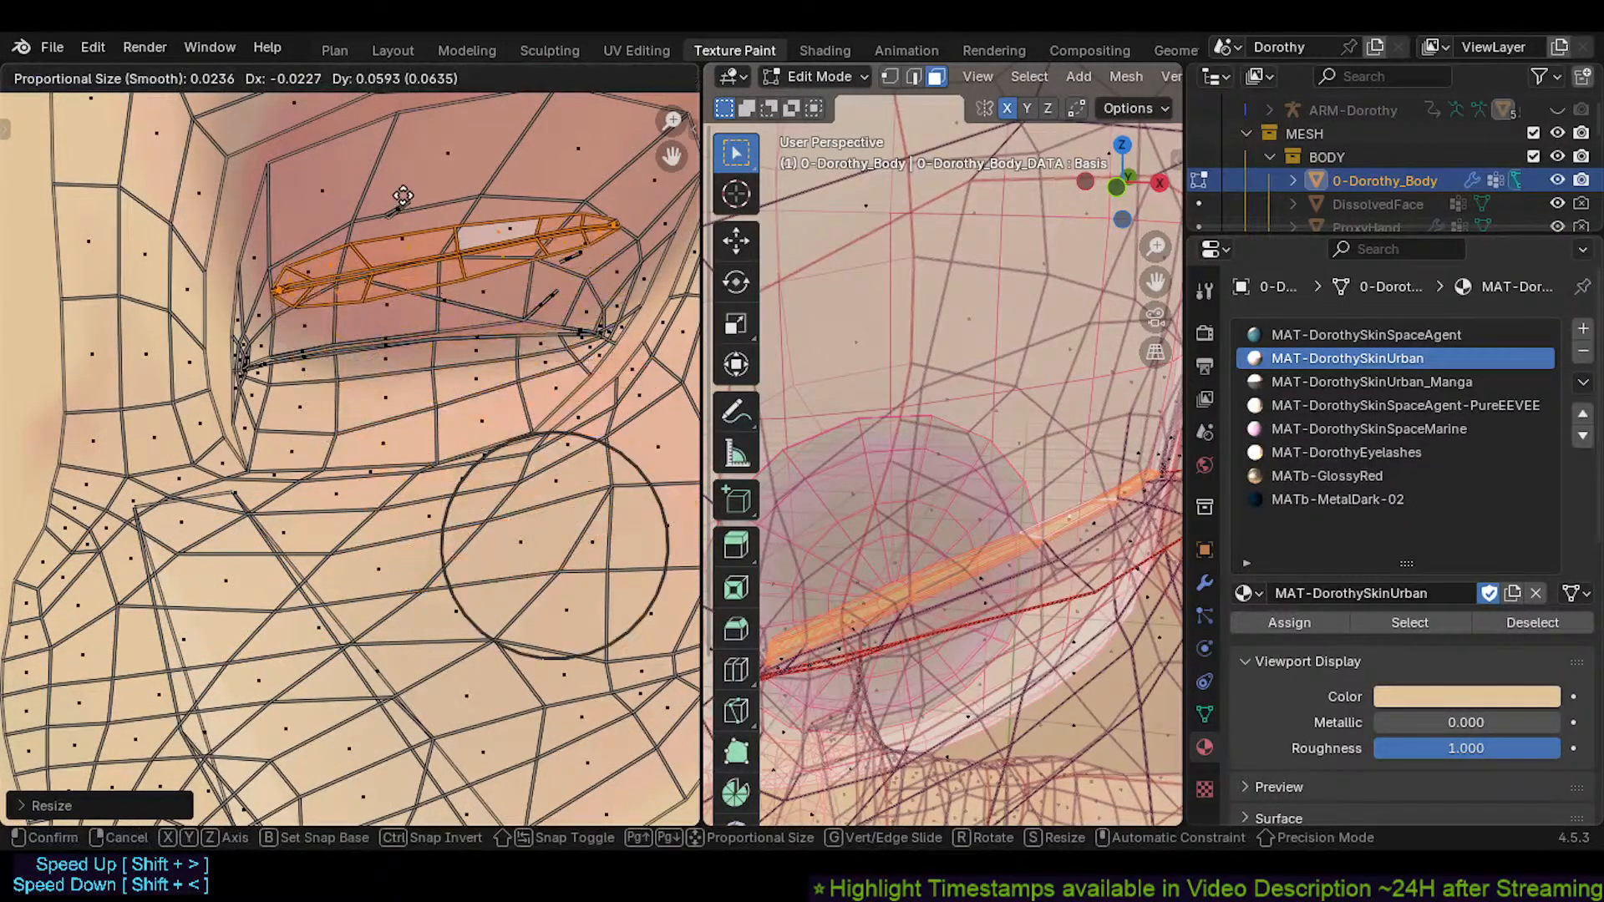
click(390, 250)
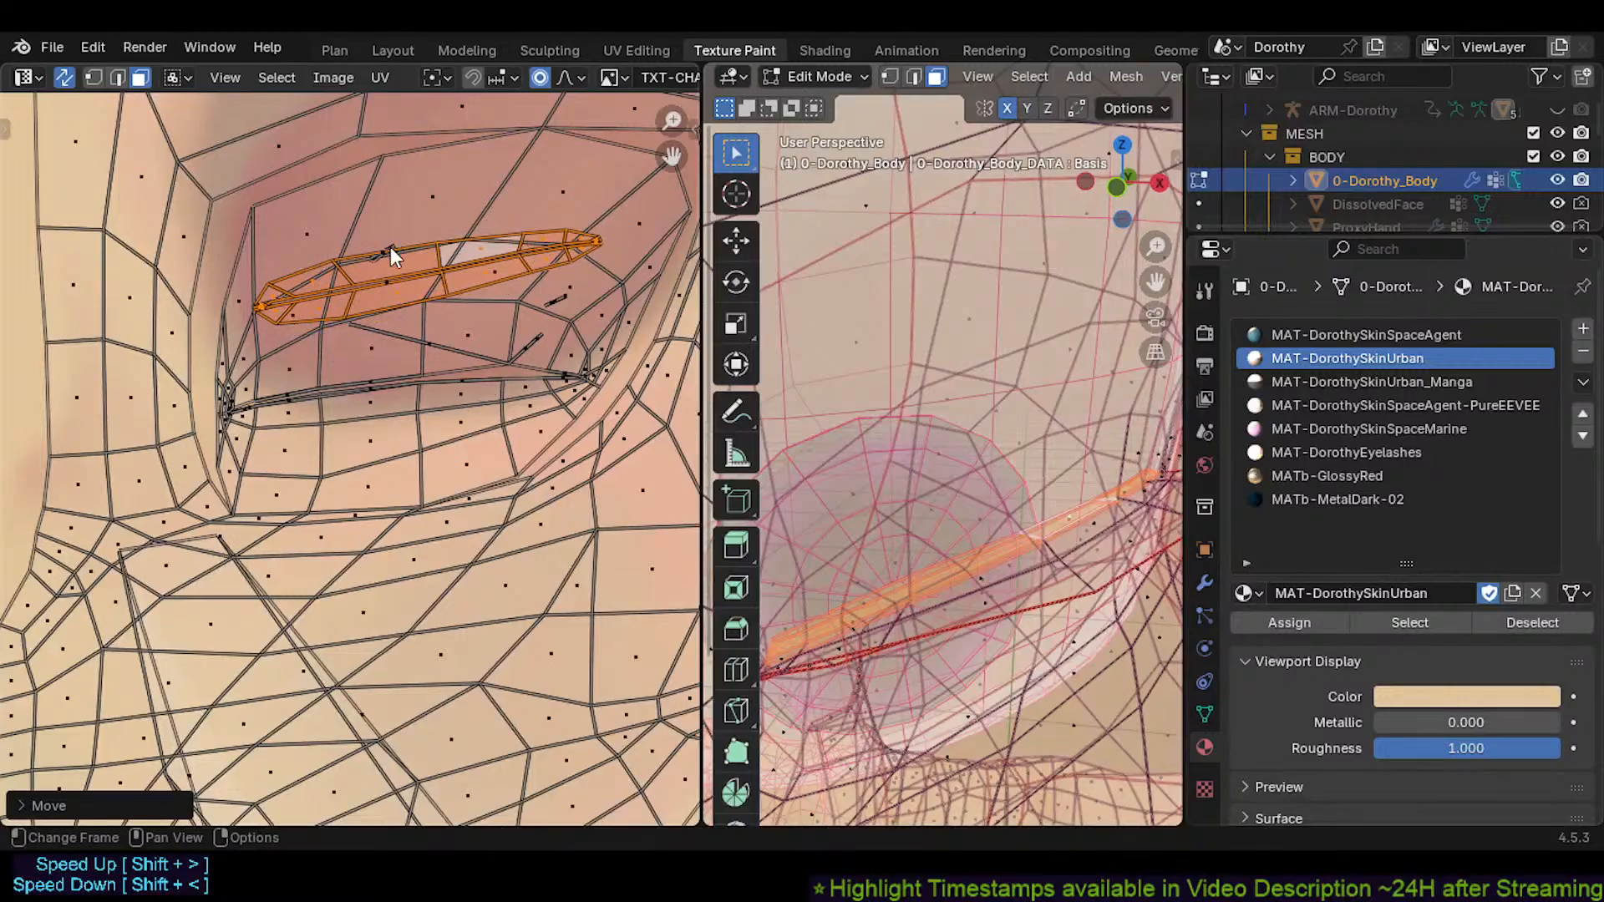
key(s)
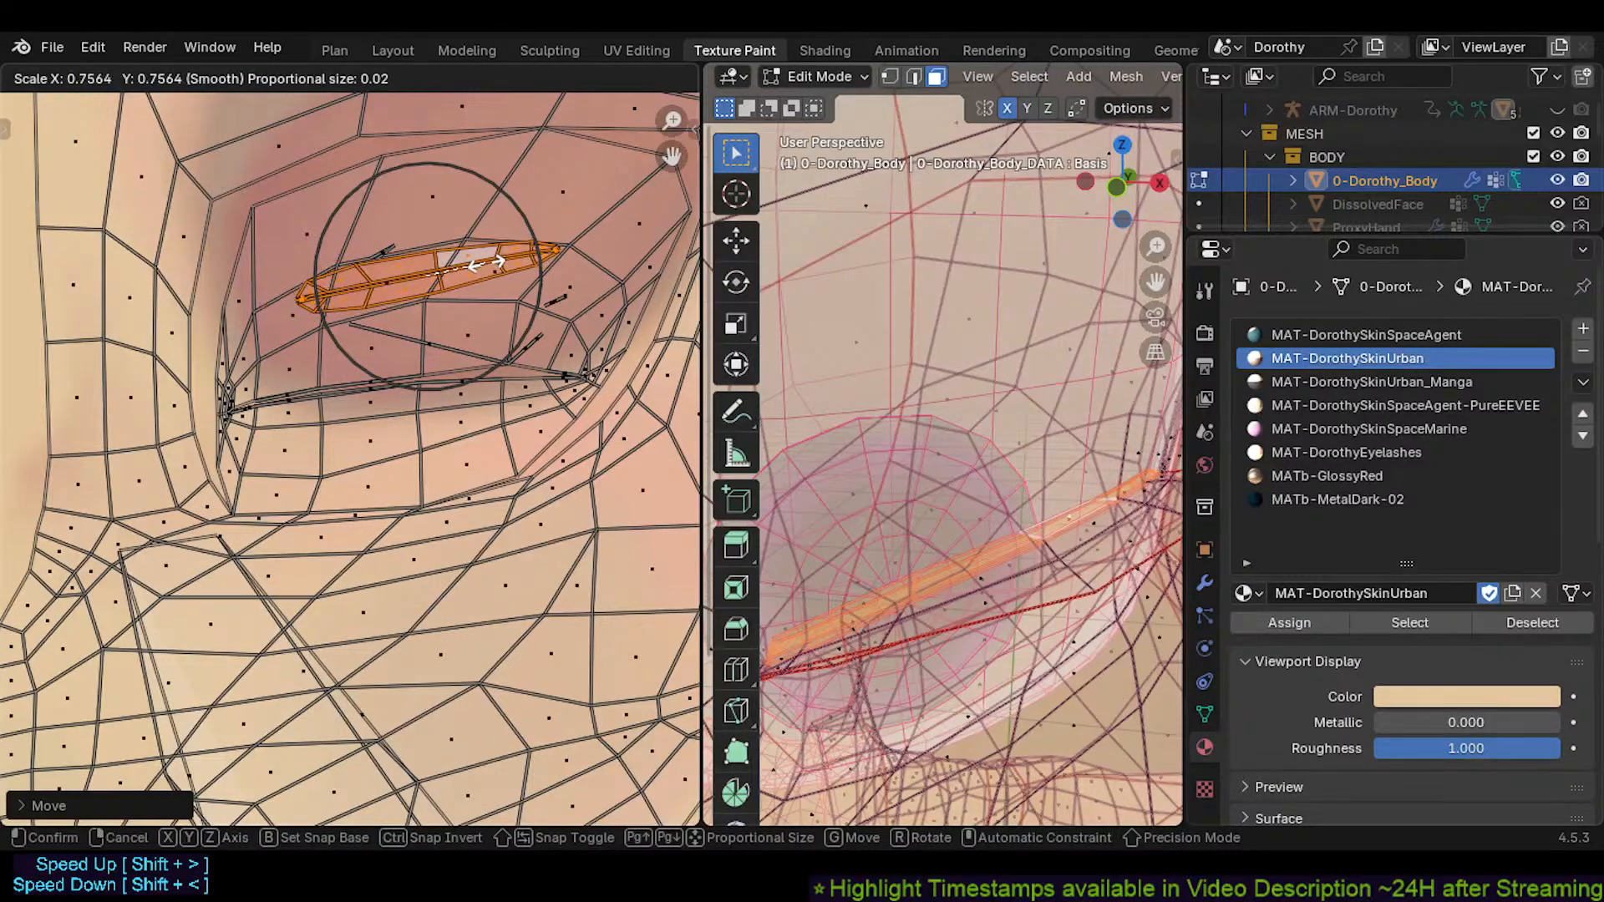
click(478, 271)
key(g)
click(501, 355)
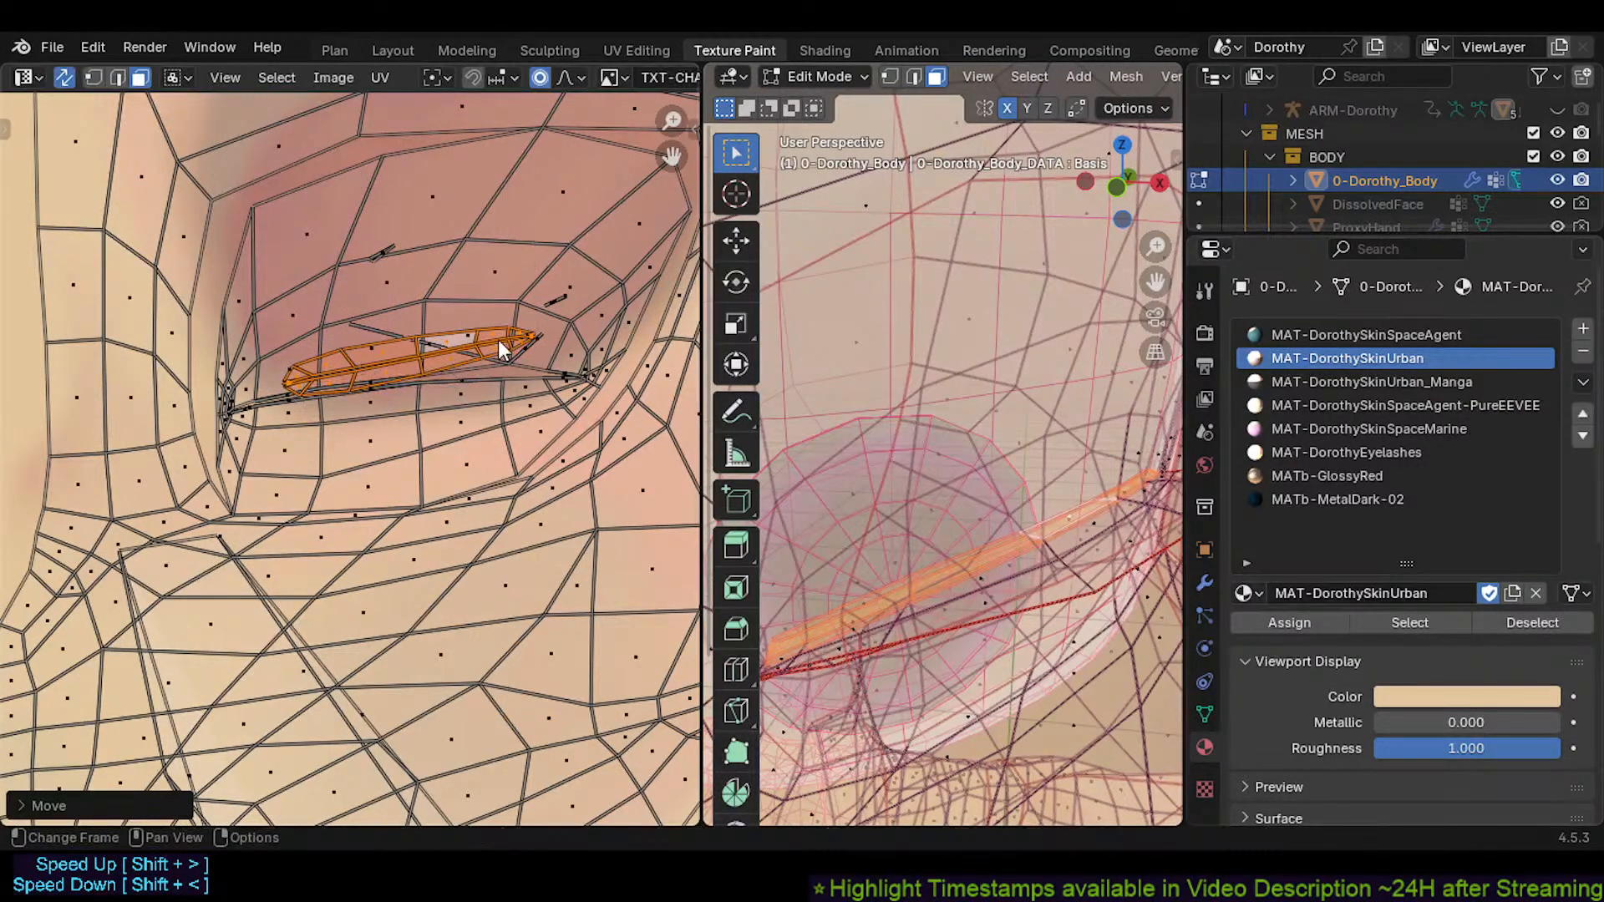
Rotate and nudge the strip's UV island onto the eye slit between the lids, and shrink it slightly
key(r)
click(515, 355)
key(g)
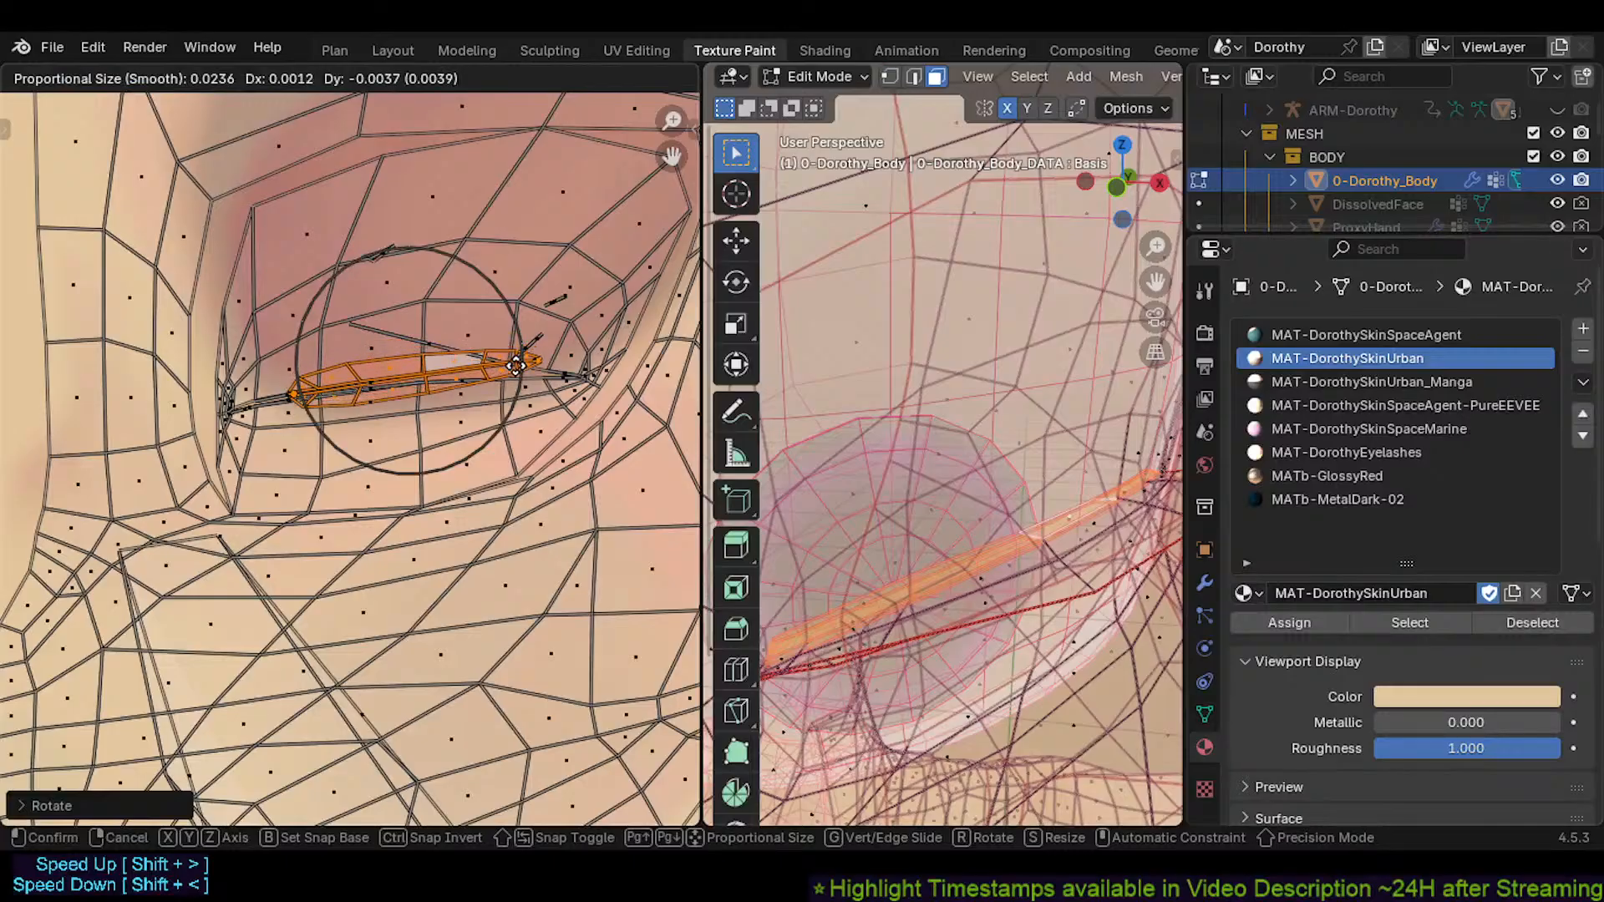
click(525, 366)
key(r)
click(528, 369)
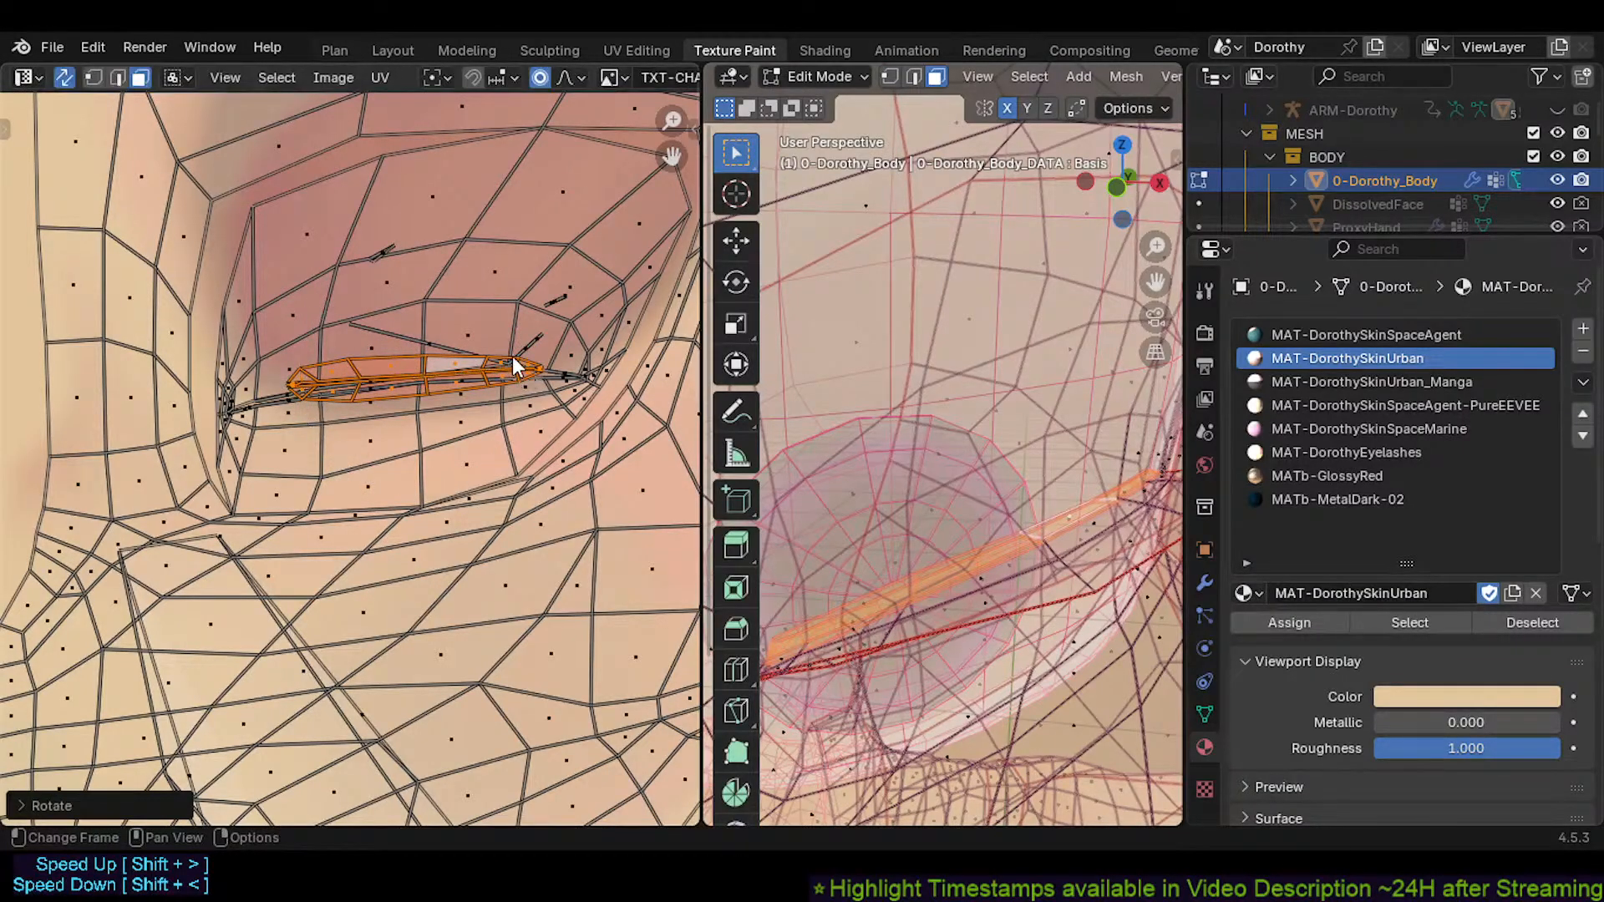
scroll(513, 355, up, 1)
key(r)
click(546, 356)
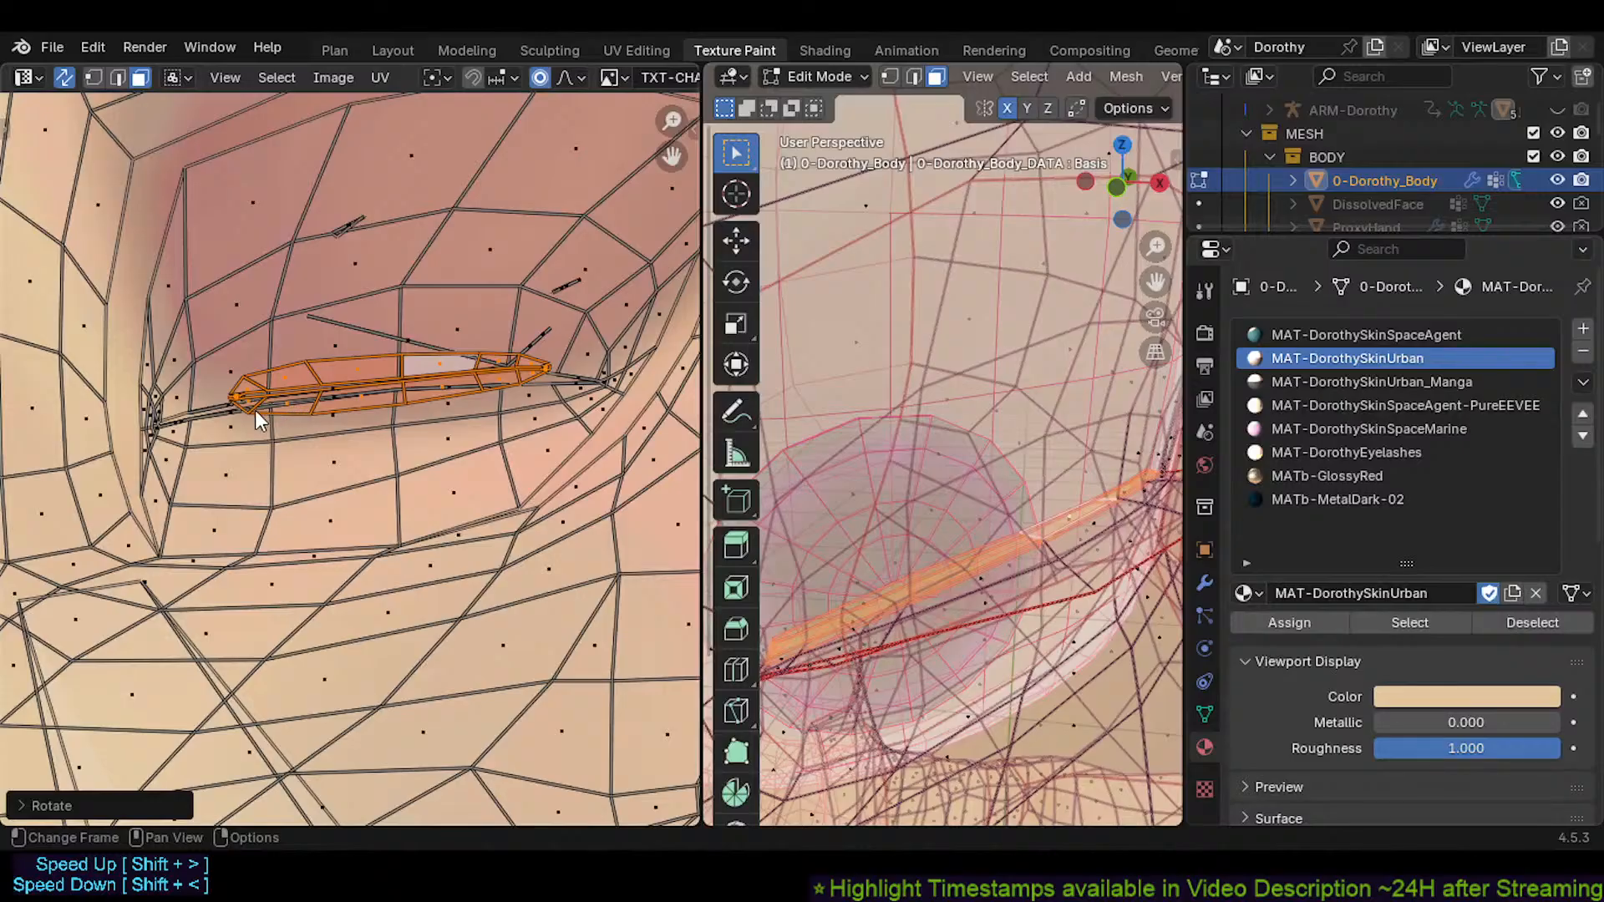
key(s)
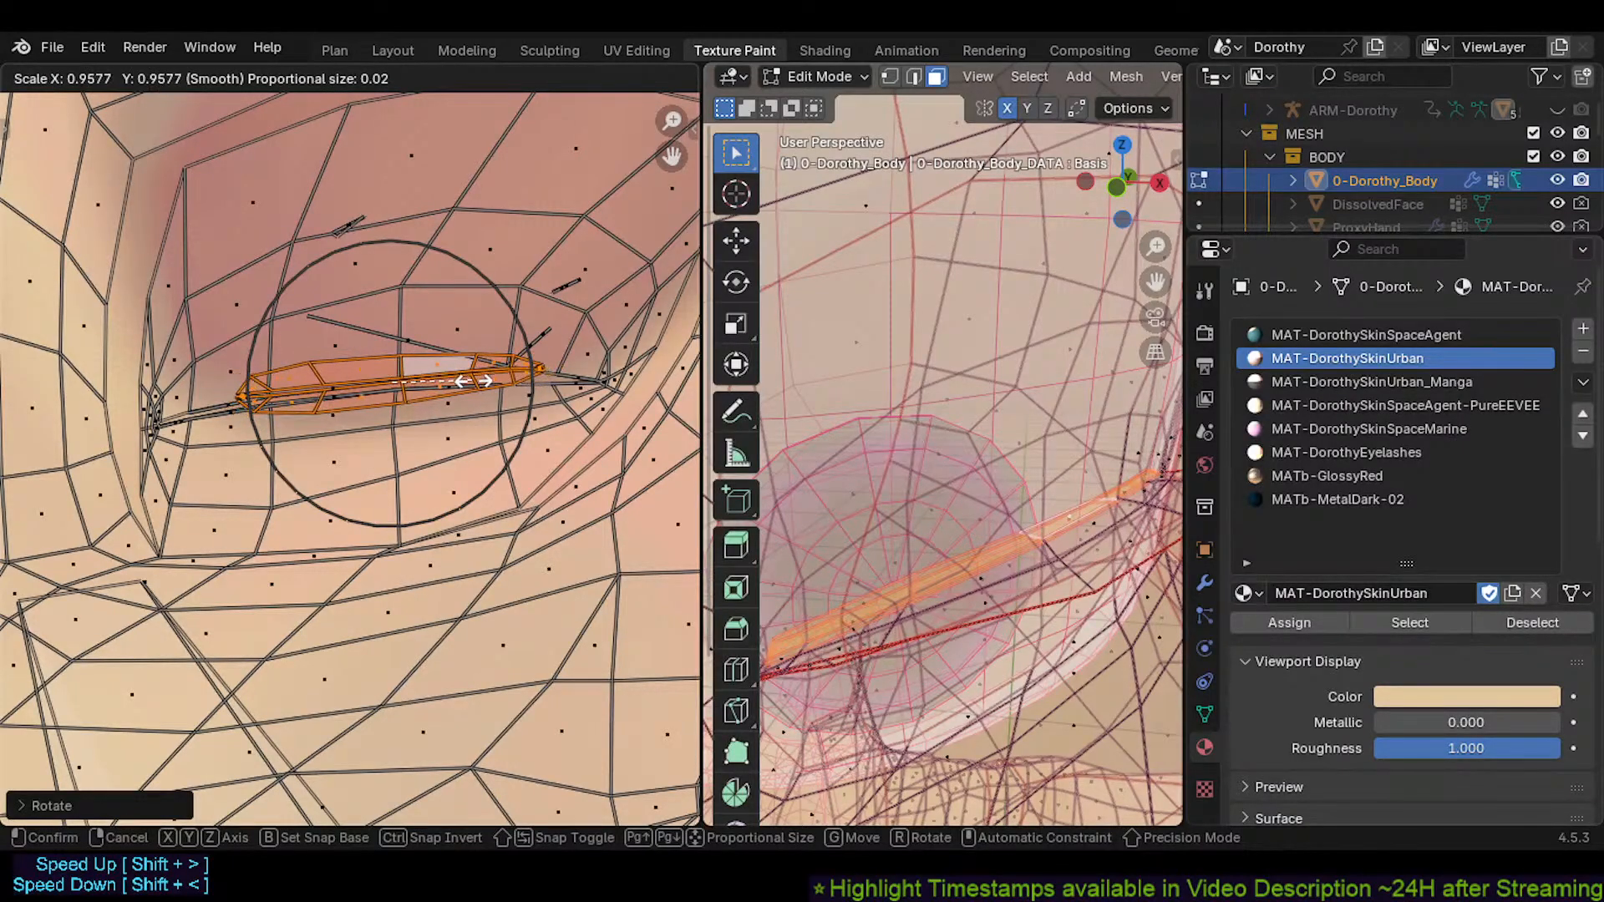
click(476, 388)
Move the inner upper lid's UV edge up and the lower lid's UV edge down to open the slit around the strip
key(2)
click(224, 403)
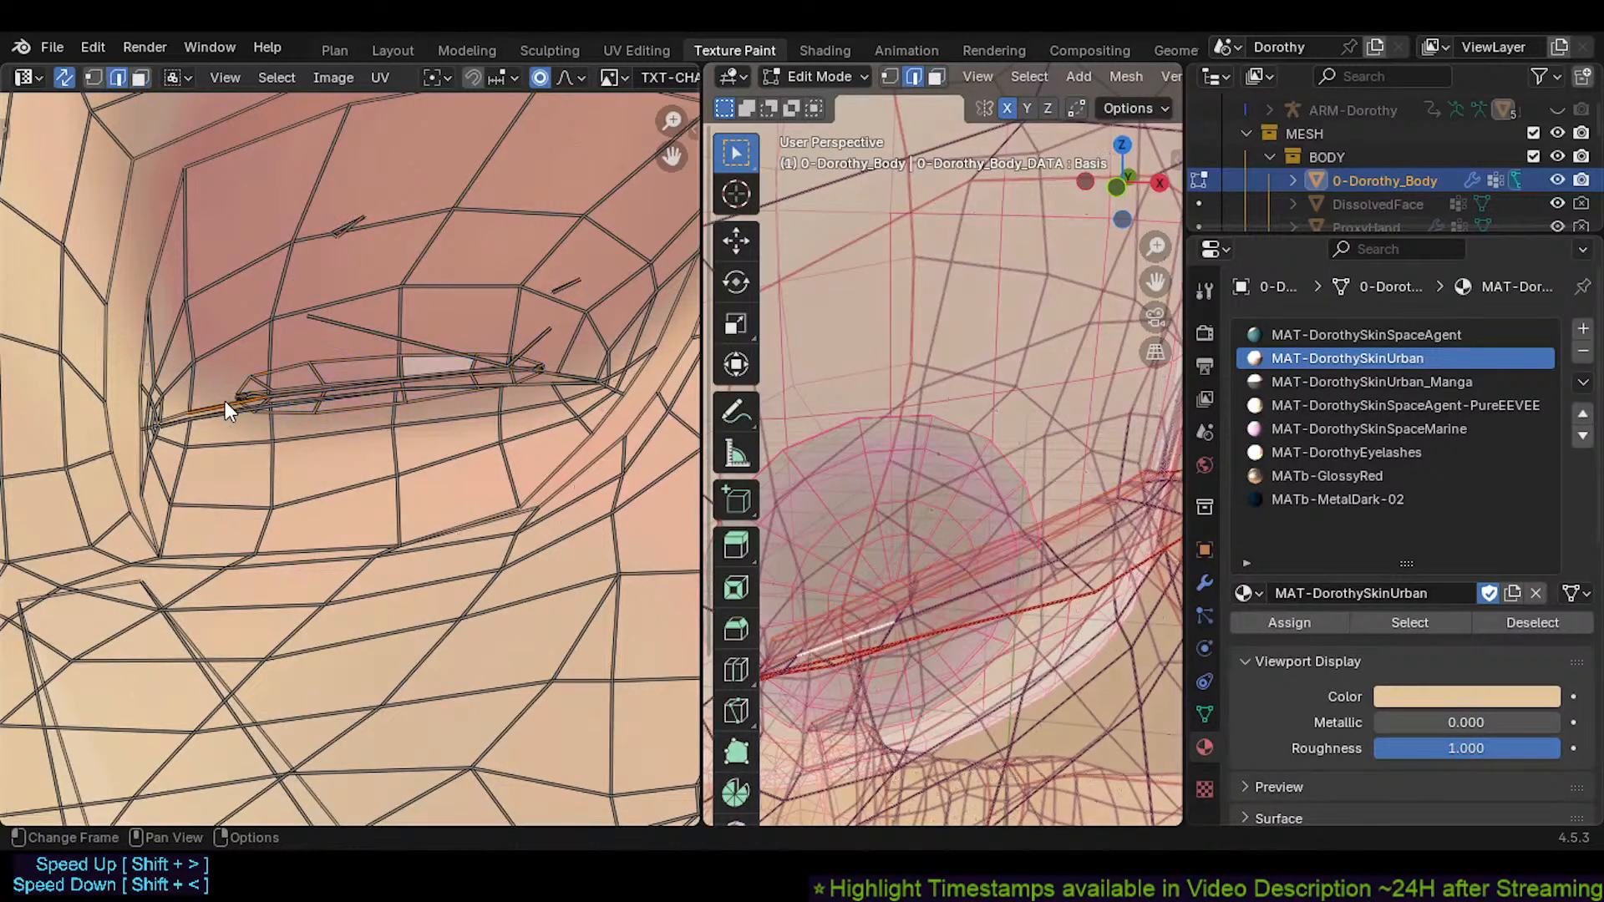
key(g)
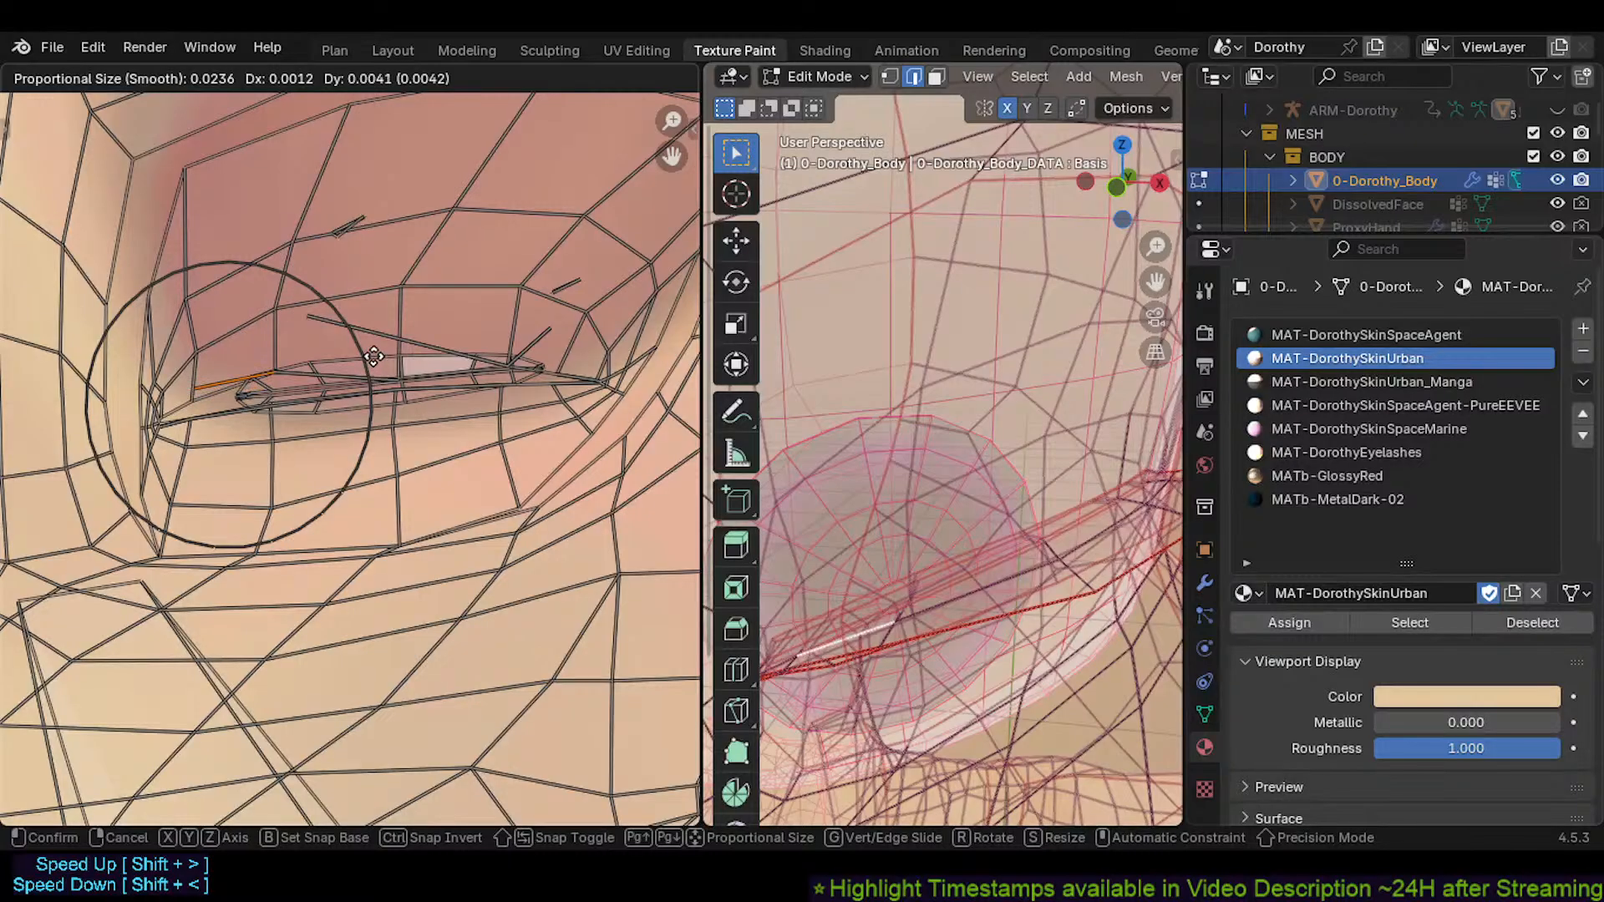
click(326, 419)
click(334, 396)
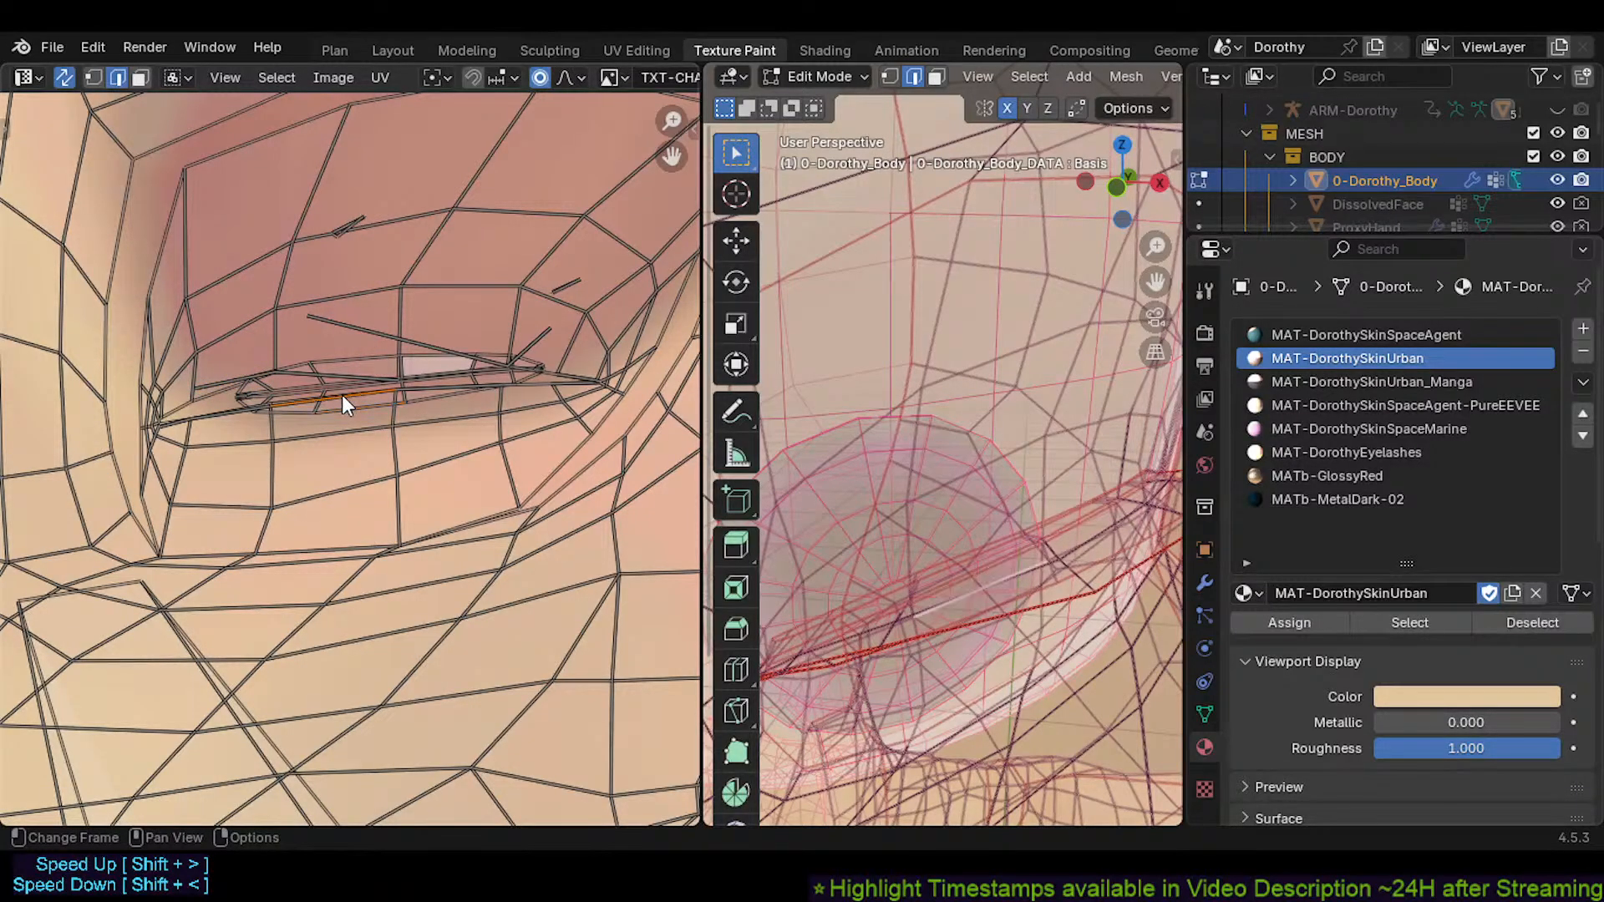
key(g)
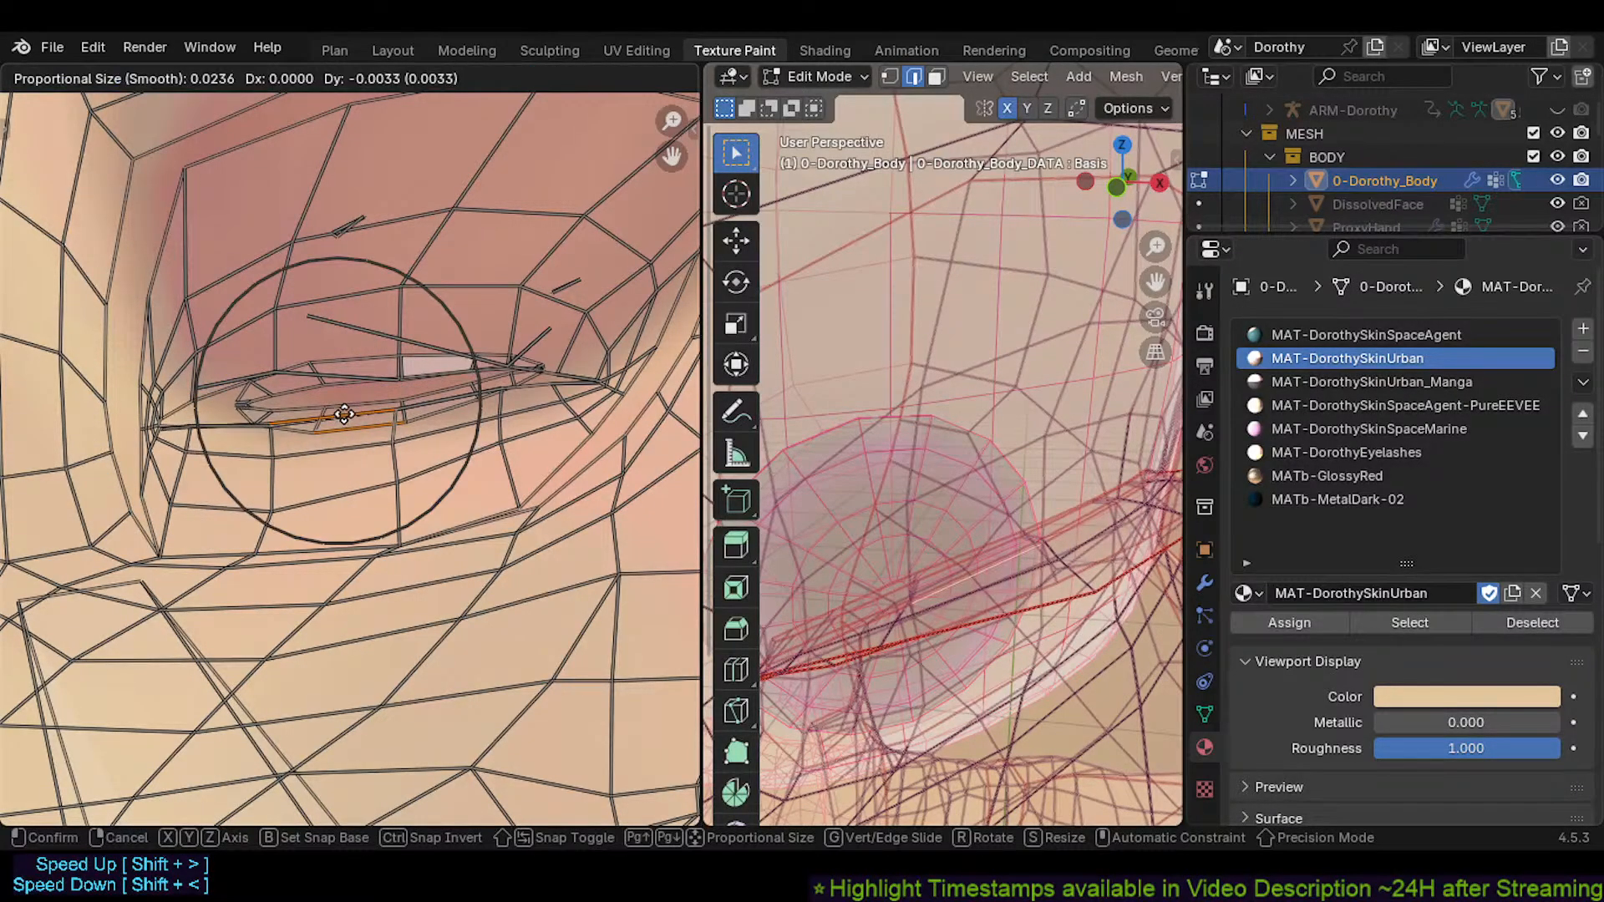
click(338, 418)
Switch to UV vertex selection and raise the upper lid vertex at the middle of the strip
click(448, 368)
key(1)
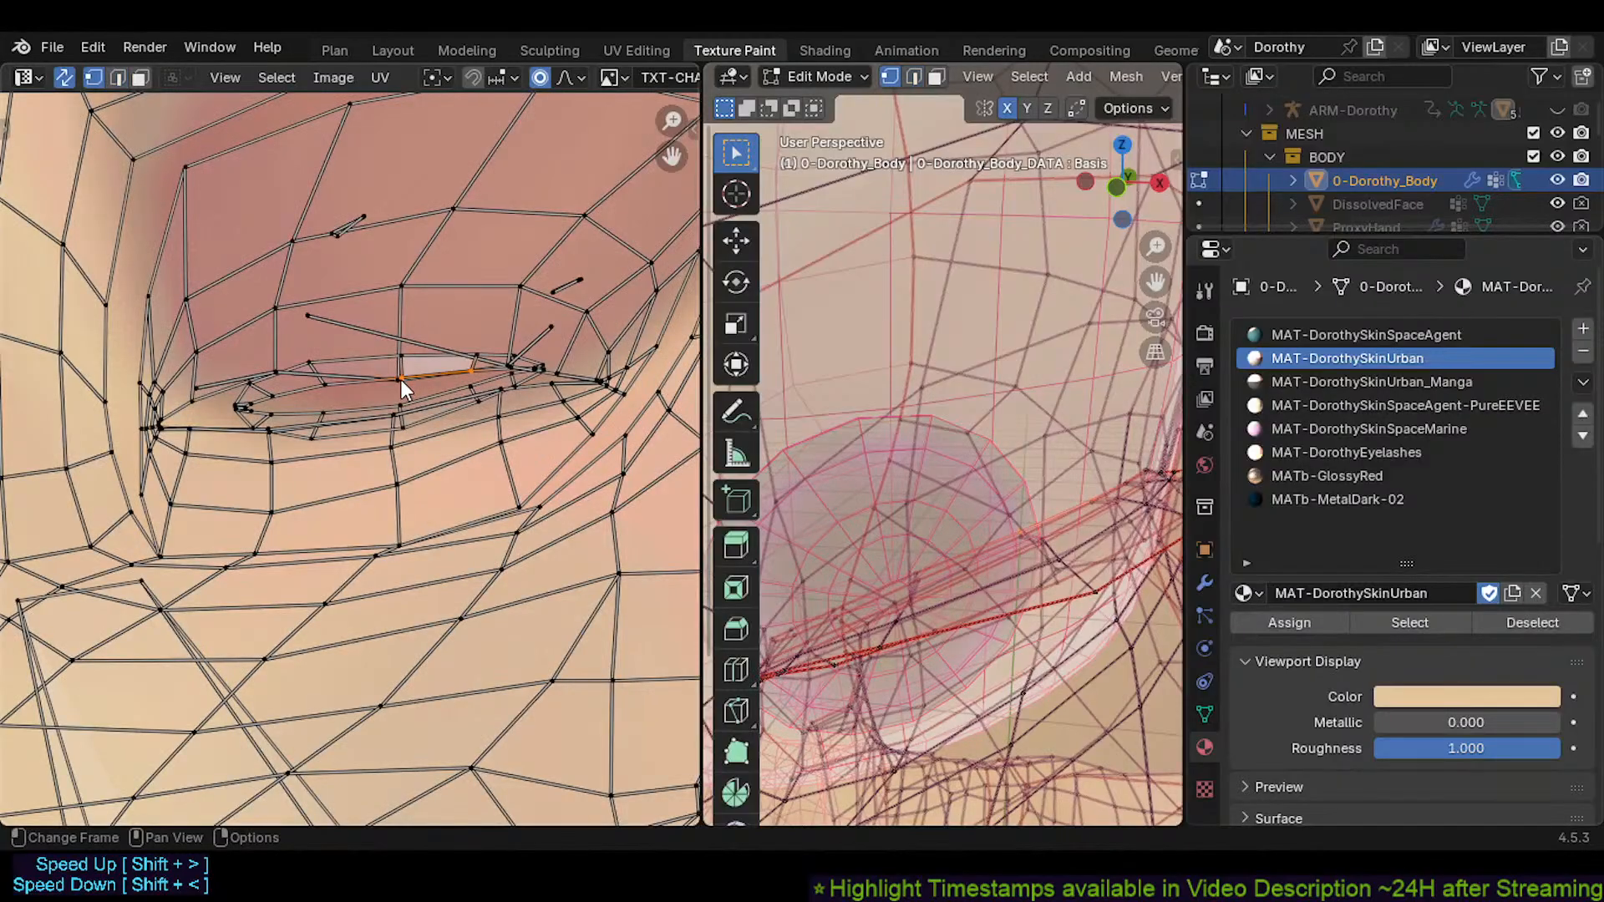
click(400, 380)
key(g)
click(390, 347)
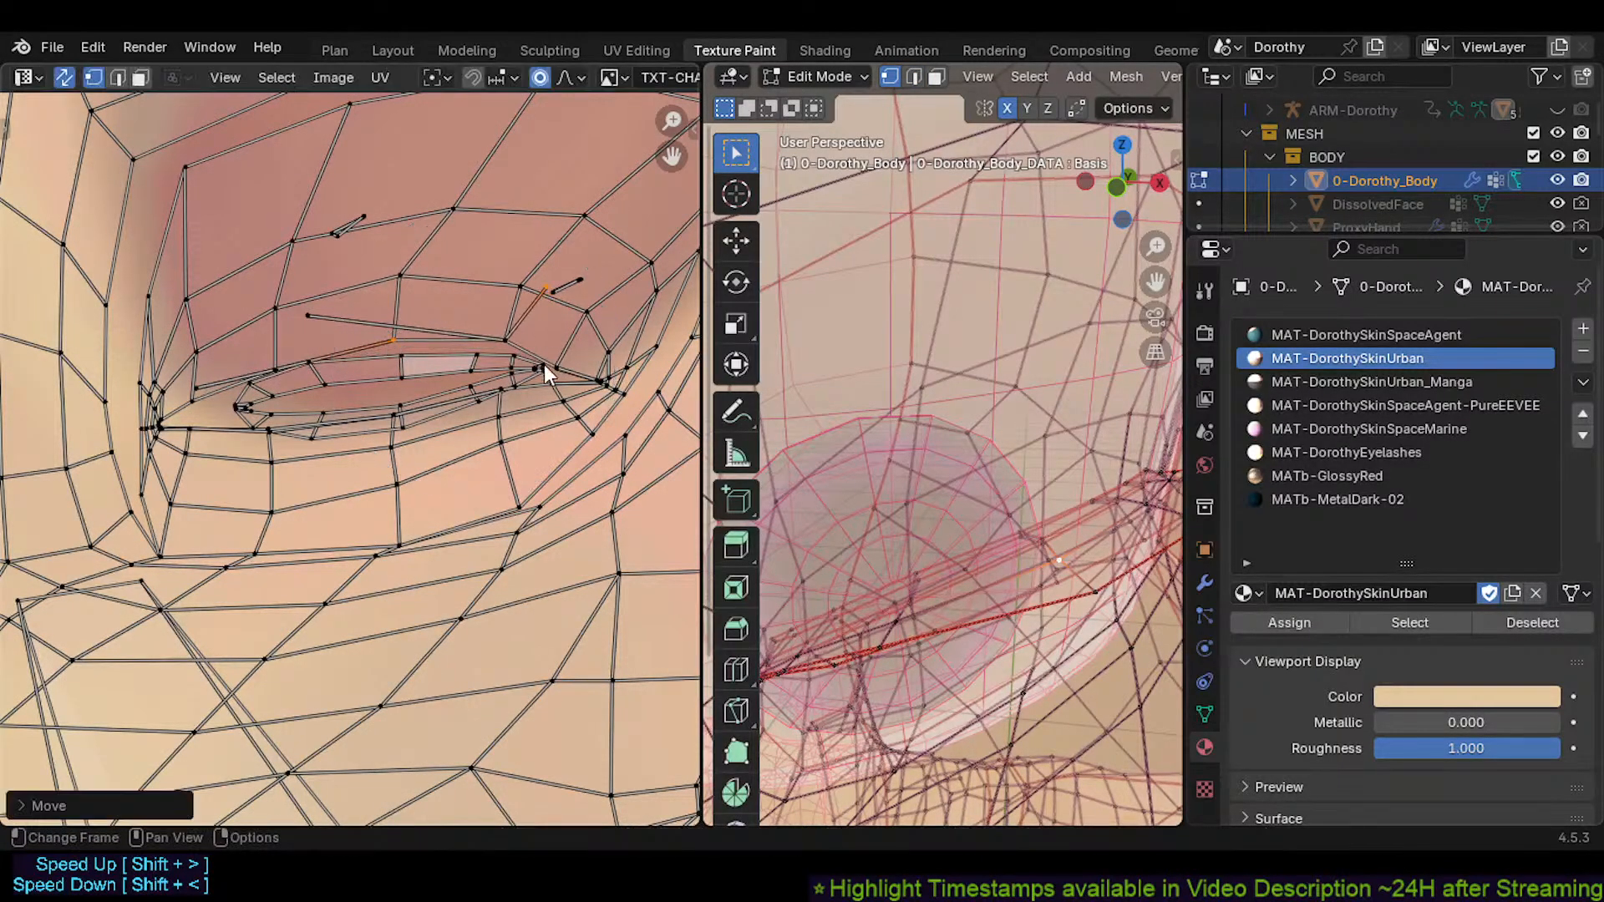
Reduce the proportional editing size to about 0.012 and reposition the upper lid UV vertices near the eye's outer corner
click(544, 365)
key(g)
scroll(559, 357, up, 7)
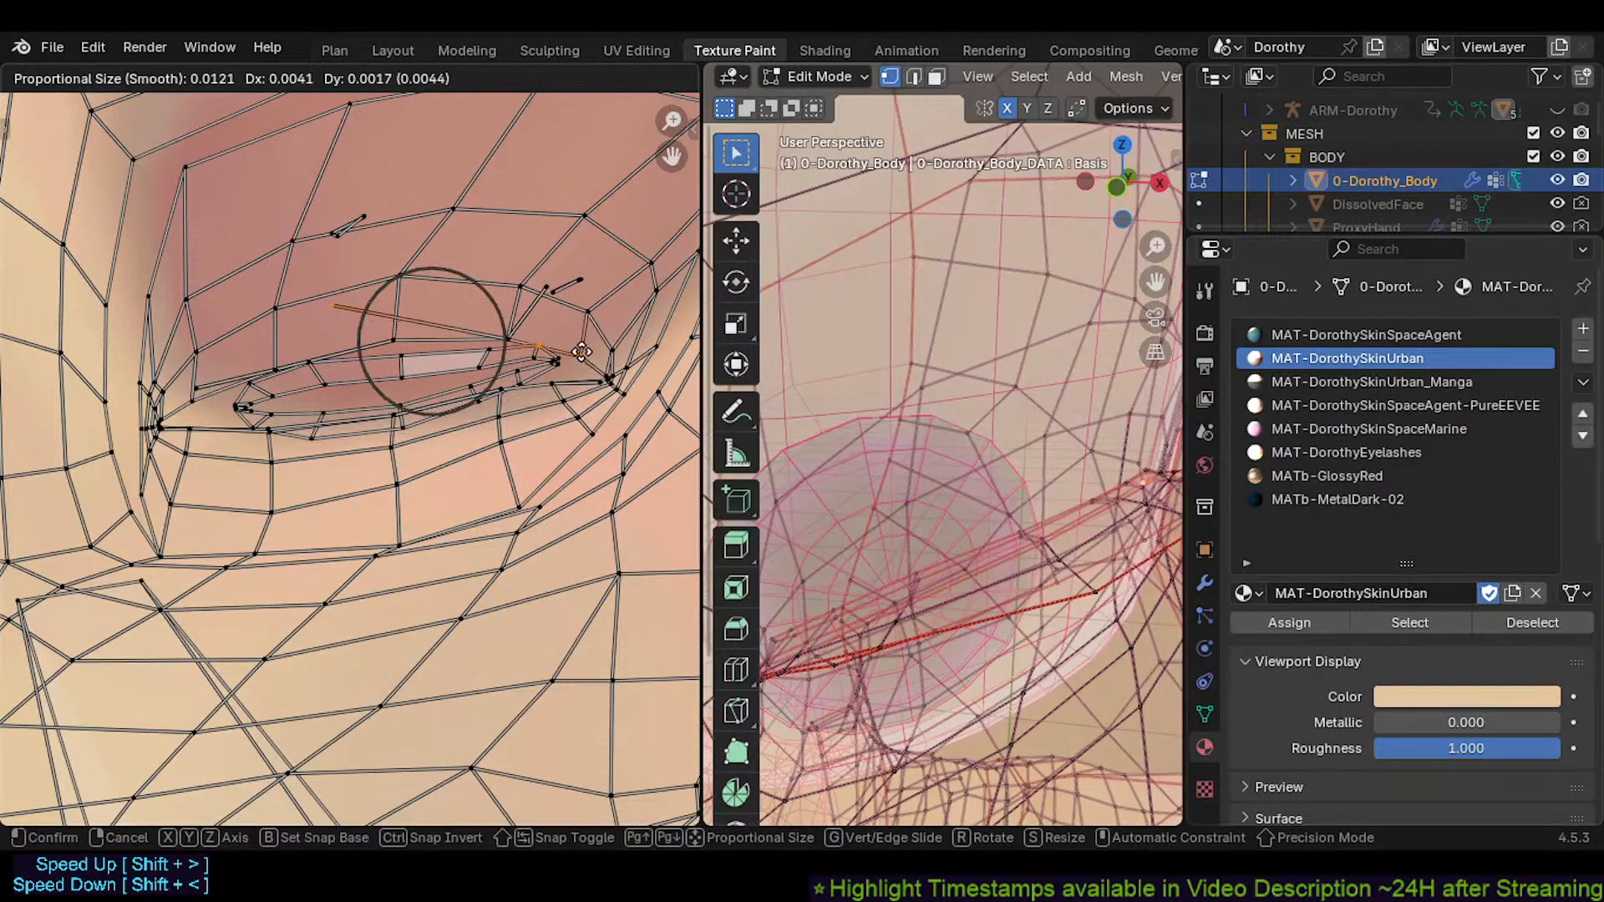
click(565, 369)
key(g)
click(567, 368)
click(596, 368)
key(g)
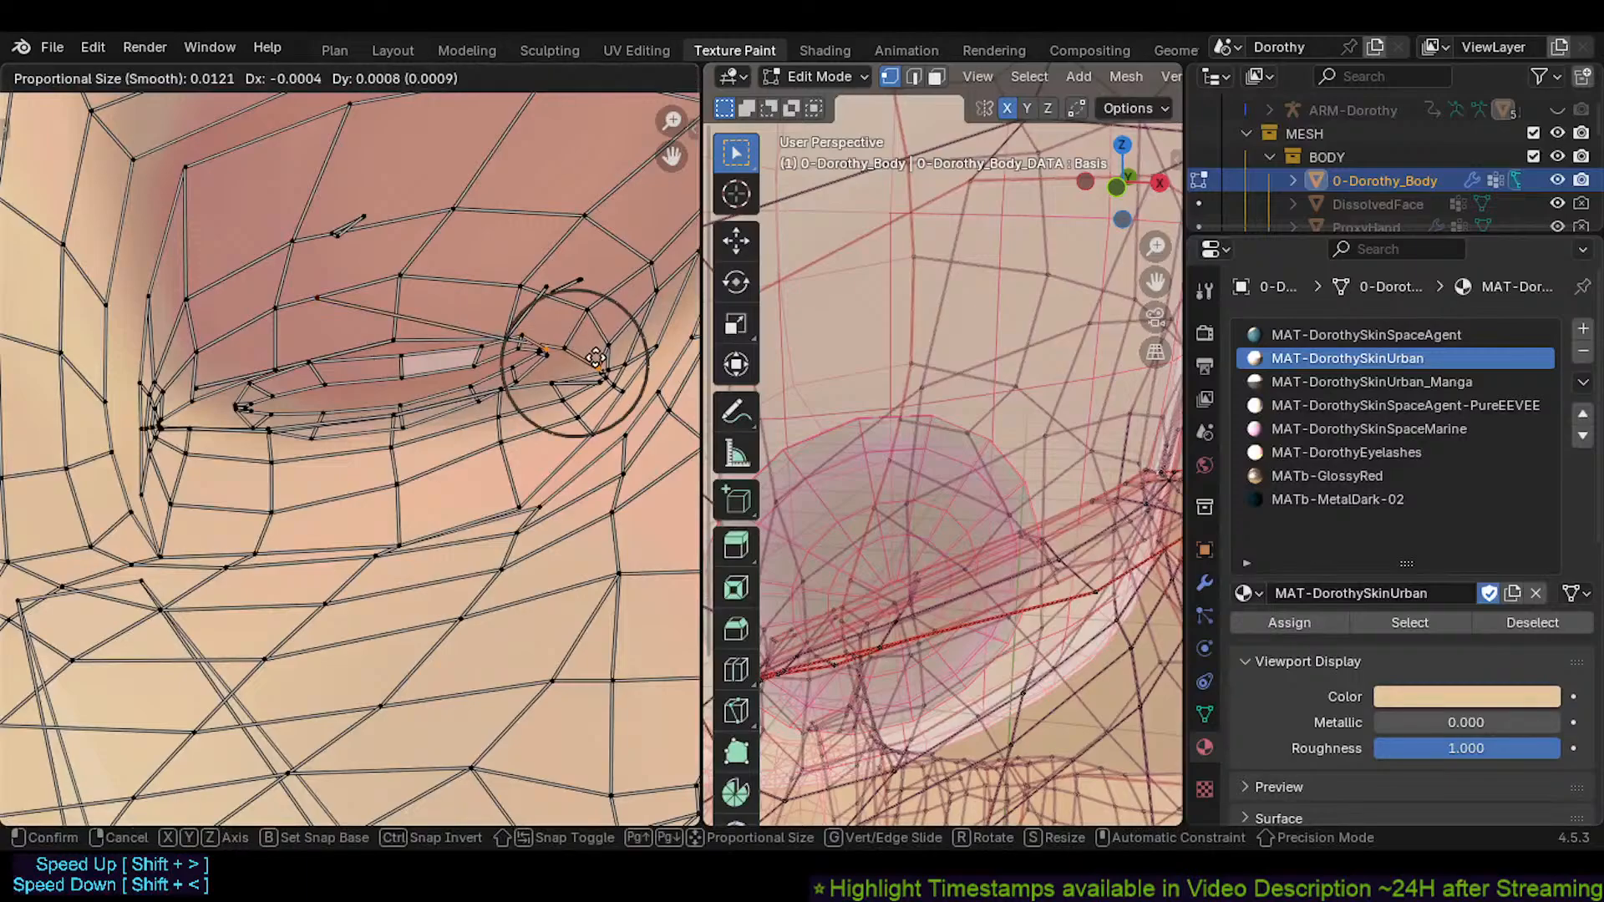
click(596, 360)
Adjust the UV vertices at the eye's outer corner and at the middle of the lower lid to fit the strip
click(596, 378)
key(g)
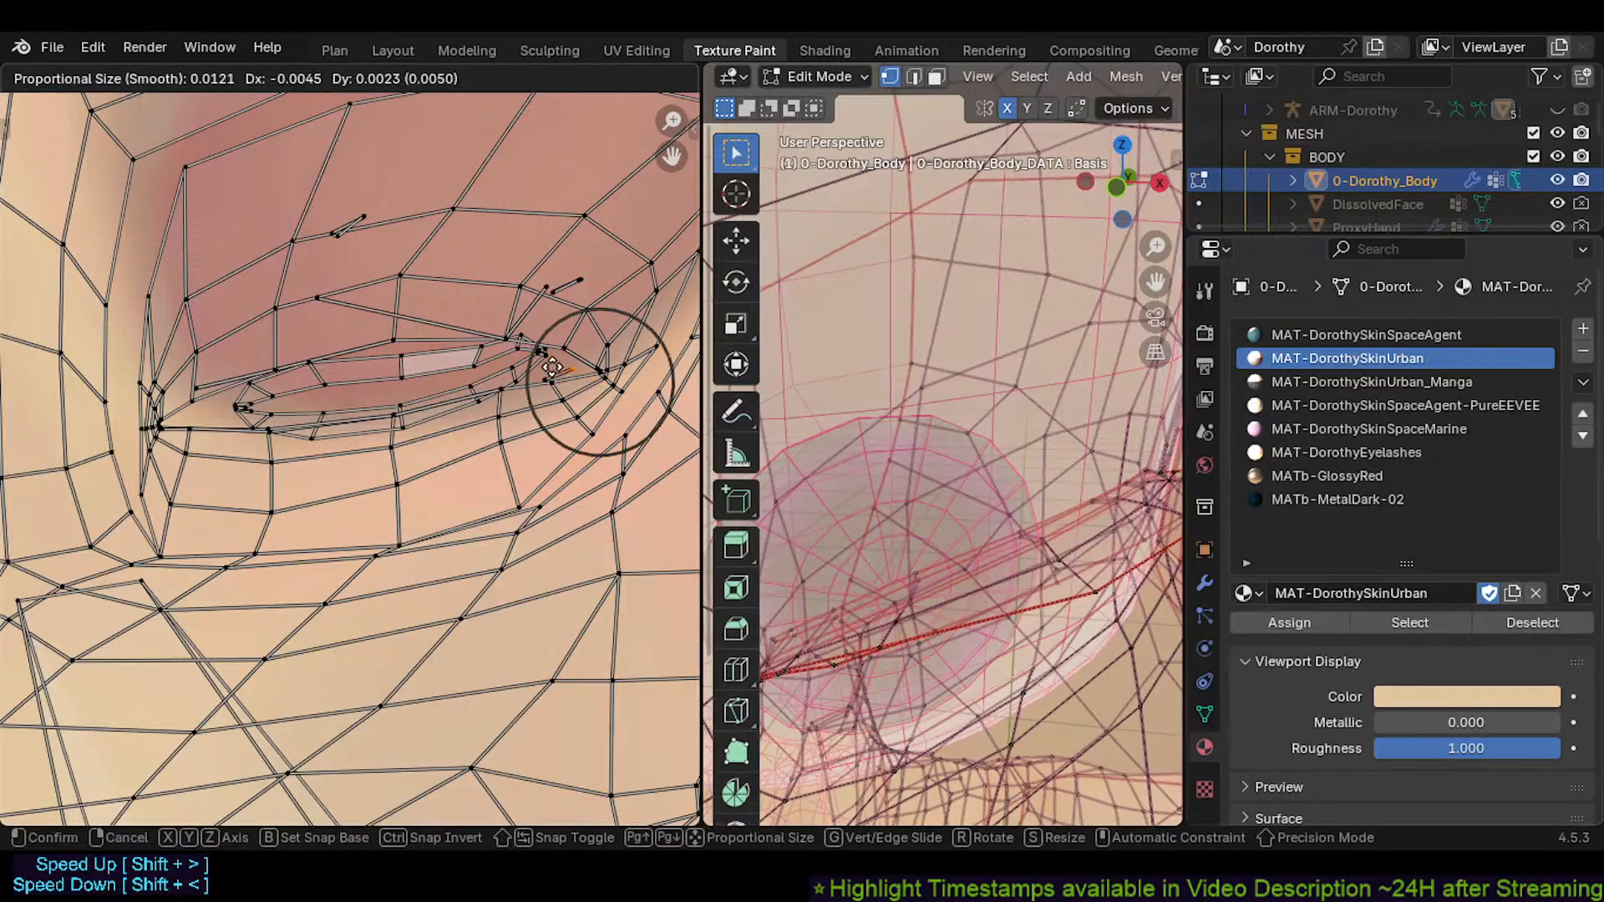
click(553, 362)
key(g)
click(553, 359)
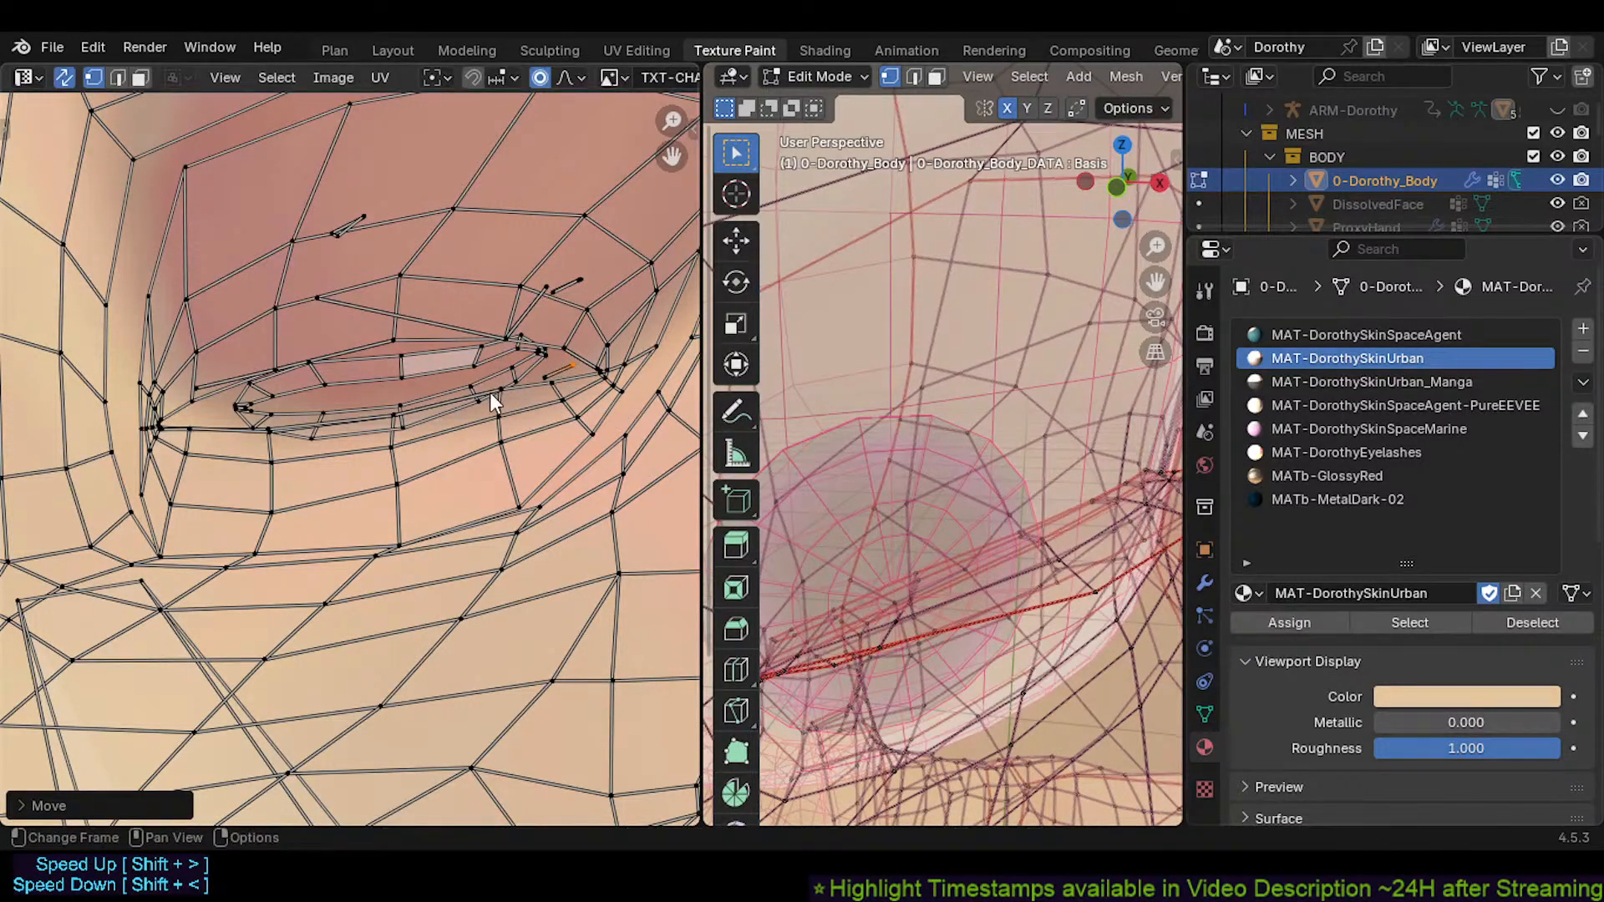
click(385, 410)
key(g)
click(391, 393)
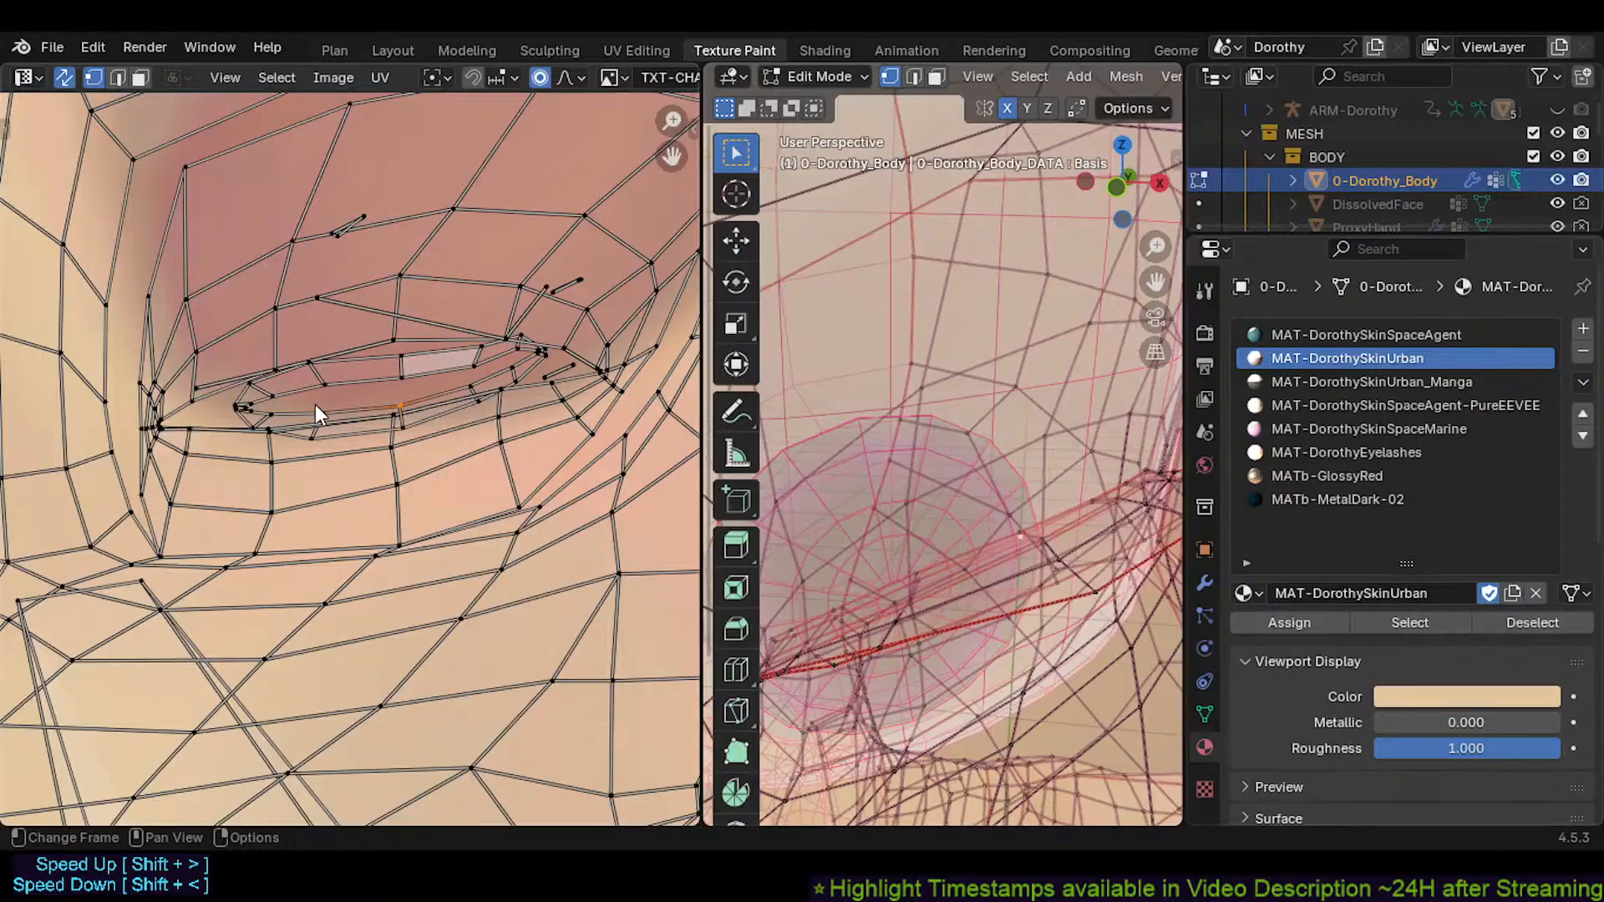
Move the strip's UV edge near the inner corner up and raise the upper lid vertex above it
click(567, 79)
key(3)
click(309, 378)
key(2)
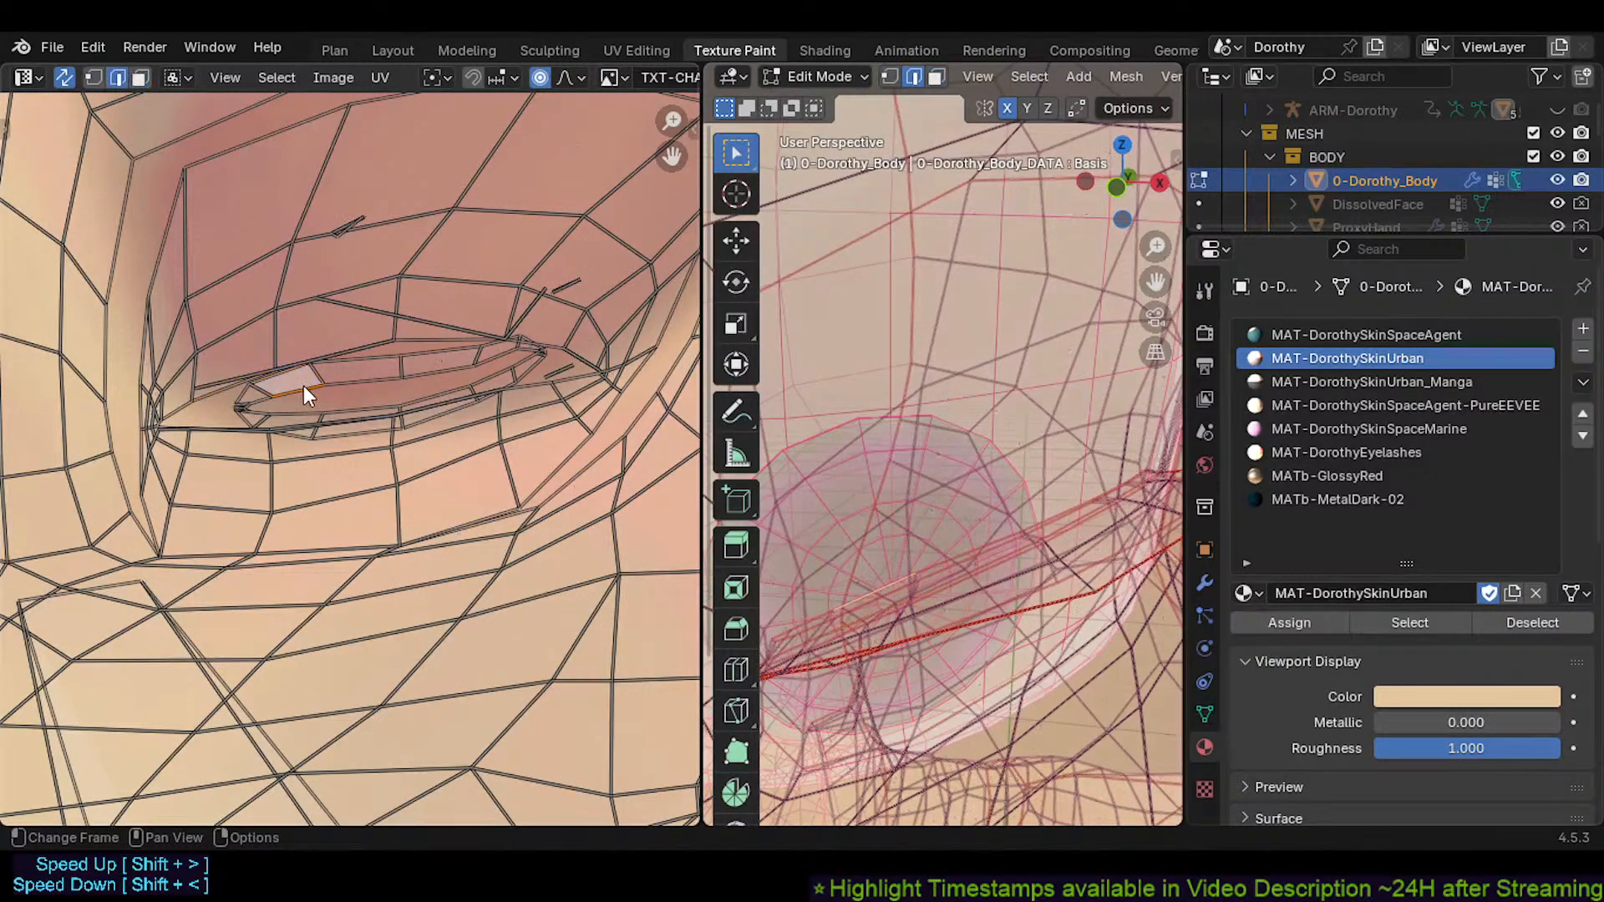
key(g)
click(278, 376)
key(1)
key(g)
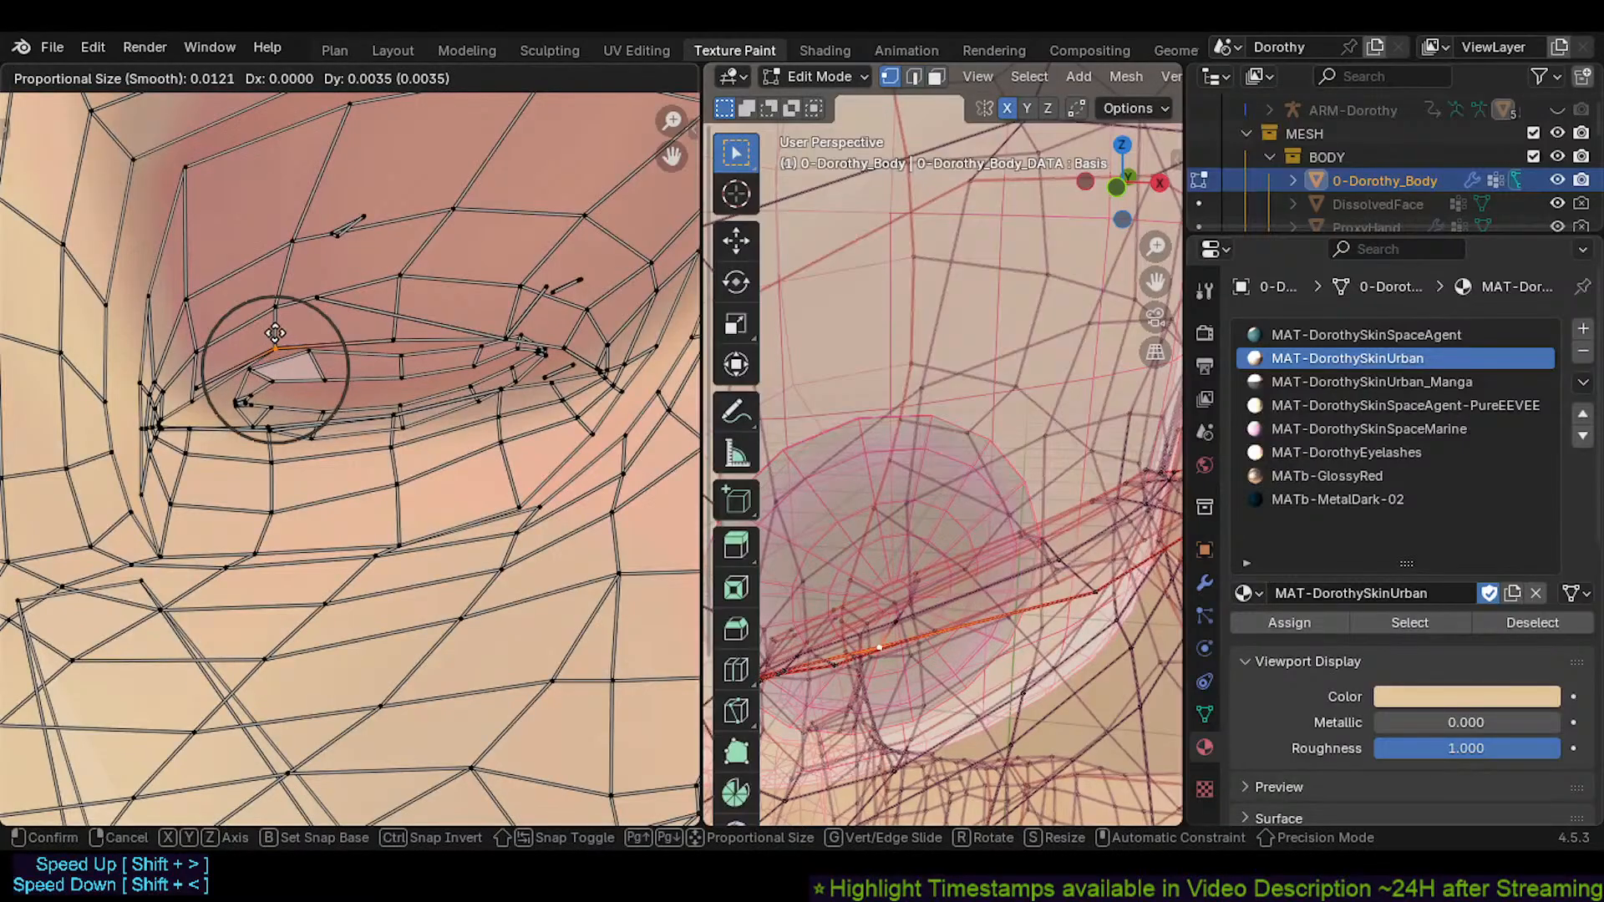
click(274, 333)
click(258, 370)
key(g)
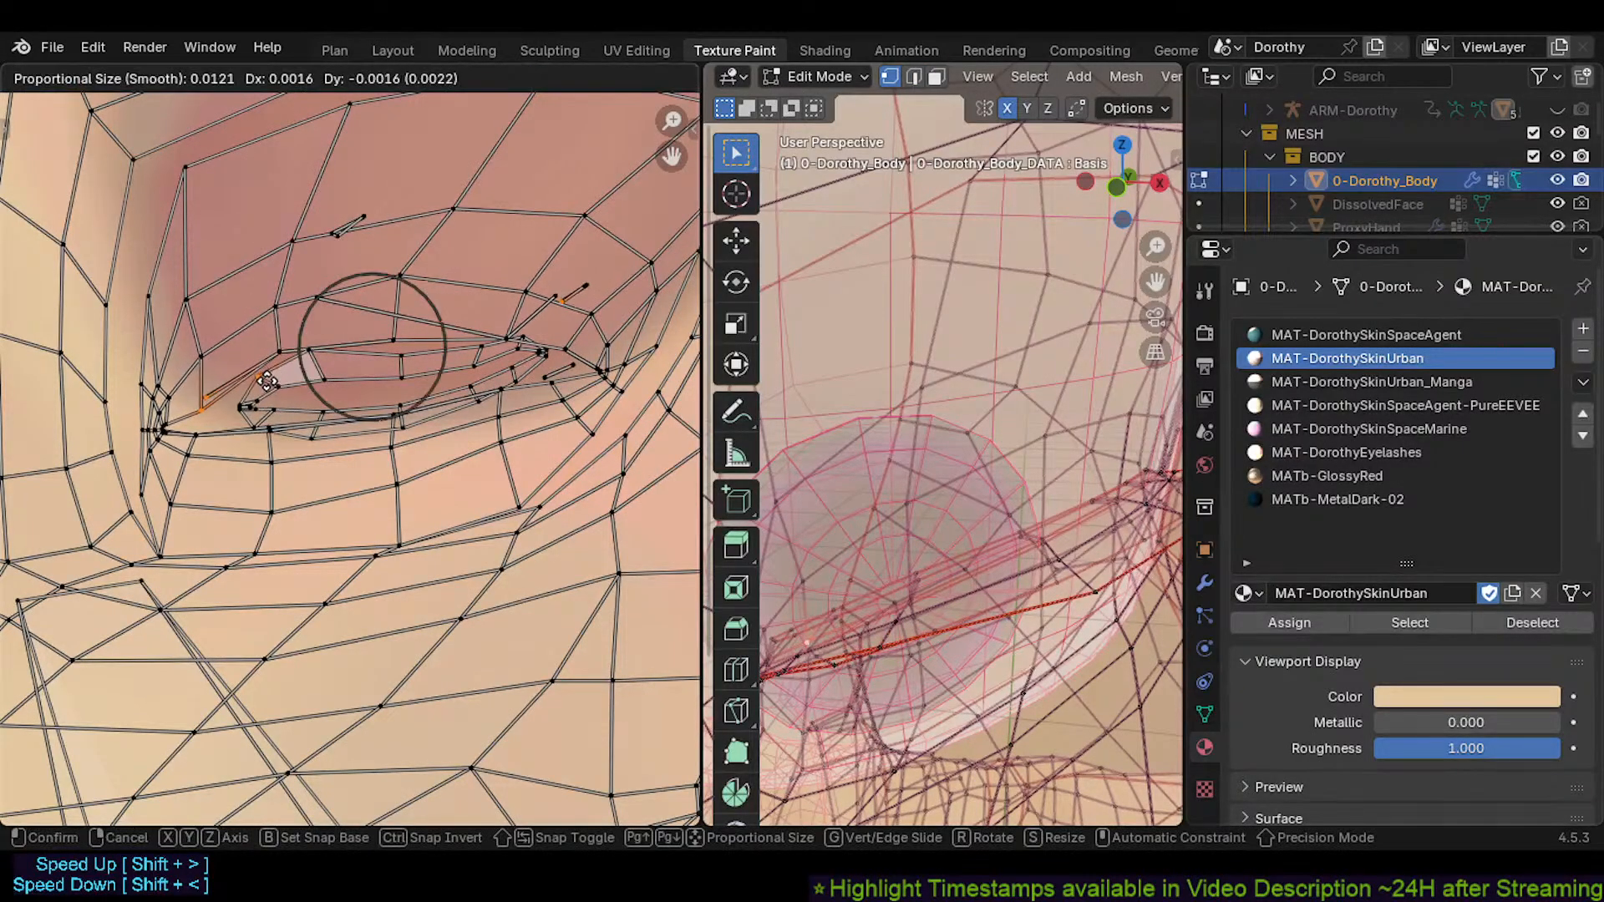
right_click(292, 338)
click(568, 77)
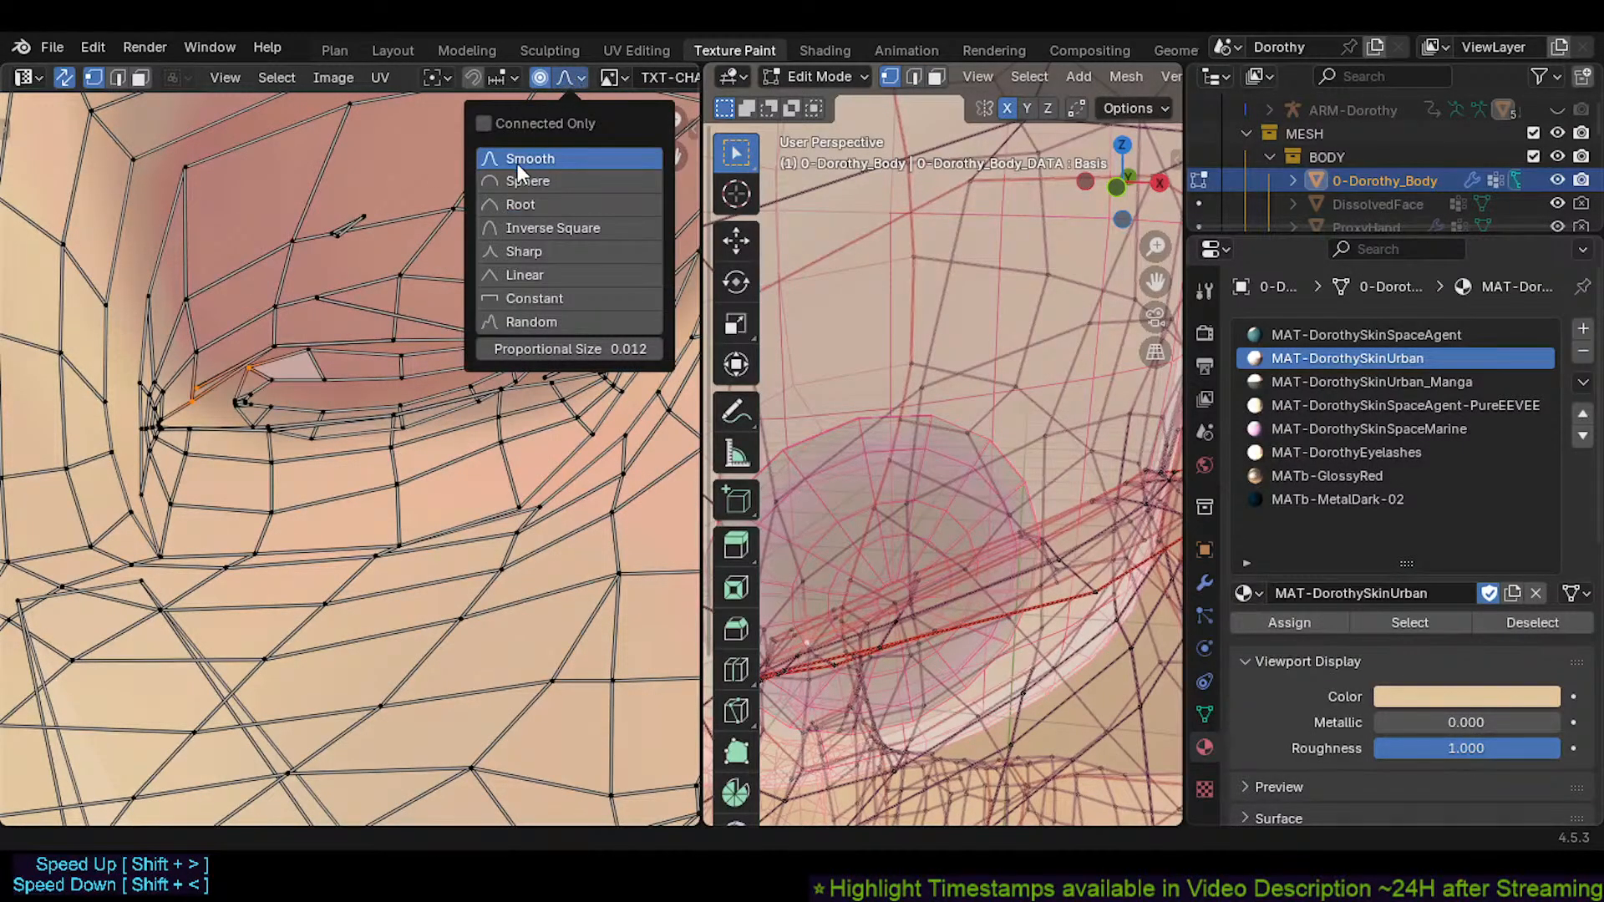
key(g)
right_click(257, 374)
key(g)
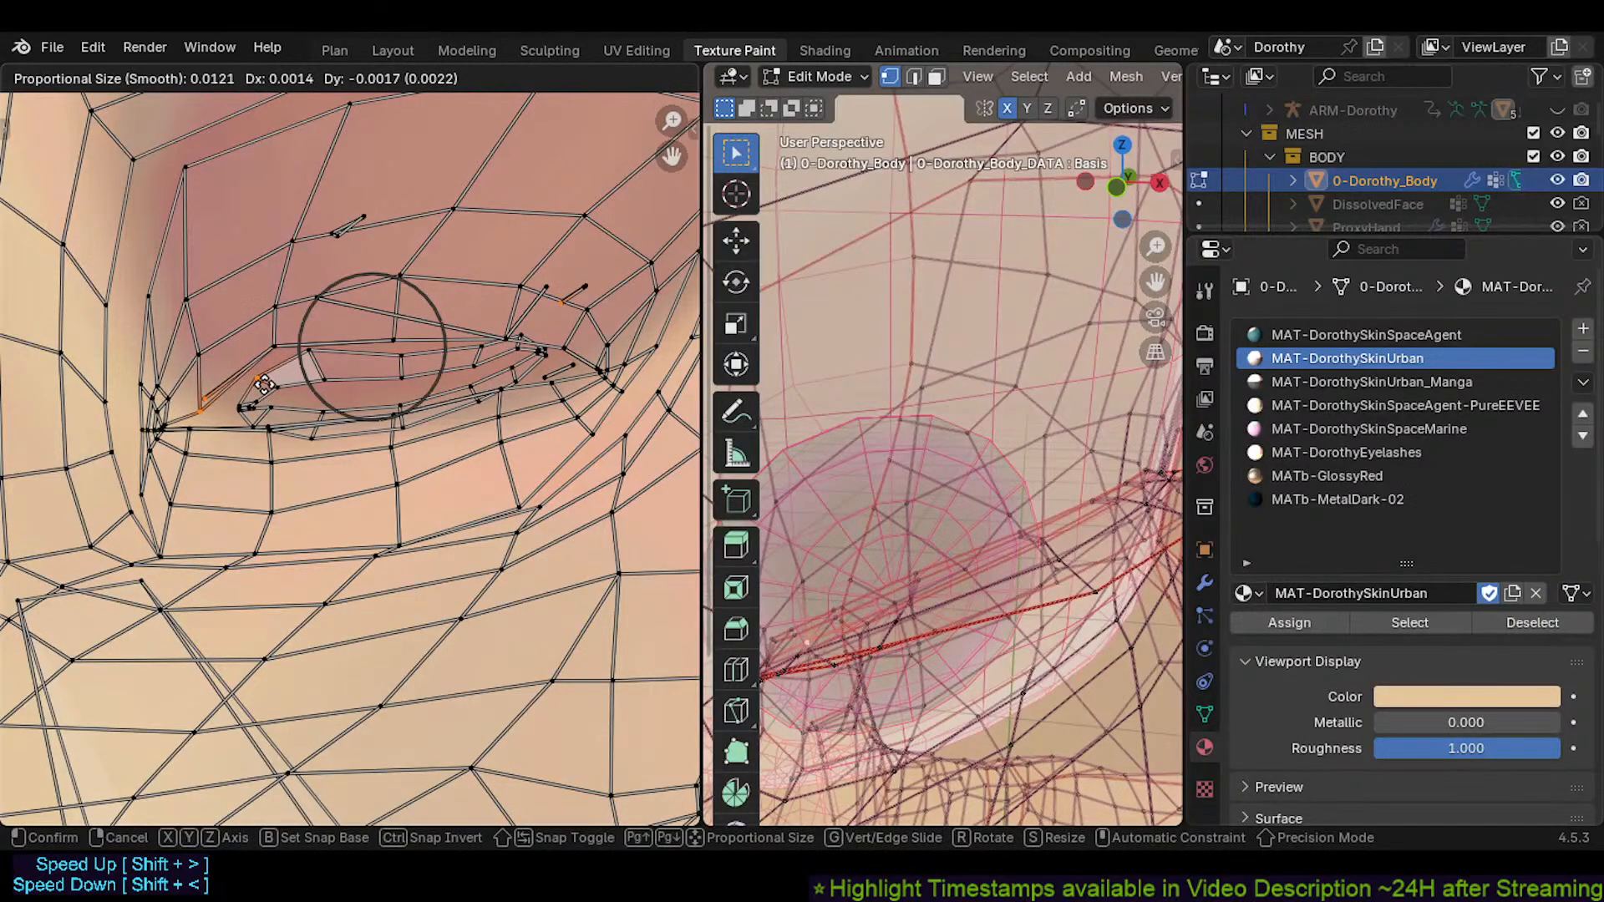
right_click(262, 382)
scroll(278, 388, up, 2)
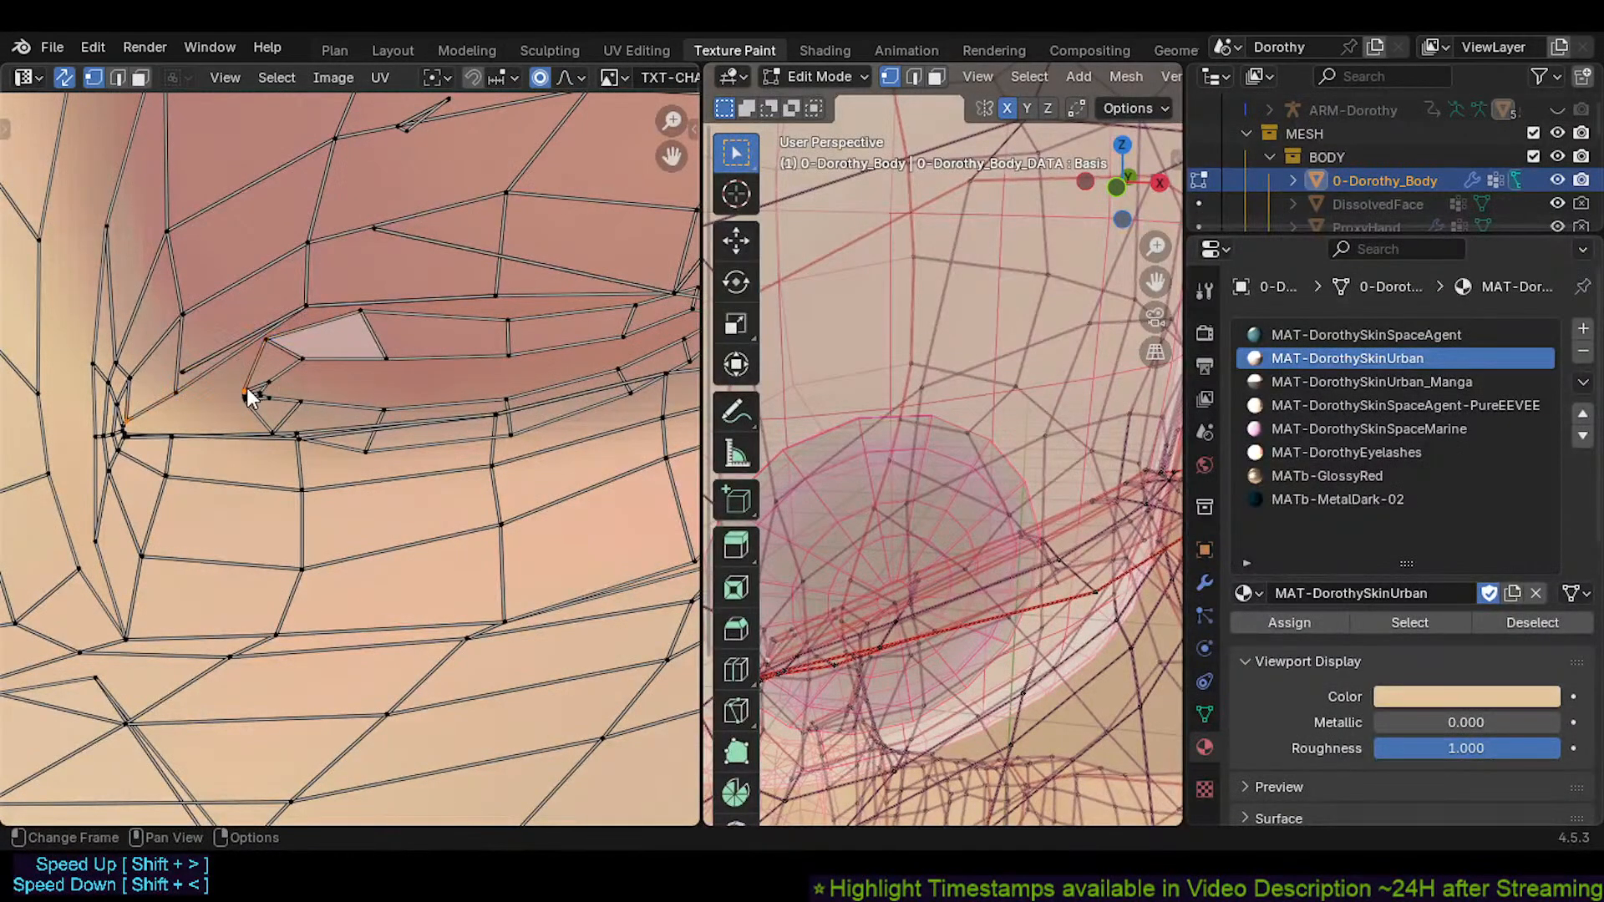
Rotate the UV face at the strip's inner corner and move the vertex beside it toward the strip's middle
key(3)
click(279, 361)
key(r)
click(379, 378)
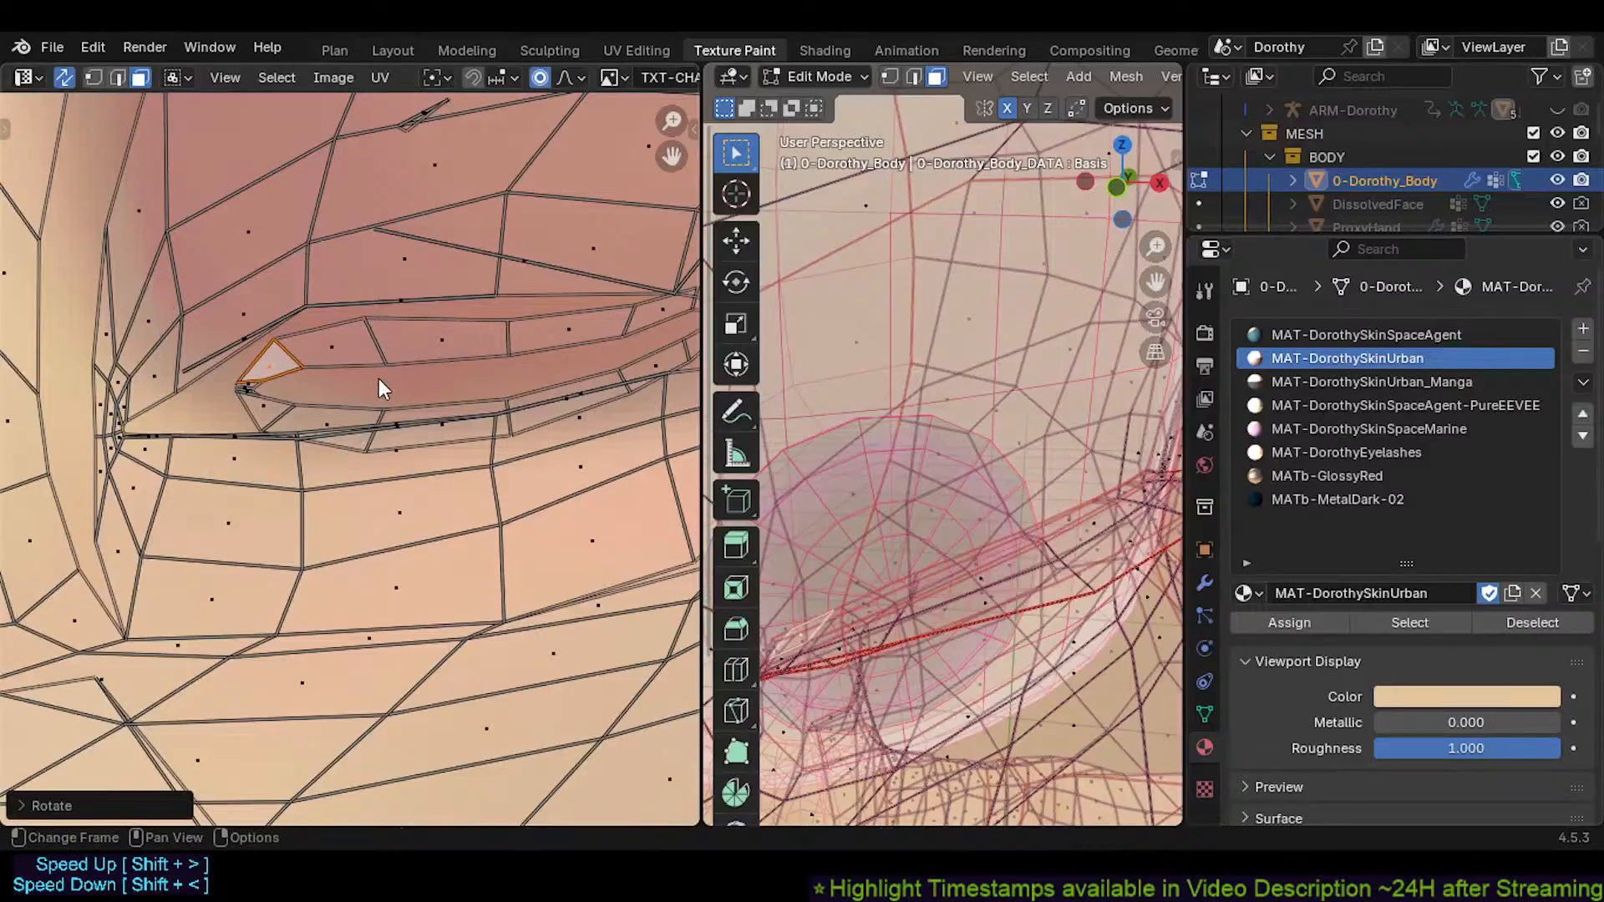
key(1)
click(263, 380)
key(g)
click(289, 374)
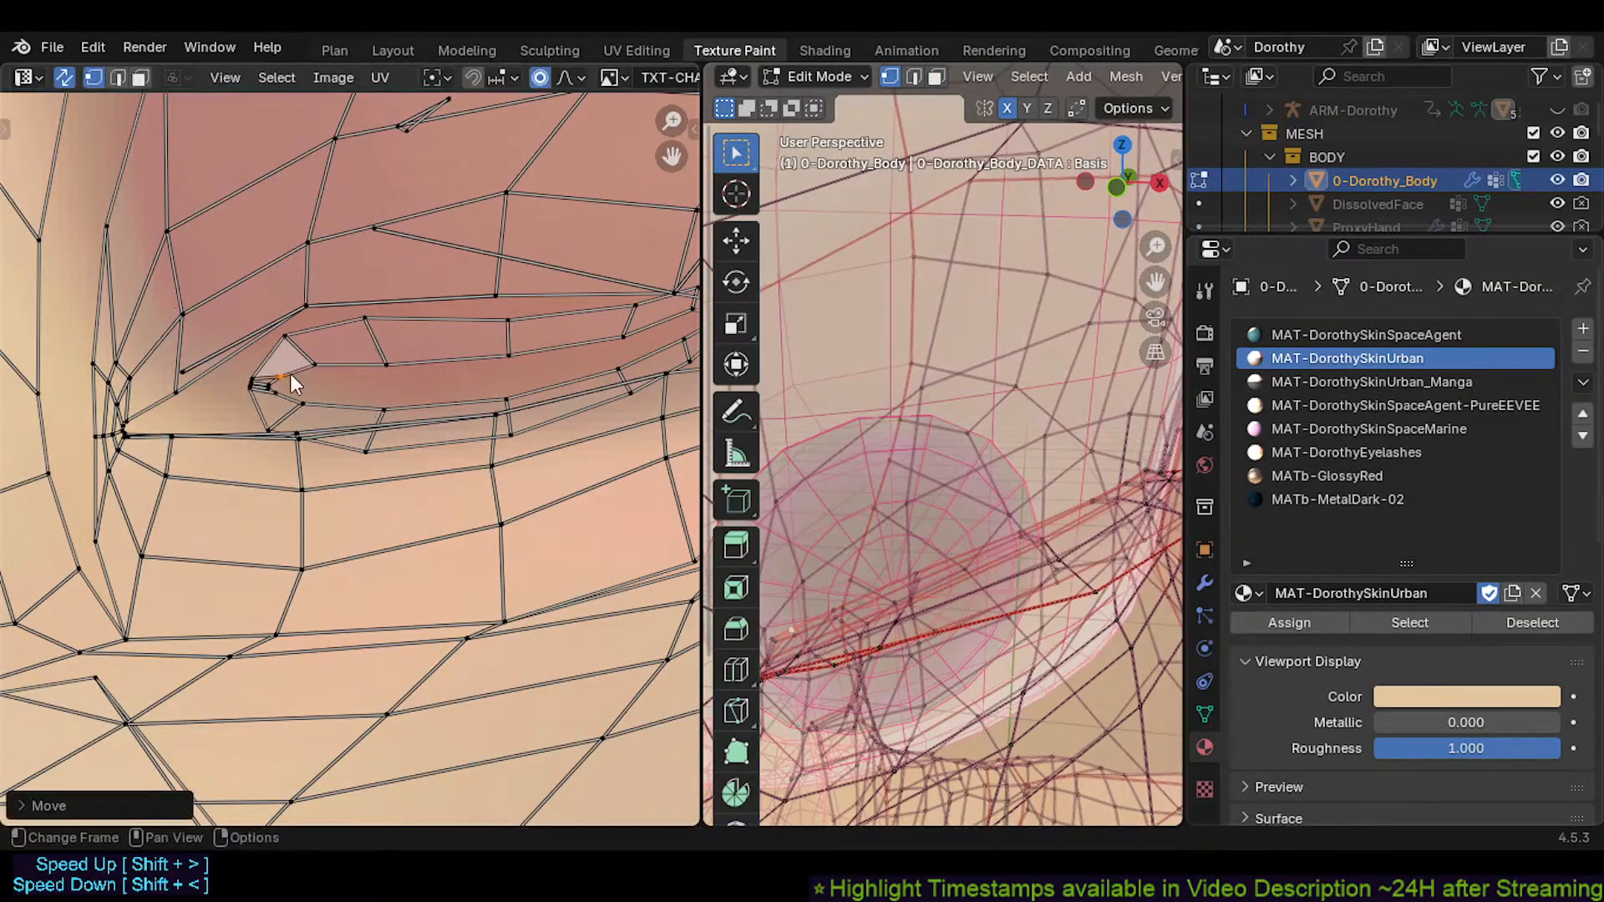
Move and rotate the lower lid UV face near the inner corner to fit the strip's outline
key(3)
click(330, 418)
key(g)
click(356, 384)
key(r)
click(497, 391)
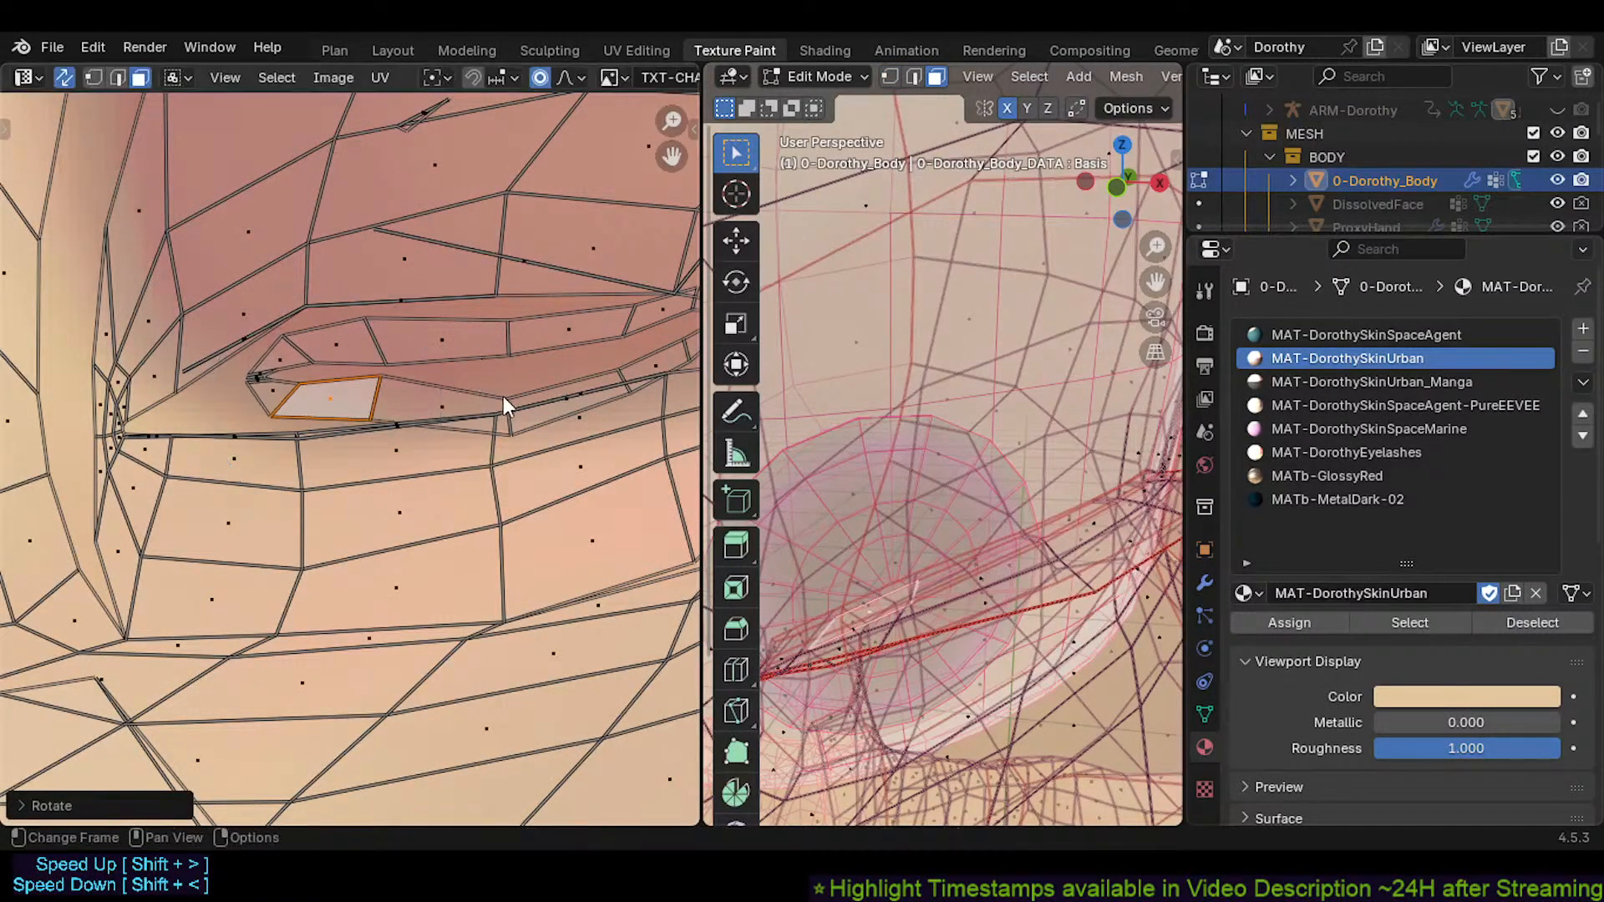
Raise the lower lid's inner edge vertex at the strip's middle and the neighbouring UV edge toward the outer corner
scroll(297, 367, up, 5)
scroll(263, 400, down, 2)
scroll(263, 400, down, 2)
shift+middle_drag(471, 435, 283, 462)
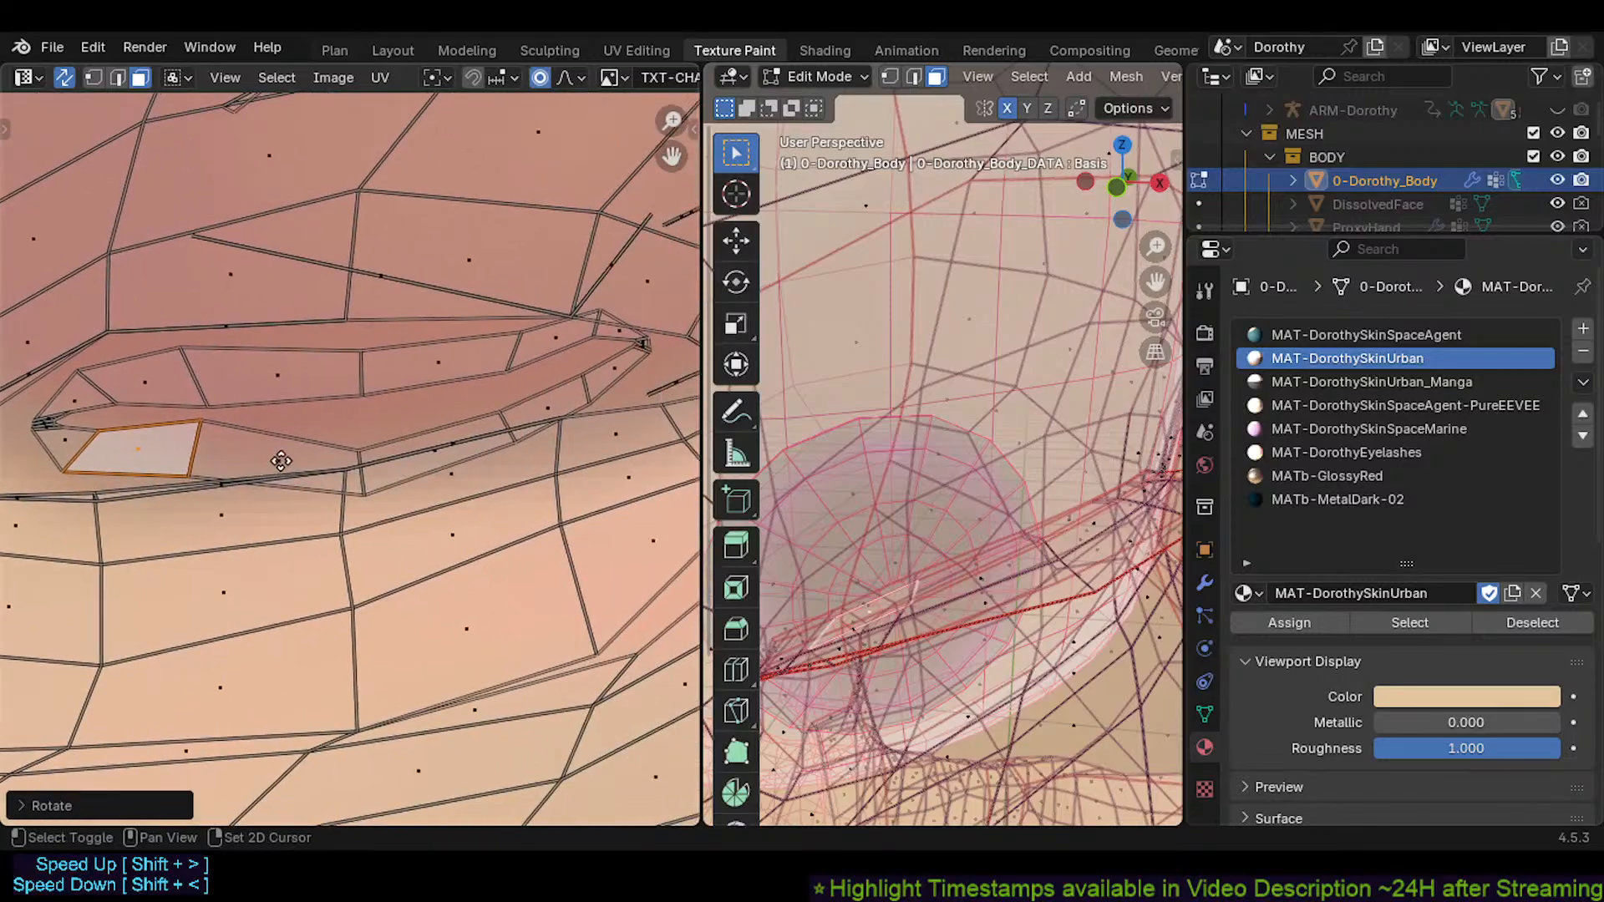
key(2)
click(359, 448)
key(g)
click(351, 407)
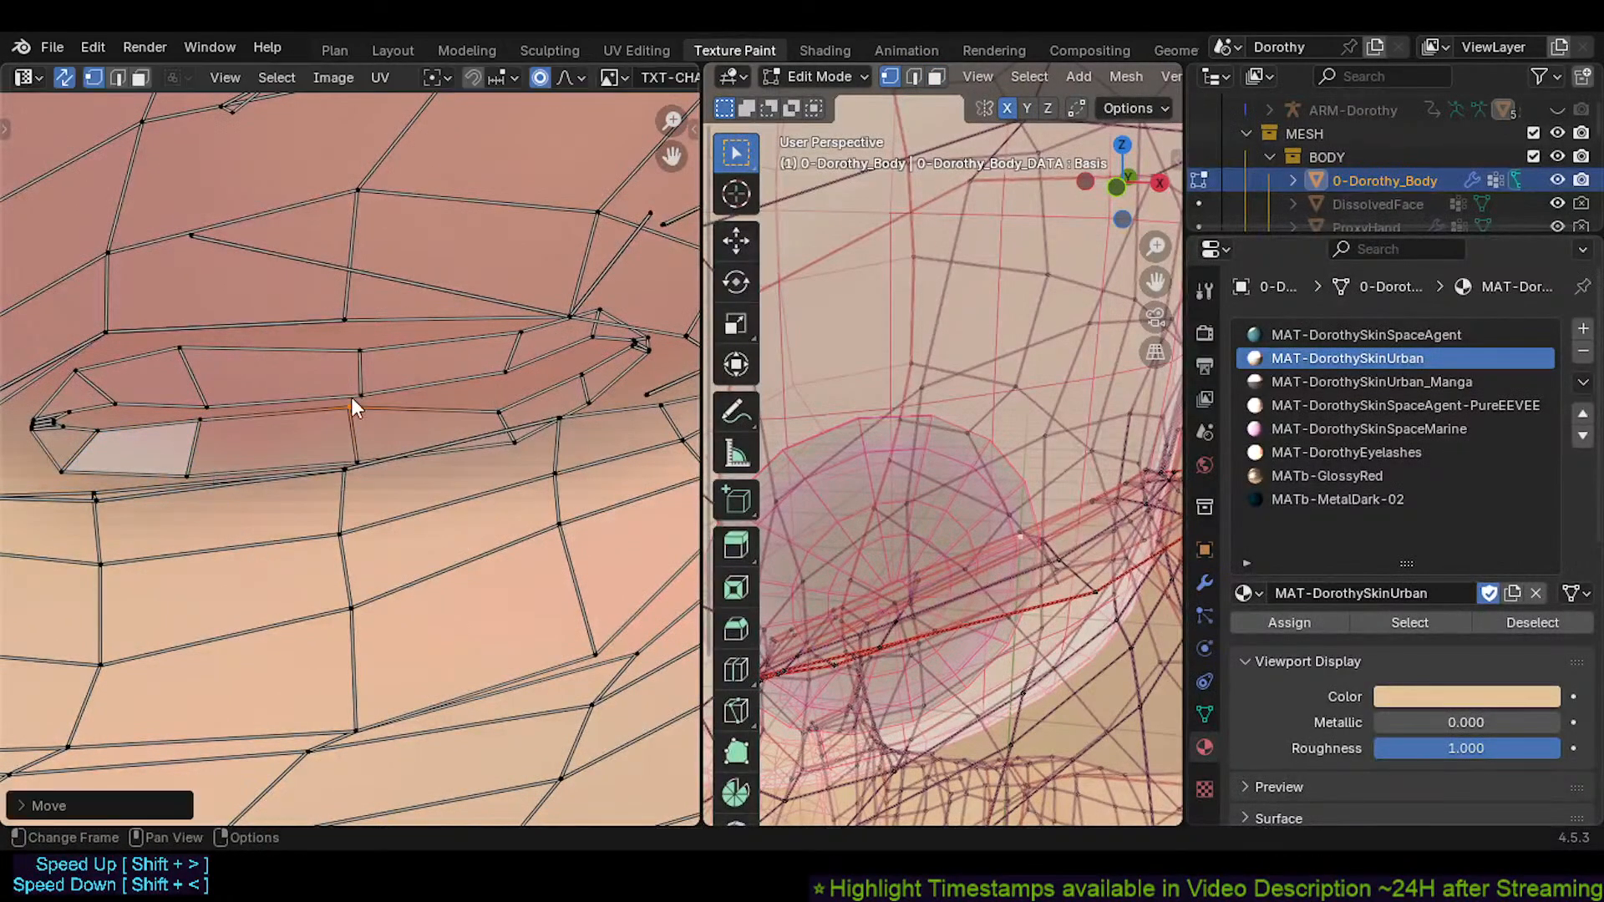
click(504, 417)
key(g)
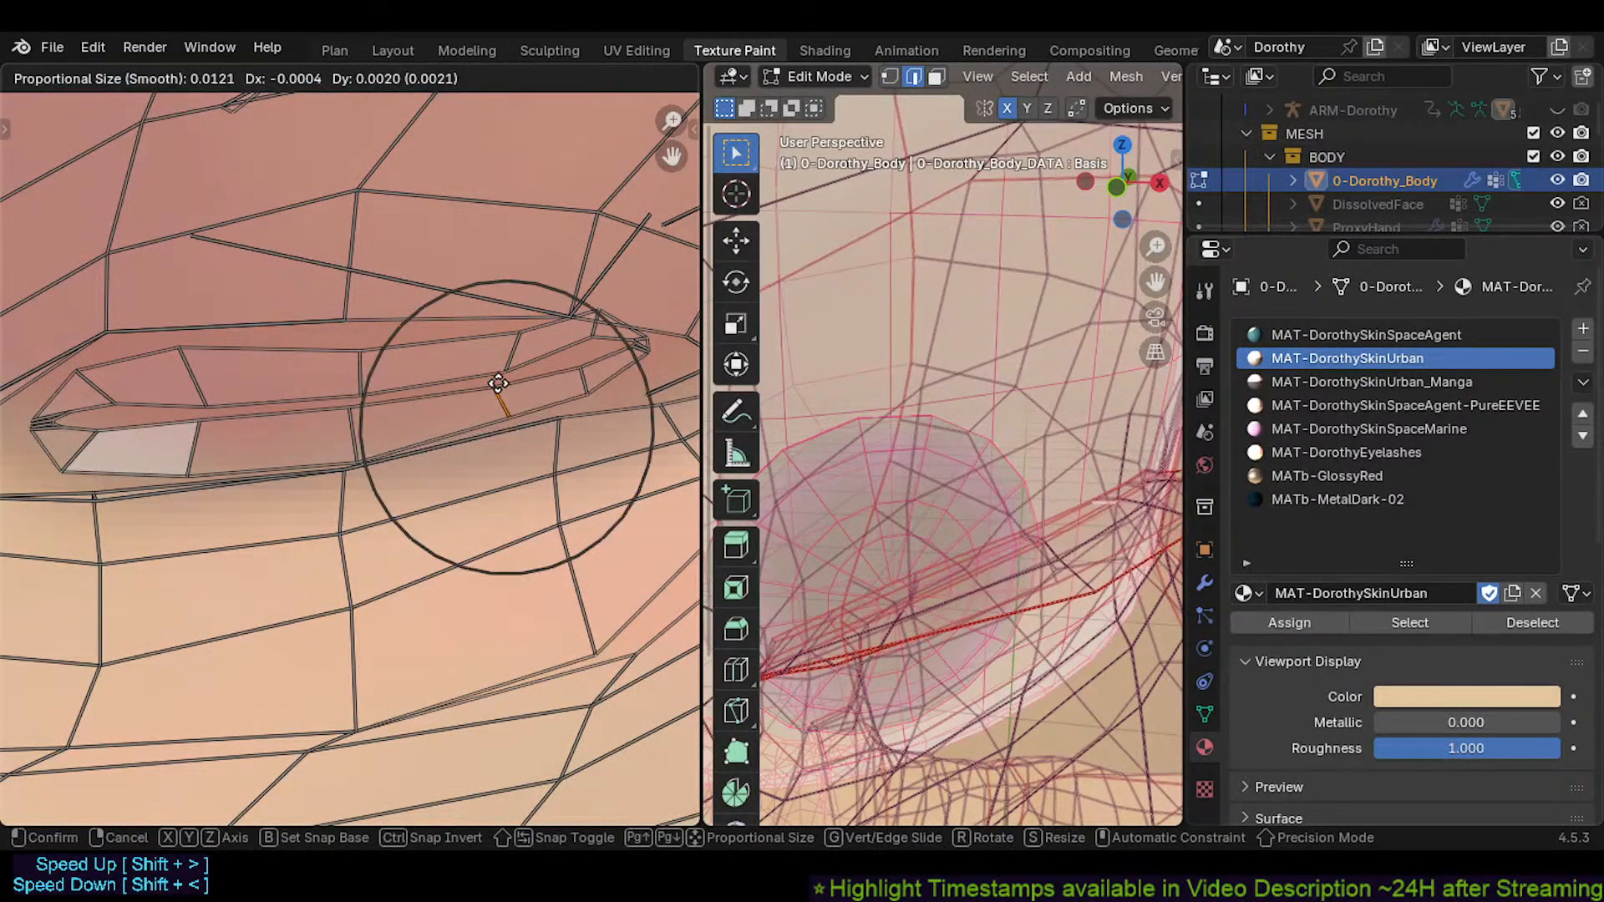
click(537, 360)
Reposition the upper lid UV vertex before the outer corner and lower the upper lid edge next to it
key(1)
click(509, 347)
key(g)
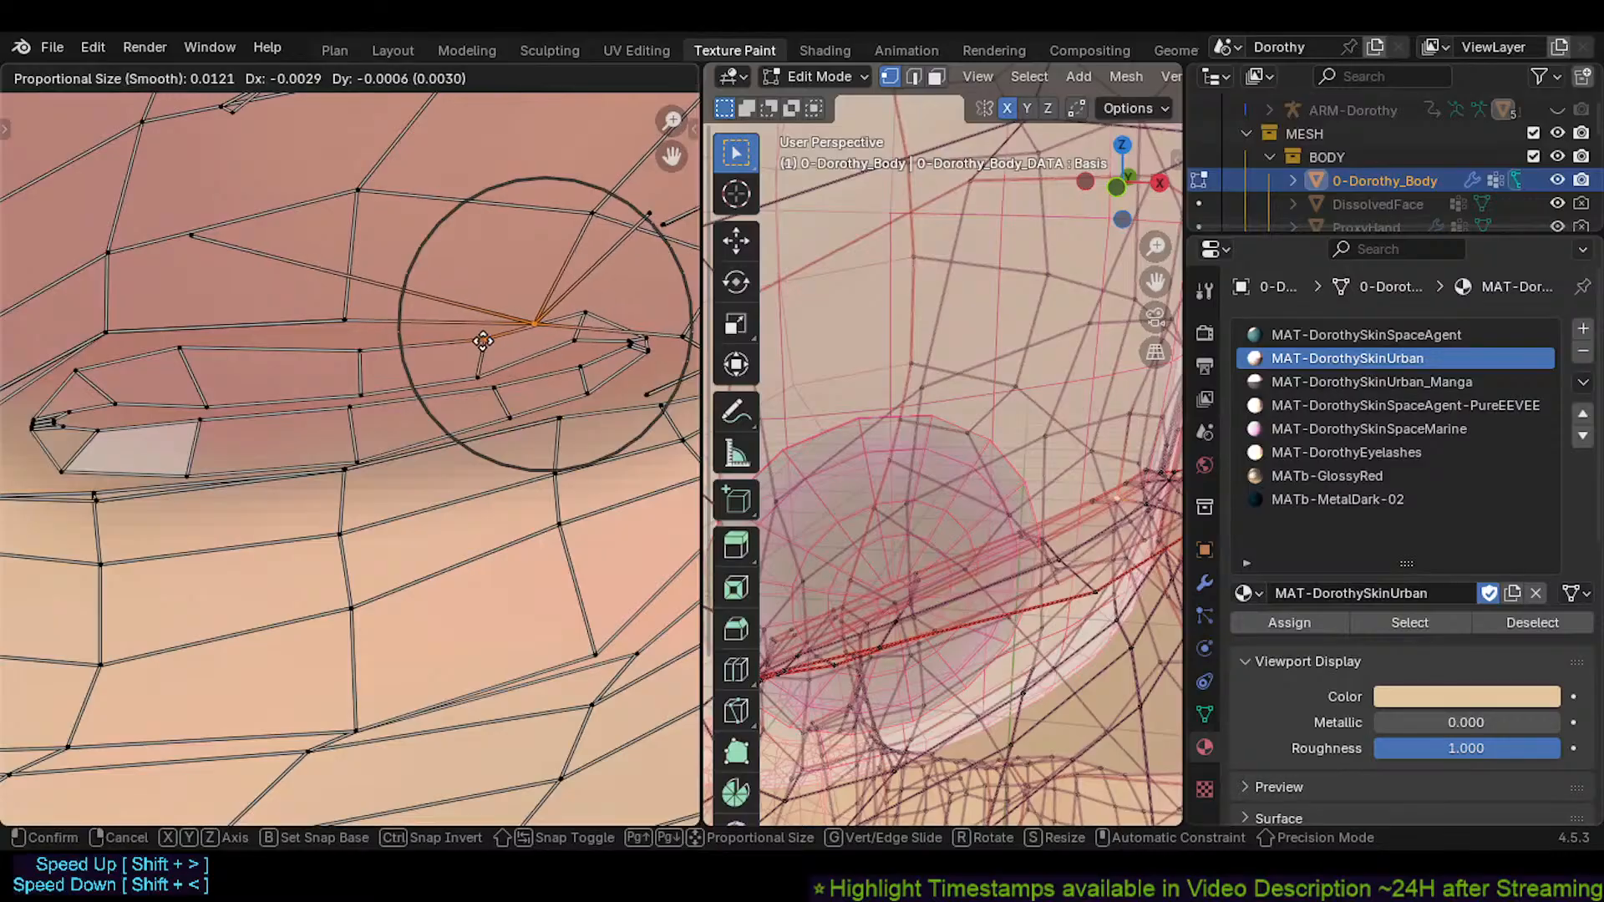
click(513, 328)
key(3)
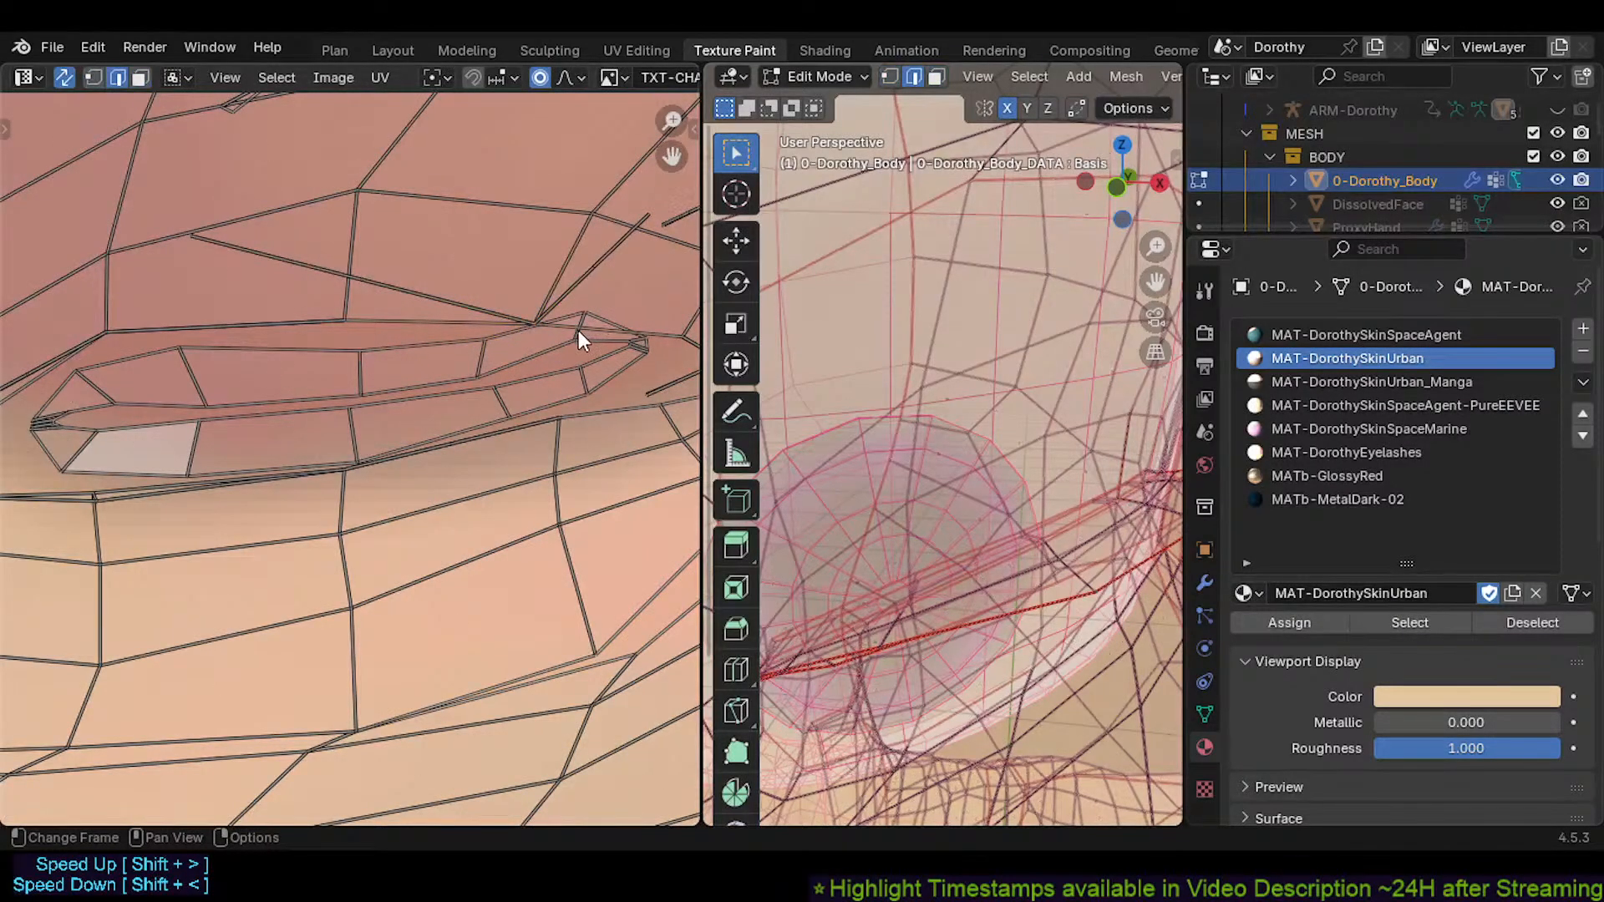
click(580, 332)
key(g)
click(589, 373)
Lower the strip's outer tip vertices, then raise the small UV face at the tip and scale it up by about 1.3
key(1)
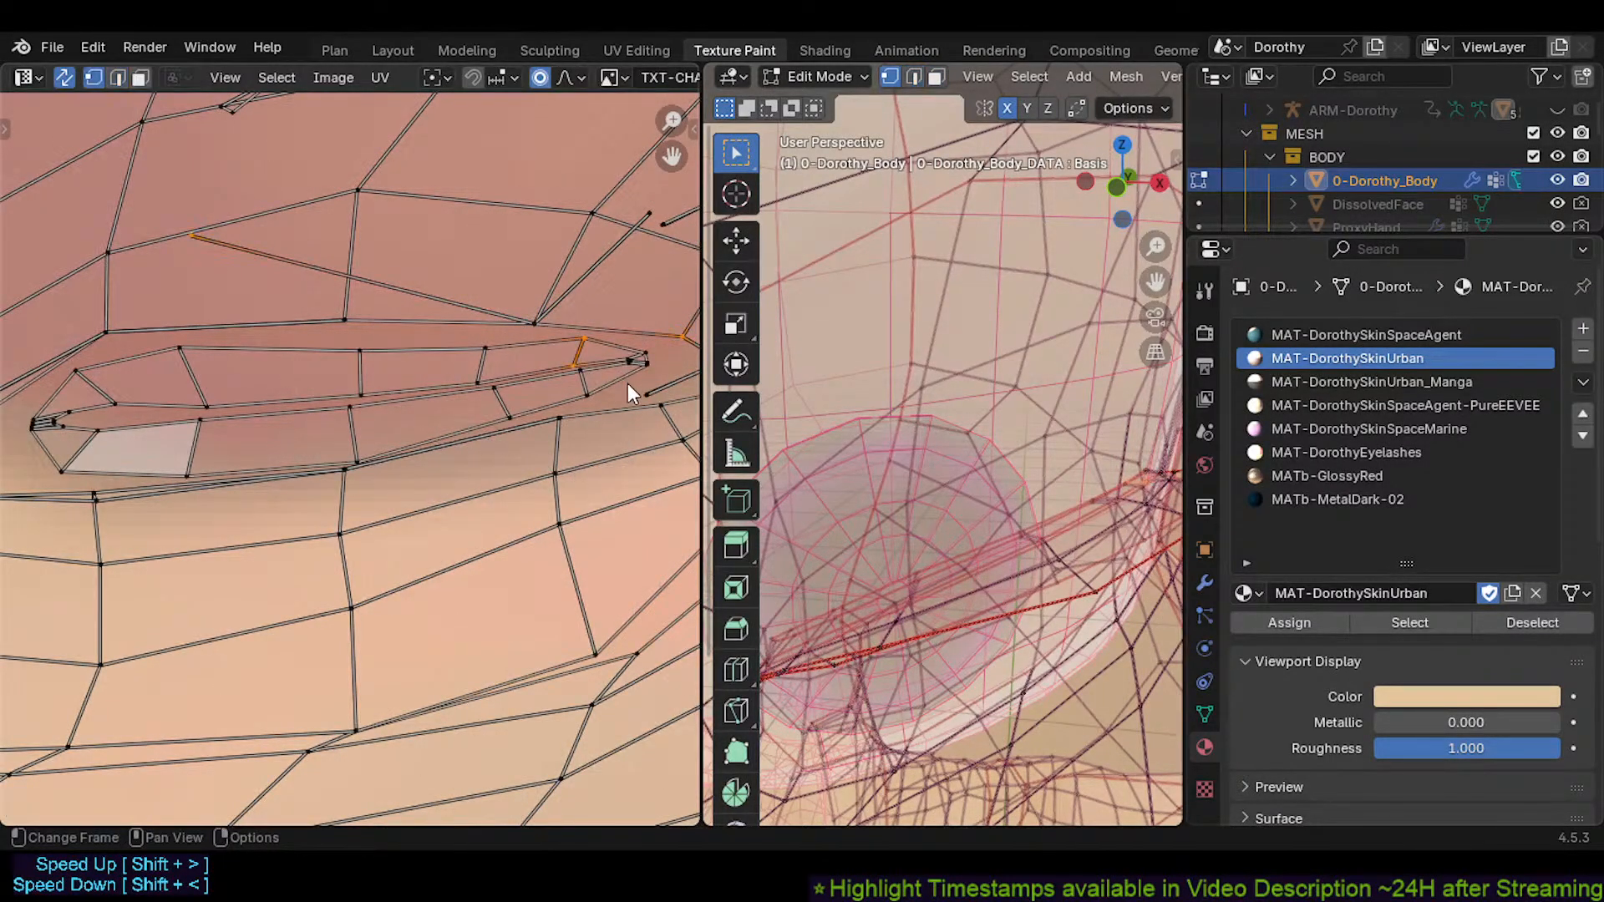
scroll(628, 386, up, 1)
key(g)
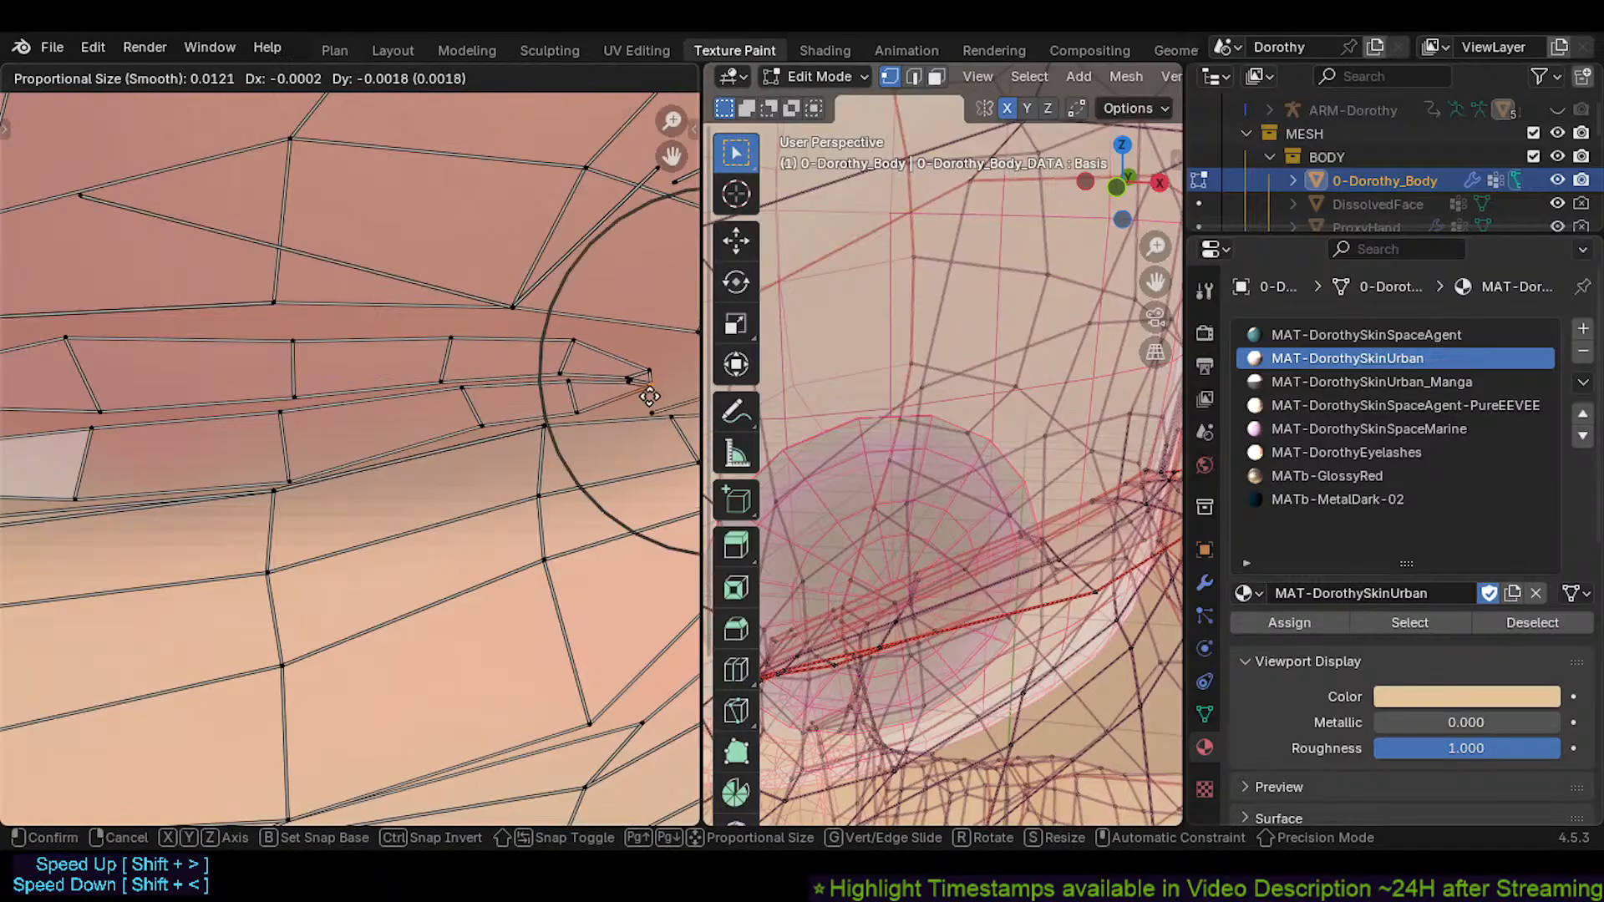
click(642, 392)
middle_drag(641, 392, 491, 428)
key(3)
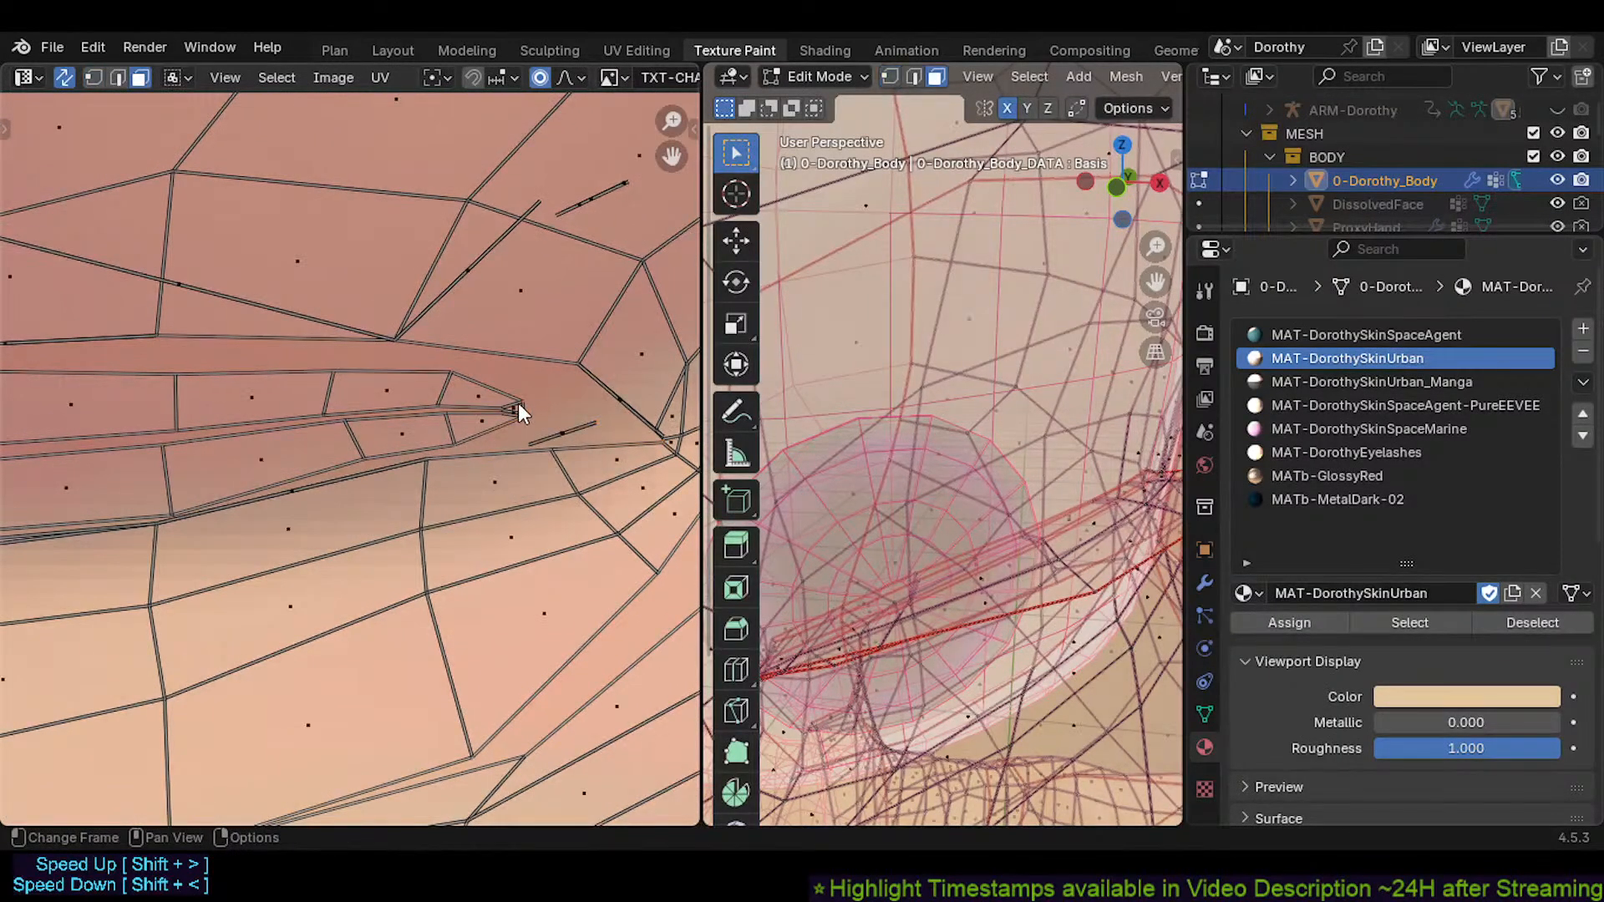
click(518, 402)
key(g)
click(533, 384)
scroll(532, 395, up, 2)
key(s)
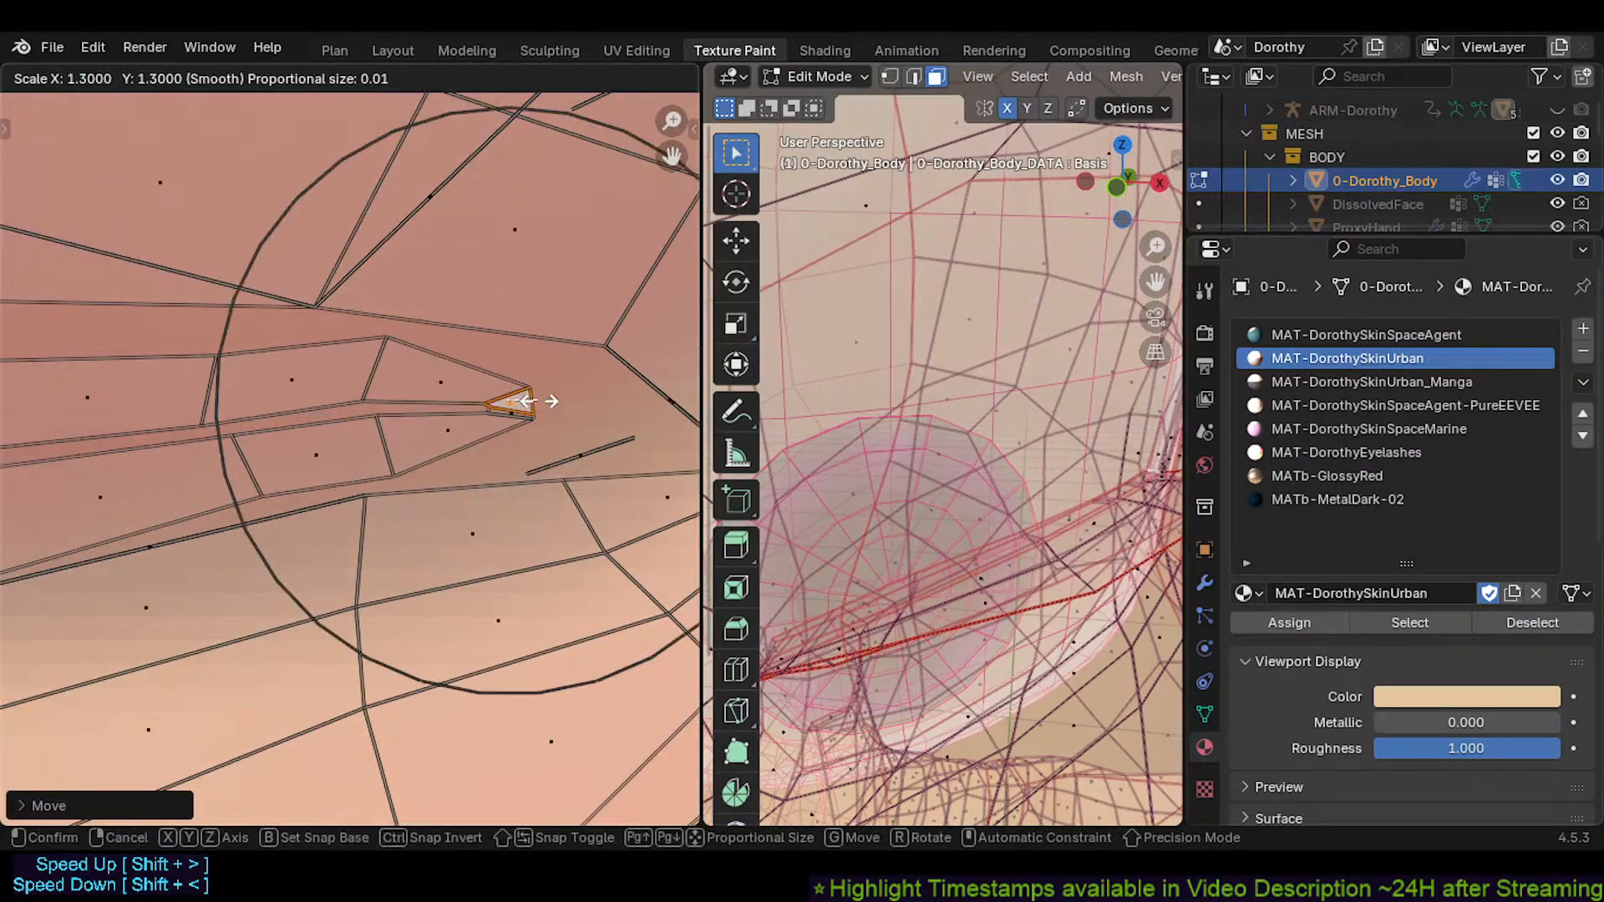
click(543, 408)
Move the strip's inner edge UV vertices near the outer corner toward the tip
key(1)
click(378, 428)
key(g)
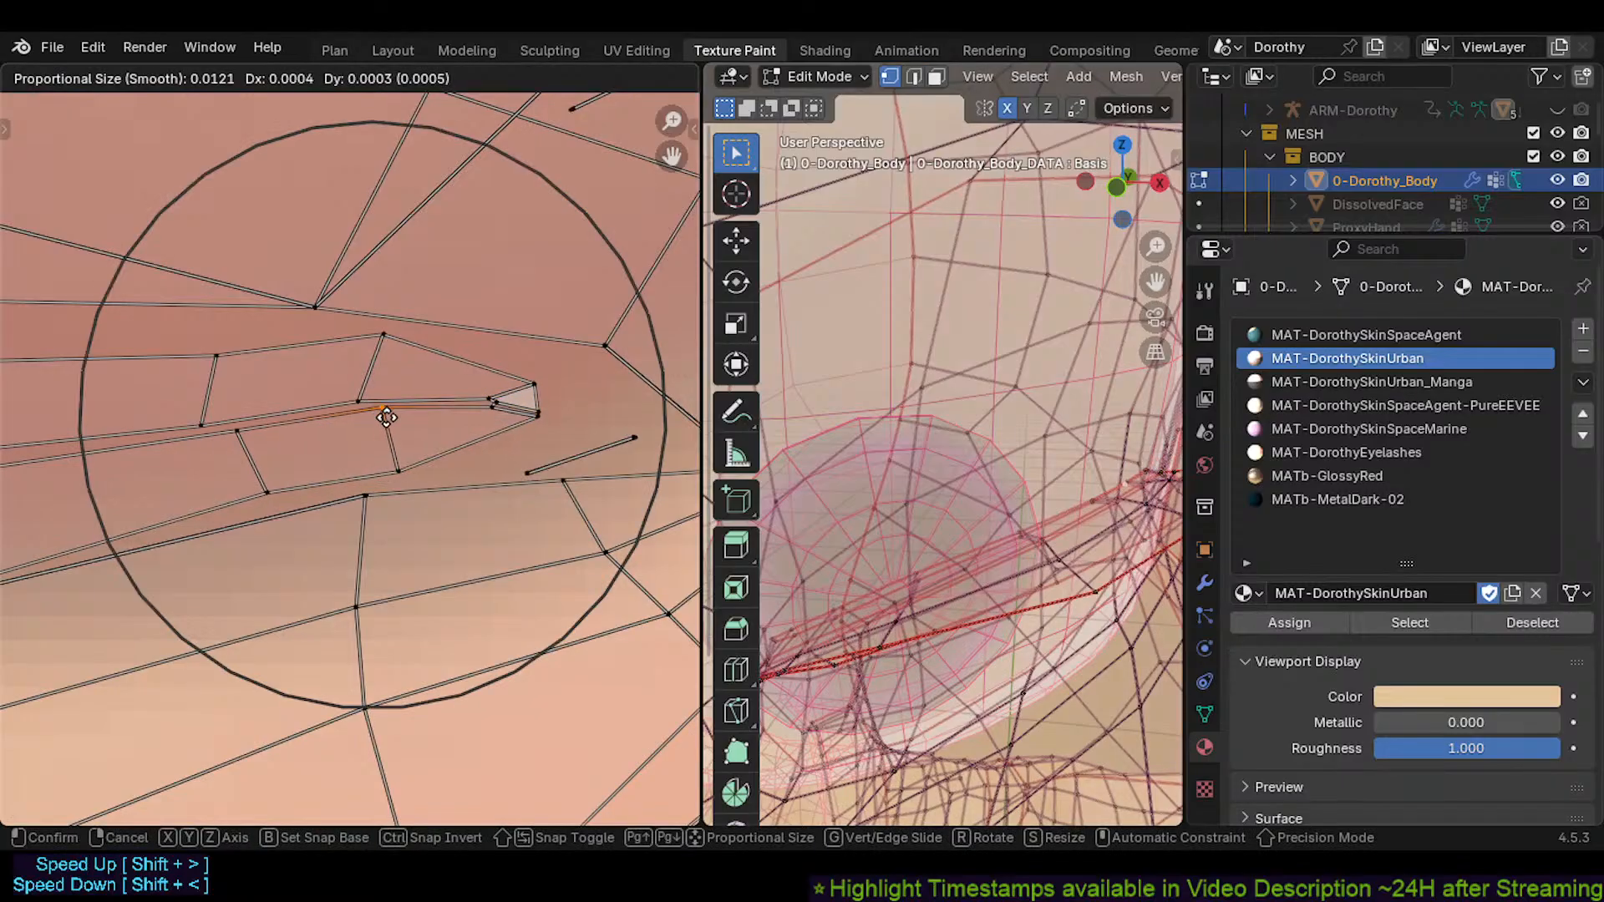
click(384, 418)
key(g)
click(405, 422)
click(494, 384)
key(g)
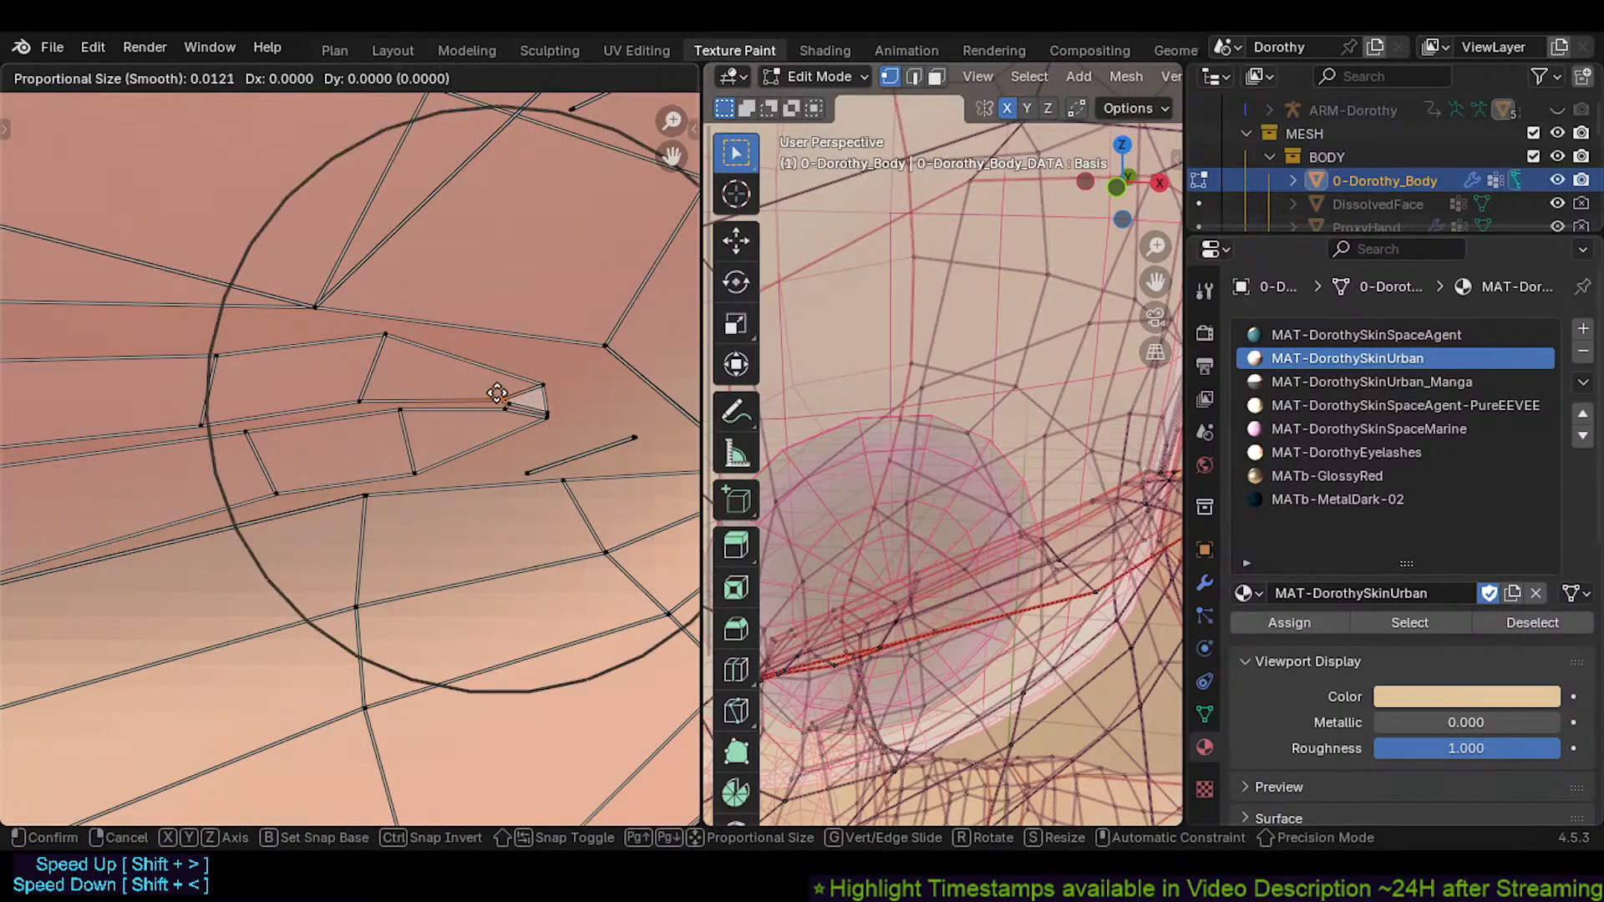
scroll(504, 393, up, 4)
click(505, 394)
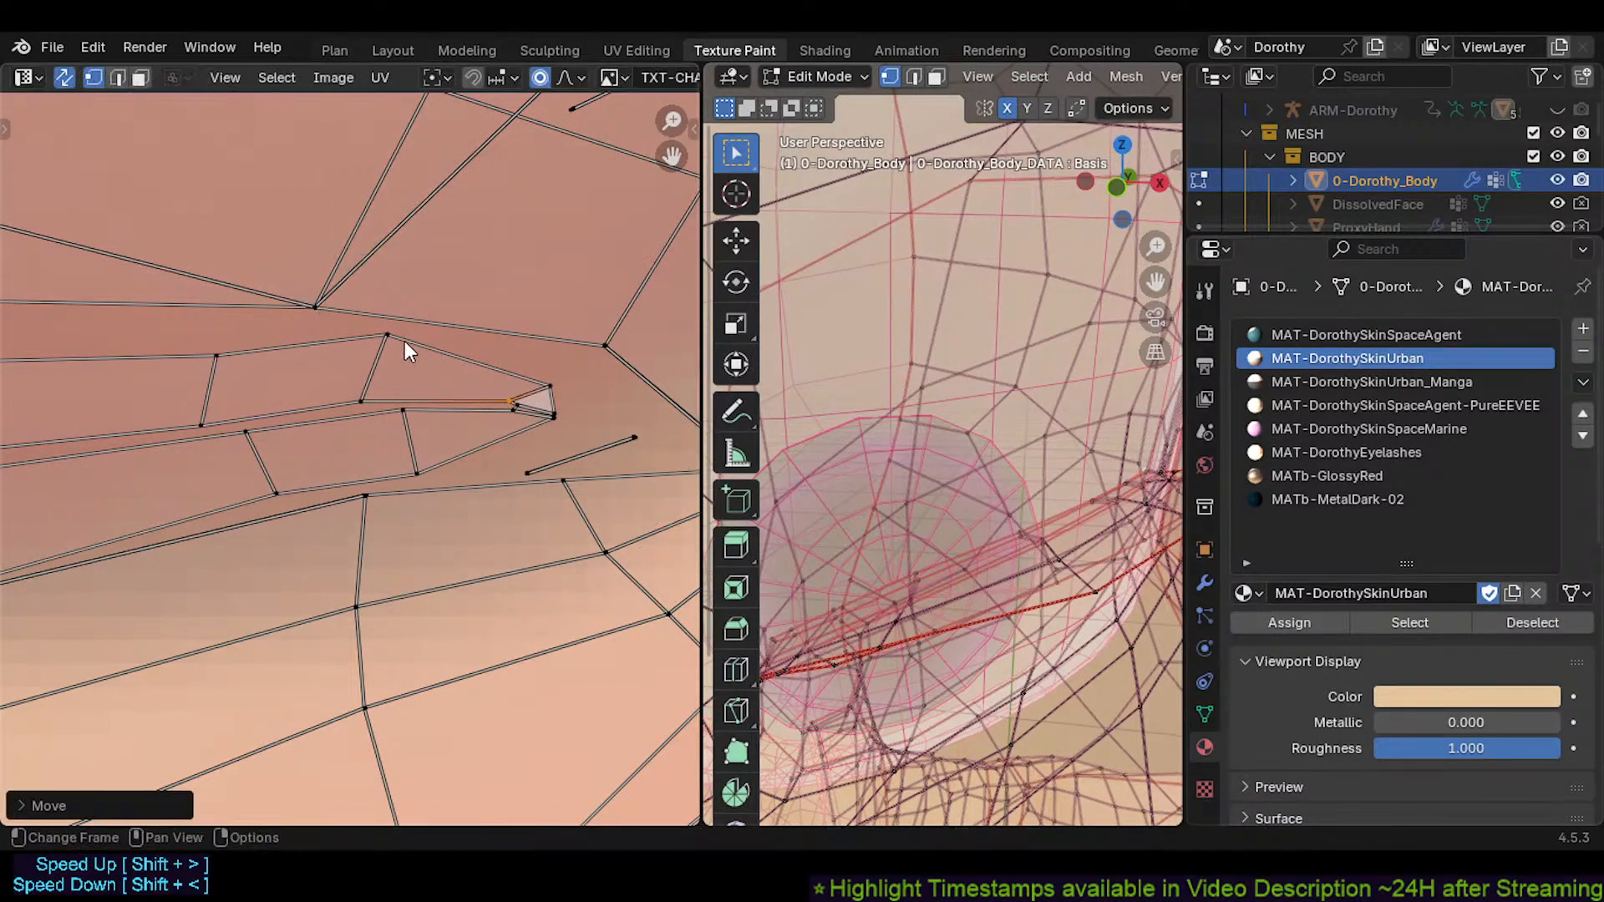
Reduce the proportional editing size to about 0.0056, adjust the upper lid vertex near the outer corner, and move the tip face outward
click(387, 337)
key(g)
scroll(391, 355, down, 3)
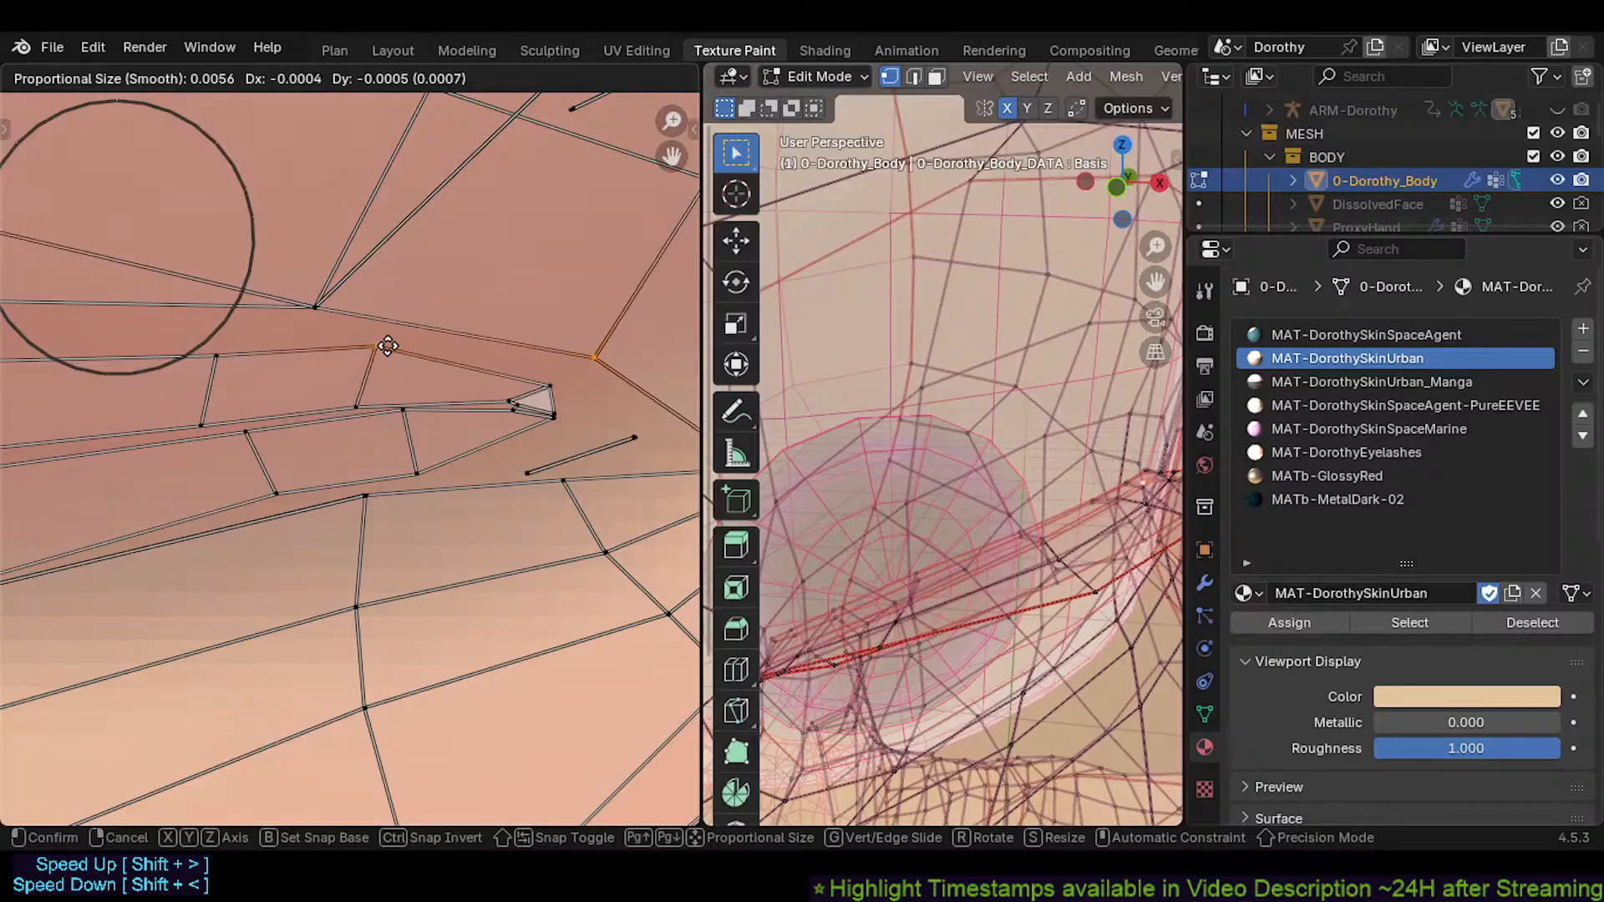
click(393, 343)
key(3)
click(539, 397)
key(g)
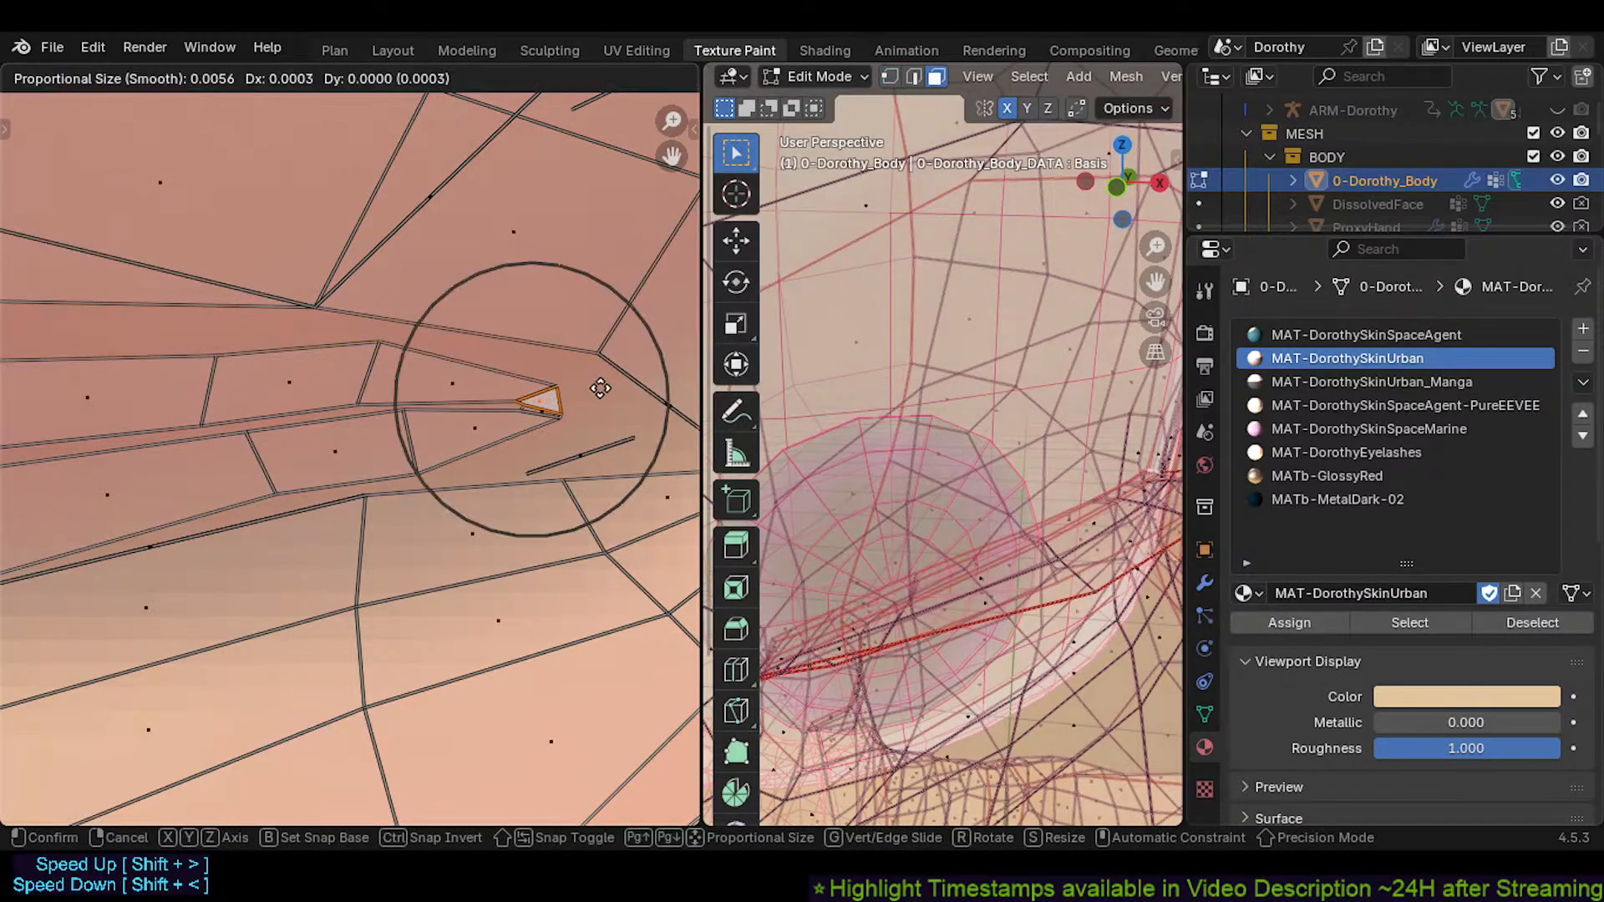
click(602, 390)
Raise the upper lid UV vertices between the strip's middle and its outer corner
scroll(460, 431, down, 3)
scroll(360, 438, up, 3)
key(1)
click(332, 404)
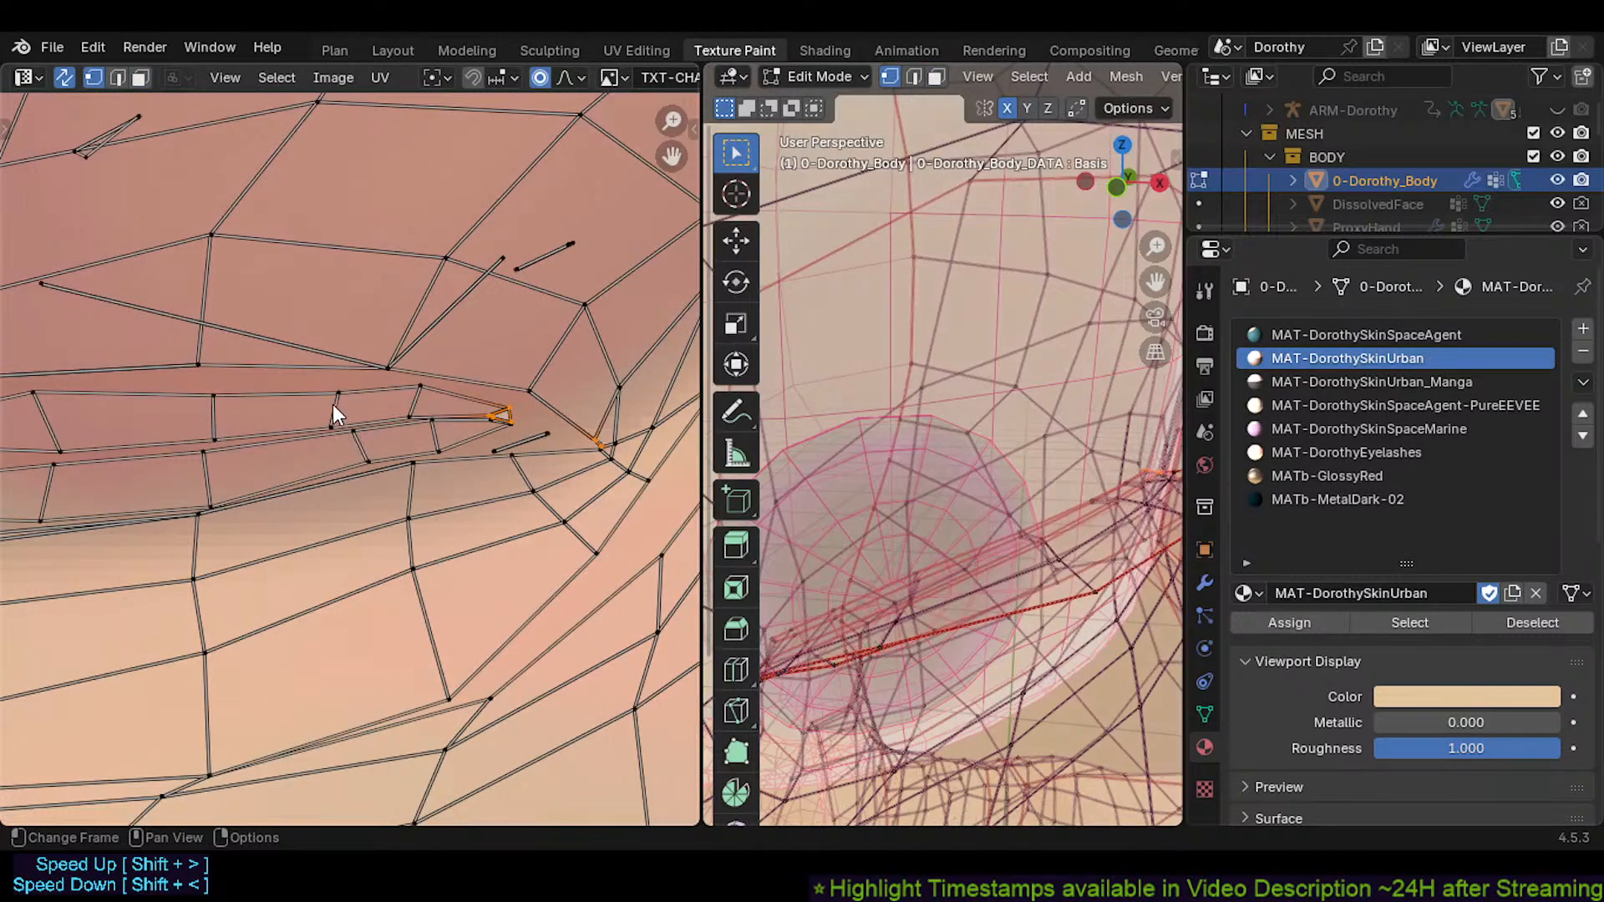
key(g)
click(332, 390)
click(226, 393)
key(g)
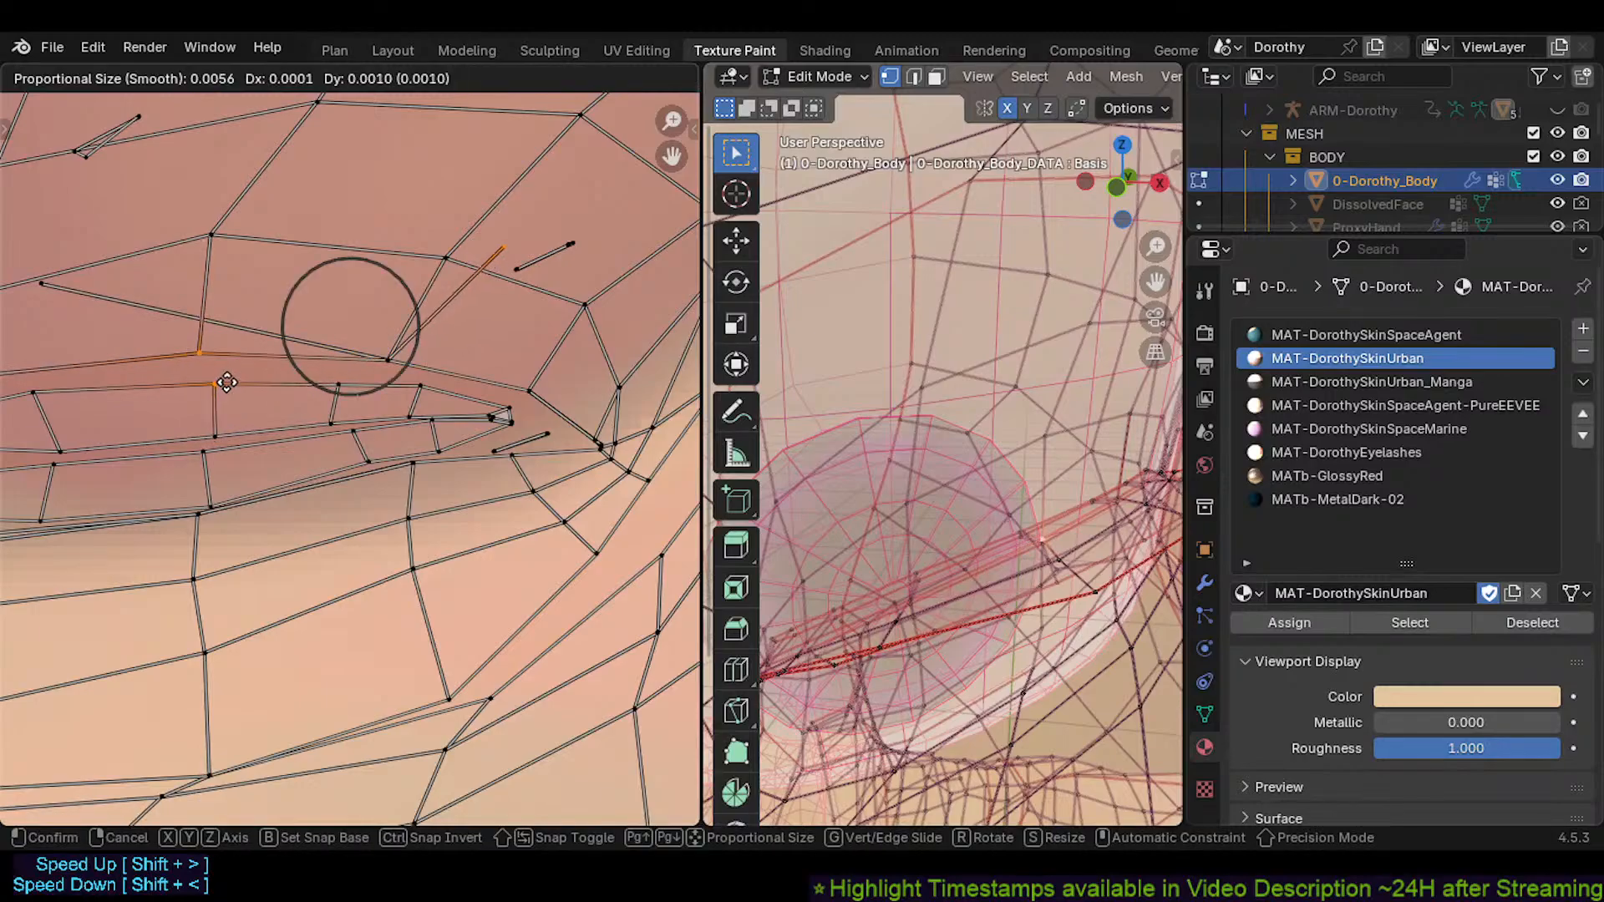
click(221, 385)
Check the strip's overall UV shape and nudge the upper lid's inner edge vertex near the inner corner
middle_drag(207, 390, 436, 427)
scroll(436, 428, down, 2)
scroll(437, 427, down, 1)
key(Tab)
key(Tab)
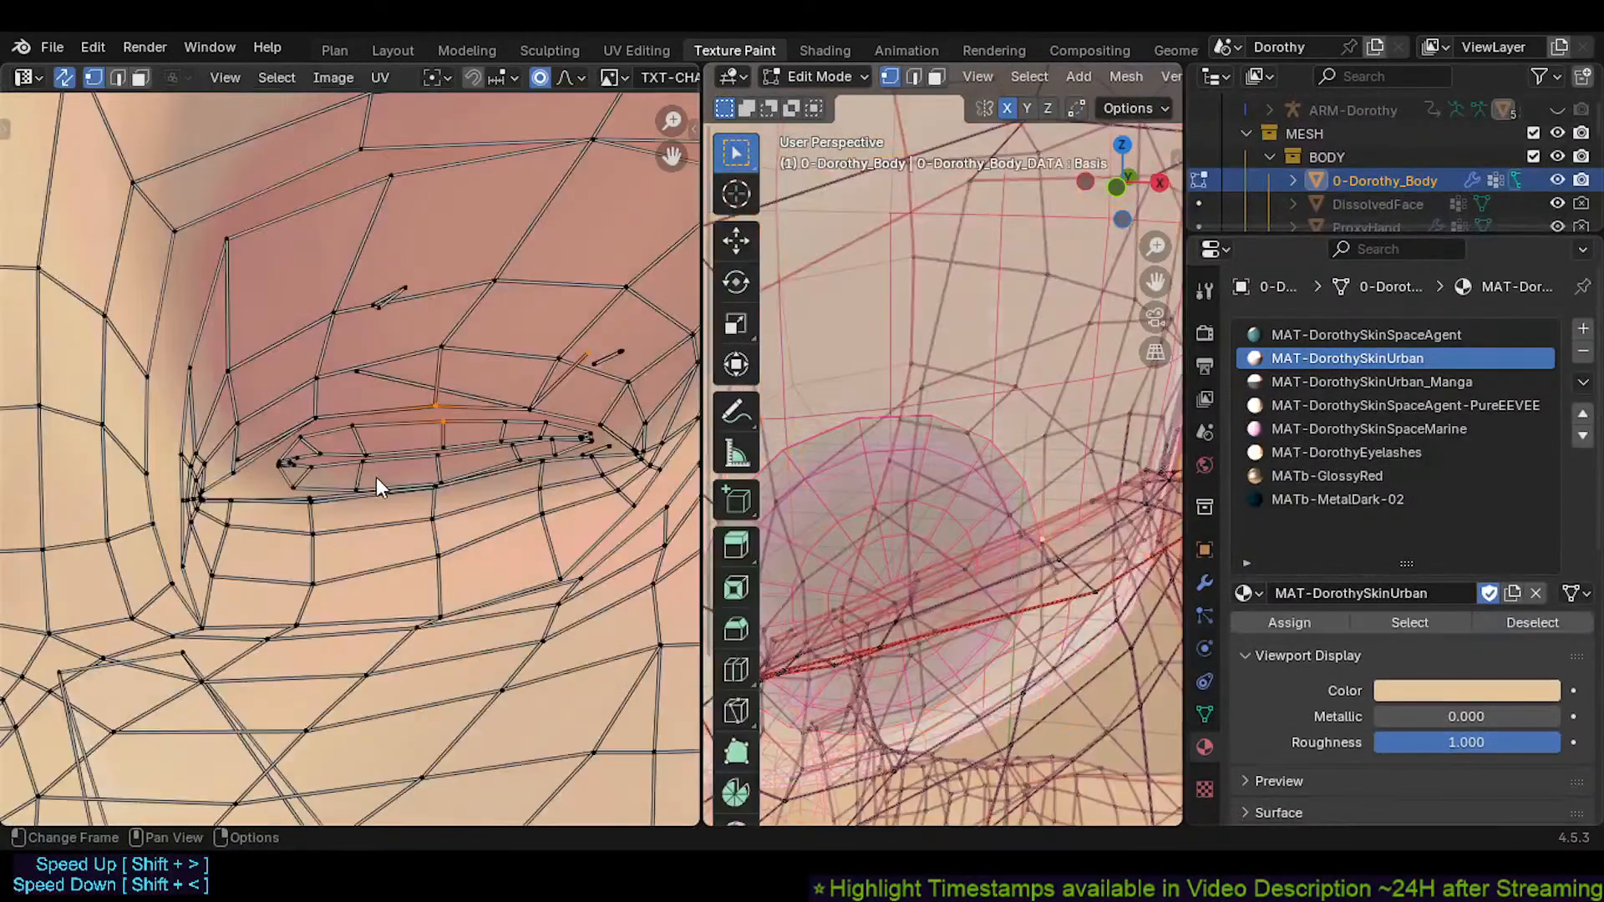
scroll(376, 478, up, 1)
click(308, 446)
key(g)
click(305, 447)
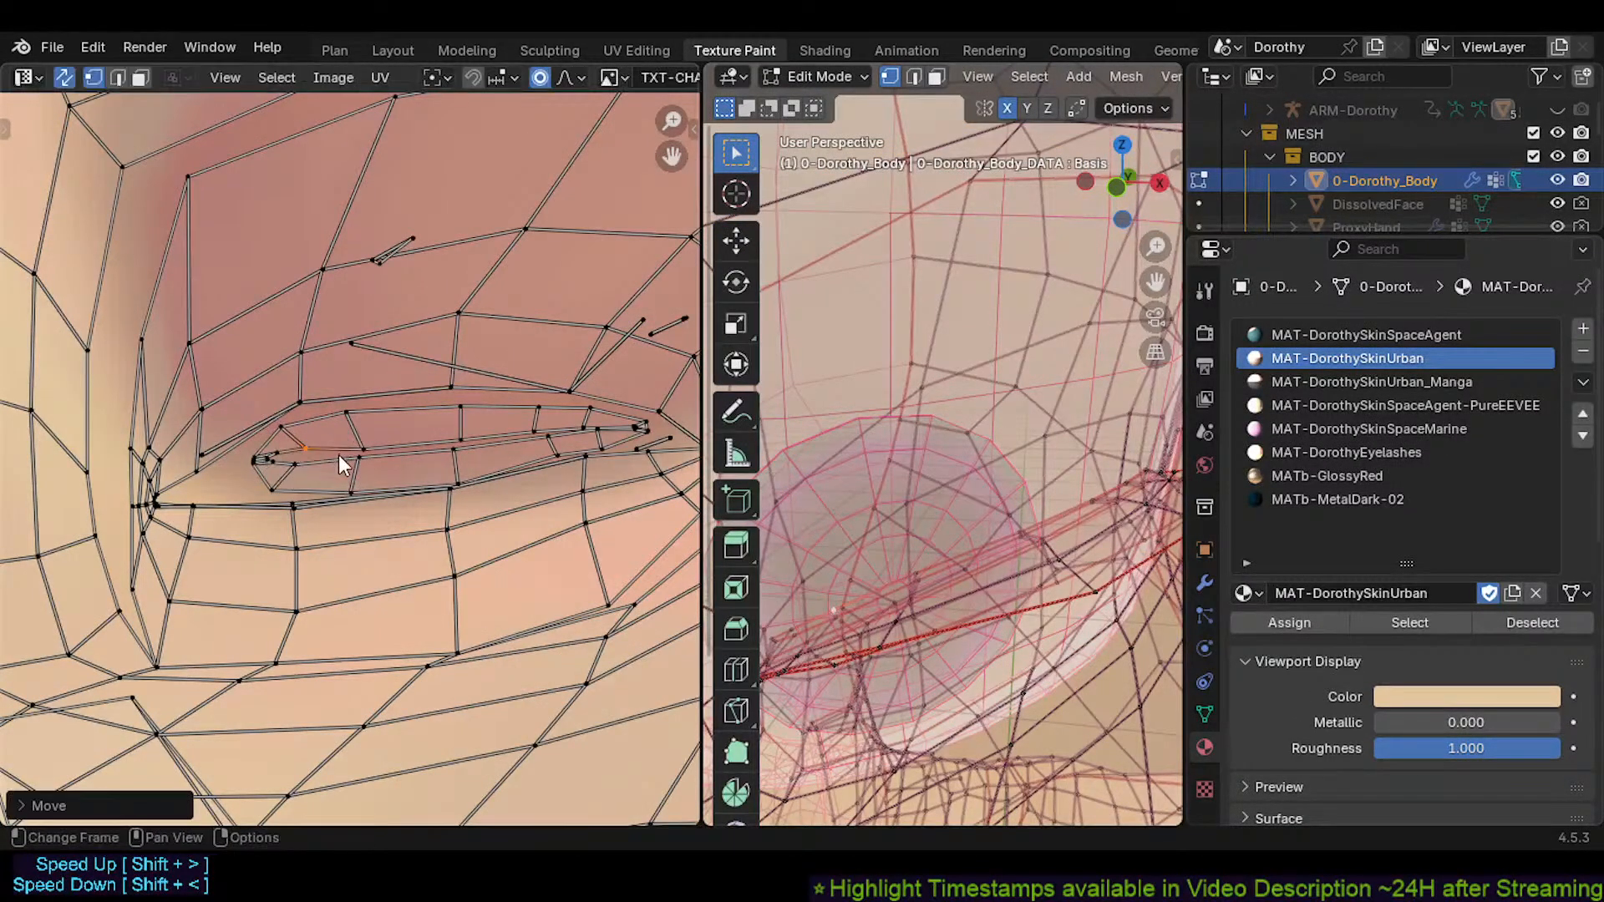
key(Tab)
scroll(403, 454, up, 1)
key(Tab)
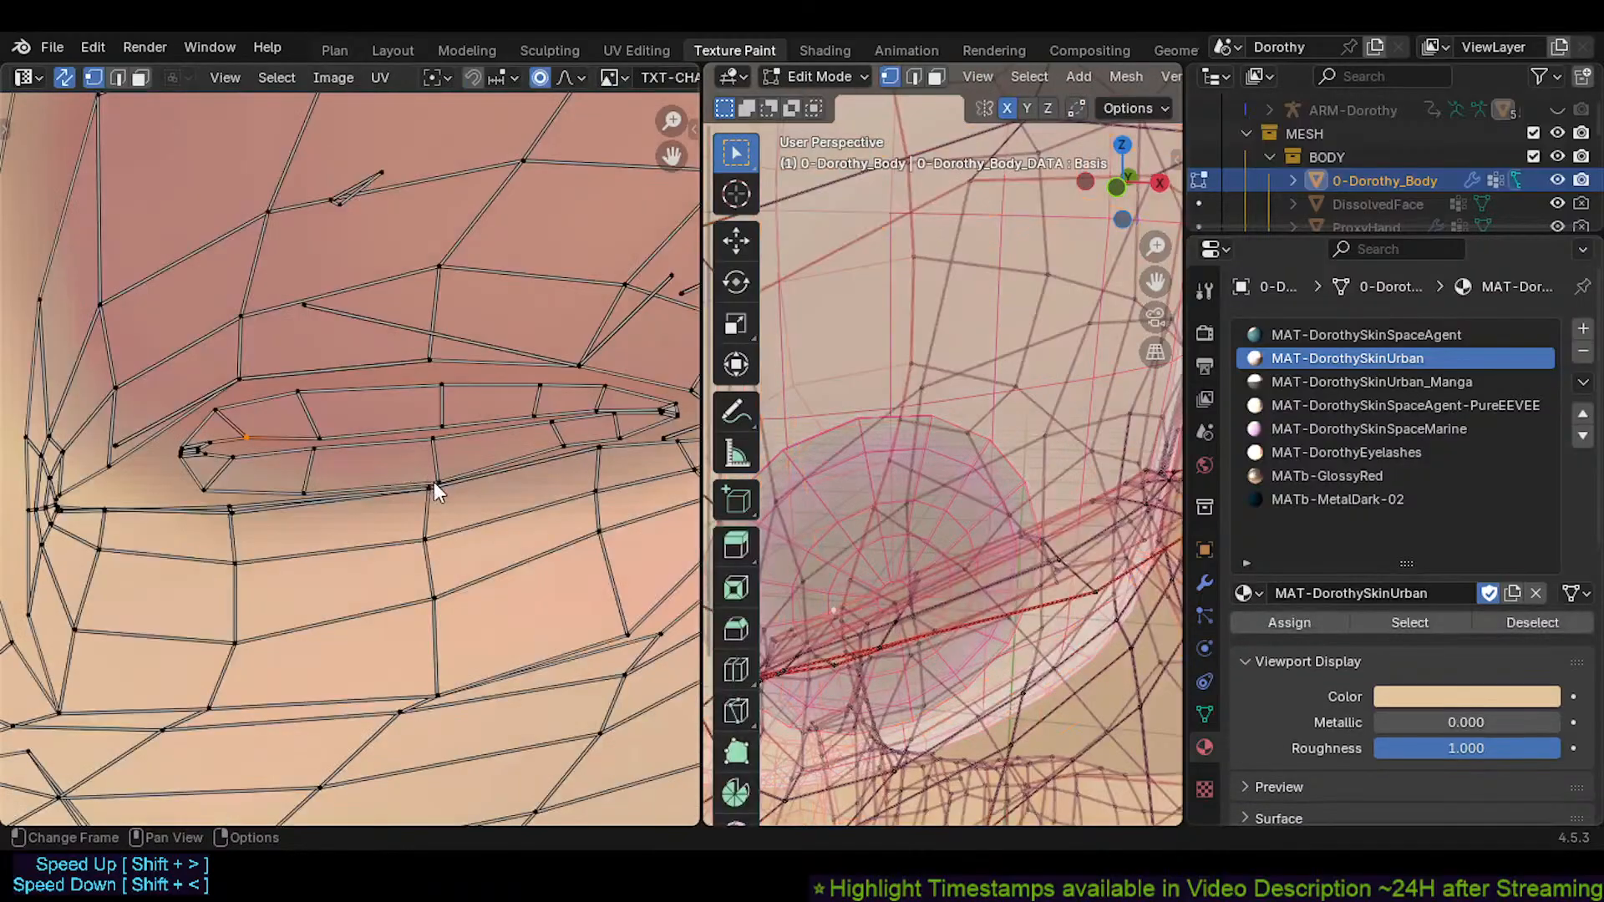
Raise the lower lid UV vertex at the strip's middle and shift the adjacent lower lid face toward the inner corner
click(435, 473)
key(g)
click(424, 464)
key(3)
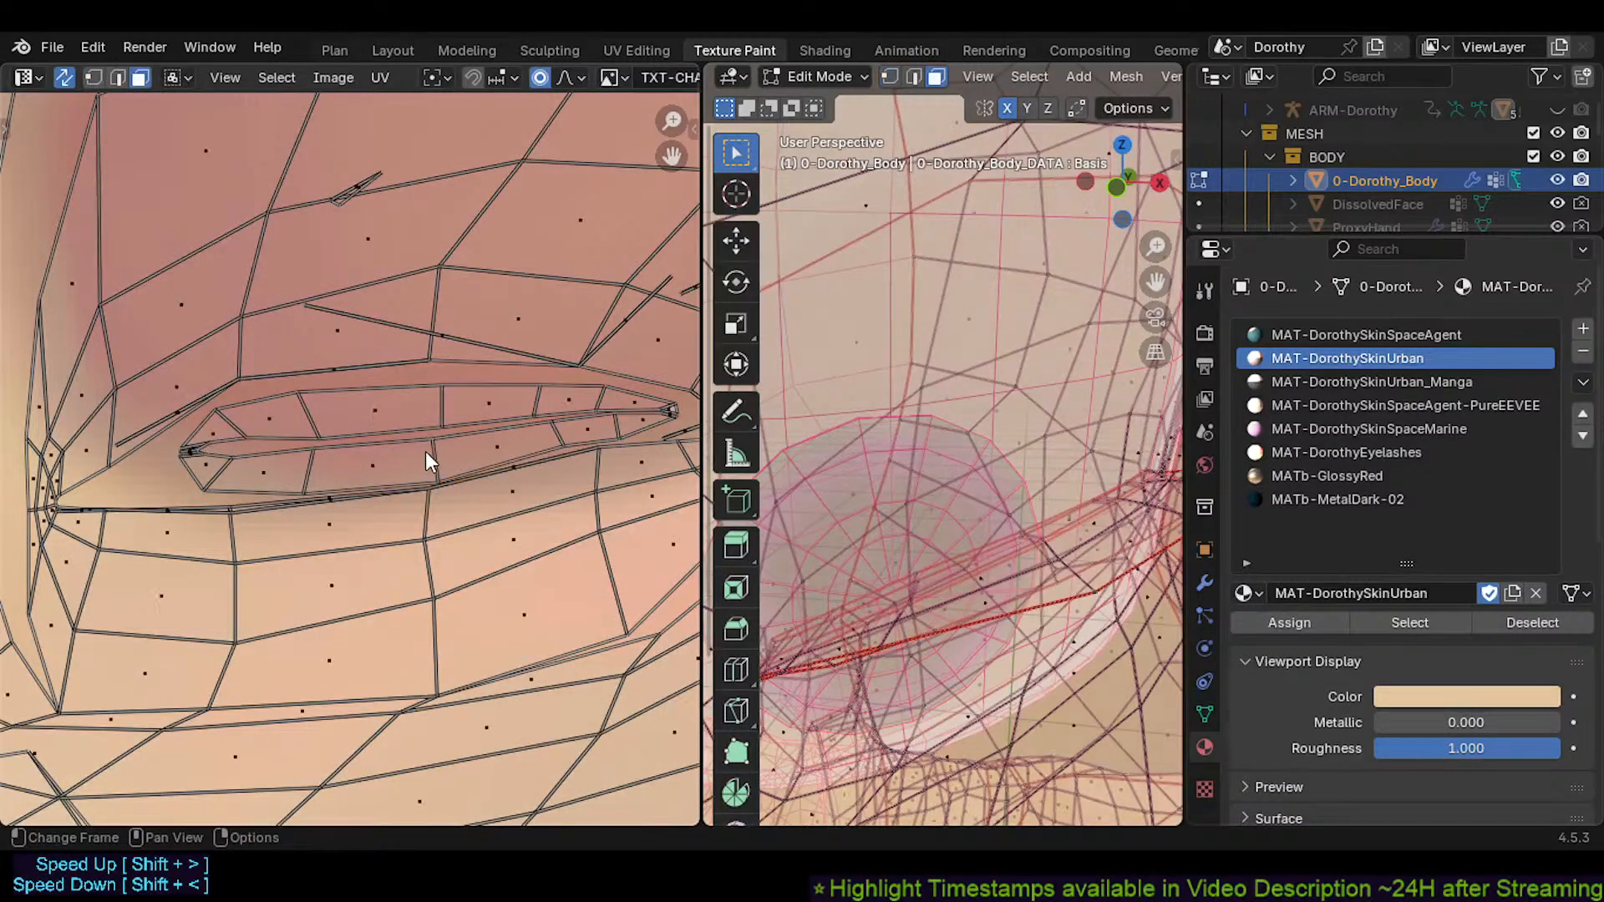
click(425, 452)
key(g)
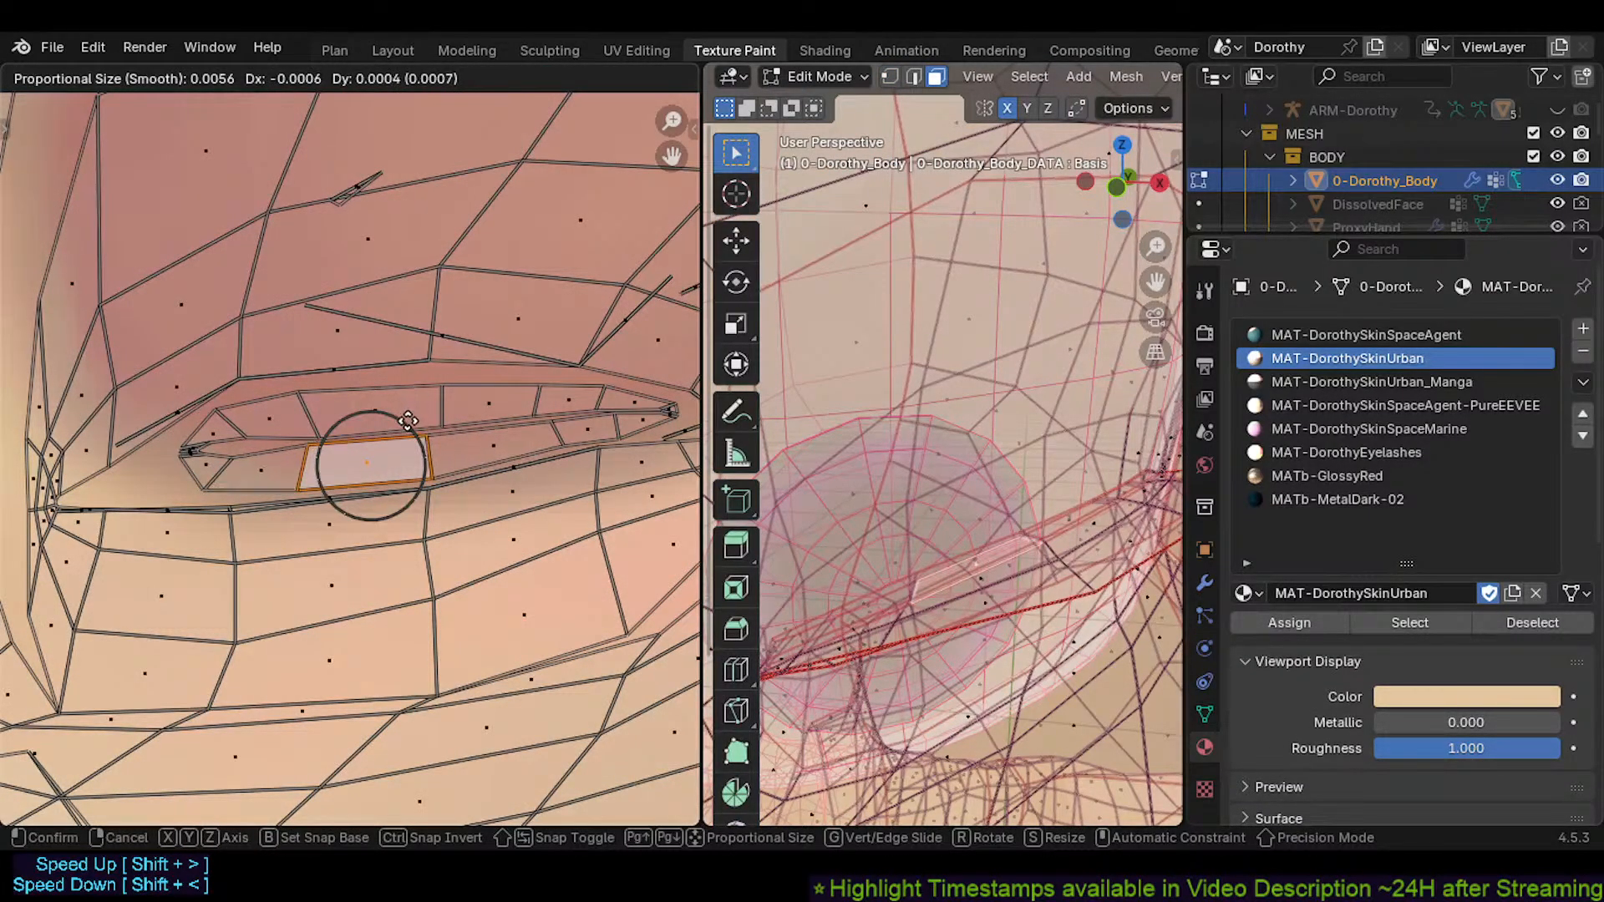
click(252, 453)
Adjust the upper and lower lid vertices along the strip's central gap near the inner corner
key(1)
click(235, 458)
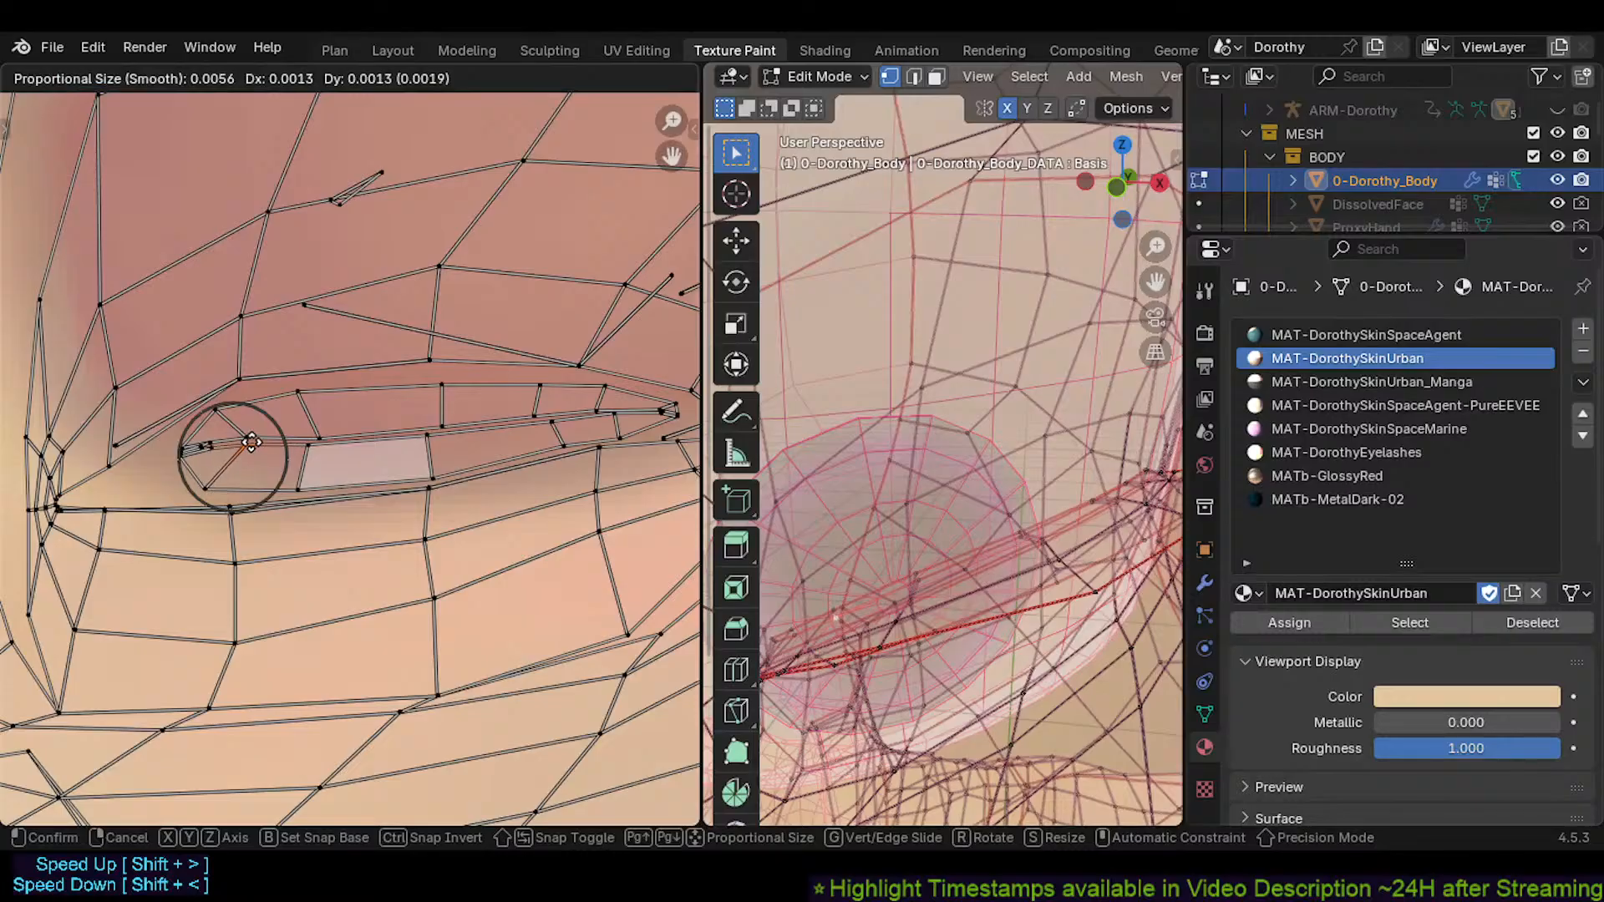
click(251, 442)
click(318, 429)
key(g)
click(316, 446)
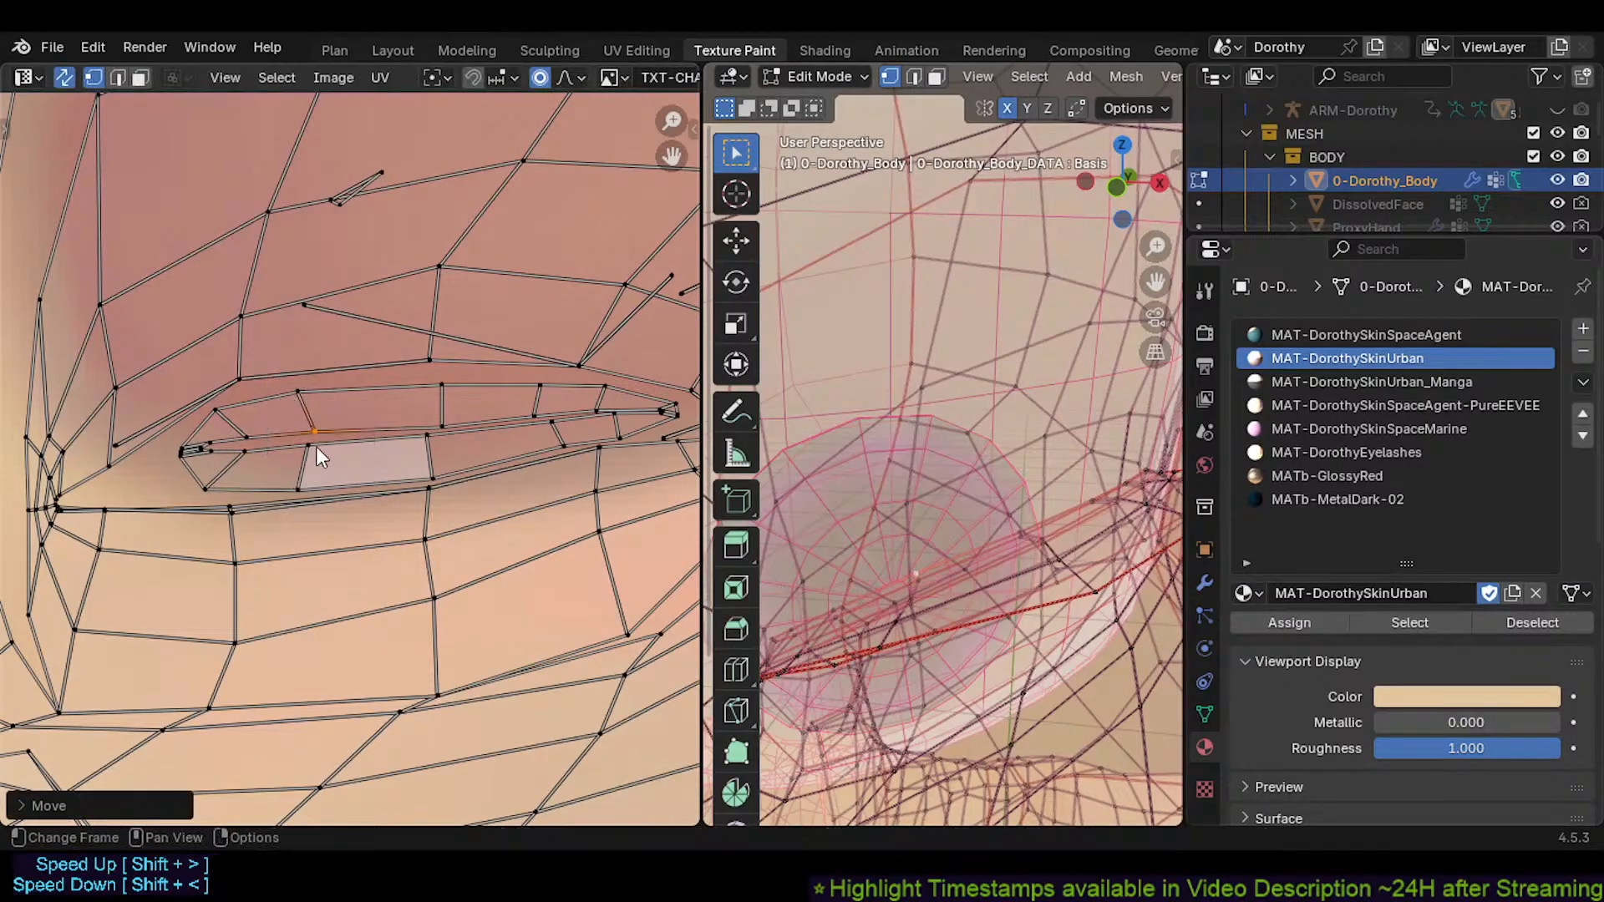
click(314, 446)
key(g)
click(320, 445)
click(246, 450)
key(g)
click(272, 437)
Reposition the lower lid's bottom UV vertices at the strip's middle and toward the outer corner
shift+middle_drag(446, 429, 359, 475)
click(404, 480)
key(g)
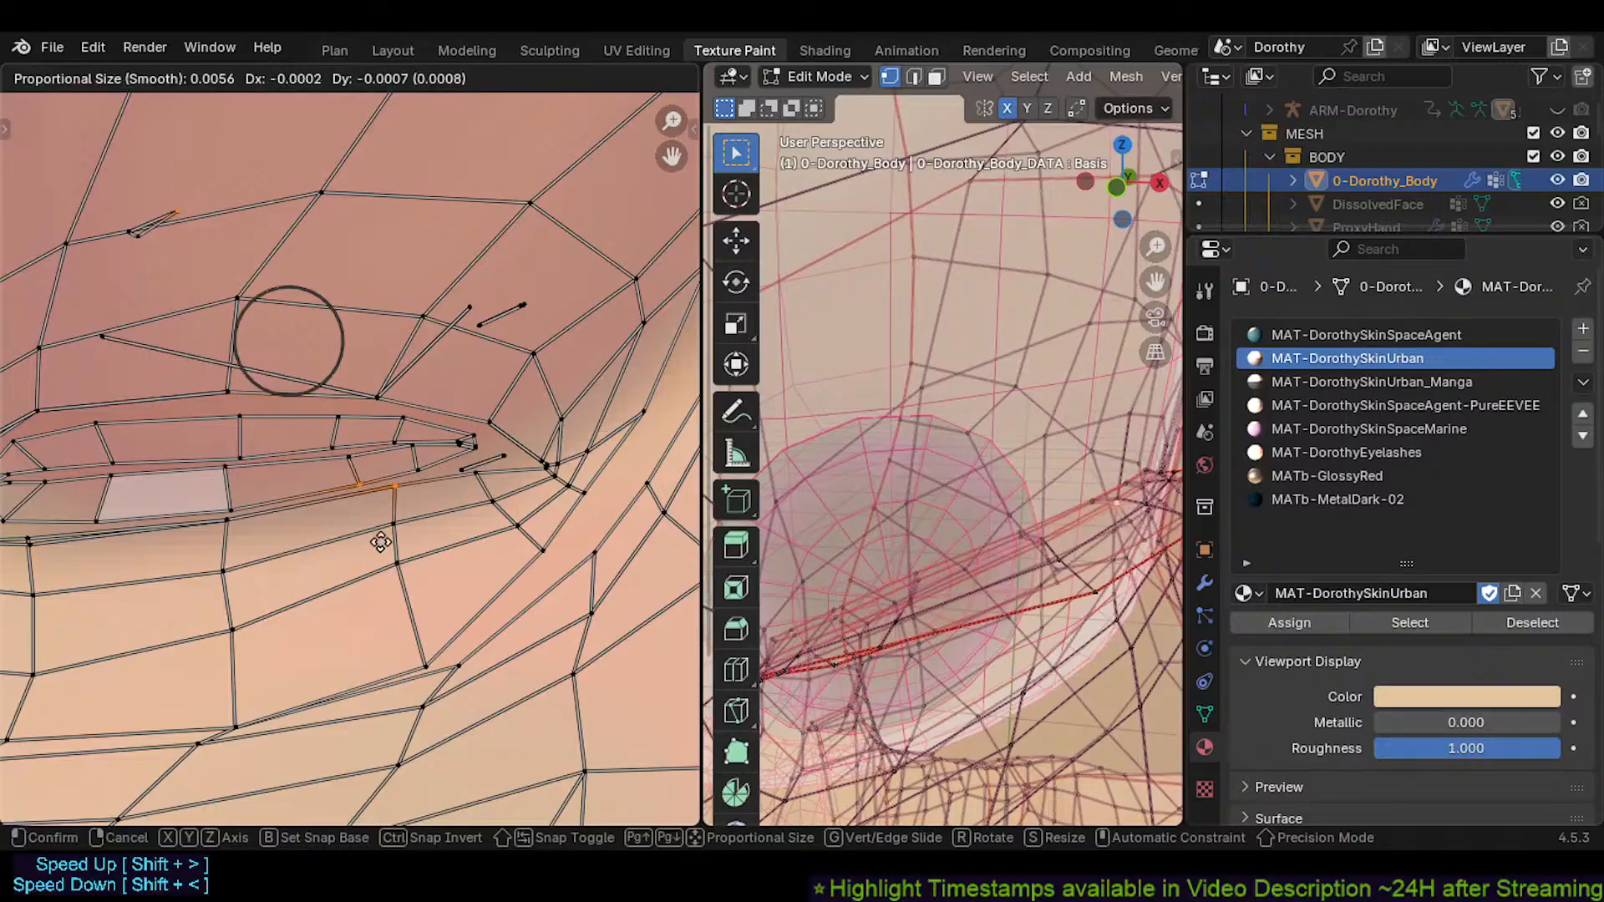
click(369, 474)
click(229, 498)
key(g)
click(227, 474)
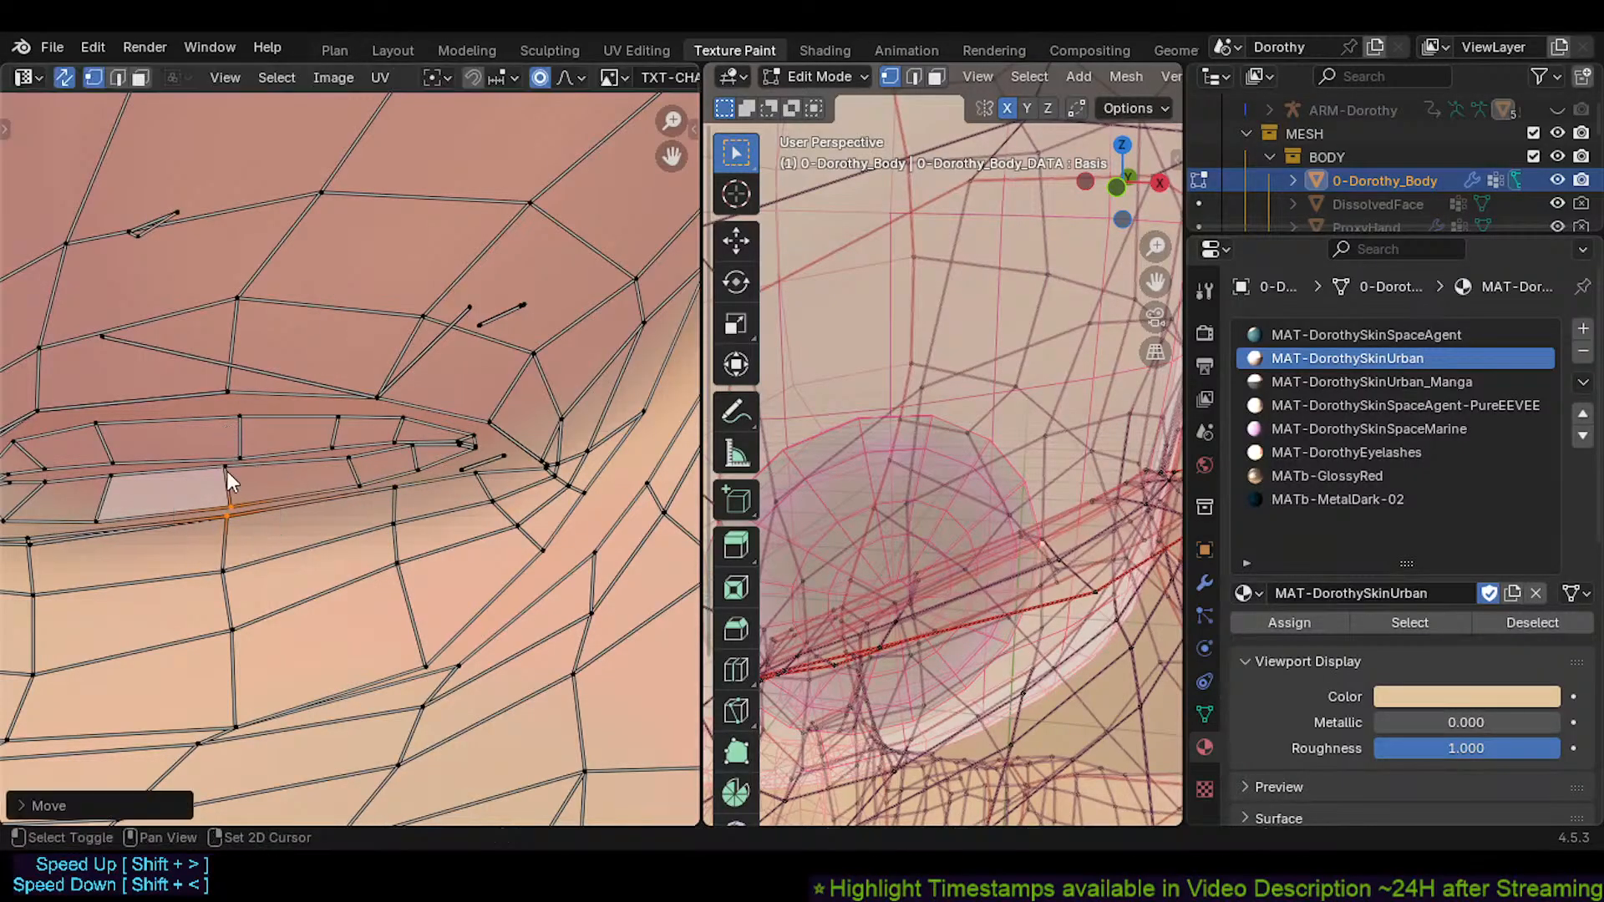
Adjust the two upper lid vertices along the strip's central gap near the outer corner
click(346, 460)
key(g)
click(243, 428)
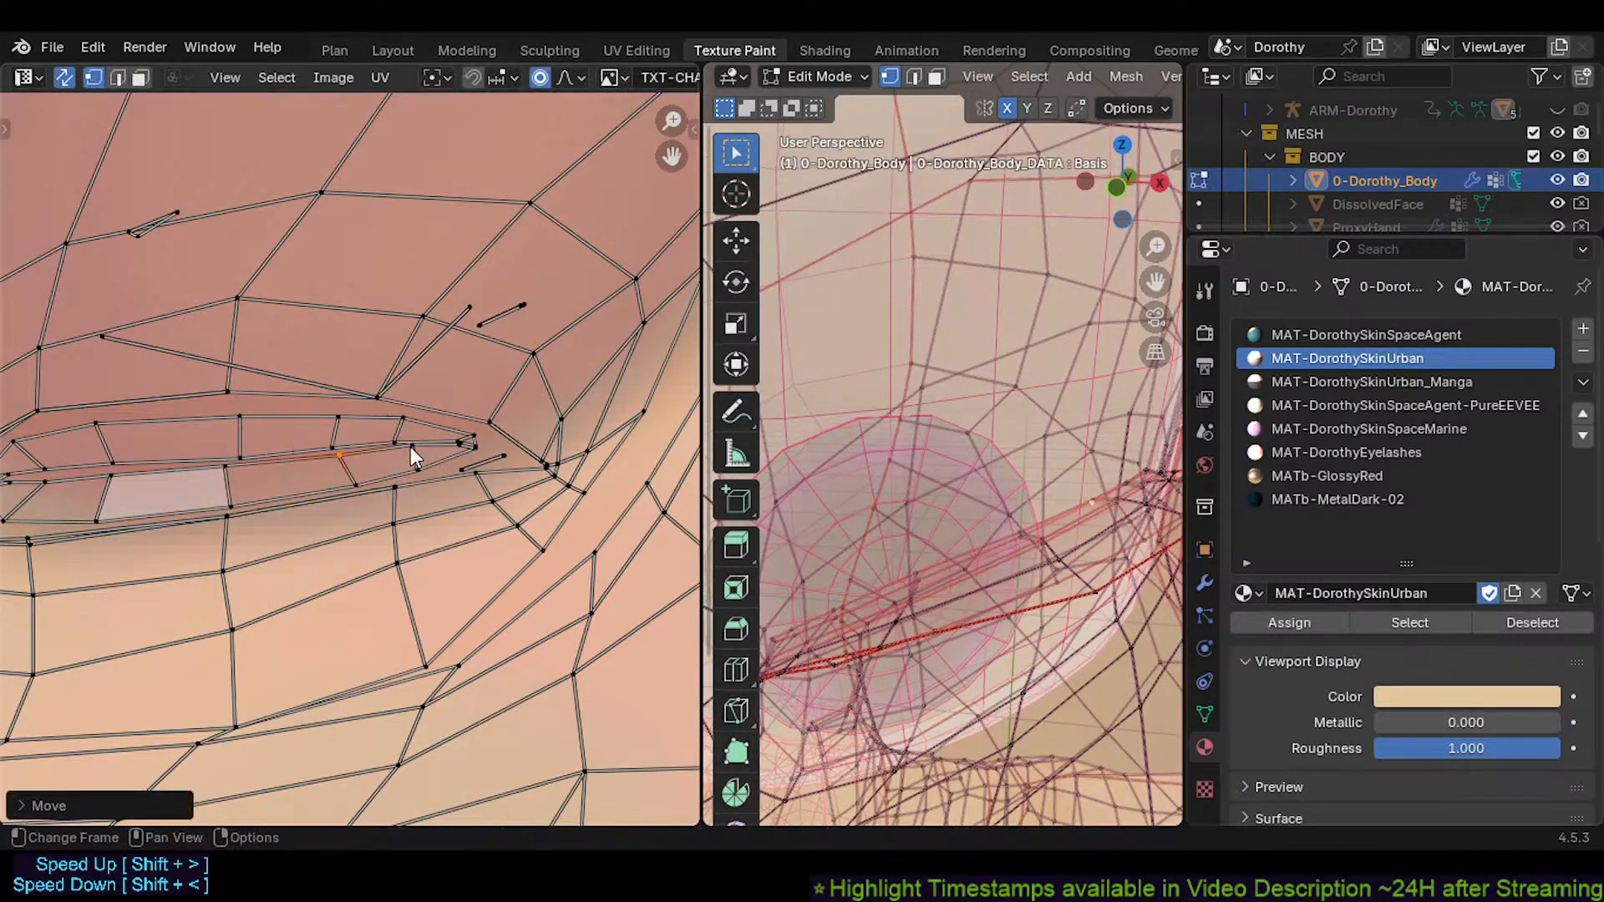
click(410, 447)
key(g)
click(292, 449)
scroll(434, 458, down, 2)
scroll(438, 468, down, 1)
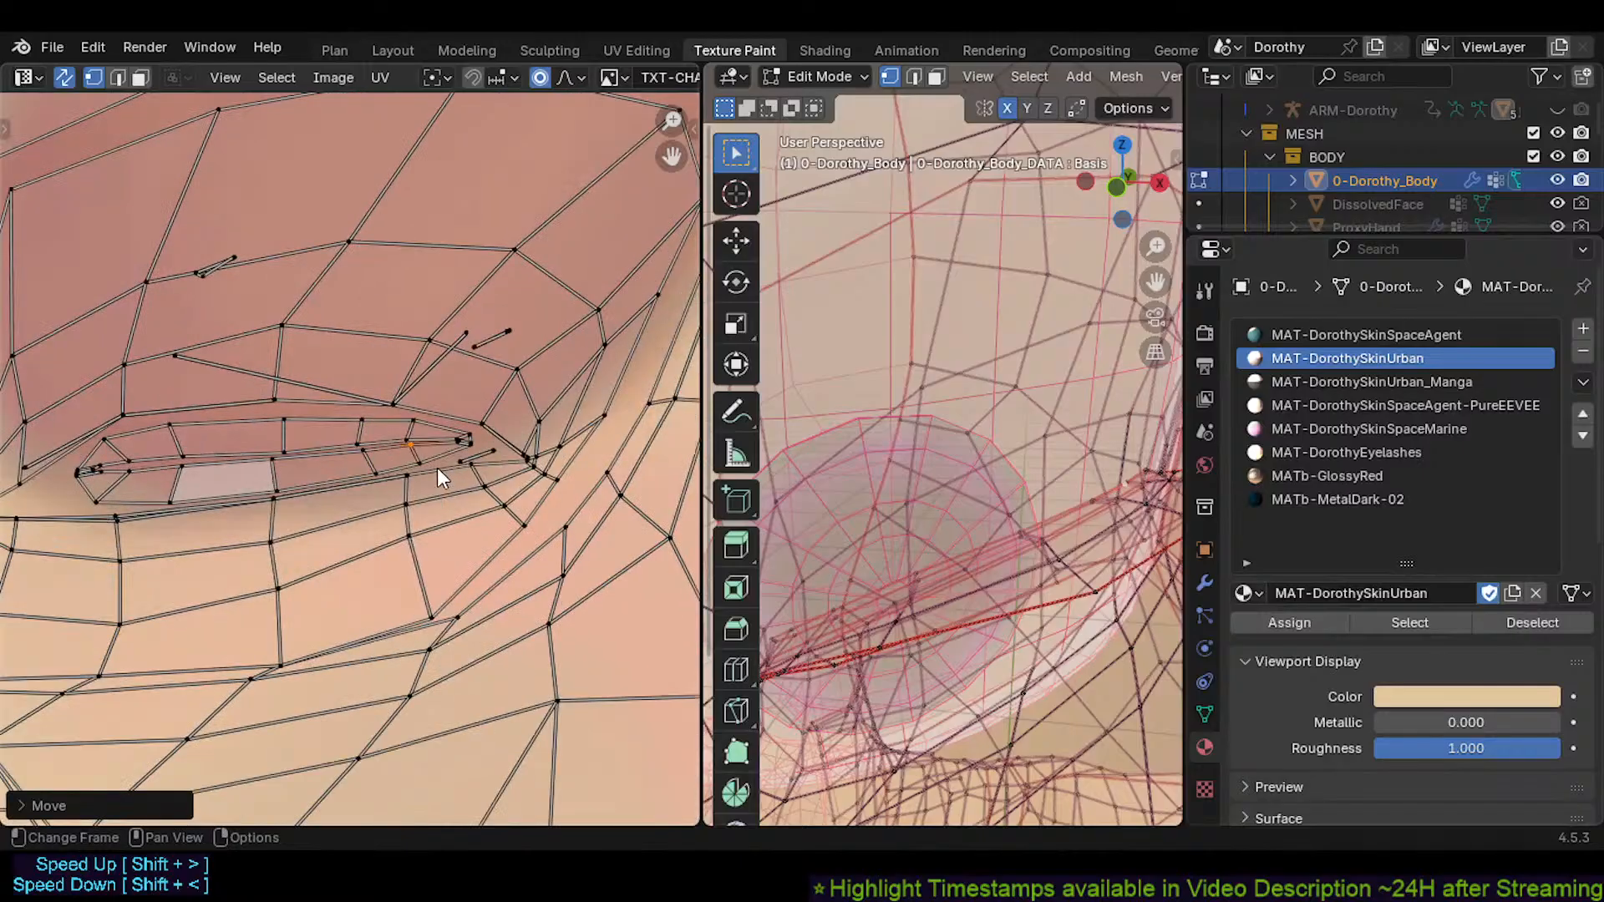
Inspect the eye area in Object Mode, then return to Edit Mode and turn X-ray off in the 3D viewport
key(Tab)
scroll(361, 478, up, 2)
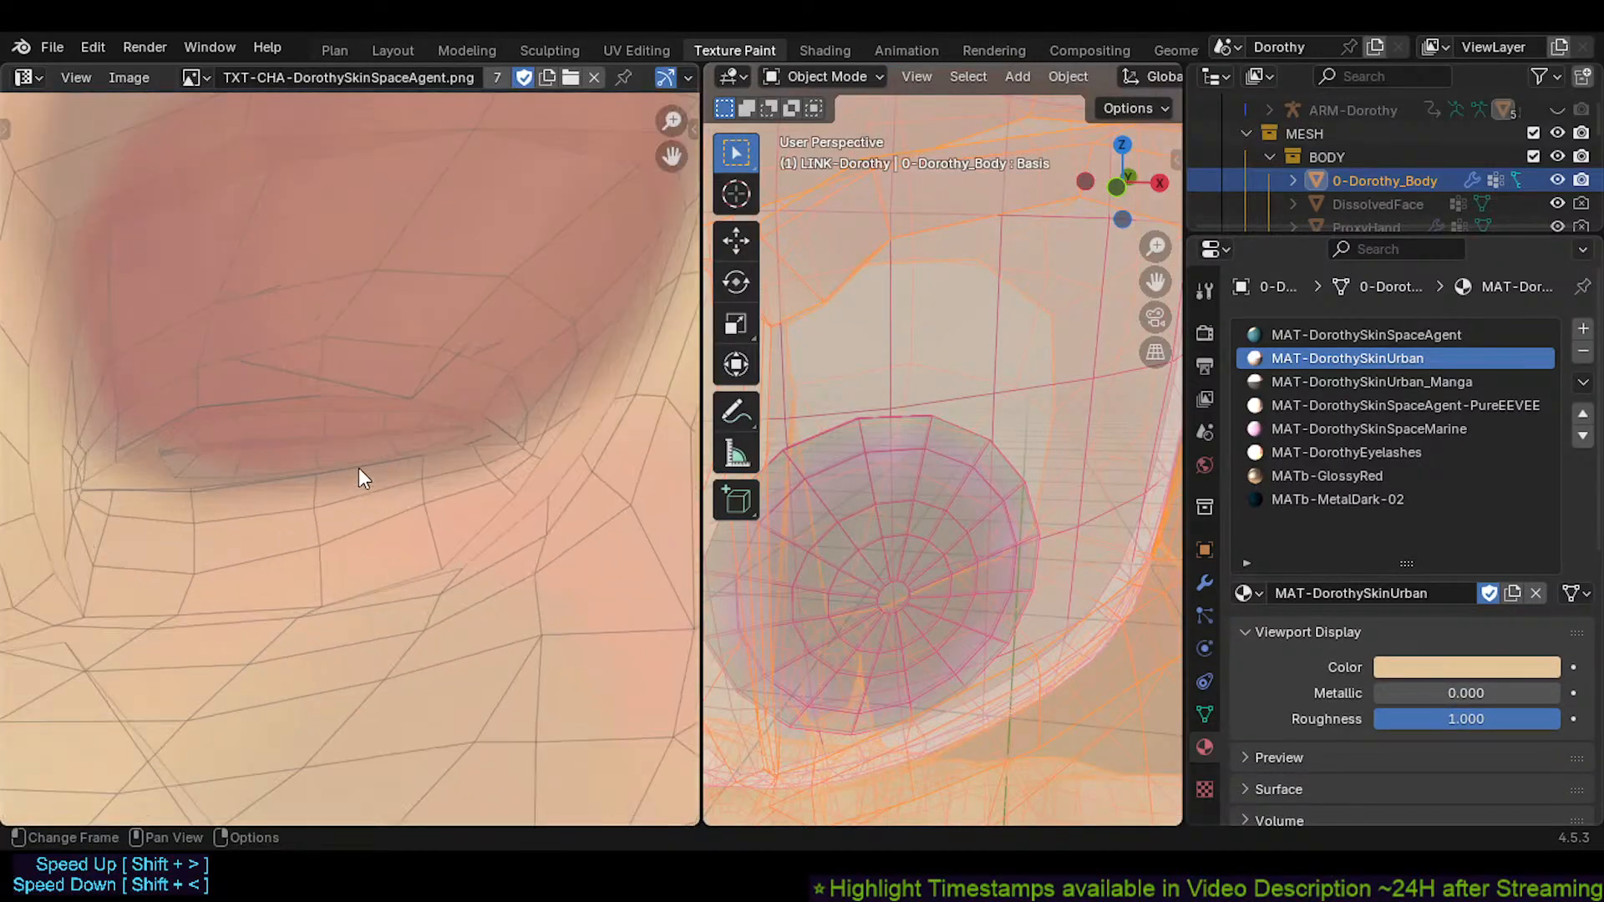
scroll(1016, 610, down, 5)
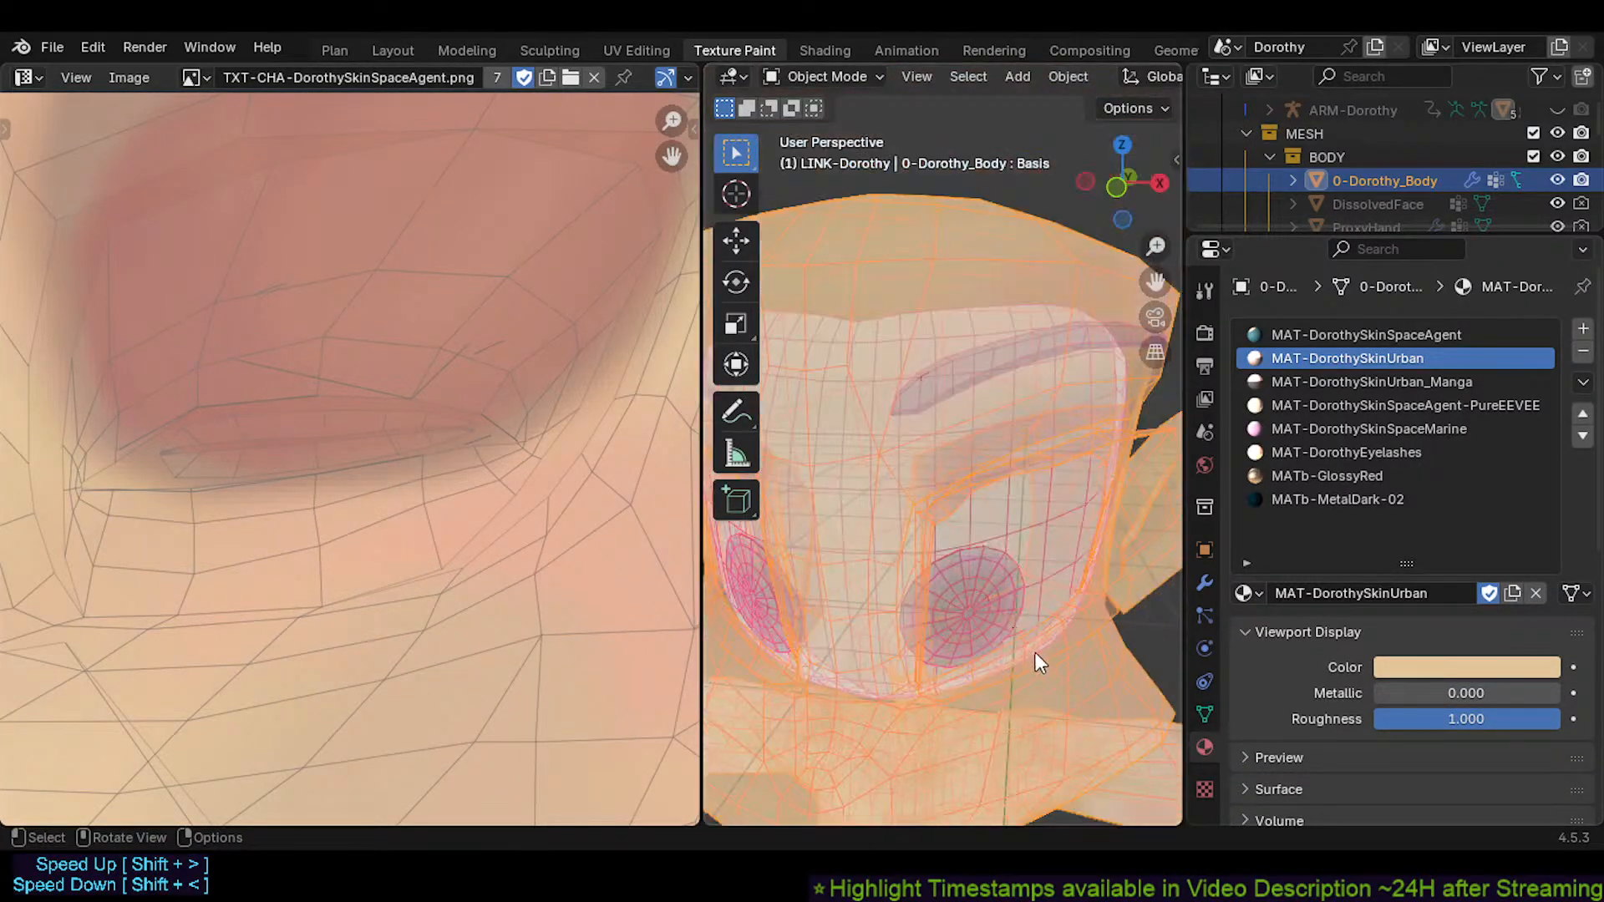
key(Tab)
middle_drag(985, 628, 965, 616)
key(alt+z)
key(alt+z)
key(alt+z)
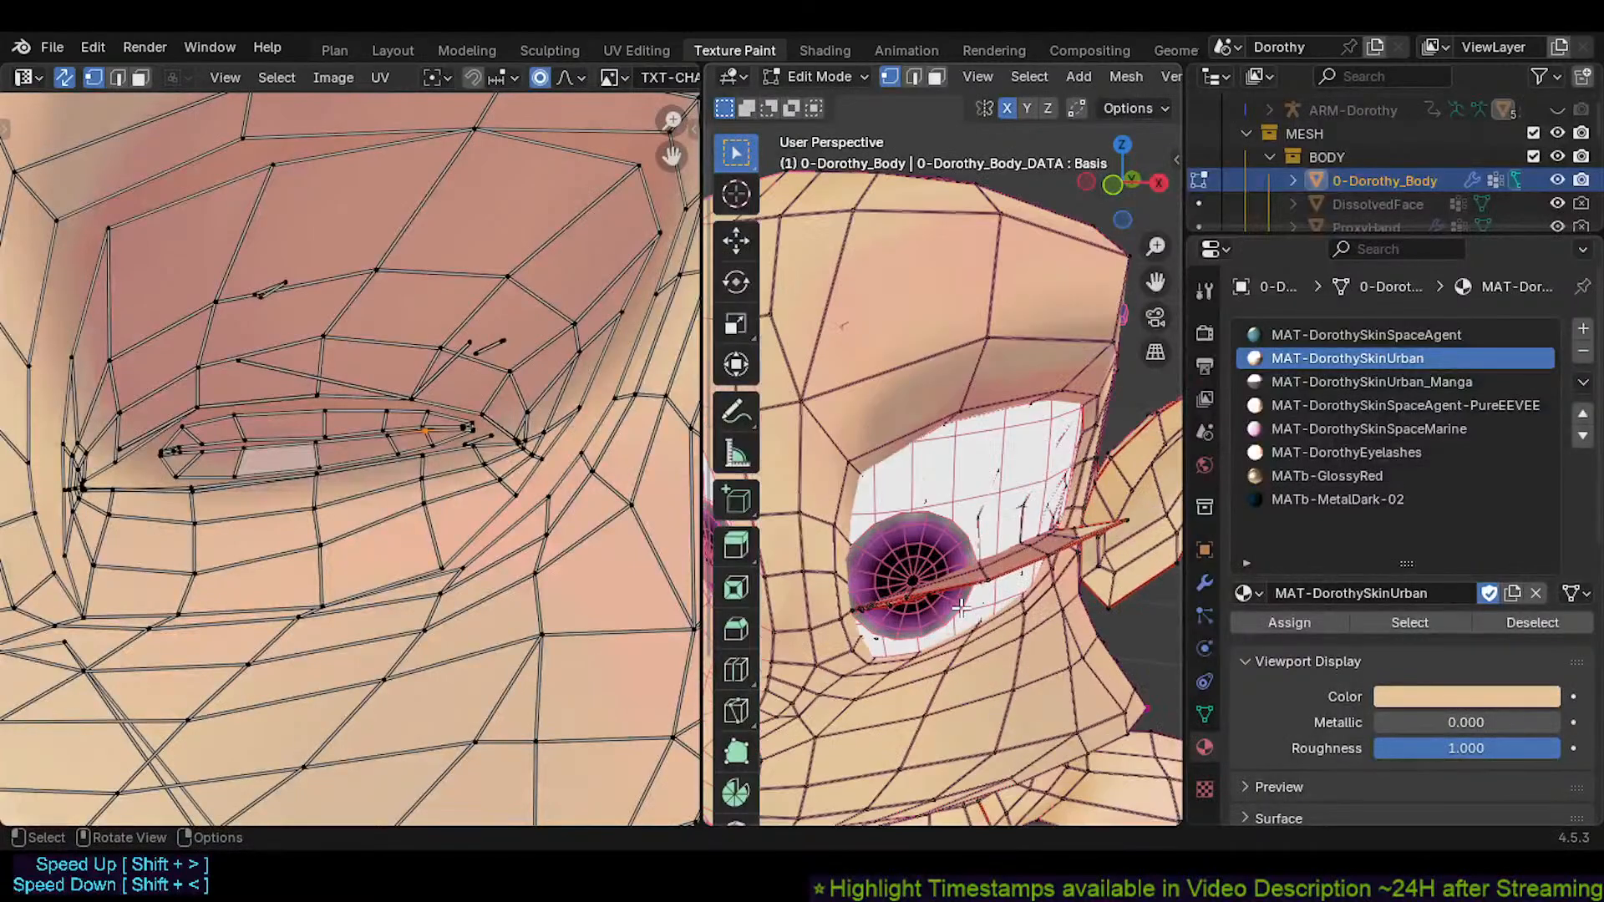
Select all linked faces of the thin upper and lower strips crossing the eye, enable X-ray and save the file
key(3)
key(l)
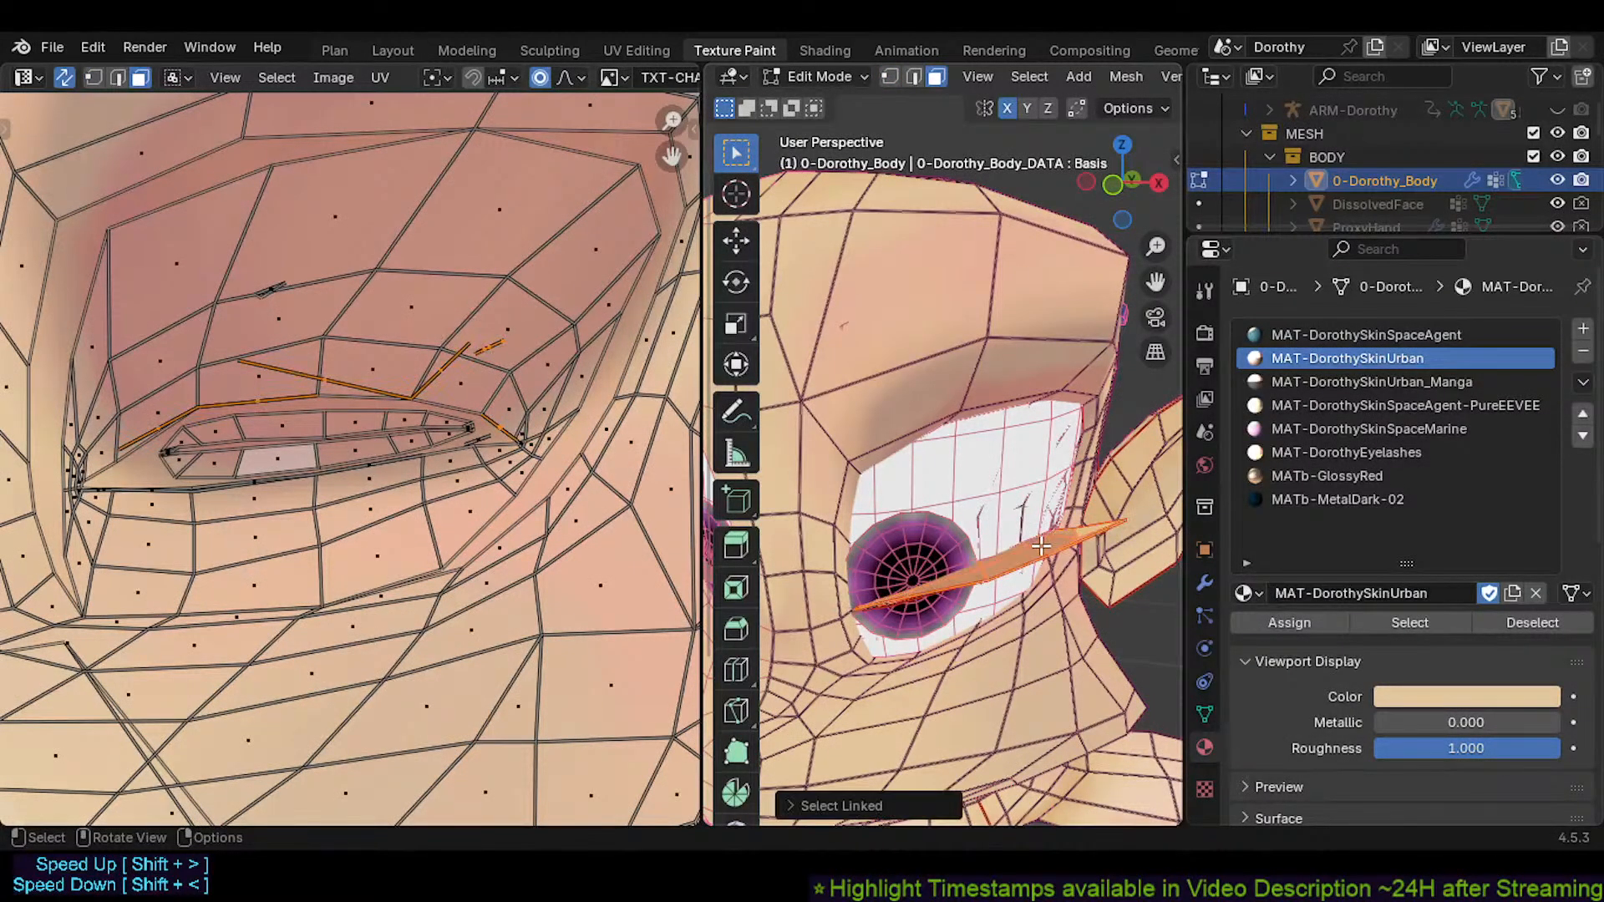
scroll(1041, 548, up, 2)
middle_drag(1000, 533, 987, 485)
shift+middle_drag(988, 484, 970, 391)
key(l)
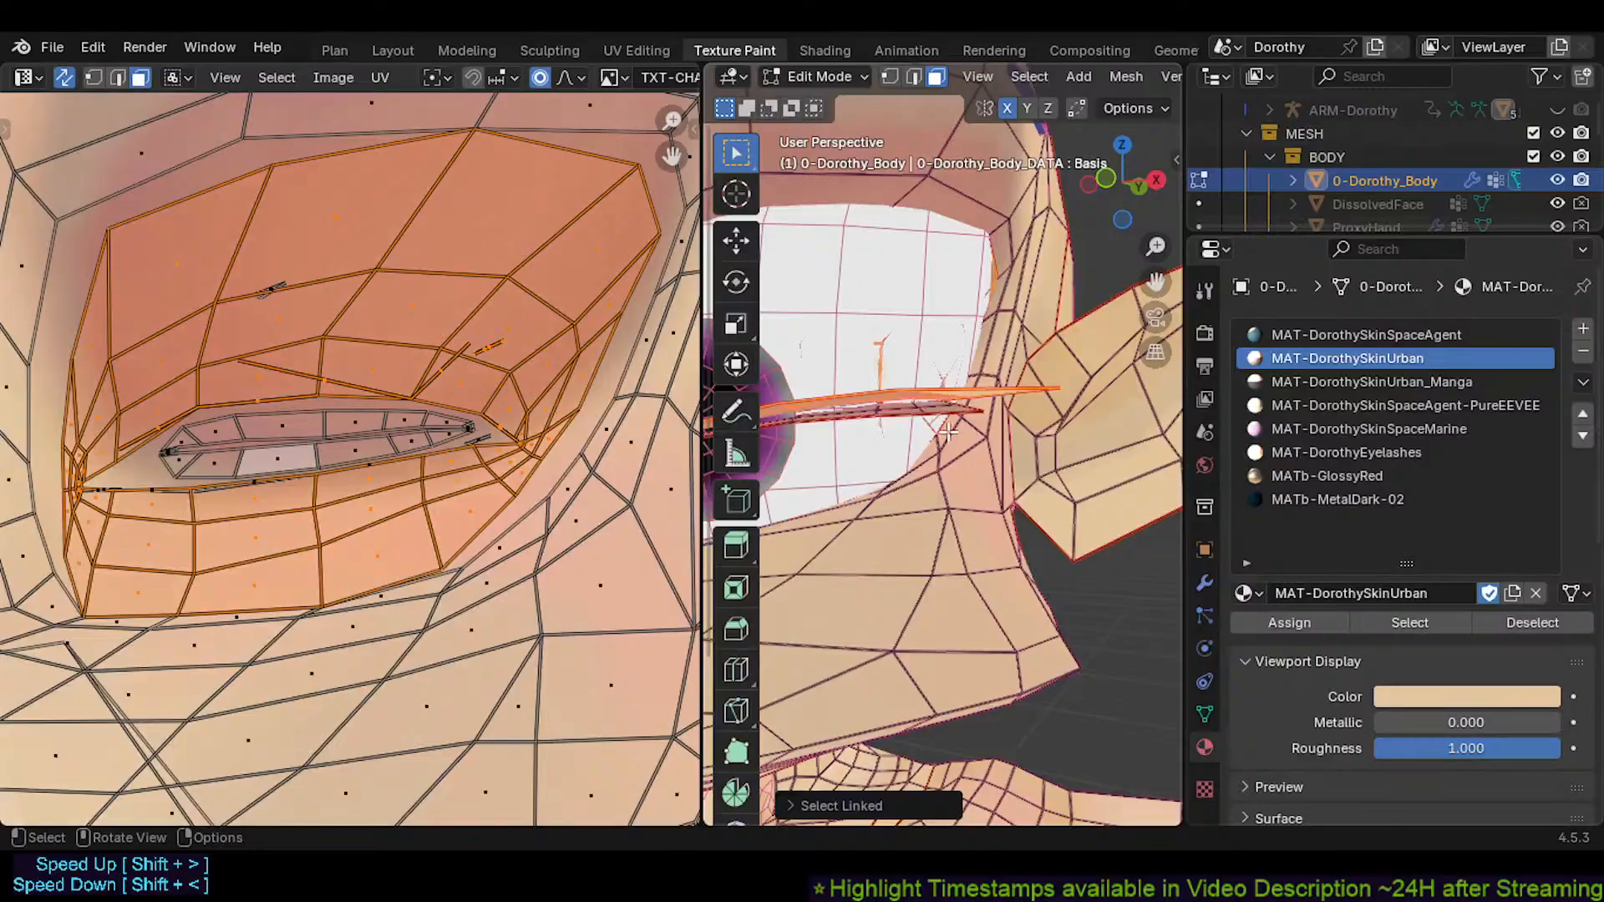
ctrl+click(944, 415)
key(ctrl+l)
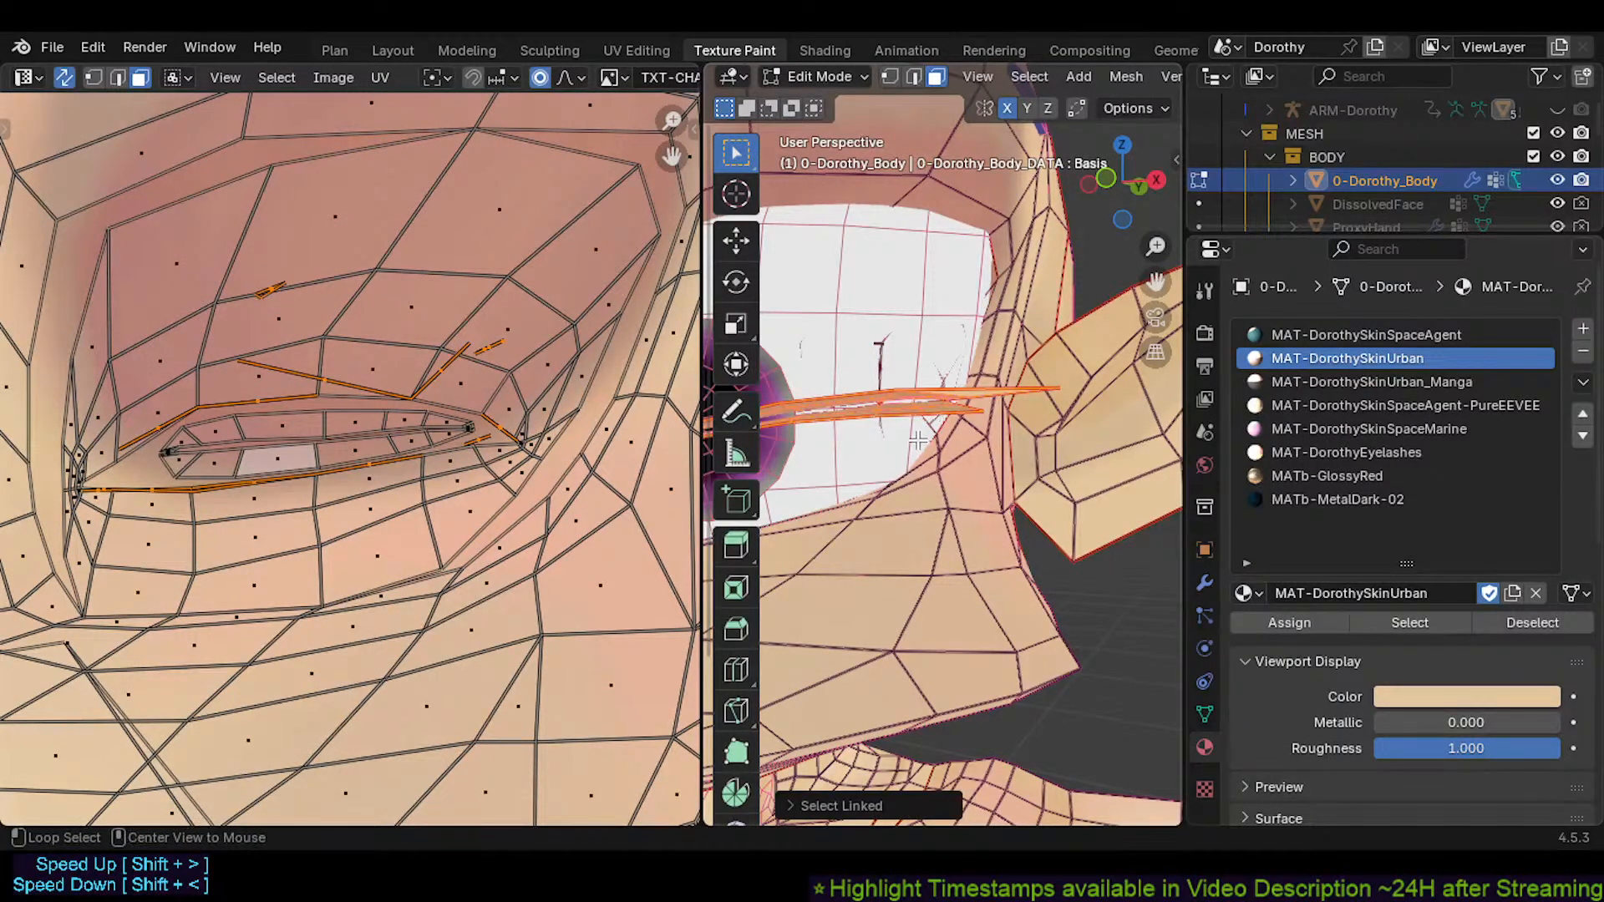
key(alt+z)
shift+middle_drag(919, 440, 969, 566)
key(ctrl+s)
Try a conformal unwrap of the selected strips and a move of their UVs with proportional editing on
key(u)
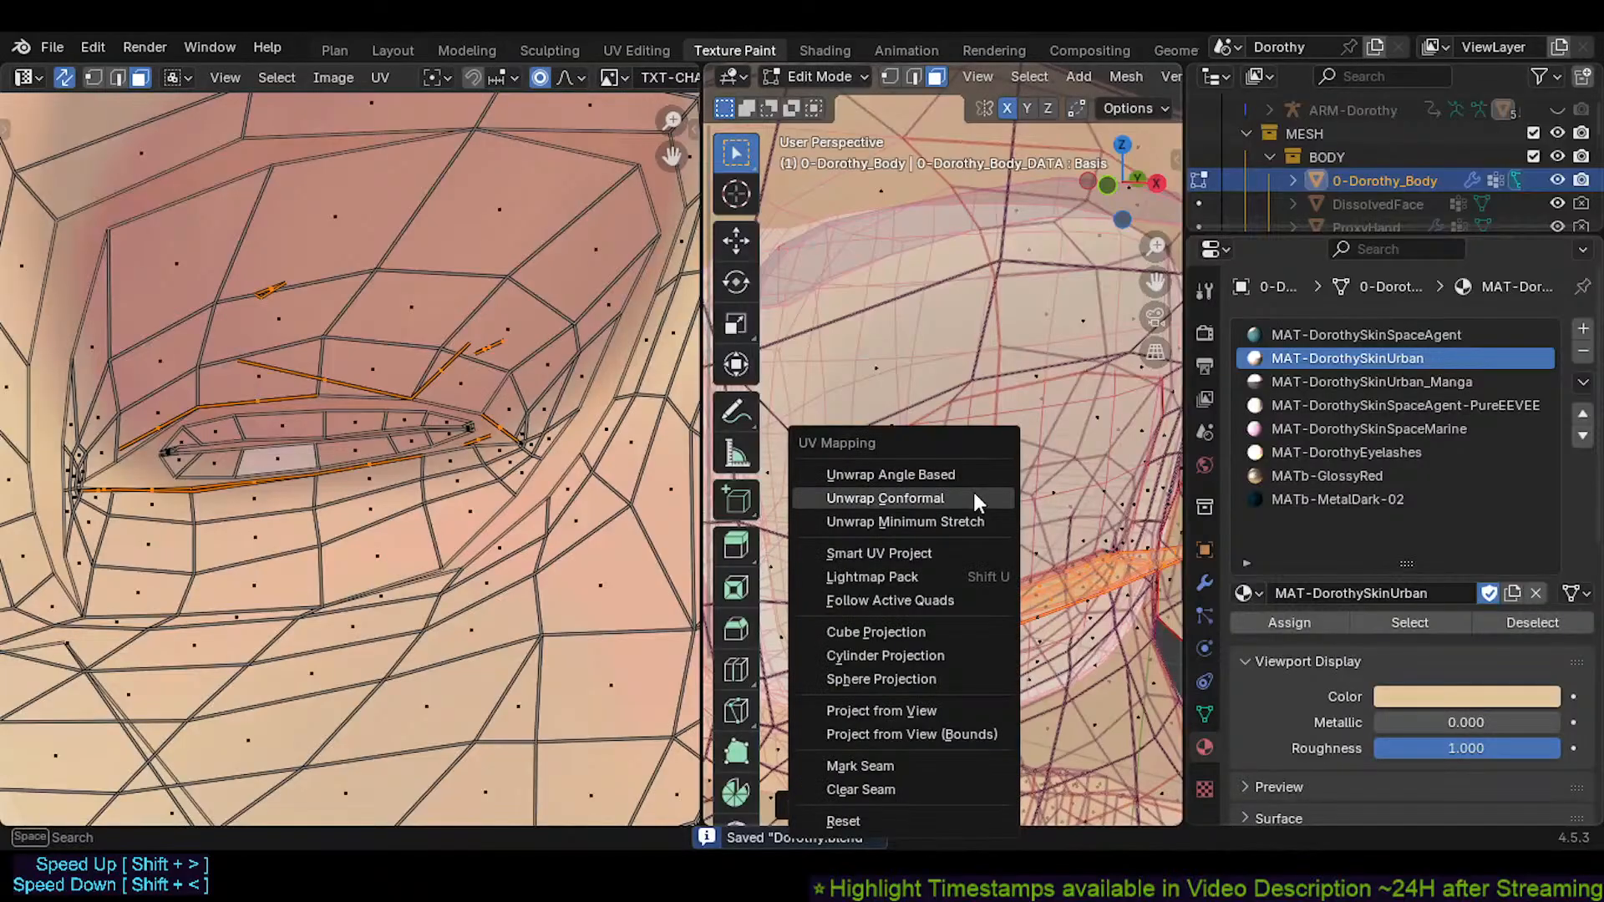
click(972, 493)
scroll(351, 460, down, 6)
scroll(312, 579, down, 3)
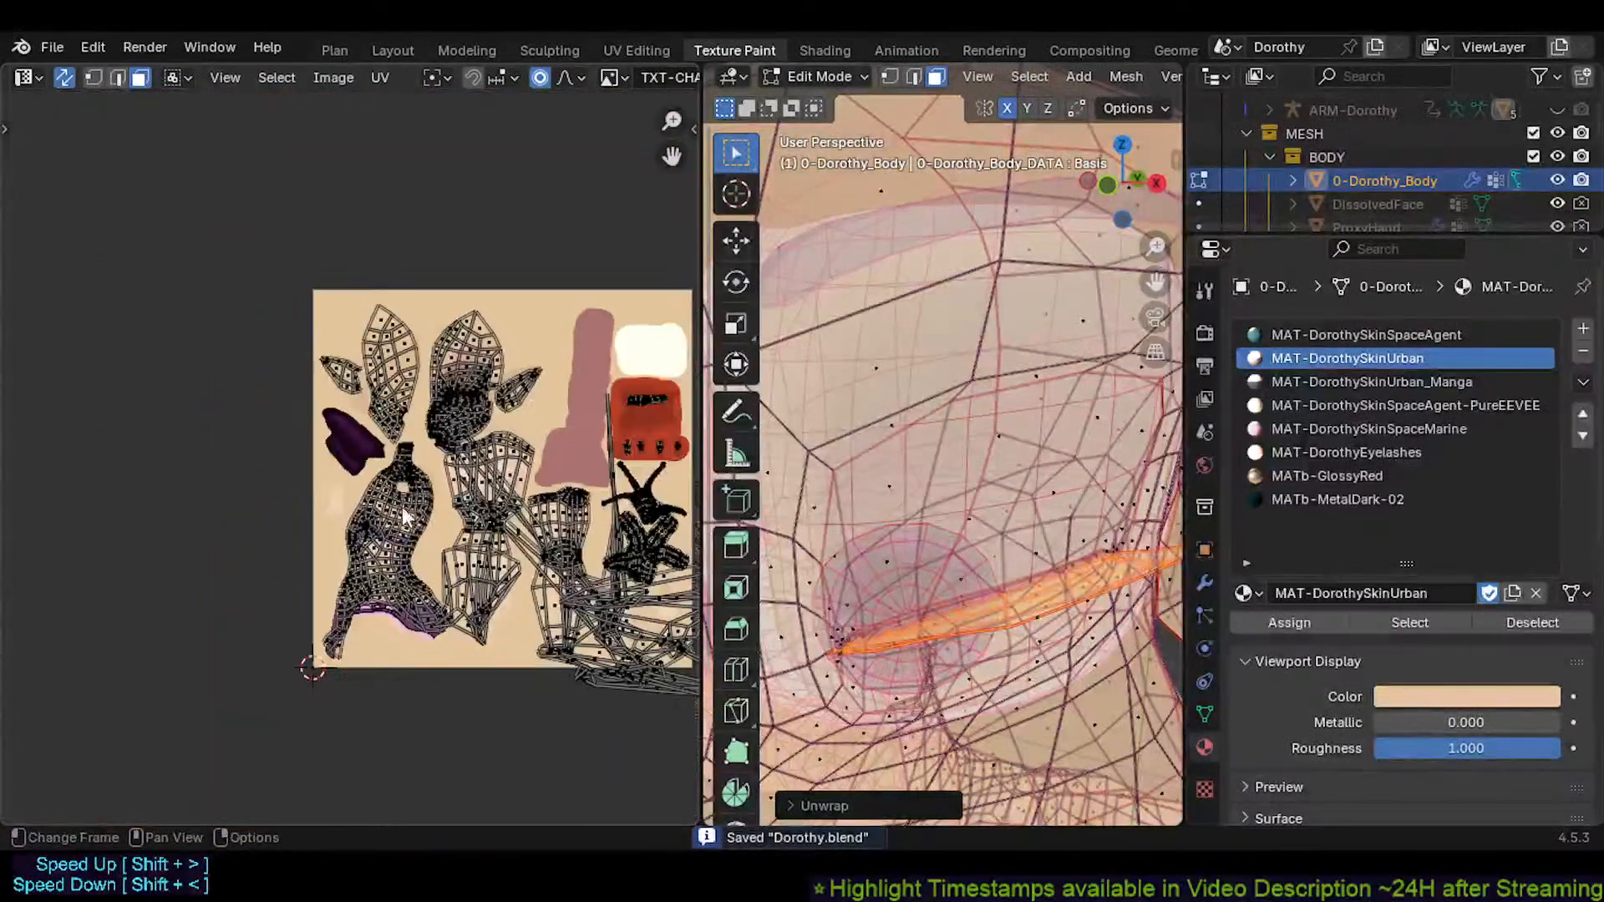
key(g)
click(434, 493)
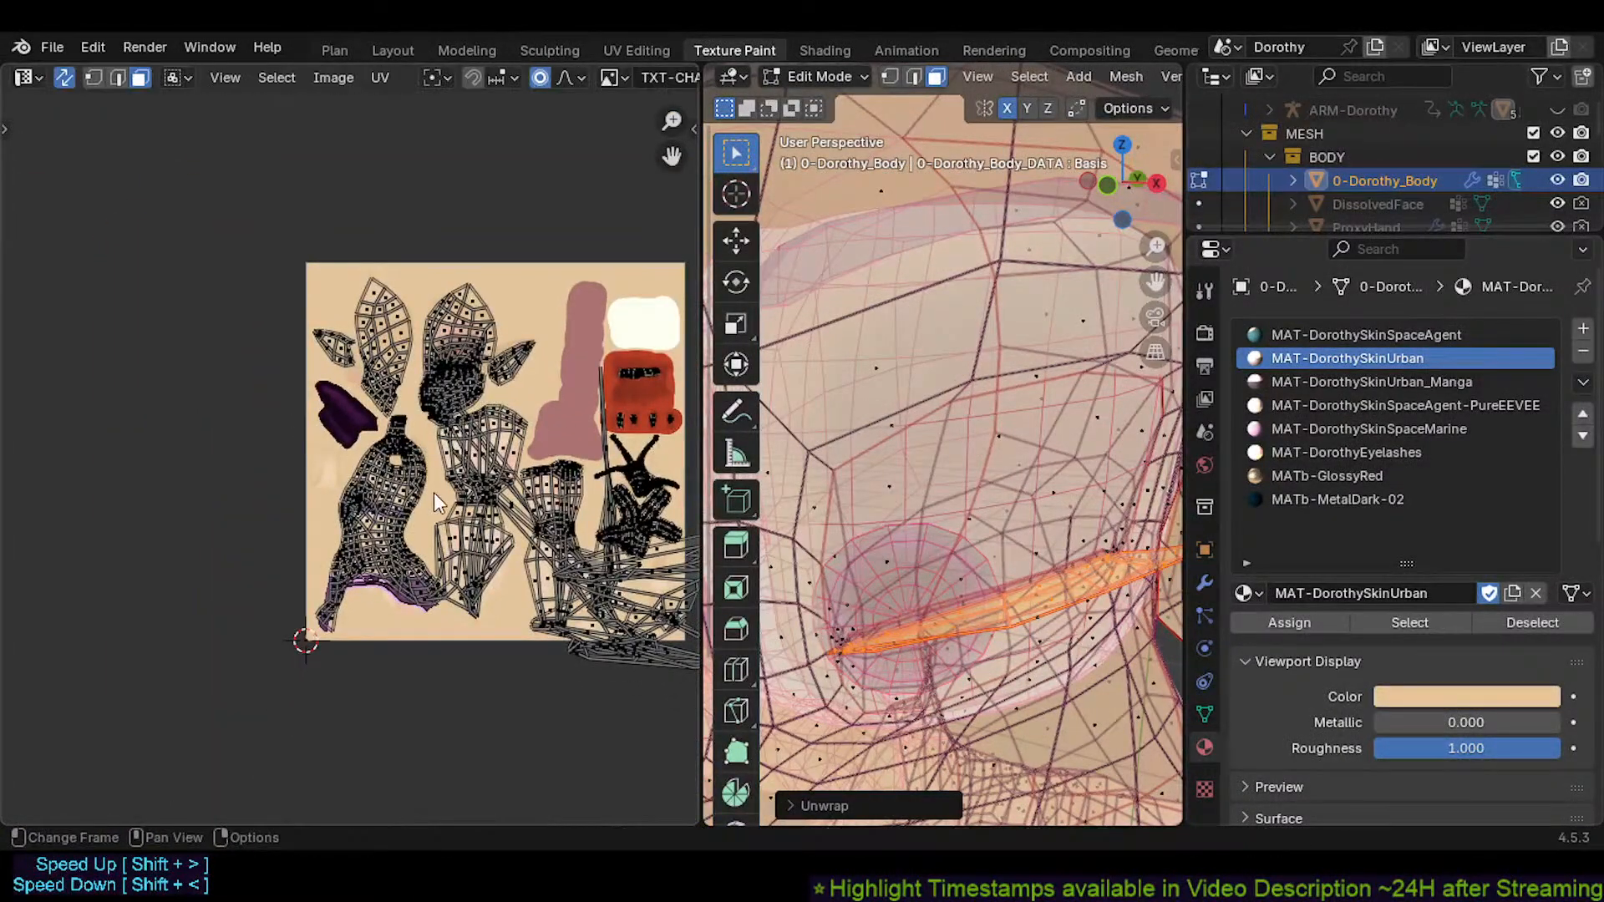
scroll(399, 553, up, 8)
scroll(381, 451, up, 5)
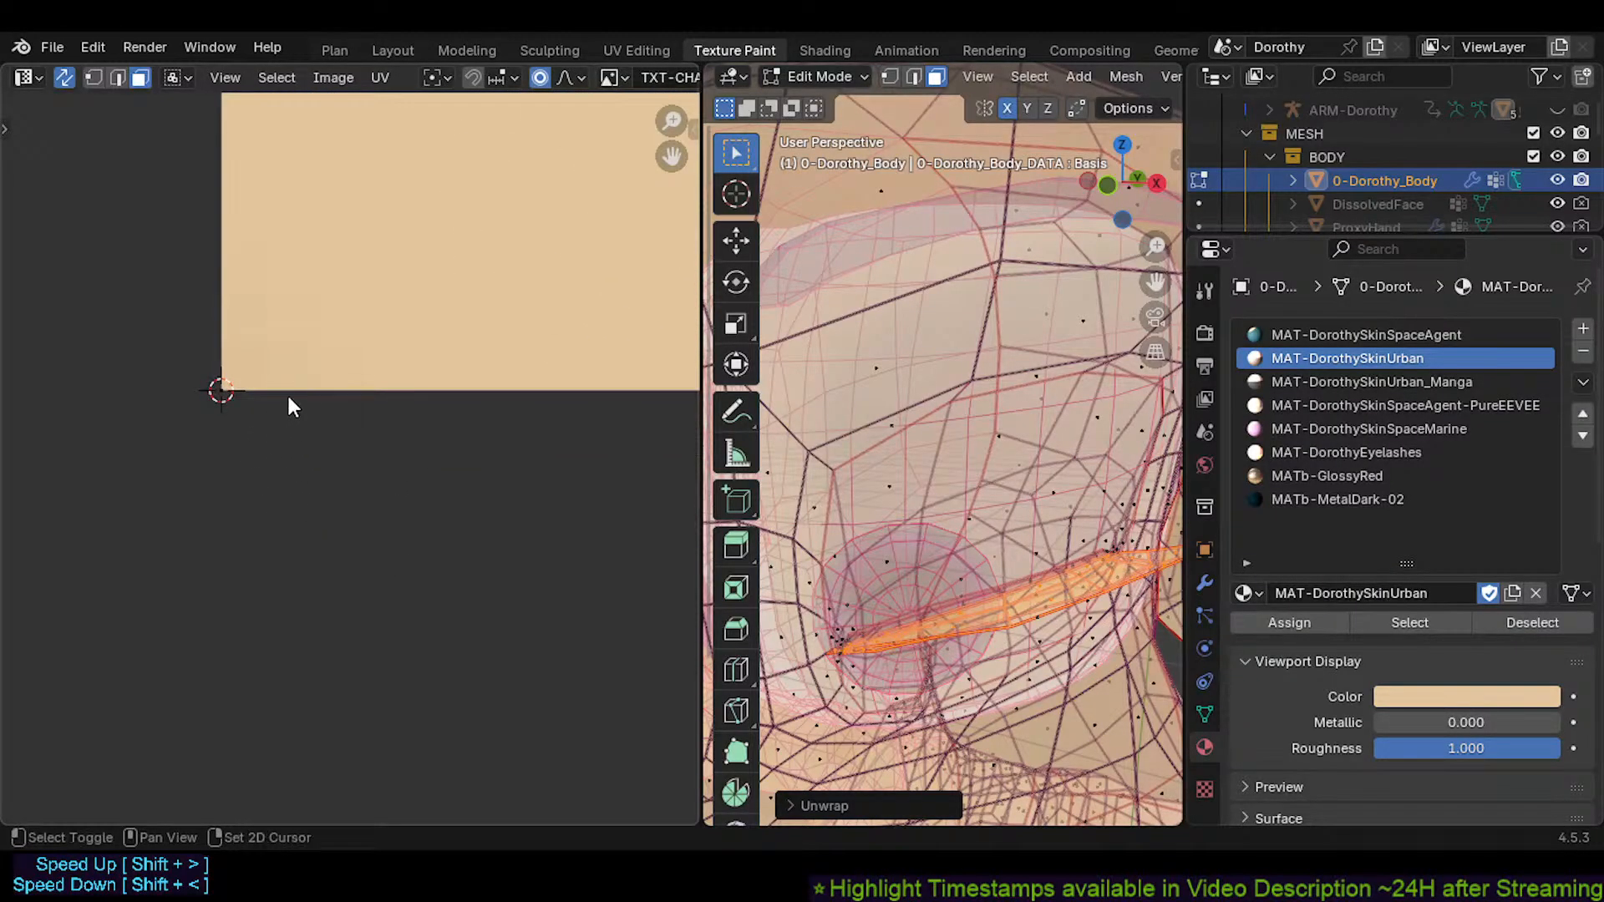
Undo the conformal unwrap and the UV move of the selected strips
shift+middle_drag(288, 399, 265, 540)
key(g)
right_click(286, 465)
scroll(344, 418, down, 5)
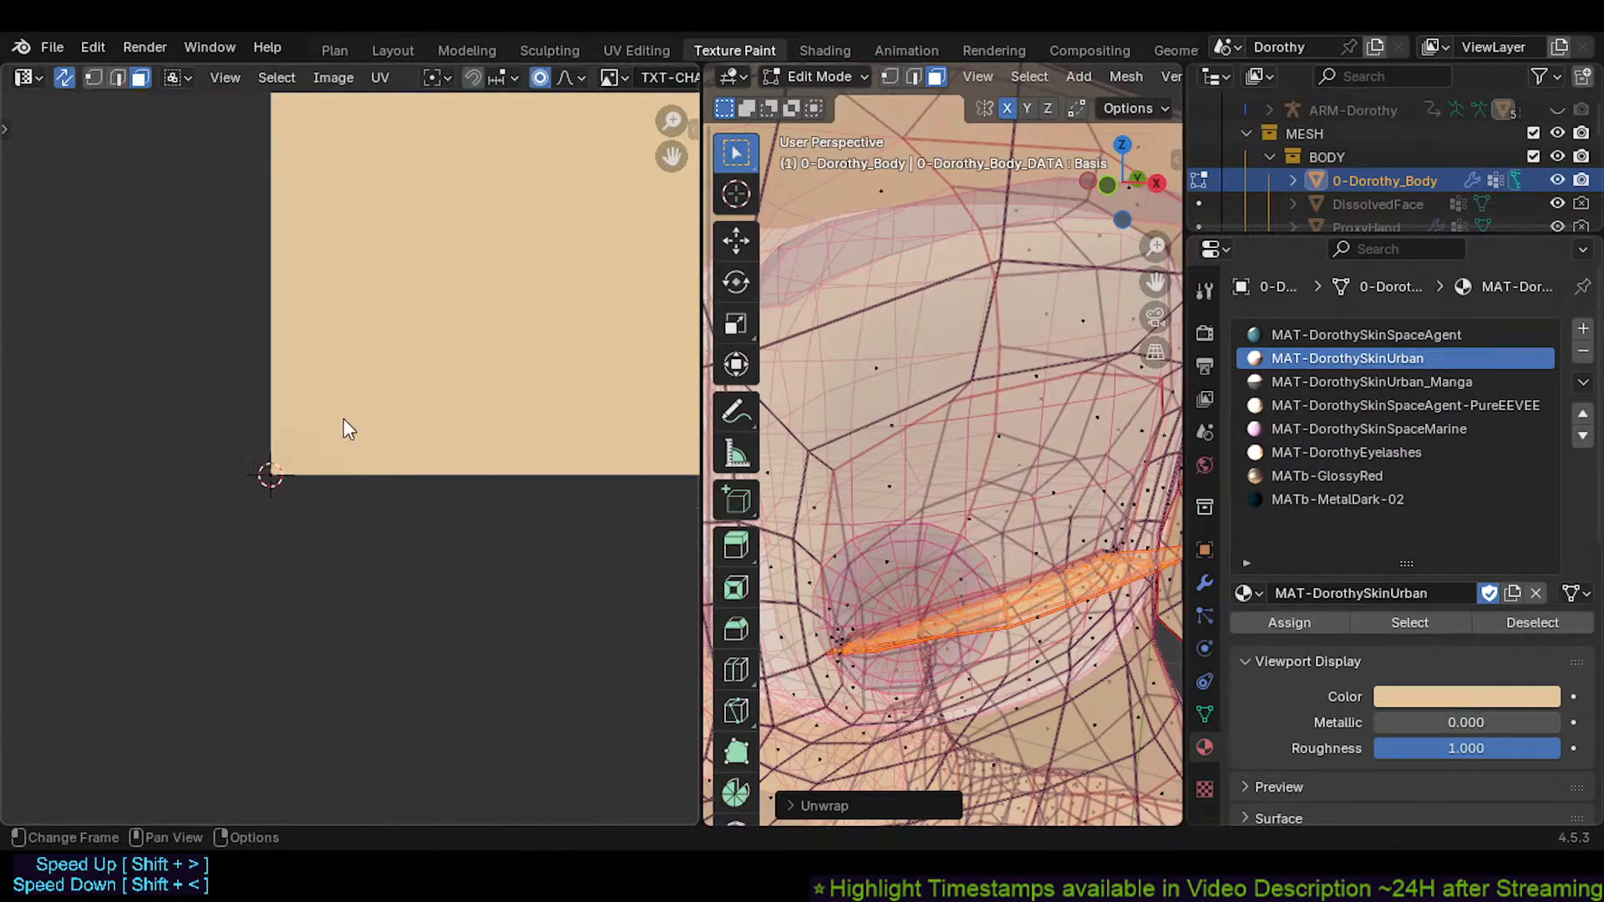
shift+middle_drag(459, 325, 262, 663)
key(ctrl+z)
scroll(448, 514, down, 3)
scroll(438, 518, down, 4)
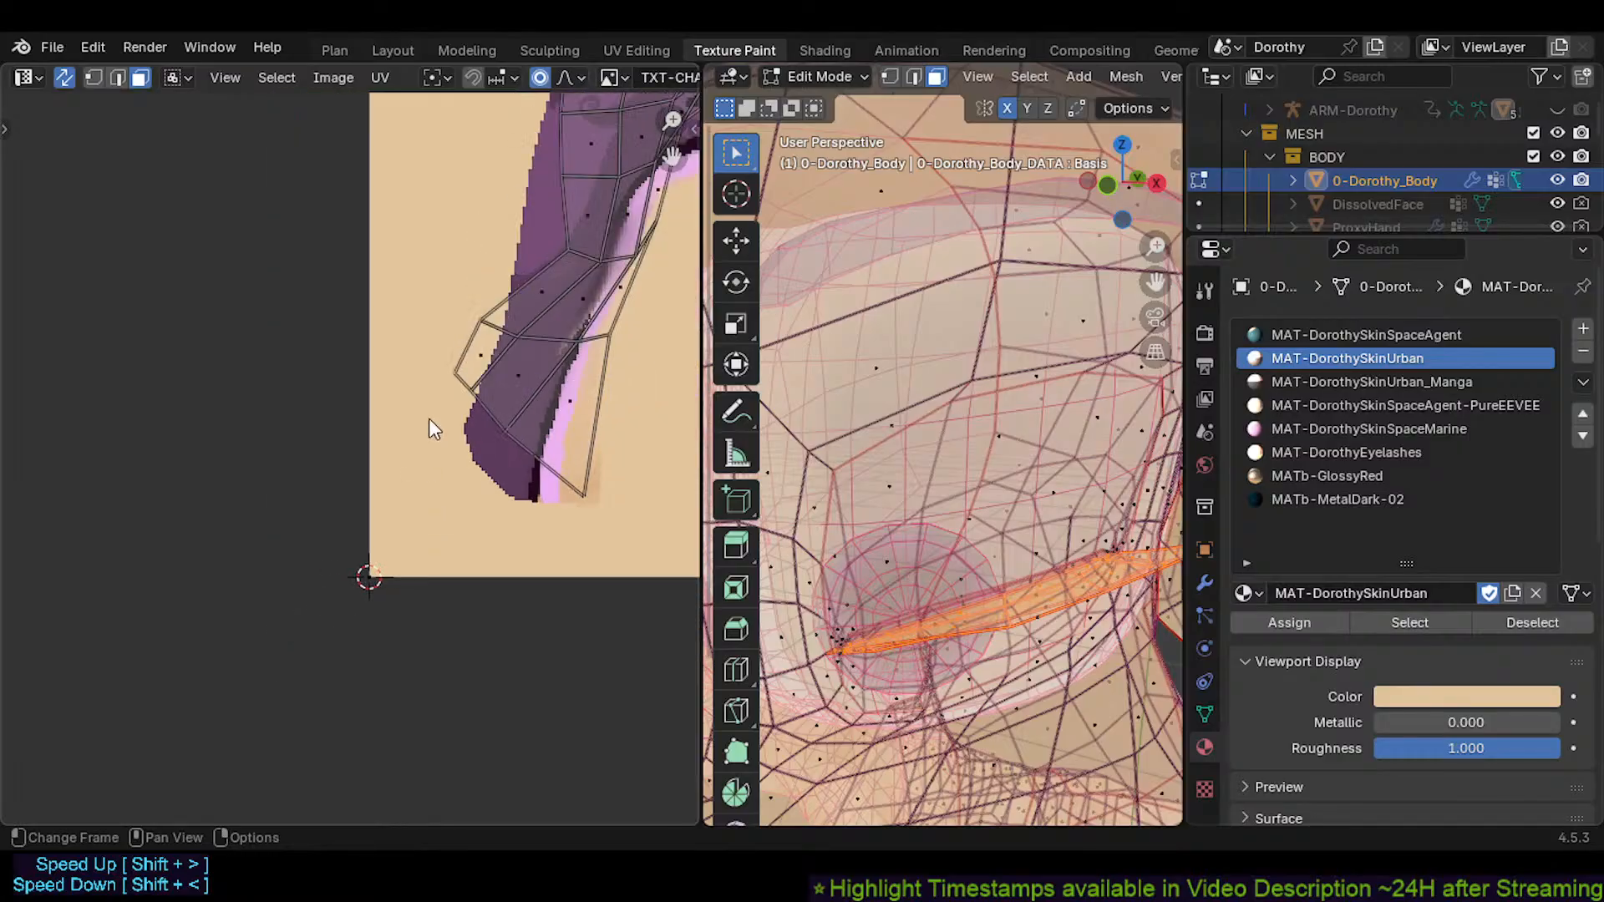
Turn off proportional editing in the UV editor and place the 2D cursor on the dark purple texture patch
shift+middle_drag(420, 377, 273, 596)
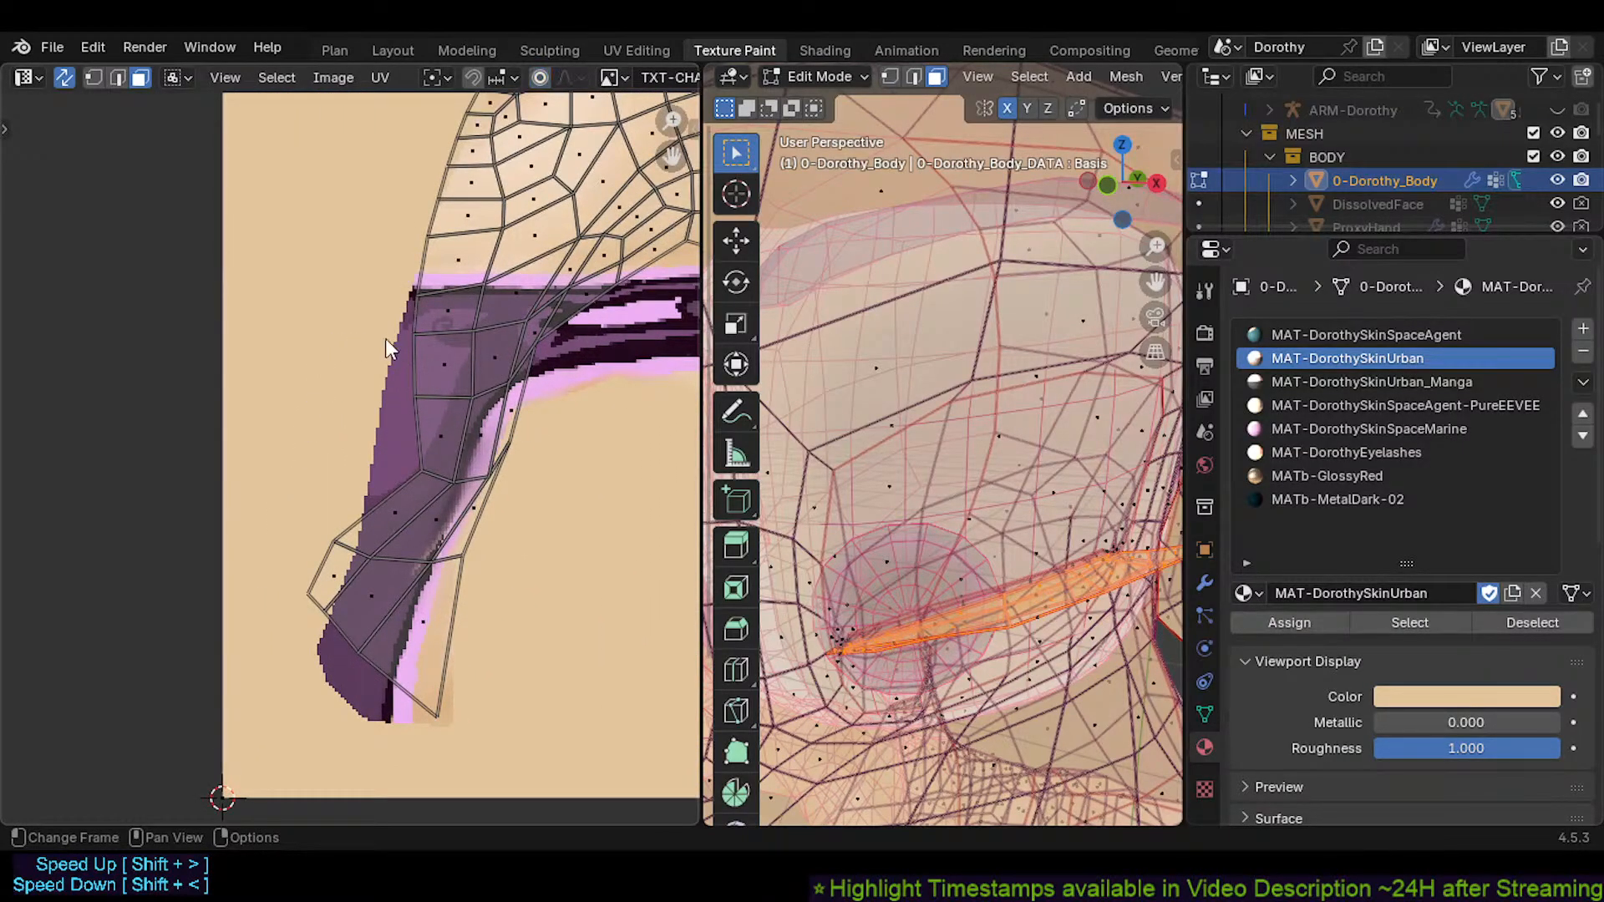
shift+middle_drag(386, 343, 289, 567)
scroll(317, 534, down, 5)
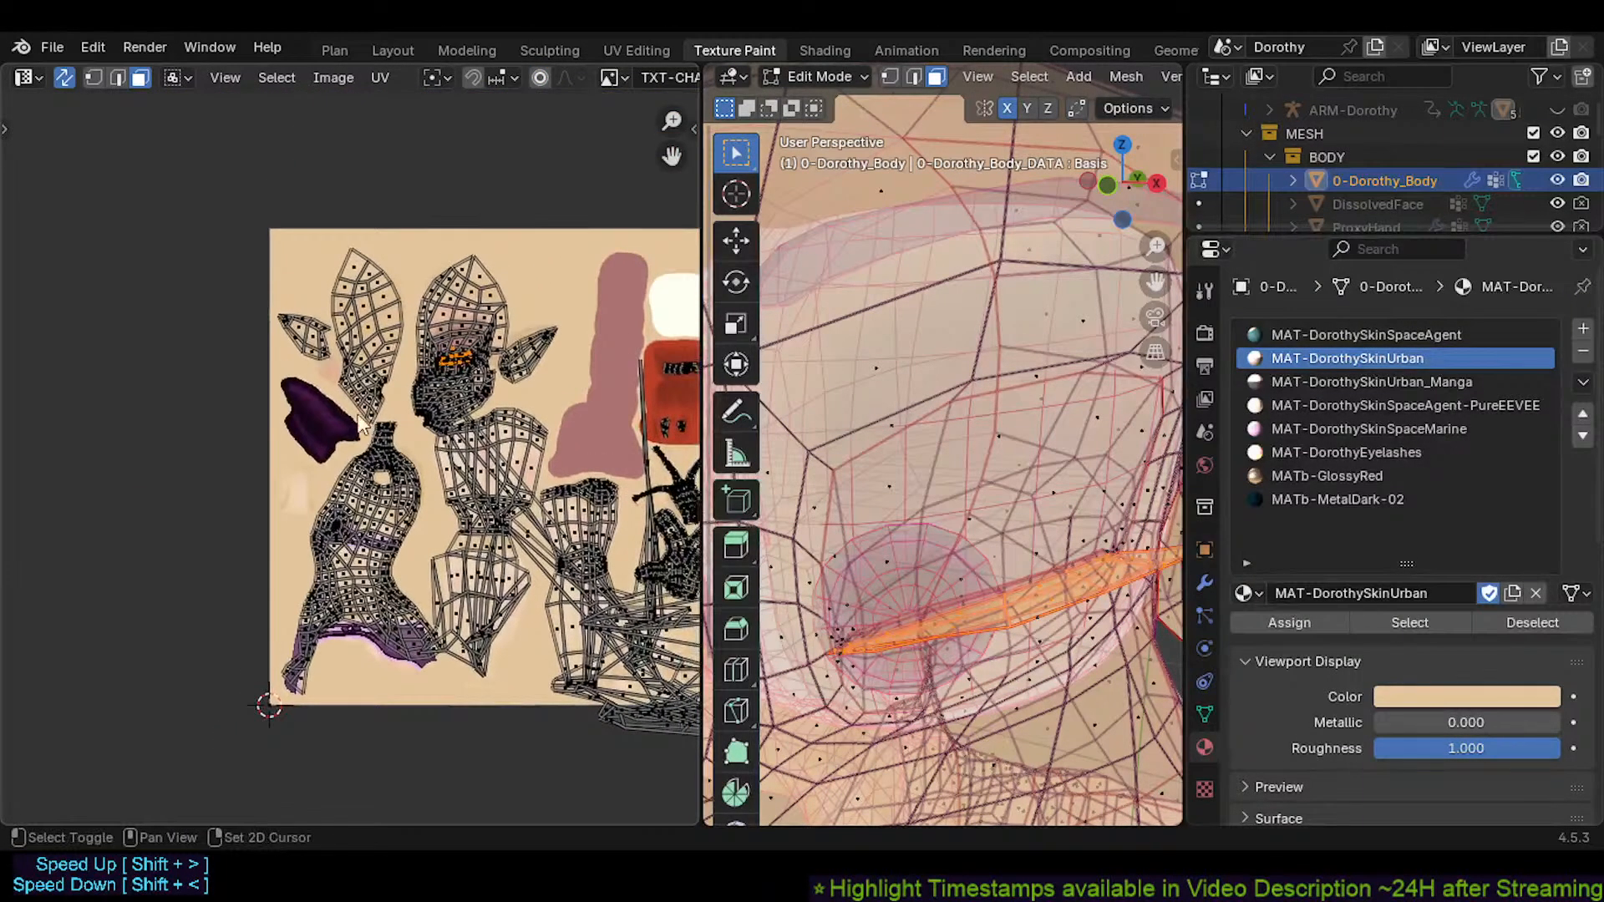
middle_drag(877, 468, 928, 493)
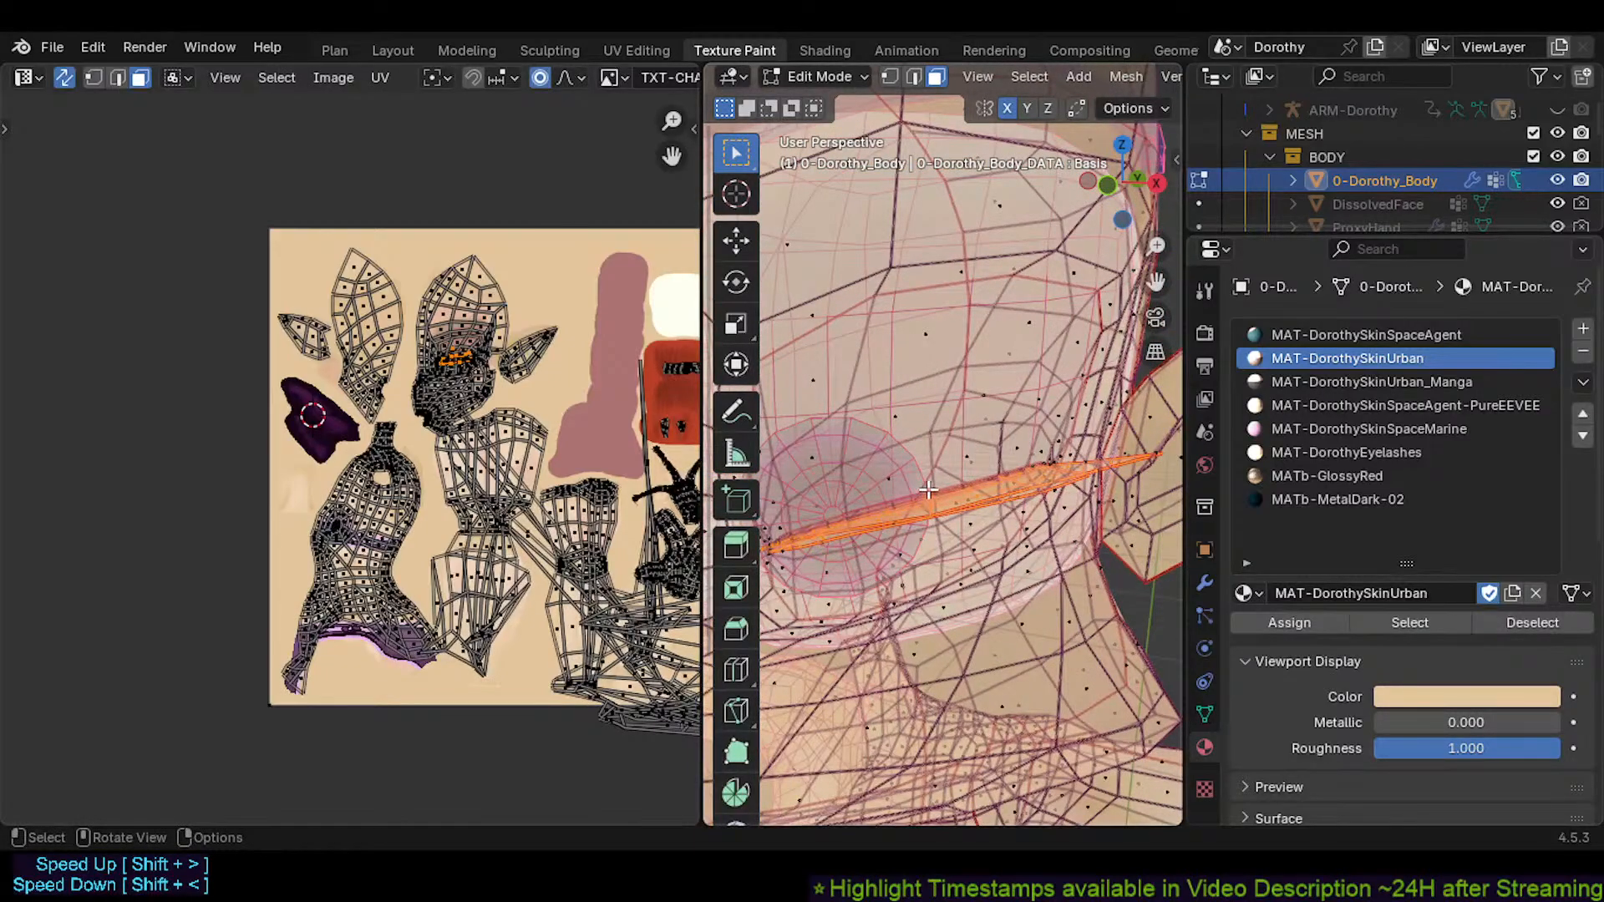
Try Unwrap Conformal and then Smart UV Project on the two eye strips
key(u)
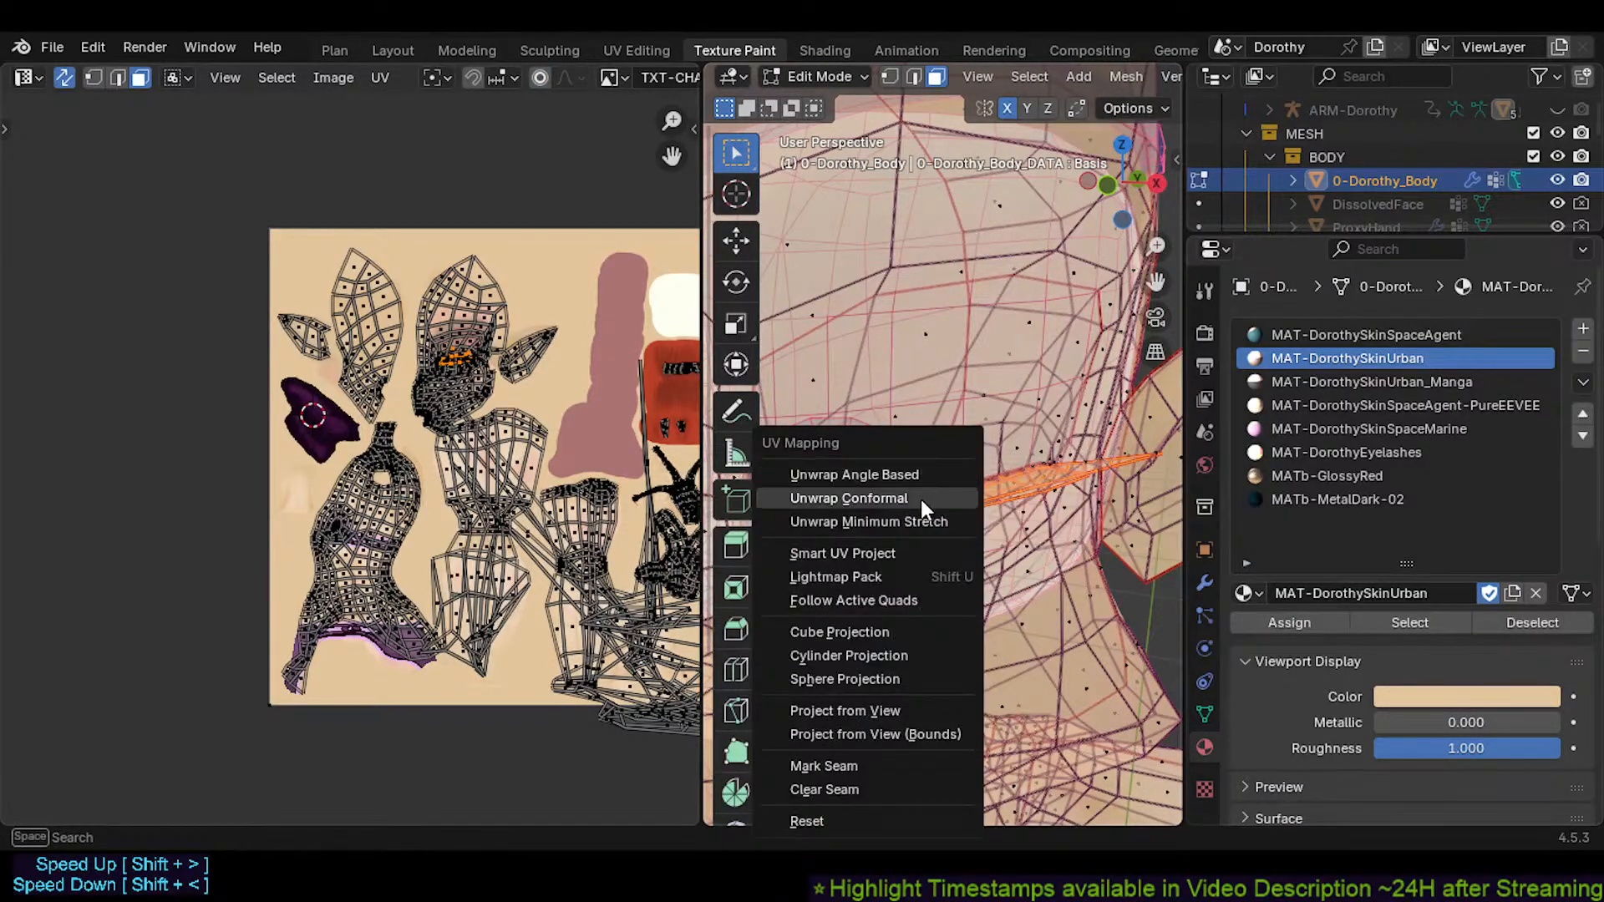
click(920, 500)
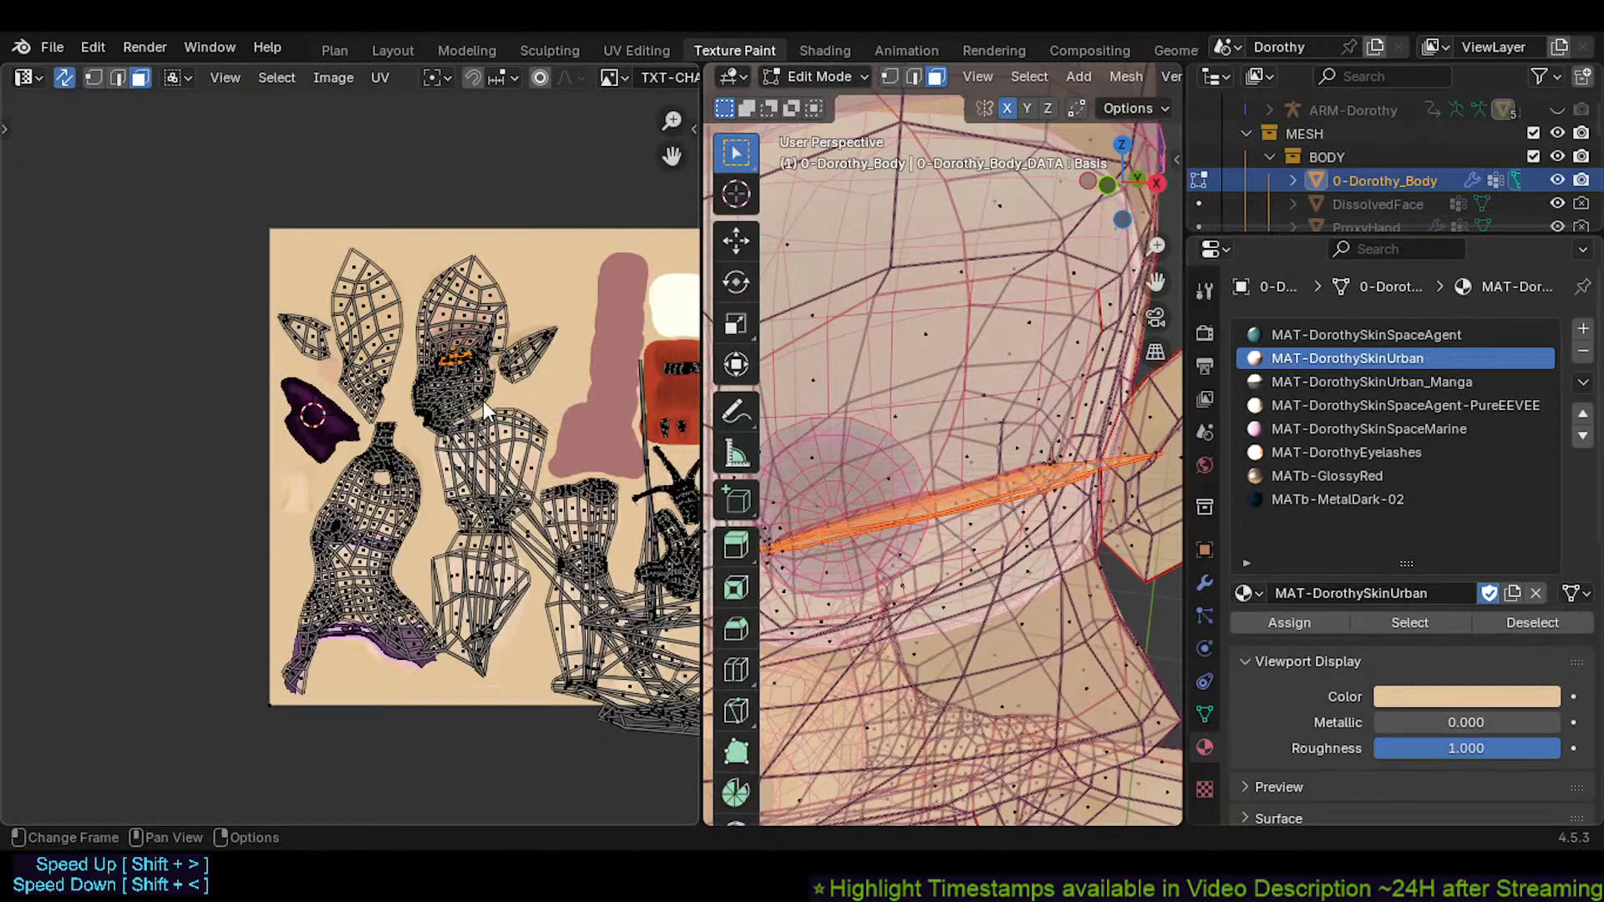
key(u)
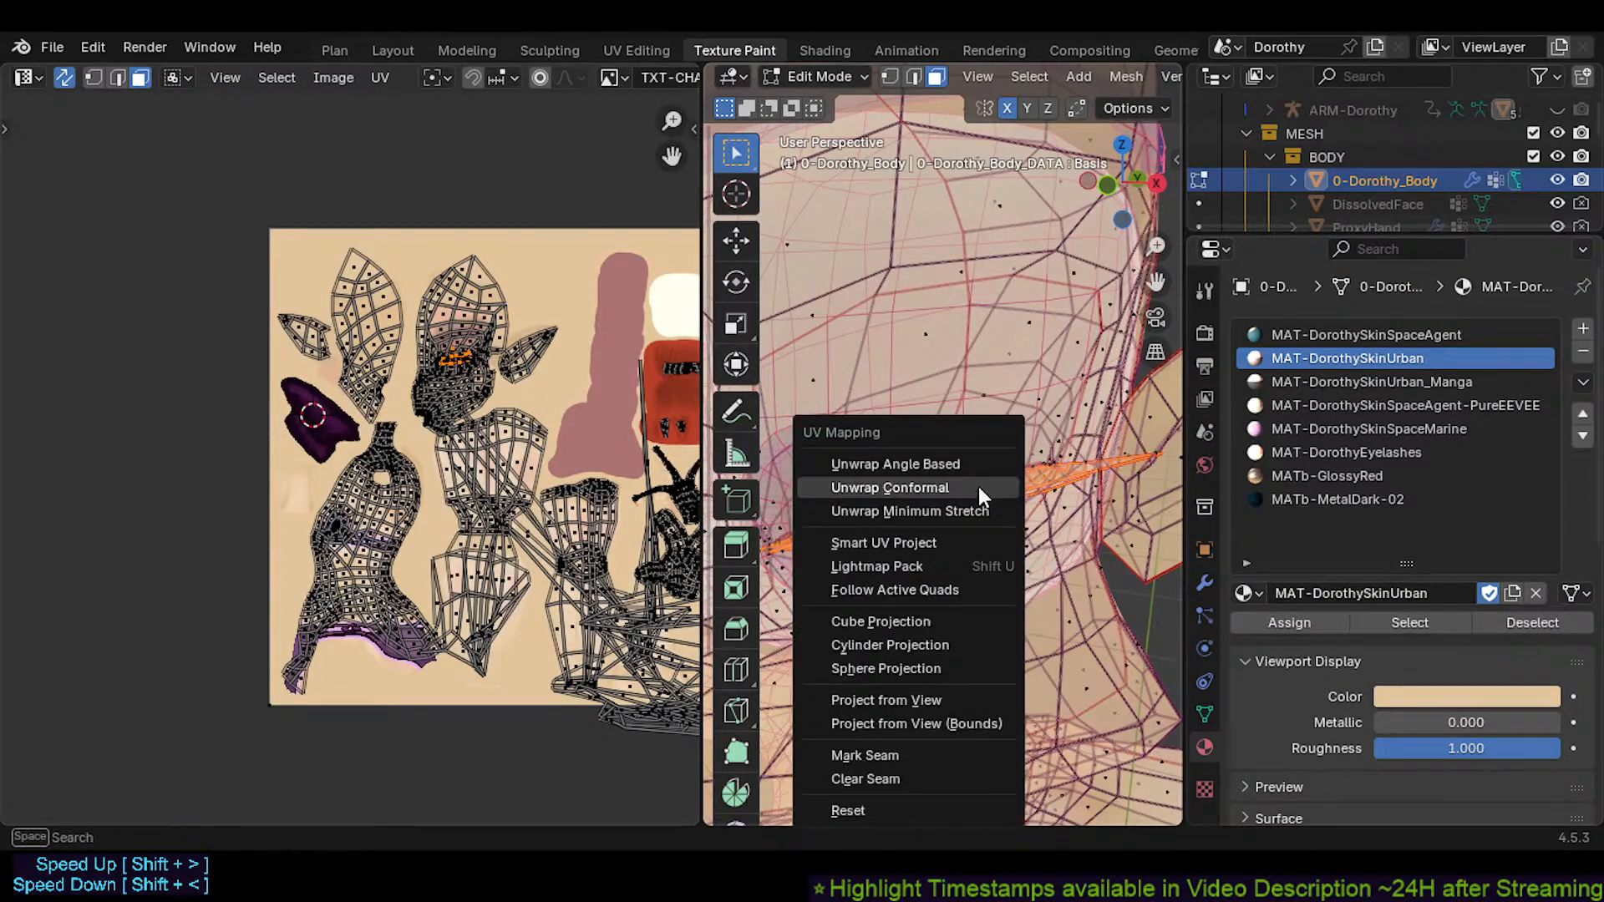
click(949, 535)
click(942, 750)
key(g)
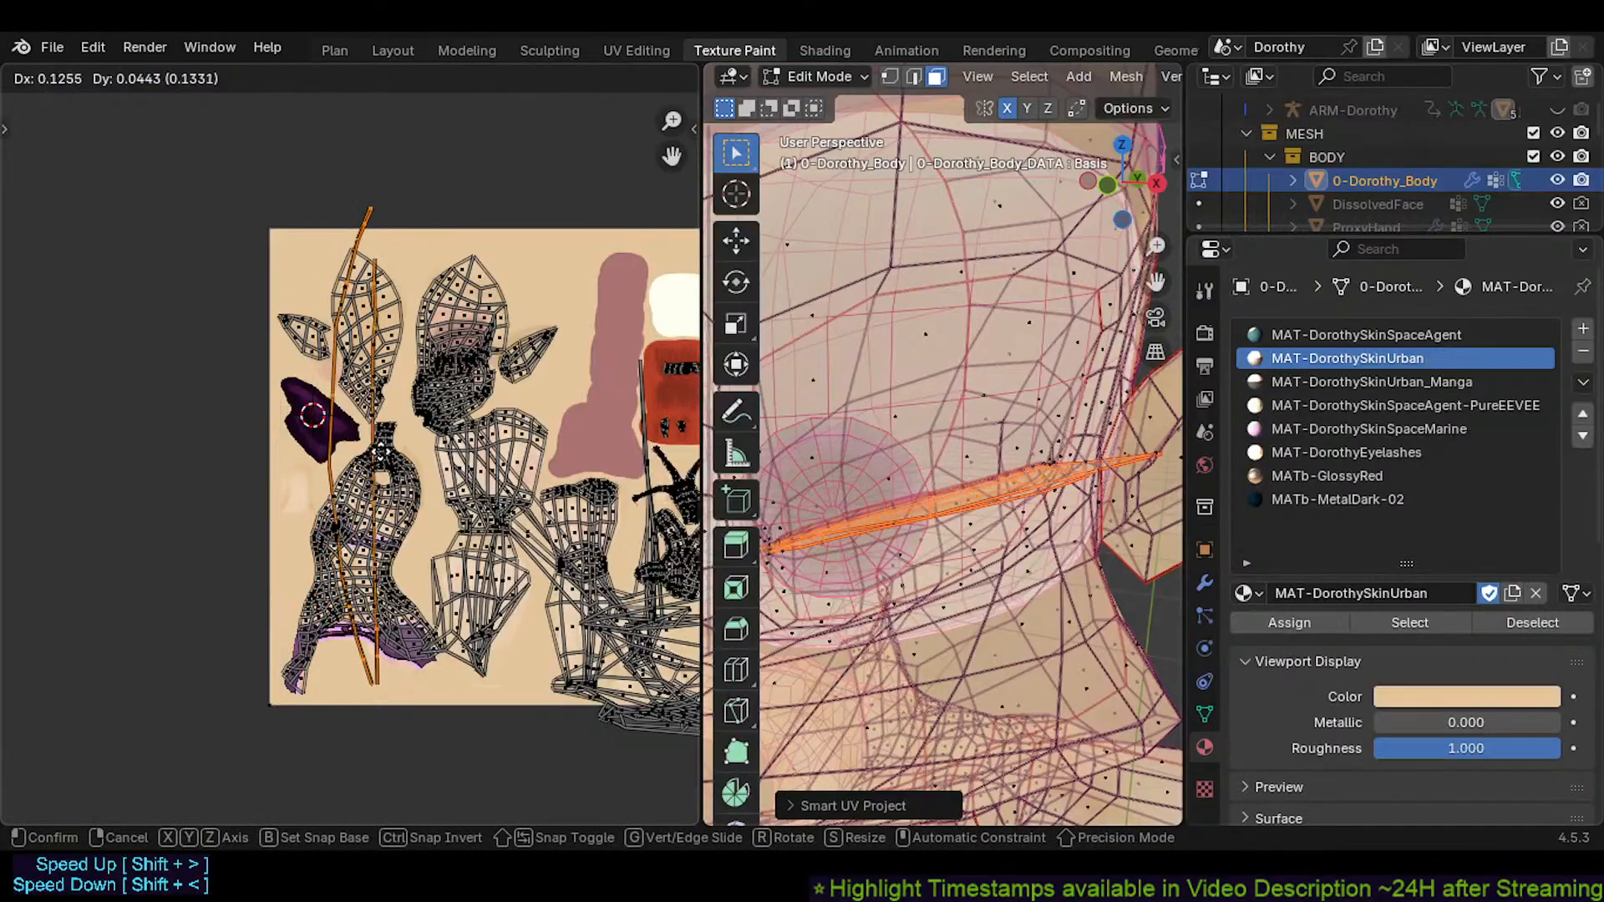
key(Escape)
Try Lightmap Pack with a 0.10 margin and then Cylinder Projection on the two eye strips
key(u)
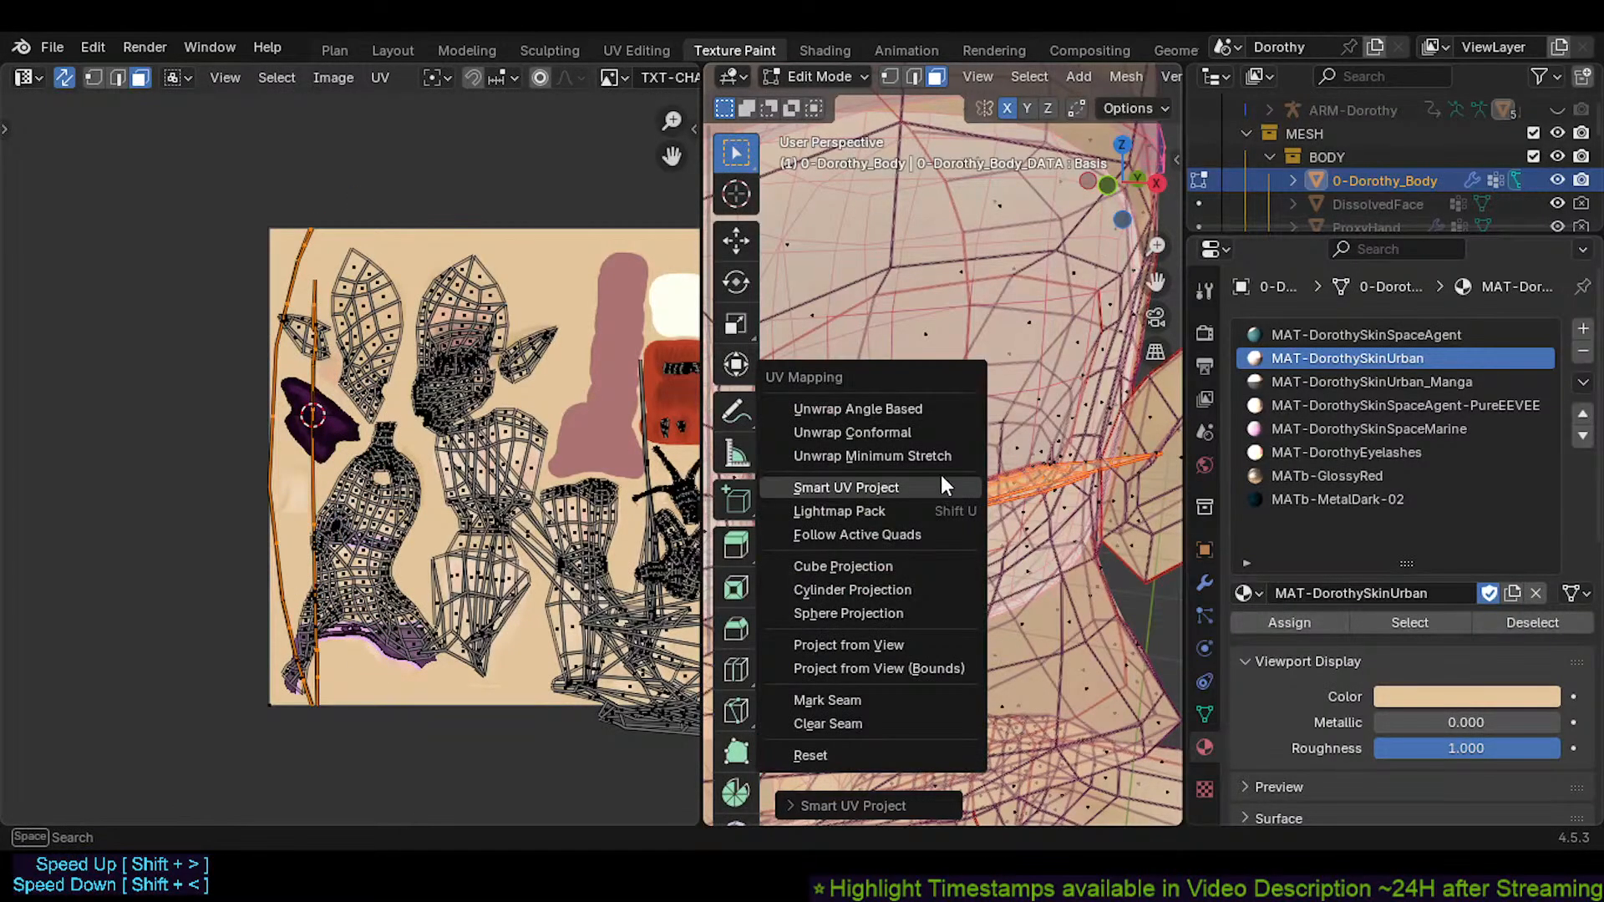
click(891, 504)
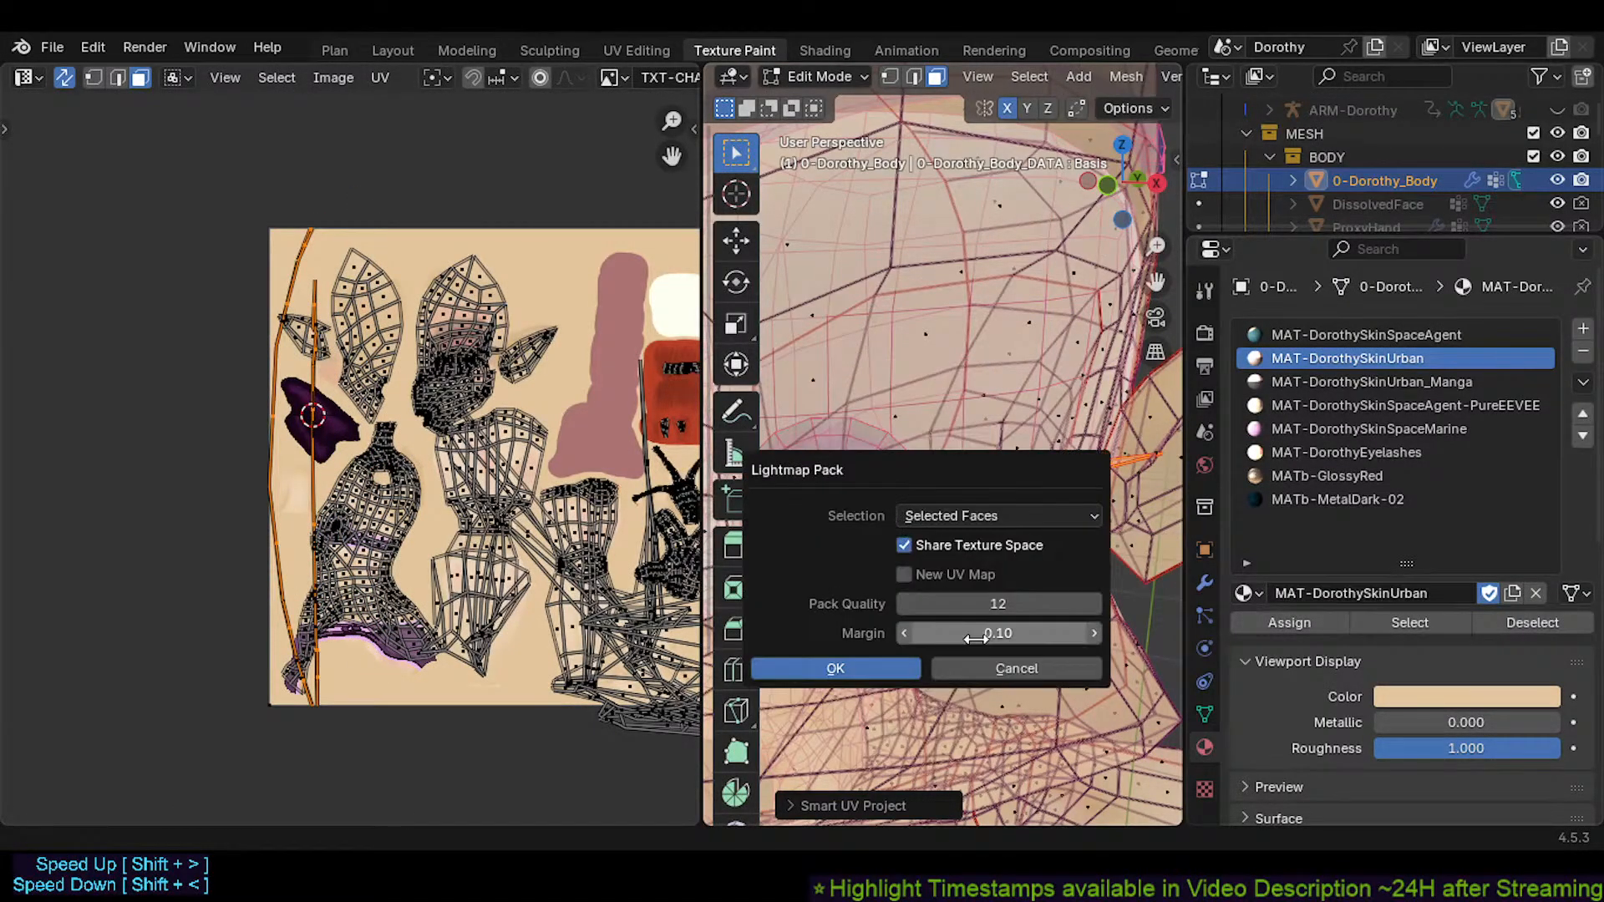
click(875, 673)
key(u)
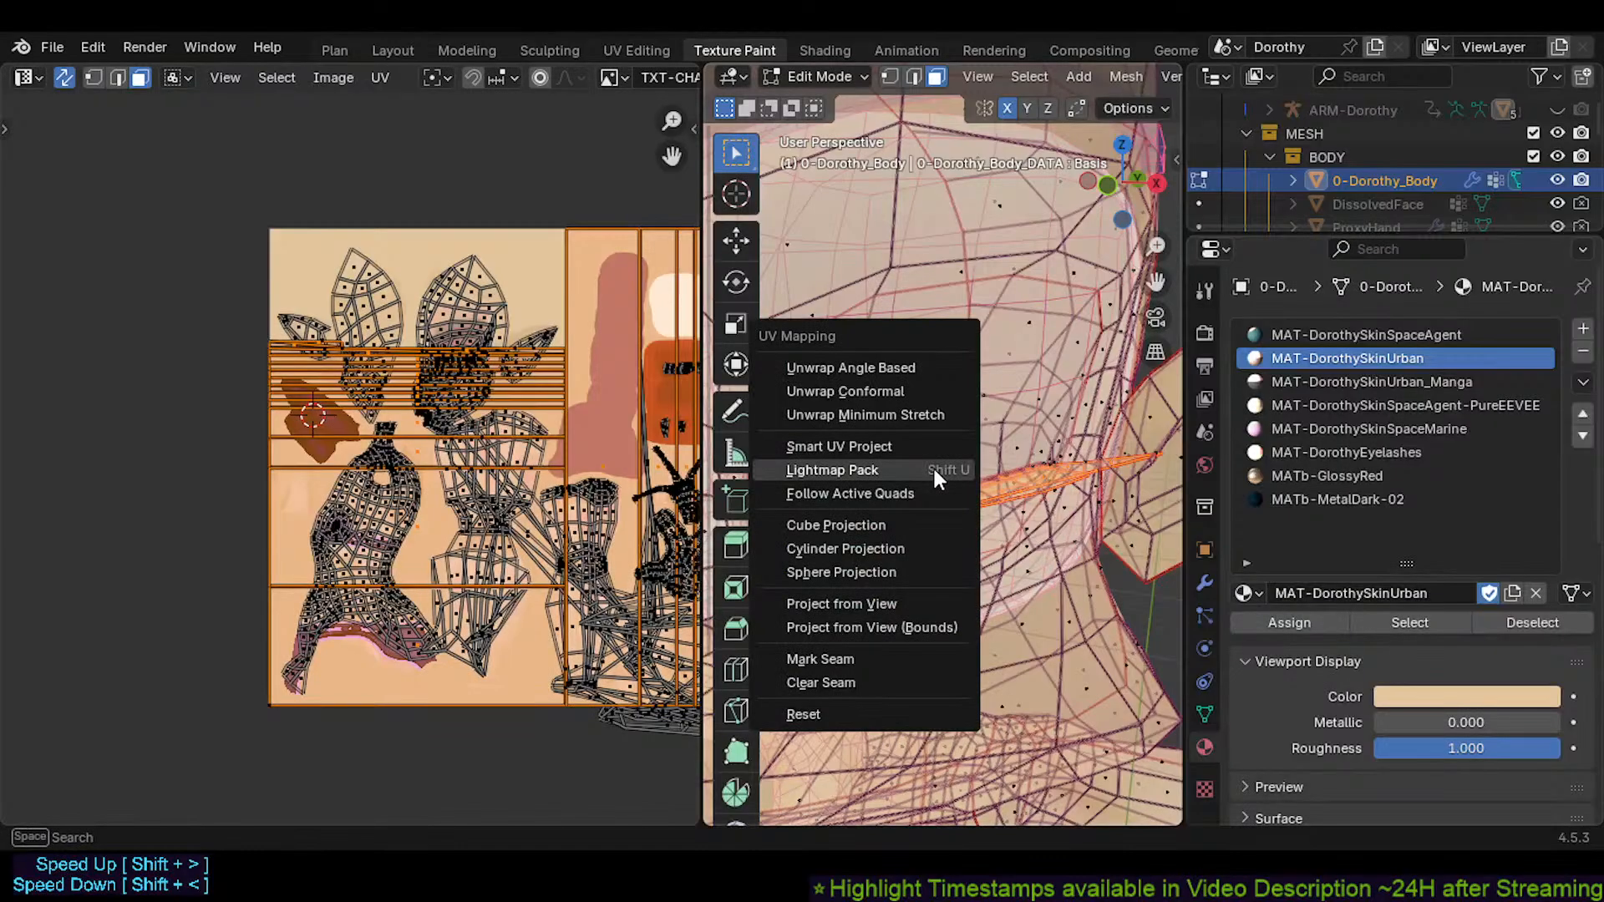
click(879, 549)
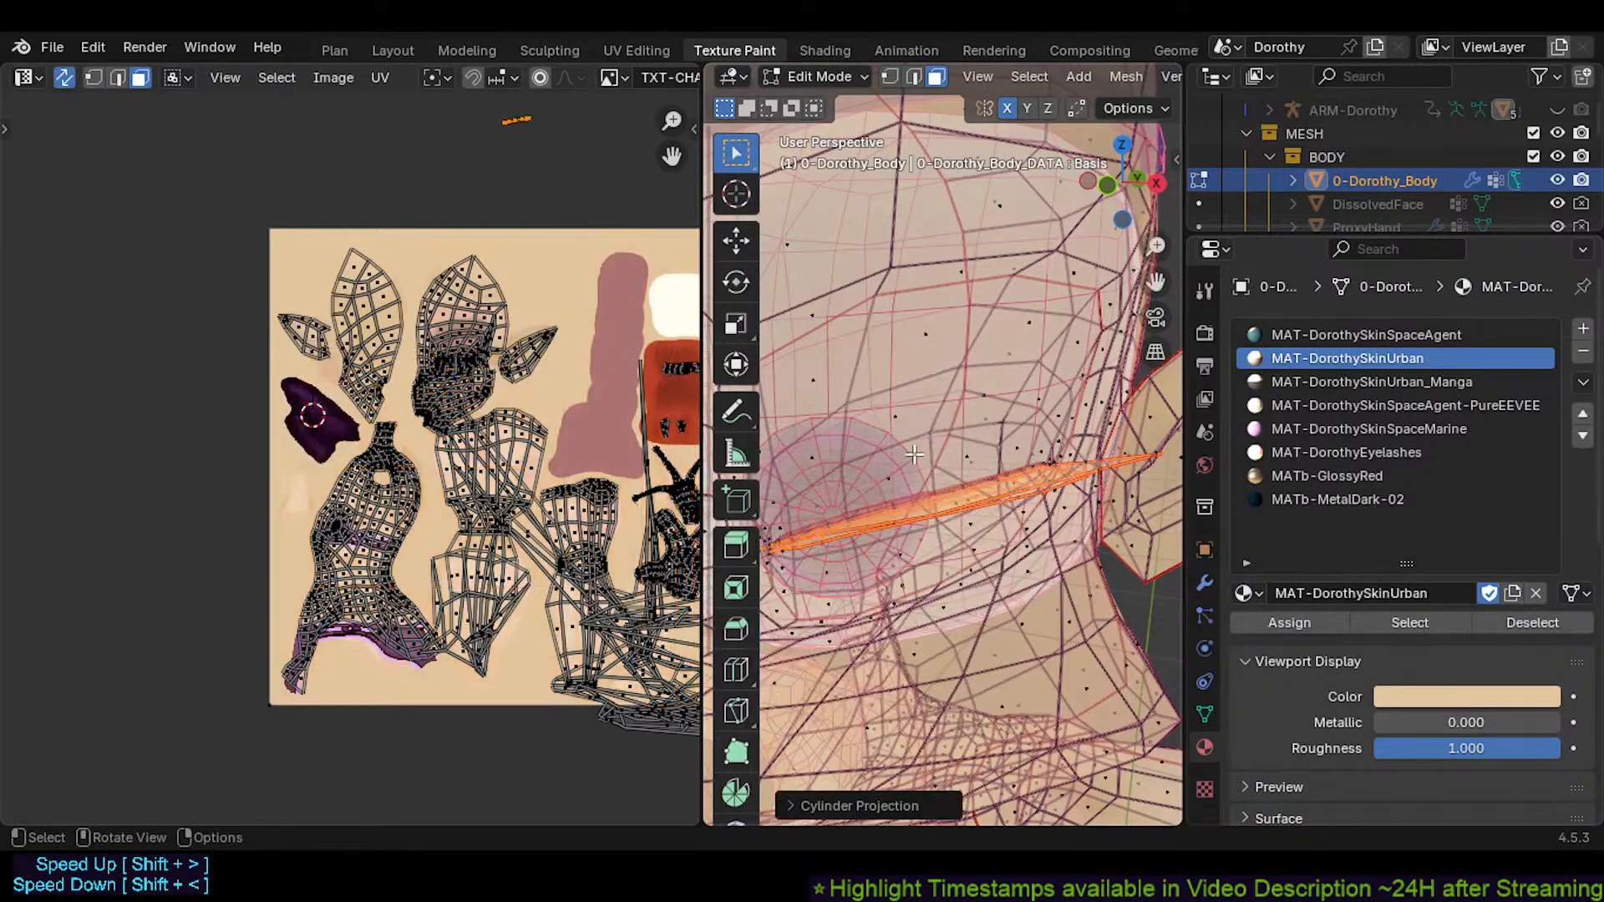
Unwrap the two eye strips again and scale their UVs down to about 0.25
key(u)
click(859, 319)
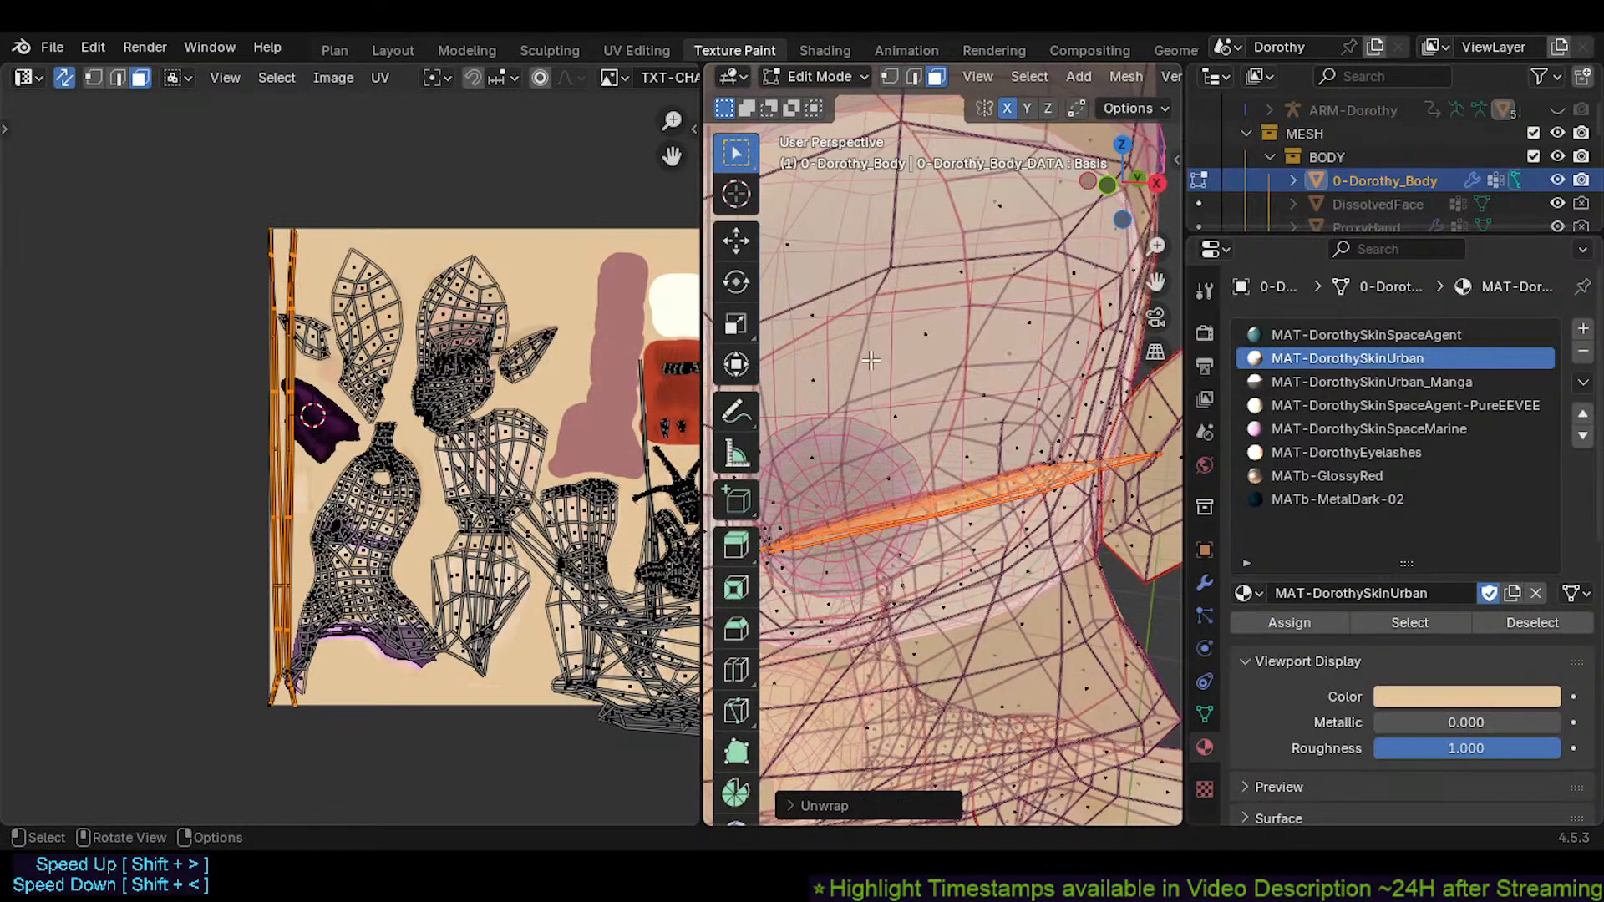
scroll(268, 414, up, 4)
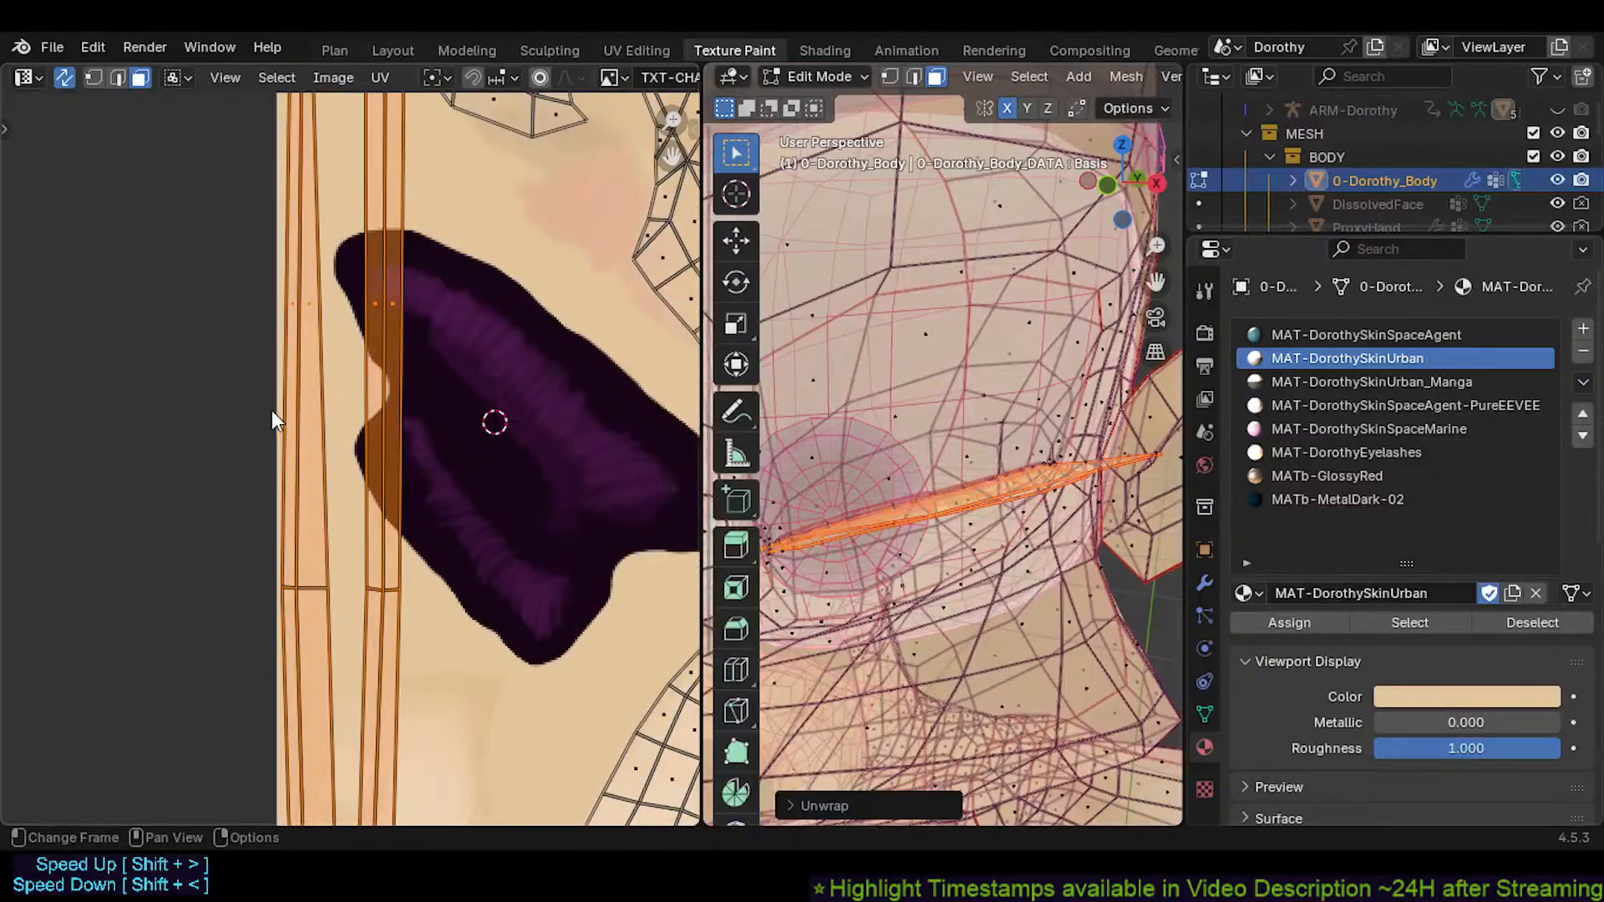
scroll(273, 409, down, 4)
key(s)
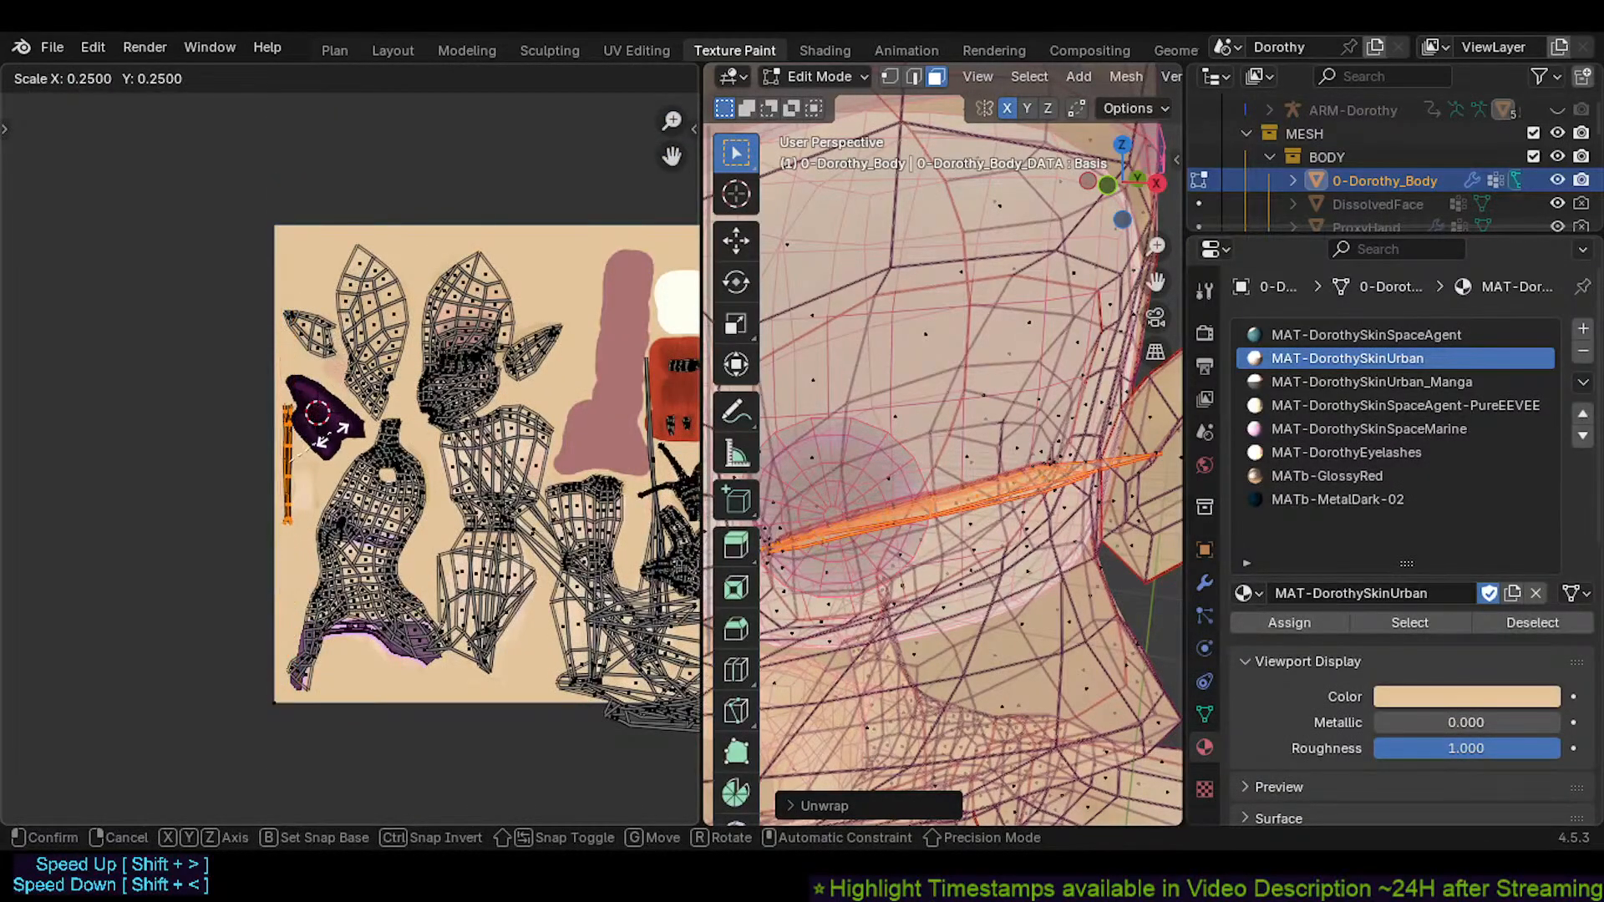
click(332, 442)
Shrink the strips' UVs further and rotate them diagonally to follow the slant of the dark purple patch
scroll(332, 365, up, 3)
key(s)
click(317, 382)
key(r)
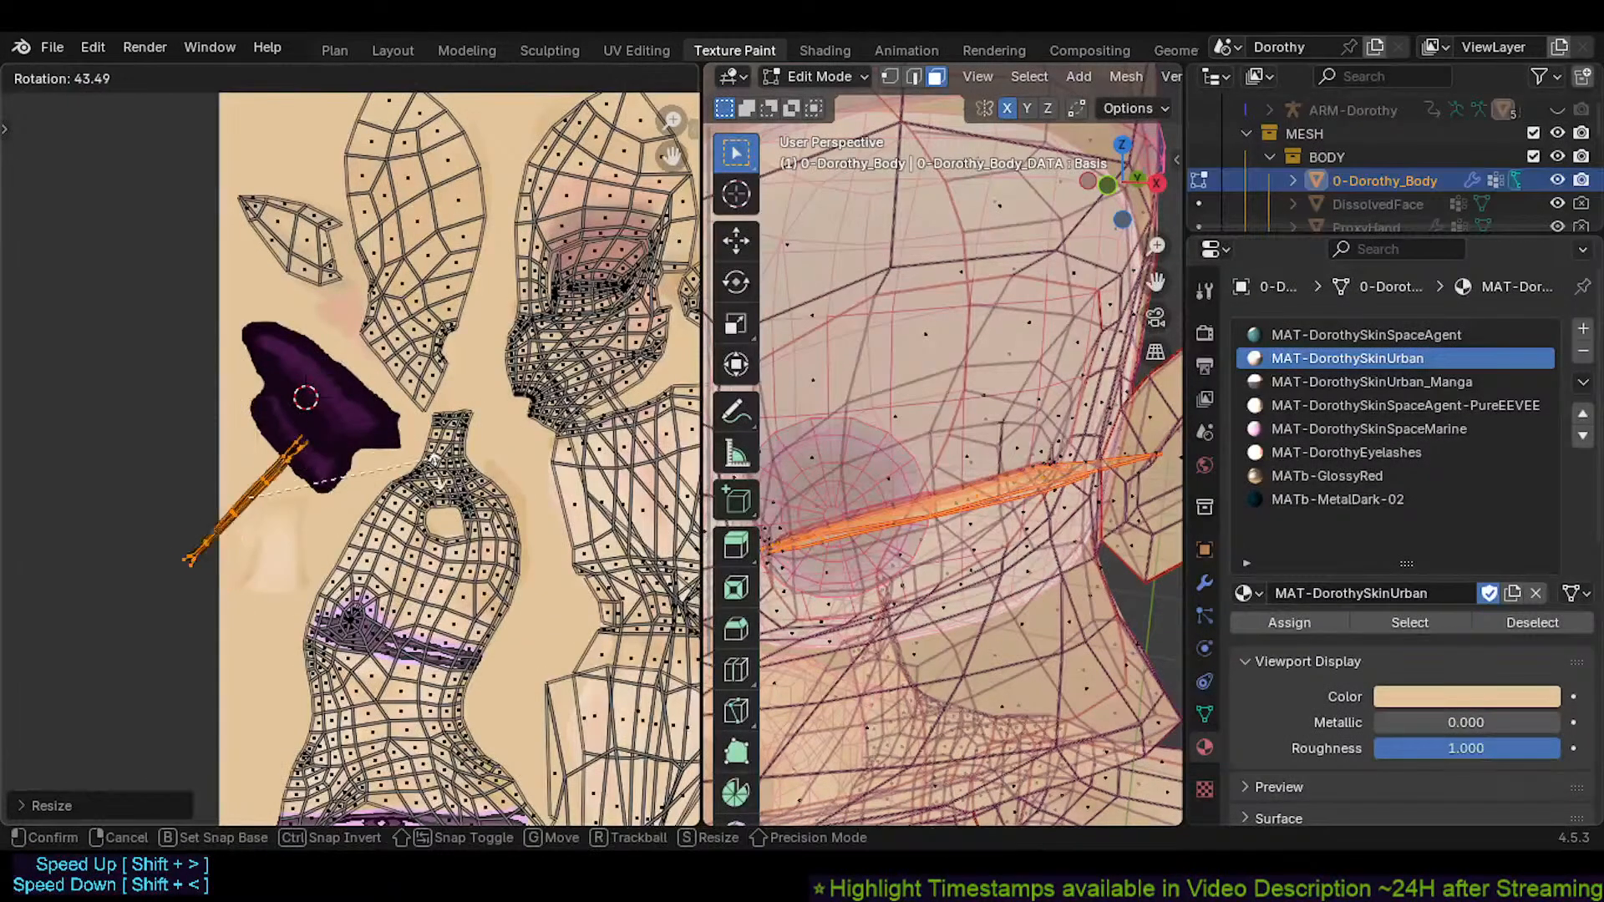
click(361, 645)
key(s)
click(272, 488)
scroll(273, 486, up, 2)
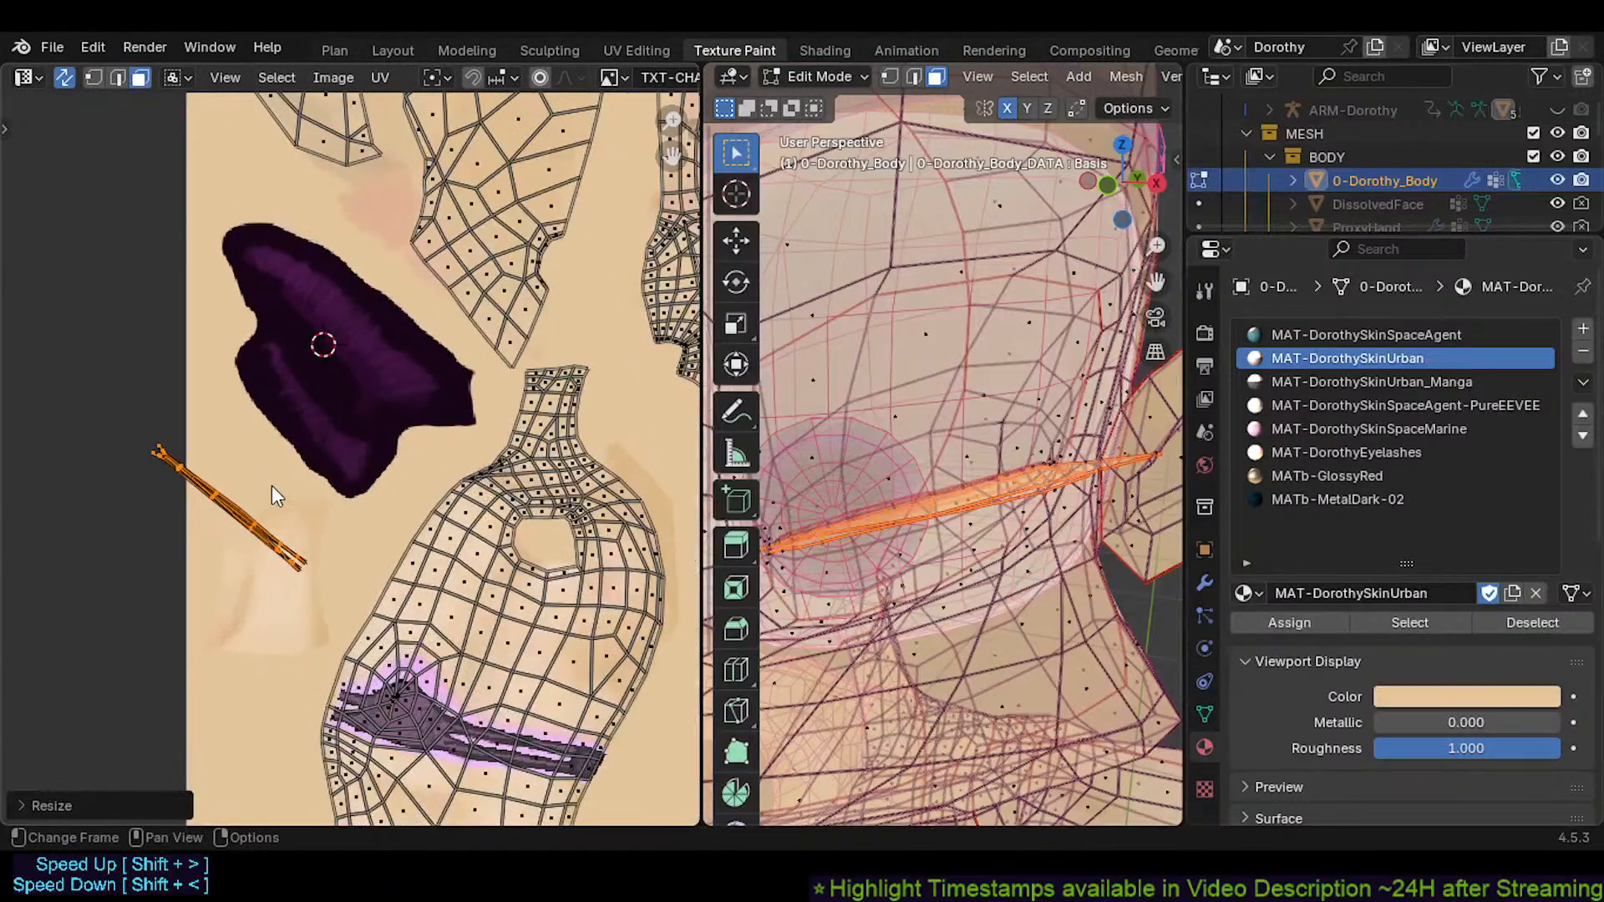
Move the strips' UVs onto the upper streak of the dark purple patch and clear the selection
key(g)
click(323, 315)
scroll(323, 315, up, 4)
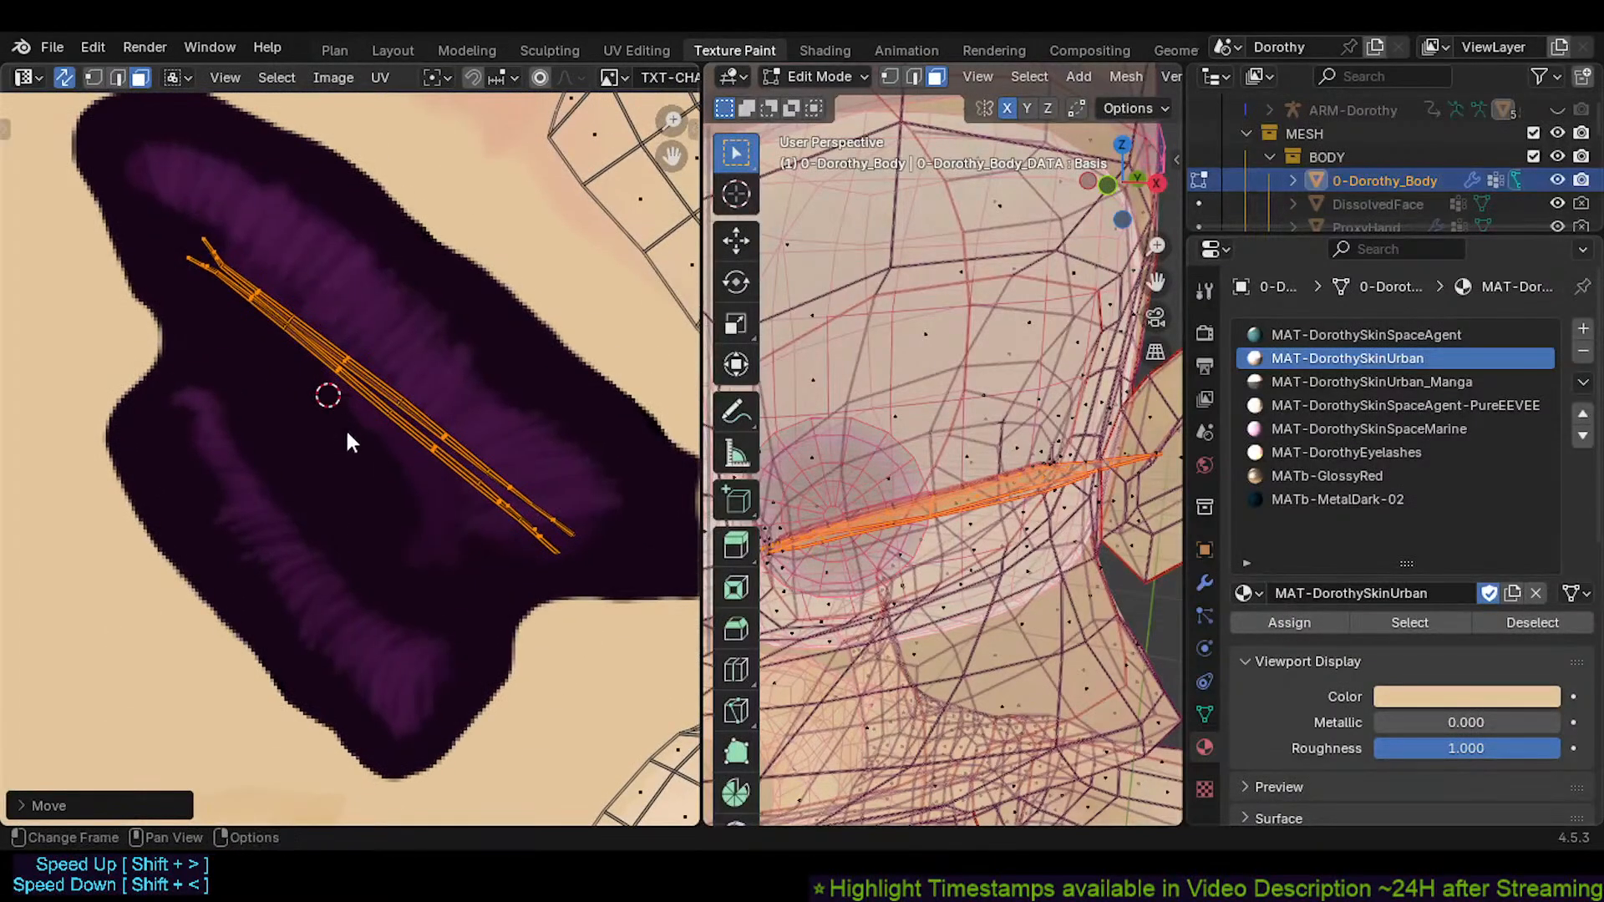
key(g)
click(355, 362)
key(alt+a)
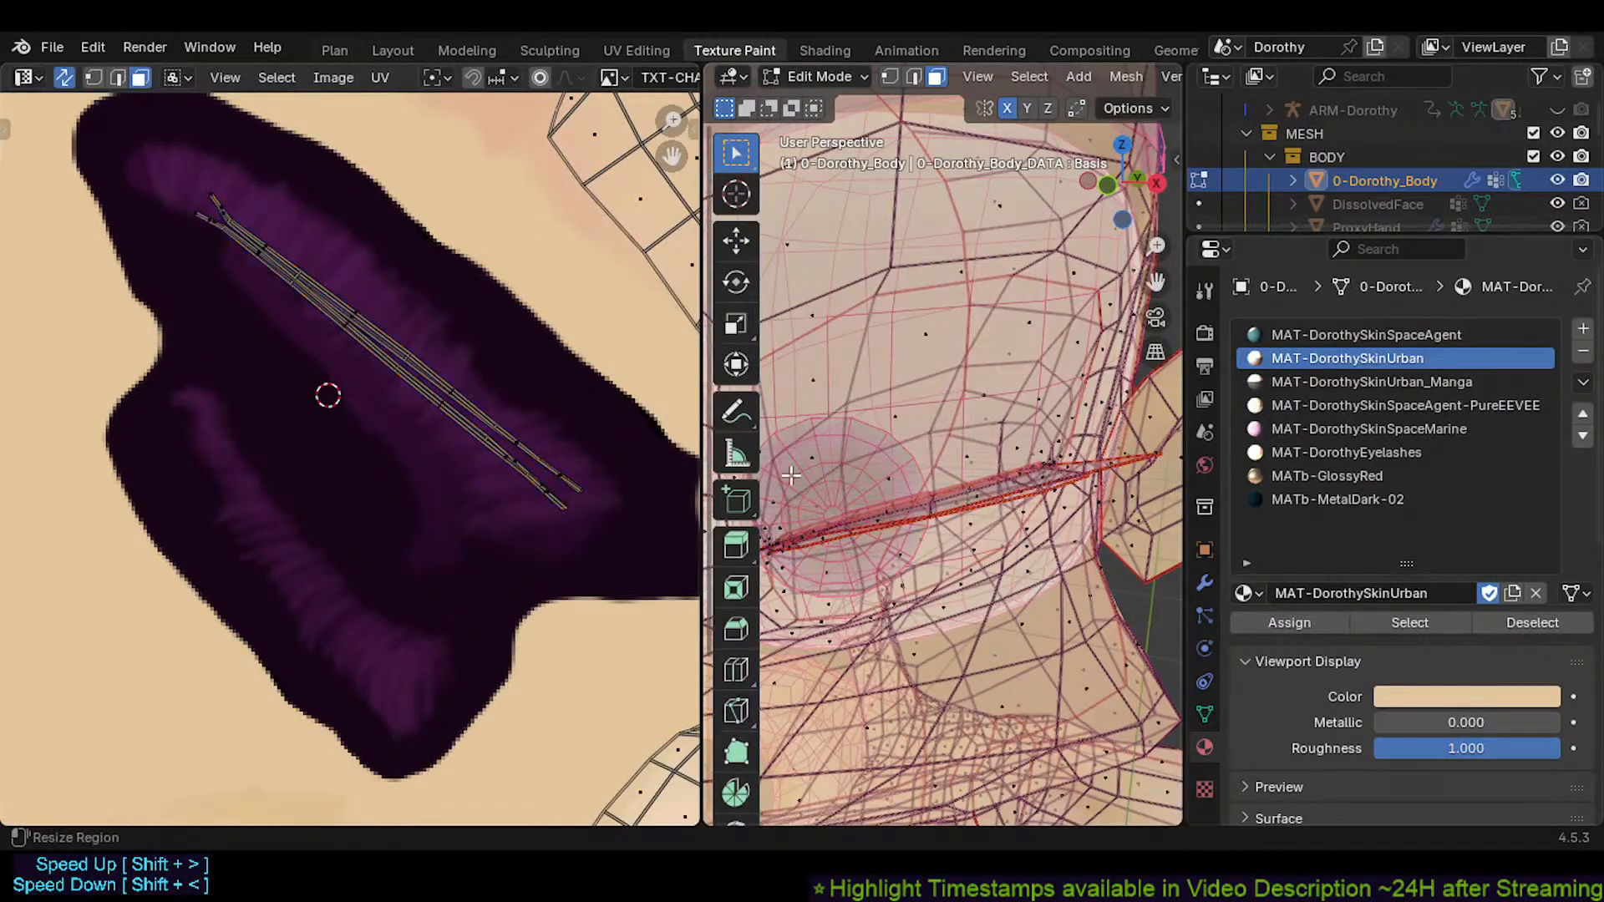
With X-ray off, select the wider upper strip and align its UV island along the purple patch's upper streak
middle_drag(913, 510, 919, 512)
key(alt+z)
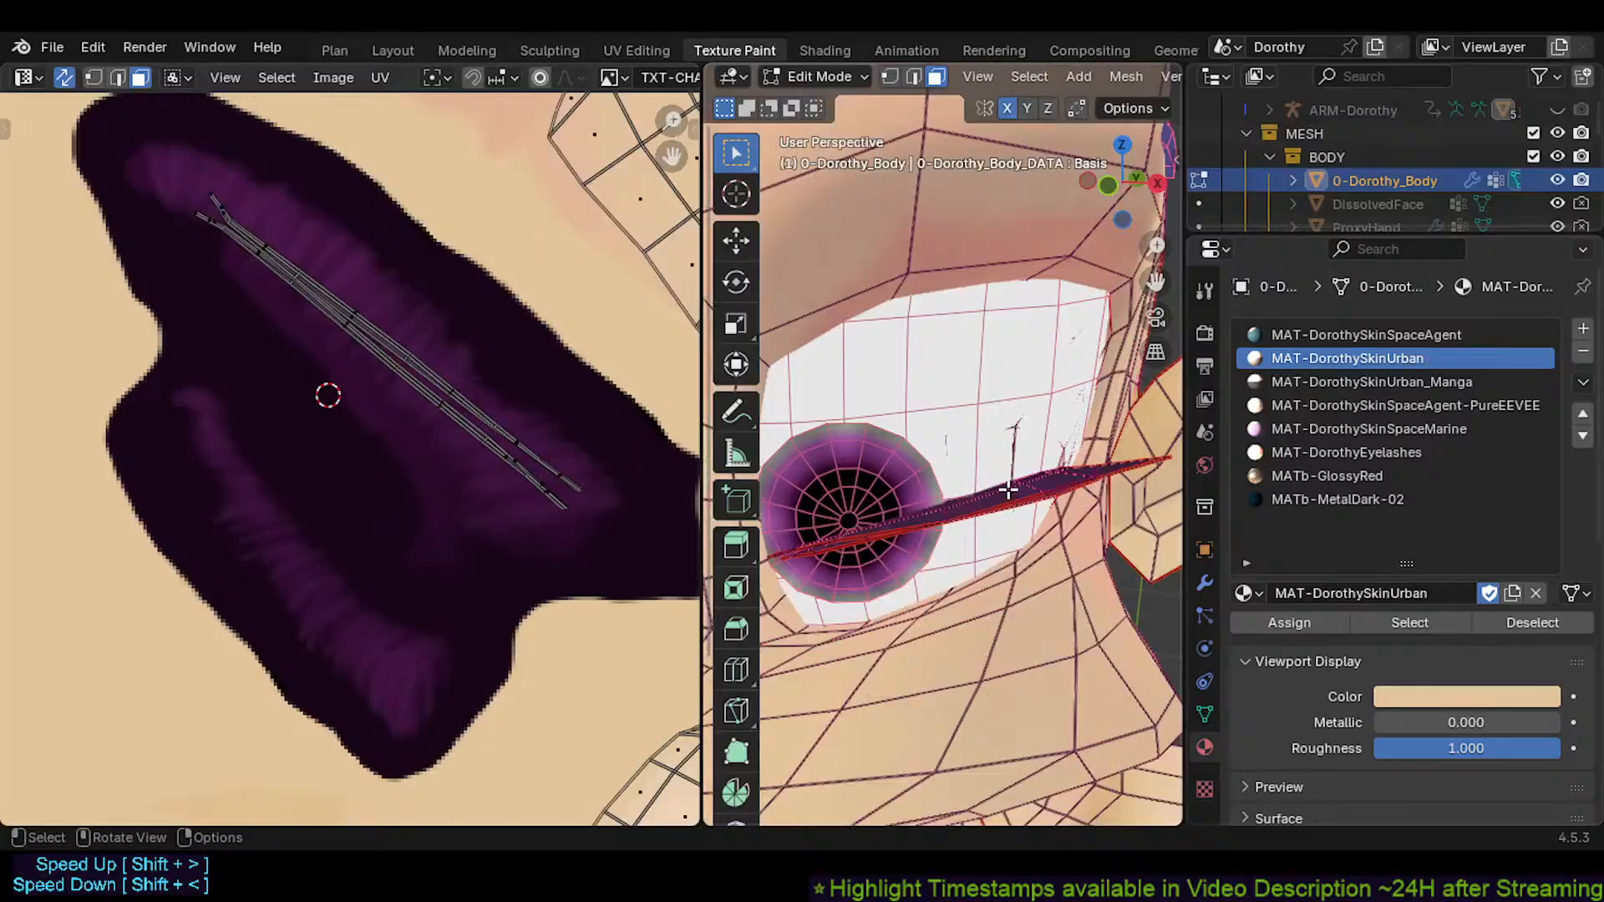
key(l)
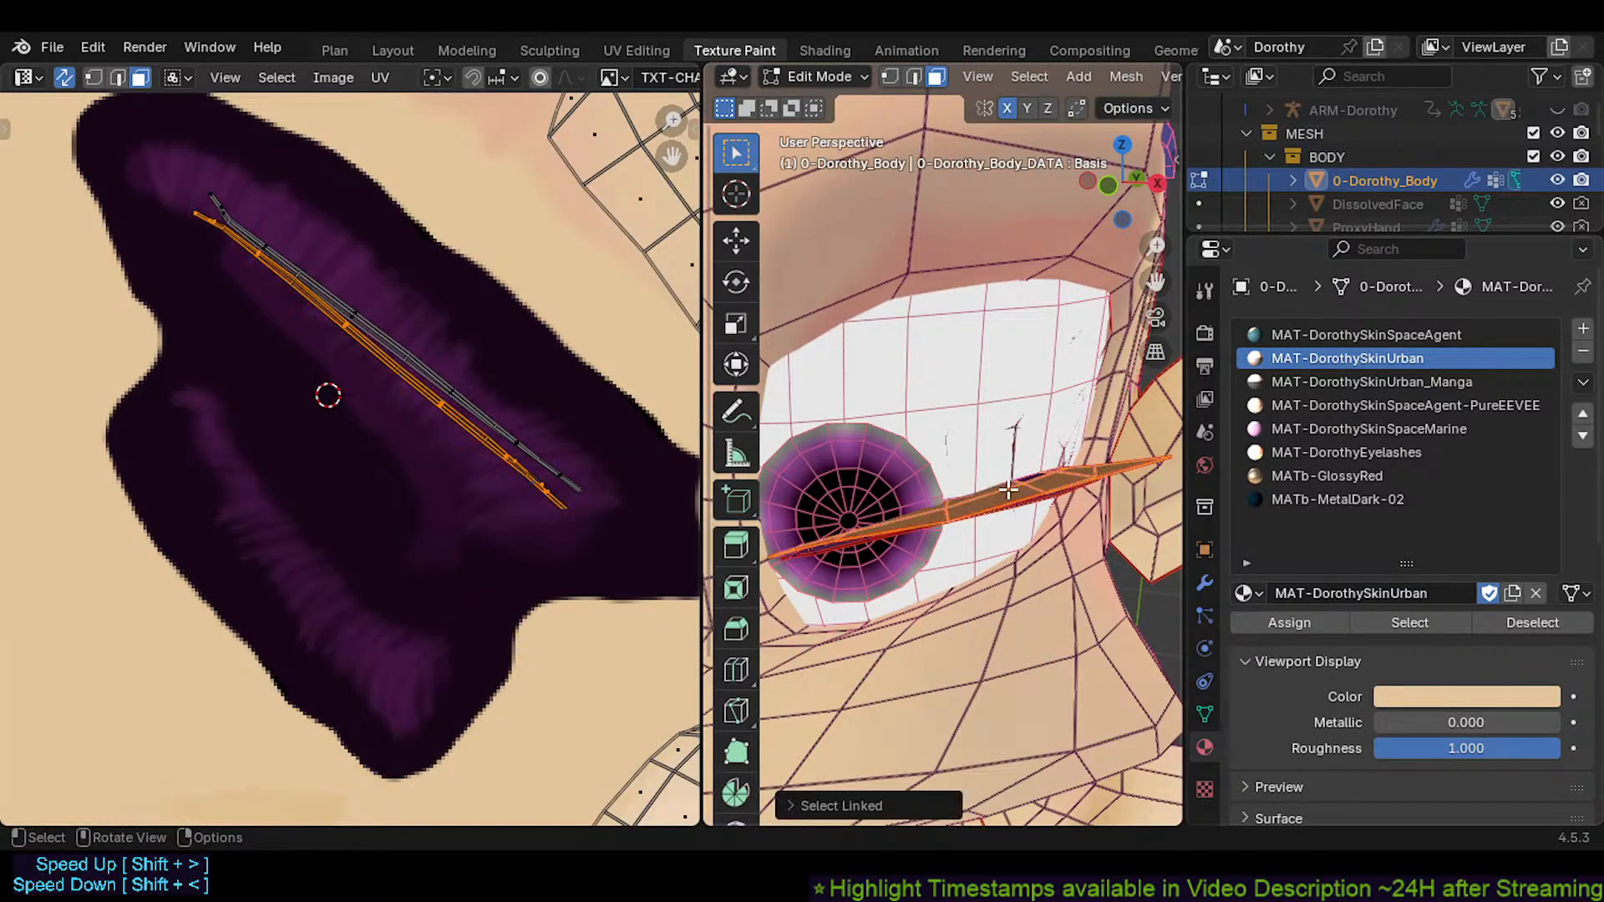
key(g)
click(374, 378)
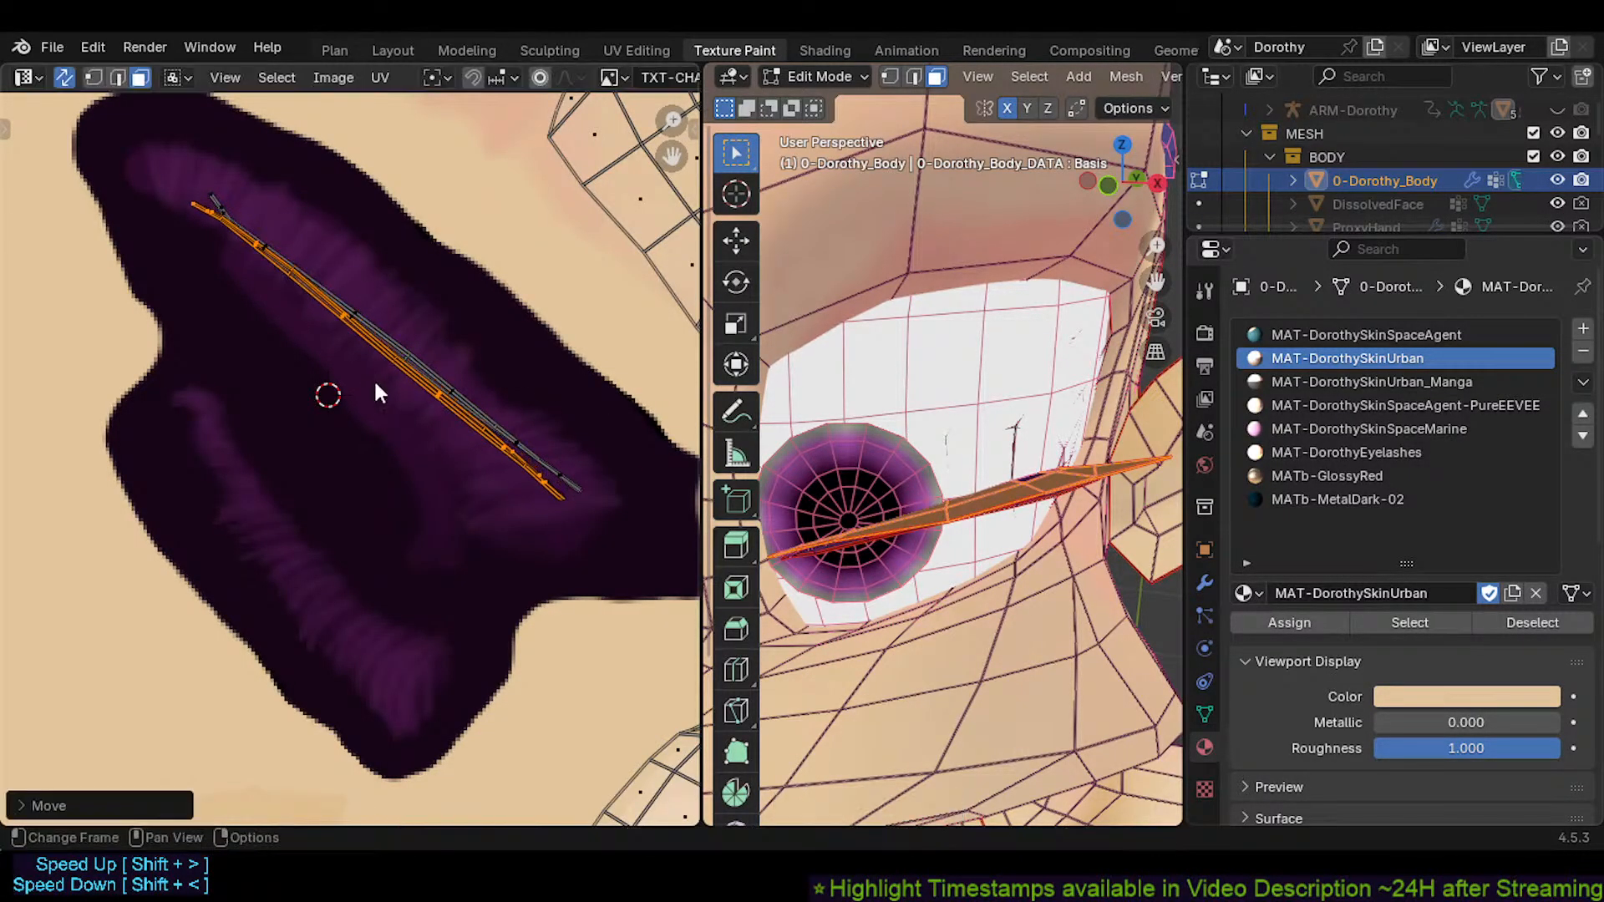
key(r)
click(463, 427)
key(g)
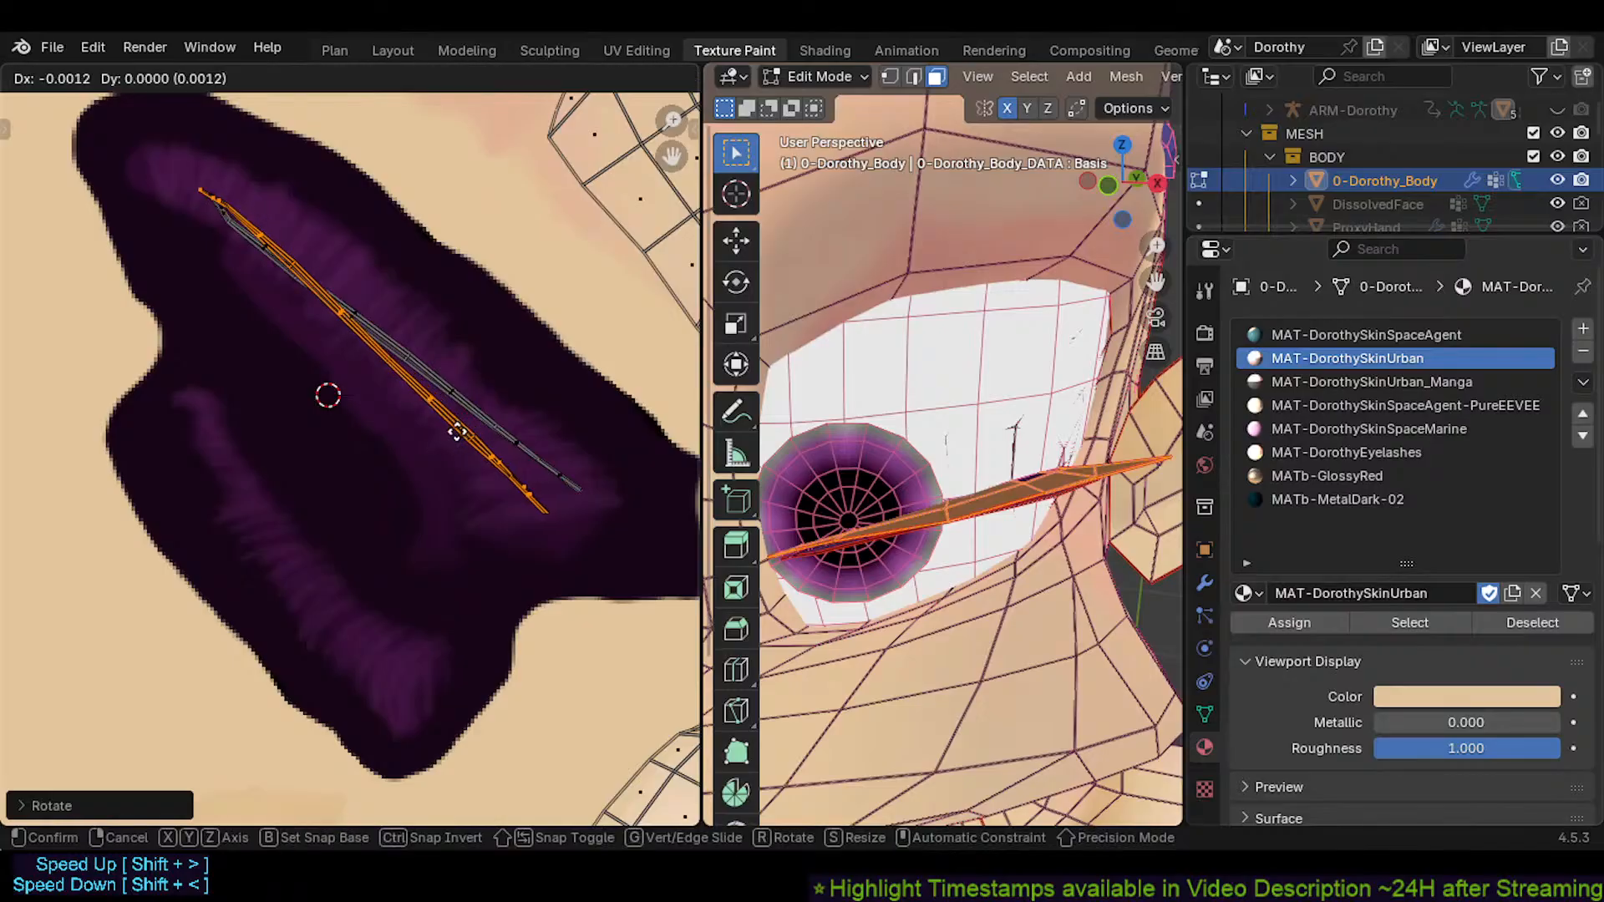
click(455, 431)
Select the narrower strip's UV island, move it towards the patch's lower streak and scale it down to about 0.6
click(463, 393)
key(l)
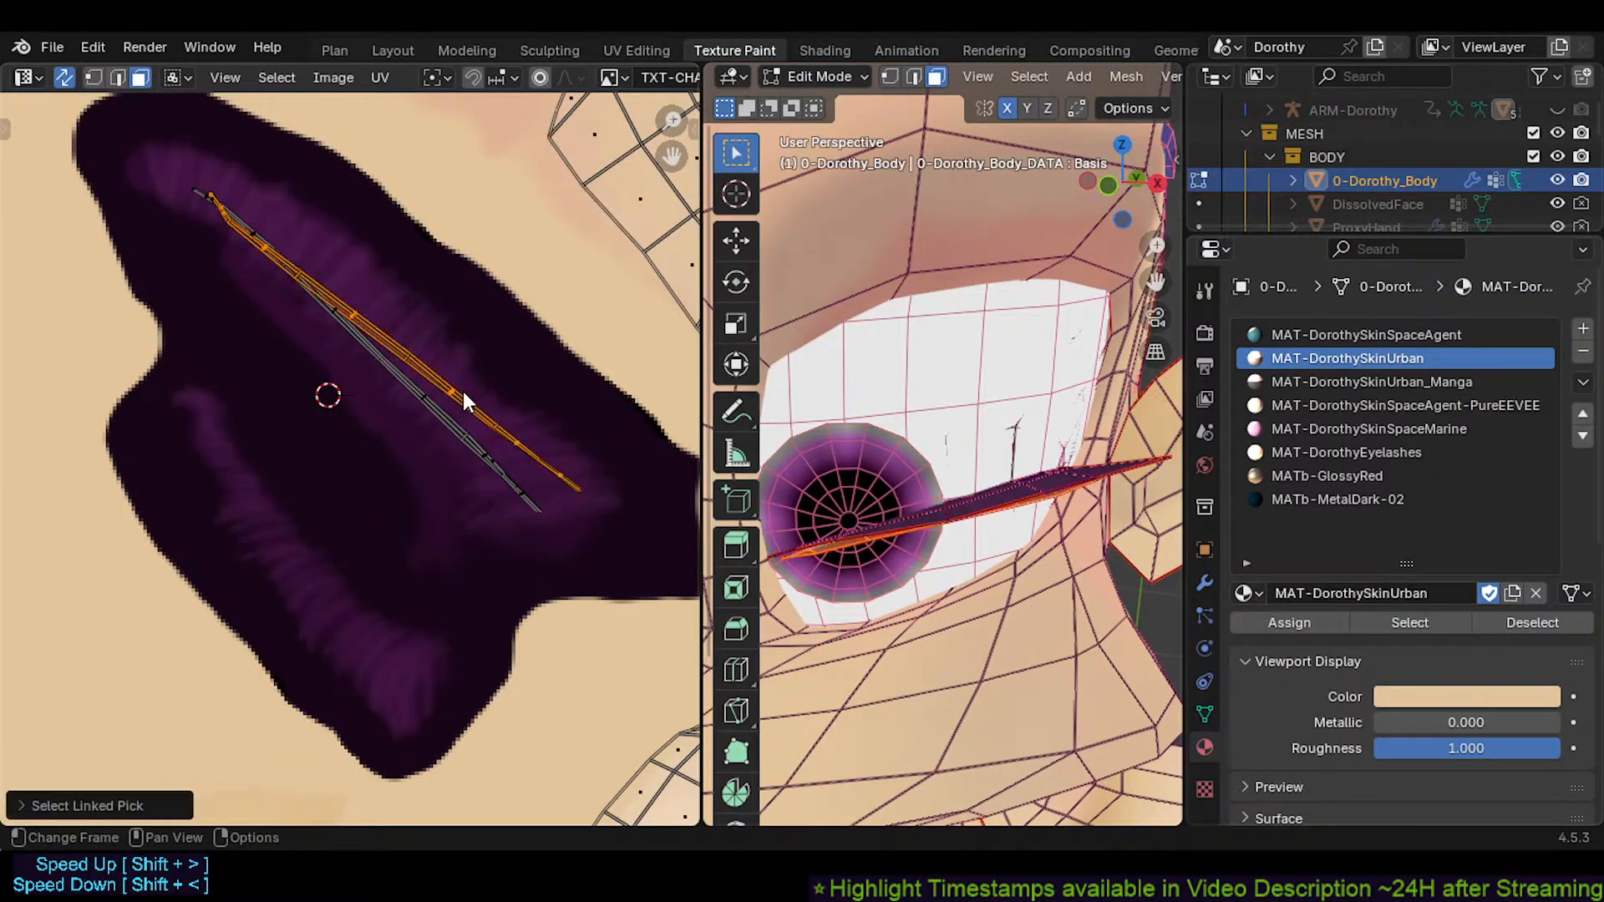
key(g)
click(386, 544)
key(s)
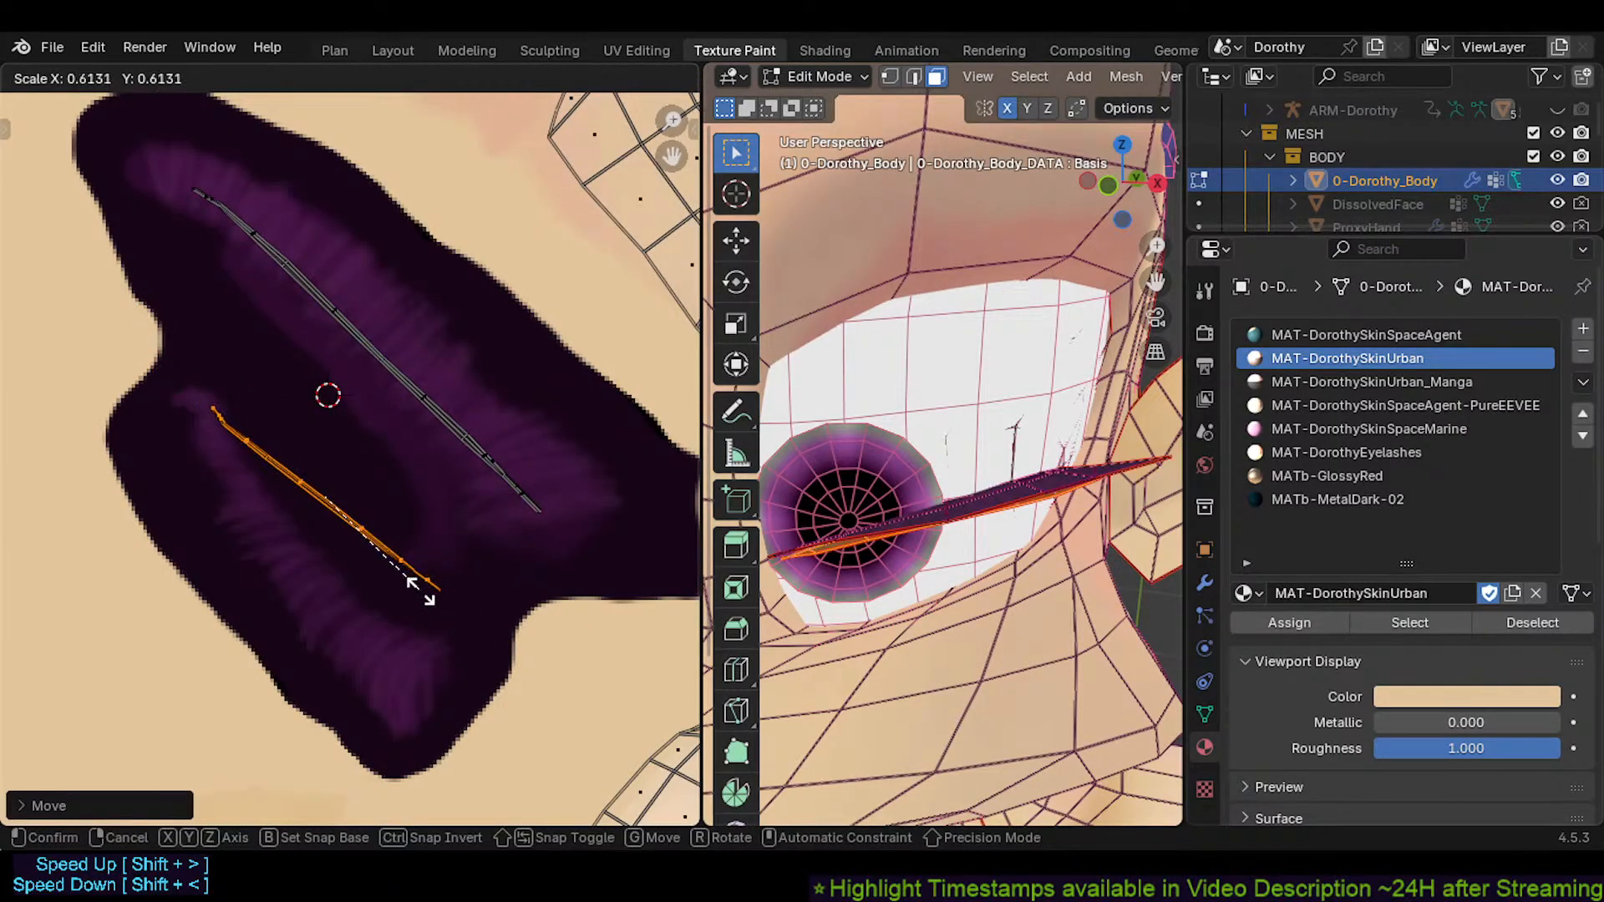
click(435, 576)
key(r)
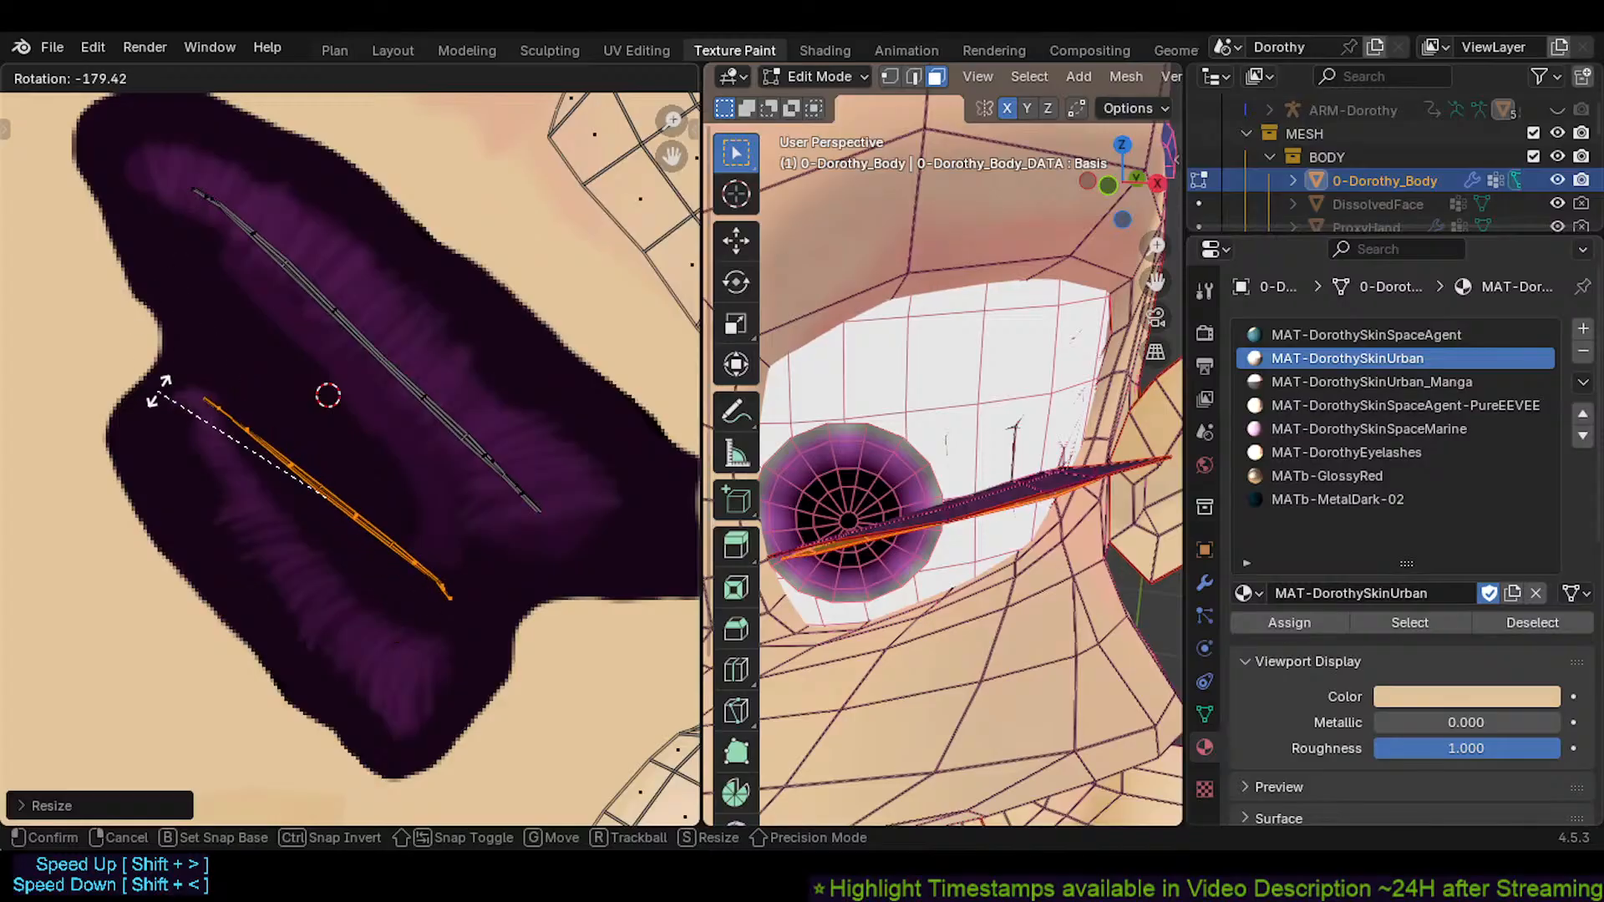
click(438, 573)
Rotate and move the narrower strip's island until it follows the slant of the patch's lower purple streak
key(g)
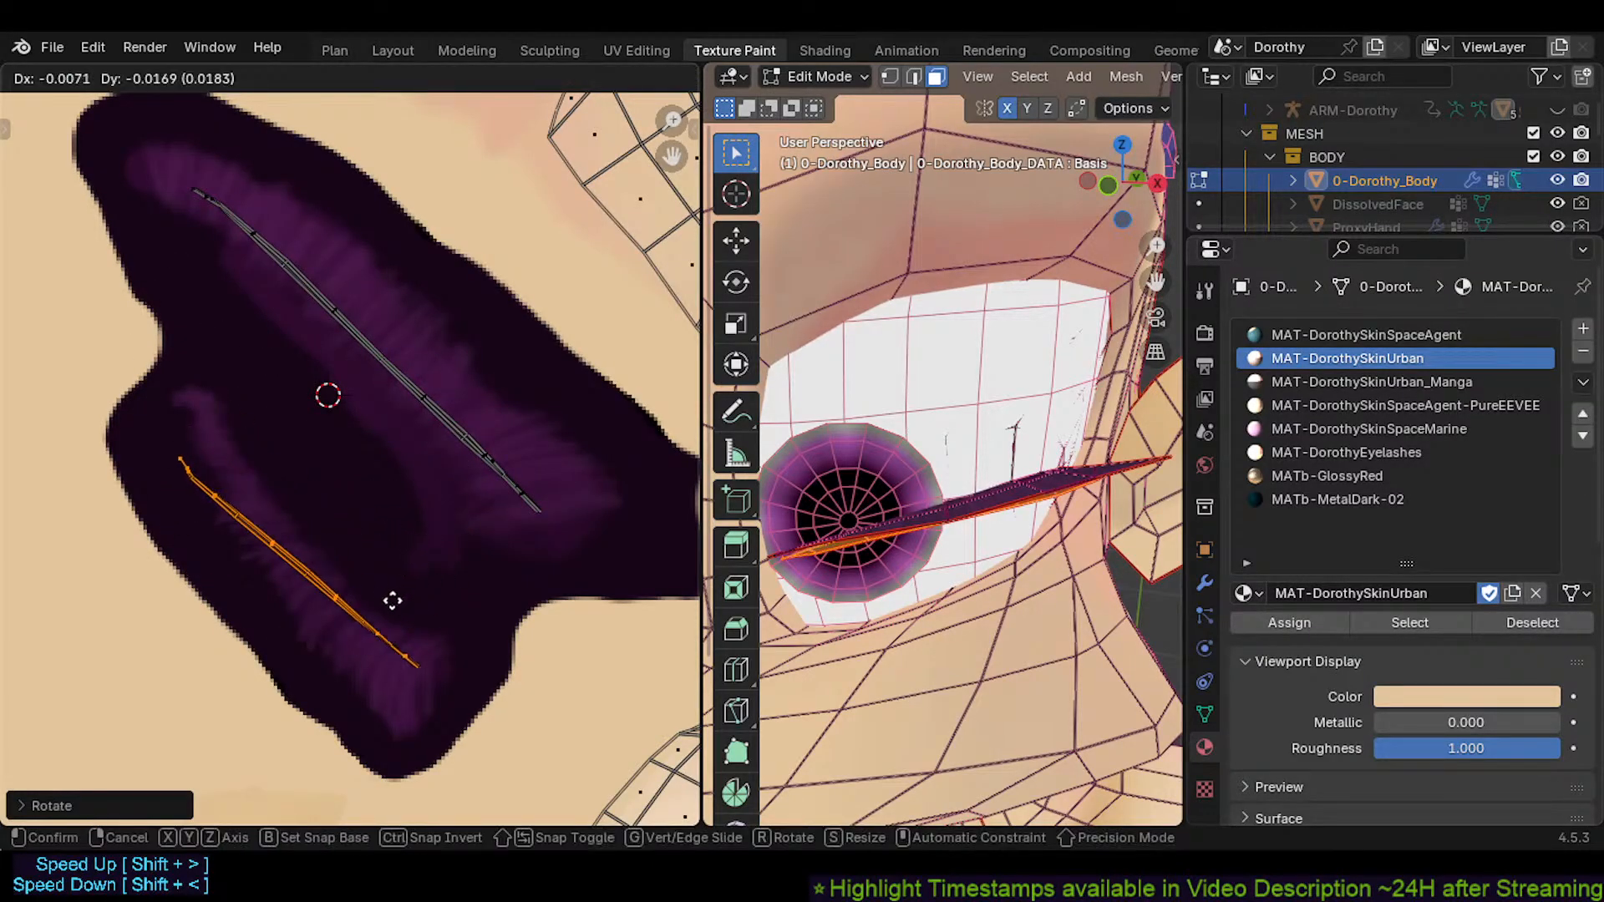
click(416, 588)
key(r)
click(443, 595)
key(g)
click(436, 600)
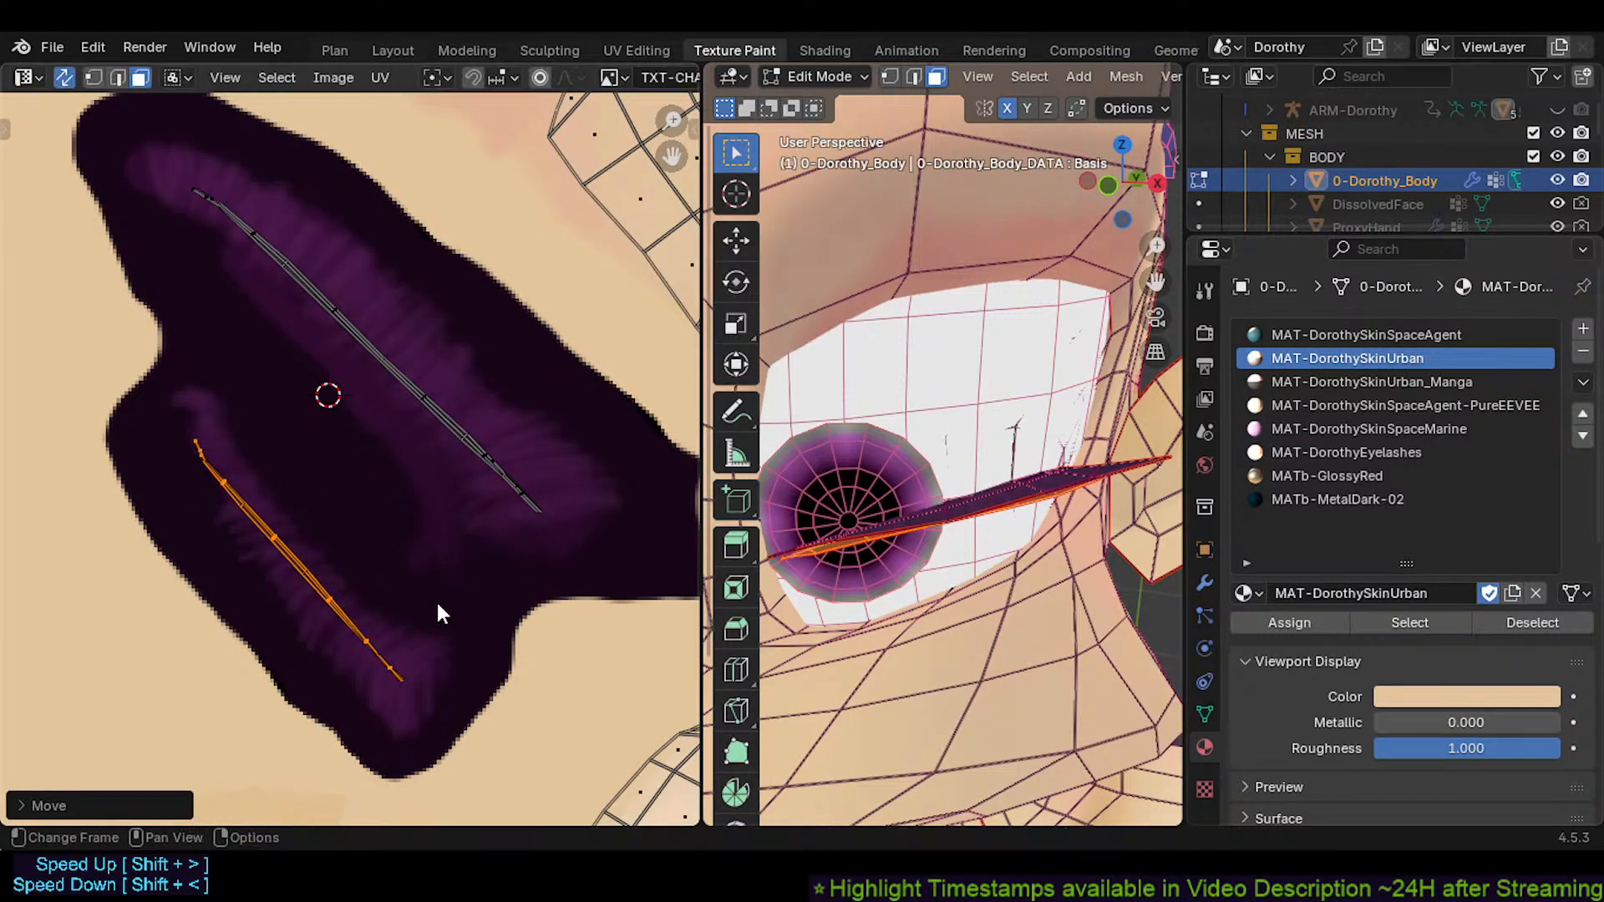
key(r)
click(439, 614)
key(g)
click(438, 575)
key(g)
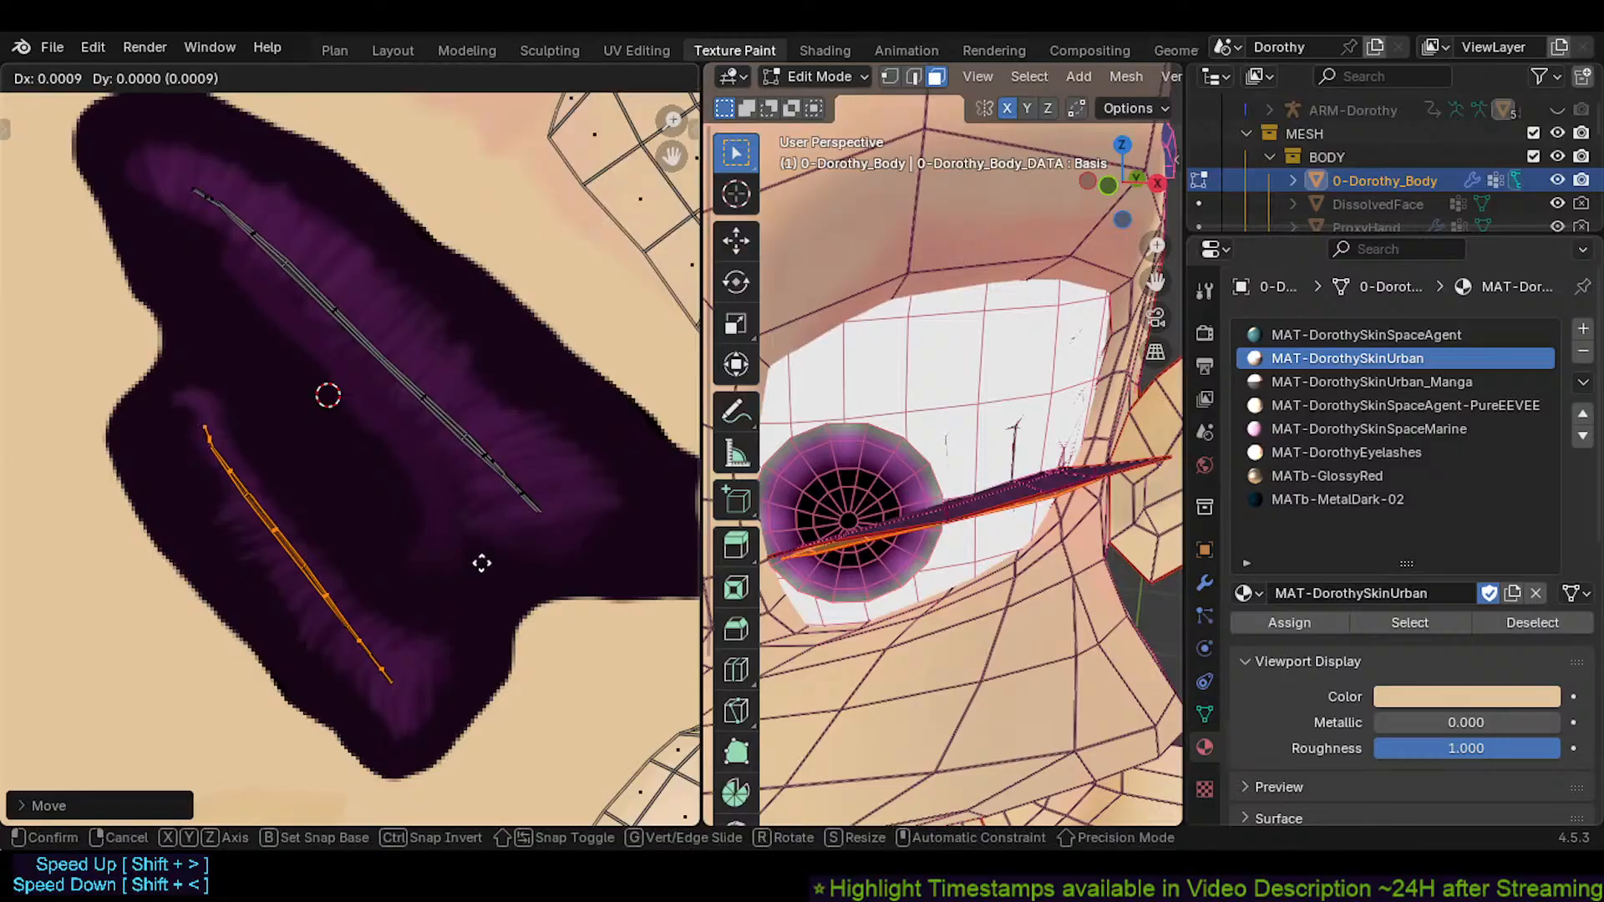
click(480, 562)
scroll(518, 489, up, 6)
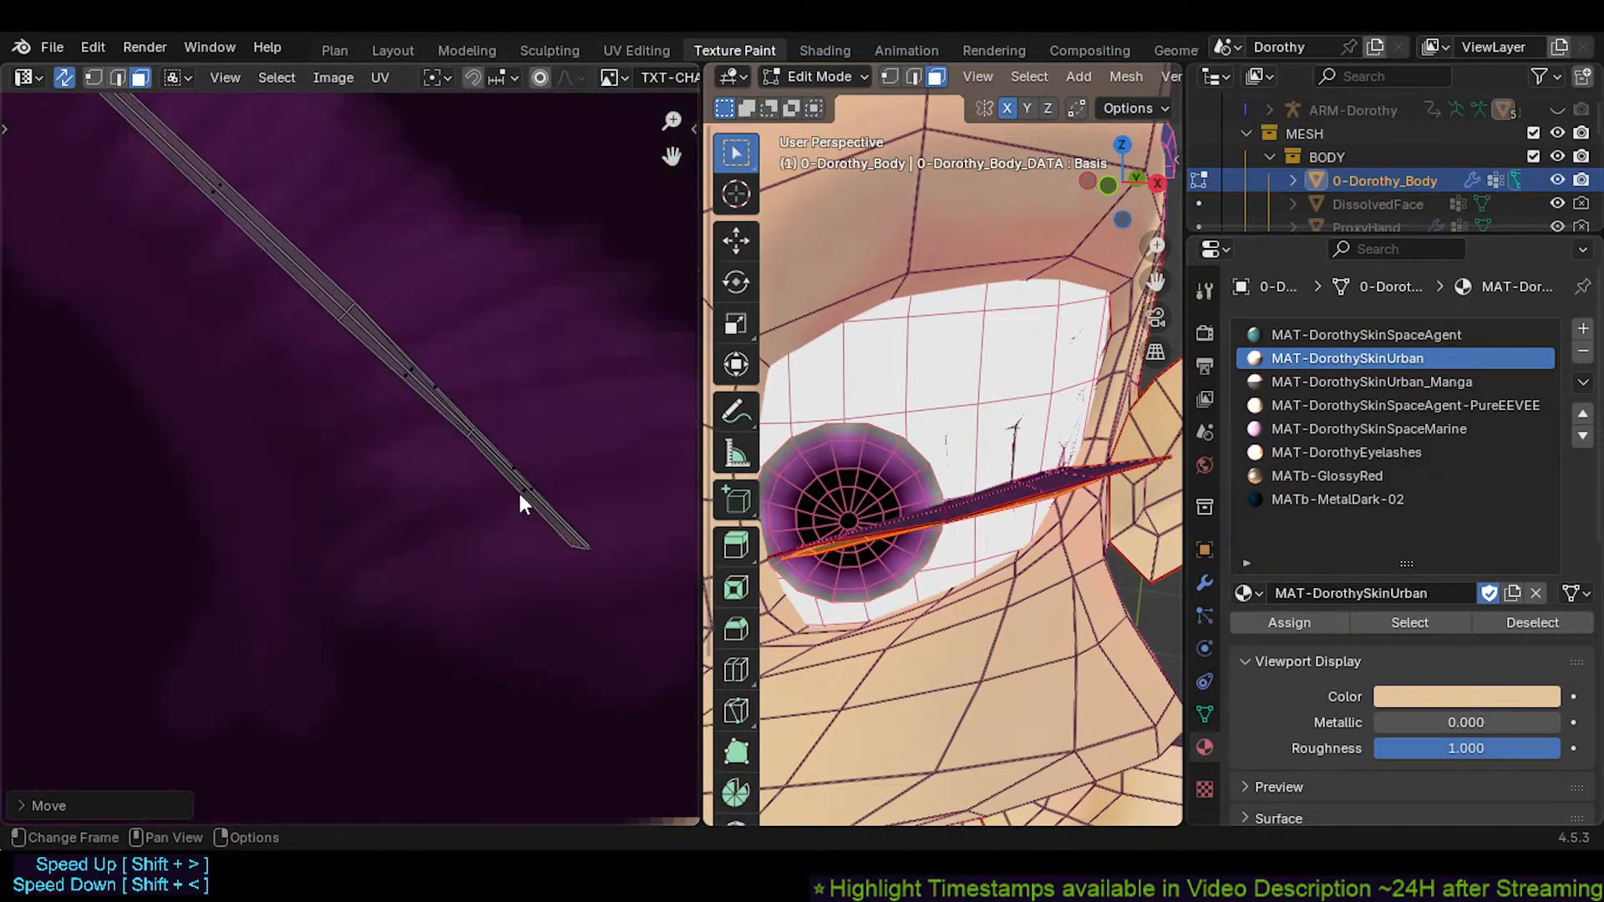
scroll(469, 388, down, 5)
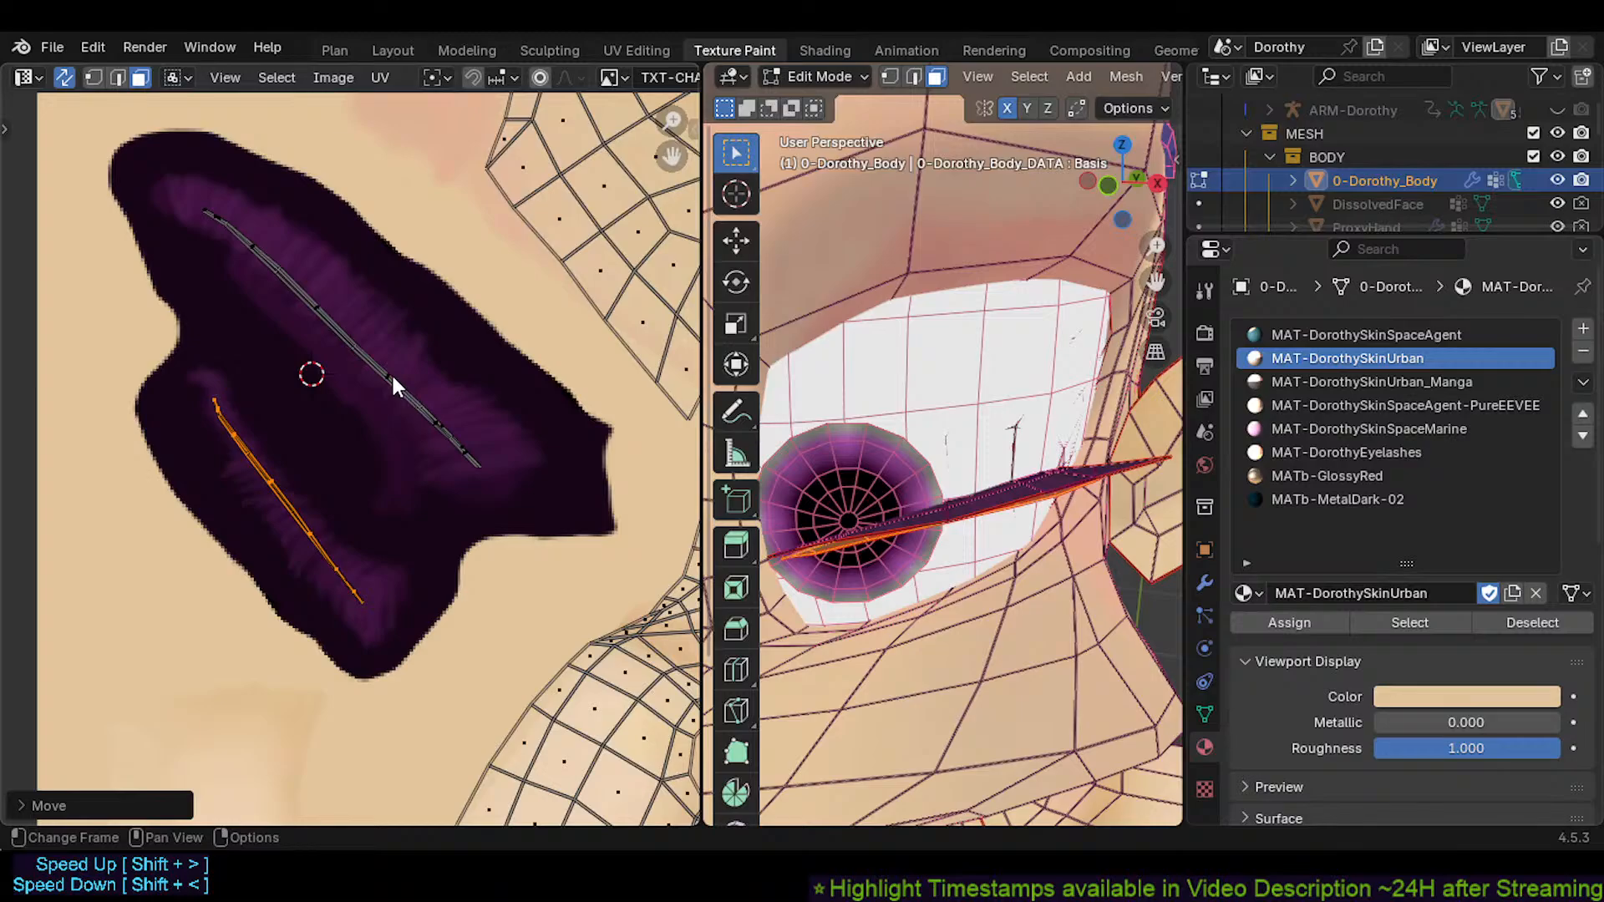
key(l)
key(s)
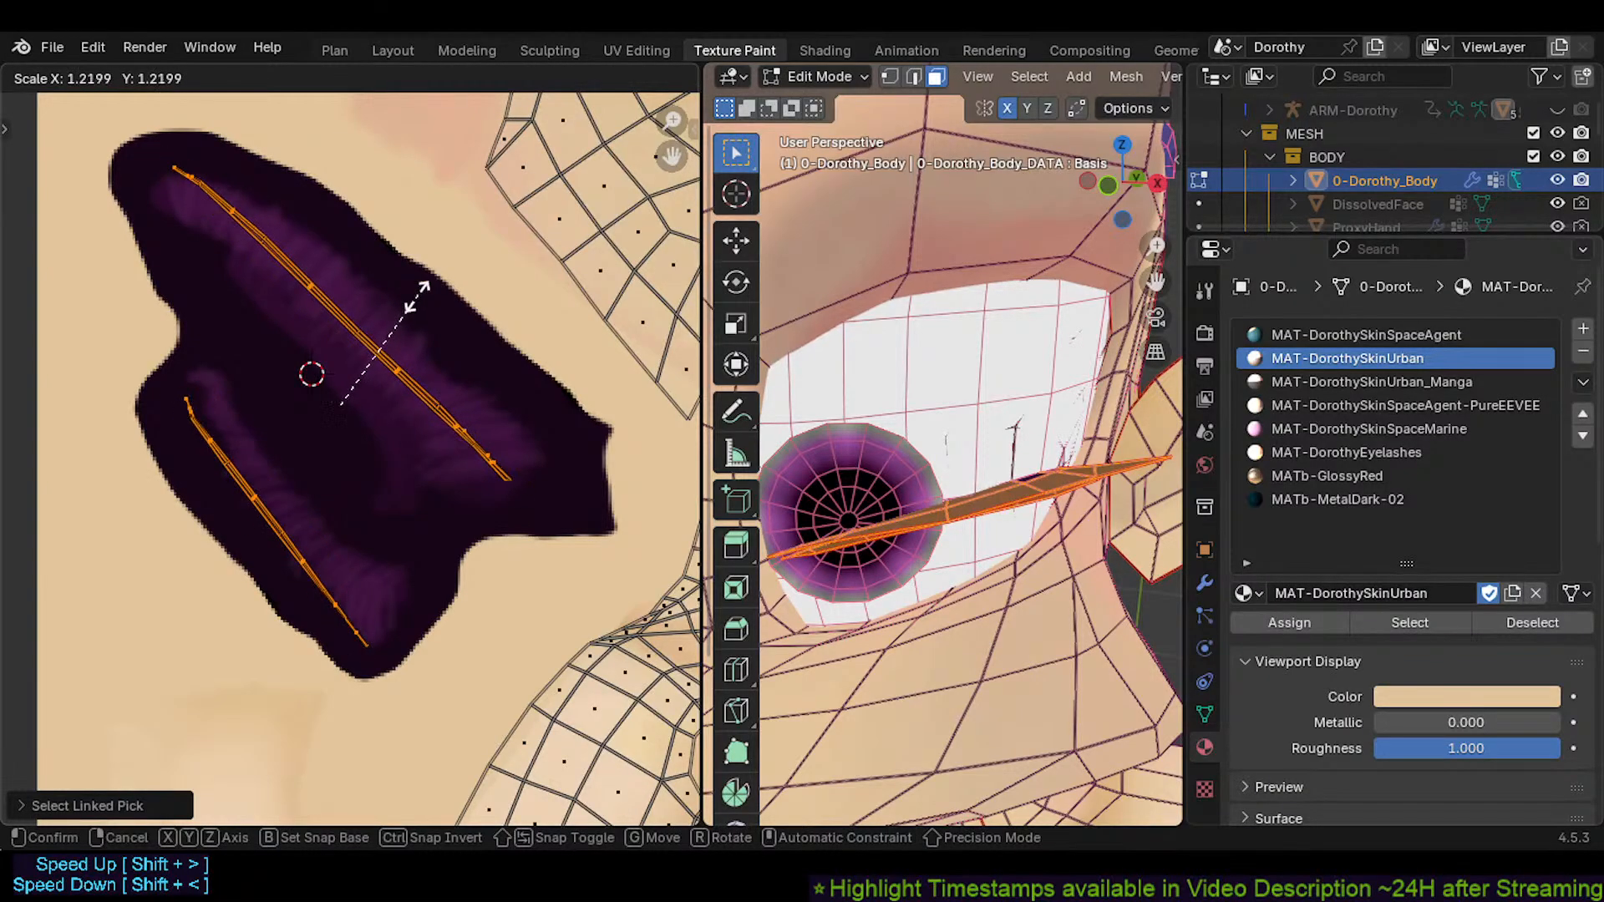
key(Escape)
key(s)
key(x)
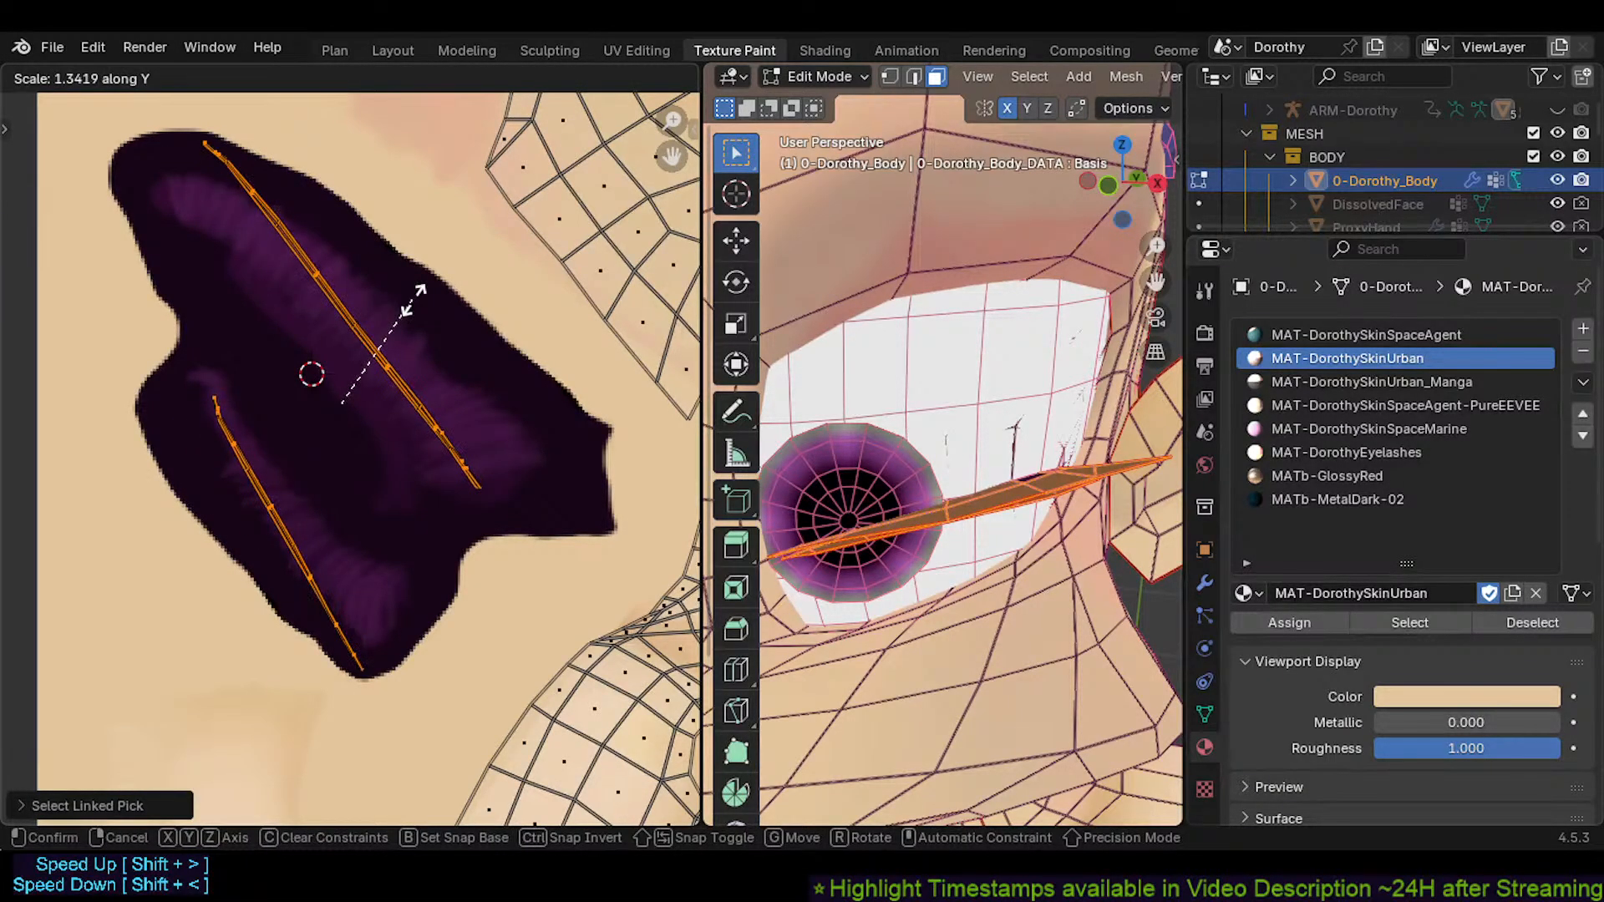
key(Escape)
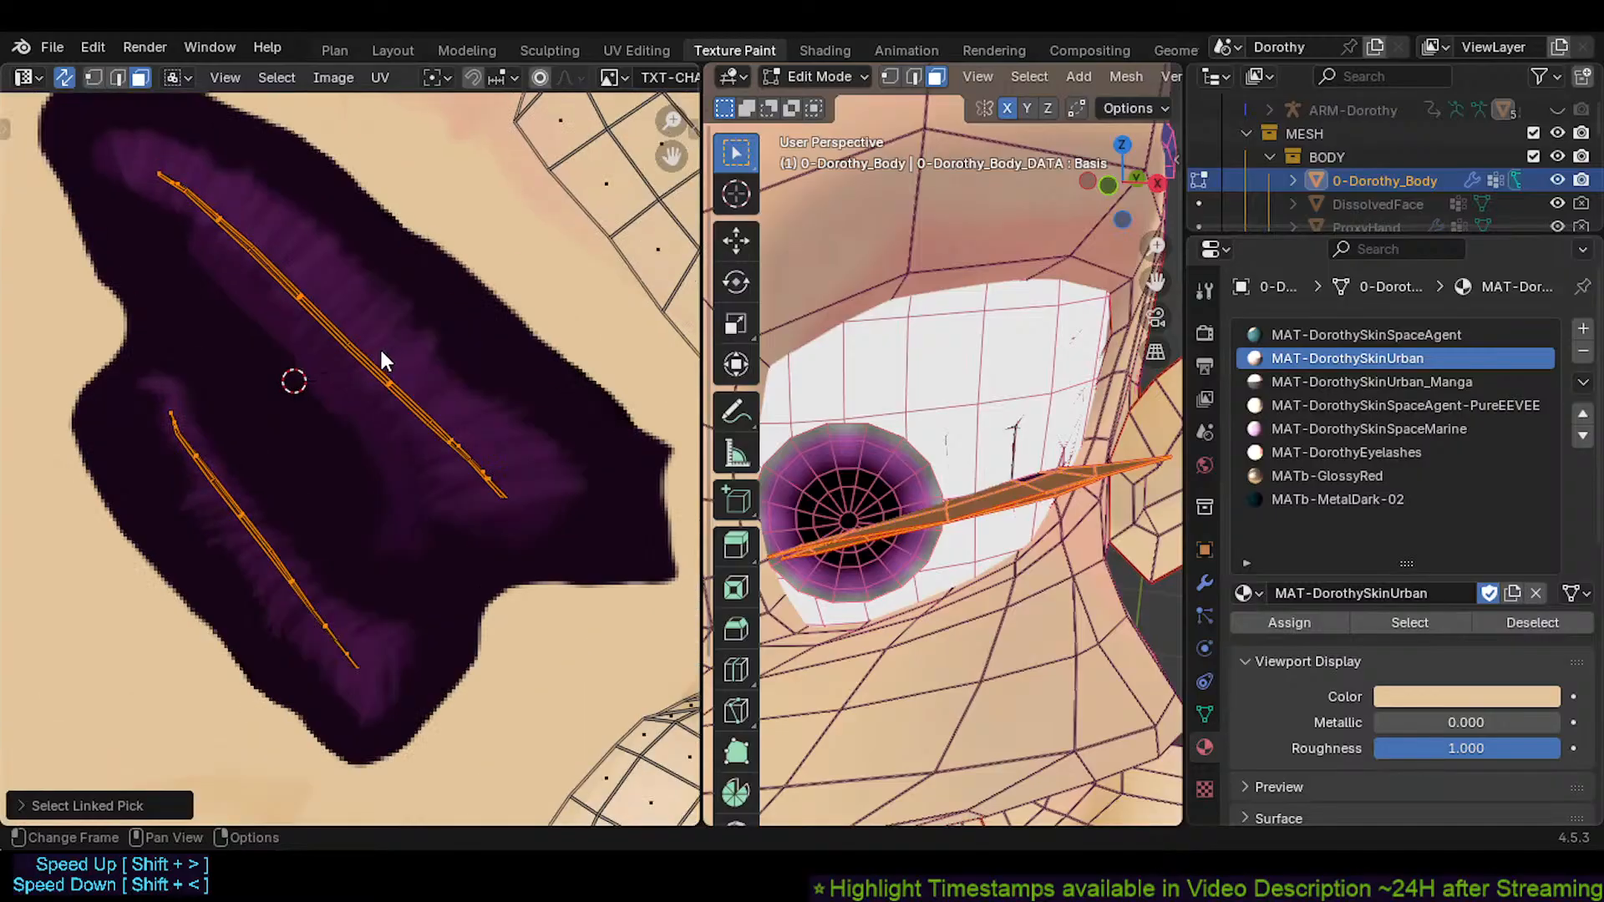
key(alt+a)
key(2)
click(359, 335)
key(g)
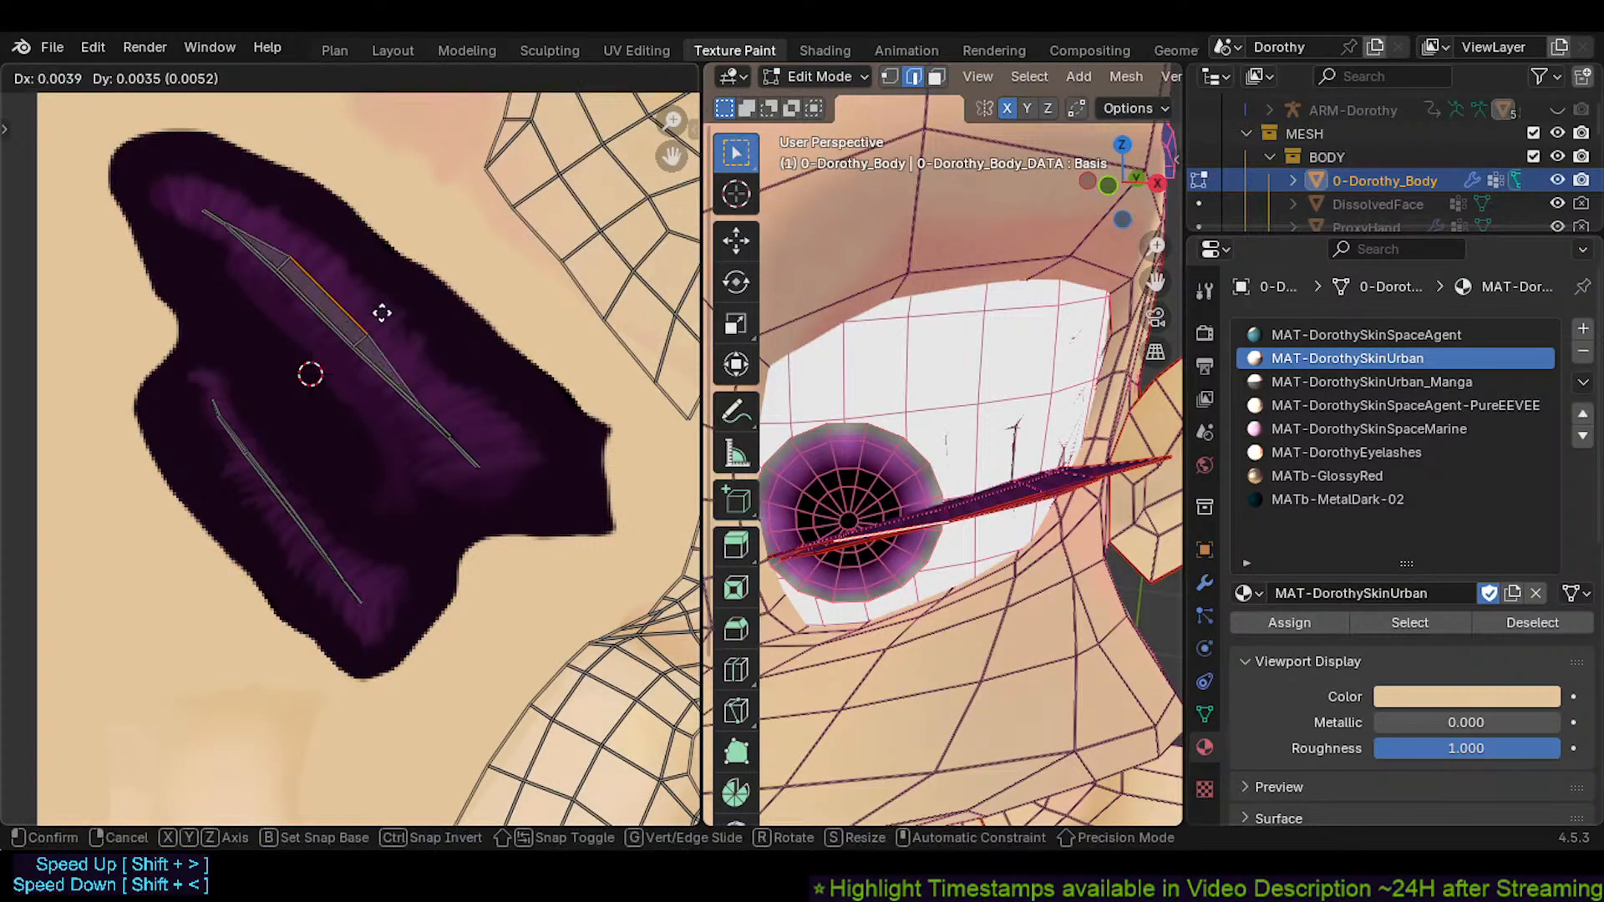
key(Escape)
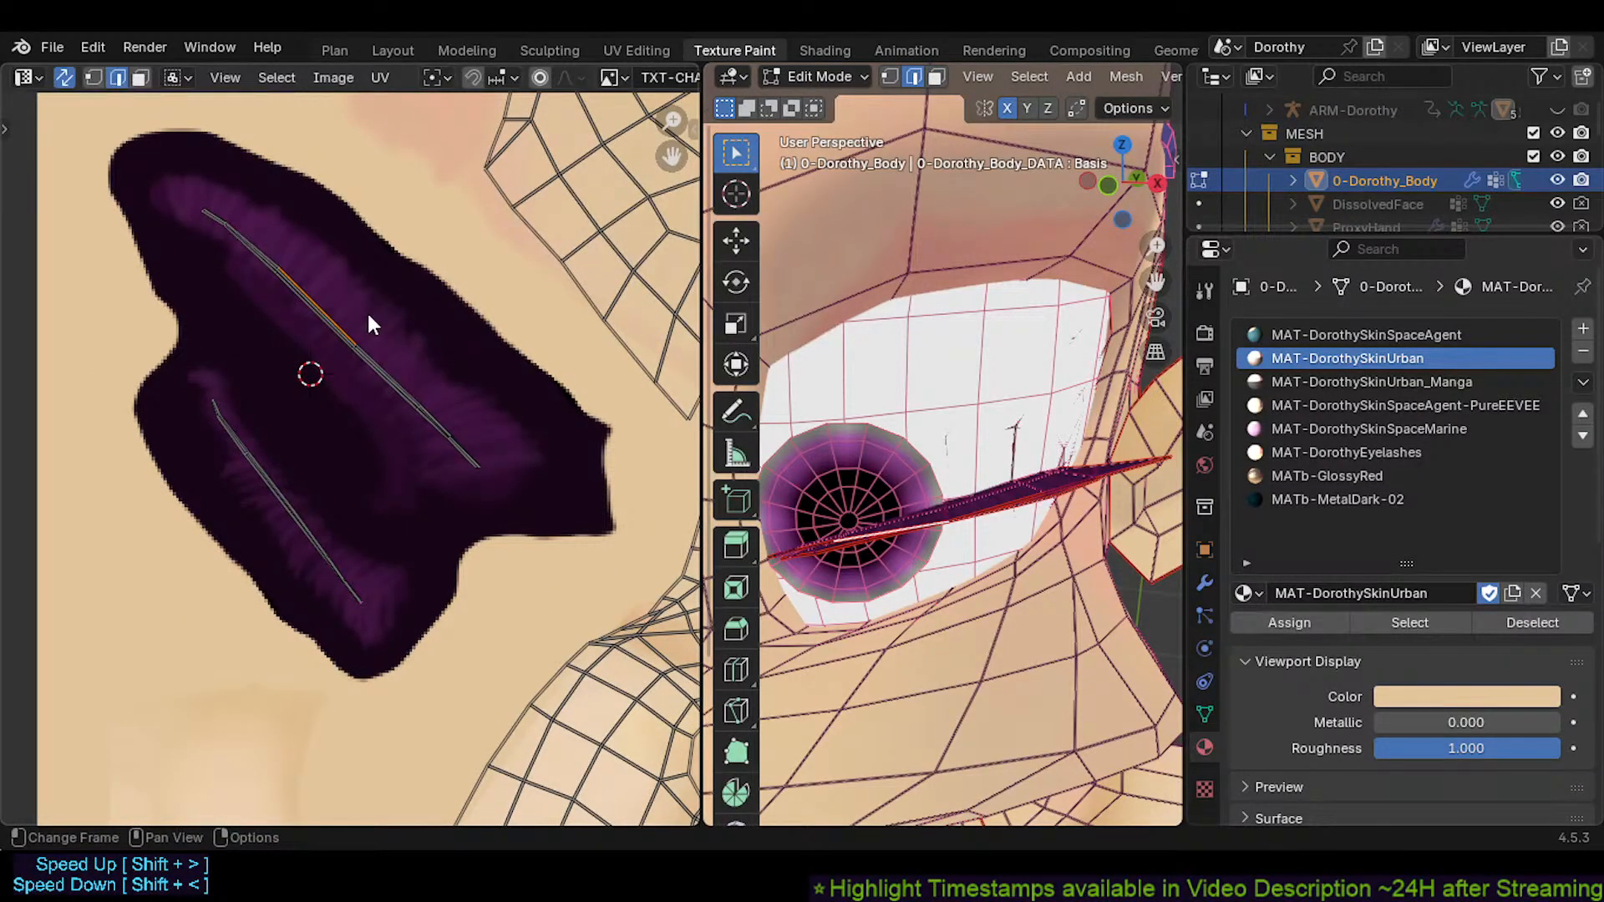
Turn on proportional editing in the UV editor and select only the wider strip's whole UV island
key(o)
key(g)
key(Escape)
key(s)
key(Escape)
key(a)
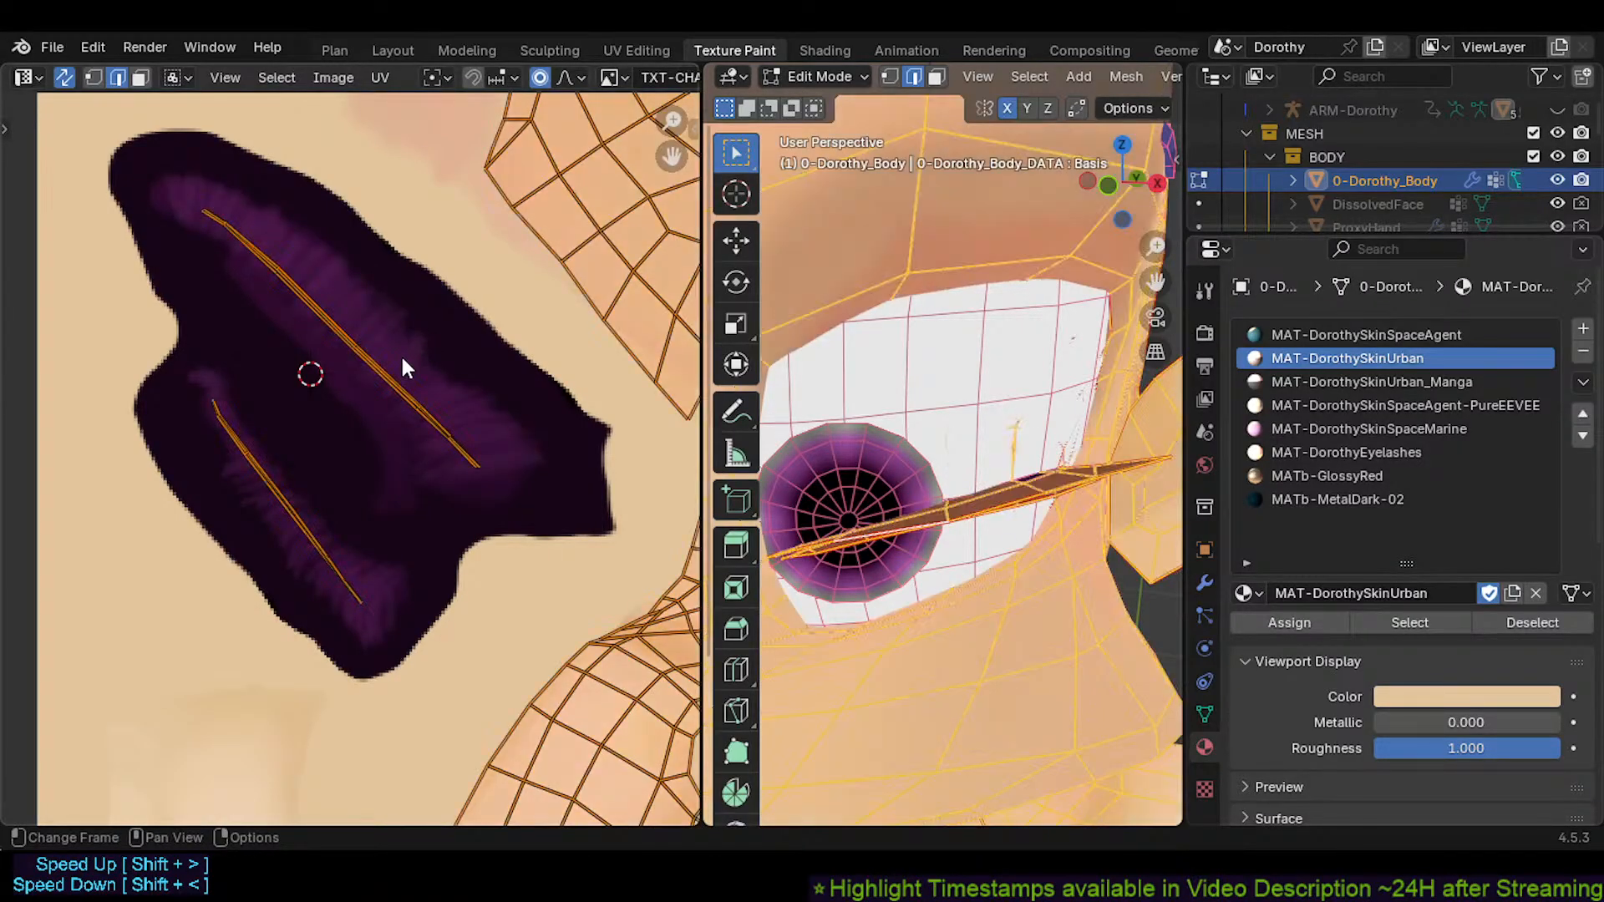
key(alt+a)
key(l)
key(s)
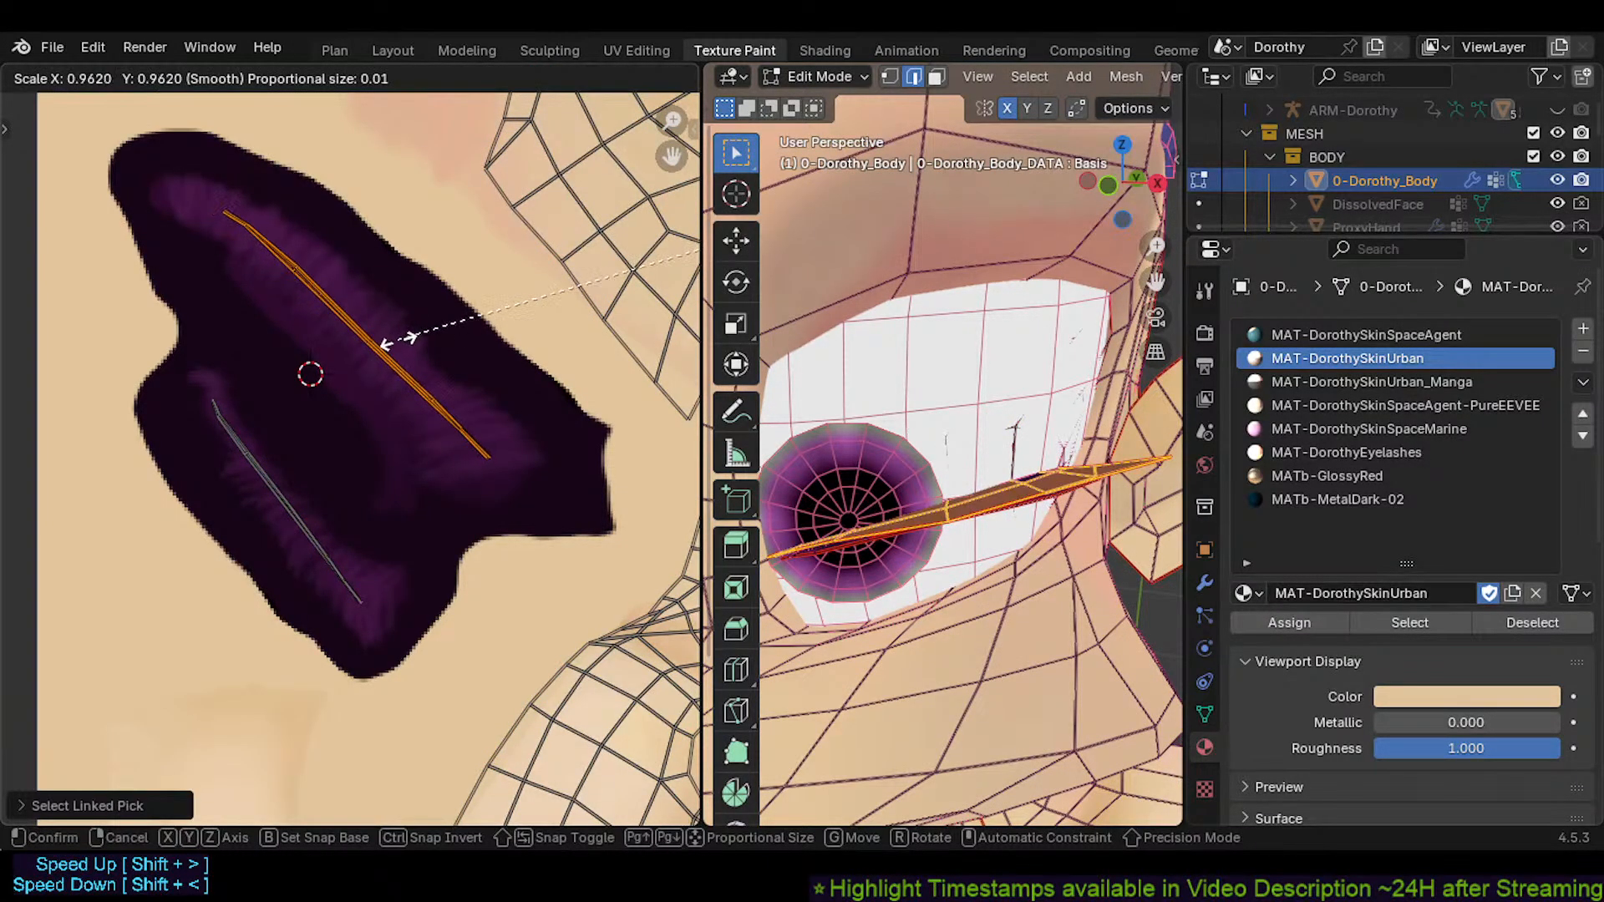
key(Escape)
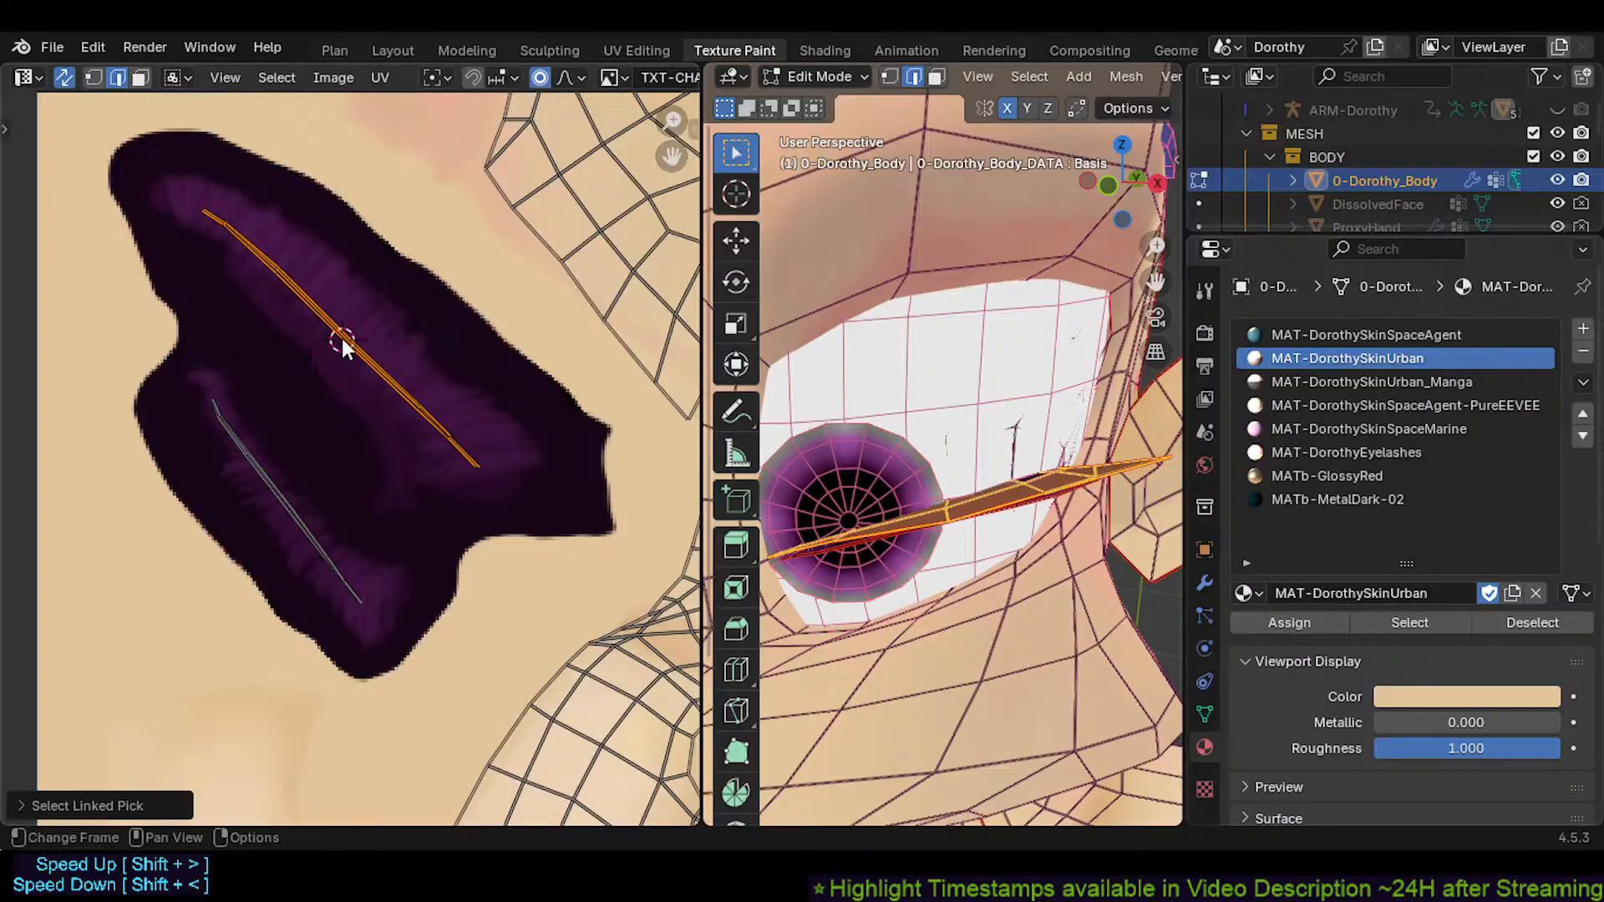
key(period)
click(326, 338)
key(s)
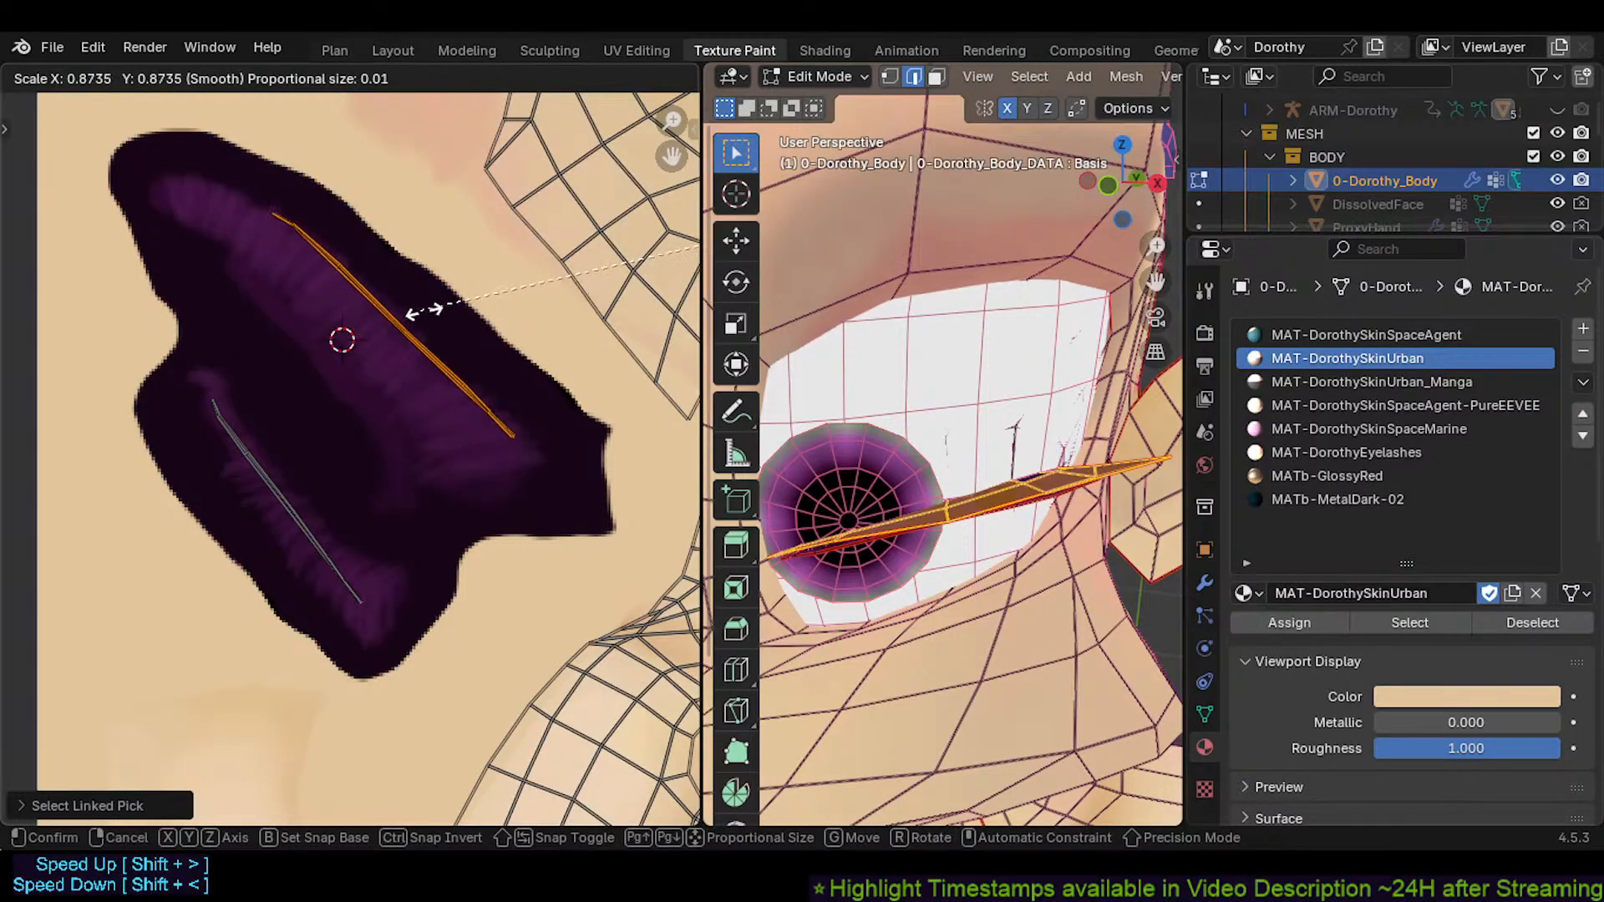
key(Escape)
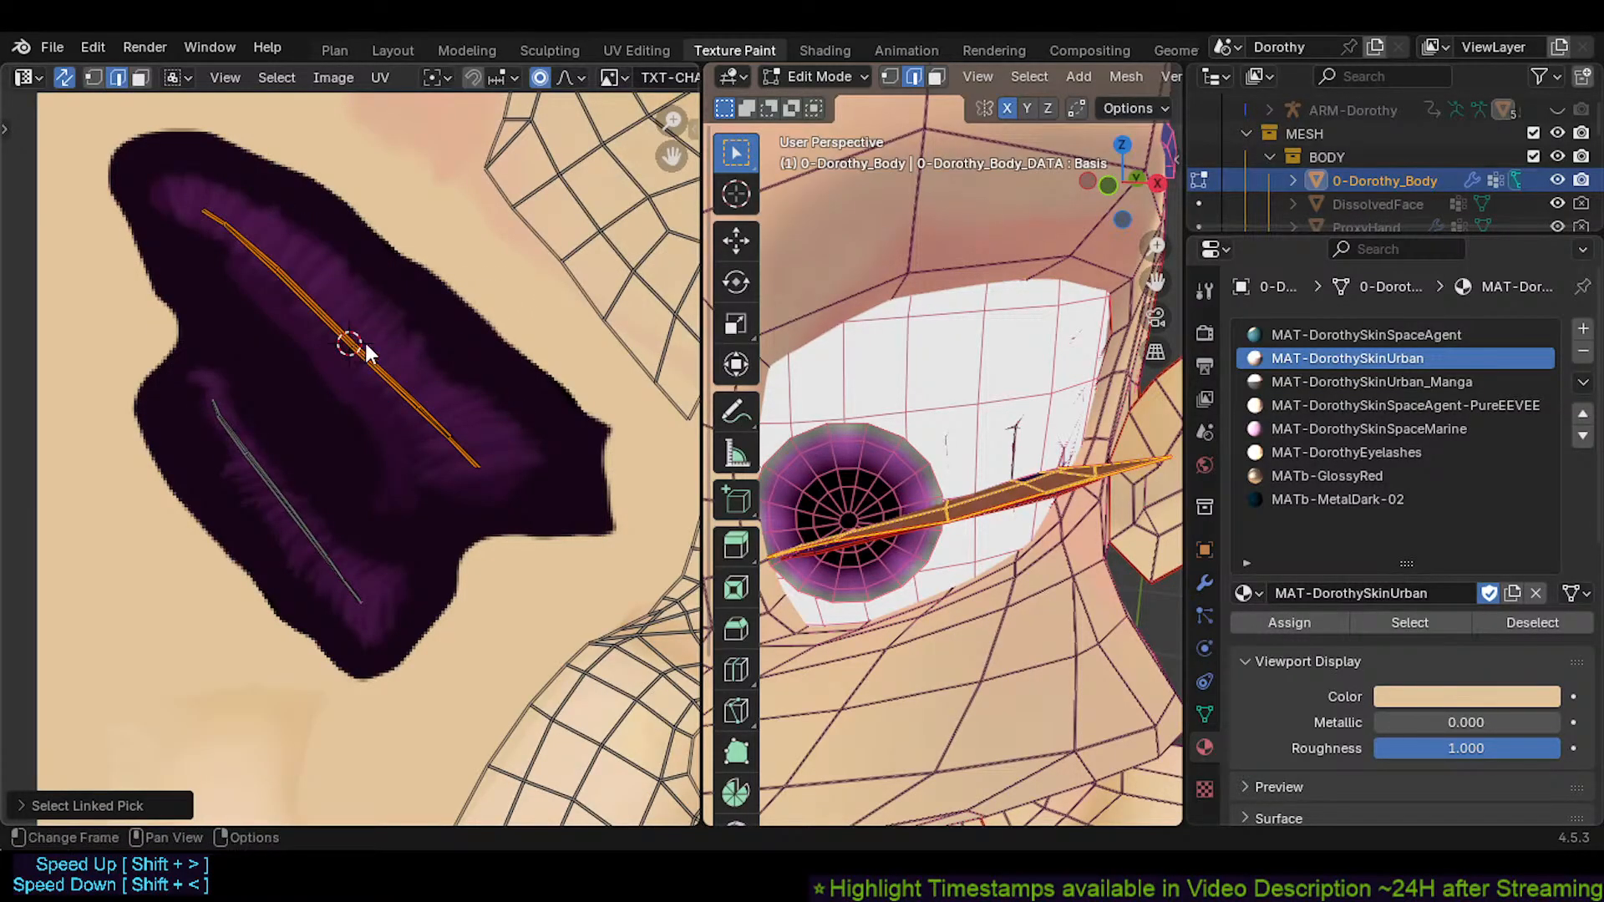
key(s)
key(y)
key(Escape)
Rotate the wider strip's UV island until it lies roughly level and place it across the lower part of the patch
key(r)
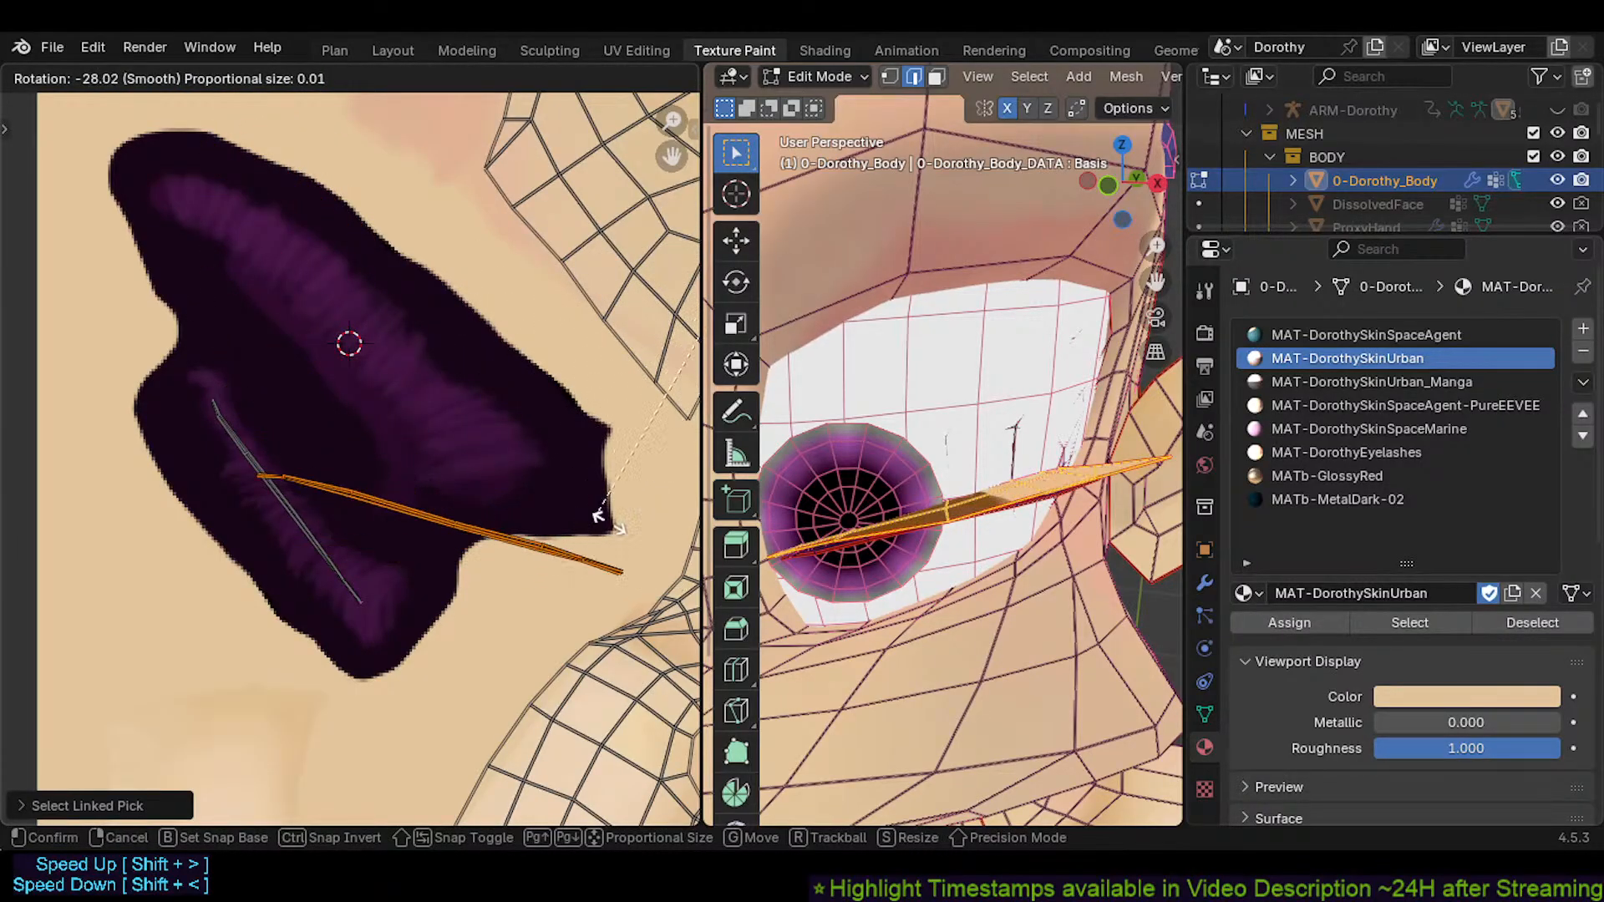
click(455, 507)
key(g)
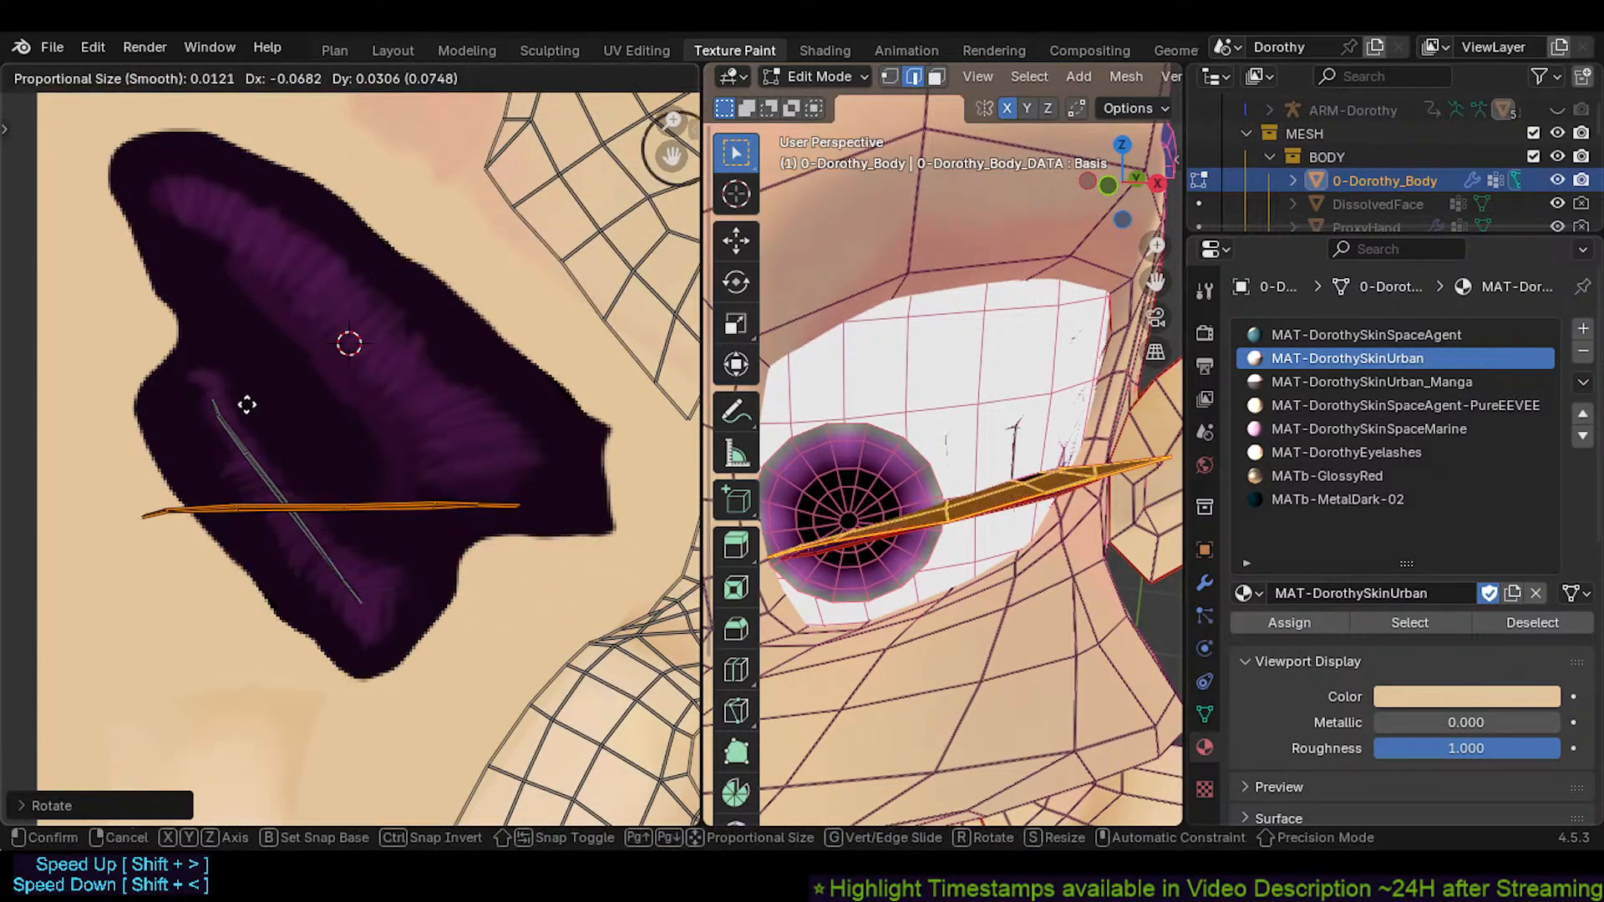
click(243, 413)
key(s)
key(y)
key(x)
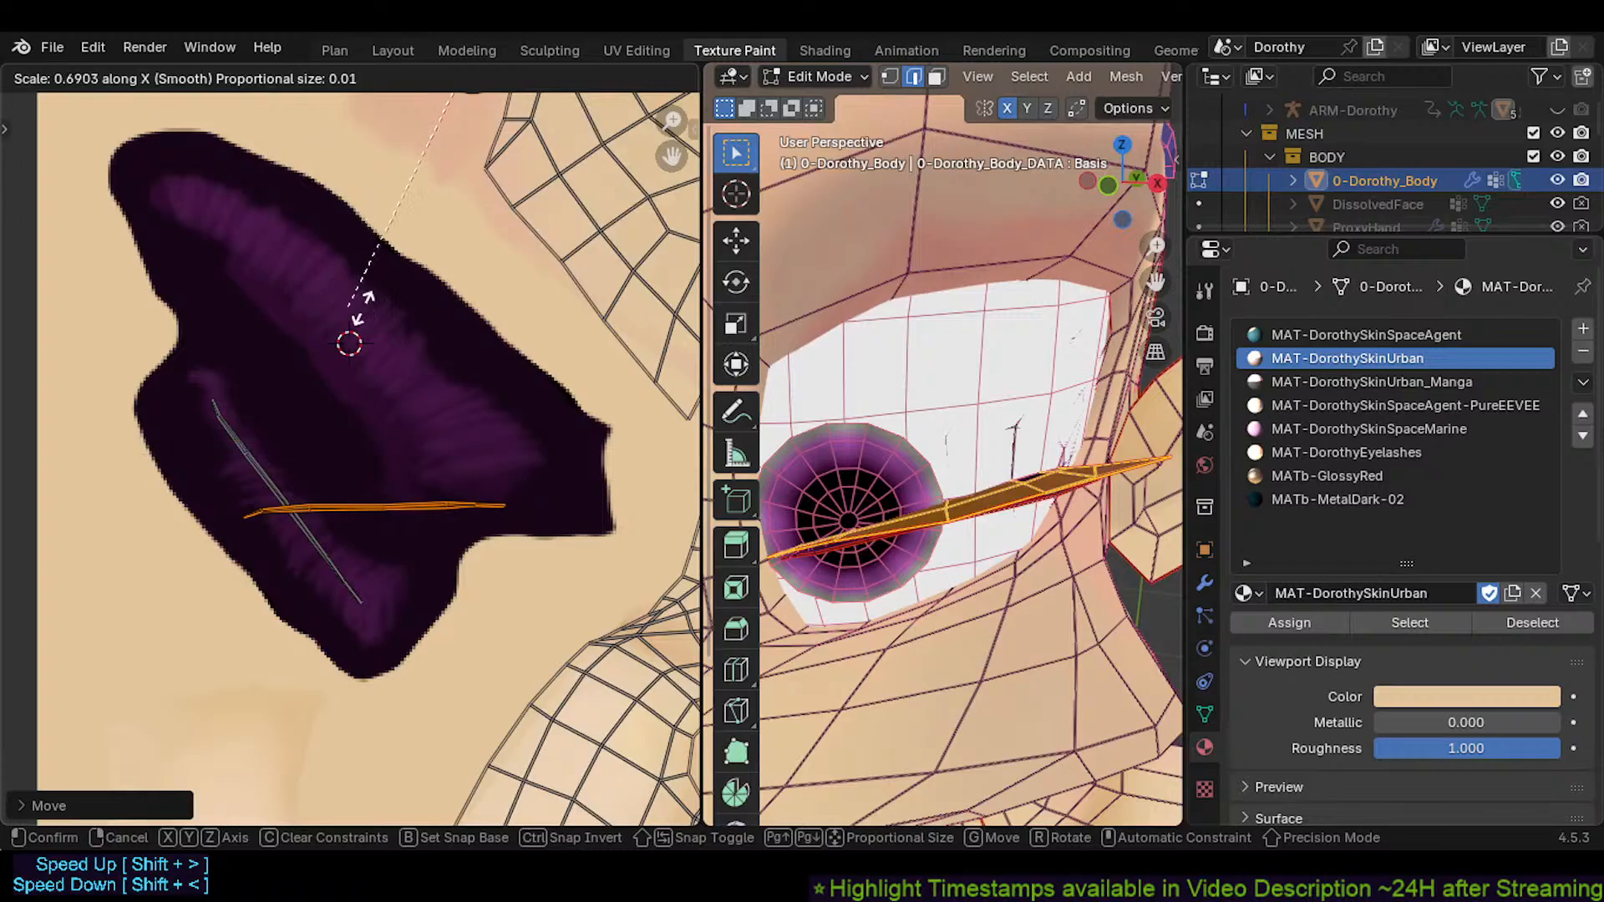
key(y)
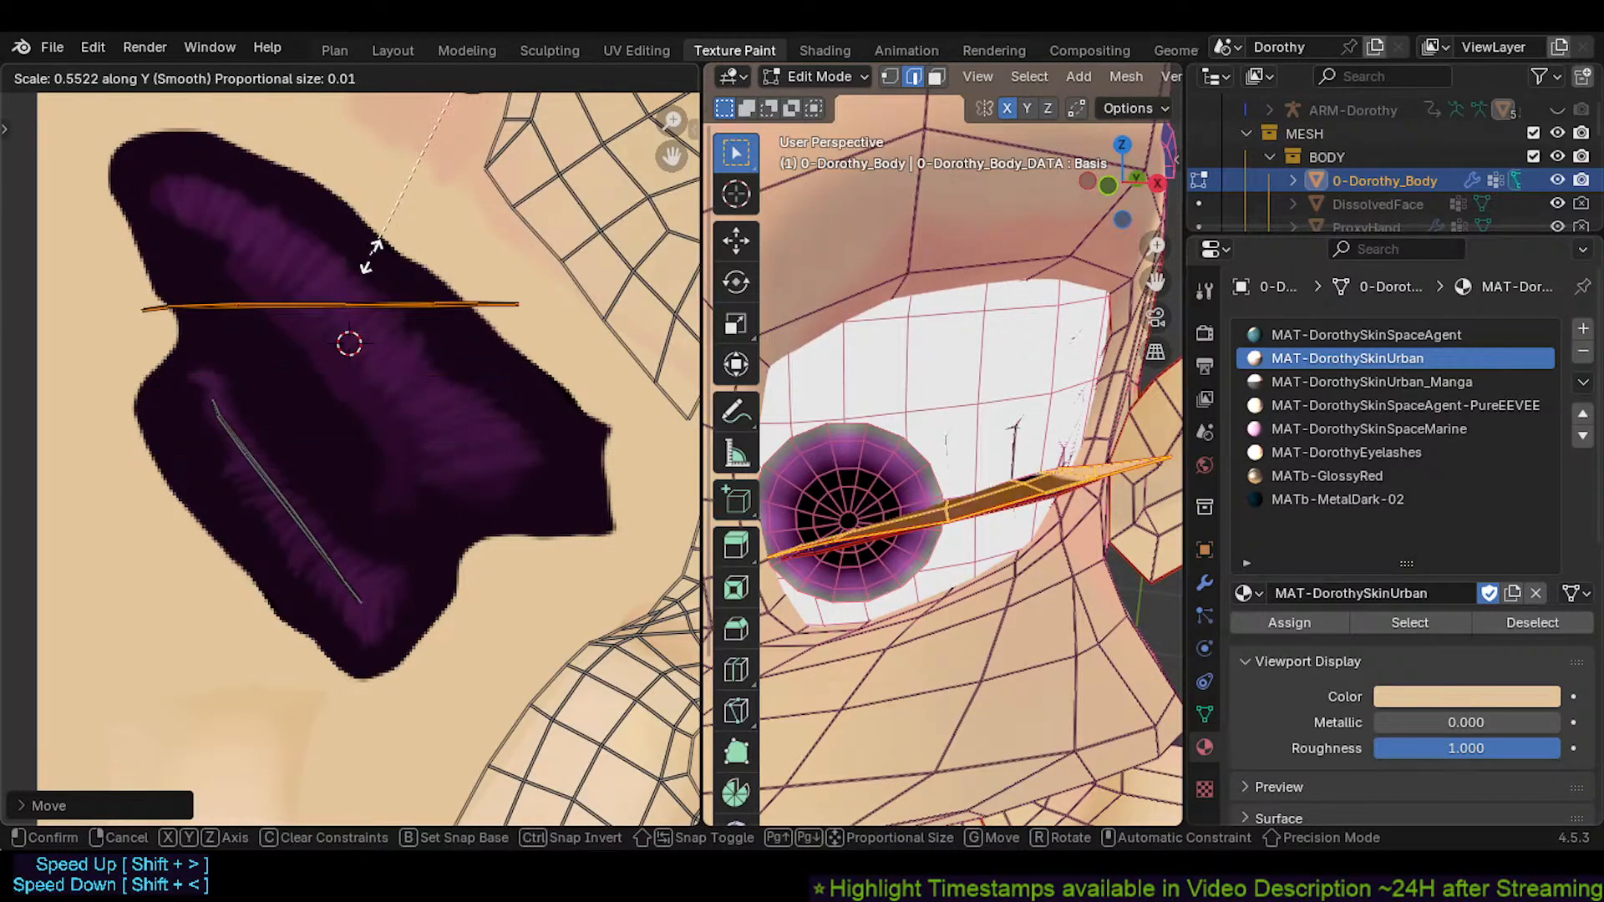
click(352, 394)
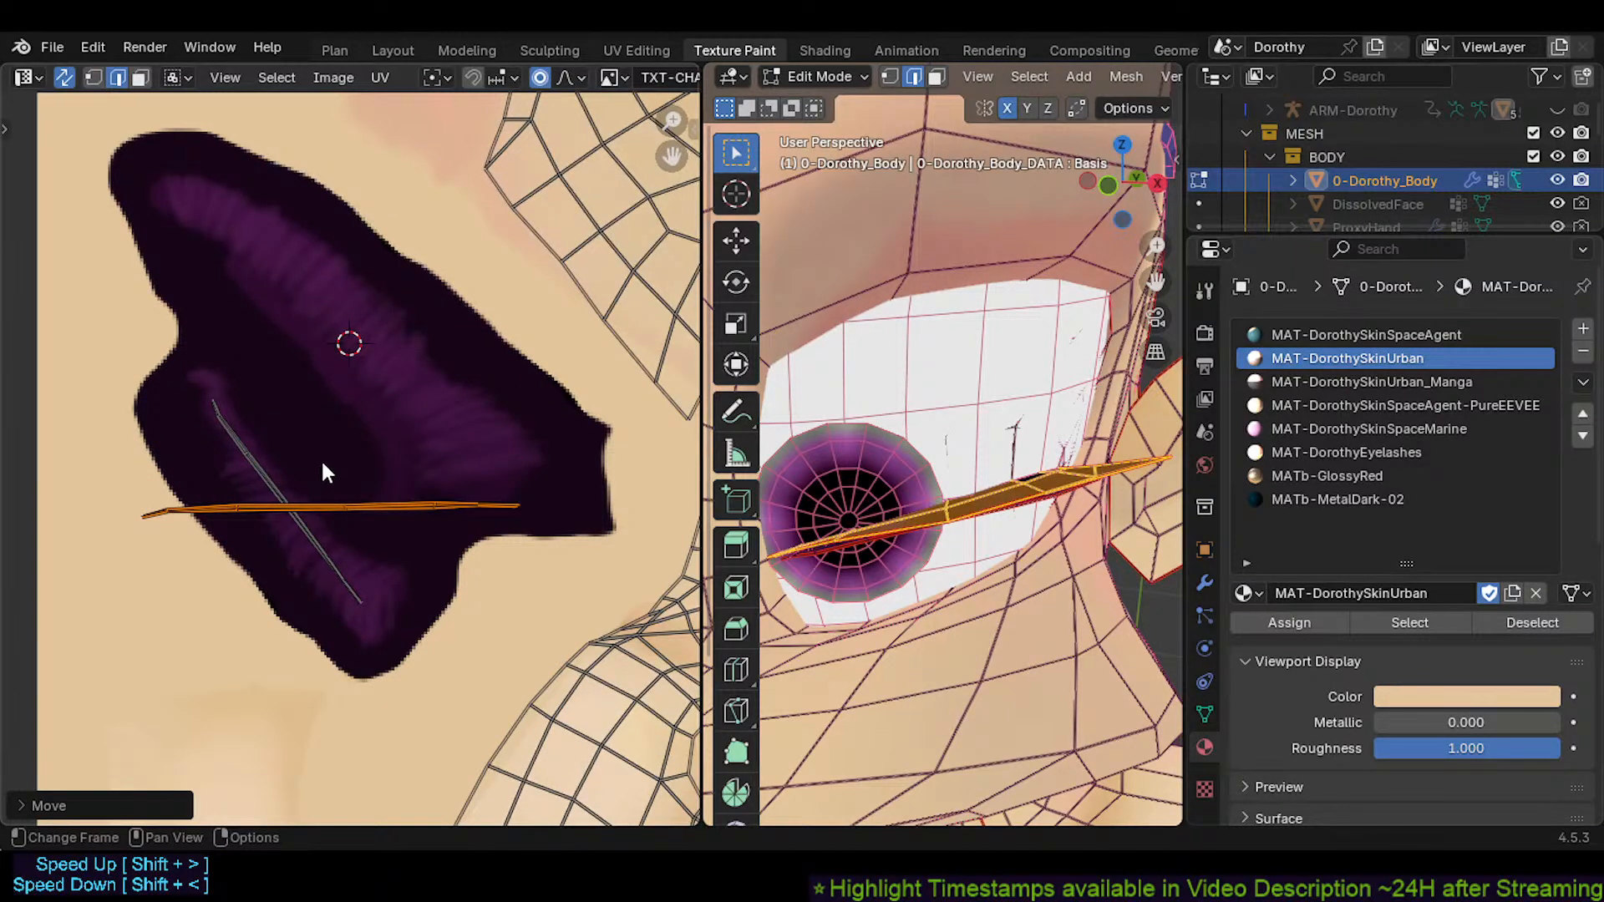
Change the pivot, stretch the levelled island along Y to thicken it, and move it back up to the patch
key(period)
click(301, 479)
key(s)
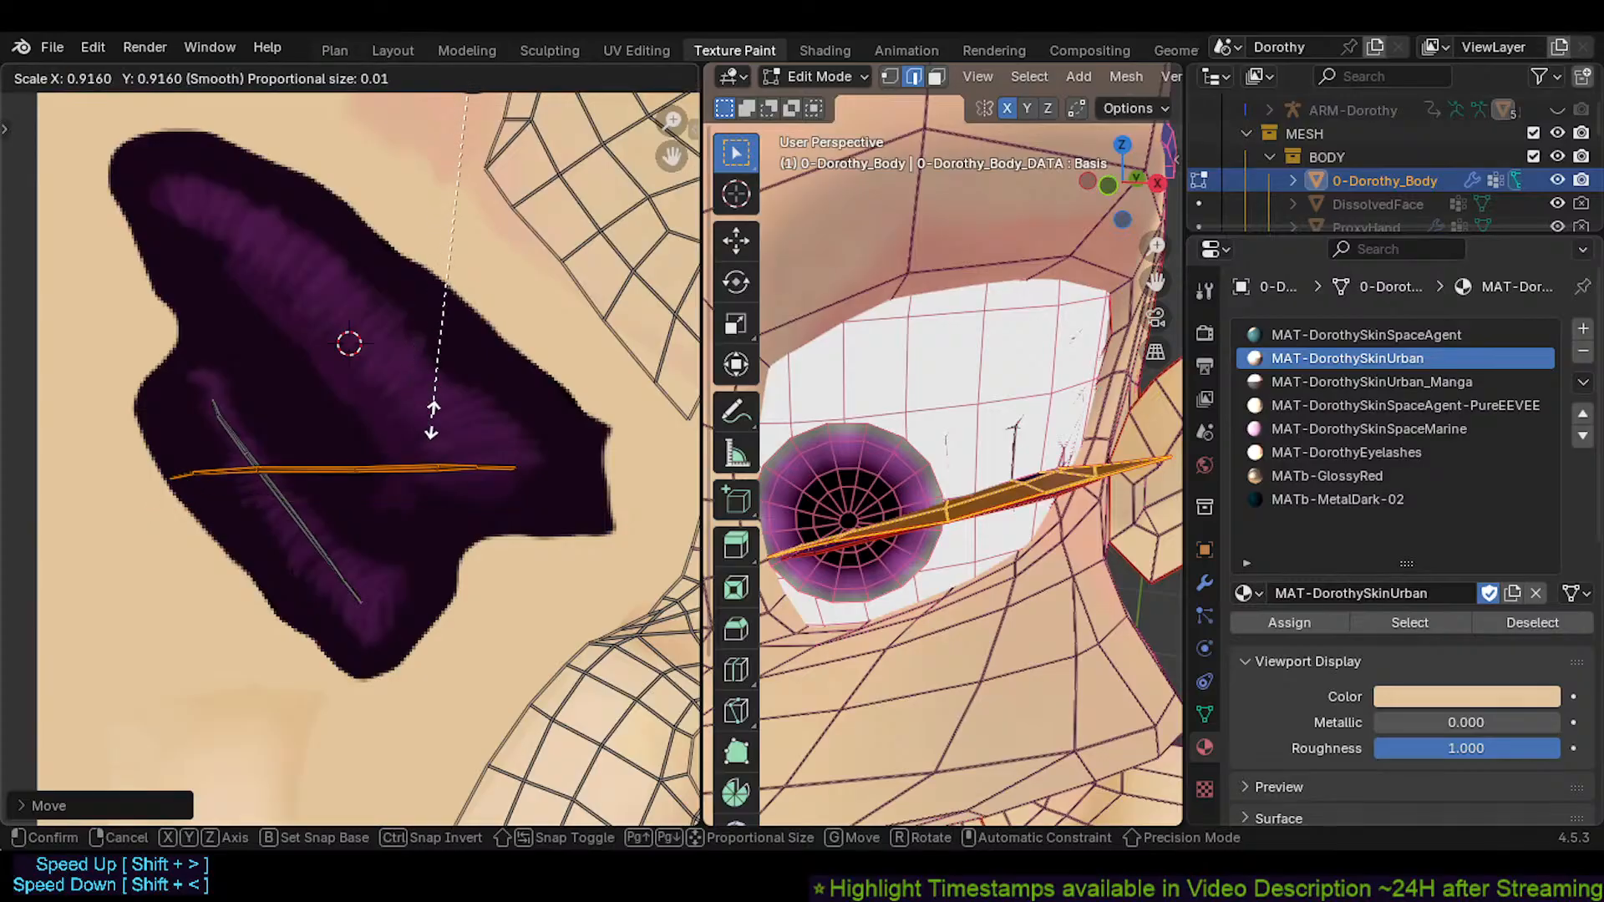
key(y)
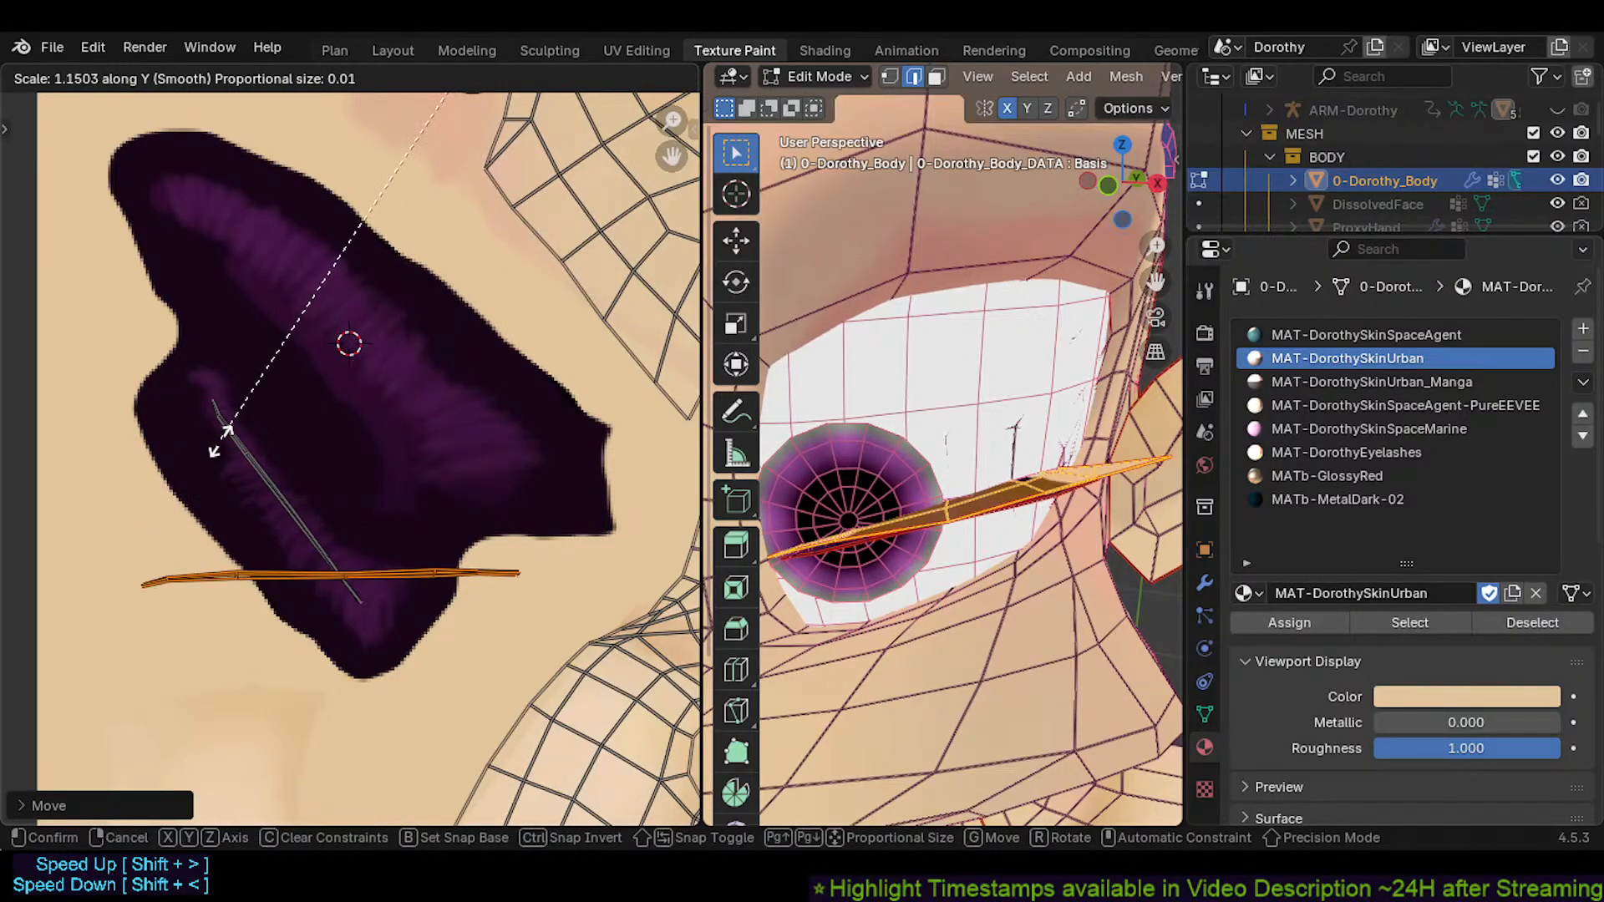
click(225, 506)
key(s)
key(y)
click(346, 506)
key(g)
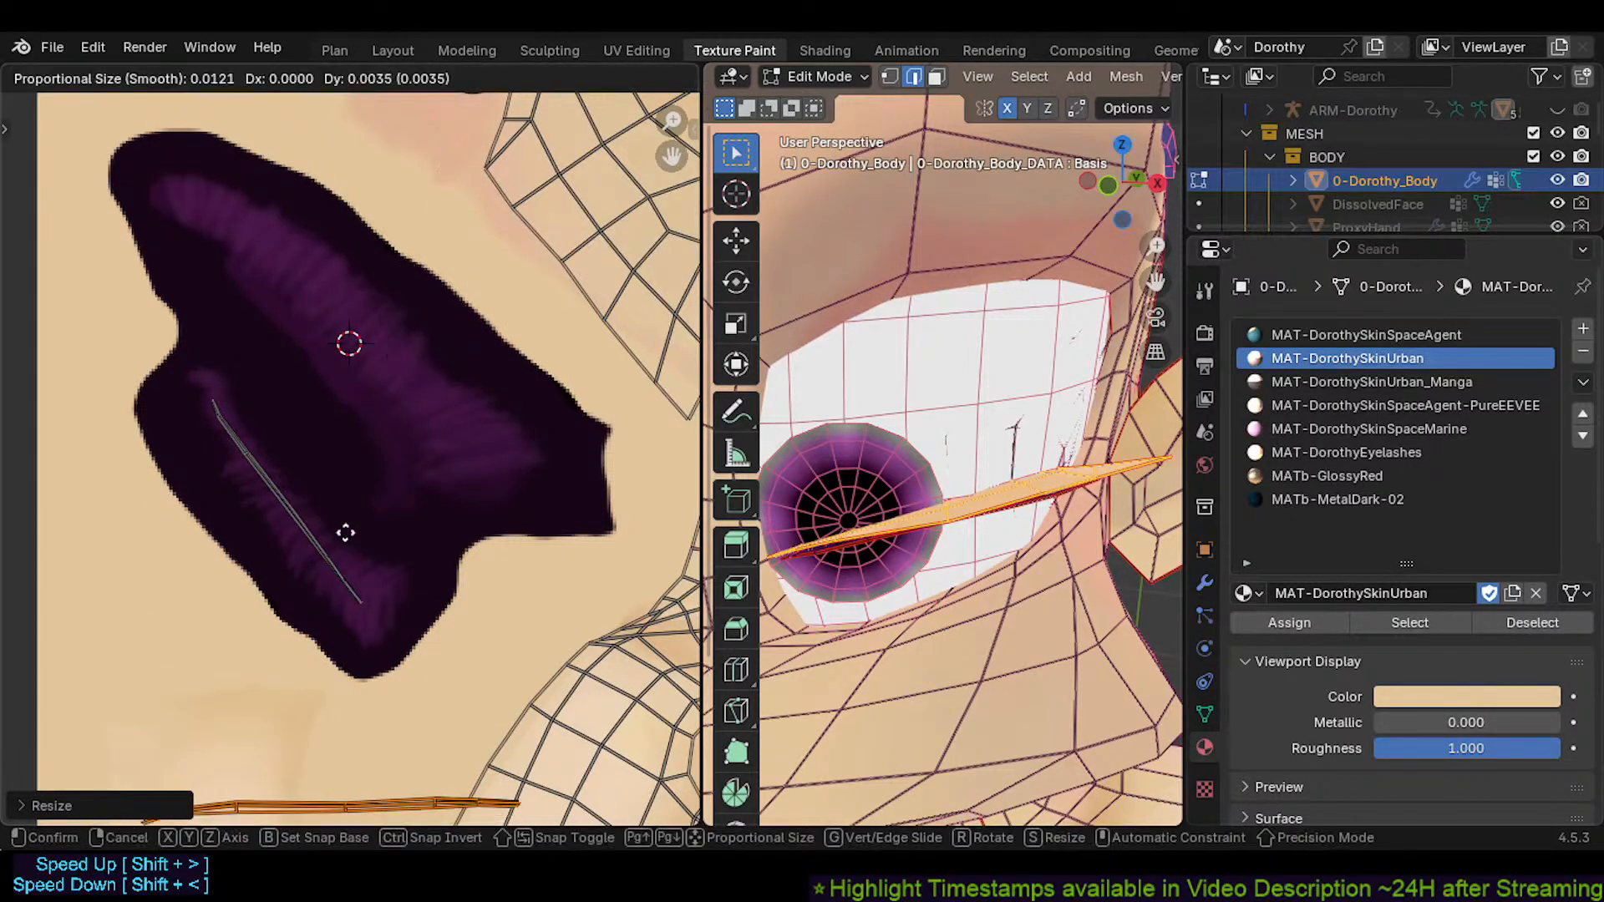
click(437, 249)
Thicken the wider strip's island with three more Y-axis scales, moving it back up towards the patch in between
key(s)
key(y)
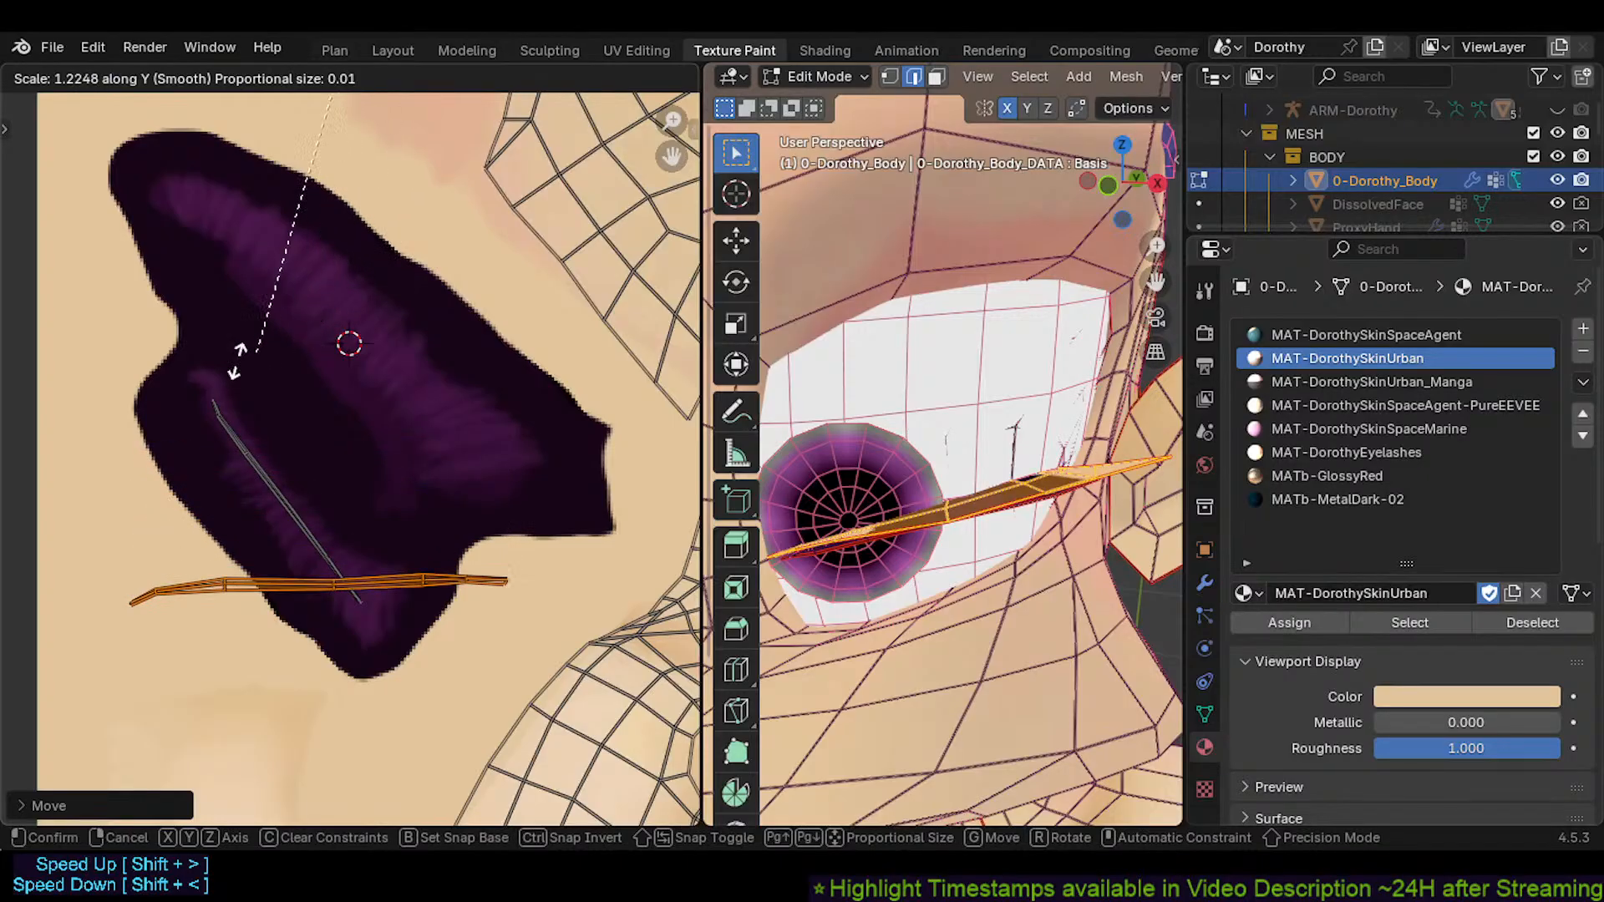
click(380, 425)
key(s)
key(y)
click(360, 533)
key(g)
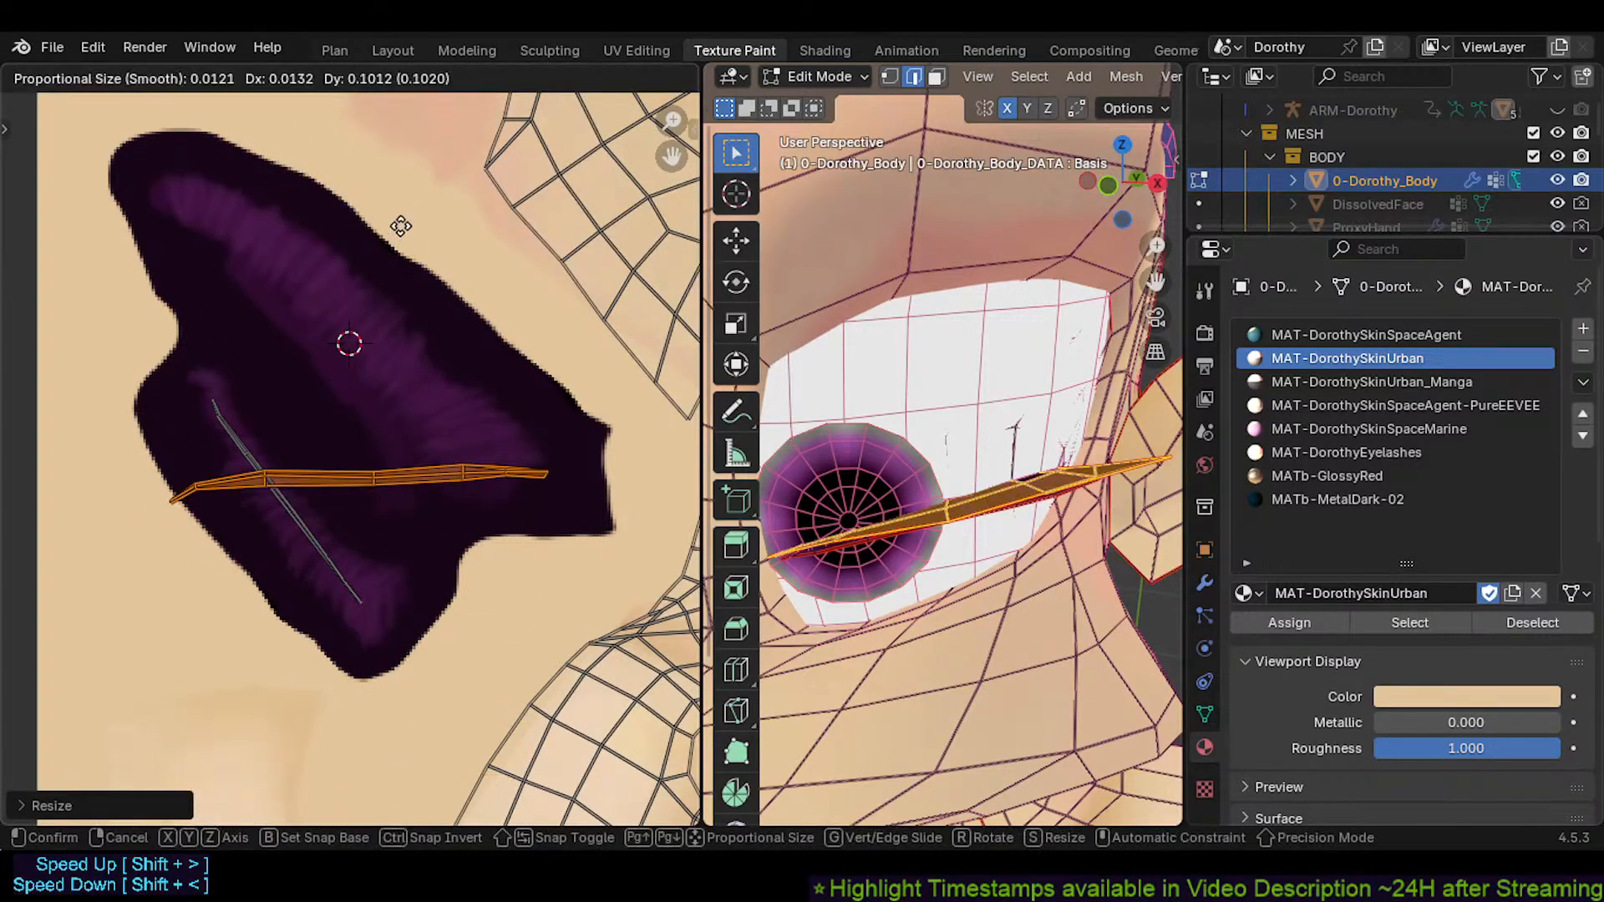
click(396, 169)
key(s)
key(y)
click(128, 350)
key(g)
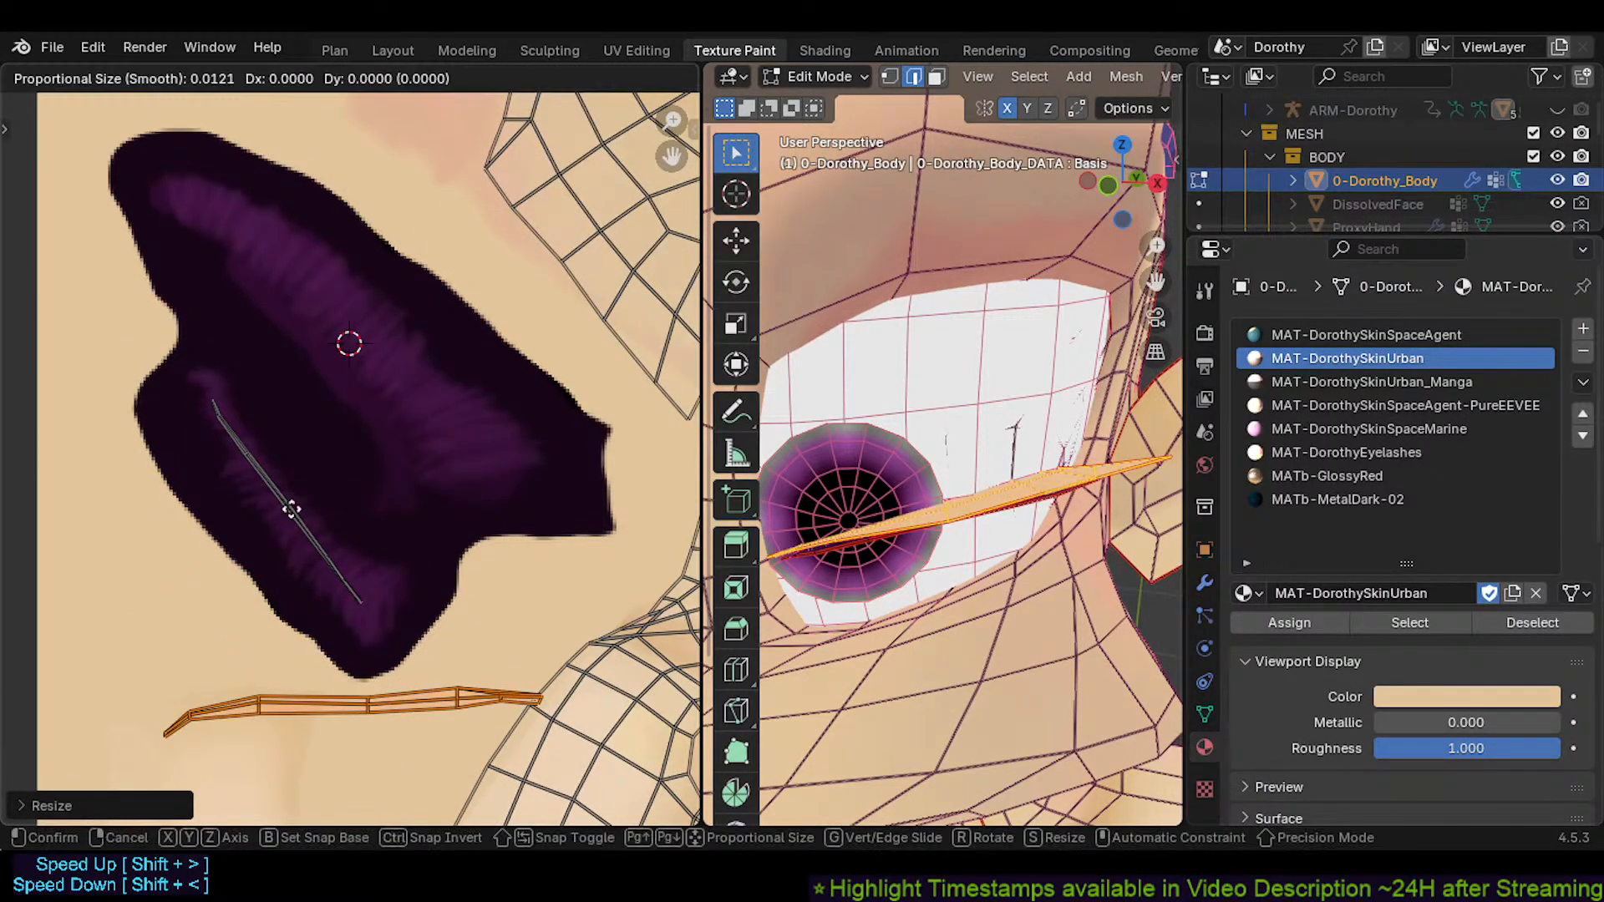
click(328, 112)
Repeat the Y-axis stretching and repositioning until the wider strip's island becomes a clearly broad band
key(s)
key(y)
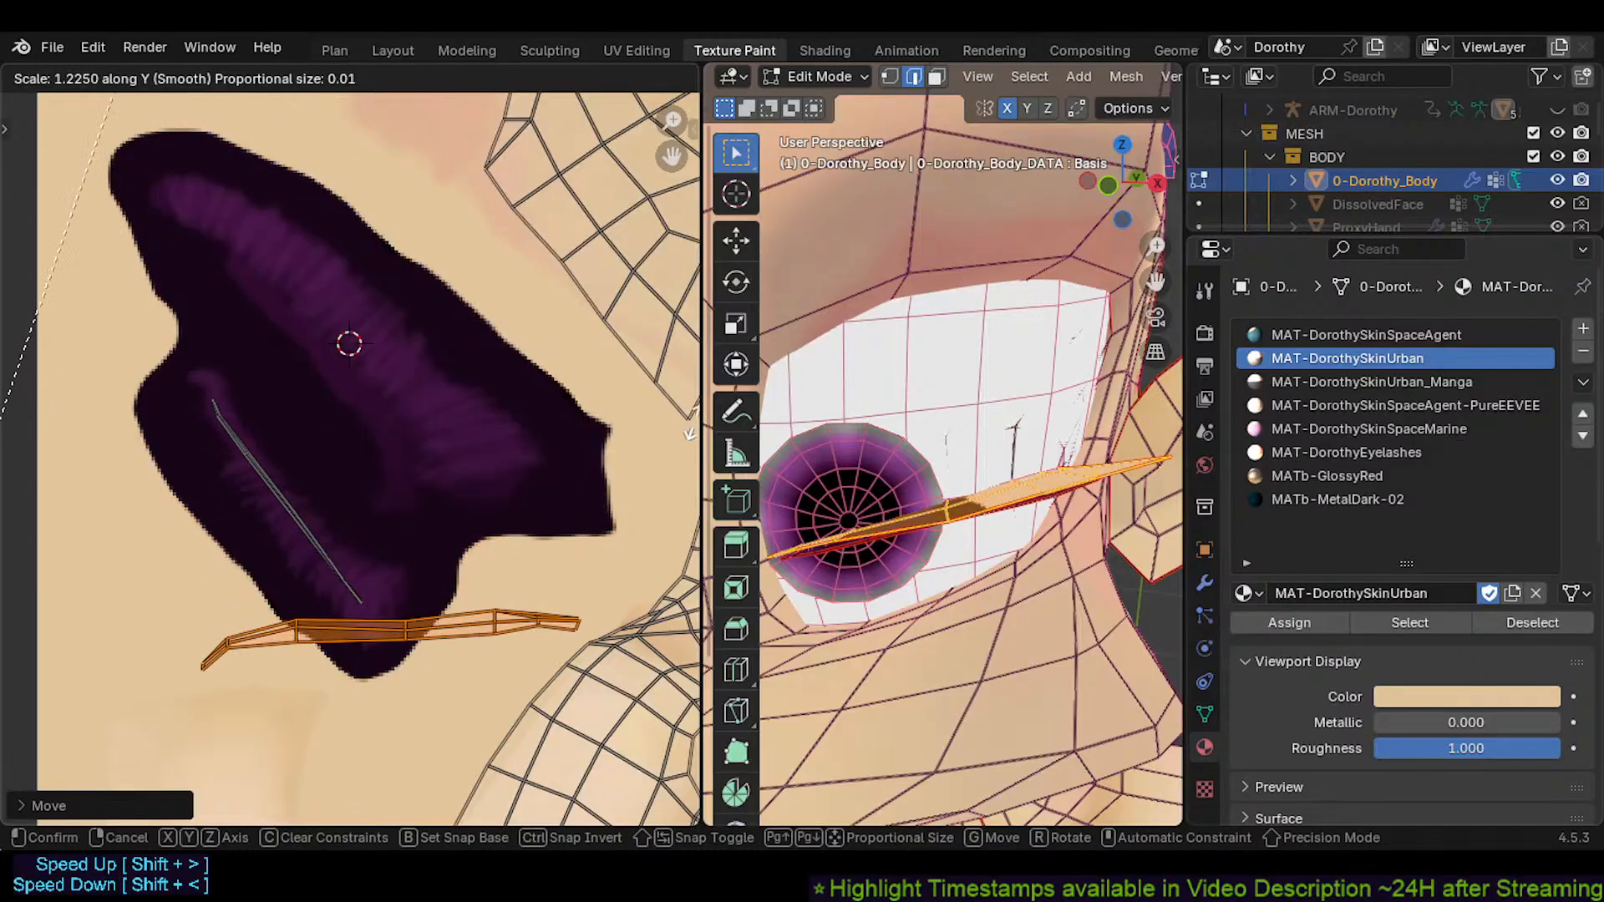
click(100, 426)
key(g)
click(234, 282)
key(s)
key(y)
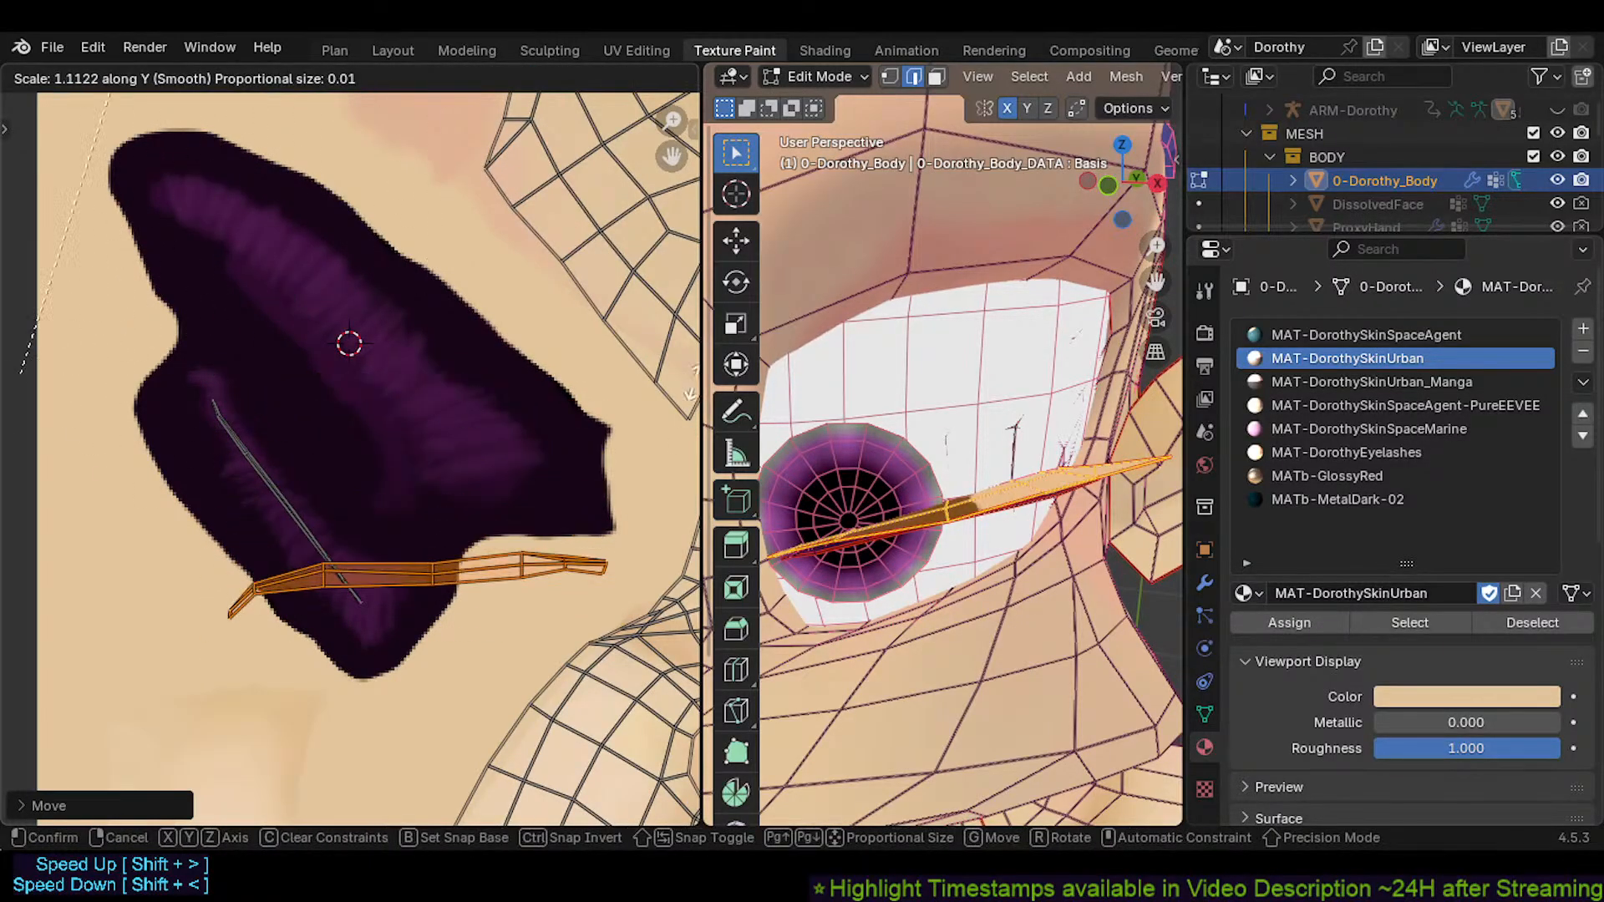
click(277, 493)
key(g)
click(563, 268)
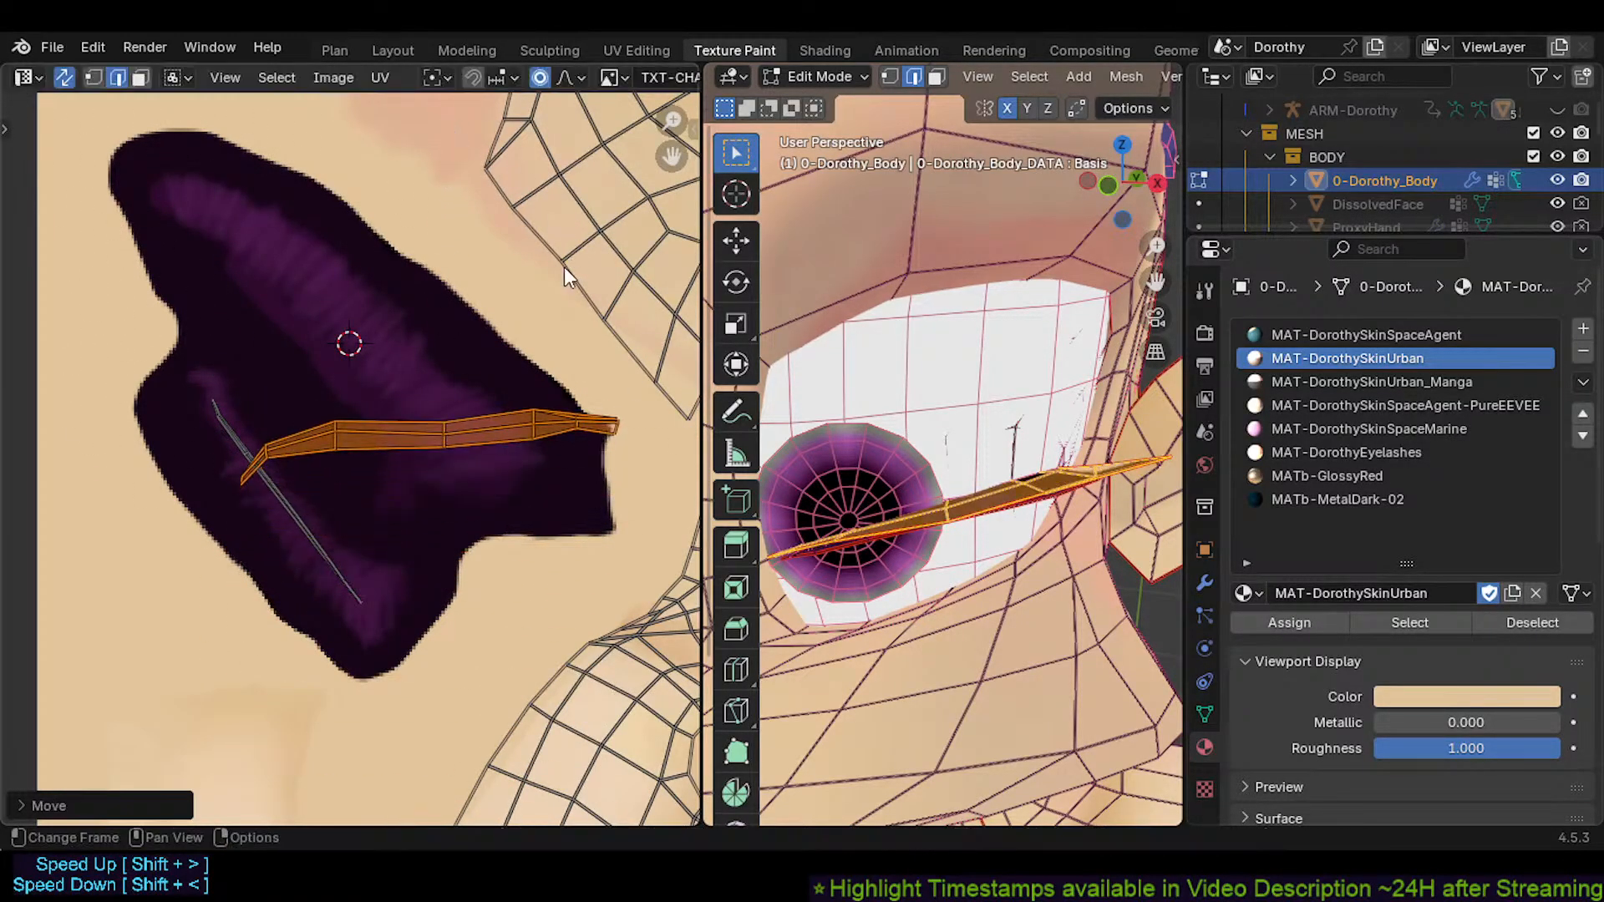
key(s)
key(y)
click(688, 450)
Adjust the broad island's rotation and place its tapered tip against the upper end of the narrower strip
key(g)
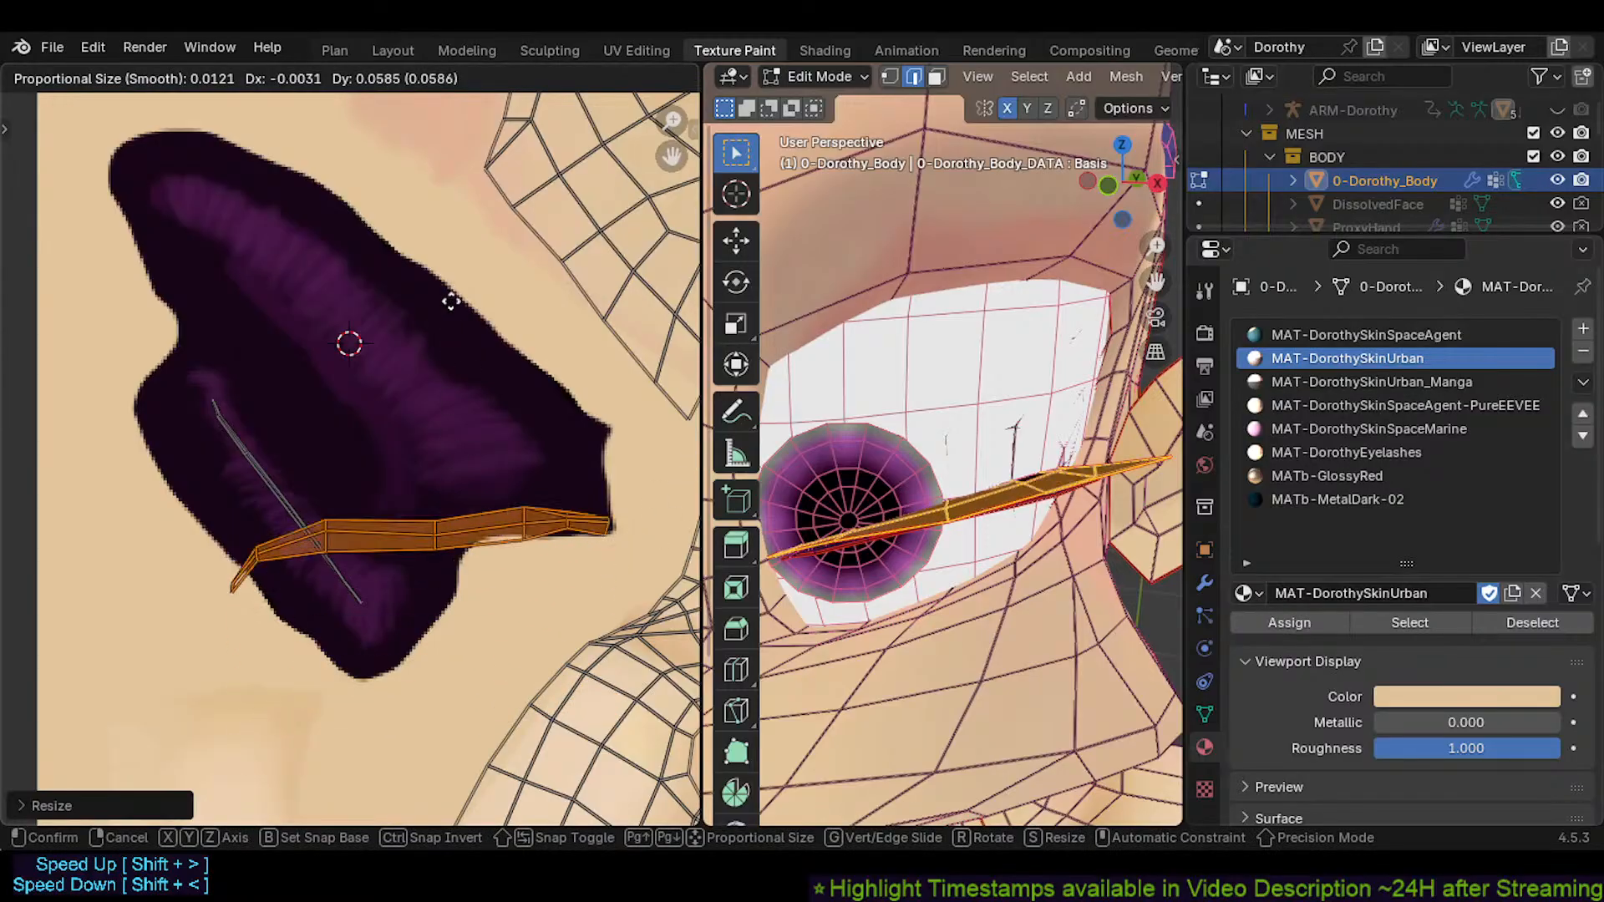
click(541, 287)
key(r)
click(538, 309)
key(g)
click(458, 334)
In vertex mode, select the upper-edge vertex near the outer end of the broad island and move it slightly outward
click(531, 338)
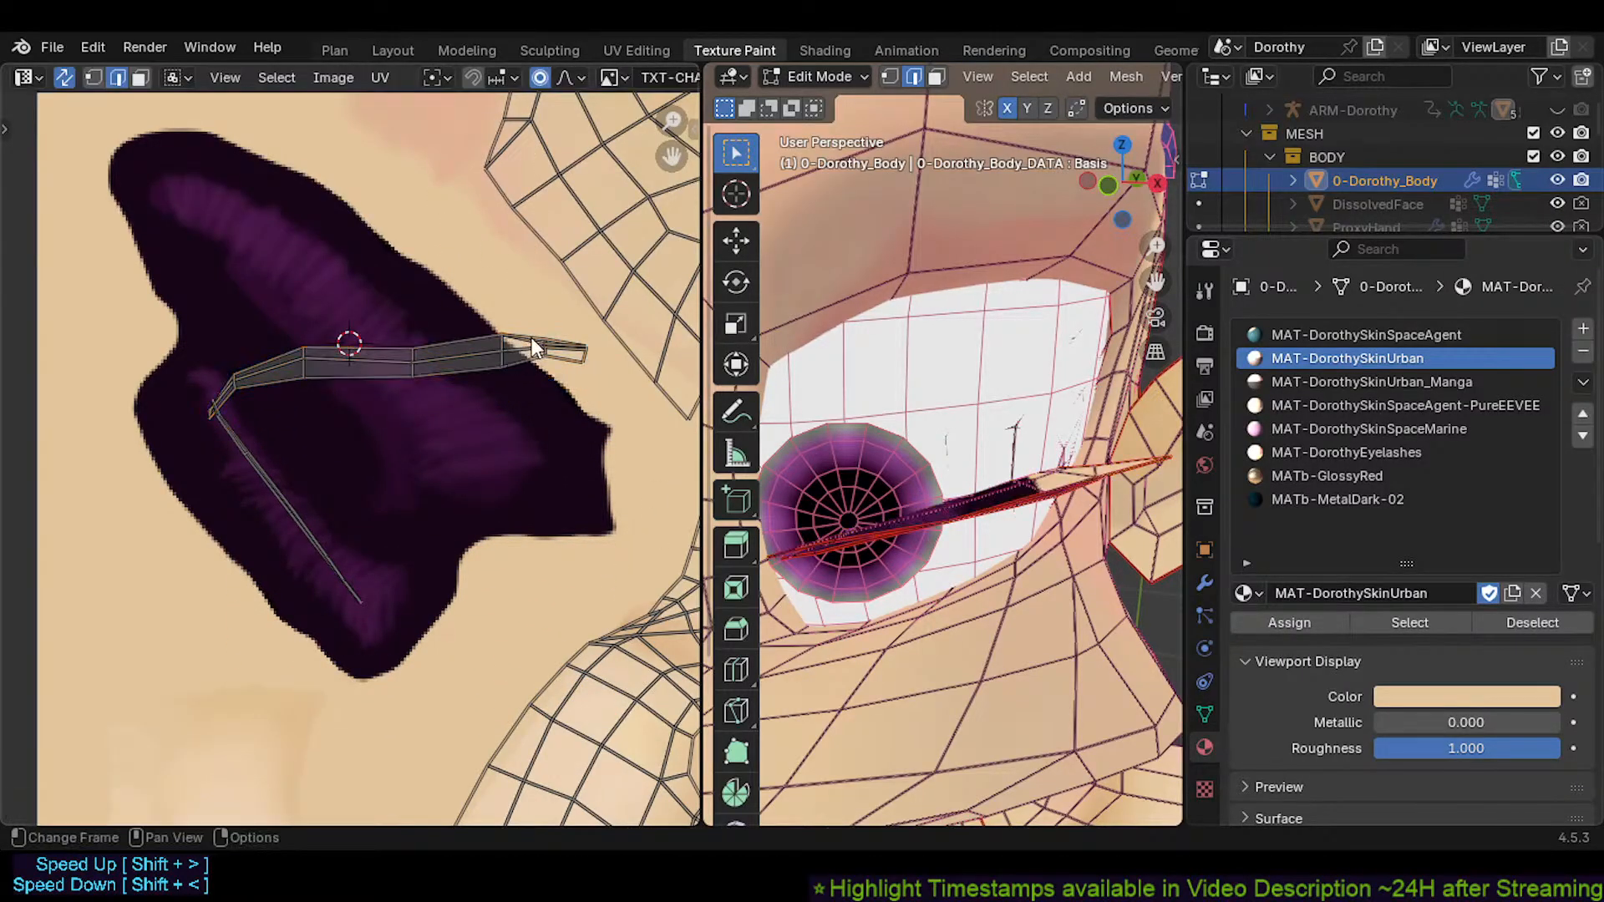
key(1)
click(547, 335)
key(g)
click(555, 334)
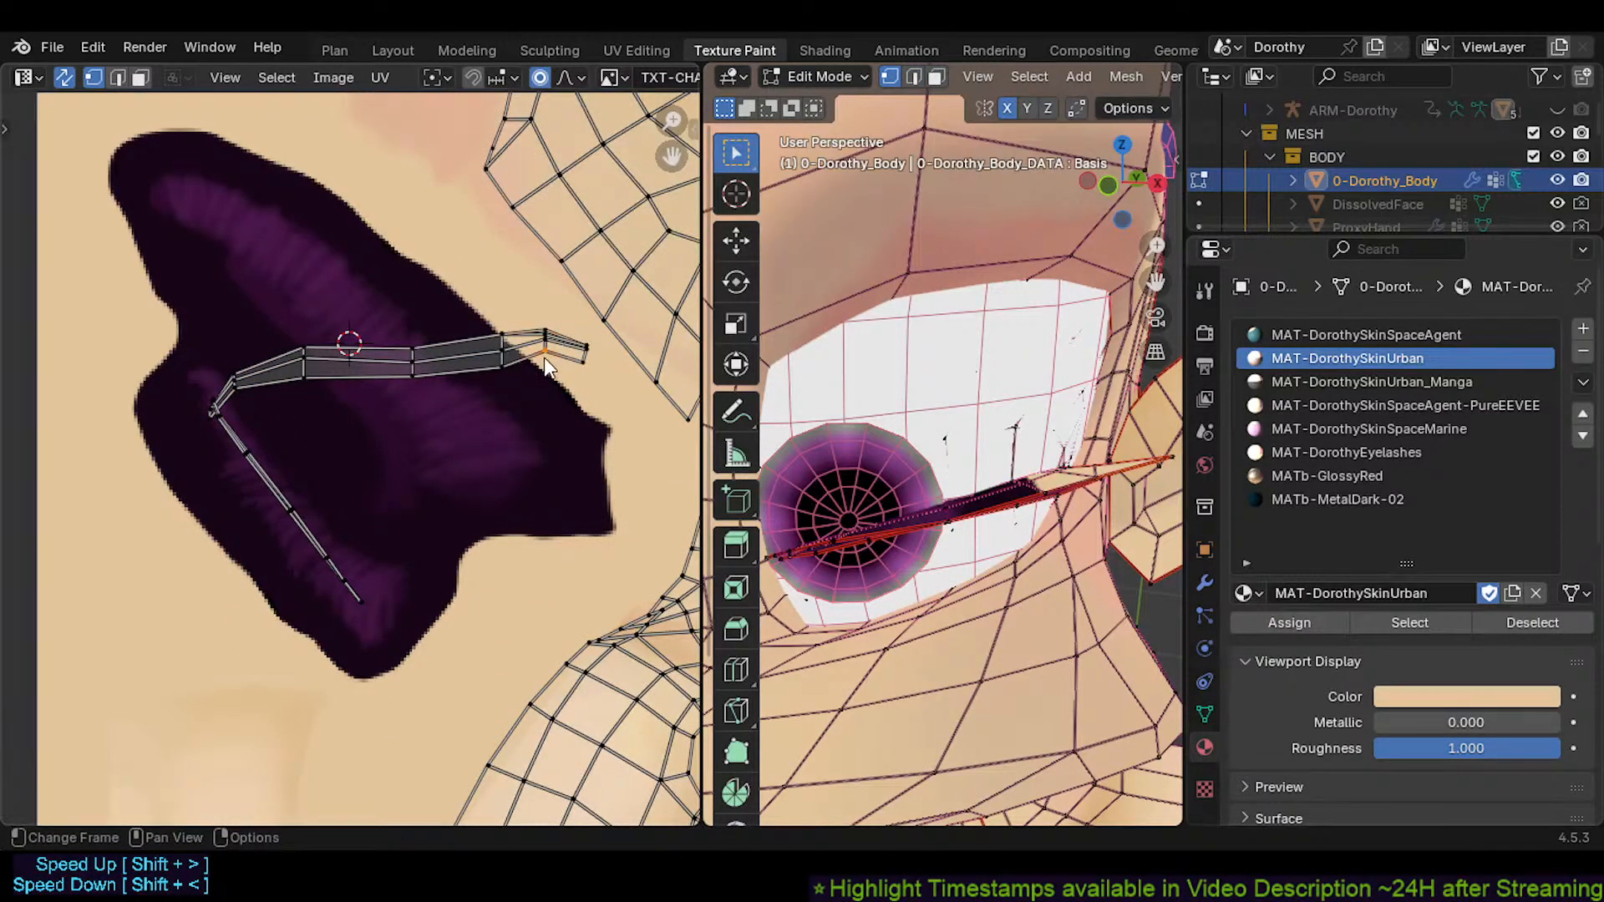
Reposition the lower-edge vertices near the broad island's outer end to even out its width
scroll(544, 358, up, 2)
key(g)
click(551, 375)
key(g)
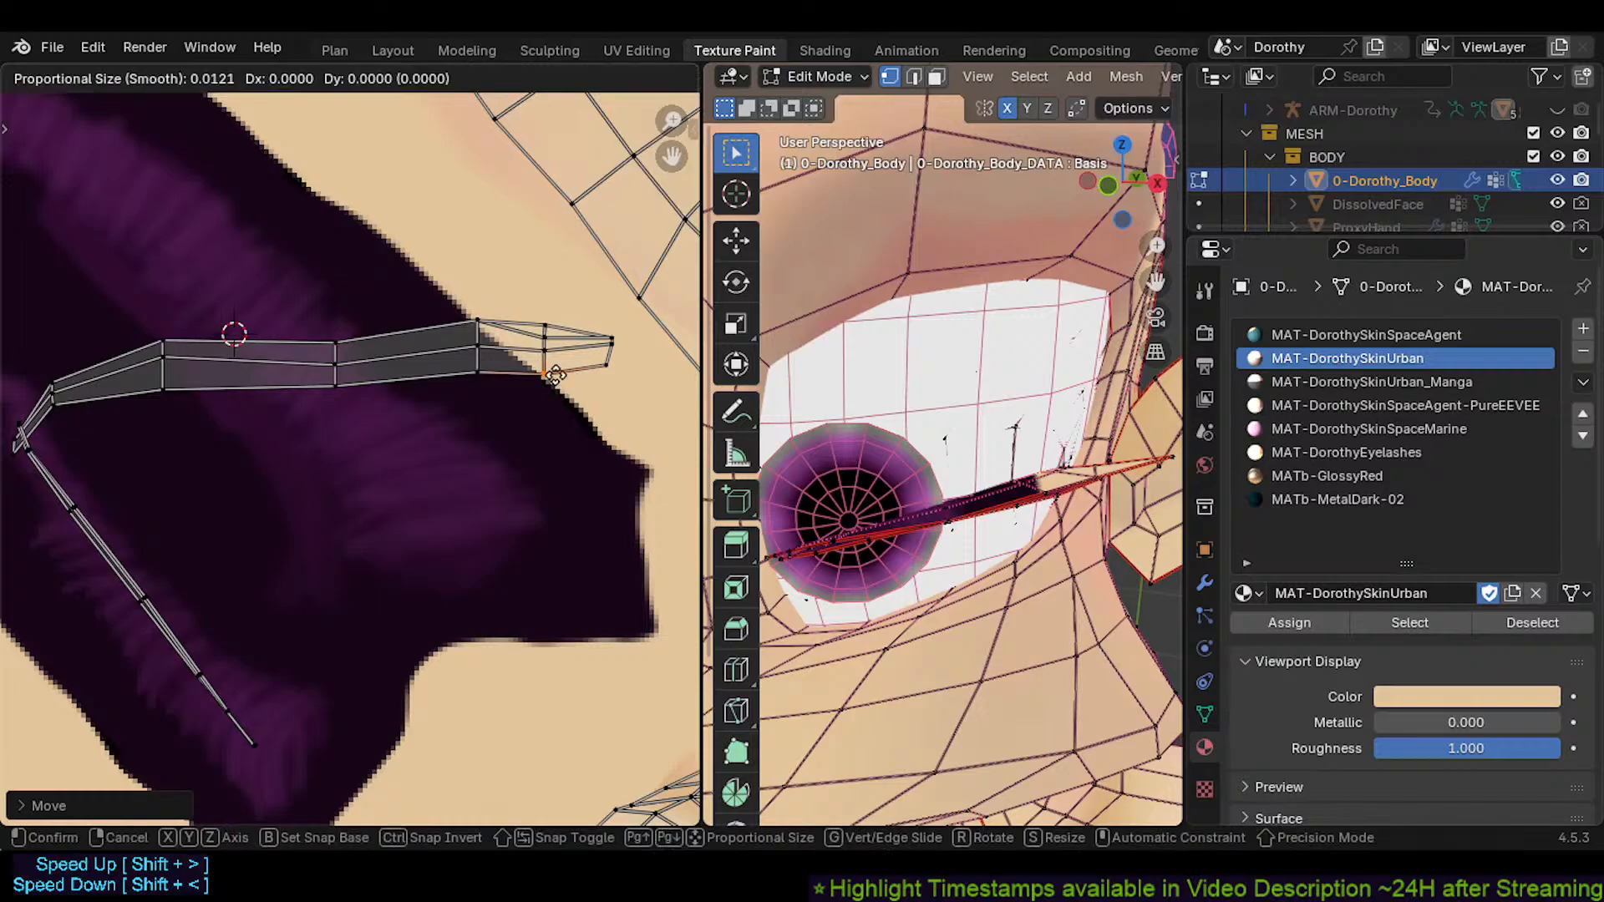
click(553, 367)
ctrl+scroll(442, 430, left, 3)
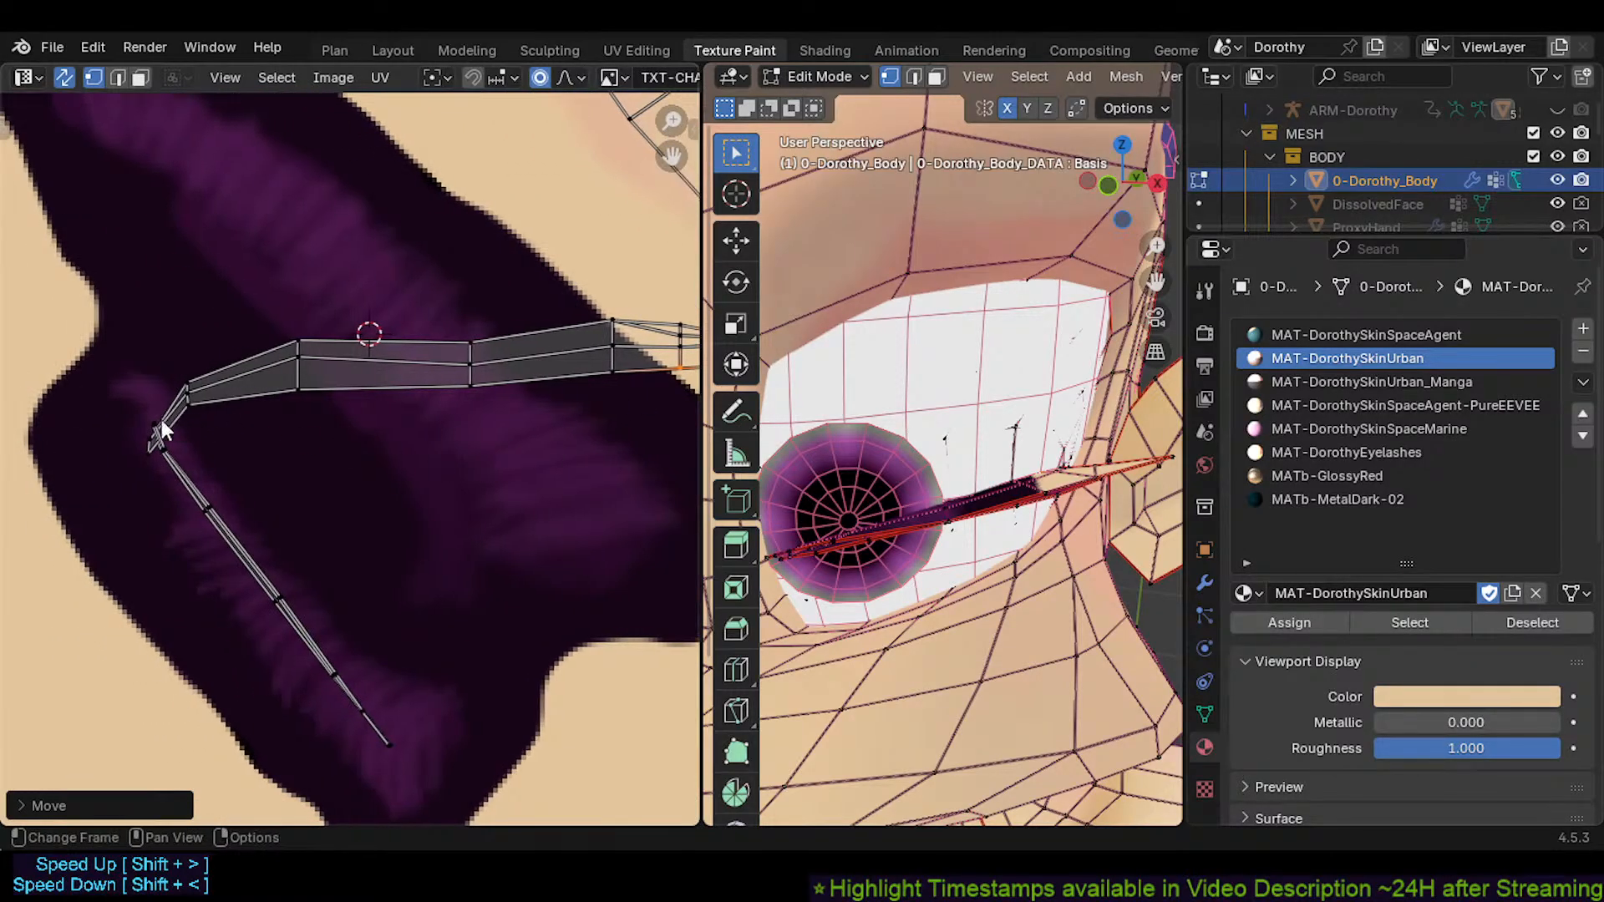
Unfold the broad island's bent inner tip by moving its end vertices outward in line with the band
click(129, 436)
key(g)
click(123, 386)
key(g)
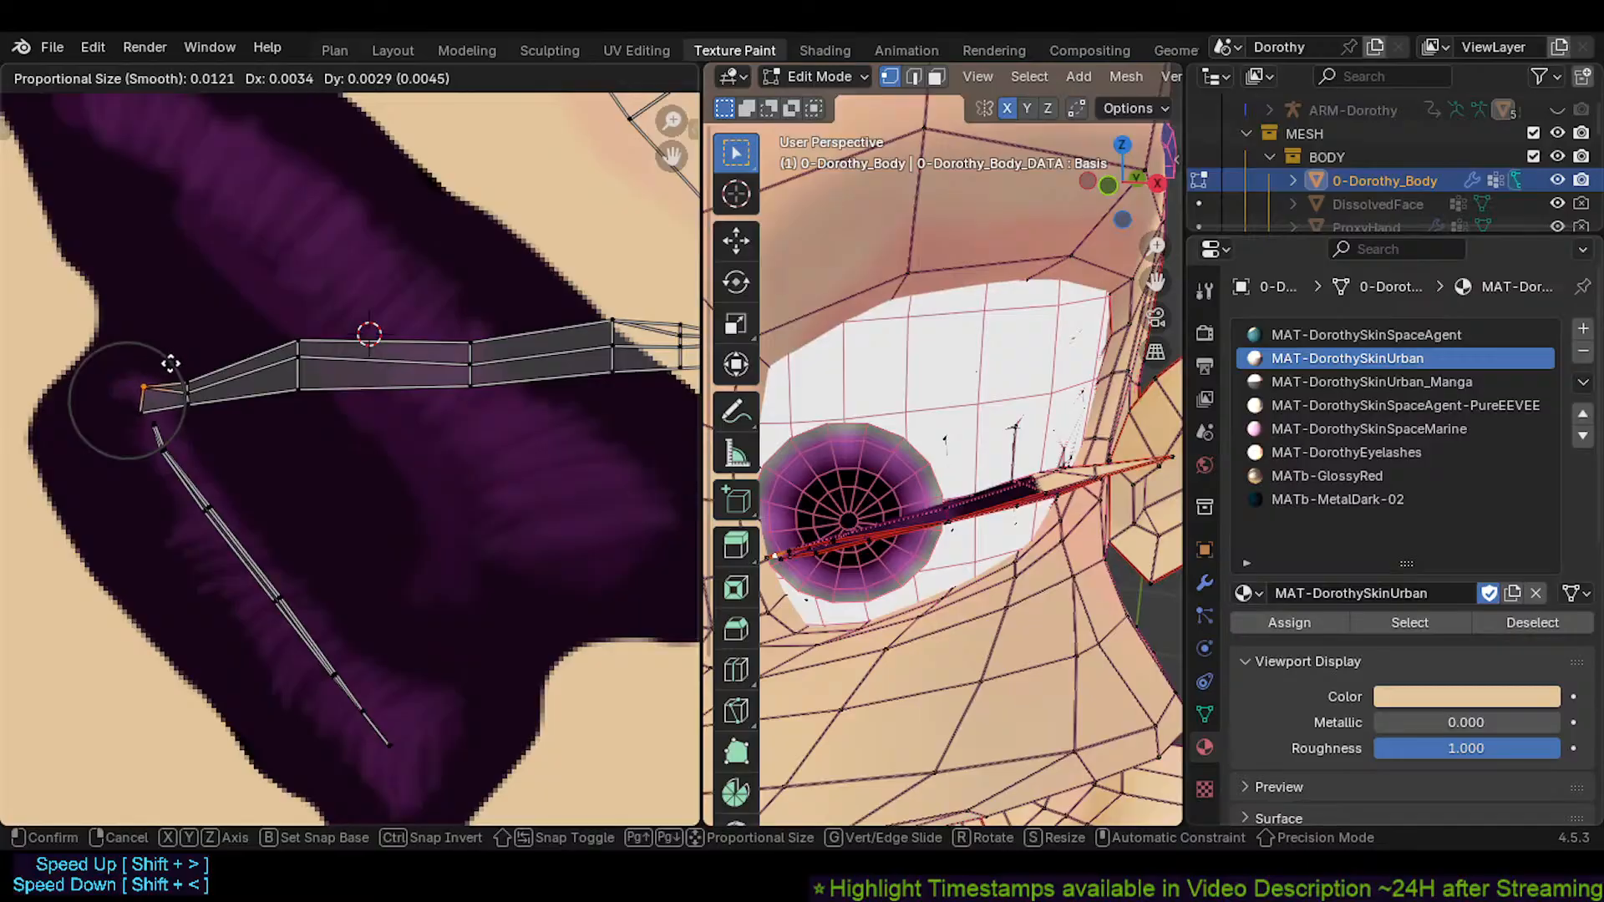
click(164, 360)
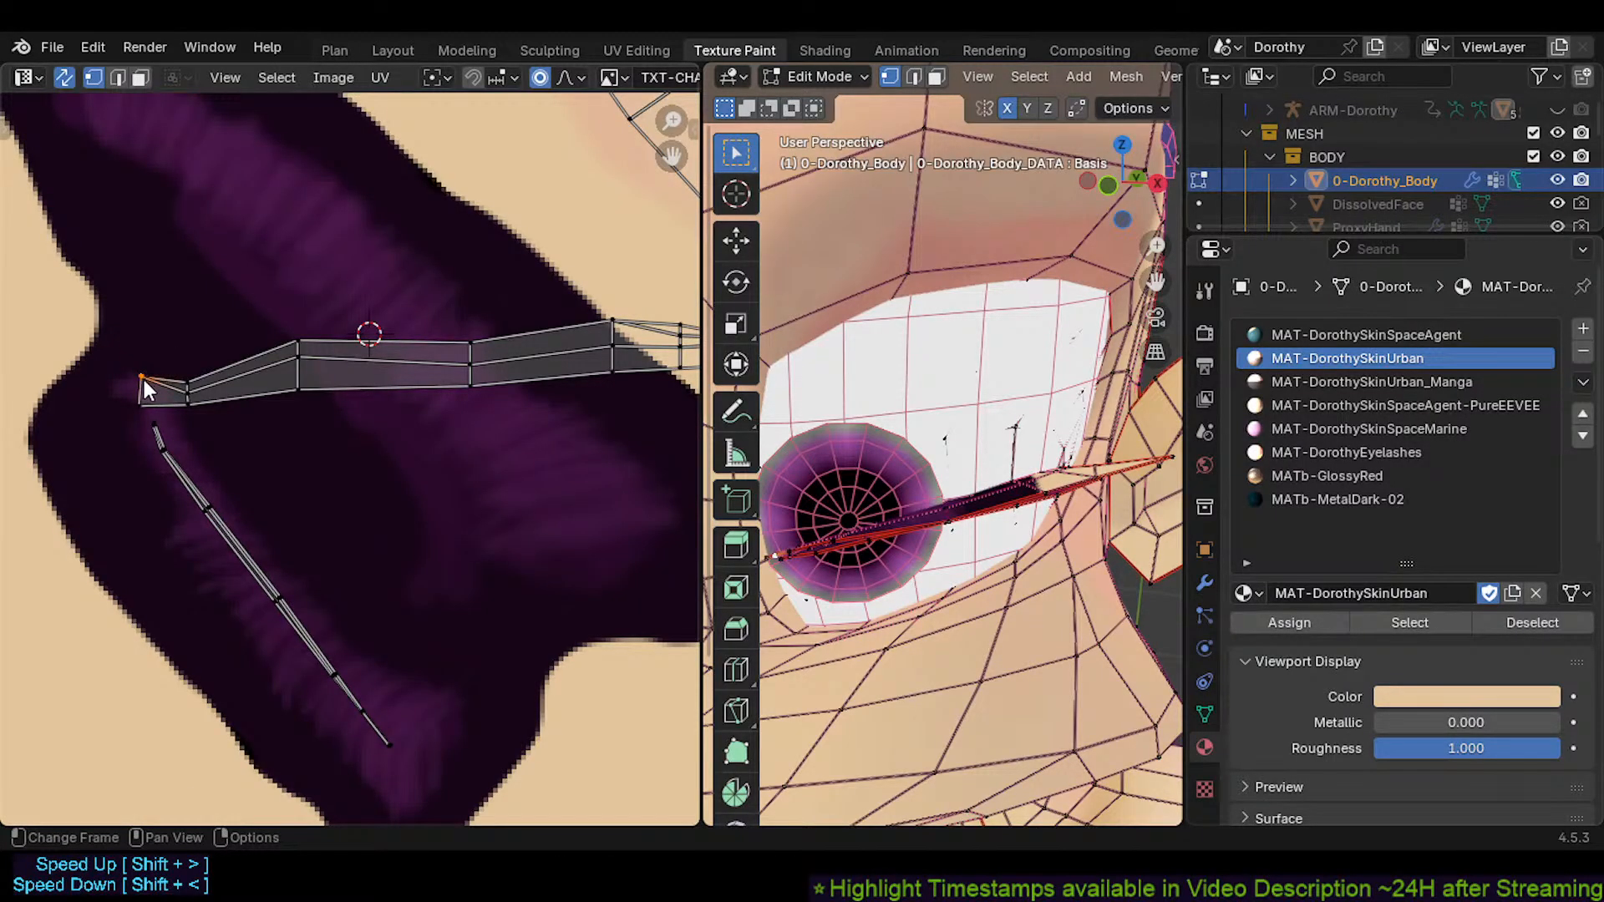
key(g)
click(138, 387)
middle_drag(147, 410, 179, 419)
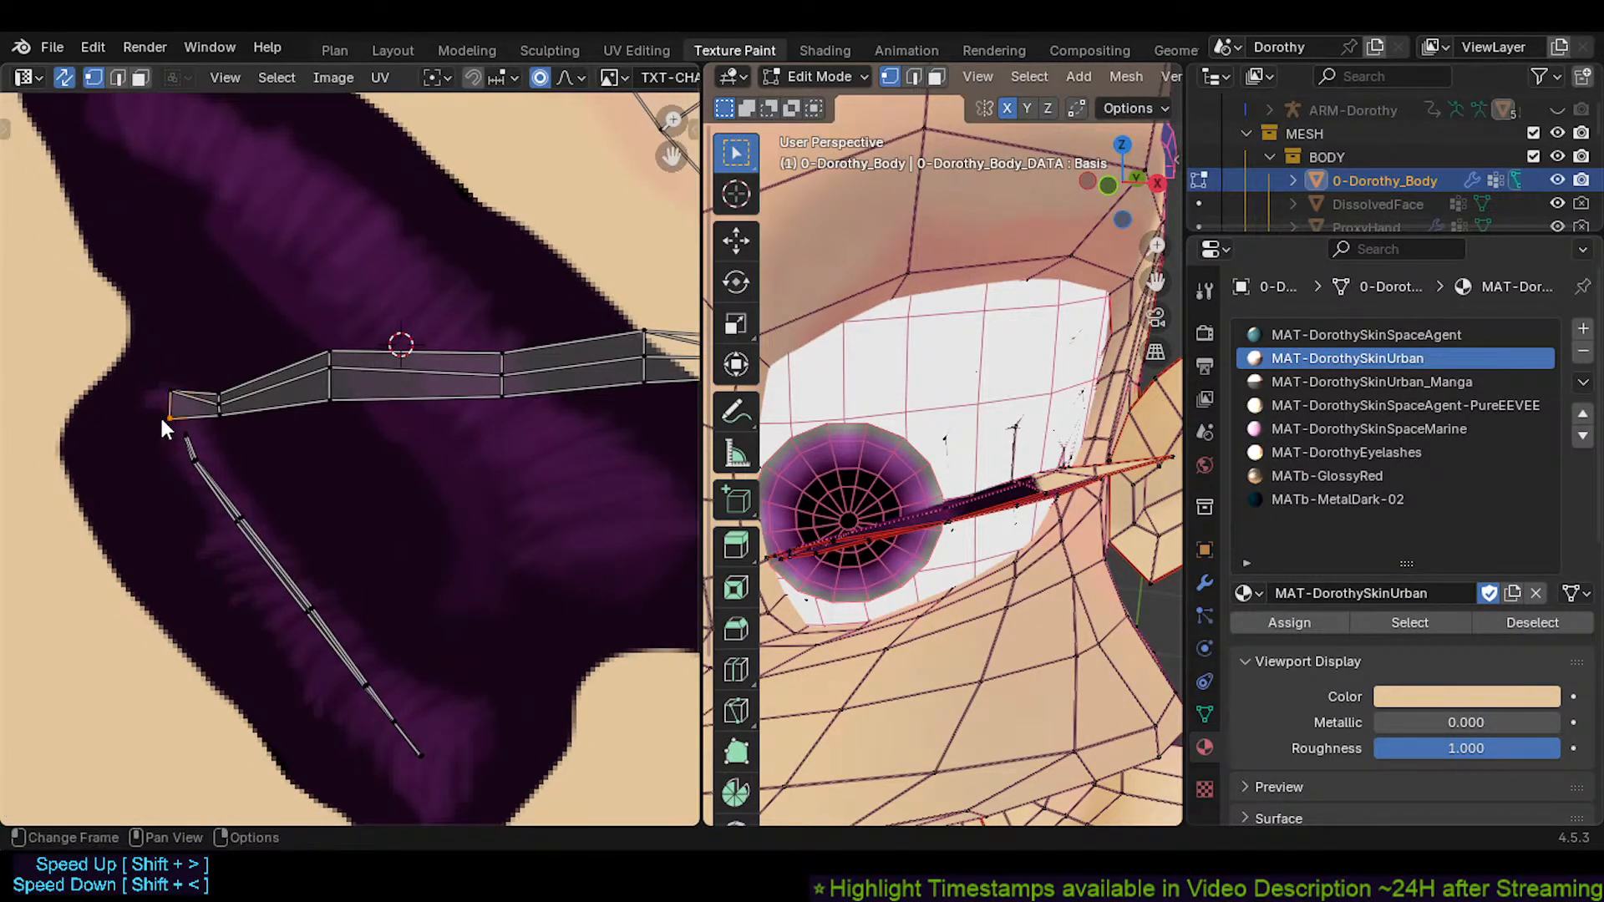
Nudge the inner tip's lower corner and the neighbouring upper-edge vertex to smooth the broad island's end
key(g)
click(161, 412)
key(g)
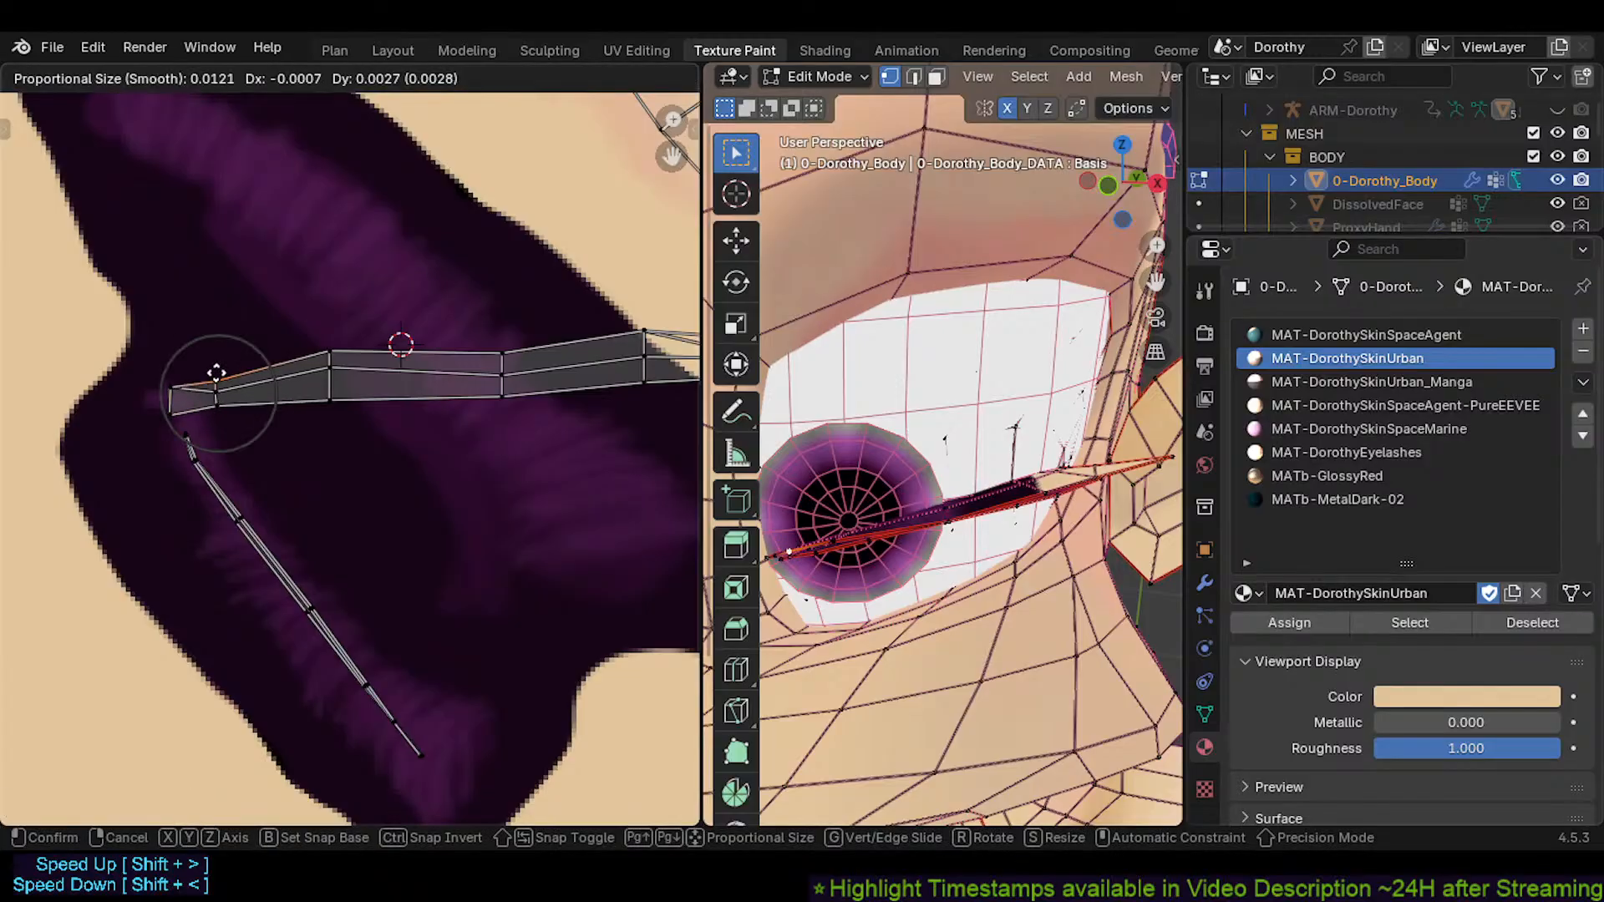
click(252, 386)
scroll(284, 443, down, 3)
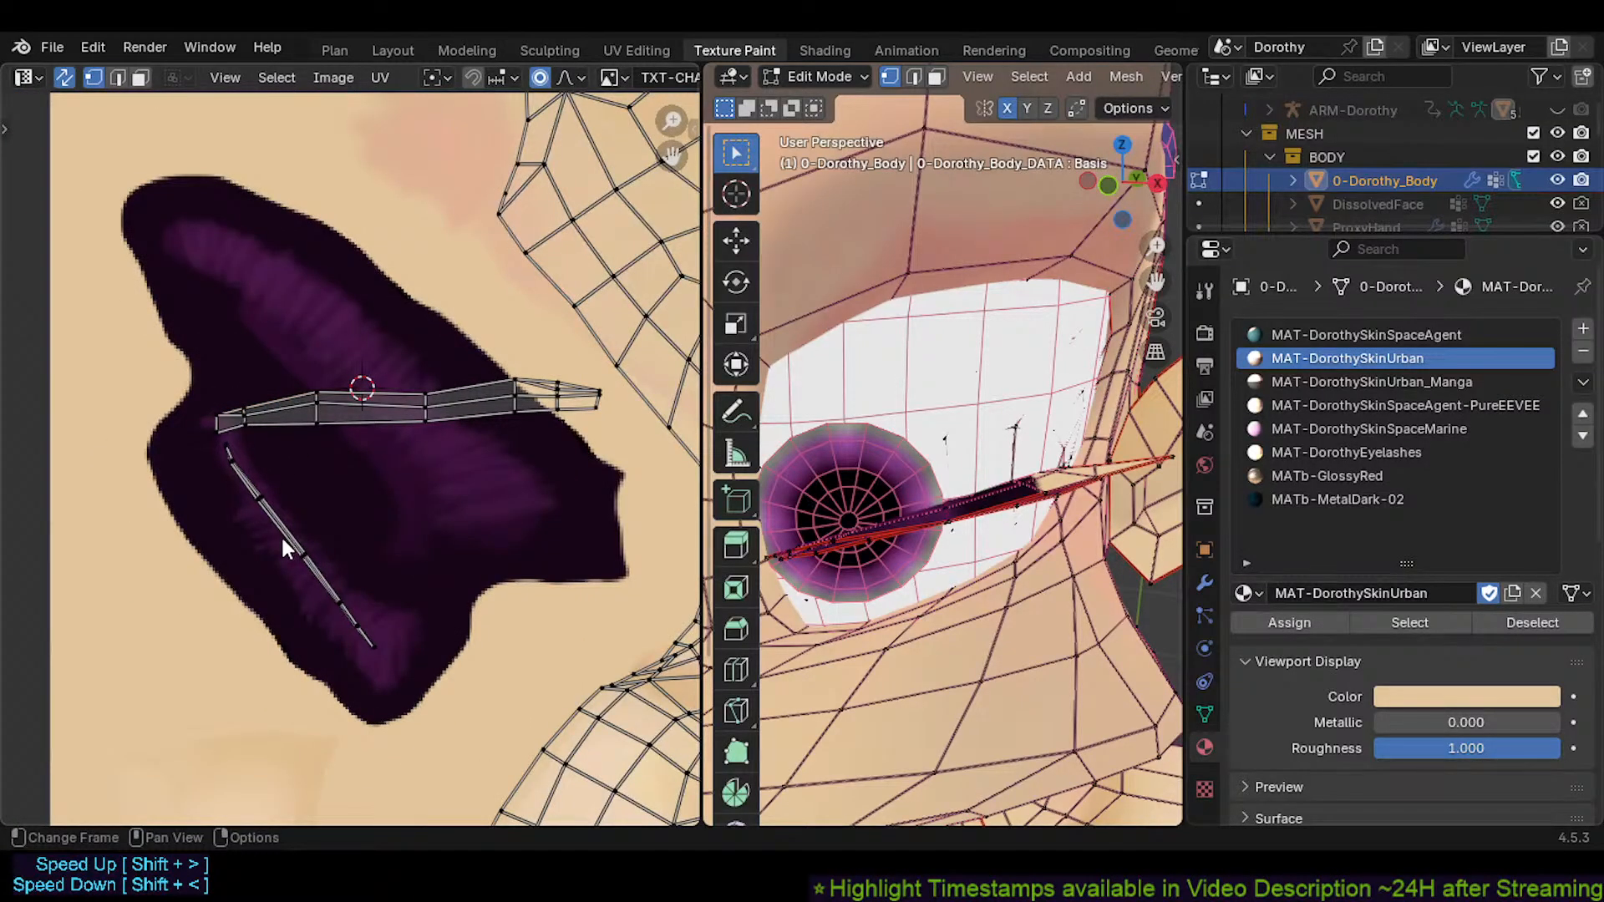
Select the narrower strip's whole island, rotate it level and stretch it along the Y axis
key(l)
key(r)
click(466, 420)
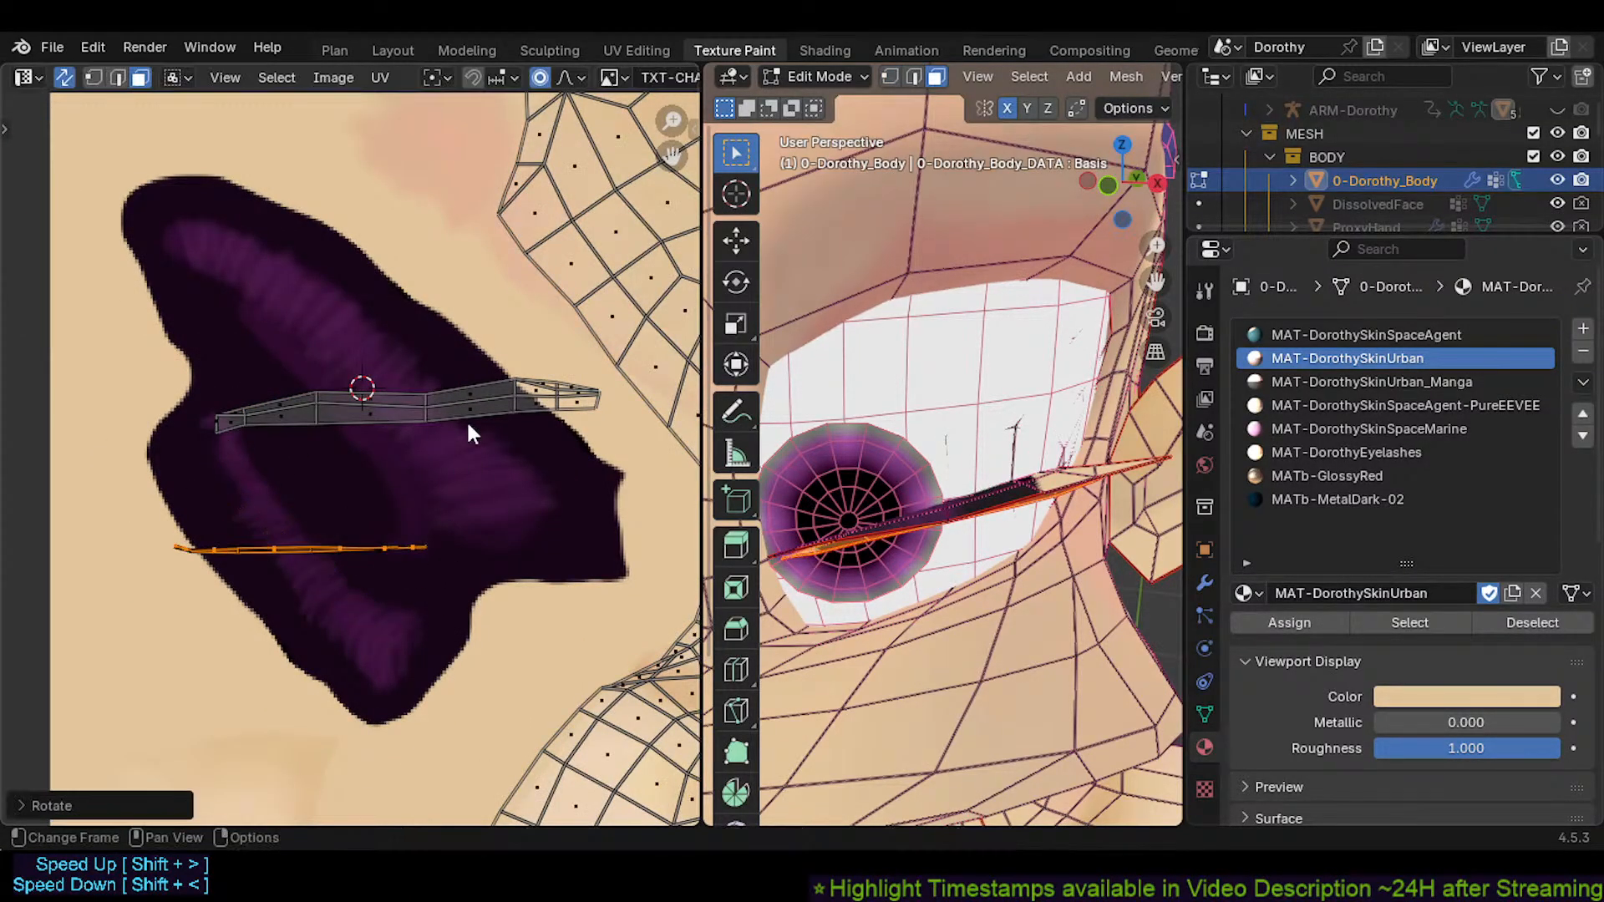
key(s)
key(y)
click(279, 327)
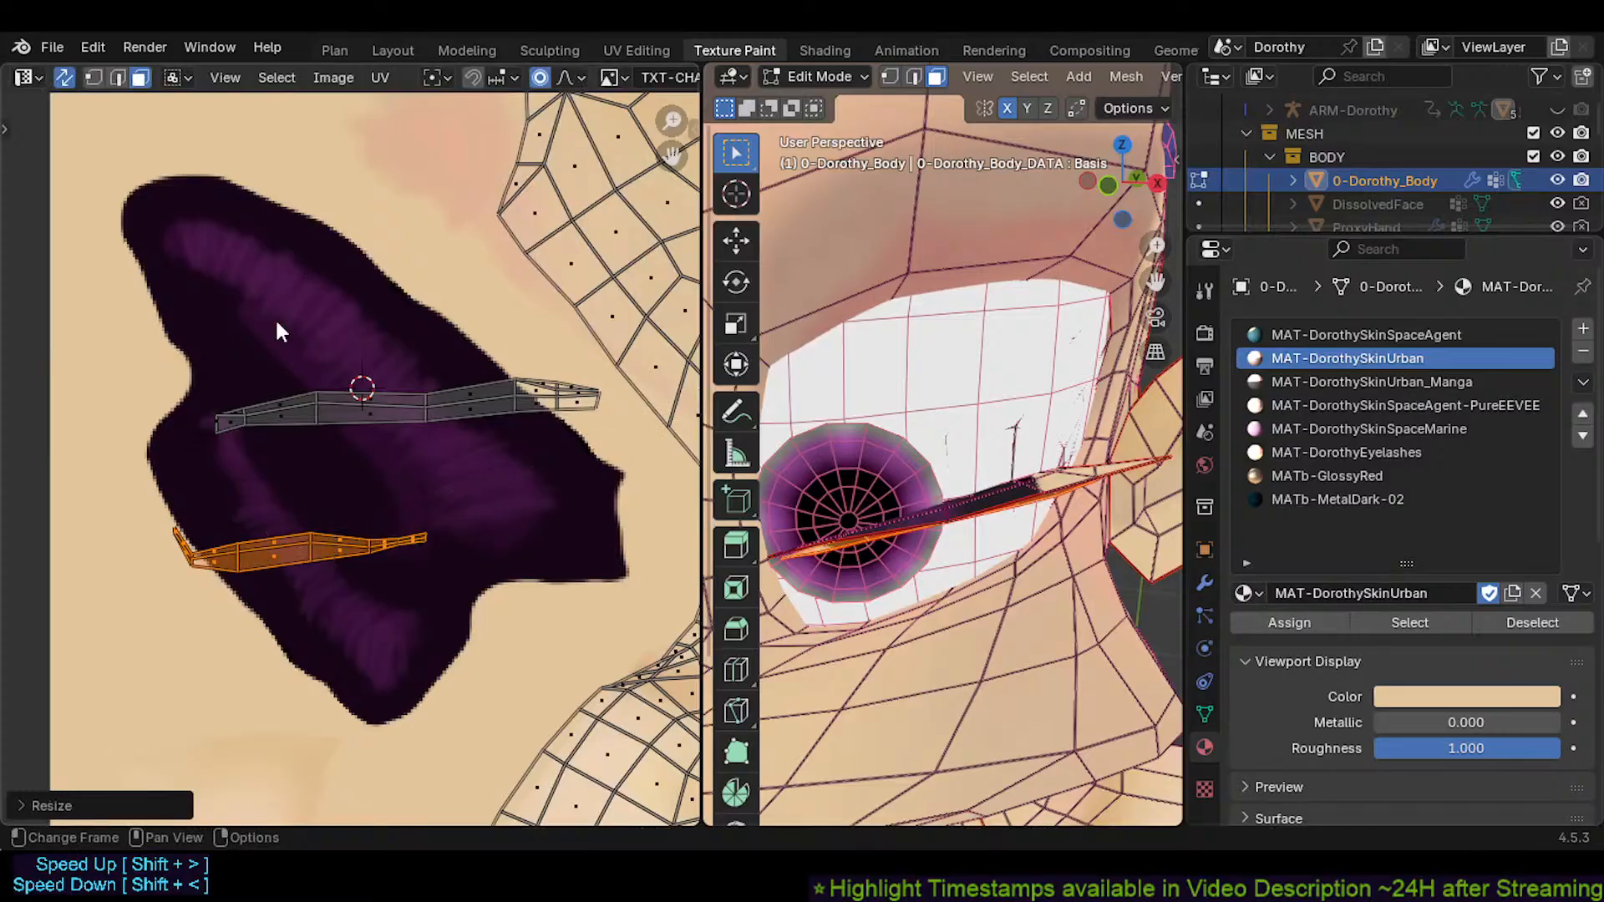
Place the narrower strip's island below the broad one, rotate it roughly parallel and enlarge it to a similar length
key(g)
click(405, 418)
key(r)
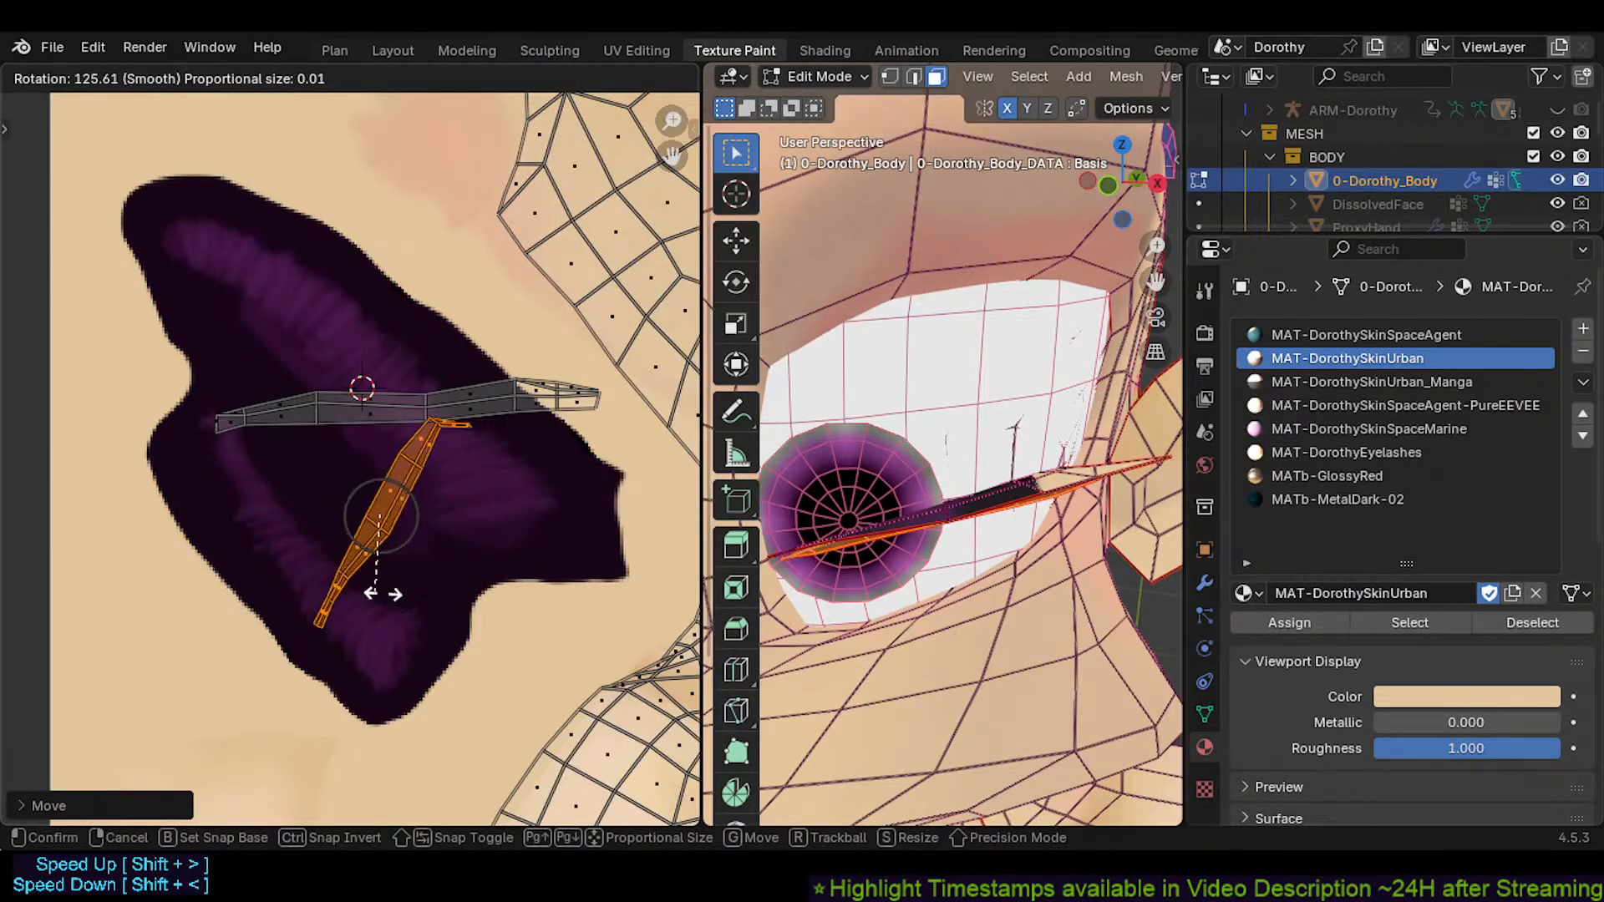
click(491, 495)
key(s)
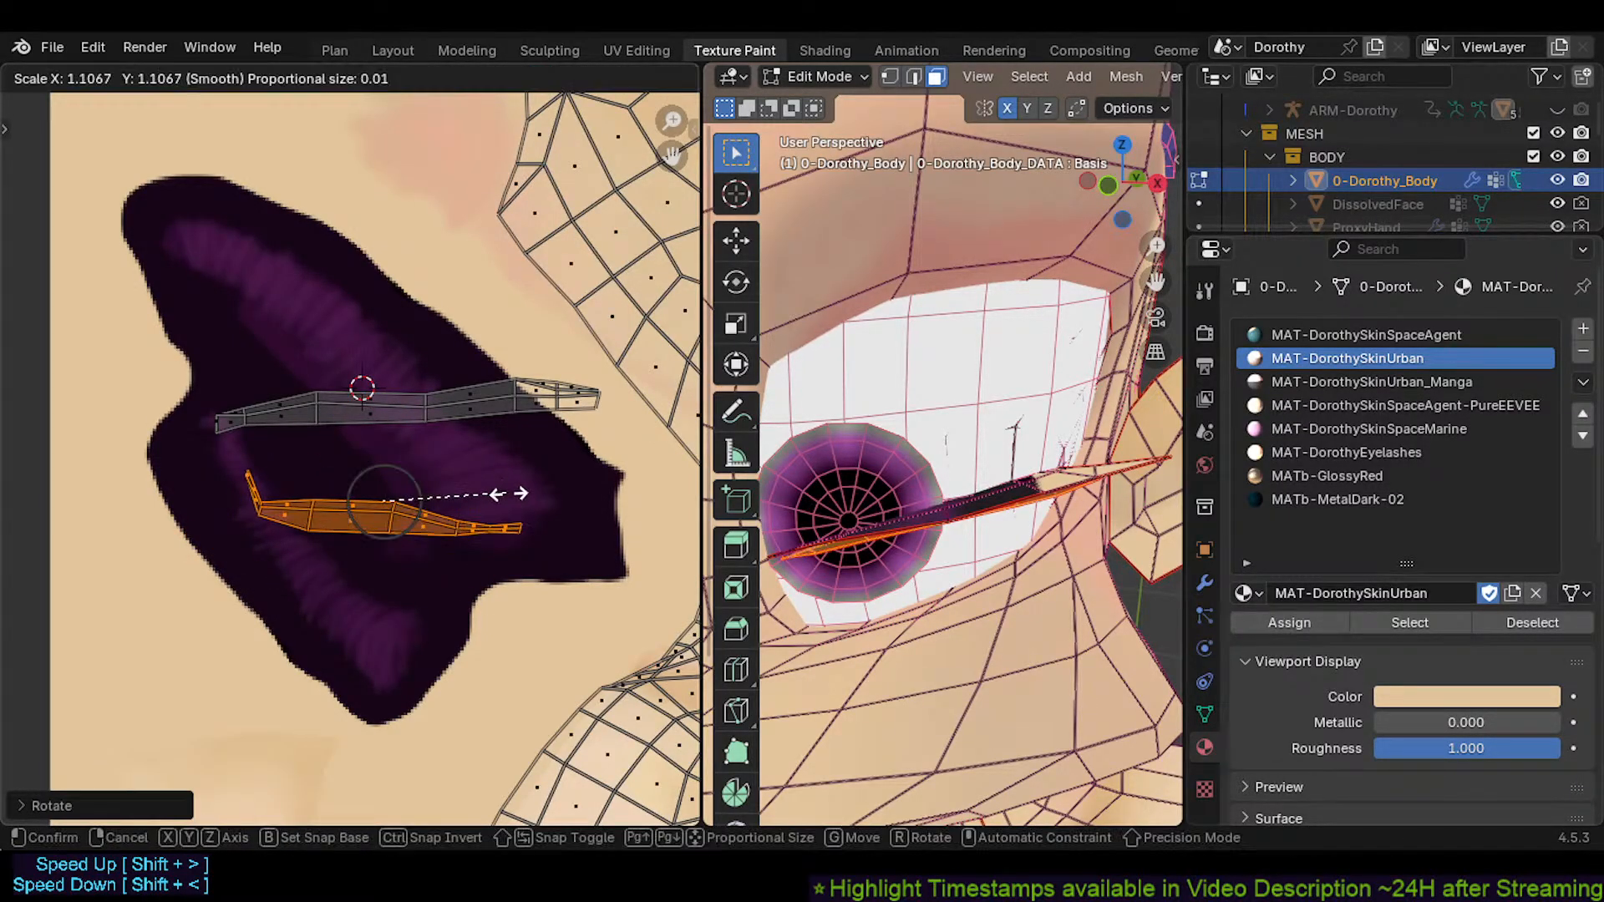
click(518, 494)
key(s)
click(533, 495)
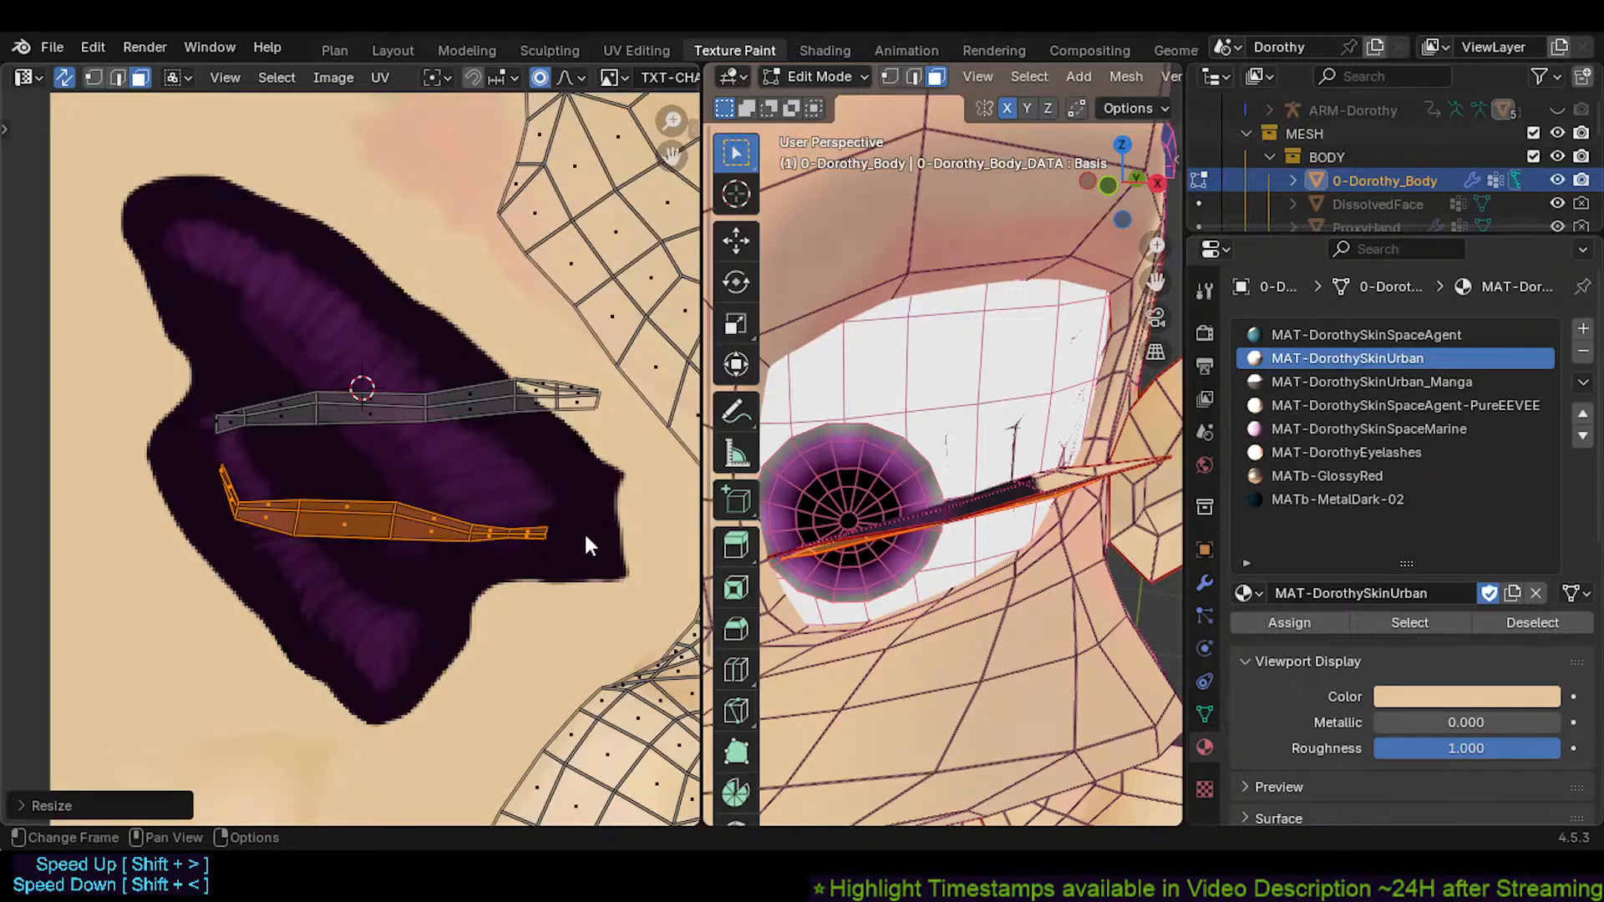
key(r)
click(543, 513)
In vertex mode, box-select the lower island's bent inner tip and move it outward in line with the strip
scroll(320, 511, up, 1)
key(1)
key(alt+a)
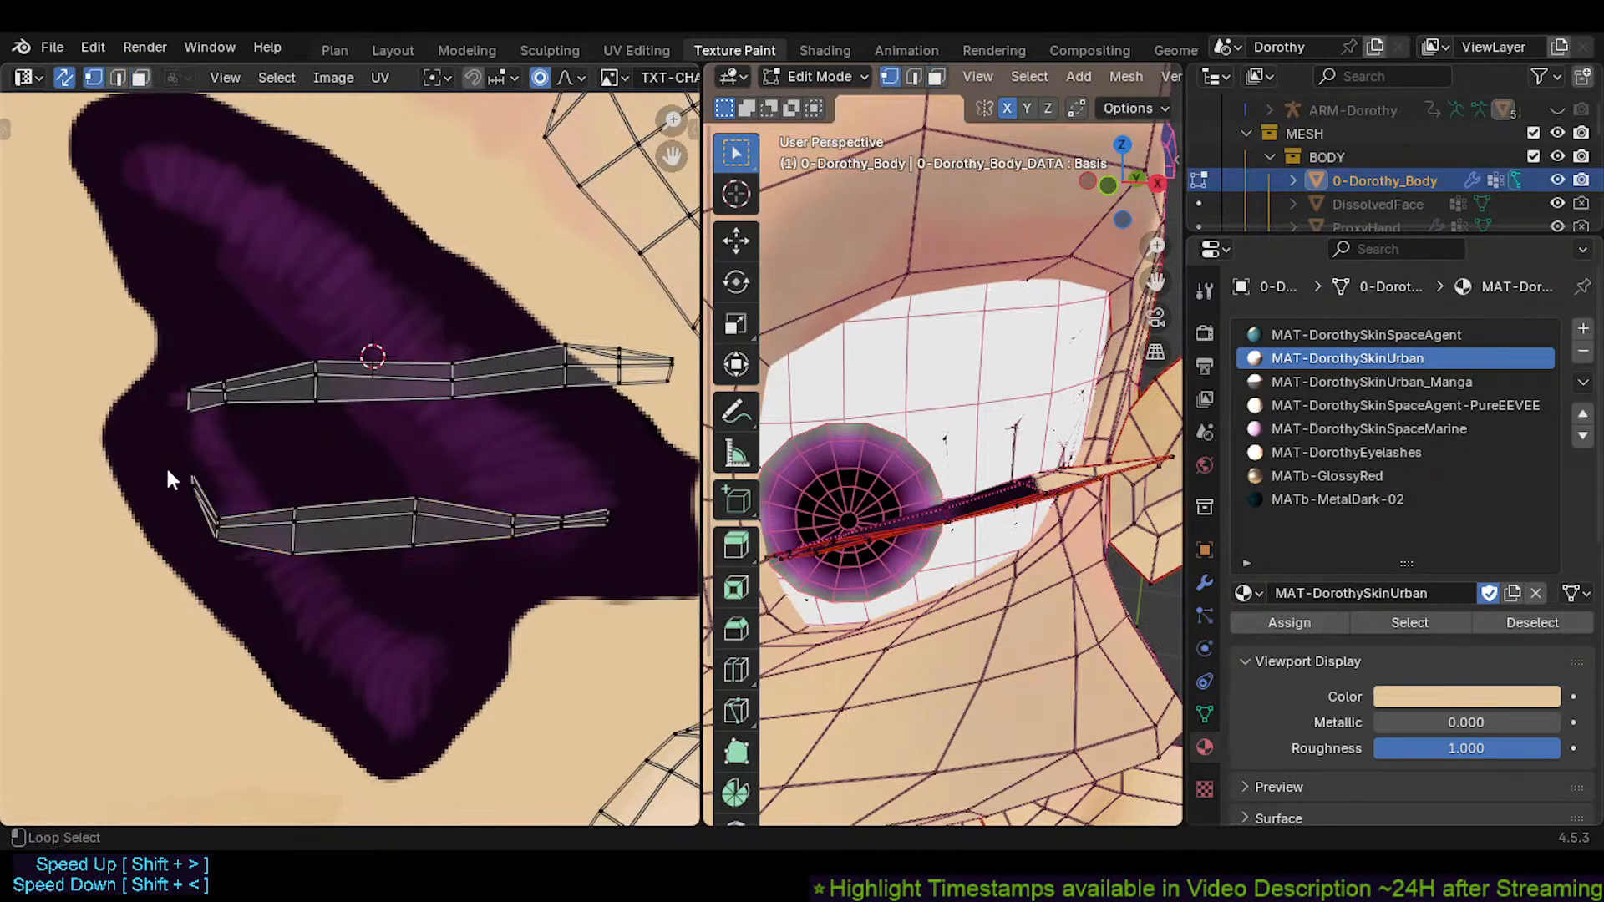
drag(168, 471, 204, 493)
key(g)
click(166, 522)
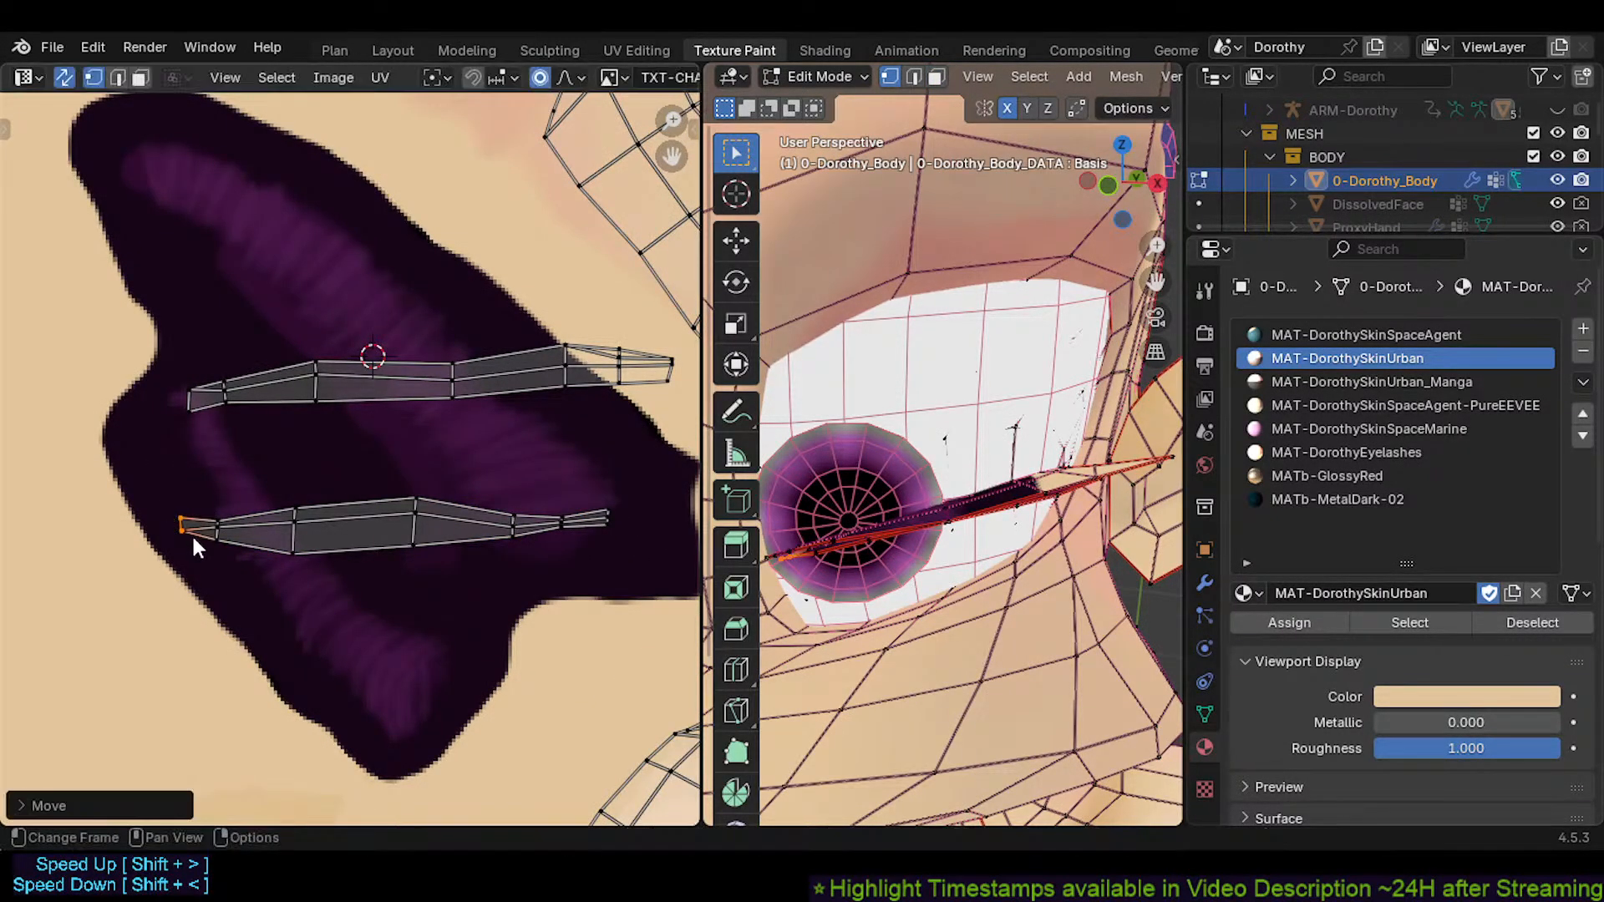
Adjust the upper-edge and middle vertices in the two columns beside the lower island's inner tip
scroll(192, 533, up, 1)
click(224, 512)
key(g)
click(214, 499)
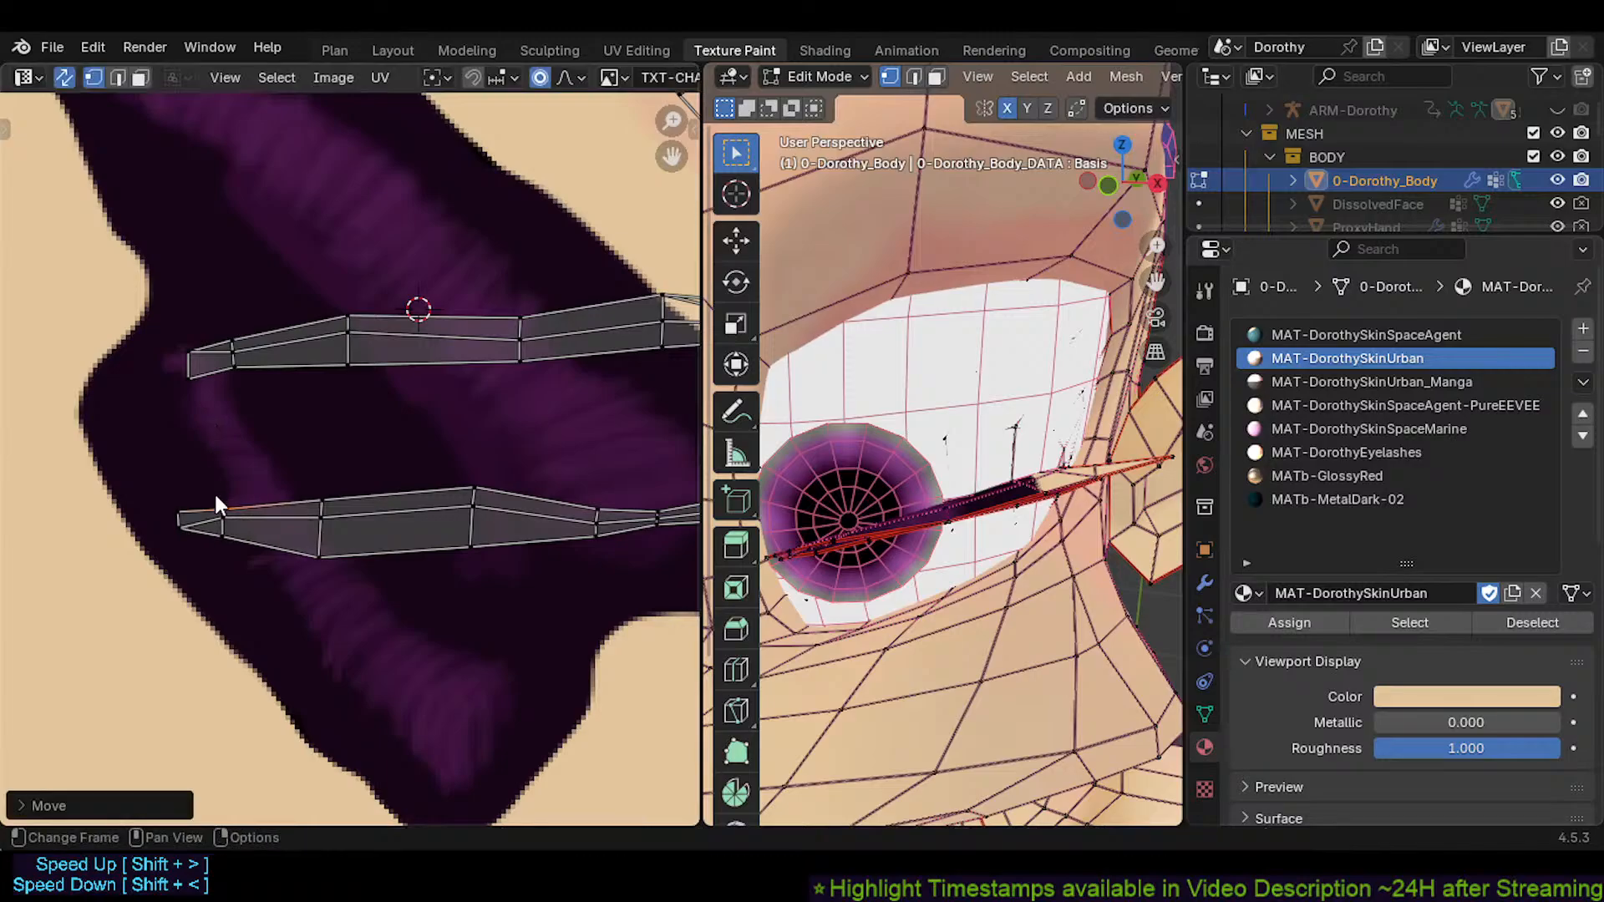
click(224, 518)
key(g)
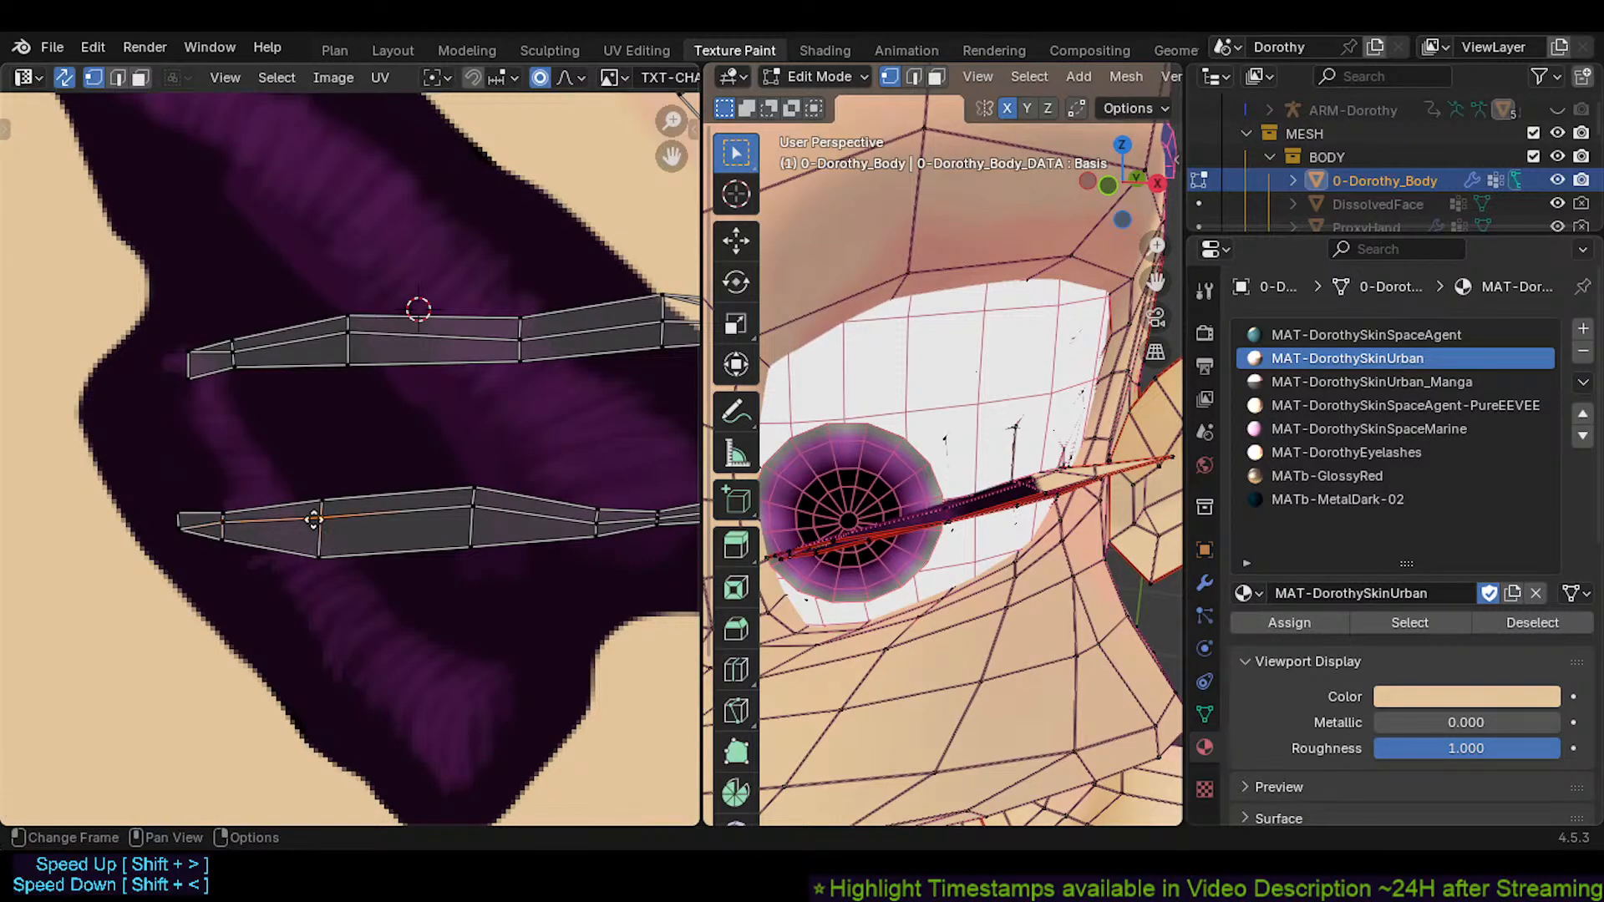
key(g)
click(316, 508)
click(324, 495)
key(g)
click(312, 479)
shift+middle_drag(309, 481, 218, 484)
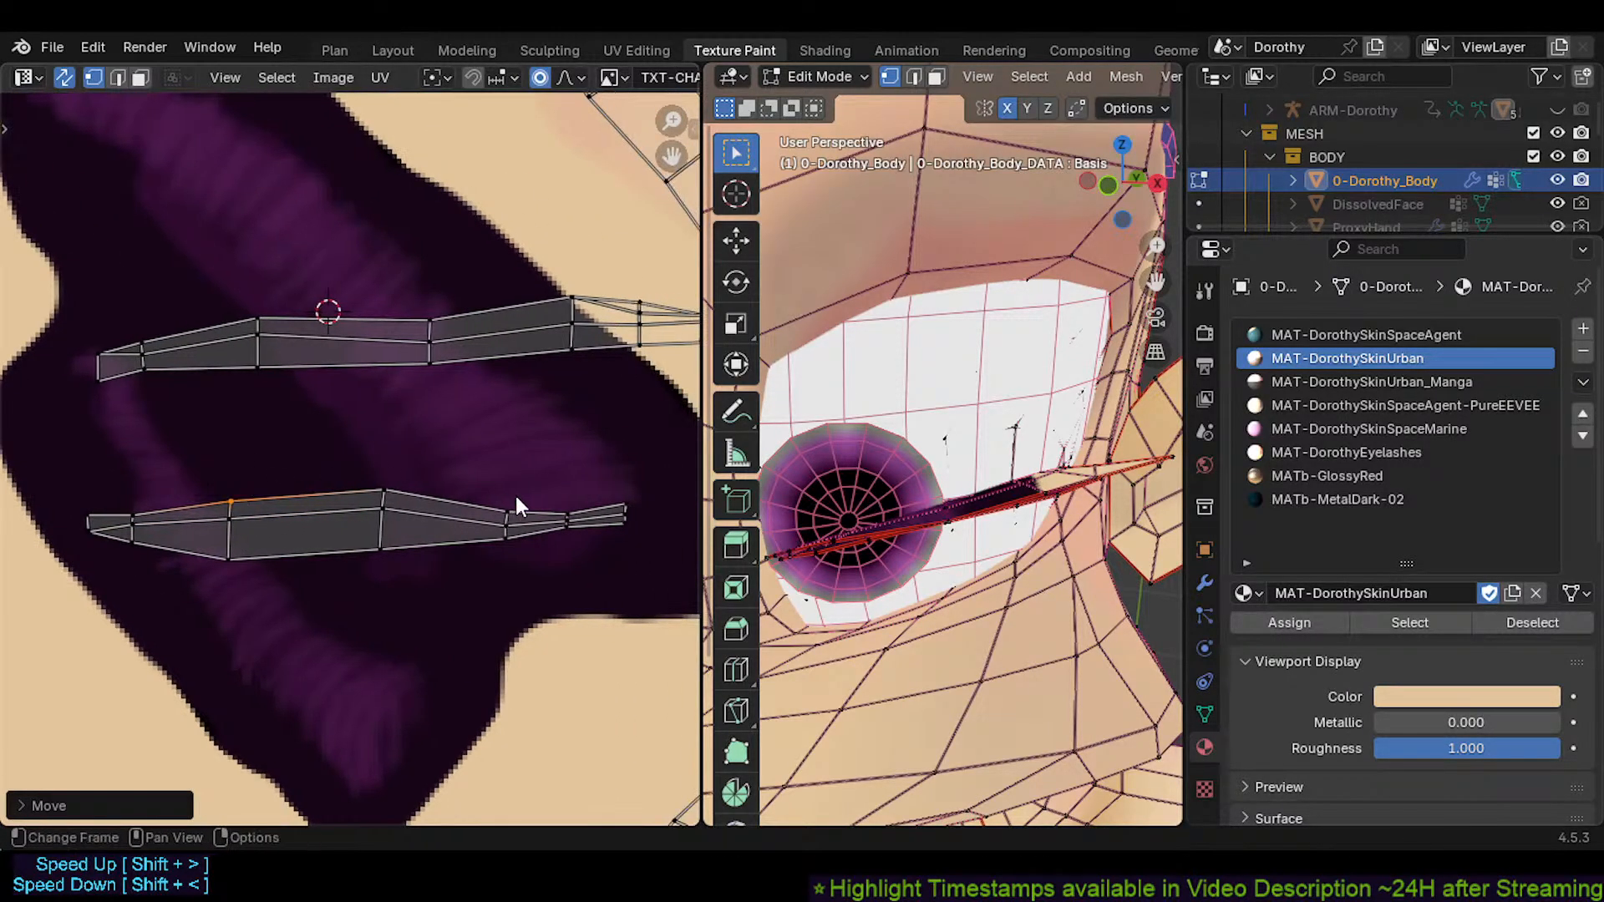
Raise the upper-edge vertex of the lower island's narrowing outer section and adjust the vertices beside its outer tip
click(511, 504)
key(g)
click(519, 495)
click(570, 517)
key(g)
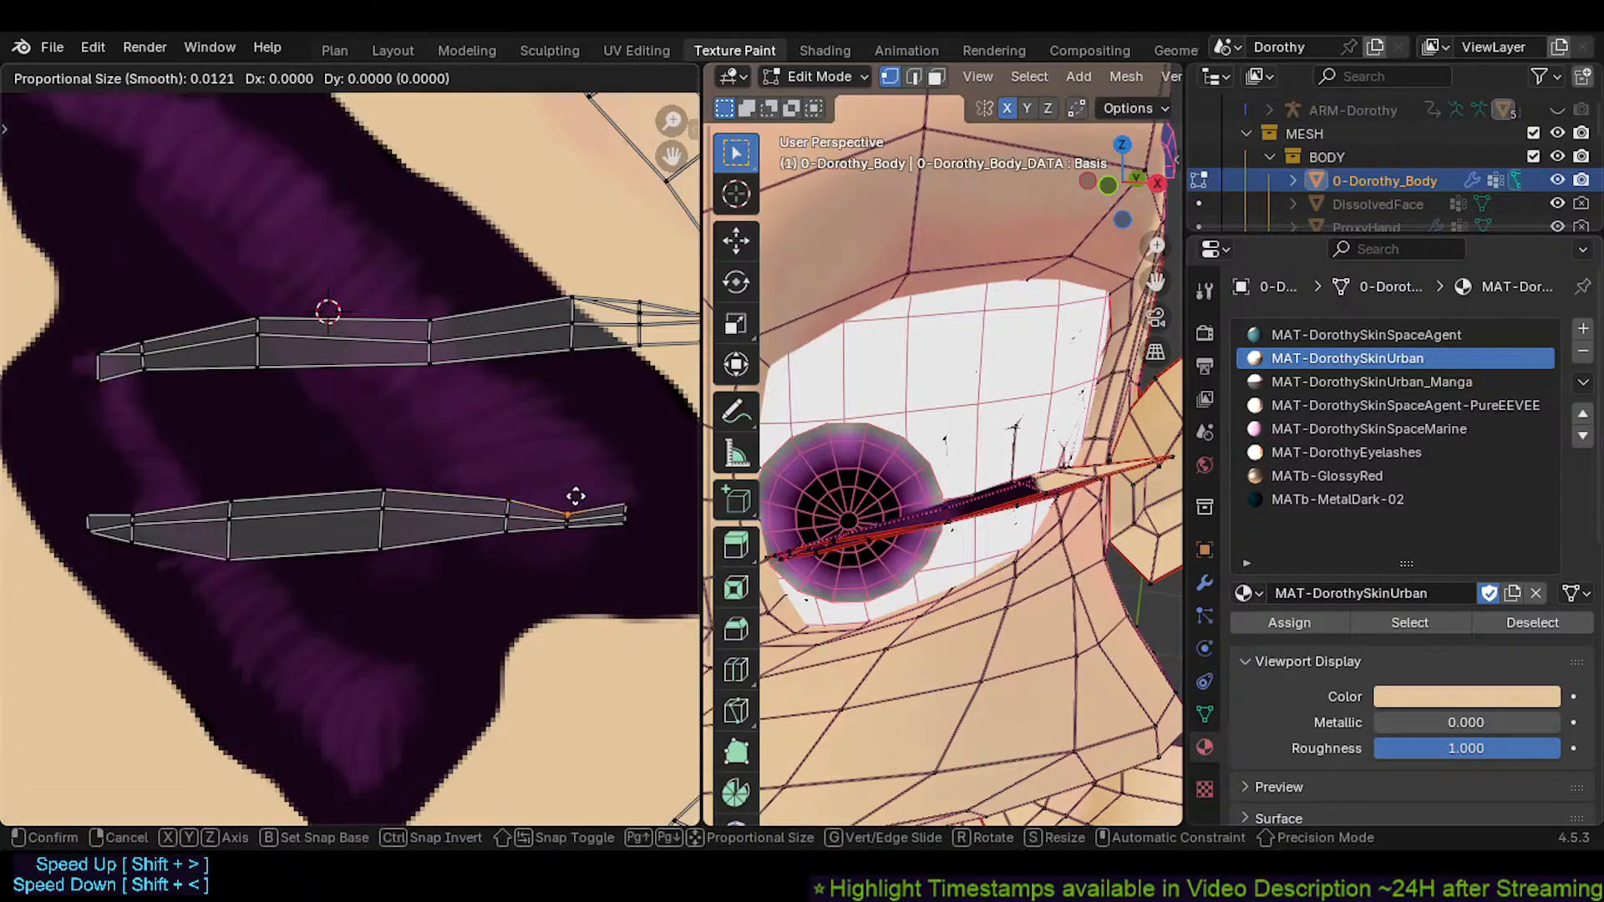
click(573, 496)
click(573, 528)
key(g)
click(571, 590)
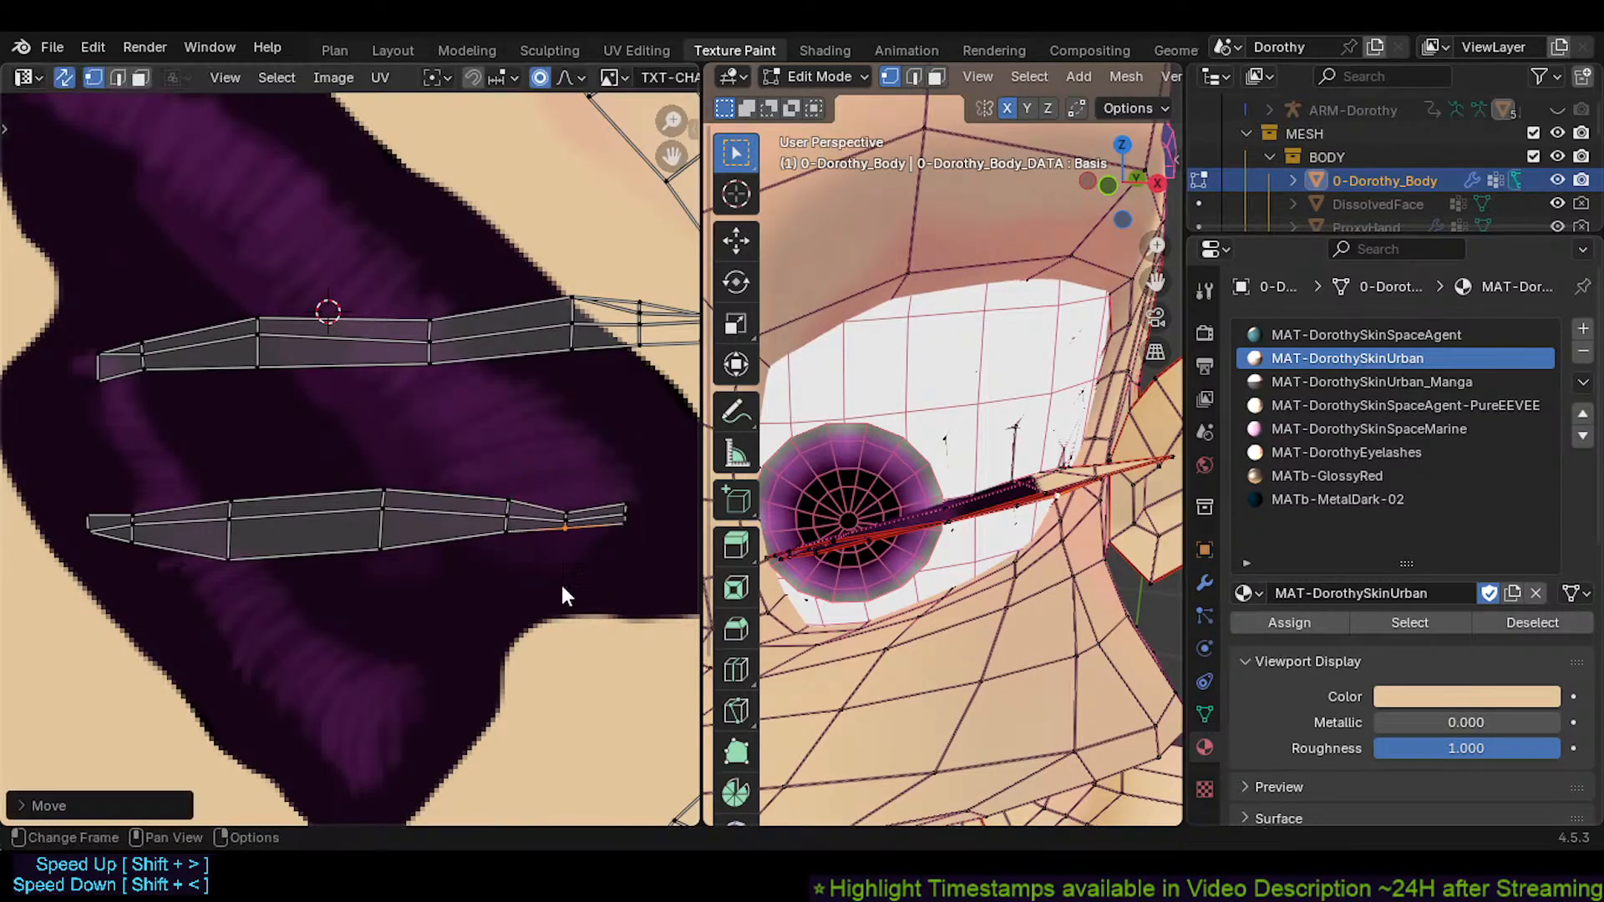
Spread the upper, middle and lower vertices in the column beside the lower island's outer tip
click(571, 506)
key(g)
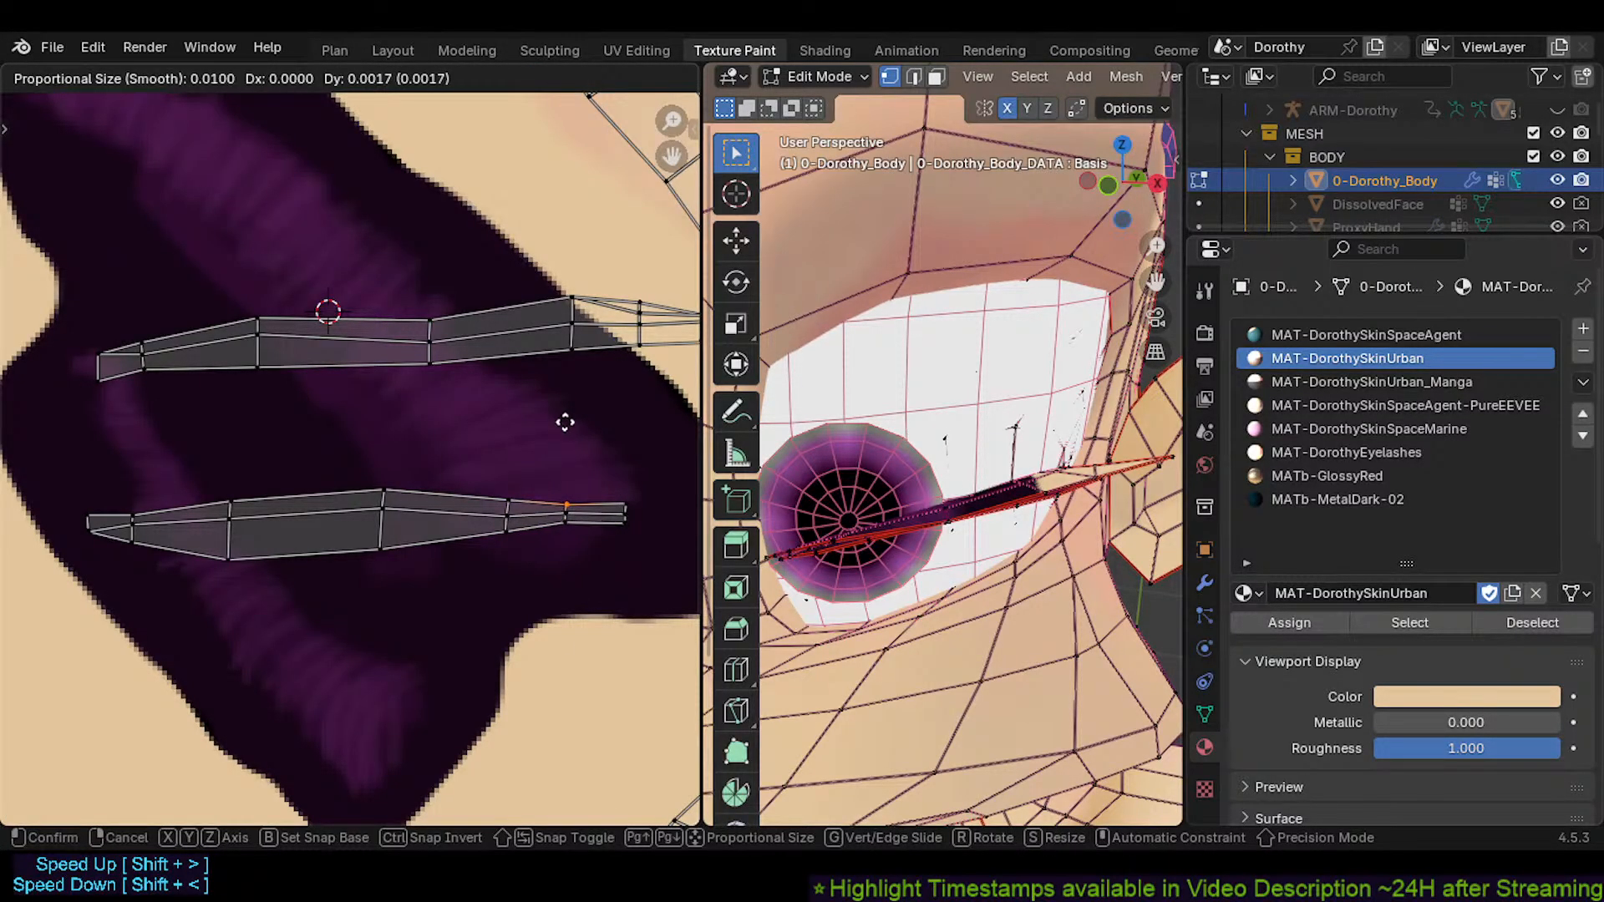
click(560, 422)
click(562, 526)
key(g)
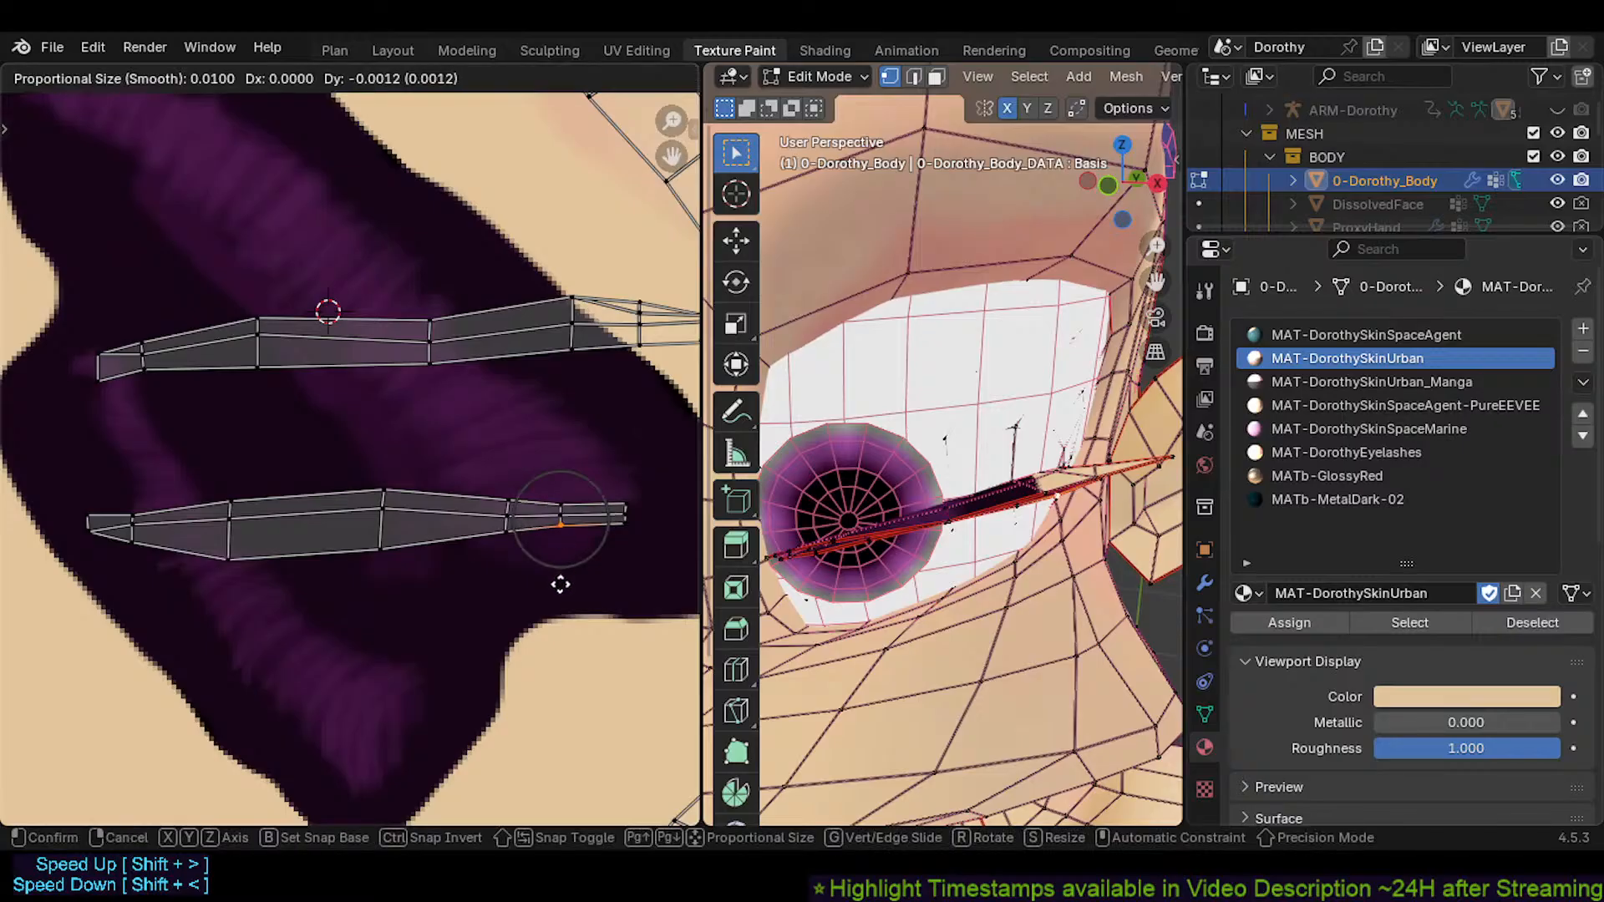
click(564, 528)
click(564, 510)
key(g)
click(574, 454)
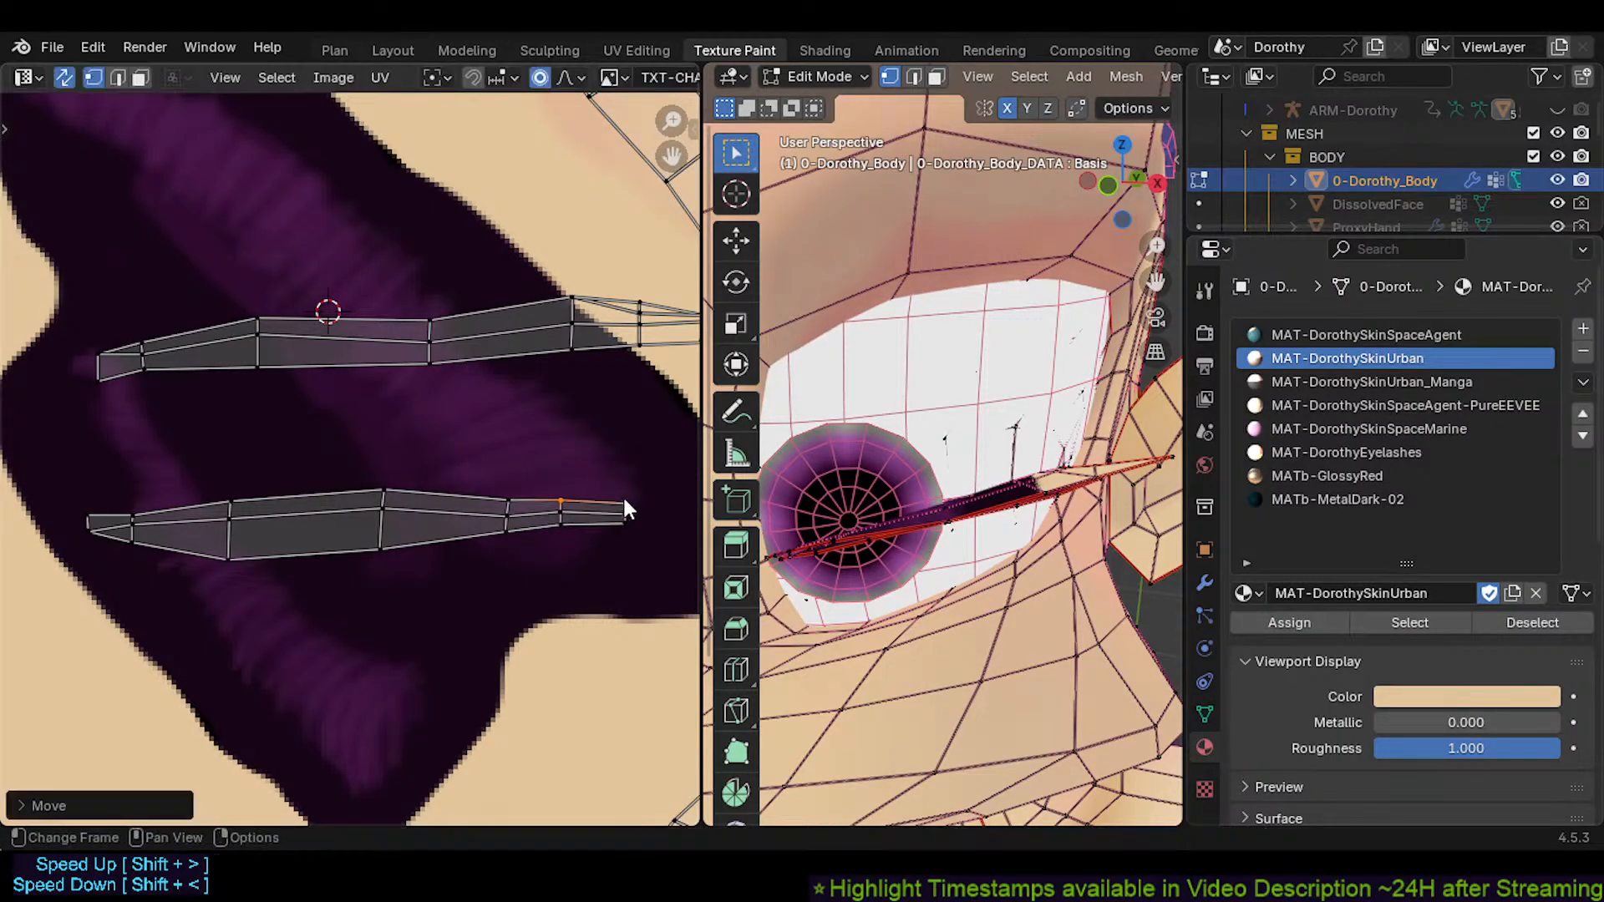
Raise the upper corner of the lower island's outer tip and the upper-edge vertex two columns inward
click(624, 496)
key(g)
click(625, 492)
key(g)
click(505, 486)
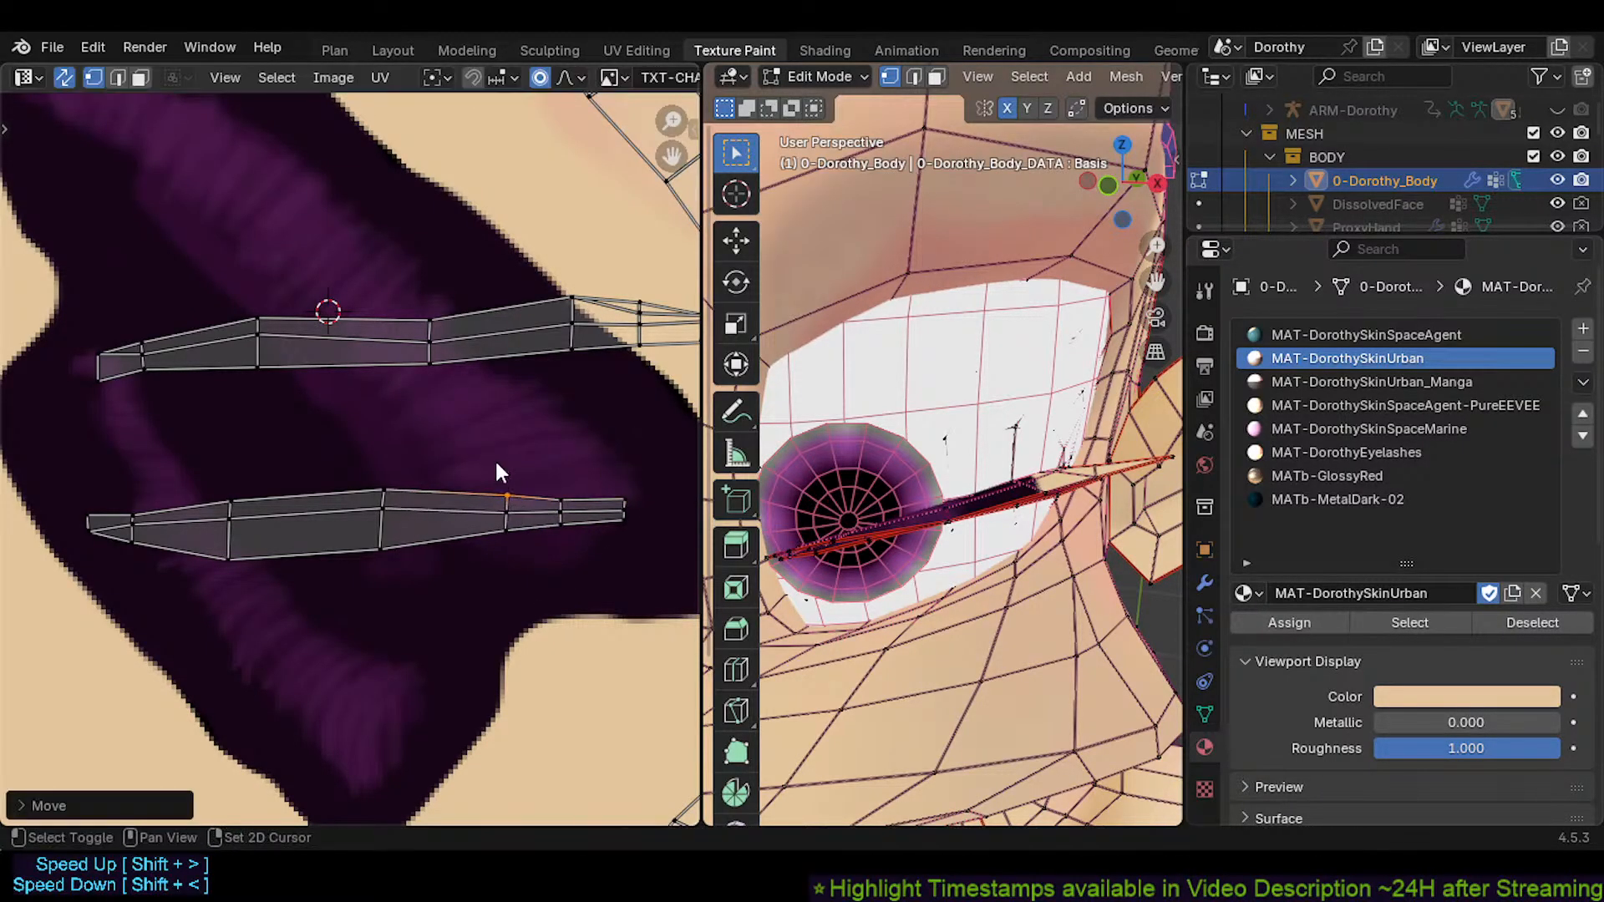
Lower the two bottom-edge vertices before the lower island's outer tip to widen that section
click(555, 530)
key(g)
click(549, 580)
click(503, 532)
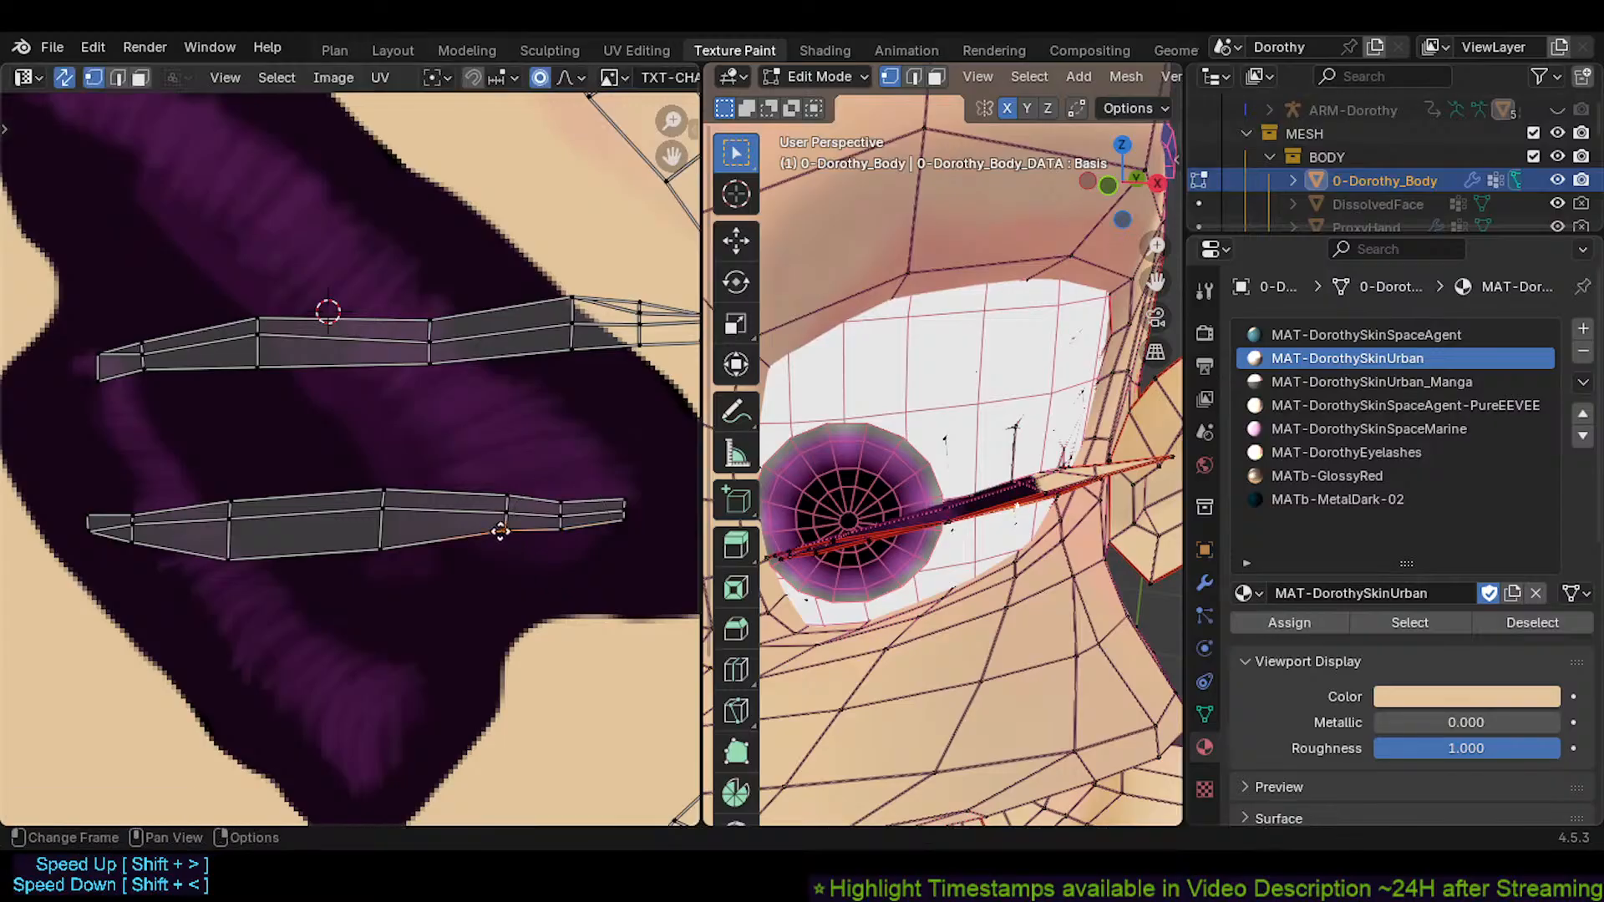
key(g)
click(504, 595)
Refine the column beside the lower island's outer tip and shift the tip's lower corner slightly outward
click(559, 504)
key(g)
click(561, 493)
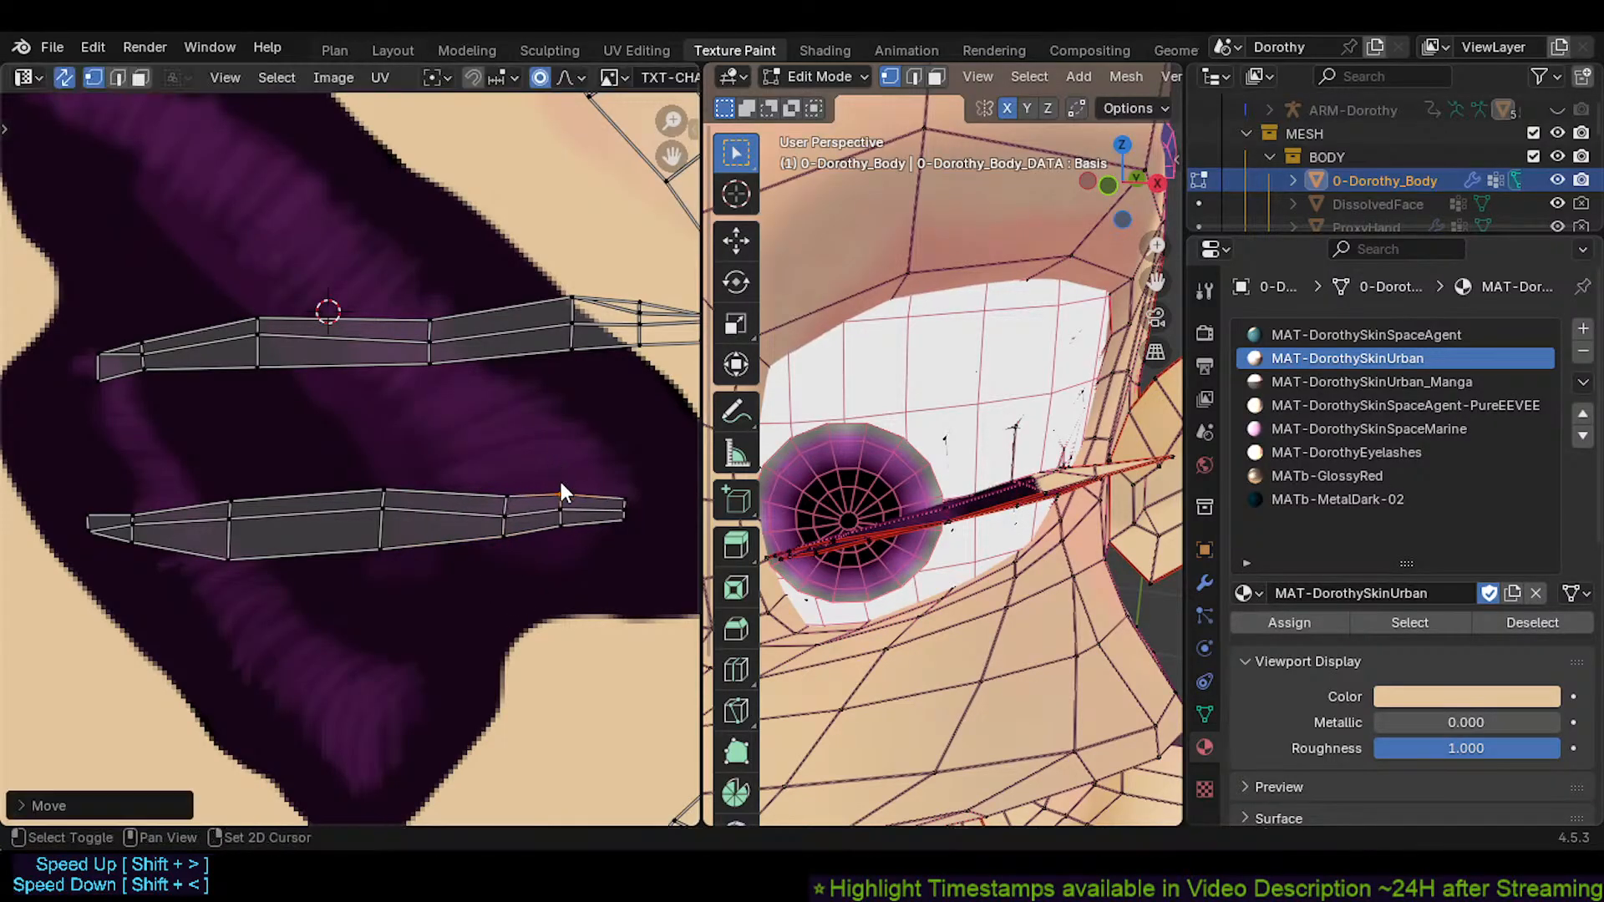
key(g)
click(568, 545)
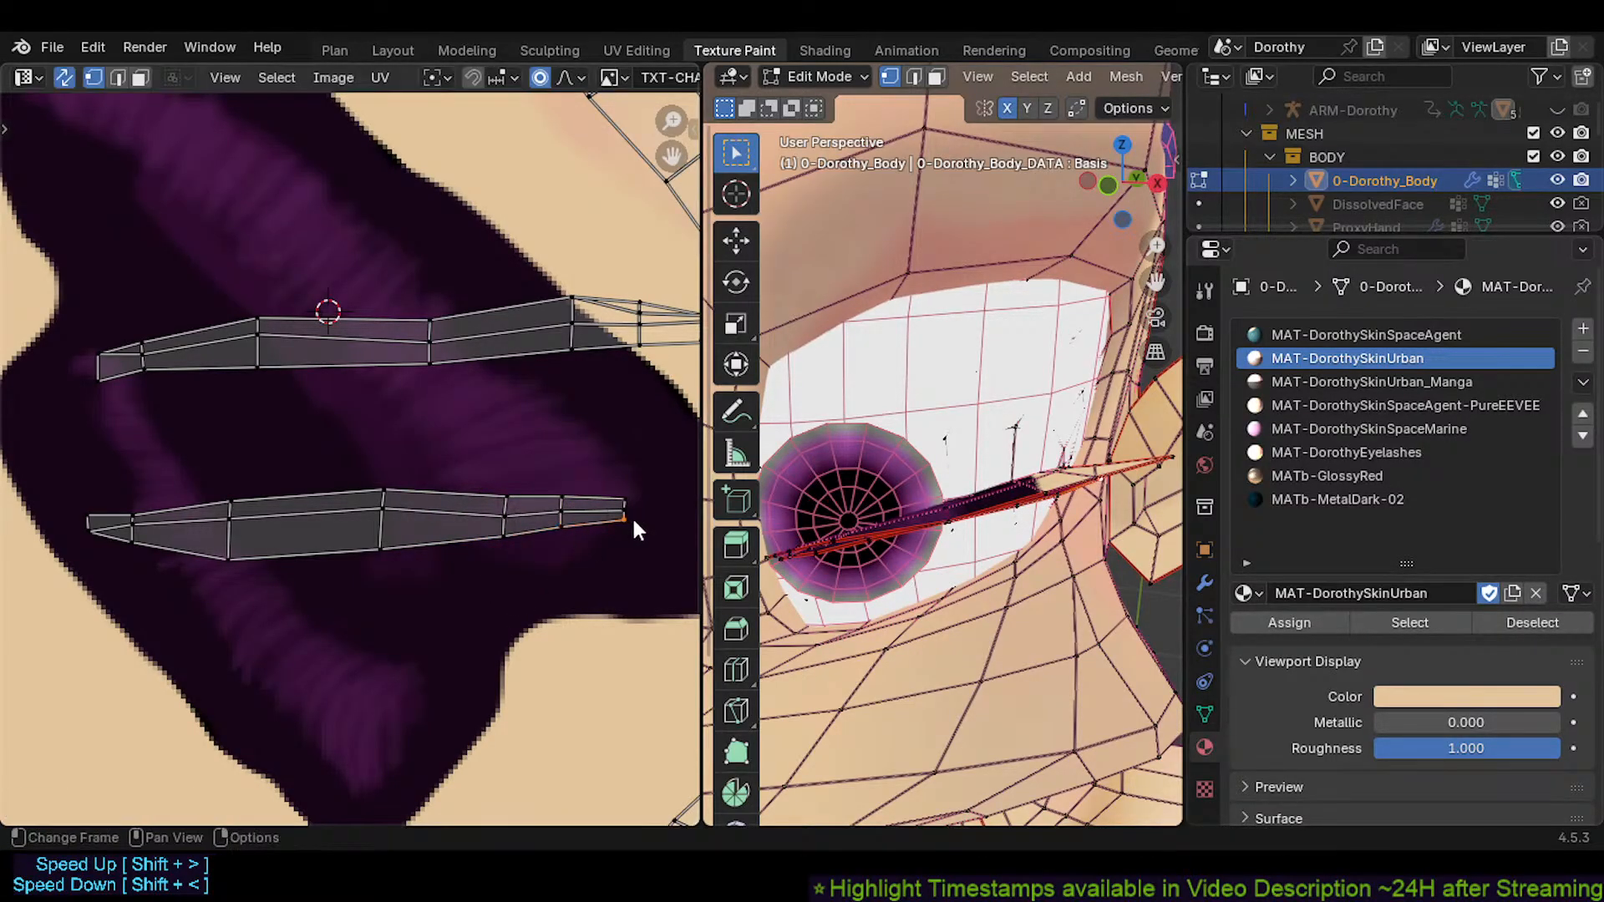
key(g)
click(653, 537)
click(562, 525)
key(g)
click(569, 572)
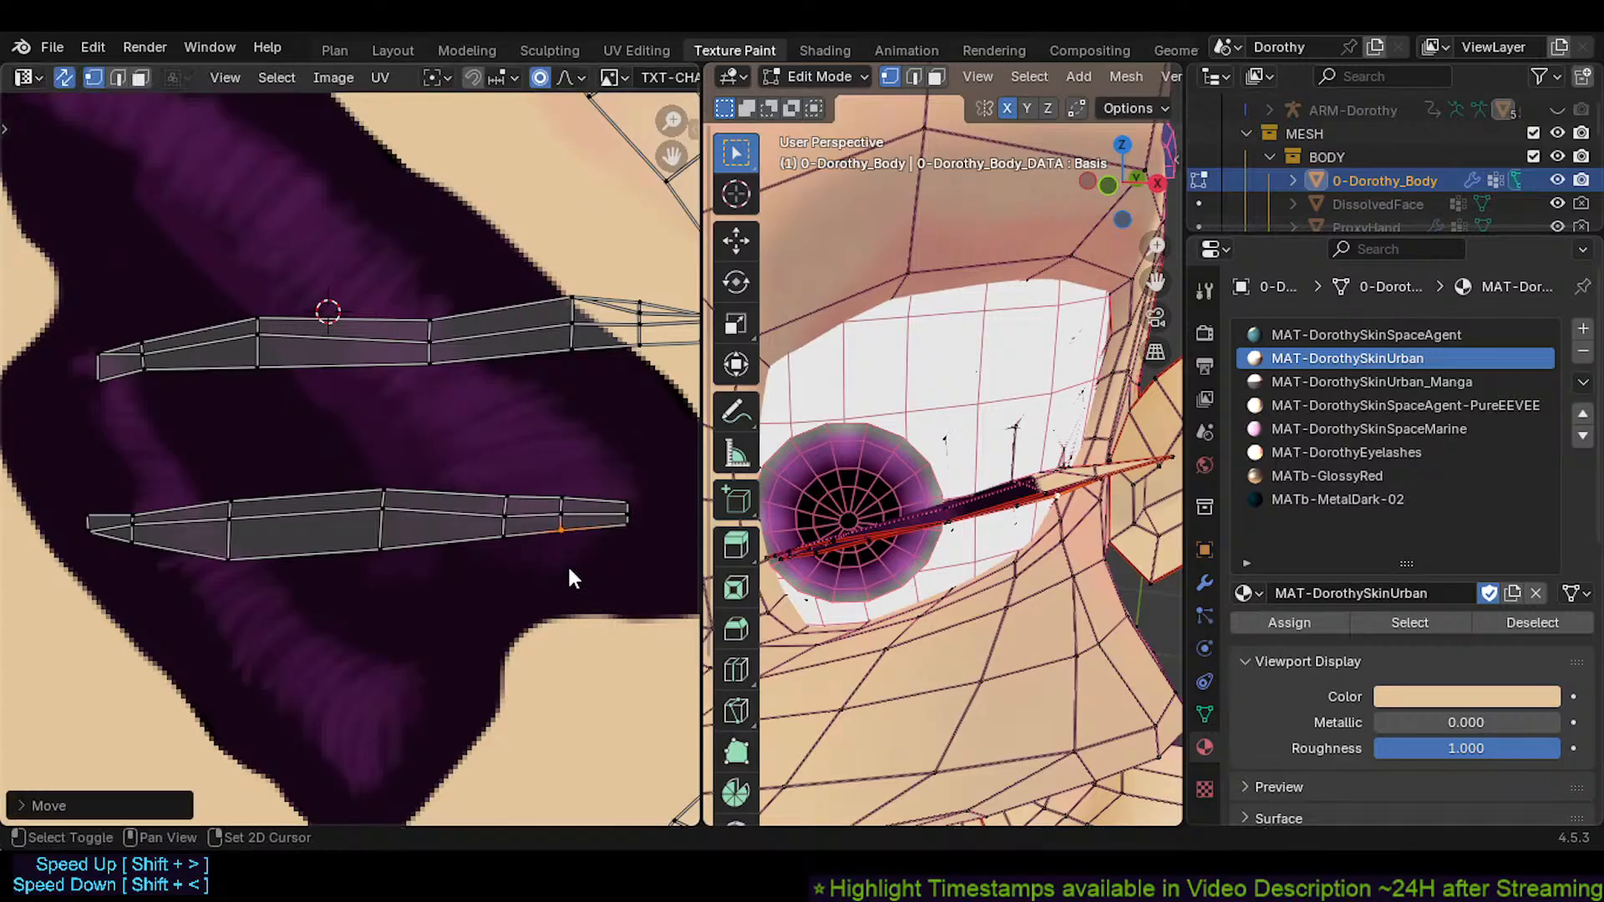
Raise the upper-edge vertices along the lower island's outer section into a smooth taper, adjusting the middle vertex between them
click(507, 483)
key(g)
click(452, 415)
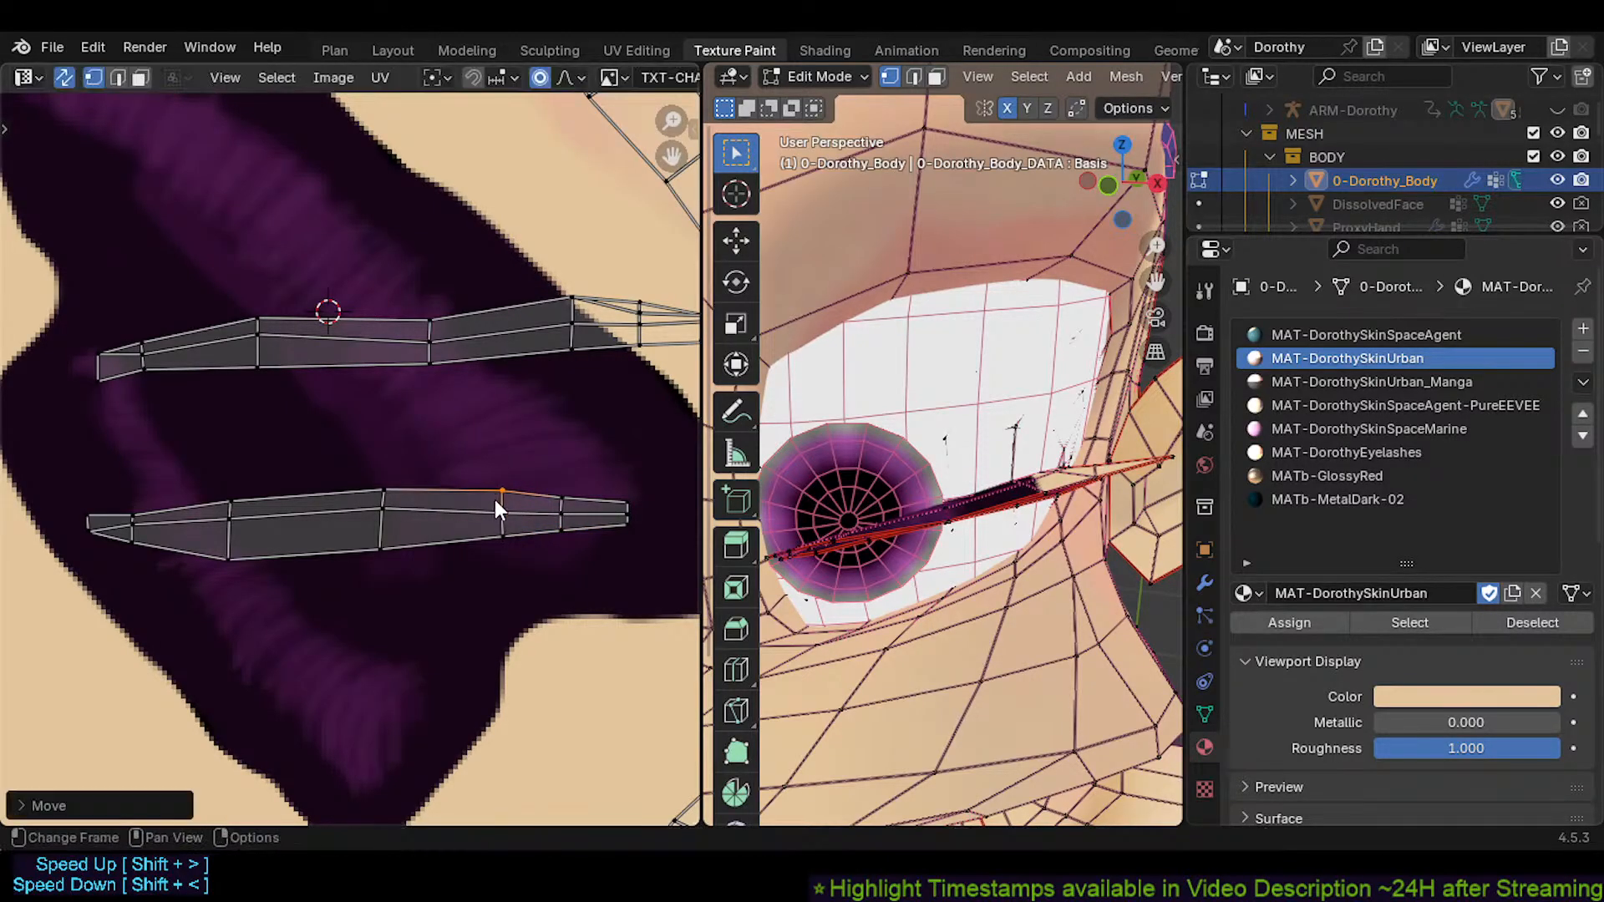
click(496, 506)
key(g)
click(508, 493)
key(g)
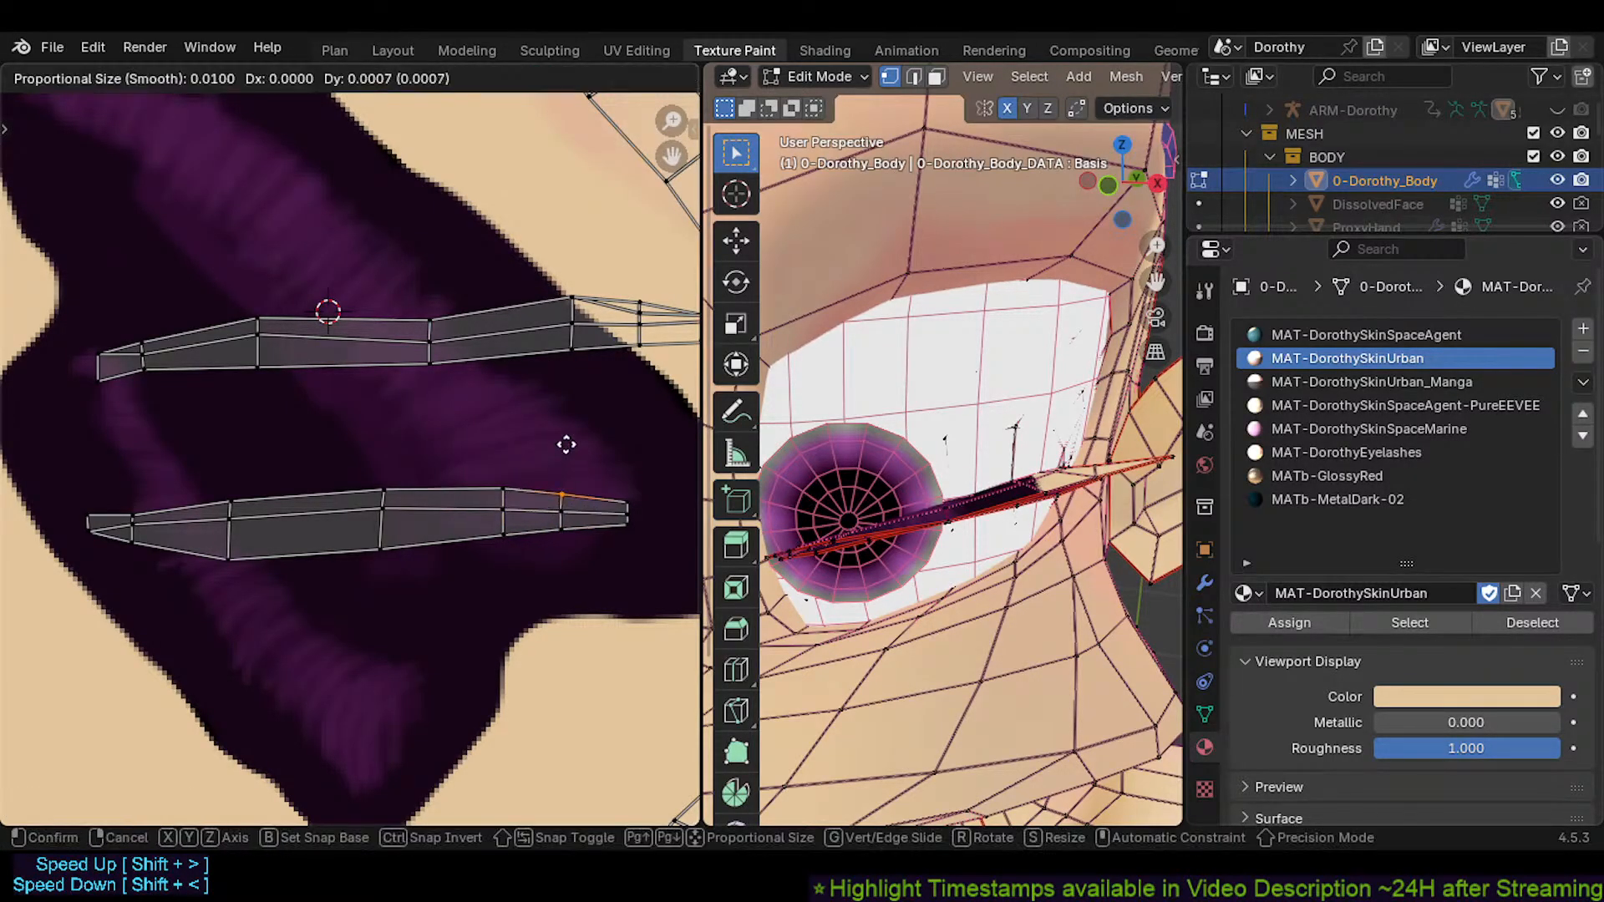
click(567, 444)
click(628, 491)
key(g)
click(628, 466)
scroll(322, 493, down, 2)
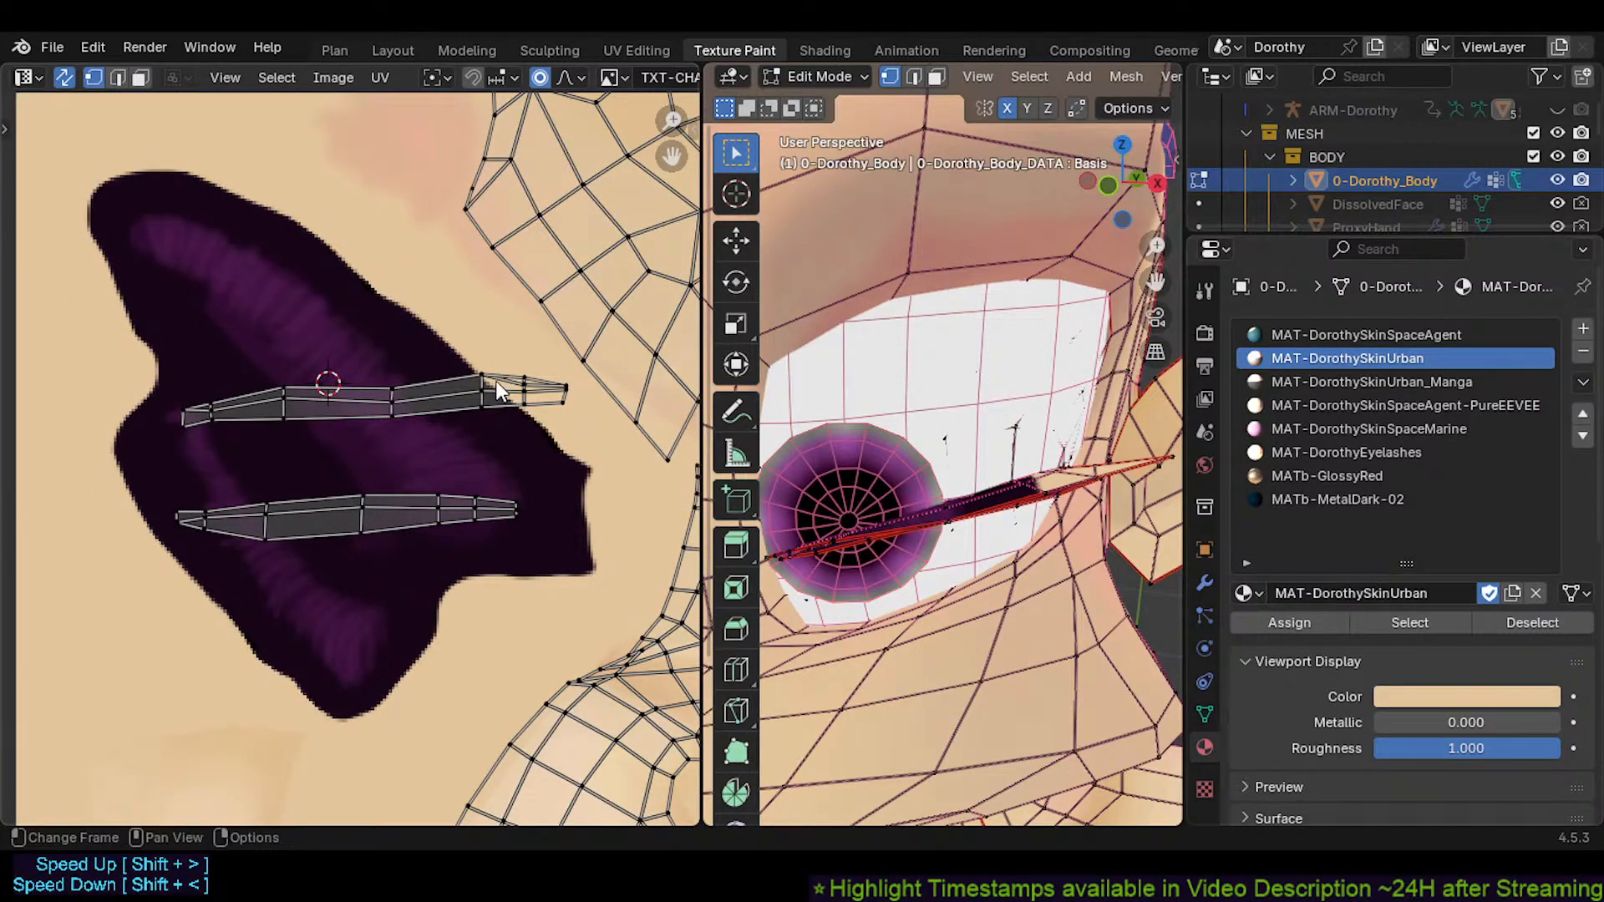
Square off the upper island's inner end by moving its tip corners and the neighbouring edge vertices apart
click(184, 407)
key(g)
click(193, 405)
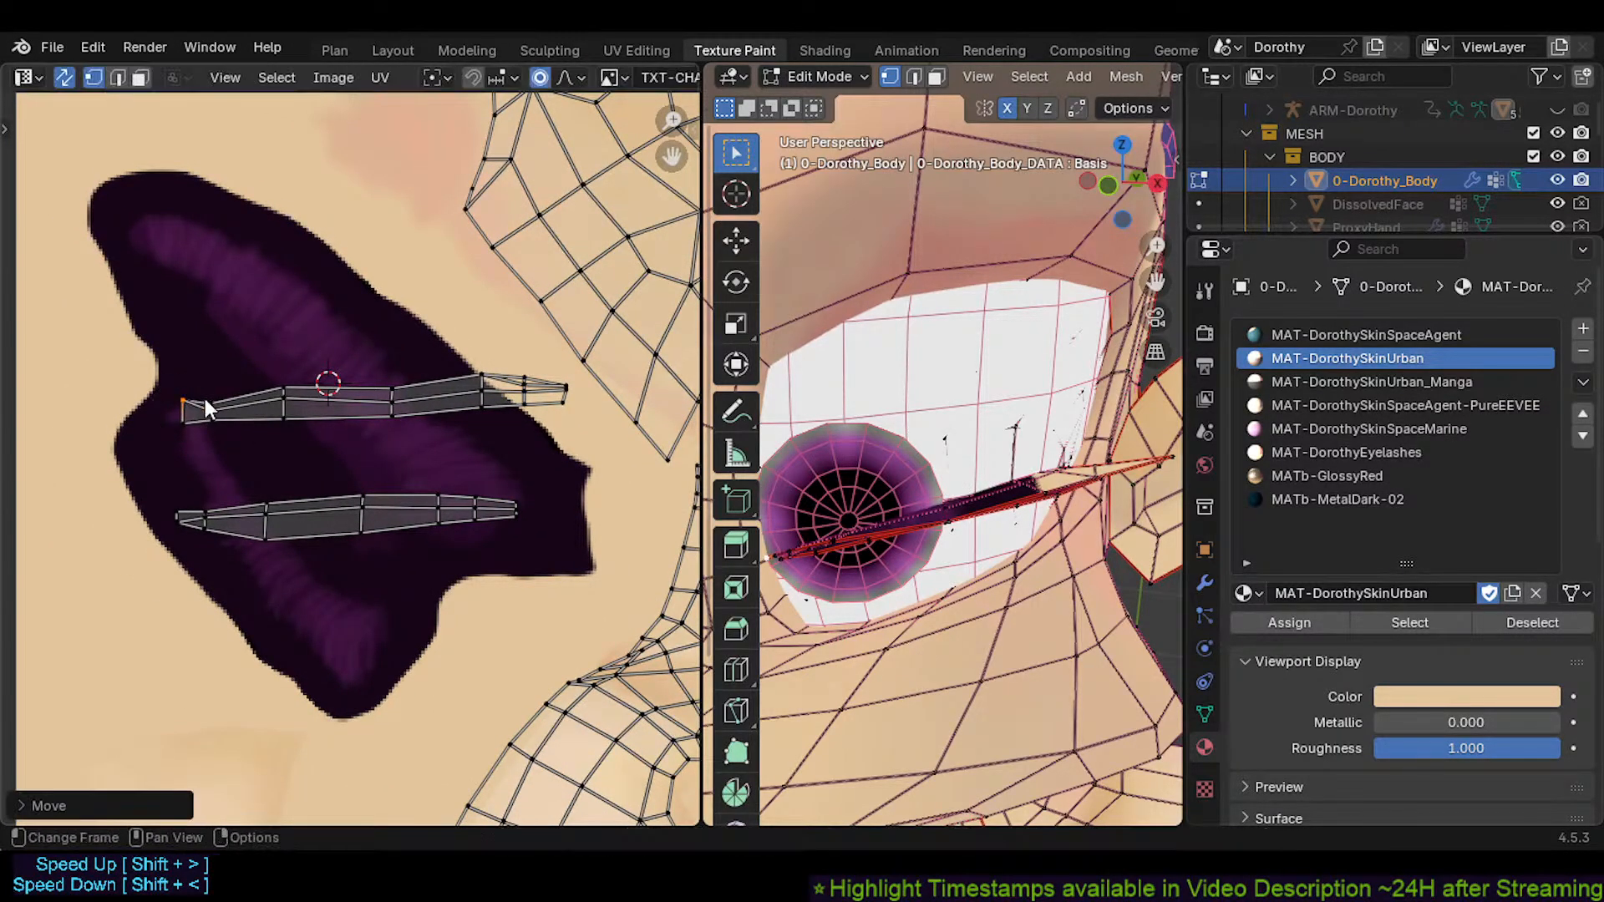
key(g)
click(218, 351)
click(208, 430)
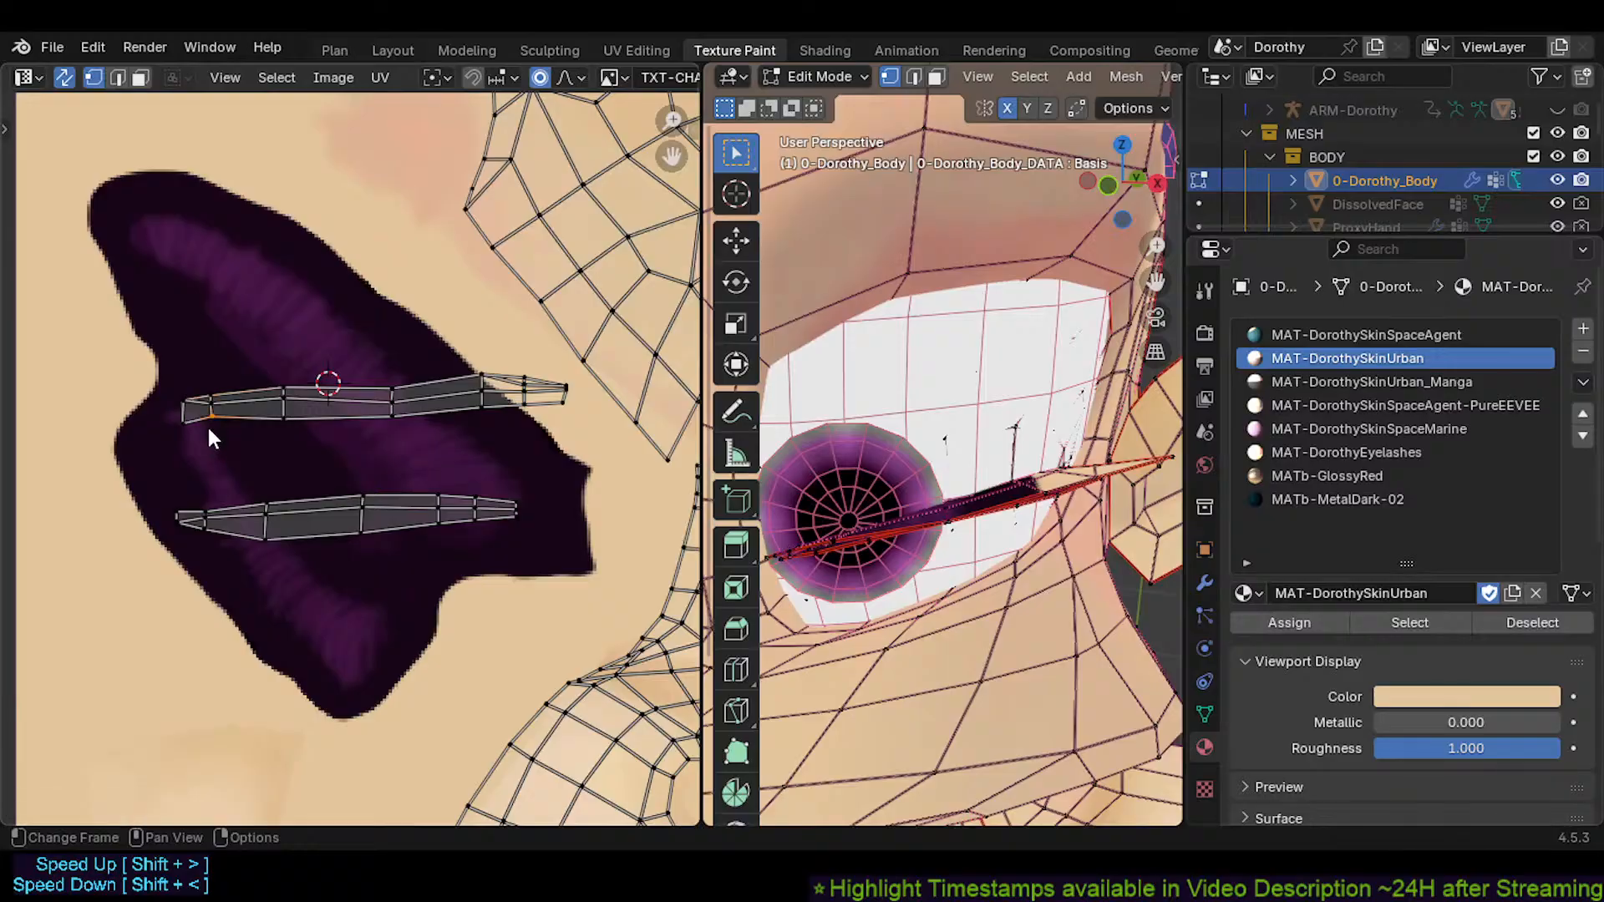
key(g)
click(205, 482)
click(178, 433)
key(g)
click(181, 430)
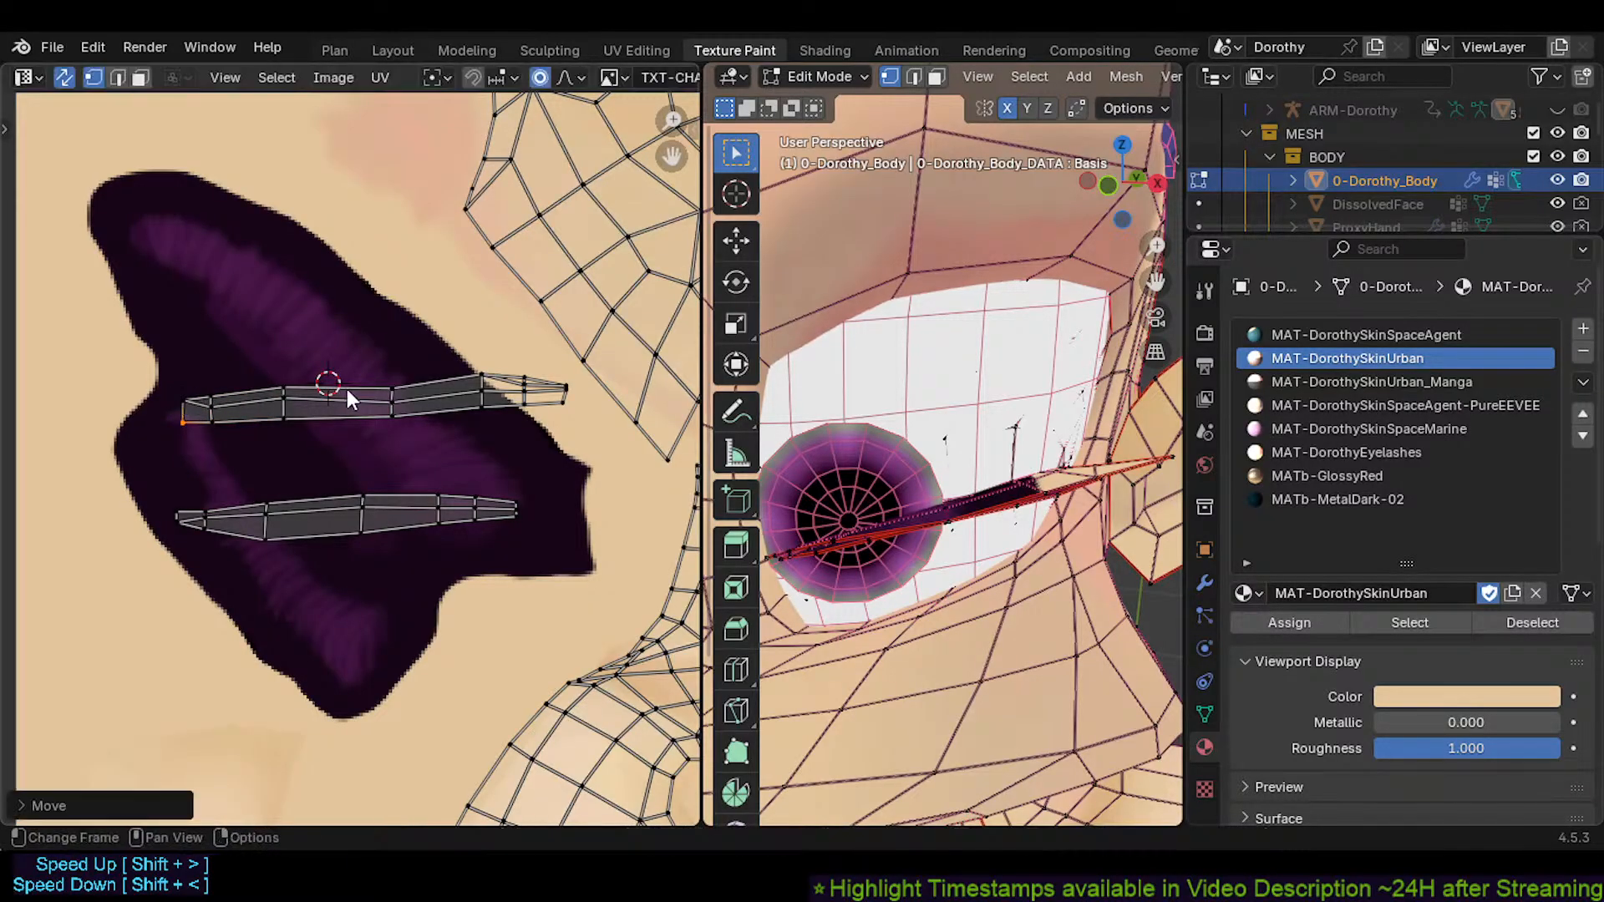
Raise the upper-edge and middle vertices in the upper island's central column to straighten the band
click(393, 383)
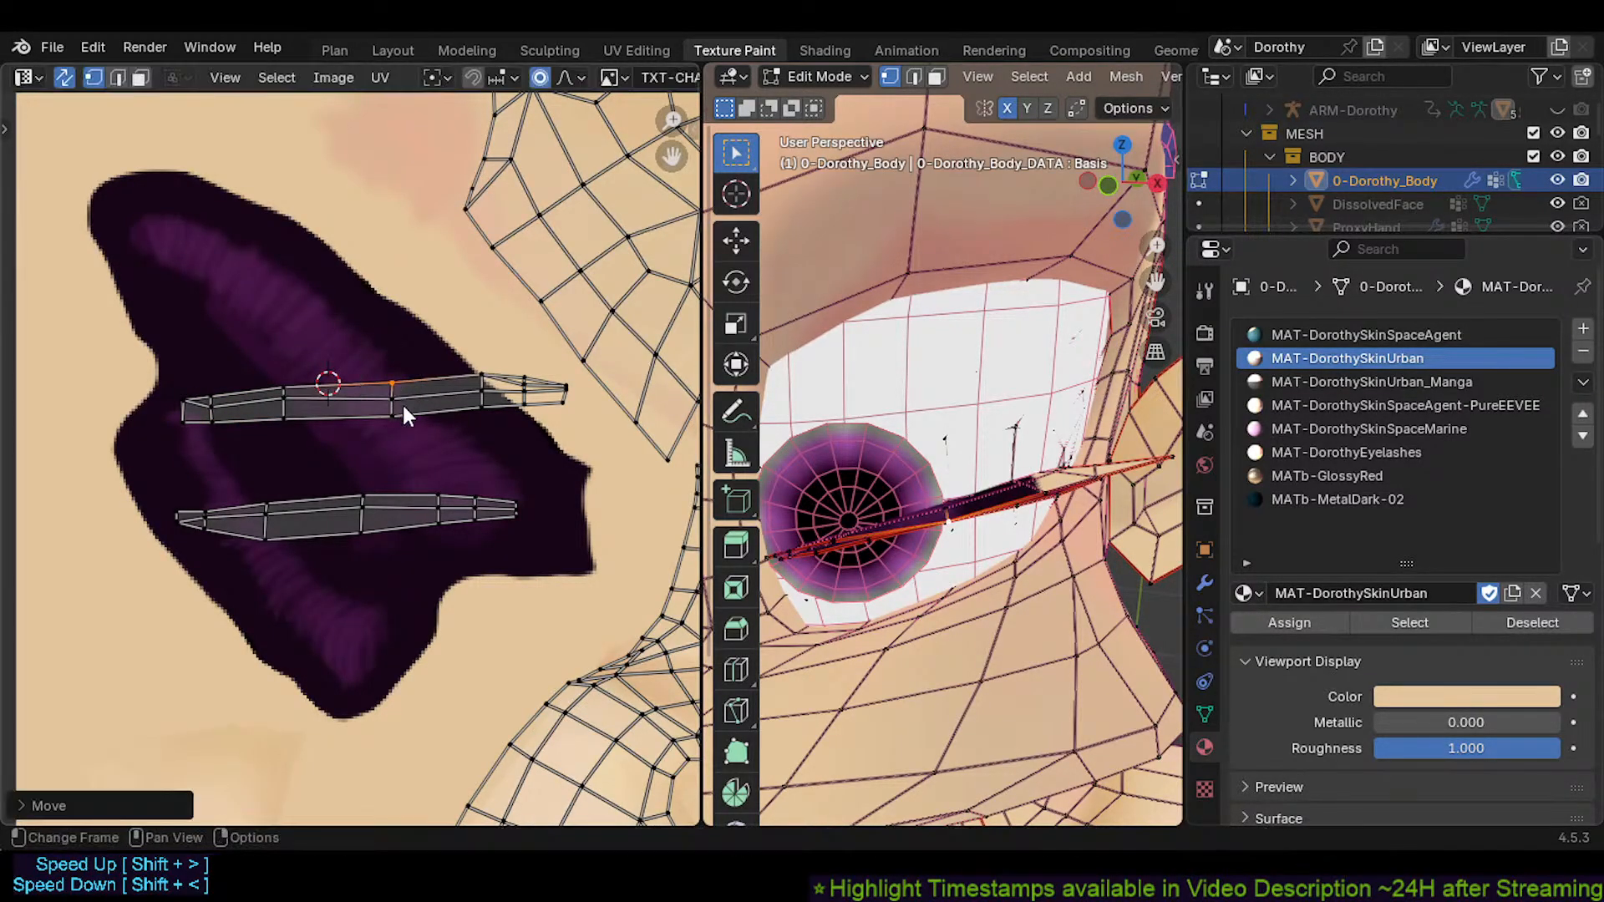
key(g)
click(304, 389)
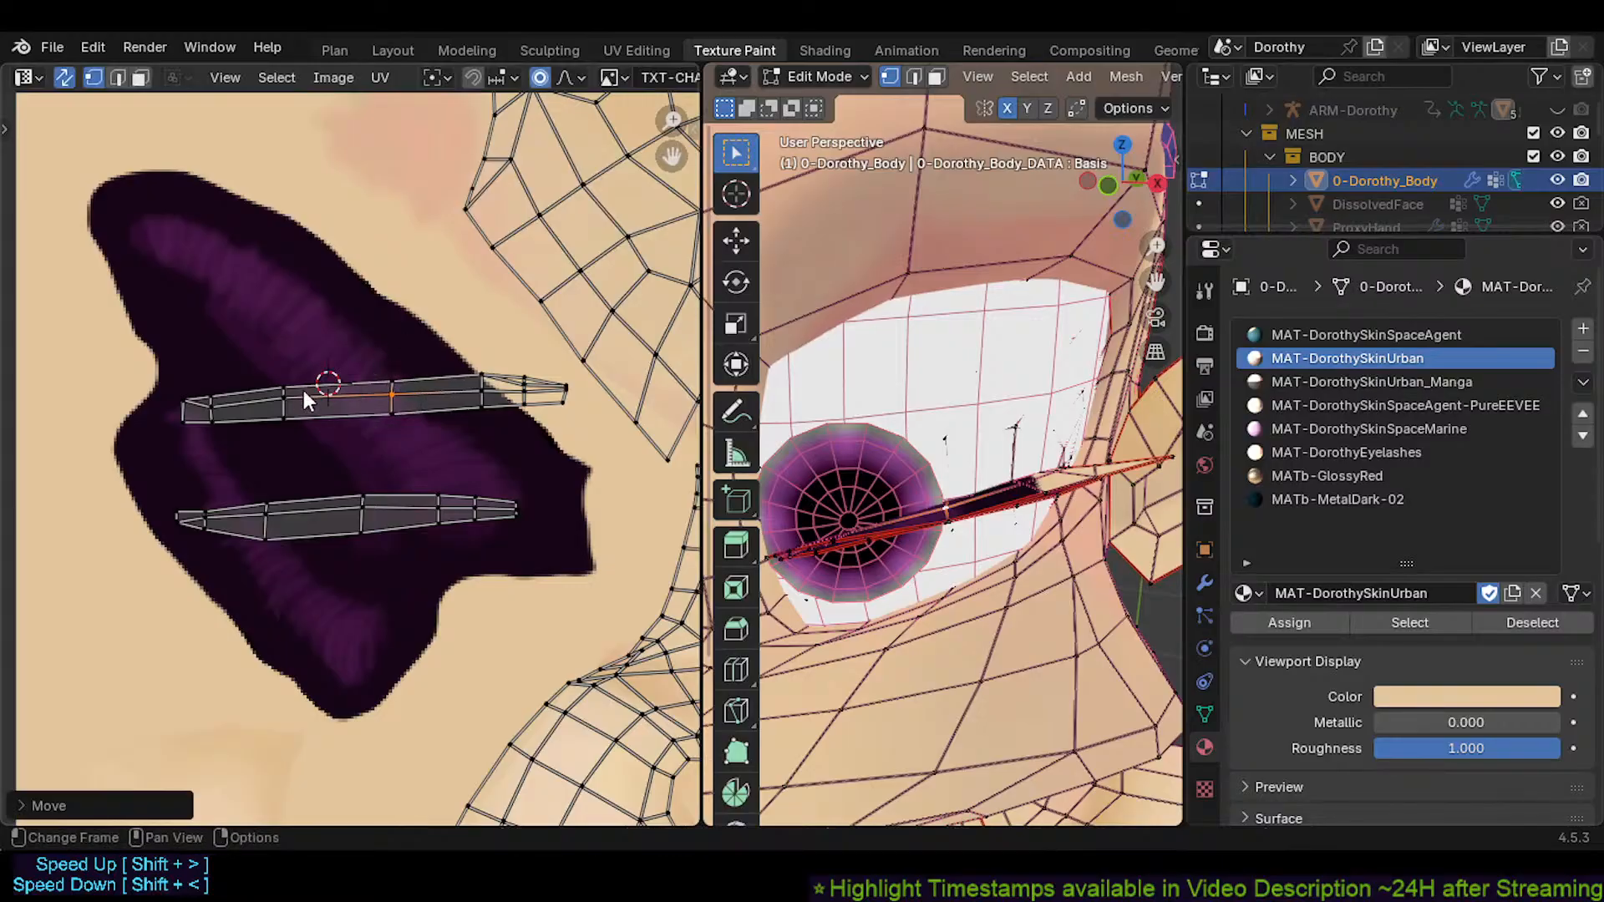
Nudge the selected vertices in the upper island's central column into line with the rest of the band
key(g)
click(281, 422)
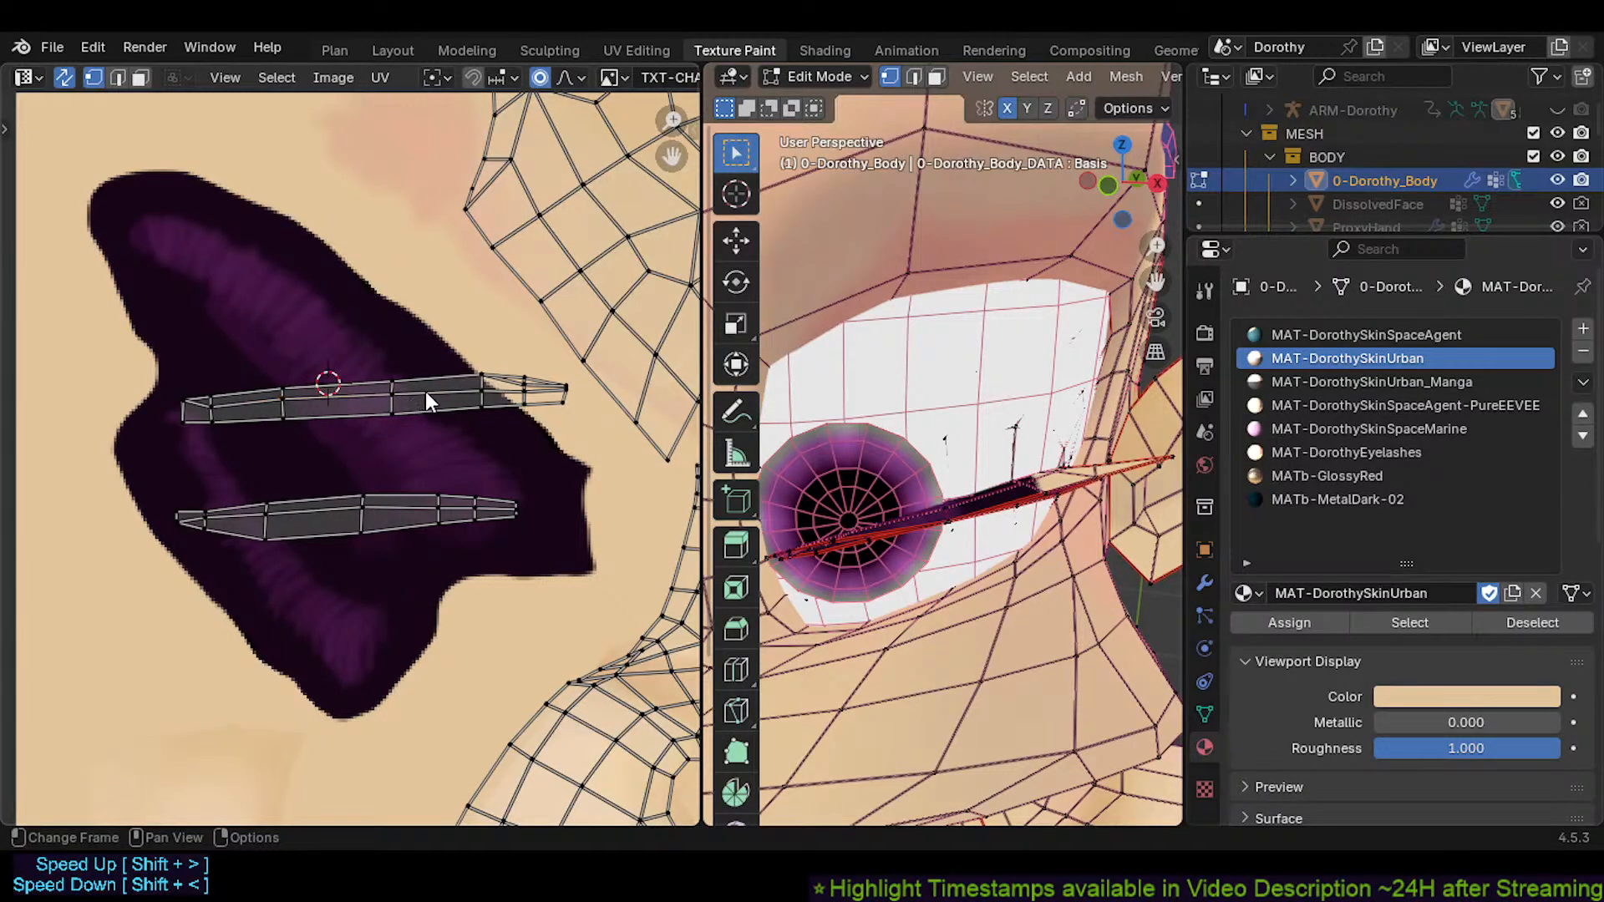
Select the whole upper strip island and turn off proportional editing
key(l)
key(g)
key(Escape)
key(period)
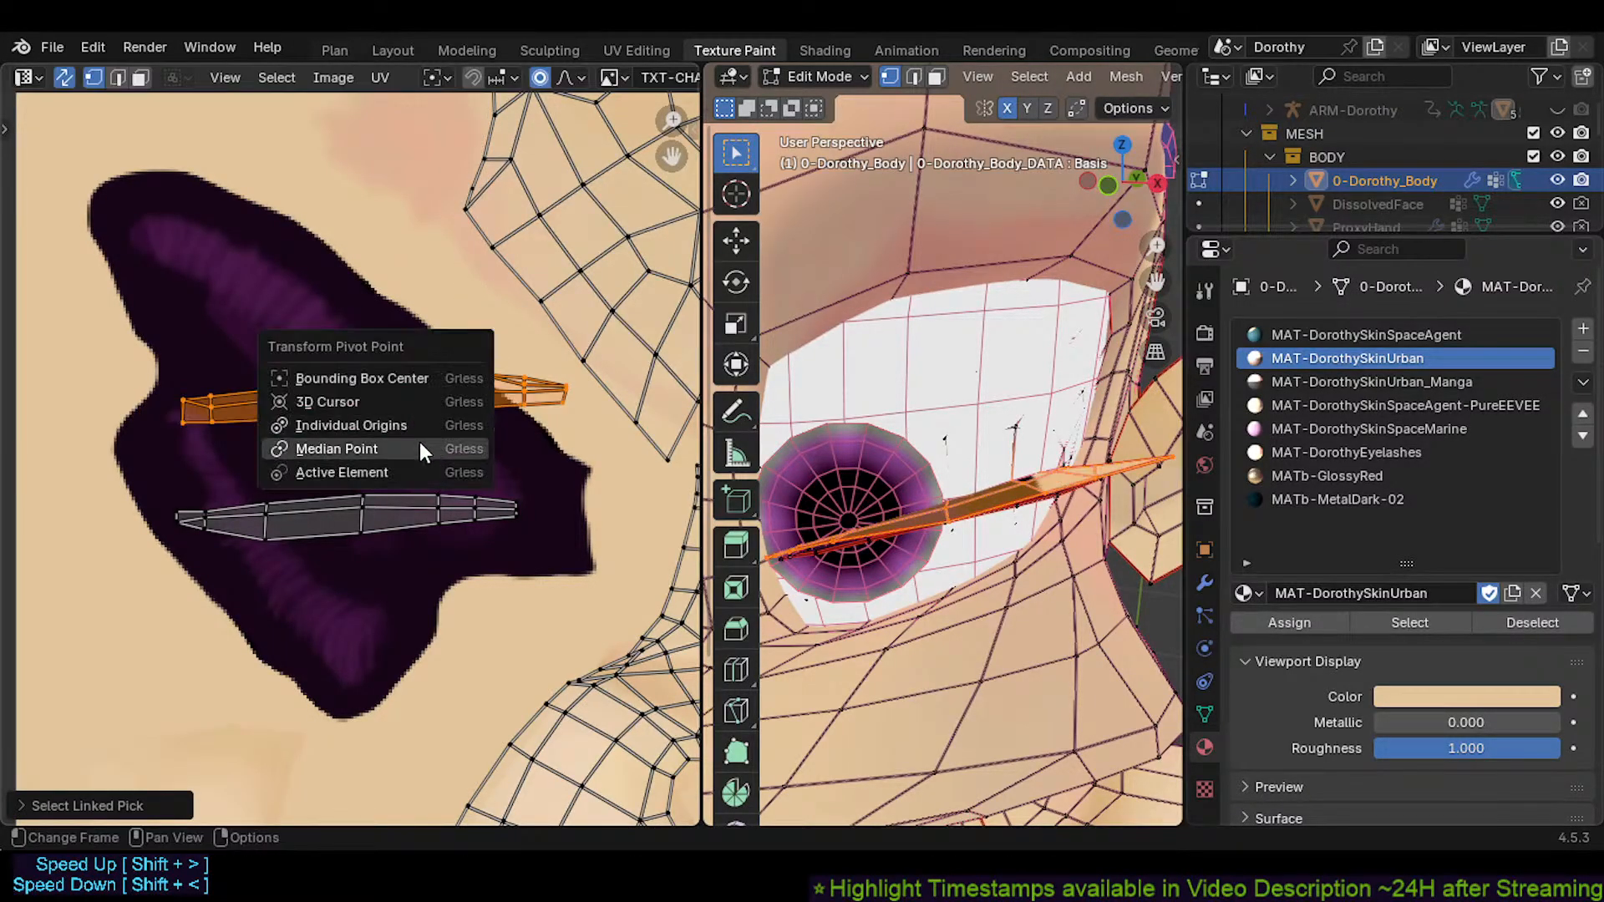
click(419, 443)
key(r)
click(482, 401)
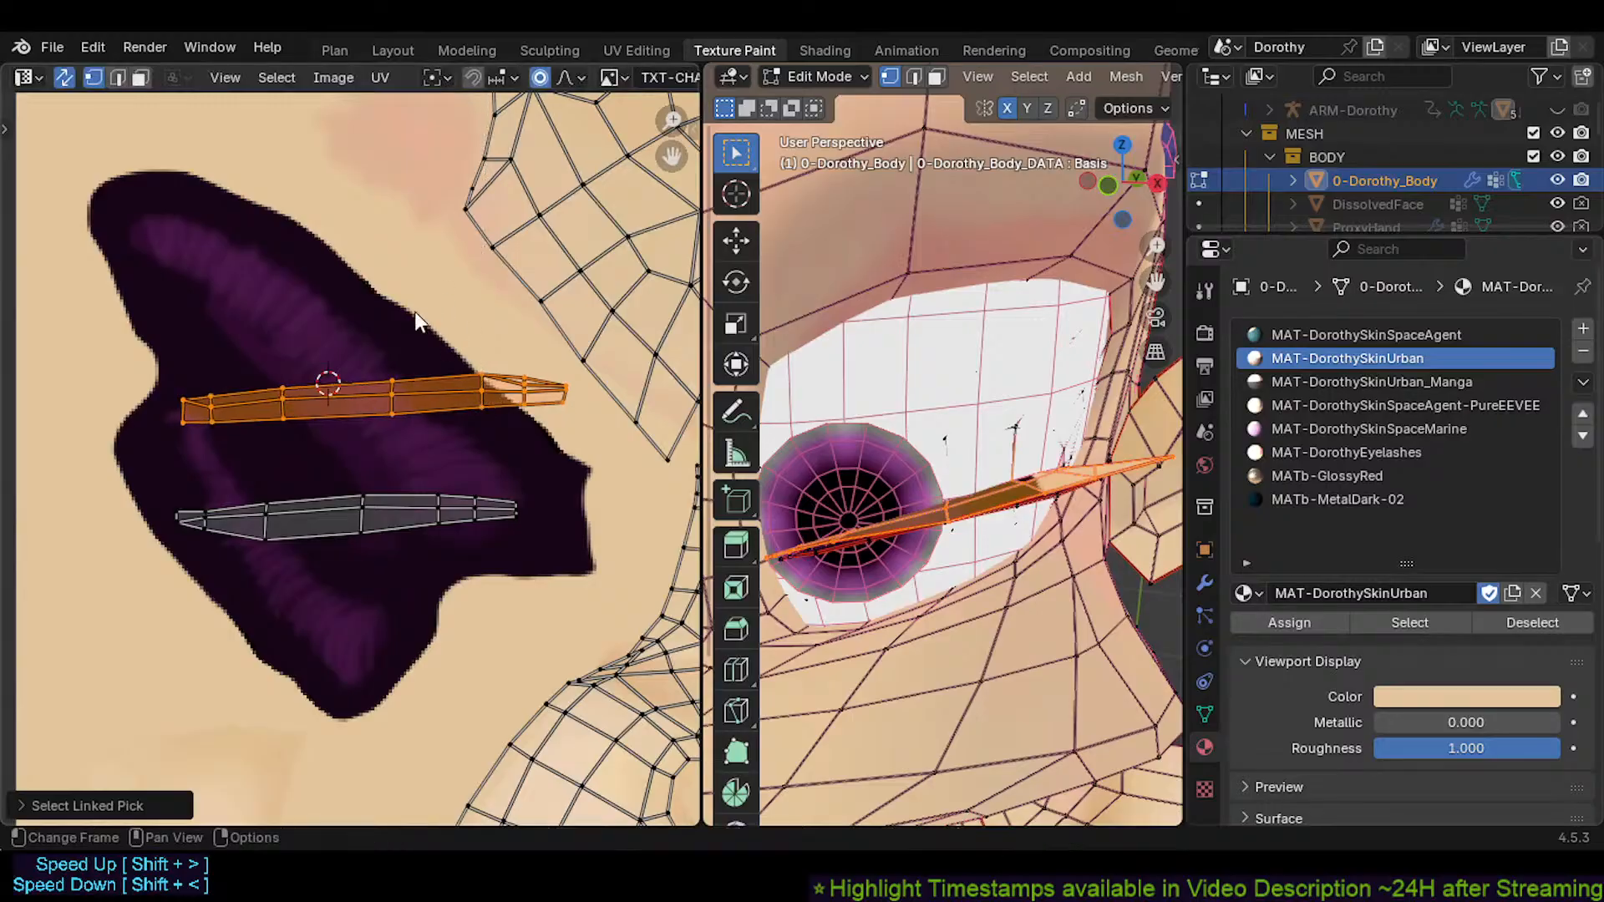
key(o)
key(period)
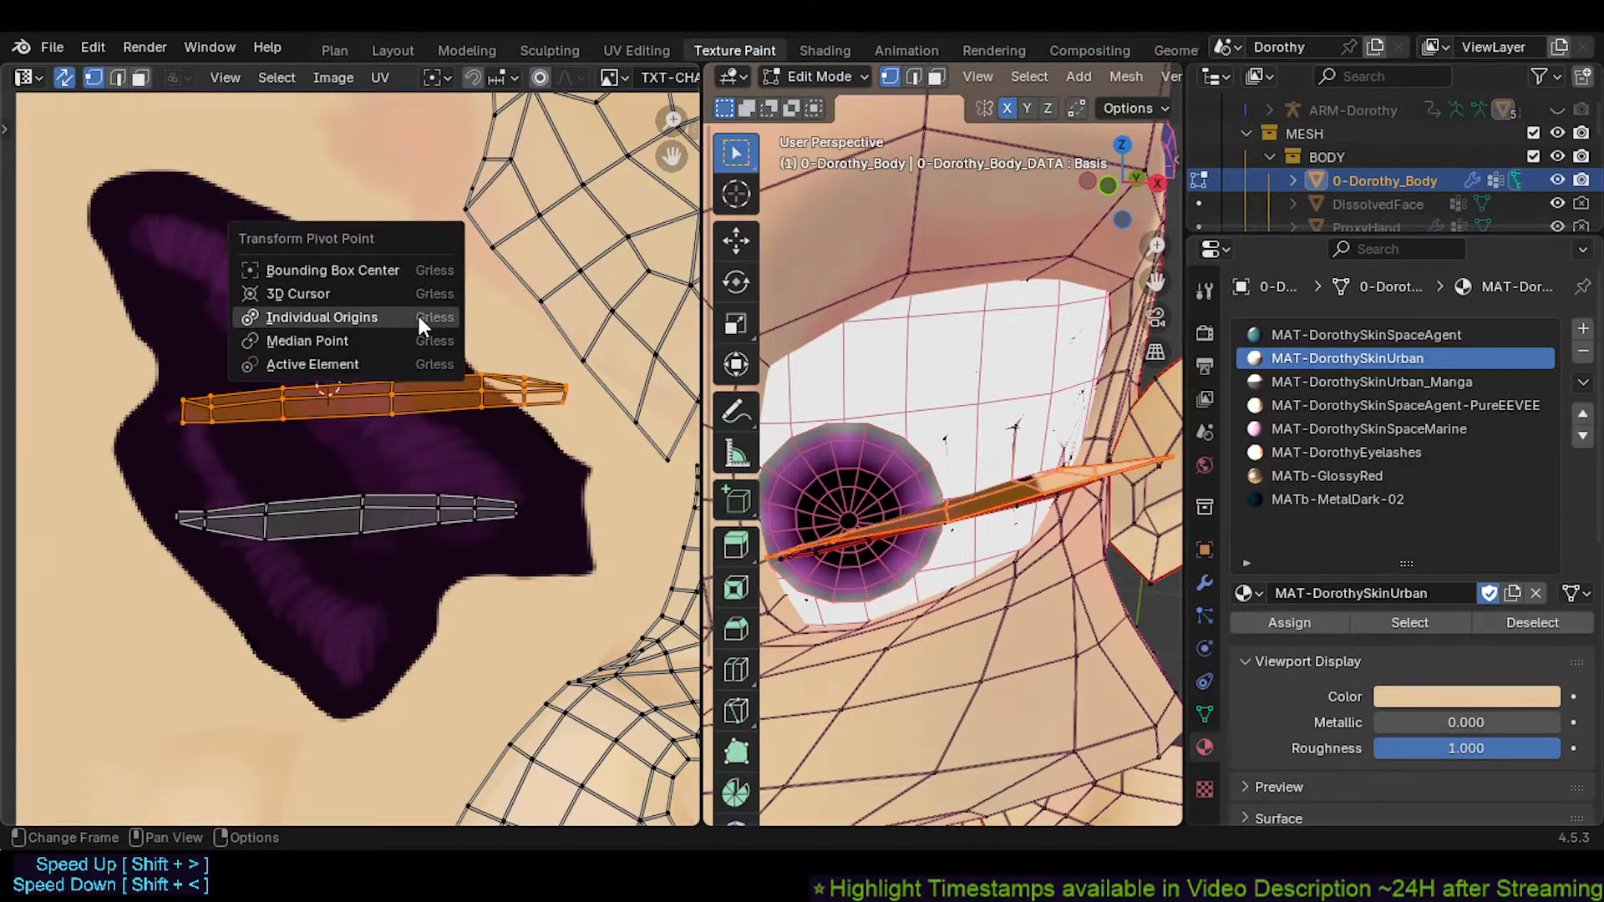
click(351, 319)
key(r)
right_click(444, 465)
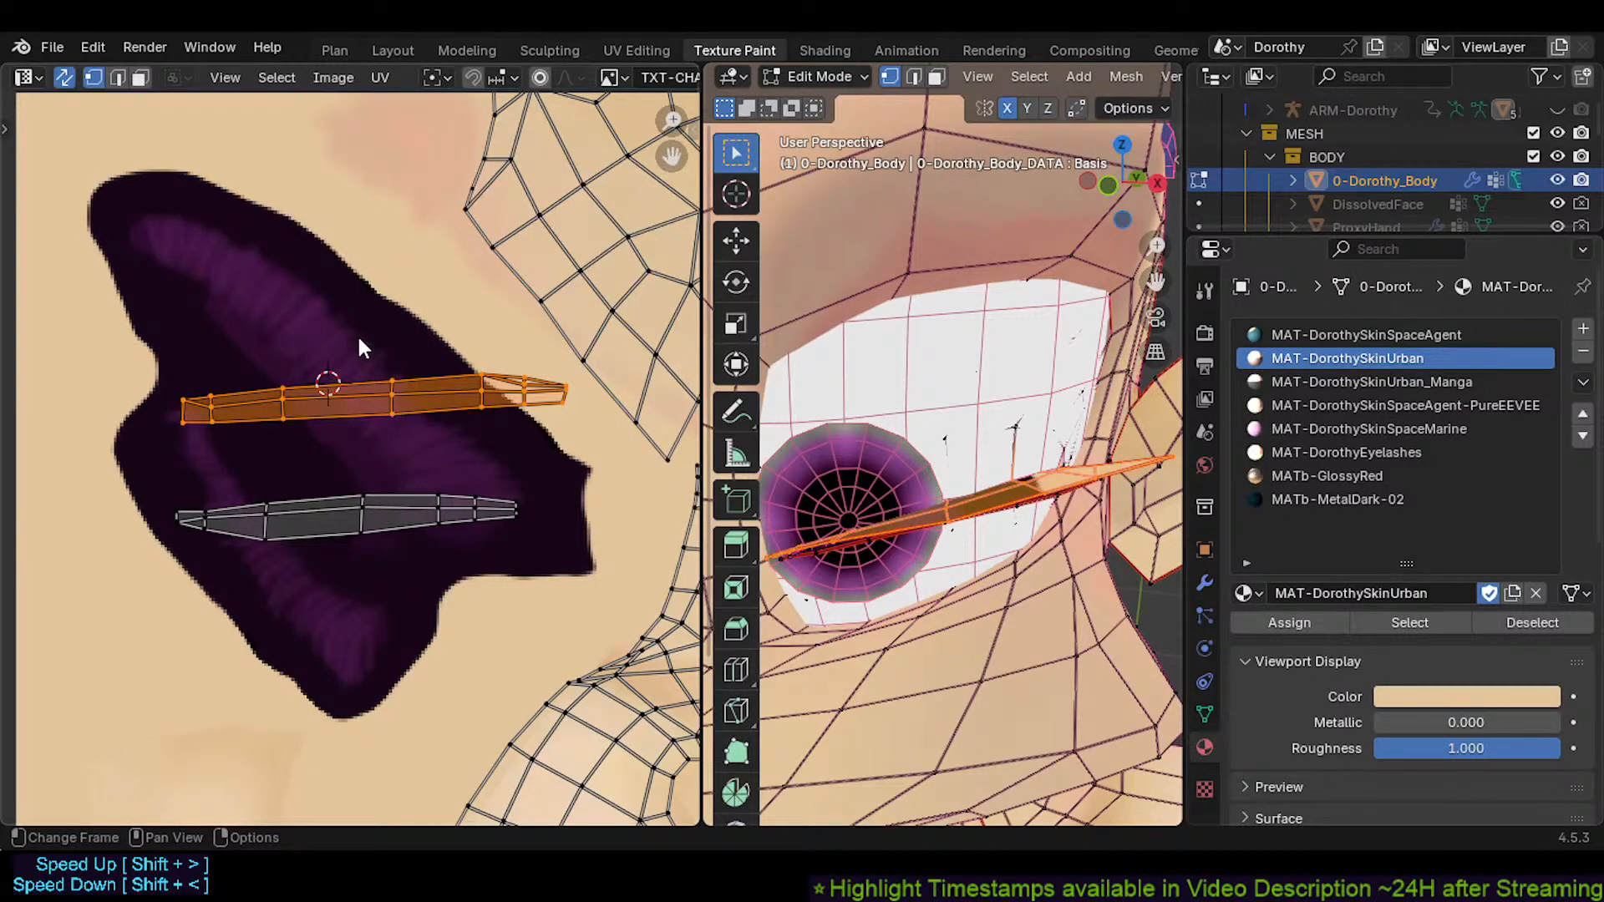
scroll(359, 345, down, 1)
key(r)
right_click(380, 433)
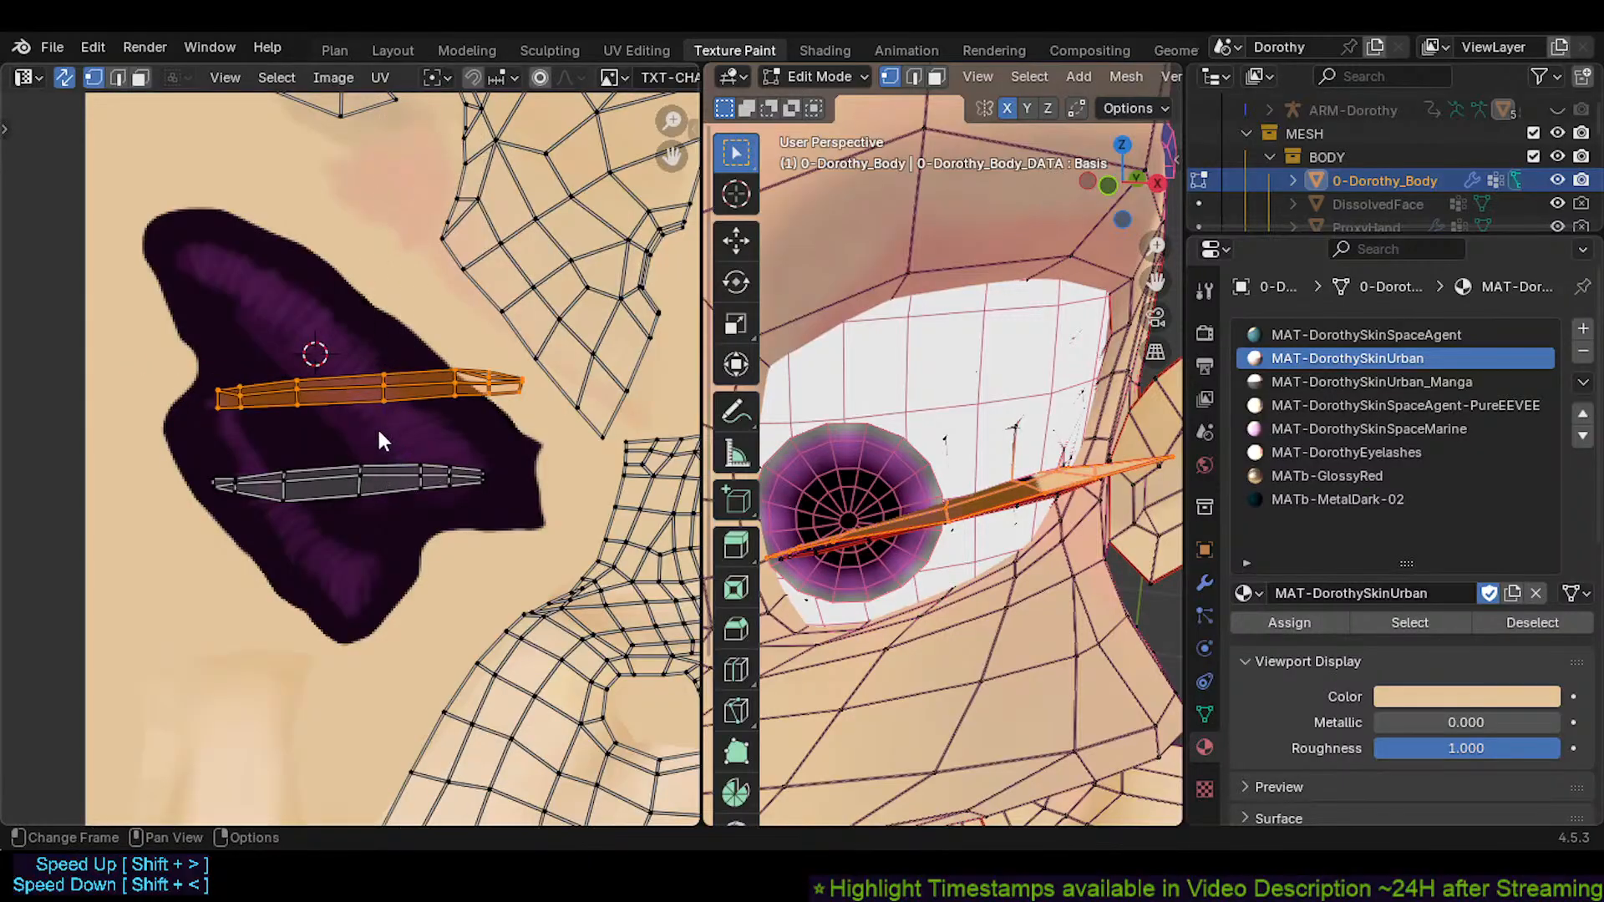
middle_drag(378, 433, 381, 465)
scroll(465, 74, down, 5)
scroll(465, 74, up, 2)
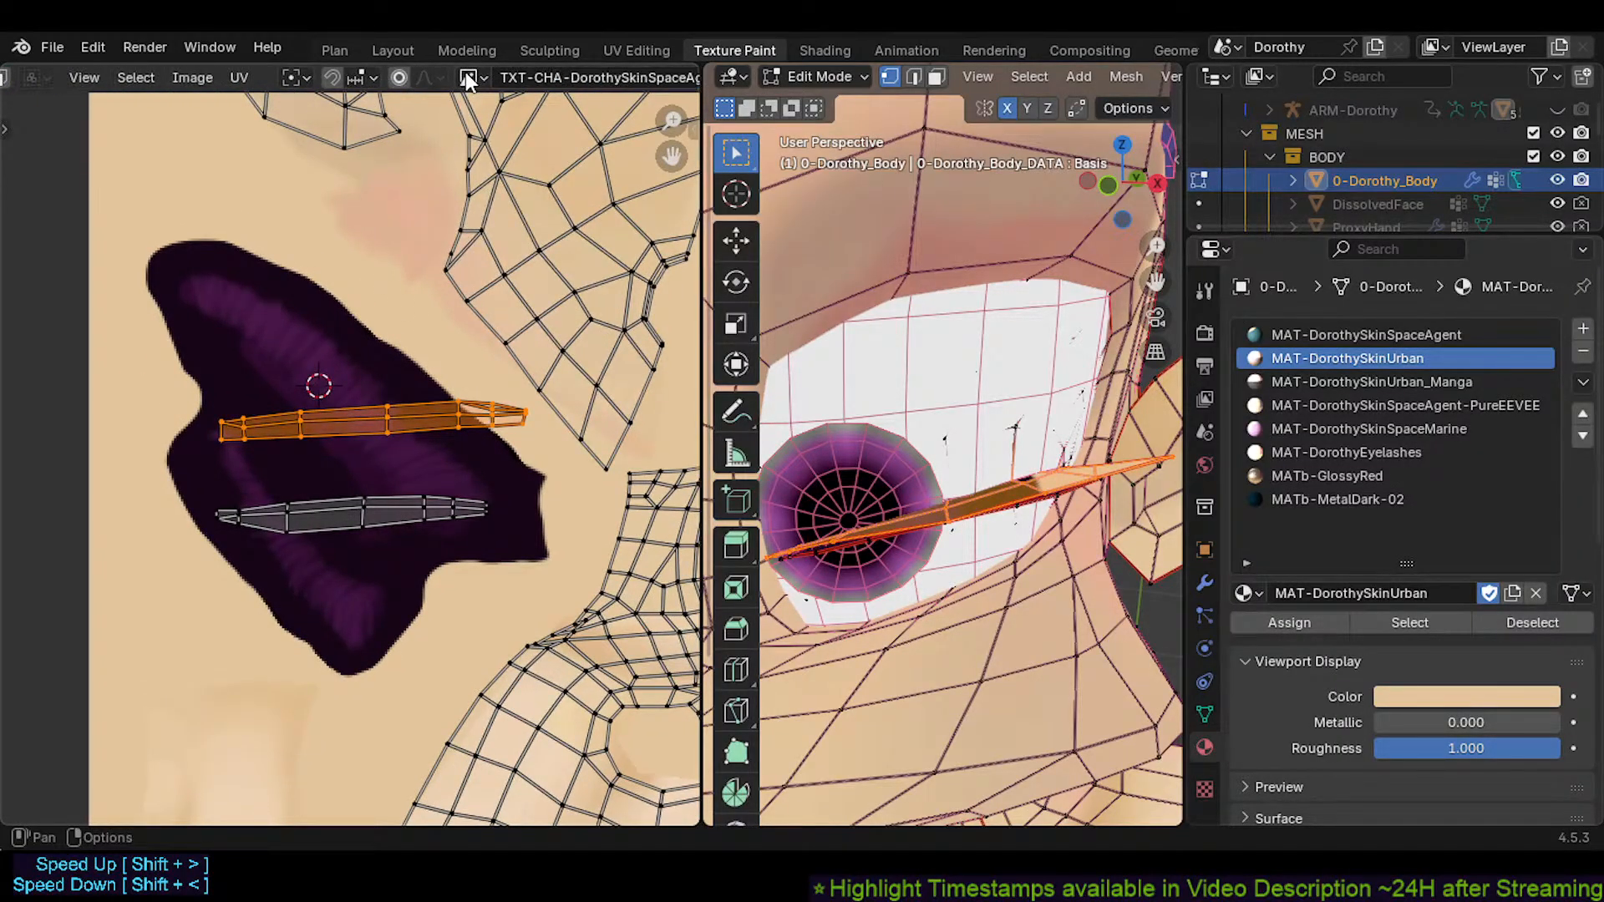
scroll(465, 73, down, 3)
scroll(465, 74, up, 8)
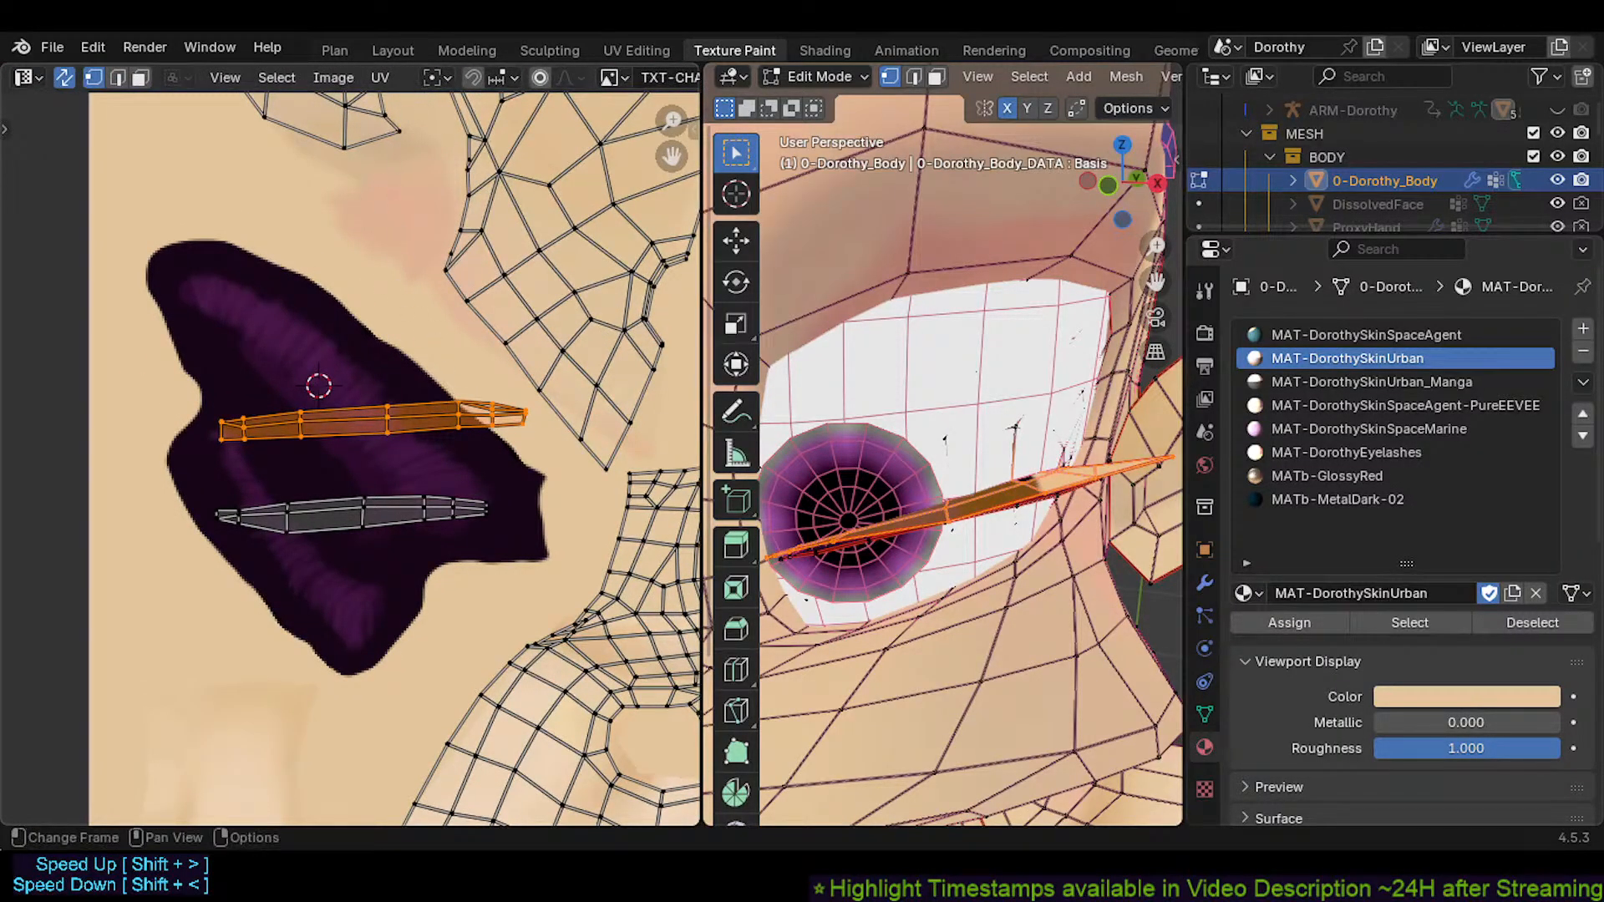
key(r)
right_click(305, 330)
scroll(304, 334, down, 3)
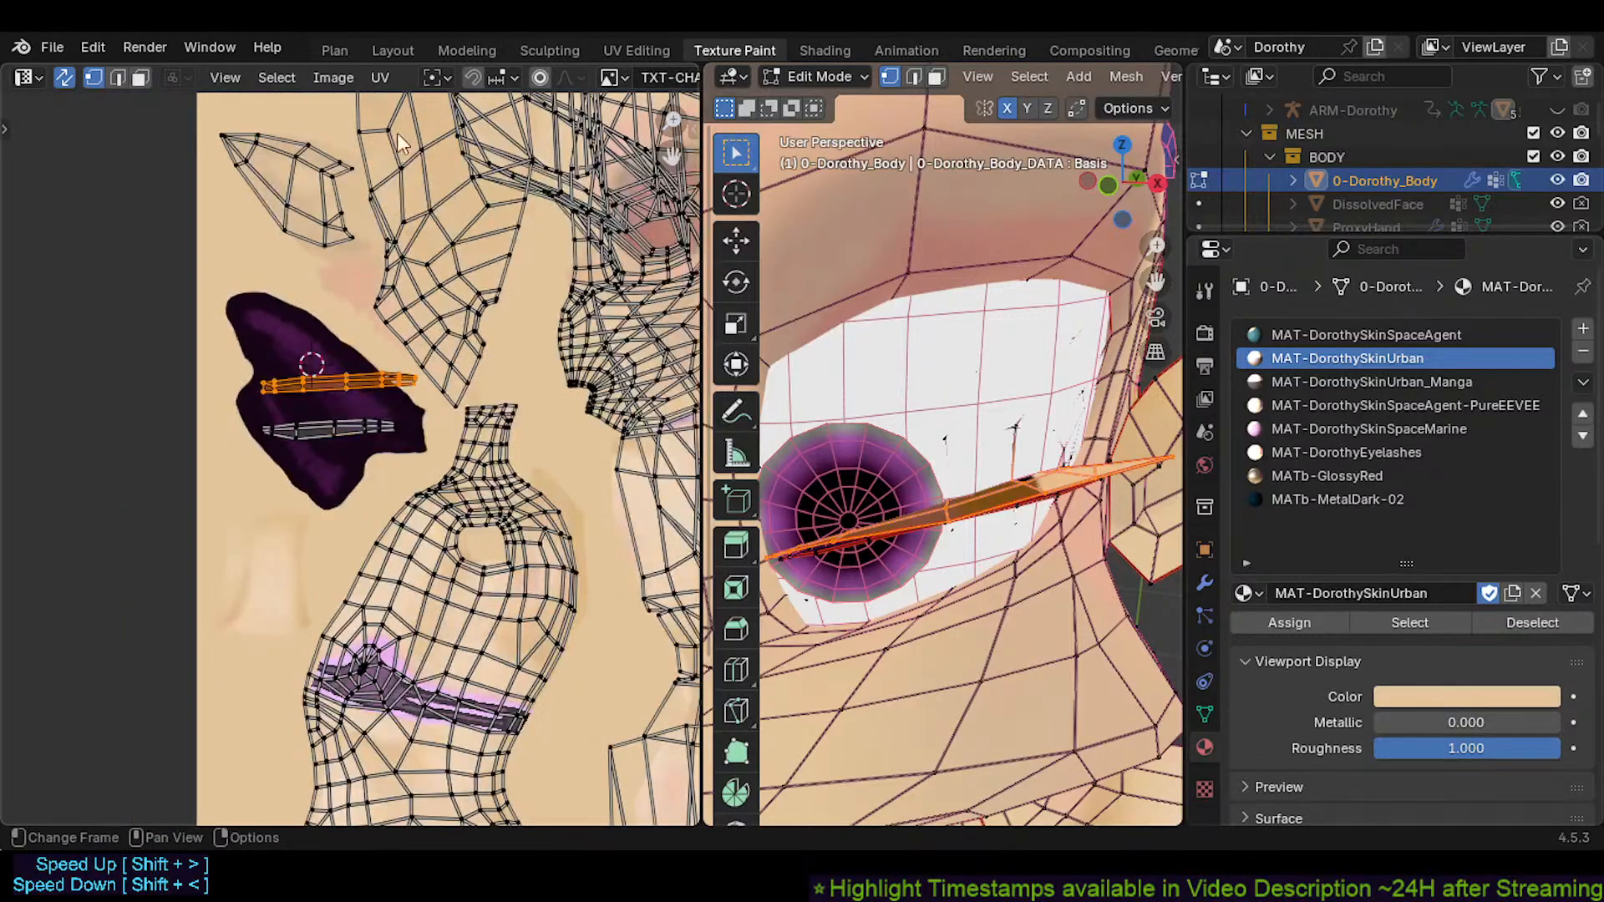
key(r)
right_click(409, 344)
scroll(536, 74, down, 10)
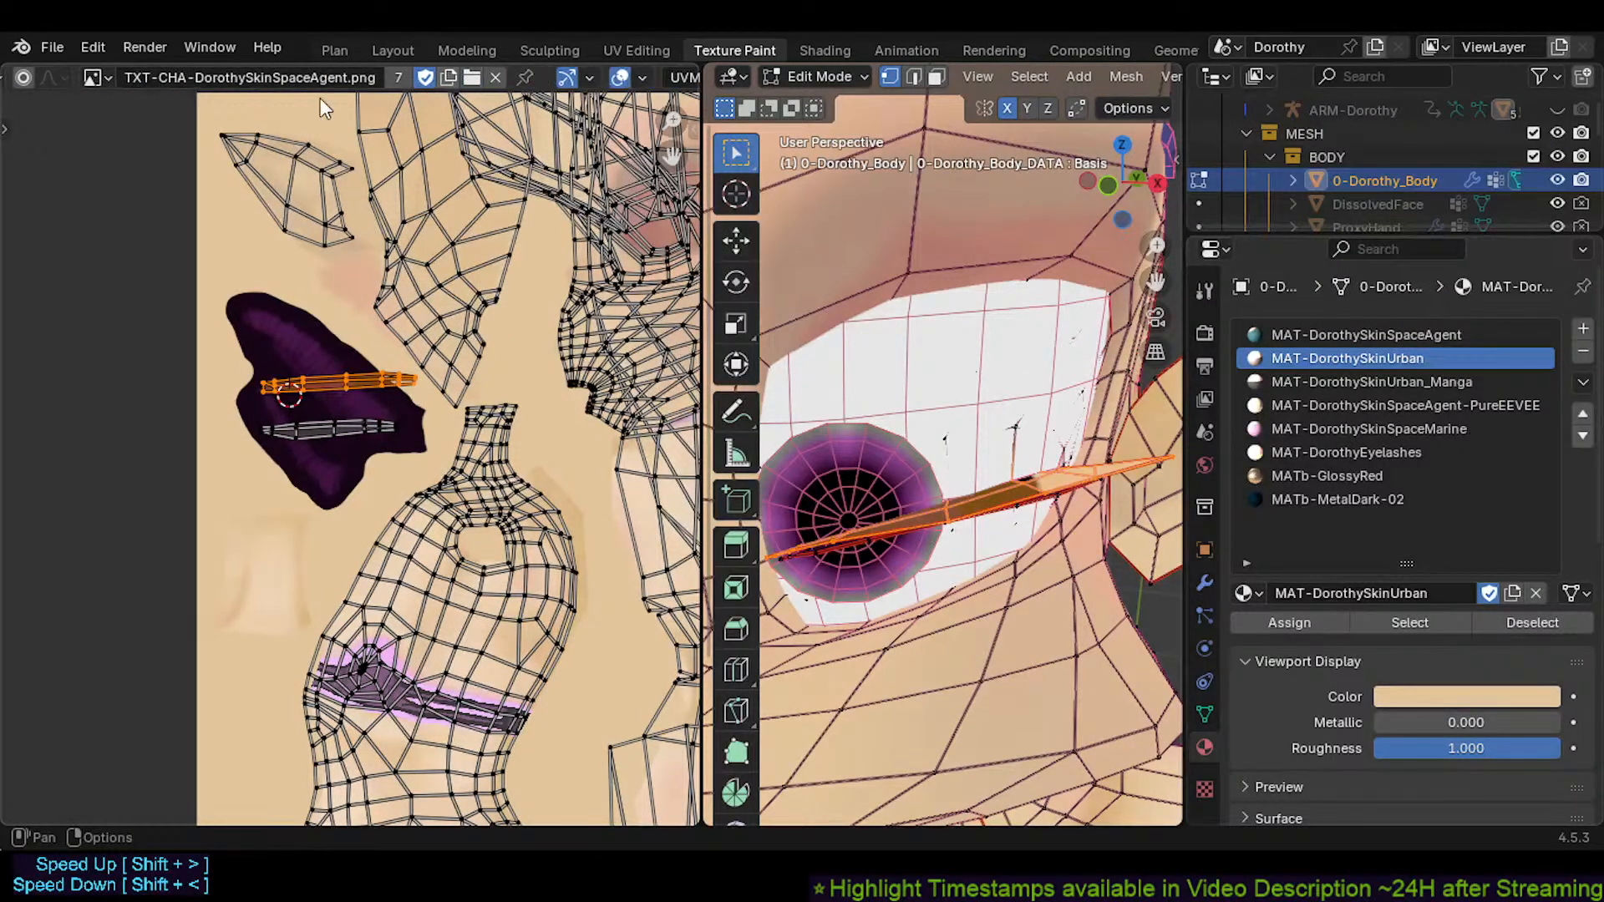
Change the UV pivot point so the upper island turns about its own centre, and rotate it clockwise into a downward slope
scroll(319, 98, up, 4)
scroll(353, 257, down, 3)
mouse_move(365, 459)
shift+middle_down()
mouse_move(362, 526)
mouse_move(373, 491)
shift+middle_up()
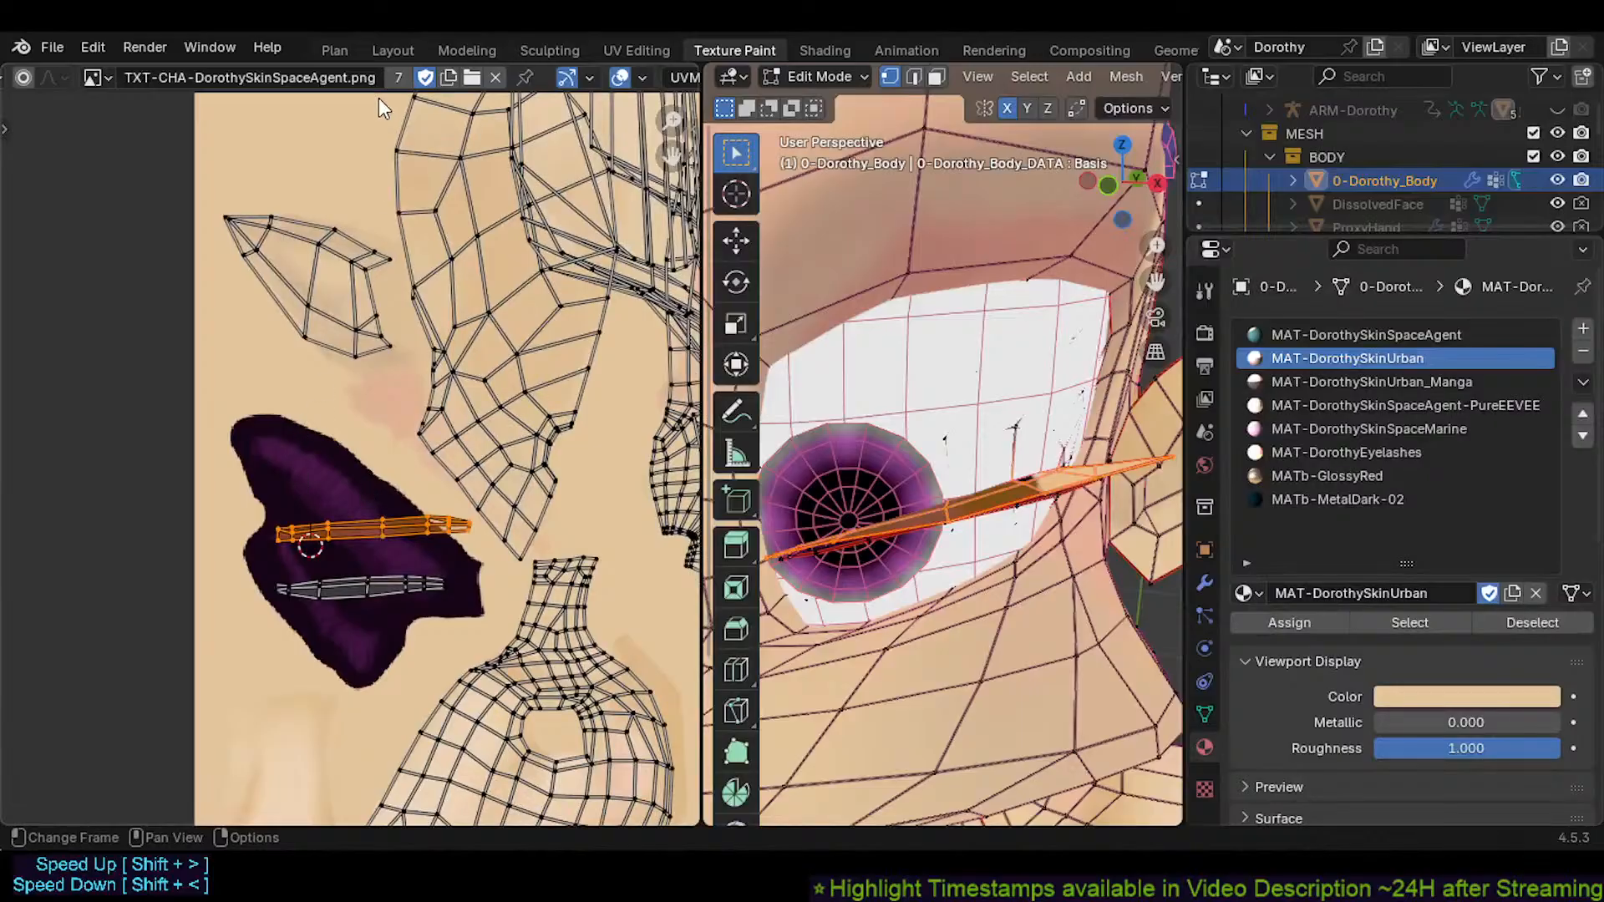
scroll(401, 75, down, 5)
scroll(404, 70, up, 8)
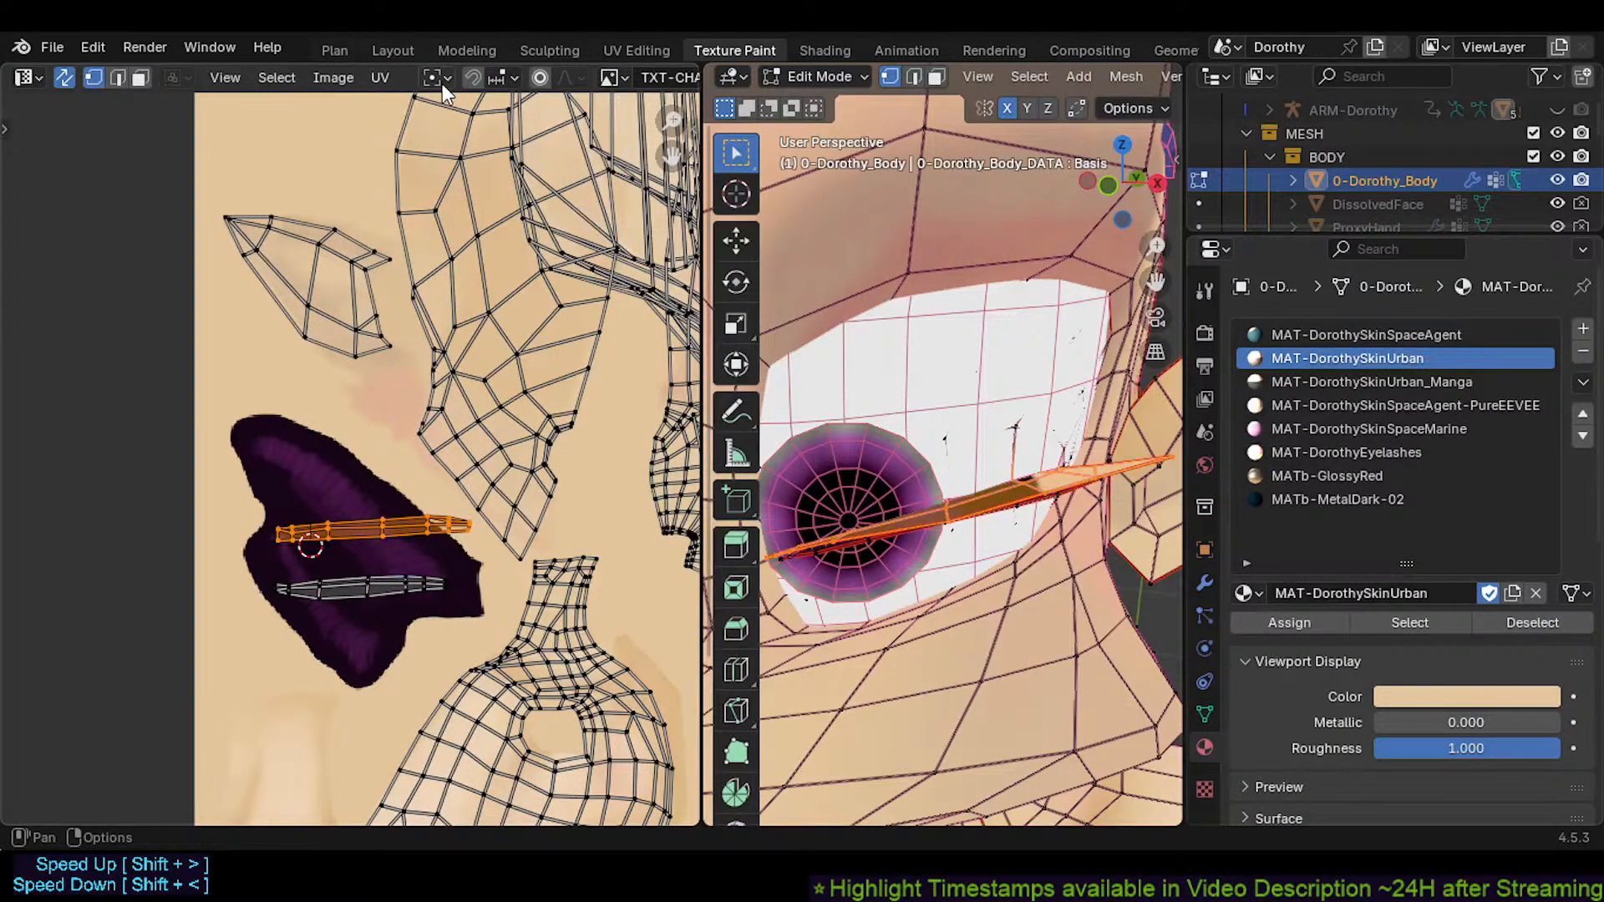
click(433, 82)
click(483, 214)
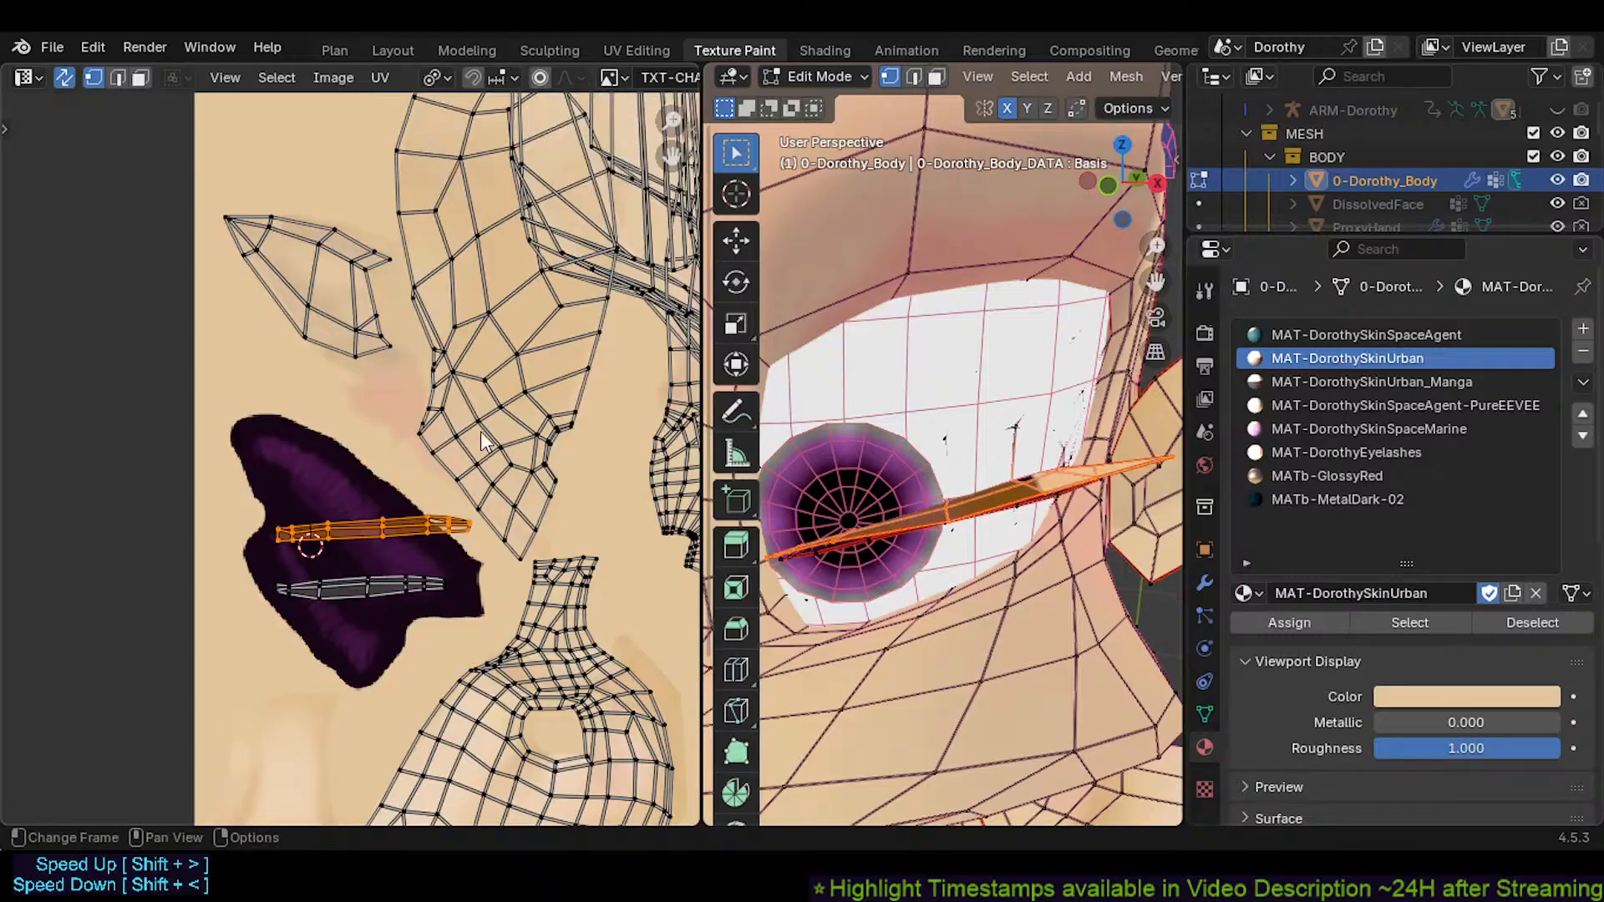
key(r)
click(272, 588)
scroll(433, 543, up, 2)
key(r)
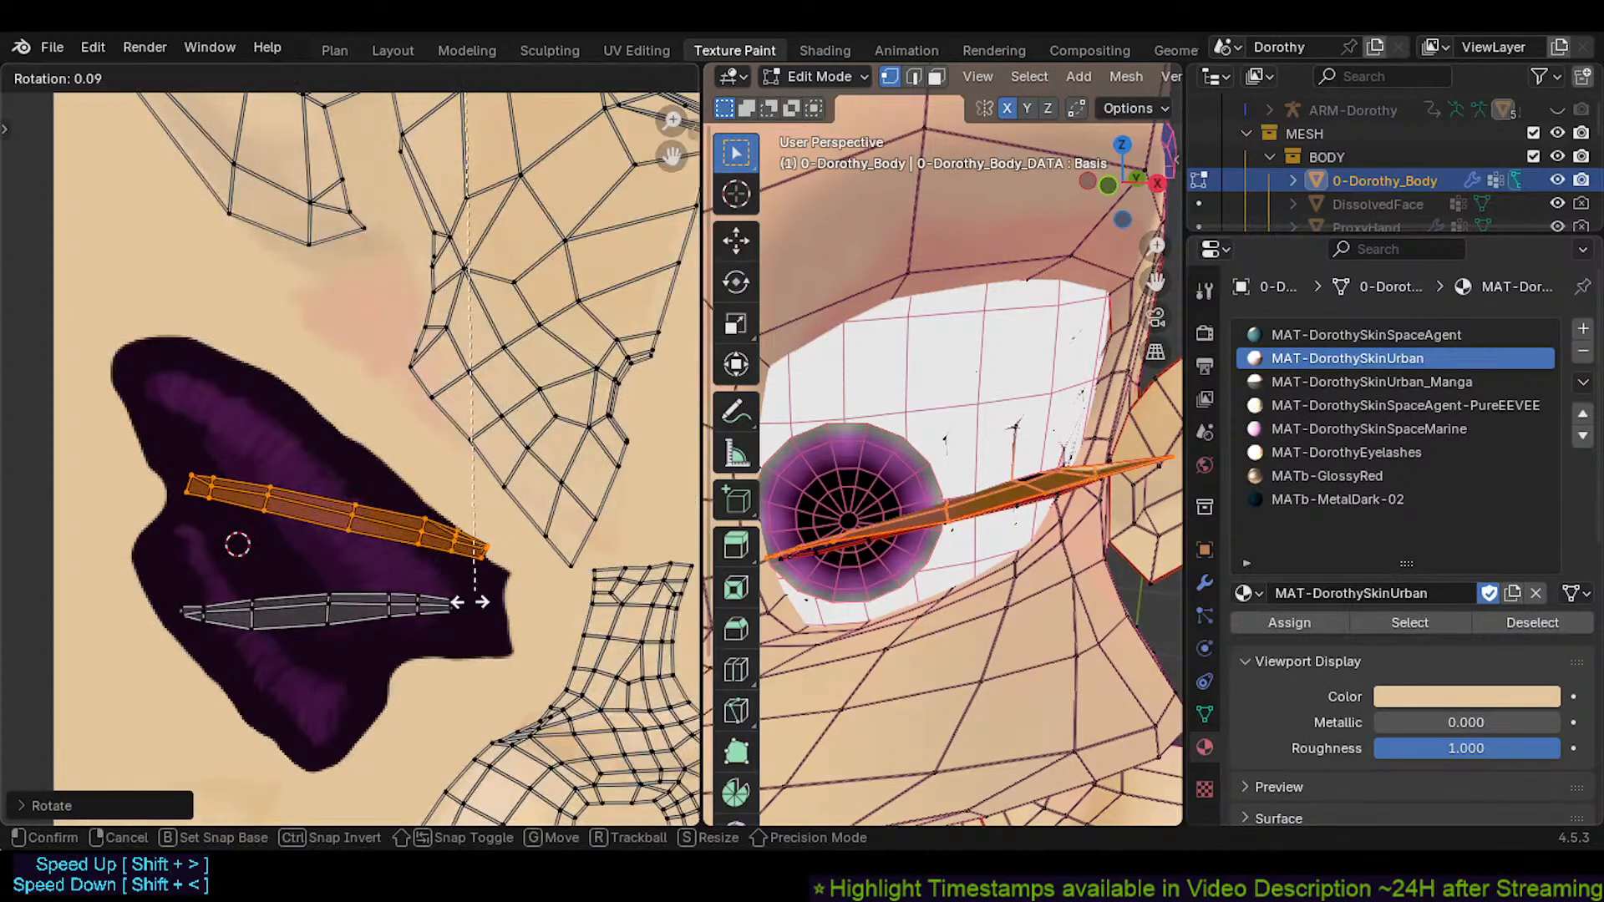
click(434, 588)
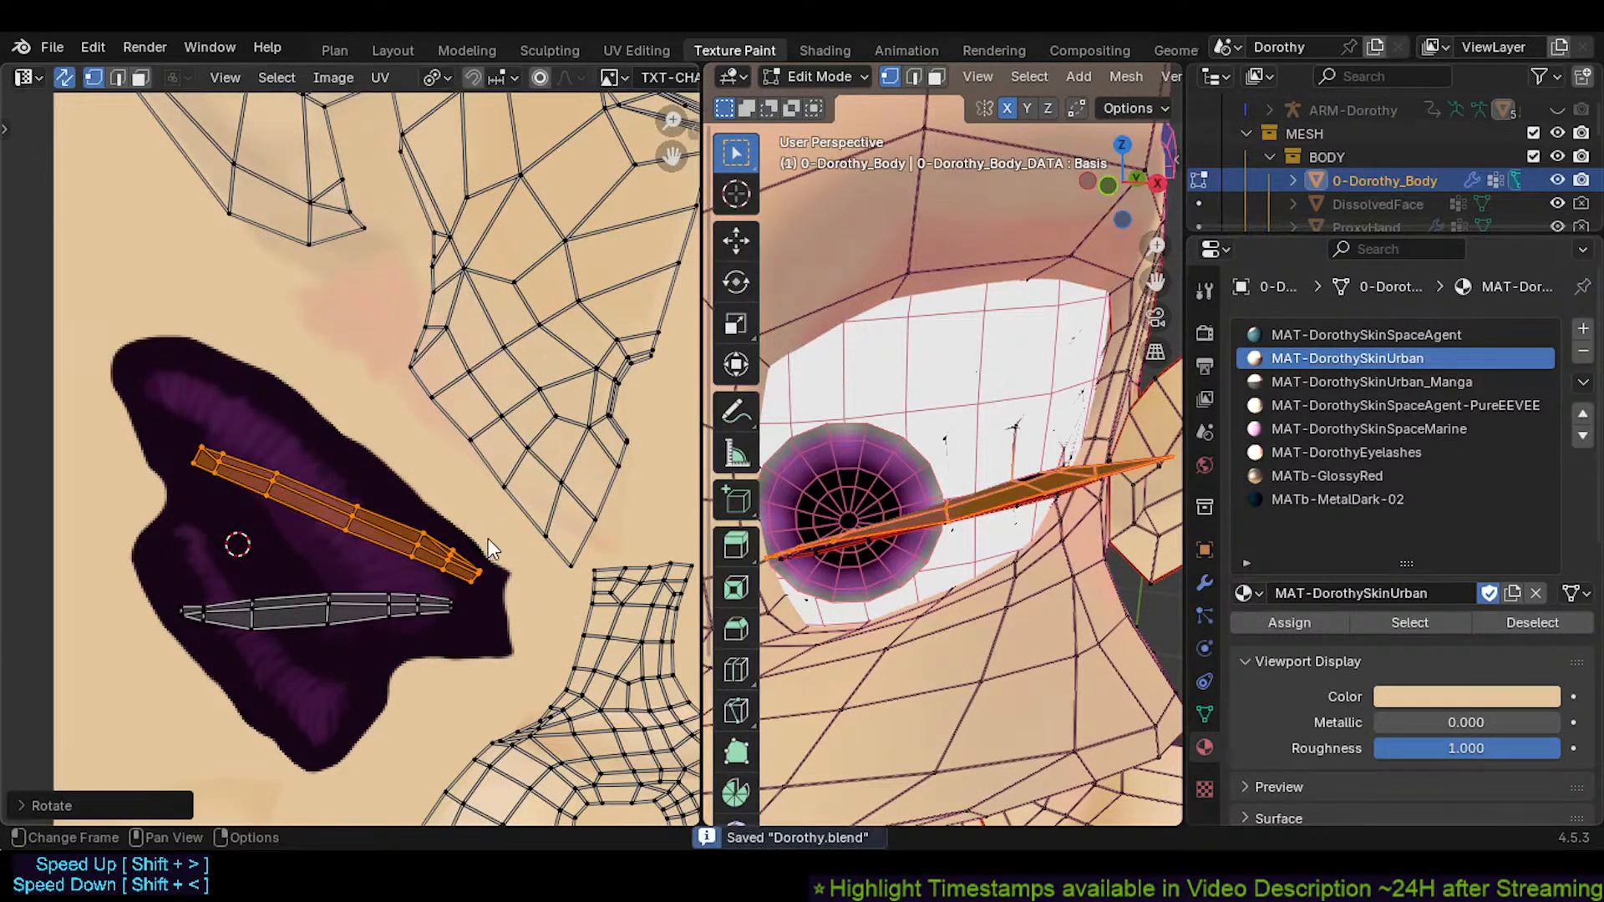
Rotate the upper island to a steeper diagonal and shift it slightly toward the inner side of the dark purple patch
key(r)
click(168, 548)
key(r)
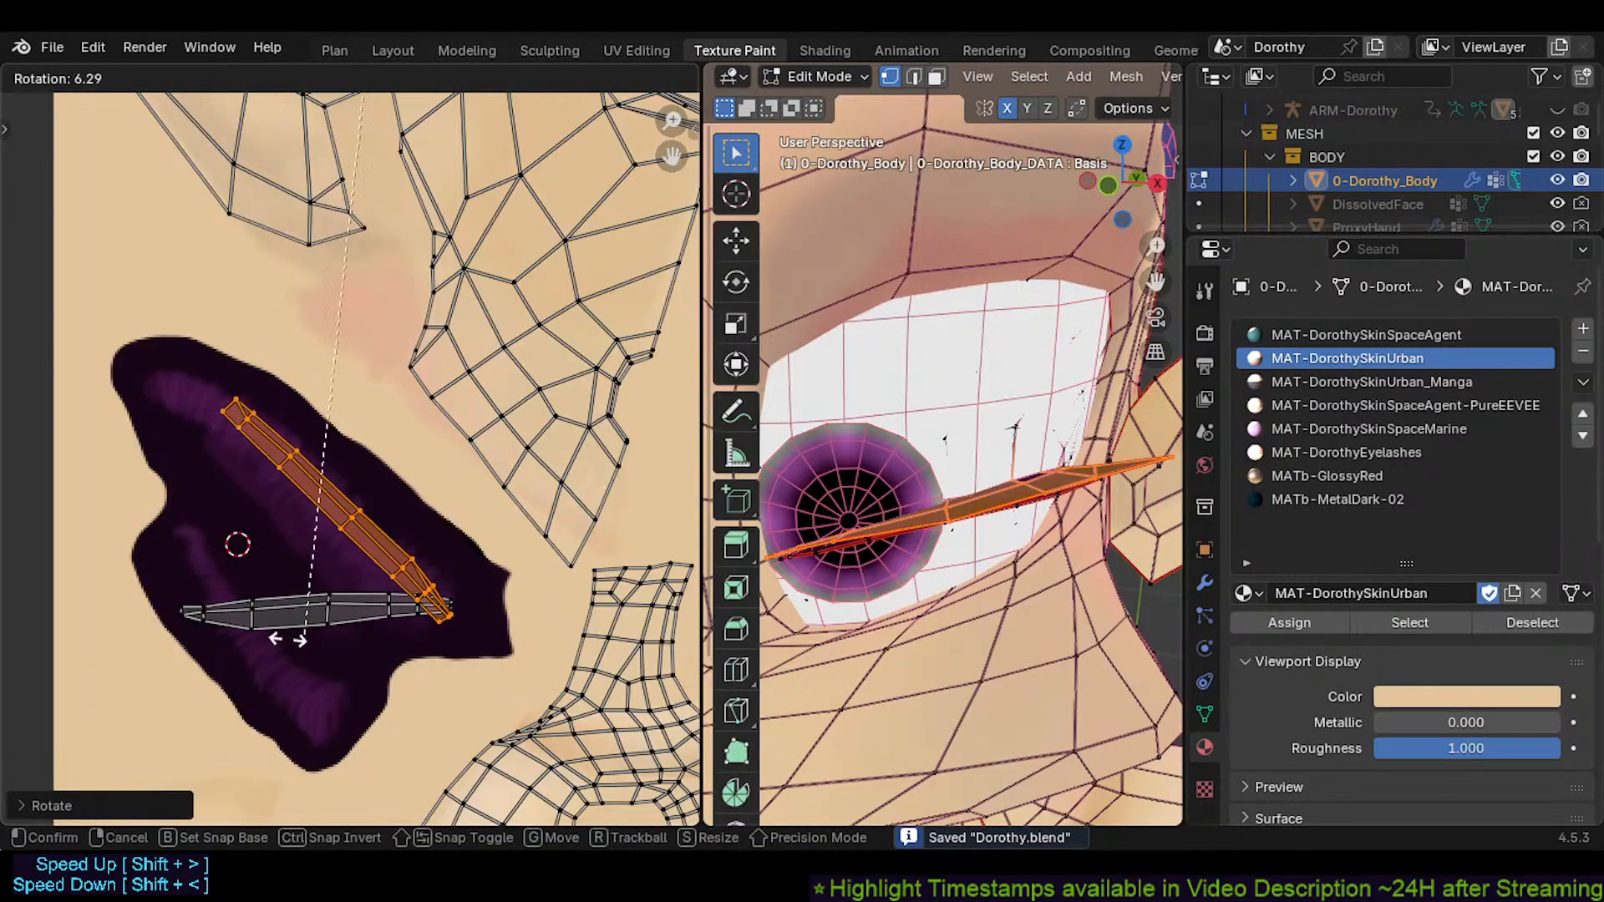
click(351, 591)
key(g)
click(373, 570)
Fine-tune the upper island's rotation so it follows the diagonal lighter purple band in the patch's upper half
key(r)
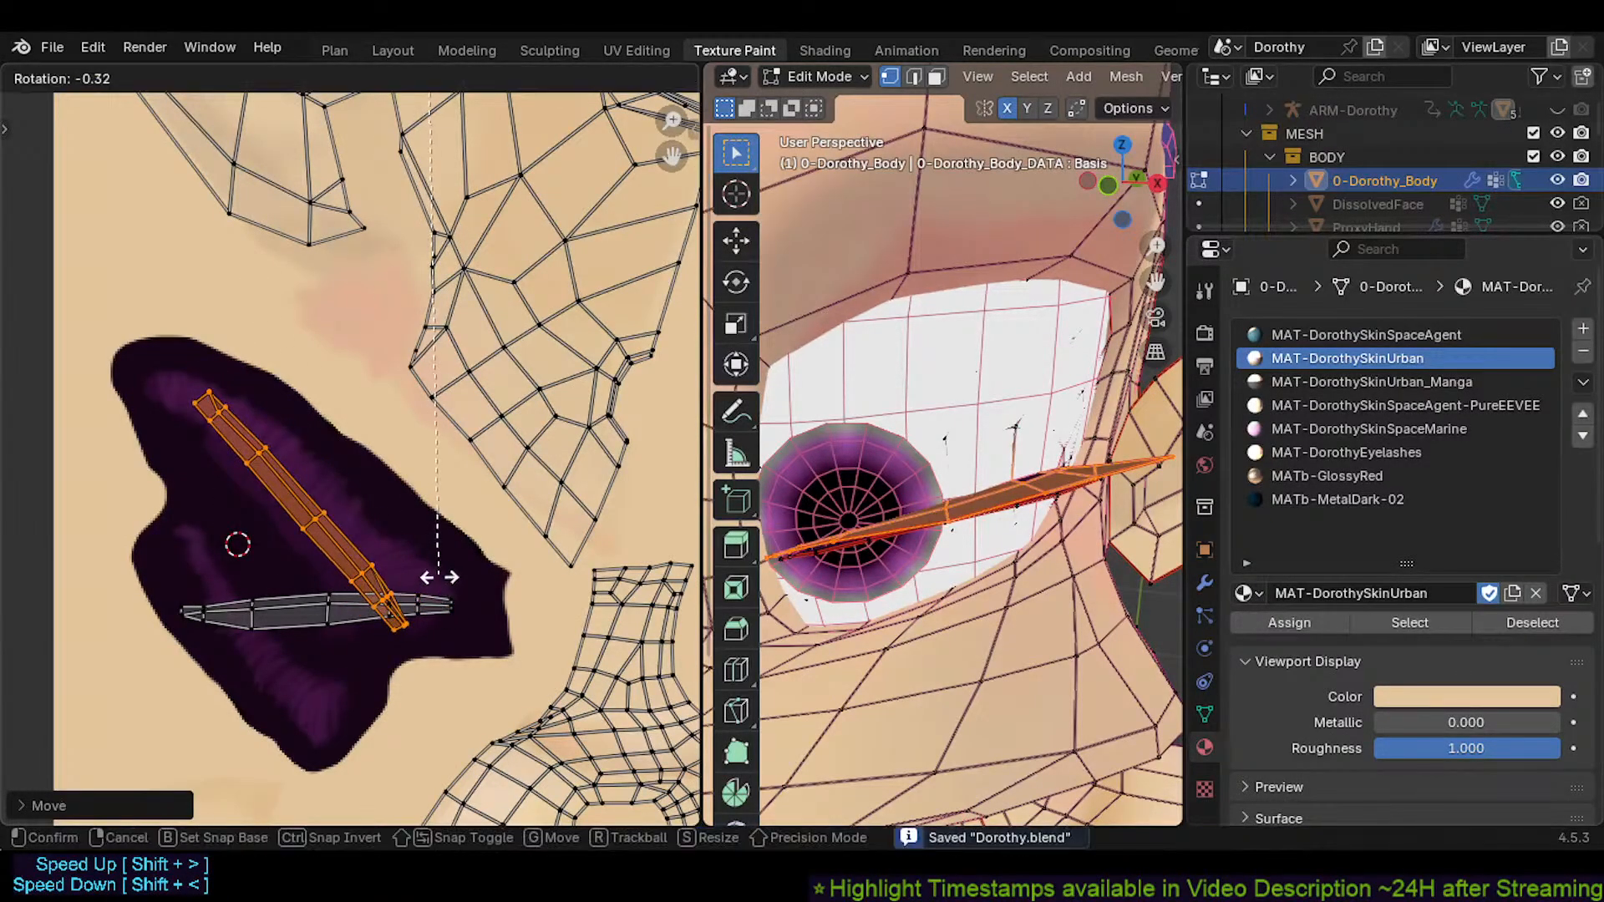
click(441, 543)
key(r)
click(378, 509)
key(r)
click(410, 543)
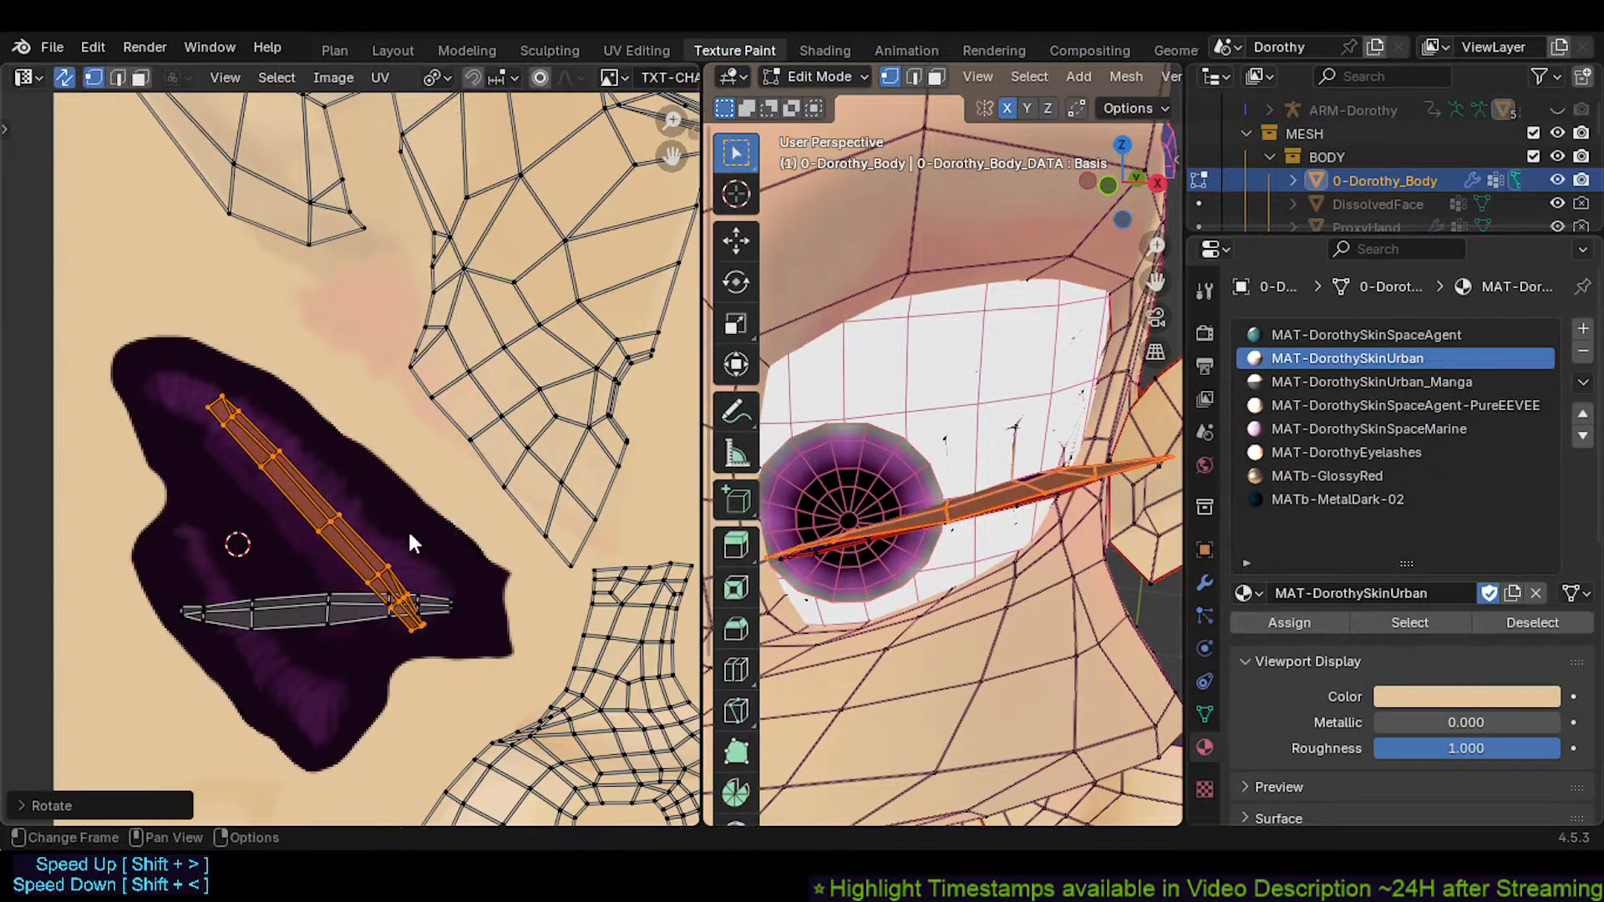
In face selection mode, rotate and move the diagonal eyelash UV strip along the upper purple streak of the dark painted patch
key(alt+a)
key(3)
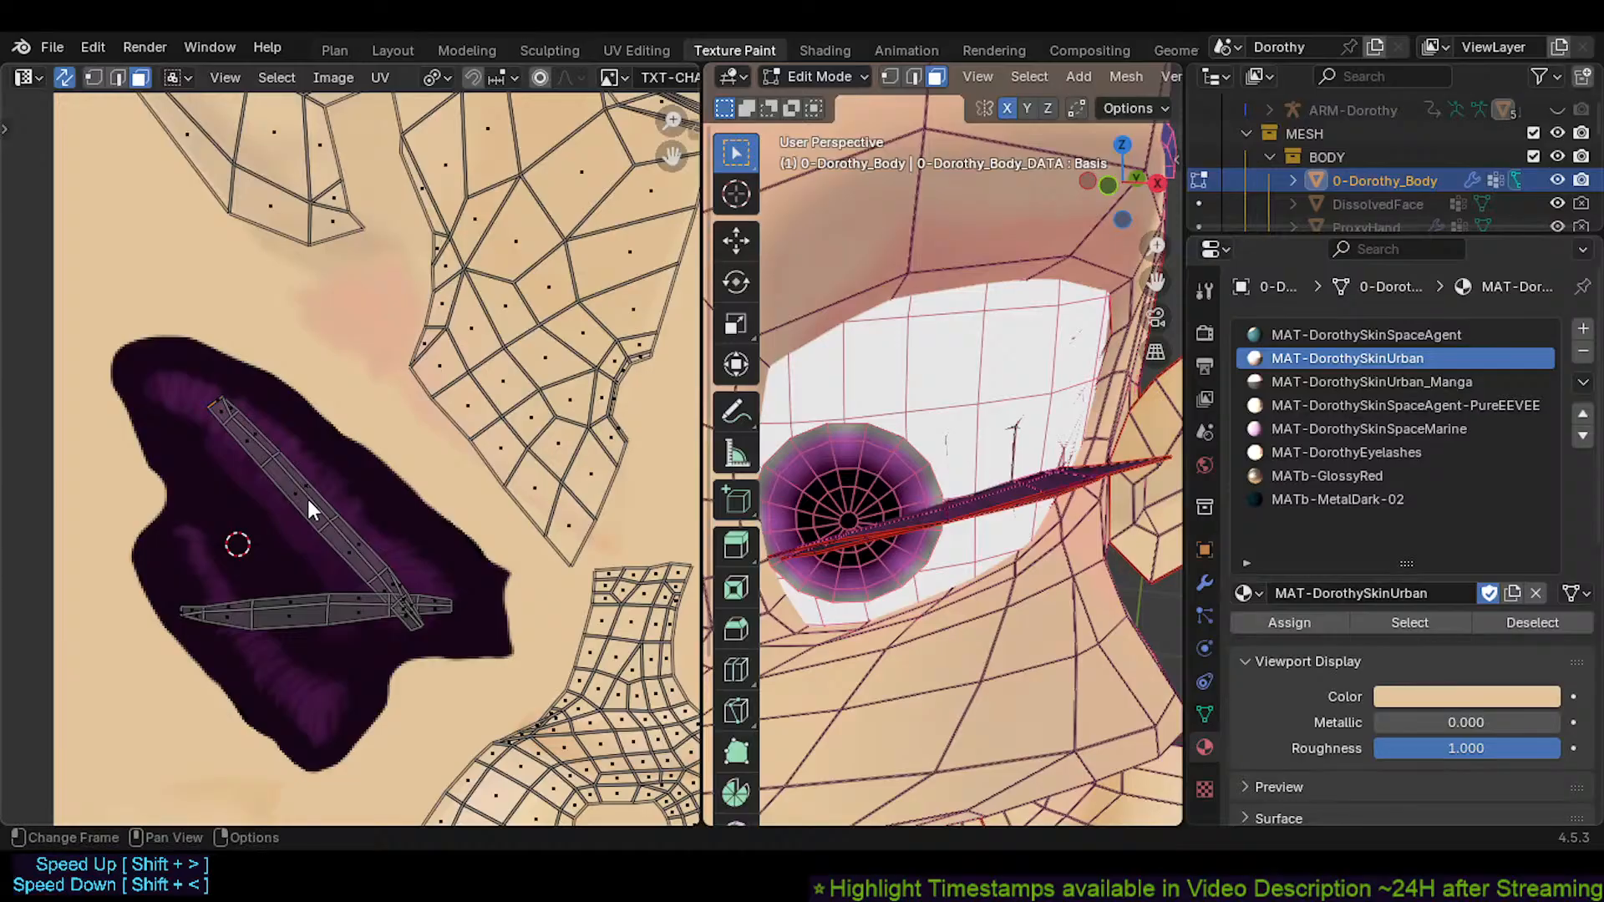
key(l)
key(r)
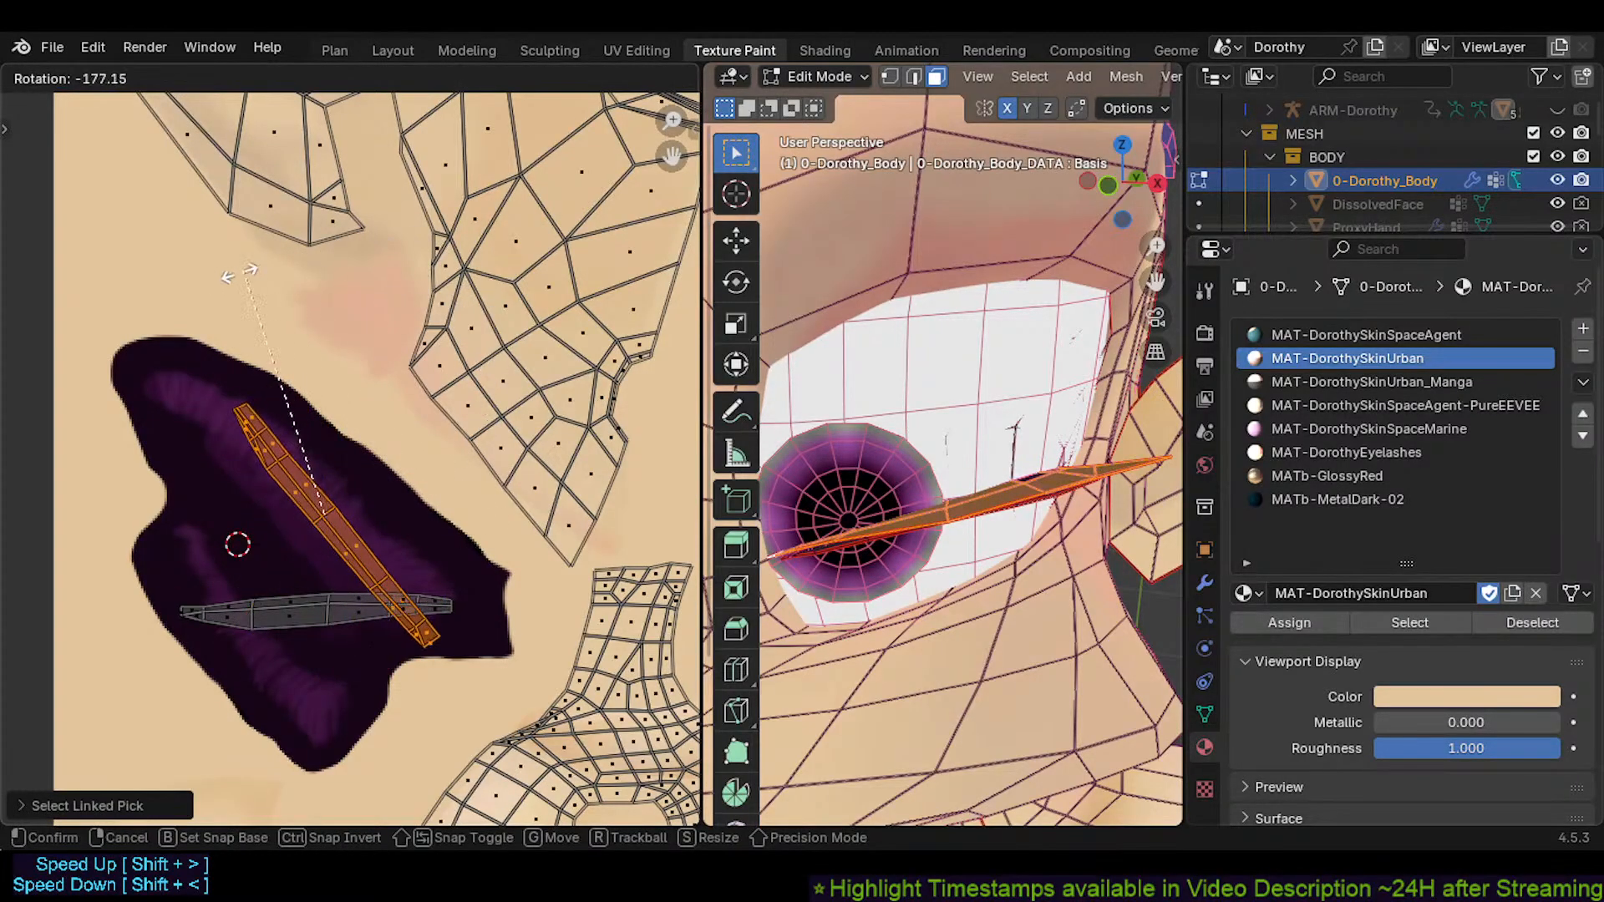
click(236, 397)
key(g)
click(222, 401)
key(r)
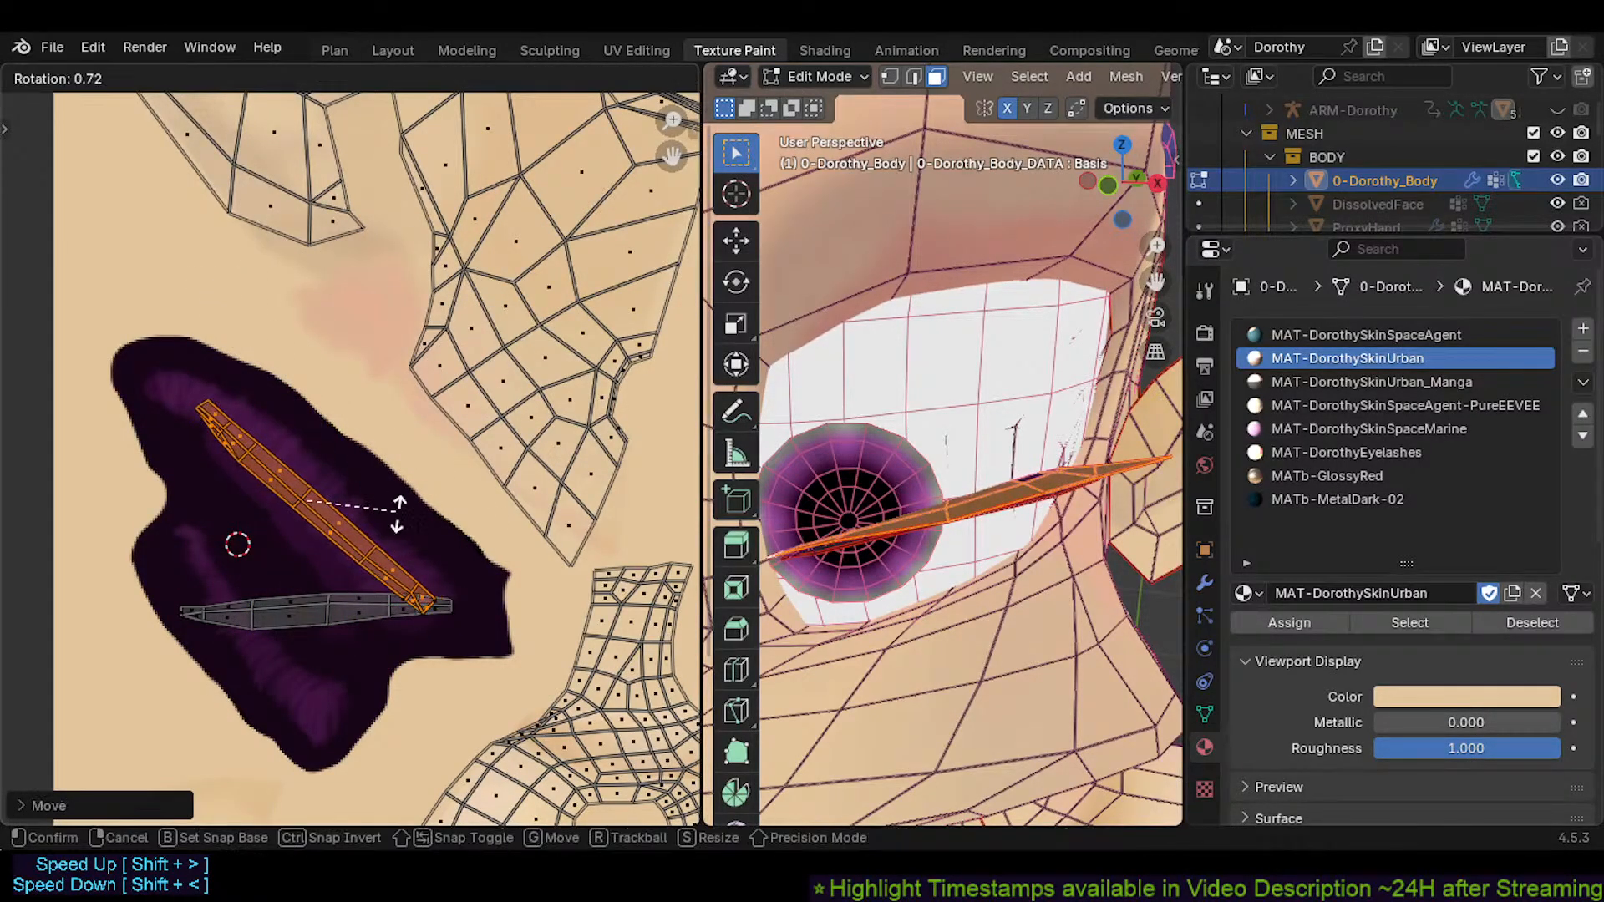
click(397, 518)
click(393, 531)
Rotate the horizontal eyelash UV strip to a diagonal, move it onto the lower purple streak and scale it down slightly
key(l)
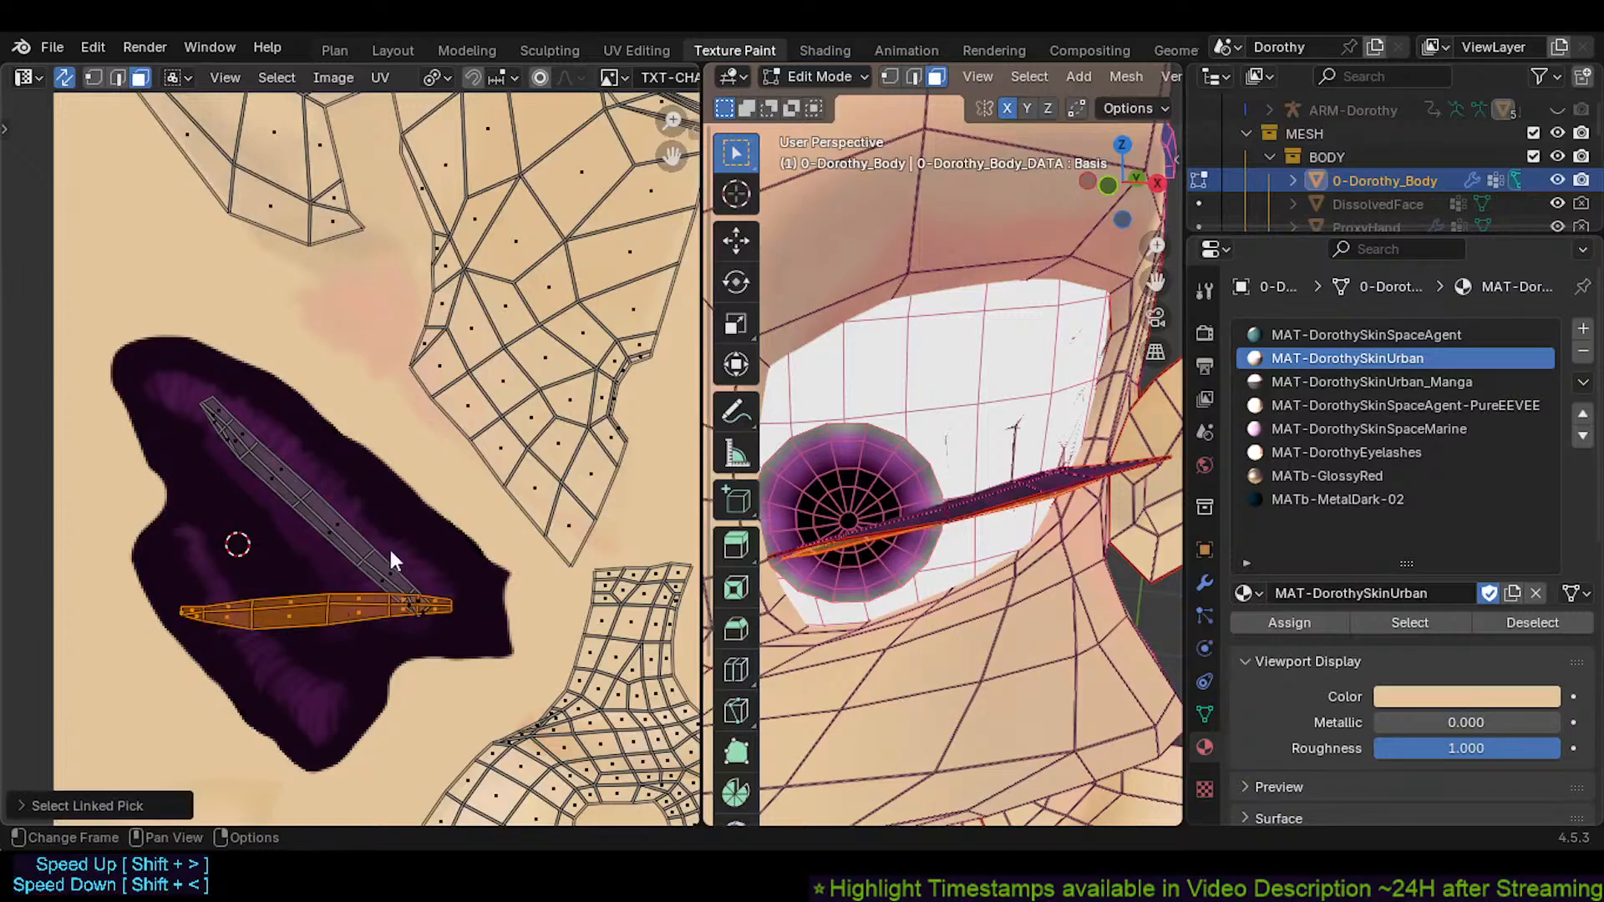
key(r)
click(373, 633)
key(g)
click(337, 654)
key(s)
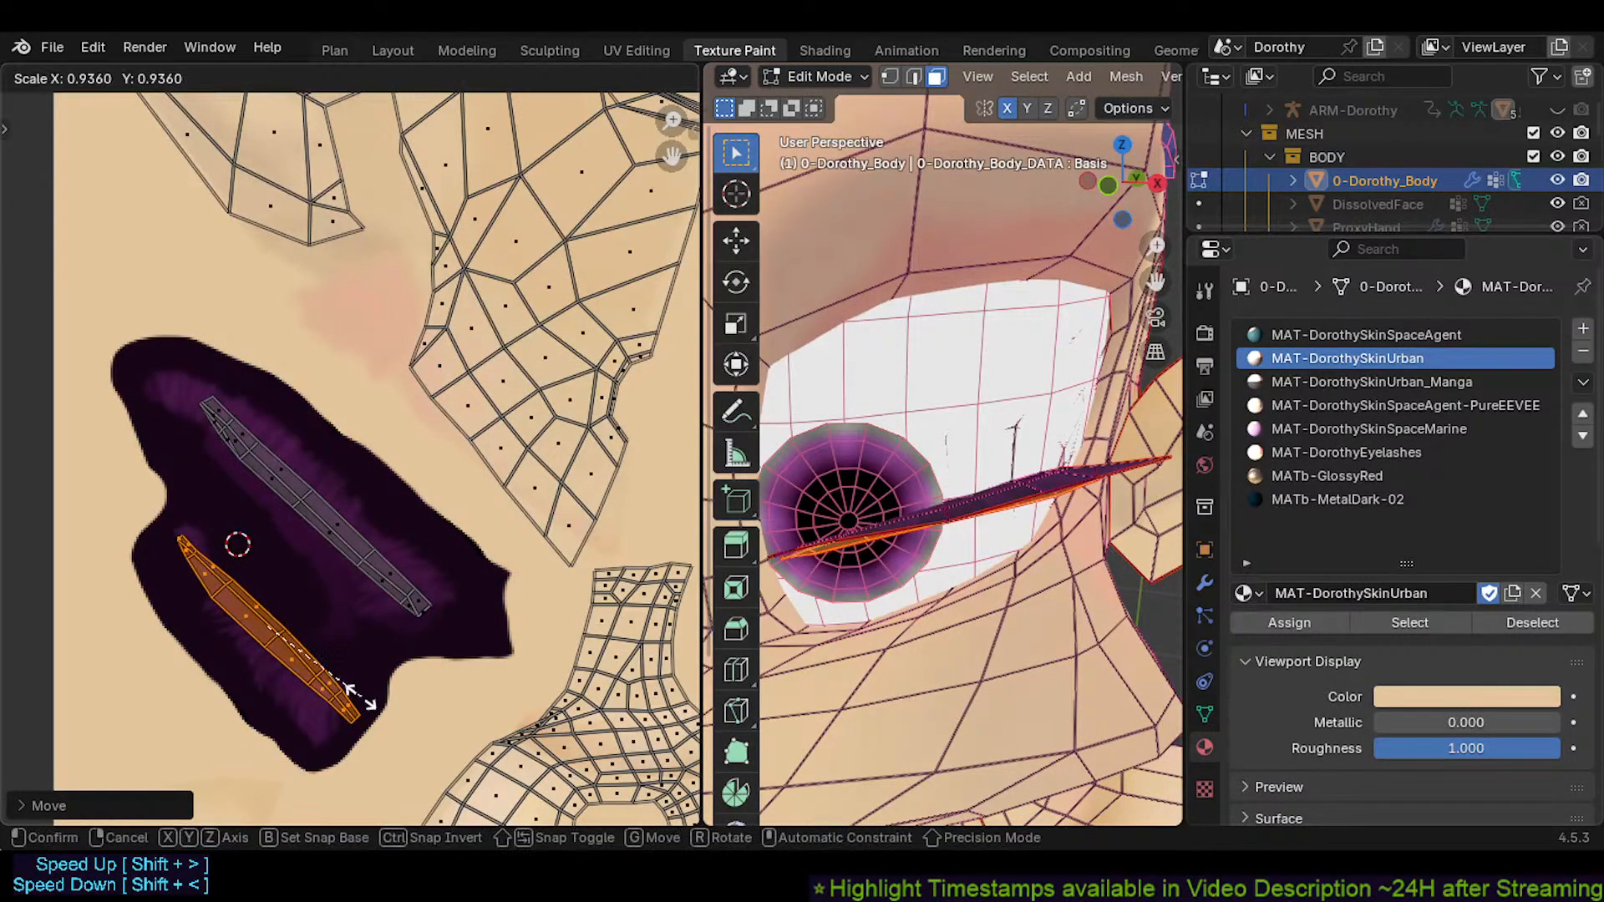
click(345, 695)
Rotate the lower eyelash UV strip to a steeper angle and recentre it on the lower purple streak
key(g)
click(341, 702)
key(r)
click(356, 700)
key(g)
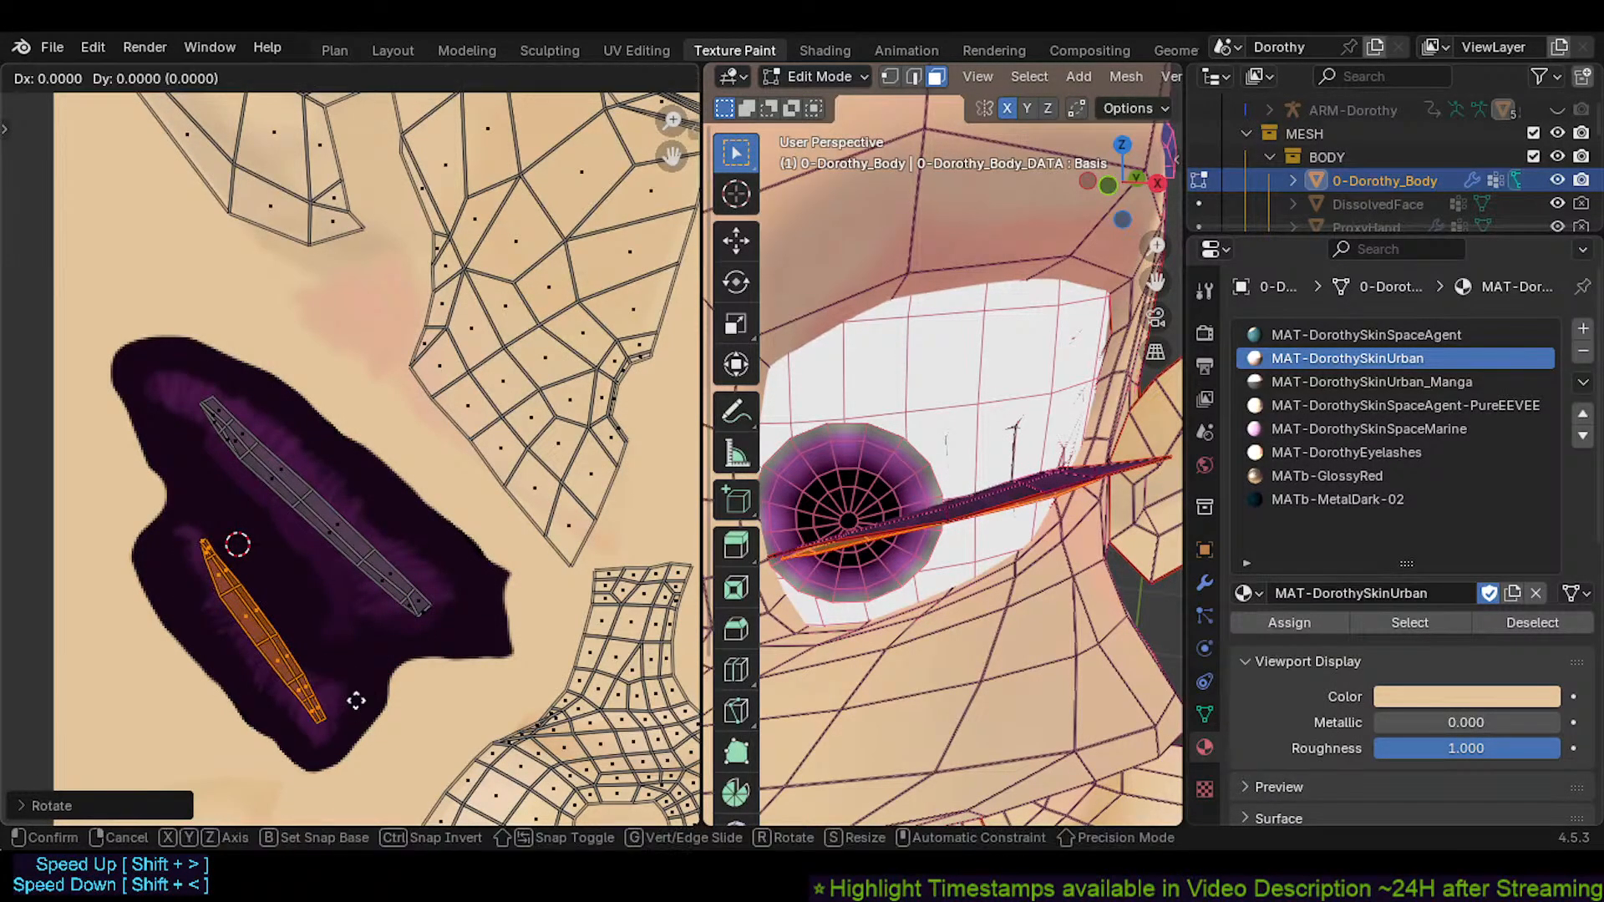
click(352, 708)
click(349, 706)
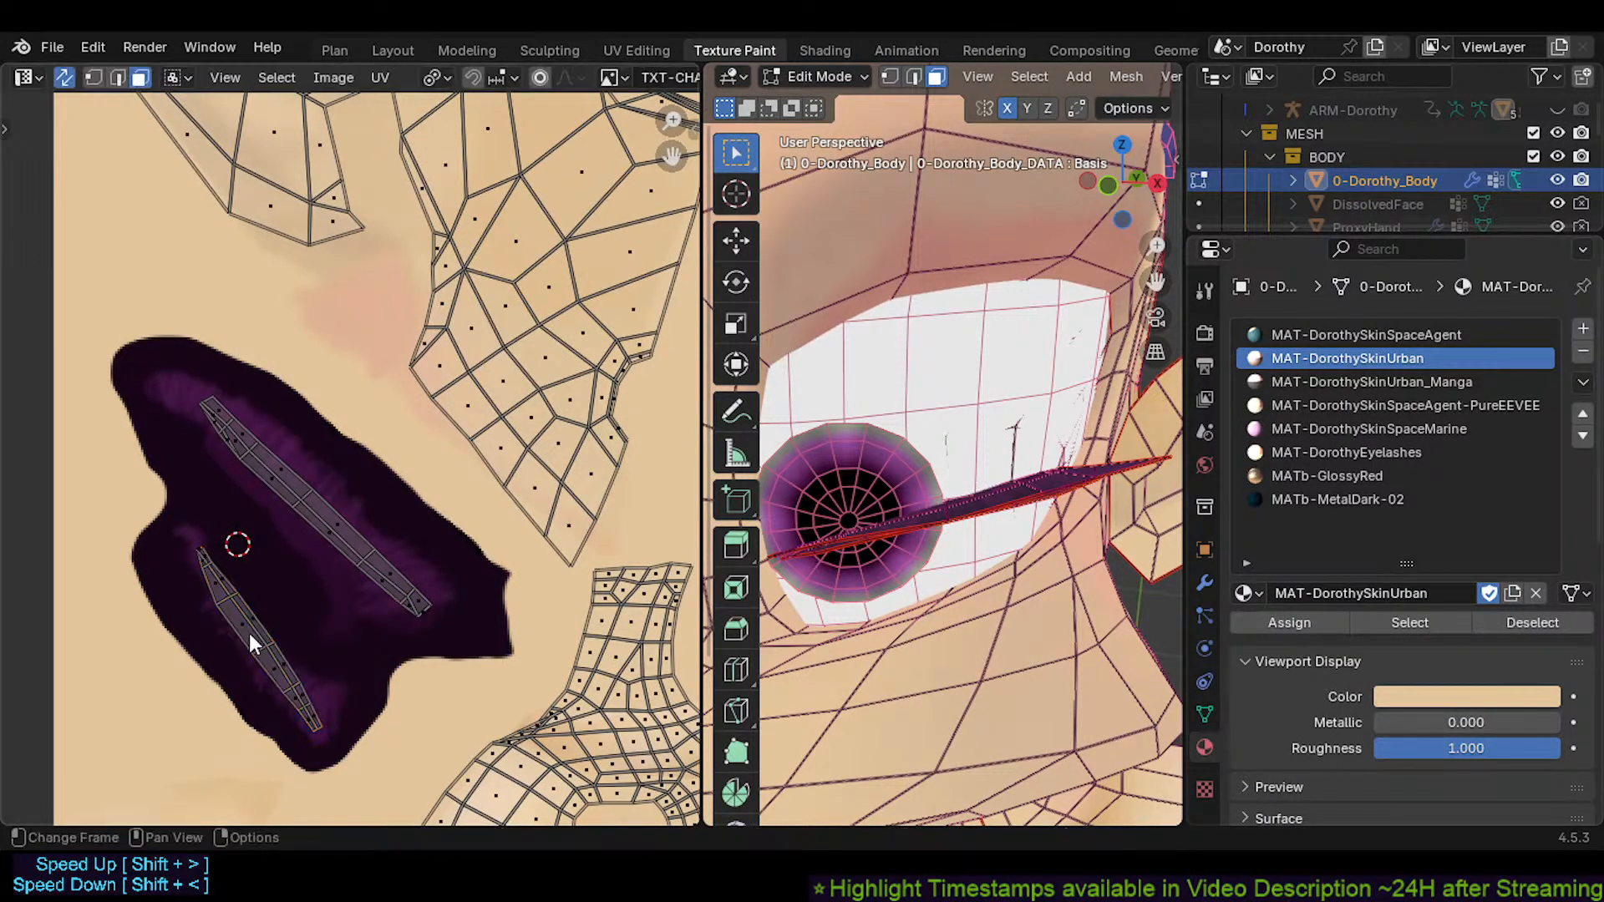
Reselect the lower eyelash UV island and fine-tune its rotation and position within the dark patch
click(220, 577)
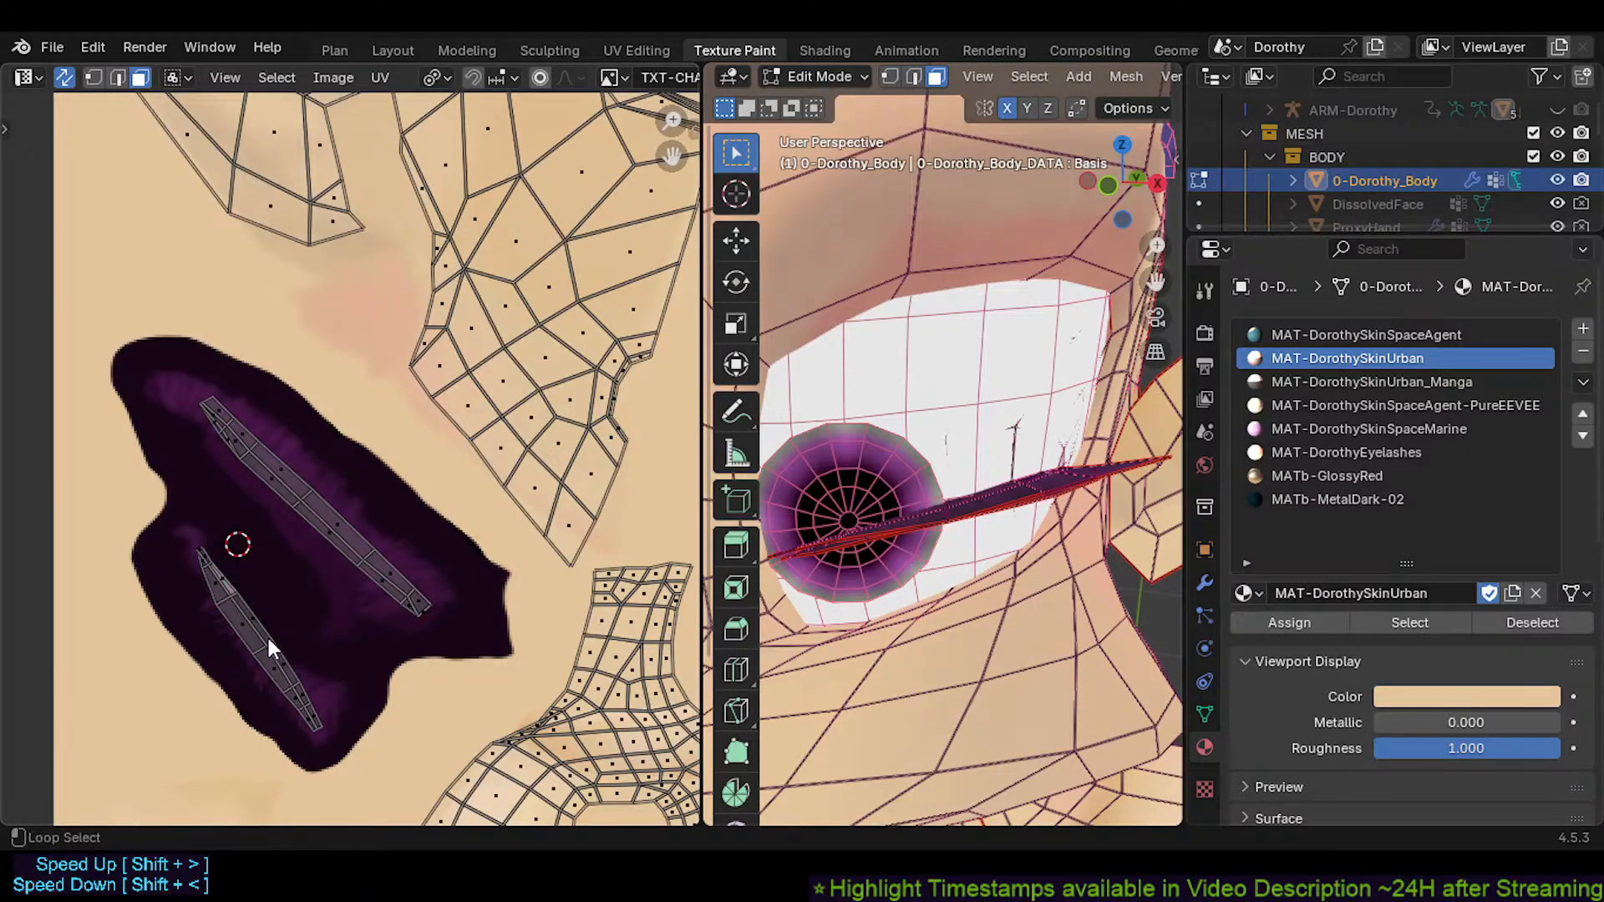
key(l)
key(r)
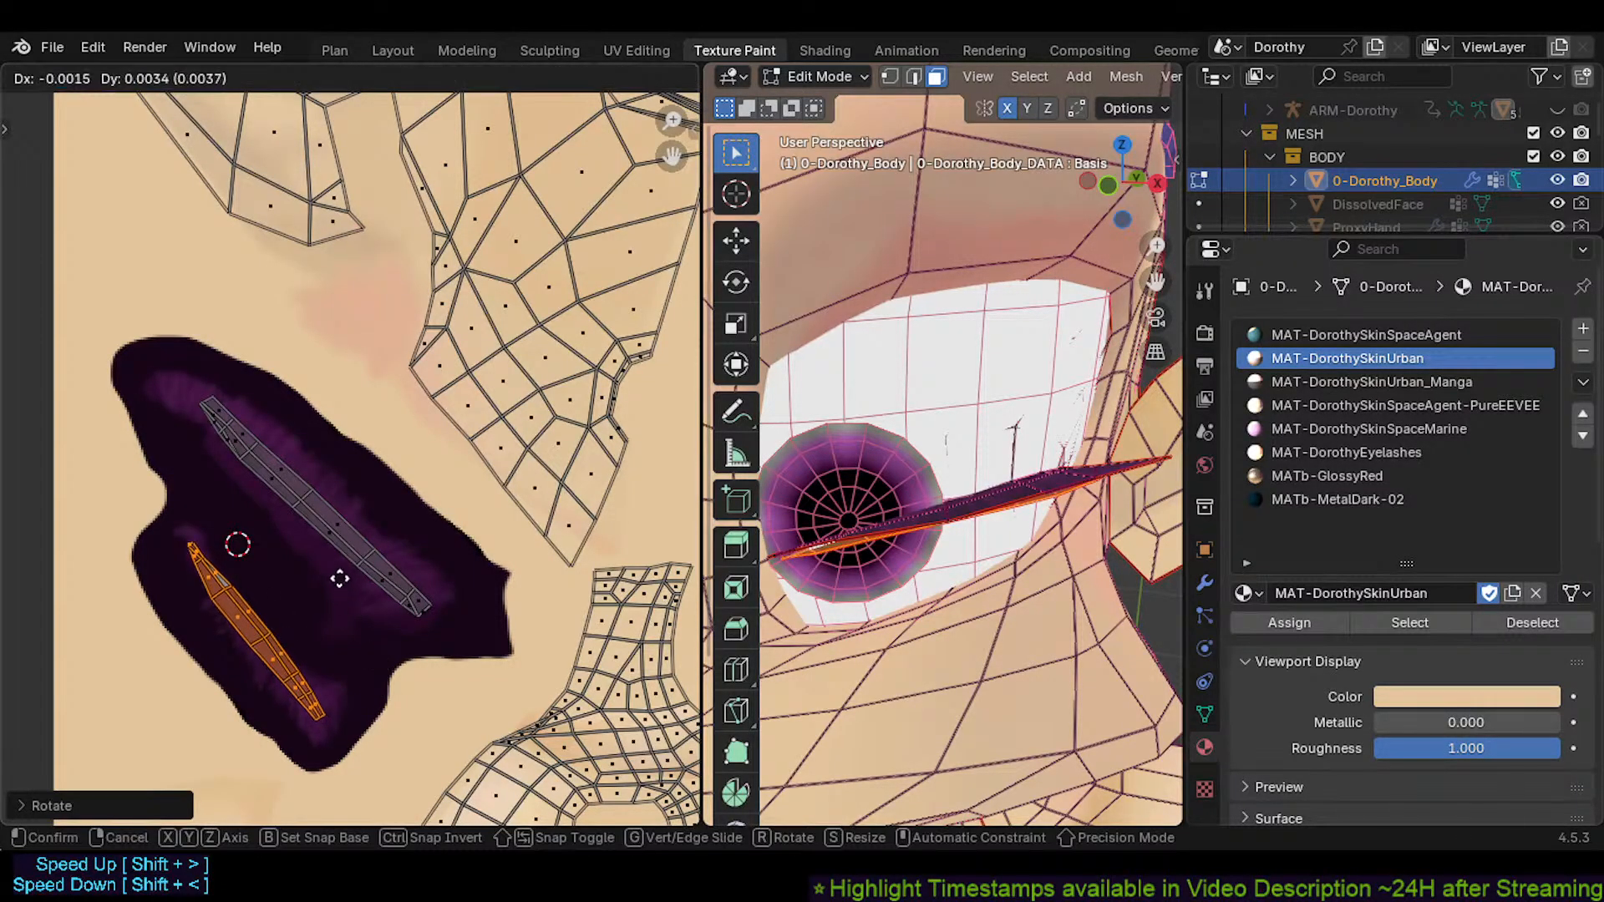
click(340, 589)
key(r)
click(418, 635)
key(g)
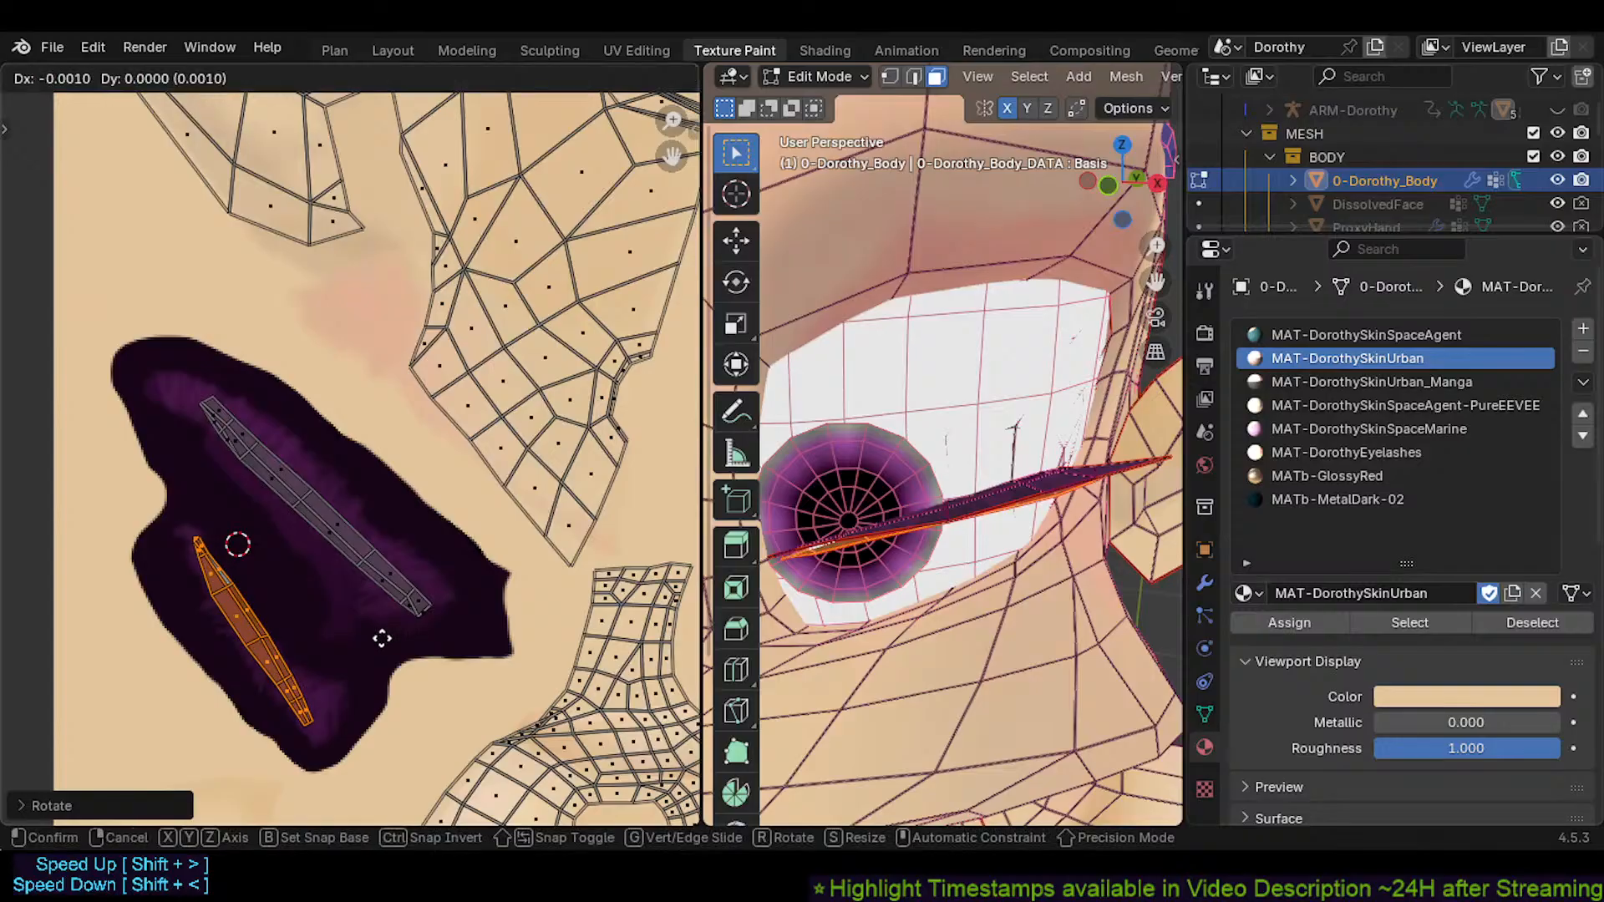
click(379, 618)
Save the blend file
scroll(379, 553, down, 4)
key(ctrl+s)
scroll(471, 469, up, 5)
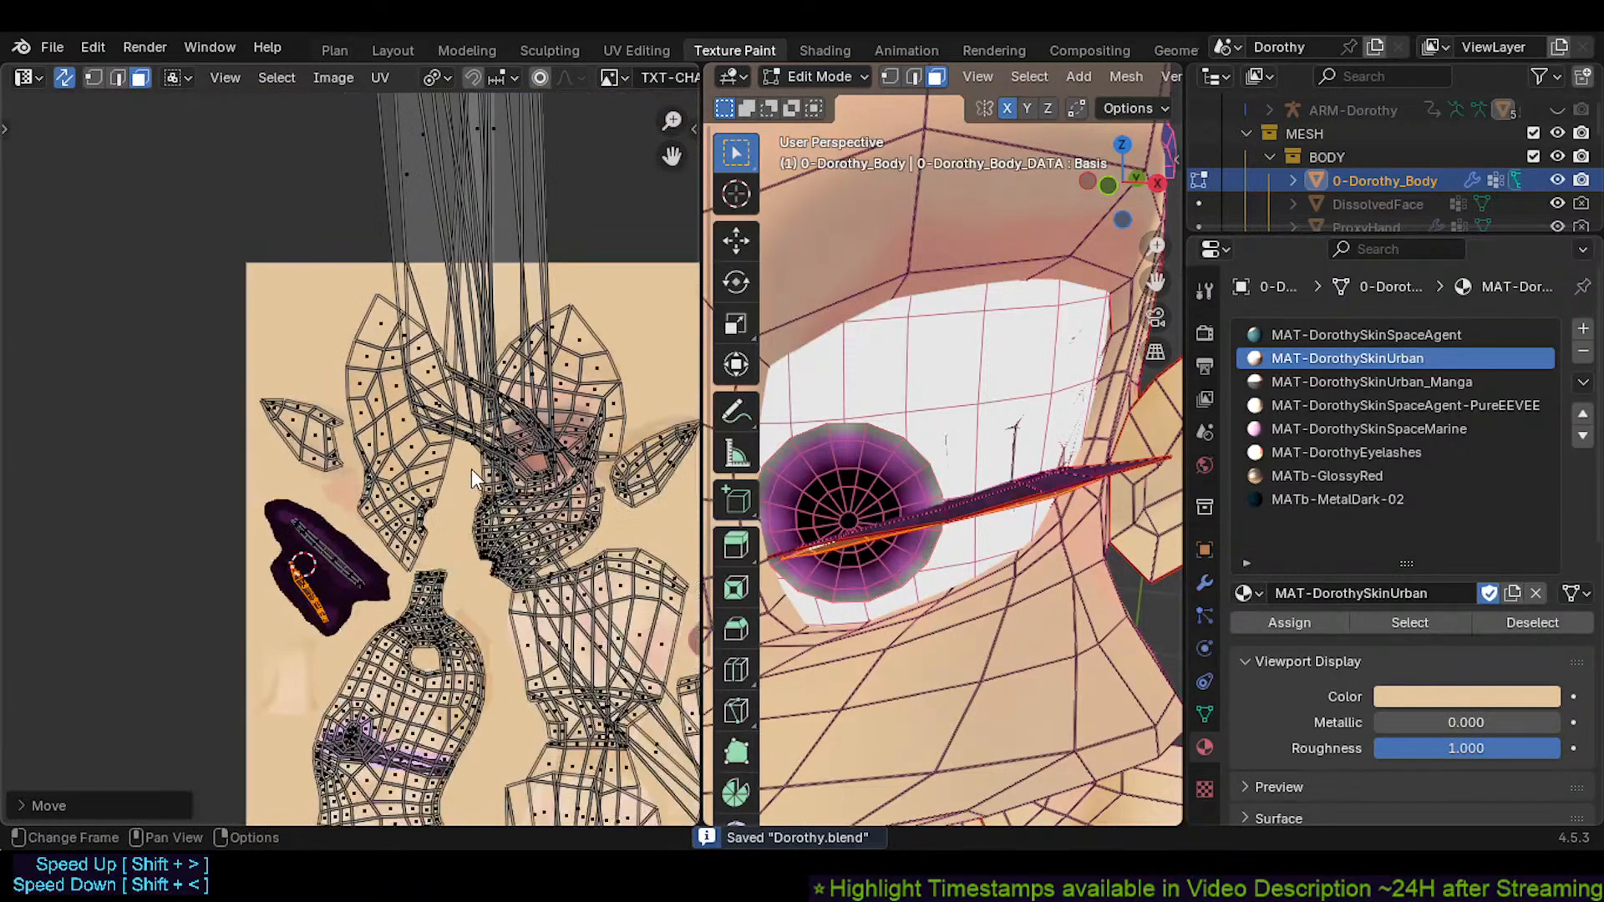
Turn on X-ray, select all linked faces of the eyelid covering the eye and unwrap them with Angle Based
scroll(439, 482, up, 1)
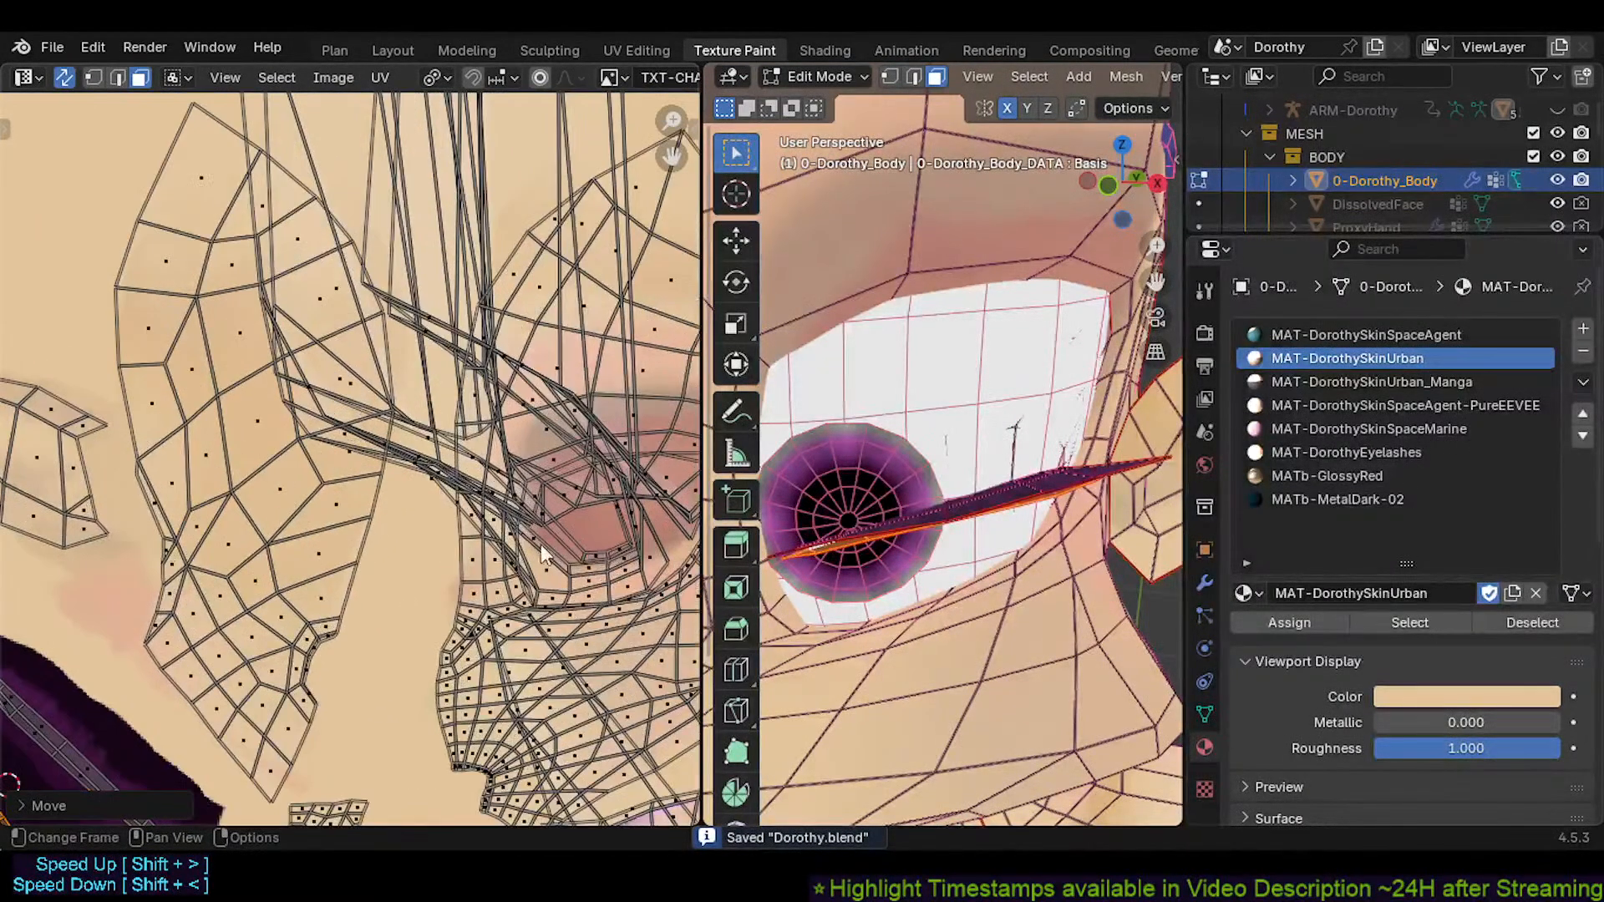
key(alt+z)
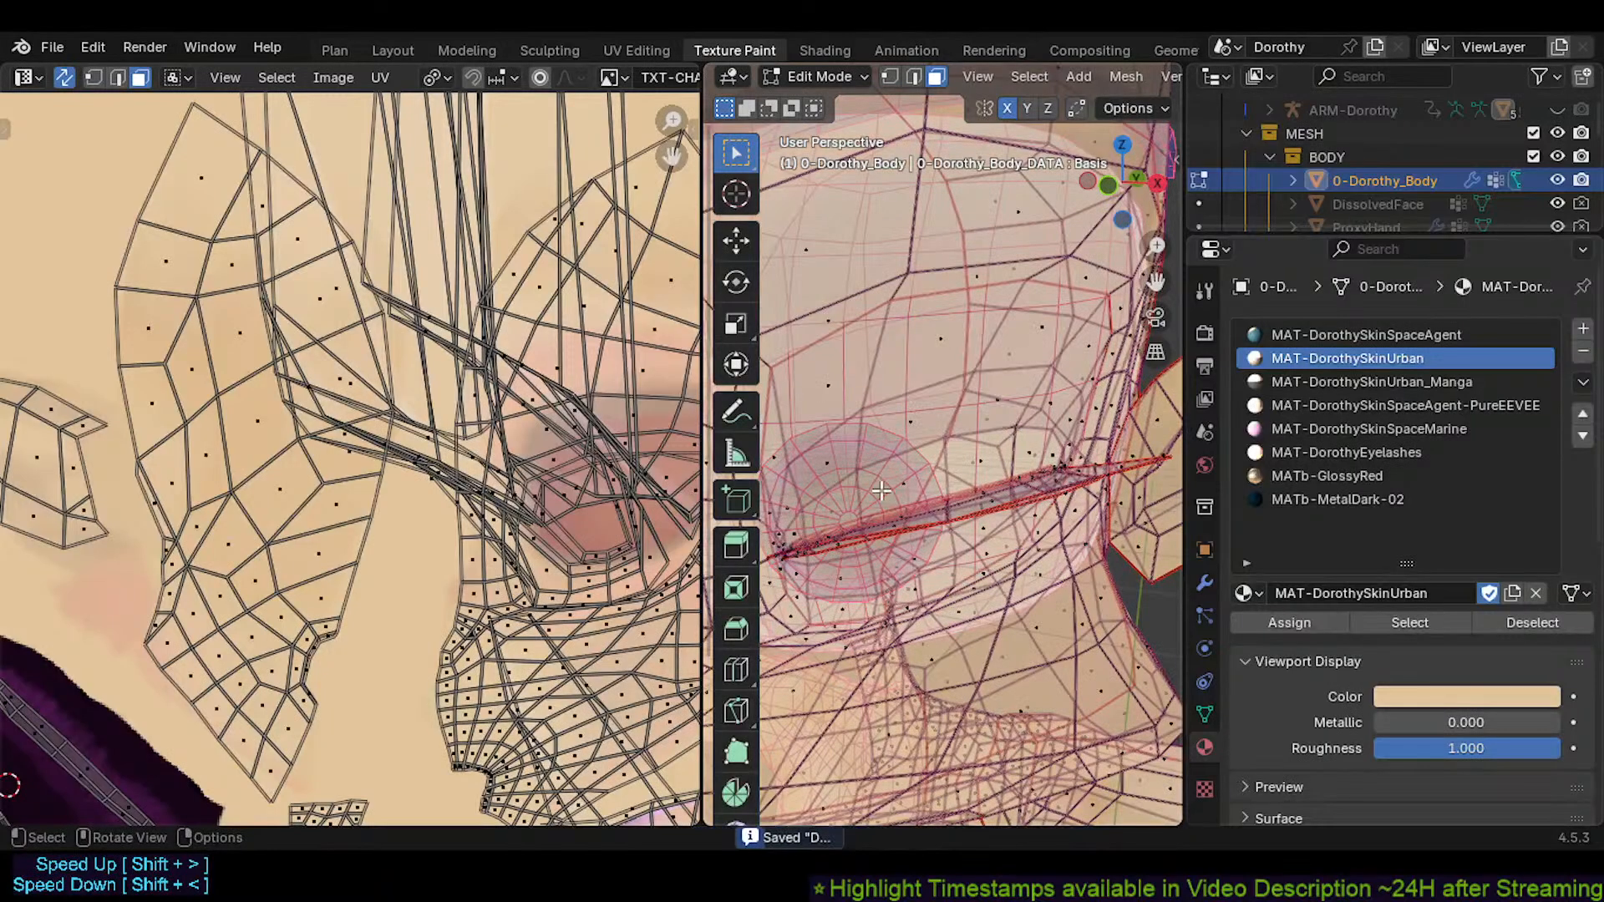
key(ctrl+l)
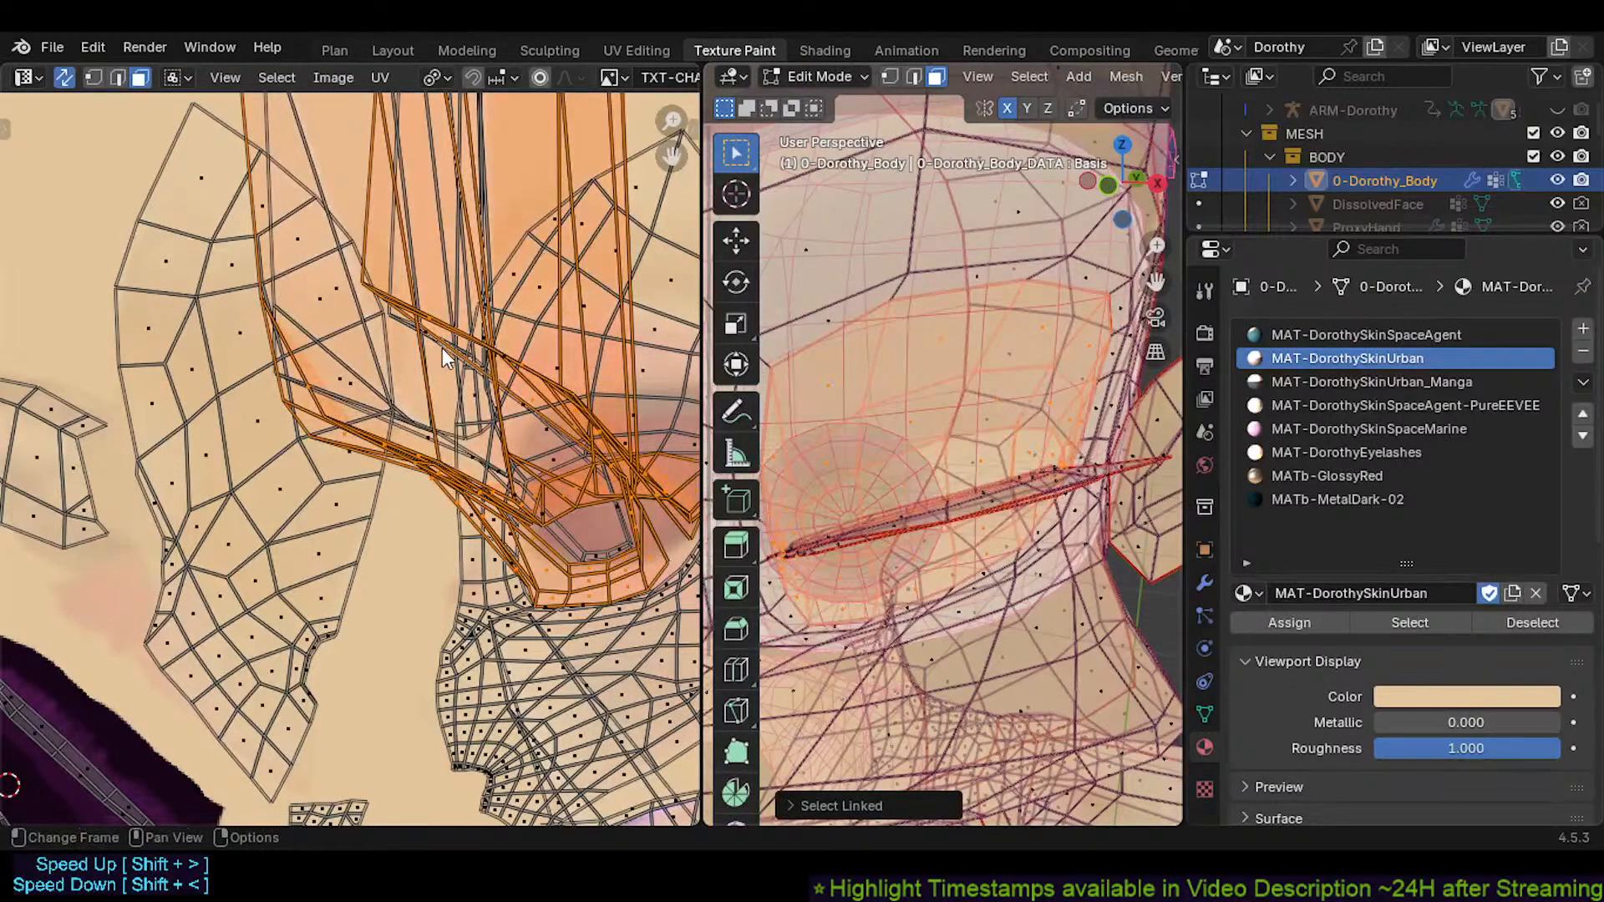
scroll(442, 347, down, 2)
scroll(528, 426, up, 1)
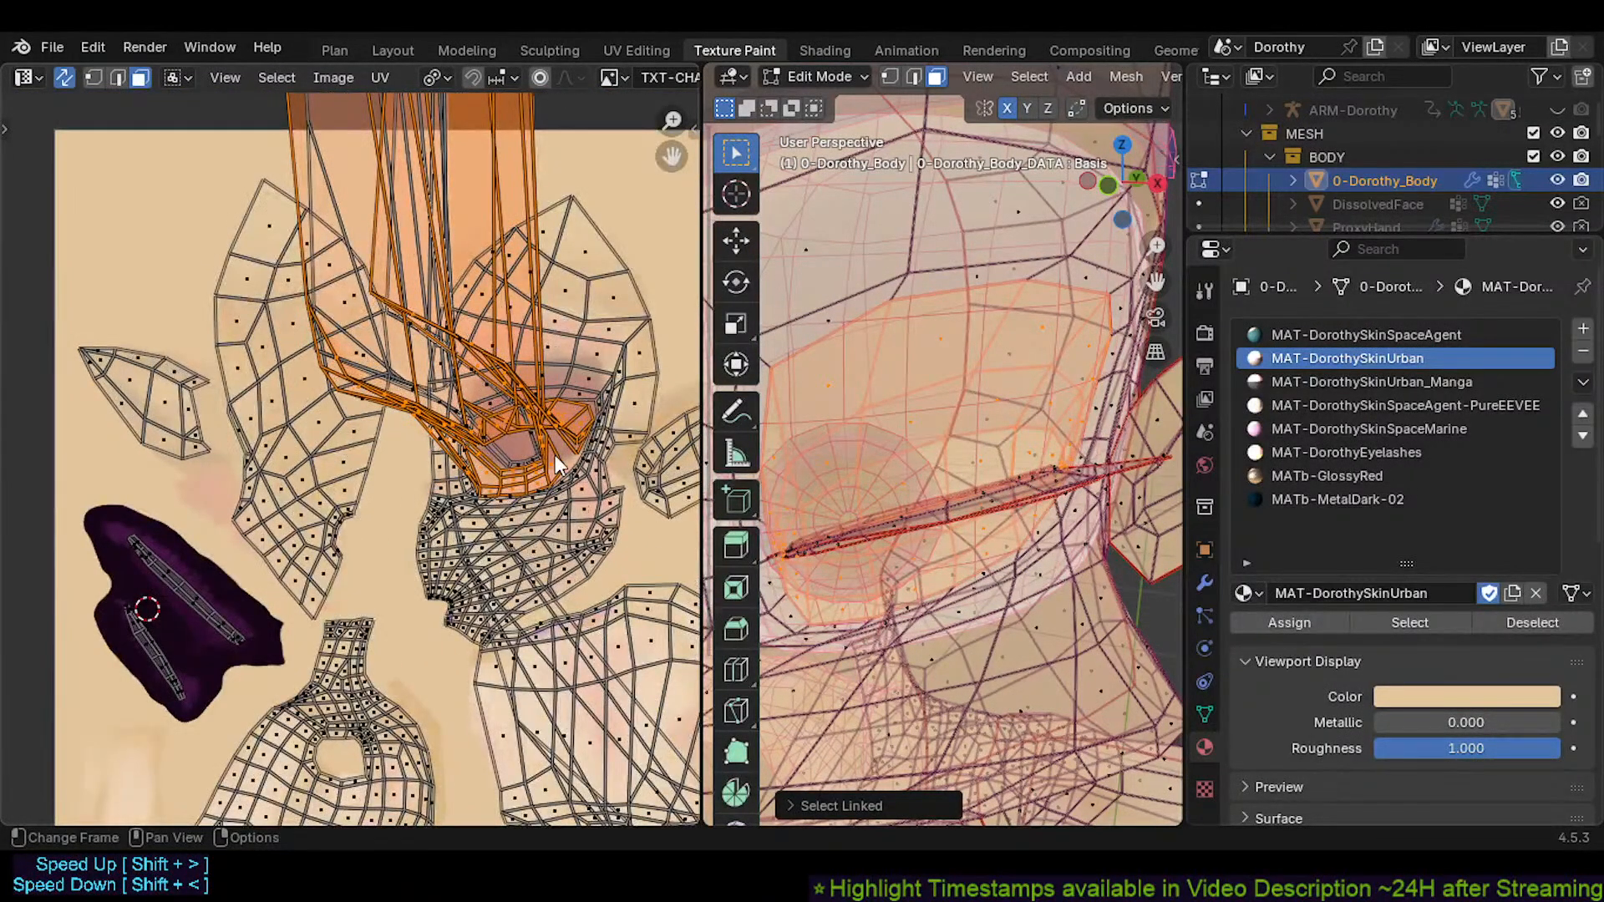
key(u)
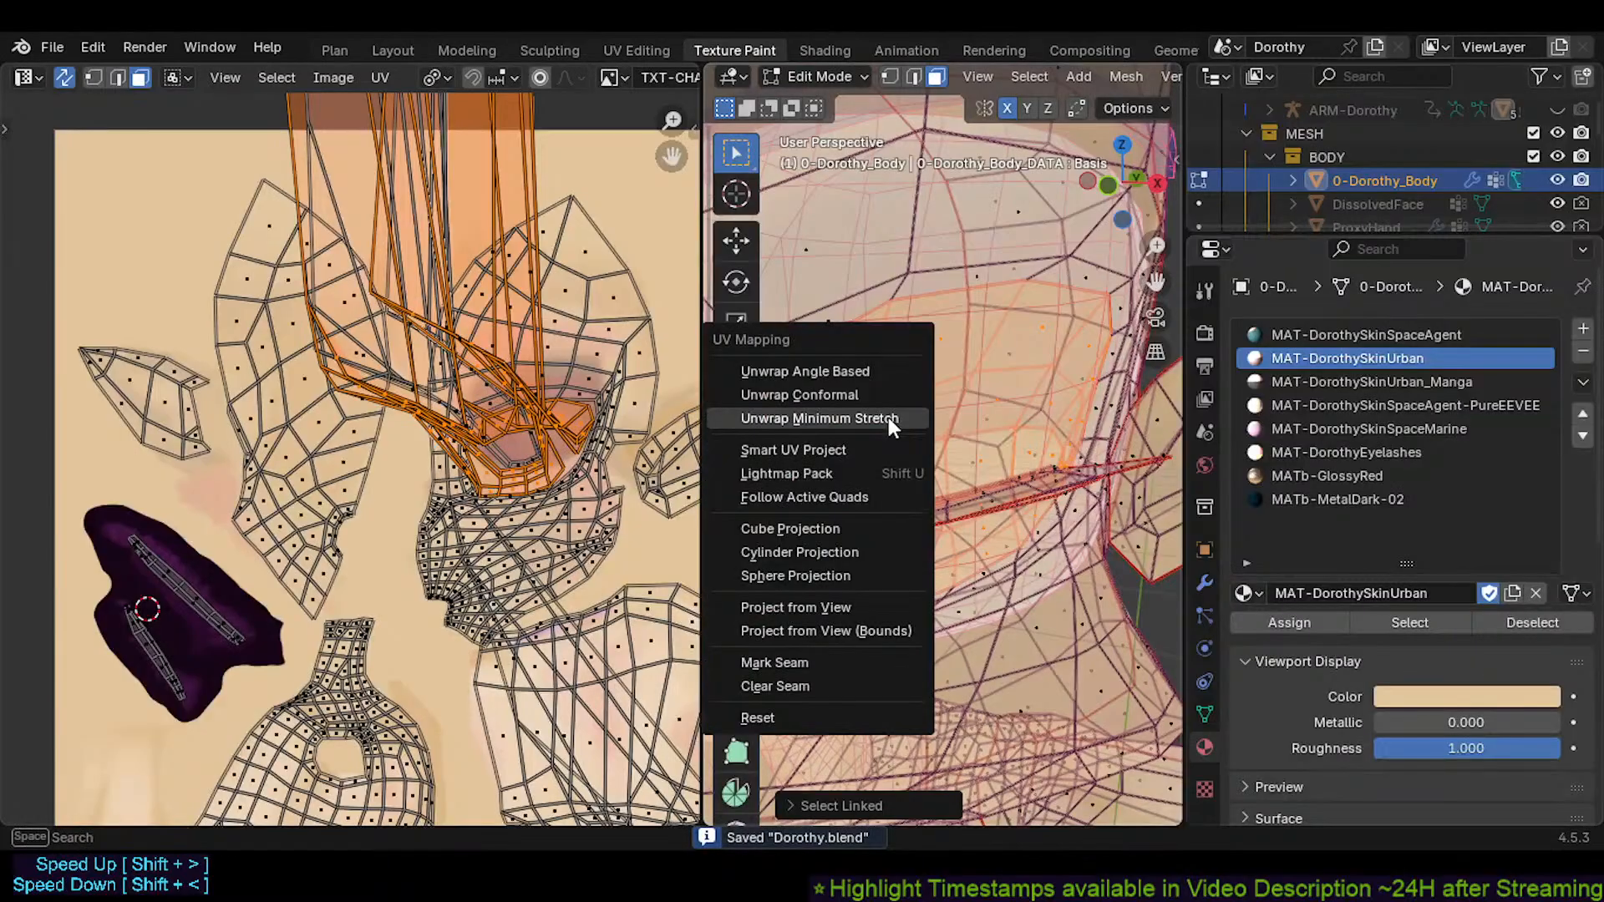
click(877, 375)
scroll(552, 479, down, 4)
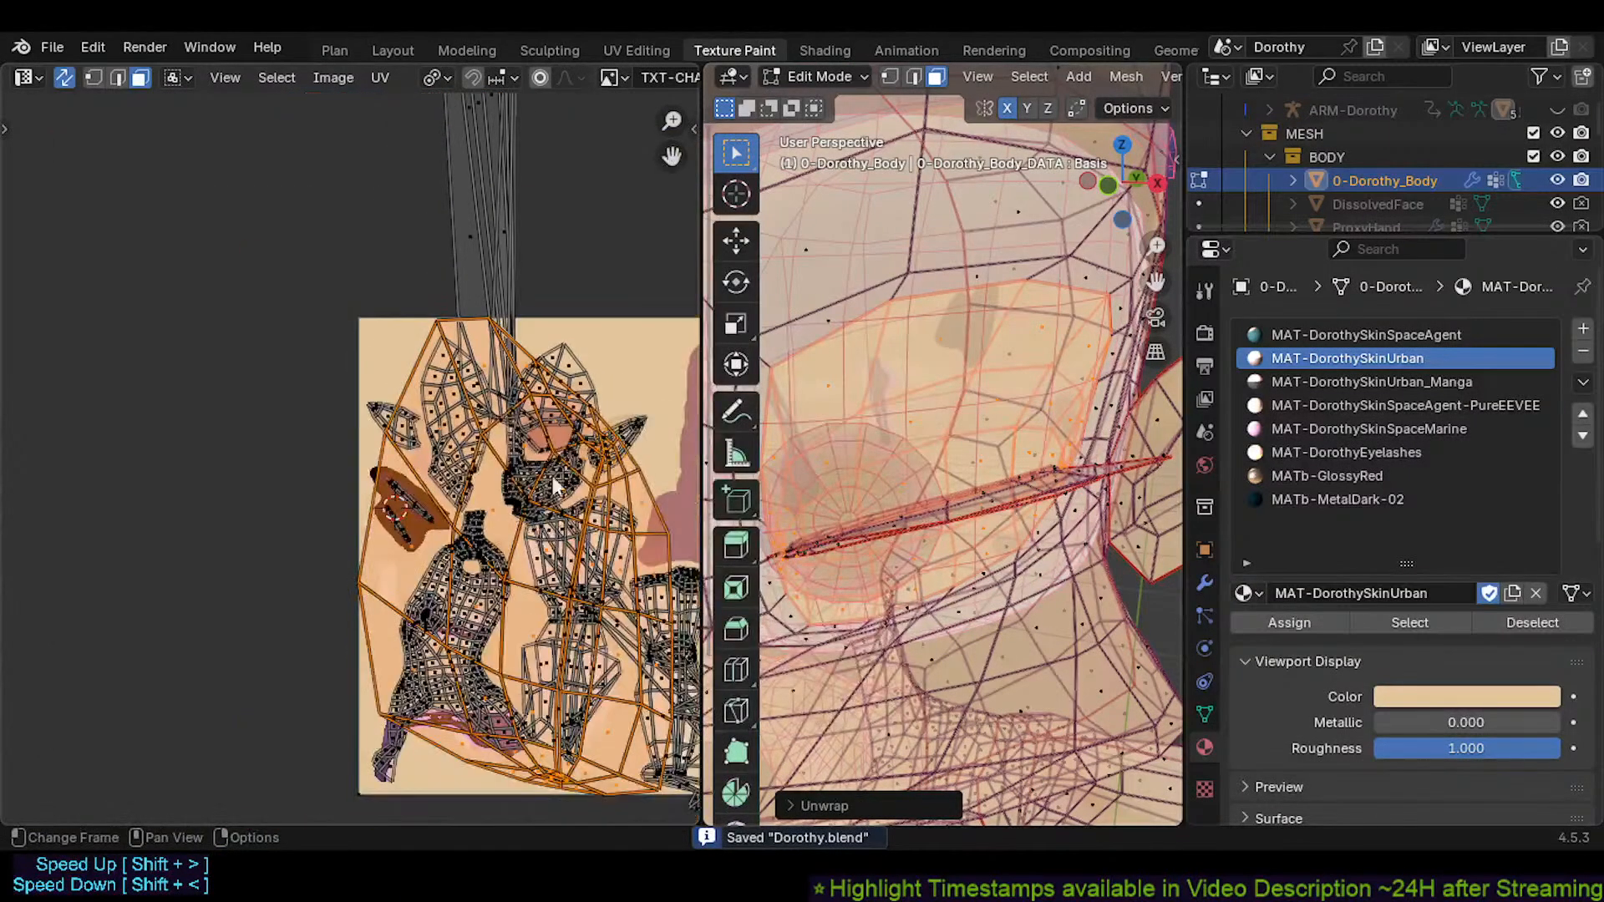
Scale the unwrapped eyelid UV island down to a small patch and rotate it about a quarter turn
key(s)
click(575, 623)
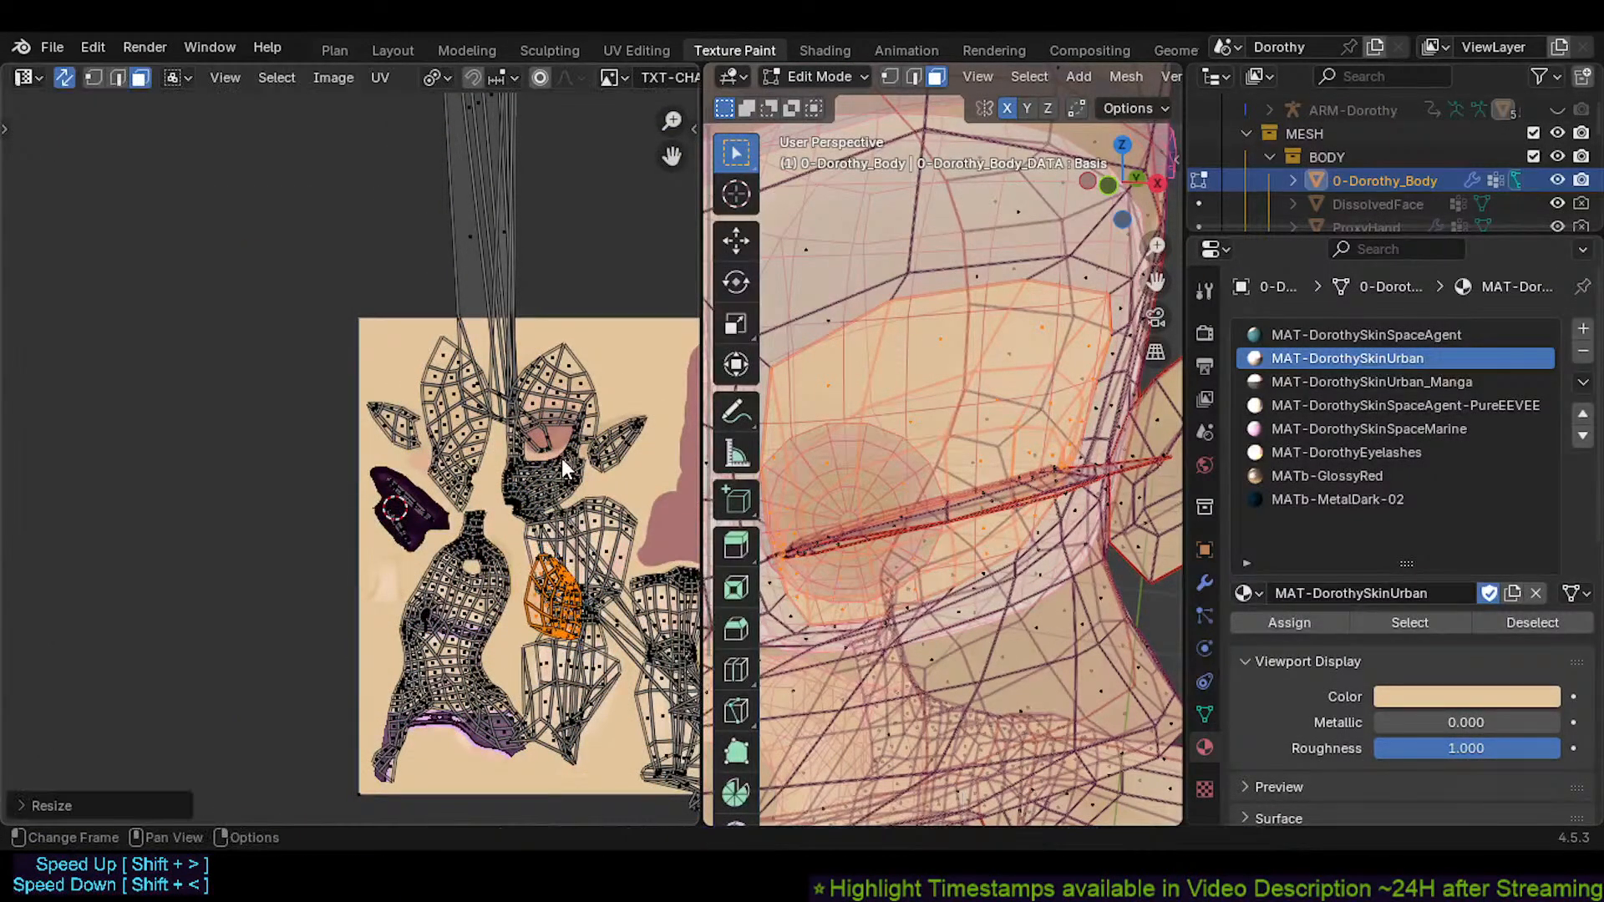
key(r)
click(625, 601)
scroll(628, 604, up, 2)
key(s)
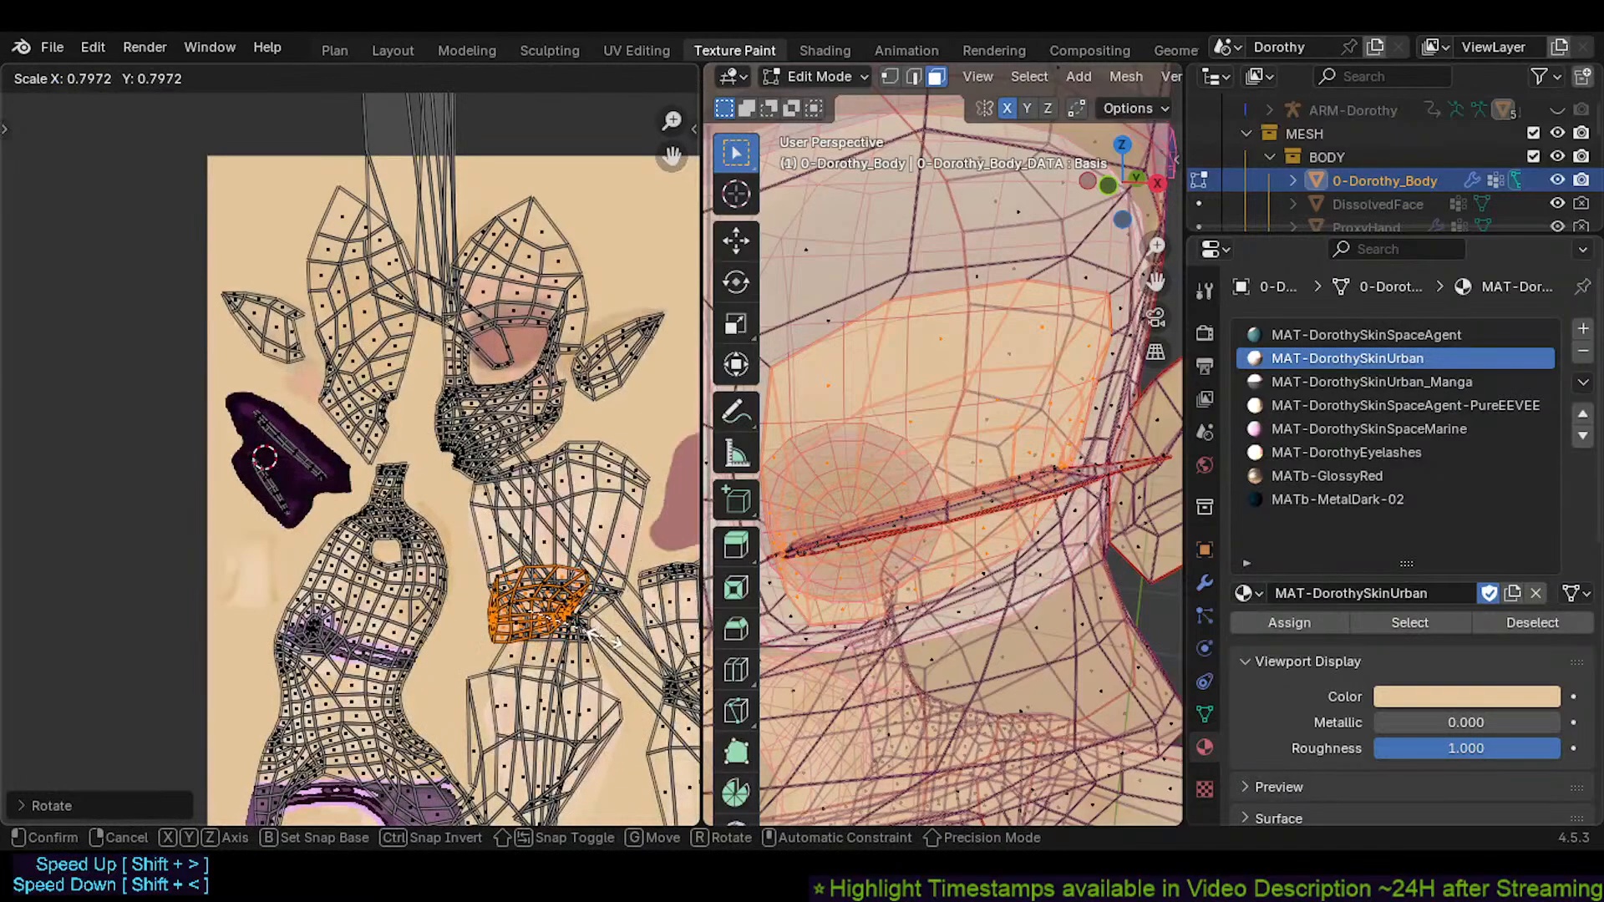
click(597, 631)
Move the eyelid UV island up onto the reddish painted eye area and shrink it to fit
scroll(543, 595, up, 3)
key(g)
click(489, 341)
middle_drag(488, 341, 504, 558)
key(g)
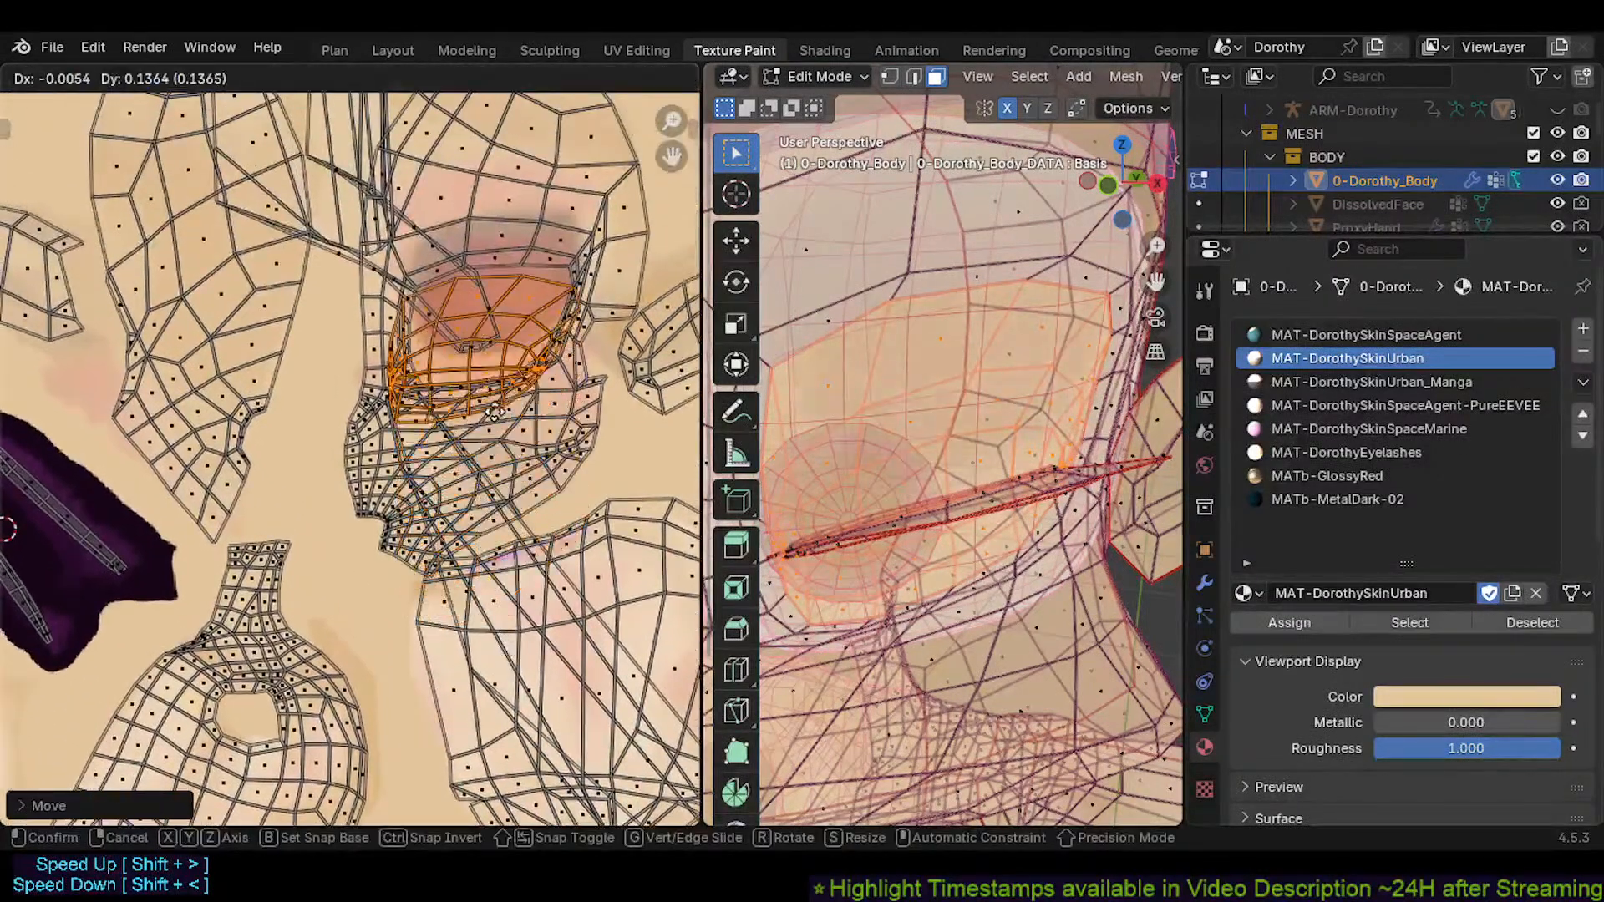
click(500, 355)
scroll(502, 355, up, 2)
middle_drag(501, 355, 511, 571)
key(s)
click(487, 514)
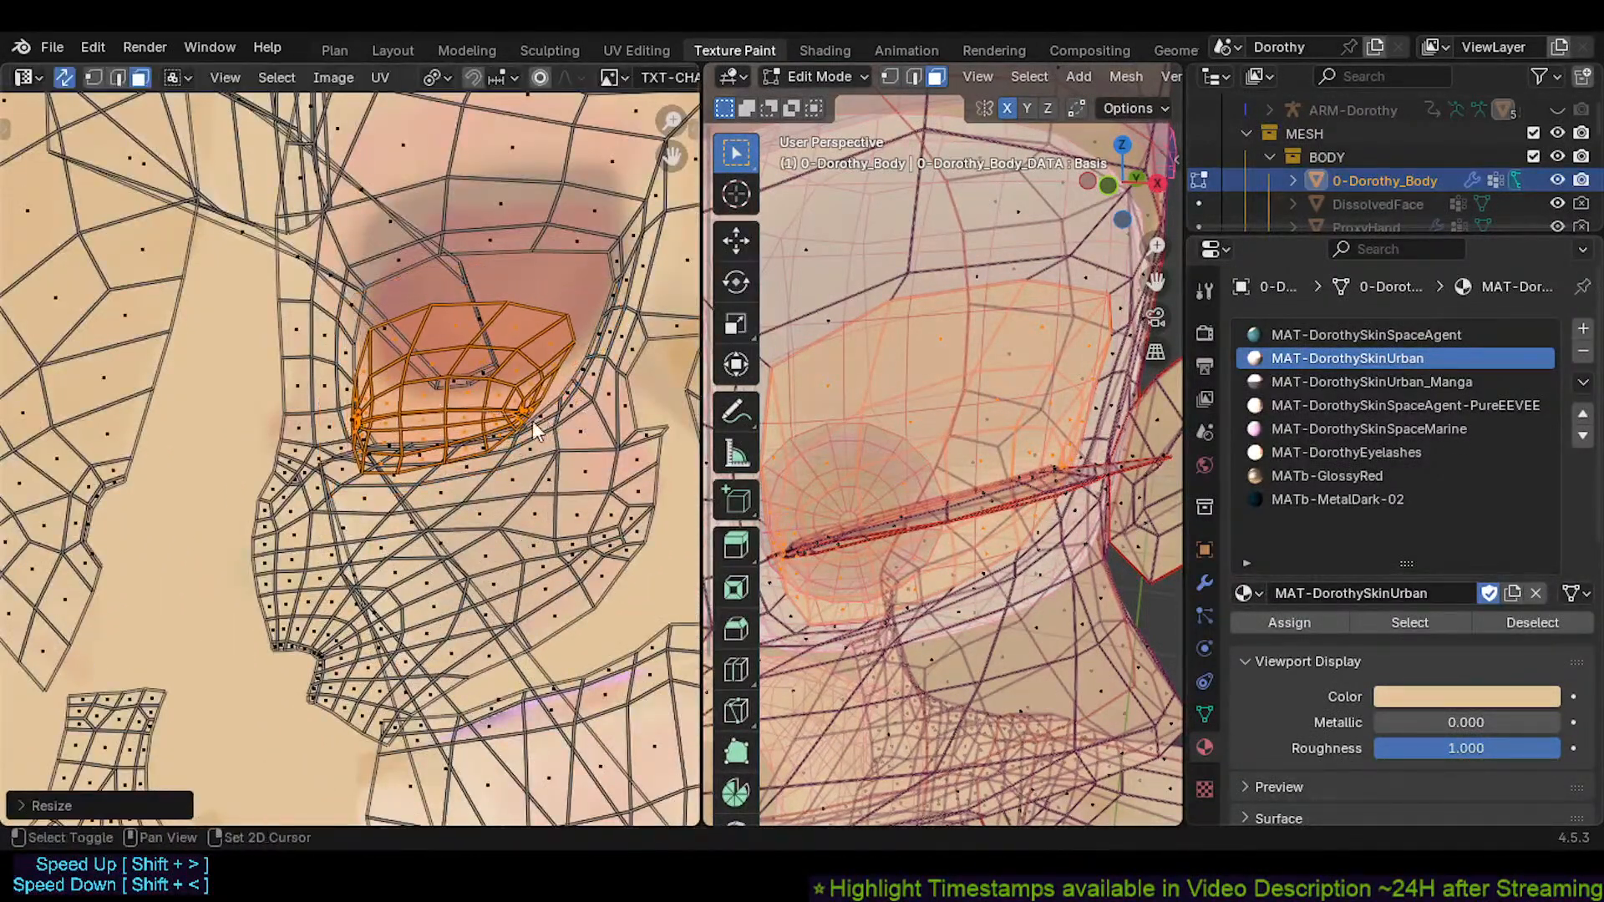
Fine-tune the eyelid island's position, scale and rotation so it fills the eye opening of the face UV island
middle_drag(475, 431, 473, 478)
key(g)
click(482, 436)
key(s)
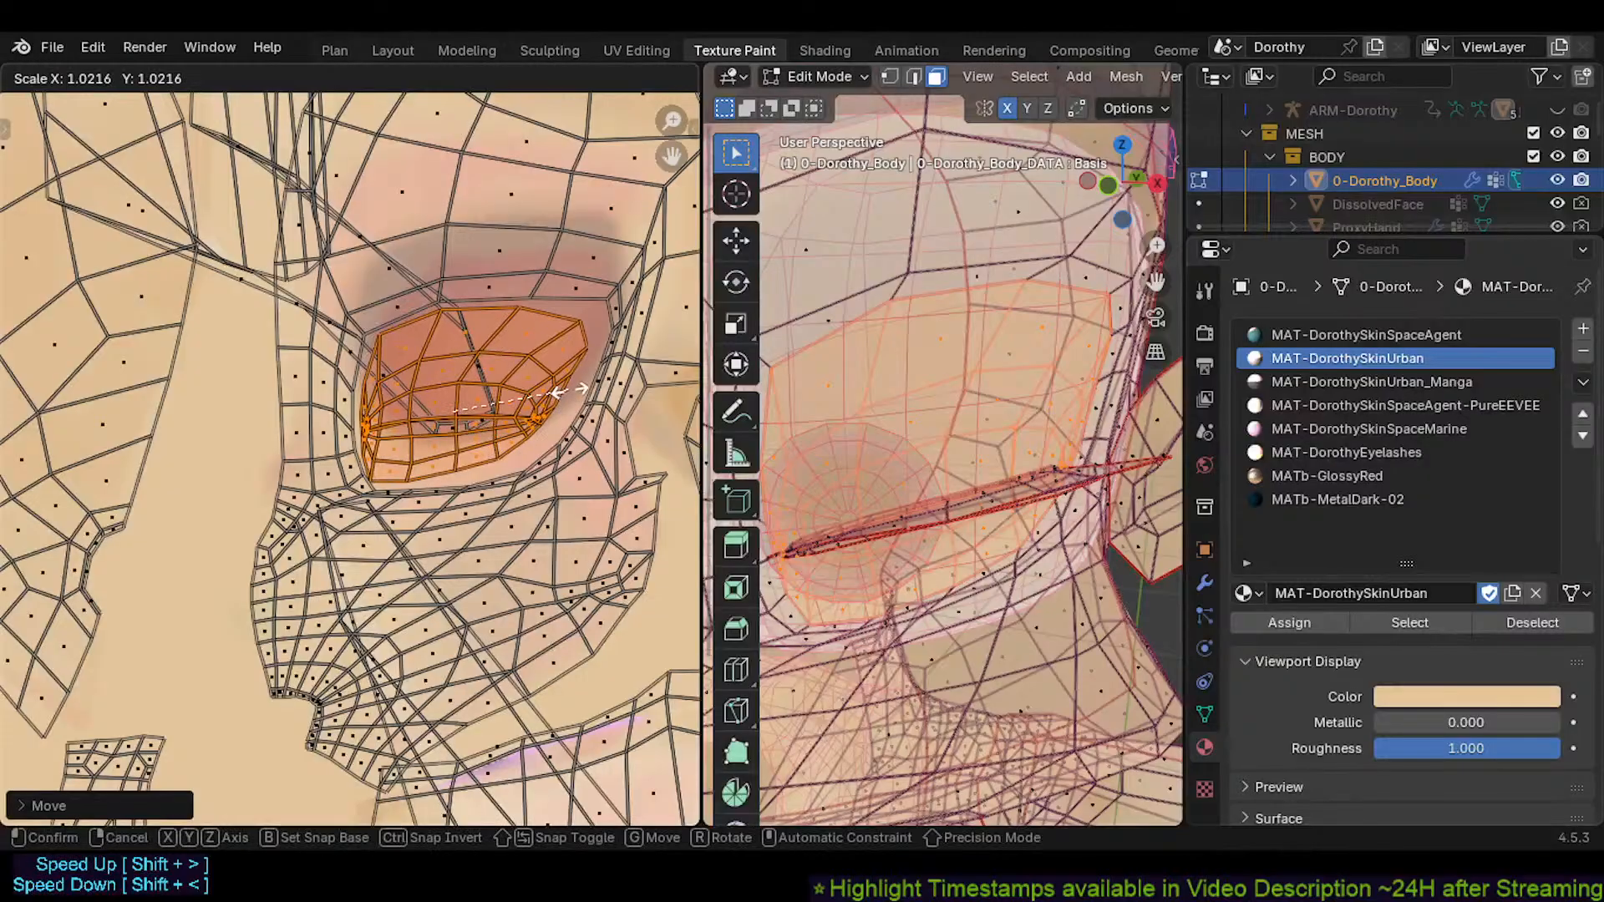
click(553, 394)
key(g)
click(650, 387)
key(r)
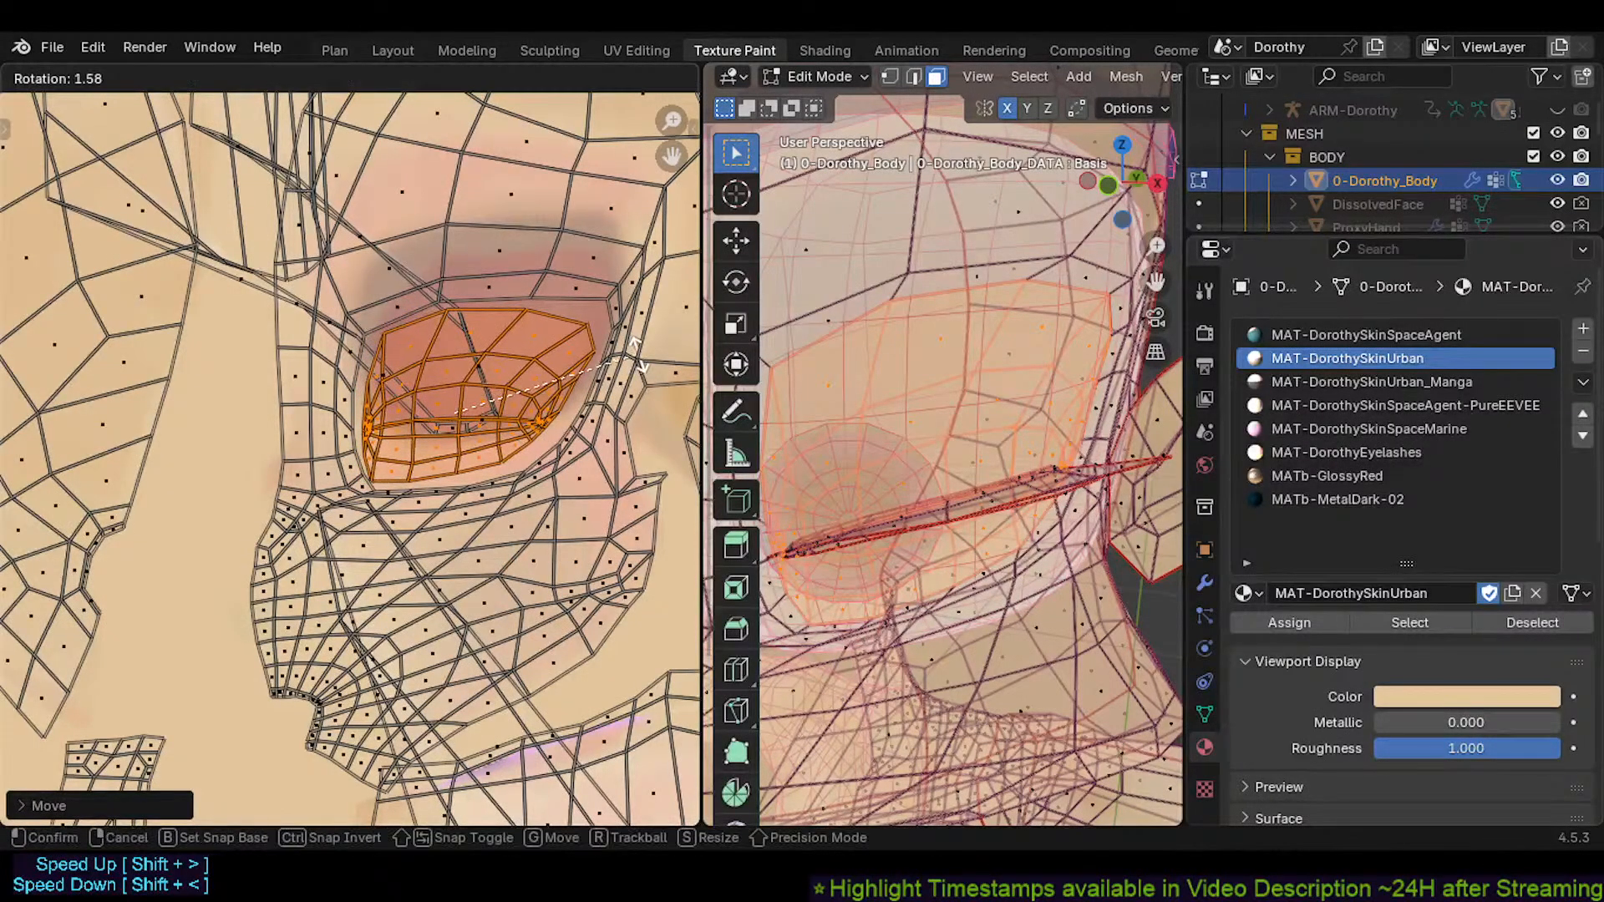
click(577, 367)
key(g)
click(582, 383)
scroll(576, 382, down, 3)
middle_drag(524, 457, 489, 483)
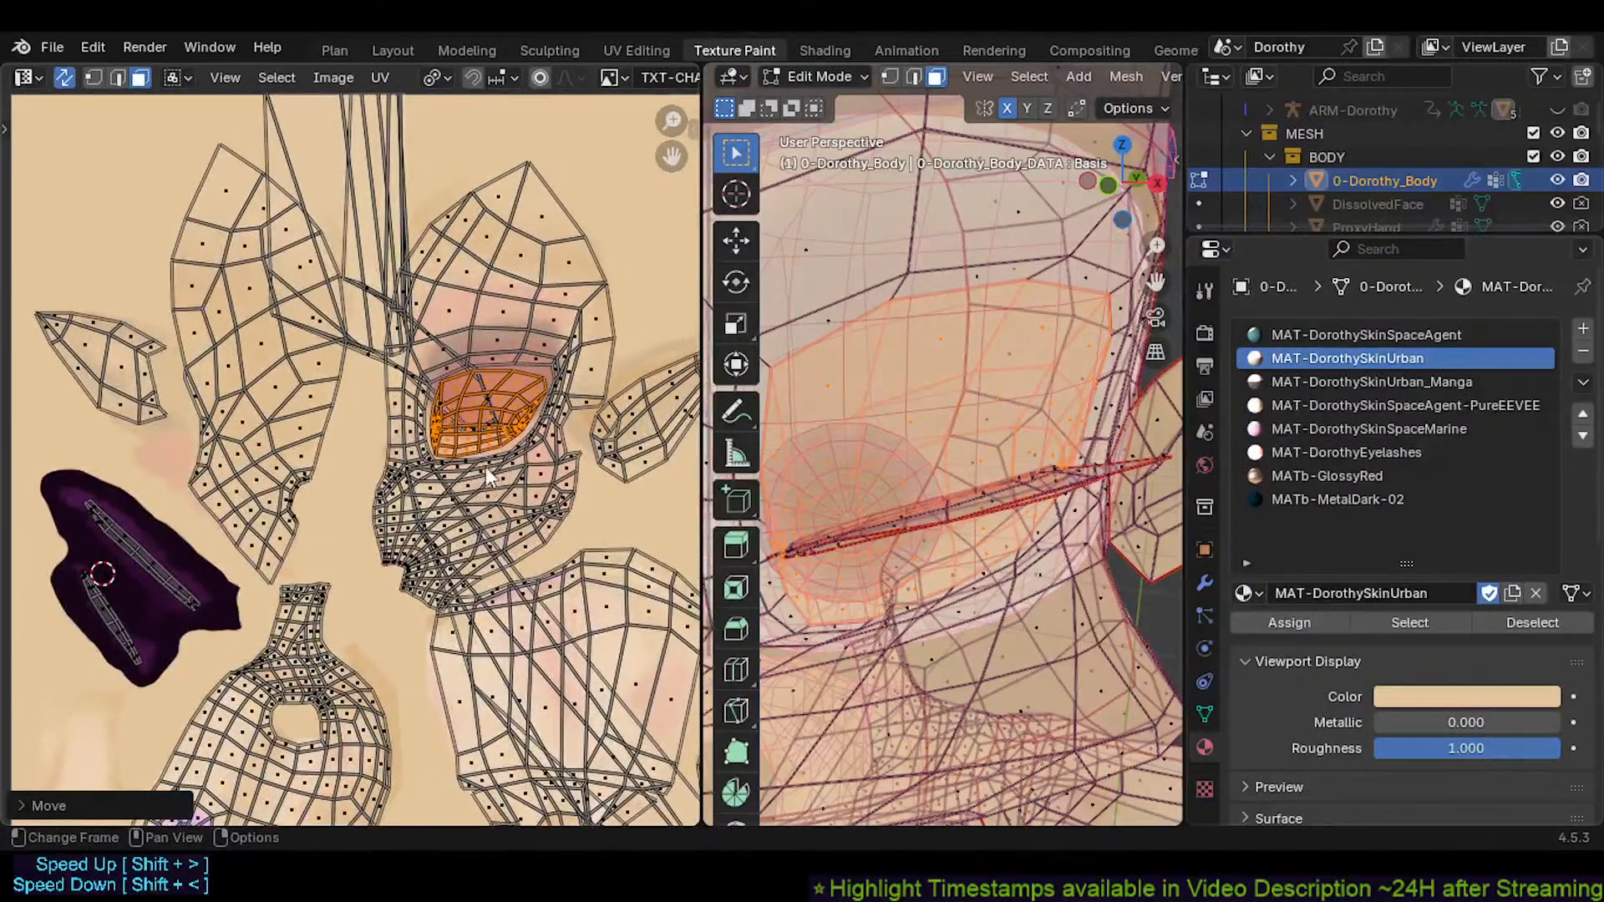
Clear the selection, select the linked head and ear faces, and unwrap them with Angle Based
key(alt+a)
scroll(903, 526, down, 5)
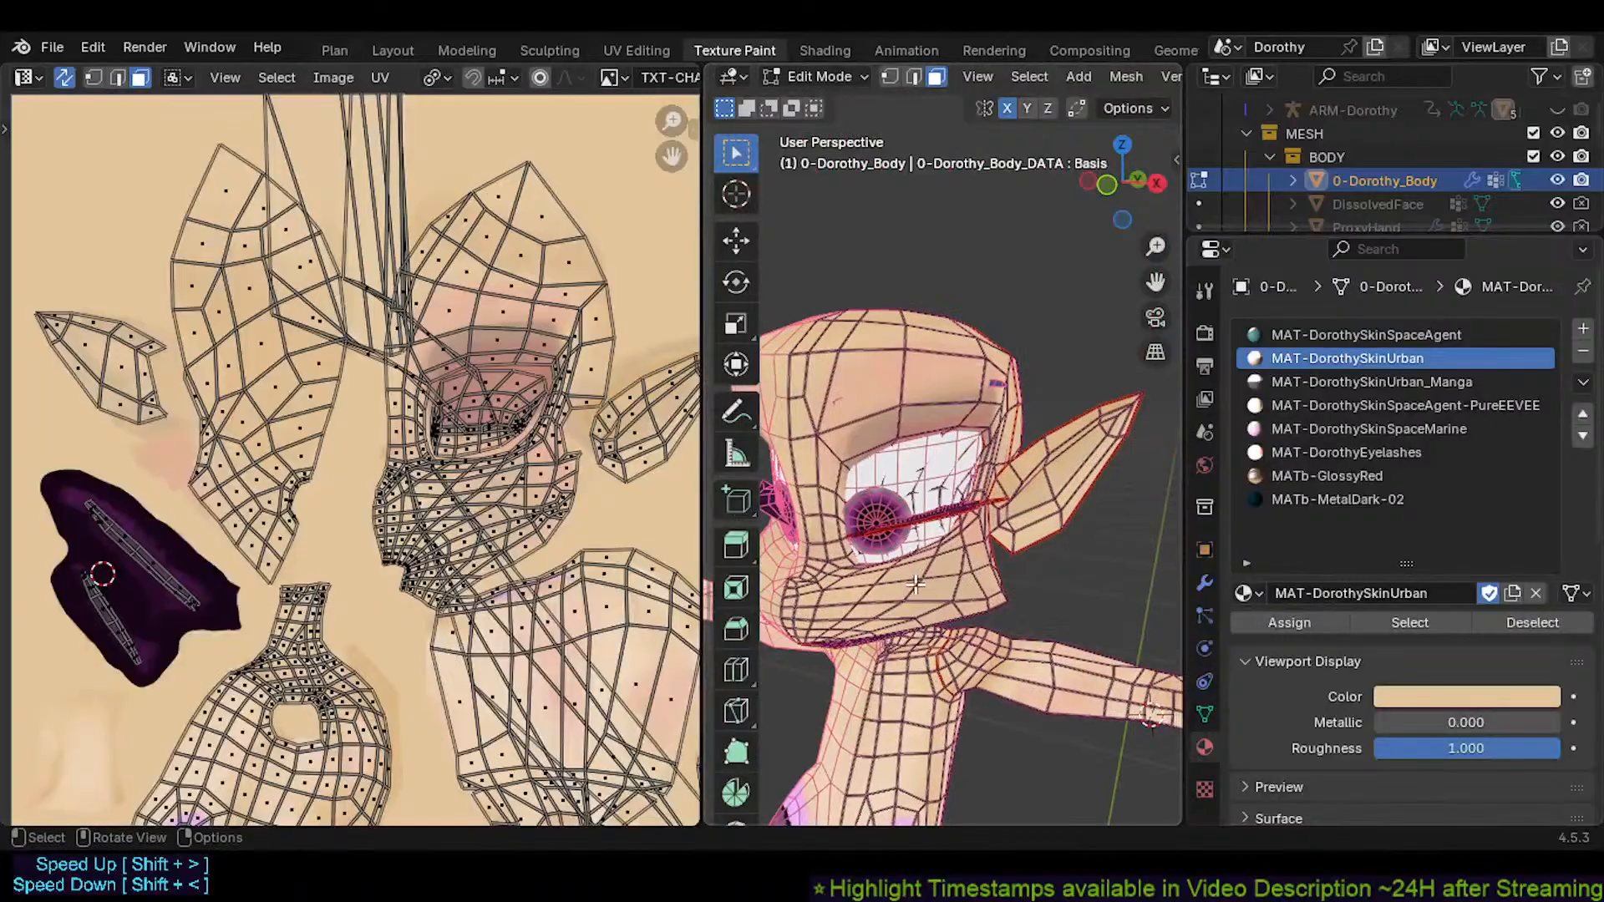
key(l)
mouse_move(929, 548)
middle_down()
mouse_move(881, 528)
mouse_move(917, 520)
middle_up()
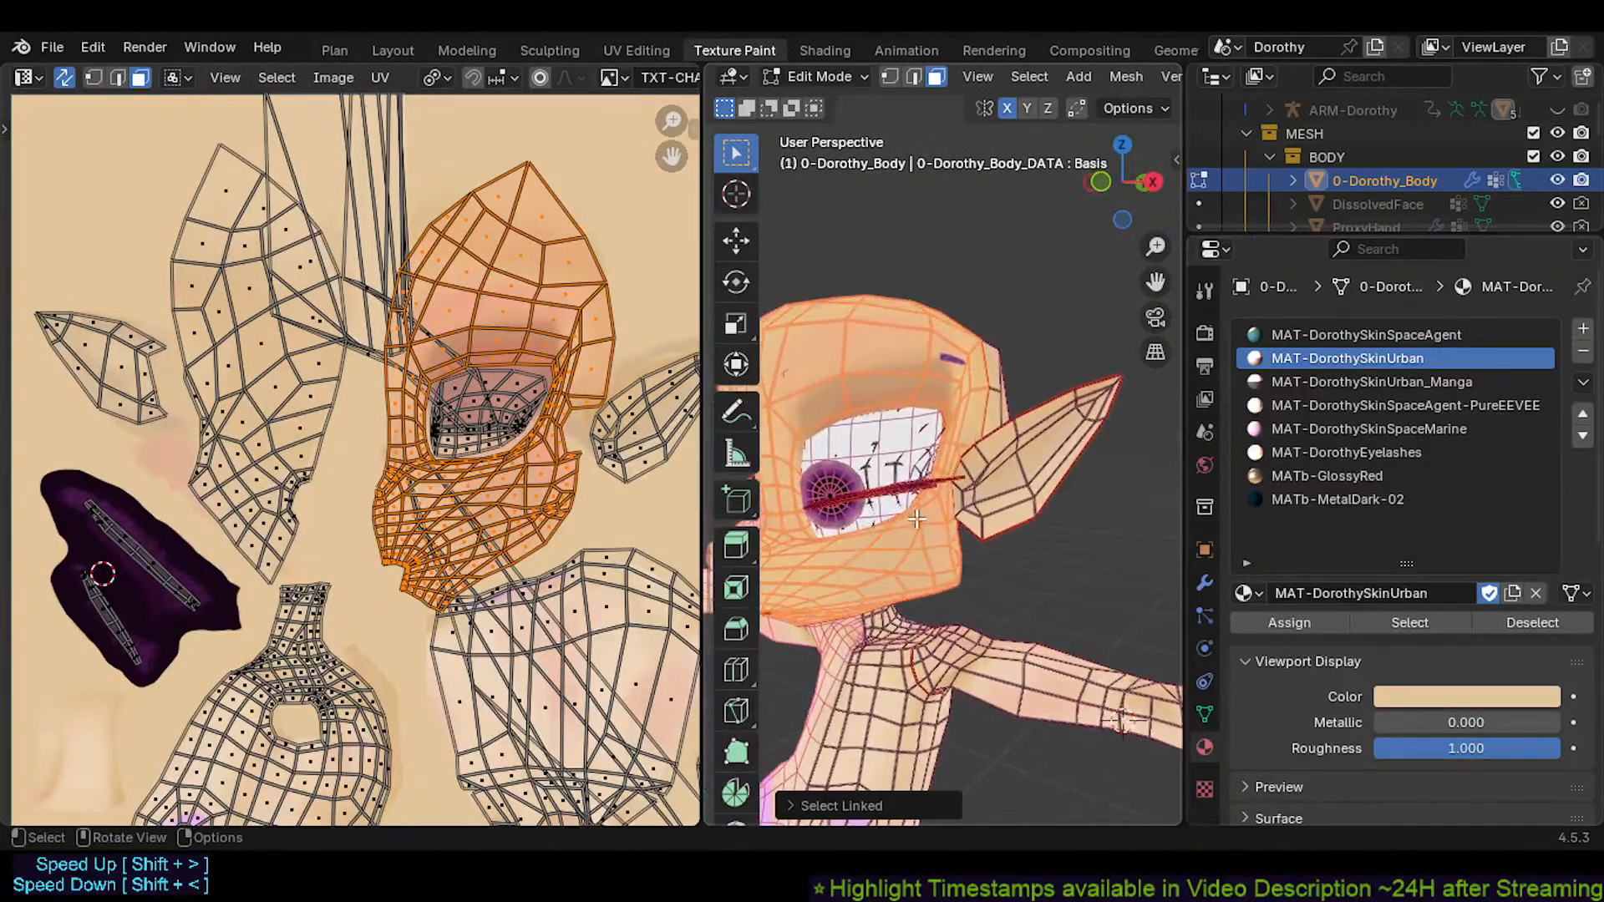
key(l)
middle_drag(1006, 471, 927, 447)
key(u)
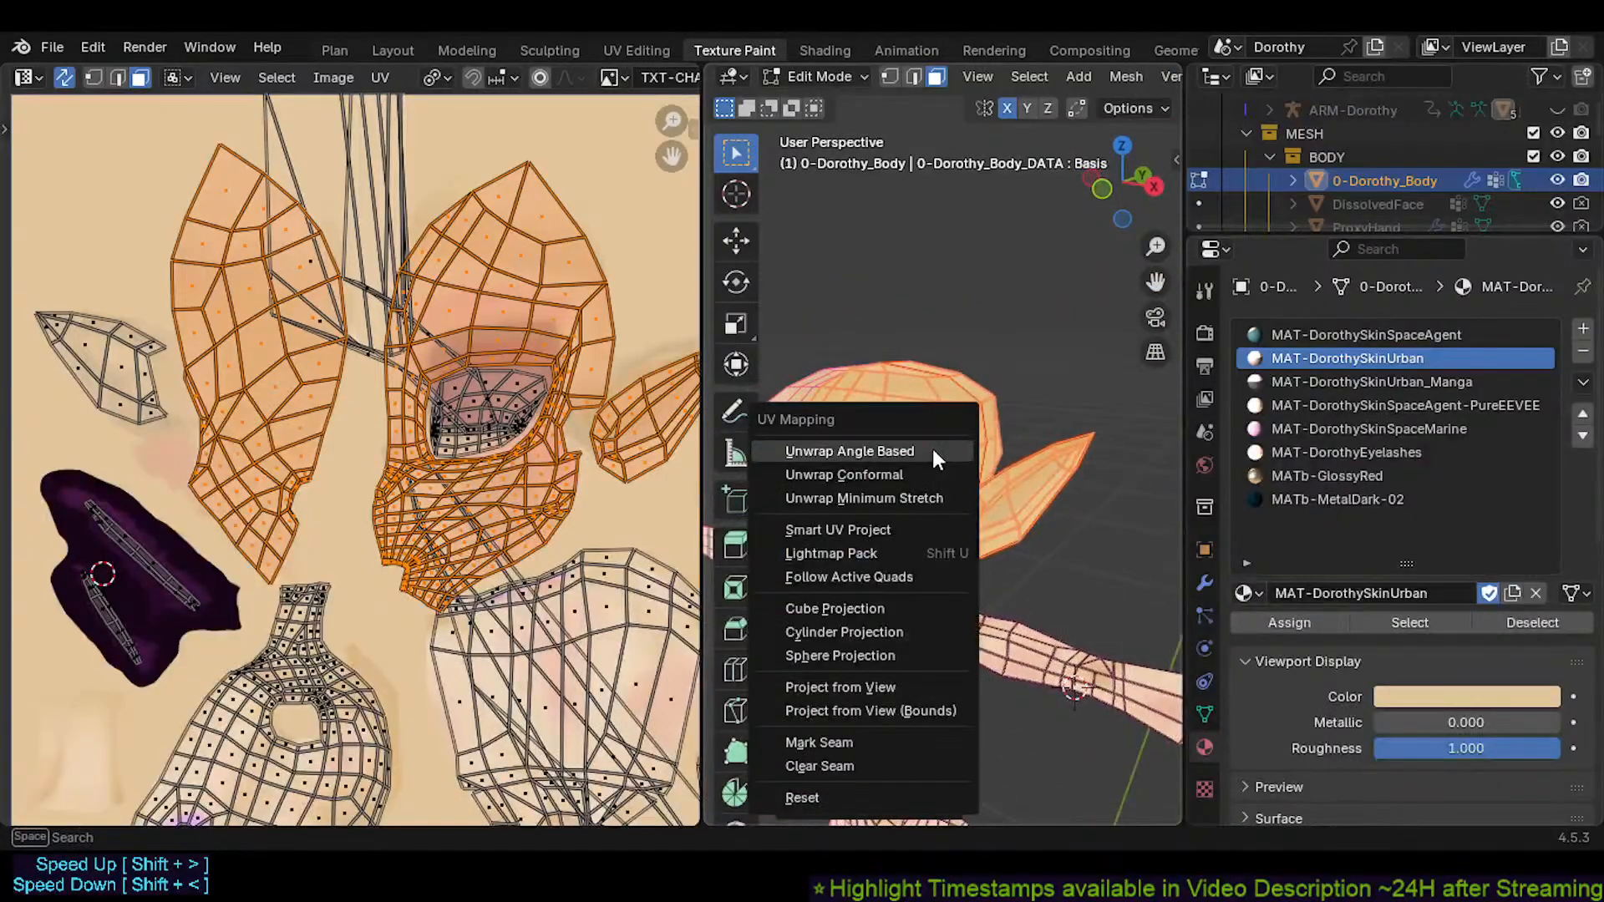
click(932, 448)
Scale the unwrapped head and ear UV islands down together and move them up toward the painted face area
scroll(336, 459, down, 5)
key(s)
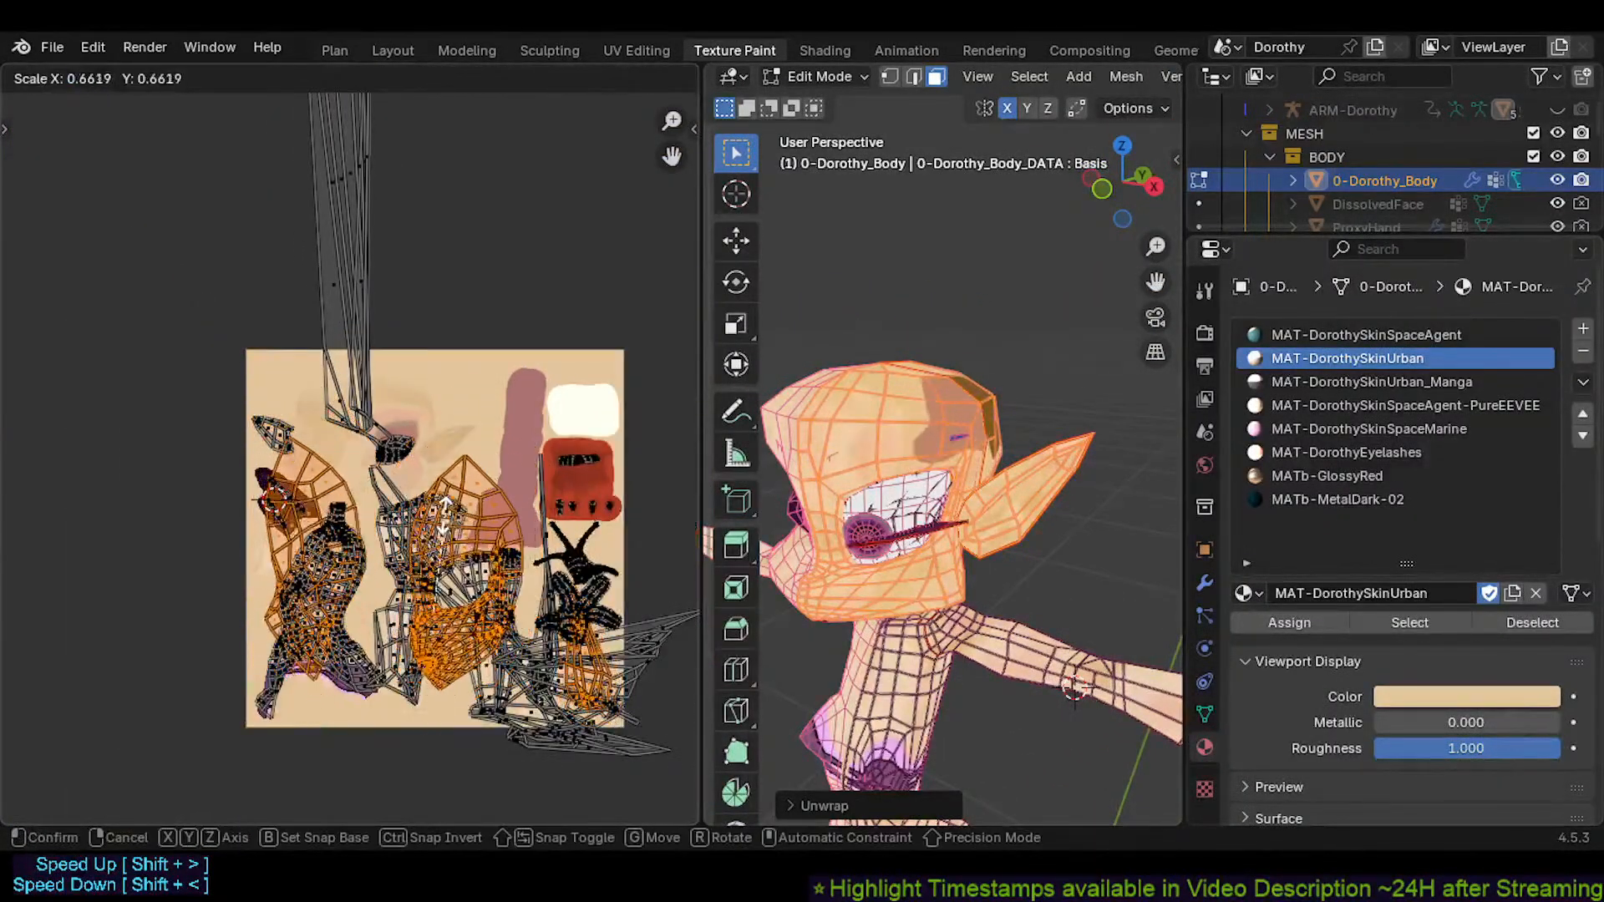
click(408, 548)
key(g)
click(406, 441)
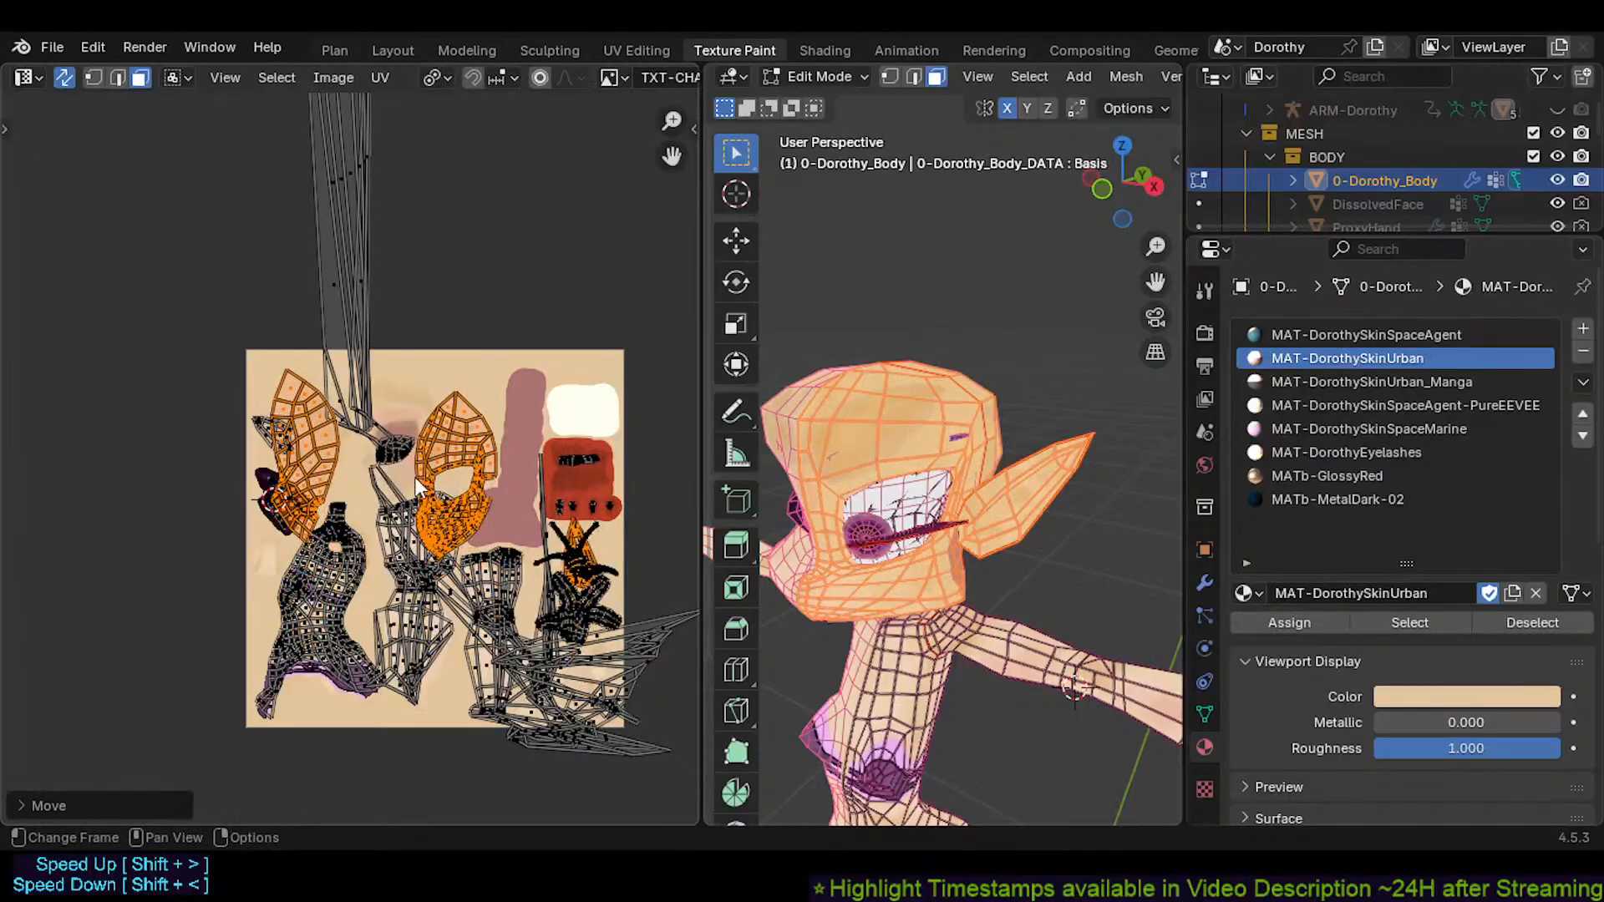
scroll(420, 481, up, 1)
scroll(528, 535, up, 2)
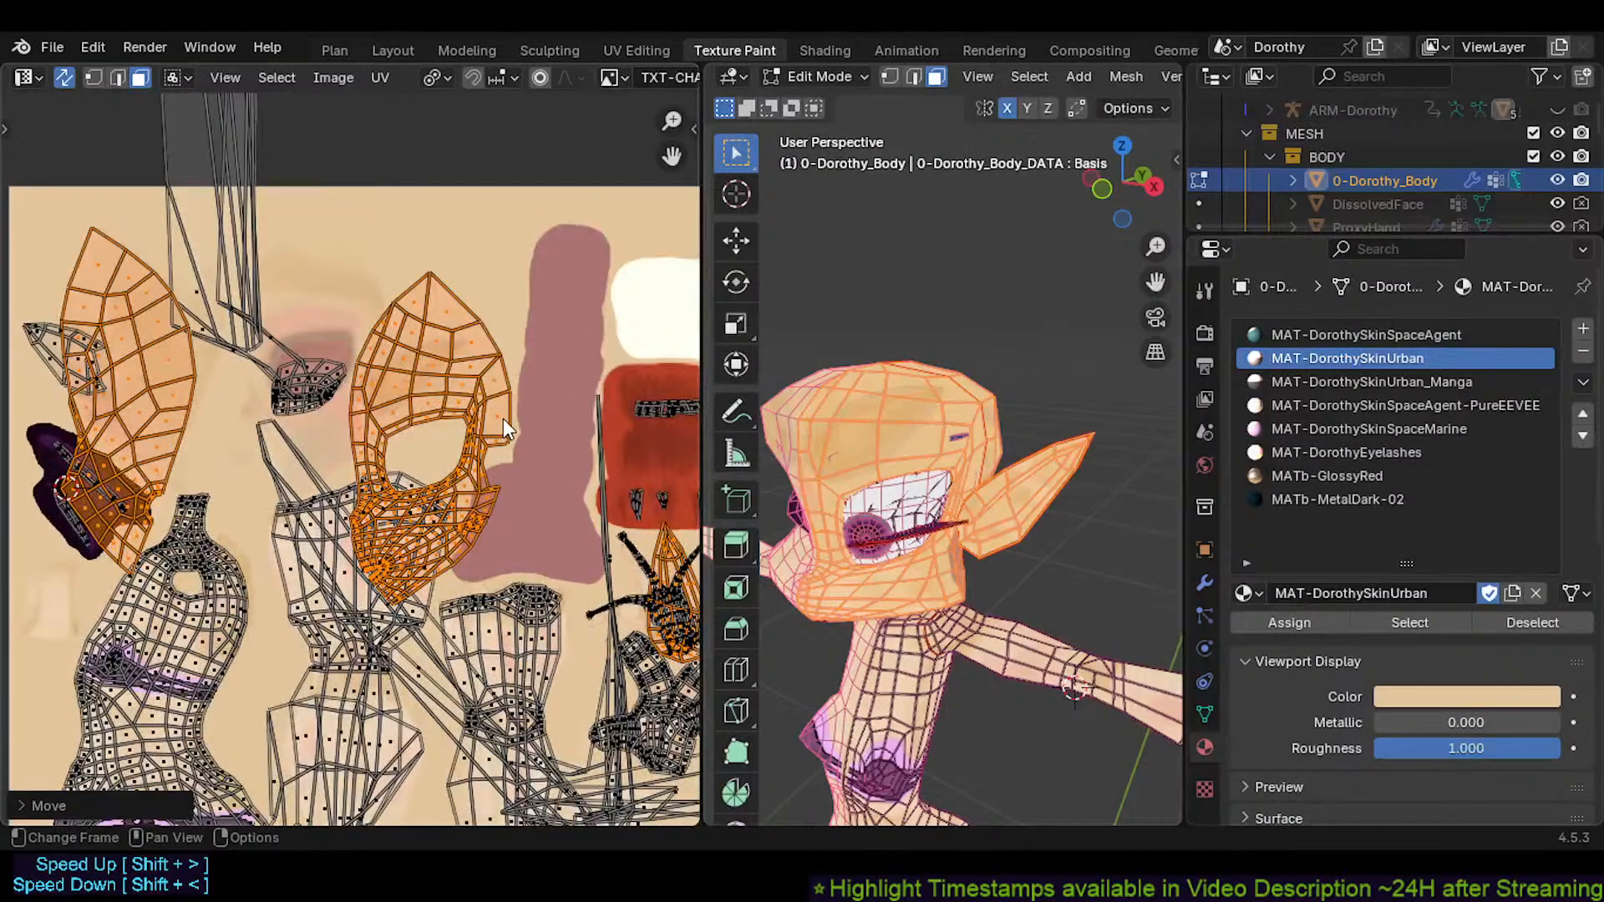
Select only the face UV island, scale it down and move it over the painted eye and face area
key(alt+a)
key(l)
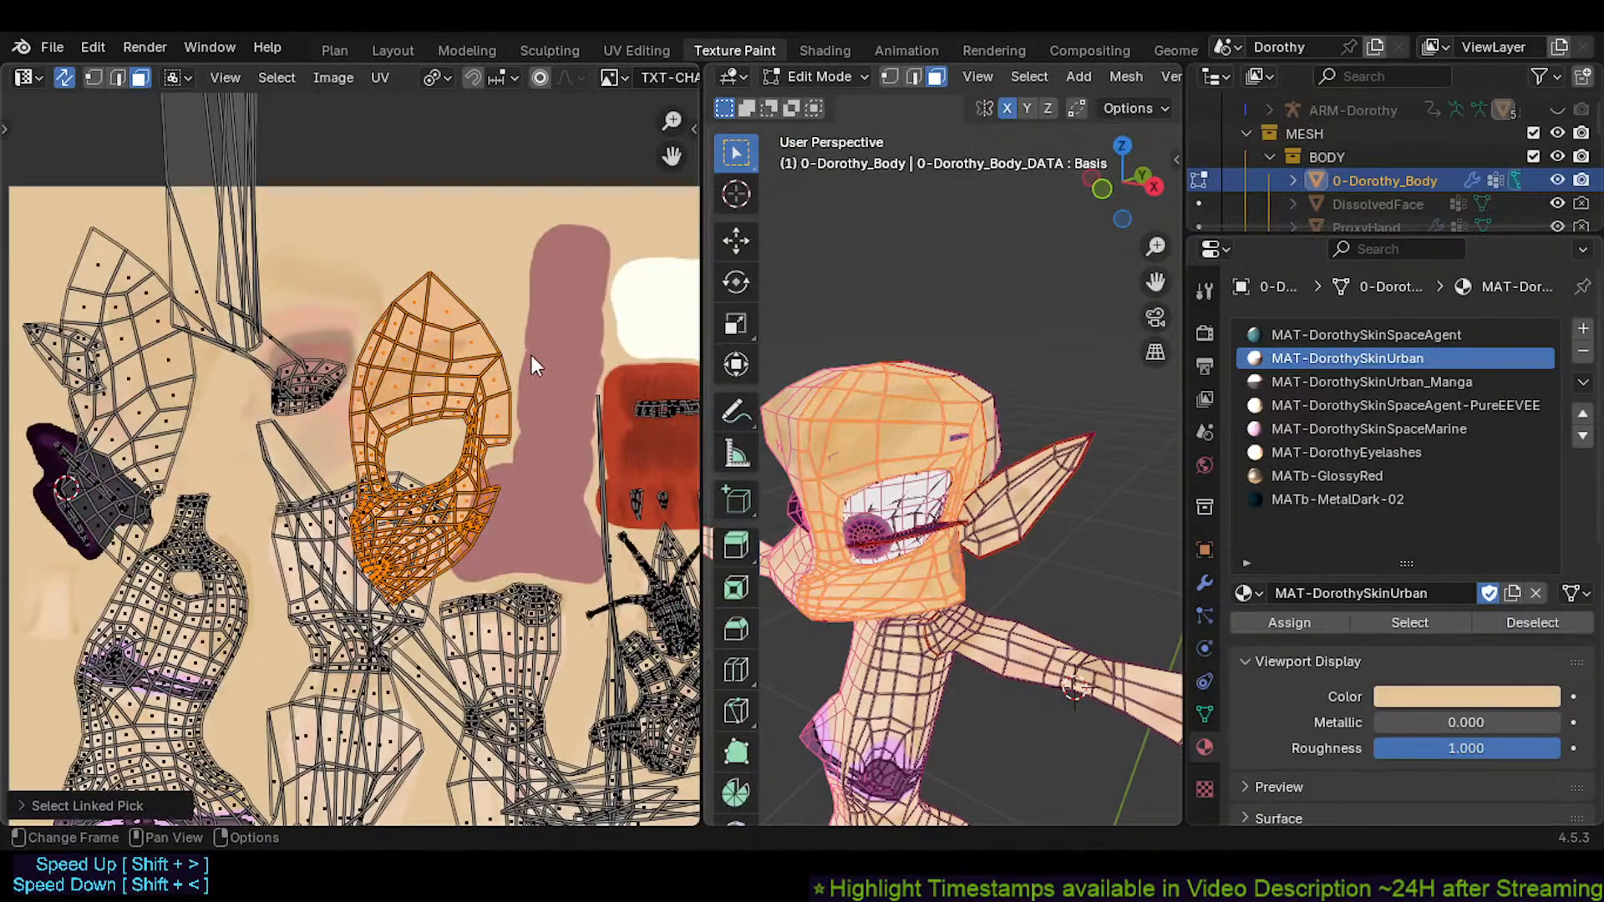
key(s)
click(516, 368)
shift+middle_drag(483, 435, 585, 452)
scroll(585, 452, up, 1)
key(g)
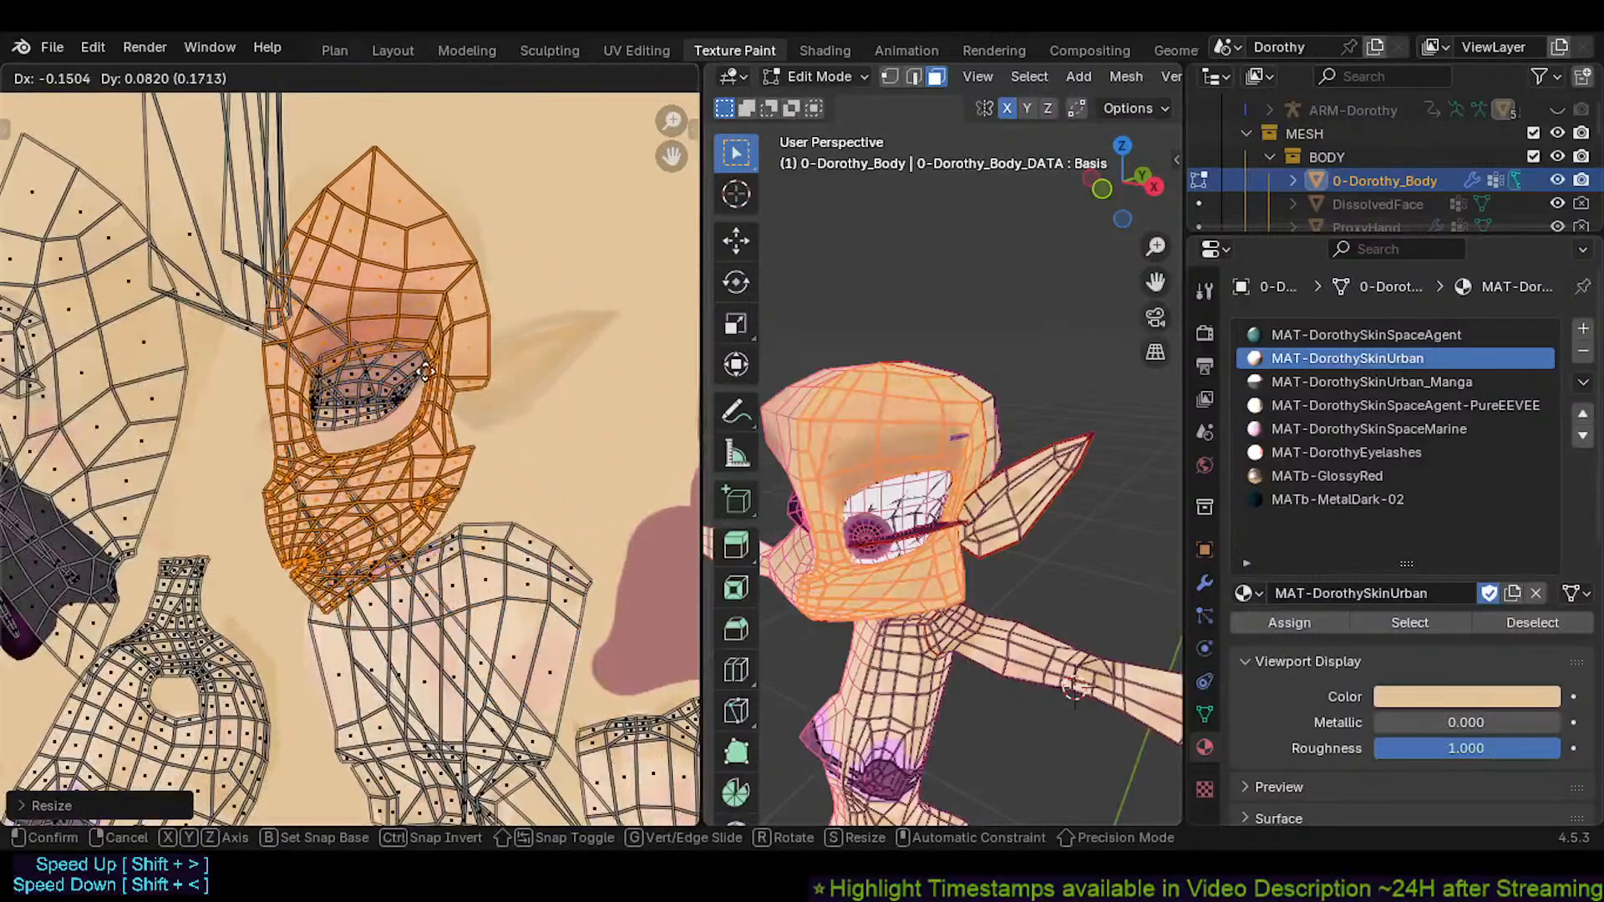
click(423, 312)
Nudge and rescale the face UV island to align its eye opening with the painted eye shading
scroll(468, 322, up, 1)
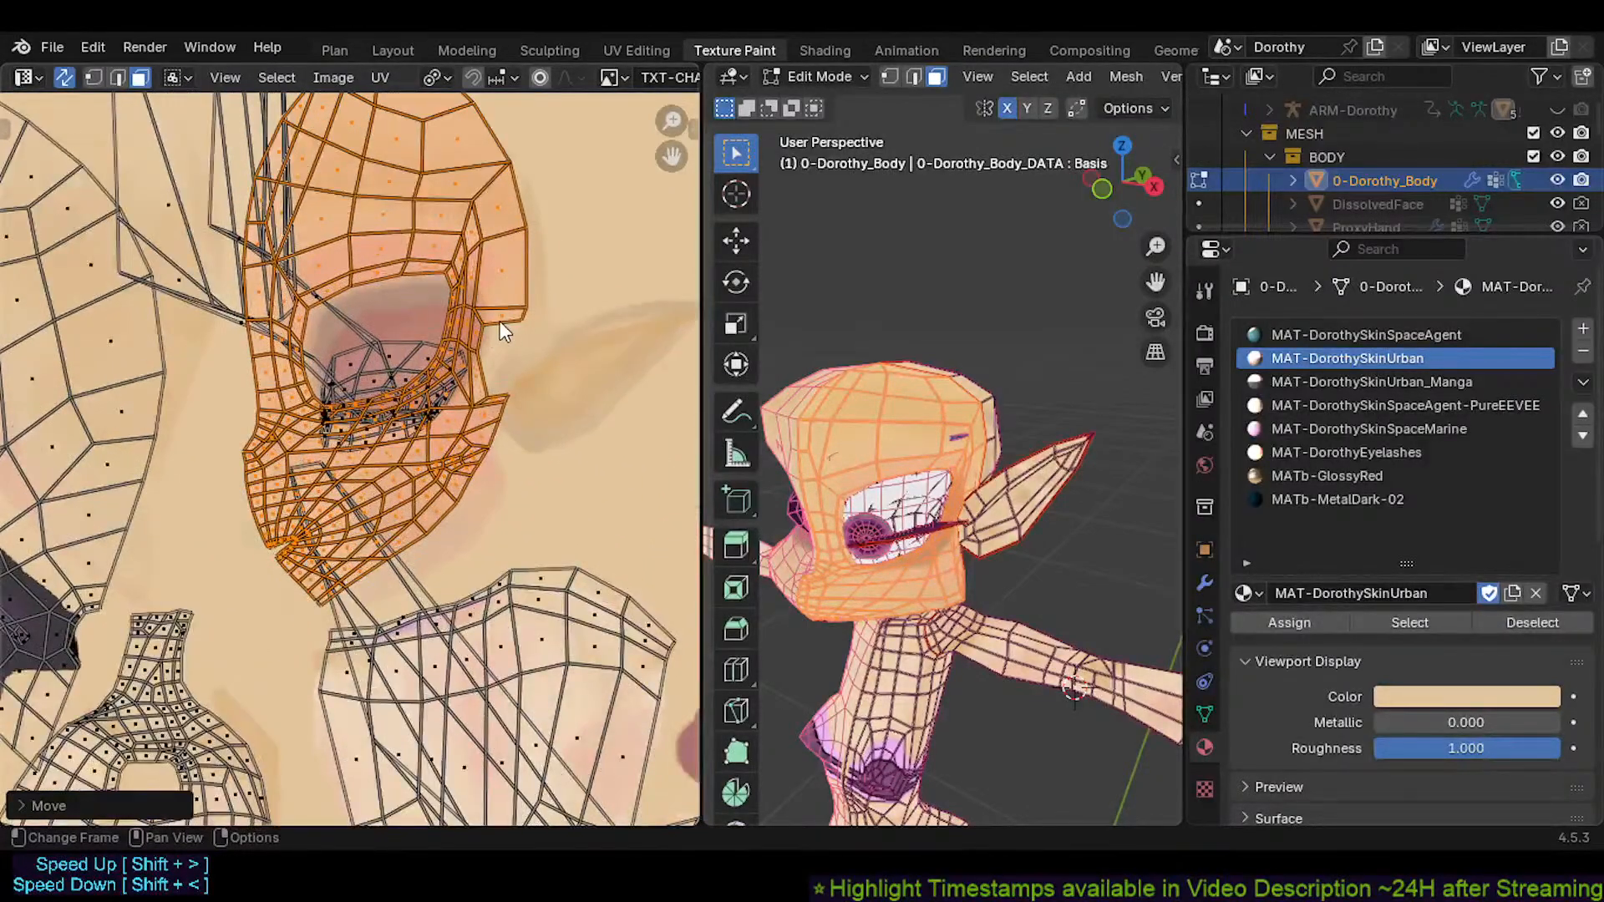
key(g)
click(530, 353)
key(s)
click(555, 359)
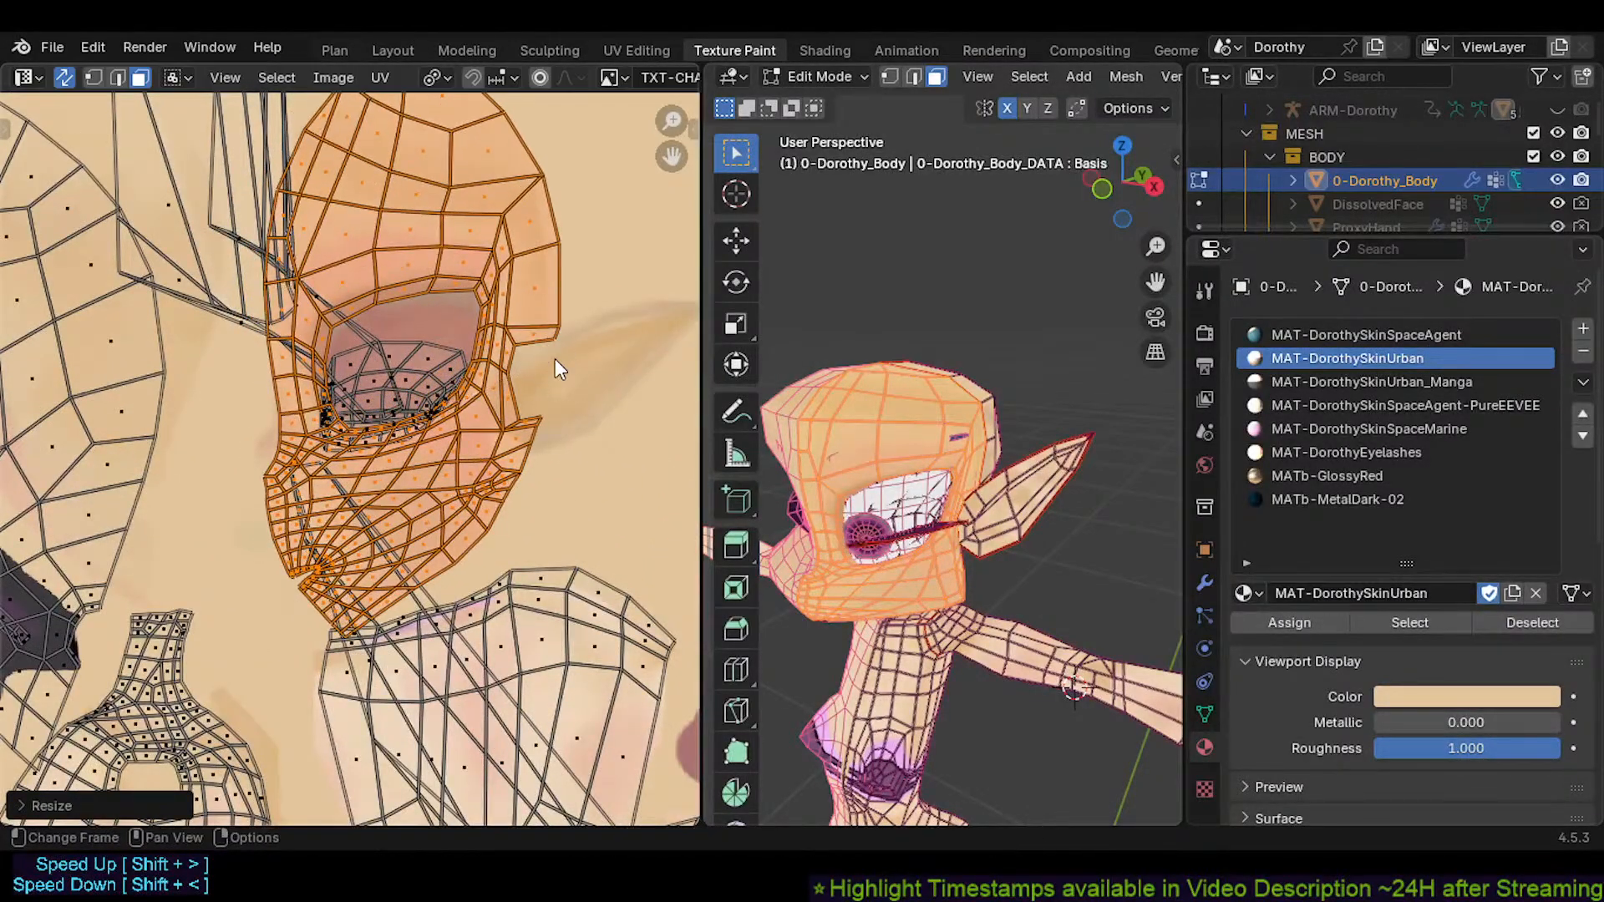
key(g)
click(522, 291)
shift+middle_drag(513, 336, 549, 367)
key(g)
click(523, 353)
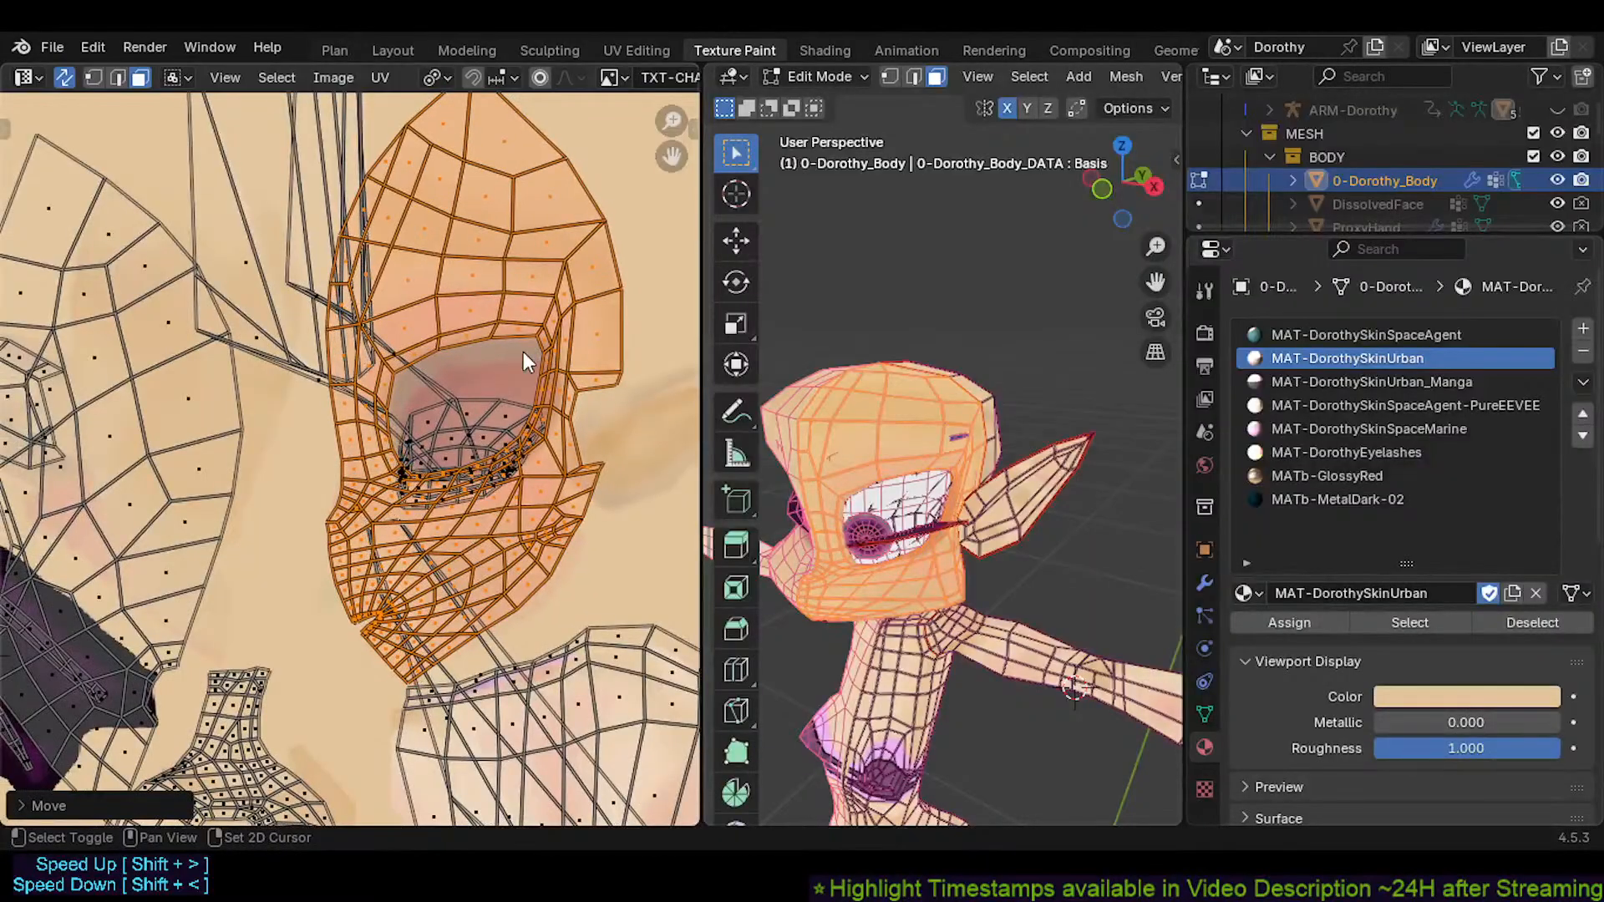
Move and slightly rotate the face UV island to align its eye opening with the painted eye shading
scroll(510, 368, up, 1)
key(g)
click(518, 382)
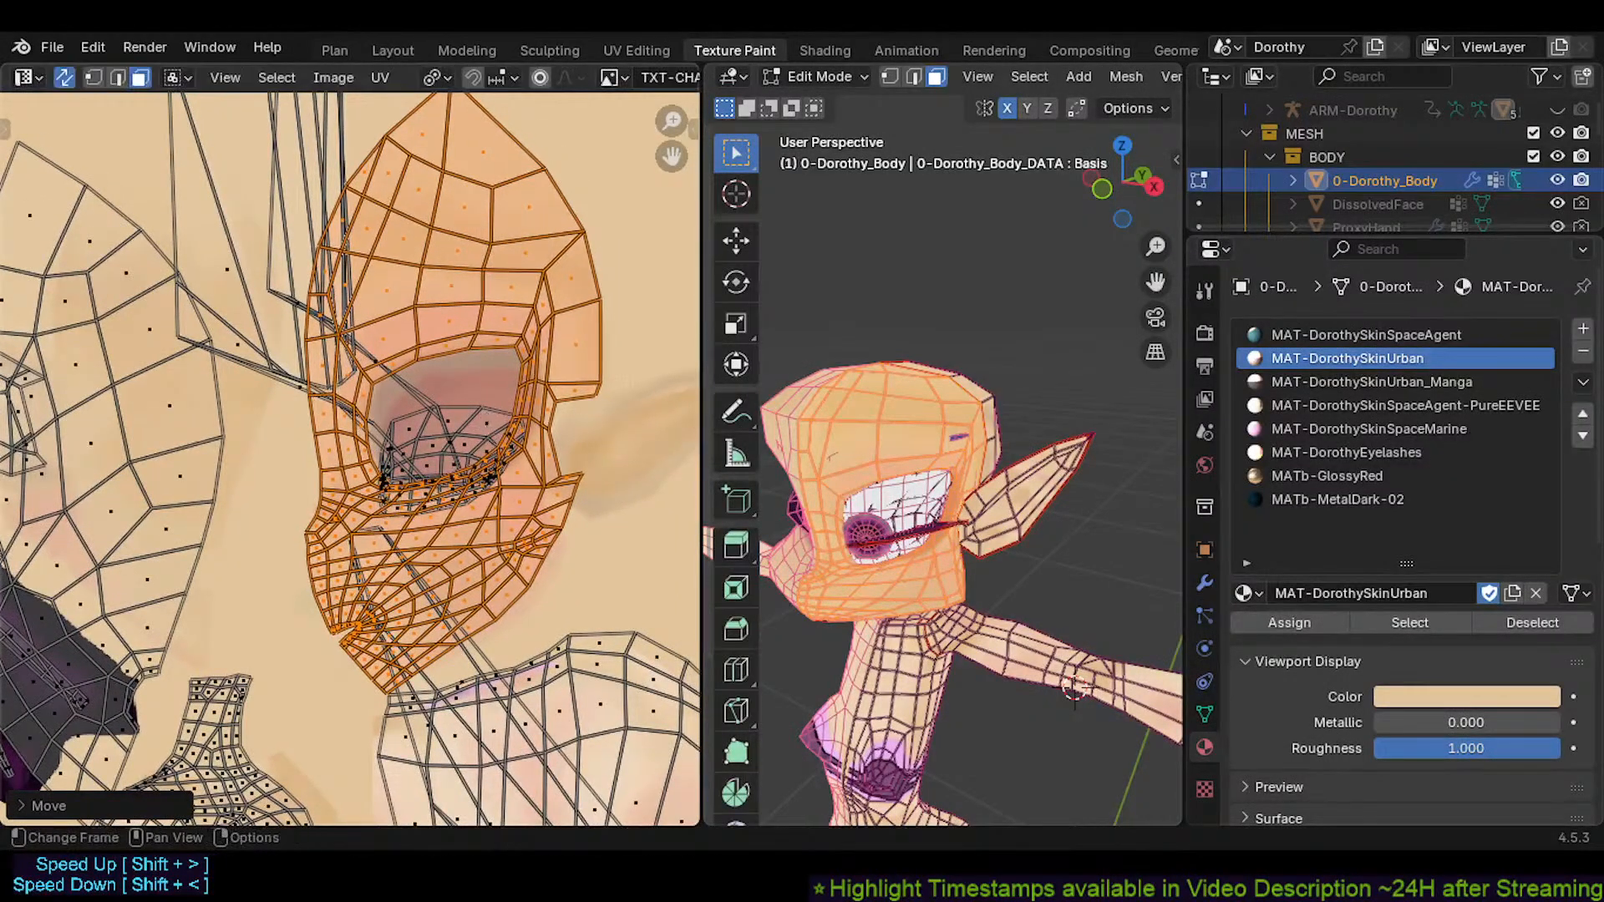
key(r)
click(612, 403)
key(g)
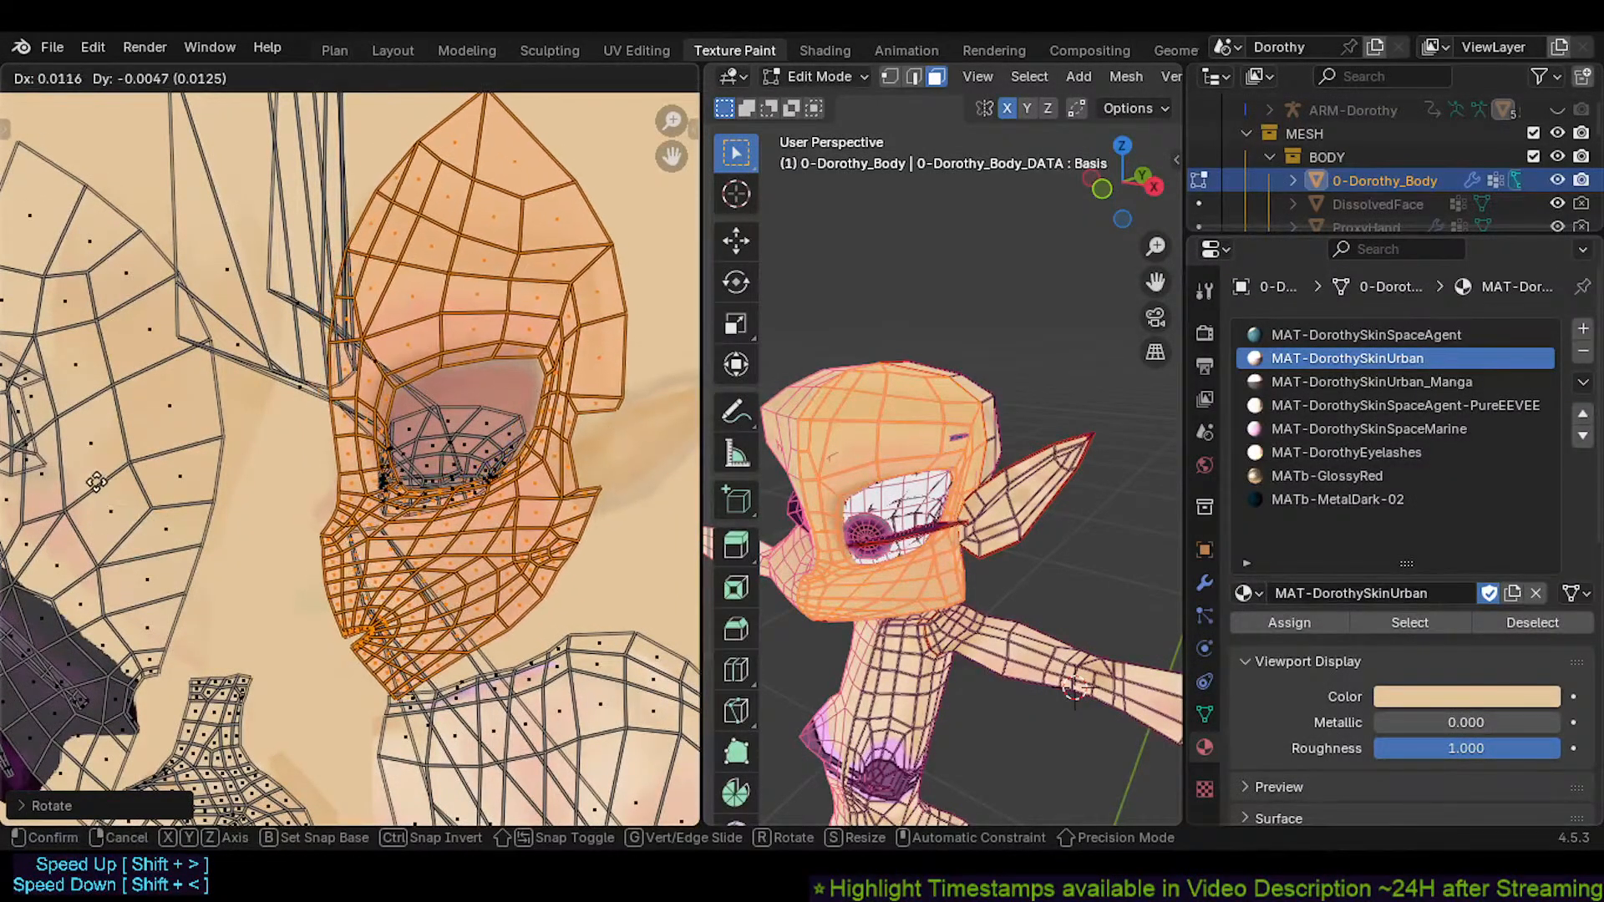
click(92, 471)
Select only the inner eyelid UV island, then move and rotate it to sit inside the face island's eye opening
key(alt+a)
scroll(489, 426, up, 1)
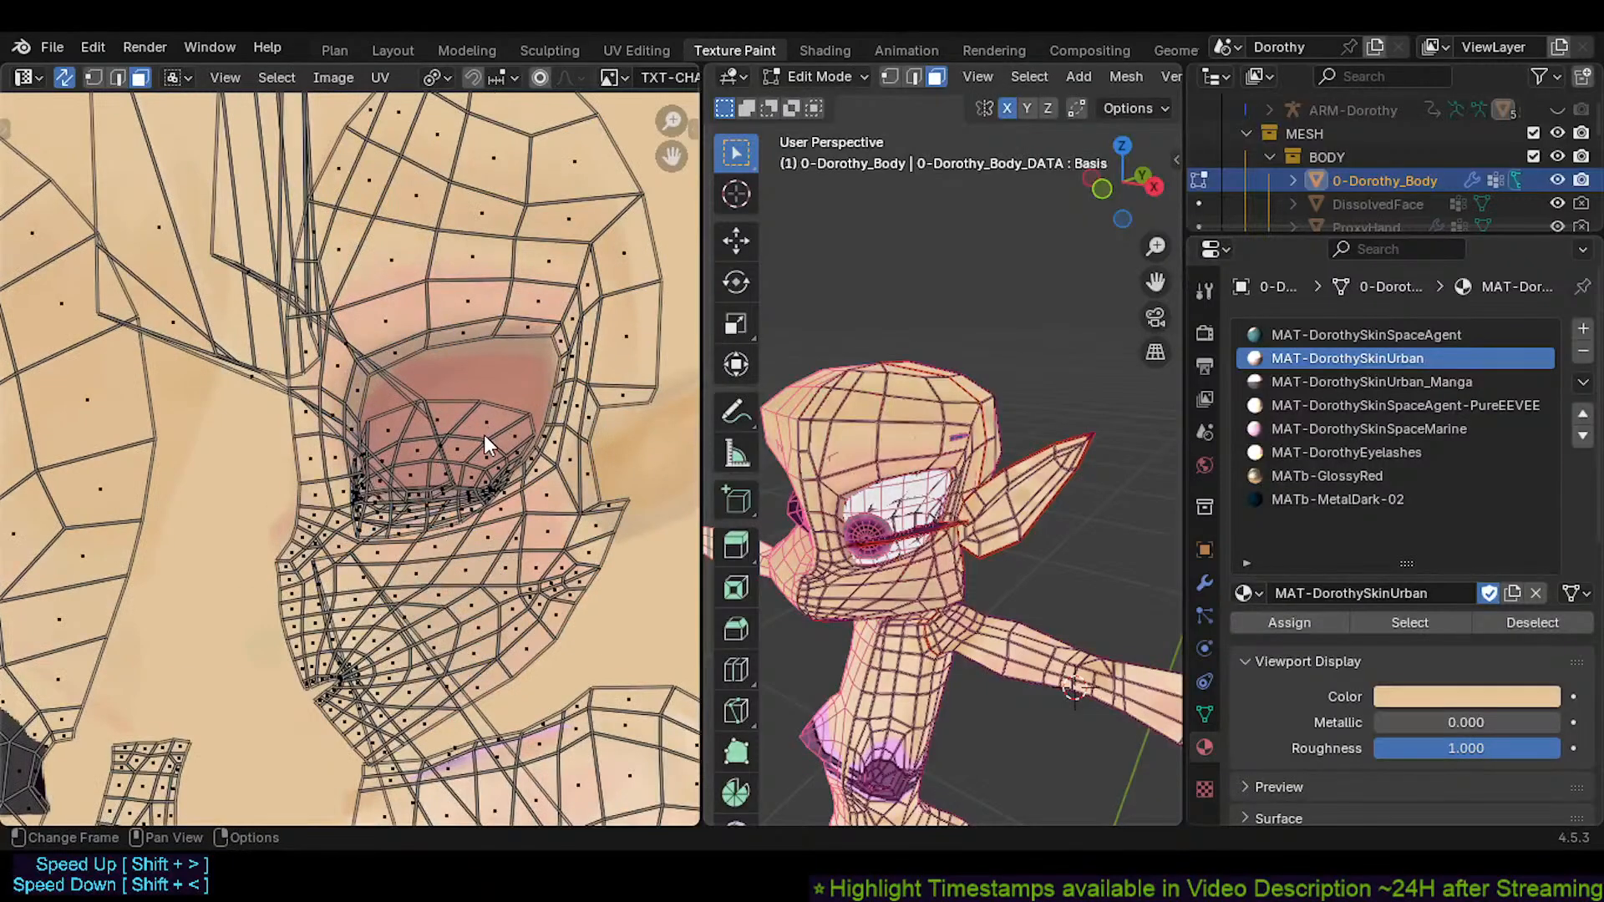
key(l)
key(g)
click(501, 380)
scroll(538, 409, up, 1)
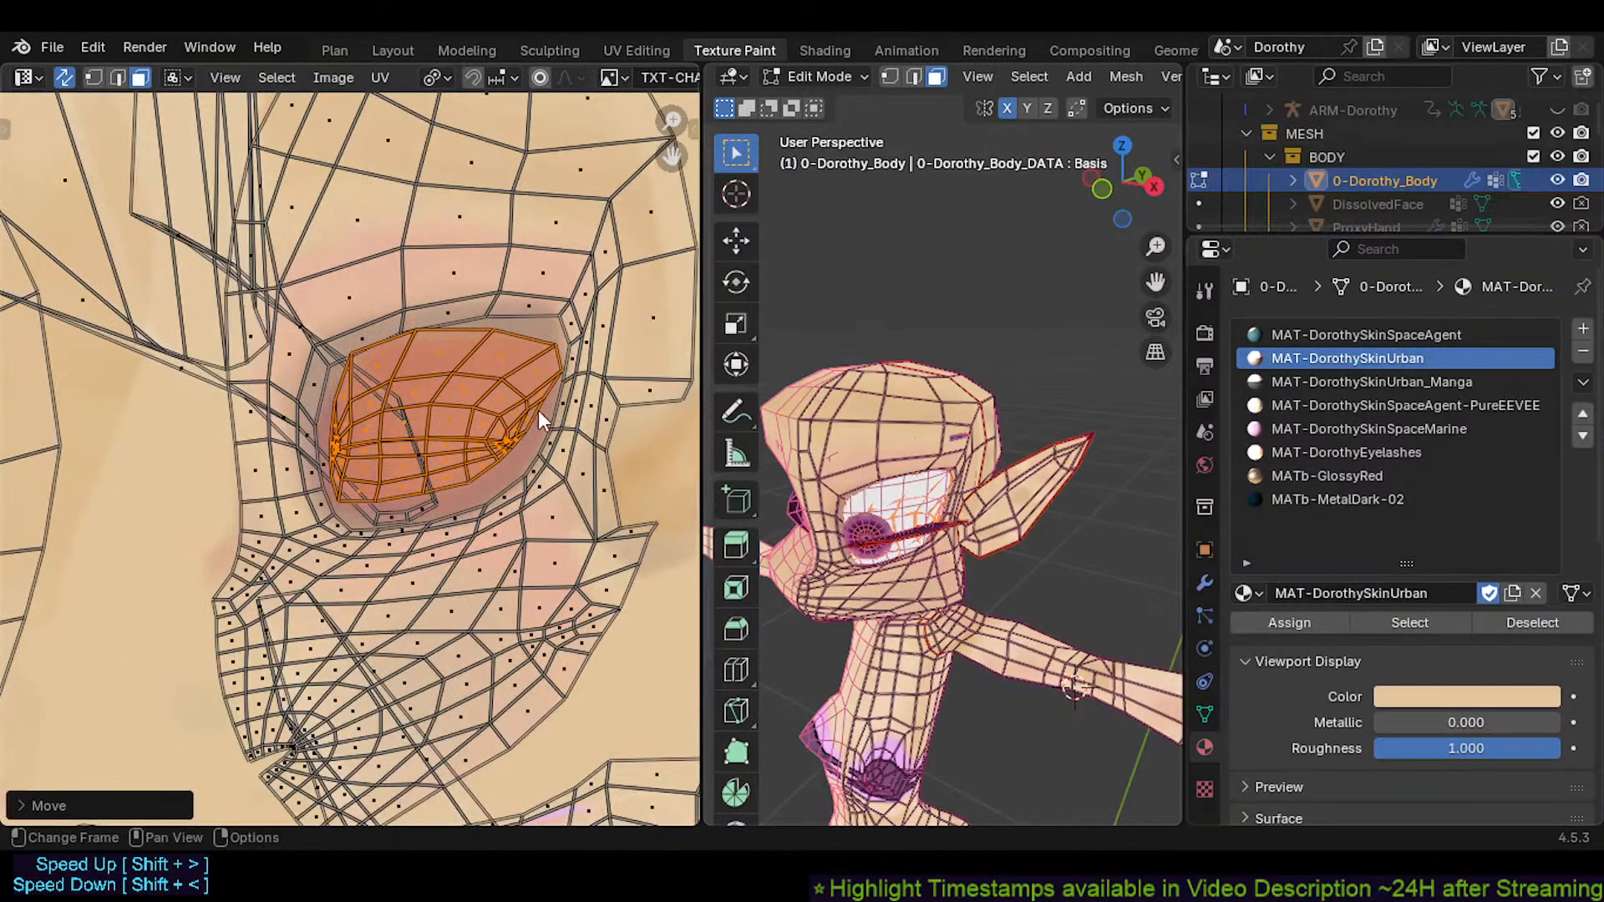
key(r)
click(568, 408)
key(g)
click(605, 465)
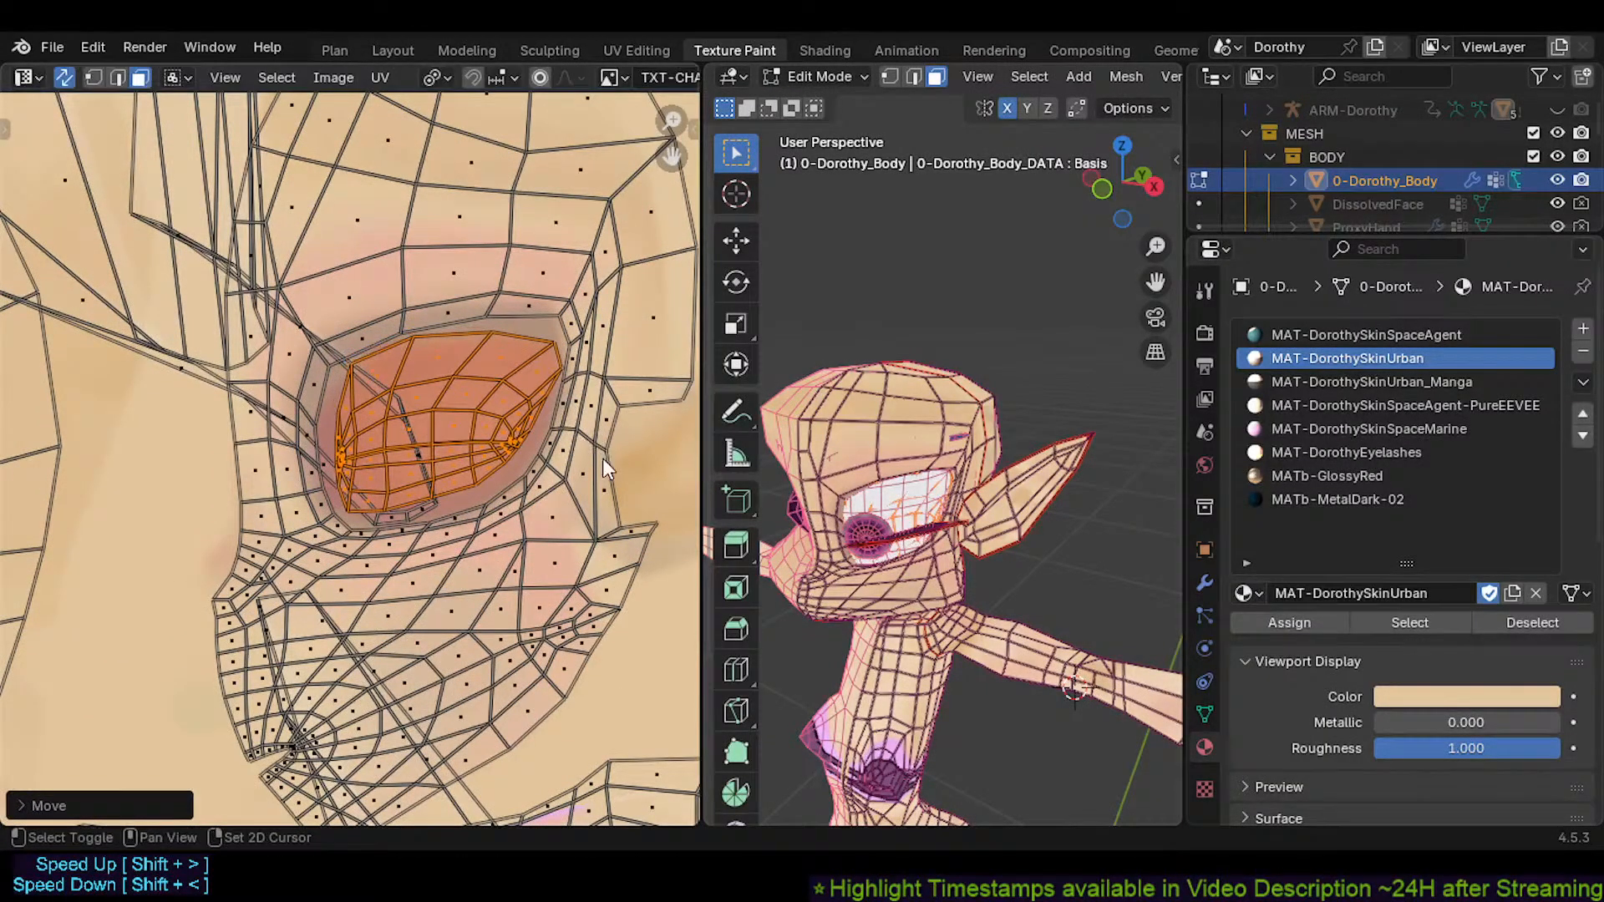
Select the linked stretched UV island at the lower edge of the eye opening and toggle X-ray display of the model
click(389, 518)
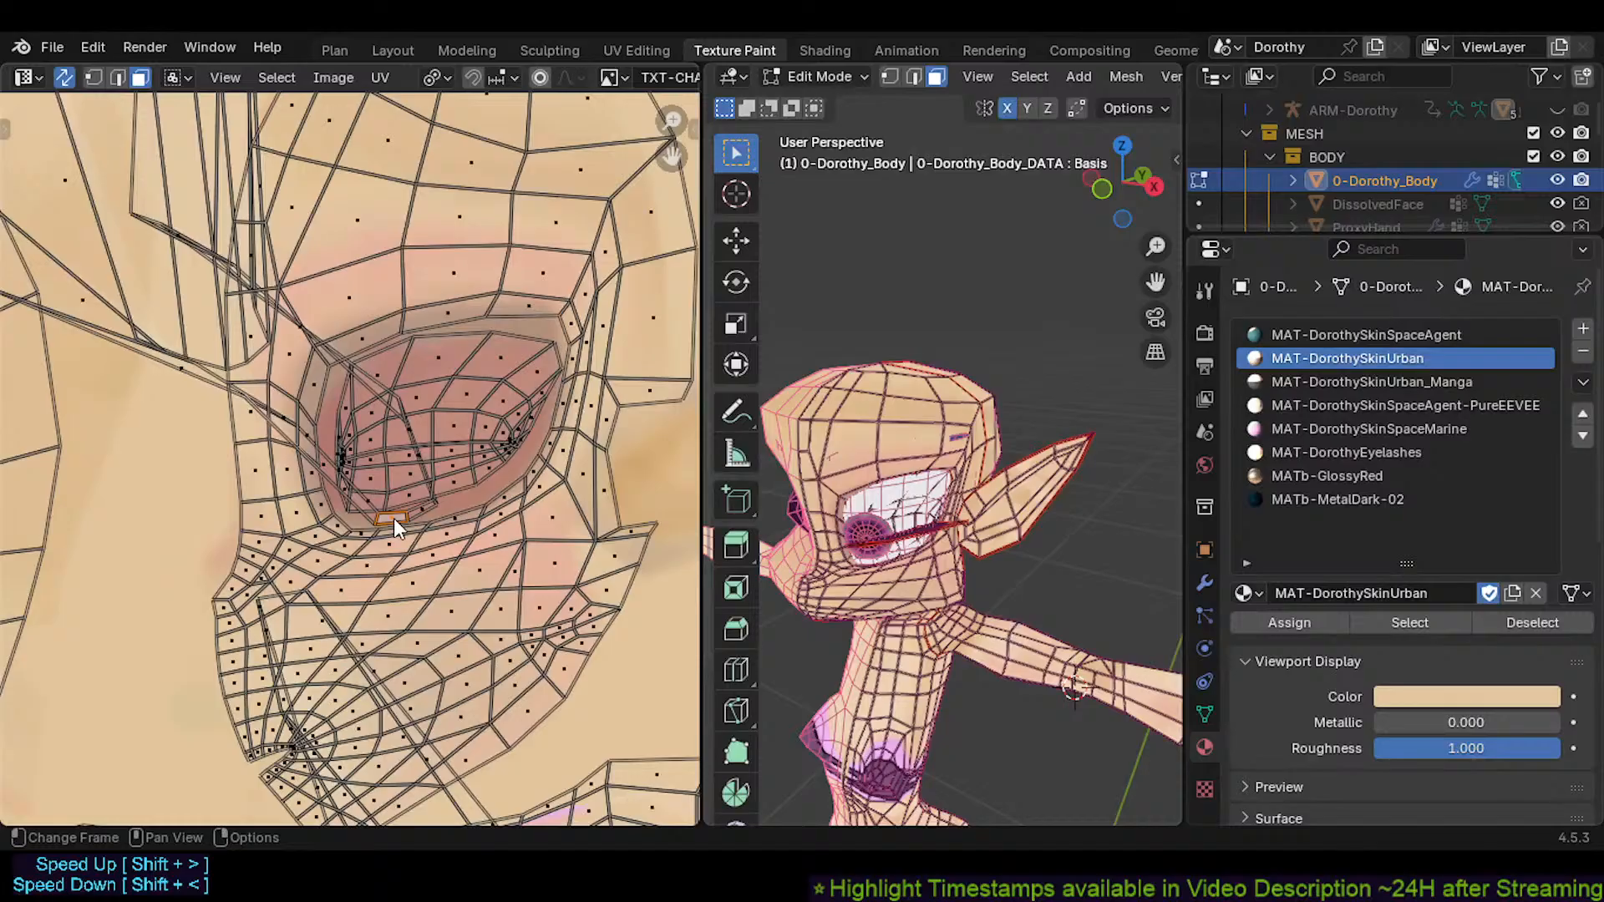
key(l)
scroll(393, 518, down, 3)
key(g)
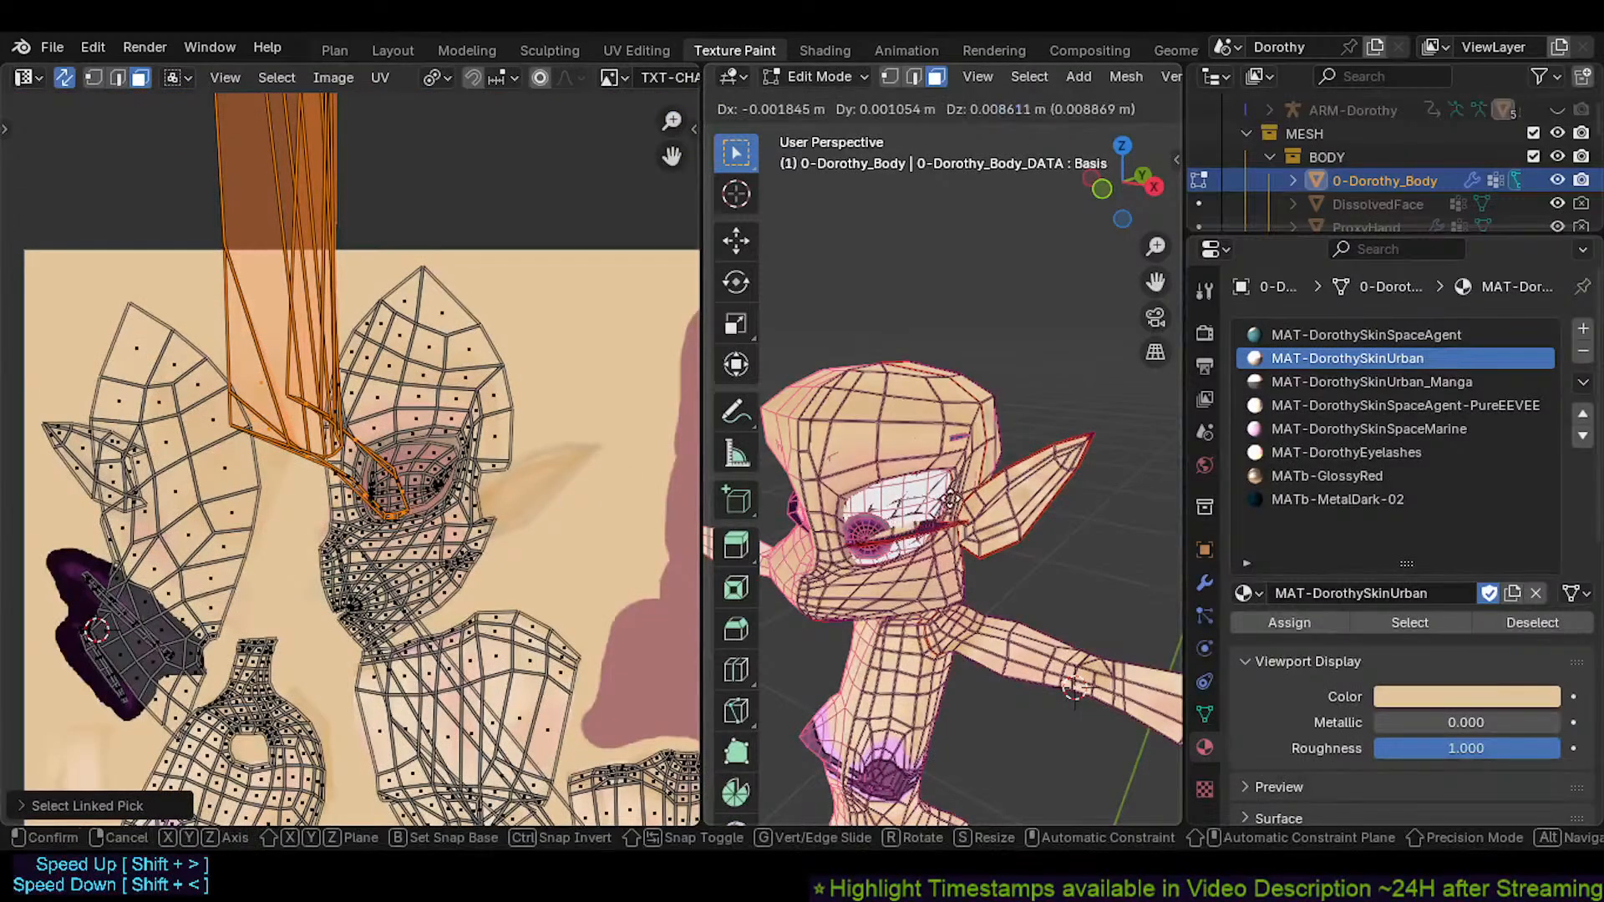
right_click(926, 608)
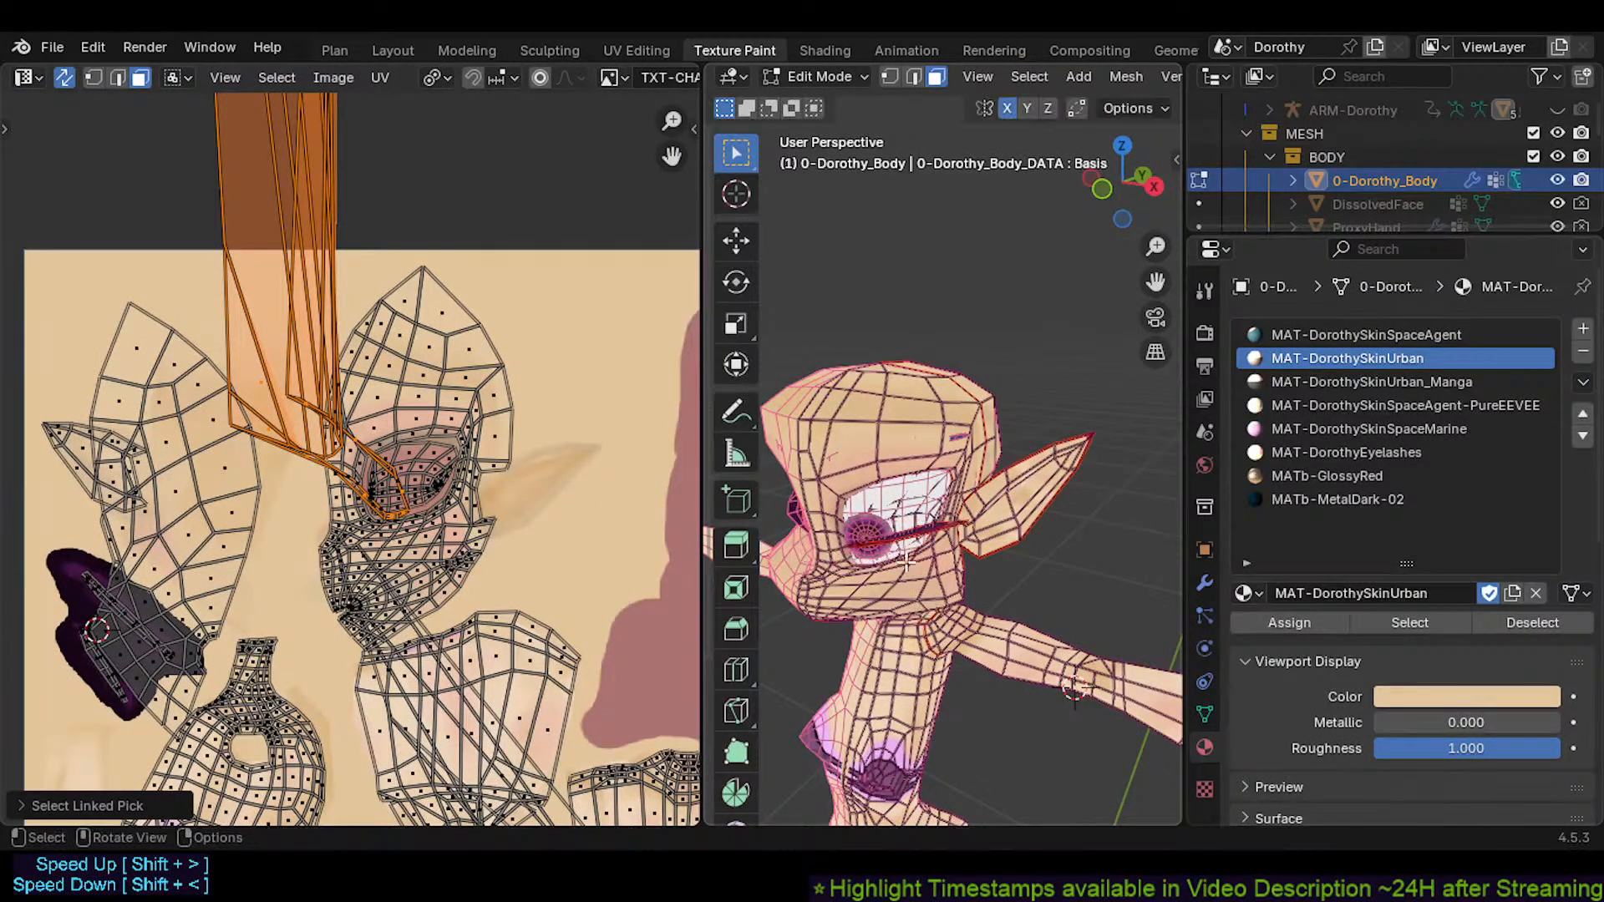
scroll(907, 562, up, 4)
key(alt+z)
scroll(362, 439, down, 3)
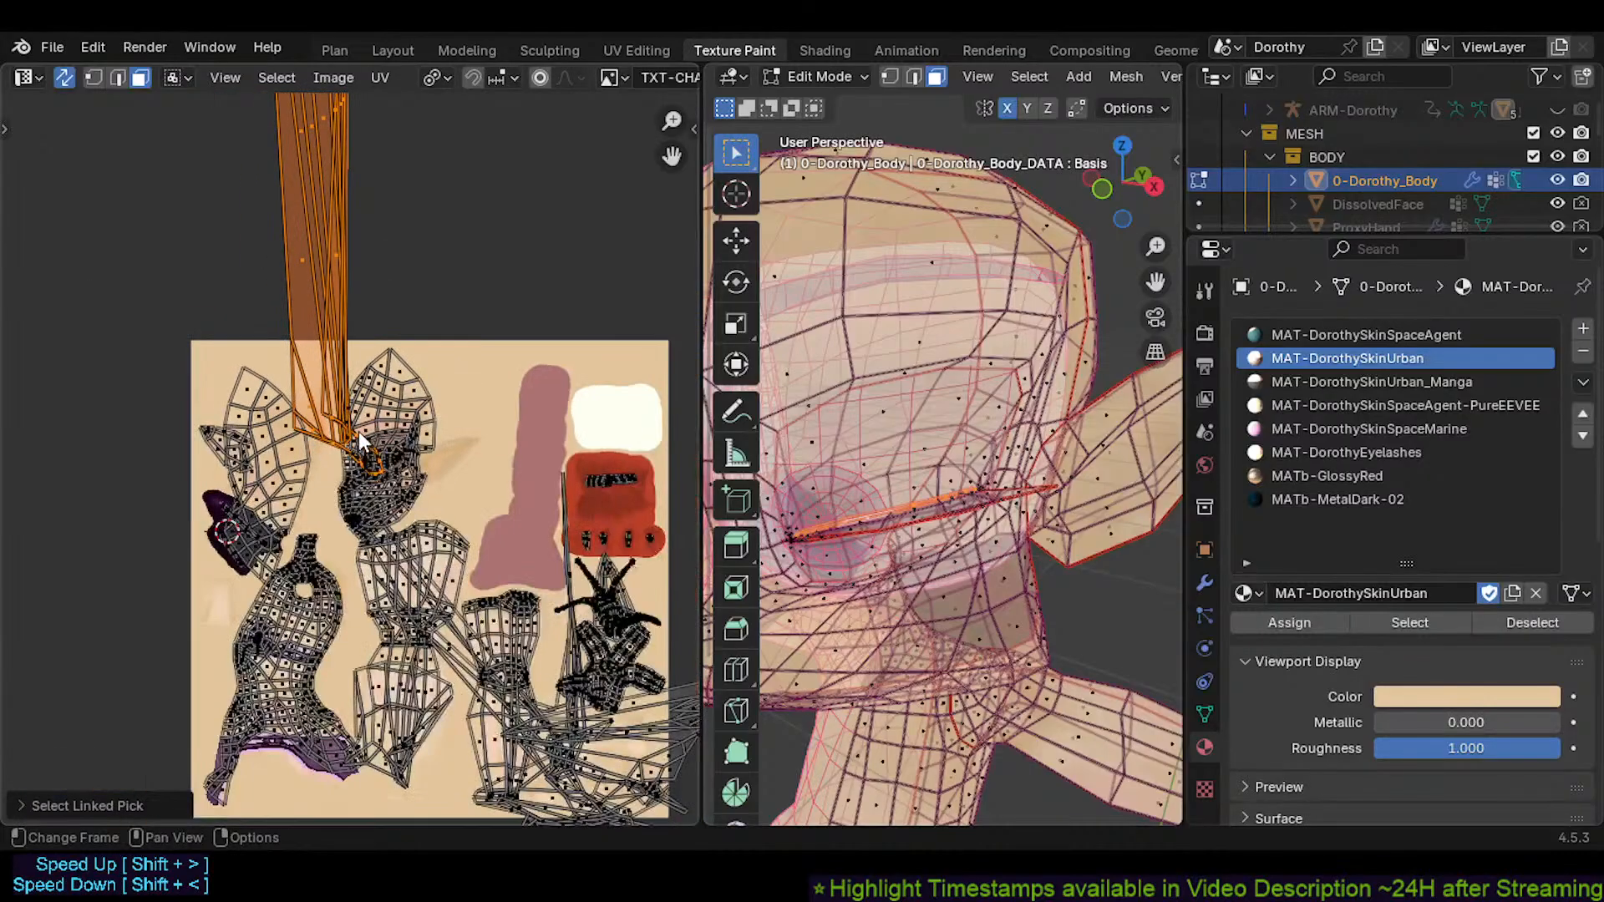
Examine which part of the eye mesh the stretched UV island belongs to
key(g)
right_click(374, 419)
scroll(244, 533, up, 4)
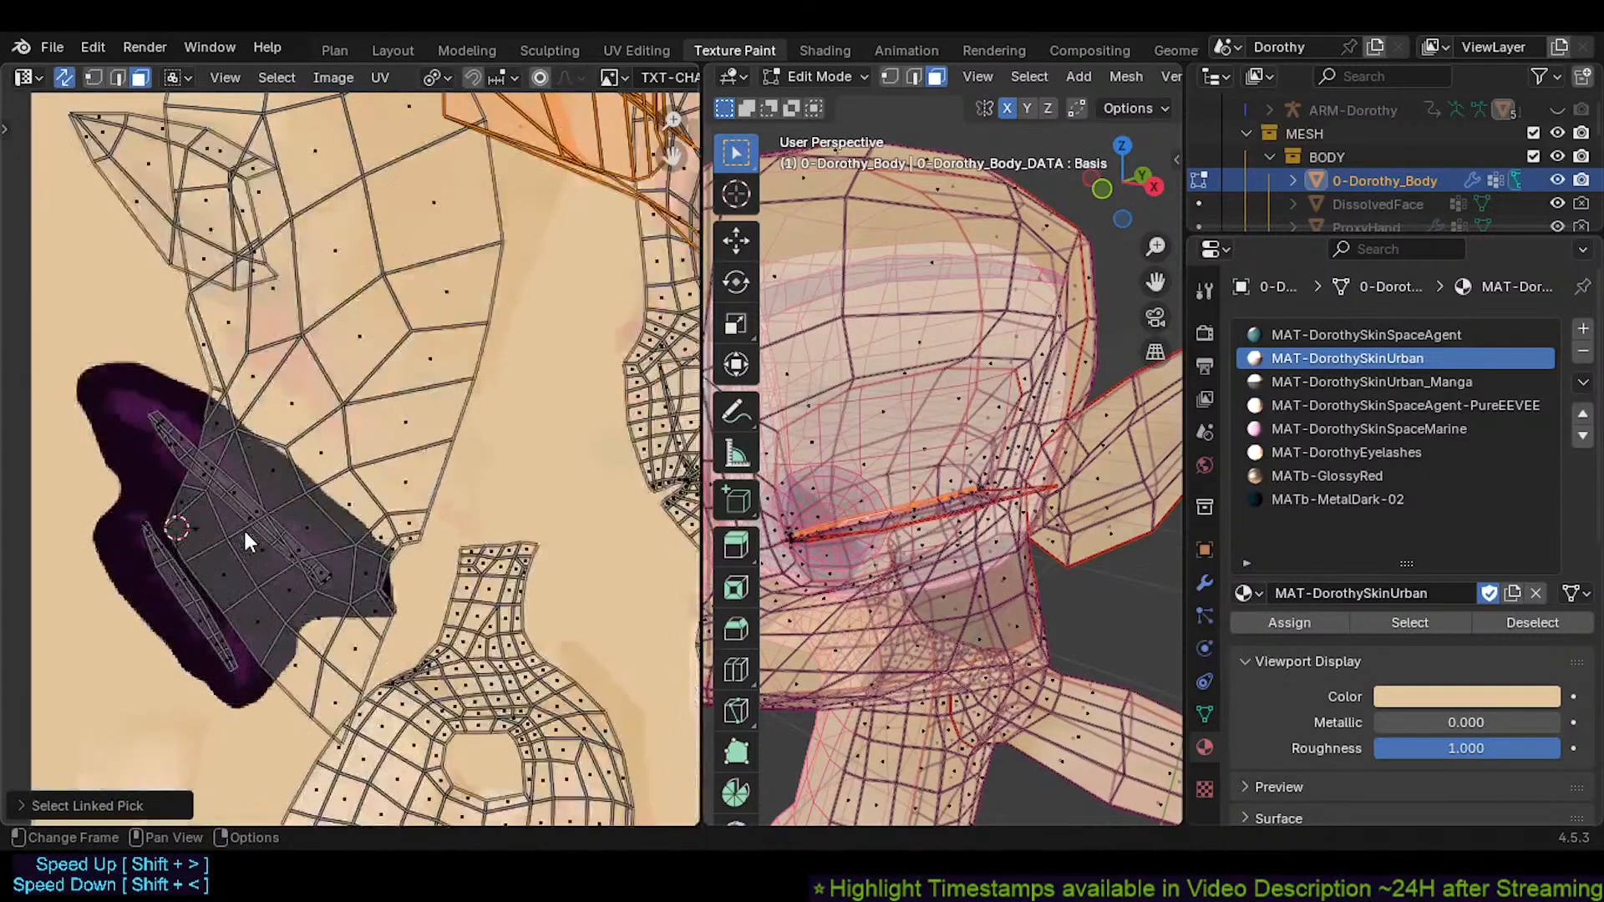
scroll(243, 528, down, 3)
key(g)
click(338, 364)
key(g)
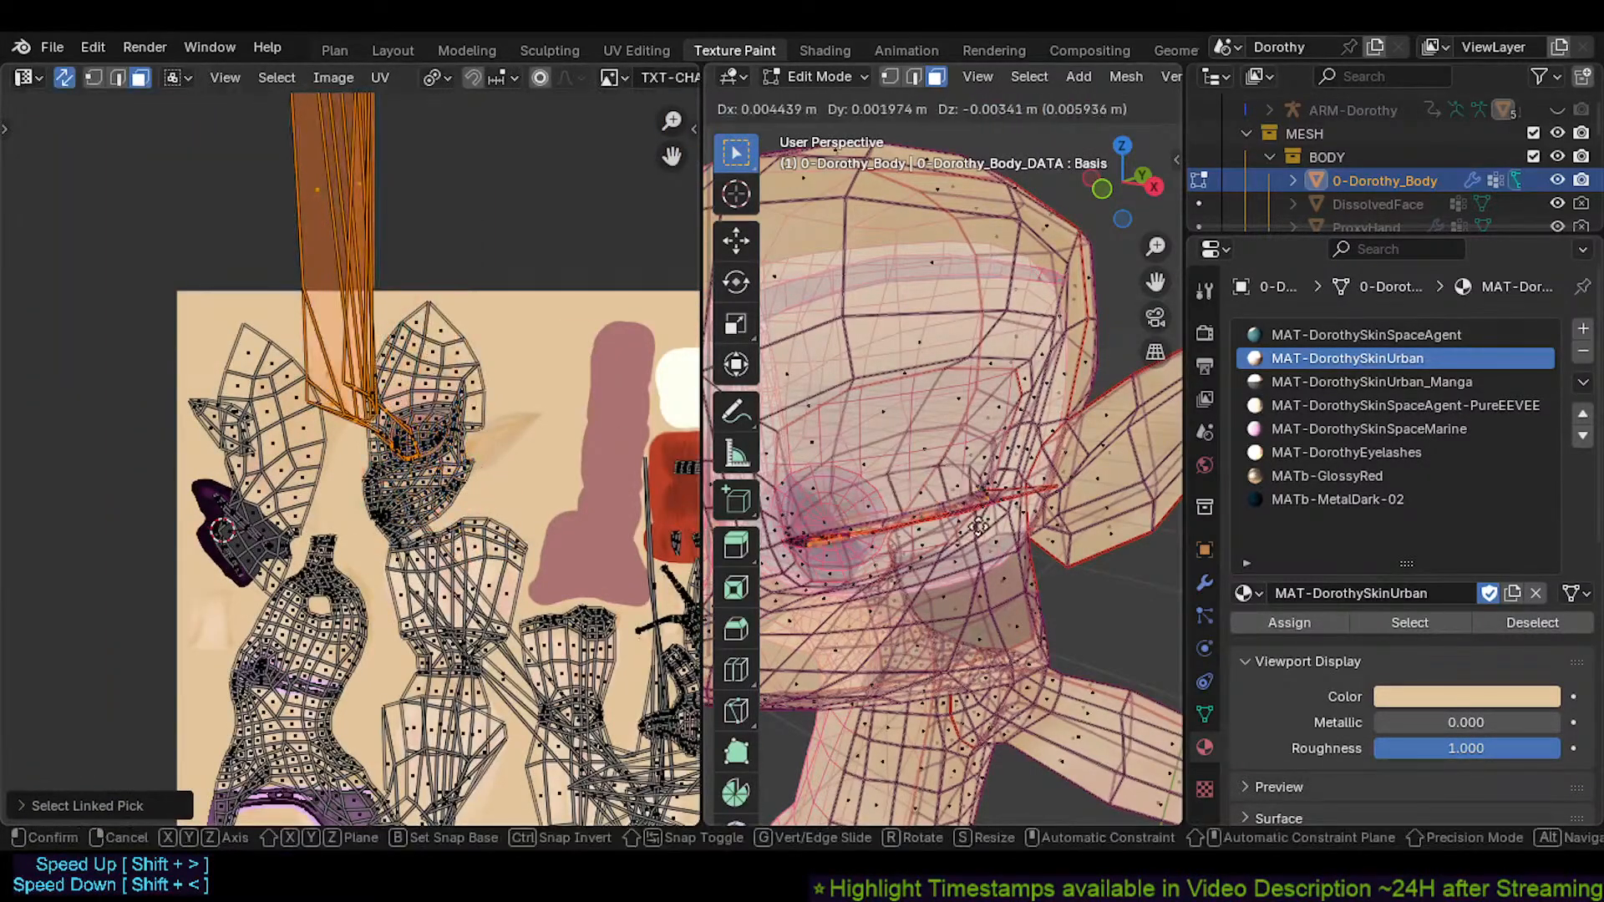
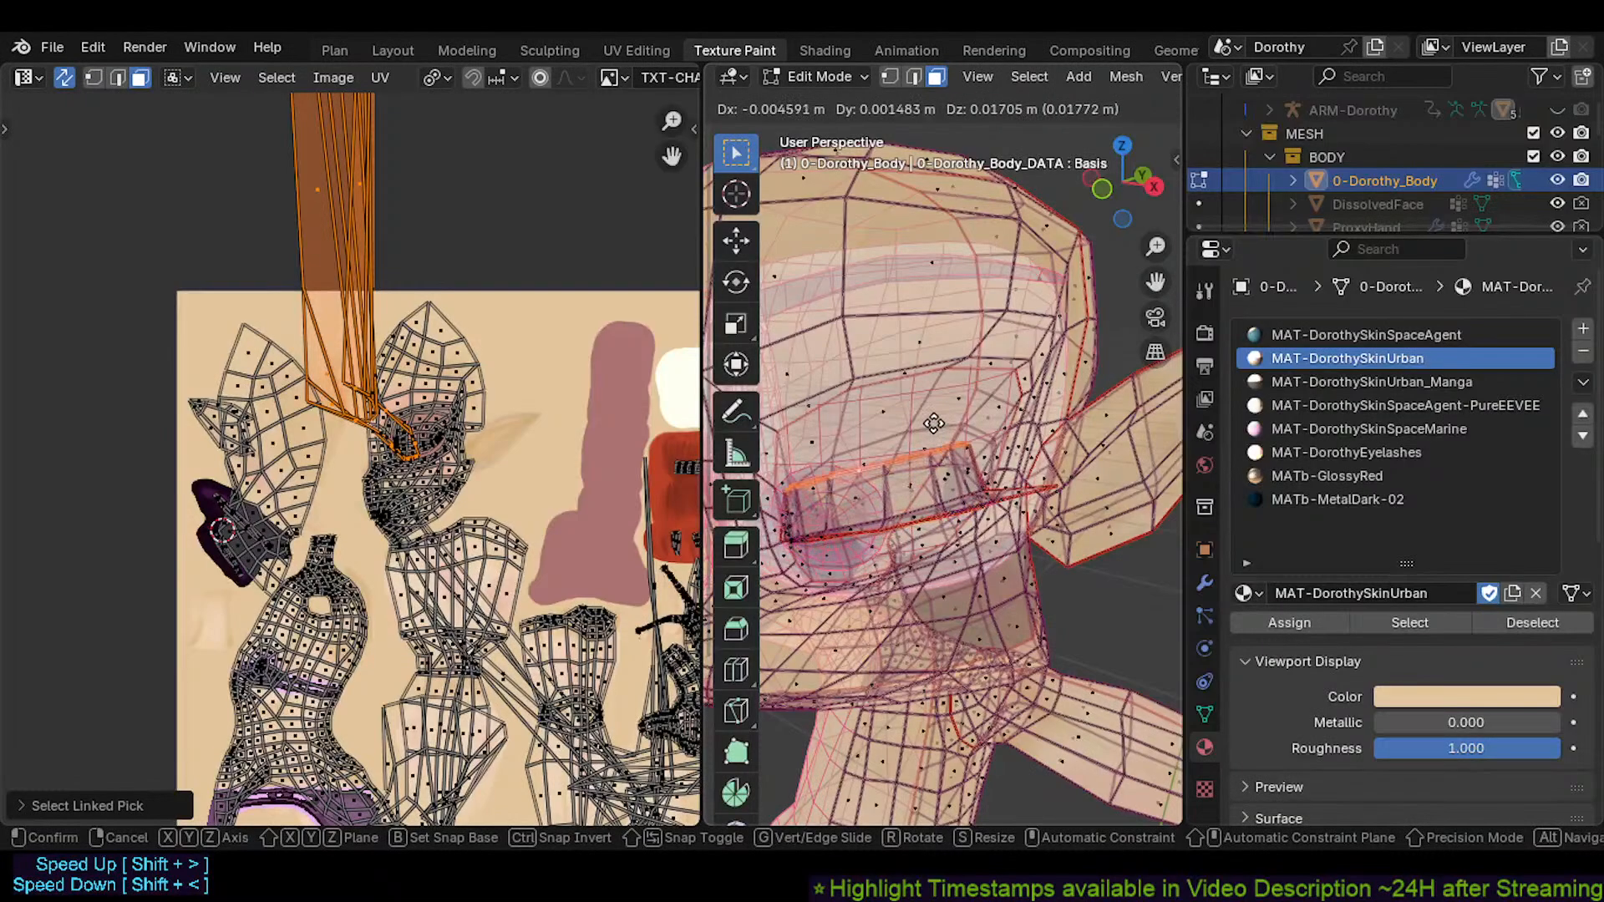
click(938, 469)
scroll(475, 396, up, 6)
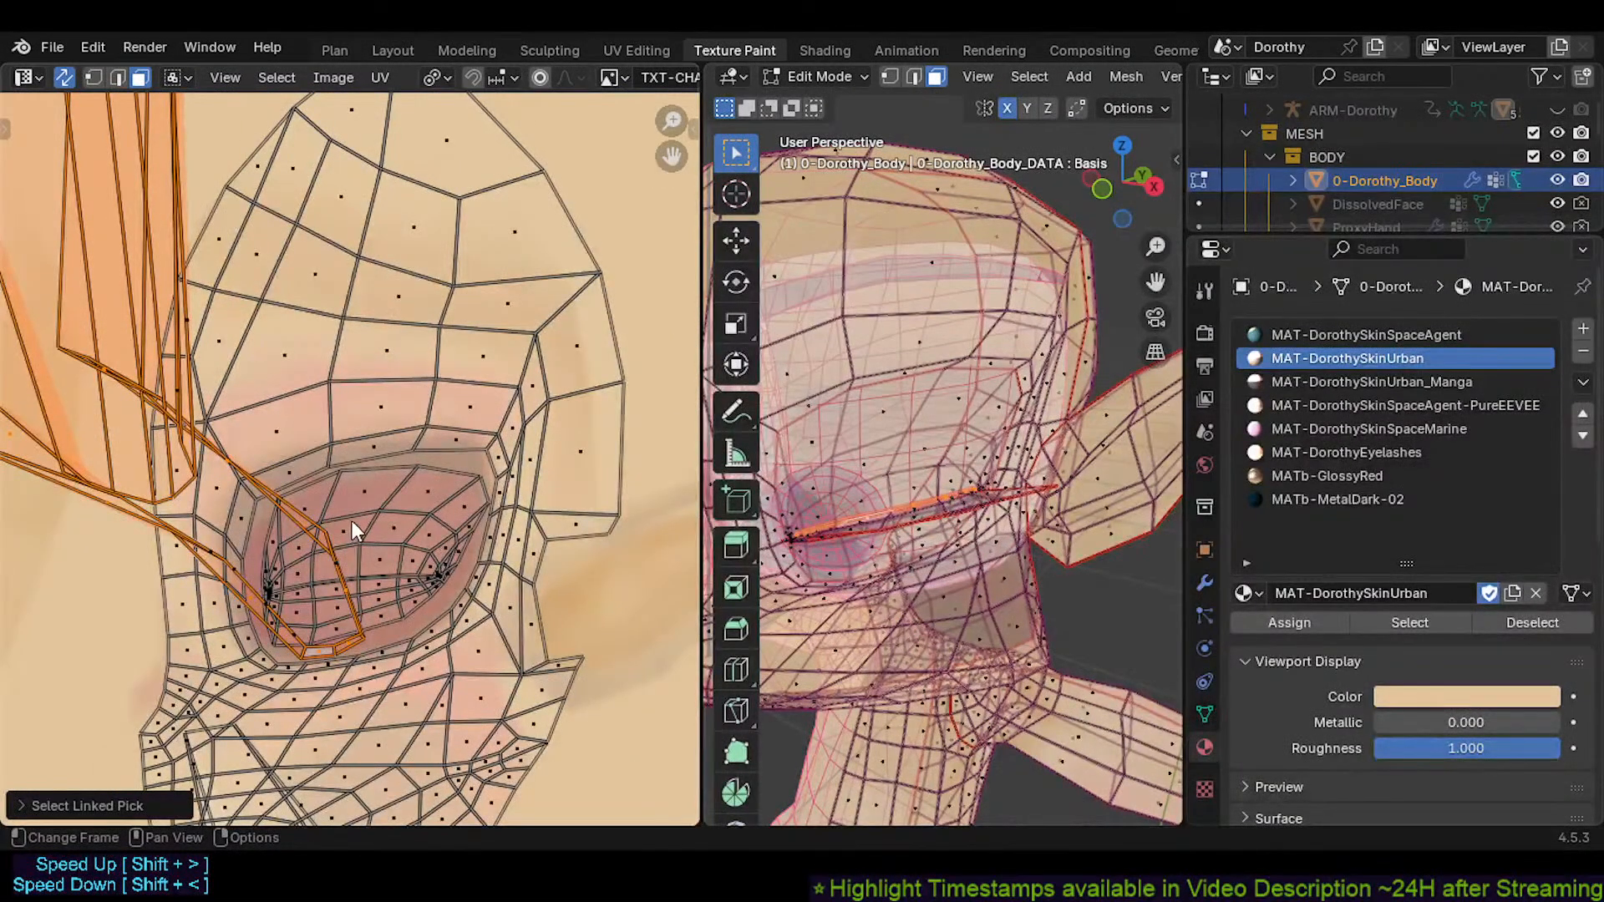
scroll(369, 512, down, 6)
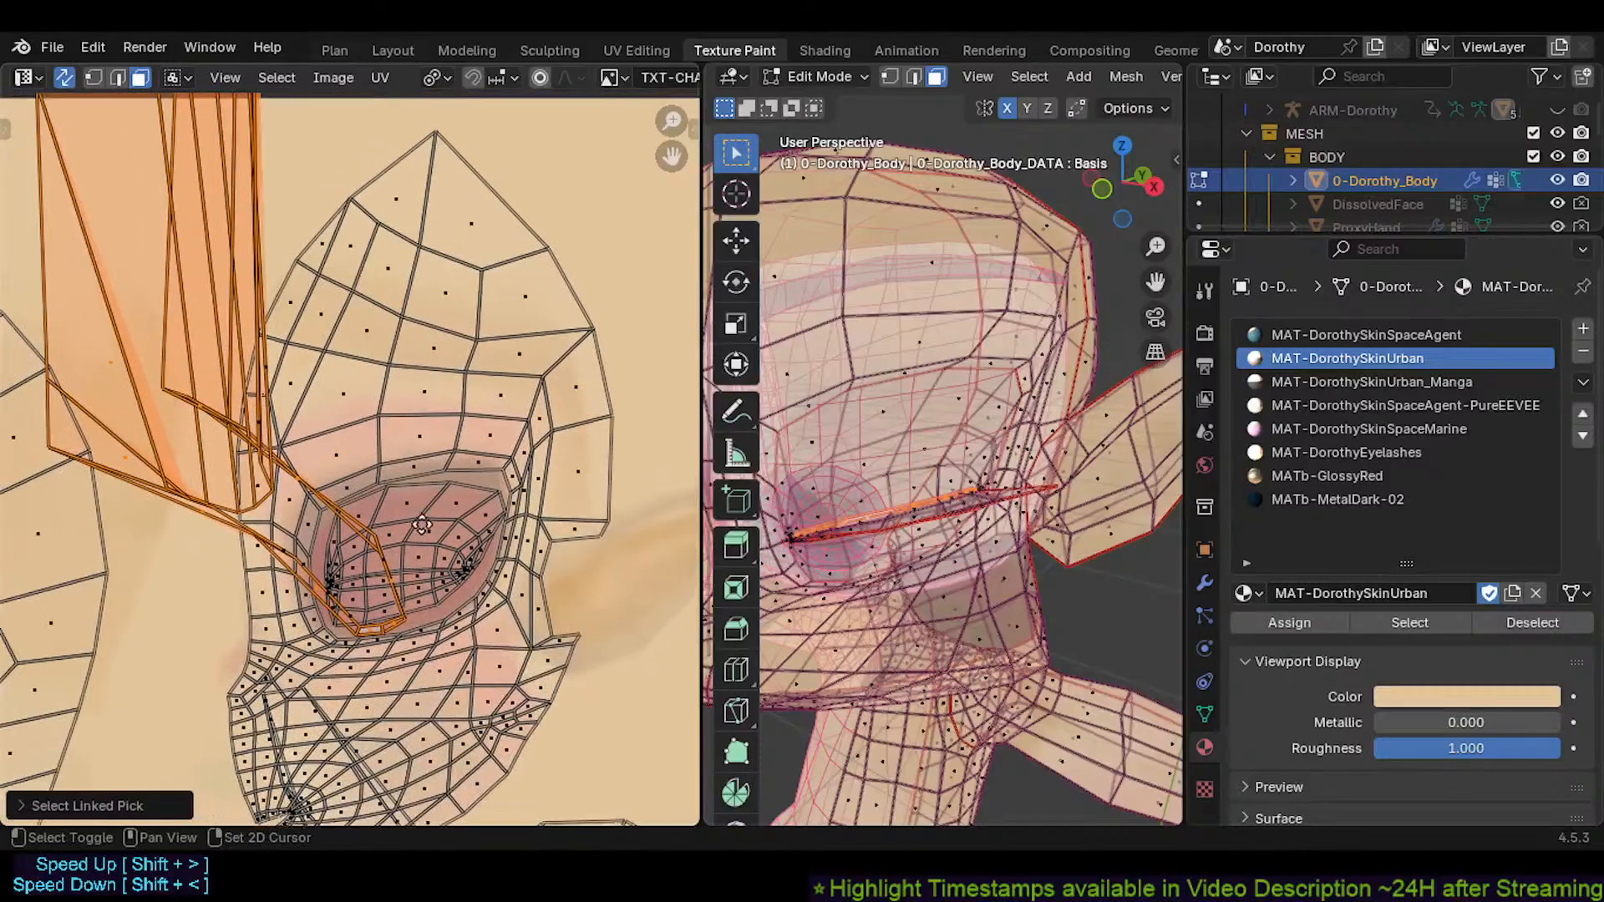
shift+middle_drag(474, 603, 471, 563)
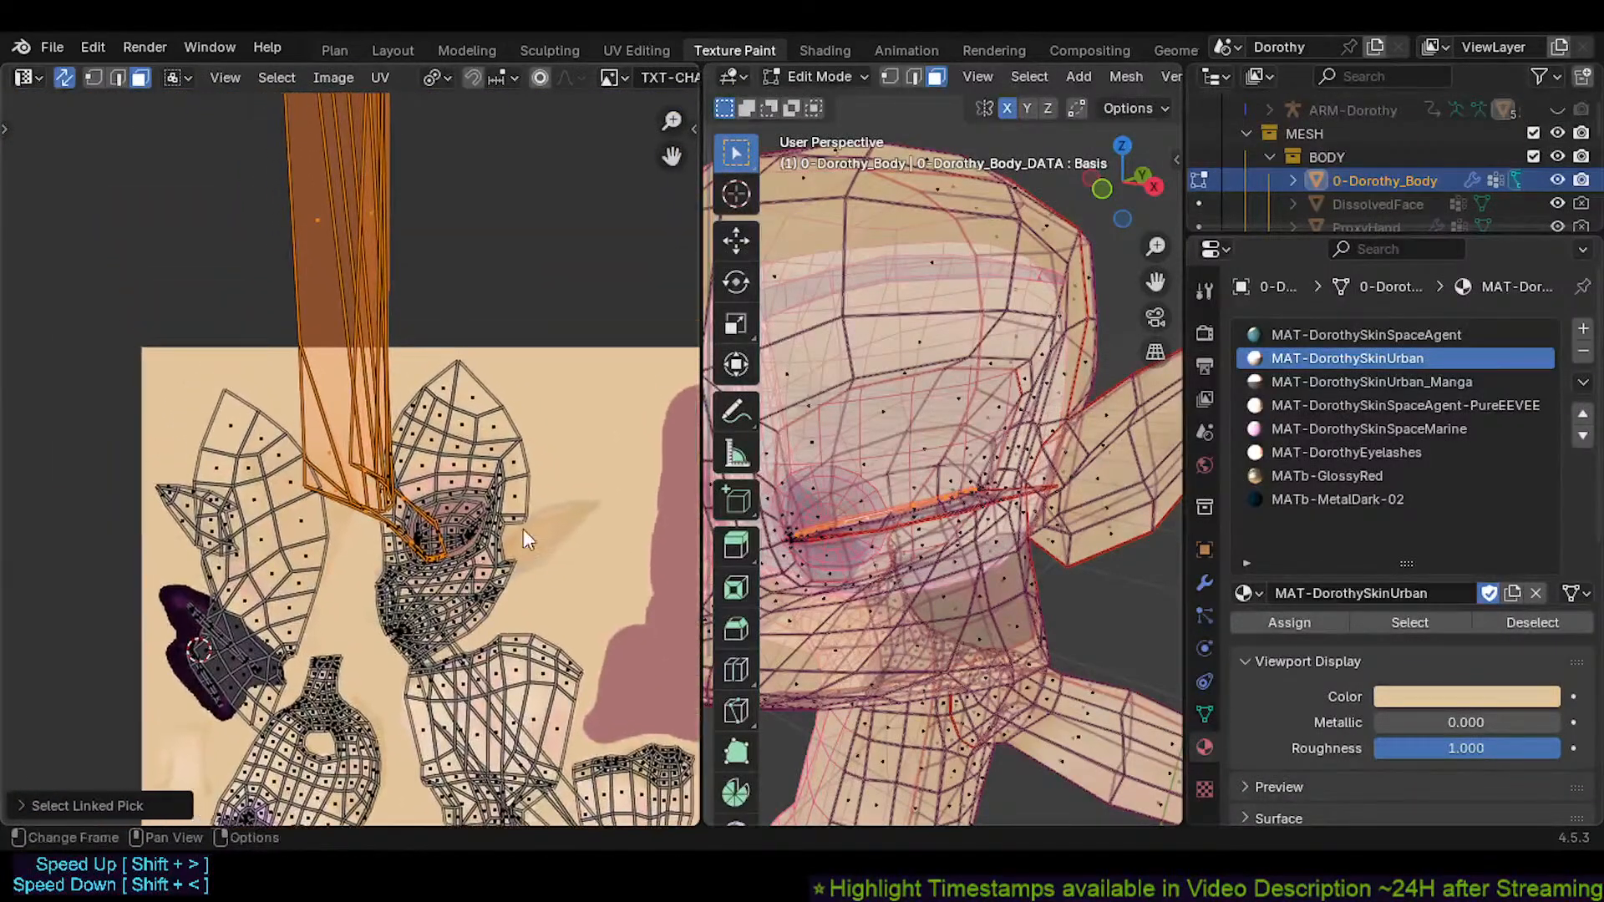
Unwrap the selected strip faces, scale the resulting island down and move it beside the face island
key(u)
click(979, 449)
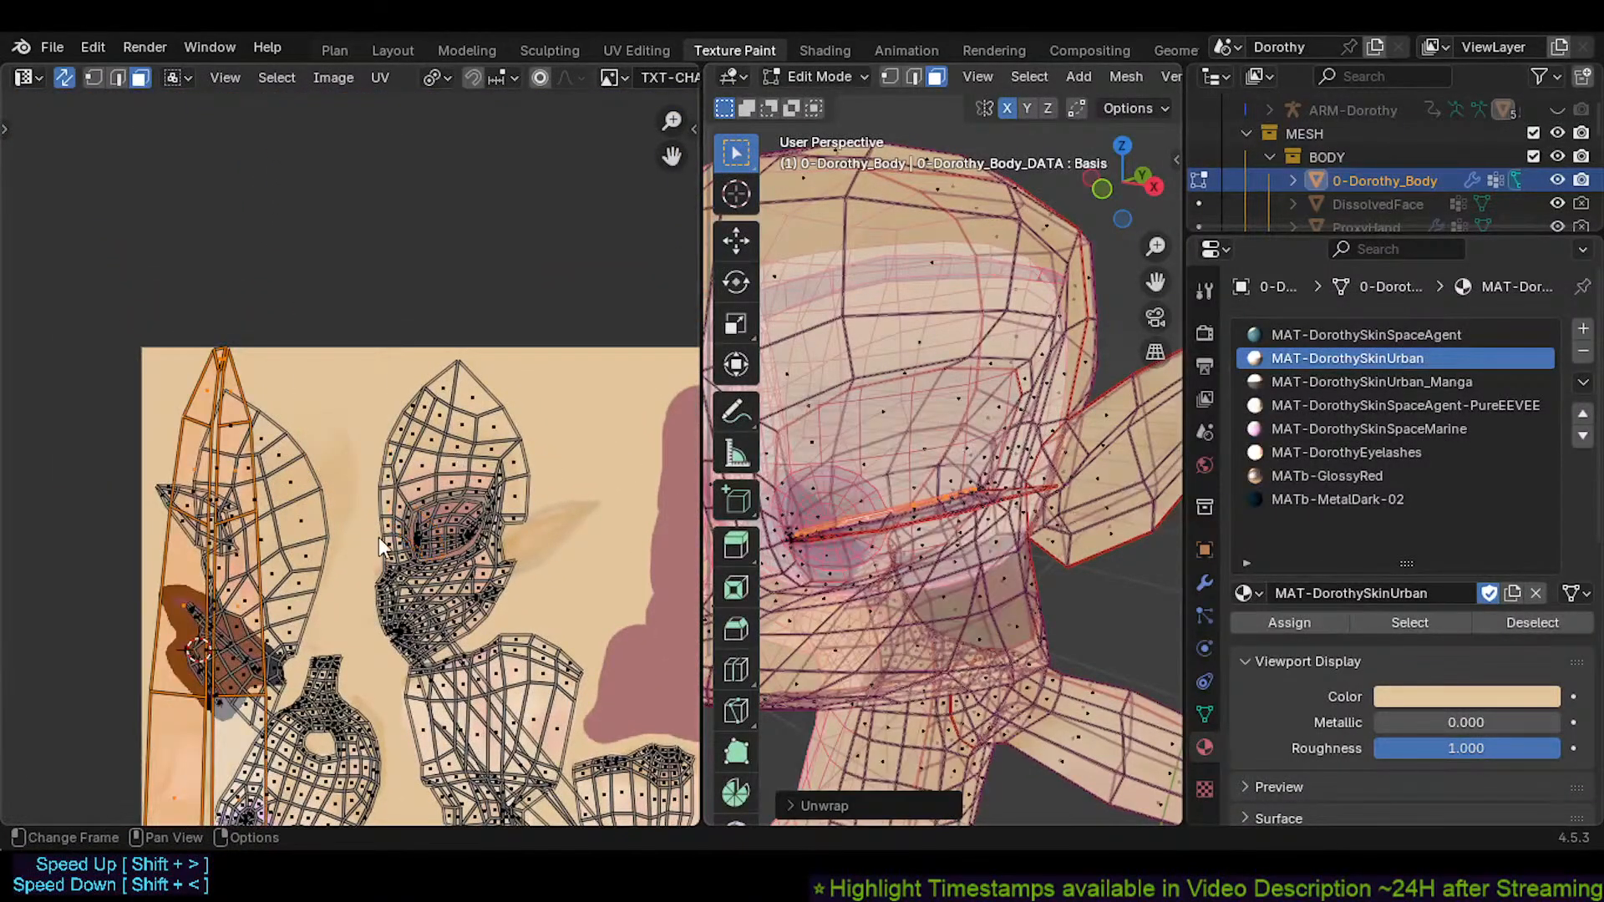
key(s)
click(243, 656)
key(g)
click(399, 492)
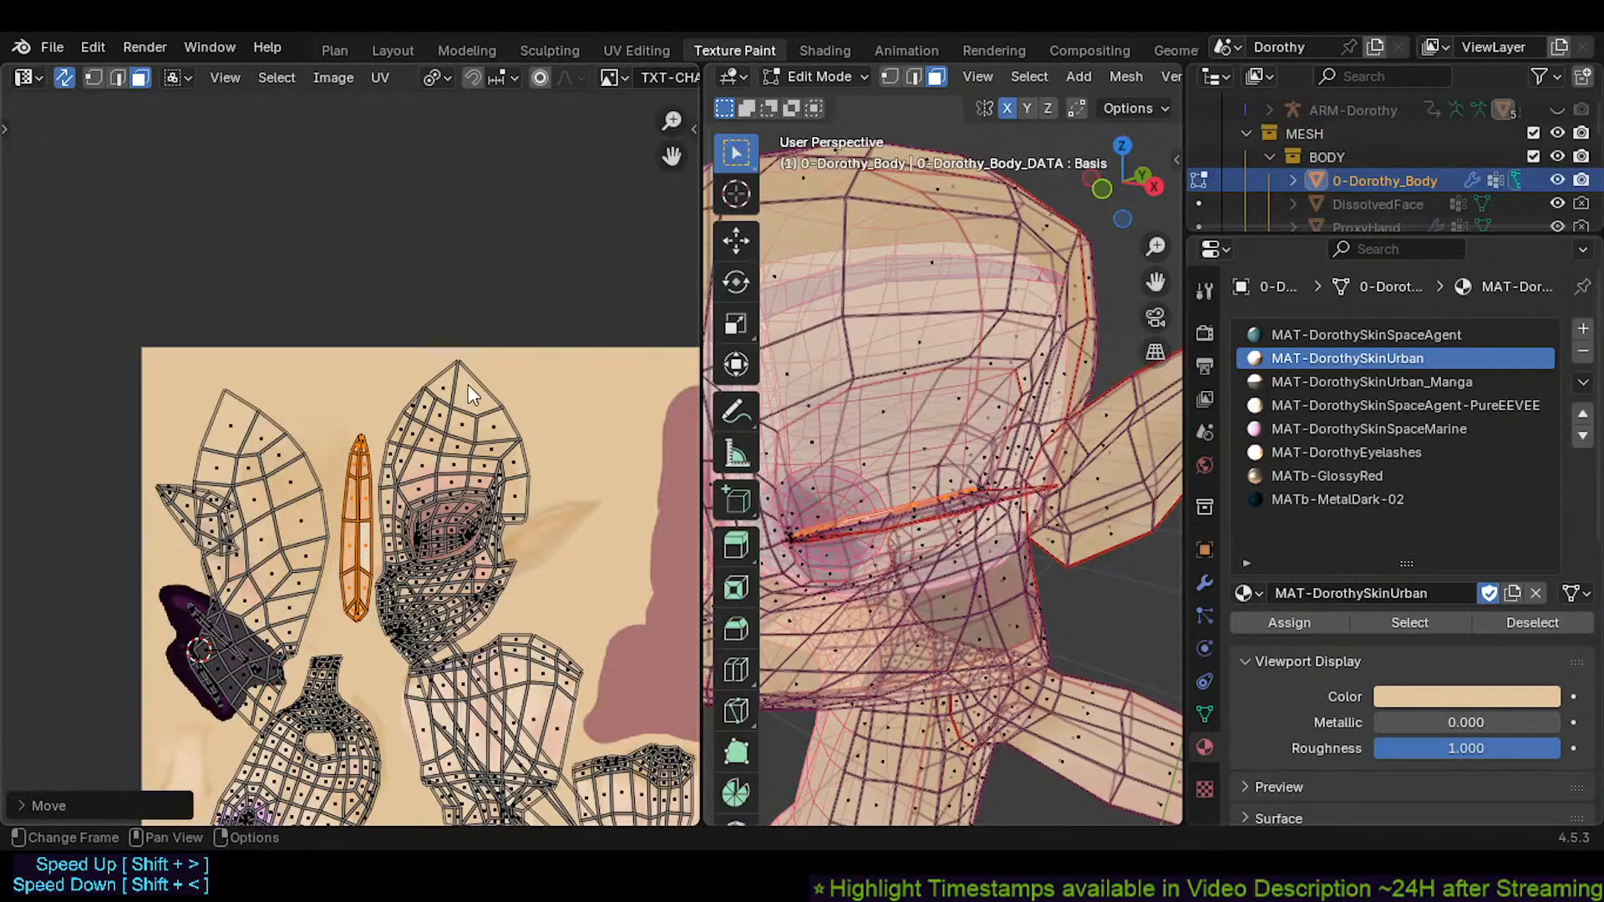
Rotate the strip island to nearly horizontal, shrink it and move it onto the painted eye area
key(r)
click(505, 588)
key(s)
click(457, 511)
scroll(387, 526, up, 3)
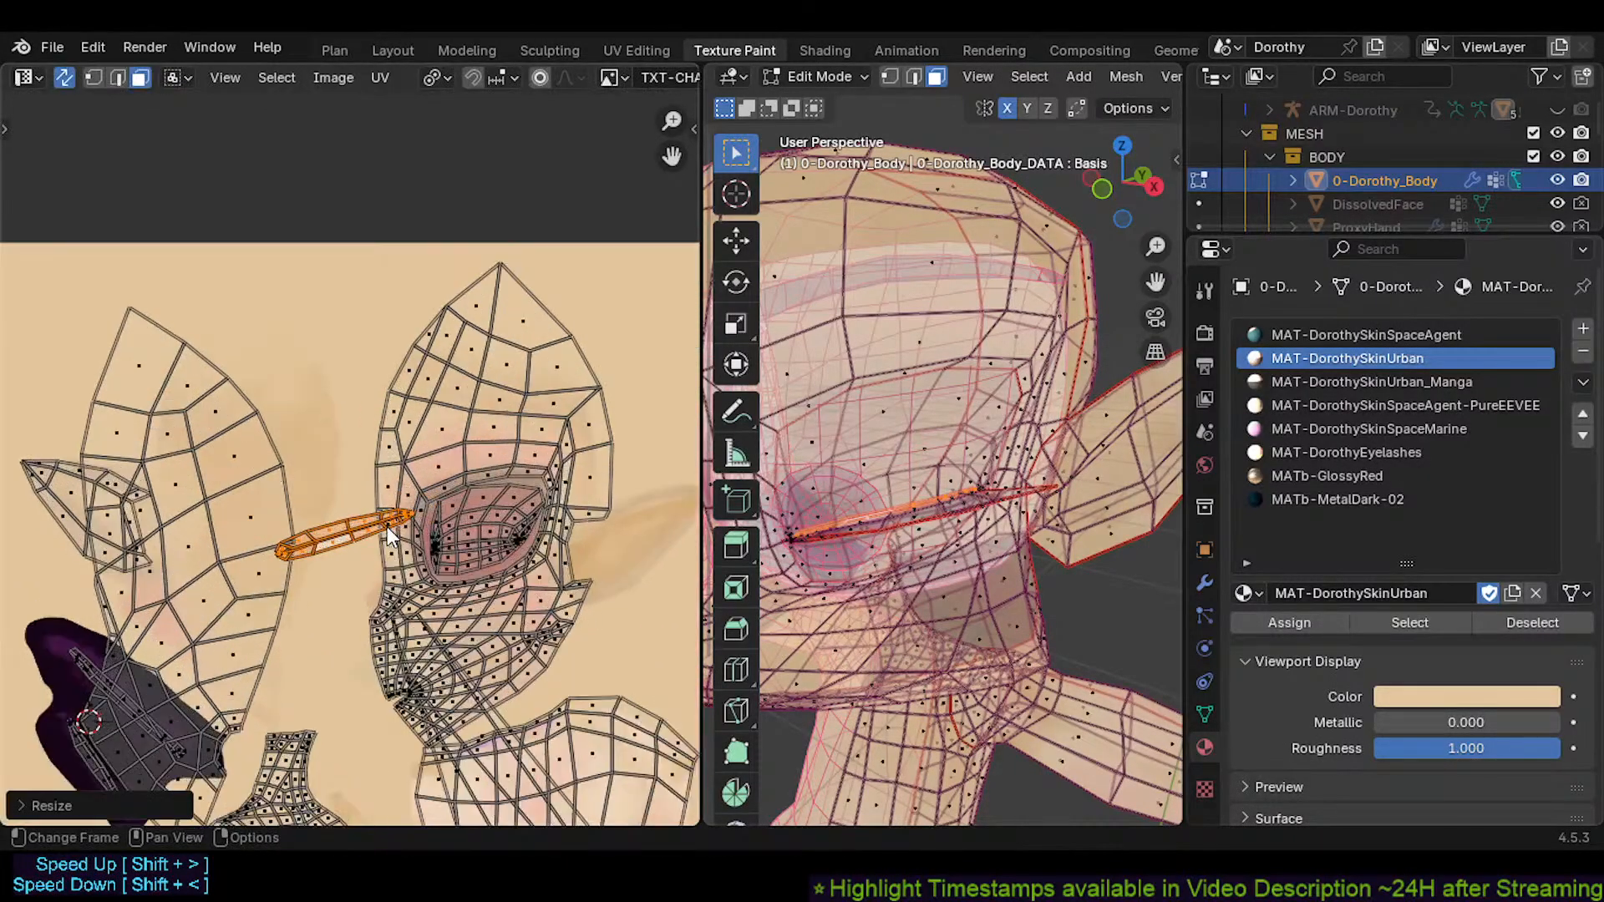
key(g)
click(446, 558)
scroll(515, 548, up, 2)
key(r)
click(577, 549)
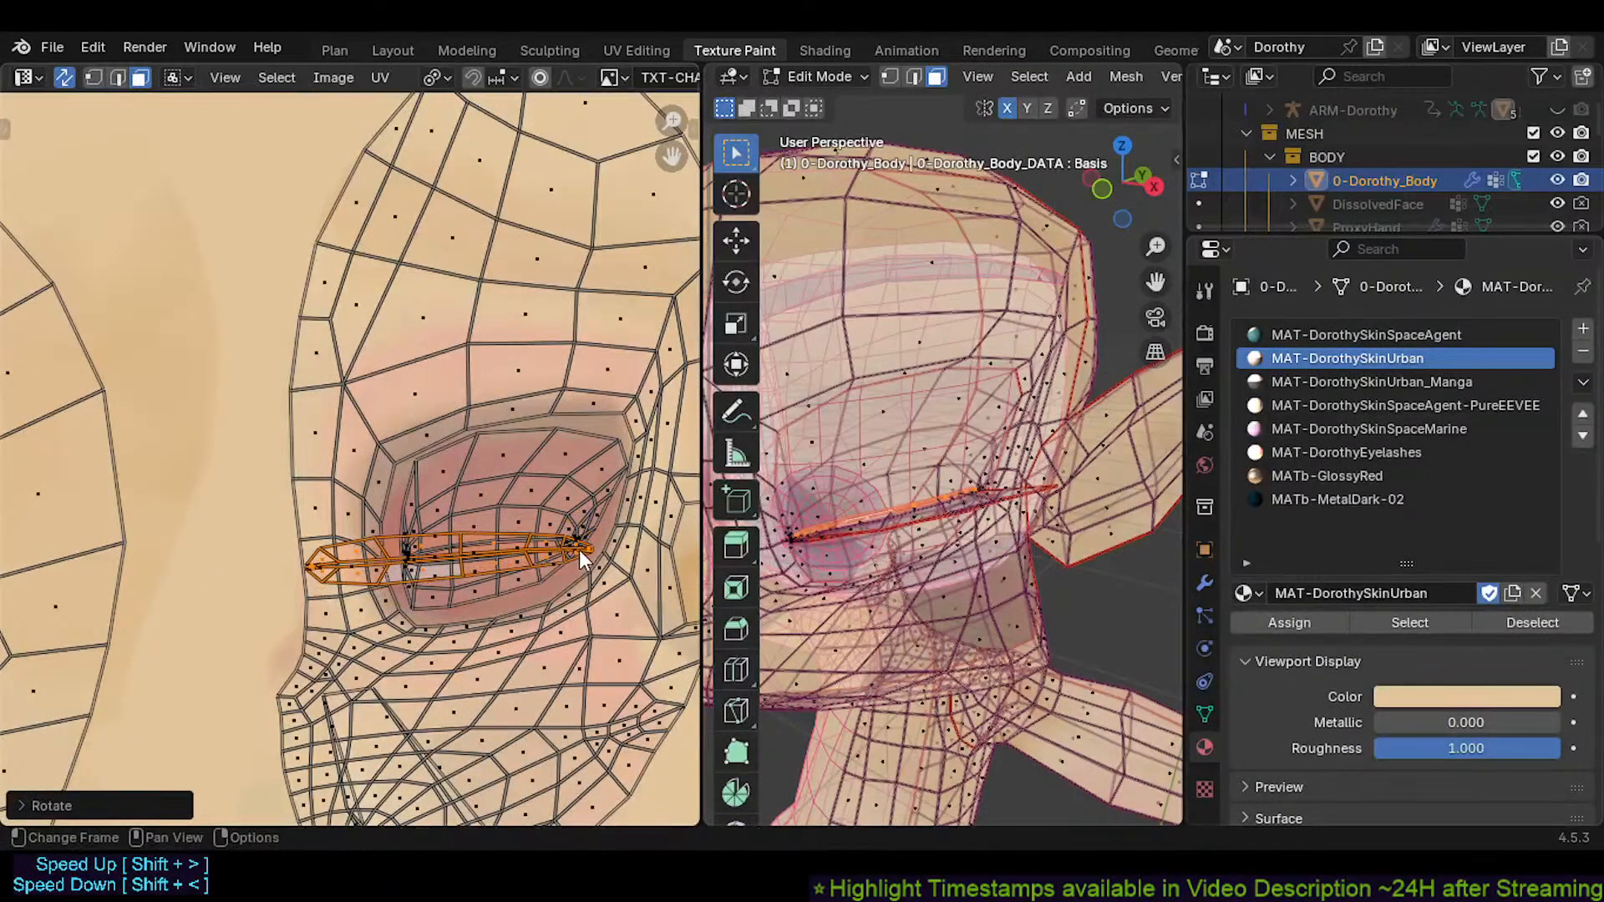
Scale the strip island down further and position it within the lower half of the eye opening
key(s)
click(518, 549)
scroll(474, 556, up, 2)
key(g)
click(510, 568)
scroll(541, 579, up, 2)
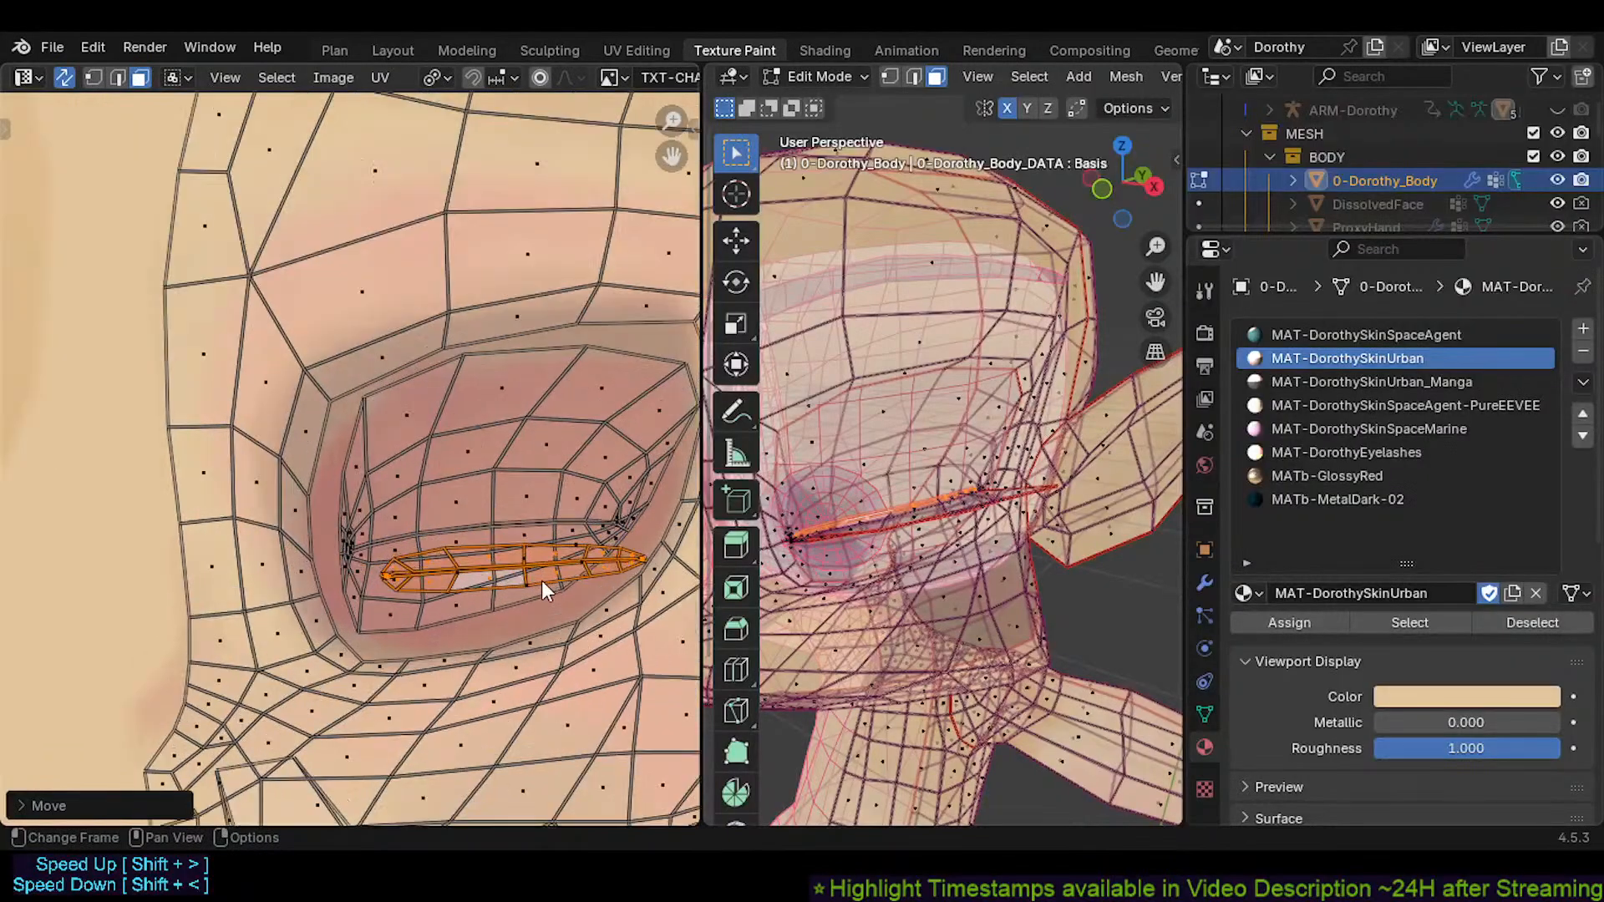
Tilt and shrink the strip island, placing it in the gap below the inner eyelid island
scroll(568, 581, up, 1)
key(r)
click(577, 576)
key(s)
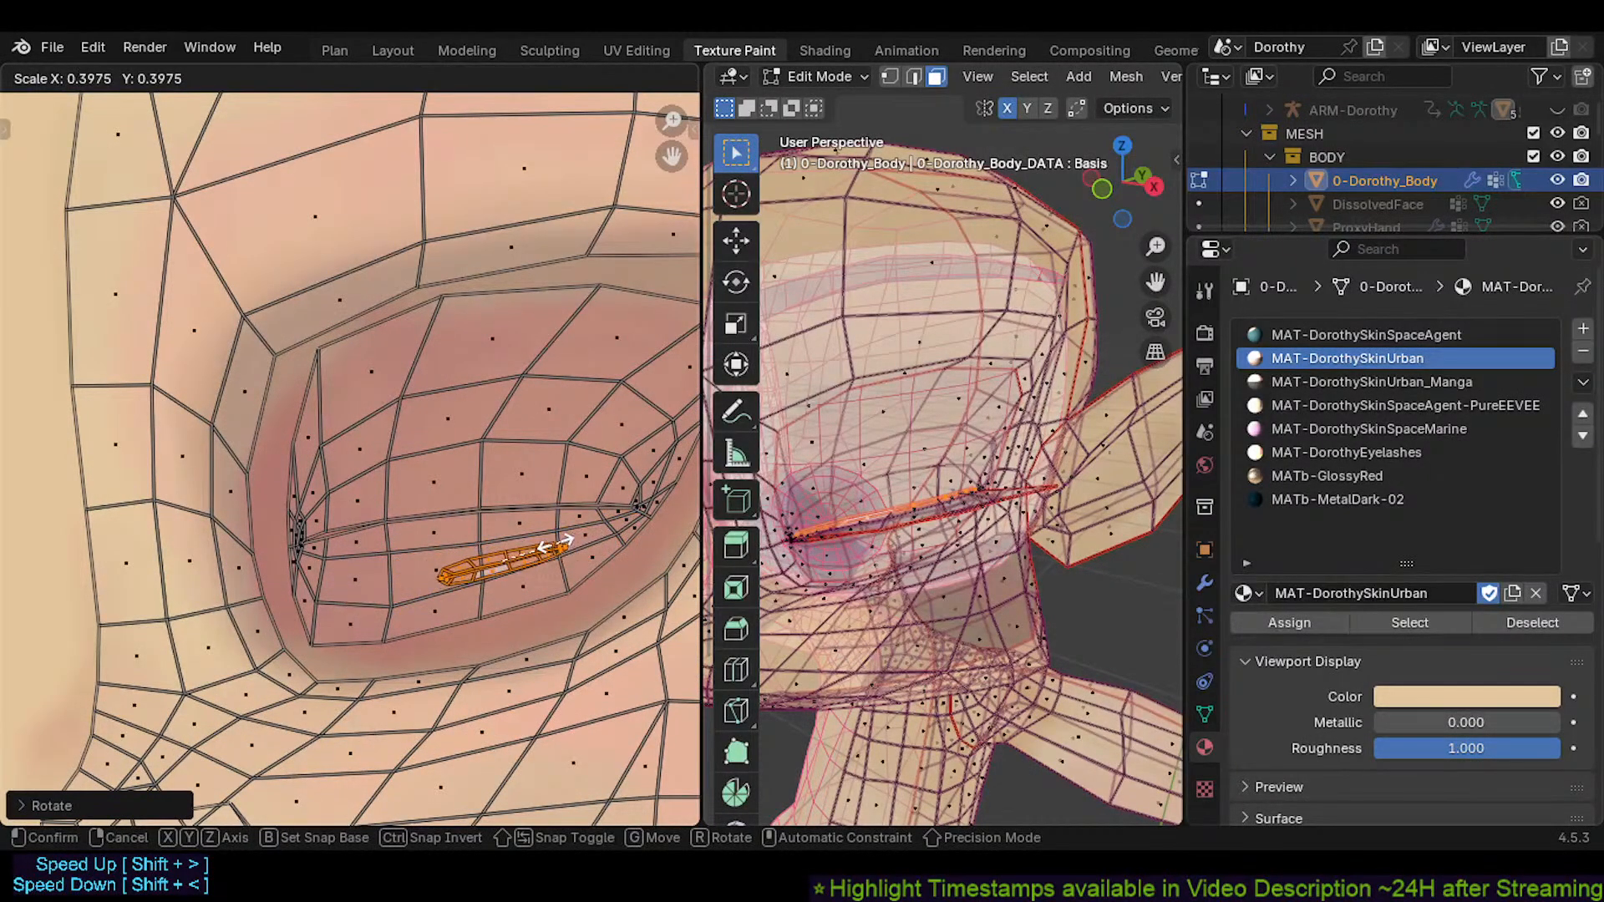
click(547, 604)
key(g)
key(r)
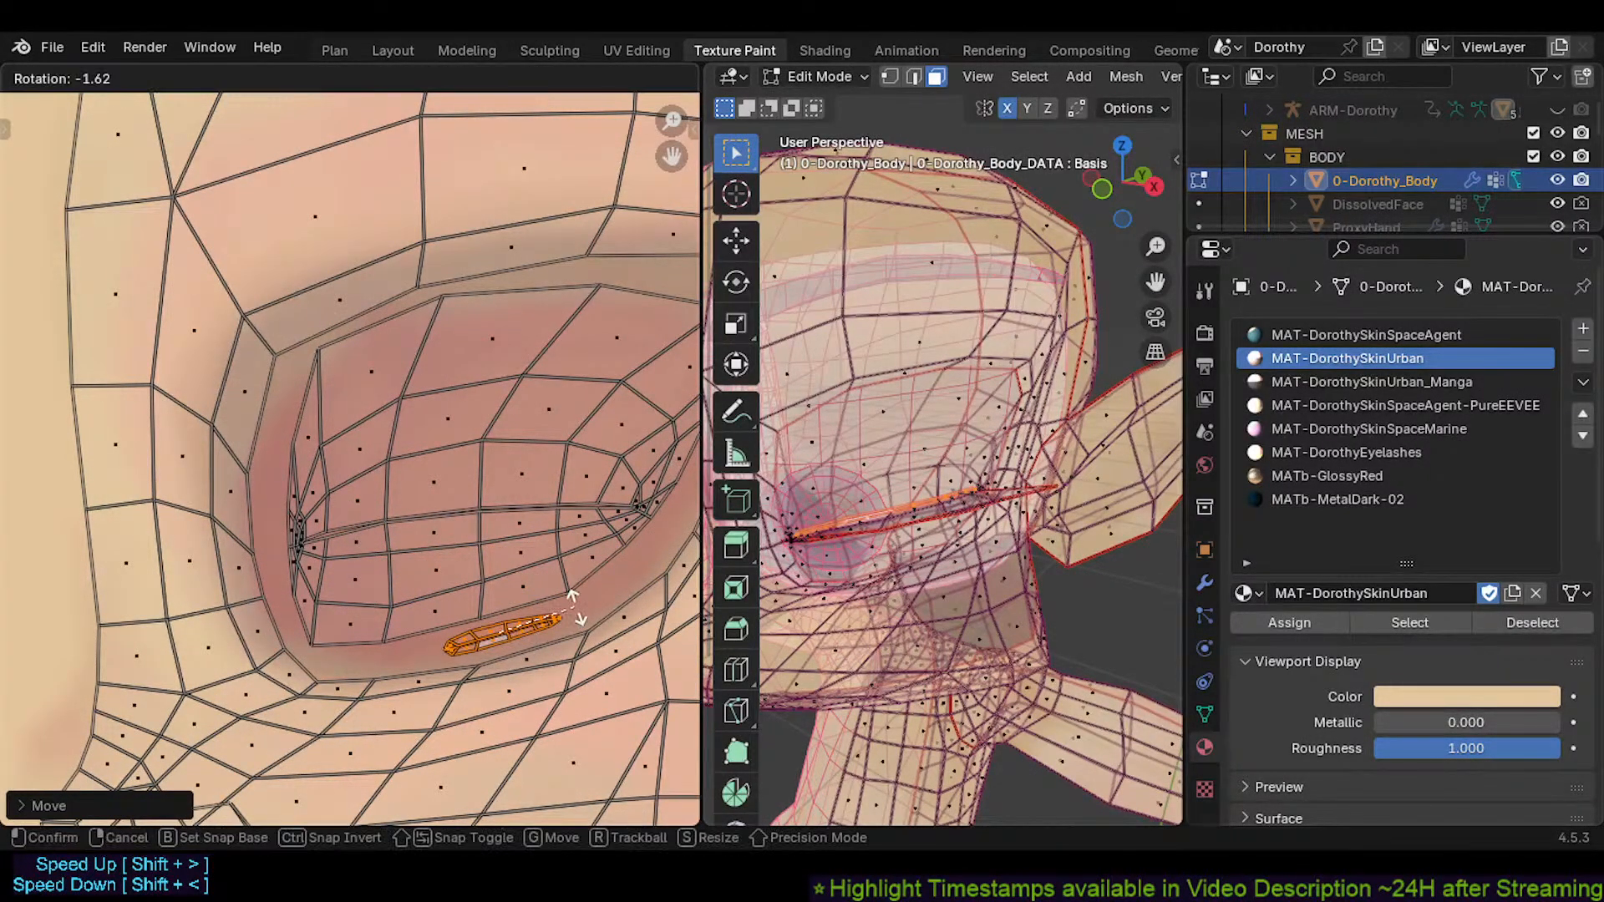
click(579, 615)
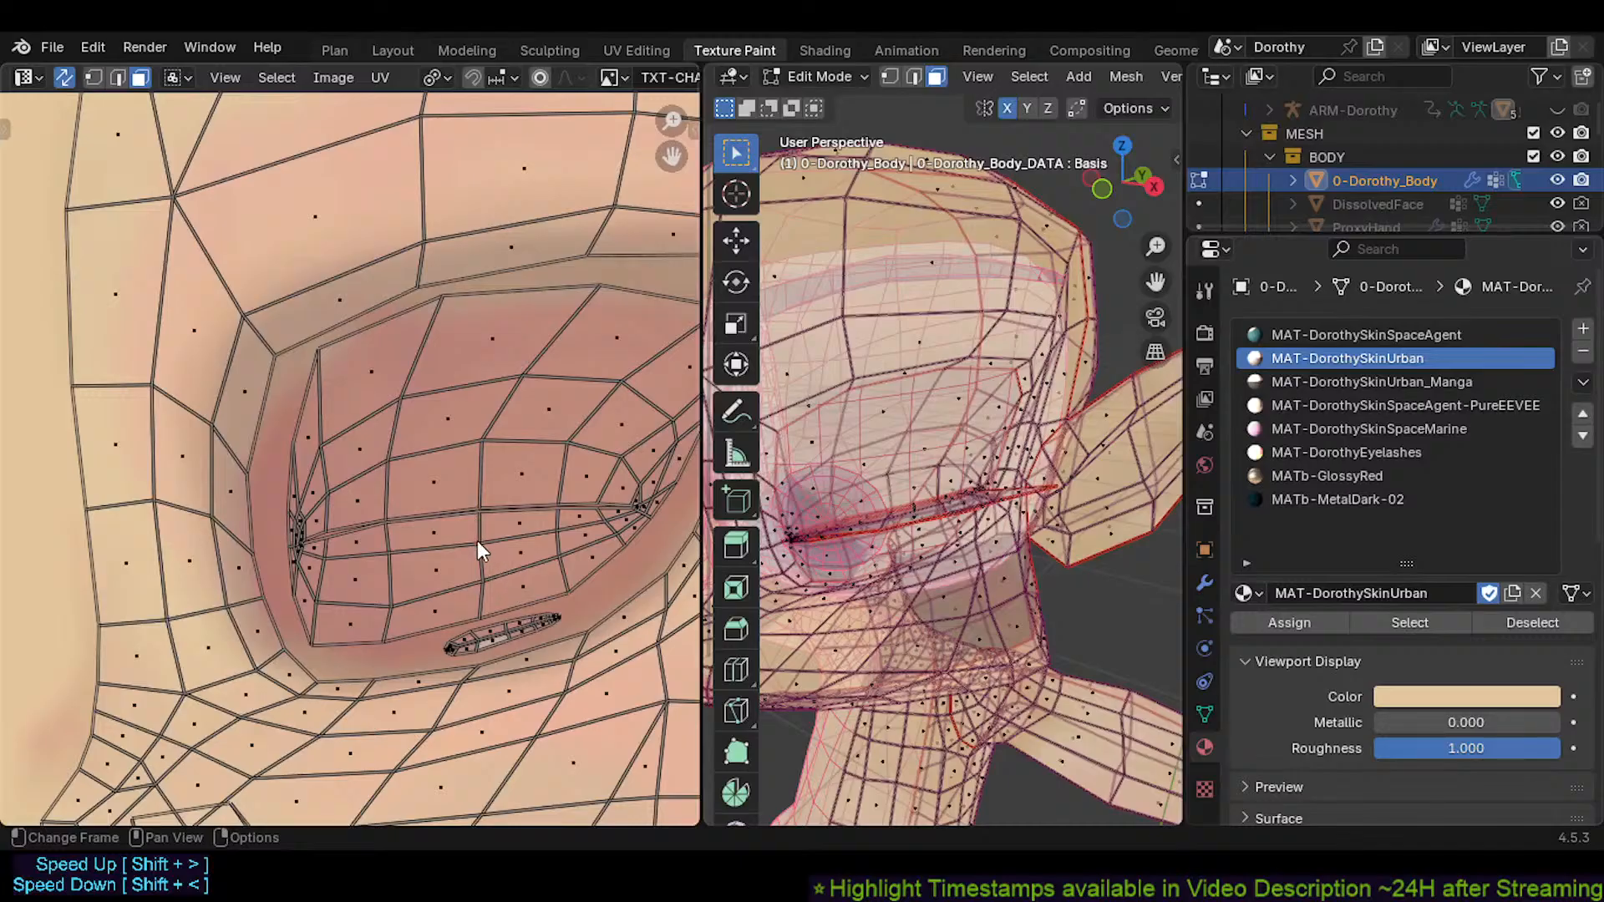
Select the linked strip island again, enlarge it slightly and adjust its rotation along the lower eyelid edge
scroll(464, 516, down, 2)
scroll(502, 583, up, 1)
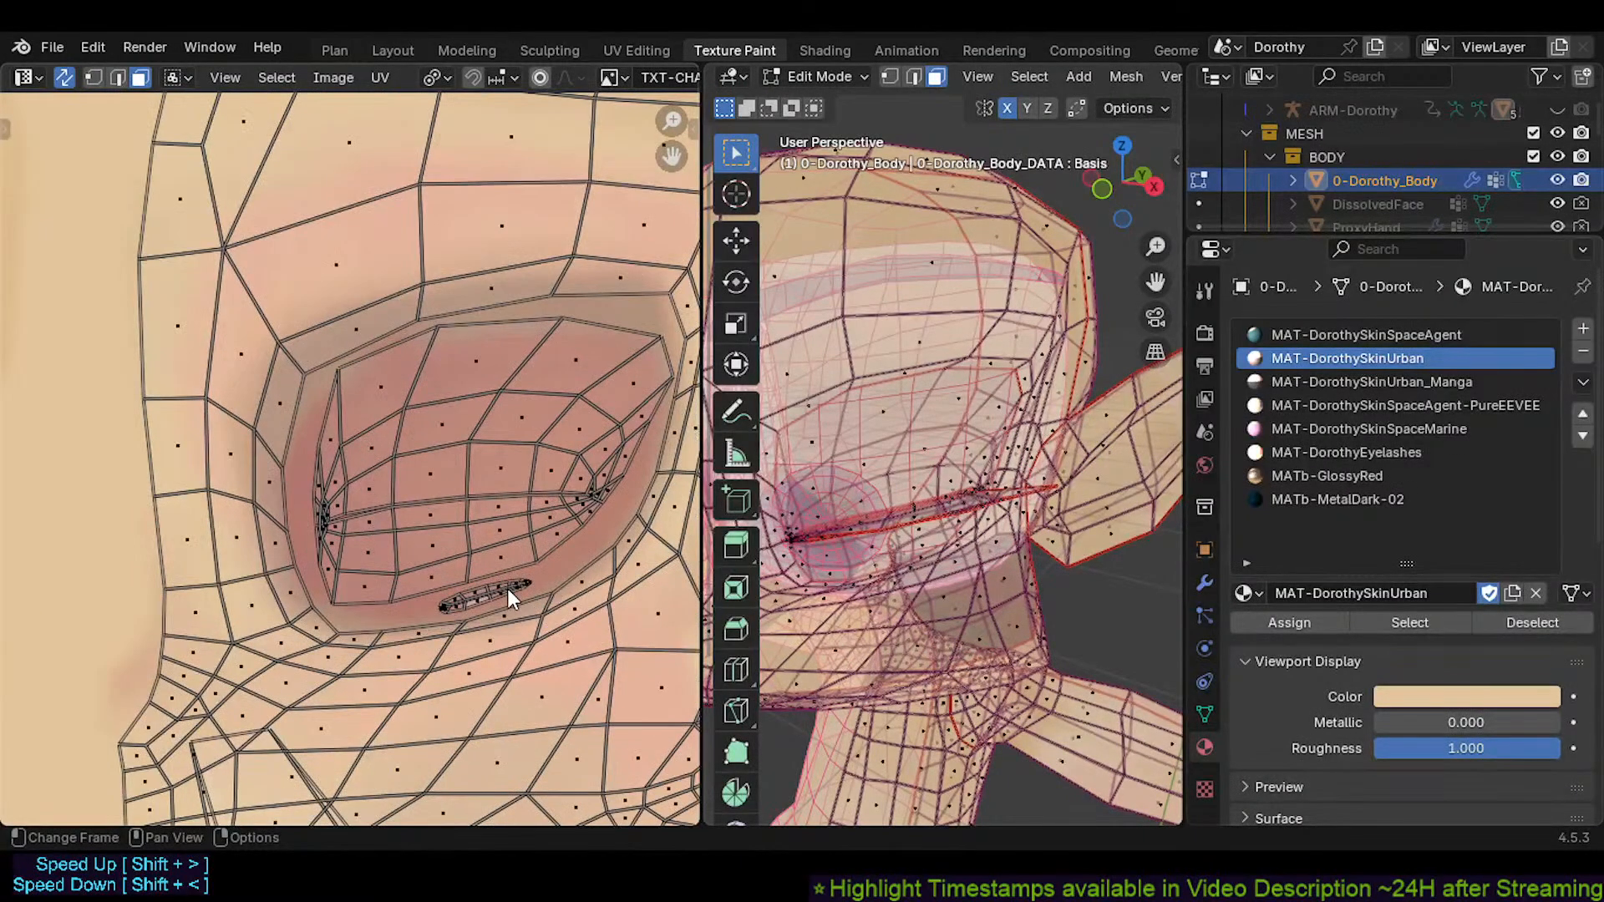
key(l)
key(s)
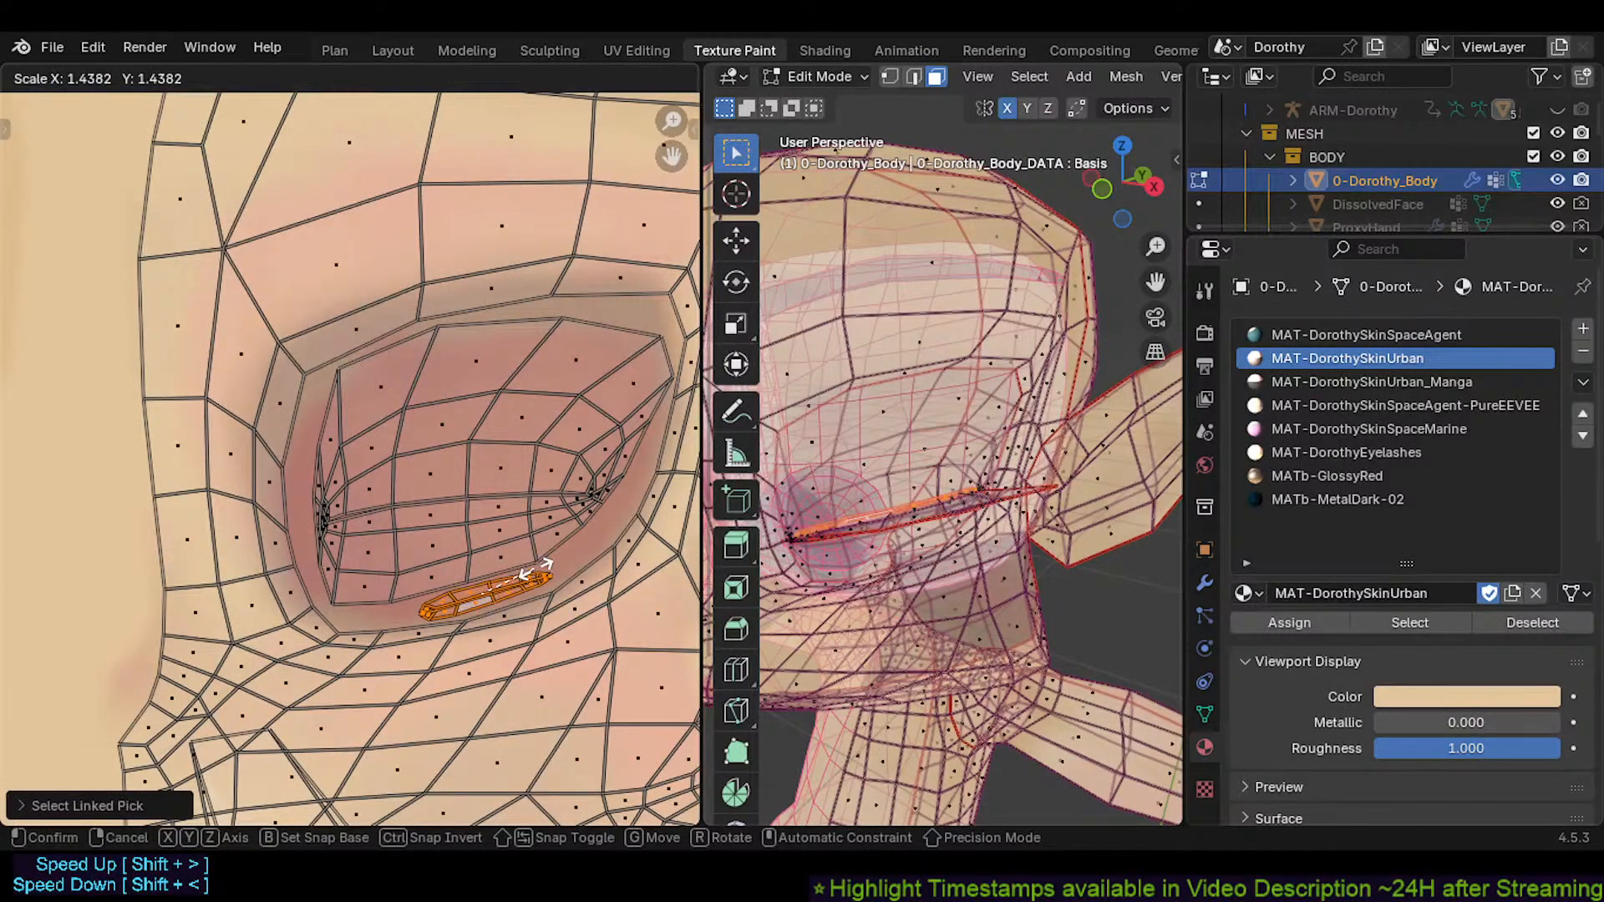
click(575, 558)
key(r)
click(587, 559)
key(s)
click(568, 564)
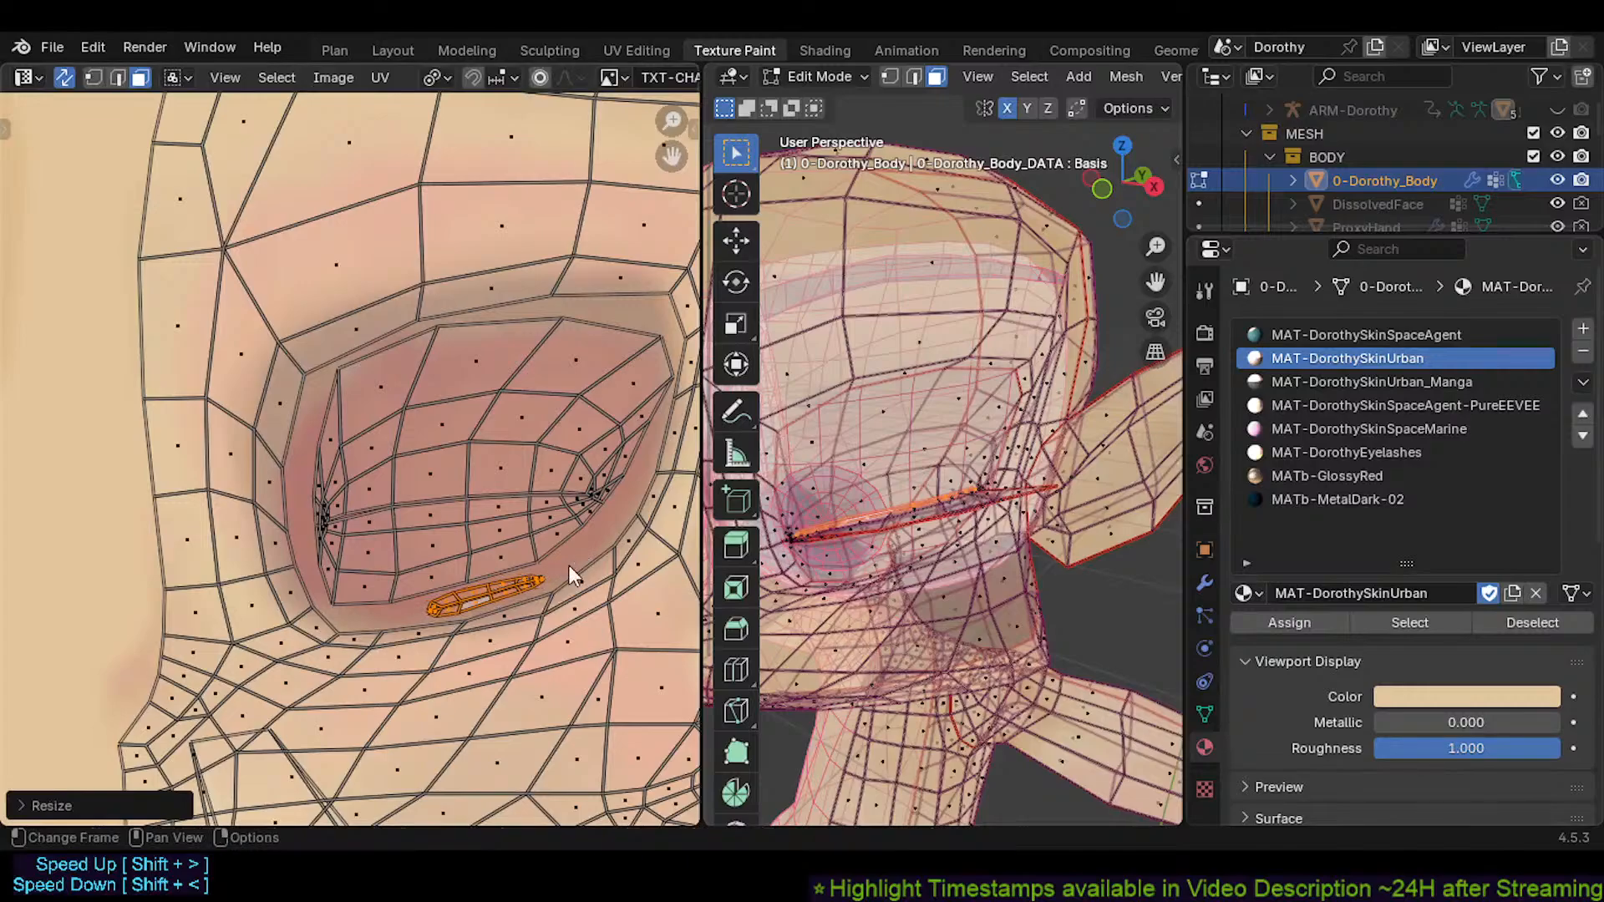
Nudge the strip island to fit the gap between the inner eyelid island and the lower eye opening
key(g)
click(514, 579)
scroll(514, 579, up, 2)
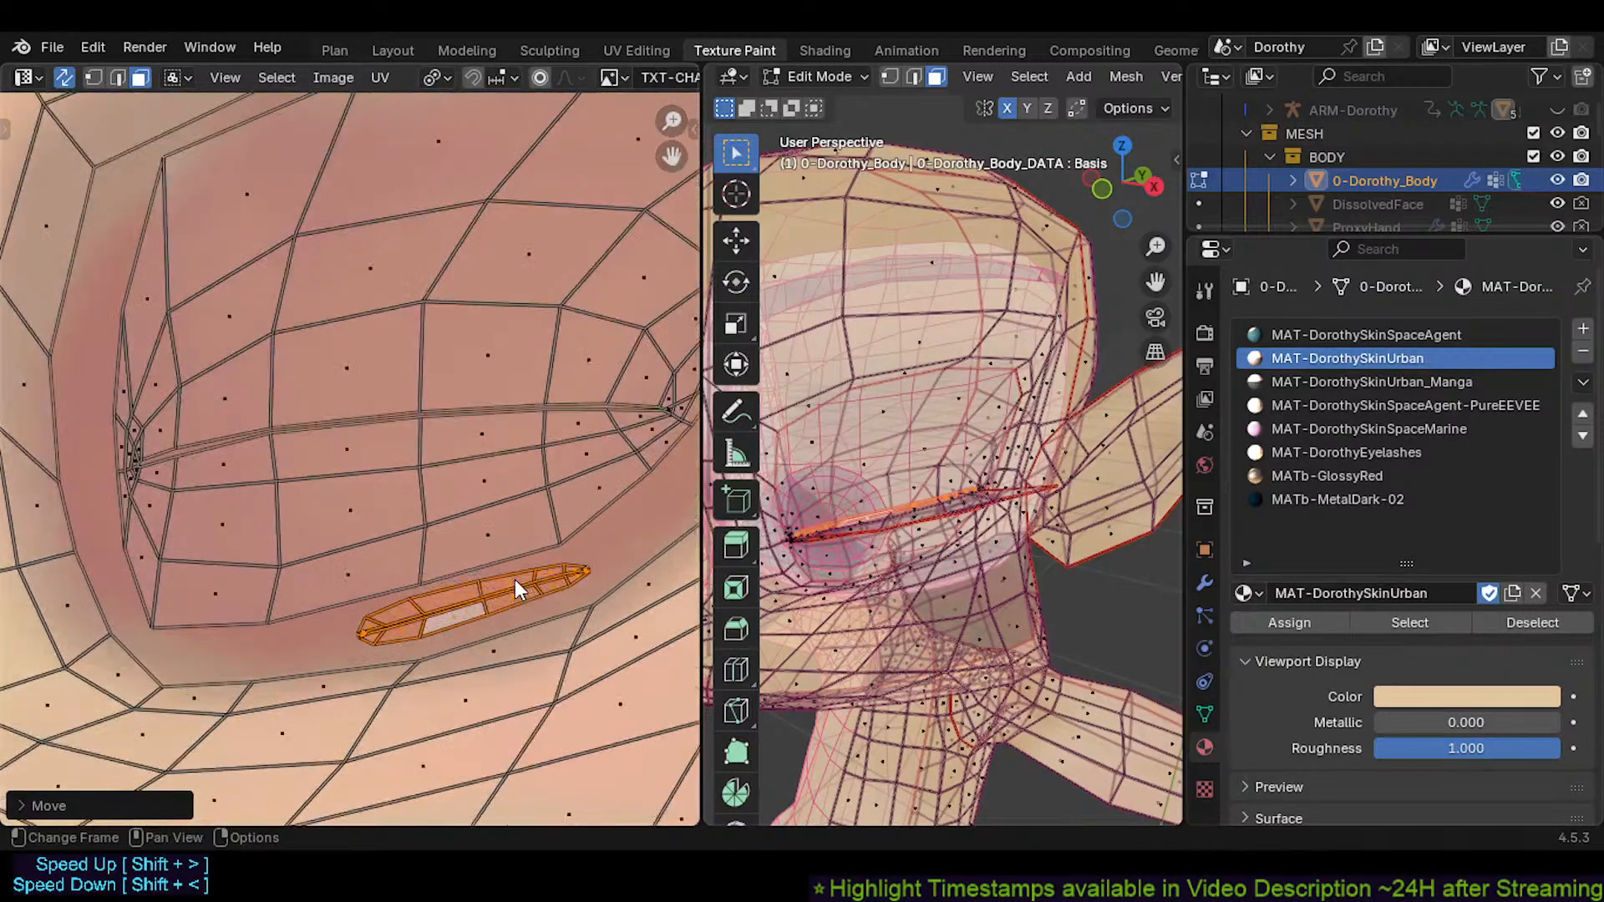
scroll(469, 594, down, 2)
scroll(468, 595, up, 1)
key(g)
click(490, 594)
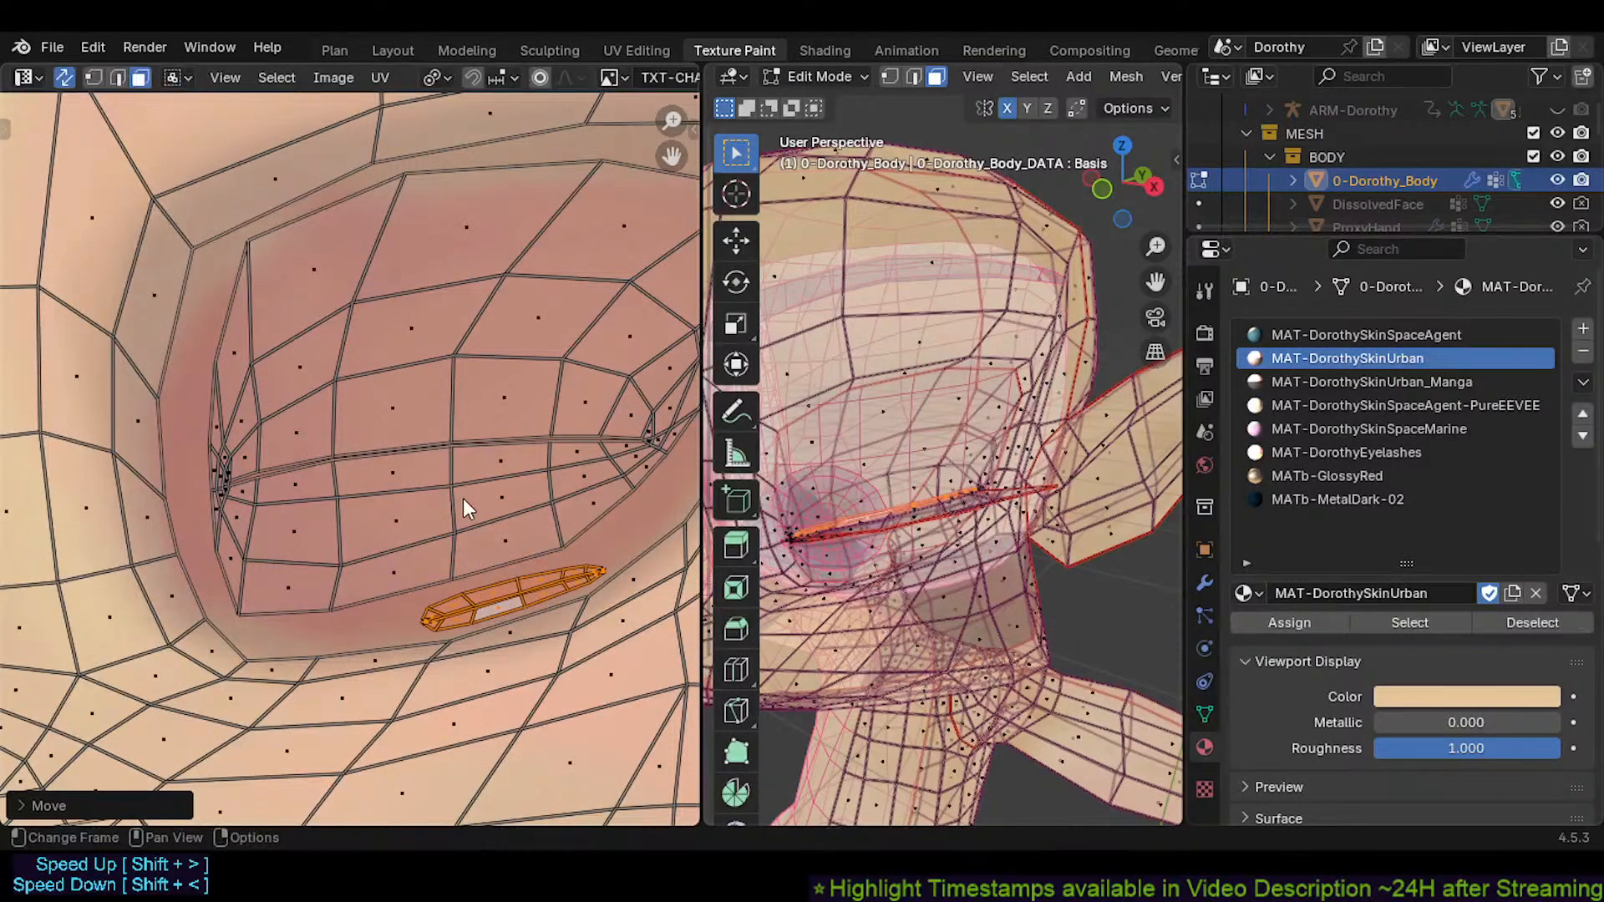
click(423, 440)
key(g)
click(422, 414)
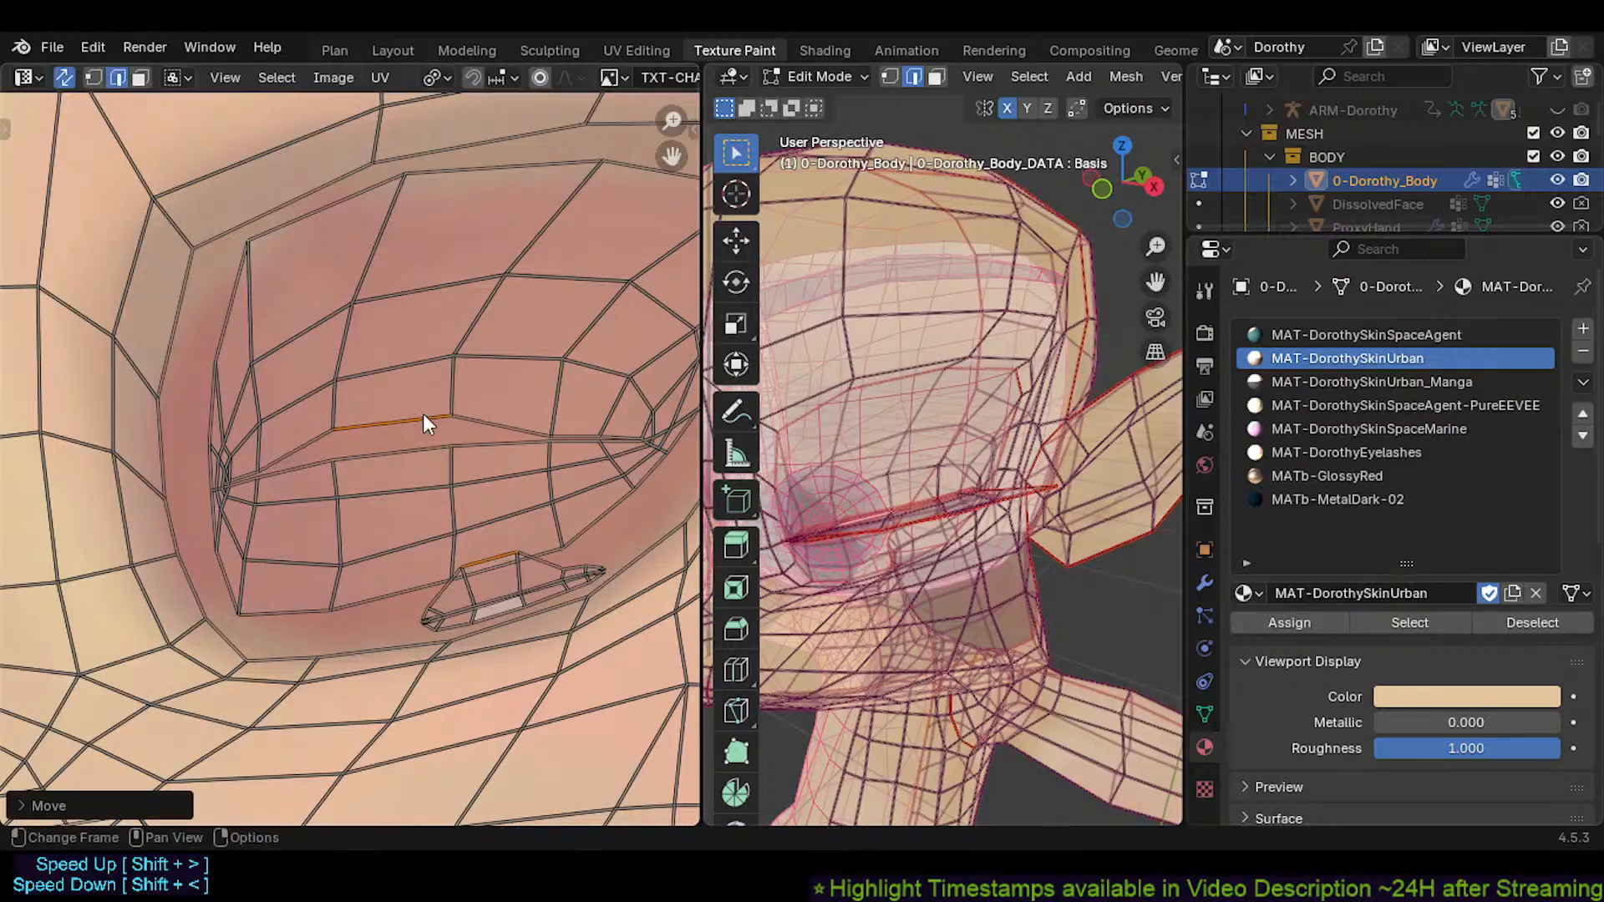
key(ctrl+z)
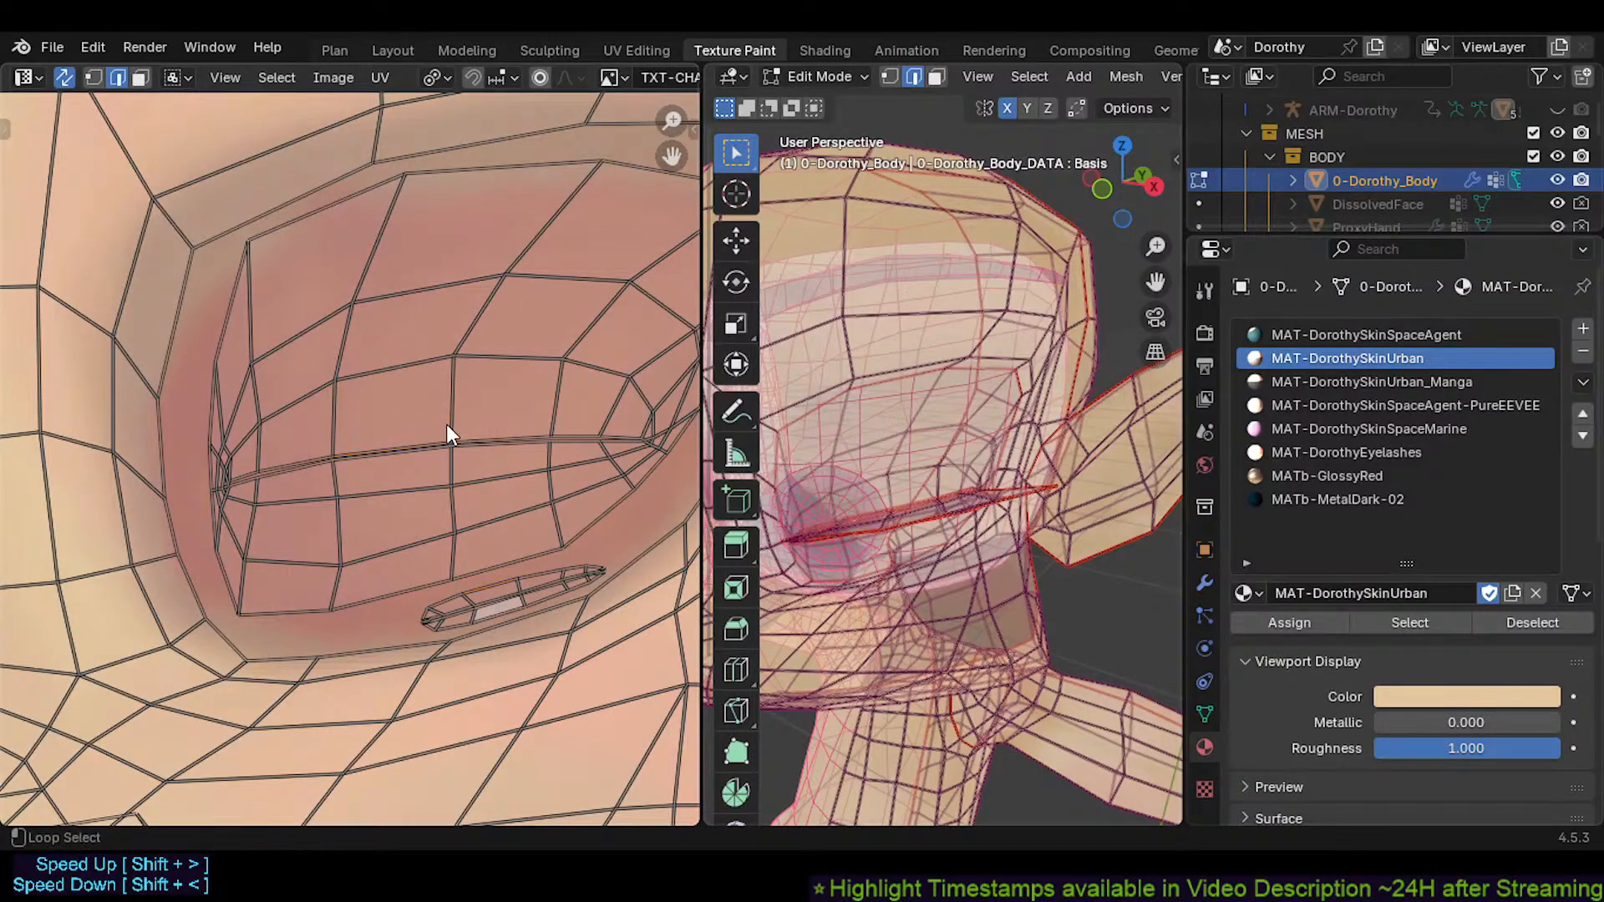
Switch to face selection and move the middle face above the eyelid seam upward, adjusting it with proportional editing
key(3)
click(423, 417)
key(g)
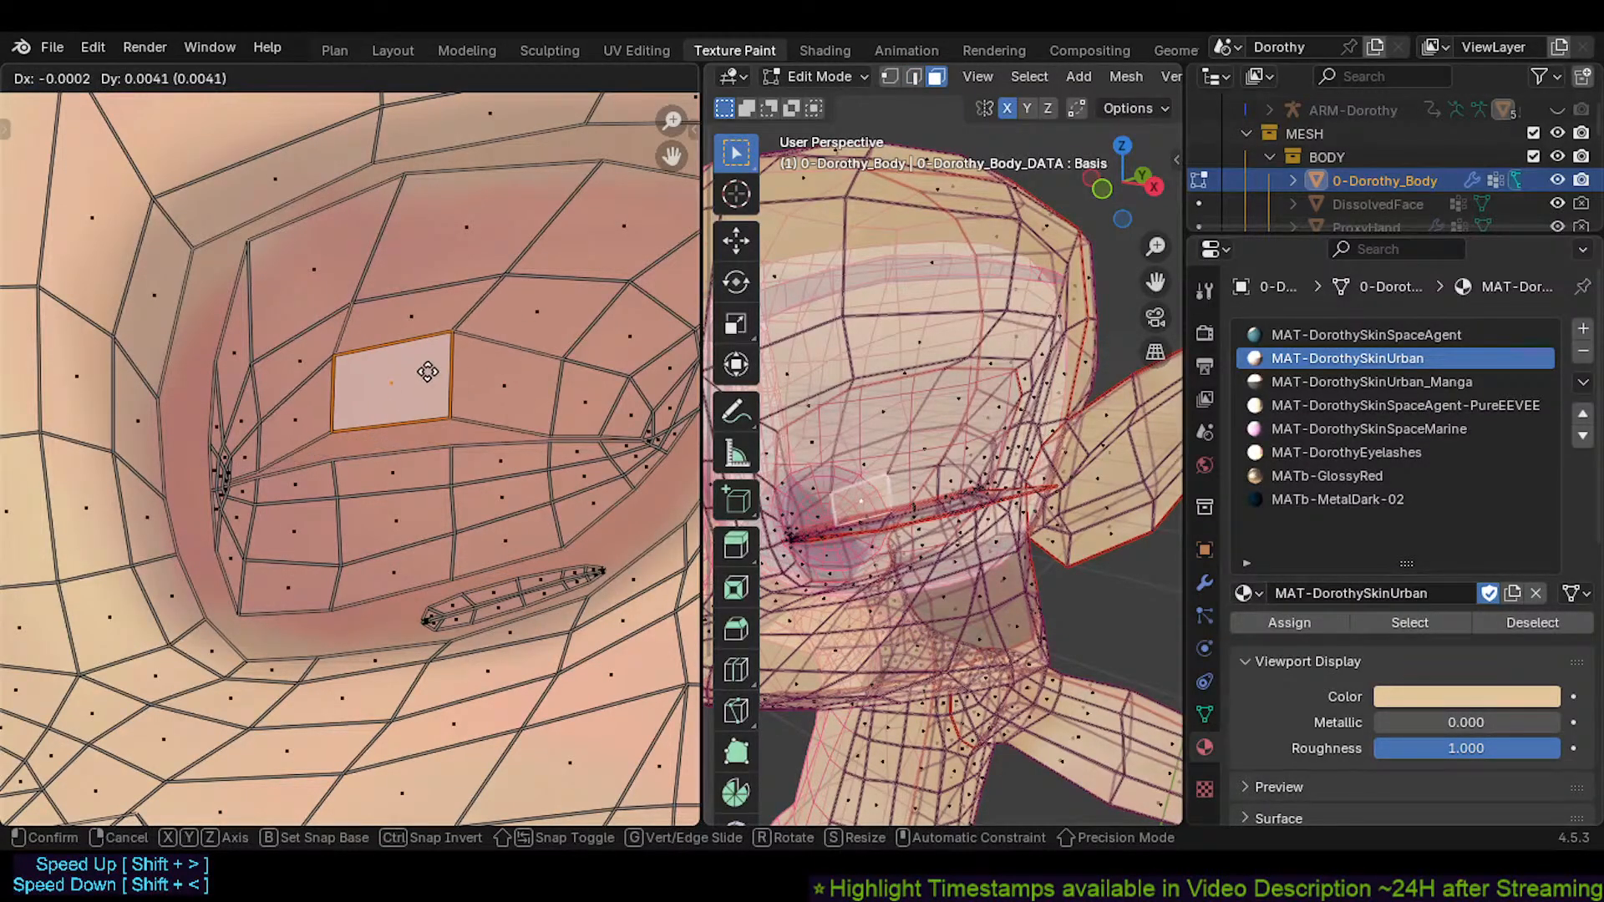
click(428, 371)
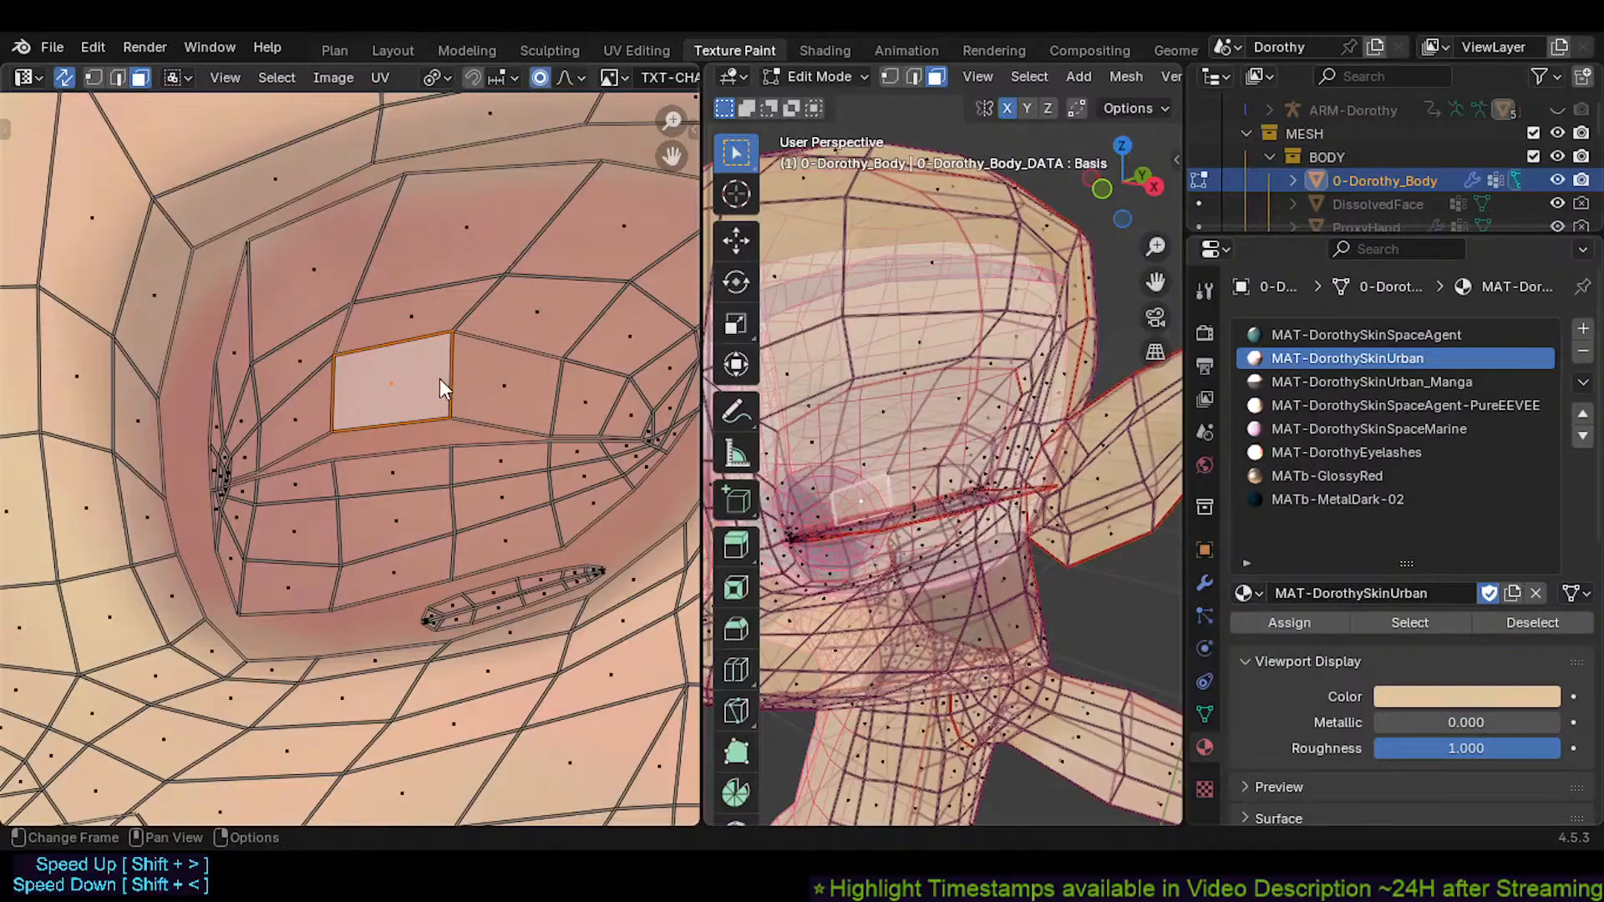
key(g)
click(413, 371)
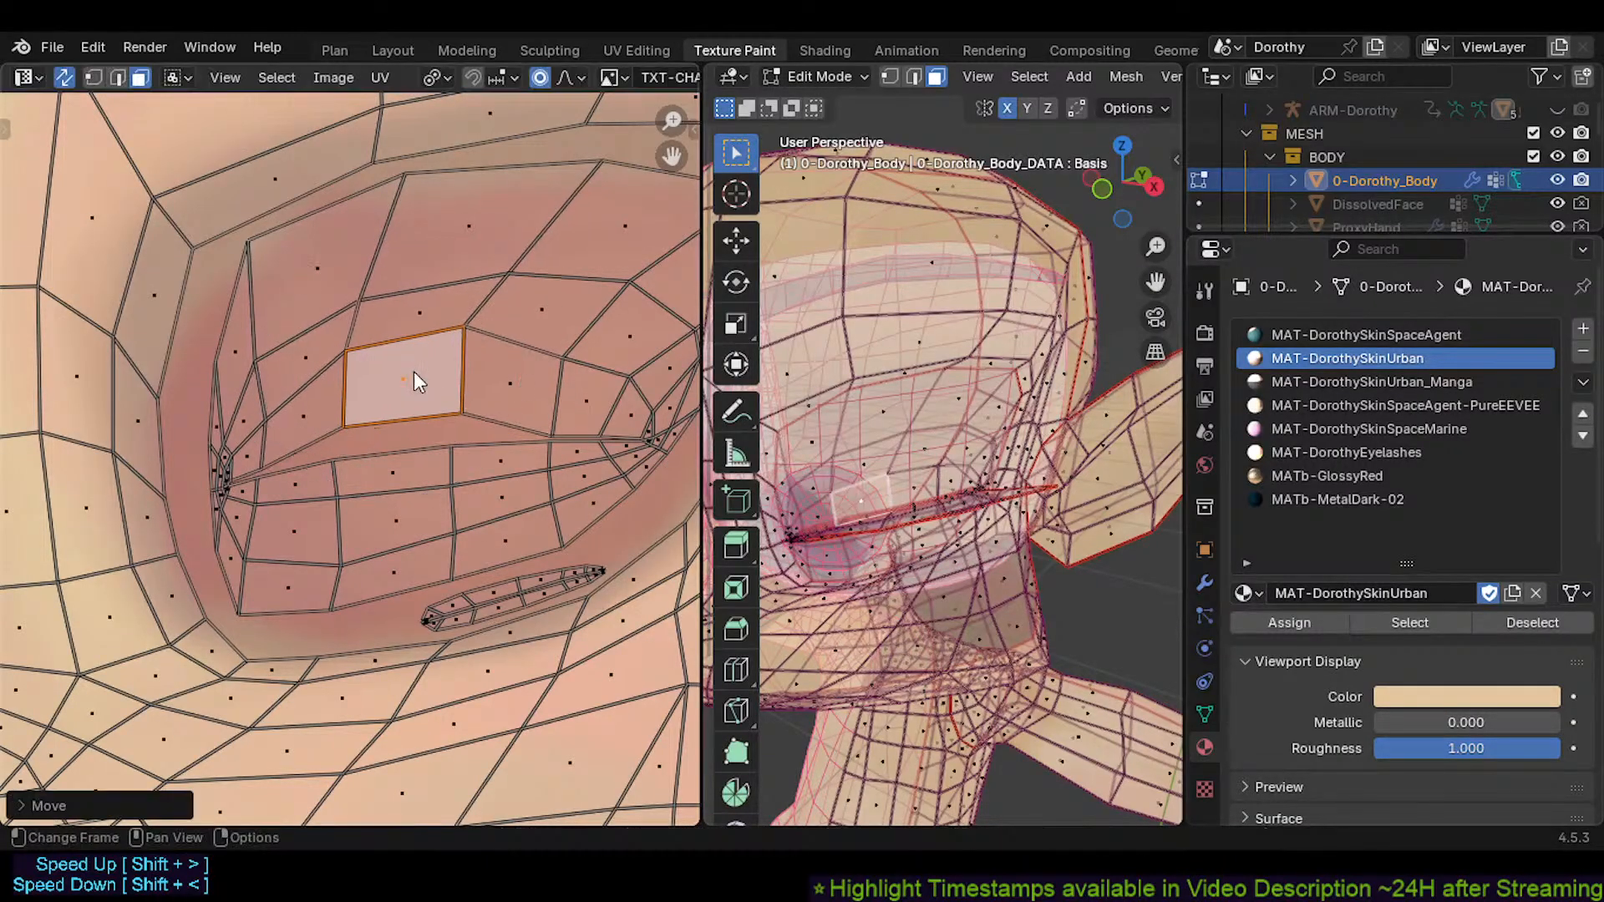
Move the middle face below the eyelid seam and the face beside the strip island downward with a smaller proportional falloff
click(409, 472)
key(g)
scroll(409, 478, down, 6)
click(415, 486)
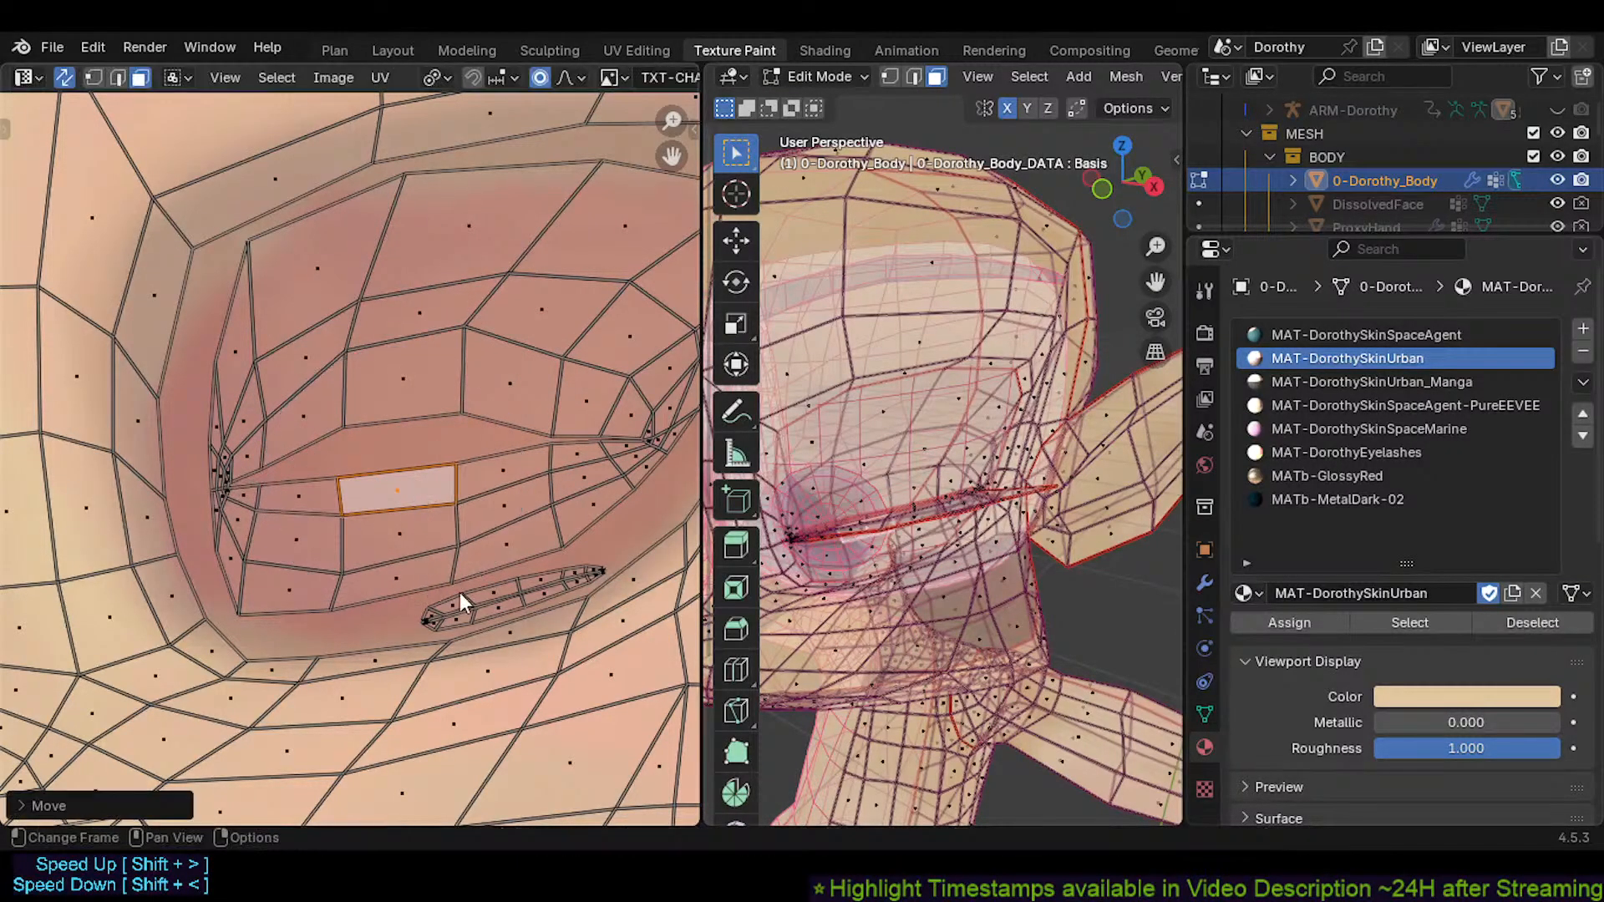
click(488, 560)
key(g)
click(486, 583)
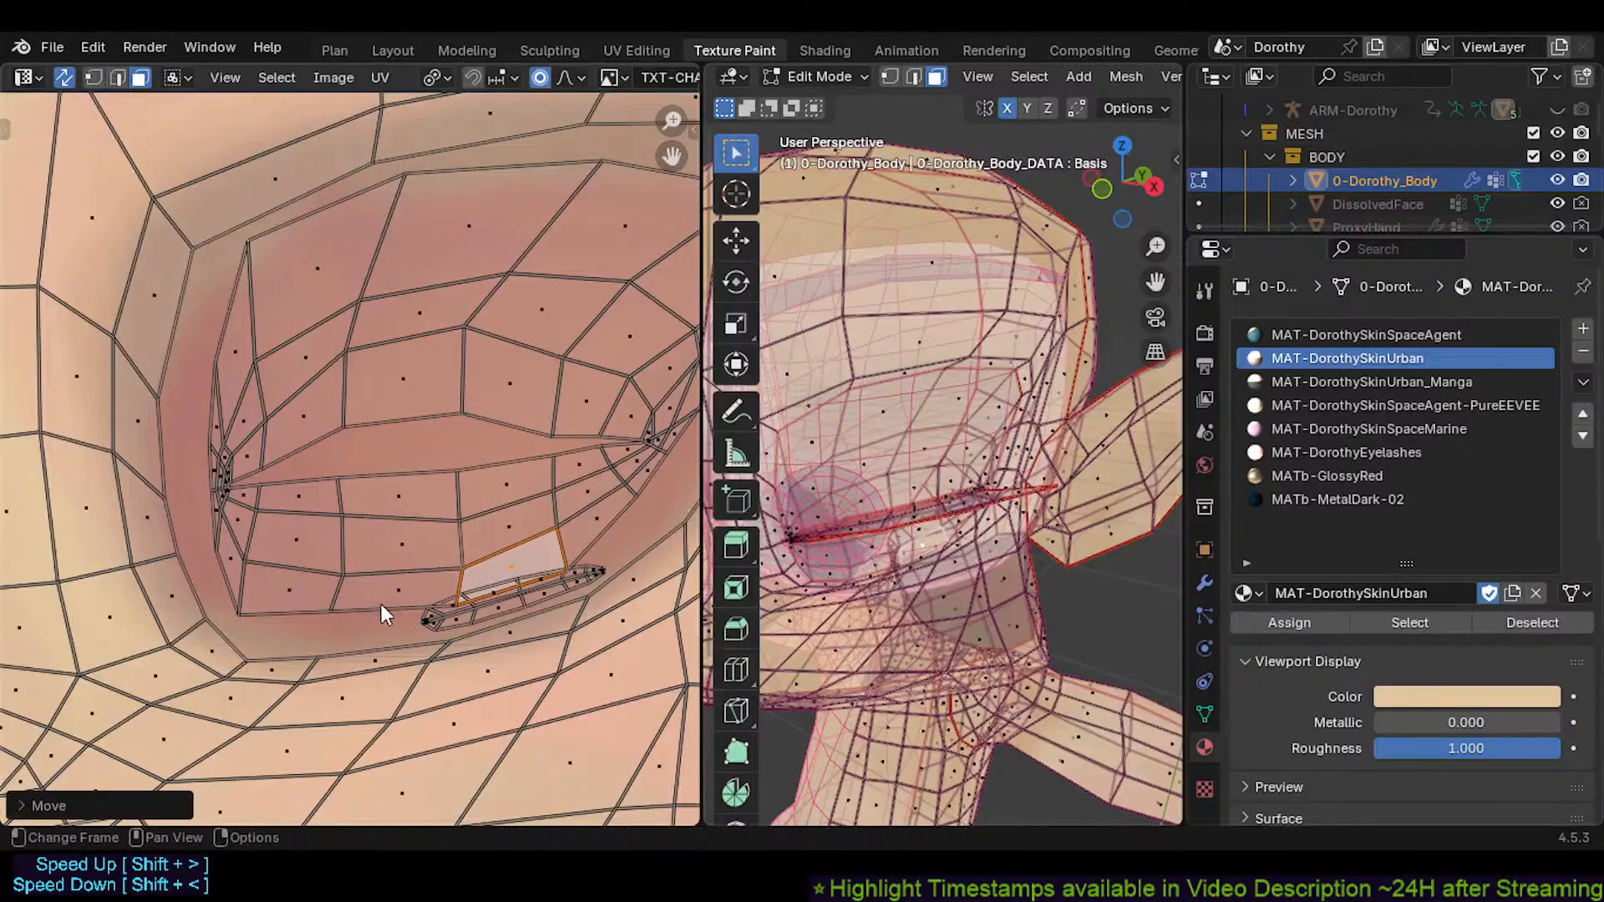
Move the lower eyelid face beside the strip's inner end downward, and move and rotate the face at its outer end
click(377, 596)
key(g)
click(370, 609)
click(600, 535)
key(g)
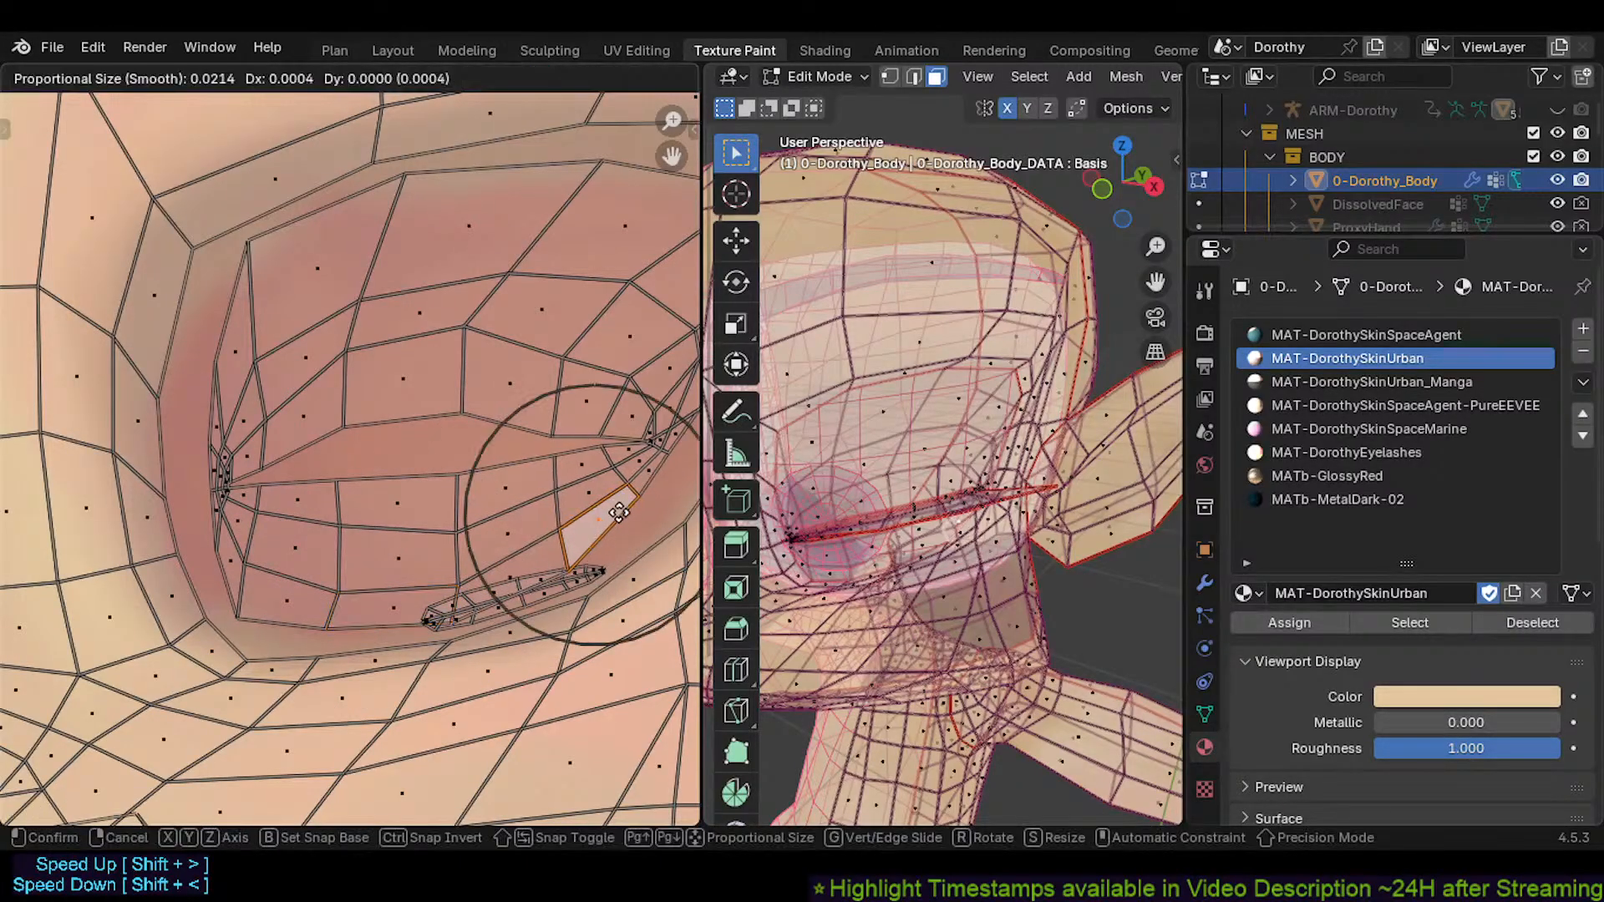
click(608, 525)
key(r)
click(665, 501)
Move the outer and middle faces just above the eyelid seam upward with proportional editing to widen the gap
click(594, 422)
key(g)
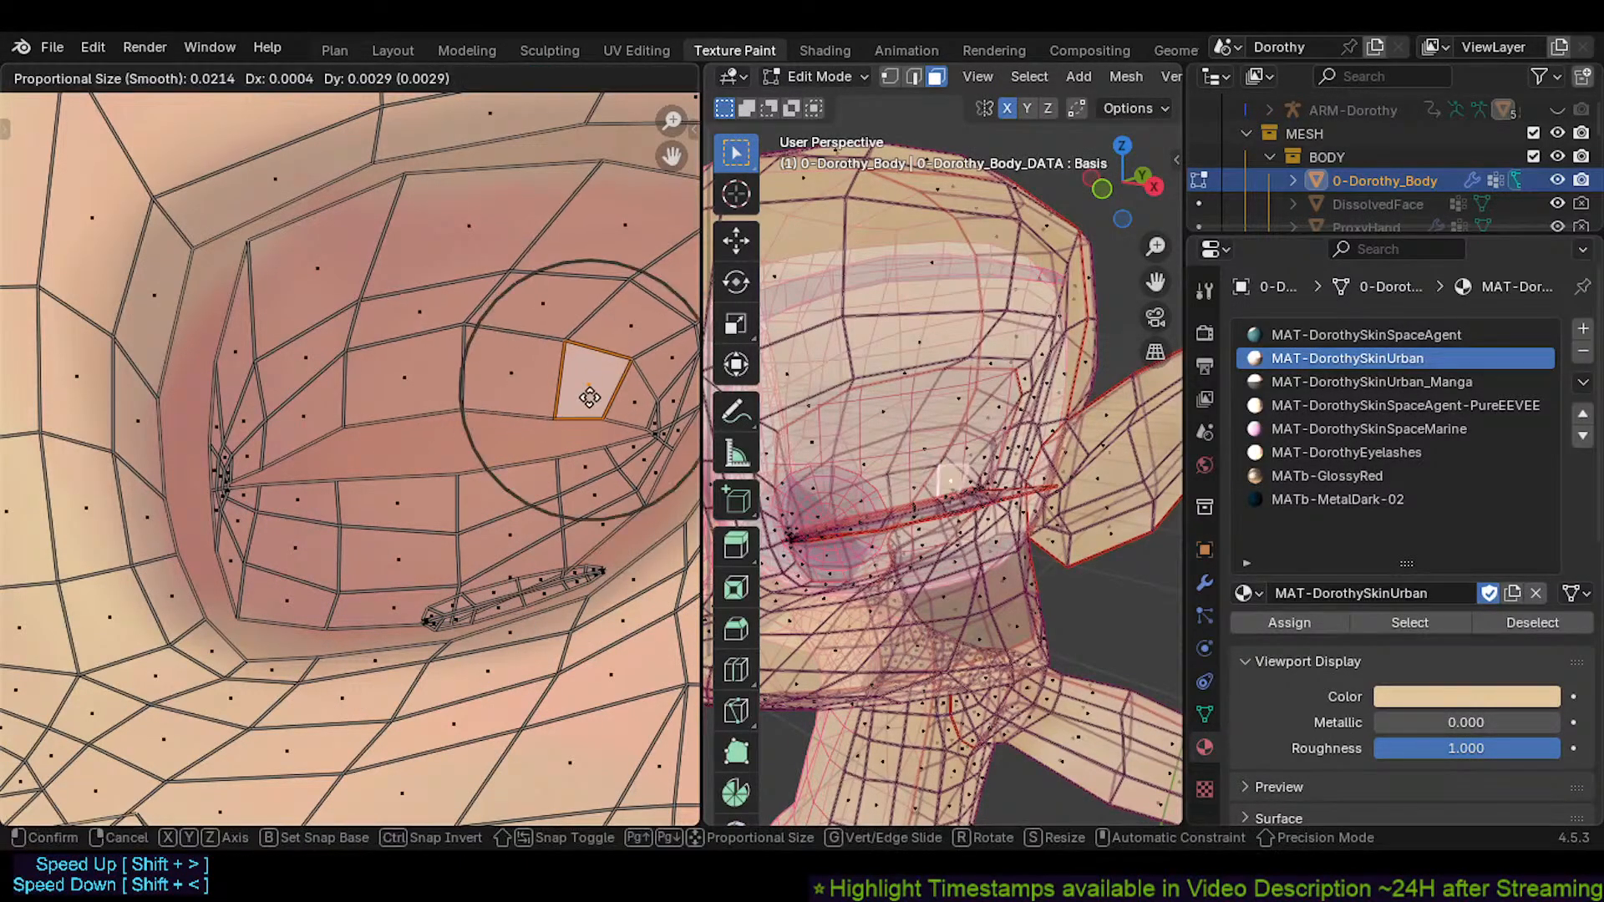
click(596, 384)
key(g)
click(598, 391)
click(474, 367)
key(g)
click(474, 358)
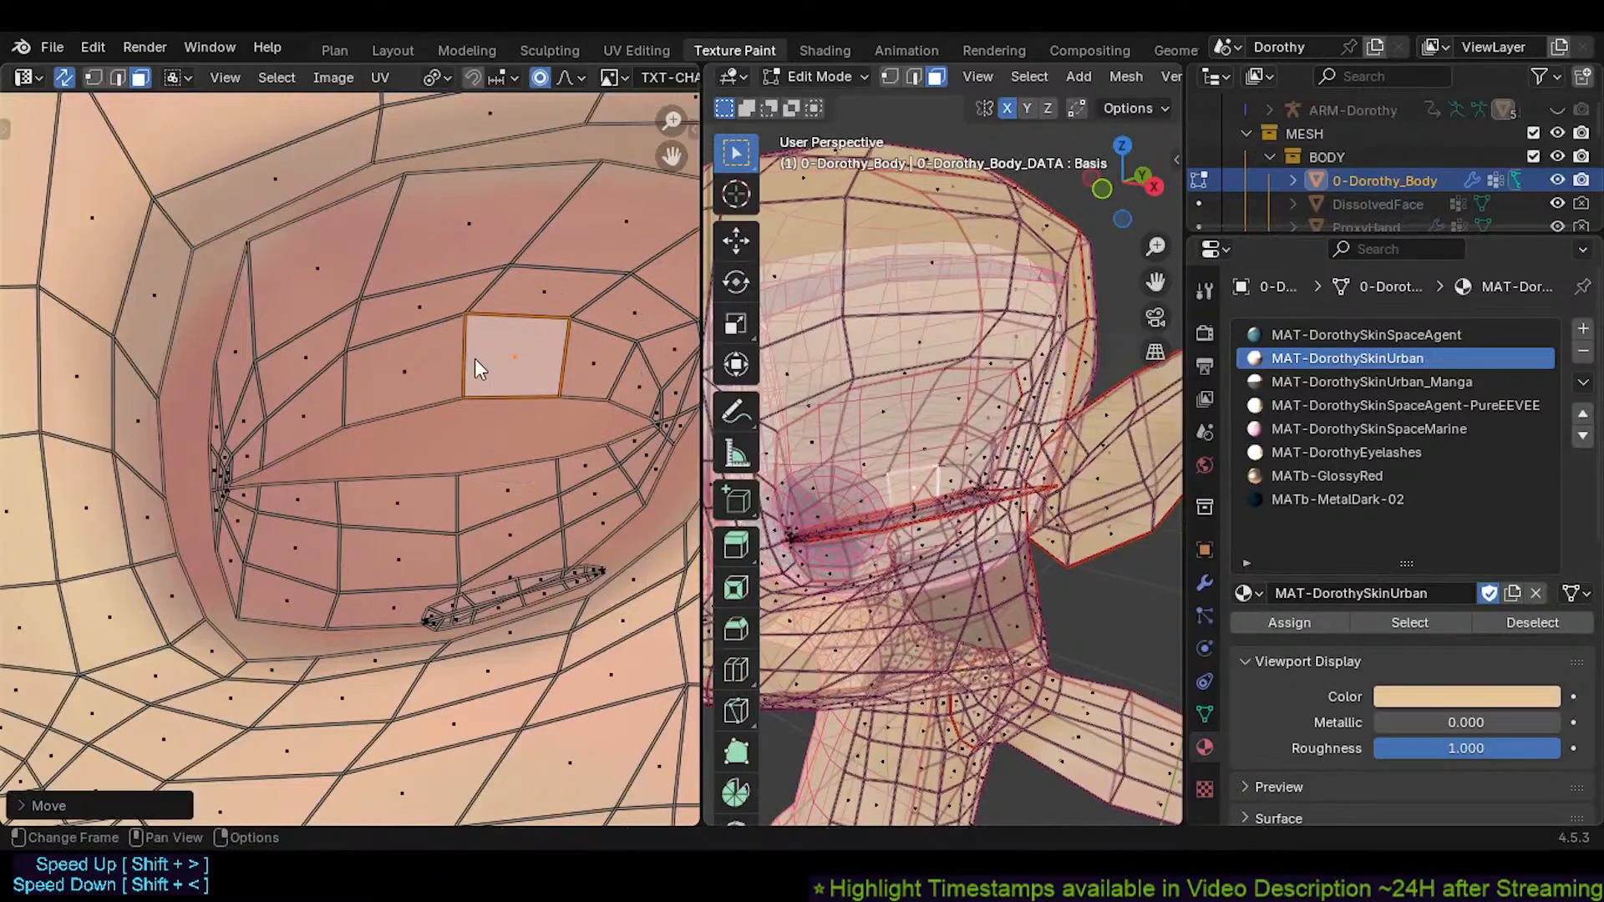
key(g)
click(365, 351)
click(394, 286)
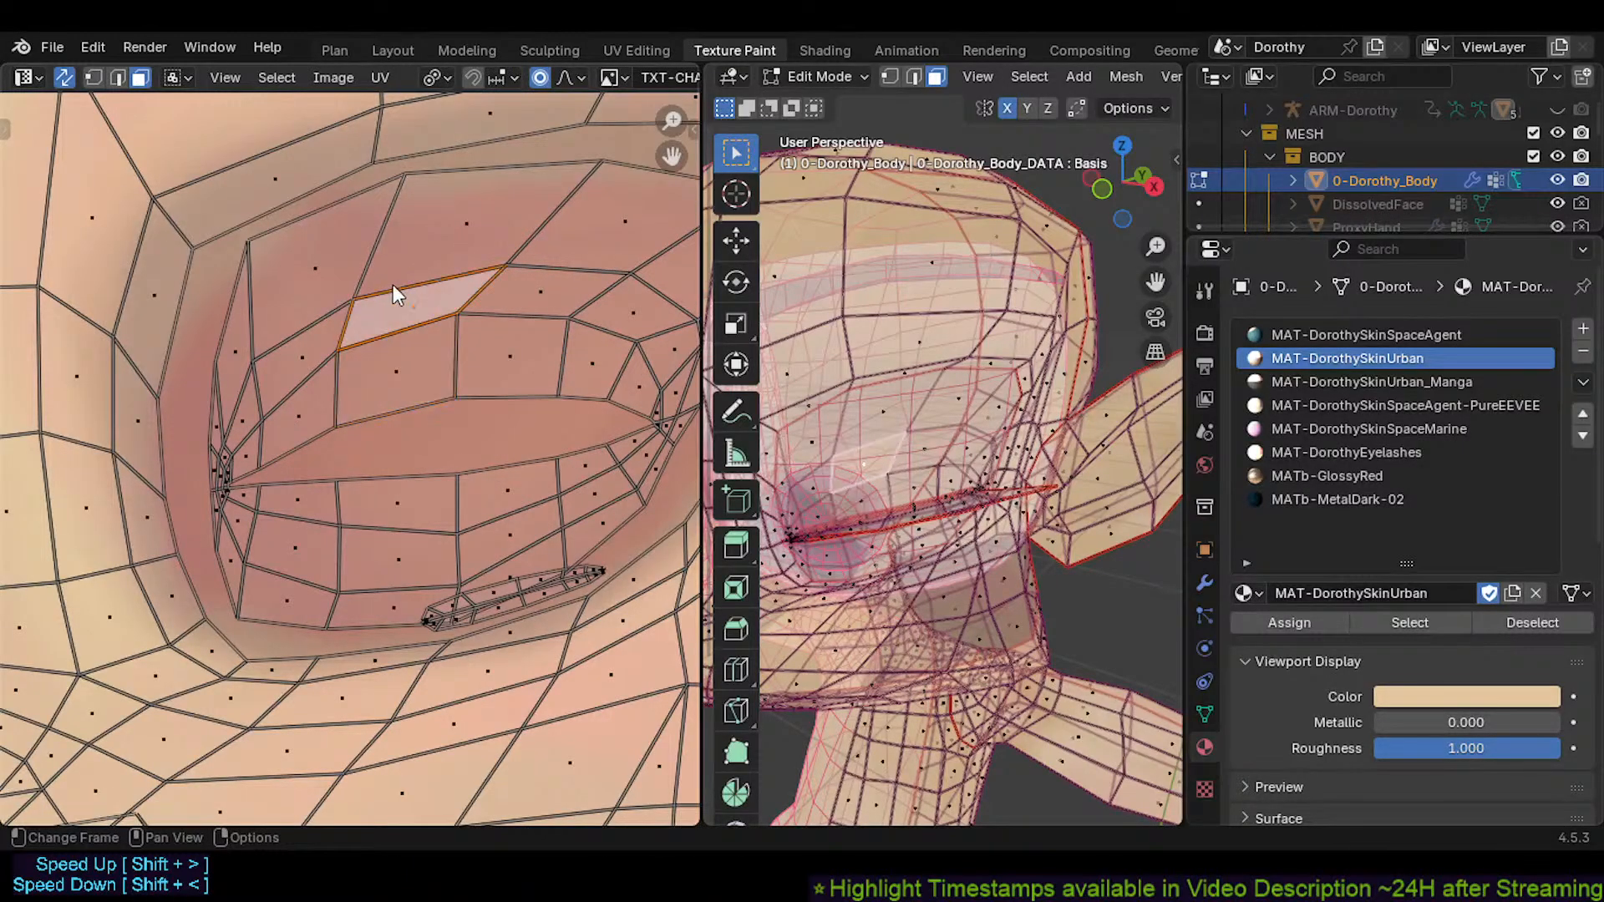
Select the linked strip island, move it into the gap between the upper and lower eyelid faces, and rotate it to match
click(515, 586)
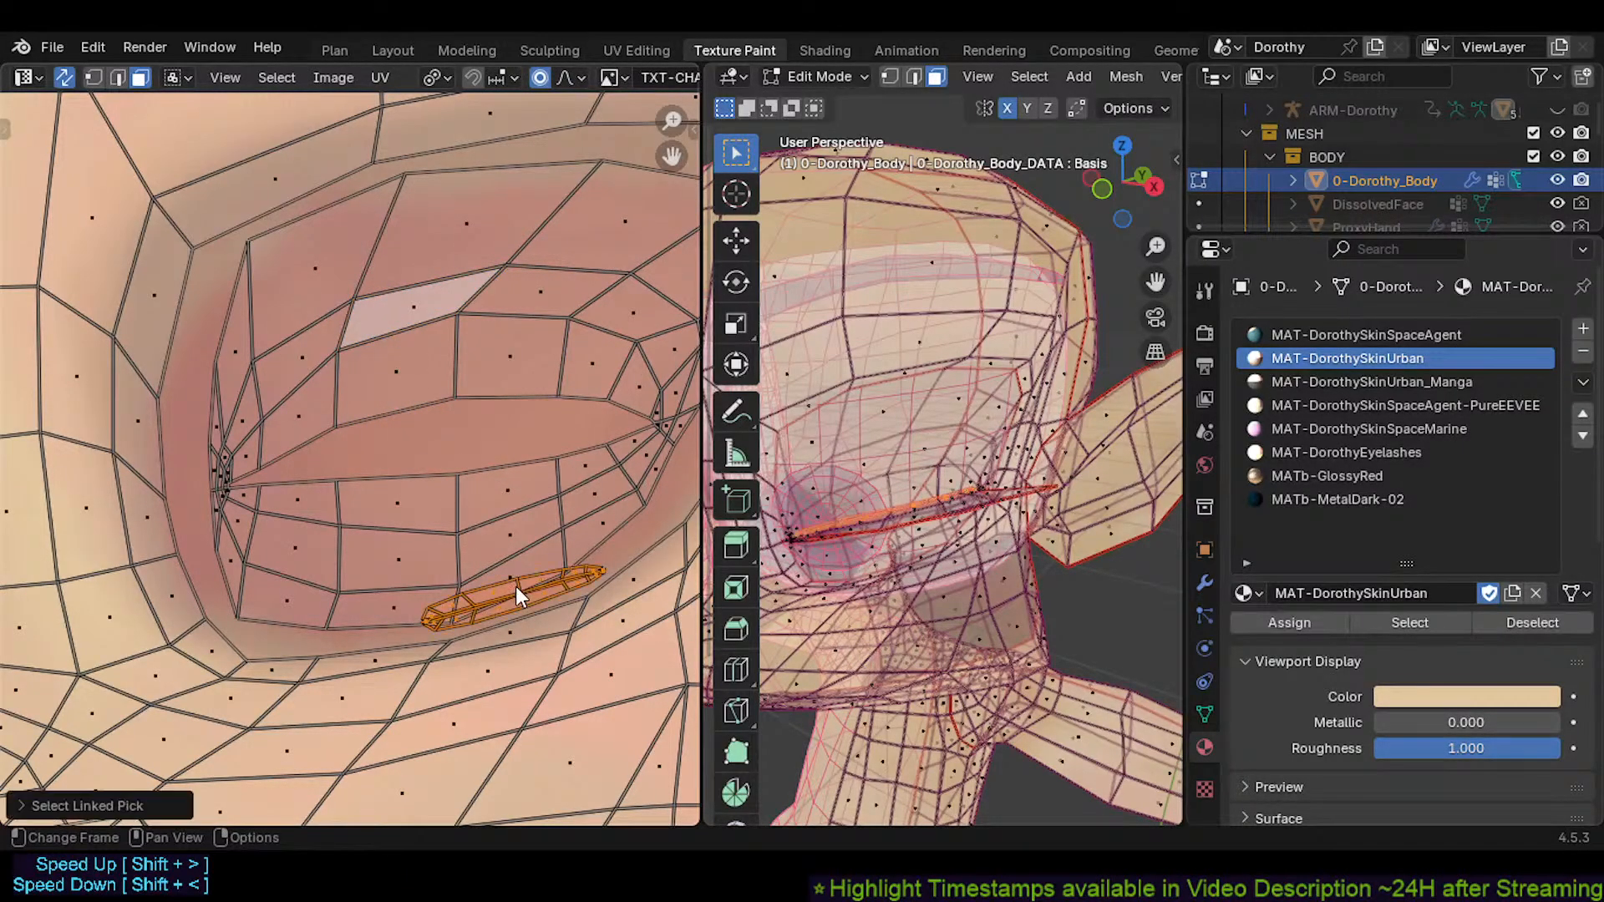
key(g)
click(470, 430)
key(r)
click(548, 445)
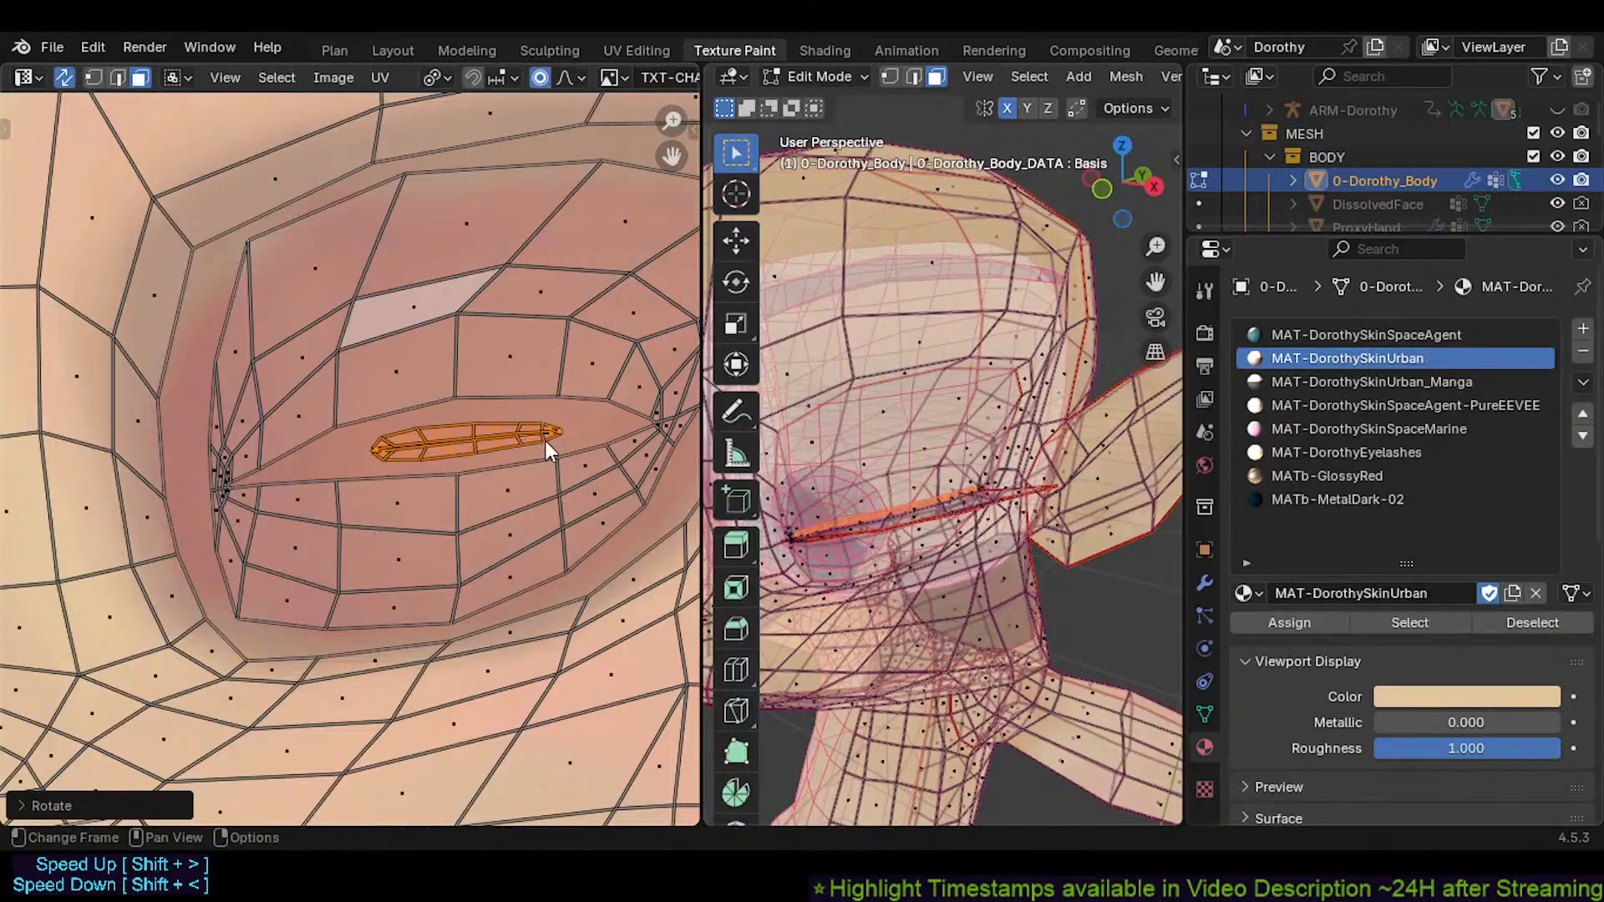
Enlarge the linked strip island within the eyelid gap and fine-tune its rotation and position
click(398, 433)
scroll(404, 445, up, 1)
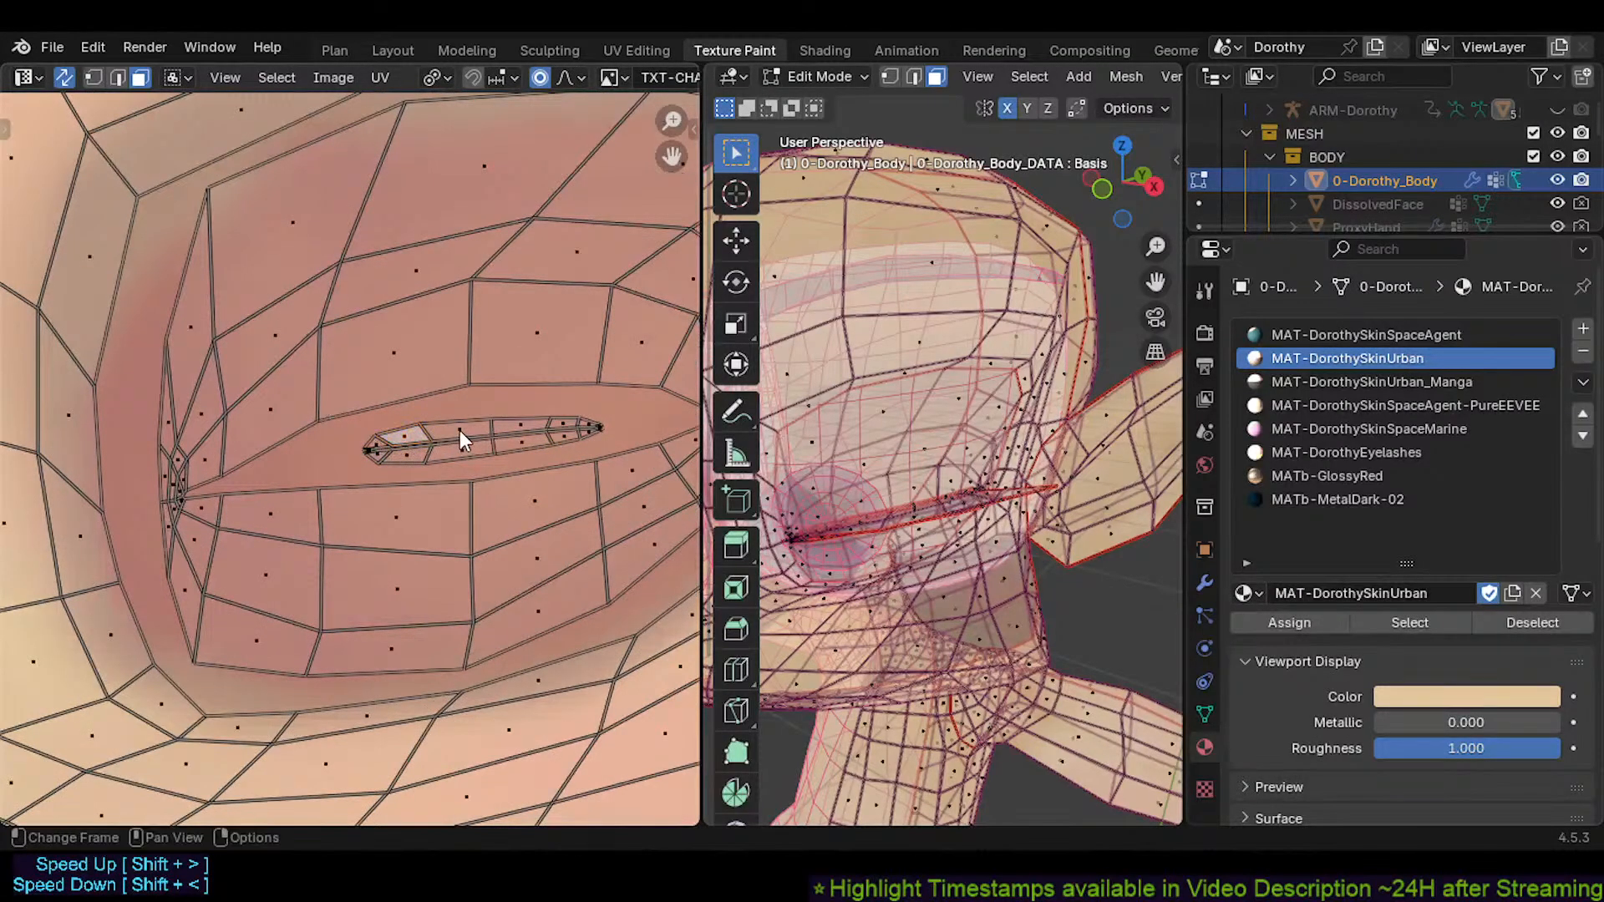
key(l)
key(s)
click(608, 427)
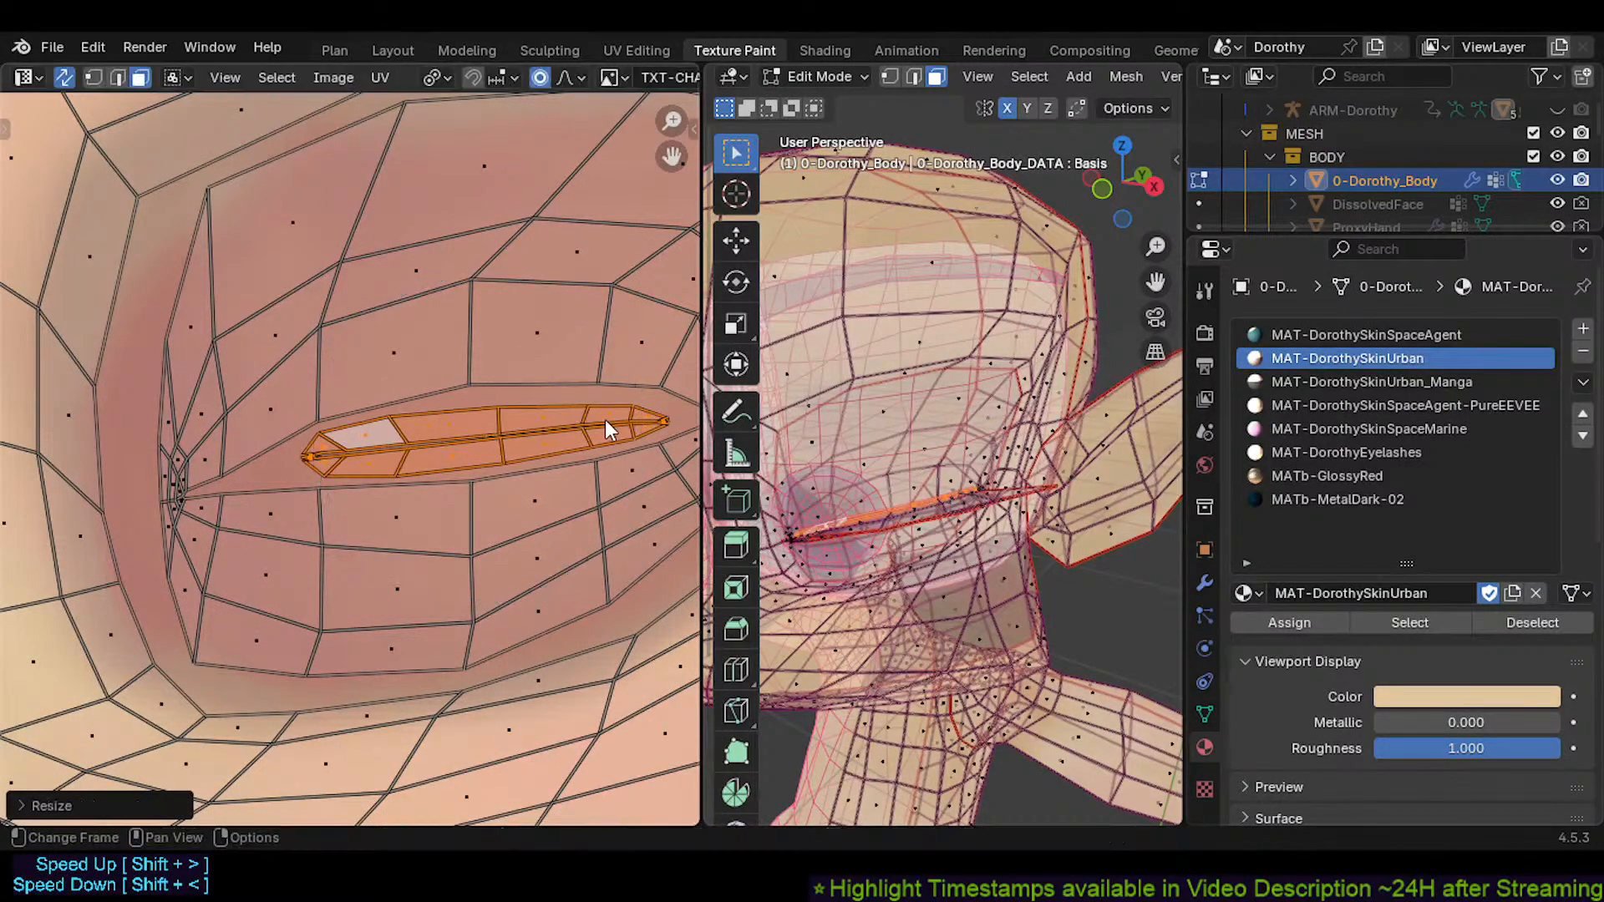
key(r)
click(638, 420)
key(g)
click(586, 415)
key(s)
click(641, 429)
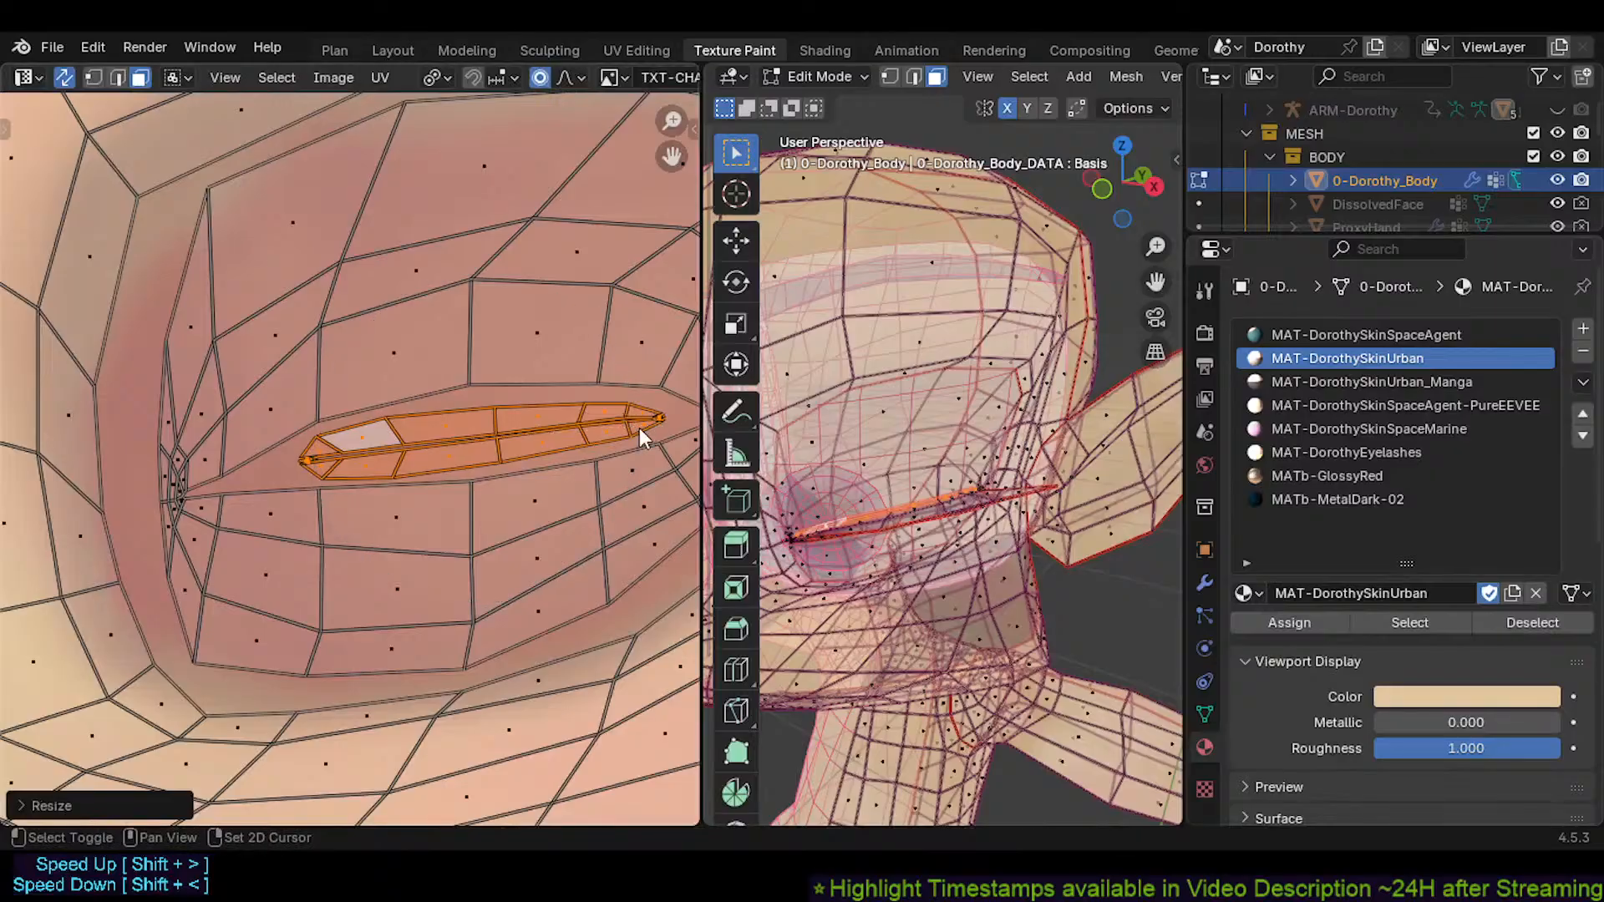
Switch to vertex selection and move the eyelid vertices near the gap's inner corner slightly outward
key(1)
click(234, 467)
key(g)
click(221, 465)
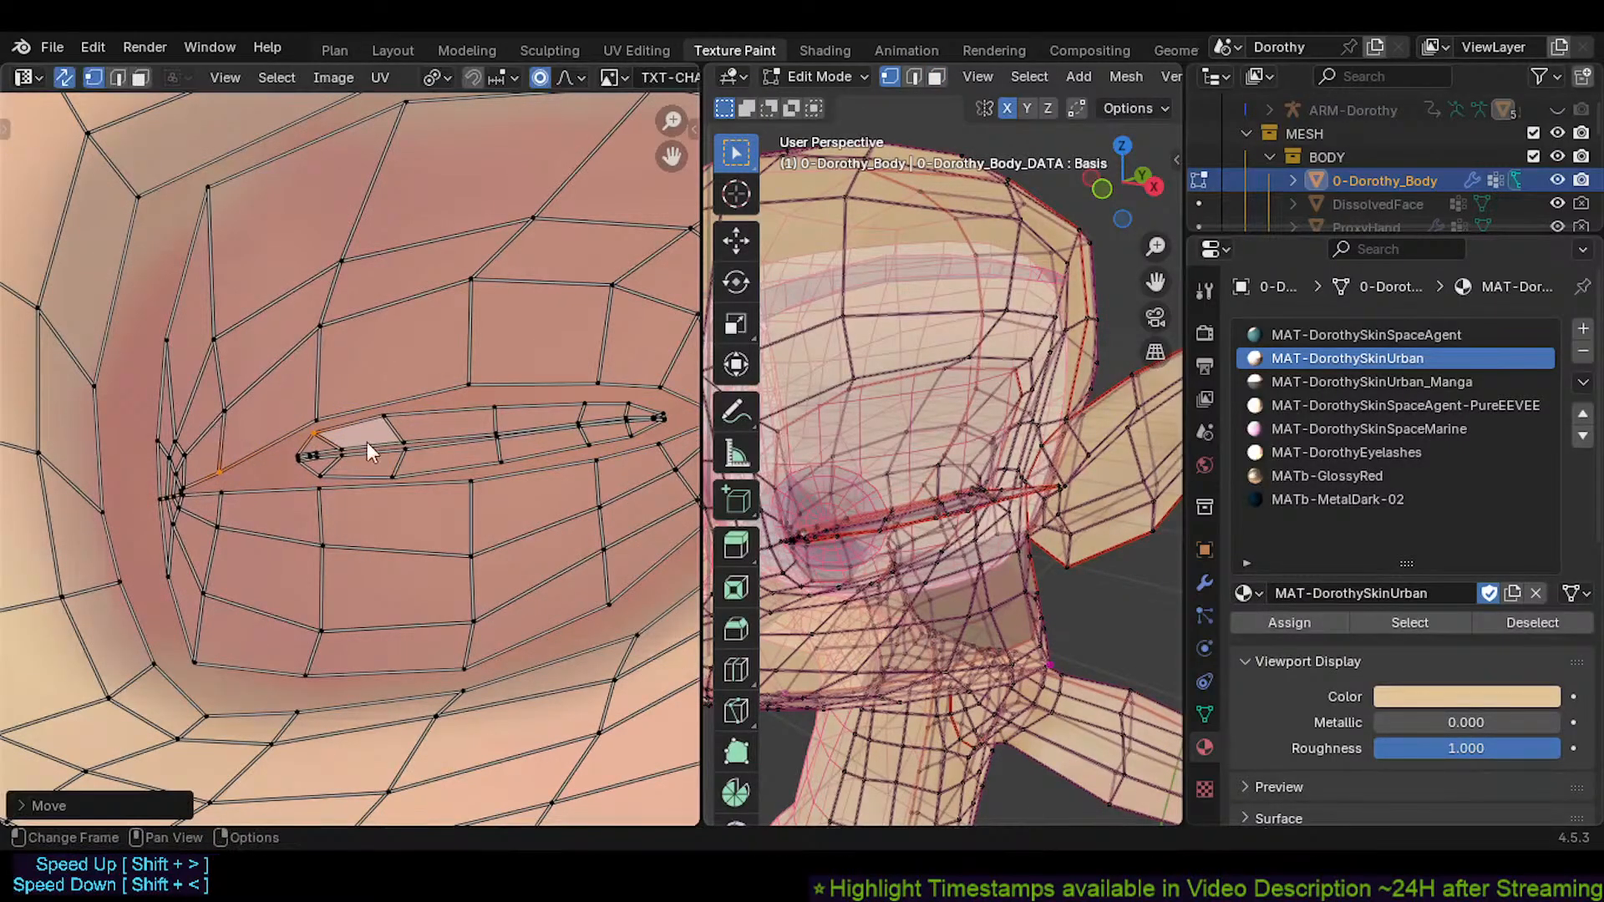
Save the blend file and the skin texture image
scroll(475, 413, down, 2)
key(ctrl+s)
scroll(474, 455, down, 3)
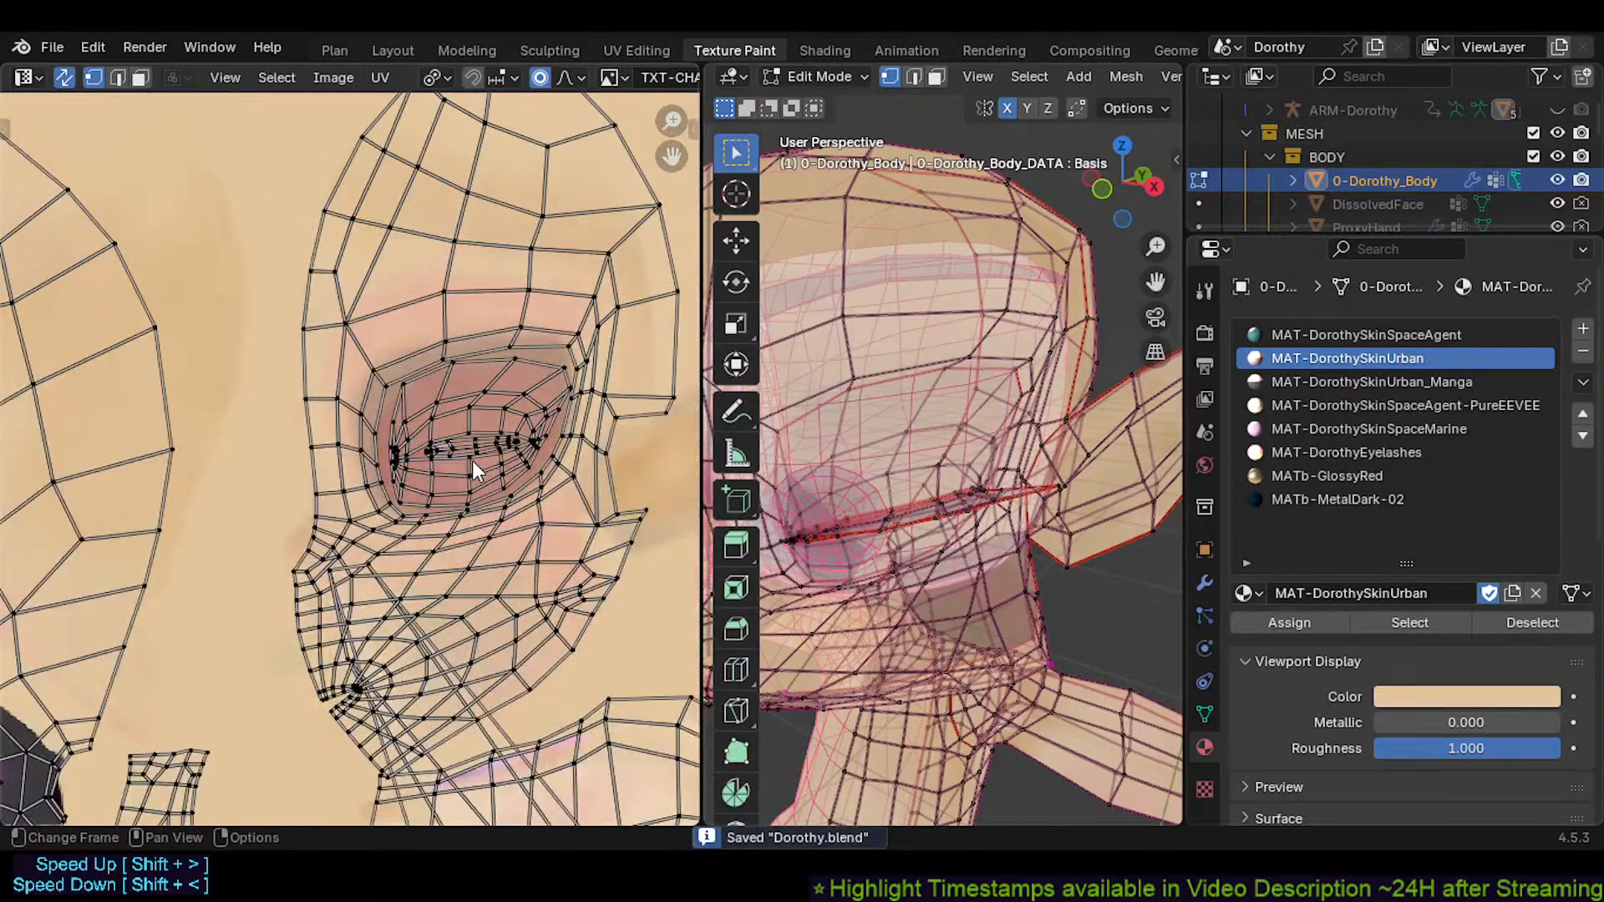
key(ctrl+Tab)
click(473, 459)
scroll(476, 510, down, 4)
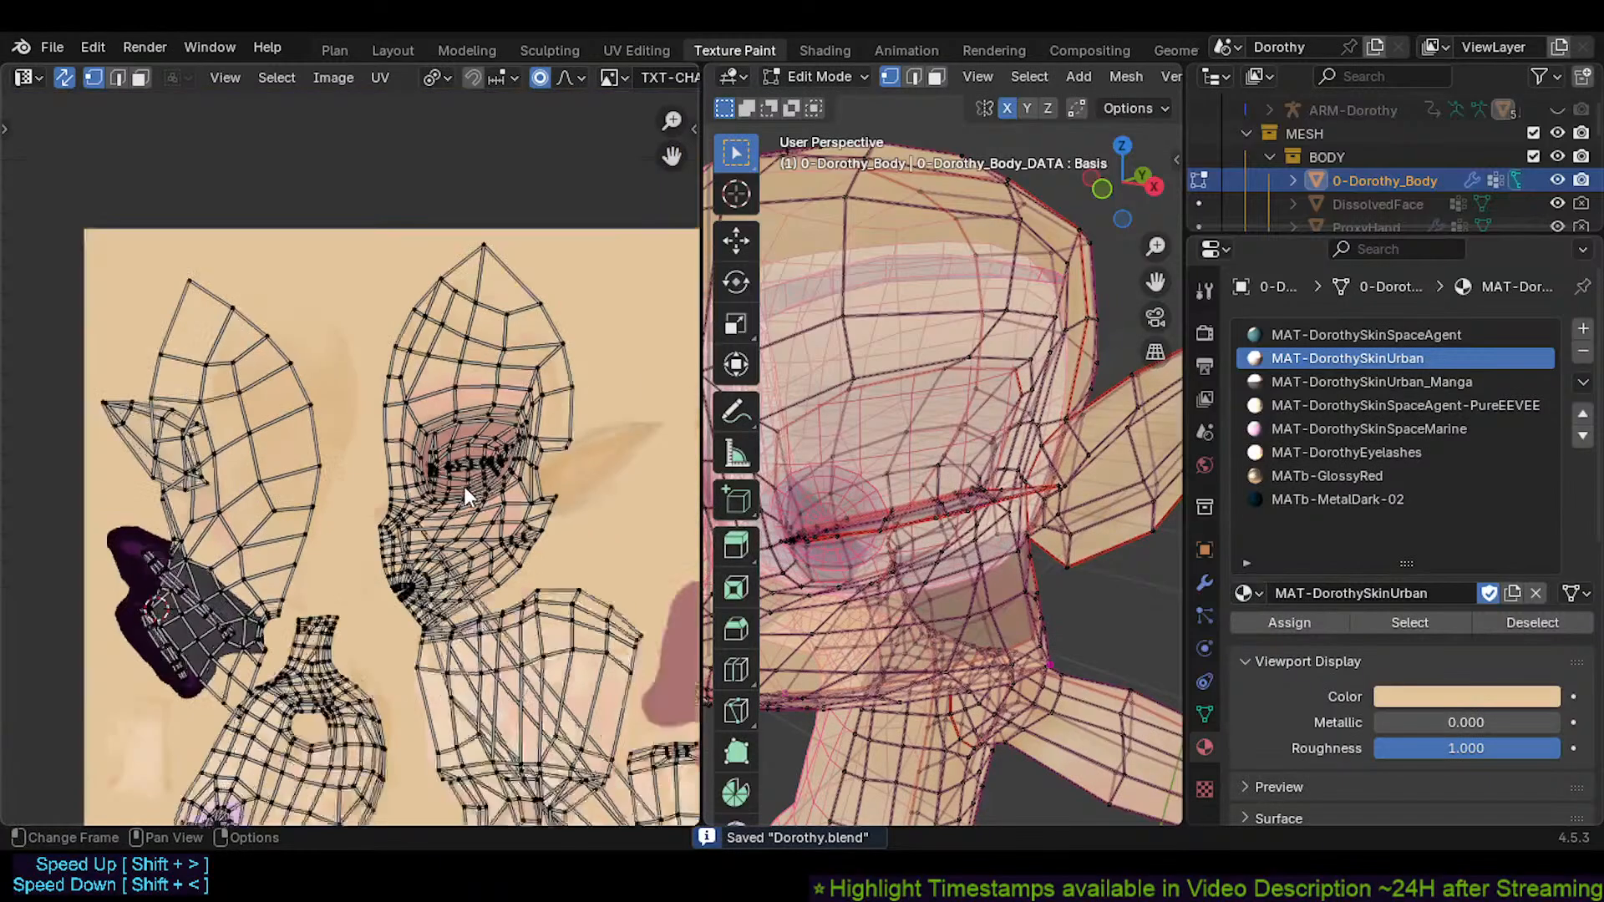
Switch to face selection, select the linked ear island and shift it slightly over its painted area
middle_drag(416, 529, 506, 467)
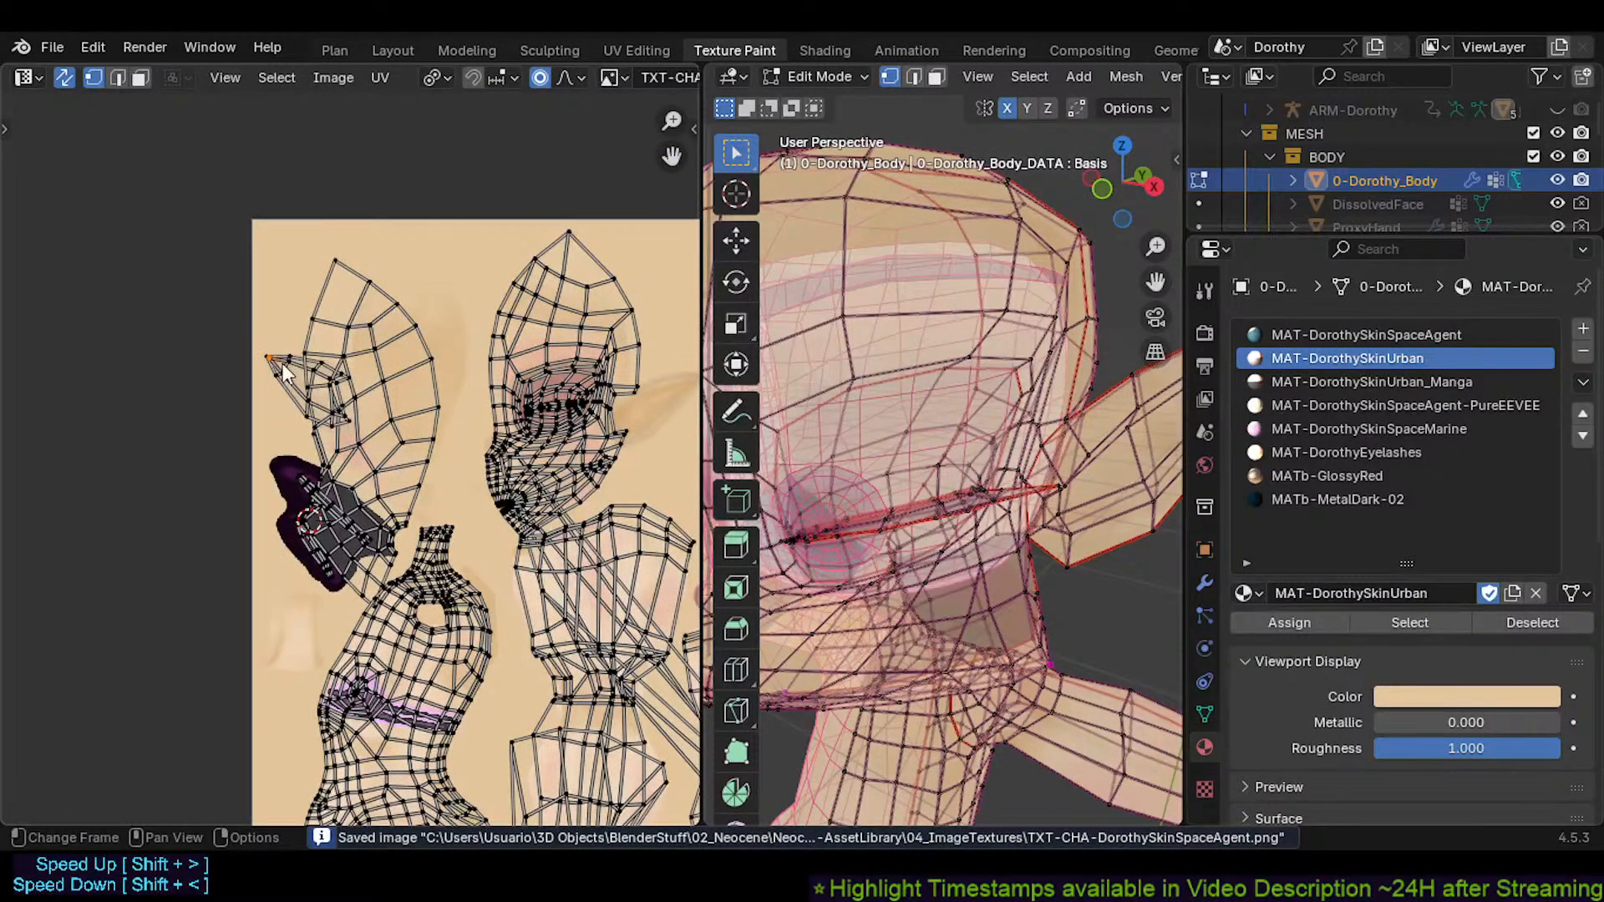
scroll(308, 388, up, 1)
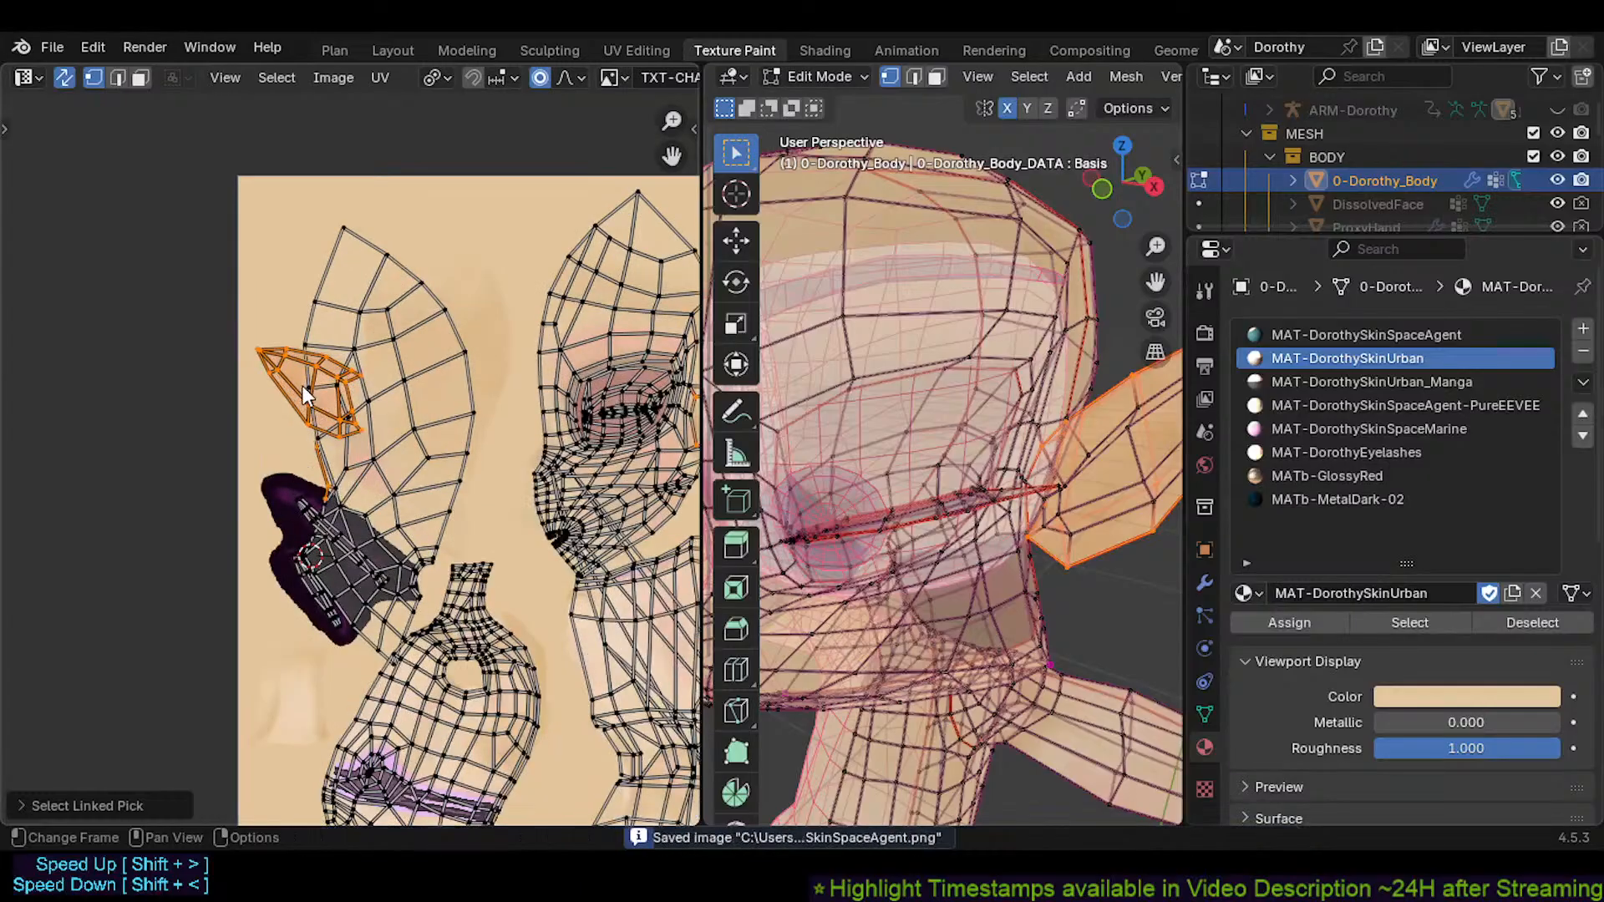
key(g)
right_click(327, 379)
key(3)
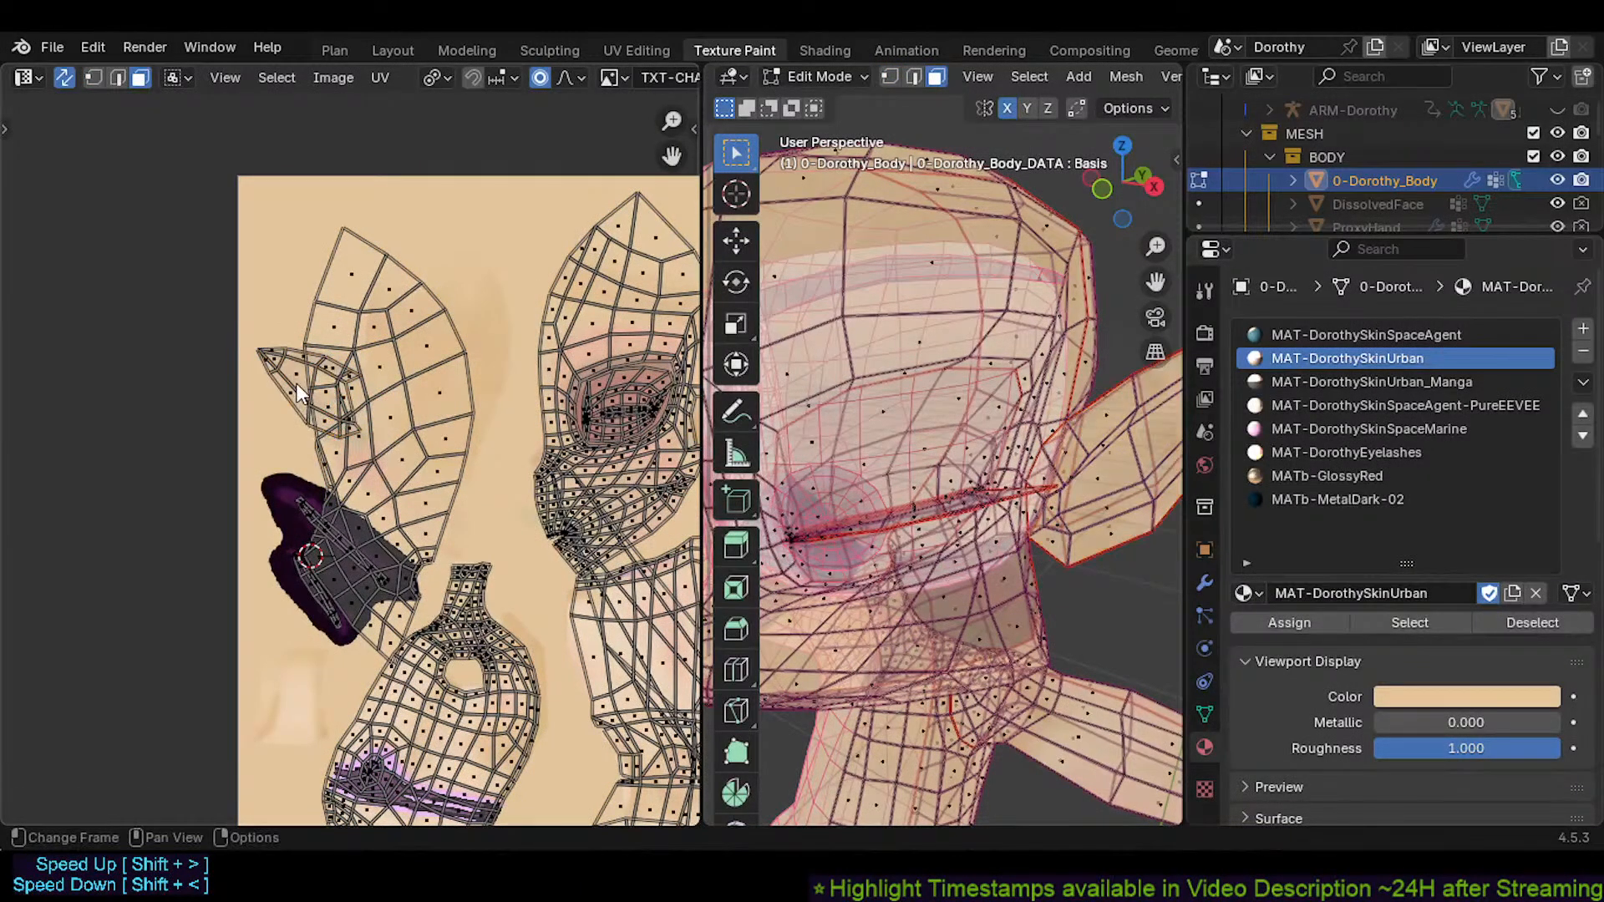
key(l)
key(g)
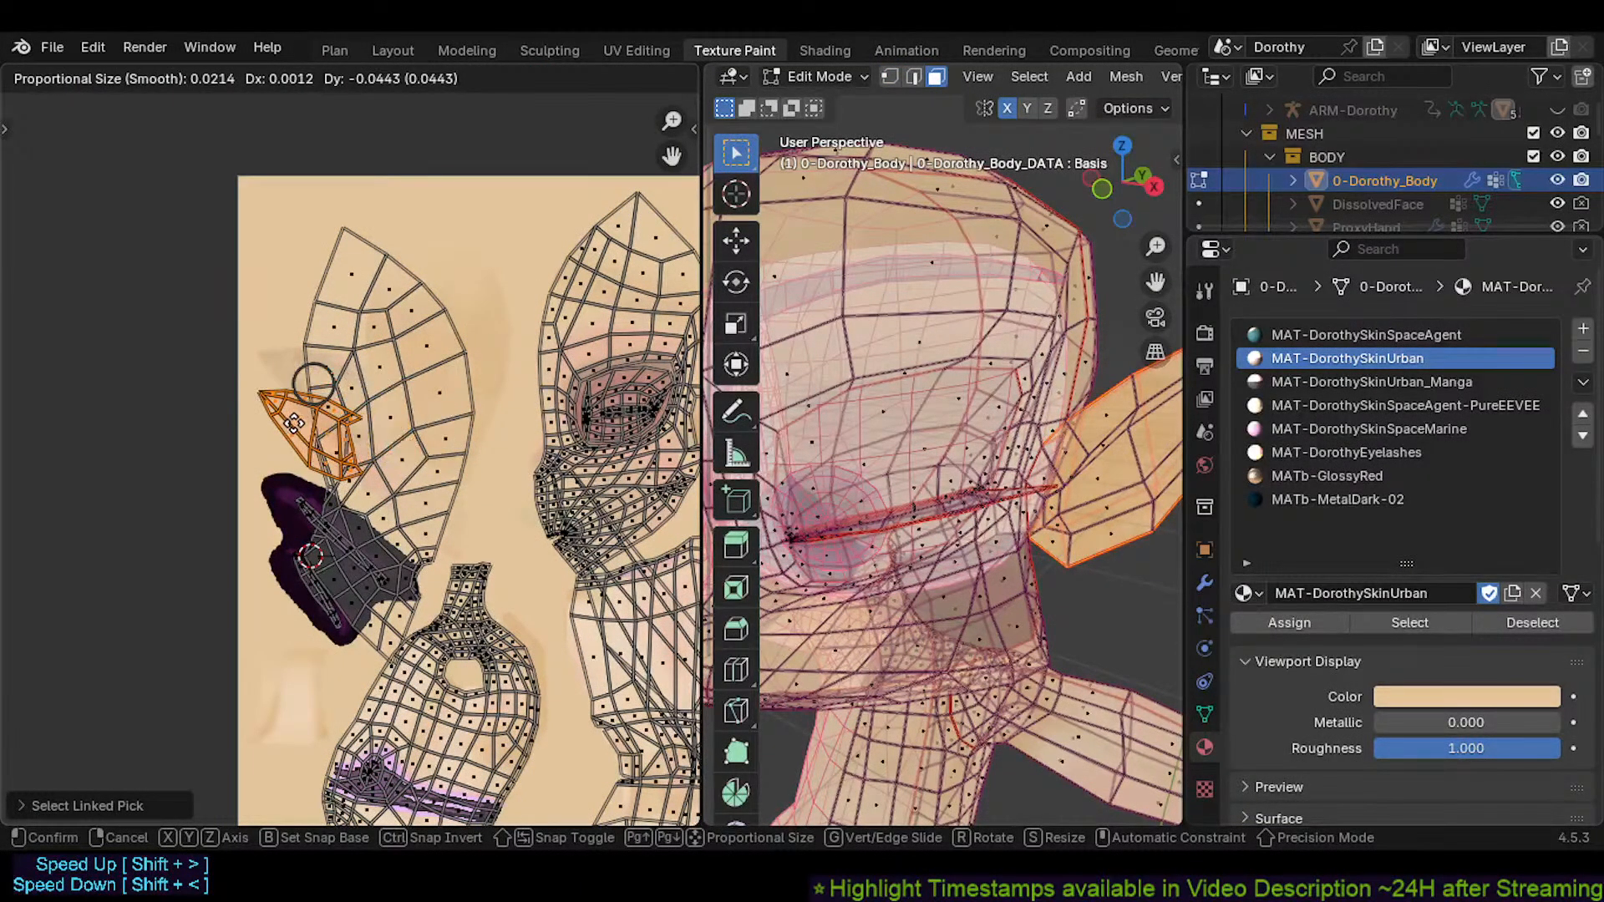
click(299, 391)
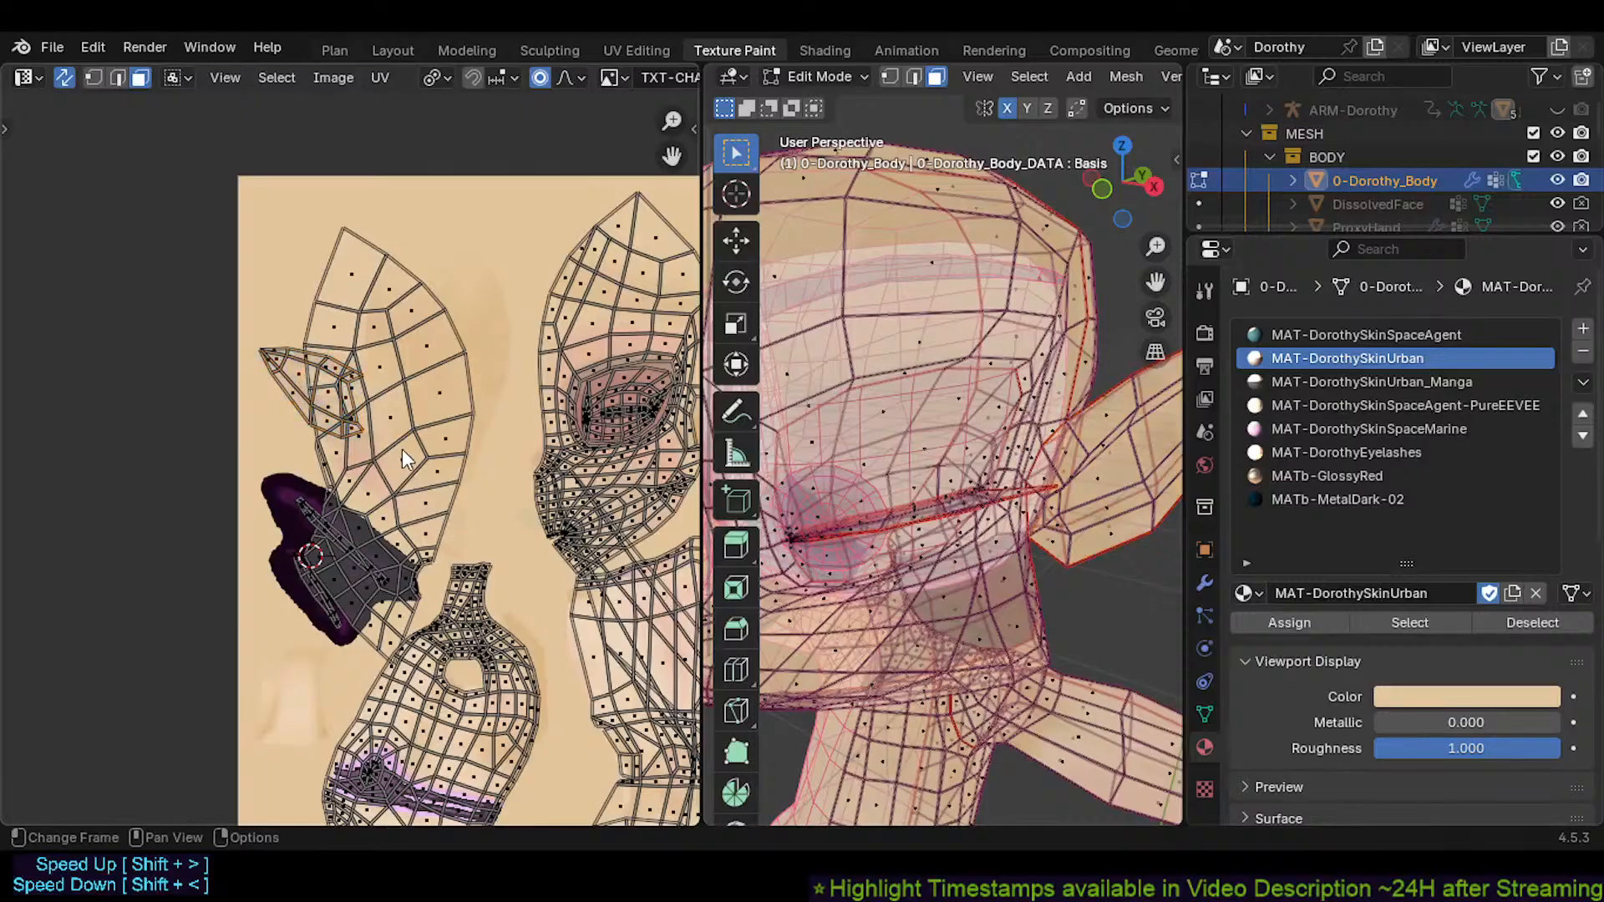
Select the linked back-of-head island, move it between the ear and face islands, and resize it
key(l)
key(g)
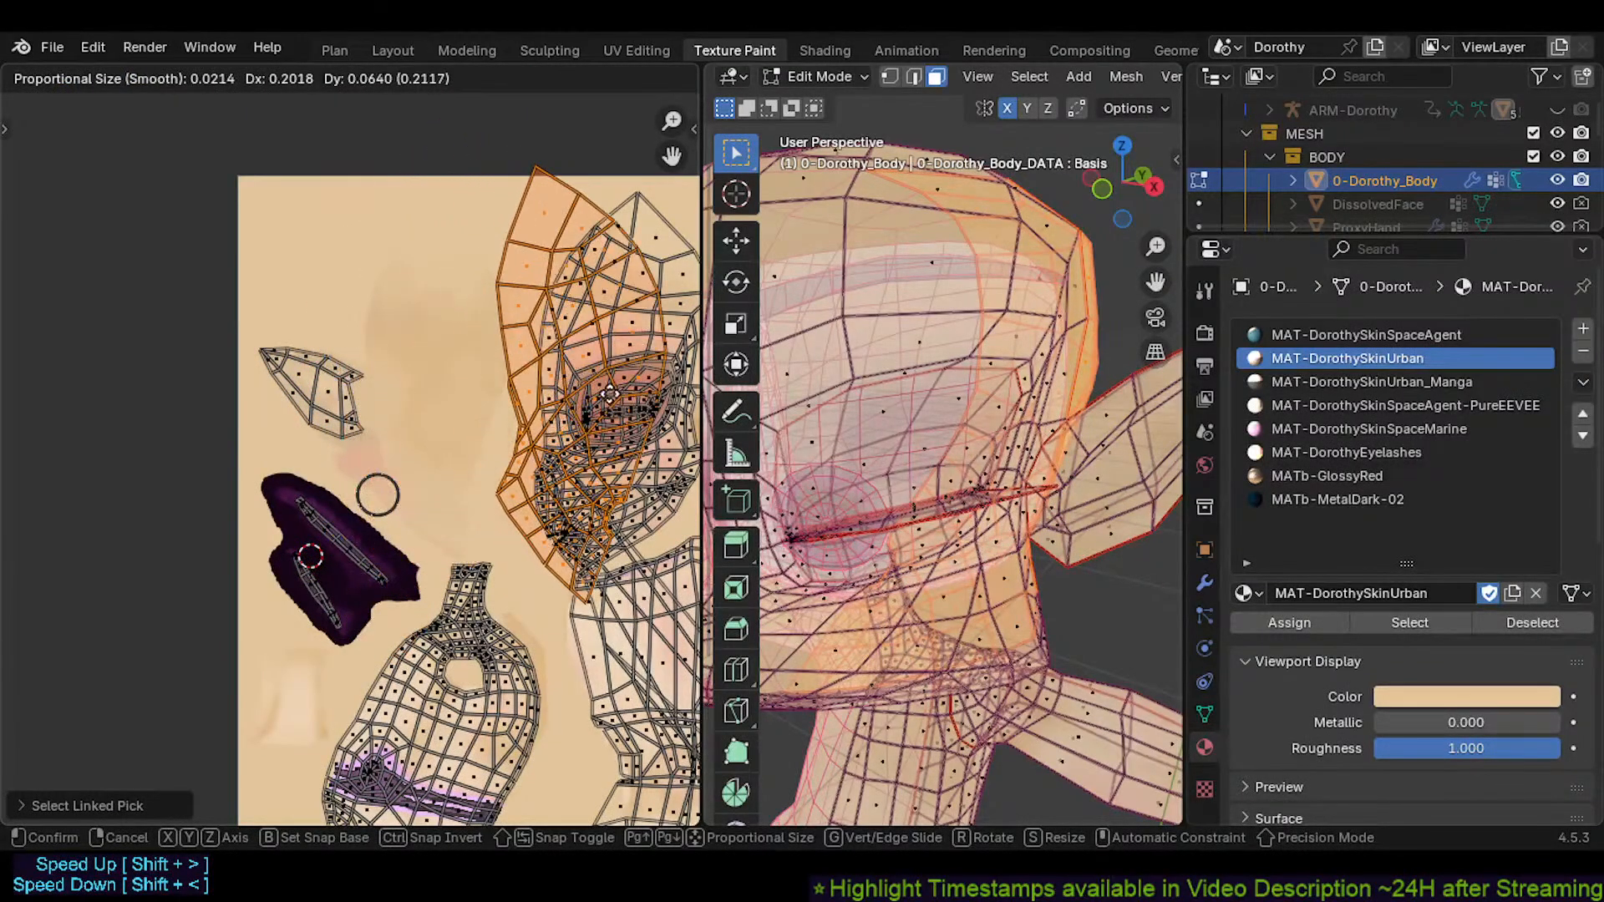
click(489, 374)
scroll(505, 393, up, 2)
key(s)
click(525, 387)
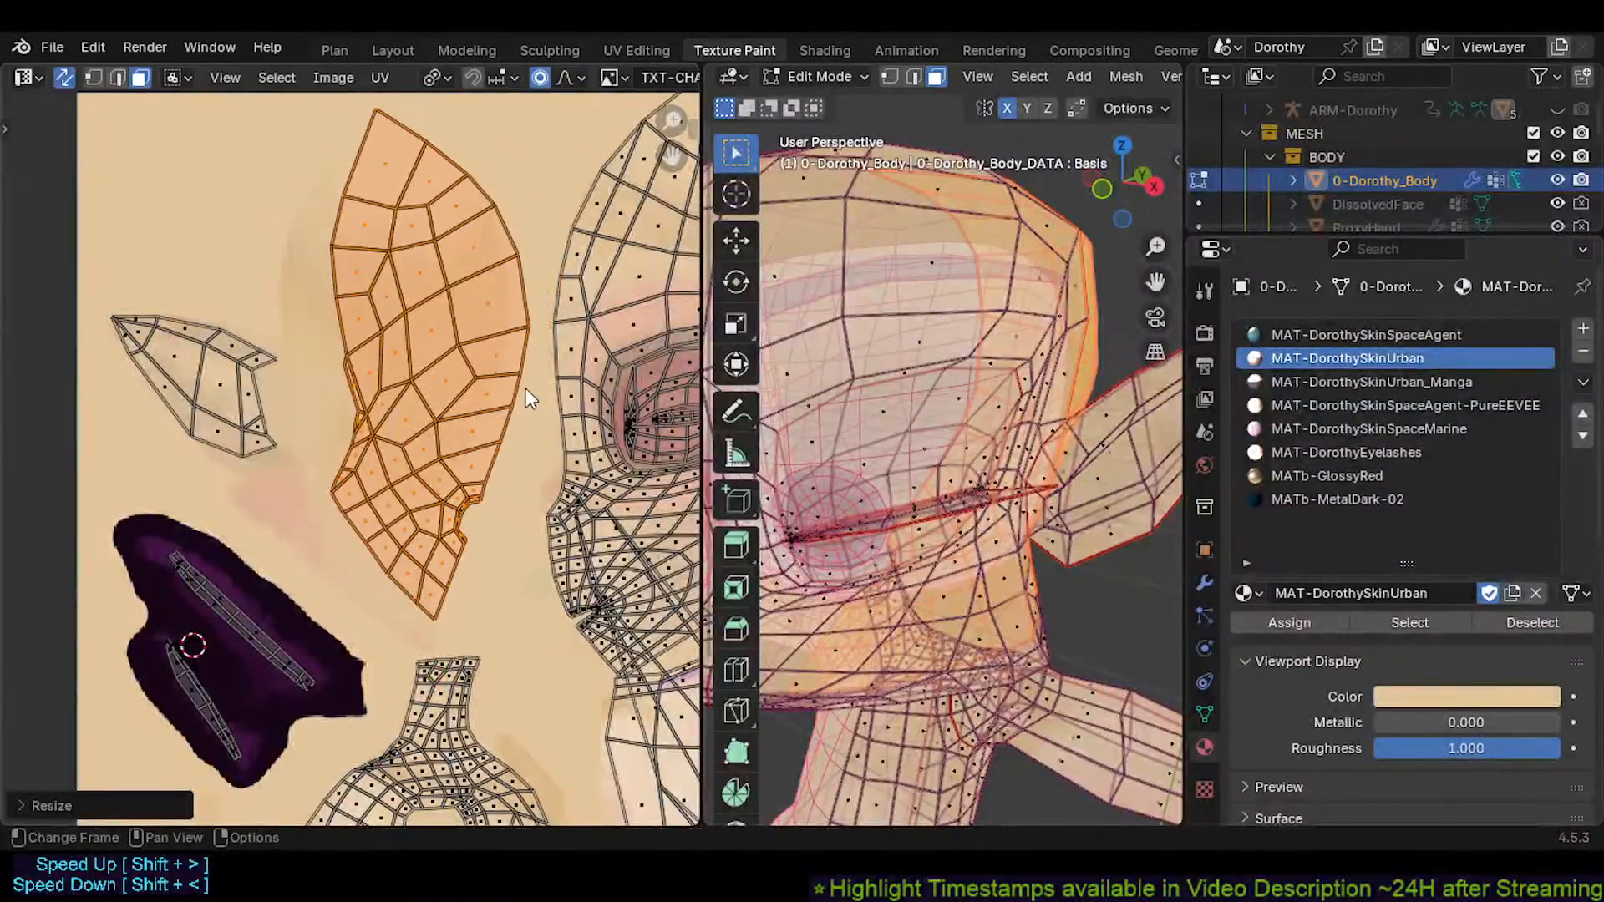
Move the back-of-head island closer to the ear island, rotate it slightly and adjust its scale
key(g)
click(533, 393)
key(r)
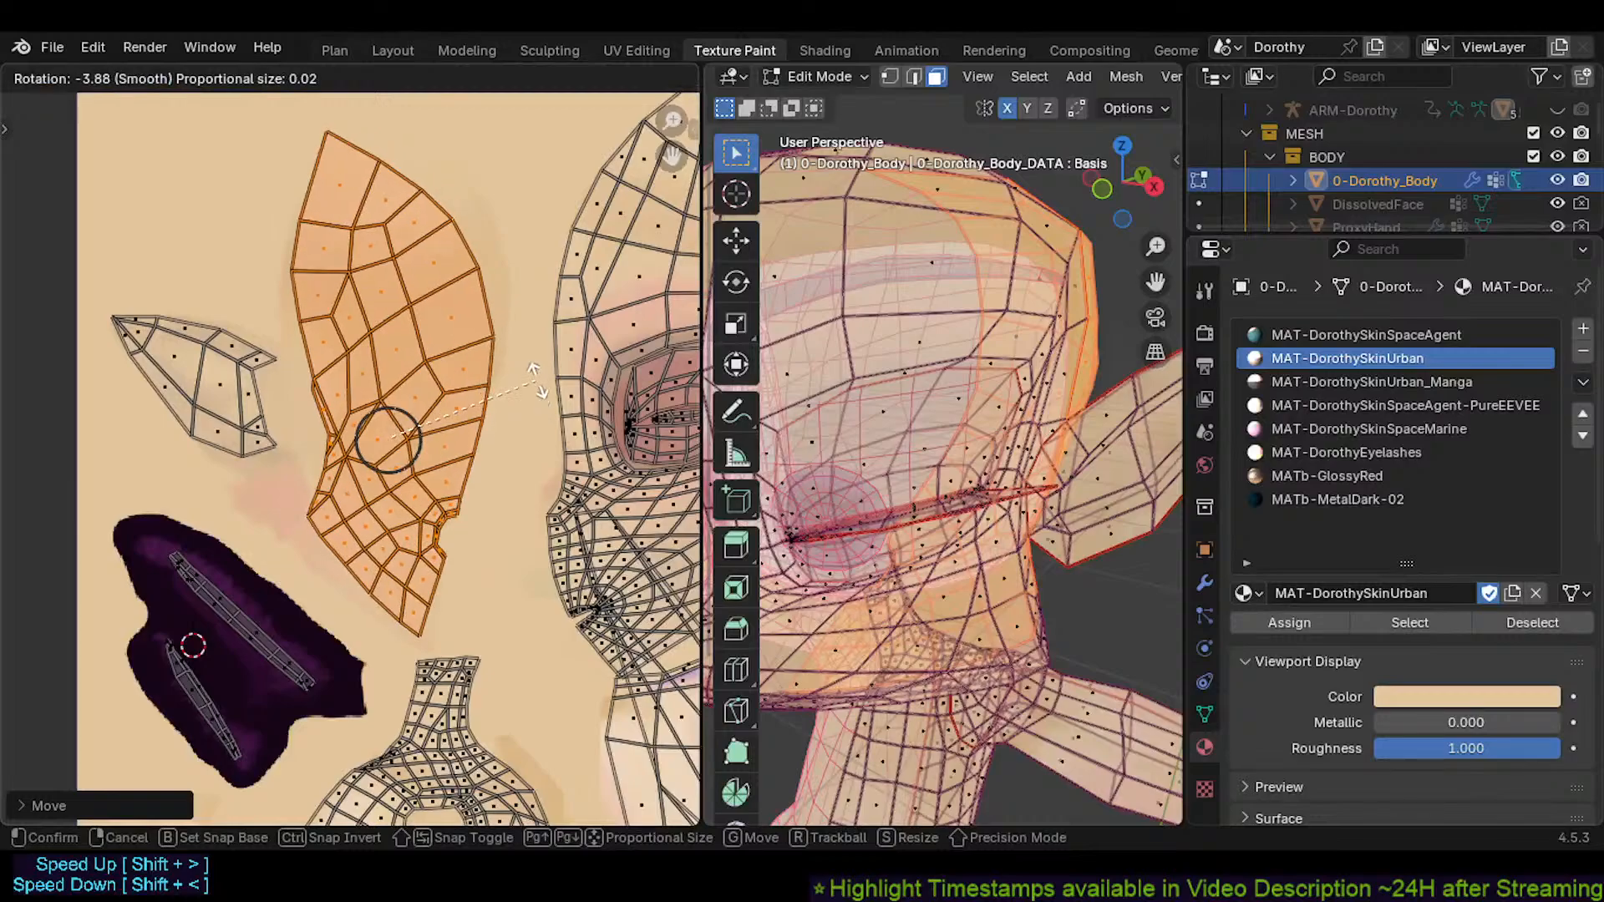
click(538, 381)
key(s)
click(543, 378)
Move the back-of-head island upward, fine-tune its rotation, and enlarge it to fill the space beside the face island
key(g)
click(535, 357)
key(r)
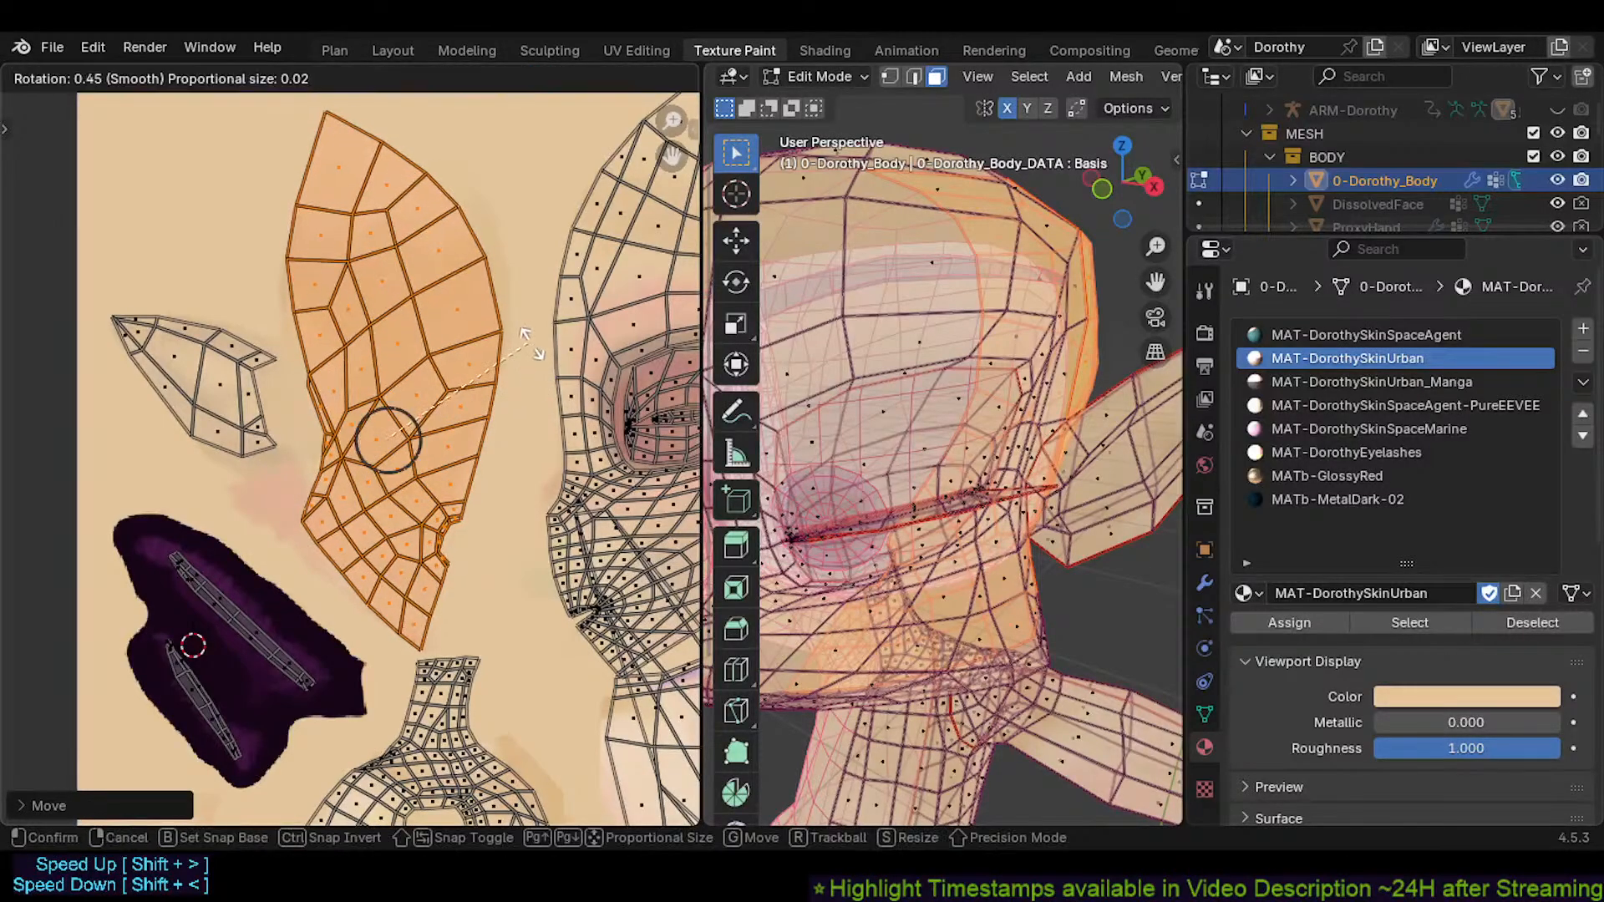
click(535, 347)
key(g)
click(536, 347)
key(s)
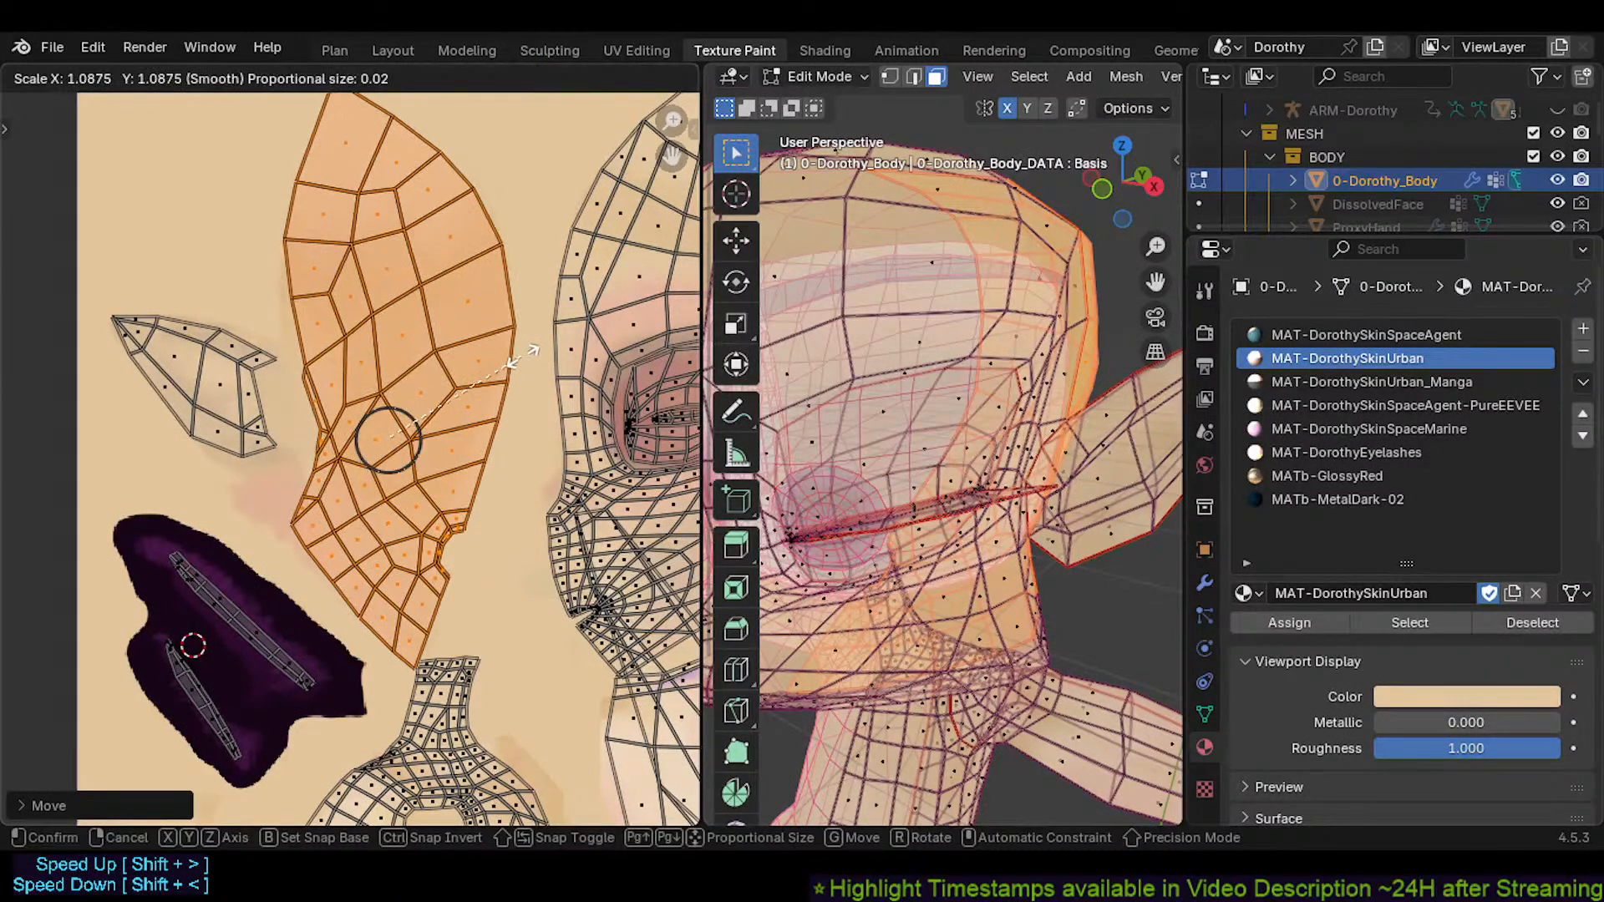
scroll(518, 359, down, 1)
click(363, 478)
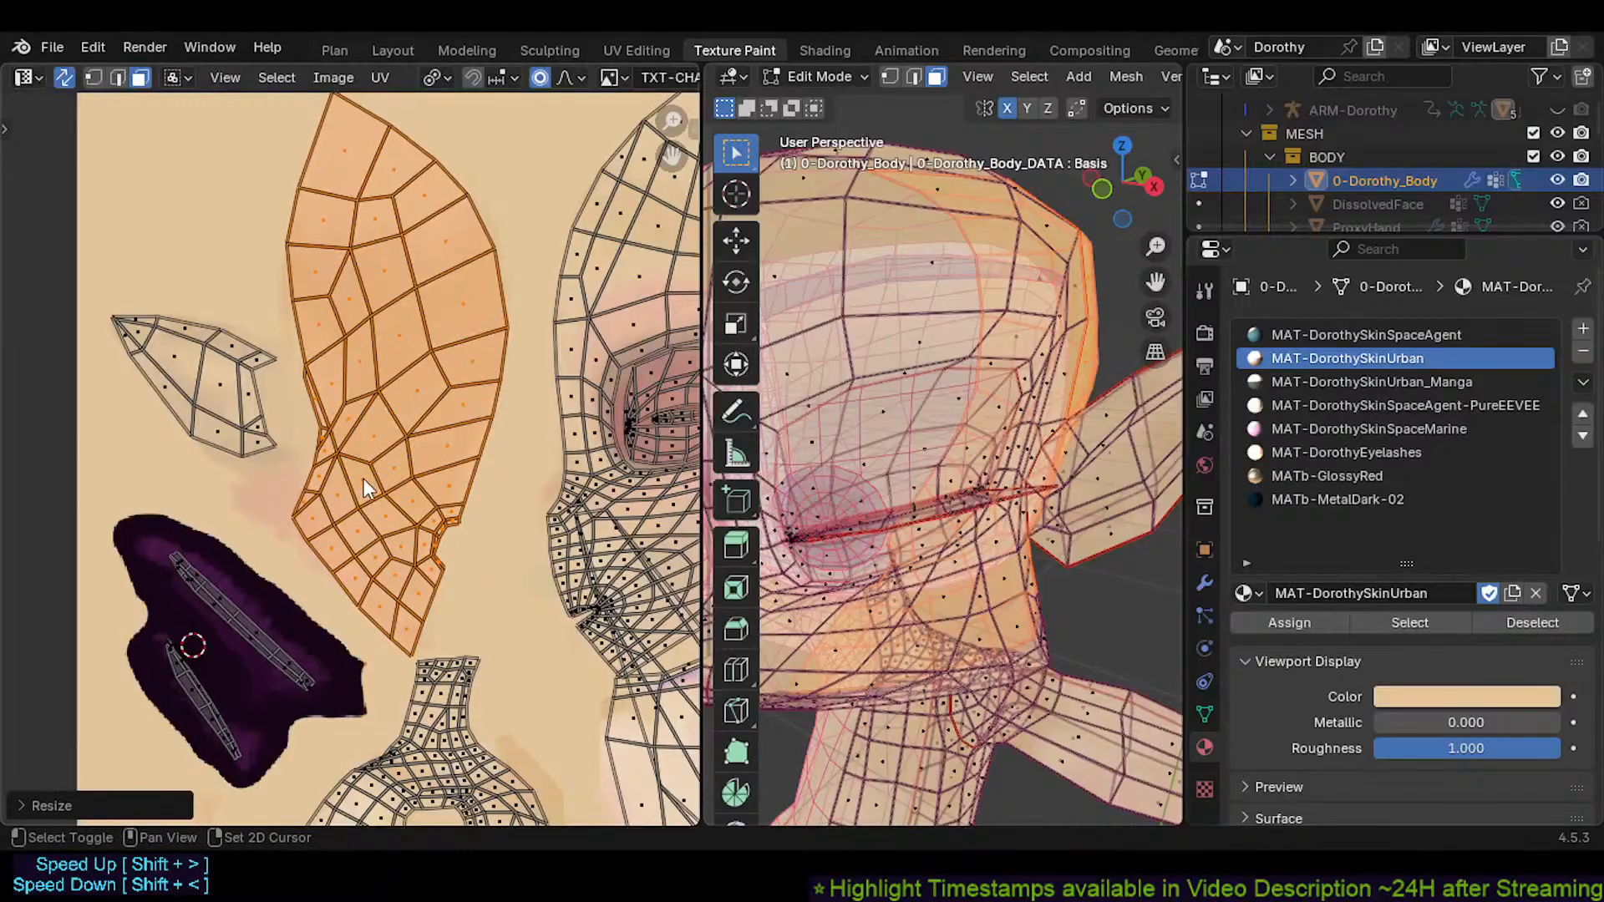
Deselect everything, return to Object Mode with X-ray off, and save the file
shift+middle_drag(363, 479, 333, 437)
scroll(332, 424, down, 4)
key(alt+a)
key(Tab)
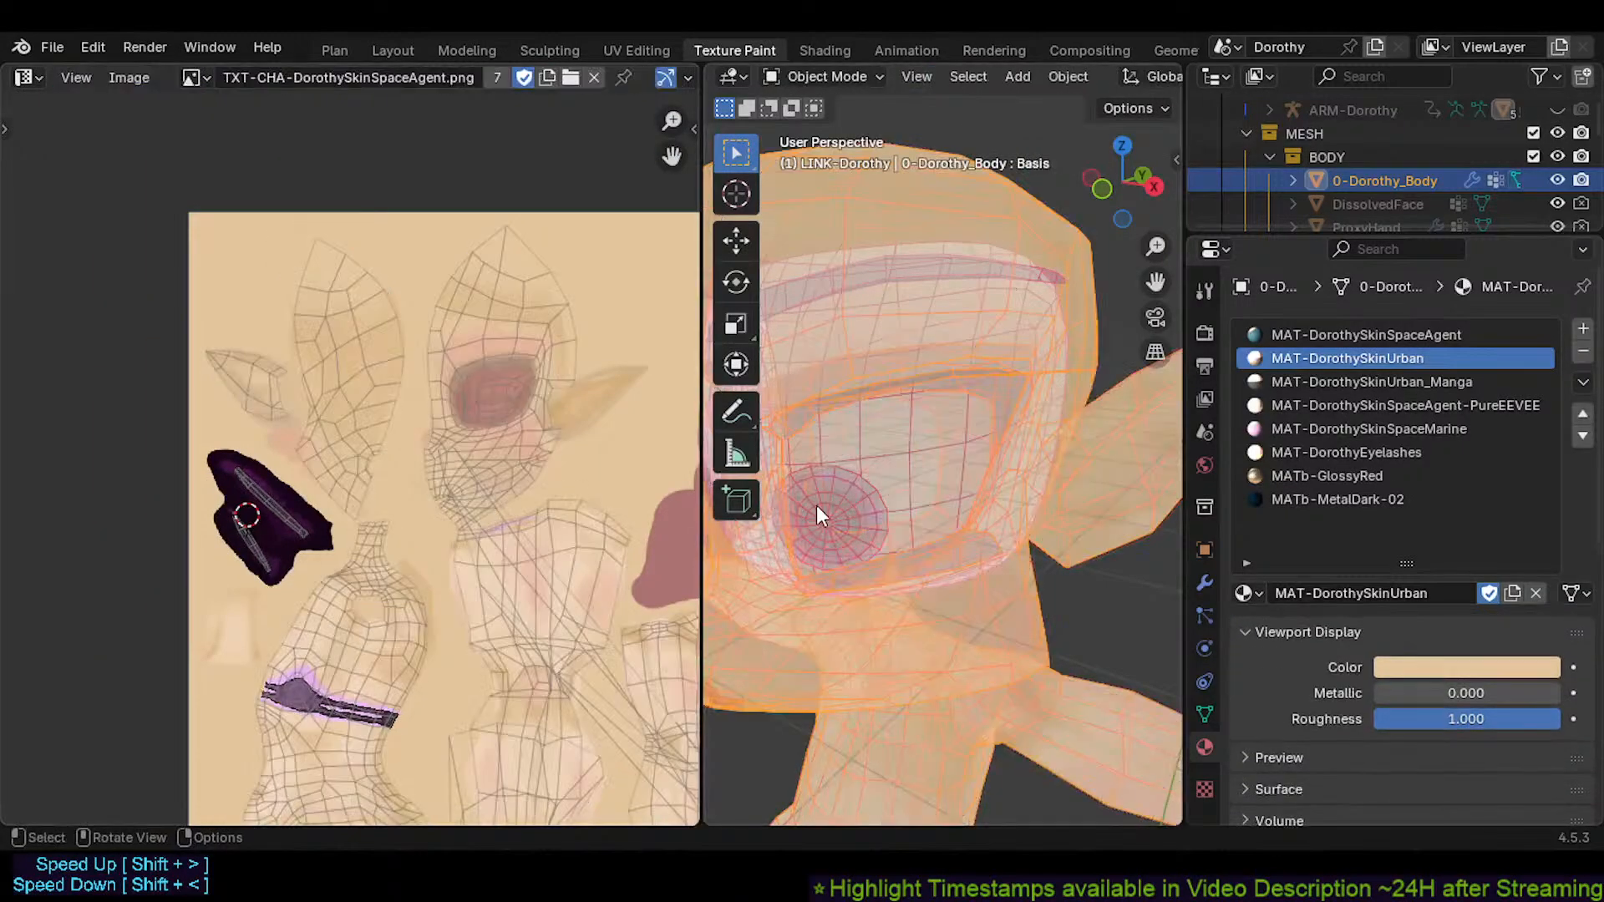
key(alt+z)
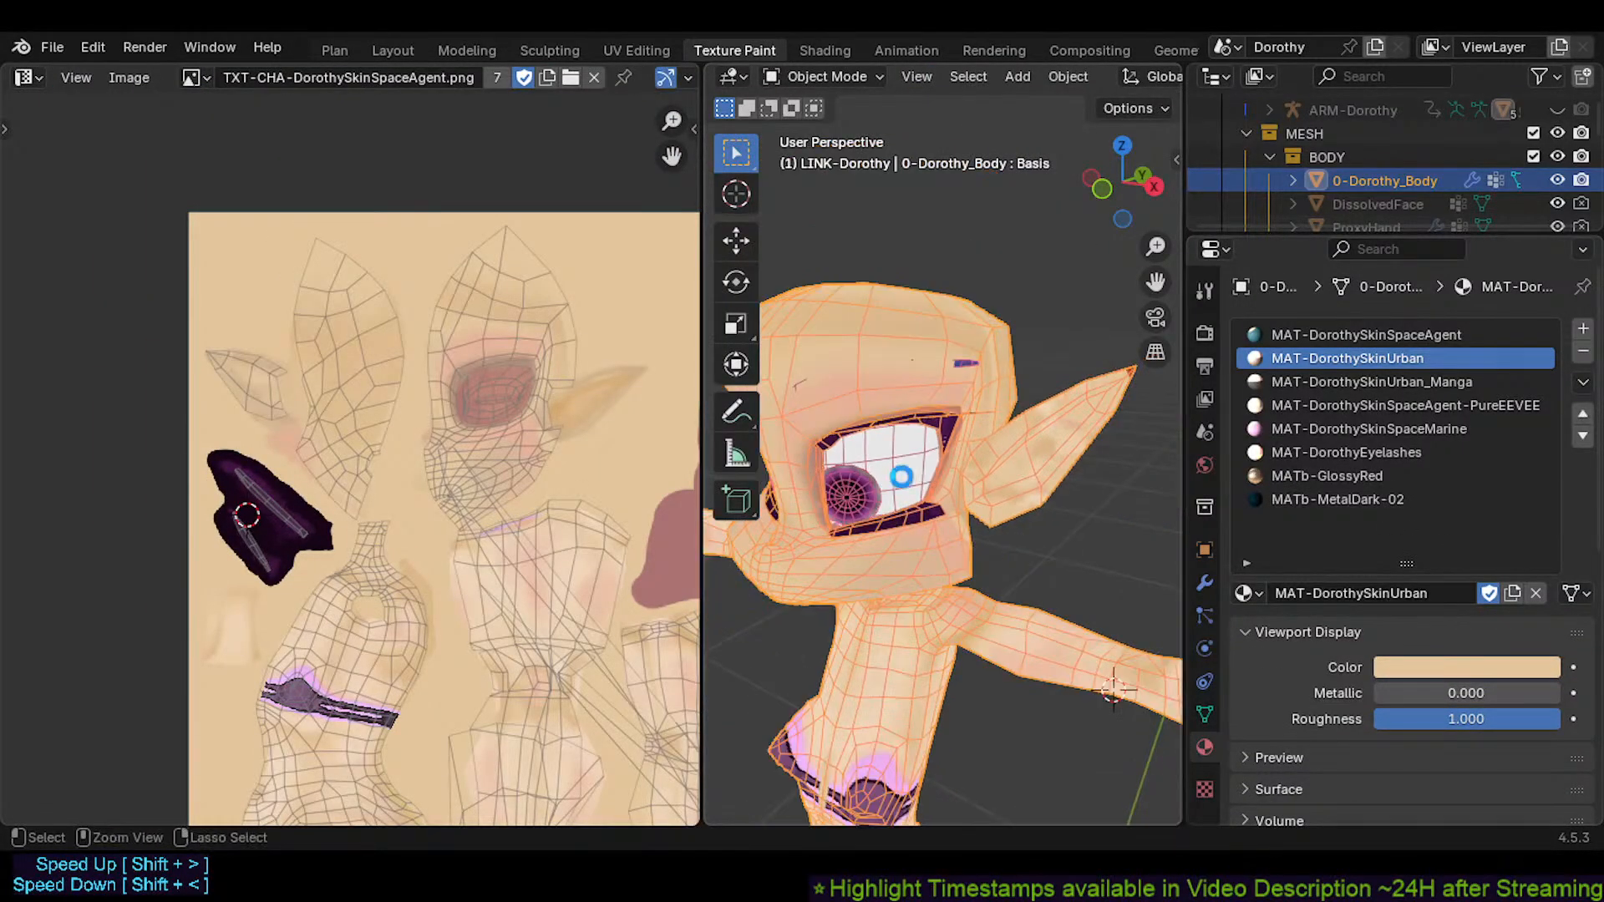
key(ctrl+s)
middle_drag(873, 465, 912, 482)
shift+middle_drag(909, 526, 910, 451)
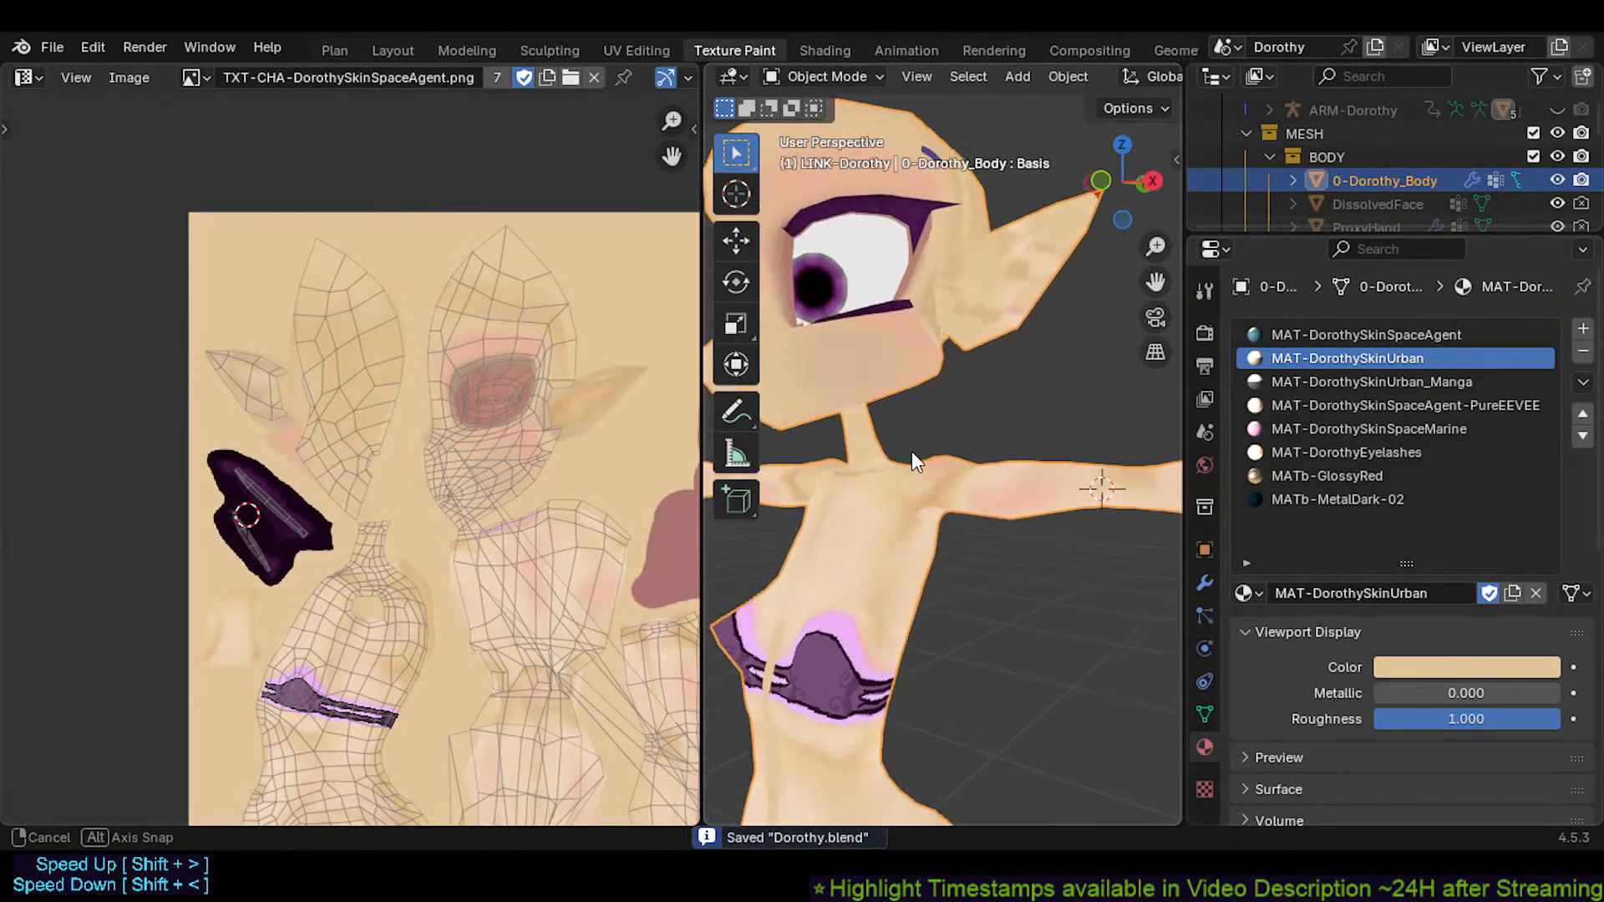
In Edit Mode, select the linked faces of the tangled island overhanging the texture's edge and unwrap them with Angle Based
middle_drag(566, 533, 494, 469)
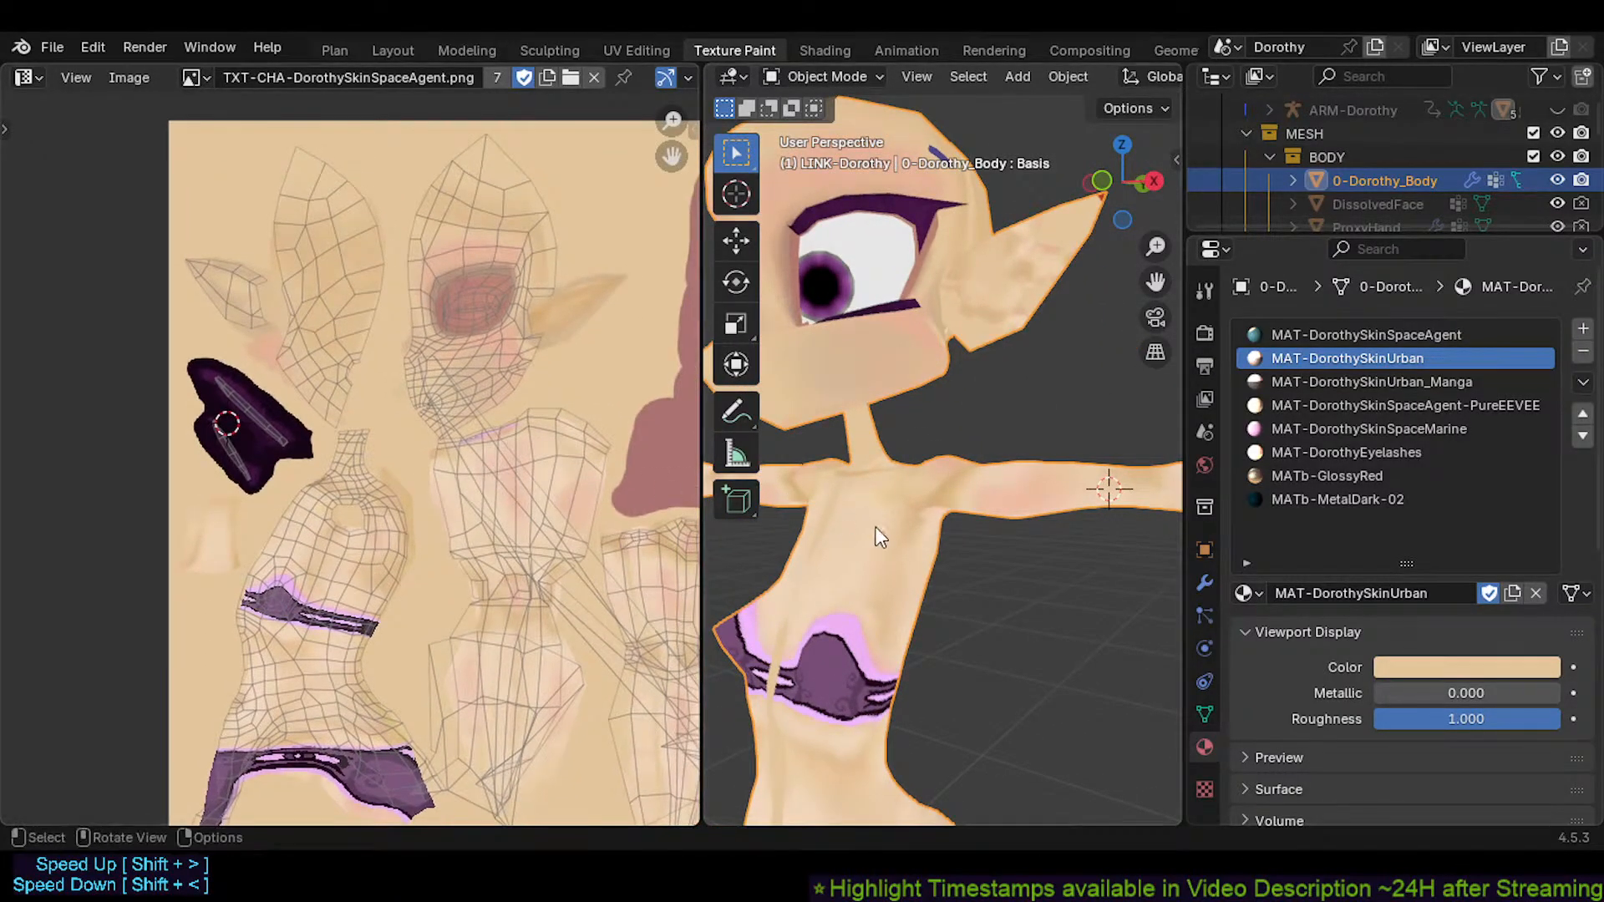
key(Tab)
shift+middle_drag(597, 535, 506, 468)
shift+middle_drag(500, 562, 222, 436)
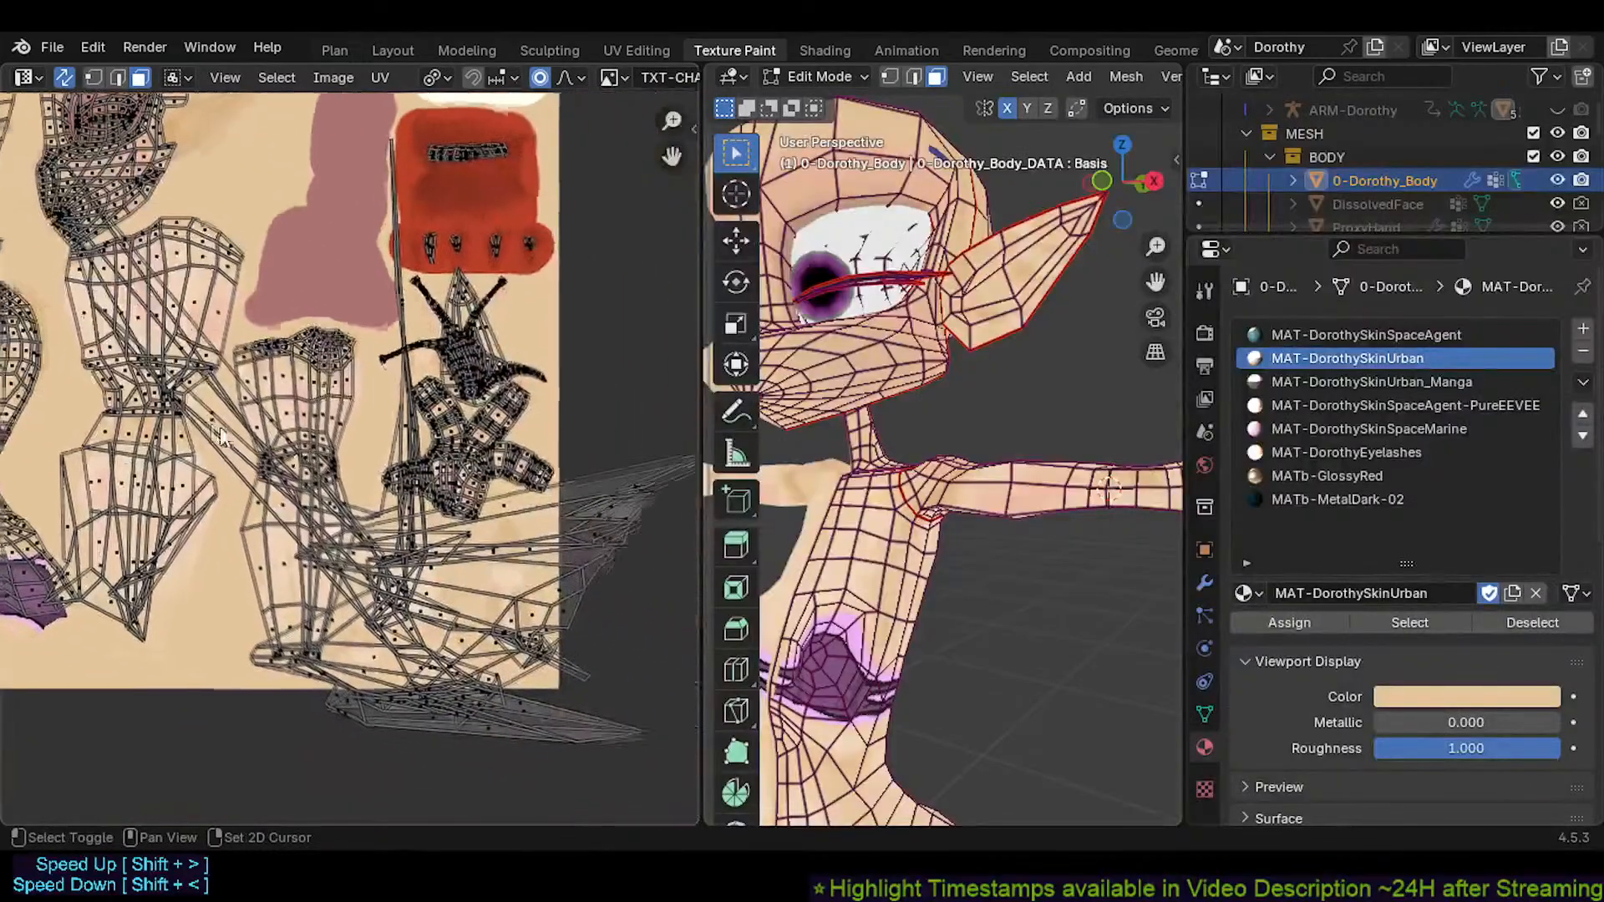
middle_drag(505, 579, 547, 650)
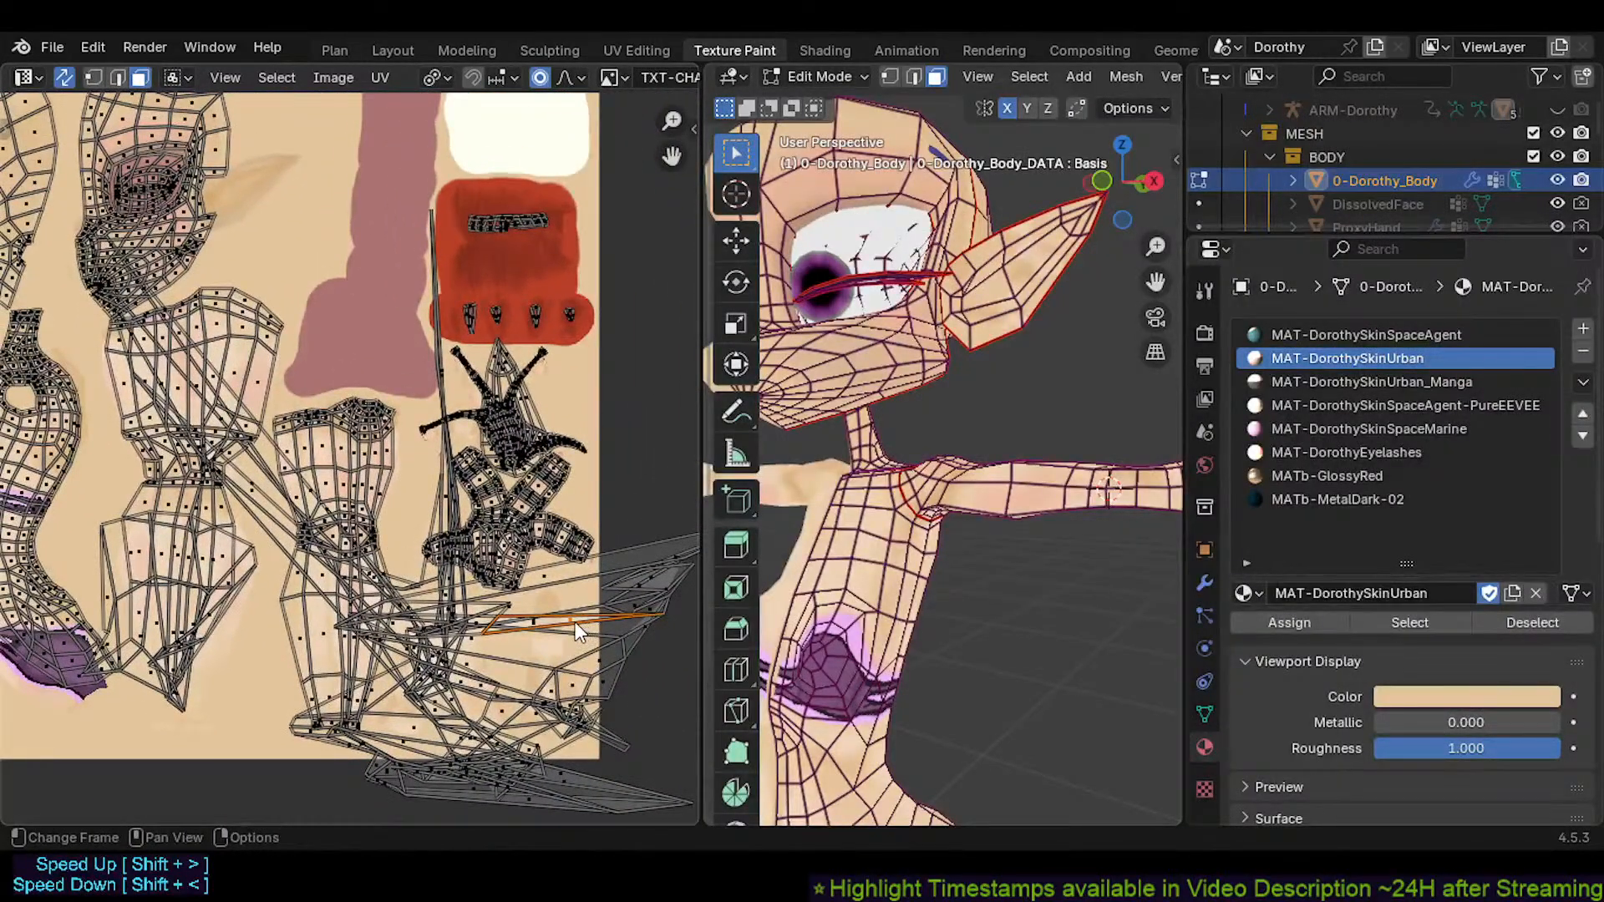
key(KP_Decimal)
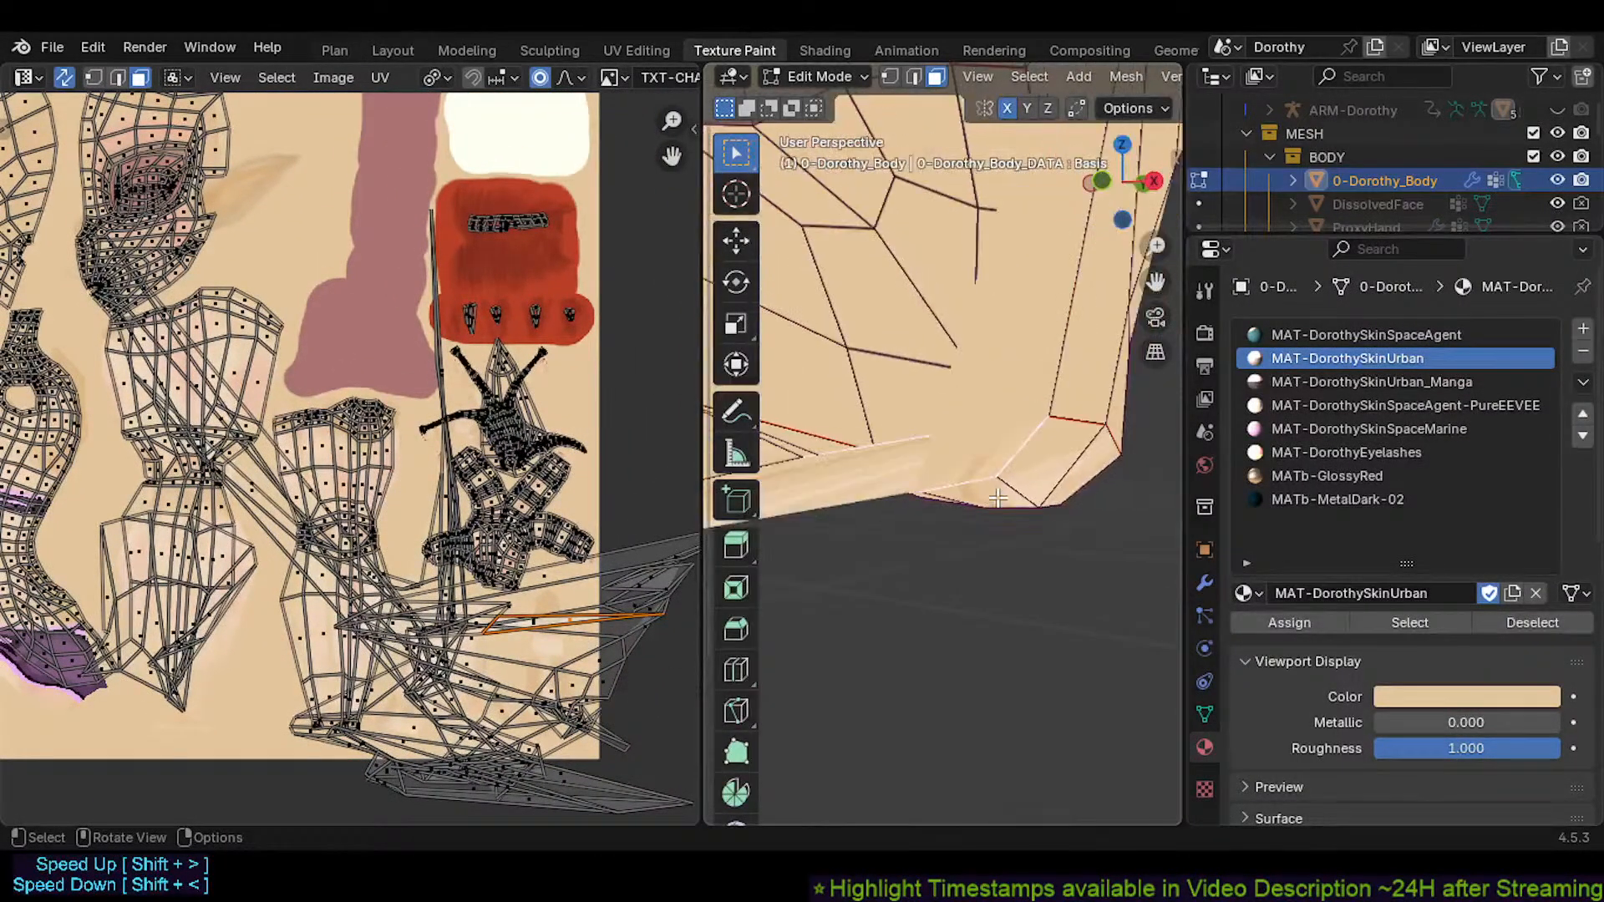
scroll(992, 504, down, 8)
middle_drag(986, 468, 961, 378)
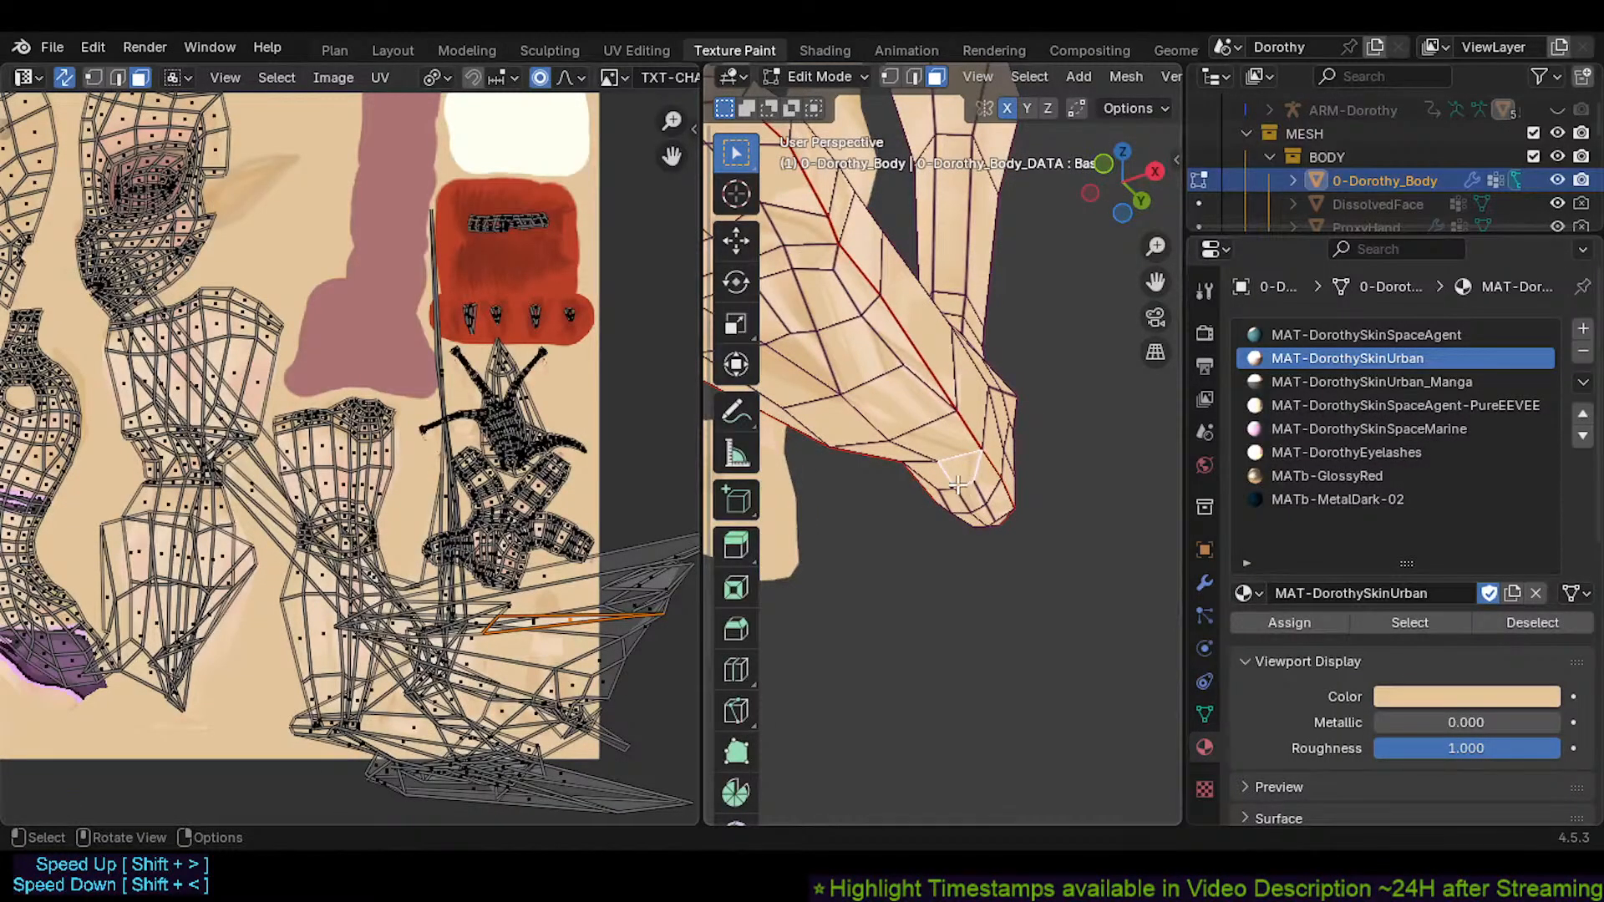
key(ctrl+l)
key(u)
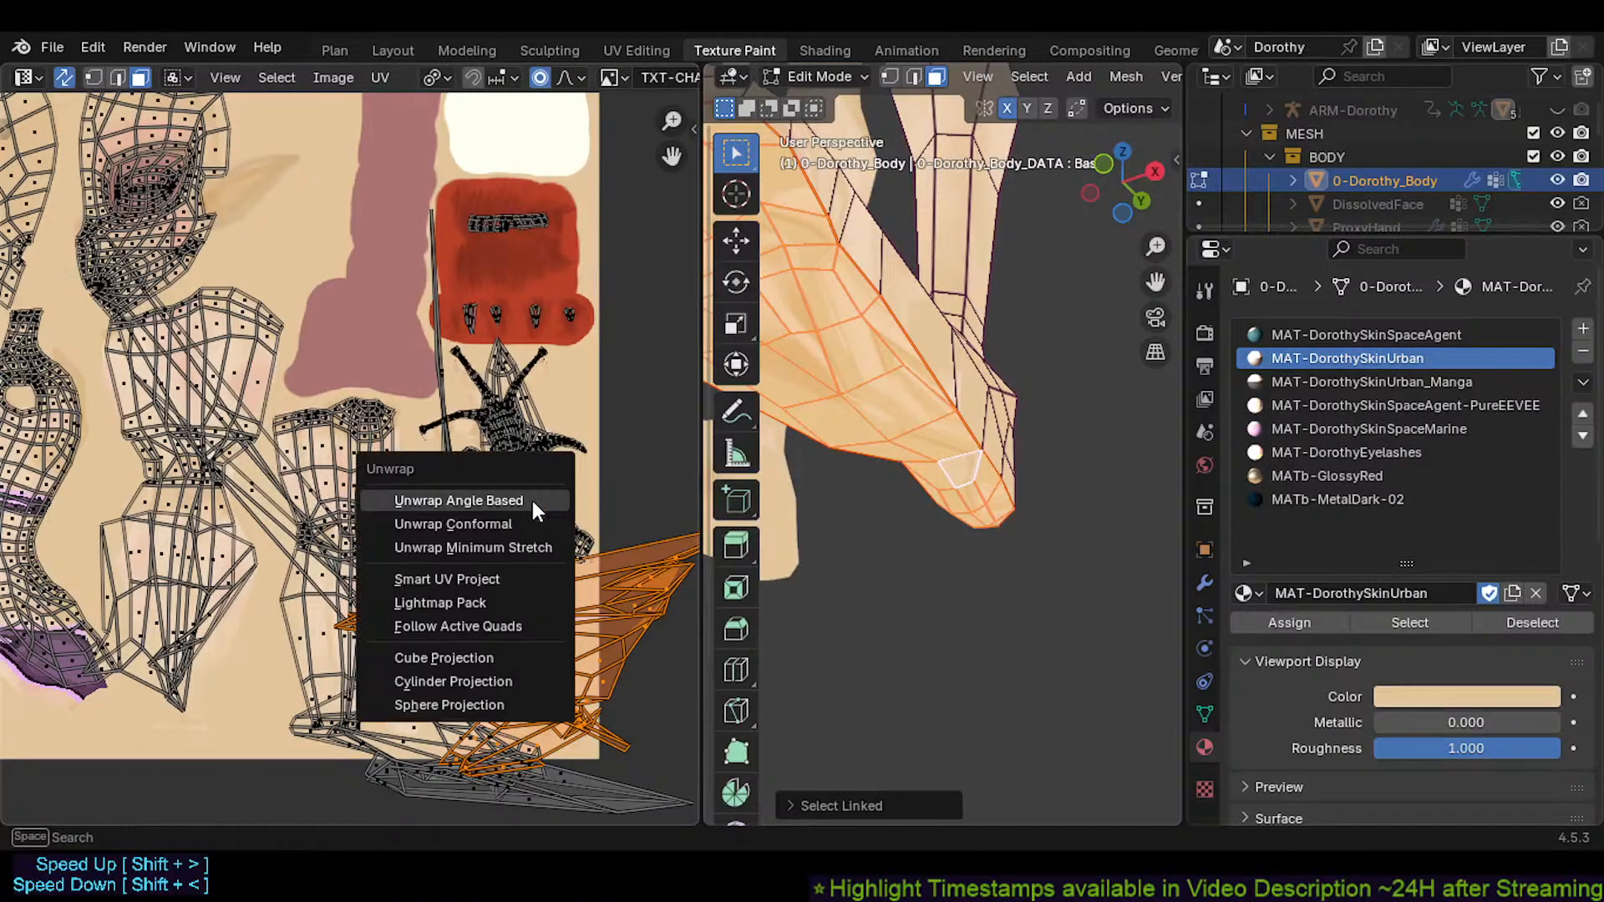
click(533, 501)
Shrink the newly unwrapped foot sole island and move it over the lower leg island near the hand island
scroll(432, 386, down, 5)
key(s)
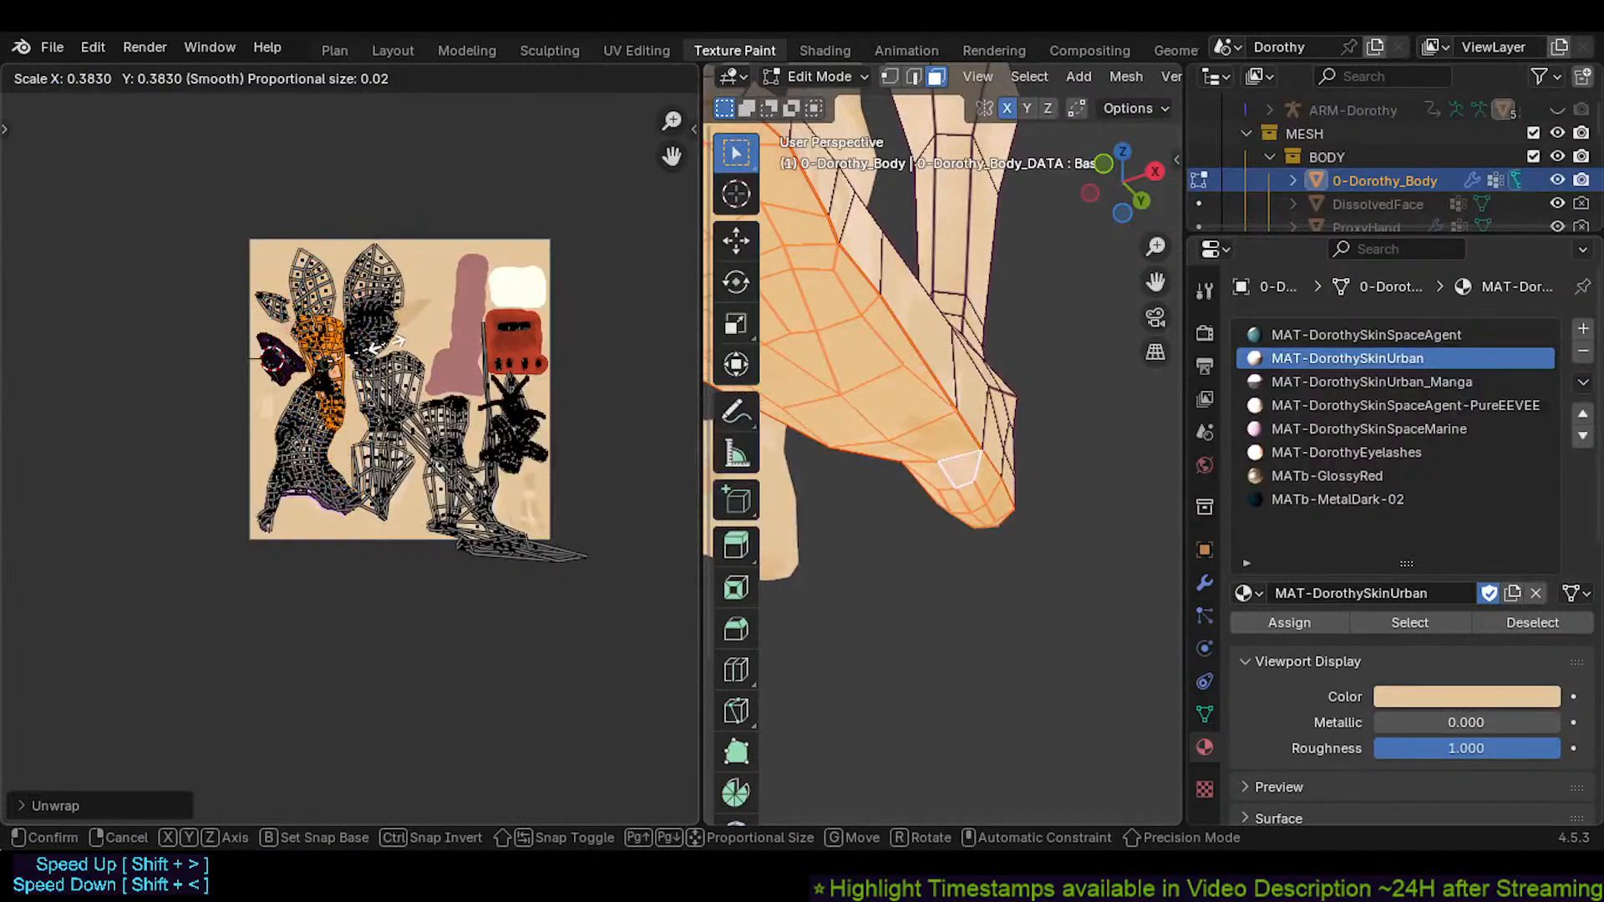
click(338, 368)
scroll(337, 367, up, 2)
key(g)
click(562, 478)
scroll(552, 468, up, 2)
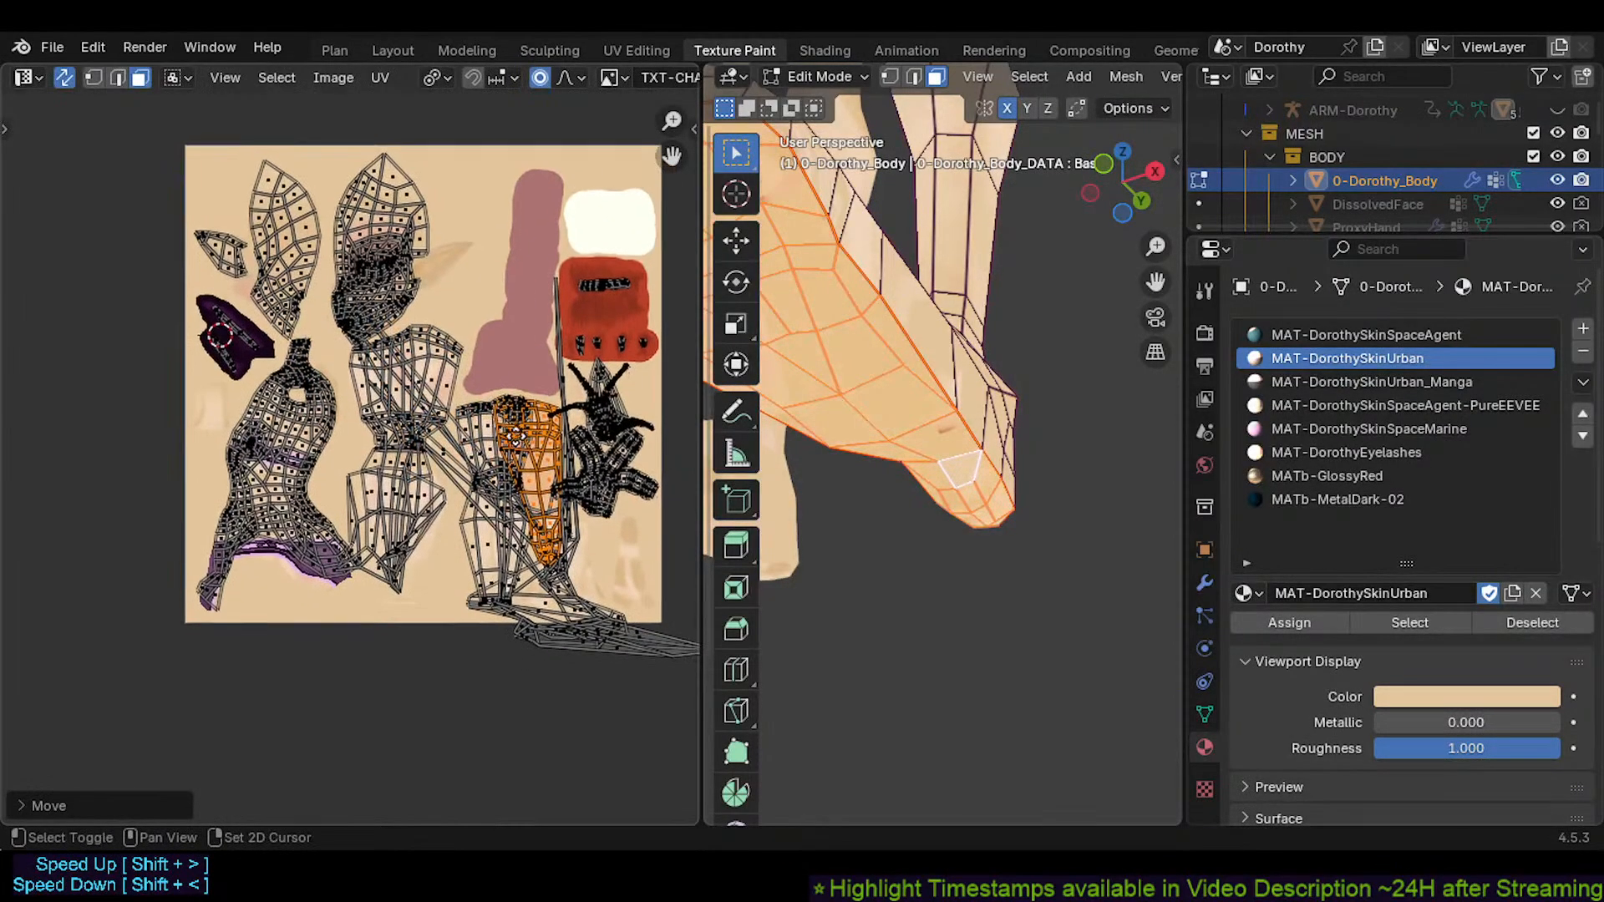
Rotate the foot sole island upright with its toes pointing down and move it beneath the hand island
middle_drag(573, 514, 480, 451)
key(r)
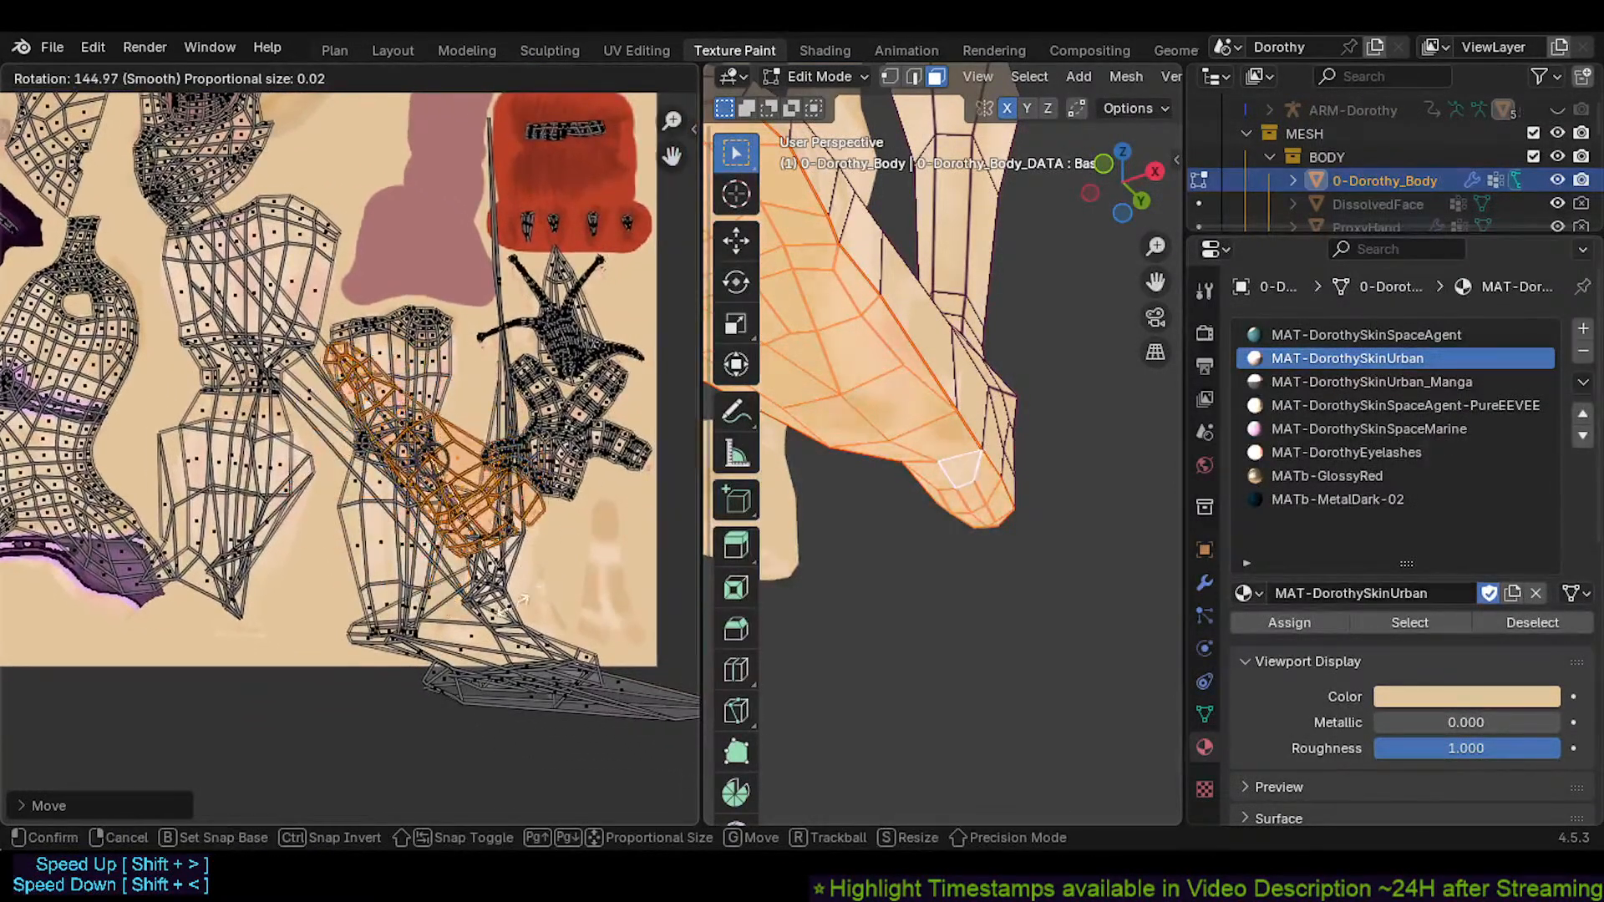
click(441, 588)
key(g)
click(613, 570)
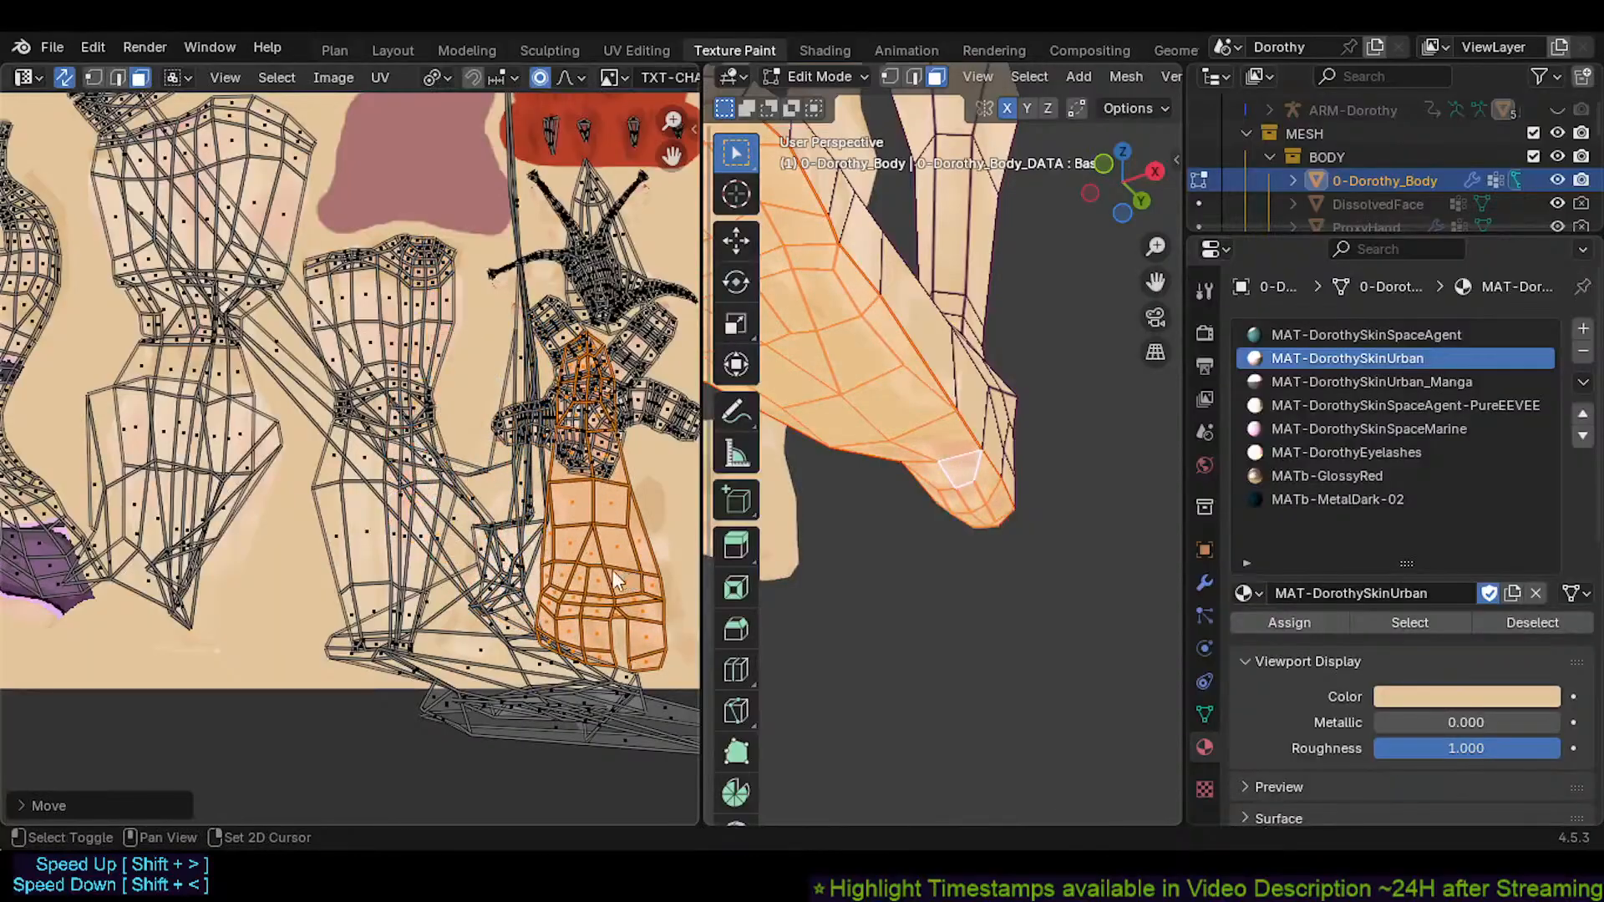
Scale down the foot sole island and move it onto the painted sole patch in the texture's lower corner
scroll(509, 529, up, 2)
key(s)
click(474, 500)
key(g)
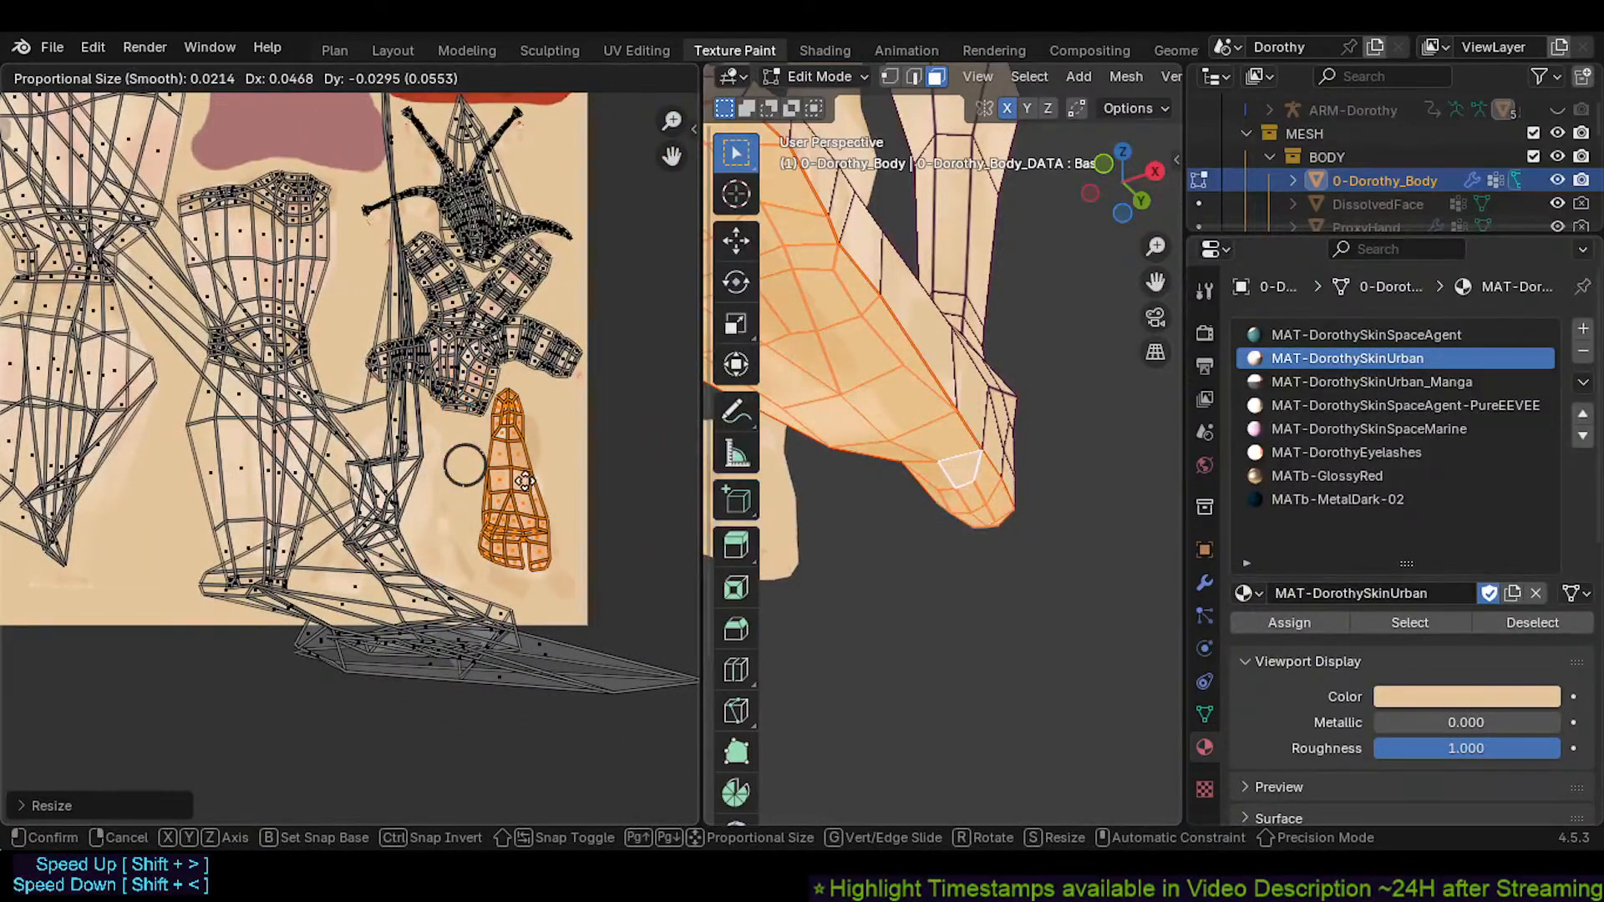
click(539, 504)
Fine-tune the scale and position of the foot sole island inside its painted patch
scroll(554, 522, up, 1)
key(s)
click(562, 524)
key(g)
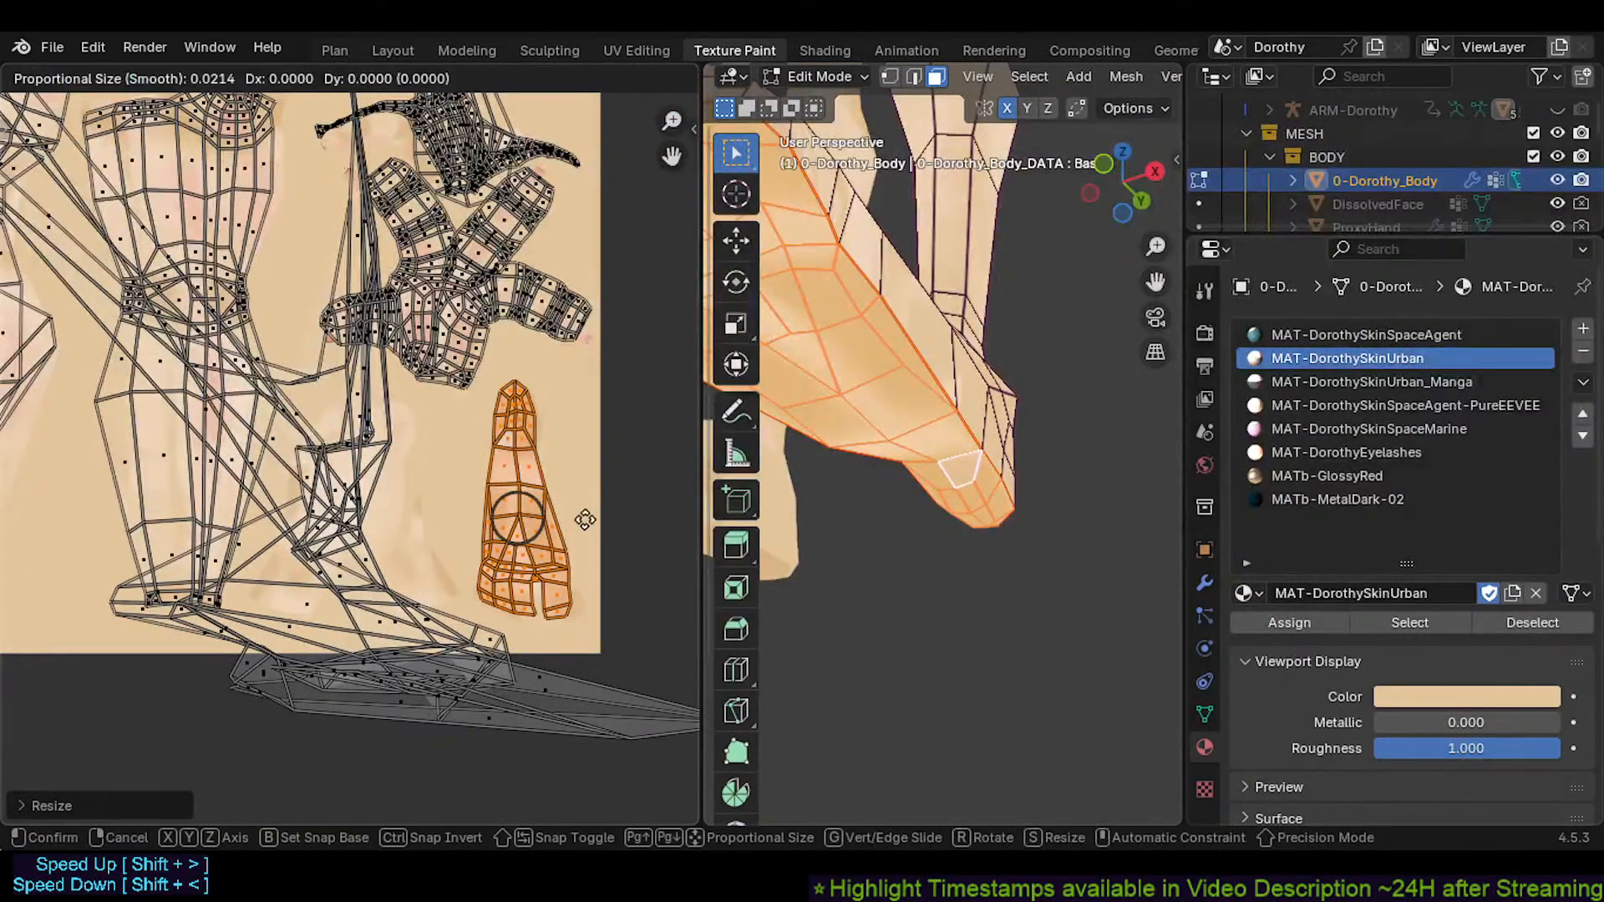
click(579, 508)
key(g)
click(579, 509)
Select the linked tangled upper-foot island stretched across the legs, unwrap it with Angle Based and rescale the result
middle_drag(475, 524, 499, 532)
click(448, 598)
key(l)
scroll(422, 622, down, 2)
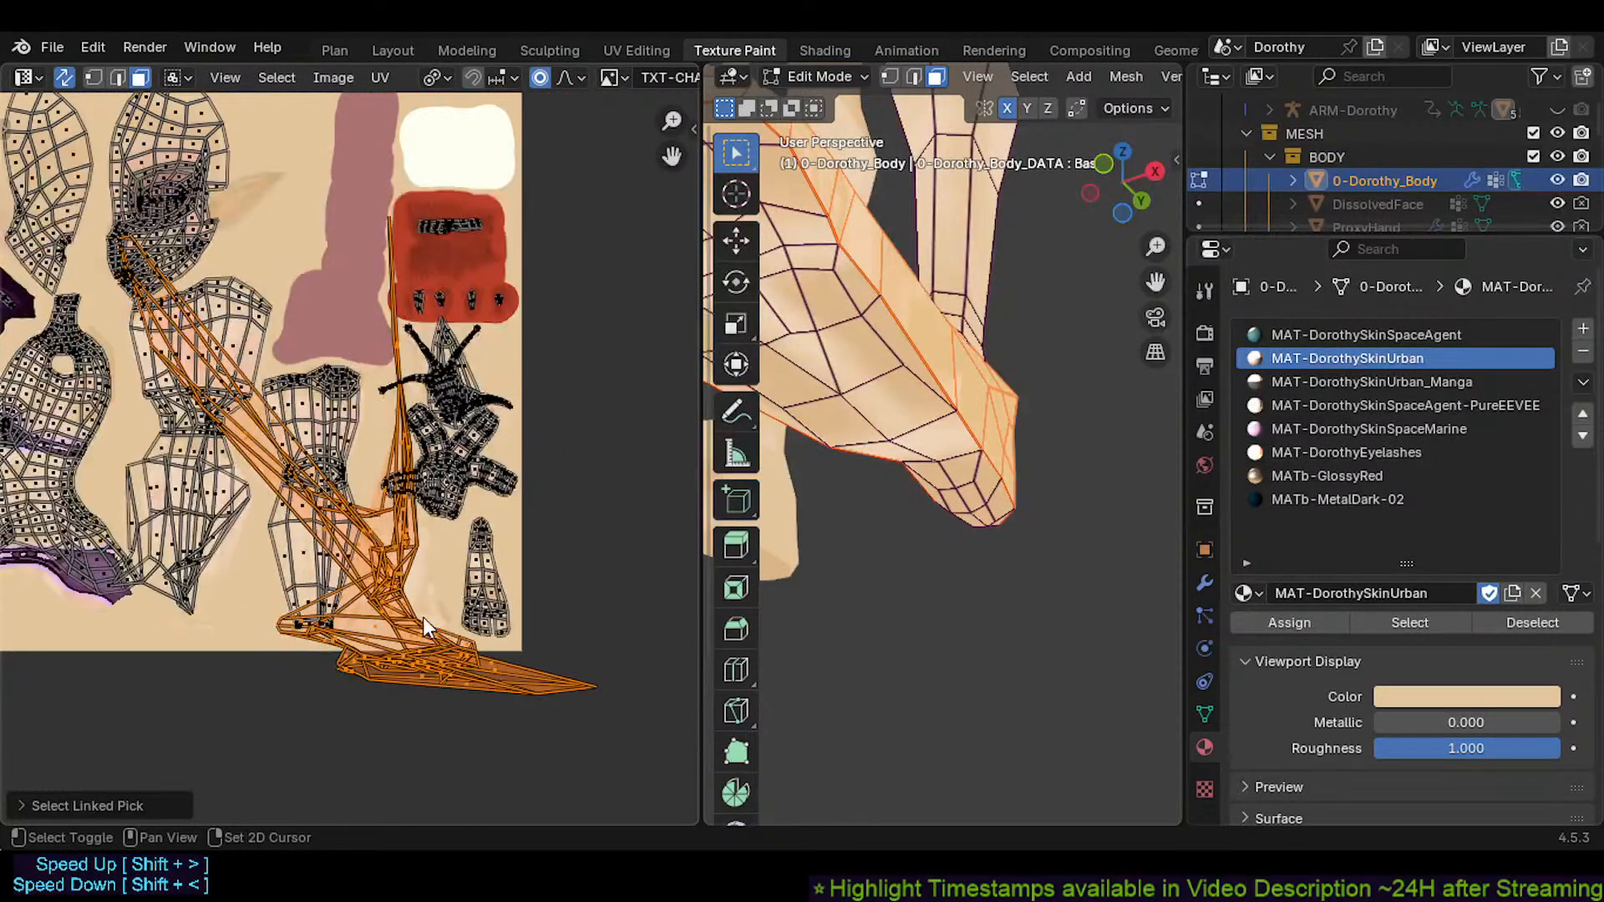
key(u)
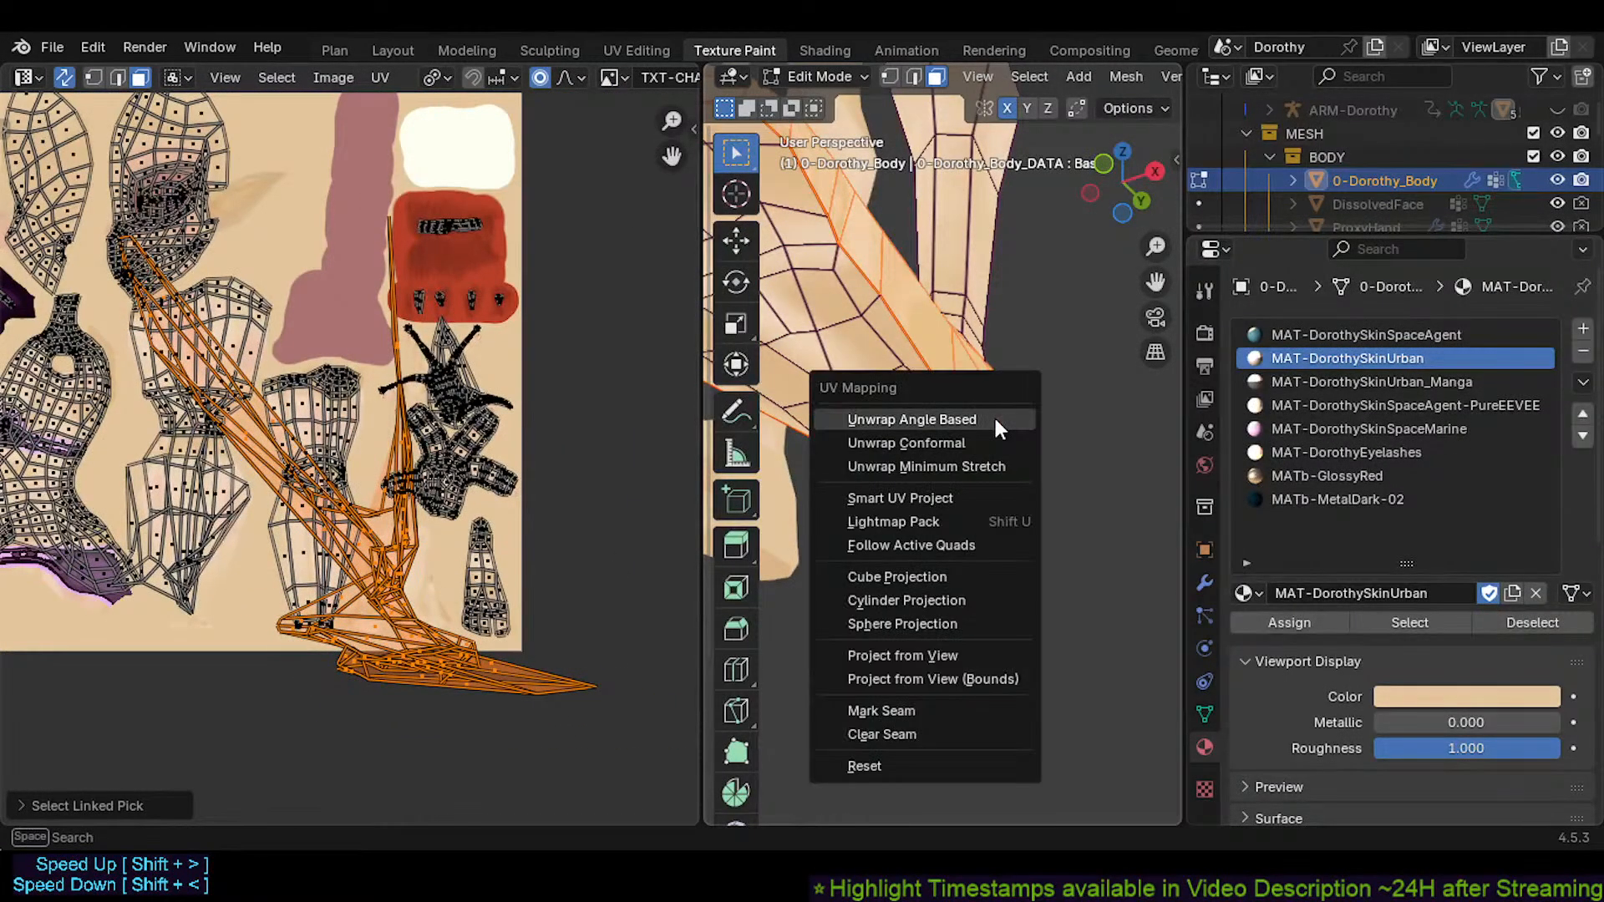
click(994, 417)
key(s)
click(297, 418)
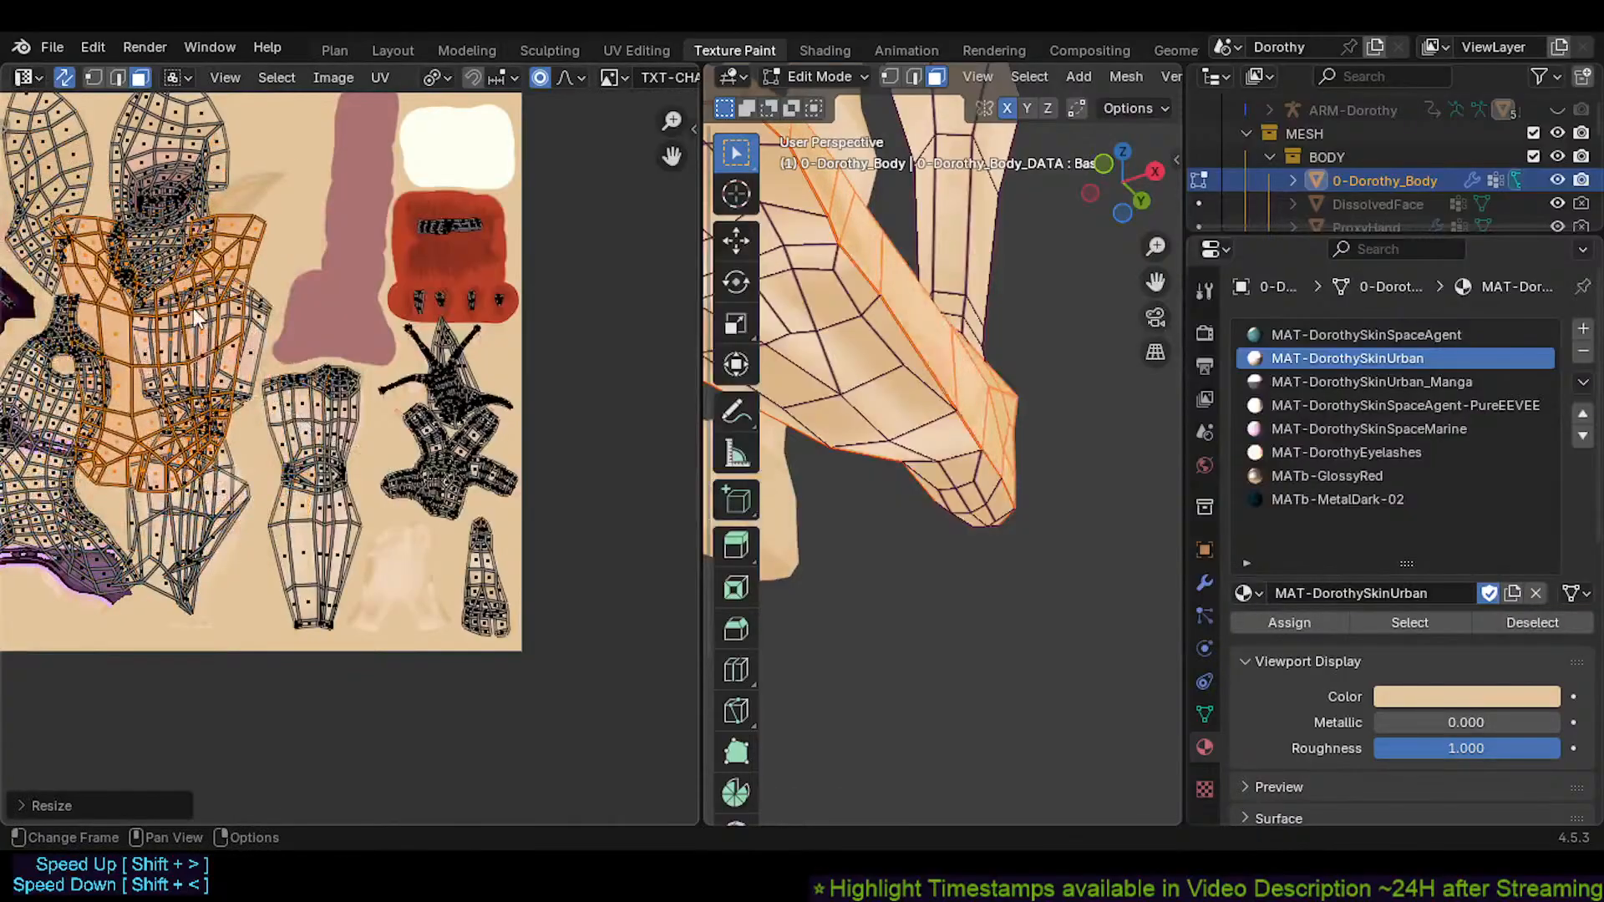
Try moving the upper-foot island beside the lower leg island and shrinking it, and undo these changes
key(g)
click(368, 478)
key(s)
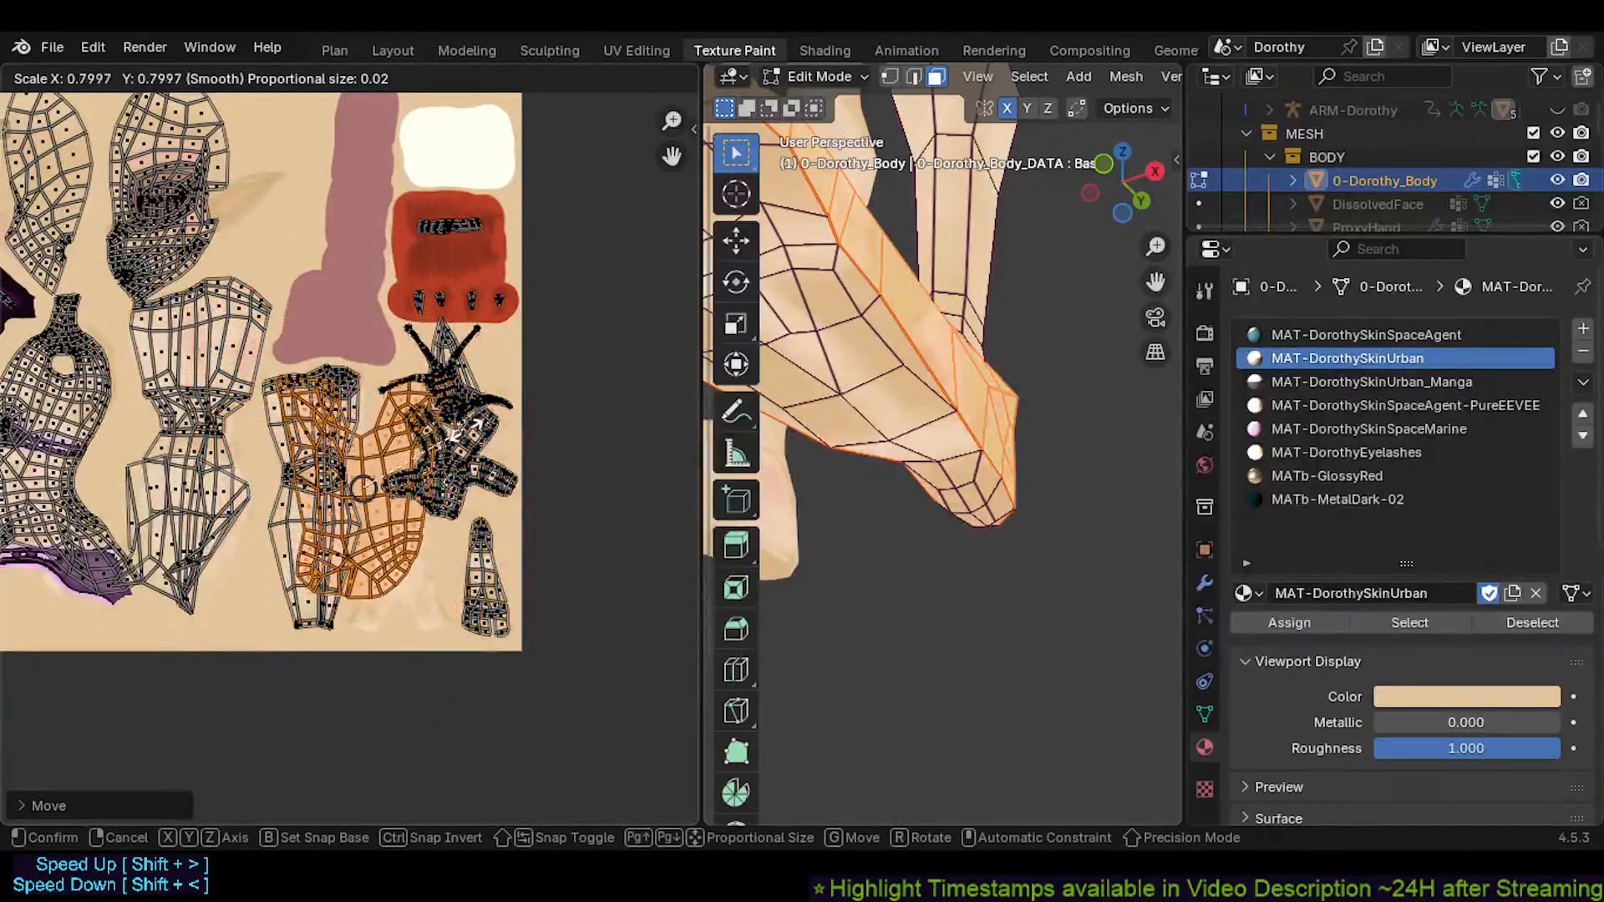
click(467, 508)
key(ctrl+z)
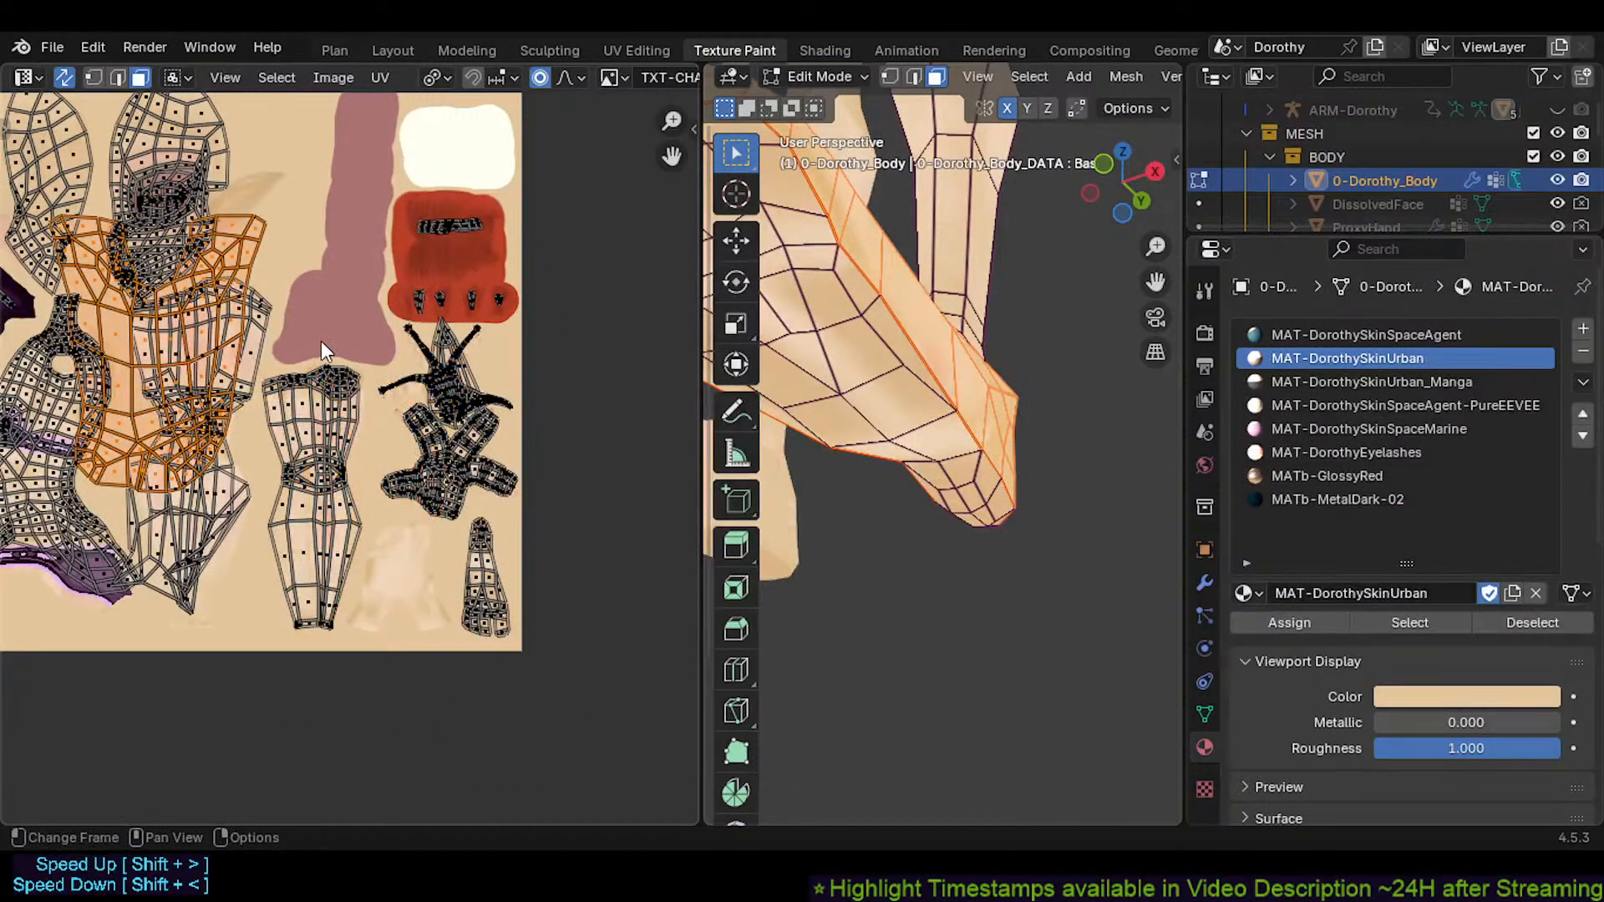
Shrink the upper-foot island and rotate it upright so its two split ends point down
key(s)
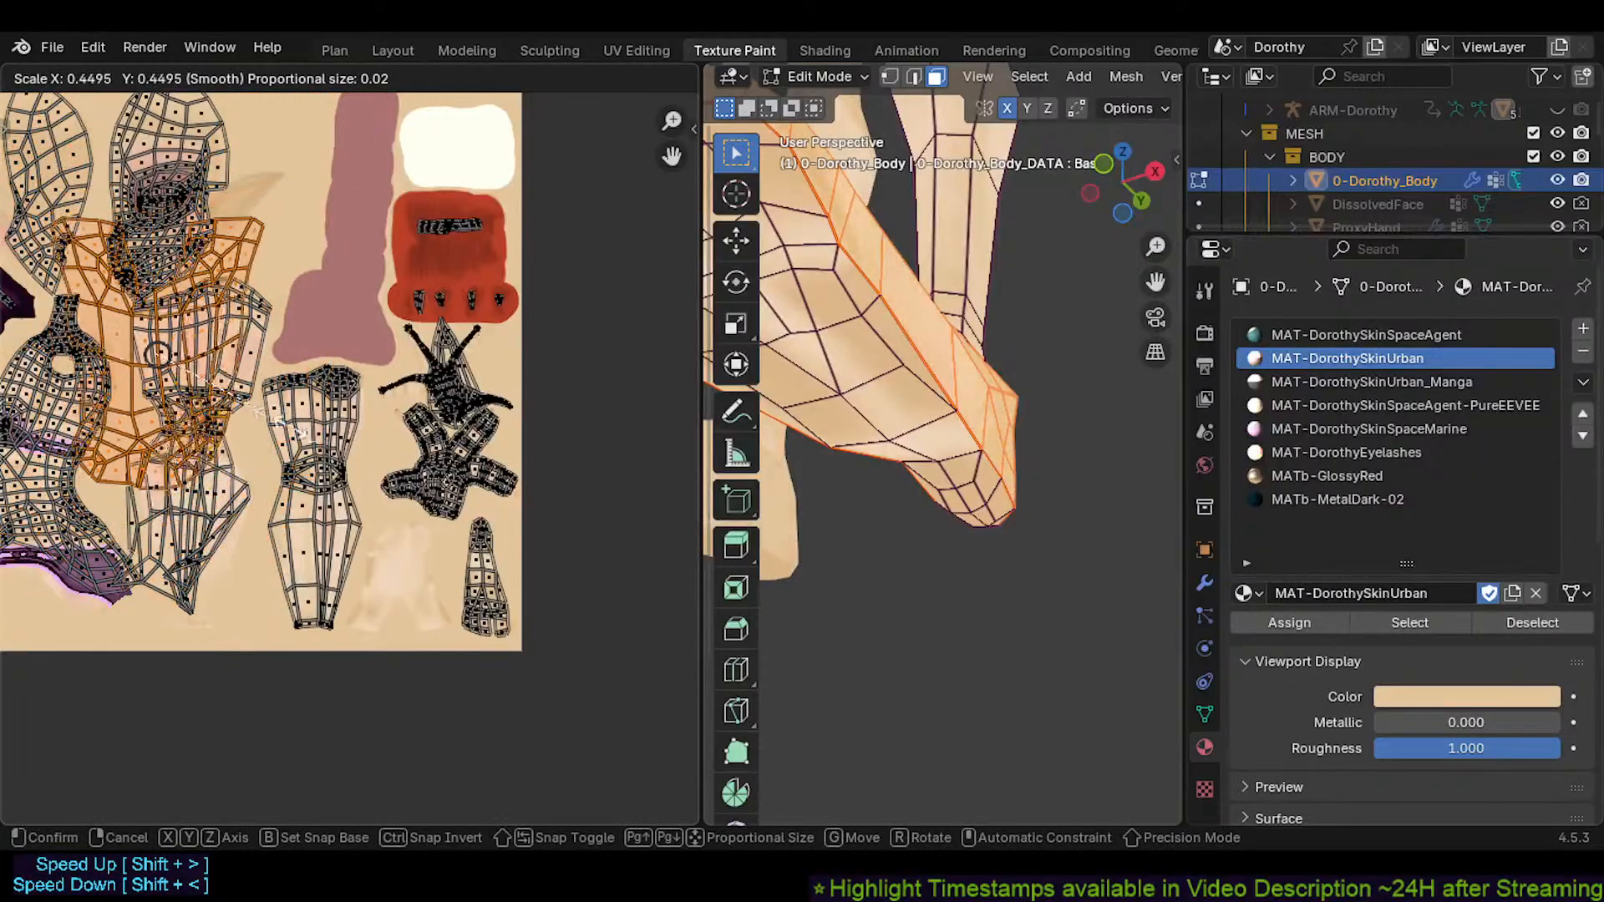
click(334, 487)
key(r)
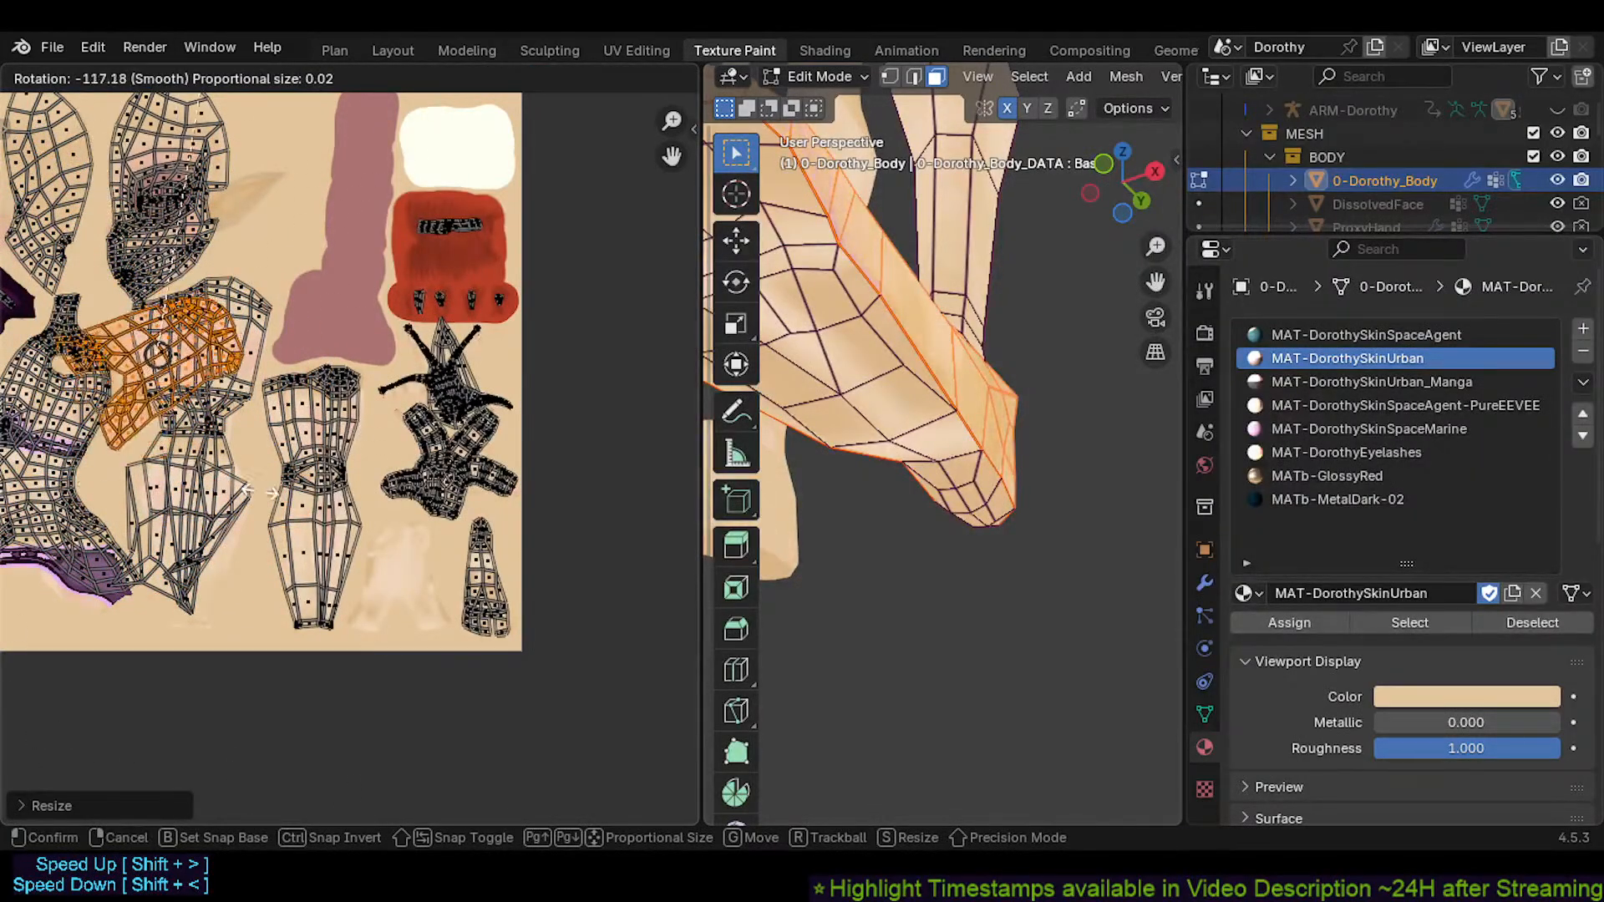
click(434, 628)
key(r)
click(193, 269)
key(r)
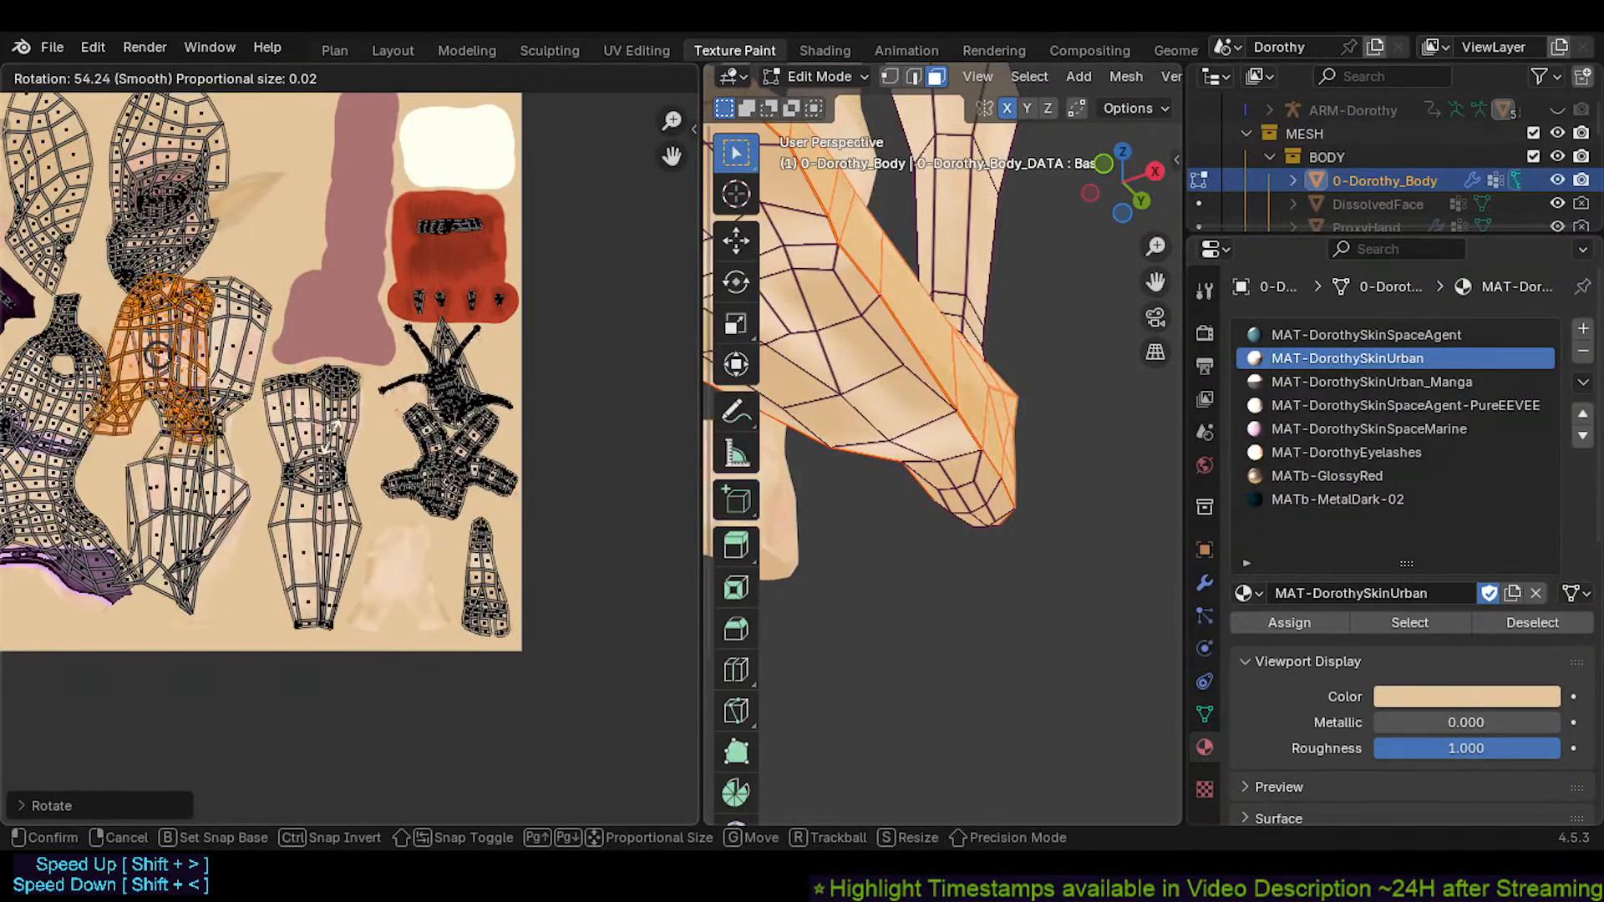
click(229, 420)
Move the upper-foot island onto the painted foot patch between the lower leg and sole islands, and shrink it to fit
scroll(242, 547, up, 2)
key(g)
click(559, 757)
middle_drag(549, 718, 494, 641)
scroll(480, 555, up, 3)
key(s)
click(418, 472)
key(g)
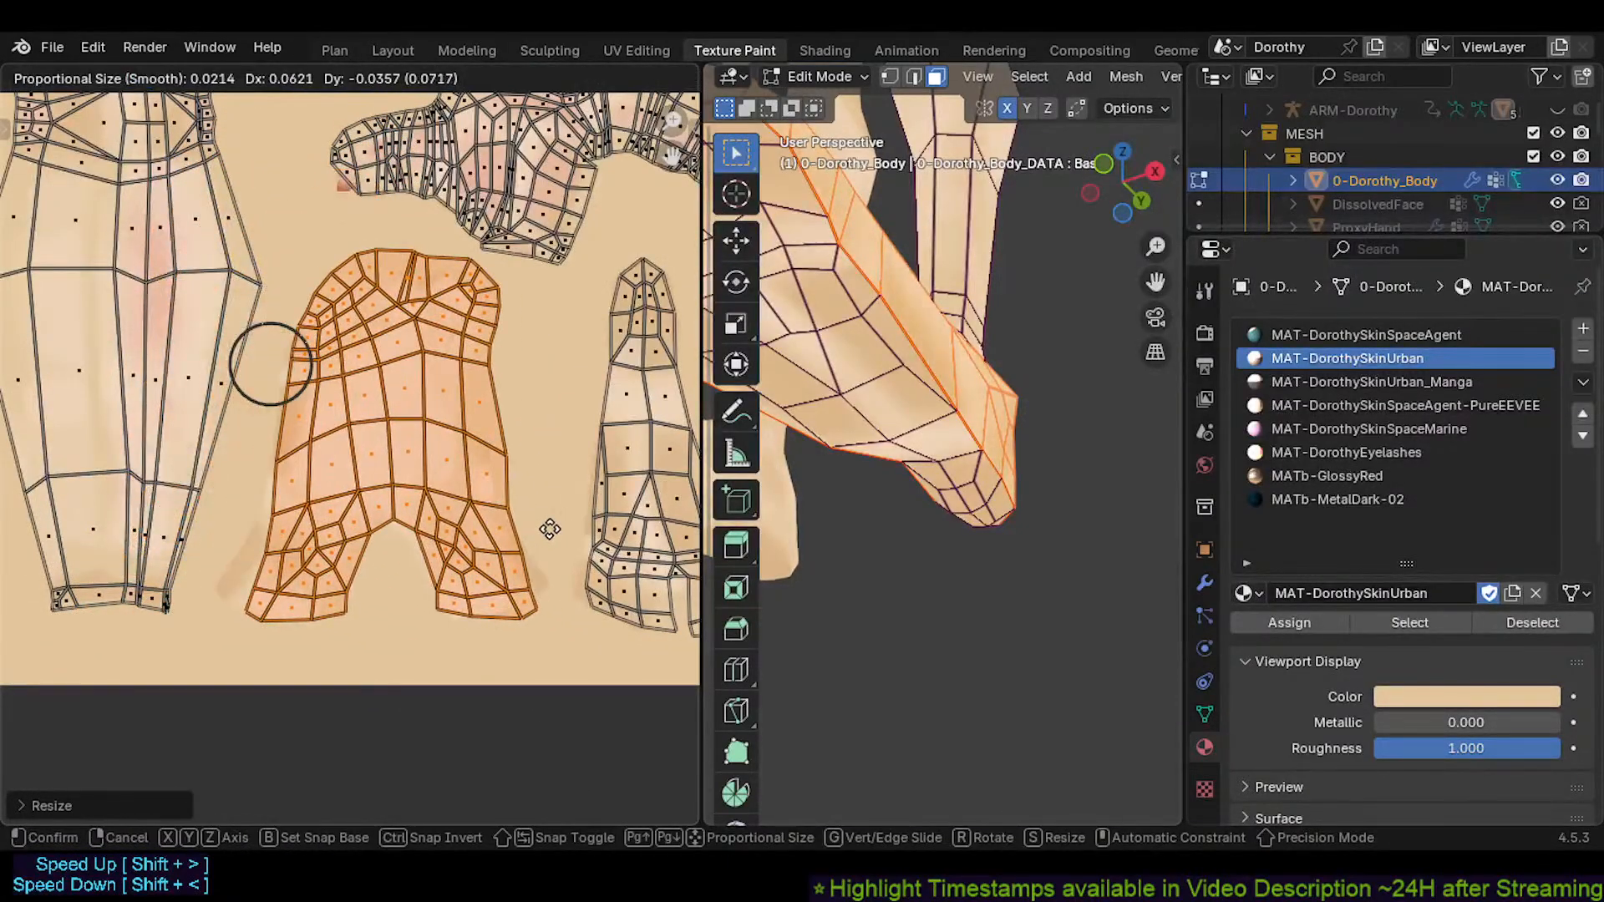
click(560, 540)
Fine-tune the scale and position of the upper-foot island over its painted patch
key(s)
click(590, 530)
key(g)
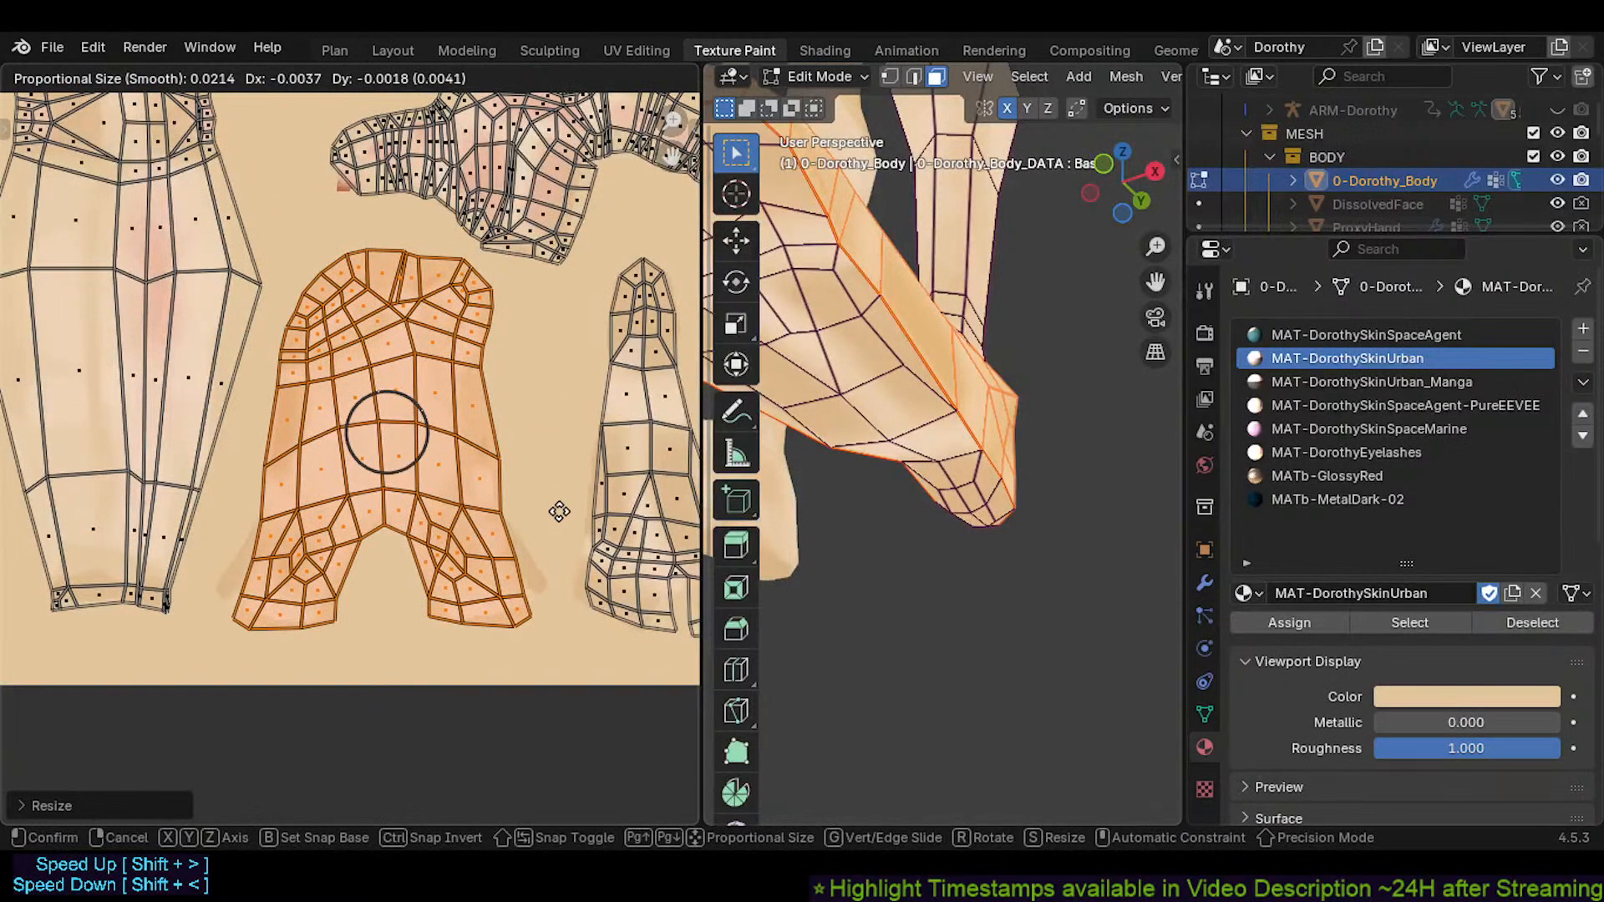
click(555, 518)
key(g)
click(559, 505)
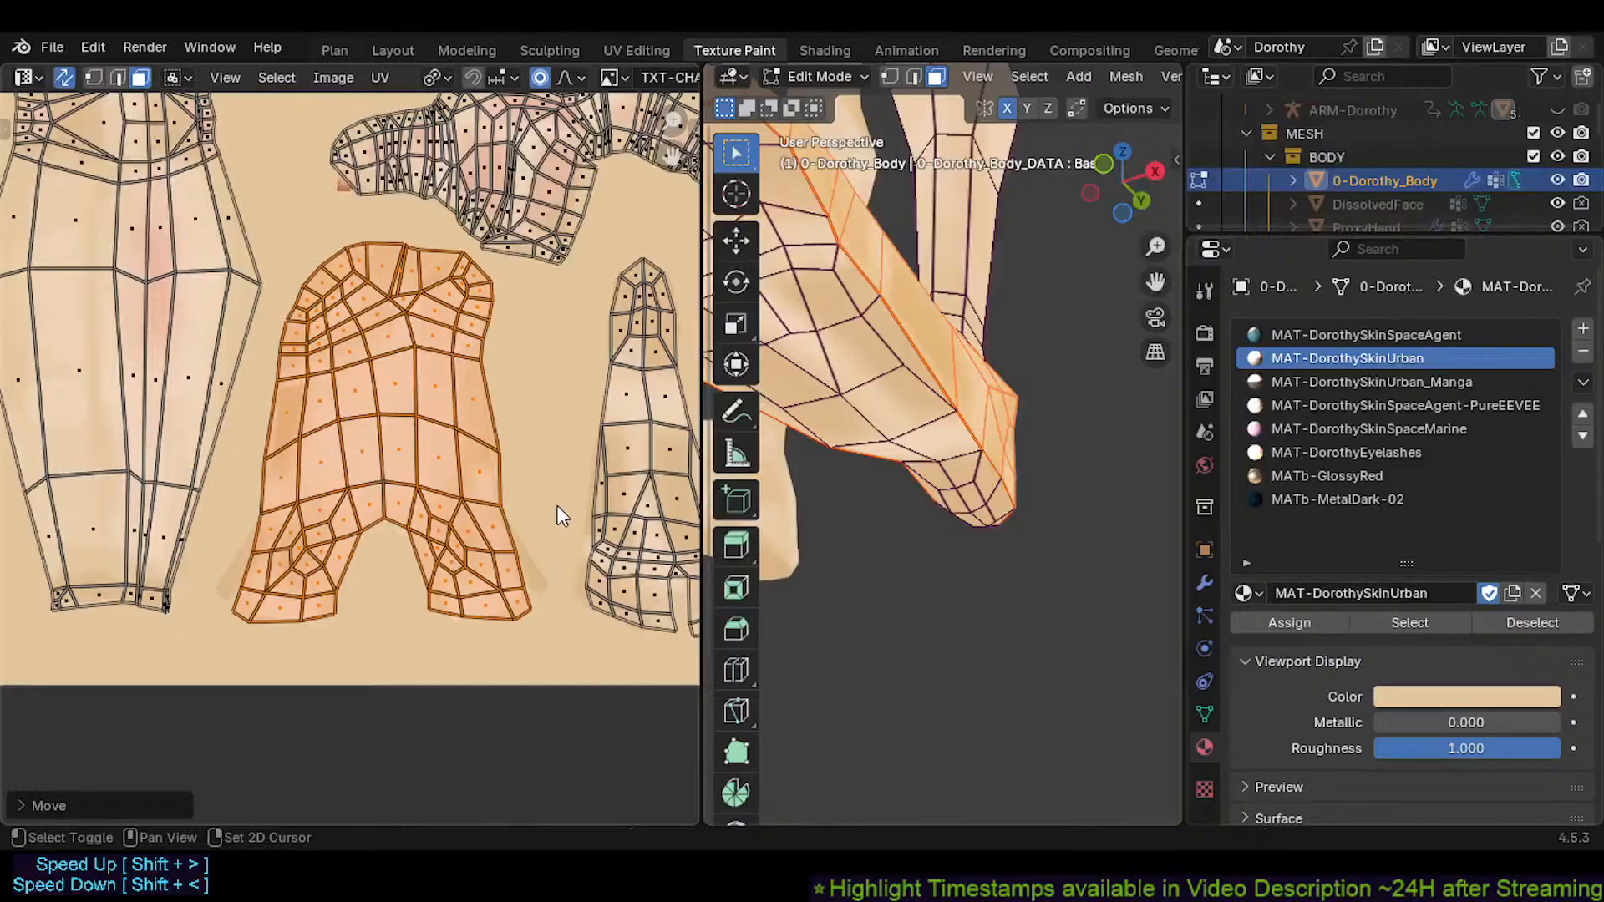
middle_drag(560, 525, 561, 541)
key(s)
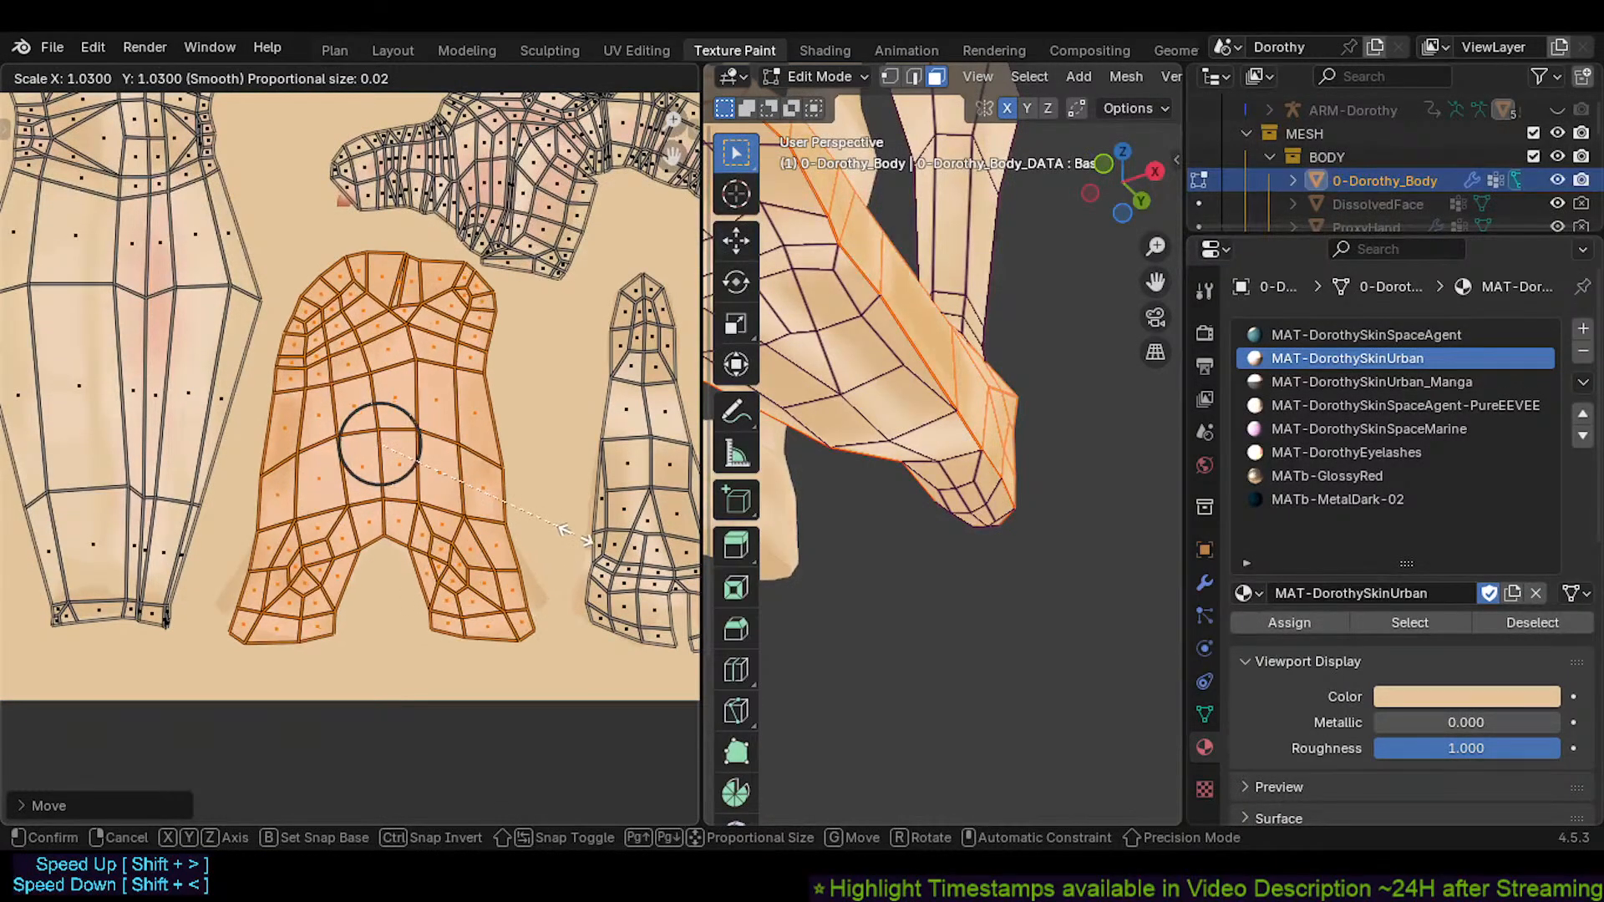
click(521, 515)
key(g)
Deselect everything, select the linked ear island overlapping the hand, and move it next to the face island
scroll(498, 579, down, 3)
shift+middle_drag(494, 471, 494, 632)
scroll(491, 511, up, 2)
shift+middle_drag(492, 511, 464, 607)
key(alt+a)
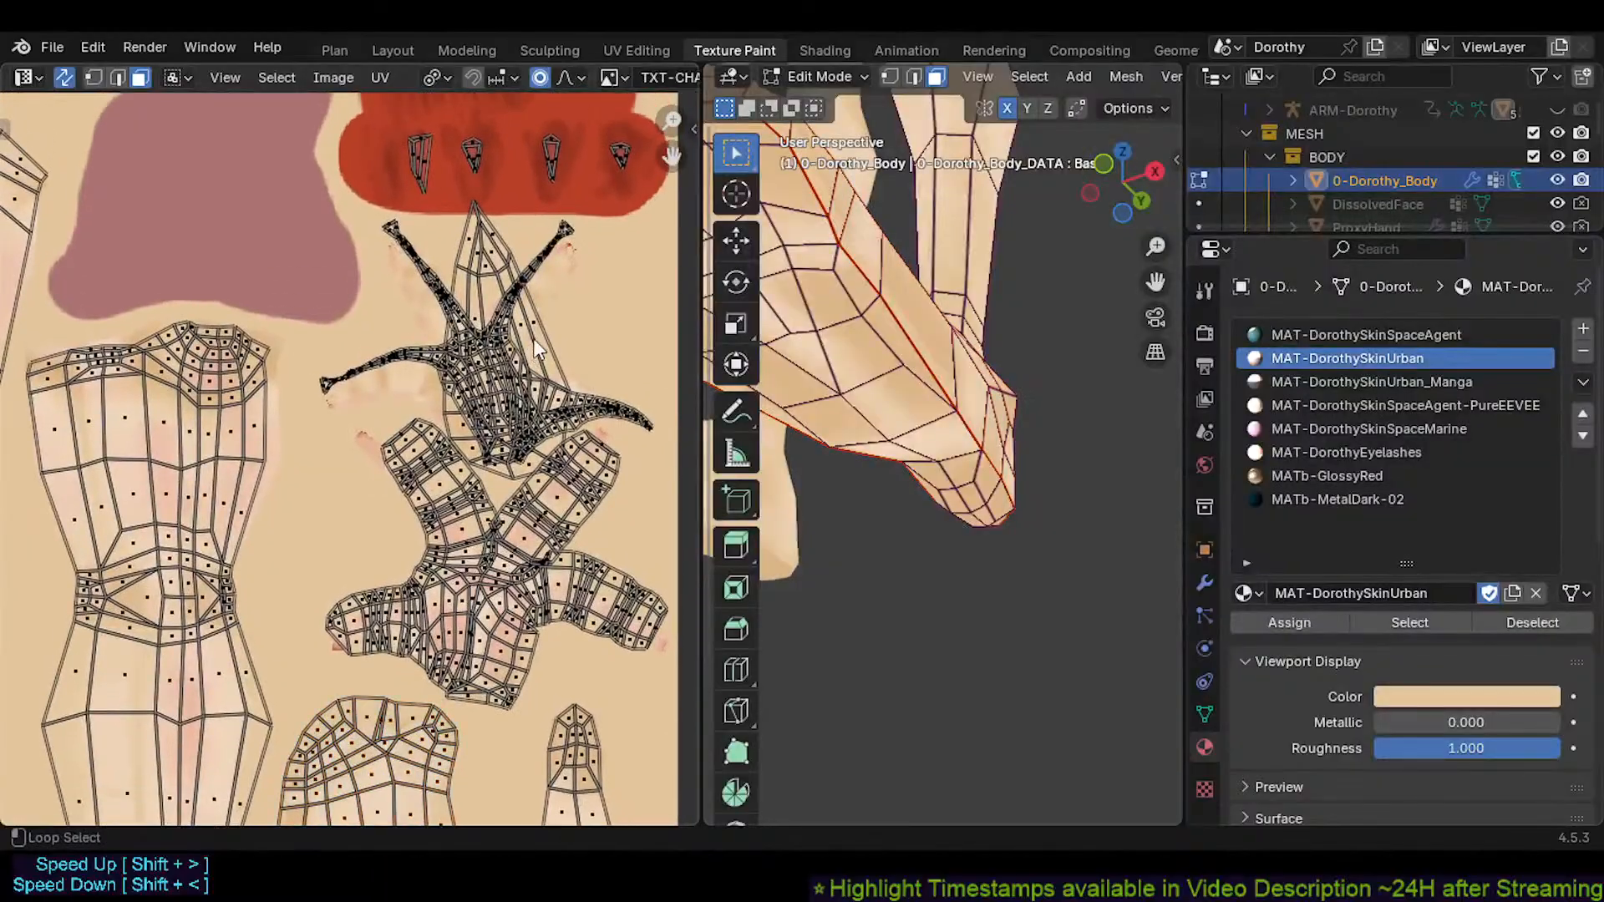
key(l)
scroll(417, 322, down, 2)
shift+middle_drag(397, 318, 516, 623)
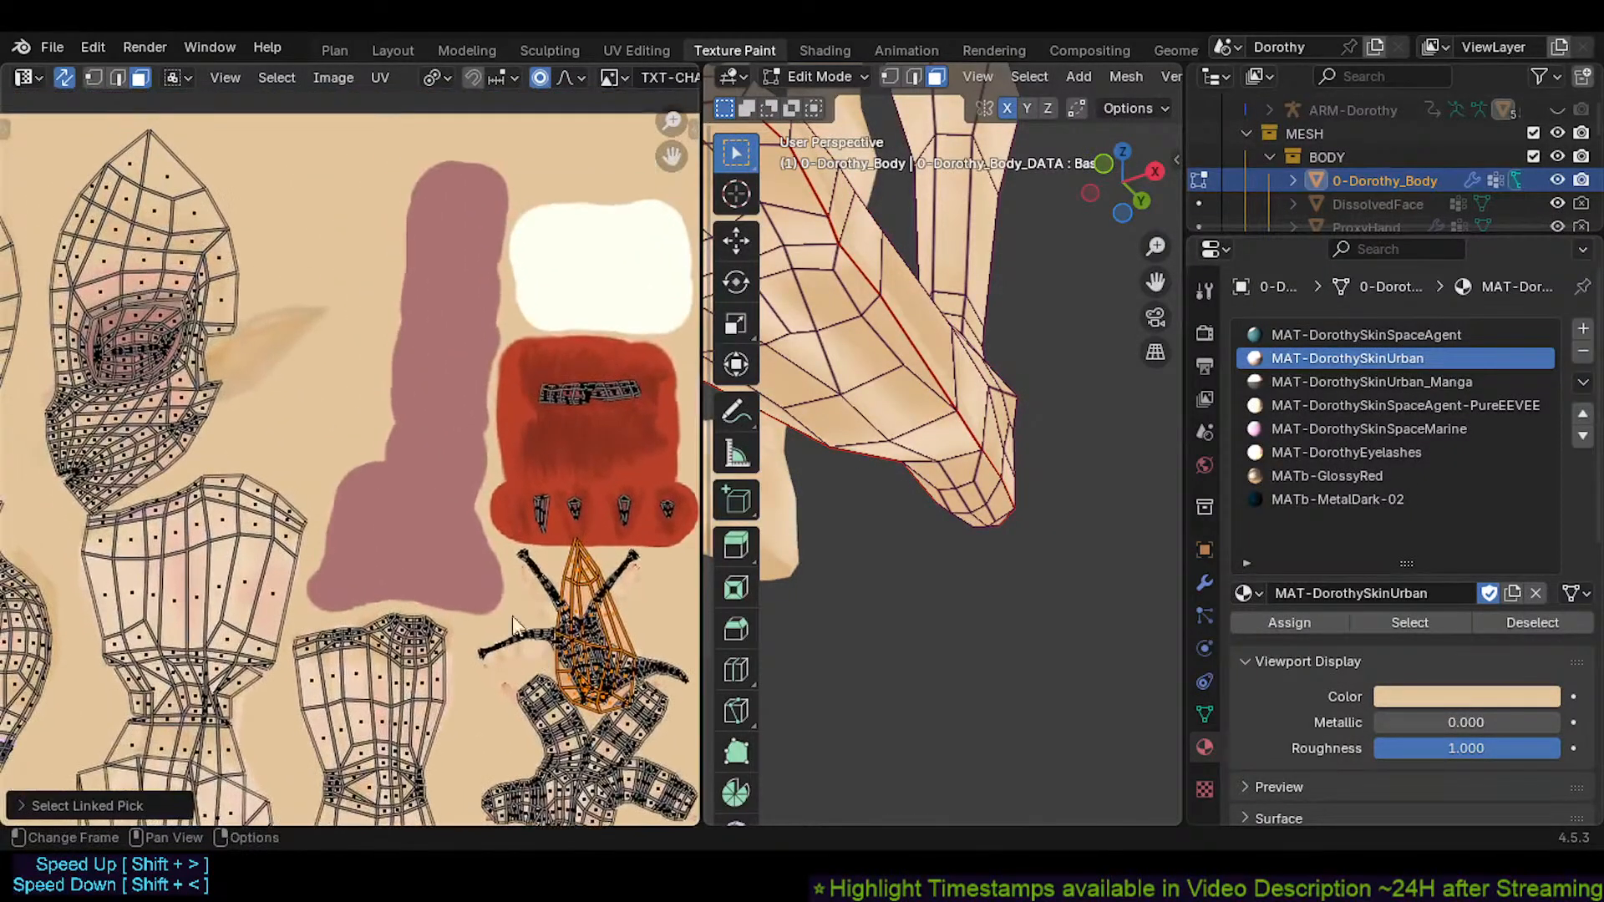
key(g)
click(260, 371)
Rotate the ear island to follow the painted ear's slant and move it against the side of the face island
key(r)
click(410, 410)
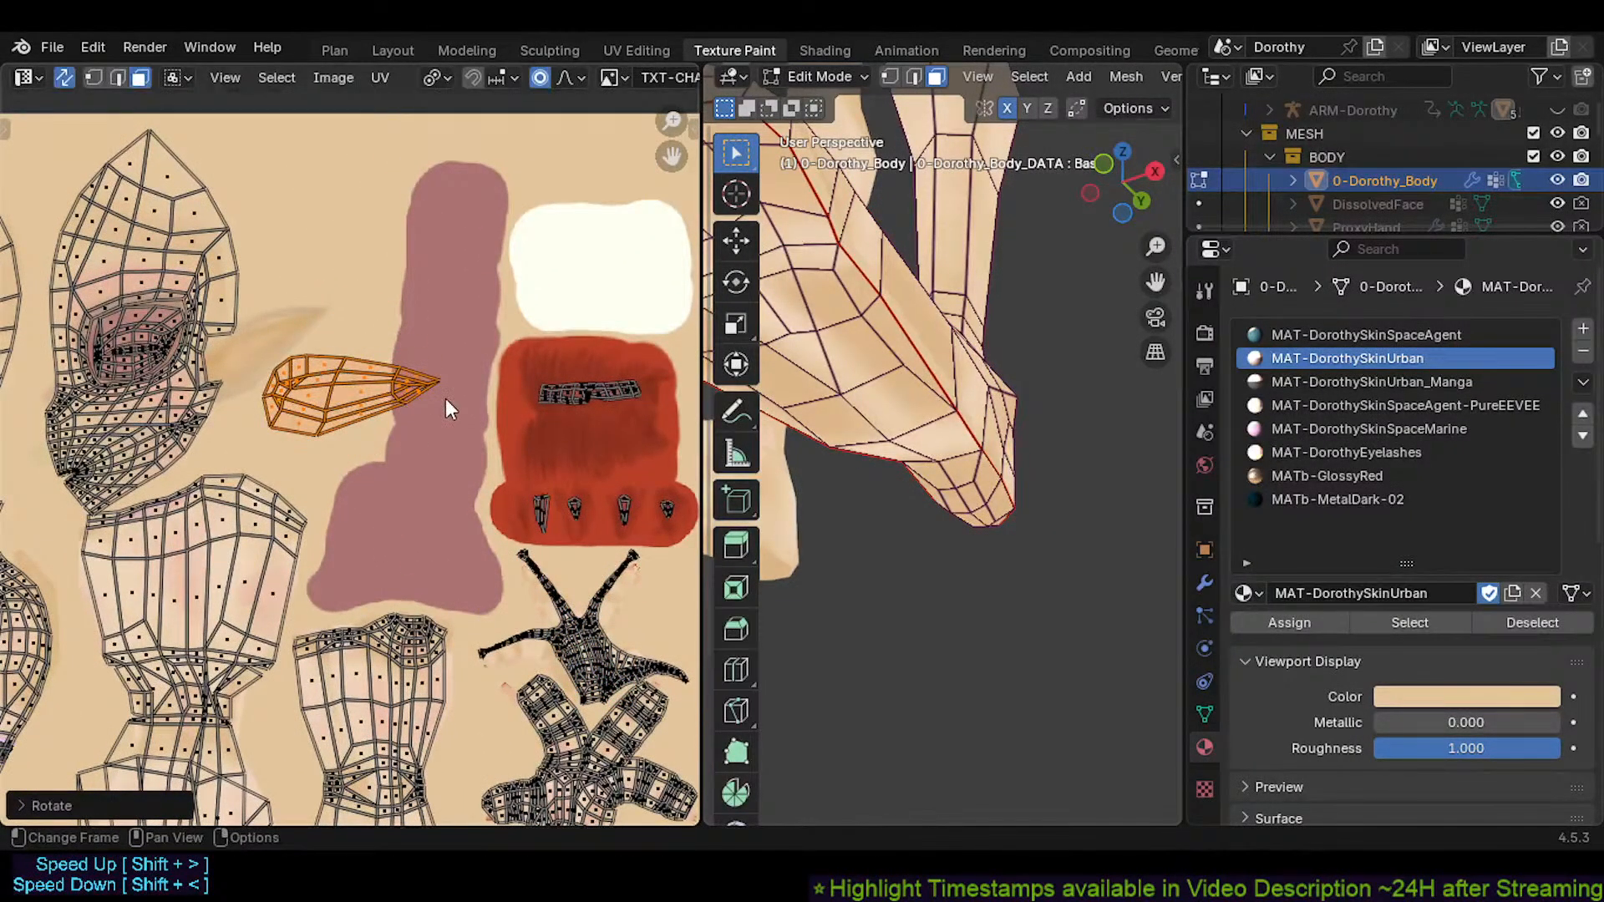
key(r)
click(433, 361)
middle_drag(355, 401, 516, 479)
scroll(505, 485, up, 1)
key(g)
click(417, 455)
scroll(418, 455, up, 2)
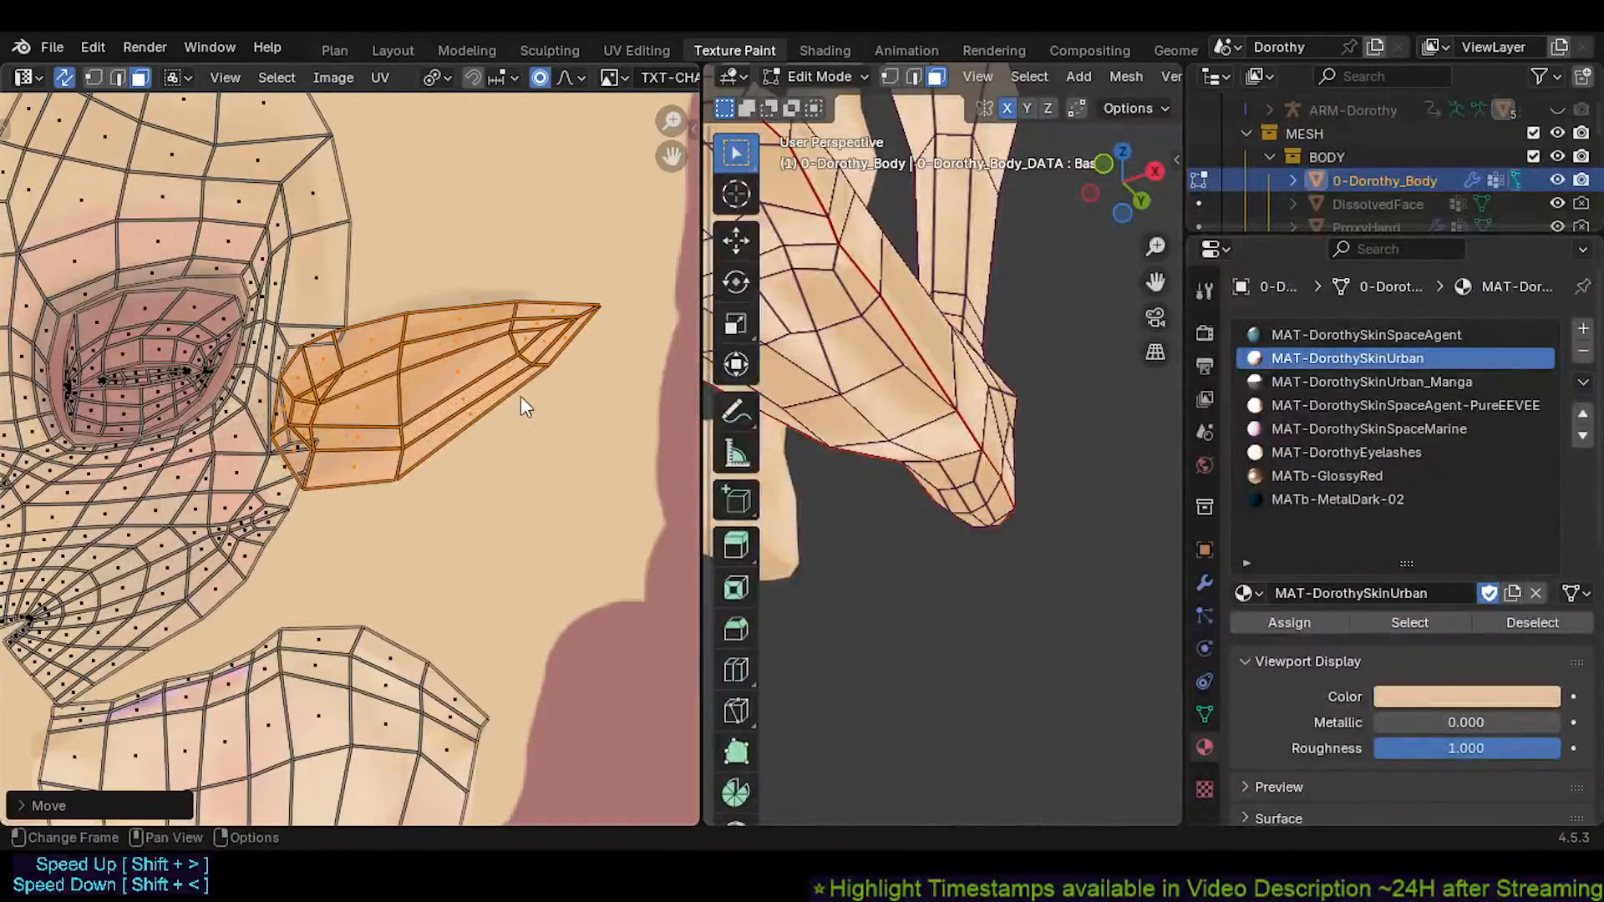
key(r)
click(456, 388)
Scale down the ear island and position it over the painted ear beside the face
scroll(460, 489, down, 1)
key(s)
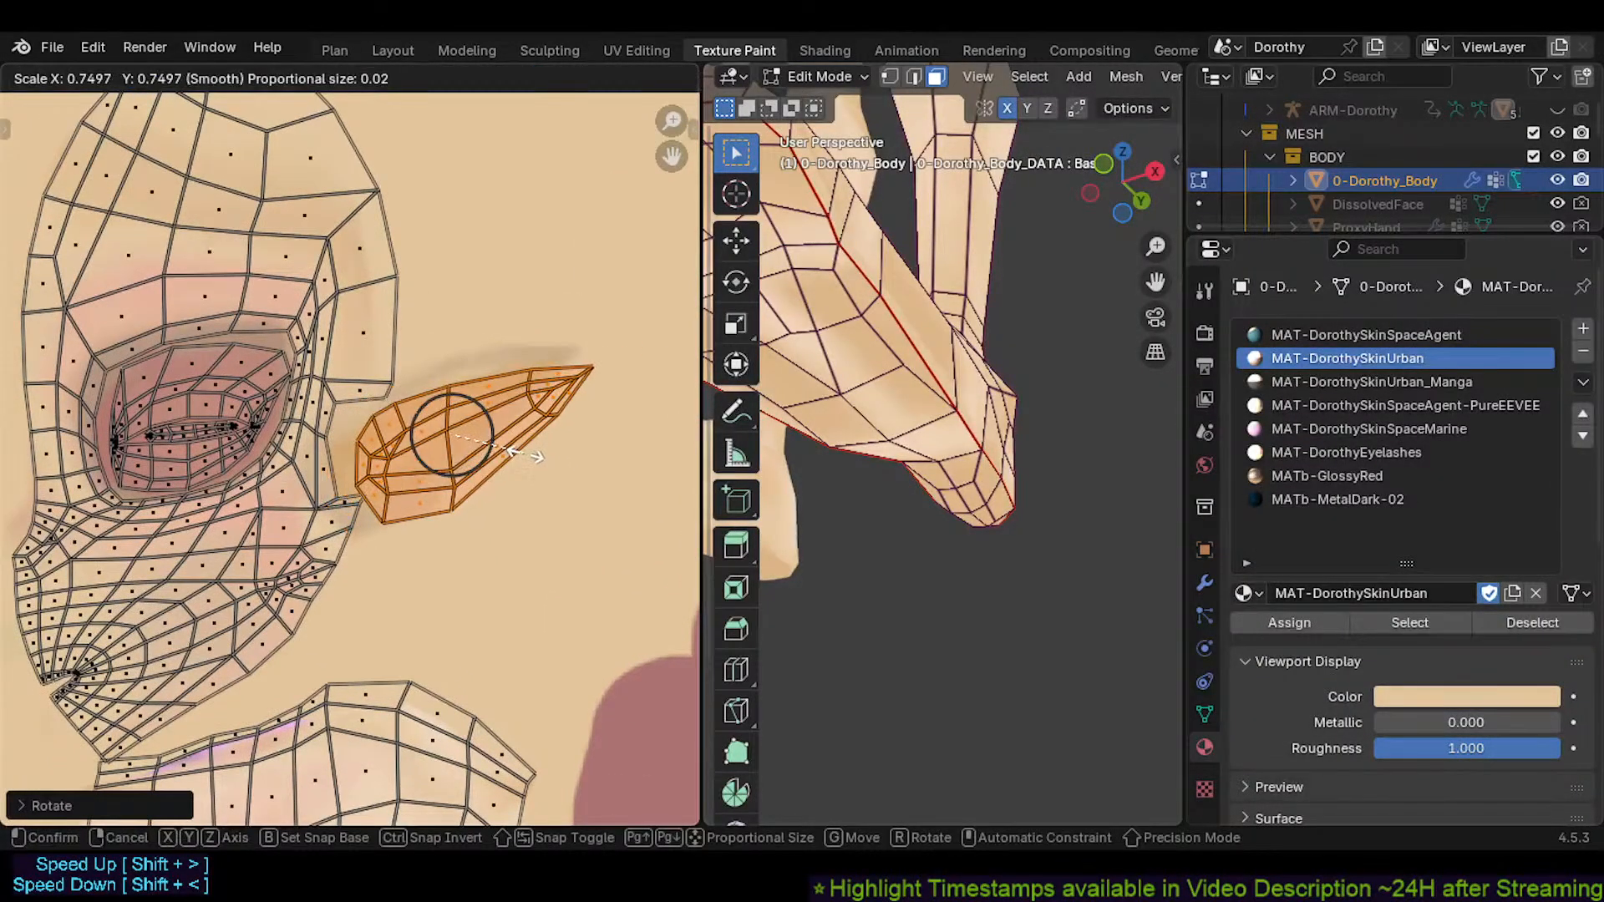
key(g)
scroll(510, 438, up, 2)
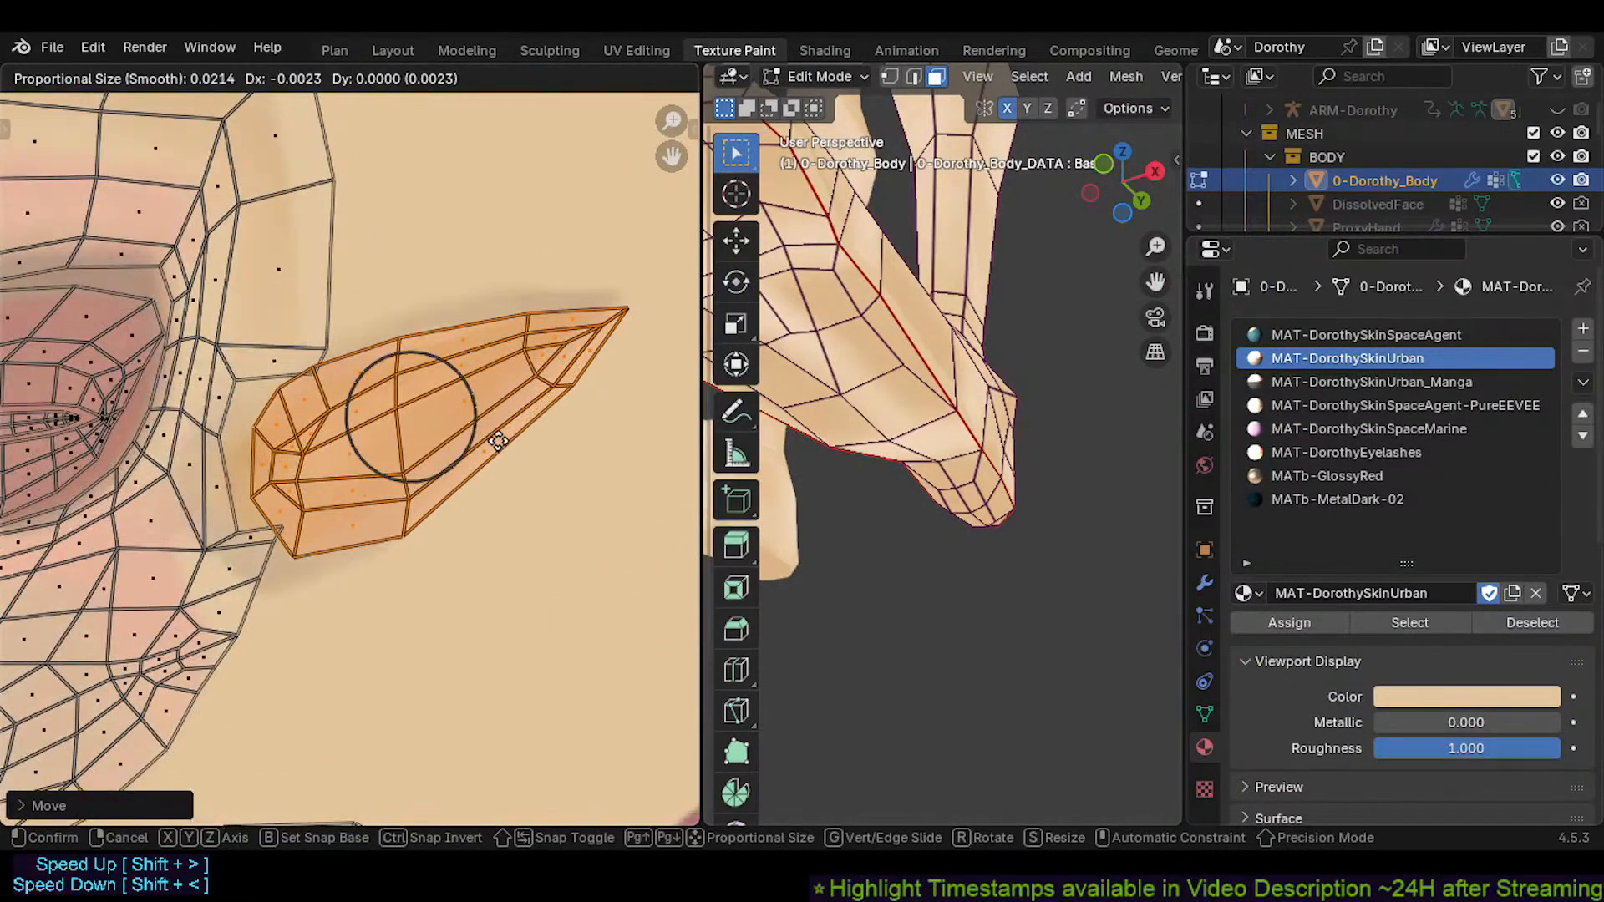
click(487, 430)
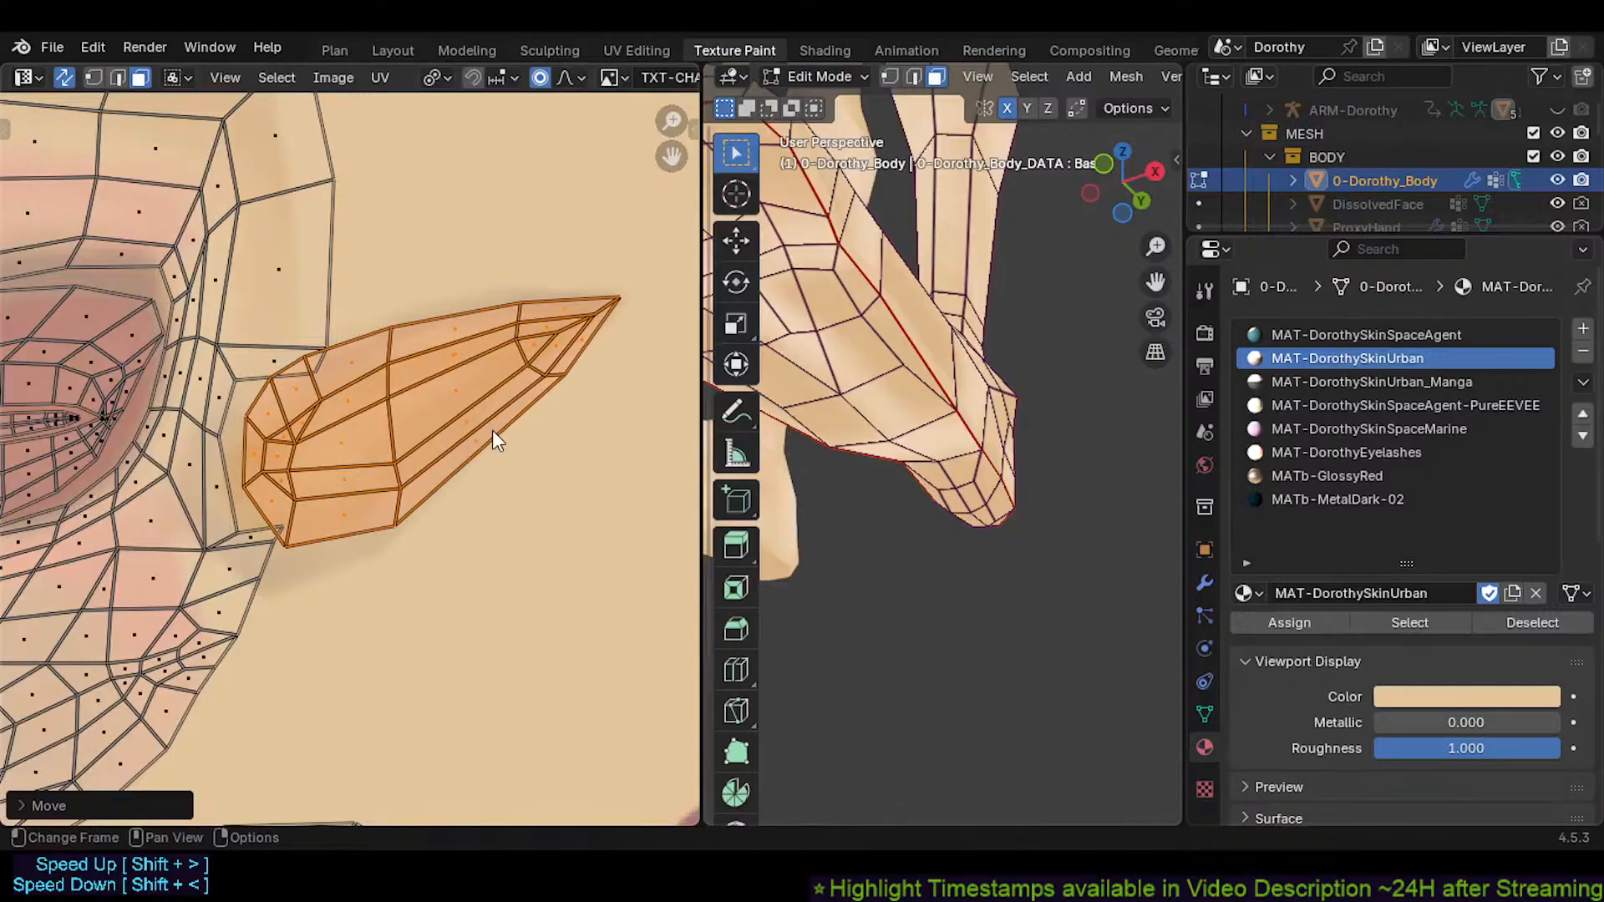
middle_drag(466, 452, 513, 469)
key(g)
click(511, 473)
In vertex selection mode, move the face island's corner vertex above the ear upward, away from the ear island
key(1)
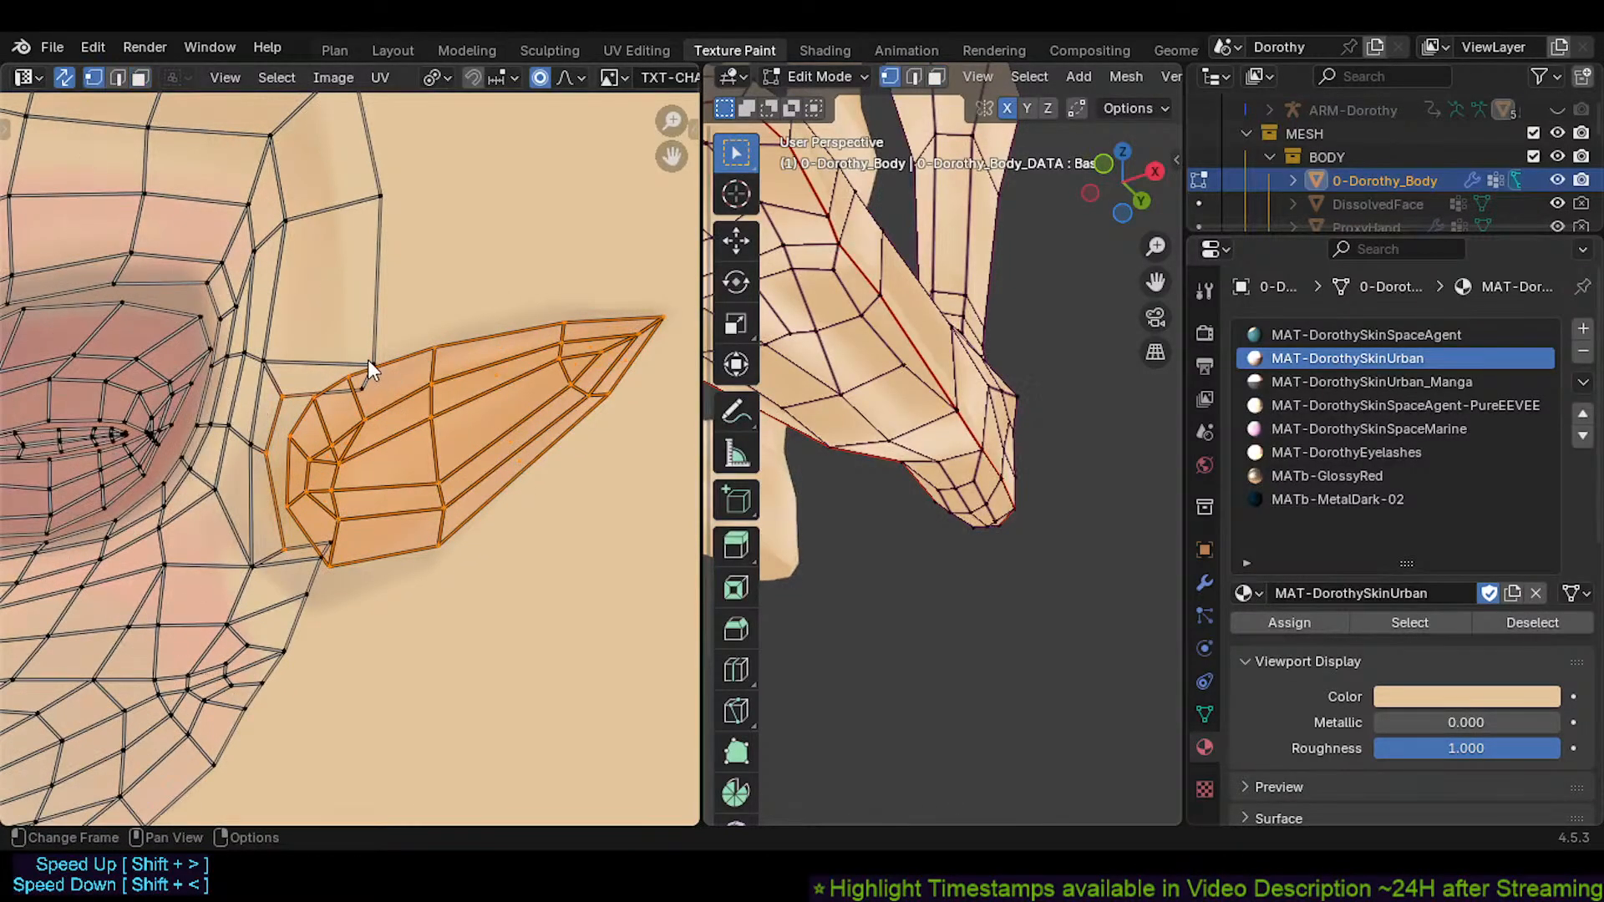
click(368, 361)
key(g)
click(356, 291)
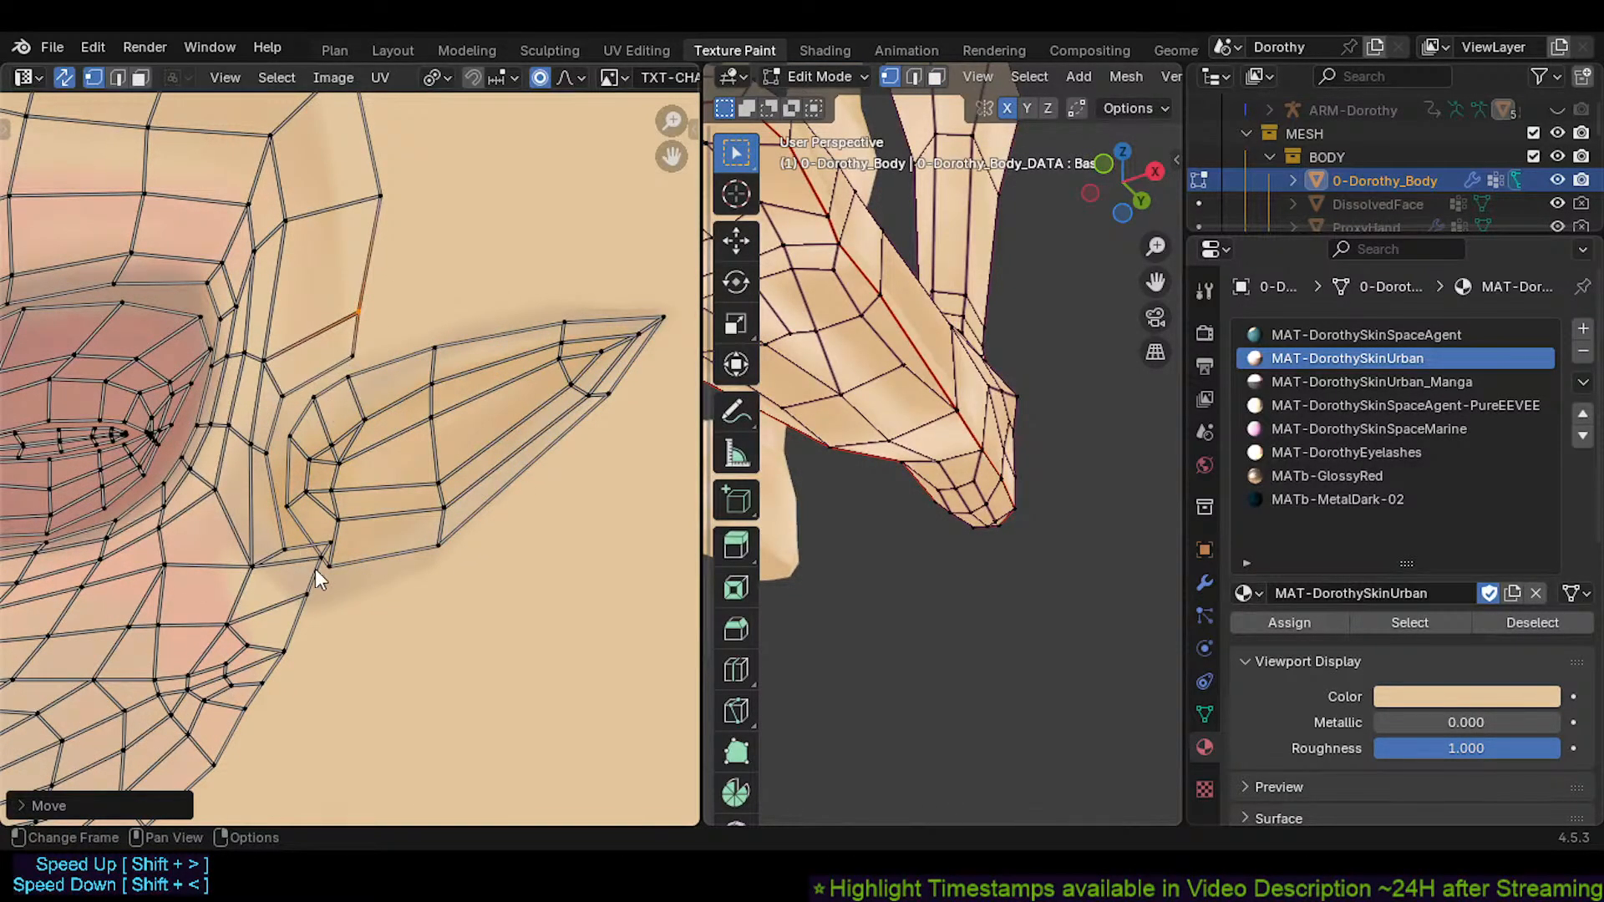
Move the face island's edge vertices just below the ear downward to clear the ear island's lower base
click(315, 595)
key(g)
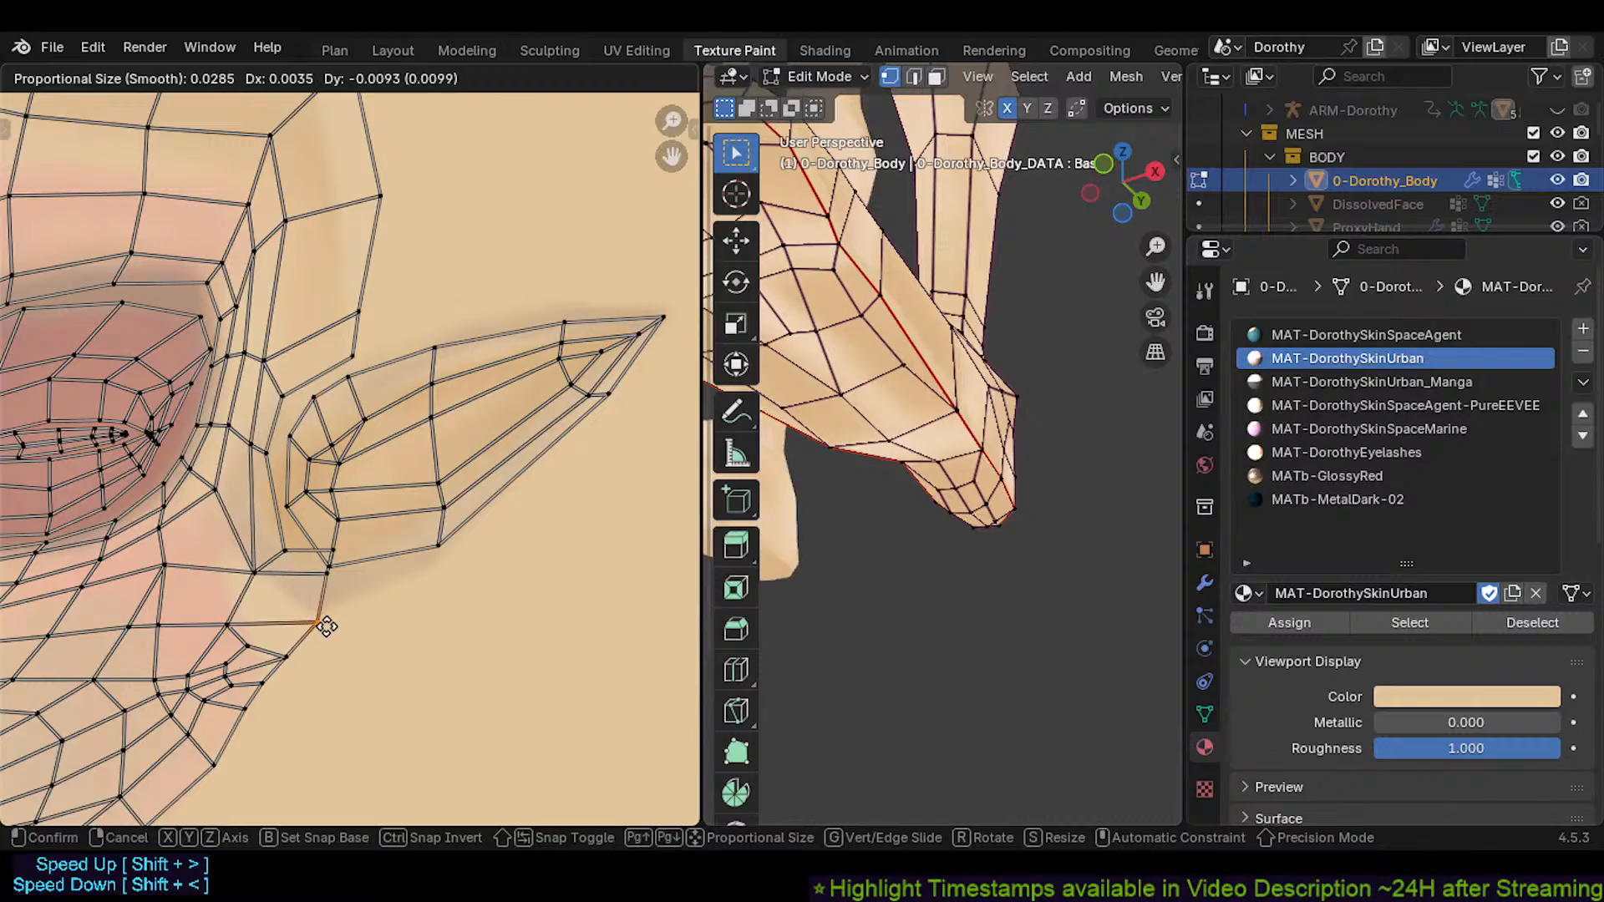
click(329, 647)
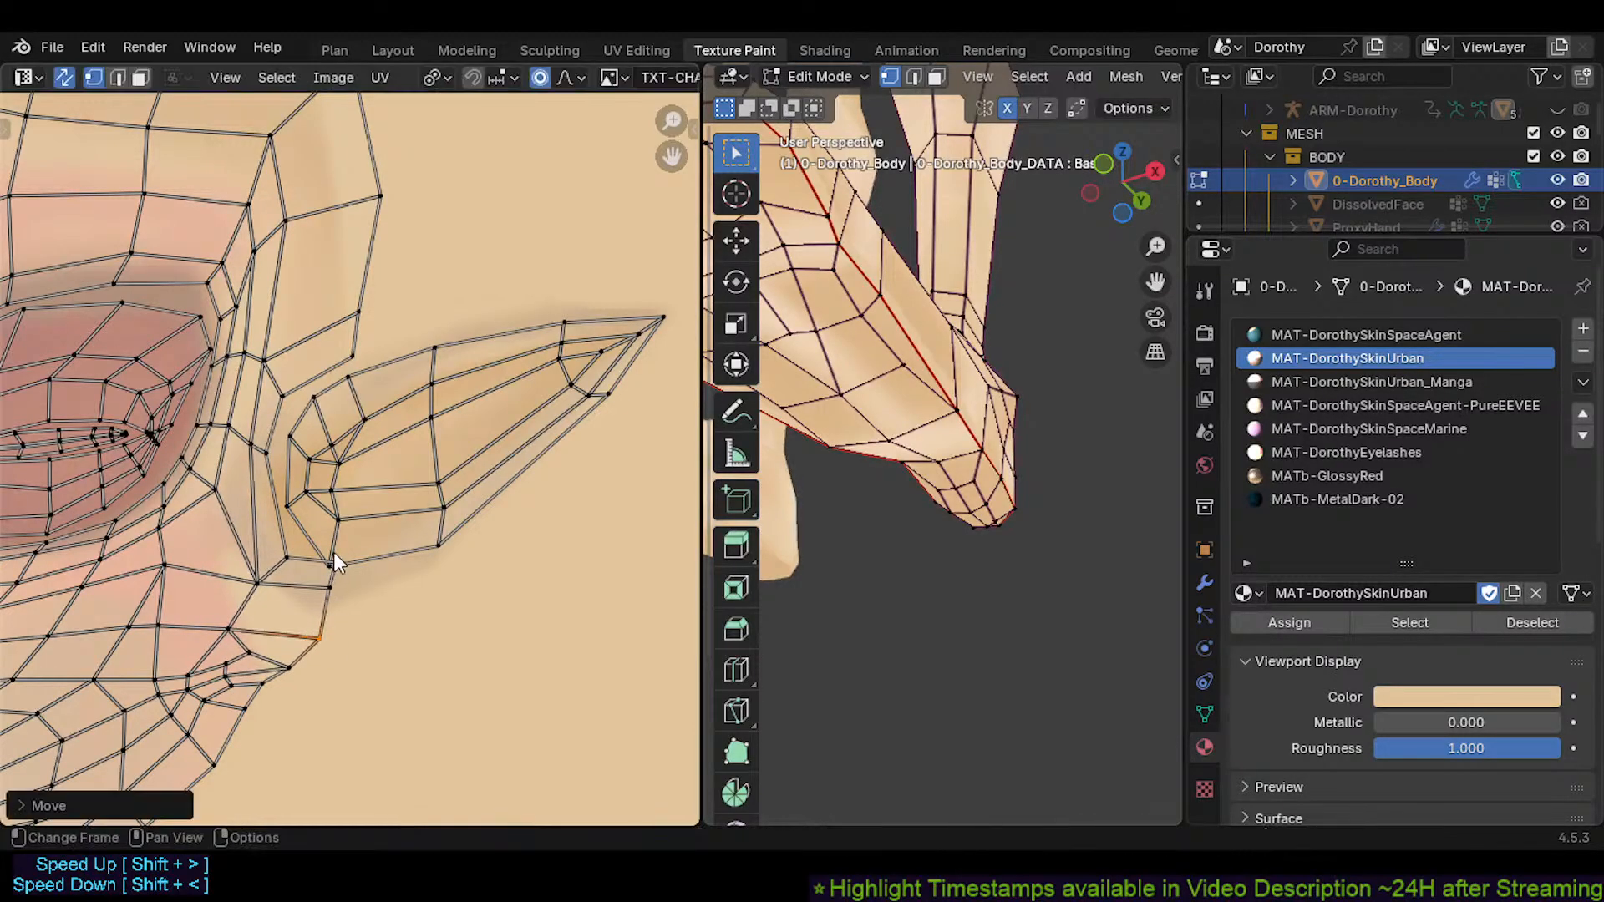
click(339, 564)
key(g)
click(332, 582)
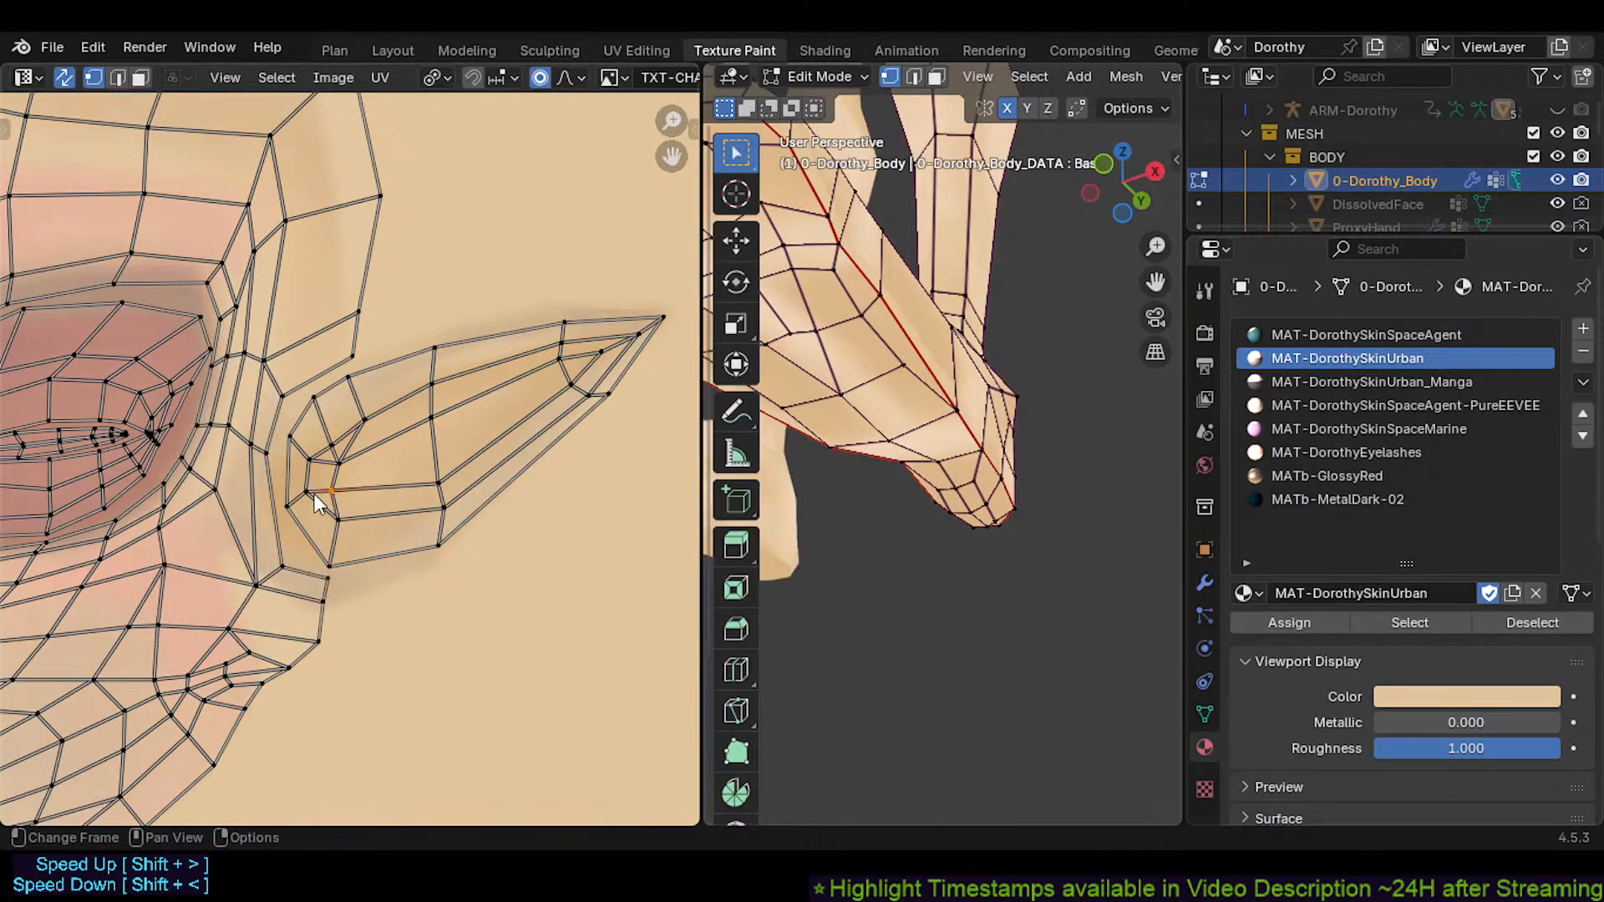
Adjust the inner vertices at the ear island's base and the adjoining ear edge vertex with proportional editing
key(g)
click(302, 531)
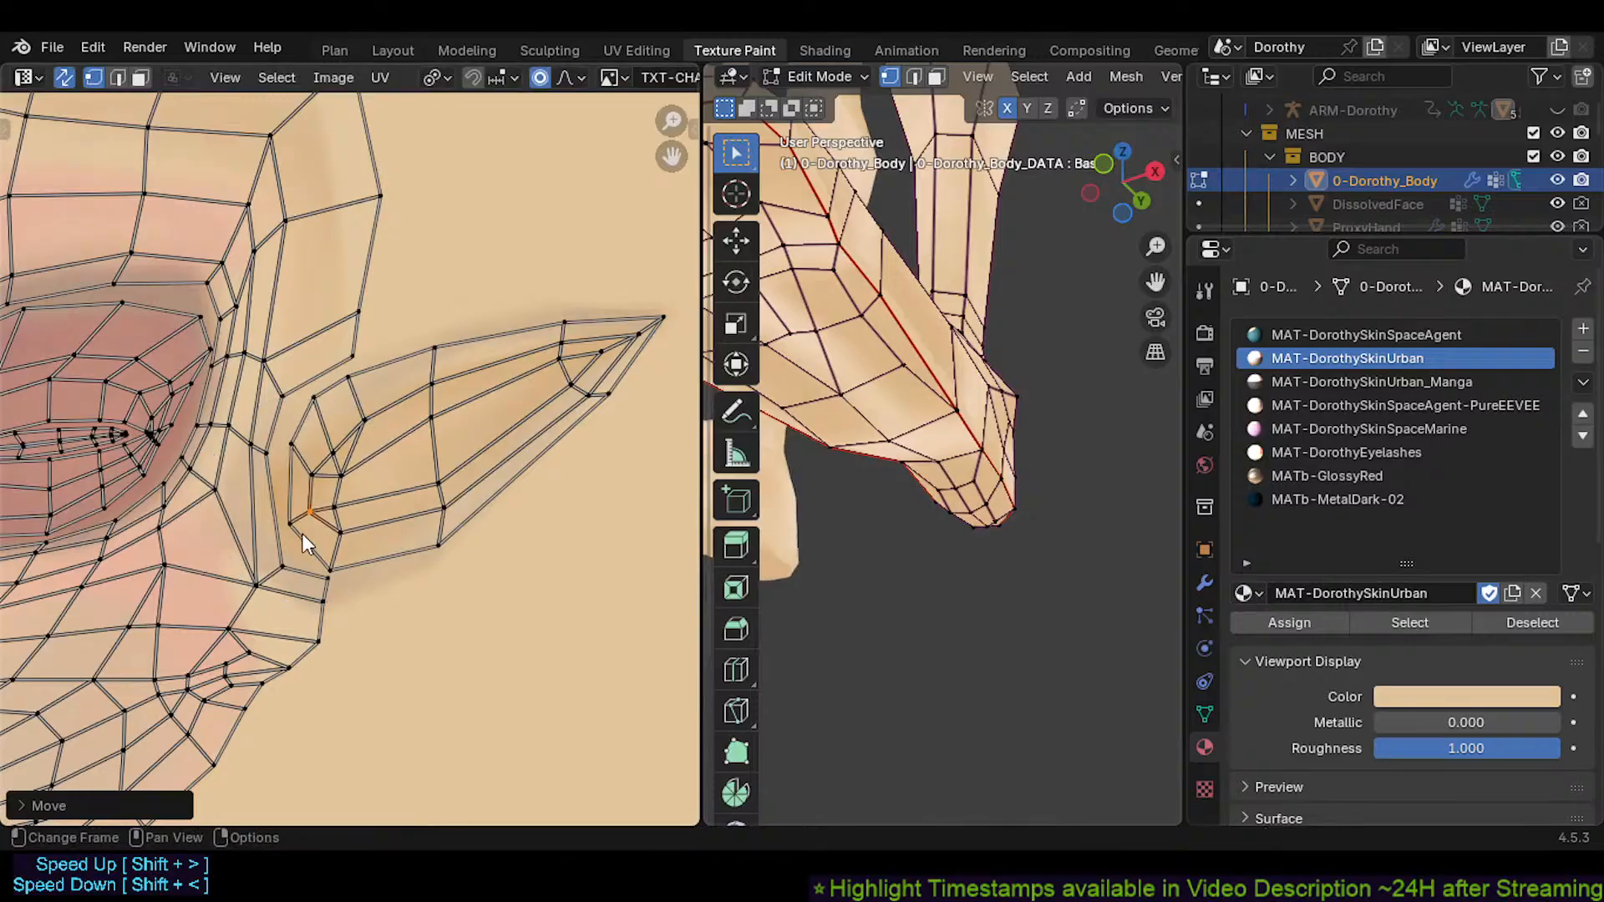
click(306, 464)
key(g)
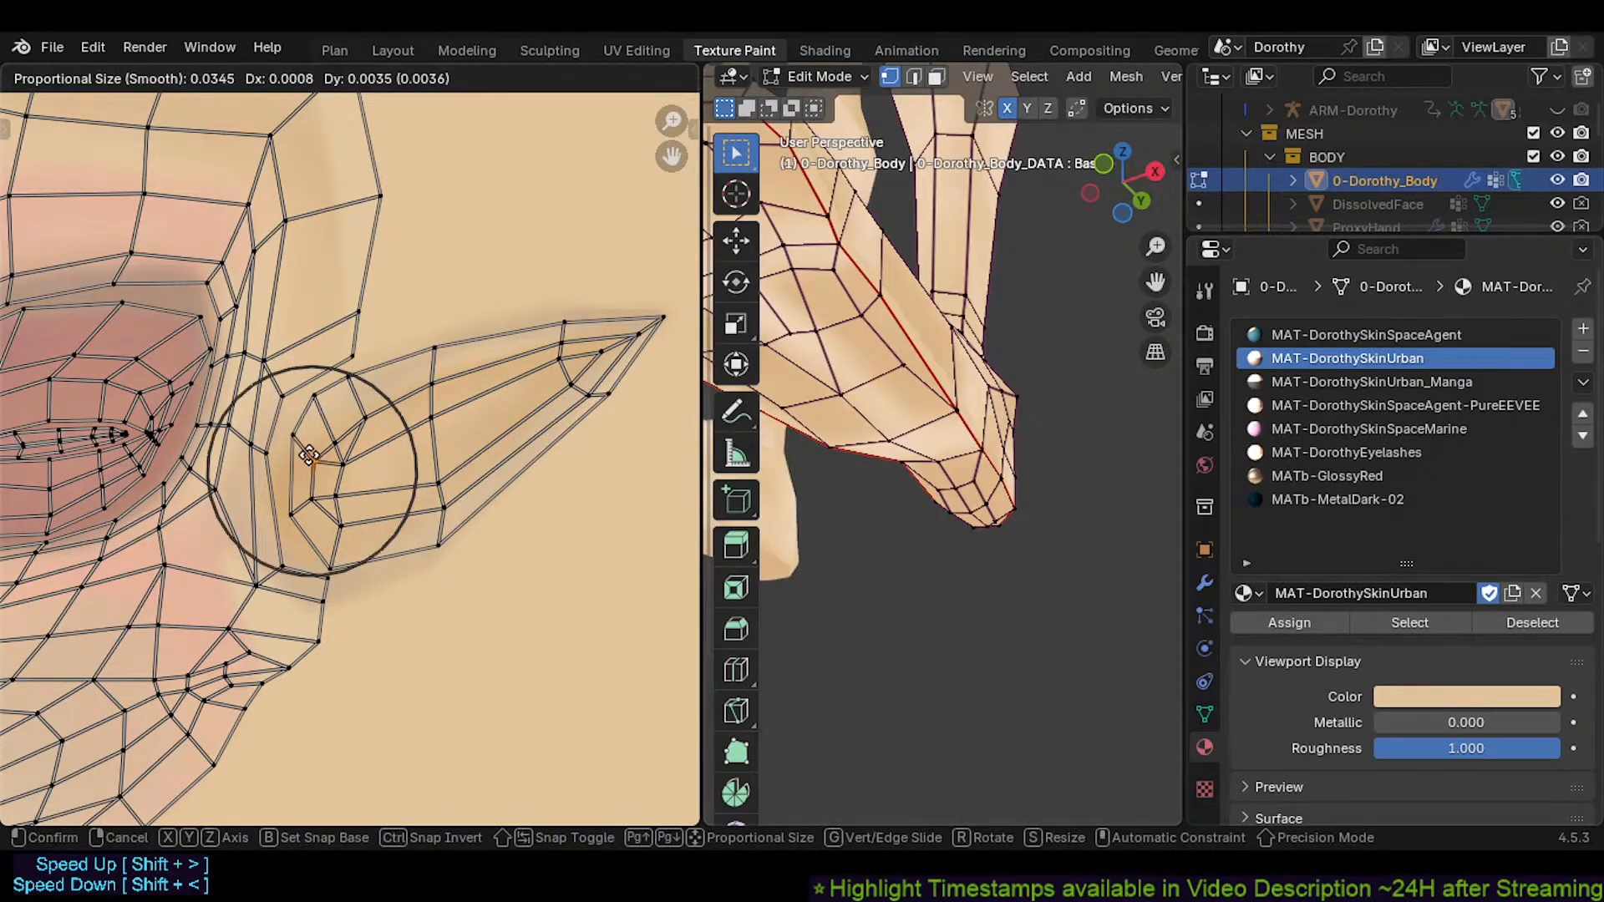
click(294, 453)
key(g)
click(274, 461)
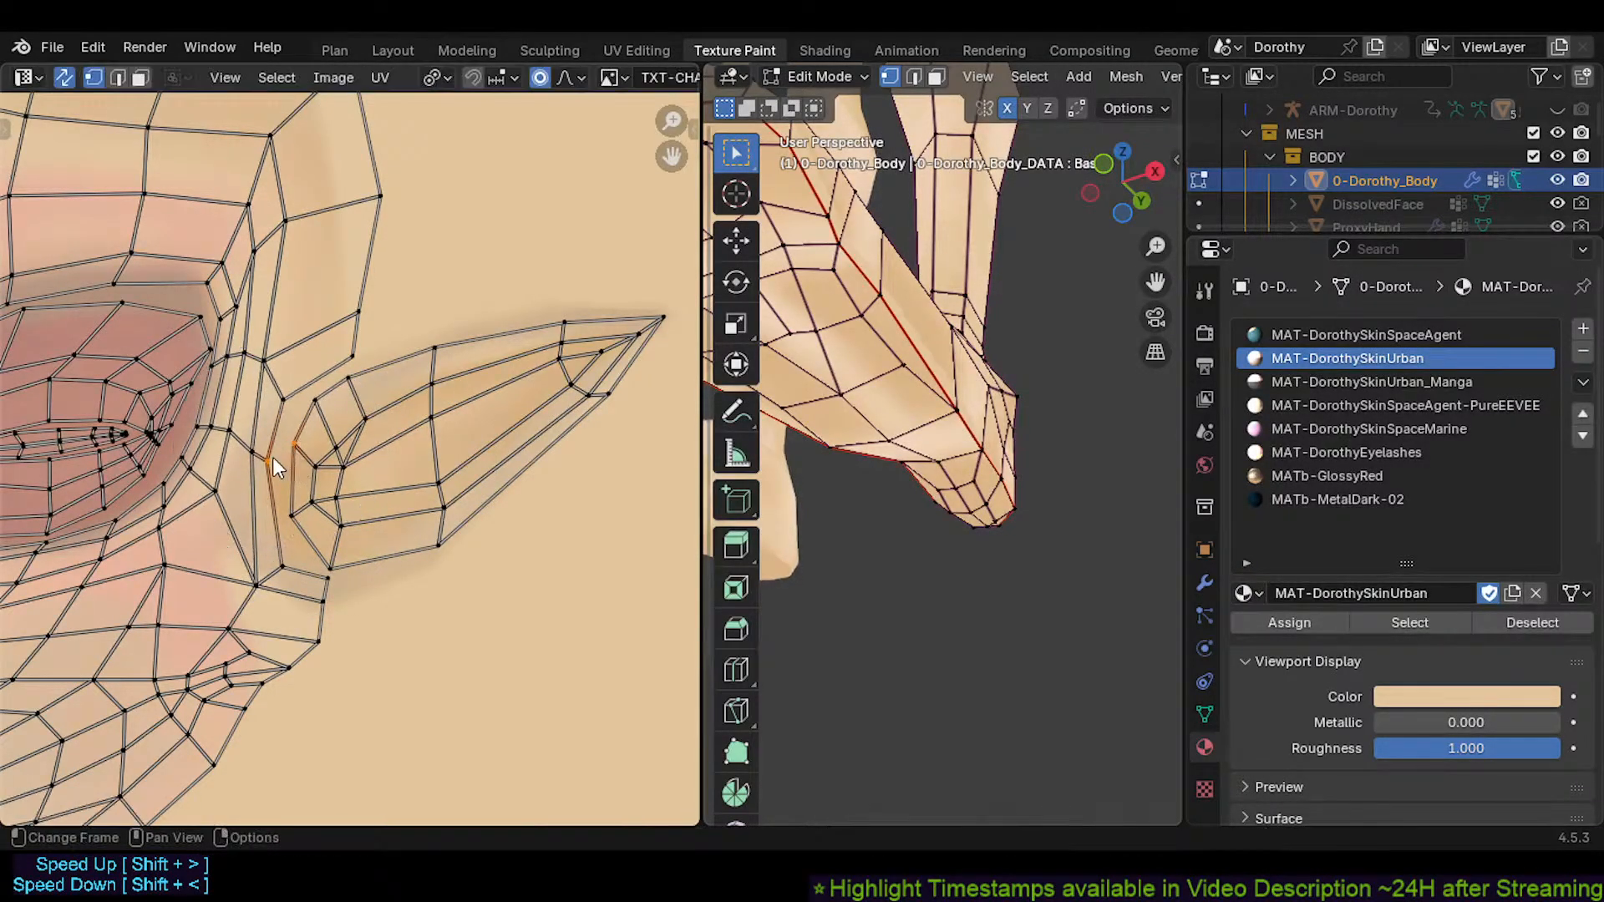
Move the face island's edge vertices beside the ear's upper base to make room for the ear island
click(279, 391)
key(g)
click(288, 386)
click(347, 350)
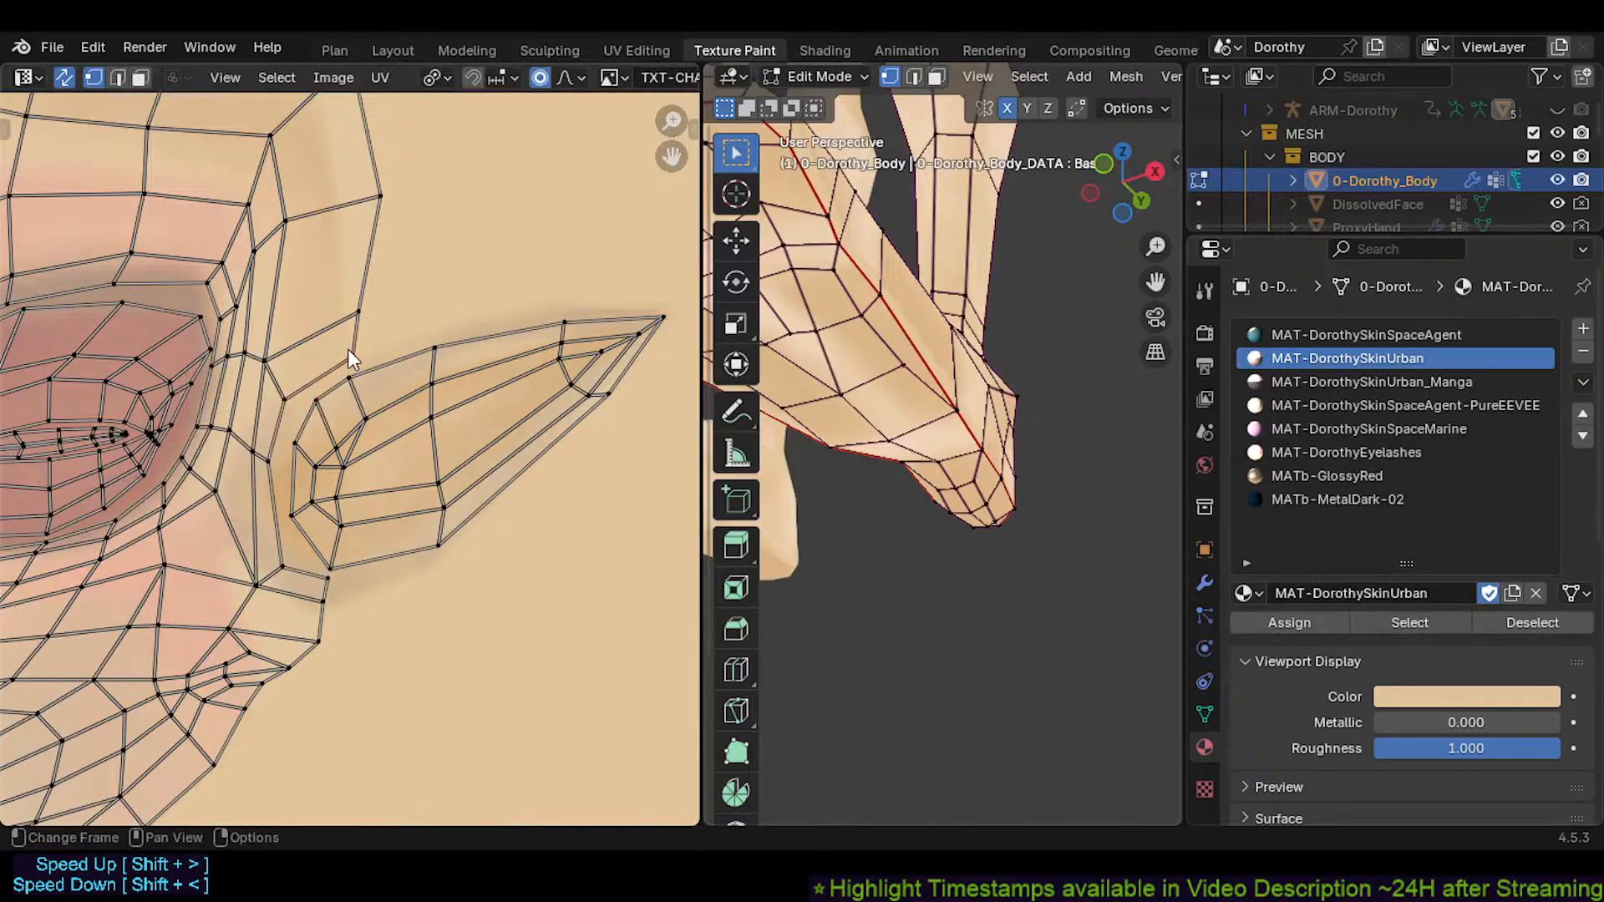
key(g)
click(354, 349)
Pull the ear island's two upper base vertices closer to the face island's edge
click(350, 377)
key(g)
click(323, 394)
click(306, 408)
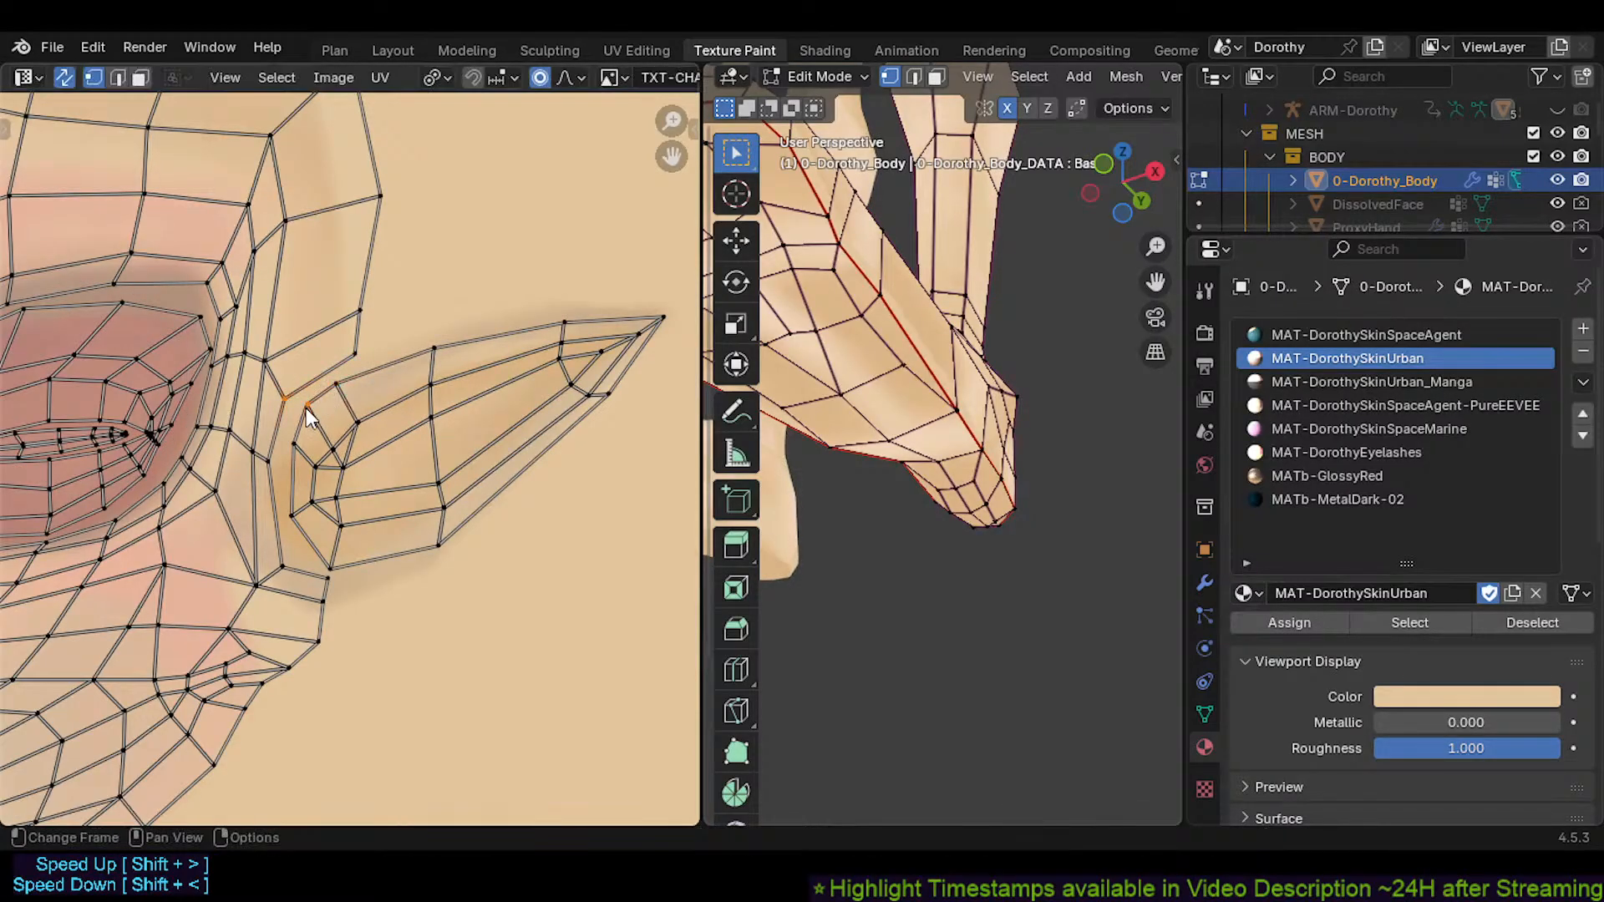
key(g)
click(302, 412)
click(334, 387)
key(g)
click(337, 389)
Shift the mid-ear vertices on the upper edge, interior and lower edge slightly toward the ear's base
click(428, 343)
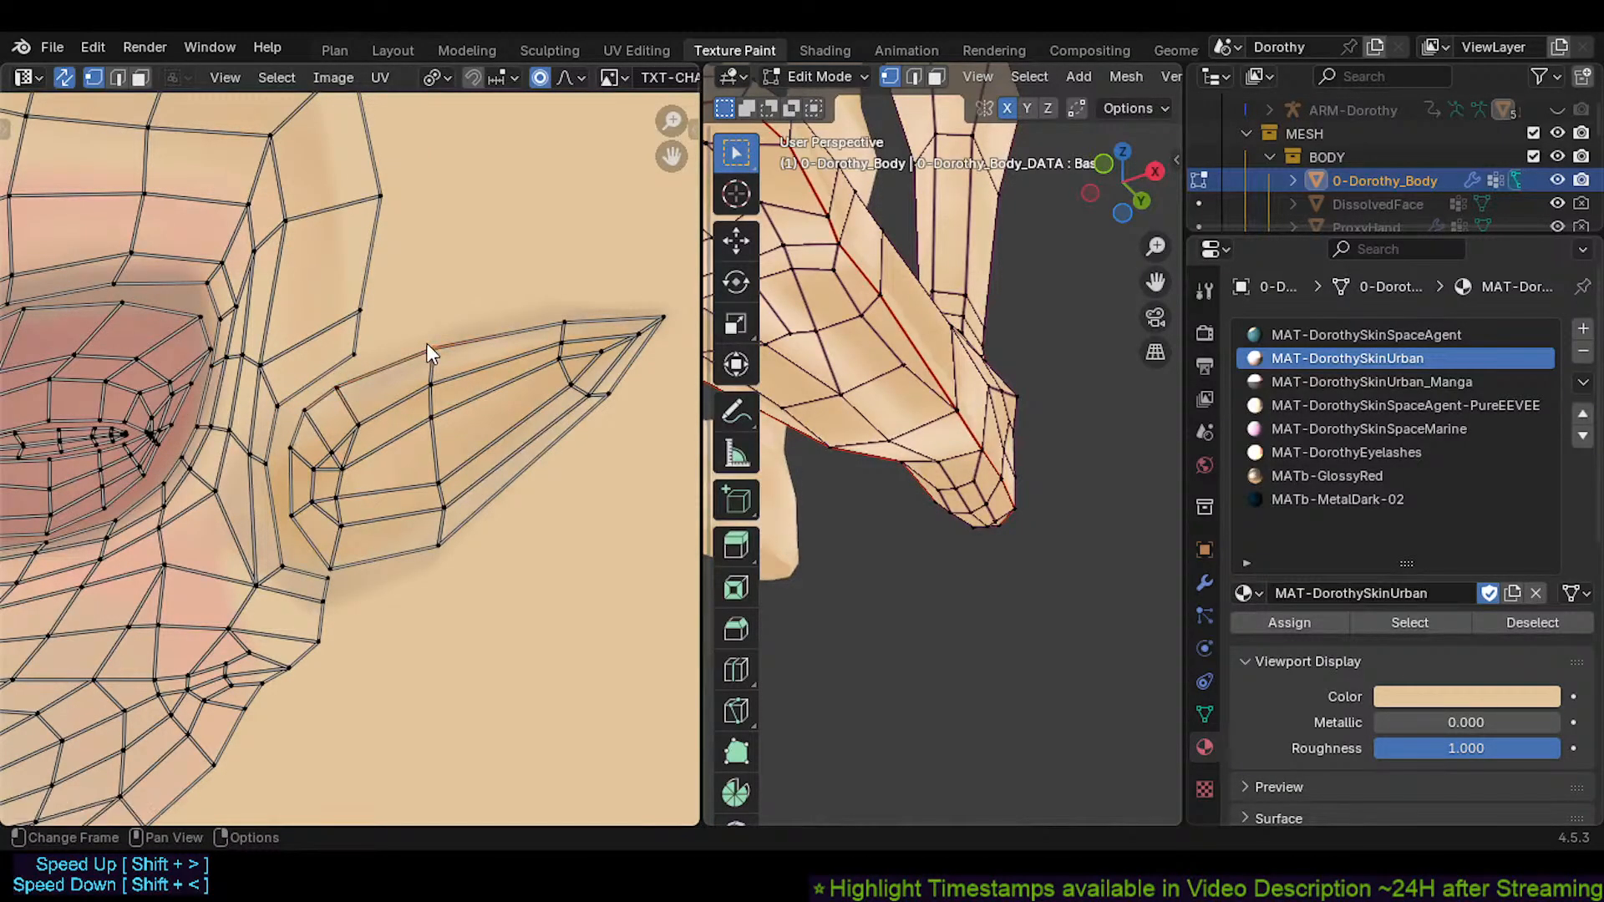
key(g)
click(429, 346)
click(439, 483)
key(g)
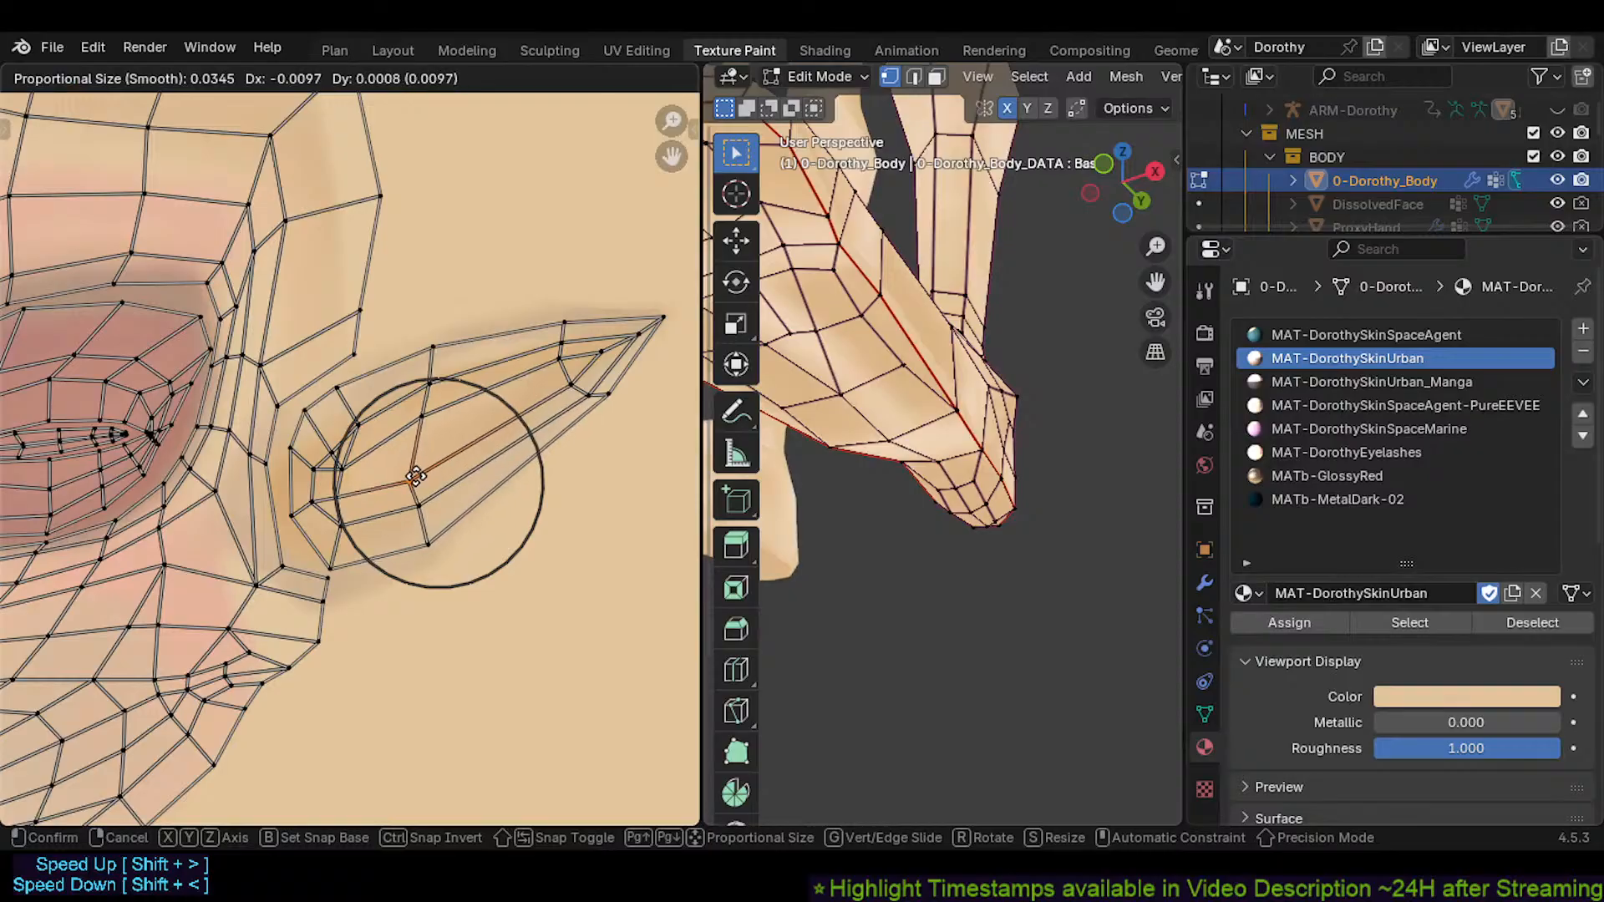
click(416, 476)
click(423, 545)
key(g)
click(415, 551)
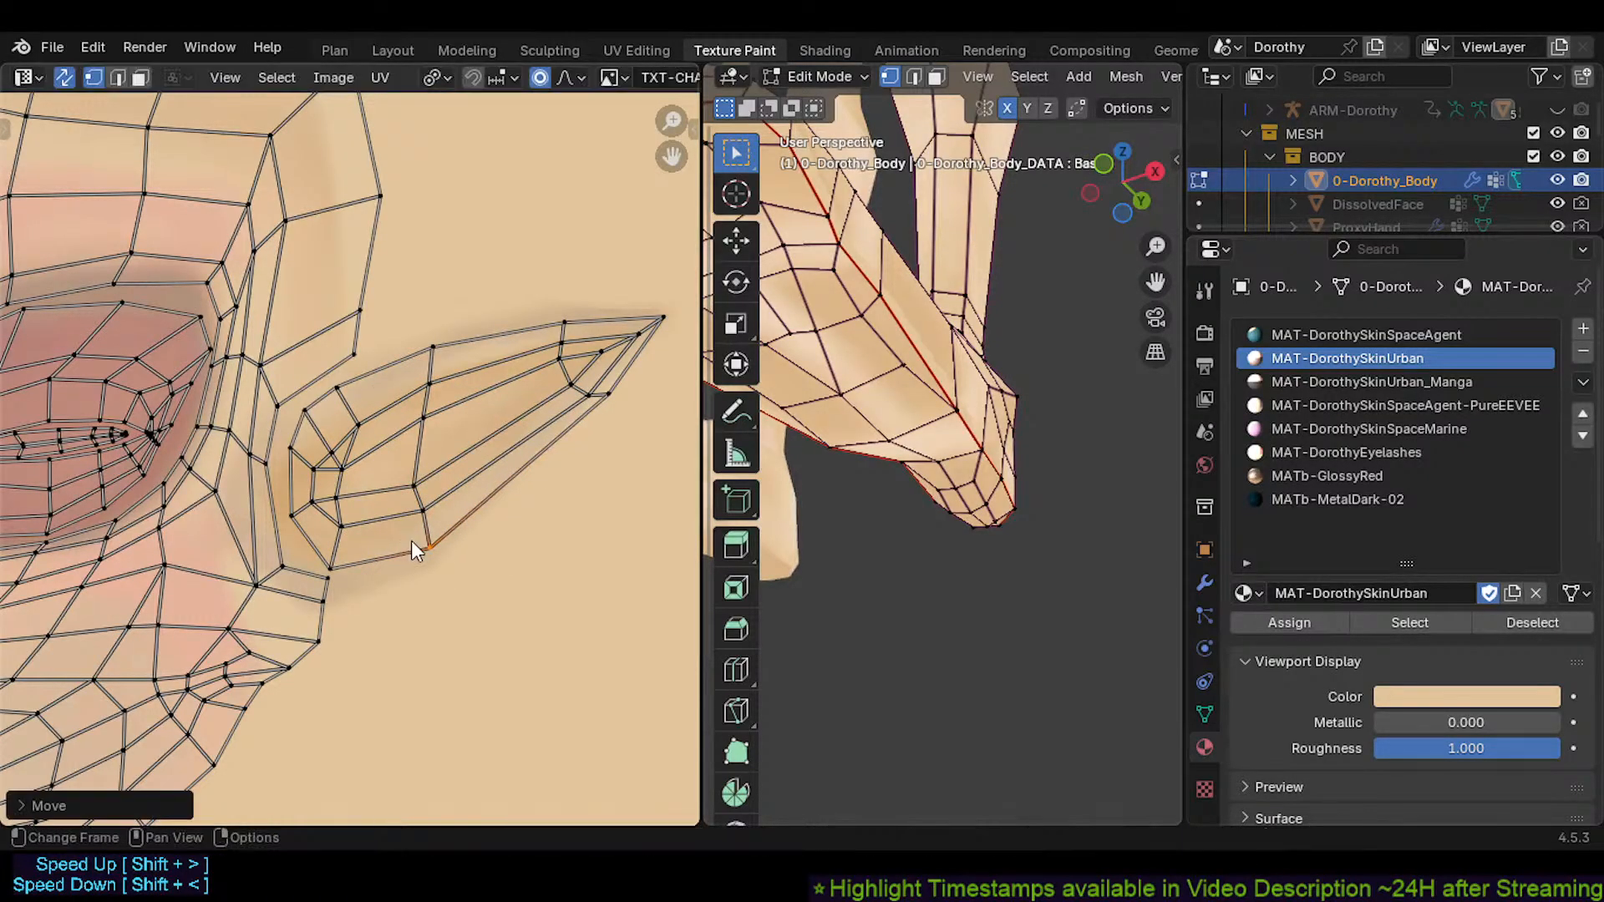
Move the ear island's lower base corner and the base vertex nearest the face toward the face island
click(338, 558)
key(g)
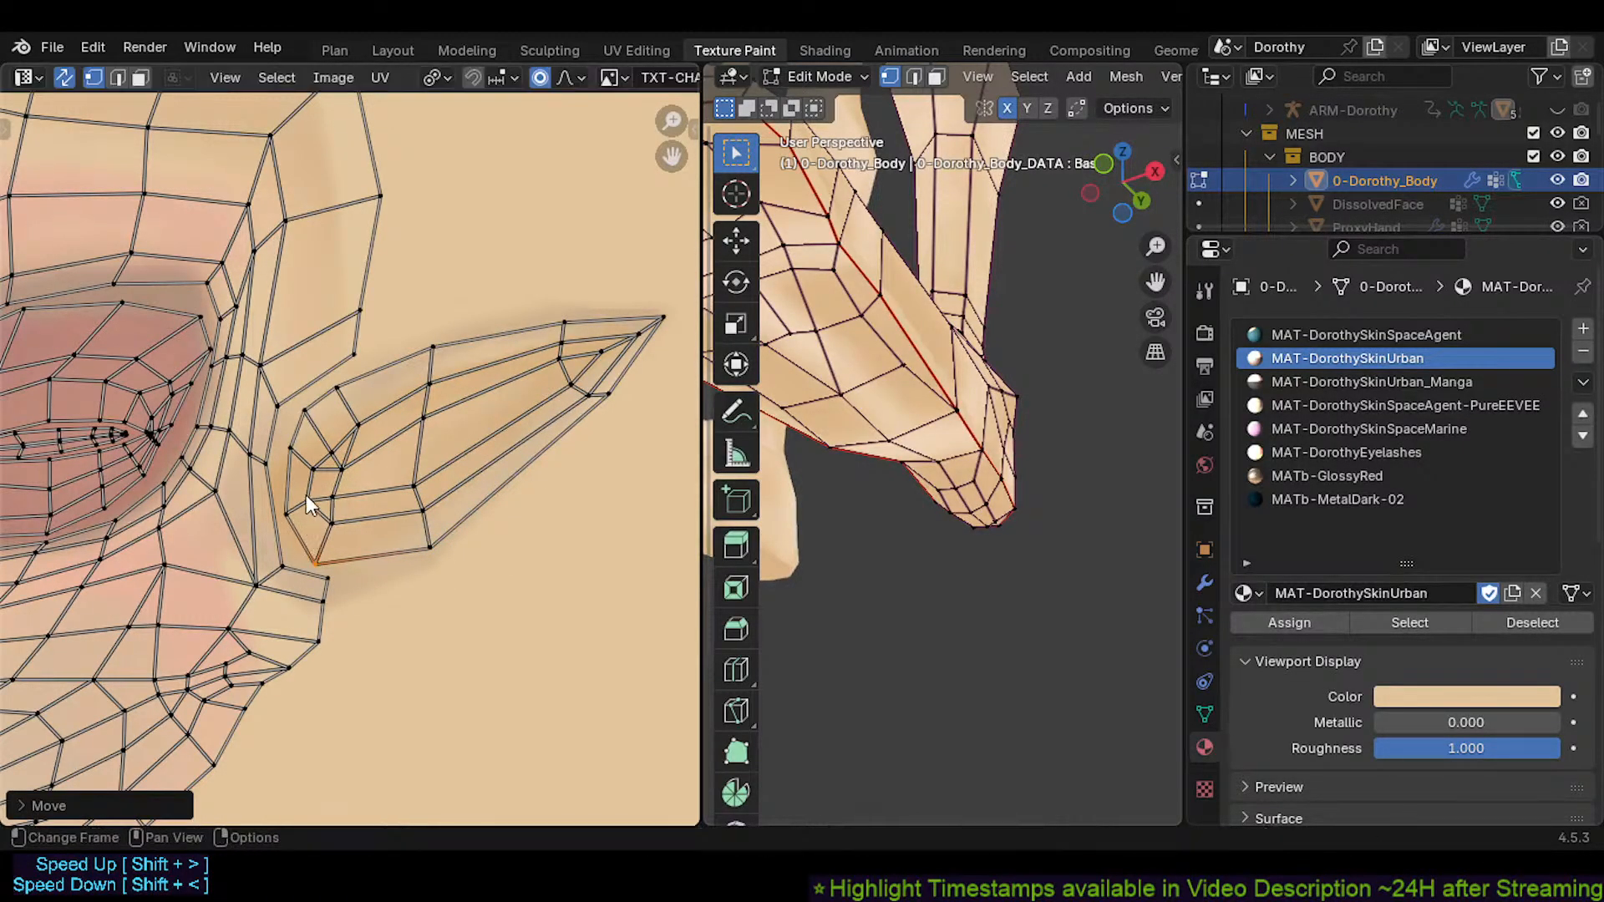
click(294, 453)
key(g)
click(289, 453)
key(g)
click(287, 451)
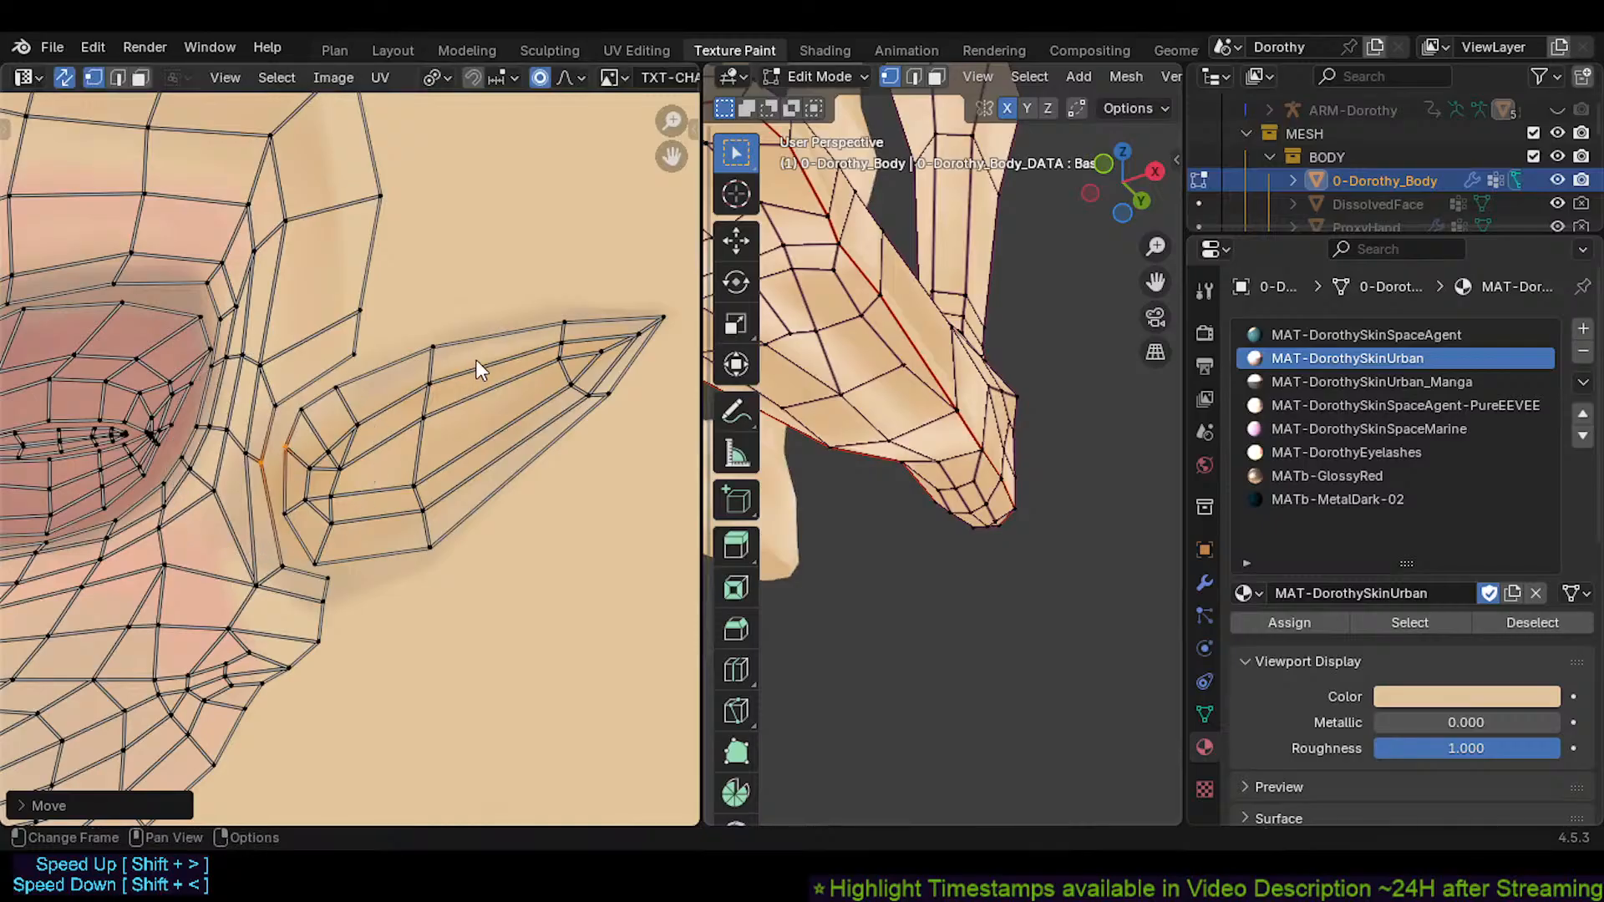
Refine the ear island's inner mid-ear vertices, its upper mid-edge vertex and the inner vertex near the upper base
click(409, 419)
key(g)
click(398, 424)
click(414, 387)
key(g)
click(408, 388)
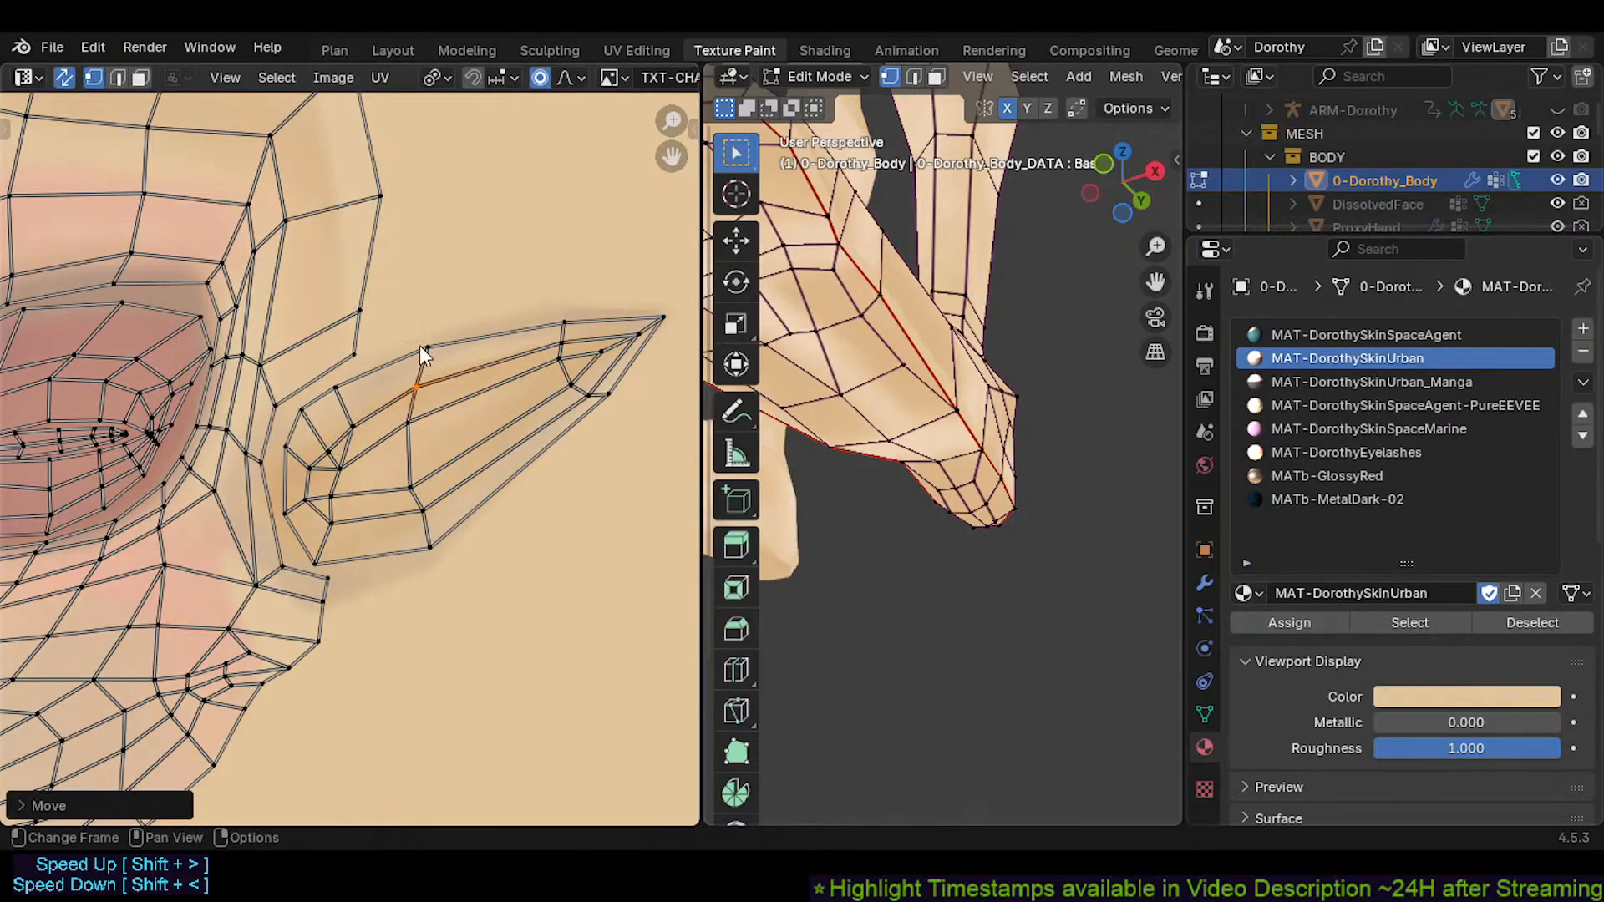
click(419, 344)
key(g)
click(417, 344)
click(349, 424)
key(g)
click(346, 427)
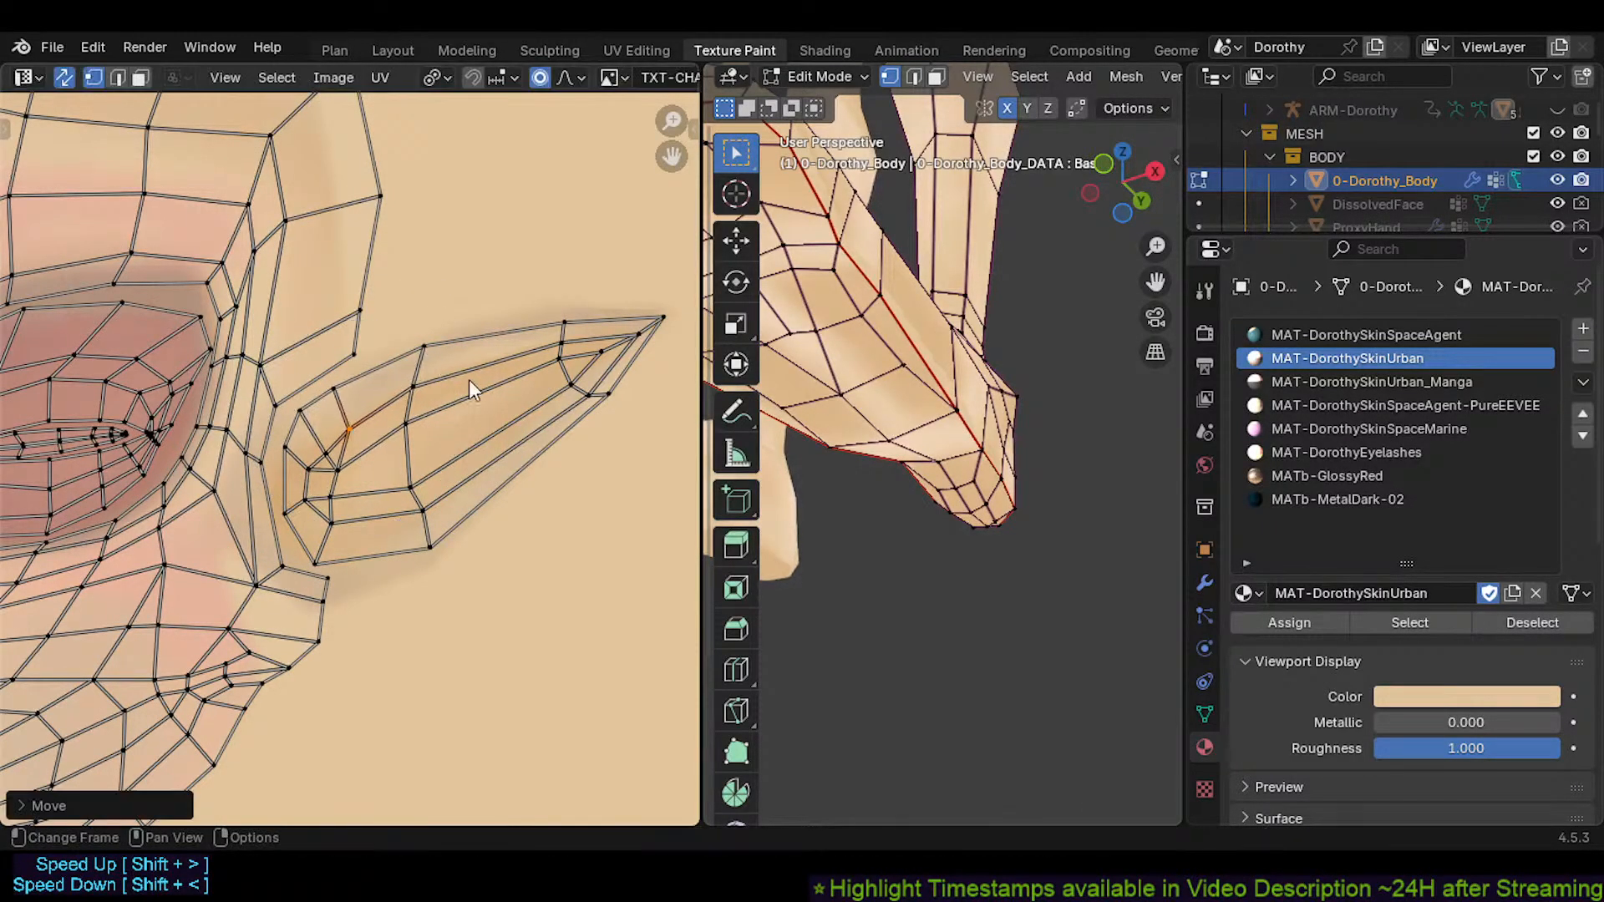
Move the ear island's inner vertex near the tip closer to the tip and save the file
click(596, 353)
key(g)
click(610, 344)
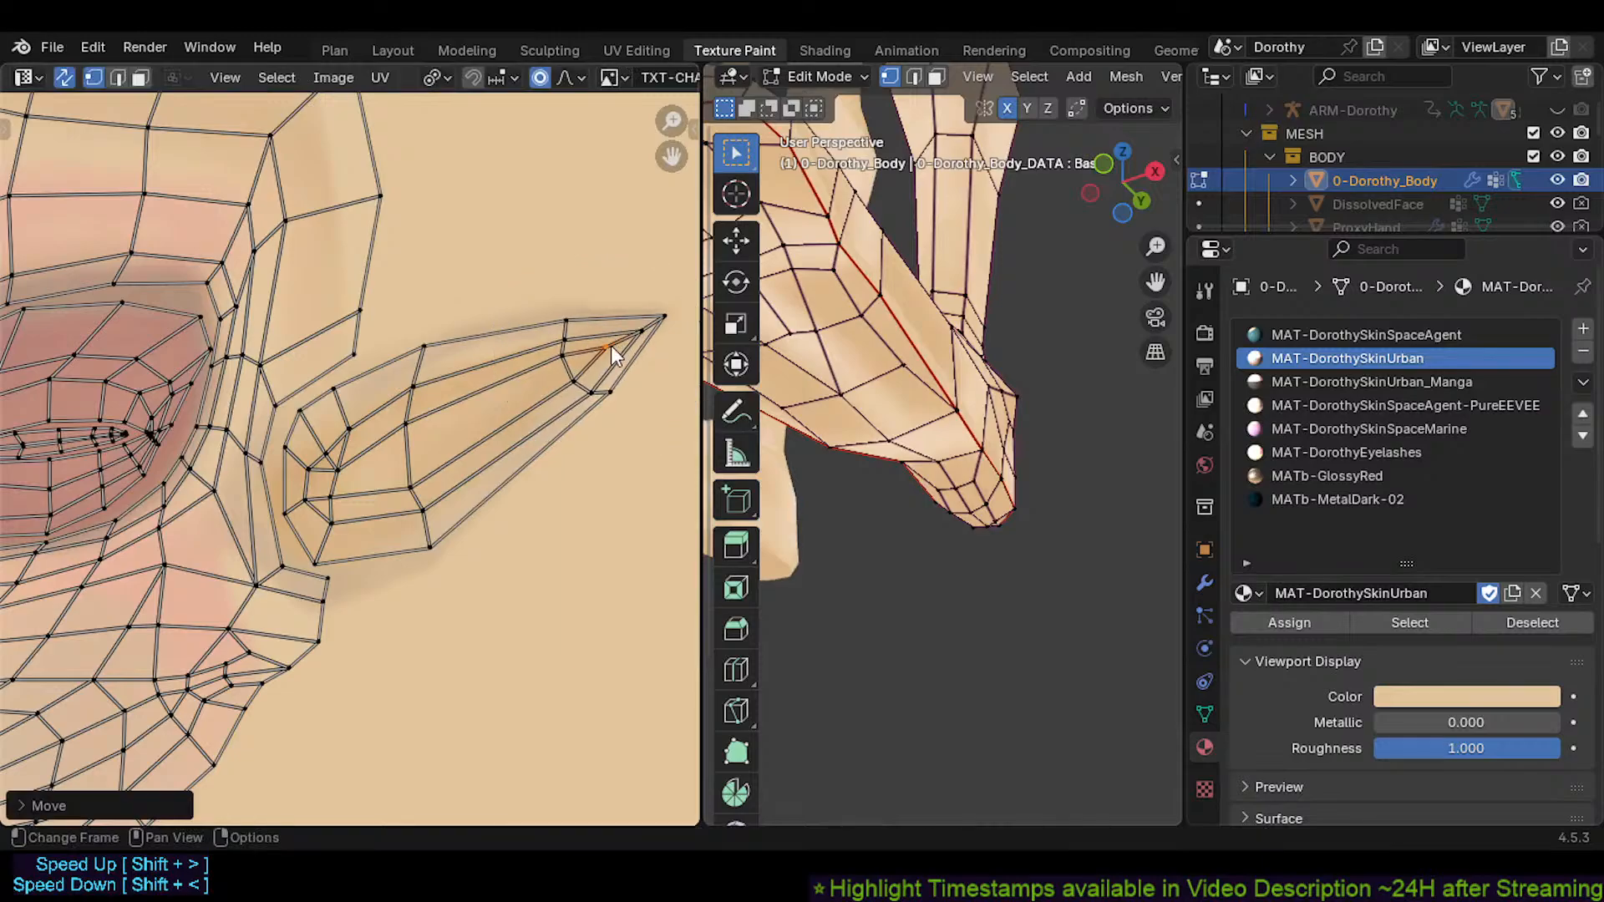
scroll(576, 380, down, 2)
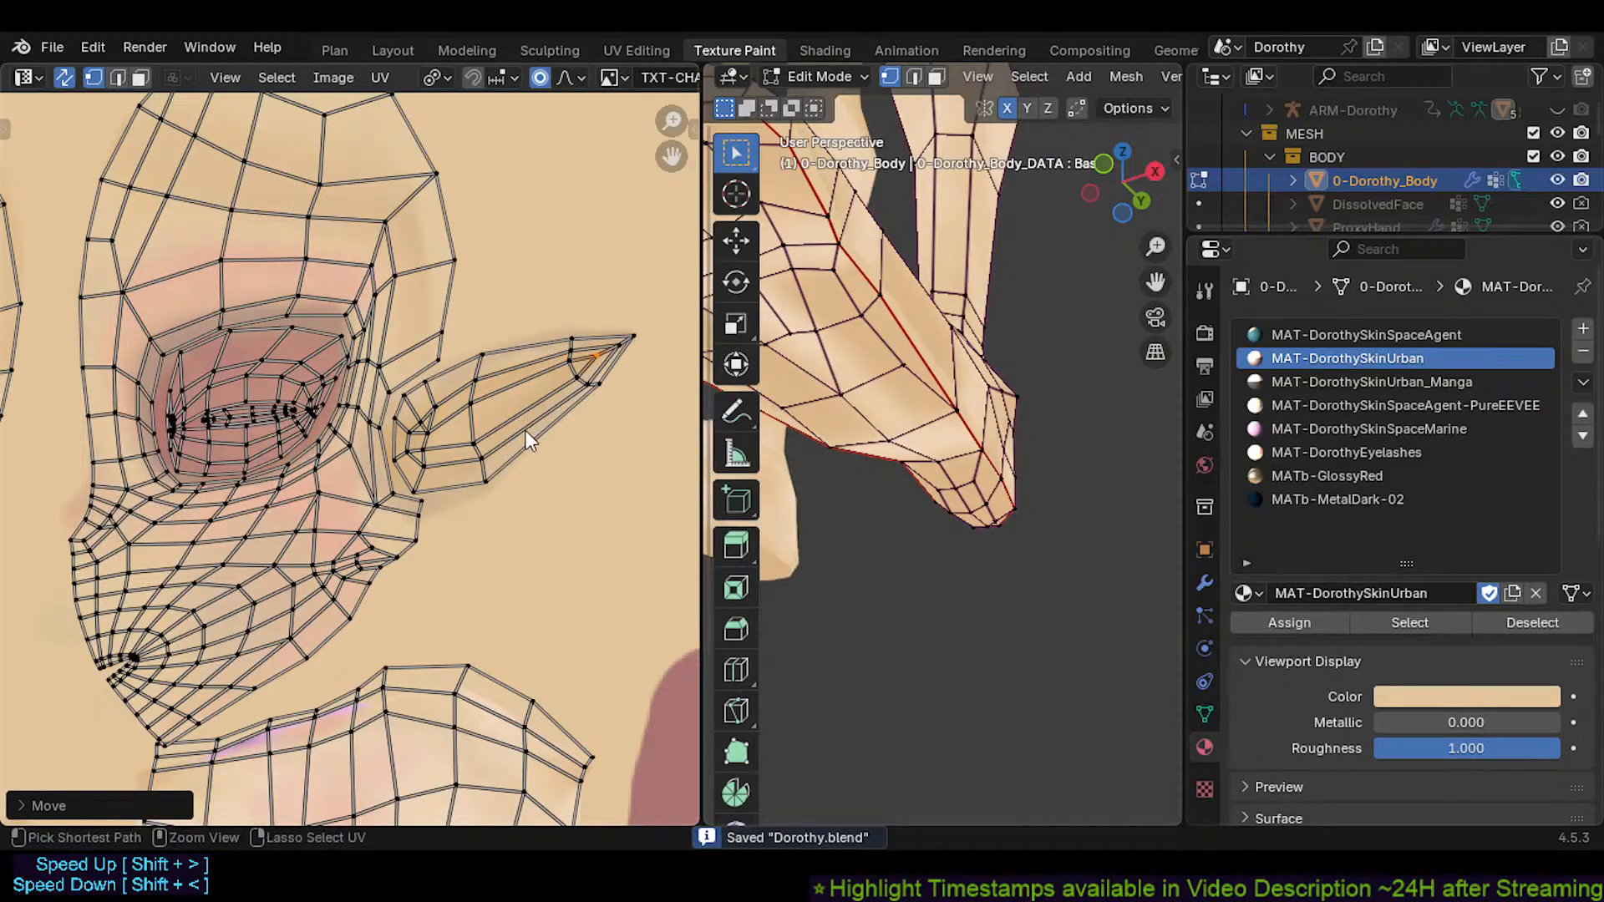
key(ctrl+Tab)
Spread the face island's jaw edge vertices below the ear outward and adjust the neighbouring inner vertex
scroll(355, 555, up, 3)
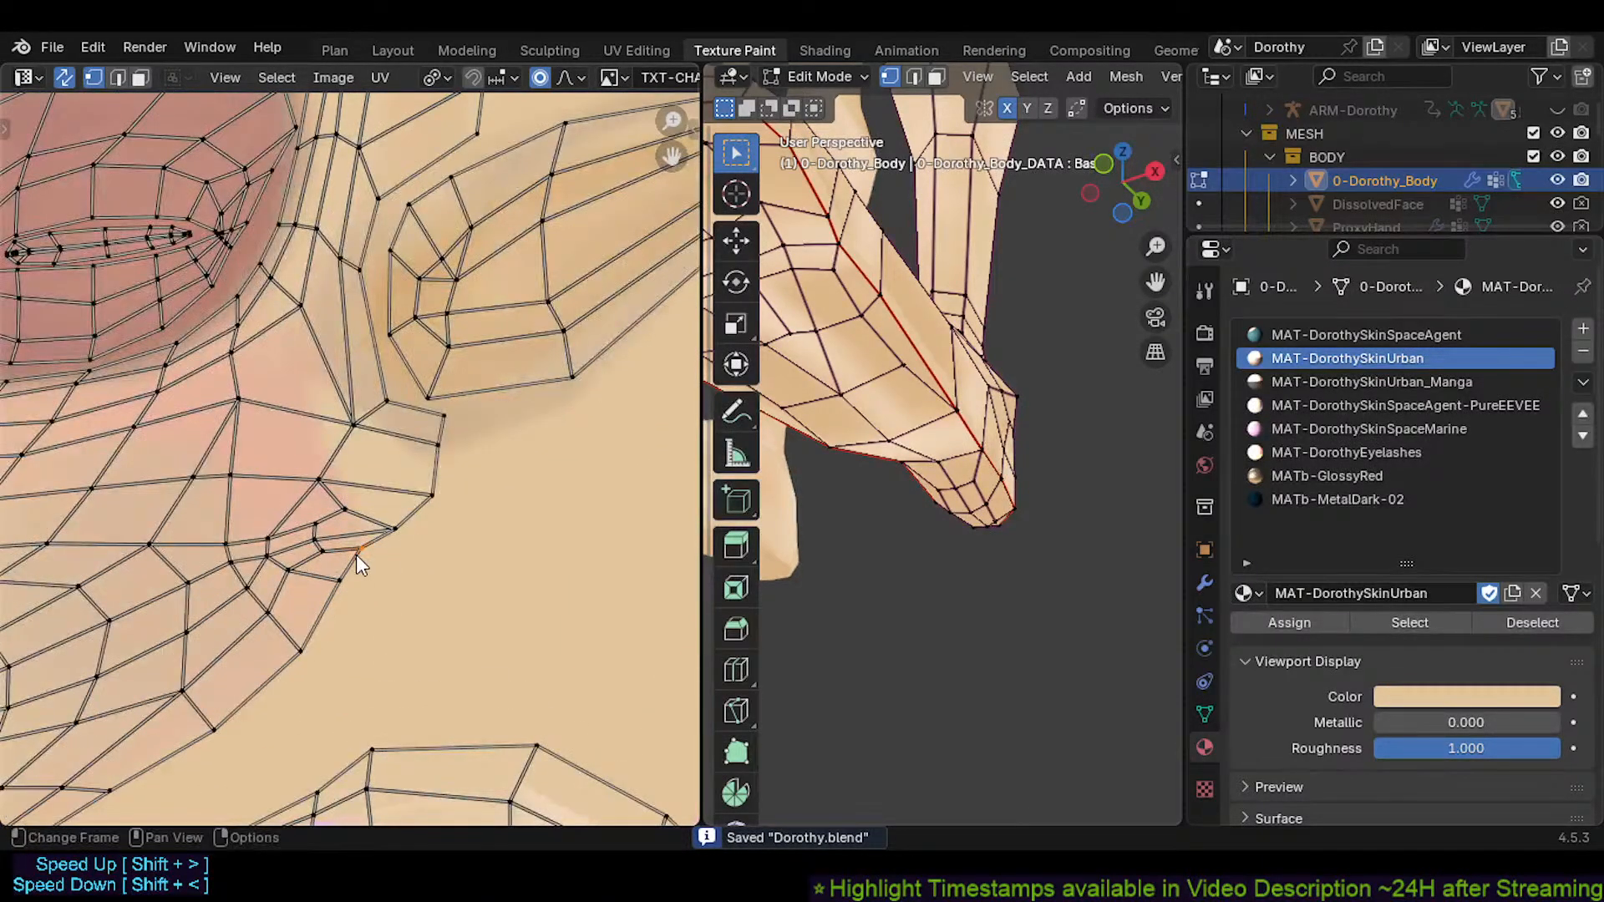
key(g)
click(369, 598)
key(g)
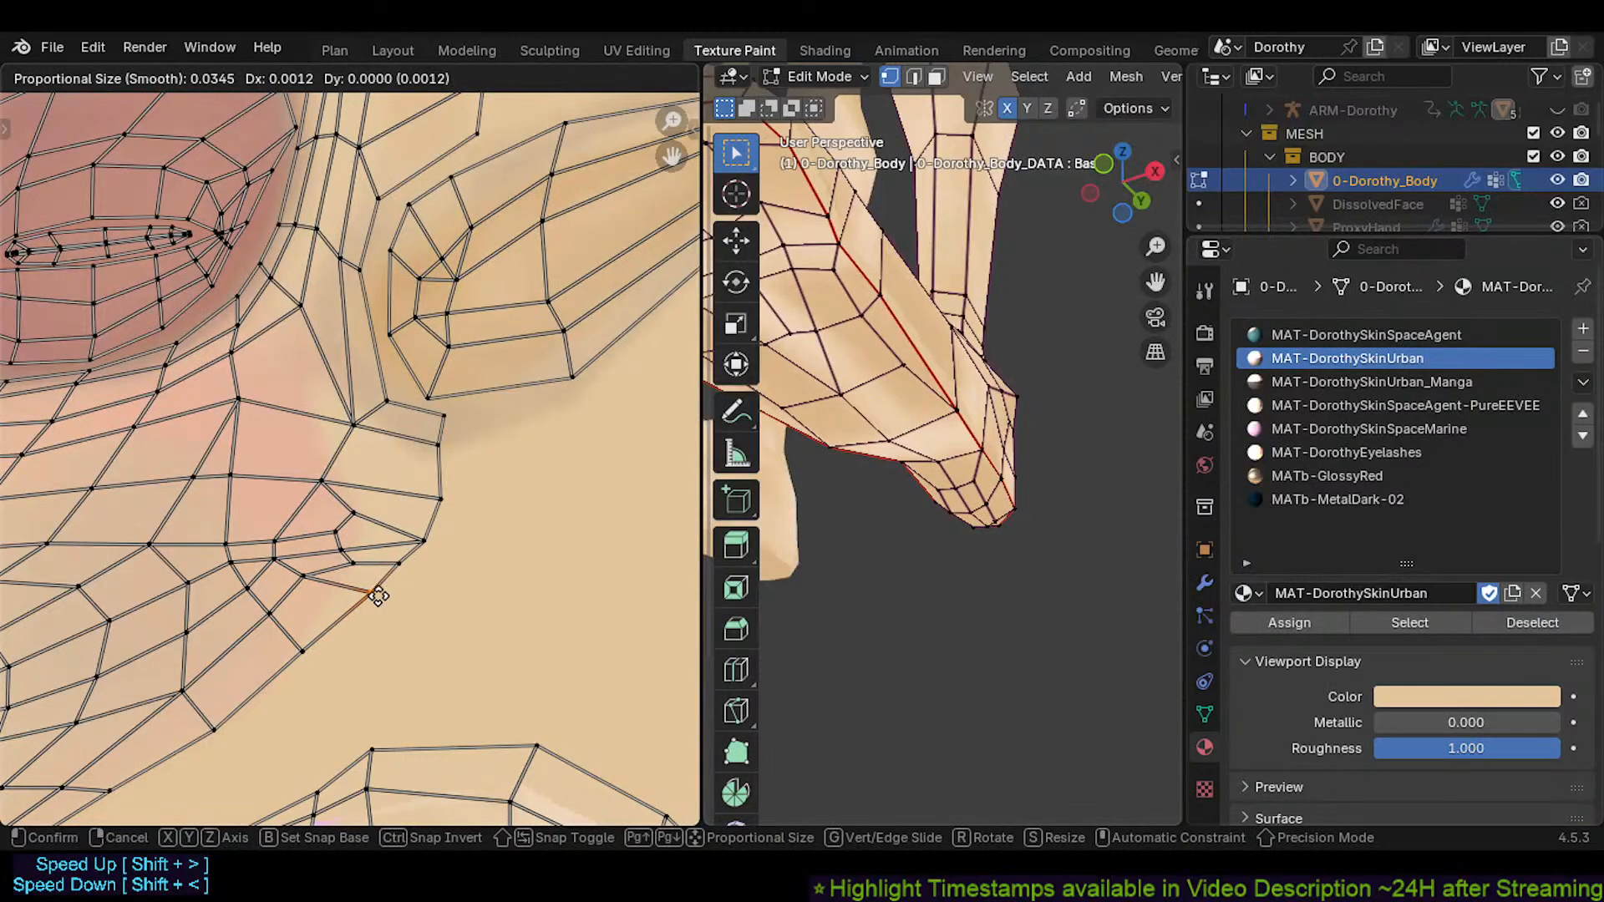
click(378, 596)
key(g)
click(339, 540)
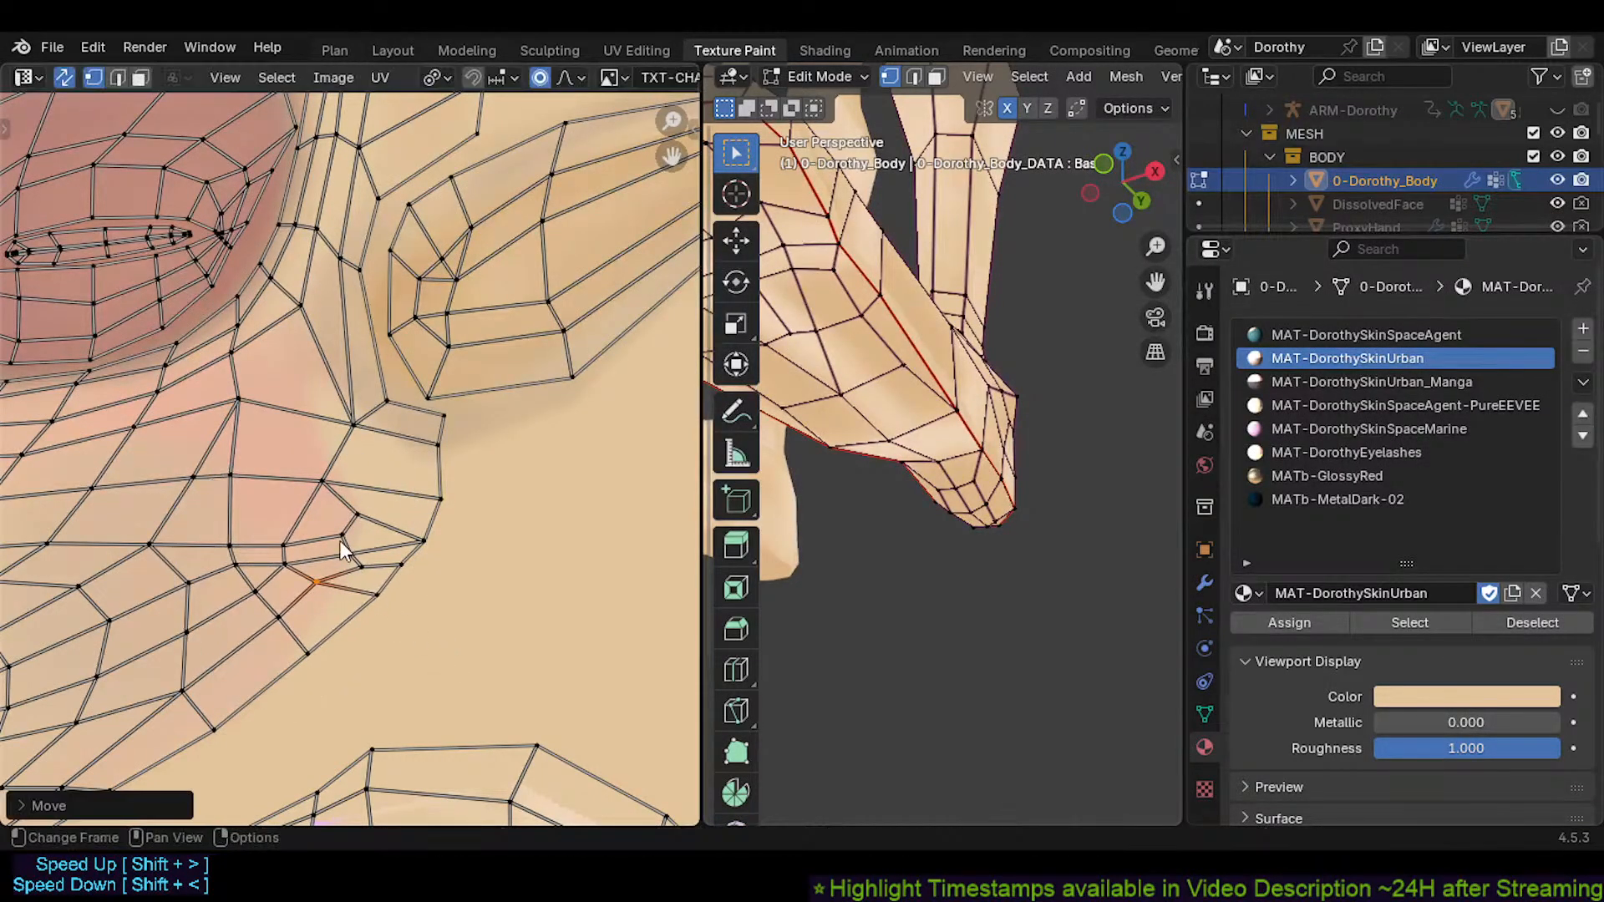
Push the face island's outer edge vertices directly beneath the ear's lower base slightly outward
key(g)
click(403, 474)
key(g)
click(458, 389)
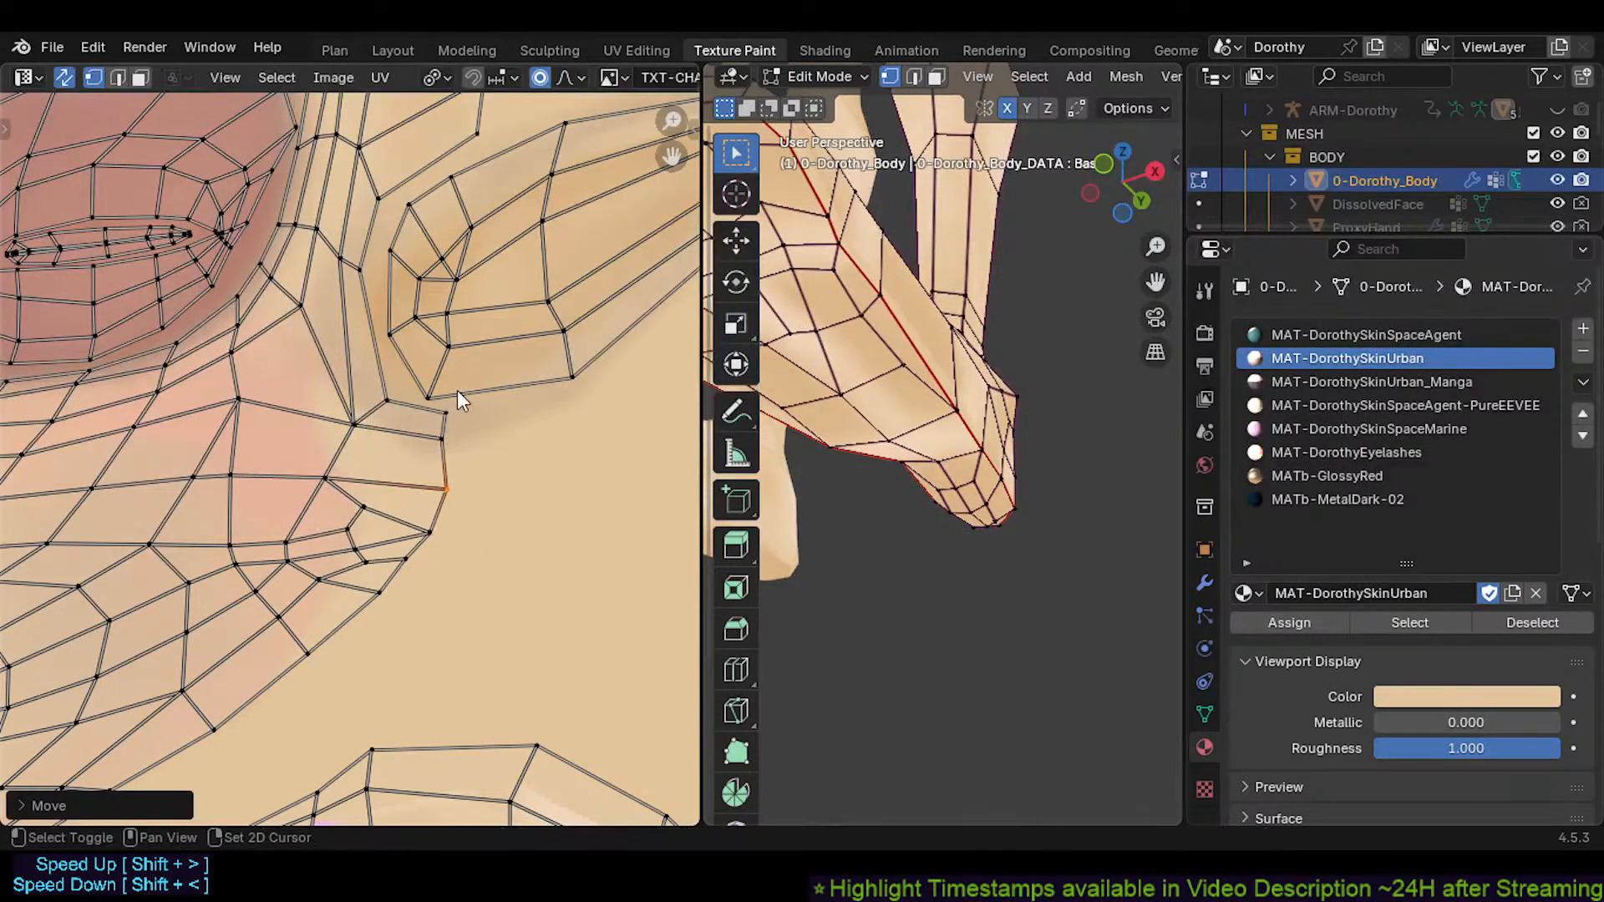
key(g)
click(446, 412)
click(433, 442)
key(g)
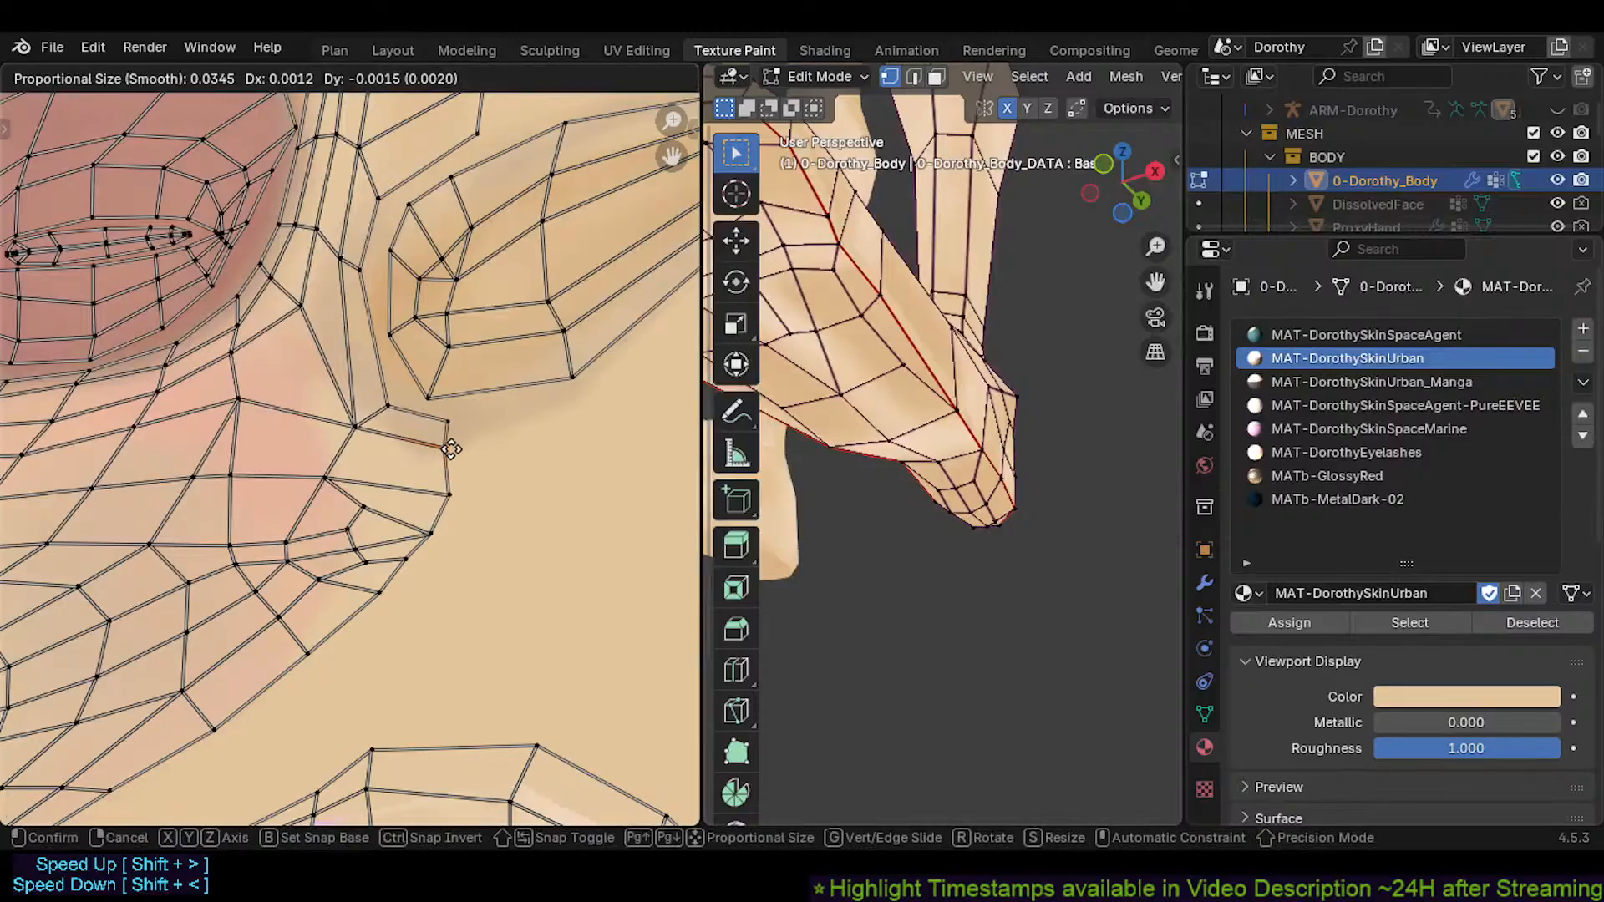
click(491, 464)
Fine-tune the face island's notch vertices under the ear base and move the adjoining outer edge vertex outward
click(364, 432)
key(g)
shift+click(388, 432)
click(384, 417)
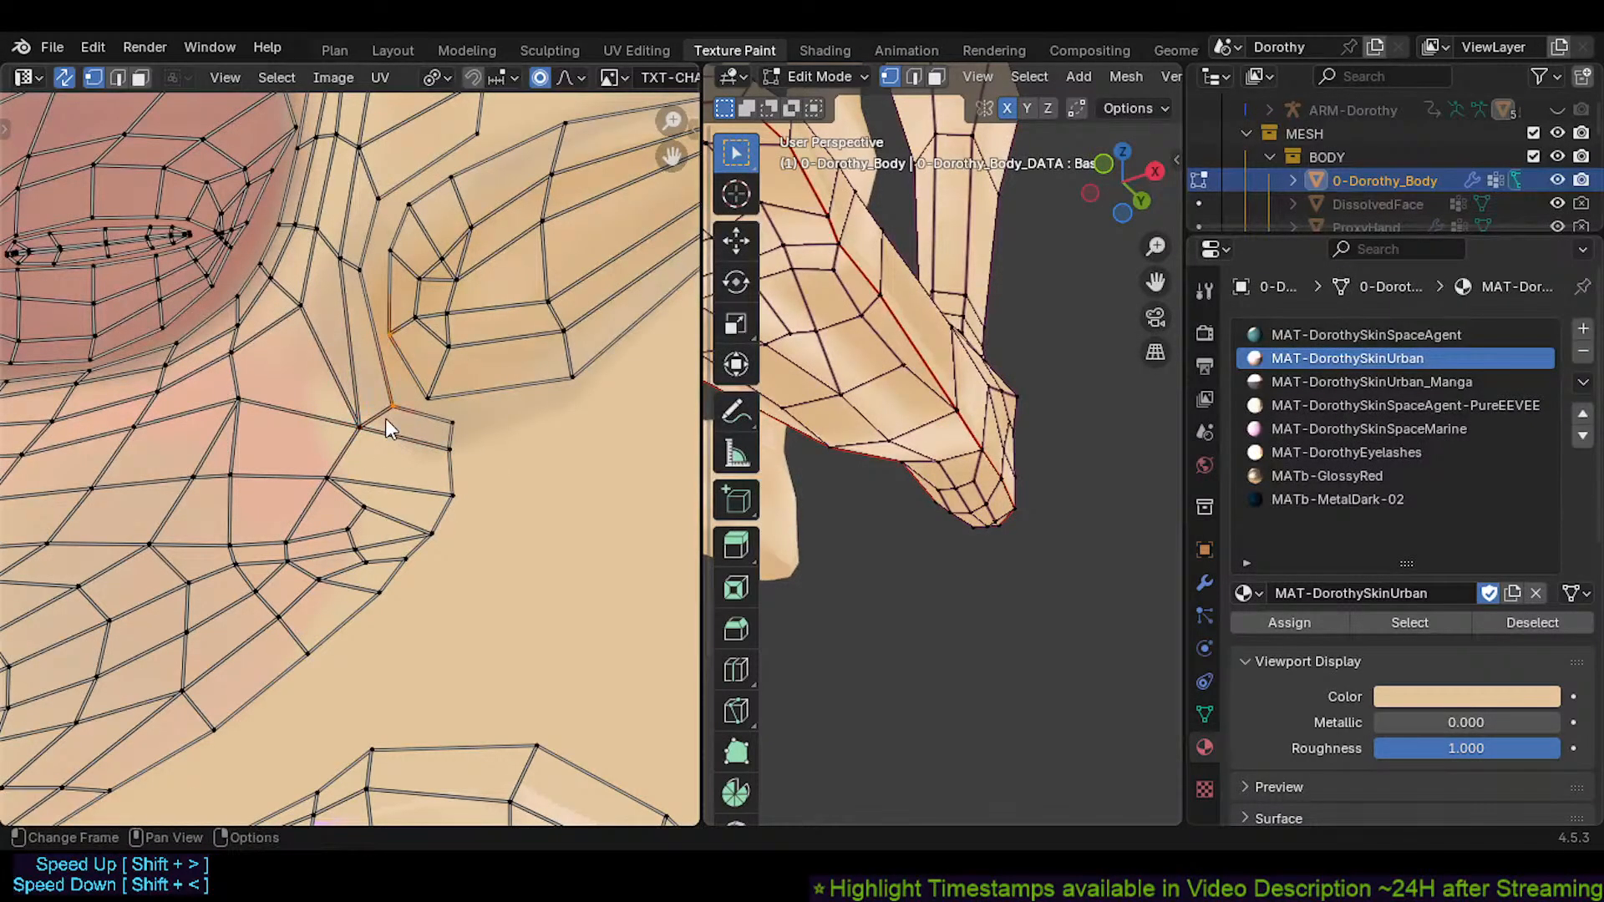
key(g)
shift+click(395, 437)
key(g)
click(434, 449)
click(435, 449)
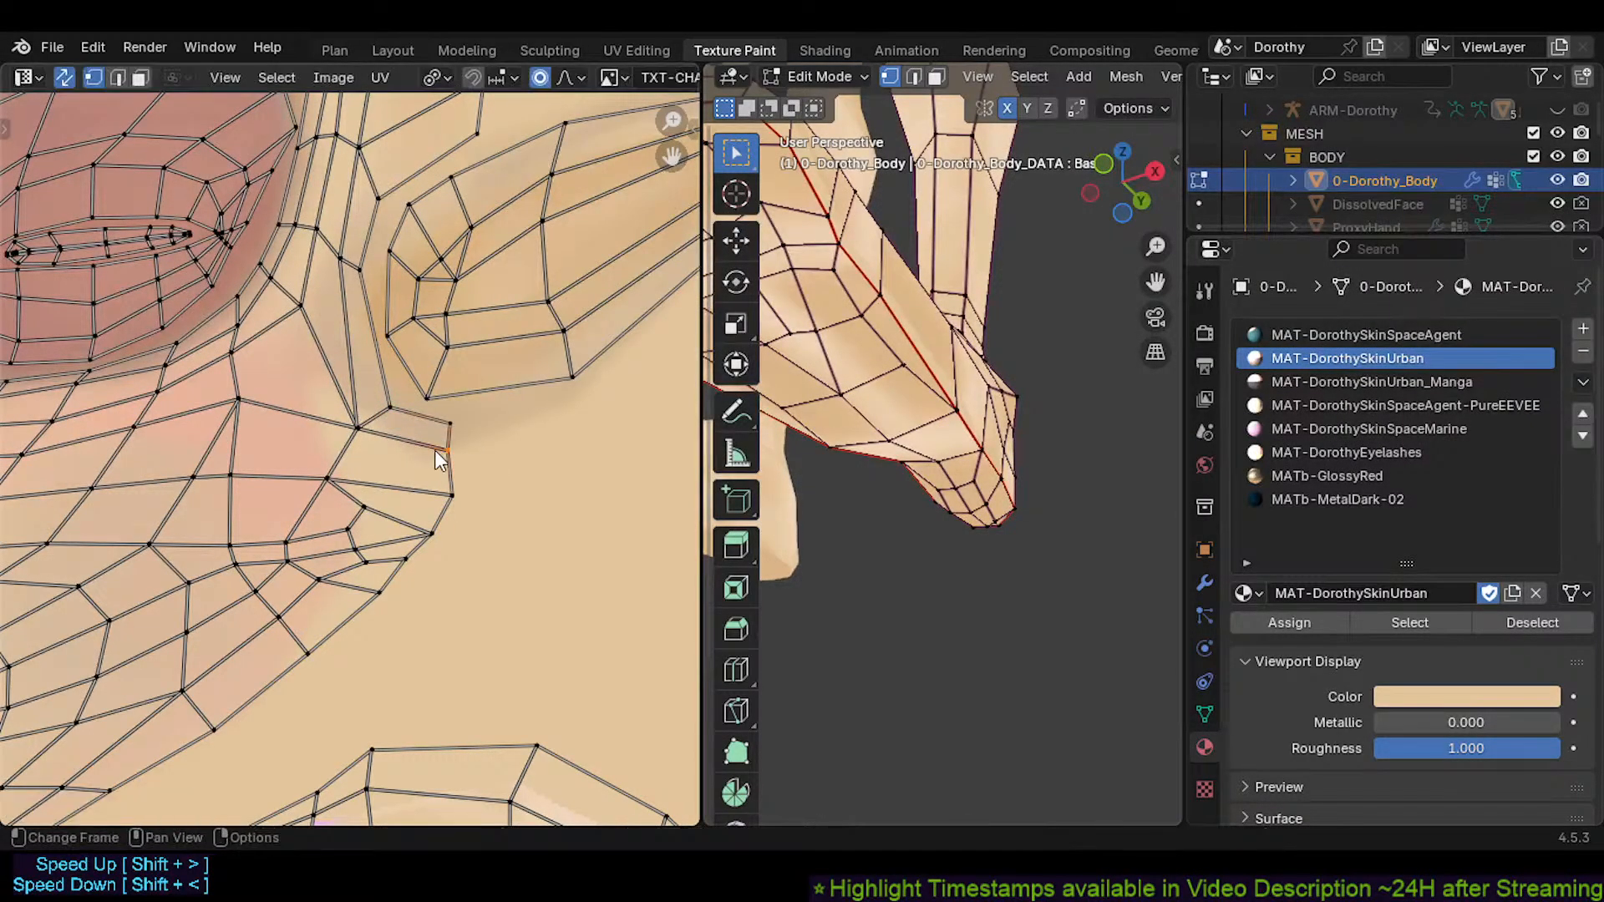
key(g)
click(494, 462)
Smooth the face island's jaw contour by moving its remaining edge vertices outward, and save the file
click(462, 486)
key(g)
shift+click(466, 484)
click(440, 522)
key(g)
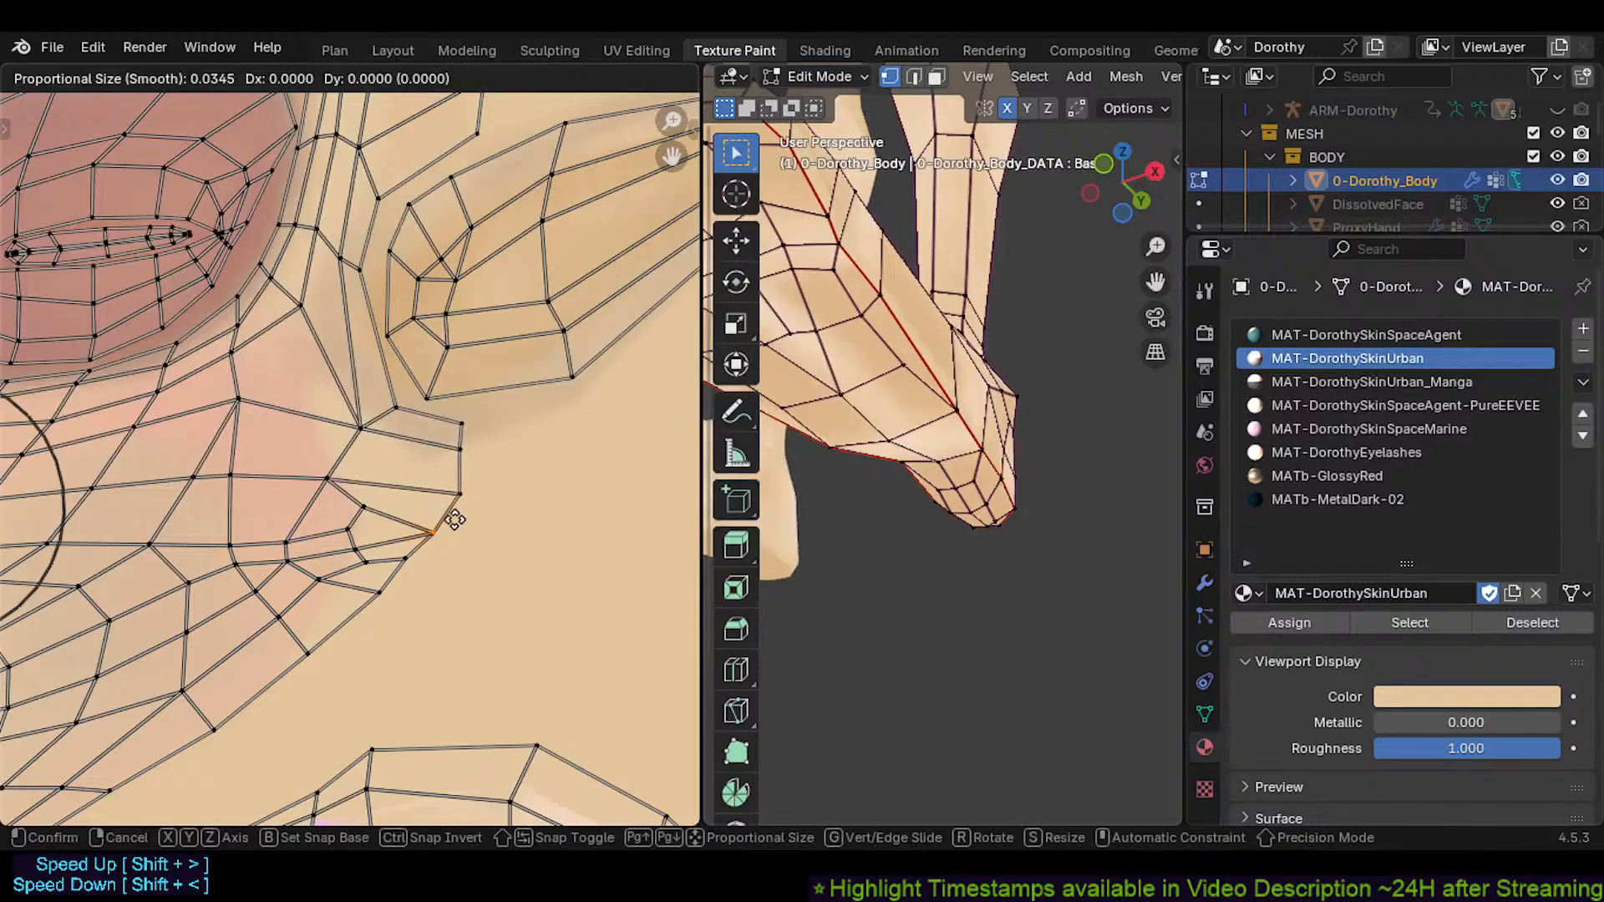
click(459, 519)
click(405, 560)
key(g)
click(422, 578)
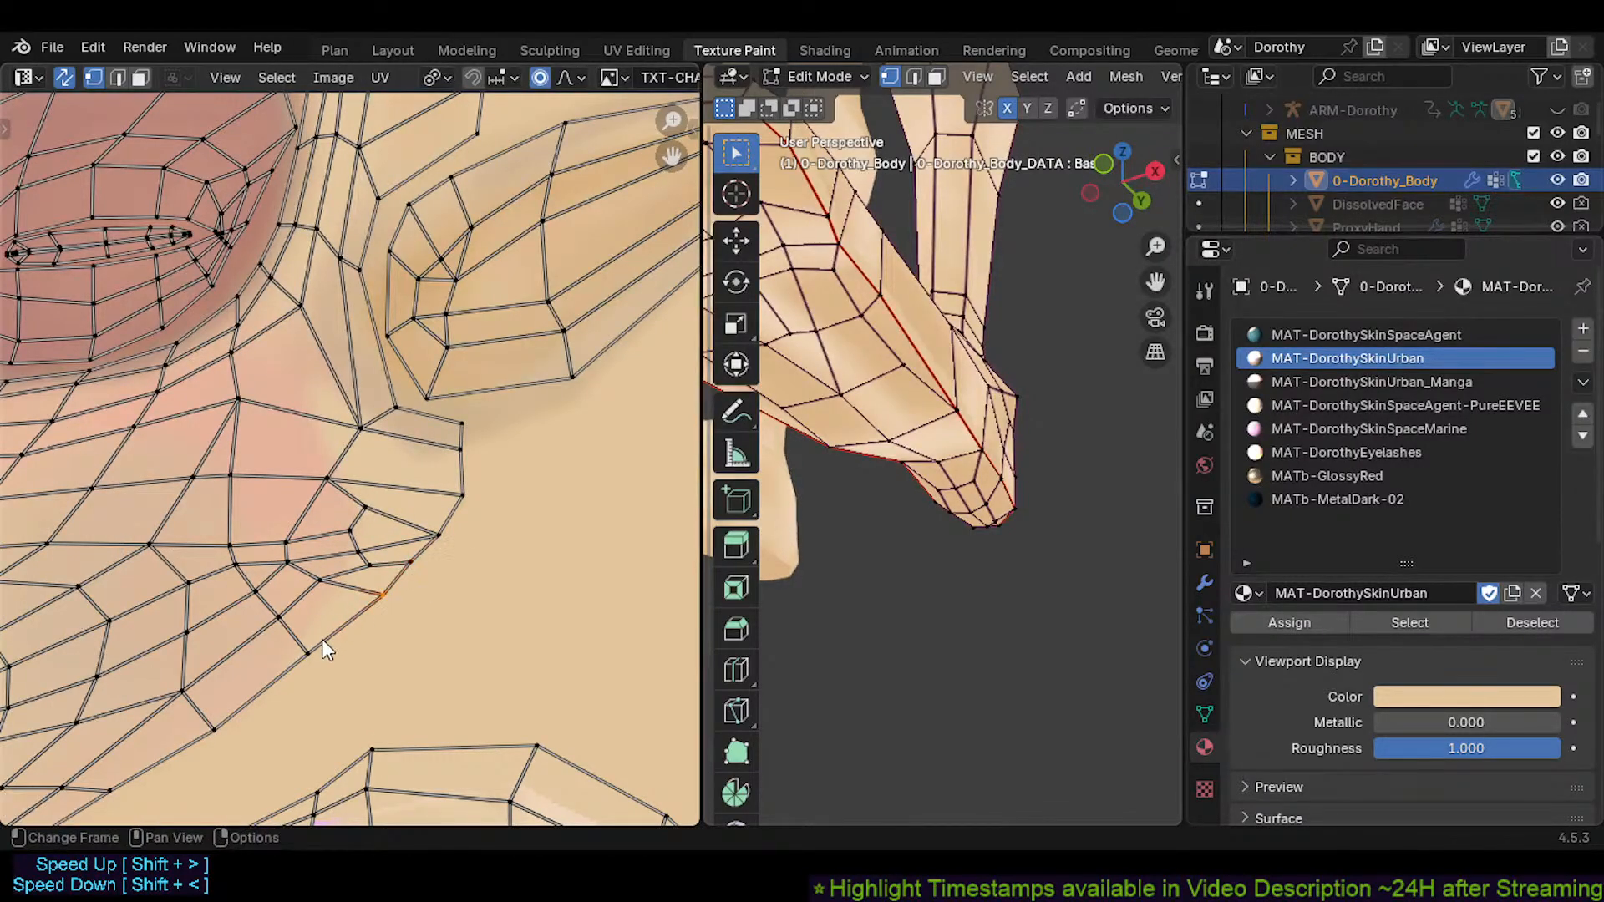
key(g)
click(376, 645)
scroll(380, 647, down, 5)
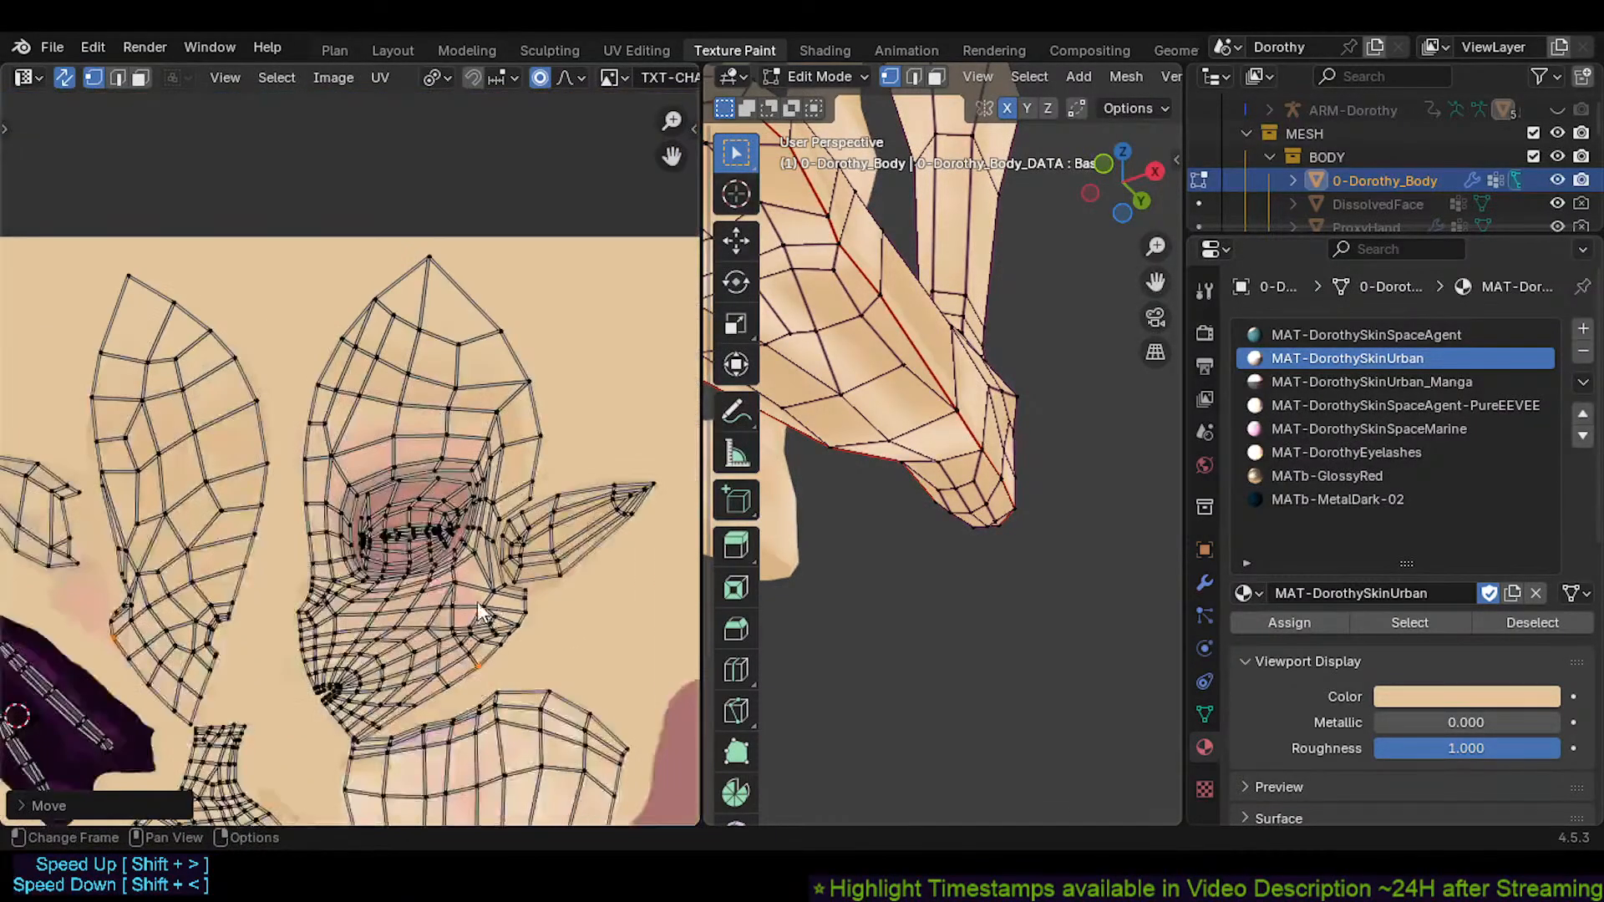
scroll(344, 573, down, 4)
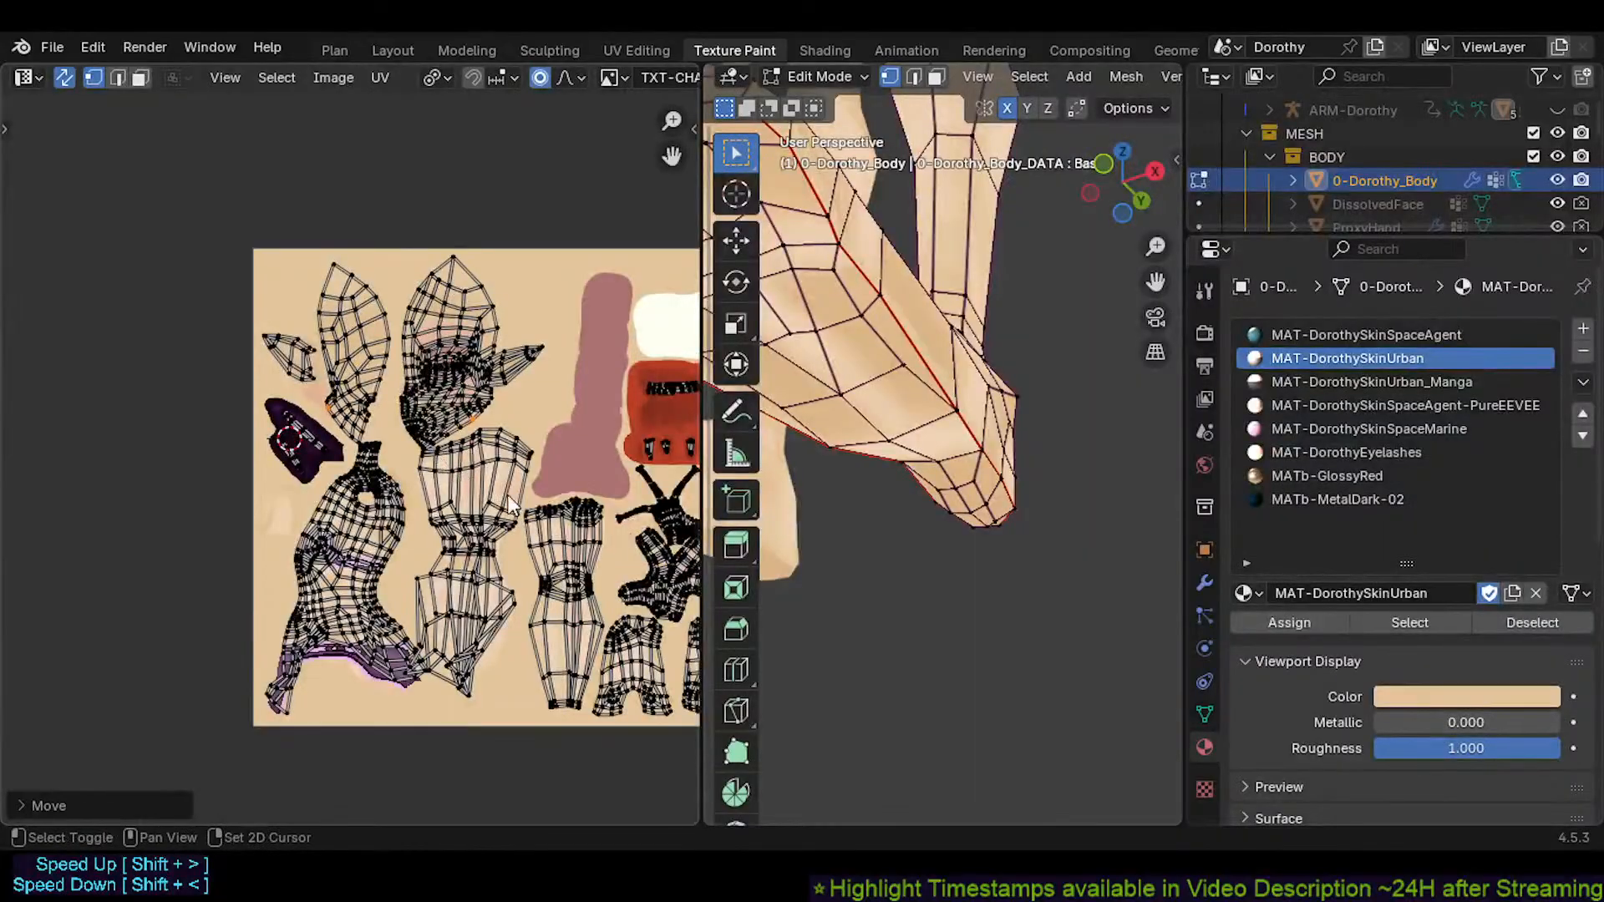
key(ctrl+s)
Inspect the fingernail UV islands over the red painted area and the matching nails on the model's hand
scroll(451, 472, up, 5)
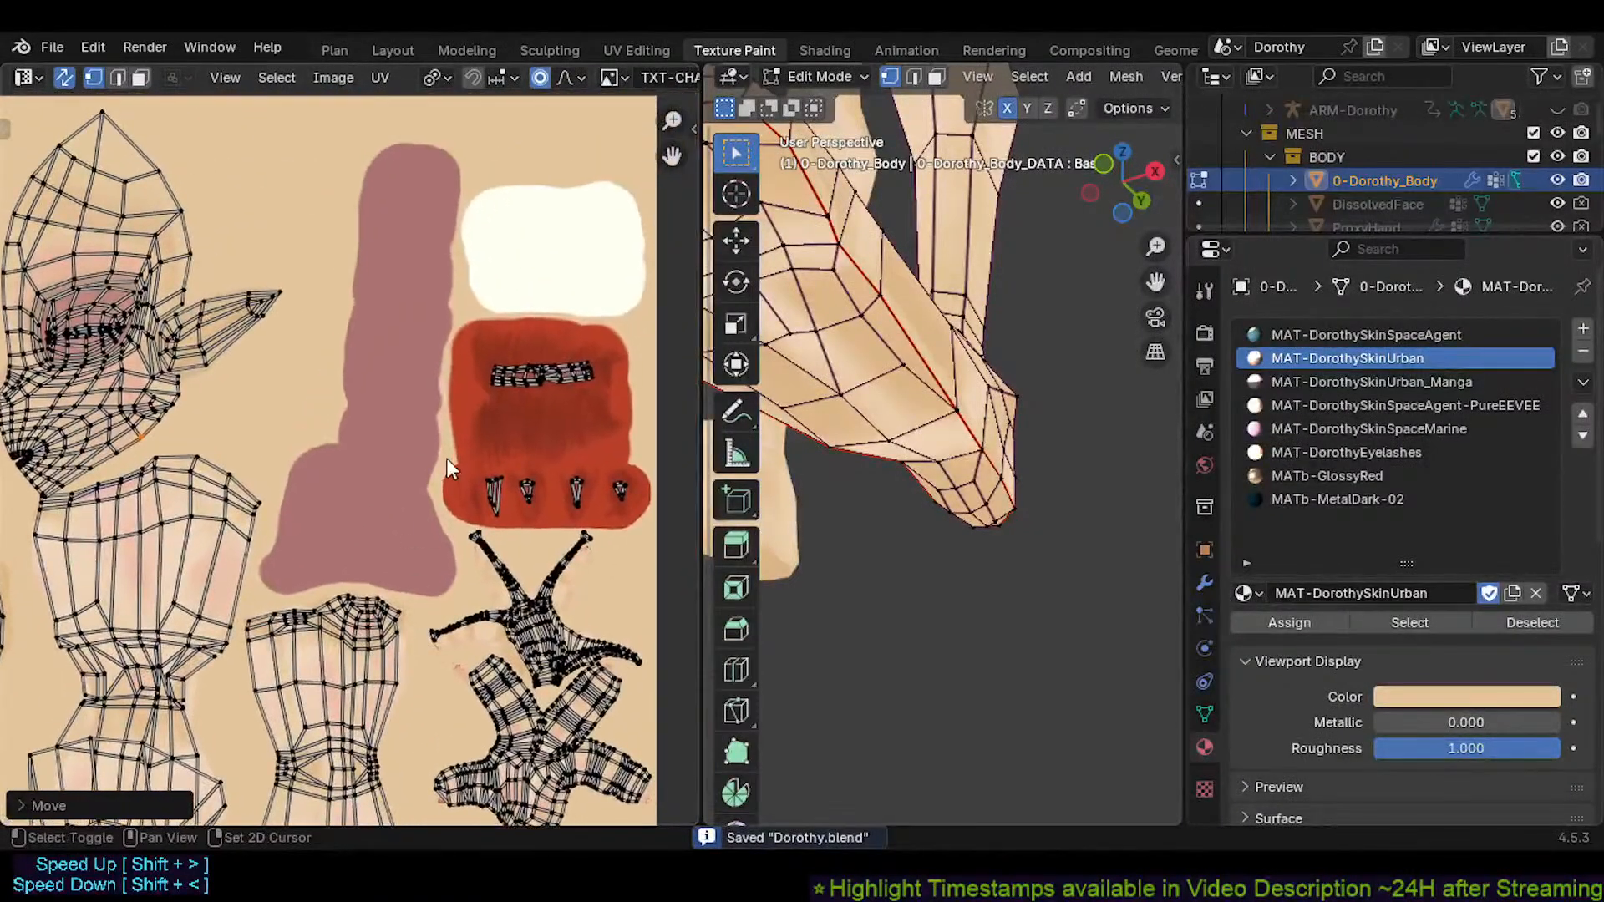
shift+middle_drag(507, 442, 489, 479)
scroll(490, 479, up, 3)
shift+middle_drag(519, 390, 364, 428)
scroll(364, 429, down, 3)
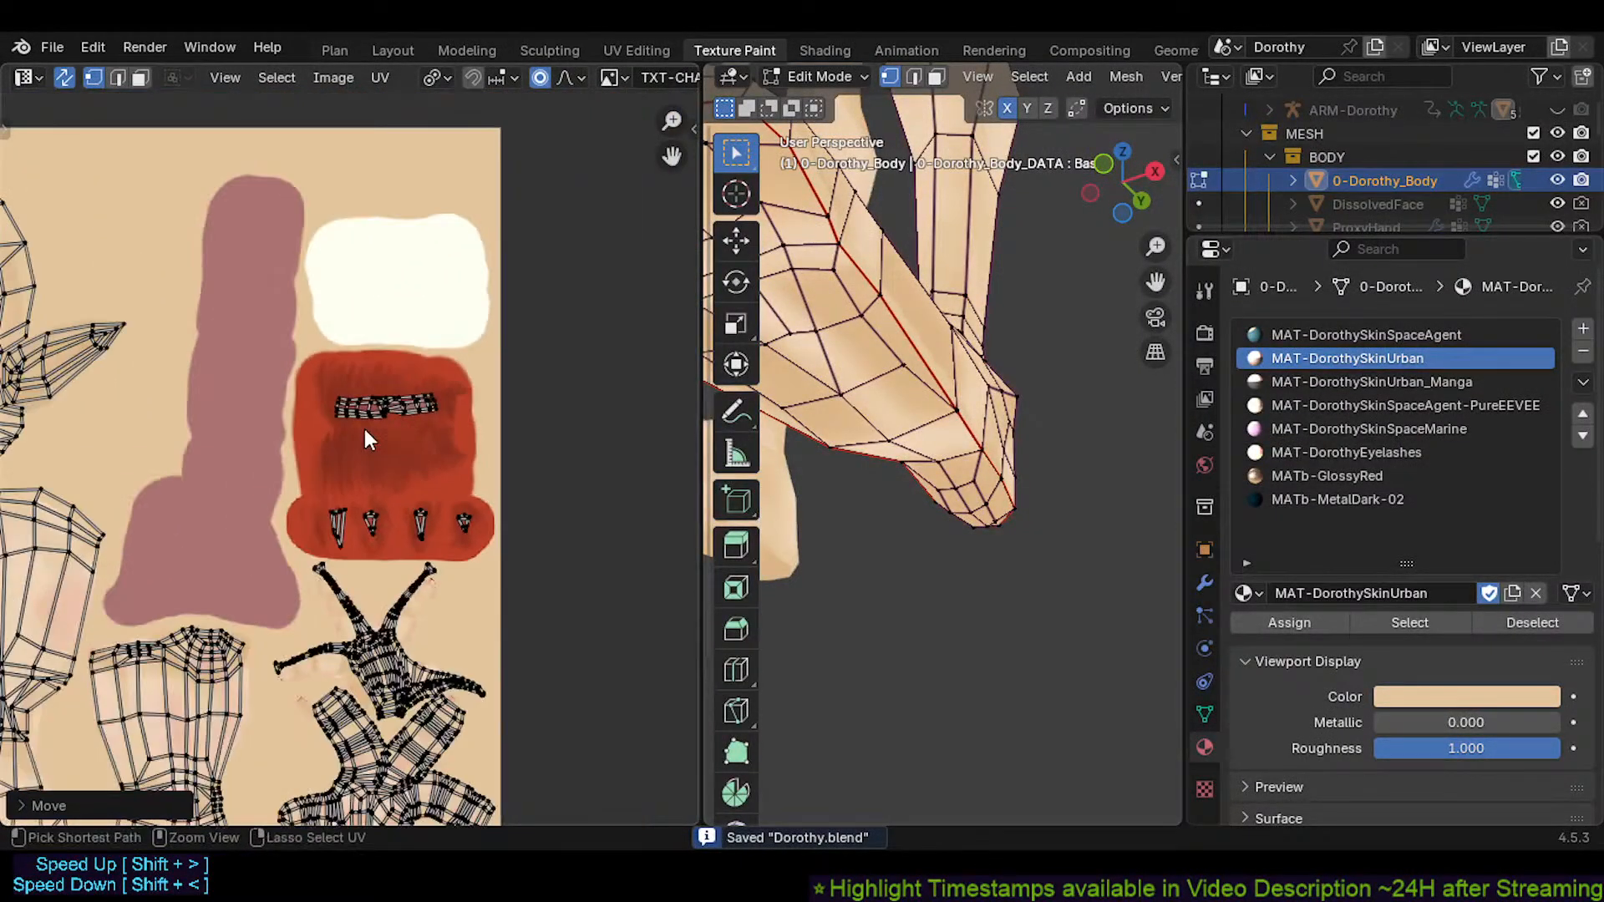
scroll(411, 489, up, 5)
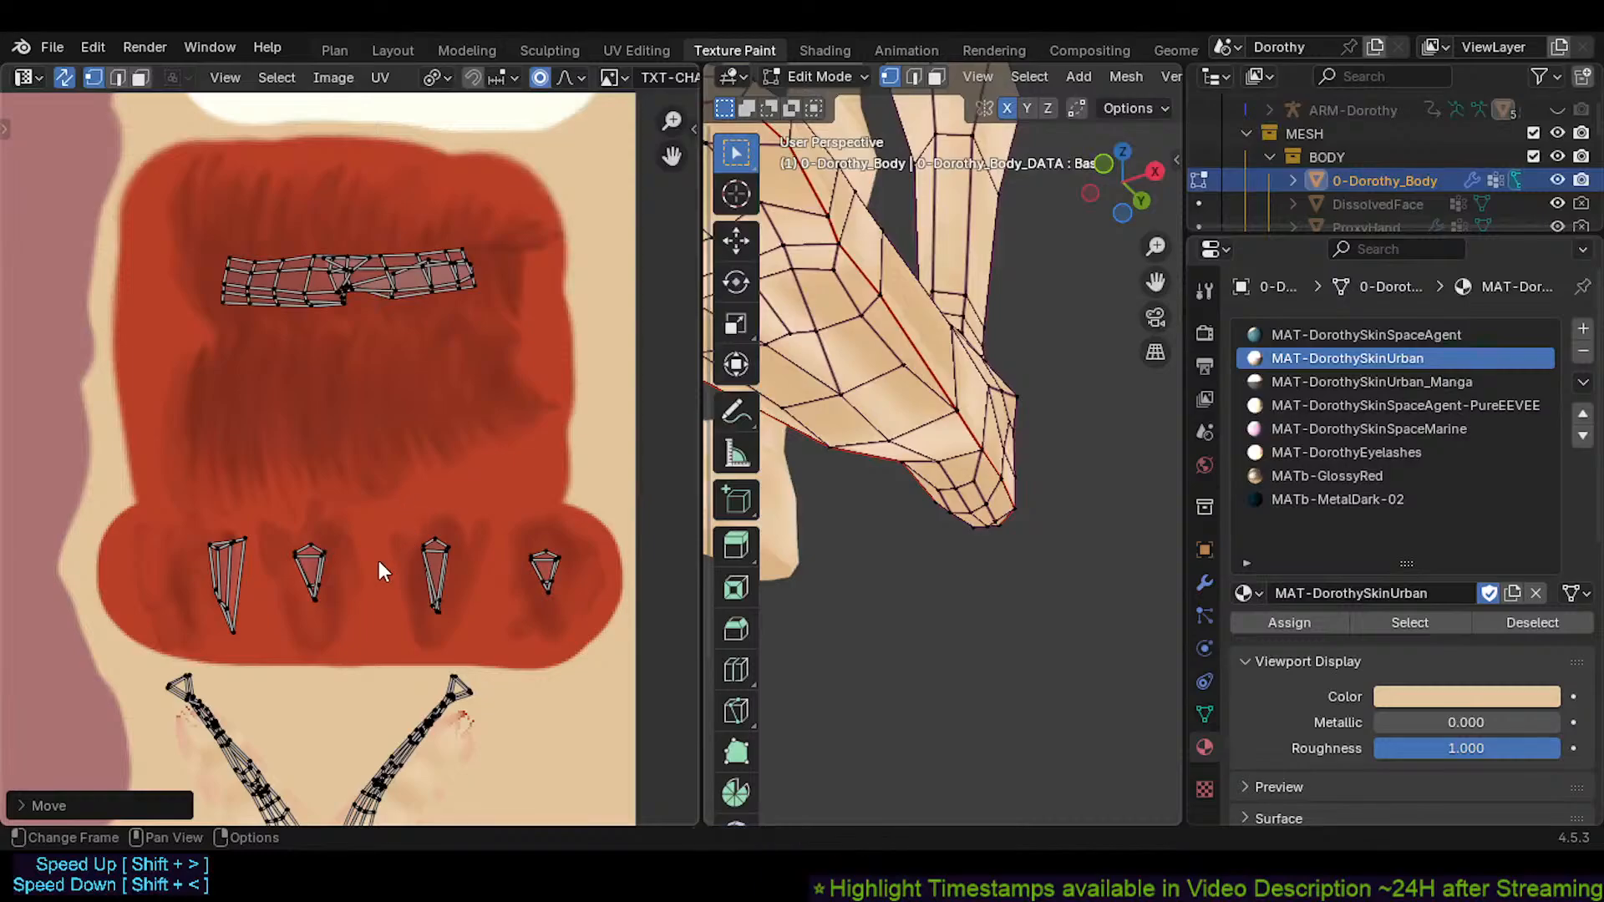
scroll(380, 560, up, 2)
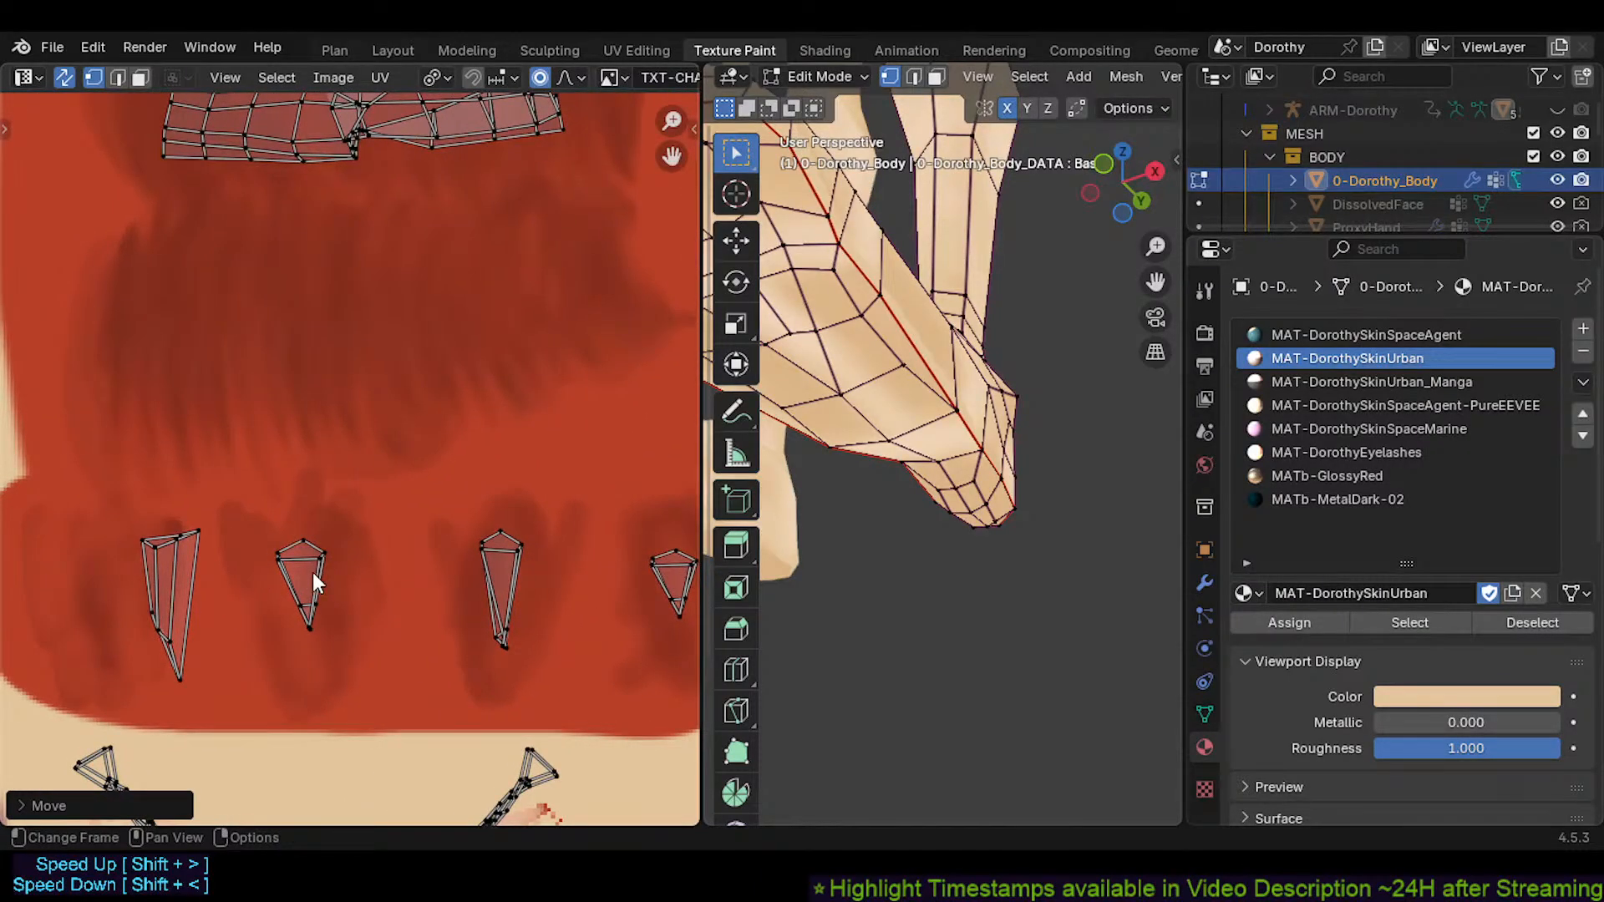
key(Tab)
scroll(981, 403, down, 5)
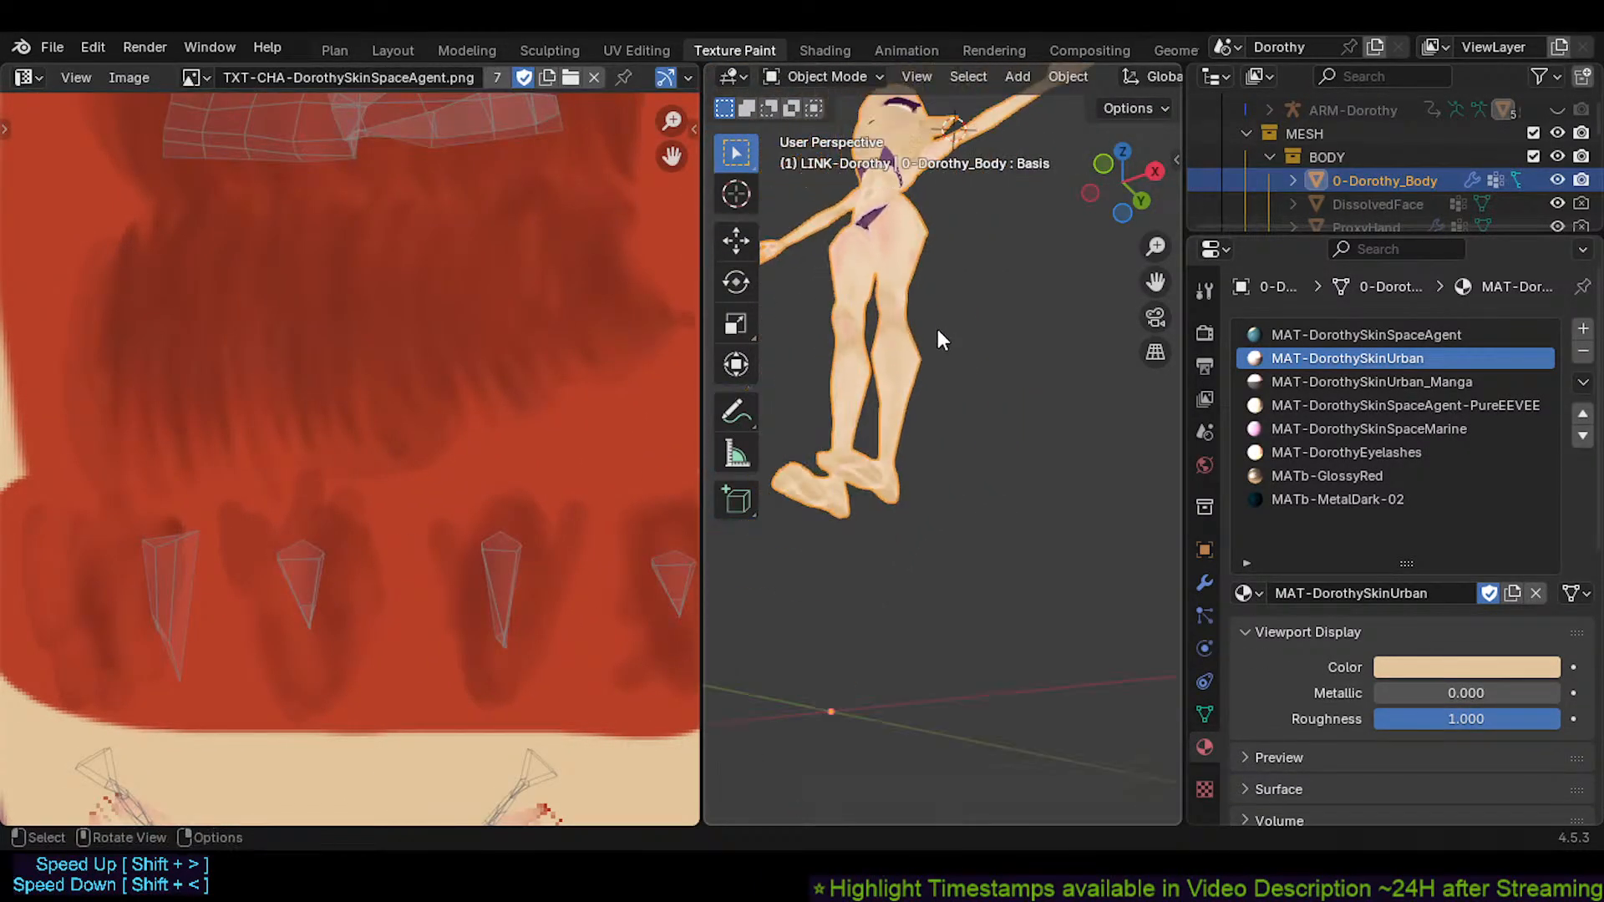
middle_drag(937, 329, 961, 401)
shift+middle_drag(961, 401, 890, 467)
scroll(981, 621, up, 2)
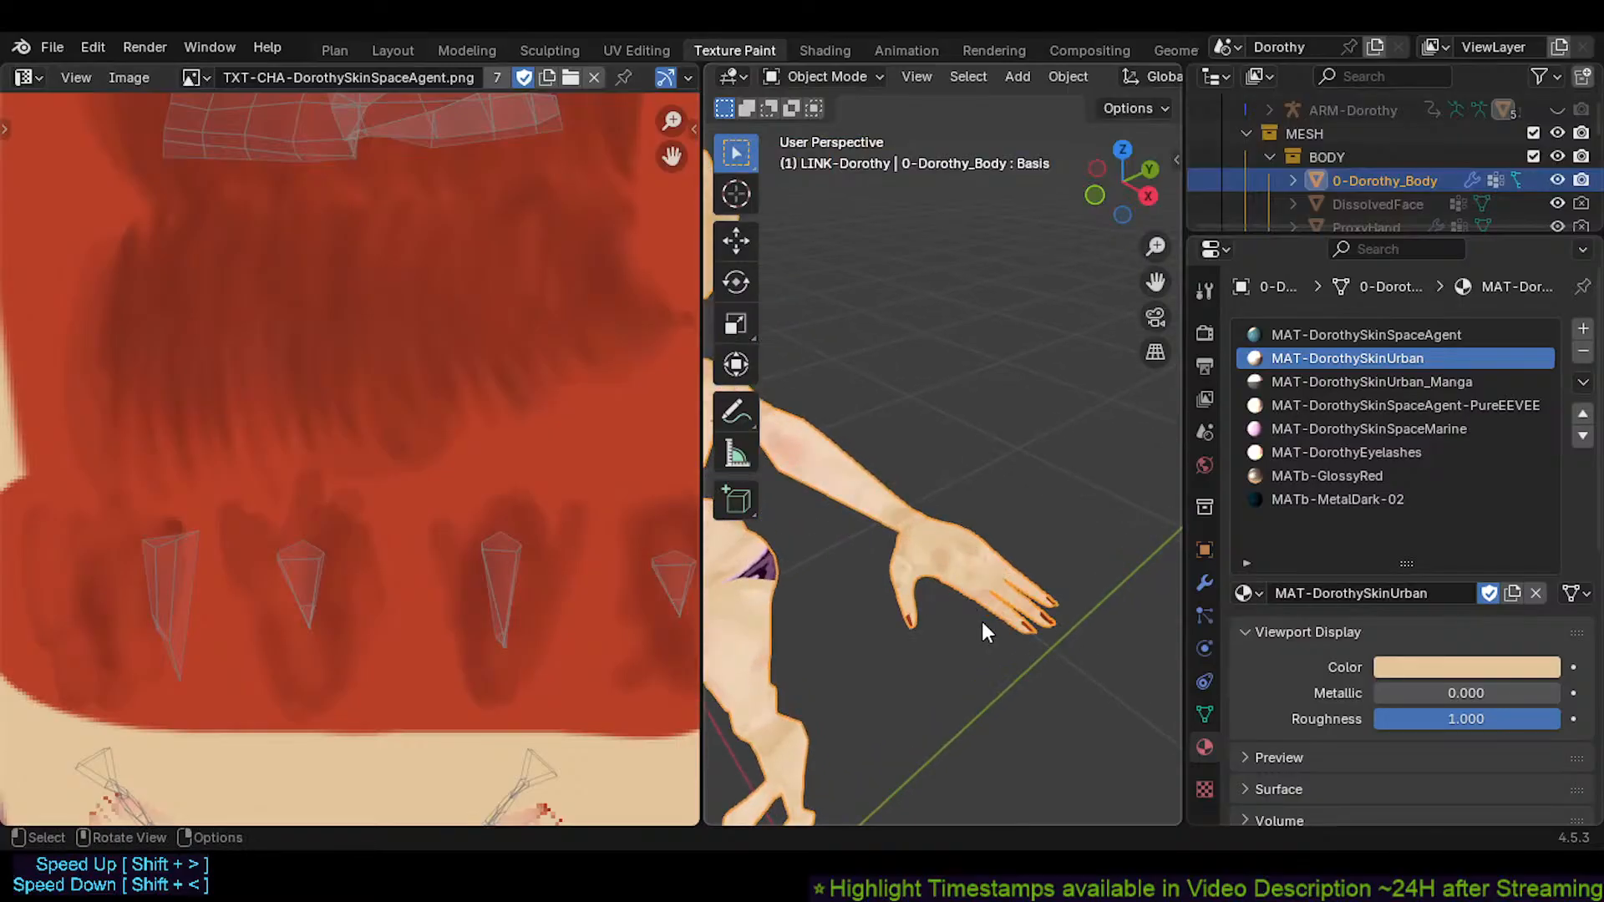
scroll(960, 627, up, 1)
key(Tab)
middle_drag(938, 634, 871, 585)
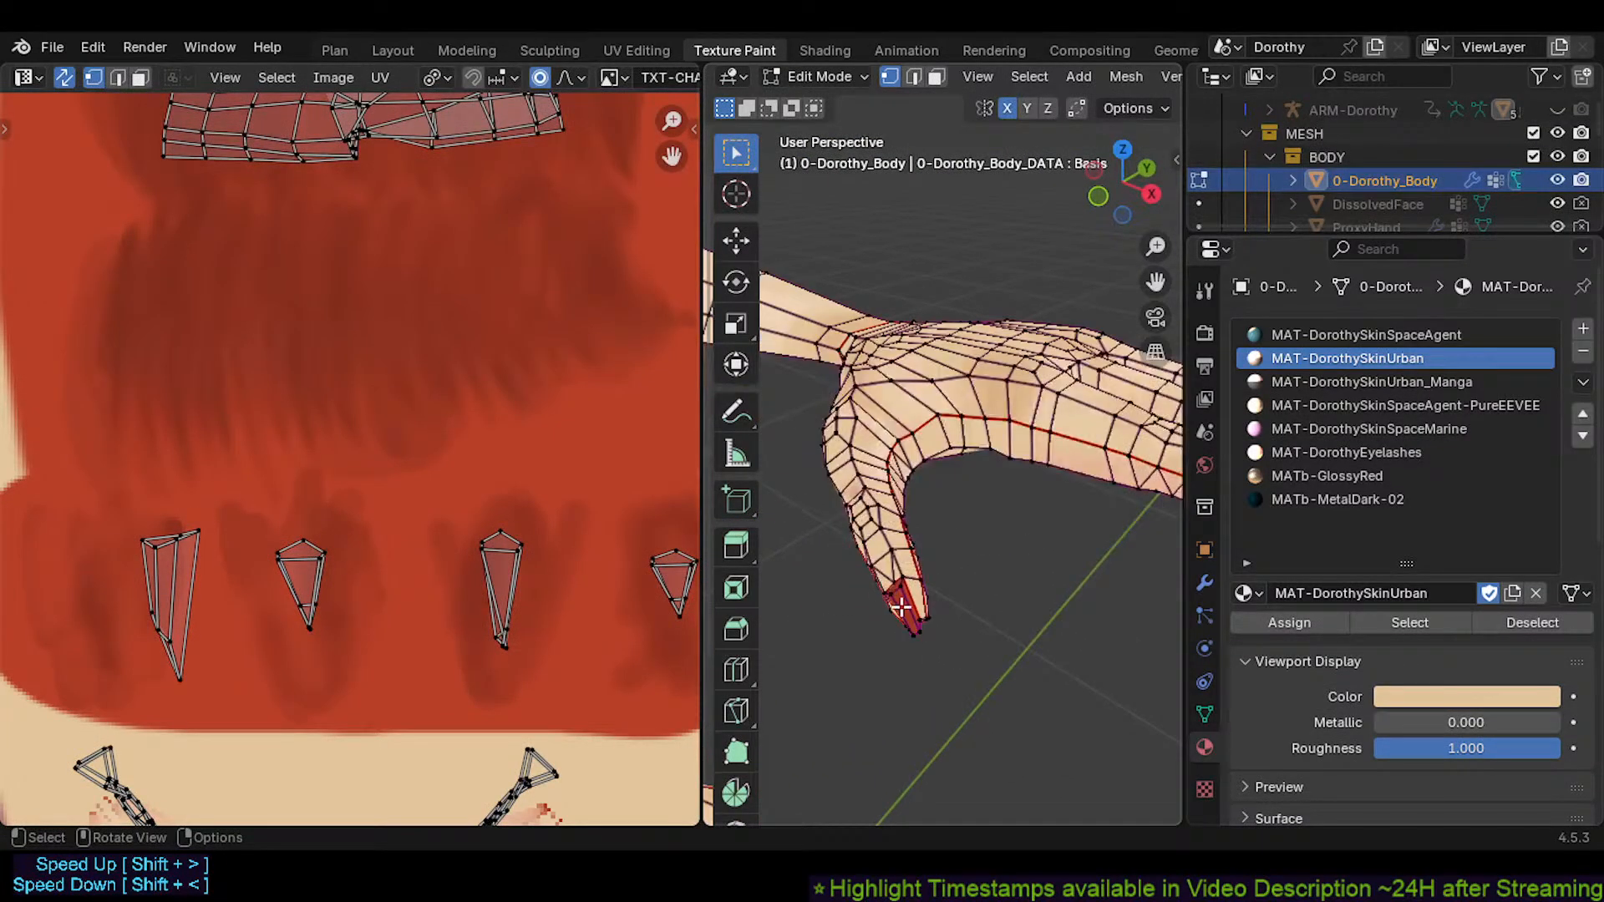
In face selection mode, select all linked nail faces of the thumb and fingers
key(ctrl+l)
key(3)
click(906, 596)
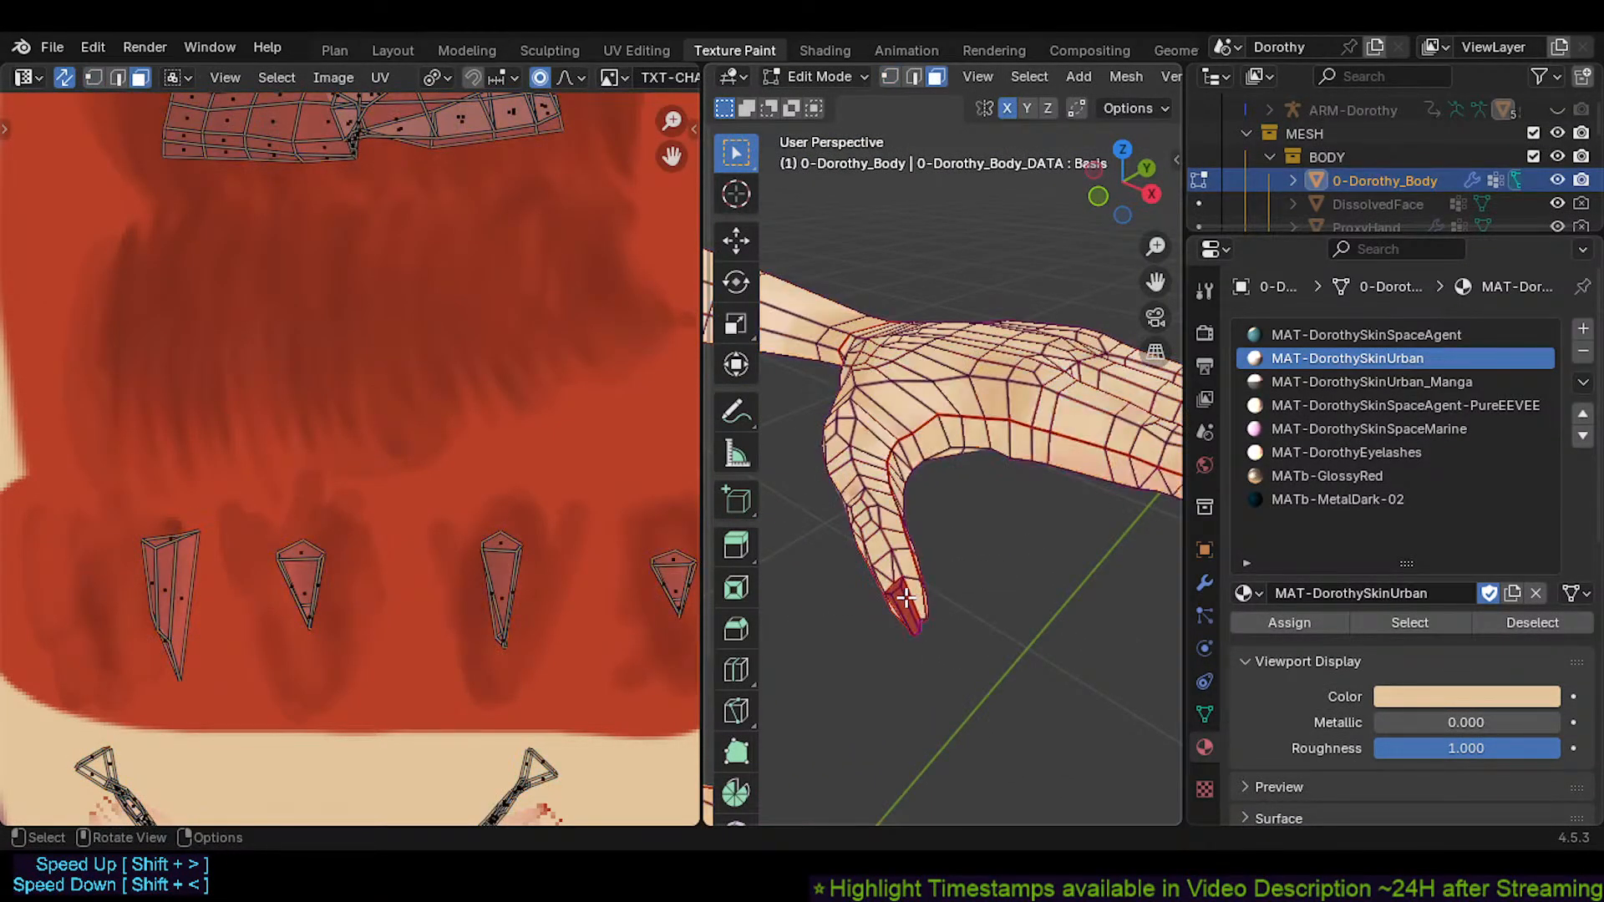
key(ctrl+l)
middle_drag(1013, 567, 919, 652)
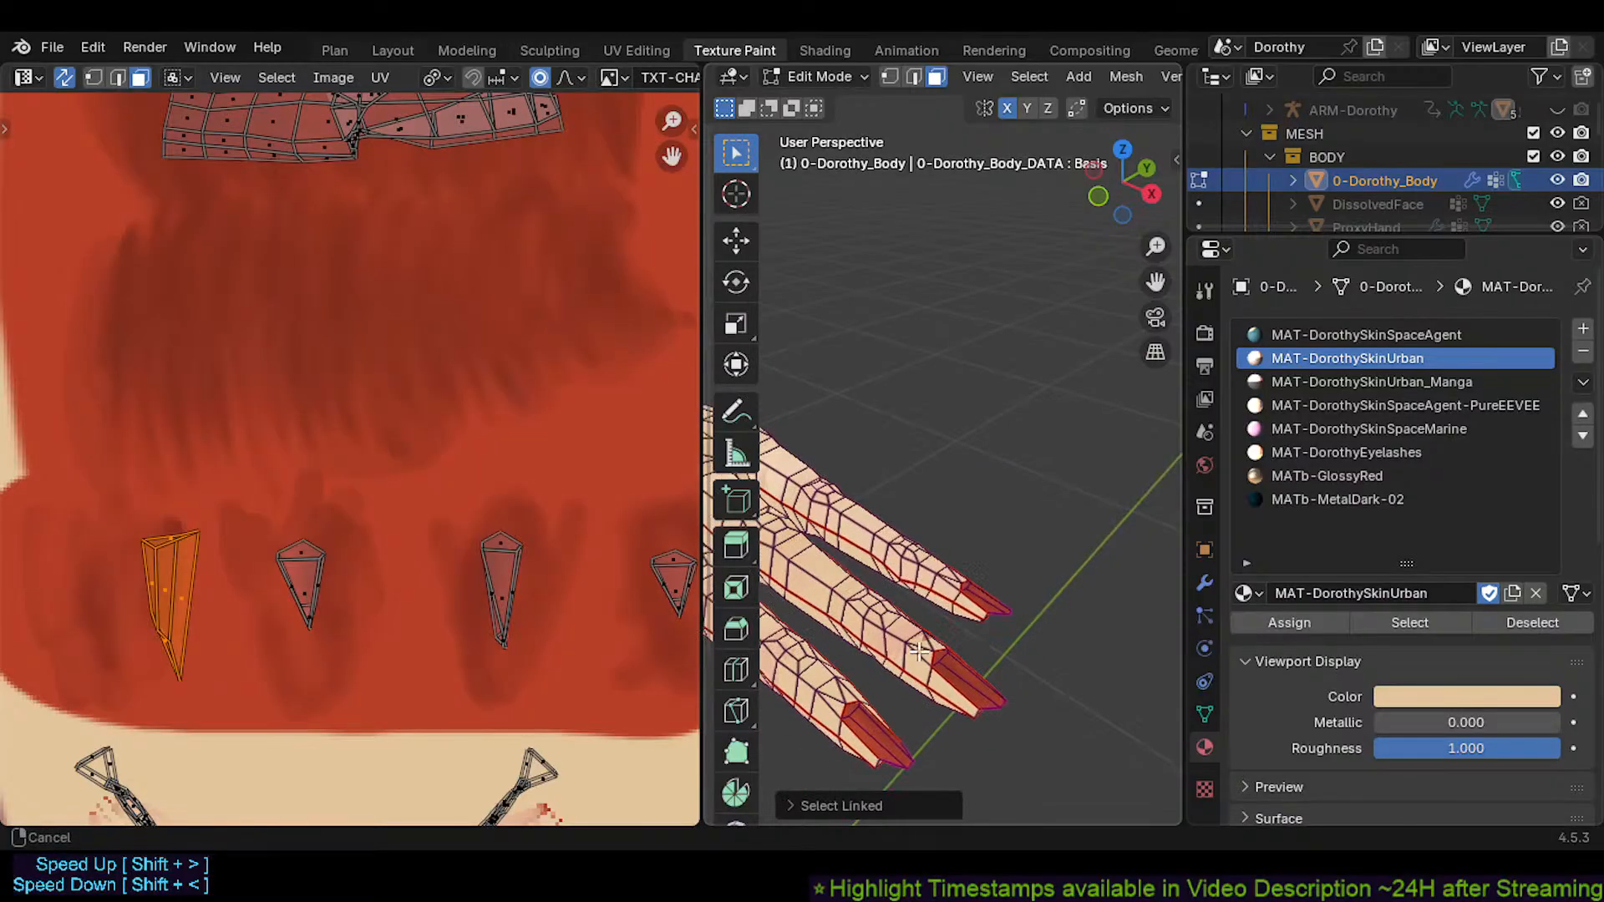
key(l)
key(alt+a)
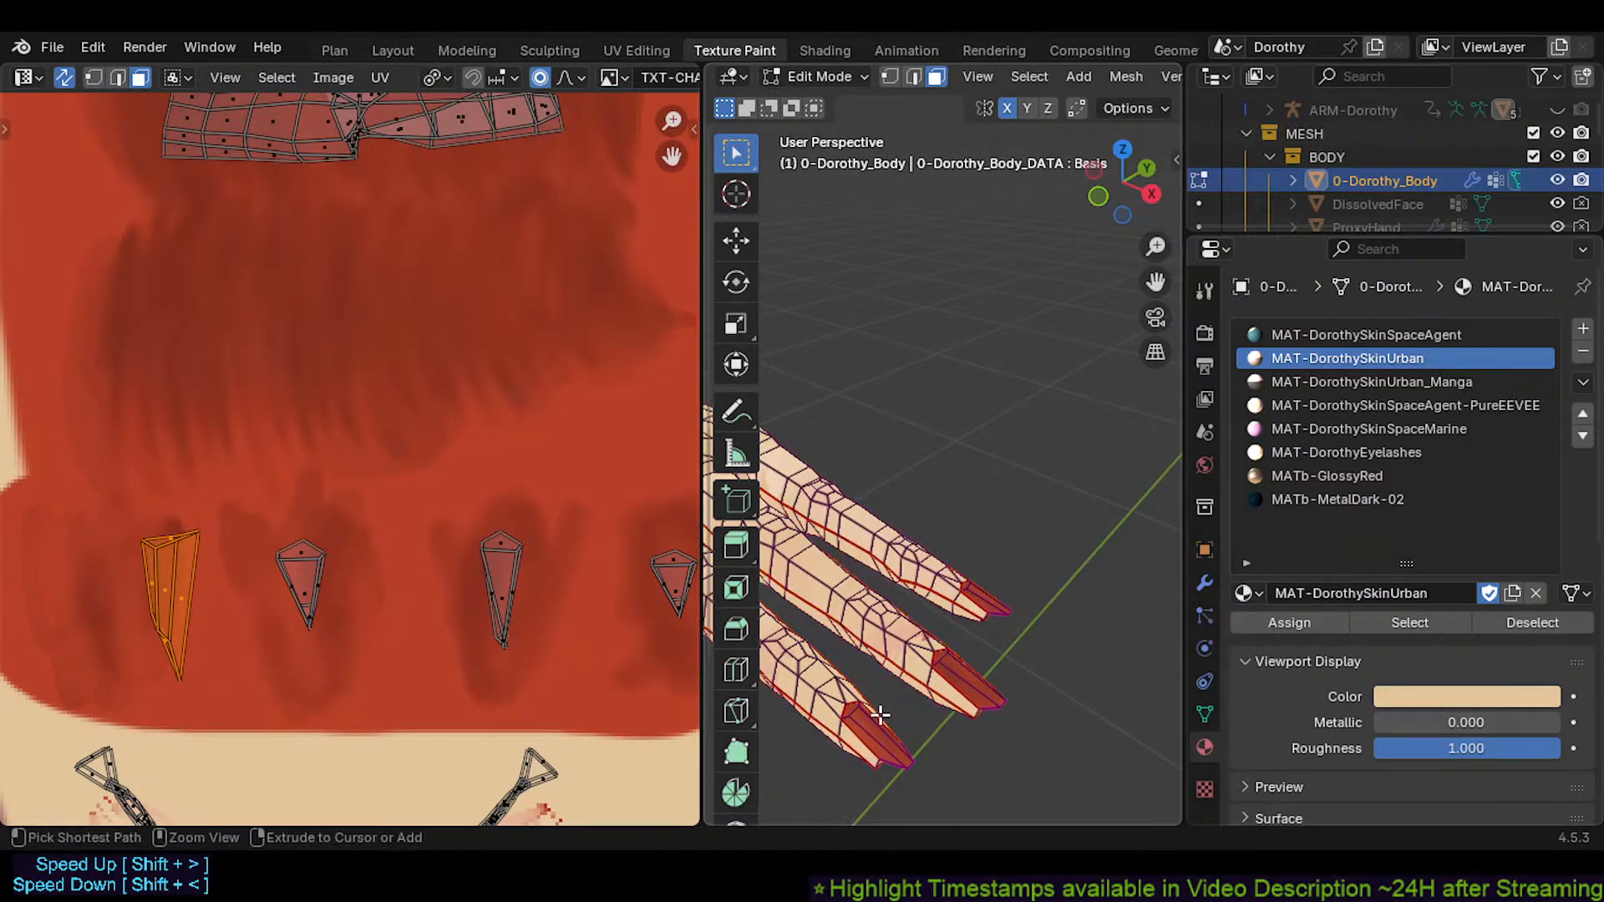
key(l)
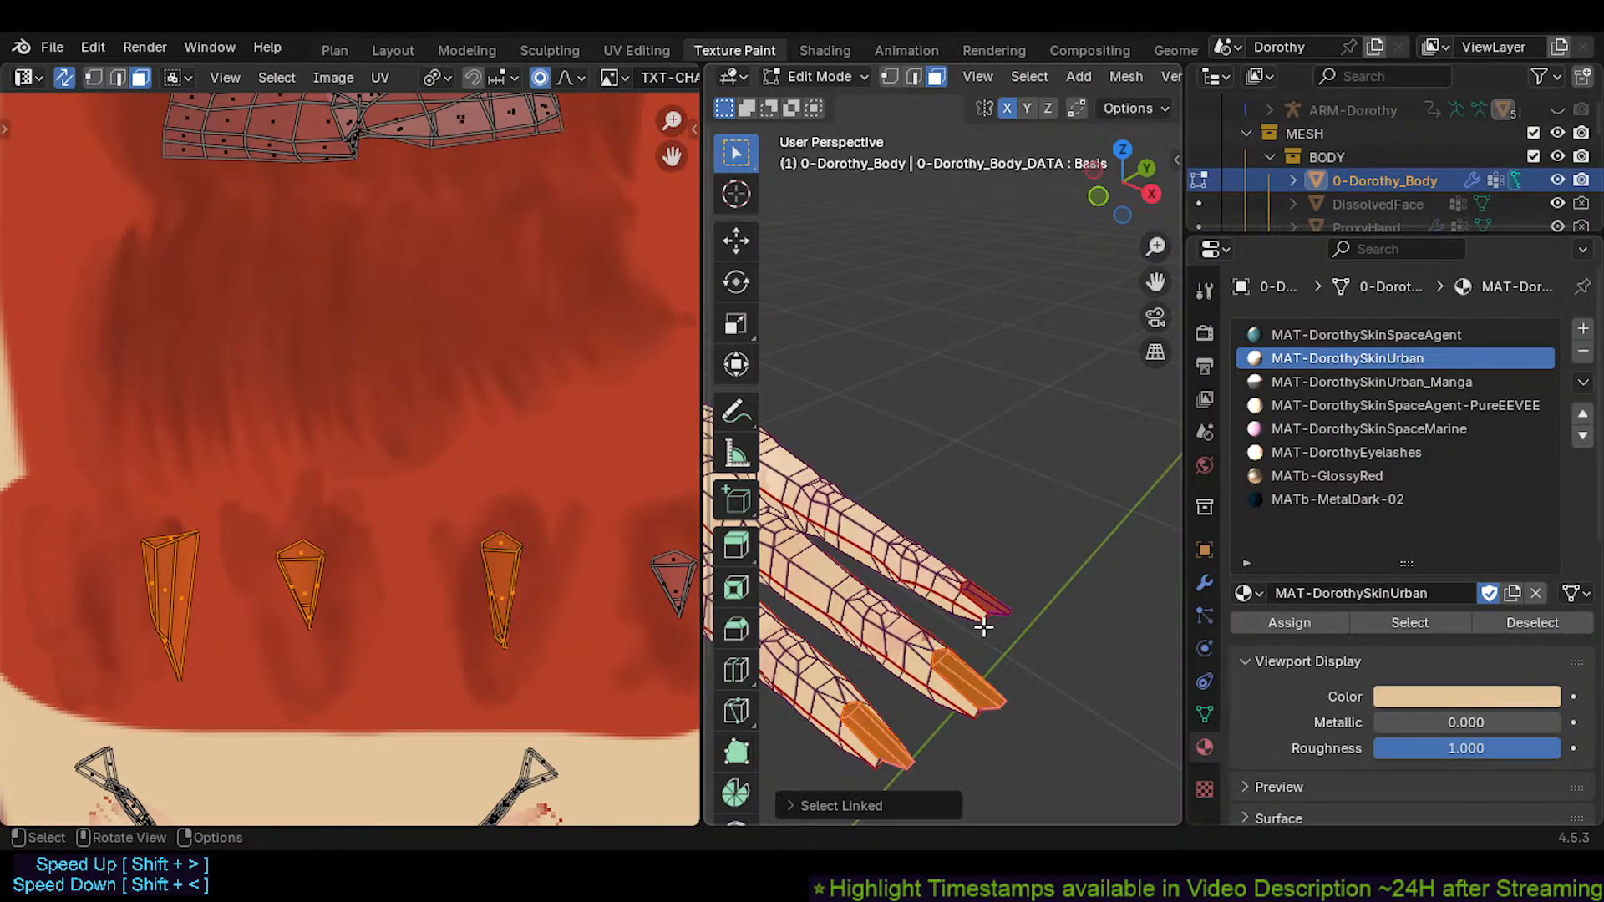
Try to unwrap the selected nail faces again, then scale down and move the resulting UV islands
key(u)
click(434, 433)
scroll(423, 458, down, 4)
key(s)
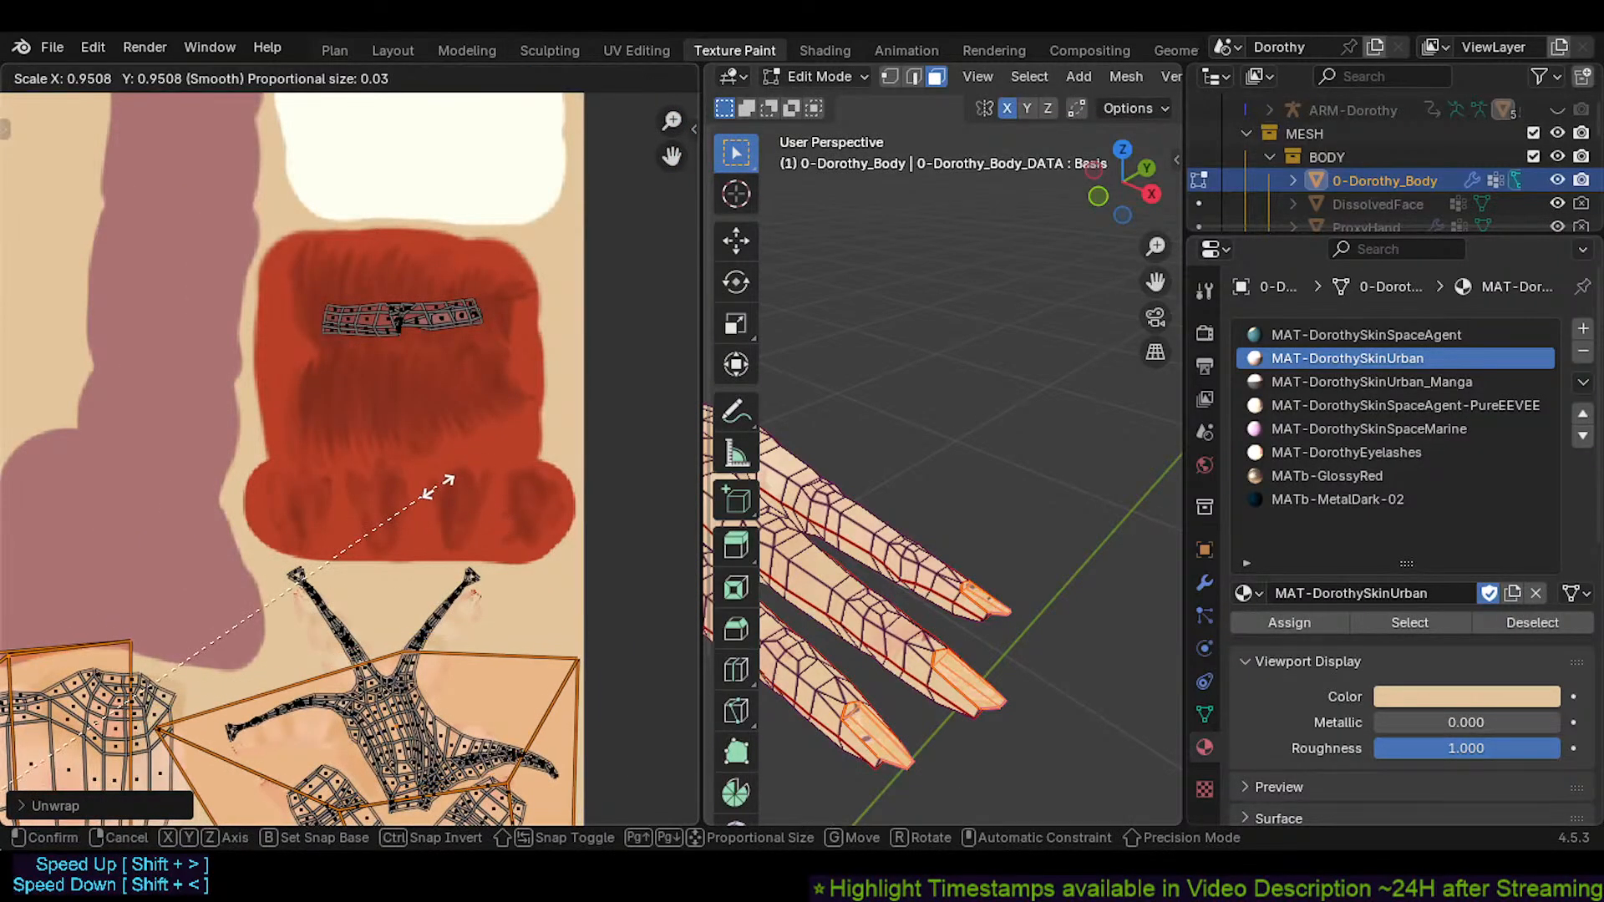
click(338, 547)
key(g)
click(355, 388)
middle_drag(362, 430, 431, 399)
scroll(461, 392, down, 4)
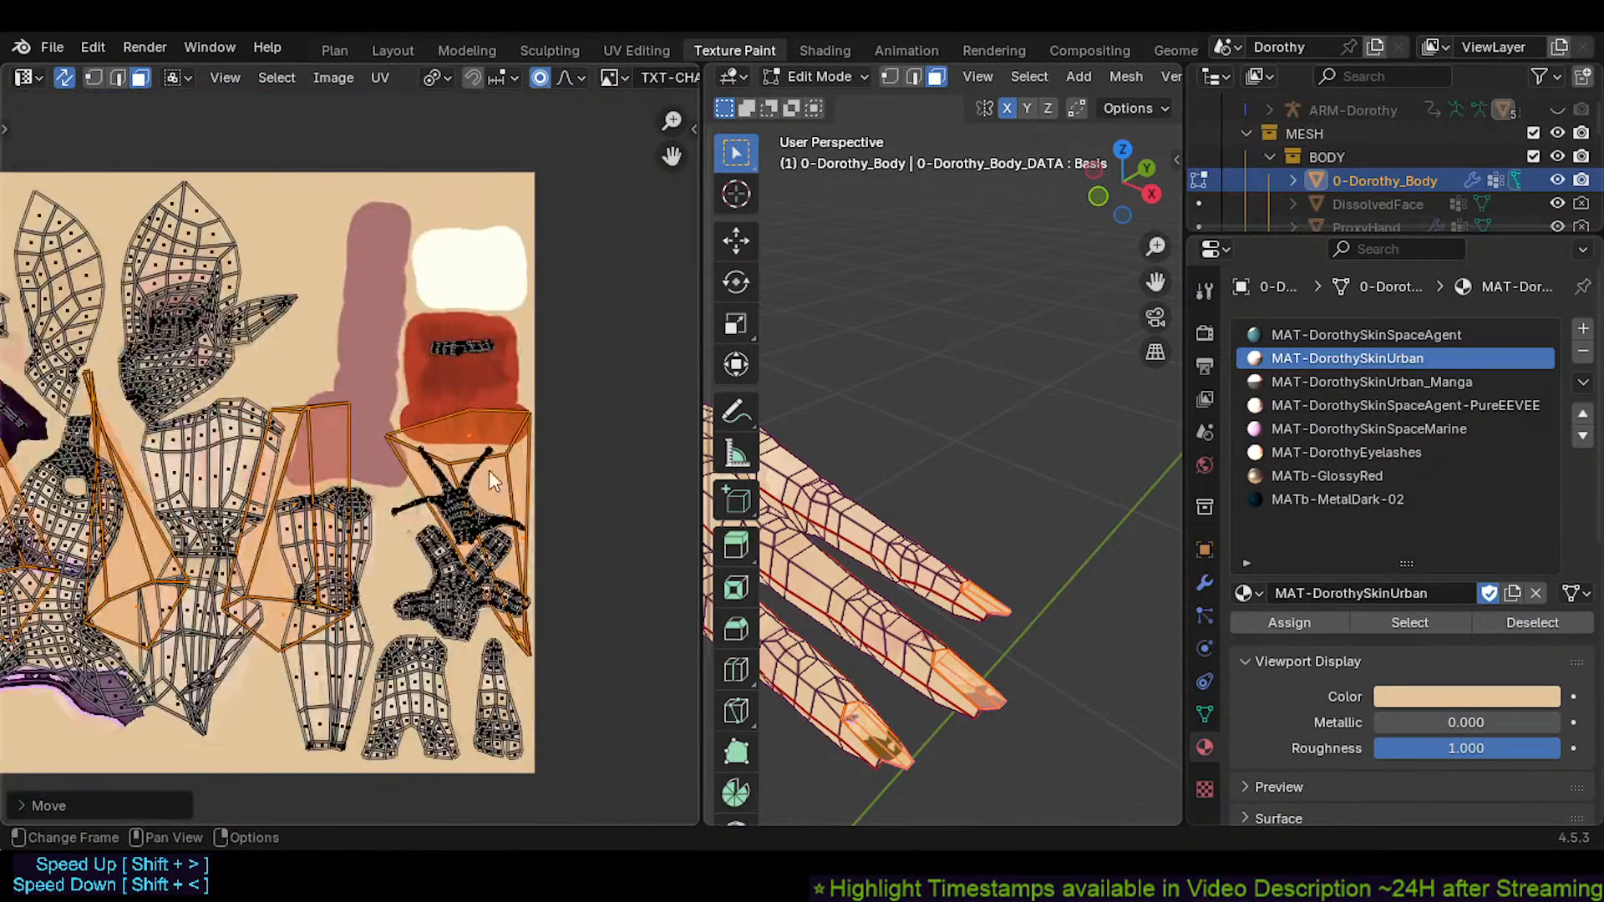
key(s)
click(346, 514)
middle_drag(317, 523, 451, 528)
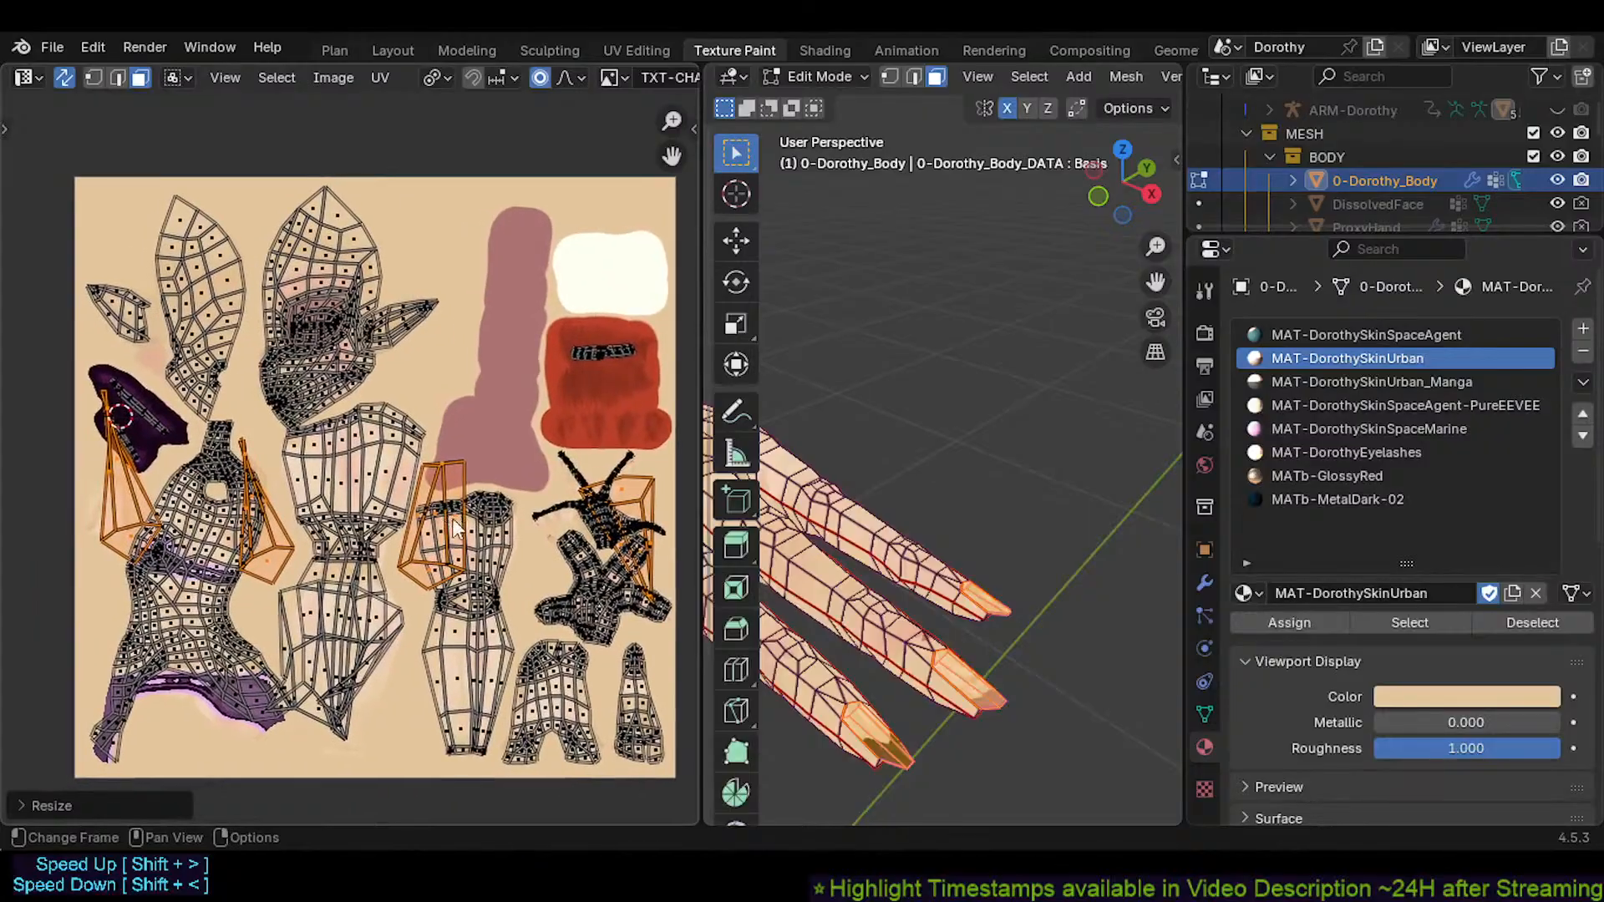
scroll(386, 523, up, 3)
scroll(407, 523, down, 3)
Undo the nail unwrap together with its scaling and move
key(ctrl+z)
key(ctrl+z)
key(ctrl+z)
key(ctrl+z)
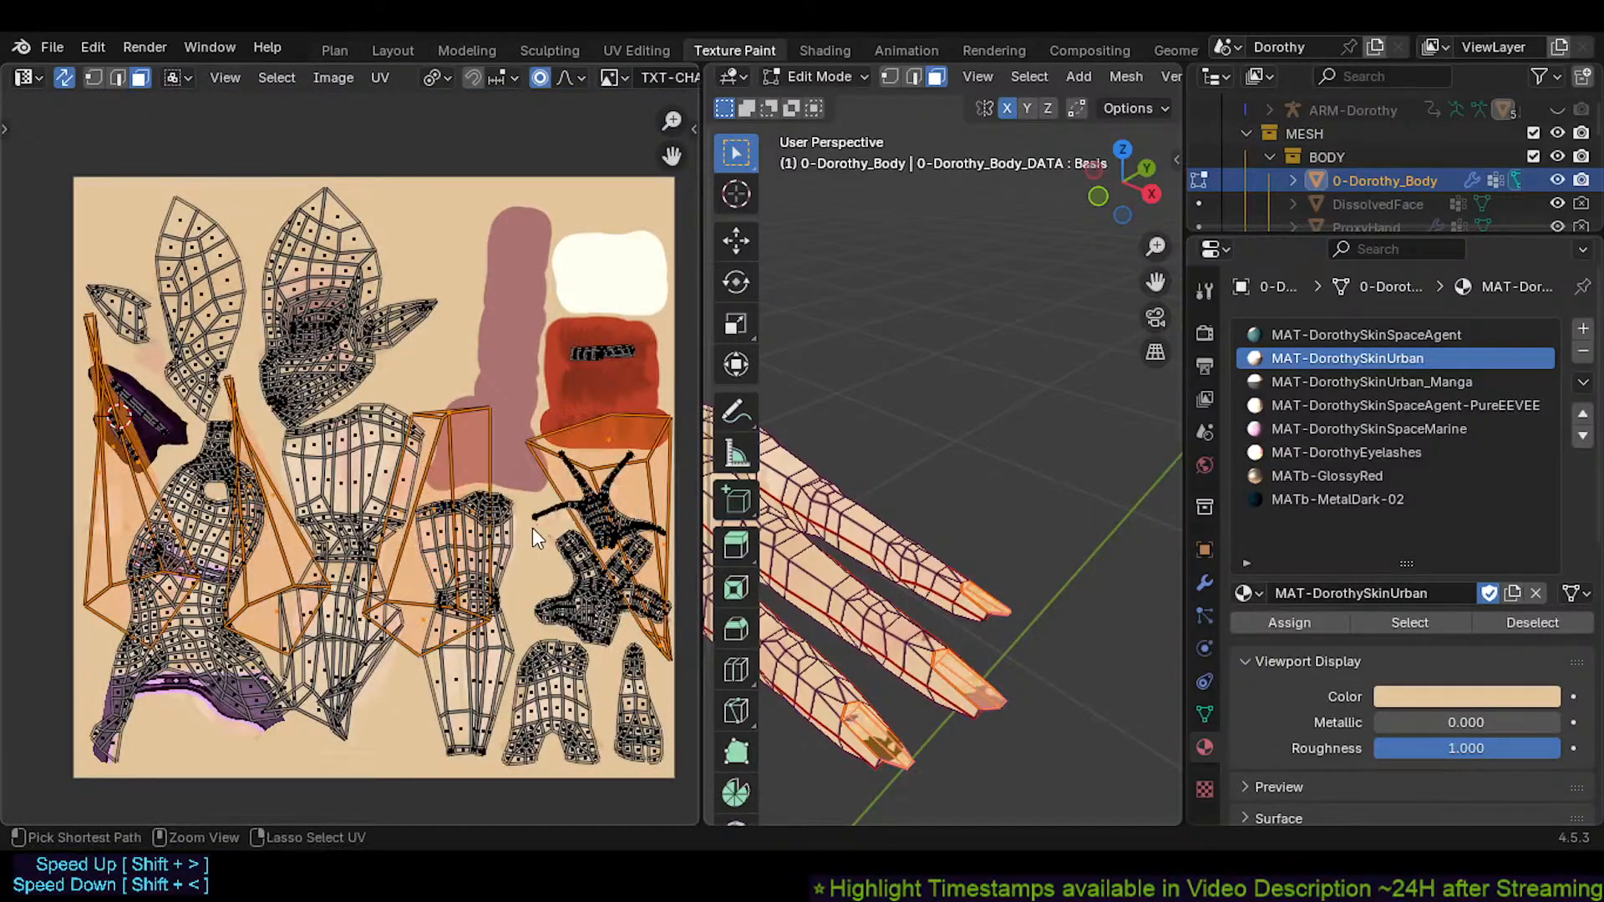
In vertex selection mode, reposition the leftmost nail island's lower side vertices, using a proportional editing radius of about 0.013
scroll(561, 523, up, 6)
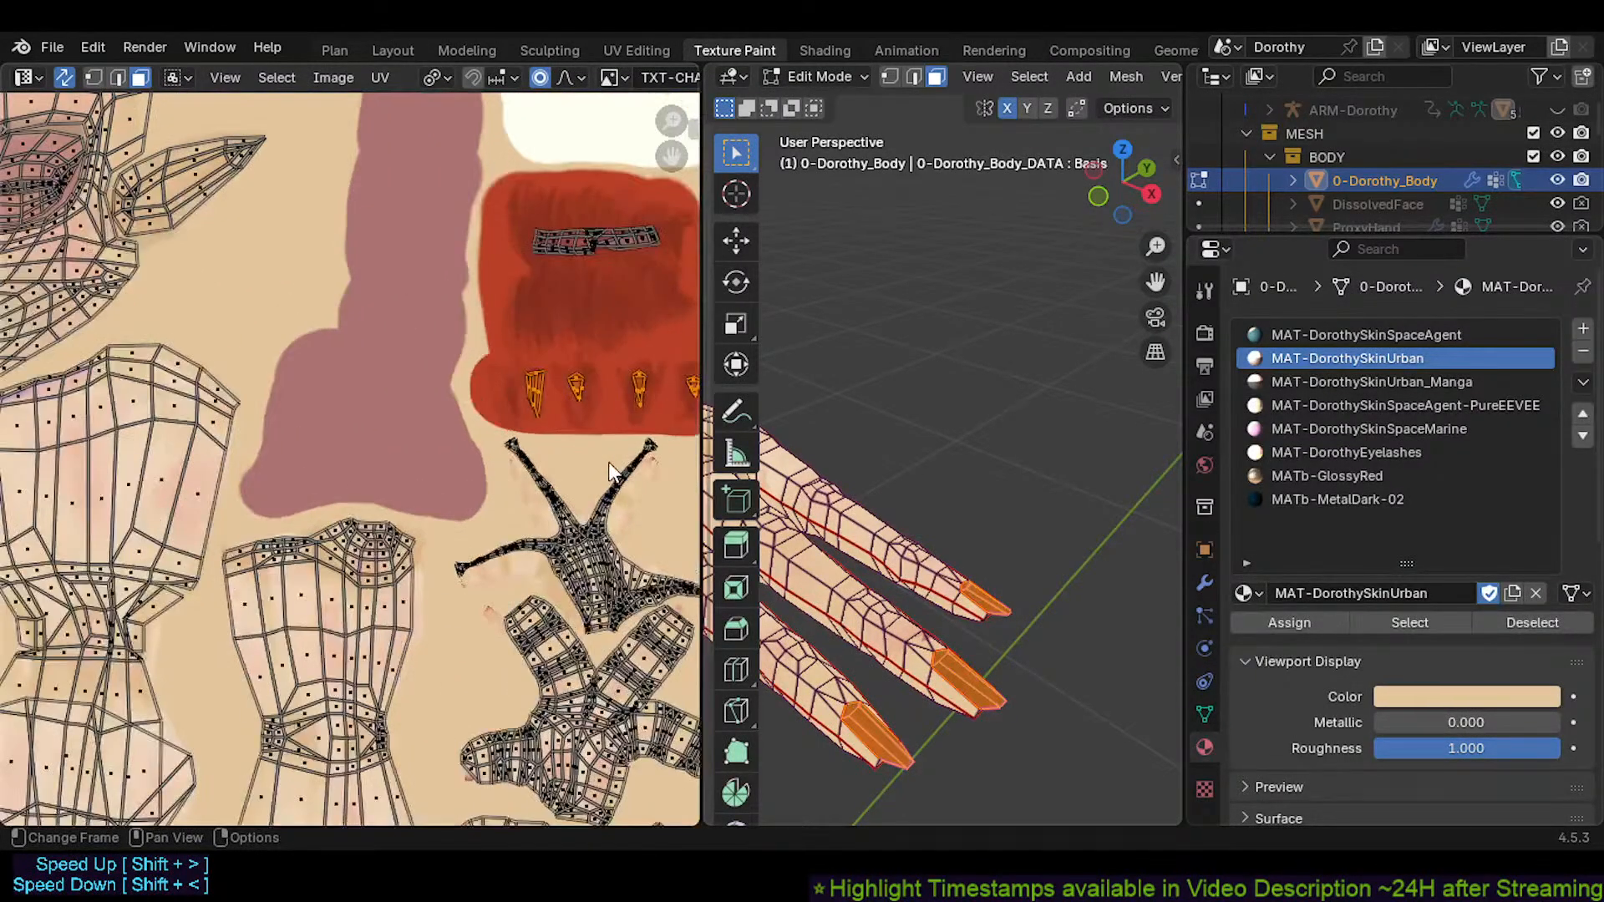
key(1)
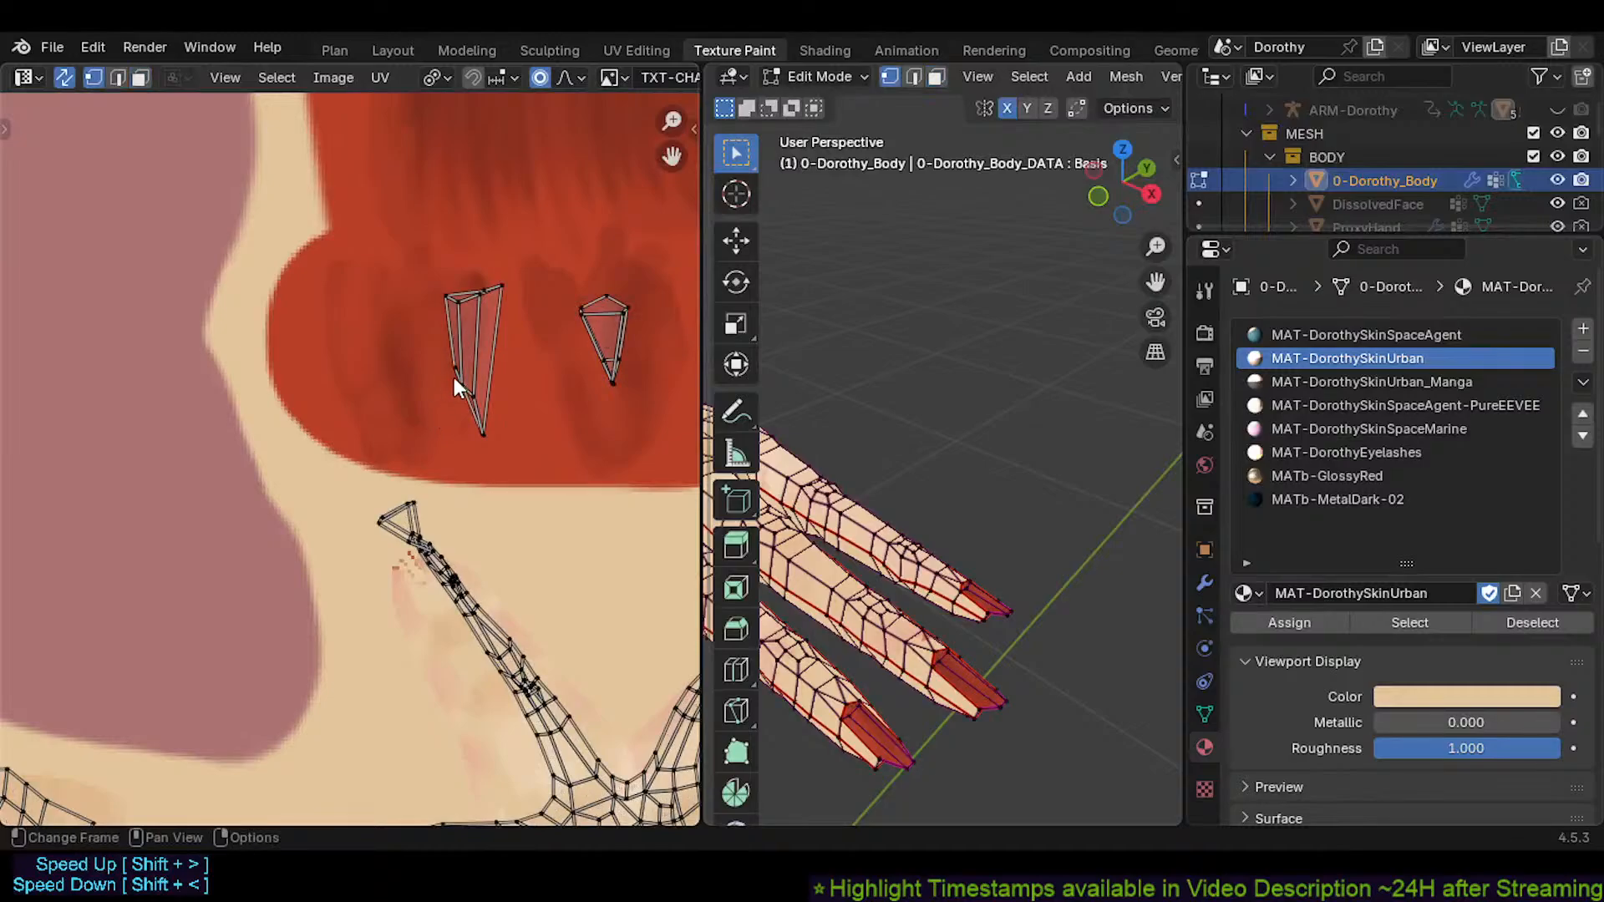
click(463, 380)
key(g)
click(453, 401)
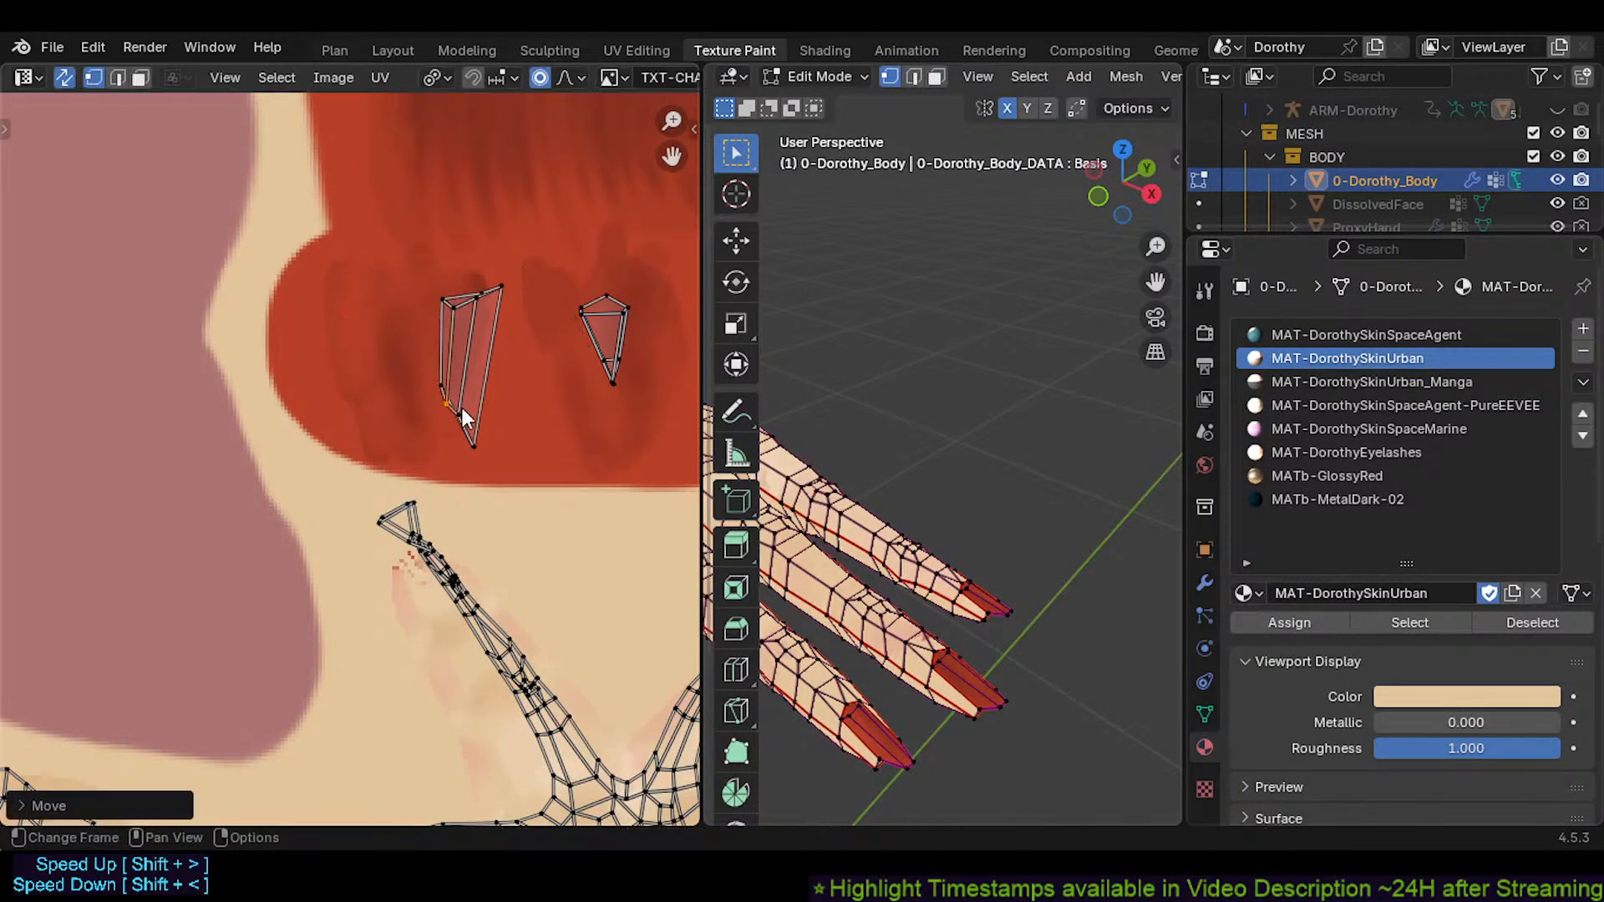
key(g)
scroll(451, 393, up, 10)
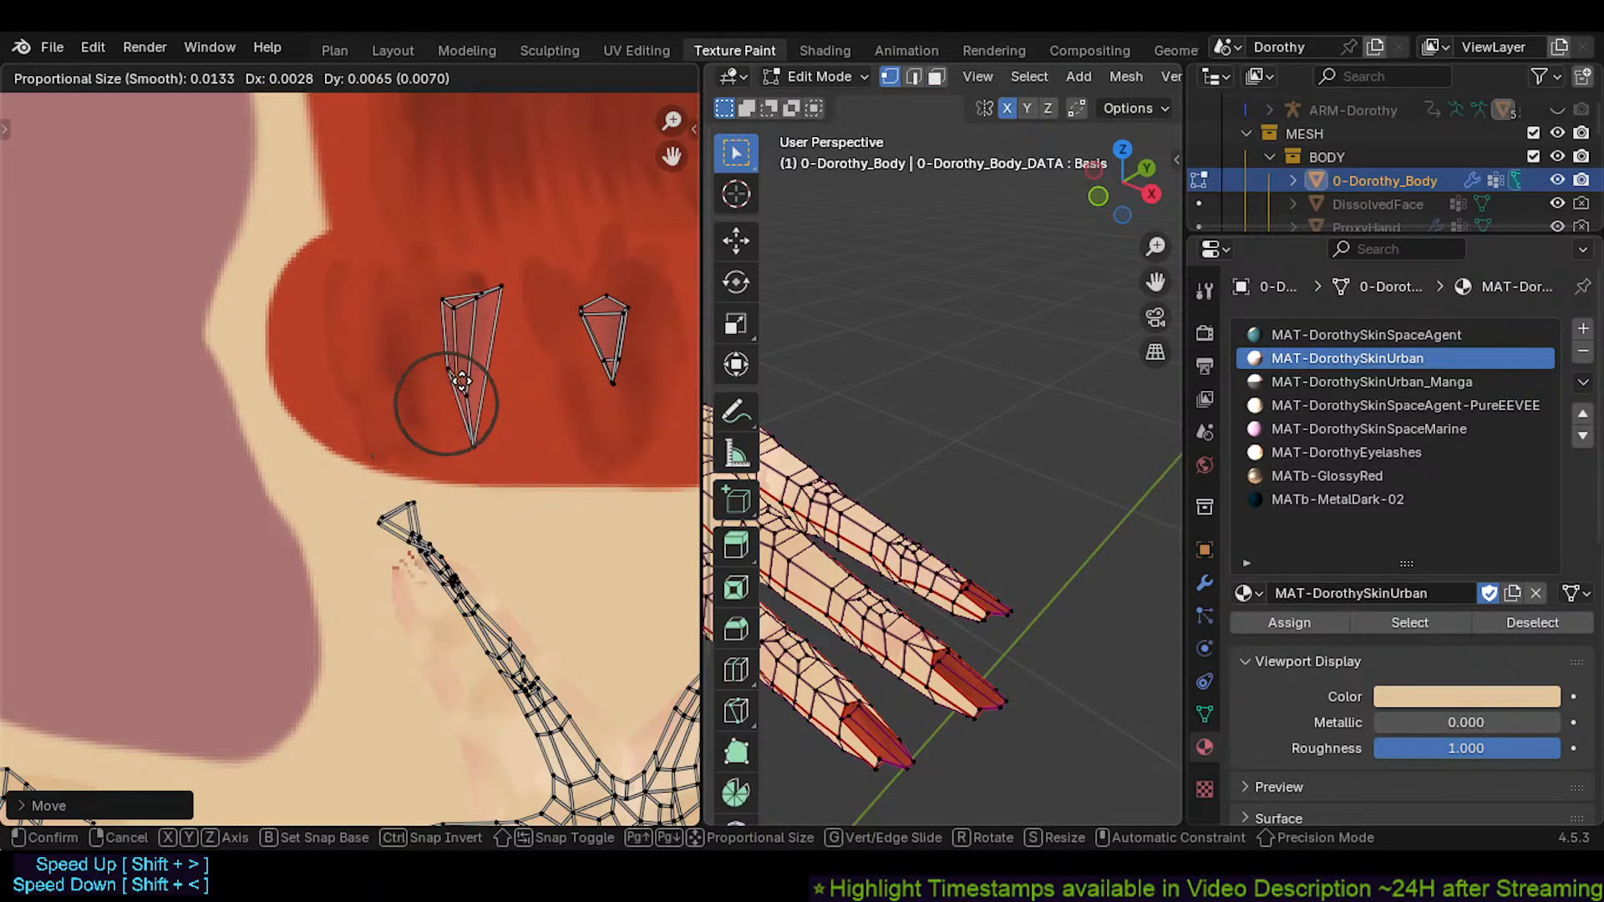
click(455, 378)
Pull the leftmost nail island's lower left vertices down to open up its pointed tip
click(434, 367)
key(g)
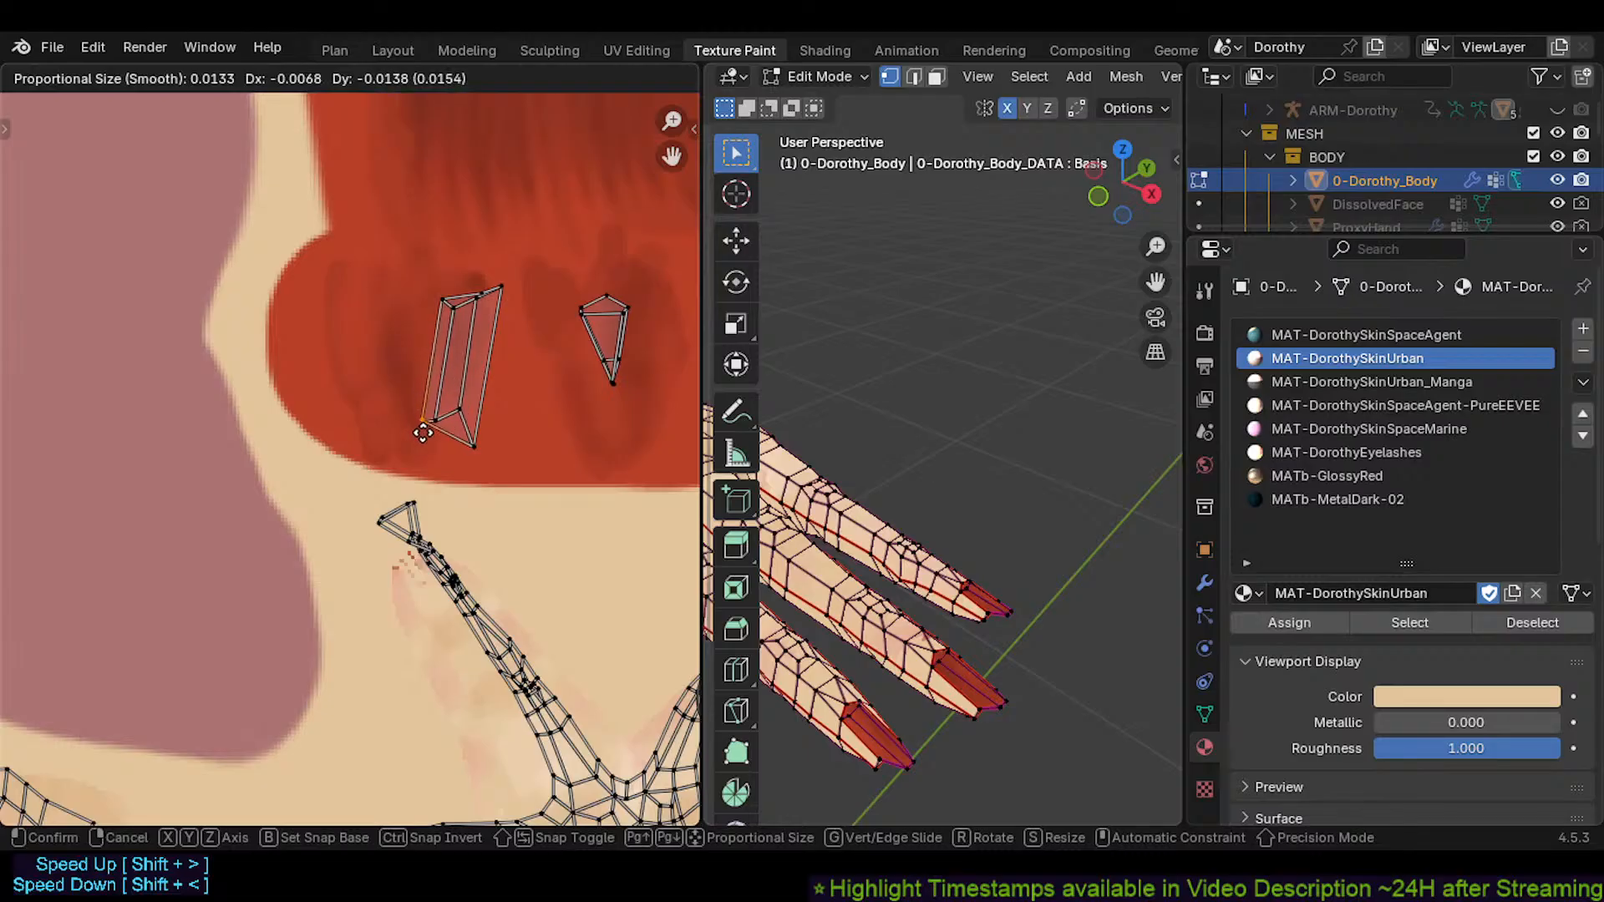
click(447, 435)
key(g)
click(445, 398)
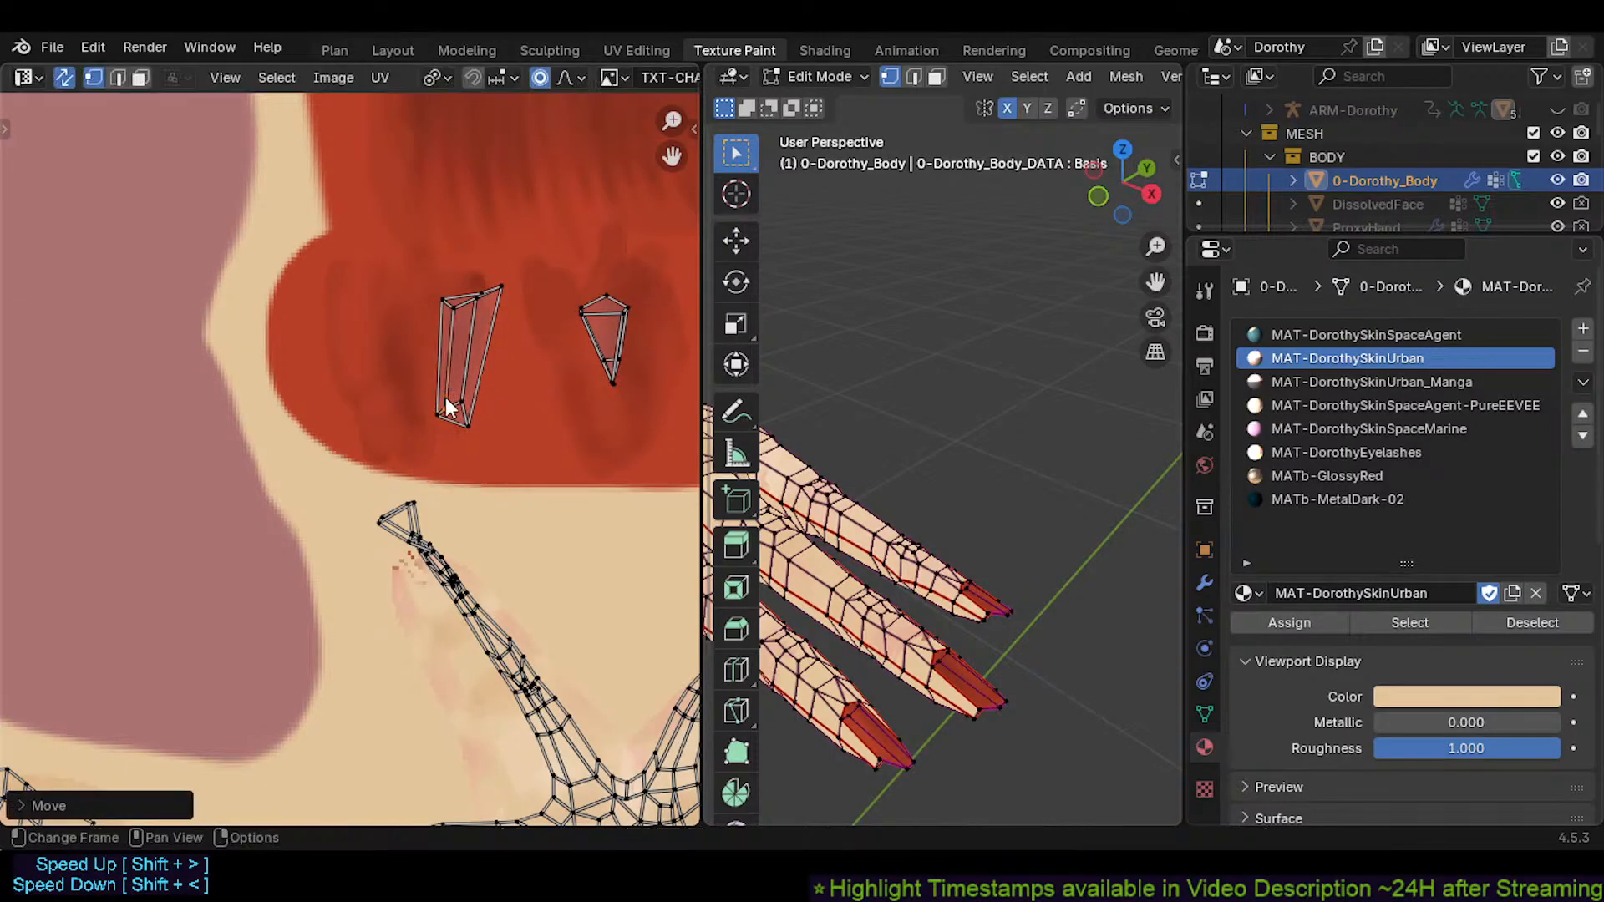
Spread the leftmost nail island's bottom corners outward into a straight lower edge and align its inner lower vertices above them
click(470, 423)
key(g)
click(501, 452)
click(443, 418)
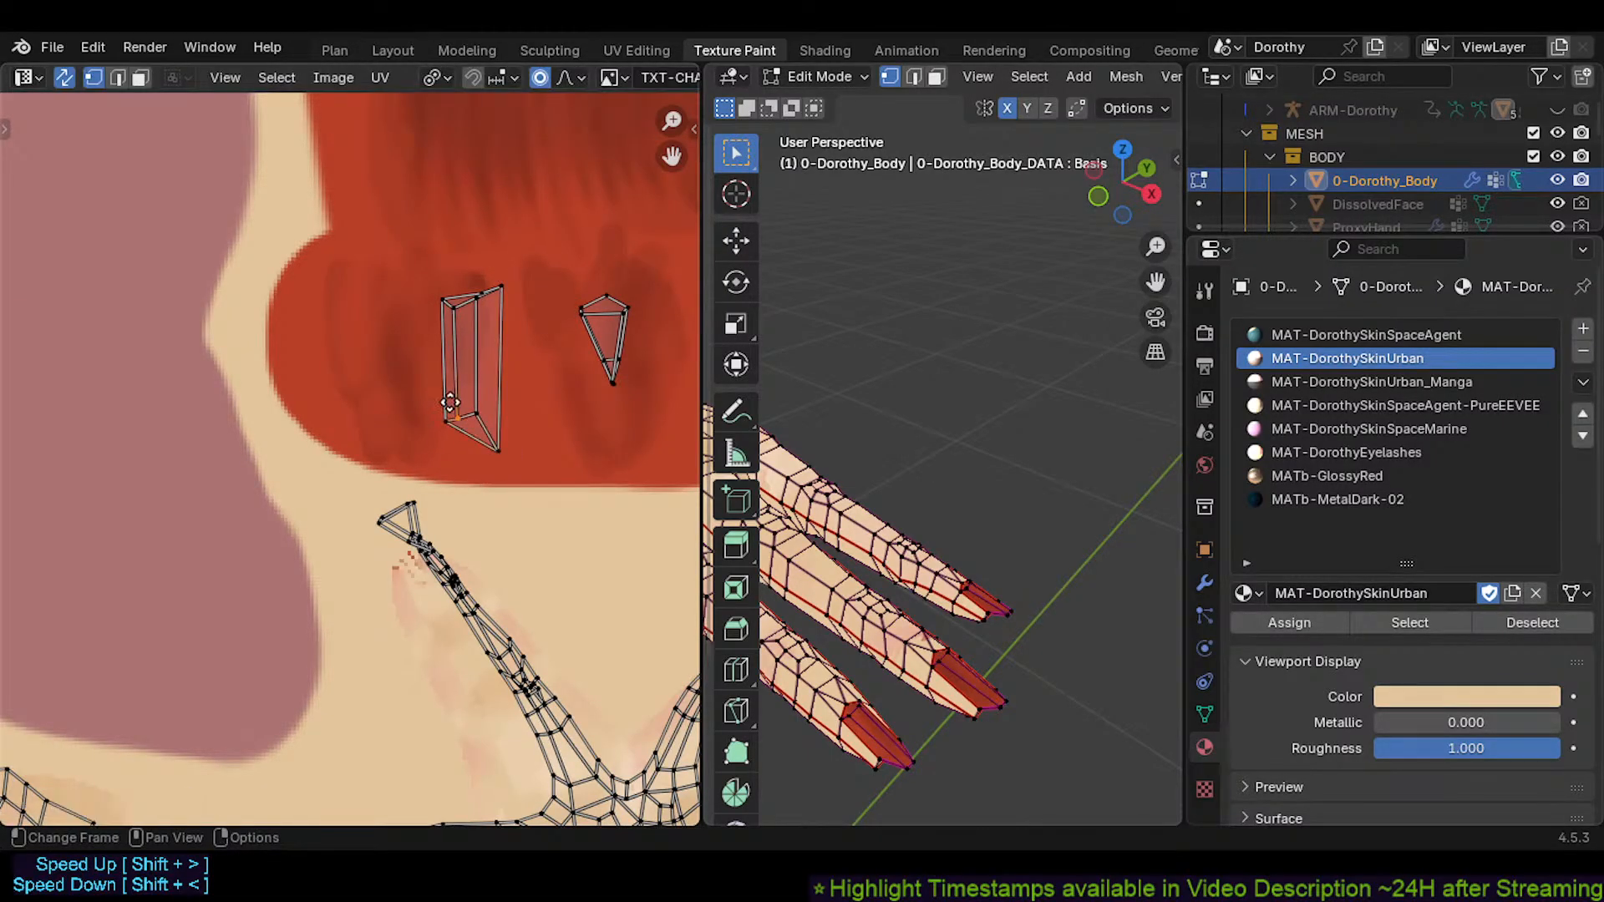
key(g)
click(448, 376)
key(g)
click(428, 462)
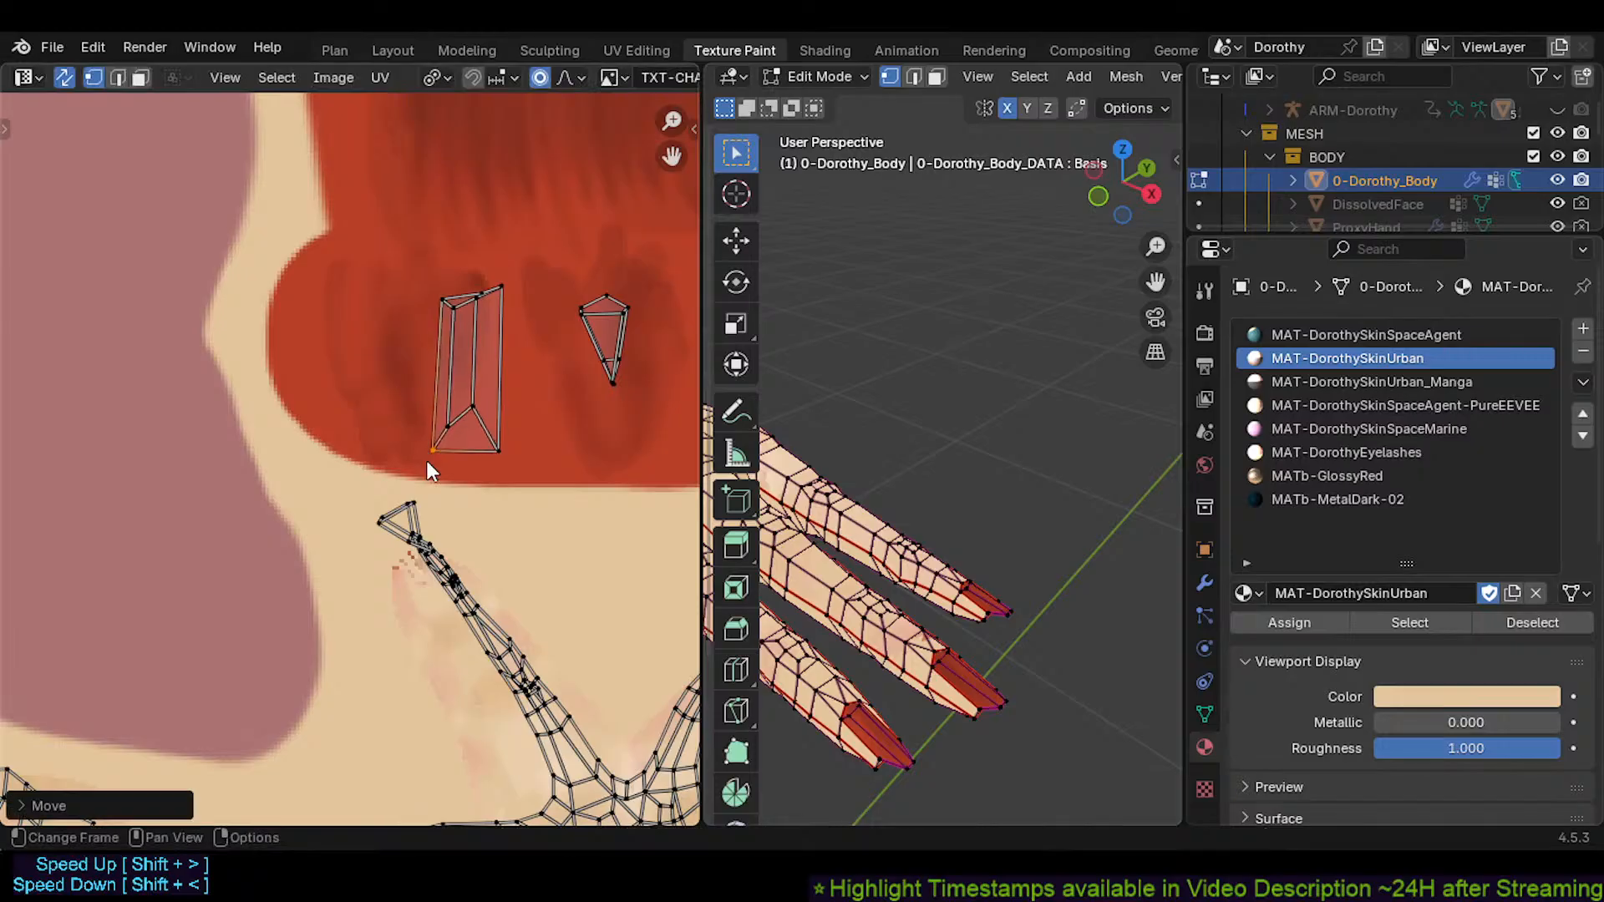
click(462, 411)
key(g)
click(460, 408)
Move the leftmost nail island's inner top vertices below its upper edge and adjust its upper left corner
click(478, 302)
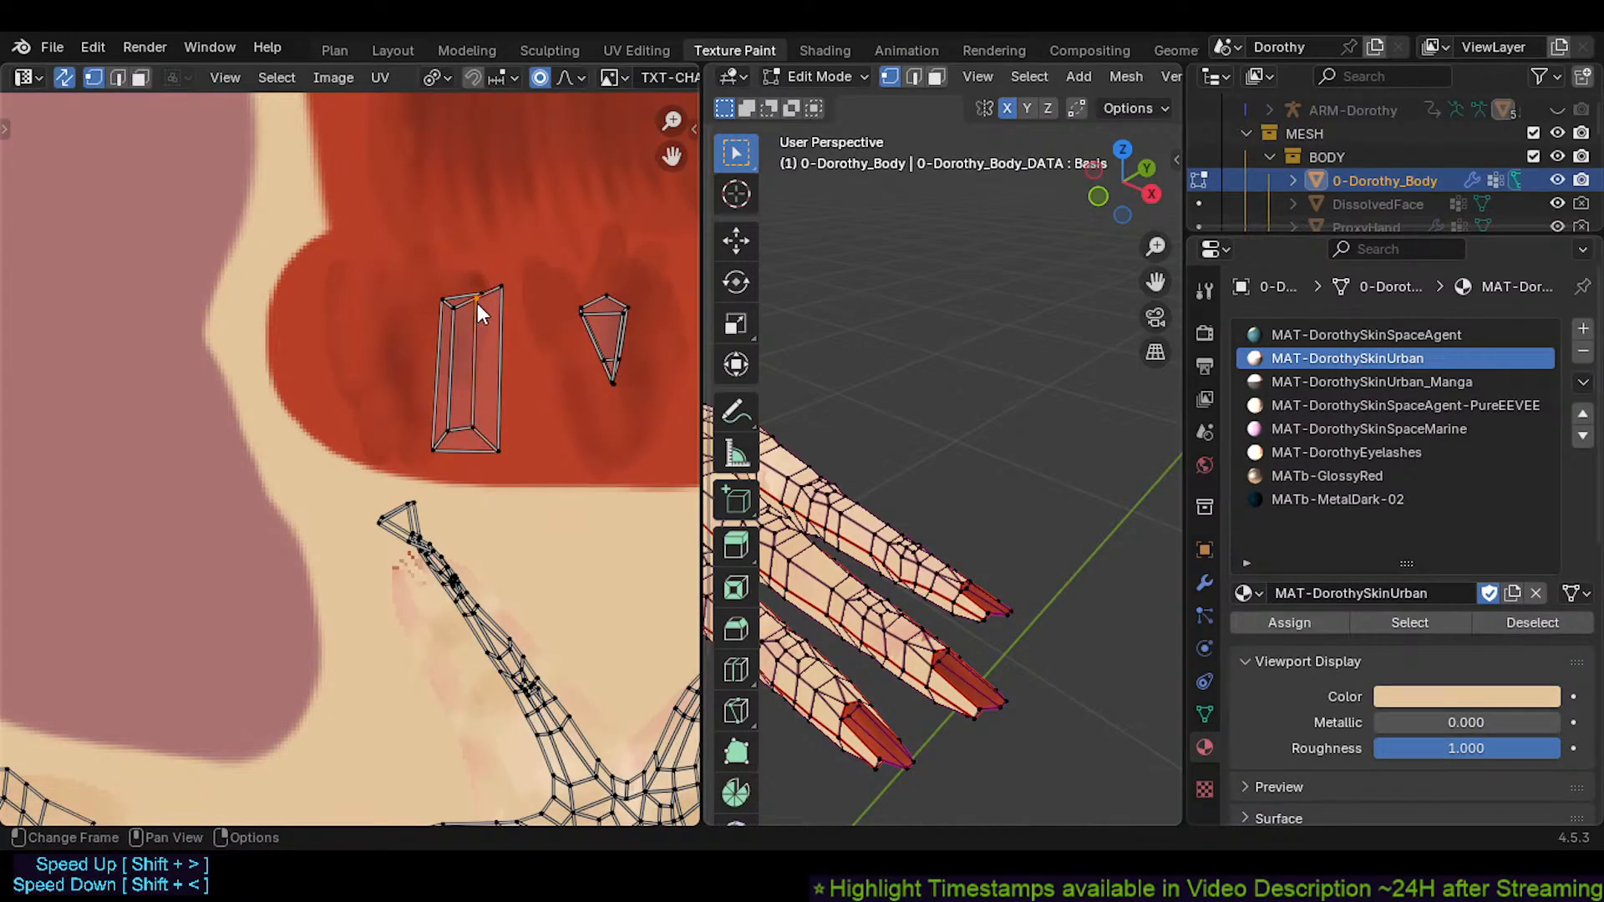
key(g)
click(480, 309)
key(g)
click(474, 305)
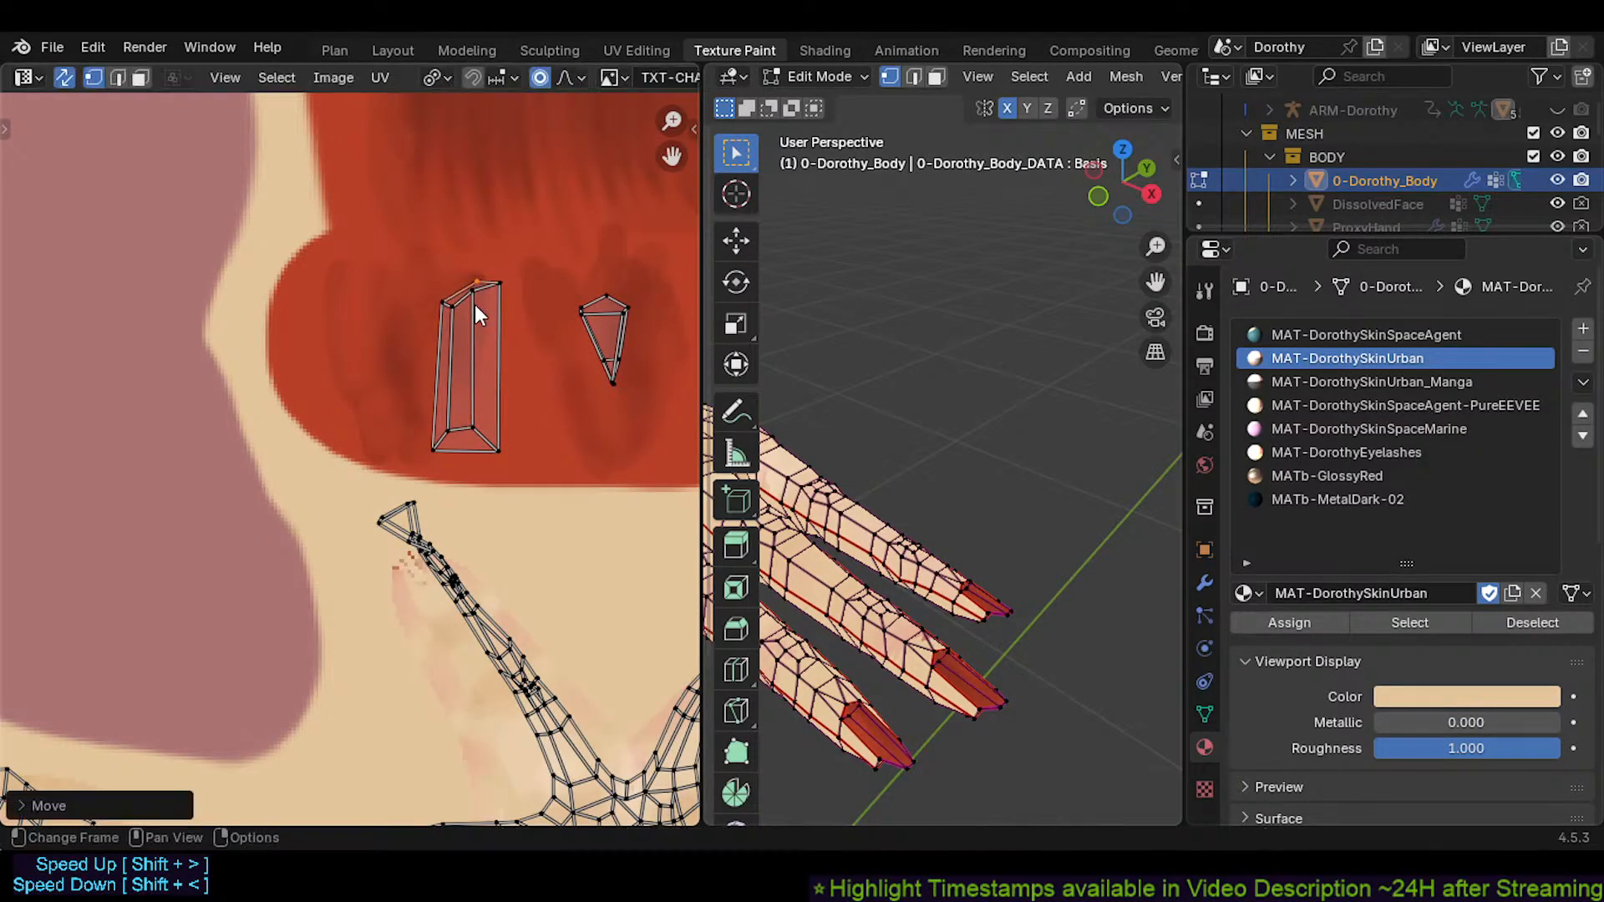
click(477, 306)
key(g)
click(481, 322)
click(442, 298)
key(g)
click(446, 292)
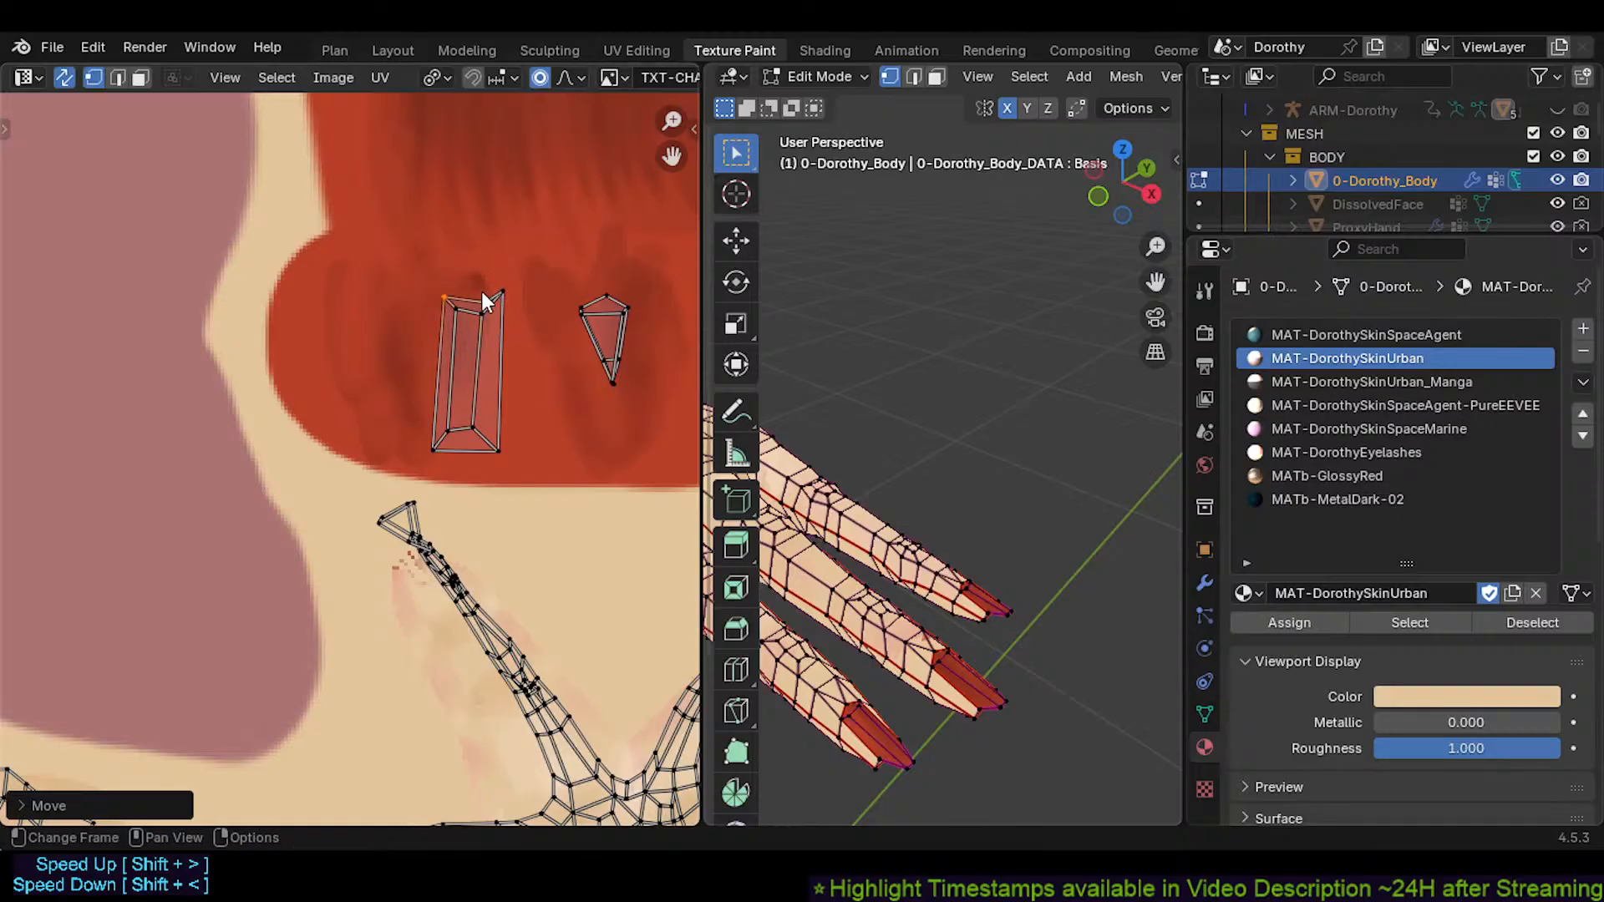
Even out the leftmost nail island's upper edge by repositioning its middle and right corner vertices
click(478, 289)
key(g)
click(461, 284)
key(g)
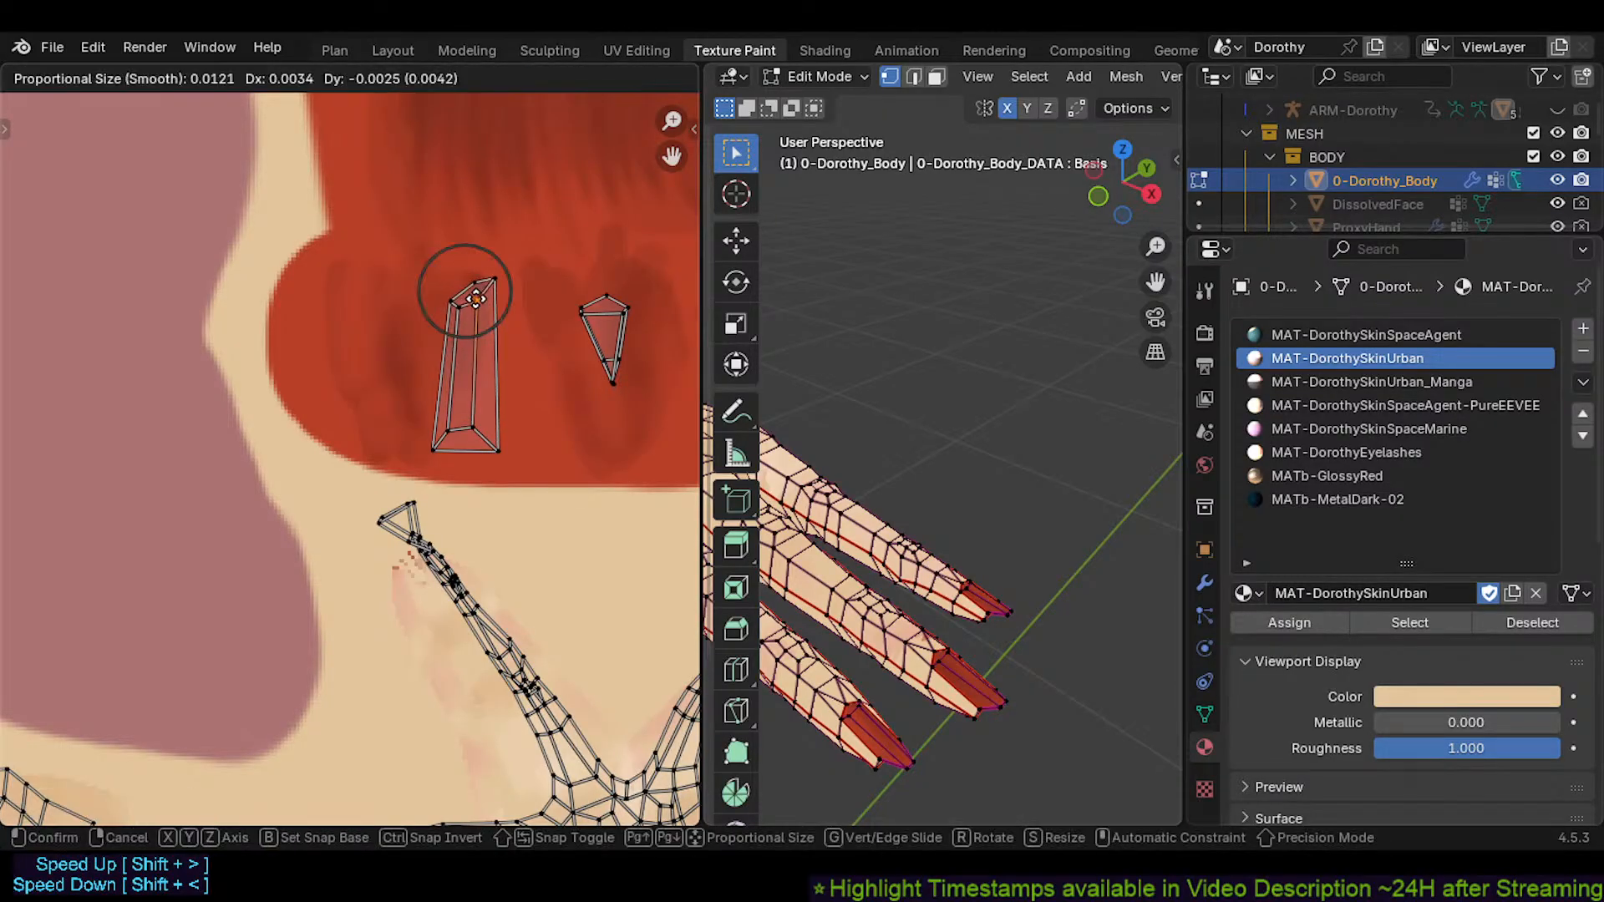
click(499, 276)
click(499, 274)
key(r)
click(516, 289)
key(g)
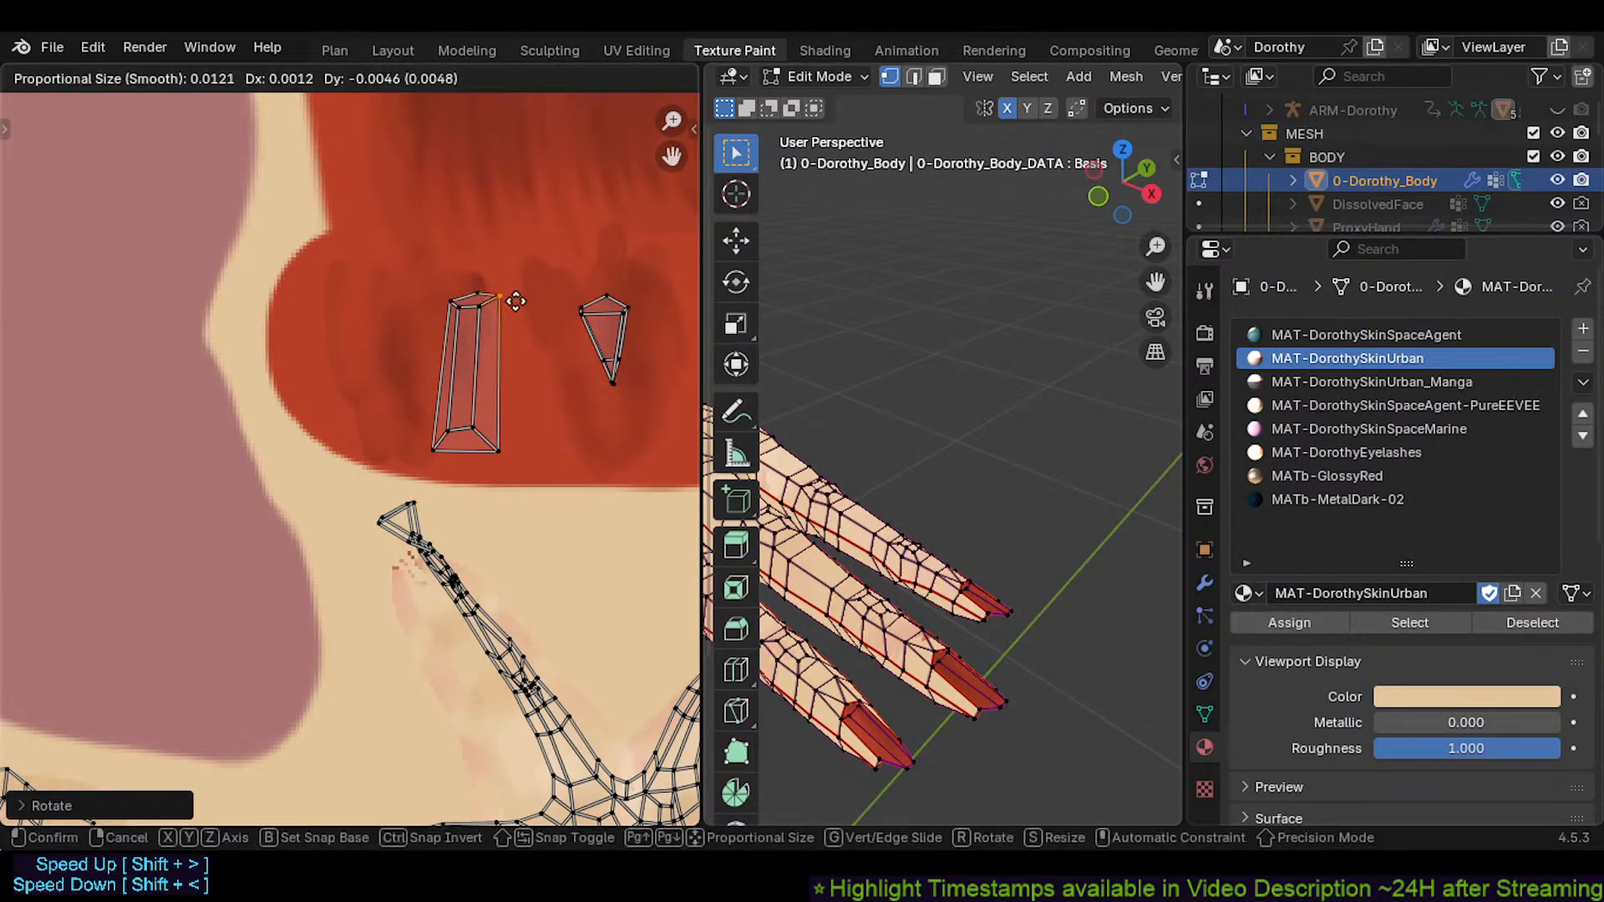
click(515, 310)
middle_drag(512, 312, 439, 380)
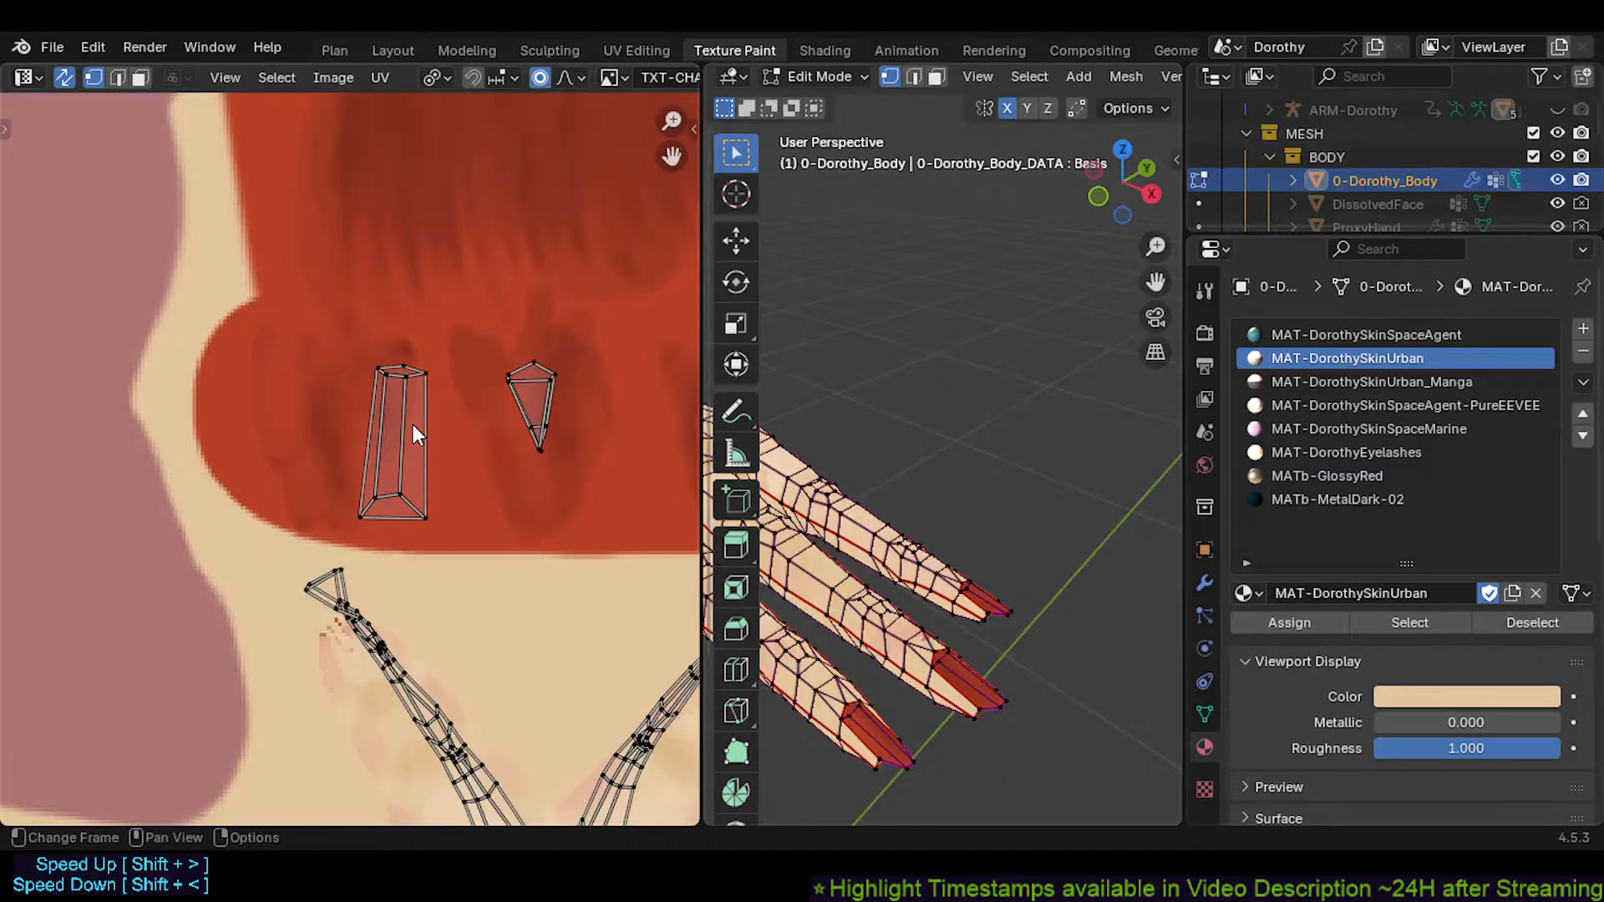
Select the whole leftmost nail island, move it over the leftmost dark painted streak and rotate it slightly
key(l)
key(g)
click(351, 411)
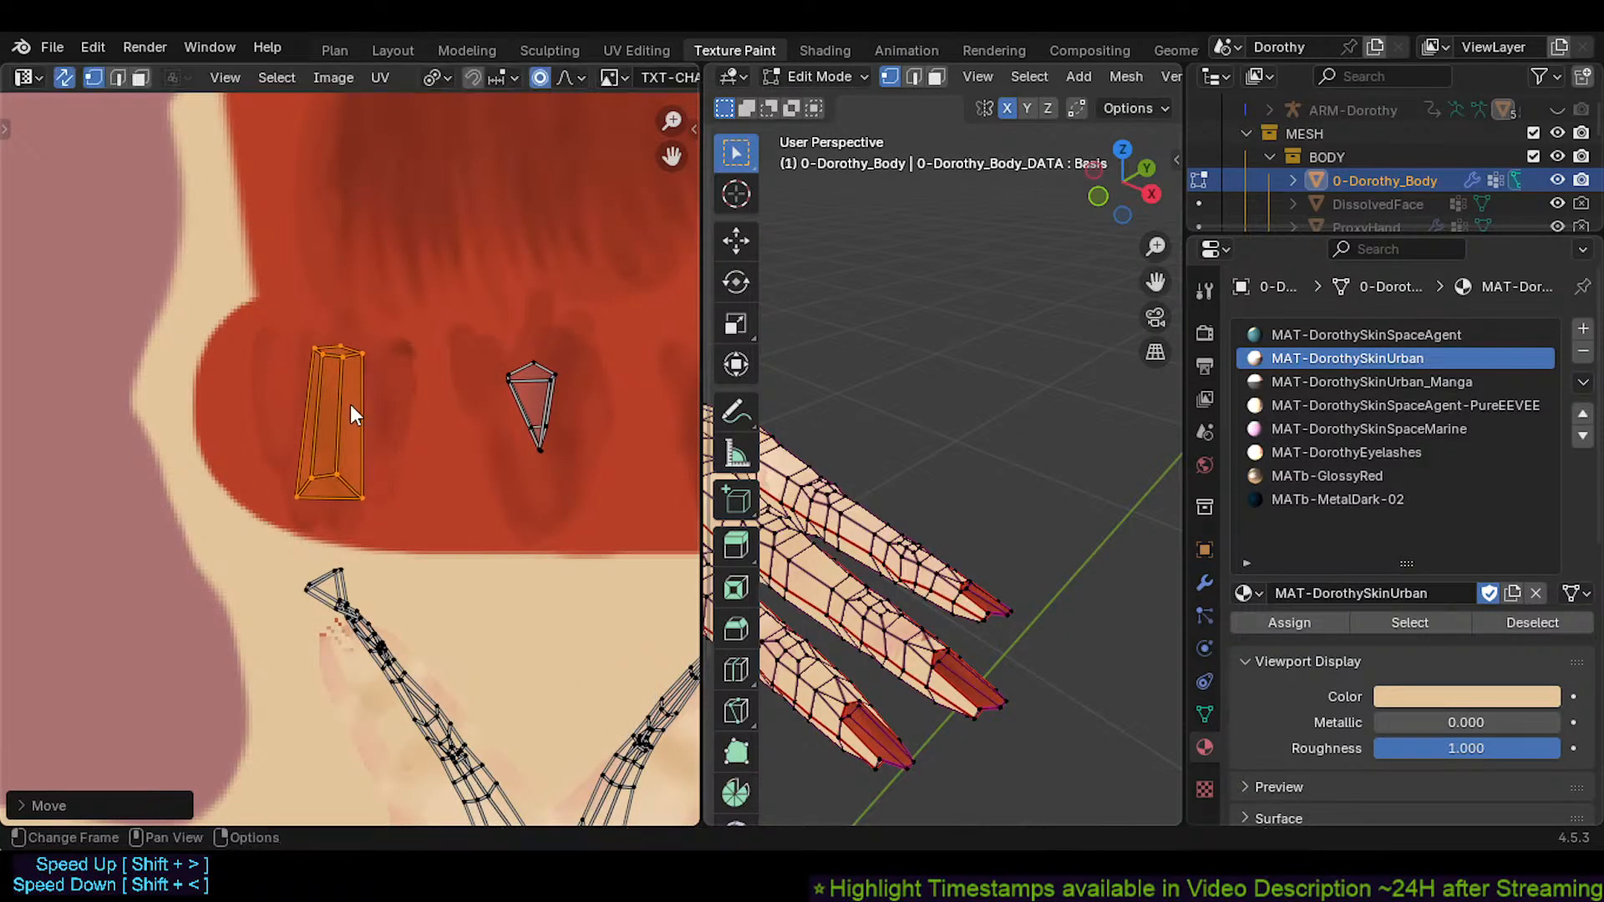
middle_drag(429, 414, 206, 473)
scroll(305, 451, down, 2)
shift+middle_drag(304, 451, 463, 484)
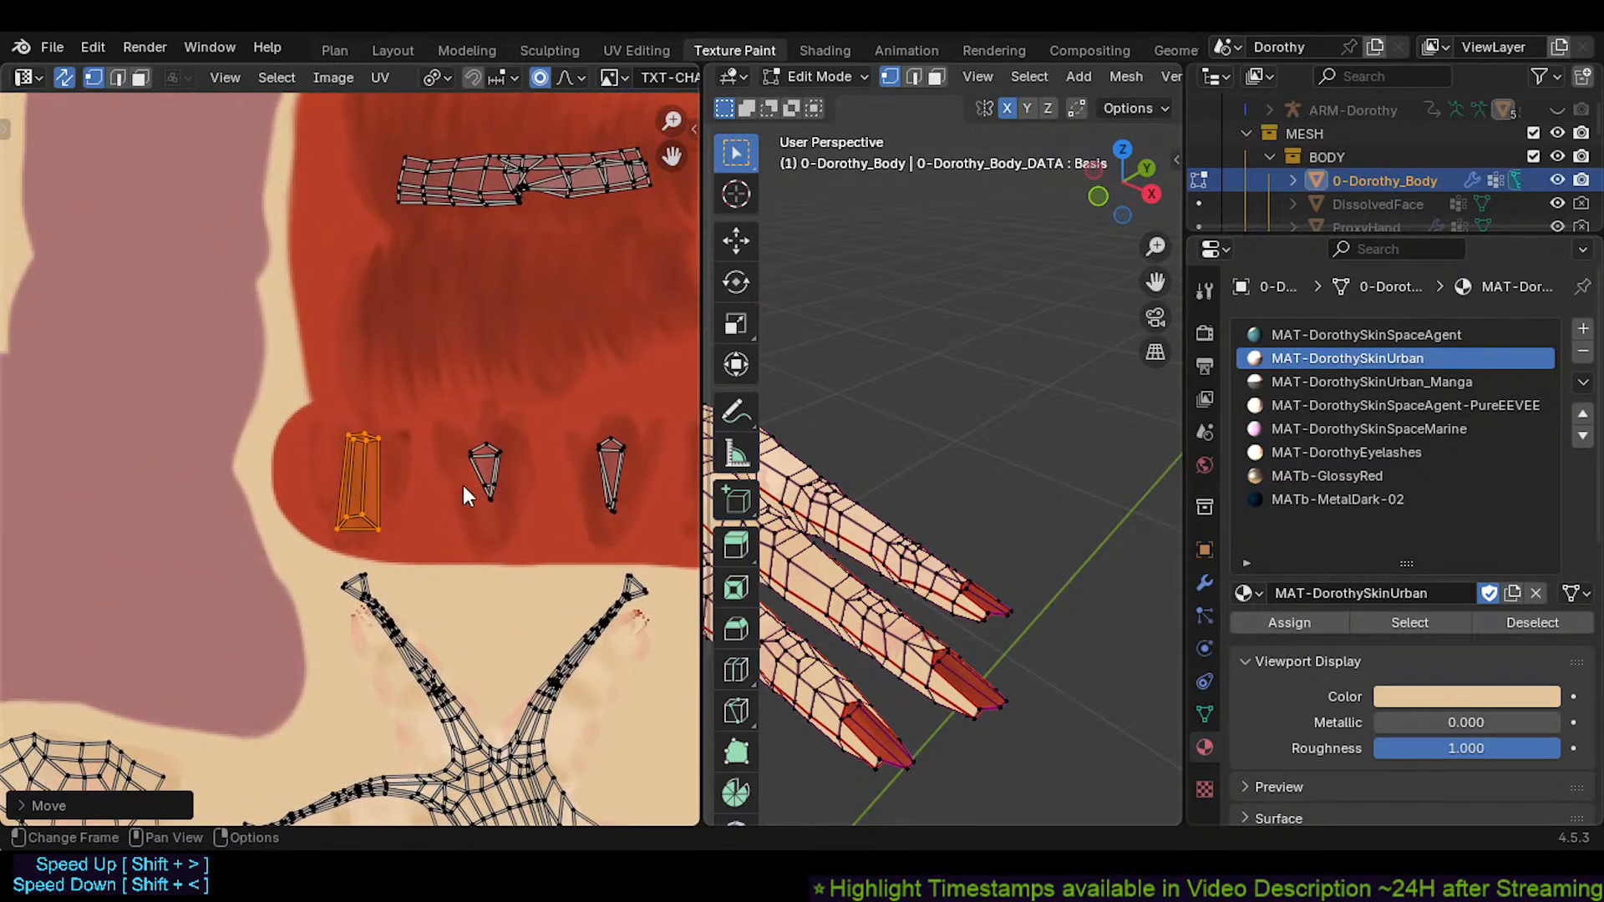
scroll(380, 509, up, 1)
key(r)
click(426, 451)
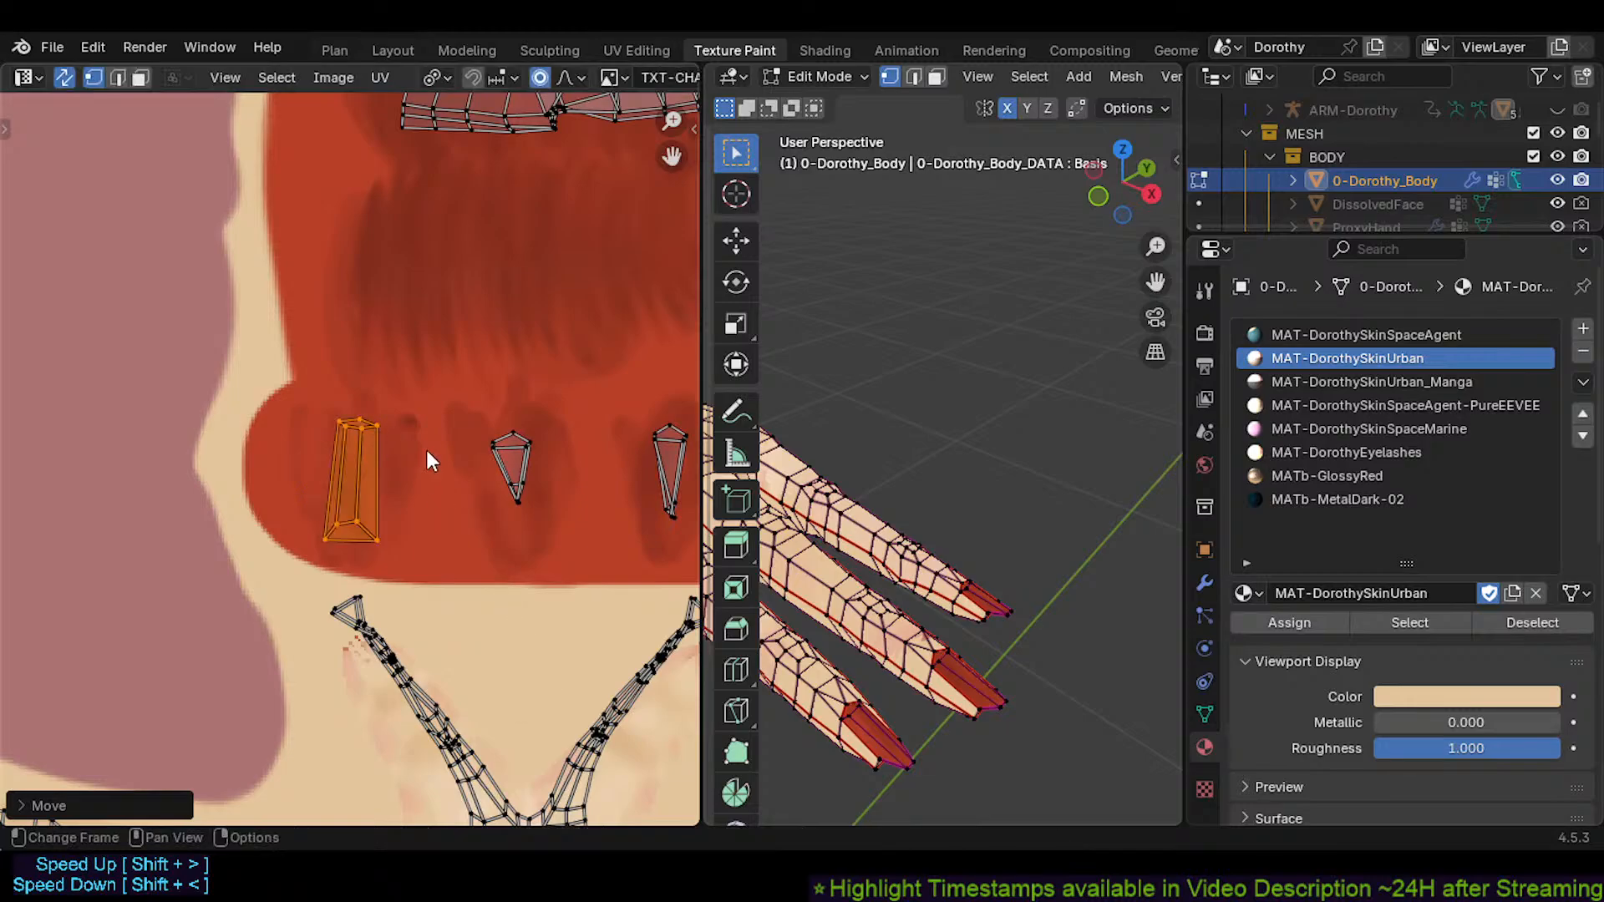
key(g)
click(351, 393)
Identify the second nail island on the model, then lengthen it by moving its tip down and its top vertex up
shift+middle_drag(827, 568, 827, 475)
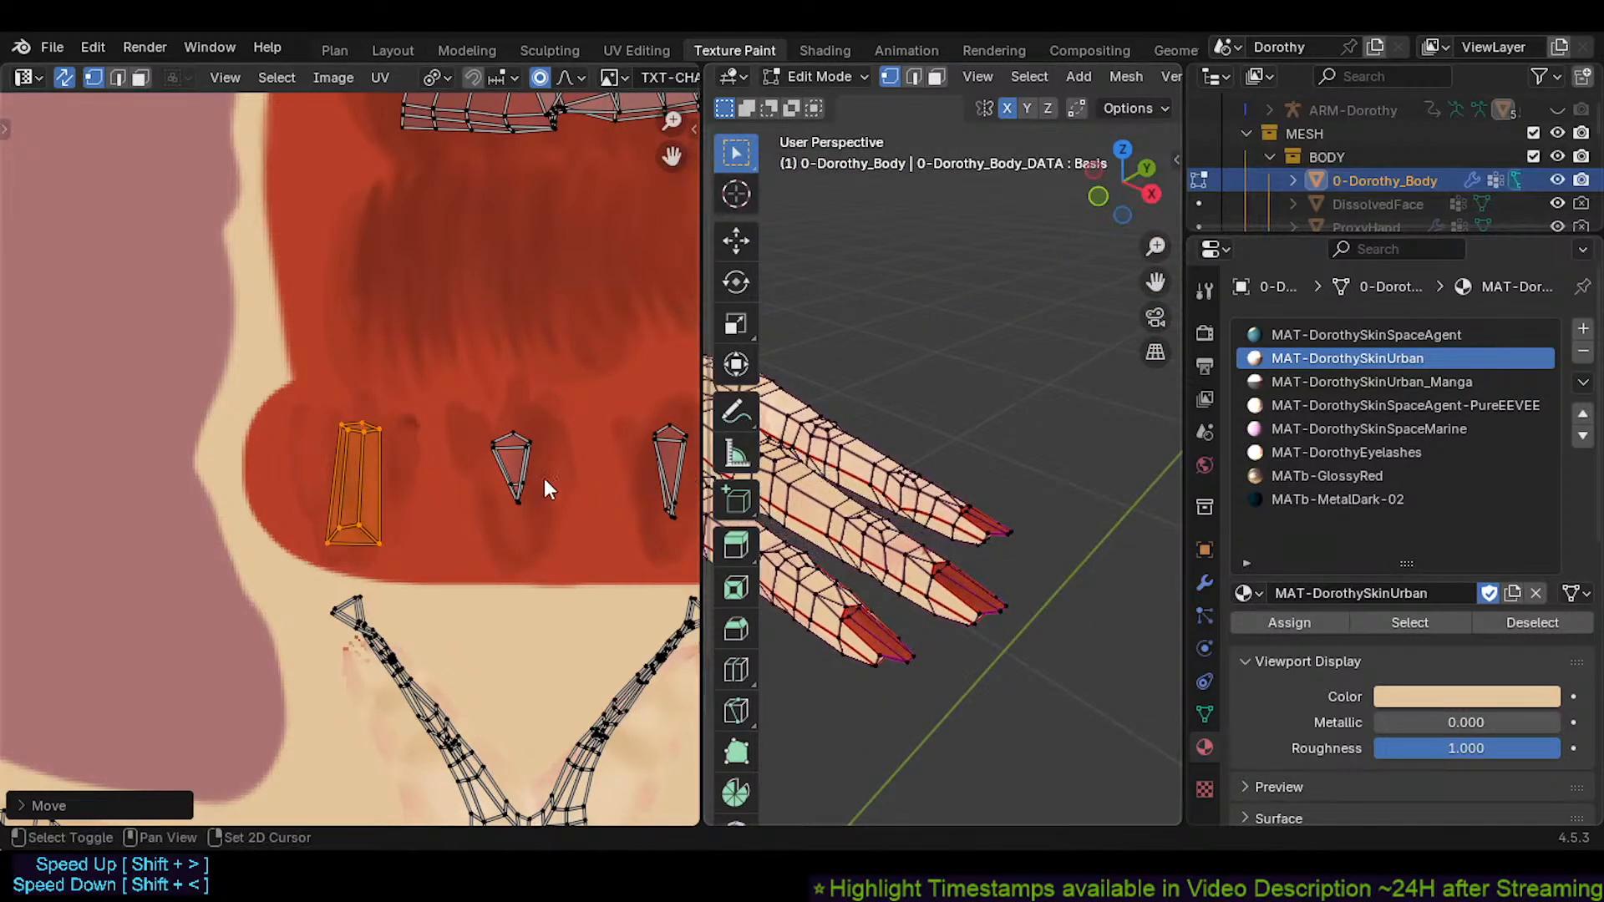
shift+middle_drag(543, 477, 509, 474)
key(alt+a)
key(l)
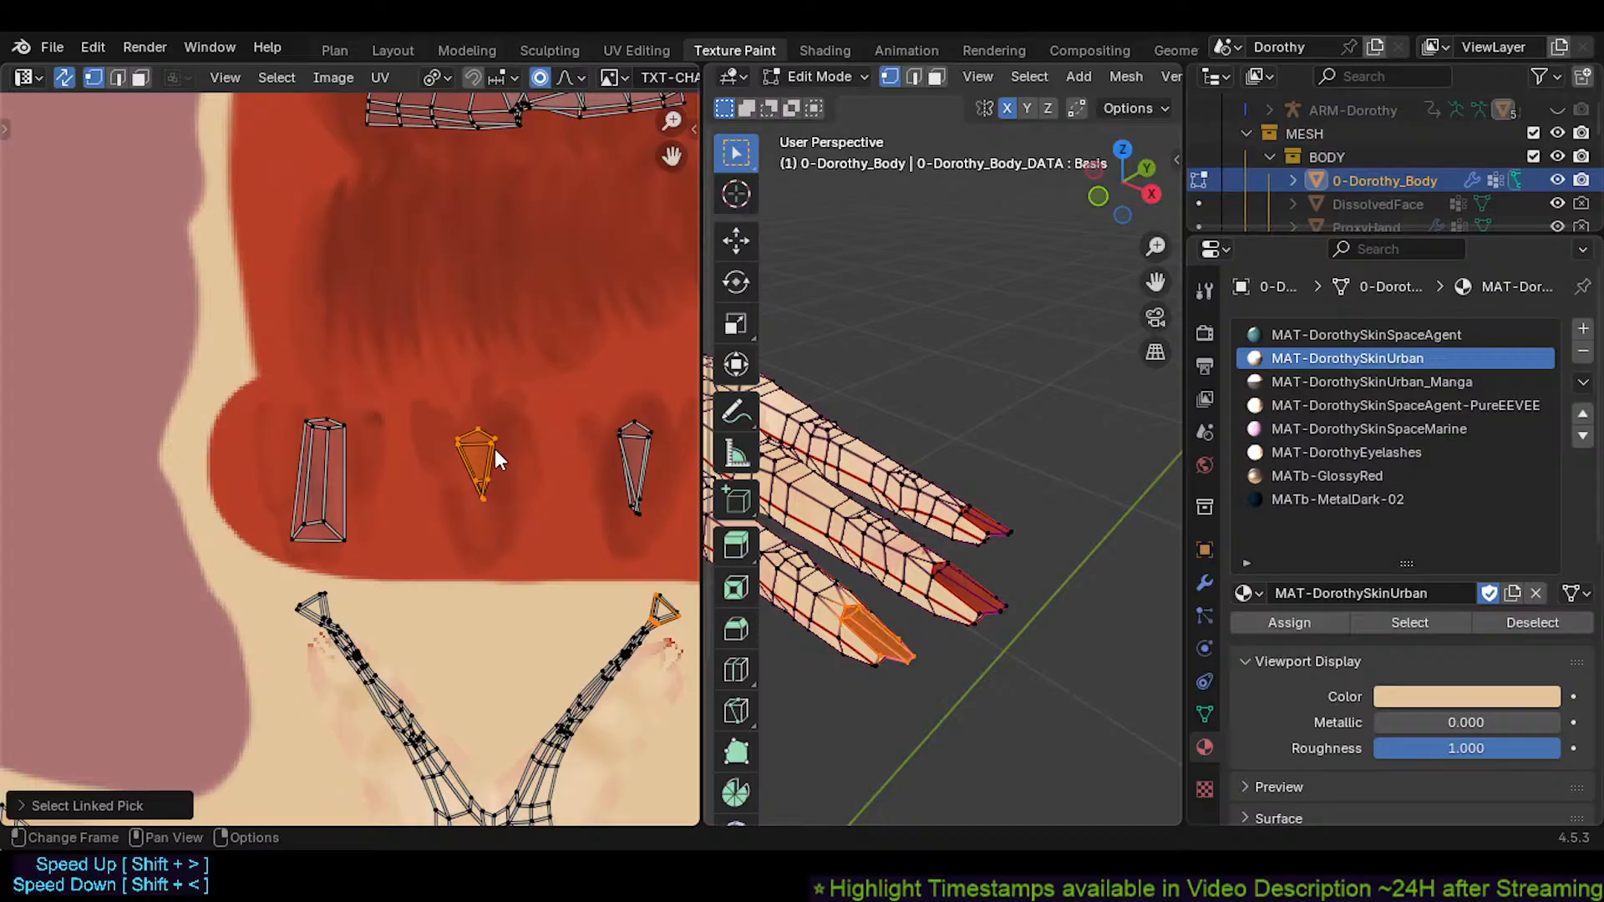
scroll(493, 491, up, 2)
click(486, 493)
key(g)
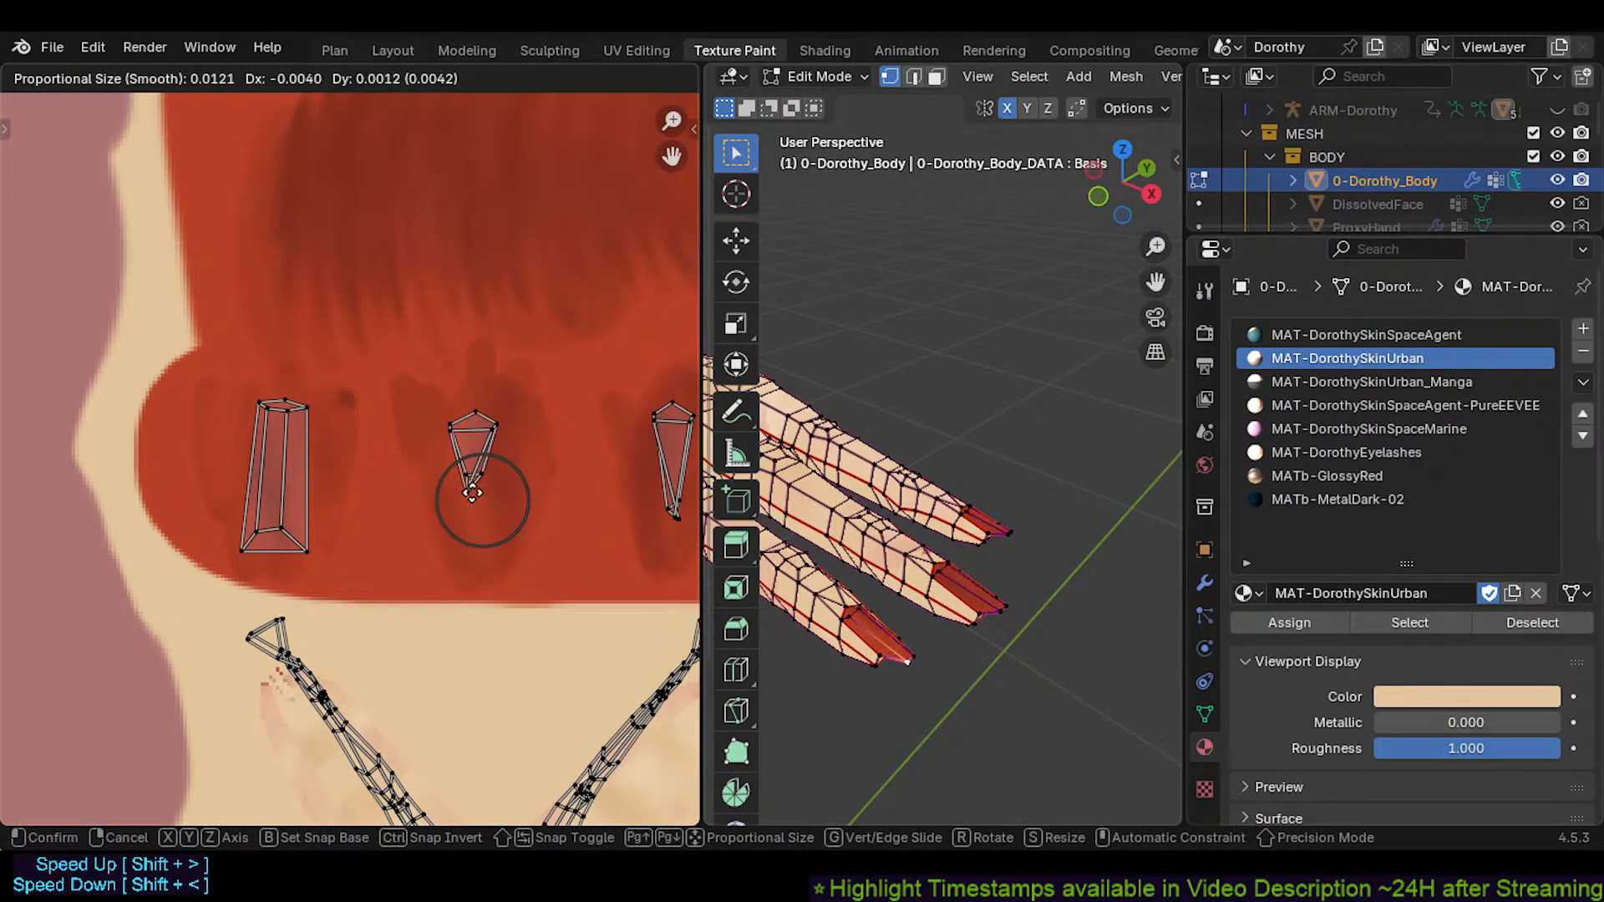
click(486, 545)
click(484, 399)
key(g)
click(485, 374)
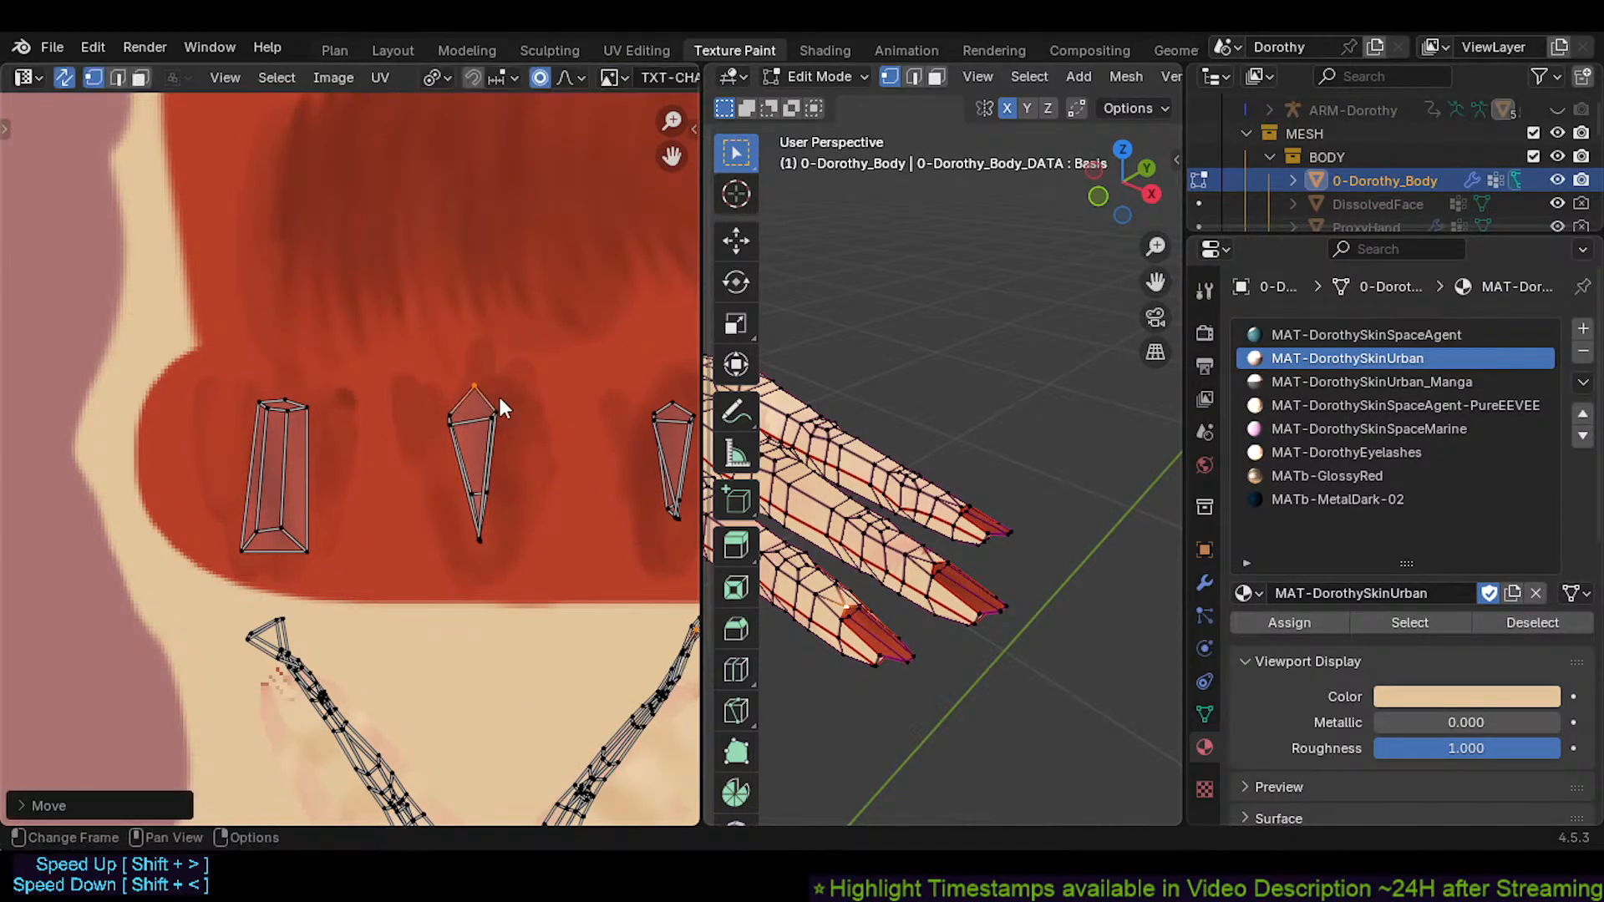
Widen the second nail island by moving its upper right and upper left vertices outward
click(503, 402)
key(g)
click(518, 404)
click(445, 404)
key(g)
click(432, 400)
Move the second nail island's upper left vertices inward, reducing the proportional editing radius to 0.0075
click(451, 416)
key(g)
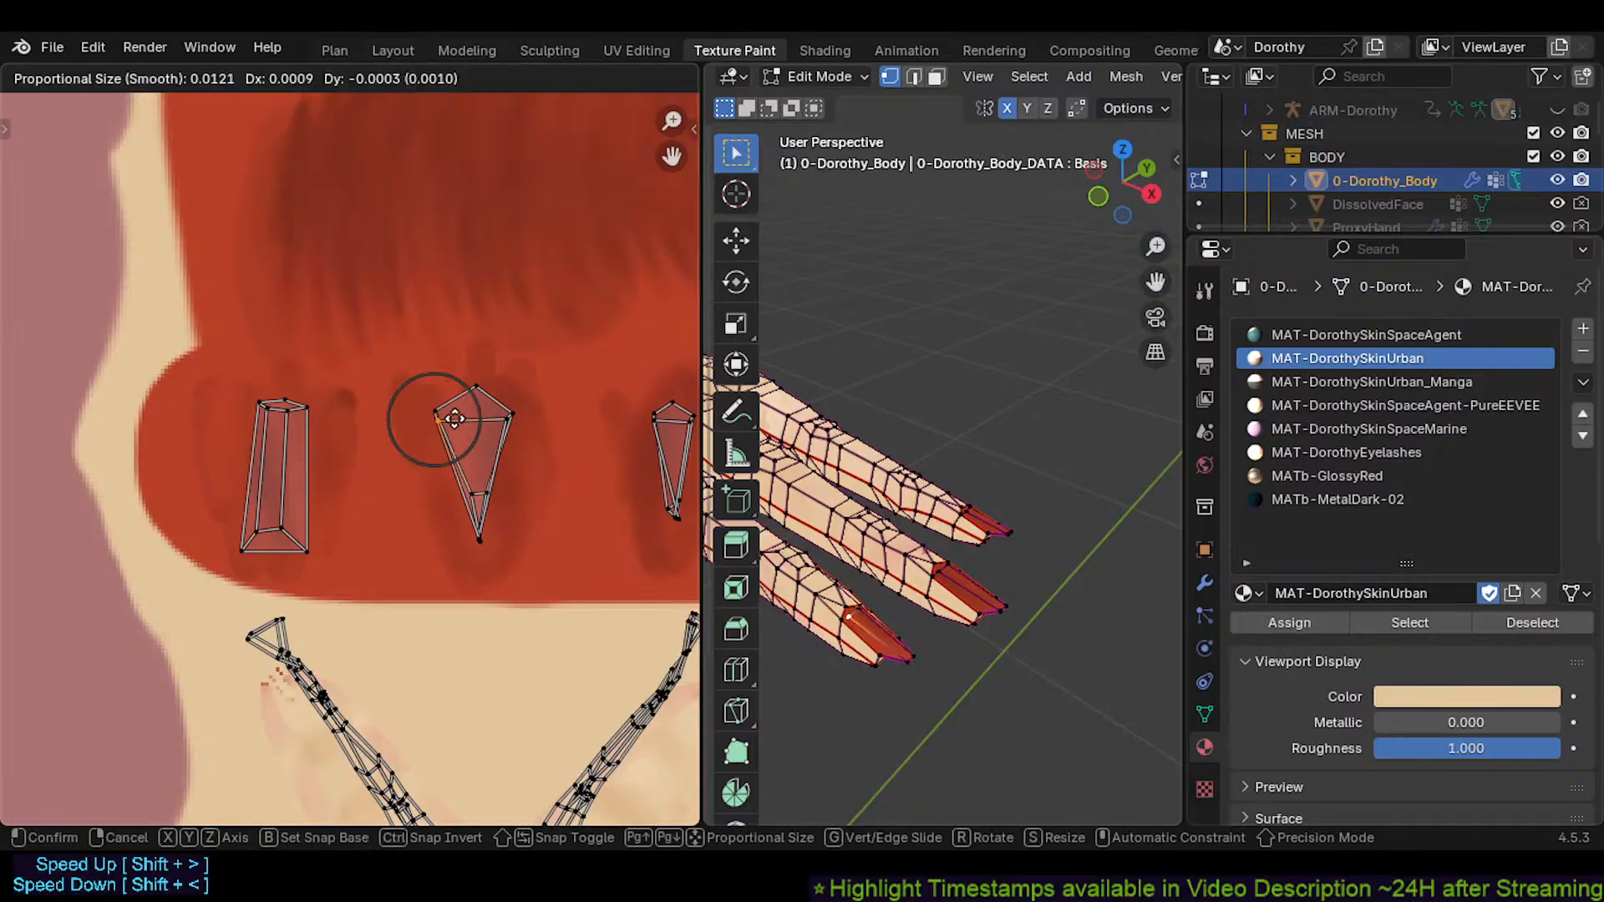
click(471, 418)
key(g)
scroll(471, 418, up, 4)
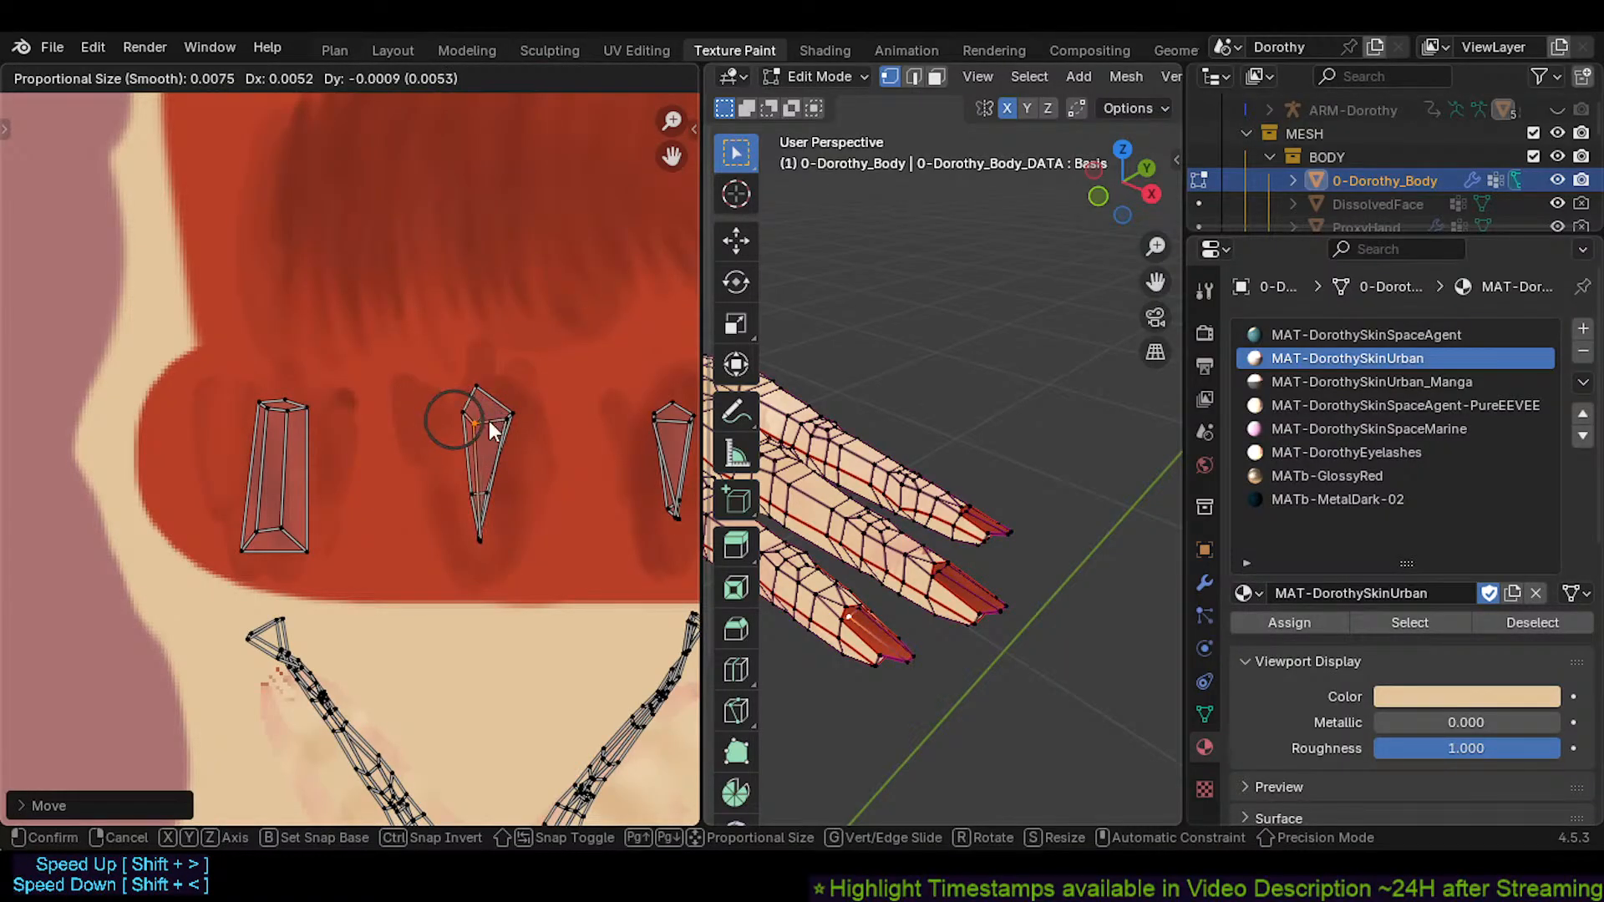
click(489, 419)
Move the second nail island's outer top corners outward to separate them from the inner top vertices
click(451, 411)
key(g)
click(396, 411)
click(506, 419)
key(g)
click(491, 418)
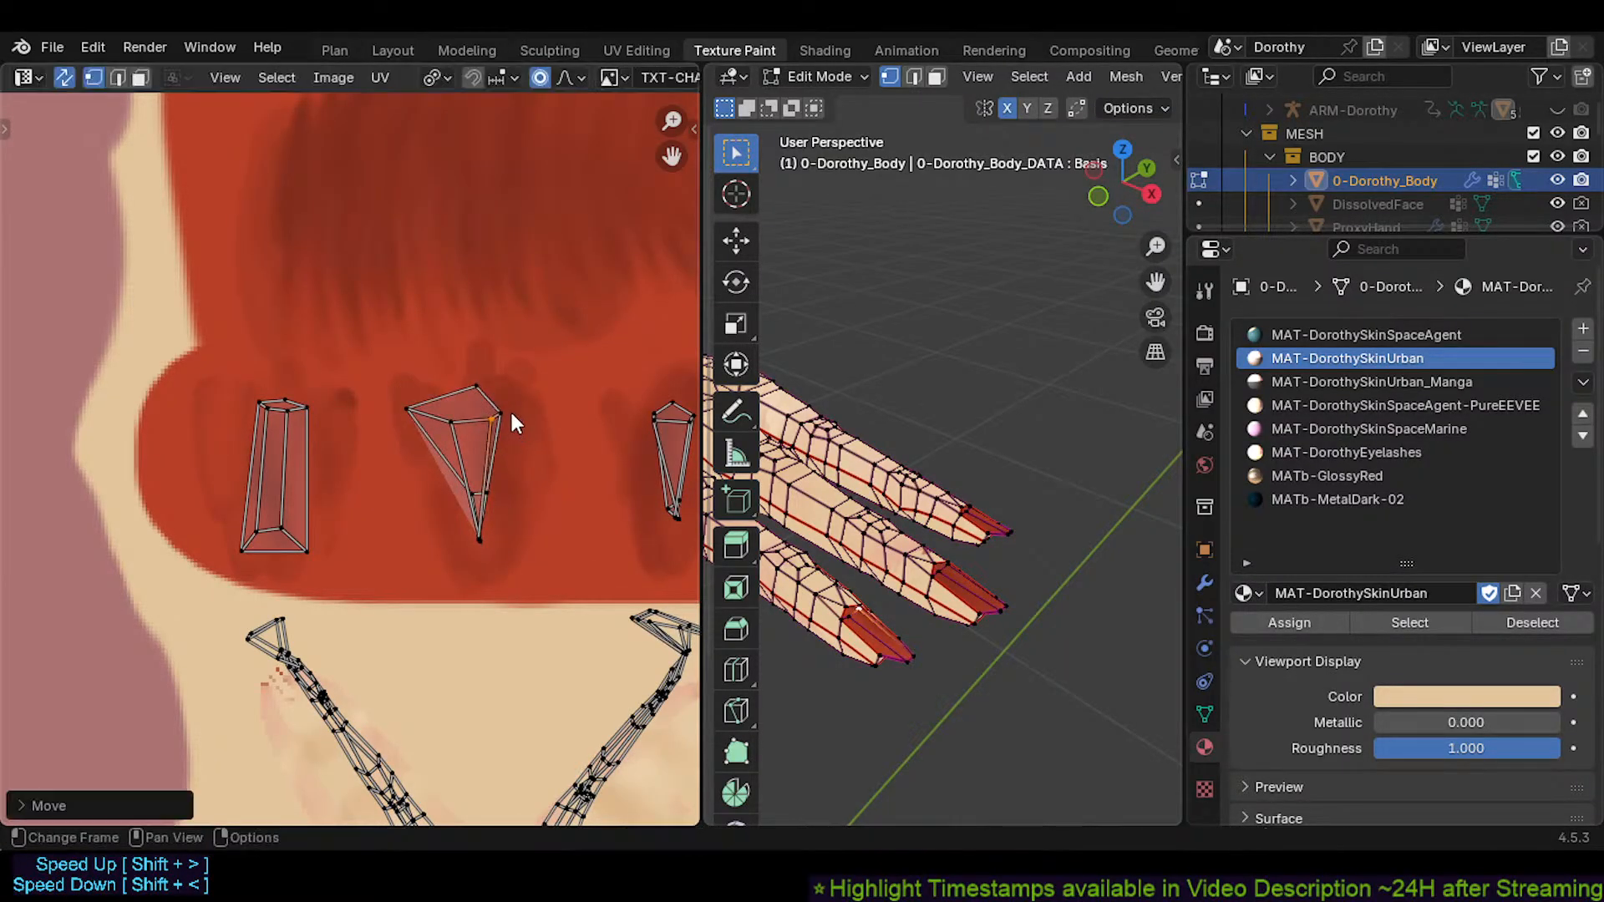
key(g)
click(538, 408)
Spread the second nail island's lower side vertices outward to form its bottom left and bottom right corners
click(470, 490)
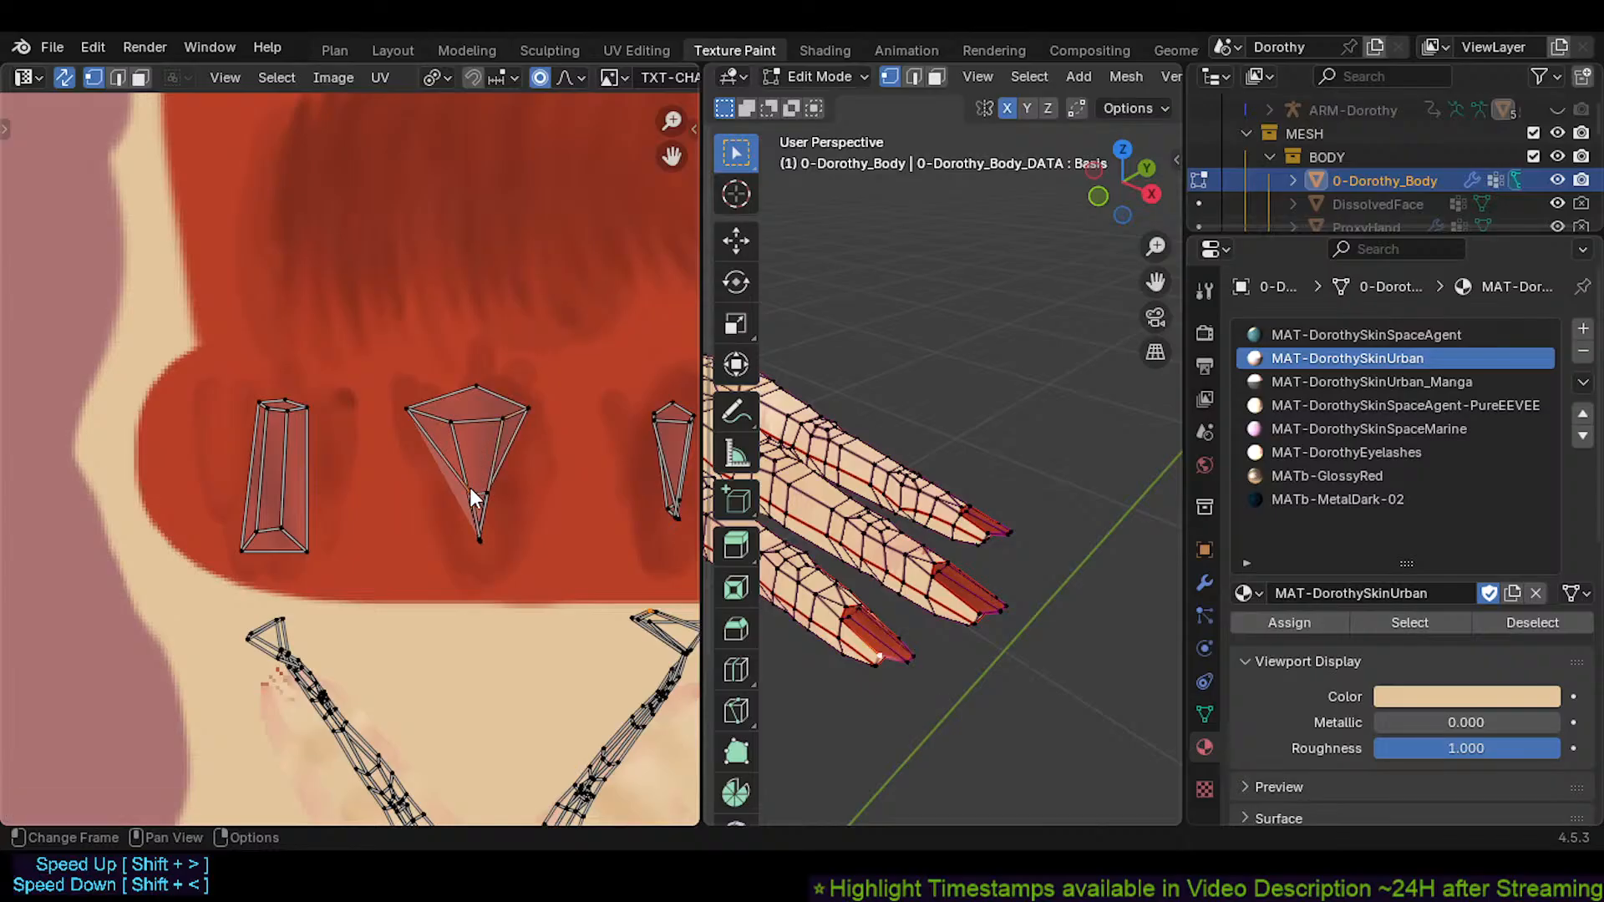
key(g)
click(453, 532)
click(472, 519)
key(g)
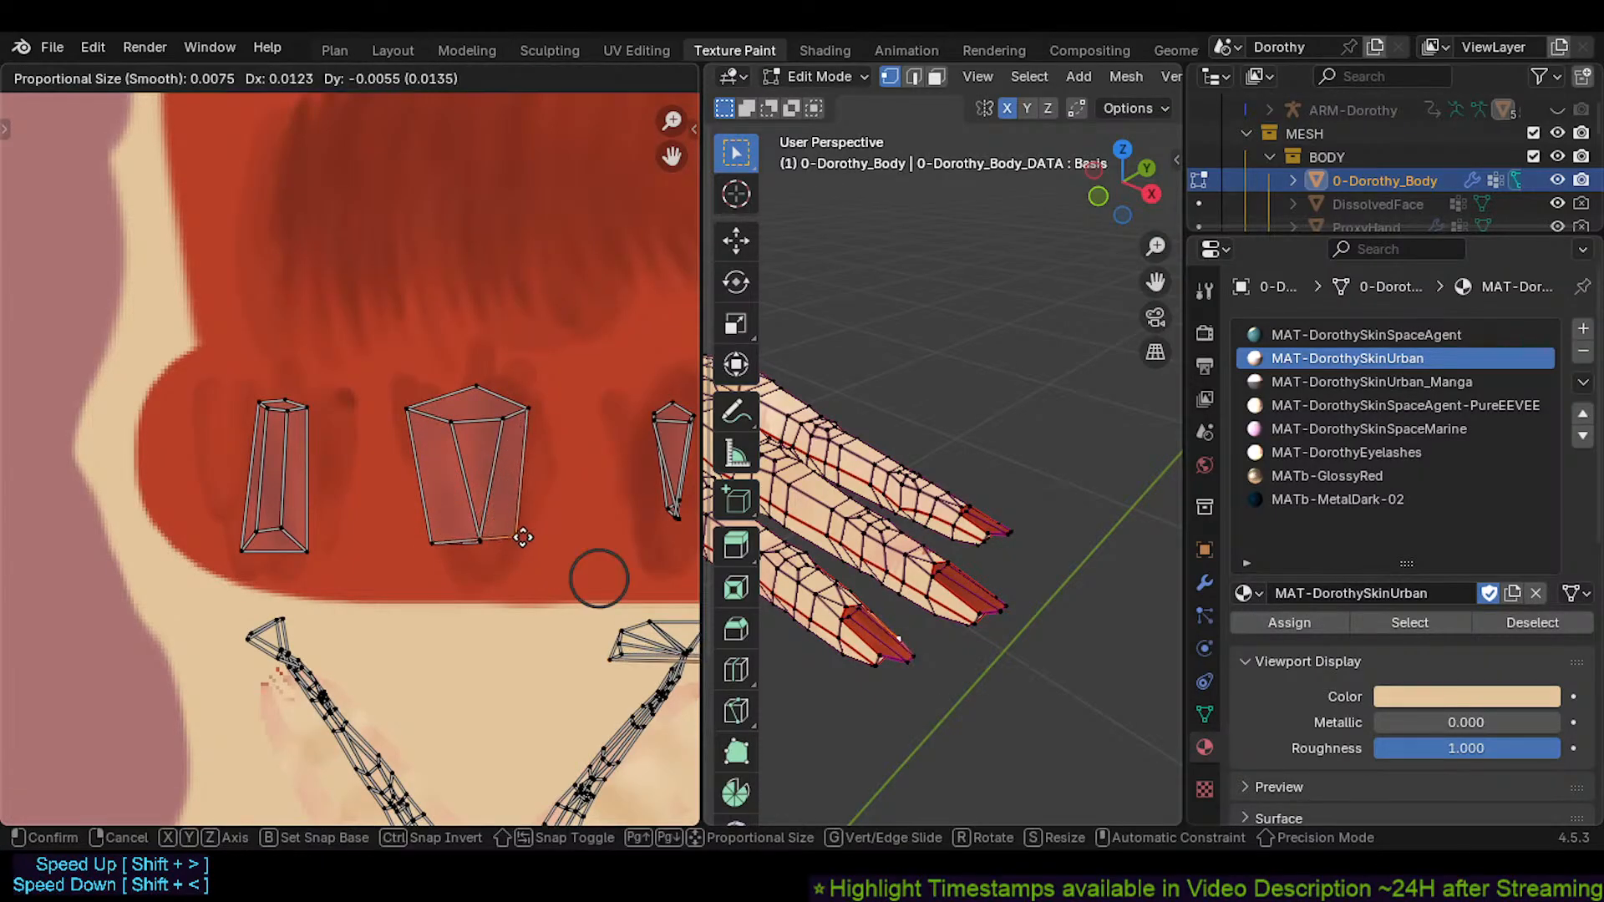
click(515, 541)
Raise the second nail island's inner tip vertex above the bottom edge and draw both bottom corners inward
click(482, 546)
key(g)
click(477, 575)
key(g)
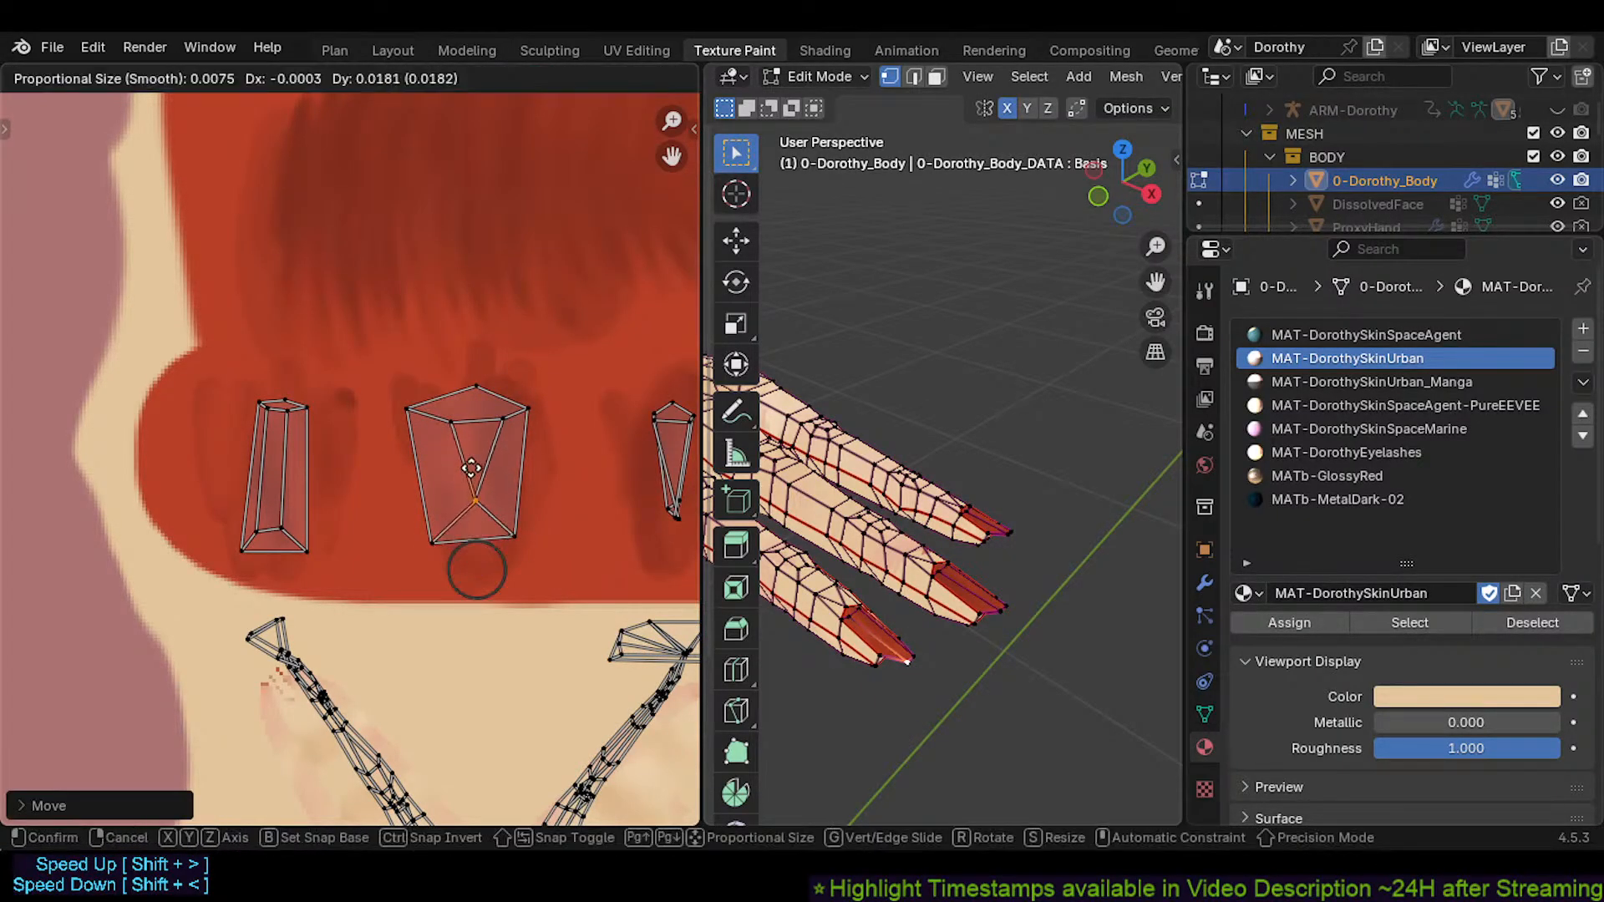
click(475, 478)
click(442, 533)
key(g)
click(455, 533)
click(512, 537)
key(g)
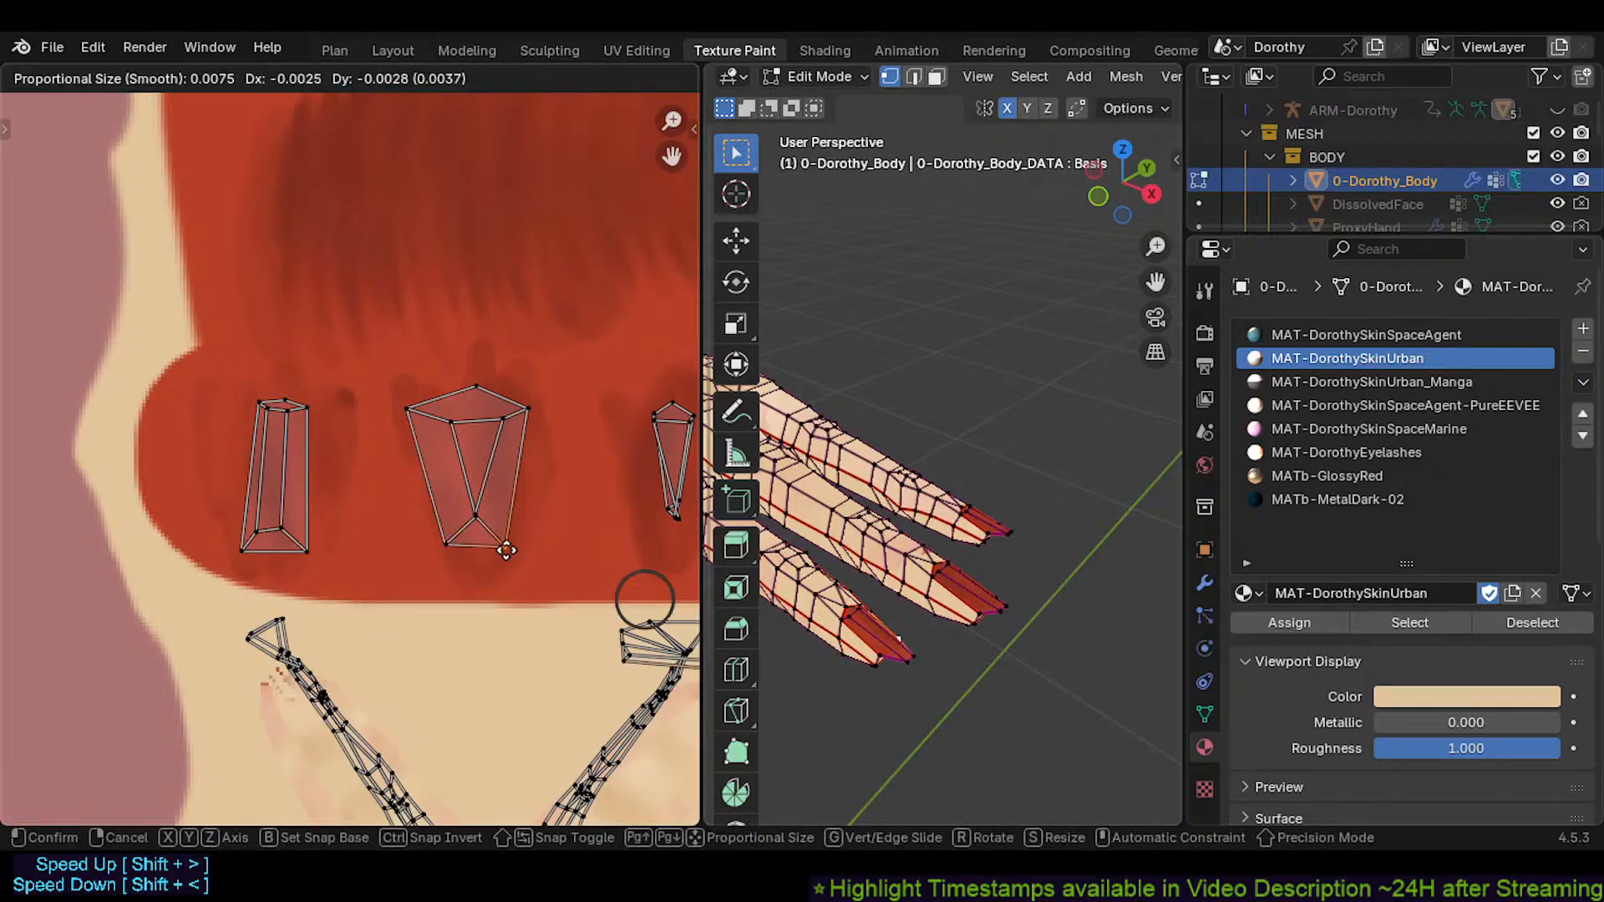
click(503, 549)
Try to reposition the second nail island's overlapping inner bottom vertices with proportional editing enabled
click(470, 510)
key(g)
click(480, 508)
key(g)
click(455, 488)
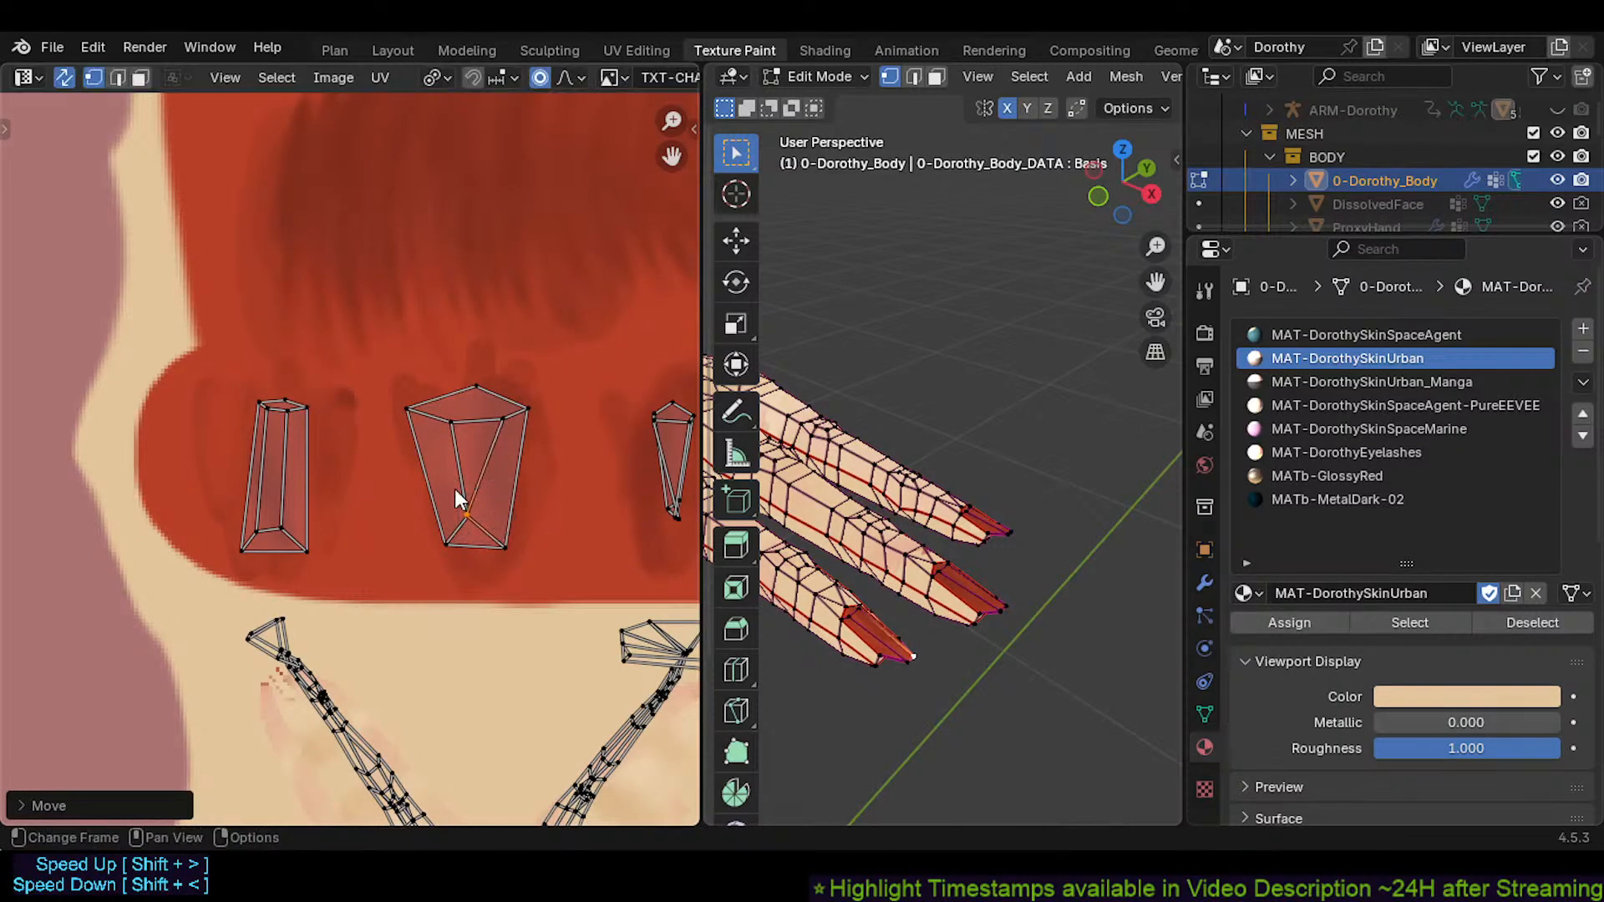
scroll(472, 512, up, 3)
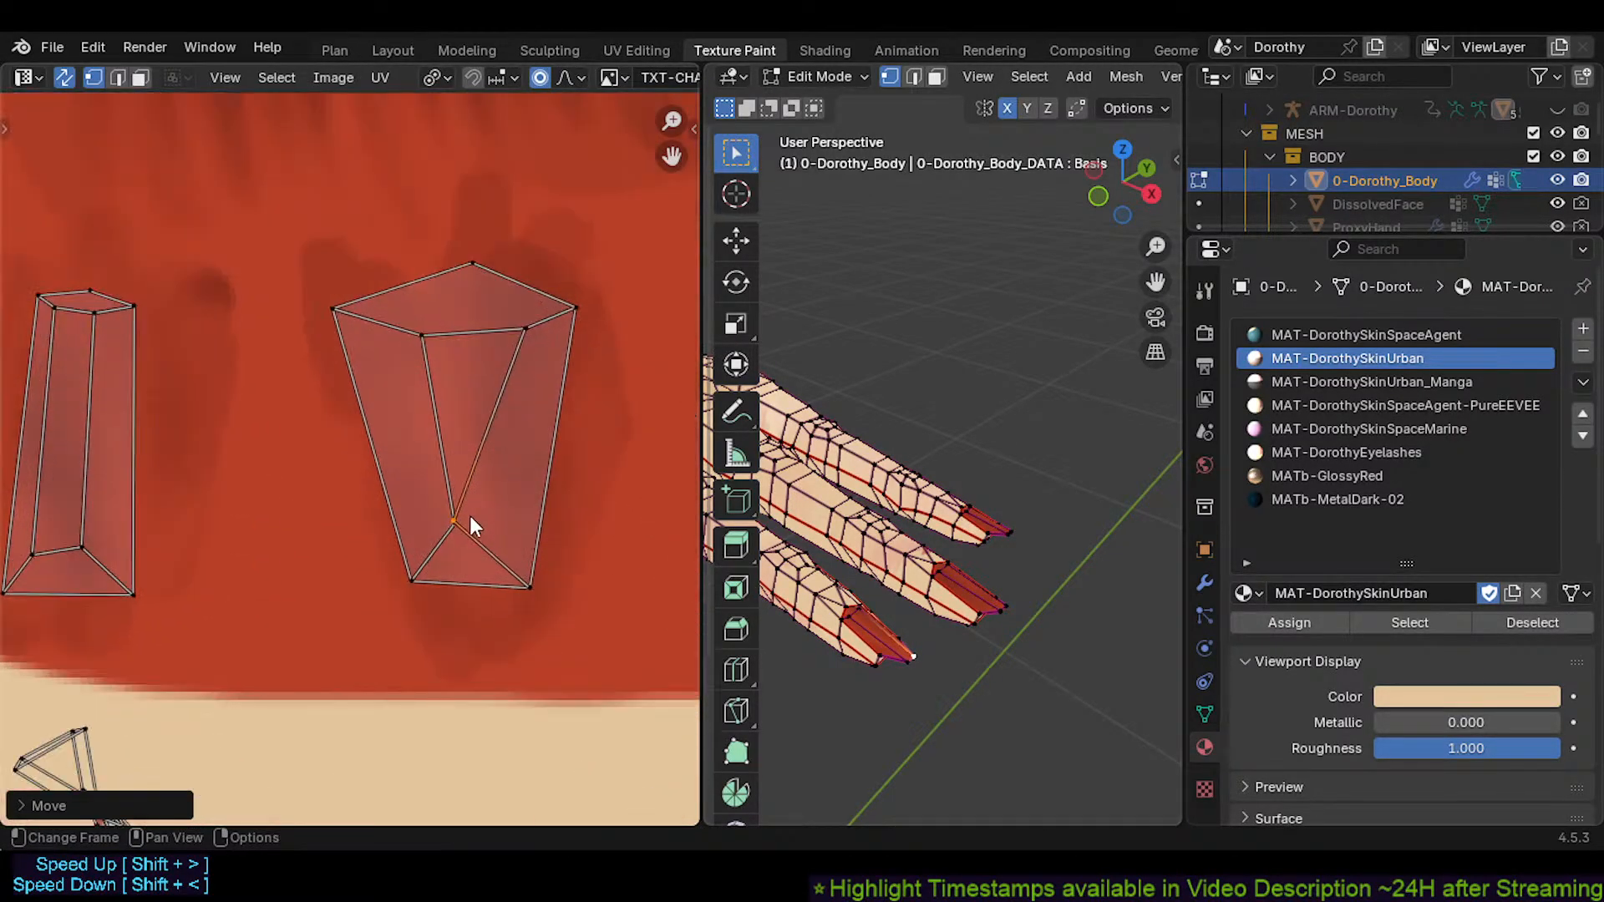
key(g)
click(493, 522)
key(g)
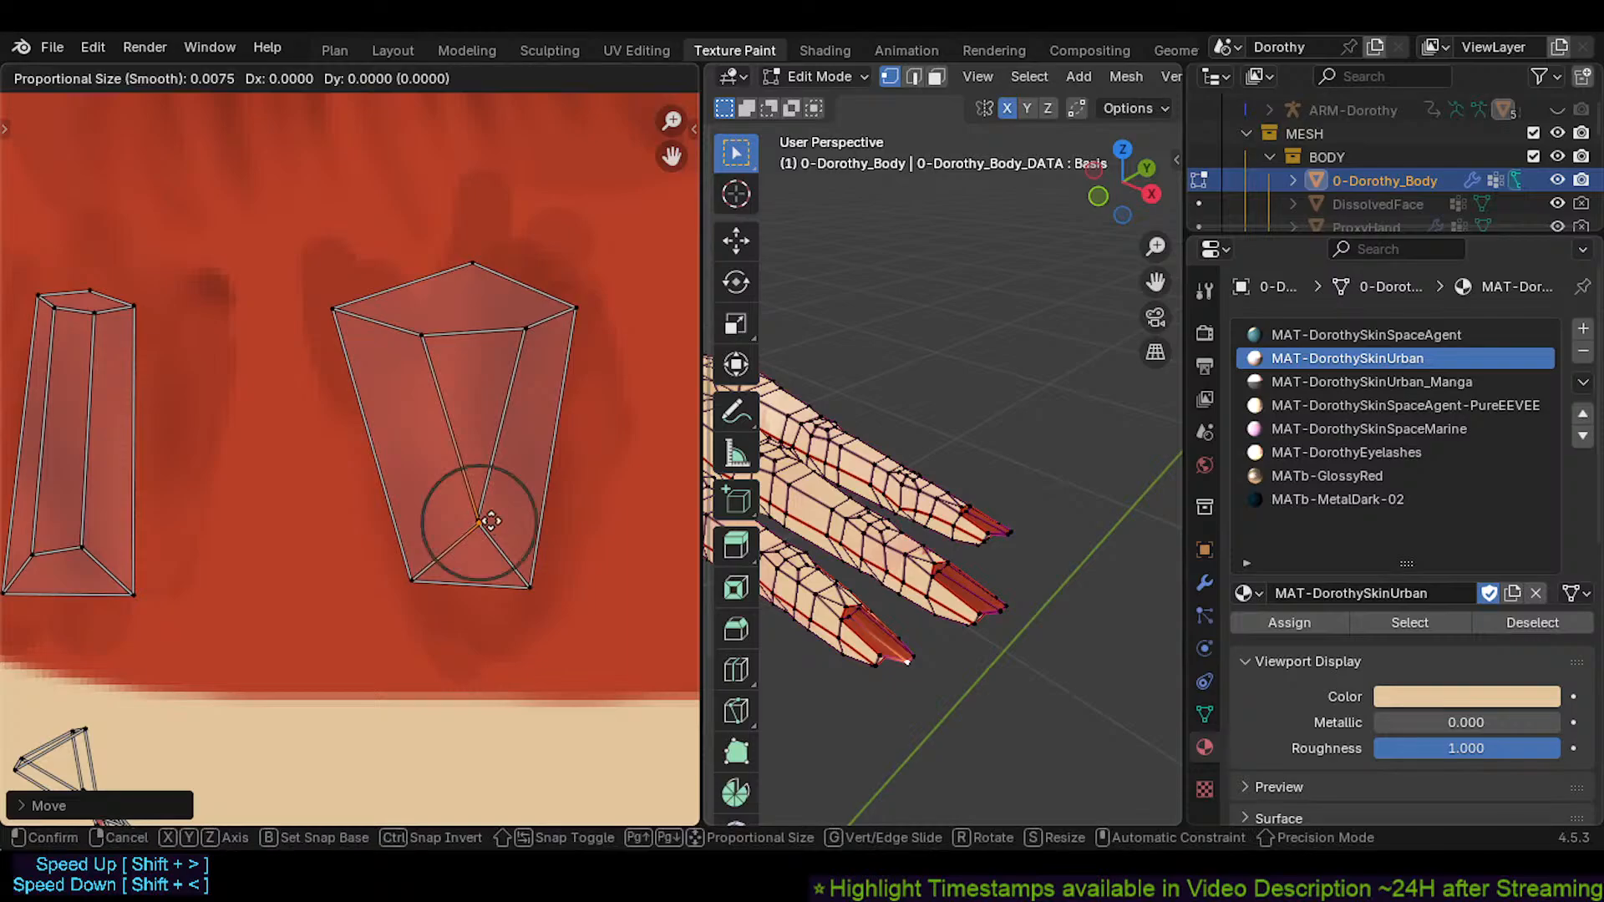
click(491, 520)
Turn off proportional editing and spread the second nail island's two inner bottom vertices apart into a level inner edge
key(o)
key(g)
click(461, 524)
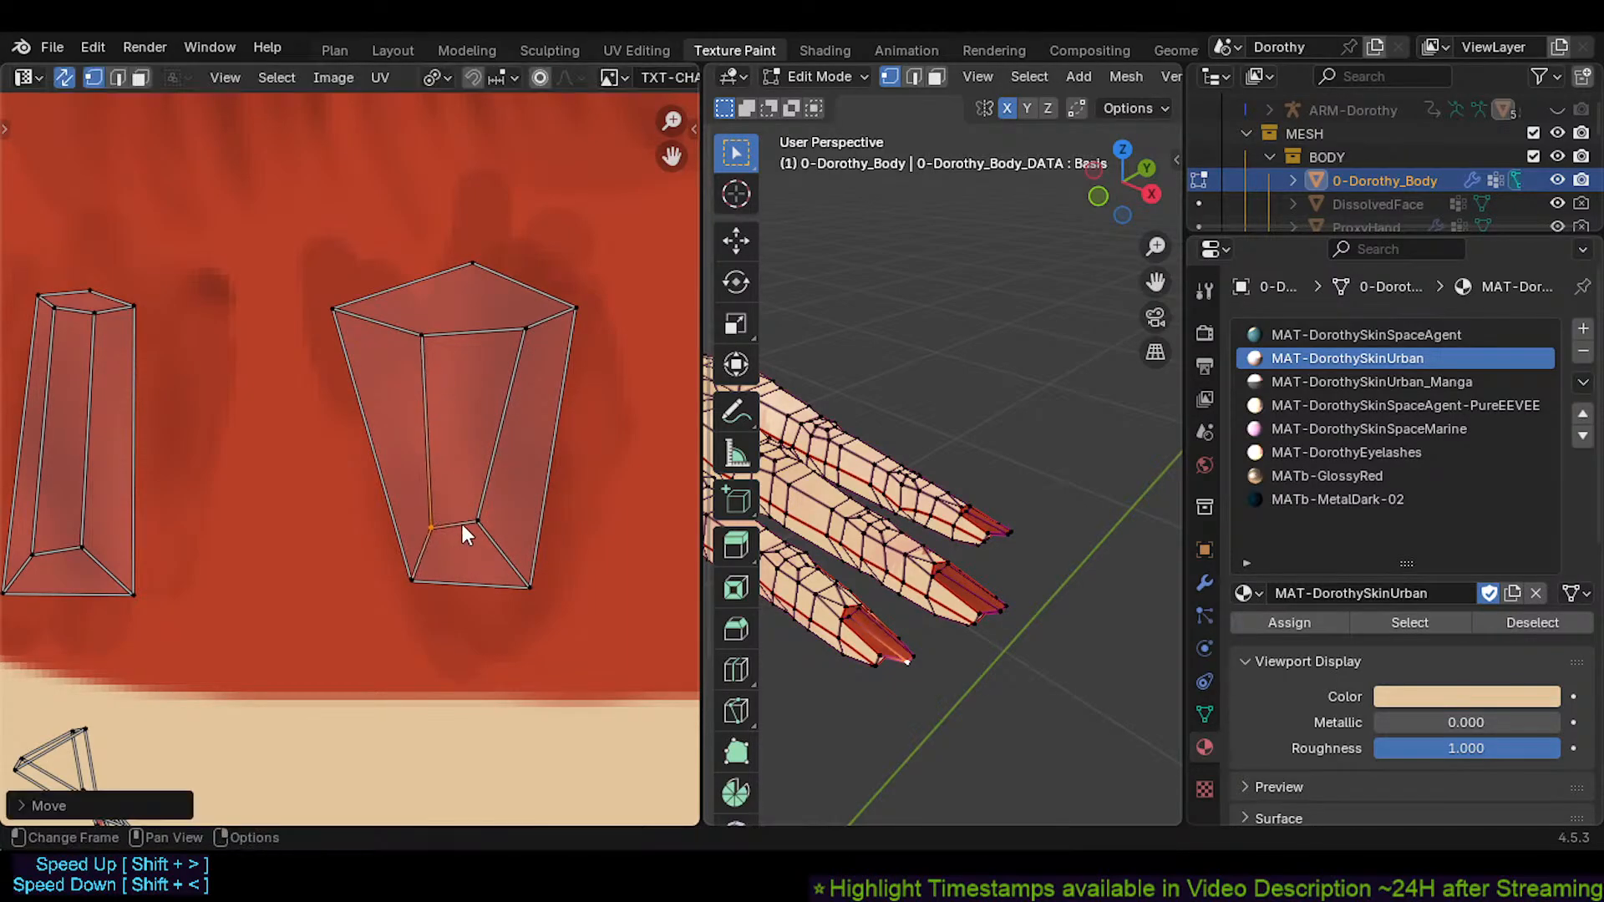
click(480, 523)
key(g)
click(501, 524)
key(g)
click(501, 530)
click(436, 532)
key(g)
click(446, 532)
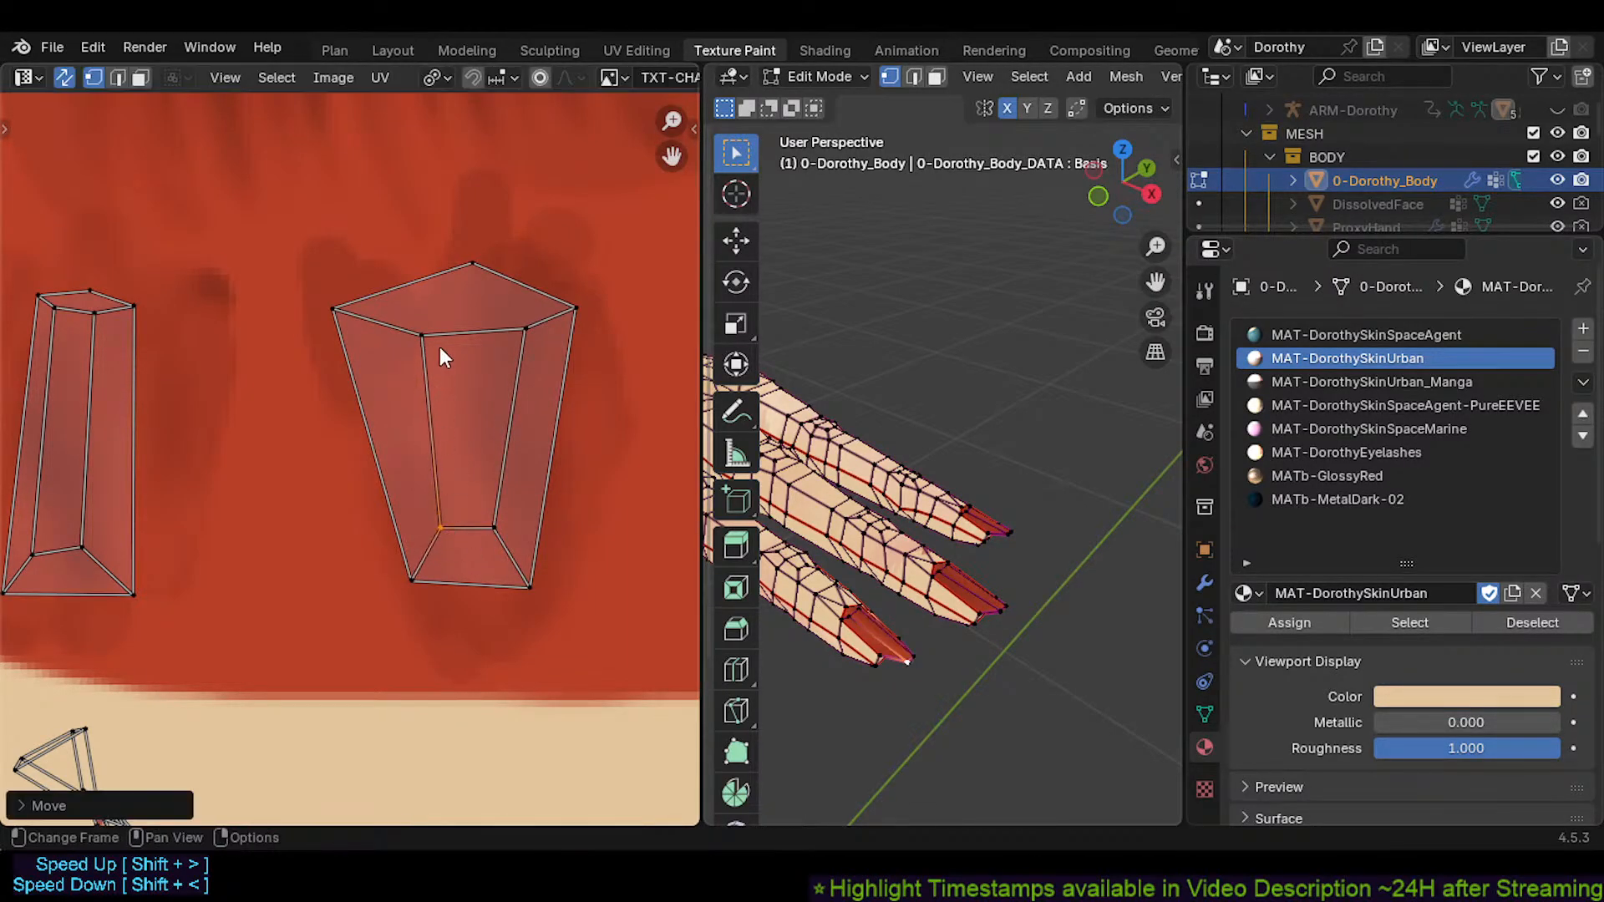
Shift the second nail island's inner top left vertex slightly right and draw its outer top left corner inward
click(427, 339)
key(g)
click(437, 338)
click(344, 307)
key(g)
click(401, 322)
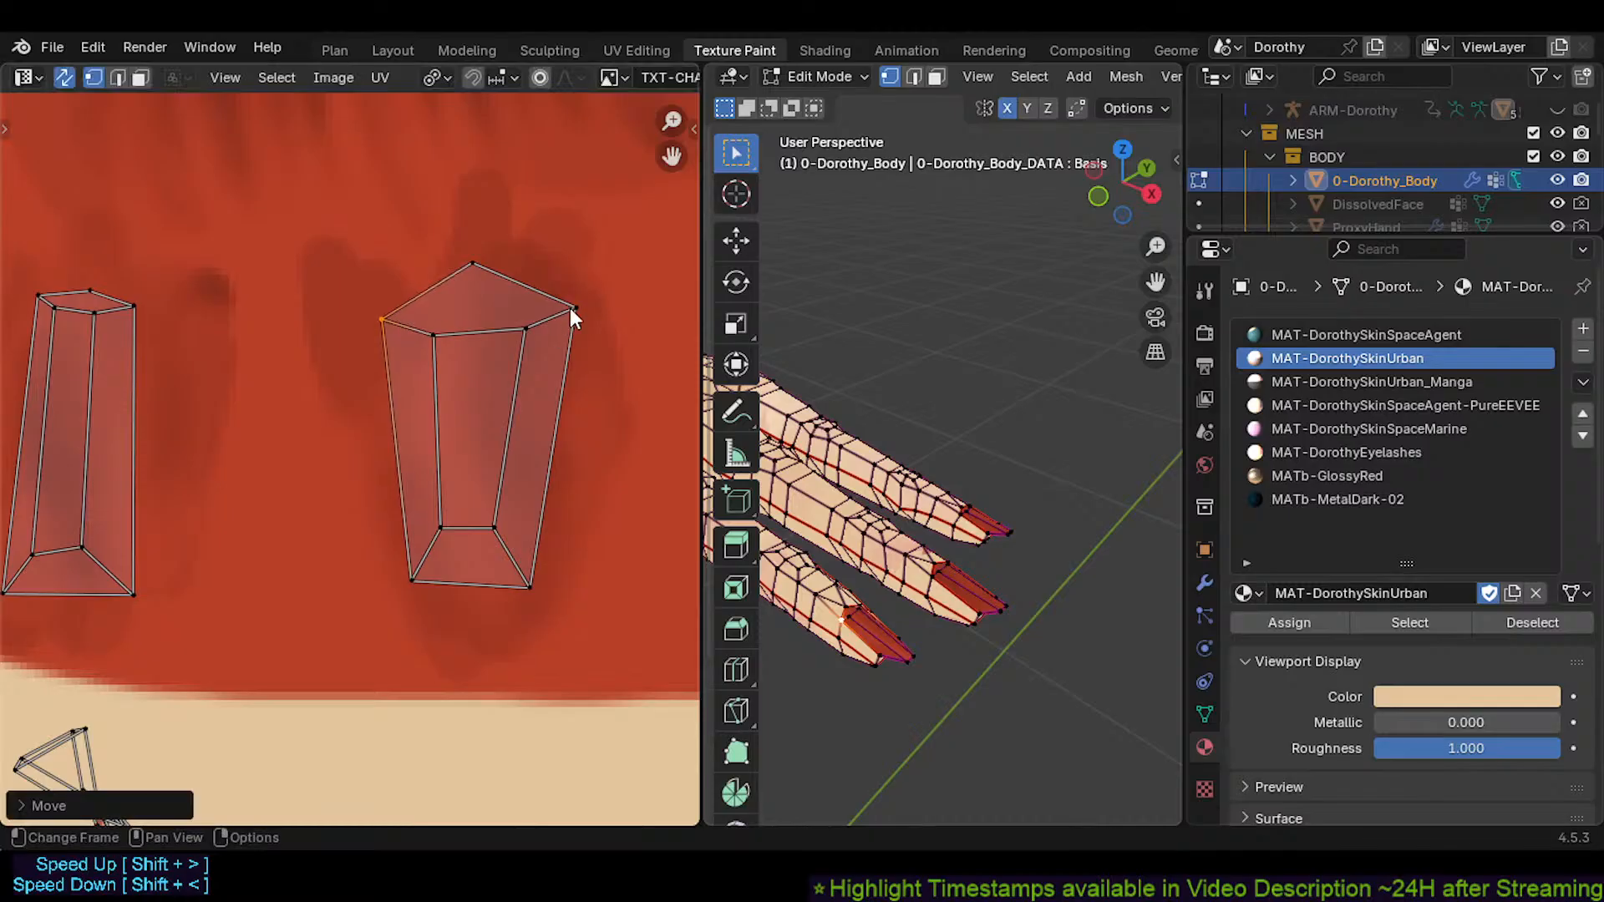
click(573, 310)
scroll(159, 322, down, 1)
Widen the top of the first nail island by moving its outer and inner top right vertices to the right
click(153, 314)
key(g)
click(192, 315)
click(98, 318)
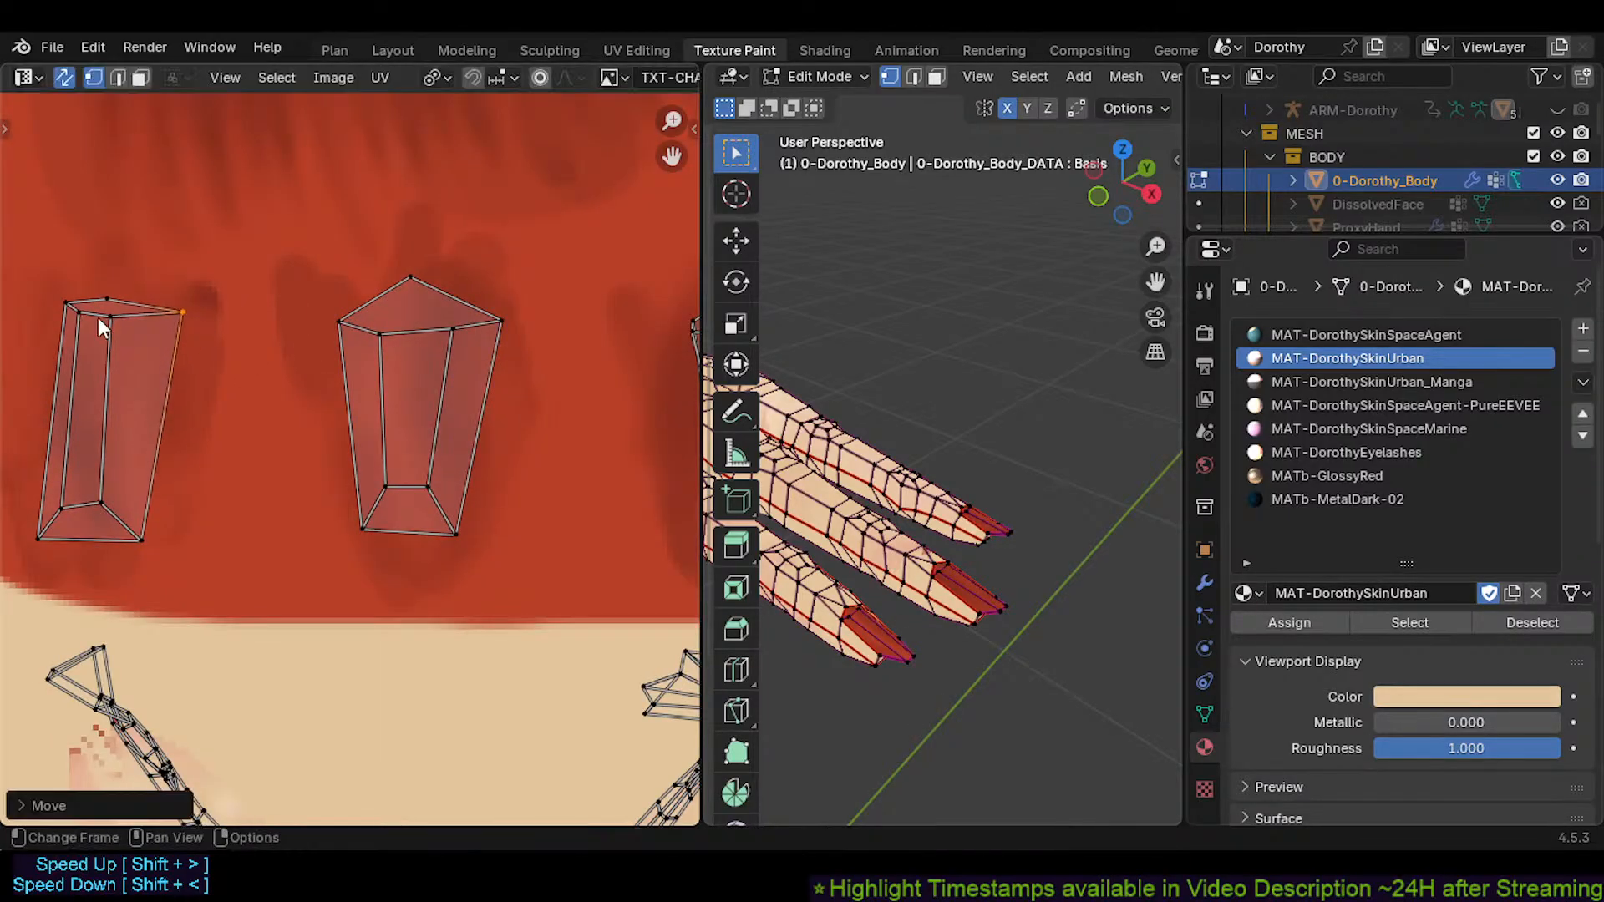
key(g)
click(164, 328)
Move the first nail island's inner bottom right vertex outward and raise the whole inner bottom edge
click(101, 504)
key(g)
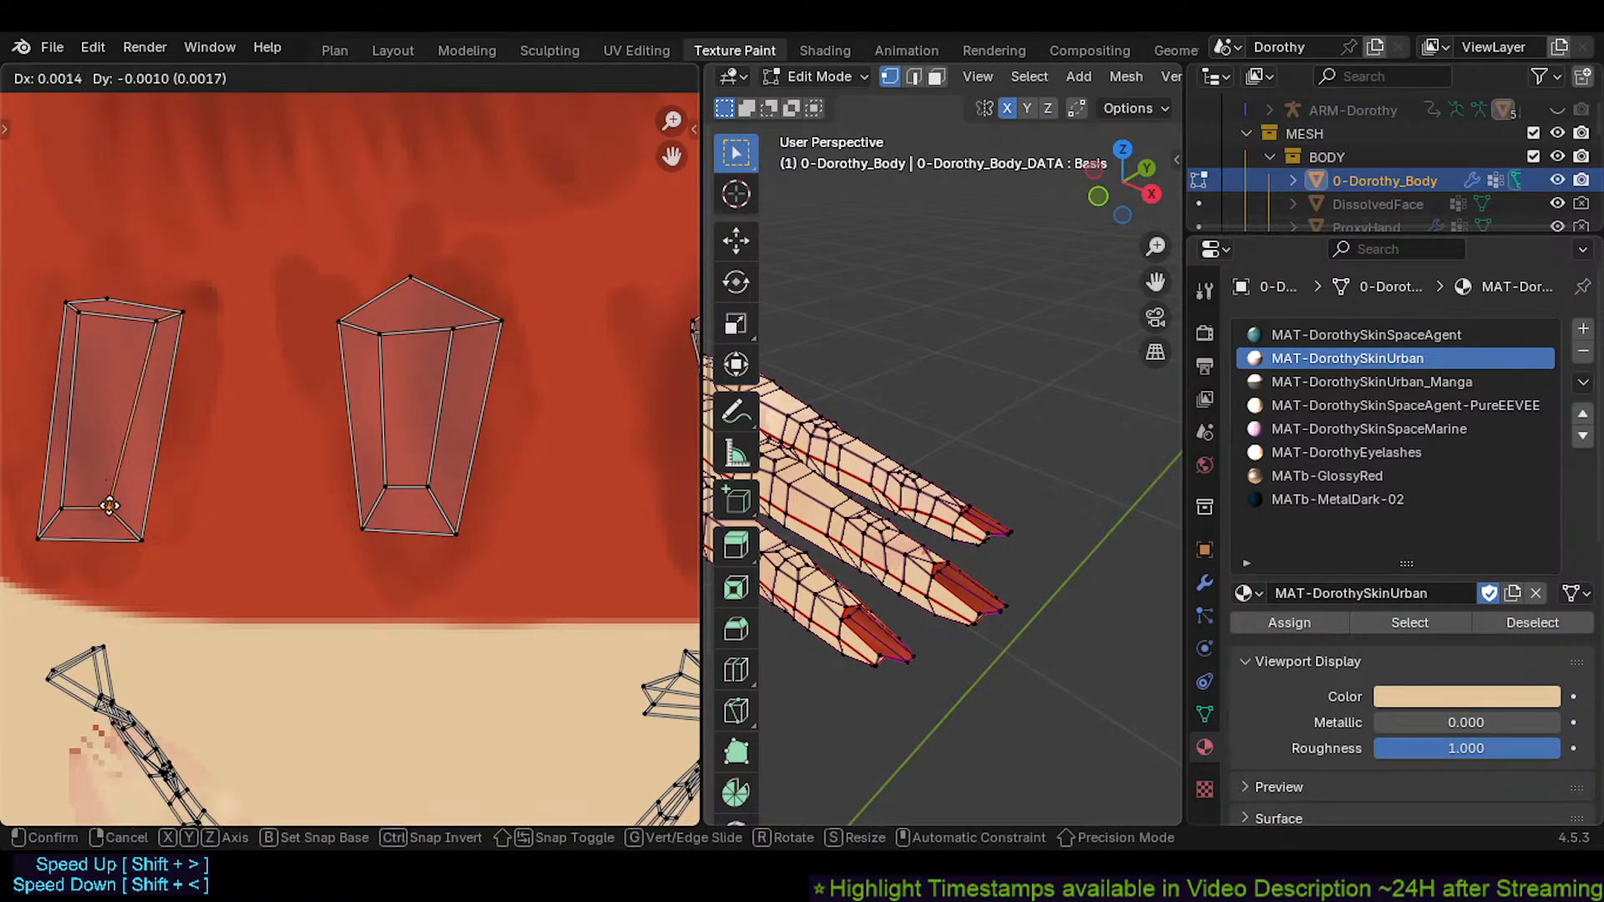
click(130, 503)
key(2)
click(96, 504)
key(g)
click(101, 490)
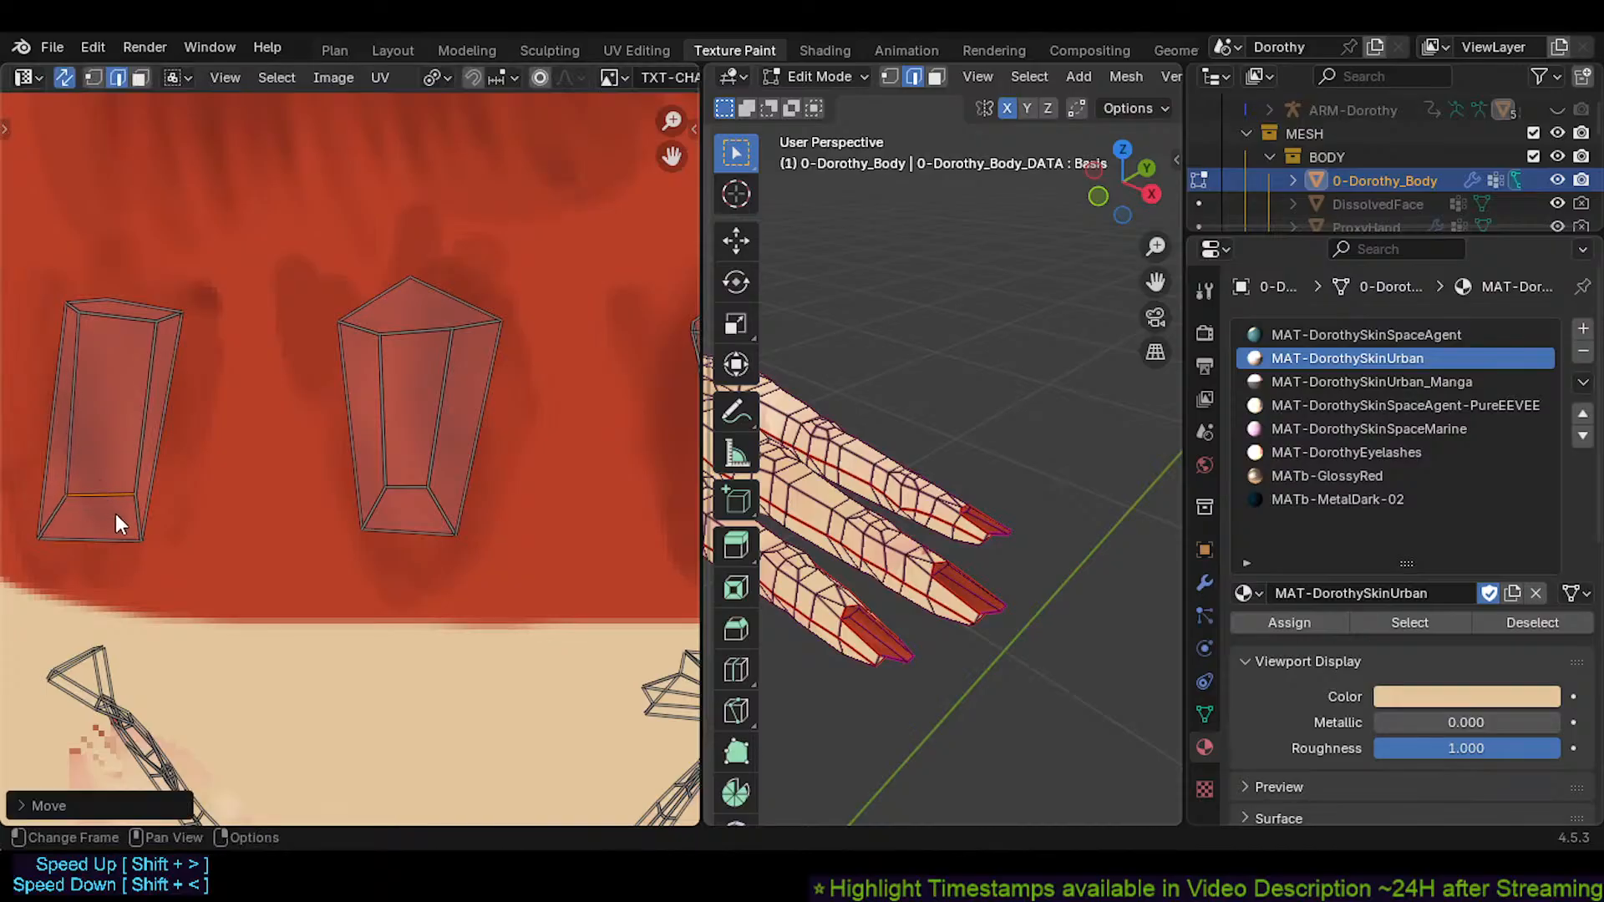
Move the first nail island's bottom right corner outward and its inner bottom left vertex slightly up and inward
key(1)
click(144, 539)
key(g)
click(169, 534)
click(67, 497)
key(g)
click(79, 489)
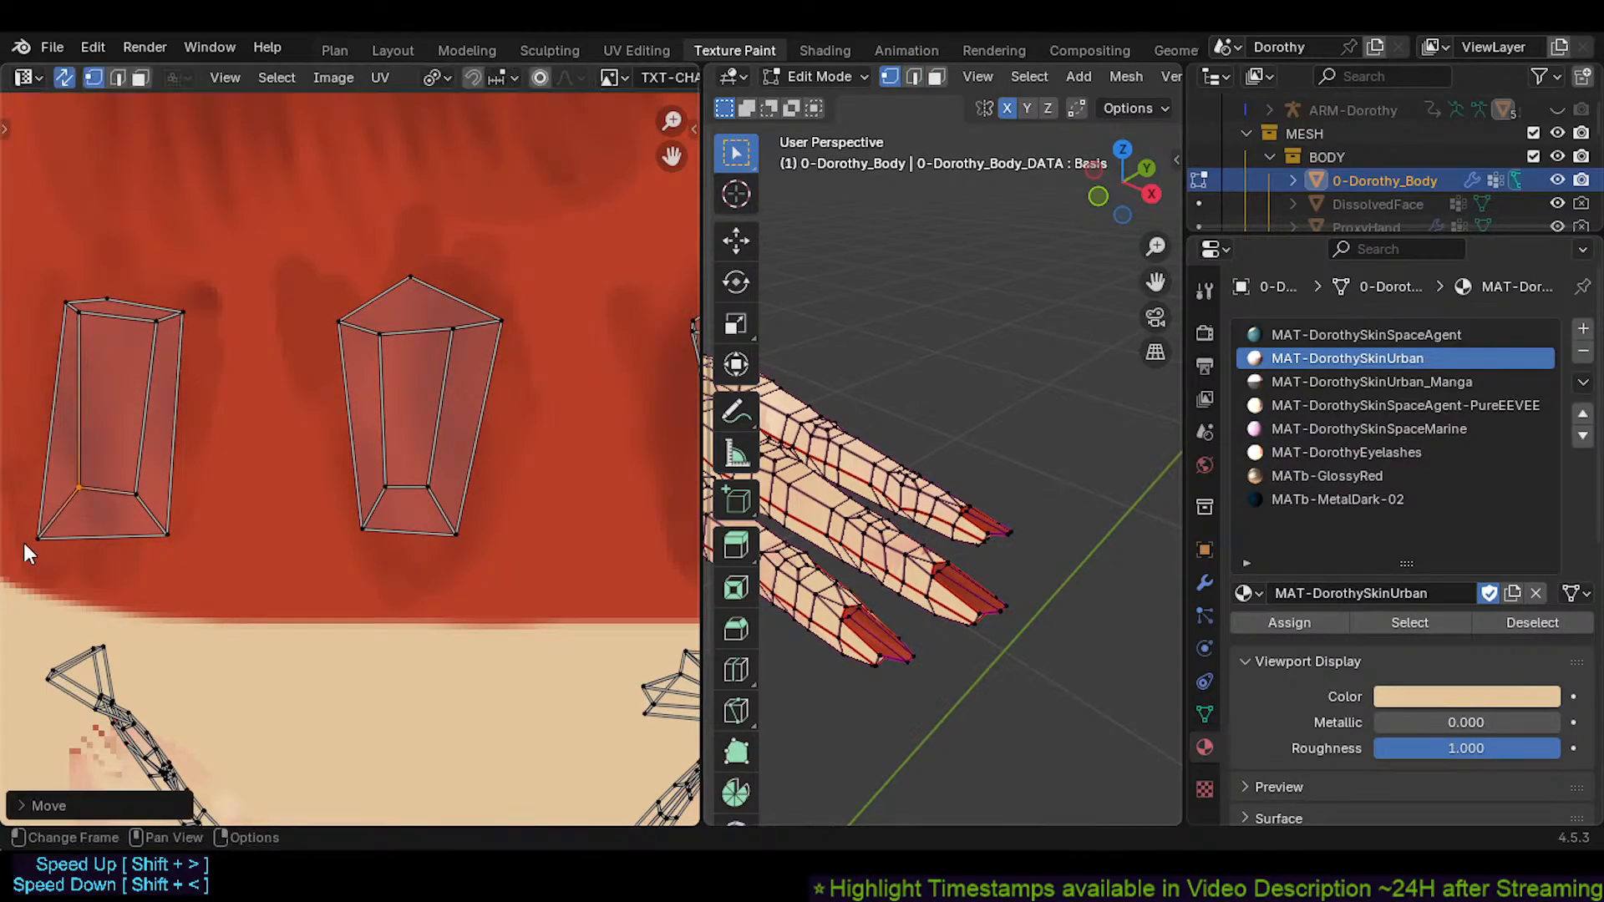
Straighten the first nail island's left side by adjusting its two outer left corners, and shift its top vertex right
click(31, 540)
key(g)
click(45, 527)
click(67, 301)
key(g)
click(57, 304)
click(107, 297)
key(g)
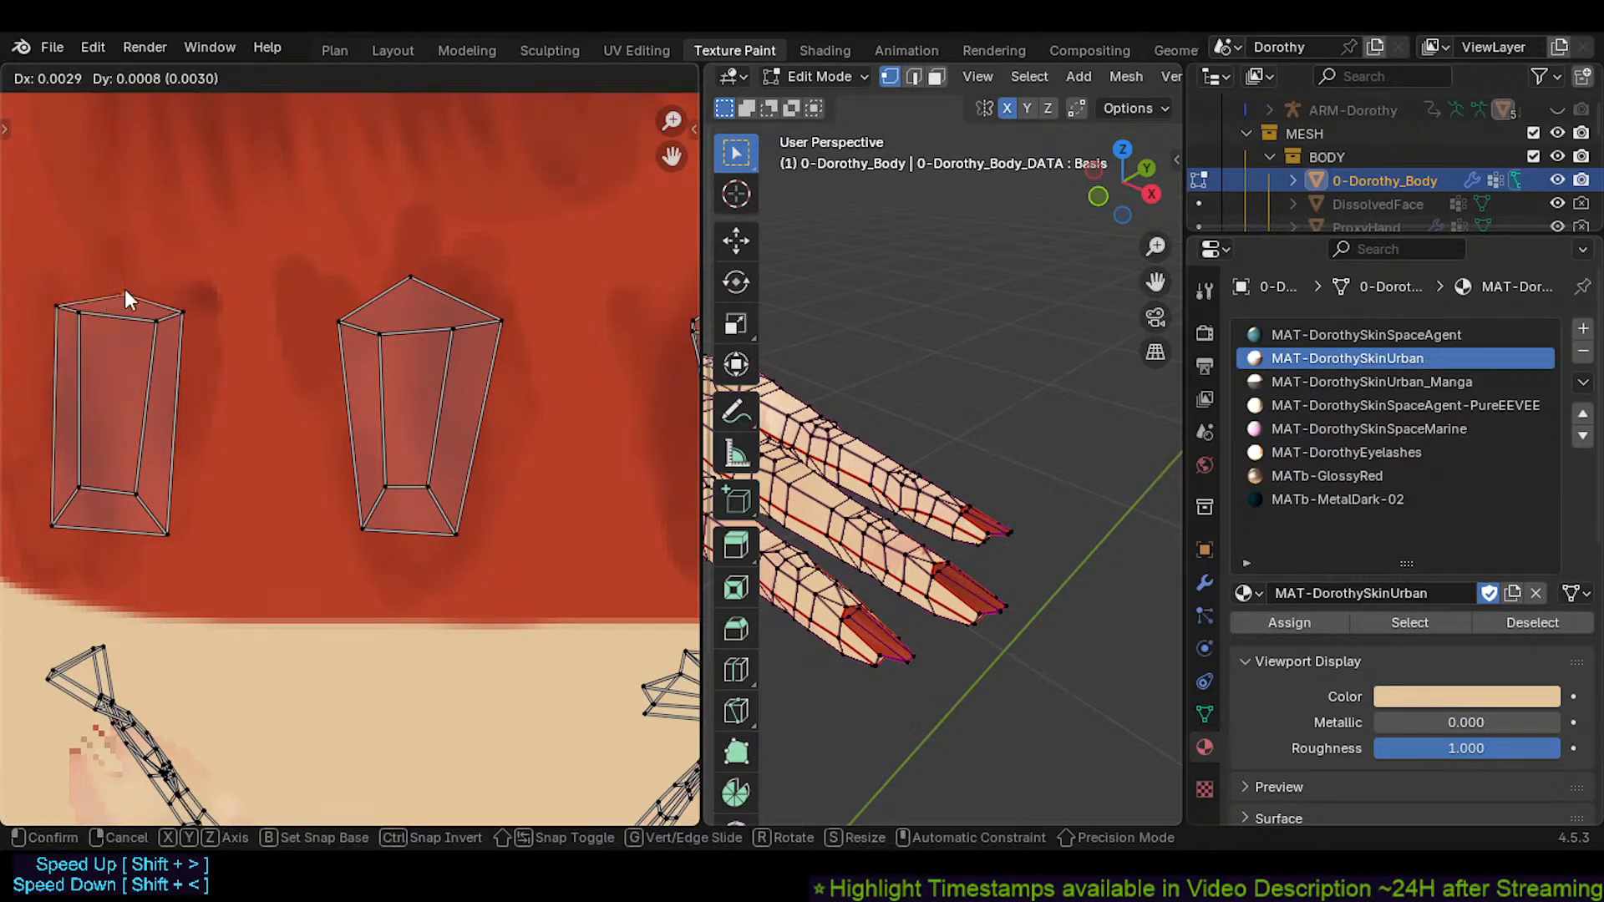
click(123, 291)
Level the second nail island's two inner top vertices with its outer top corners
shift+middle_drag(384, 331, 336, 388)
click(336, 387)
key(g)
click(345, 377)
key(g)
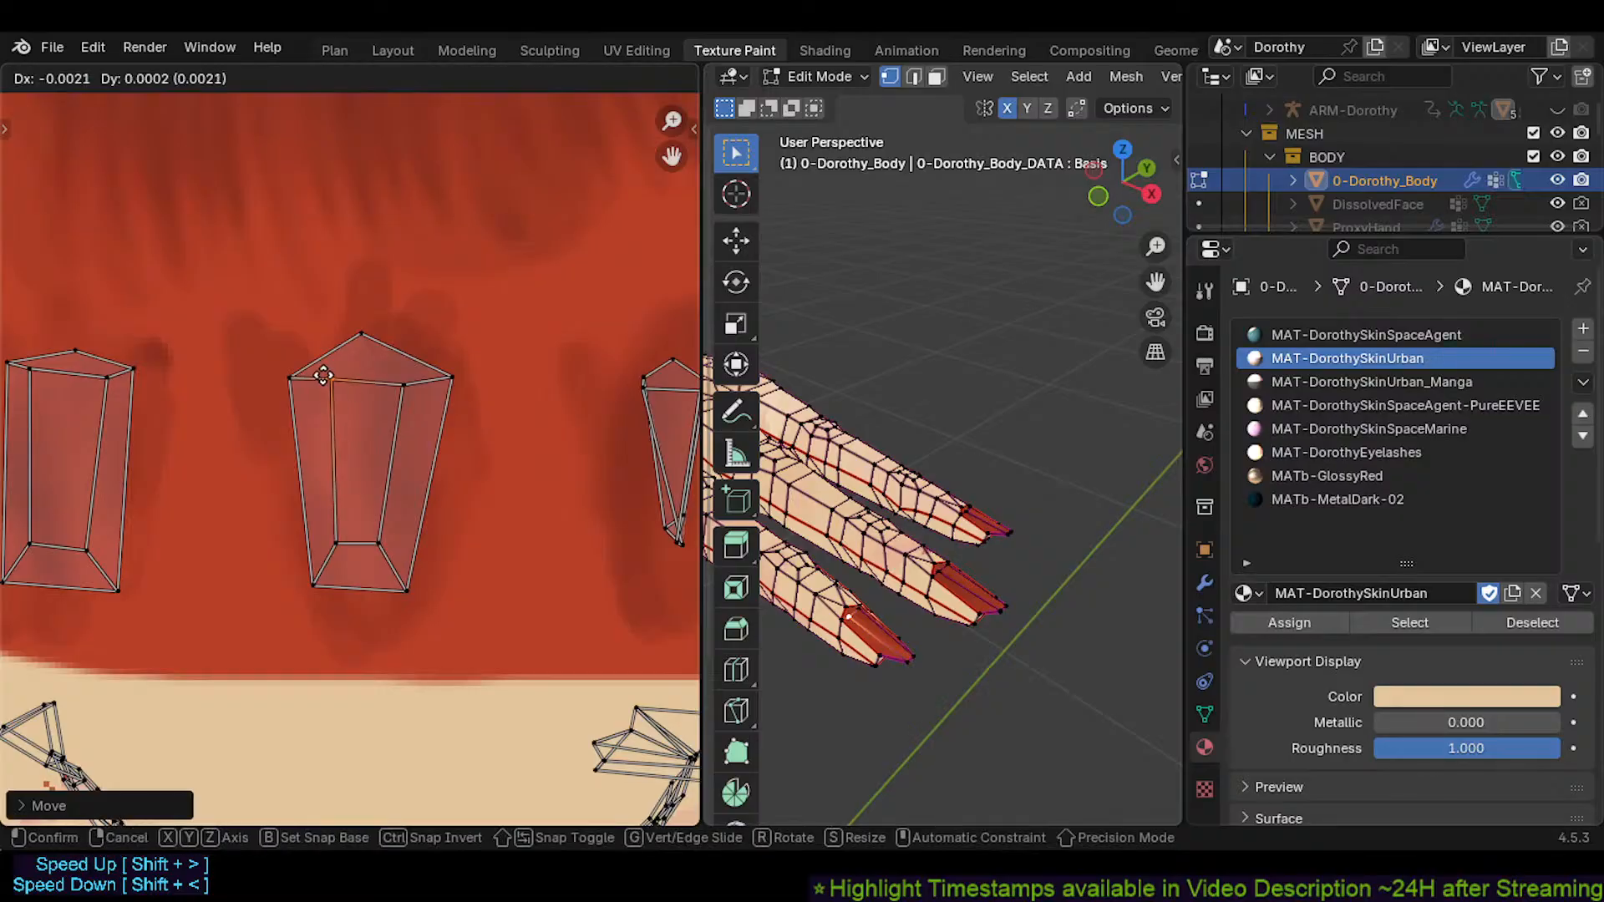
click(329, 376)
click(399, 380)
key(g)
click(405, 372)
Shift the second nail island's peak vertex slightly right and down, and fine-tune its outer top right corner
click(363, 324)
key(g)
click(374, 331)
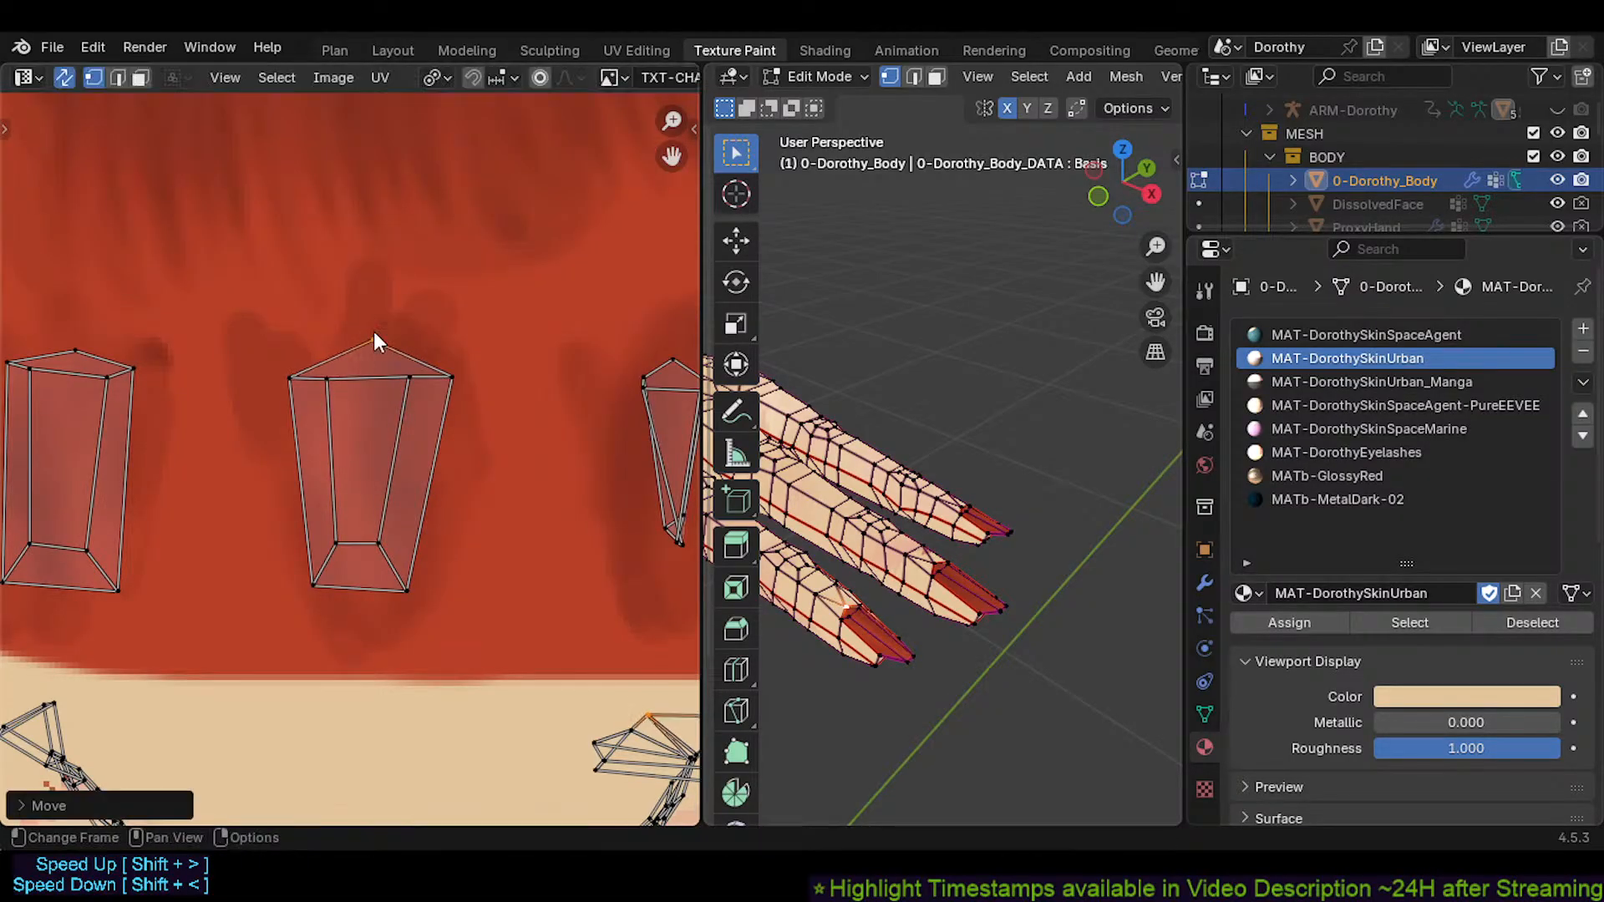
click(459, 378)
key(g)
click(457, 378)
middle_drag(140, 369, 203, 391)
scroll(138, 419, down, 1)
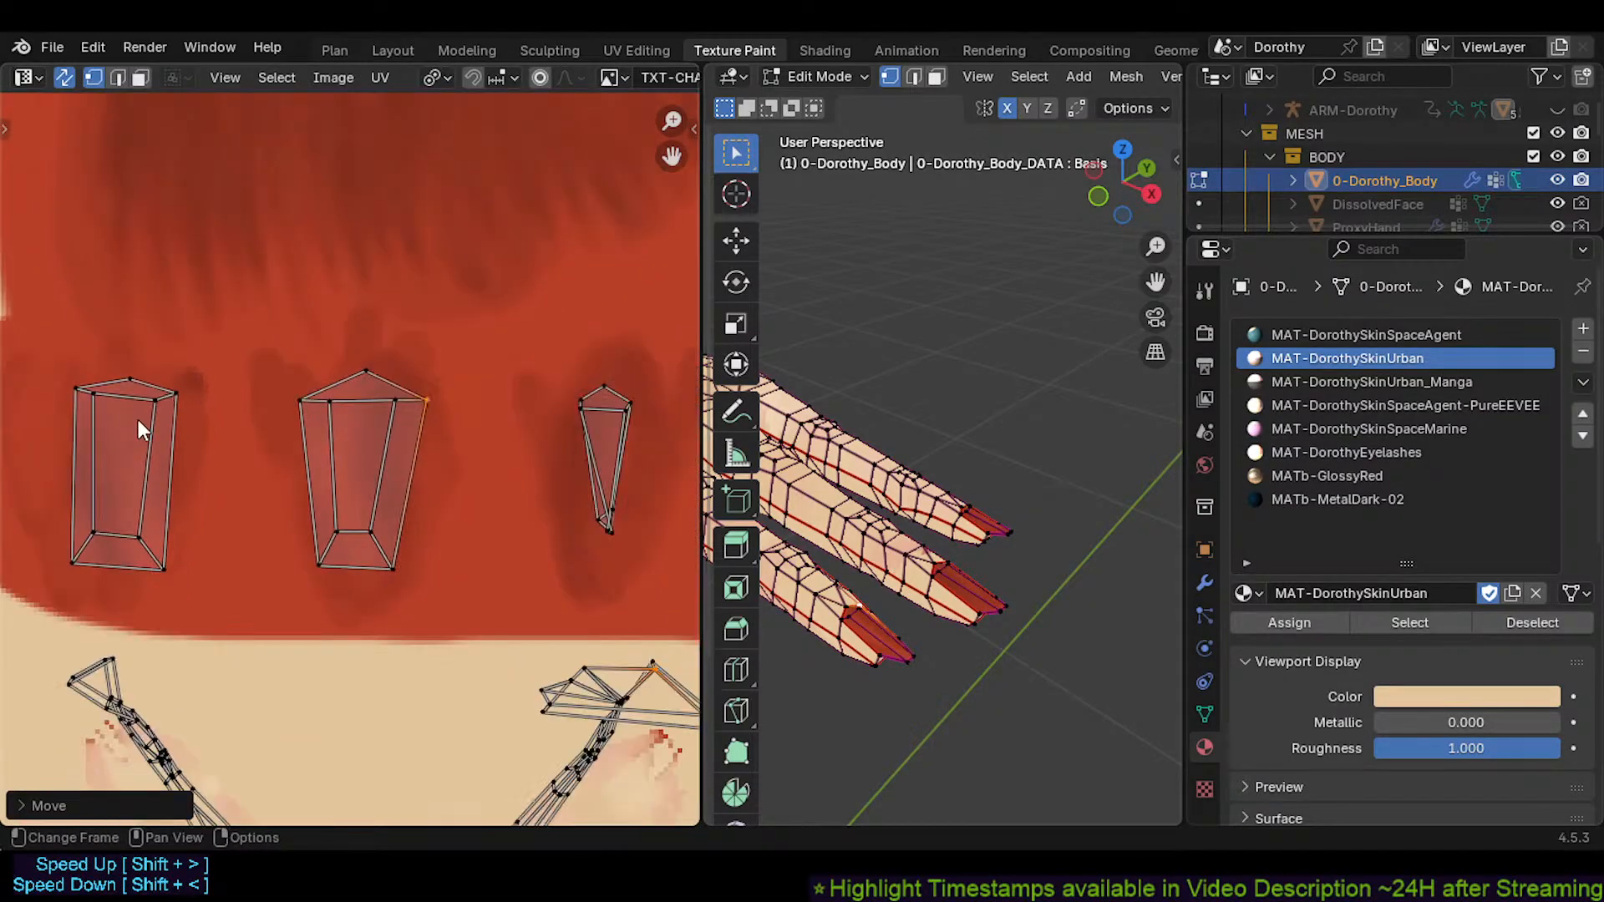
Raise the first nail island's peak vertex and spread its top corners and inner top right vertex slightly outward
key(3)
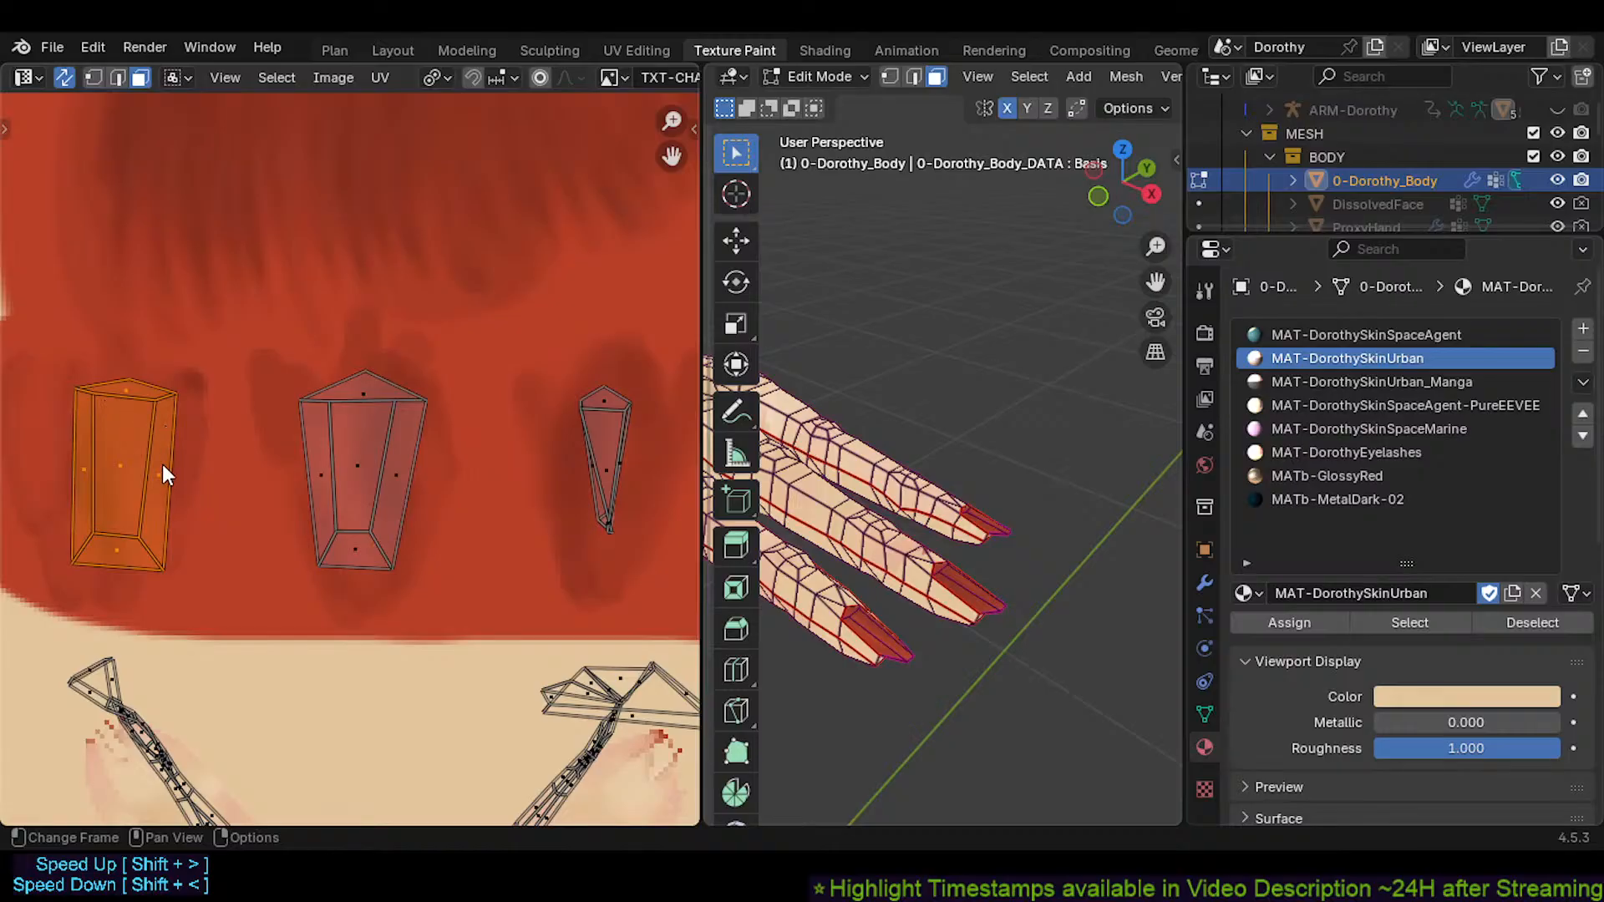
key(1)
click(129, 367)
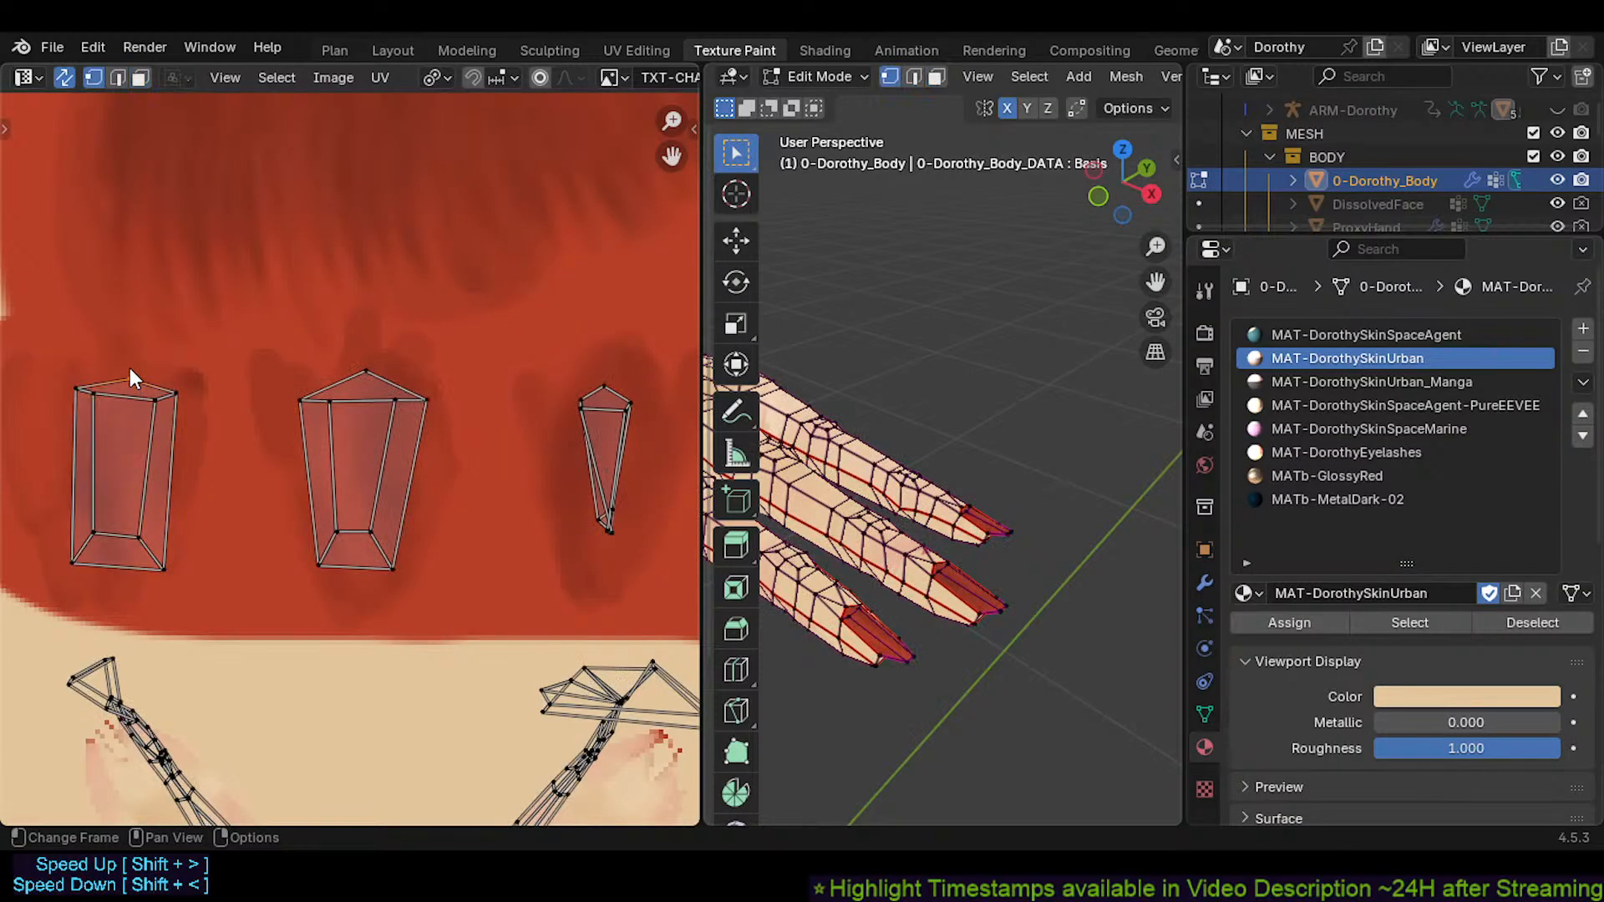
key(g)
click(131, 352)
click(82, 380)
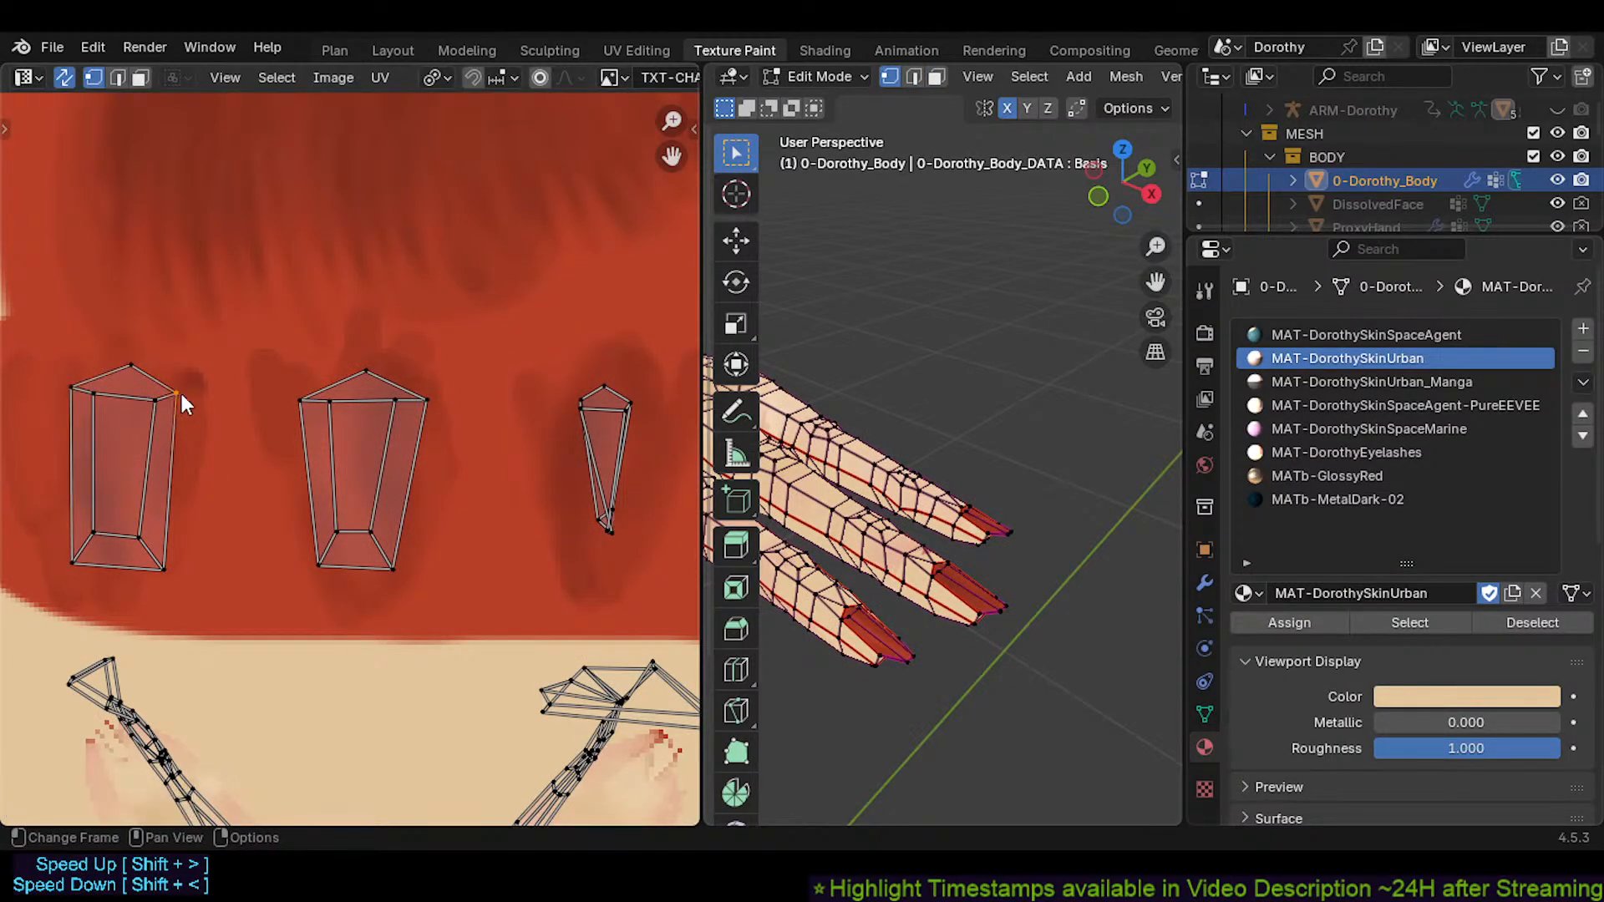
key(g)
click(193, 391)
click(160, 403)
key(g)
click(163, 406)
Fine-tune the first nail island's bottom right corner and save the file
click(156, 561)
key(g)
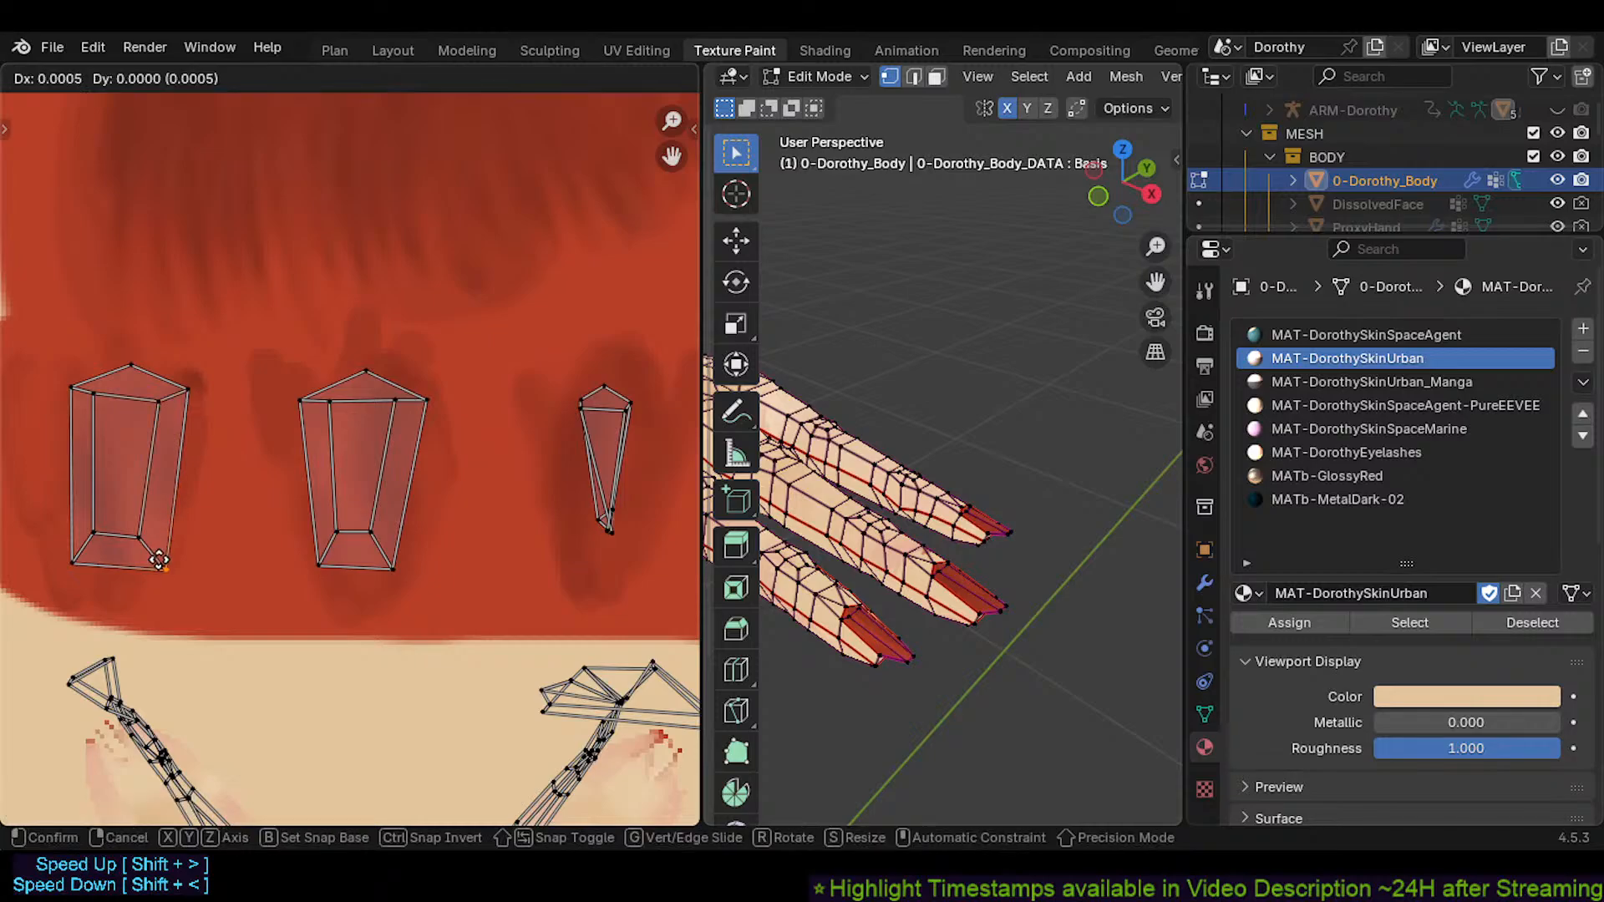
click(158, 560)
scroll(401, 493, down, 2)
key(ctrl+s)
Spread the third nail island's bunched lower vertices apart to form separate left and right bottom corners
scroll(417, 518, up, 3)
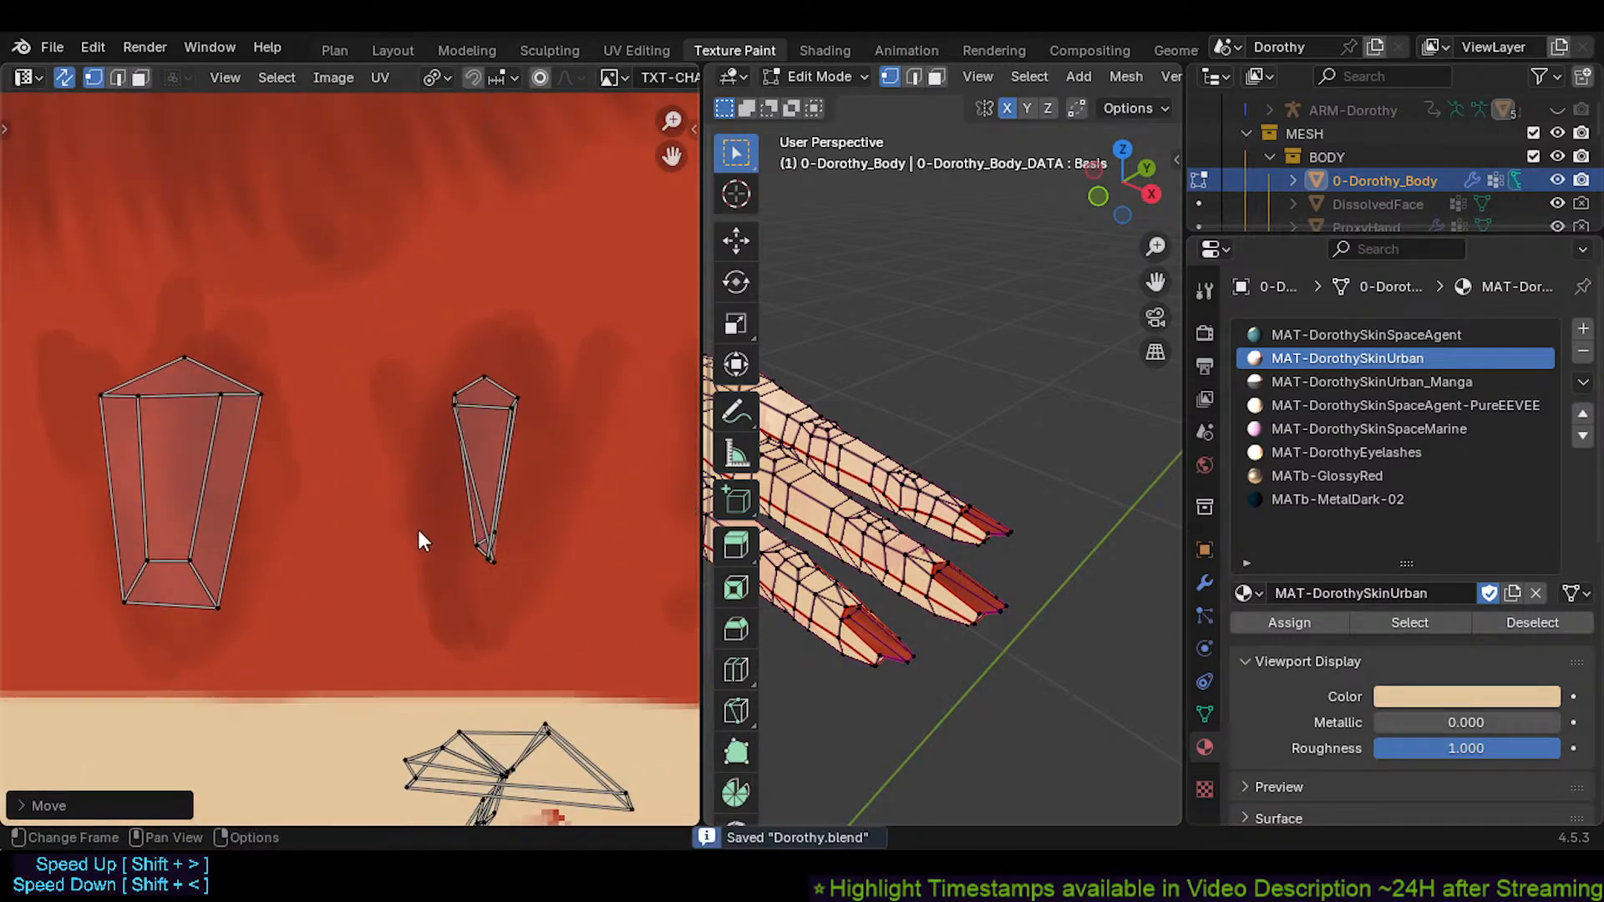
click(467, 558)
key(g)
click(524, 567)
click(474, 553)
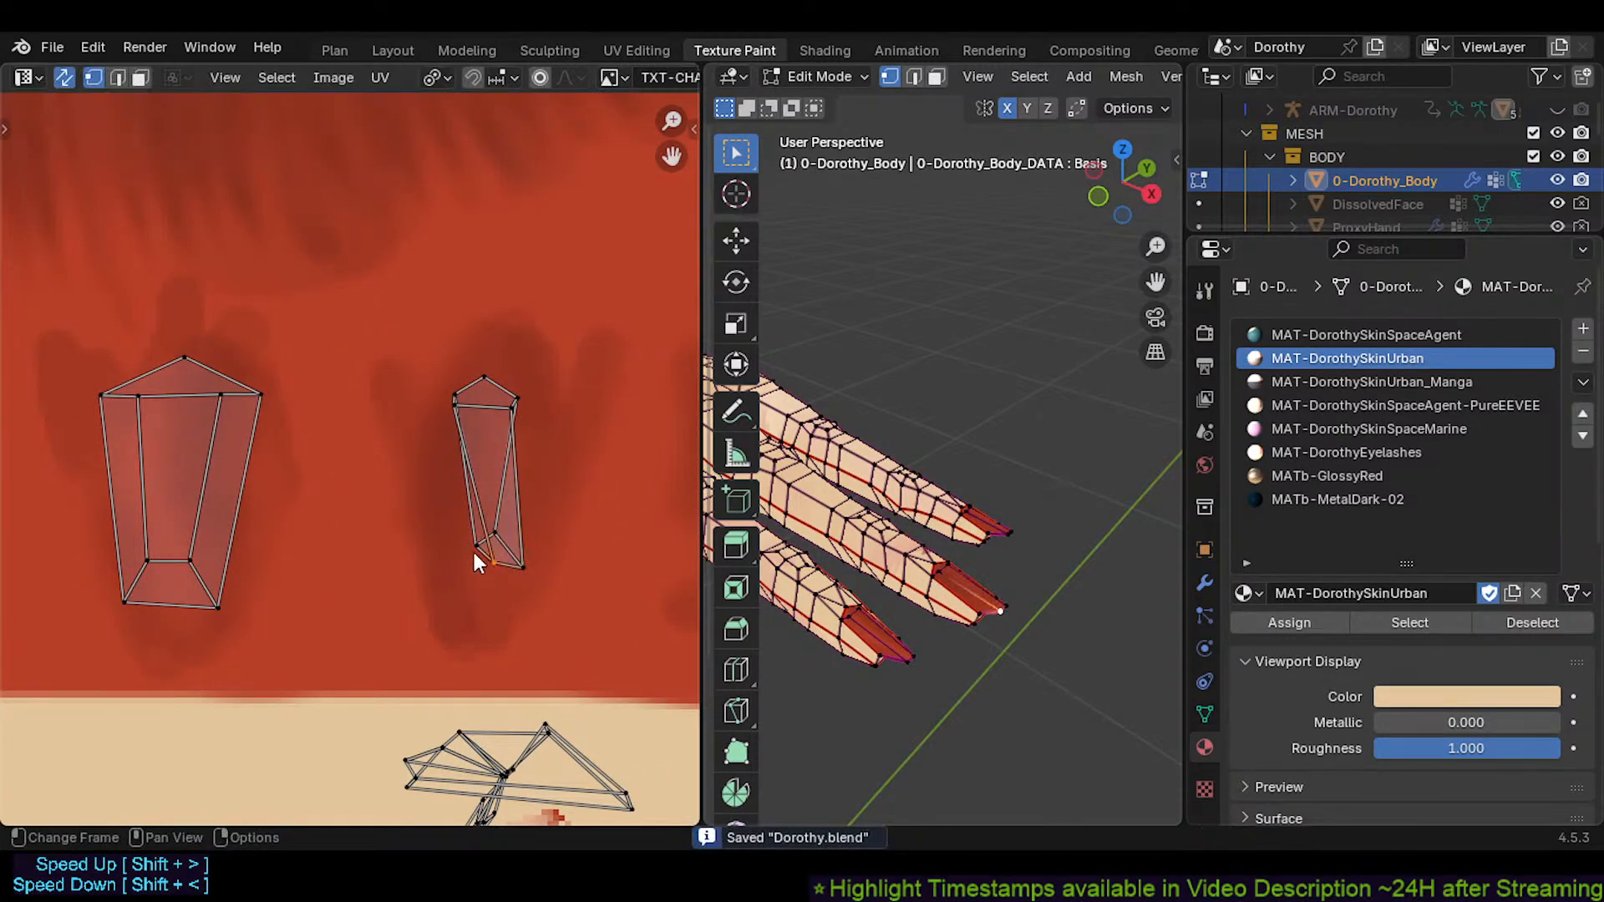
click(469, 552)
key(g)
click(433, 578)
click(502, 563)
key(g)
click(393, 612)
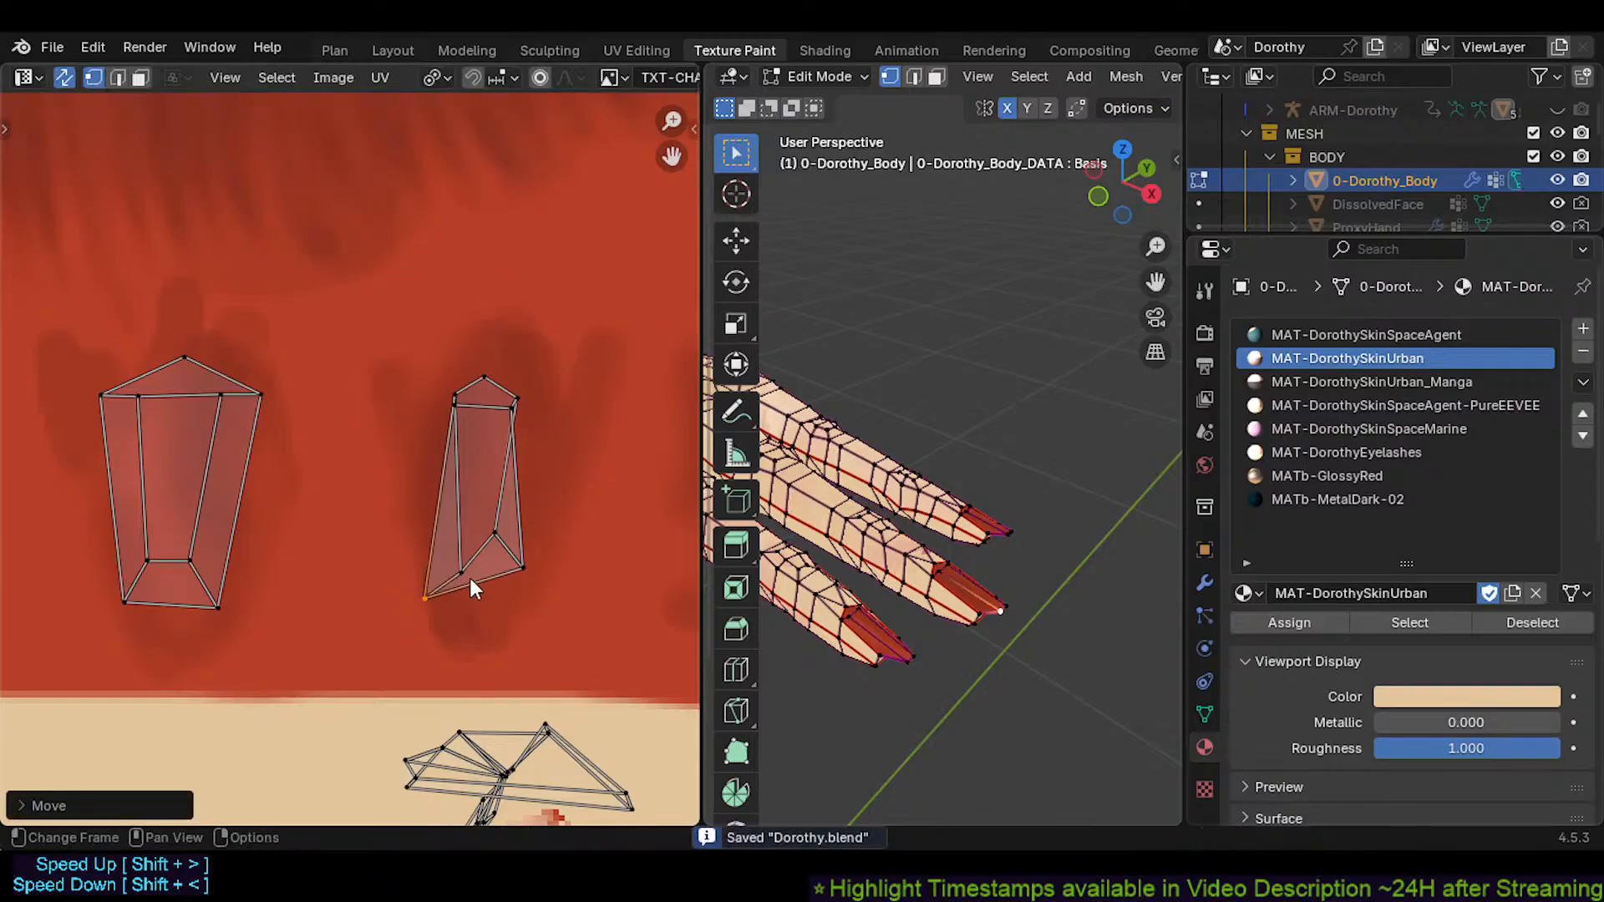
Lower the third nail island's bottom right corner and move its two inner bottom vertices down toward the bottom edge
click(527, 566)
key(g)
click(528, 611)
click(453, 569)
key(g)
click(446, 574)
click(494, 544)
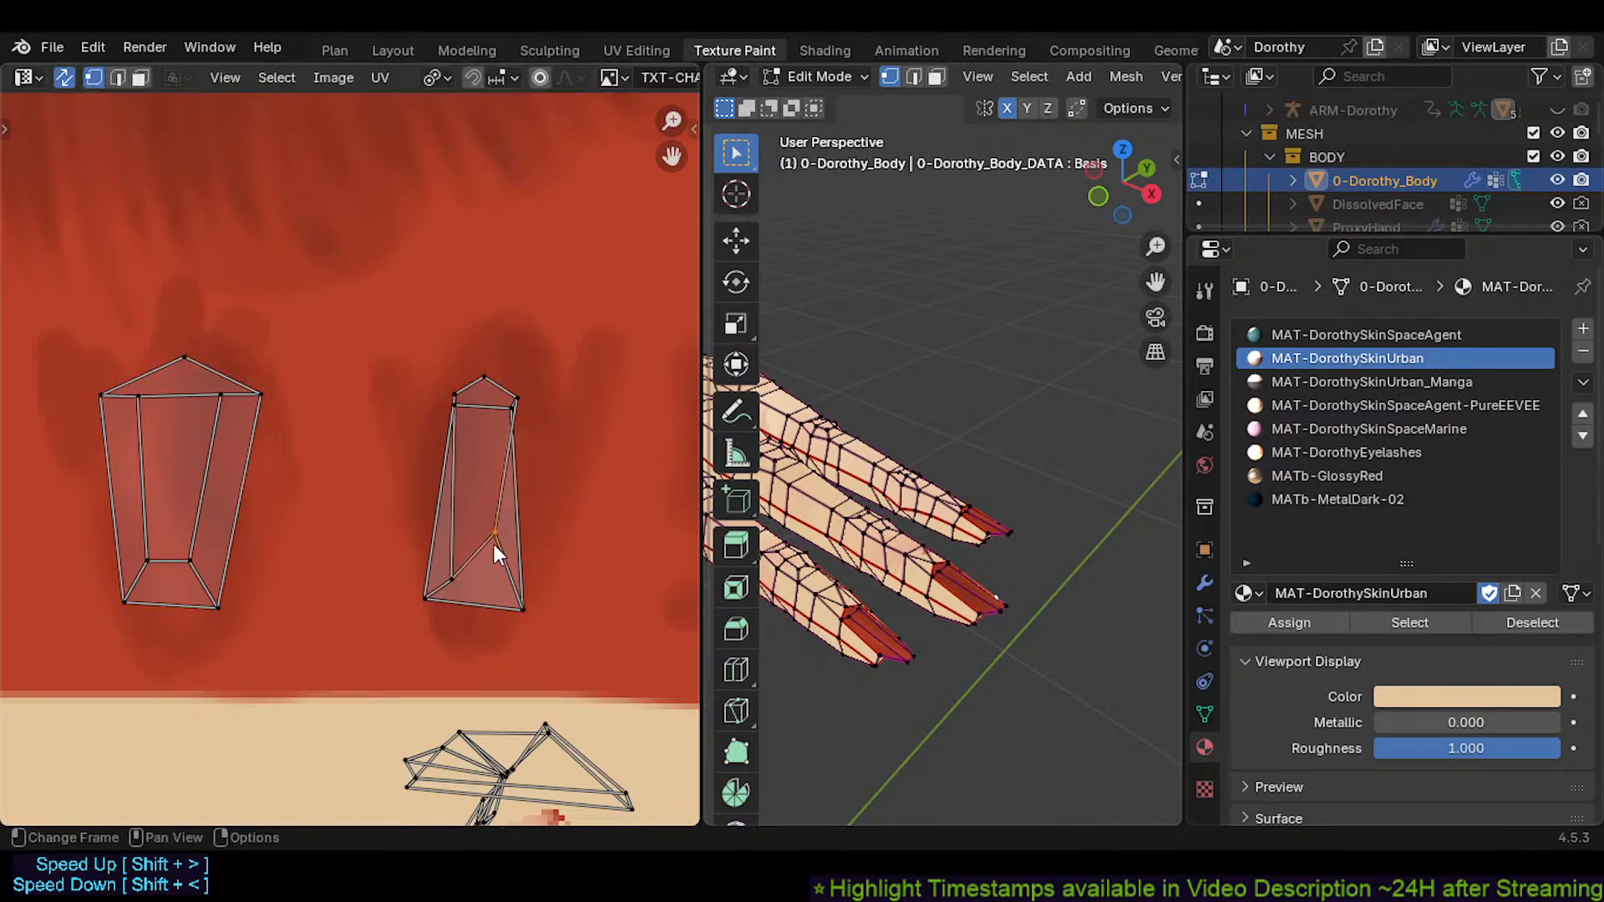
key(g)
click(493, 584)
Draw the third nail island's bottom left corner in and down, and bring its inner bottom vertices closer together
click(420, 606)
key(g)
click(431, 621)
click(466, 576)
key(g)
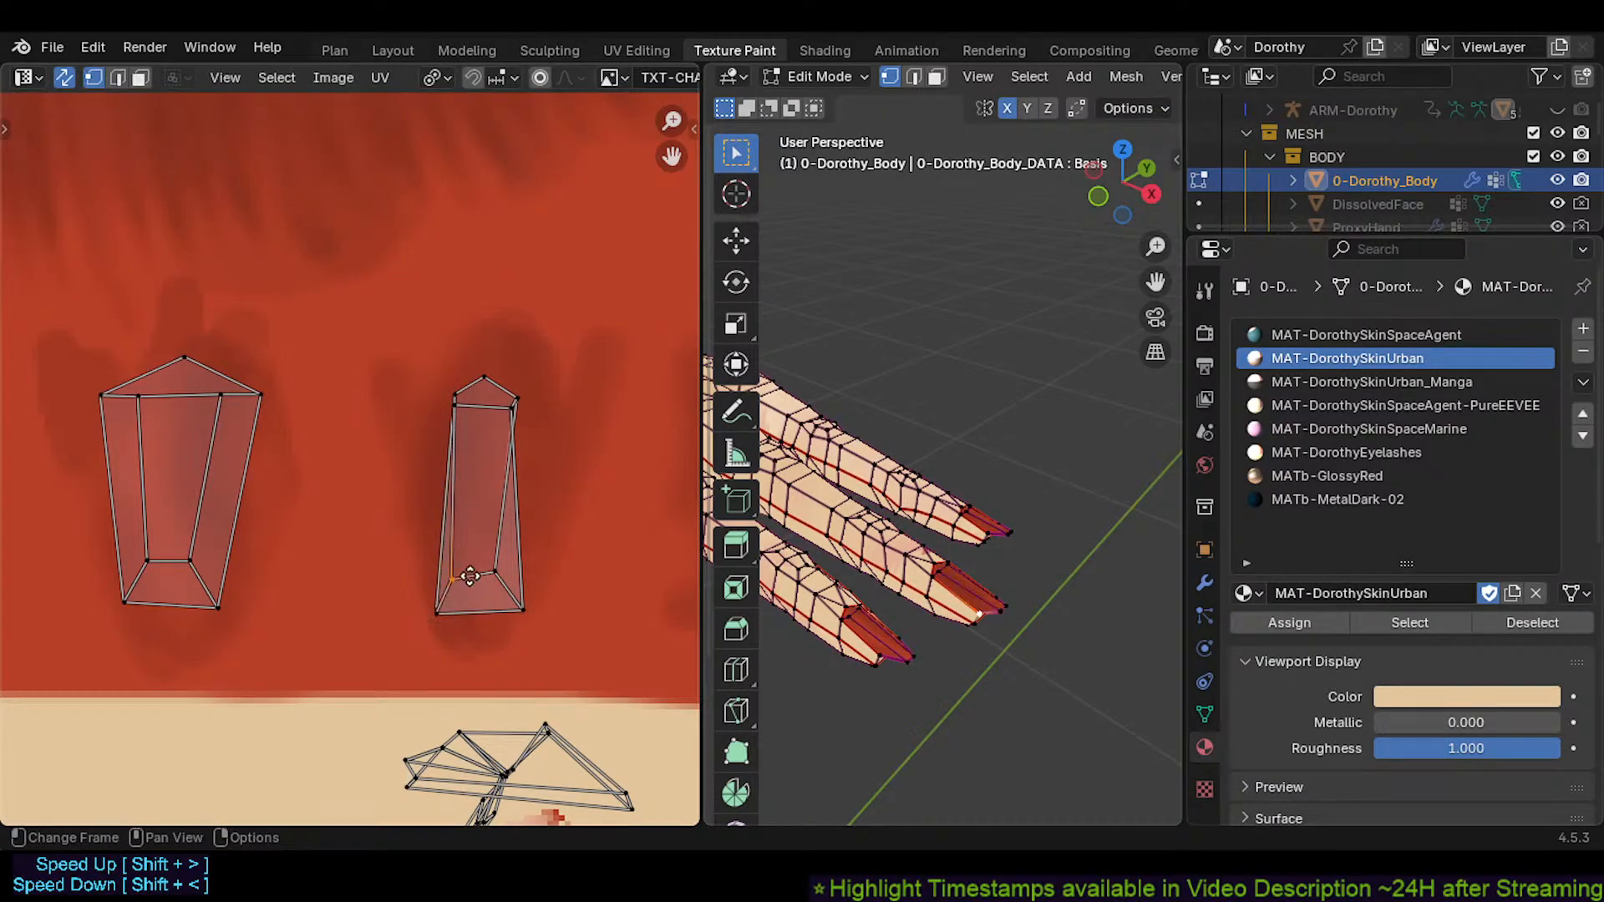
click(482, 583)
click(499, 574)
key(g)
click(502, 578)
Pull the third nail island's outer top right corner outward and raise its peak vertex
click(515, 401)
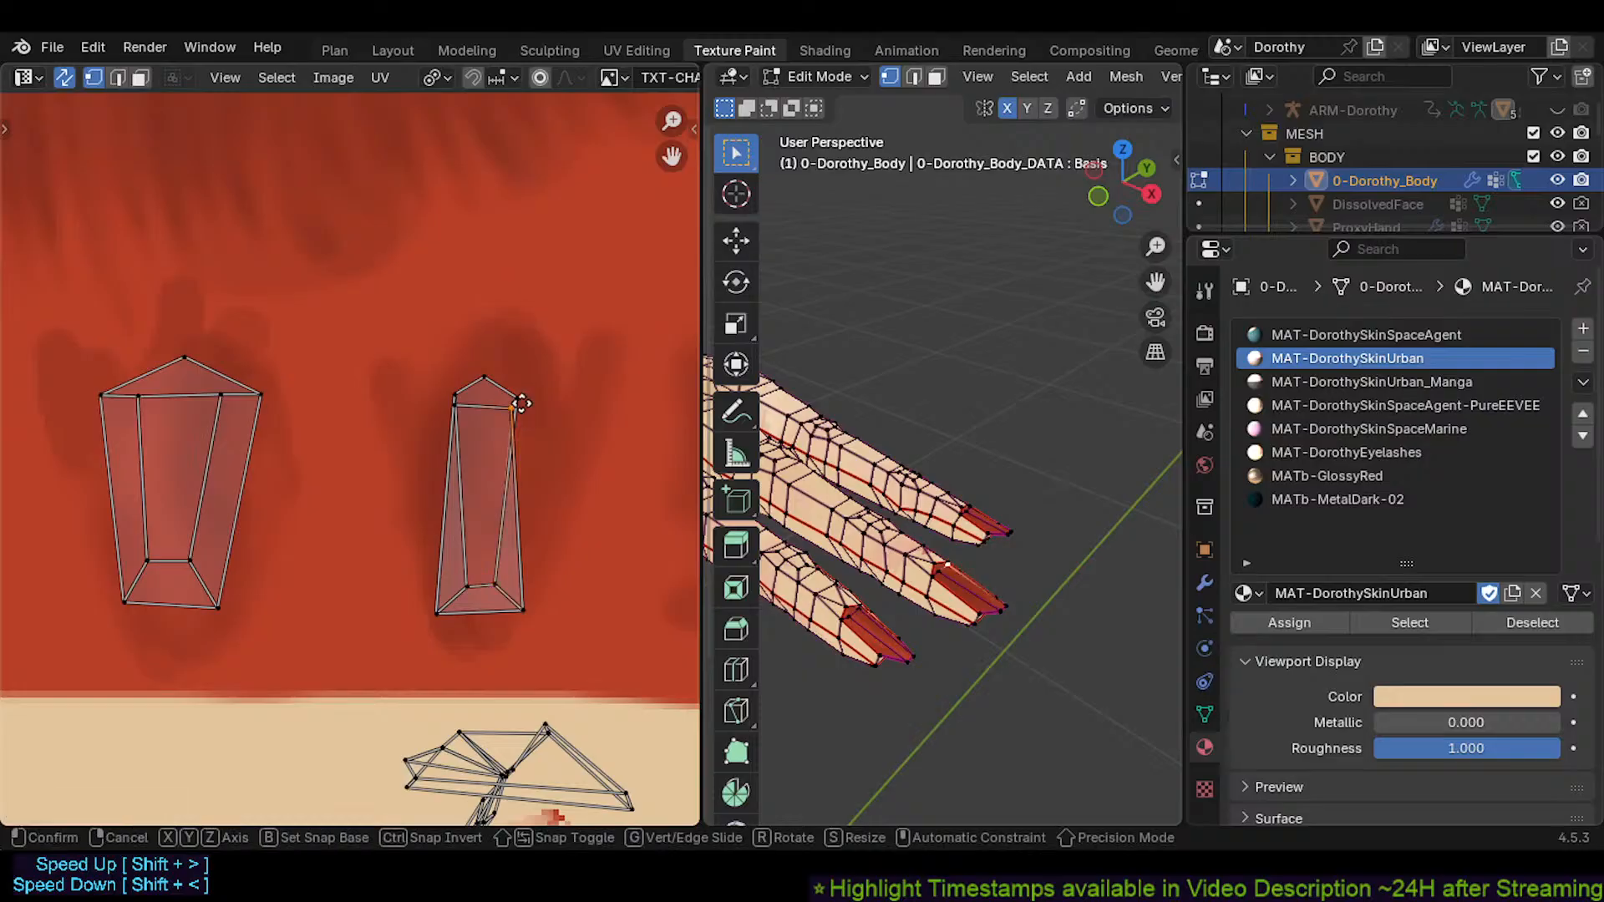
key(g)
click(570, 403)
click(488, 374)
key(g)
click(498, 352)
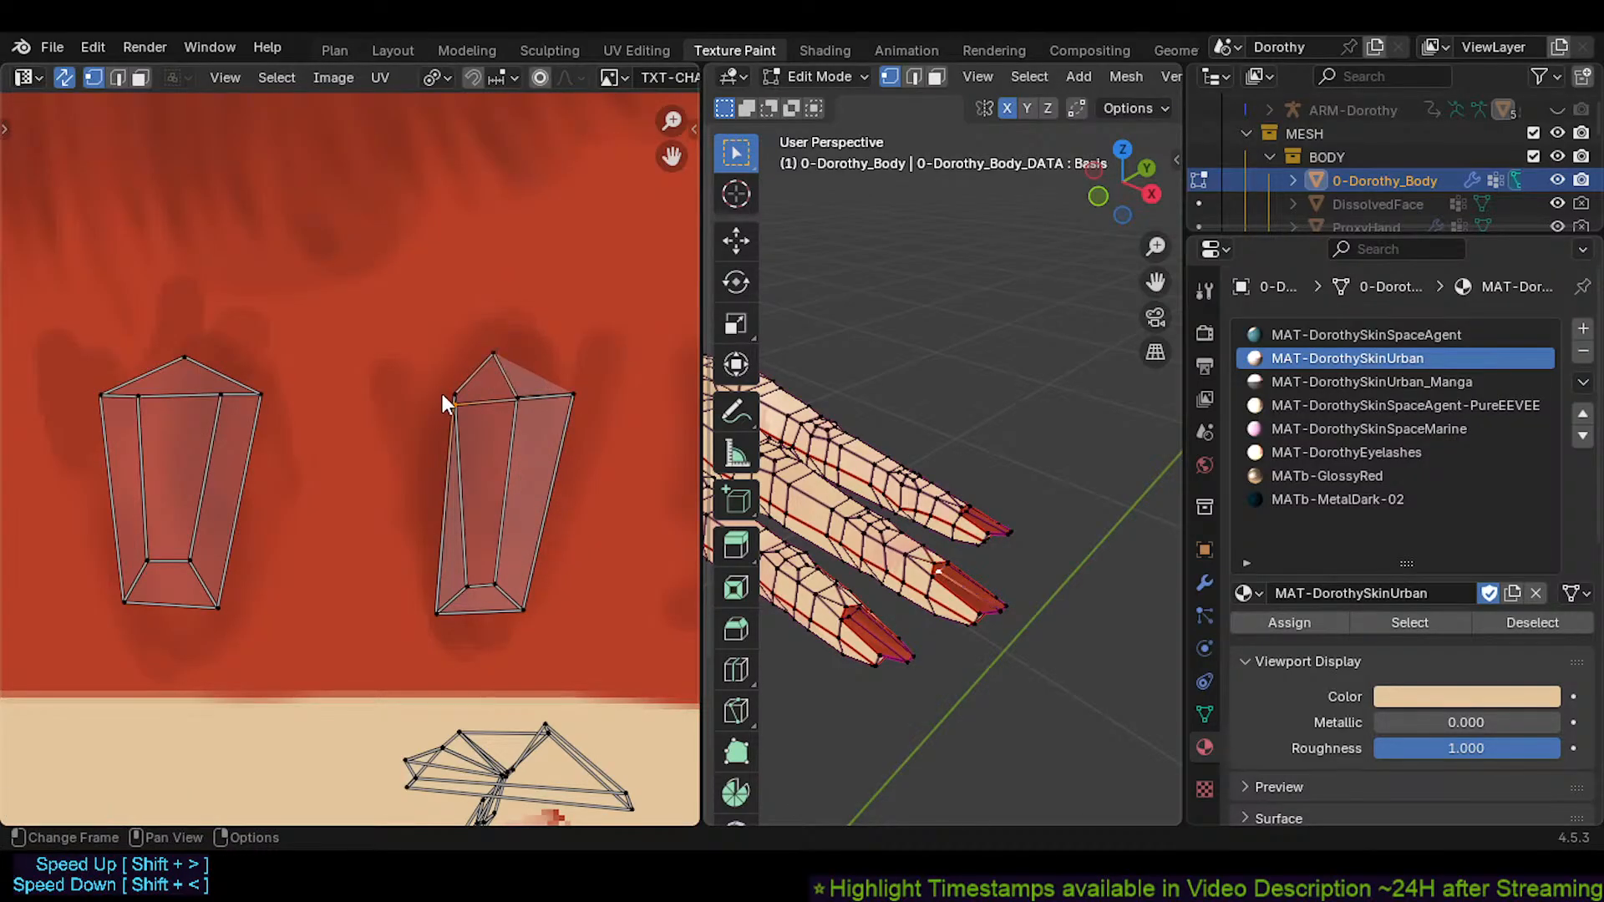
Uncross the third nail island's upper left vertices, placing the outer corner far left and the inner vertex inward
key(g)
click(407, 377)
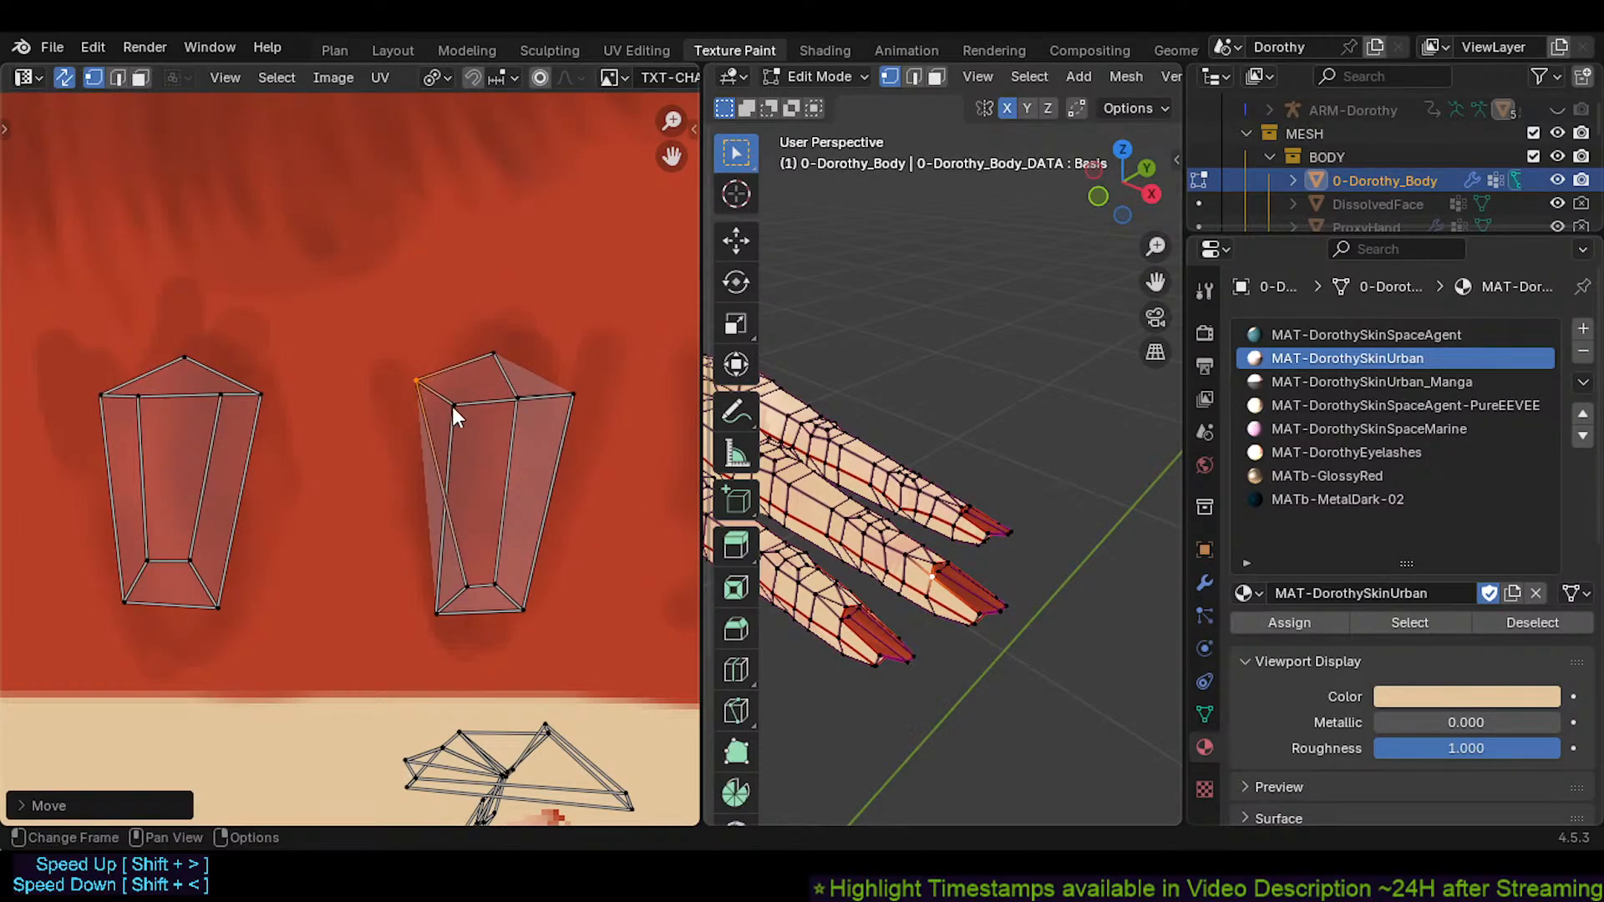
click(453, 406)
click(418, 376)
key(g)
click(477, 416)
click(447, 405)
key(g)
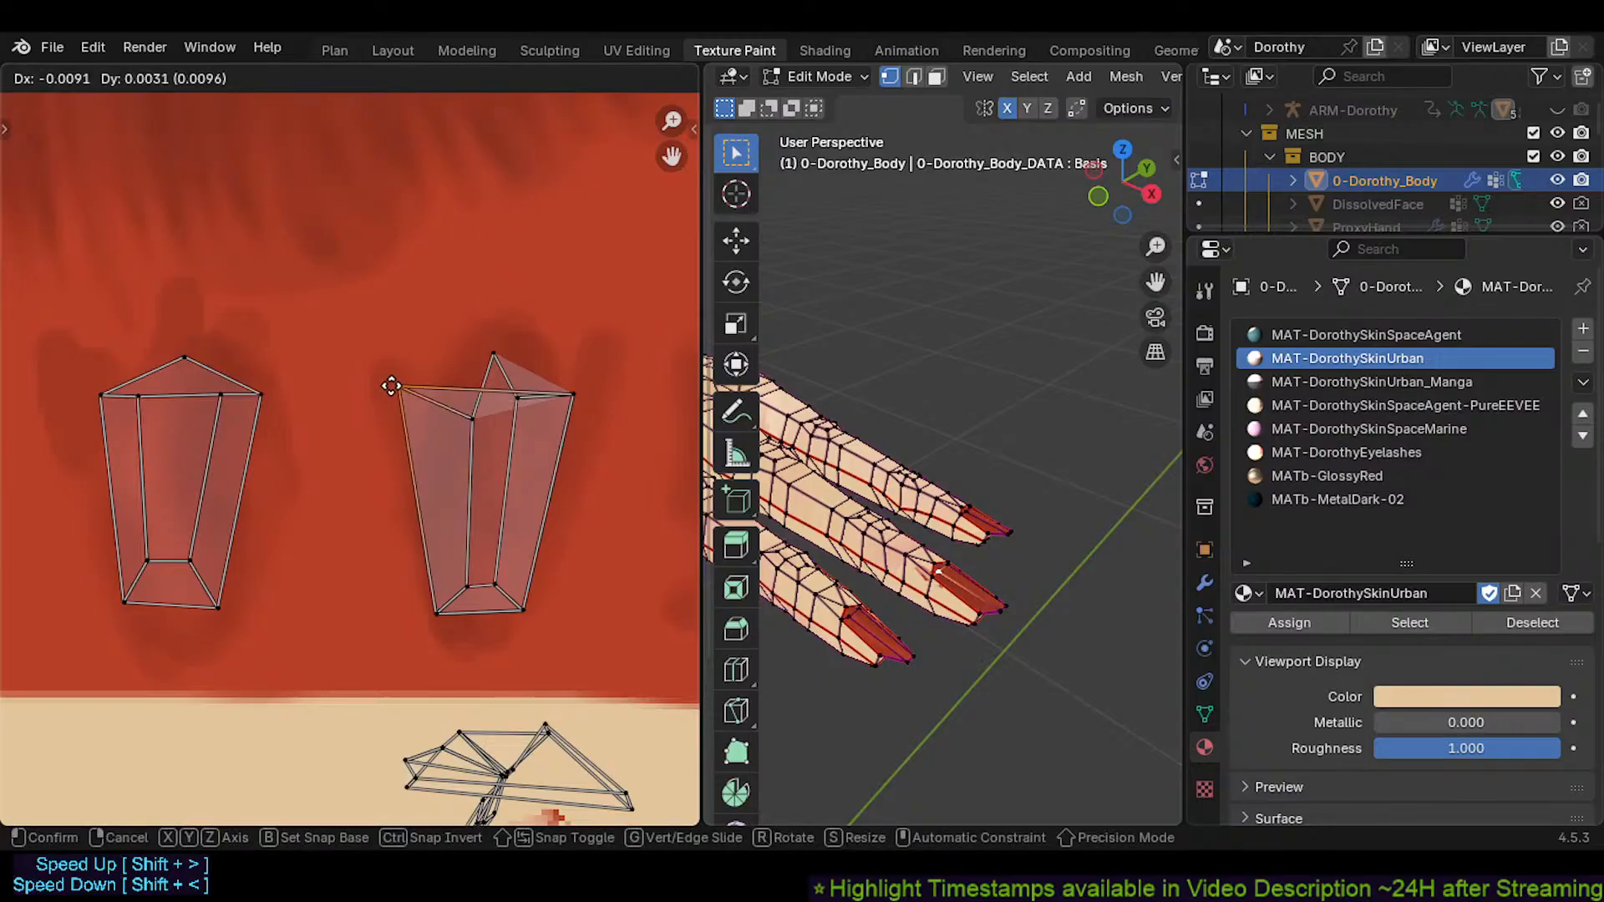
click(391, 386)
Try to raise the third nail island's peak and inner top vertices above its outer top corners
click(463, 403)
key(g)
click(442, 345)
click(518, 399)
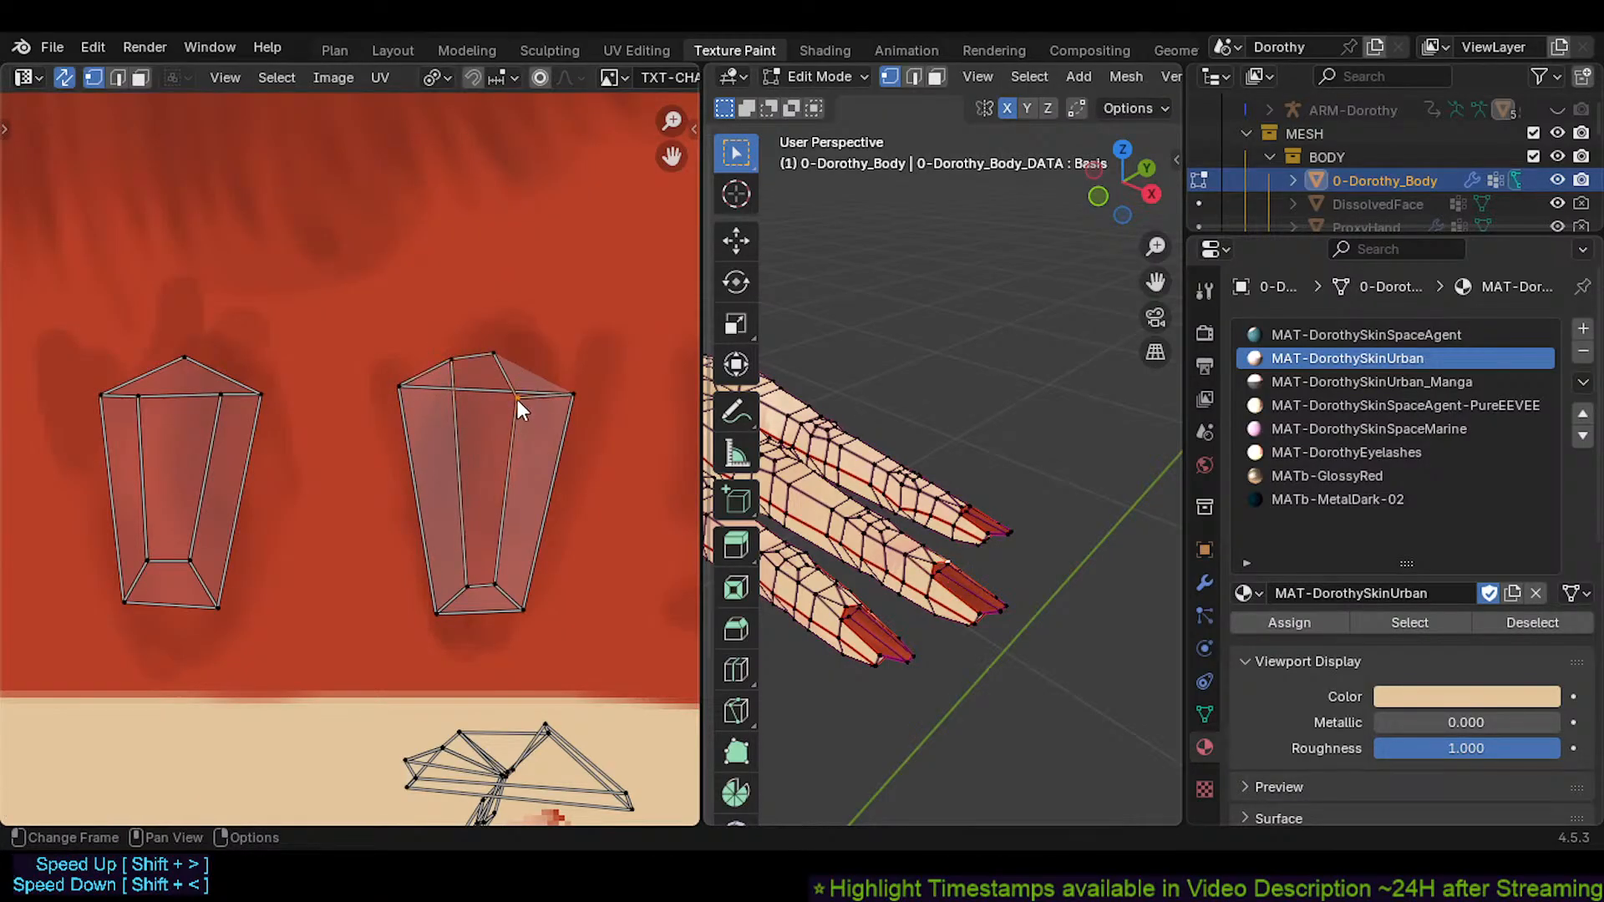
key(g)
click(514, 329)
click(490, 352)
key(g)
click(488, 332)
click(519, 329)
key(g)
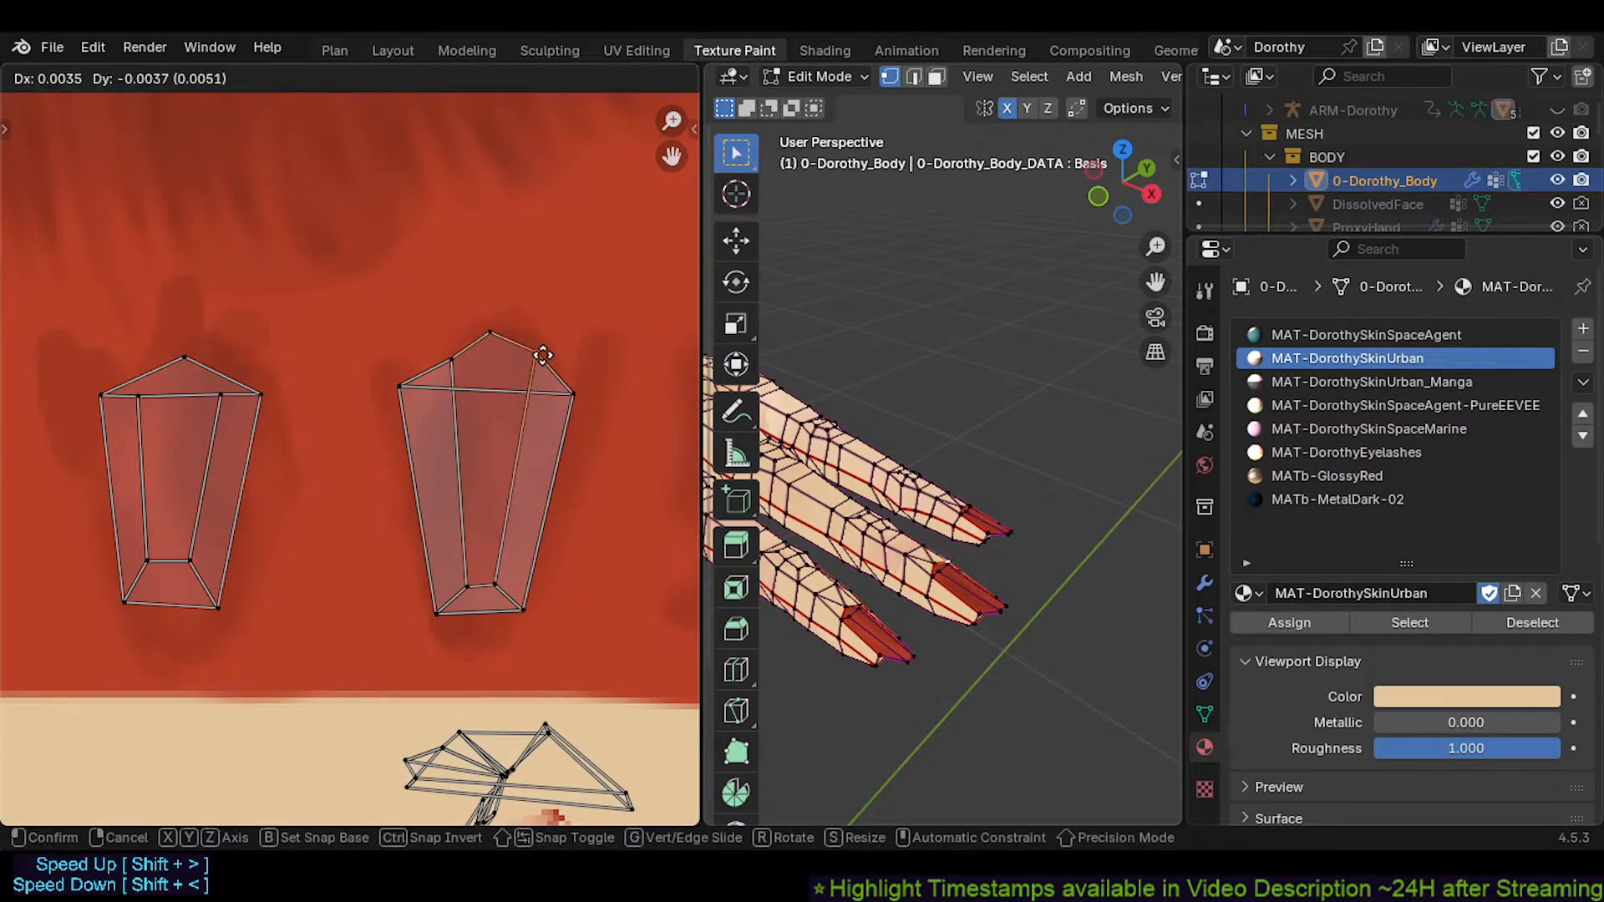
click(543, 360)
Pull the third nail island's peak and both inner top vertices down inside the island, below its outer top corners
click(451, 359)
key(g)
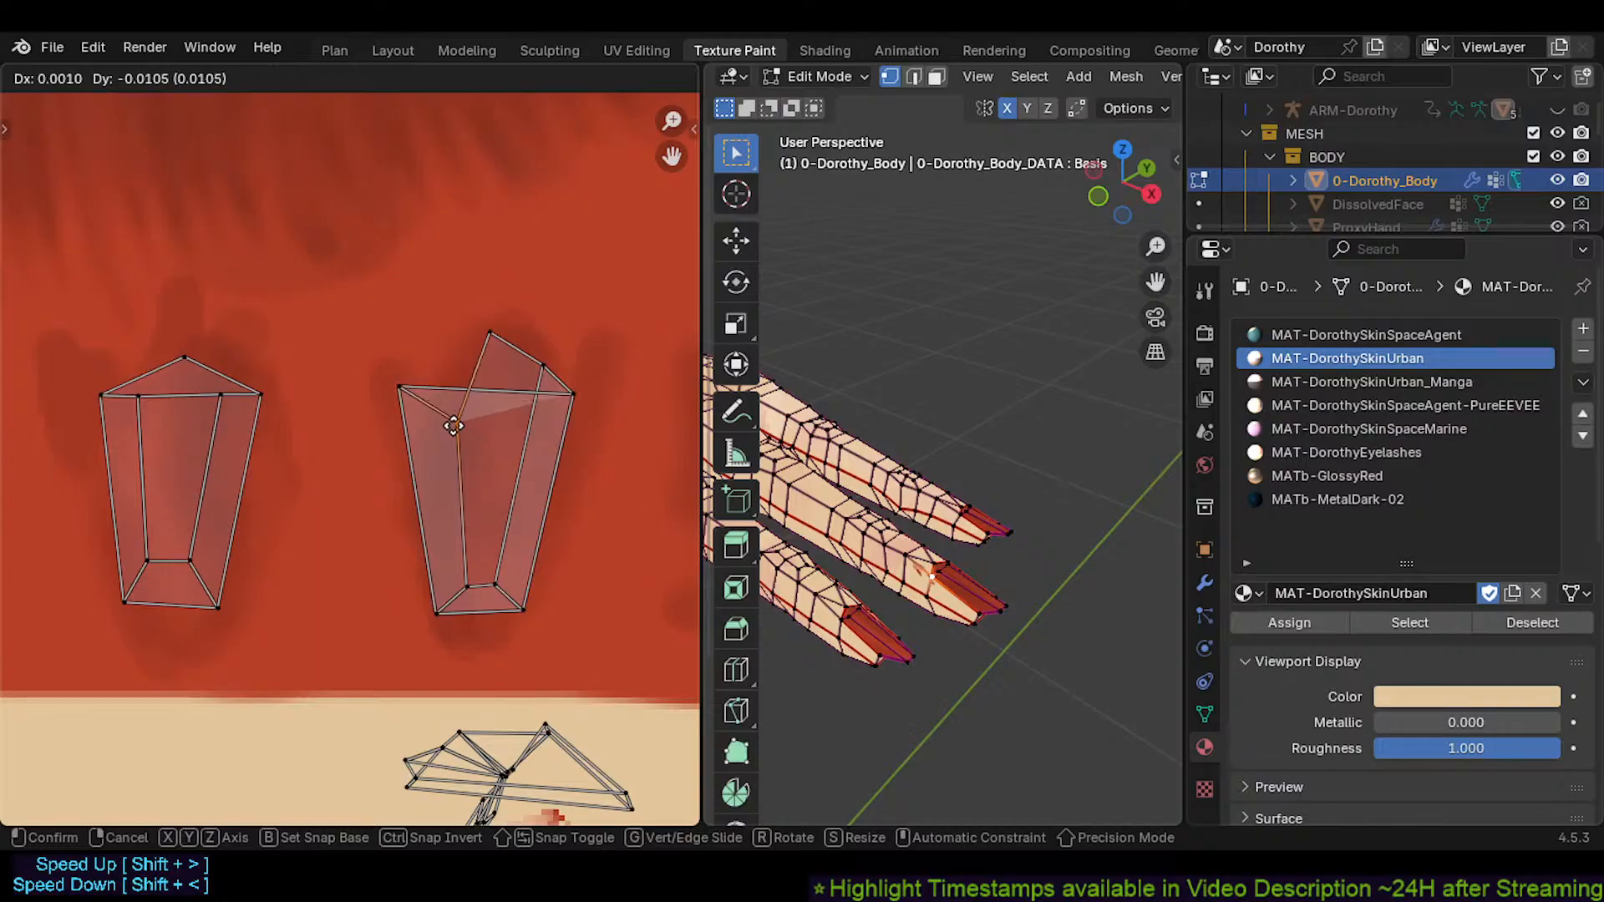
click(458, 404)
click(488, 333)
key(g)
click(495, 434)
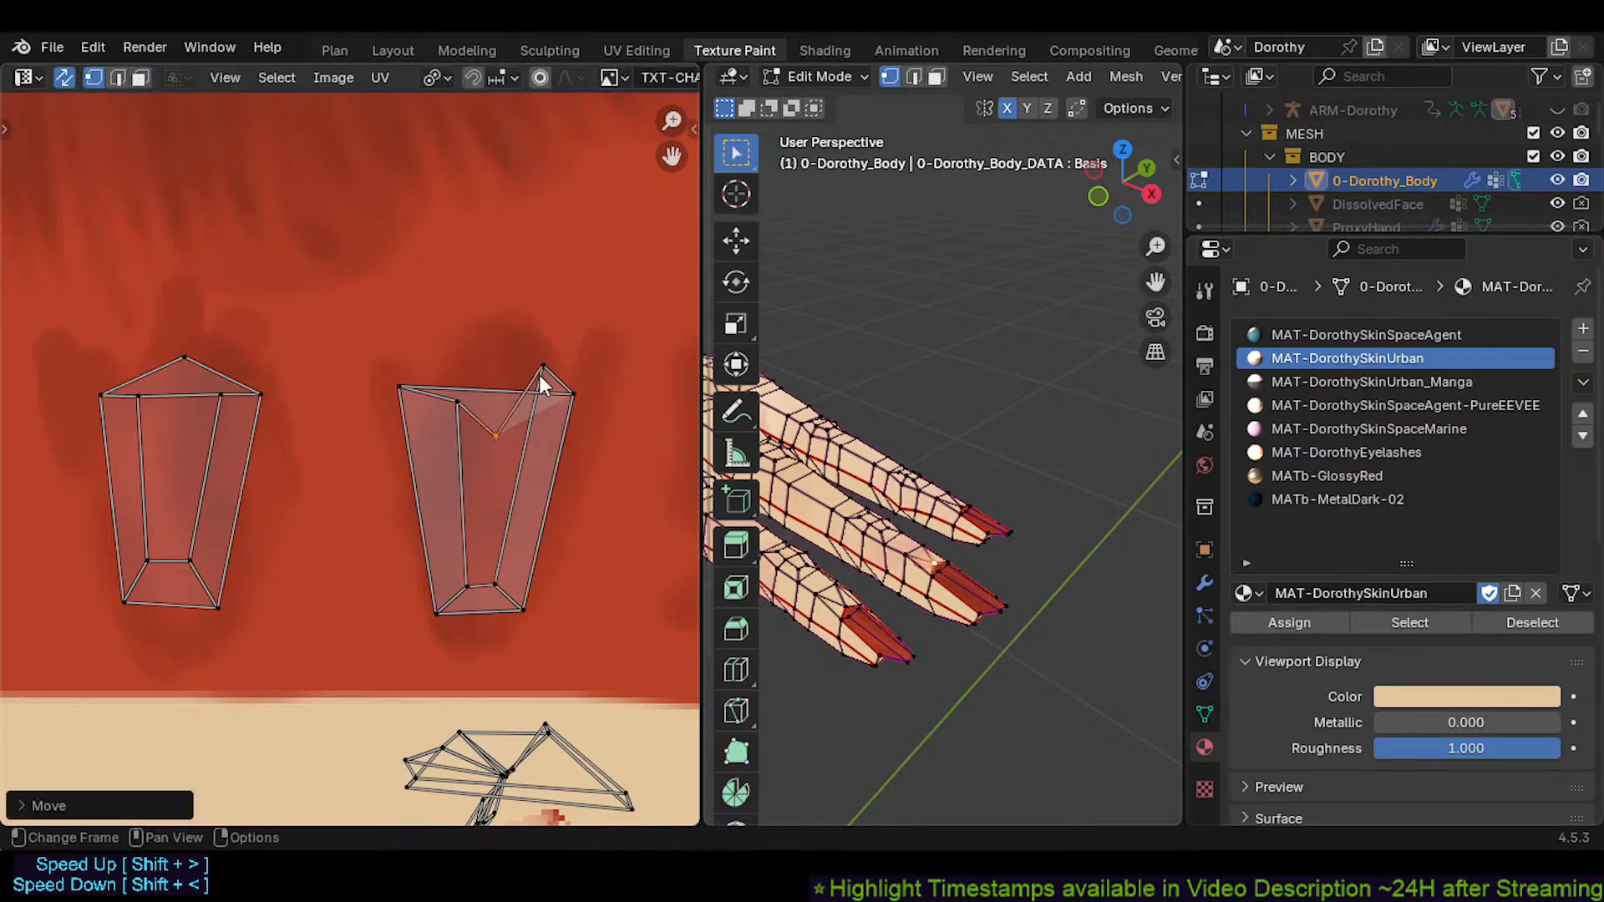
click(541, 369)
key(g)
click(519, 457)
Lower the third nail island's inner top left vertex and nudge its former peak vertex up, just above the inner top corners
click(457, 405)
key(g)
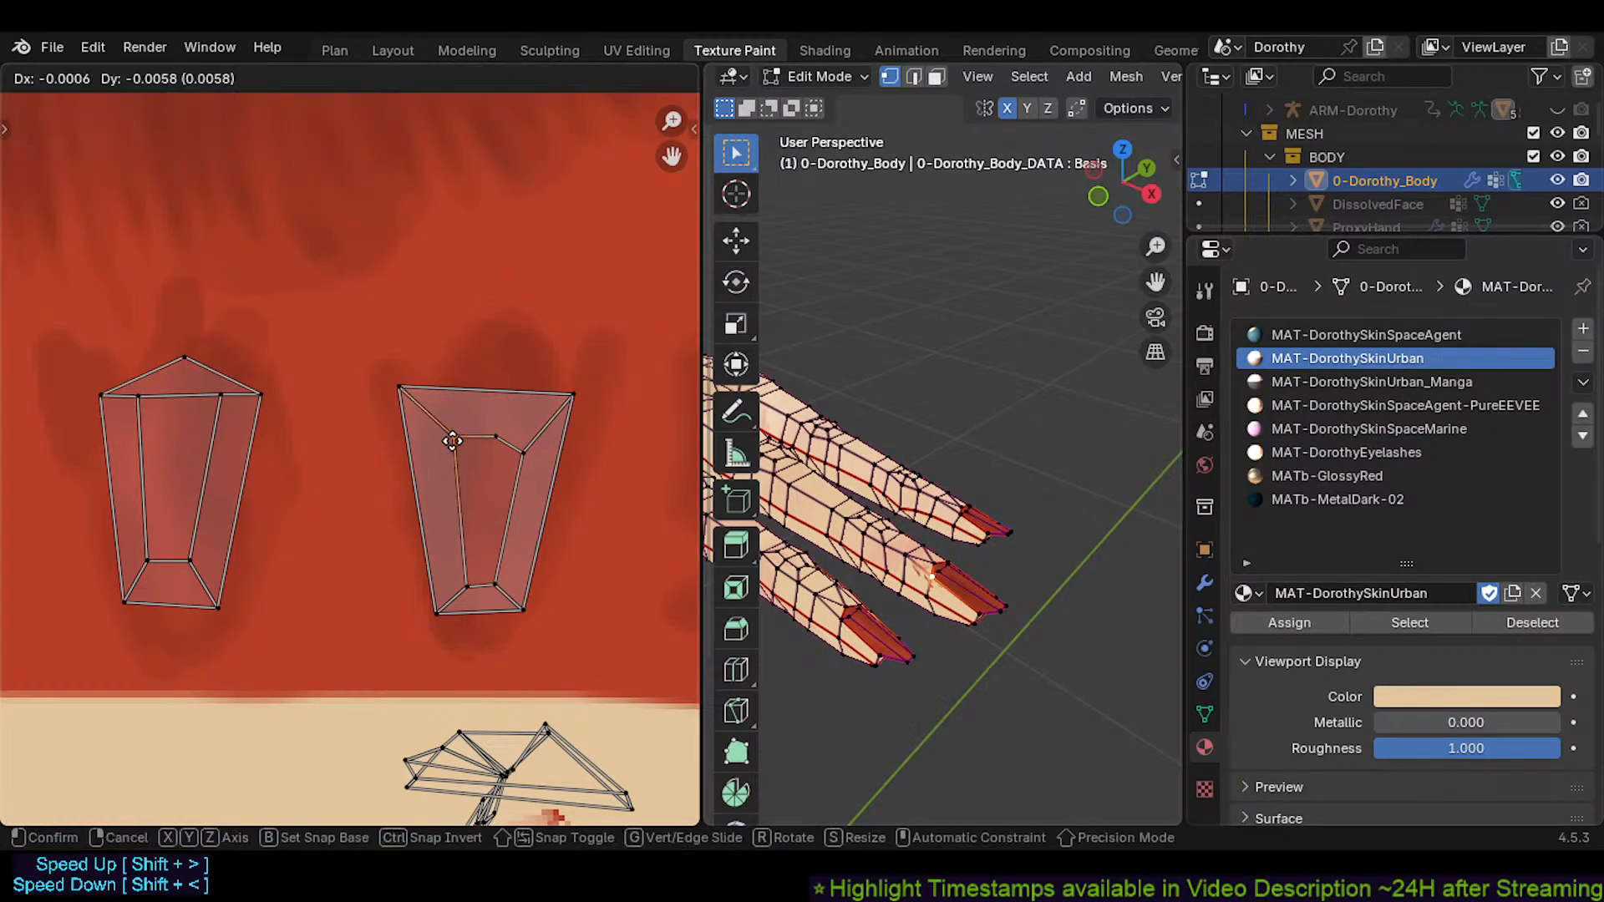
click(452, 441)
click(498, 437)
key(g)
click(513, 456)
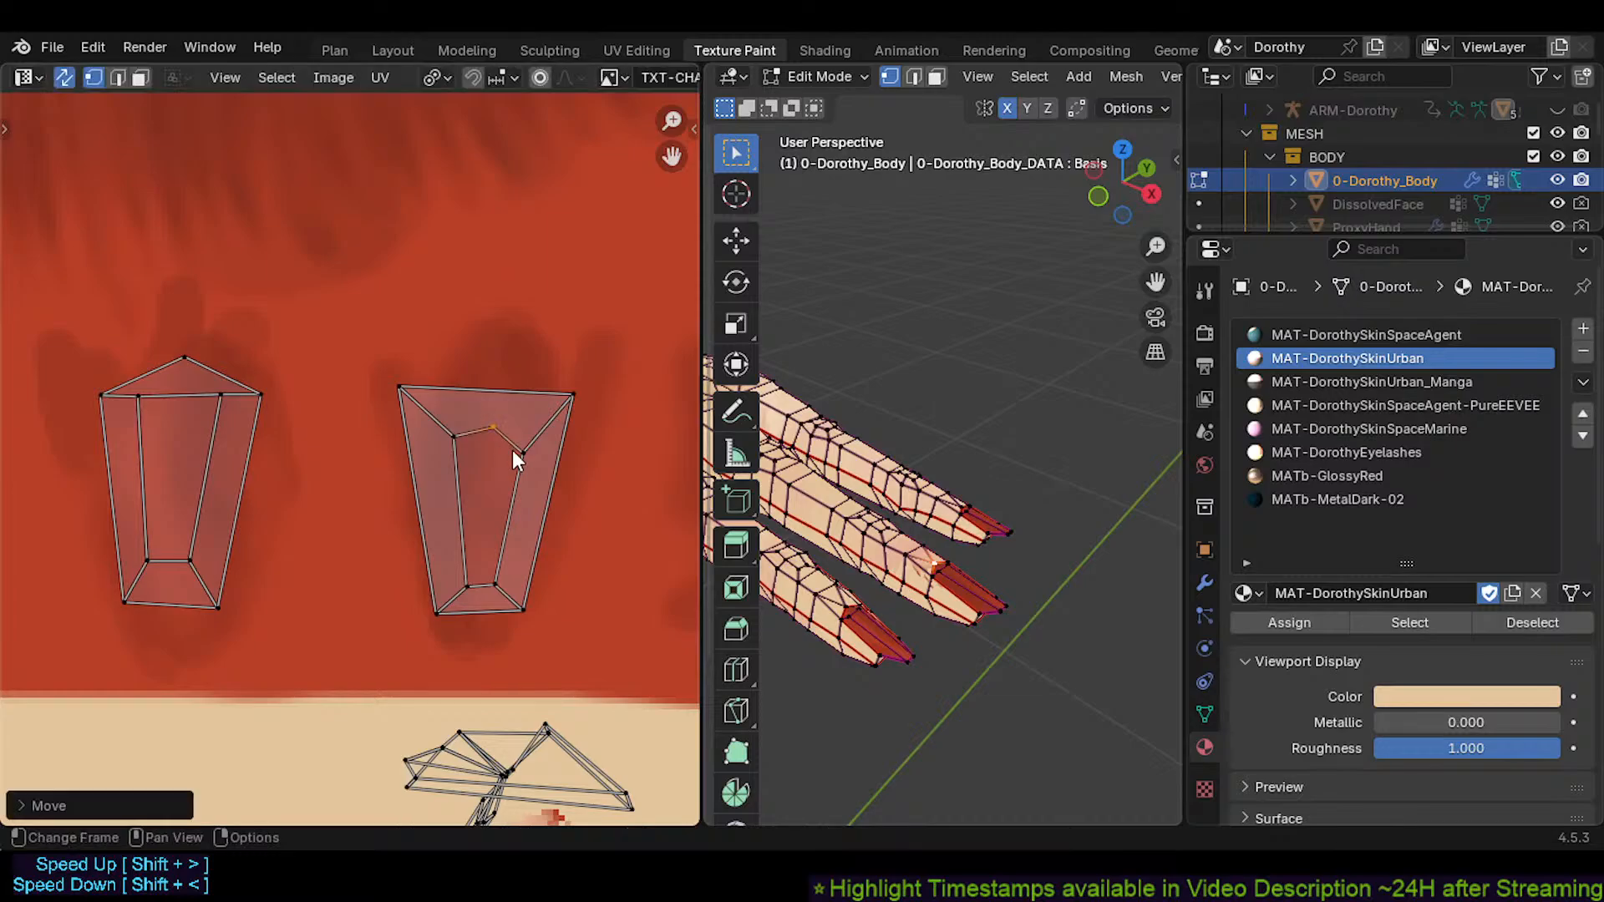
click(505, 465)
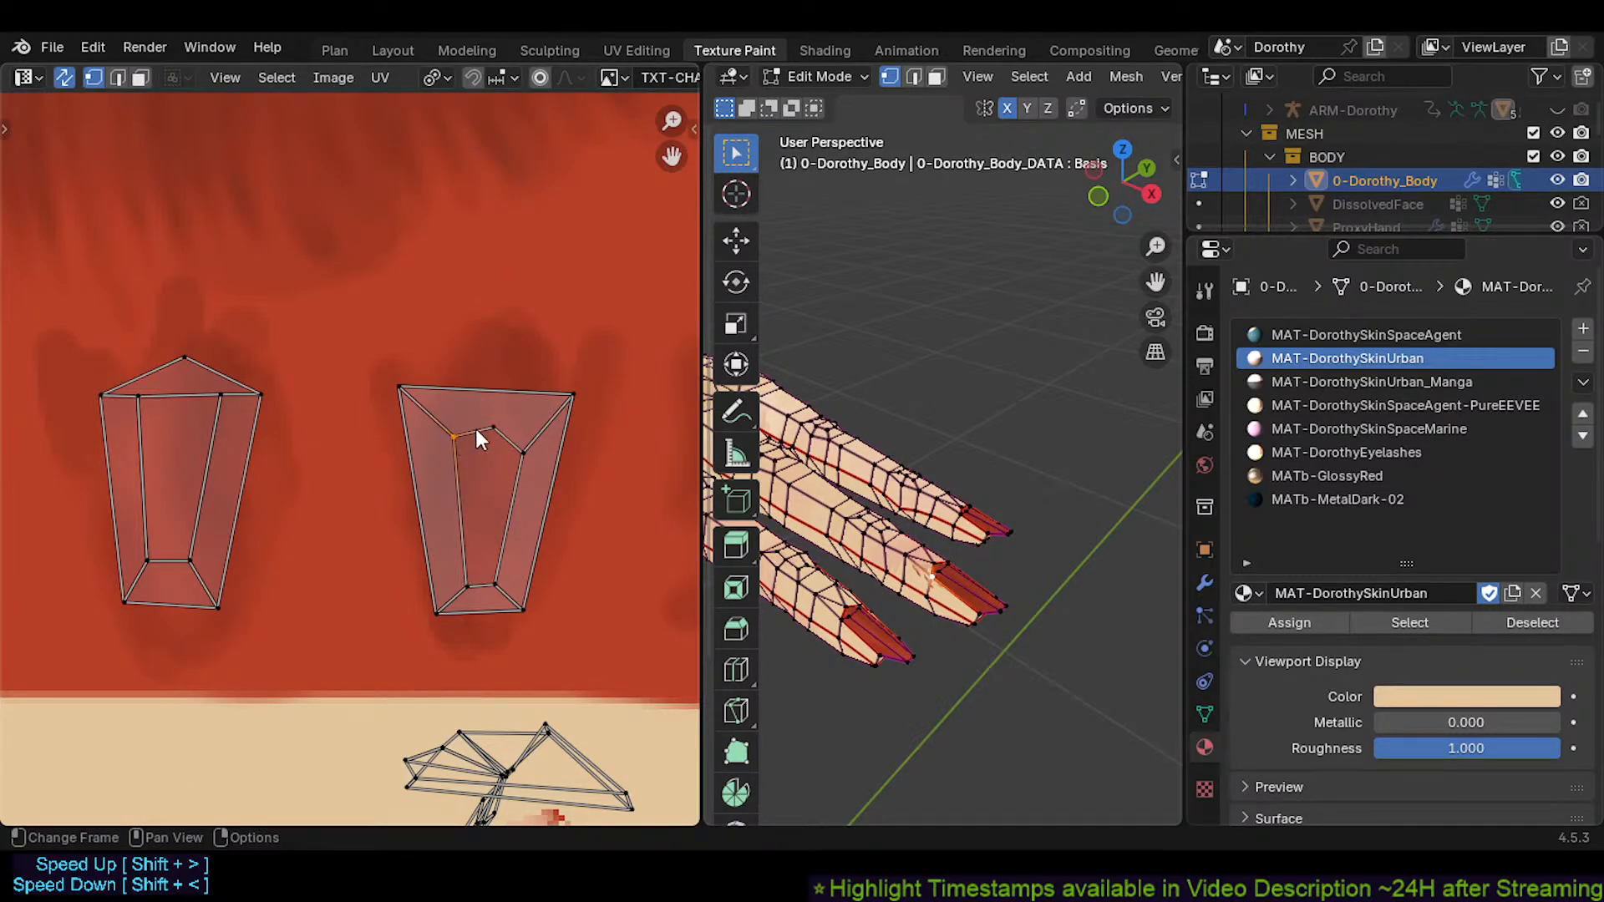
click(483, 491)
key(3)
click(484, 509)
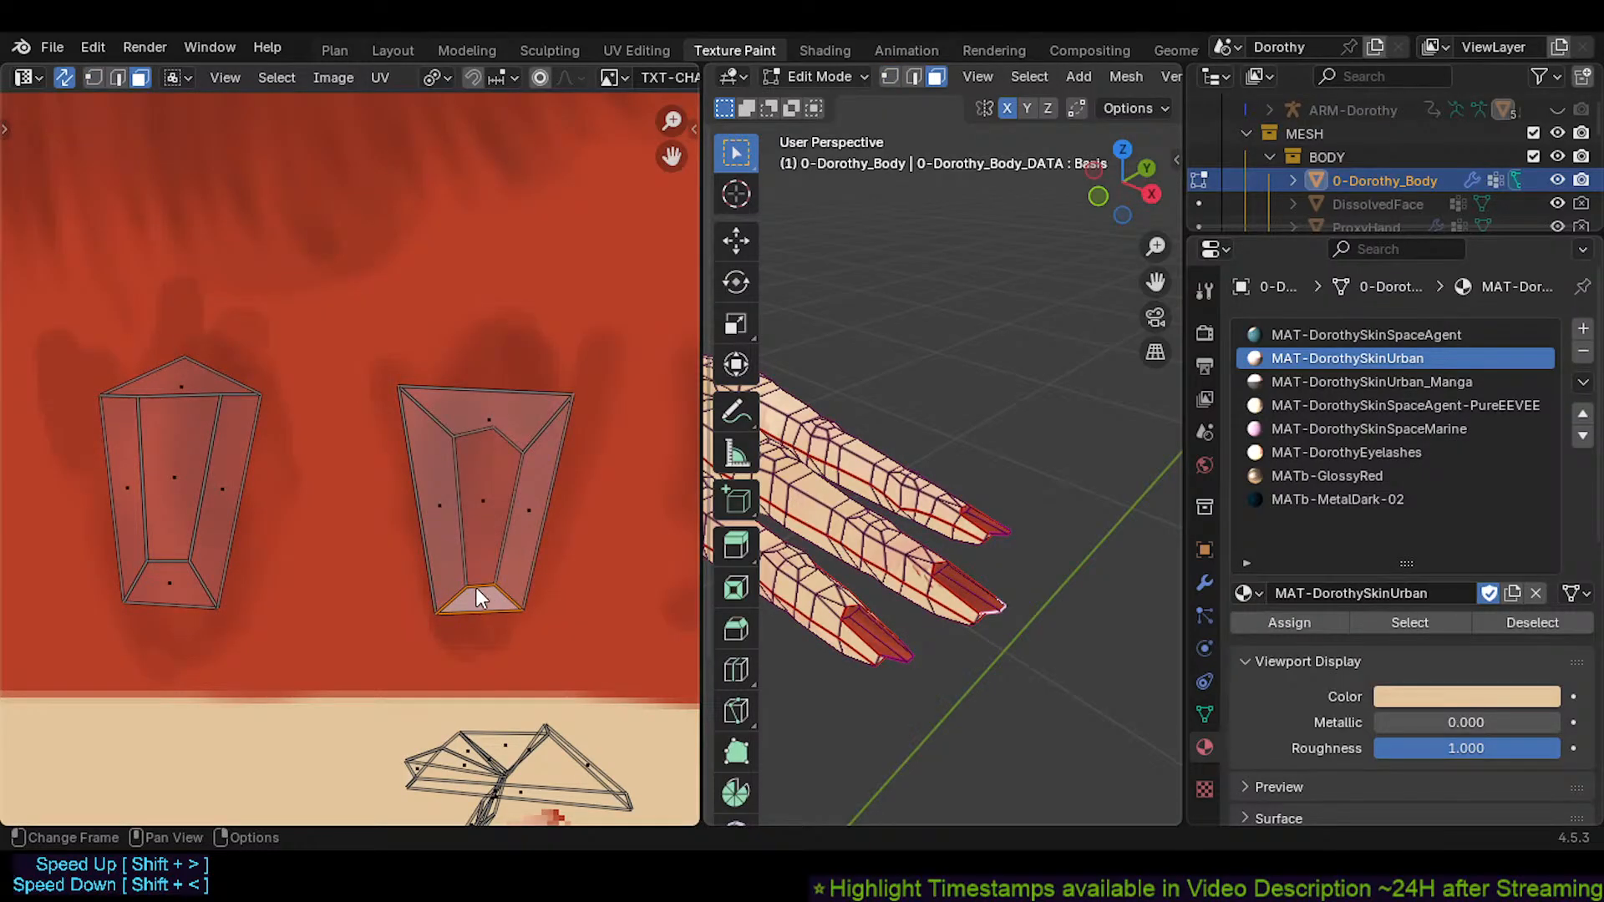
Draw the third nail island's bottom right and top right corners inward, and reshape its inner top edge
key(1)
drag(523, 611, 539, 619)
key(g)
click(521, 619)
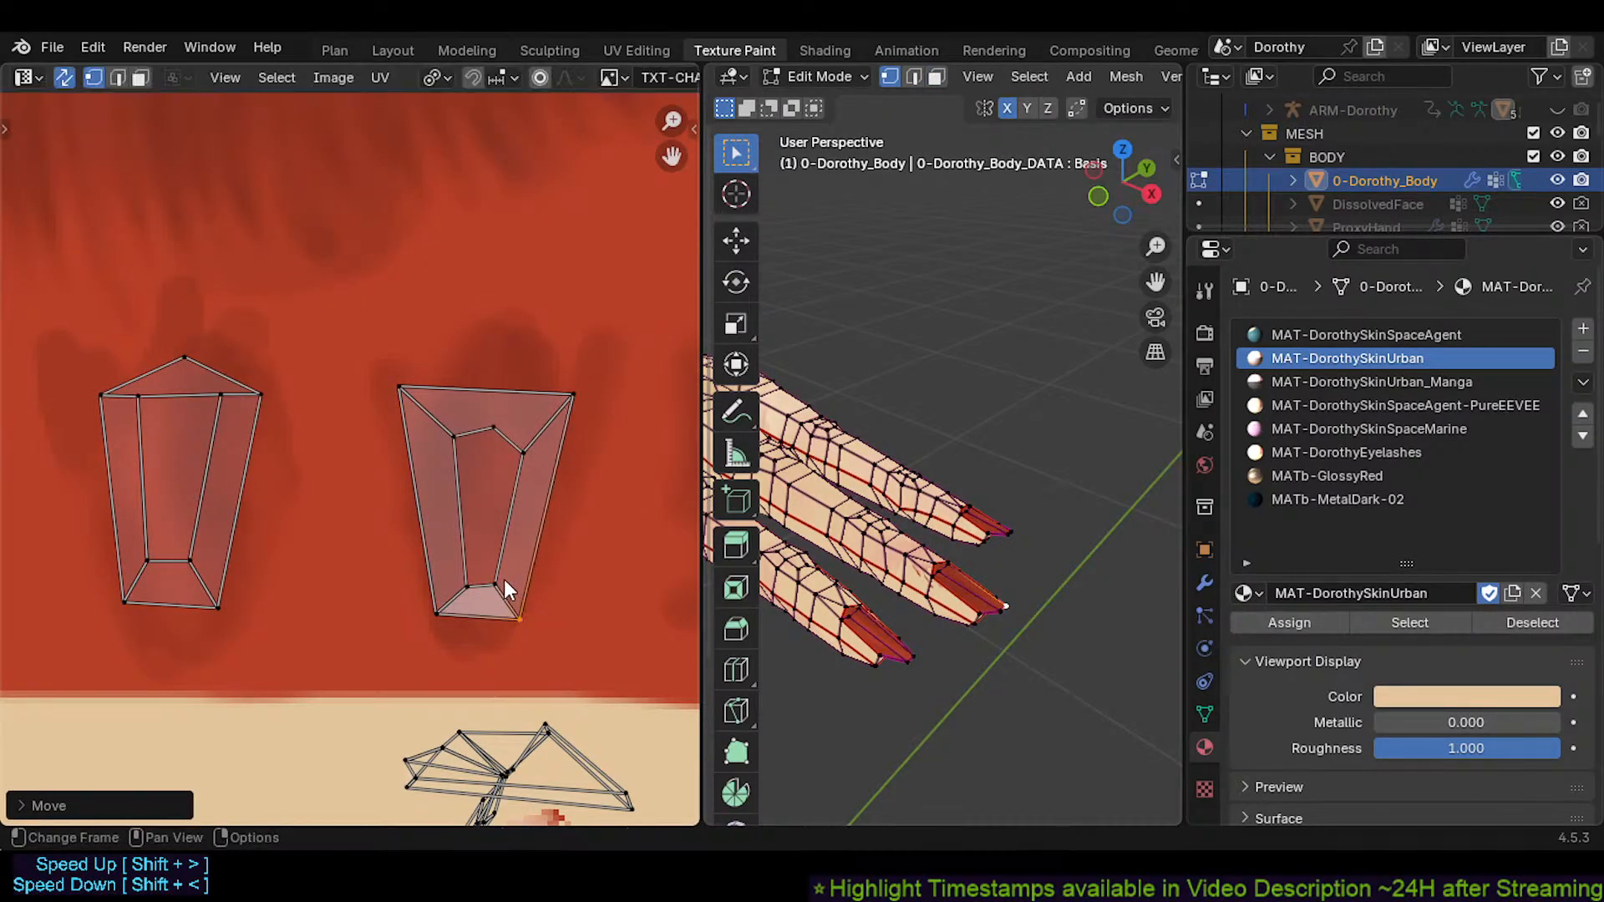
click(521, 448)
drag(523, 444, 483, 421)
drag(467, 366, 558, 393)
key(h)
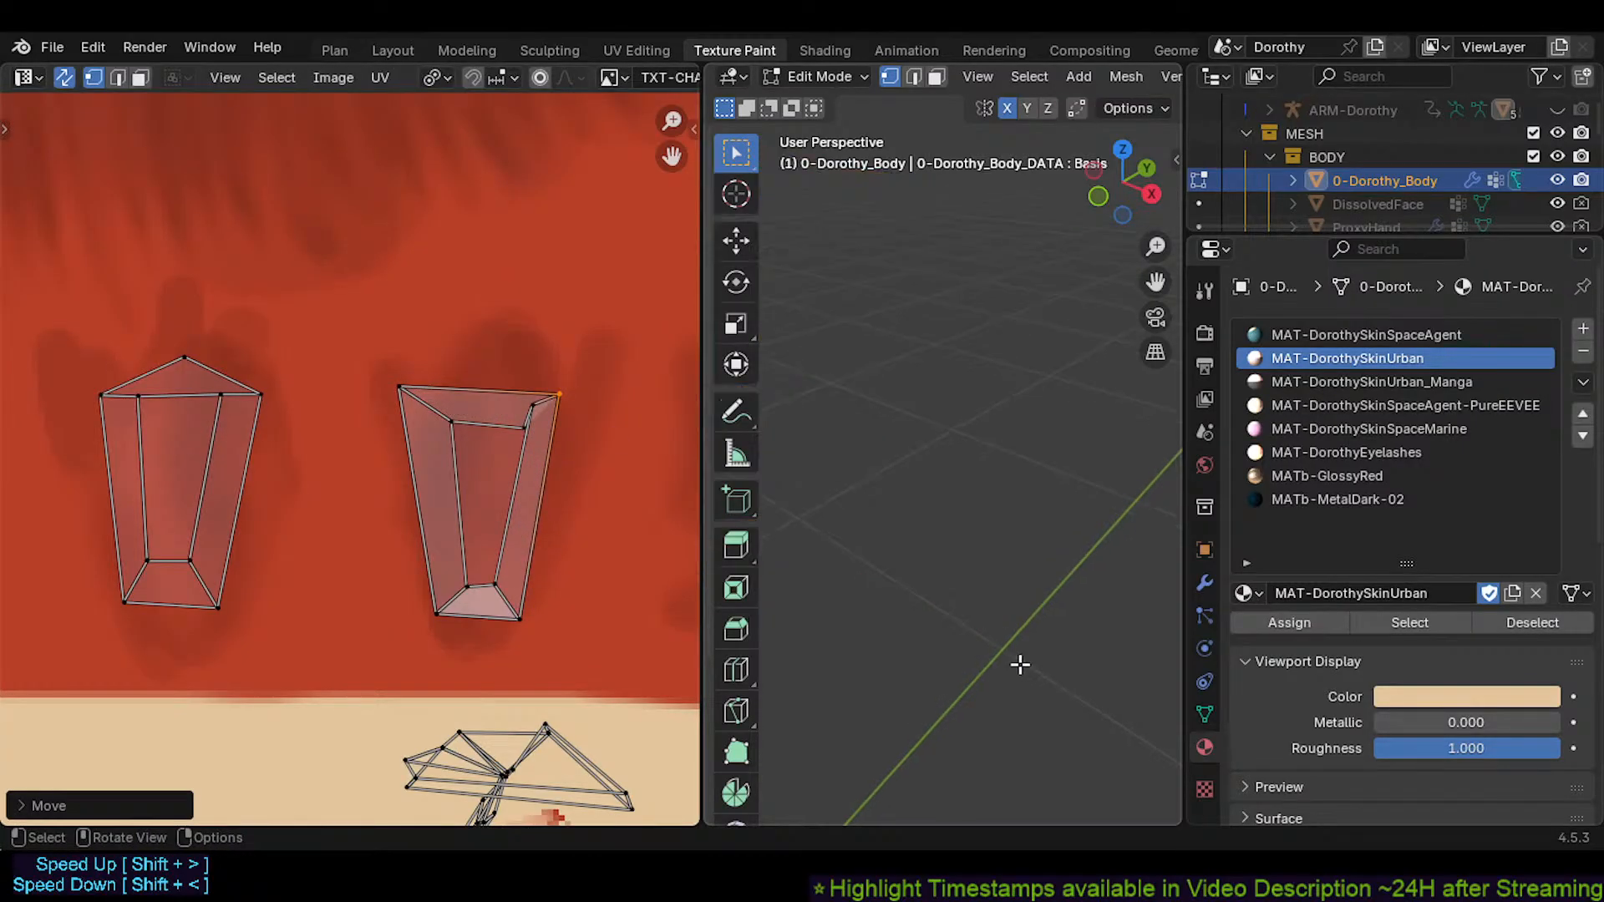
Locate the small cuticle face on the middle fingernail, and pull its inner and outer top right UV vertices outward
shift+middle_drag(887, 602, 934, 548)
scroll(934, 548, down, 4)
shift+middle_drag(973, 685, 918, 572)
mouse_move(948, 643)
ctrl+middle_down()
mouse_move(955, 605)
mouse_move(938, 576)
mouse_move(937, 659)
mouse_move(922, 635)
ctrl+middle_up()
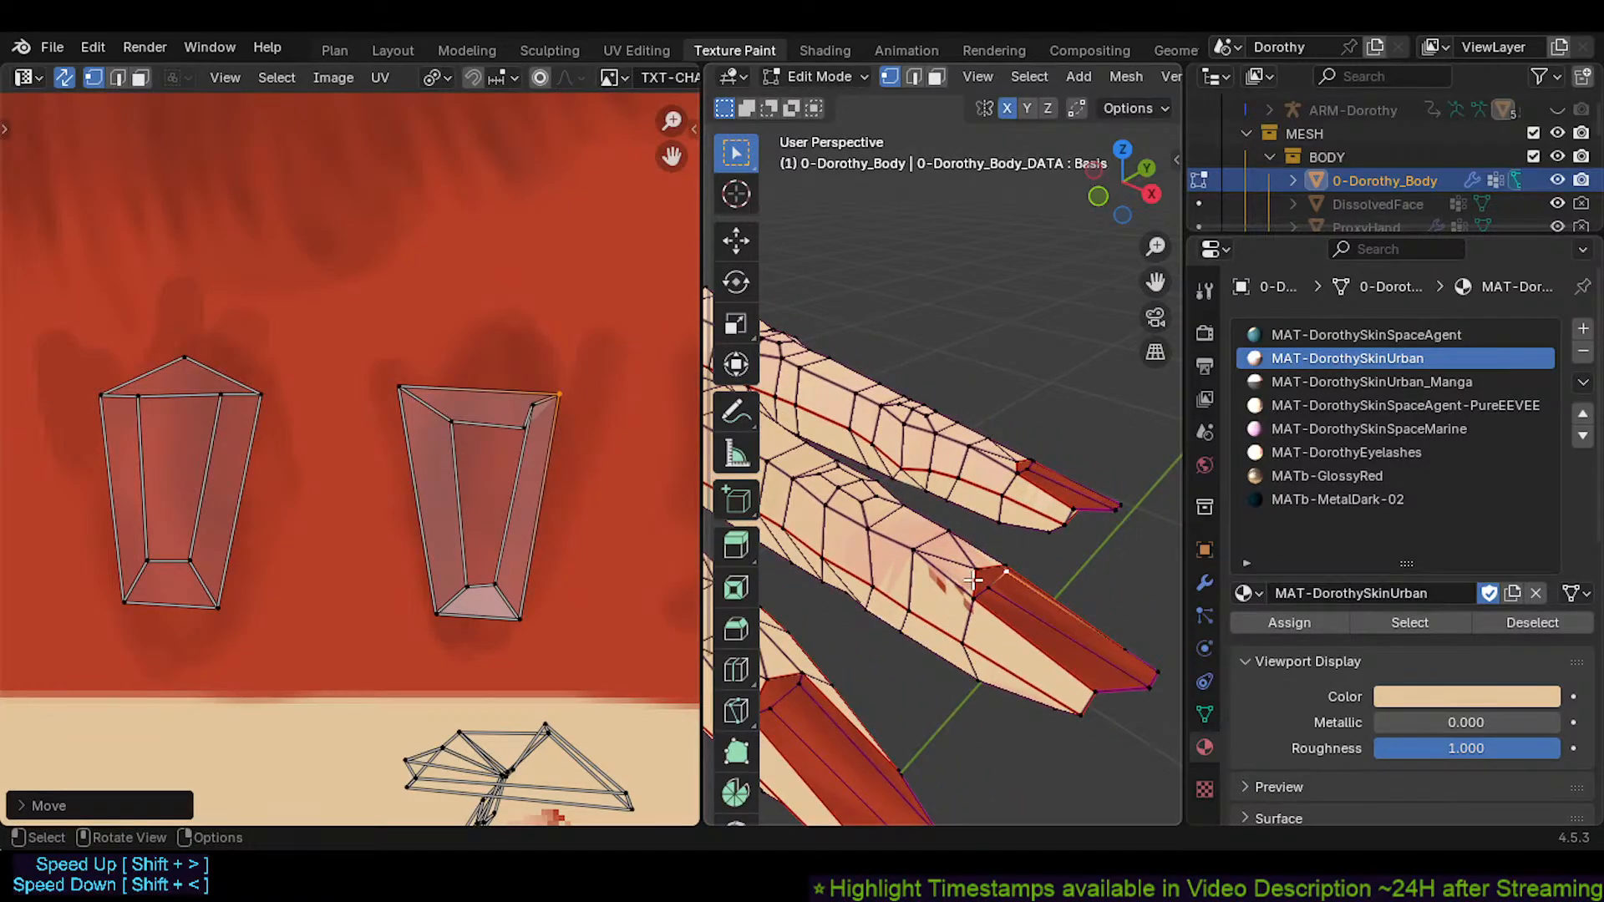
key(3)
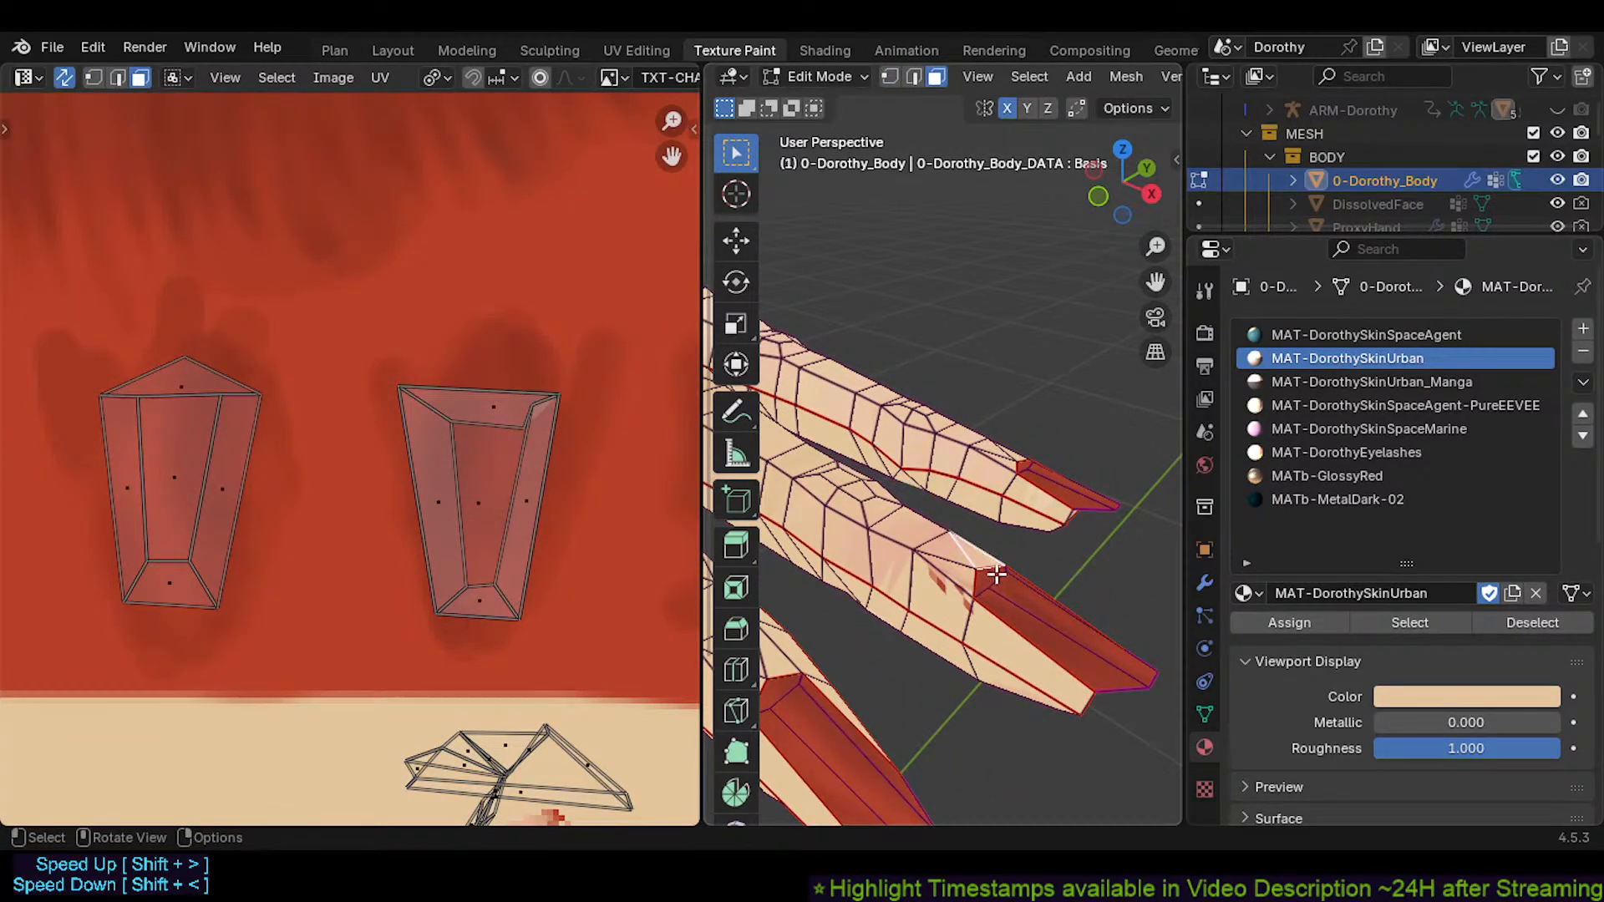
click(996, 574)
key(1)
click(530, 400)
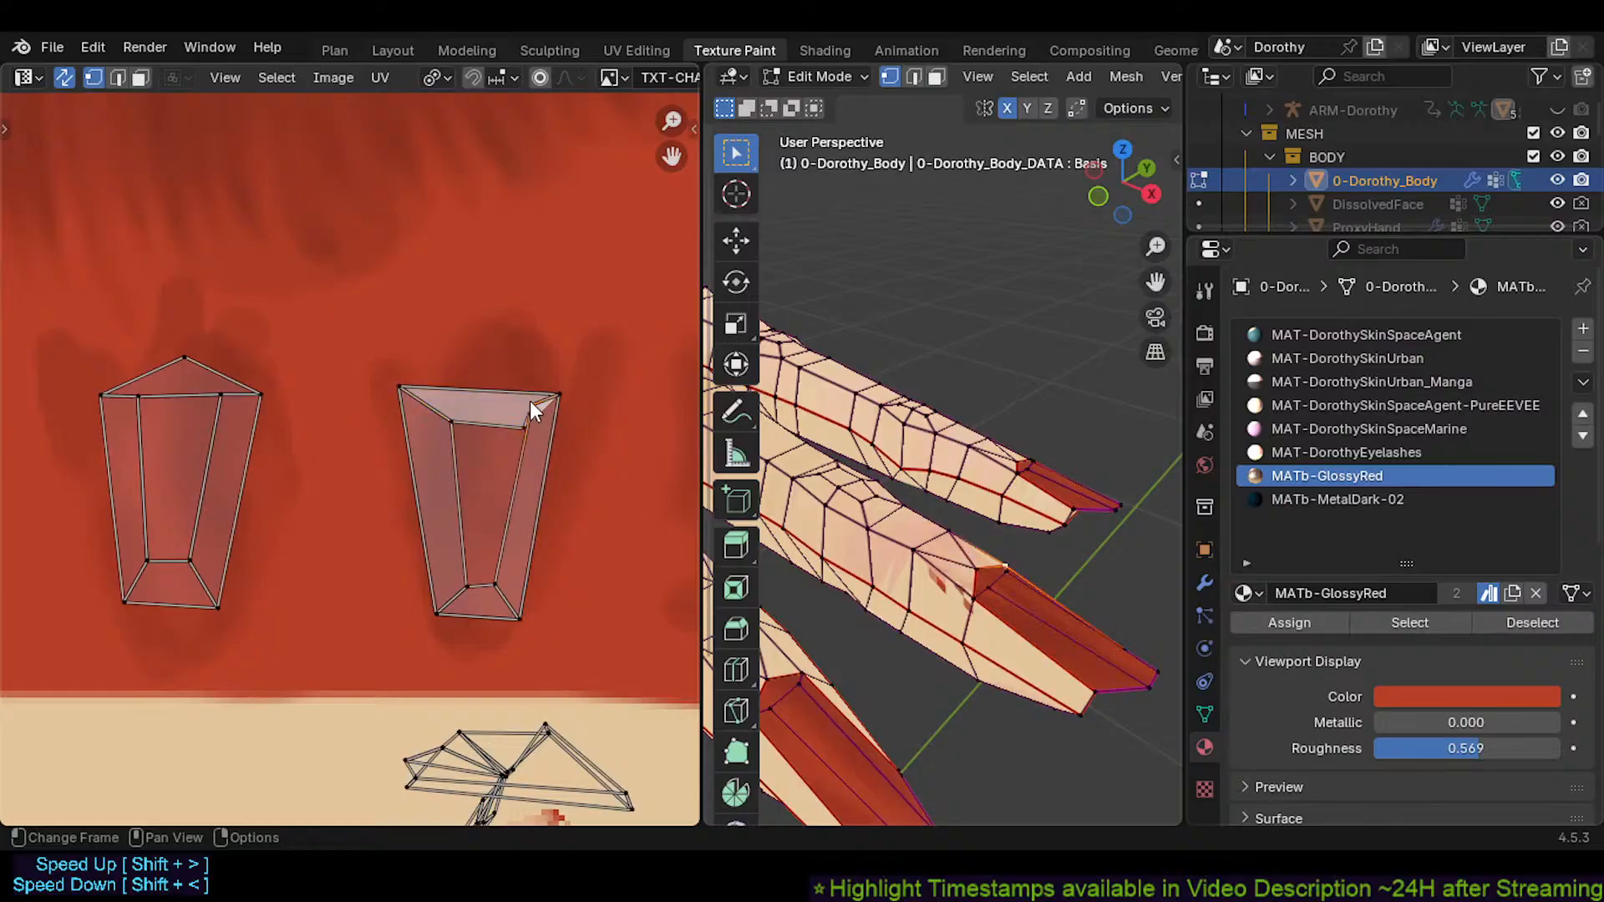
key(g)
click(562, 418)
key(g)
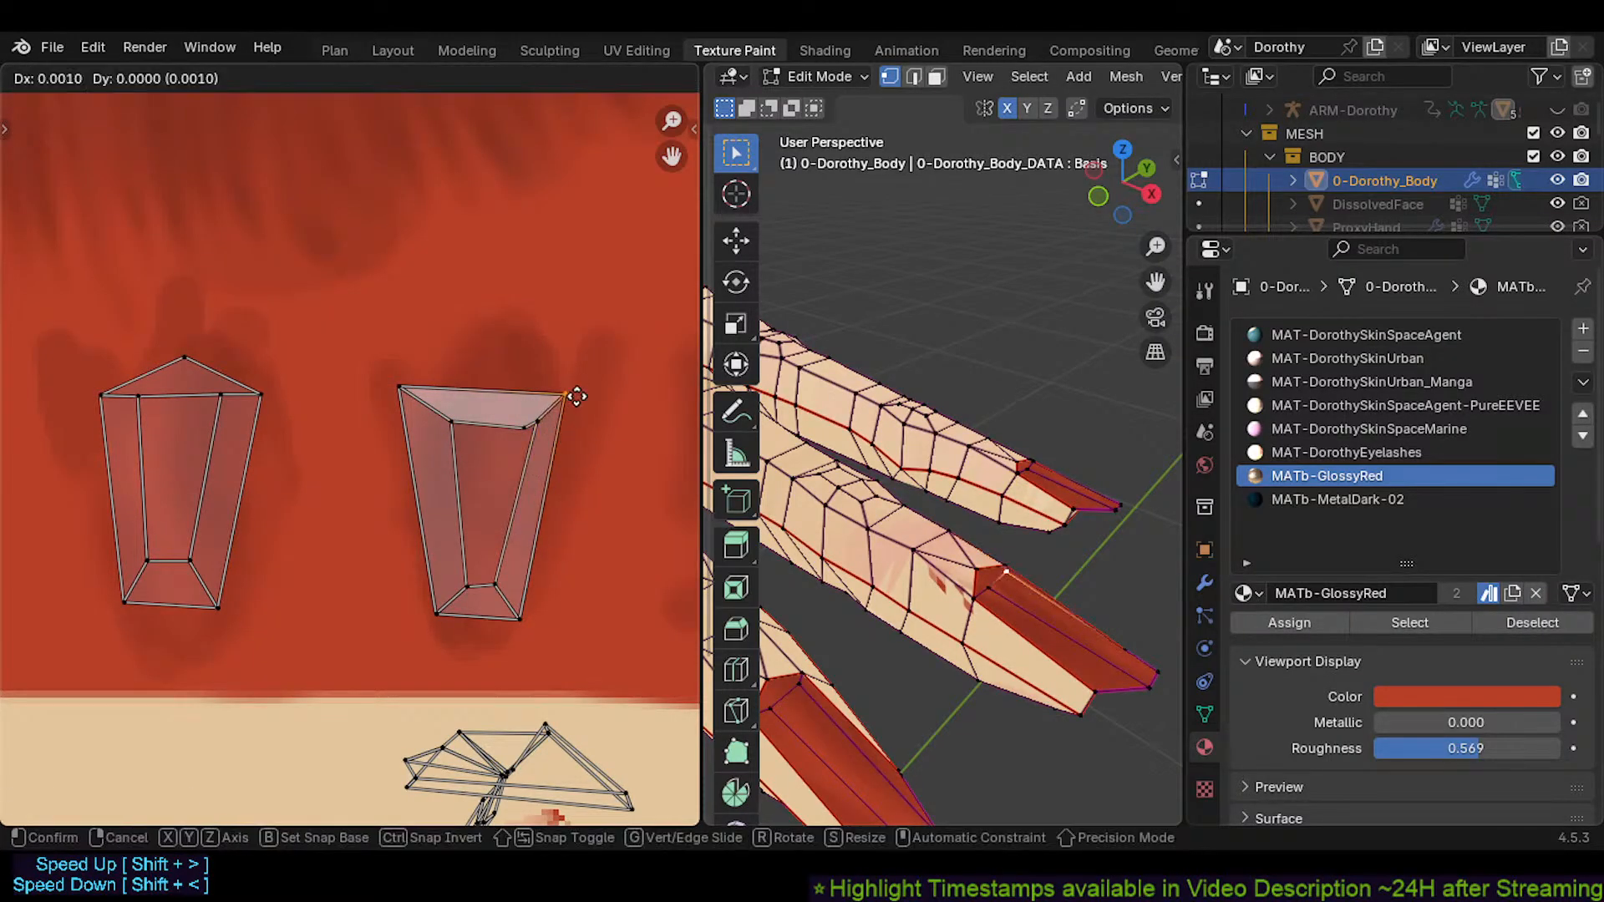
click(590, 397)
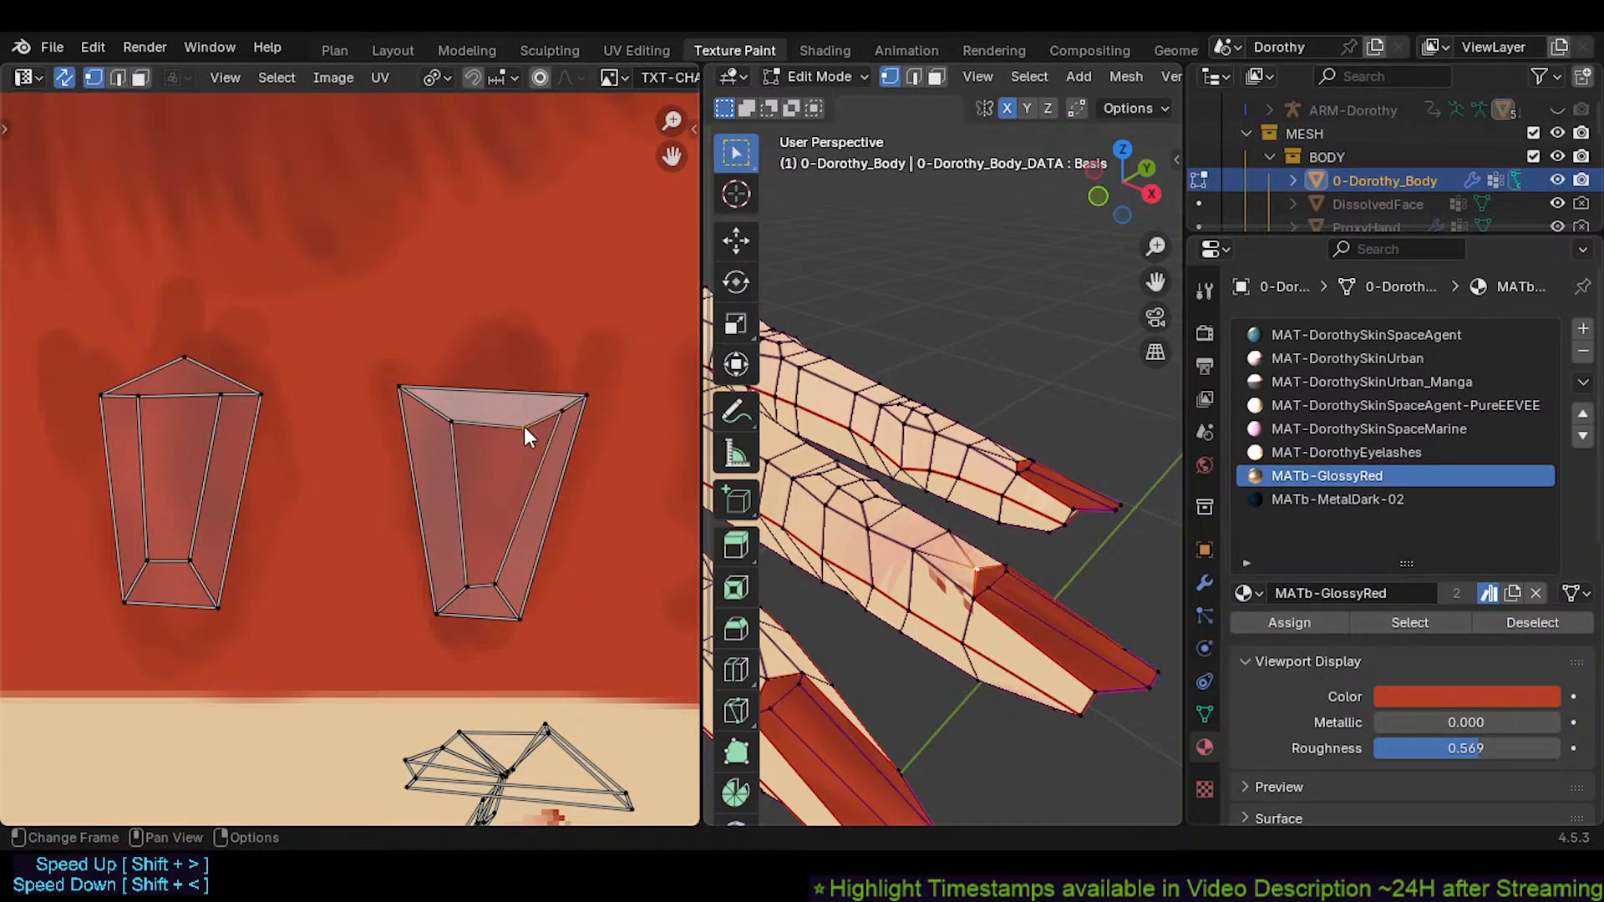
Shift the third nail island's middle inner top vertex up and inward, and raise the inner top left vertex level with it
click(524, 426)
key(g)
click(508, 411)
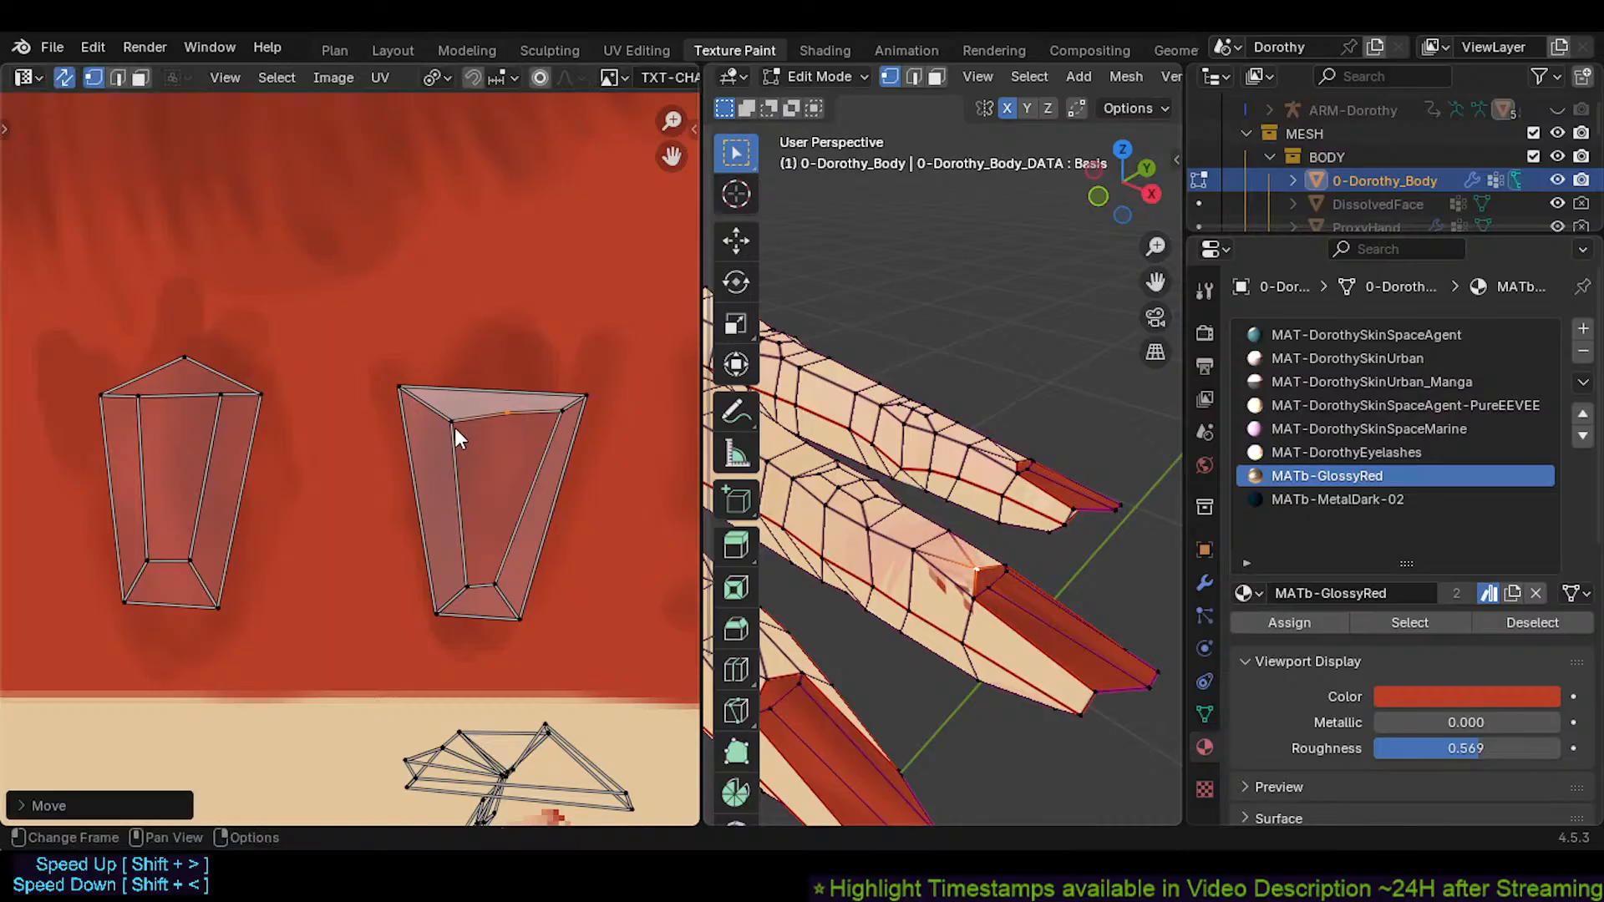
click(455, 428)
key(g)
click(458, 406)
key(g)
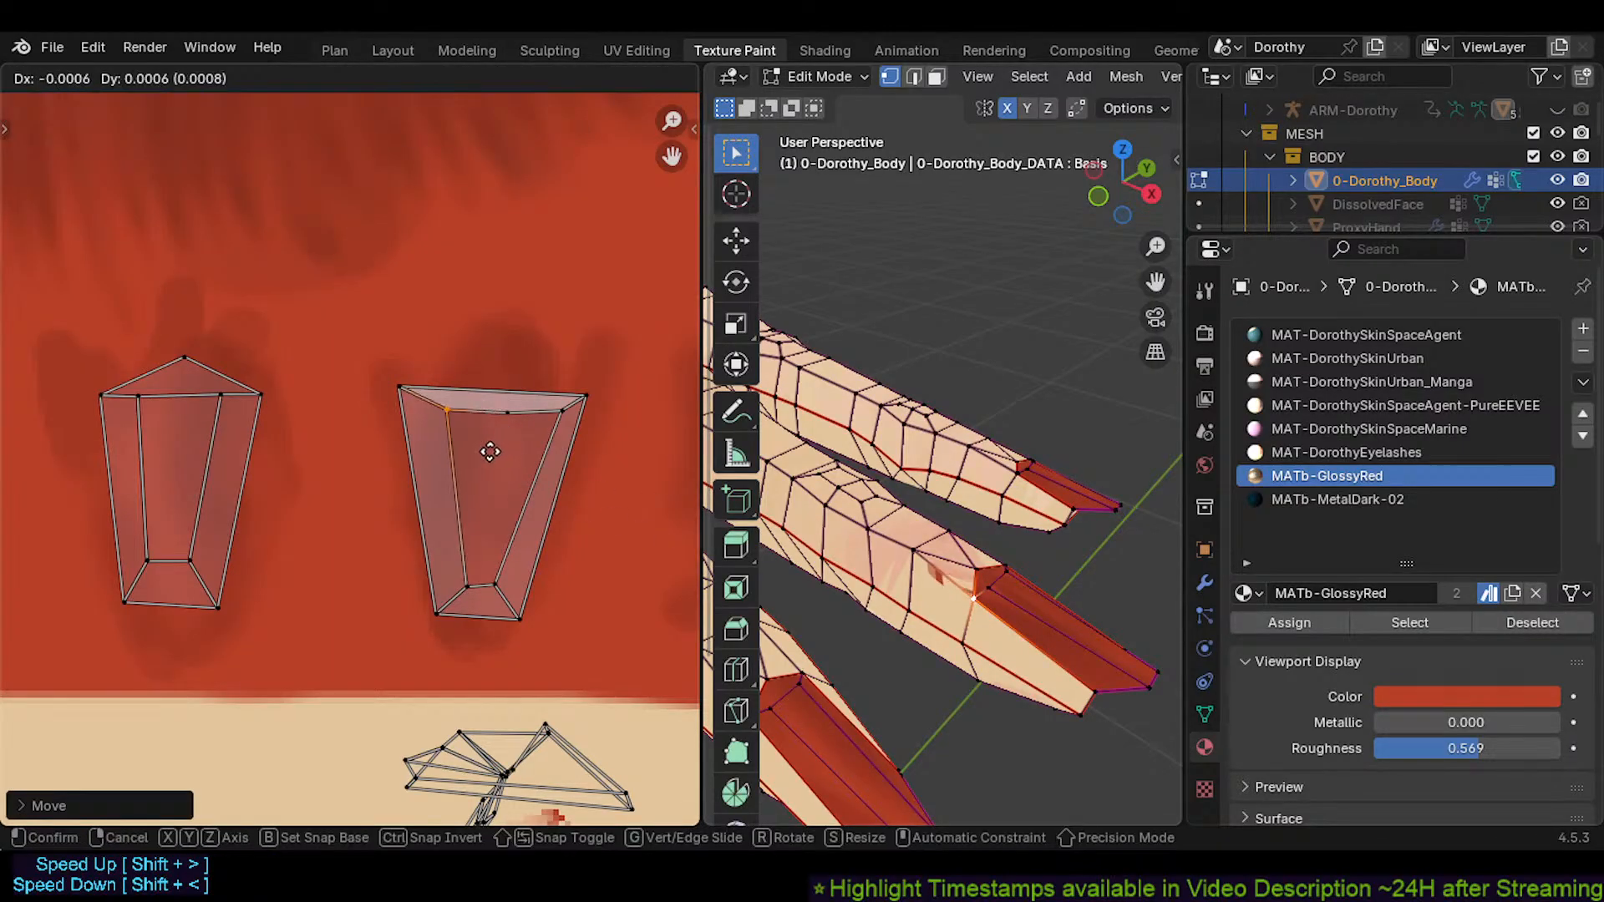
click(490, 451)
Try hiding the middle fingernail's faces in the 3D view, and undo the hiding
key(2)
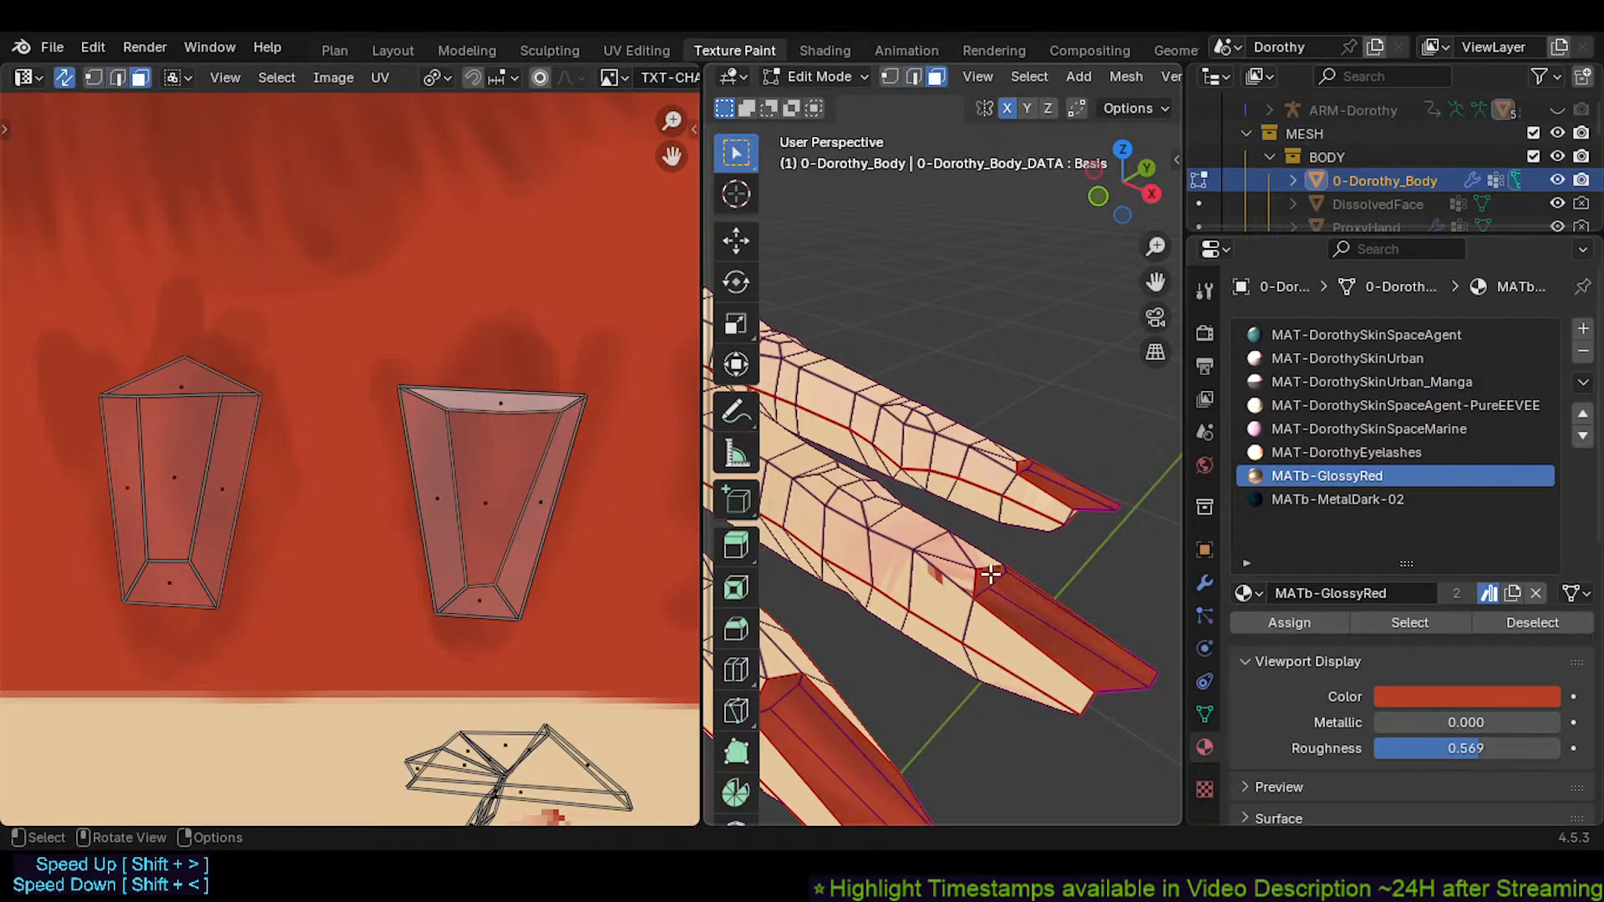
click(1013, 594)
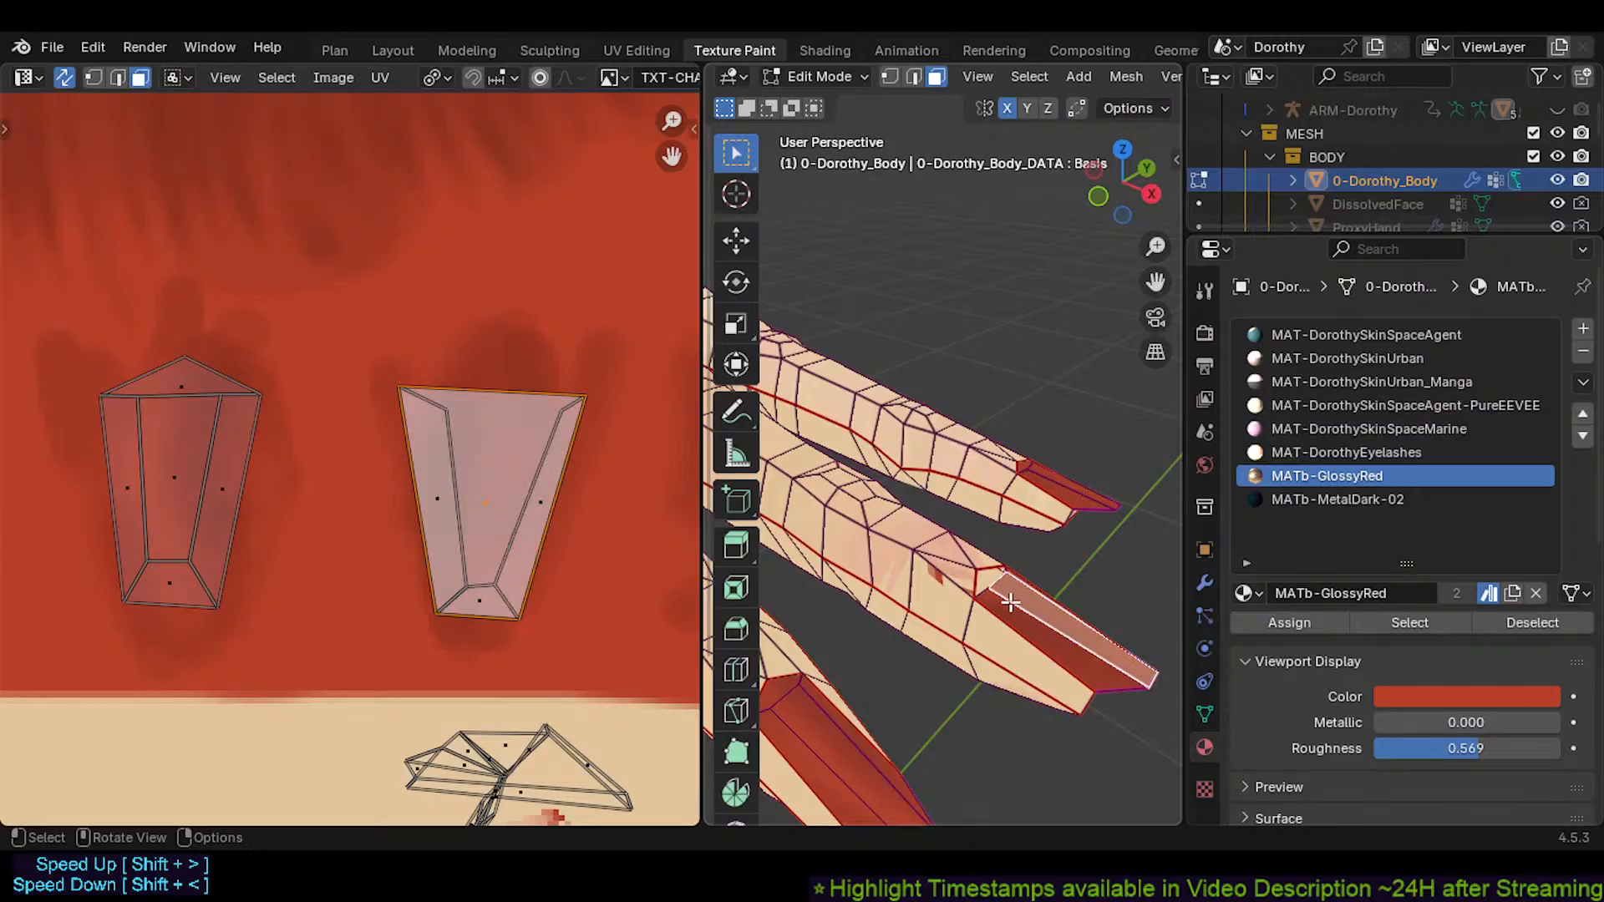
key(h)
click(1009, 612)
key(h)
key(ctrl+z)
key(ctrl+z)
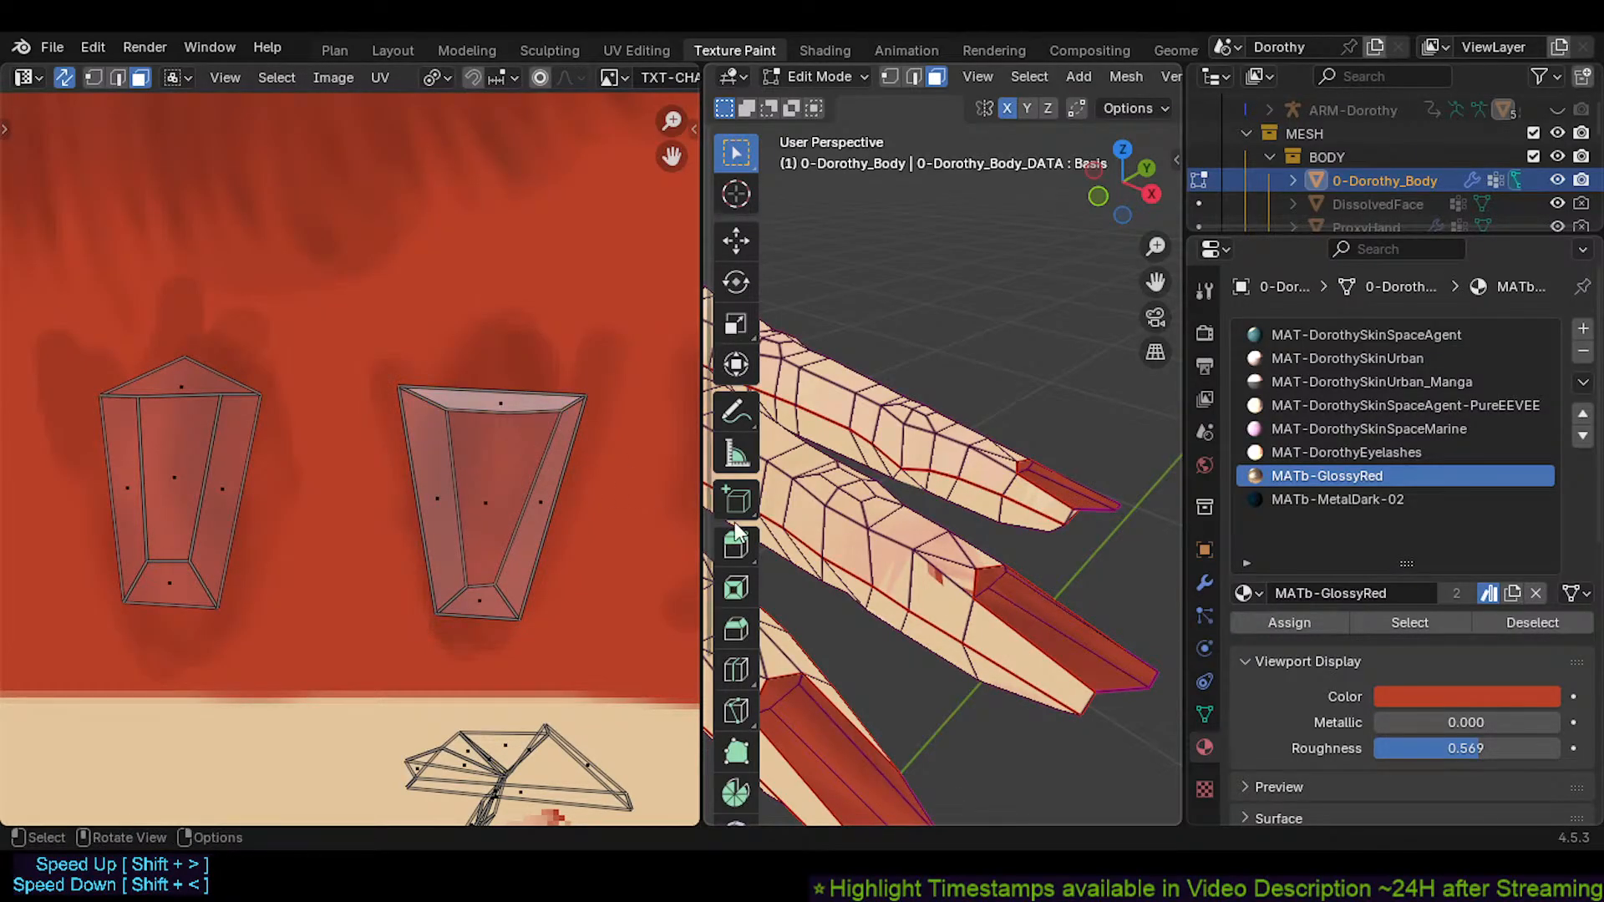
Save the file, select all of the middle fingernail's faces and unwrap them with Unwrap Angle Based
key(ctrl+s)
click(1022, 595)
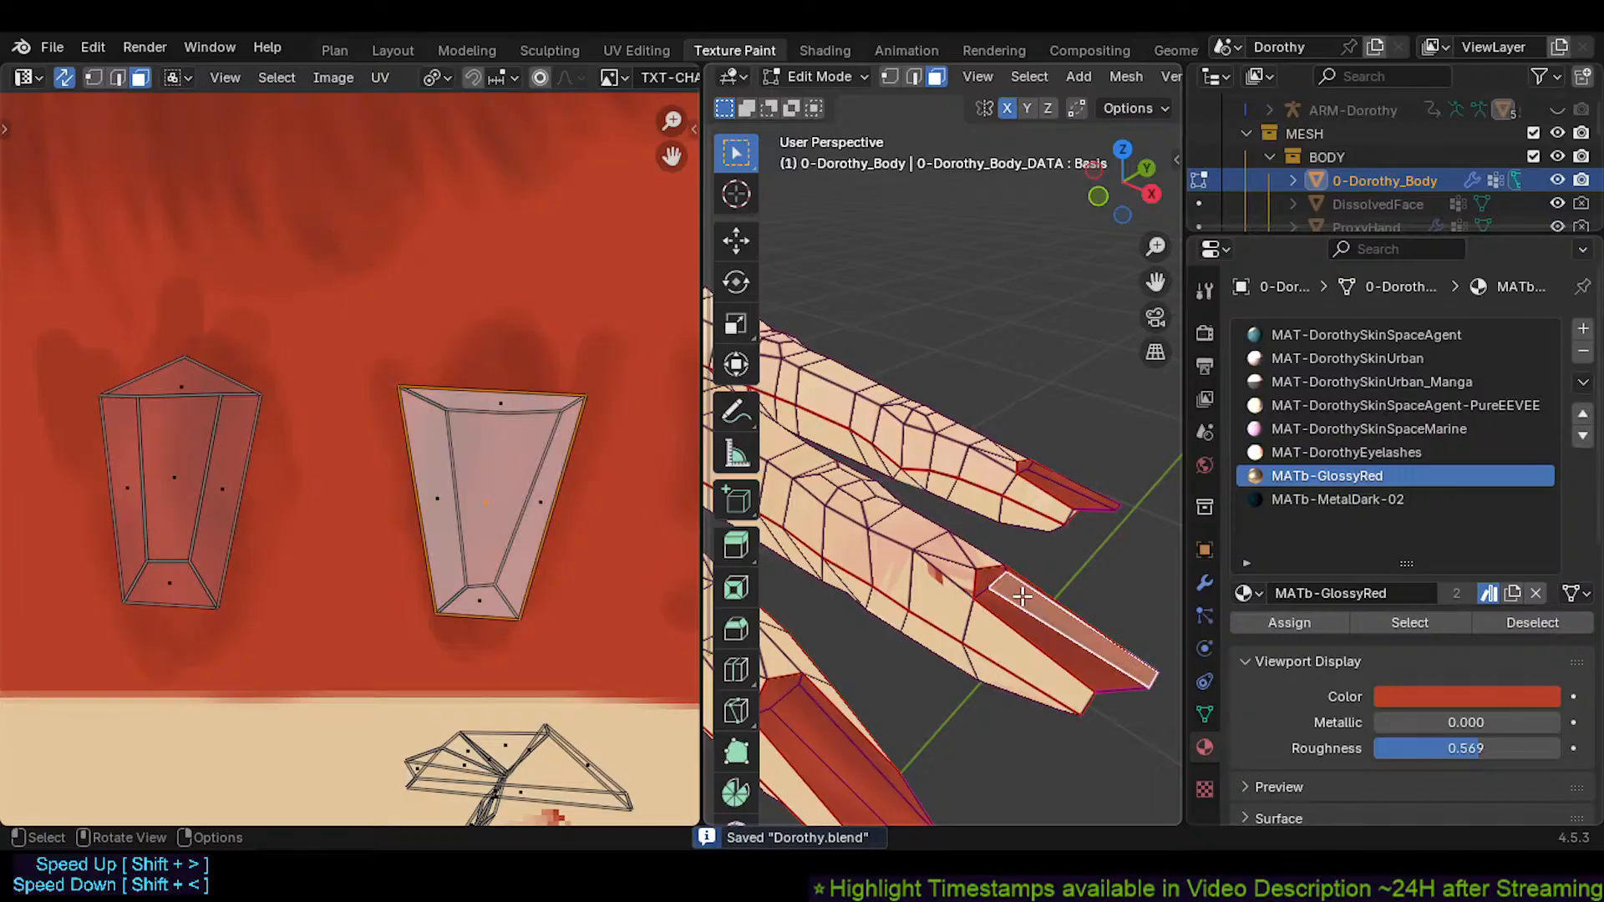
key(u)
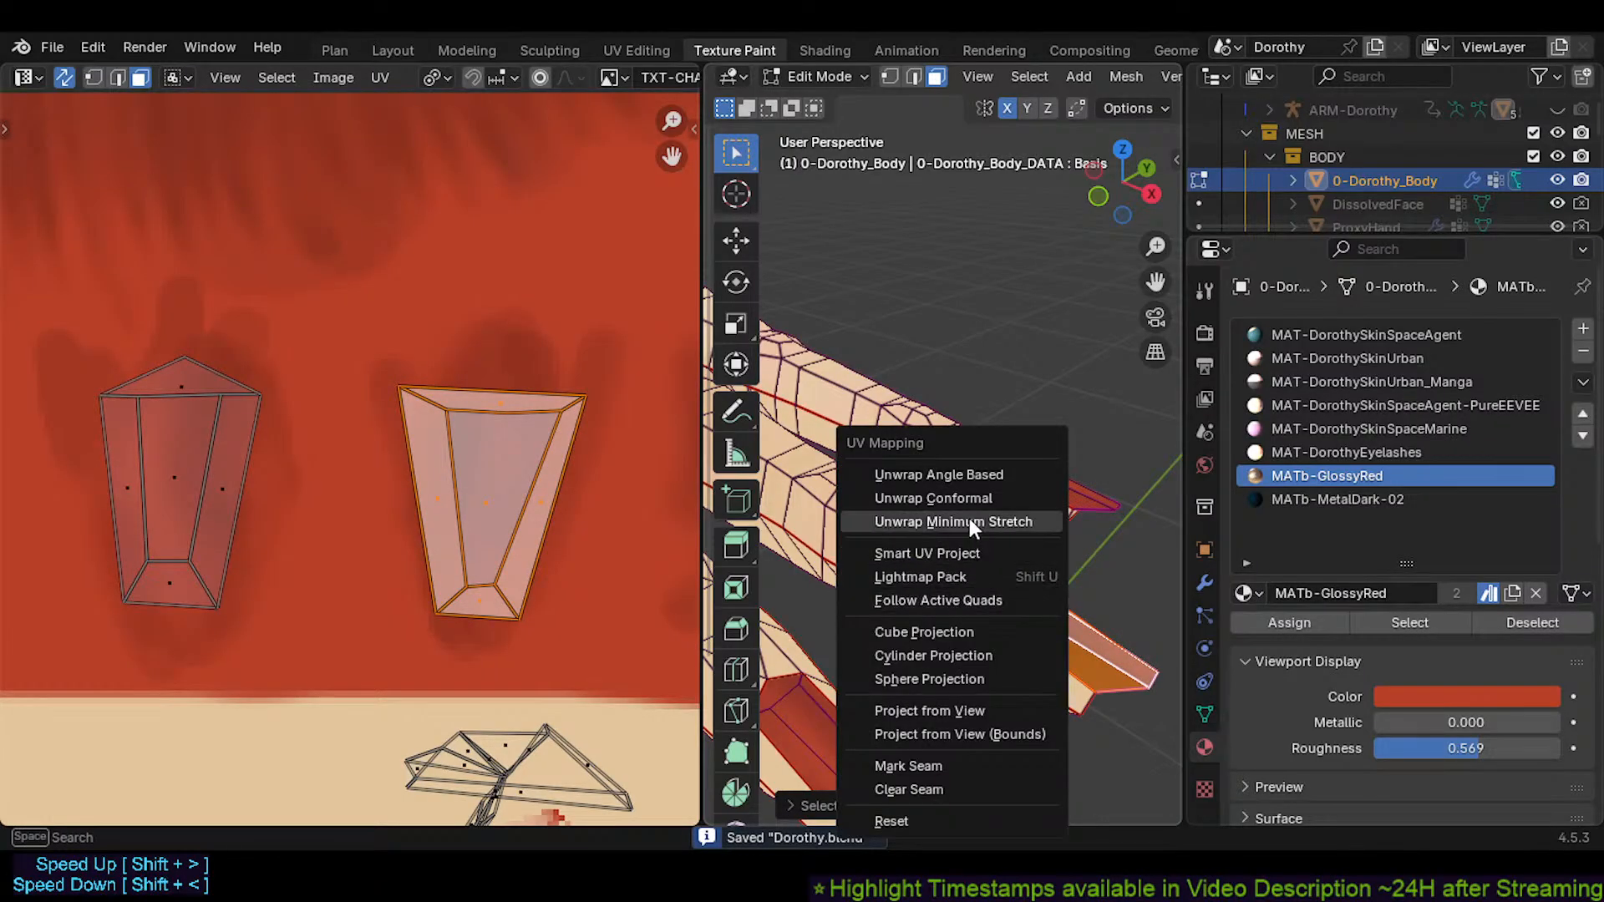
click(938, 473)
Shrink the oversized unwrapped nail island and move it onto the red nail area of the texture
scroll(473, 425, down, 4)
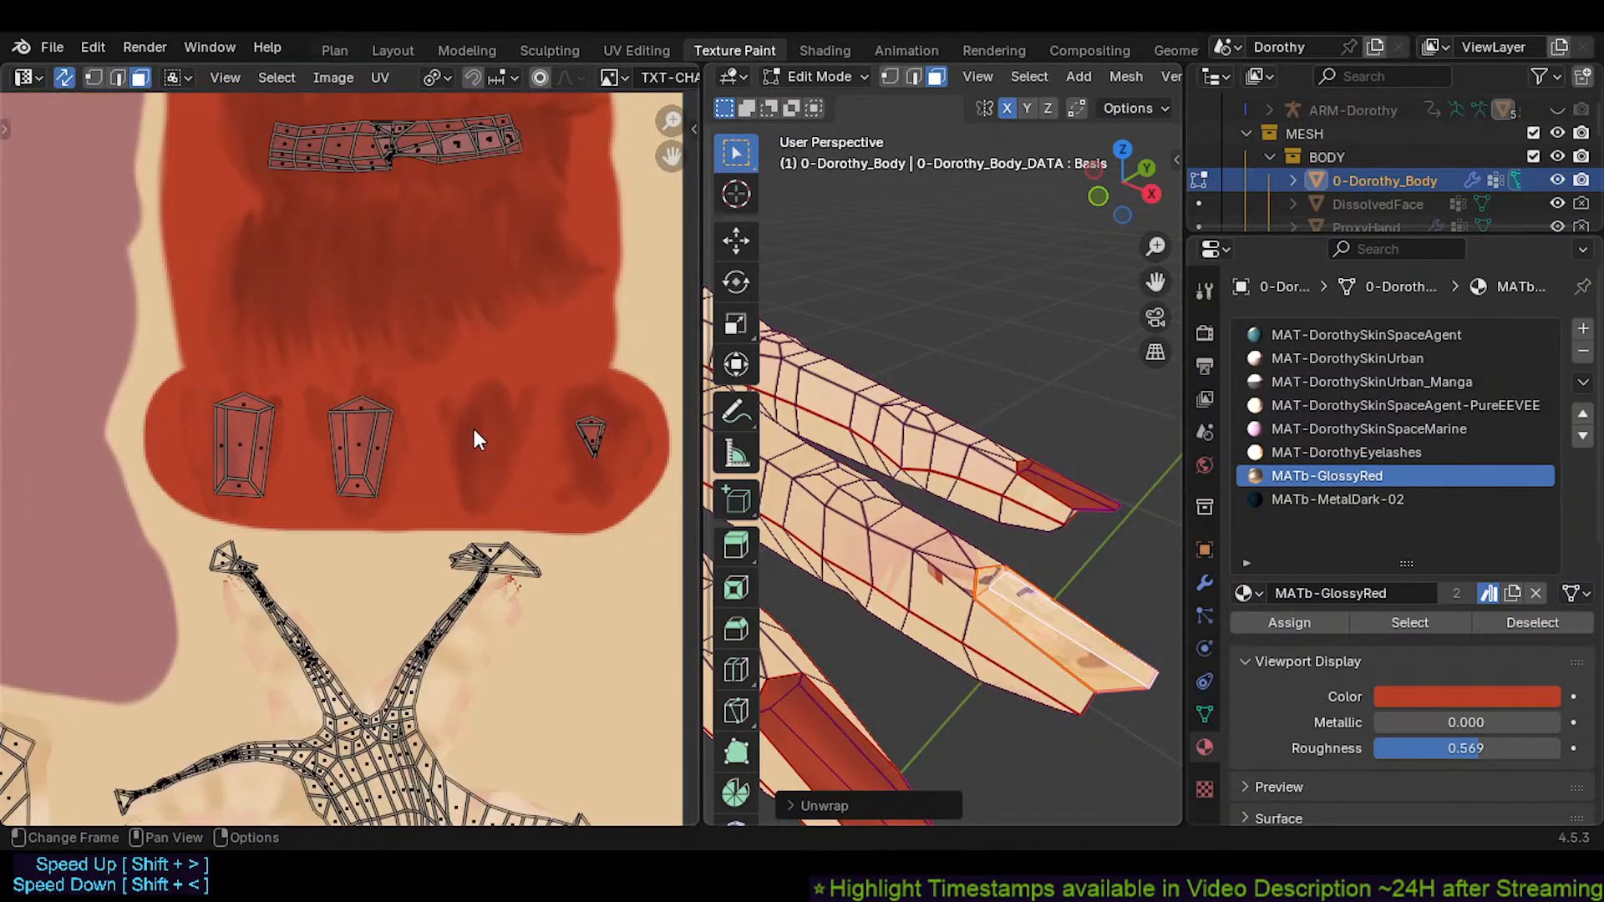
scroll(473, 425, down, 5)
key(g)
click(582, 394)
key(s)
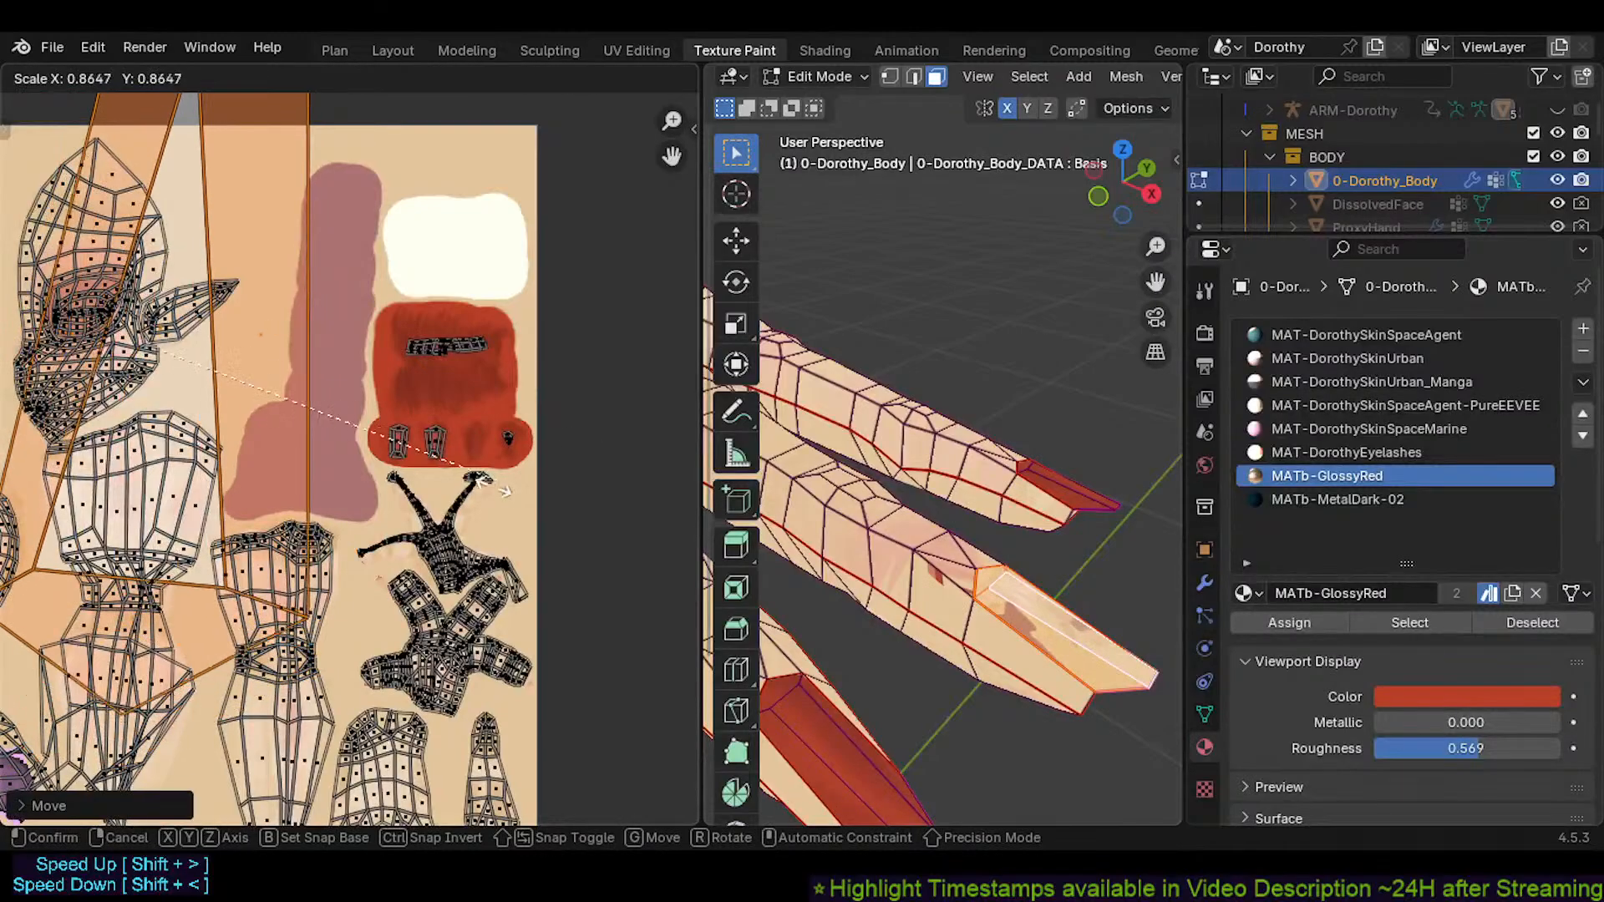
click(286, 272)
key(s)
click(237, 373)
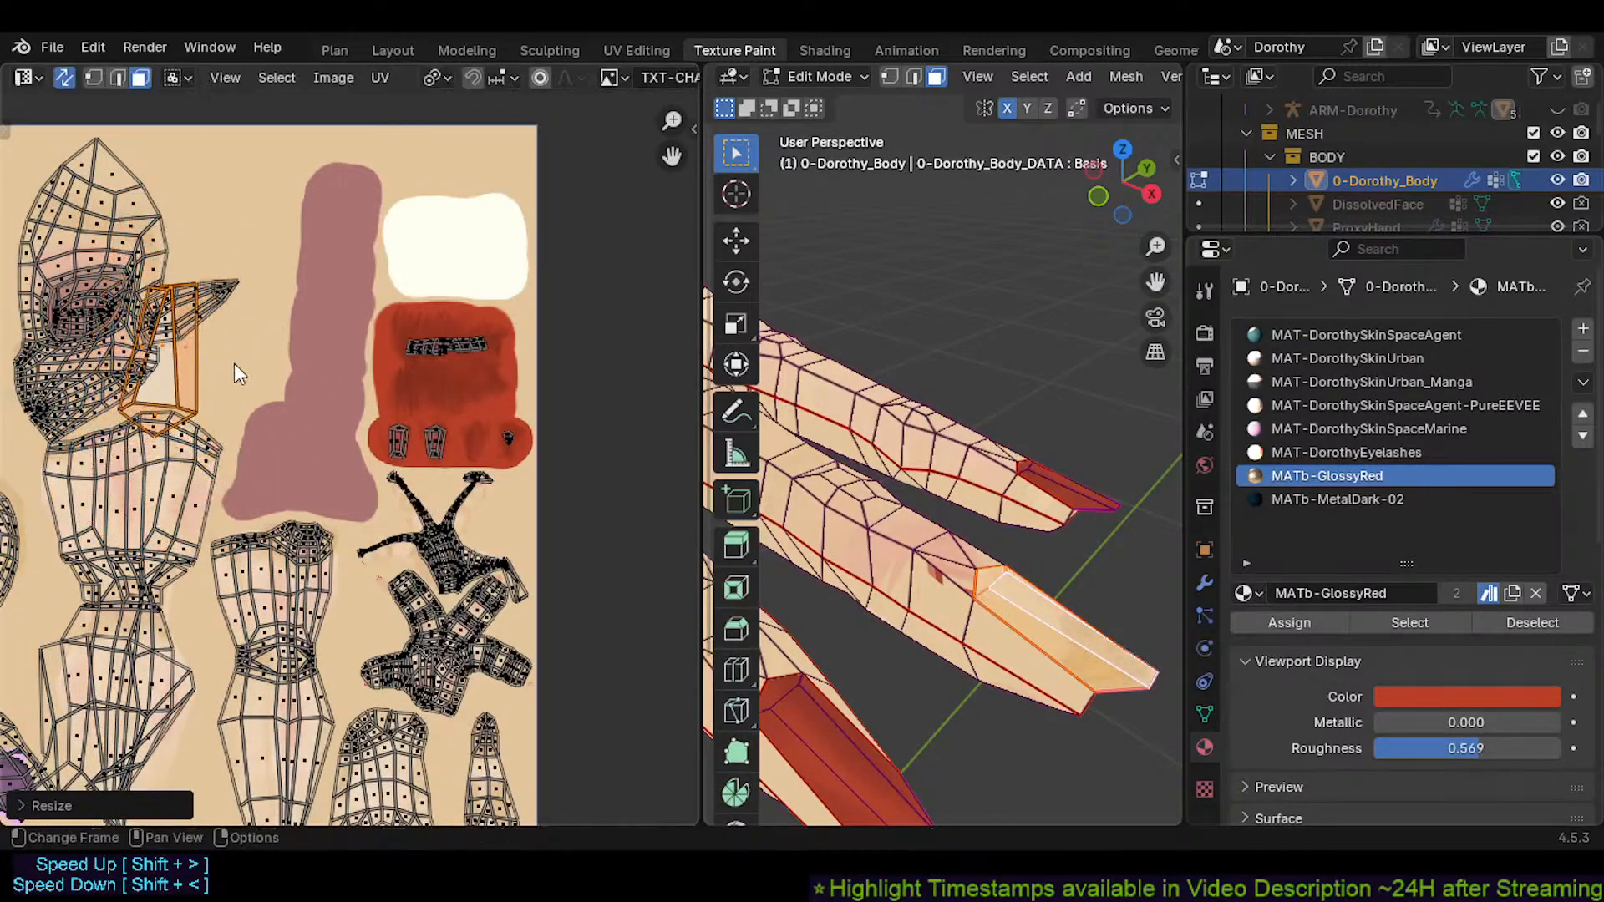
key(g)
click(501, 454)
Rotate the unwrapped nail island upright with its peak at the top, and scale it down near the other nails' size
scroll(502, 455, up, 2)
key(r)
click(397, 568)
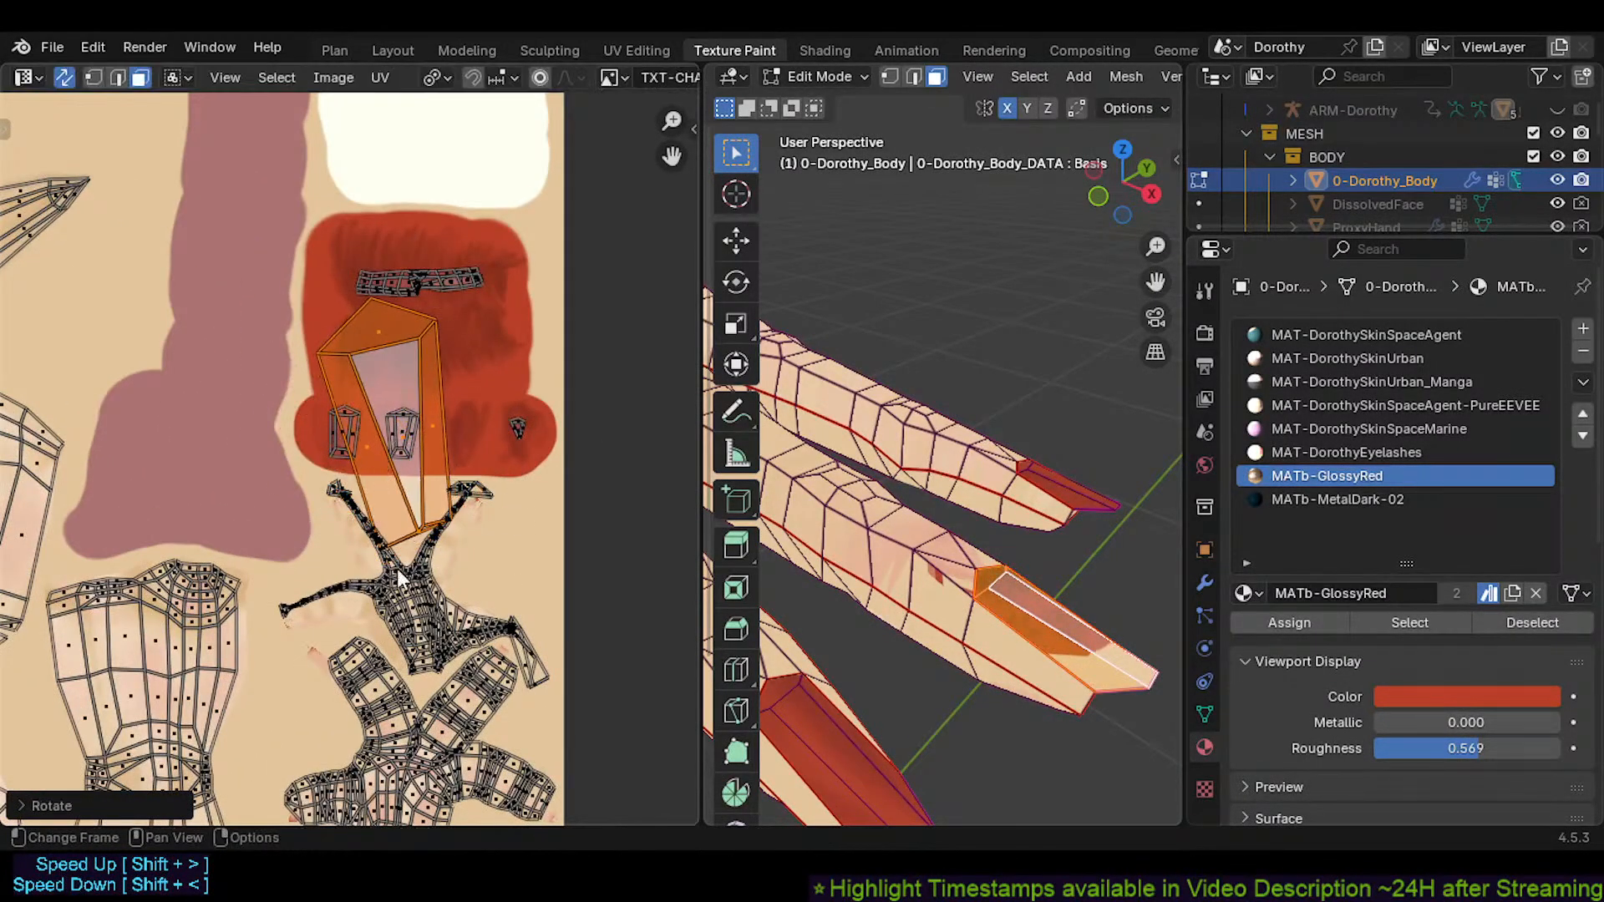
scroll(398, 568, up, 2)
key(s)
click(358, 353)
key(s)
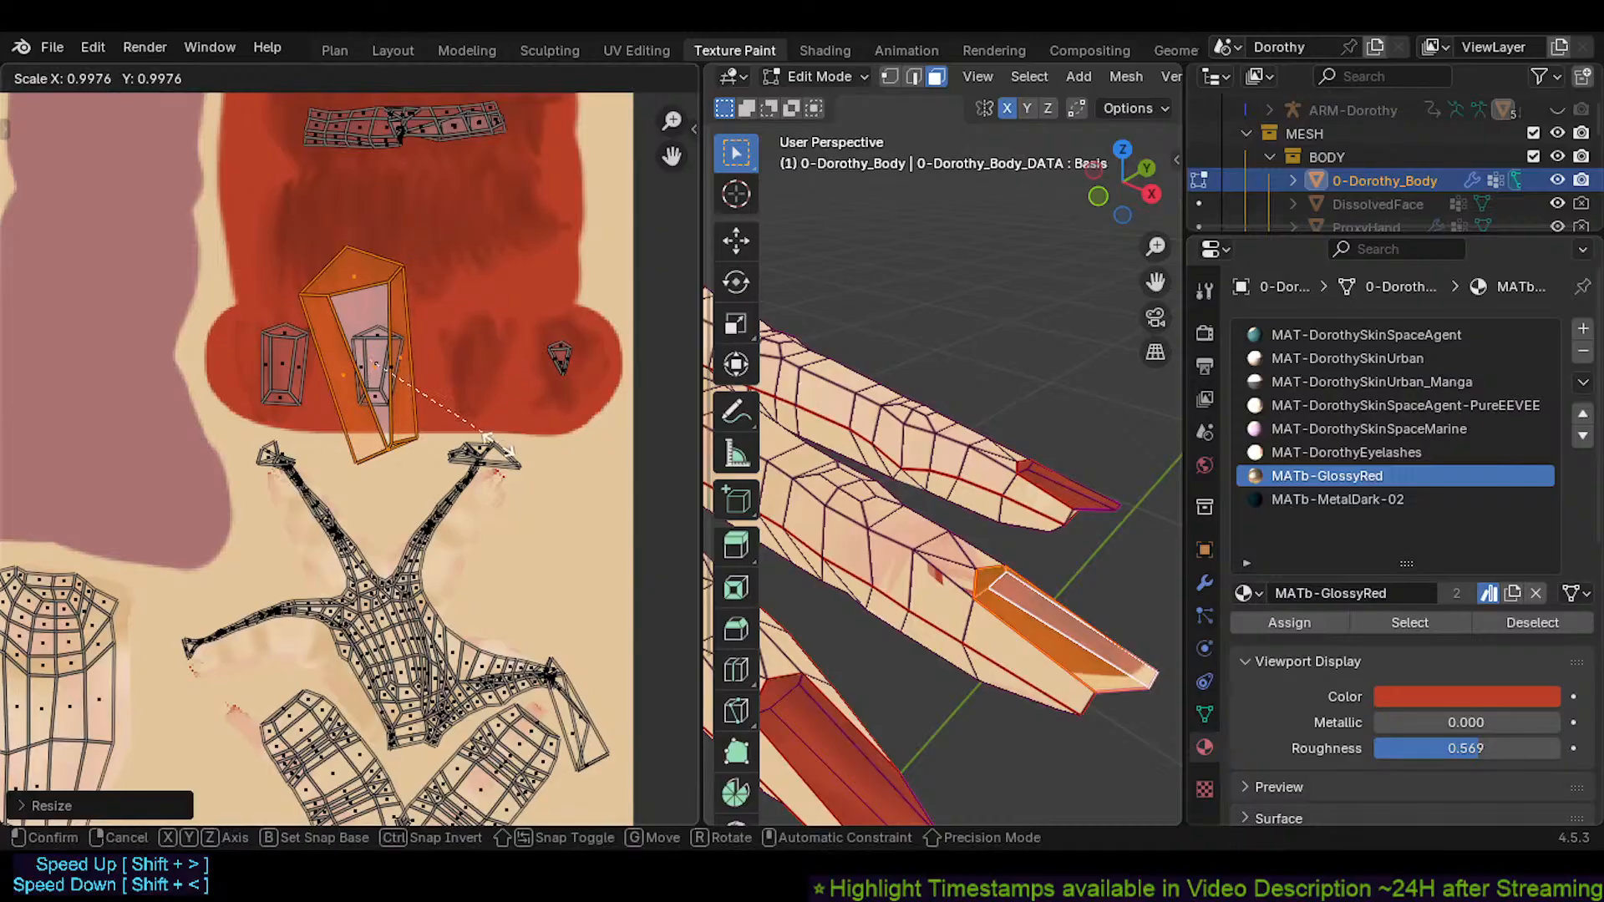
click(426, 426)
key(r)
click(469, 439)
key(s)
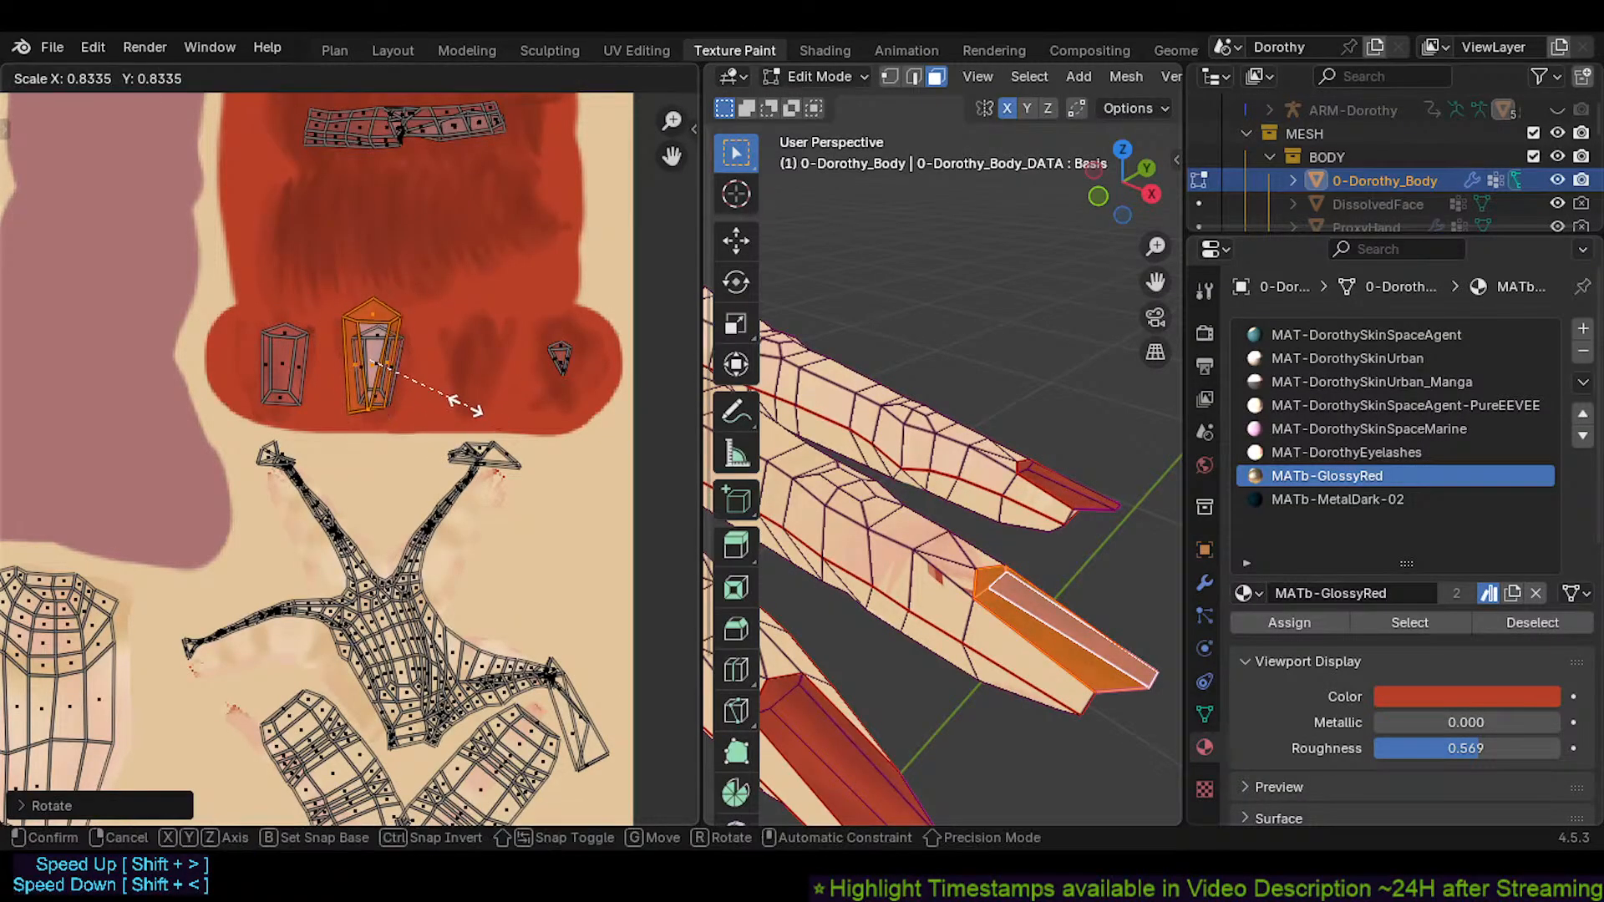
click(433, 374)
Place the resized nail island over the third dark painted nail patch
key(g)
click(524, 405)
scroll(524, 405, up, 3)
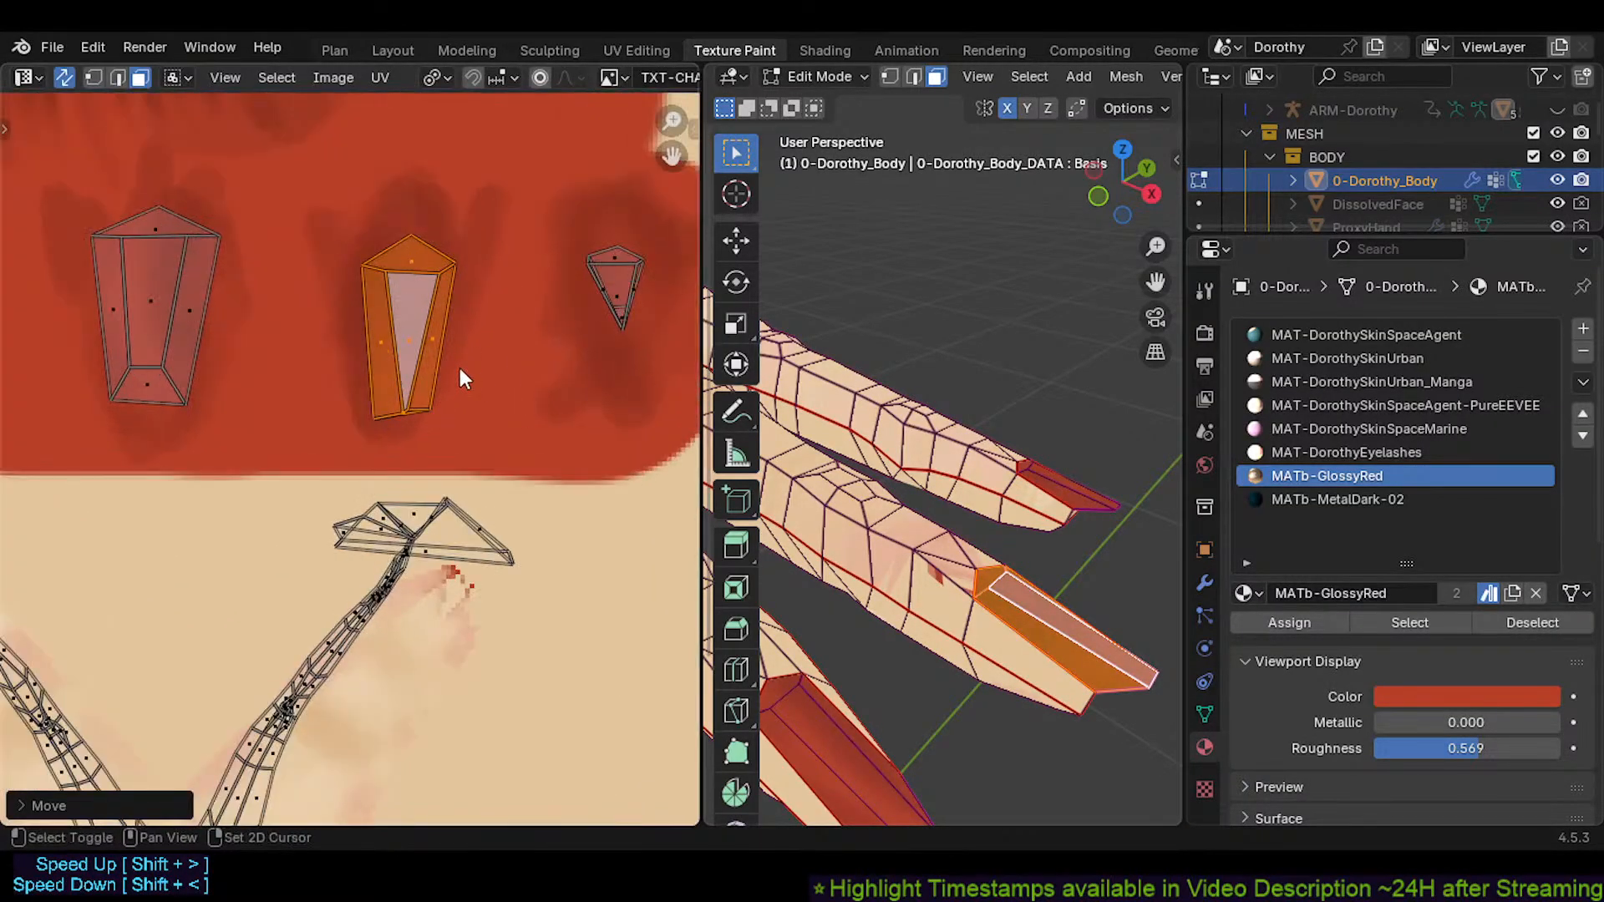
key(g)
click(539, 493)
key(g)
click(536, 518)
scroll(538, 520, up, 1)
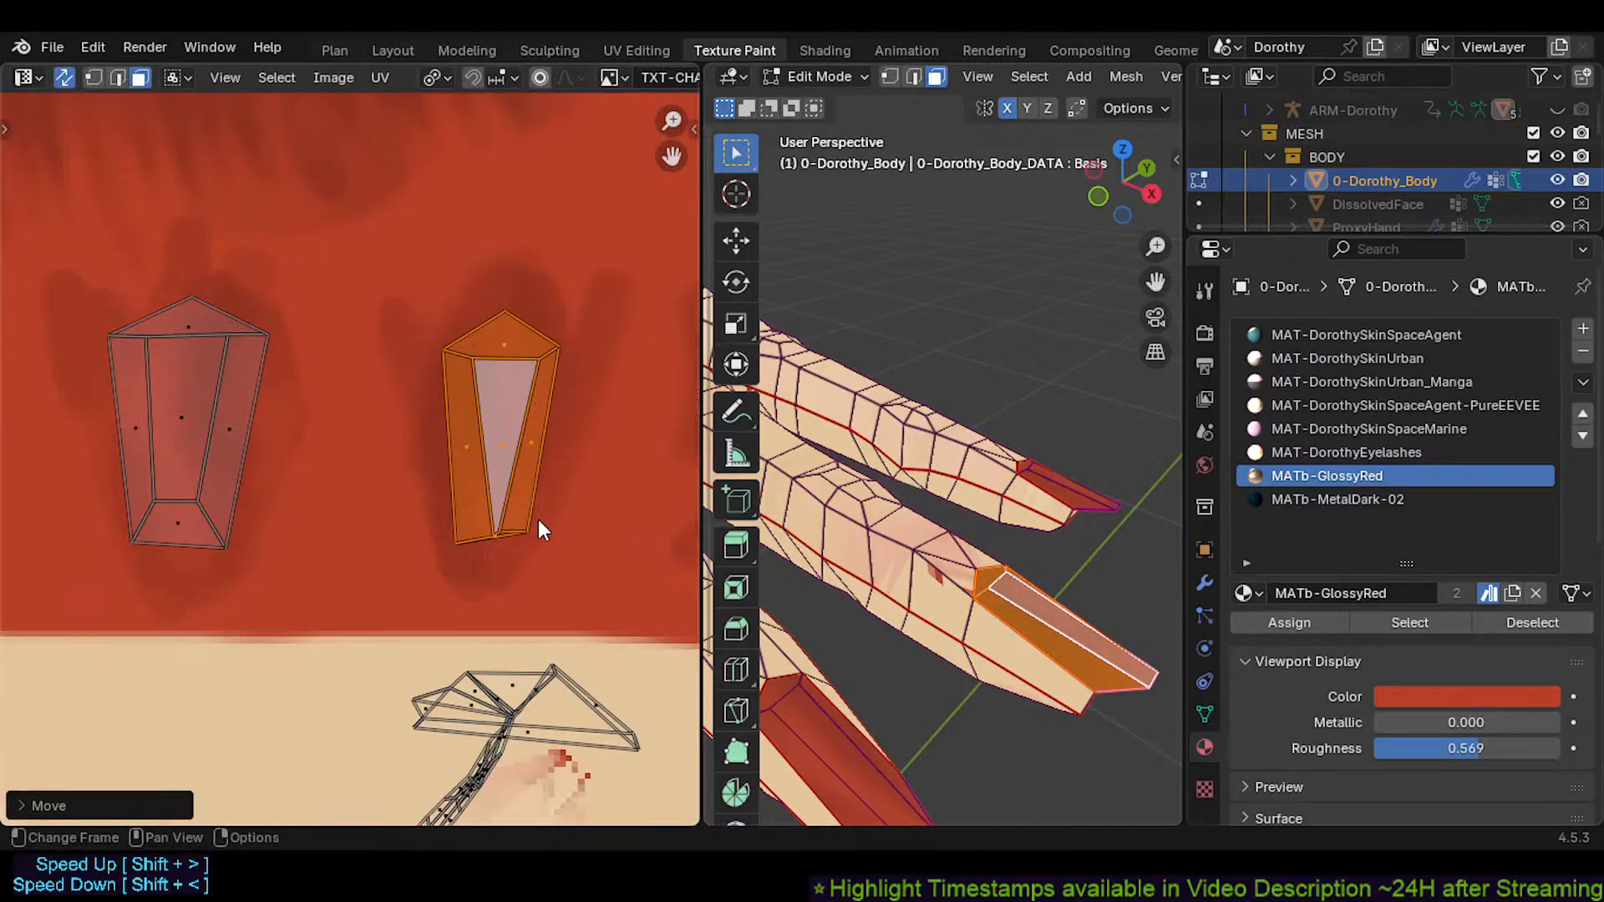
Pull the third nail island's outer bottom right corner slightly outward and down
click(533, 531)
key(1)
click(530, 534)
key(g)
click(539, 544)
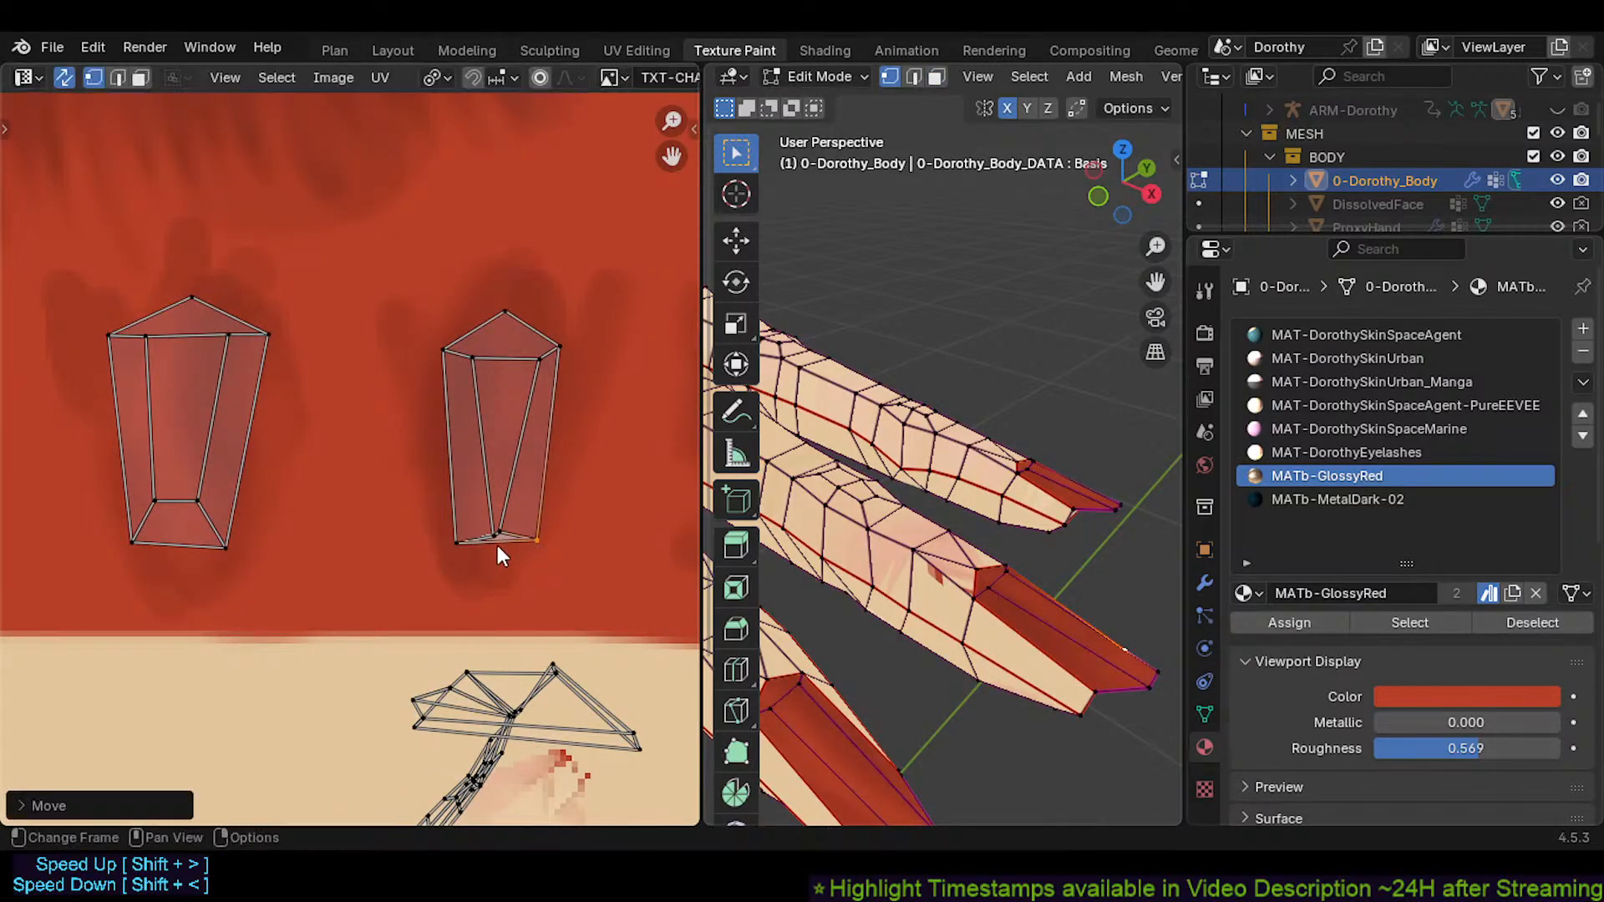
Separate the third nail island's two overlapping inner bottom vertices and place them below the outer bottom corners
click(497, 542)
key(g)
click(500, 533)
key(g)
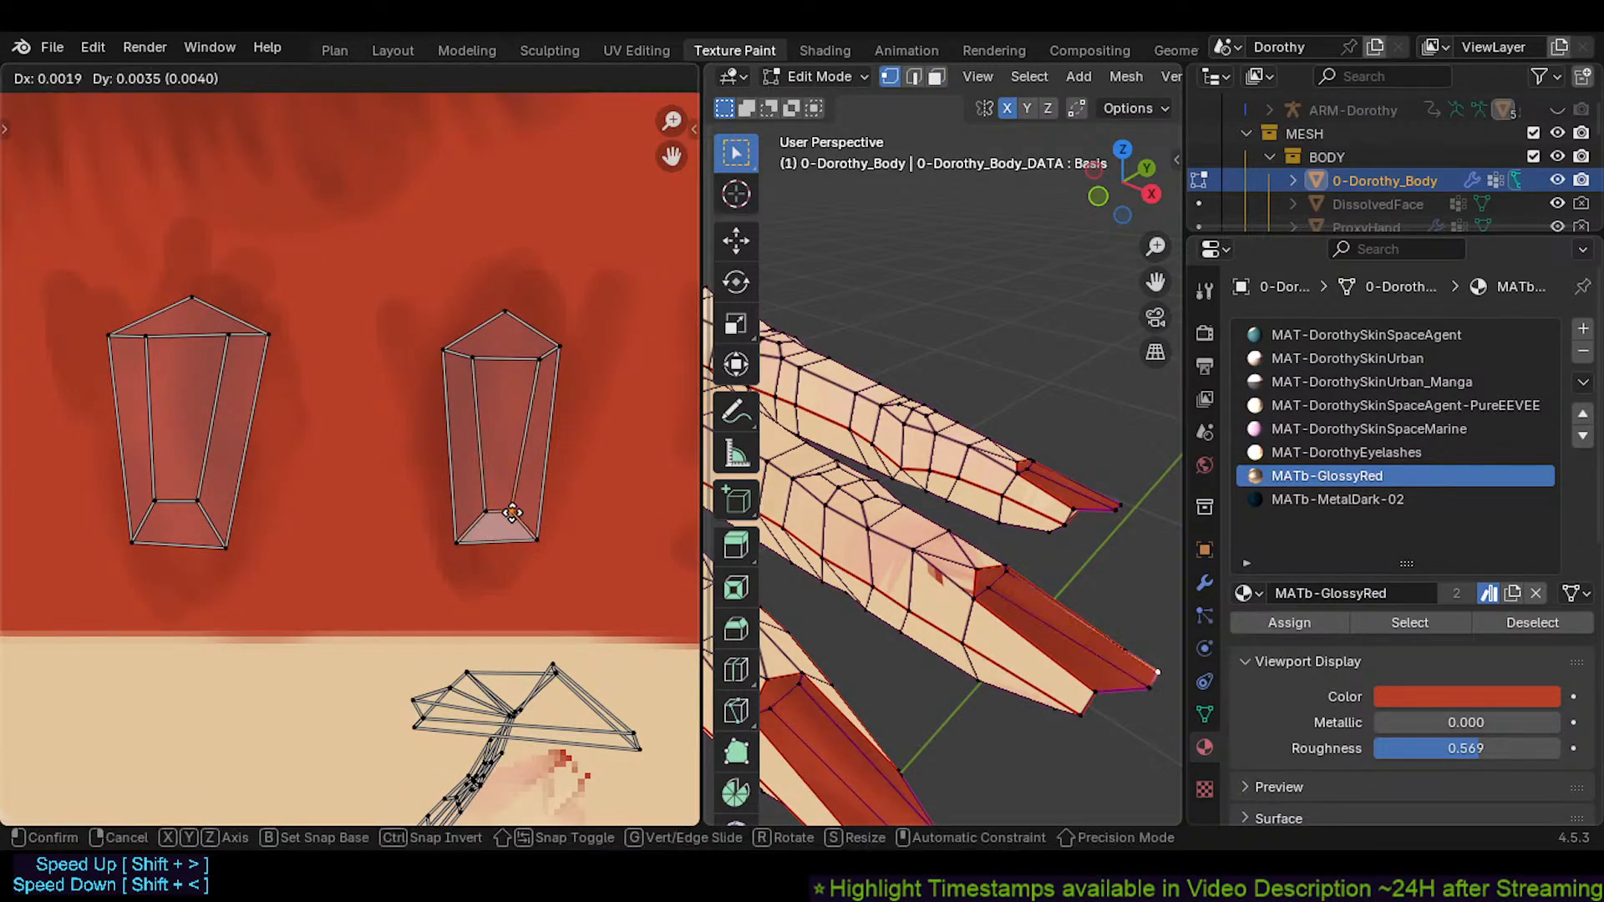
click(493, 502)
click(486, 511)
key(g)
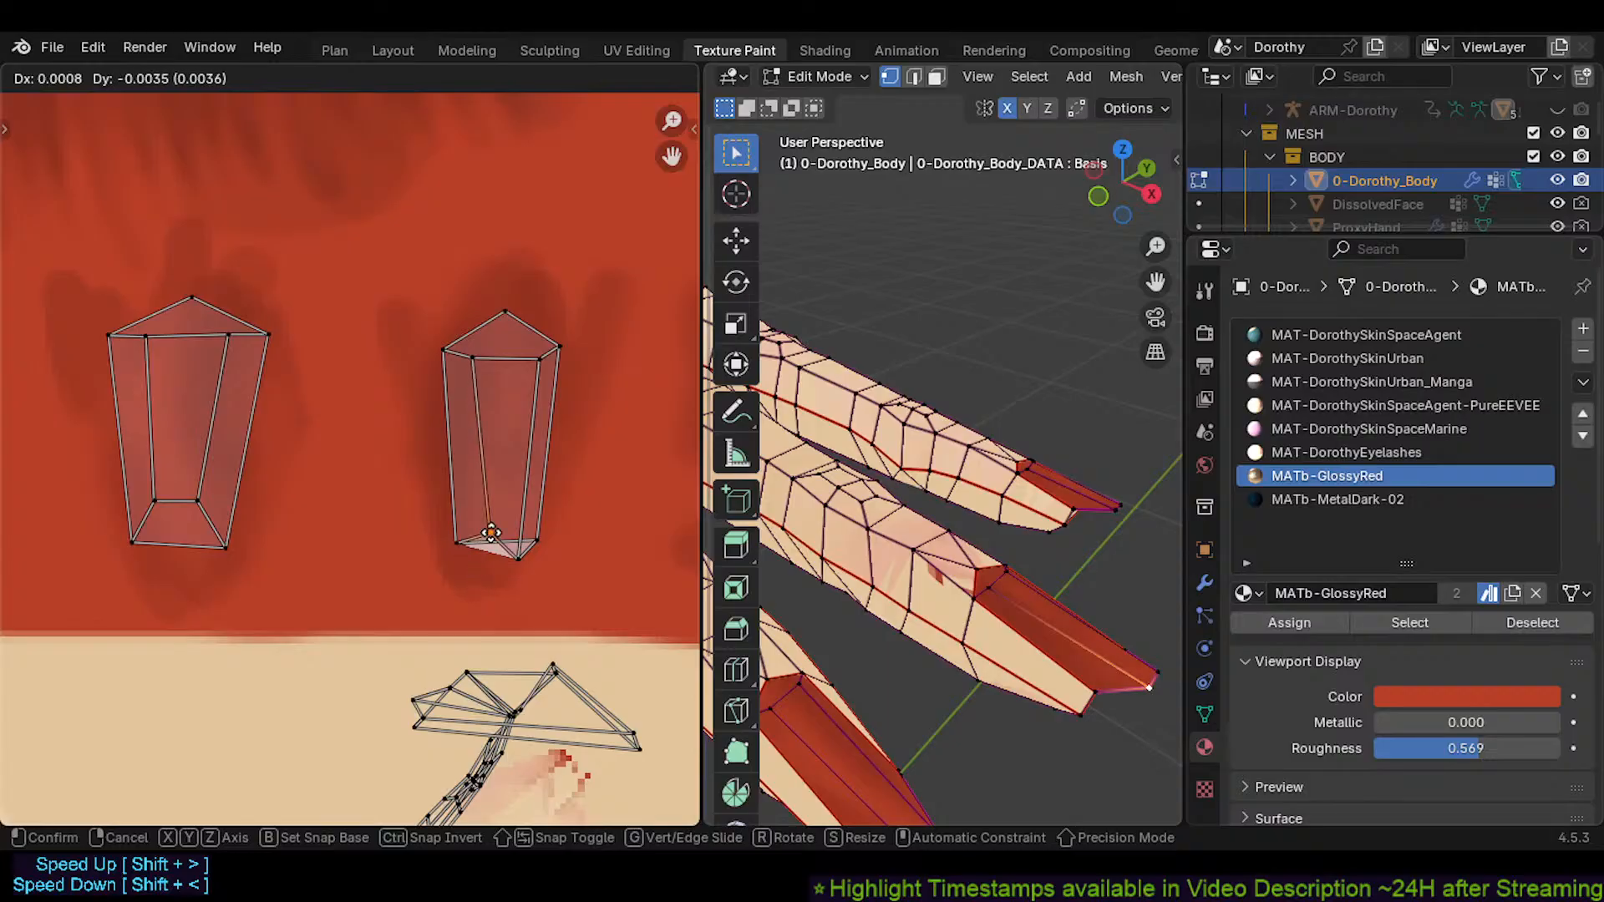
click(483, 562)
Pull the third nail island's outer bottom left corner slightly outward and move its two inner bottom vertices above the outer bottom edge
click(457, 539)
key(g)
click(449, 539)
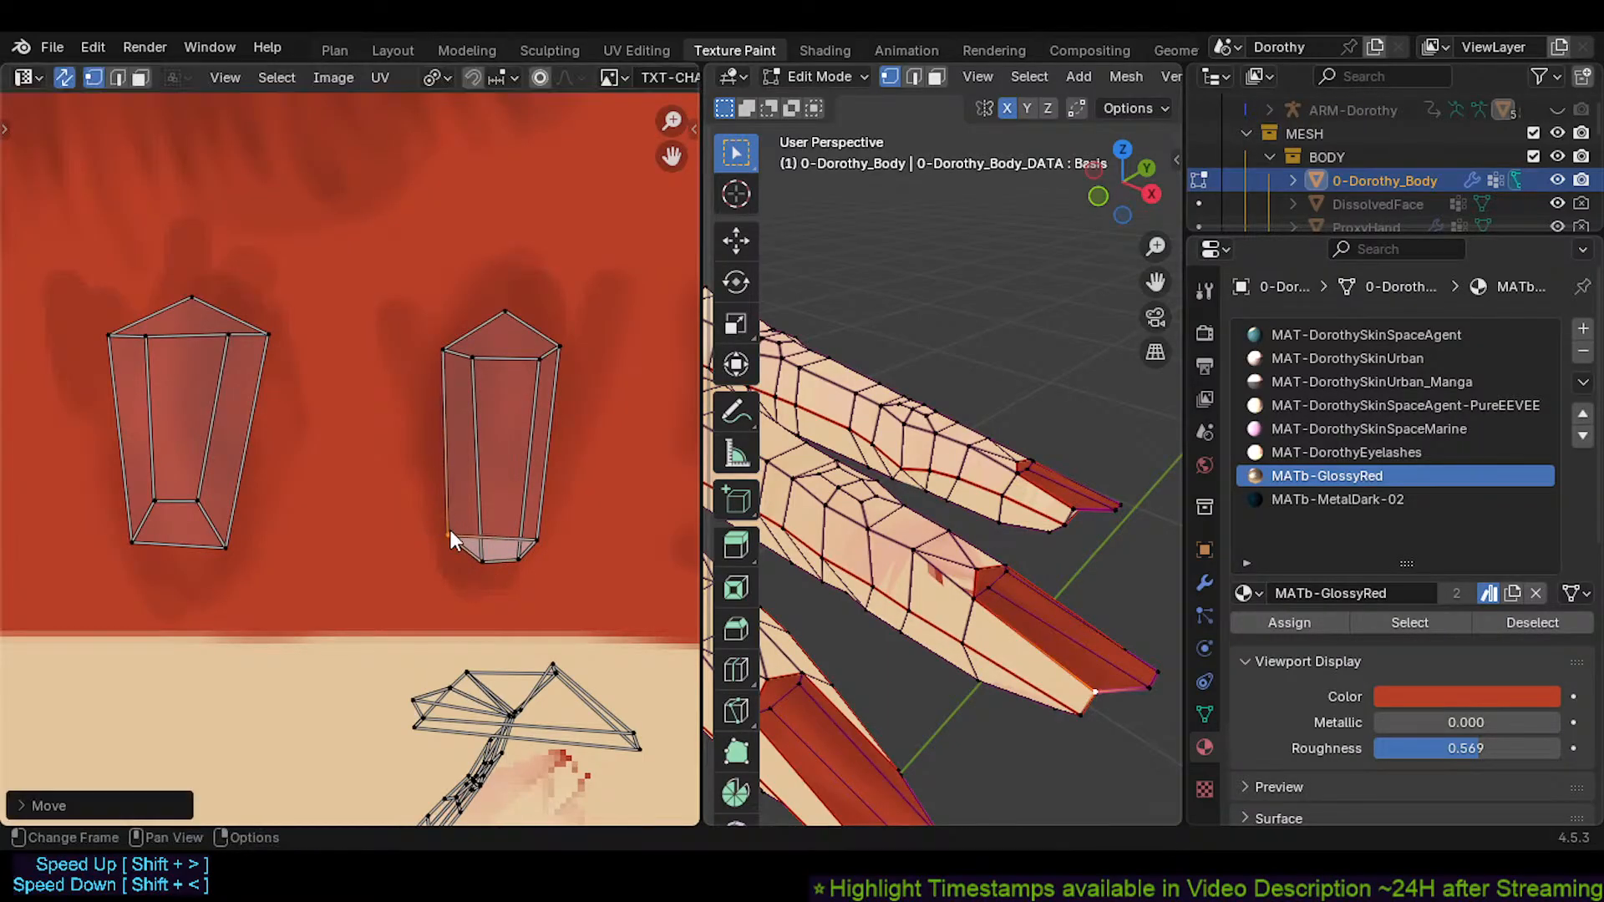
click(498, 558)
key(g)
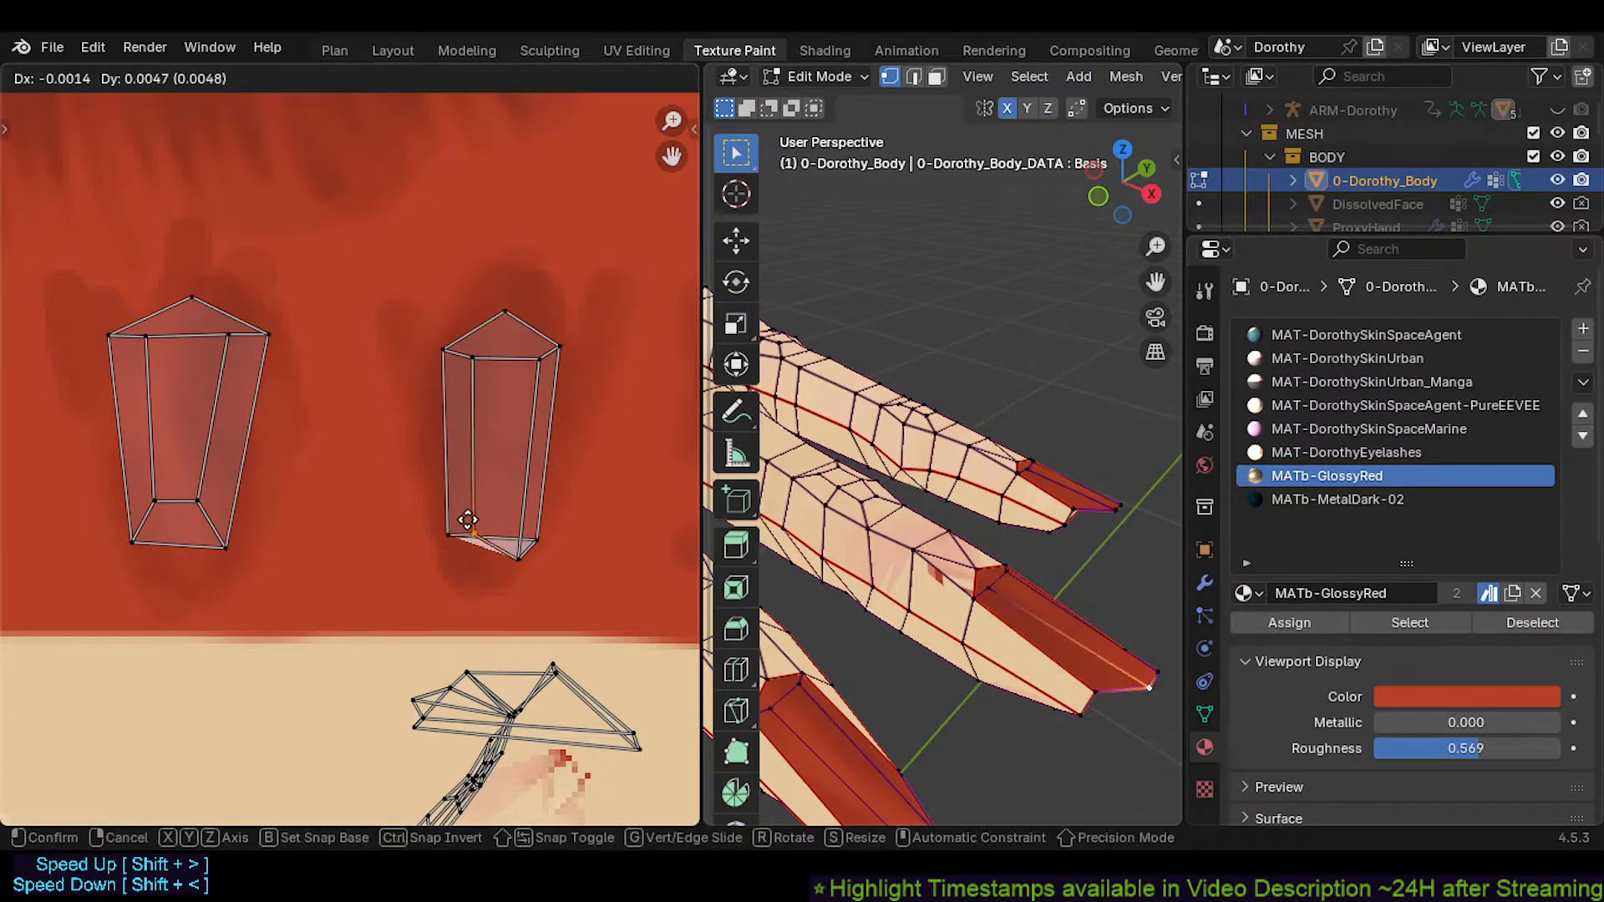
click(476, 516)
key(g)
click(520, 518)
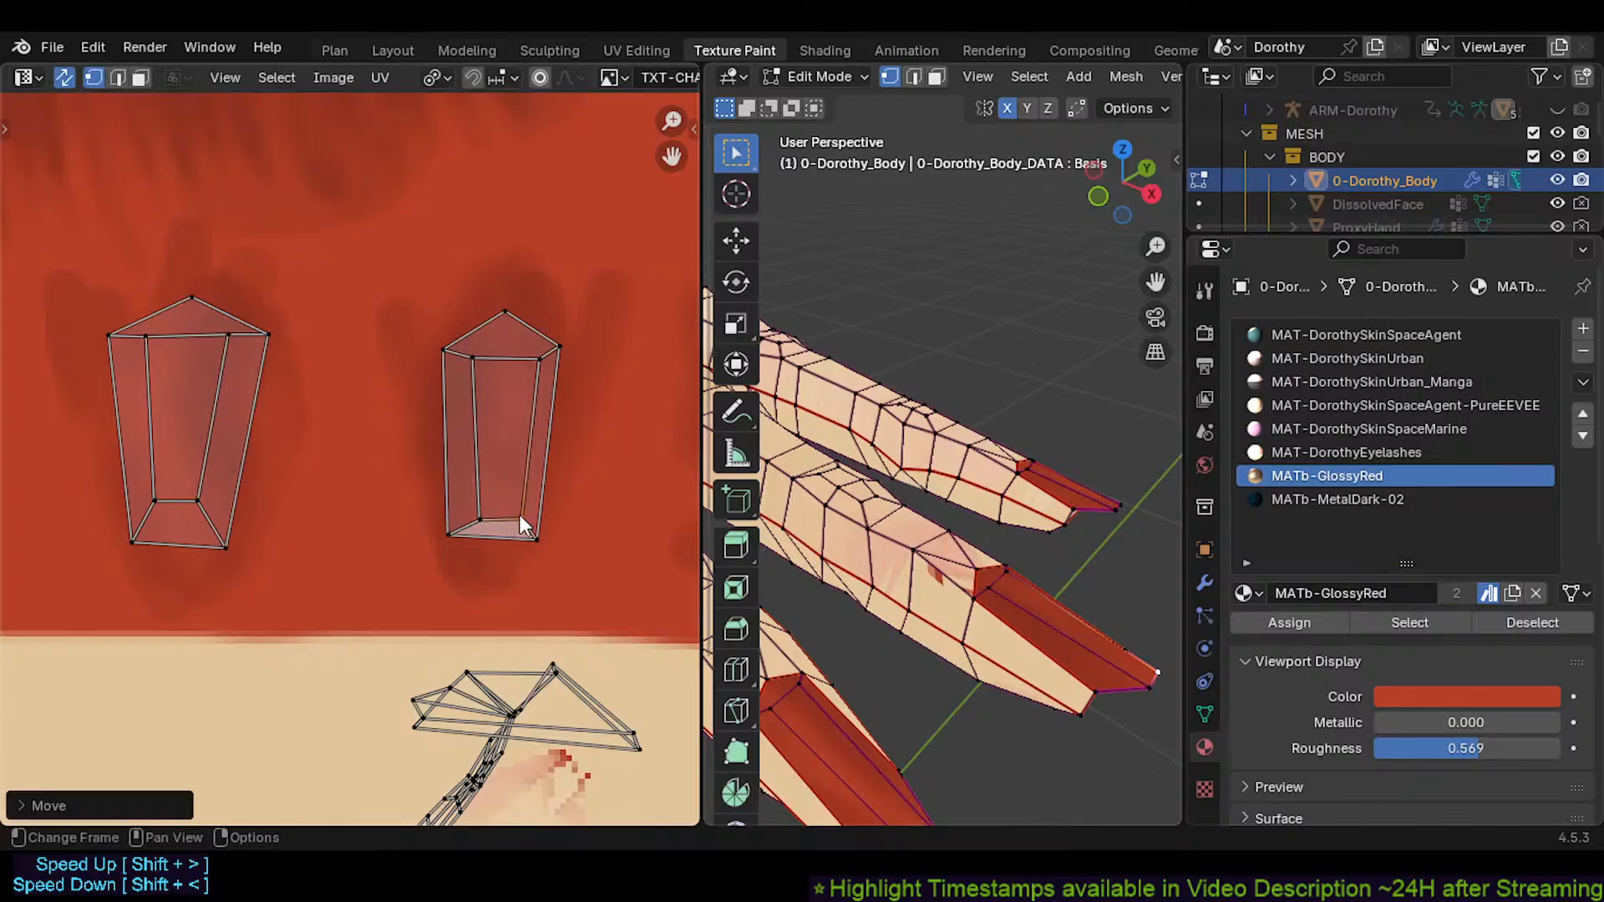
Fine-tune the third nail island's two inner bottom vertices, shifting them slightly up and toward the sides
click(496, 523)
click(475, 522)
key(g)
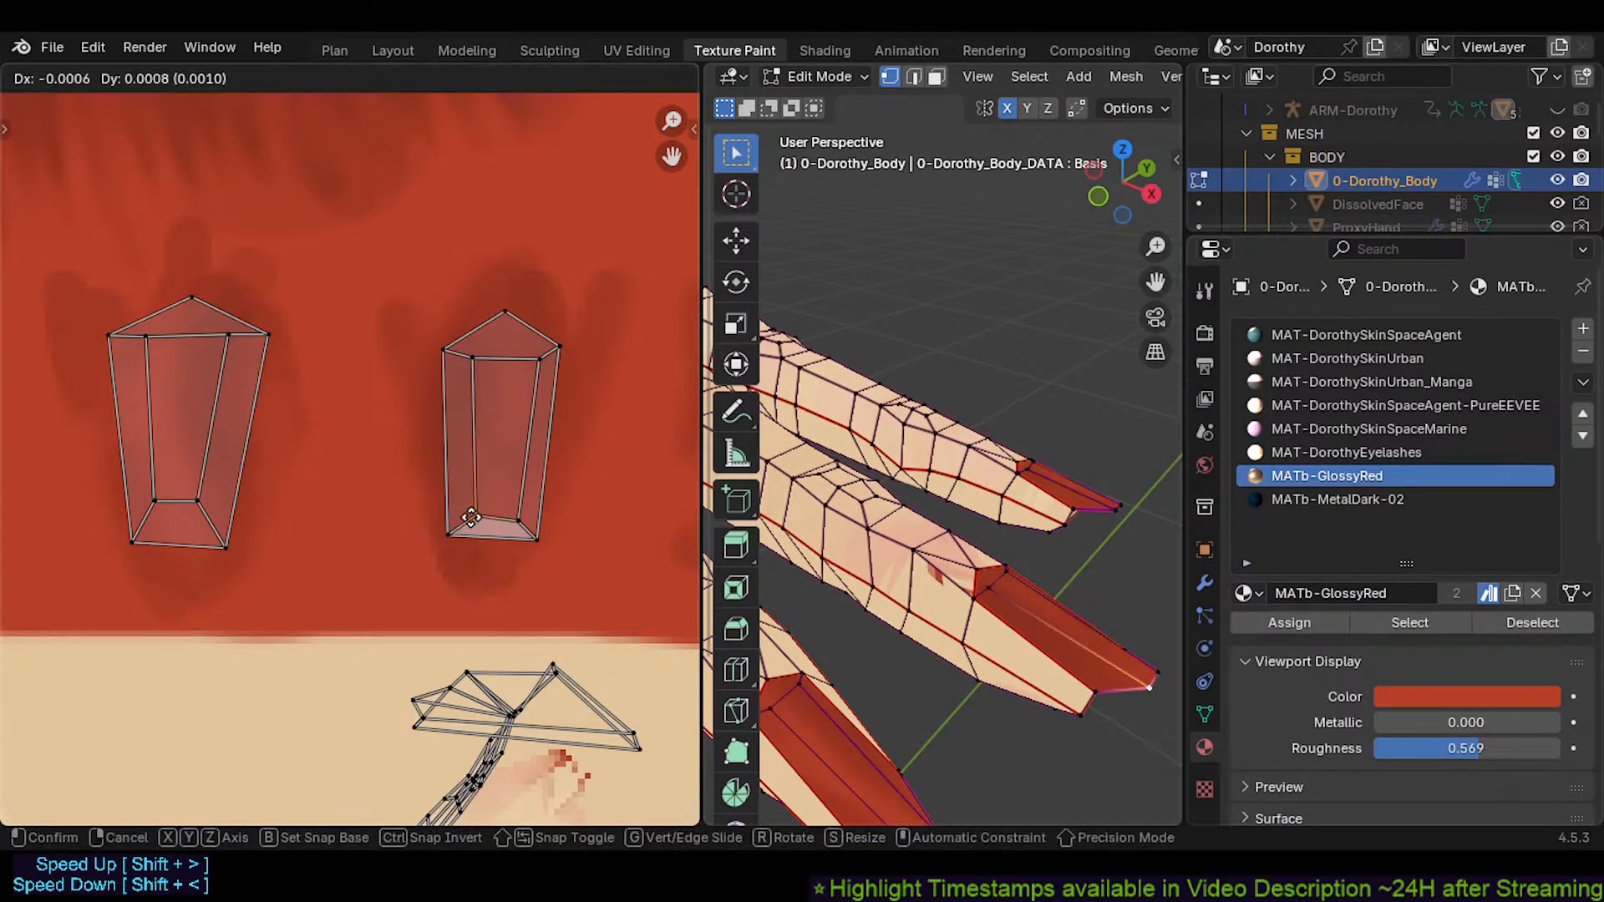
click(483, 531)
key(g)
click(520, 495)
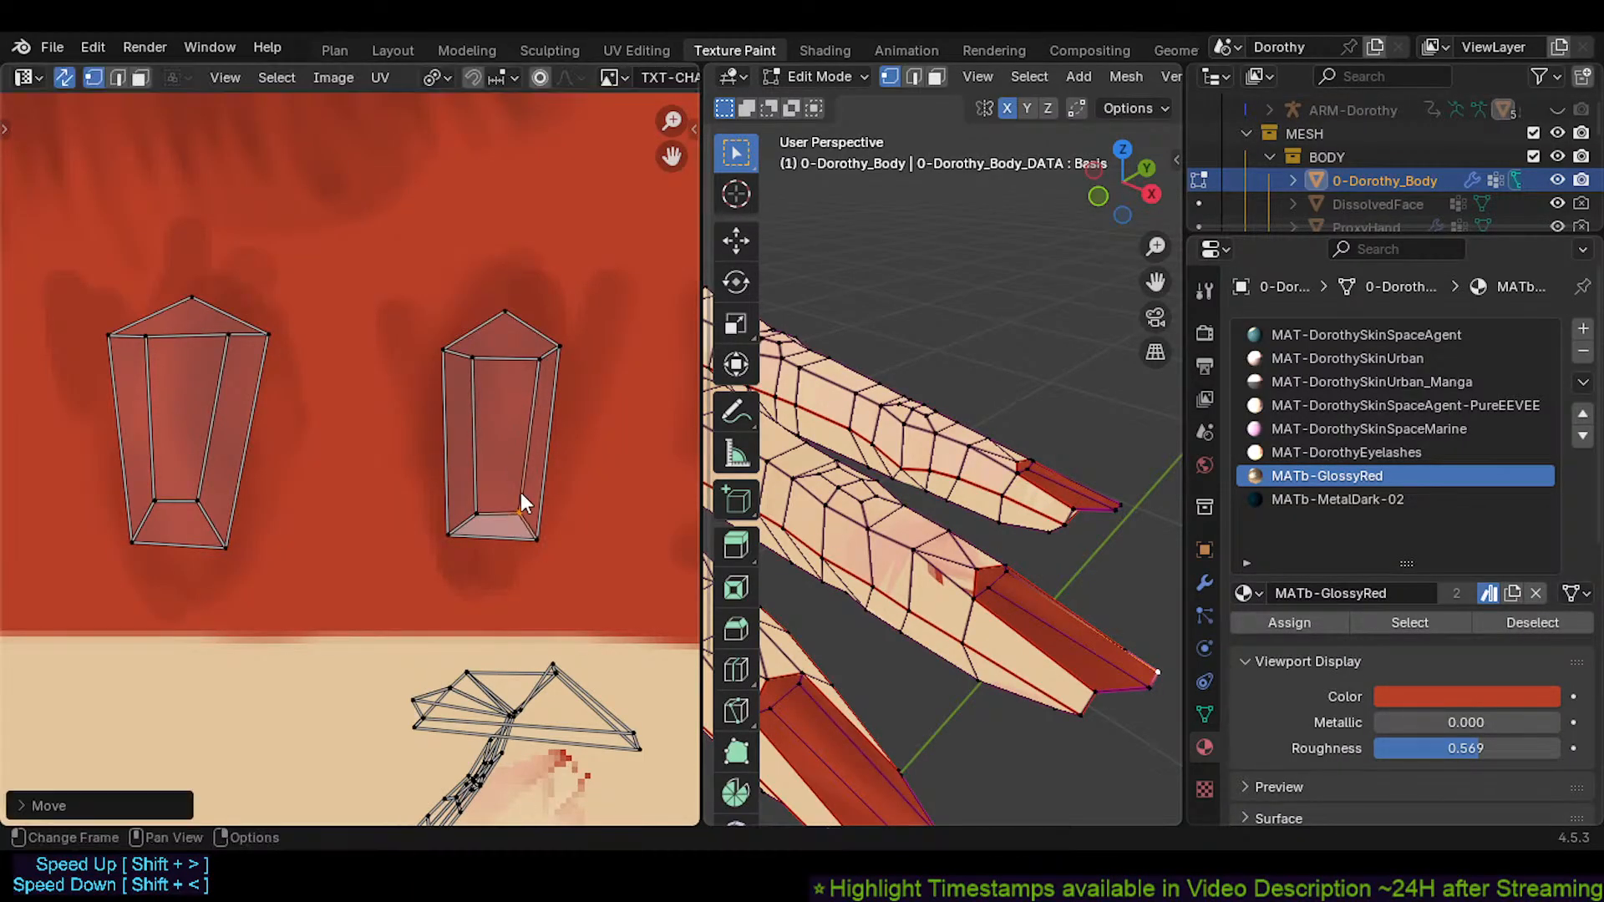
Examine the red fingernails on the hand mesh from several distances and angles in face selection mode
key(3)
scroll(493, 538, down, 1)
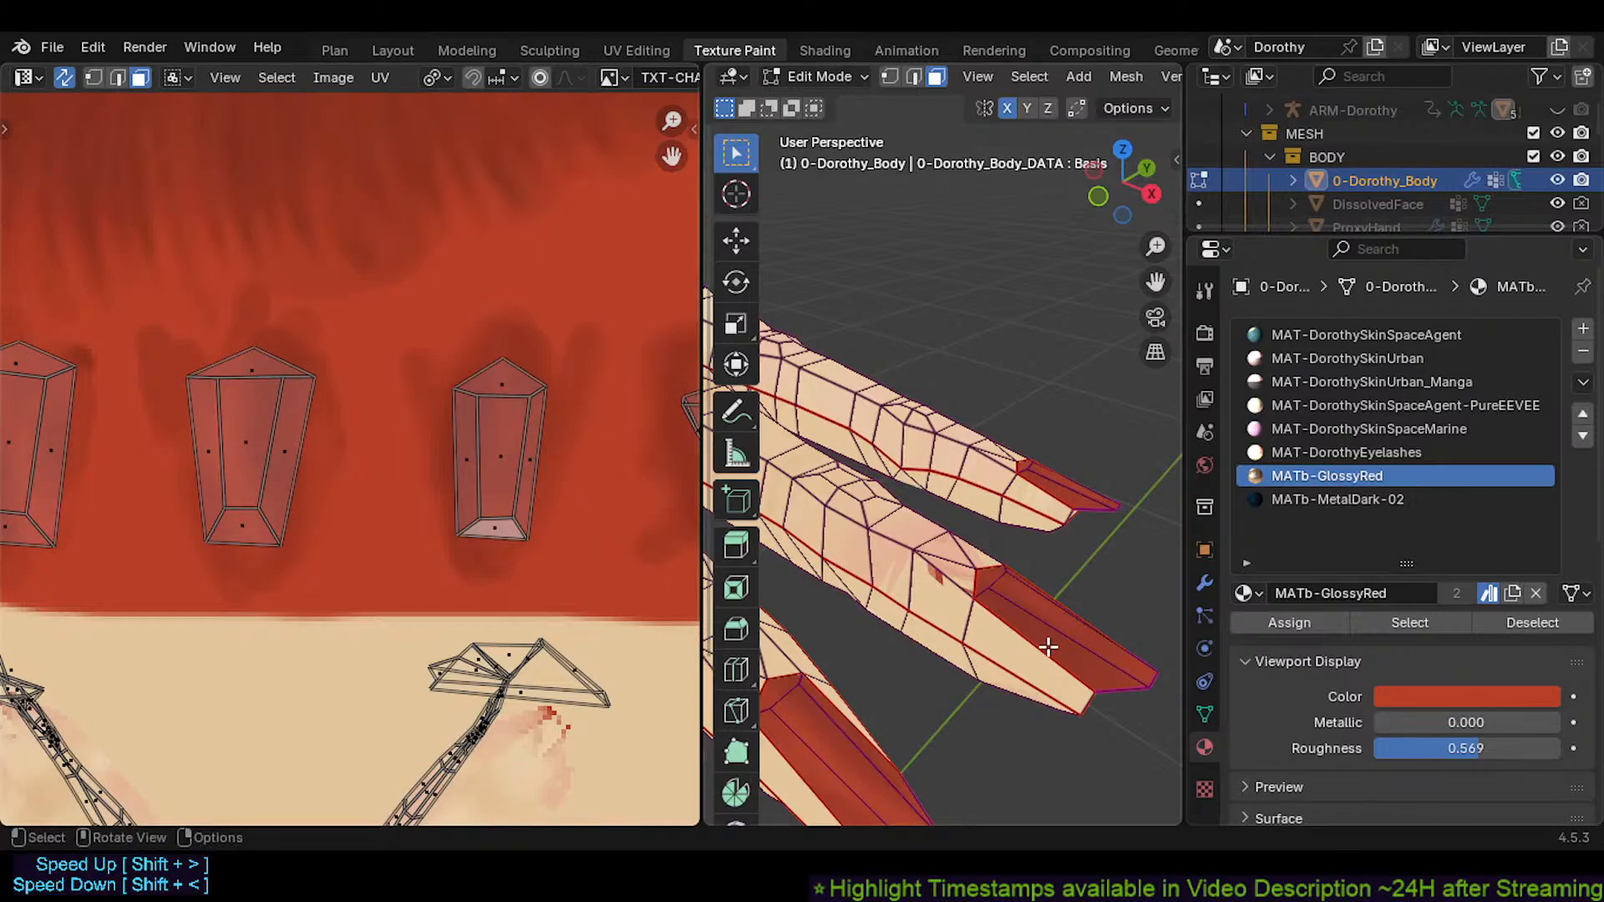
mouse_move(994, 585)
middle_down()
mouse_move(1012, 594)
mouse_move(952, 562)
mouse_move(968, 593)
middle_up()
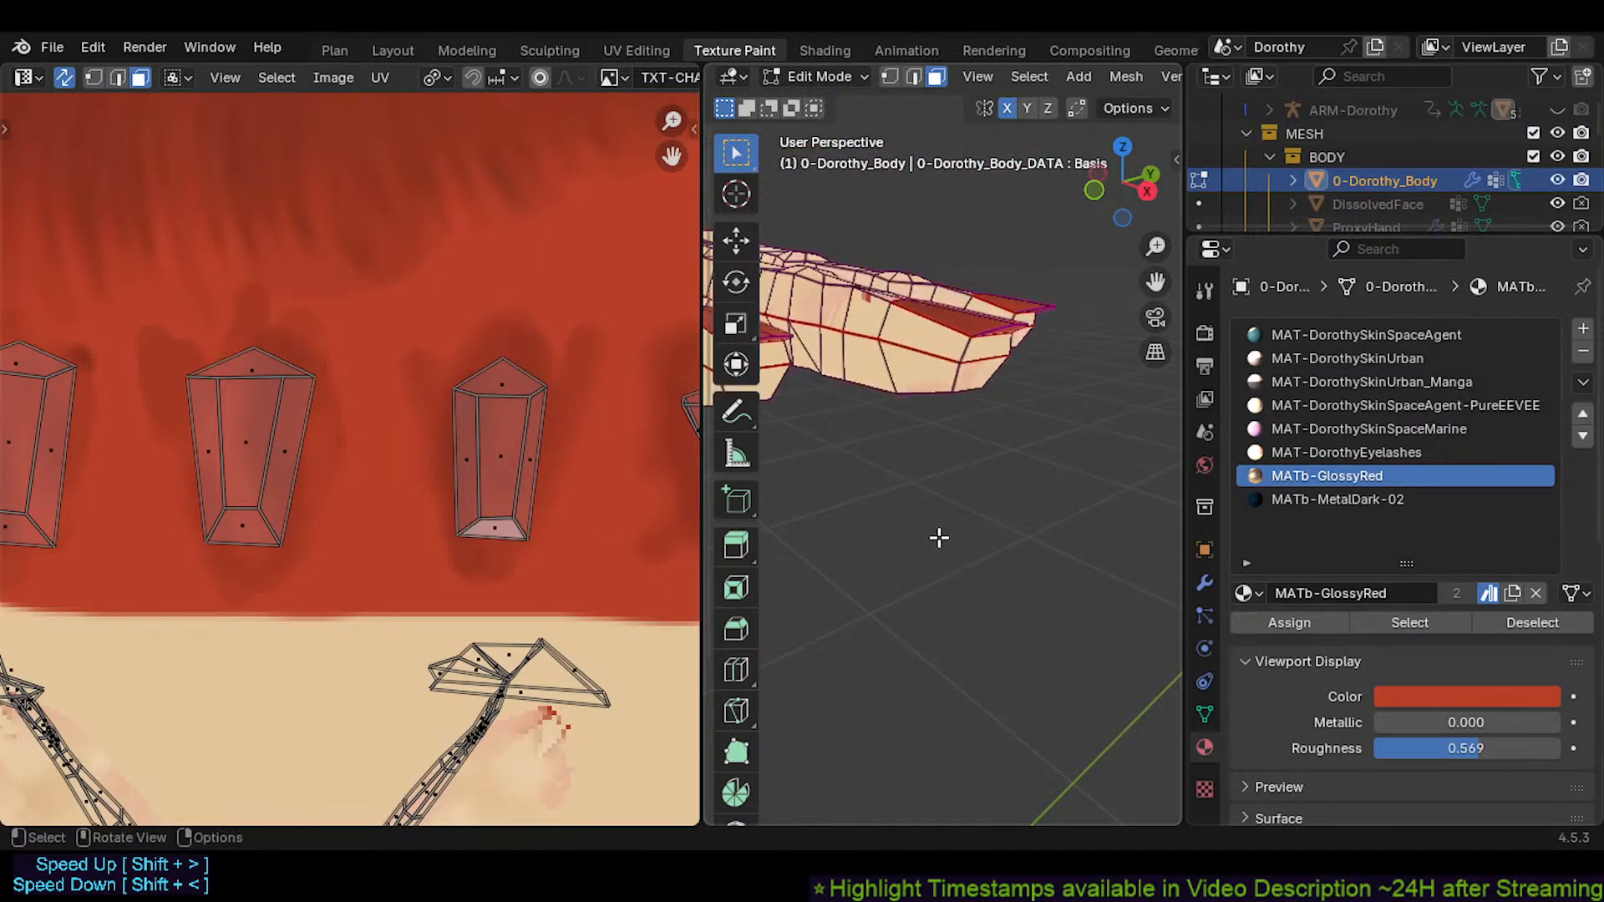
key(shift+grave)
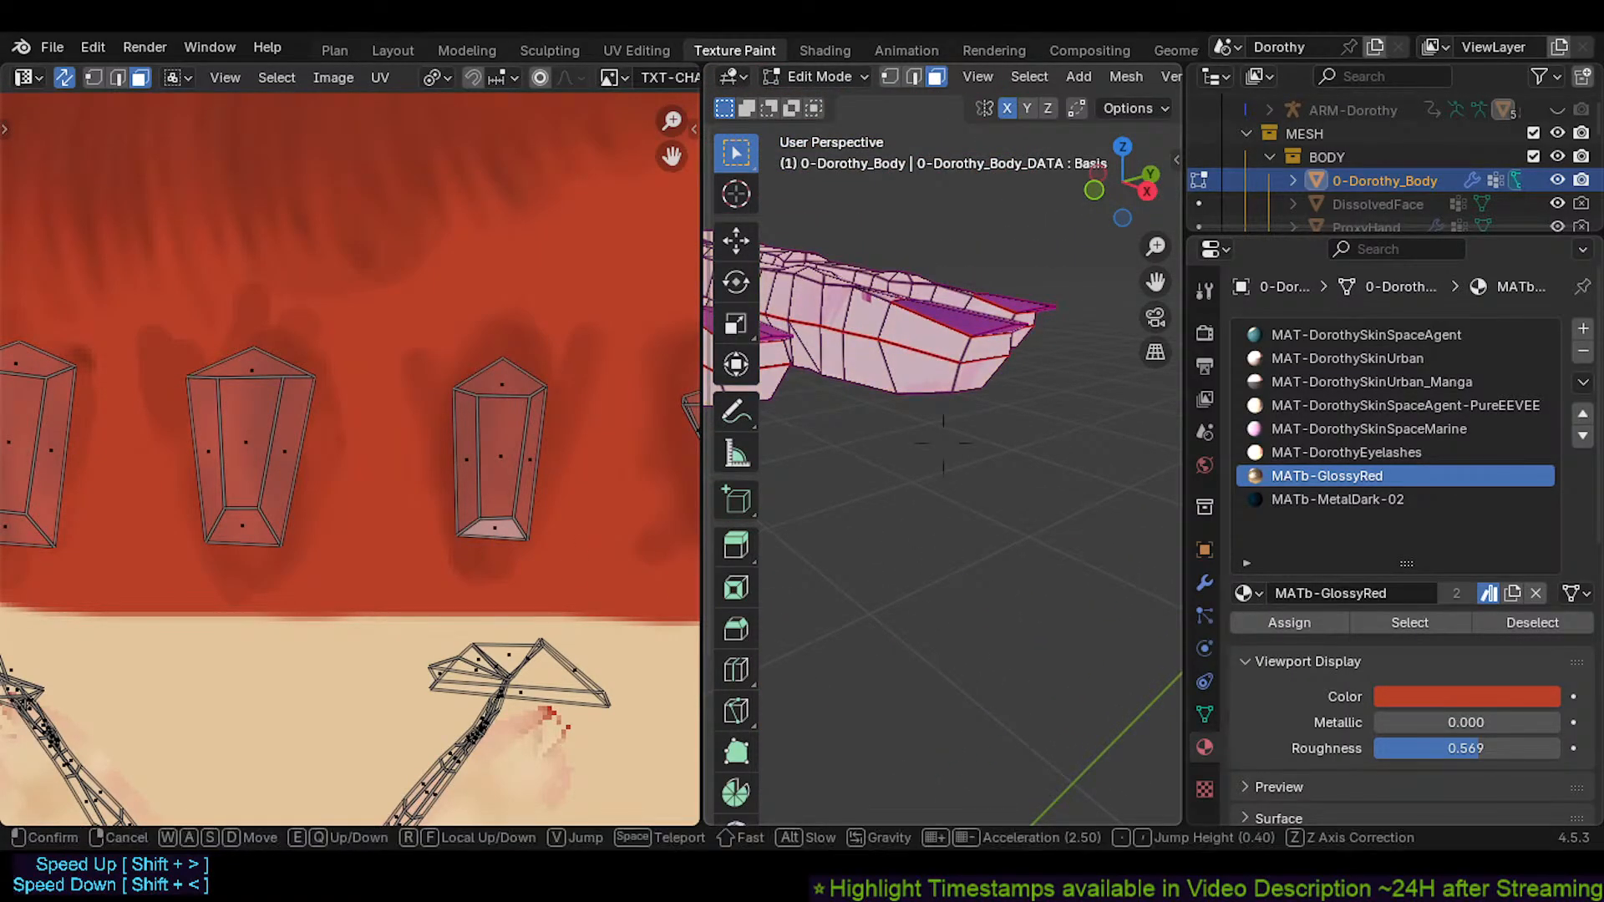
key(w)
key(s)
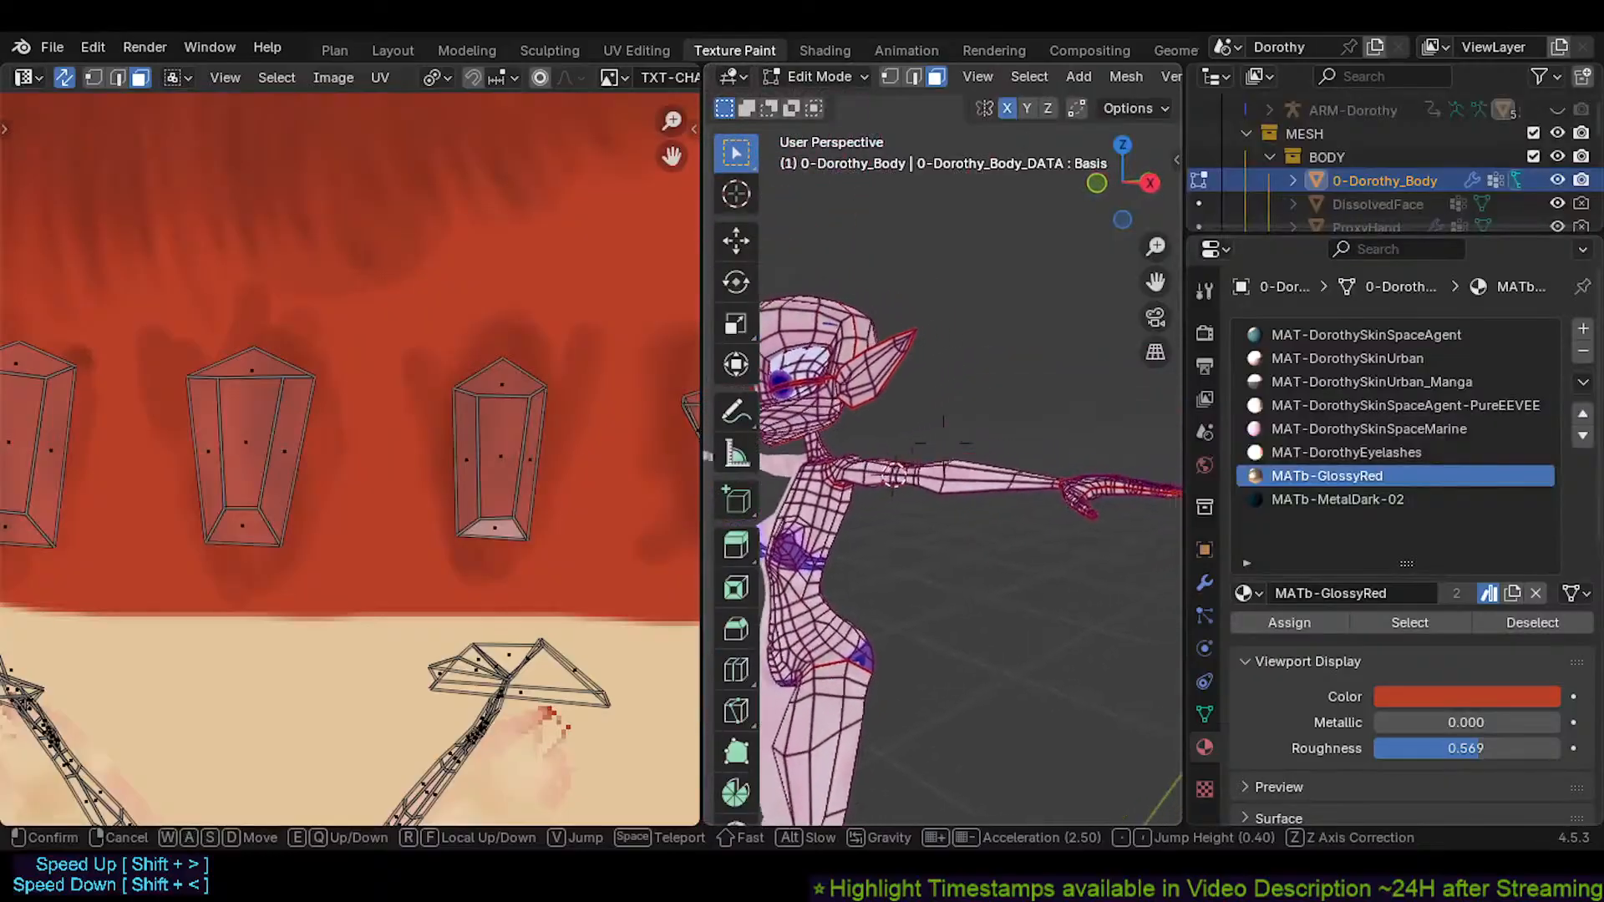
key(w)
key(s)
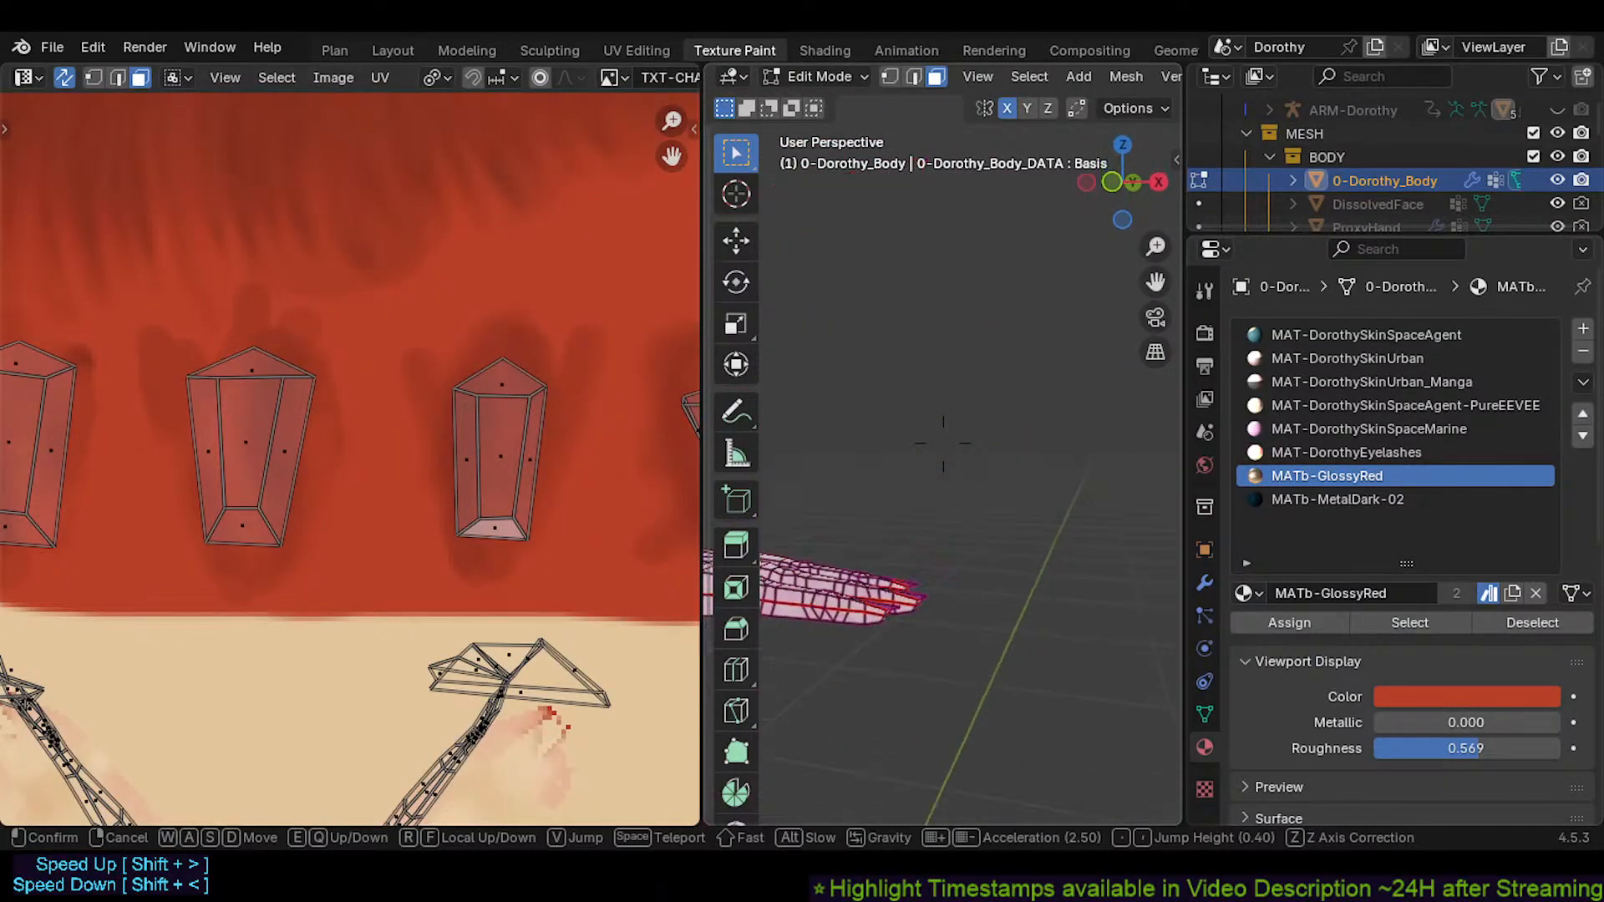
key(a)
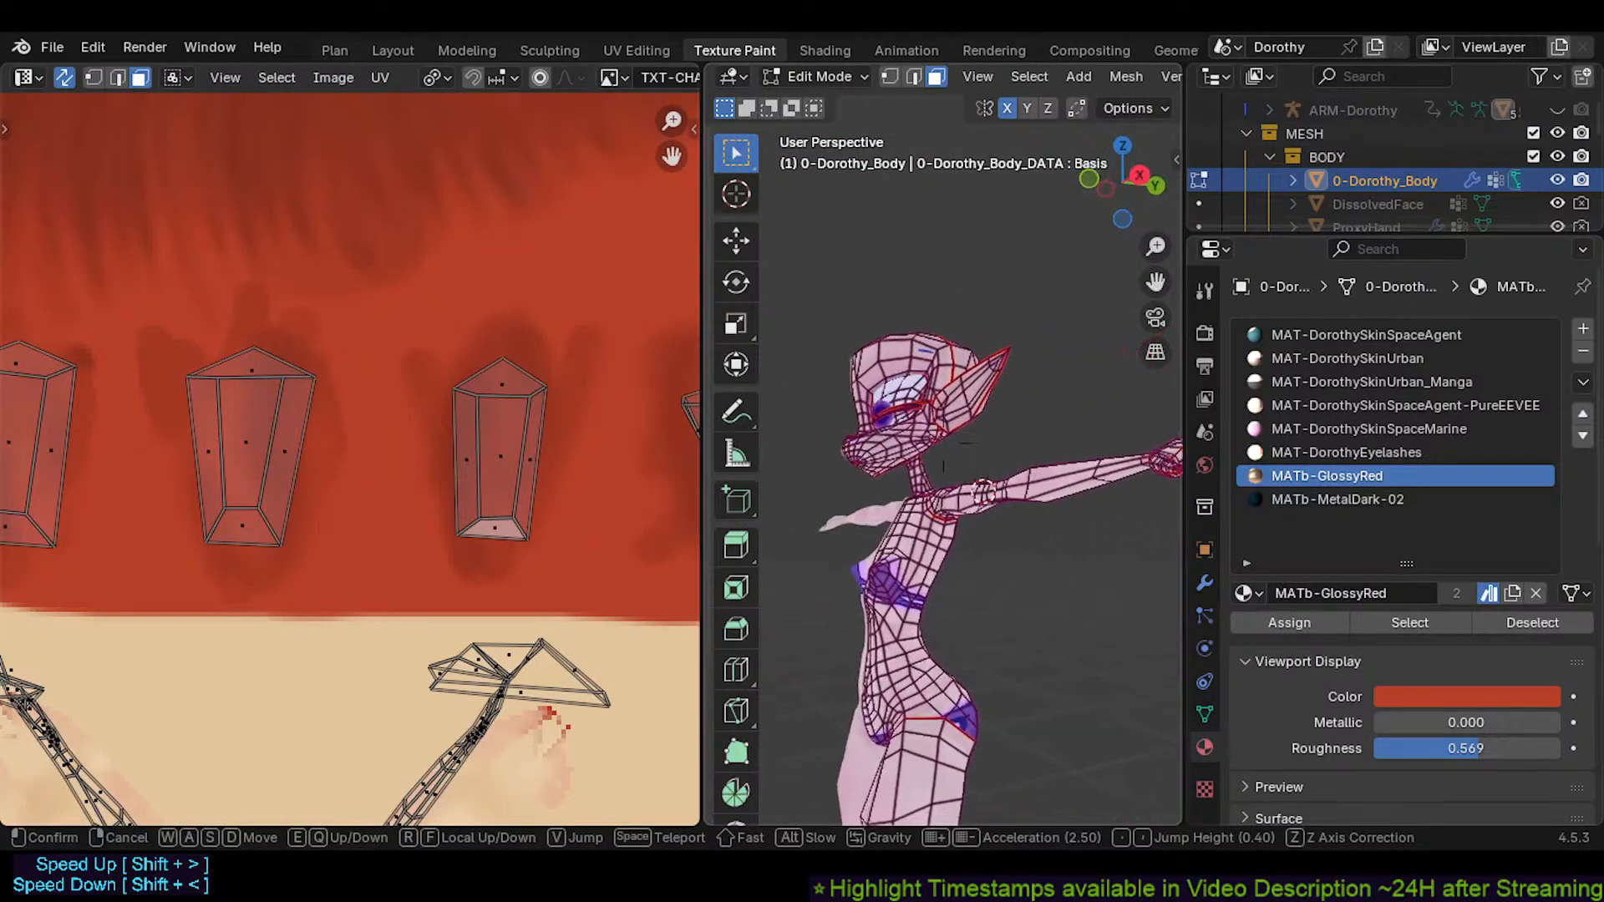
key(w)
key(q)
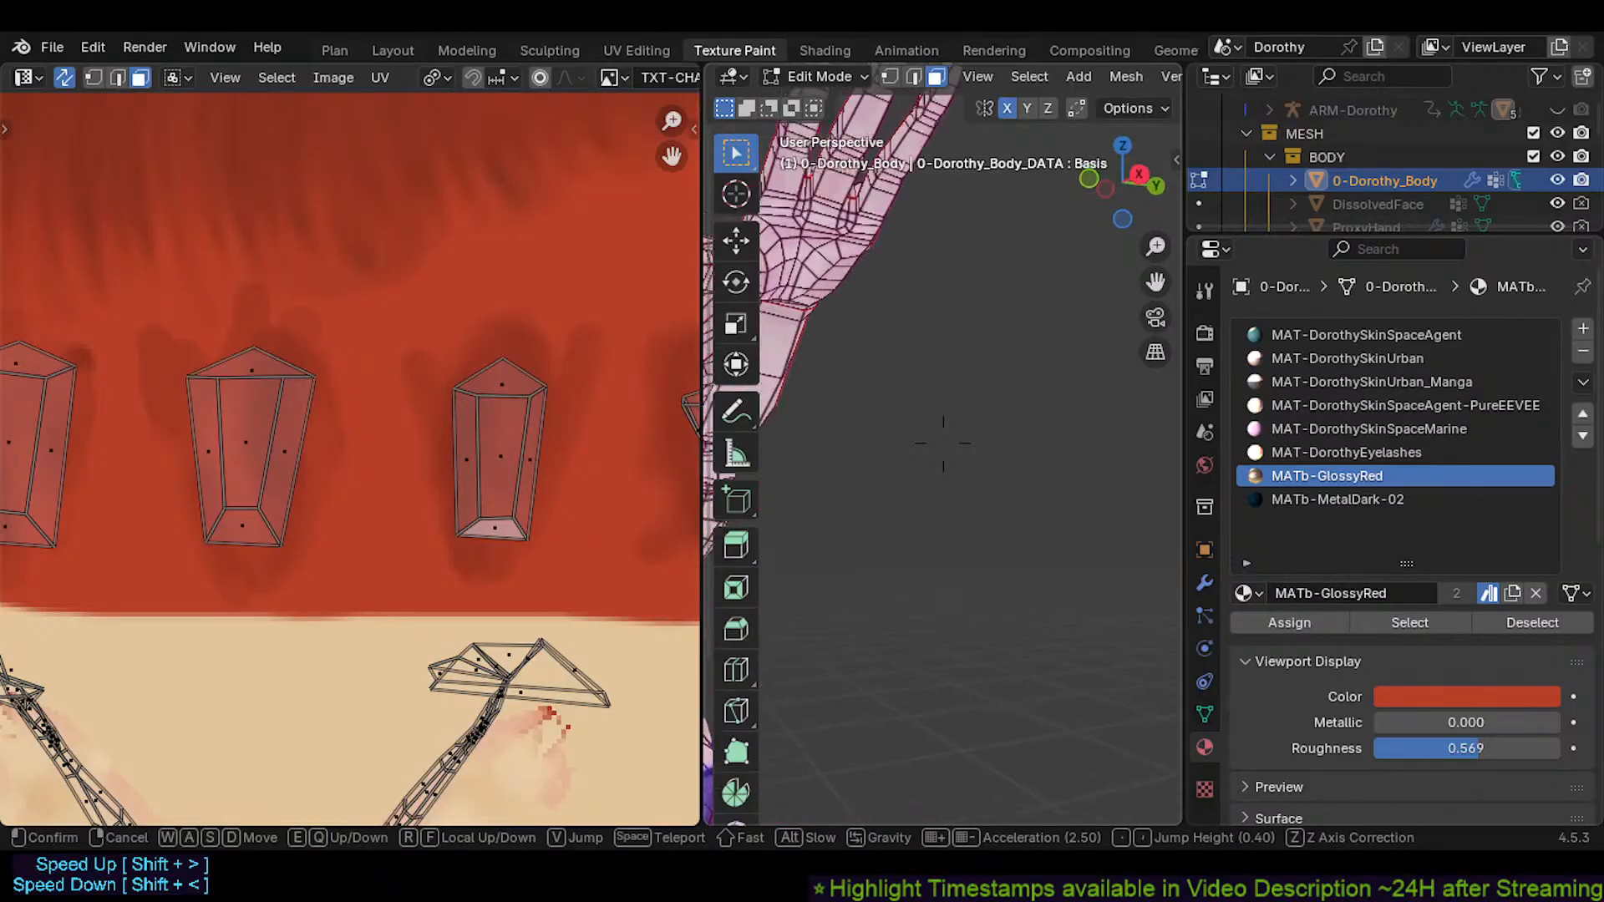
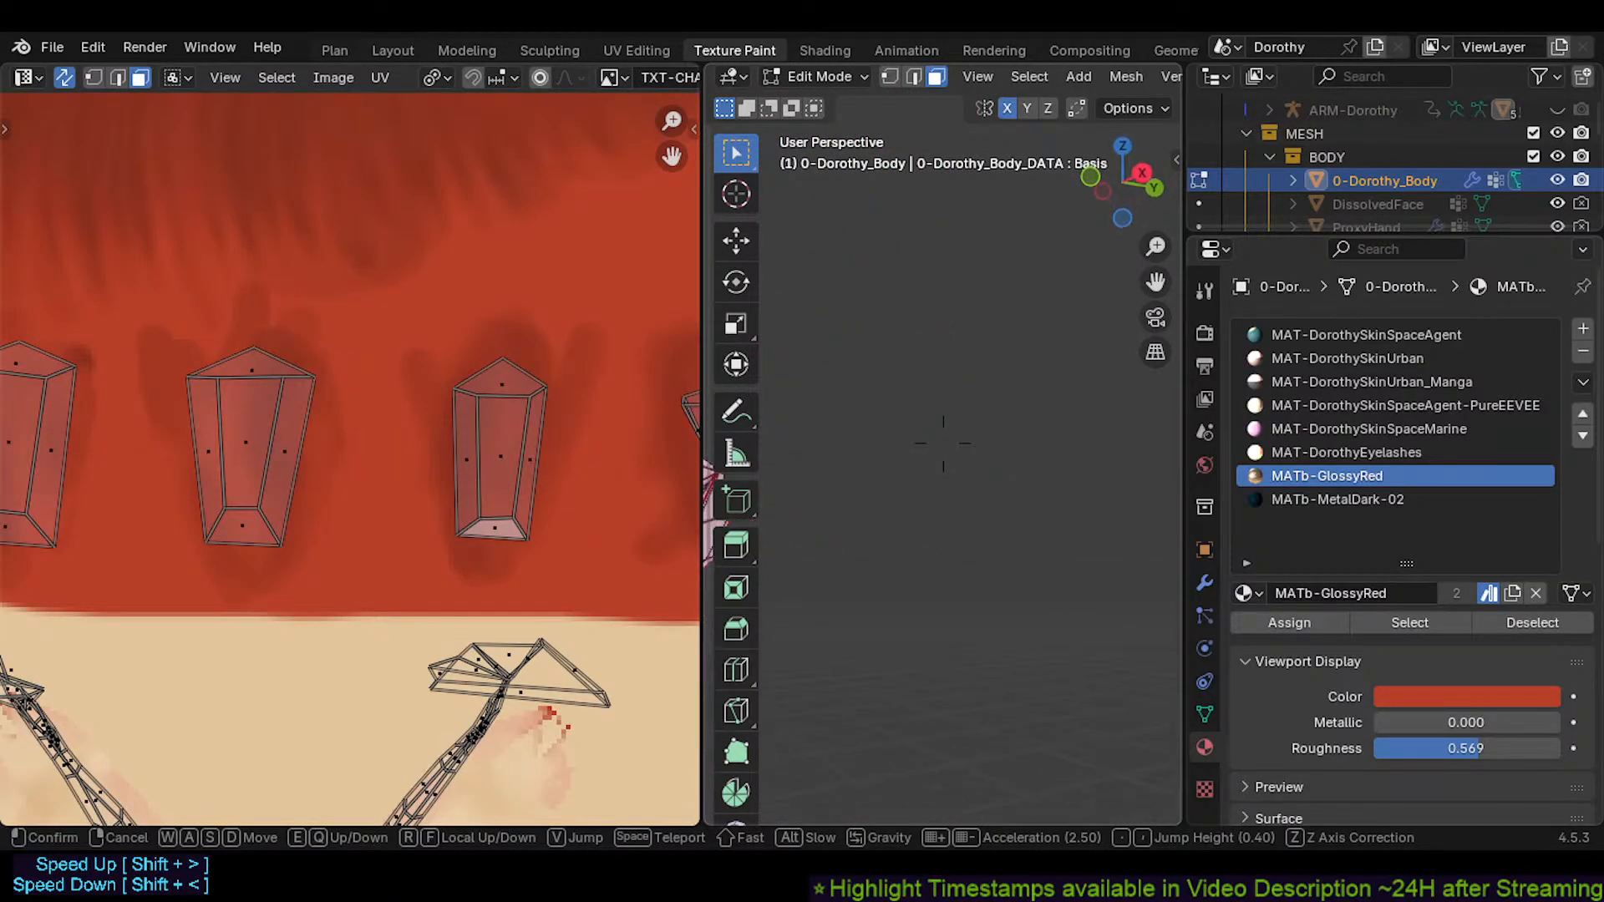
click(1018, 573)
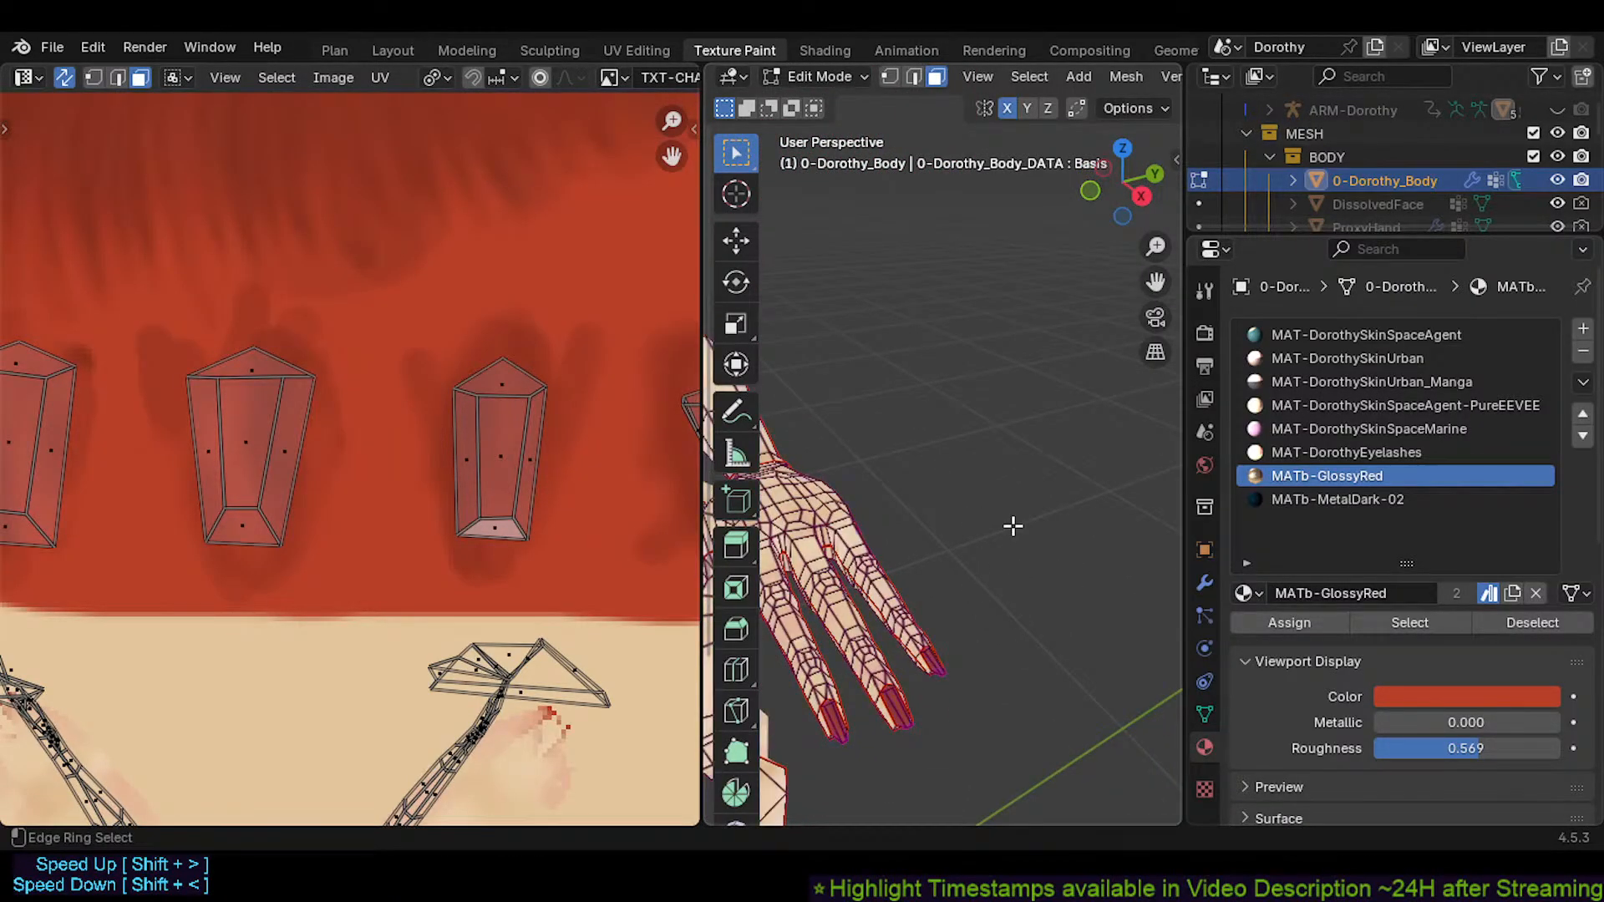
key(shift+grave)
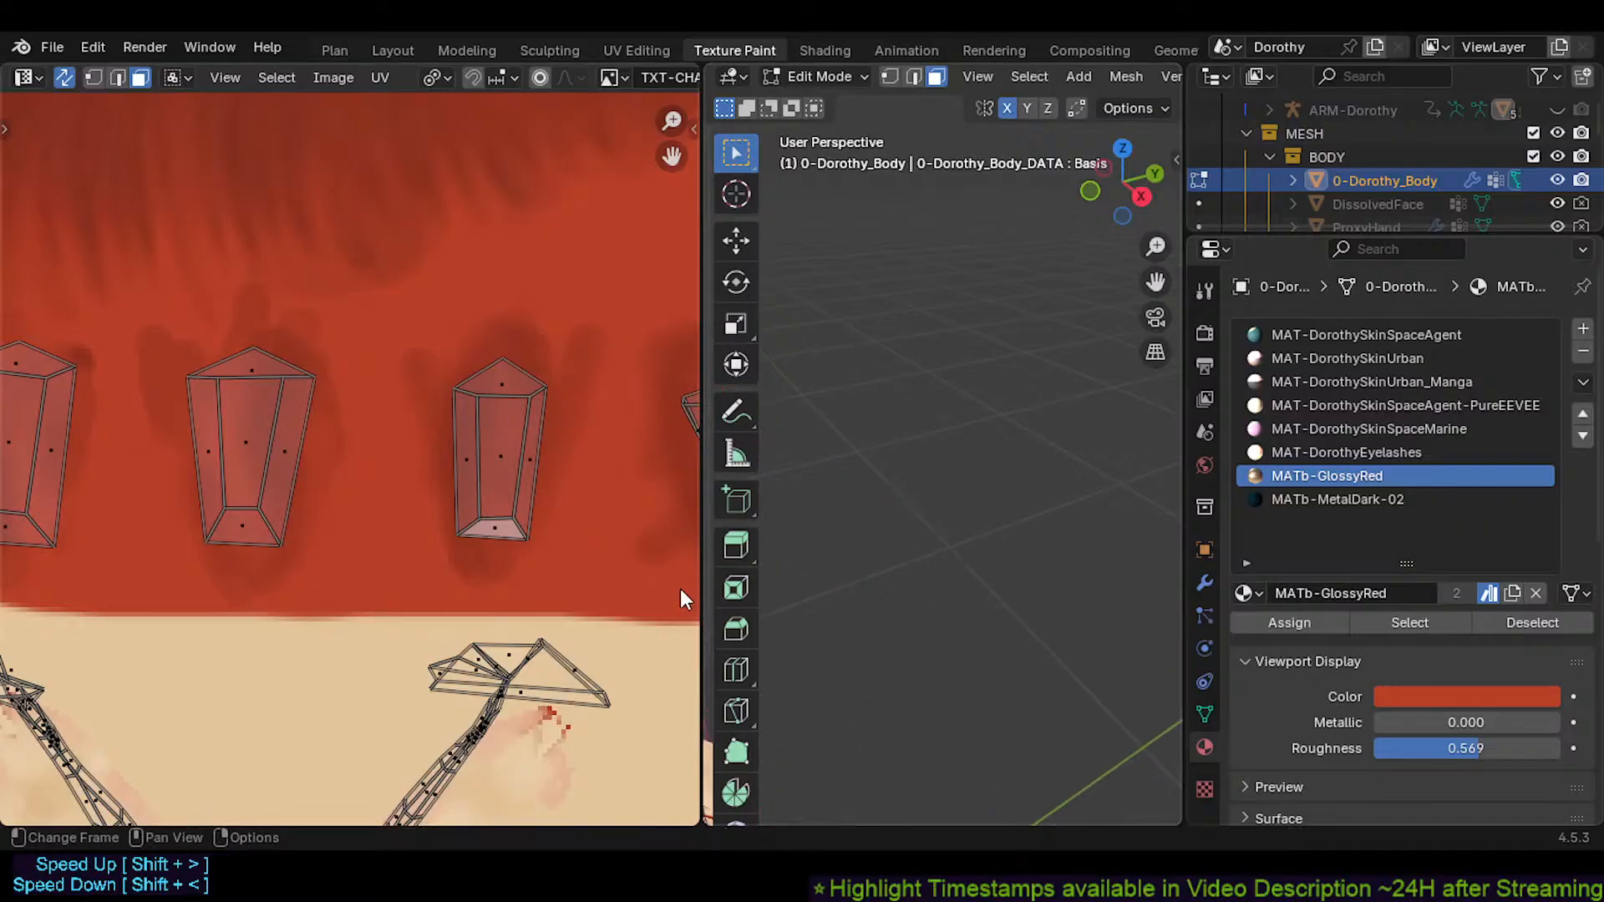
click(947, 608)
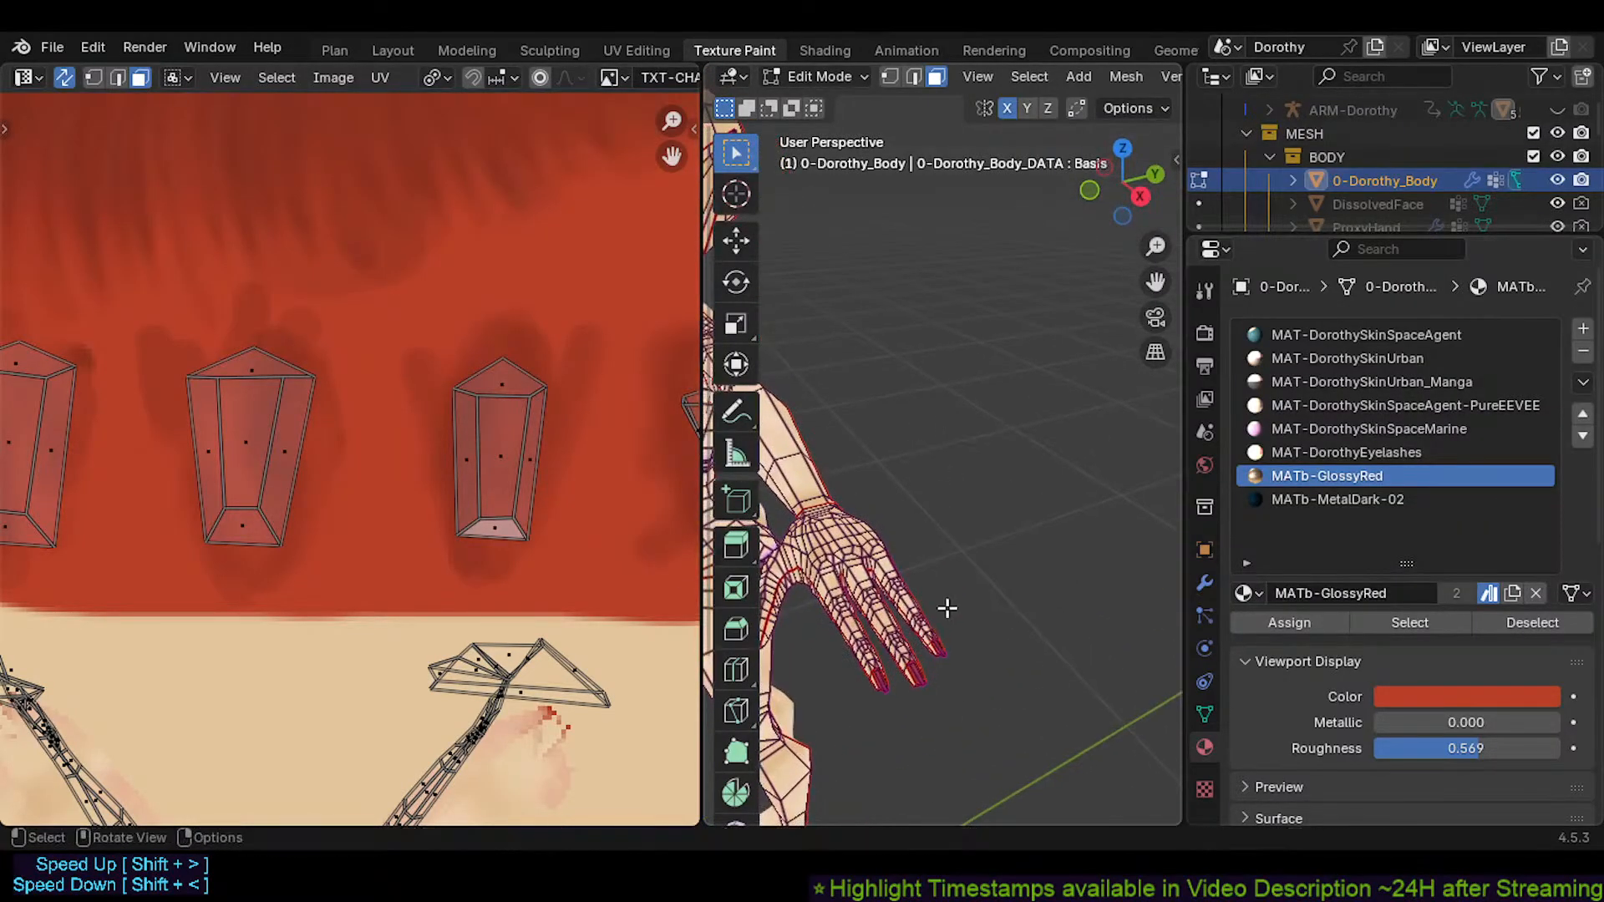
Save the blend file and make small position adjustments to the third nail island's two outer bottom corners
click(499, 467)
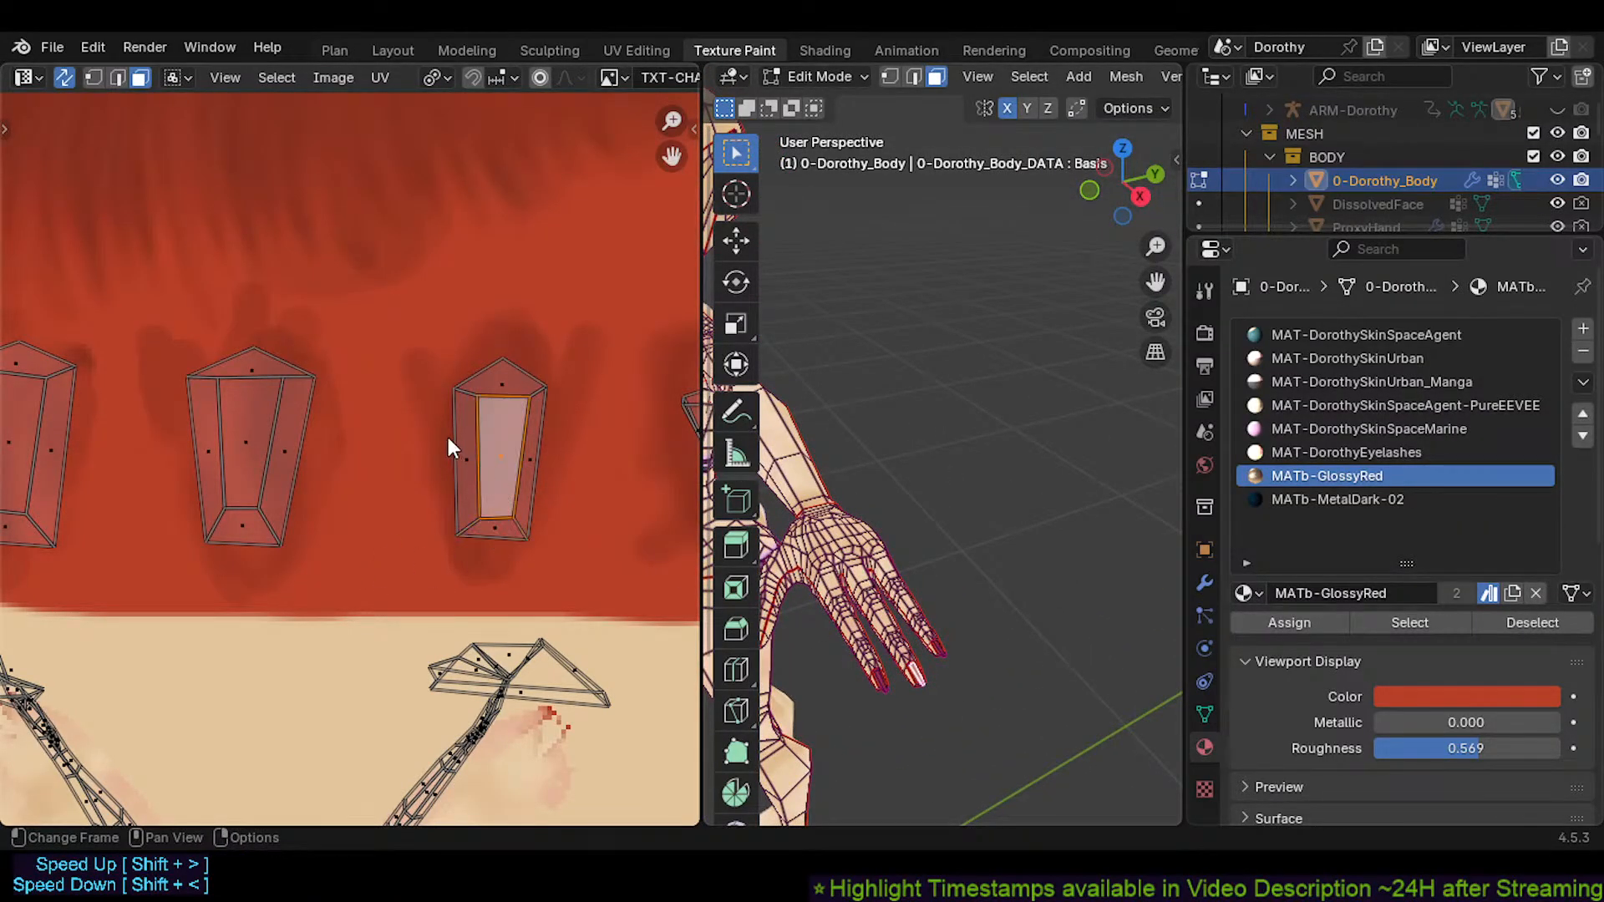
click(470, 499)
key(1)
click(527, 538)
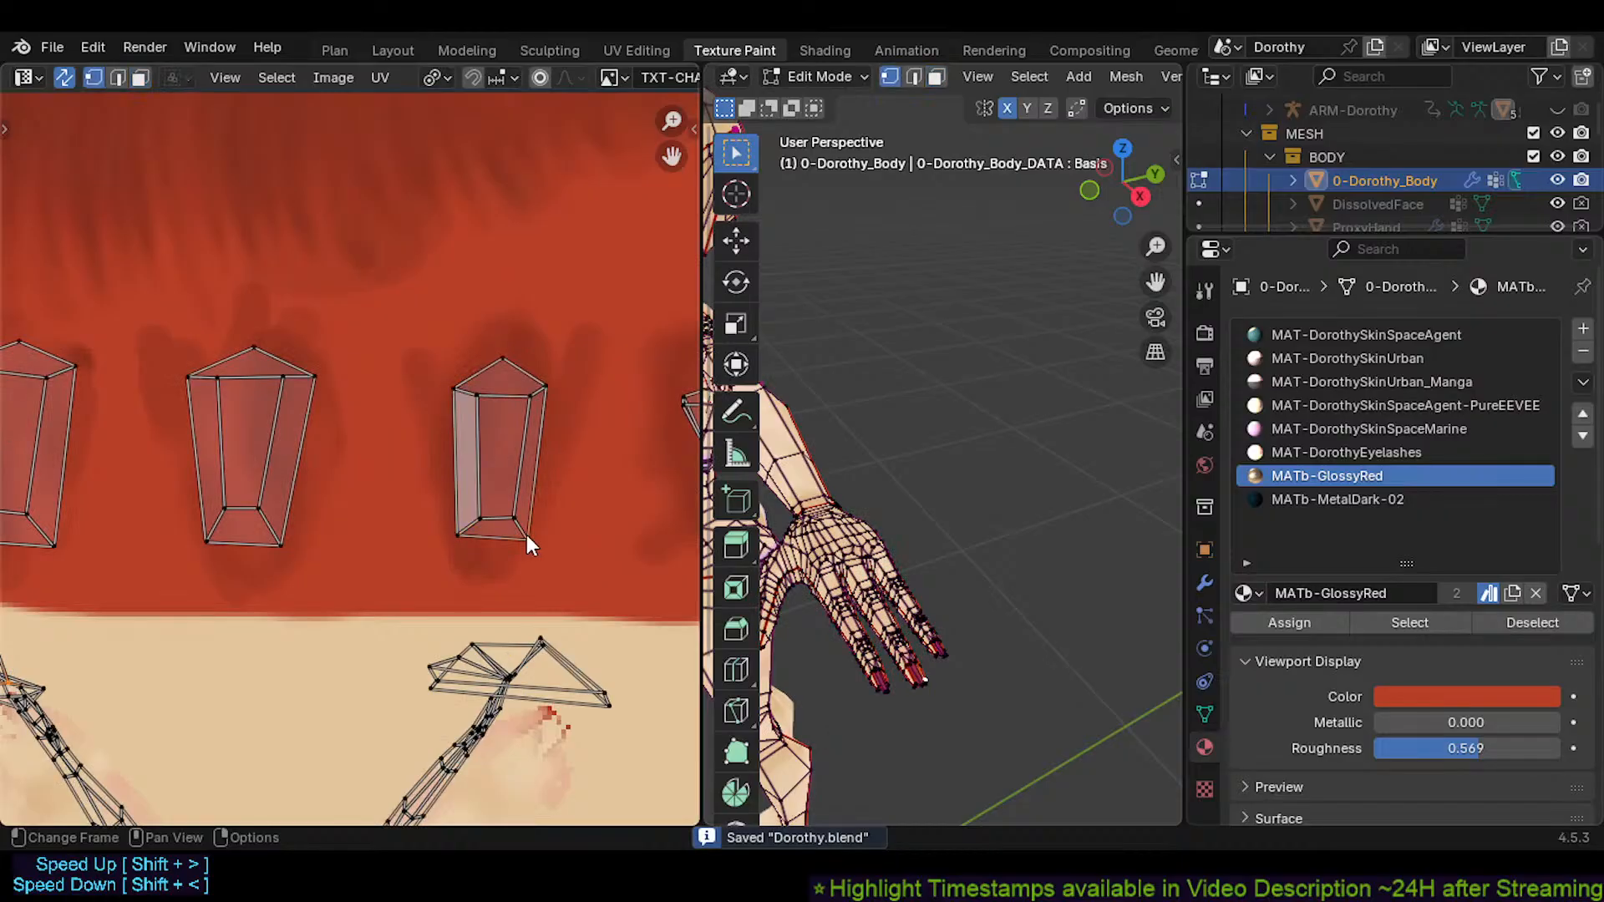
key(g)
click(519, 538)
click(464, 540)
key(g)
click(472, 561)
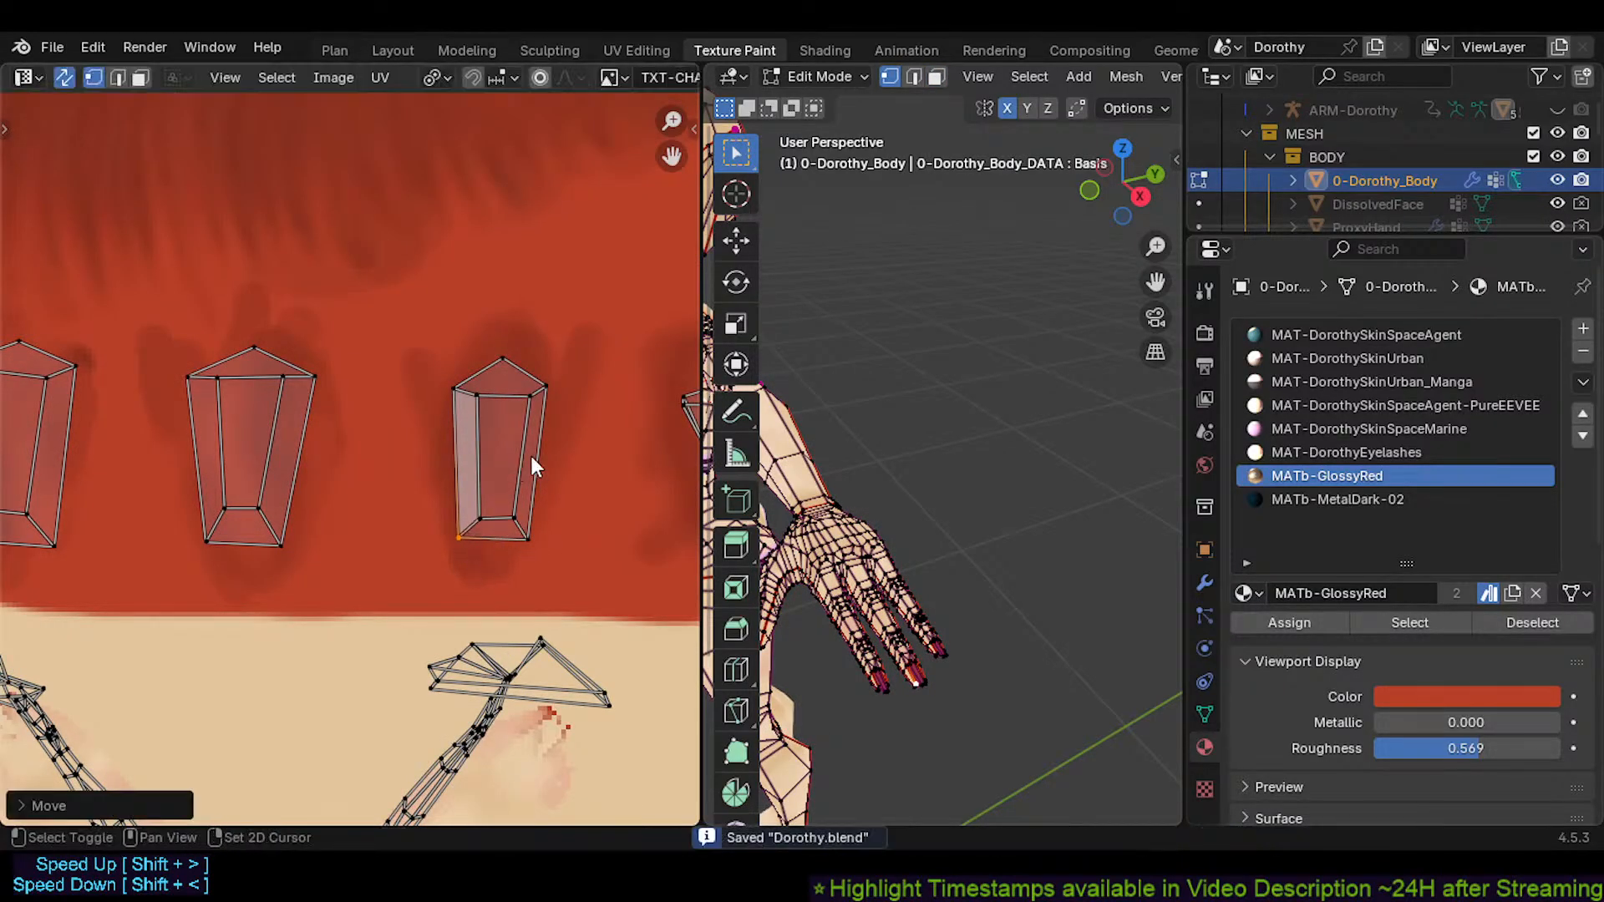
Select the whole third nail island and scale it up slightly to fill its dark painted patch
middle_drag(514, 443, 490, 449)
key(3)
key(l)
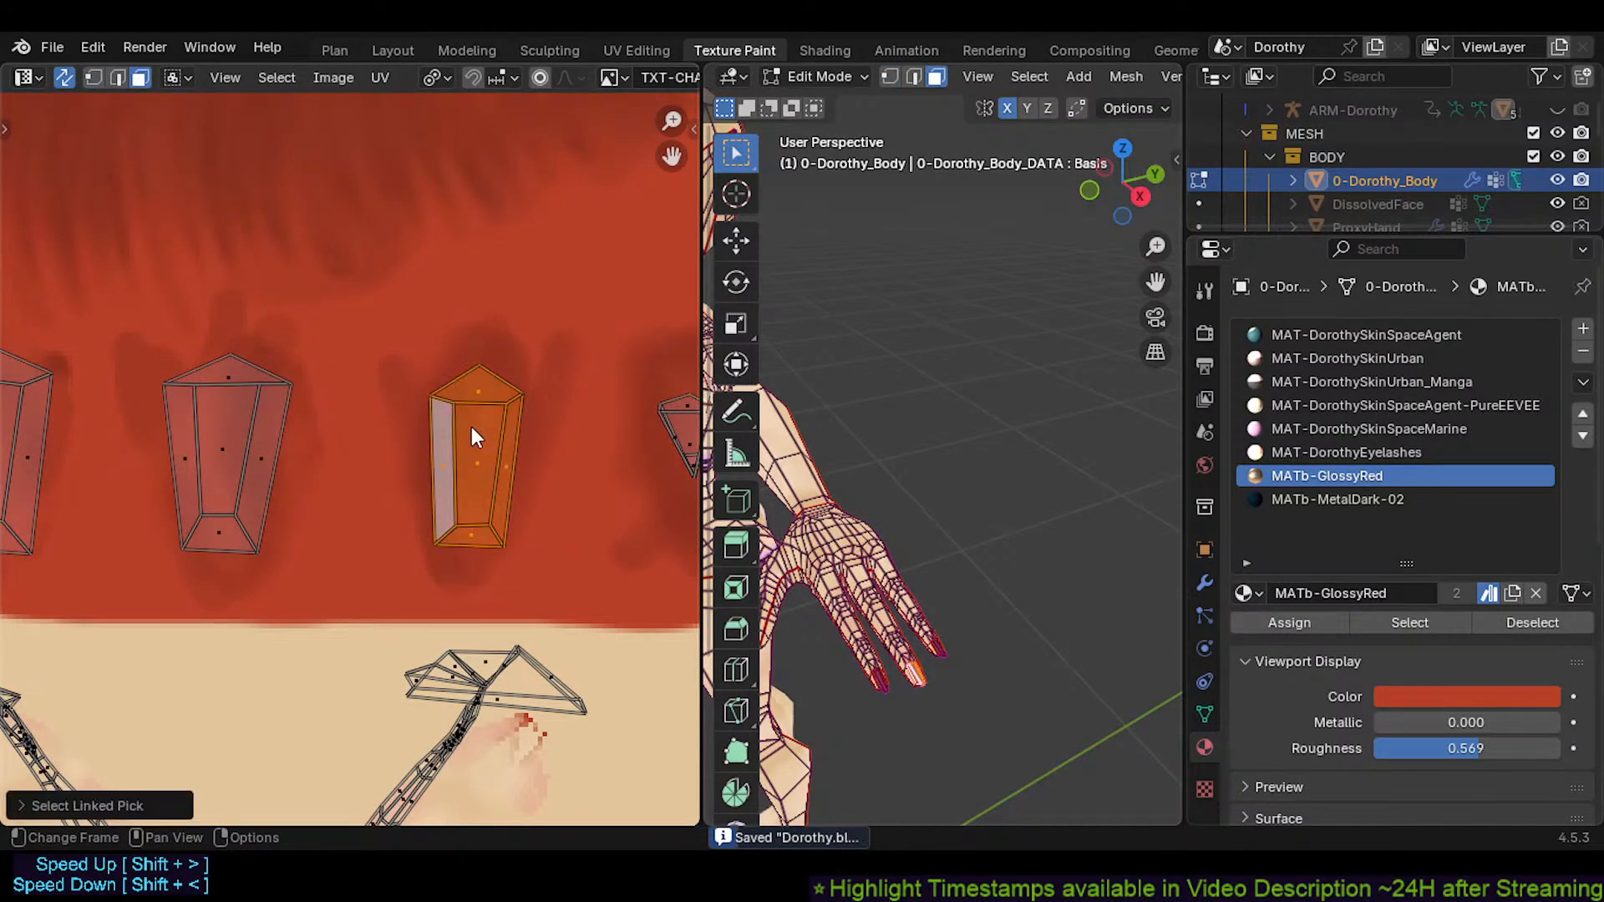
key(s)
click(562, 422)
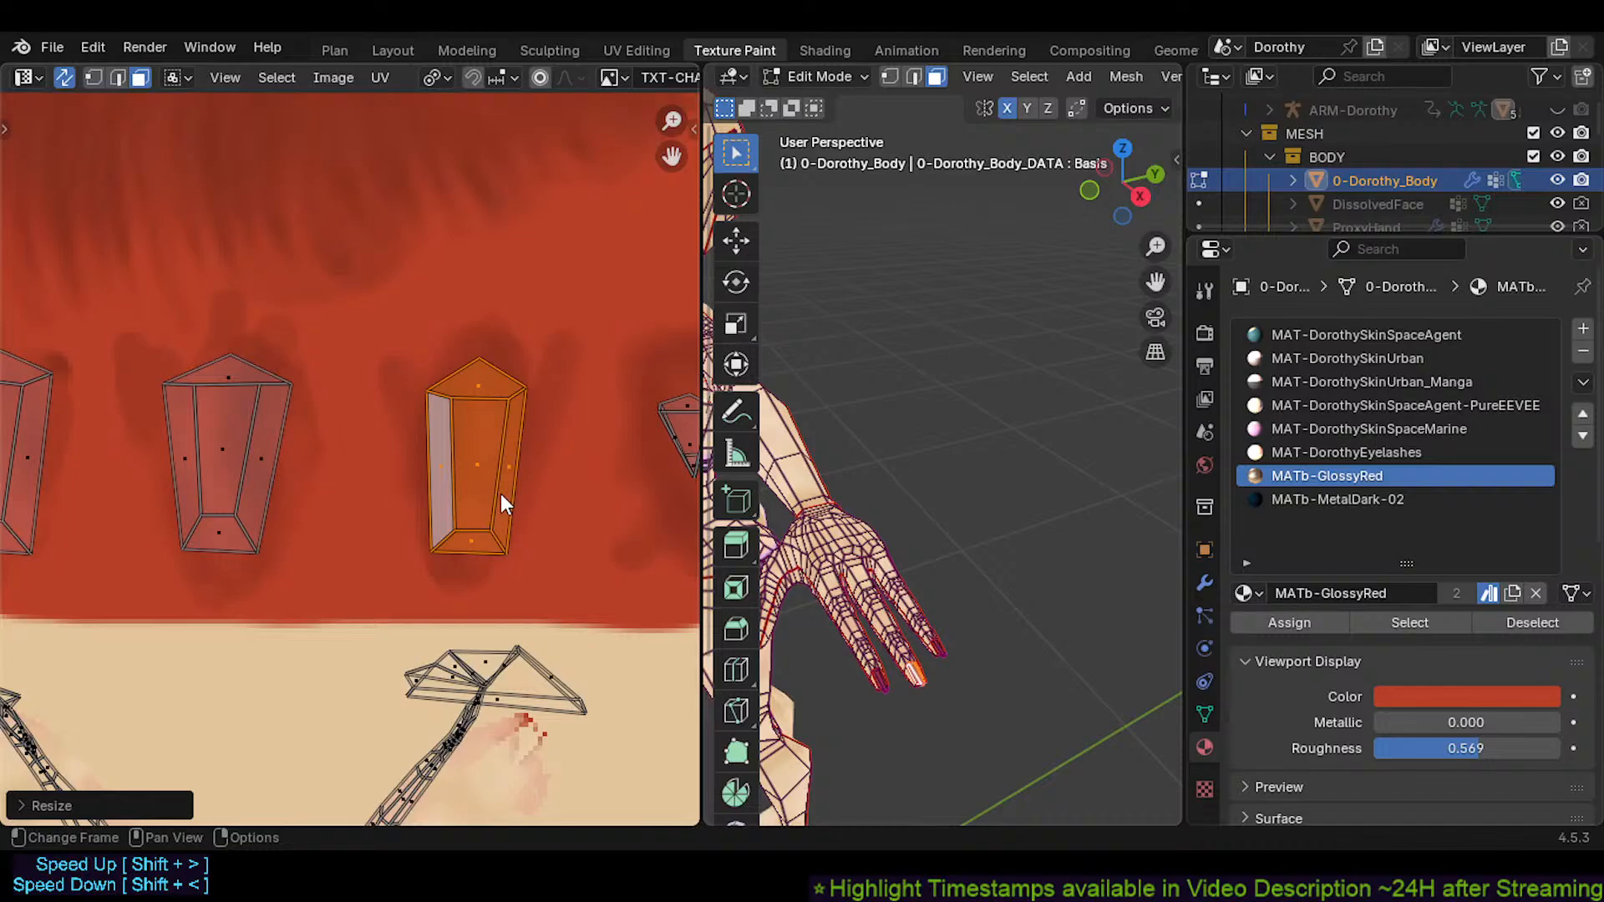
Move the third nail island's two outer bottom corners slightly inward so the nail tapers toward its base
key(1)
click(434, 552)
key(g)
click(446, 555)
click(510, 554)
key(g)
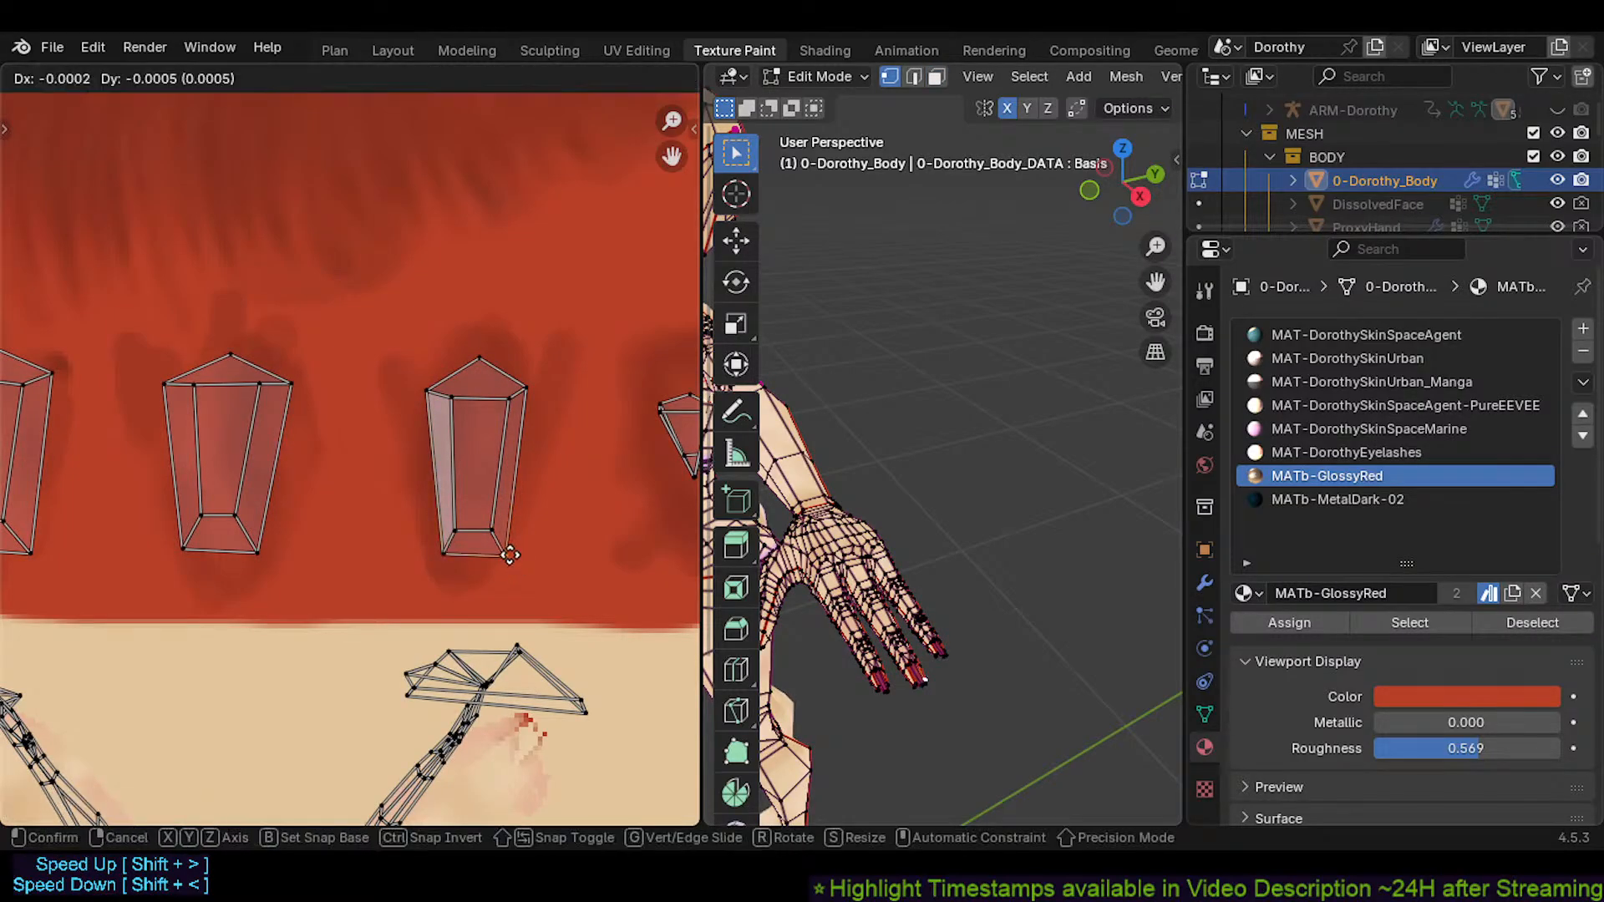
click(504, 554)
Select all linked faces of the outermost finger's nail and unwrap them into a new UV island
middle_drag(579, 424, 424, 440)
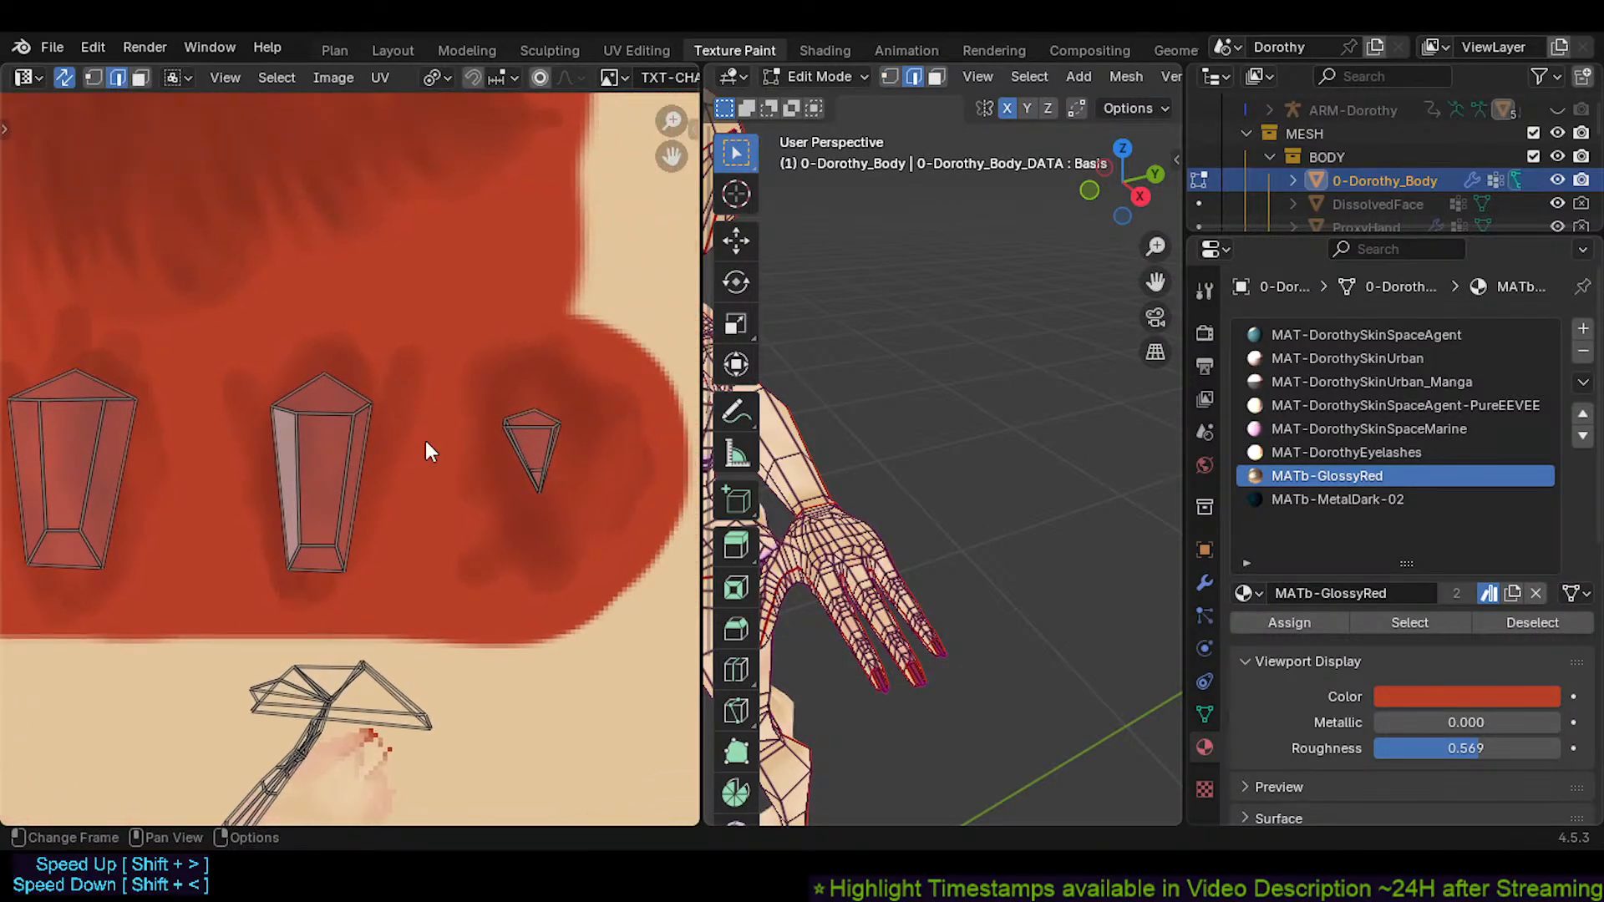
key(l)
click(940, 647)
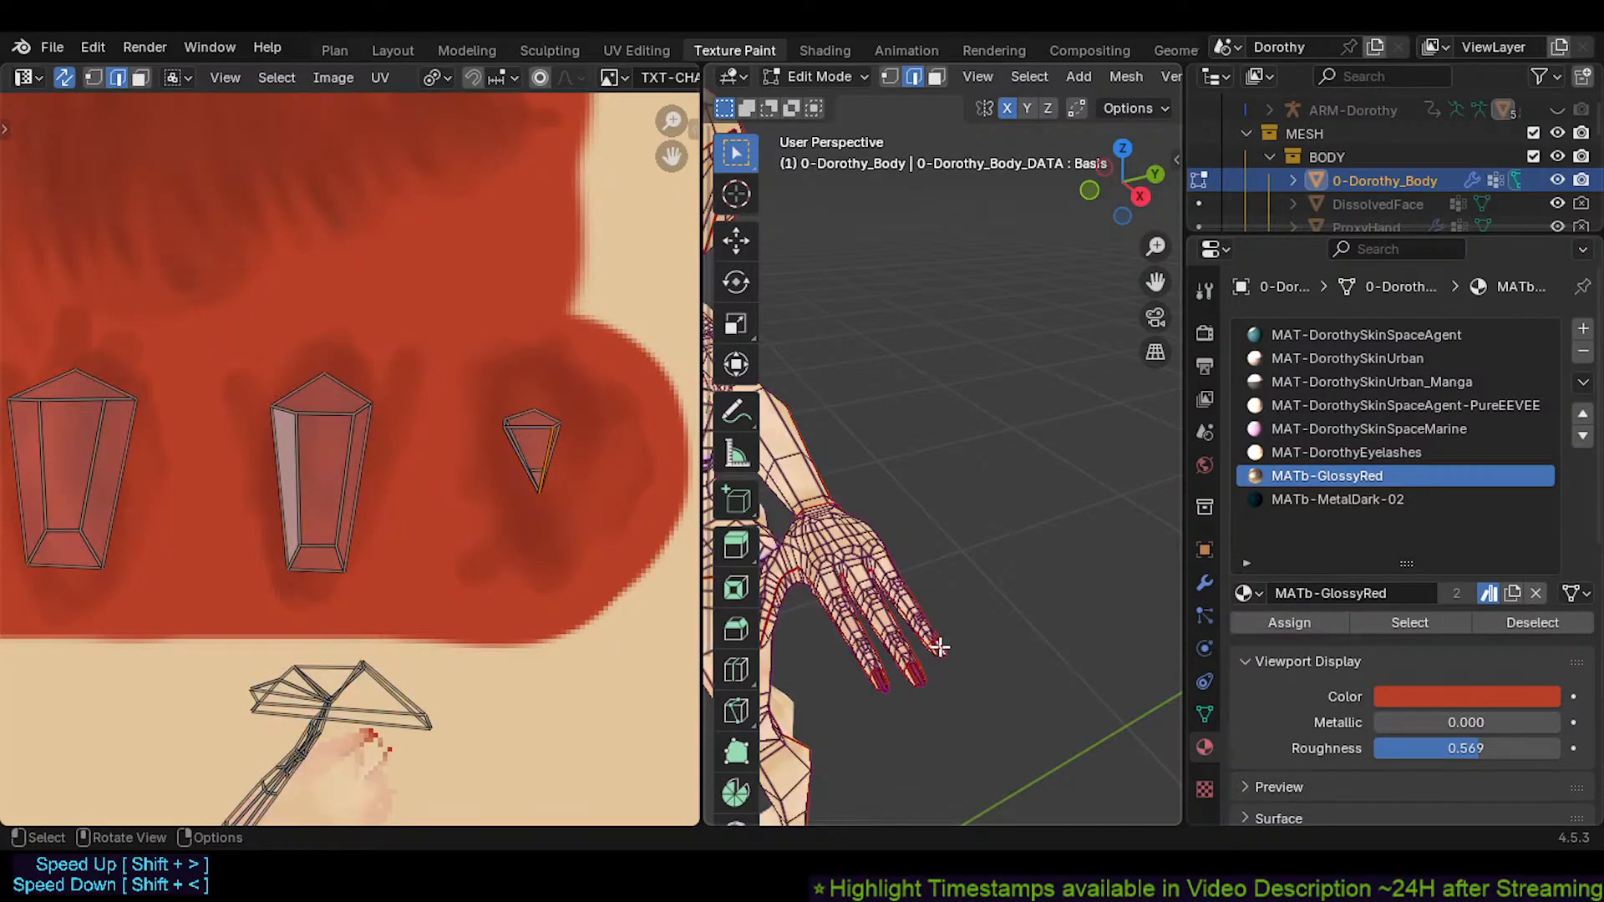
scroll(940, 648, up, 4)
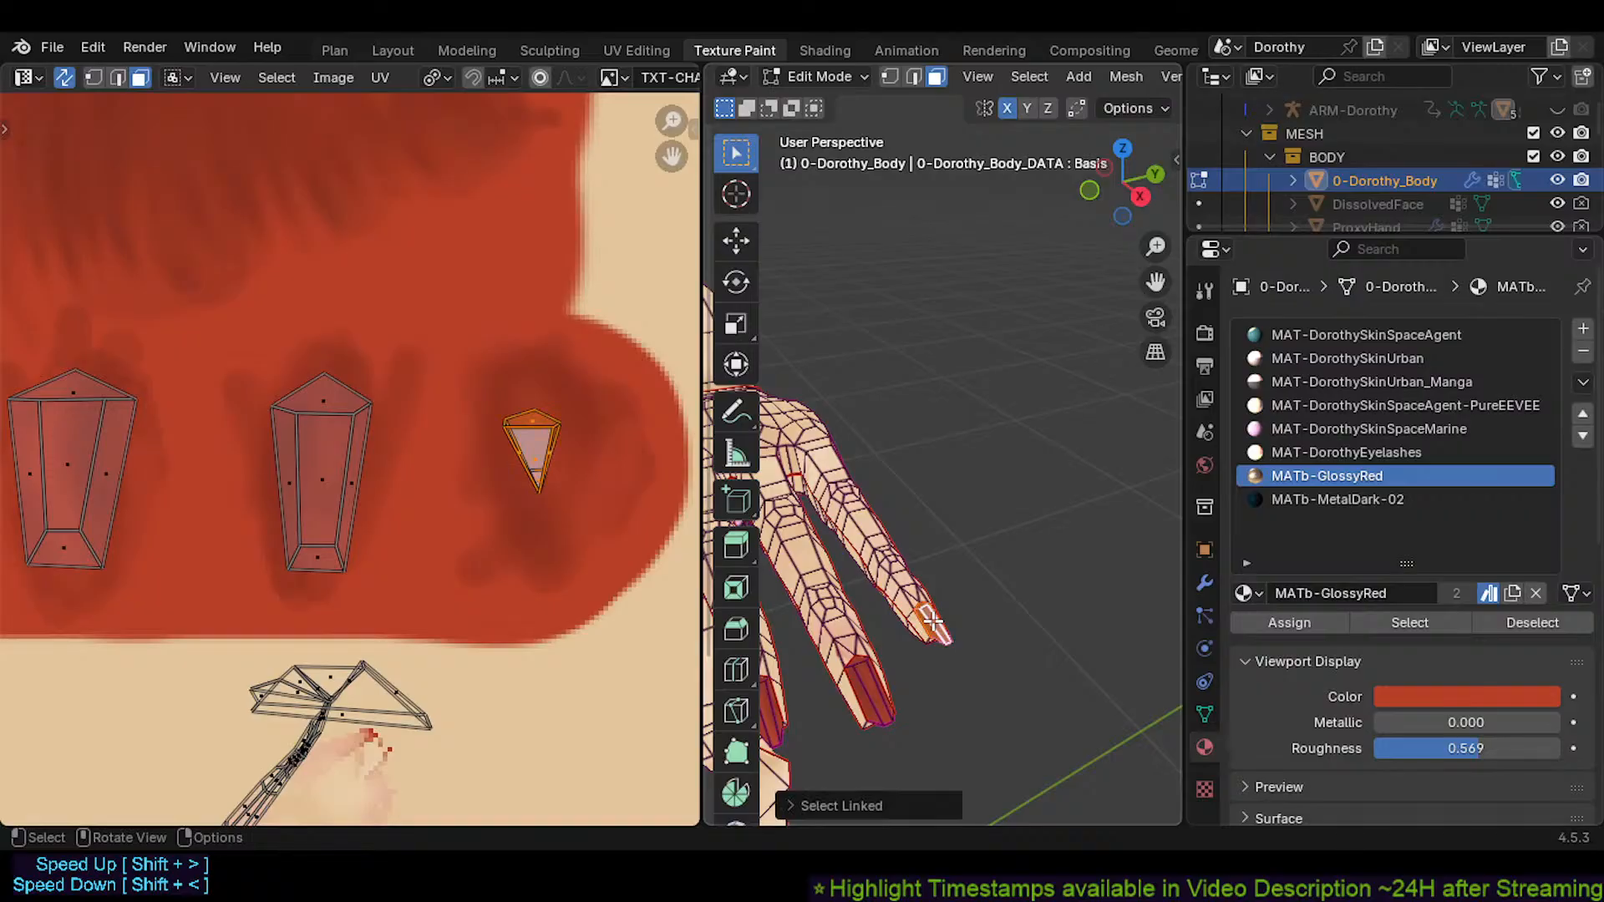
key(u)
click(510, 427)
Try snapping the oversized fourth nail island to the 2D cursor beside the third nail island, with and without offset
scroll(499, 463, down, 4)
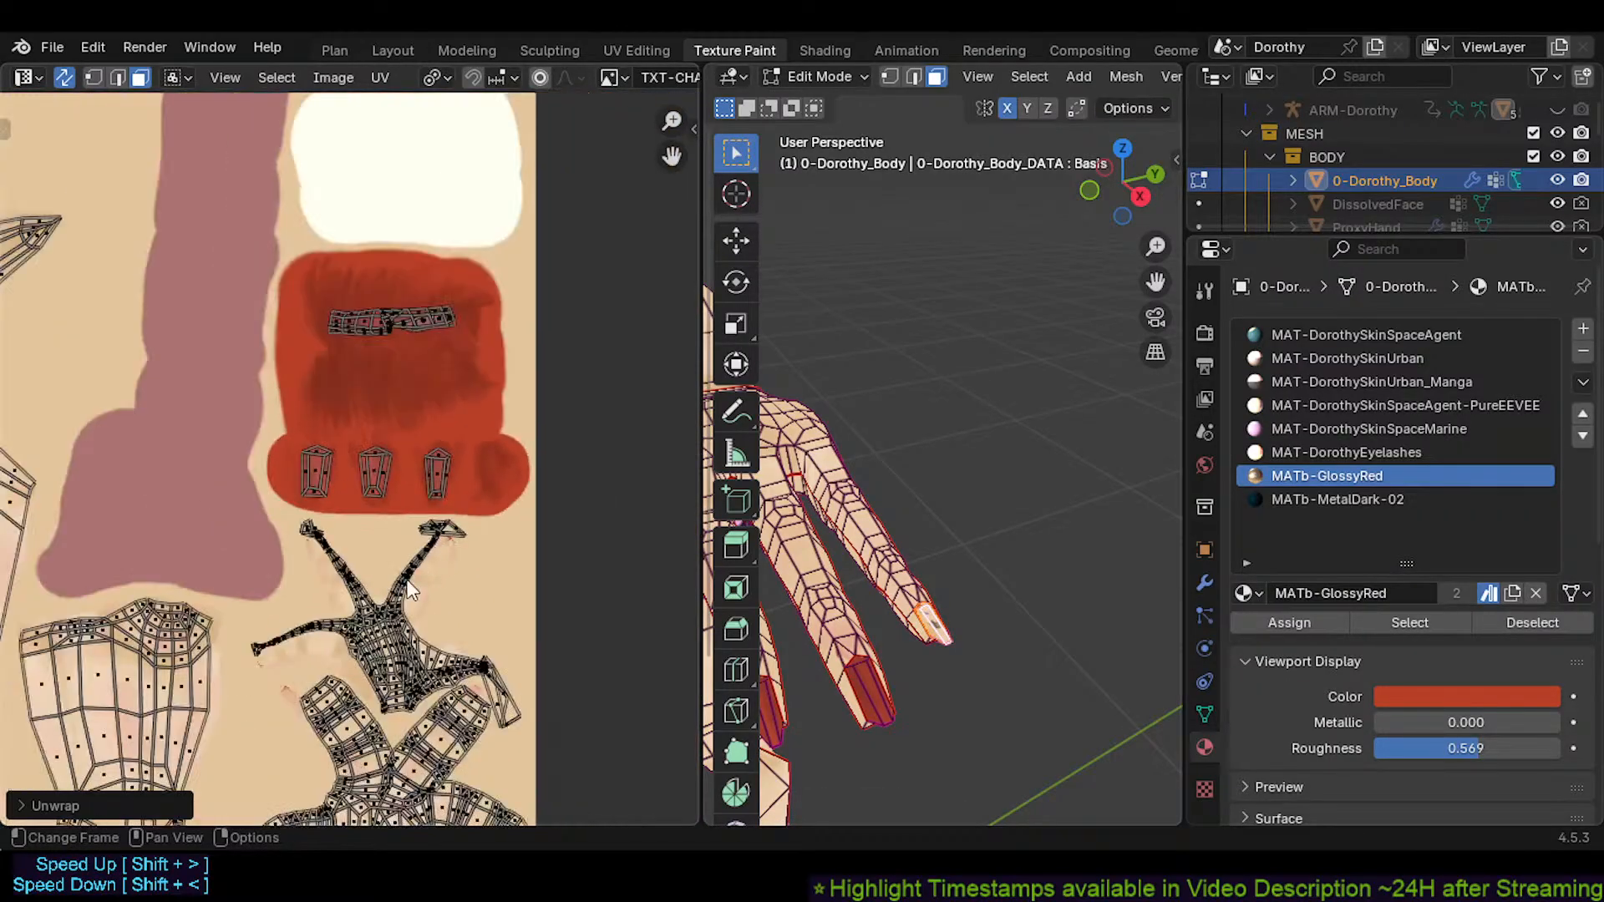
key(shift+s)
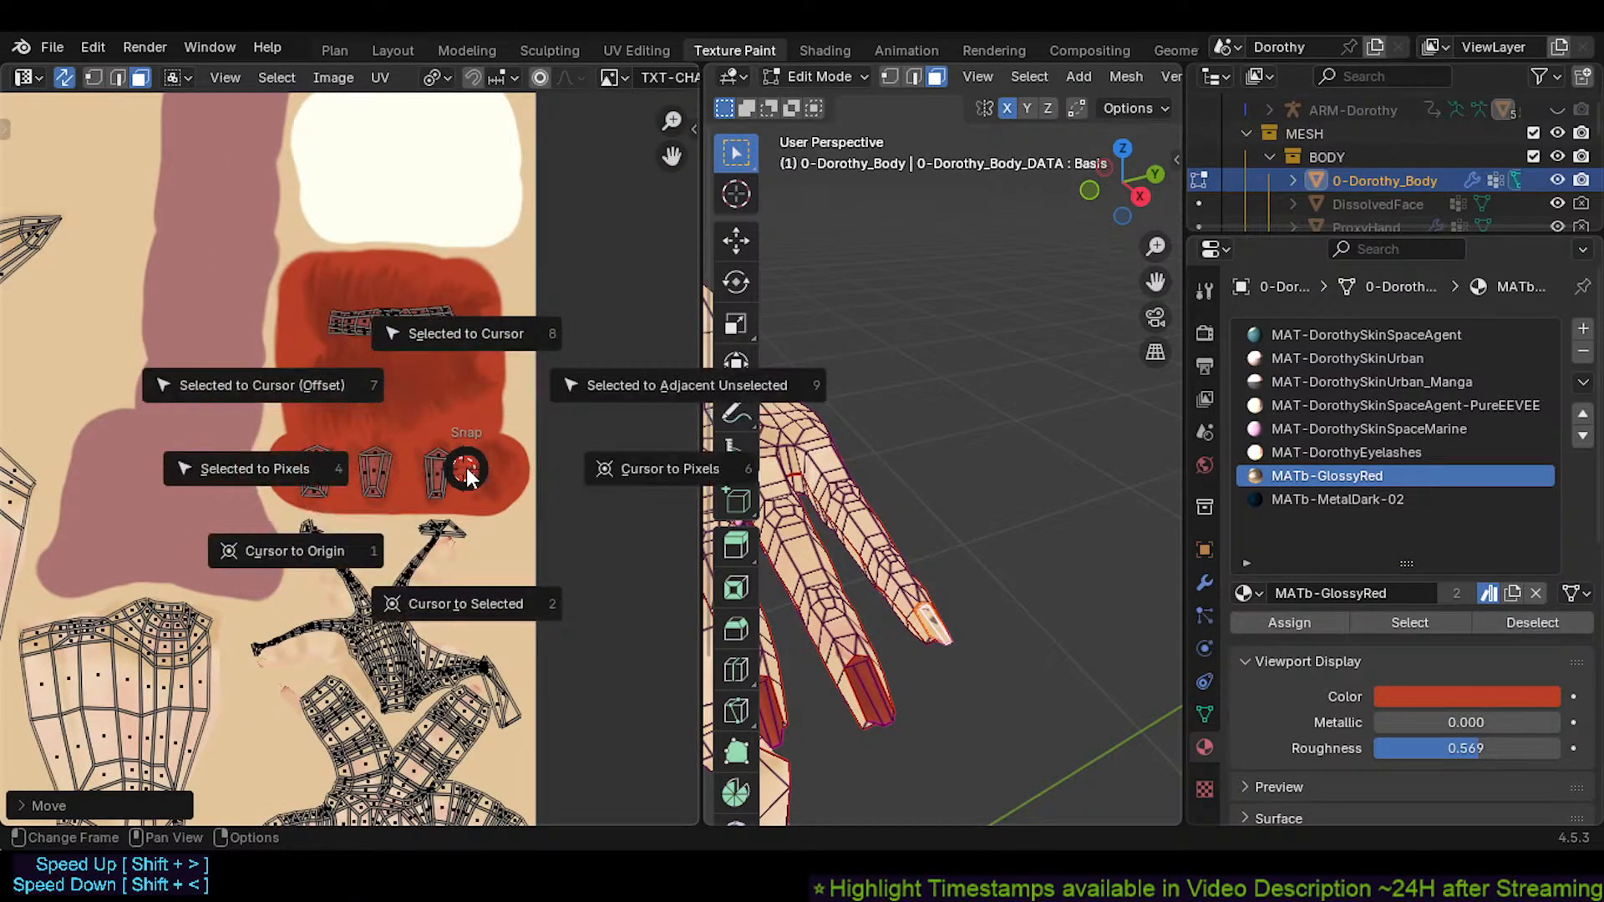
key(8)
scroll(460, 503, down, 2)
key(ctrl+z)
scroll(459, 486, up, 2)
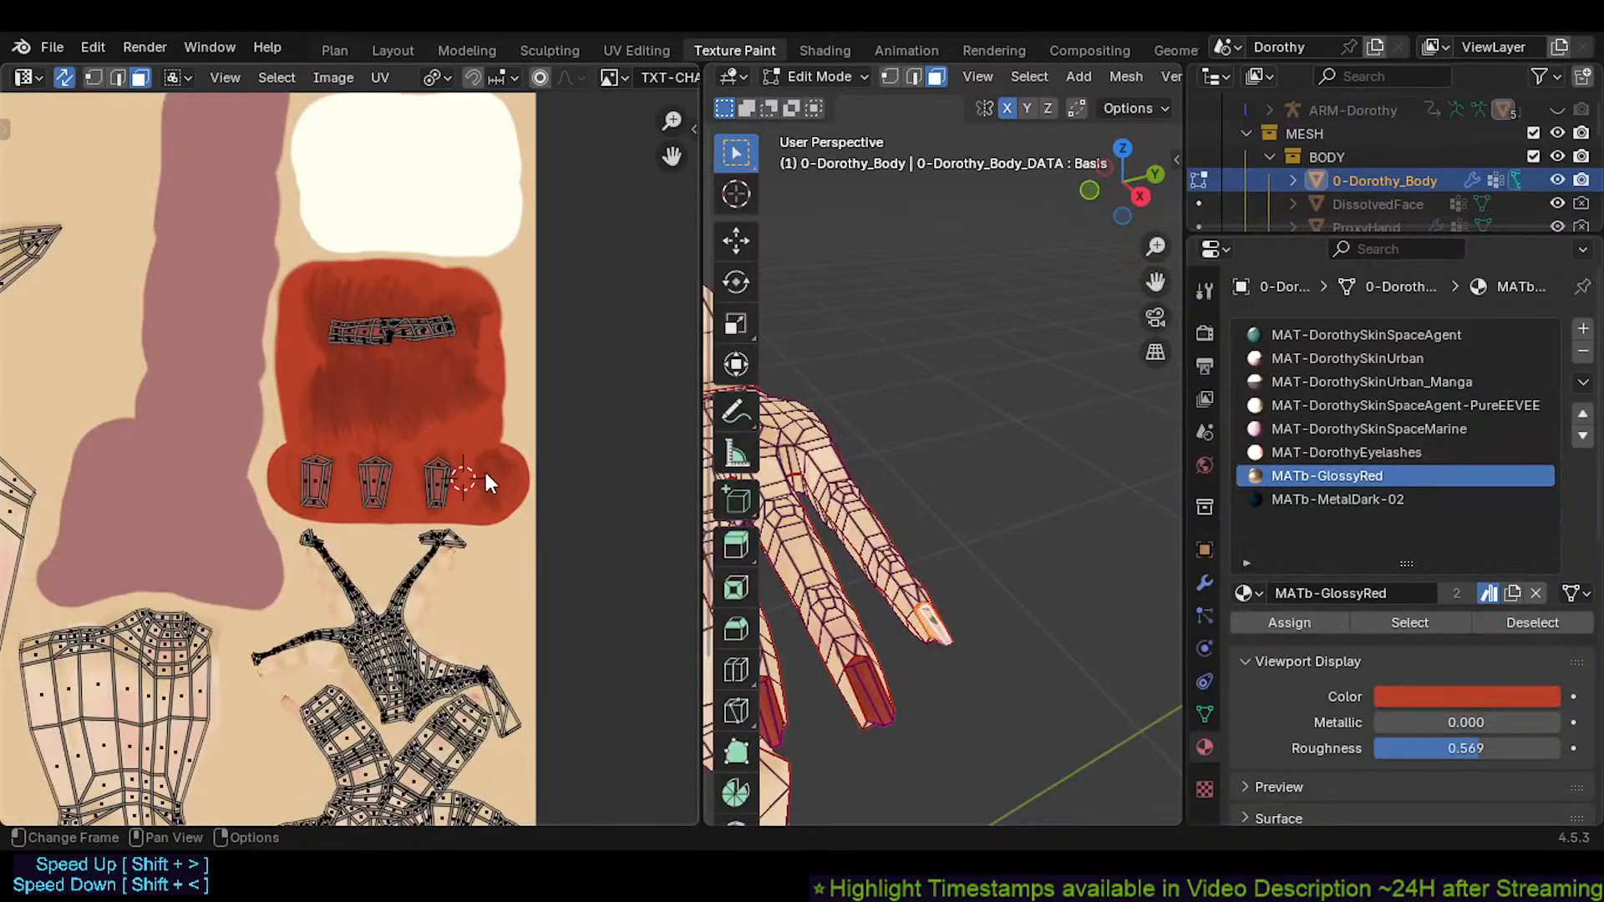
key(shift+s)
click(355, 388)
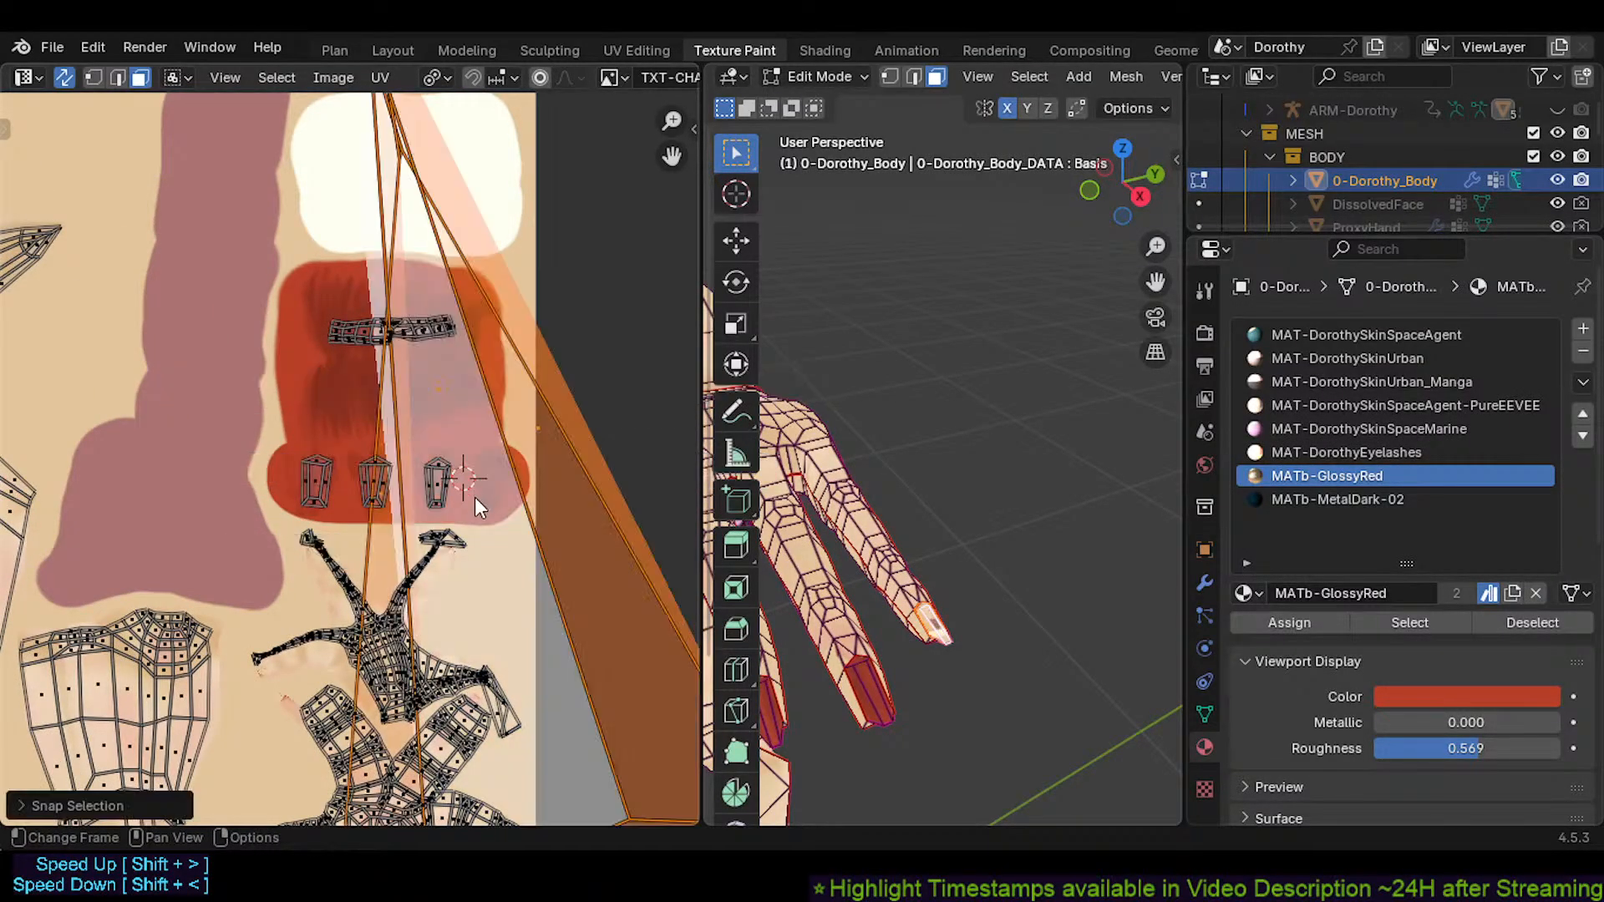
scroll(493, 520, down, 1)
key(ctrl+z)
scroll(401, 712, down, 4)
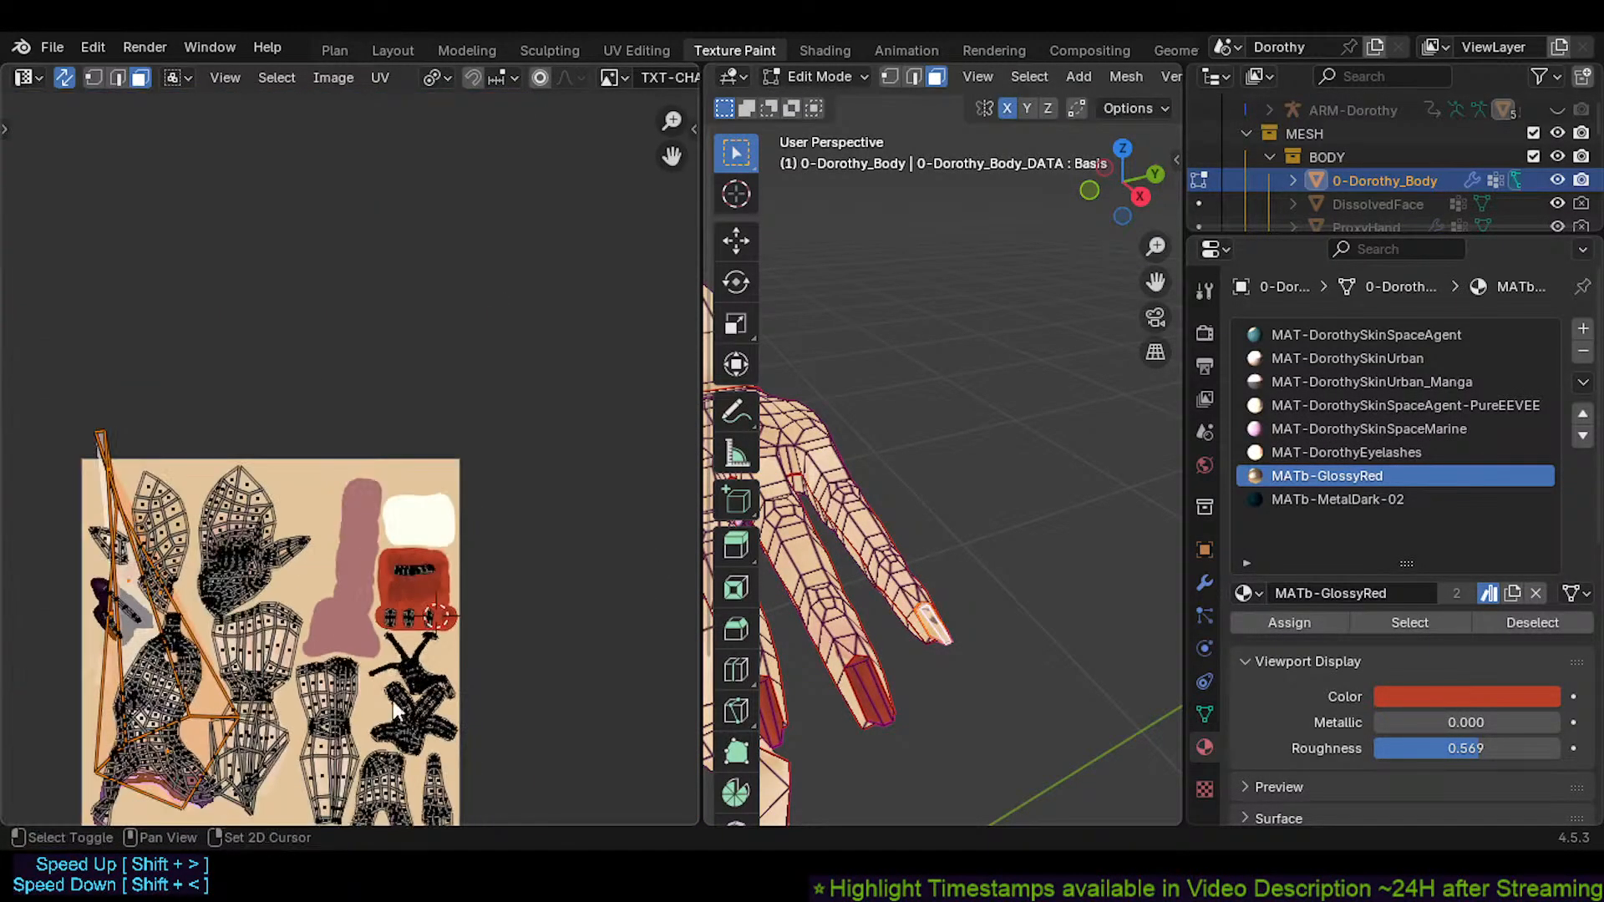
Move the oversized fourth nail island horizontally toward the painted red area and scale it down strongly
drag(0, 0, 0, 0)
shift+middle_drag(393, 702, 434, 596)
key(g)
right_click(378, 590)
key(g)
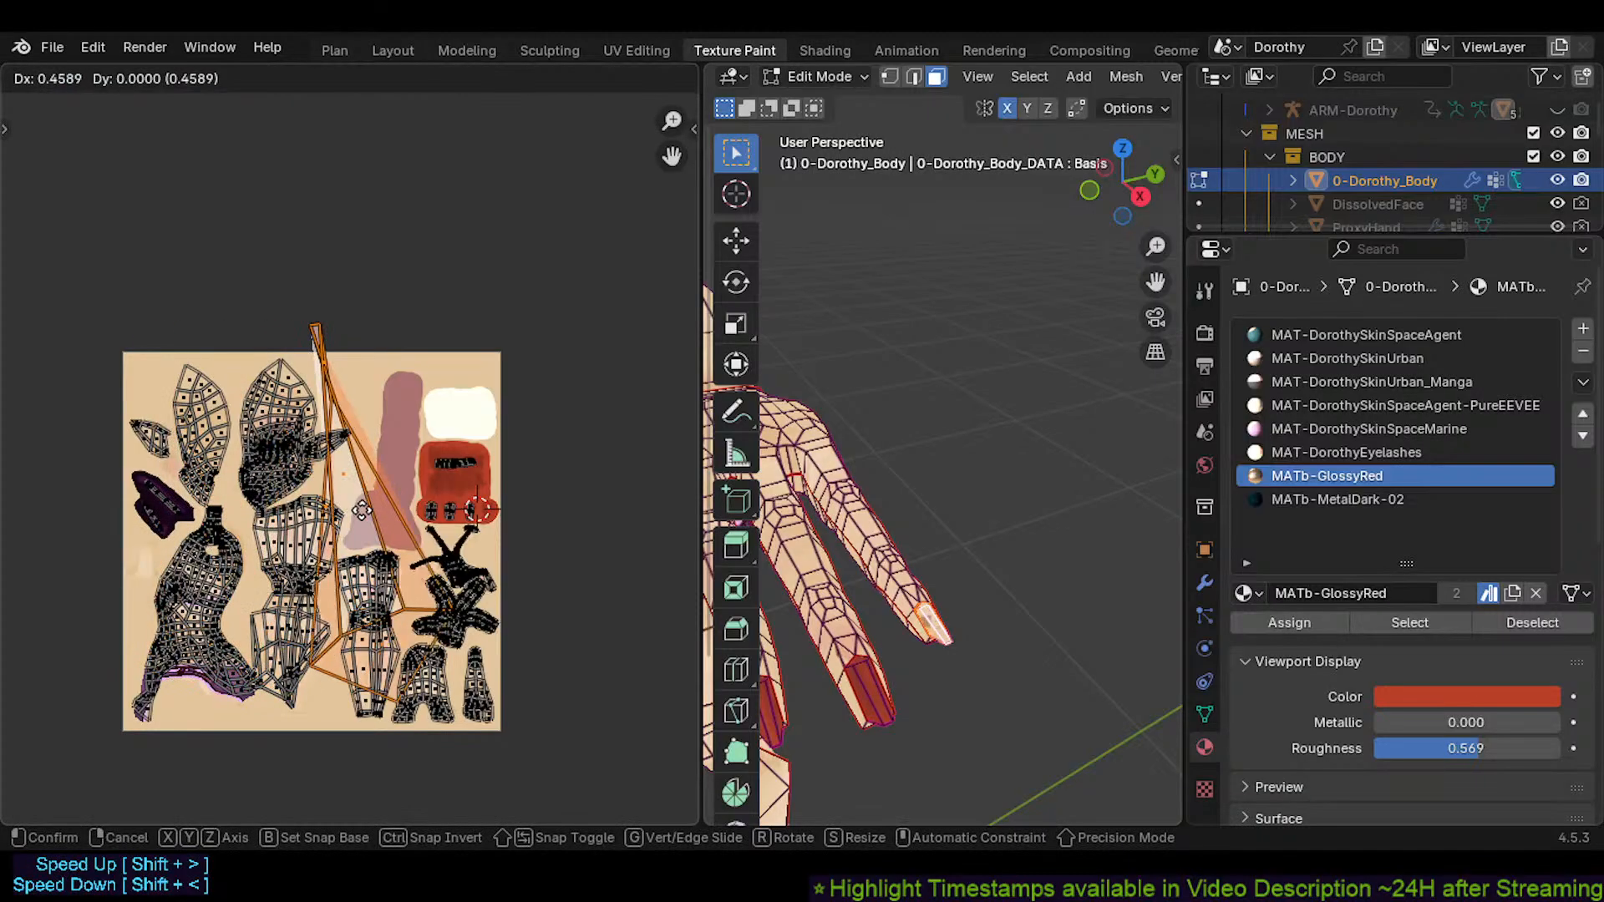
key(s)
click(399, 503)
Snap the fourth nail island to the 2D cursor beside the third nail and scale it down near the other nails' size
key(shift+s)
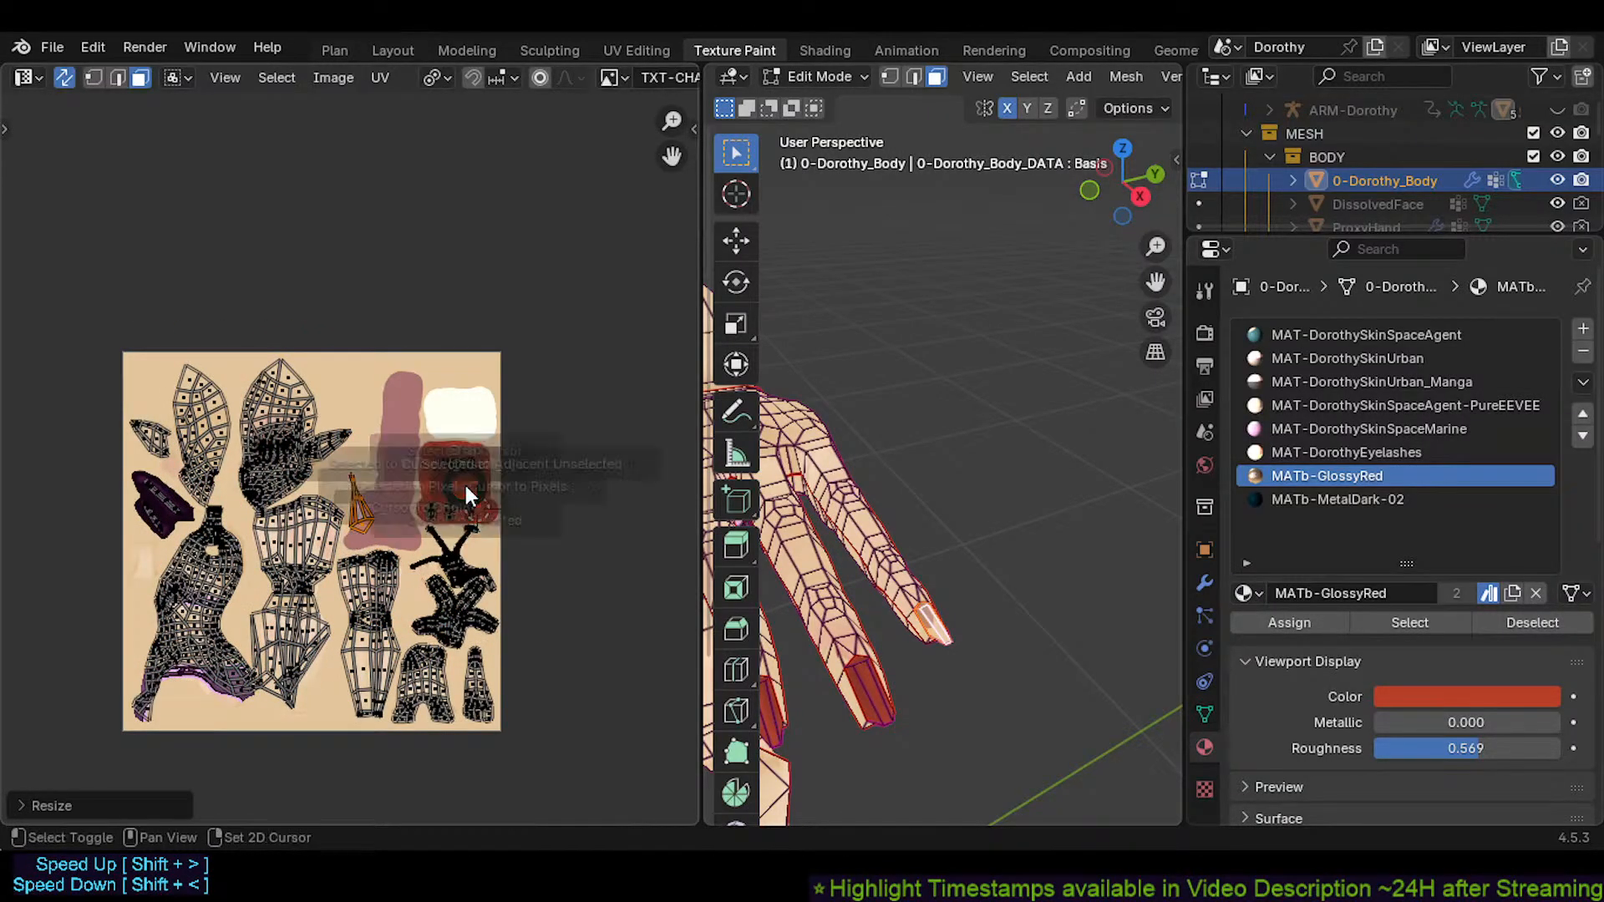
key(8)
scroll(468, 486, up, 9)
middle_drag(486, 647, 515, 521)
key(s)
click(471, 555)
Rotate the fourth nail island upright with its peak at the top and its narrow end at the bottom
scroll(471, 553, up, 2)
key(r)
click(548, 558)
key(r)
click(550, 505)
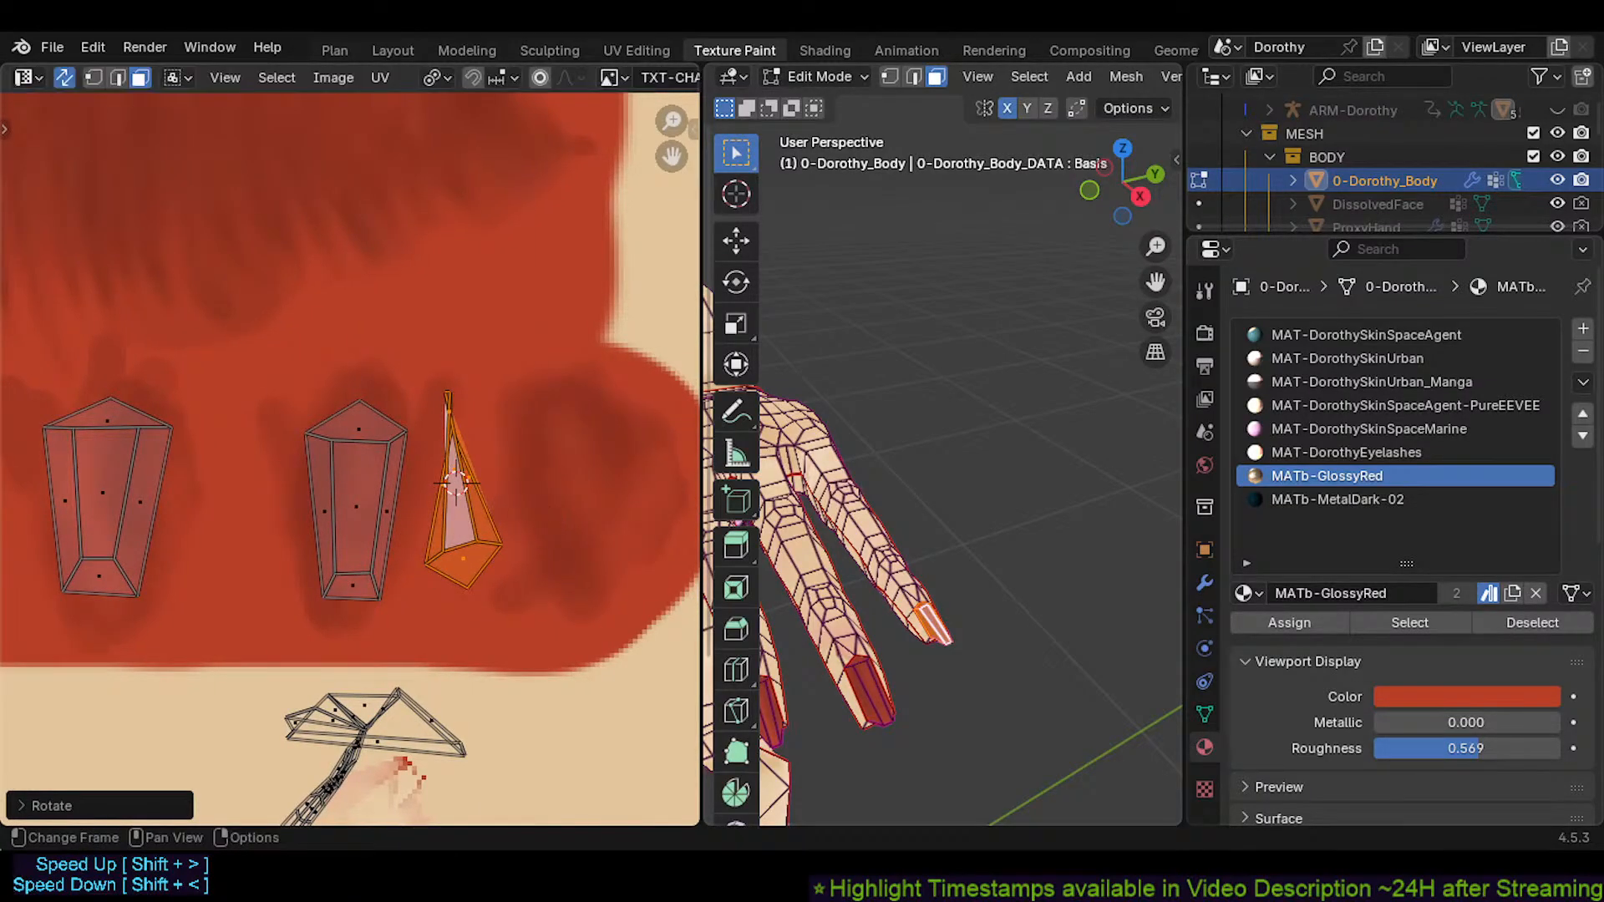
key(r)
click(333, 315)
Place the fourth nail island over the fourth dark painted nail patch and switch to vertex selection
key(g)
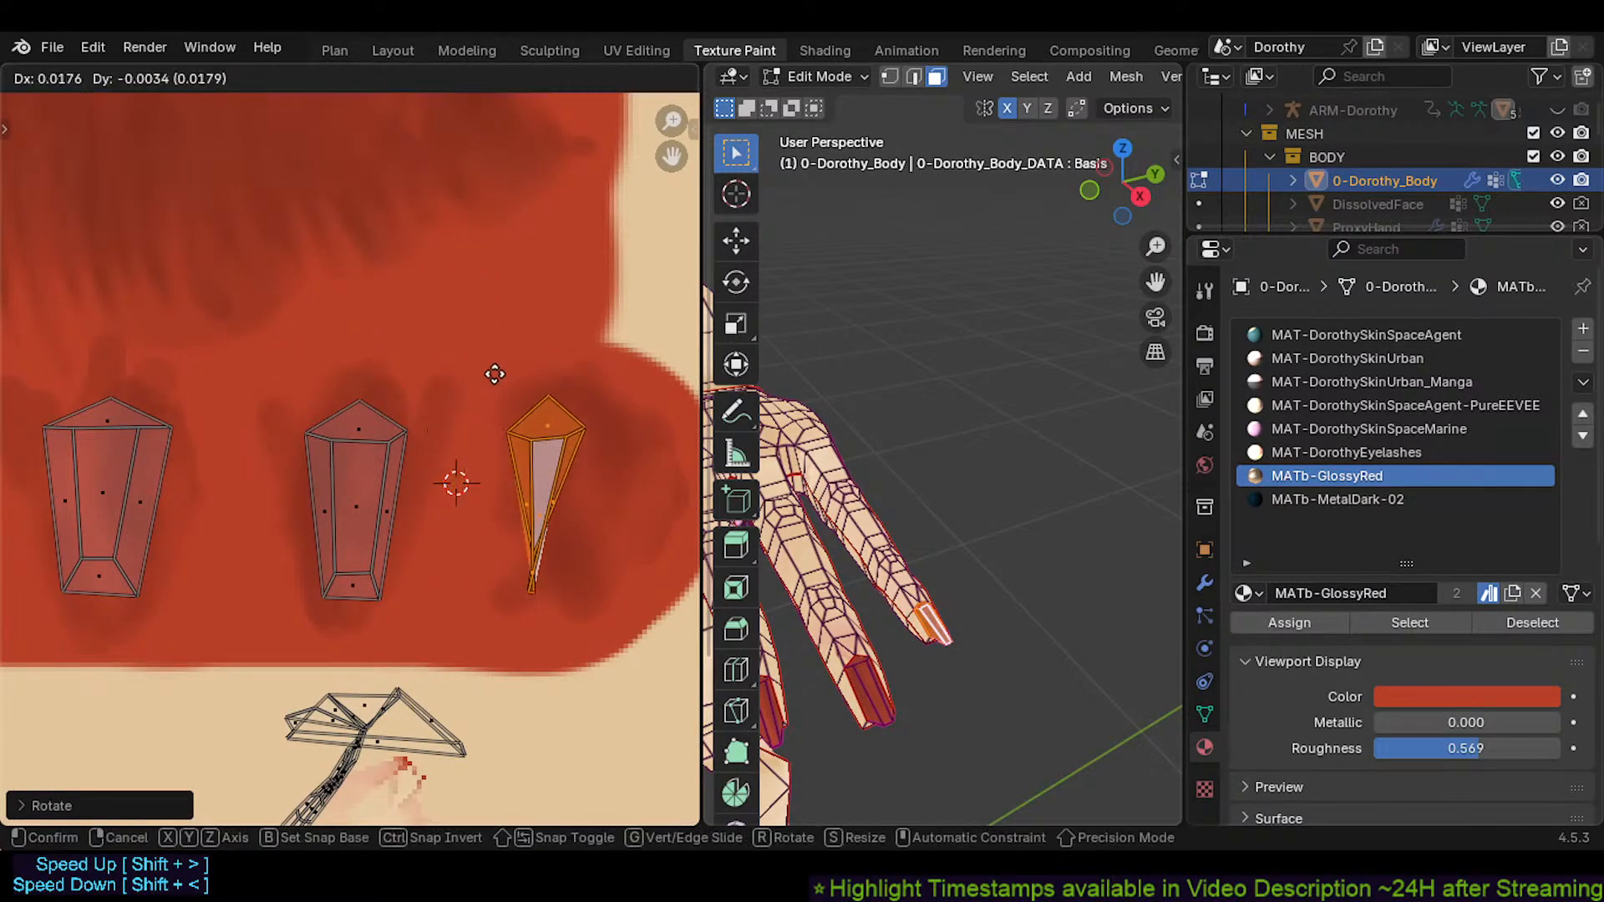
click(557, 443)
scroll(543, 443, up, 1)
scroll(560, 443, up, 1)
key(1)
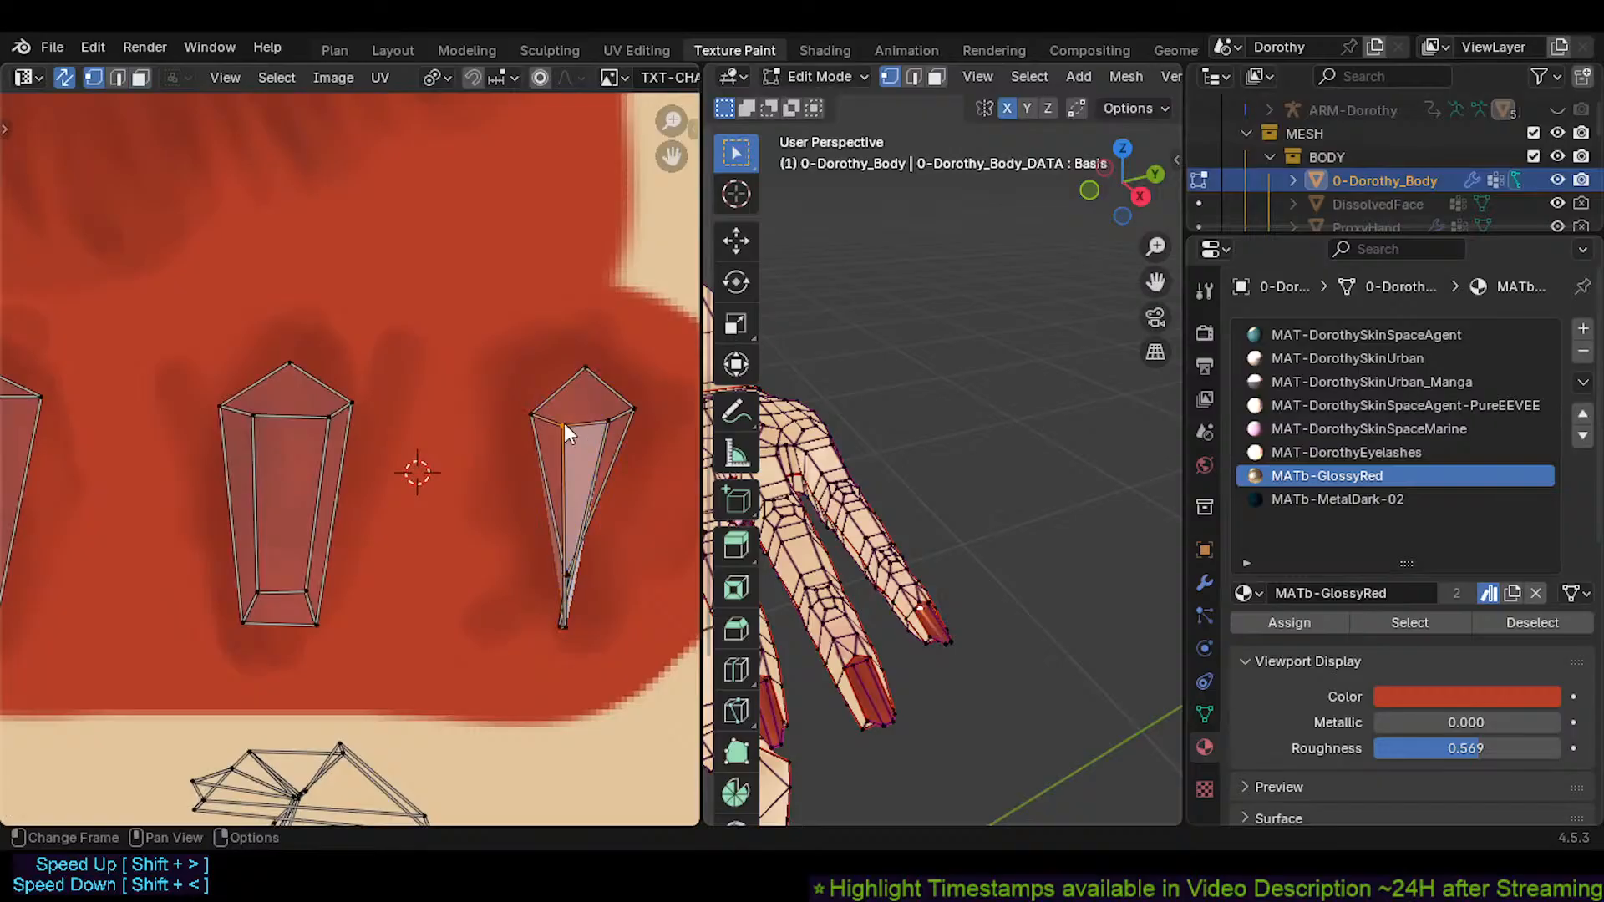
Move the collapsed vertices of the fourth nail island outward to form a symmetrical tapered nail like the third one
drag(563, 423, 627, 423)
drag(578, 578, 610, 570)
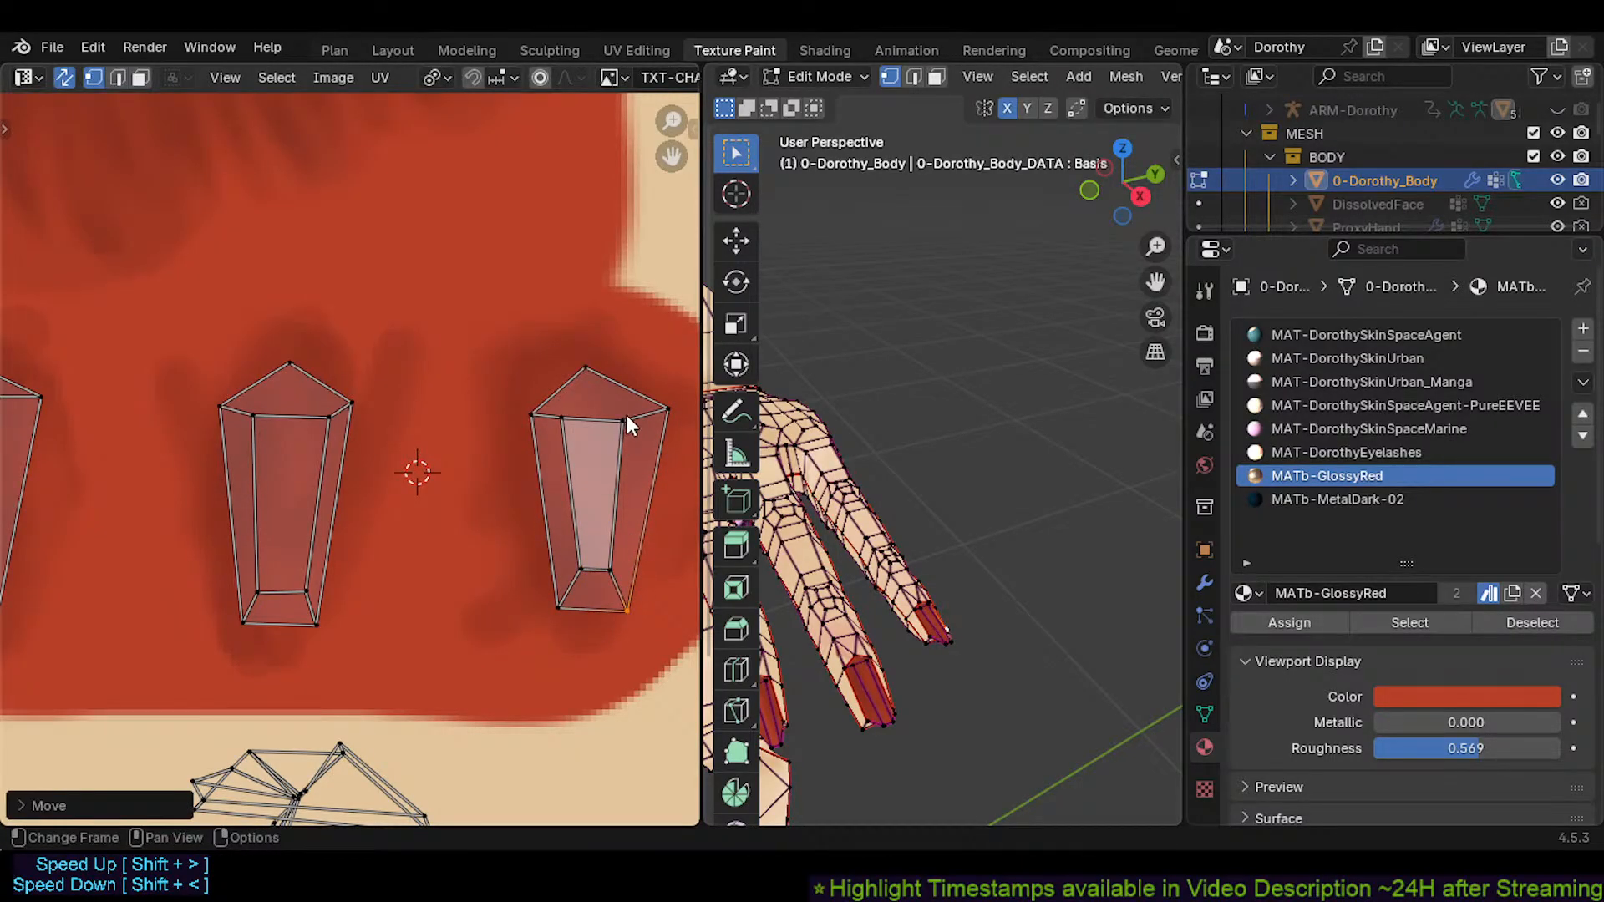
drag(665, 401, 659, 407)
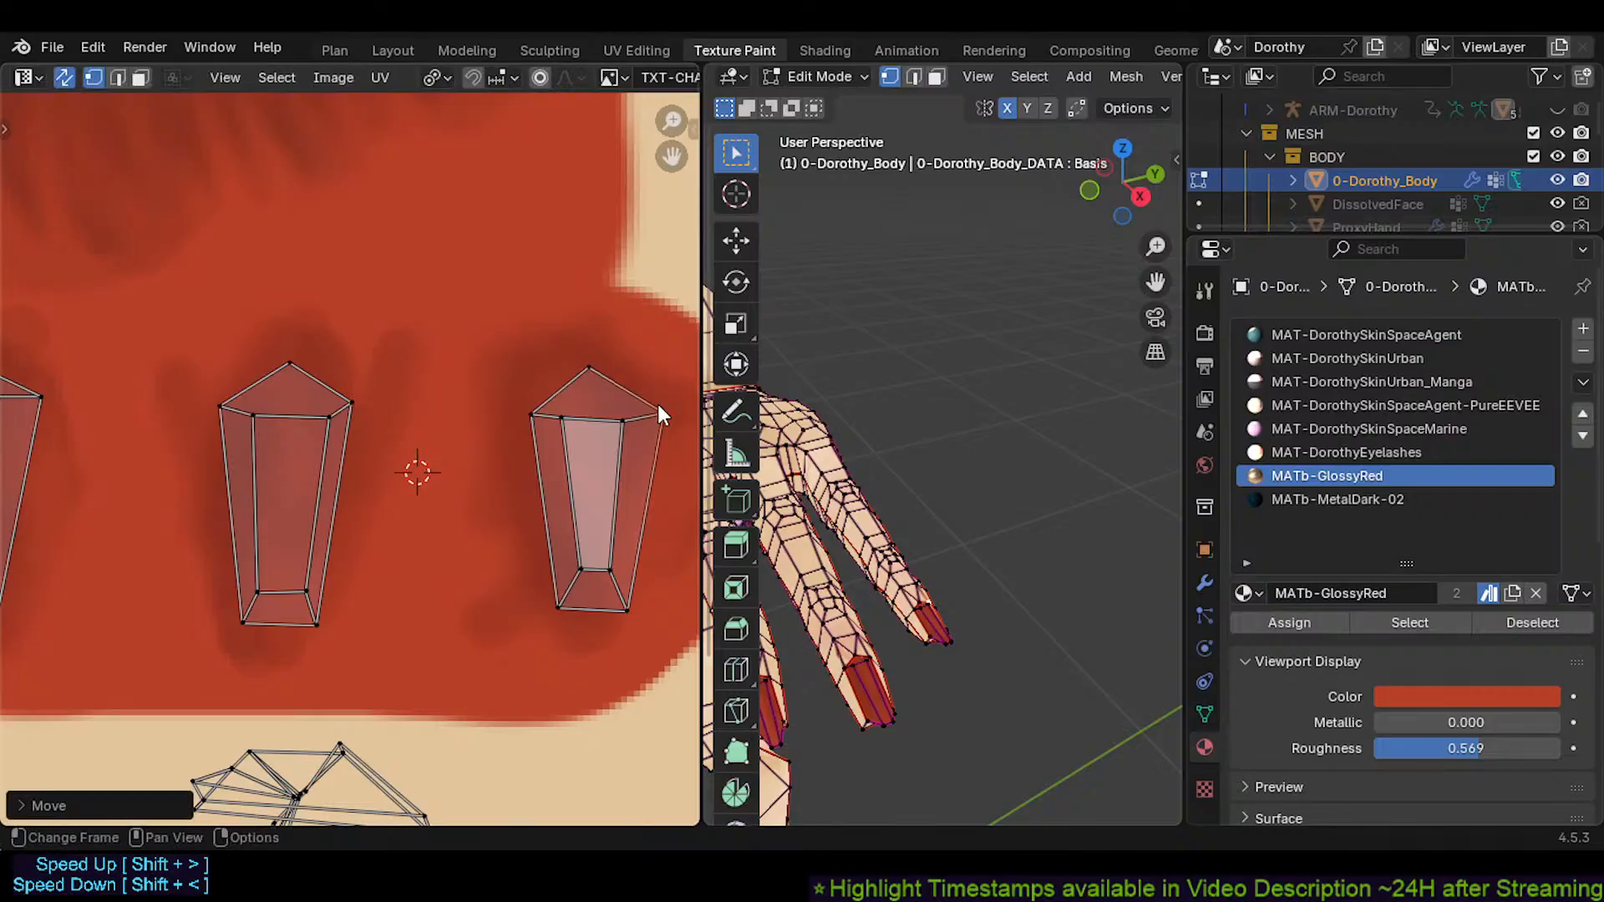
In edge selection, rotate the long inner right-hand edge of the third nail island slightly
scroll(321, 480, down, 1)
key(2)
drag(320, 480, 320, 481)
key(r)
click(375, 453)
scroll(491, 525, down, 1)
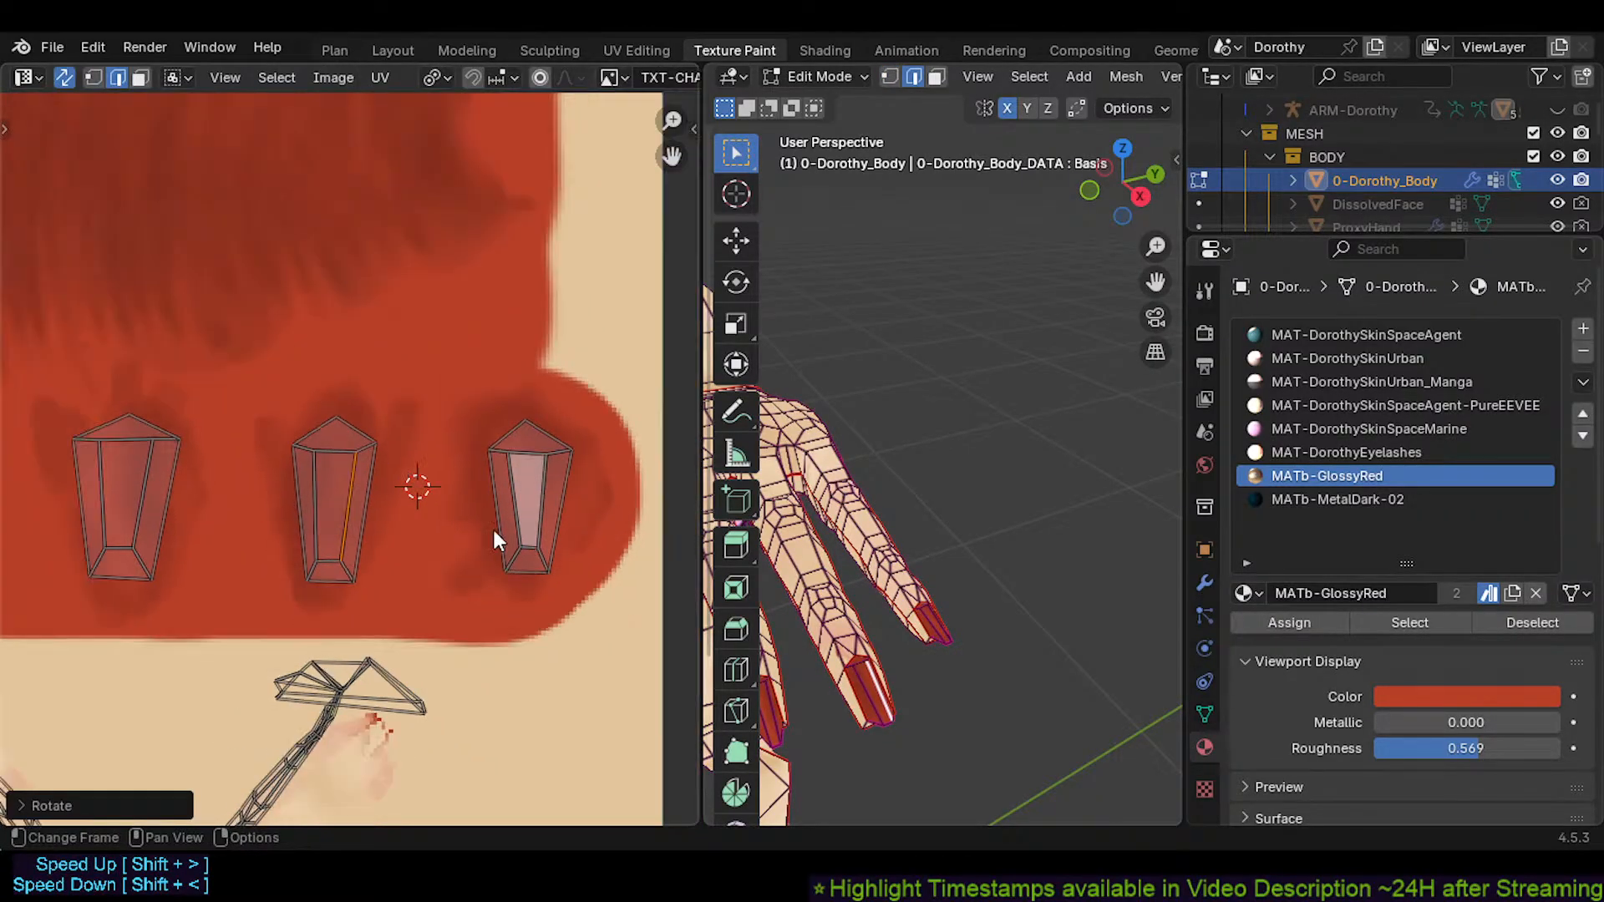
Return to Object Mode, inspect the red fingernails and the whole body, and save the file
key(Tab)
scroll(461, 489, down, 2)
scroll(900, 613, down, 3)
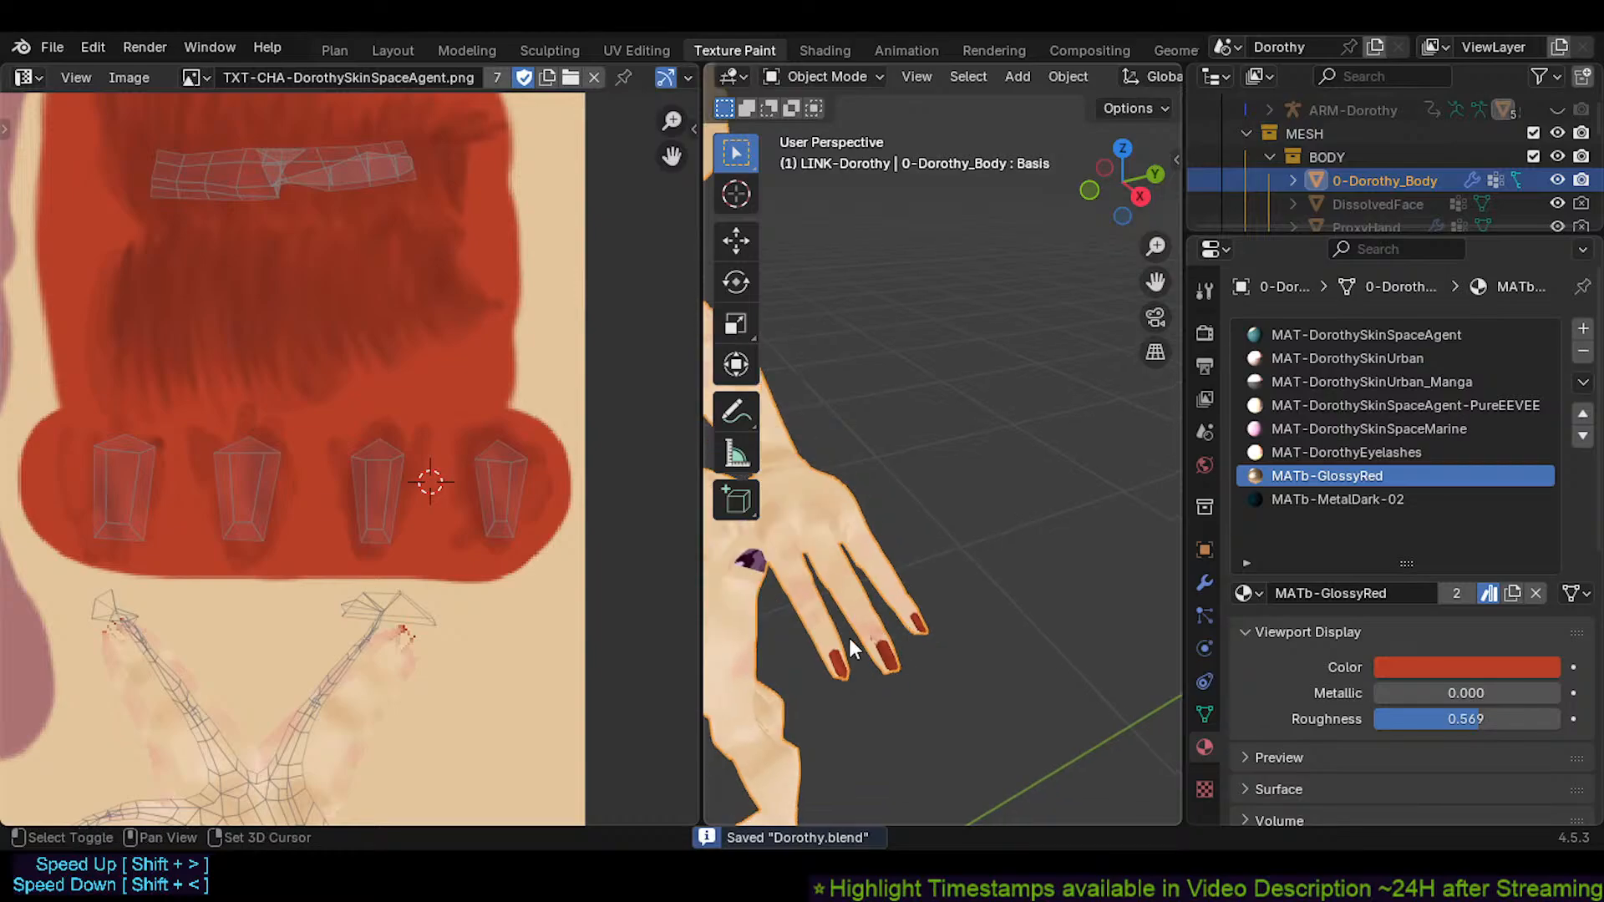
middle_drag(849, 636, 960, 665)
scroll(992, 657, up, 2)
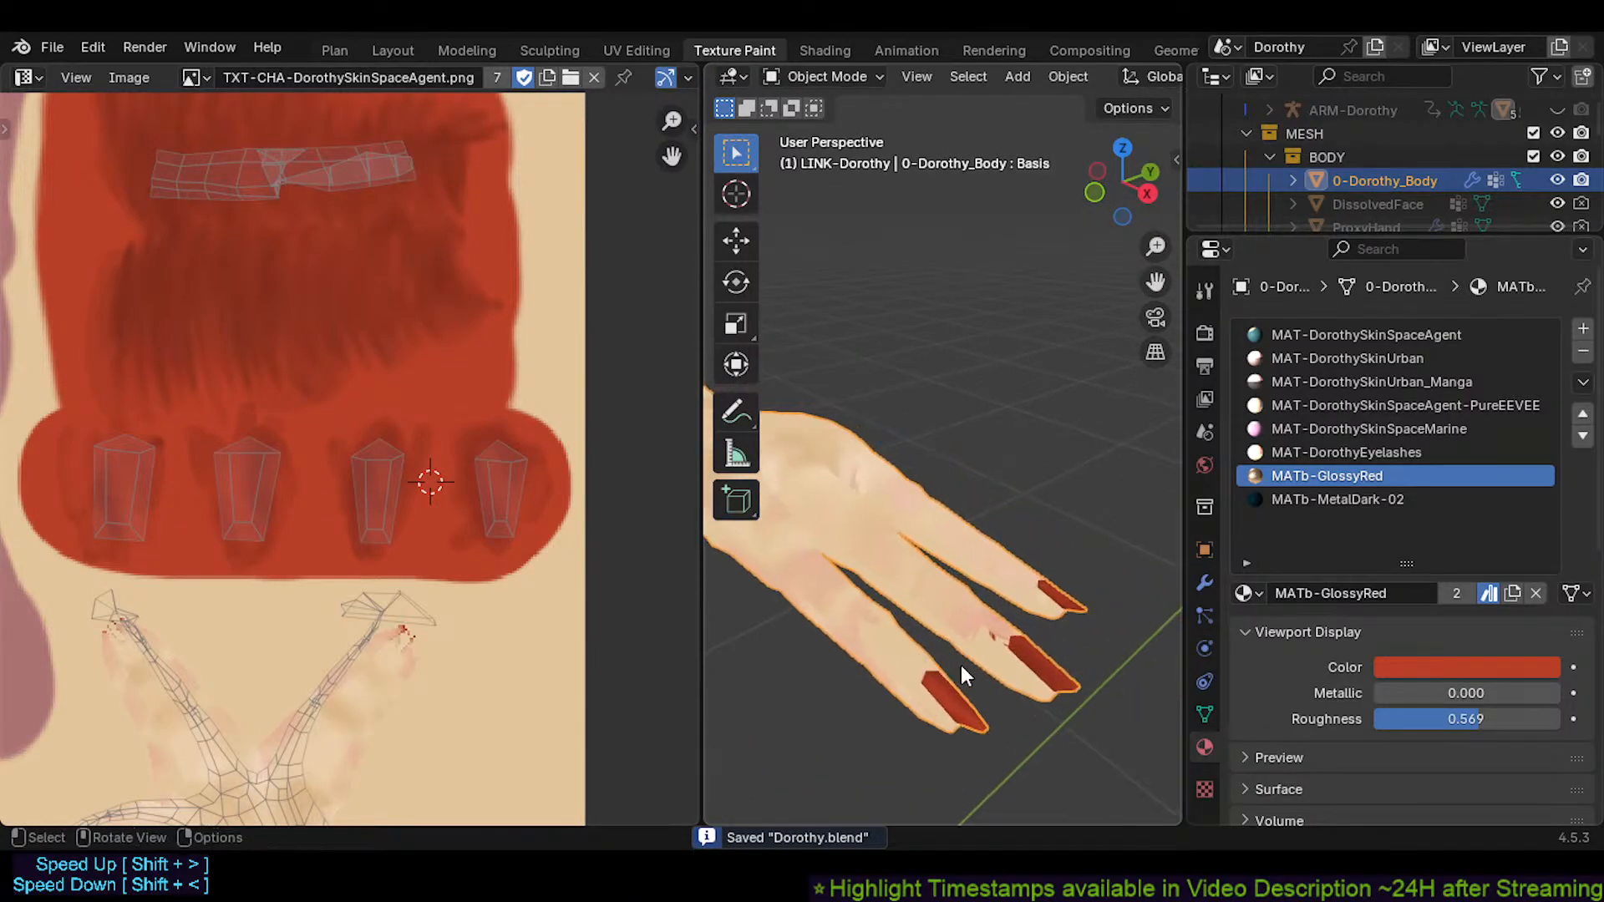
scroll(804, 569, down, 4)
shift+middle_drag(804, 568, 1069, 632)
scroll(859, 608, down, 2)
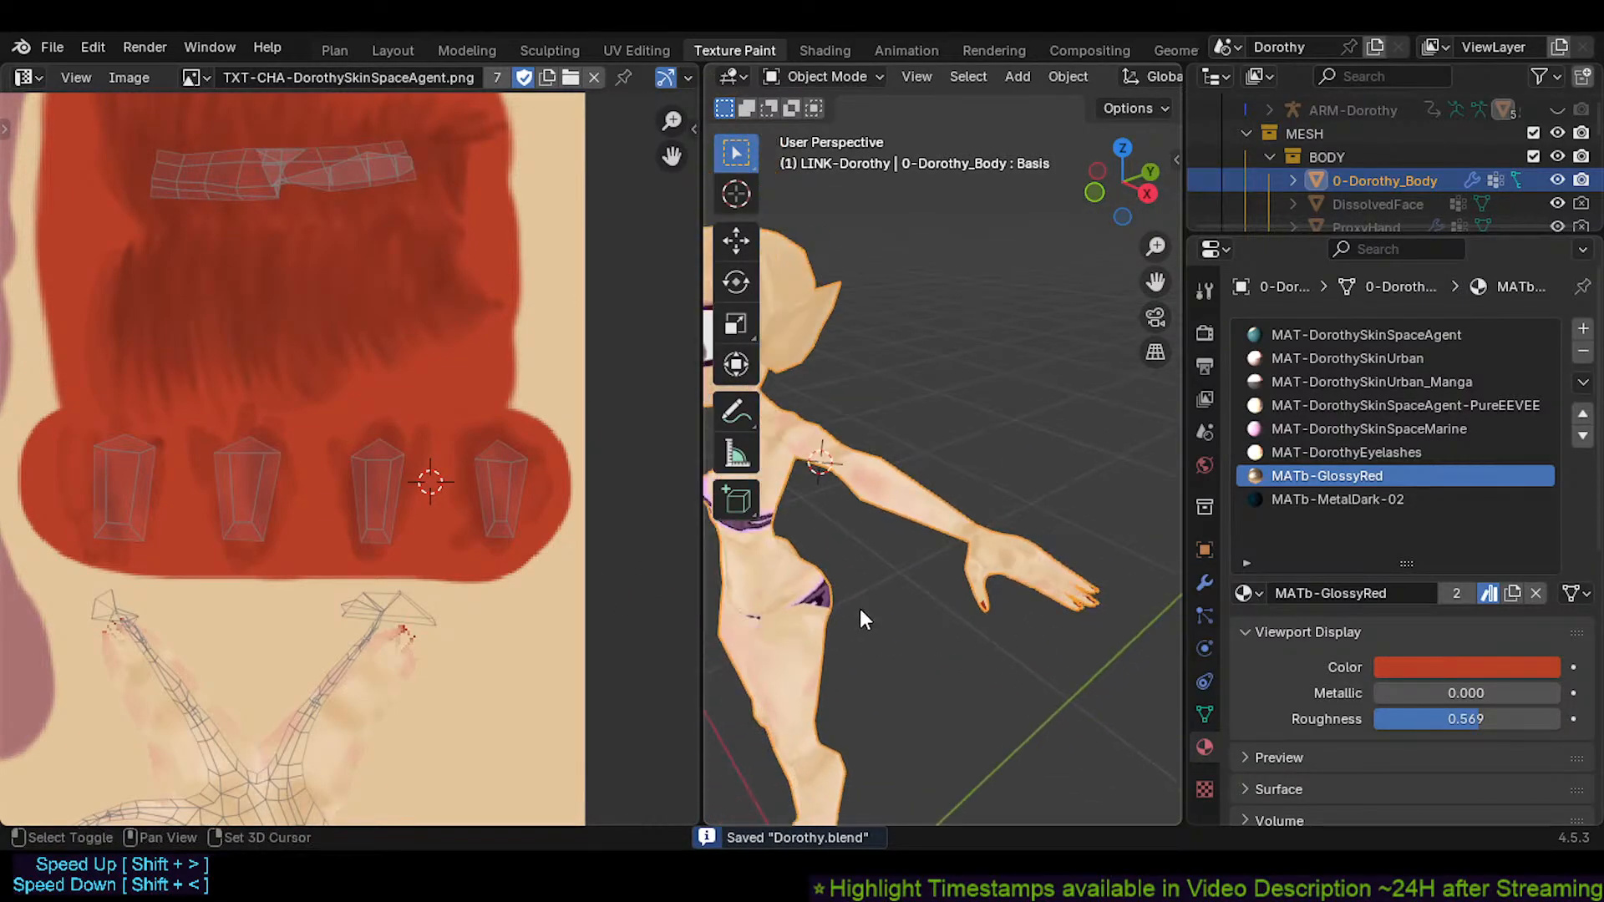
shift+middle_drag(860, 608, 980, 609)
scroll(393, 494, down, 5)
middle_drag(393, 494, 439, 509)
key(ctrl+s)
scroll(484, 534, up, 1)
scroll(484, 564, up, 3)
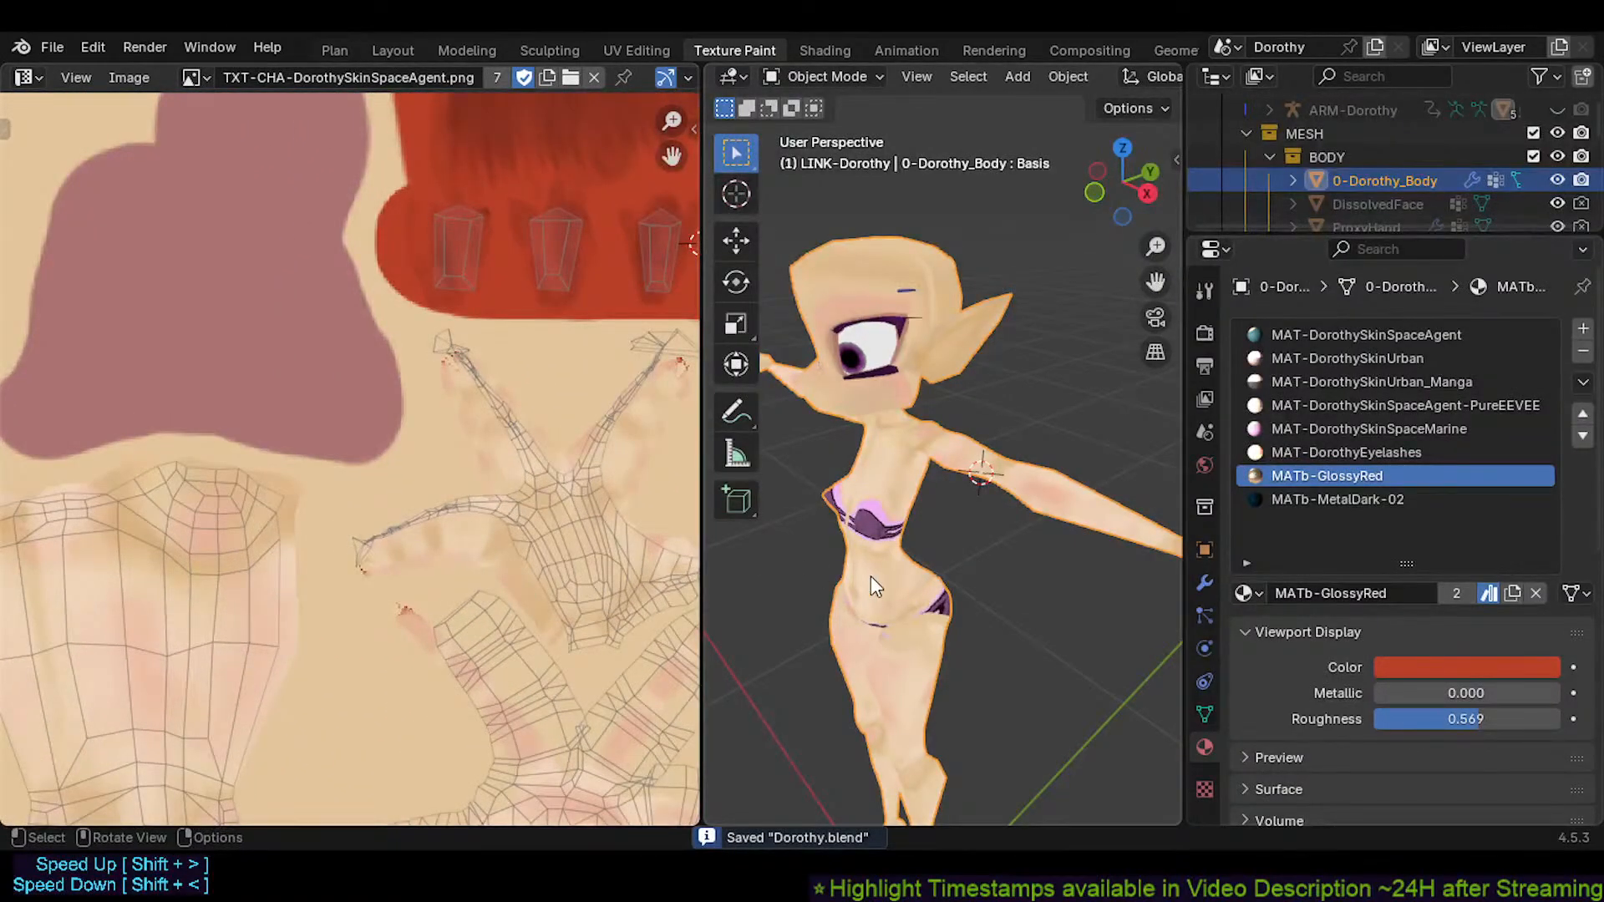
Re-enter Edit Mode on the body and try to select the hand's linked geometry in edge selection
key(Tab)
middle_drag(568, 488, 468, 463)
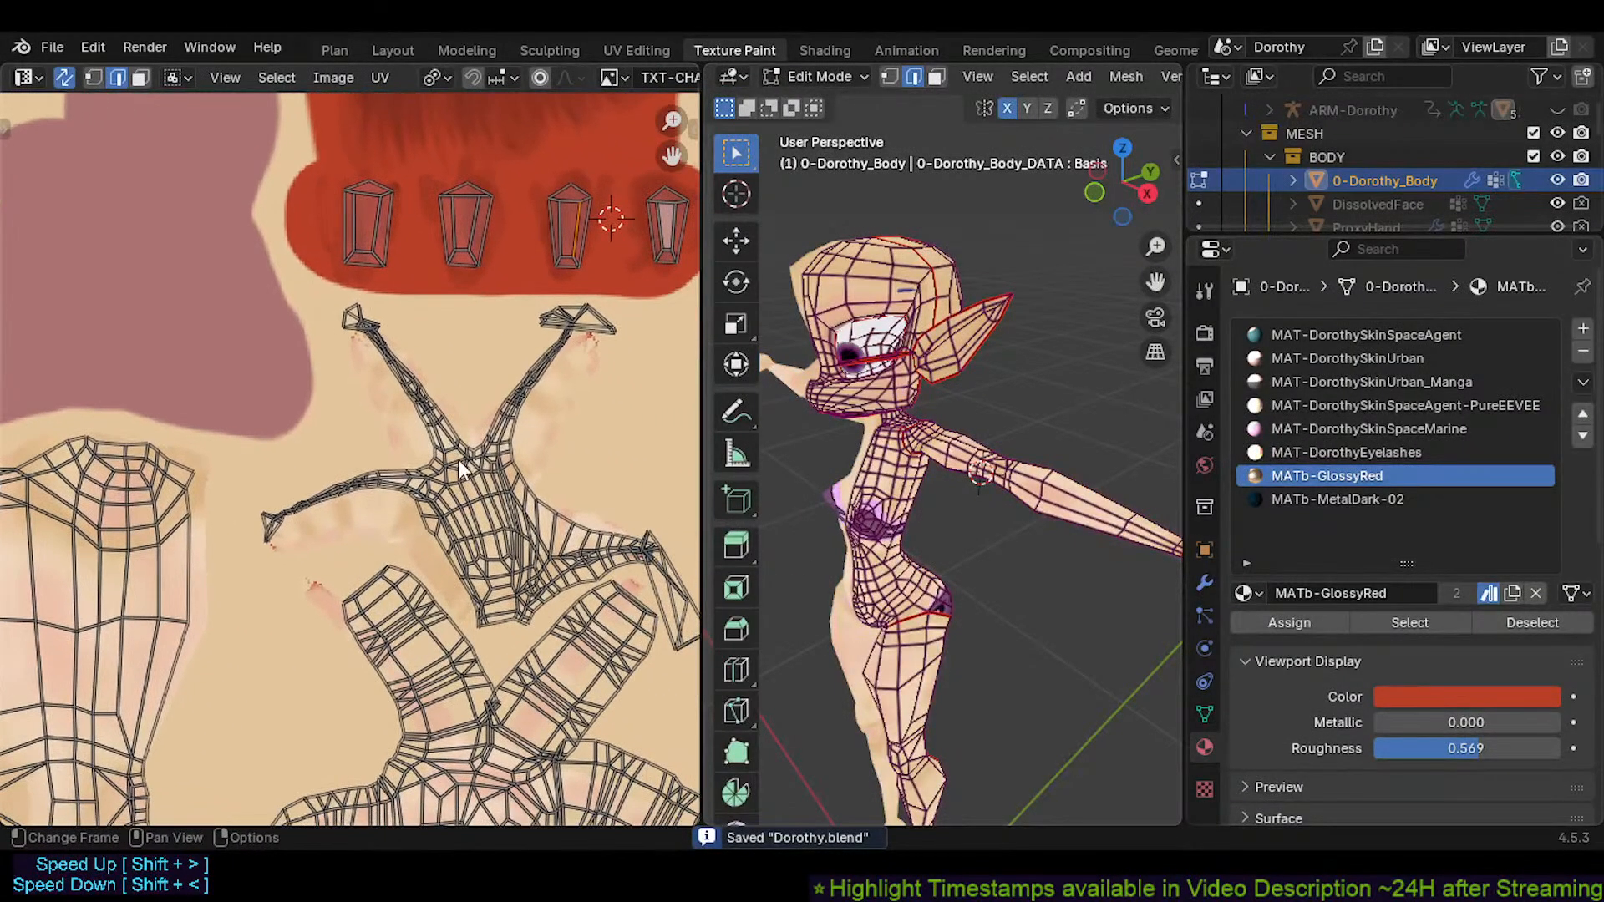
scroll(531, 618, down, 2)
middle_drag(532, 619, 468, 558)
middle_drag(1046, 571, 619, 595)
middle_drag(1161, 616, 1022, 543)
key(l)
scroll(952, 516, up, 1)
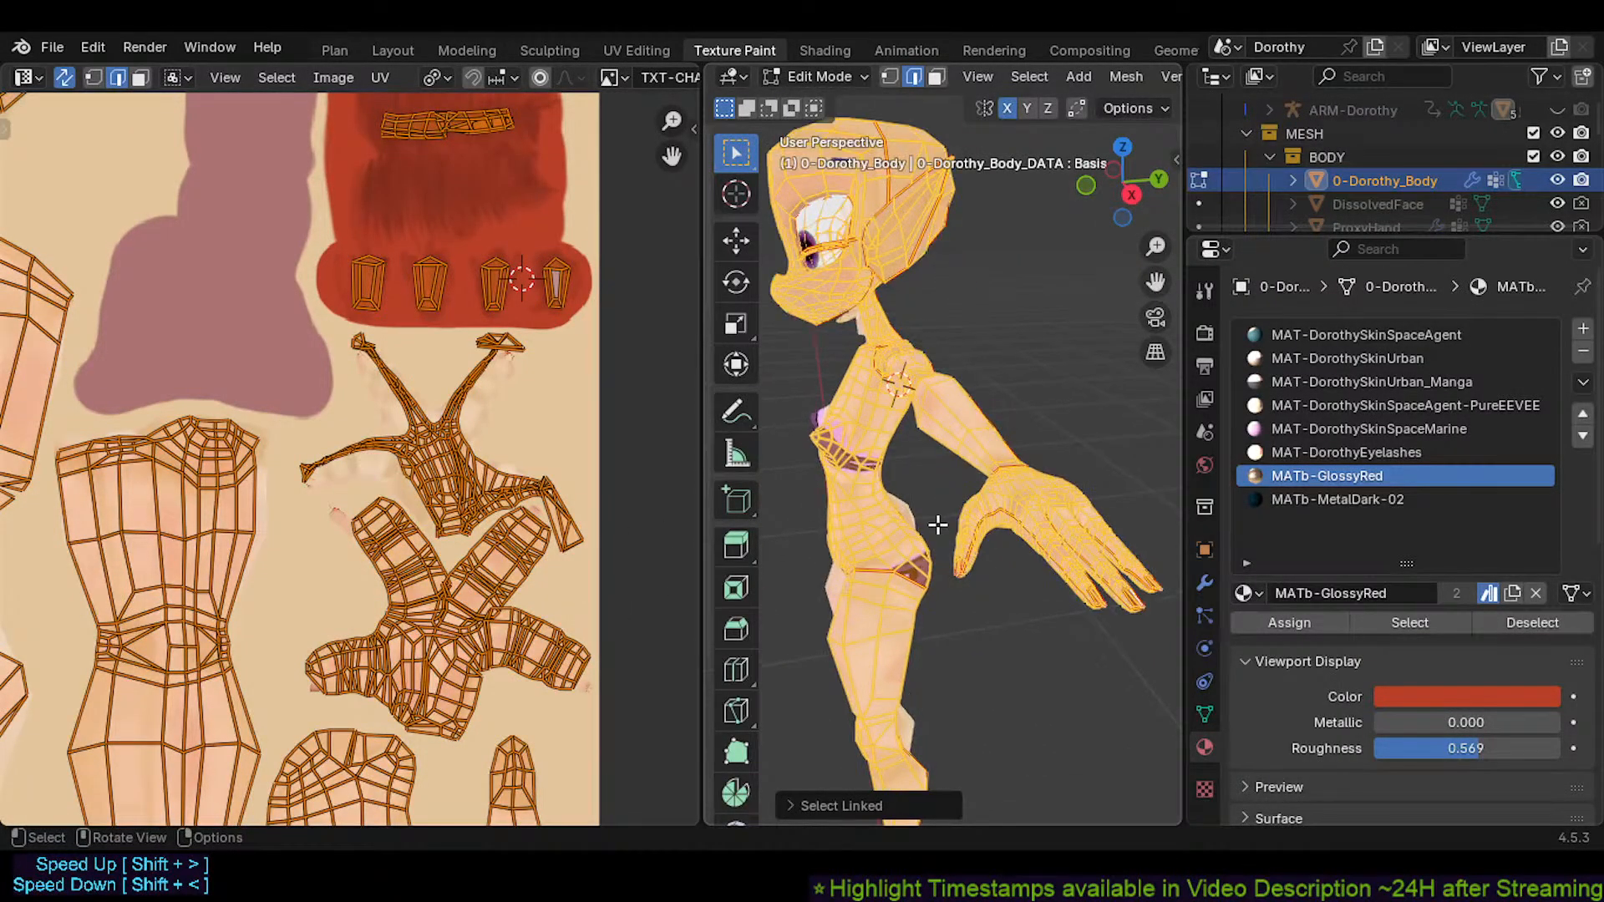
Clear the selection, select only the back-of-hand island in face selection, and unwrap it
key(alt+a)
key(3)
key(l)
scroll(969, 515, up, 1)
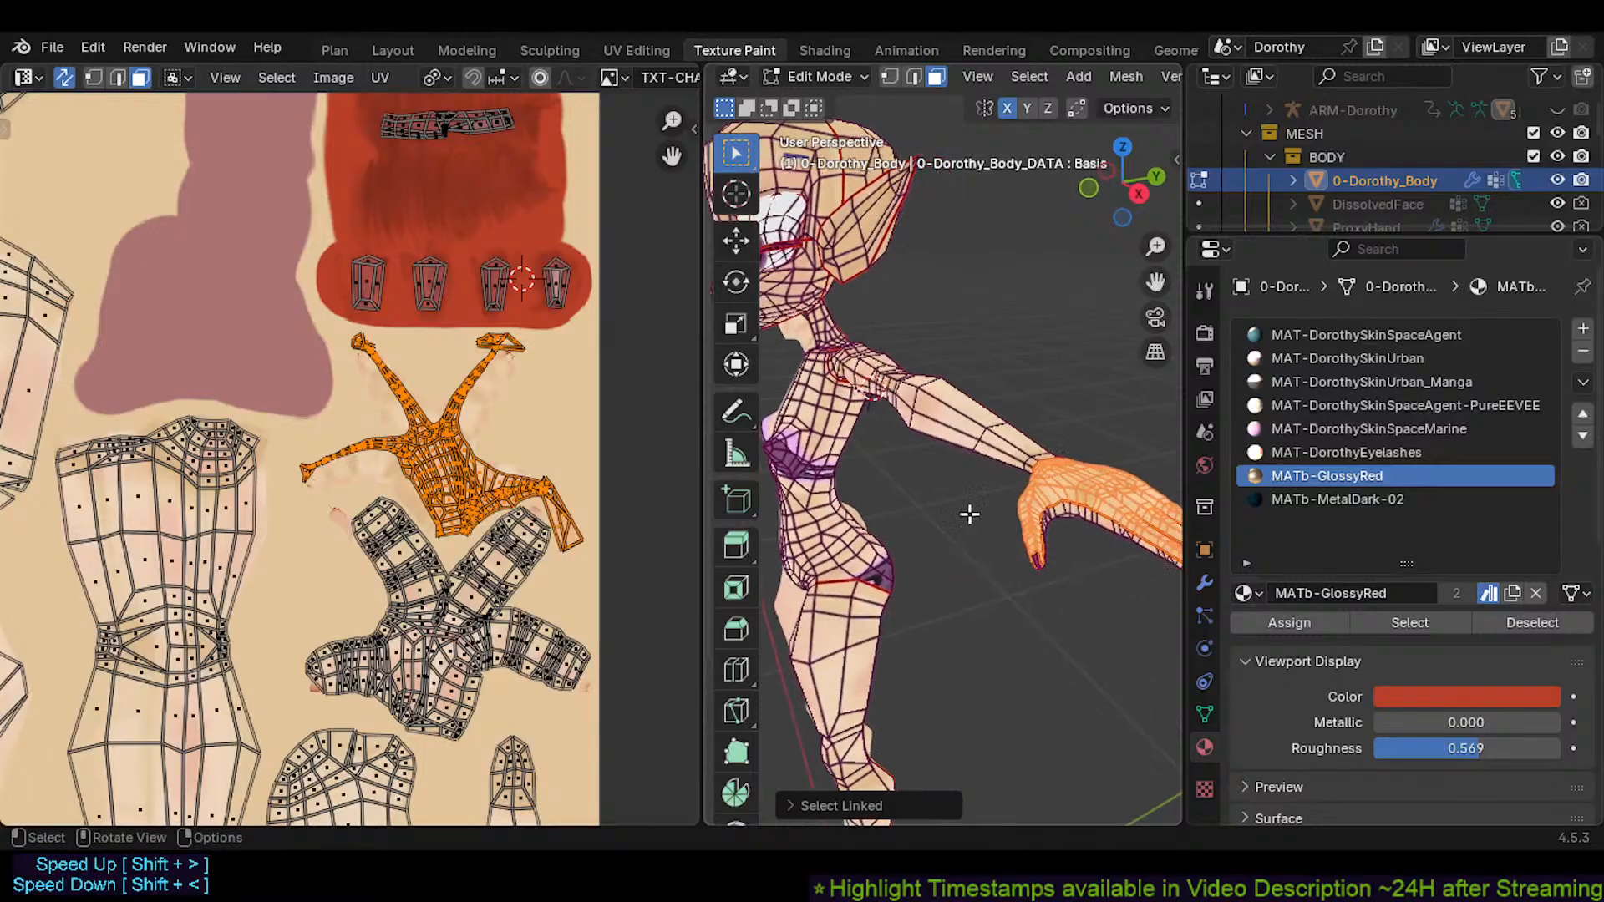
key(u)
click(508, 441)
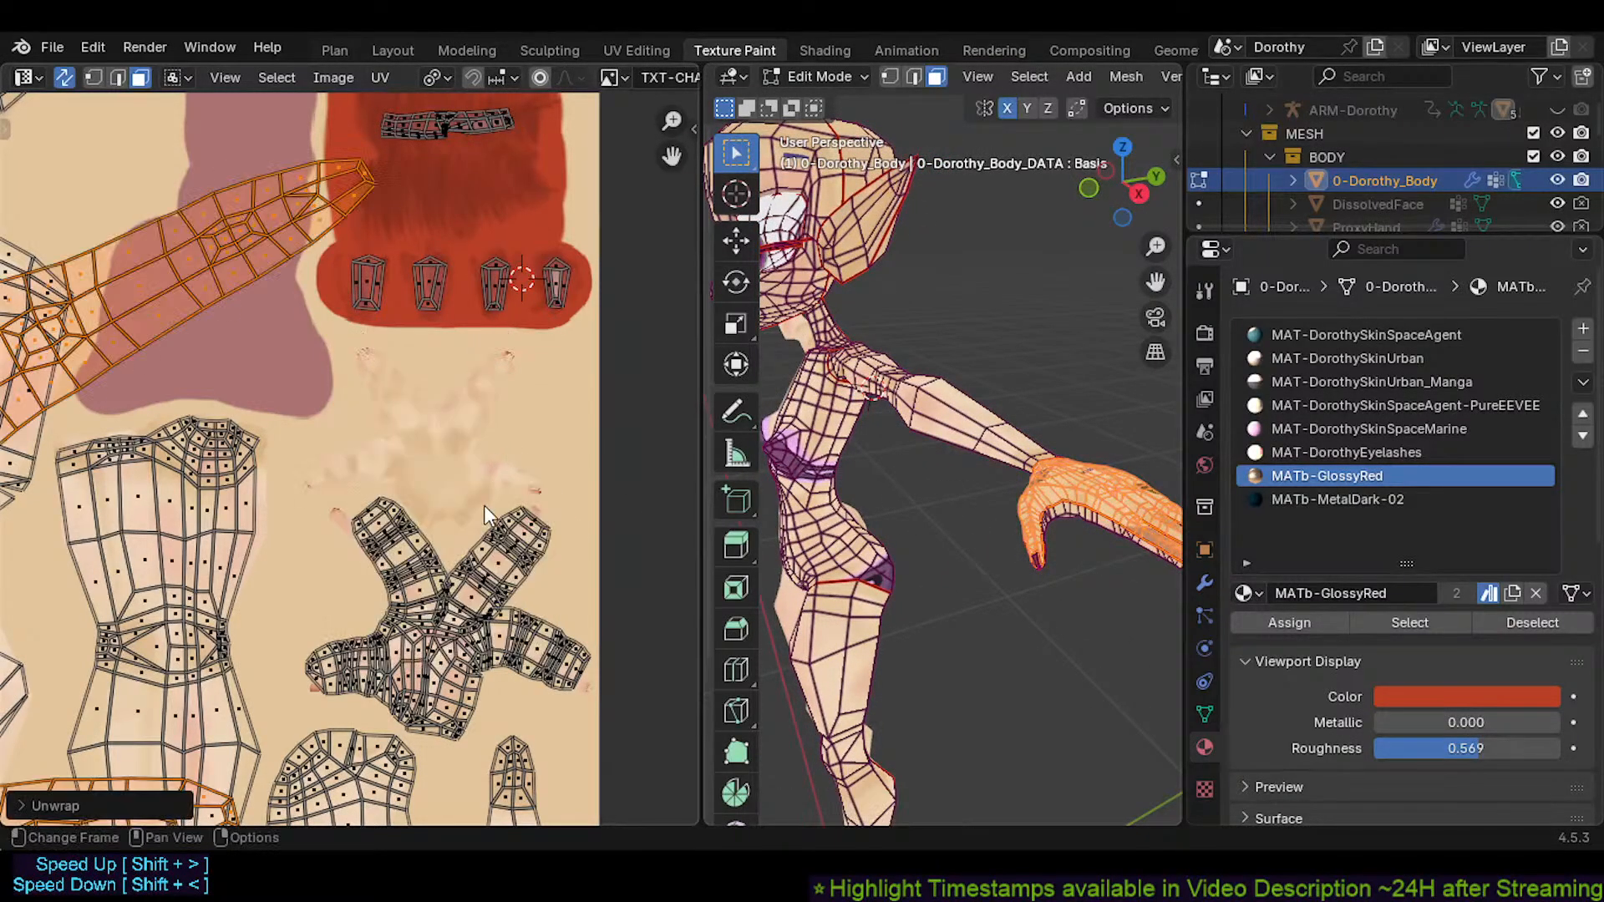
Scale the unwrapped back-of-hand island down strongly and move it toward the painted hand area below the red patch
scroll(434, 441, down, 5)
key(s)
key(Return)
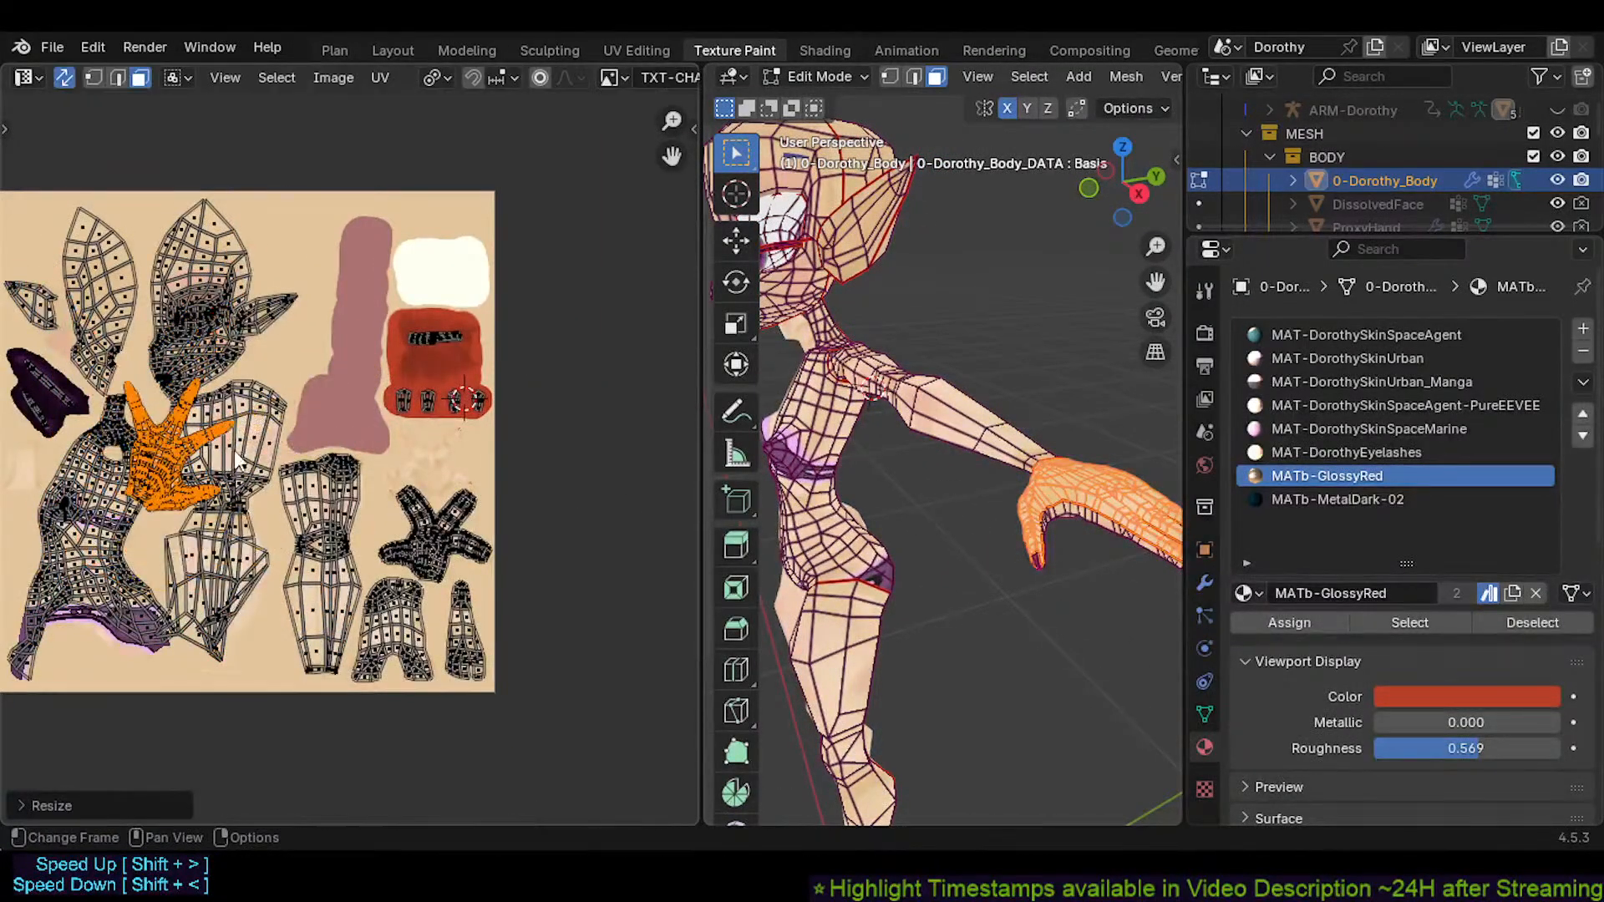
scroll(234, 484, up, 2)
key(g)
click(570, 489)
Rotate the back-of-hand island so its fingers point upward and shift its position
scroll(570, 489, up, 2)
key(r)
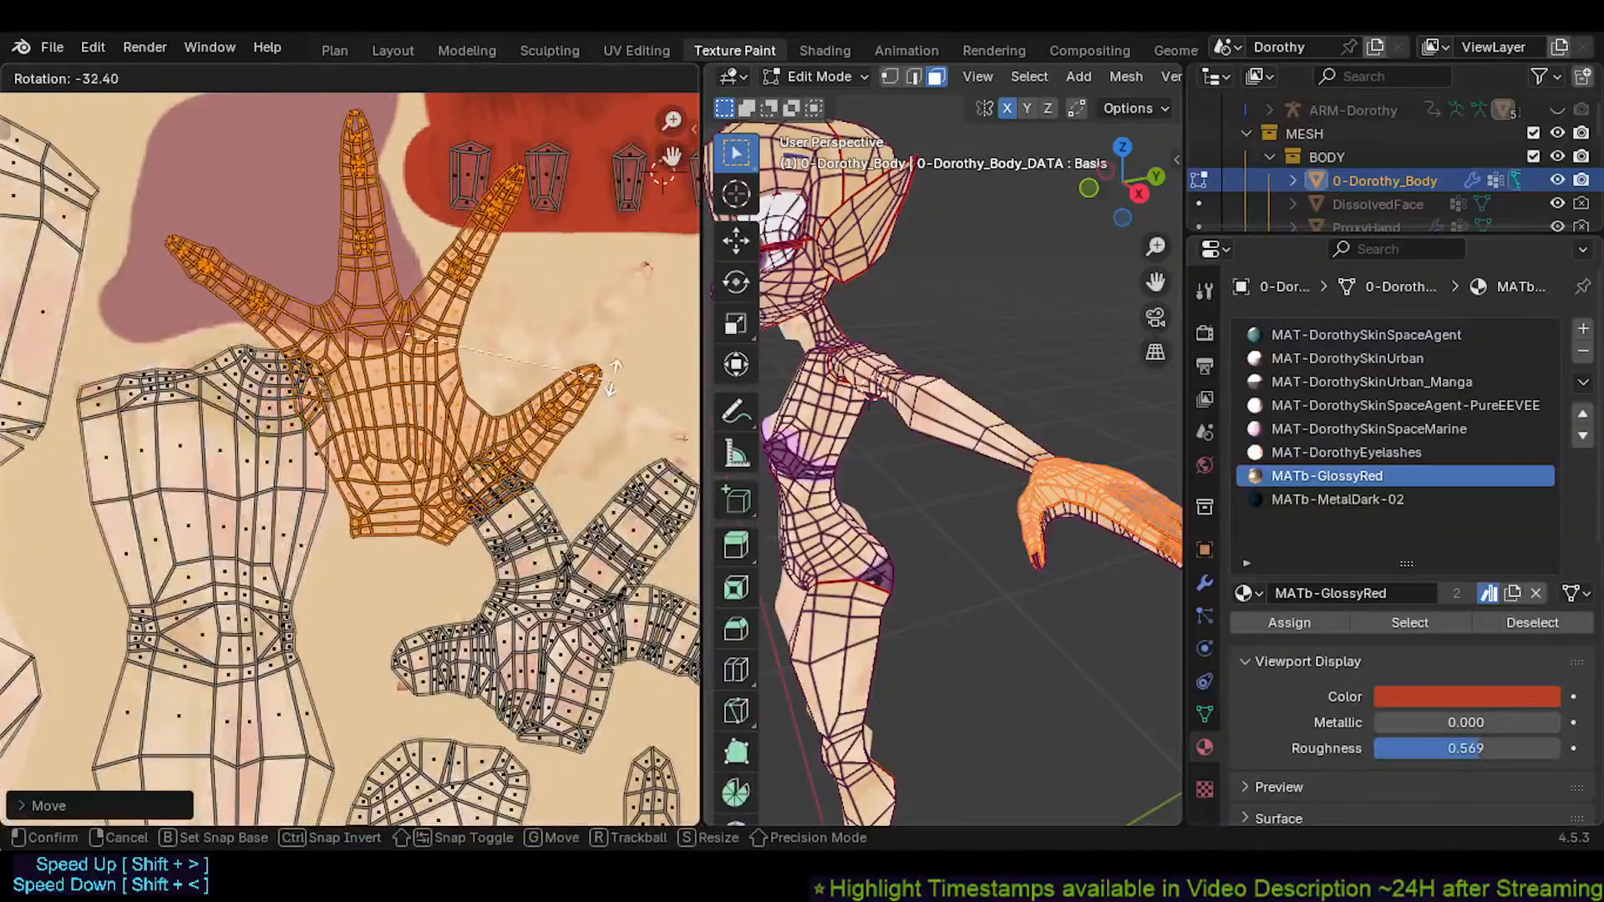
click(608, 371)
scroll(486, 509, up, 4)
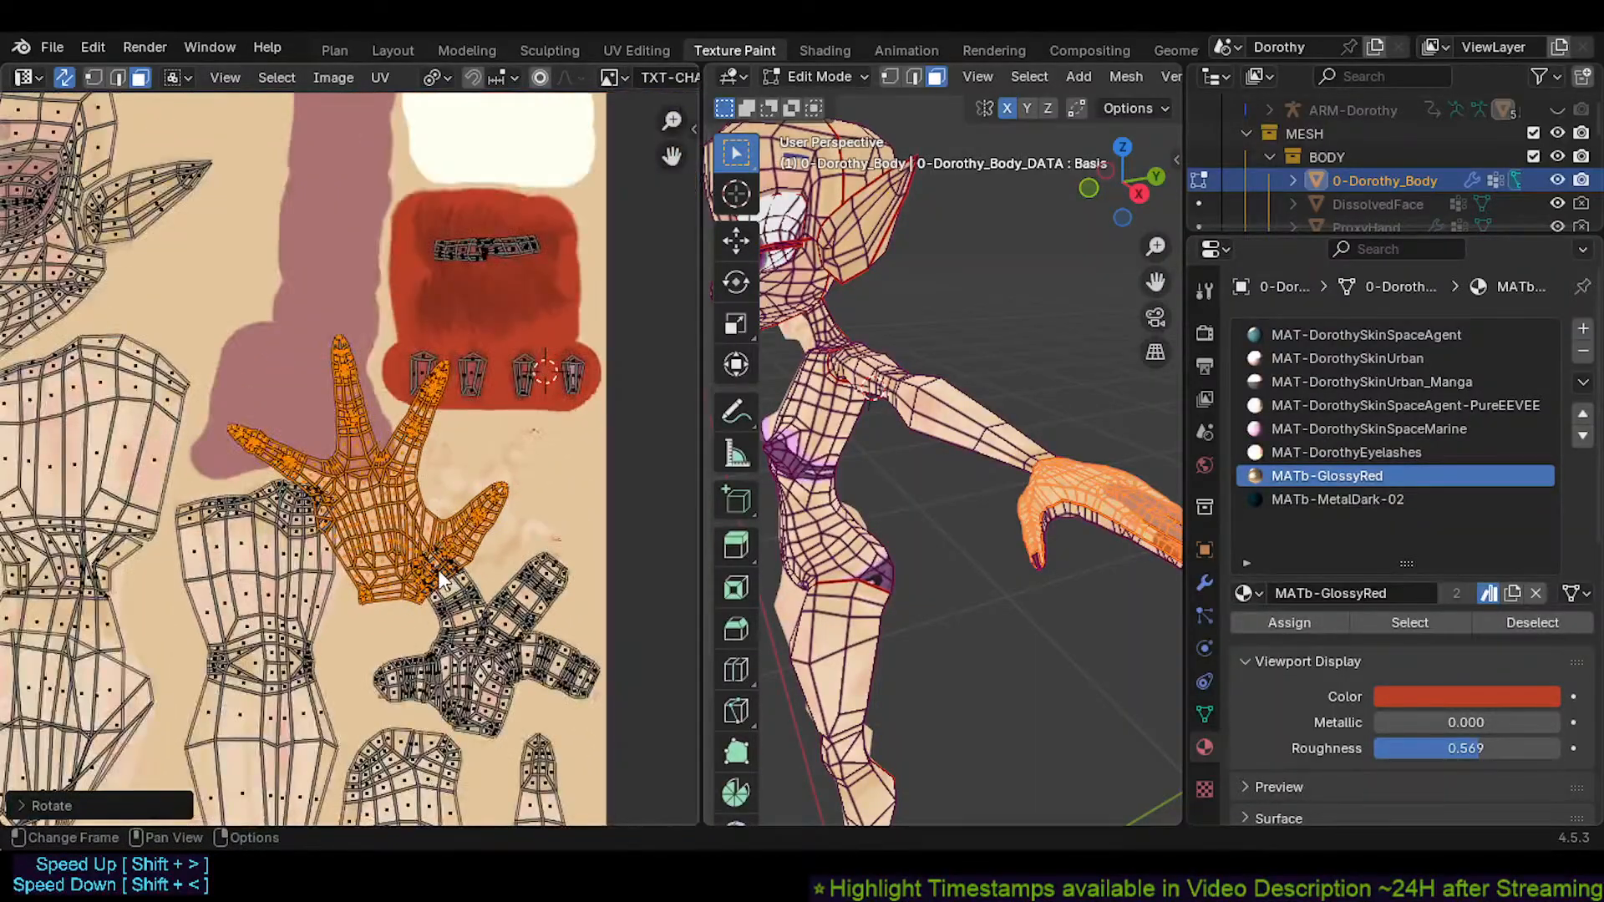
key(g)
click(437, 595)
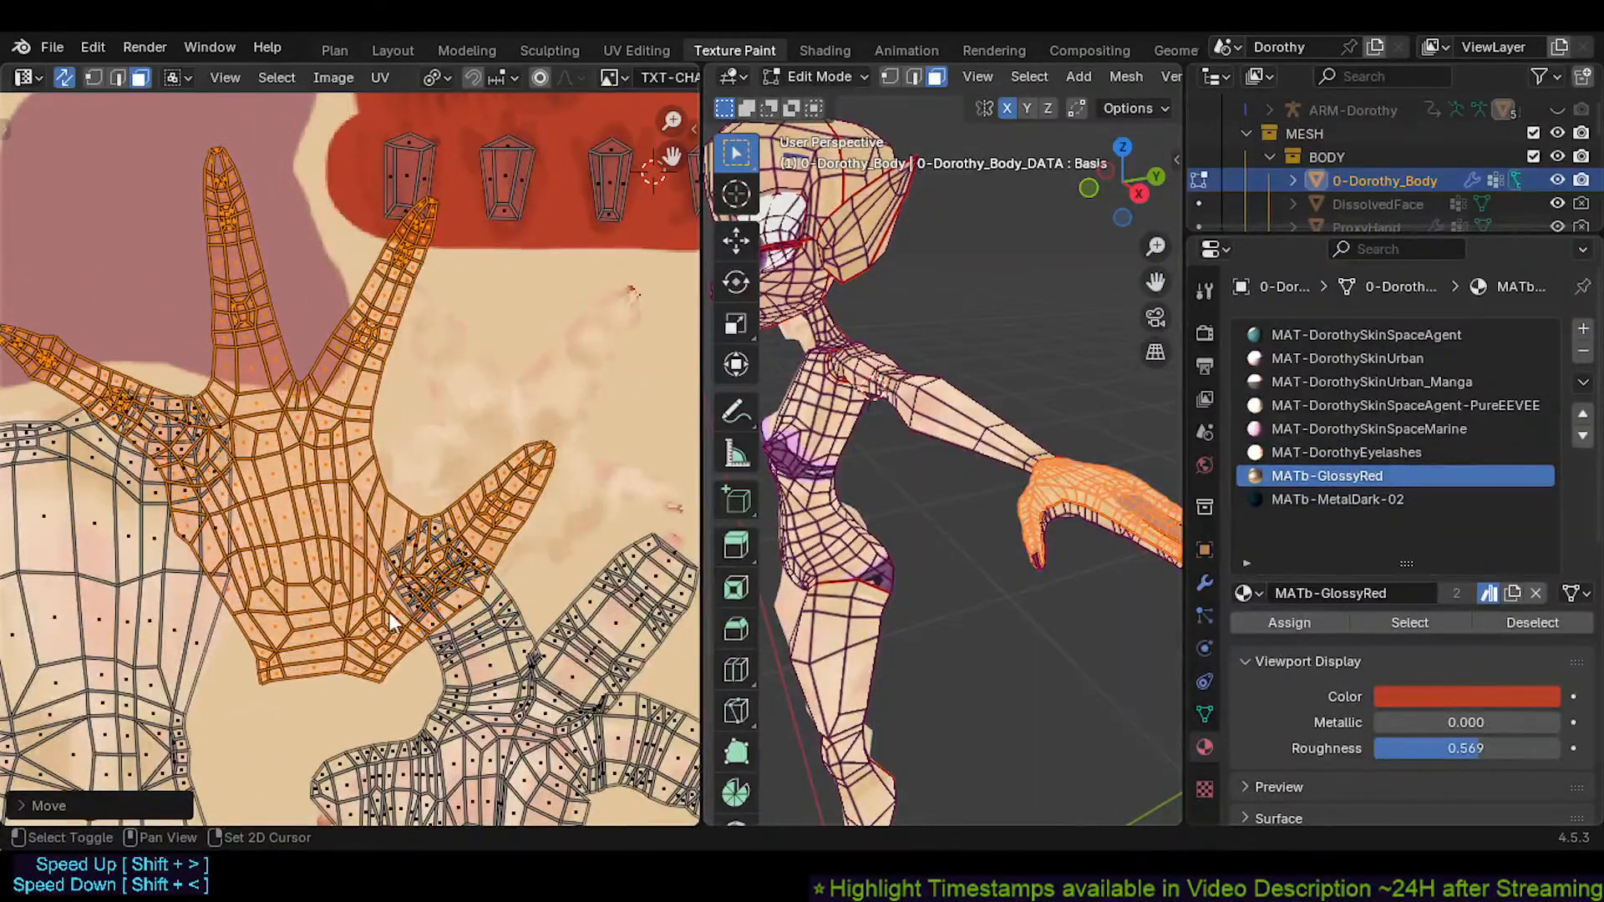
Move the back-of-hand island over the painted hand between the nails and the palm island, and scale it down
middle_drag(456, 602, 428, 457)
key(g)
click(495, 415)
key(g)
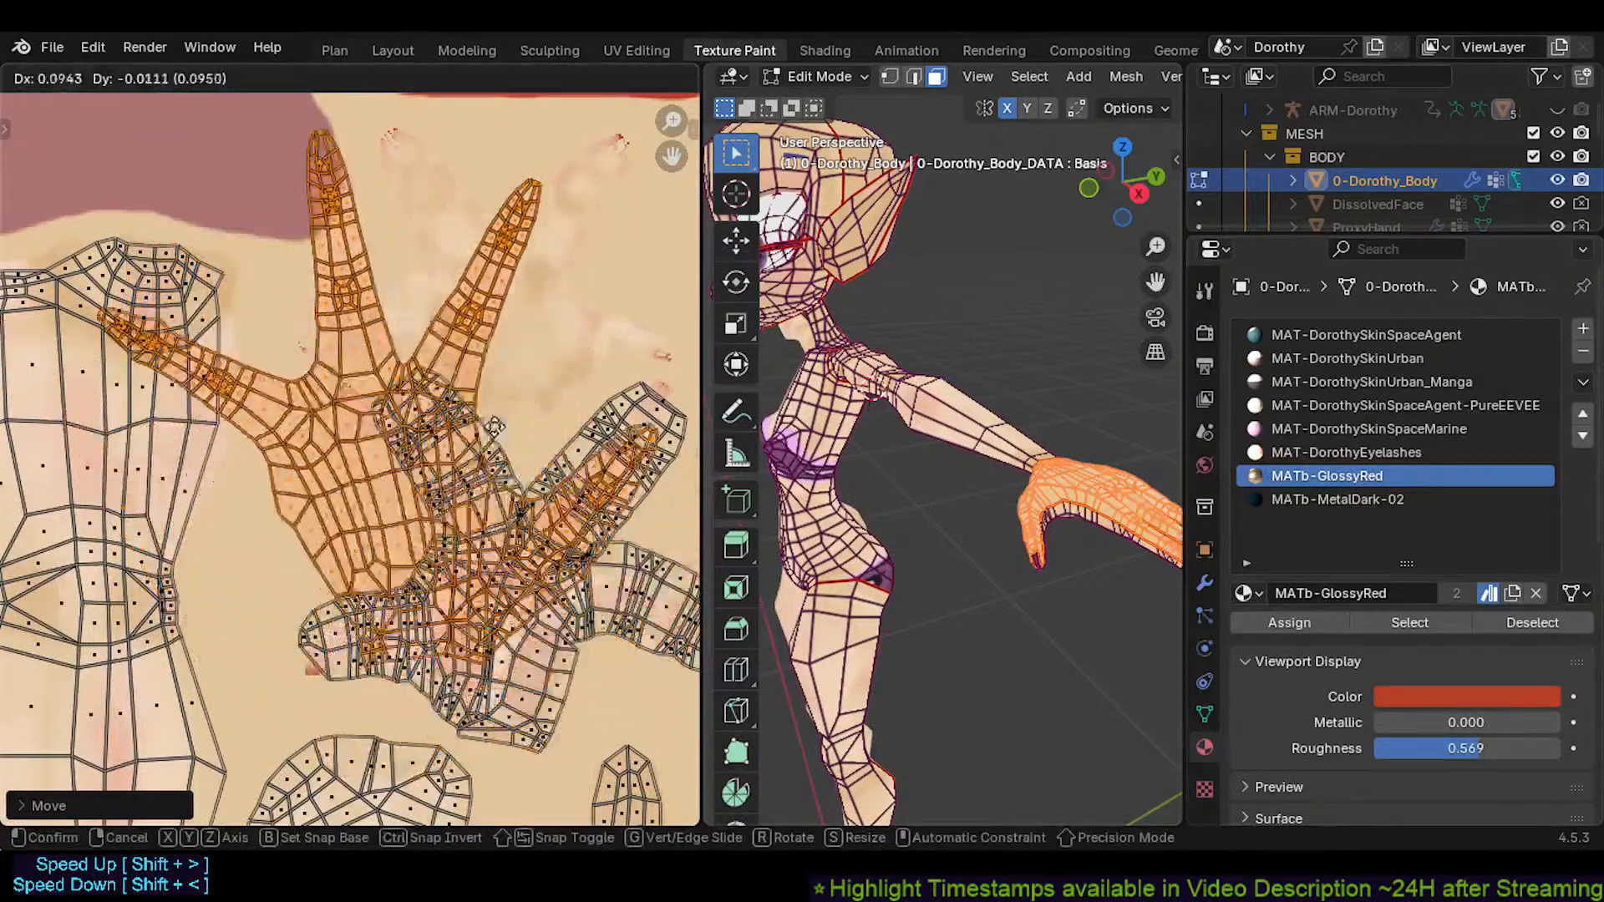
click(578, 263)
shift+middle_drag(589, 349, 551, 405)
key(s)
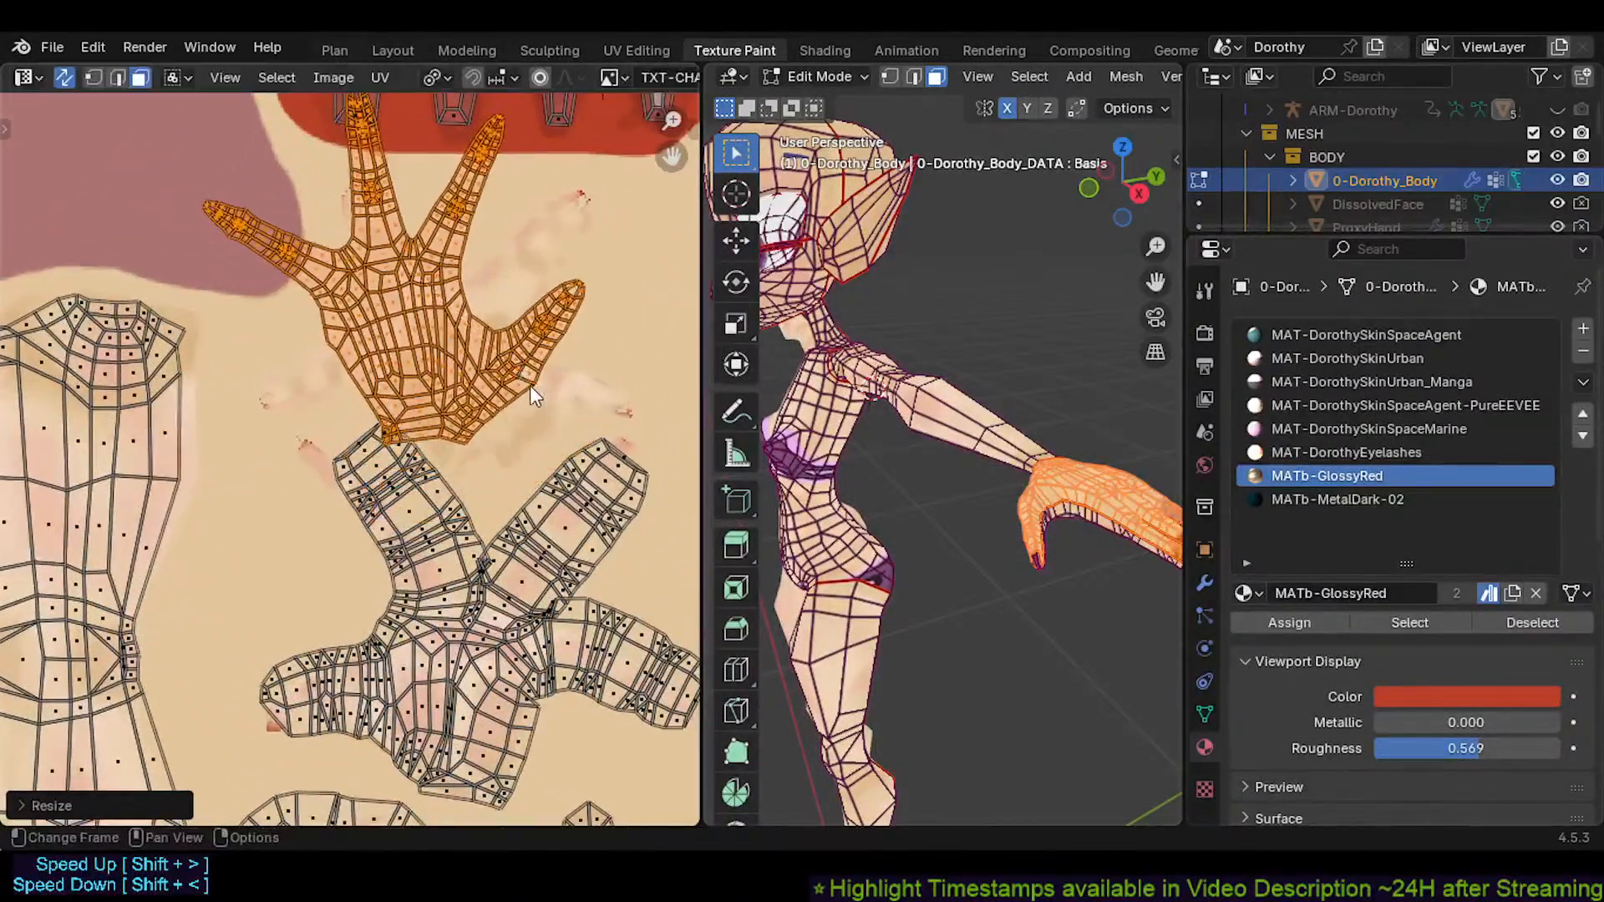
click(530, 384)
Tilt the back-of-hand island counterclockwise and reposition it over the painted hand
key(g)
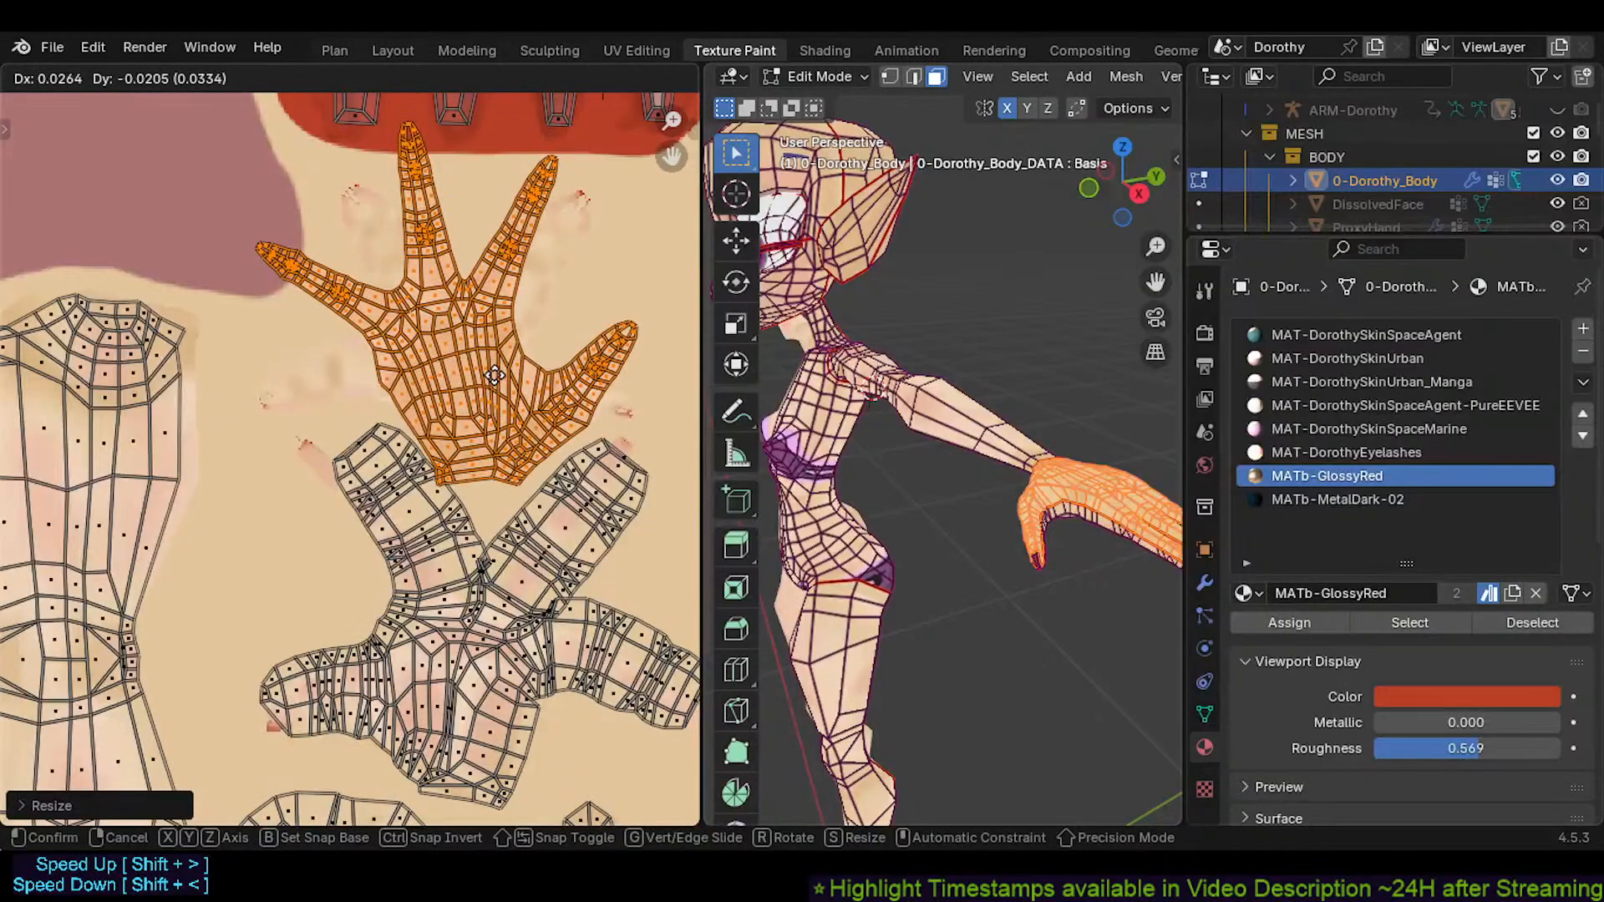
click(600, 328)
key(r)
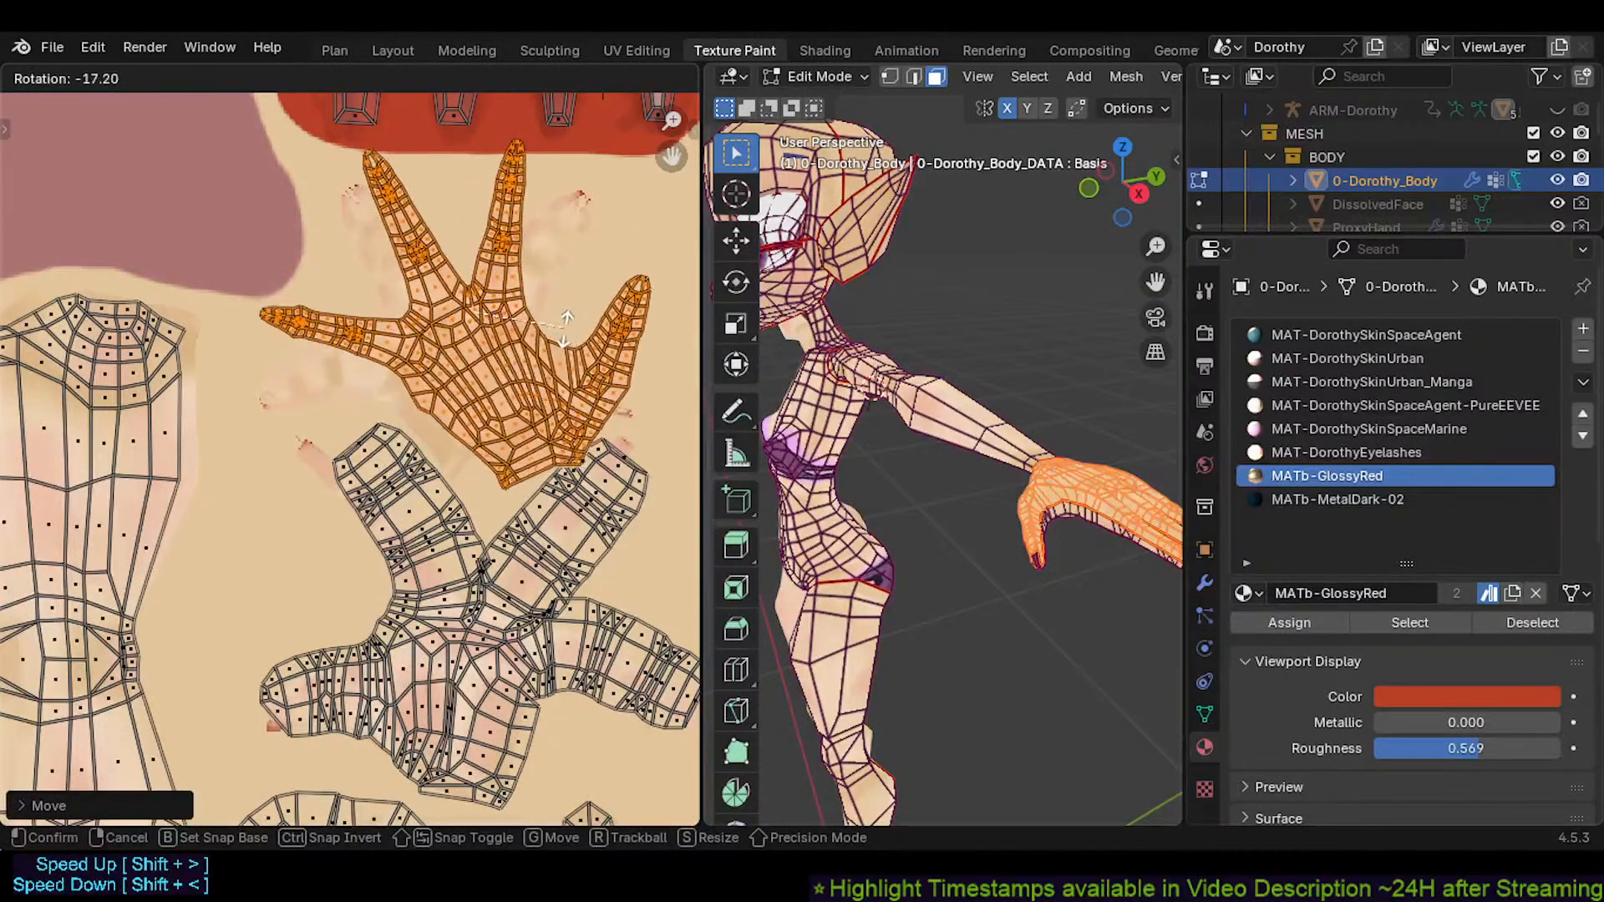
click(544, 320)
key(g)
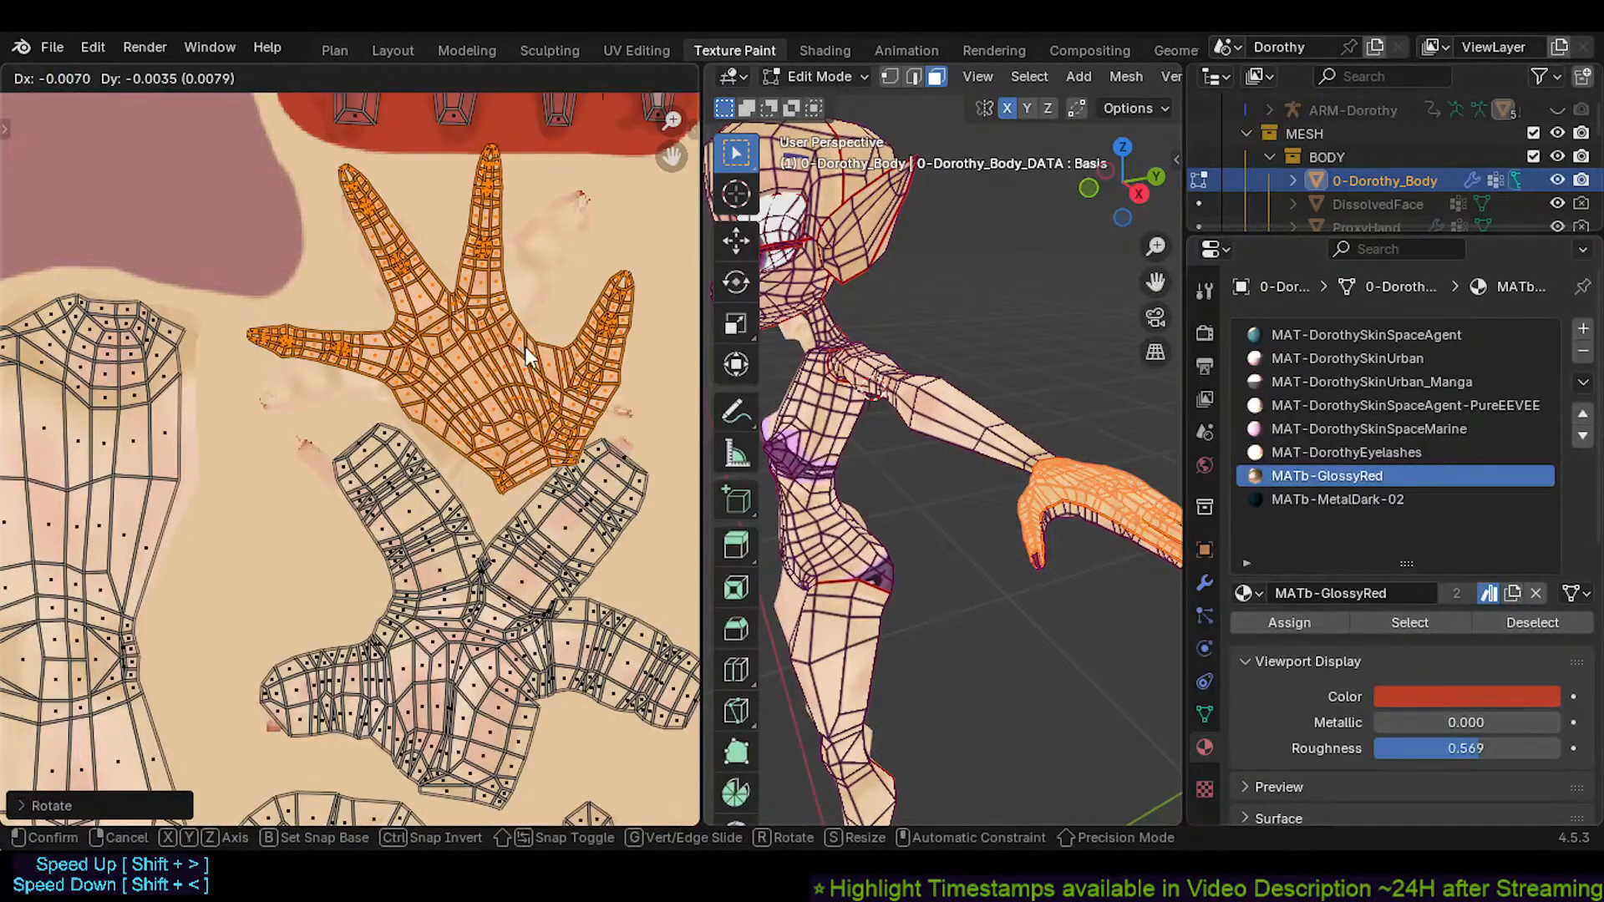
click(529, 331)
shift+middle_drag(529, 512, 523, 485)
Select the palm-side island of the hand and unwrap it with Unwrap Angle Based
click(1109, 590)
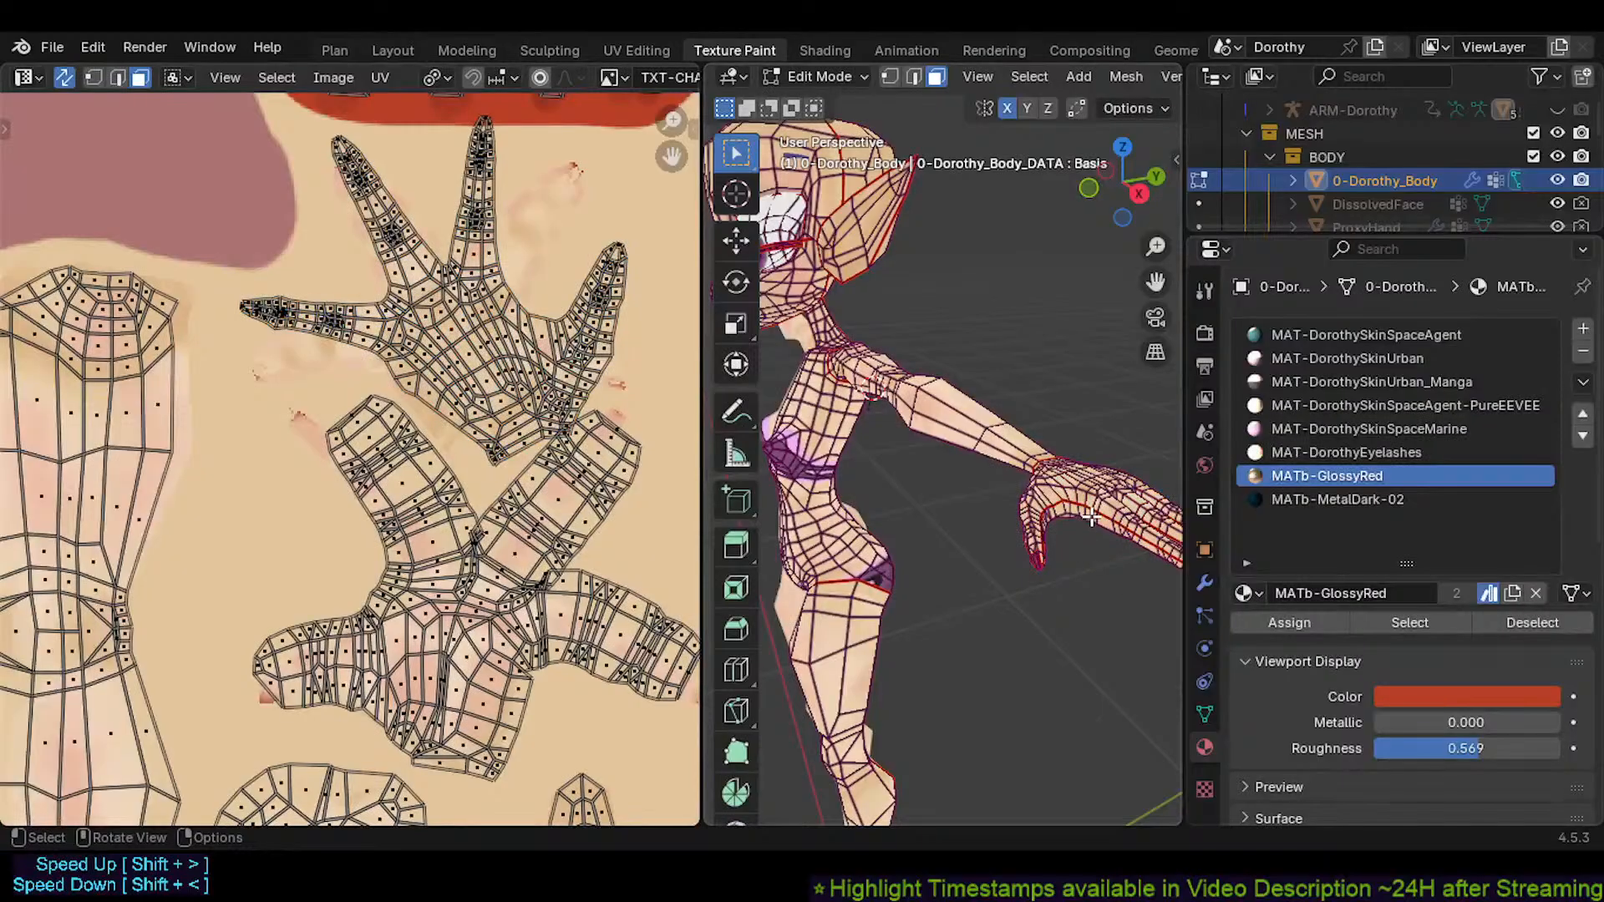
key(l)
key(u)
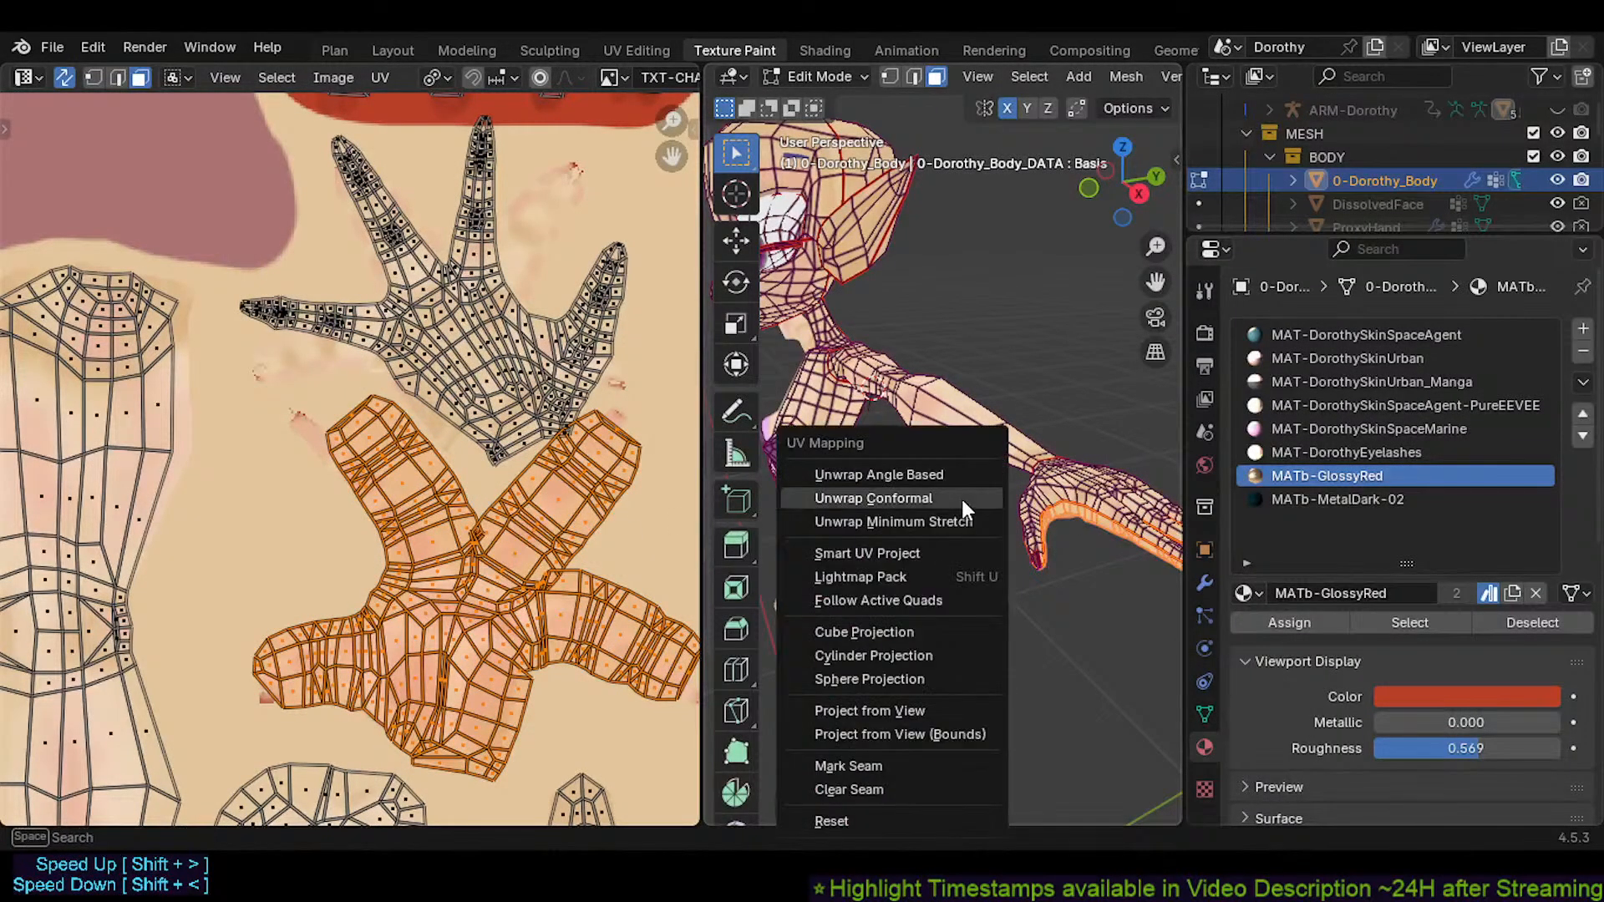
click(946, 476)
Scale the unwrapped palm island down and move it toward the painted palm
key(s)
click(334, 505)
scroll(261, 506, down, 3)
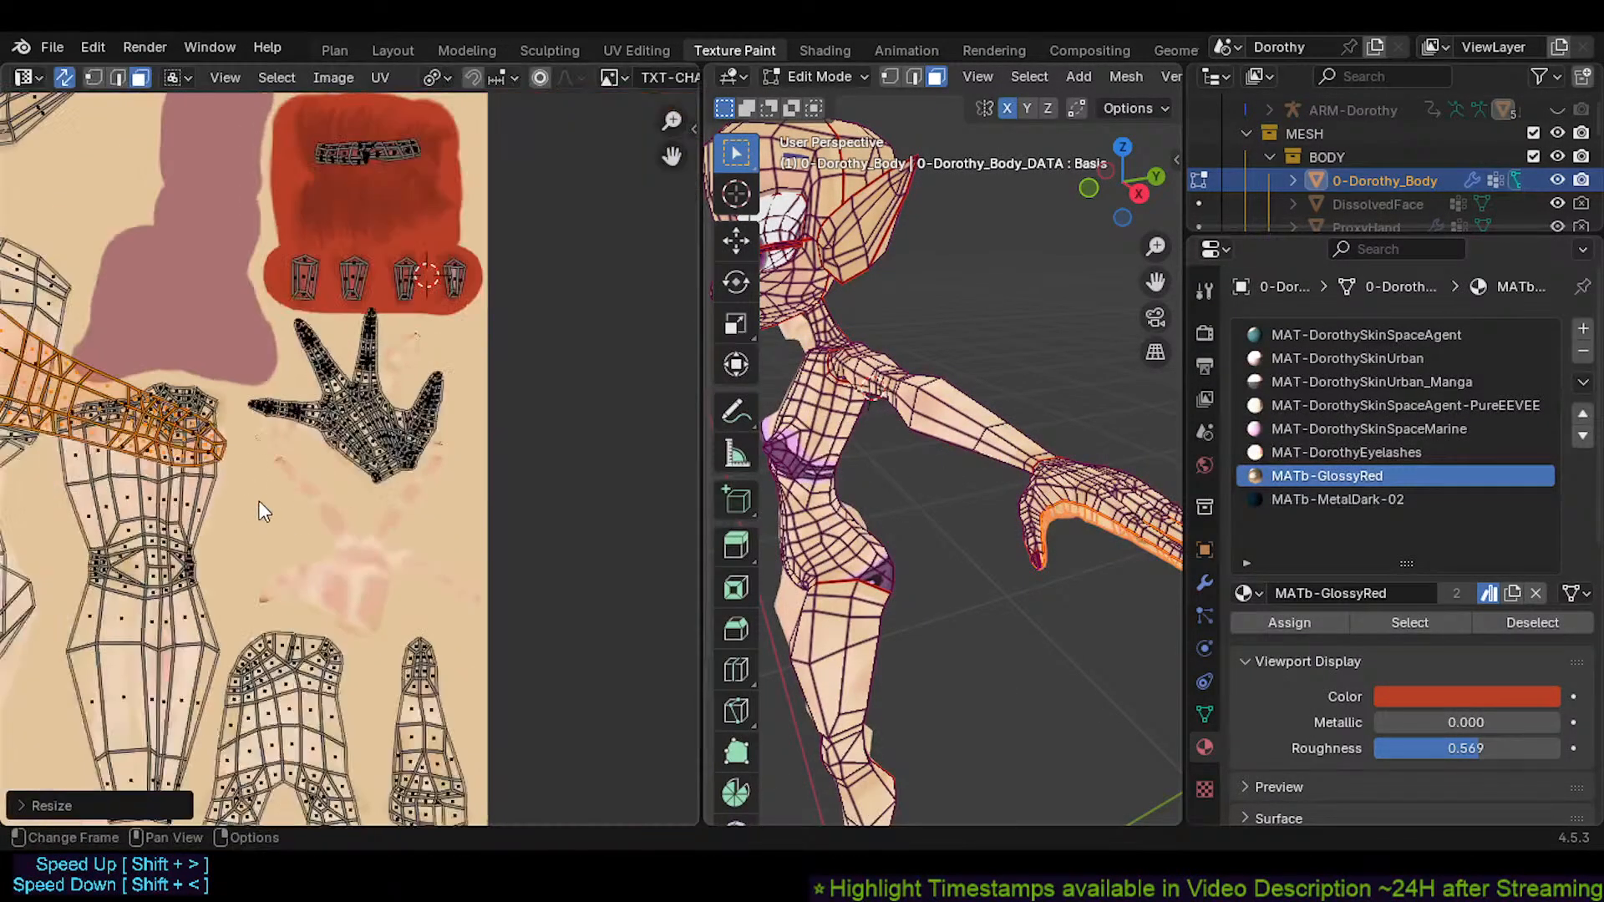
key(g)
click(492, 608)
key(s)
click(297, 556)
Rotate the palm island until its fingers spread upward, and move it onto the painted palm
key(r)
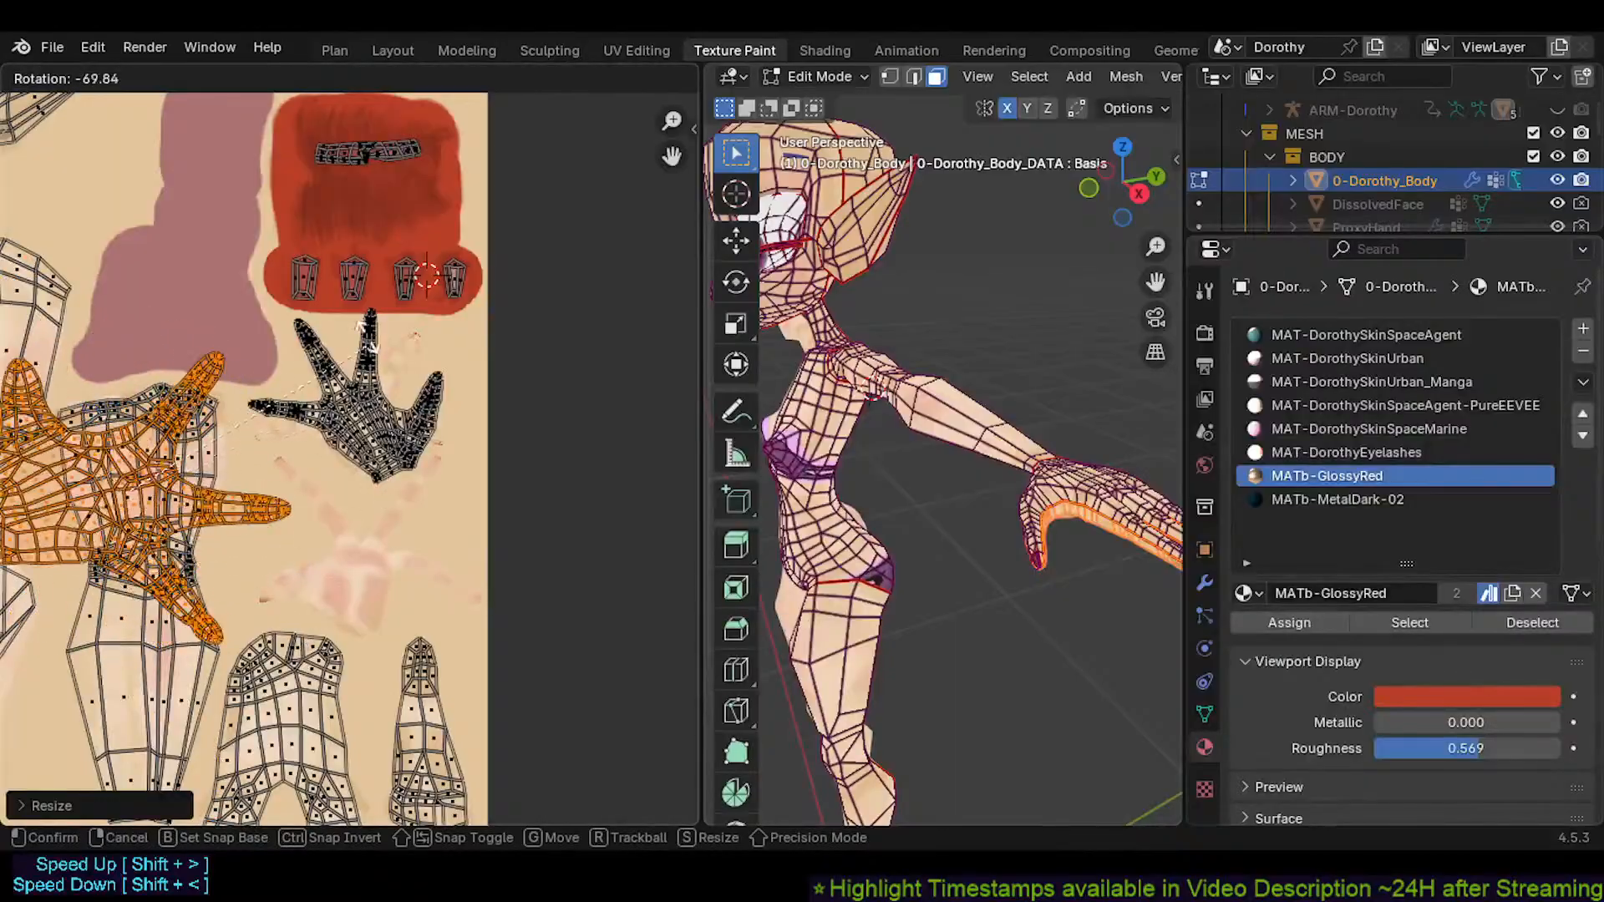
click(196, 391)
key(g)
click(464, 558)
key(r)
click(401, 359)
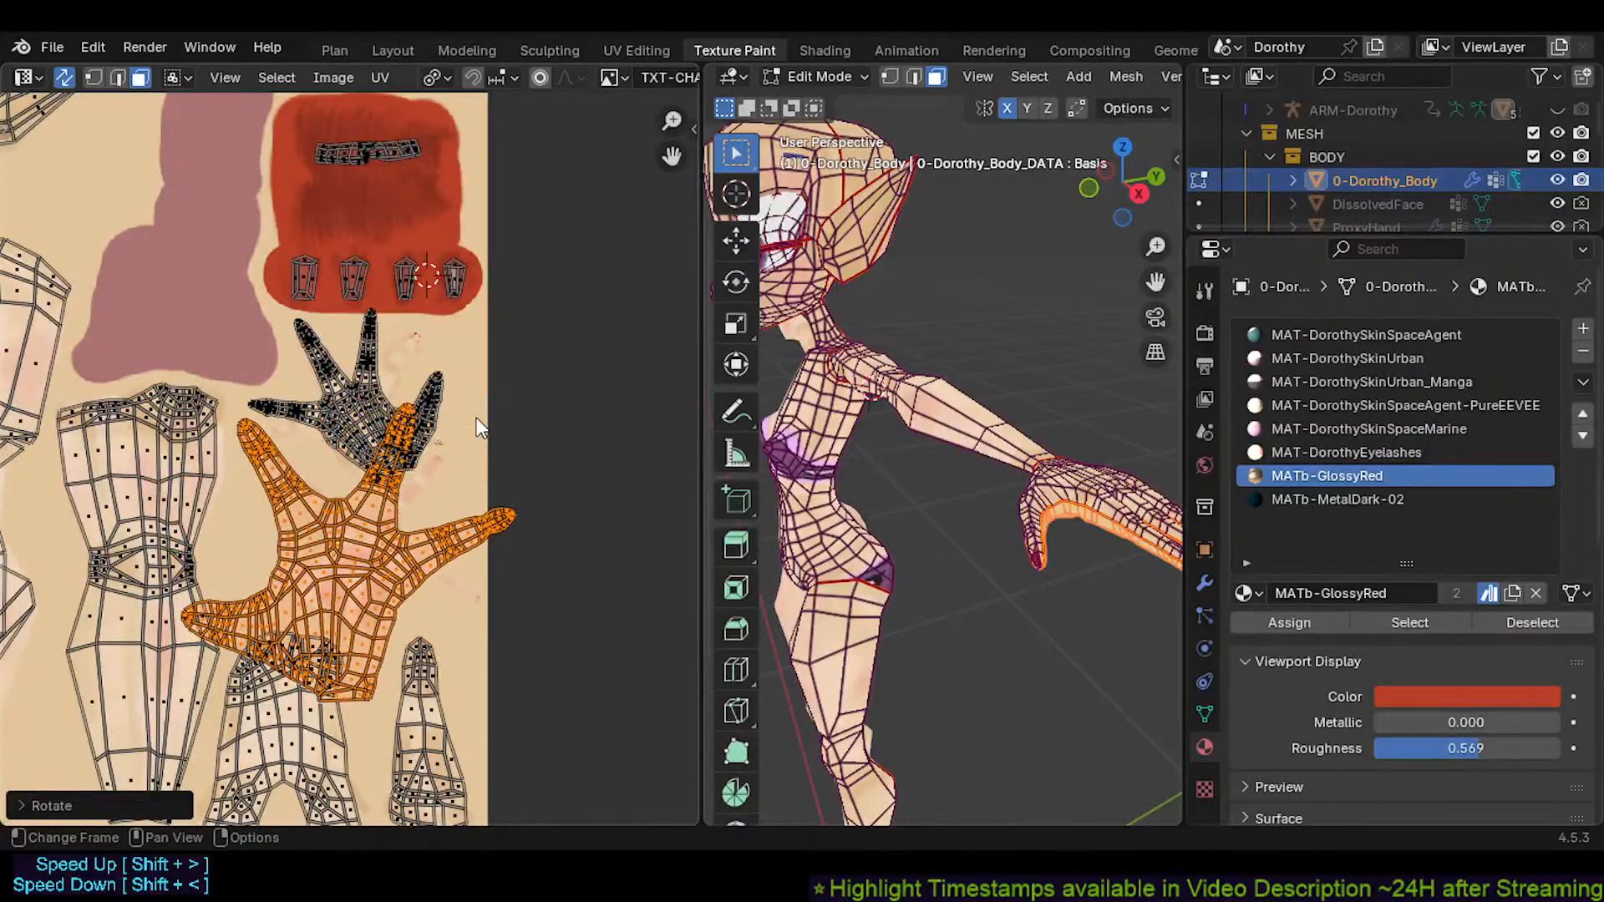
Shrink the palm island near the painted palm's size and fine-tune its position and angle
key(s)
click(382, 524)
key(g)
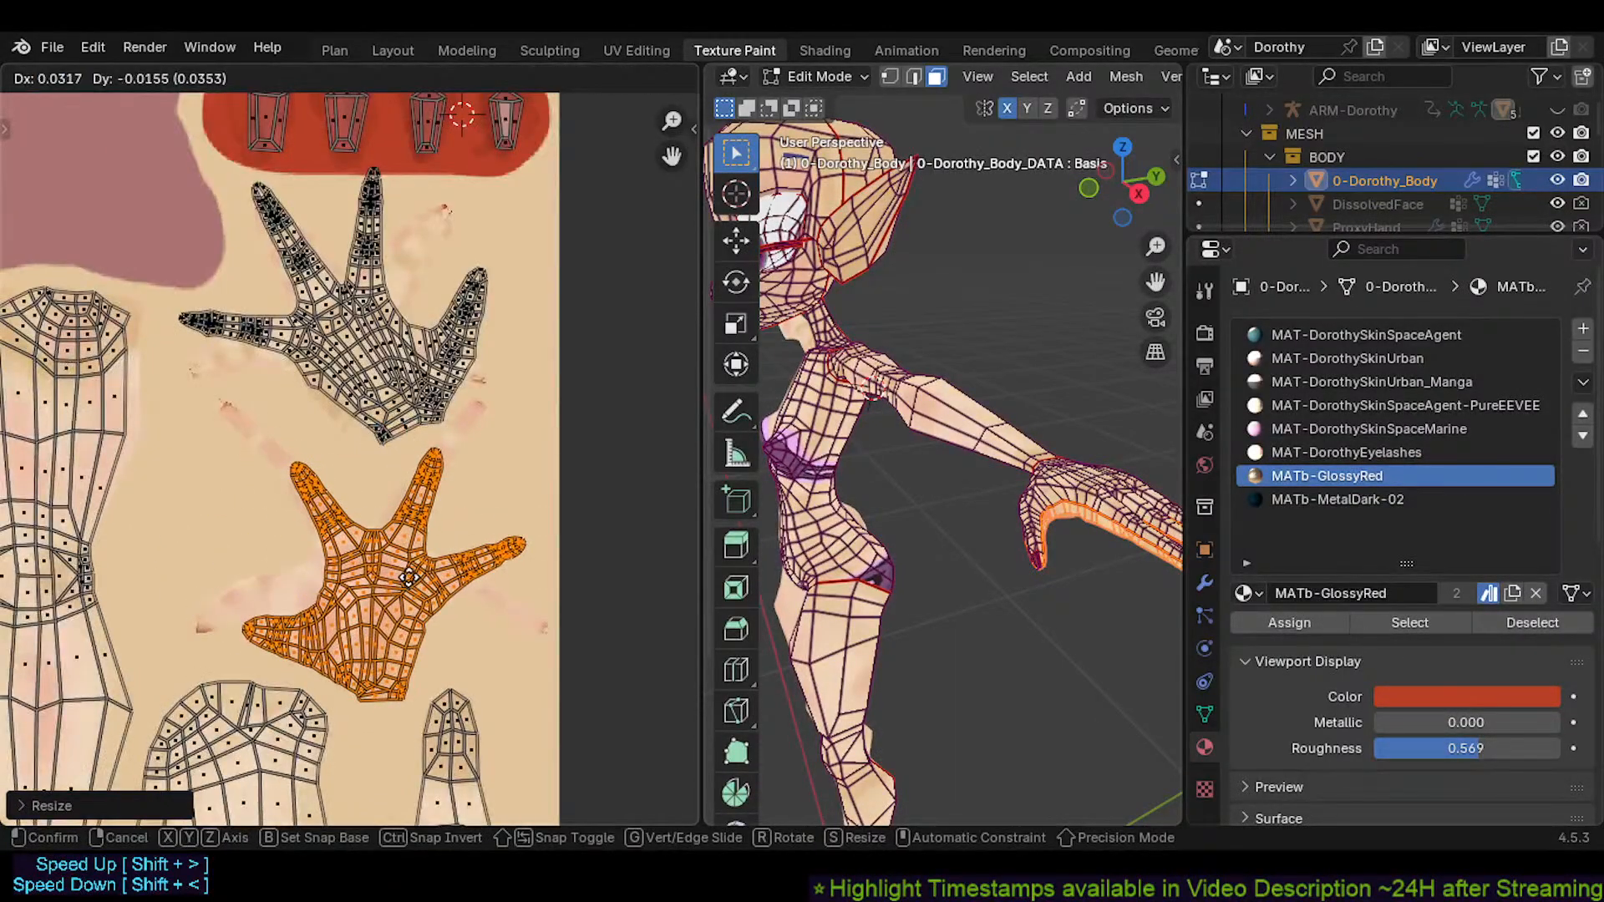
click(422, 575)
key(r)
click(480, 568)
key(g)
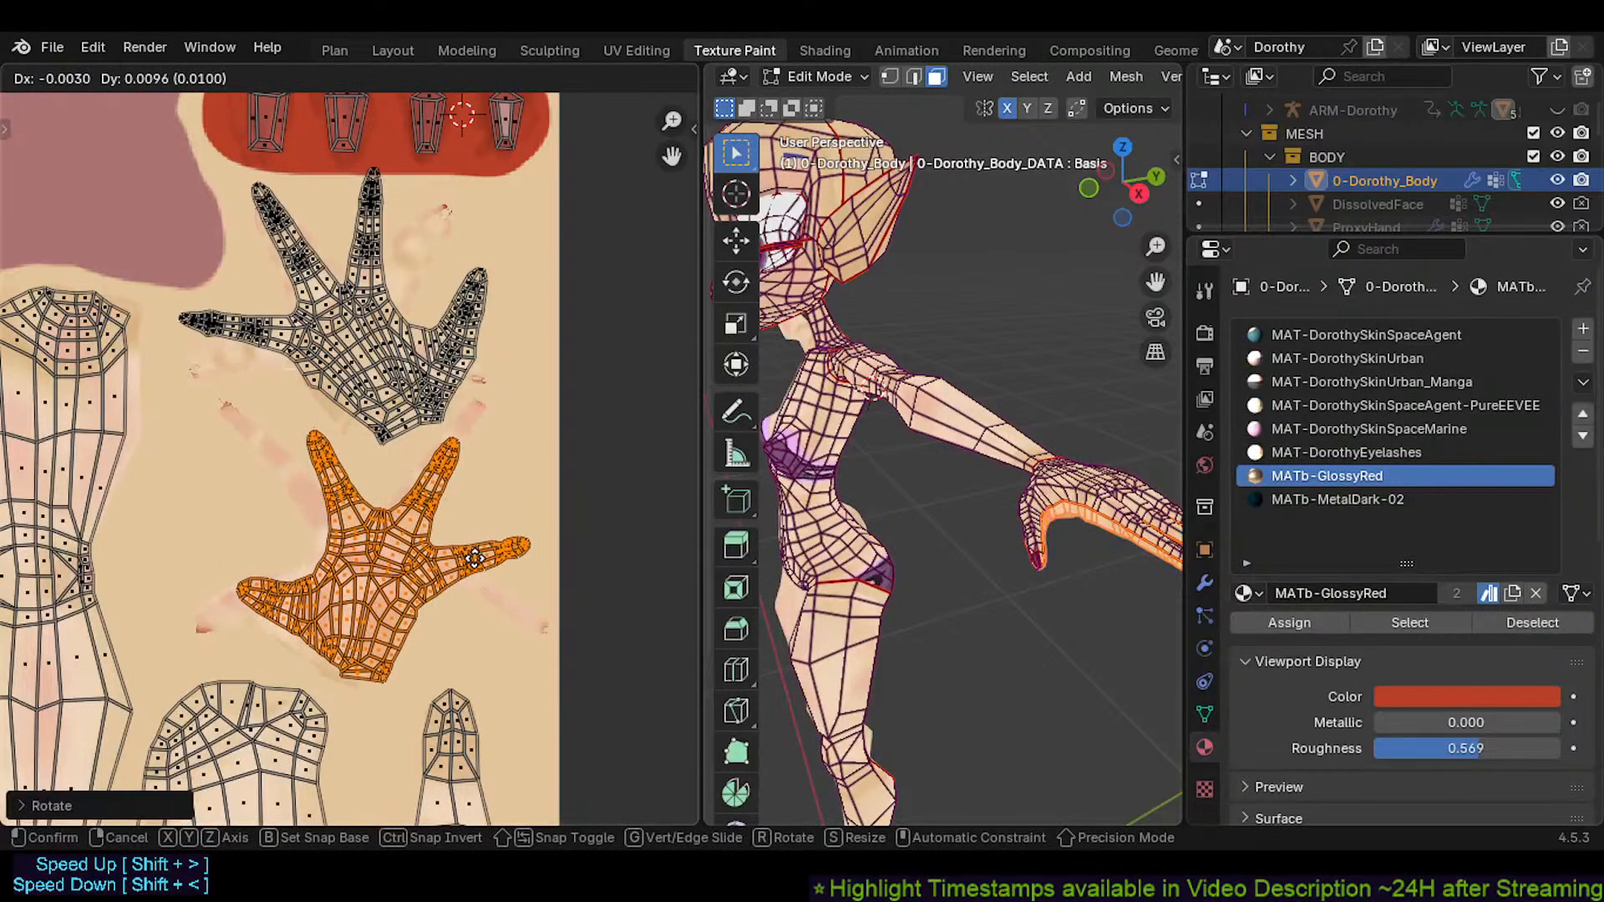
click(474, 560)
Select only the back-of-hand island, scale it down slightly, and move it lower over the painted hand
scroll(475, 561, down, 1)
key(alt+a)
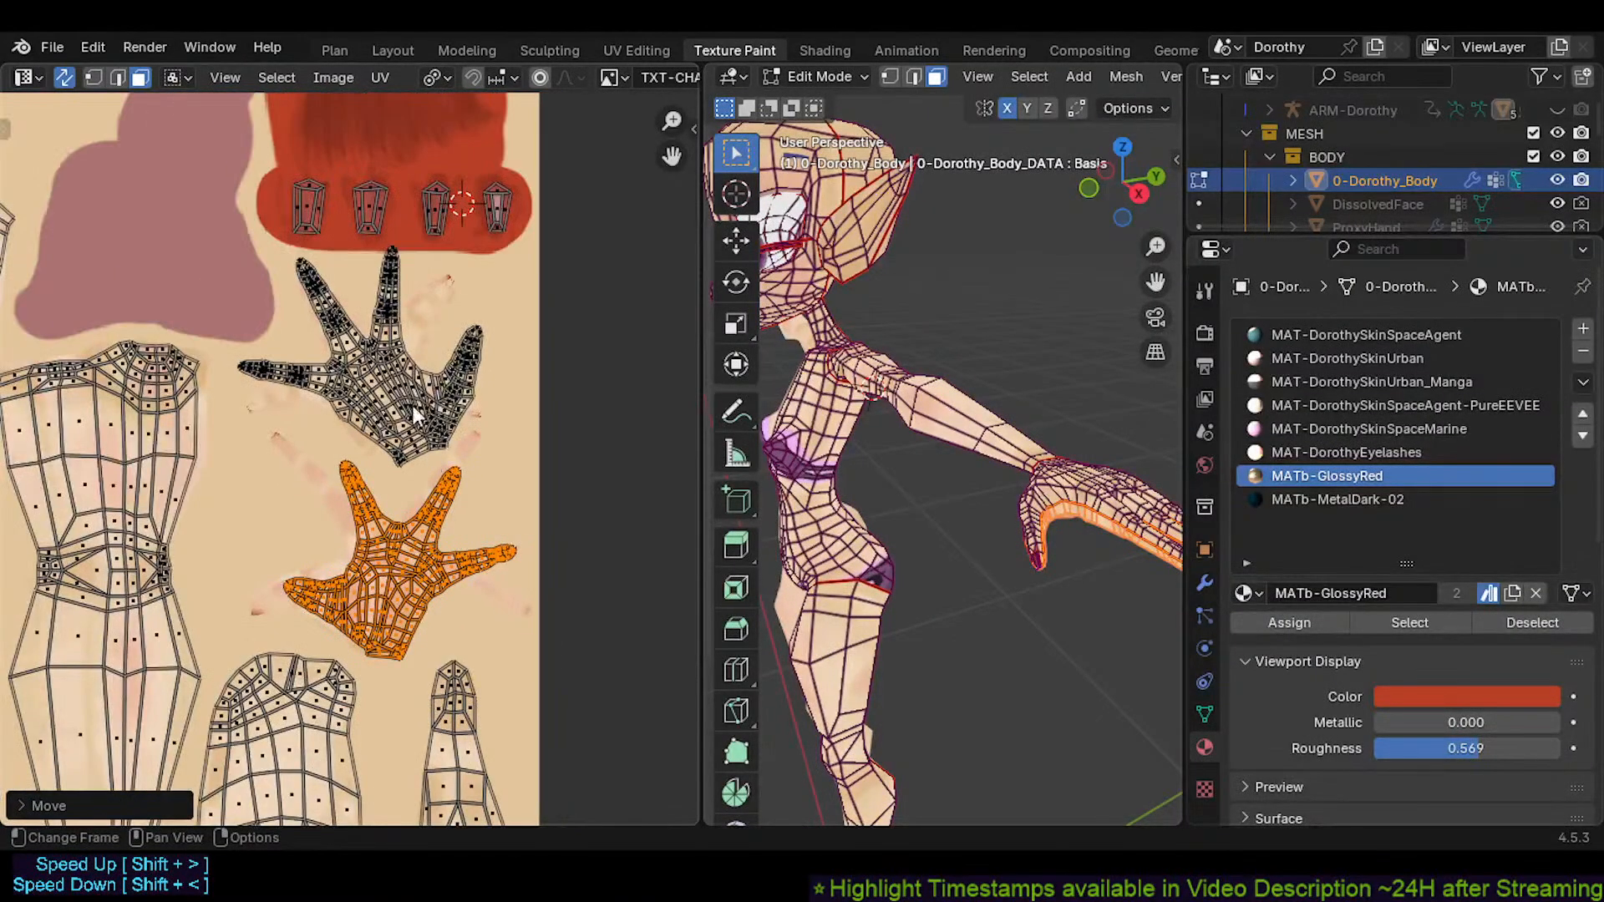
key(l)
key(s)
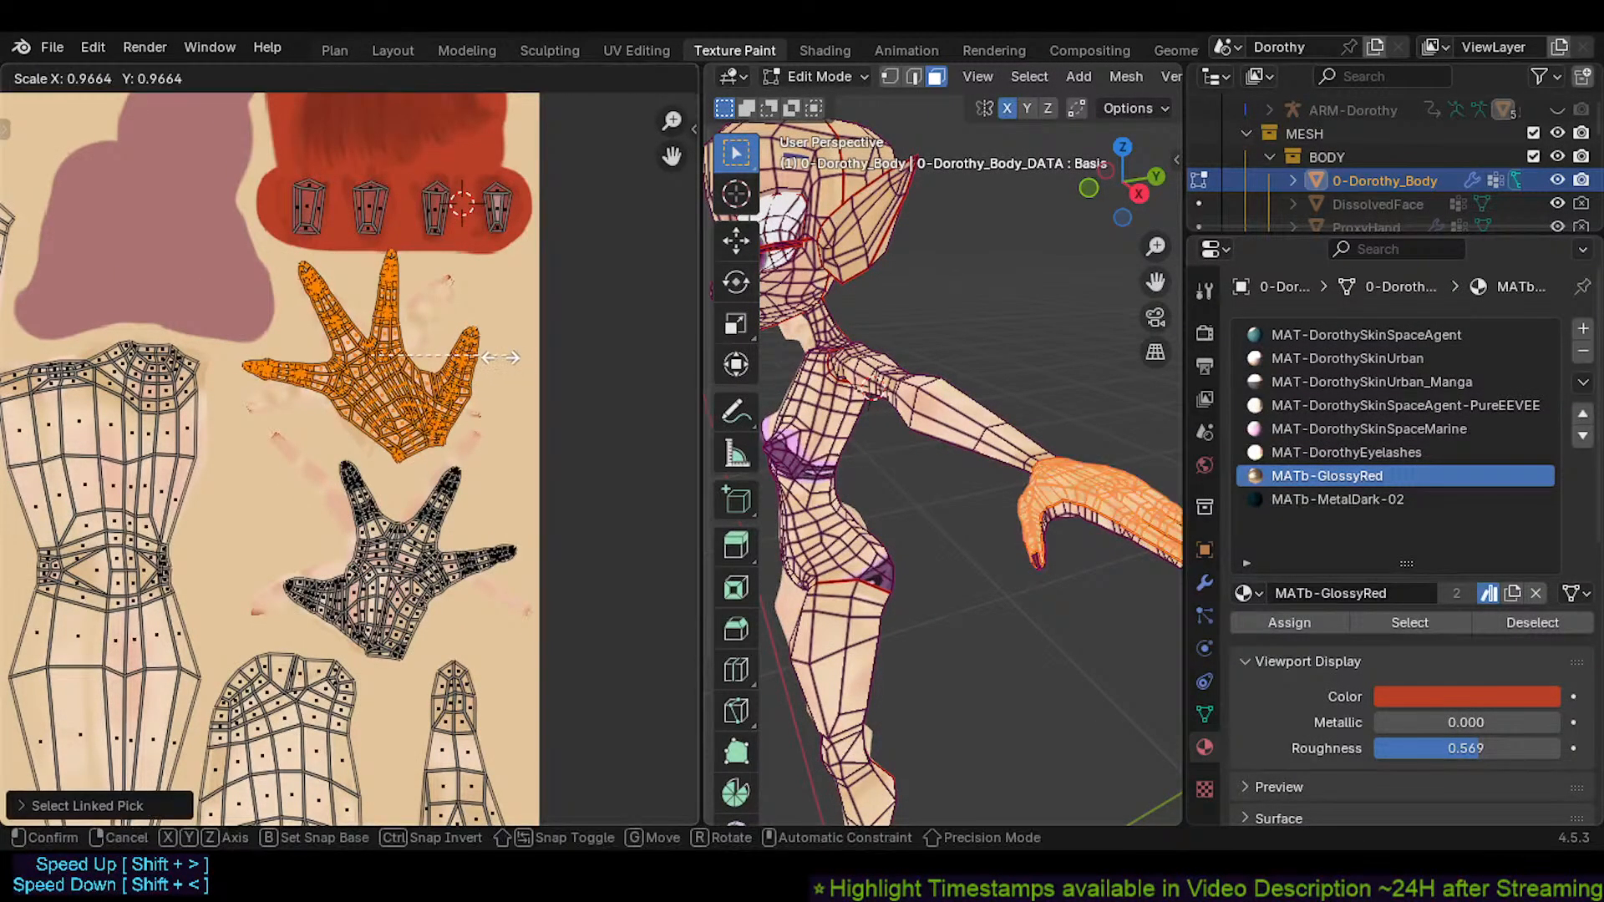
click(489, 359)
key(g)
click(492, 376)
Turn the back-of-hand island sideways so its fingers point right, keeping it over the painted hand
scroll(493, 377, up, 1)
key(r)
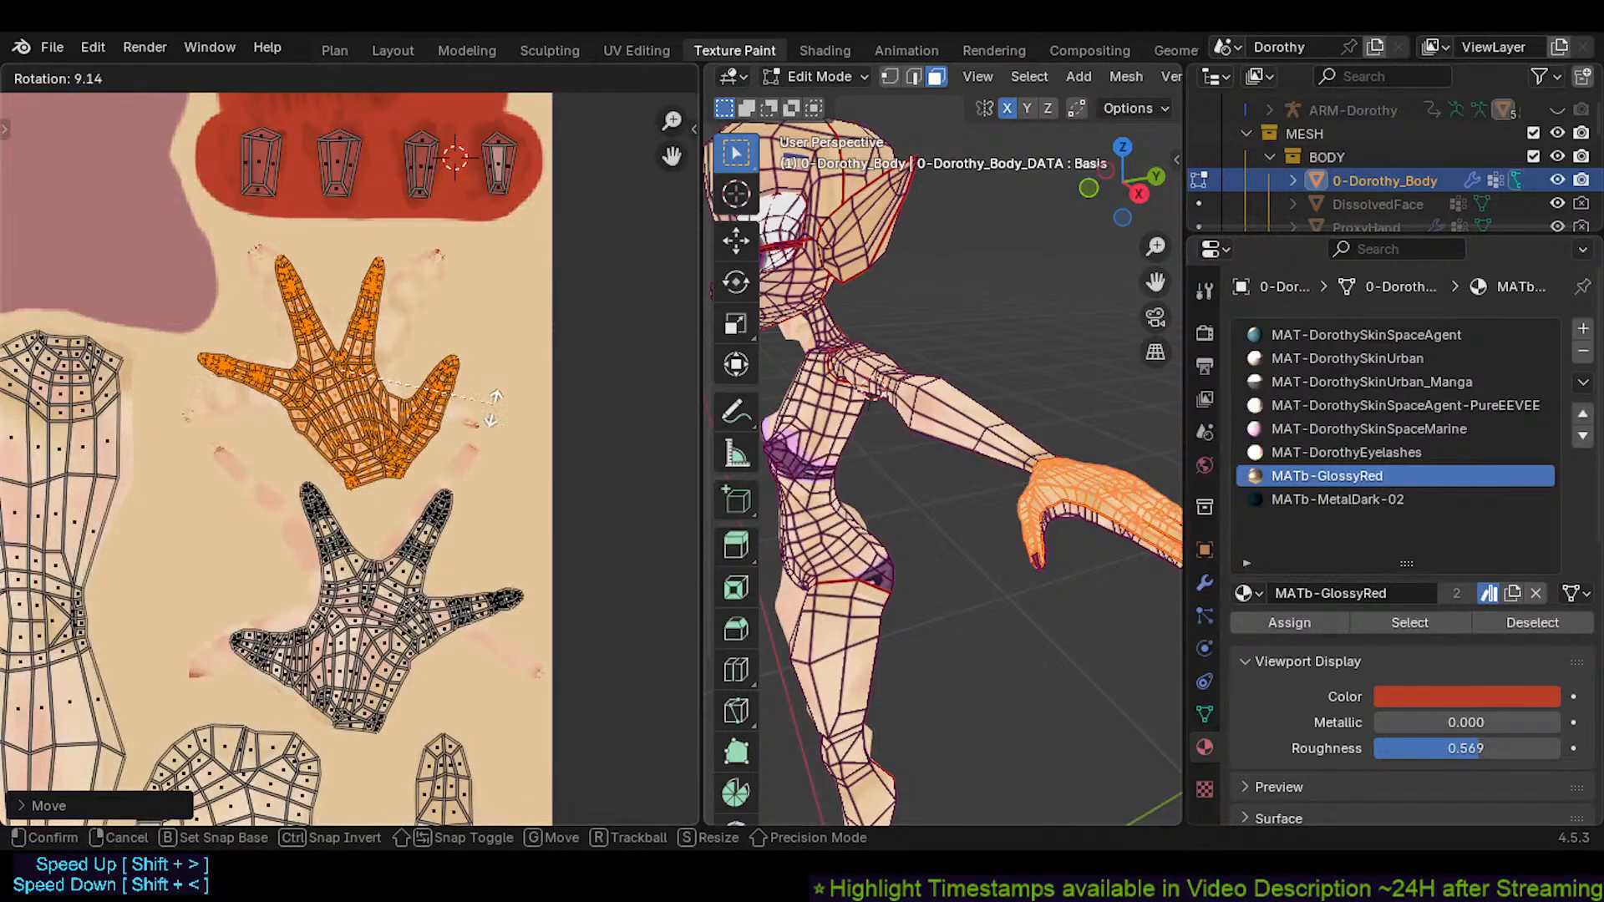
click(455, 244)
key(g)
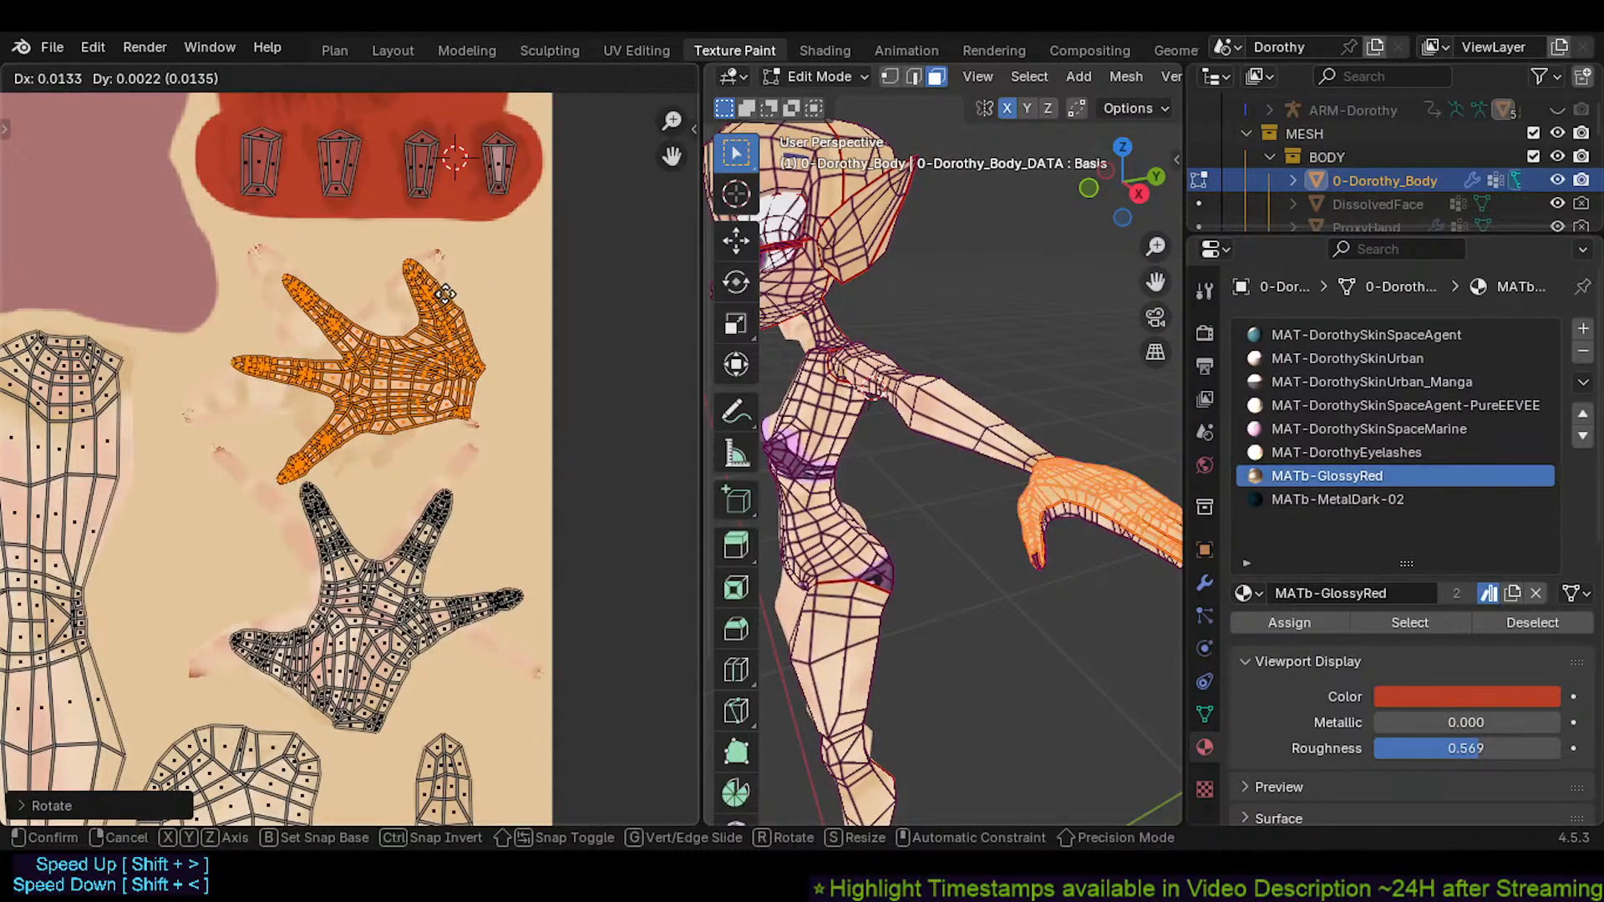
click(429, 289)
key(r)
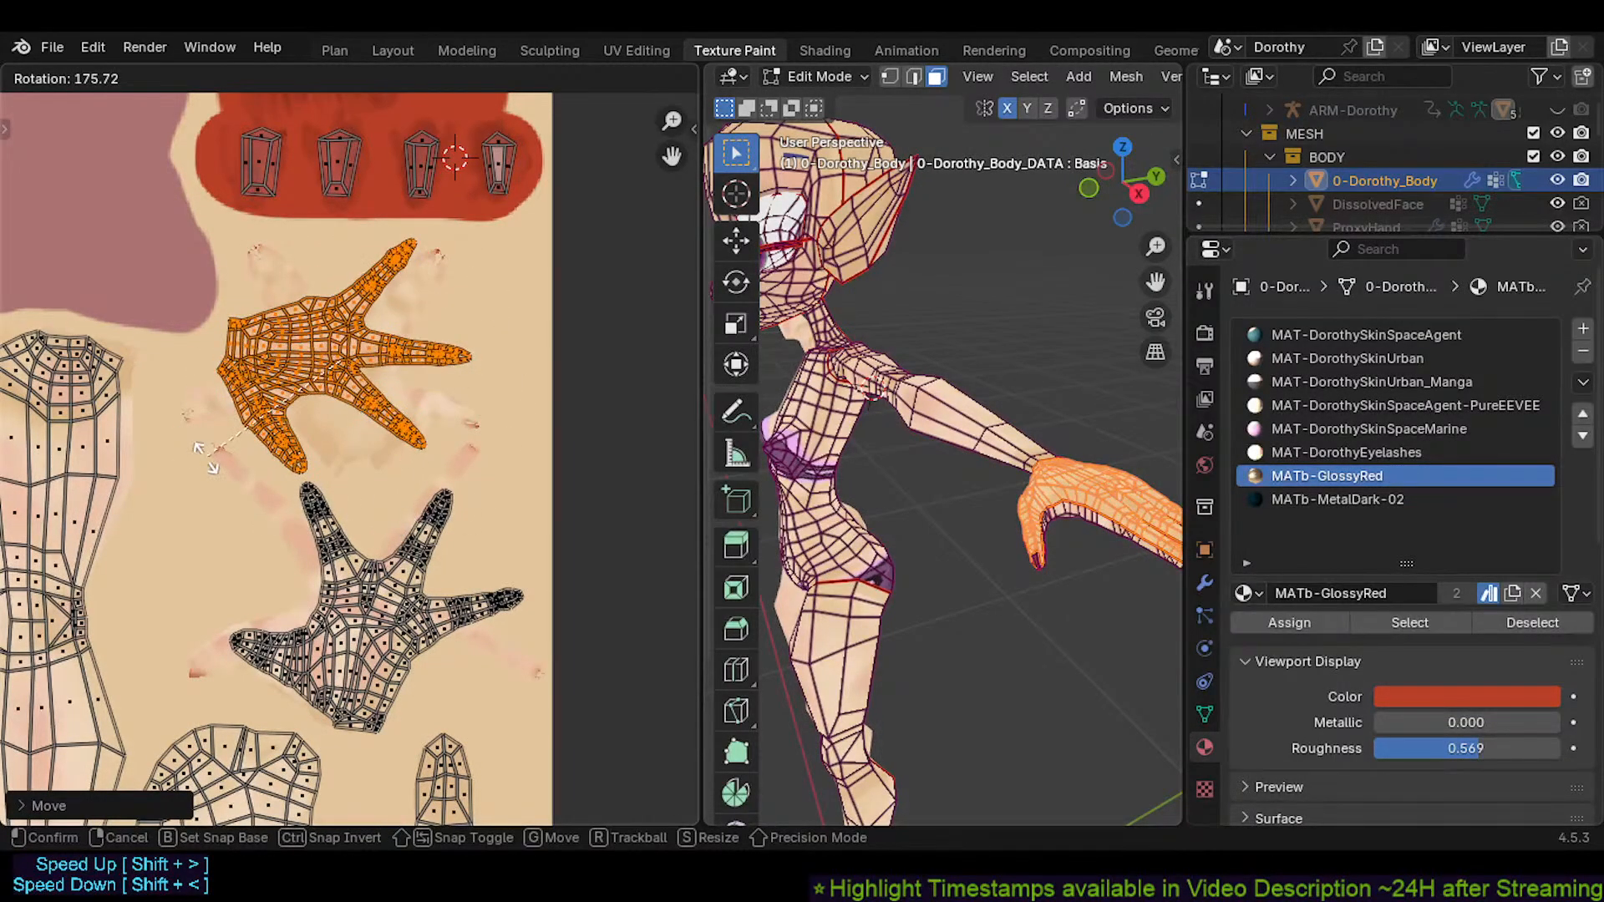
click(391, 359)
Refine the size of the back-of-hand island and reposition it over the upper painted hand, fingers kept pointing right
key(s)
click(474, 358)
key(g)
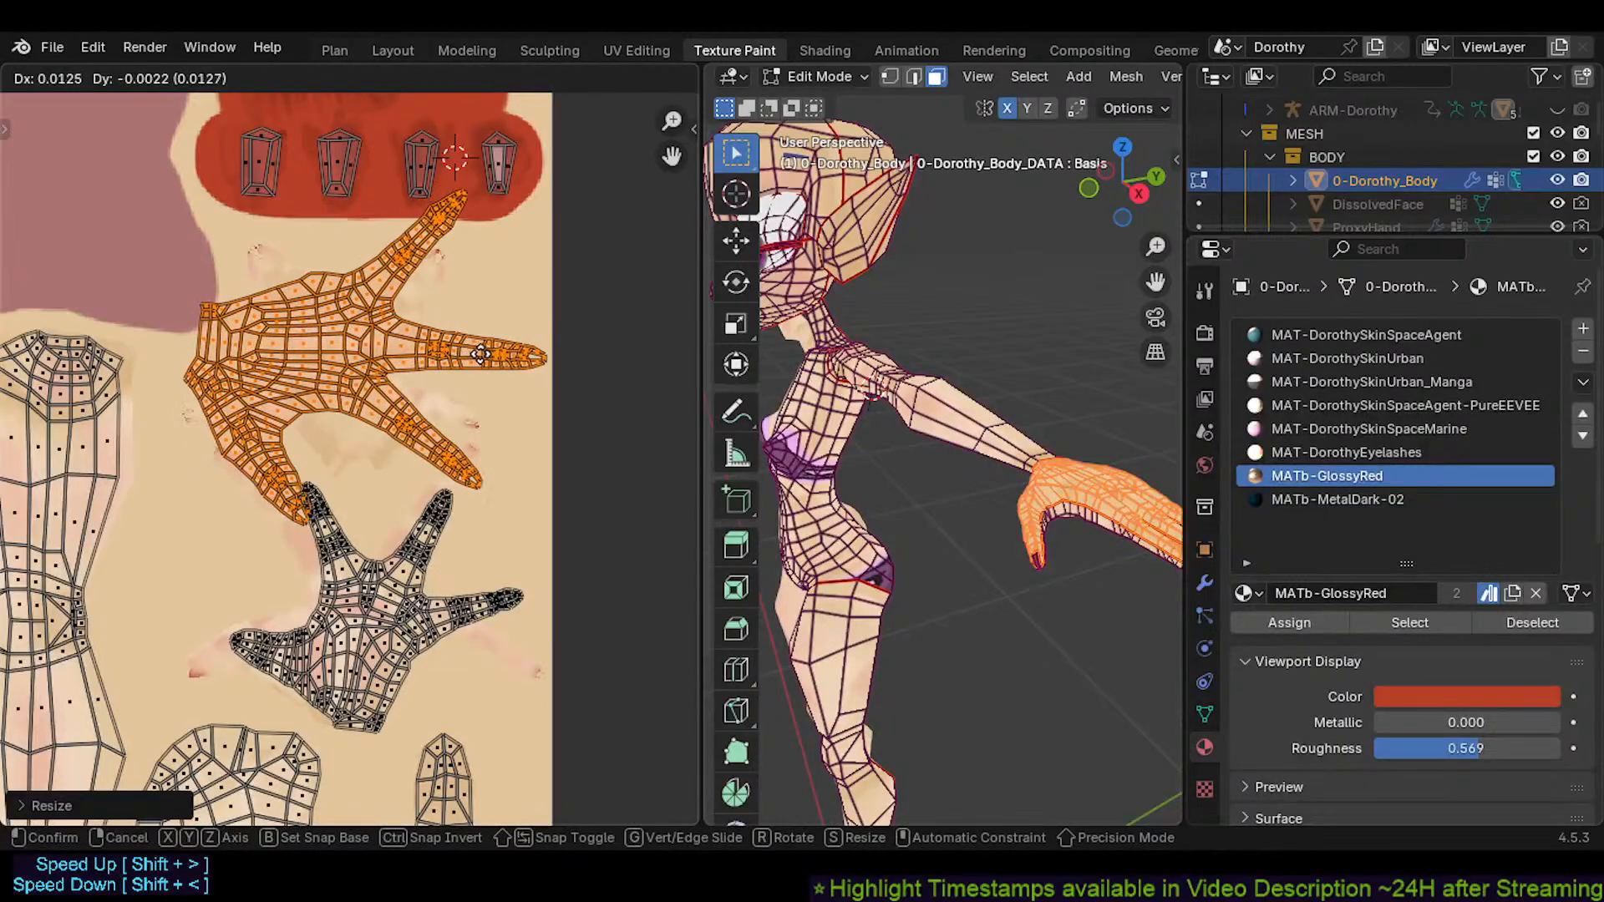
click(503, 363)
key(s)
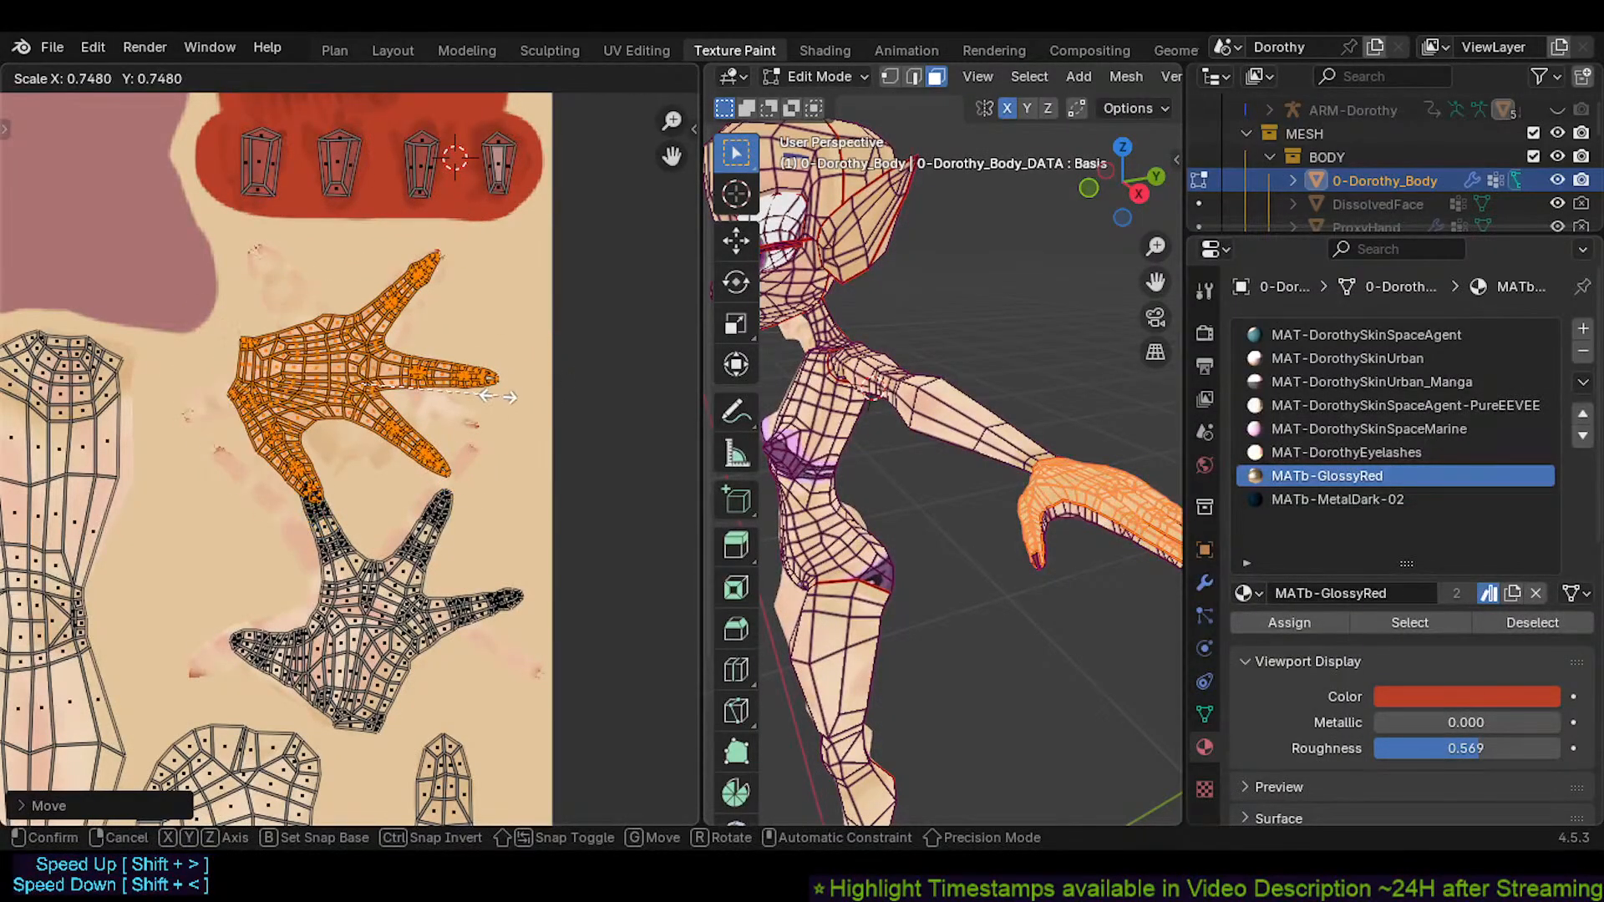
click(501, 406)
key(g)
click(506, 400)
key(s)
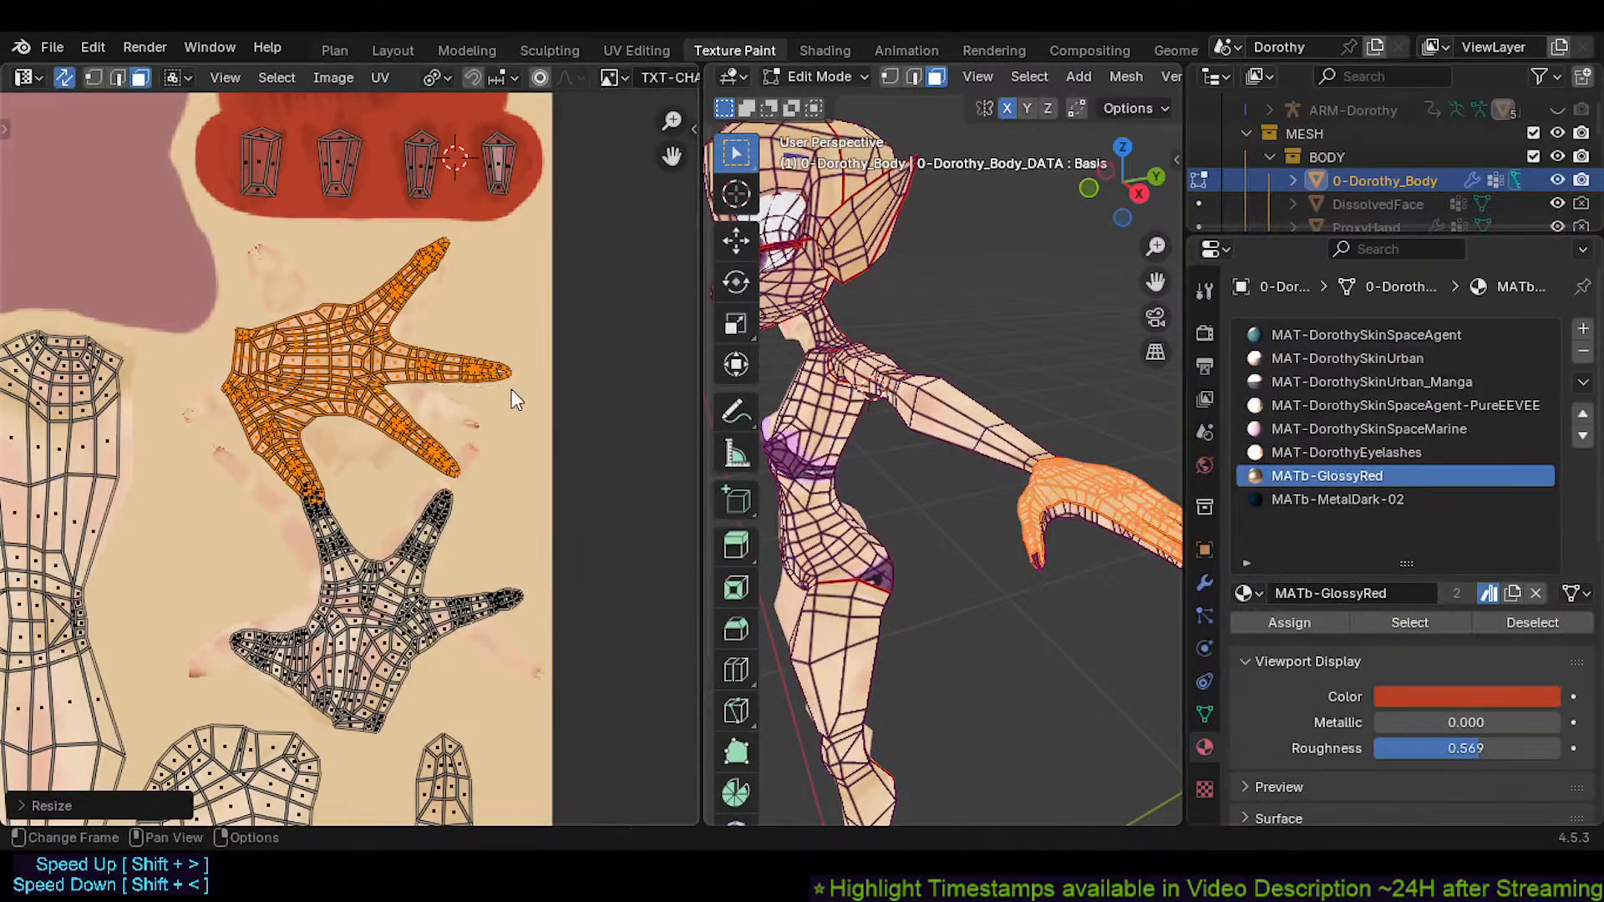
click(511, 389)
key(g)
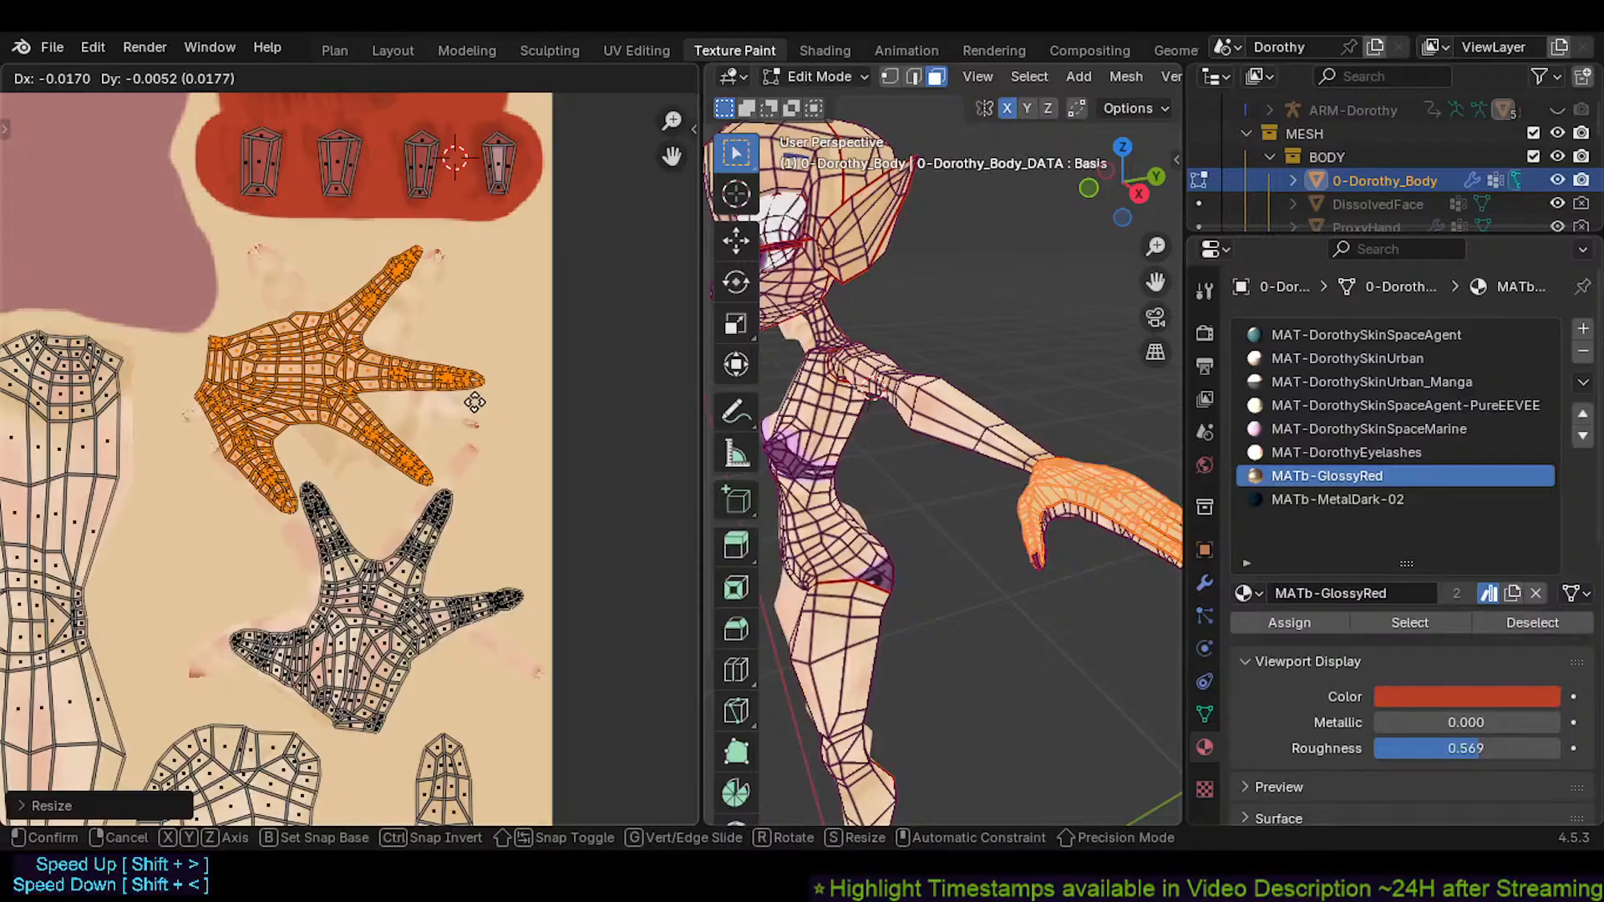
click(482, 401)
Select only the palm island, rotate it until its fingers point right, and move it onto the lower painted hand
key(alt+a)
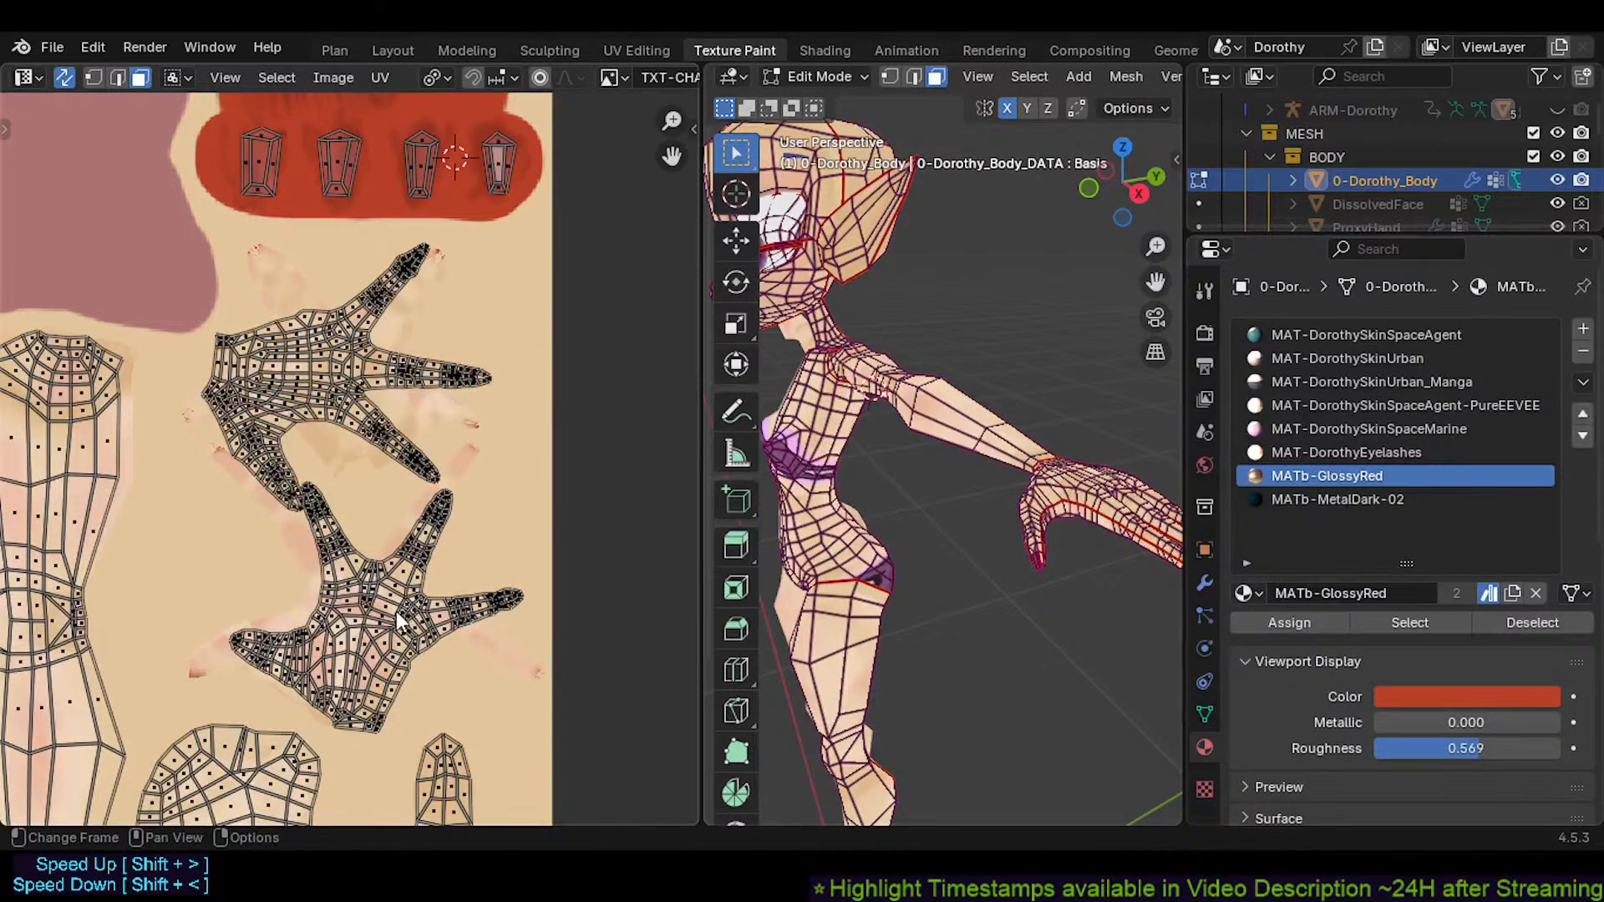
key(l)
key(r)
click(458, 637)
key(g)
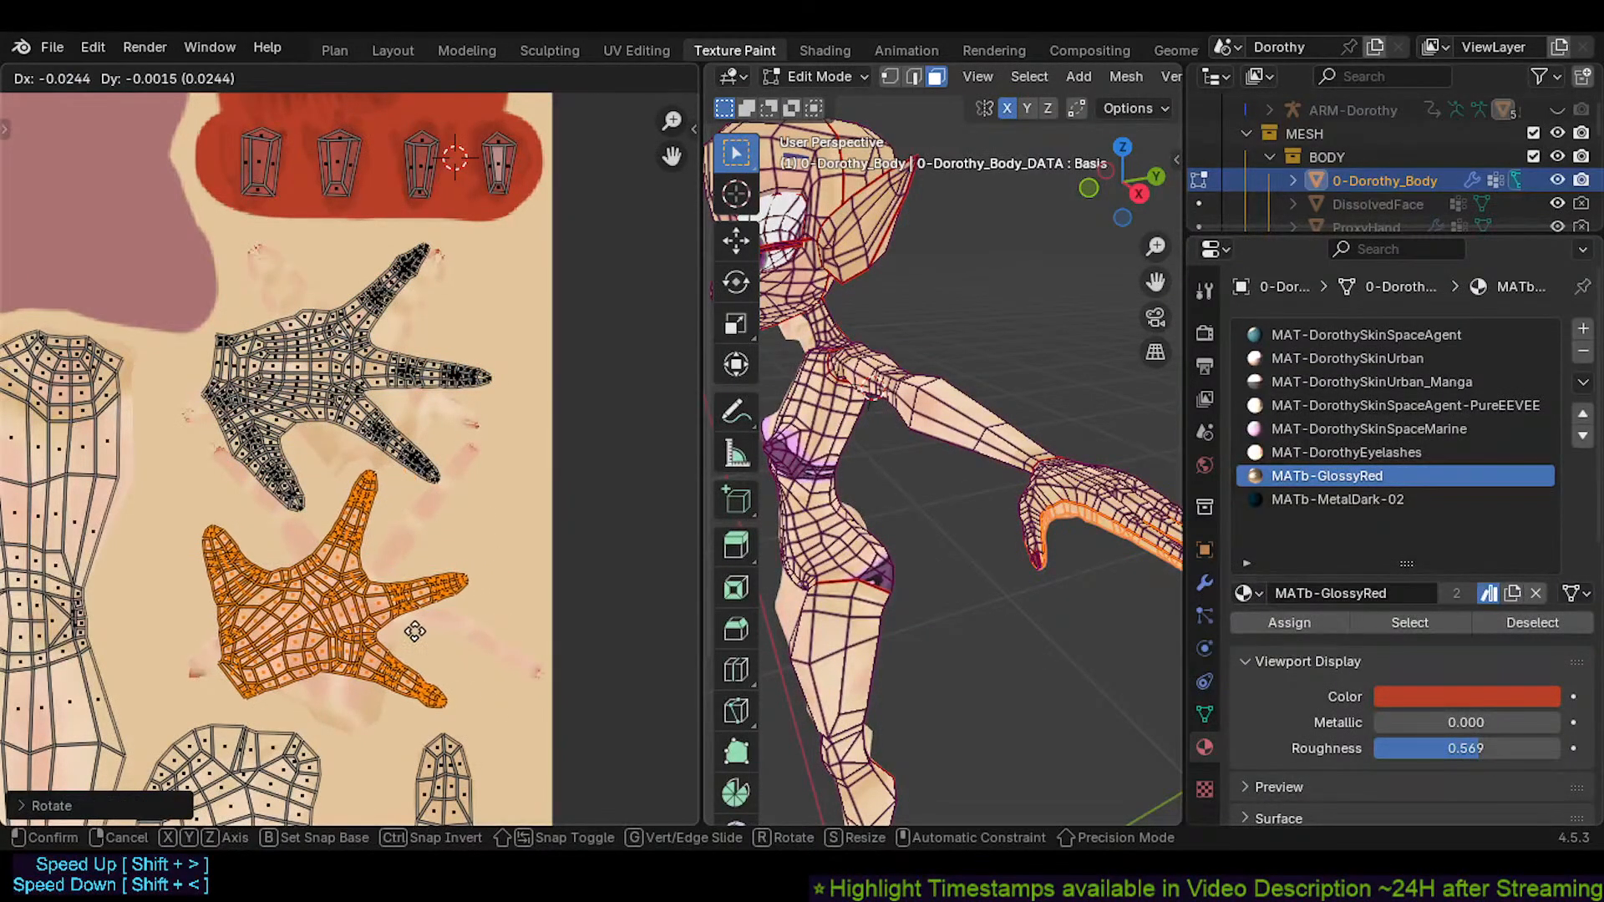
click(420, 628)
key(r)
click(443, 614)
key(g)
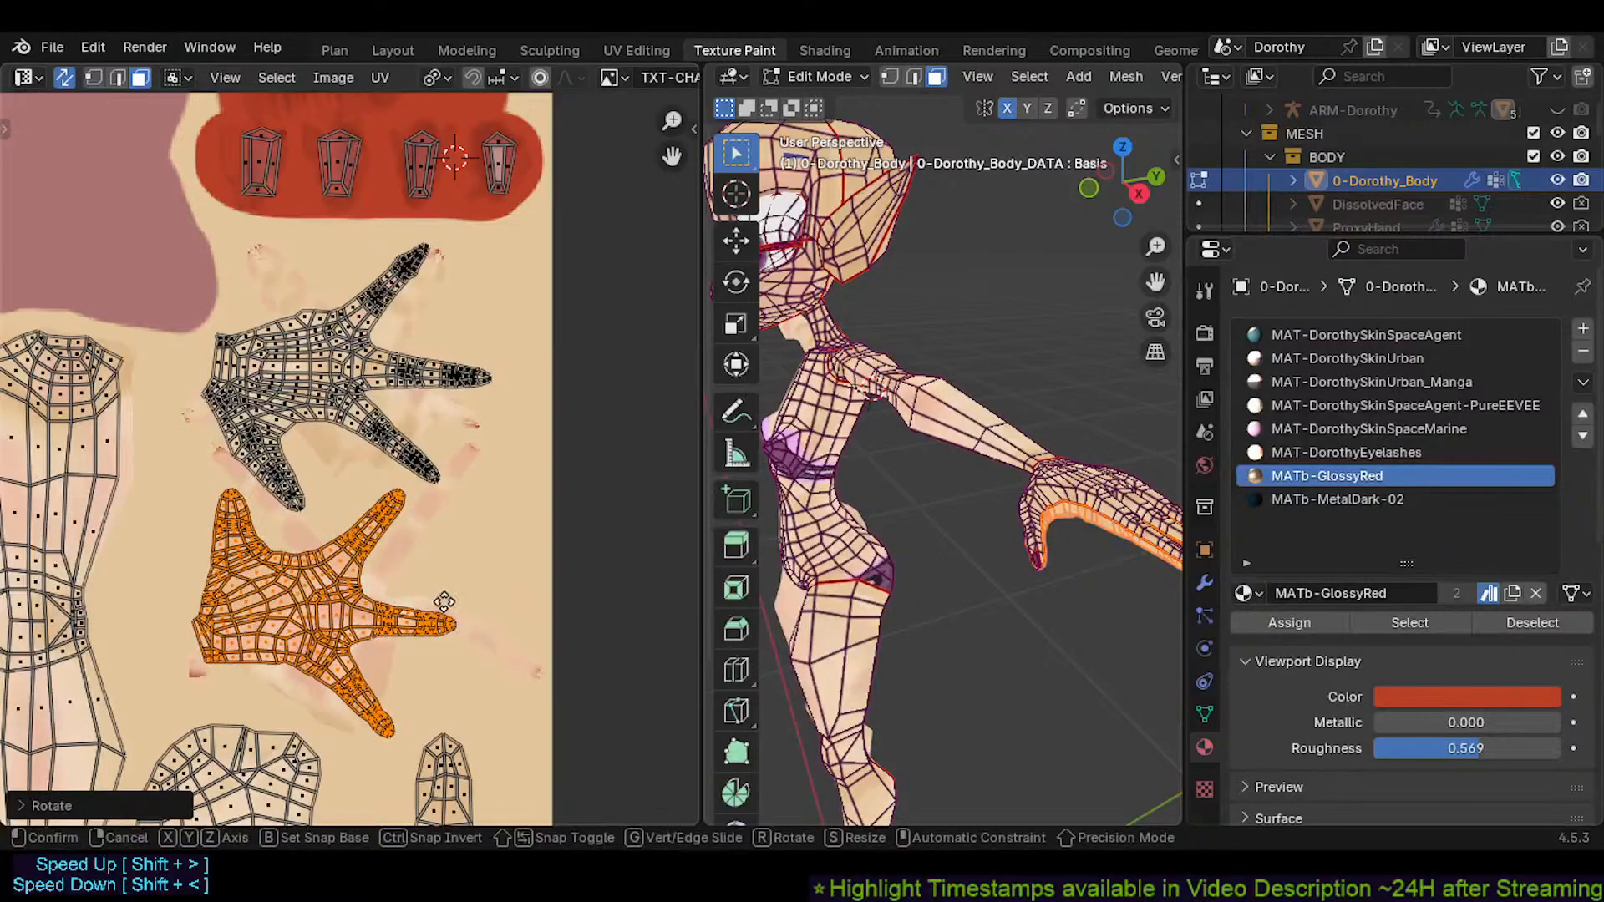
click(459, 599)
Enlarge the palm island slightly and fine-tune its angle and position over the painted palm
key(r)
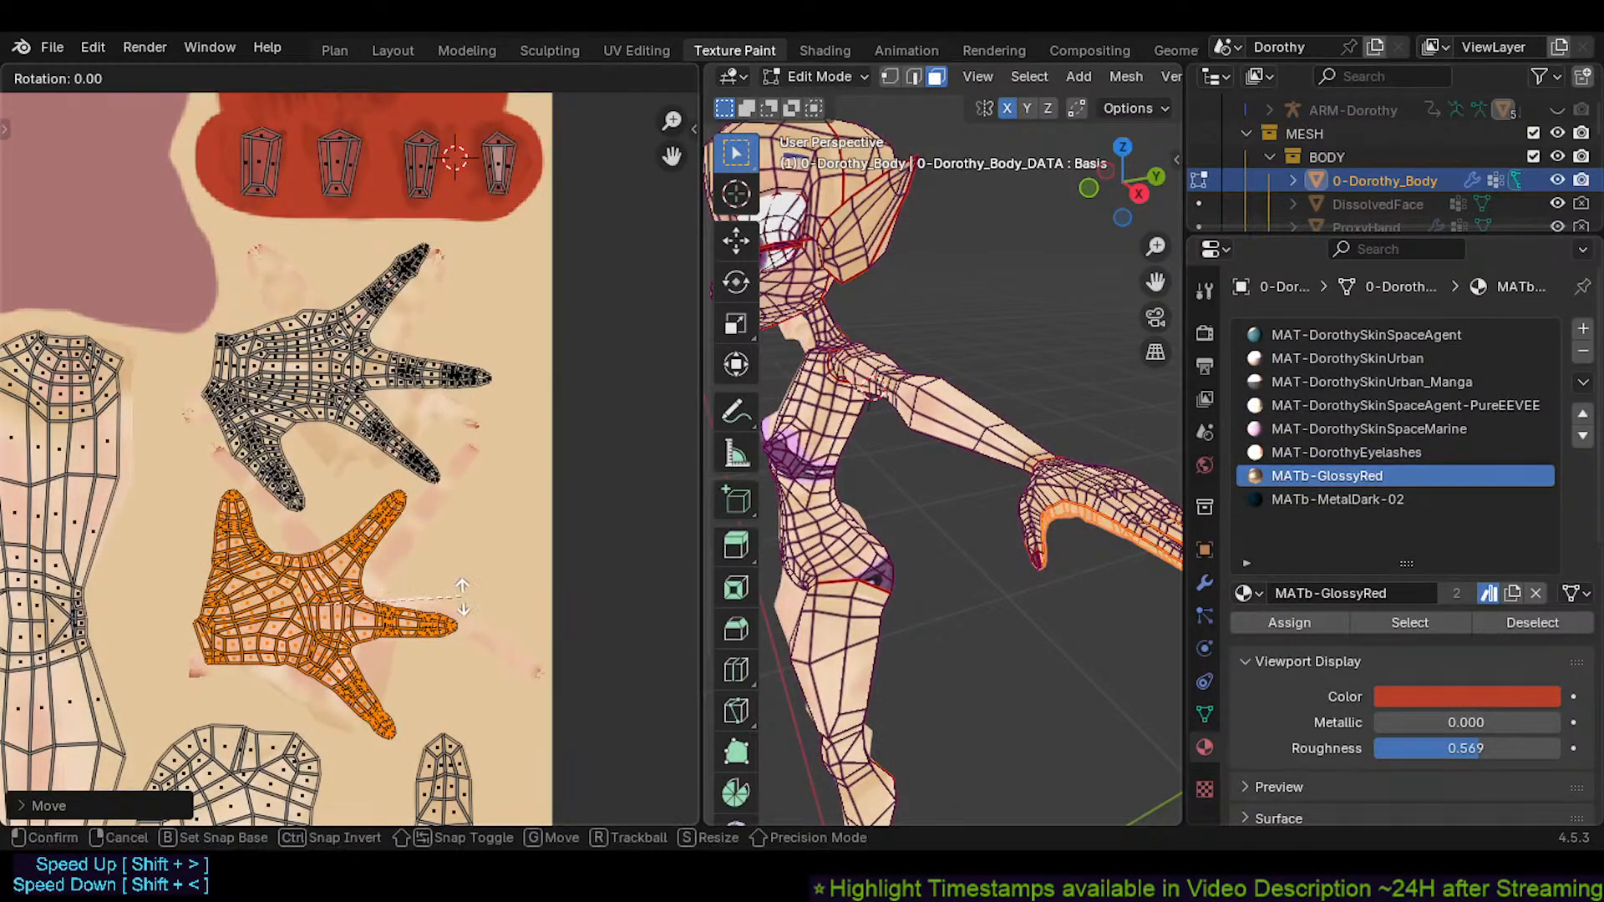
key(s)
click(461, 595)
key(g)
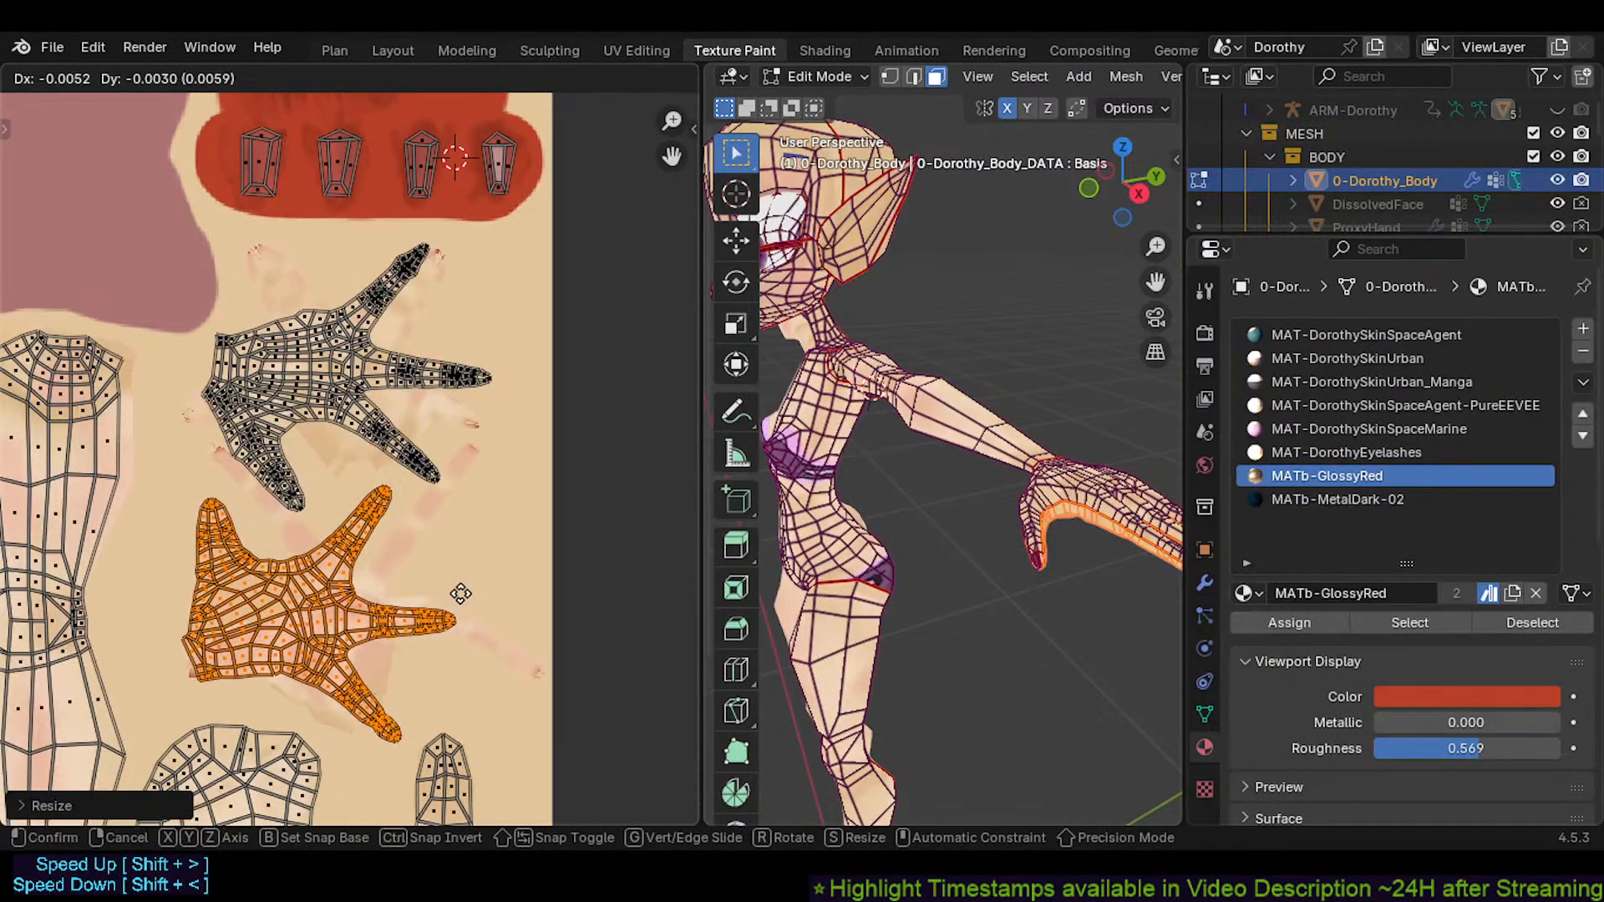
click(461, 594)
key(r)
click(498, 582)
key(g)
click(502, 574)
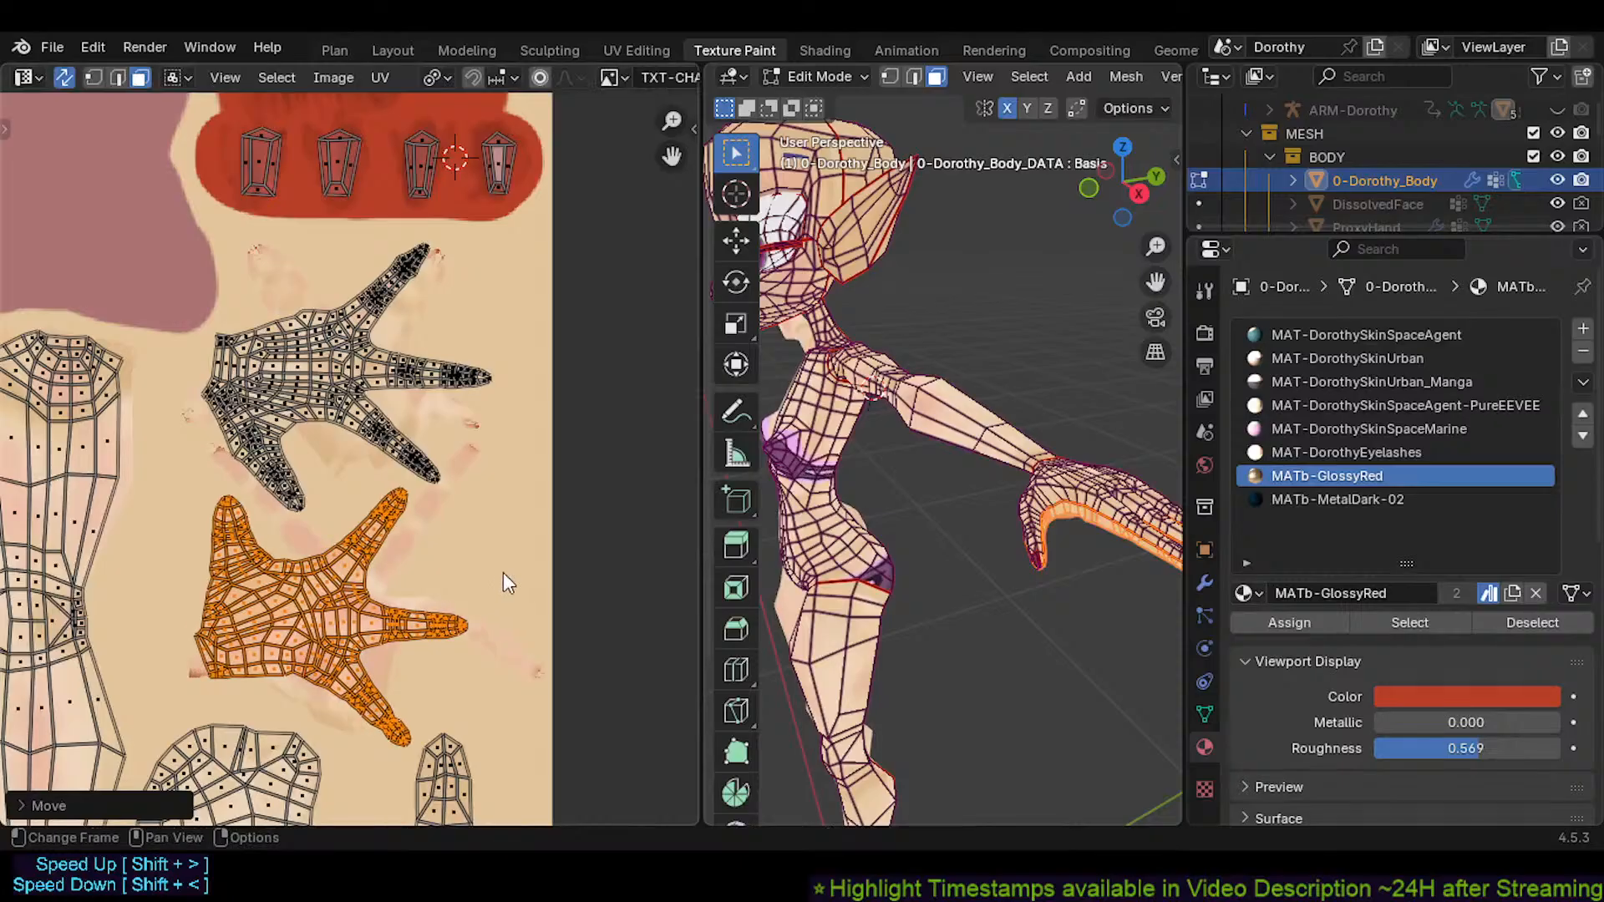
Reselect only the back-of-hand island, nudge it away from the palm island, adjust its scale slightly, and save the file
key(alt+a)
key(l)
key(g)
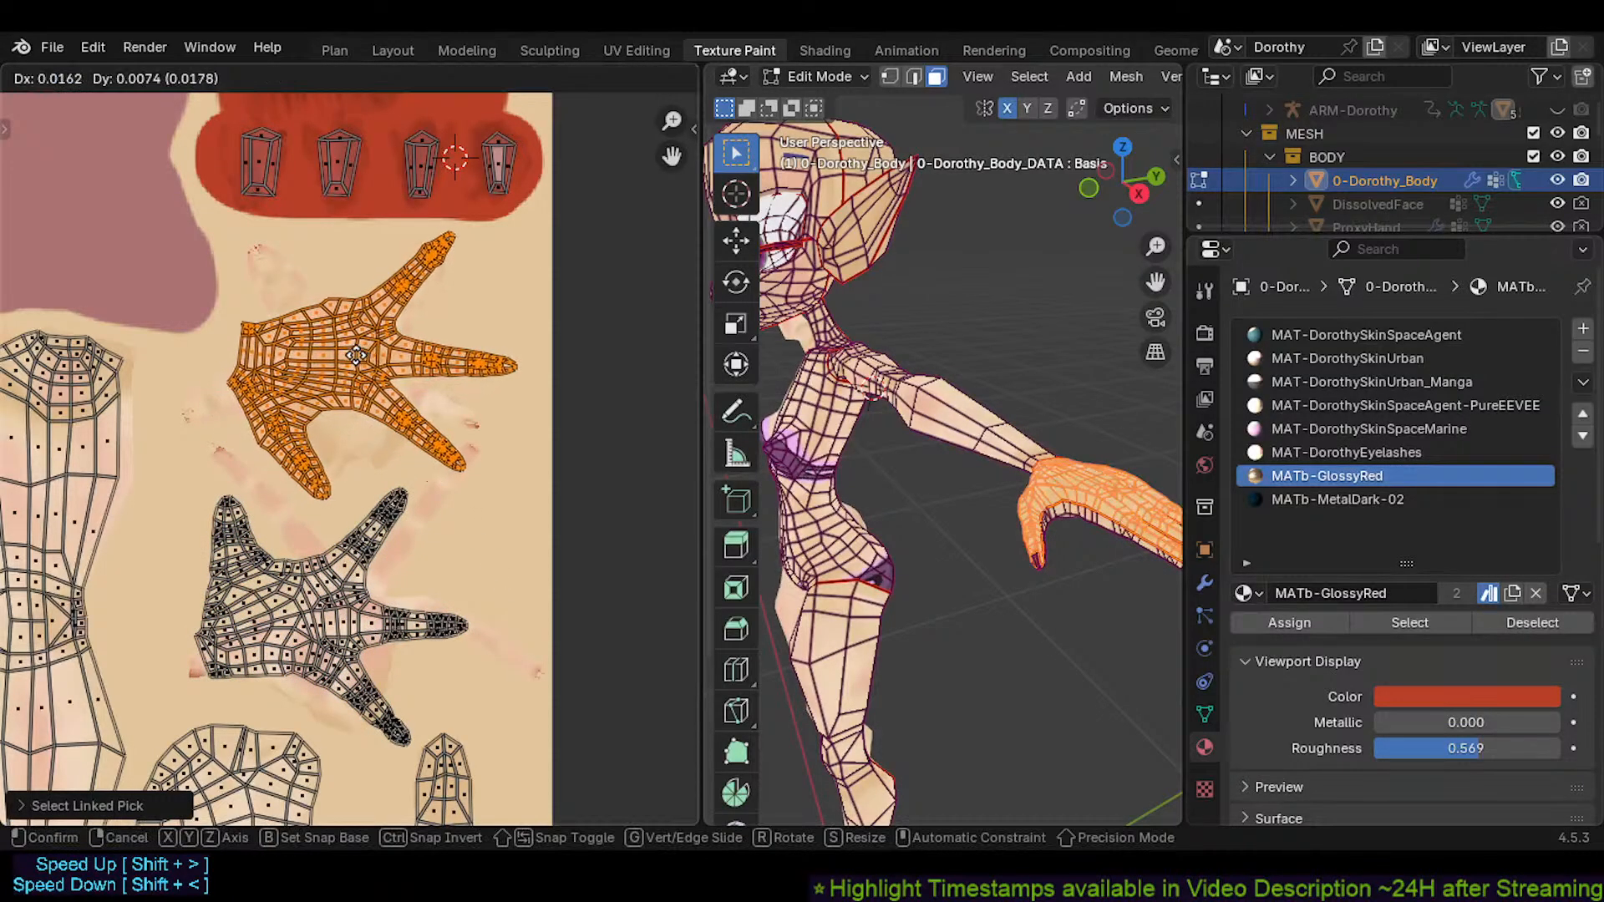
click(353, 354)
key(g)
key(s)
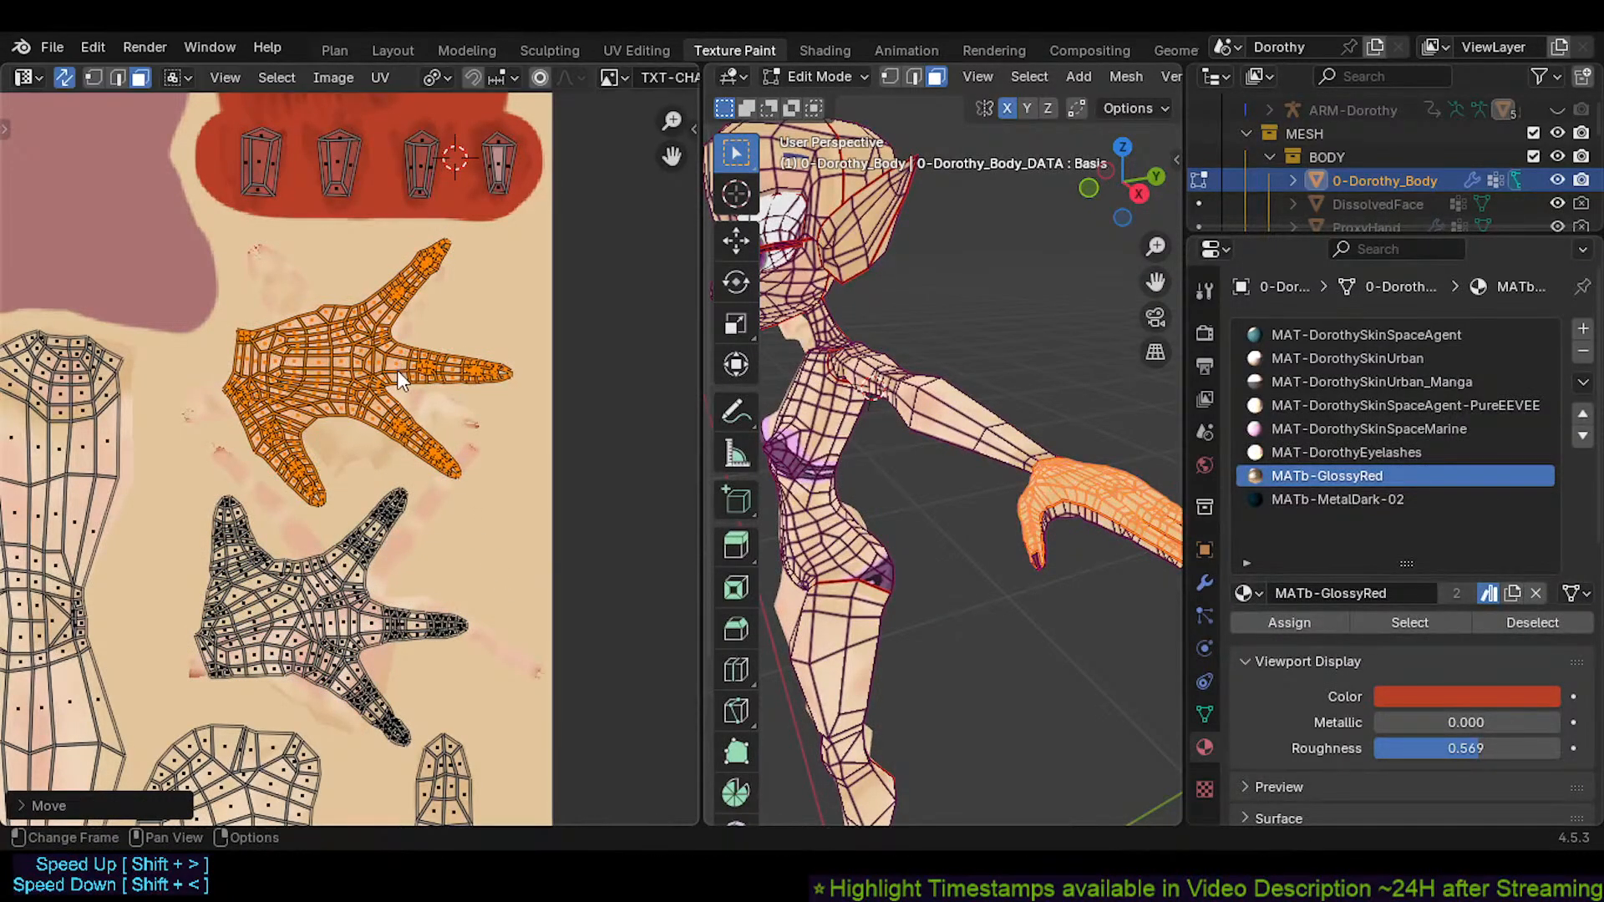
click(443, 369)
key(ctrl+s)
Select only the distorted front leg island between the torso and the other leg island, and unwrap it again
scroll(443, 425, down, 4)
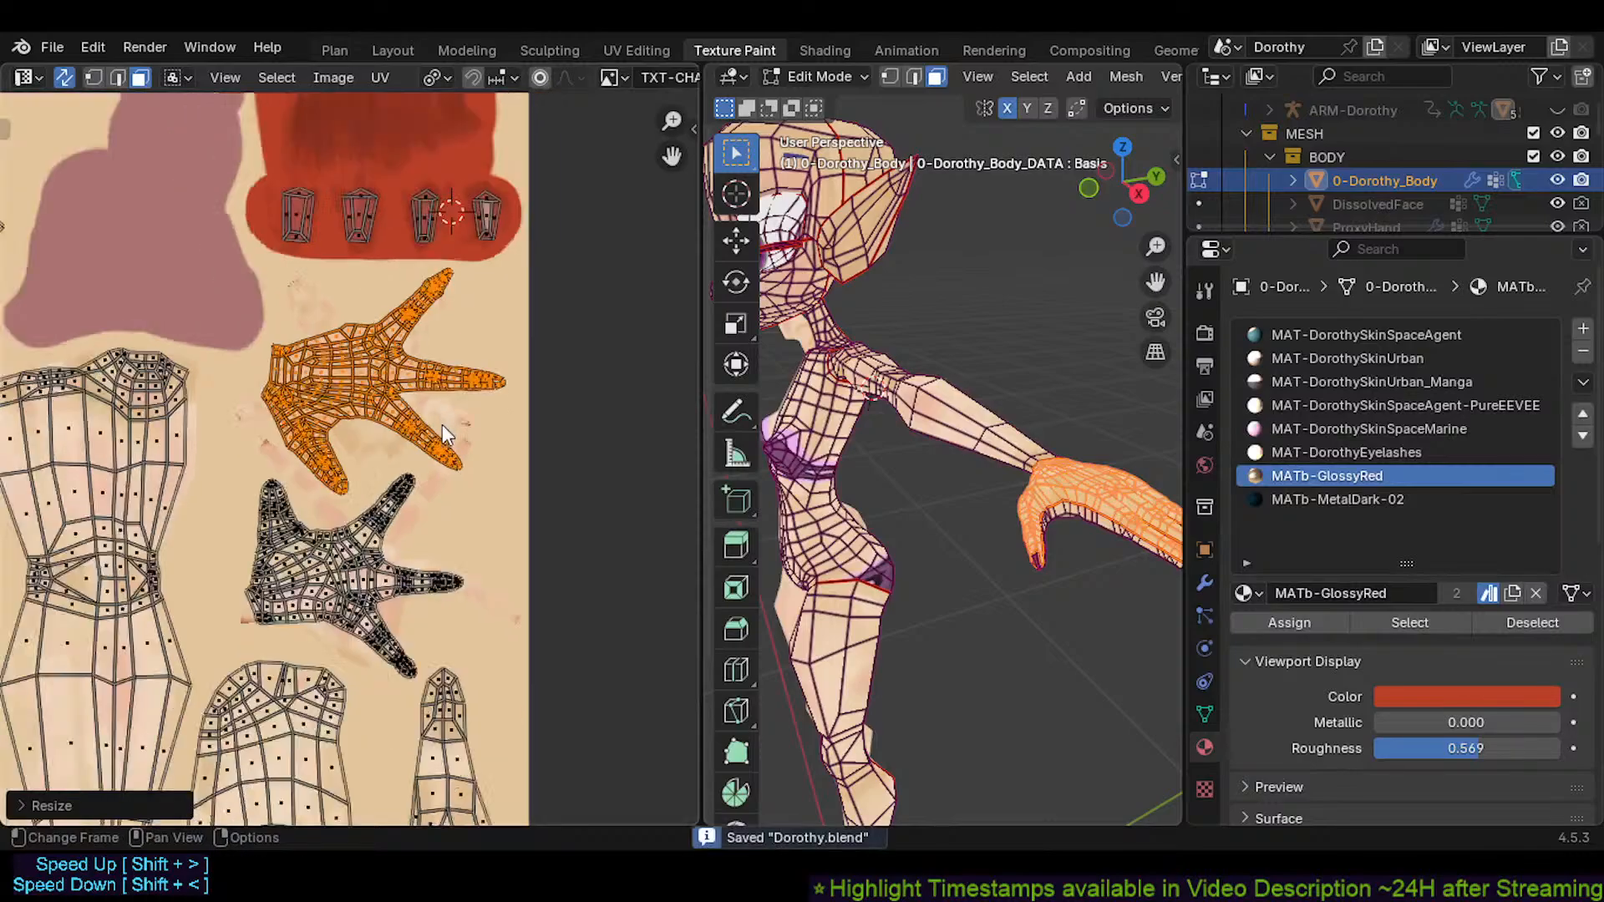
key(alt+a)
middle_drag(248, 529, 439, 544)
scroll(439, 544, up, 1)
click(465, 526)
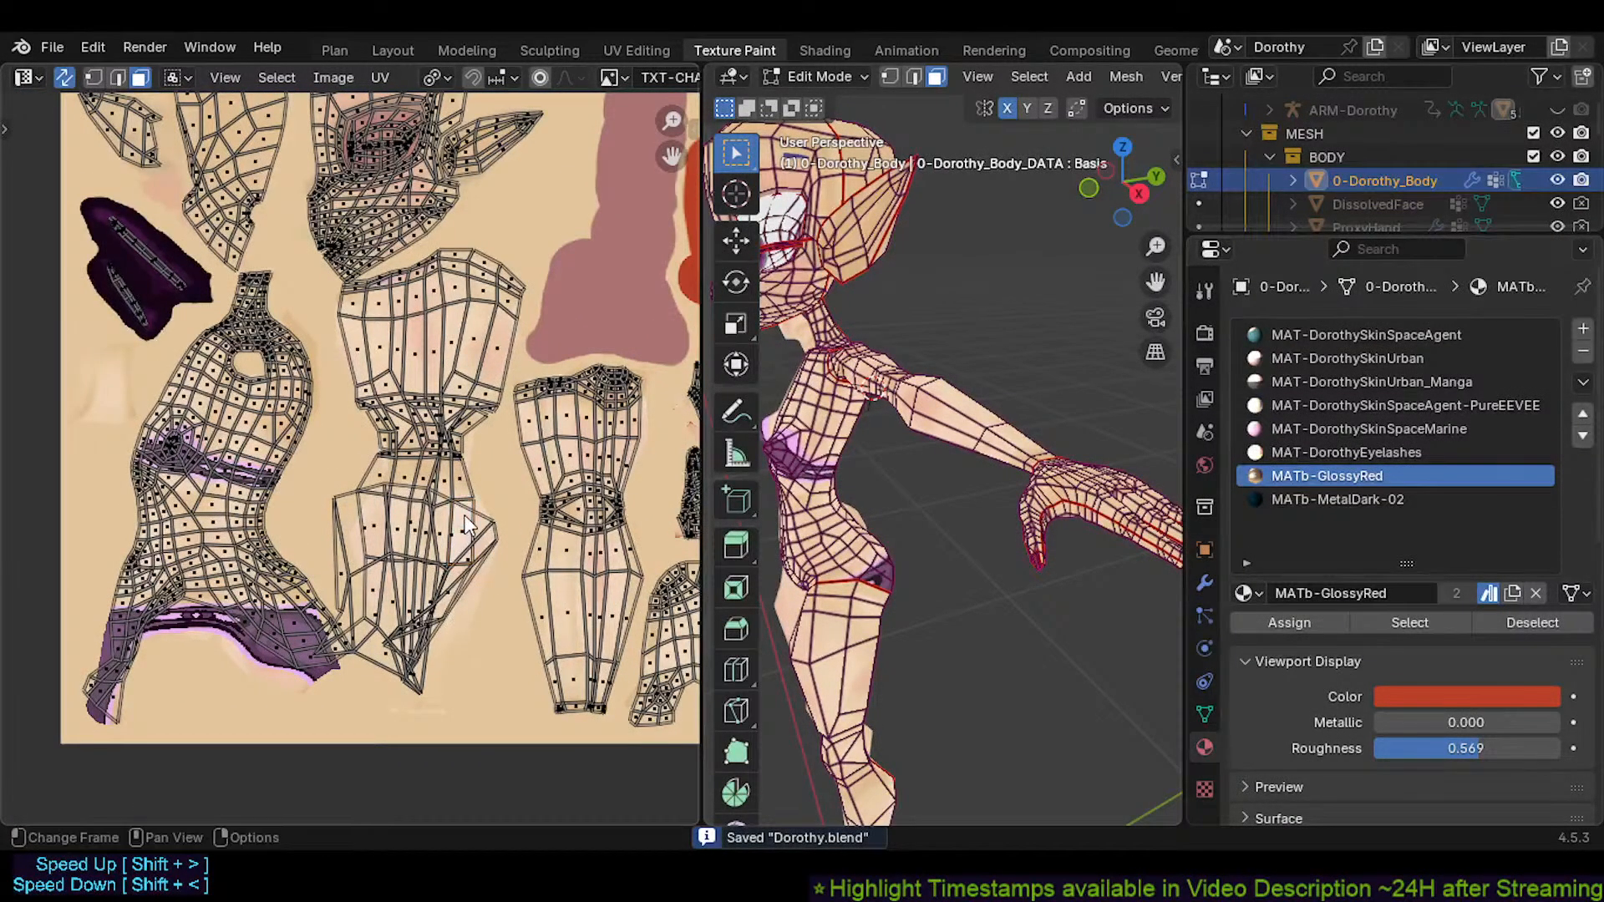
key(l)
shift+middle_drag(910, 695, 919, 576)
middle_drag(919, 576, 973, 376)
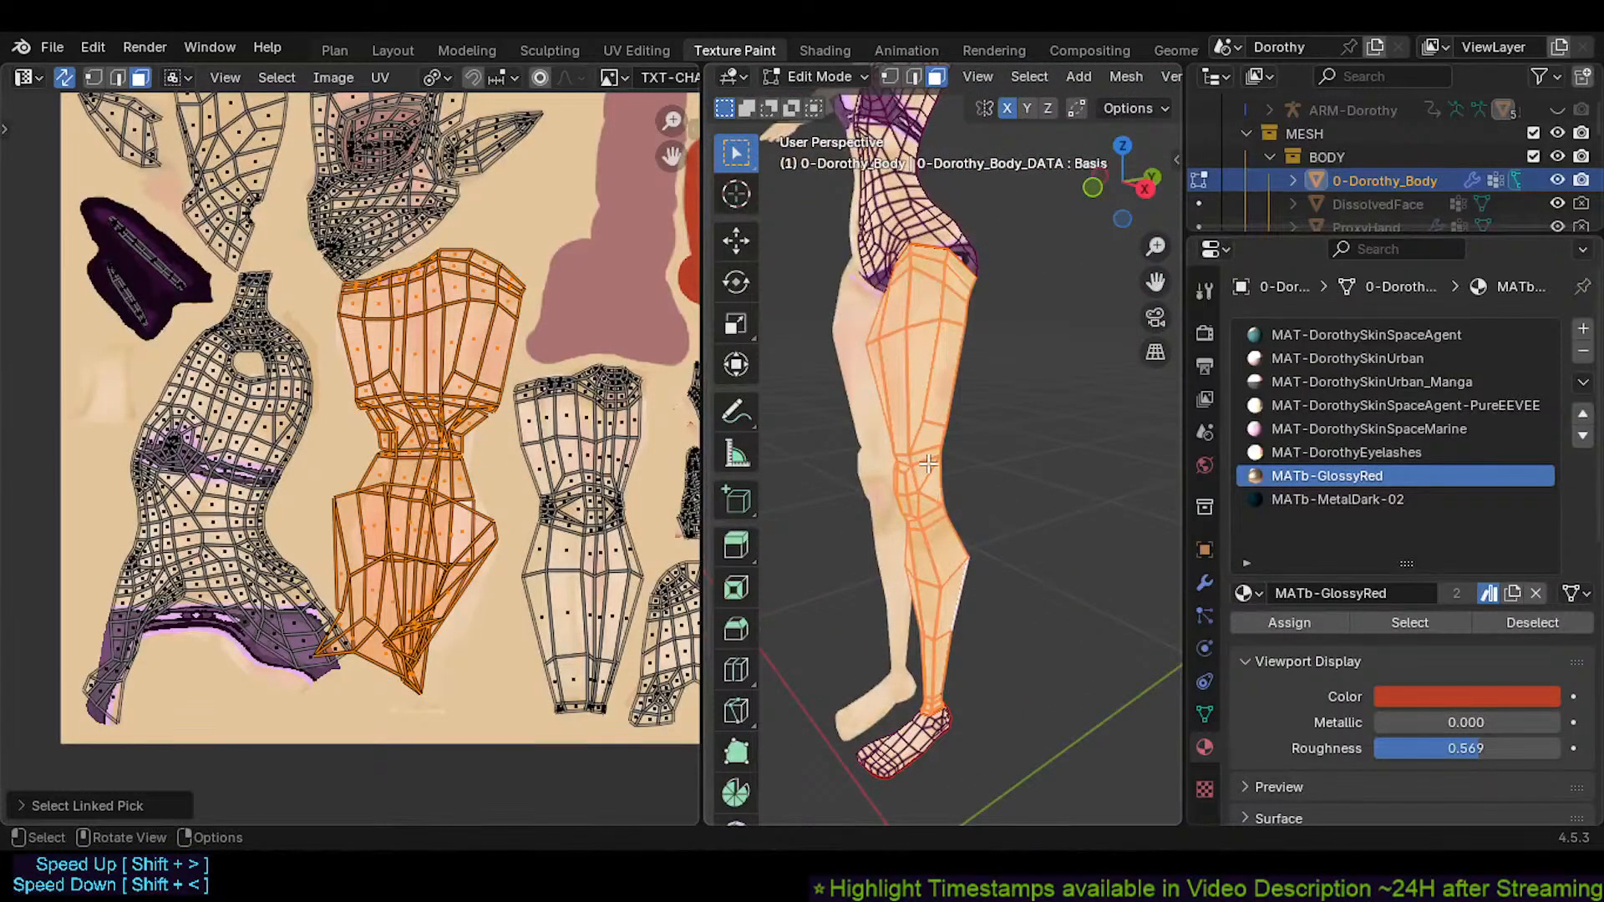
key(u)
click(926, 460)
Scale down the unwrapped leg island, rotate it upright with the thigh on top, and move it onto the painted leg
scroll(491, 414, down, 3)
key(s)
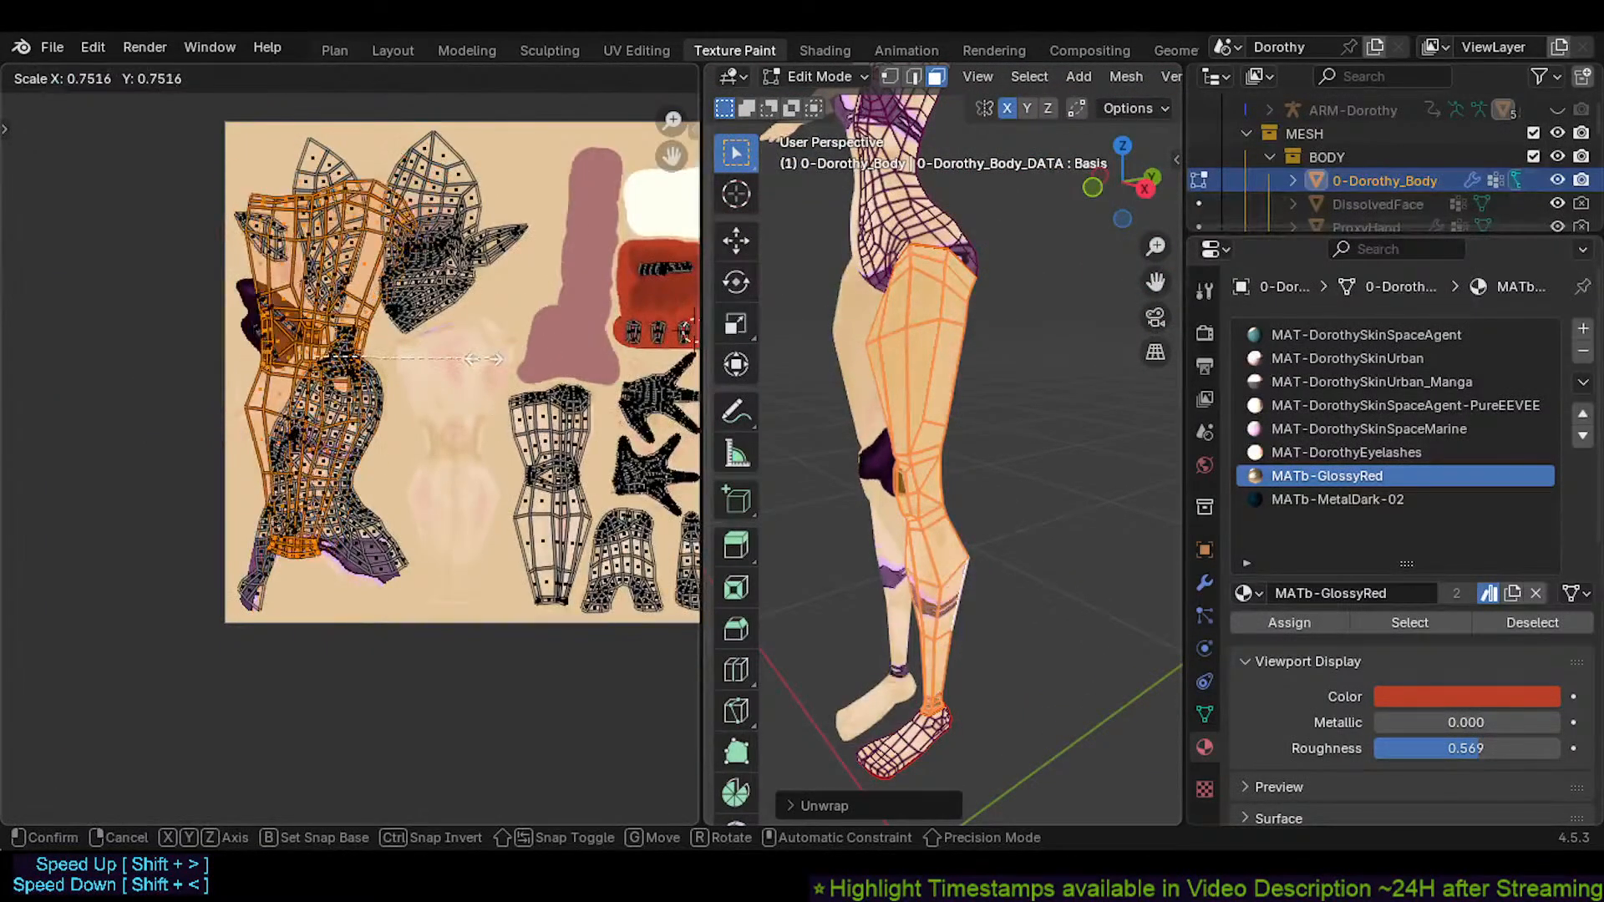
click(402, 425)
scroll(401, 423, up, 2)
key(r)
click(445, 386)
key(g)
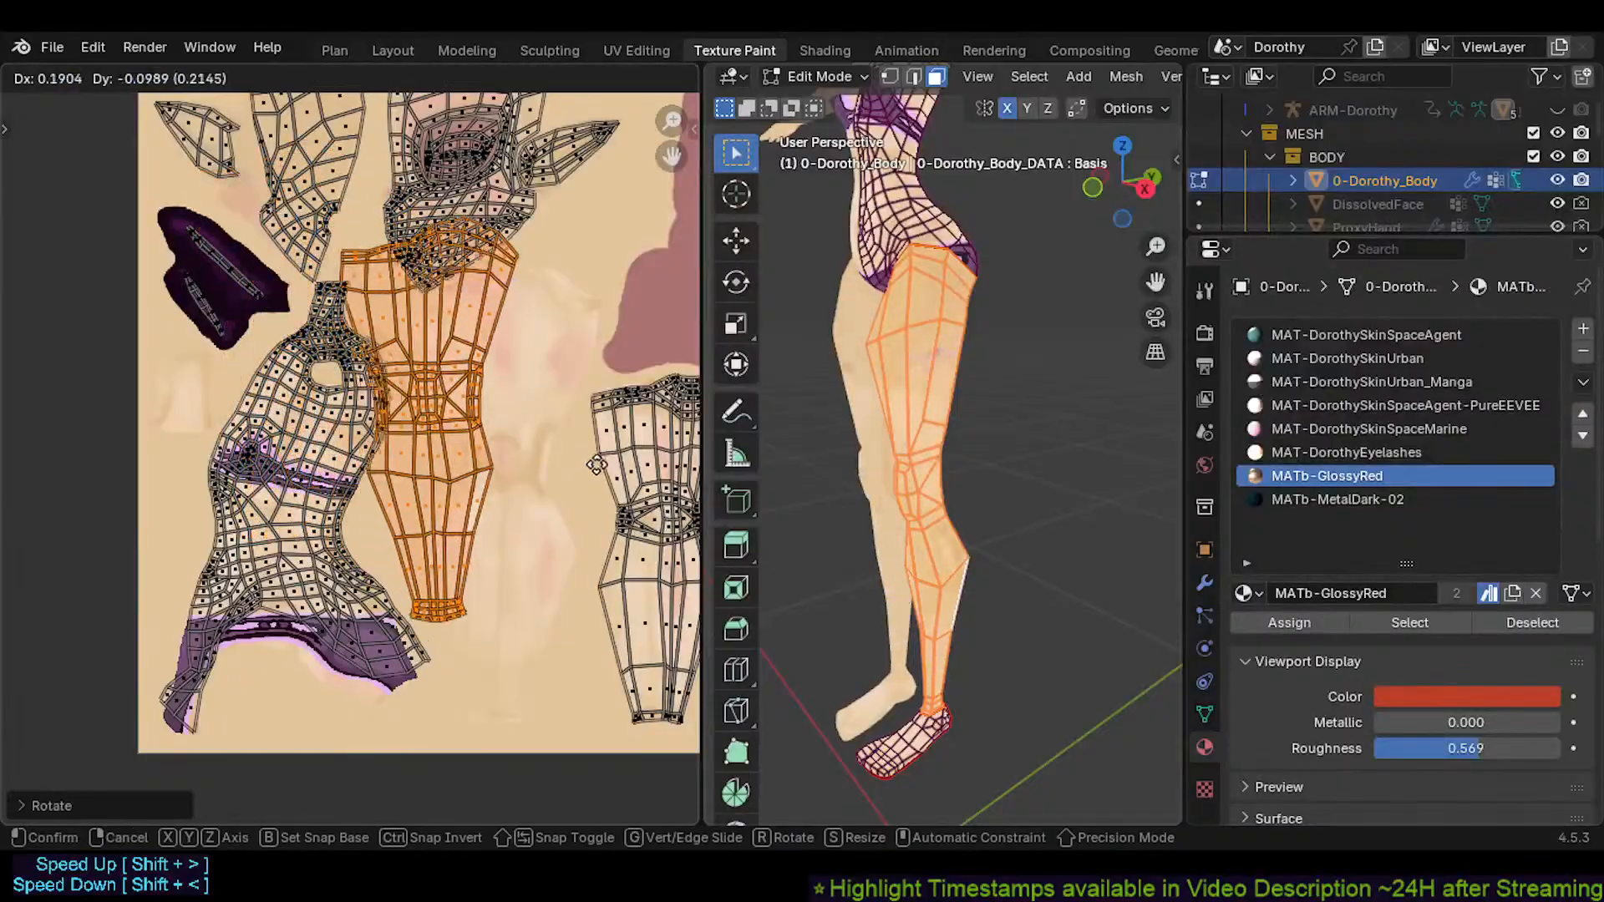
click(665, 528)
key(r)
click(667, 544)
Enlarge the leg island to about the painted leg's size, then adjust its tilt and position
key(s)
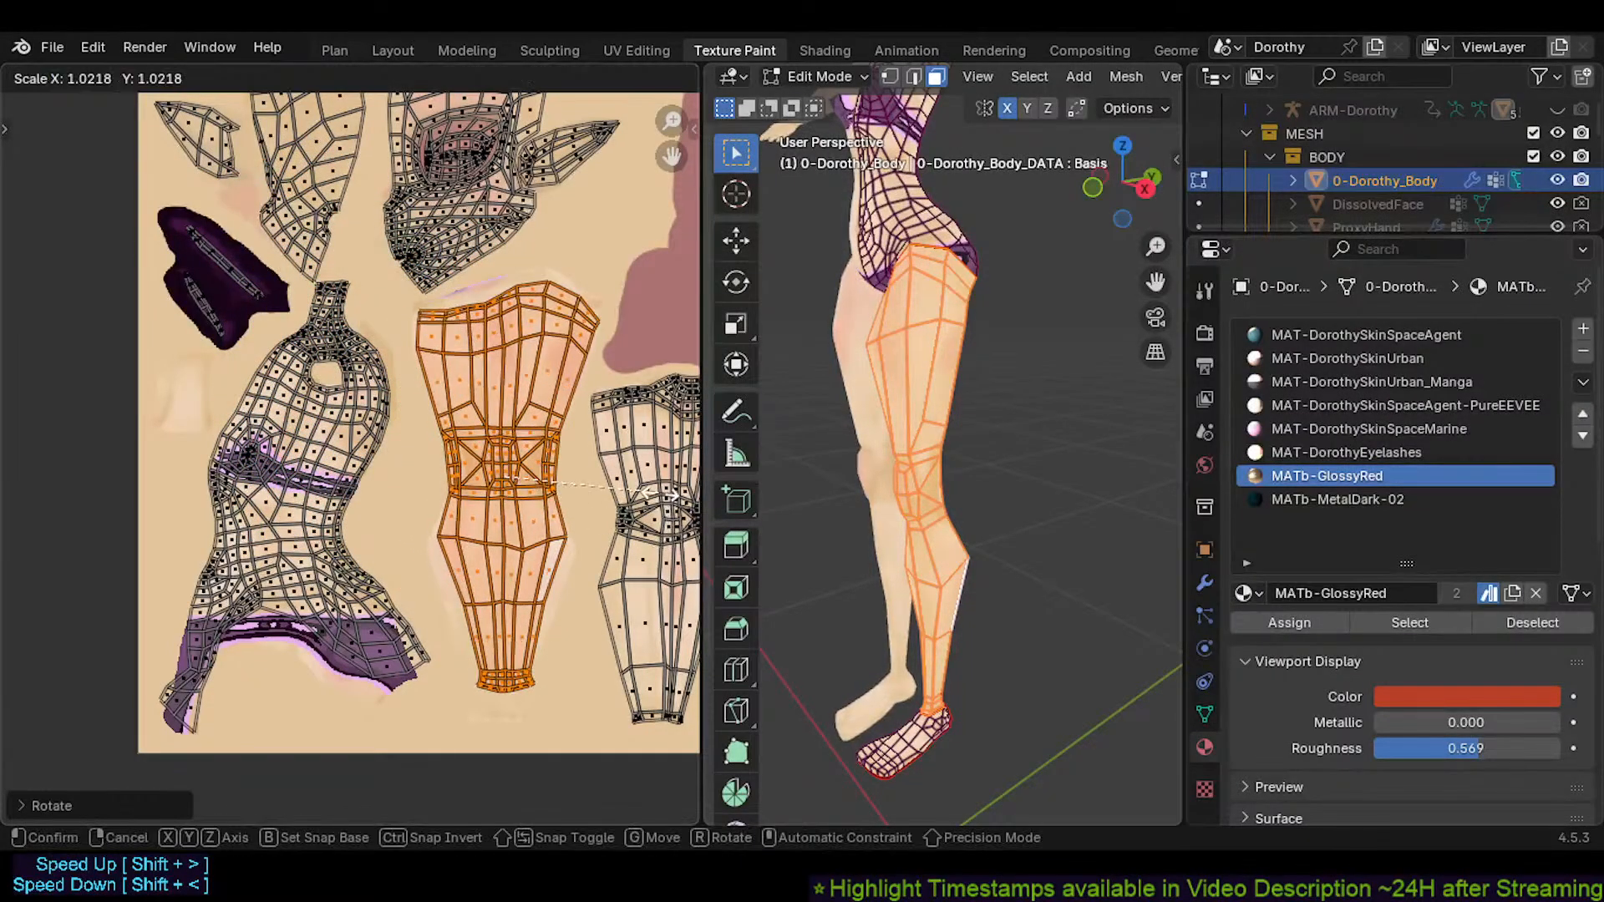
click(669, 493)
scroll(590, 483, up, 2)
key(s)
click(610, 466)
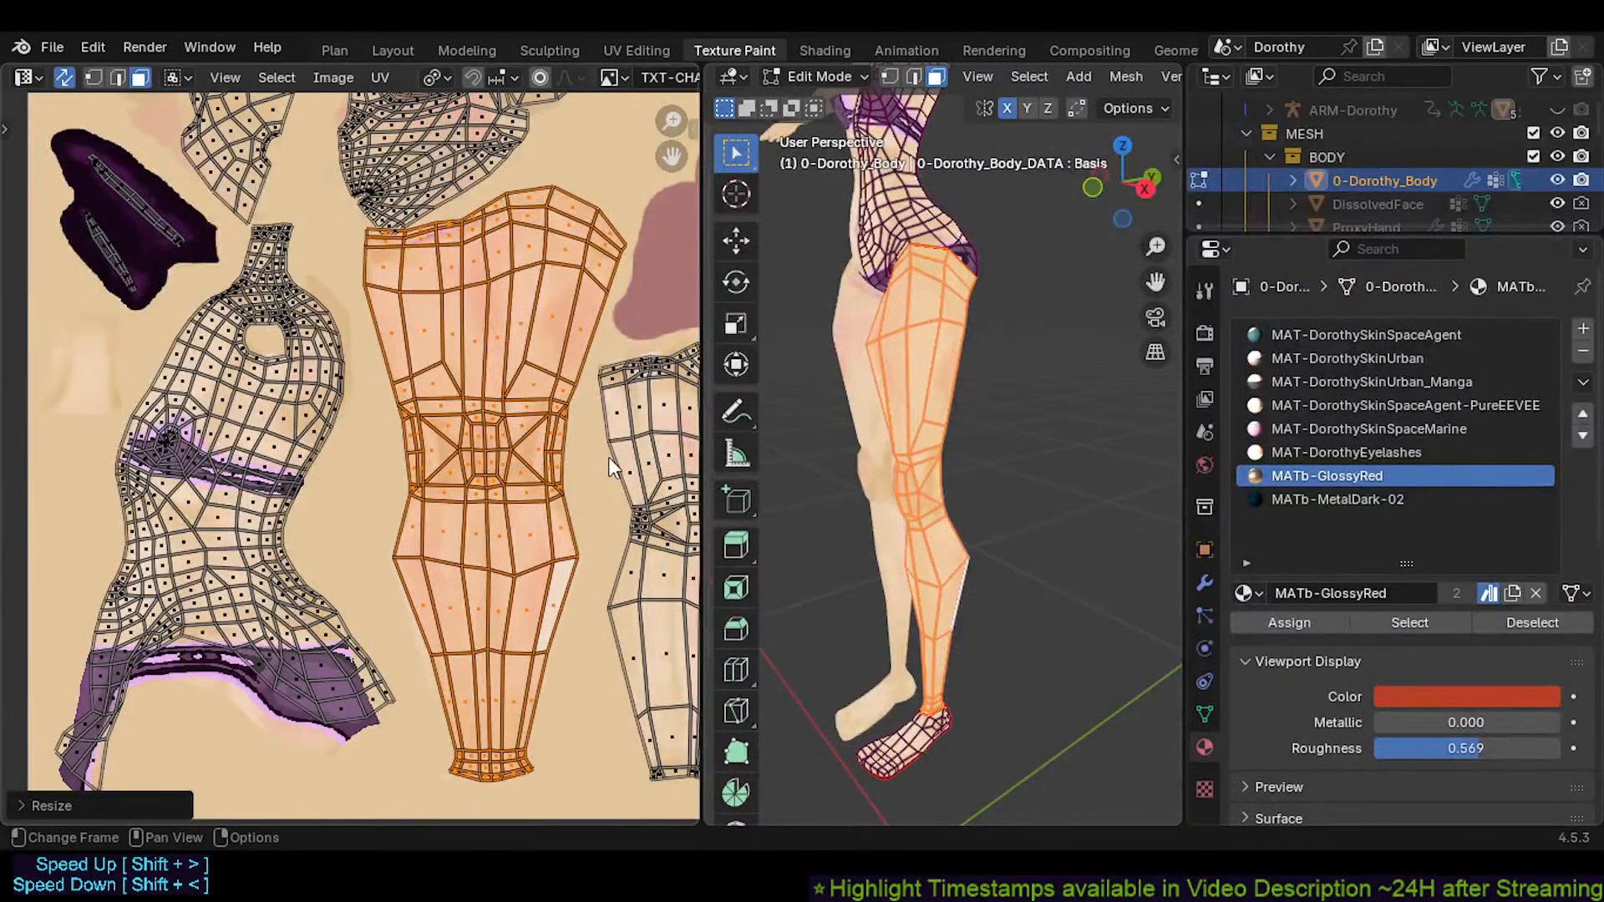
key(r)
click(603, 469)
key(g)
click(585, 526)
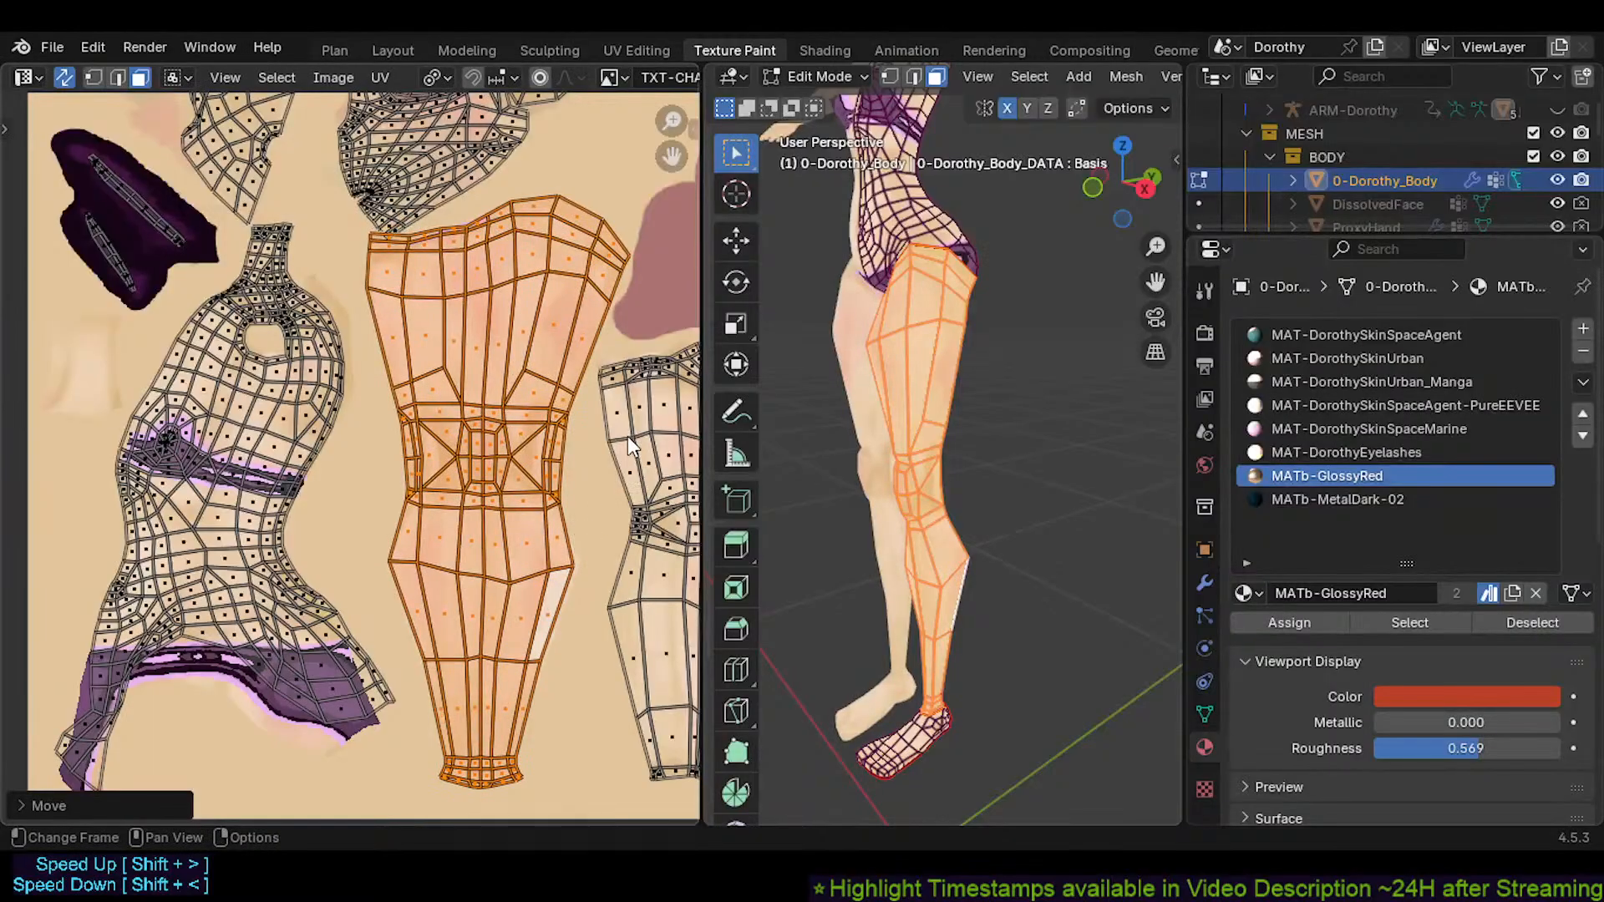
Shrink the leg island slightly and realign its position and angle with the painted knee and calf
key(s)
click(614, 468)
key(g)
click(603, 486)
key(r)
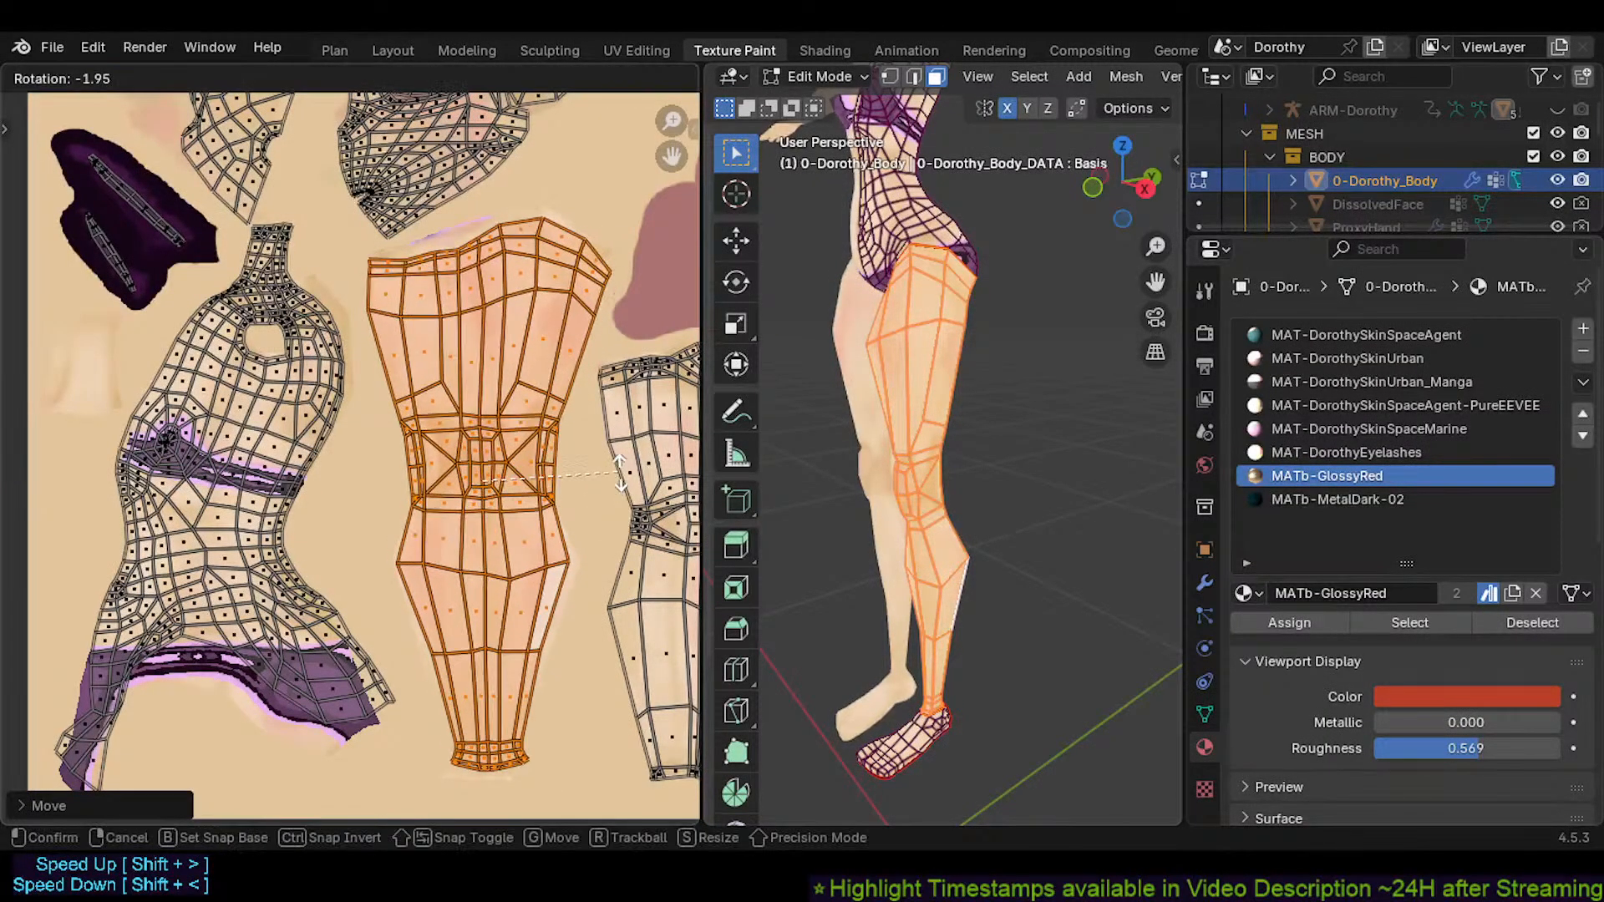
click(622, 475)
key(g)
click(685, 486)
Stretch the leg island slightly along Y only, and fine-tune its placement and rotation over the painted leg
key(s)
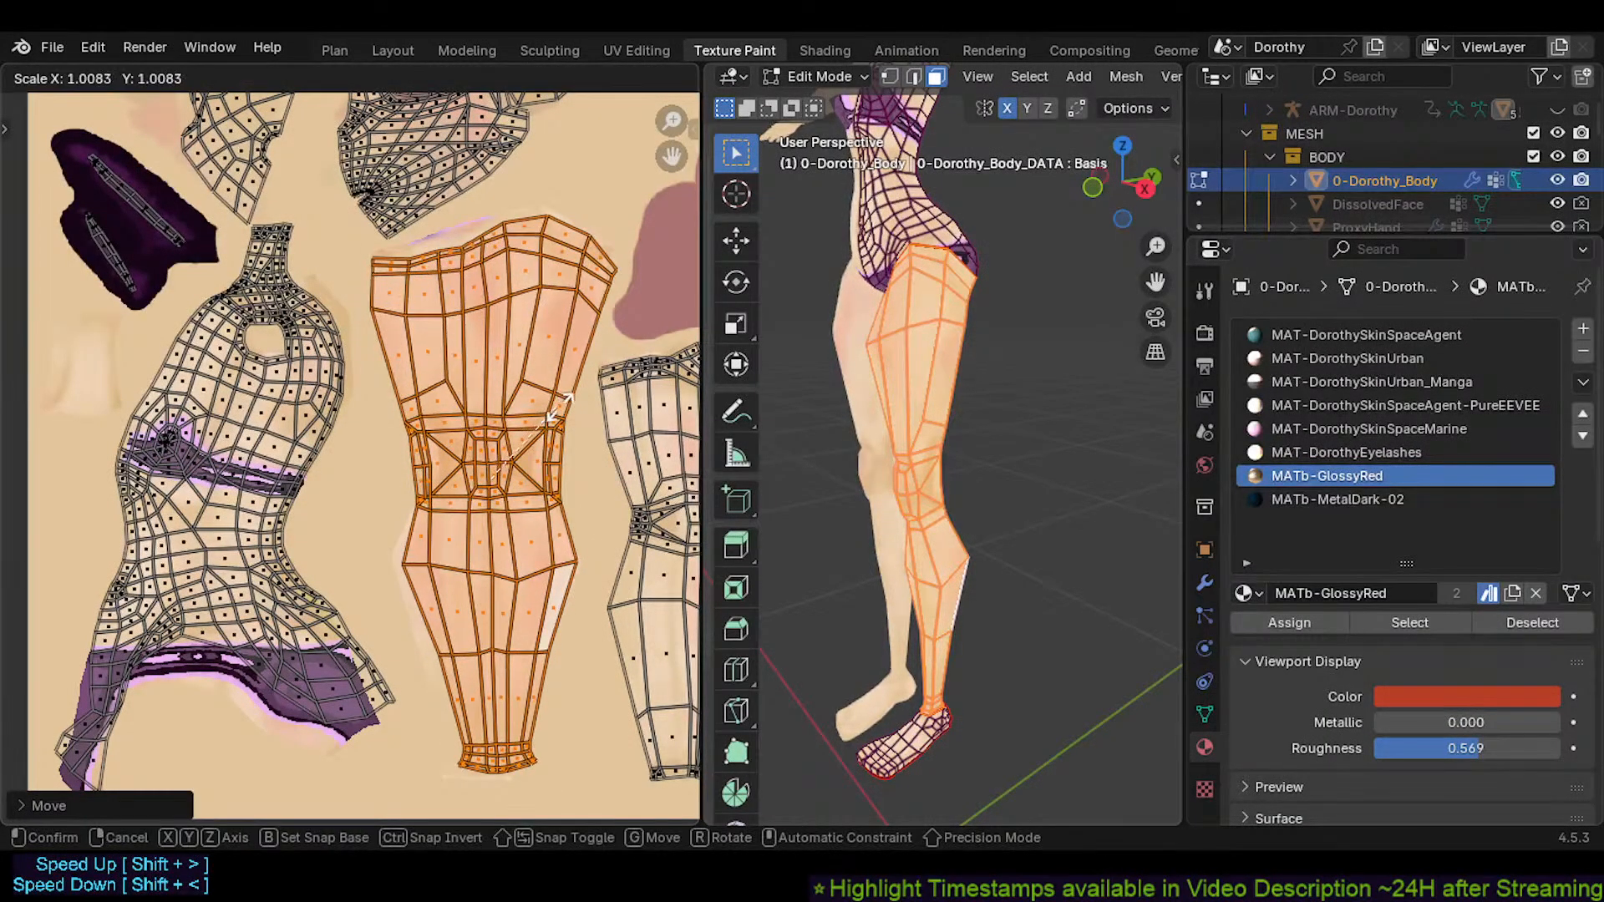
key(y)
click(598, 408)
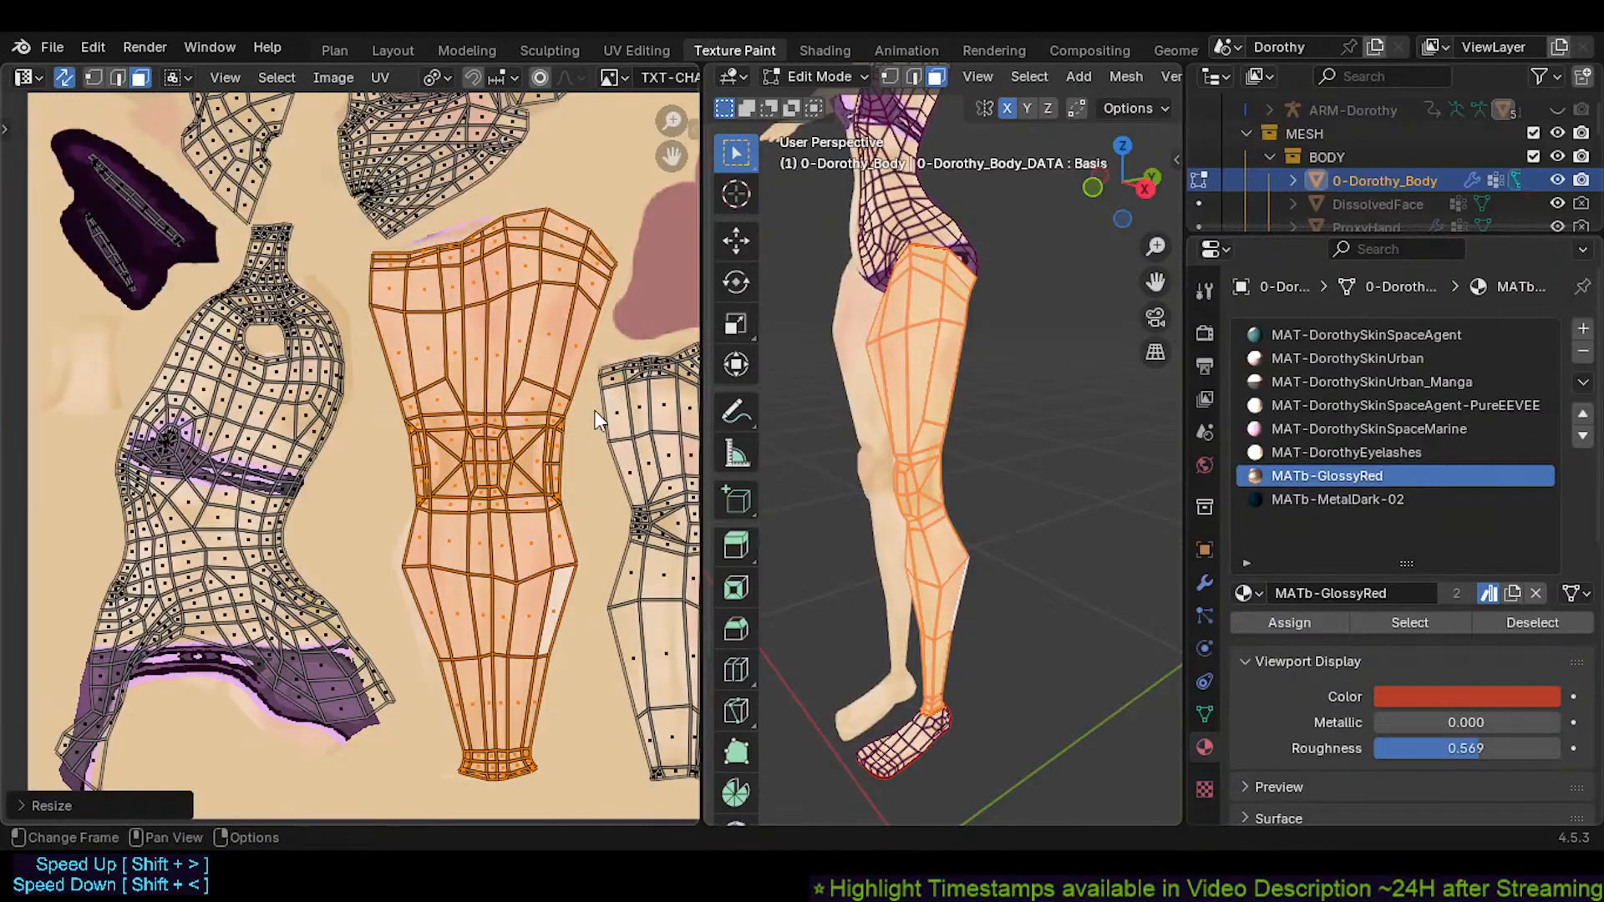
key(g)
click(591, 391)
key(r)
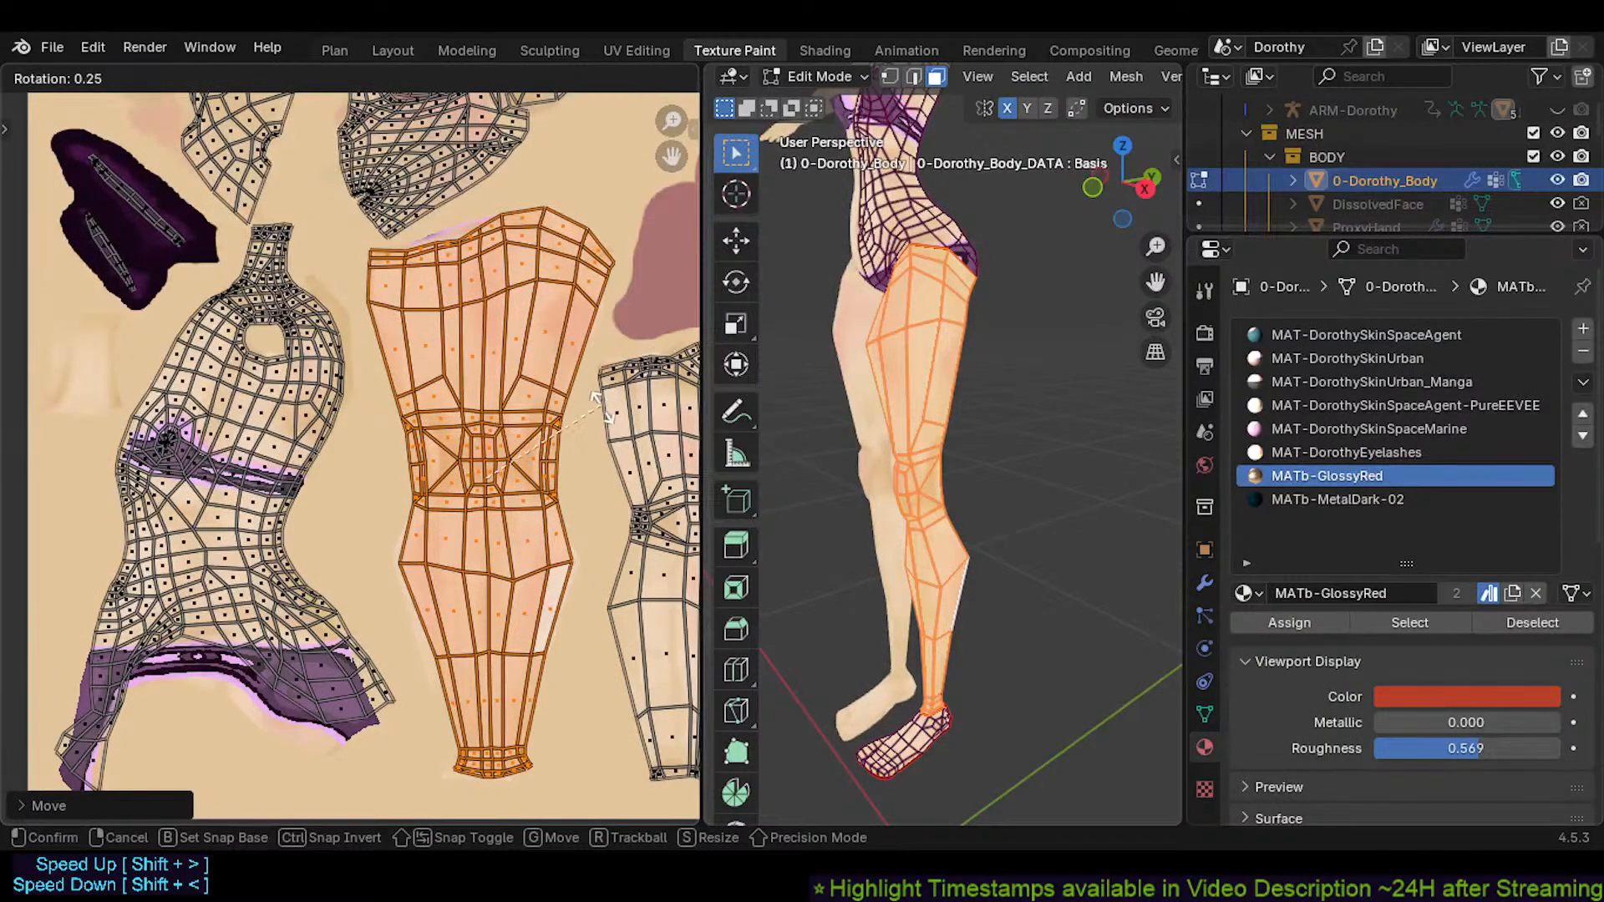
click(581, 396)
key(g)
click(563, 411)
Clear the selection and nudge the outermost upper-calf faces on both sides of the leg island outward
key(alt+a)
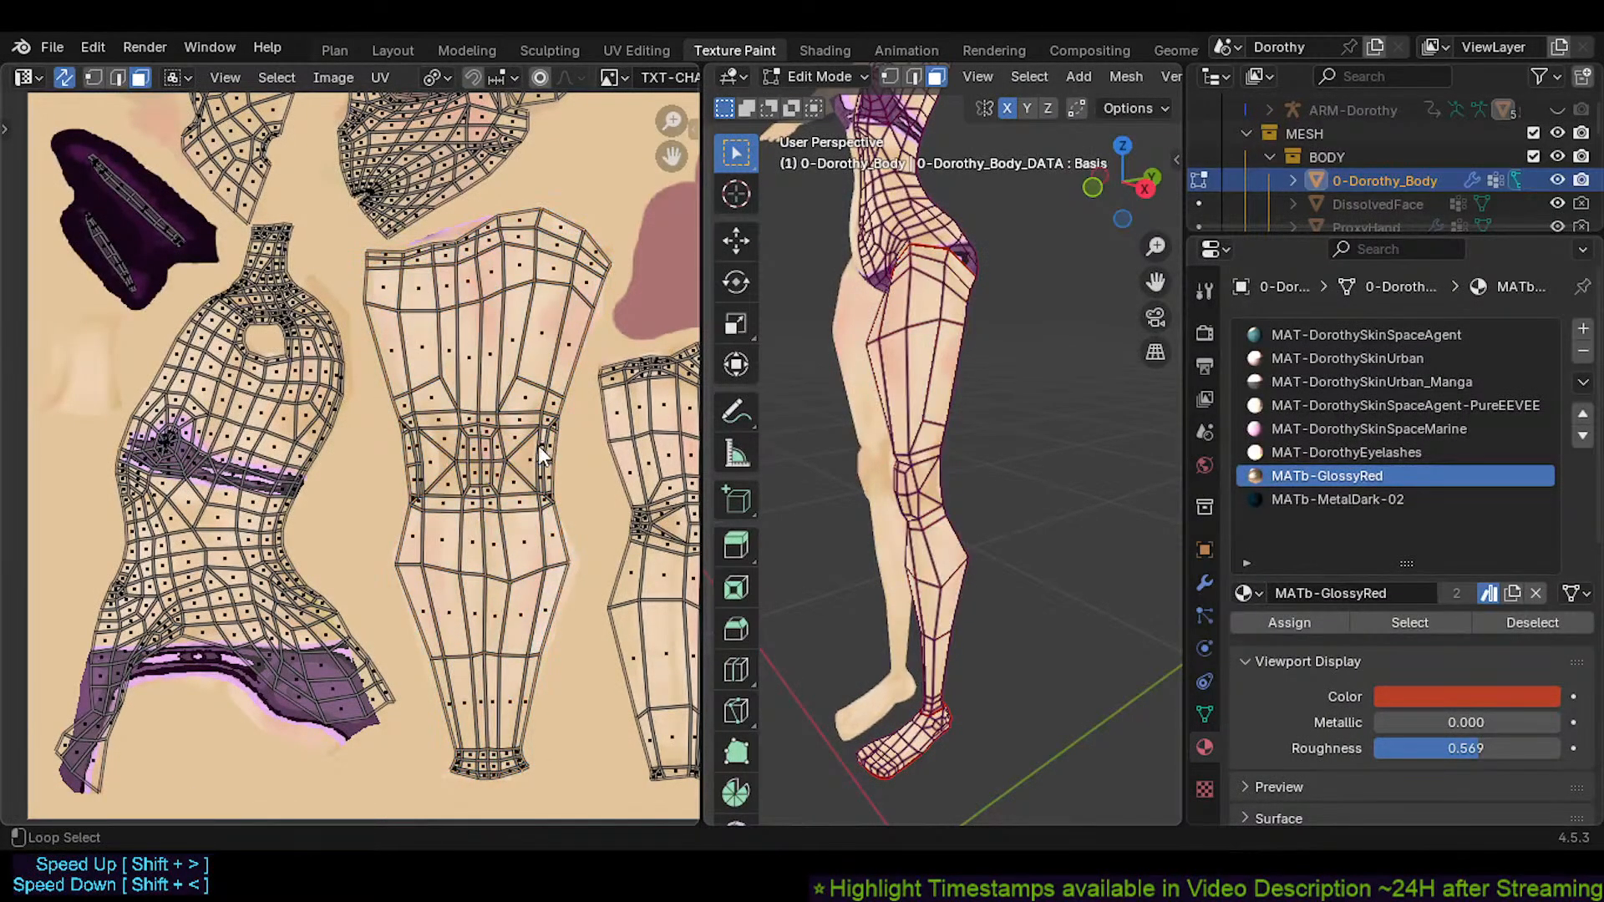
click(573, 563)
key(g)
click(513, 506)
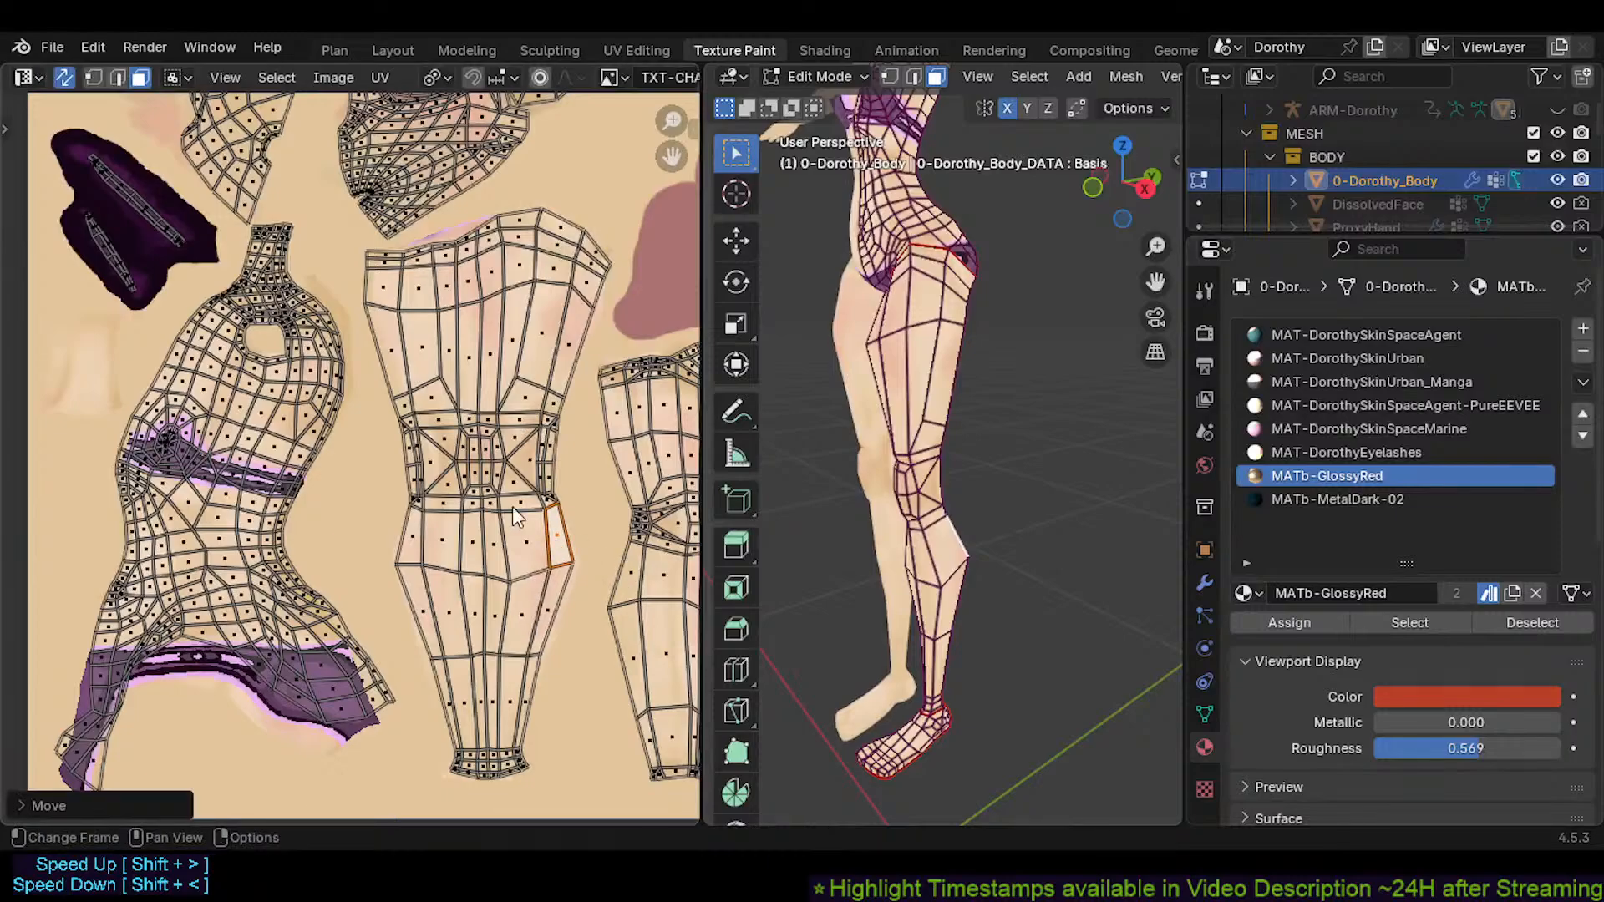
key(g)
click(376, 537)
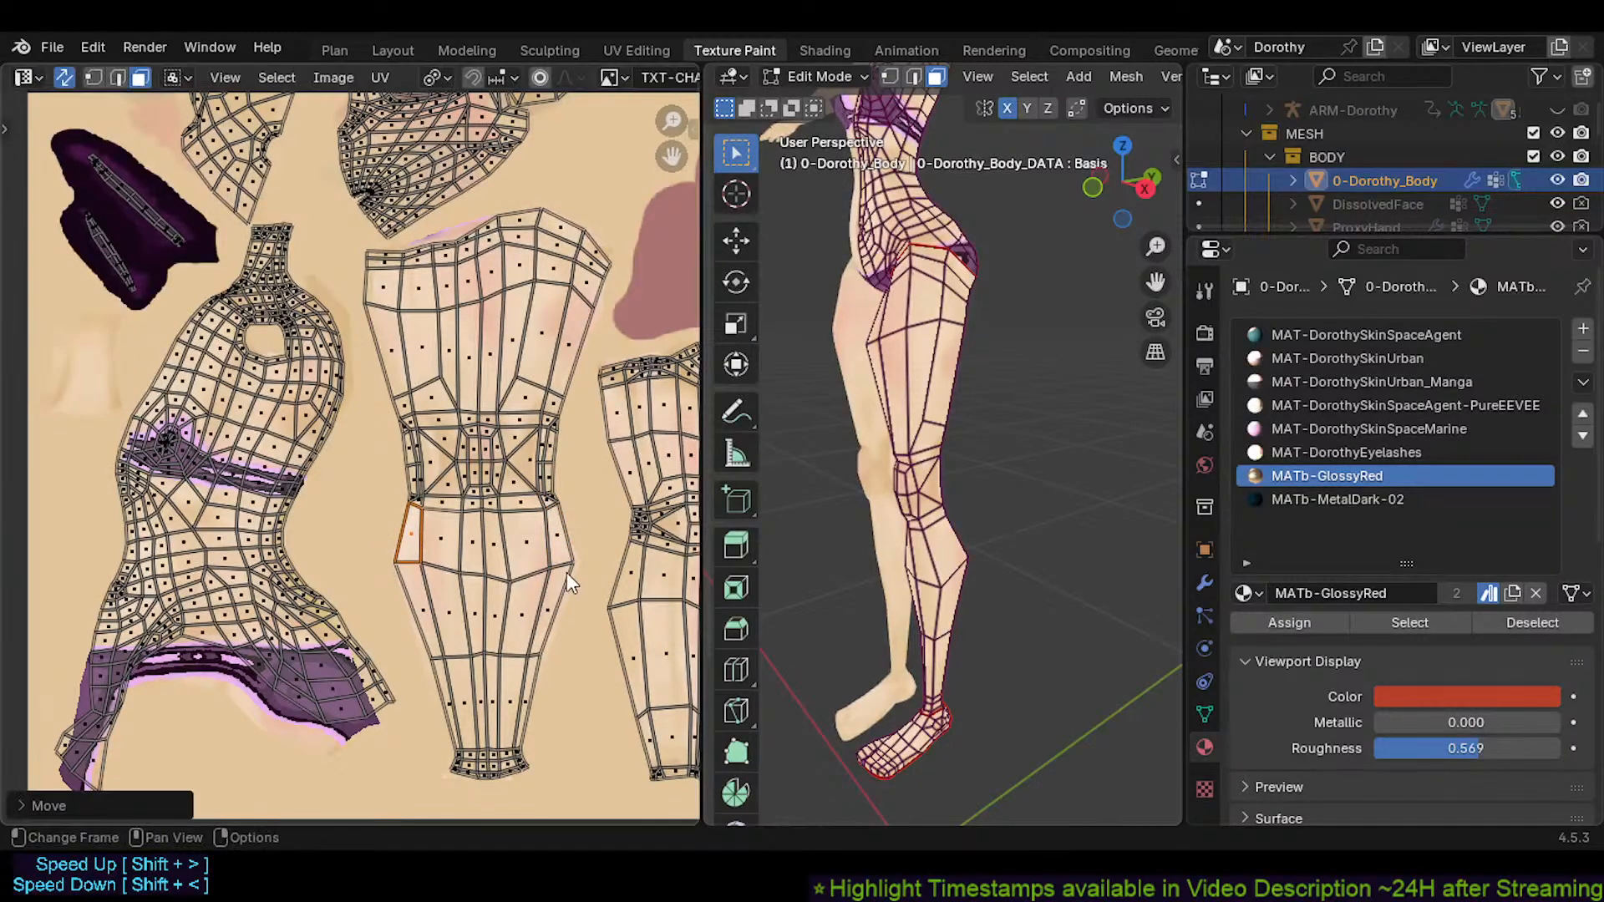
Enable proportional editing and pull the upper calf's right outer face outward to the painted calf's outline
click(568, 571)
scroll(576, 568, up, 1)
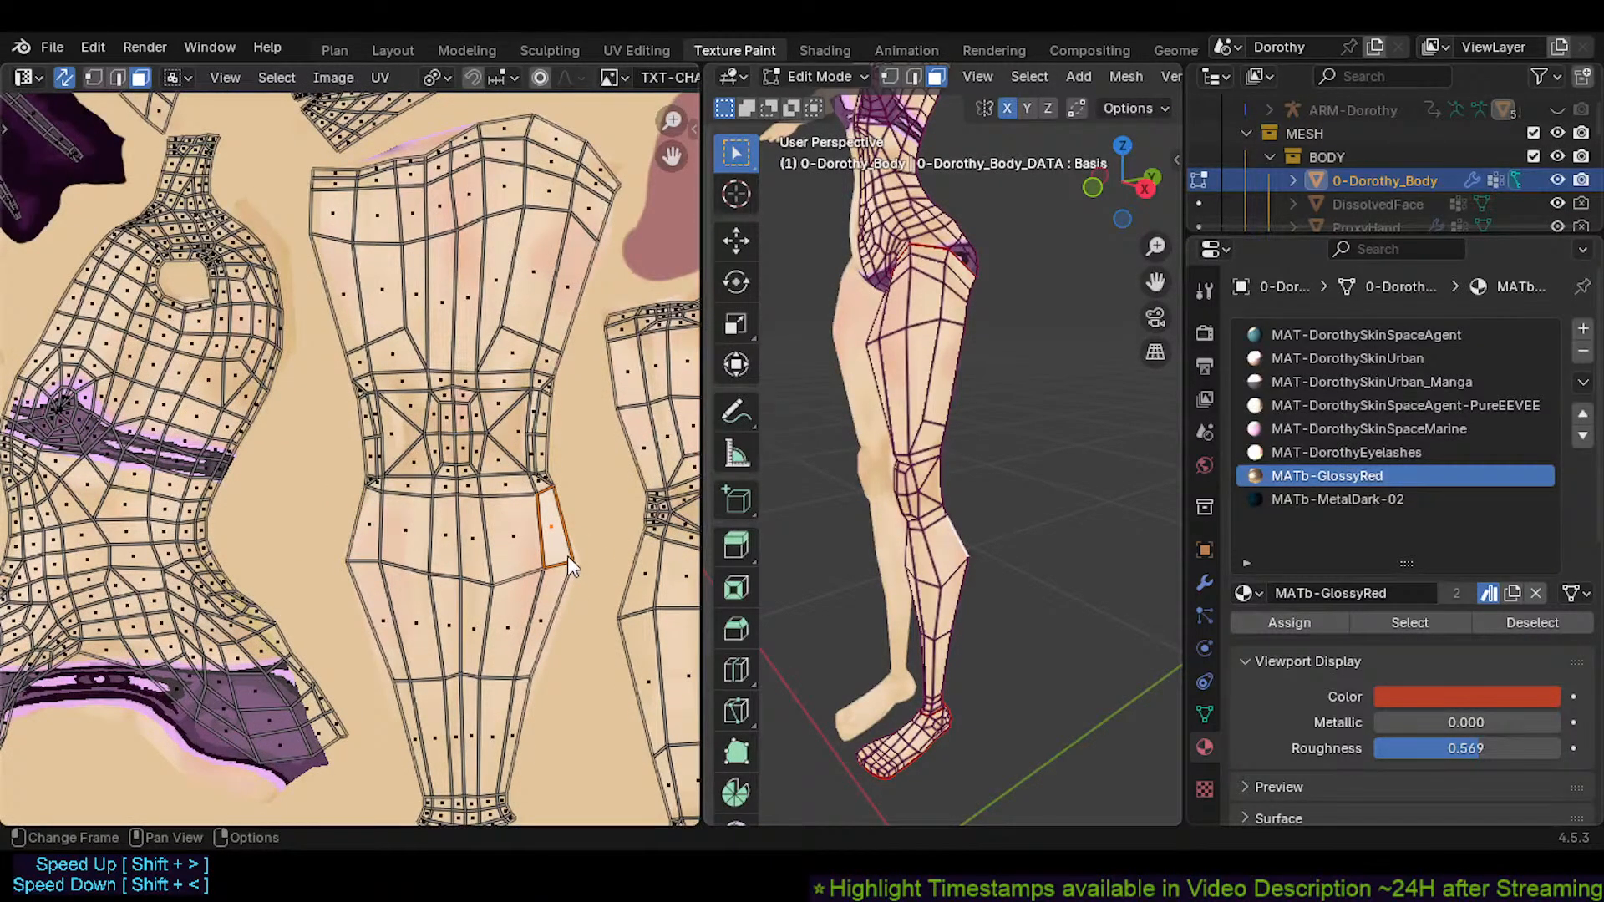
key(o)
key(g)
click(600, 558)
shift+middle_drag(528, 681, 538, 518)
scroll(538, 518, up, 1)
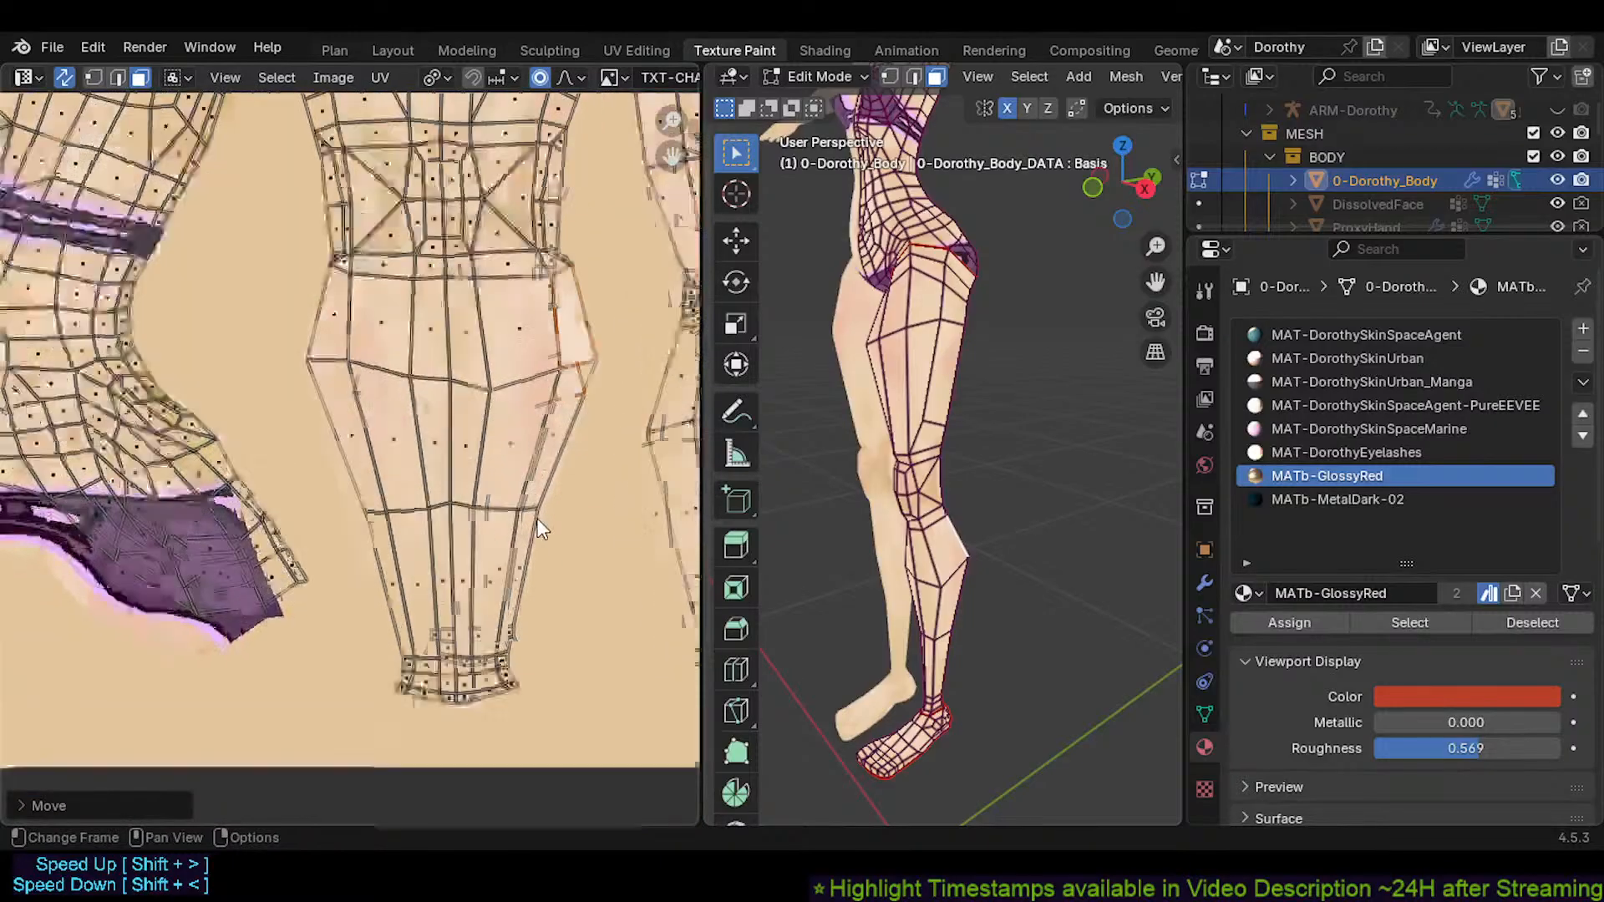
scroll(538, 518, up, 1)
click(542, 503)
key(g)
right_click(548, 507)
key(1)
click(537, 505)
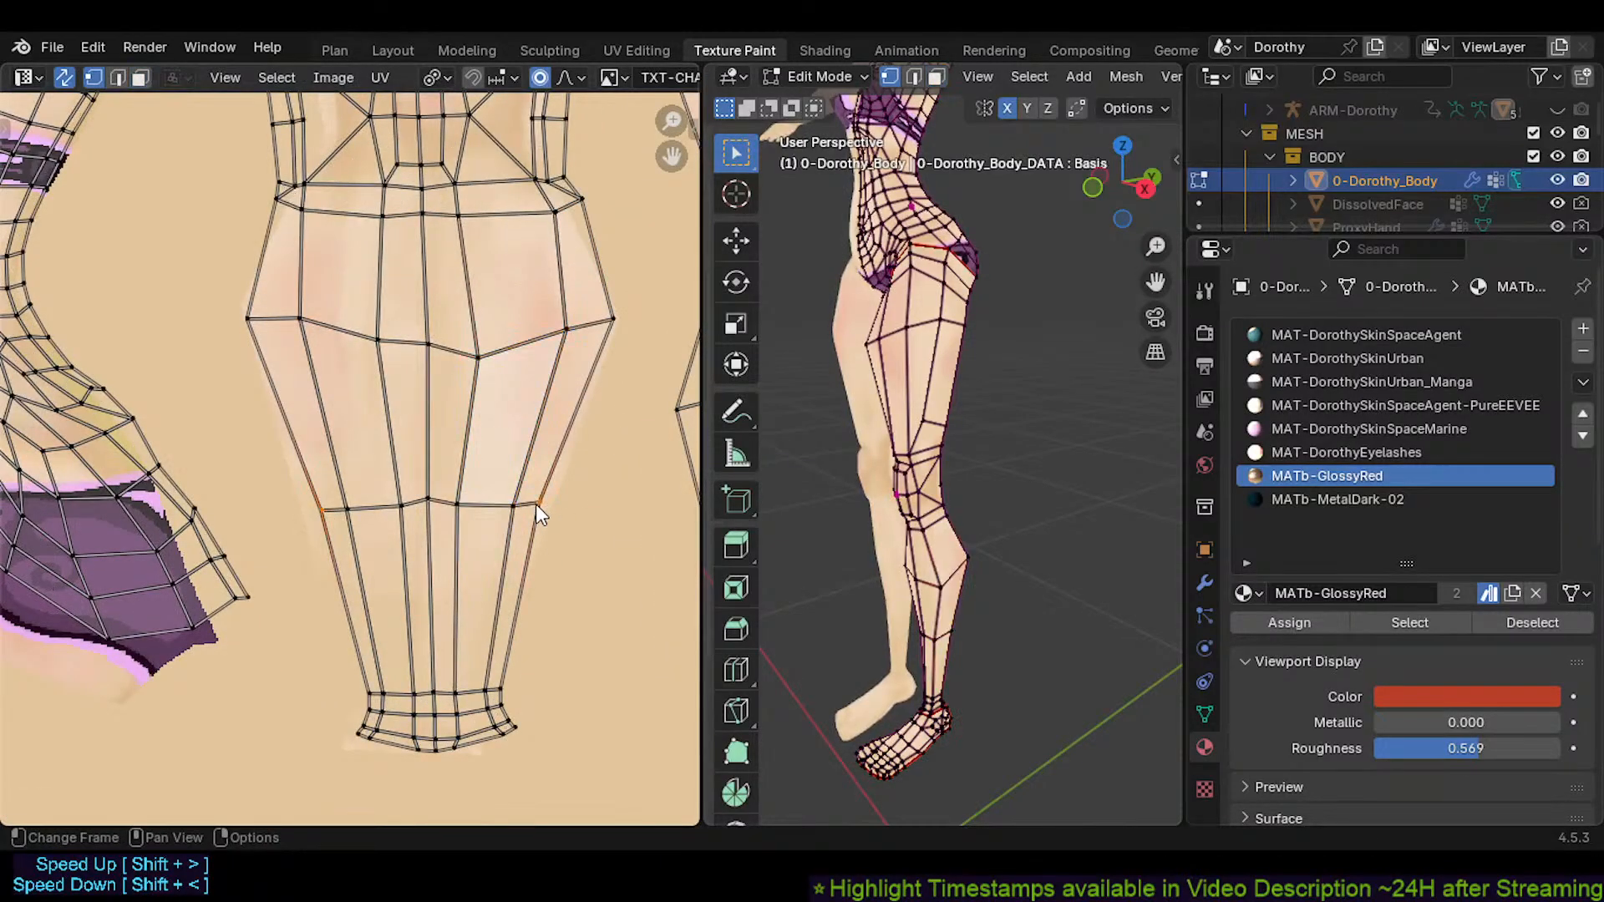
key(g)
right_click(551, 514)
click(63, 78)
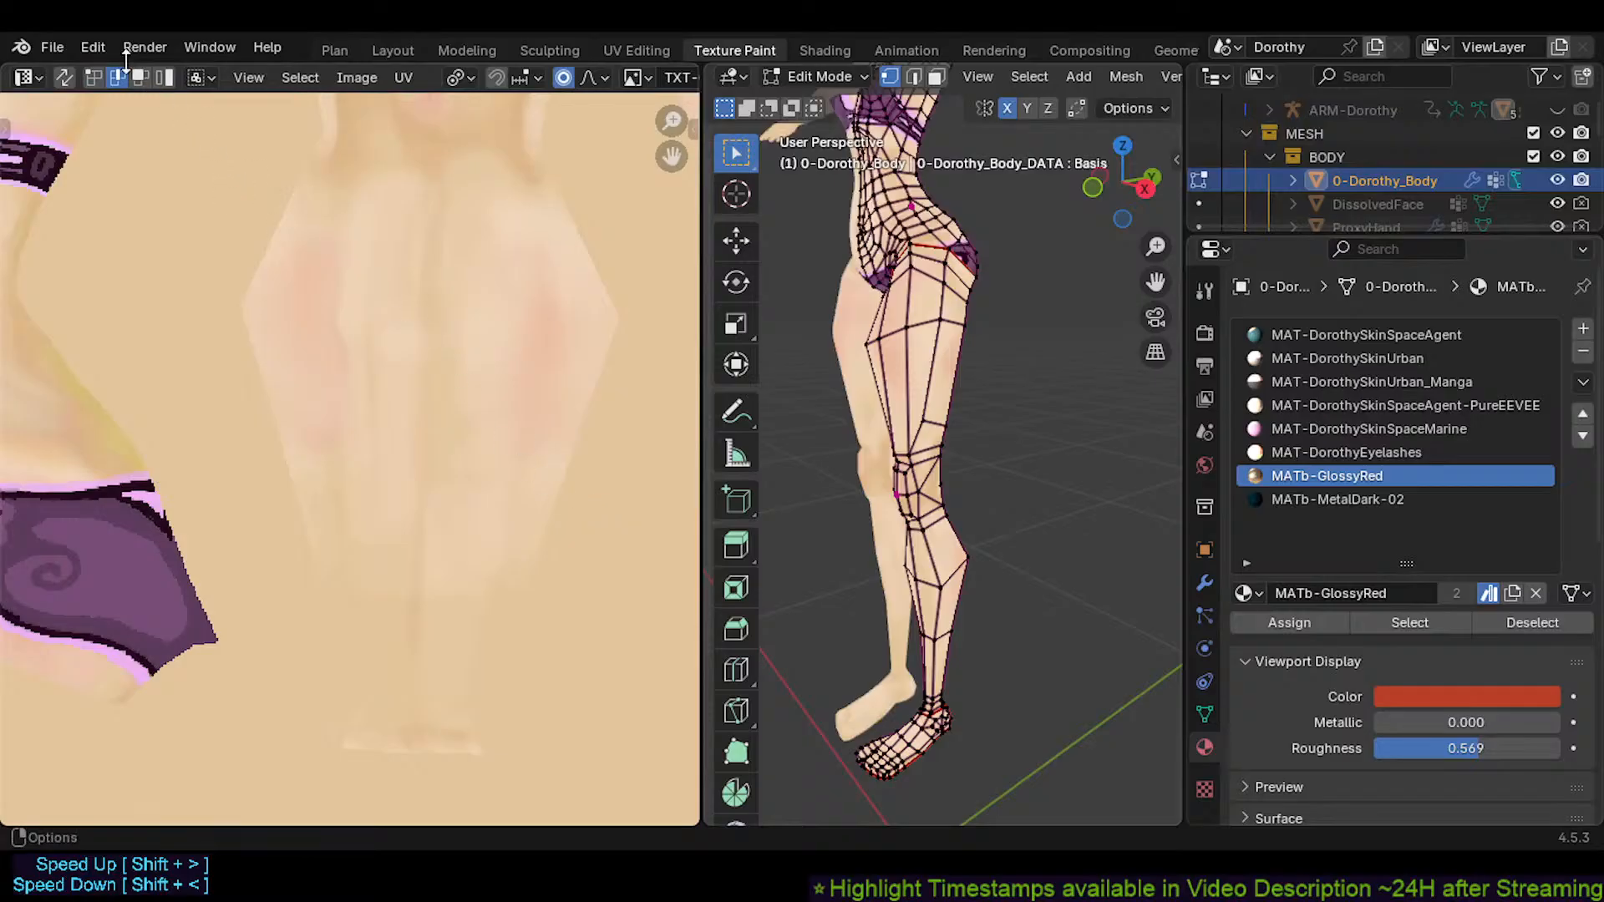
click(64, 77)
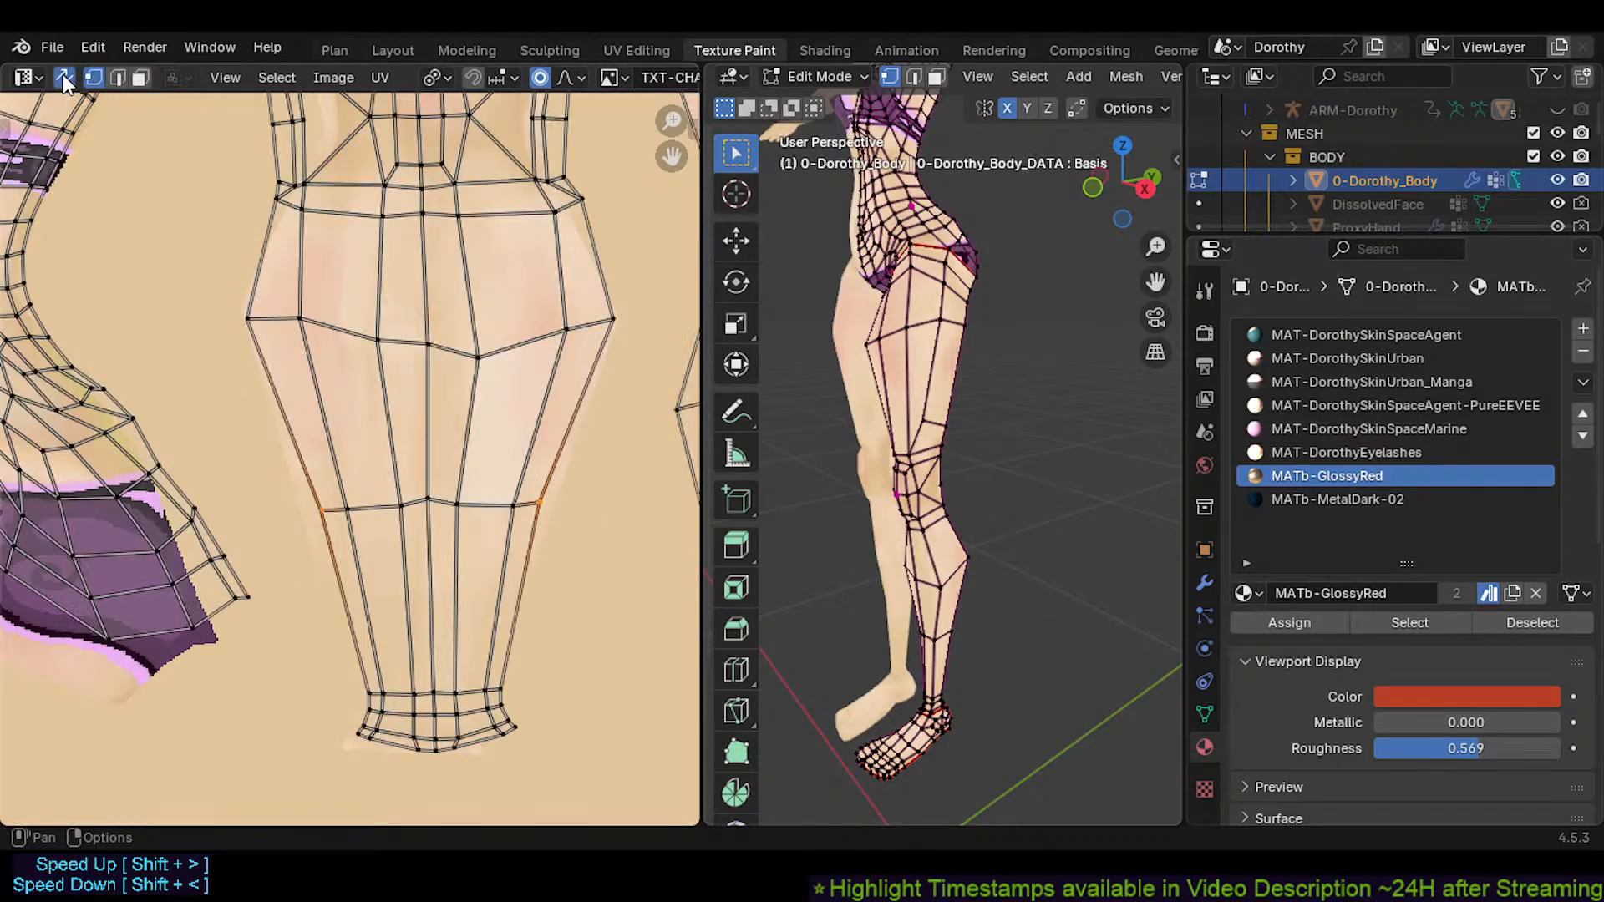
key(g)
click(544, 522)
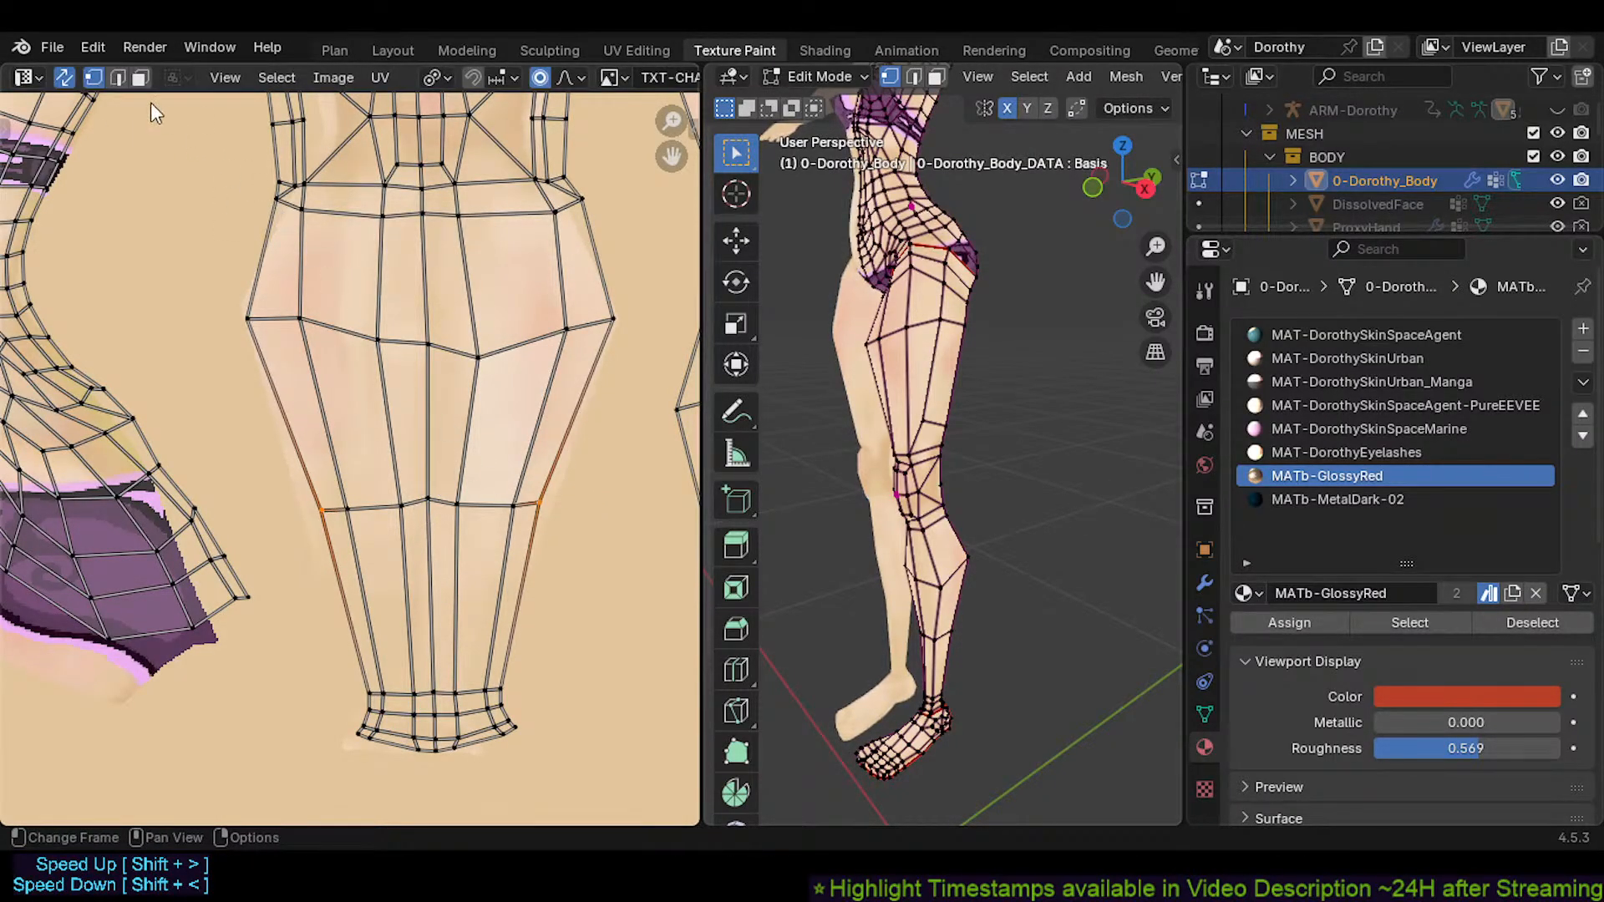
Move the outer edges at mid-calf outward on both sides of the leg island to reach the painted calf's outline
click(118, 77)
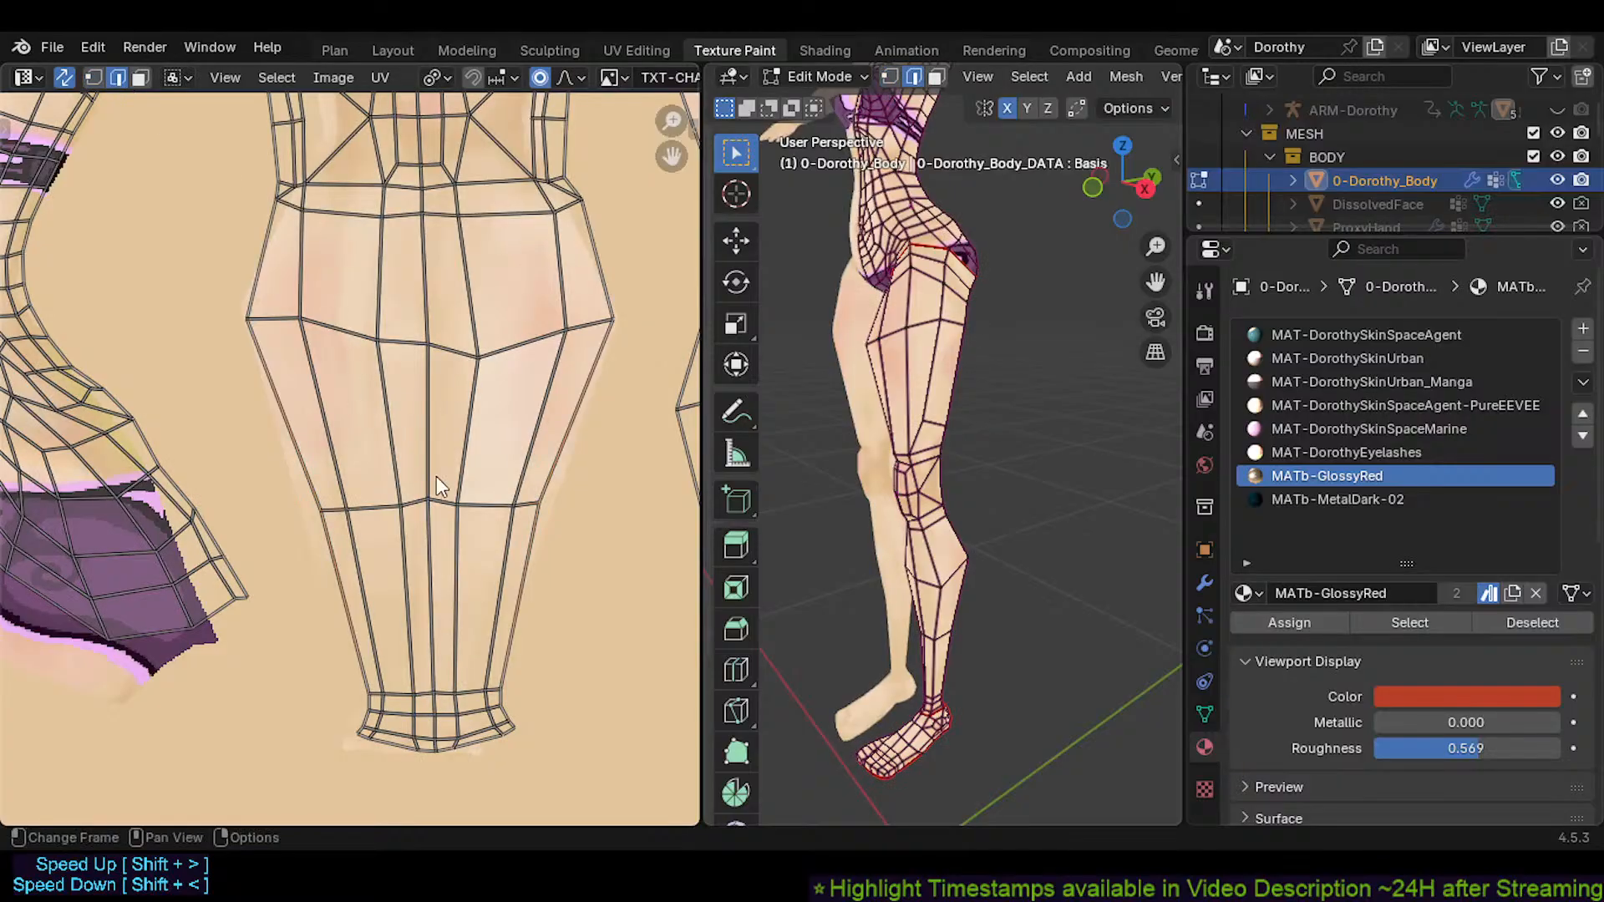
key(g)
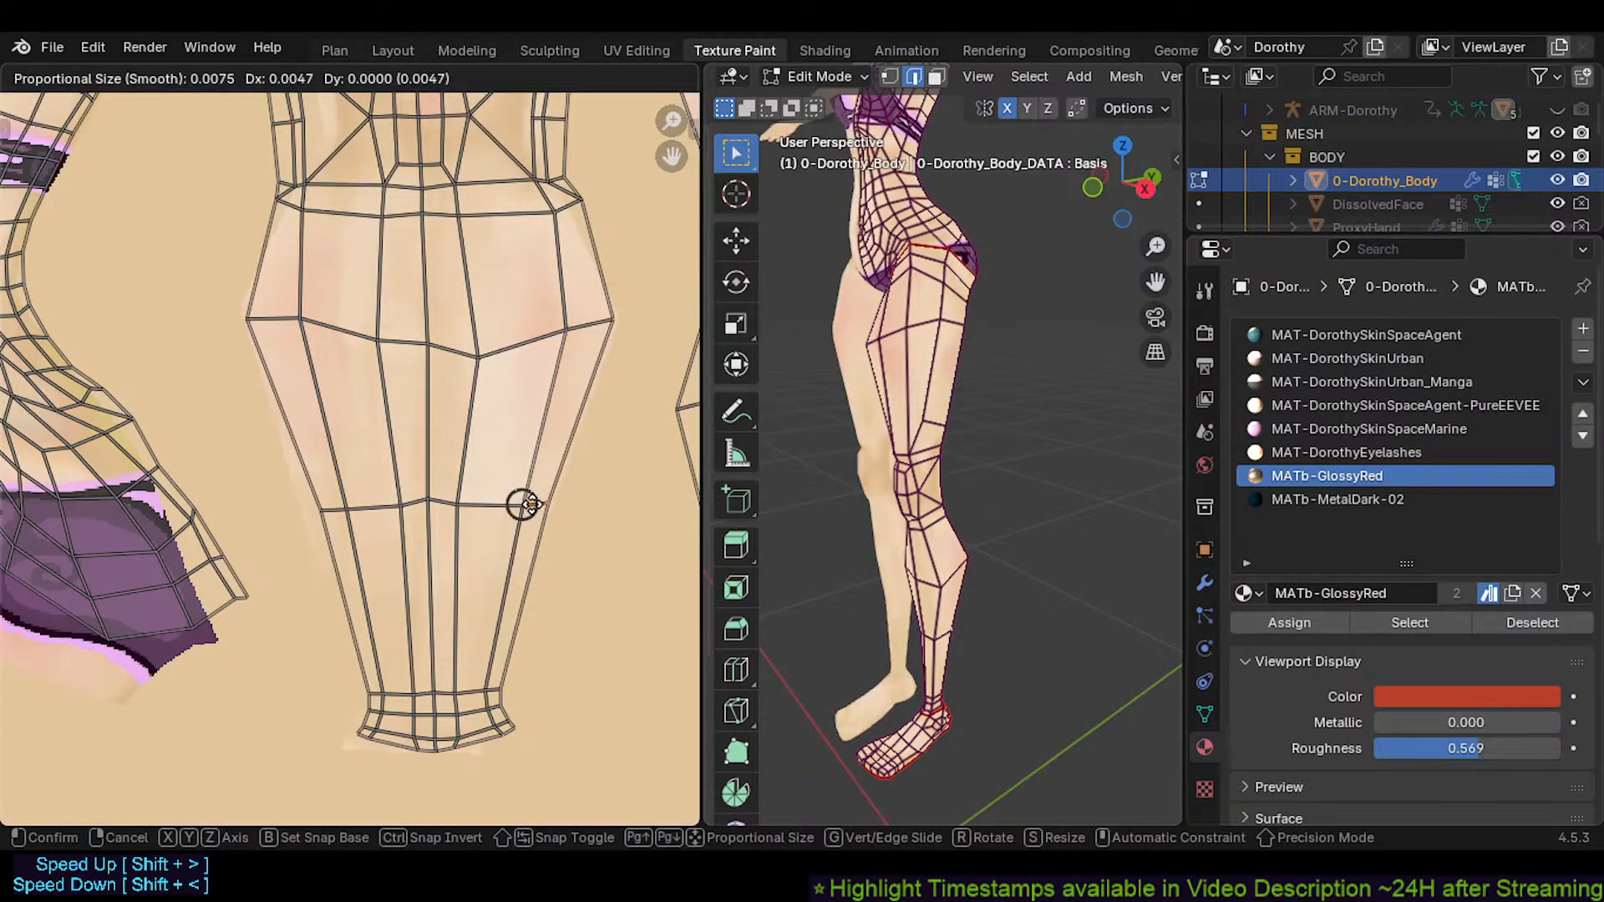
click(532, 505)
click(343, 507)
key(g)
click(335, 508)
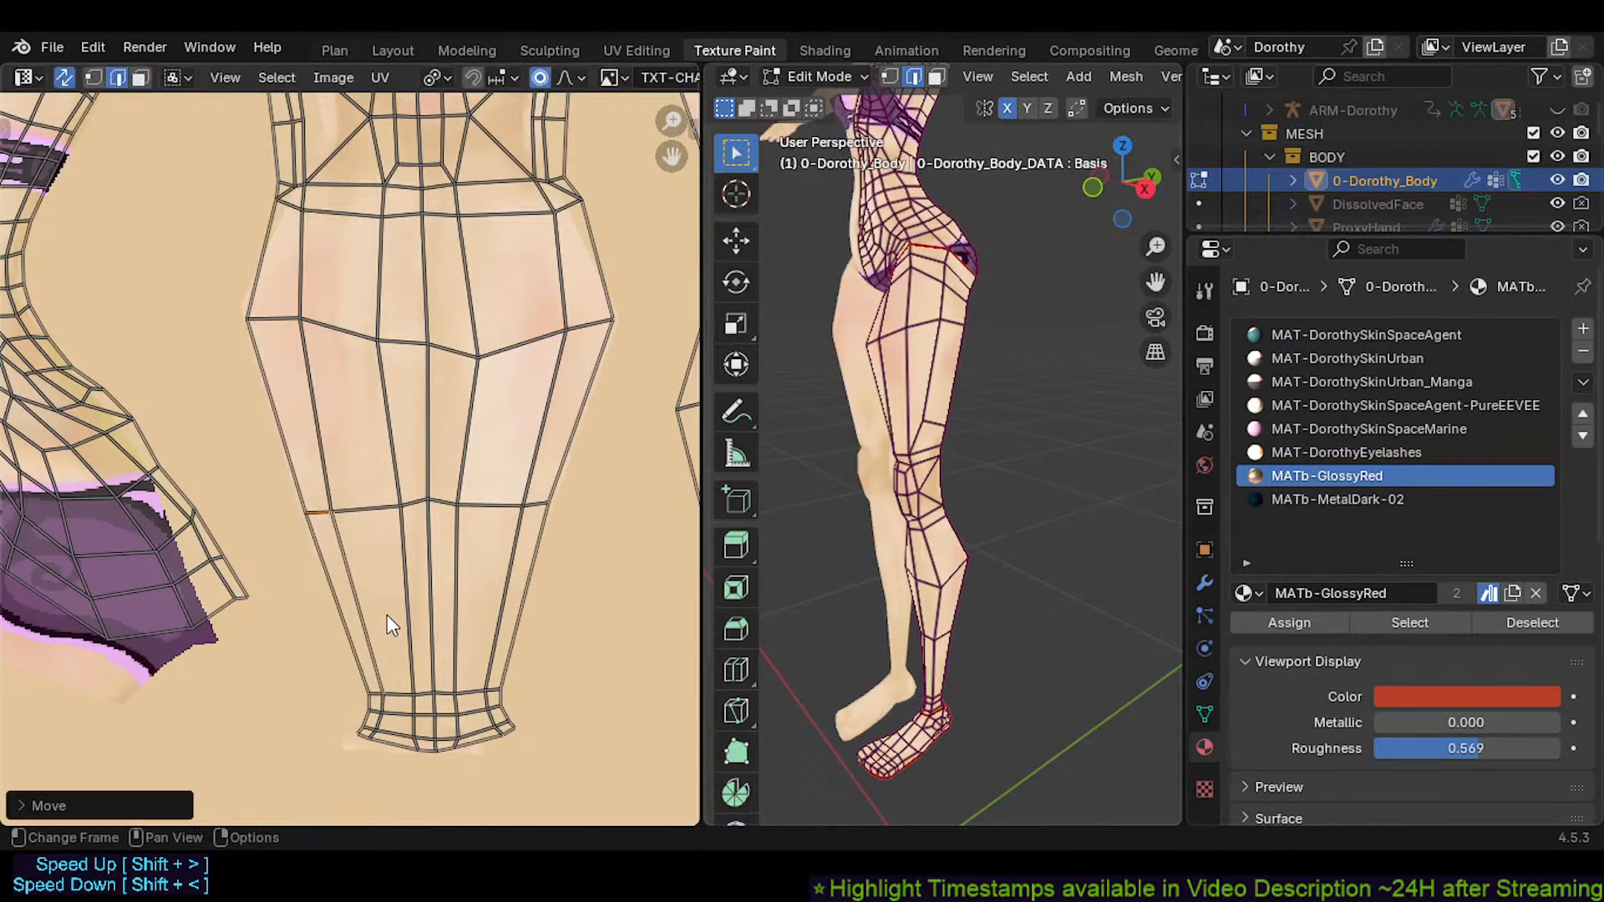
Pull the lower-left corner edge of the ankle outward and down to the painted ankle's outline
click(375, 689)
key(g)
right_click(371, 689)
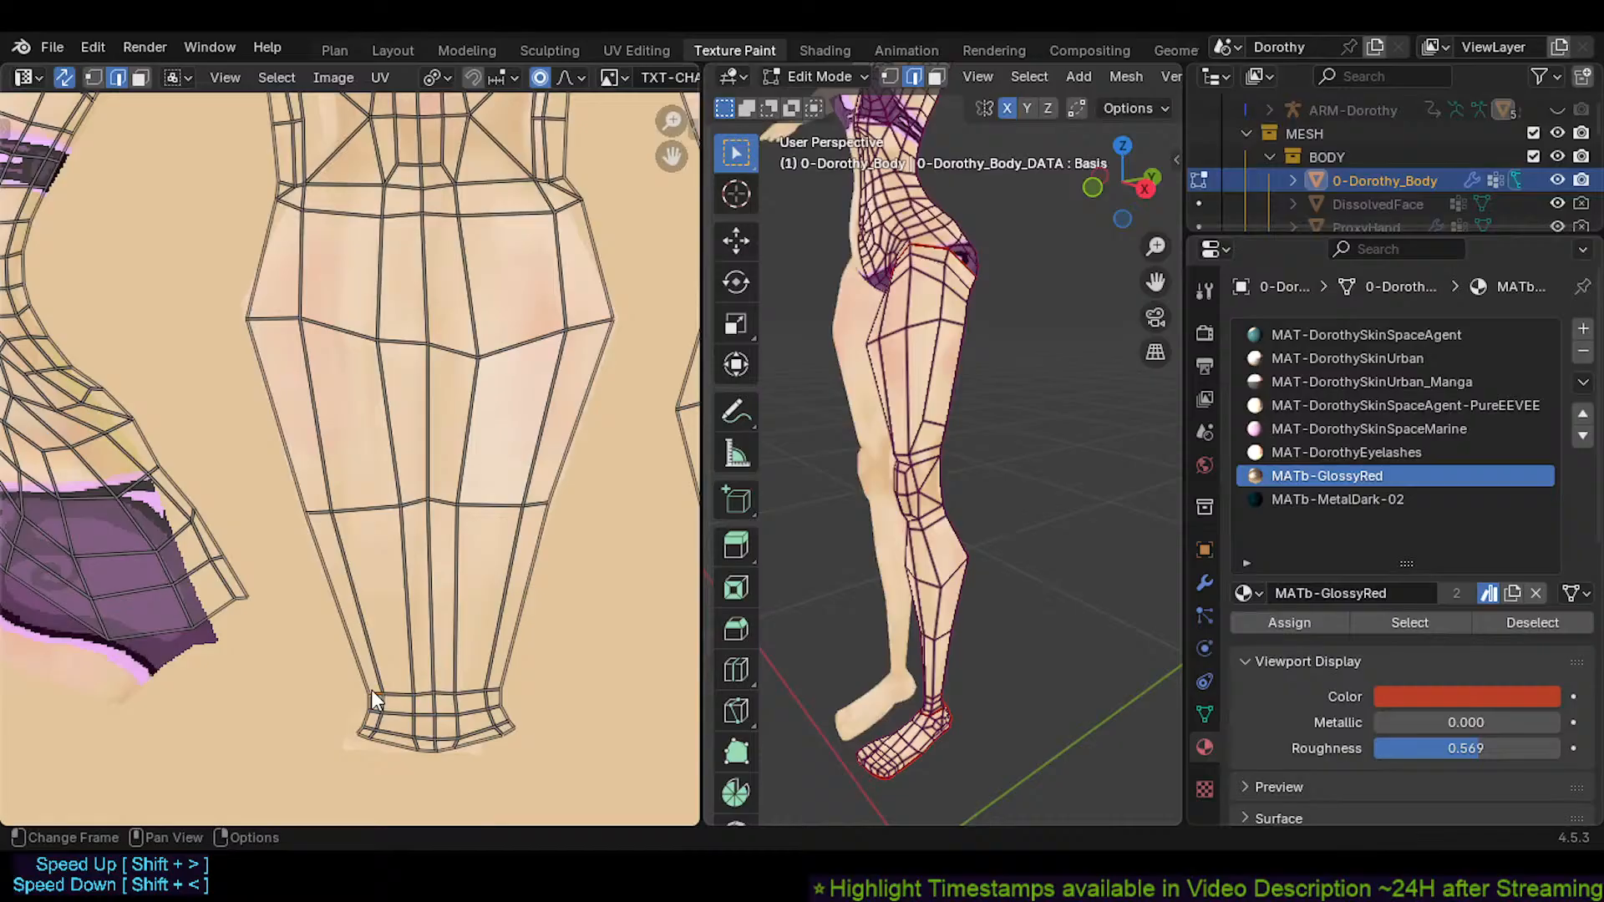
click(364, 738)
key(g)
click(348, 746)
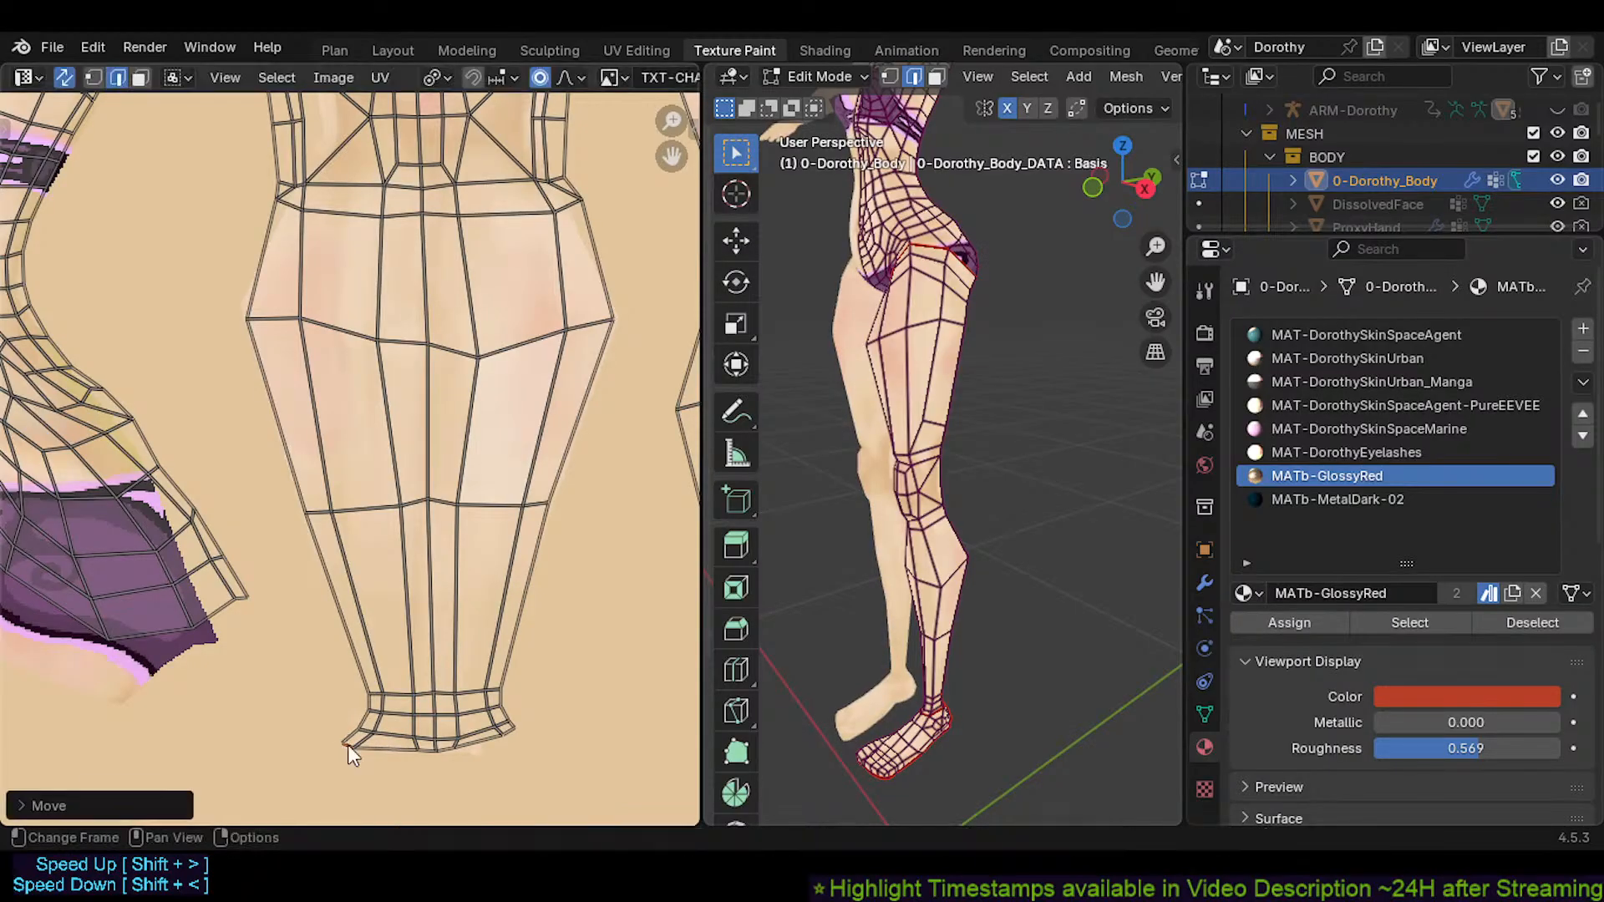
Move the ankle's lower-right corner face down to match the painted ankle's bottom border
key(r)
right_click(540, 723)
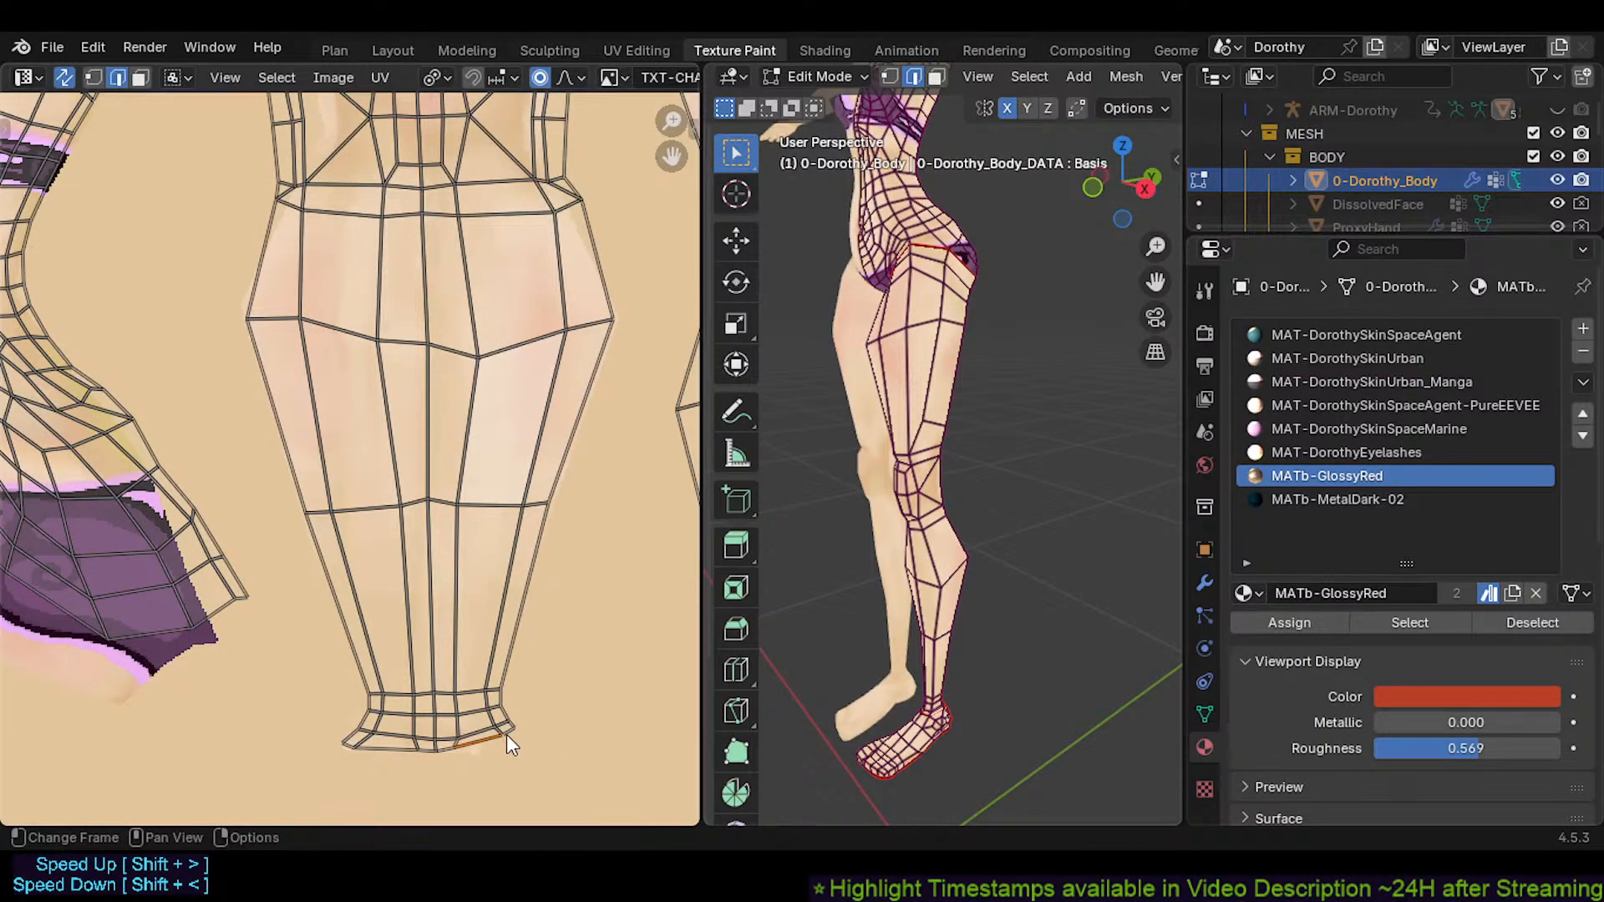
key(g)
right_click(518, 742)
key(3)
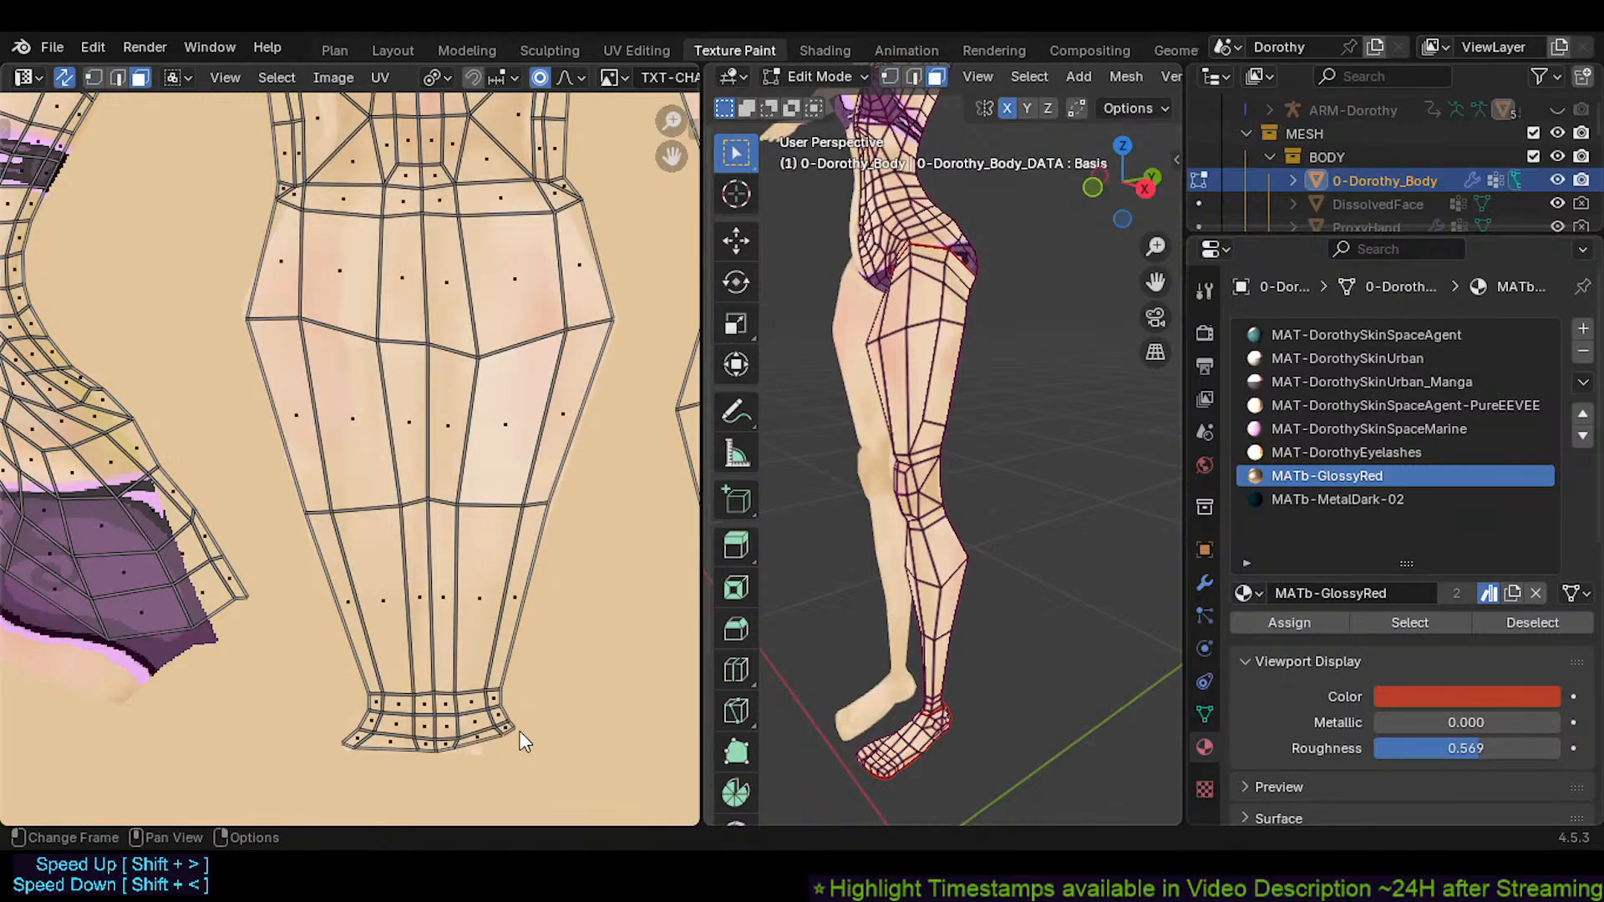
click(520, 730)
key(g)
click(451, 747)
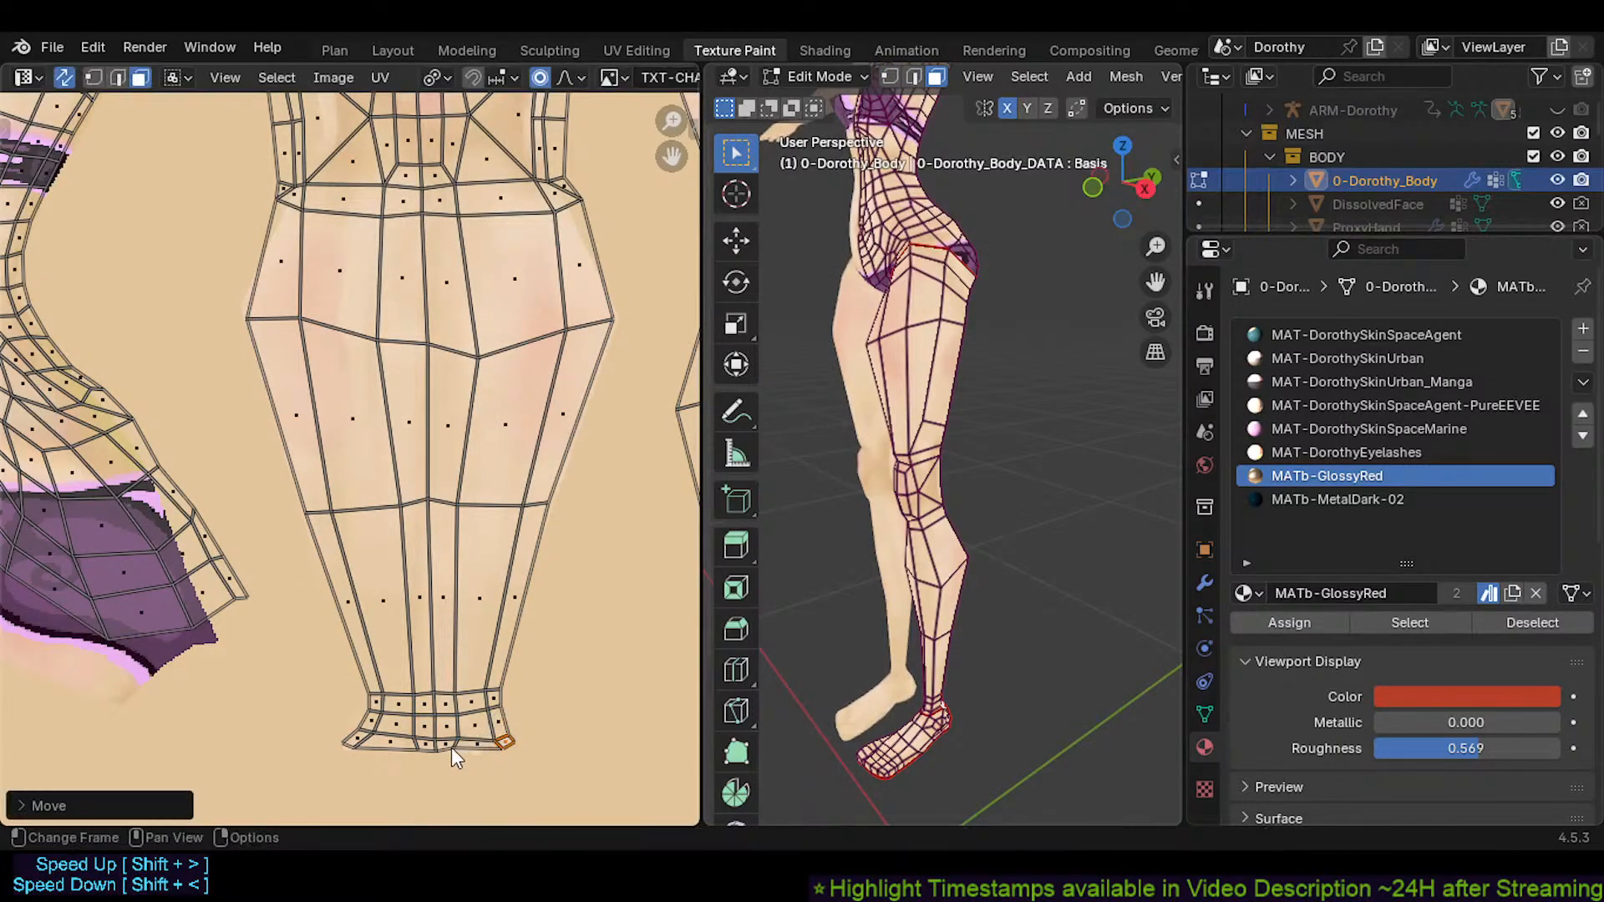
Reposition the middle face of the ankle's bottom row and rotate it slightly
click(454, 746)
key(g)
key(r)
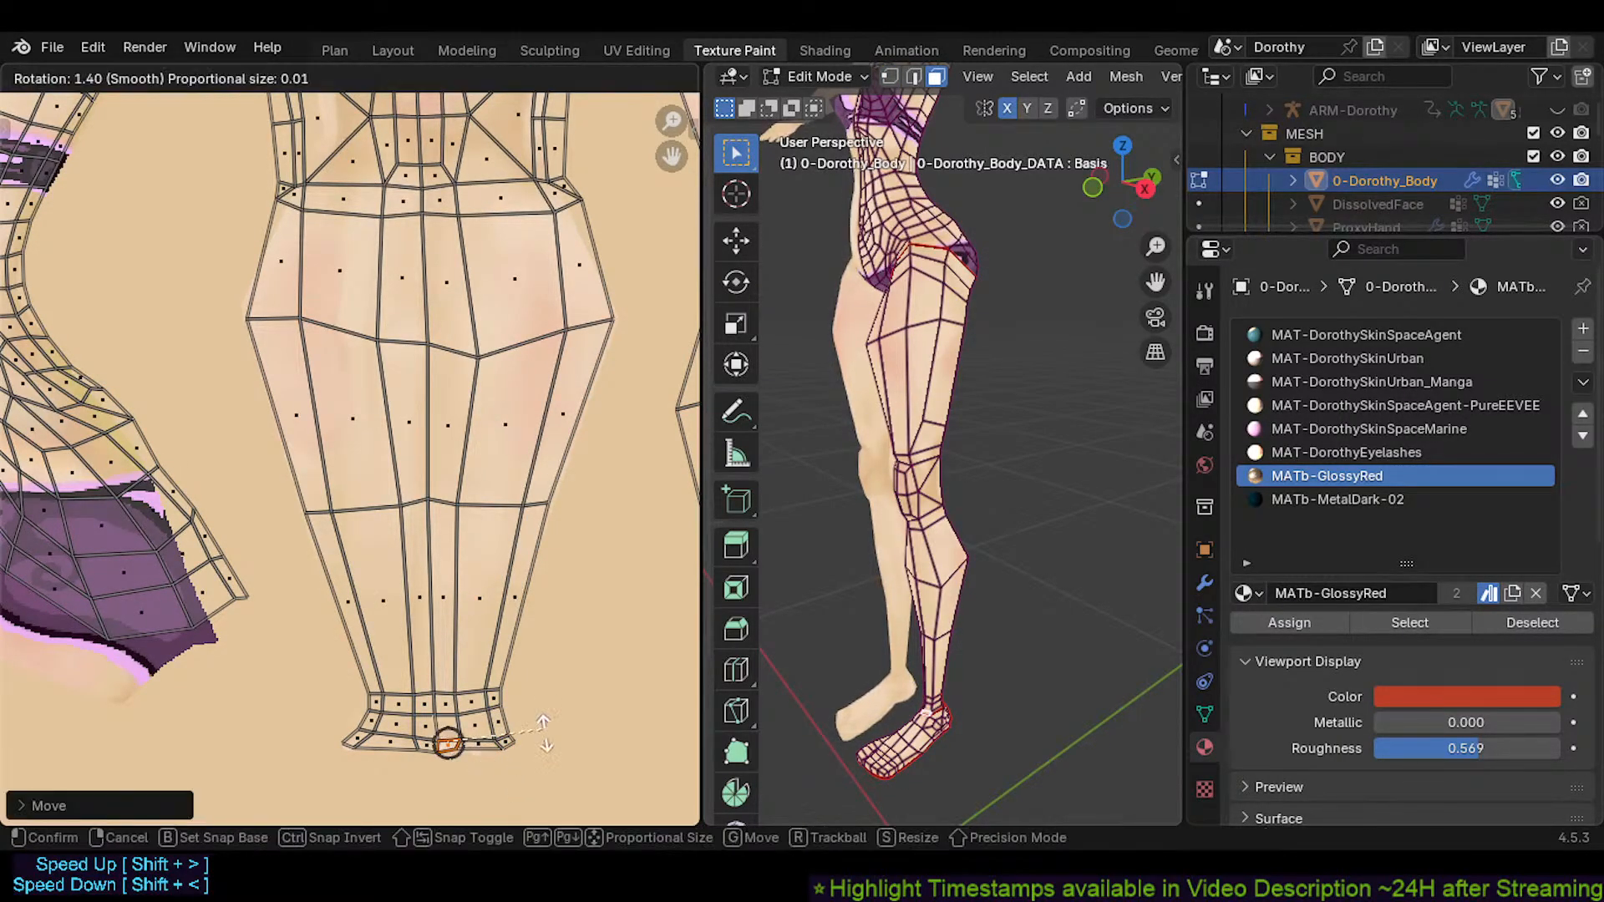
click(545, 746)
Nudge the outermost face on the knee's right side to fit the painted knee
middle_drag(512, 666, 508, 684)
middle_drag(535, 482, 530, 604)
middle_drag(491, 451, 483, 605)
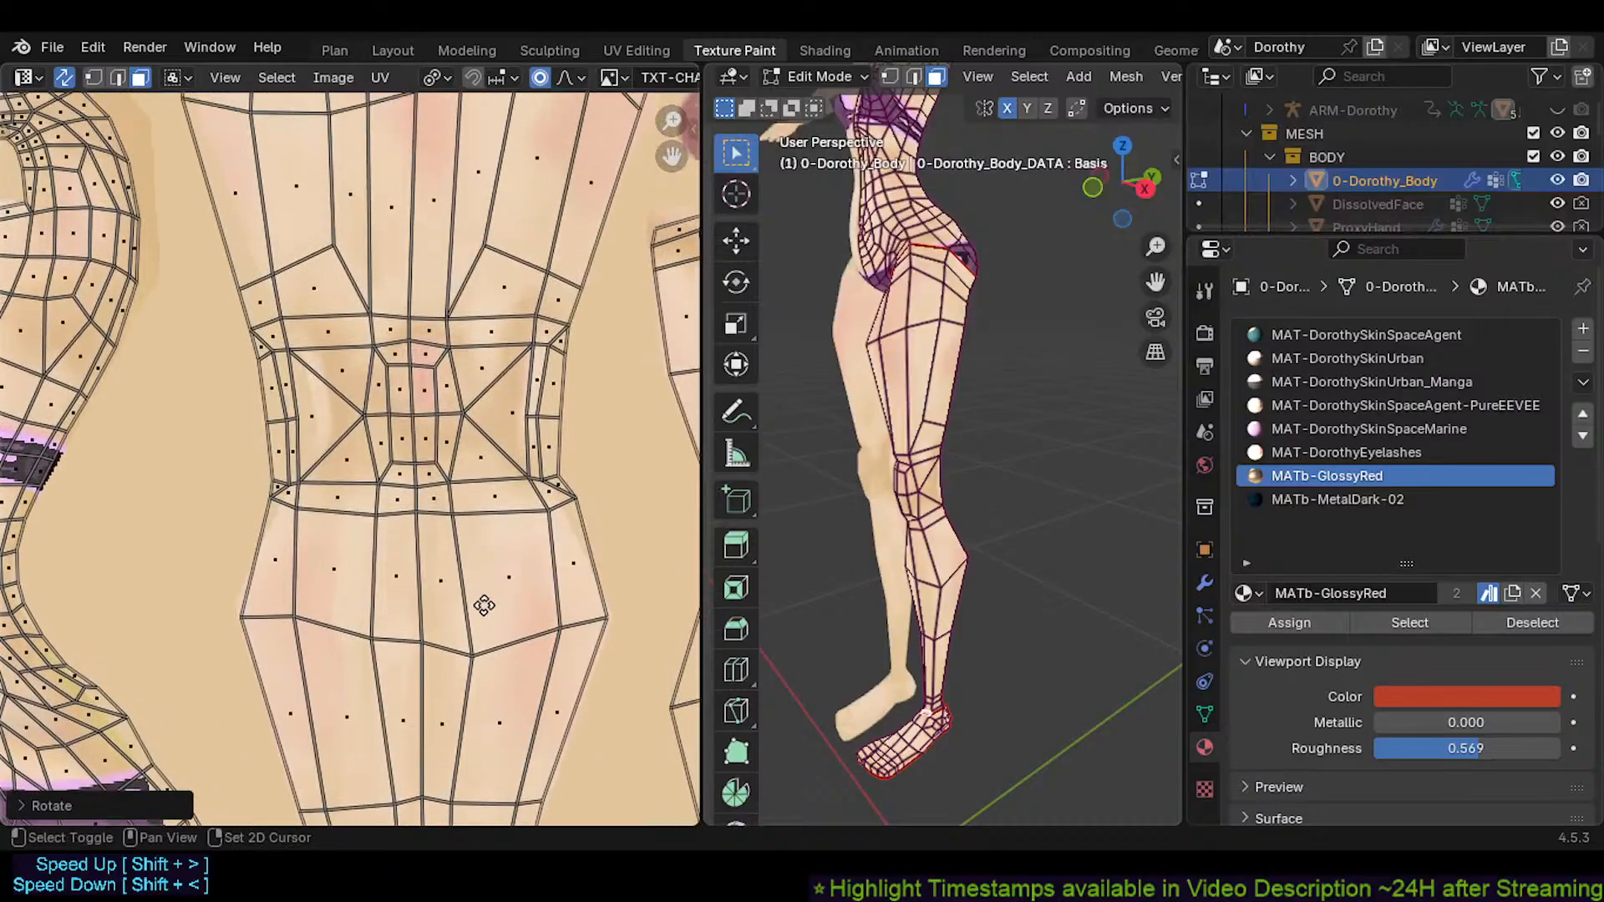
middle_drag(505, 372, 494, 512)
click(543, 522)
key(g)
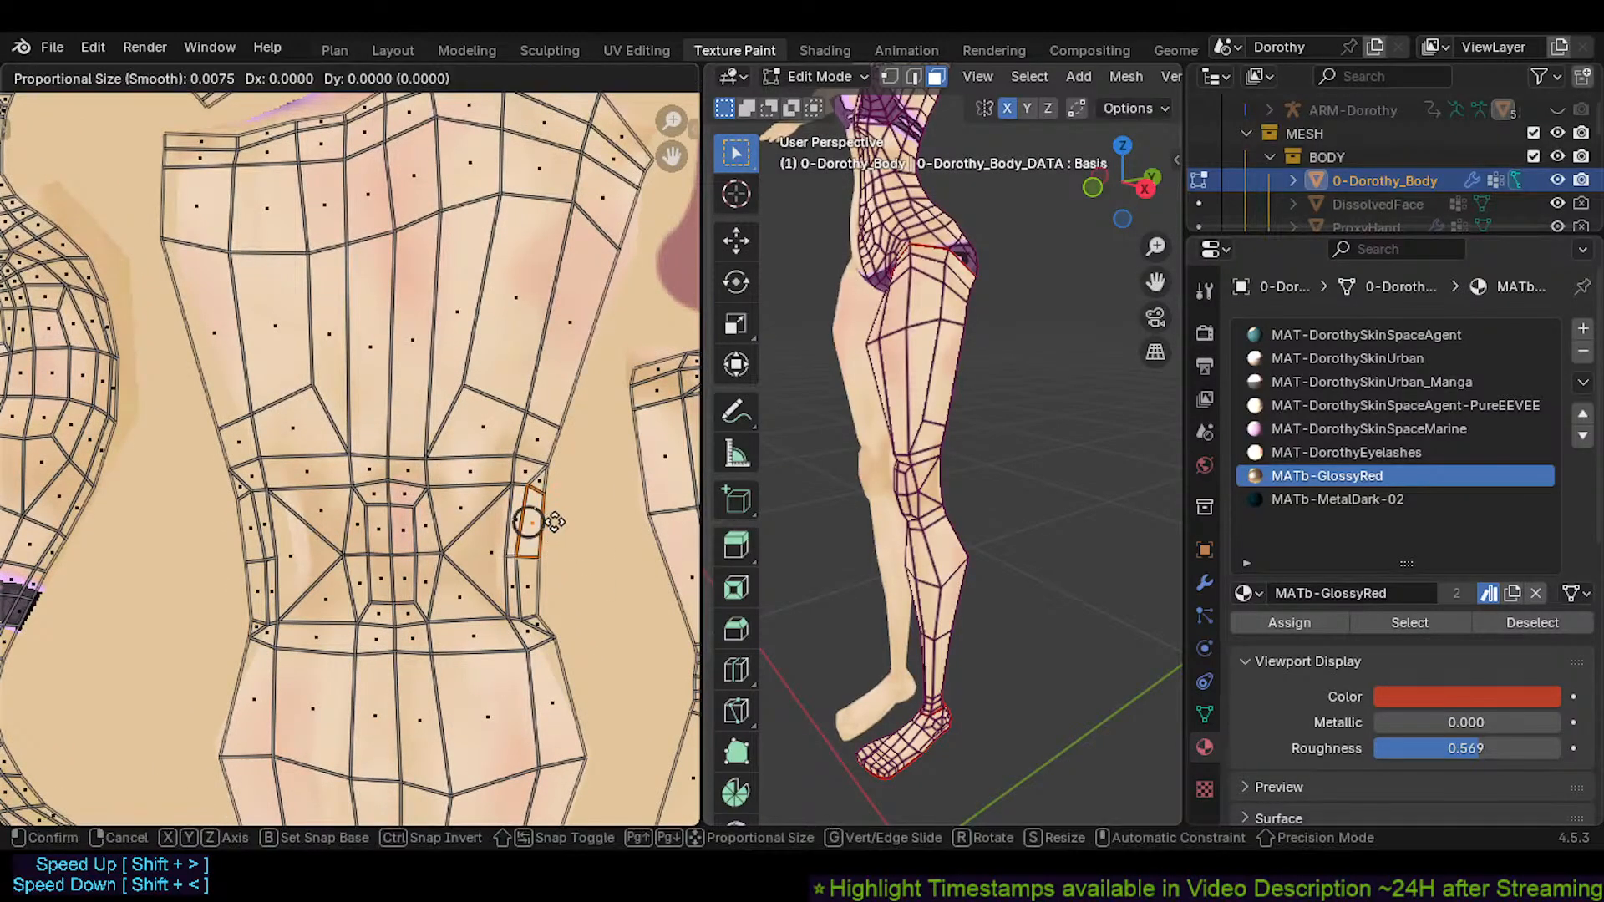
click(525, 514)
Move the outer vertex on the upper thigh's right side toward the painted thigh's outline
middle_drag(562, 385, 482, 561)
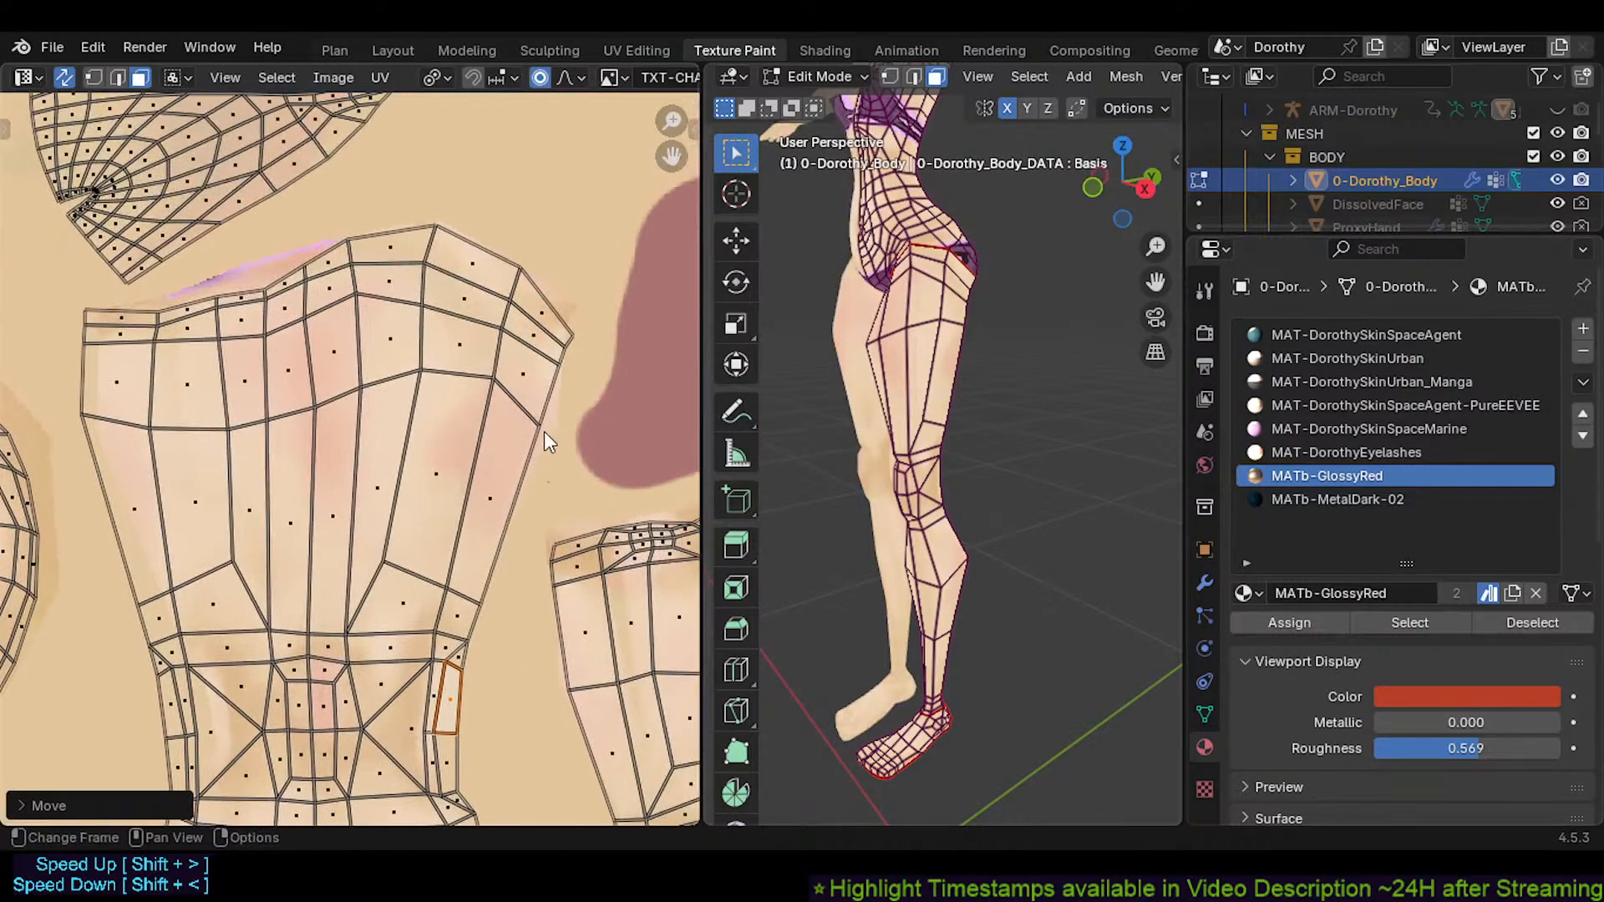
key(1)
click(537, 430)
scroll(540, 430, down, 5)
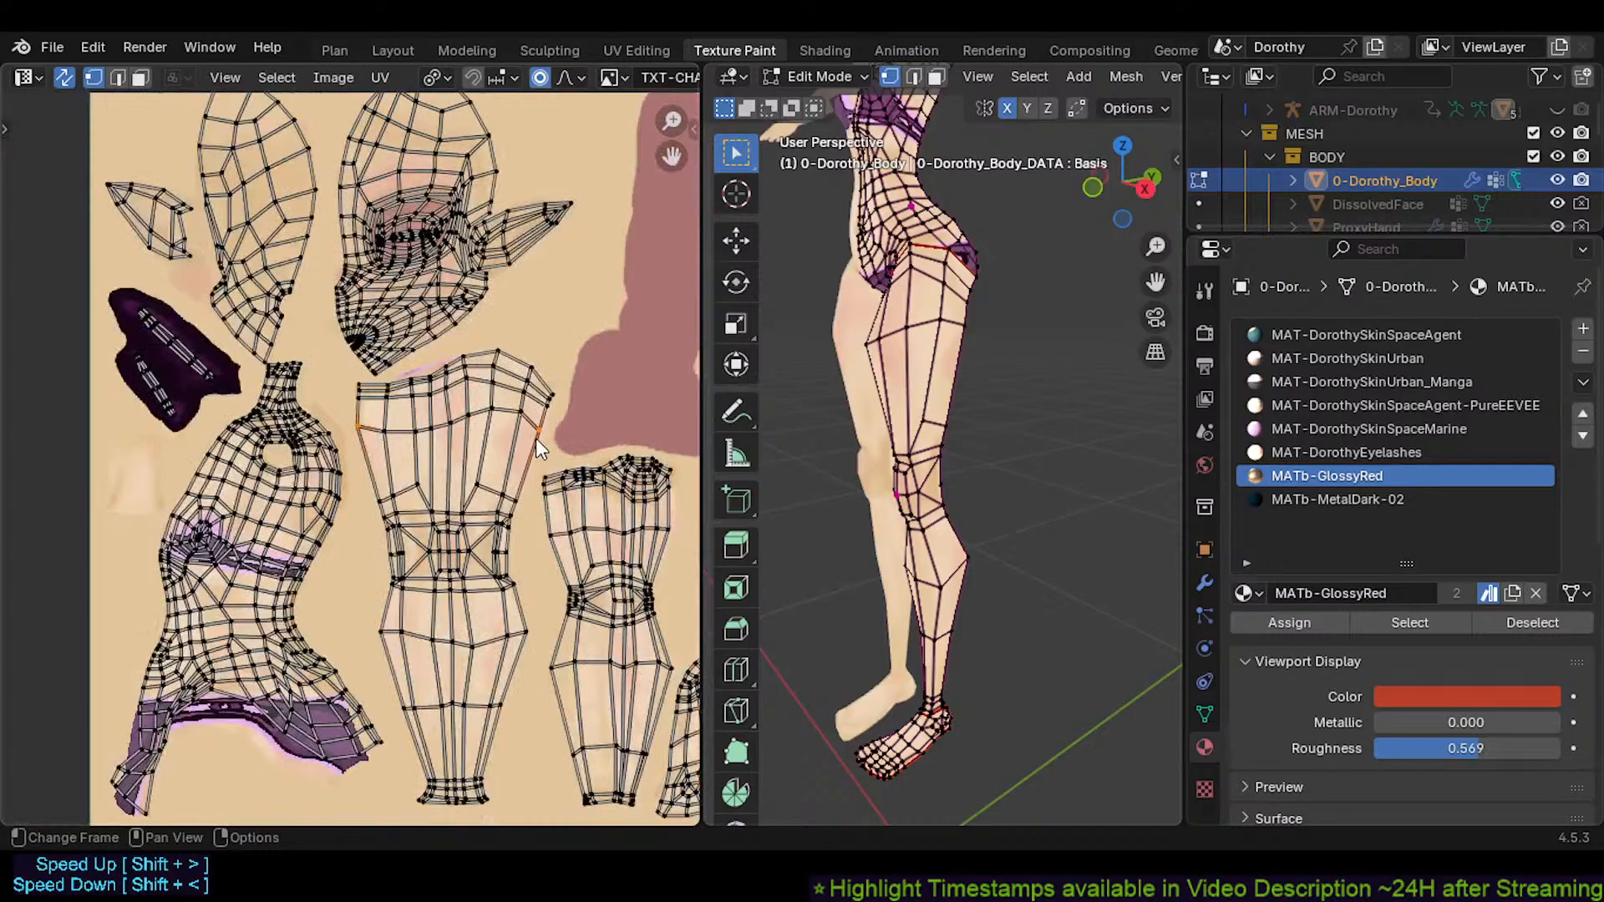
scroll(534, 437, up, 5)
key(g)
click(560, 422)
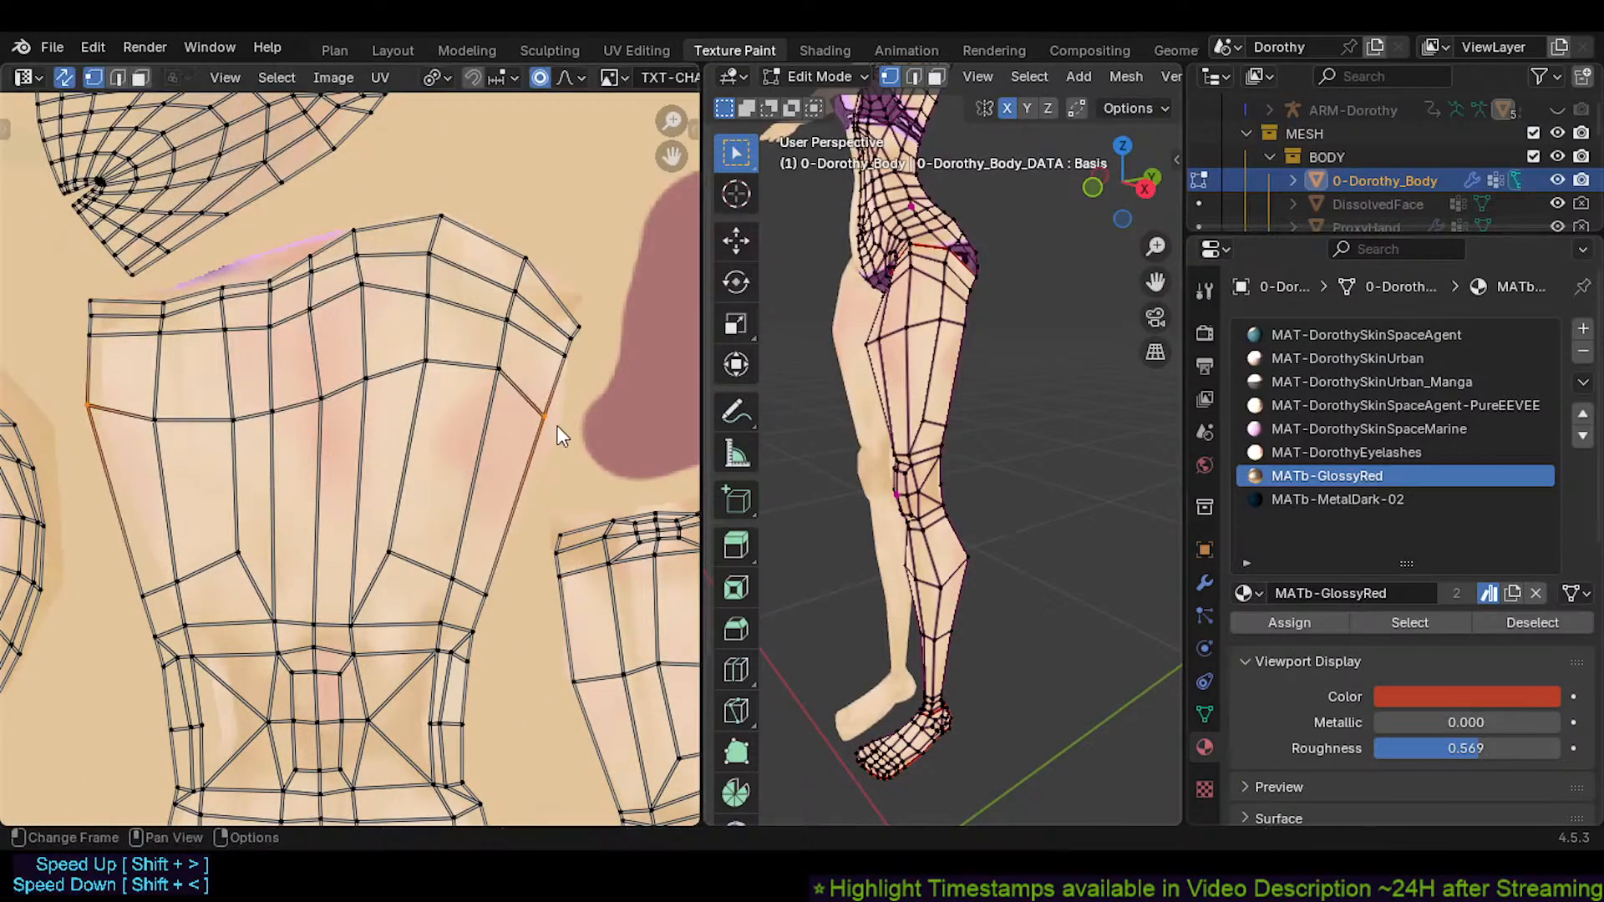
Select the outer face on the upper thigh's right side and nudge it outward
key(3)
scroll(550, 435, down, 3)
scroll(552, 443, up, 3)
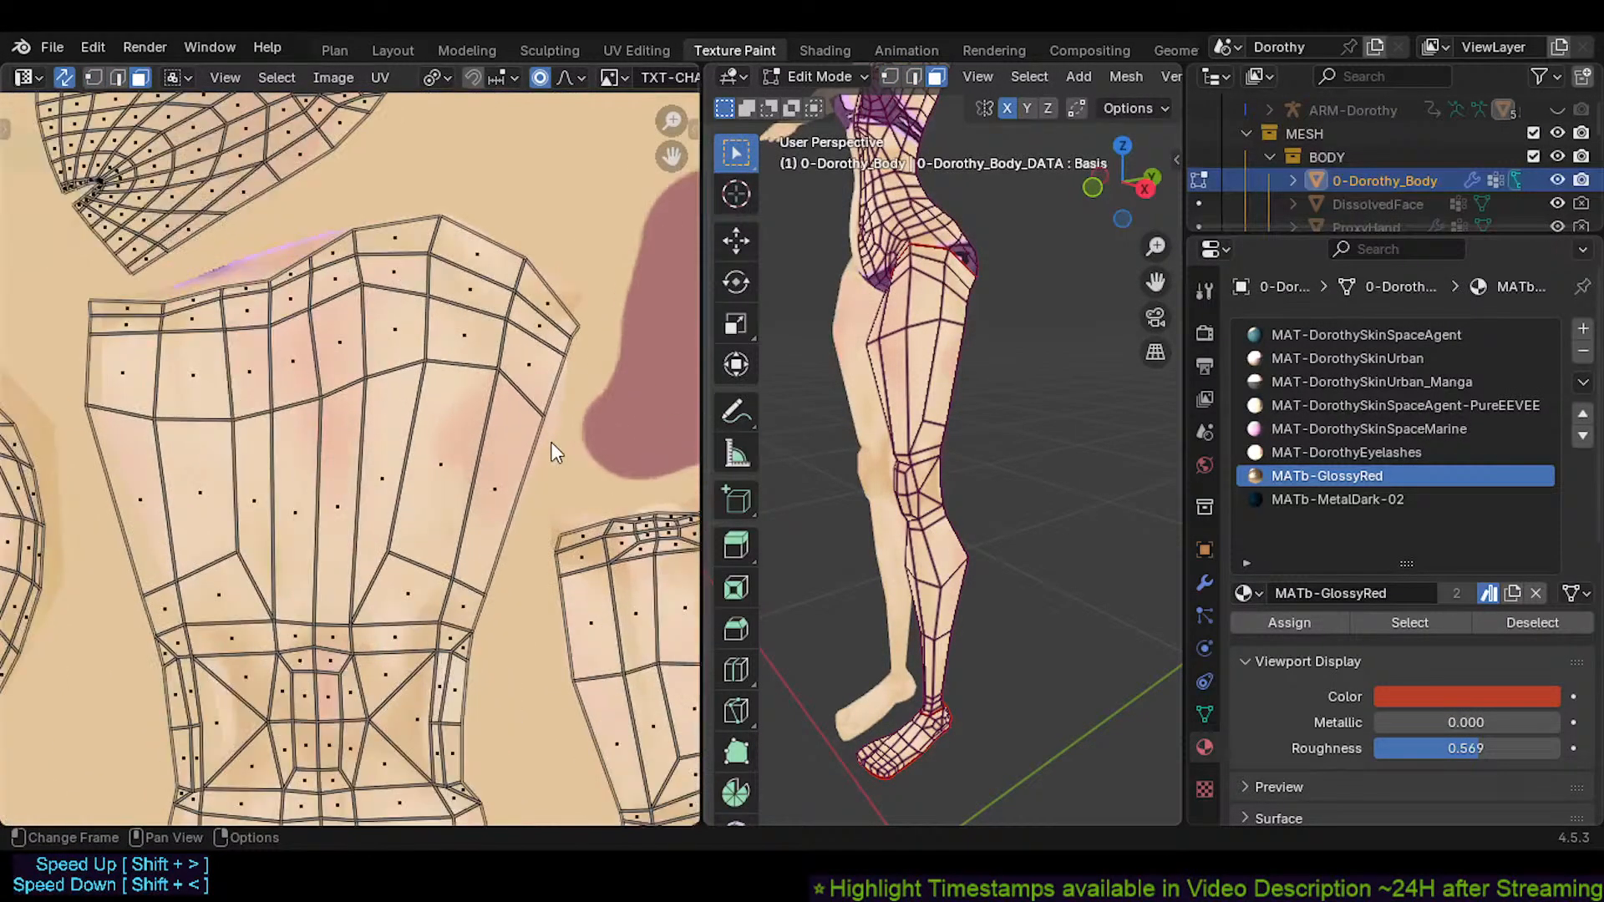
click(548, 428)
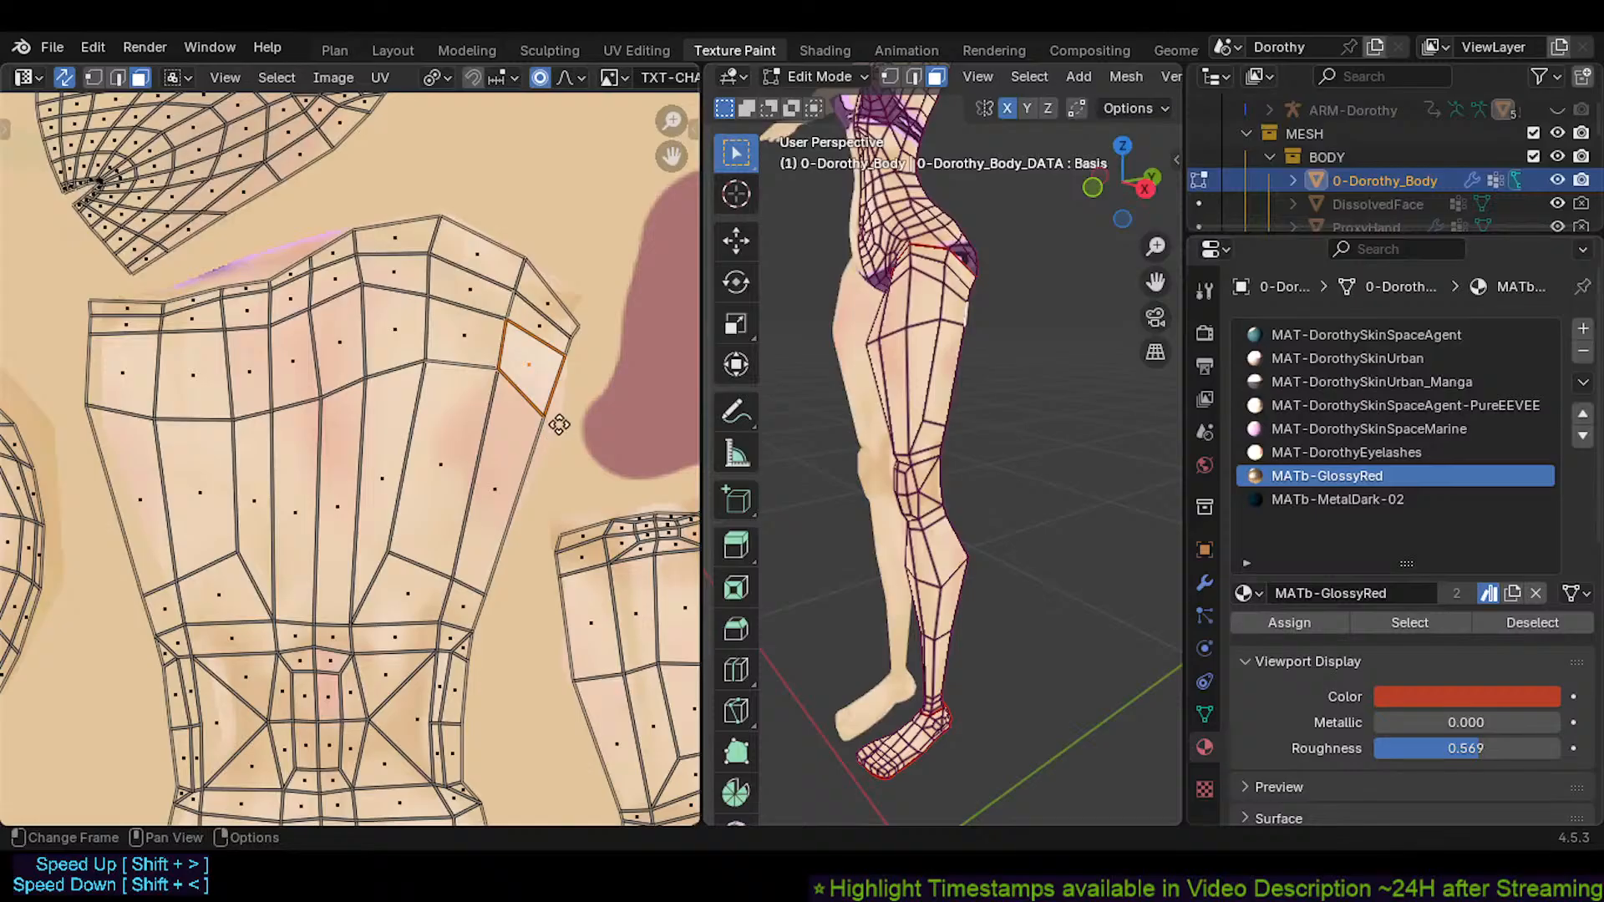
key(g)
click(566, 434)
middle_drag(577, 324, 549, 389)
click(550, 389)
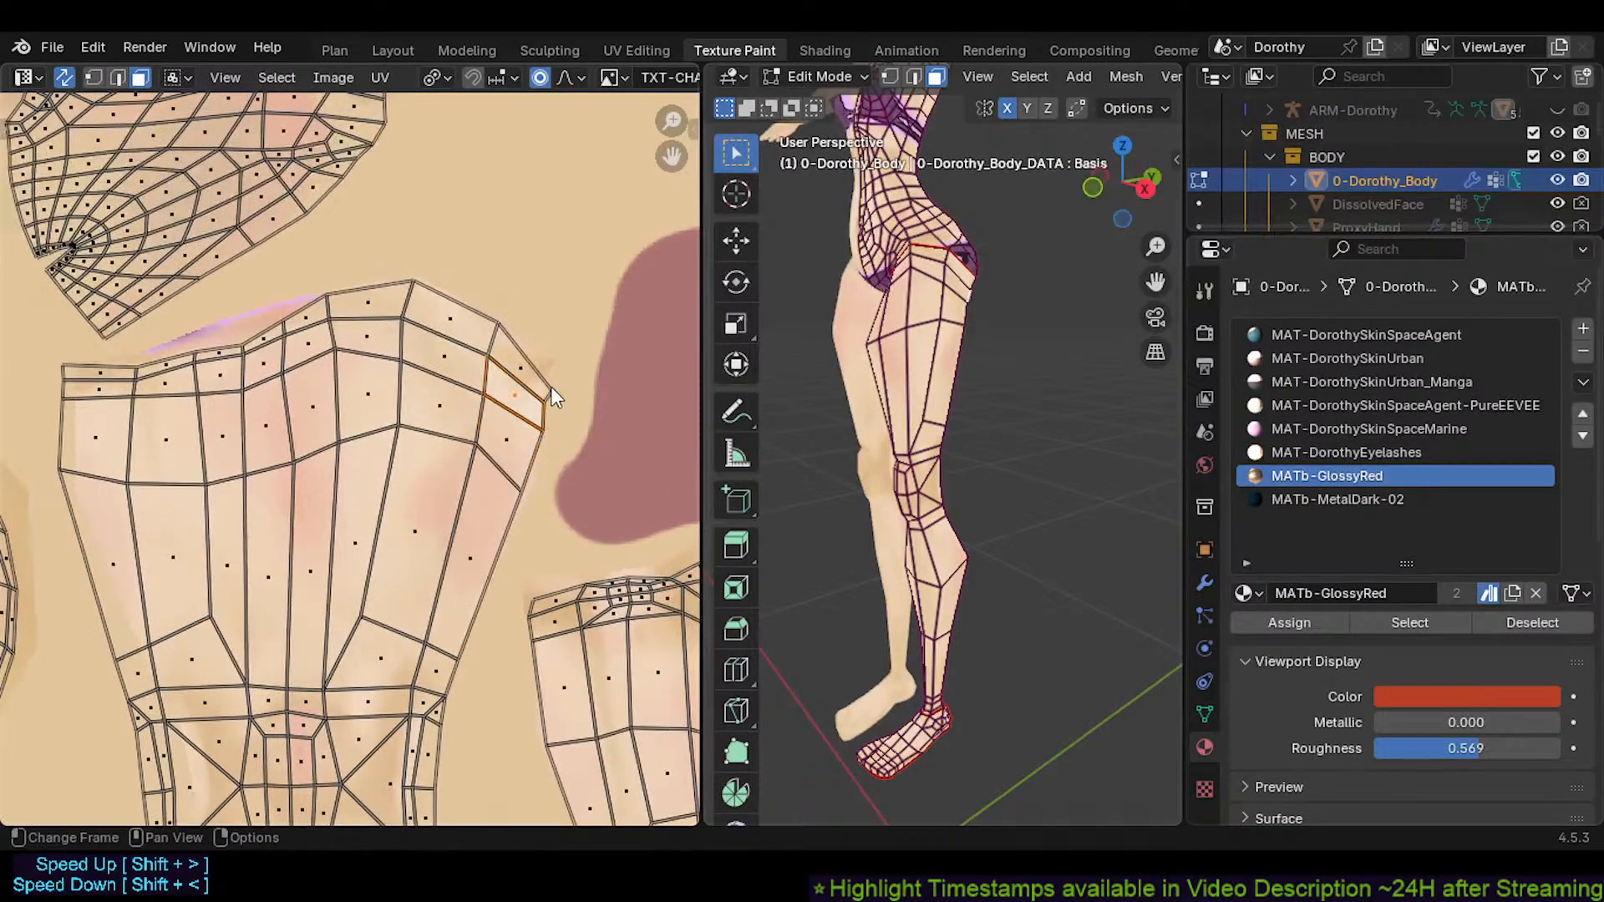
key(g)
right_click(554, 385)
key(1)
click(558, 389)
key(g)
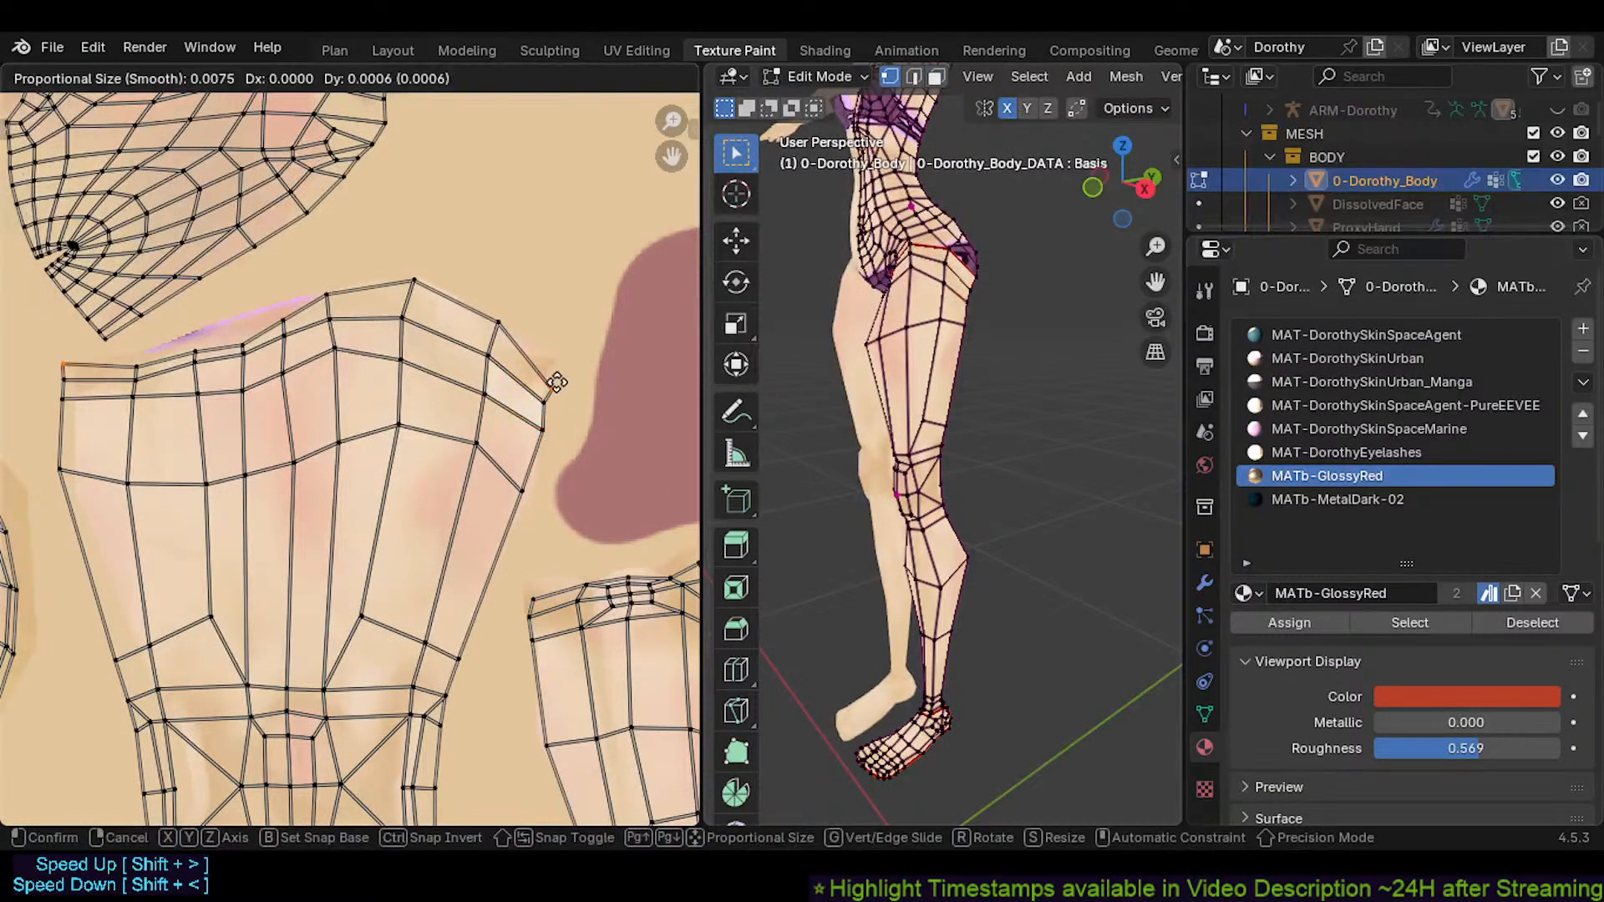
right_click(556, 364)
key(3)
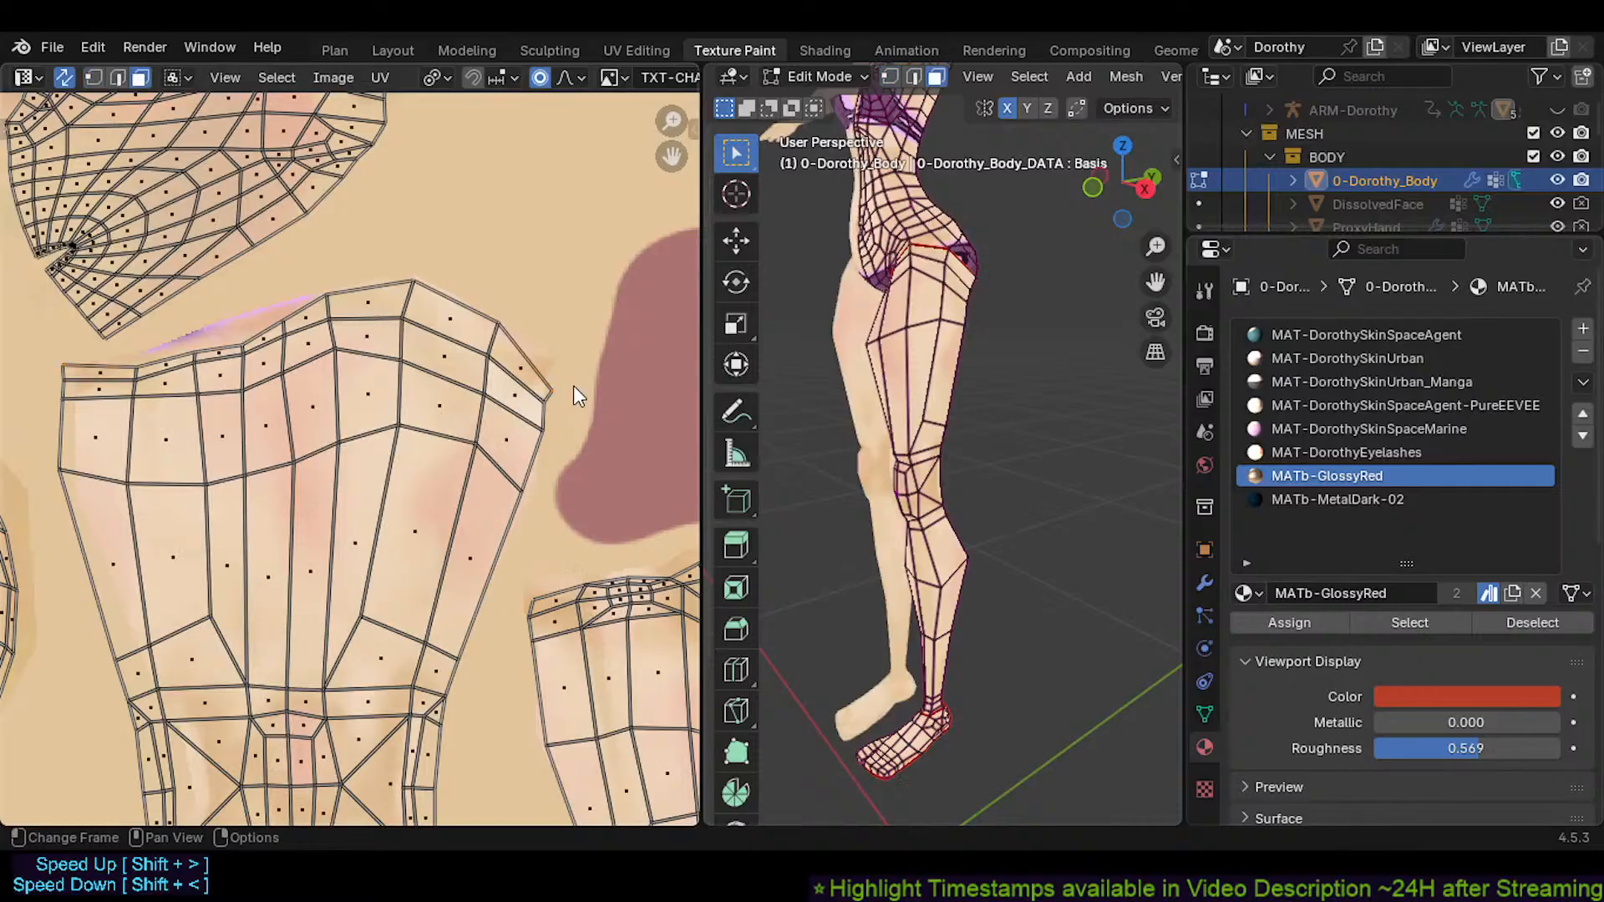
Move the sloping border edge at the thigh's upper-right corner up and slightly inward
key(g)
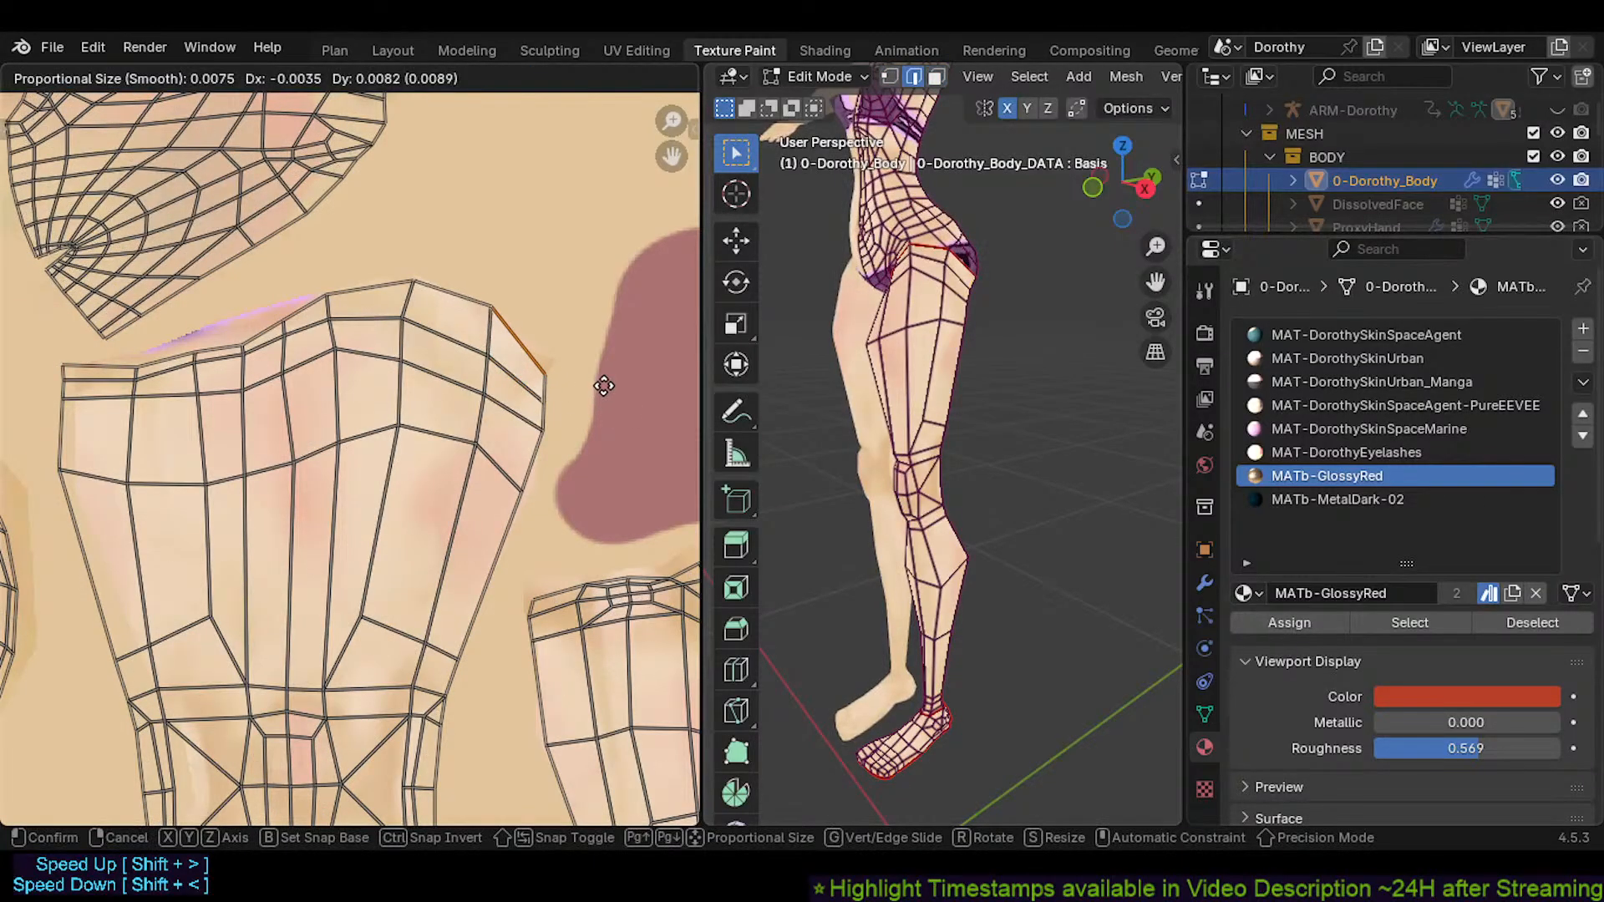
click(605, 378)
key(r)
right_click(555, 338)
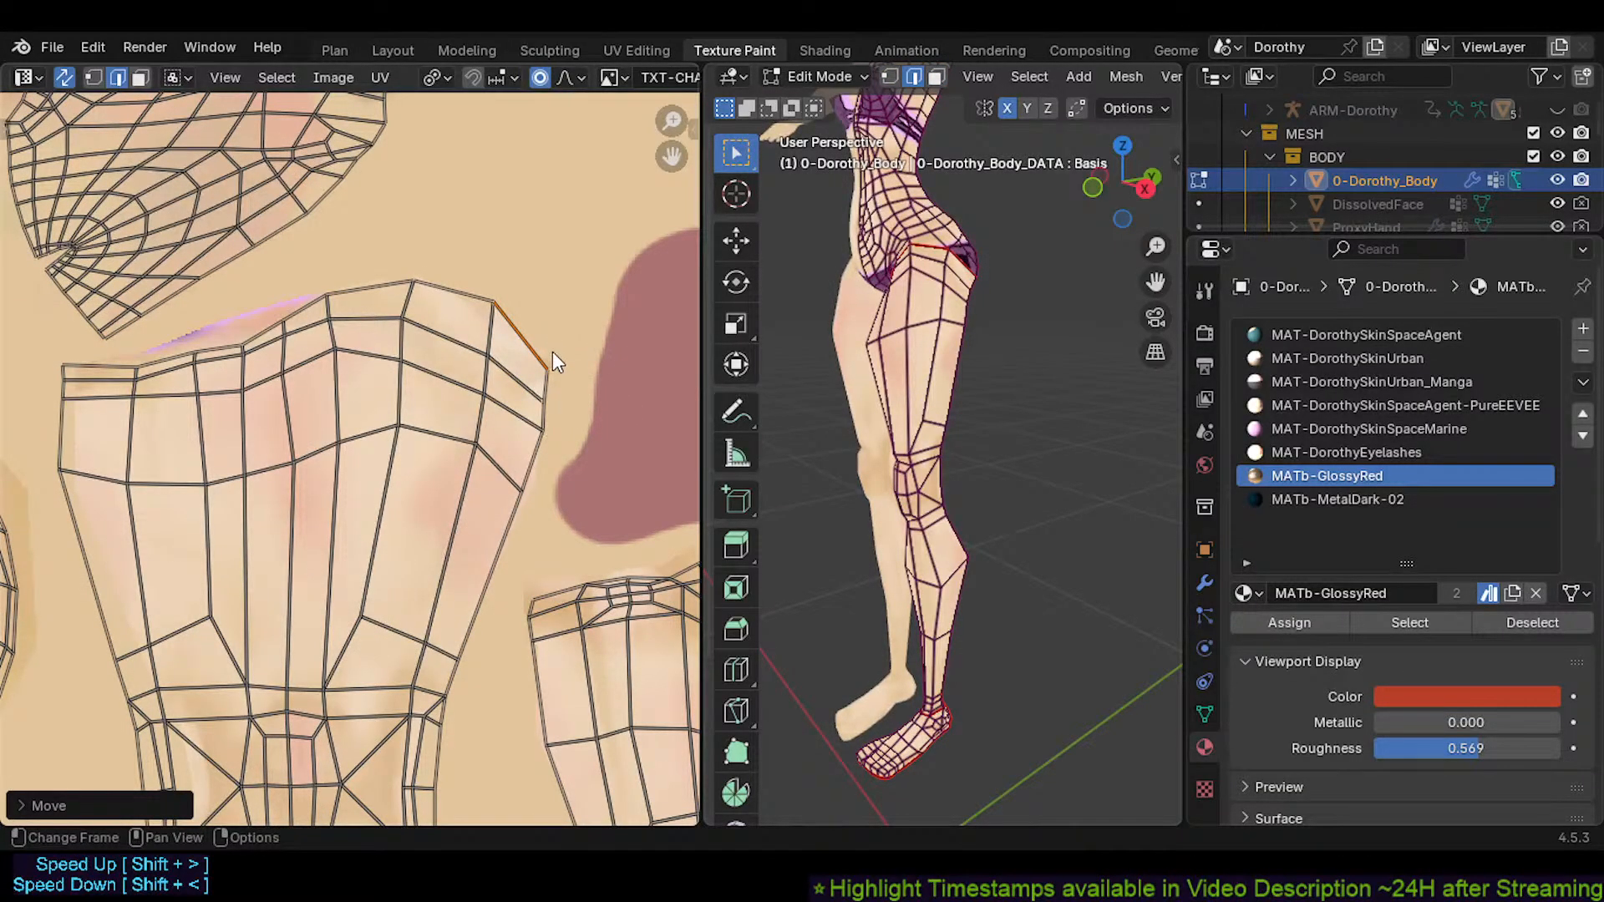
Lower the thigh's top border edge right of the peak, and shift the short edge at the peak up and left
click(487, 298)
key(g)
click(486, 307)
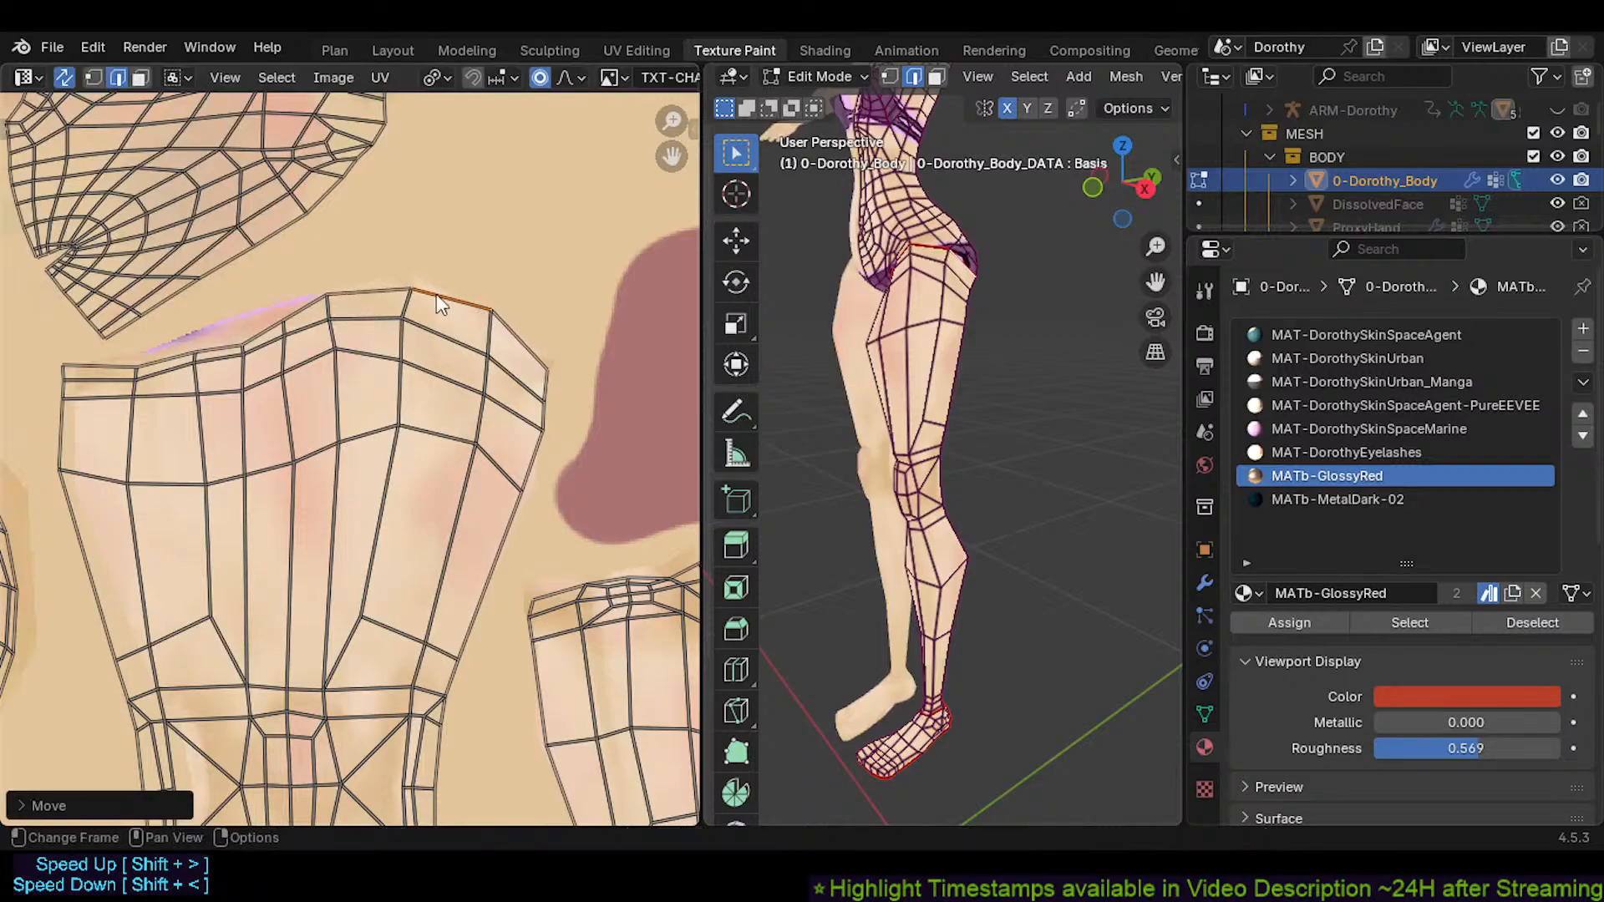
click(410, 294)
key(g)
click(402, 290)
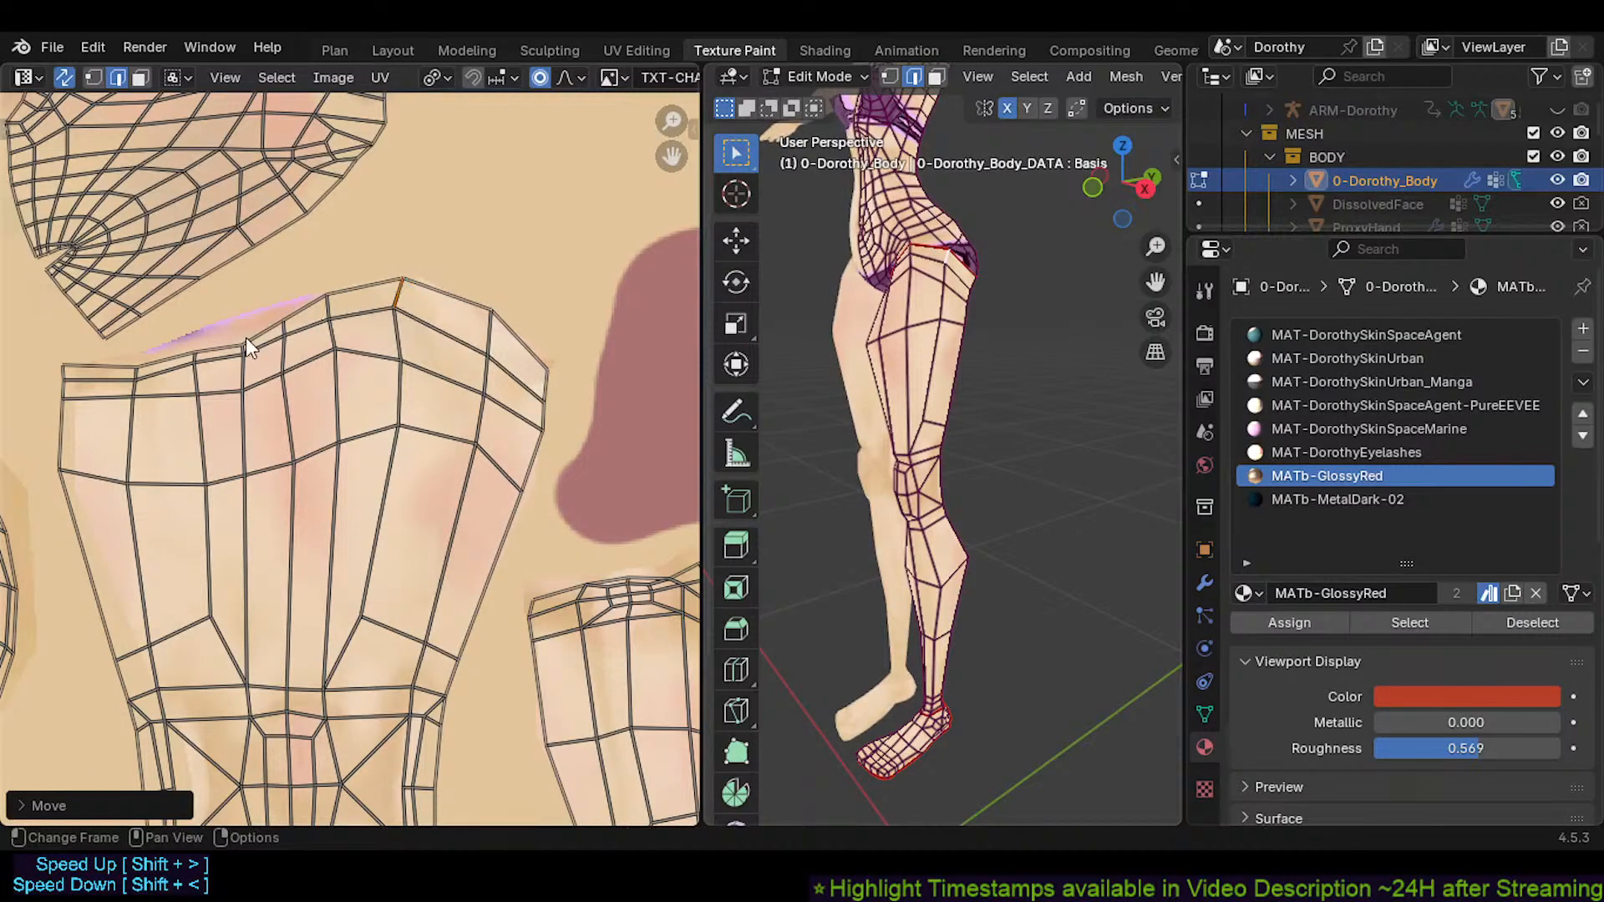
Raise the thigh's top border edges left of the peak toward the painted purple trim and tilt them to follow it
key(g)
click(243, 317)
key(r)
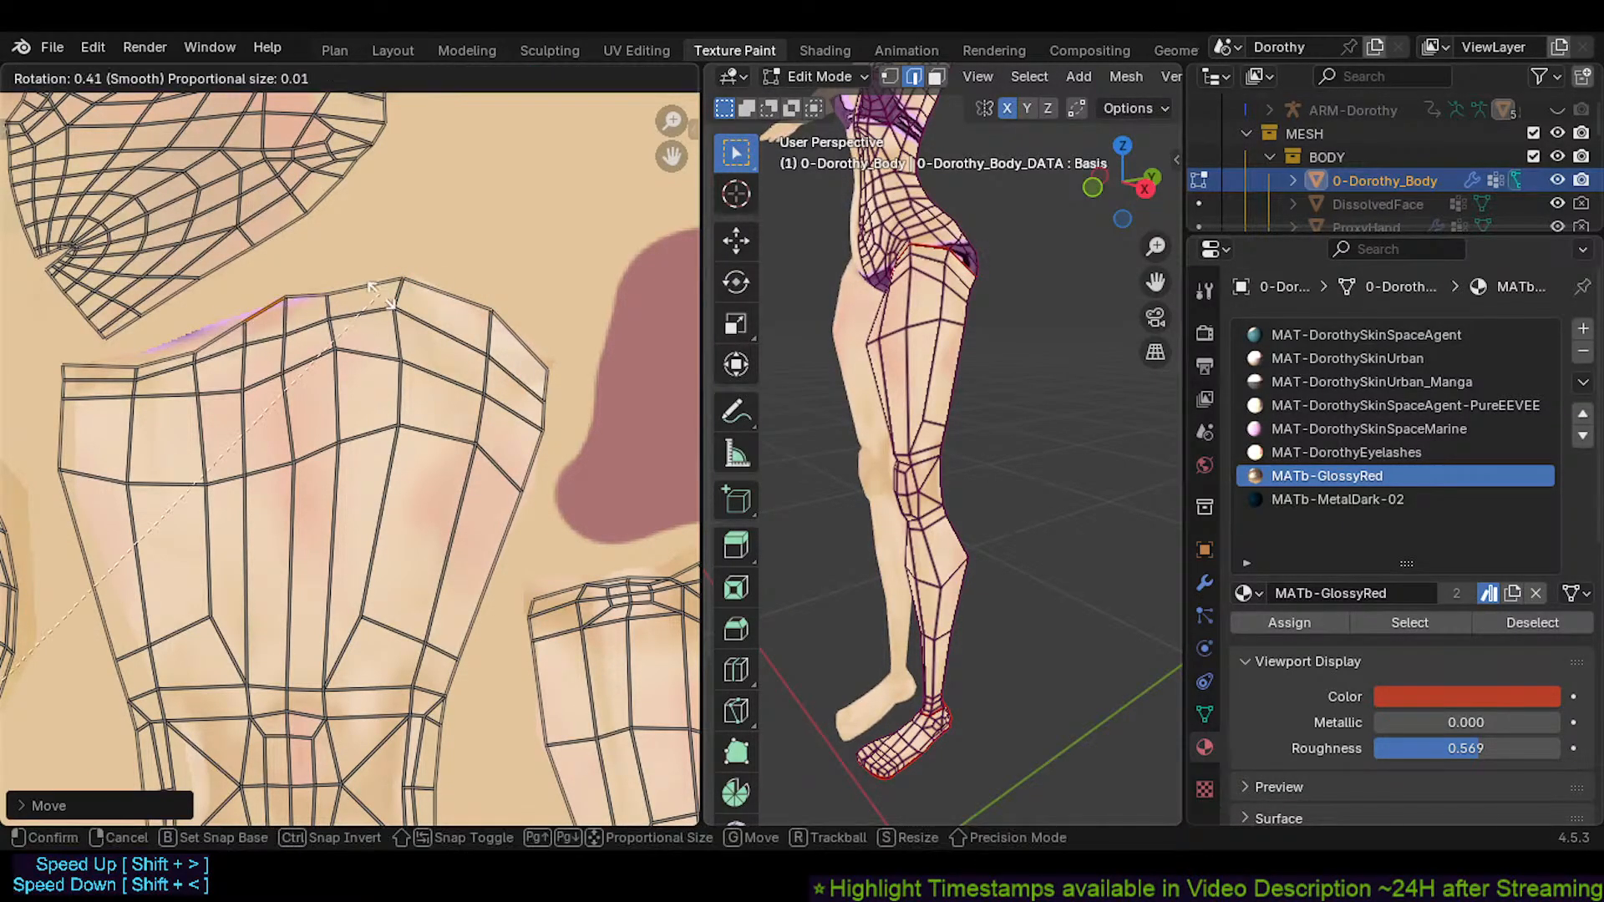
click(324, 320)
key(g)
click(271, 316)
key(r)
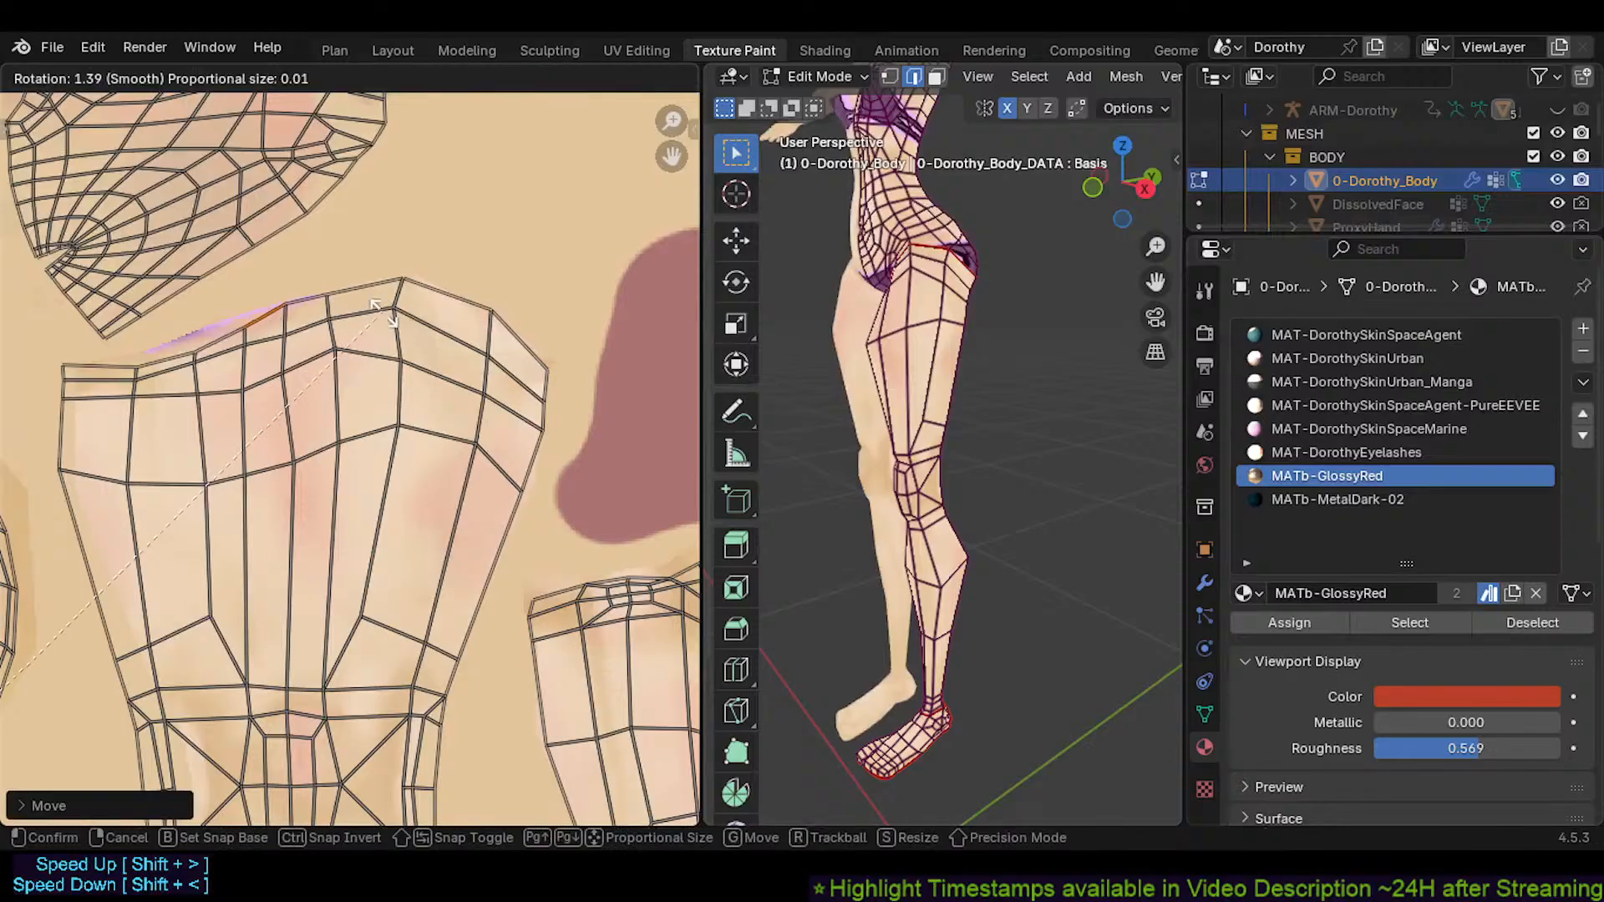
click(364, 294)
Fine-tune the rotation and height of the top border edge along the purple trim
key(r)
click(365, 321)
key(g)
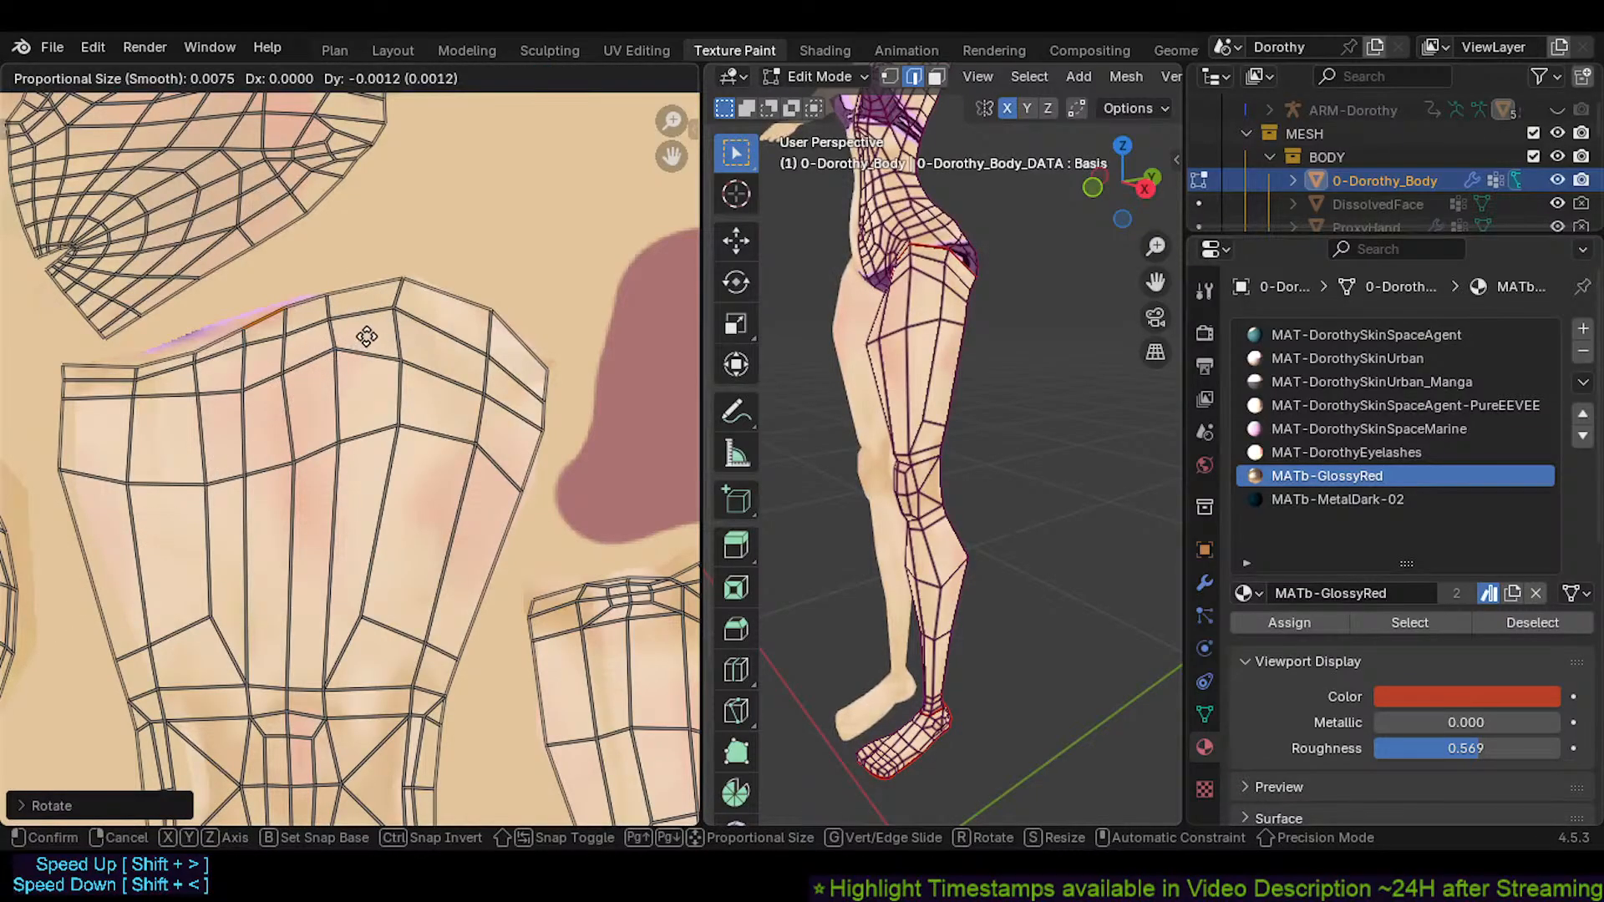
click(366, 335)
key(r)
click(277, 332)
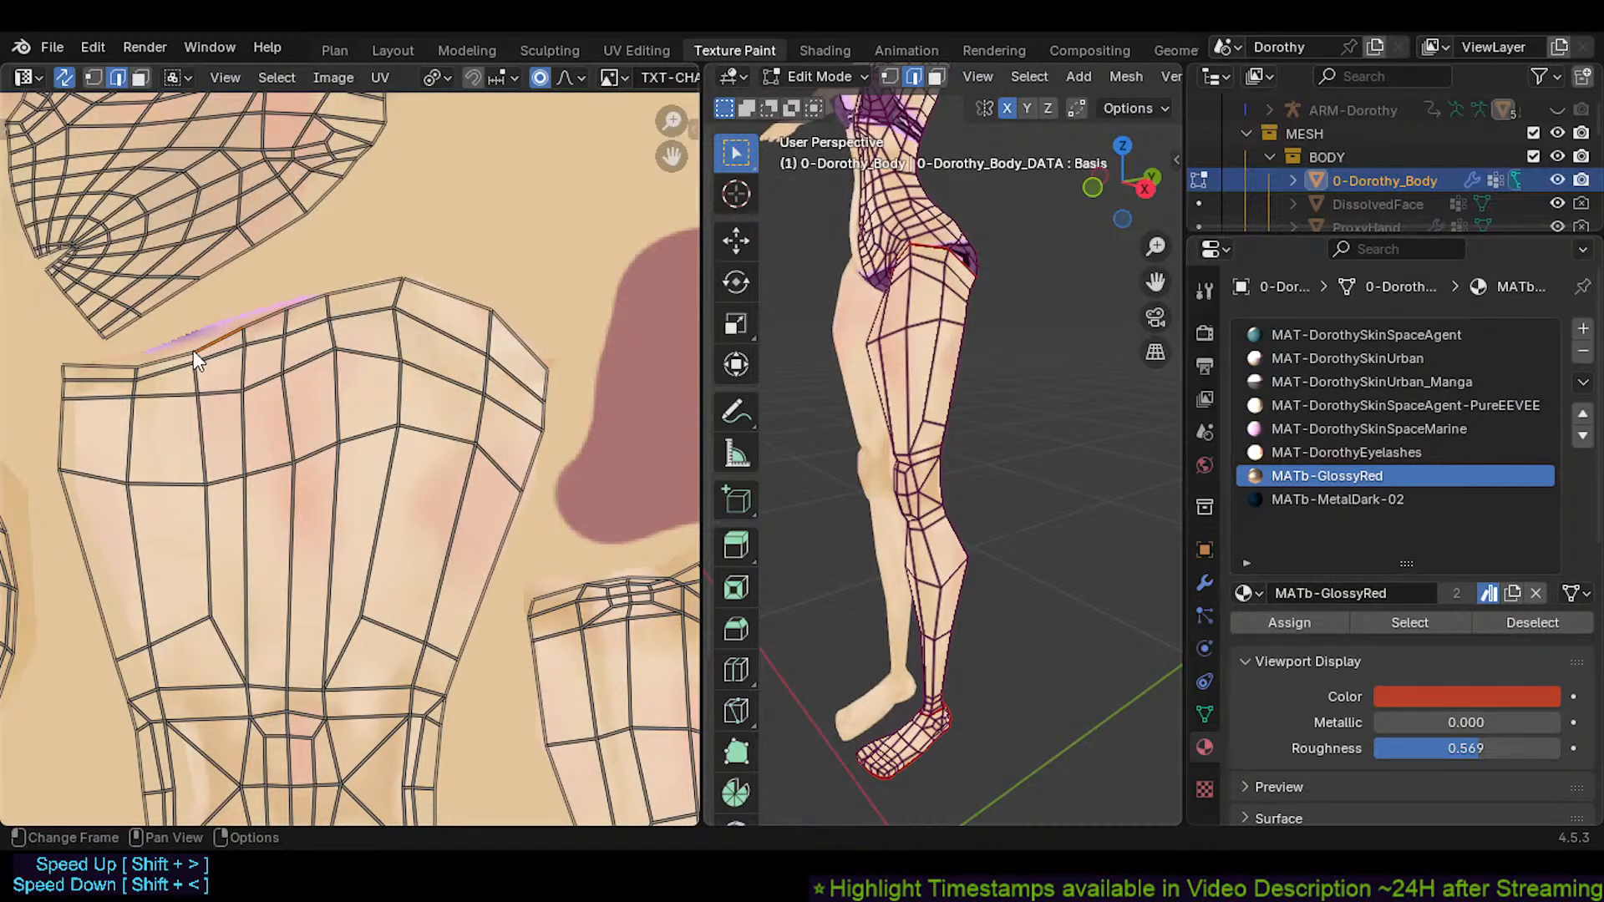
Raise and tilt the remaining top border edges farther left to cover the purple trim, and save the file
key(g)
click(196, 338)
key(r)
click(309, 318)
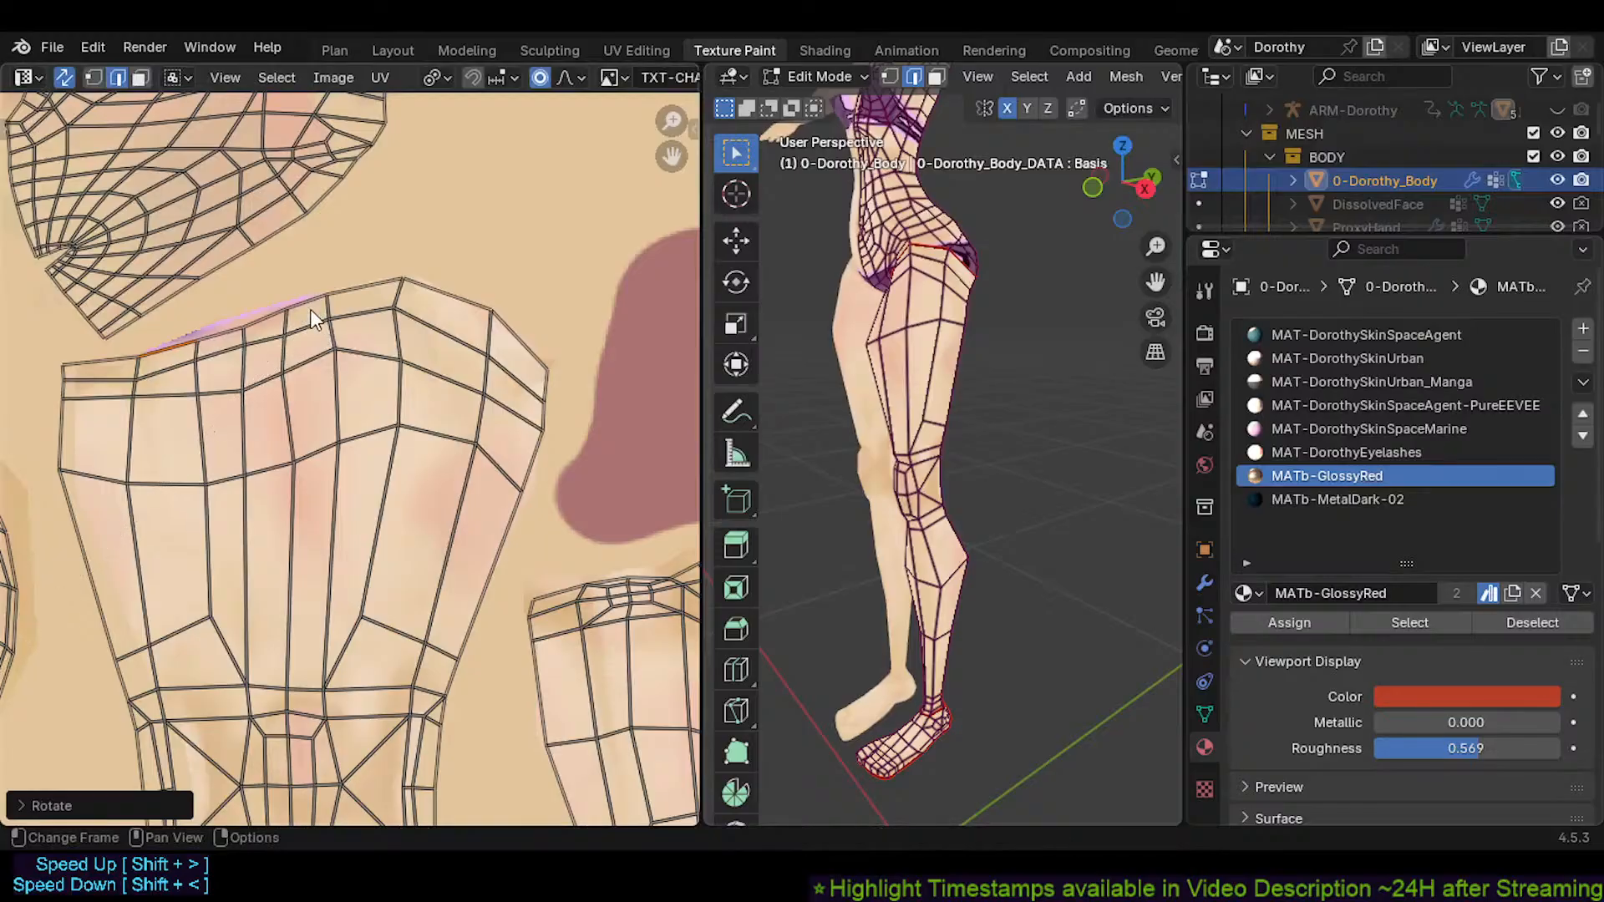
key(g)
click(216, 255)
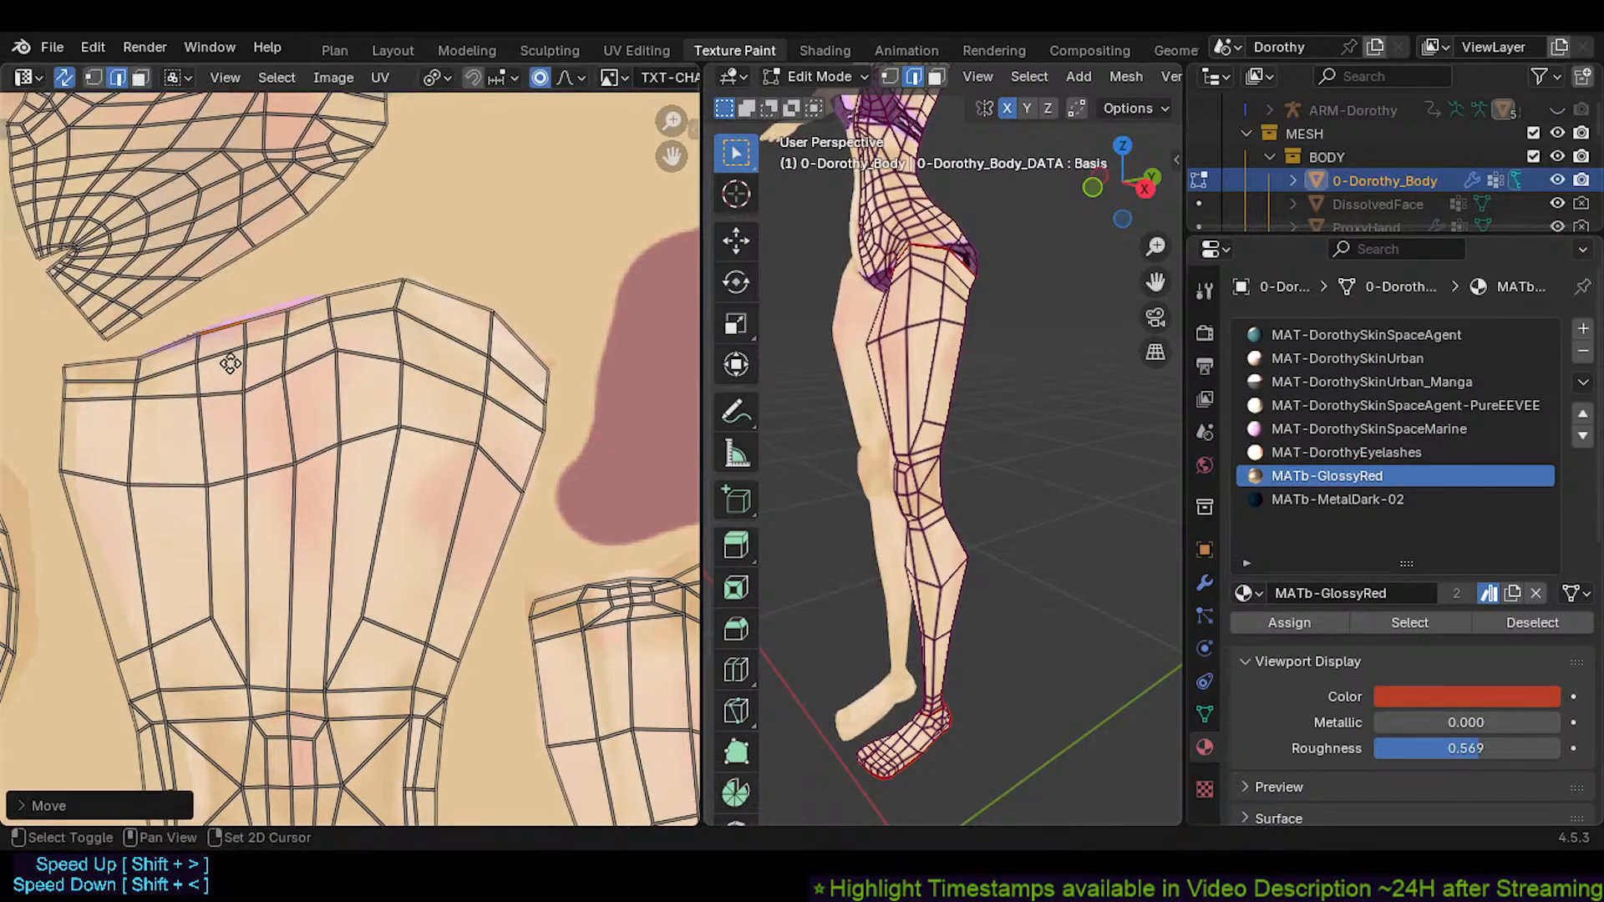
middle_drag(229, 358, 334, 368)
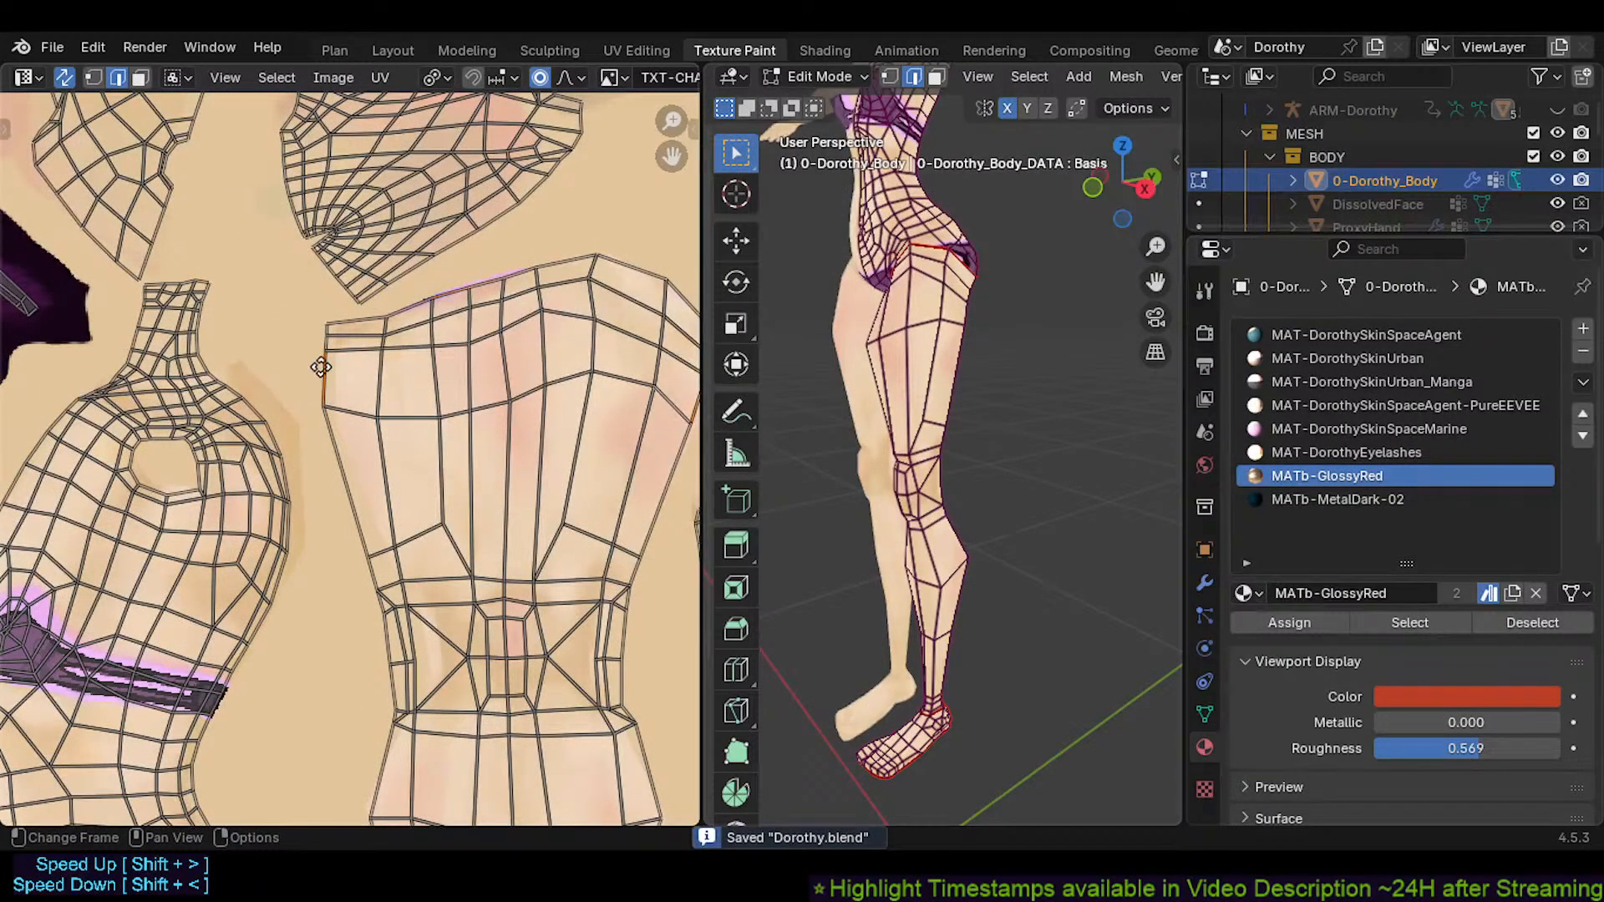
Switch to vertex selection and refine the selected vertices along the upper thigh's left outer edge with Circle Select
key(g)
key(Escape)
scroll(326, 348, up, 1)
key(1)
key(c)
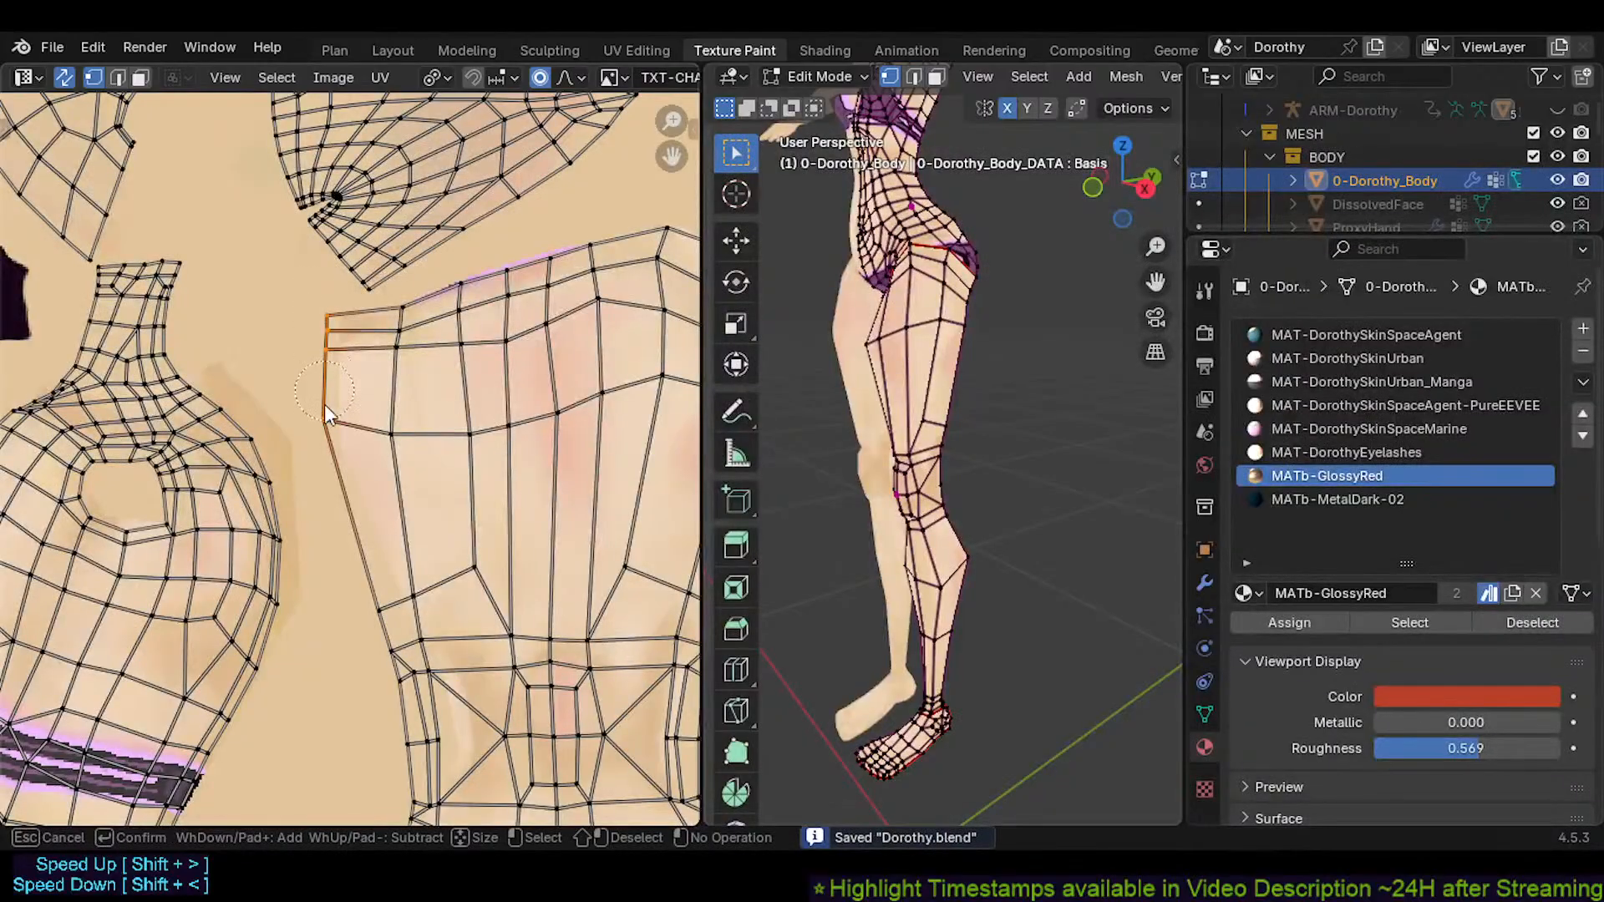
shift+drag(324, 404, 327, 339)
key(Escape)
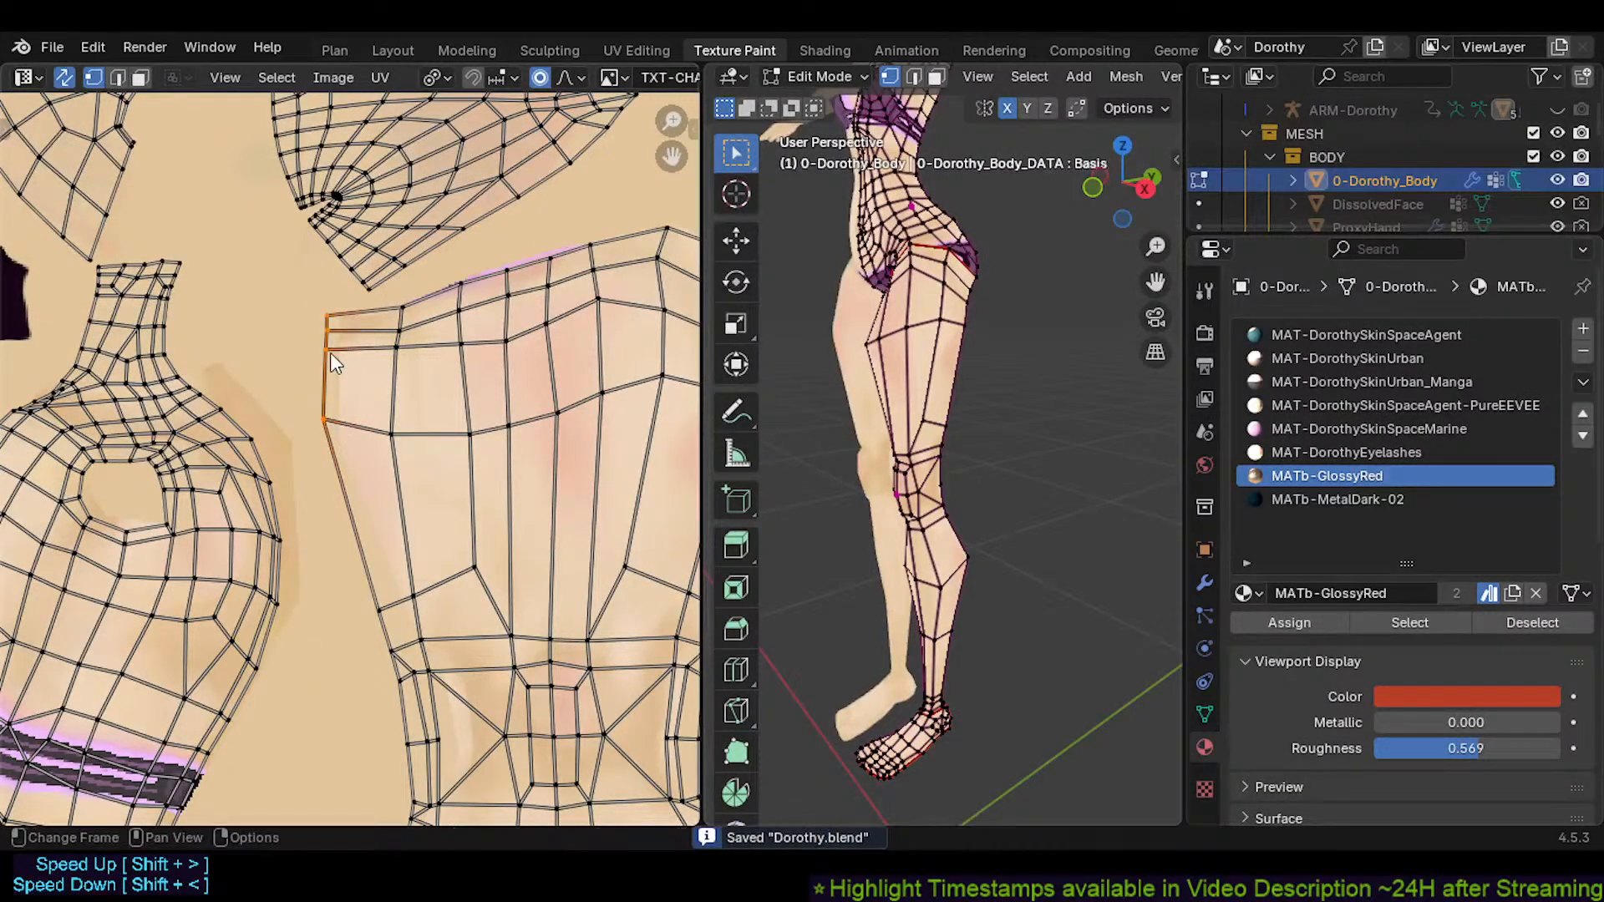
Shift the outer border edges at the upper corner of the thigh UV island slightly inward, working in edge selection
key(2)
key(g)
click(373, 358)
middle_drag(440, 489, 432, 354)
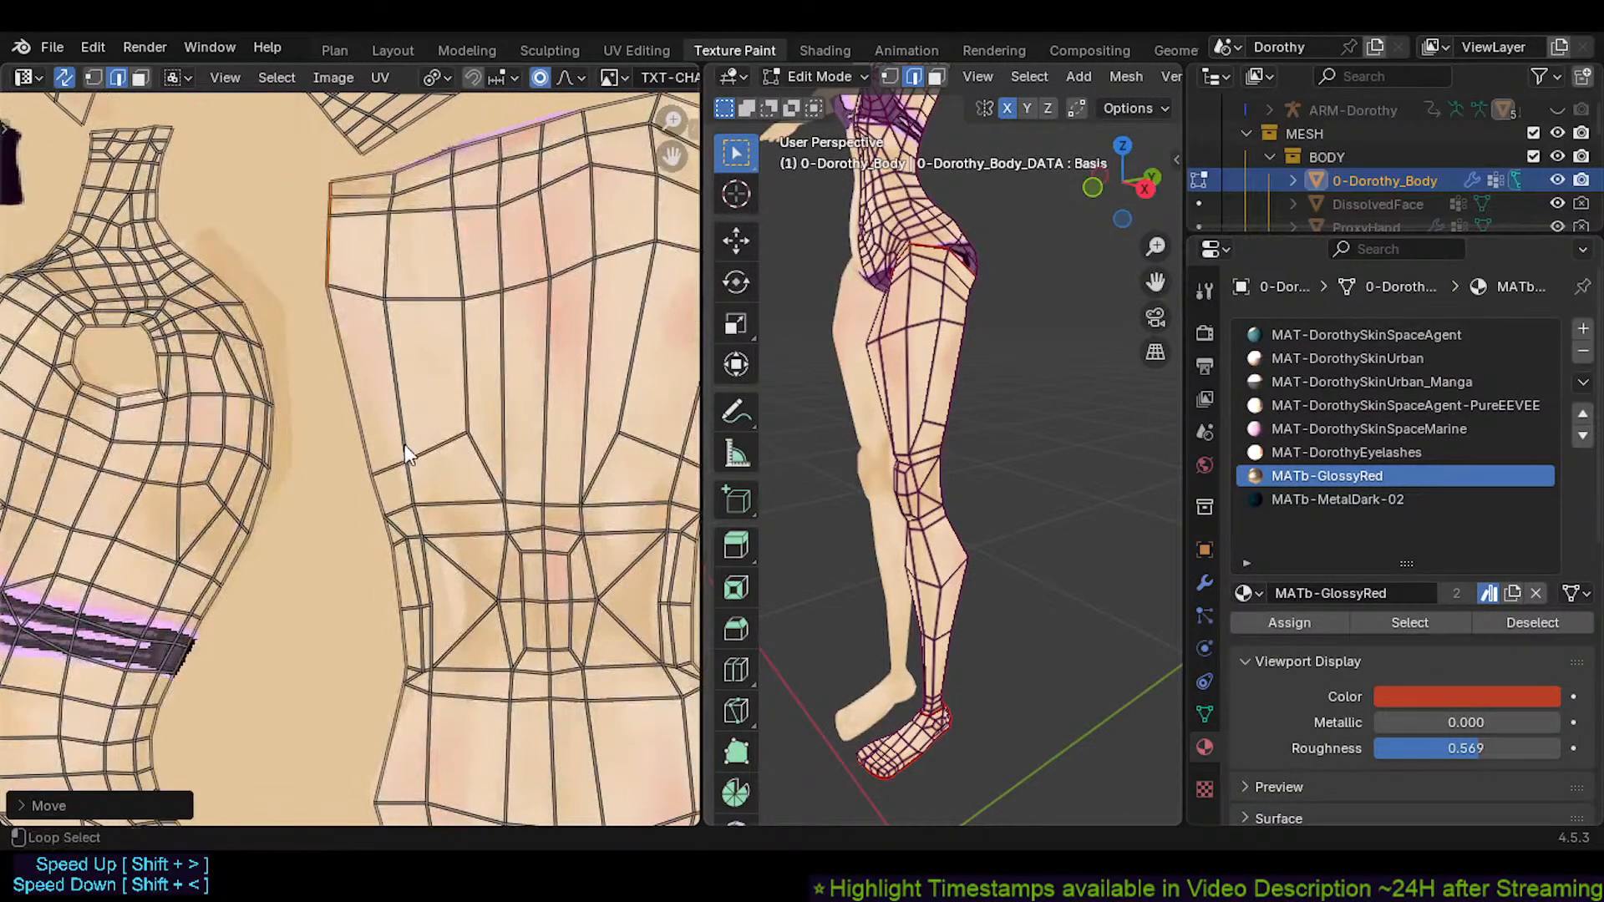
Circle-select the thigh island's border edges from the upper thigh down to the knee and move them inward with proportional editing
key(alt+a)
key(c)
drag(364, 441, 406, 593)
key(Escape)
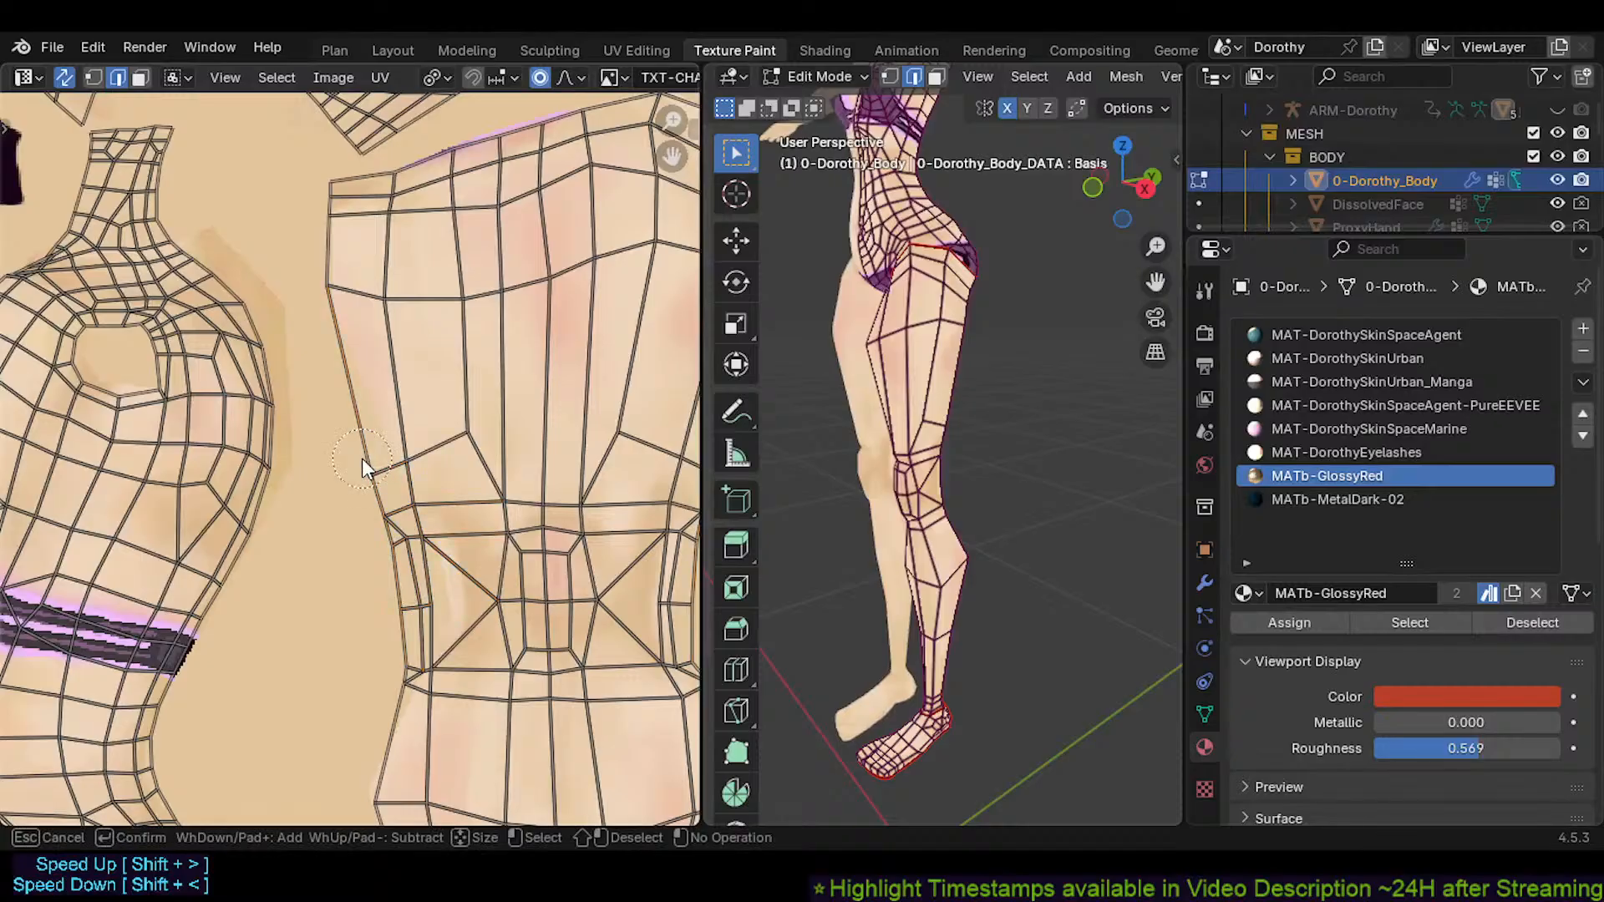
key(Escape)
key(g)
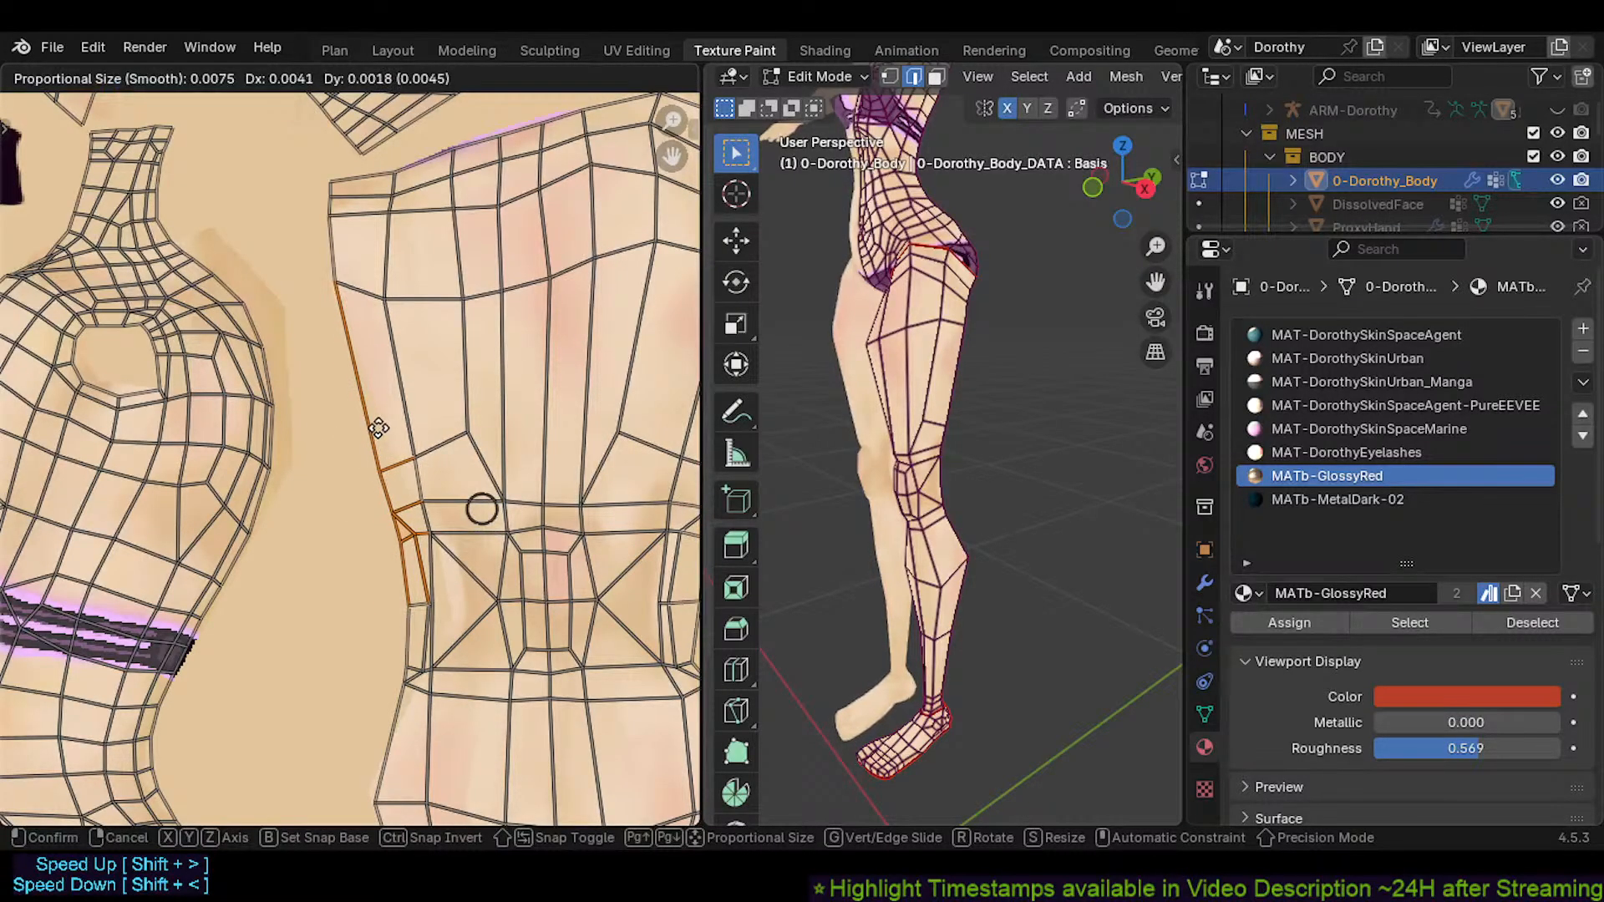
click(381, 435)
scroll(393, 496, up, 1)
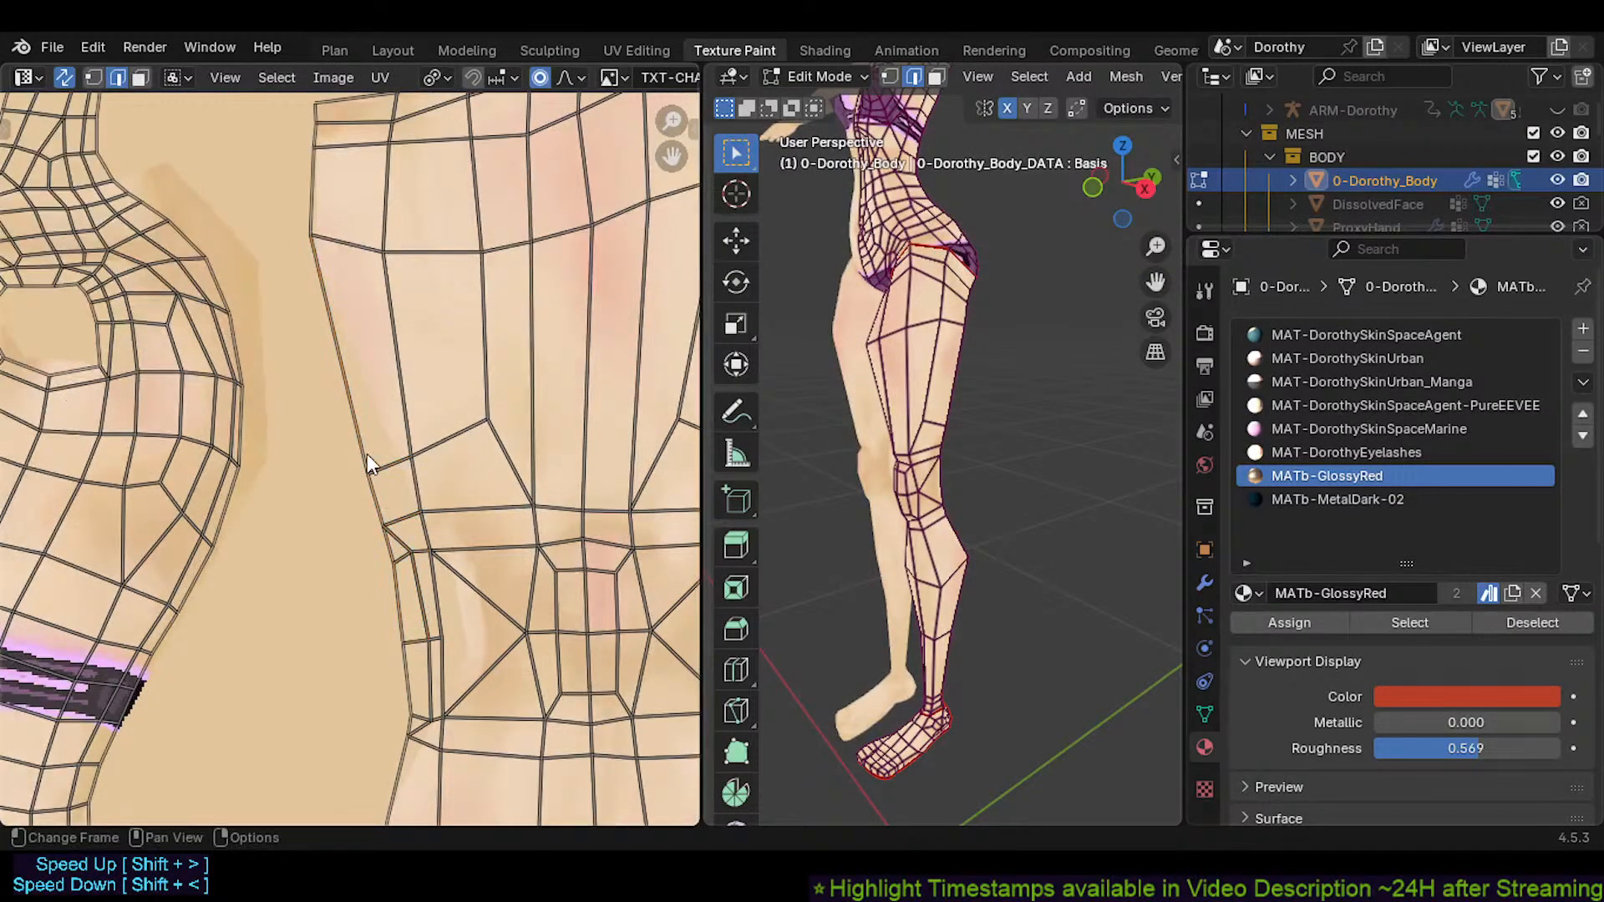
Nudge the long border edge just above the knee further toward the inside of the leg UV island
click(367, 455)
key(g)
click(376, 460)
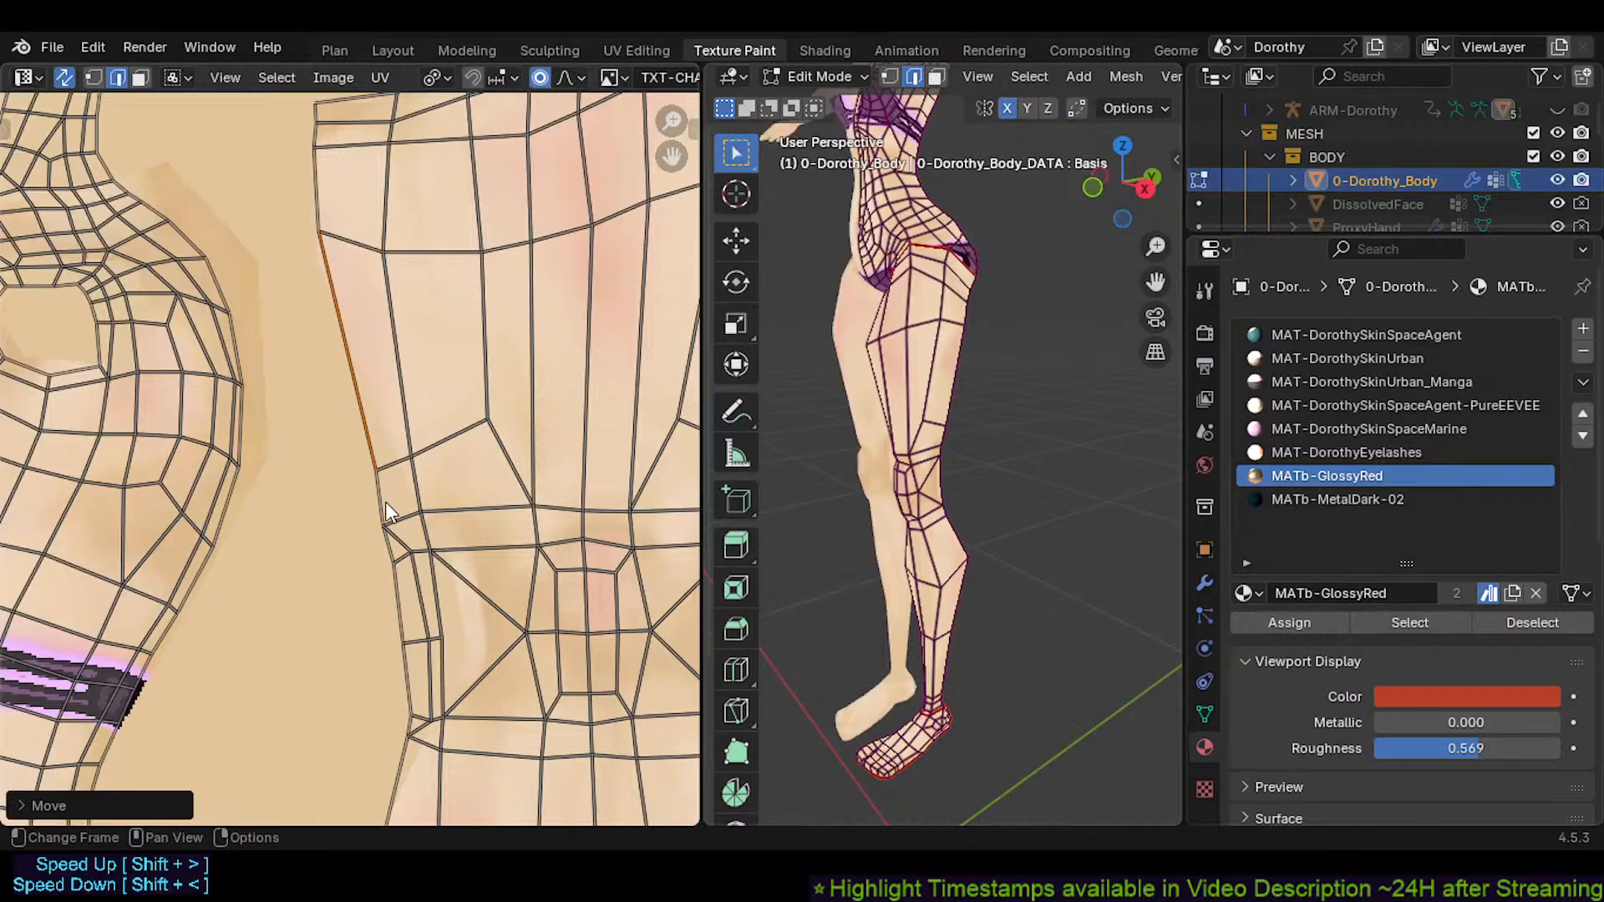
Reposition the short border edges along the side and upper corner of the knee in the leg UV island
click(390, 558)
key(g)
click(398, 585)
click(398, 584)
key(g)
click(417, 609)
click(395, 534)
key(g)
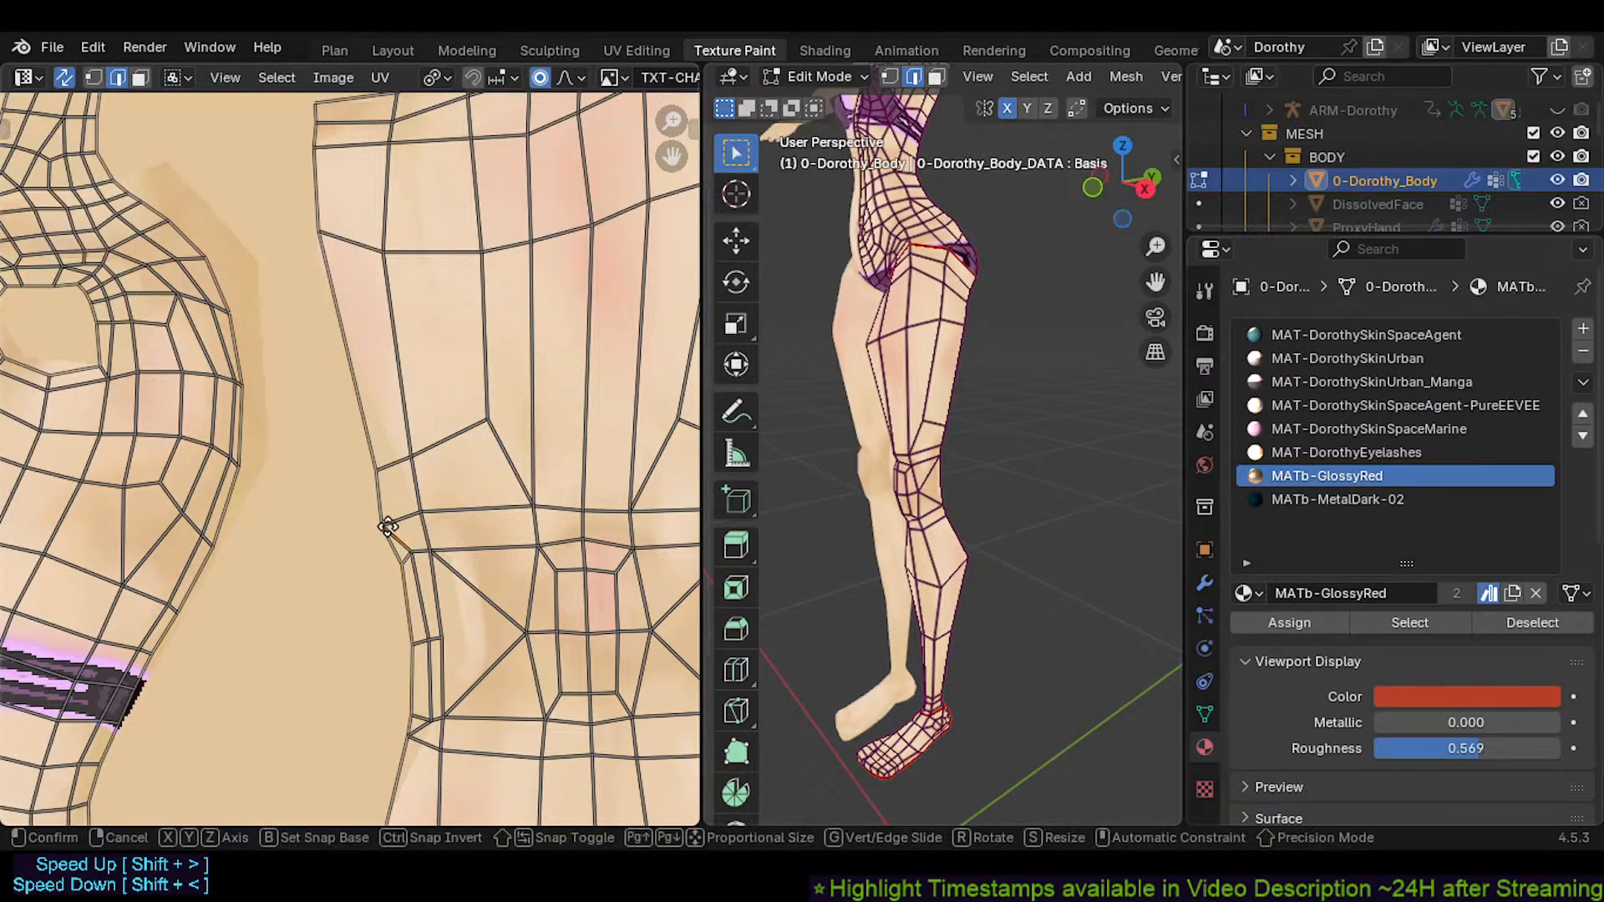
click(404, 532)
Fine-tune the horizontal UV edge running across the top of the knee, next to the island's border
middle_drag(436, 580, 449, 500)
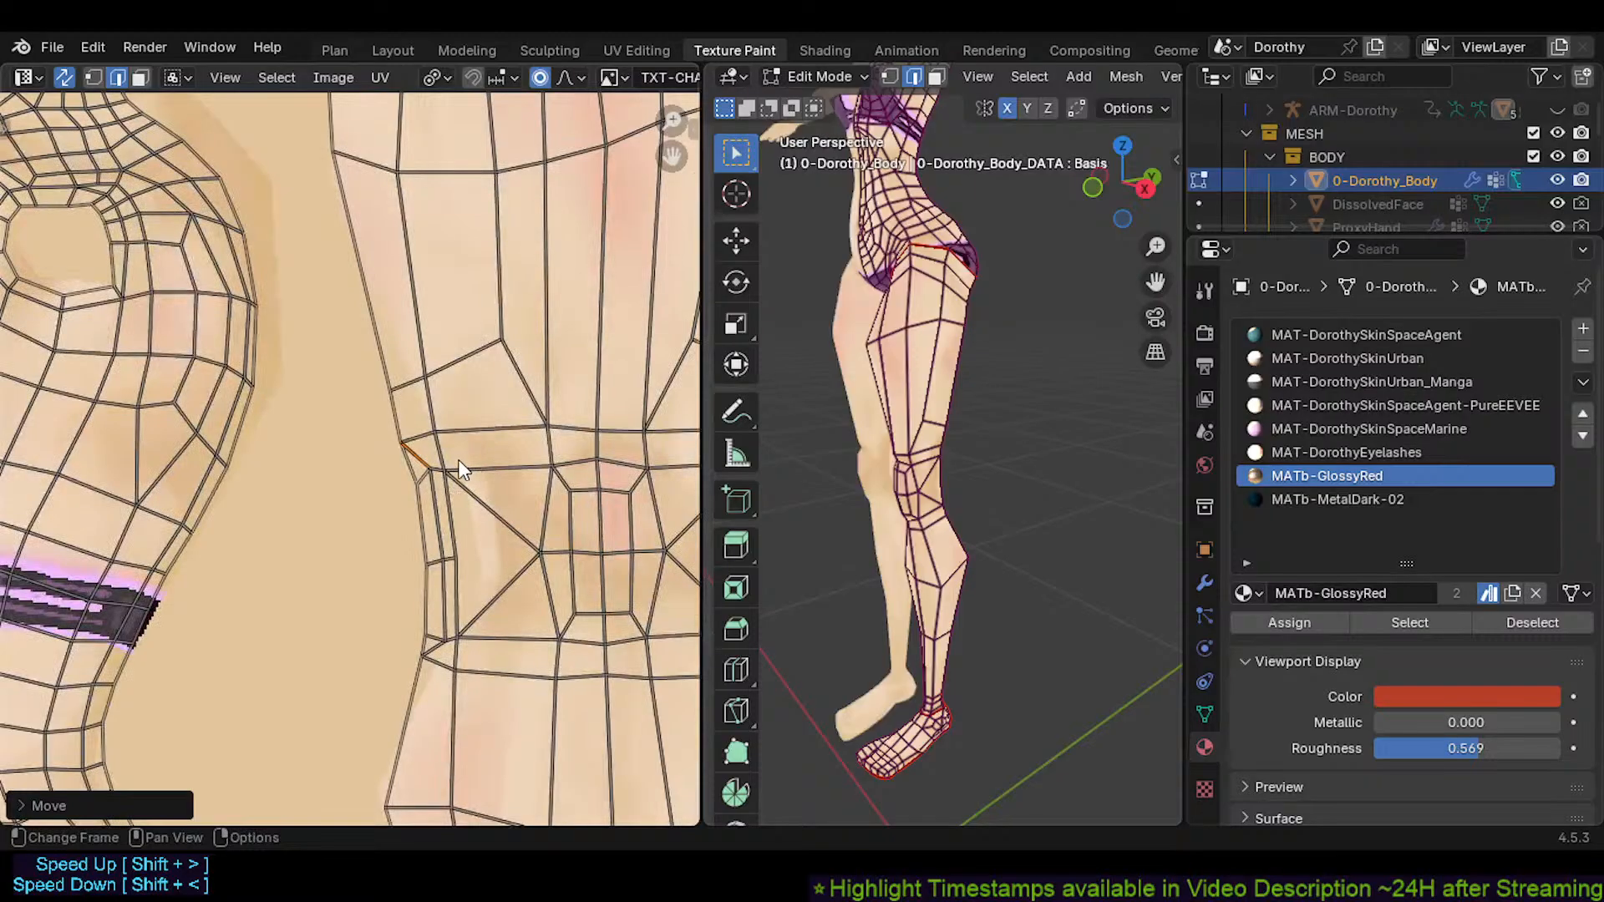
click(460, 469)
key(g)
click(465, 462)
key(g)
click(457, 463)
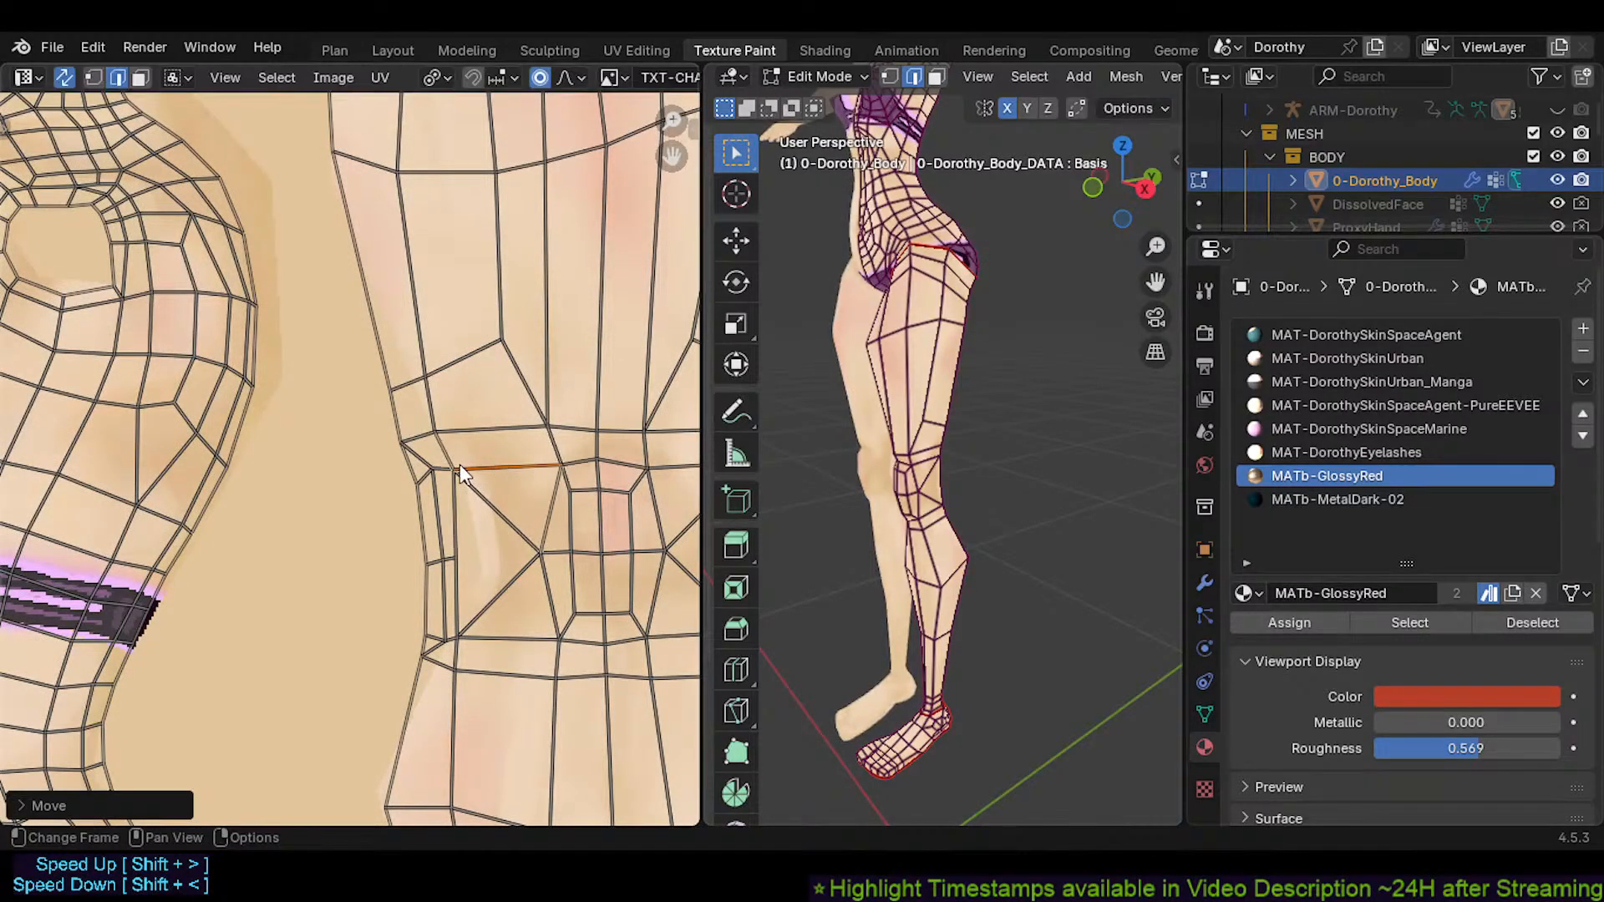
key(g)
click(455, 459)
Adjust the mid-knee border vertices on both sides of the leg UV island, working in vertex selection
key(1)
click(424, 558)
key(g)
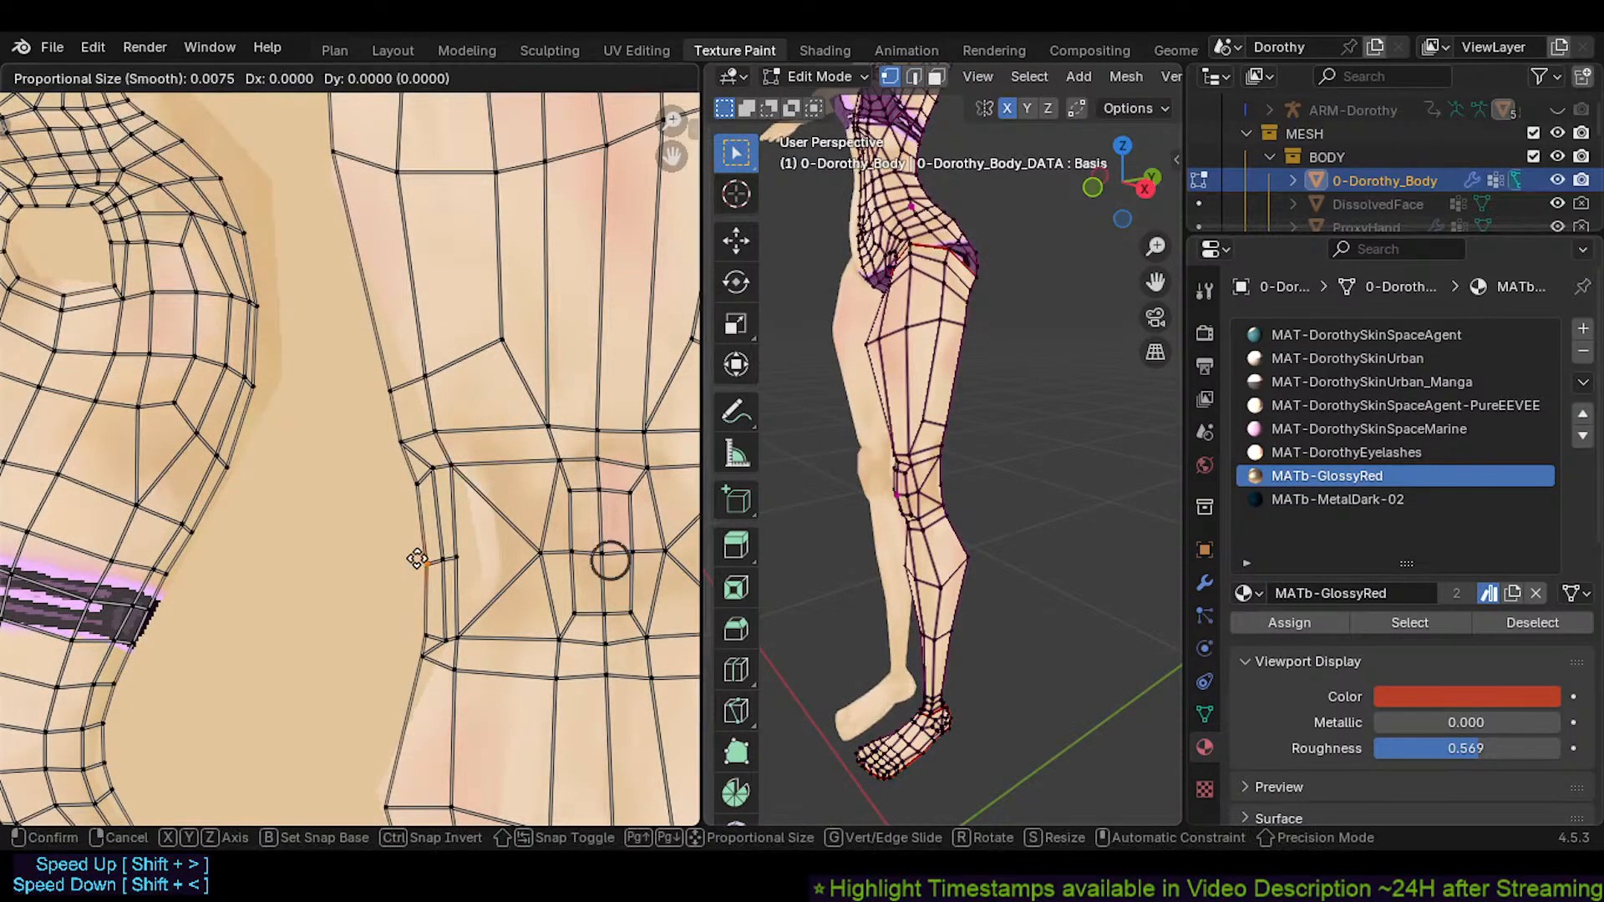
click(413, 558)
scroll(414, 558, down, 4)
shift+middle_drag(414, 558, 500, 498)
scroll(478, 490, up, 3)
scroll(478, 490, down, 3)
scroll(520, 508, up, 2)
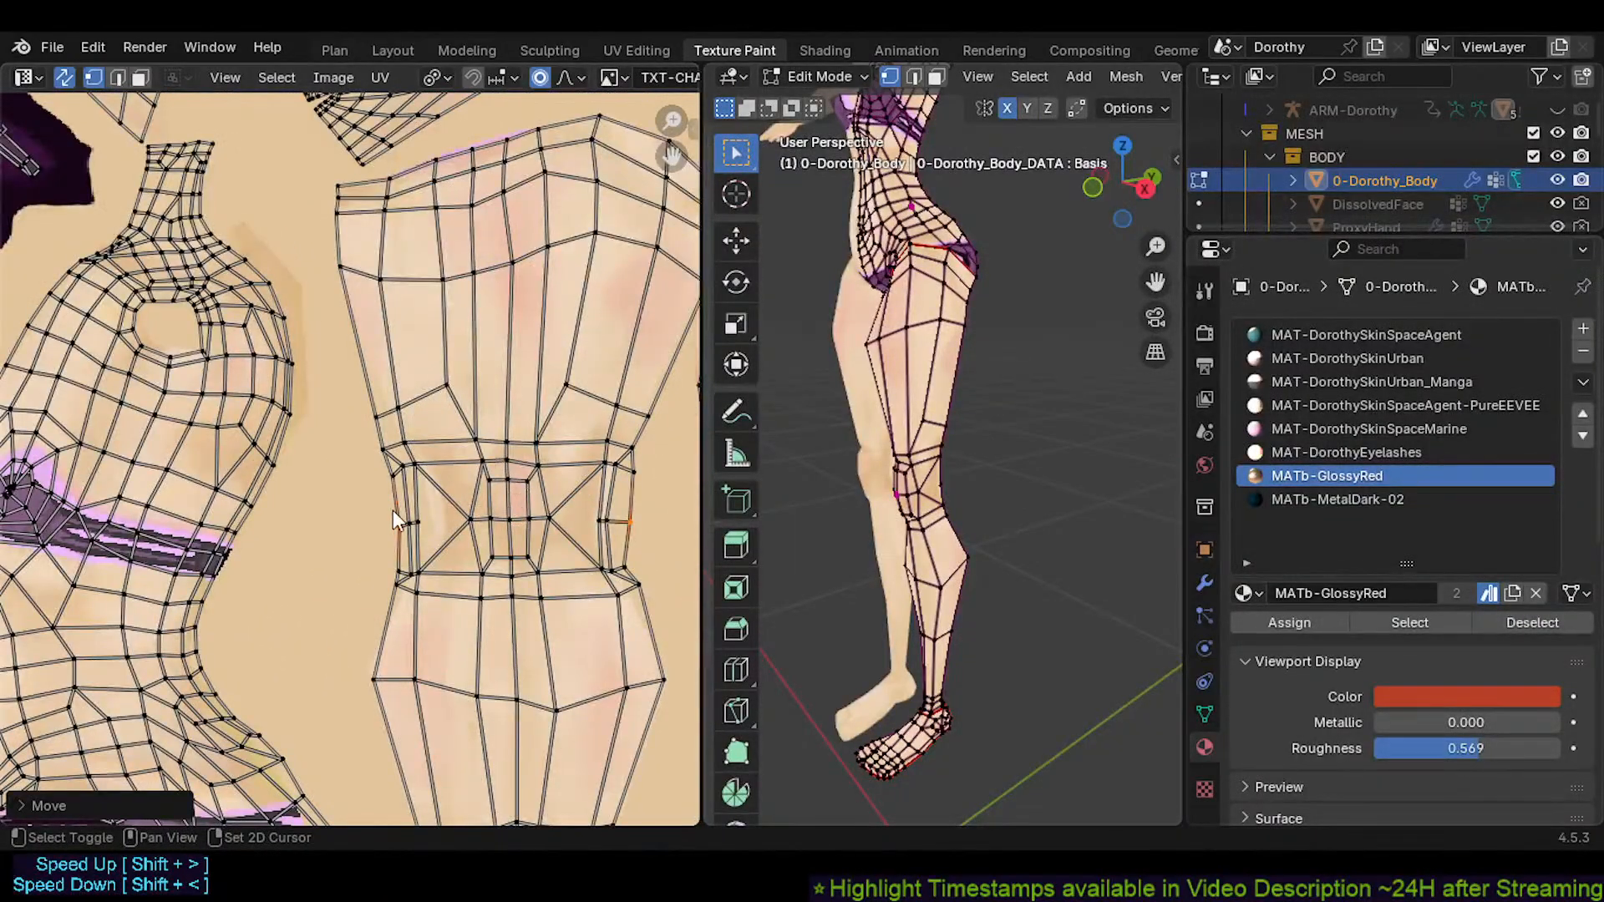
Move the torso island's border edge beside the purple chest band inward onto the painted texture
scroll(393, 510, down, 2)
middle_drag(362, 513, 660, 403)
scroll(449, 387, up, 1)
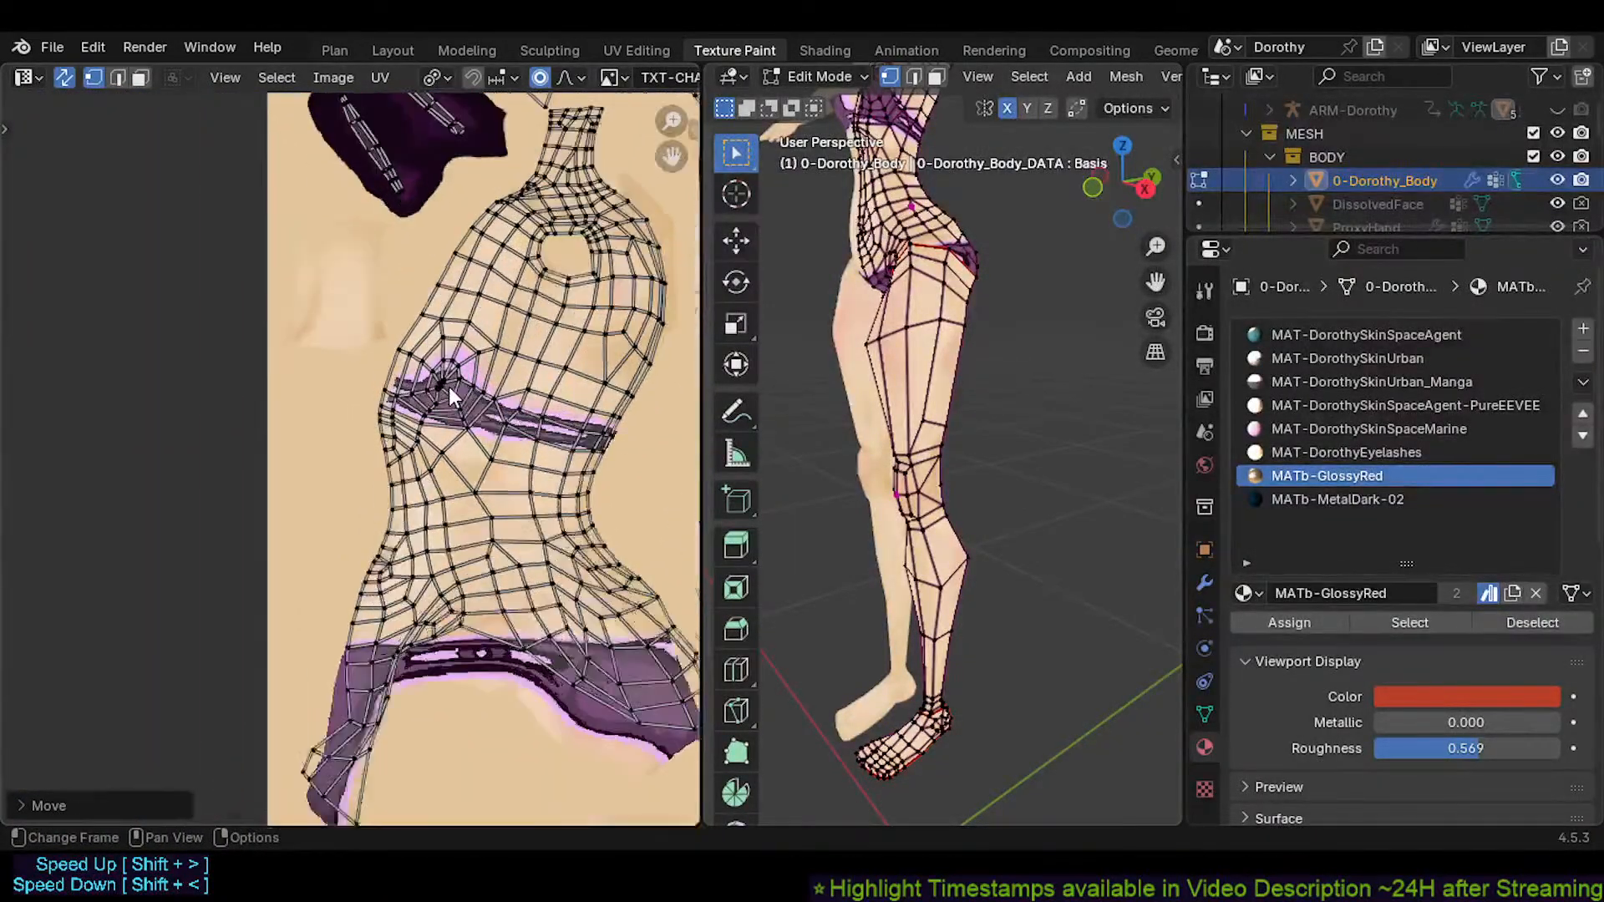
scroll(448, 387, up, 3)
middle_drag(390, 438, 398, 473)
scroll(368, 465, up, 2)
key(2)
click(325, 378)
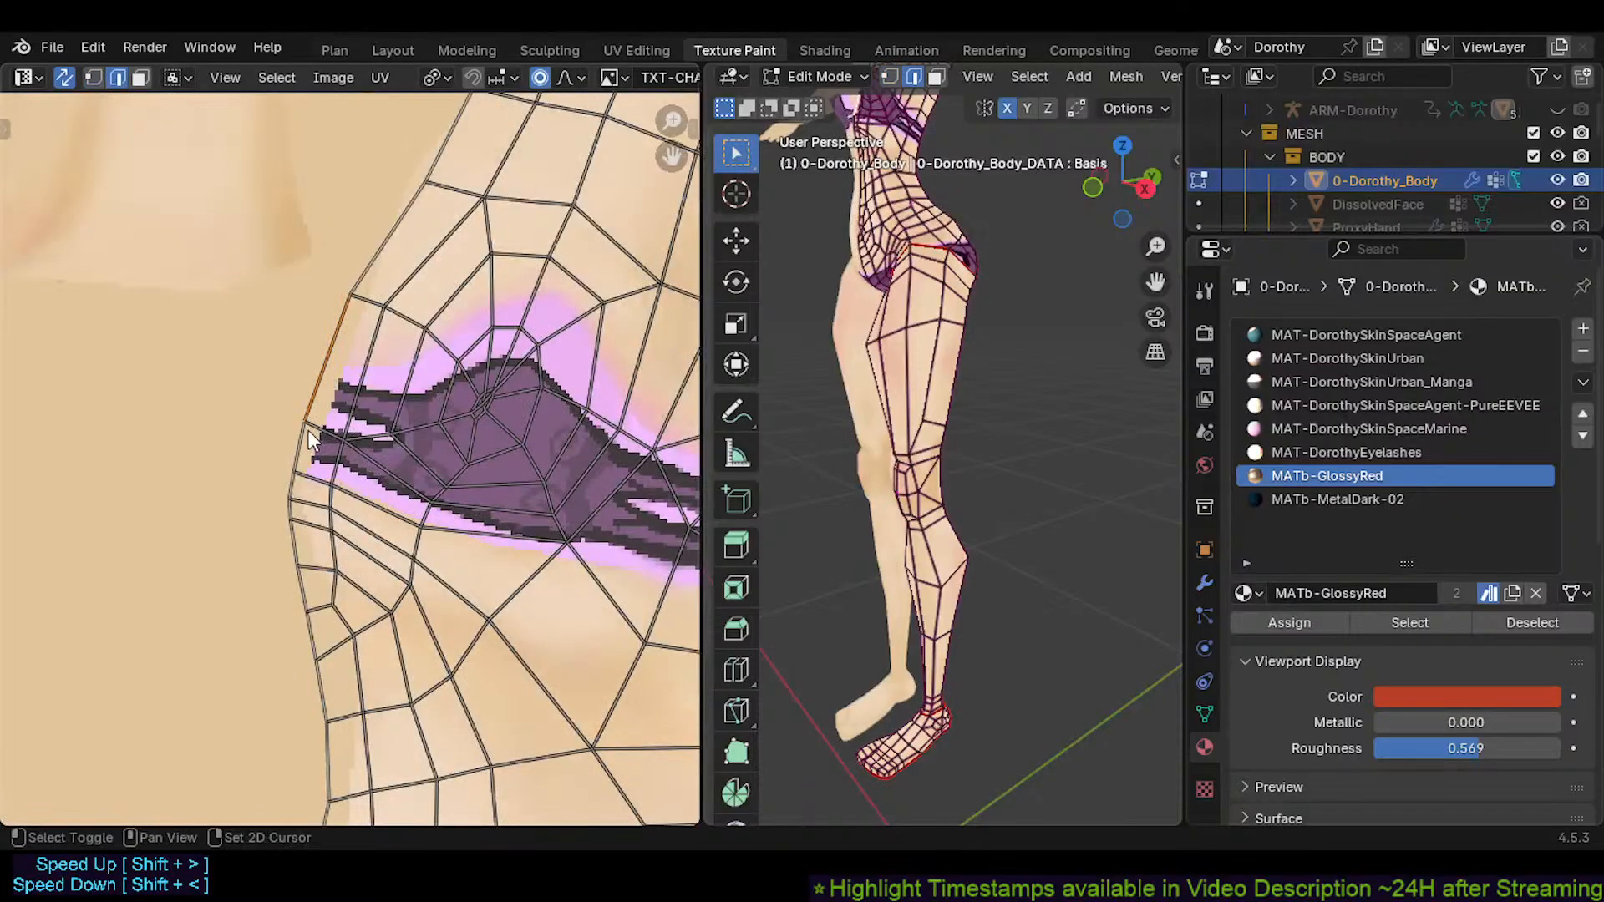
key(g)
click(380, 408)
Pull the torso border vertices directly below the chest band inward to straighten the outline
key(1)
click(299, 500)
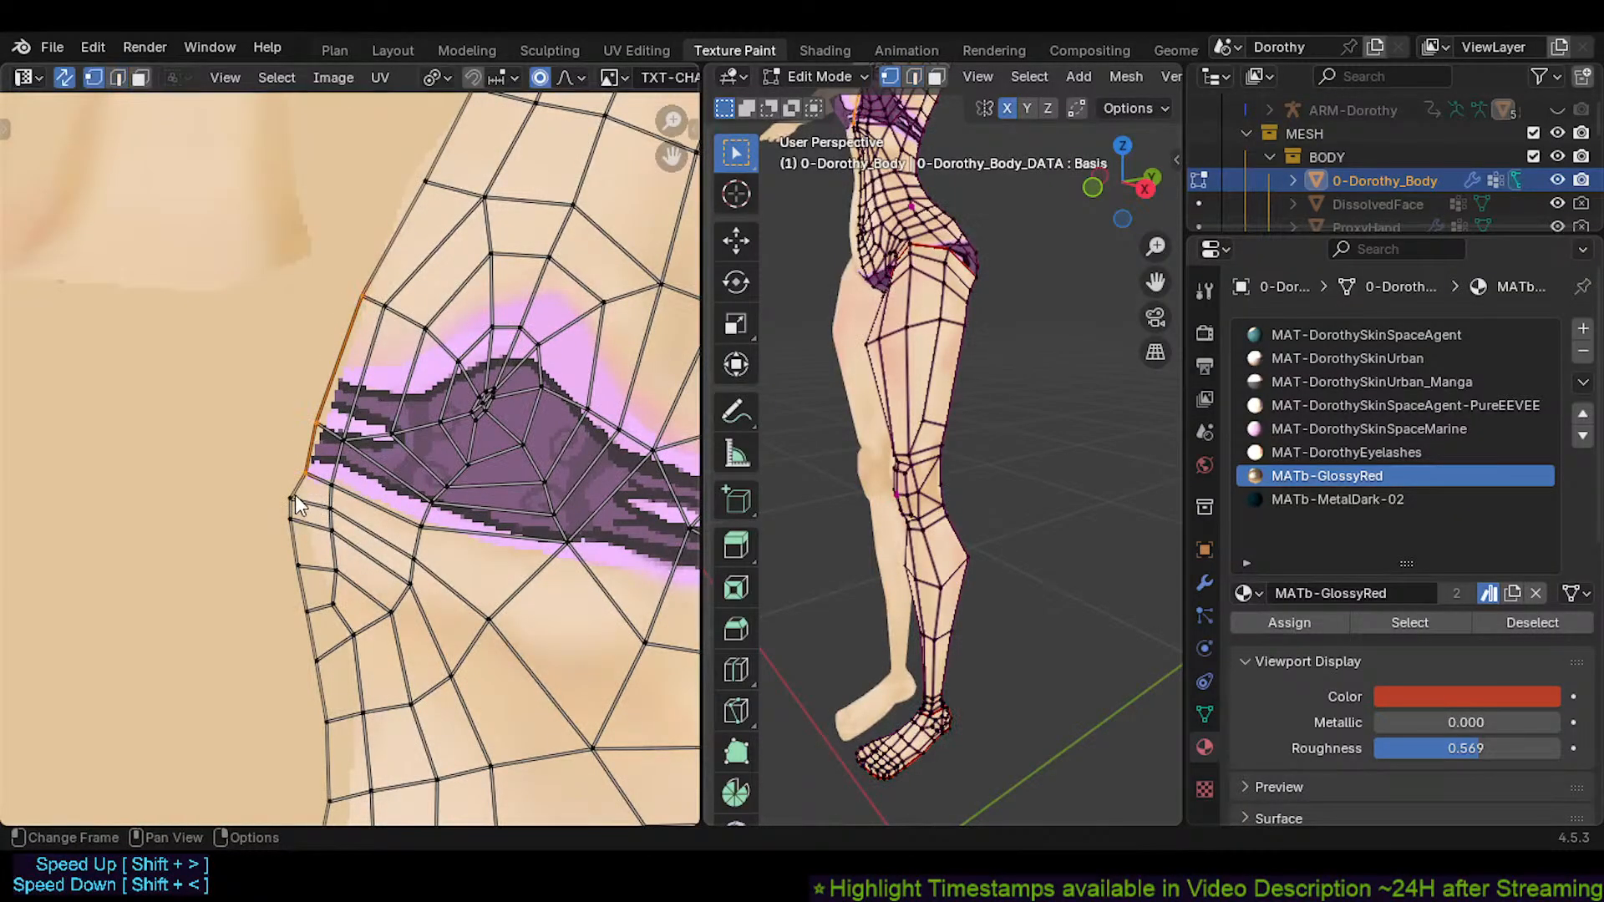
key(g)
click(332, 500)
click(294, 650)
key(Return)
key(g)
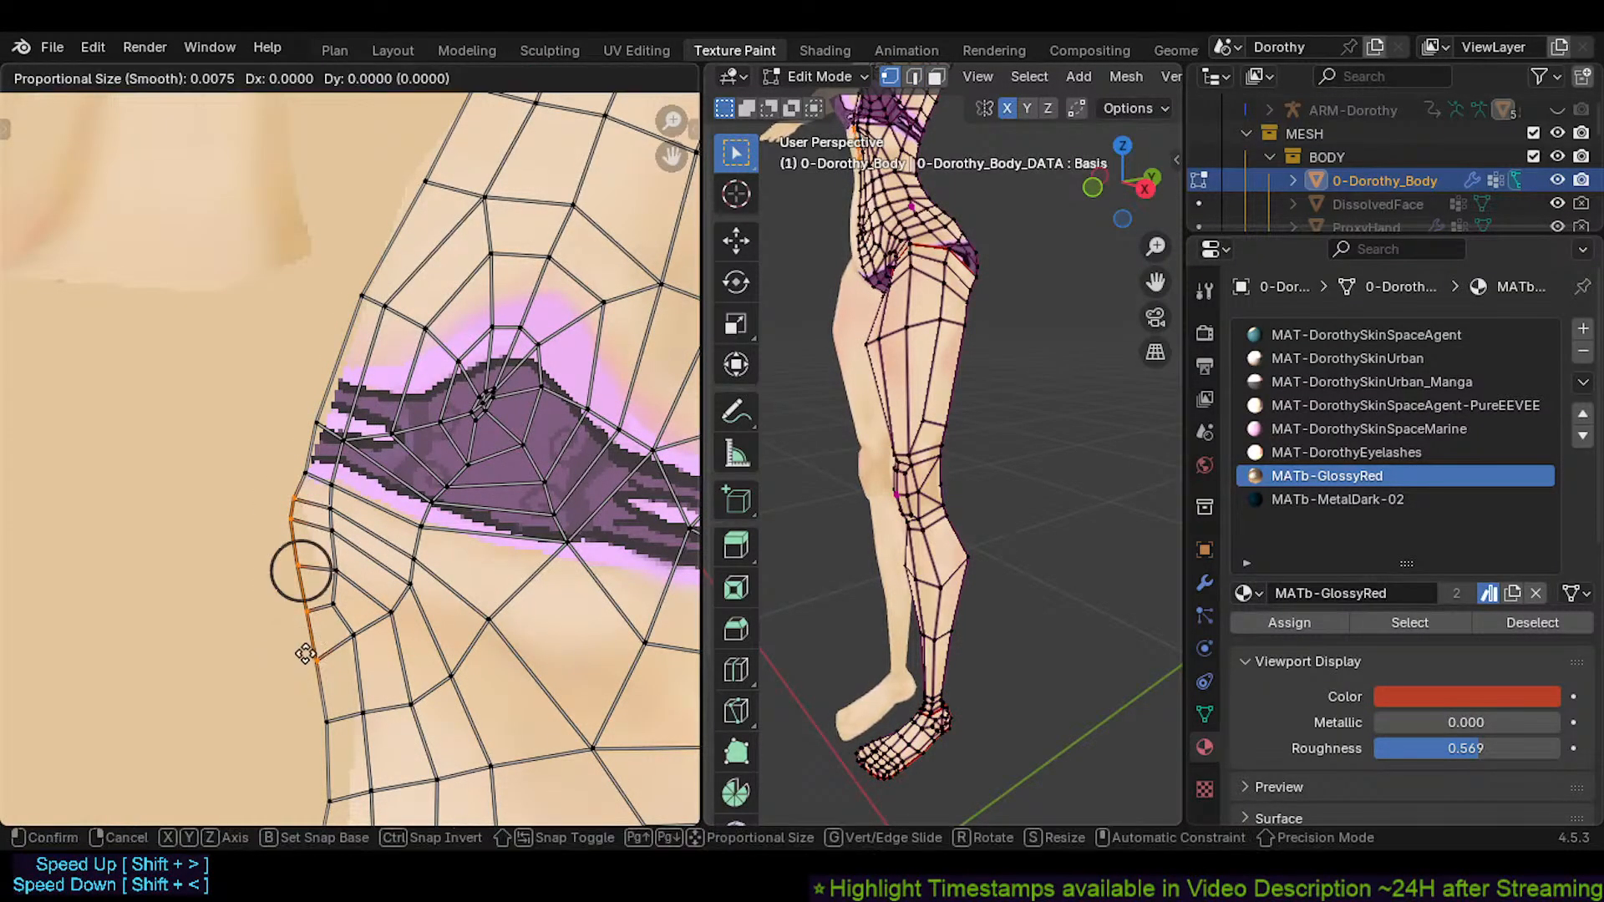
click(321, 659)
Fine-tune the position of the torso border vertex right beneath the end of the chest band
click(314, 508)
key(g)
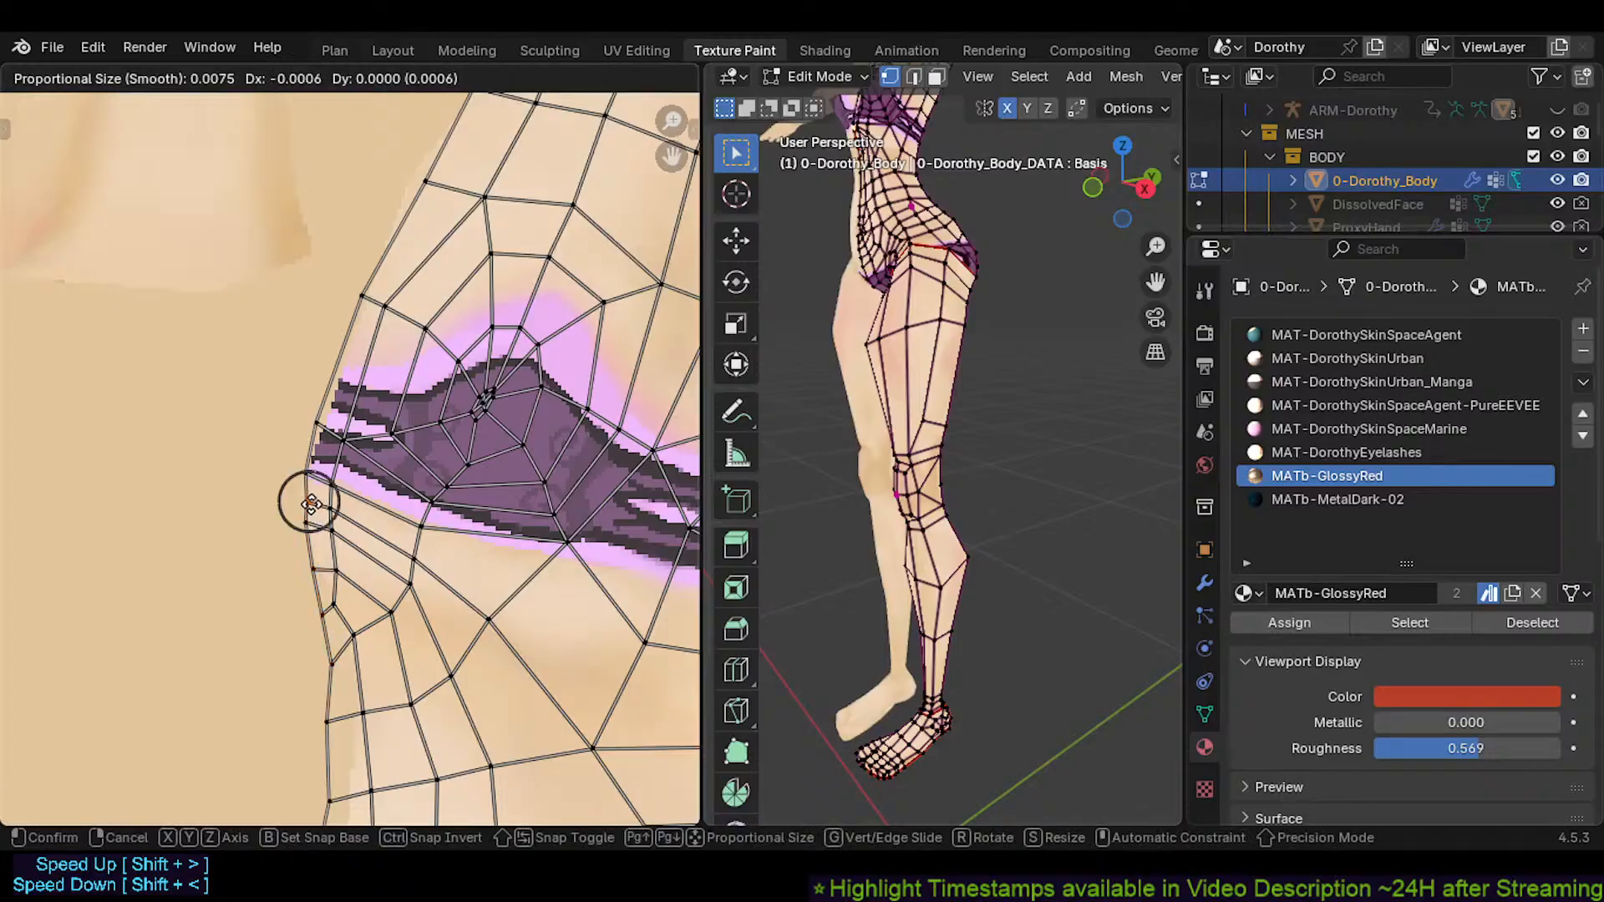
click(317, 512)
scroll(324, 514, down, 4)
shift+middle_drag(380, 583, 372, 496)
key(g)
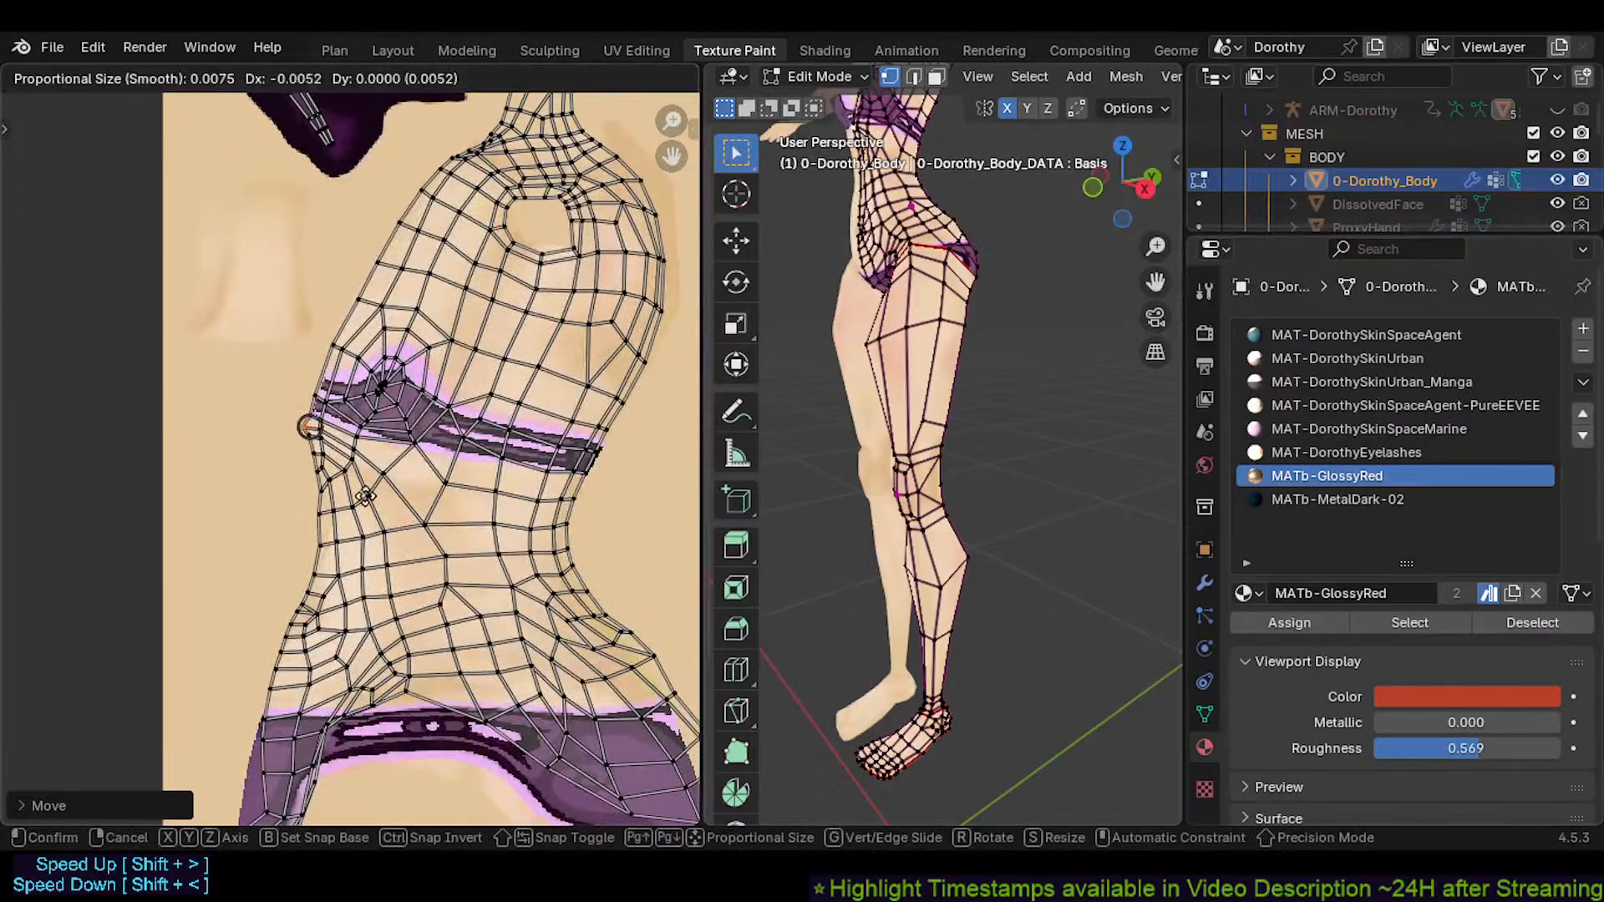
click(393, 503)
Shift the border vertices at the side of the waist and the group just above them inward on the torso island
scroll(361, 518, up, 2)
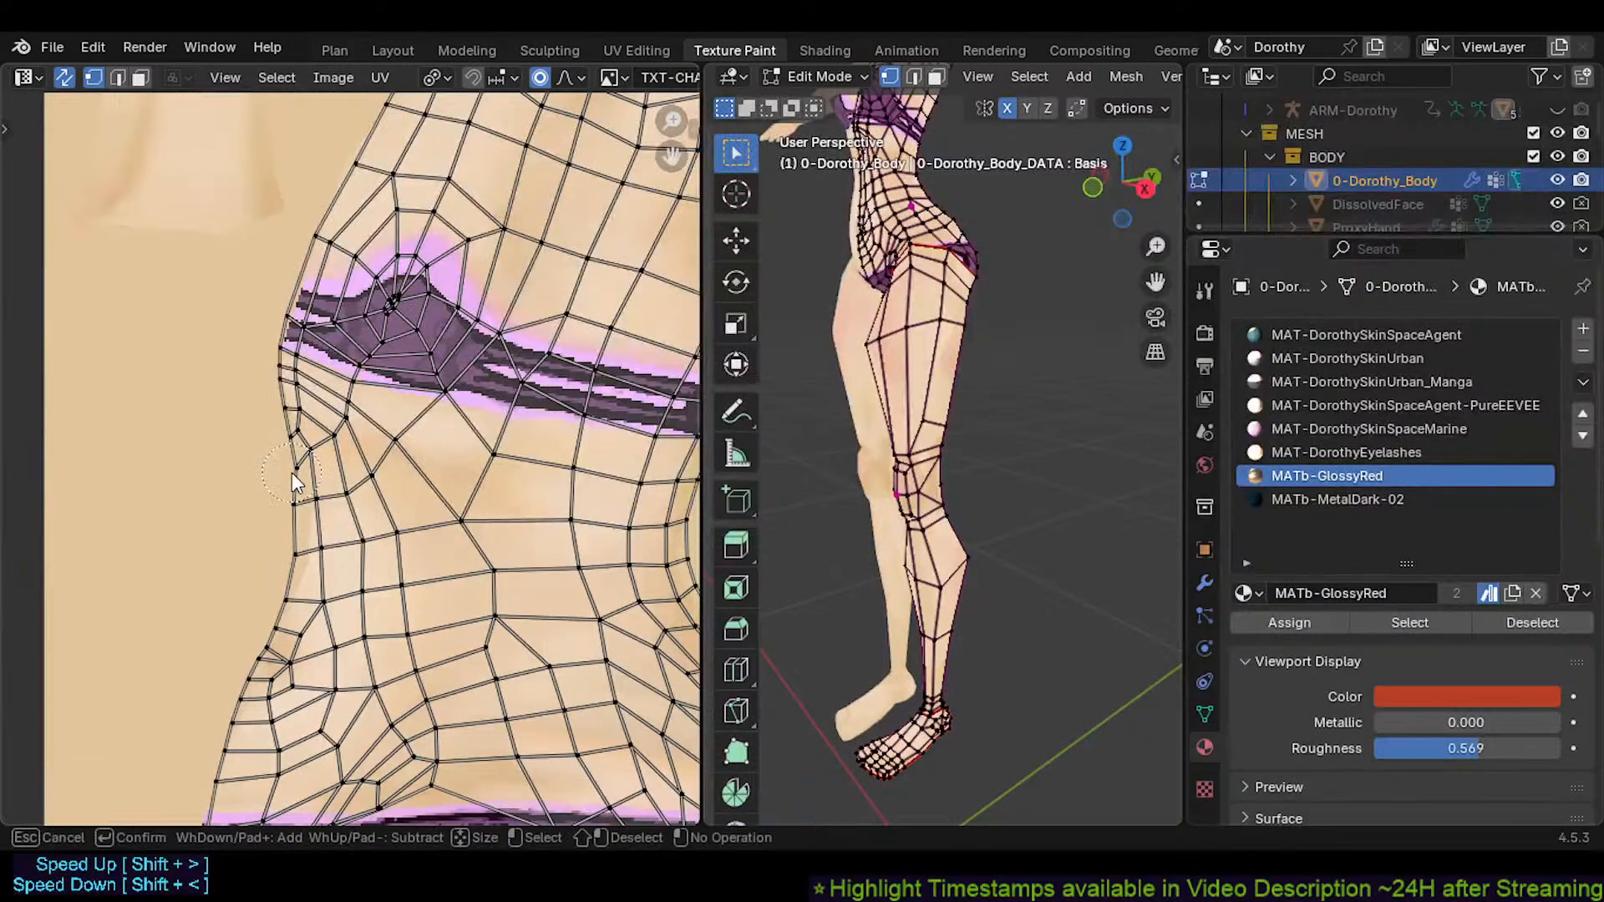
key(g)
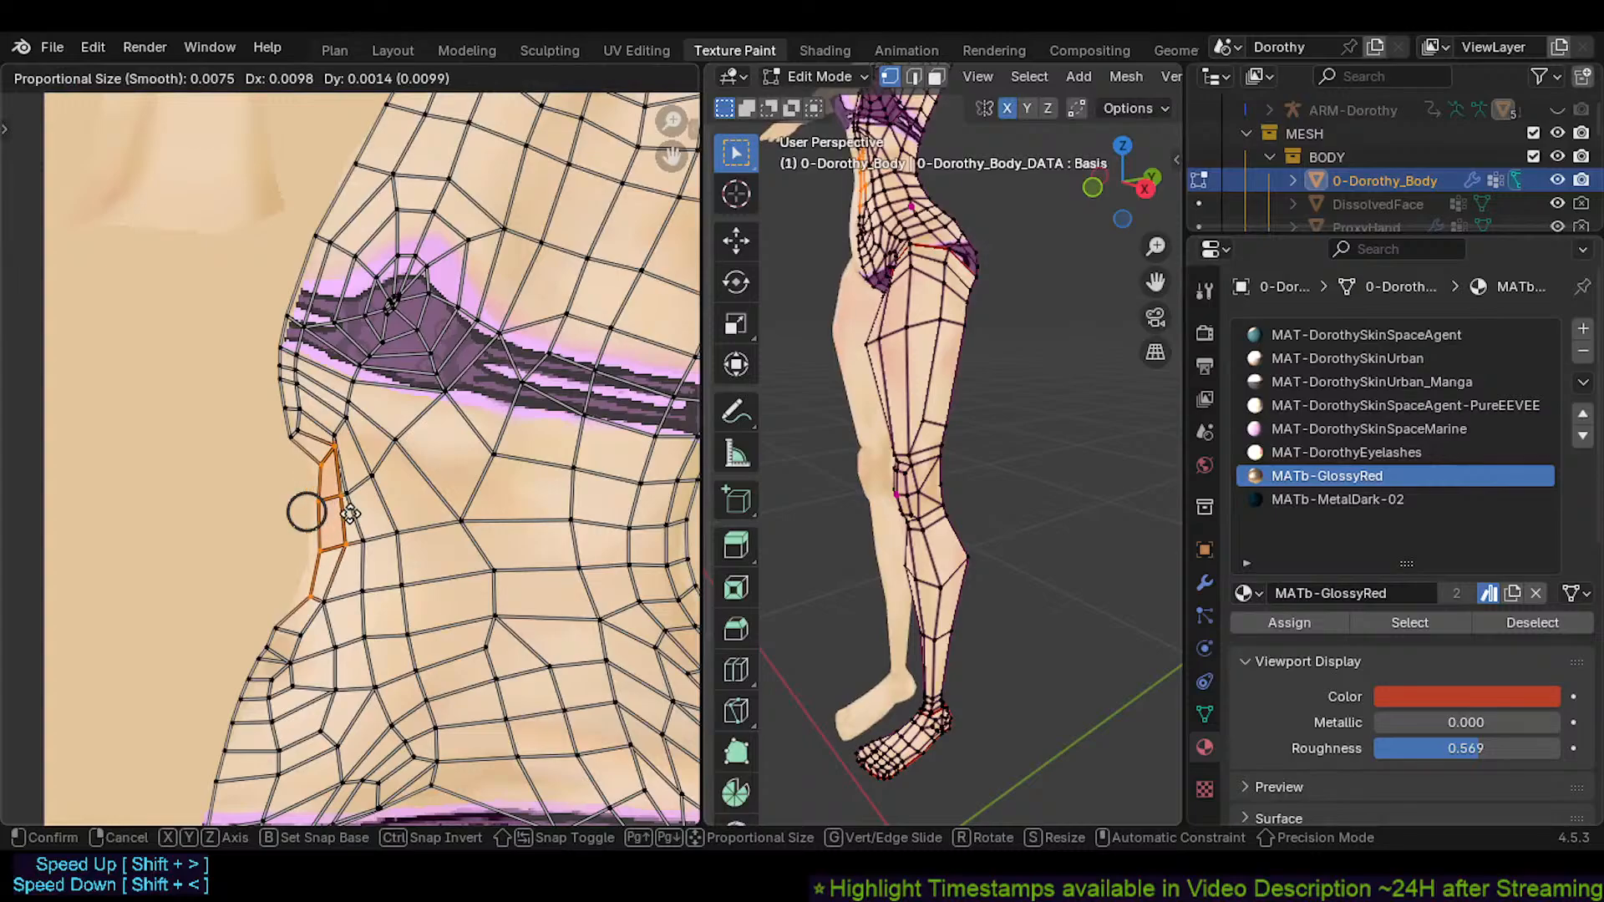
click(347, 525)
scroll(304, 458, up, 1)
click(292, 424)
key(g)
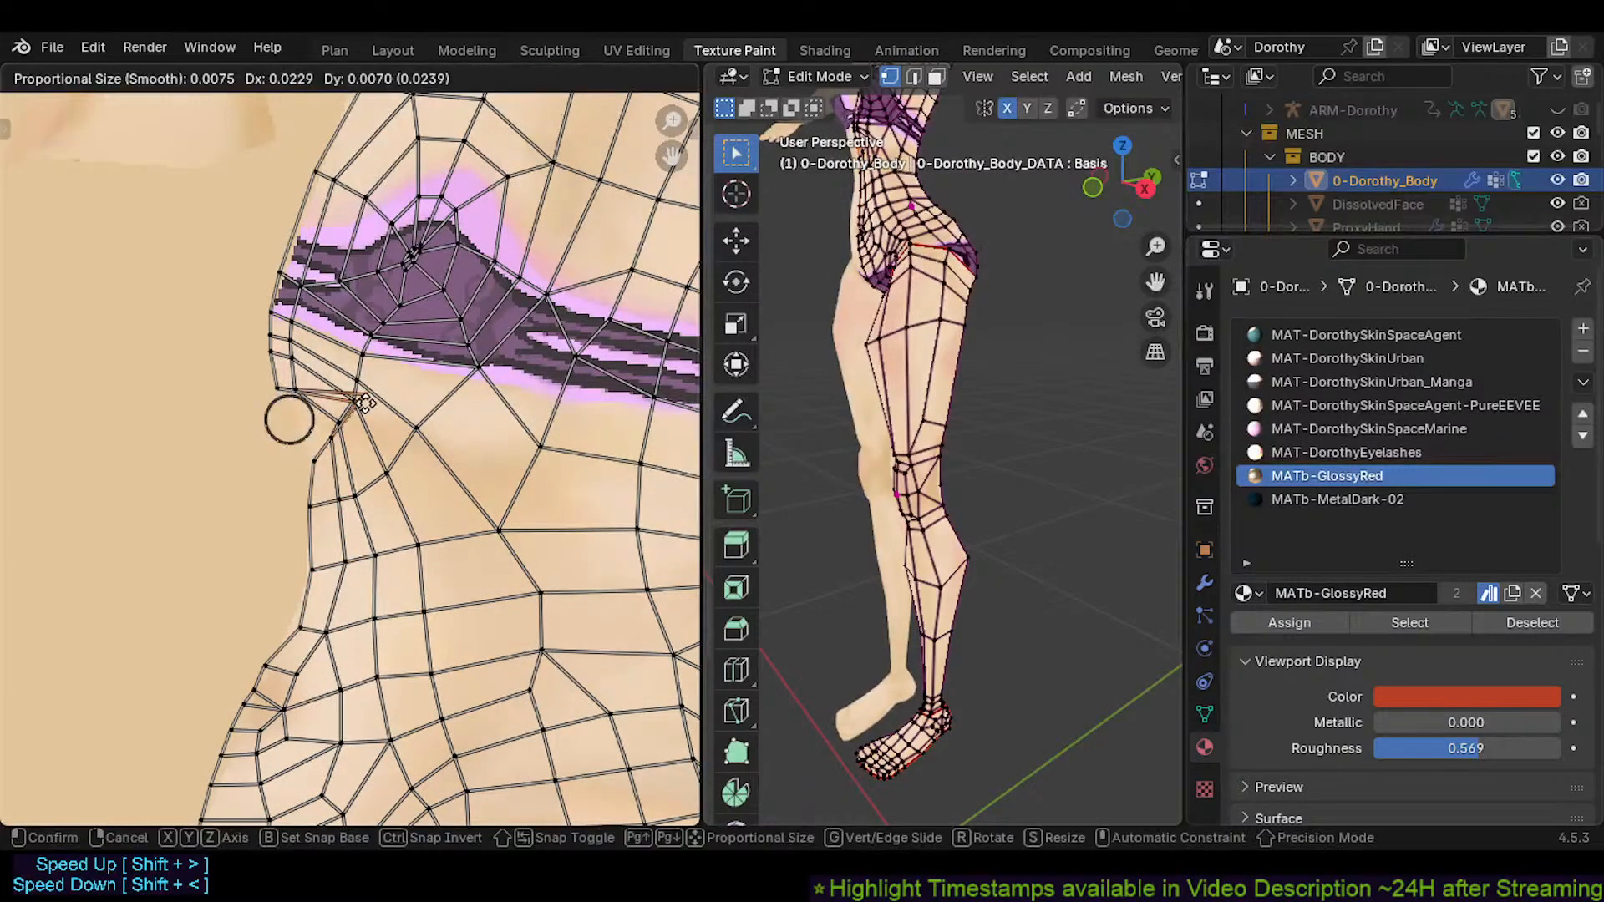
click(306, 422)
Smooth the torso outline by repositioning the remaining border vertices between the chest band and the waist
click(278, 389)
key(g)
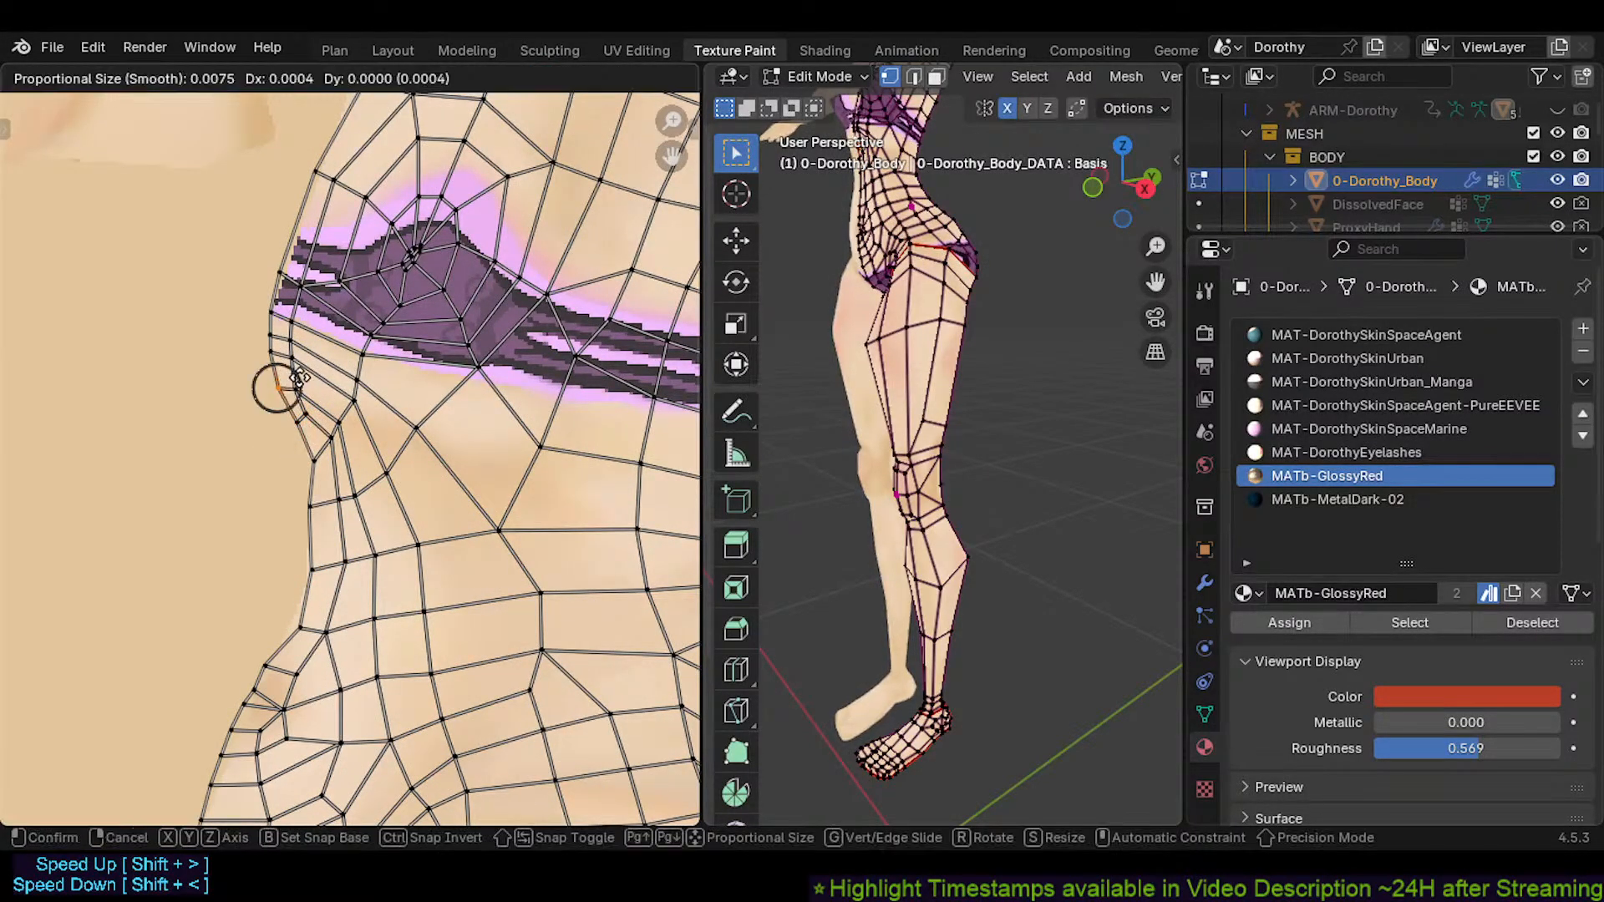
click(279, 388)
key(g)
click(275, 341)
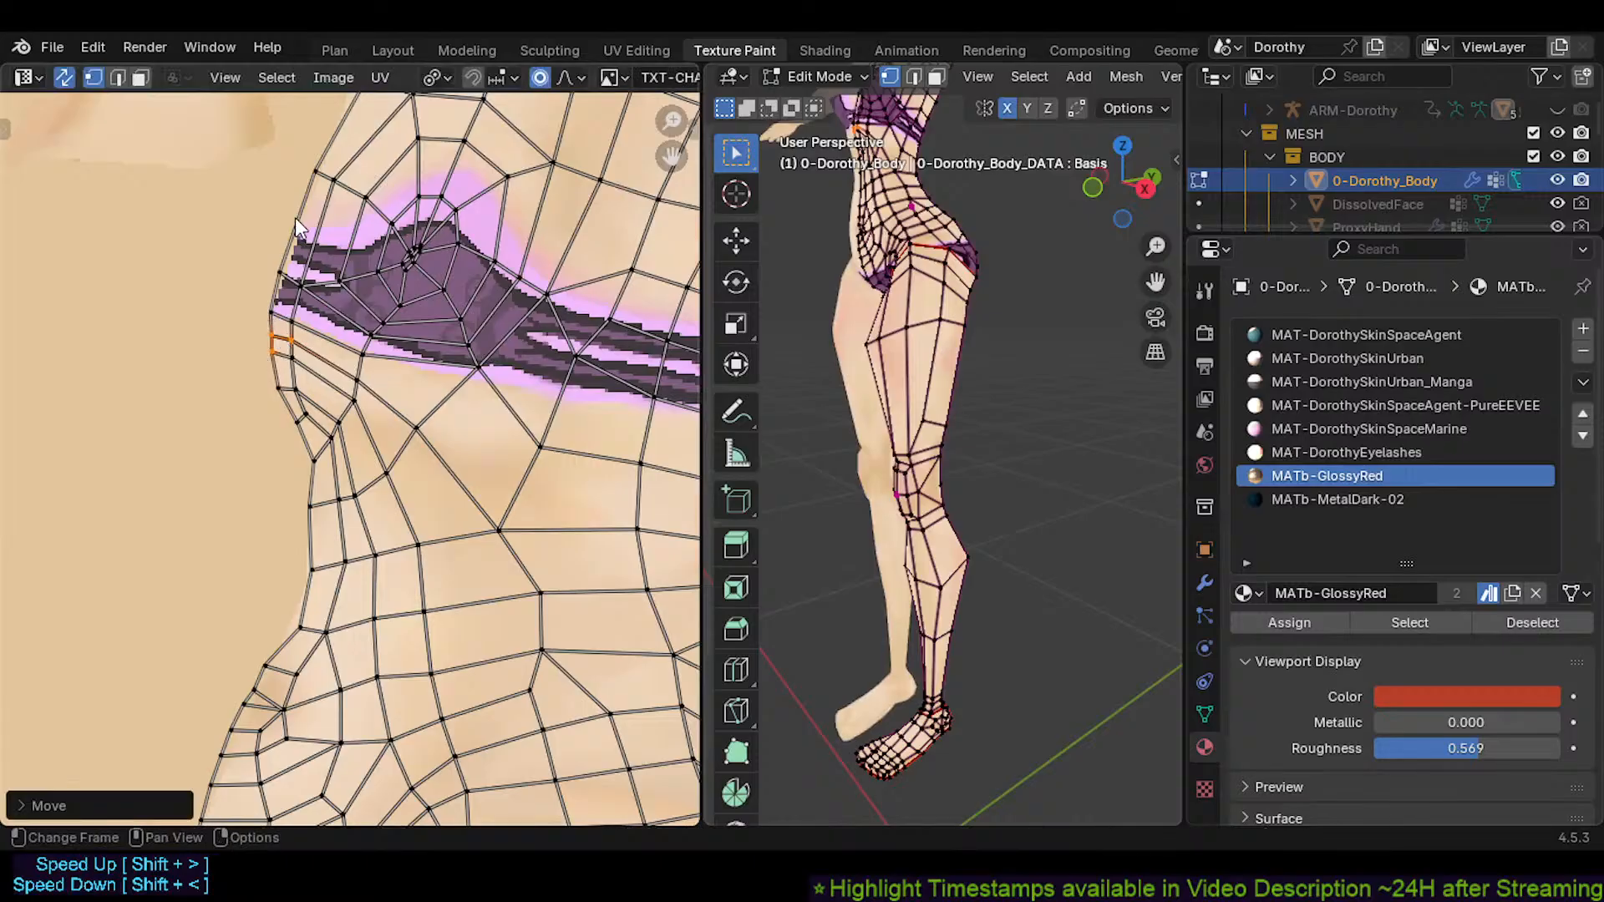
Select the border vertices at the end of the chest band, then move them slightly inward and rotate them to follow the outline
key(a)
middle_drag(294, 259, 280, 422)
key(alt+a)
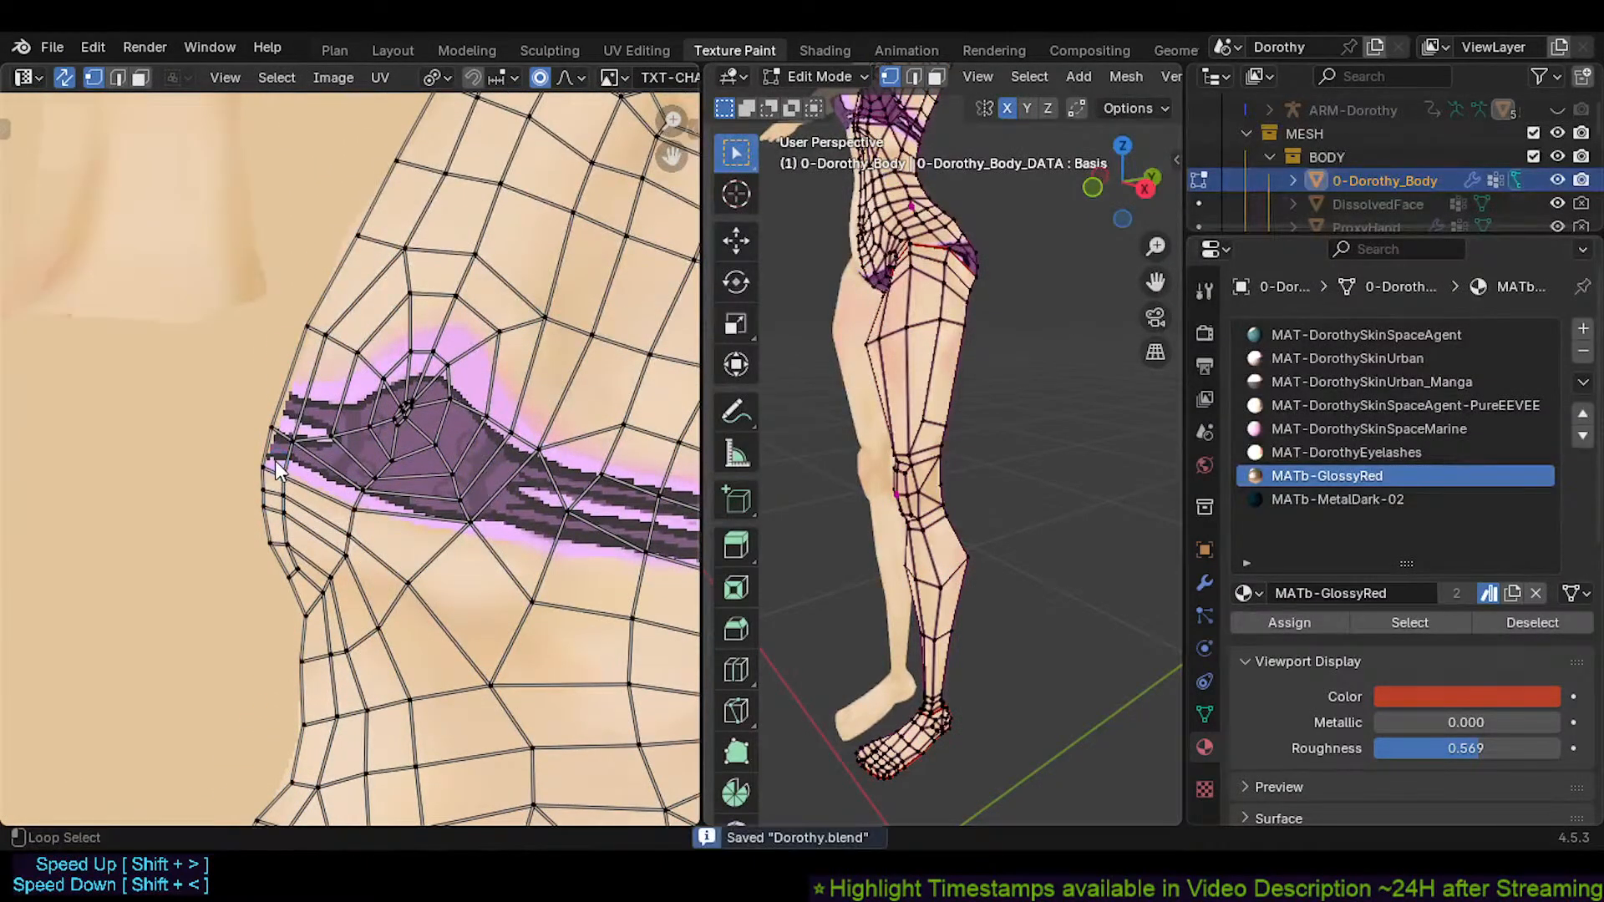
drag(303, 369, 314, 318)
key(Escape)
key(g)
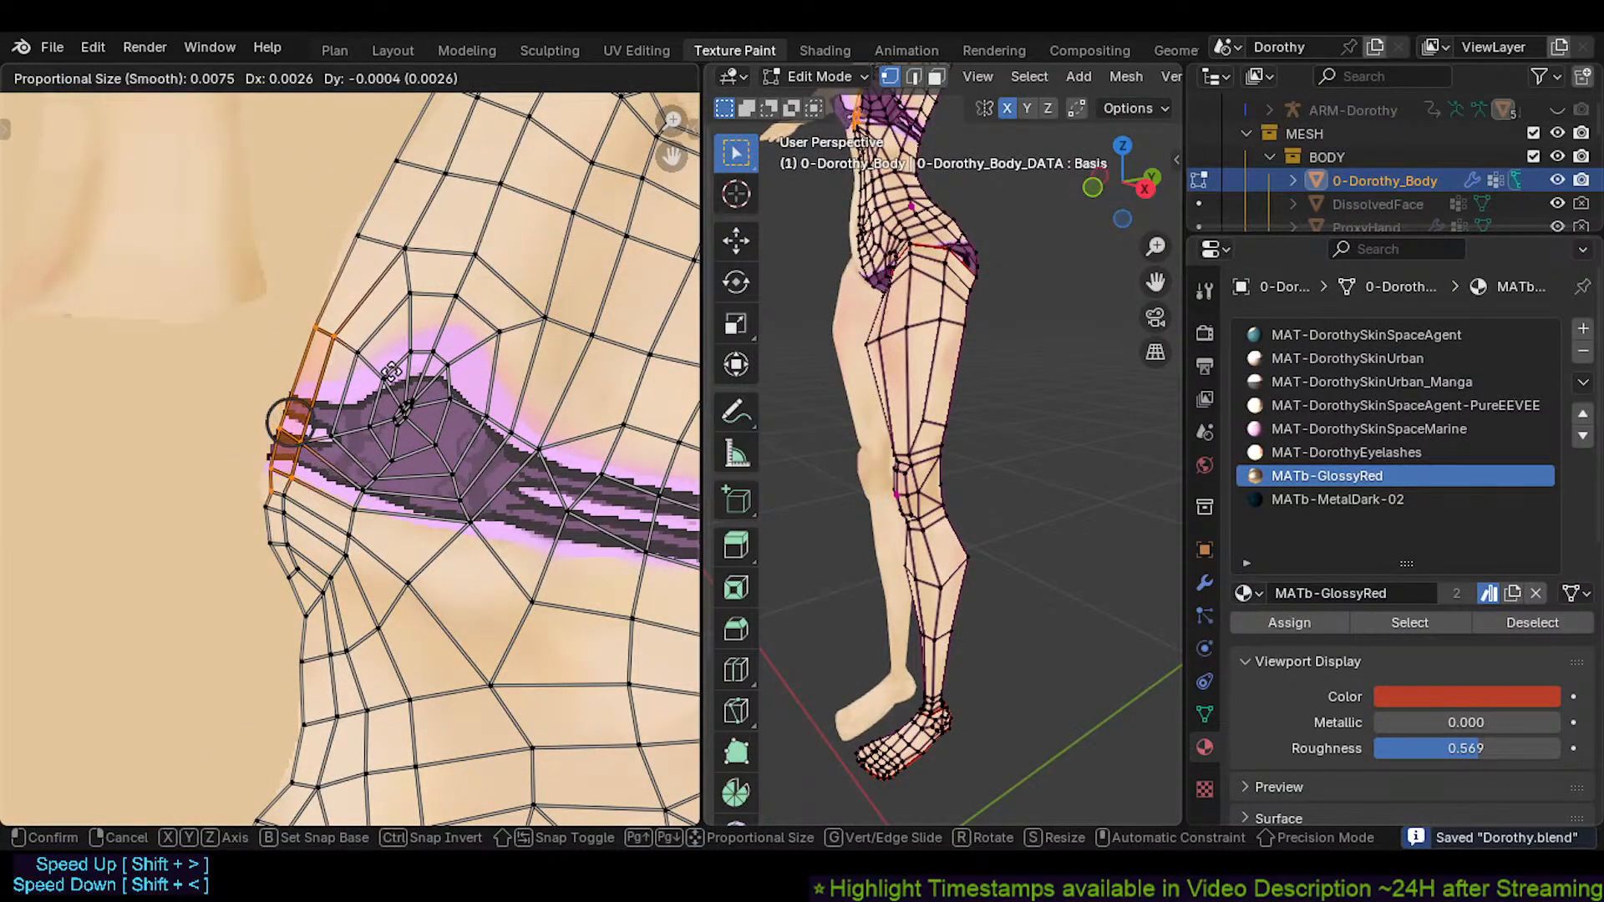
click(409, 376)
key(r)
shift+middle_drag(394, 344, 308, 478)
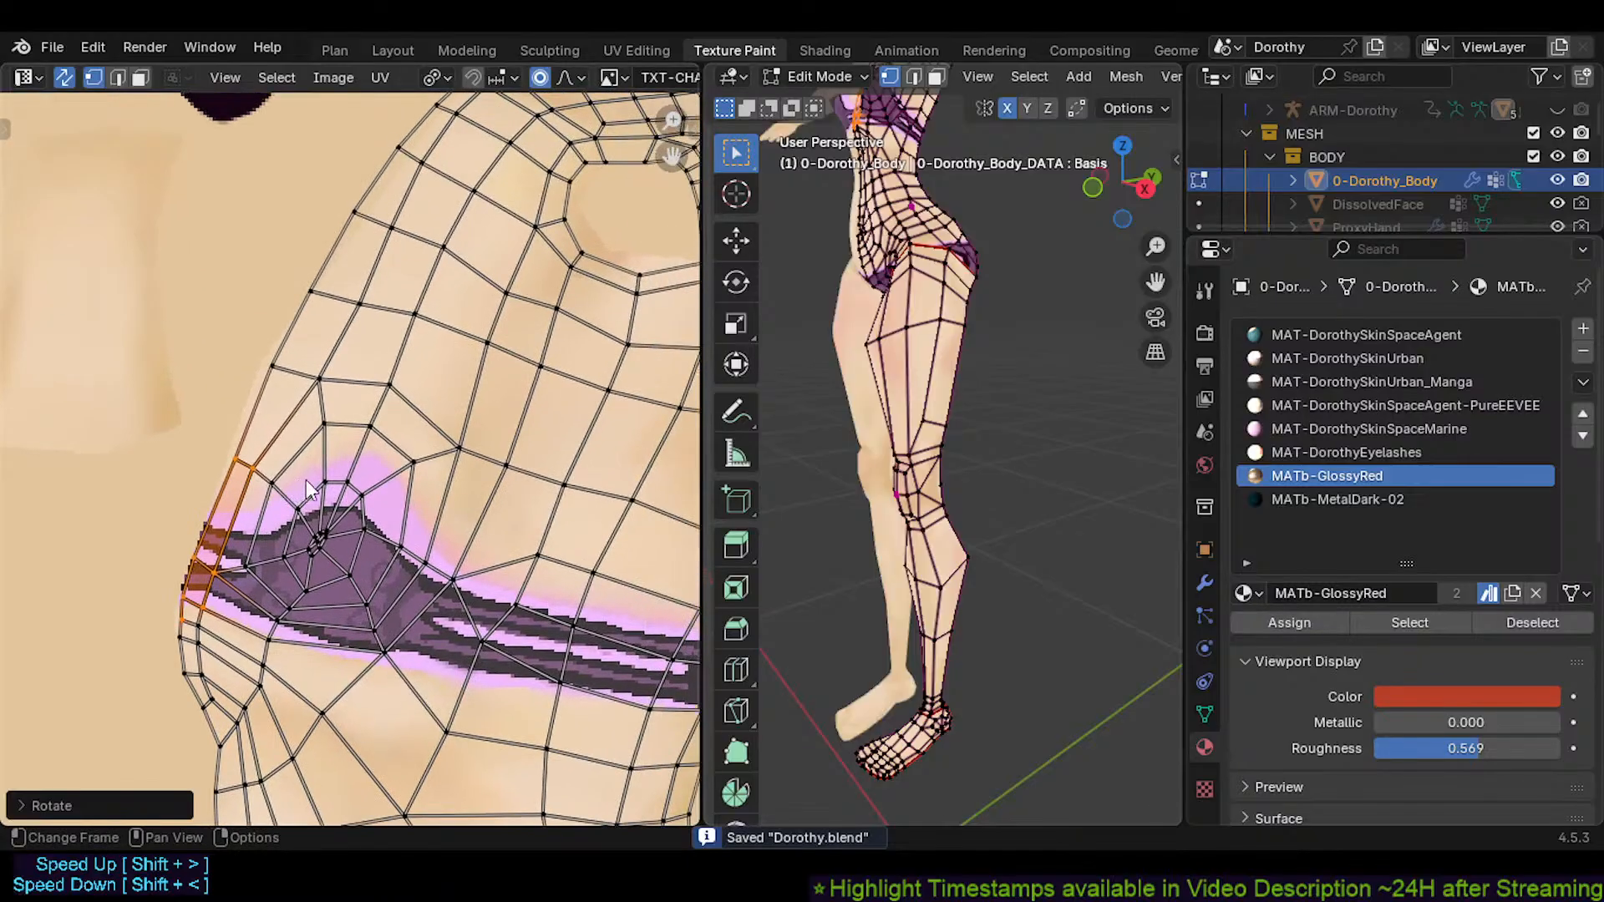
Frame the chest in the 3D view and align the UV vertex at the cup's lower corner with the band's dark outline
middle_drag(789, 481, 927, 493)
shift+middle_drag(934, 312, 1024, 576)
scroll(893, 483, up, 3)
middle_drag(1023, 610, 1001, 575)
scroll(1002, 574, up, 2)
shift+middle_drag(1025, 652, 911, 493)
scroll(998, 458, up, 2)
shift+middle_drag(365, 725, 369, 438)
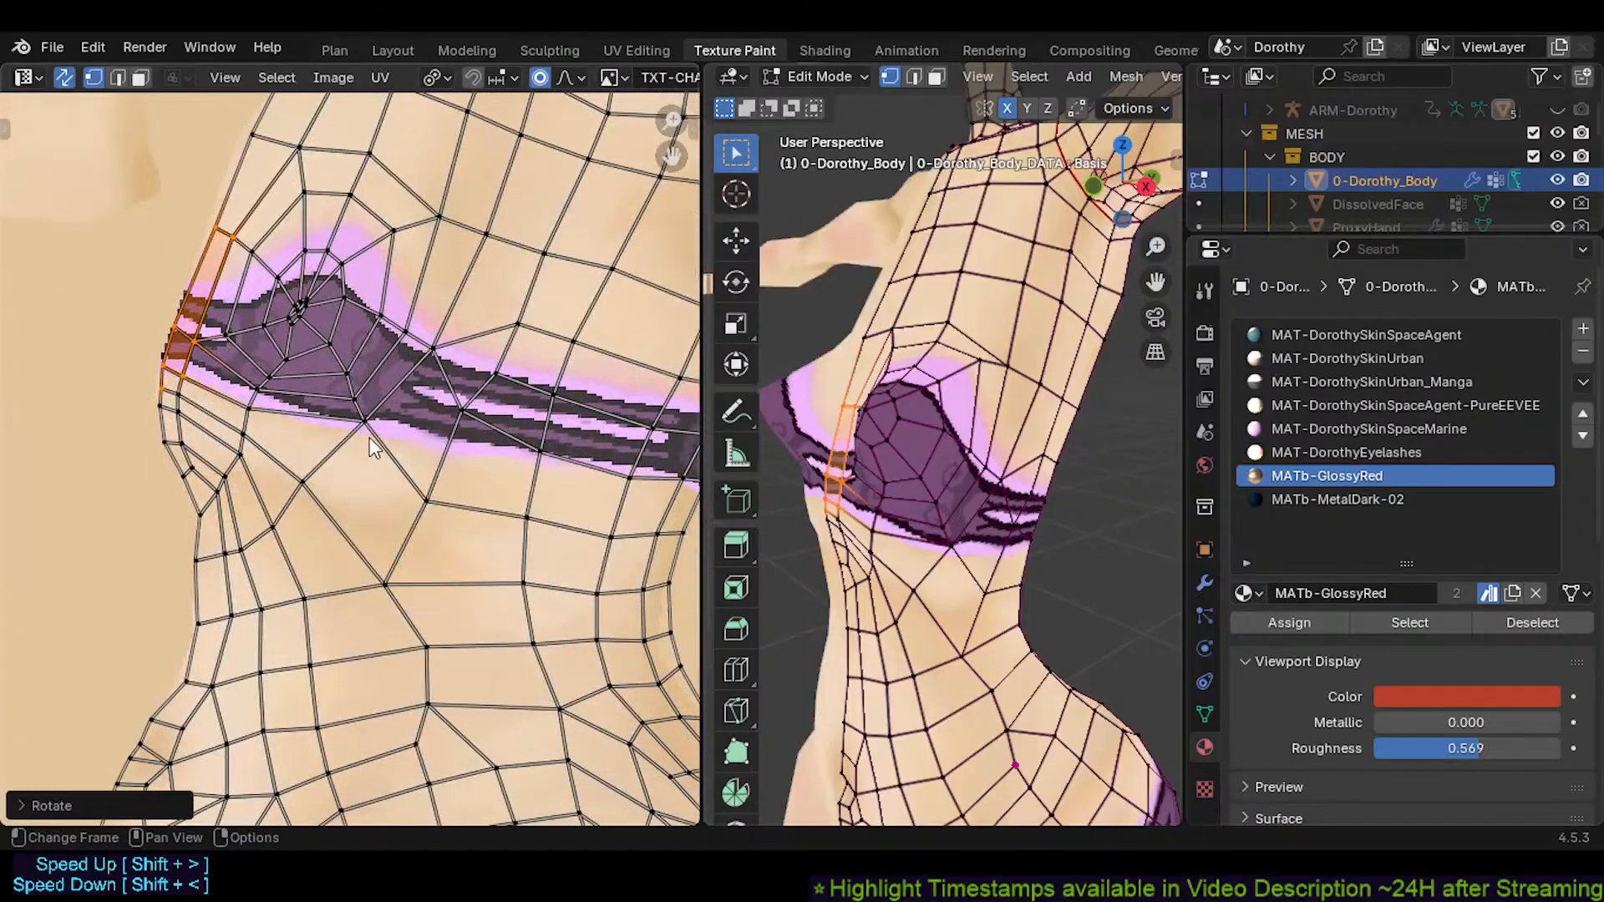
click(367, 423)
key(g)
click(362, 430)
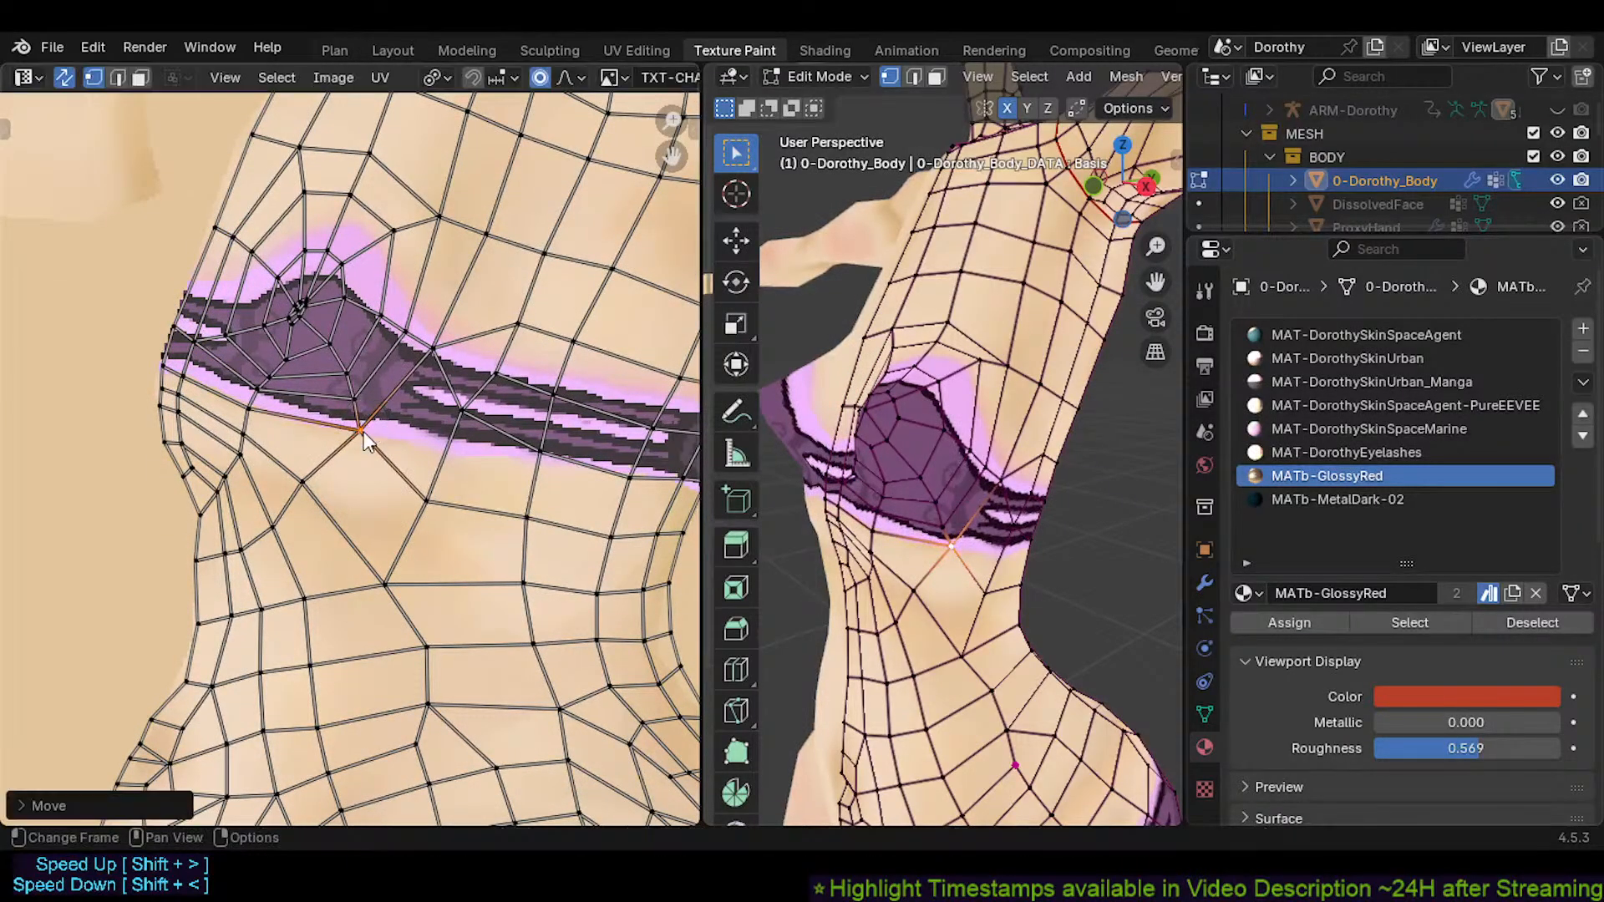
key(g)
click(361, 431)
Reposition the two UV vertices on the skin just below the chest band, beyond the cup's lower corner
click(436, 499)
key(g)
click(492, 504)
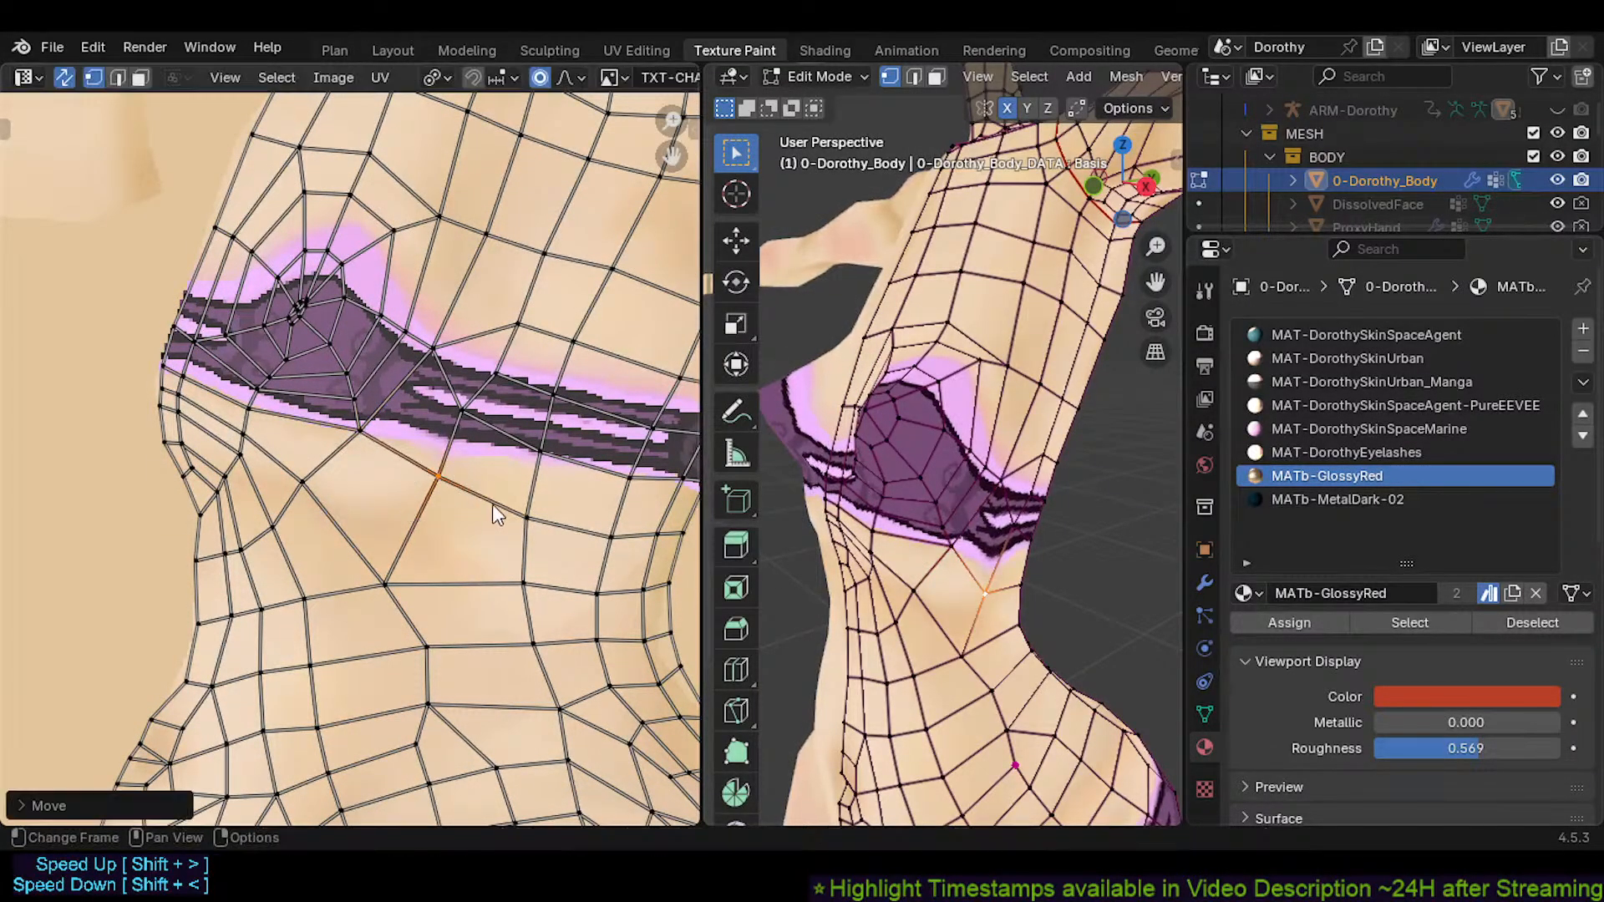
key(g)
click(535, 494)
Align the UV vertices within the chest band's side strap with its painted stripes
middle_drag(546, 489, 342, 516)
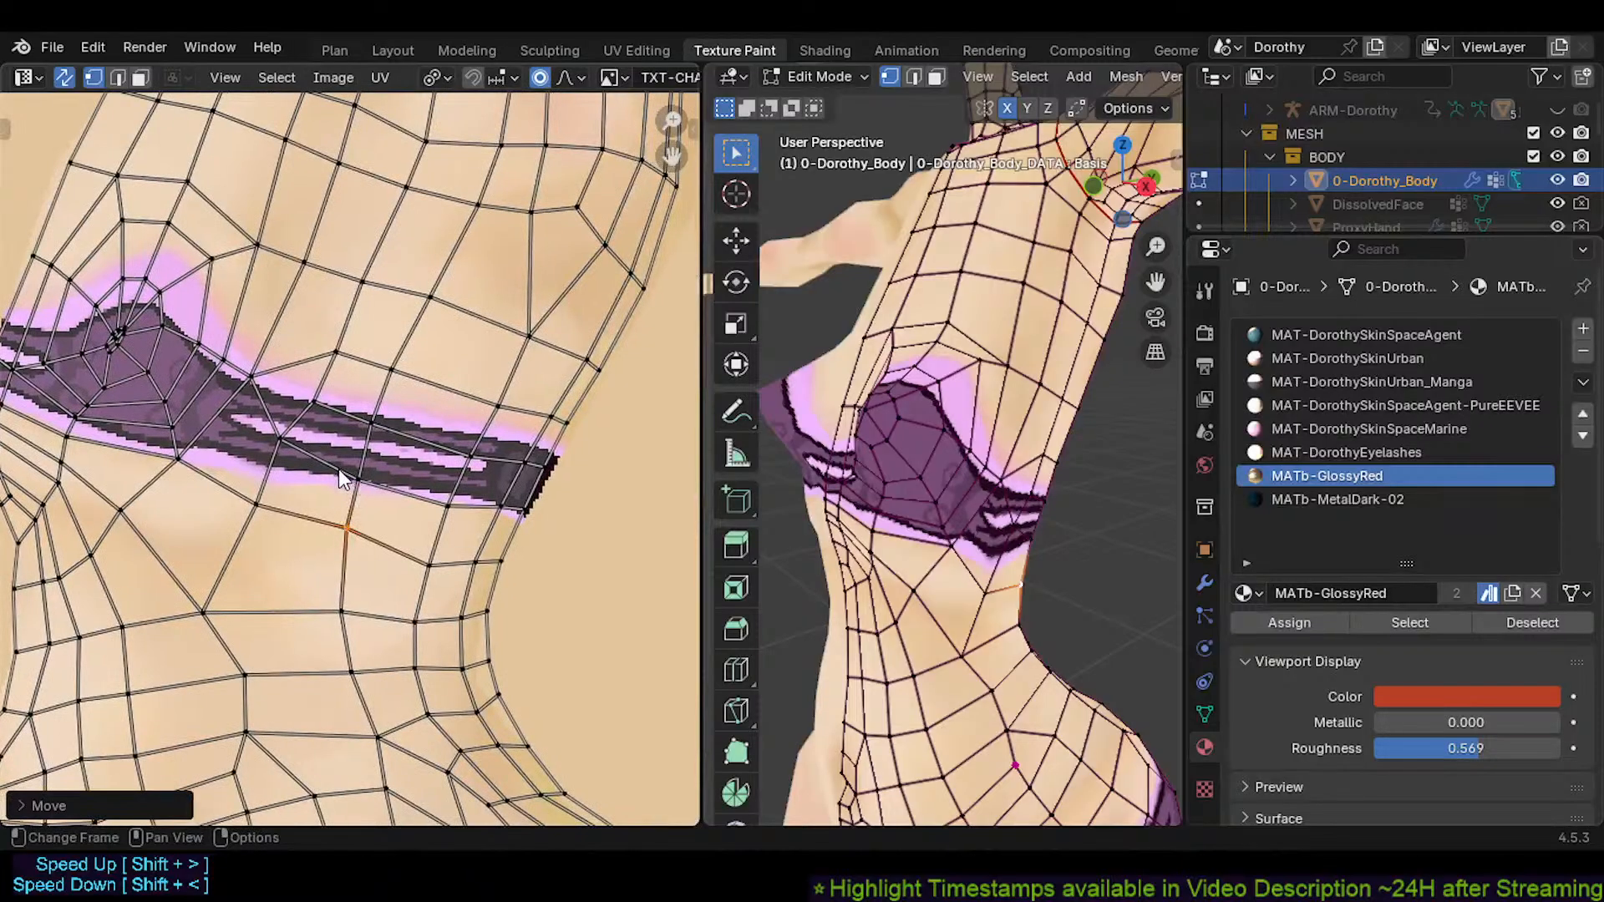
click(353, 472)
key(g)
click(360, 465)
click(274, 437)
key(g)
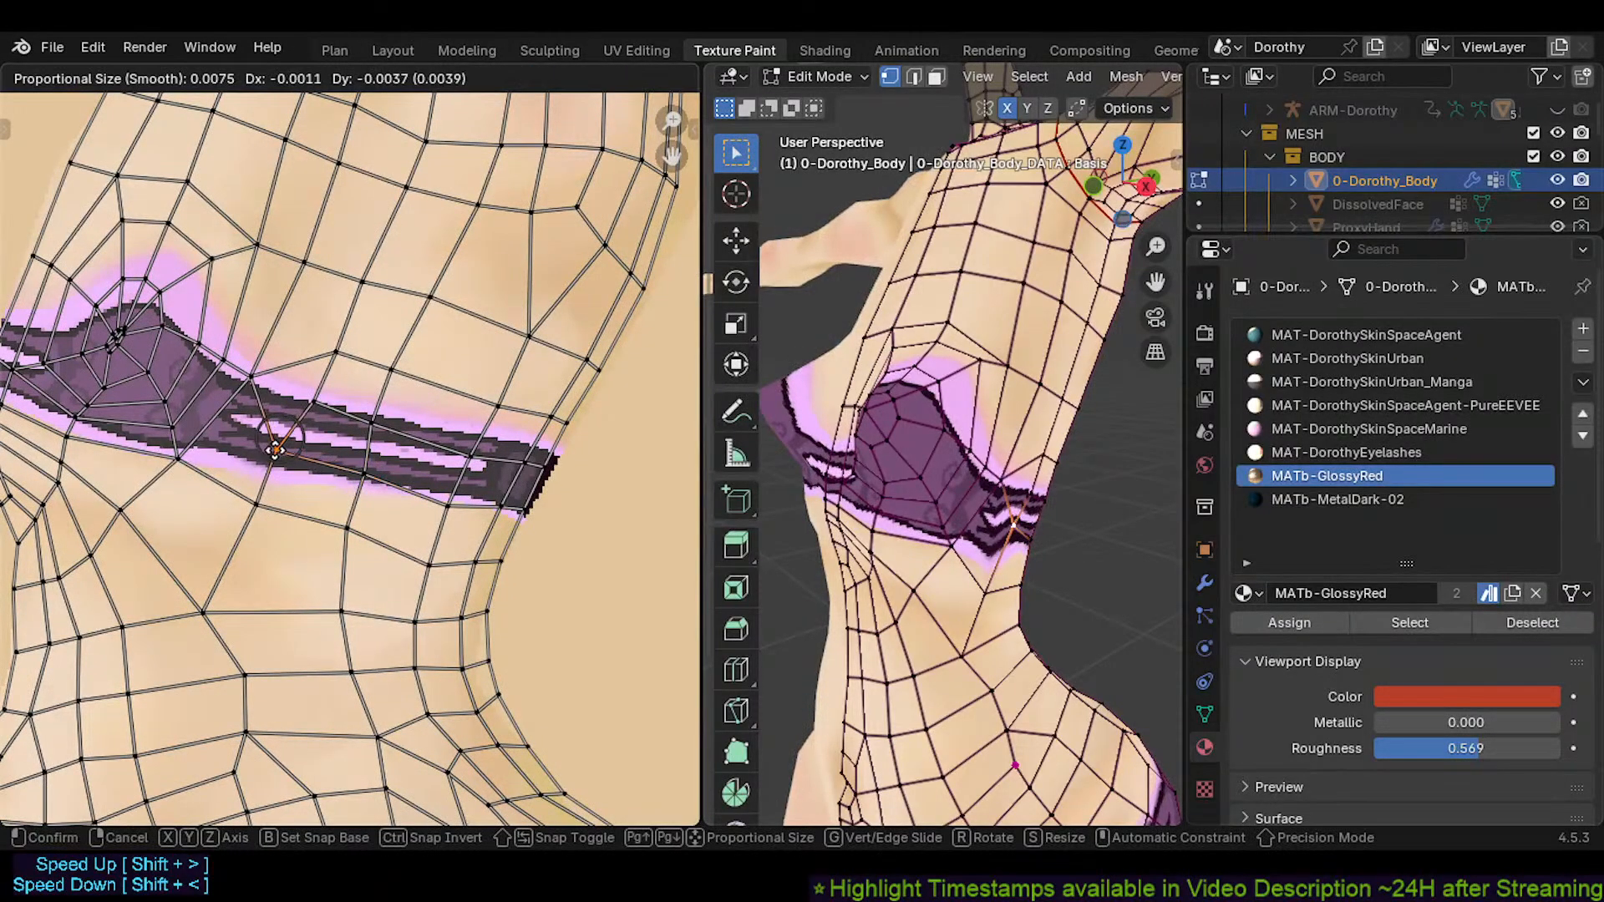
click(270, 449)
Adjust the UV vertices along the upper edge of the strap, where it meets the cup
click(312, 402)
key(g)
click(319, 402)
click(252, 382)
middle_drag(208, 330, 294, 440)
Spread the tightly packed UV vertices at the cup's centre, using a proportional editing size of about 0.0042
scroll(208, 444, up, 7)
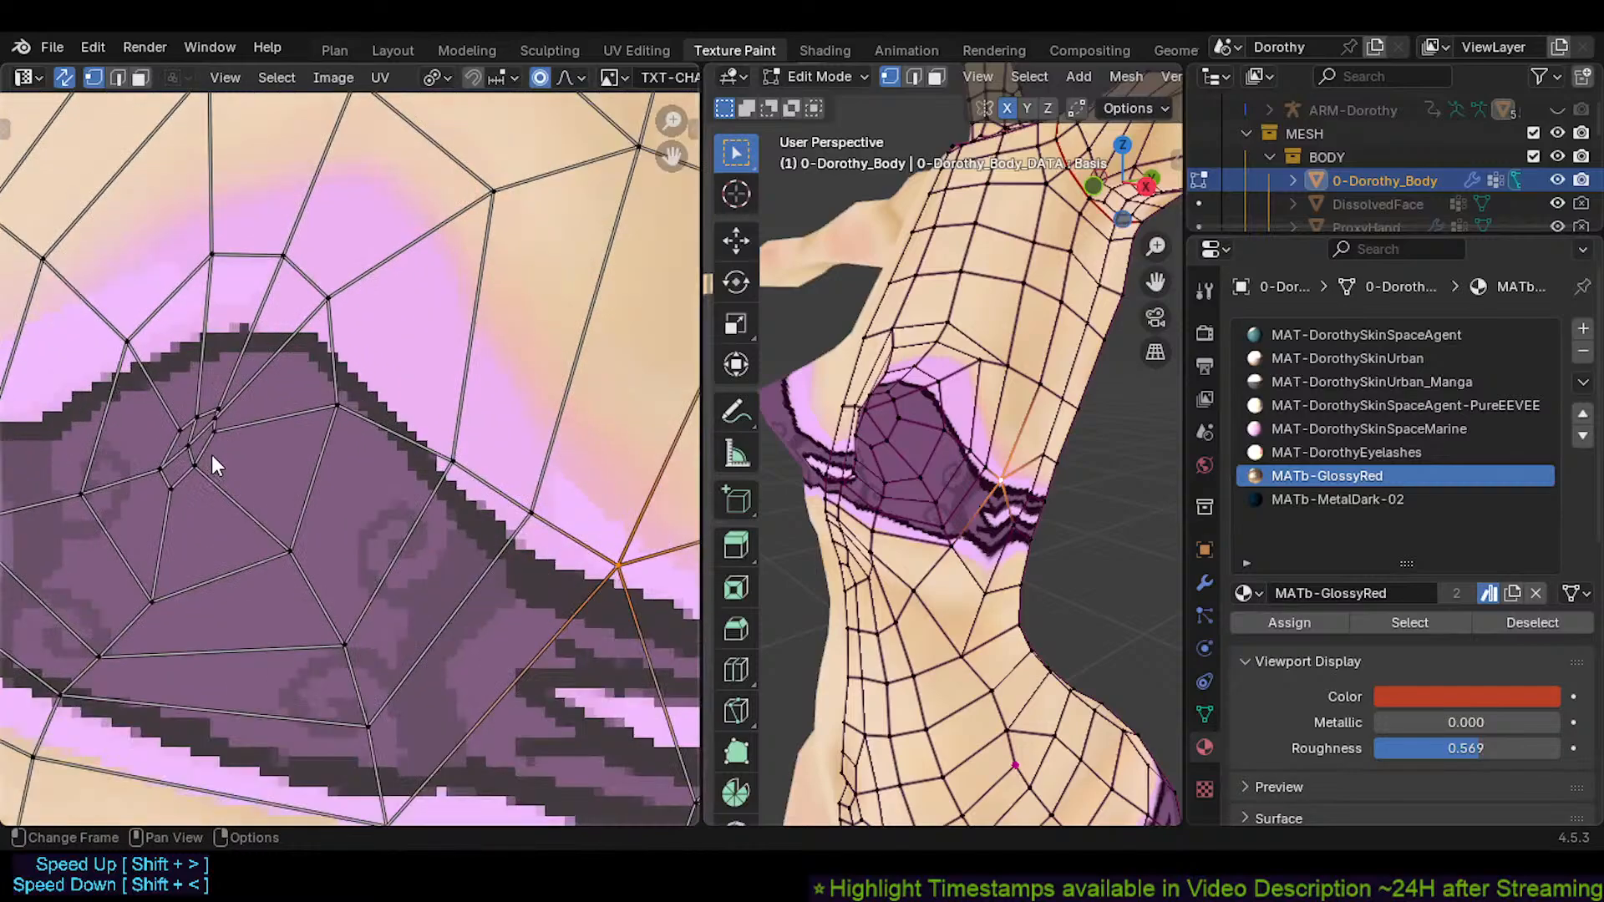
click(217, 408)
key(g)
click(220, 398)
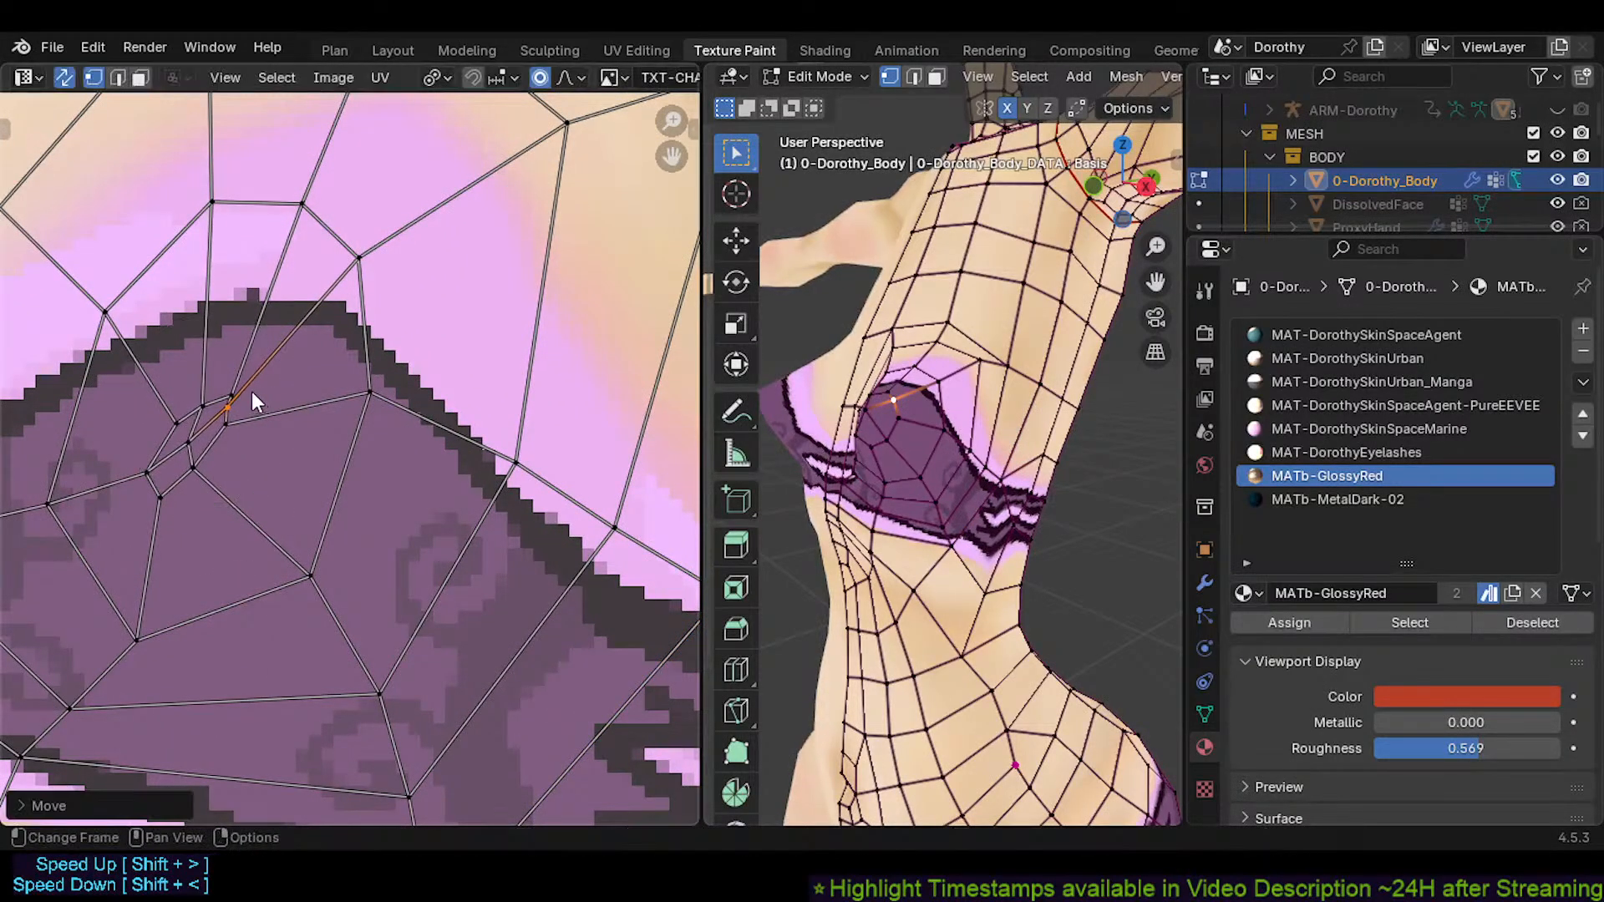
key(g)
scroll(218, 395, up, 6)
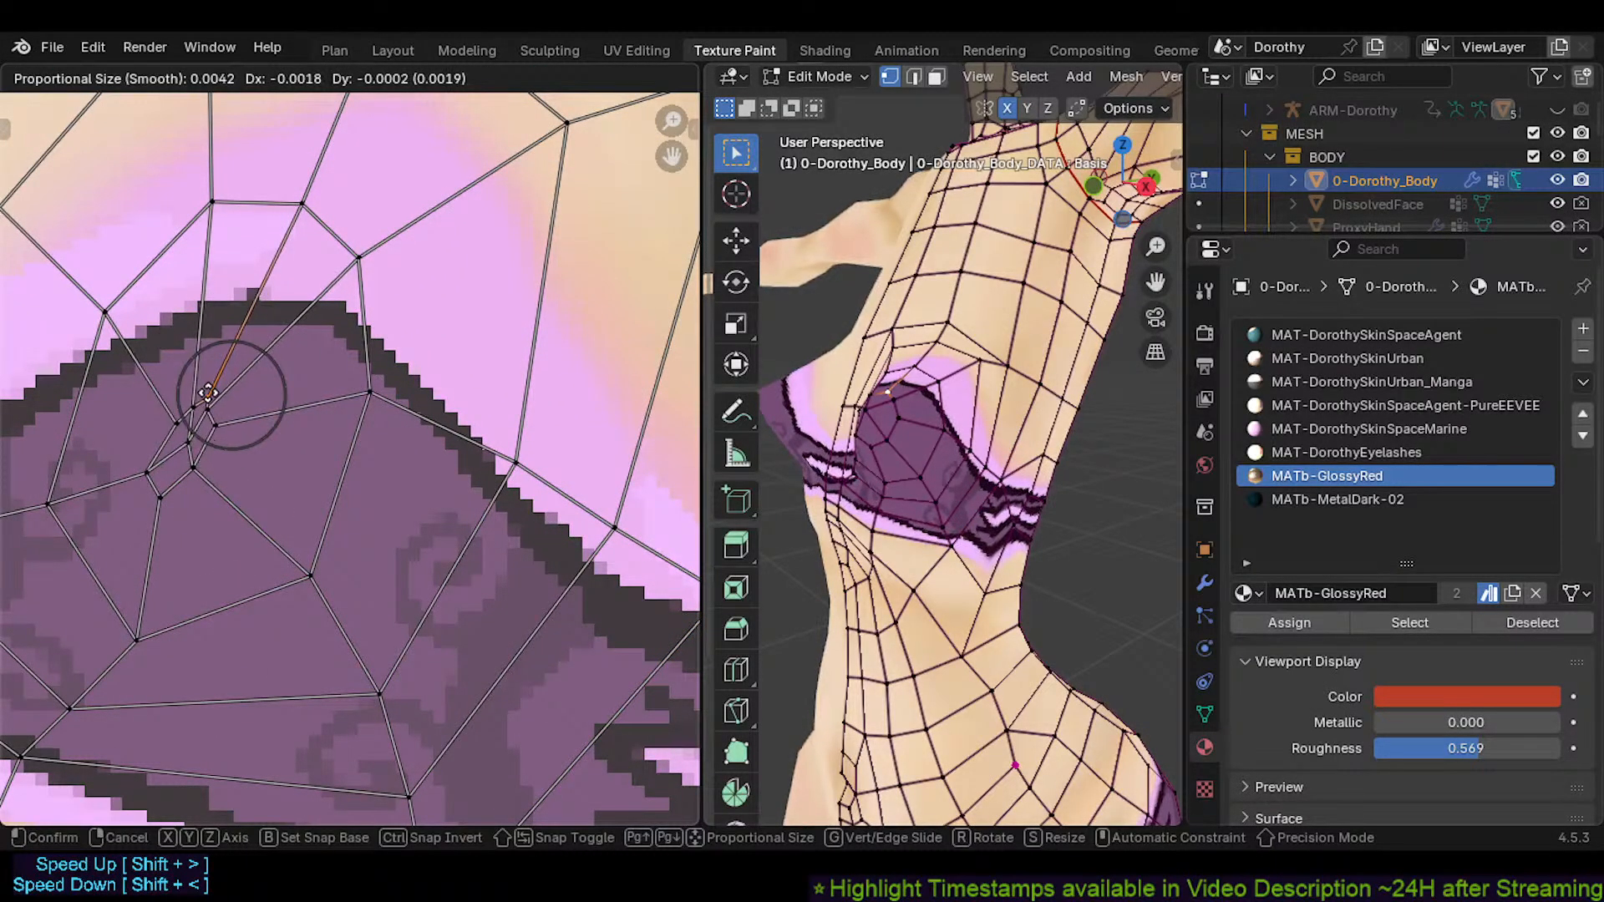
click(222, 396)
Space out the remaining UV vertices of the small centre ring and check the cup from the front in the 3D view
key(g)
click(208, 471)
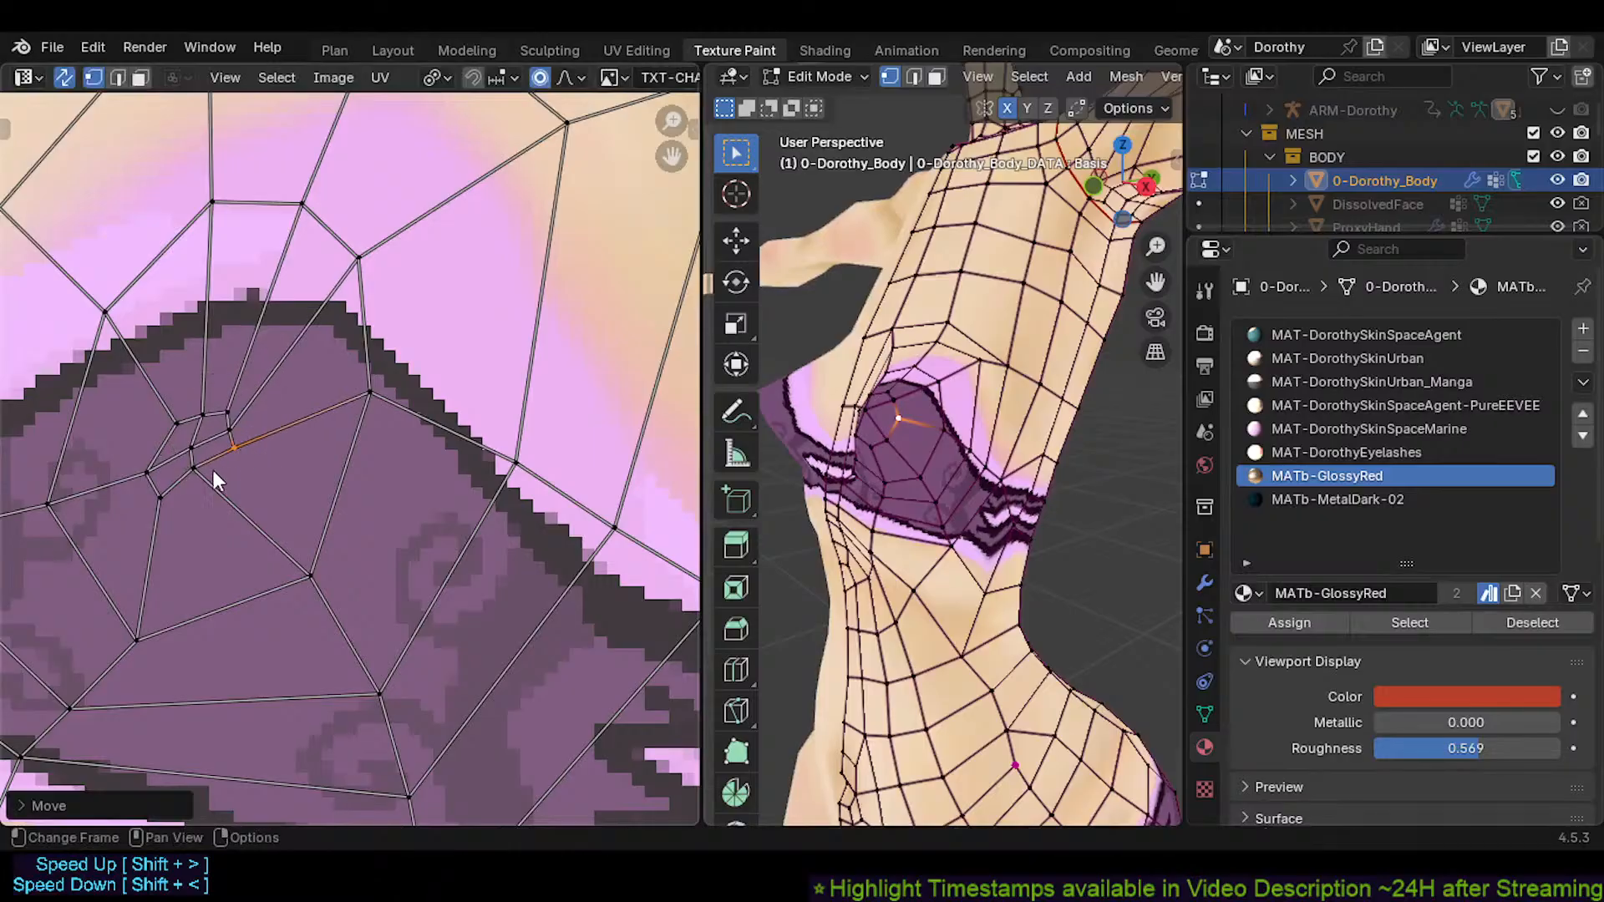
key(g)
click(217, 484)
click(200, 458)
key(g)
click(197, 452)
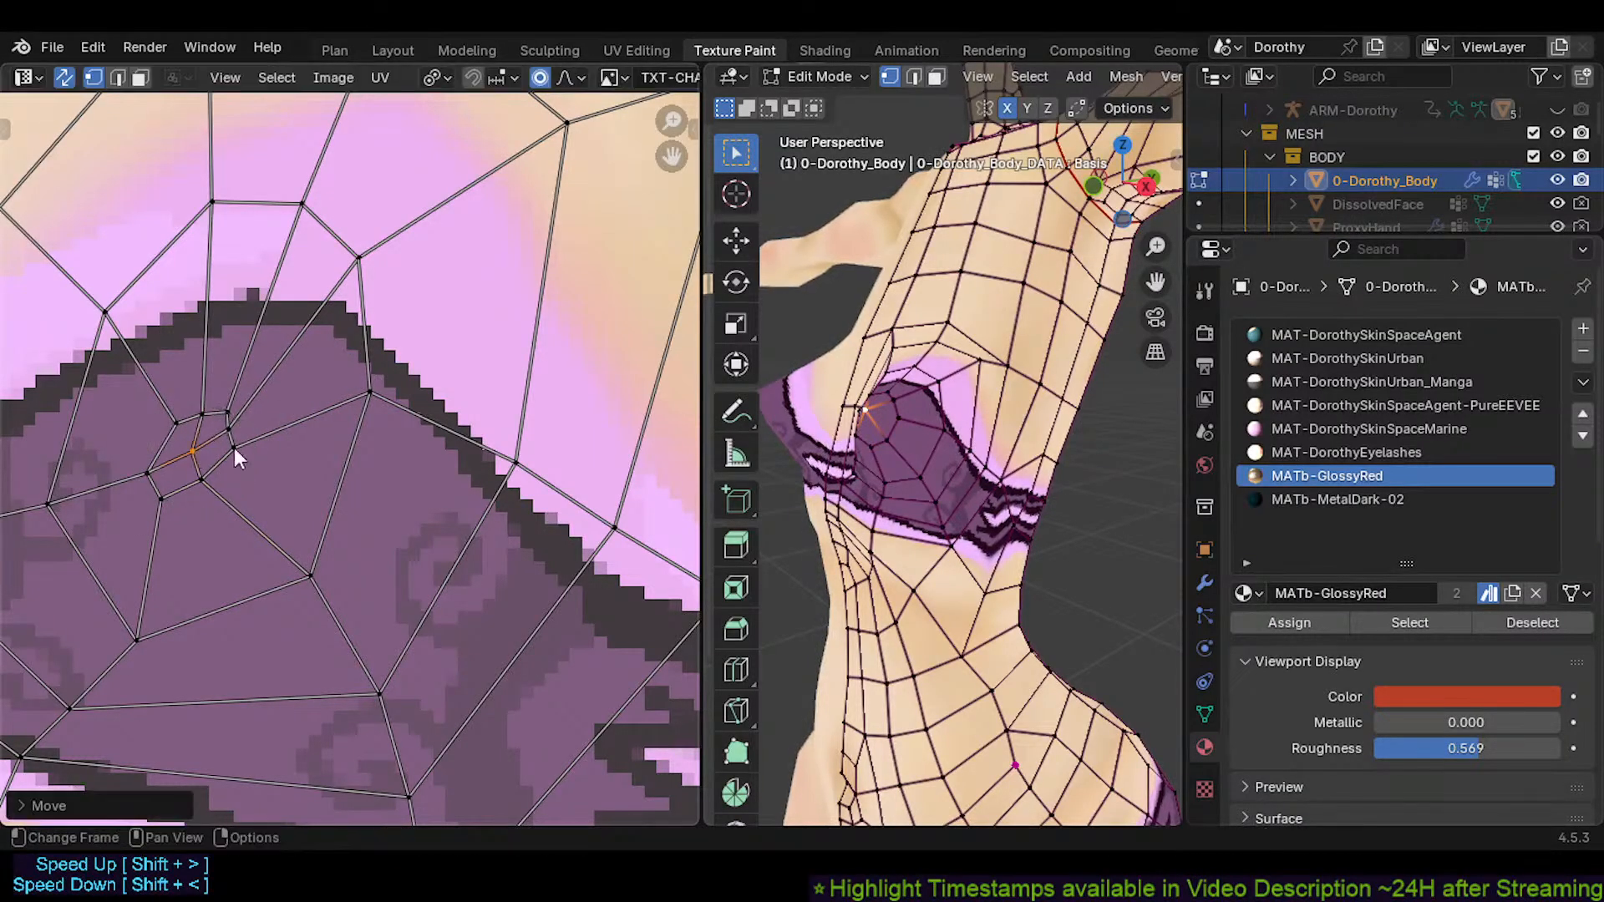
scroll(869, 451, down, 2)
middle_drag(869, 451, 972, 522)
scroll(971, 521, up, 1)
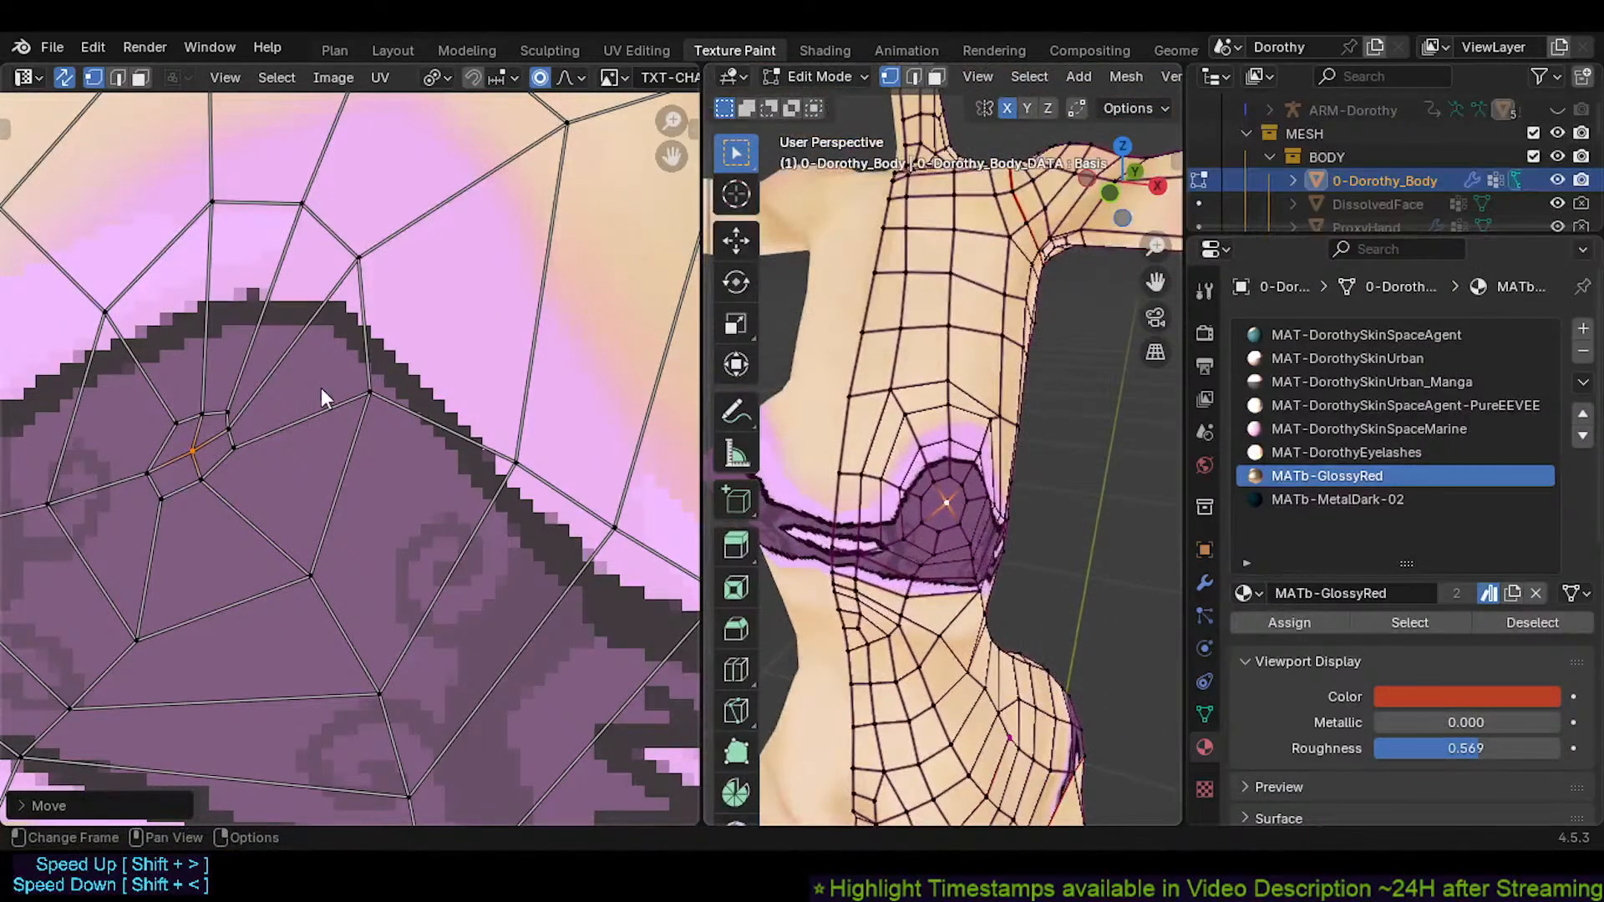
Reposition the outer UV vertex above the cup and the one on the cup's outer edge to follow the painted outline
click(982, 425)
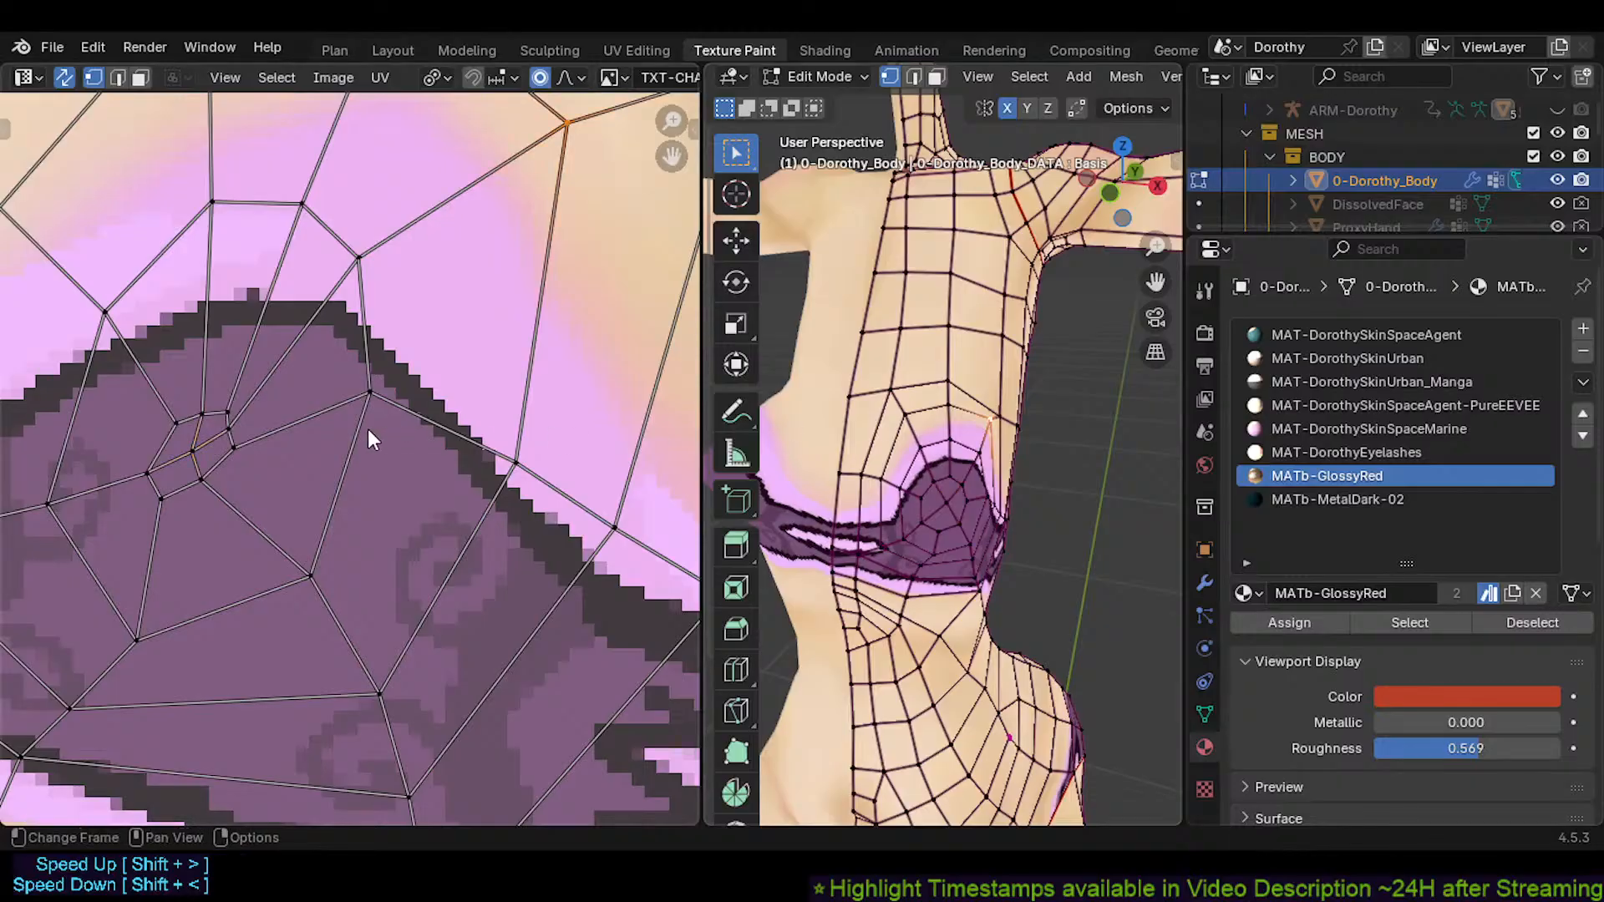
scroll(370, 491, down, 3)
shift+middle_drag(508, 378, 508, 474)
key(g)
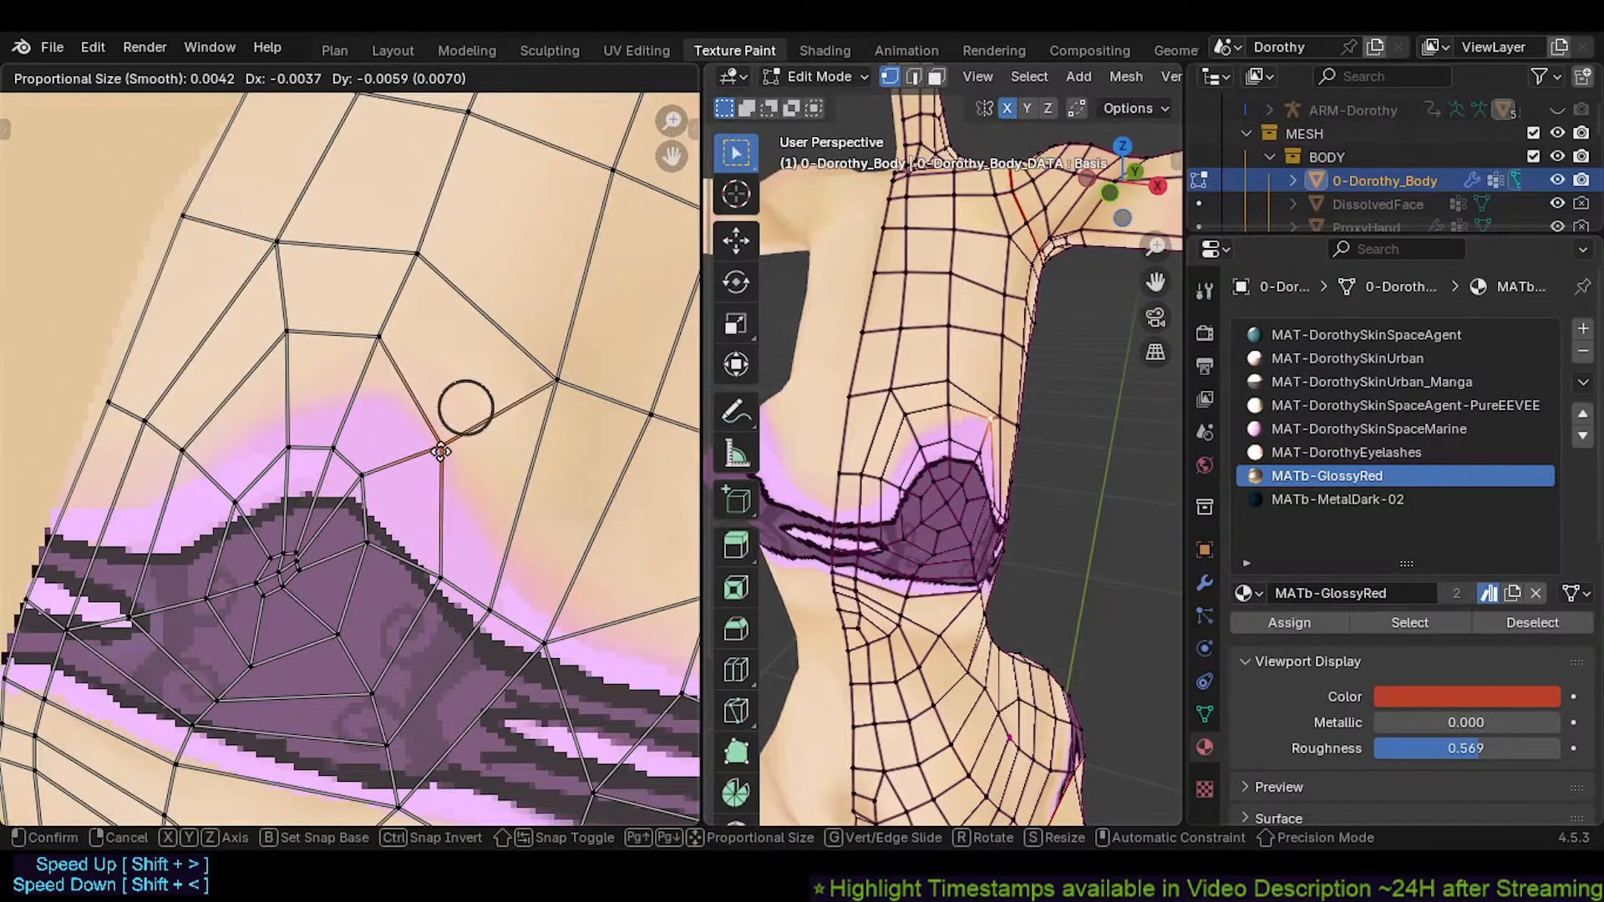
click(440, 538)
key(g)
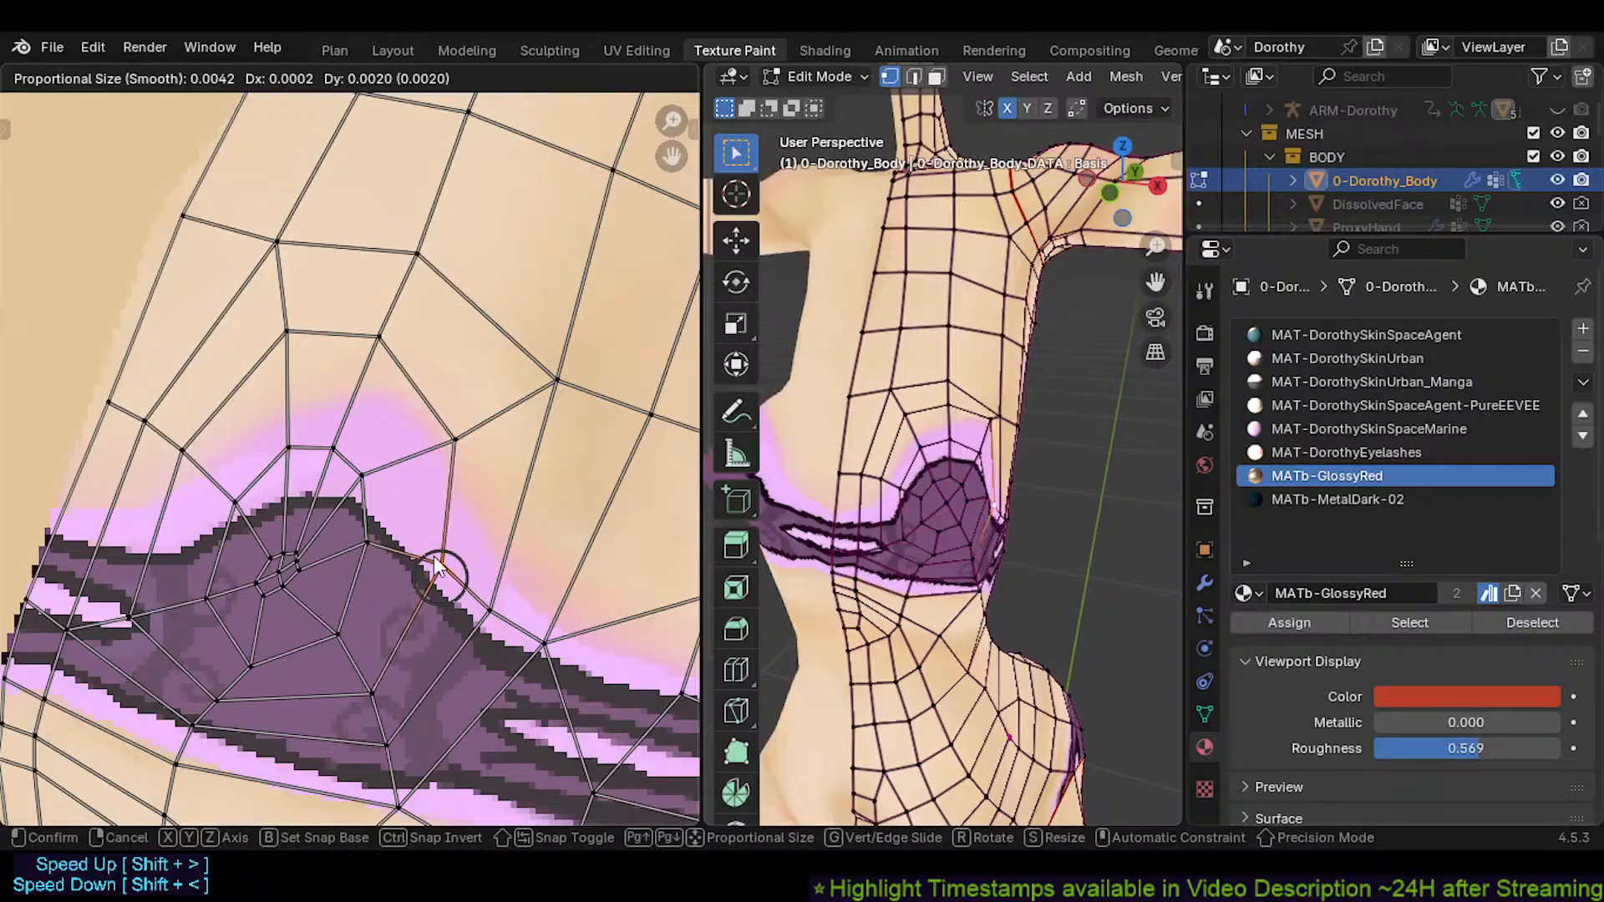
click(454, 447)
key(g)
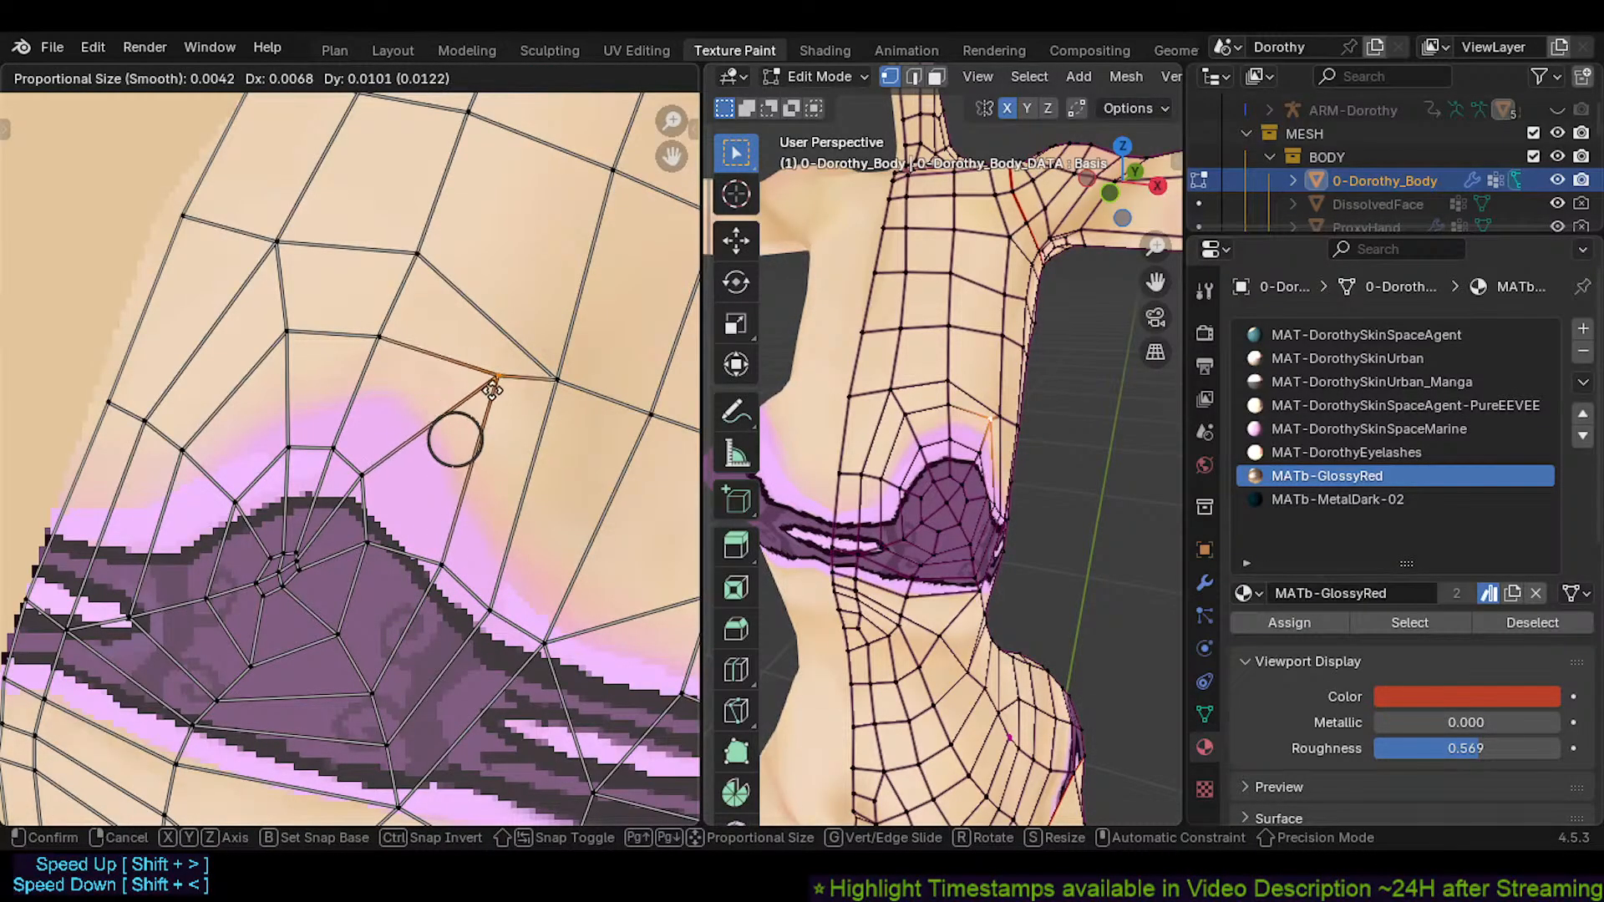
click(478, 418)
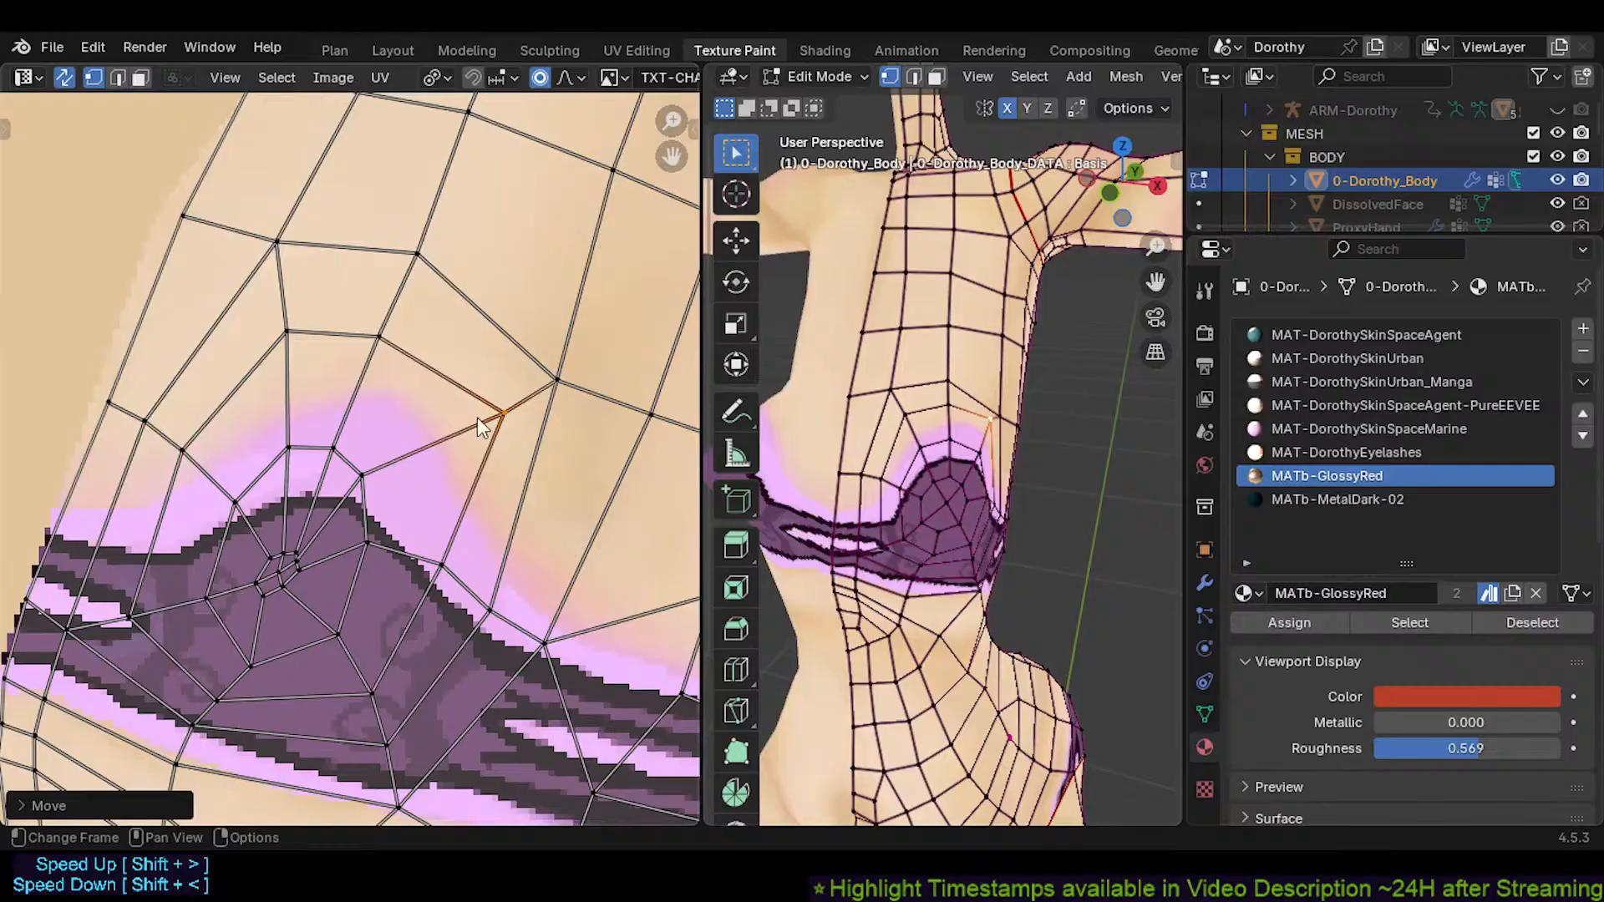
Even out the spacing of the UV vertices on the bare skin above the cup's outer side
click(394, 350)
key(g)
click(404, 327)
click(578, 377)
key(g)
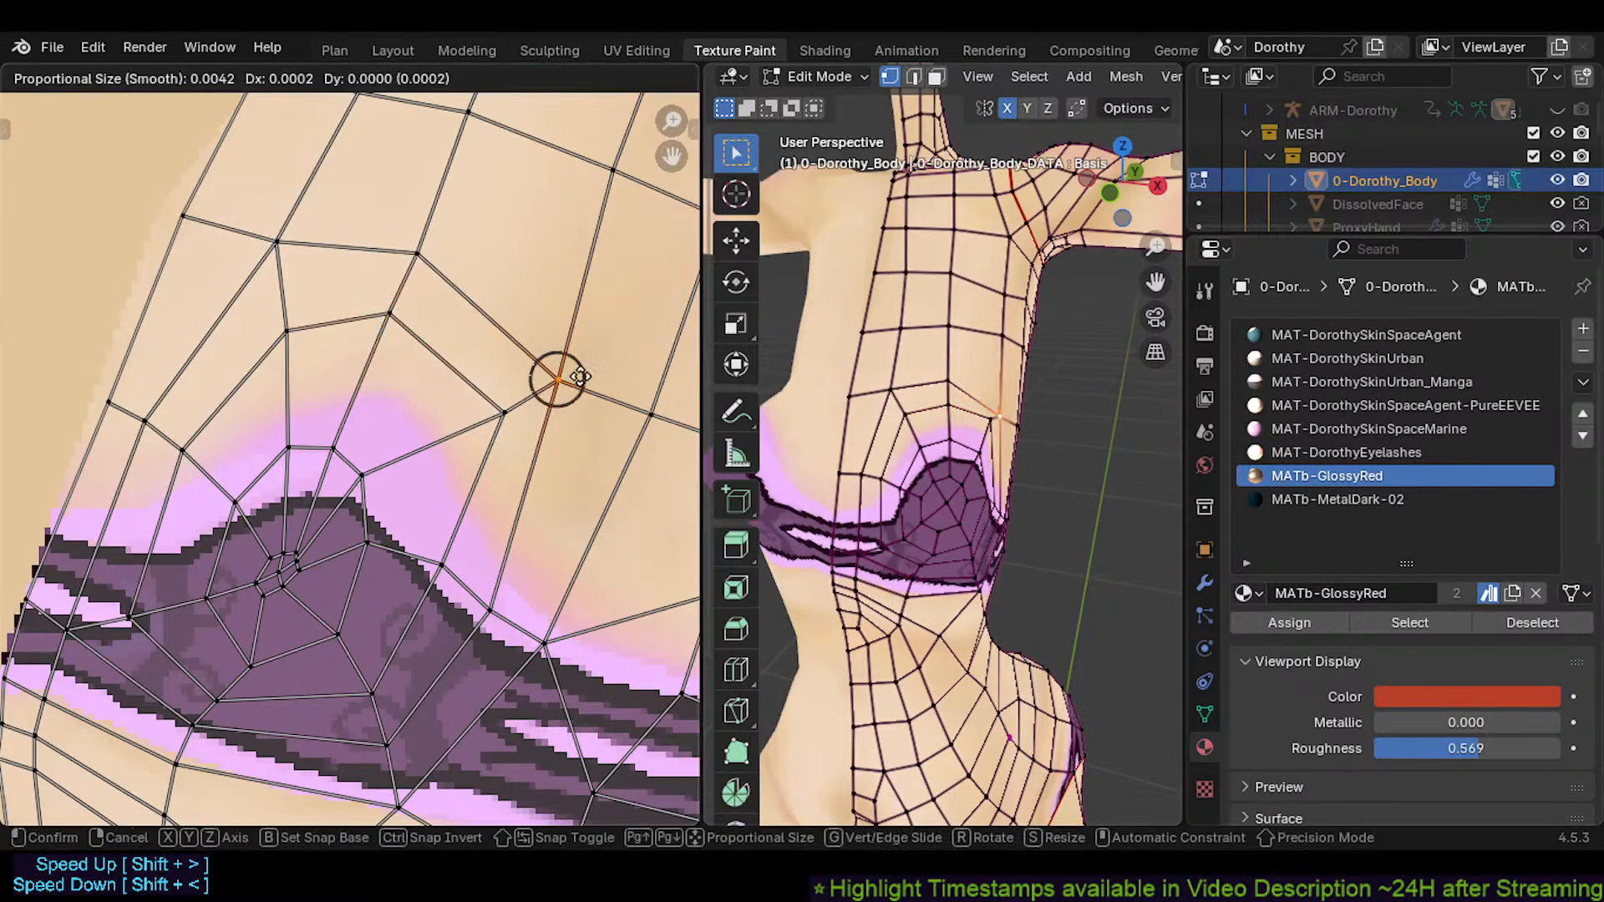
click(508, 413)
key(g)
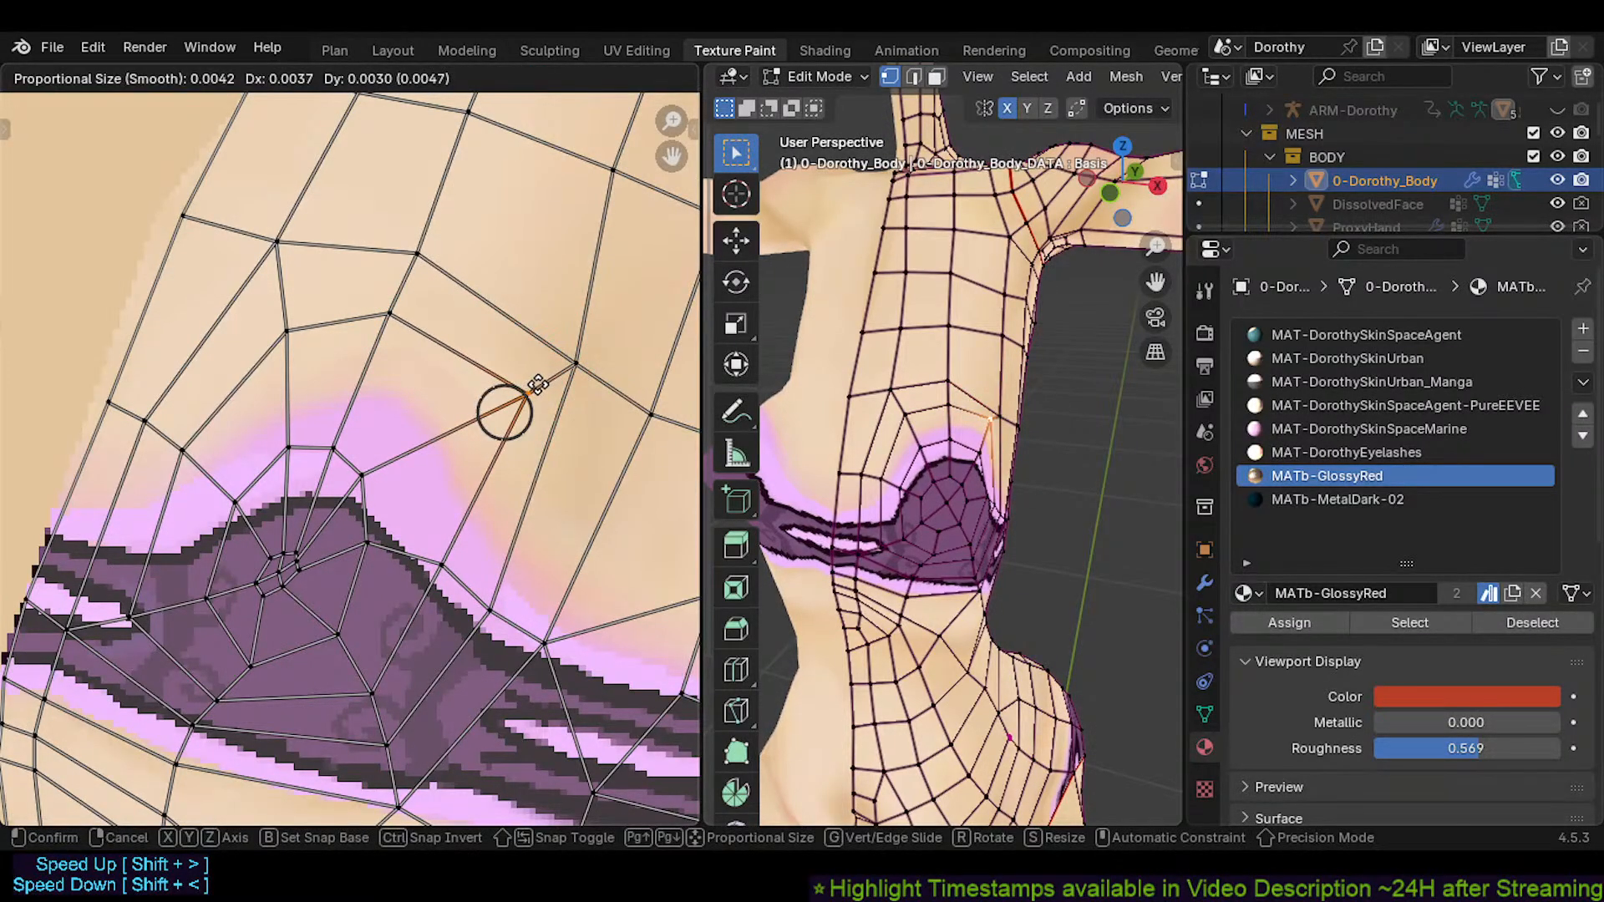
click(528, 380)
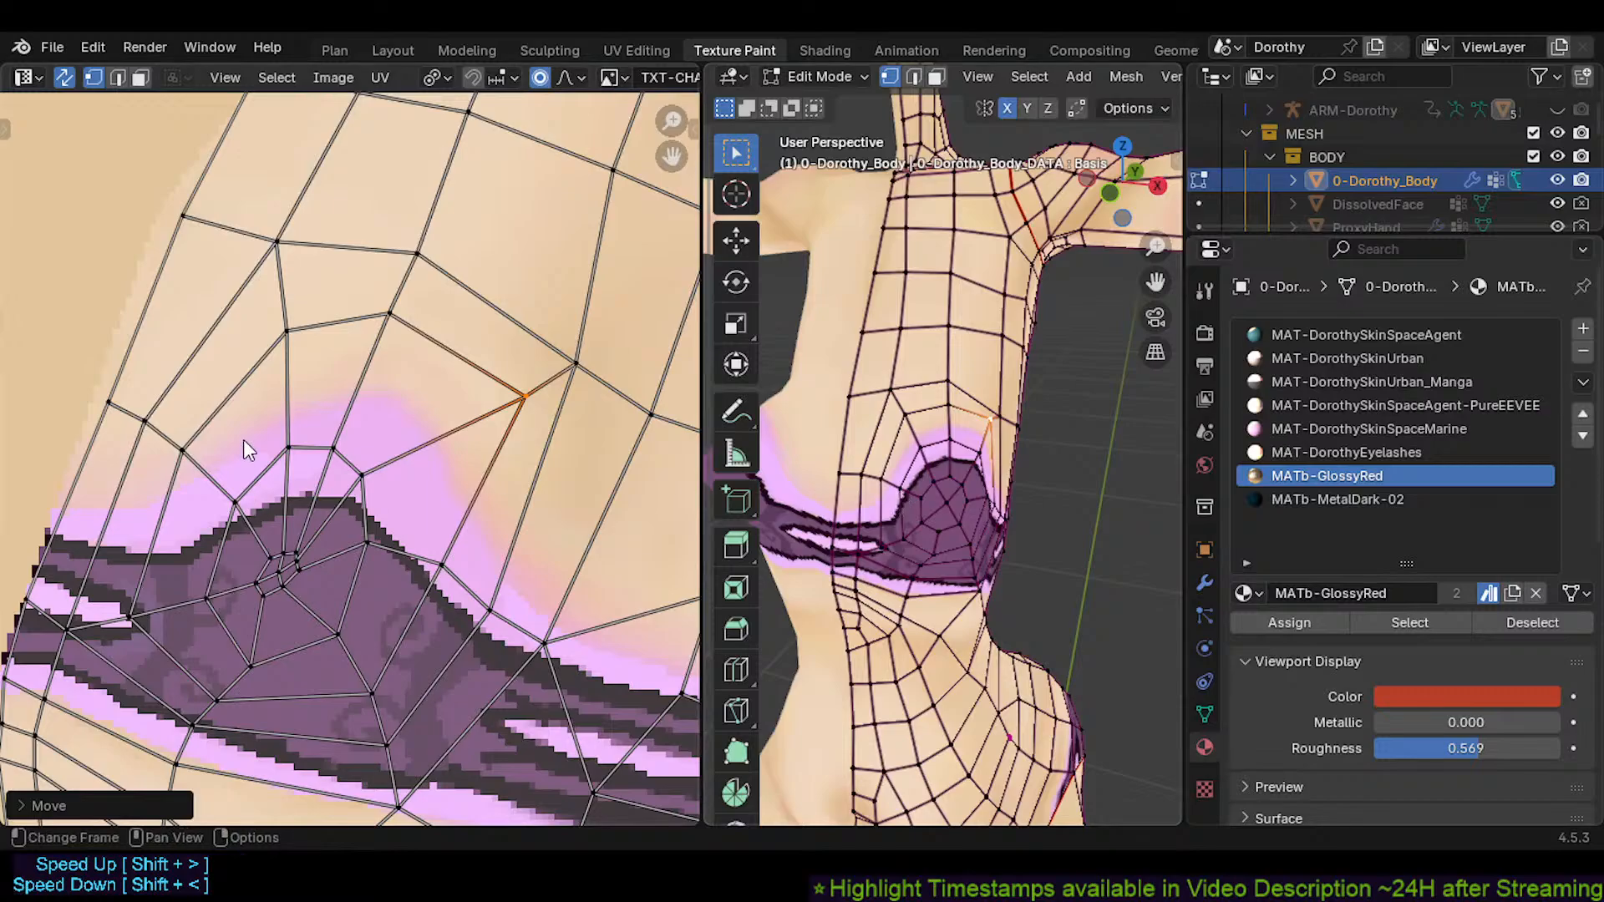
Adjust the UV vertices above the cup's inner side, between the cup and the island's front edge
click(191, 455)
key(g)
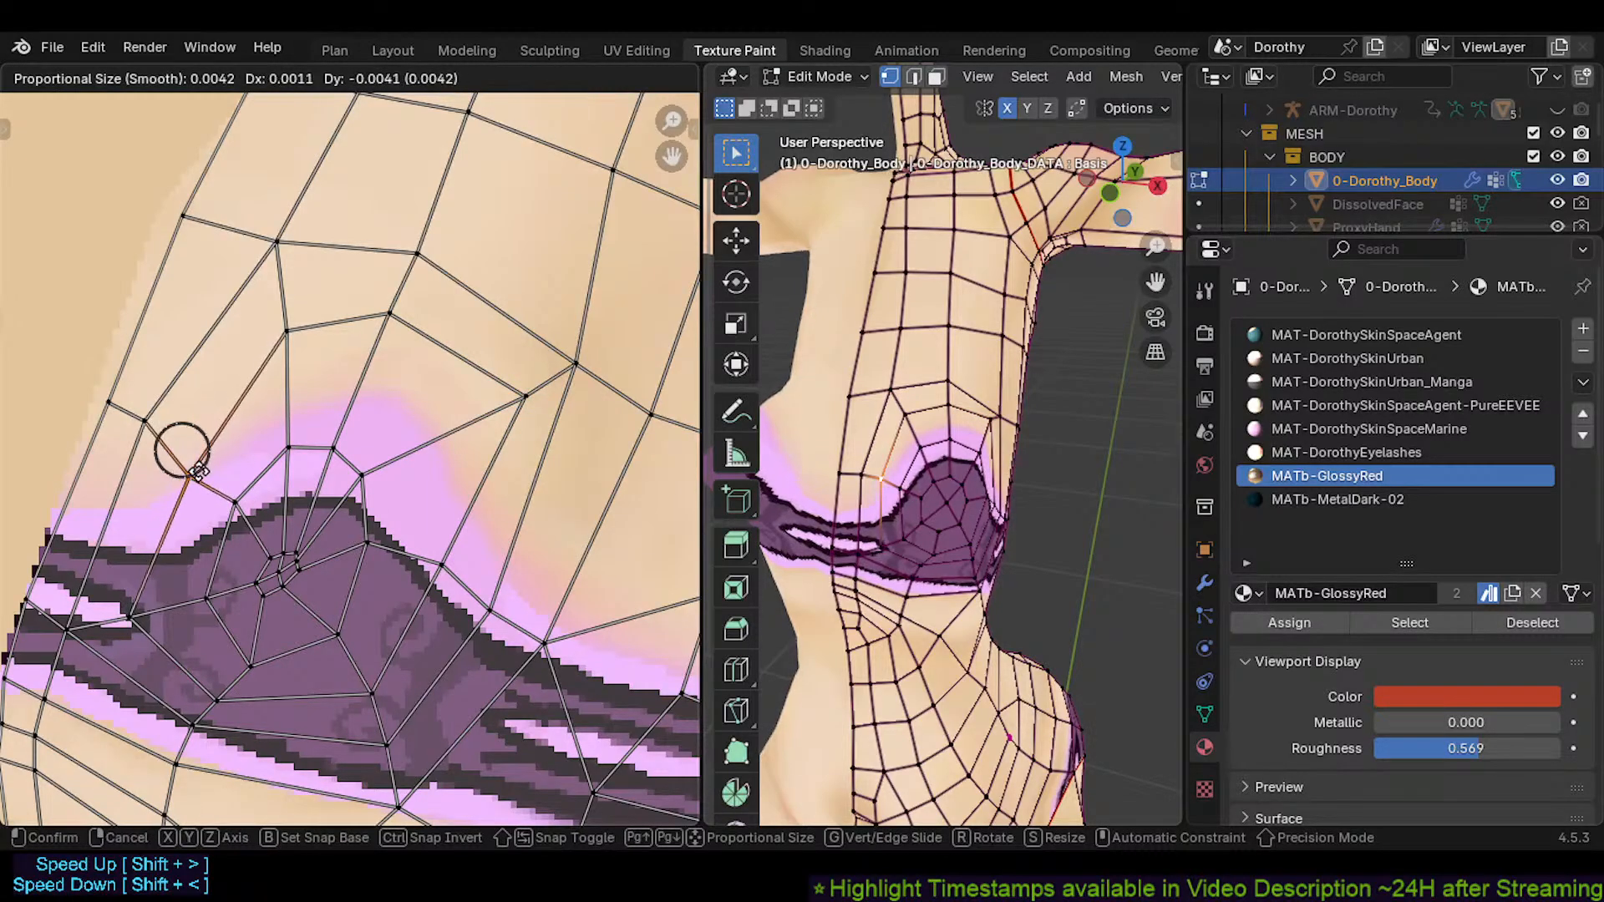
click(208, 488)
key(g)
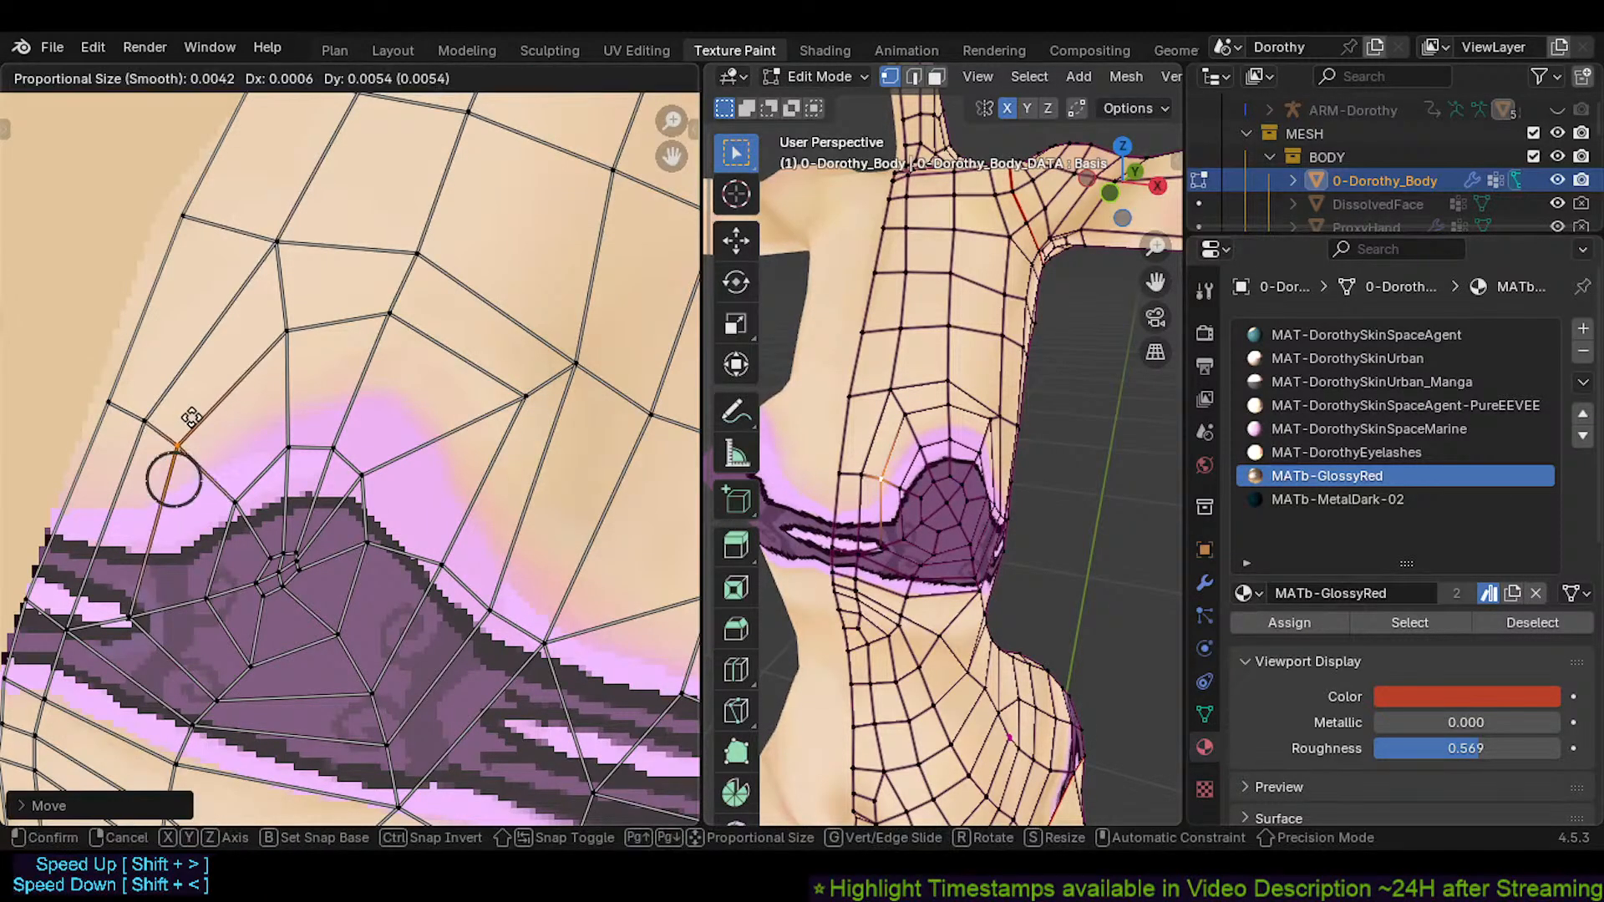
click(193, 419)
click(148, 414)
key(g)
click(145, 418)
click(115, 406)
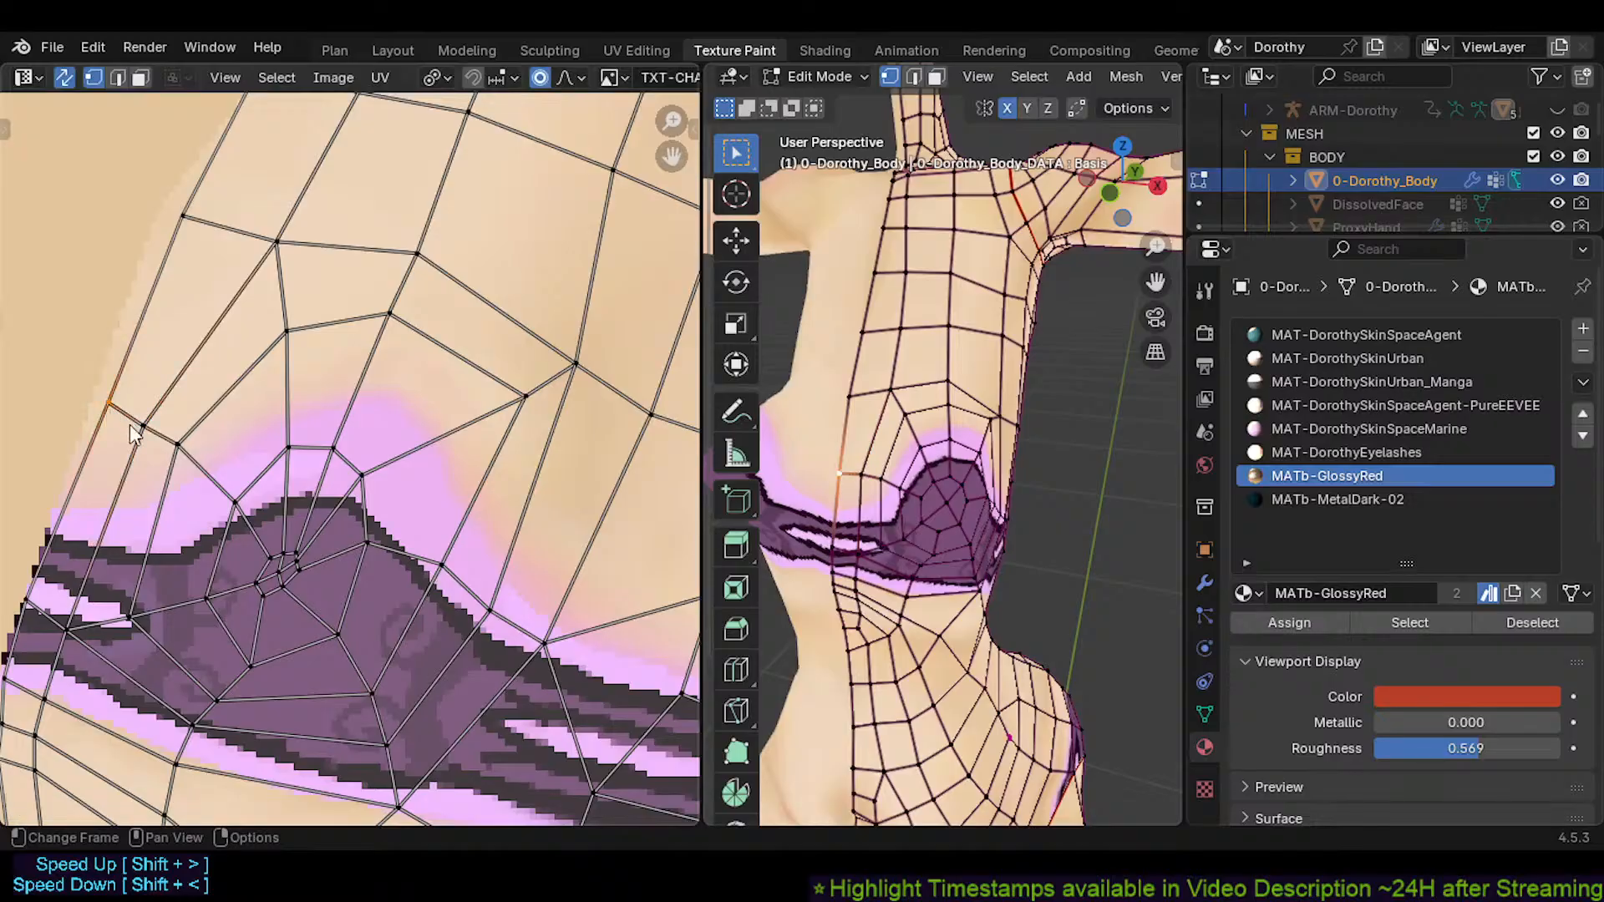
Fine-tune the UV vertices along the torso island's front edge, at and just below the chest band
shift+middle_drag(261, 450, 464, 450)
click(237, 600)
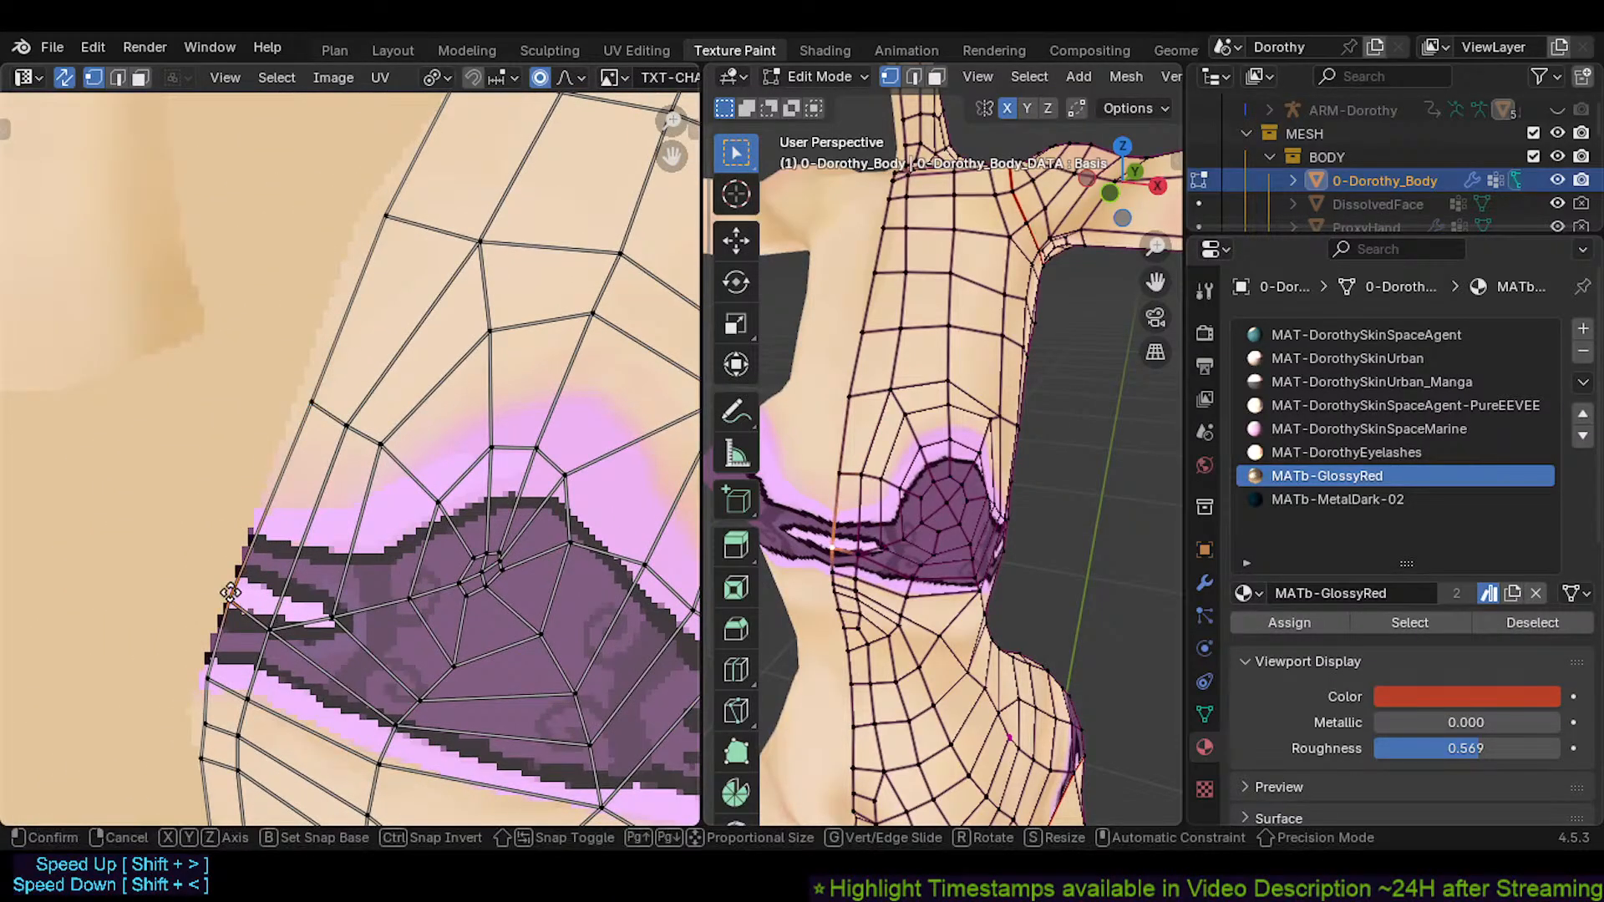
key(g)
click(295, 625)
click(199, 675)
key(g)
click(281, 577)
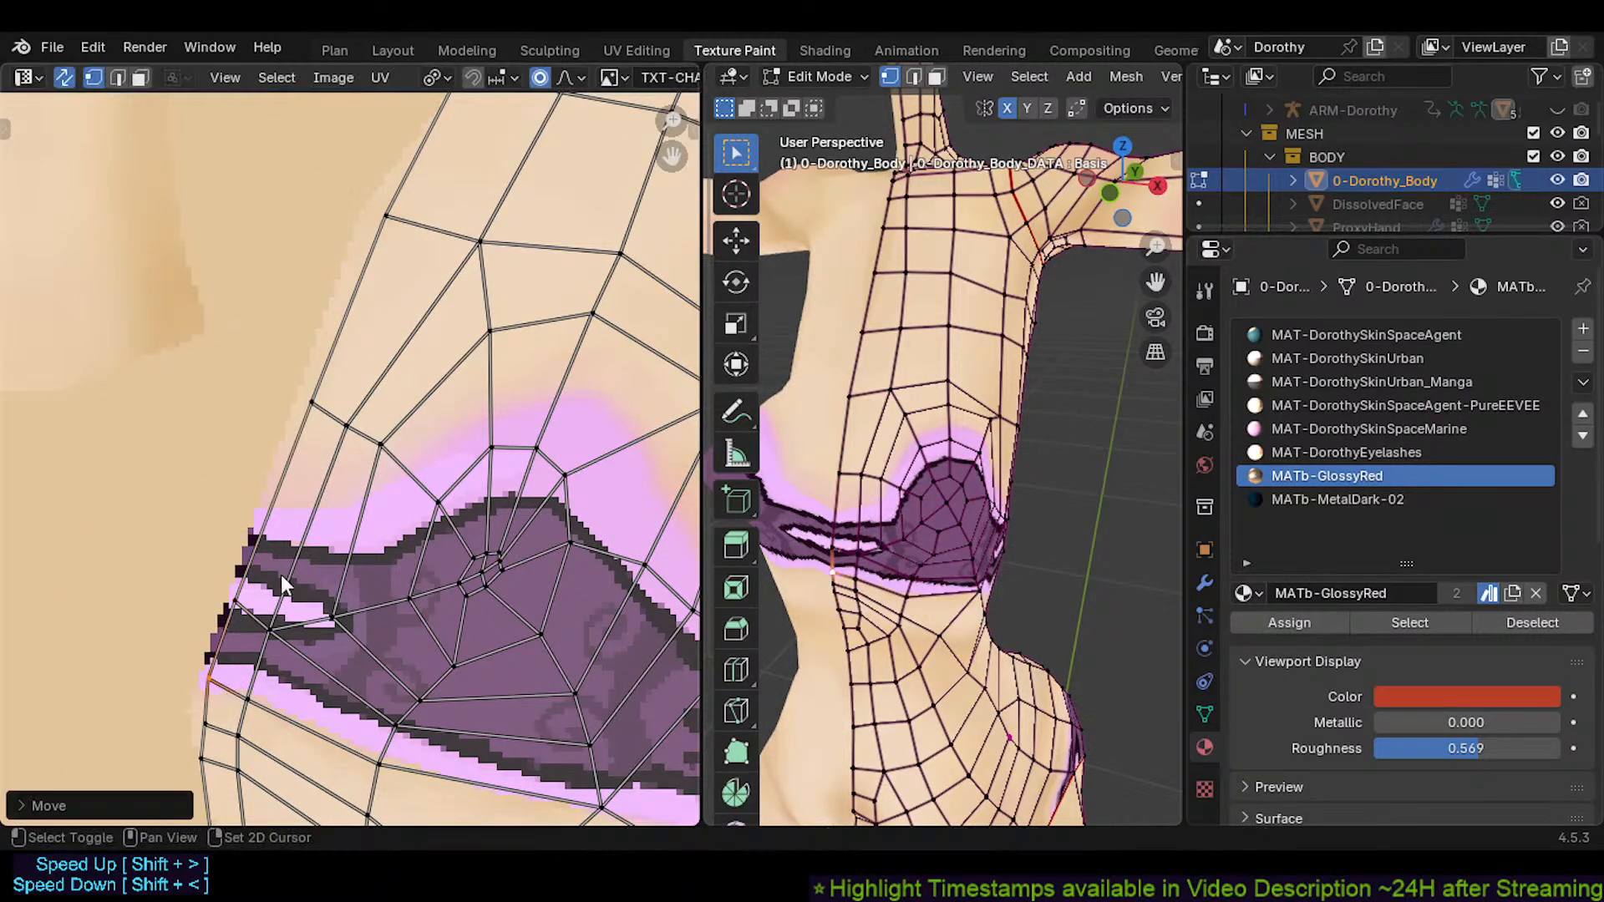
click(202, 754)
key(g)
click(205, 755)
Save the file and inspect the chest band from the side and back in the 3D view
shift+middle_drag(931, 416, 898, 595)
scroll(898, 595, down, 1)
middle_drag(994, 502, 764, 484)
scroll(1103, 484, down, 1)
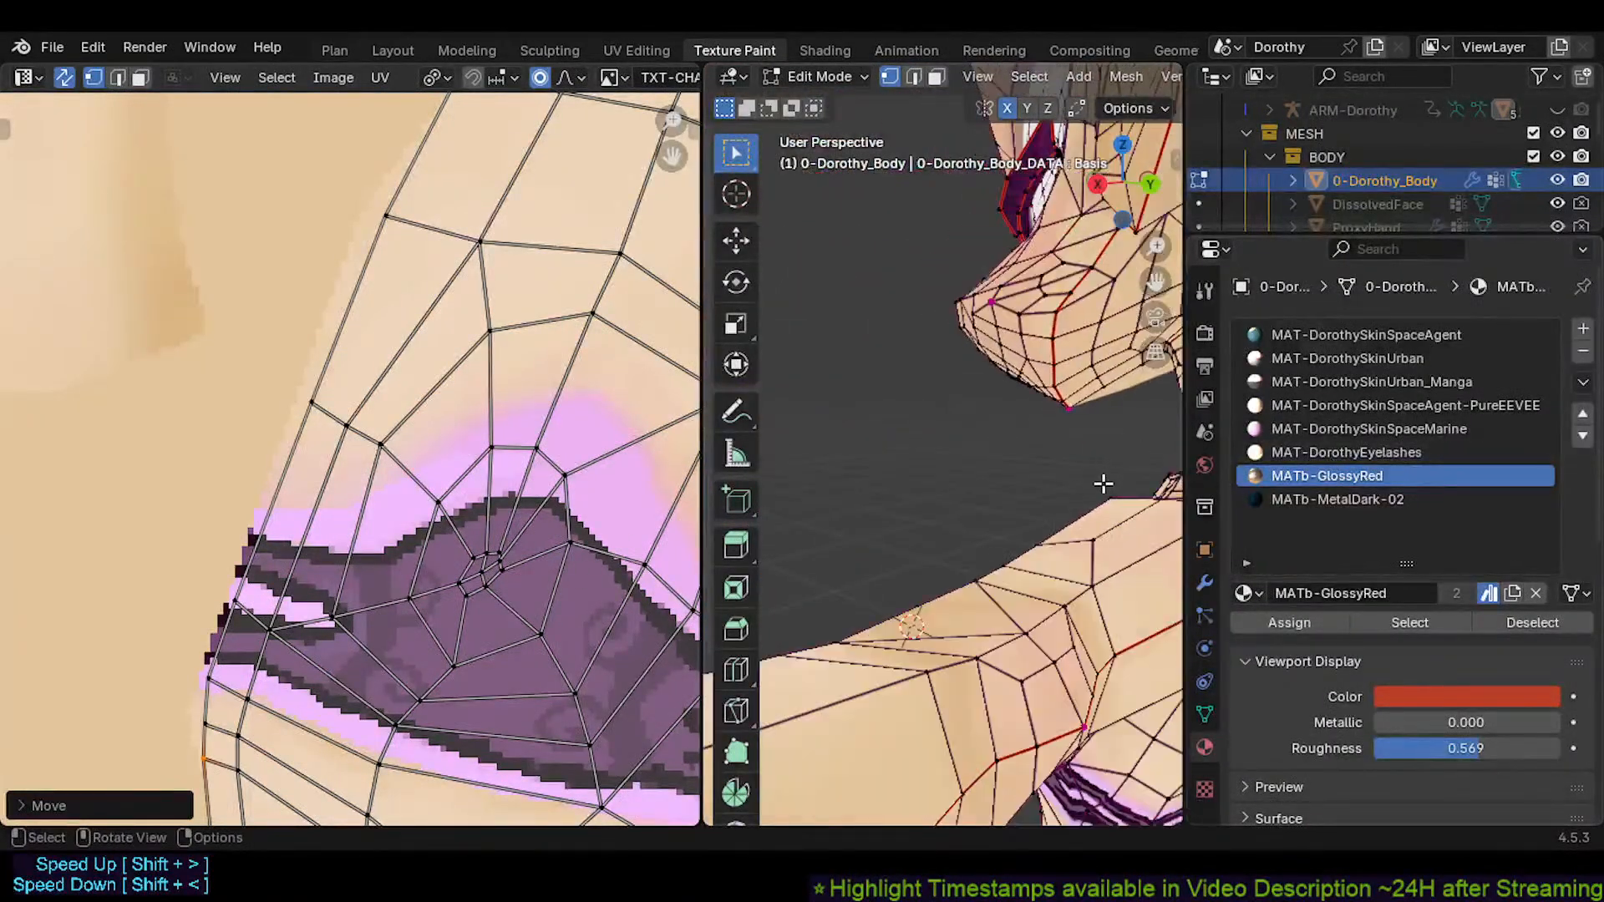
scroll(1103, 484, down, 3)
shift+middle_drag(1102, 484, 905, 409)
scroll(905, 454, down, 1)
key(ctrl+s)
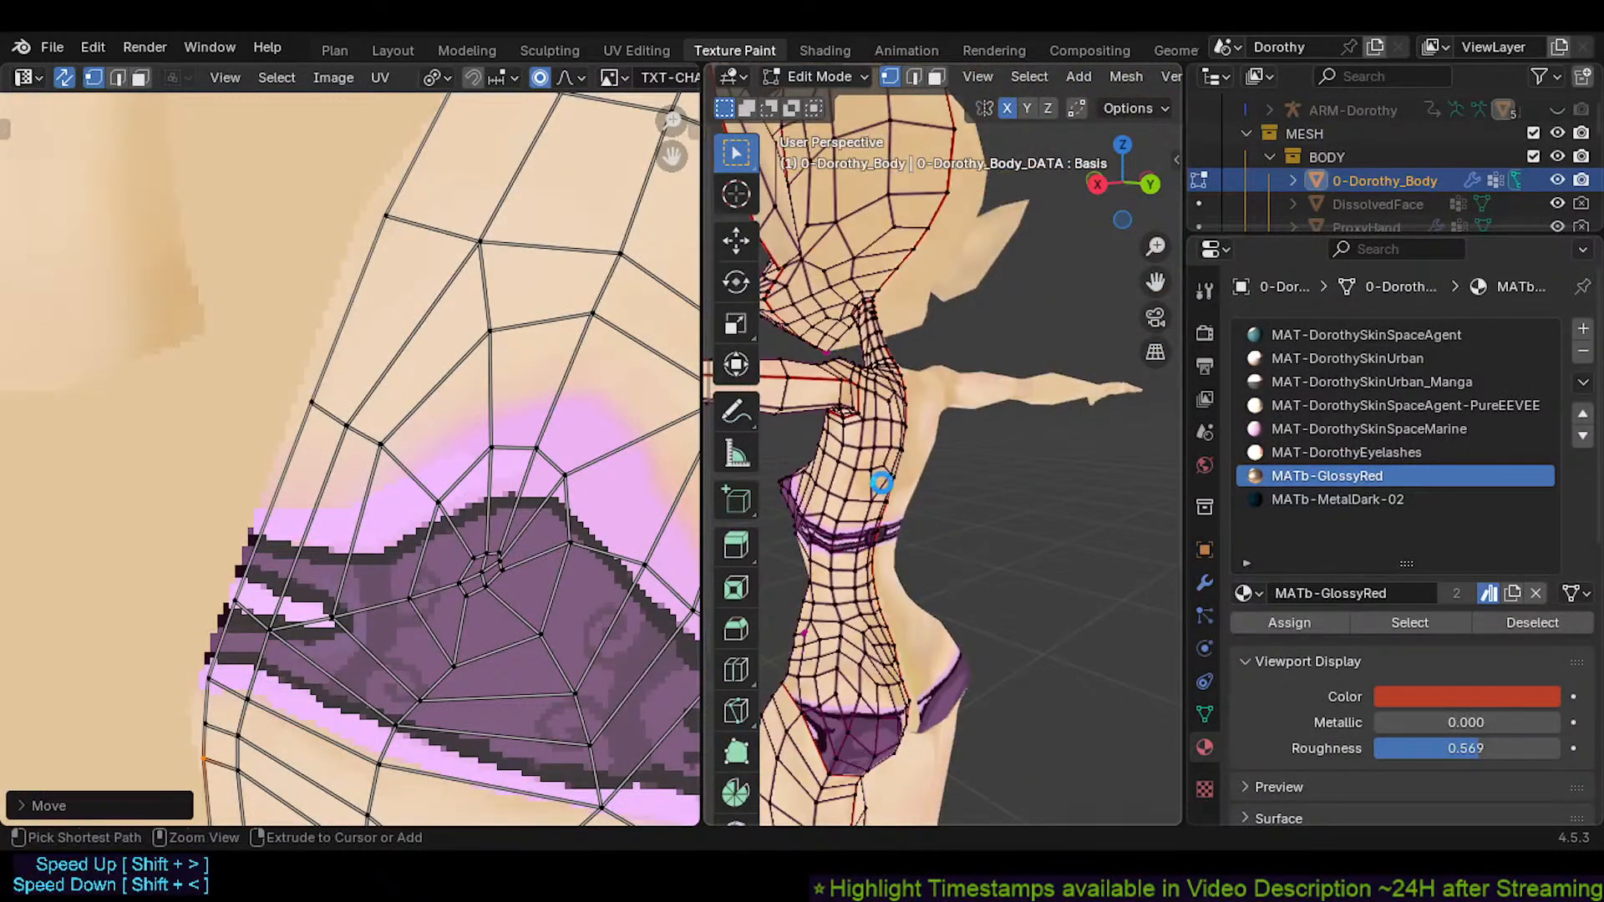
scroll(881, 483, up, 3)
shift+middle_drag(886, 535, 934, 401)
middle_drag(978, 505, 1090, 570)
scroll(915, 517, up, 1)
scroll(1030, 577, down, 1)
Nudge a UV vertex of the cup's small centre ring and the one above the cup's outer upper corner
click(503, 573)
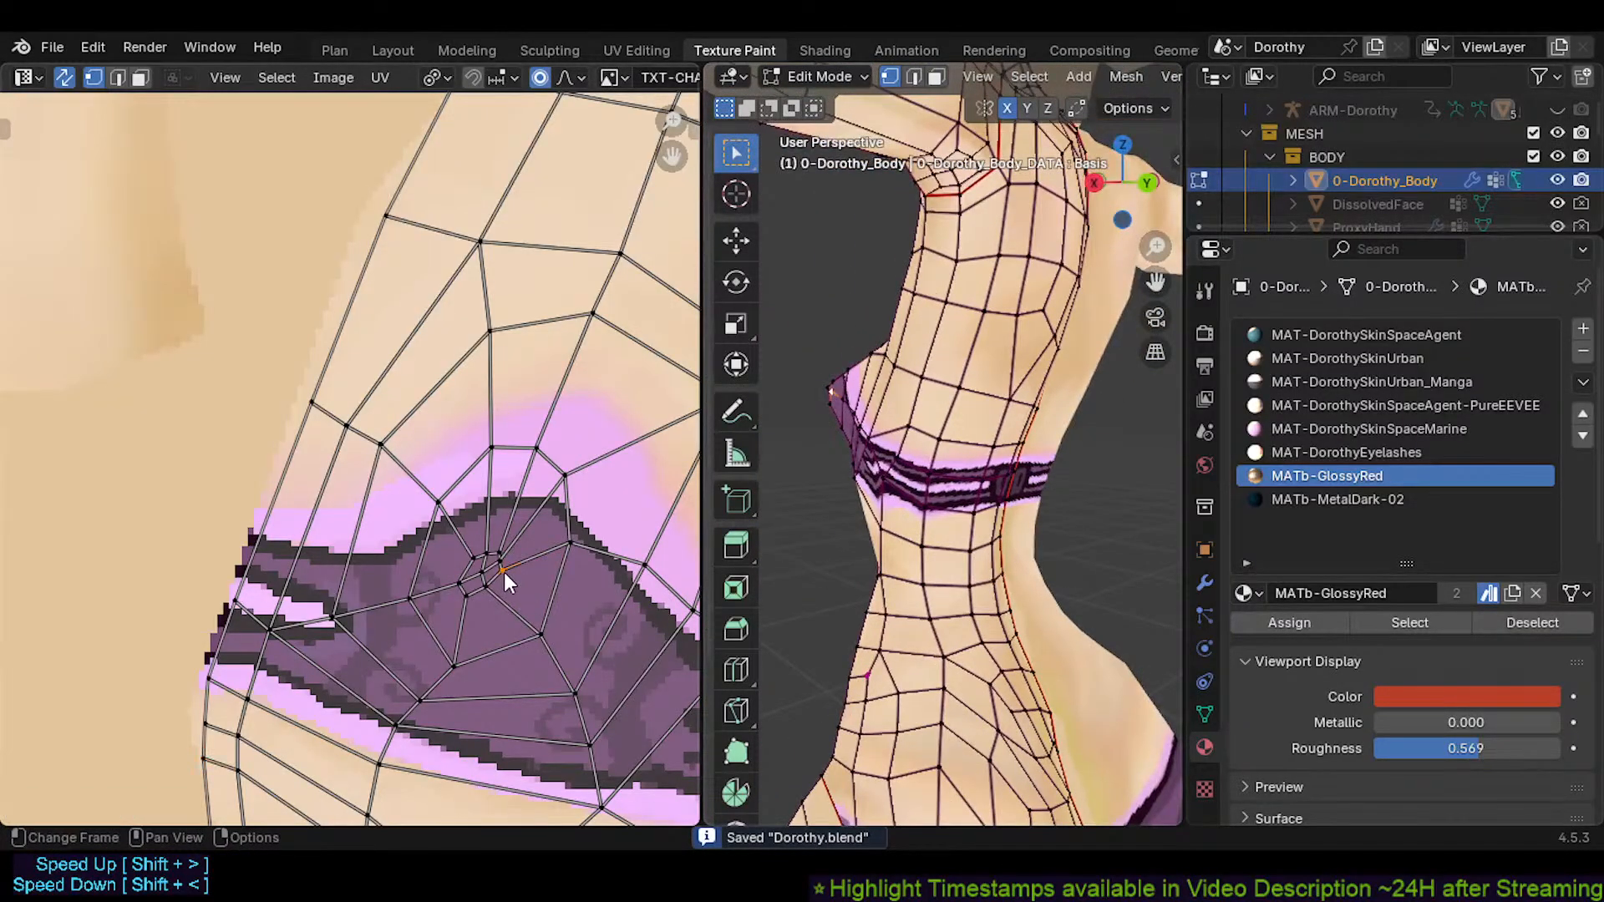
key(g)
scroll(509, 569, up, 2)
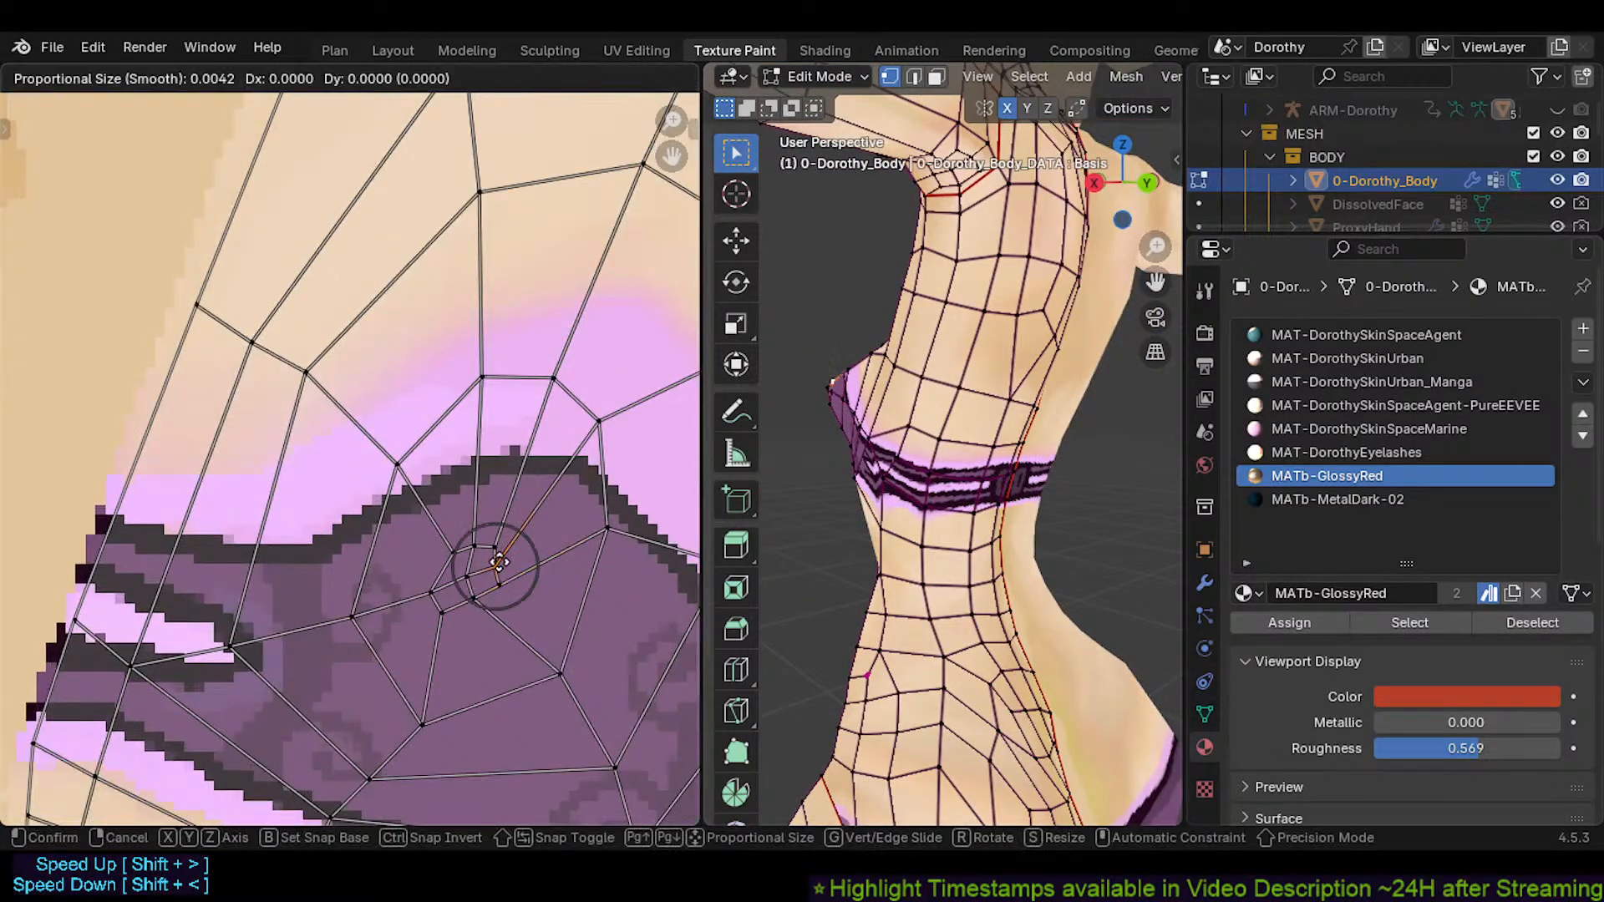
key(g)
click(504, 553)
click(596, 434)
key(g)
click(578, 538)
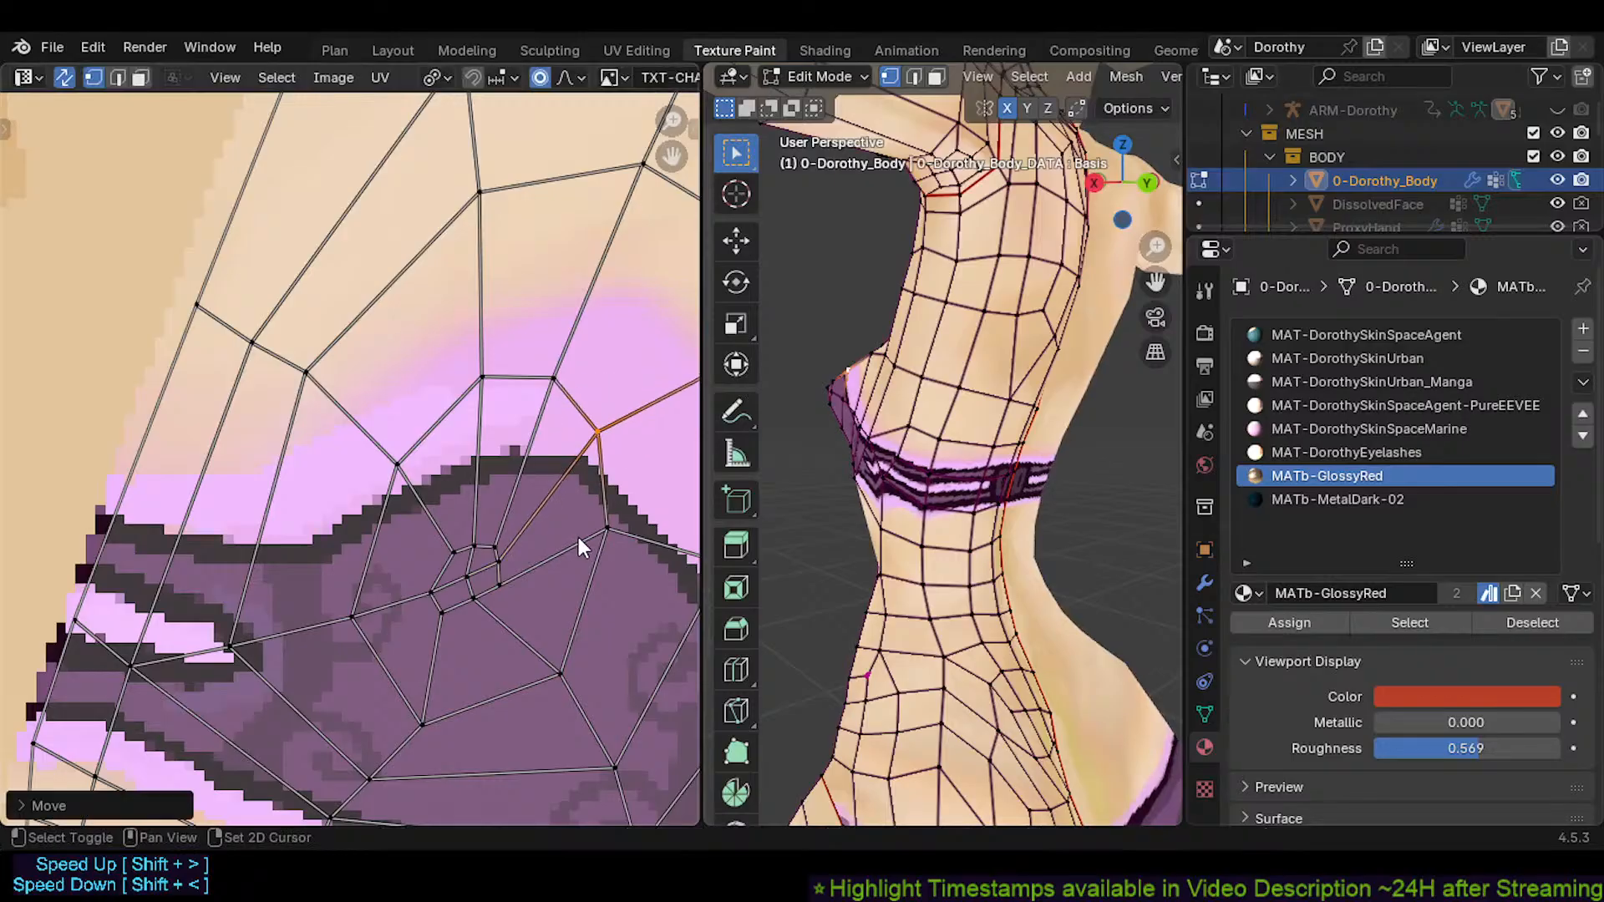
Shift the two UV vertices along the cup's upper inner edge outward toward the island's front edge
click(482, 377)
key(g)
click(435, 393)
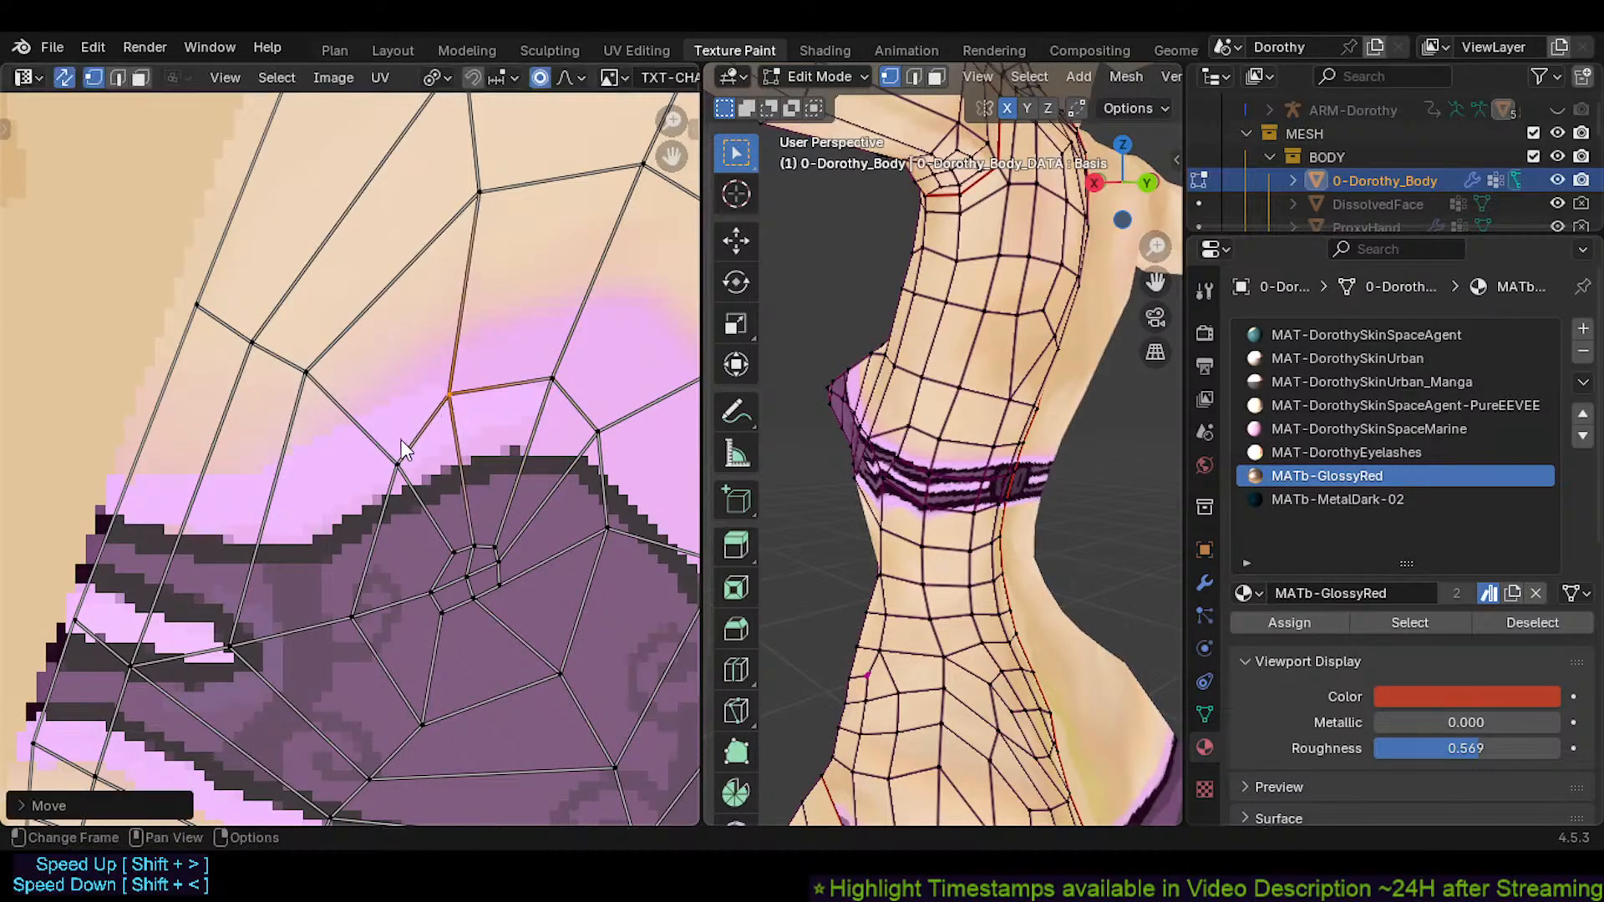
click(398, 456)
key(g)
click(375, 471)
Adjust the UV vertices at the chest strap's back end to match its painted edges
scroll(373, 480, down, 1)
shift+middle_drag(371, 481, 373, 463)
shift+middle_drag(375, 563, 384, 461)
scroll(384, 461, down, 1)
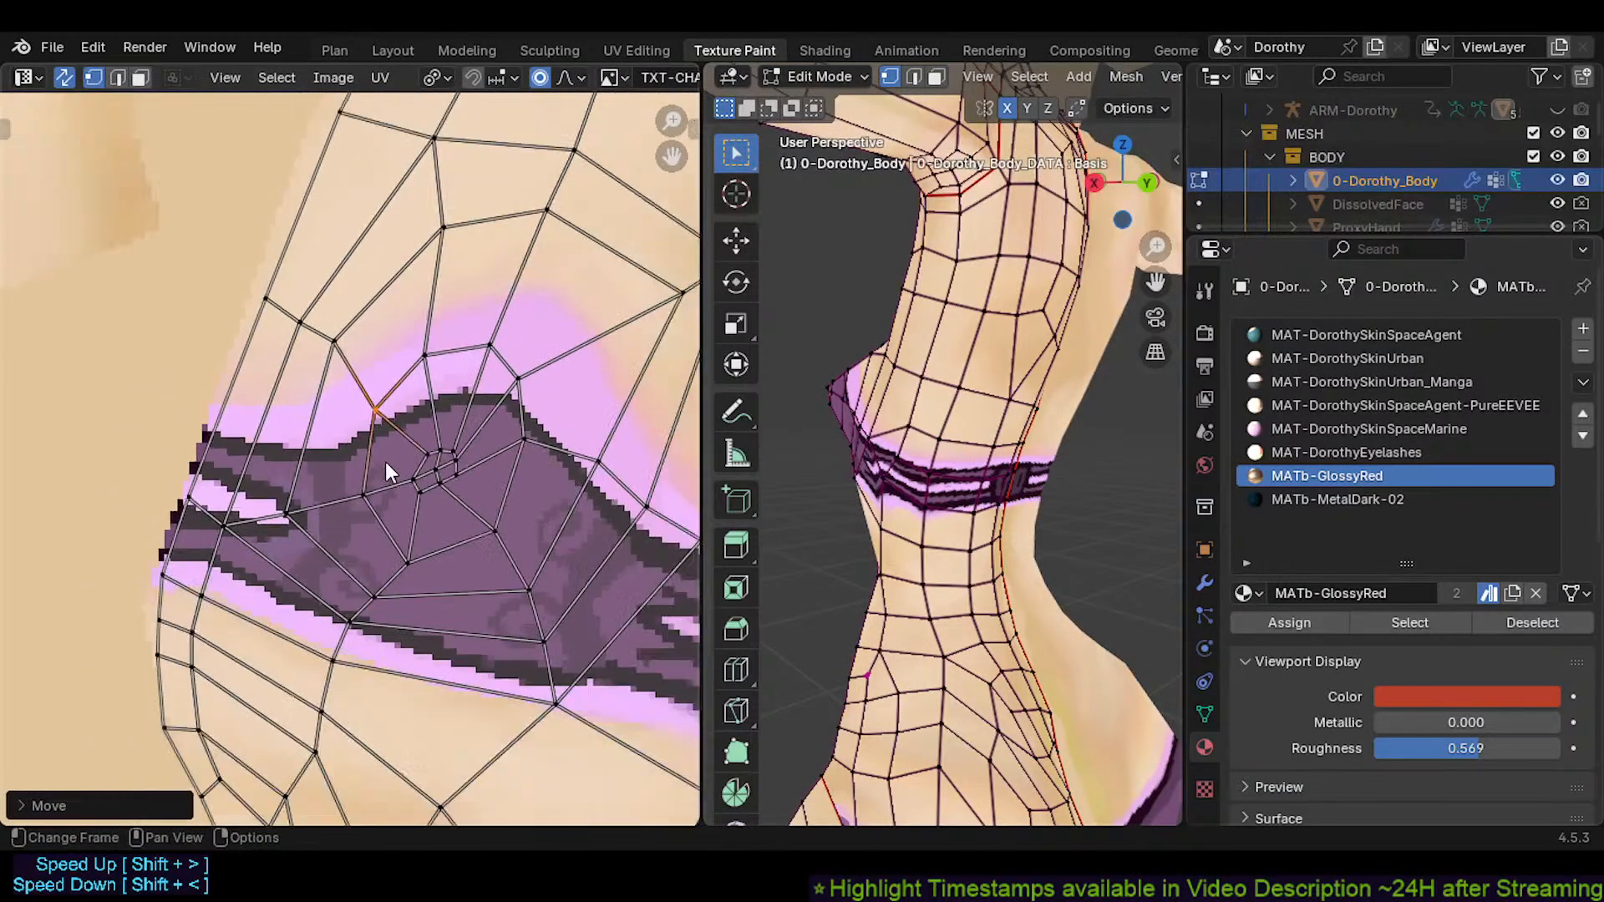
scroll(460, 526, down, 5)
shift+middle_drag(501, 548, 352, 457)
scroll(401, 451, up, 2)
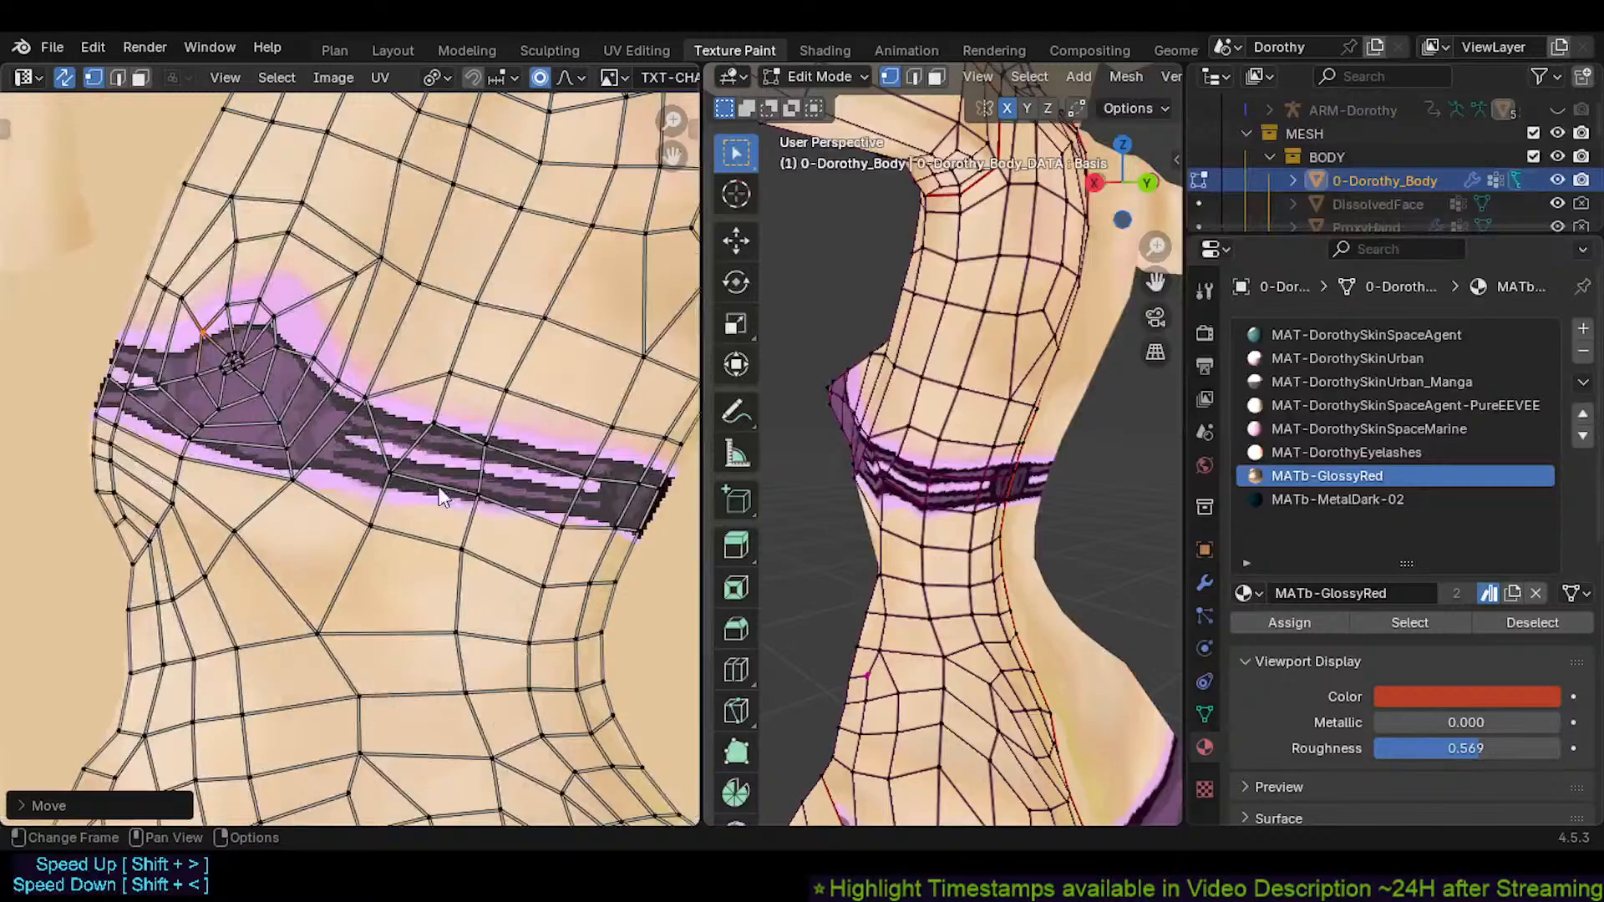
click(591, 480)
key(g)
click(660, 505)
click(642, 536)
key(g)
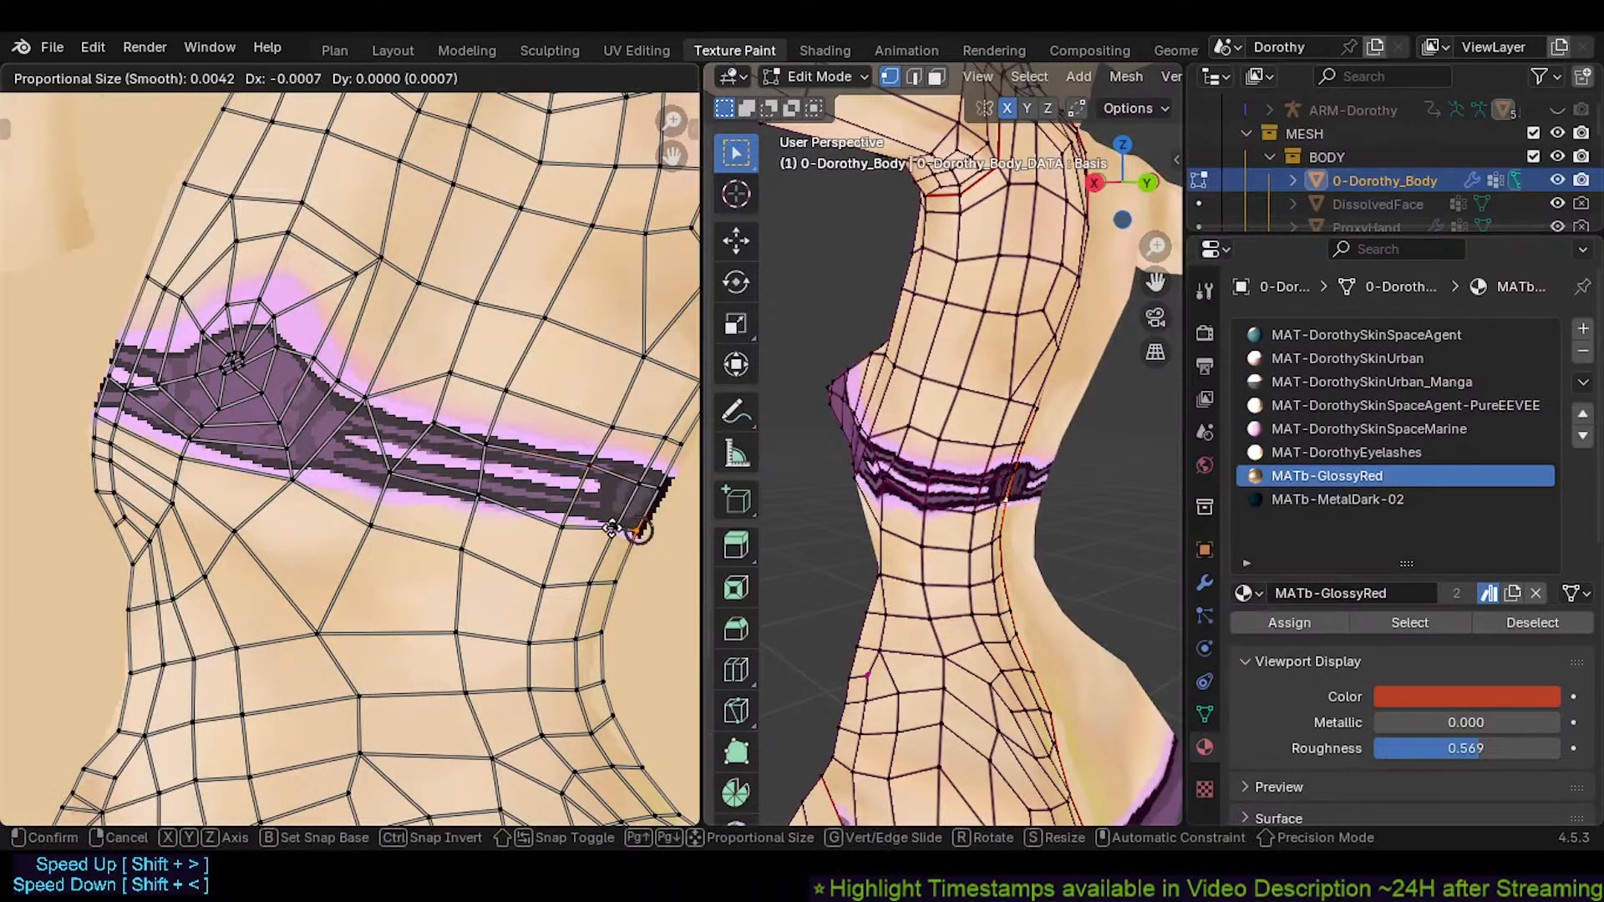
click(638, 533)
Refine the outermost UV vertices on the strap's back border and save the file
click(658, 492)
key(g)
click(655, 493)
click(630, 545)
key(g)
click(631, 545)
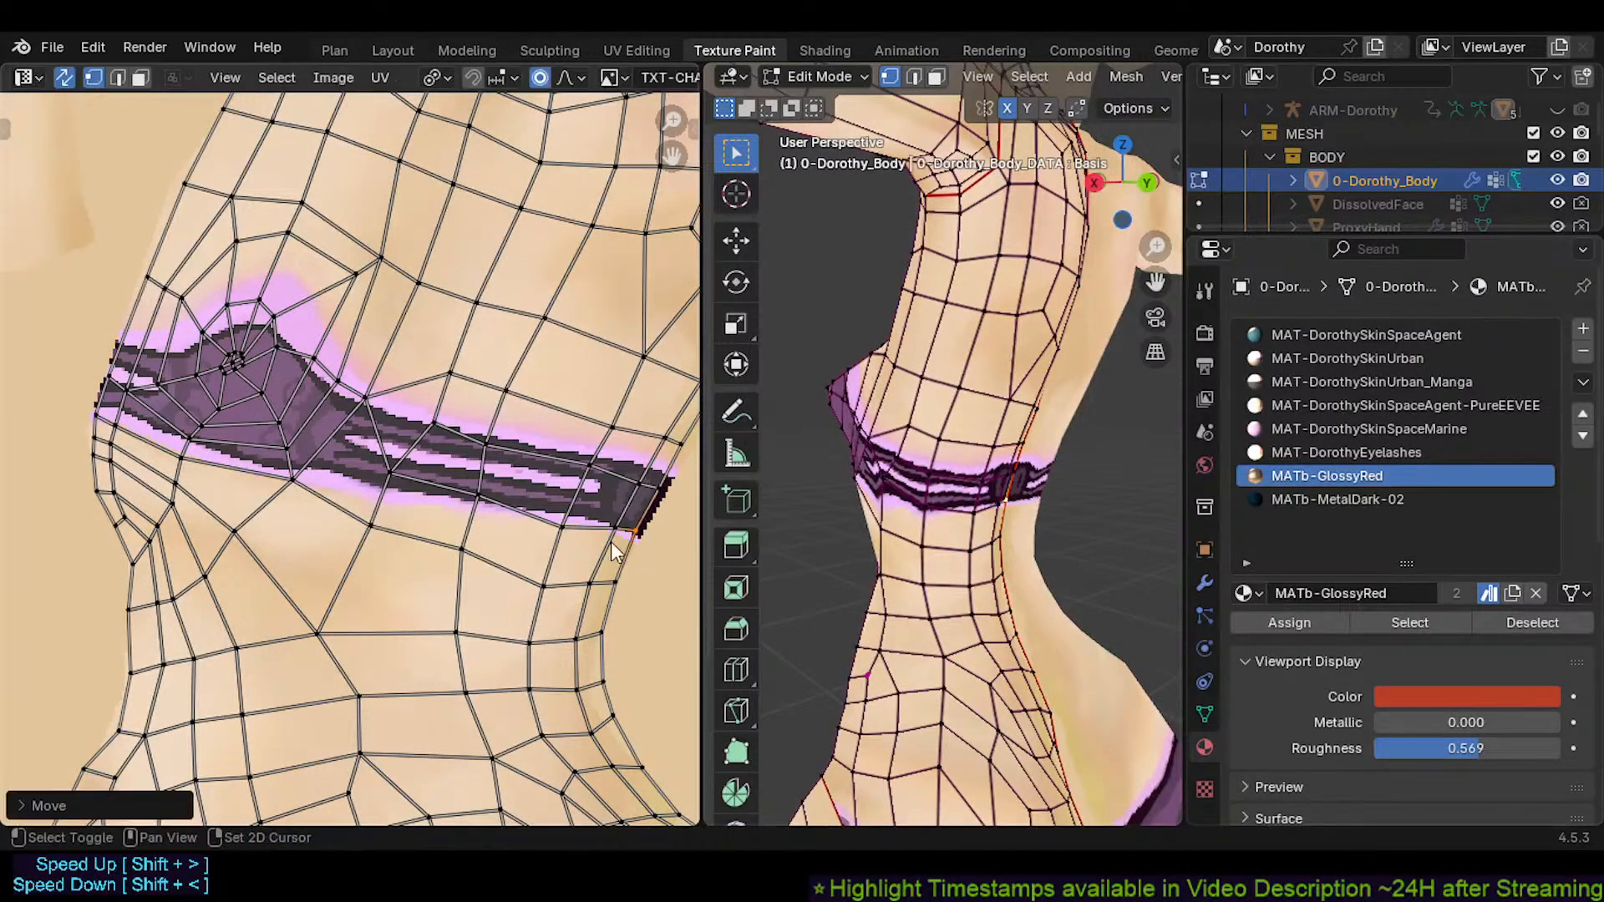
key(ctrl+s)
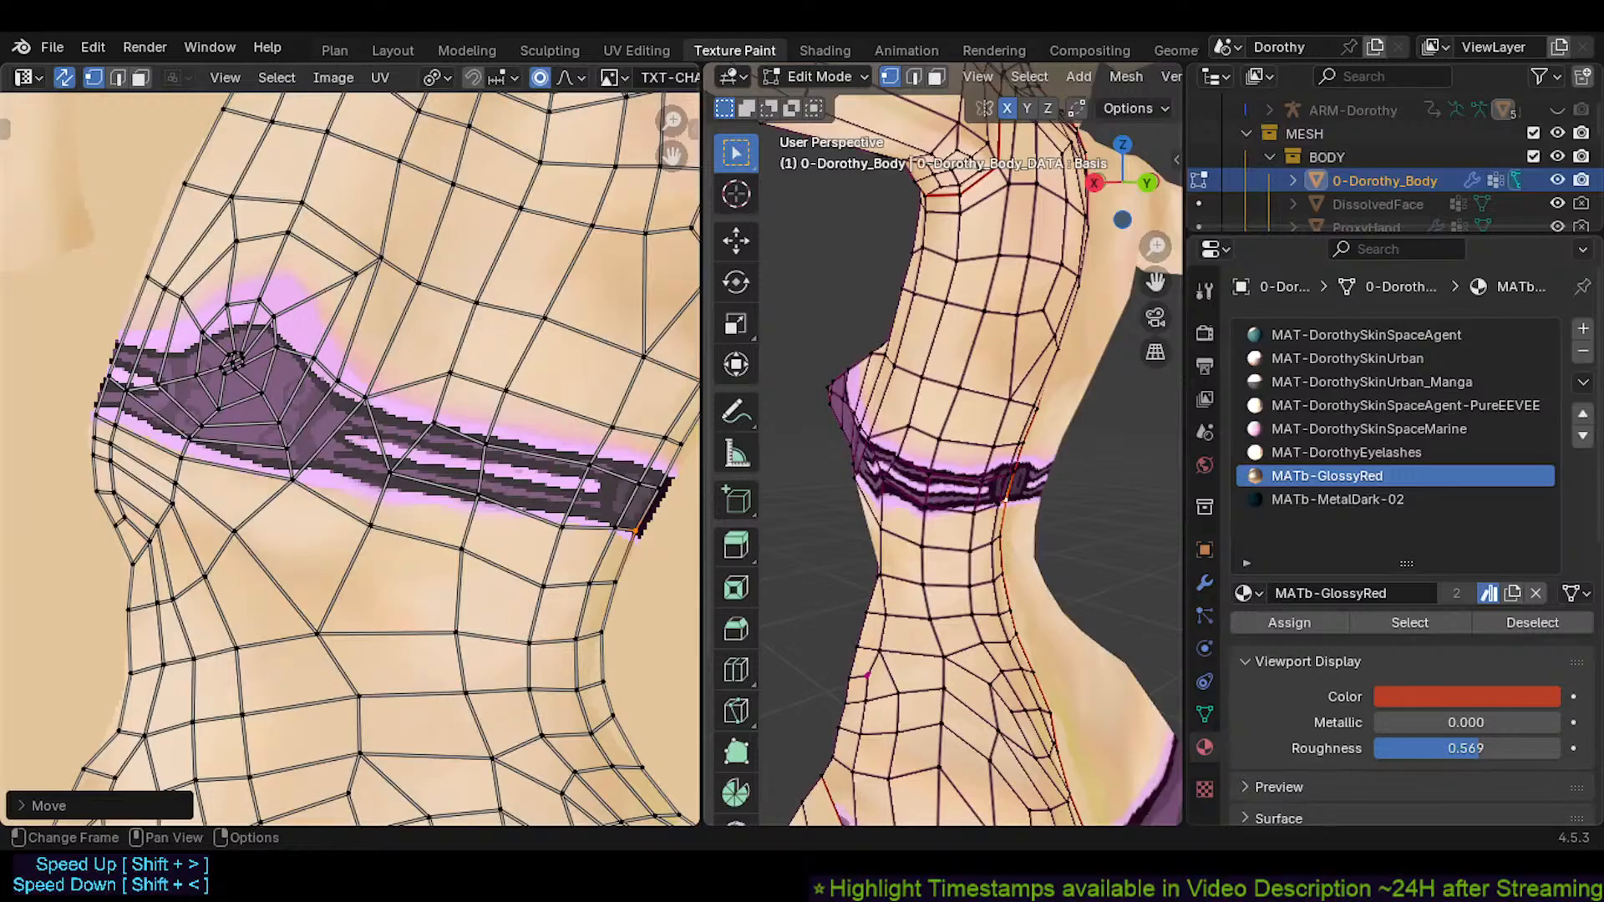
Move the UV vertices in the middle of the strap's upper and lower edges to follow the painted stripes
click(486, 448)
key(g)
click(569, 434)
click(482, 504)
key(g)
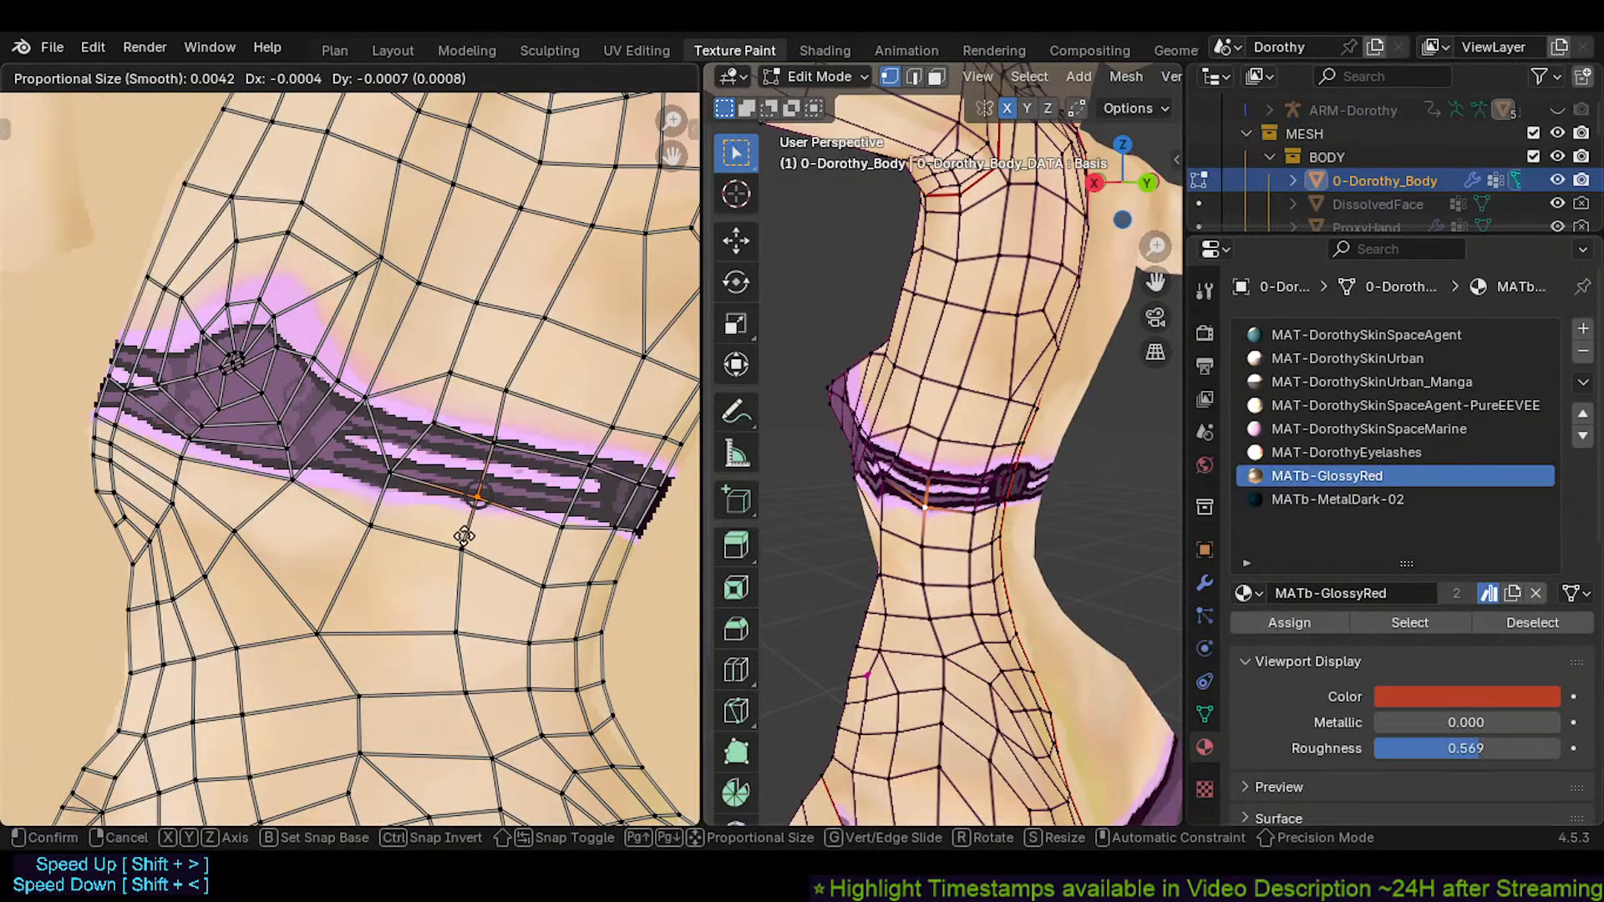
click(464, 539)
click(573, 524)
key(g)
click(579, 517)
Realign the strap's upper-edge UV vertices near its back end and the lower vertex beside them
click(594, 470)
key(g)
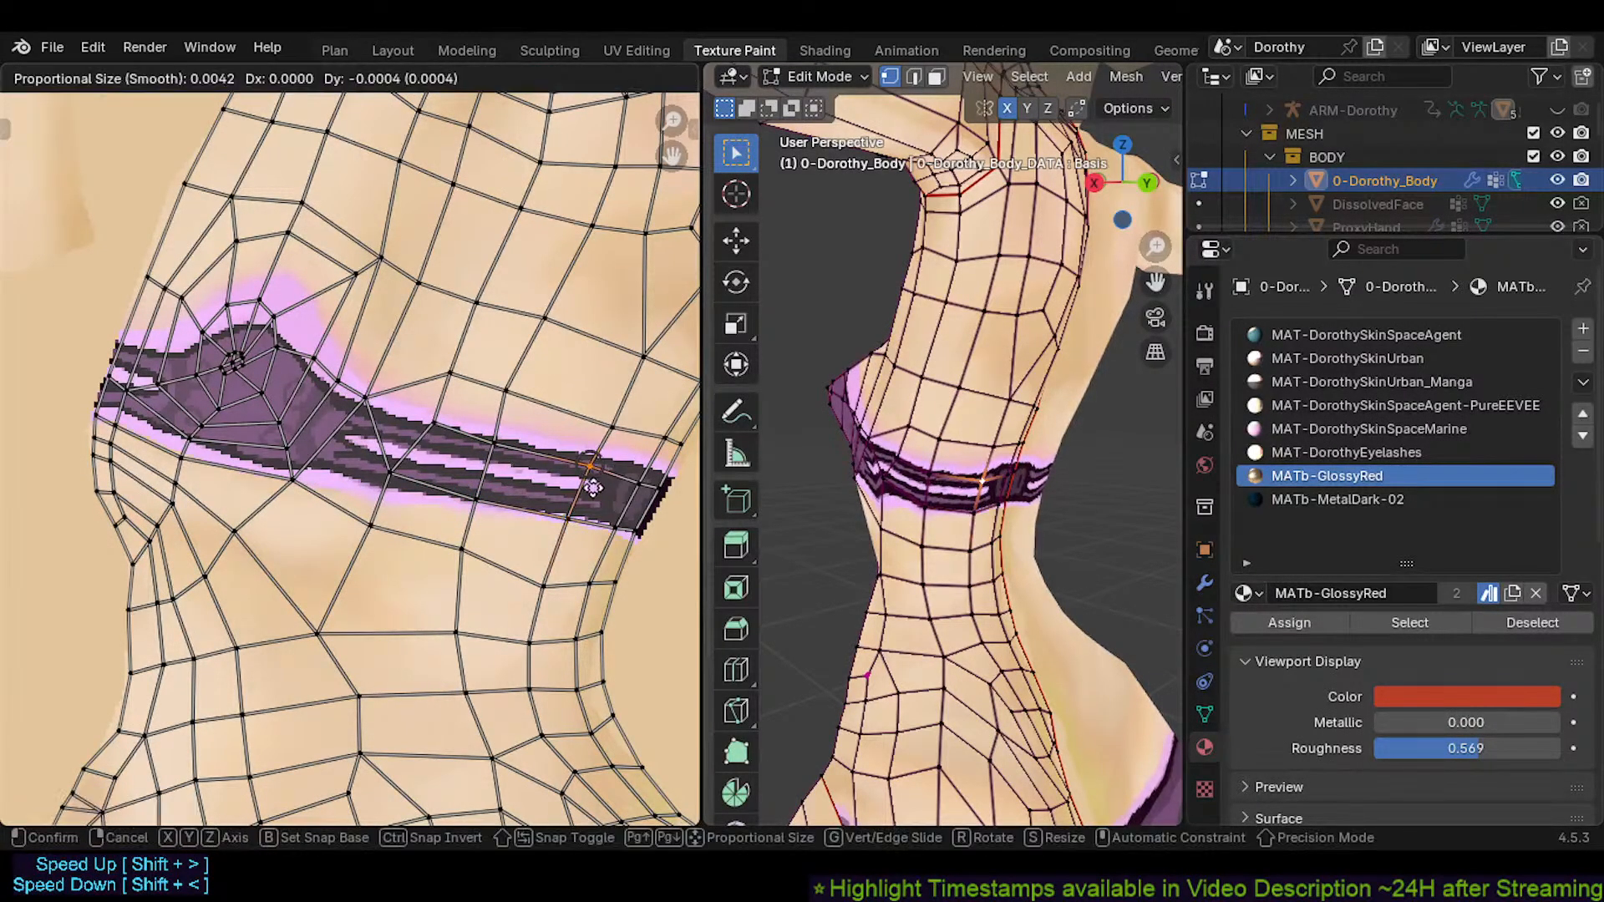
shift+click(594, 490)
click(638, 487)
shift+click(657, 486)
key(g)
shift+click(688, 424)
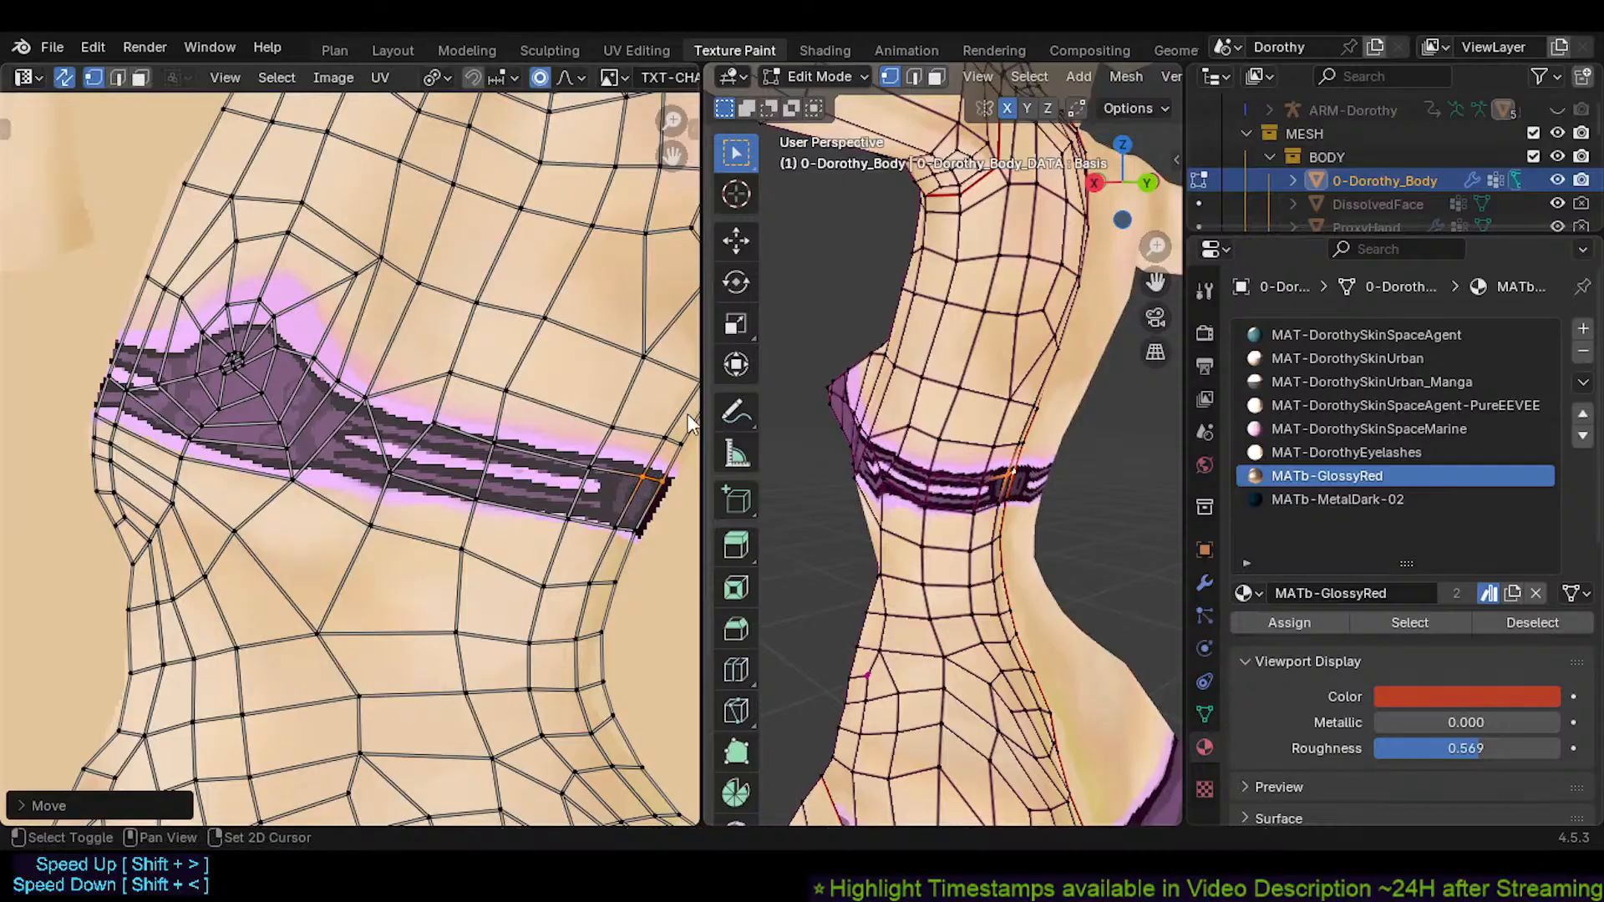
click(615, 531)
key(g)
shift+click(616, 484)
Even out the UV vertices along the strap's lower edge toward the cup and save the file
click(573, 511)
key(g)
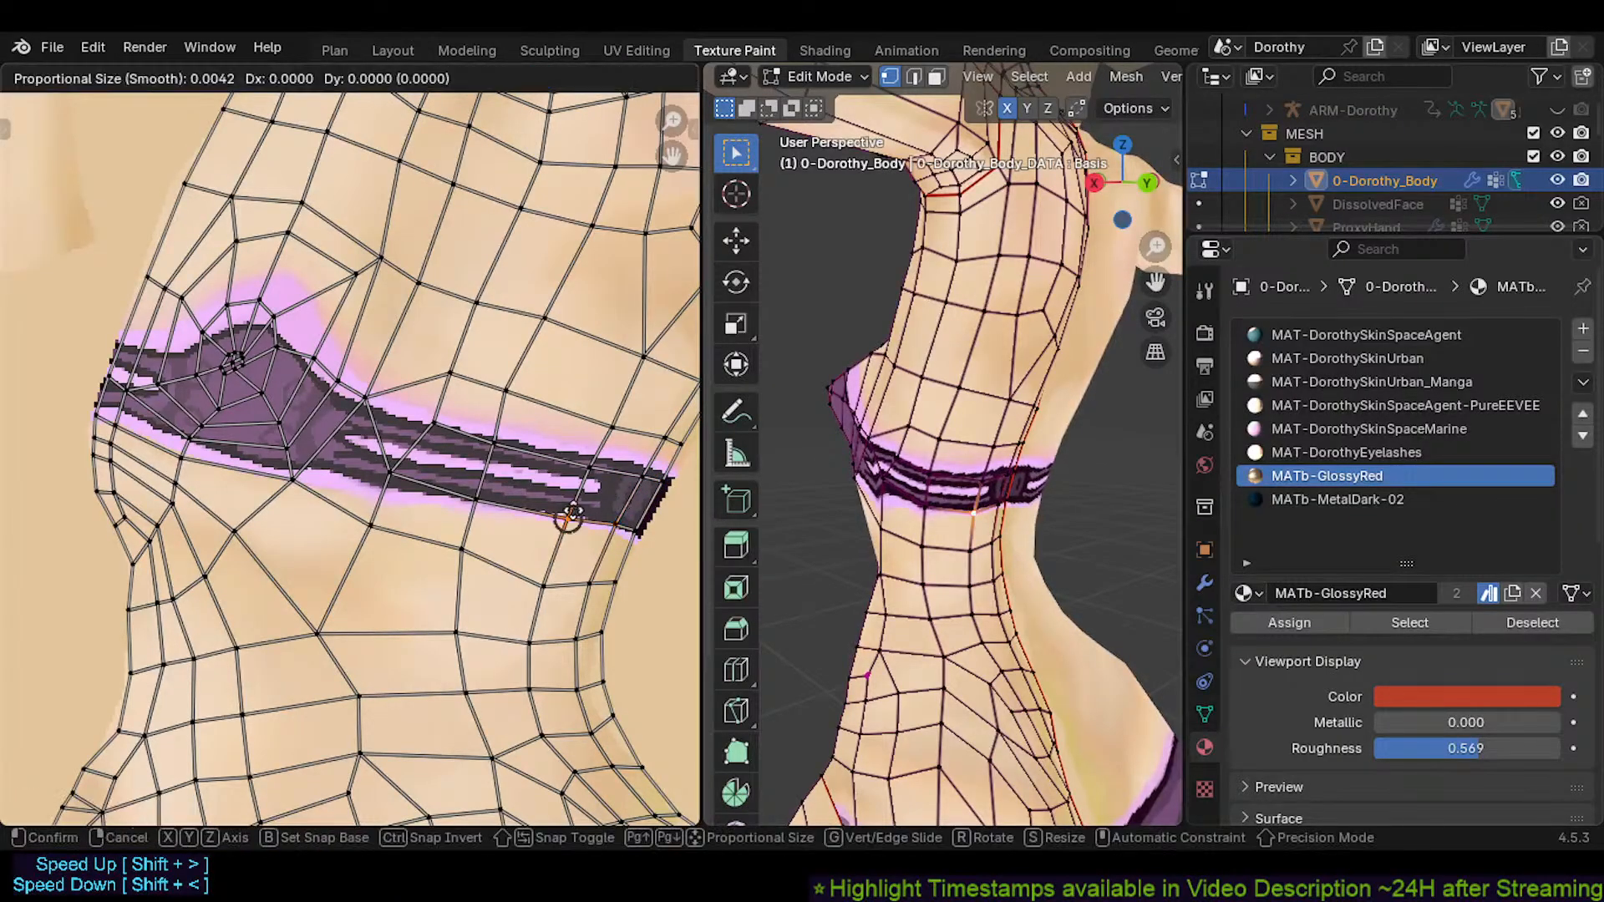
shift+click(571, 508)
click(473, 501)
key(g)
shift+click(472, 499)
click(390, 477)
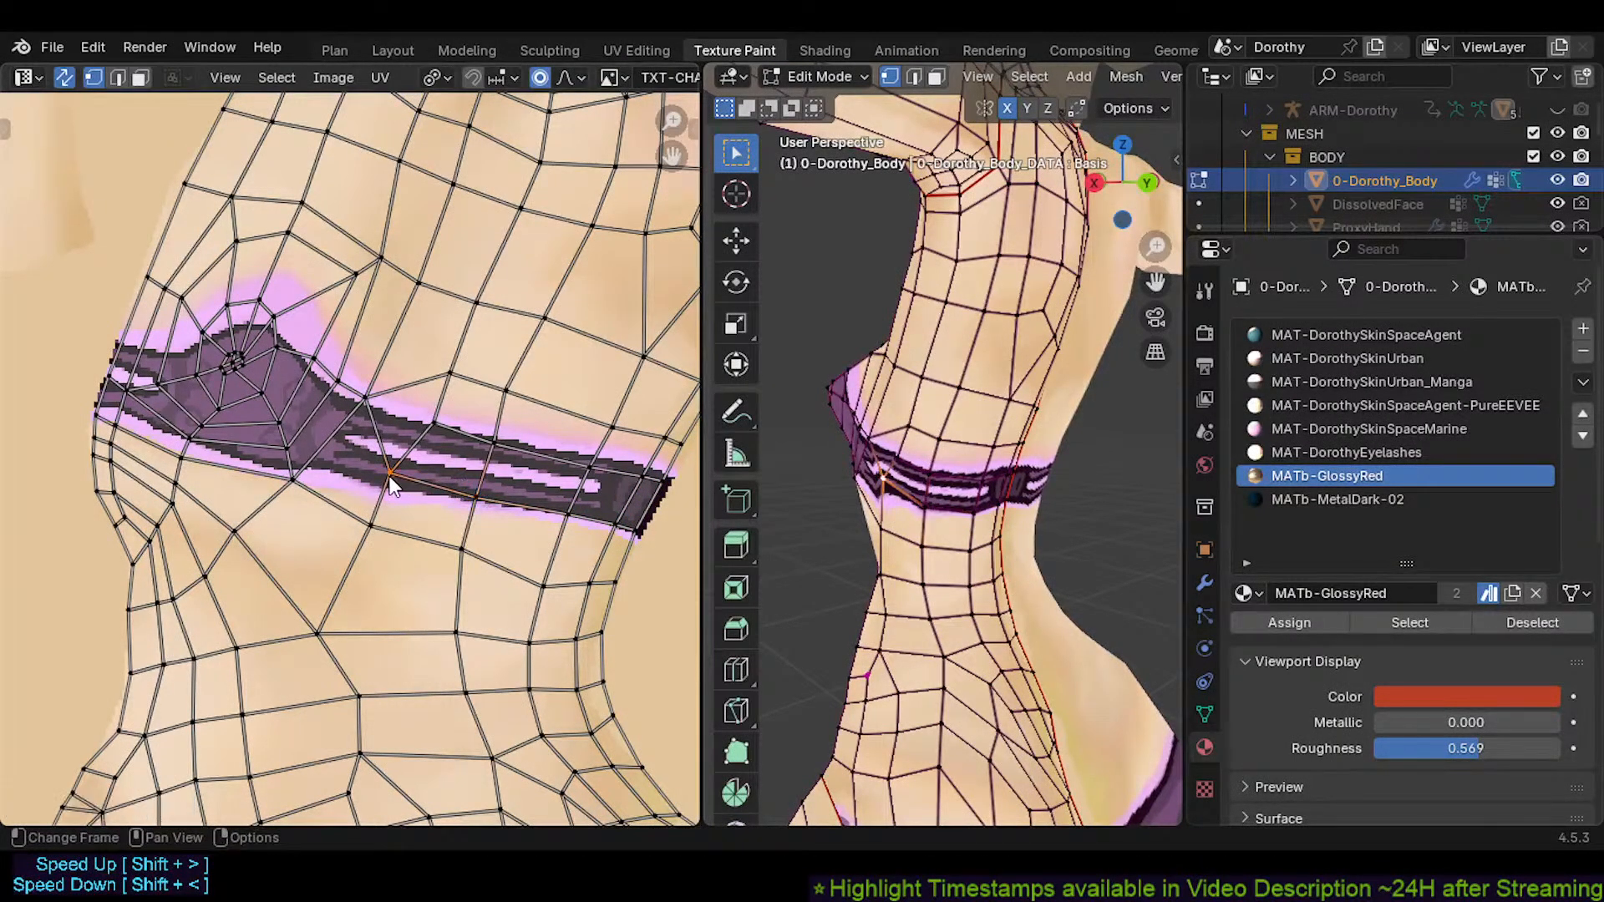
key(g)
shift+click(425, 424)
scroll(415, 463, down, 1)
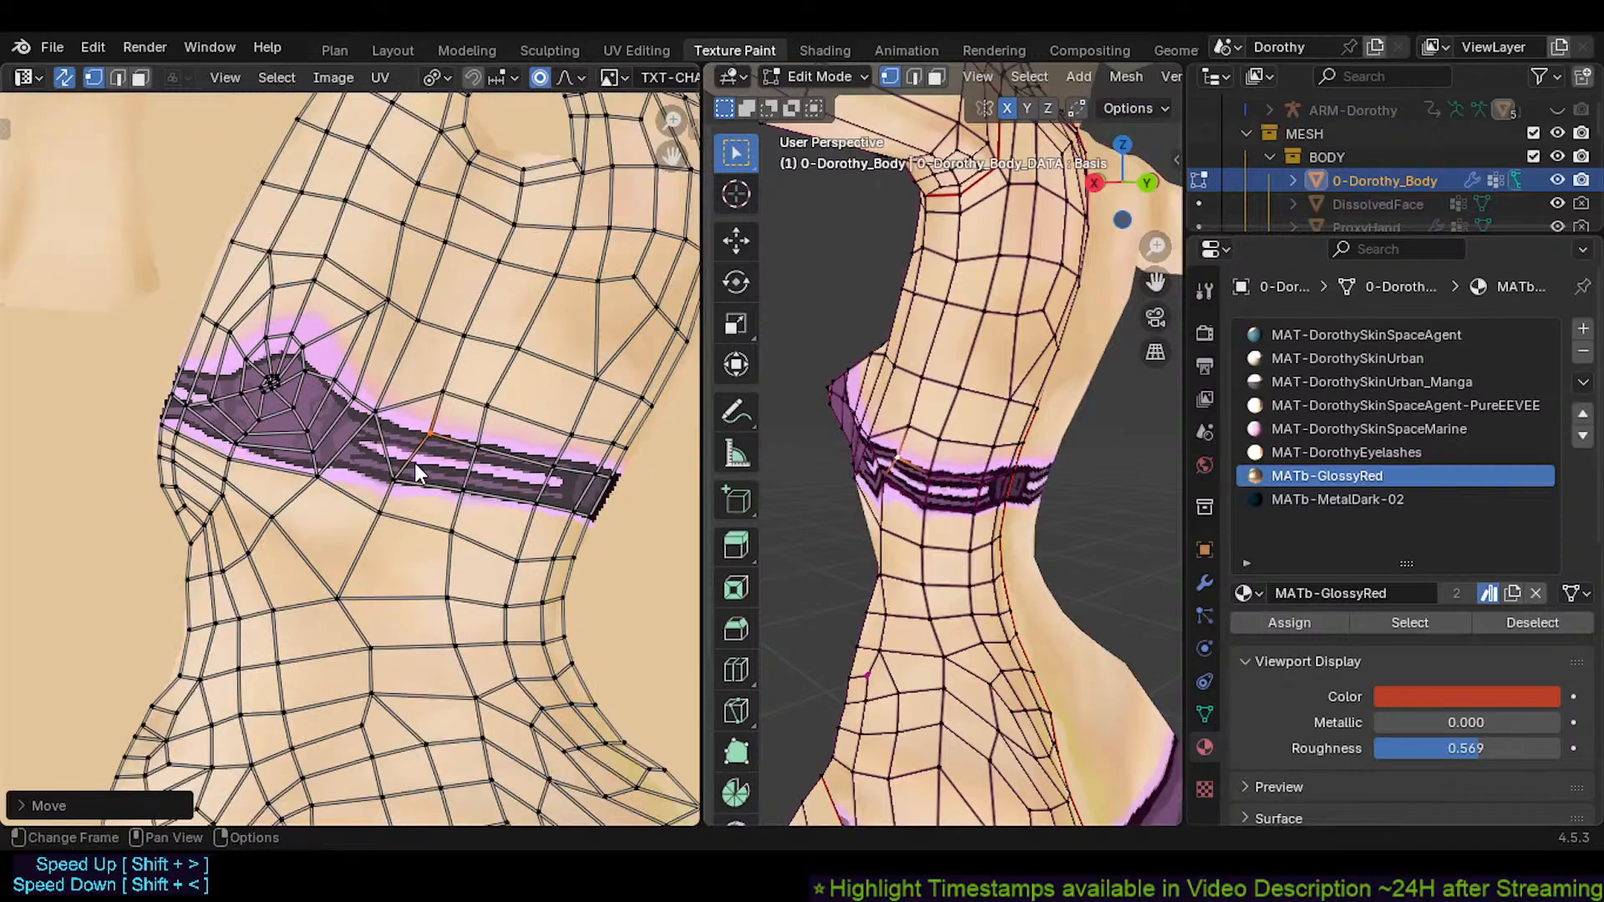
key(ctrl+s)
Move the UV vertex inside the strap near the cup up between the stripes to straighten their zigzag in 3D
middle_drag(844, 493, 927, 510)
scroll(927, 510, up, 2)
shift+middle_drag(848, 563, 902, 551)
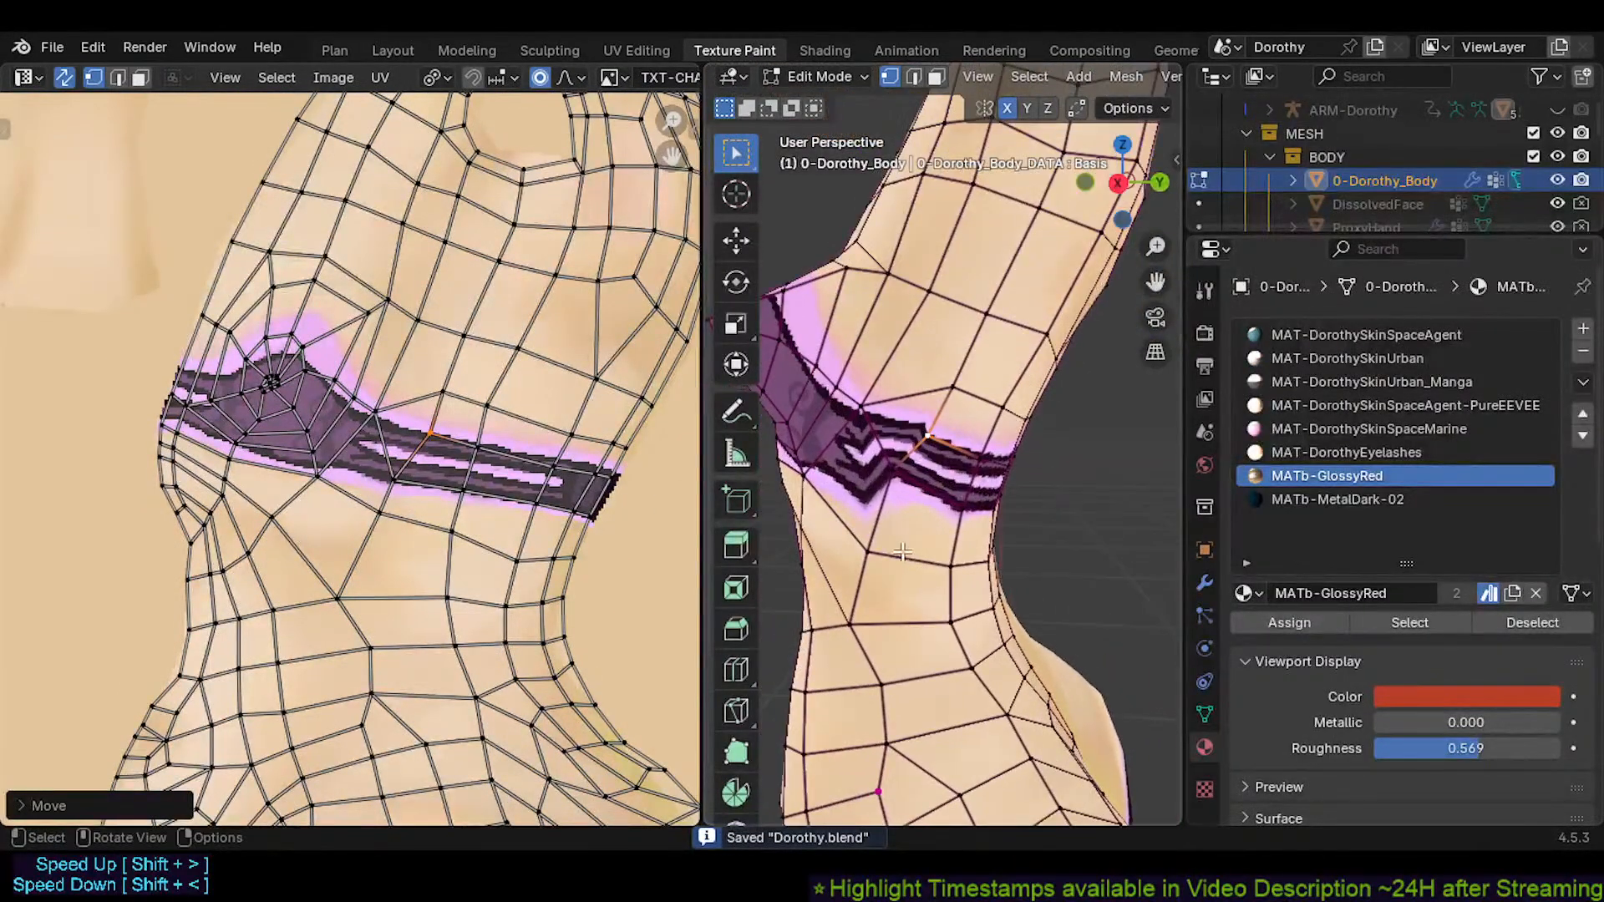
click(896, 483)
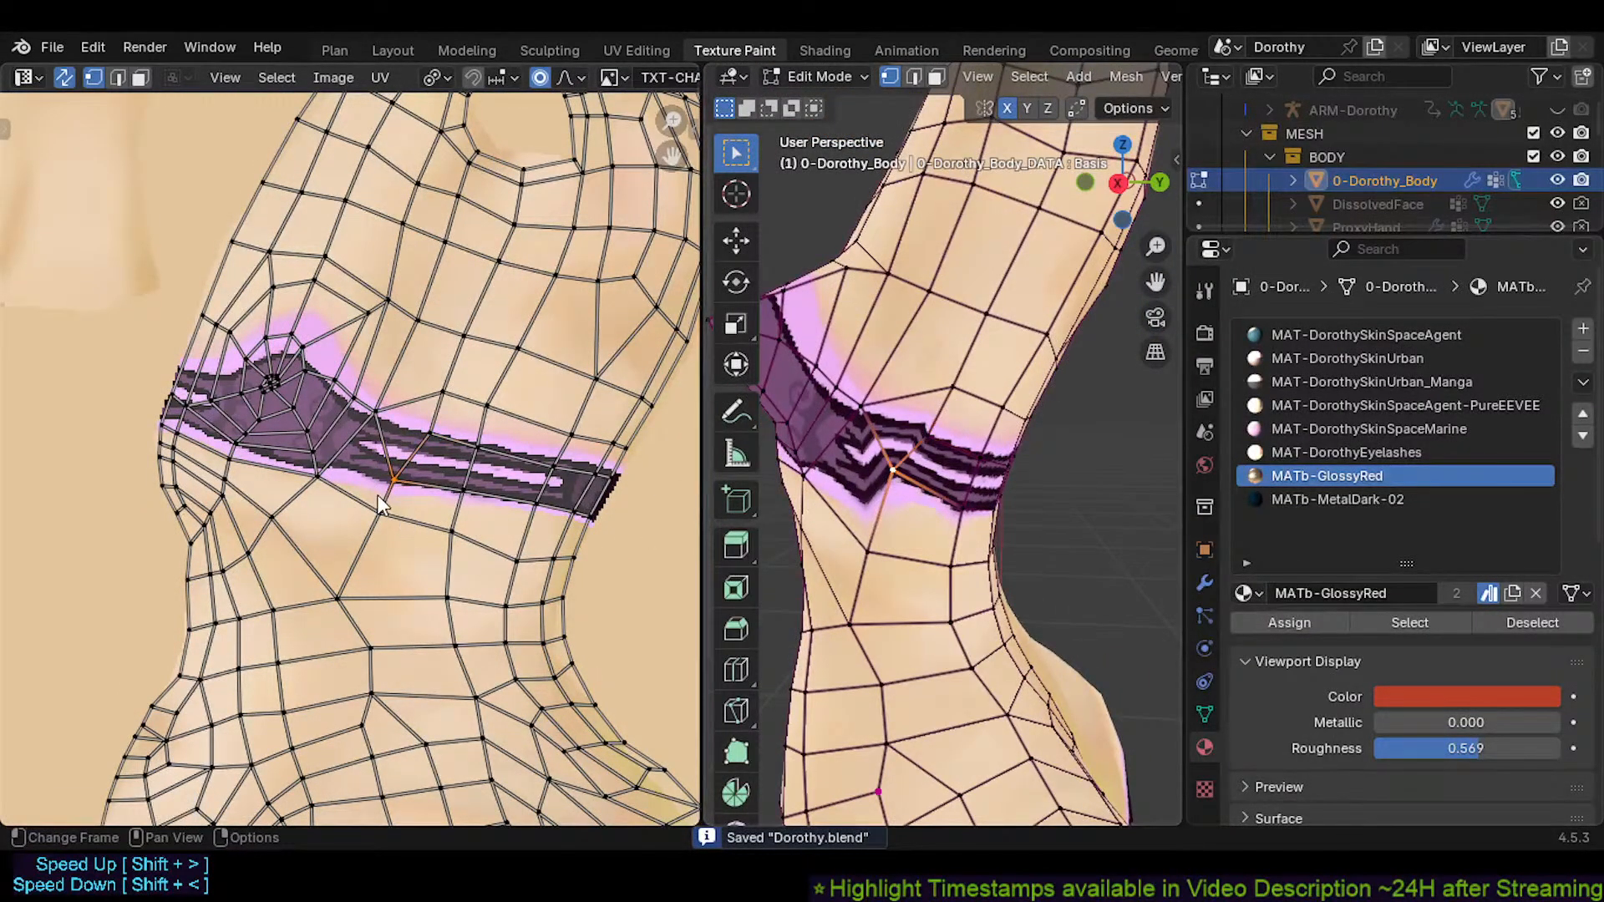
key(g)
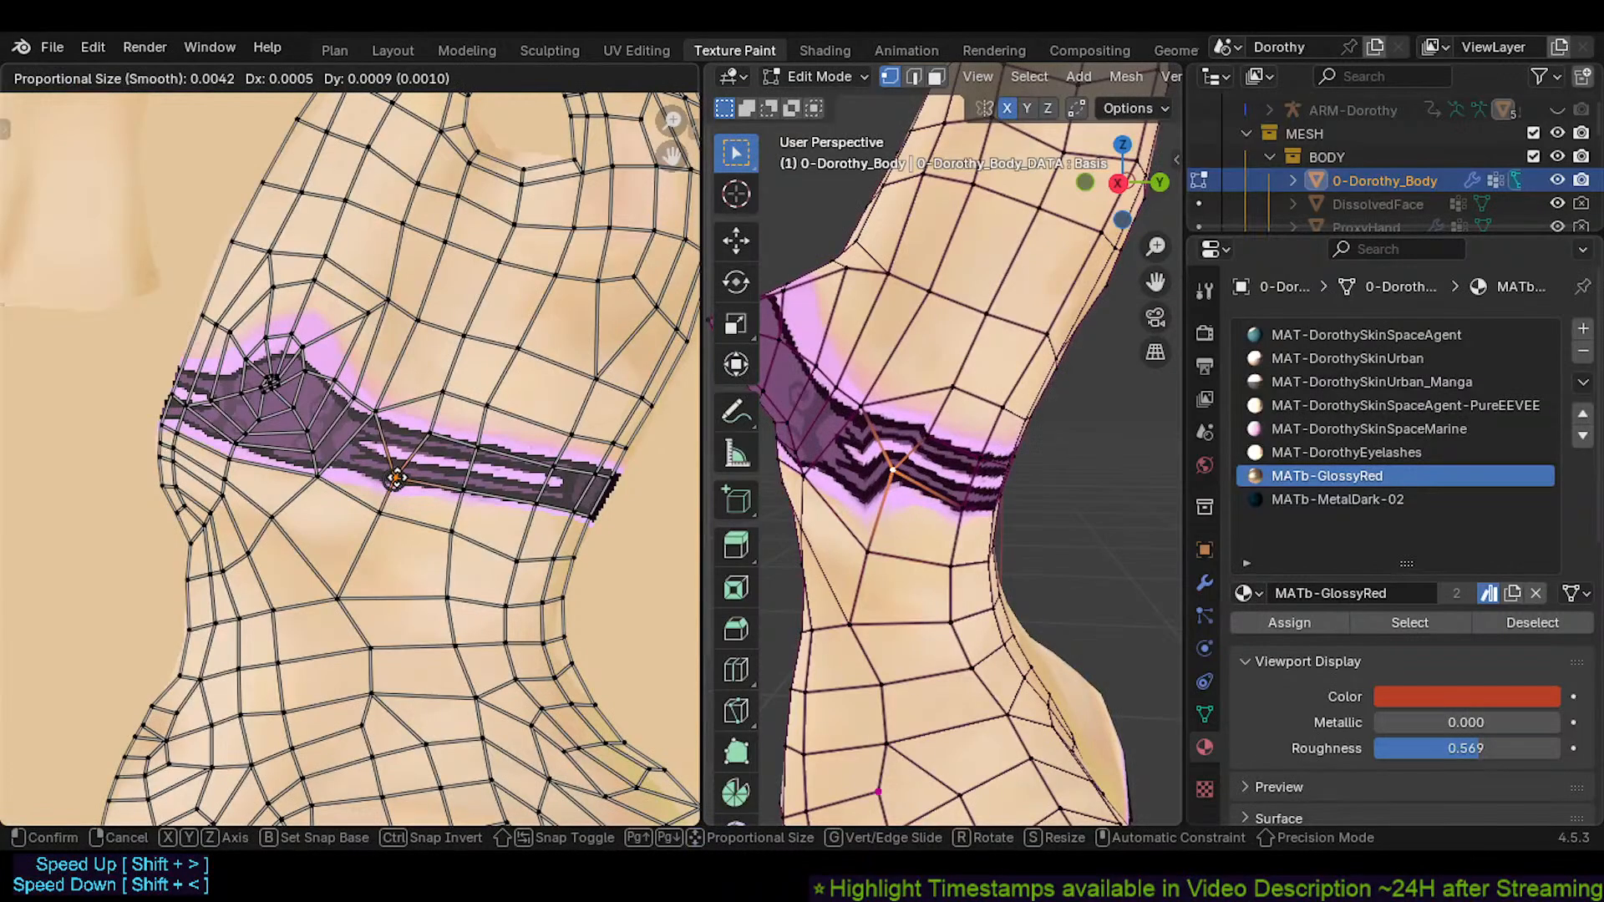
click(394, 492)
scroll(398, 503, up, 2)
key(g)
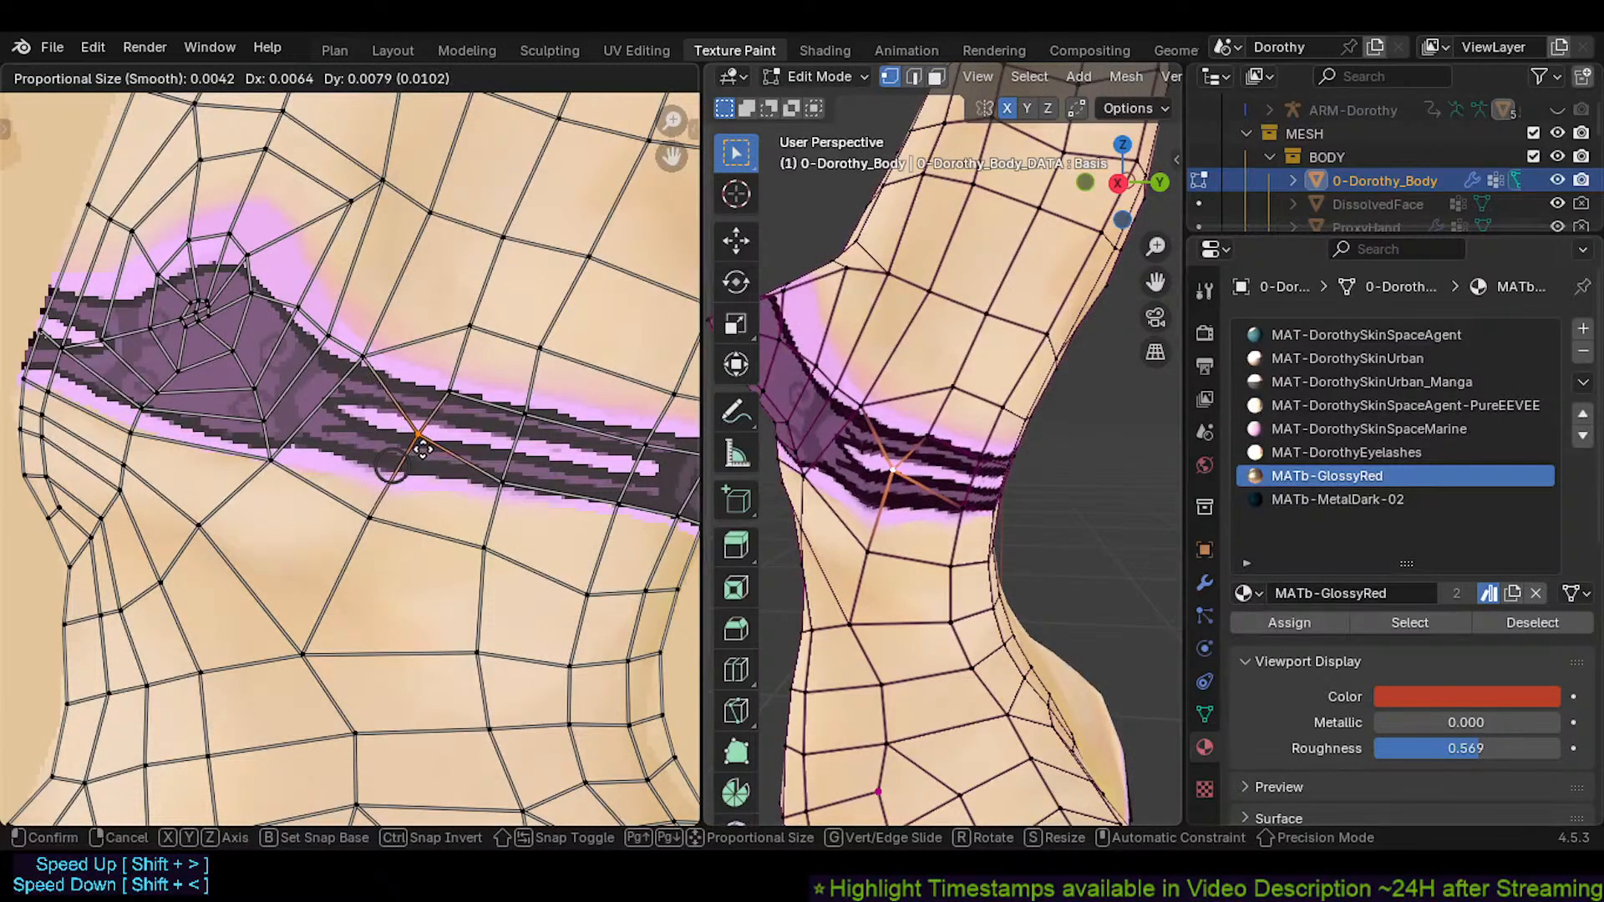
click(426, 441)
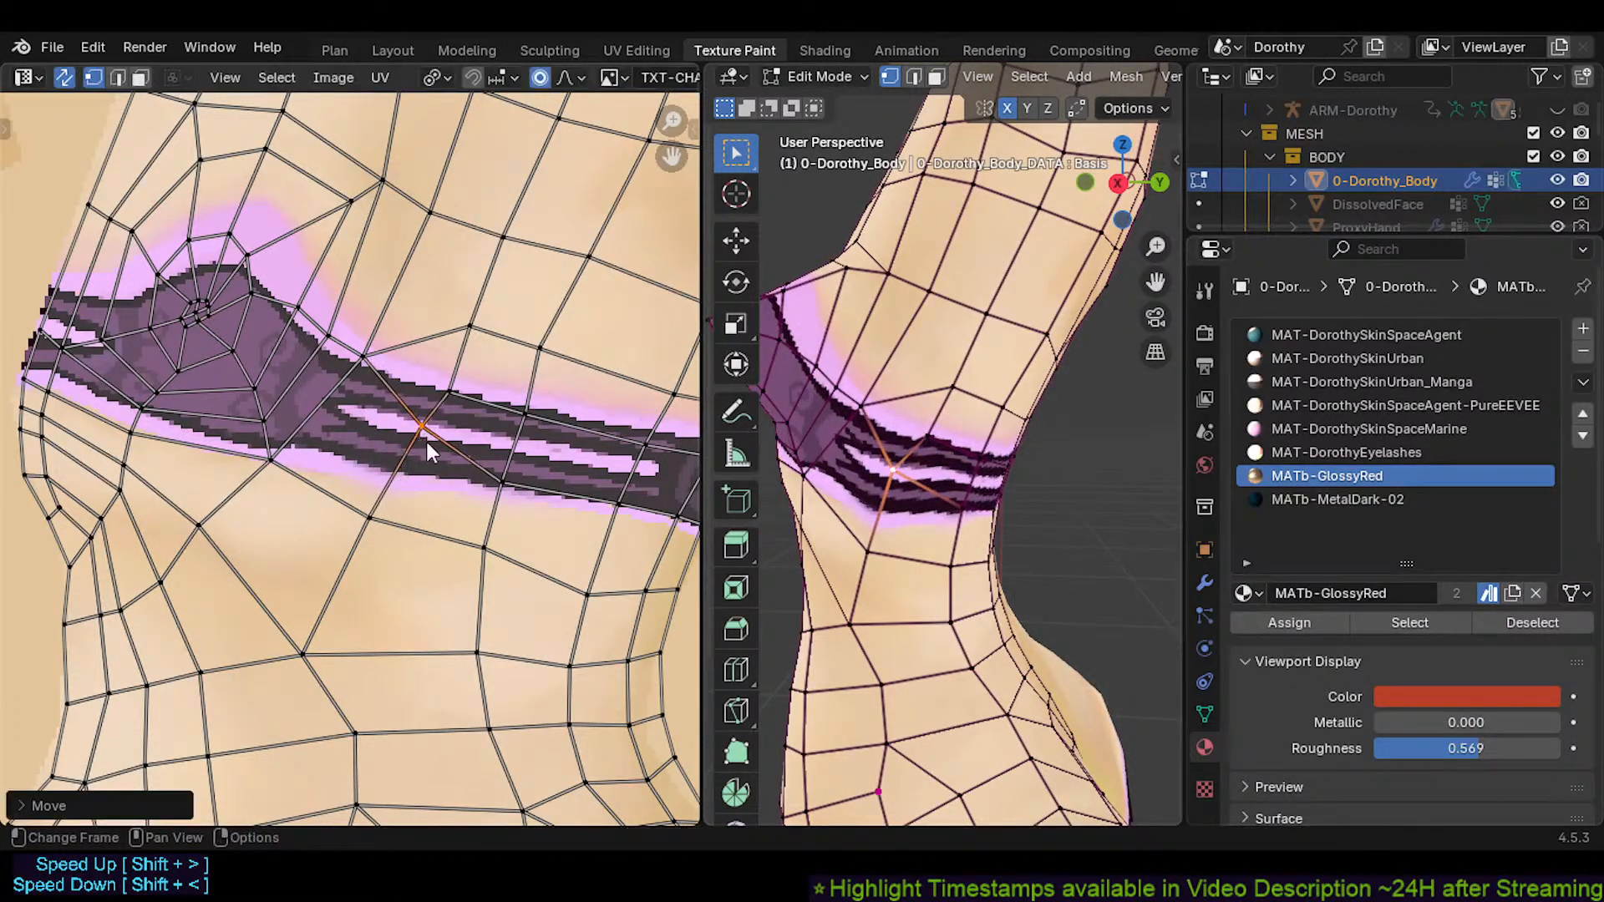
Nudge the UV vertices inside the strap and along its upper edge near the cup to follow the painted outline
key(g)
click(443, 389)
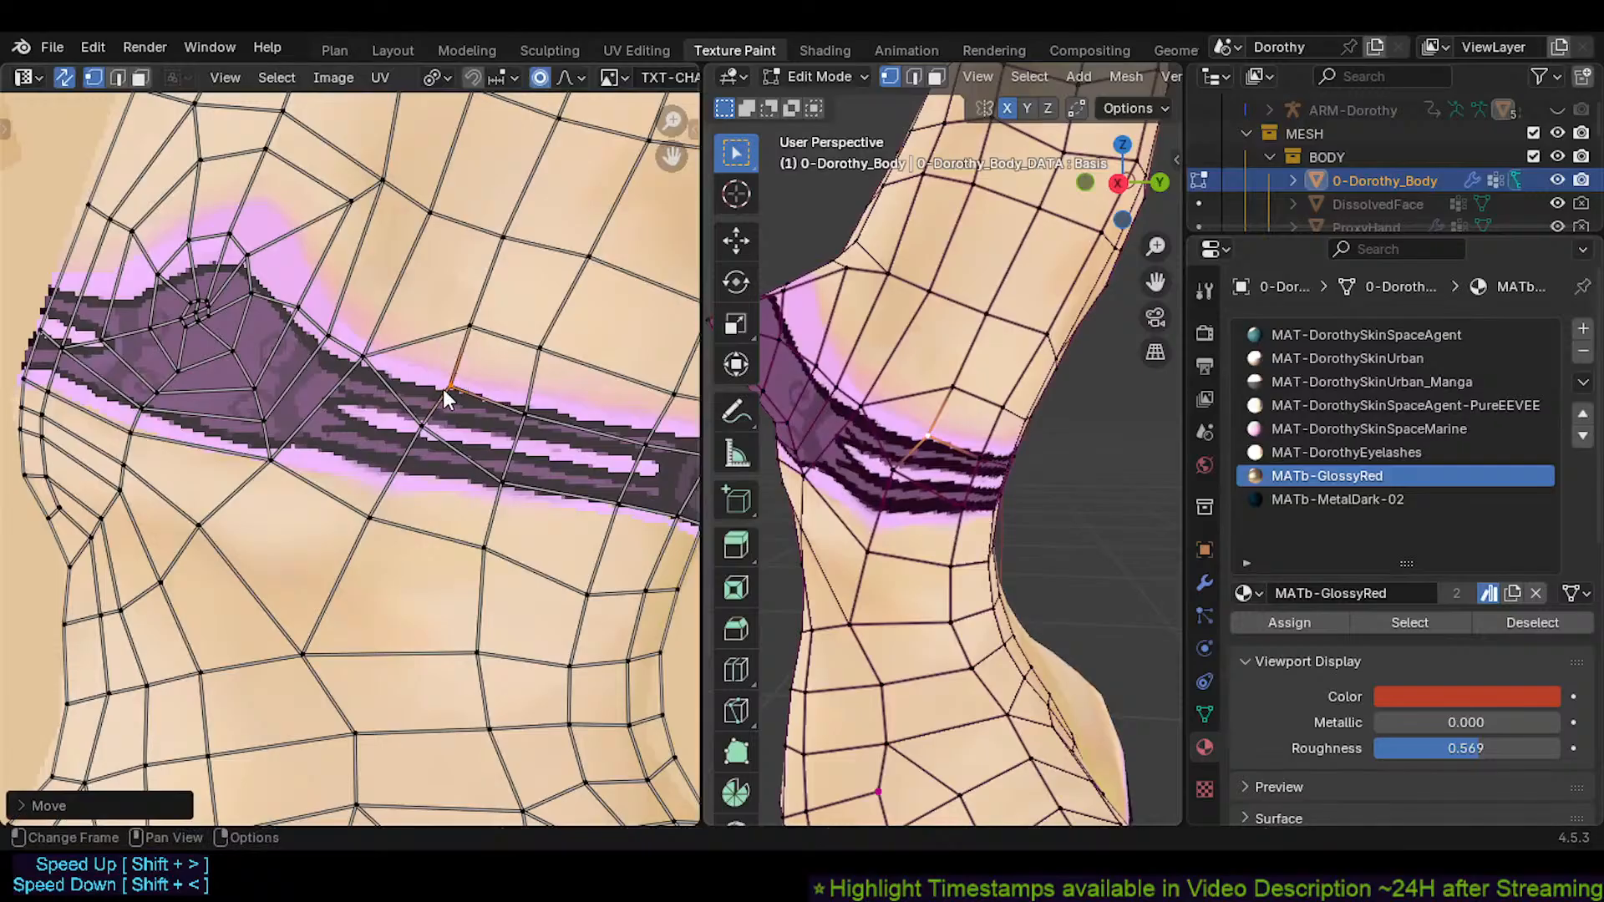
key(g)
click(469, 388)
middle_drag(451, 414, 433, 460)
click(351, 401)
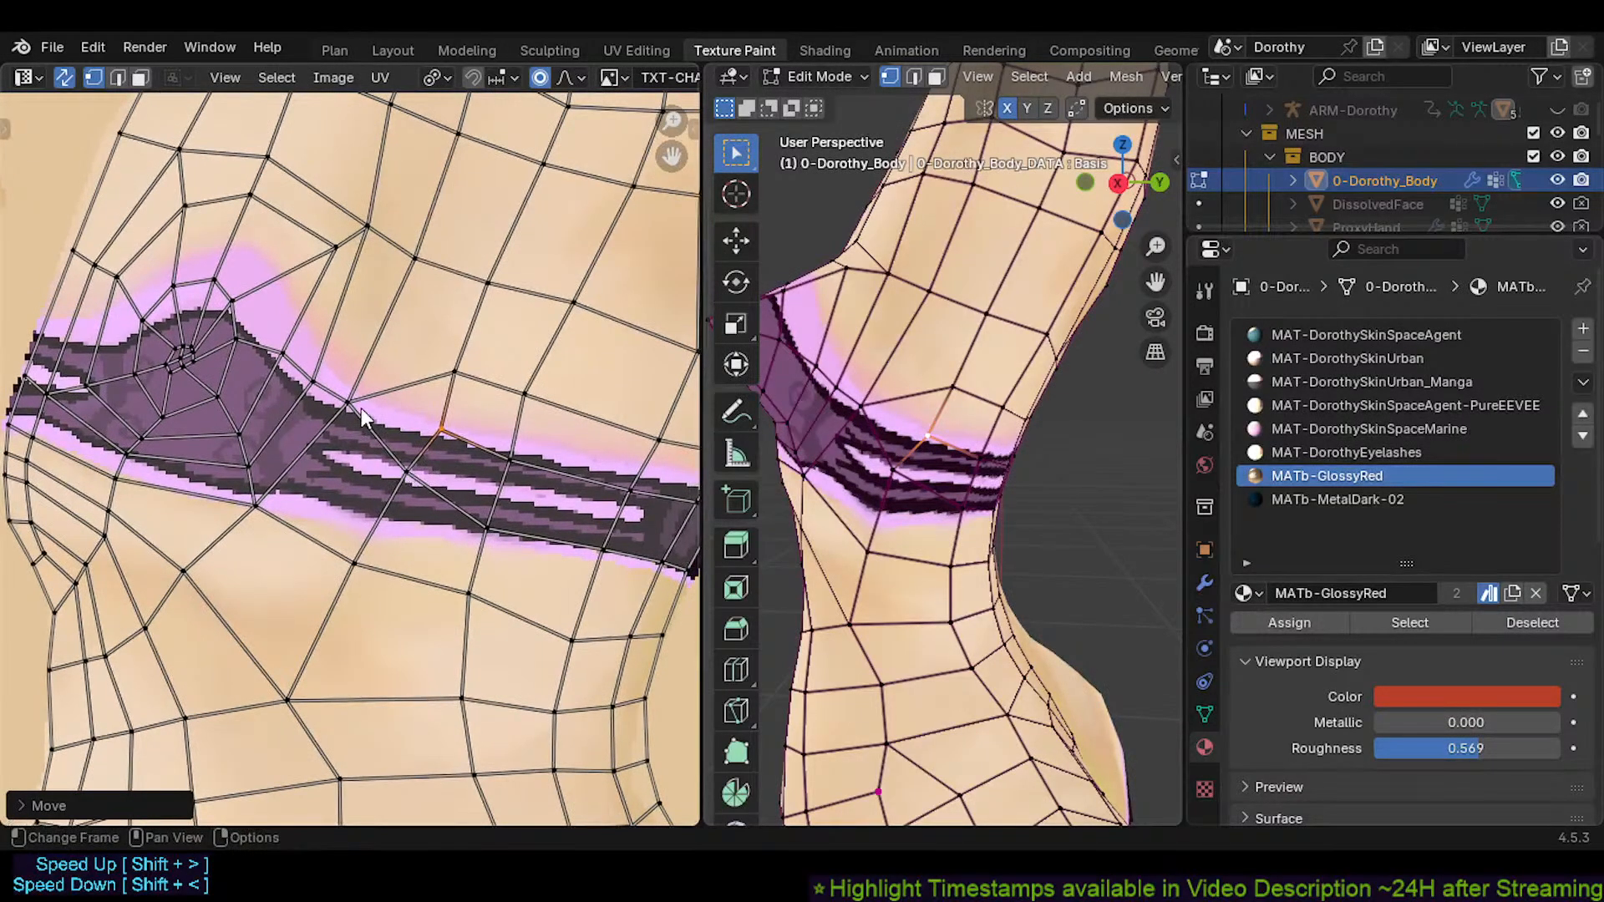
key(g)
click(462, 404)
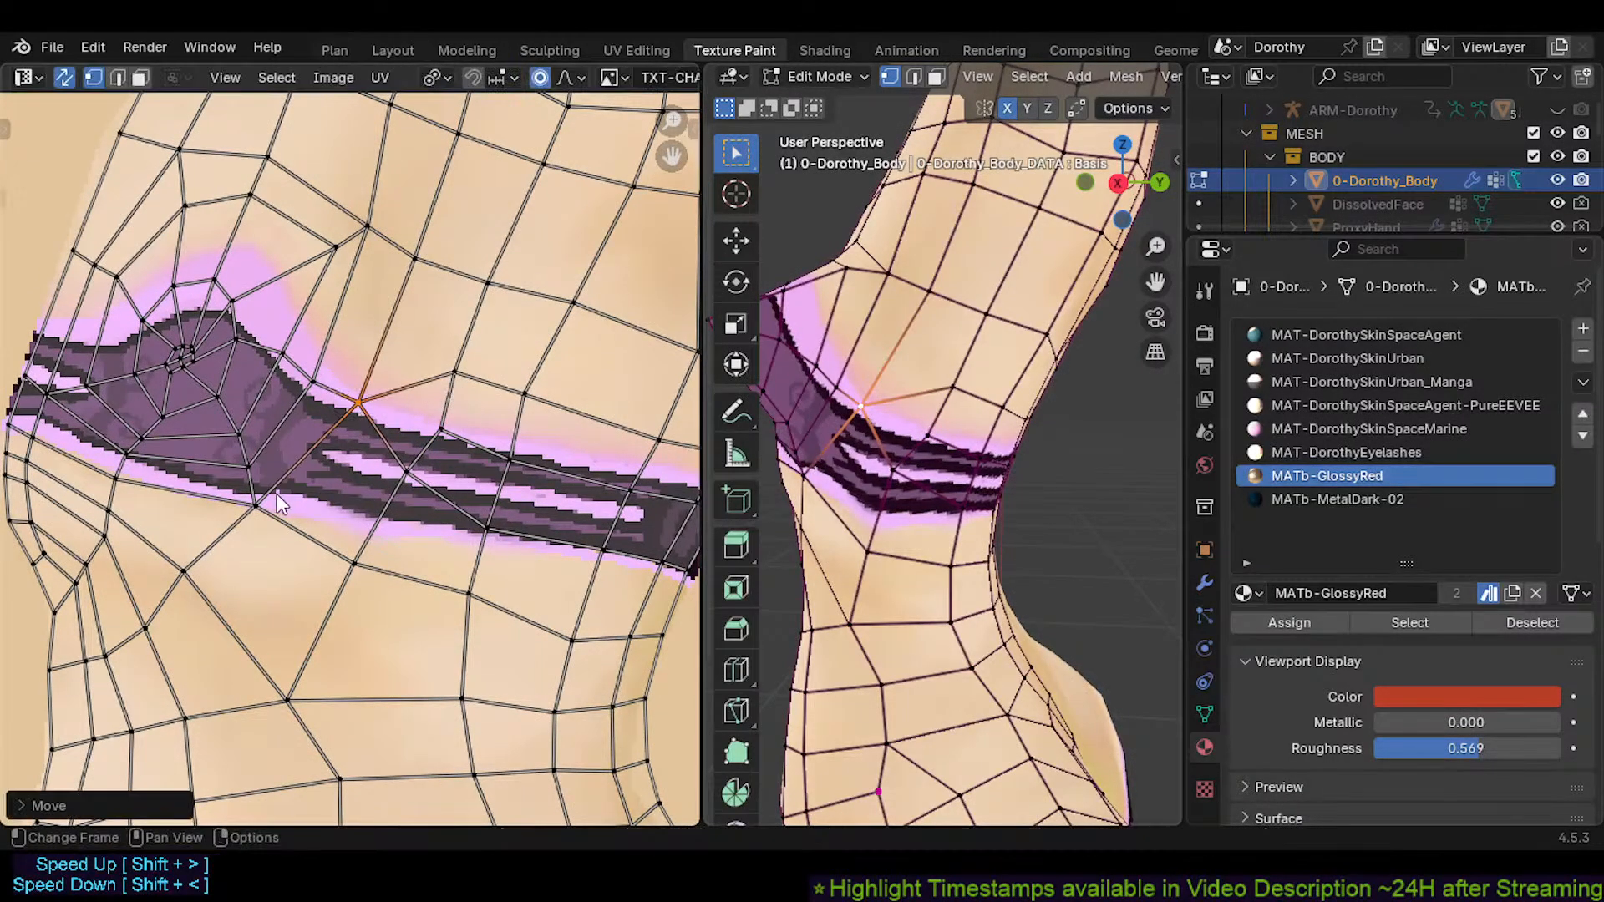
Shift the UV vertex at the cup's lower corner slightly toward the strap to follow the painted lower edge
click(257, 499)
key(g)
click(315, 475)
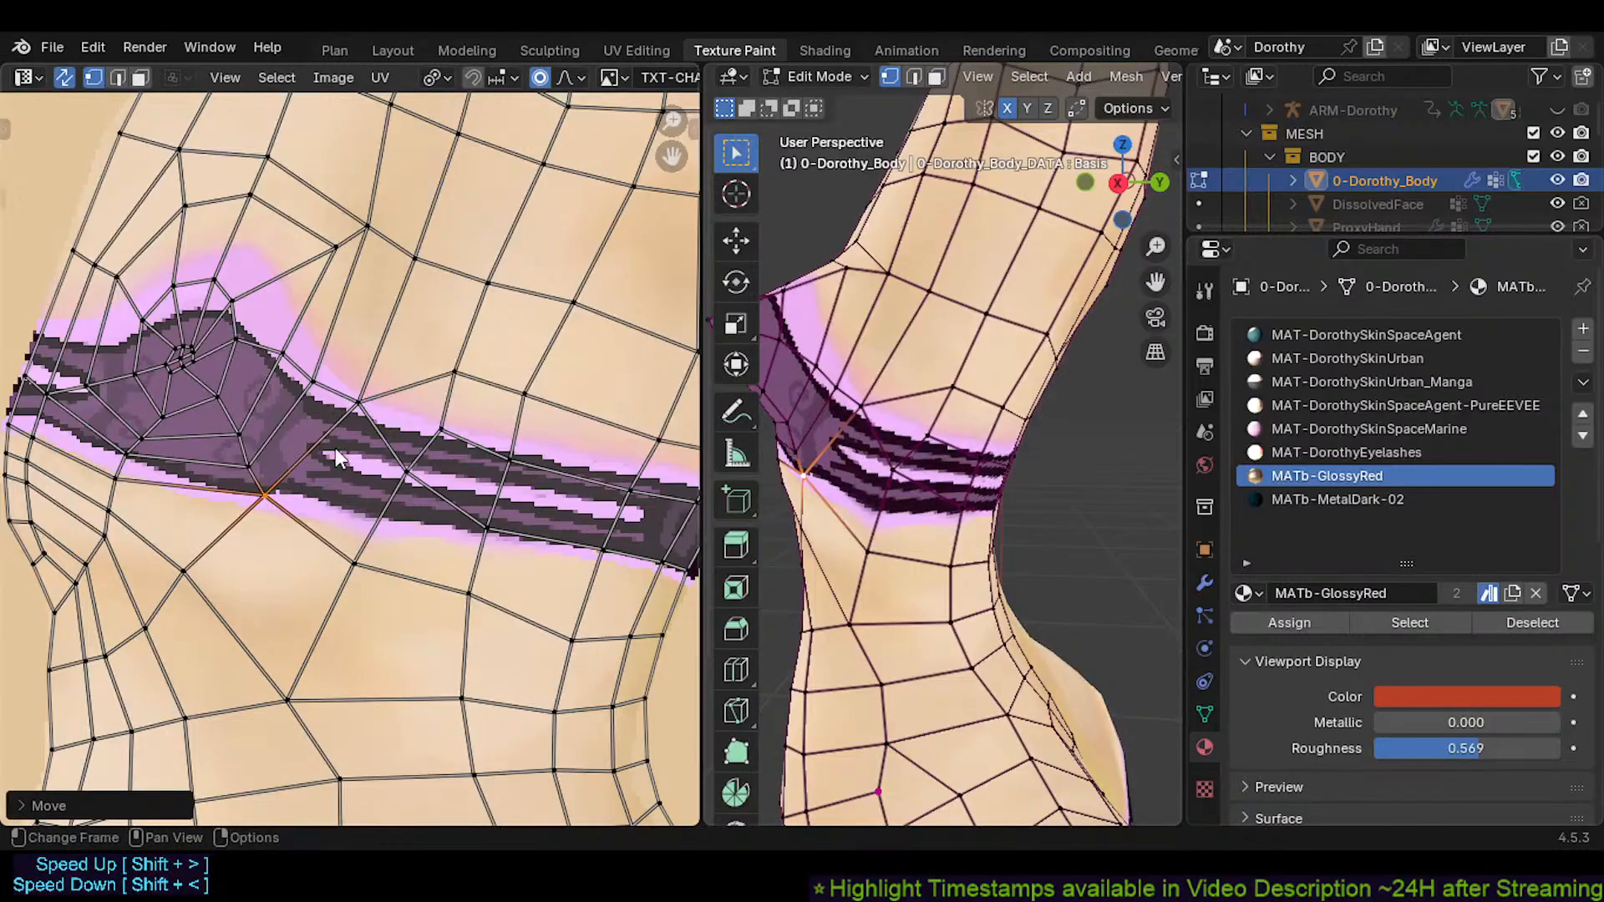
key(g)
click(358, 476)
Move the torso UV vertex just below the strap down and toward the front, and adjust its neighbour toward the back
click(353, 575)
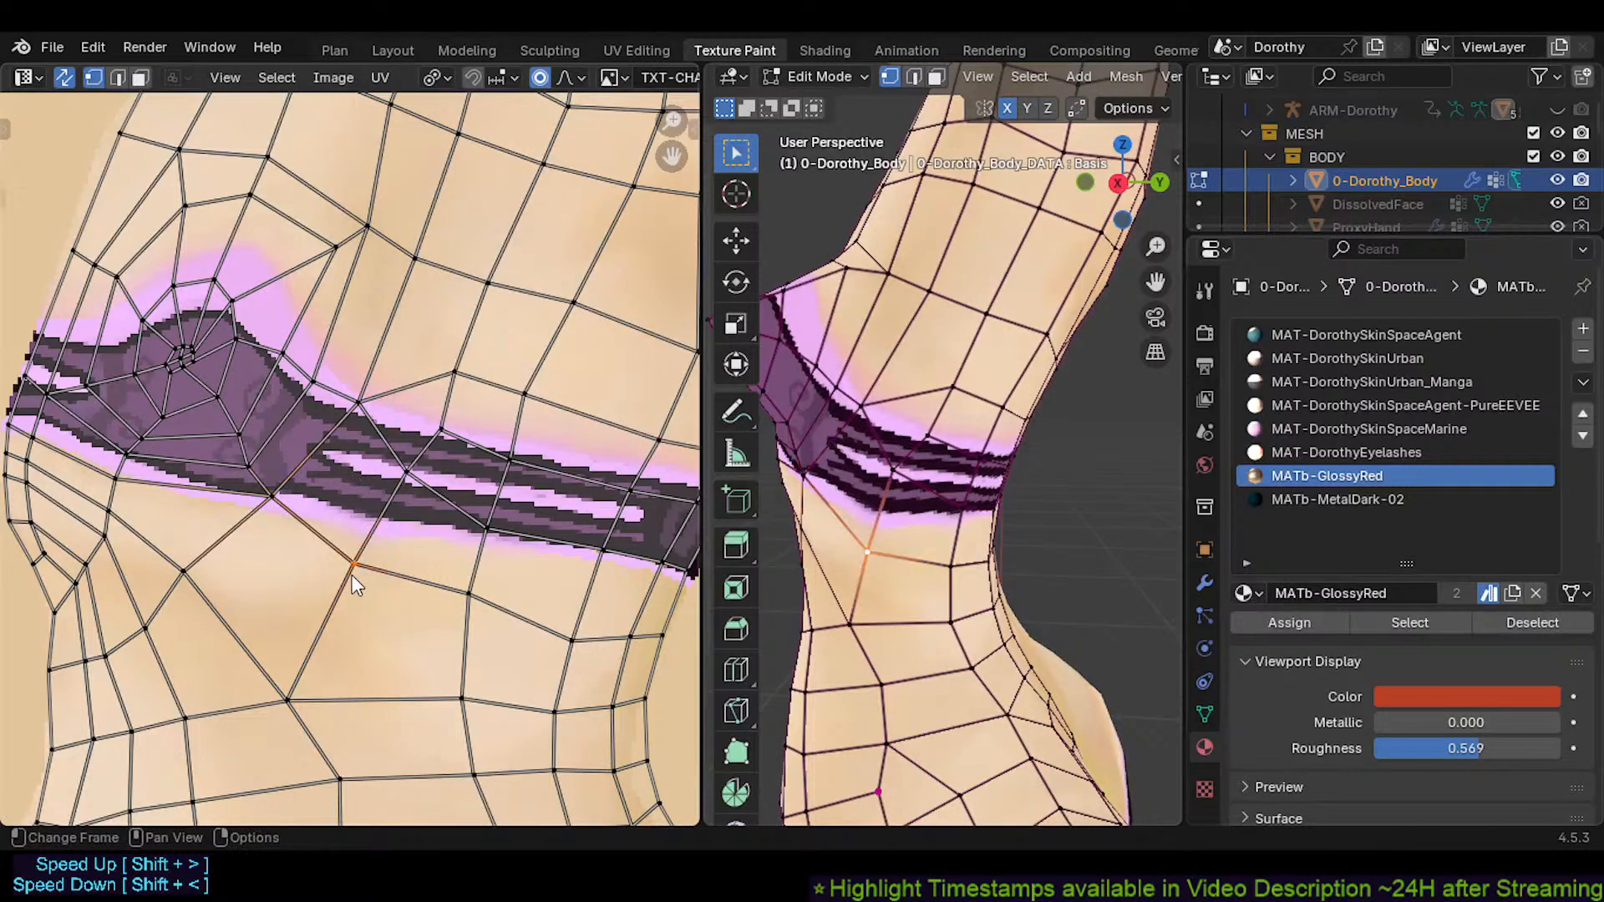
key(g)
click(355, 562)
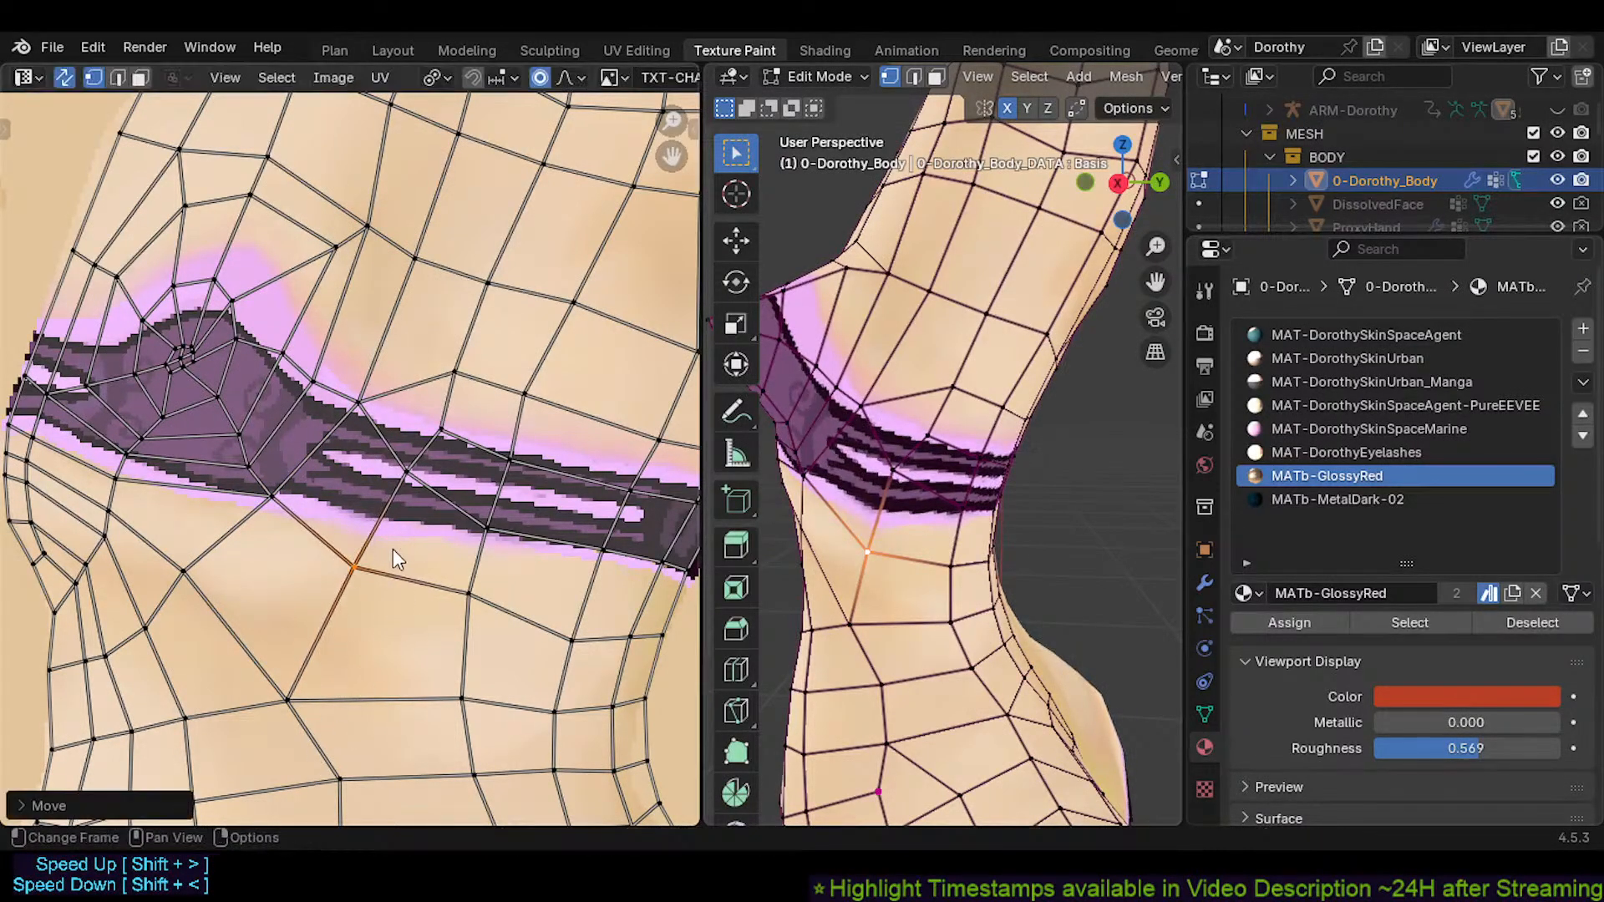
key(g)
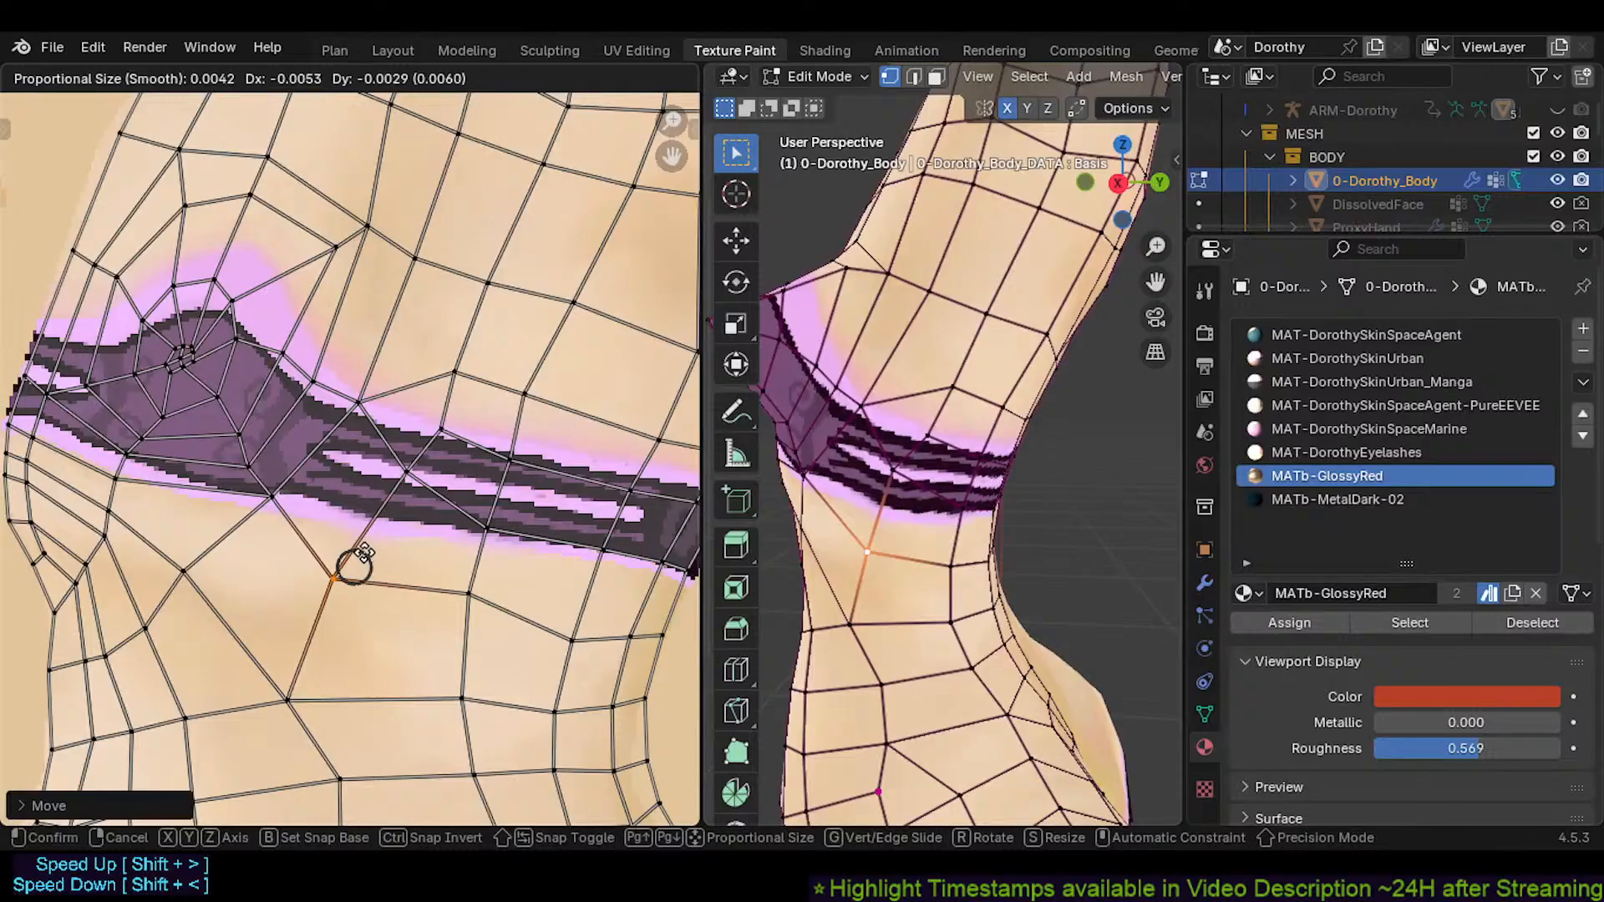
click(349, 558)
click(469, 587)
middle_drag(470, 585, 443, 582)
key(g)
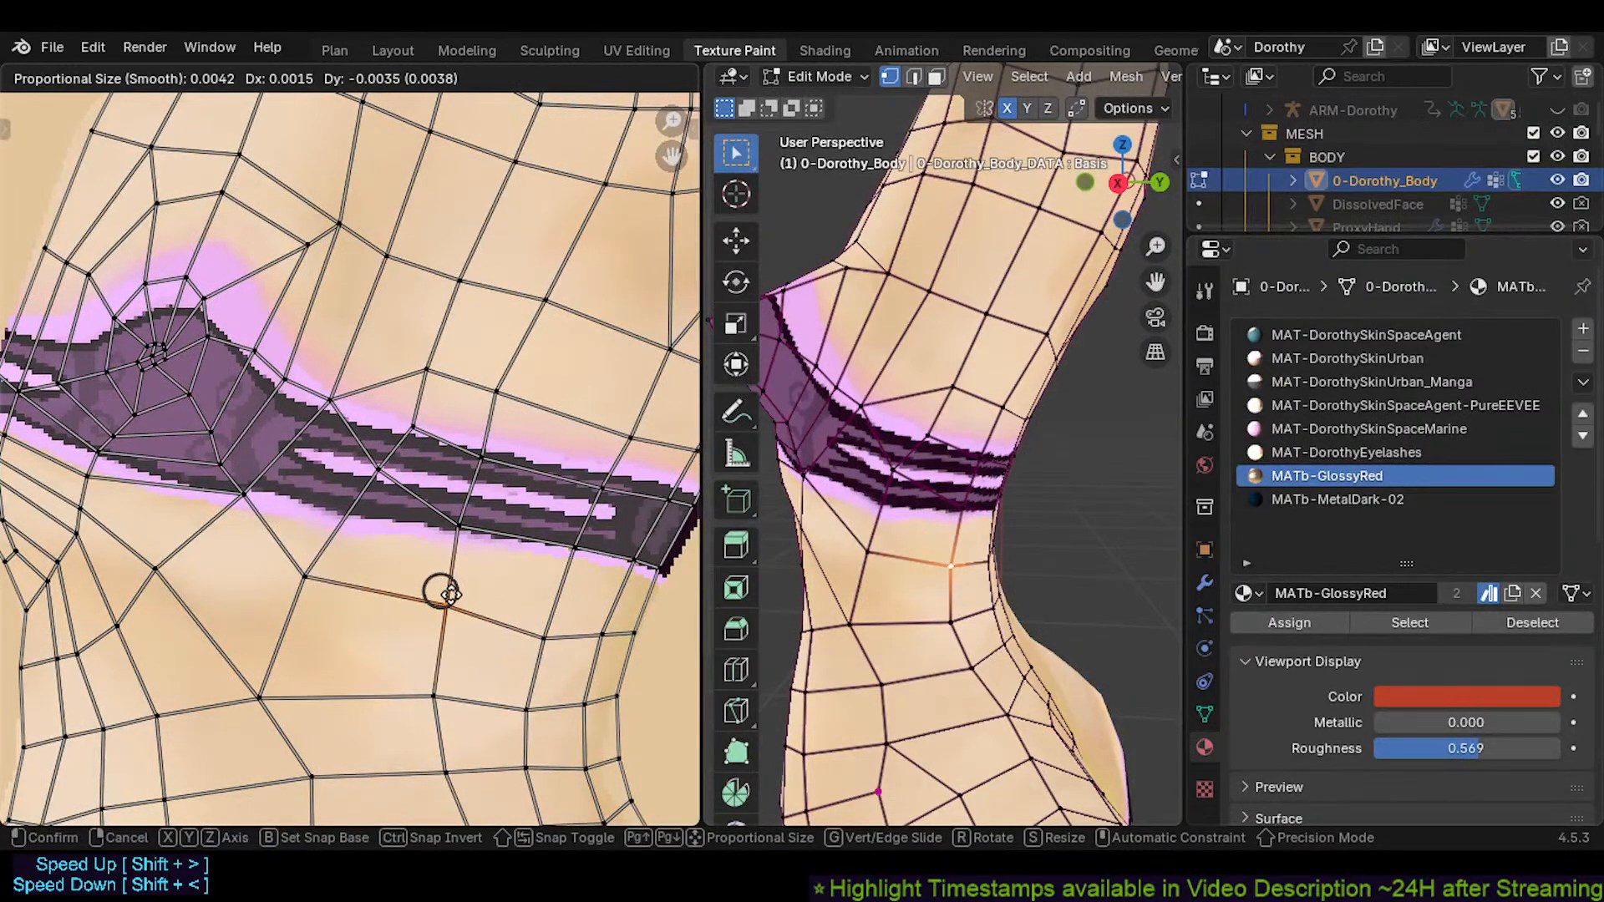
click(439, 590)
Adjust the UV vertex in the middle of the strap's lower edge and inspect the chest band from the front in Object Mode
click(459, 527)
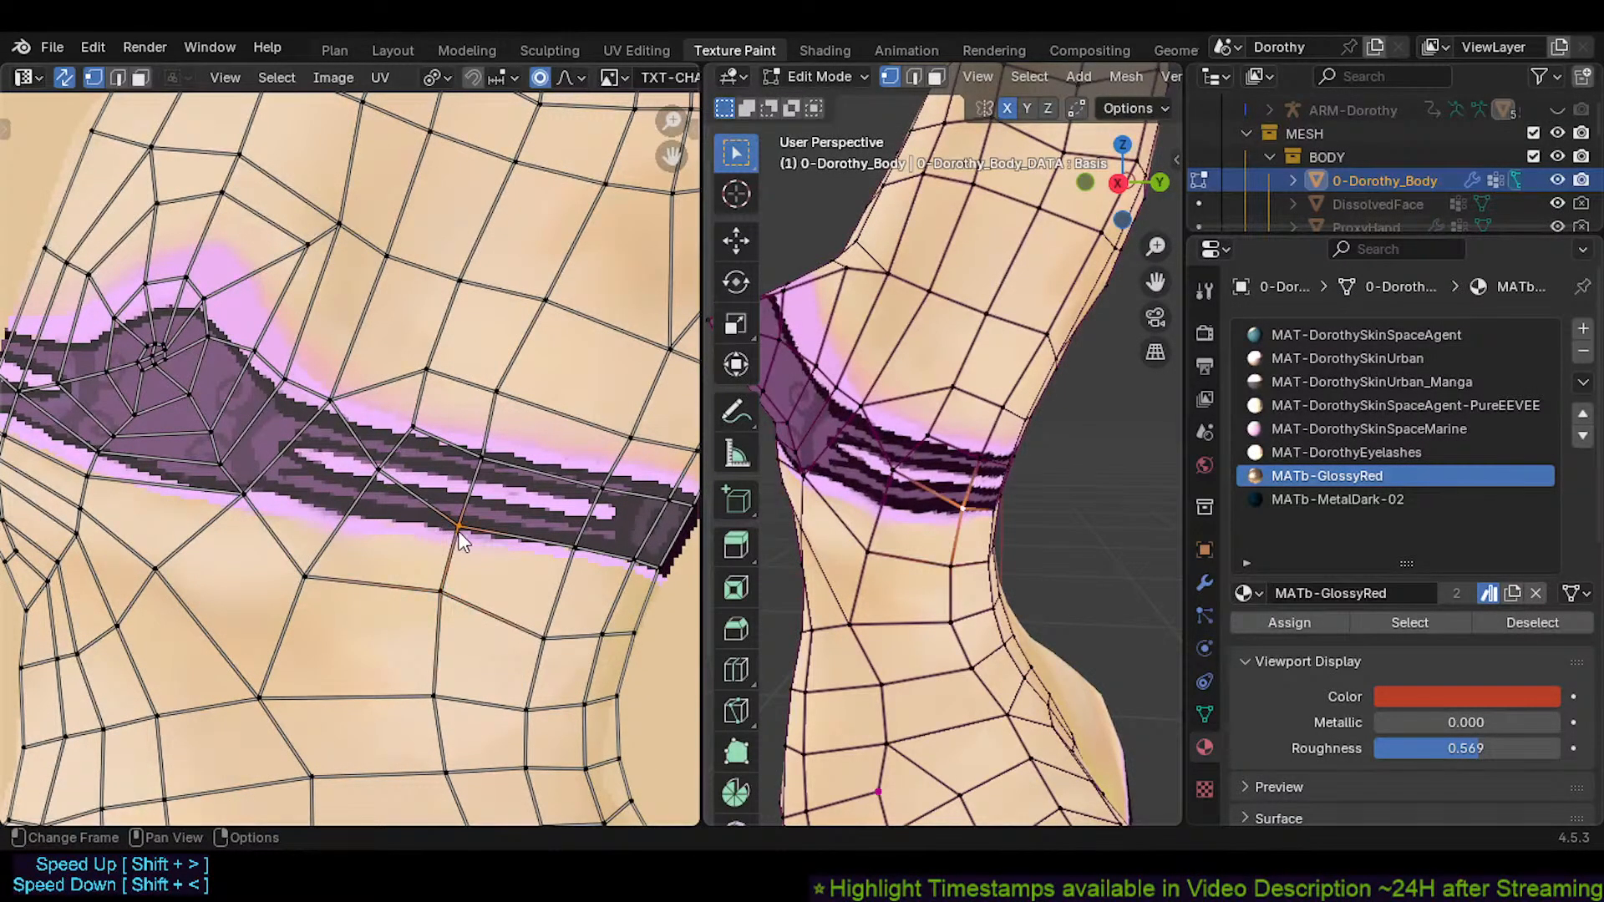
key(g)
click(489, 504)
middle_drag(1049, 512, 1008, 535)
key(Tab)
scroll(871, 481, down, 4)
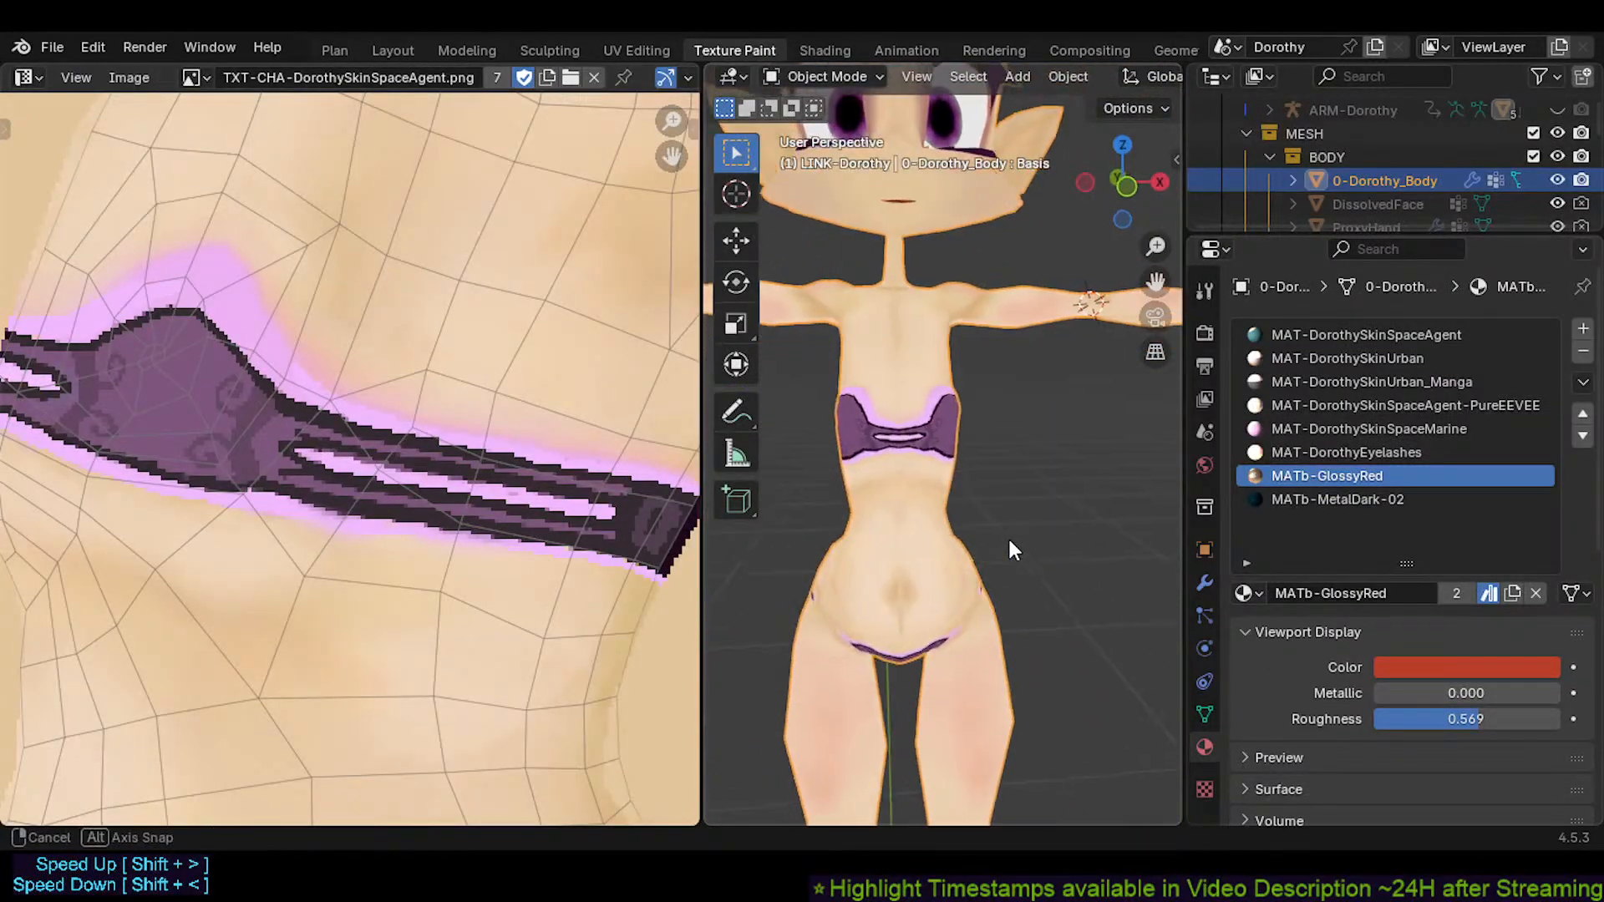
scroll(870, 431, up, 4)
scroll(839, 530, up, 4)
shift+middle_drag(870, 431, 929, 569)
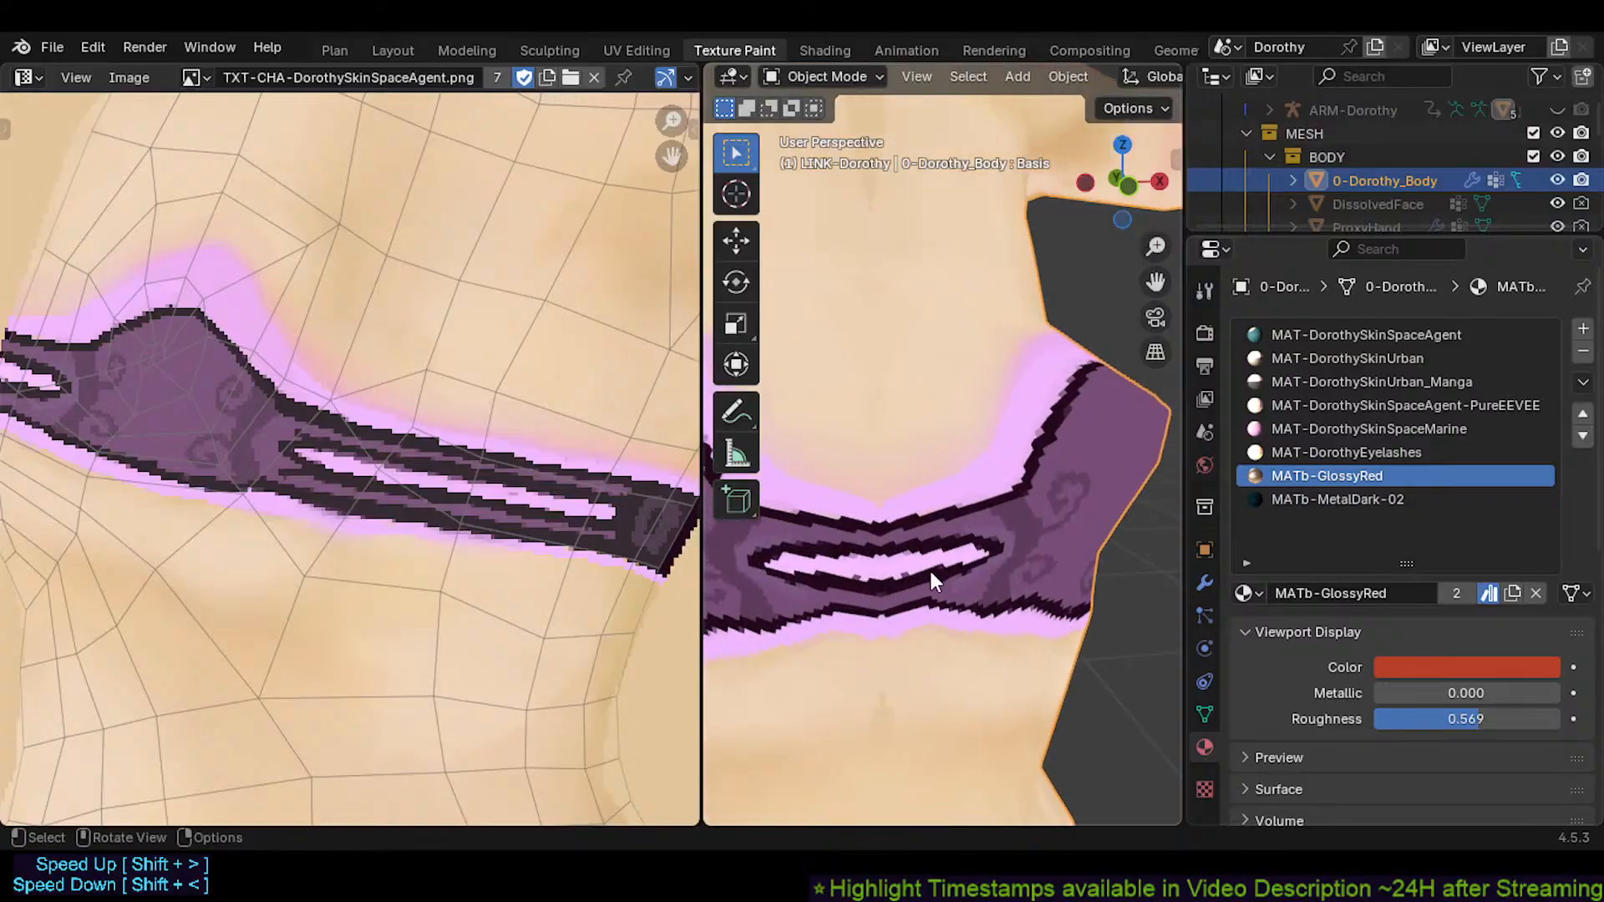
Return to Edit Mode and realign the UV vertices inside the cup's front part and around the band's central opening
key(Tab)
shift+middle_drag(270, 468, 424, 508)
shift+middle_drag(192, 457, 384, 528)
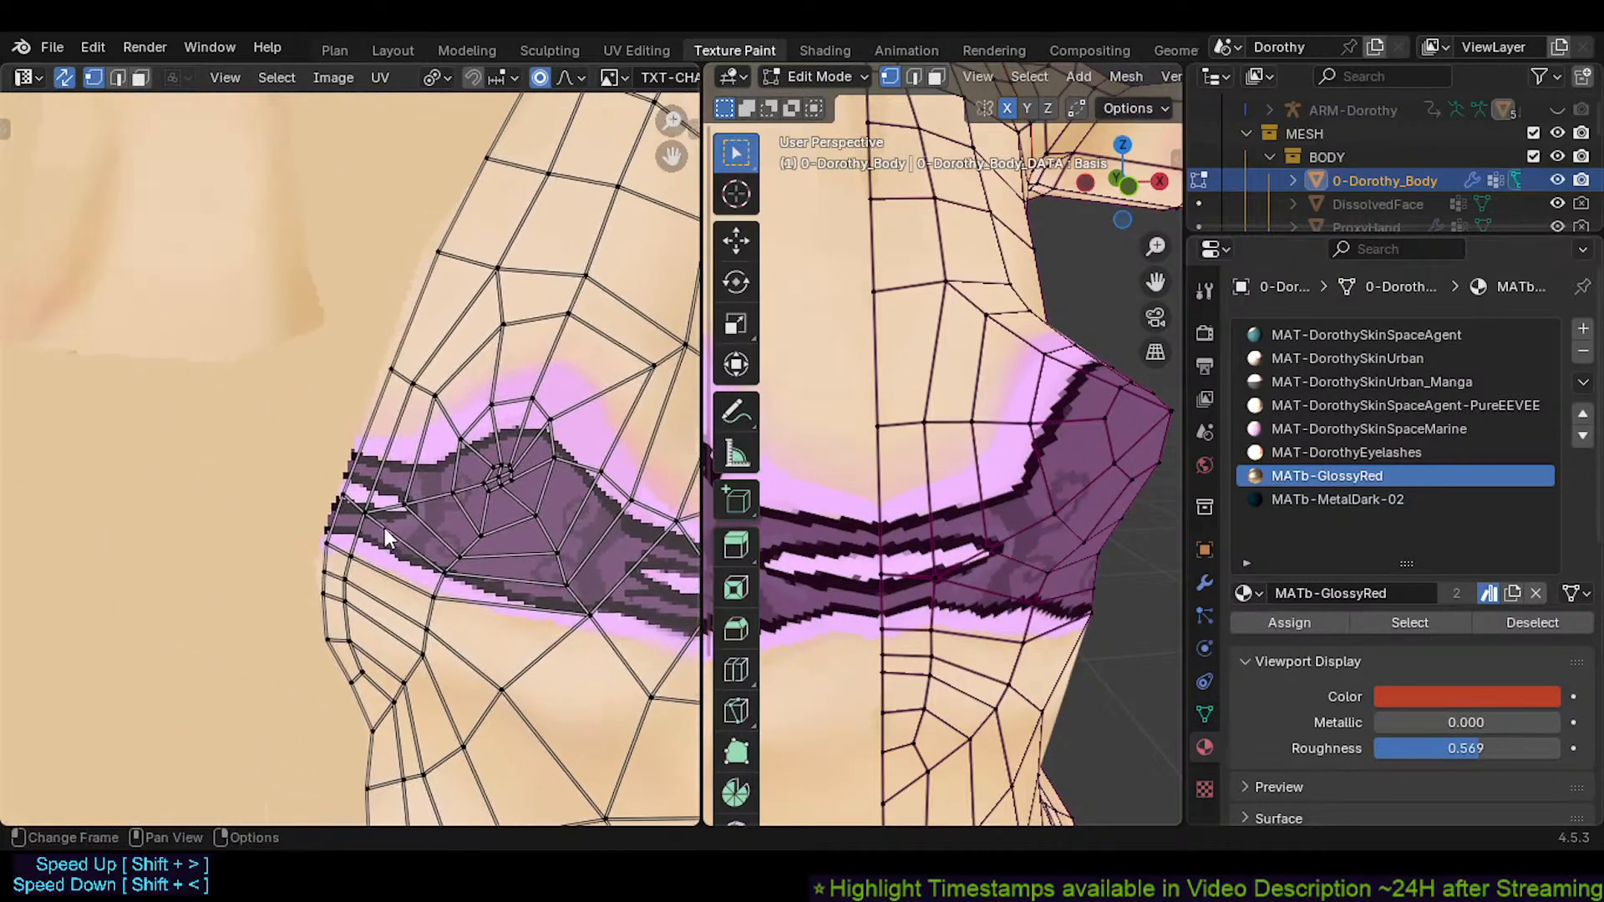
scroll(367, 505, up, 2)
drag(367, 503, 370, 491)
drag(443, 304, 496, 339)
drag(500, 396, 502, 394)
drag(490, 466, 540, 430)
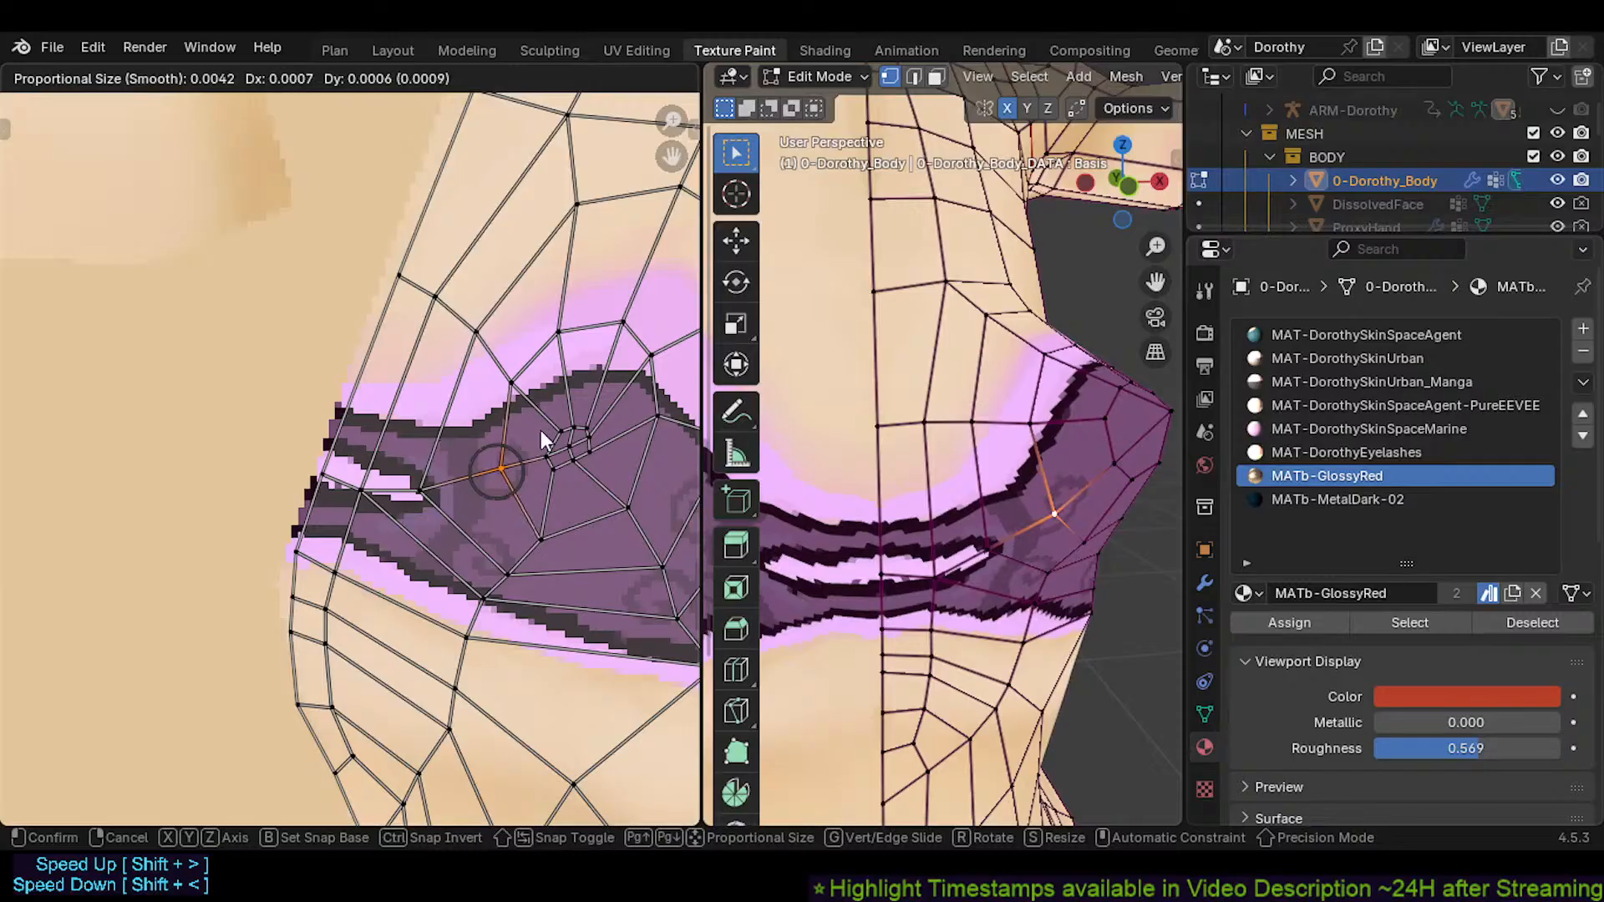
mouse_move(428, 484)
mouse_down()
mouse_move(509, 437)
mouse_move(458, 482)
mouse_up()
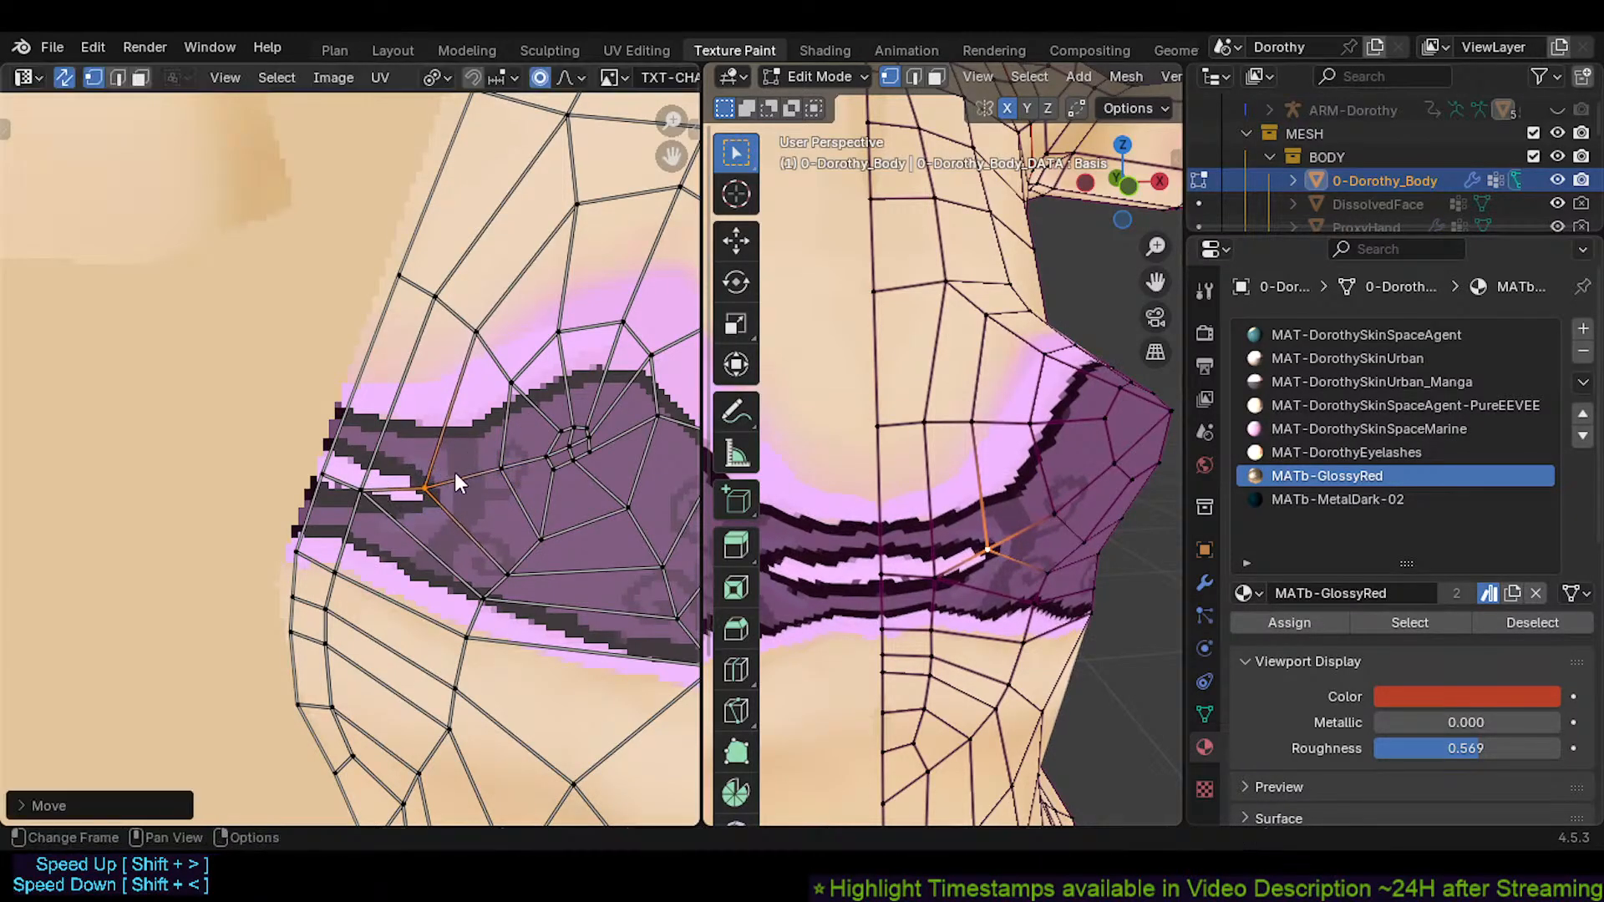
mouse_move(355, 493)
mouse_down()
mouse_move(371, 523)
mouse_move(377, 502)
mouse_up()
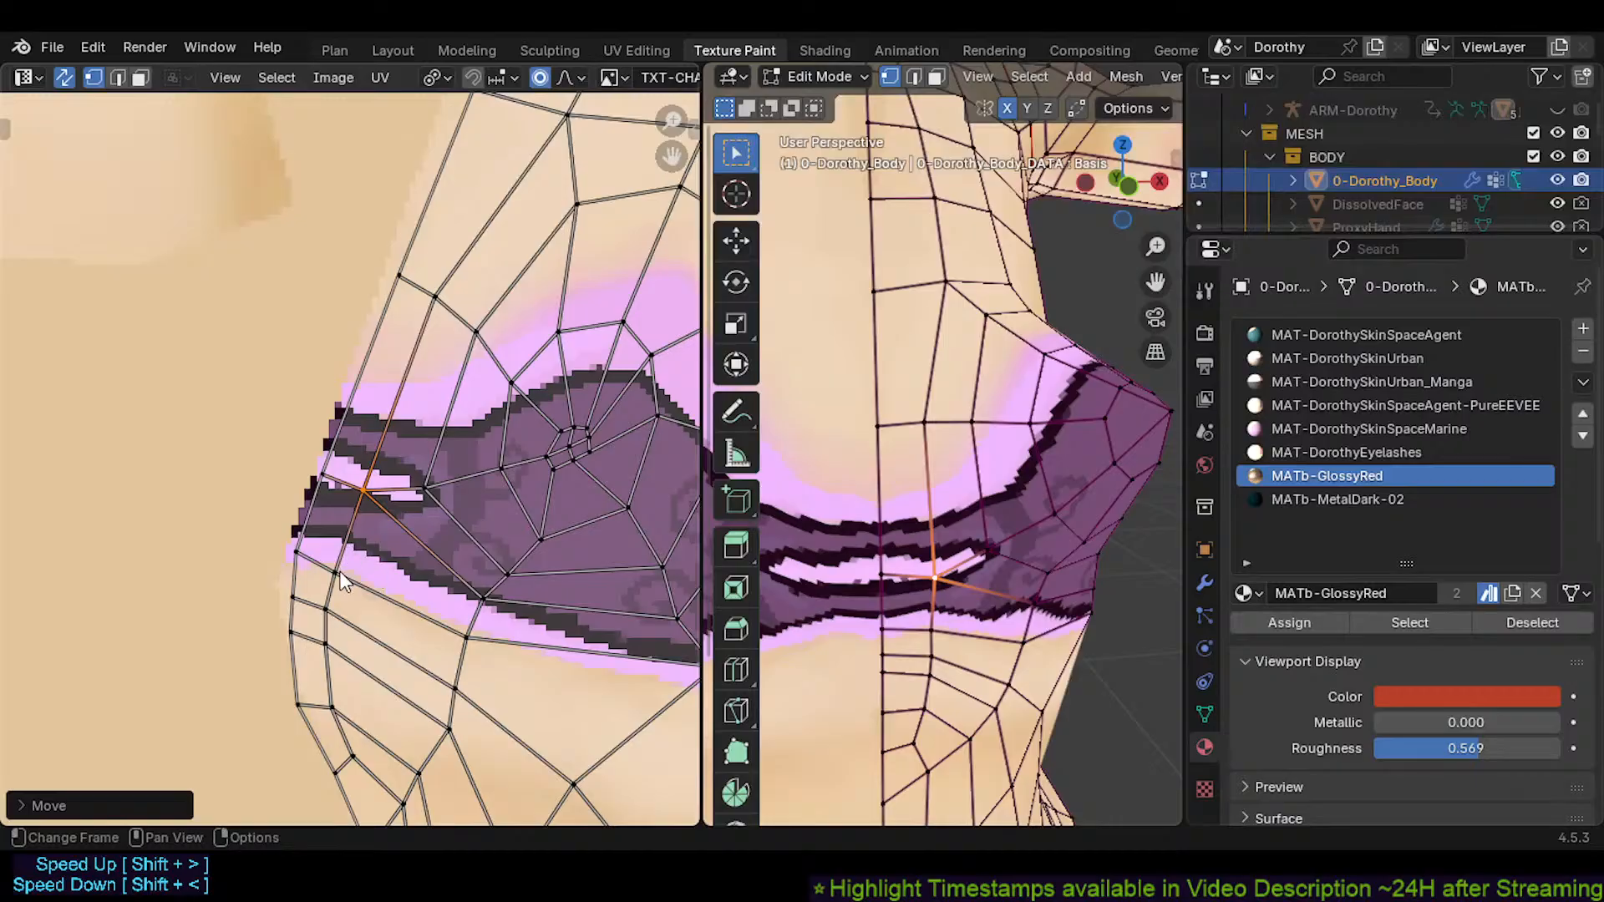
Lower the UV vertices beneath the band's front edge out of the painted outline and adjust the centre-line vertex at the opening
mouse_move(356, 570)
mouse_down()
mouse_move(361, 500)
mouse_move(355, 547)
mouse_up()
mouse_move(474, 633)
mouse_down()
mouse_move(535, 549)
mouse_move(445, 646)
mouse_up()
click(449, 641)
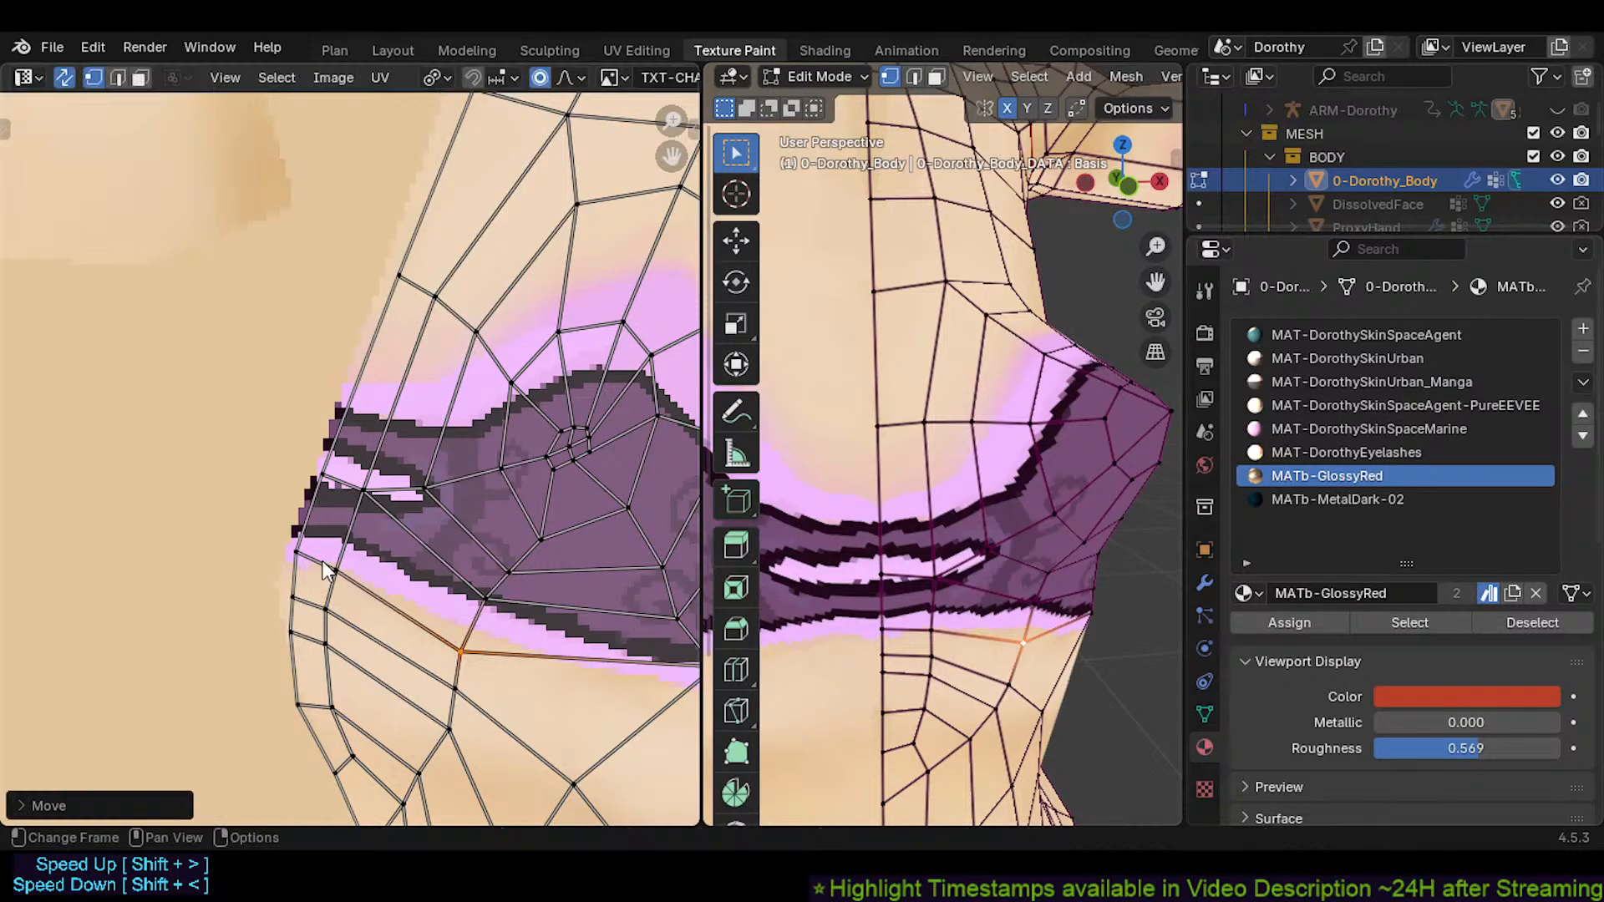
key(g)
click(305, 581)
key(g)
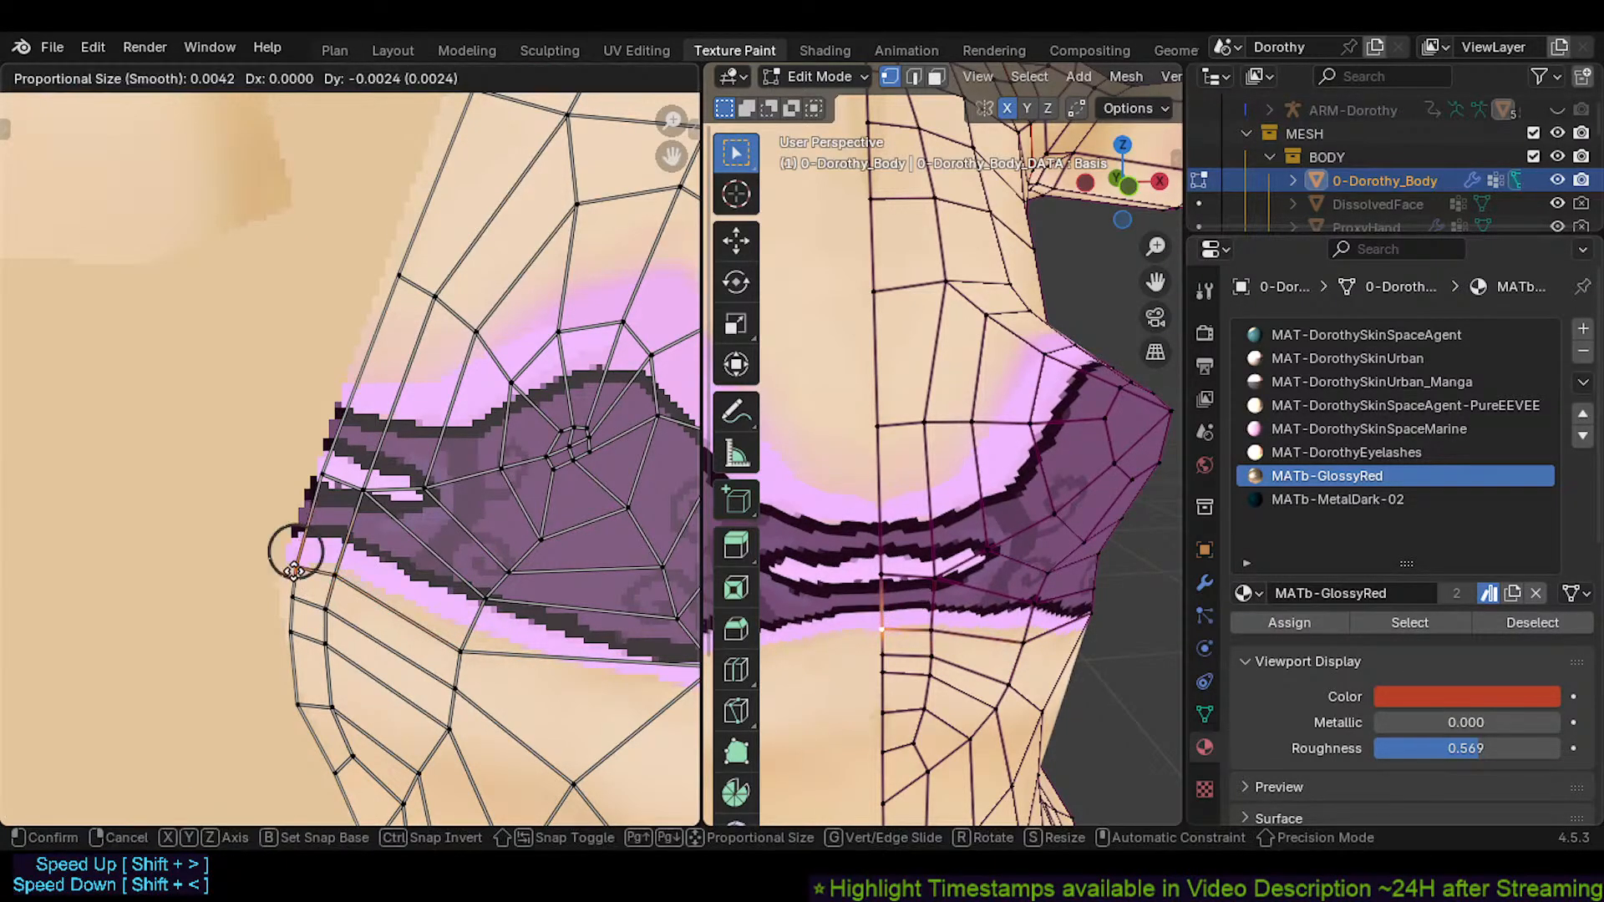
click(300, 580)
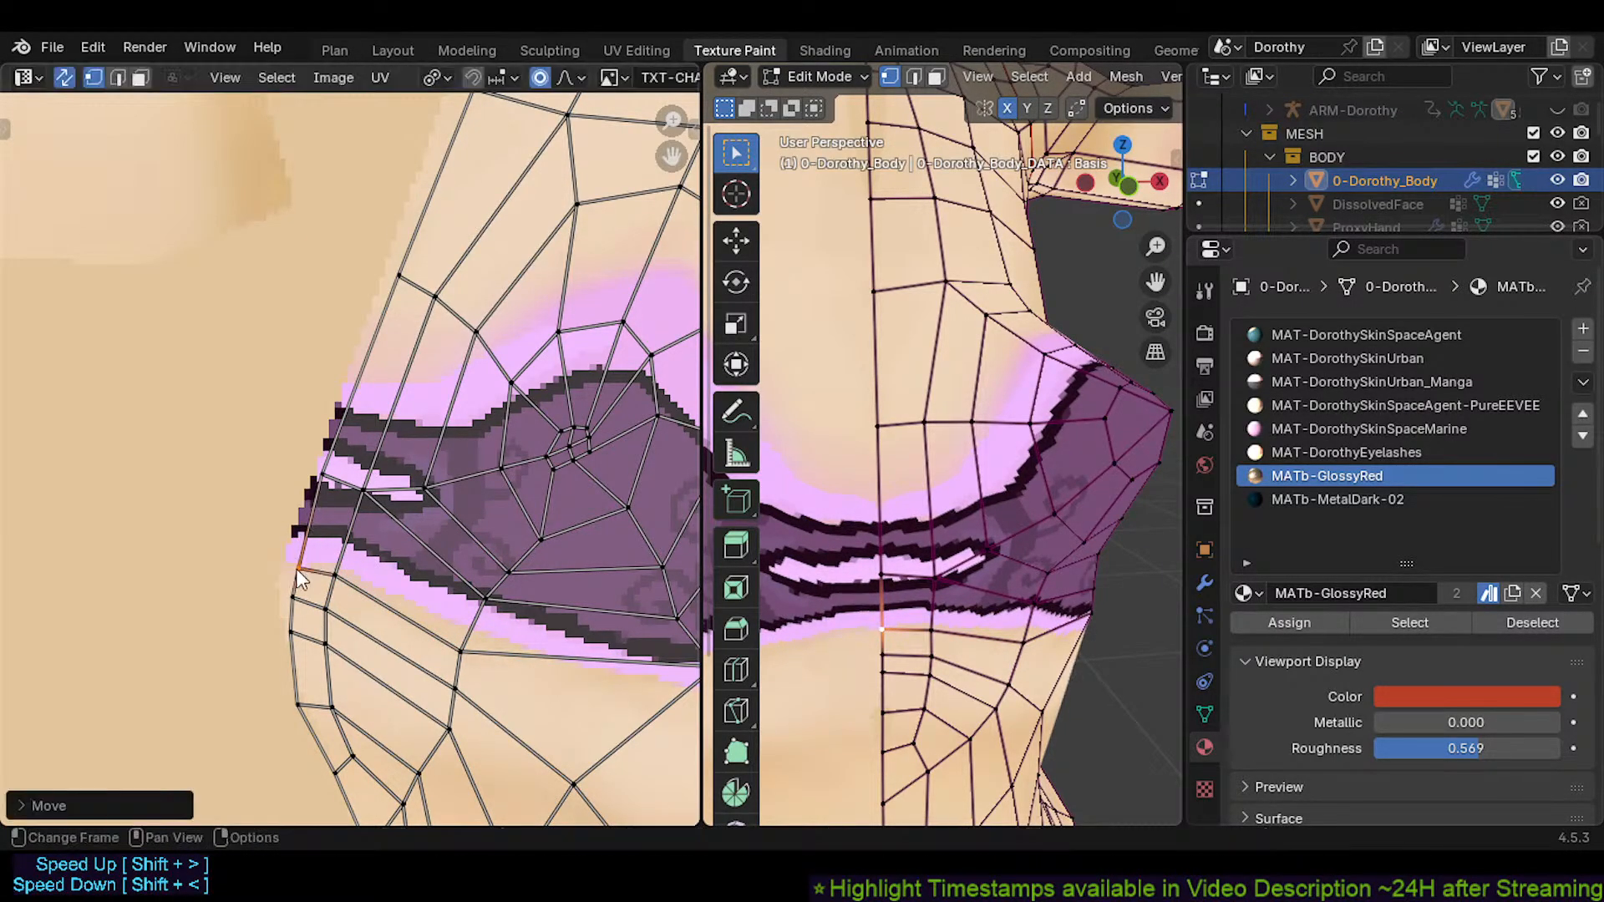
click(324, 475)
key(g)
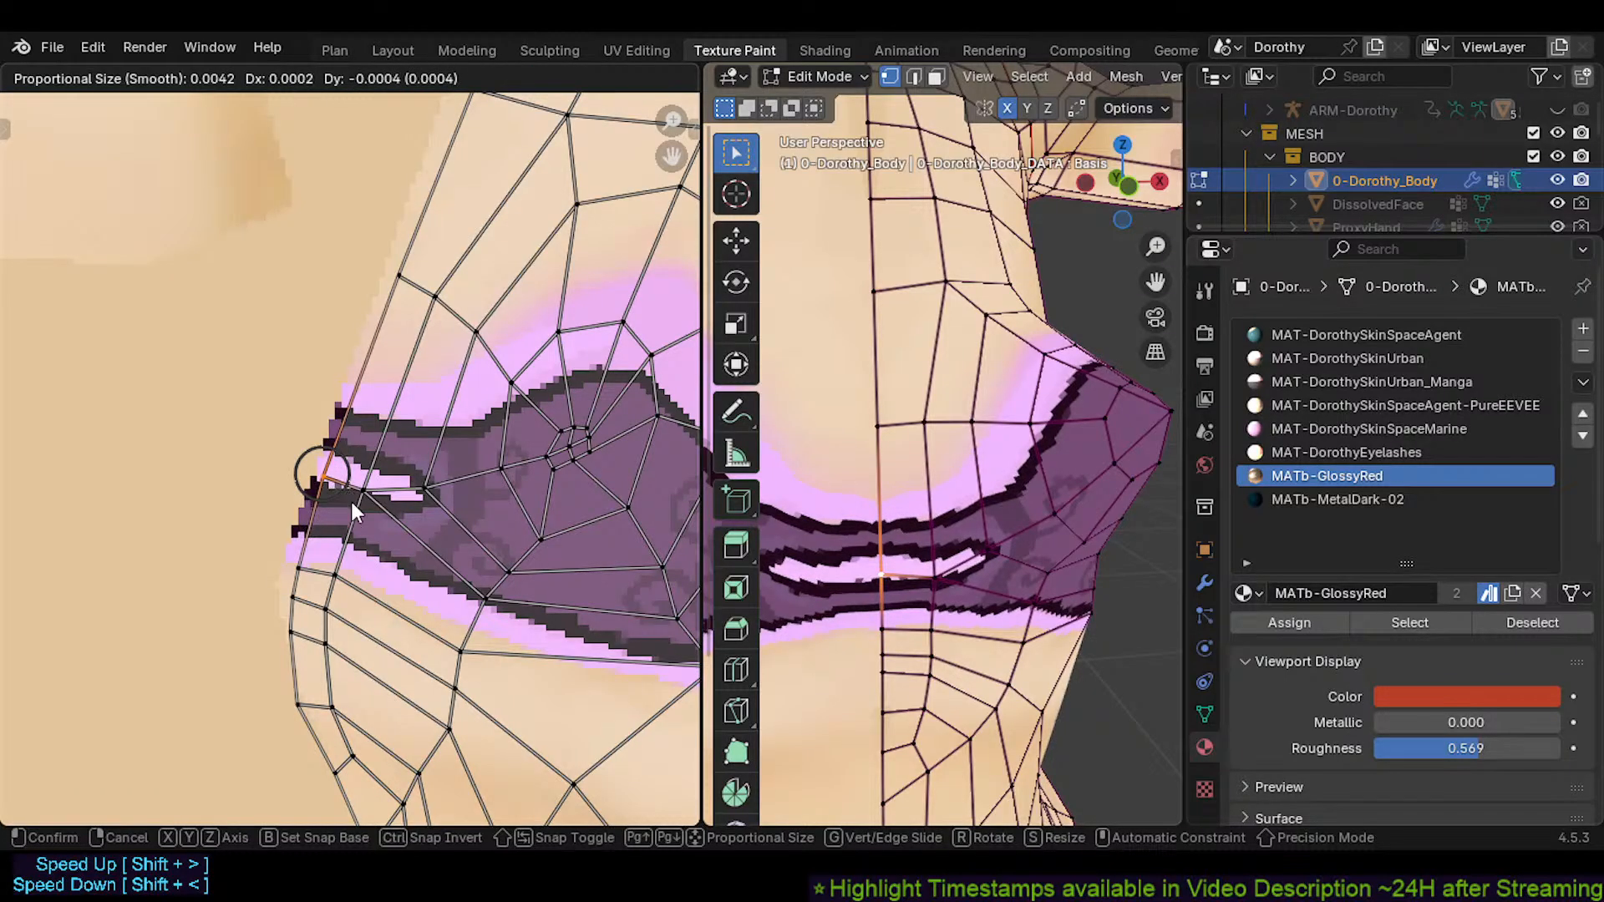
click(351, 502)
Check the chest band and pelvis in Object Mode, resume editing the body mesh, and save the file
scroll(419, 462, down, 3)
key(Tab)
scroll(484, 526, down, 4)
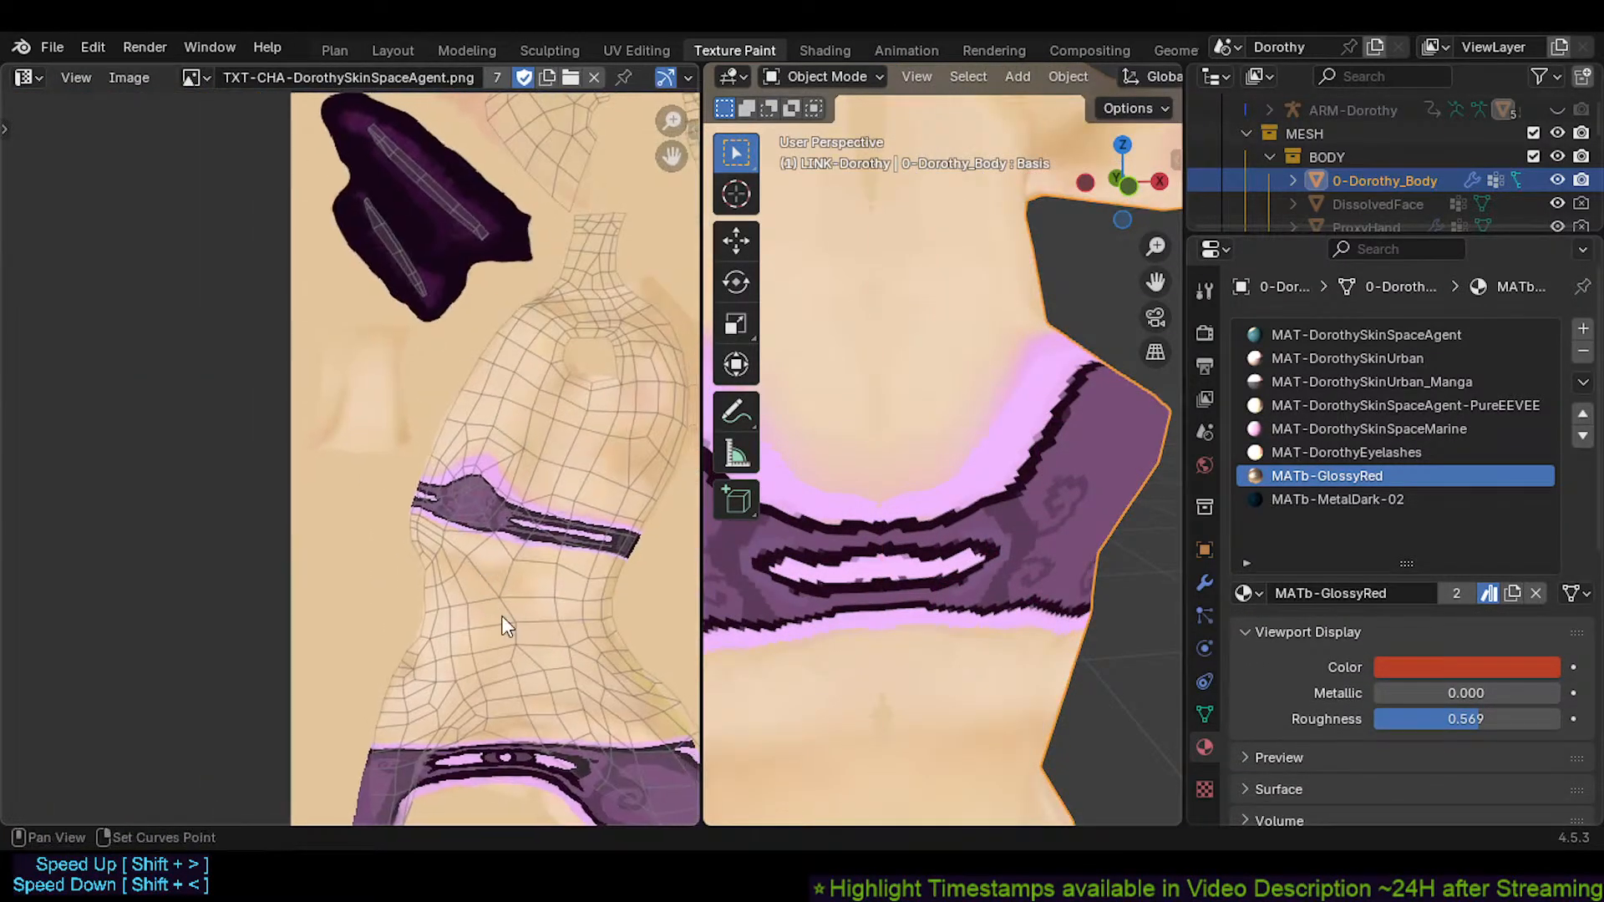
middle_drag(500, 770, 465, 517)
shift+middle_drag(956, 739, 910, 336)
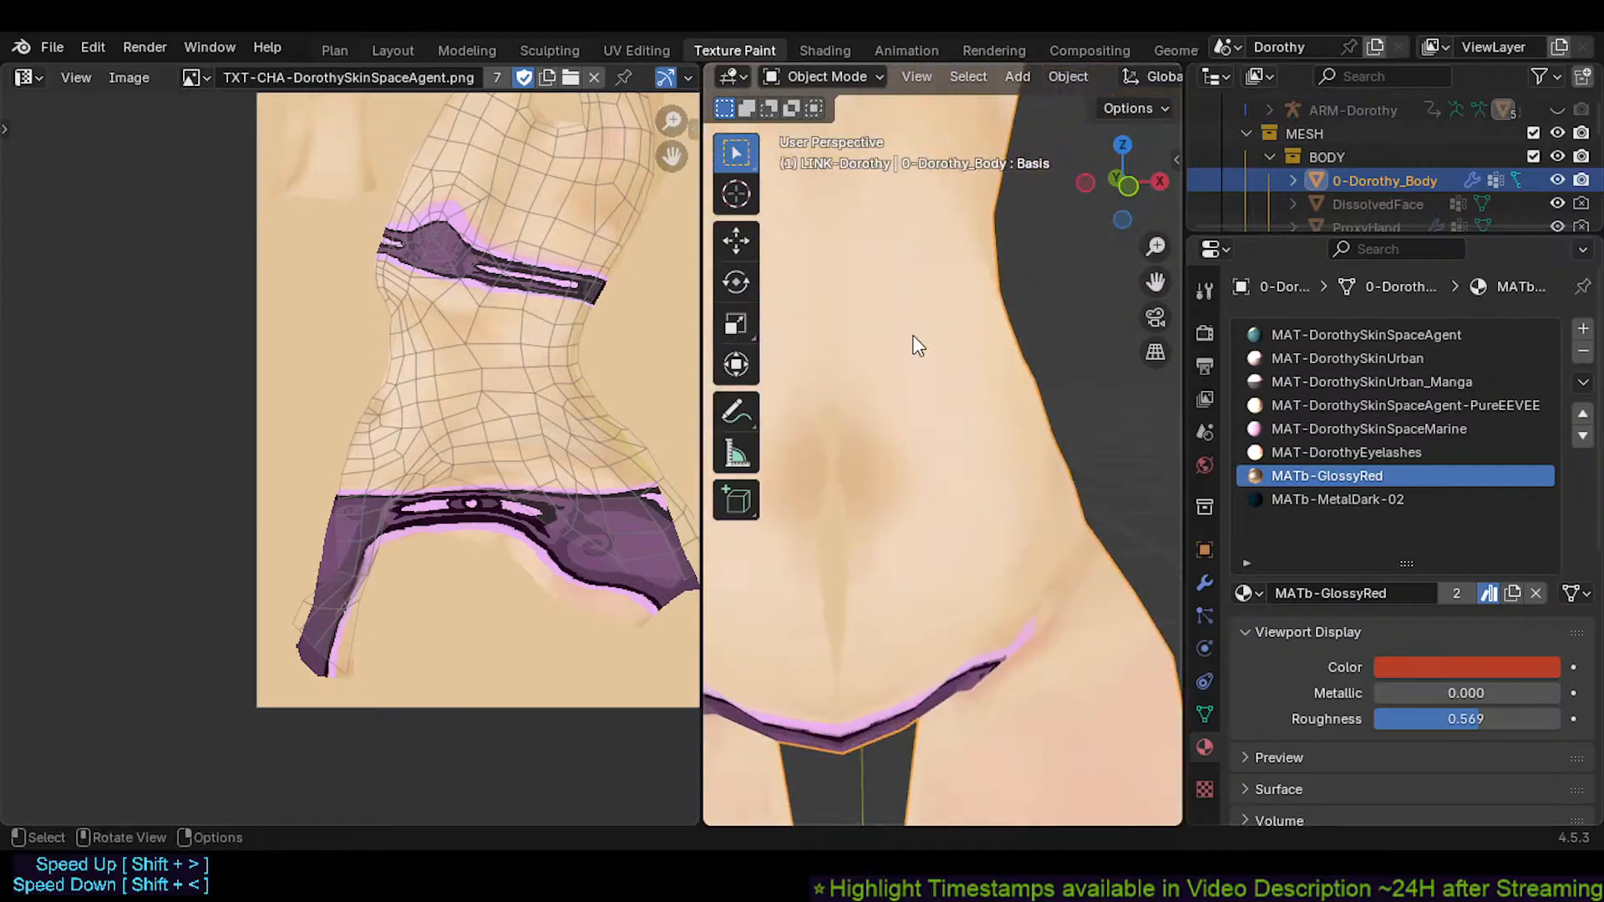
scroll(910, 376, down, 2)
shift+middle_drag(915, 593, 880, 485)
key(Tab)
scroll(880, 485, up, 2)
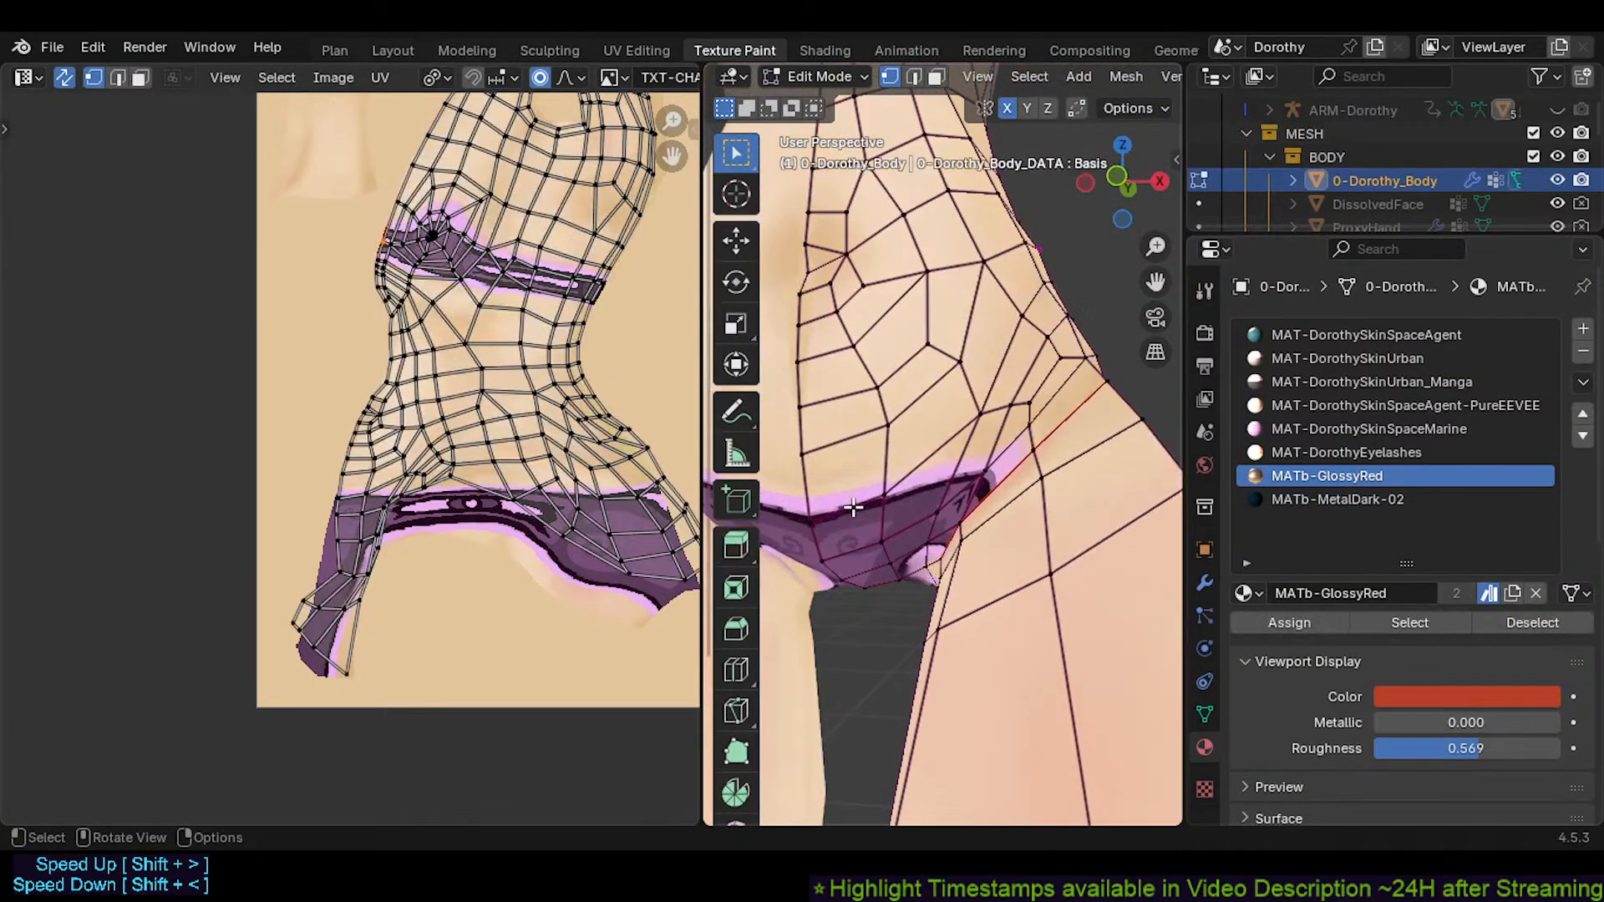
key(ctrl+s)
scroll(405, 508, up, 3)
scroll(405, 508, down, 1)
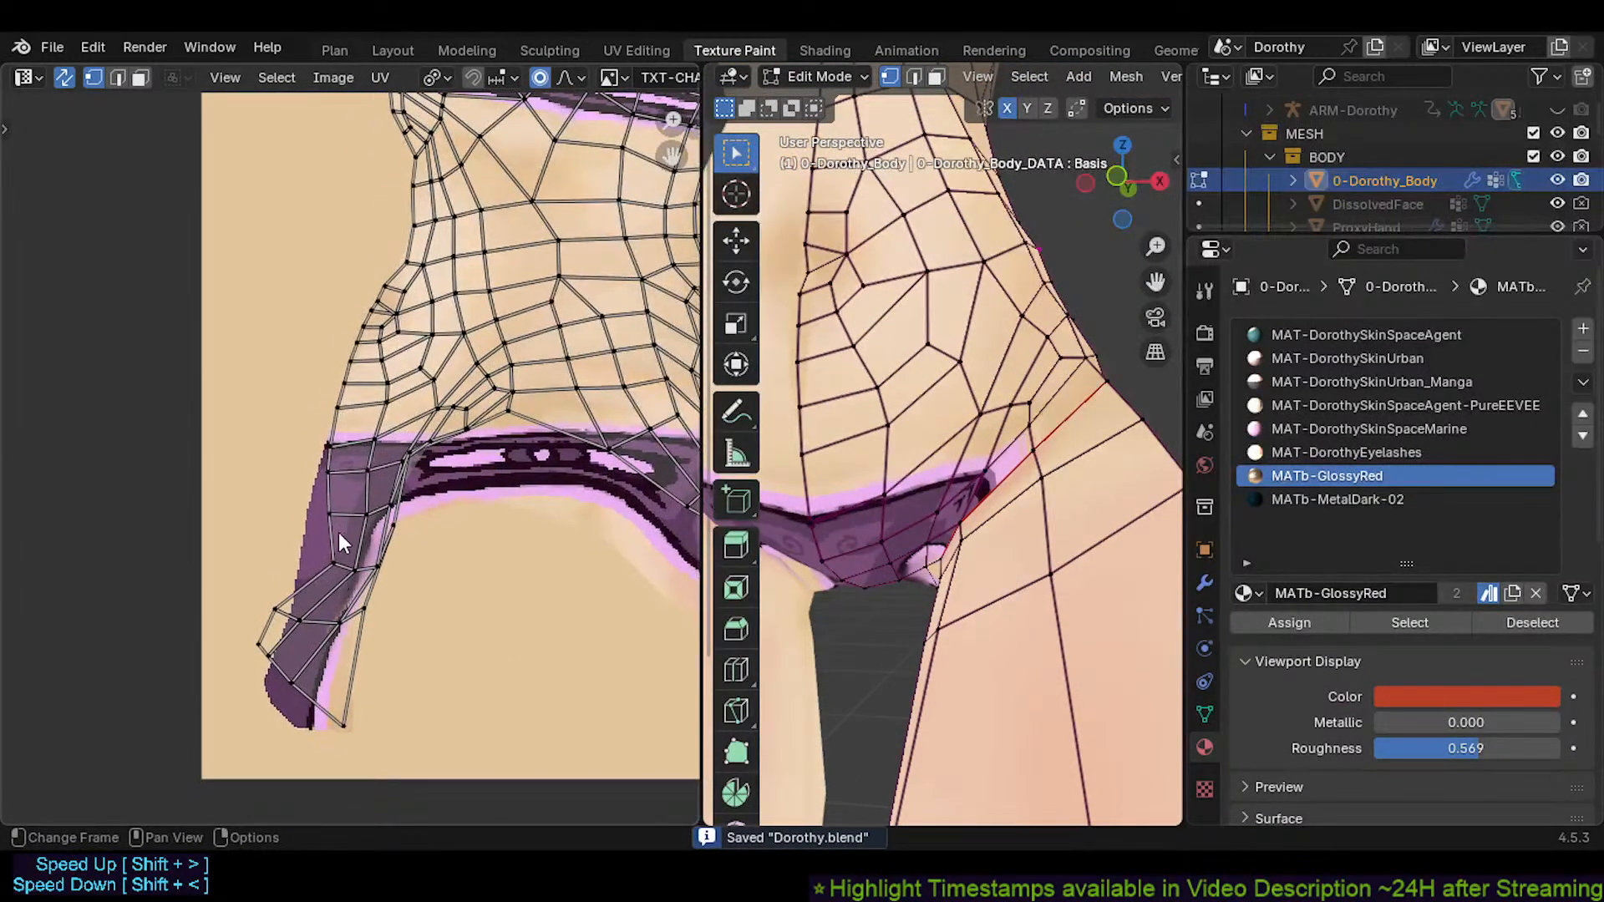
click(255, 644)
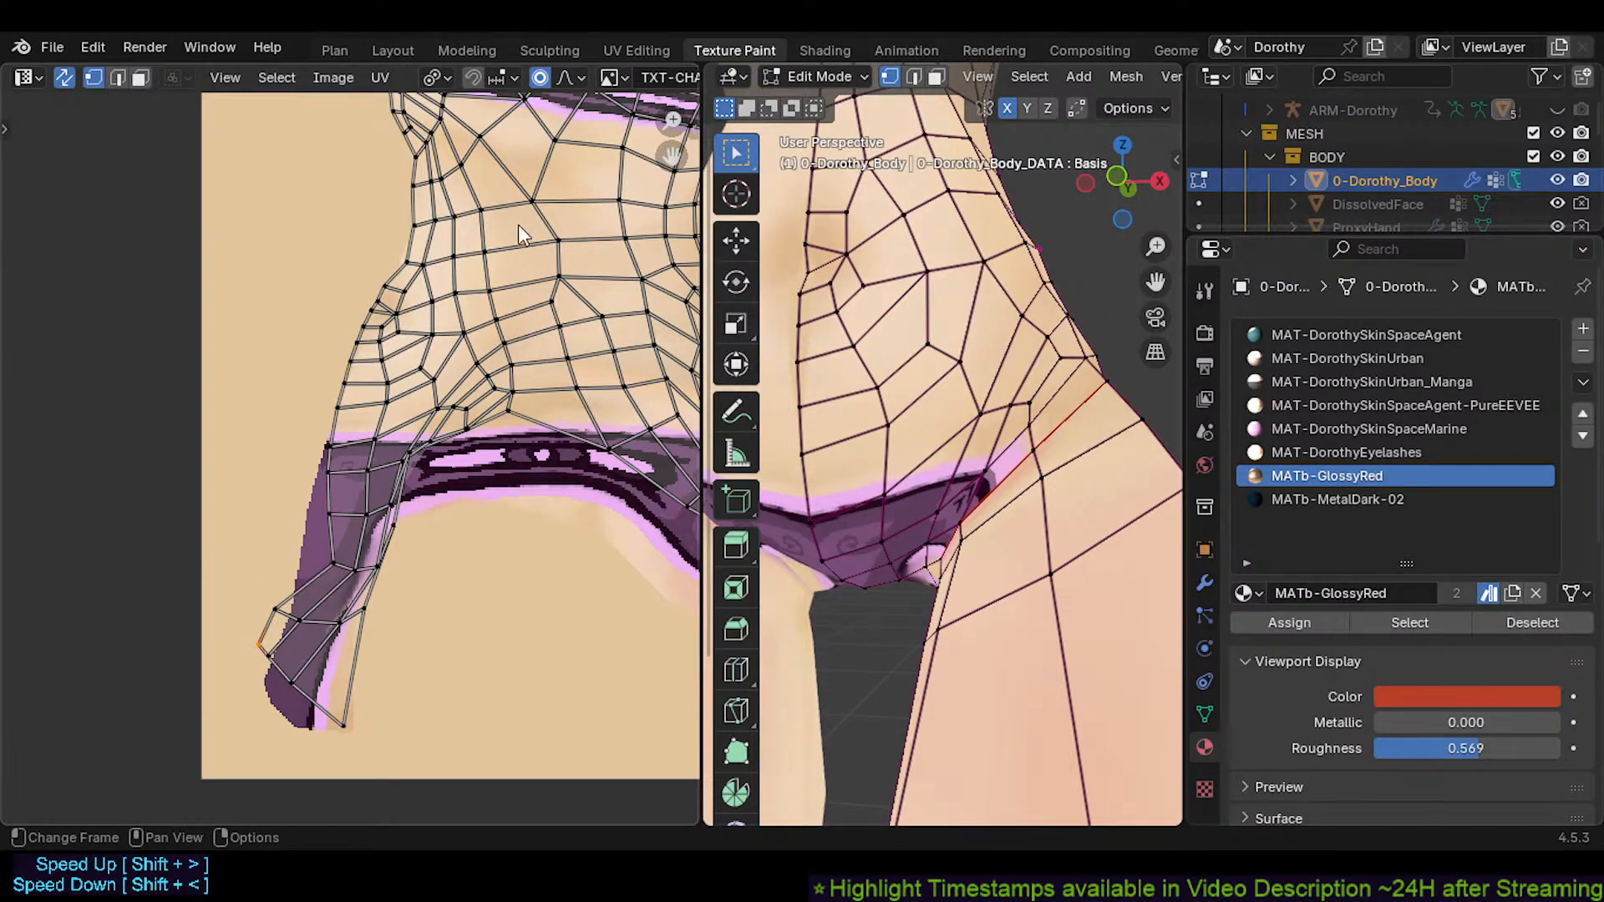
click(569, 72)
click(569, 72)
scroll(292, 666, down, 5)
scroll(326, 668, up, 3)
key(g)
right_click(418, 570)
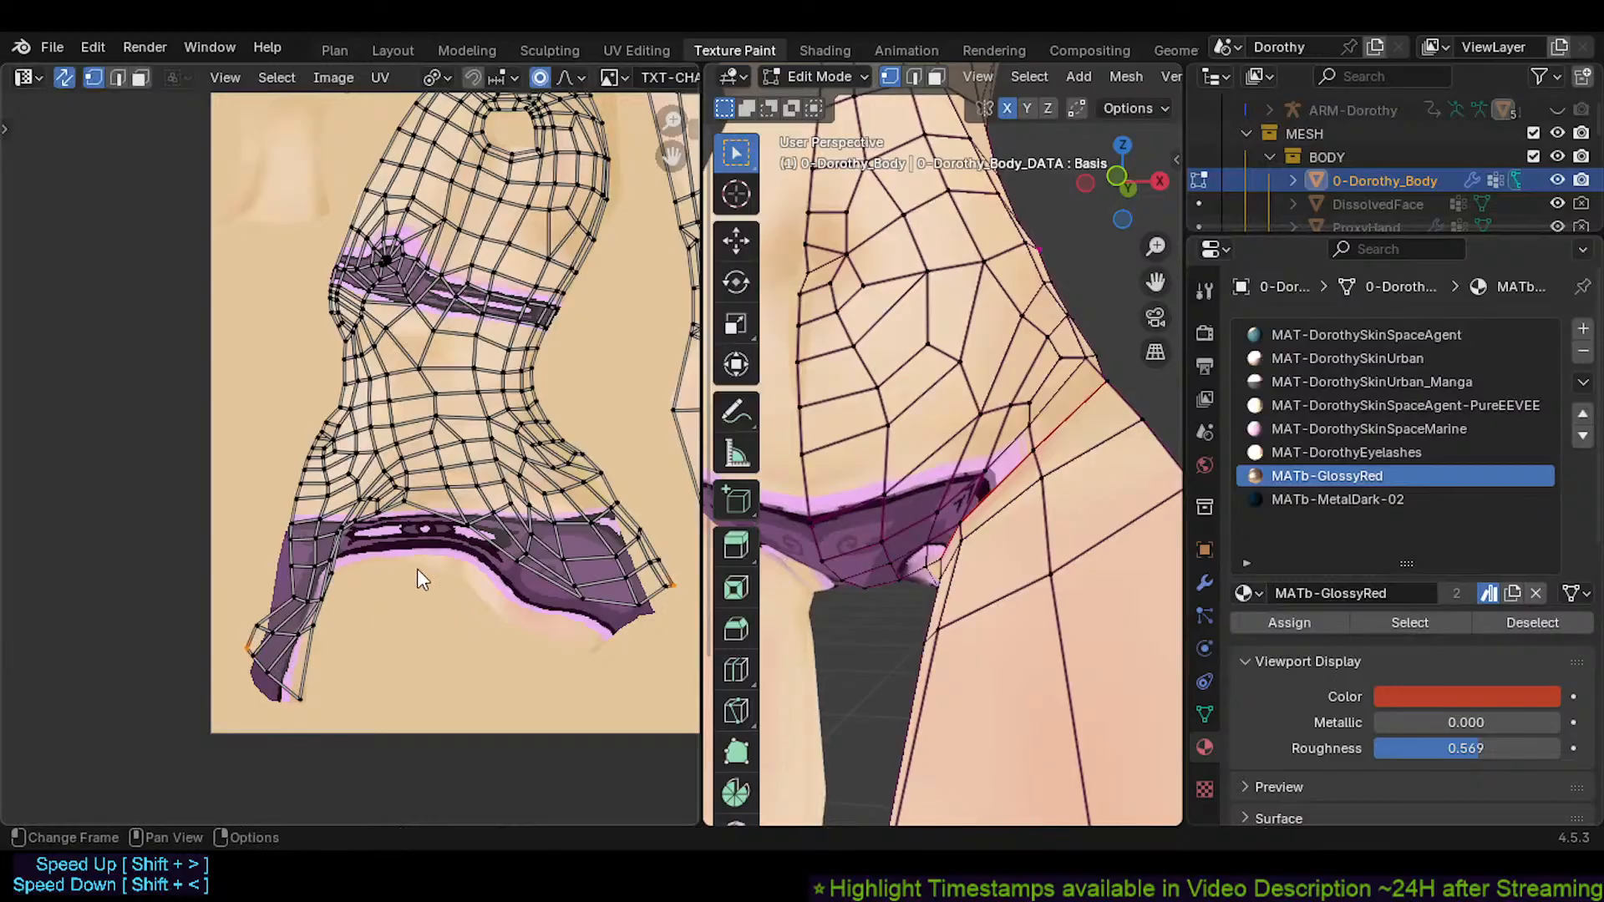
scroll(418, 568, down, 5)
key(g)
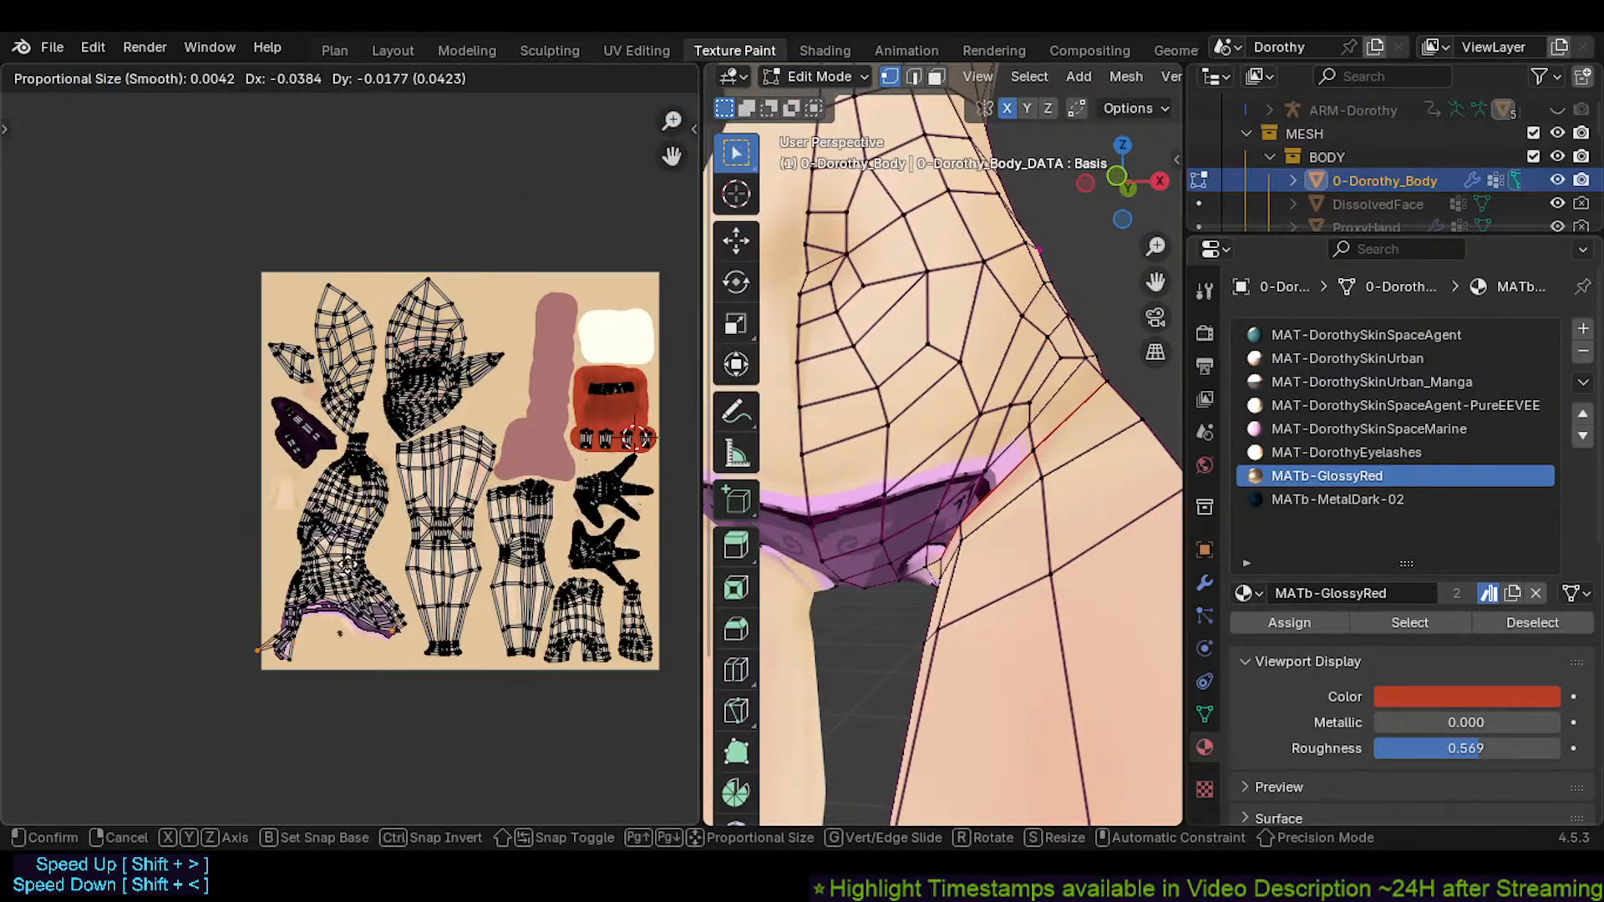
right_click(348, 566)
scroll(504, 583, up, 7)
middle_drag(358, 648, 566, 598)
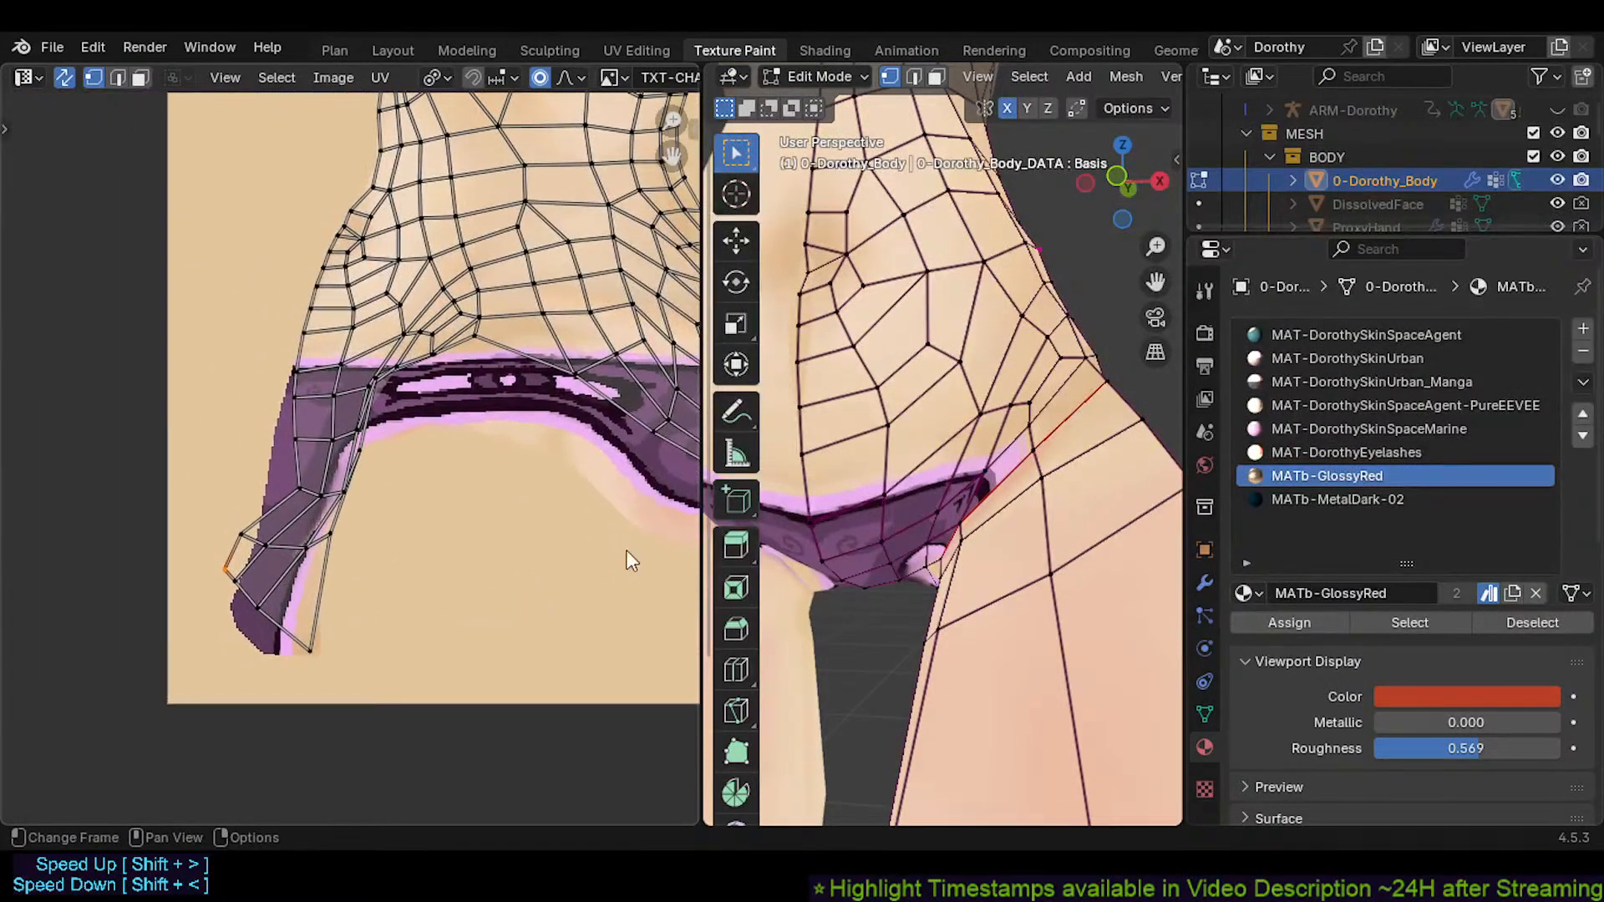
middle_drag(365, 573, 393, 573)
middle_drag(420, 480, 321, 629)
Pull the UV vertex at the peak of the hip's leg opening down onto the painted waistband with an enlarged proportional editing radius
key(g)
click(419, 568)
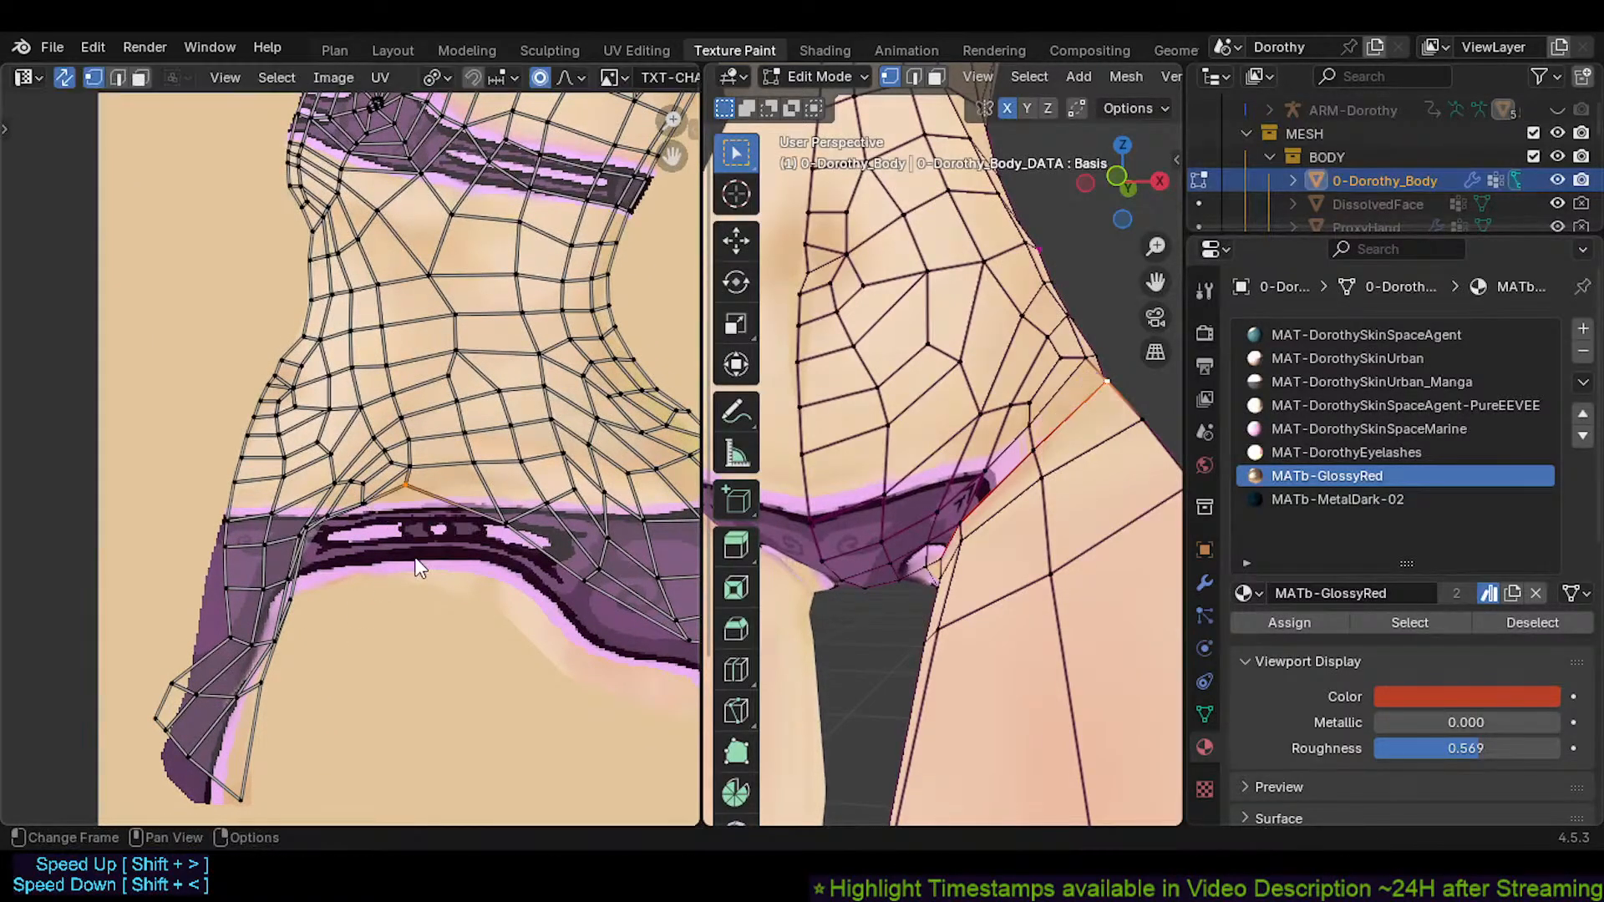
key(g)
scroll(418, 466, down, 5)
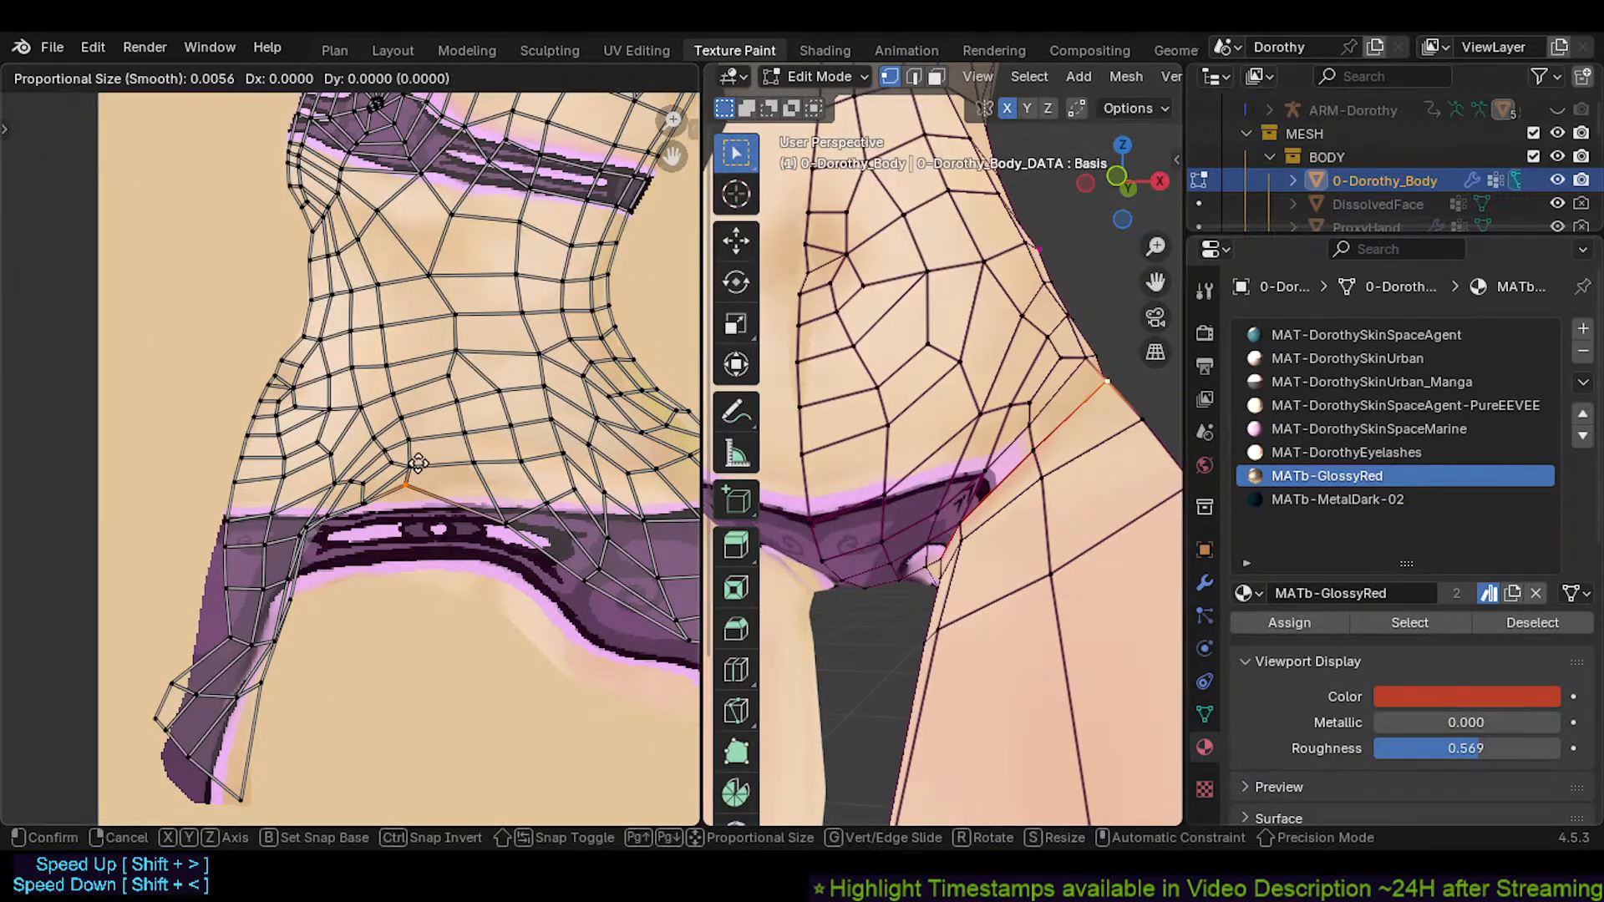
scroll(417, 469, down, 6)
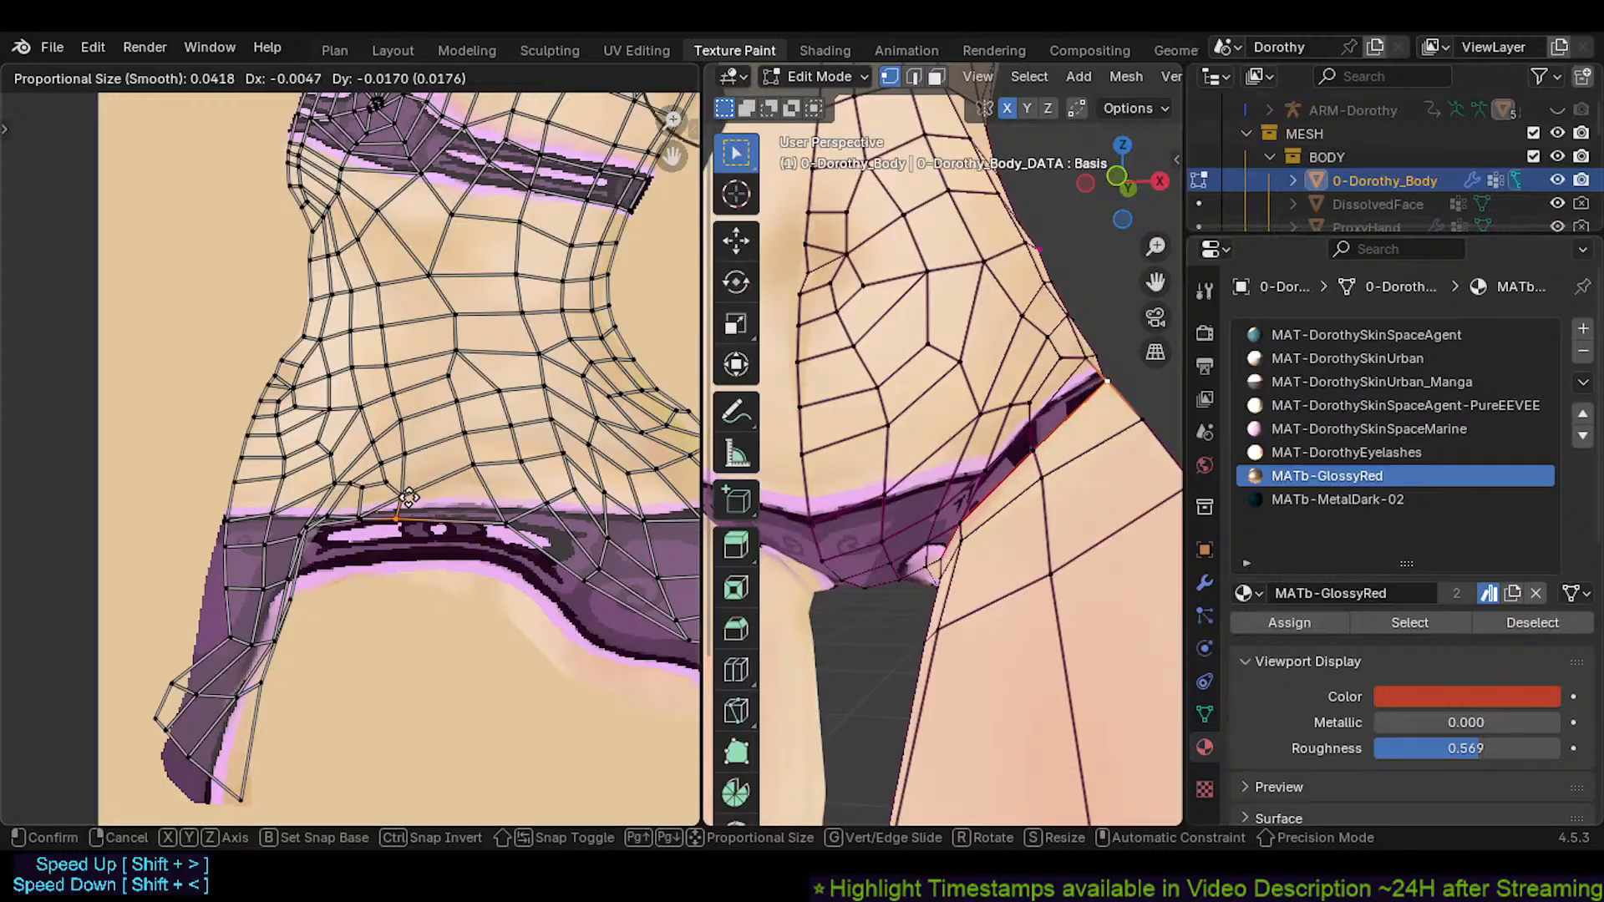
click(409, 508)
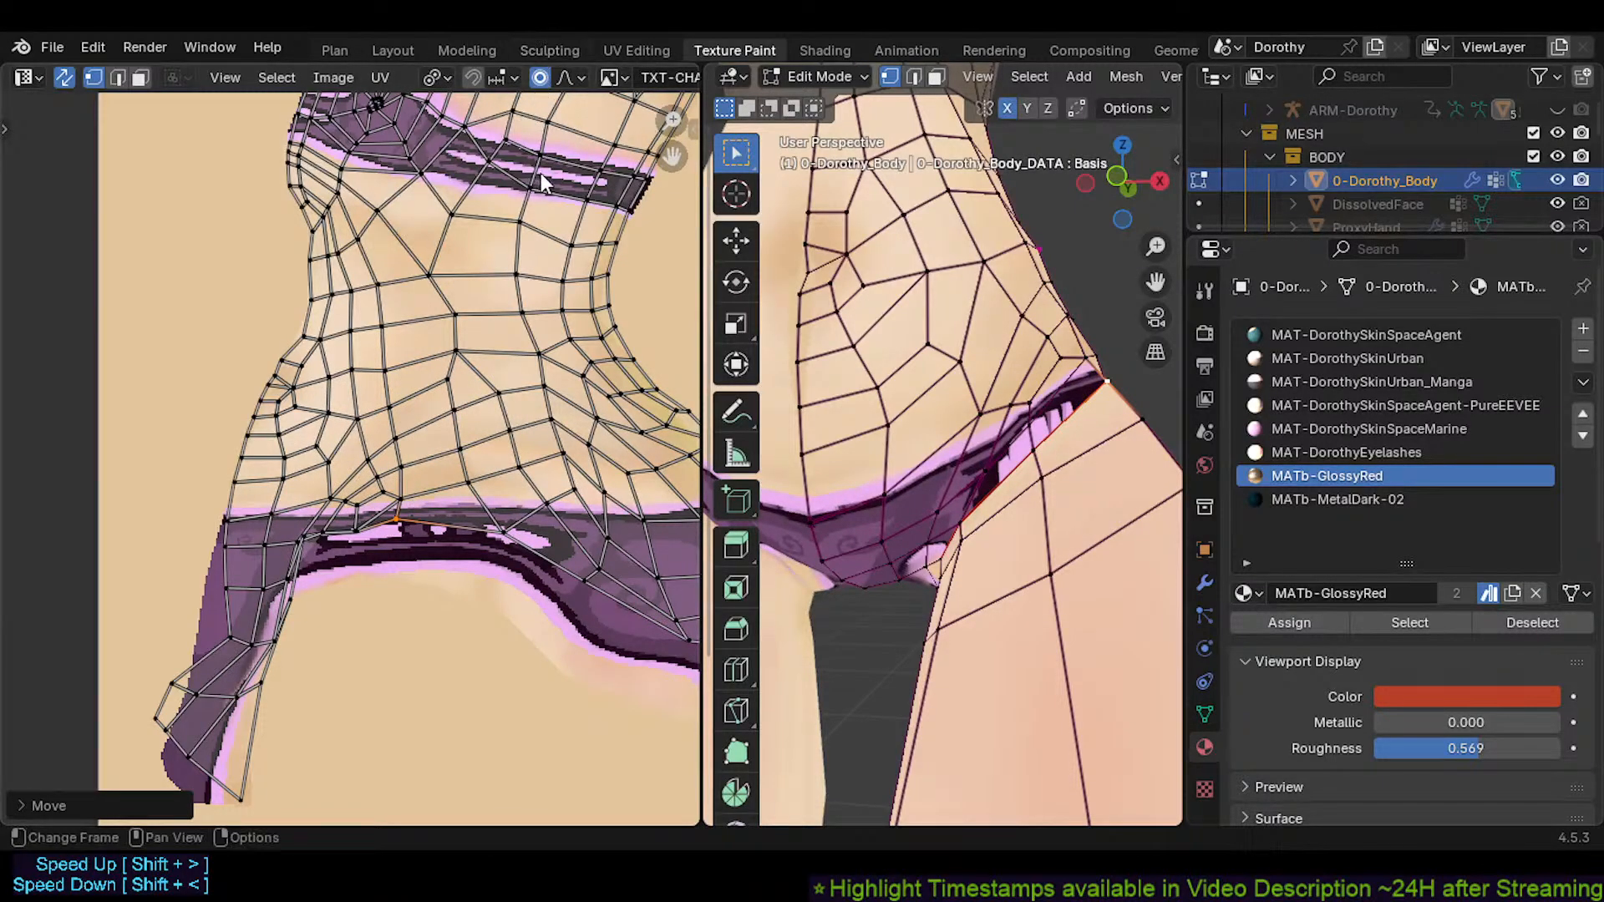
scroll(549, 71, down, 4)
shift+right_click(403, 422)
key(g)
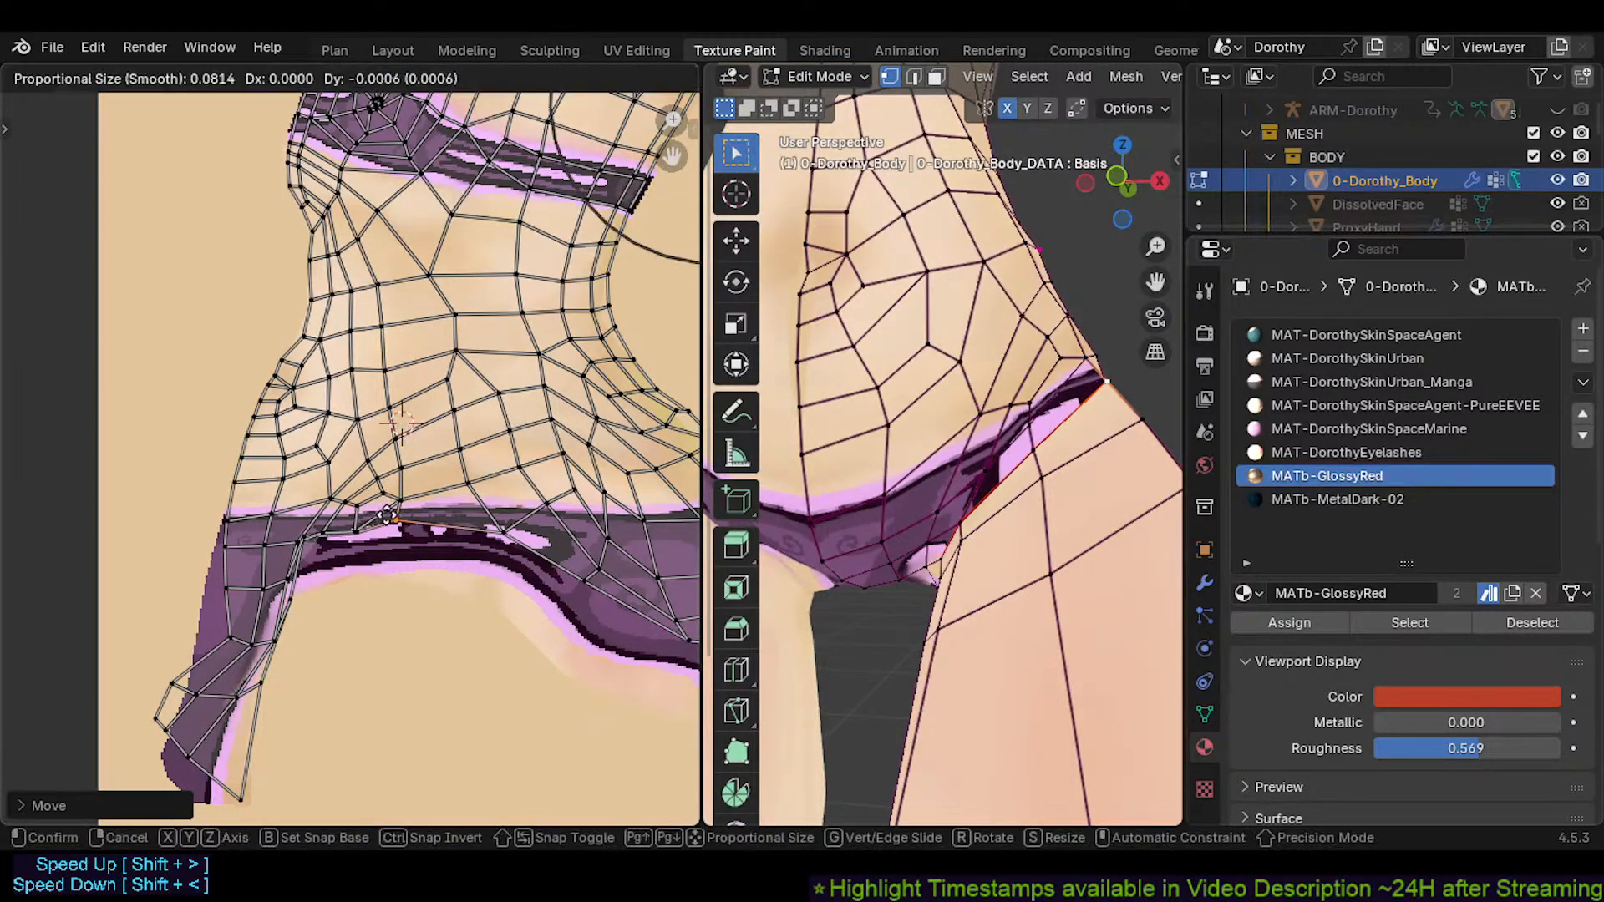
right_click(418, 441)
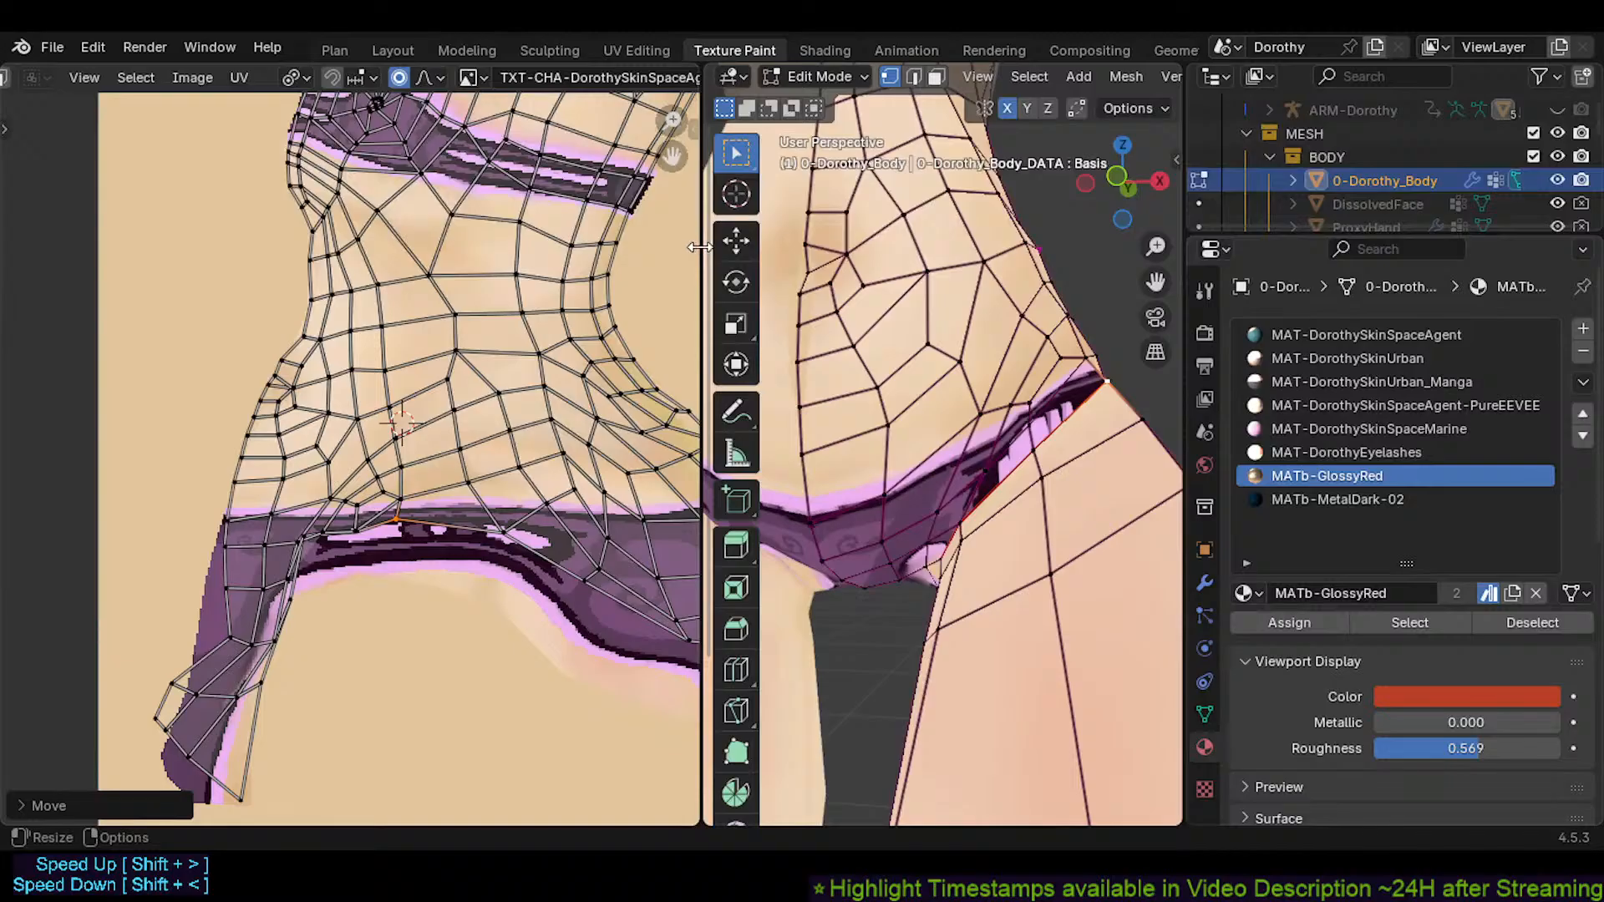
Widen the UV editor at the 3D viewport's expense and frame the pelvis part of the torso island
drag(701, 247, 757, 247)
scroll(524, 74, down, 4)
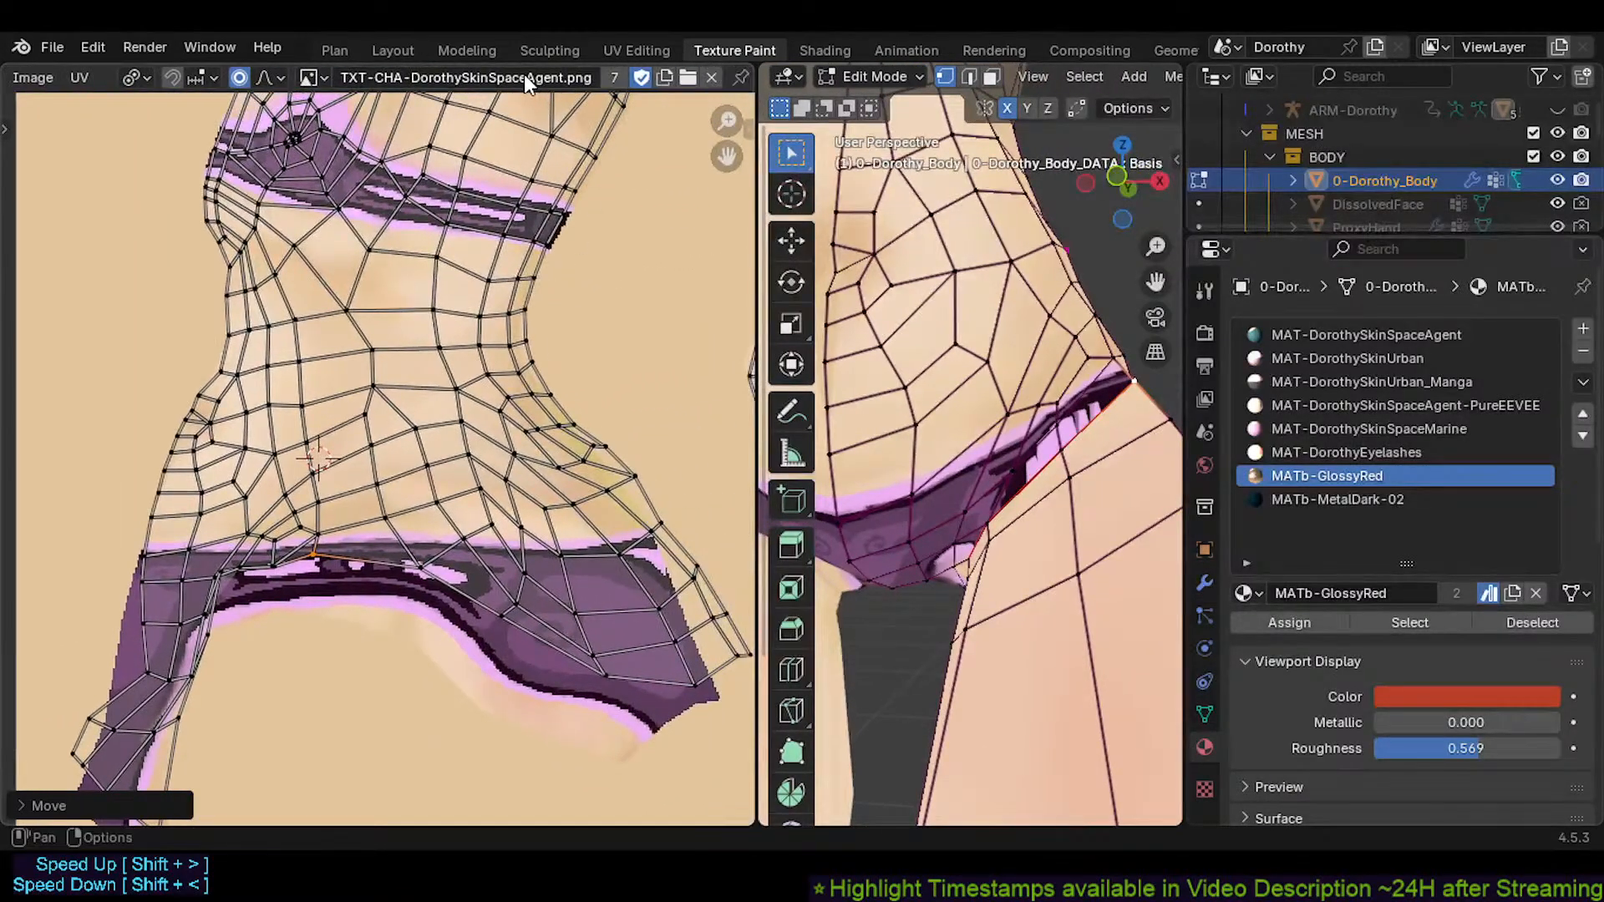
scroll(524, 74, up, 4)
middle_drag(338, 599, 368, 518)
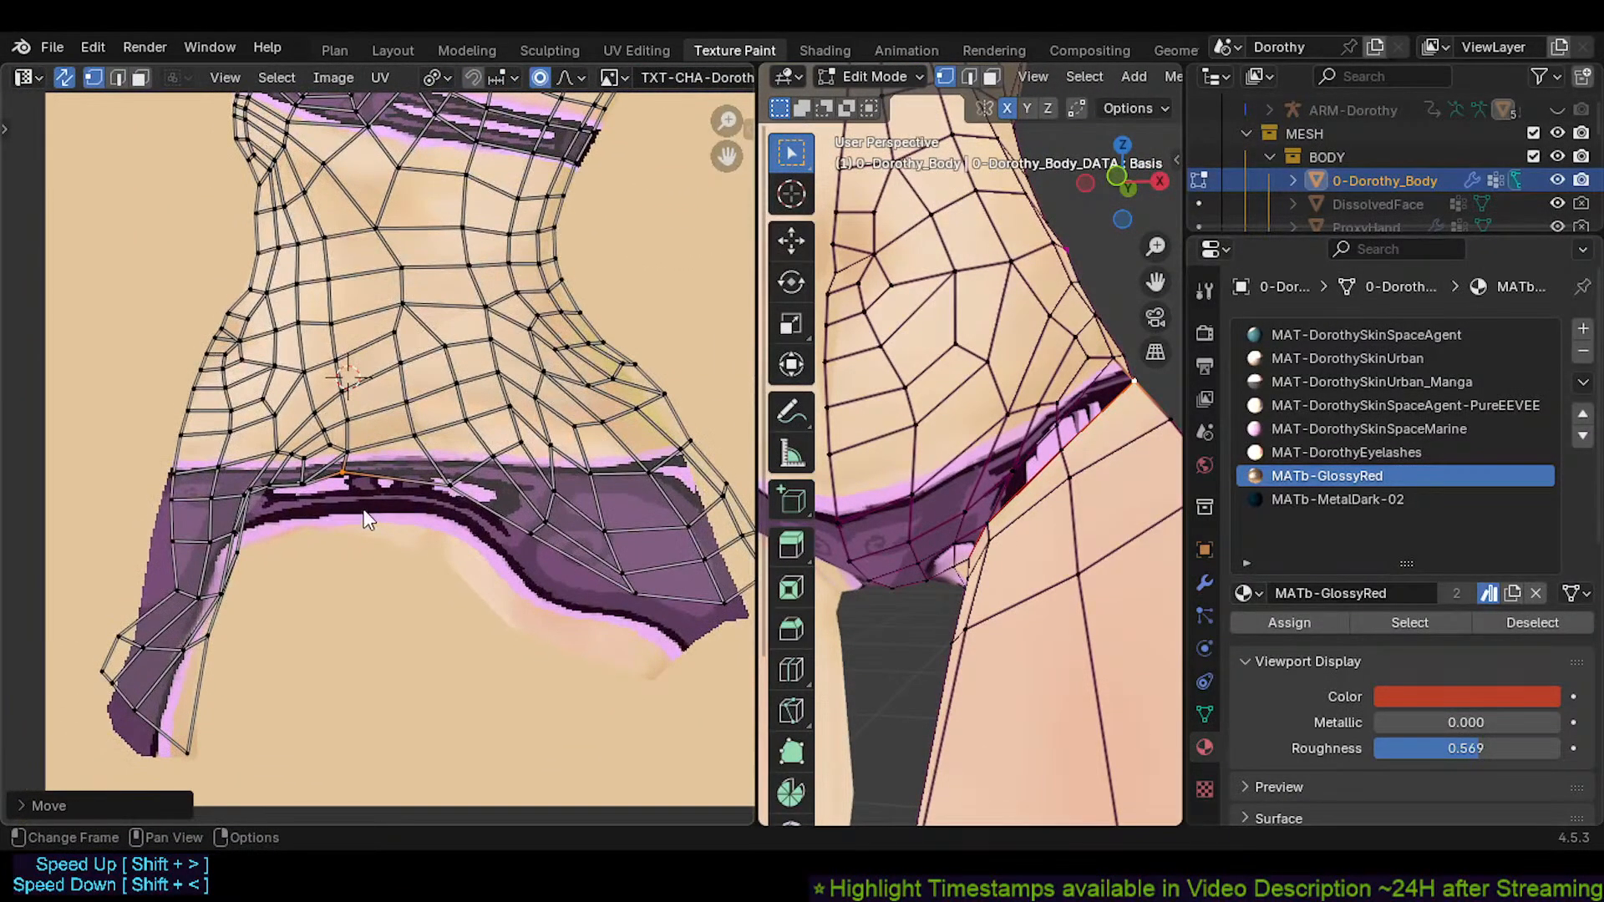
Lower the UV vertex at the leg opening's peak to the painted edge and pull the inner-corner boundary vertex down towards the pink trim
key(g)
click(338, 536)
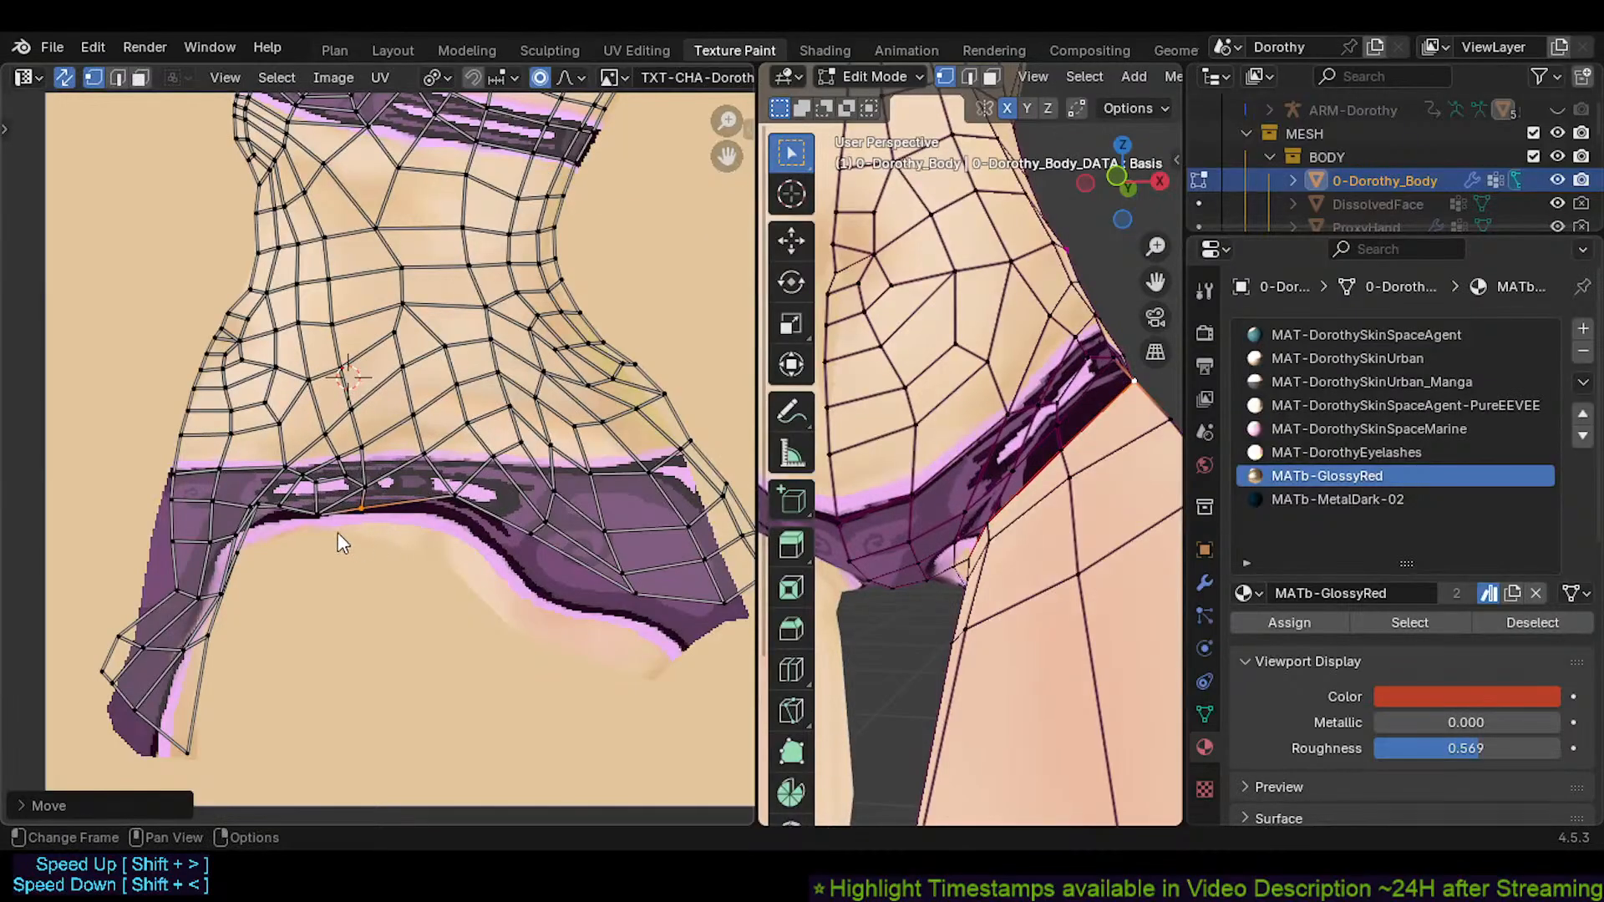
scroll(334, 534, up, 2)
click(213, 489)
key(g)
scroll(219, 509, down, 9)
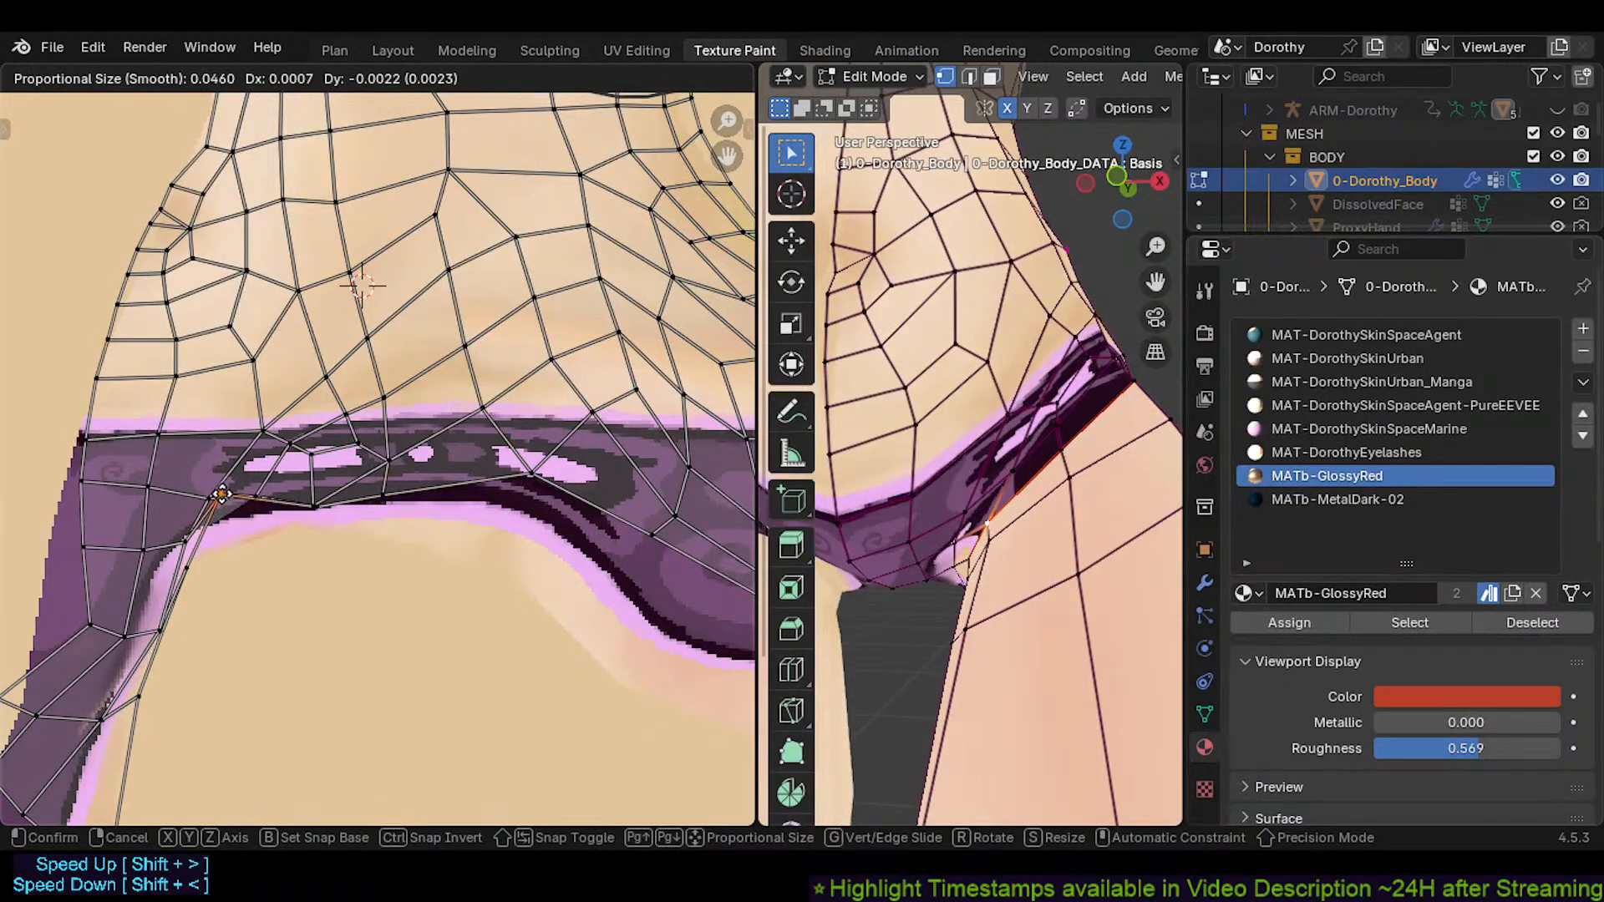
click(222, 542)
Place the next UV vertices beside the opening's inner corner along the painted pink trim, using a smaller proportional editing radius
key(g)
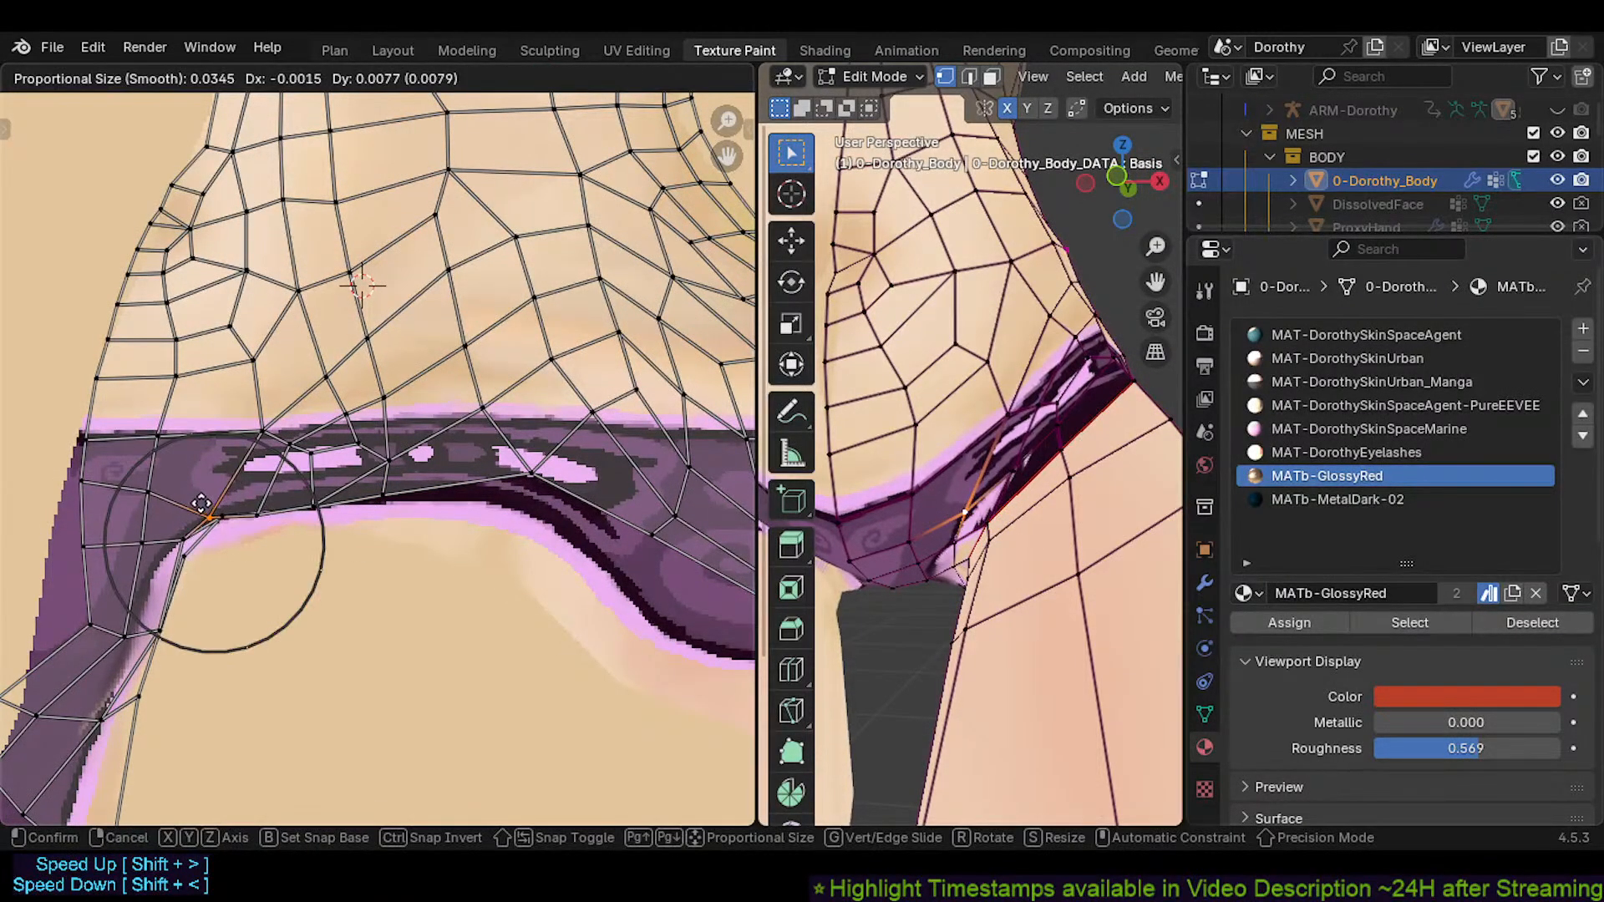
click(214, 505)
click(214, 505)
key(g)
click(239, 545)
scroll(240, 546, up, 2)
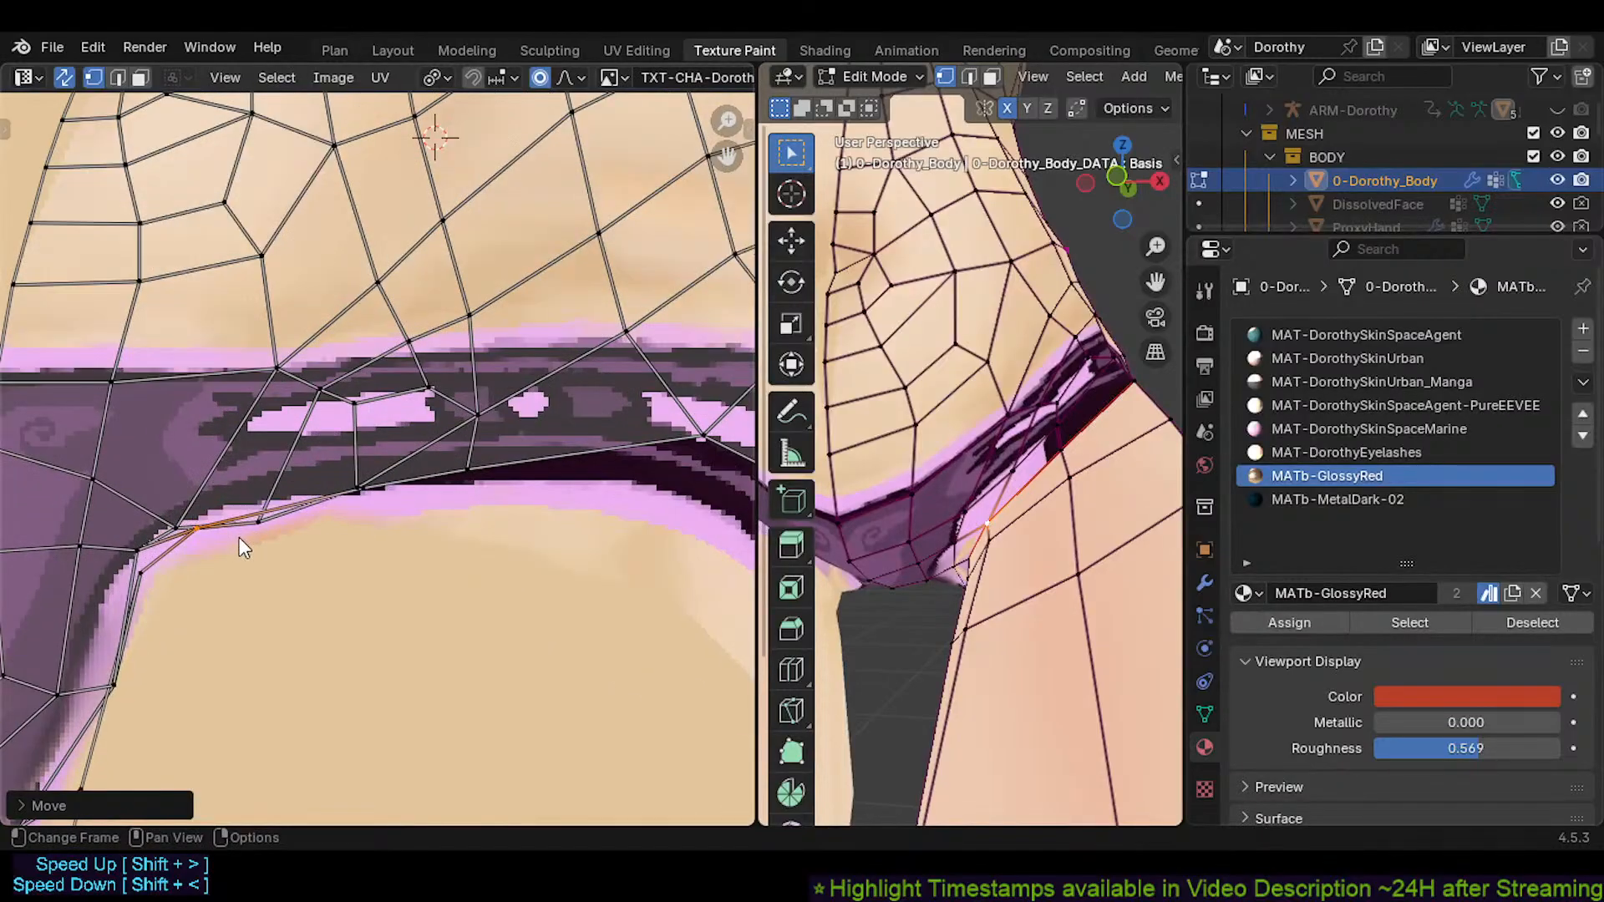
click(252, 513)
key(g)
click(260, 517)
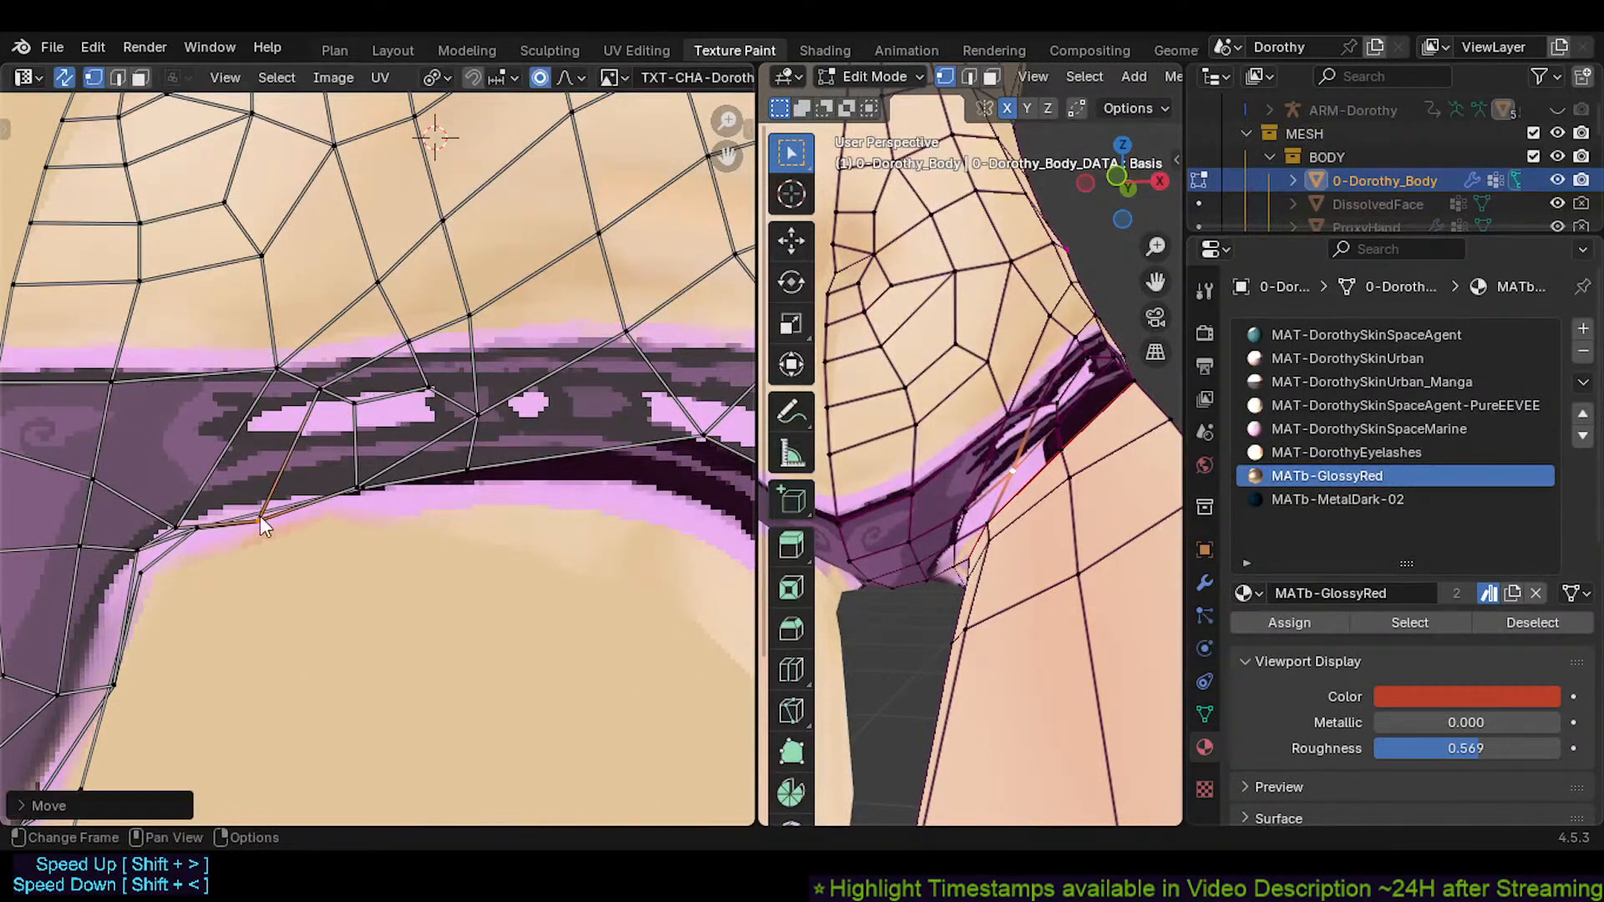
Shrink the proportional editing radius further and adjust the interior UV vertex near the middle of the waistband's lower edge
click(351, 493)
key(g)
scroll(347, 476, up, 4)
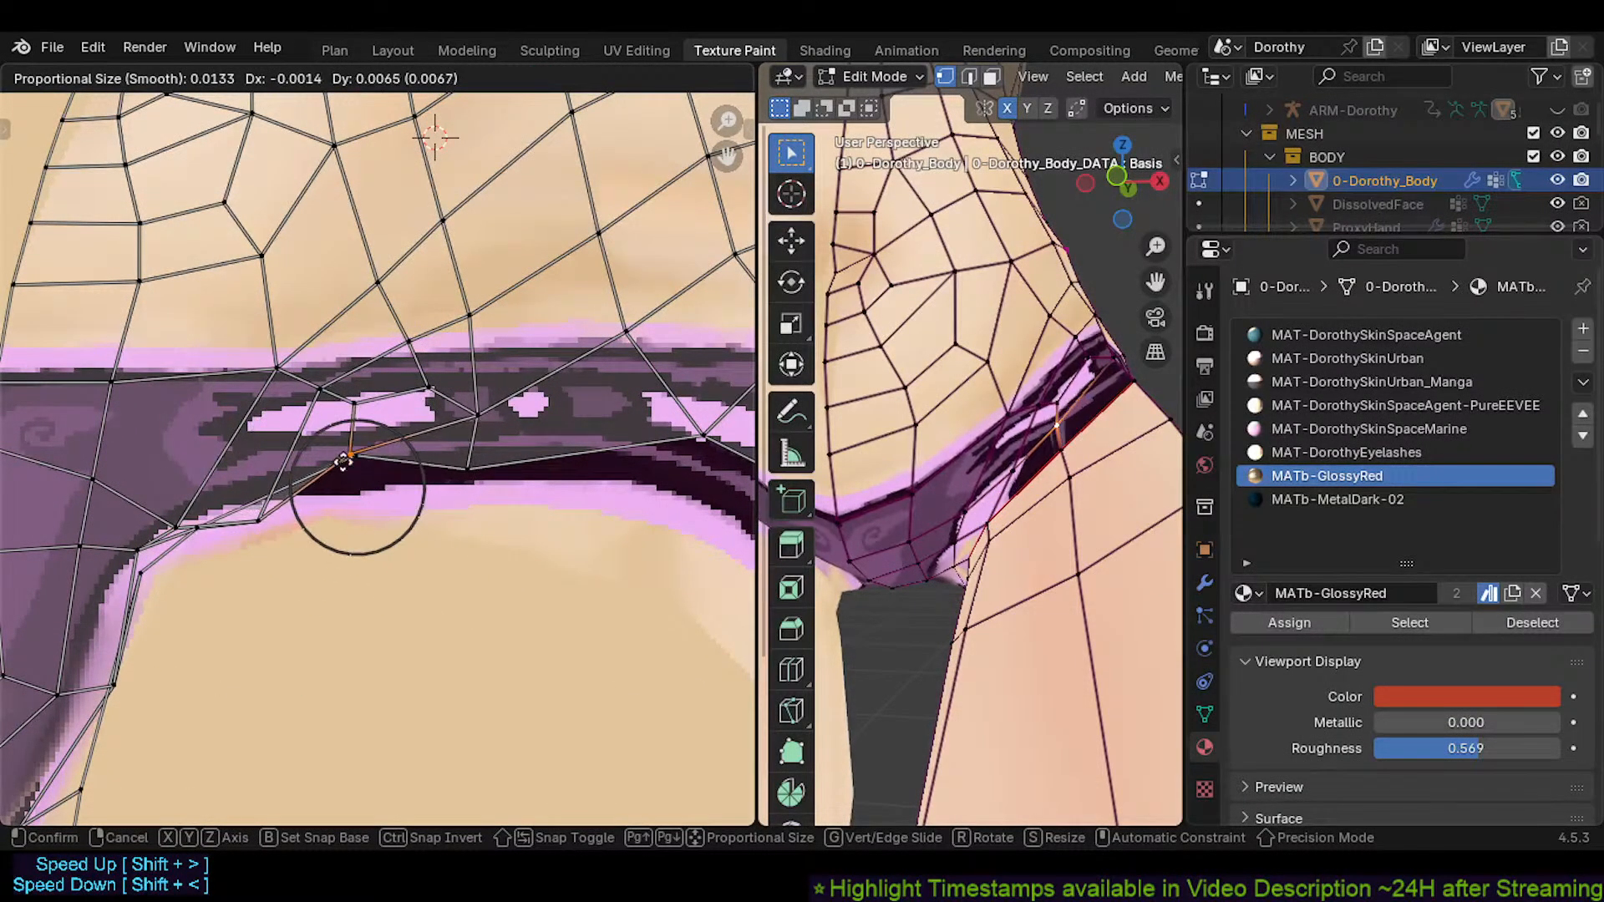
click(348, 491)
click(370, 495)
key(g)
right_click(365, 473)
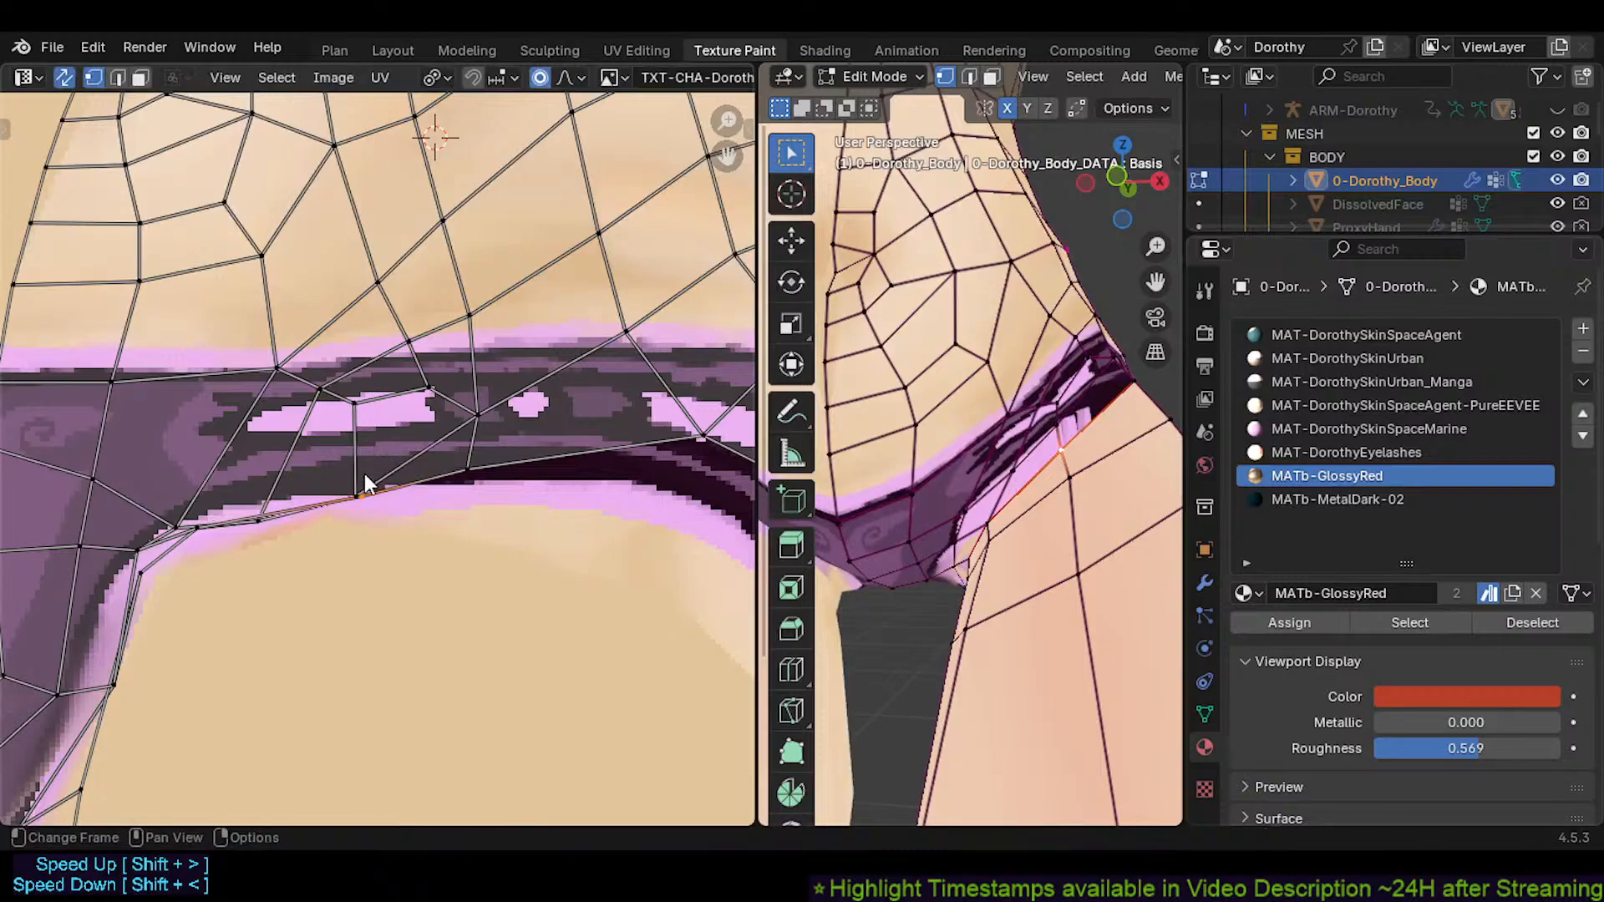
key(g)
scroll(355, 472, up, 5)
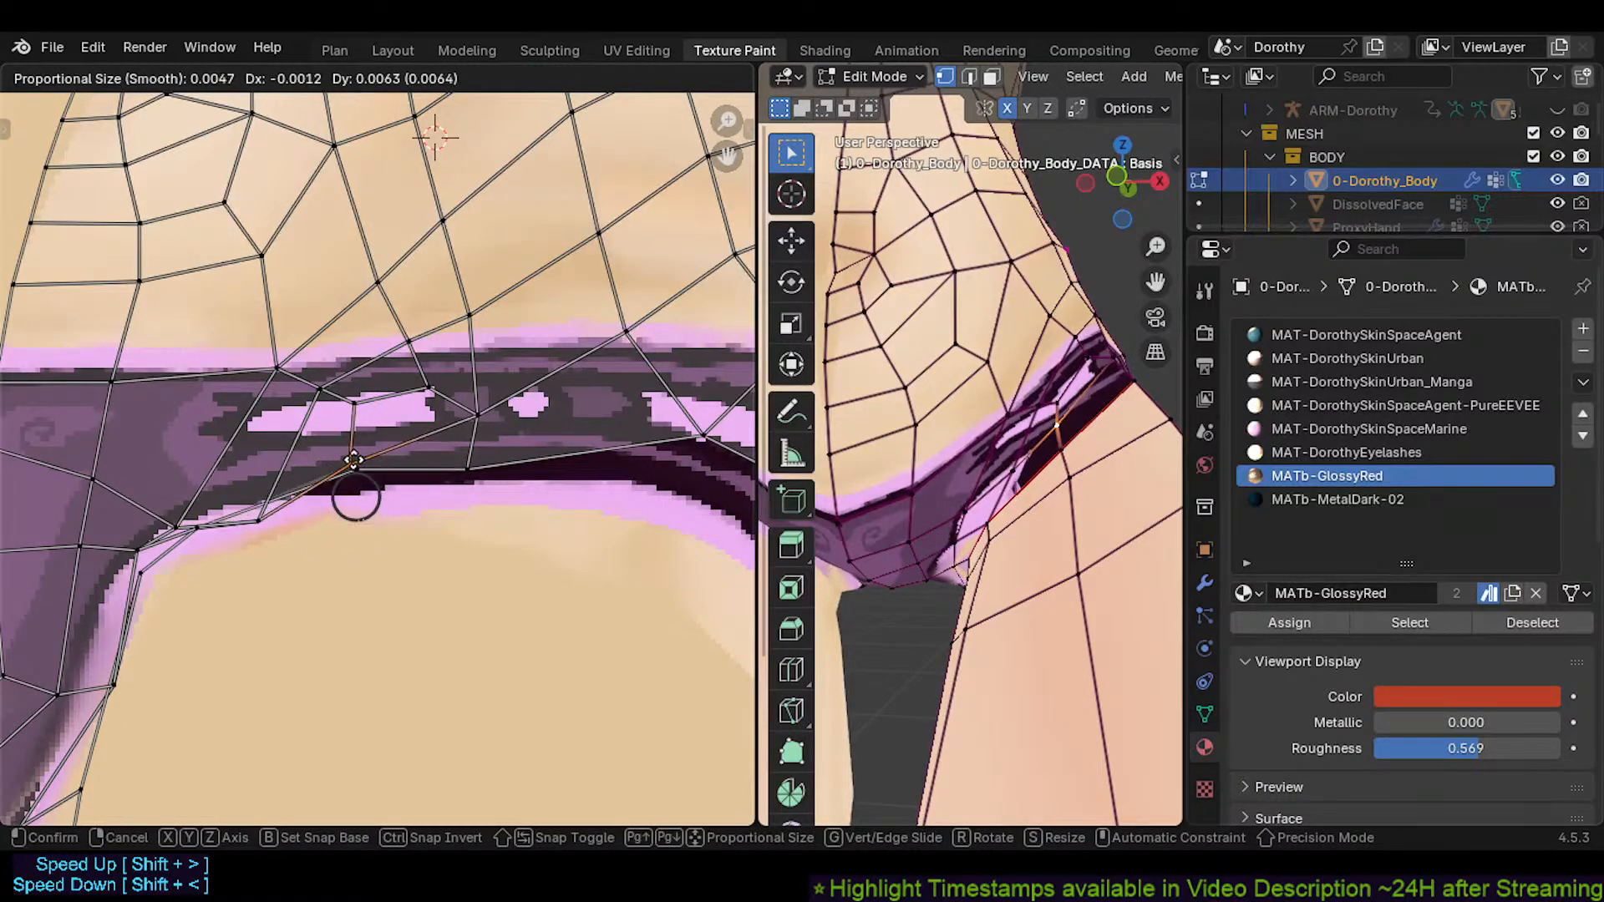
click(357, 487)
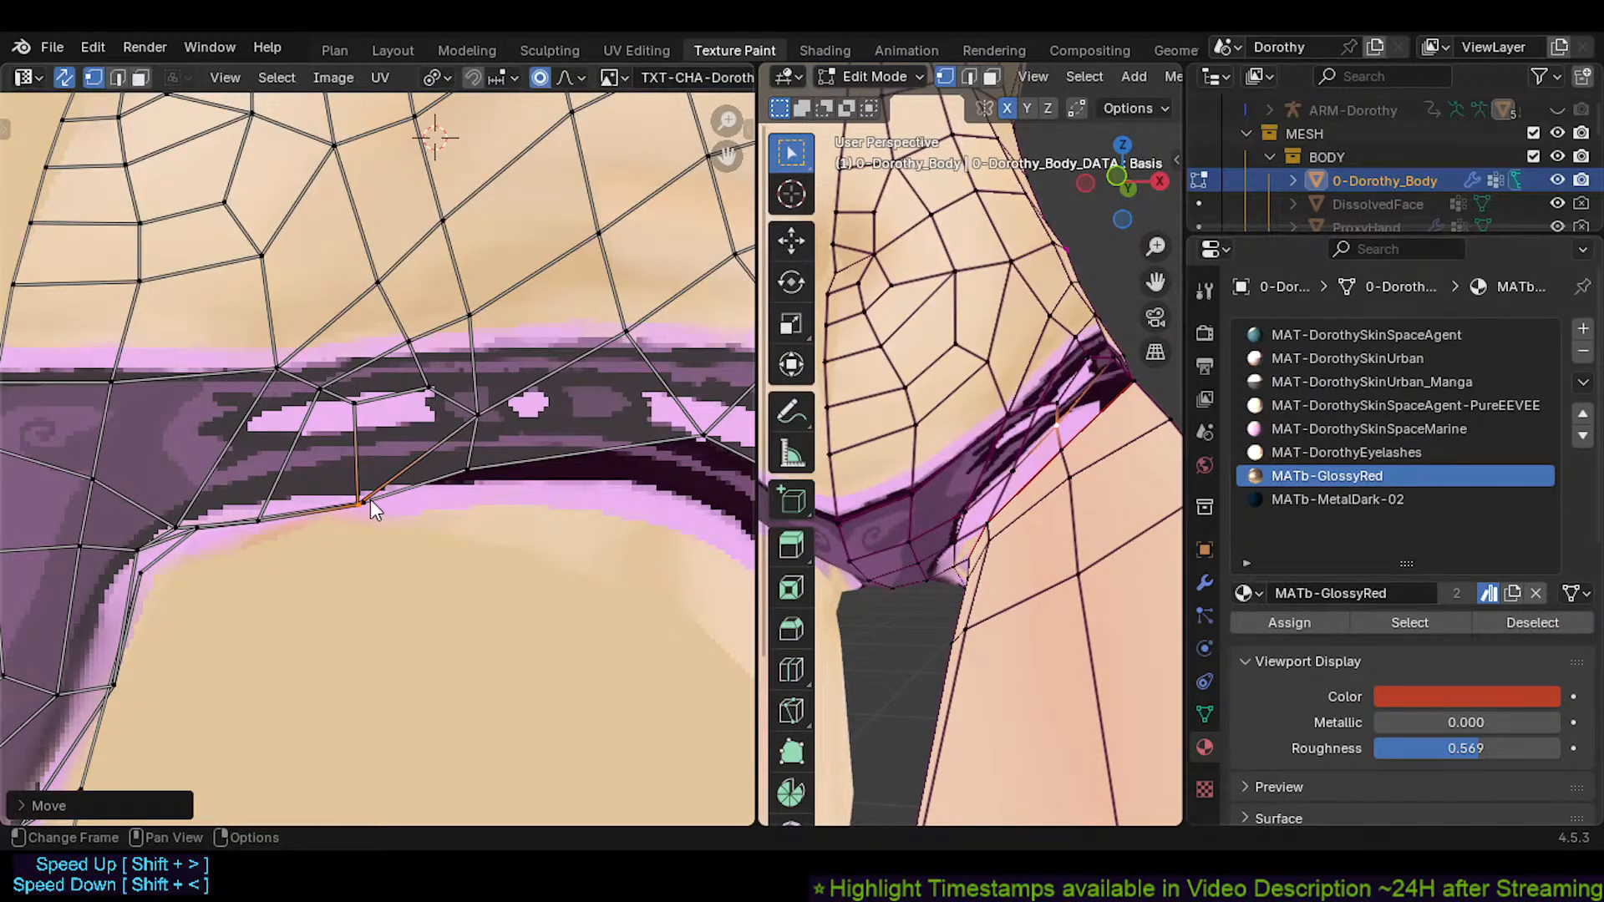
Separate the boundary UV vertex from that interior vertex and place it directly below on the pink trim
click(370, 499)
key(g)
click(365, 441)
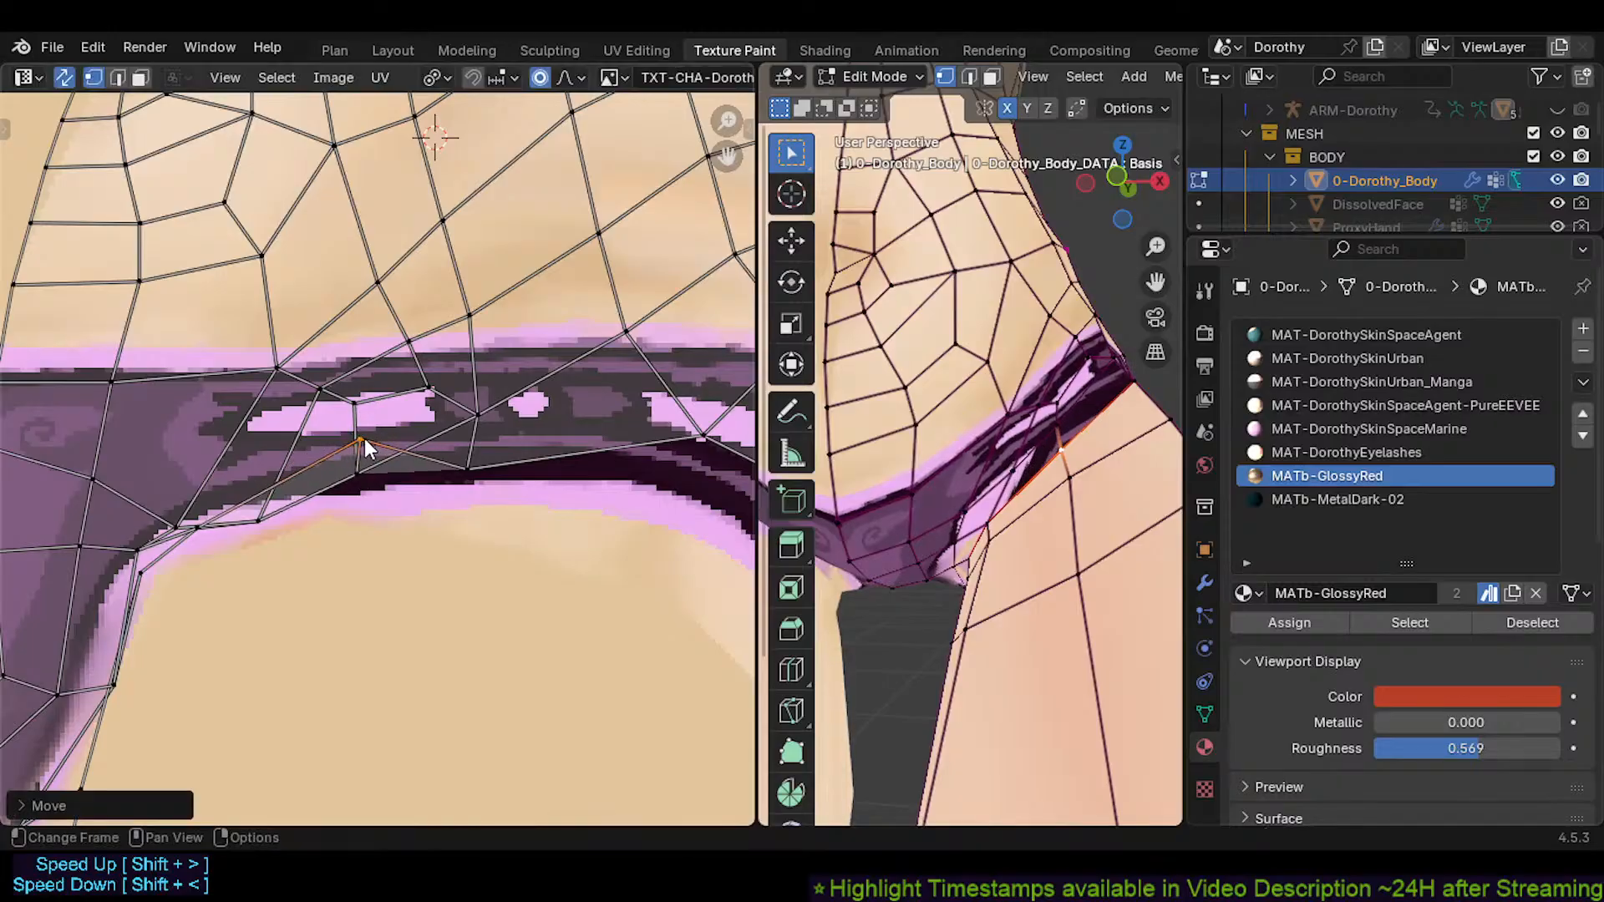
key(g)
click(358, 514)
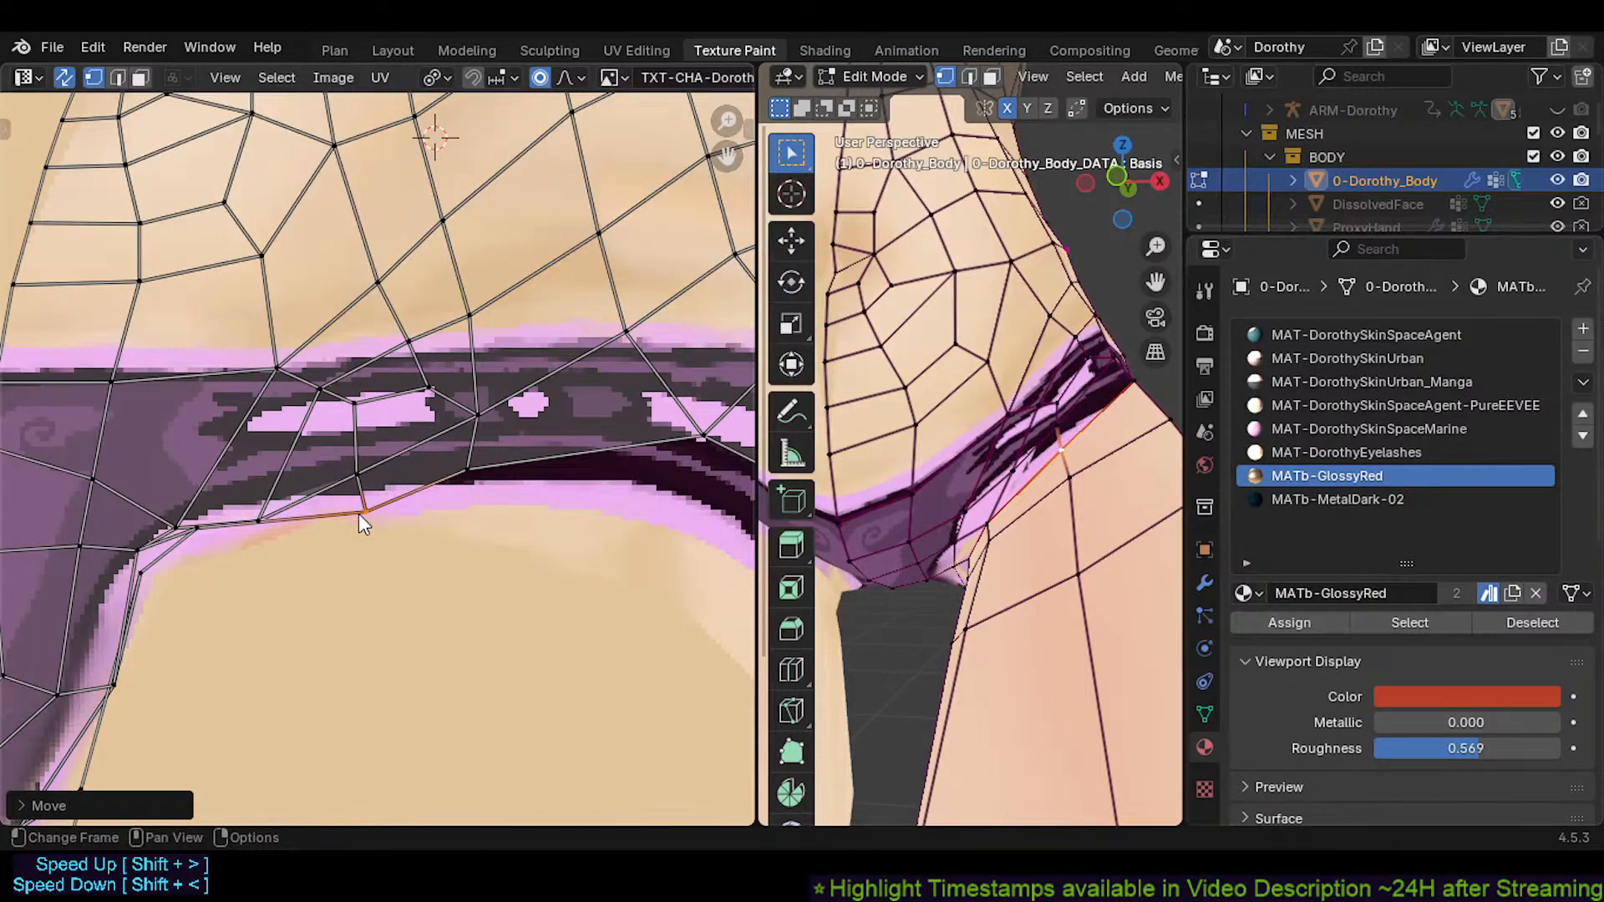
Move the neighbouring boundary UV vertex down onto the pink trim and lower the interior vertex above it within the waistband
click(474, 461)
key(g)
click(484, 493)
click(483, 414)
key(g)
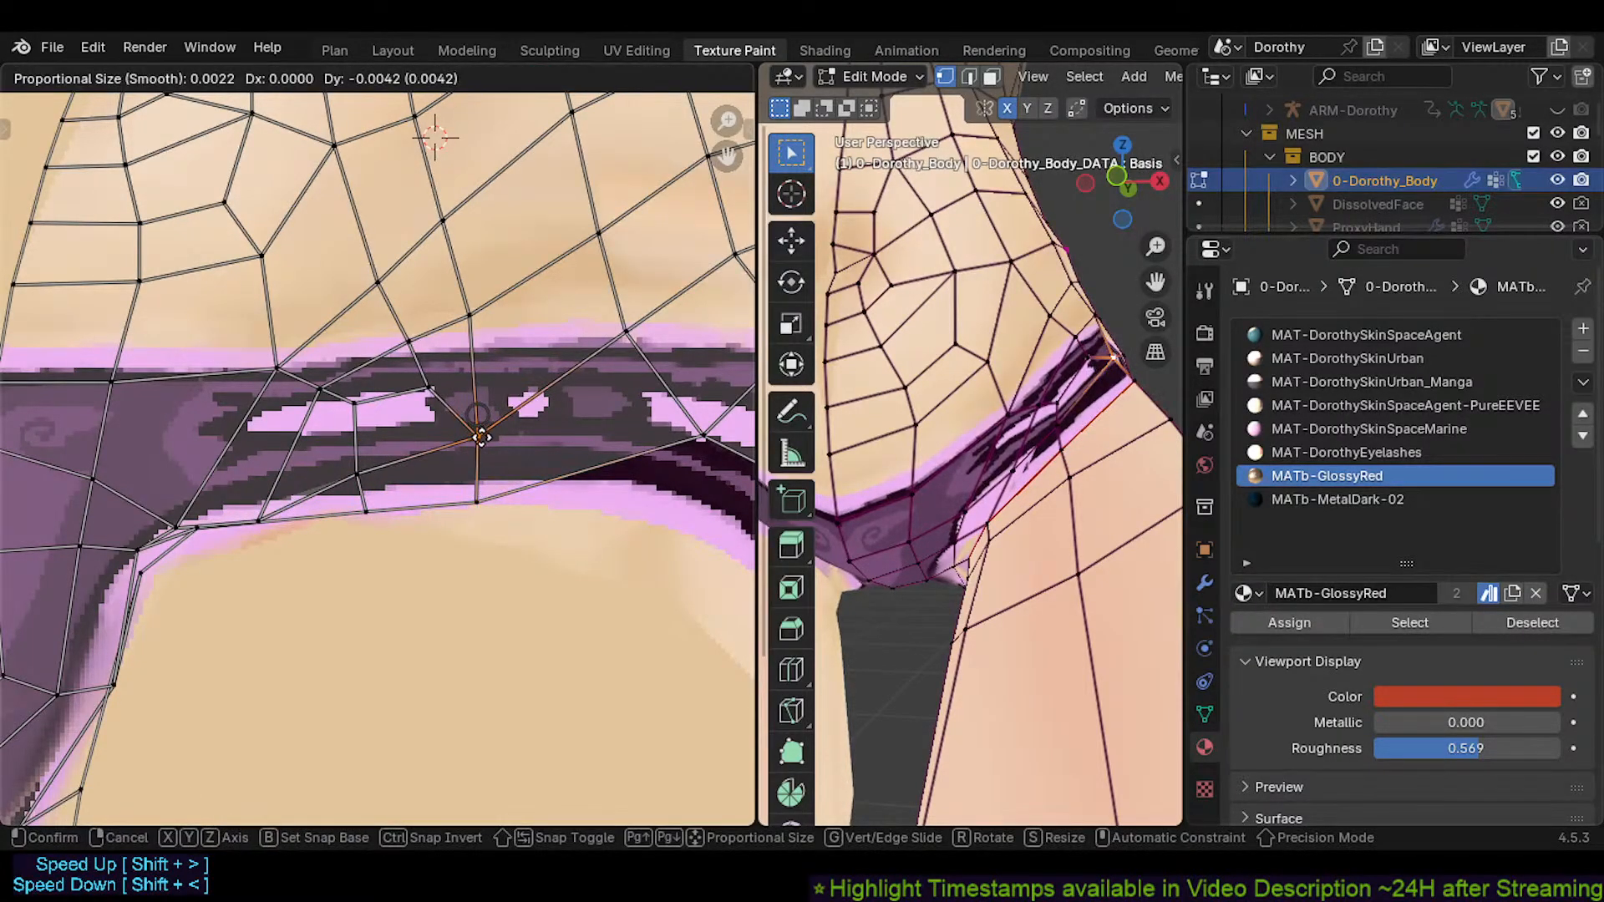
click(482, 438)
Lift two interior UV vertices near the opening's inner corner away from the trim into the middle of the waistband
click(261, 505)
key(g)
click(272, 450)
shift+middle_drag(168, 519, 278, 519)
click(280, 519)
key(g)
click(268, 452)
Slide the boundary UV vertex beside the inner corner along the pink trim until it sits below its interior neighbour
click(304, 526)
key(g)
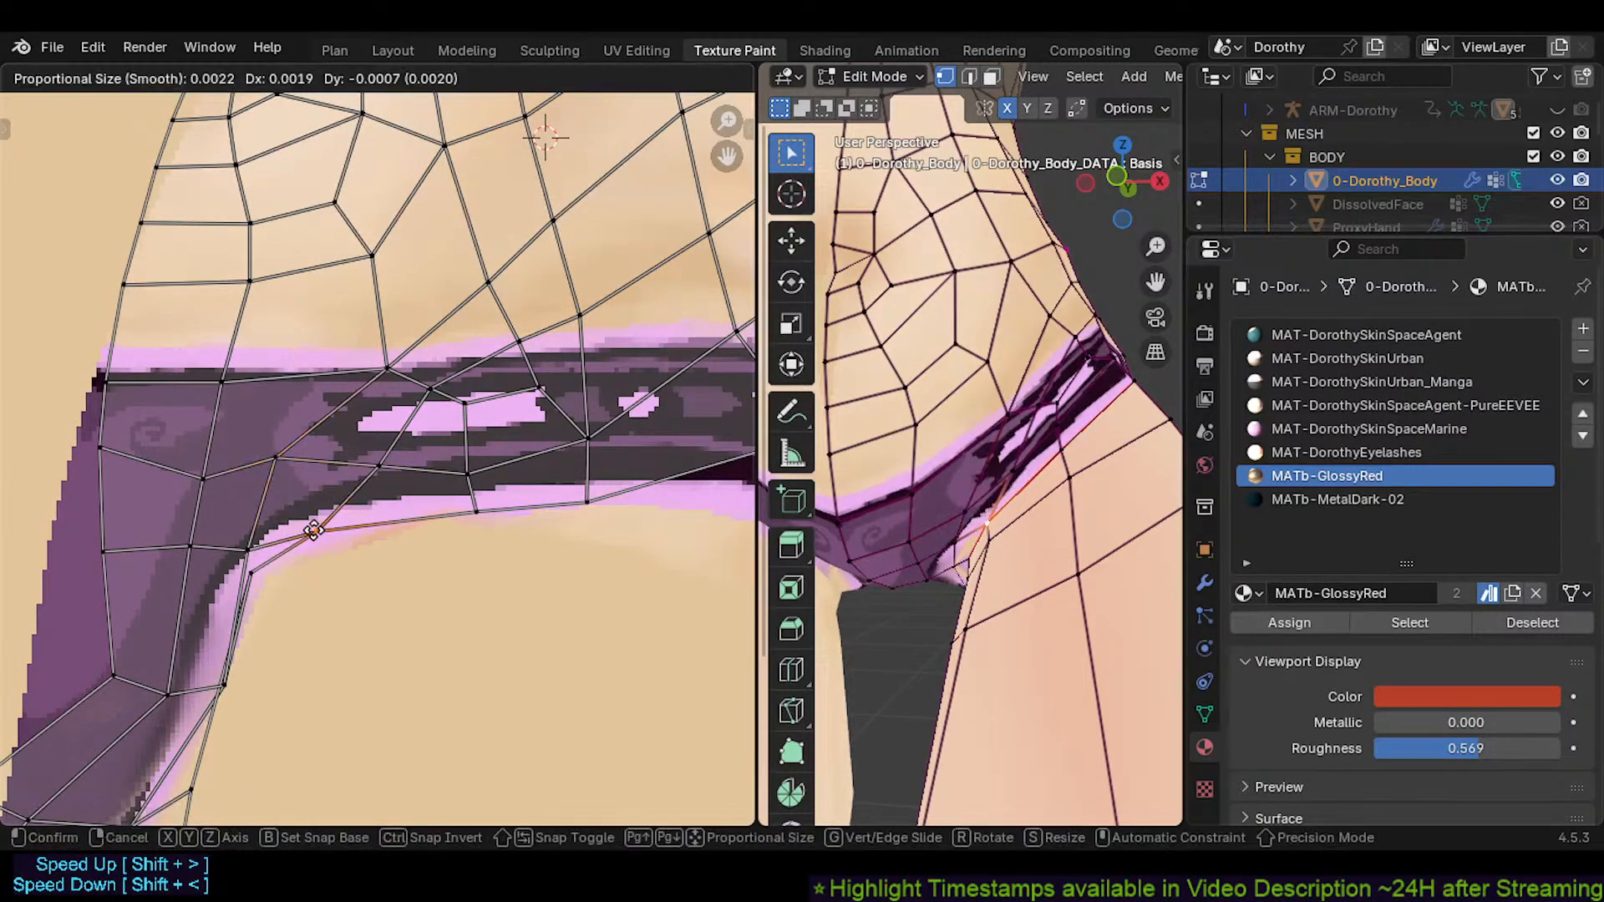
click(336, 531)
key(g)
click(364, 524)
click(376, 467)
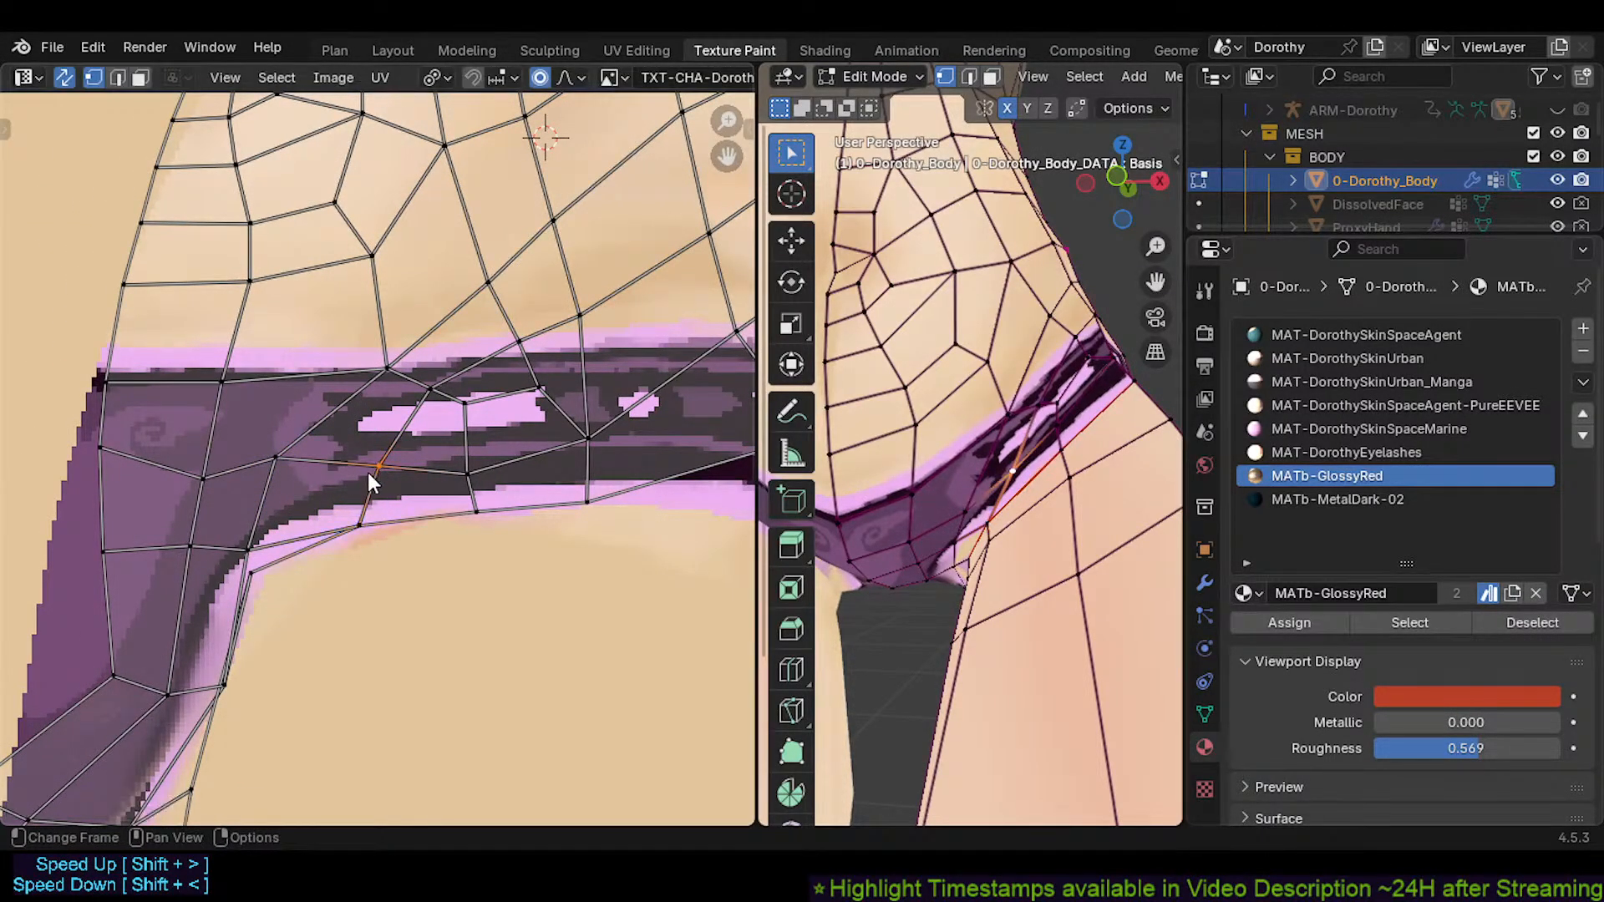
shift+middle_drag(383, 520, 461, 509)
scroll(331, 511, down, 1)
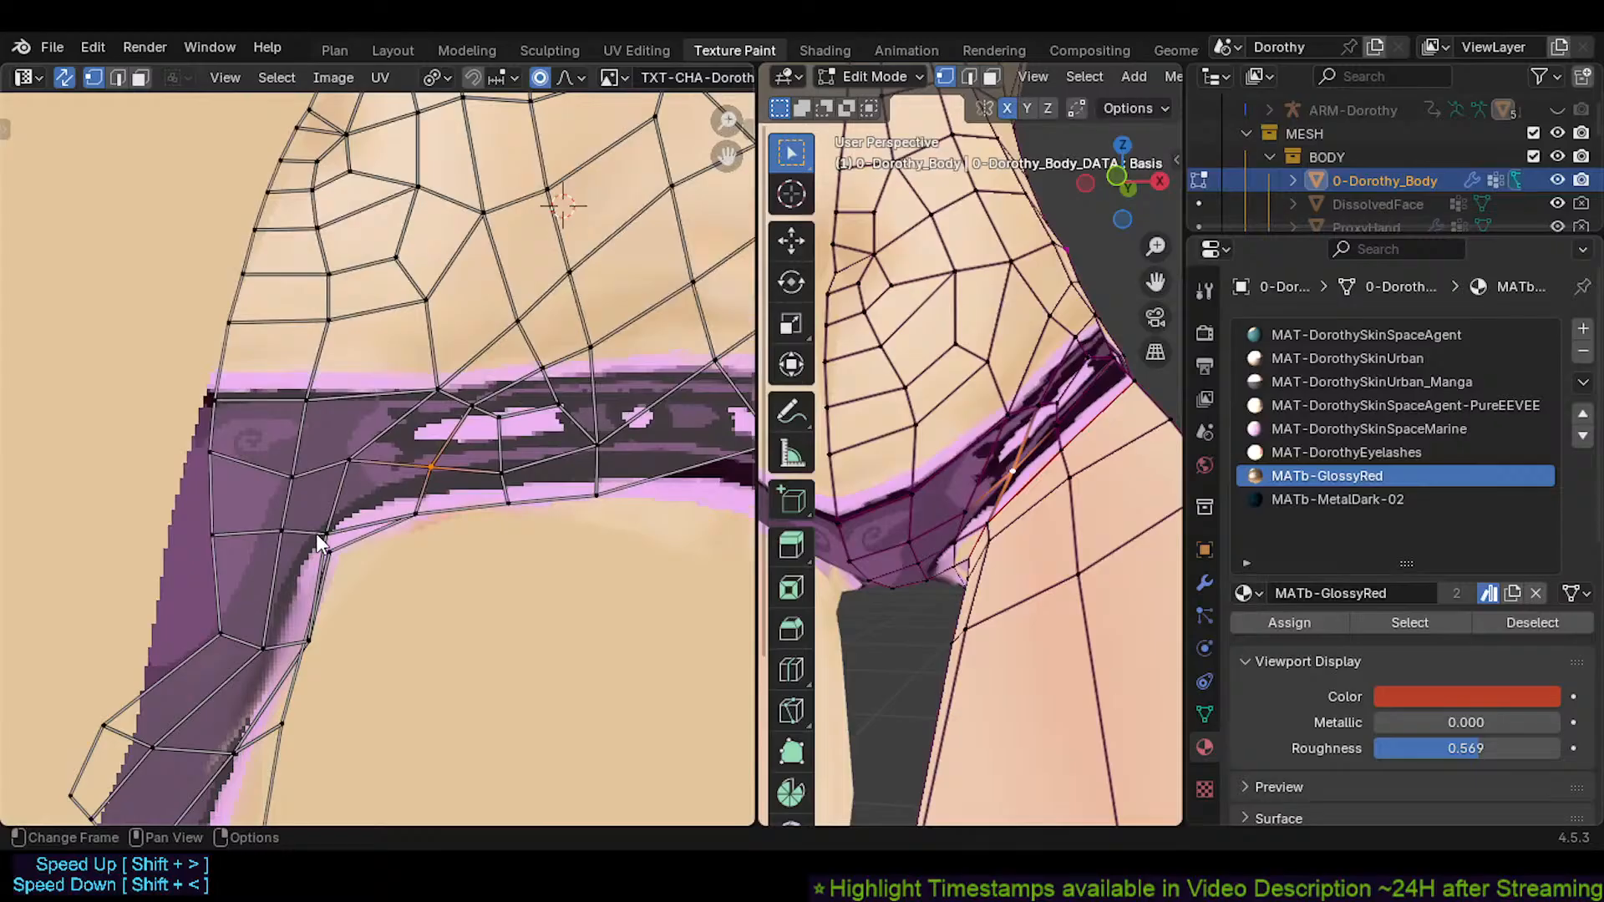
Spread the two overlapping UV vertices at the inner corner, setting the interior one on the dark stripe and the outer one on the trim
click(317, 535)
click(326, 544)
key(g)
click(347, 513)
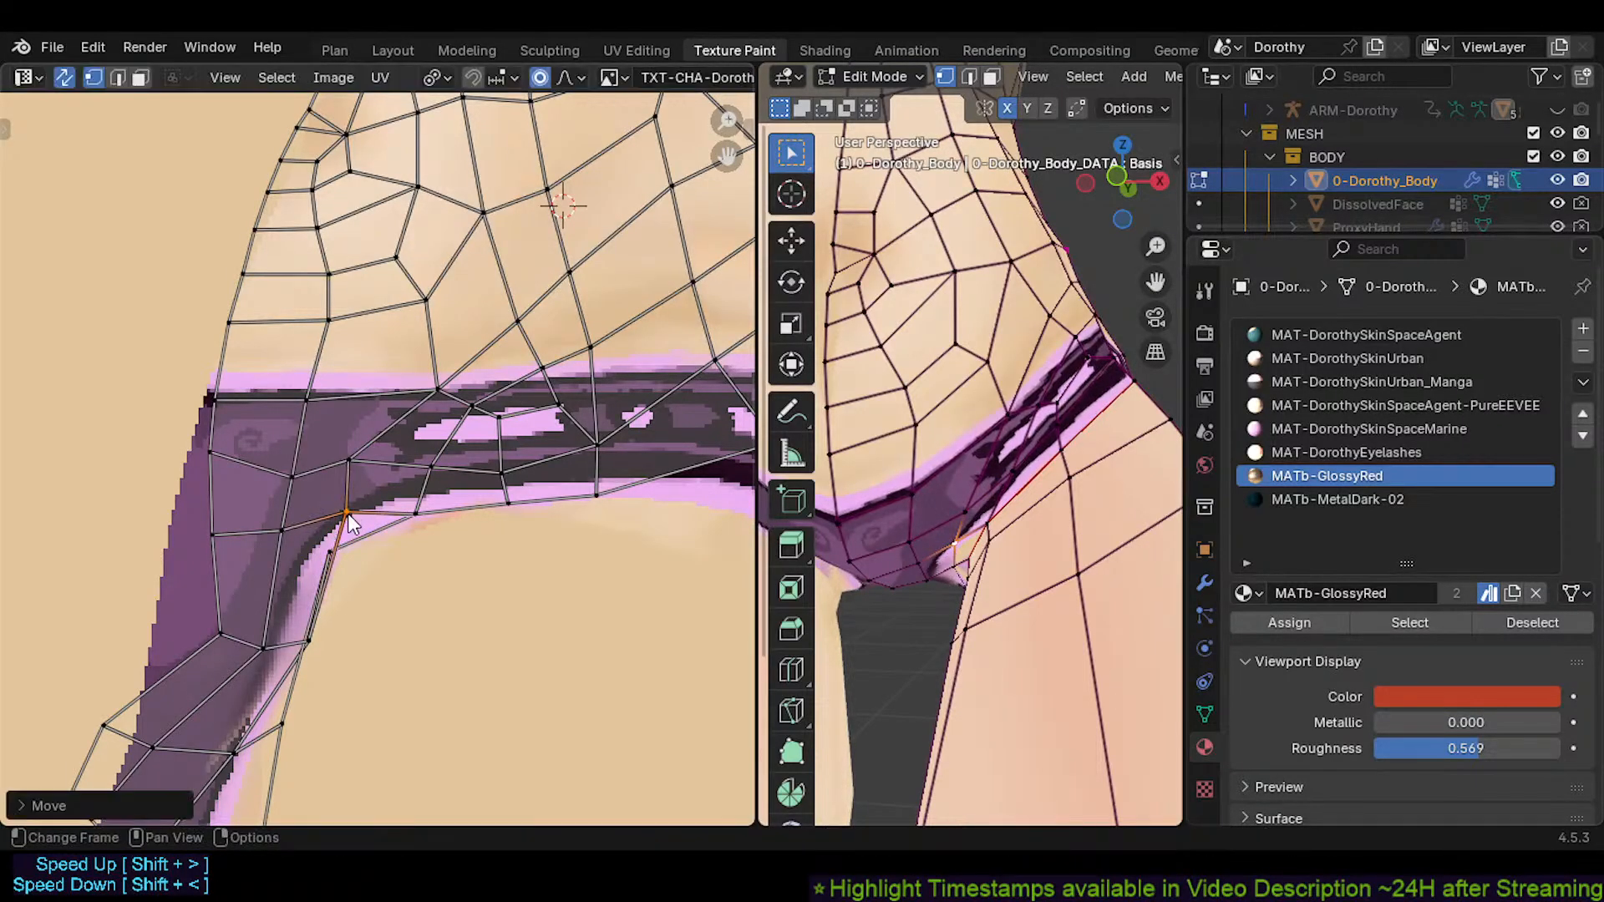
key(g)
click(328, 554)
key(g)
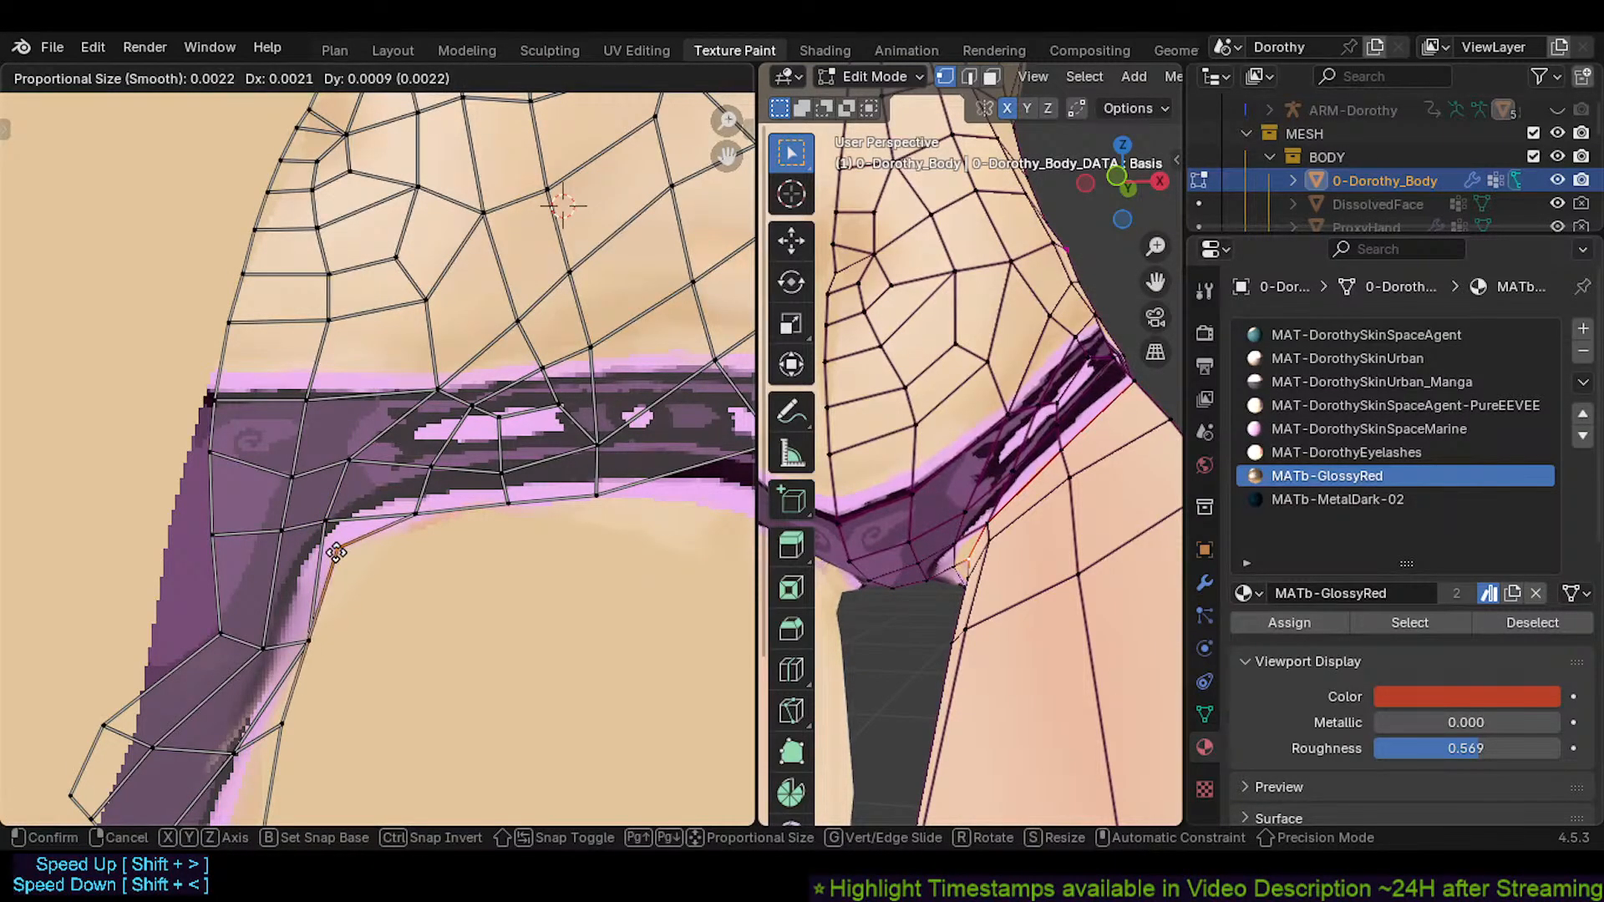
click(332, 557)
click(329, 528)
key(g)
click(329, 531)
Shift the interior UV vertex beside the painted swirl and the centre-line vertex next to it outward to the painted edge
click(296, 474)
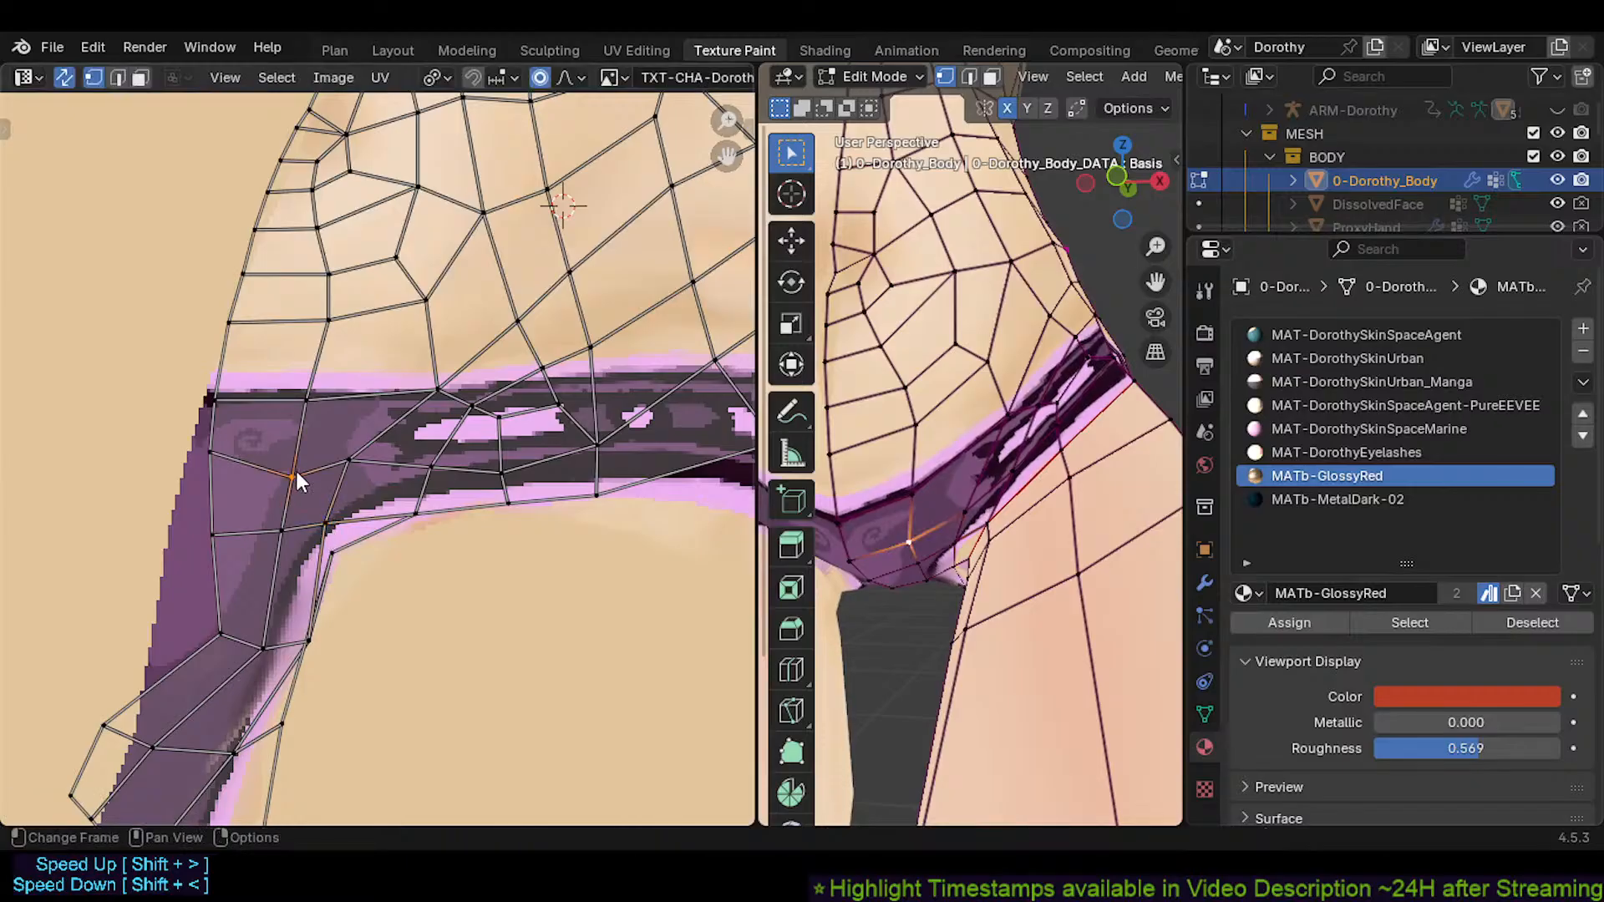
key(g)
click(283, 462)
key(g)
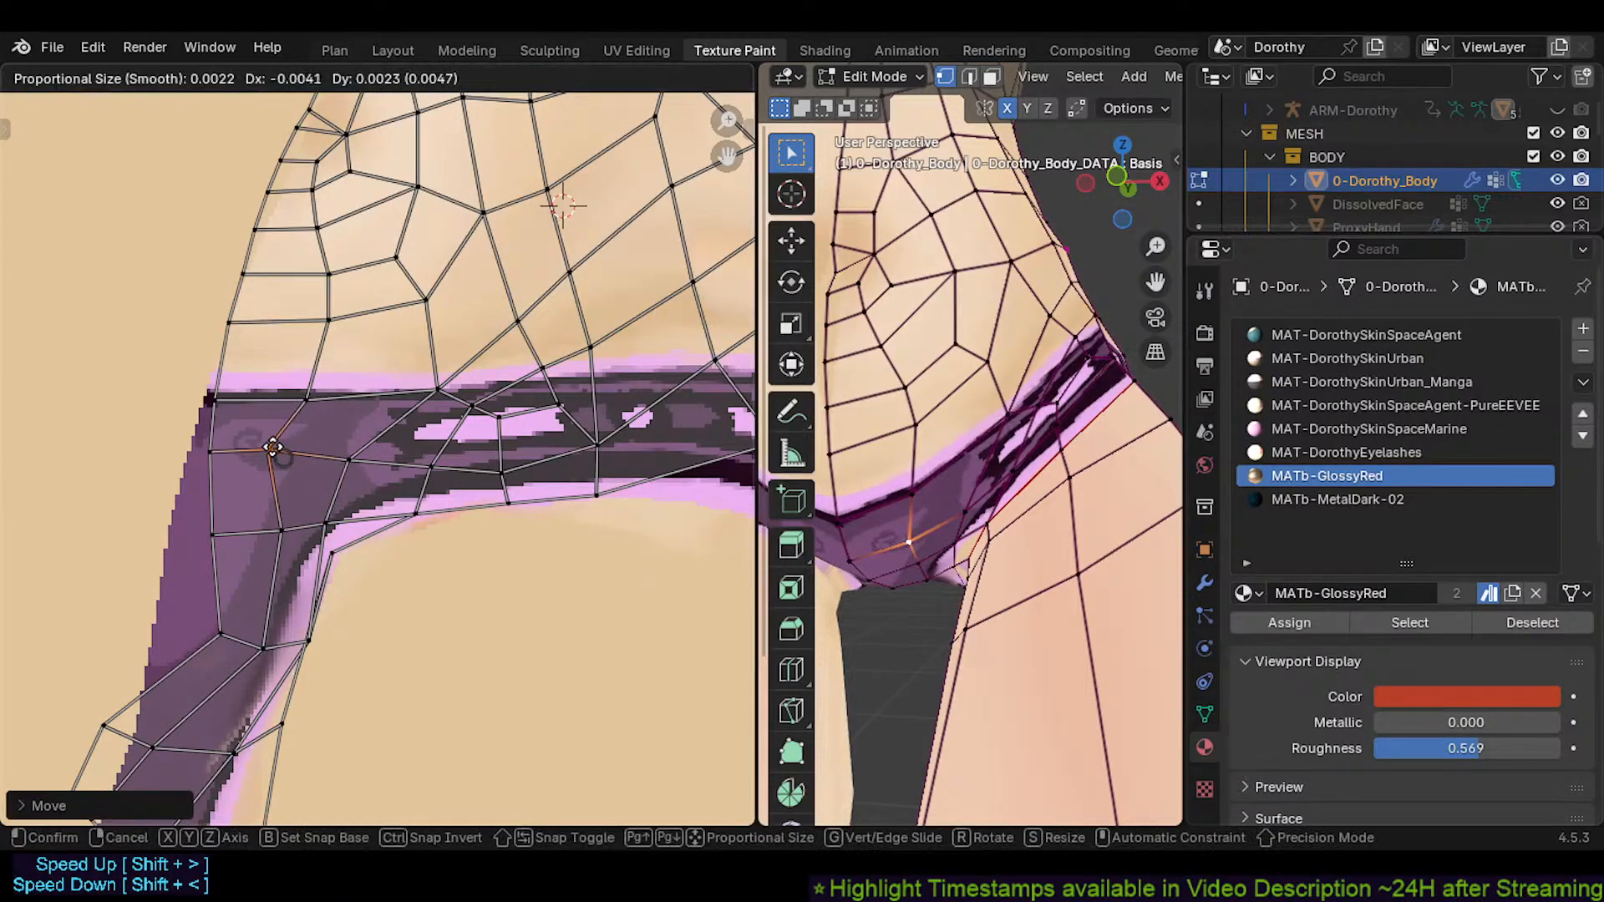
click(259, 458)
middle_drag(257, 454, 284, 469)
click(252, 462)
key(g)
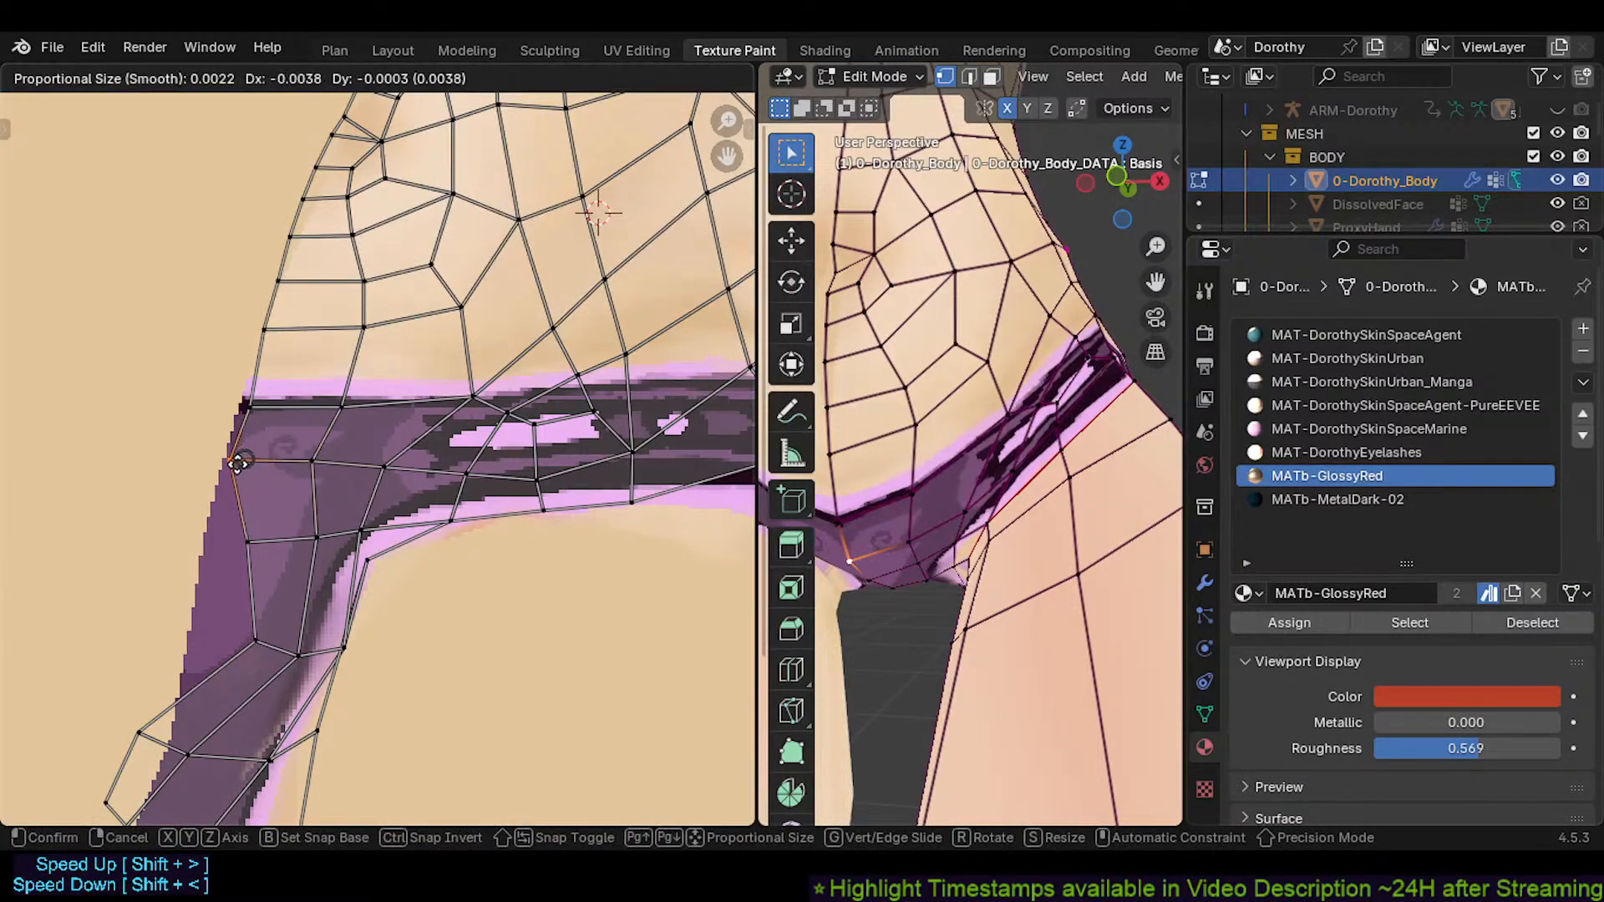
click(240, 465)
Nudge the centre-line UV vertex at the waistband's upper corner and save the texture image
click(244, 406)
key(g)
click(269, 411)
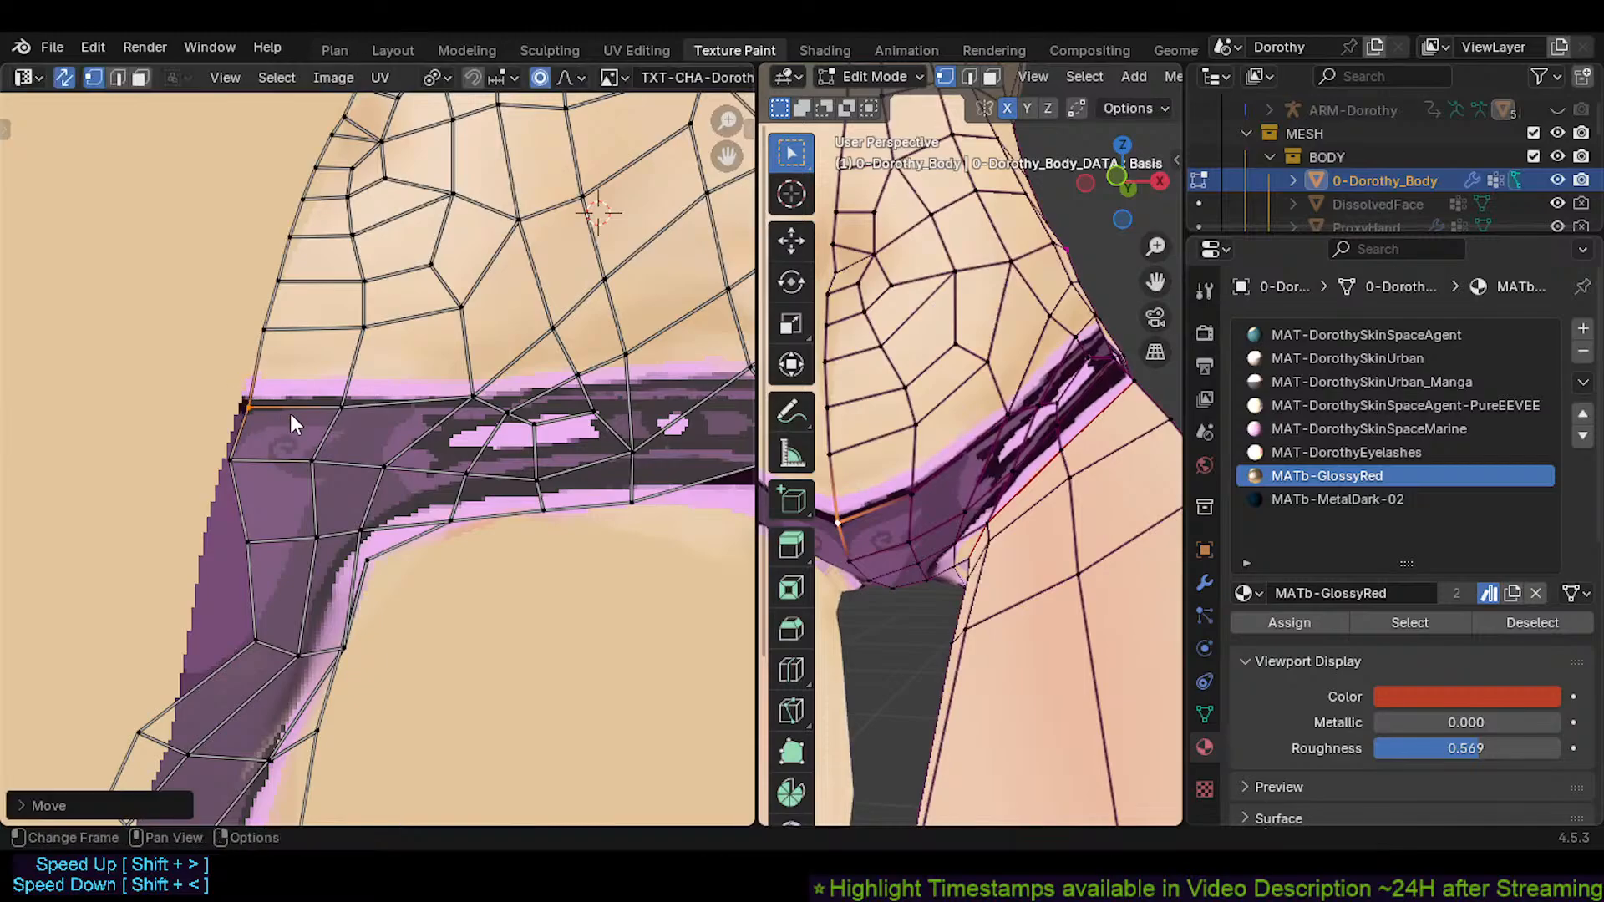
key(alt+s)
Raise the centre-line and adjacent UV vertices onto the waistband's upper pink trim and align the next vertex with them
click(341, 408)
key(g)
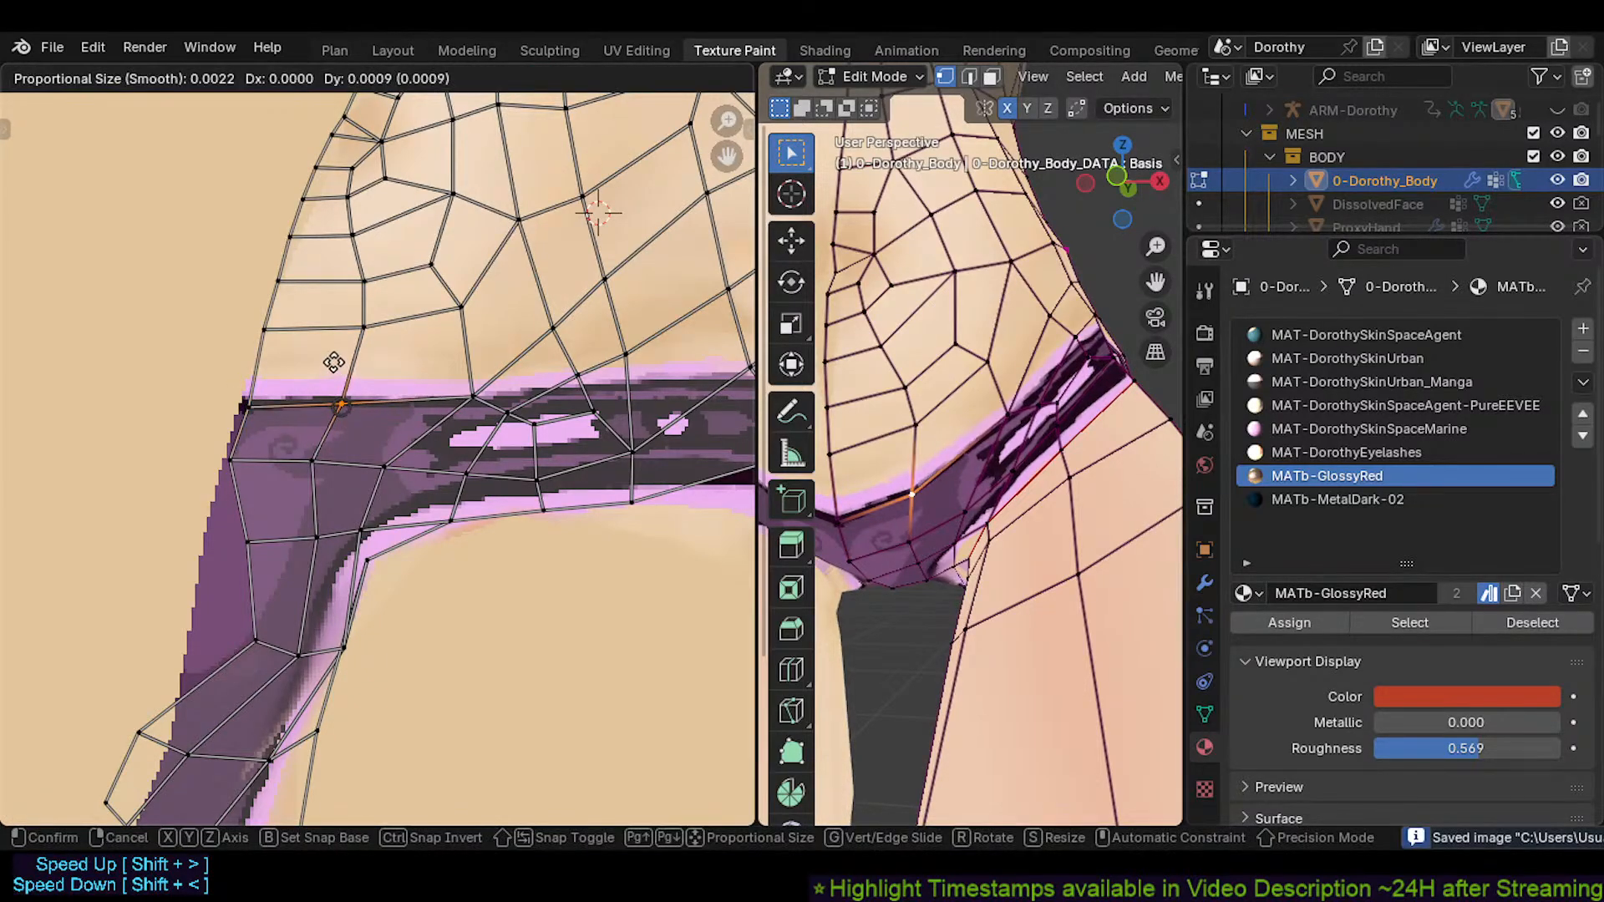
click(333, 391)
key(g)
click(264, 404)
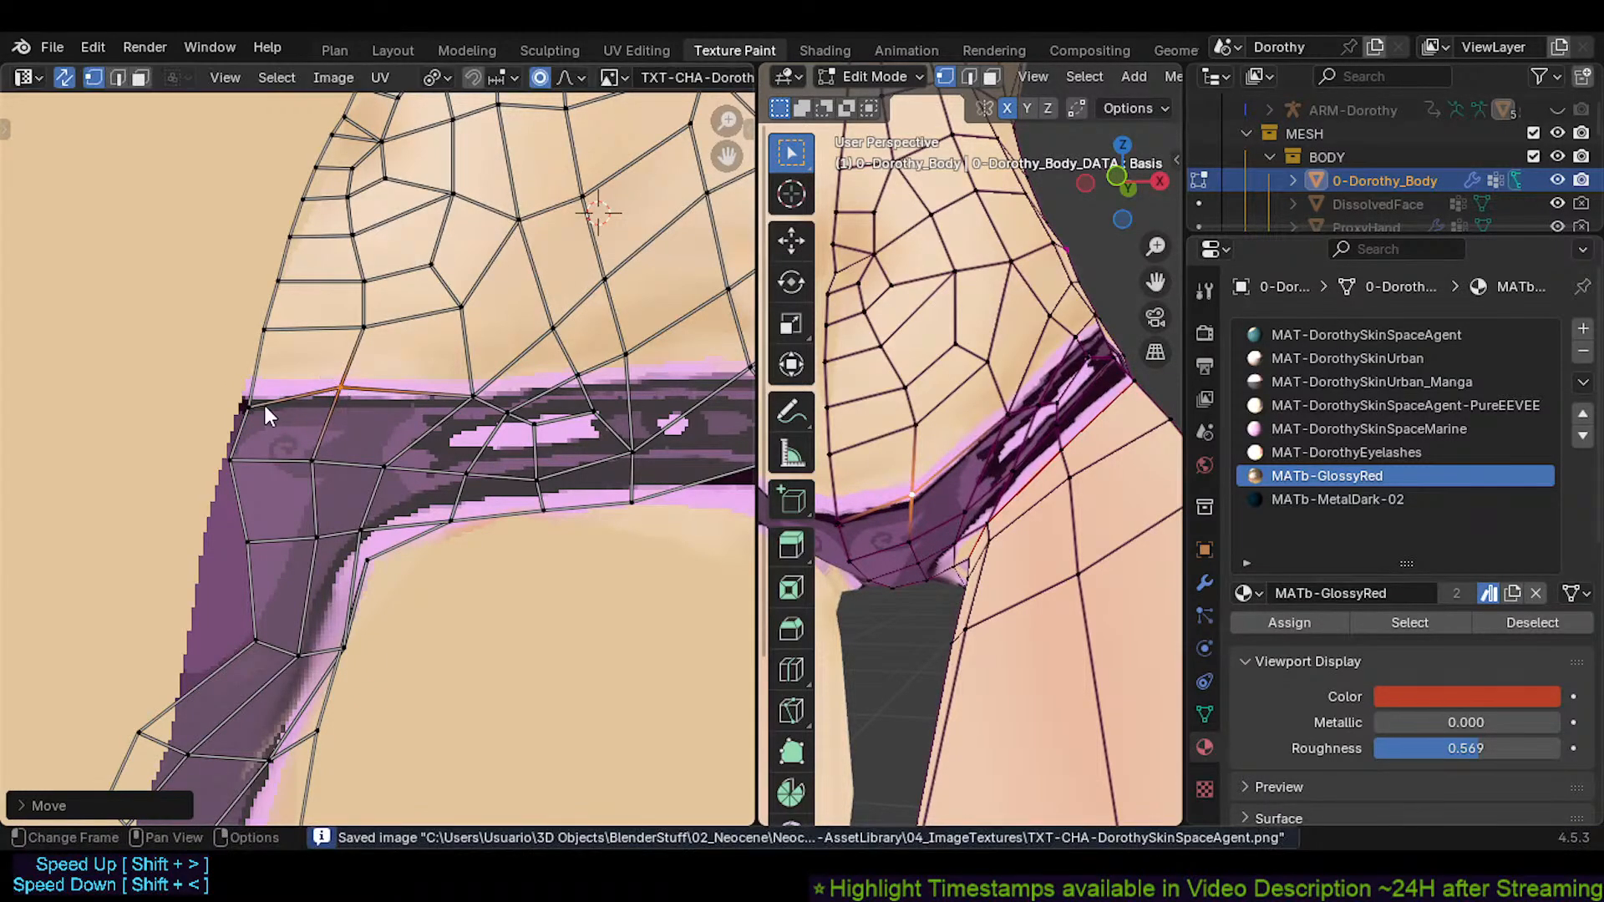
click(251, 404)
key(g)
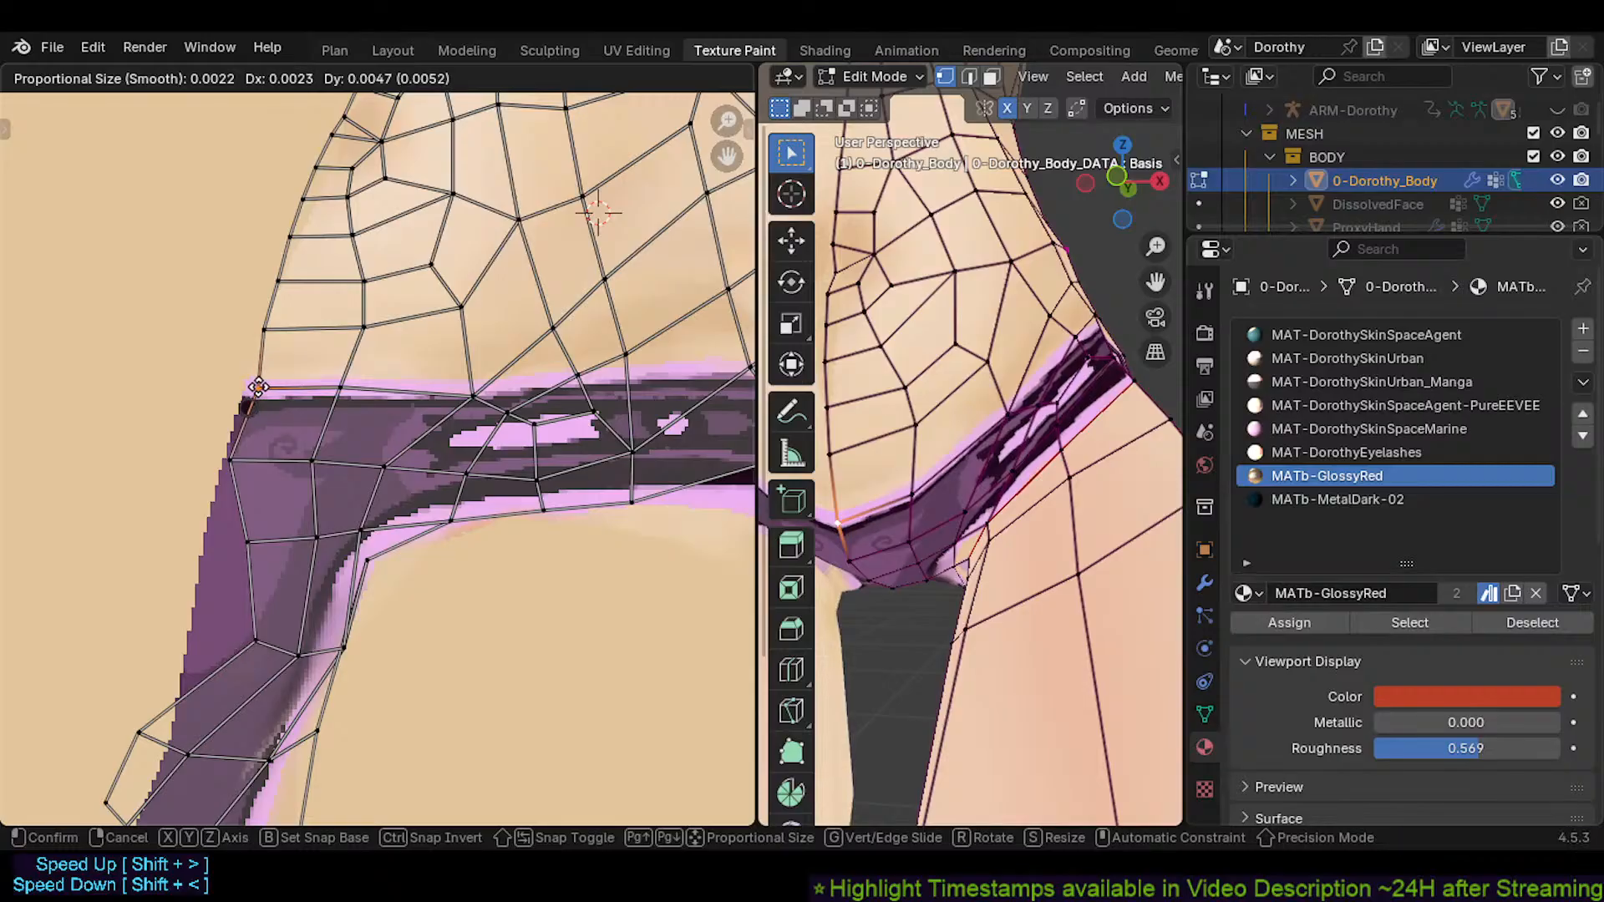
click(242, 388)
click(467, 404)
key(g)
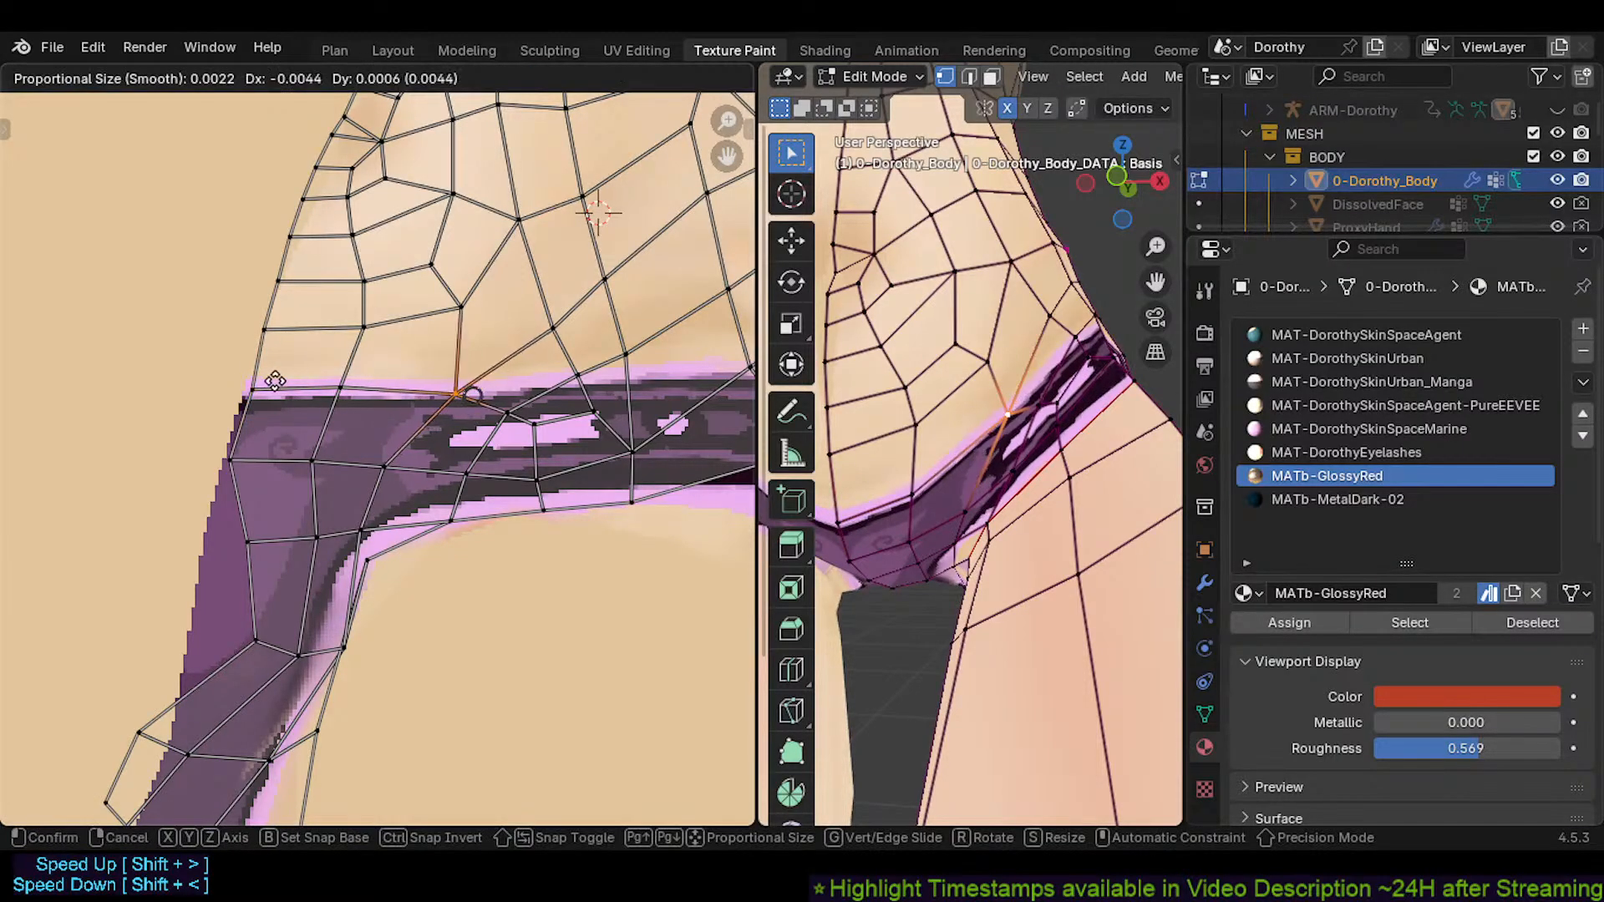
click(123, 357)
Move two centre-line UV vertices below the waistband outward onto the painted outer edge of the crotch strip
middle_drag(244, 629, 344, 489)
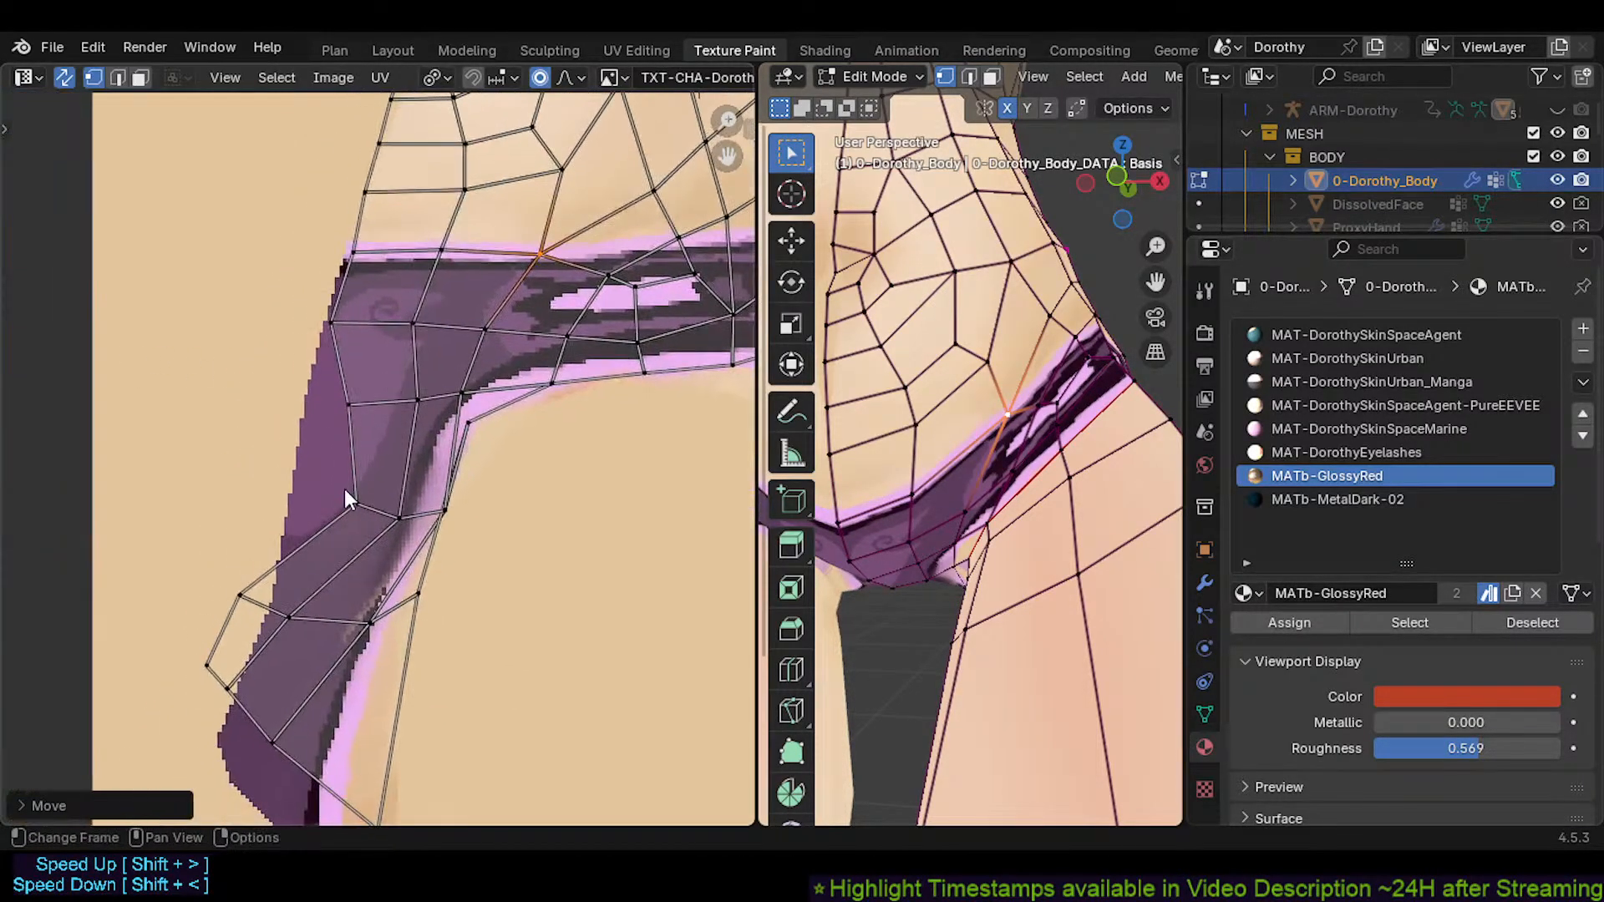
click(347, 404)
key(g)
click(316, 436)
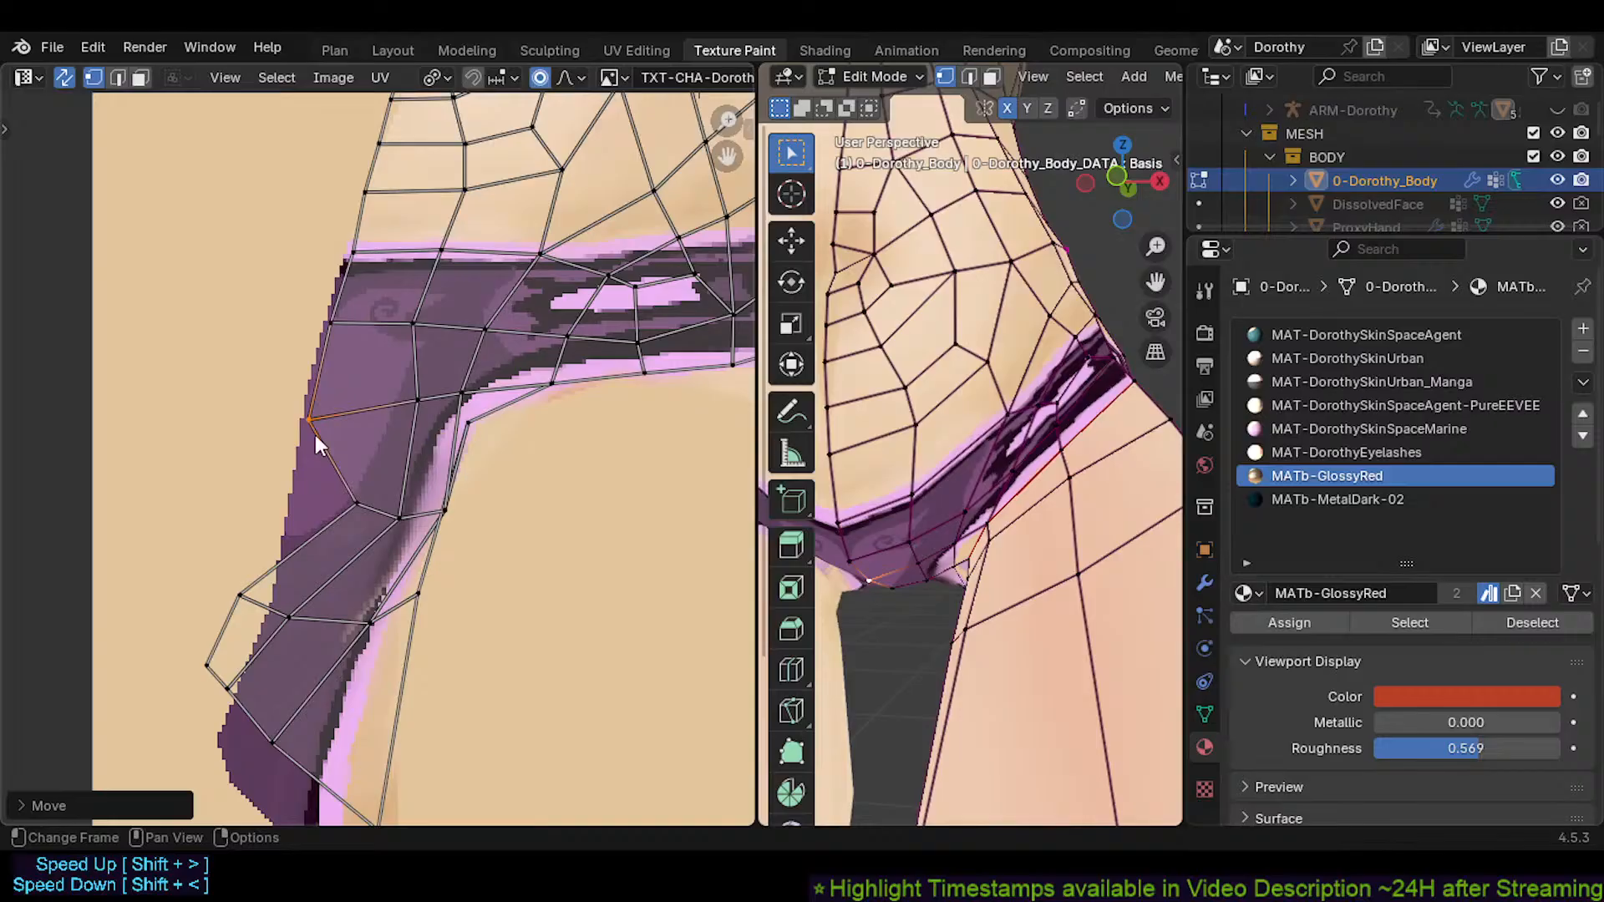
click(352, 507)
key(g)
click(300, 513)
Bring the next centre-line UV vertex inward to the strip's painted edge and shift its interior neighbour towards the trim
shift+middle_drag(261, 638, 273, 545)
scroll(273, 544, up, 1)
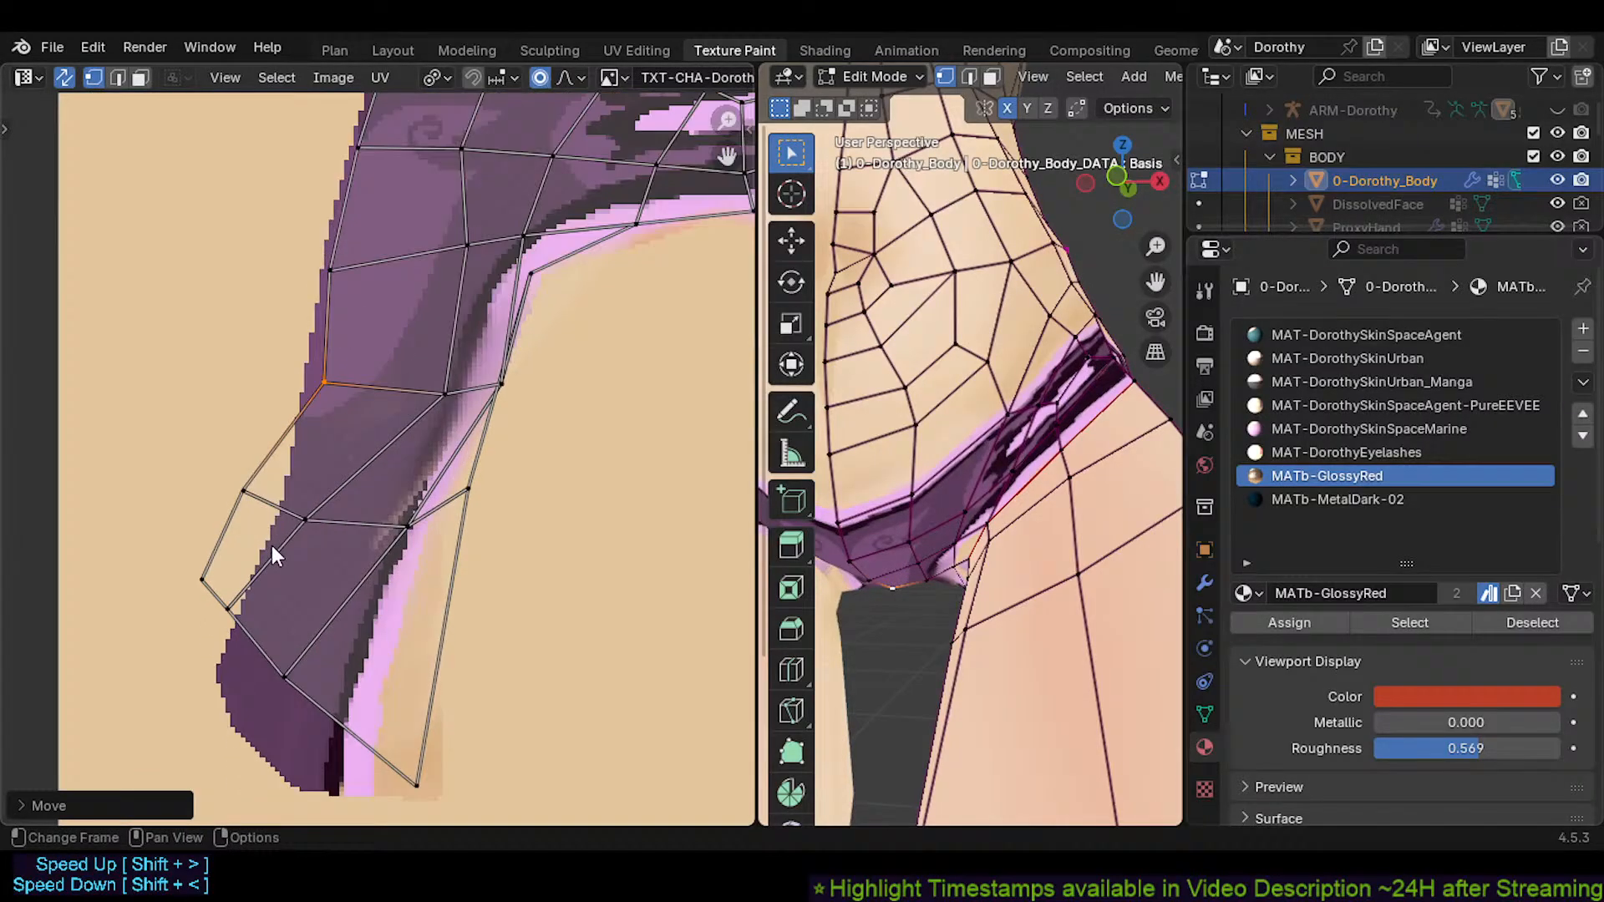
click(244, 492)
key(g)
click(290, 507)
click(308, 520)
key(g)
click(356, 529)
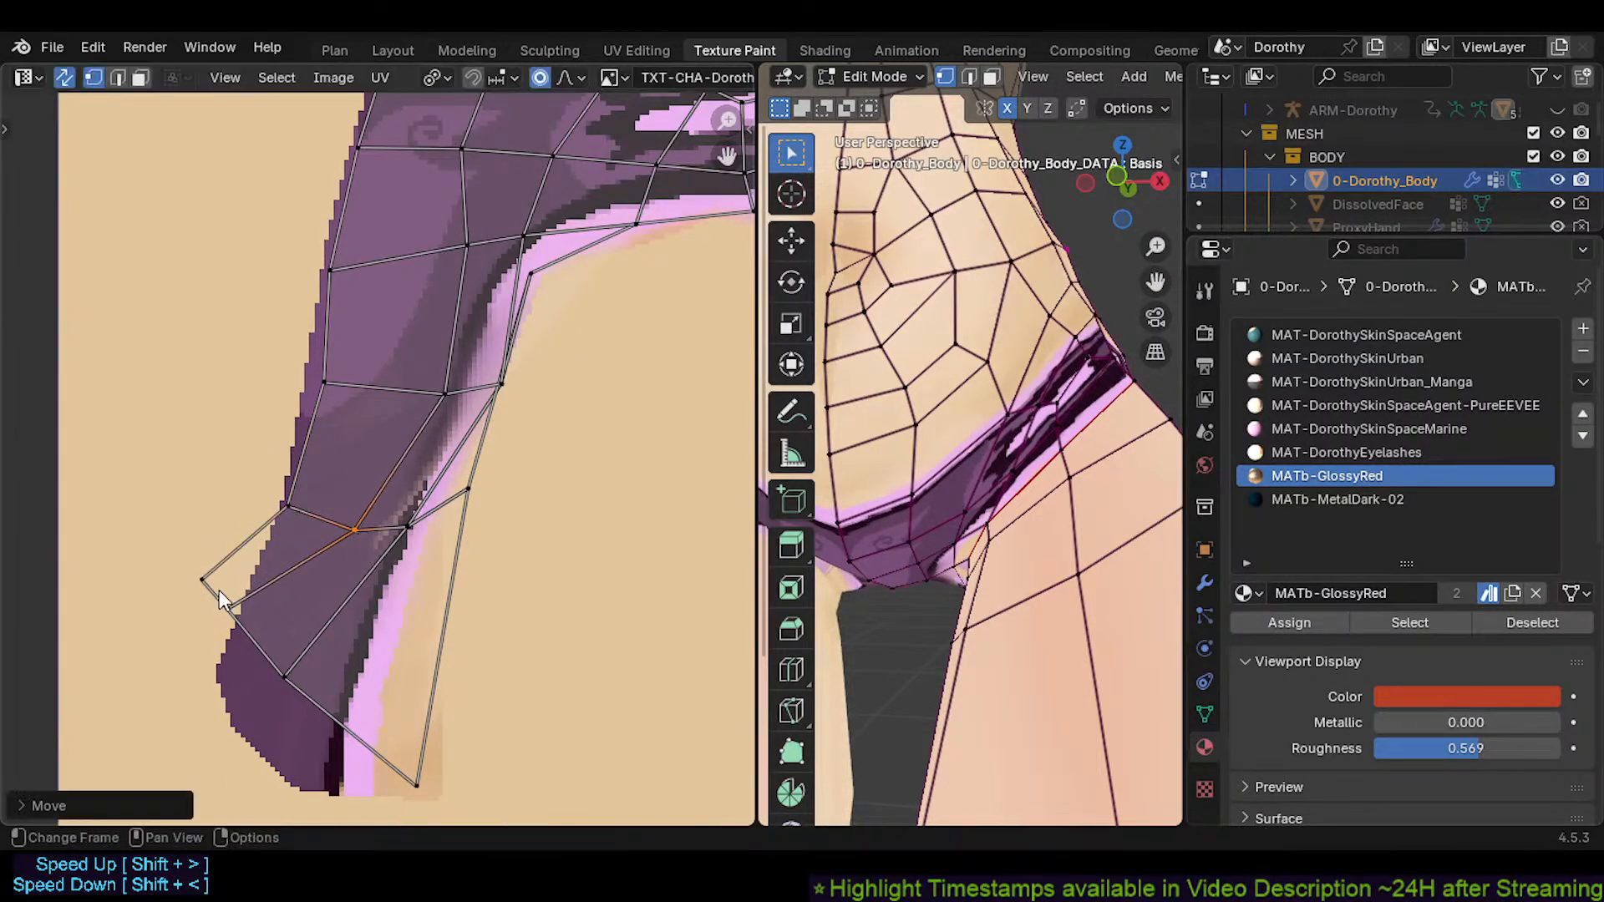
Move the UV vertices protruding at the crotch strip's lower end inside the painted outline and along its rounded tip
click(231, 609)
key(g)
click(280, 653)
click(196, 576)
key(g)
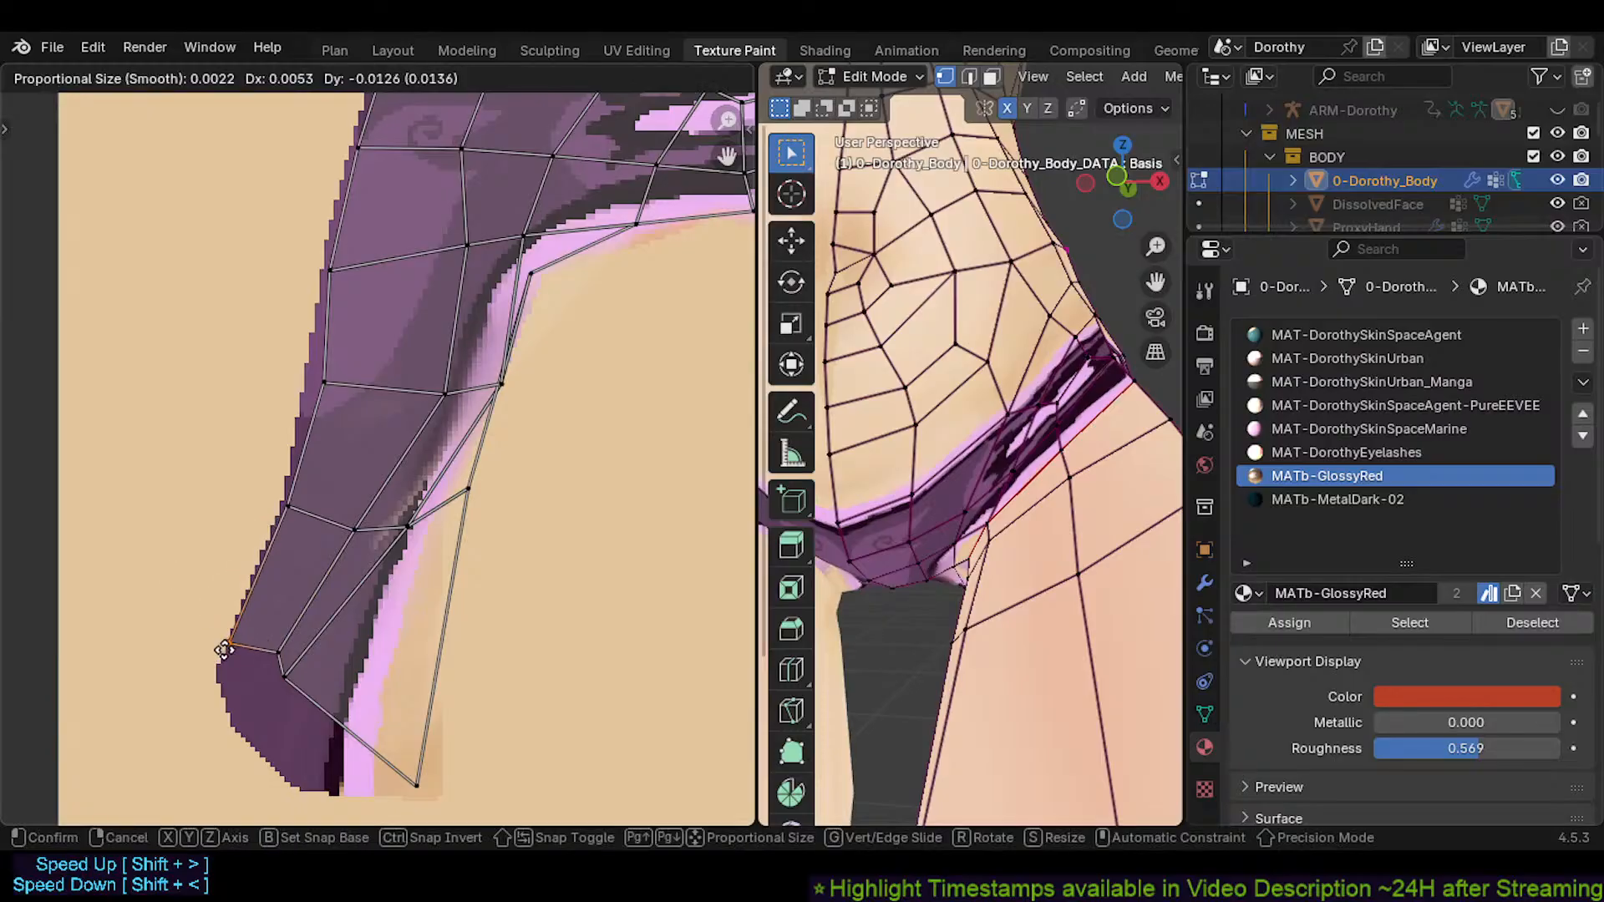
click(230, 670)
click(282, 653)
key(g)
click(244, 717)
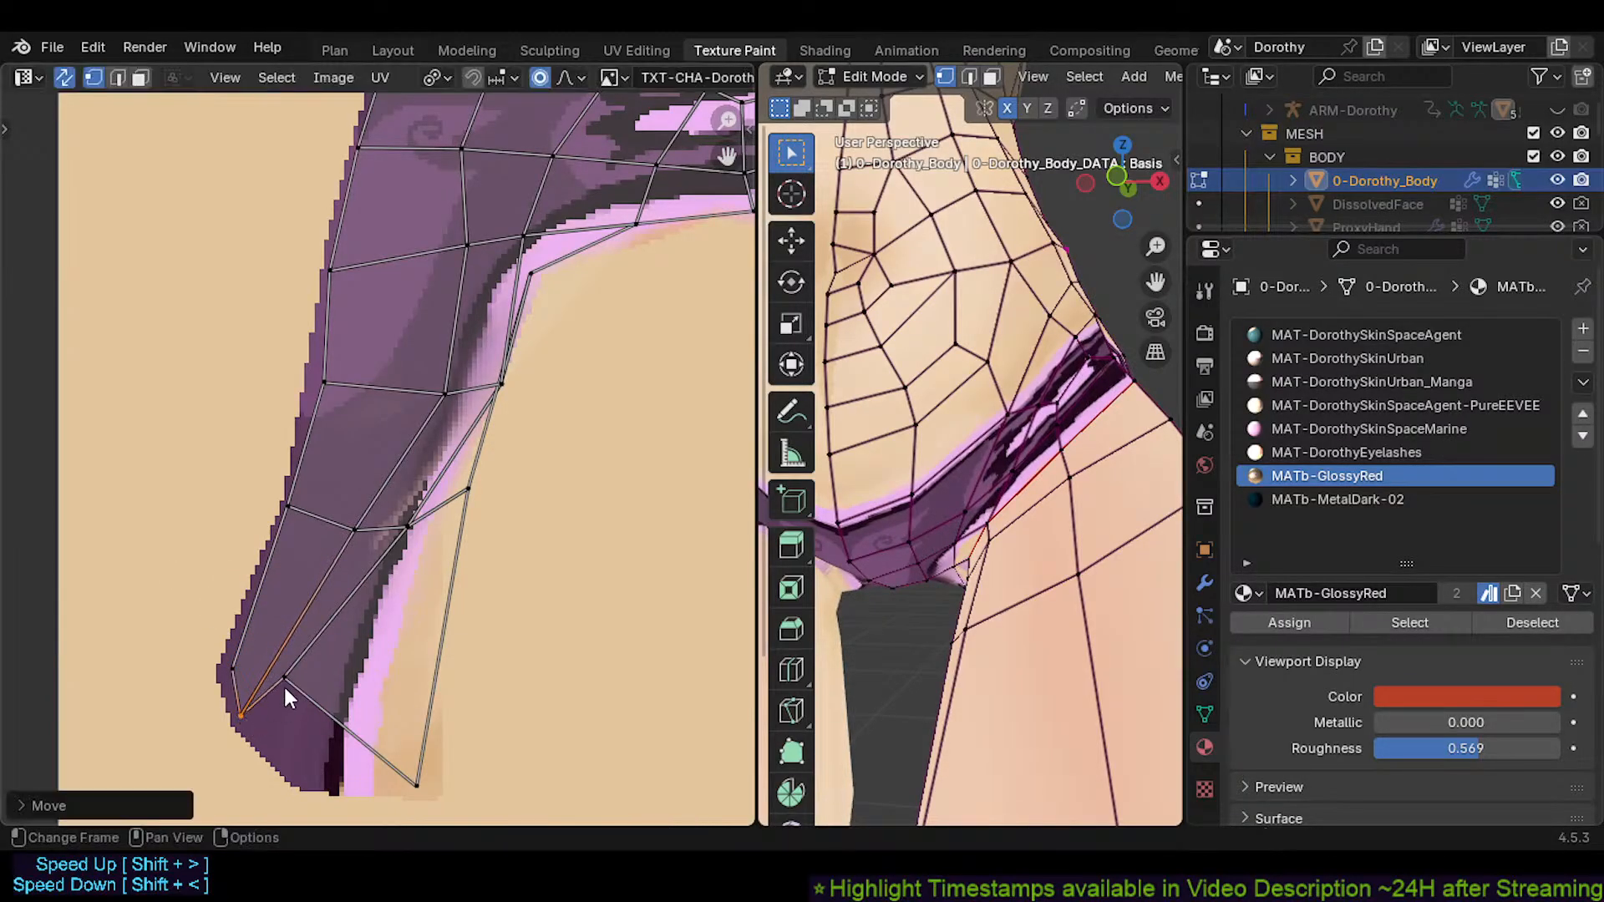
Pull the interior UV vertex down to the strip's bottom edge and nudge the skin-side corner vertex level with it
click(283, 683)
key(g)
click(297, 782)
click(414, 780)
key(g)
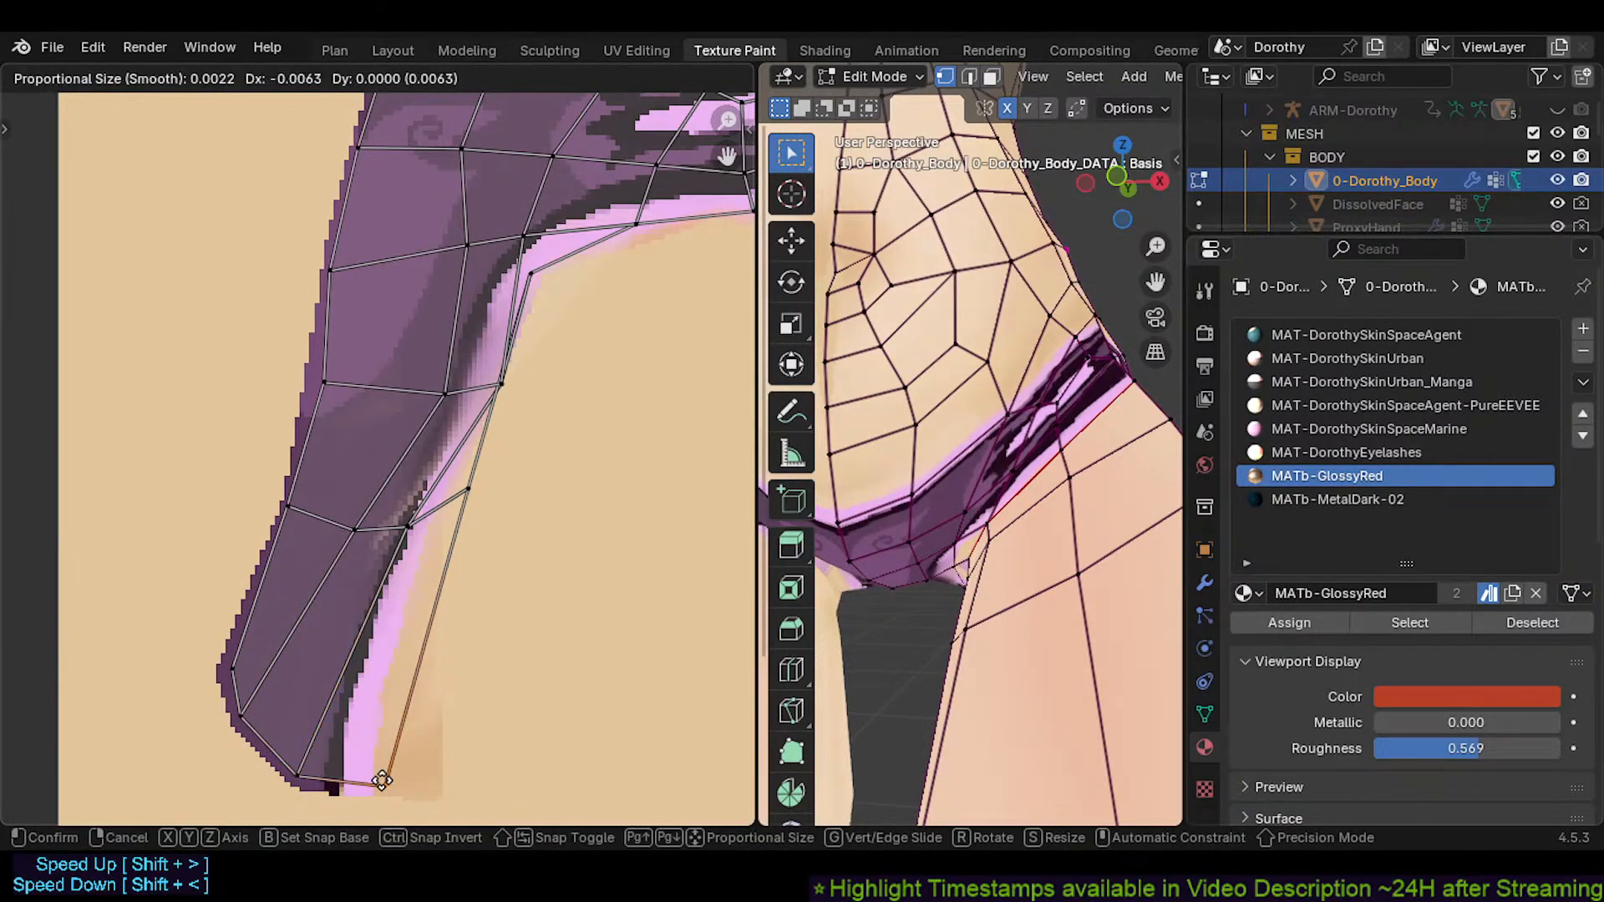
click(420, 789)
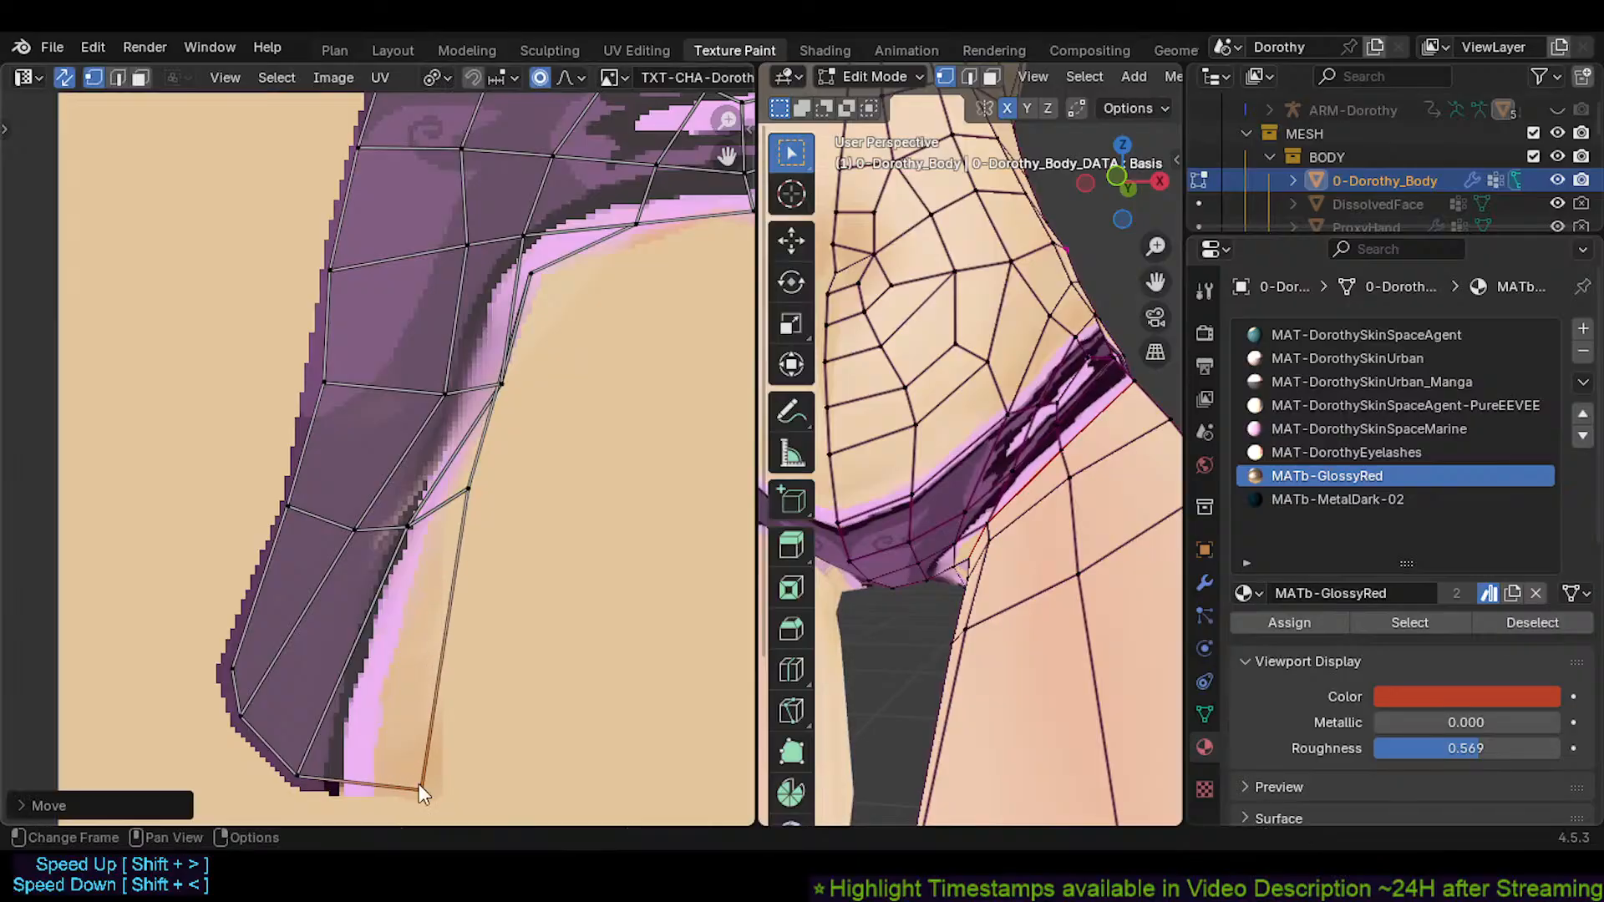
key(g)
click(466, 492)
Lower the skin-side UV vertex closer to the pink trim and move its dark-stripe neighbour down along the strip
click(466, 491)
key(g)
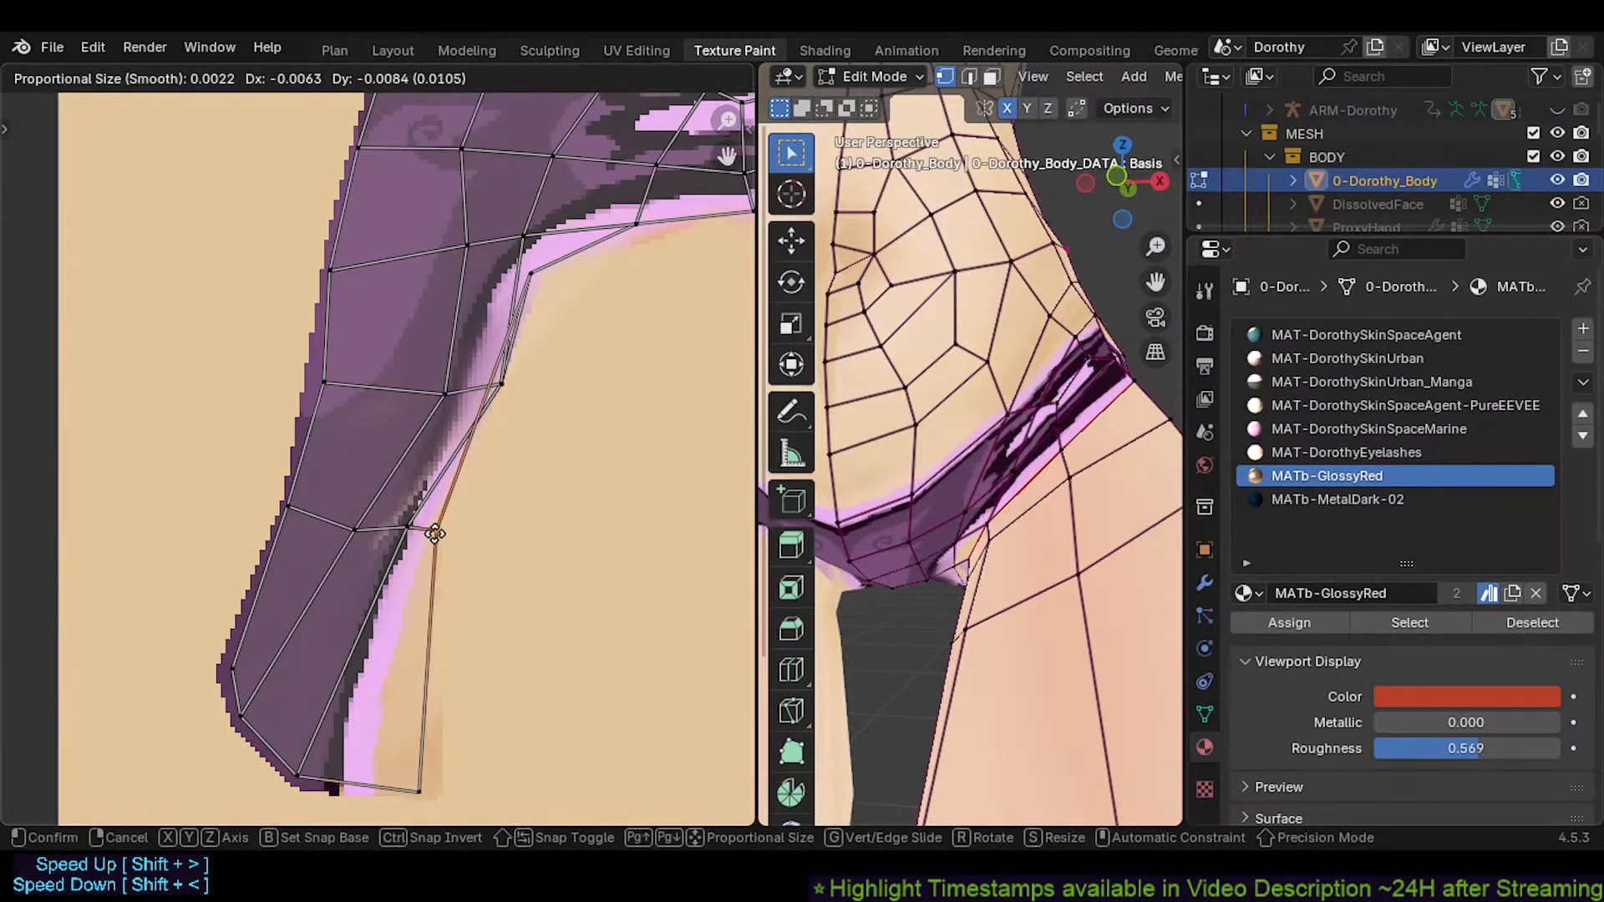
click(430, 534)
click(409, 530)
key(g)
click(391, 550)
Shift the dark-stripe UV vertex and its skin-side neighbour halfway up the crotch strip inward to the painted dark stripe
shift+middle_drag(404, 510, 380, 619)
click(418, 499)
key(g)
click(378, 488)
click(473, 496)
key(g)
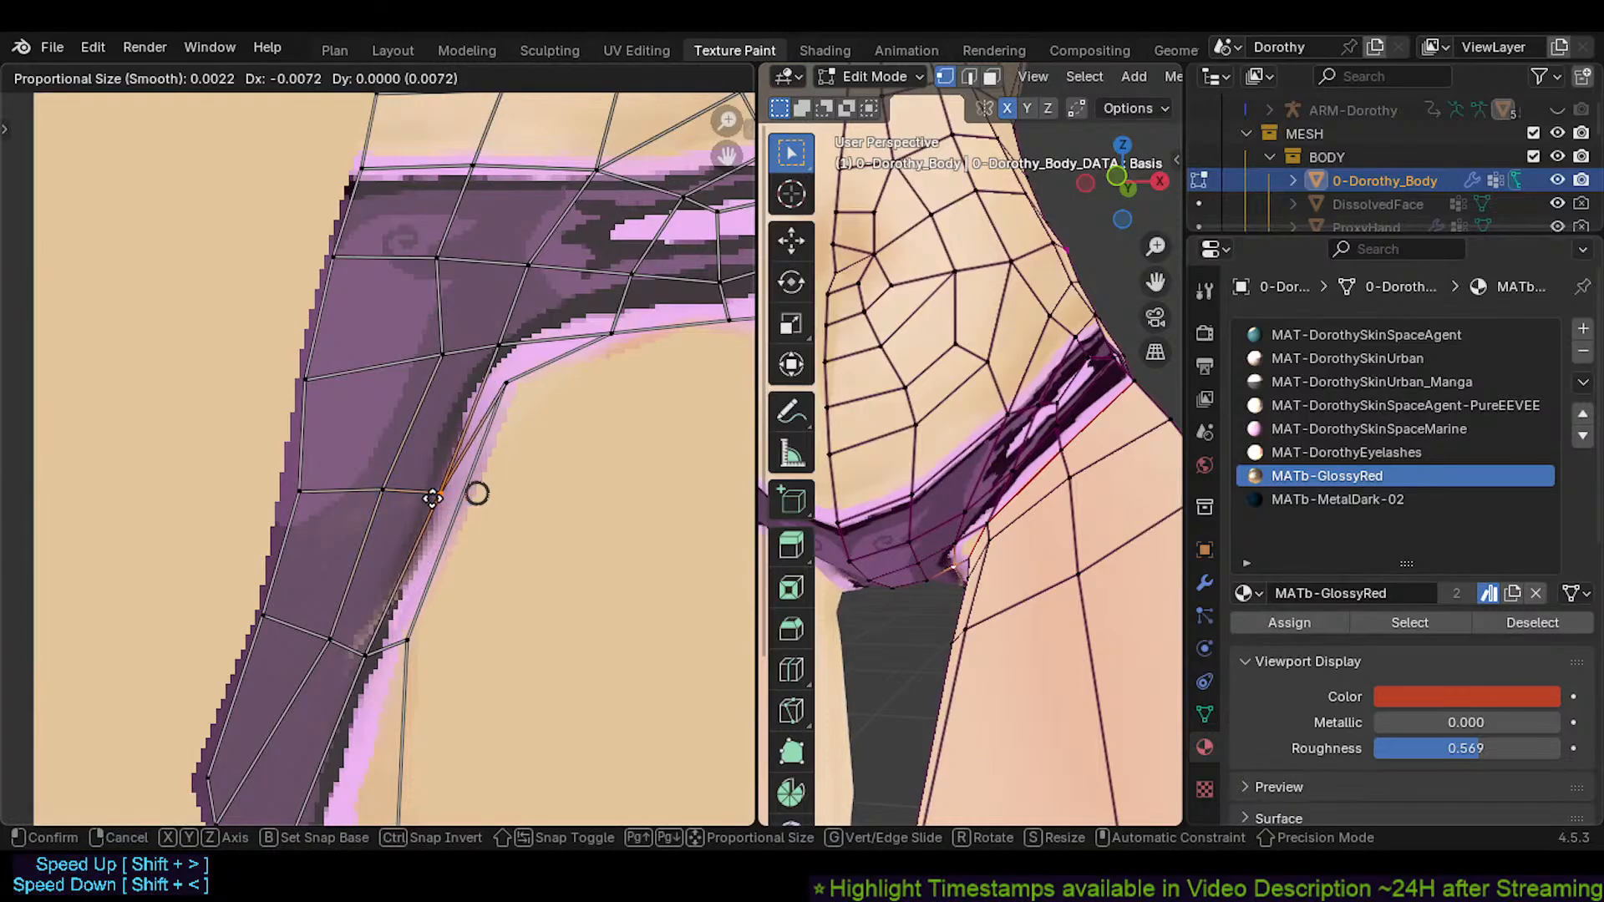
click(437, 497)
Move the skin-side corner UV vertex at the crotch strip's lower end inward, close to the pink trim
shift+middle_drag(402, 594, 401, 439)
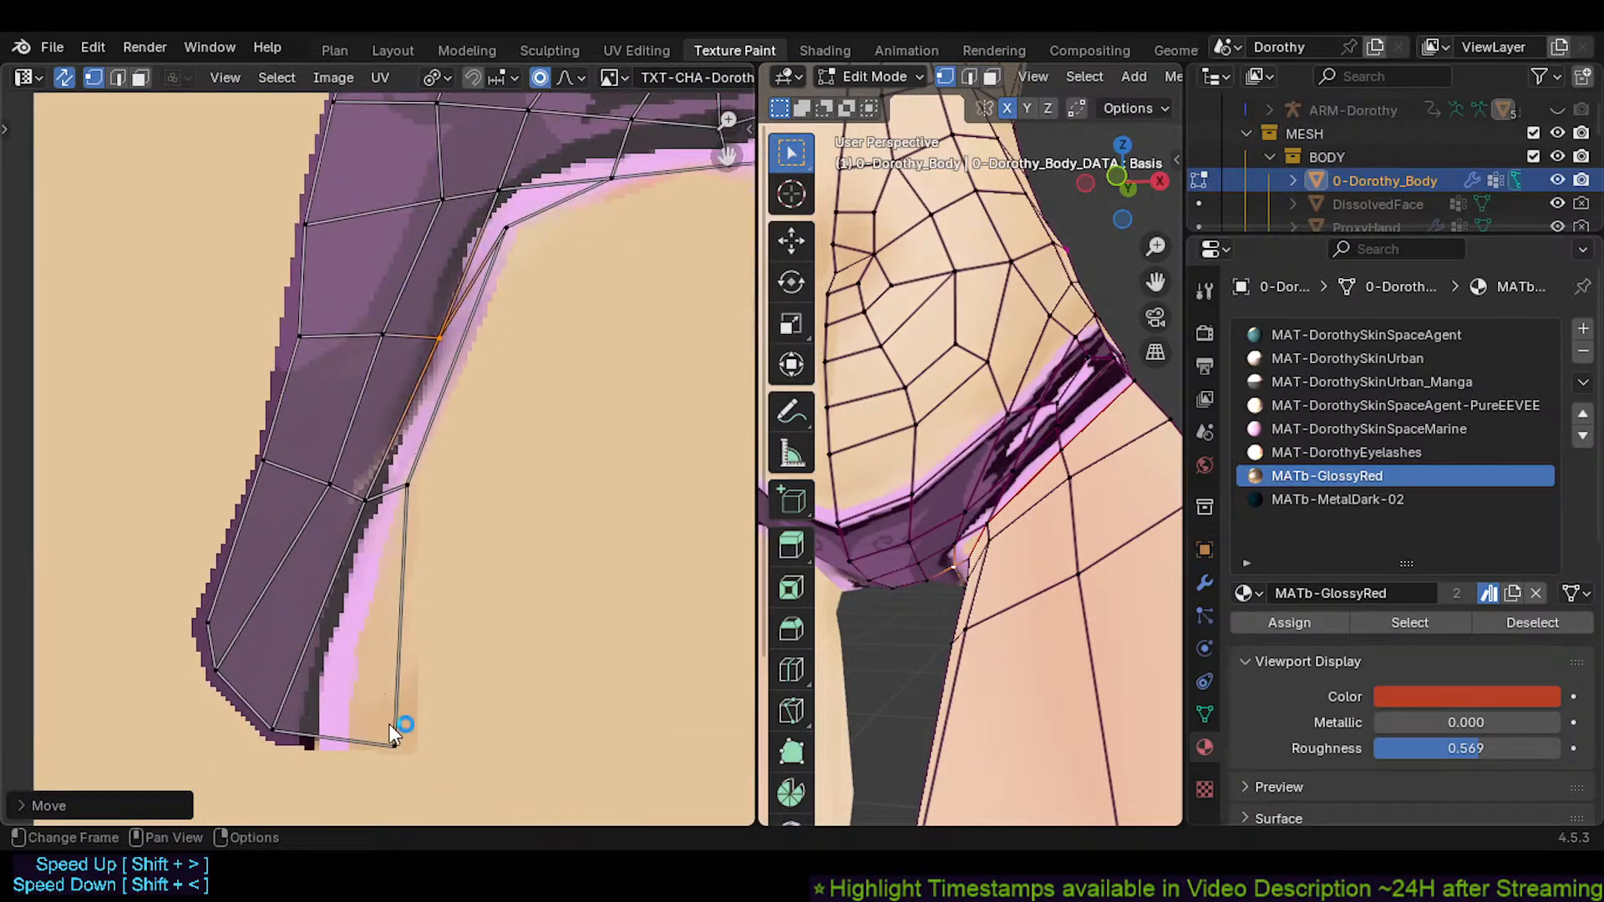
click(395, 732)
key(g)
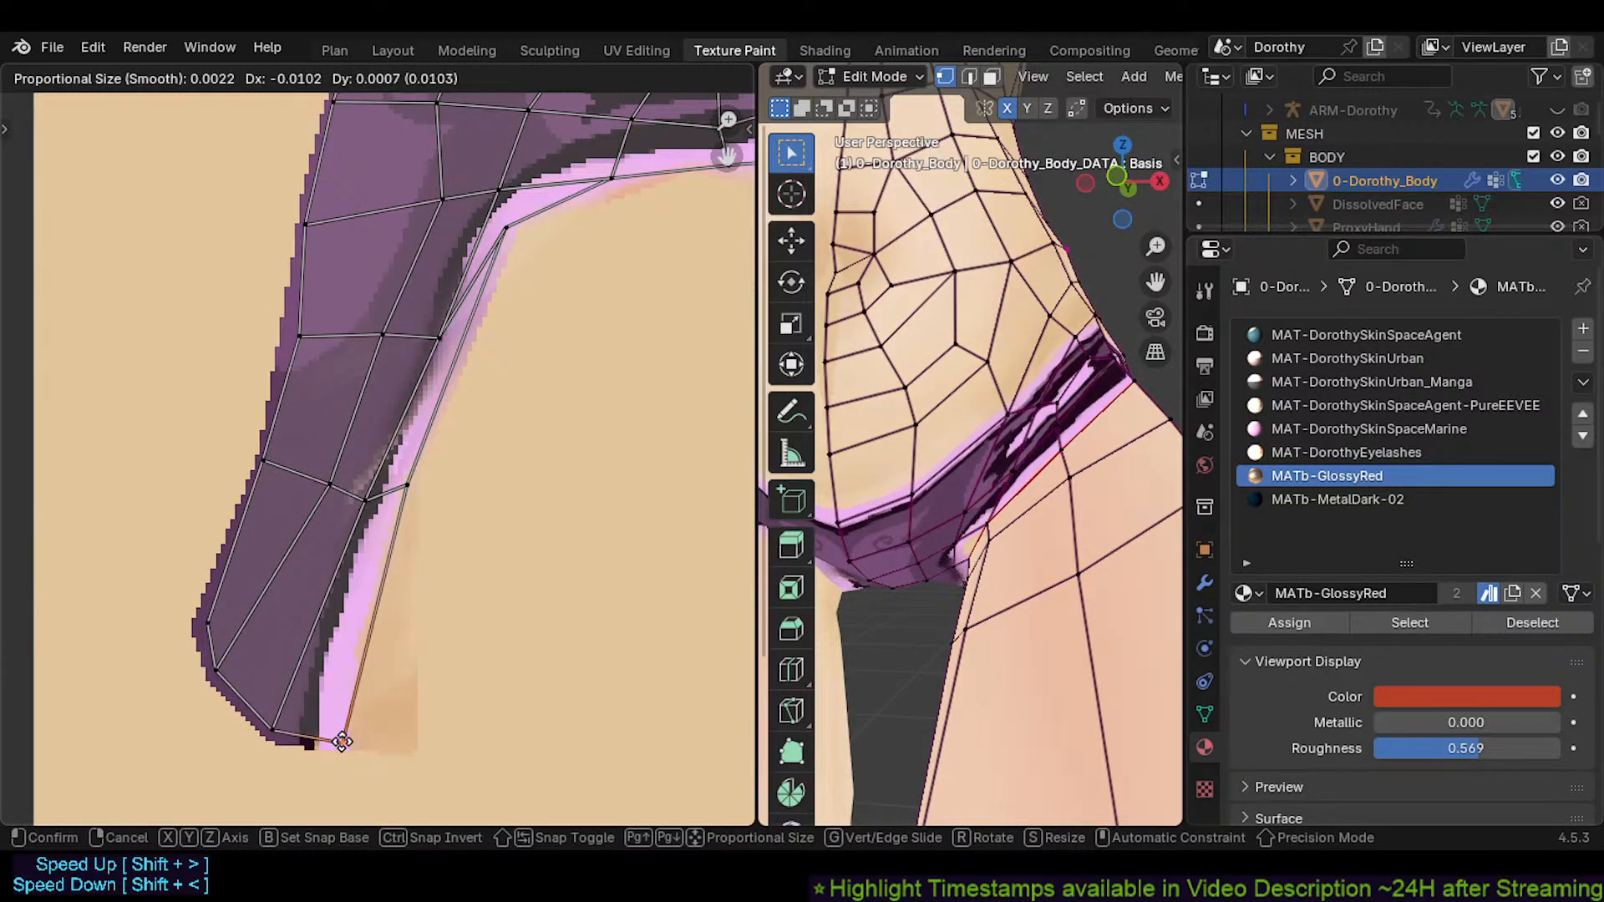
click(339, 742)
key(g)
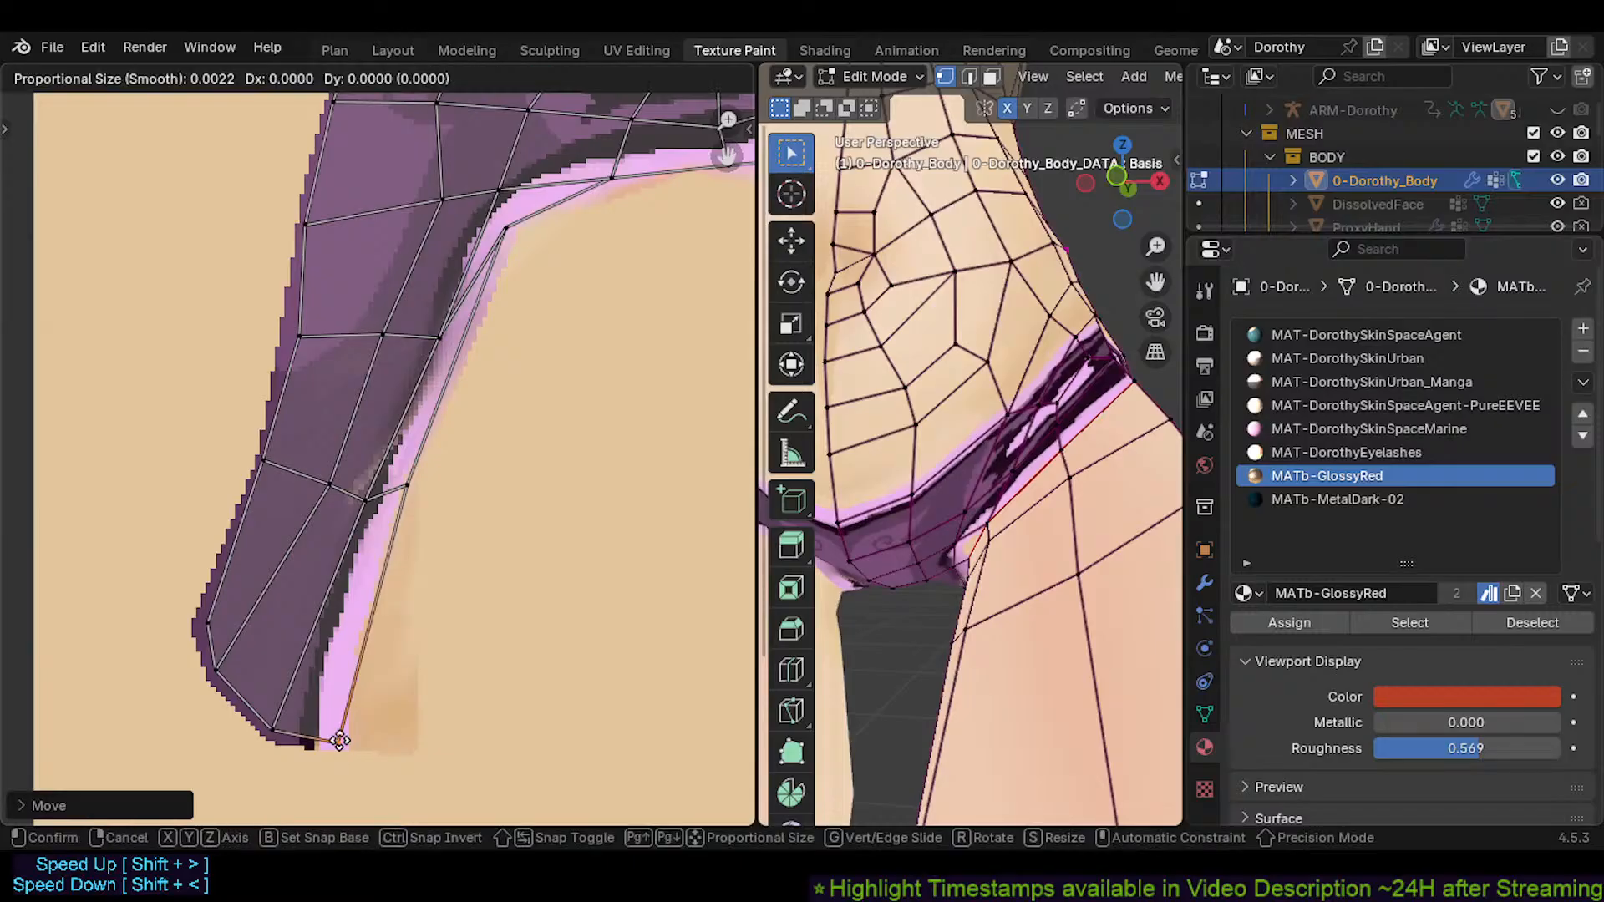
click(353, 739)
Raise the dark-stripe UV vertex on the lower strip slightly and nudge the corner vertex at the bend onto the pink trim
click(365, 496)
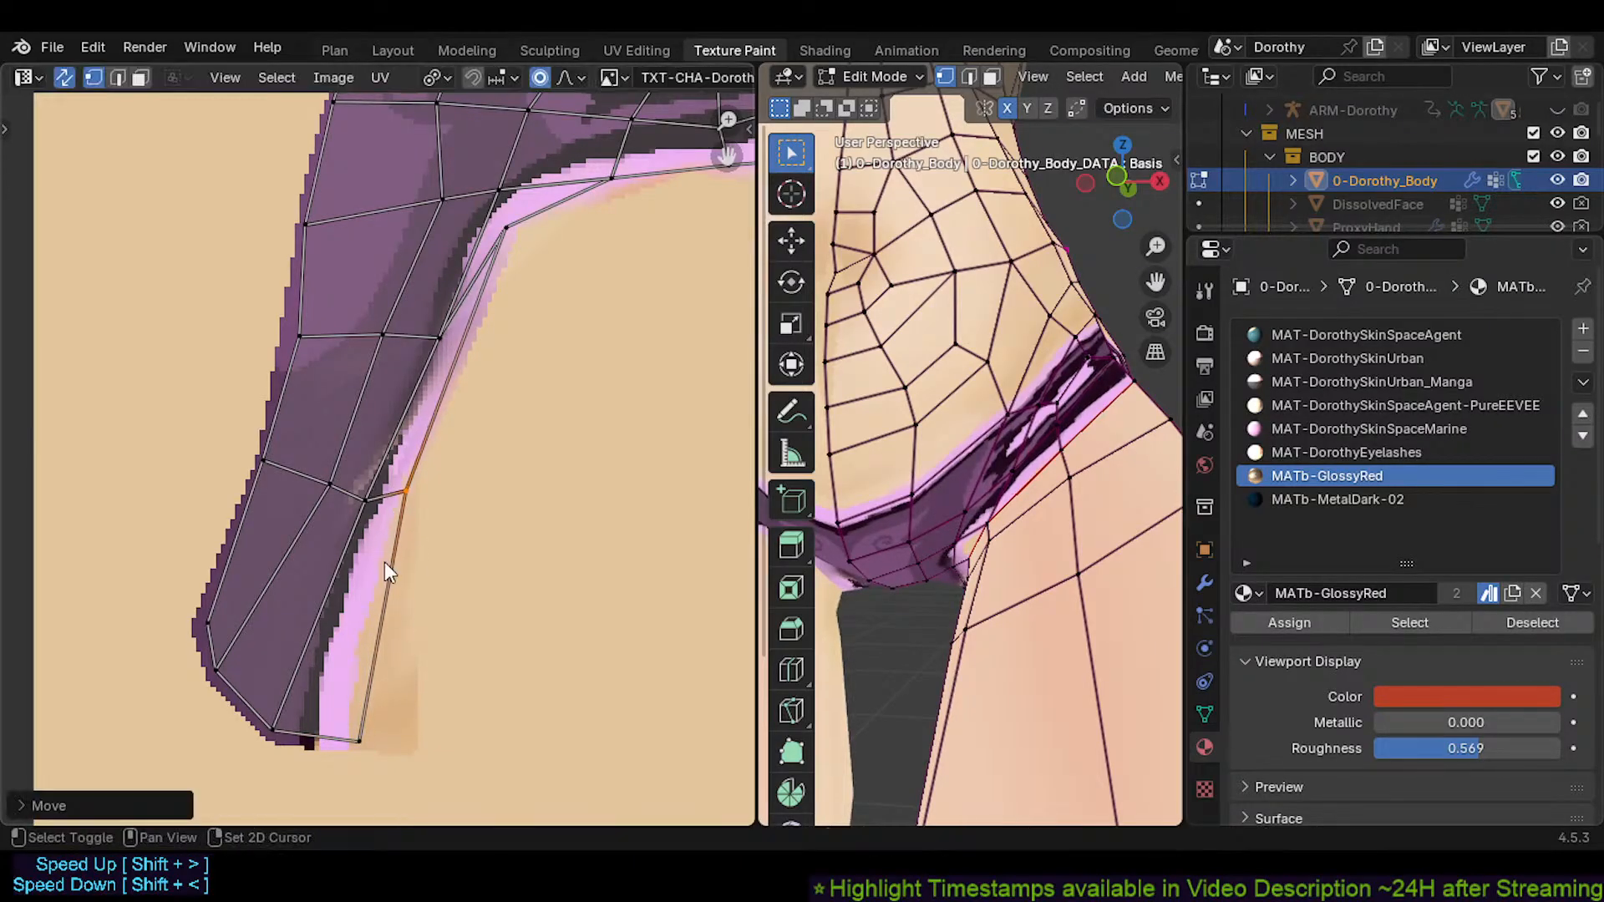
key(g)
click(364, 475)
middle_drag(484, 287, 436, 524)
click(457, 470)
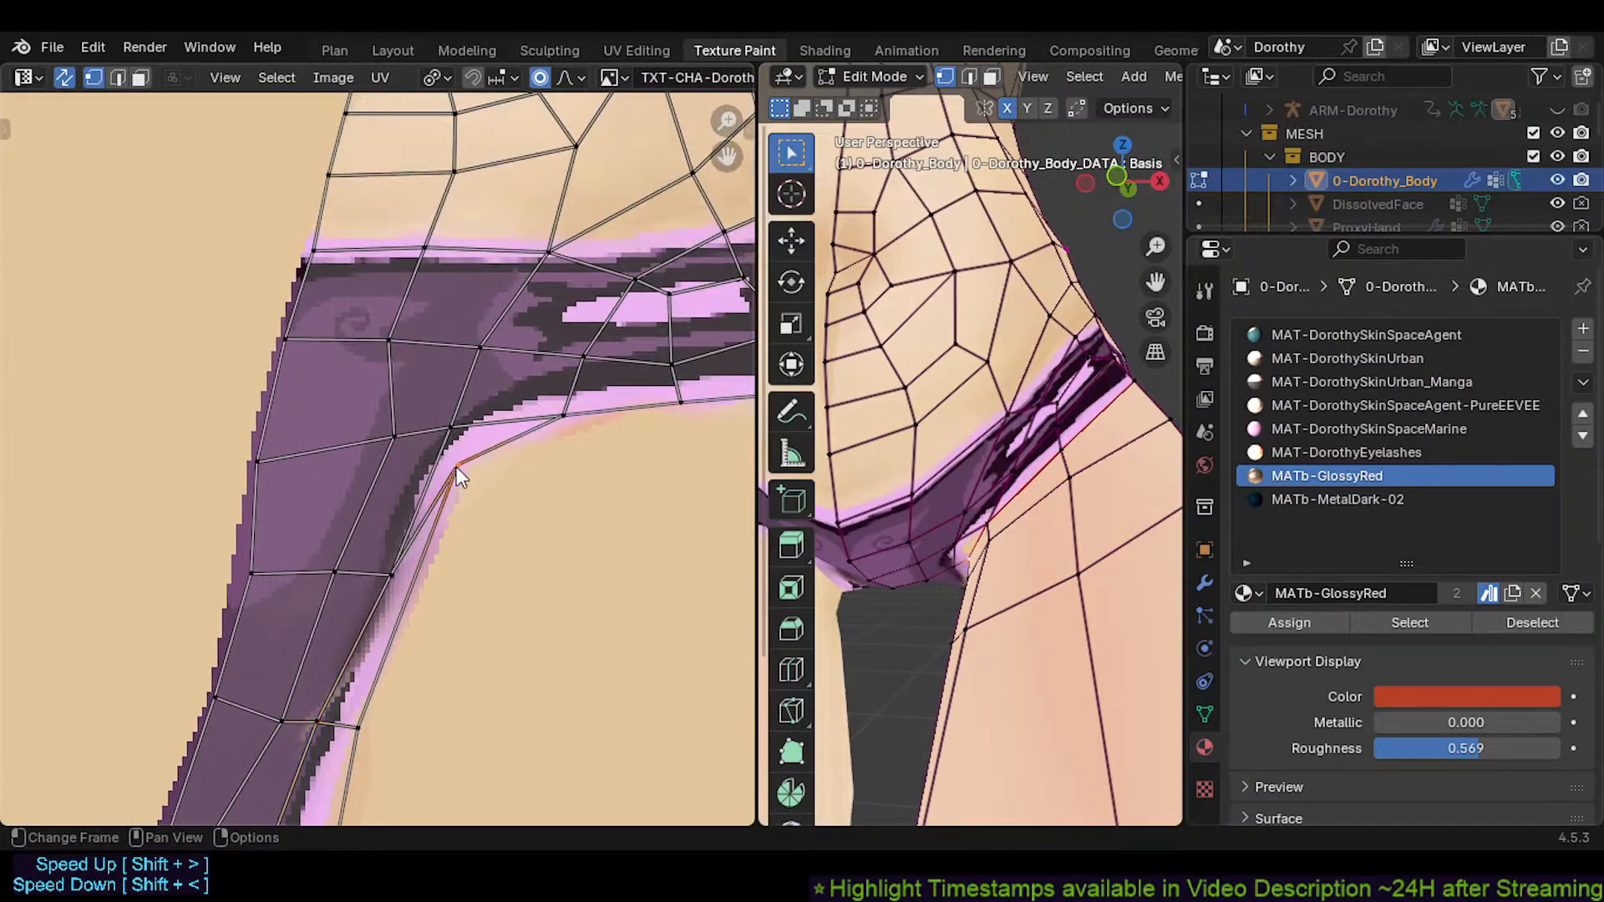
key(g)
click(460, 463)
Raise the dark-stripe UV vertex below the bend along the strip and nudge its interior neighbour up towards the centre line
click(390, 574)
key(g)
click(395, 528)
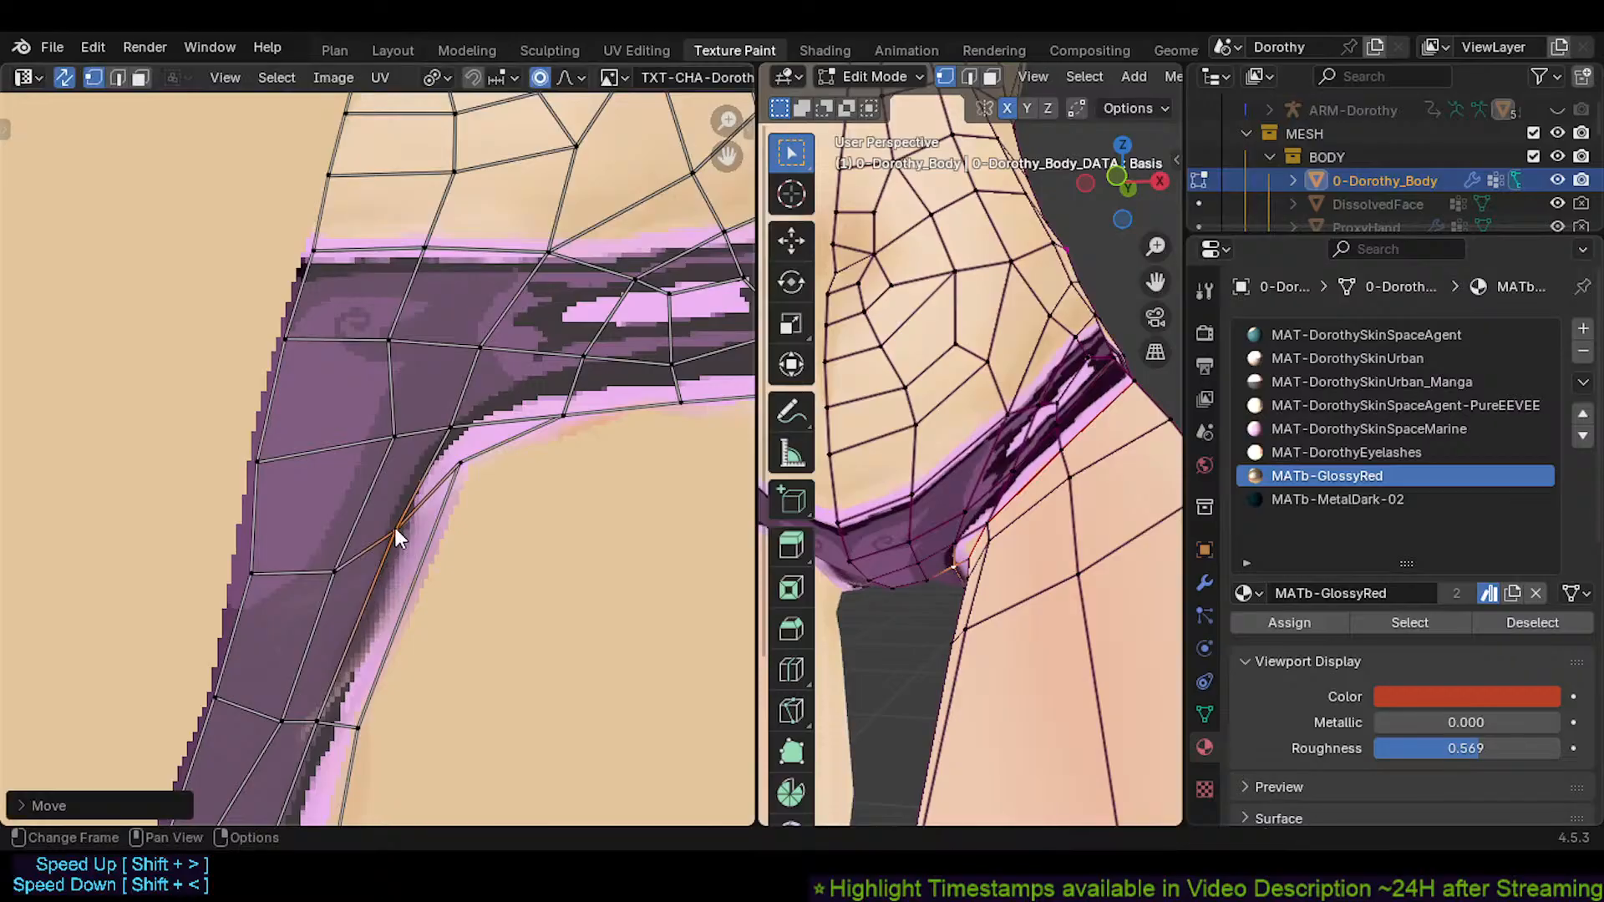
key(g)
click(396, 530)
click(329, 575)
key(g)
click(320, 563)
Pull the UV vertex inside the hip part of the waistband down to the skin just below its lower pink trim
shift+middle_drag(435, 520, 333, 616)
middle_drag(735, 451, 438, 540)
scroll(460, 514, down, 2)
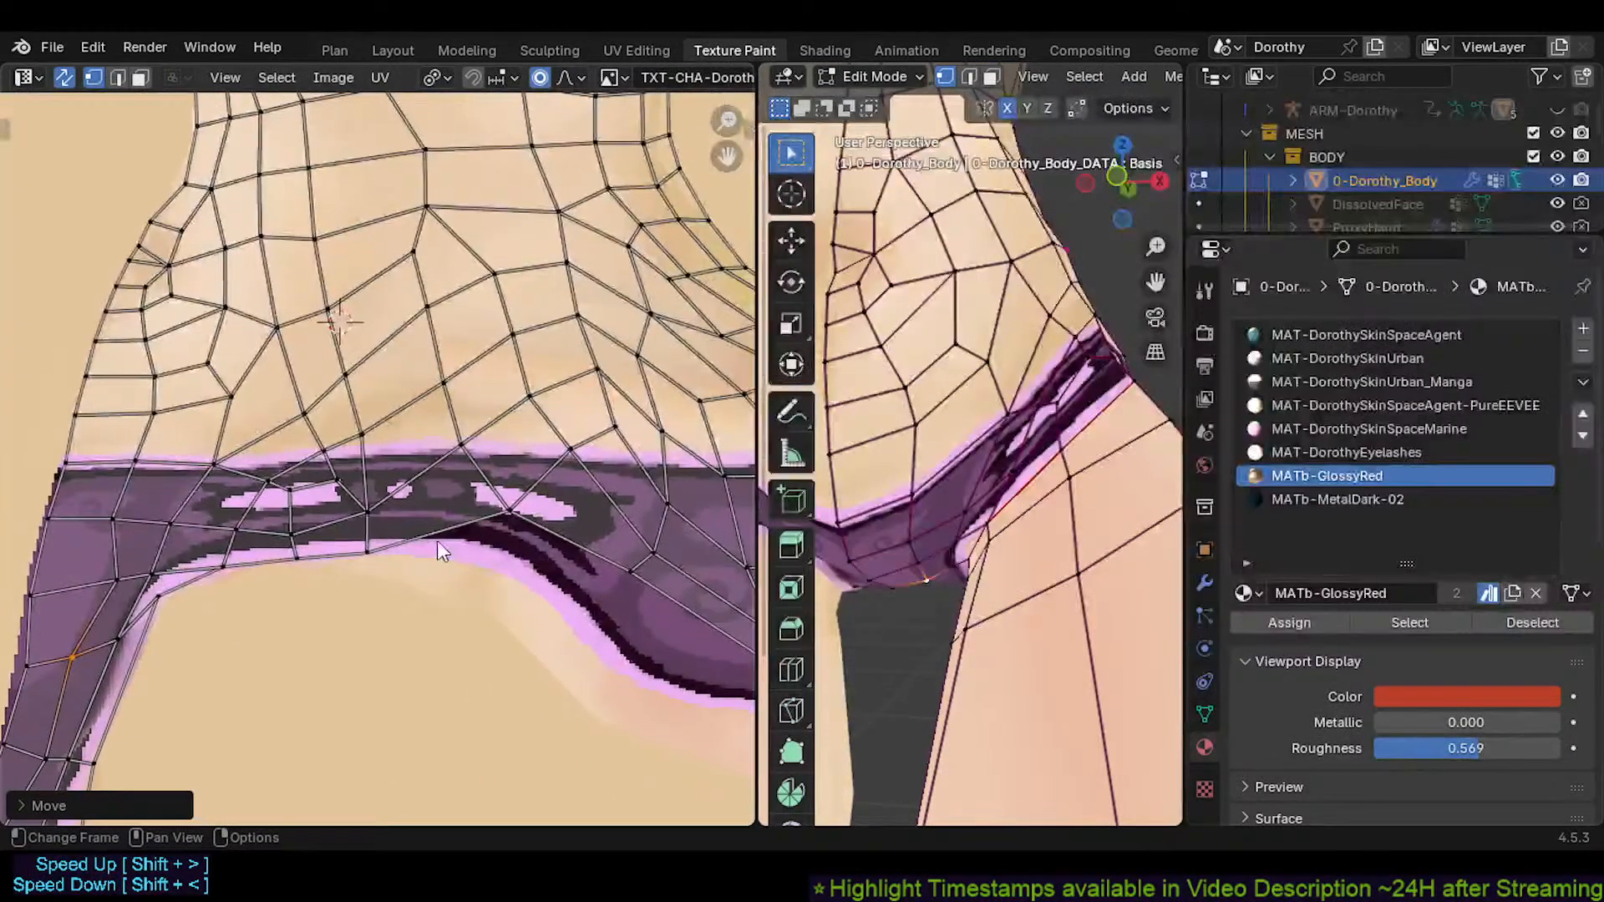
click(521, 515)
key(g)
click(477, 590)
Use proportional editing to pull the next lower-edge UV vertex down past the pink trim where the waistband widens
middle_drag(488, 493, 397, 492)
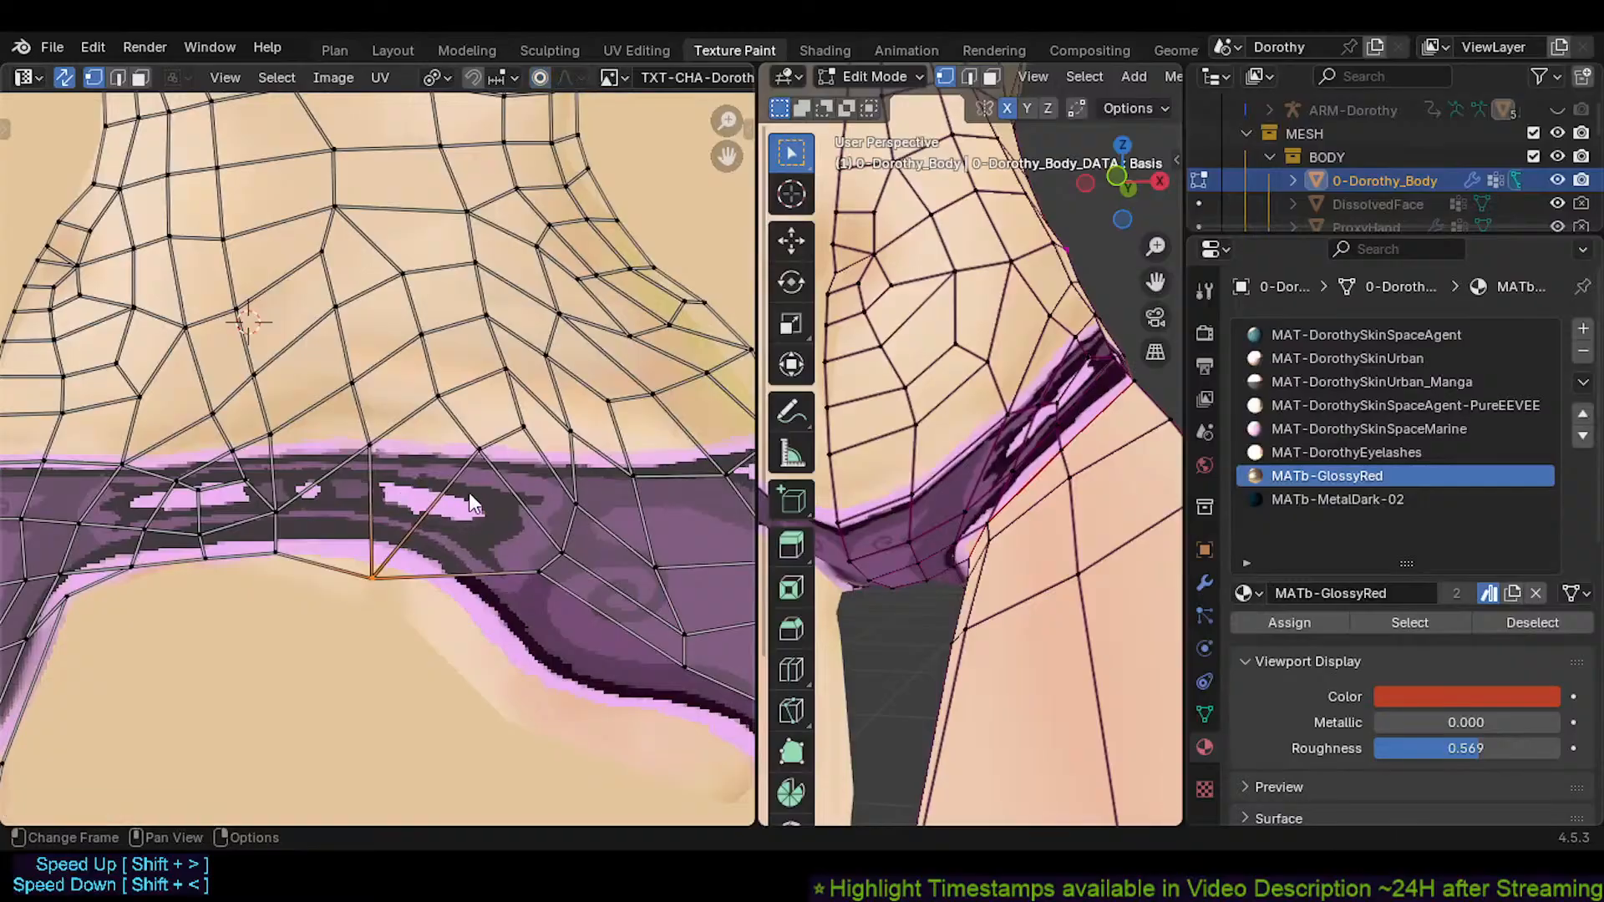
click(555, 569)
key(g)
right_click(534, 573)
click(534, 573)
key(g)
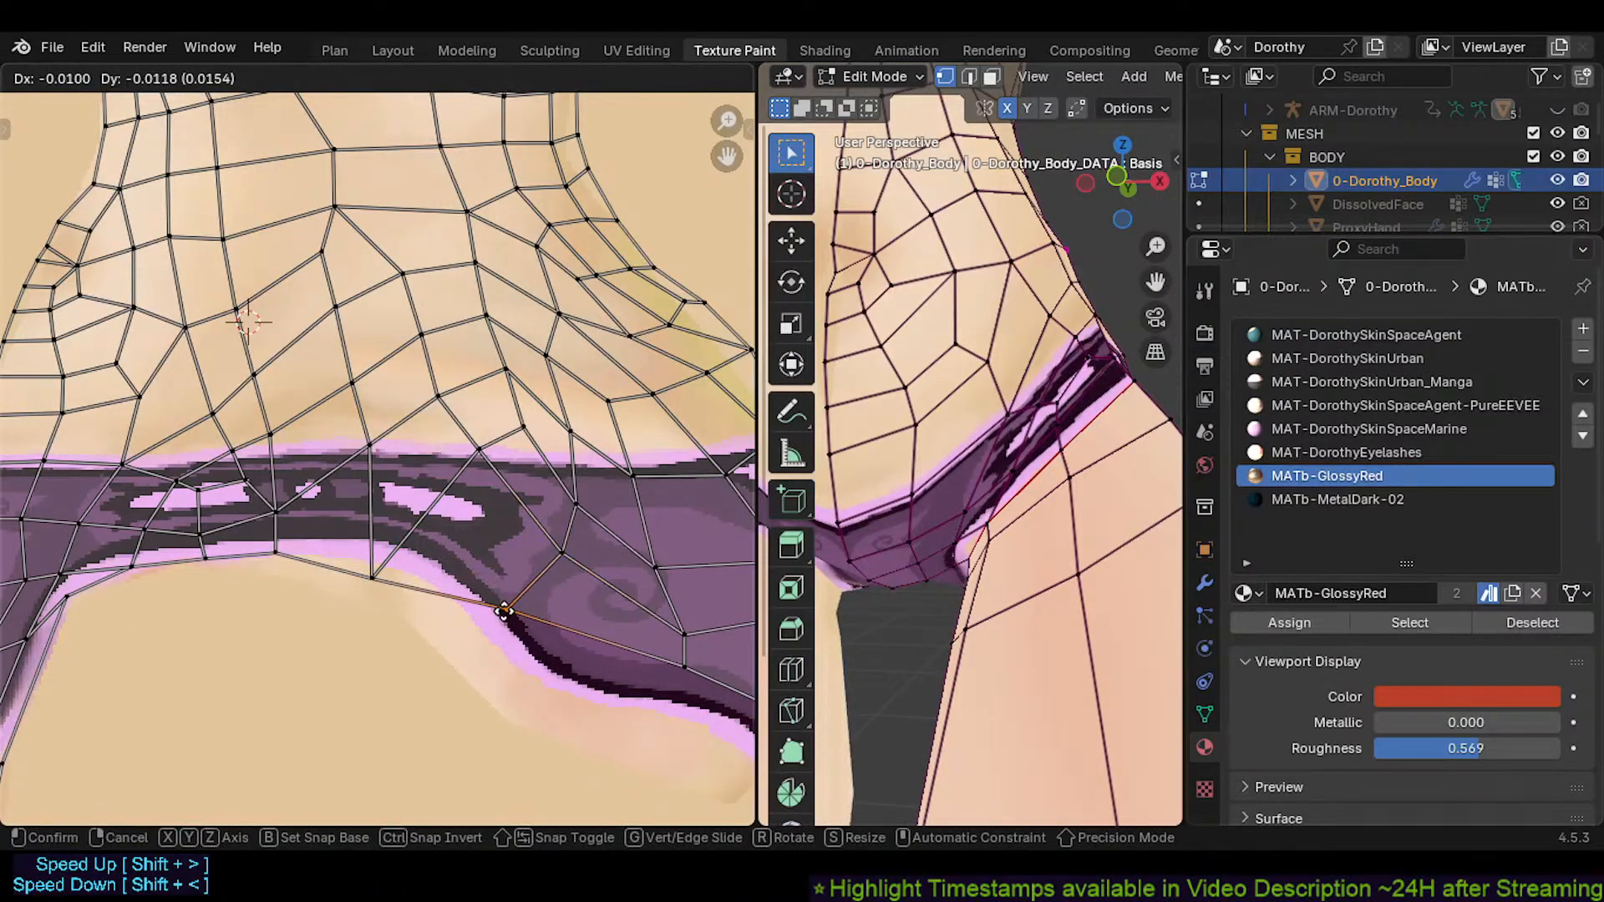
right_click(506, 599)
key(g)
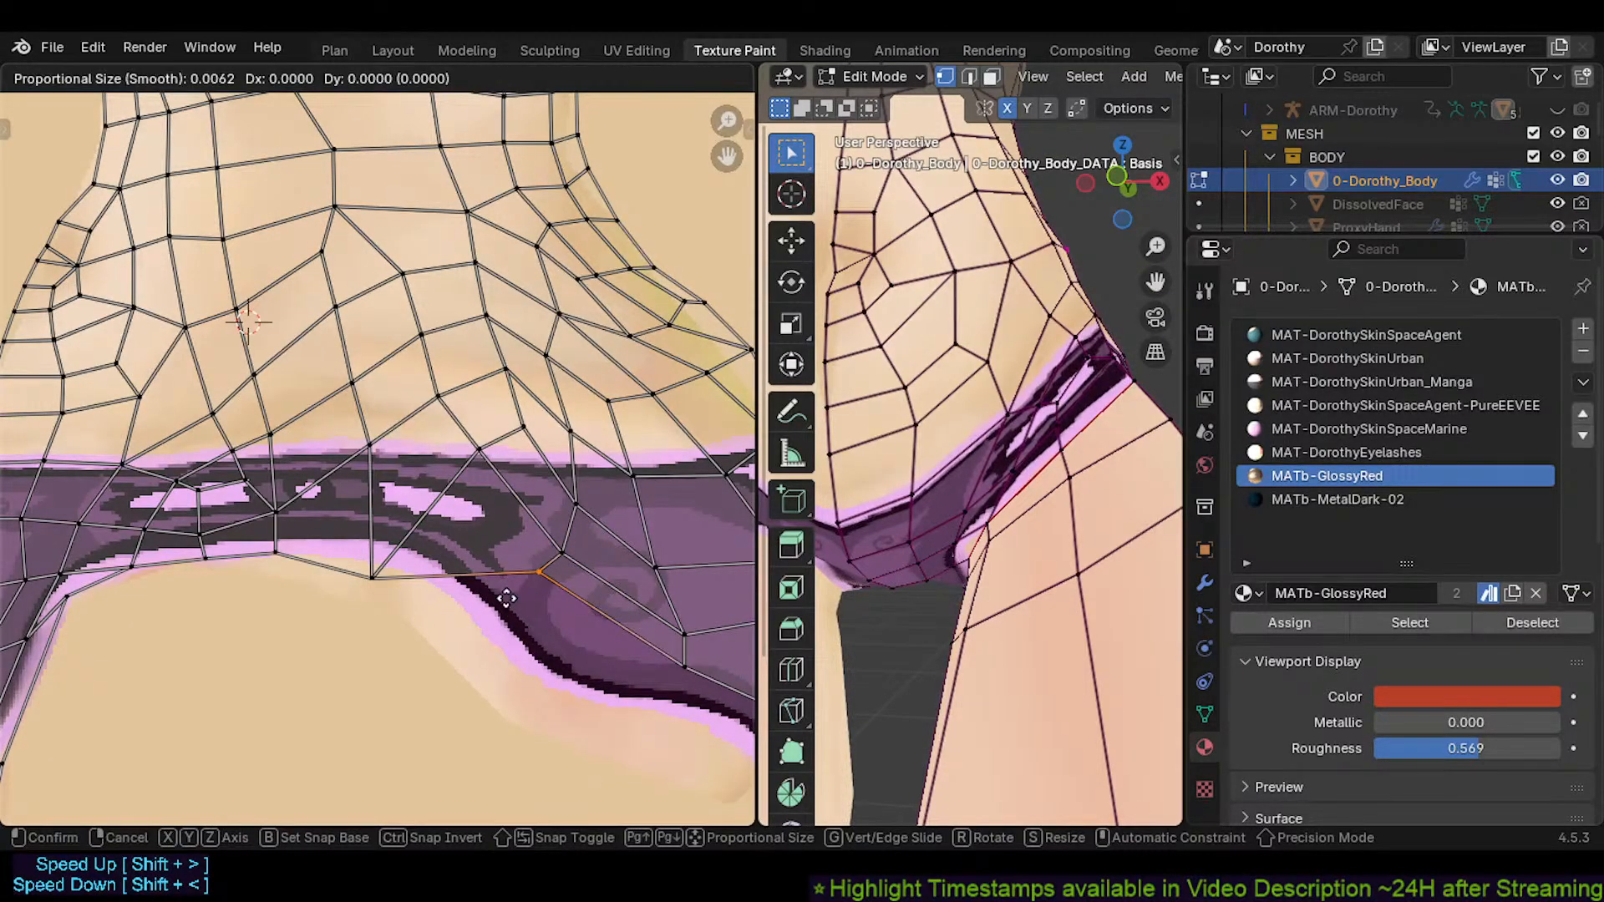
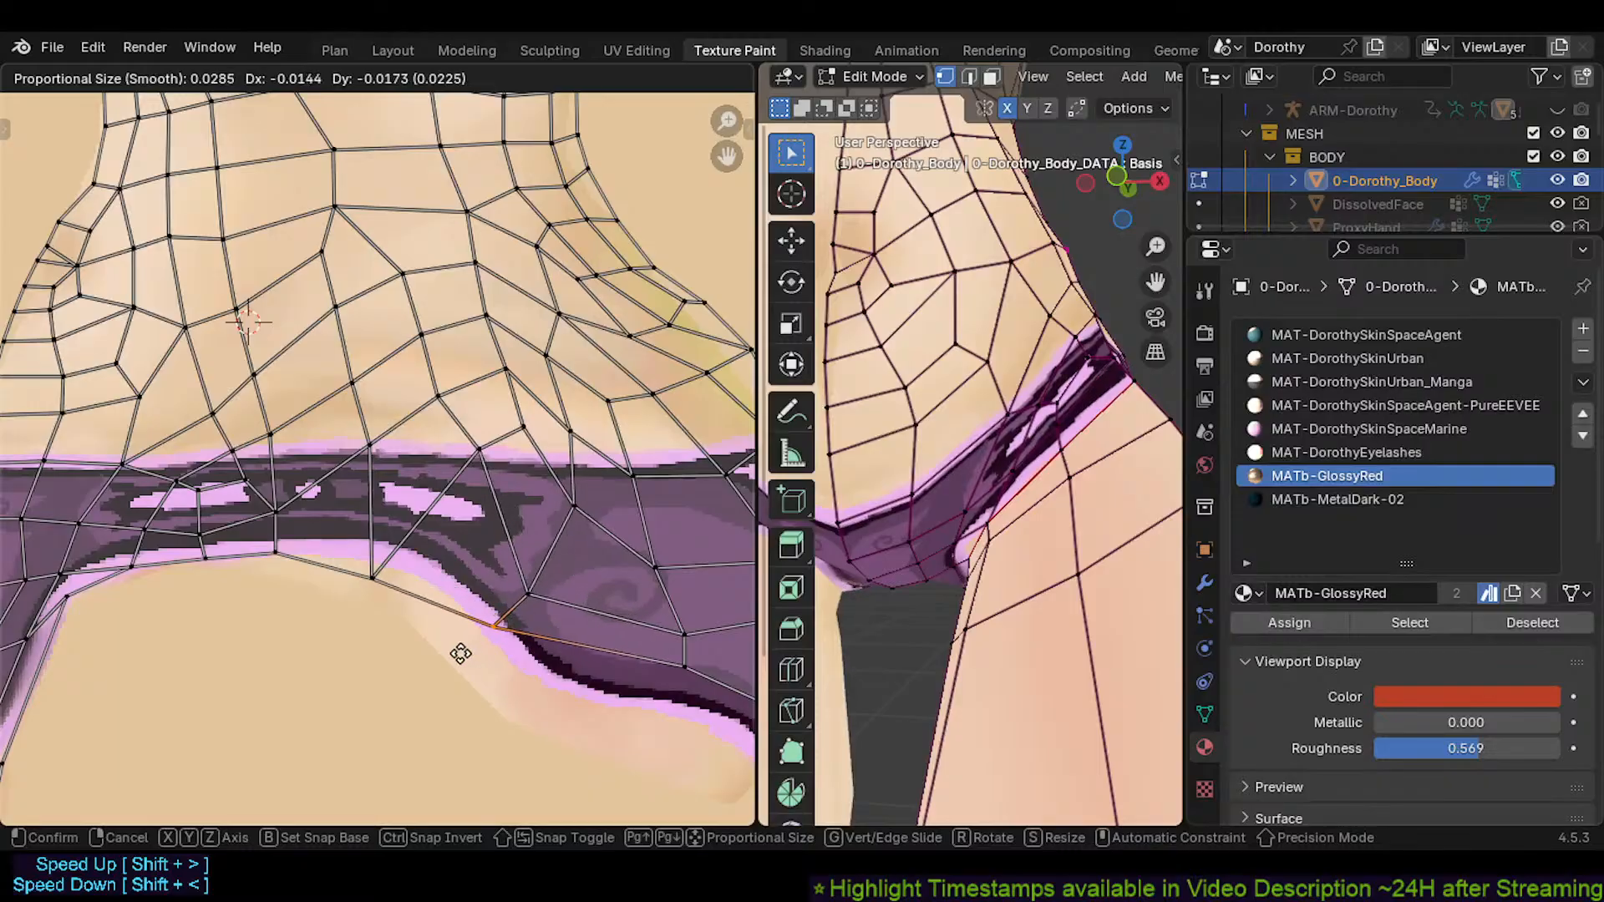
click(430, 674)
Lower the UV vertex at the waistband's top edge into the pink highlight and bring the skin vertex above it down
click(473, 453)
key(g)
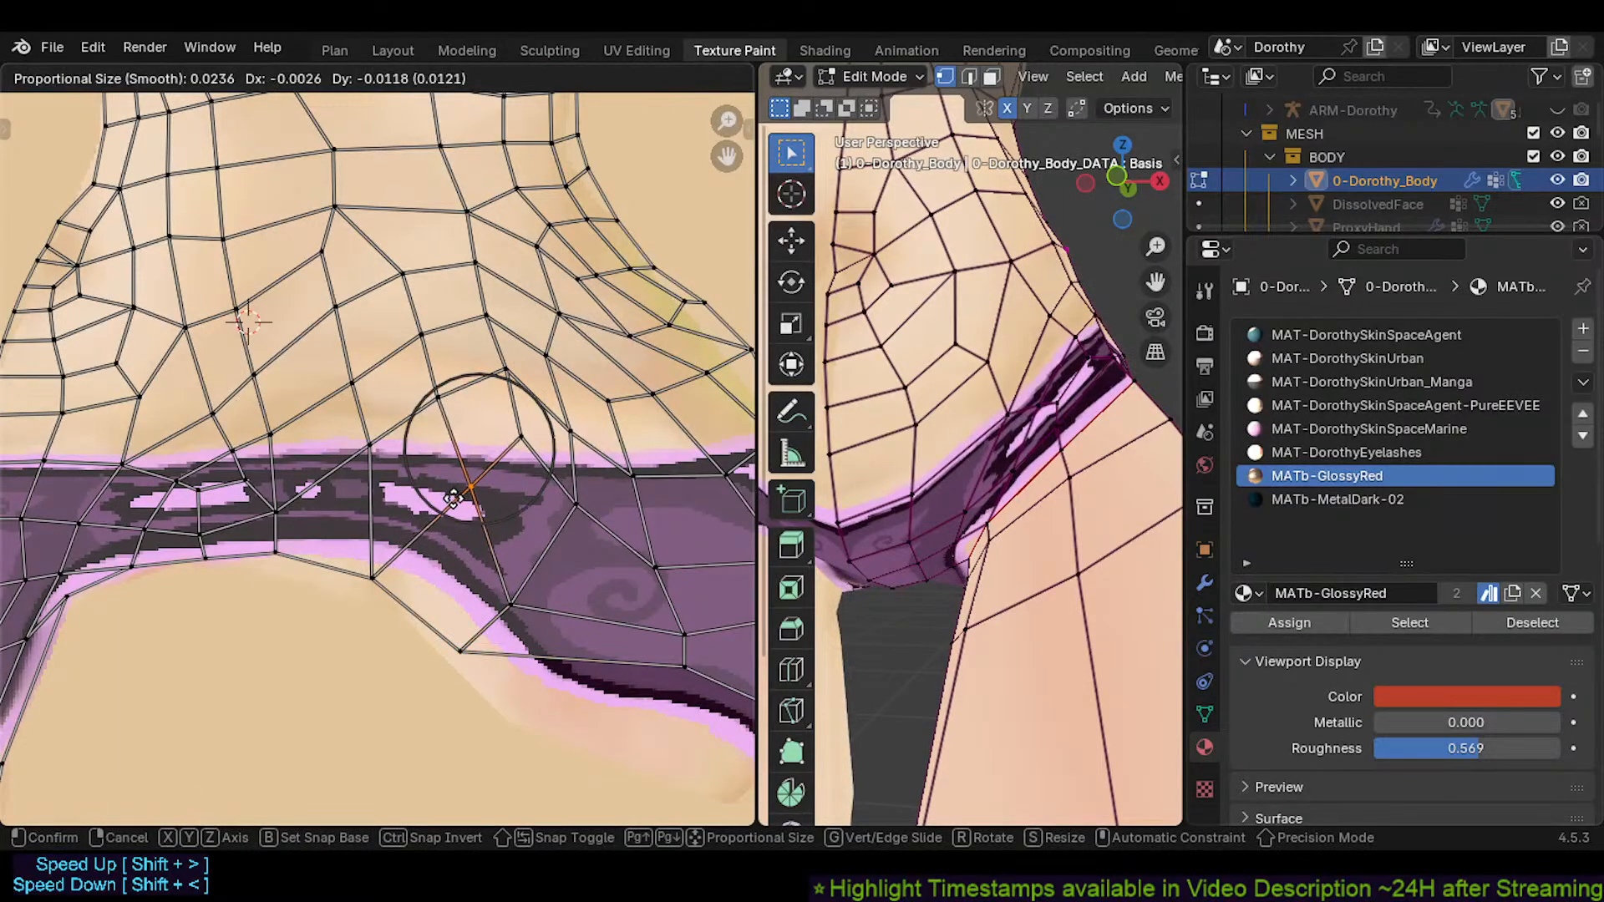
click(437, 516)
click(441, 409)
key(g)
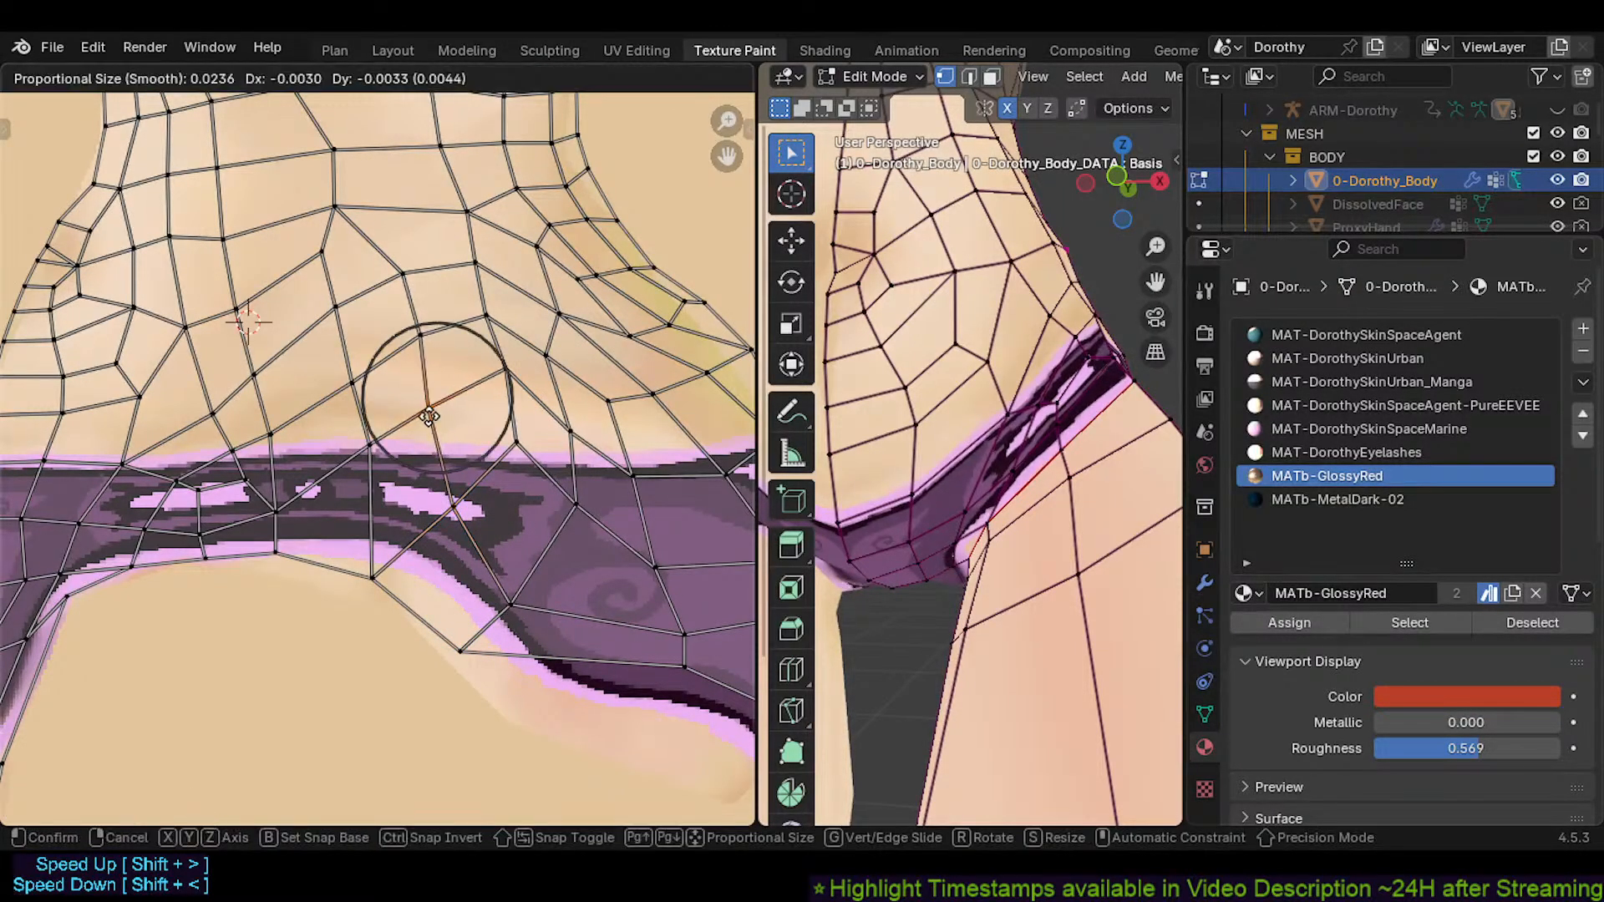
click(431, 432)
Move the UV vertex between the small pink dot and the highlight down into the waistband and lower the vertex above it
click(379, 453)
key(g)
click(362, 518)
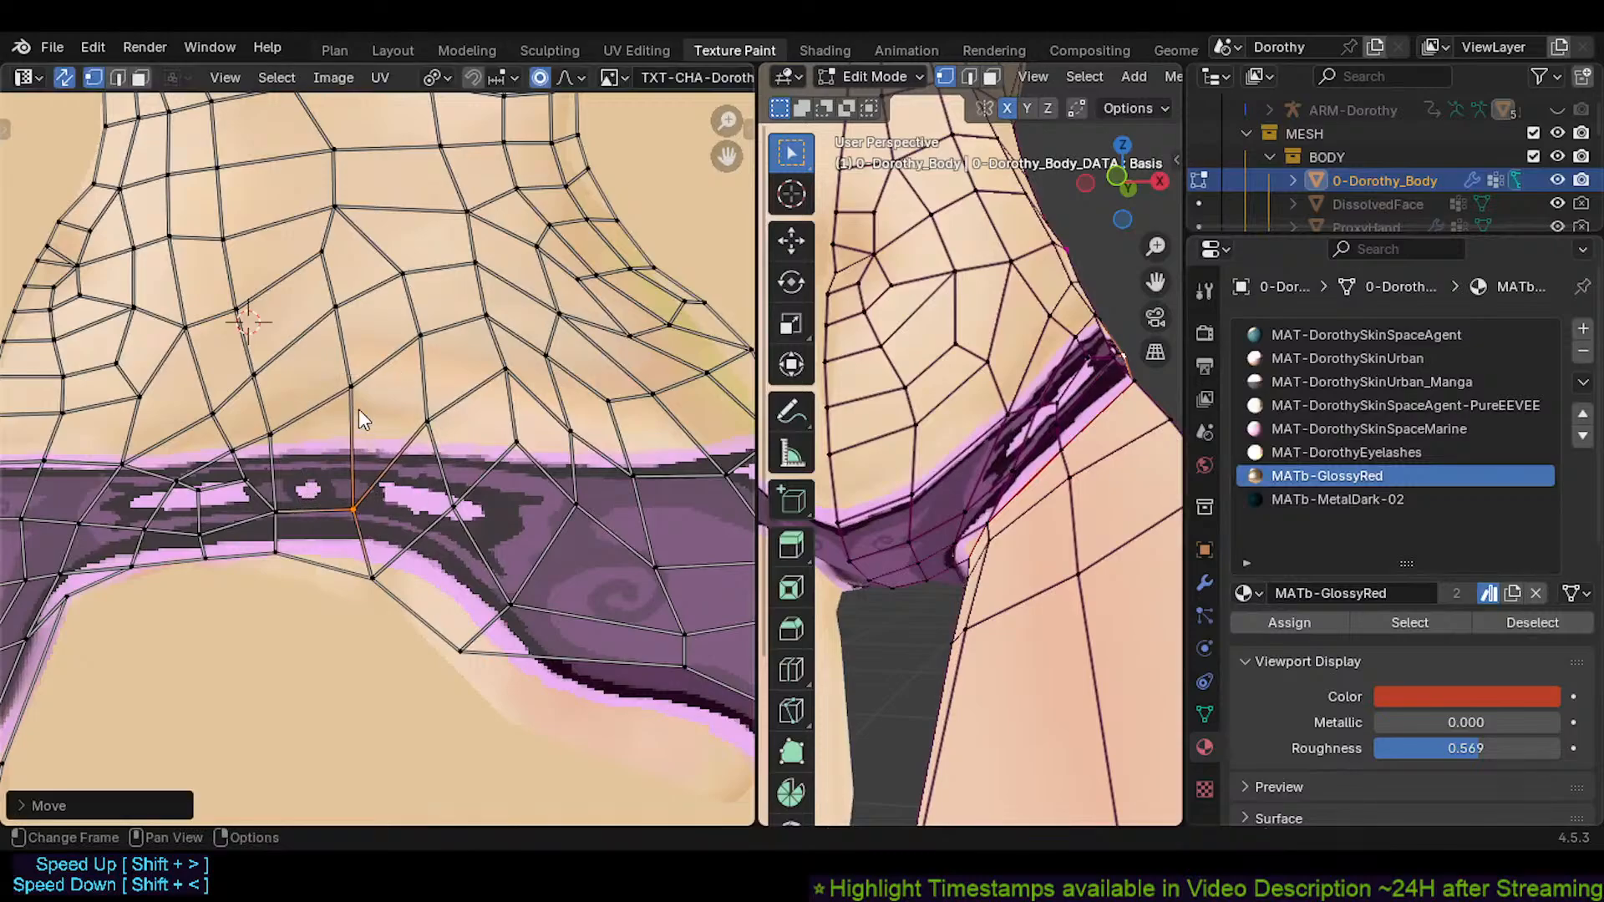
click(348, 406)
key(g)
click(346, 435)
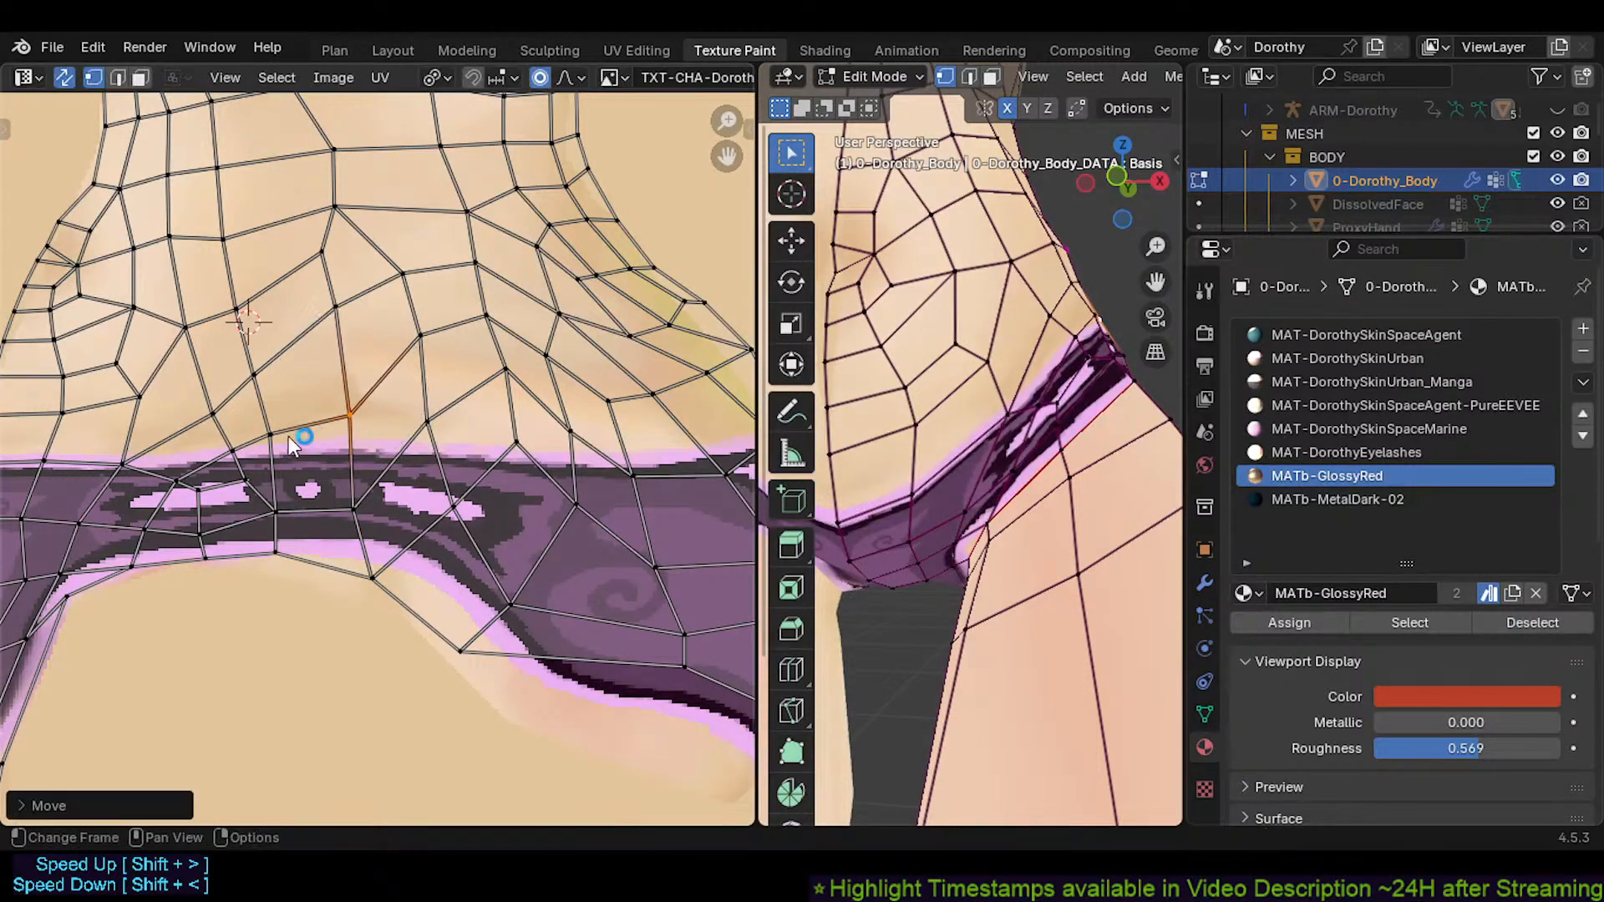
Nudge the UV vertex above the pink dot to the waistband's top trim and lower the one above the elongated highlight
click(278, 438)
key(g)
click(292, 445)
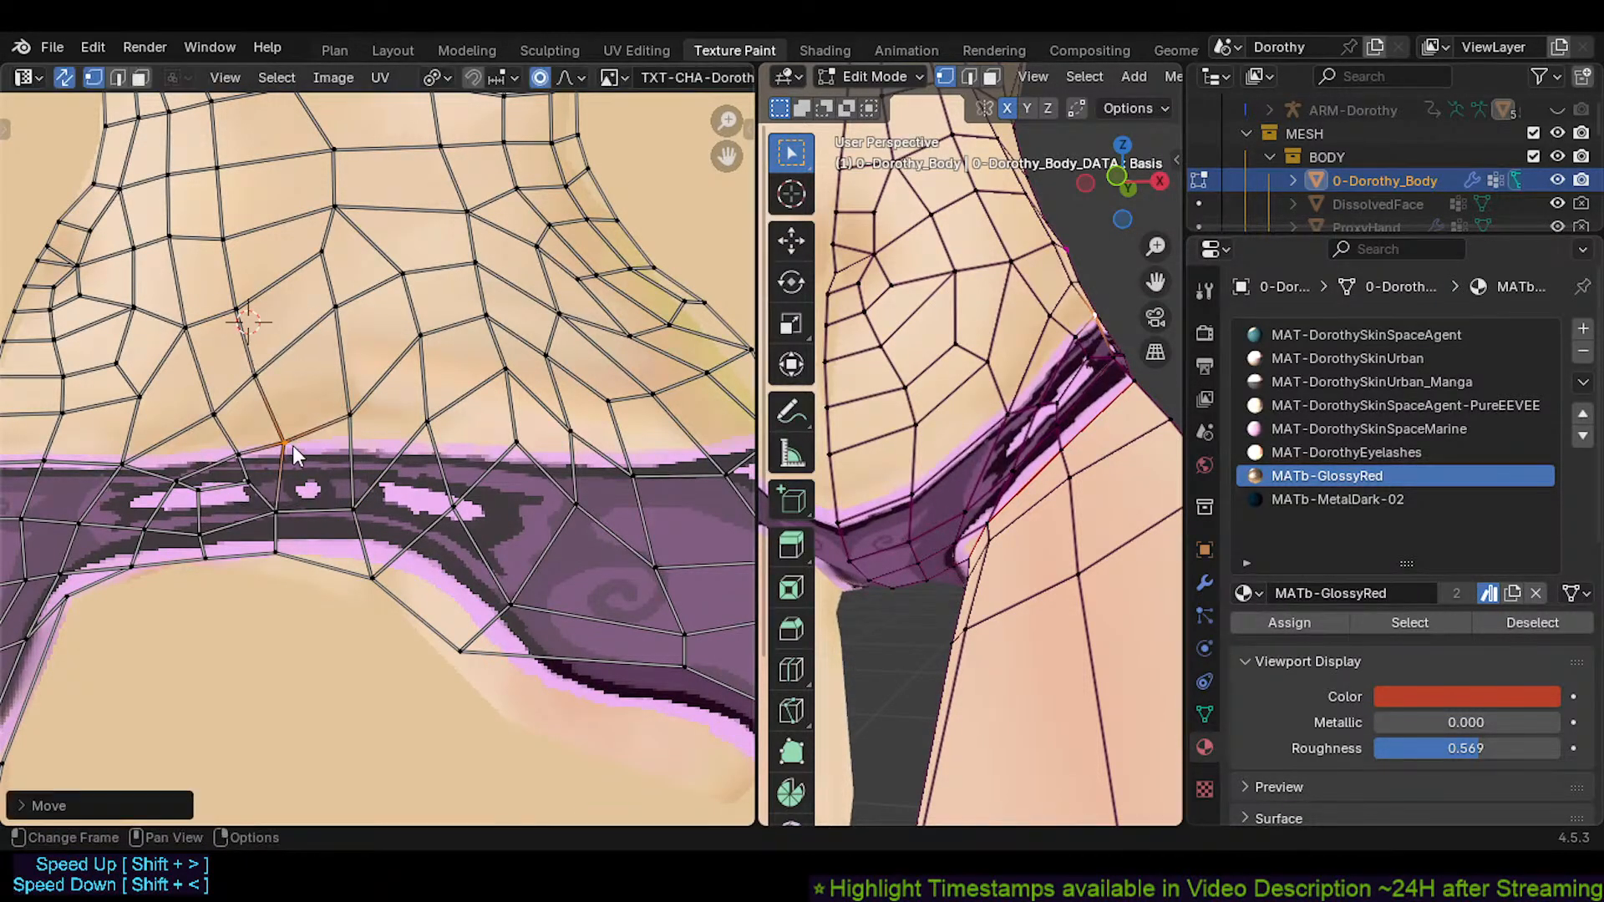
click(182, 463)
key(g)
click(178, 463)
key(g)
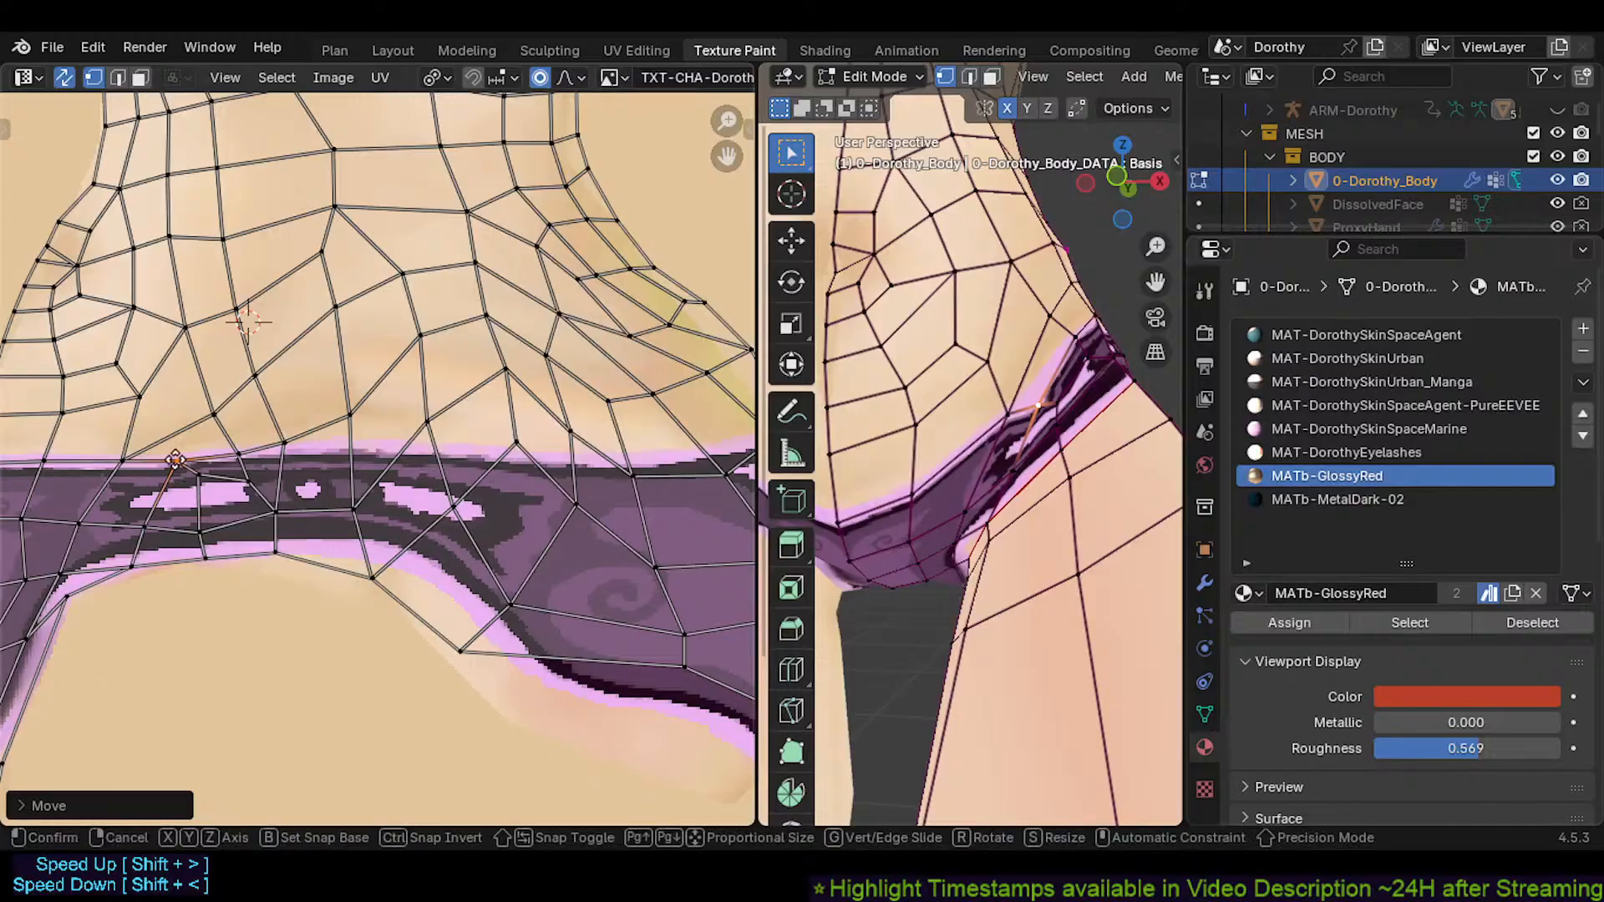
click(177, 485)
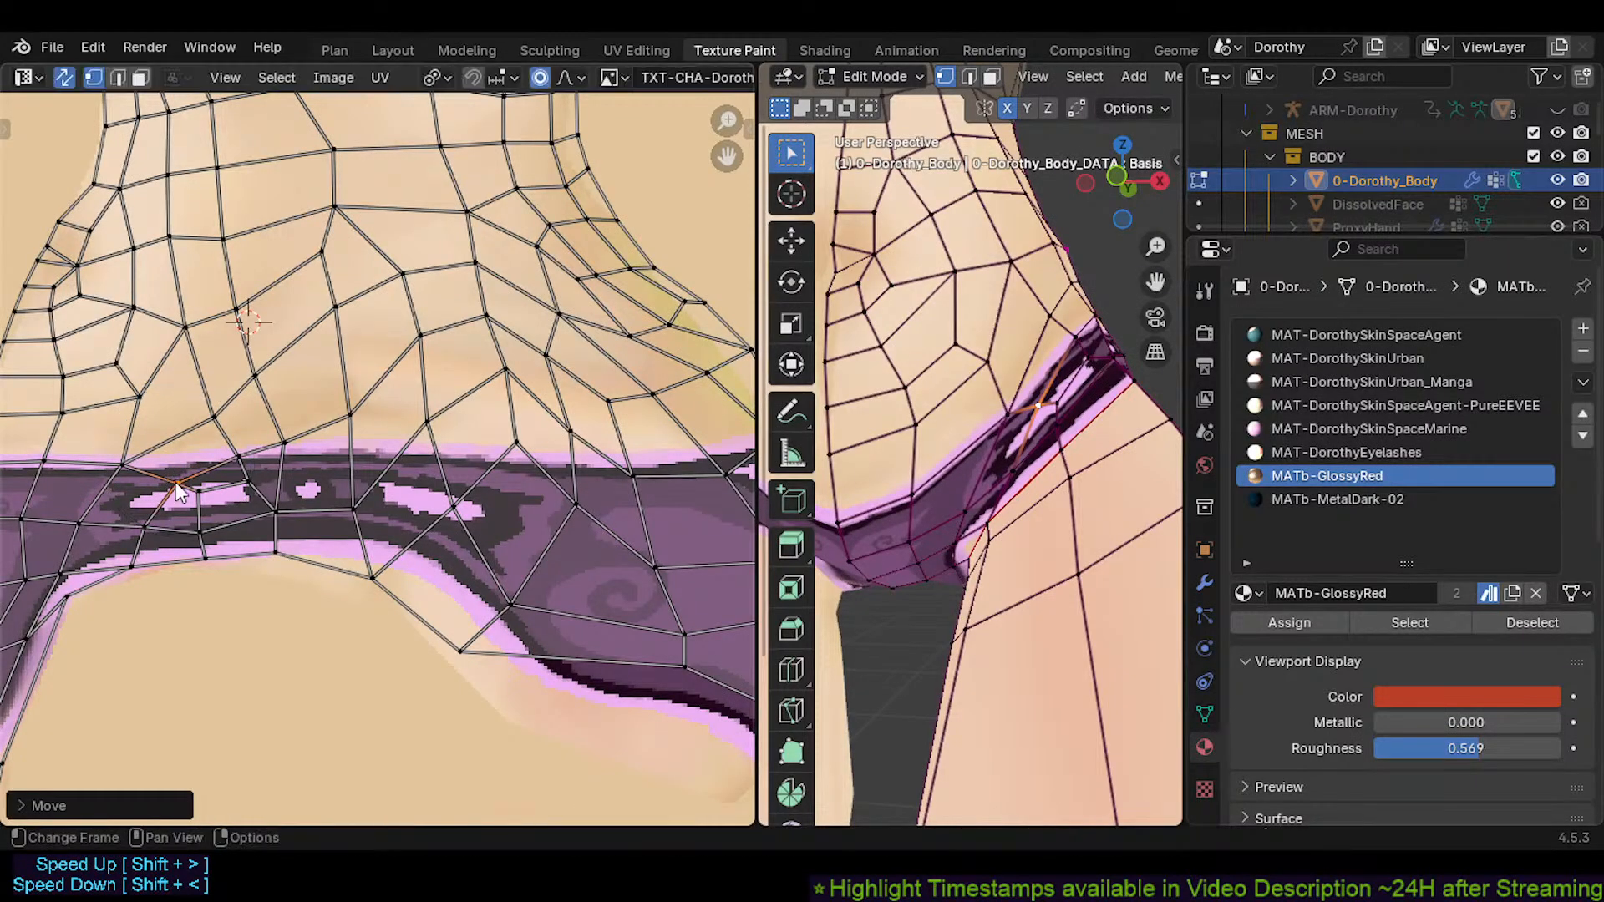
Shift the UV vertex beneath the small pink dot slightly down within the waistband, and save the file
click(278, 518)
key(g)
click(269, 518)
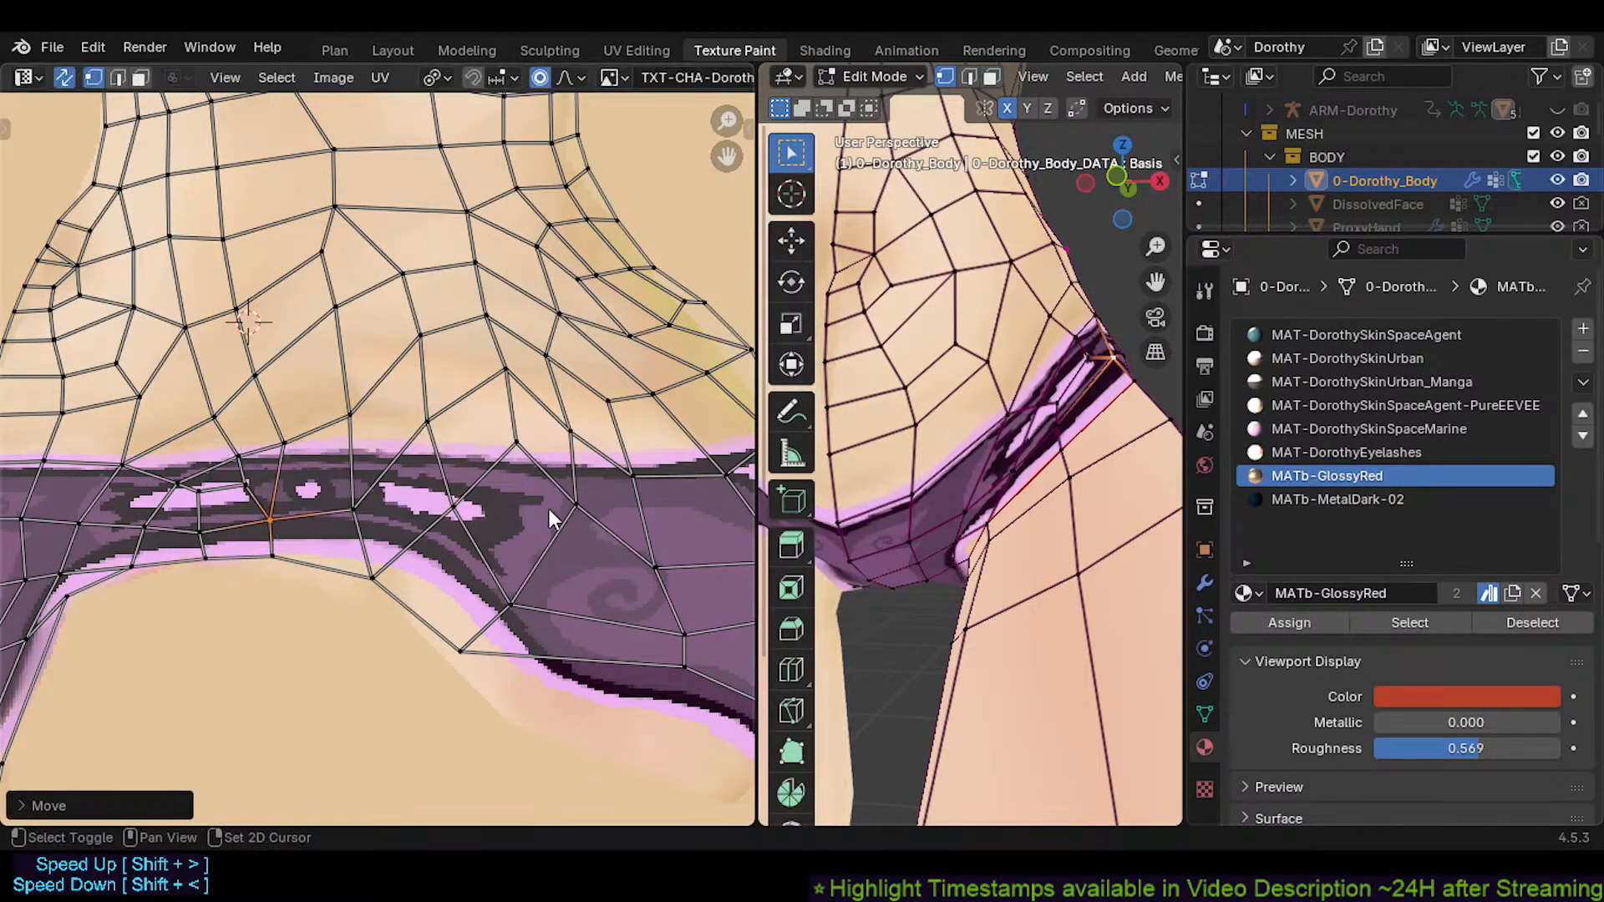
middle_drag(549, 509, 302, 515)
scroll(302, 515, down, 1)
scroll(349, 598, down, 2)
scroll(353, 604, up, 2)
key(ctrl+s)
Pull the two lower-edge UV vertices of the back panel down onto the skin below its pink trim and lower tip
click(365, 573)
key(g)
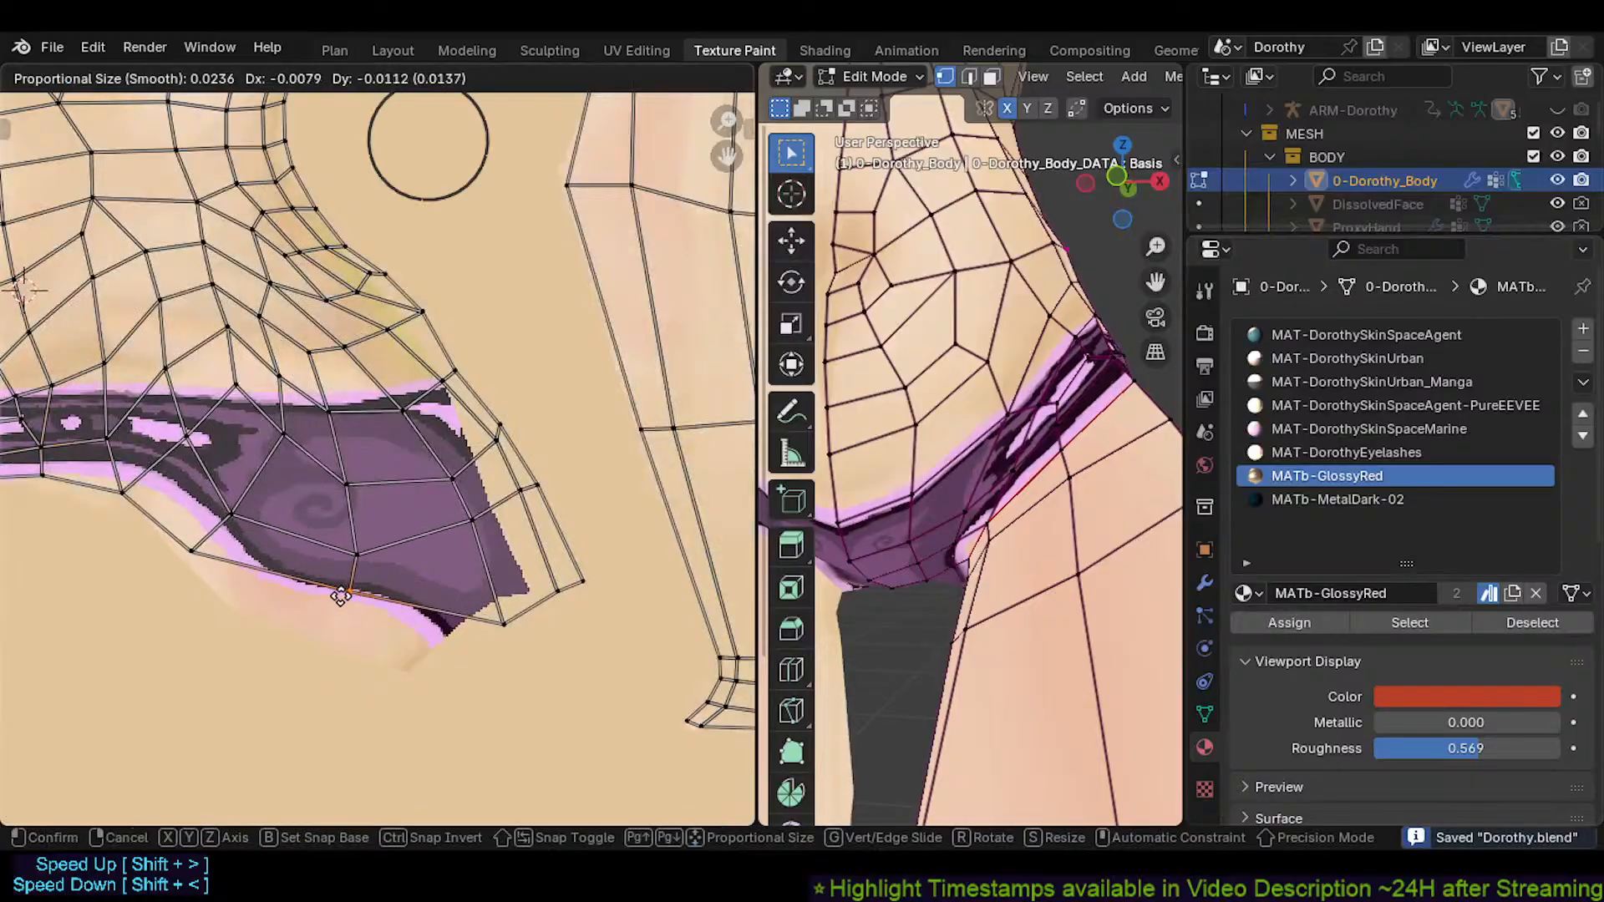
click(287, 606)
scroll(336, 596, up, 1)
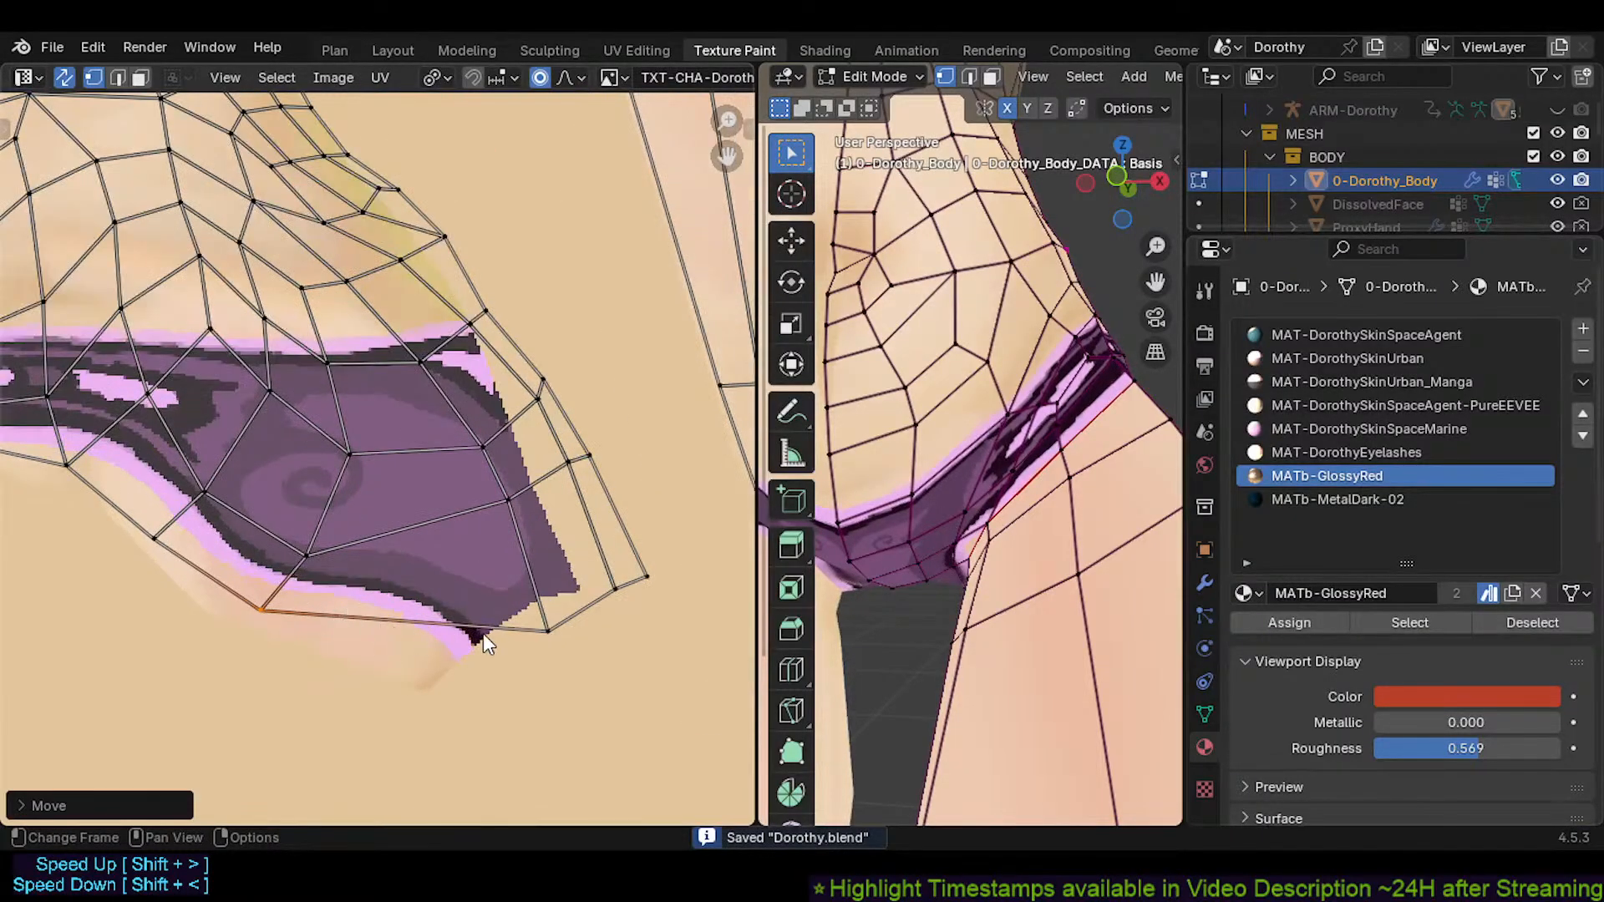
click(535, 638)
key(g)
click(415, 690)
Bring the two outer UV vertices at the back panel's lower end in to the painted tip and outer corner
click(608, 590)
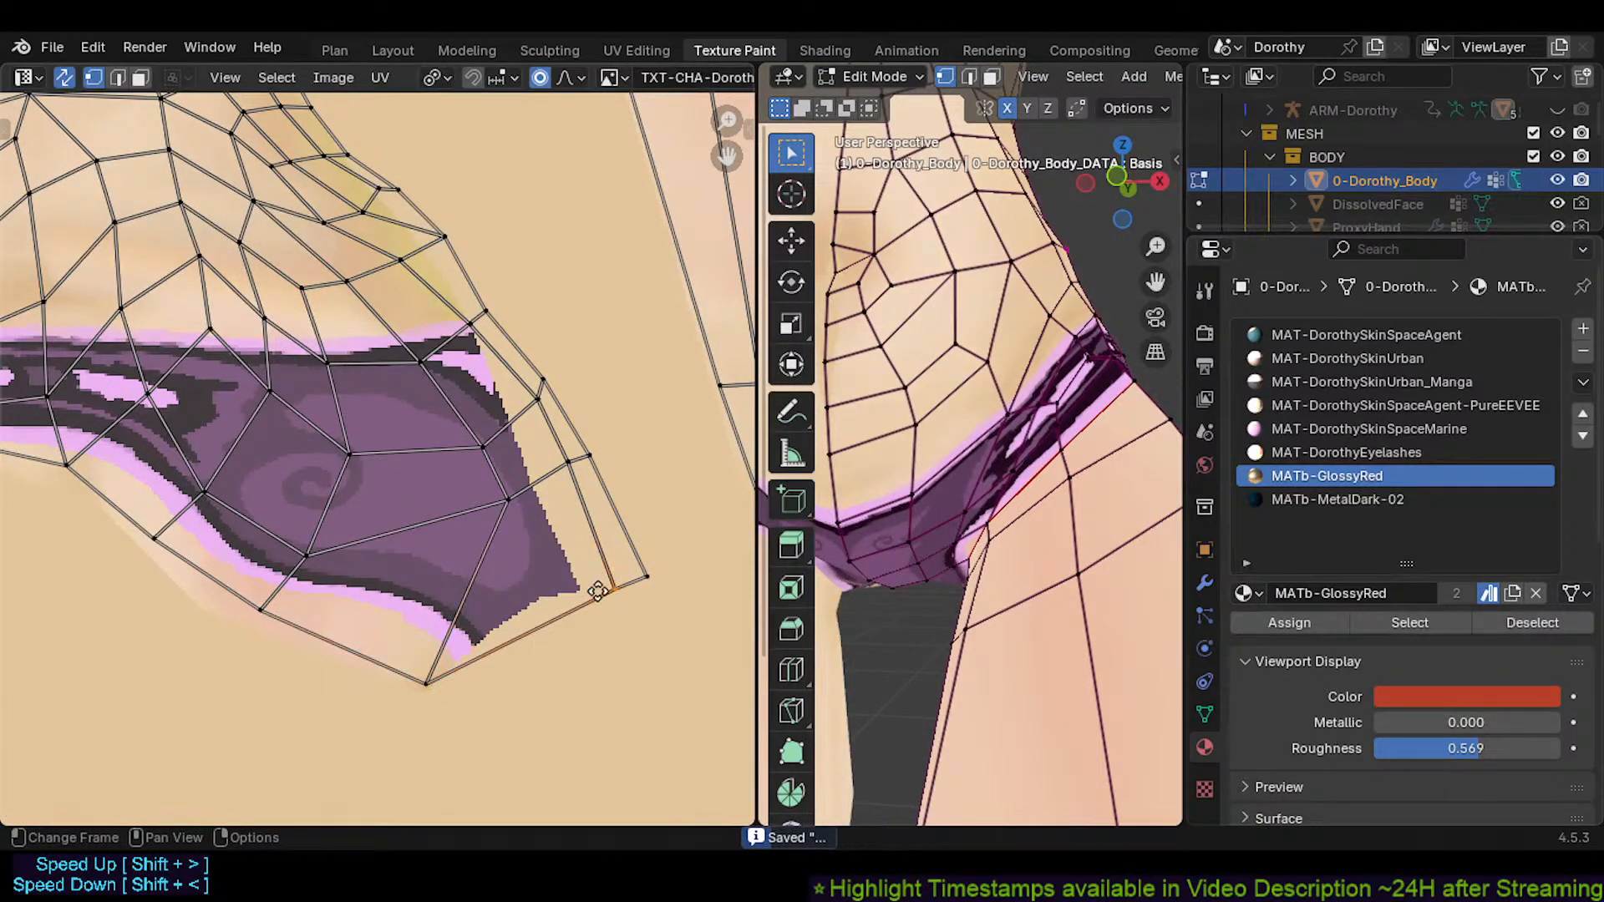
key(g)
click(479, 632)
click(576, 590)
key(g)
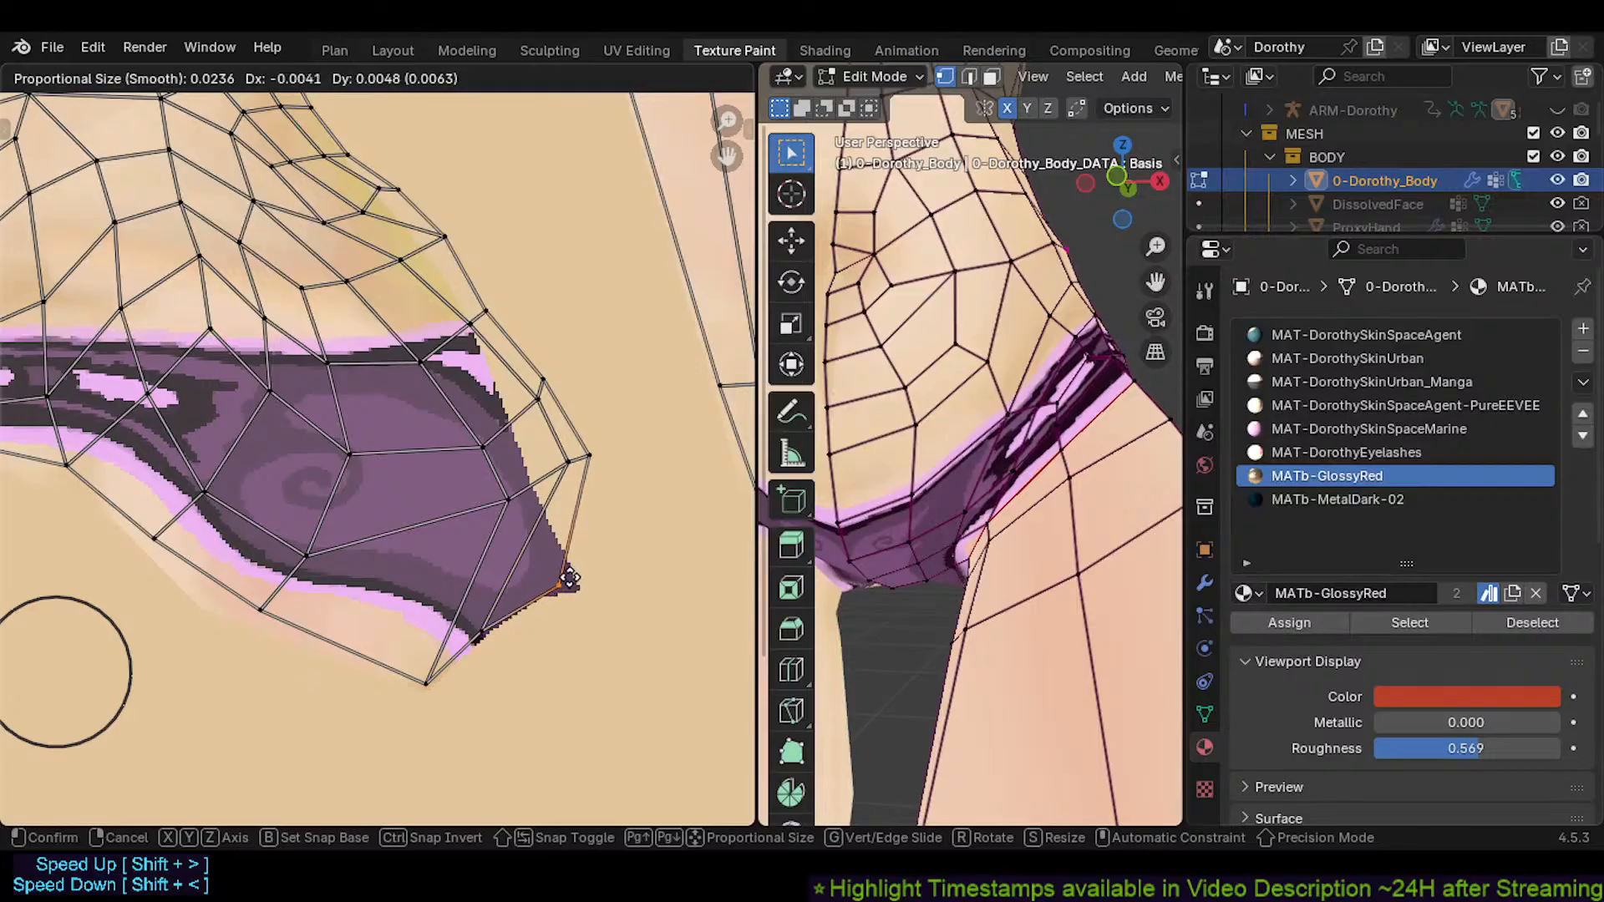
click(569, 578)
Shift the two interior UV vertices near the back panel's outer edge inward towards the painted swirl
click(531, 485)
key(g)
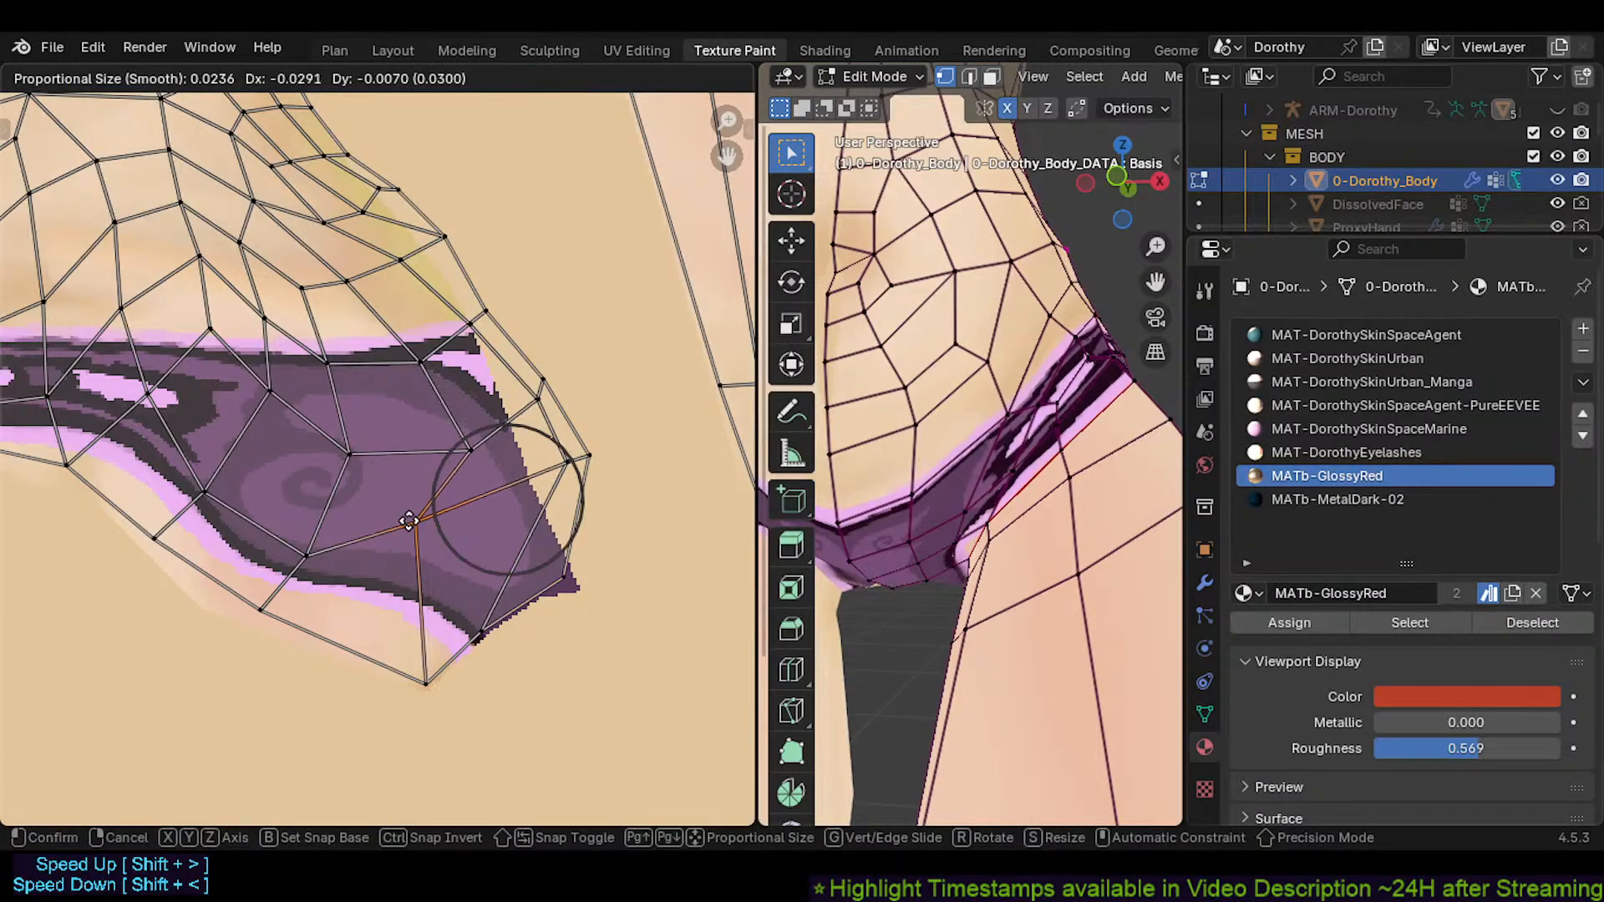
click(424, 533)
click(455, 454)
key(g)
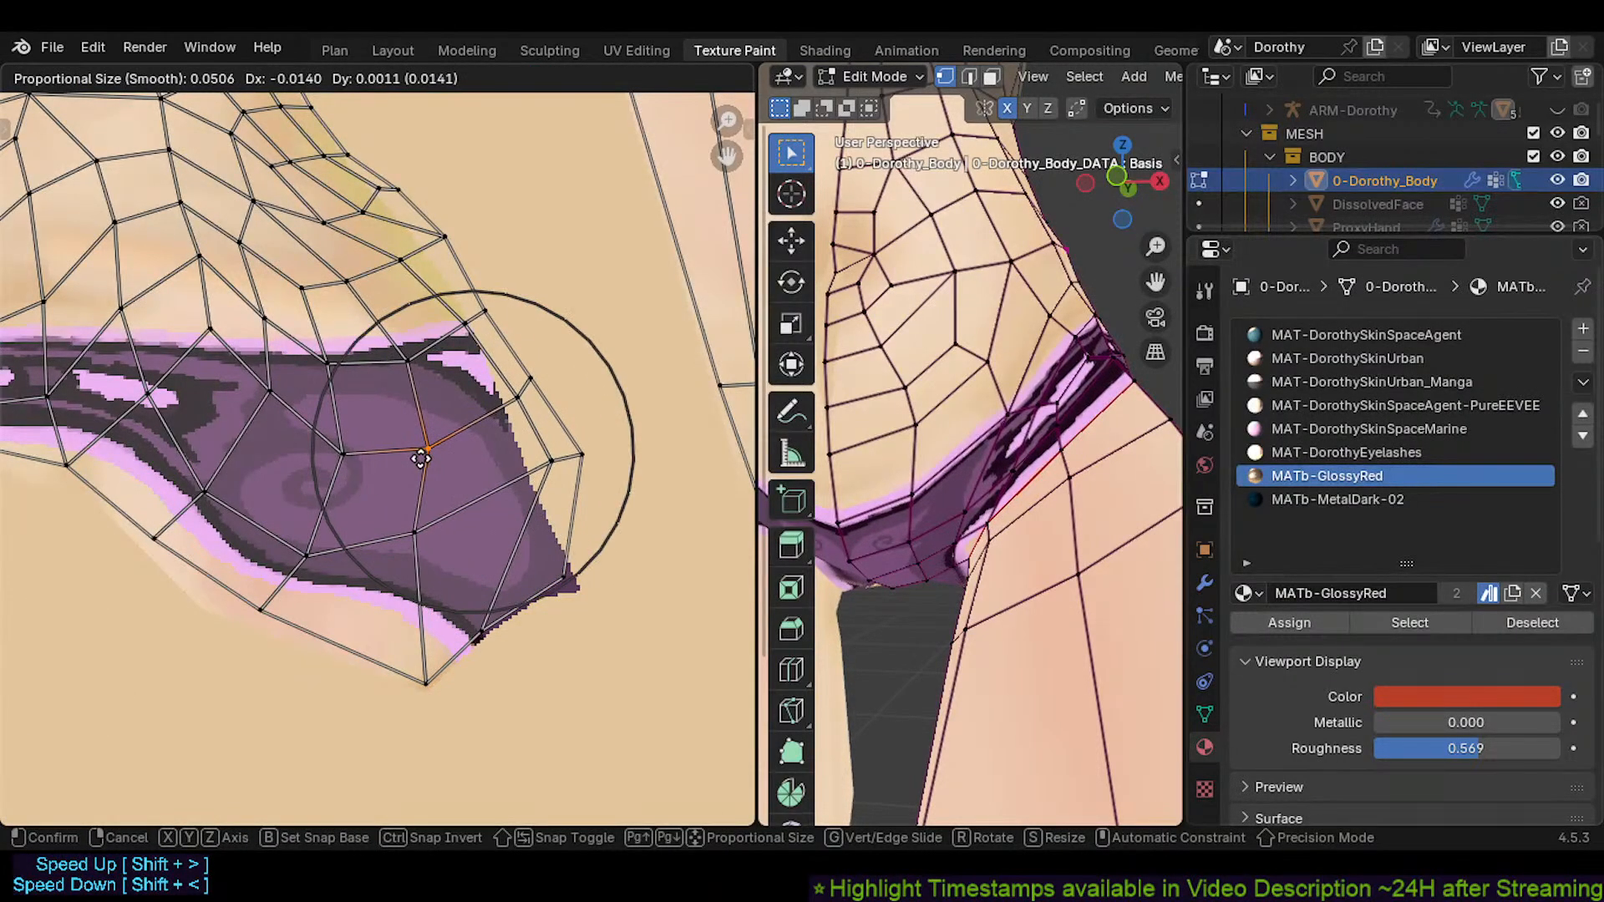
click(386, 465)
Pull the back panel's outer UV column inside the painted edge with proportional editing and adjust its lower corner vertex
click(536, 466)
key(g)
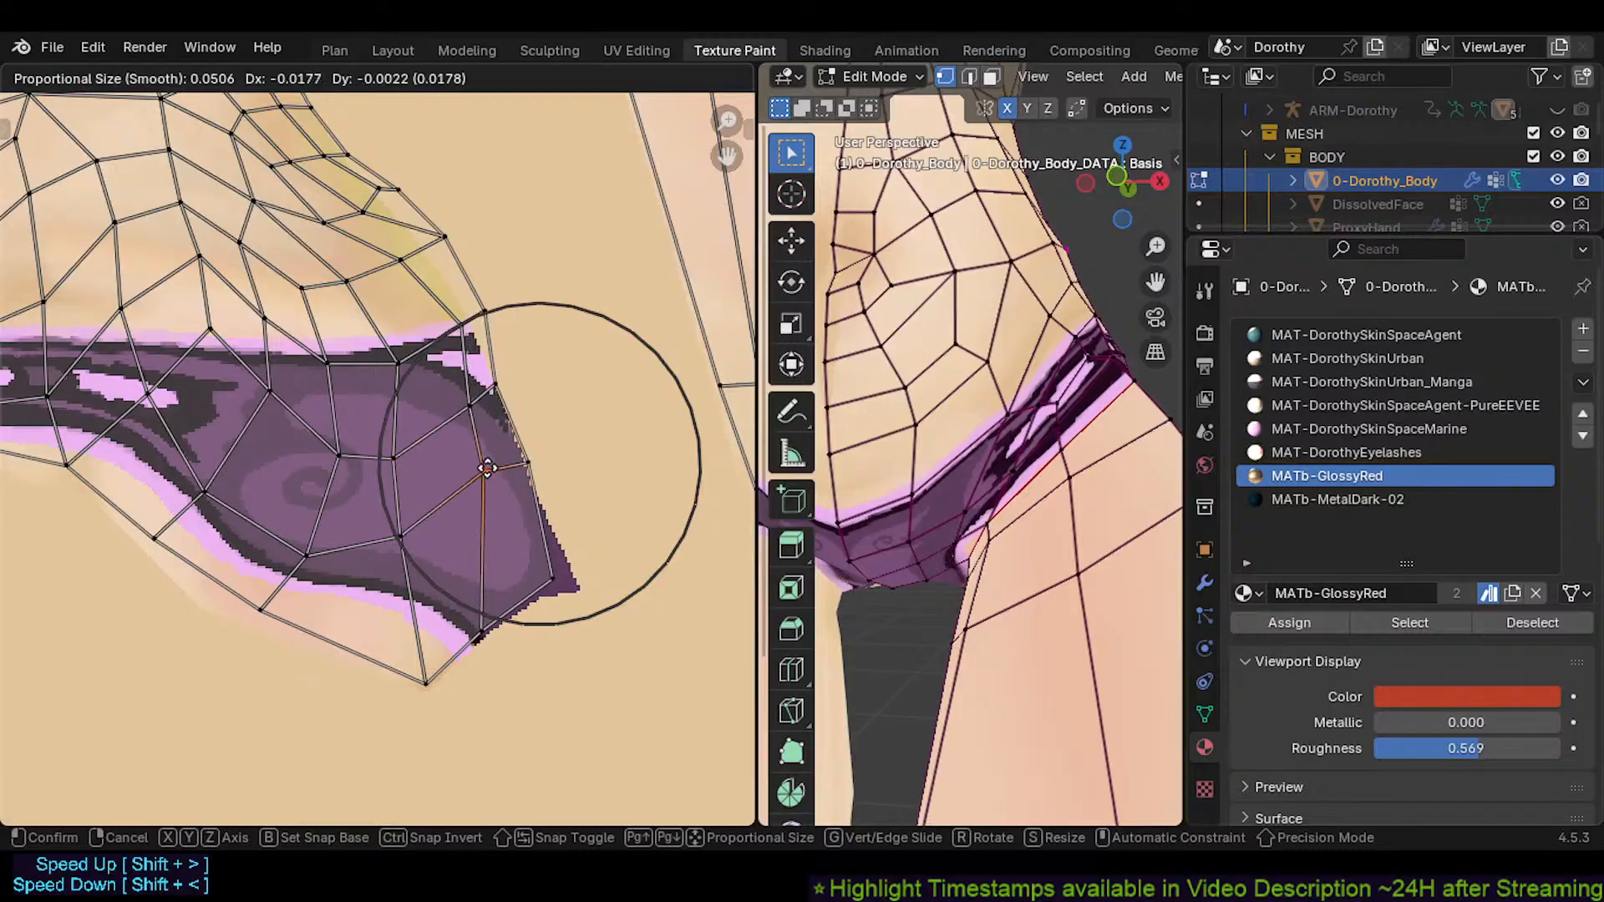
click(465, 481)
click(560, 575)
key(g)
click(550, 563)
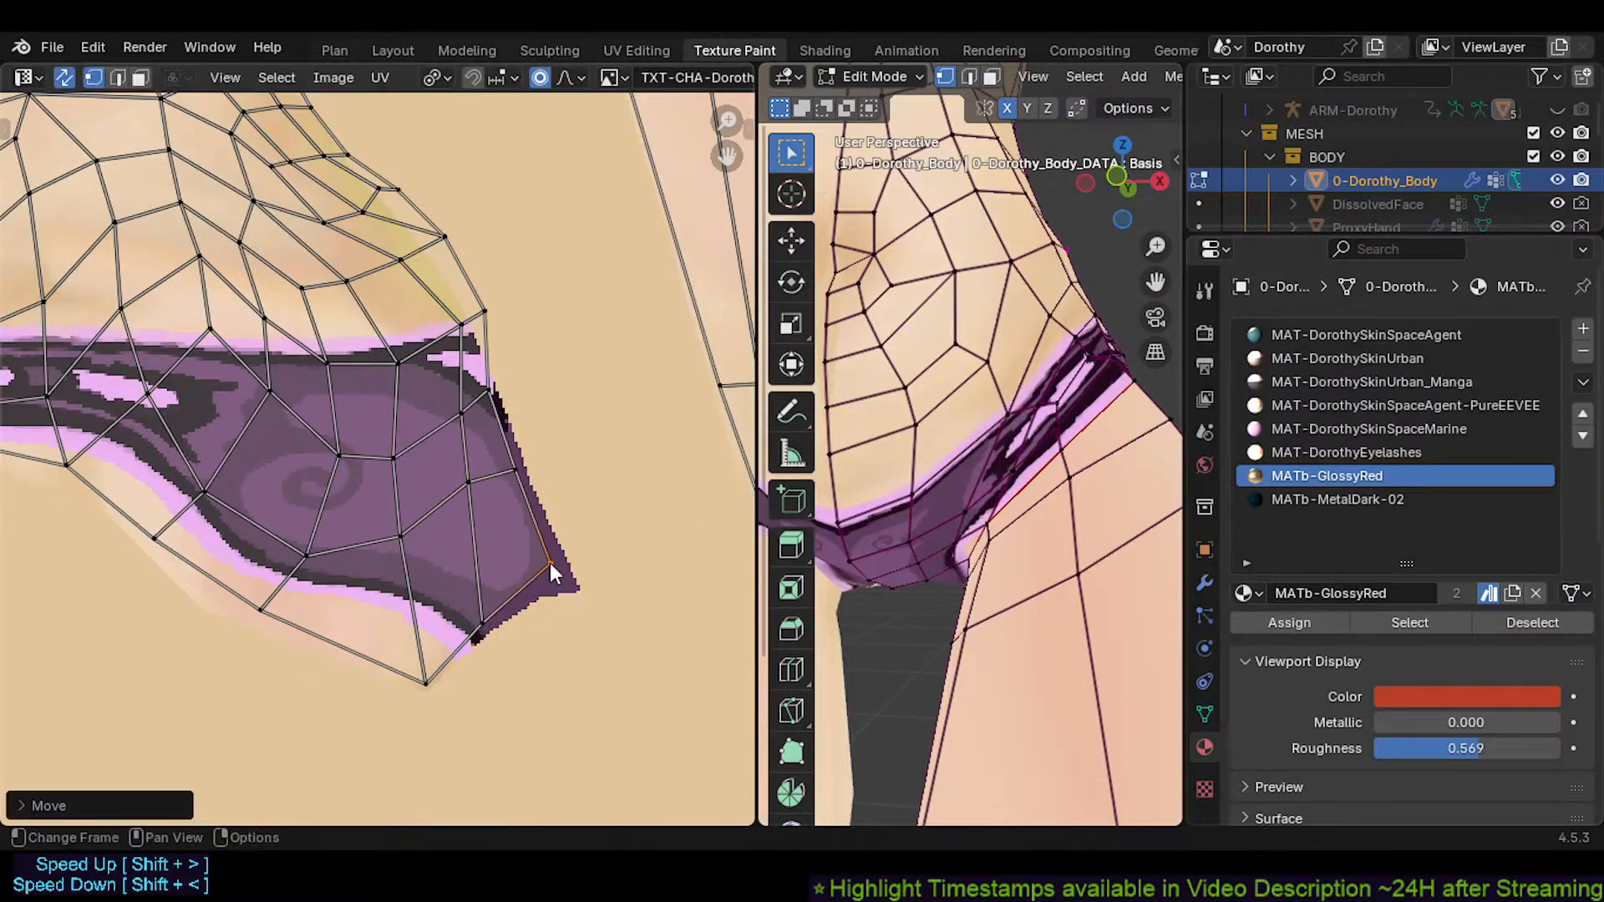
Spread the bottom UV vertices along the back panel's slanted end, placing the outer one on the painted corner
click(475, 626)
key(g)
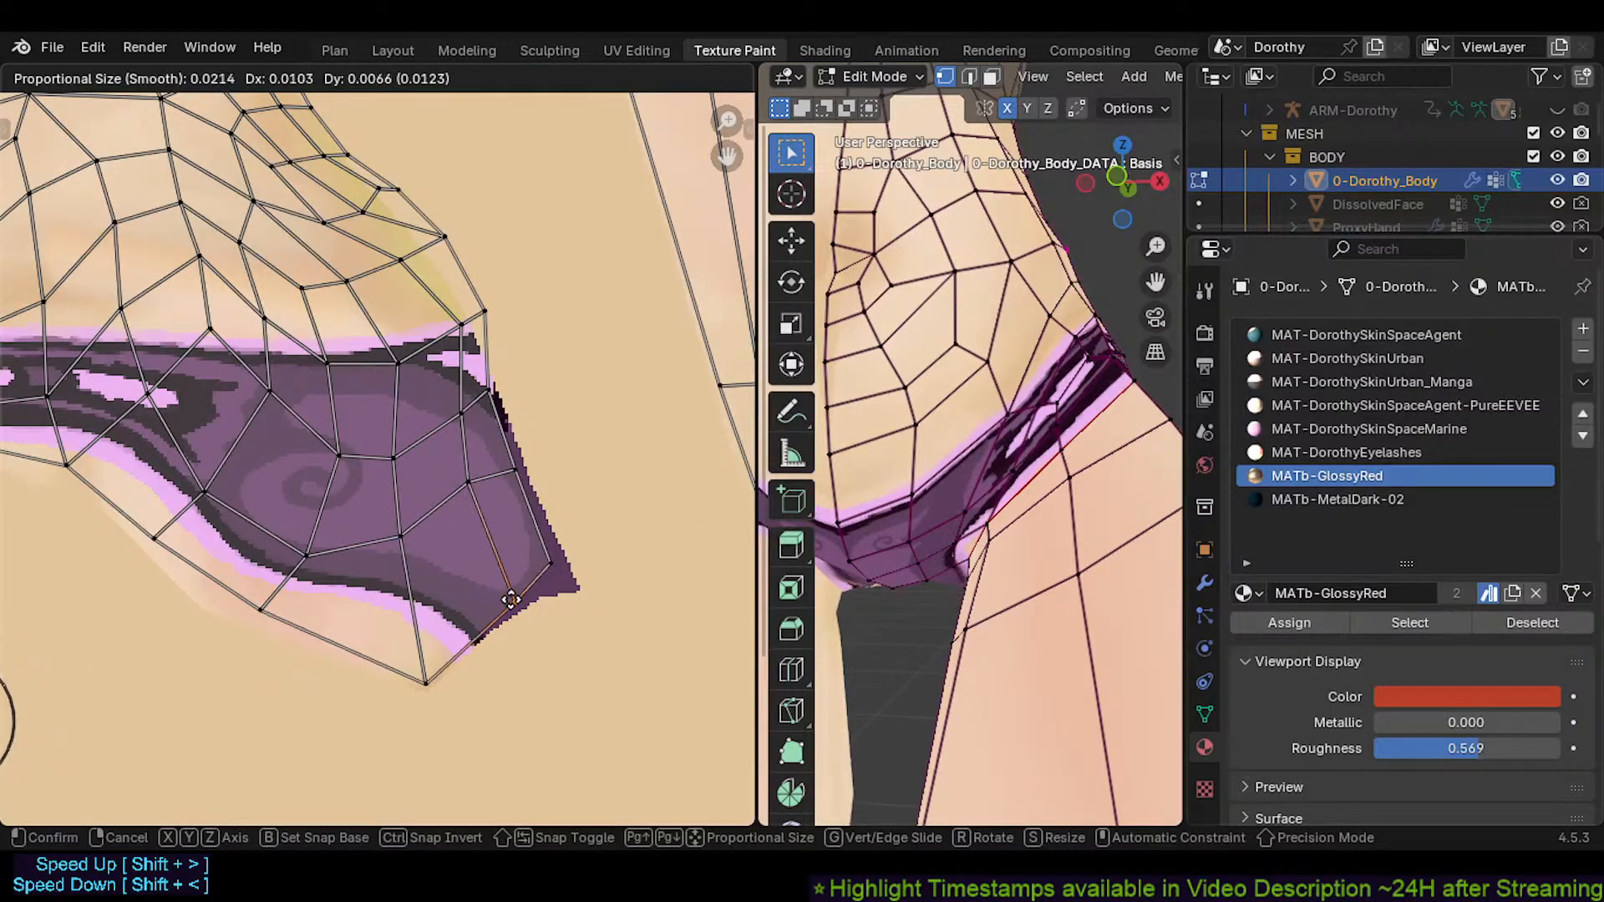
click(517, 598)
click(555, 561)
key(g)
click(570, 581)
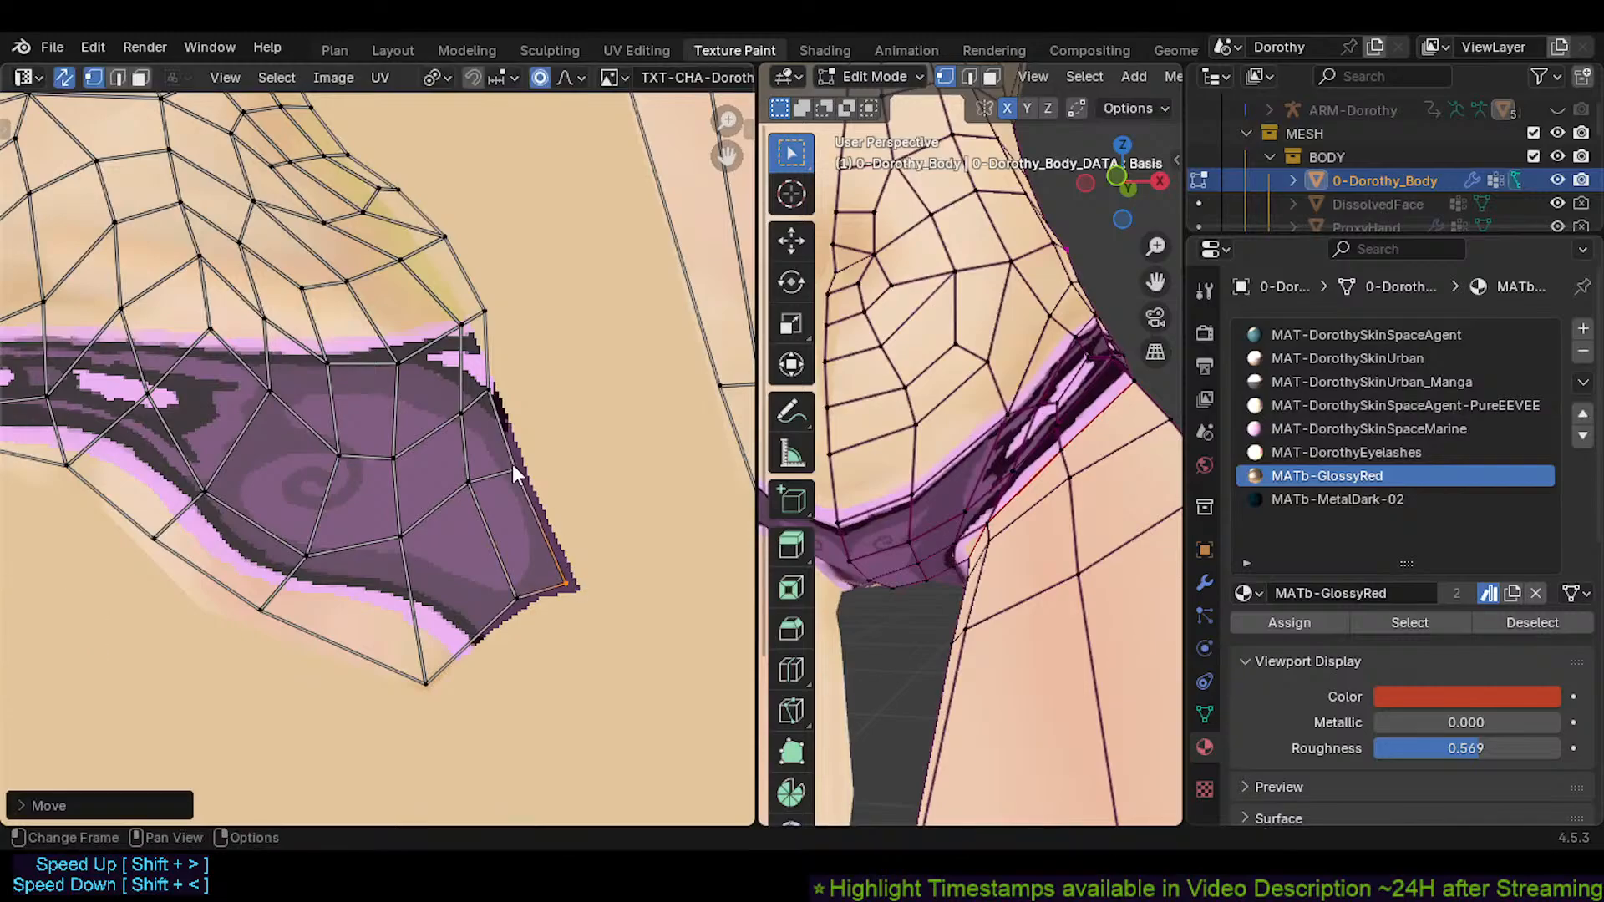
Adjust the outer-edge UV vertex below the back panel's pink highlight and shift its interior neighbour inward and down
click(488, 391)
key(g)
click(469, 414)
key(g)
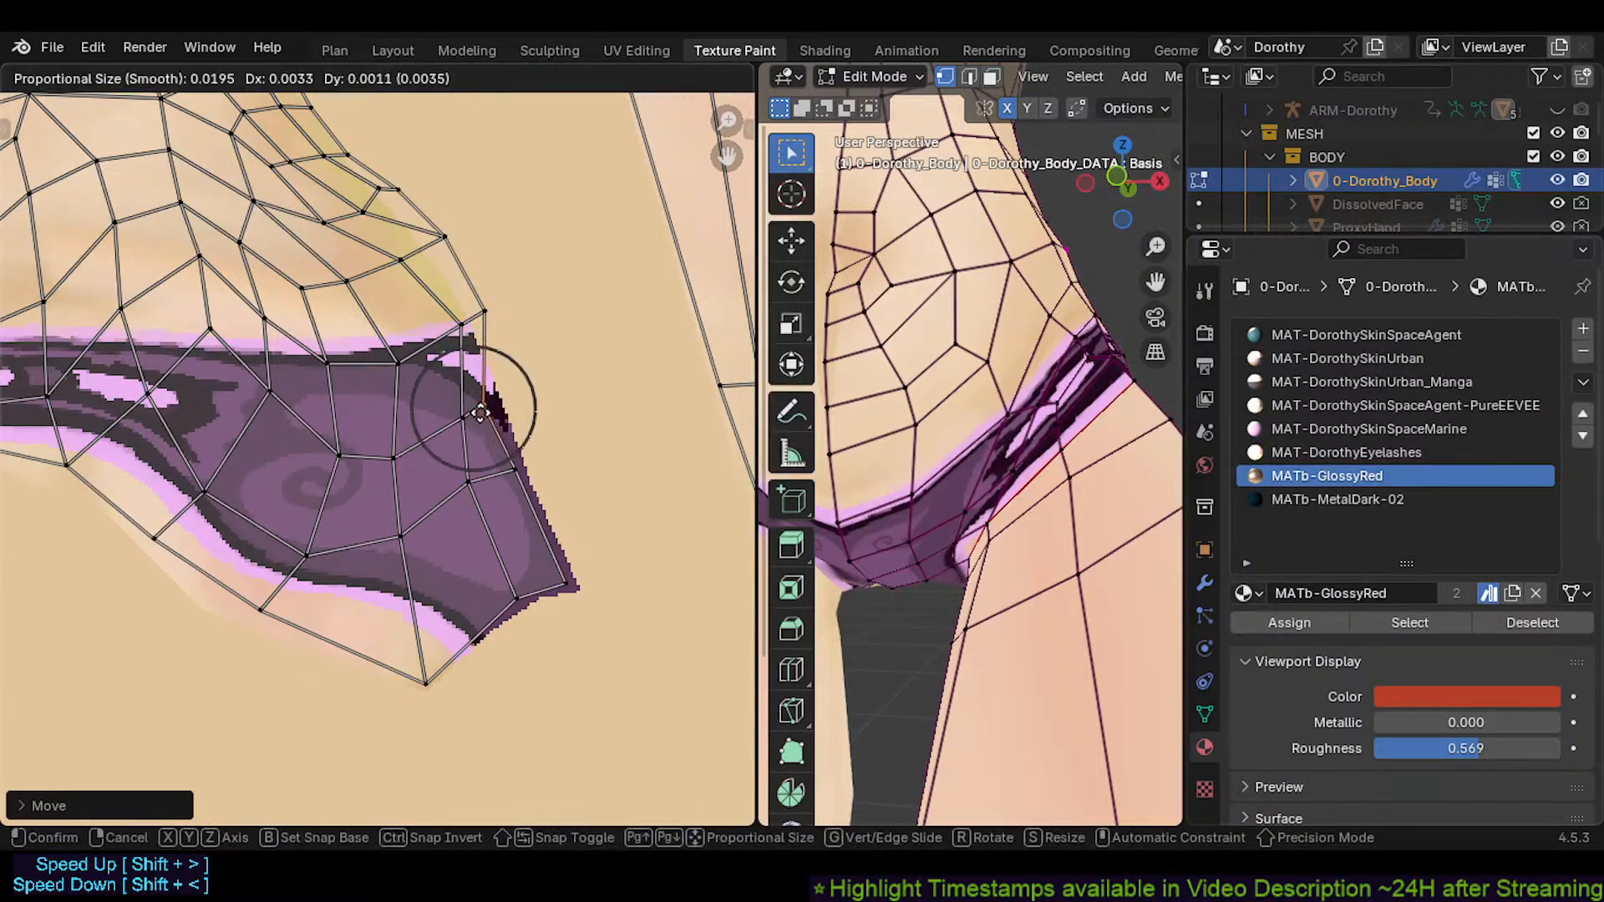
click(458, 433)
click(464, 421)
key(g)
click(446, 430)
shift+middle_drag(444, 438, 499, 564)
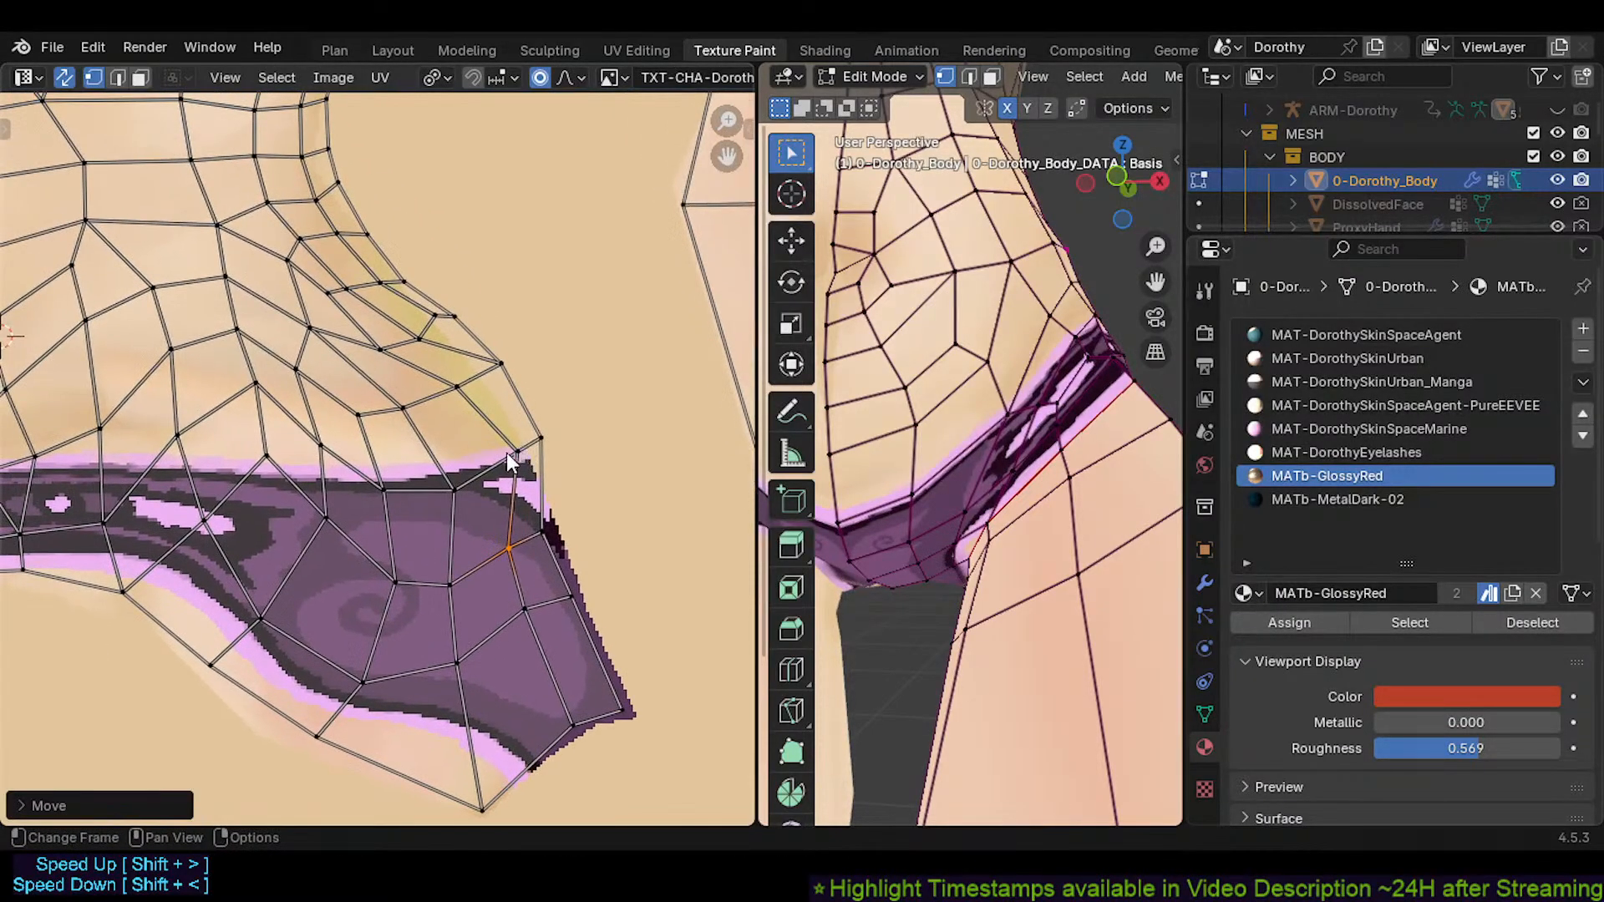
Move the UV vertex at the back panel's upper corner onto the top trim and push the outer-edge vertex to the painted border
click(507, 453)
key(g)
click(470, 475)
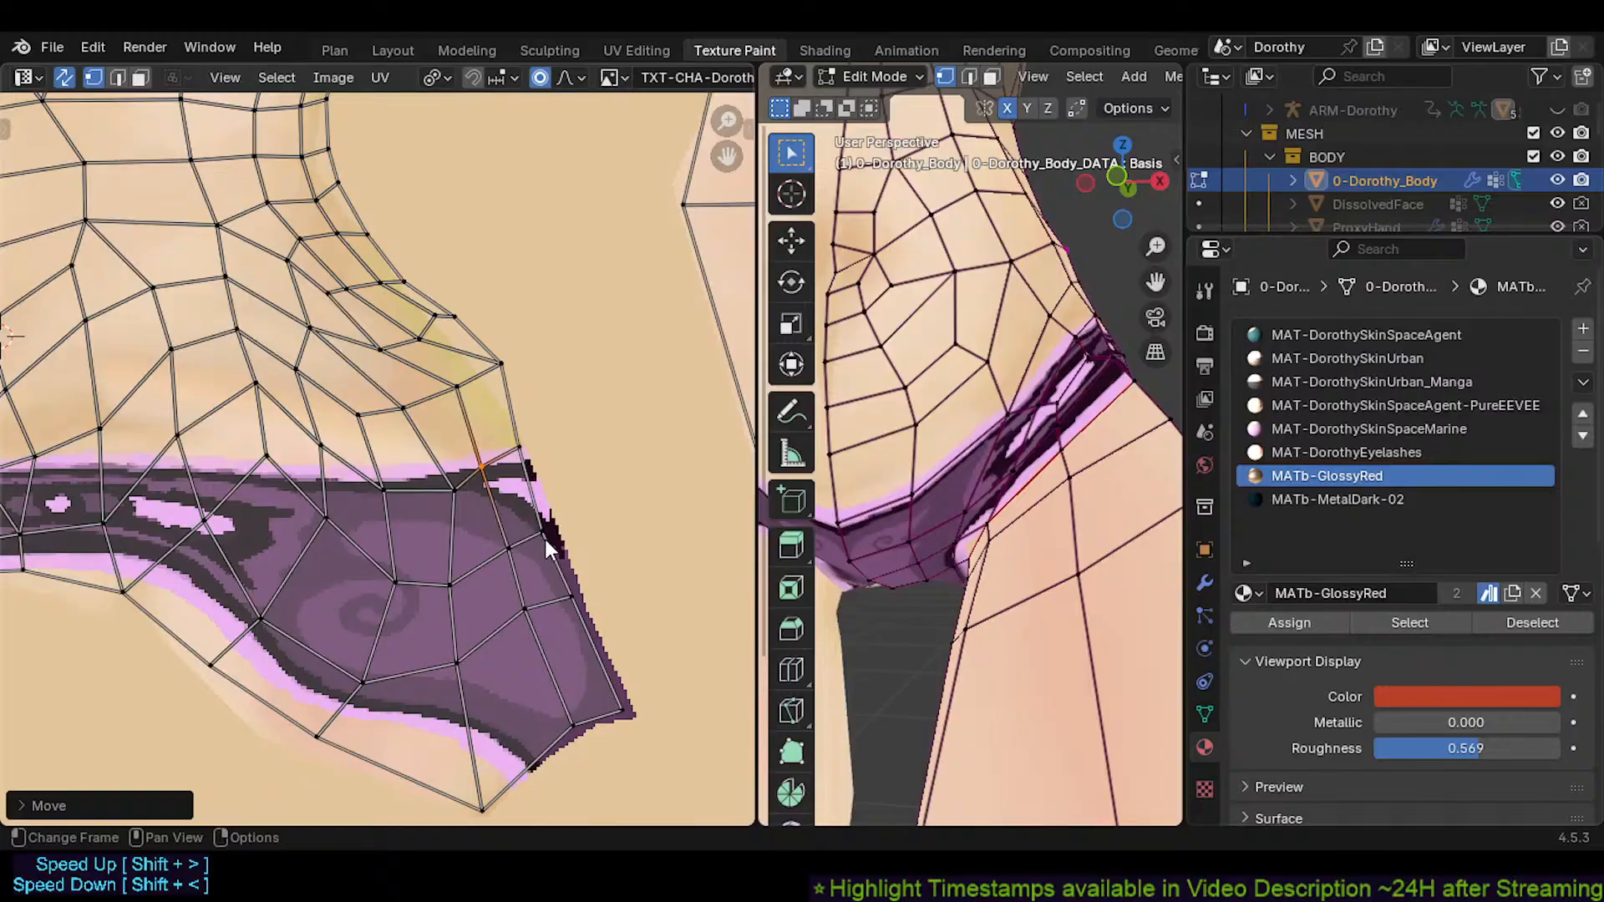
click(545, 539)
key(g)
click(612, 508)
Slide the UV vertex under the back panel's top trim inward and pull the interior vertex above the swirl down and inward
click(460, 494)
key(g)
click(439, 496)
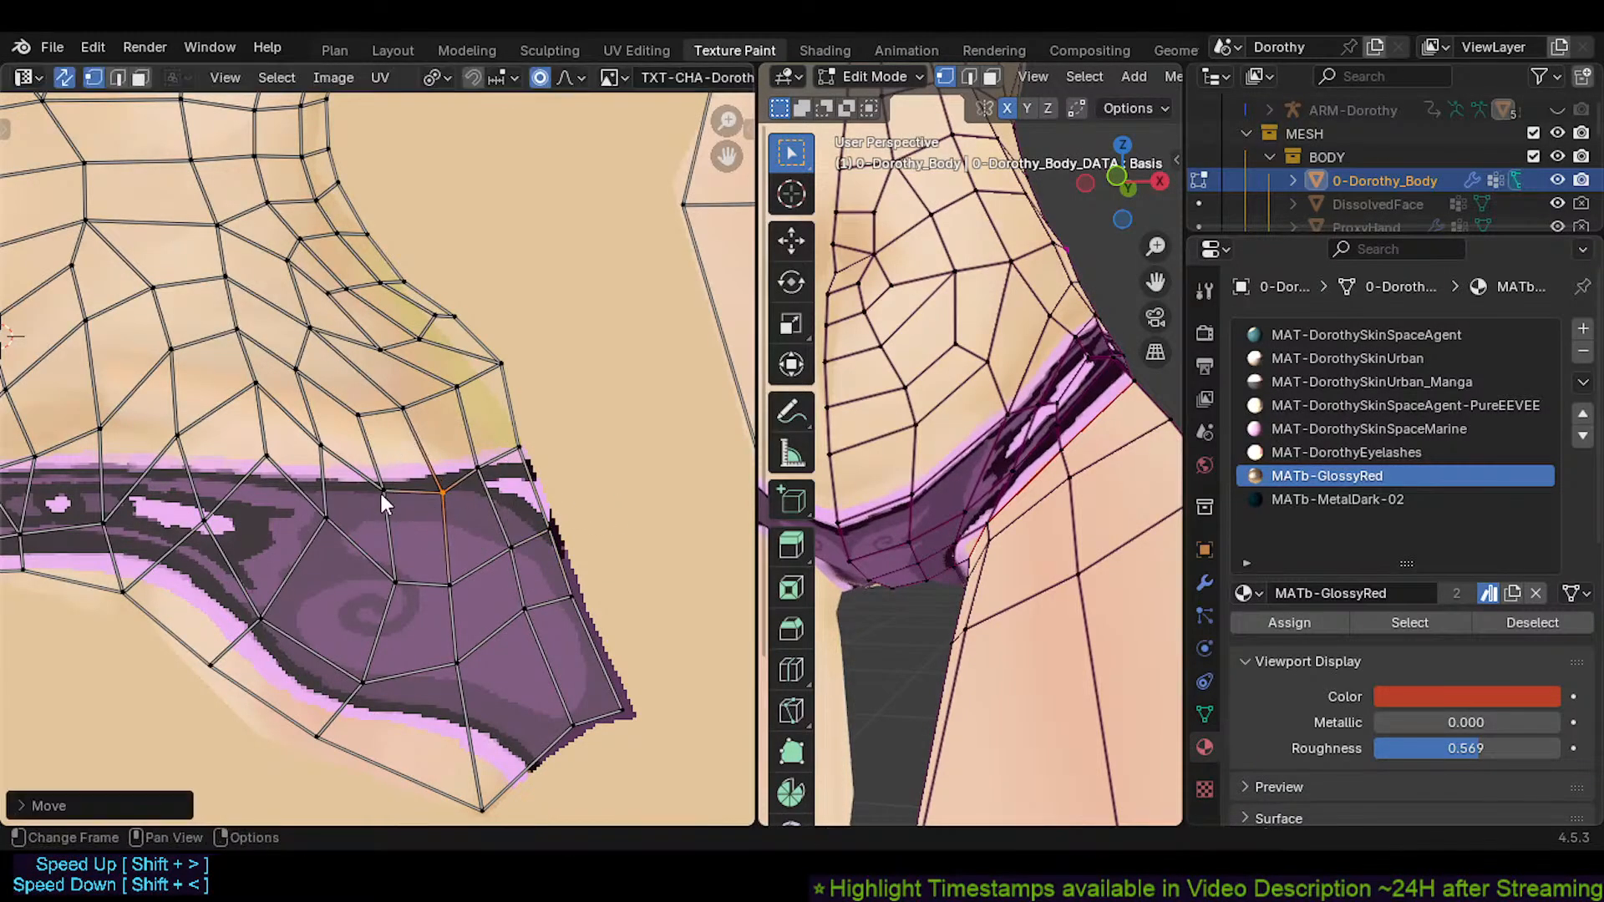
click(383, 490)
drag(317, 527, 296, 545)
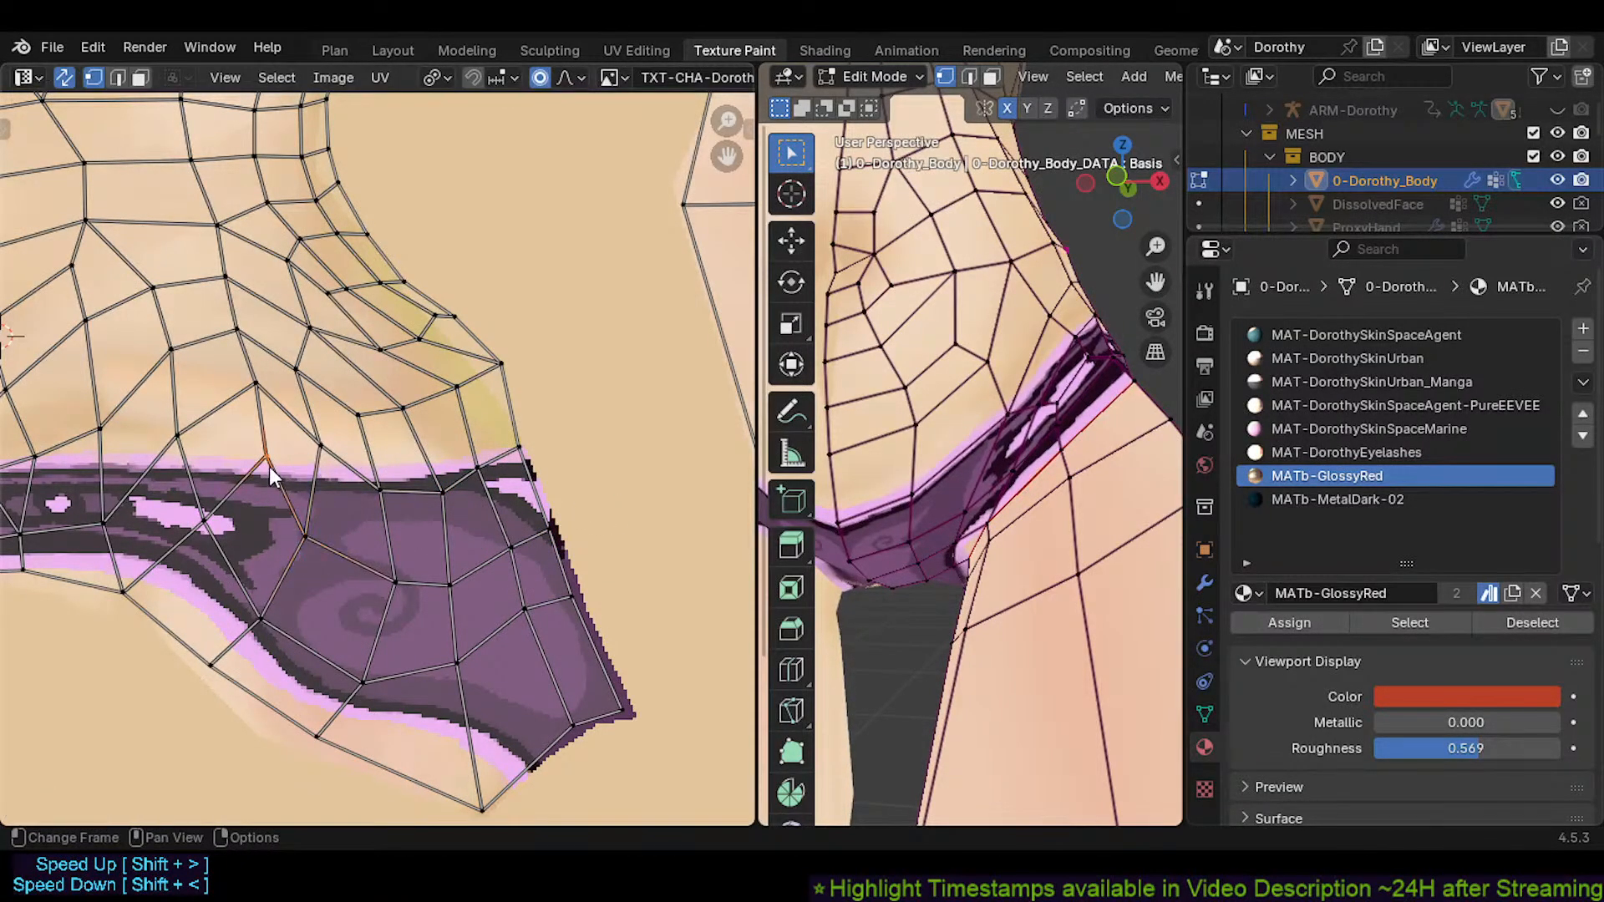
Nudge the UV vertices along the back panel's upper trim inward so they follow the painted line up to the outer corner
drag(268, 466, 248, 479)
shift+middle_drag(321, 464, 405, 523)
middle_drag(1120, 314, 899, 514)
scroll(898, 514, down, 1)
middle_drag(488, 547, 478, 548)
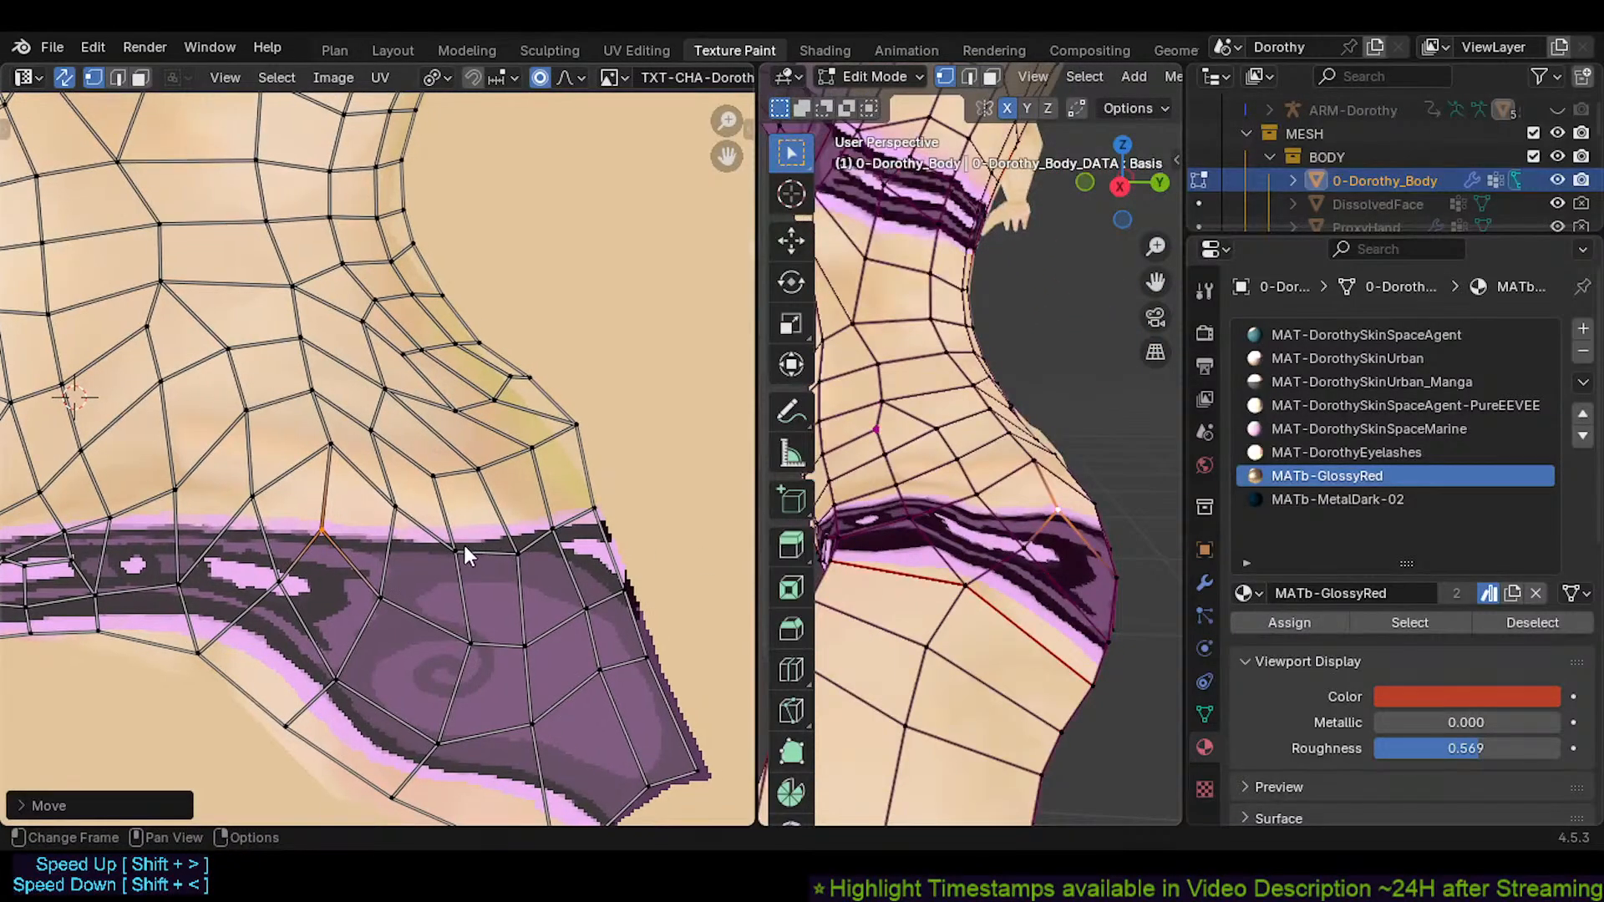
drag(463, 548, 458, 537)
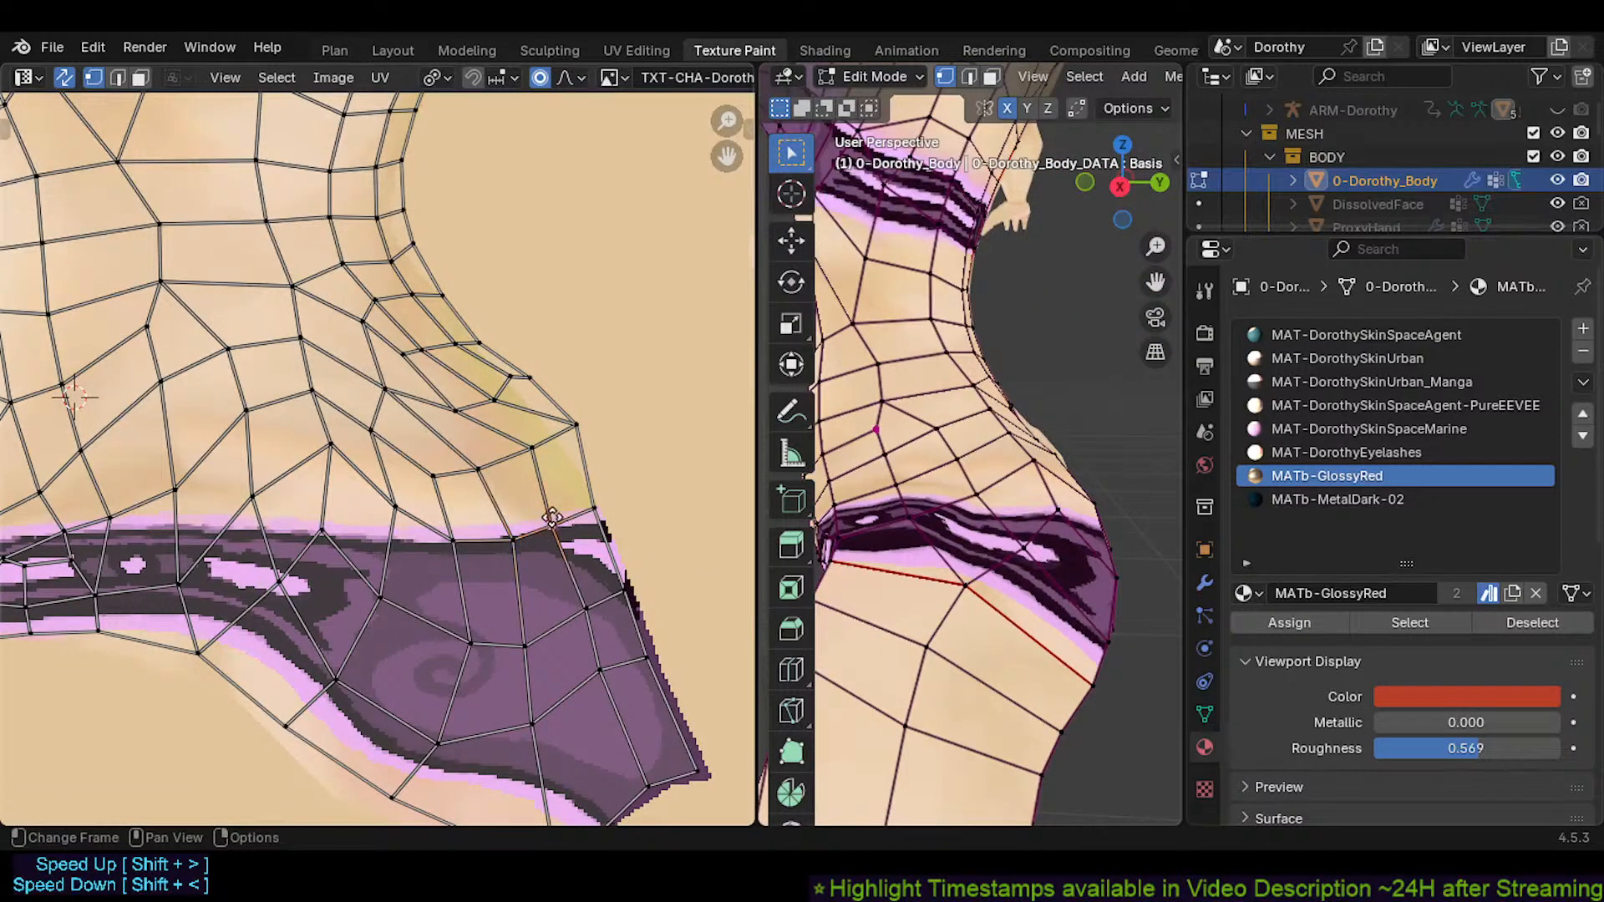
drag(590, 525, 590, 531)
click(481, 517)
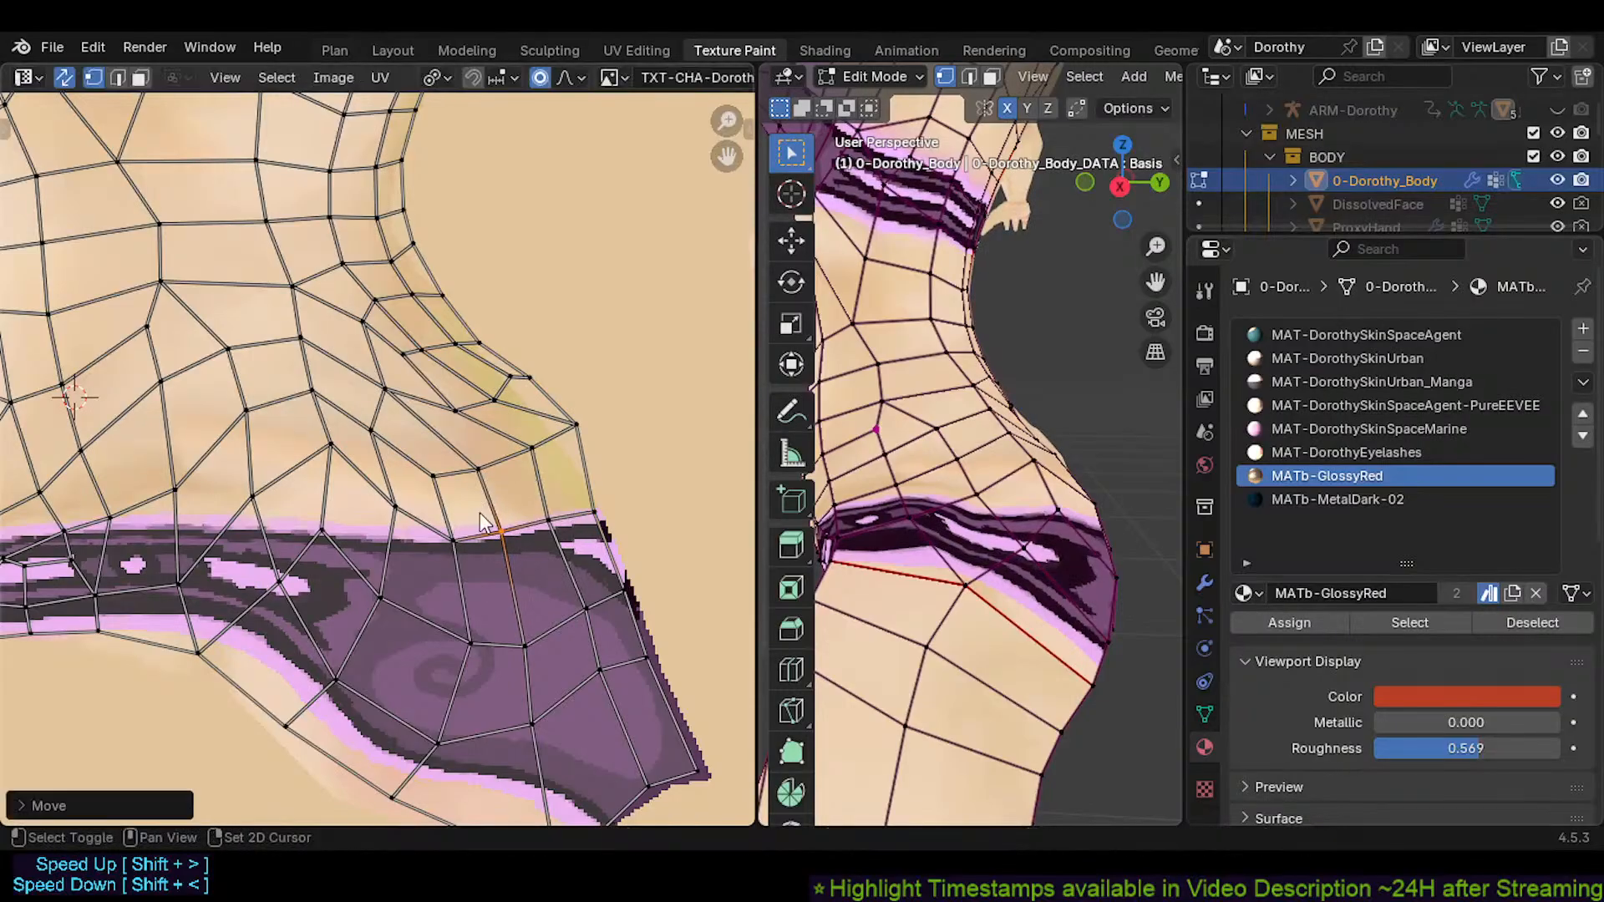
Lower the skin UV vertex just above the back panel's trim and adjust the waistband vertex beside the pink highlight
drag(394, 509, 327, 549)
drag(323, 453, 326, 460)
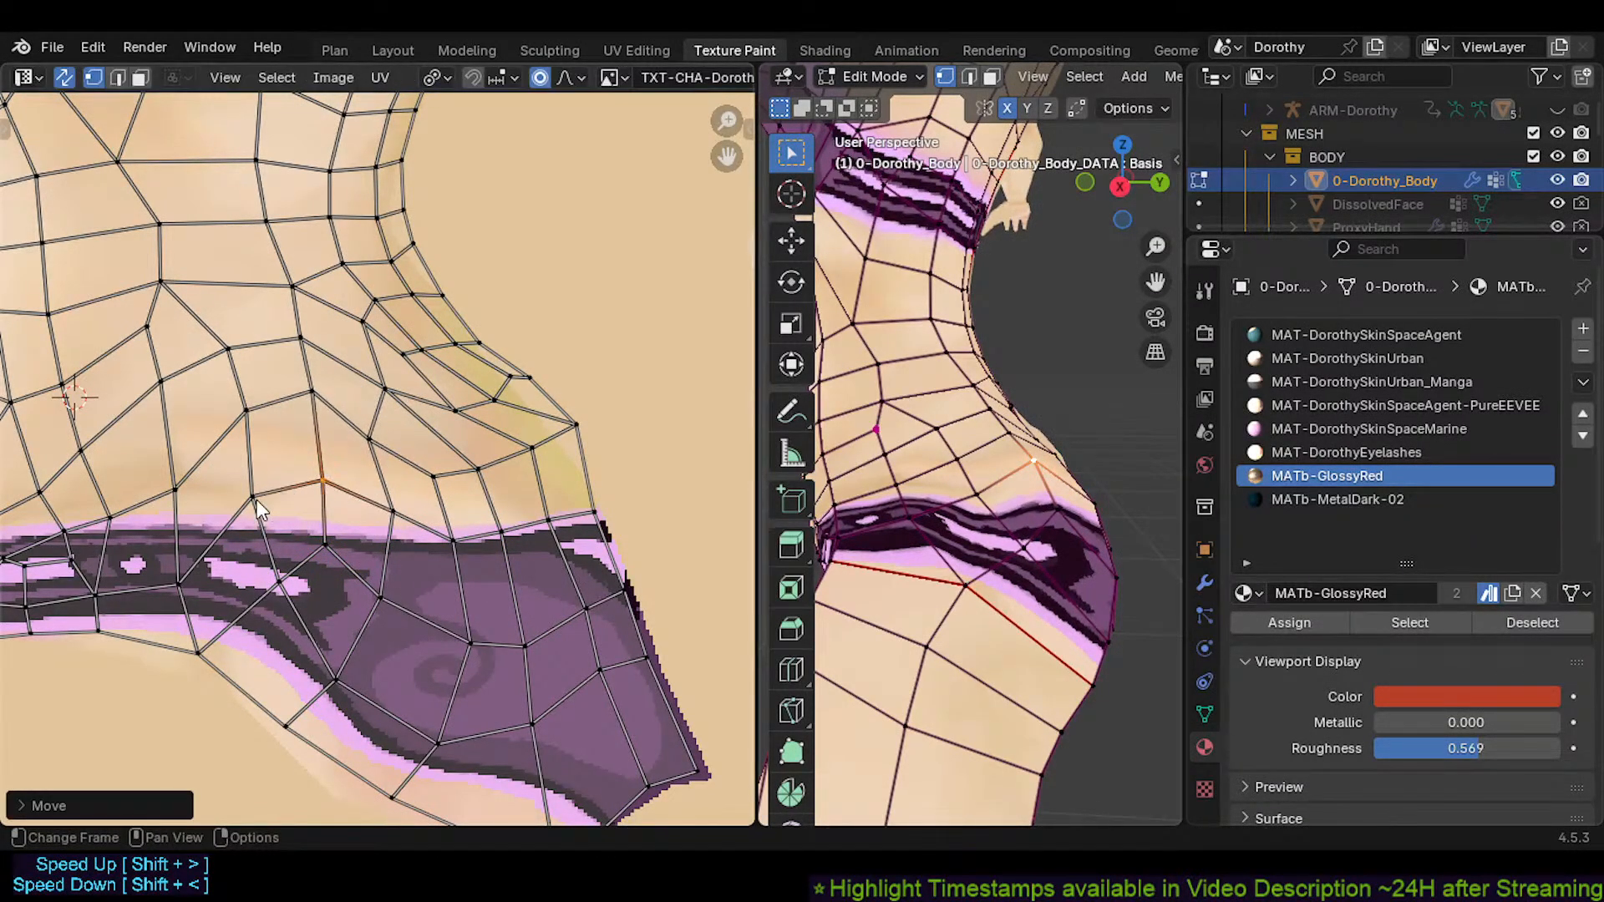
drag(256, 500, 154, 569)
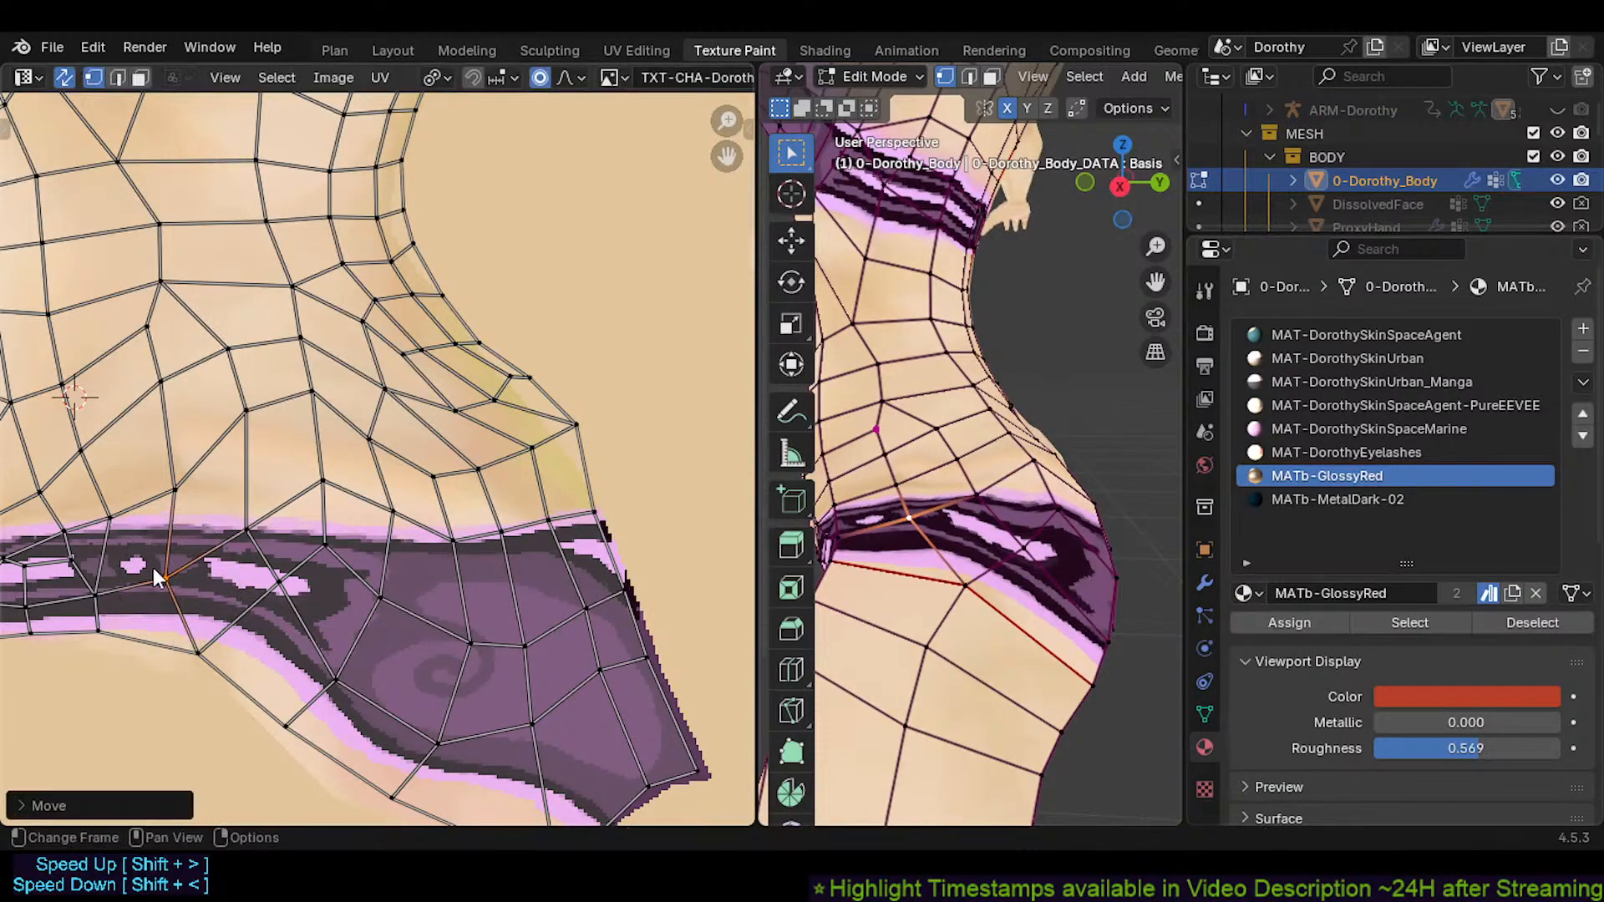
Shift the UV vertices above the waistband's pink highlights slightly downward, placing the middle one on the upper trim
click(174, 491)
key(g)
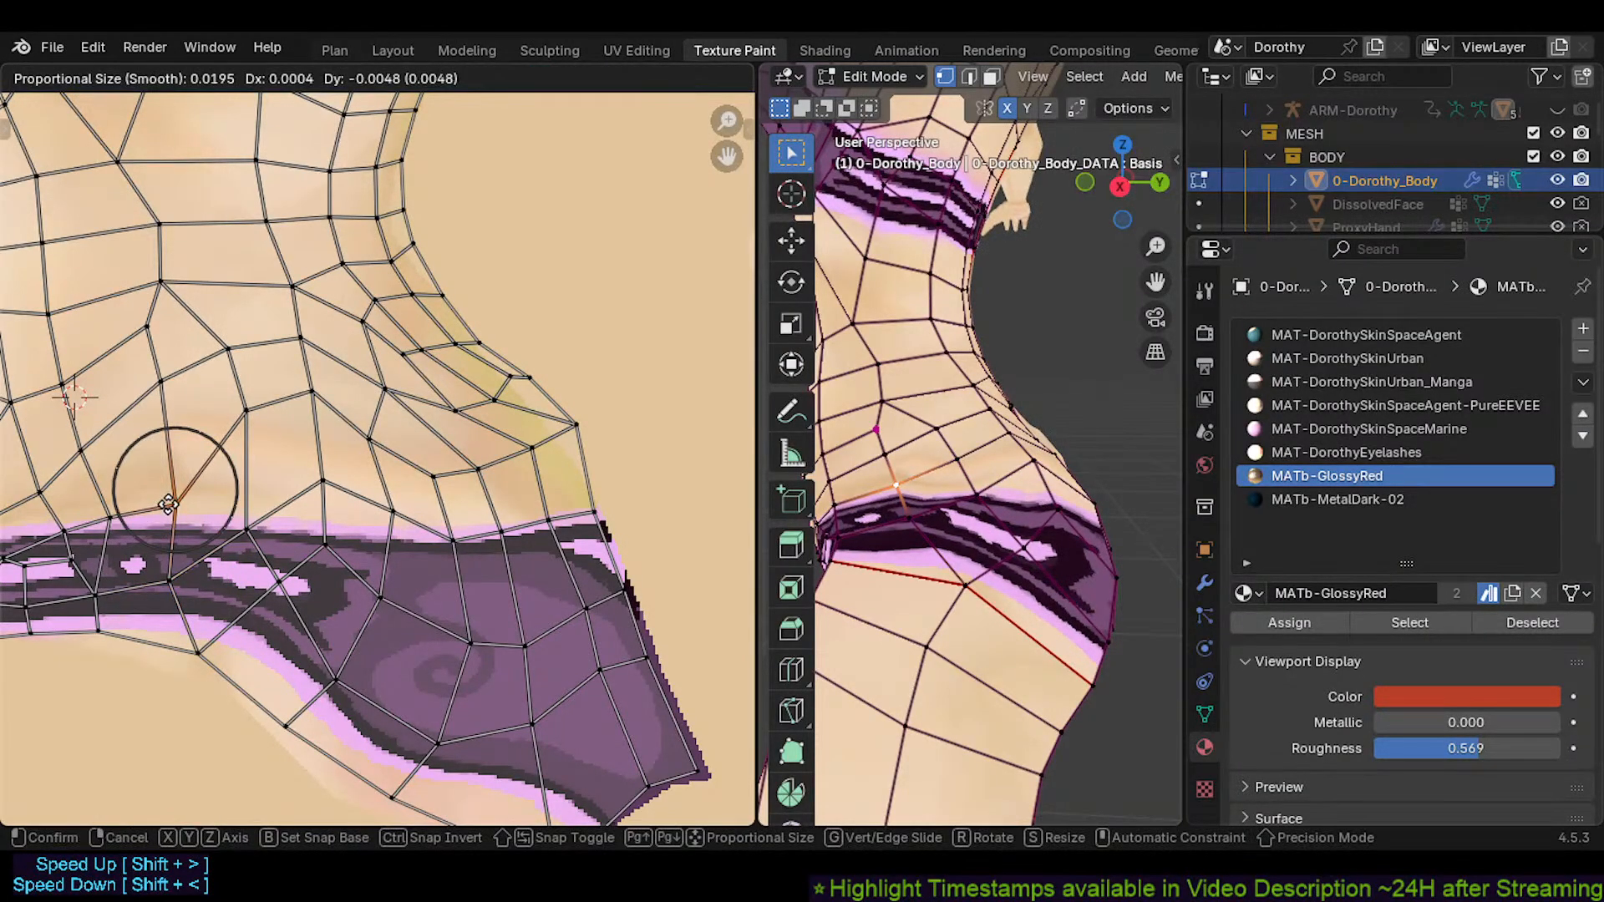
click(169, 493)
click(242, 530)
key(g)
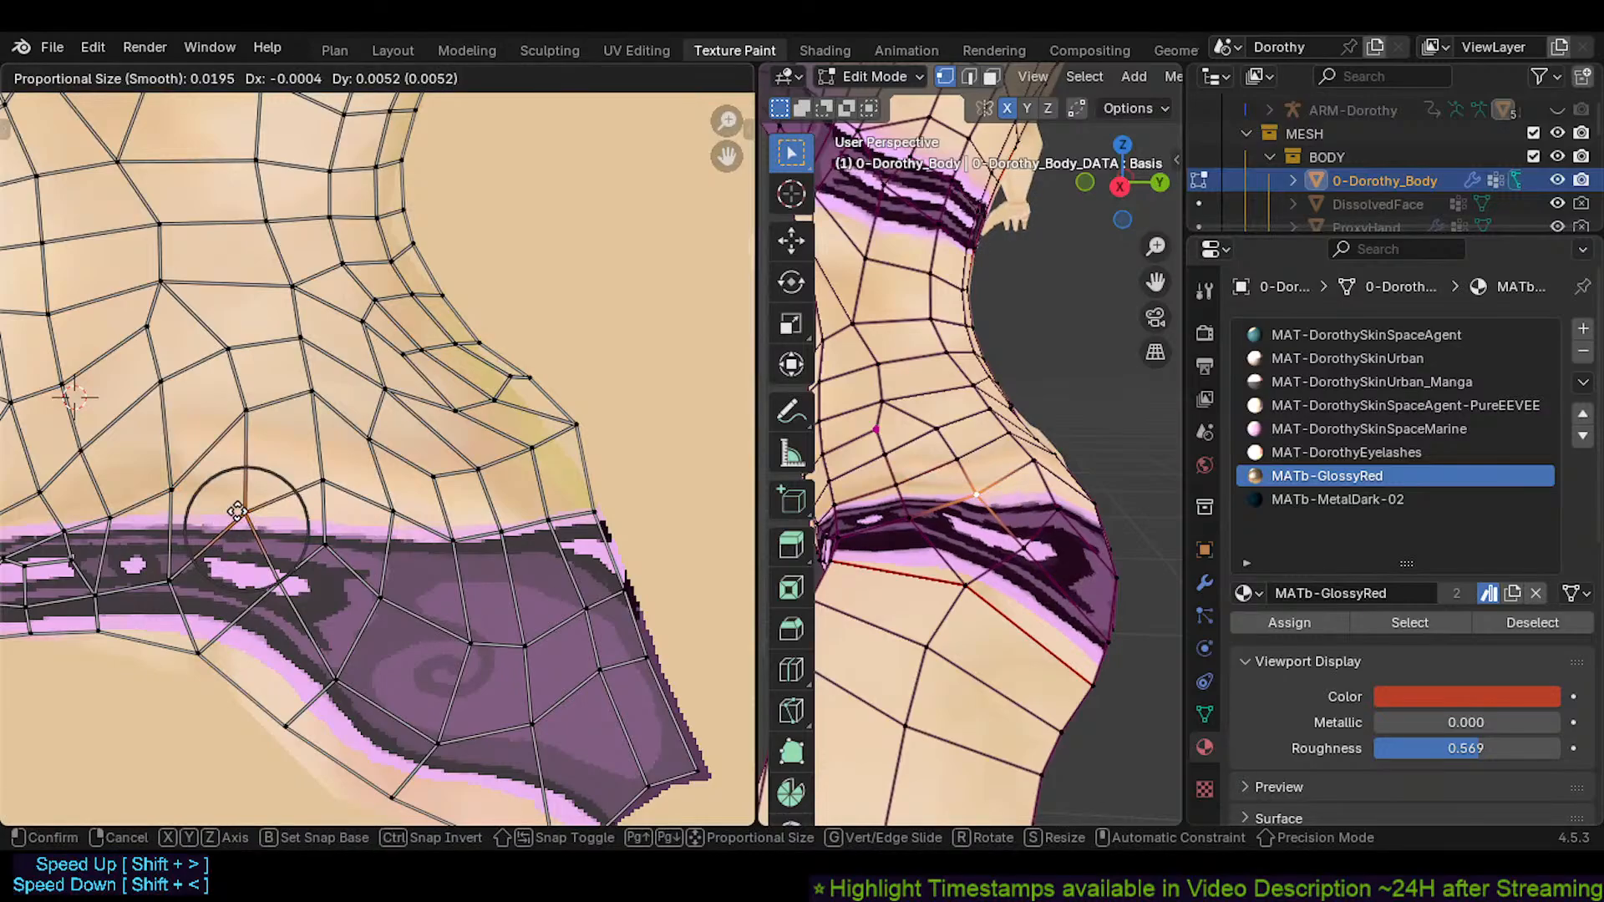
click(220, 528)
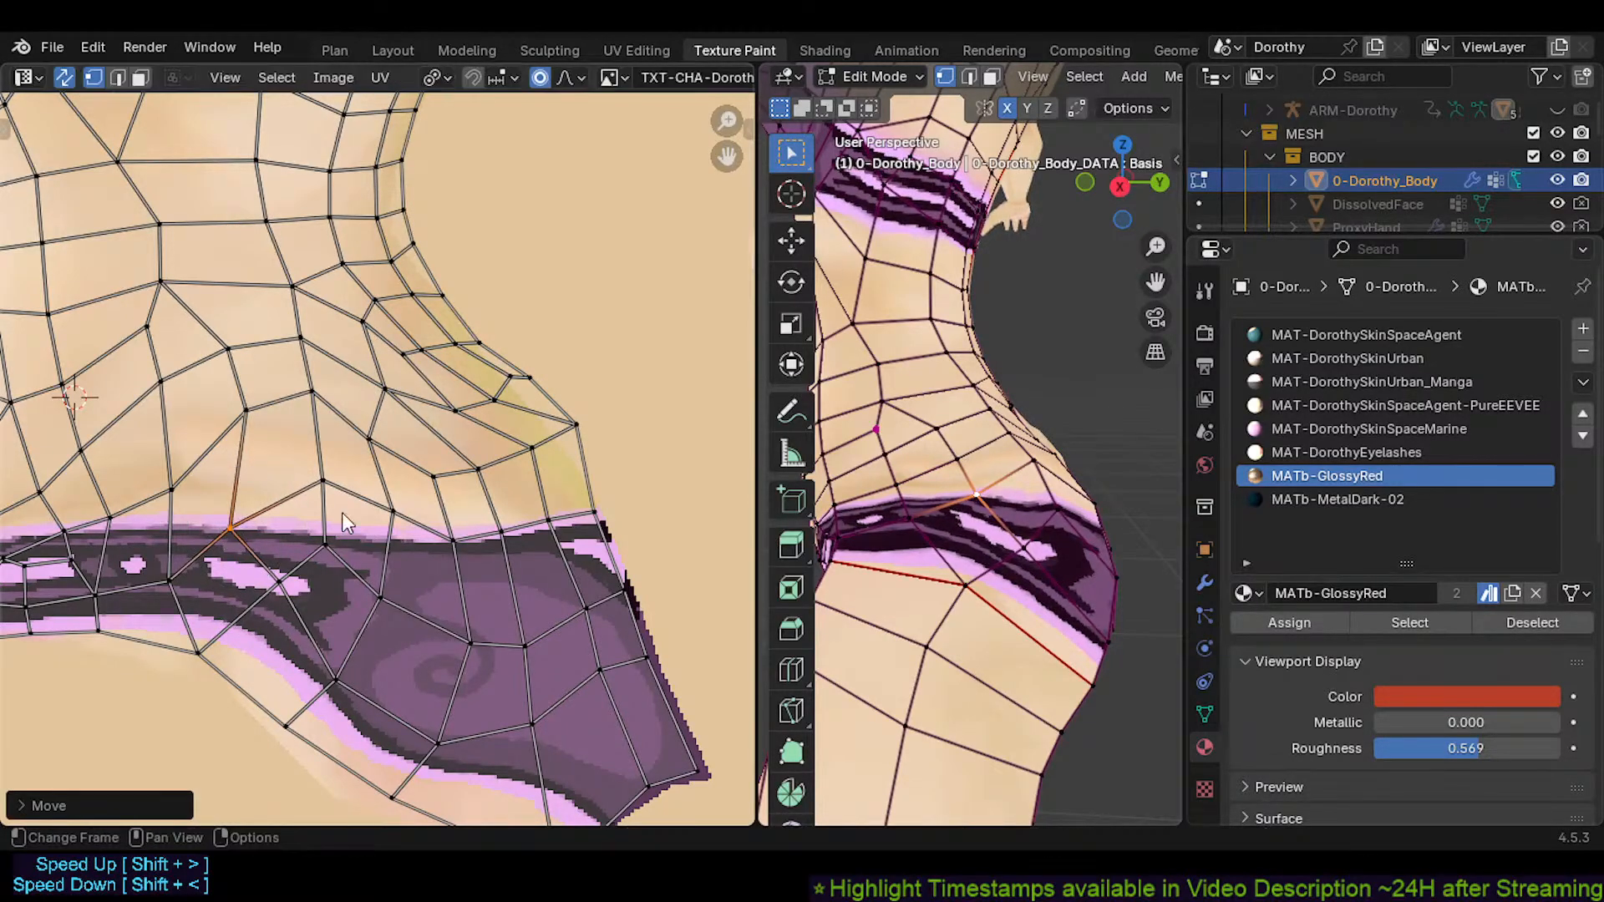
click(325, 478)
key(g)
click(325, 490)
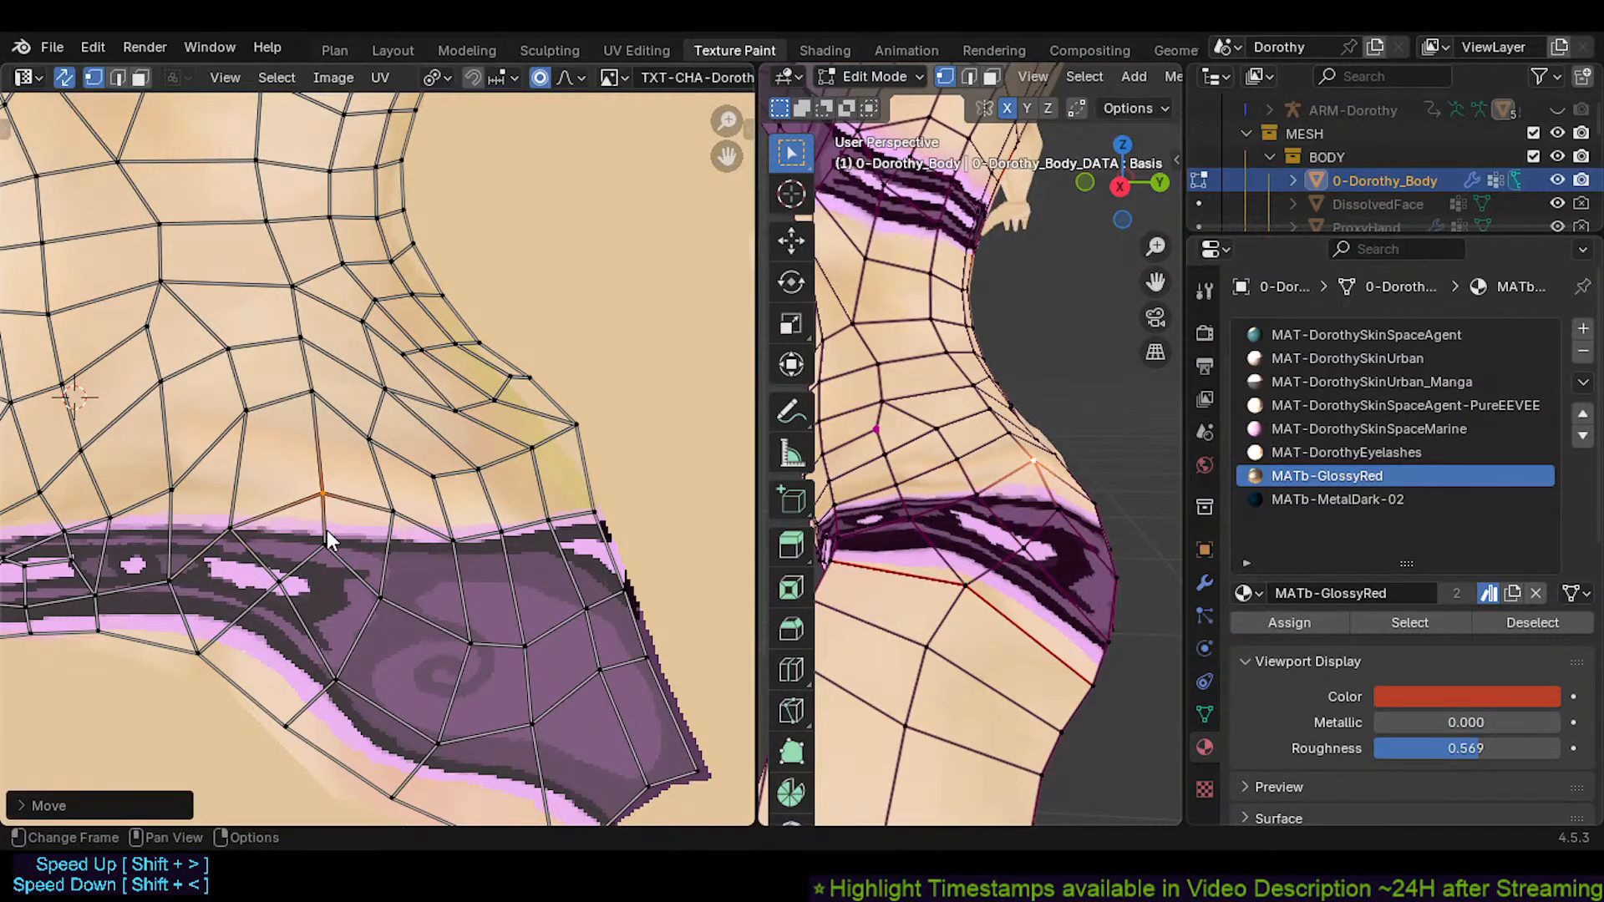
Move the trim UV vertex at the back panel's inner end inward and fine-tune the skin vertex above the panel
click(326, 531)
key(g)
click(309, 521)
key(g)
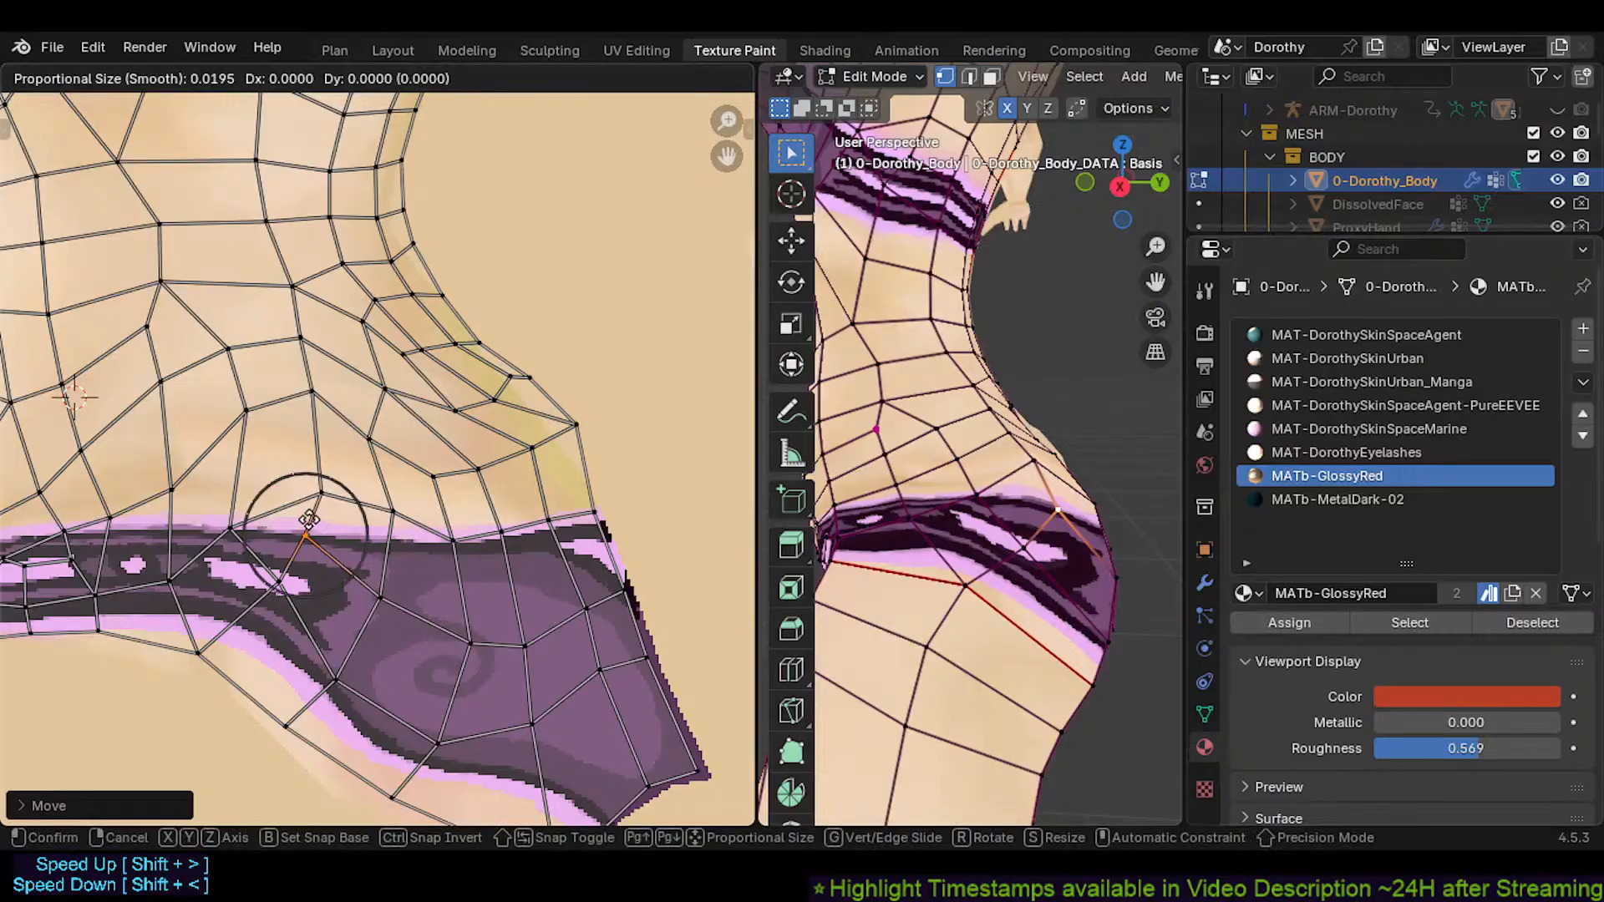
click(312, 519)
key(g)
click(388, 513)
key(g)
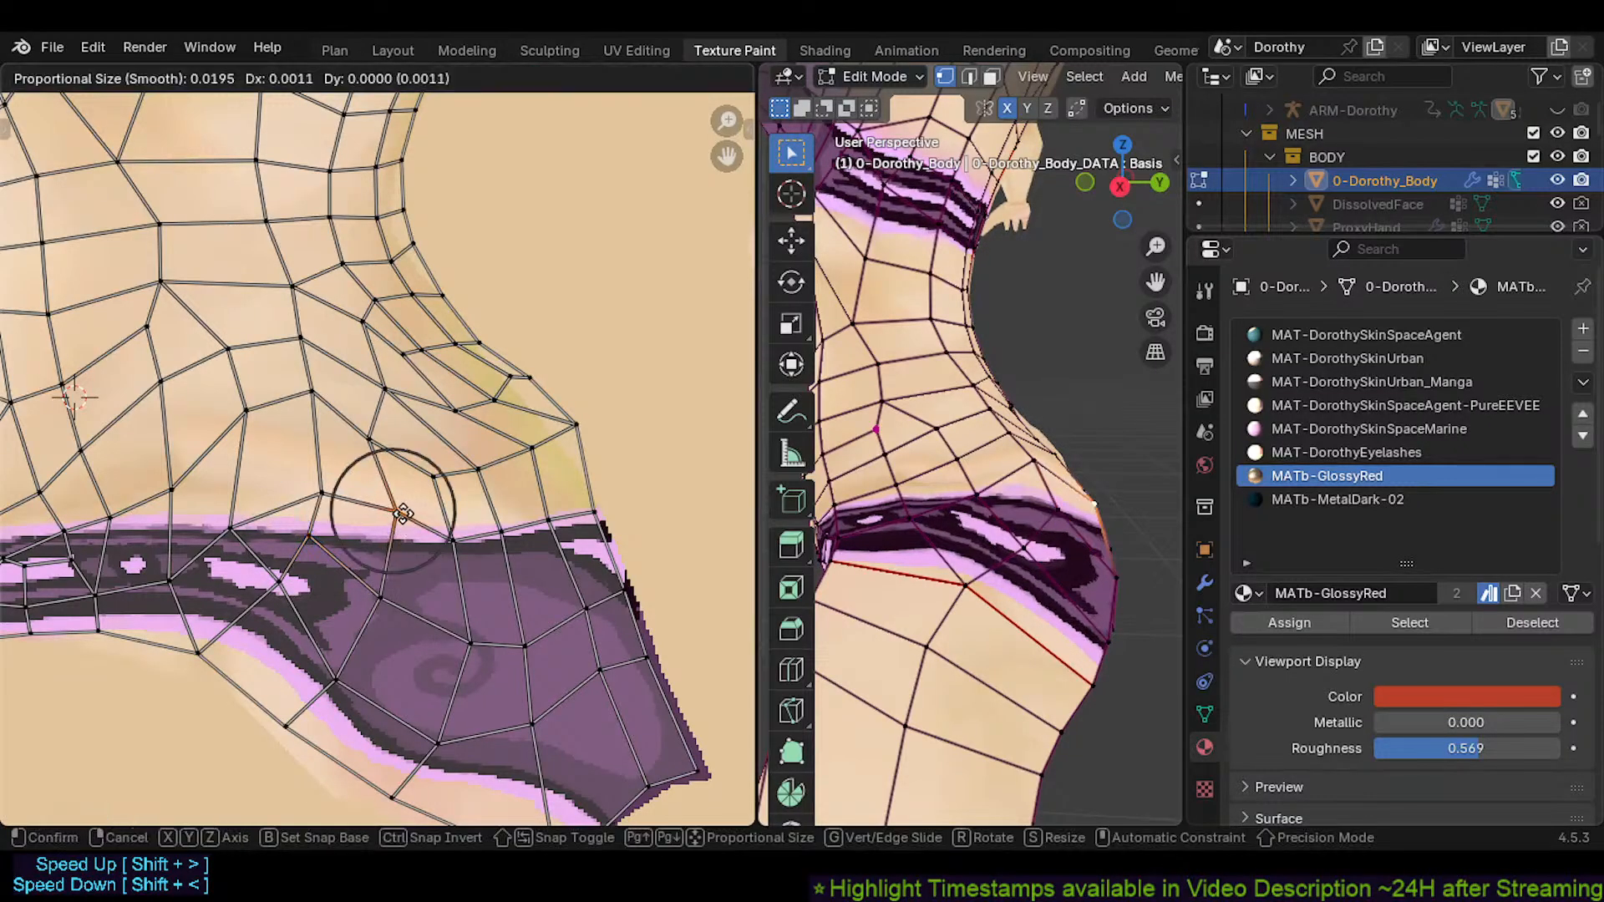
click(387, 516)
Pull the outer-edge UV vertices above the hip inward with a larger proportional falloff and rotate them slightly
scroll(1015, 537, down, 4)
middle_drag(1017, 537, 917, 550)
scroll(850, 542, up, 2)
scroll(588, 501, down, 3)
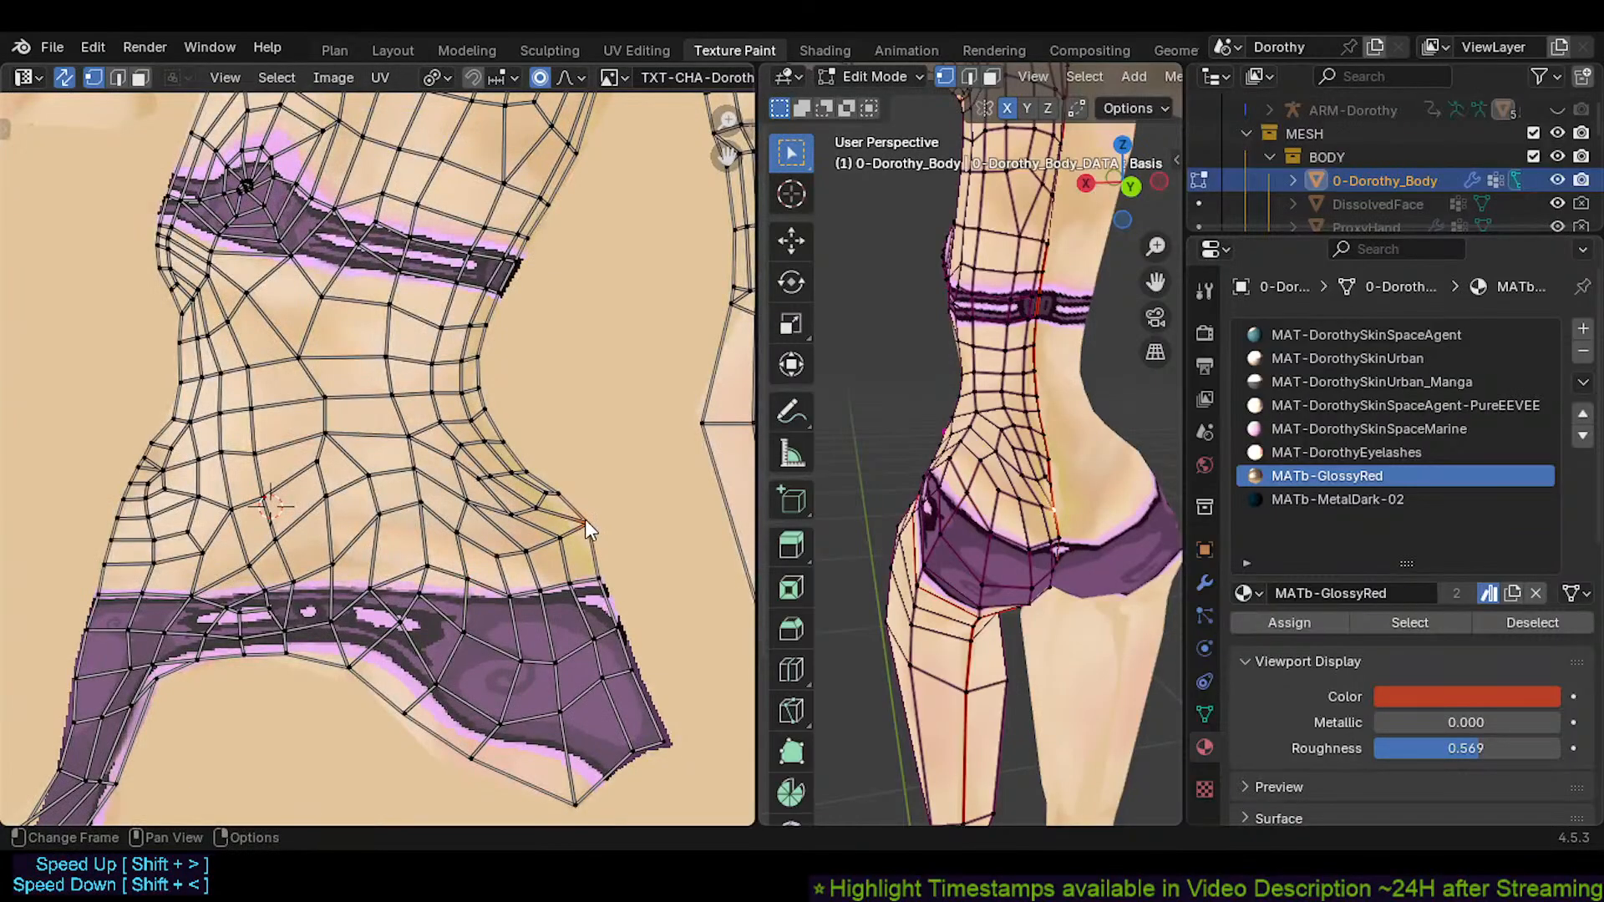
key(g)
scroll(545, 493, down, 3)
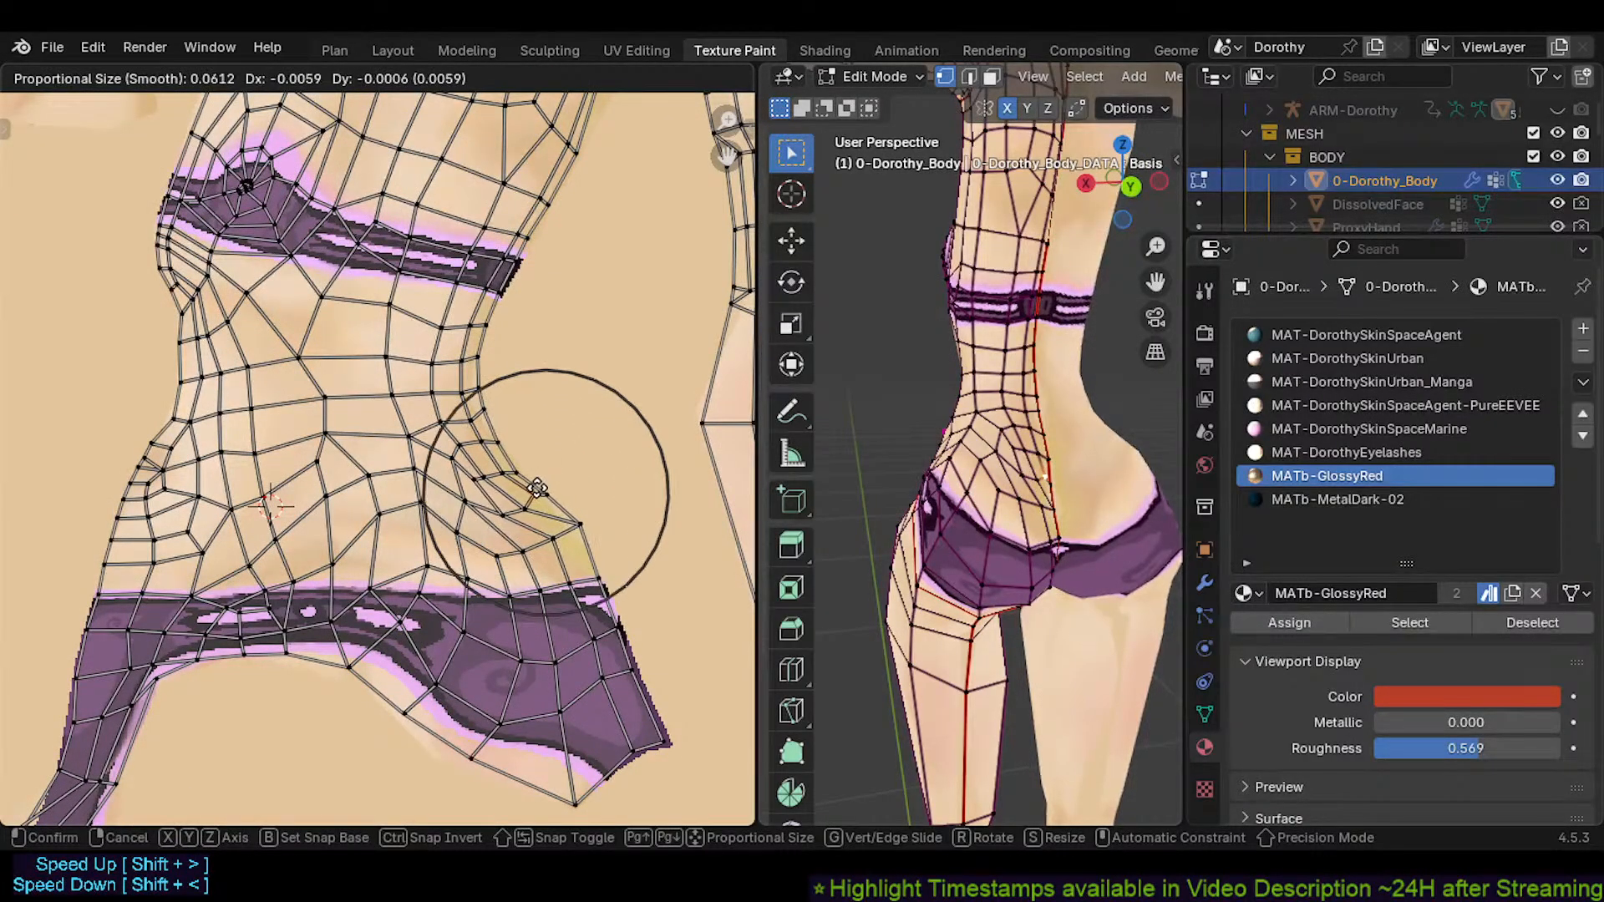
click(518, 495)
scroll(518, 495, up, 2)
key(g)
click(524, 501)
key(r)
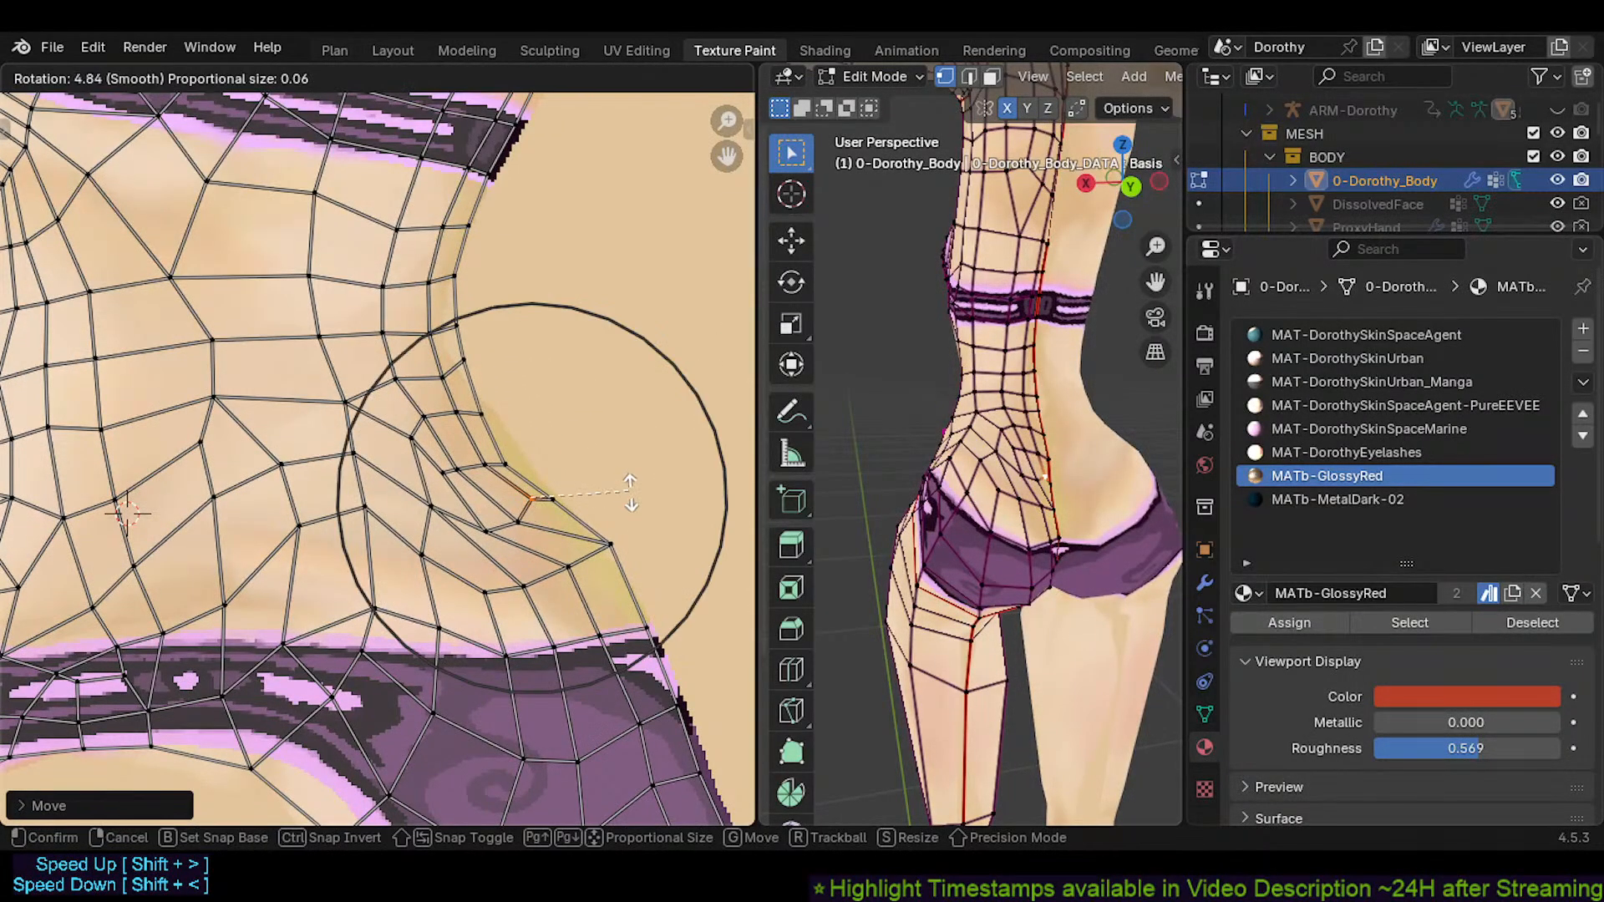
click(627, 510)
Pull the outer-edge UV vertex at the narrowest part of the waist inward with proportional editing
click(468, 348)
key(g)
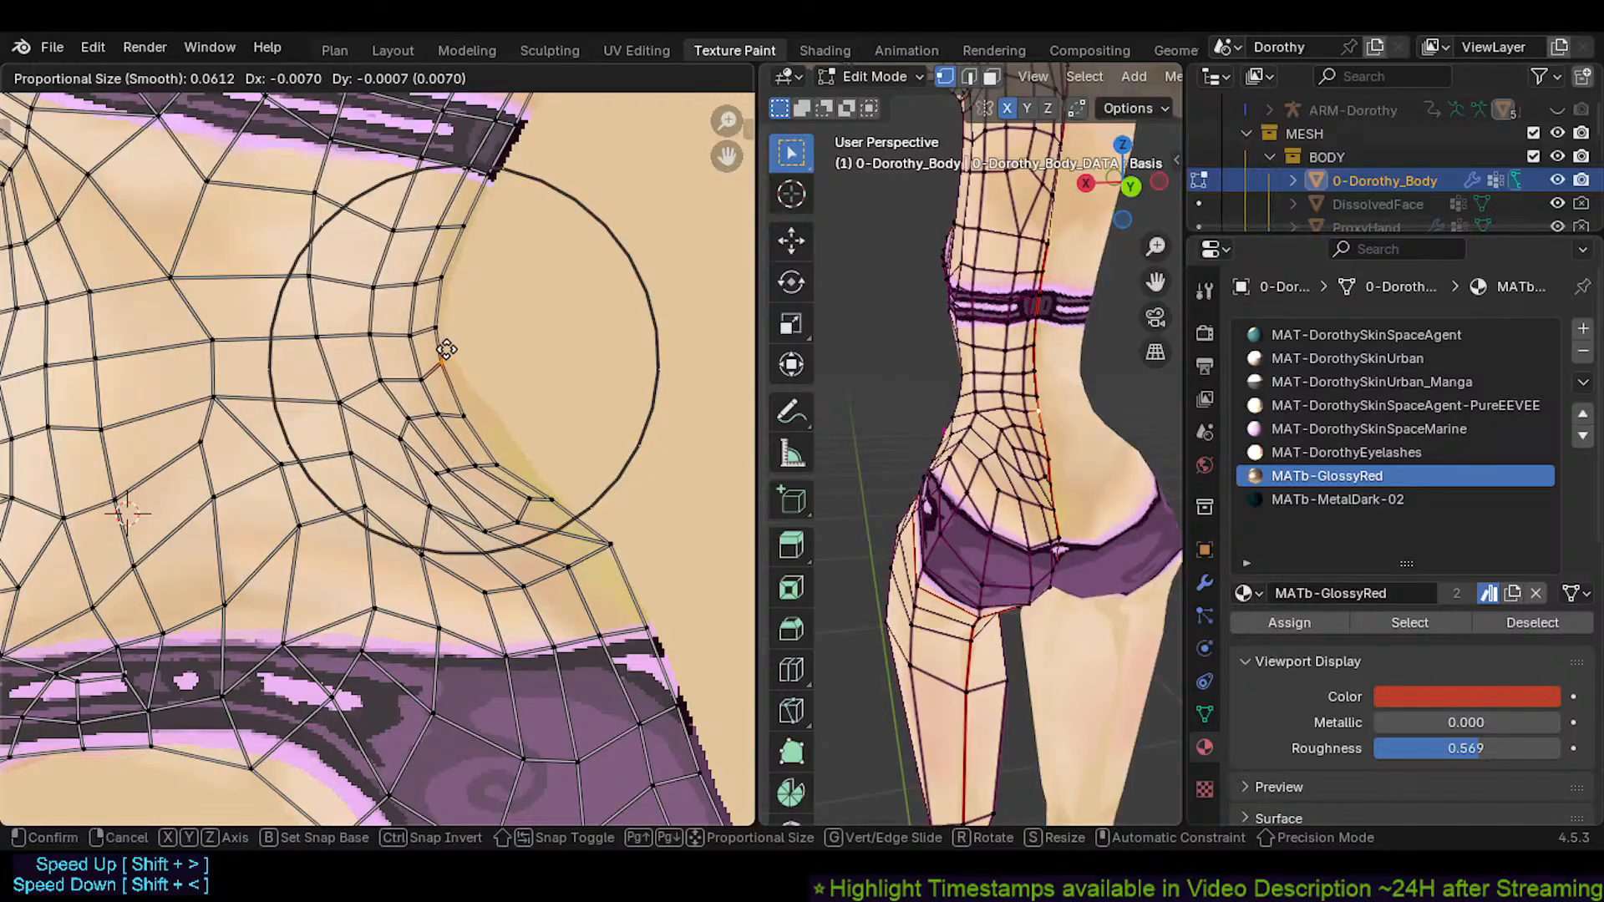
click(448, 347)
Push the outer-edge UV vertices of the upper back beside the armhole outward to the painted skin border
middle_drag(503, 172, 437, 496)
middle_drag(583, 169, 500, 510)
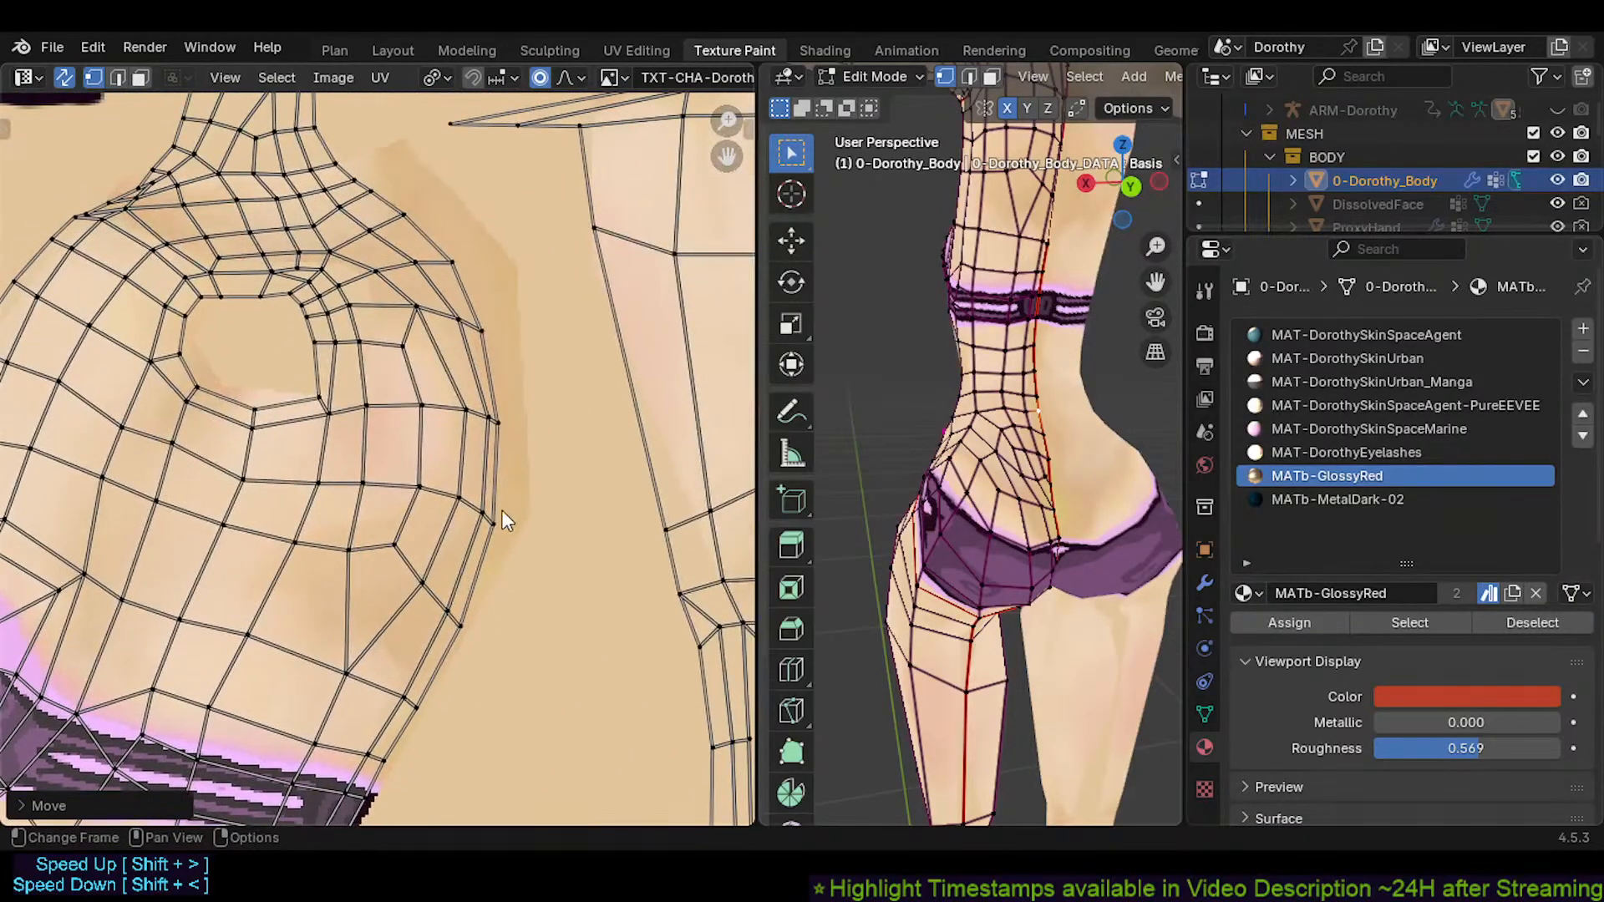
click(499, 511)
key(g)
click(536, 474)
middle_drag(490, 338, 469, 421)
click(483, 376)
key(g)
click(509, 352)
Push the UV vertices along the shoulder slope between the upper back and neck outward to the painted skin edge
click(462, 366)
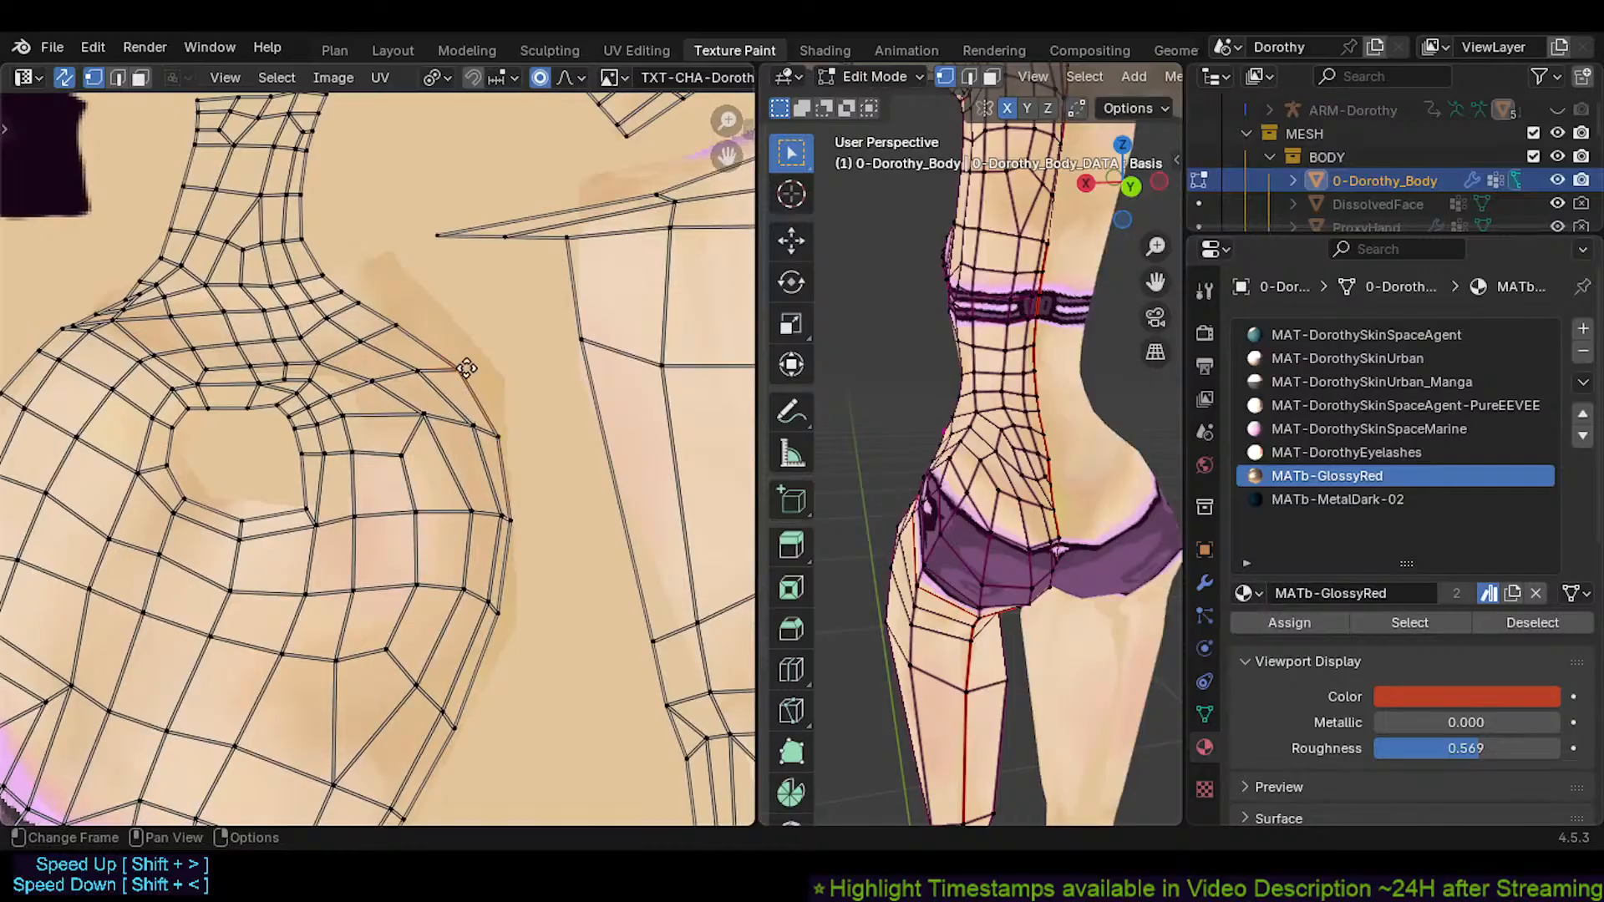
key(g)
click(471, 364)
click(367, 301)
key(g)
click(392, 290)
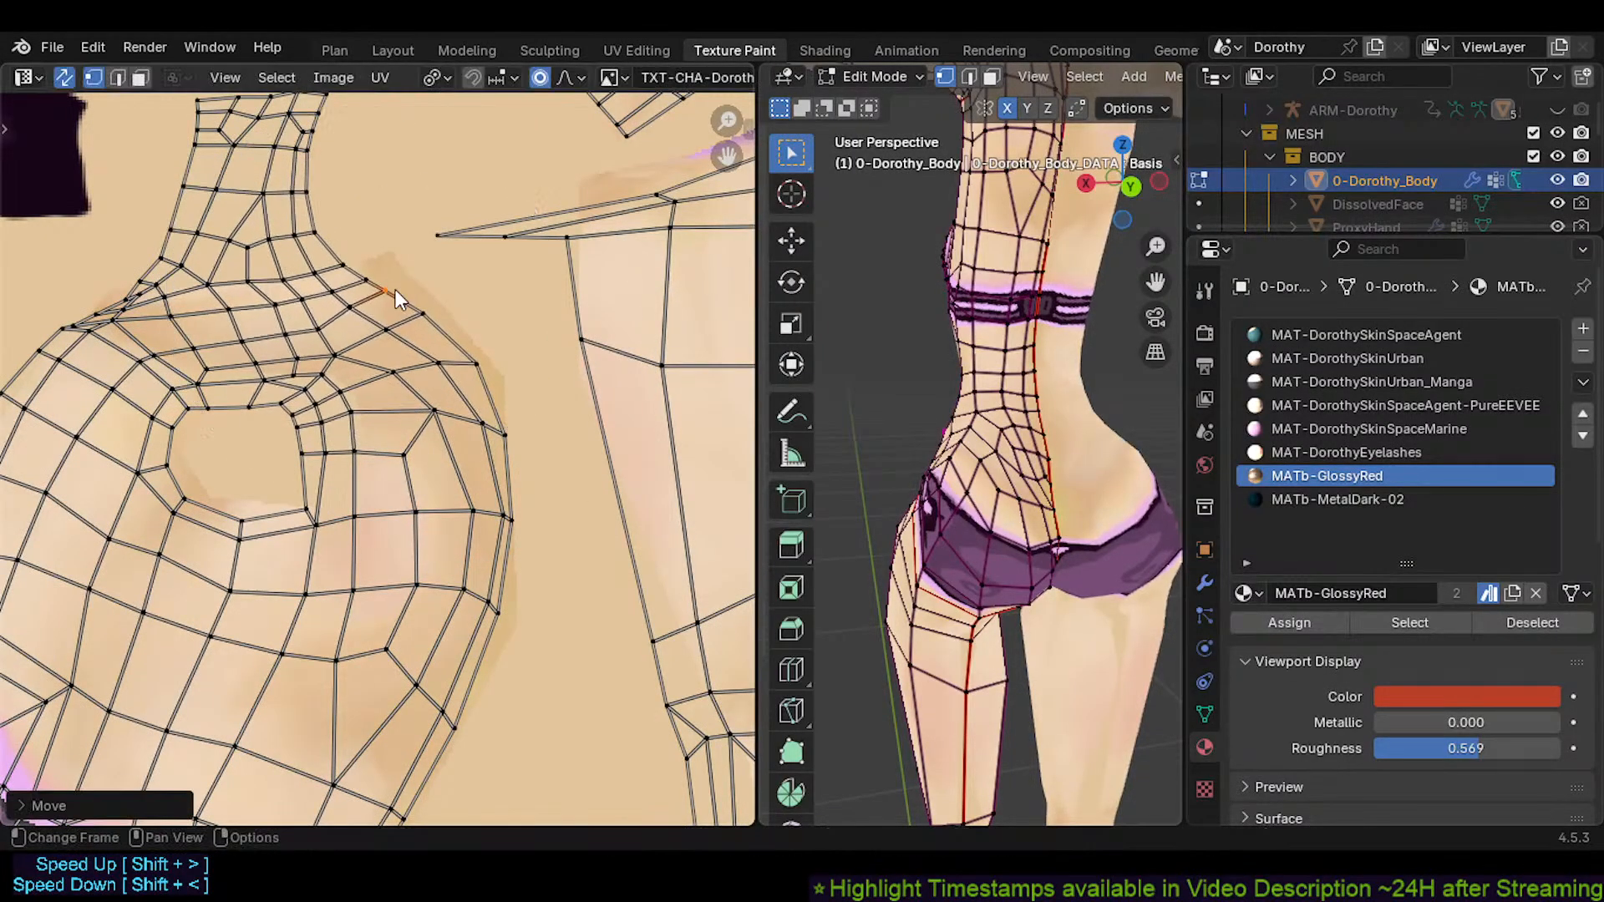
middle_drag(346, 337, 454, 504)
click(457, 381)
key(g)
click(479, 379)
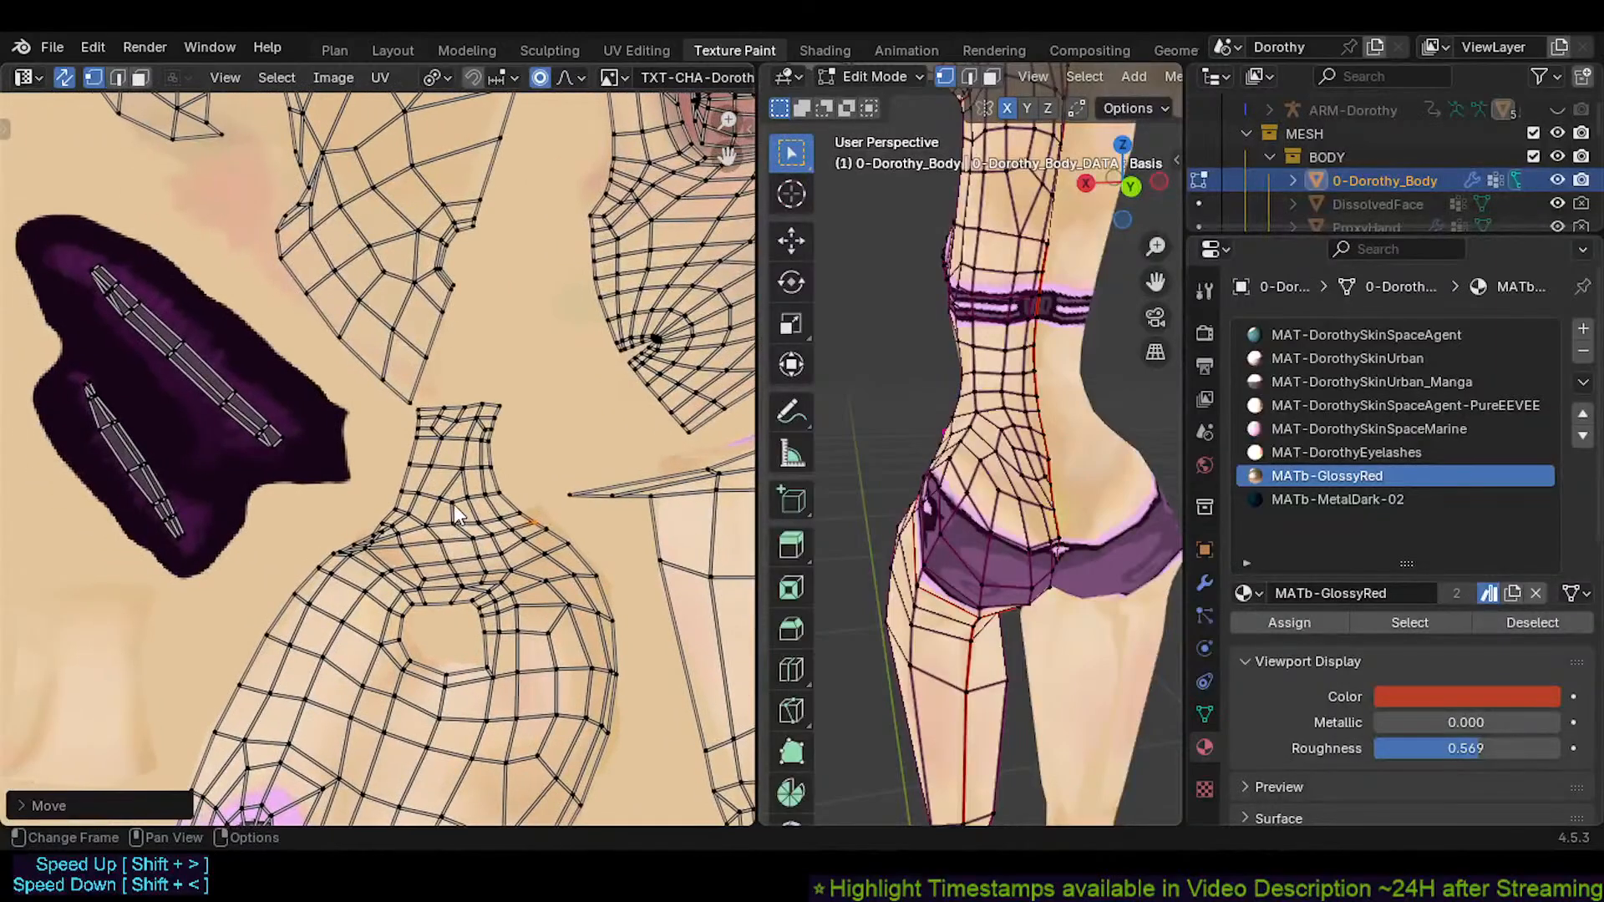
Pull the leg island's long pointed tip UV vertex upward and toward the island's upper corner
scroll(587, 483, down, 2)
scroll(590, 481, down, 2)
middle_drag(590, 481, 459, 404)
scroll(459, 403, up, 2)
scroll(443, 411, up, 3)
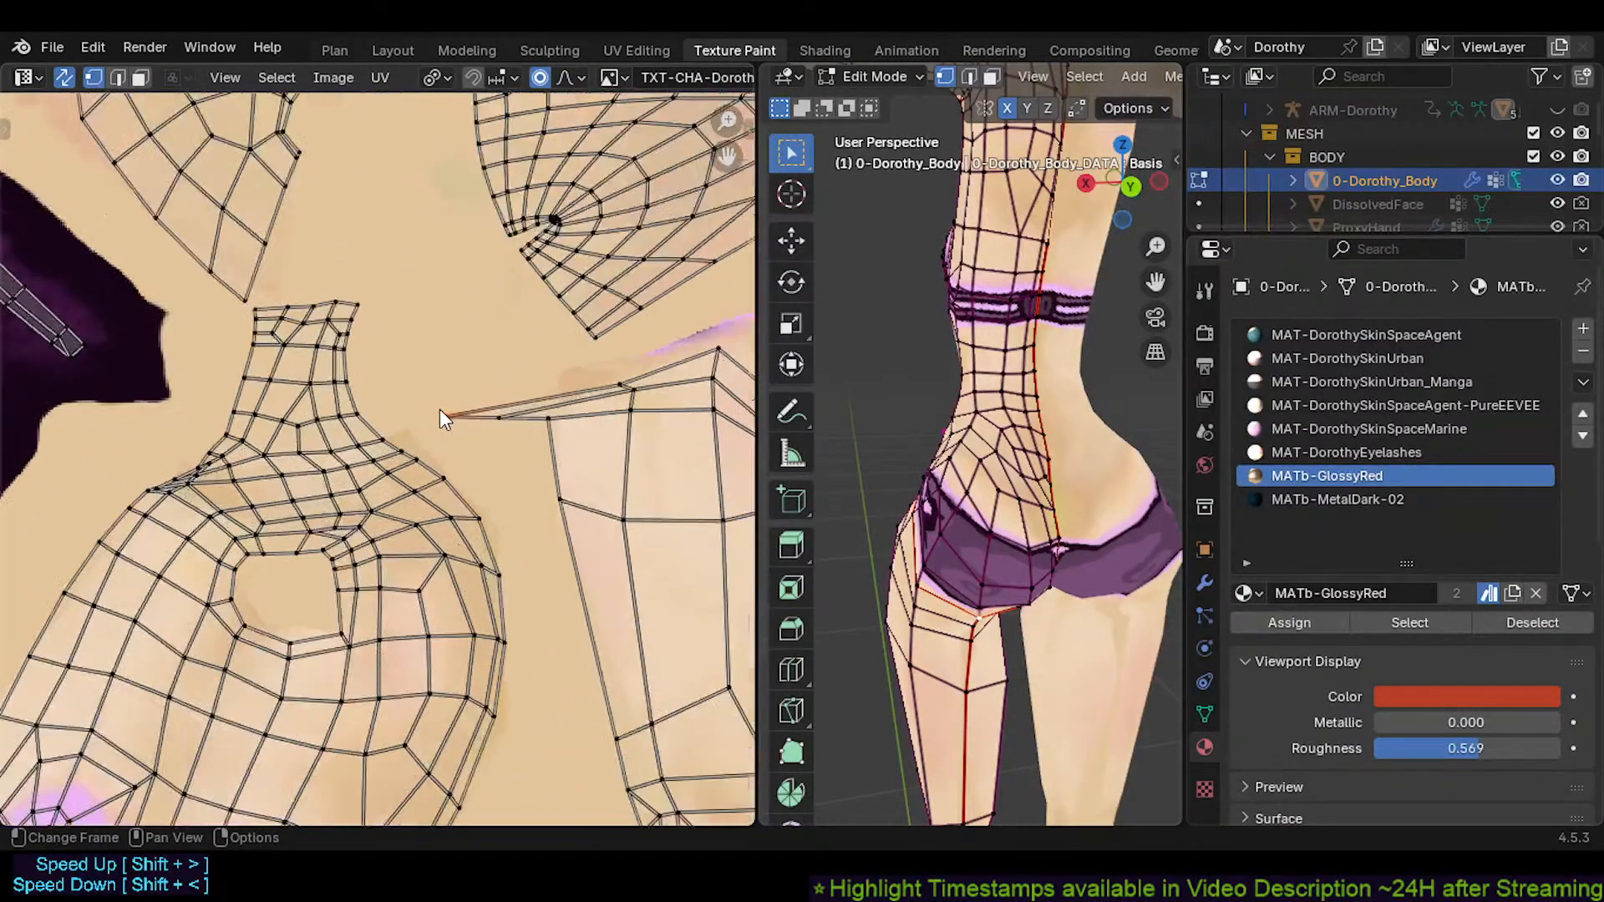
key(g)
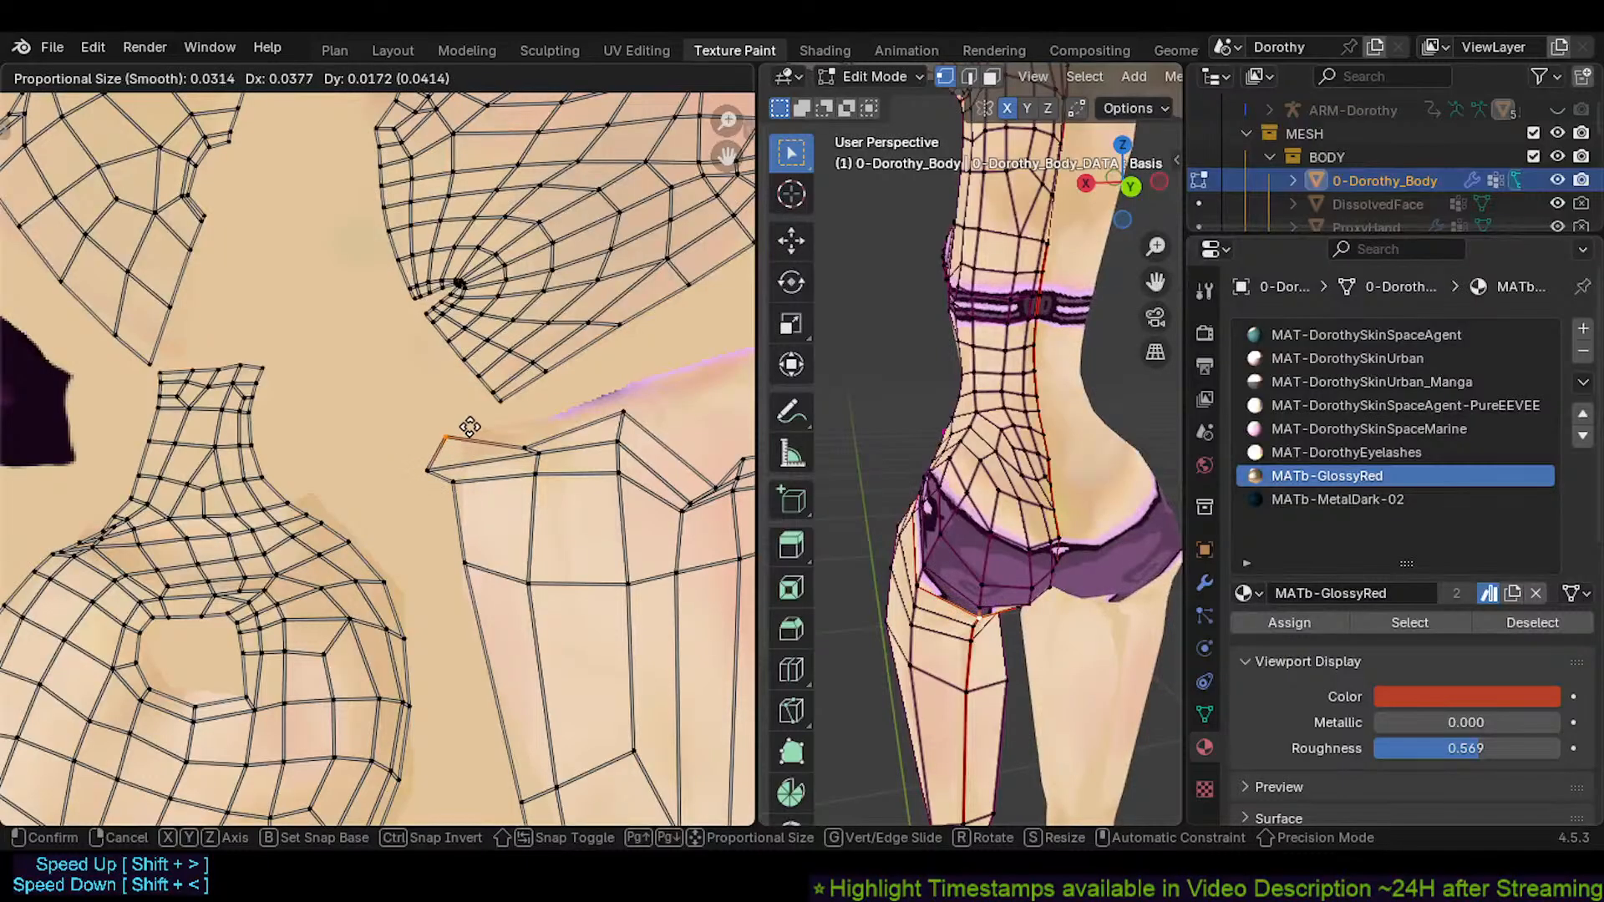
click(469, 427)
key(g)
right_click(473, 428)
Move the edge UV vertices just below the leg island's upper corner inward to line up under it
click(437, 472)
key(g)
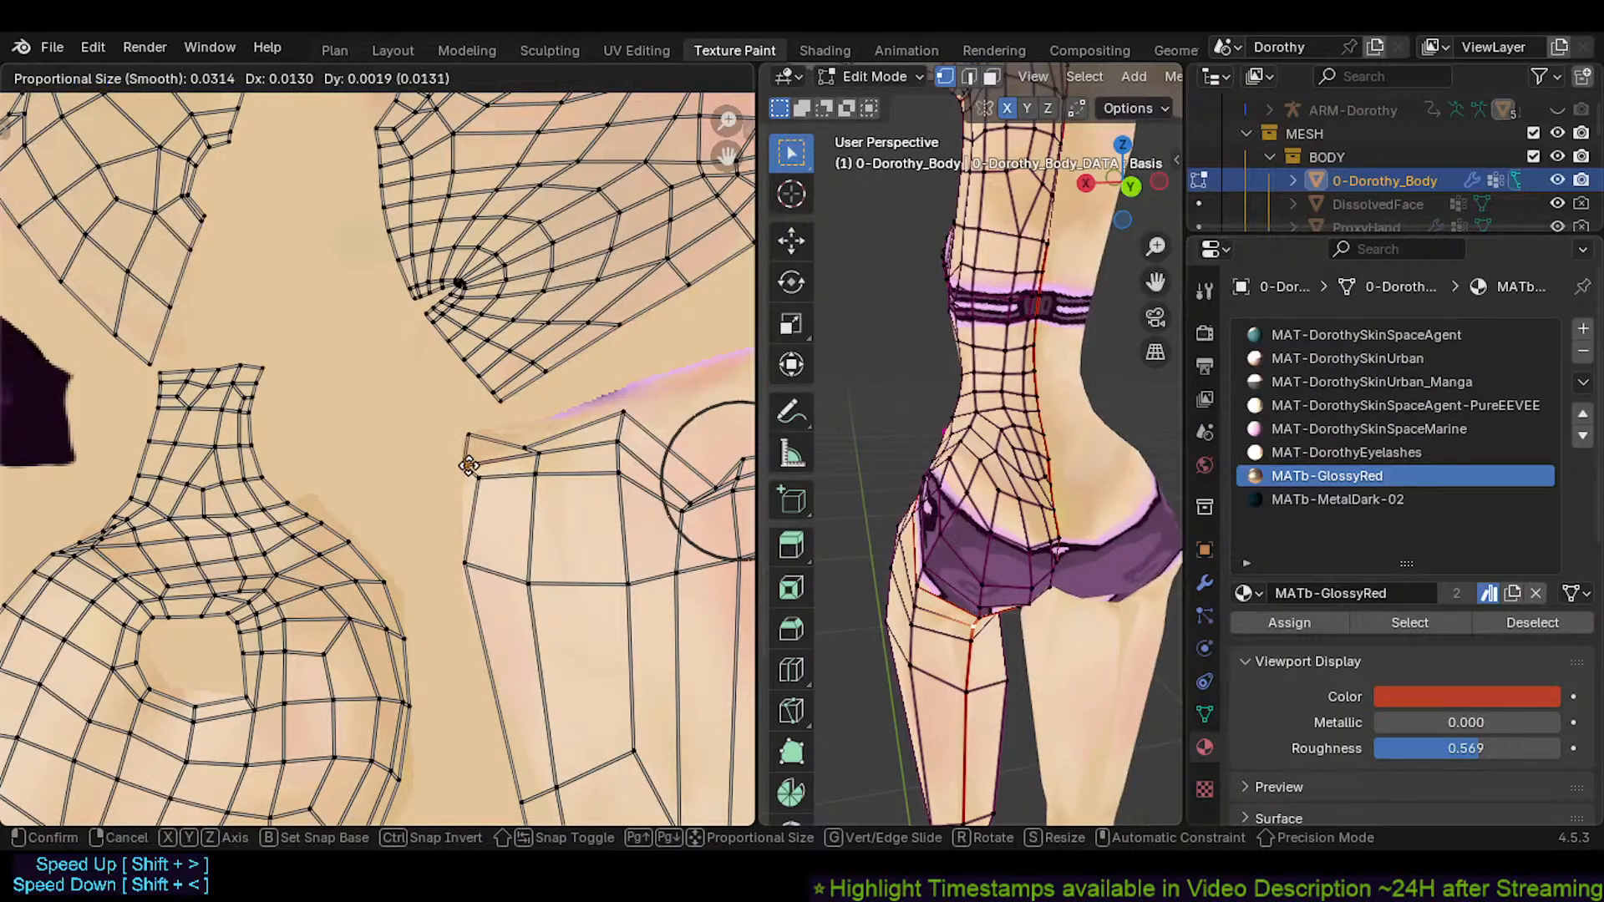
click(482, 473)
key(g)
click(480, 488)
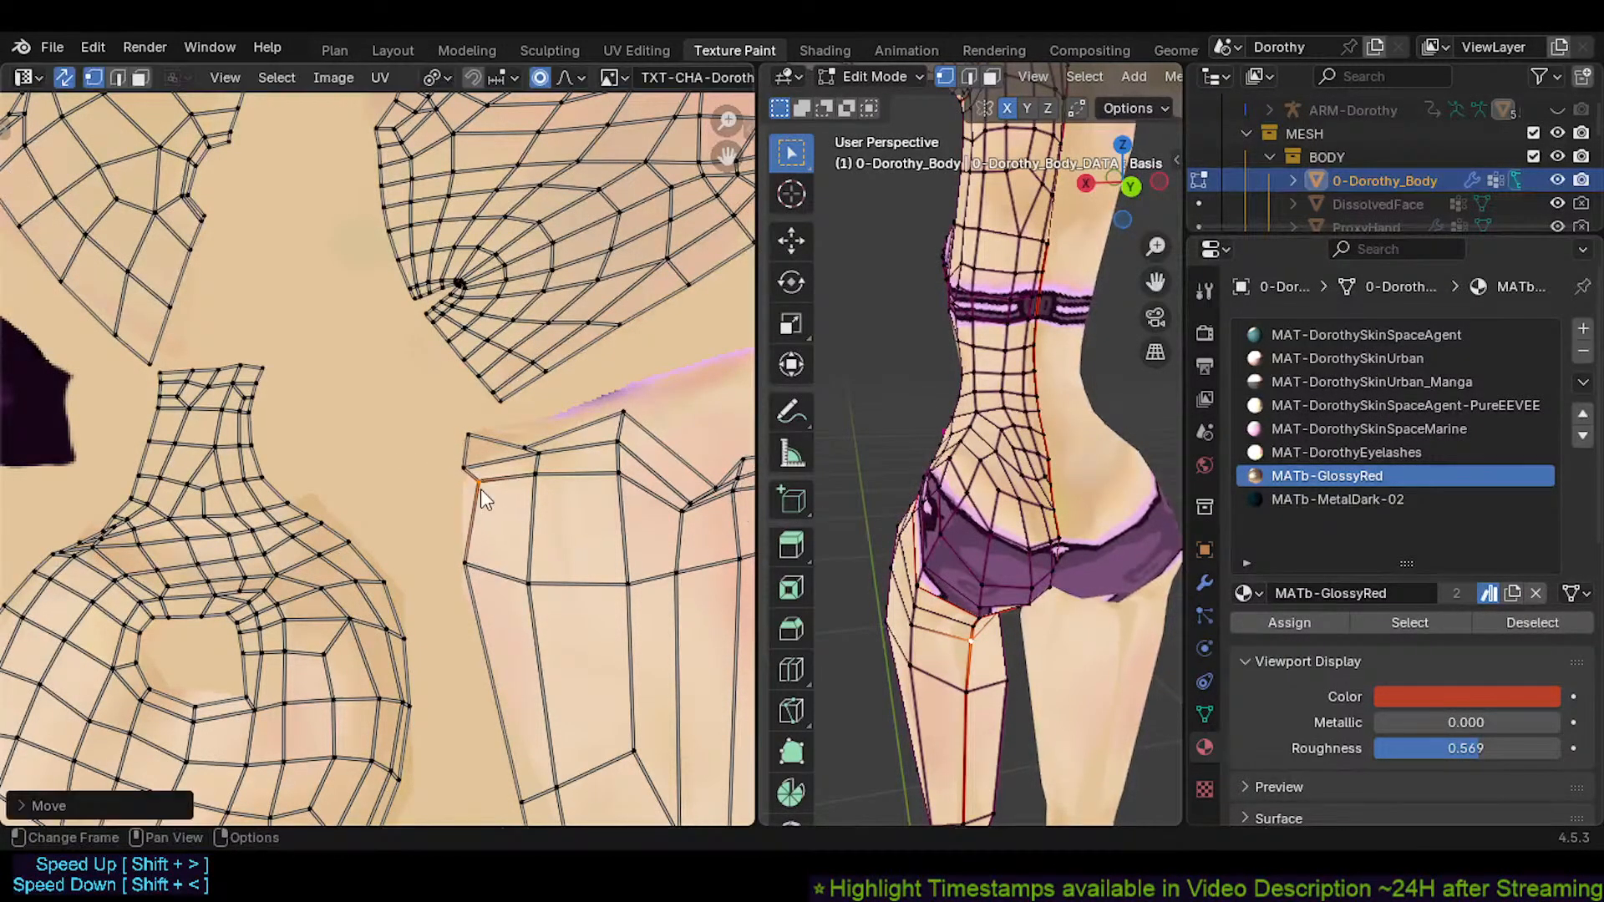
Fine-tune the two edge UV vertices below the leg island's upper corner to straighten the side border
click(465, 471)
key(g)
click(471, 461)
click(479, 485)
key(g)
click(469, 484)
Raise the second top-edge UV vertex of the leg island to the start of the painted pink trim
shift+middle_drag(503, 445, 413, 477)
click(440, 490)
key(g)
click(455, 469)
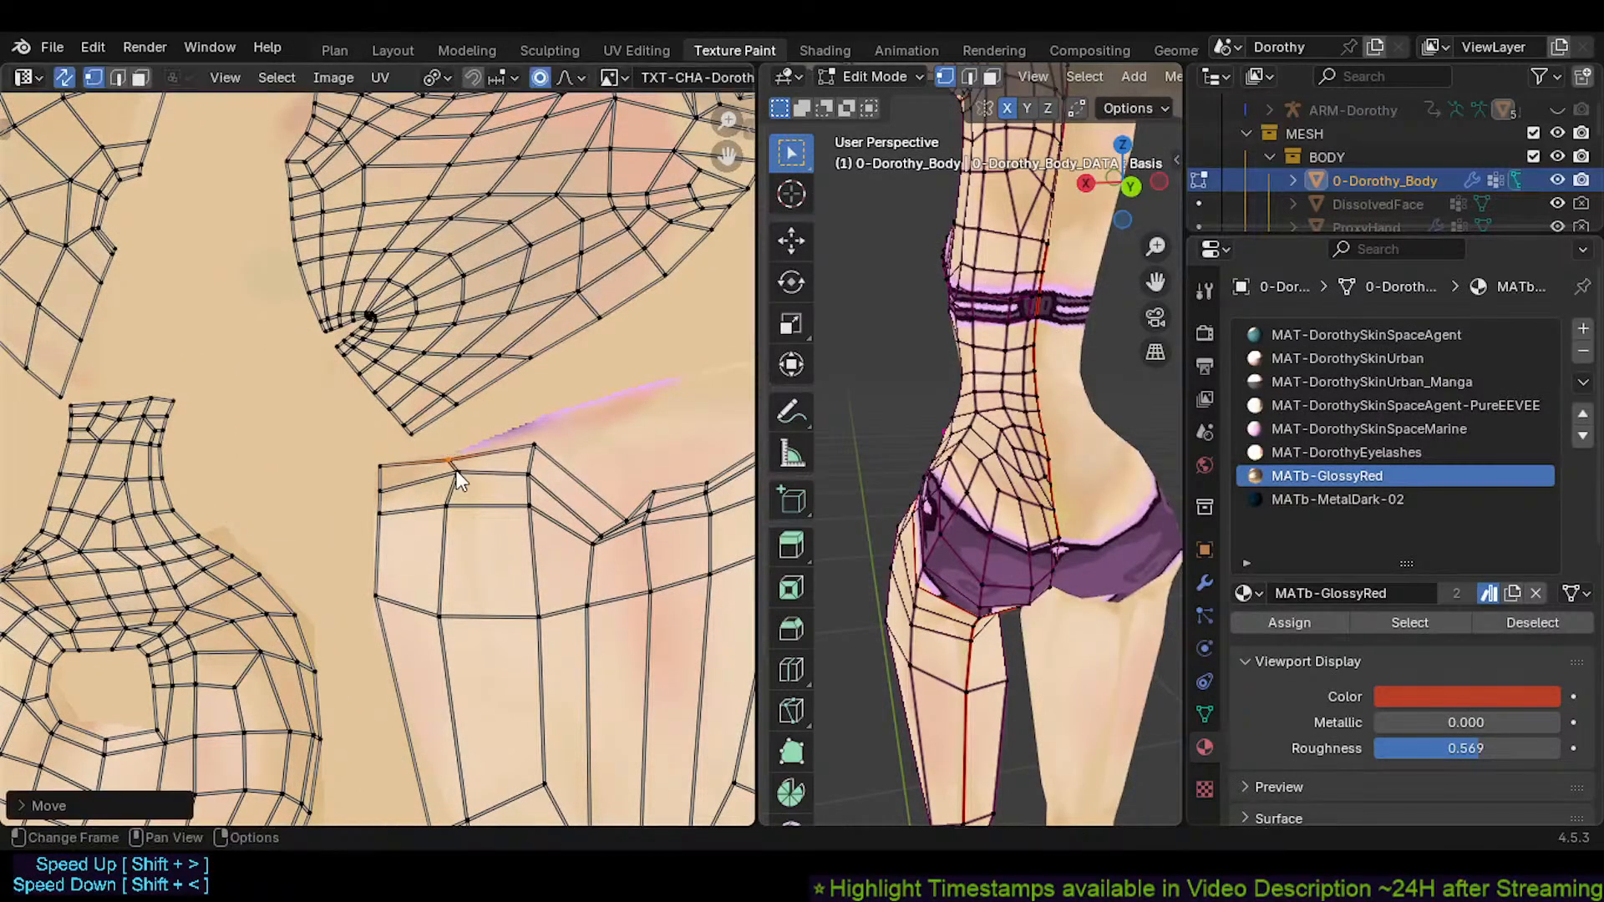
key(g)
click(445, 463)
key(g)
click(442, 458)
Raise the leg island's peak UV vertex before the dip onto the pink trim and adjust the side vertex below the corner
shift+middle_drag(512, 455, 326, 493)
click(356, 489)
key(g)
click(355, 430)
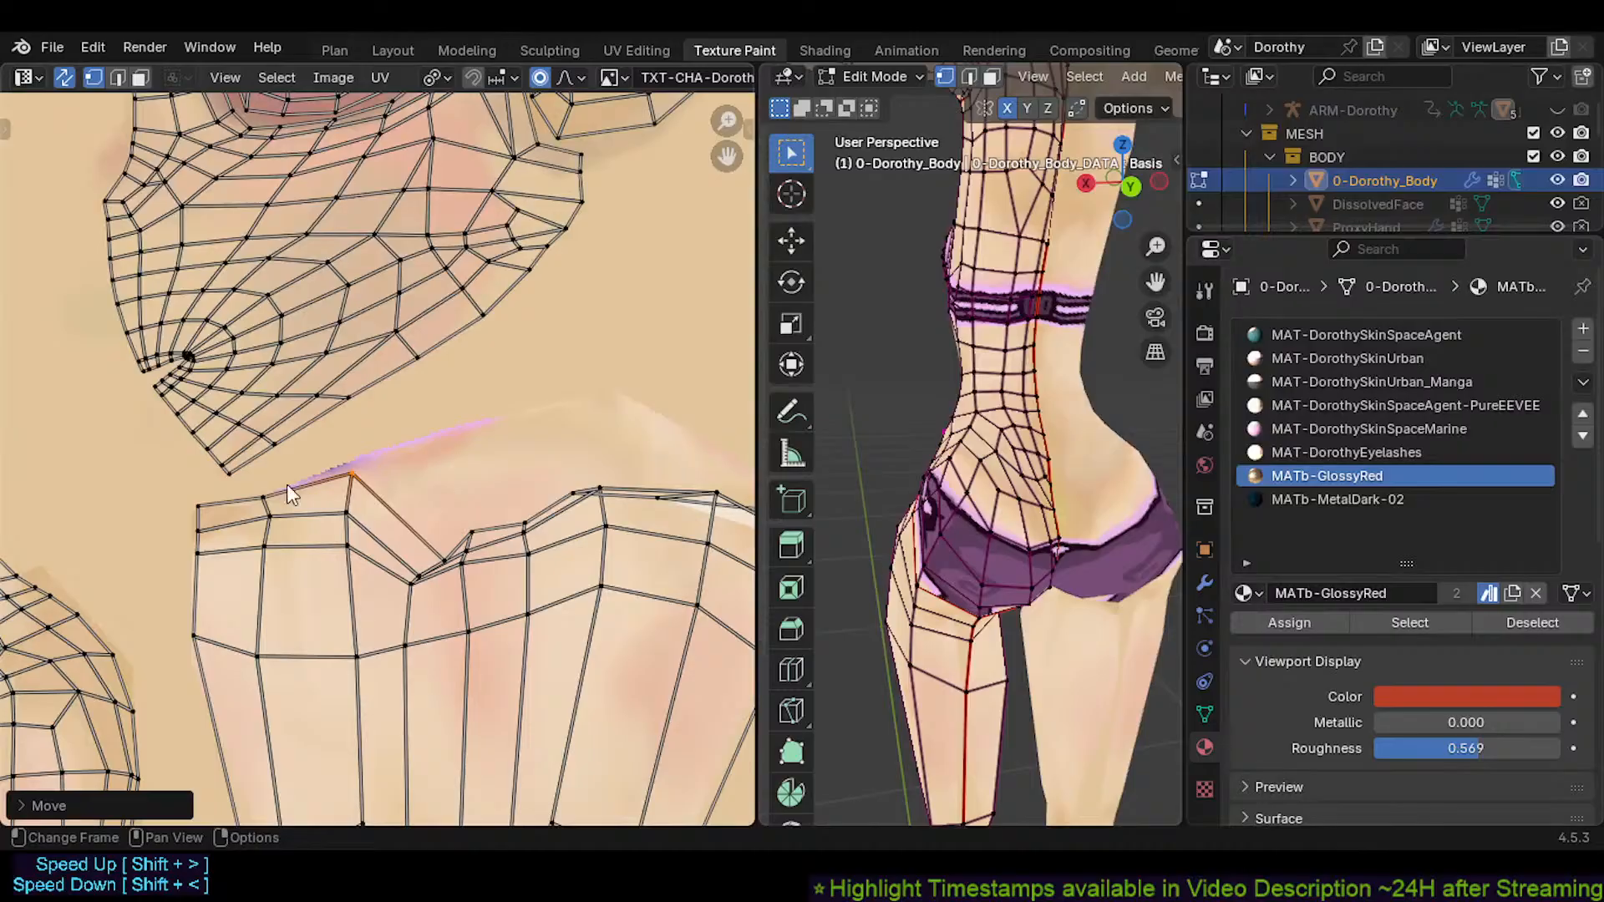
click(201, 512)
key(g)
click(202, 544)
Lift the first top-edge UV vertex after the leg island's dip onto the pink trim and raise the vertex farther along
click(441, 548)
key(g)
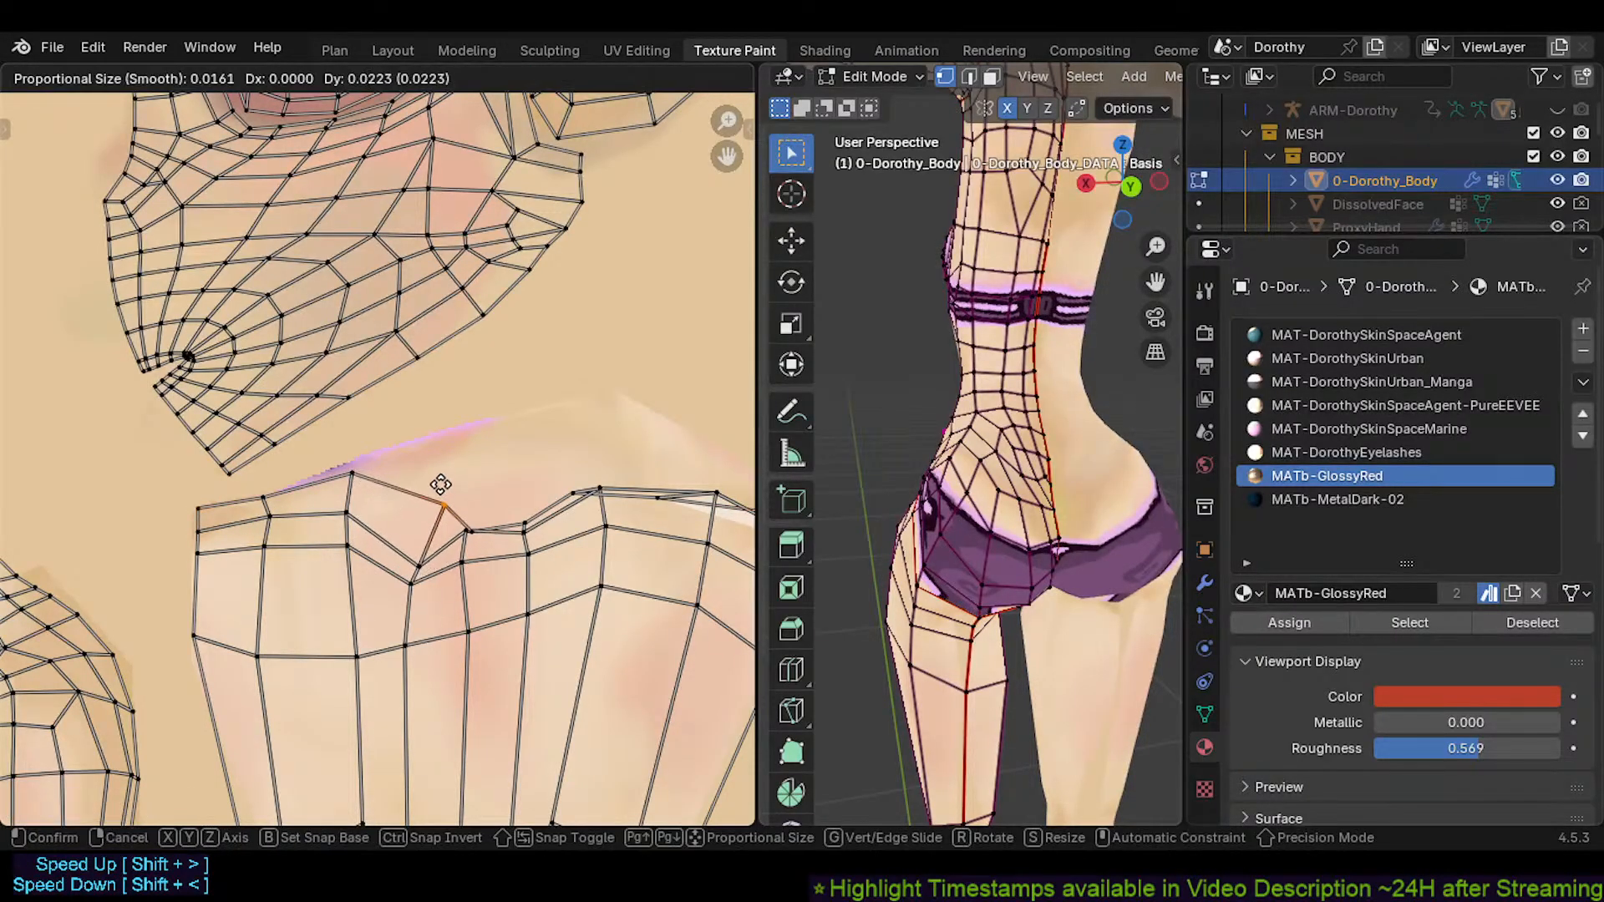
click(424, 429)
click(524, 530)
key(g)
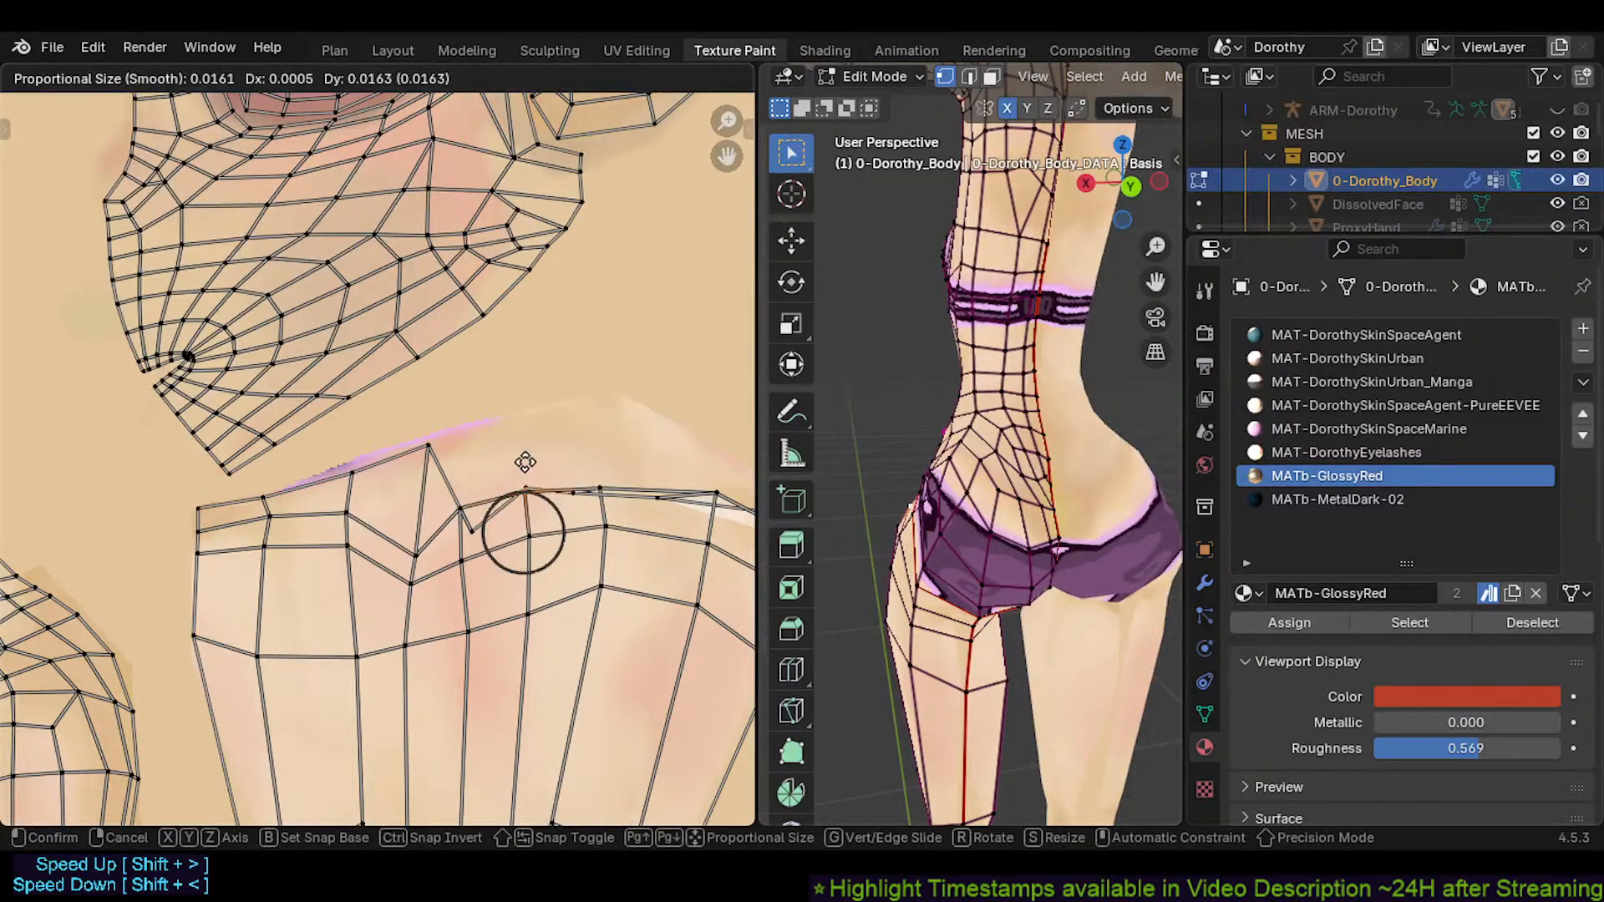
click(518, 412)
key(g)
click(530, 484)
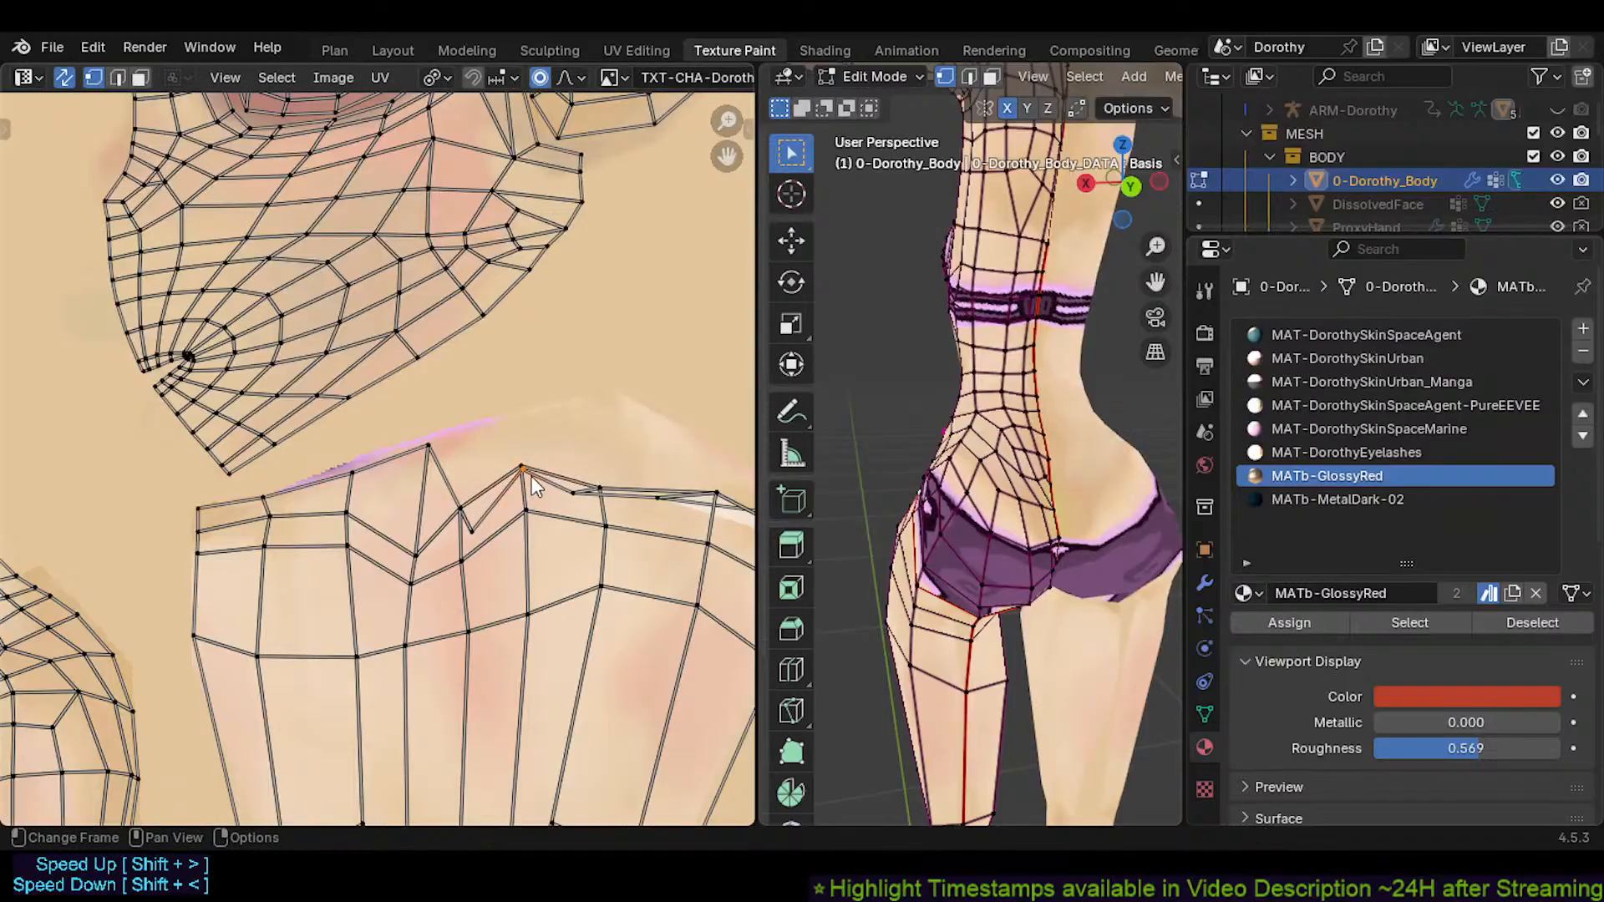
Lift the remaining notch UV vertex to the end of the pink trim and raise the adjoining vertex beyond it
click(471, 531)
key(g)
click(520, 493)
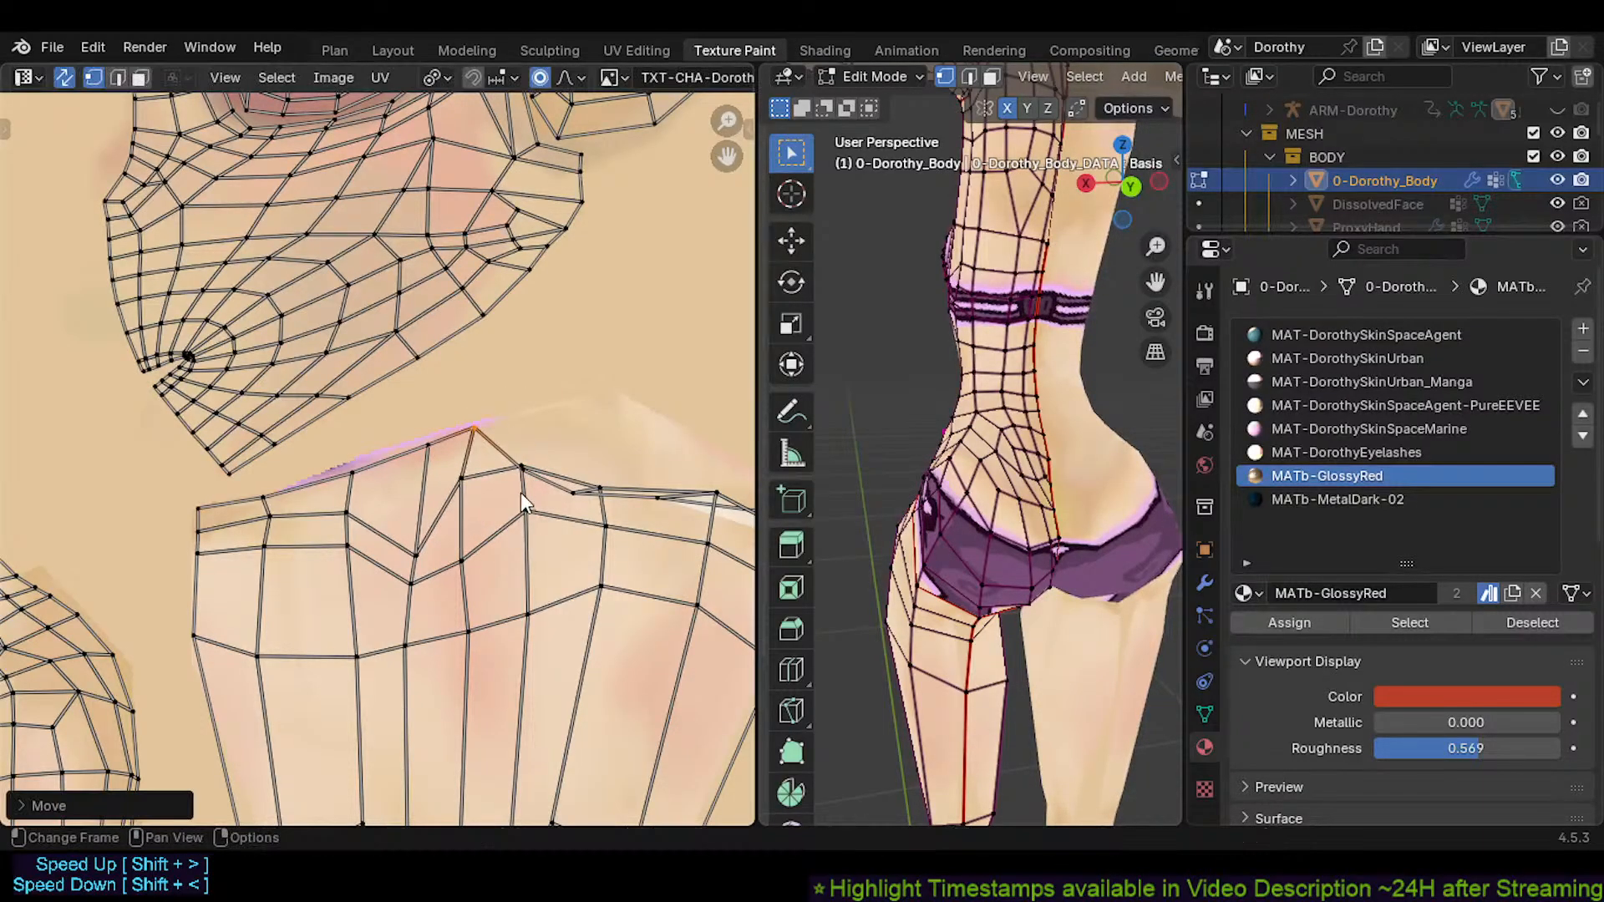
click(521, 477)
key(g)
click(533, 423)
key(g)
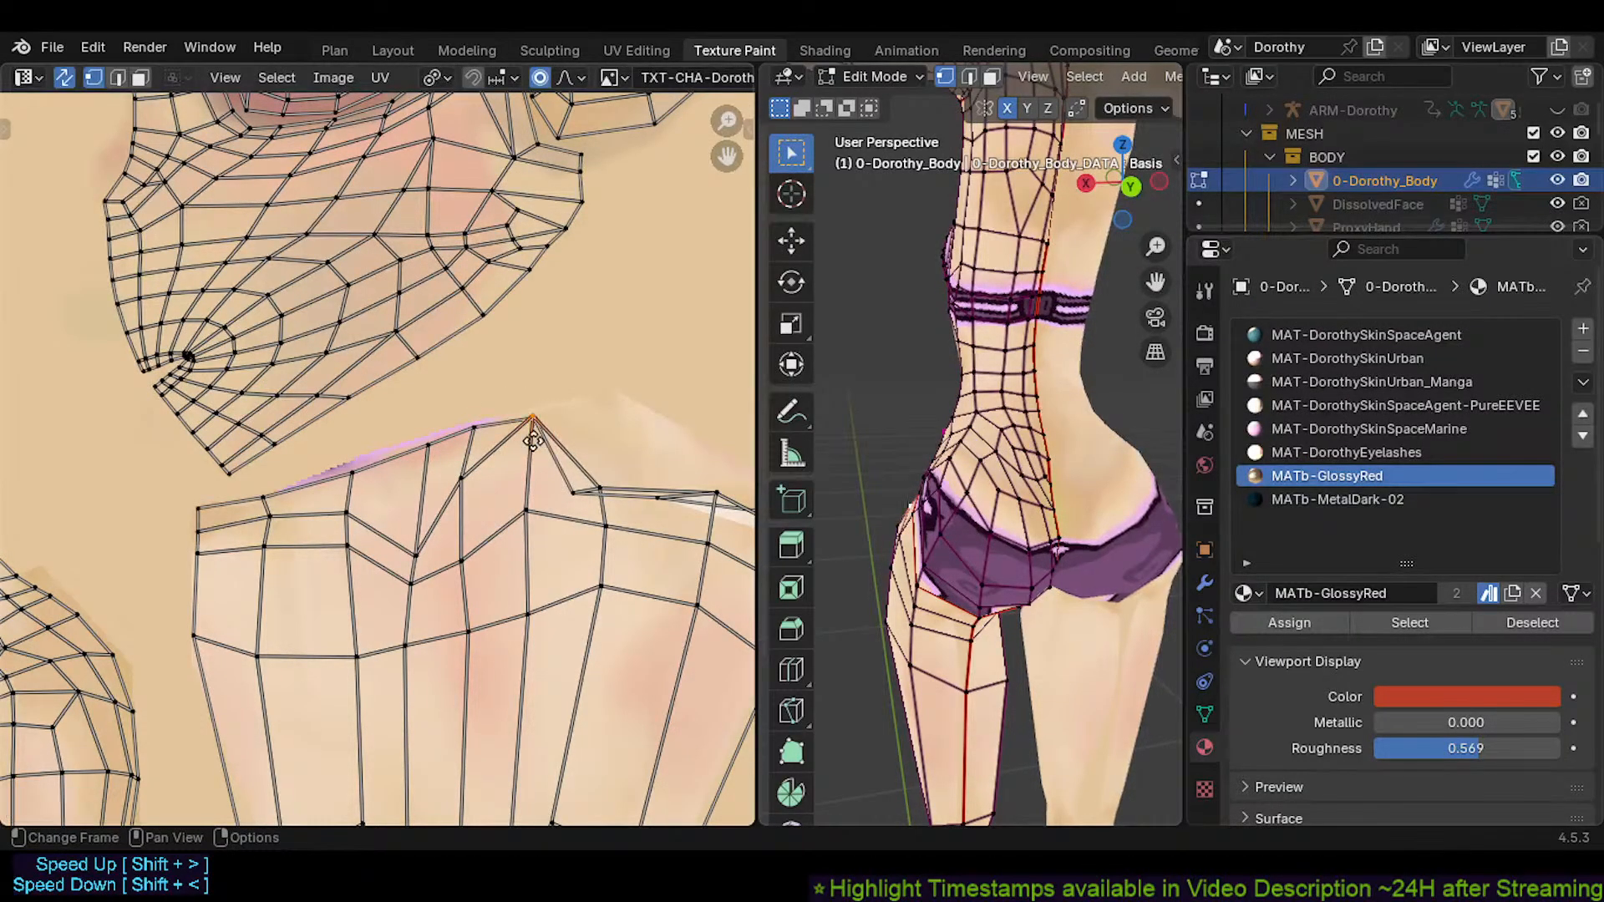
click(536, 482)
Raise the next two top-edge UV vertices past the pink trim to the faint painted skin border
click(578, 489)
key(g)
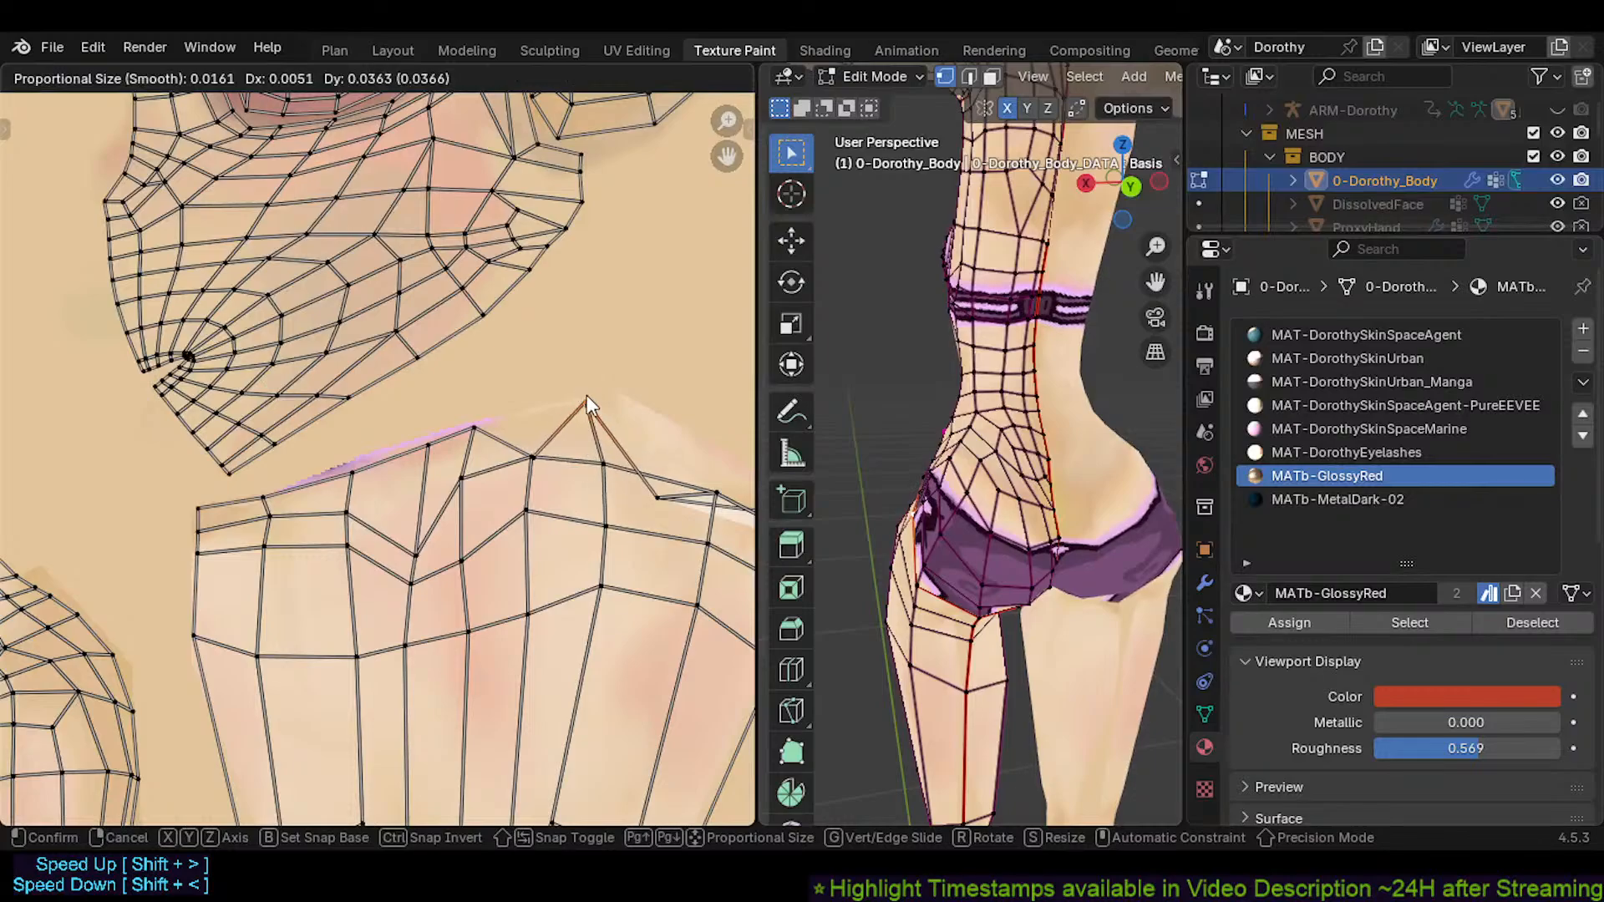
click(586, 396)
scroll(529, 477, up, 3)
click(534, 445)
key(g)
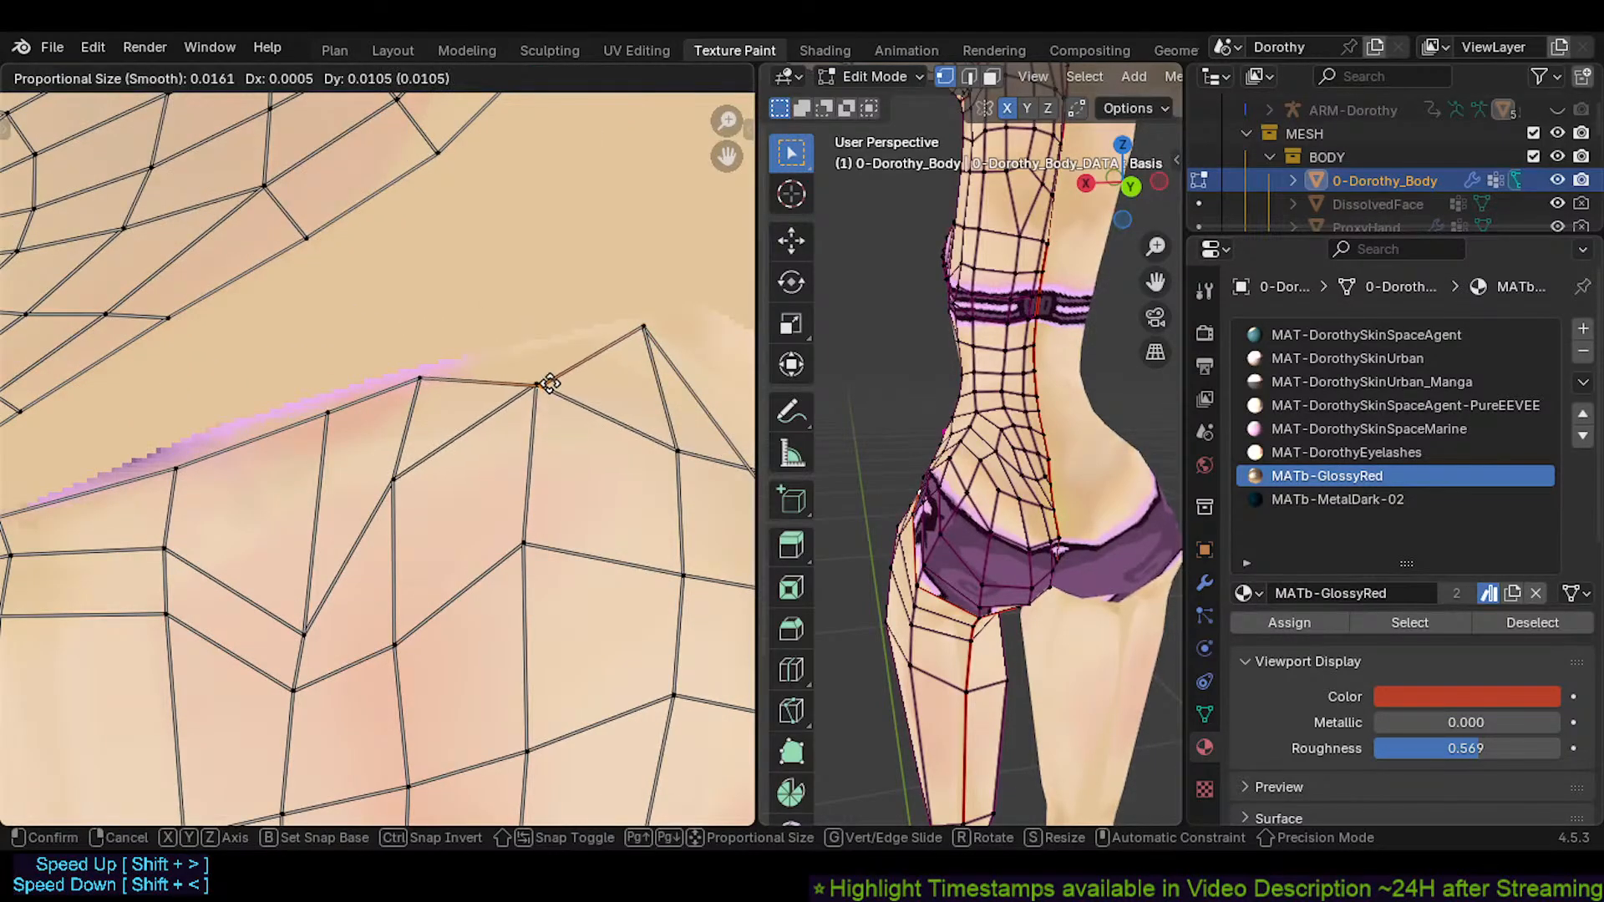
click(550, 359)
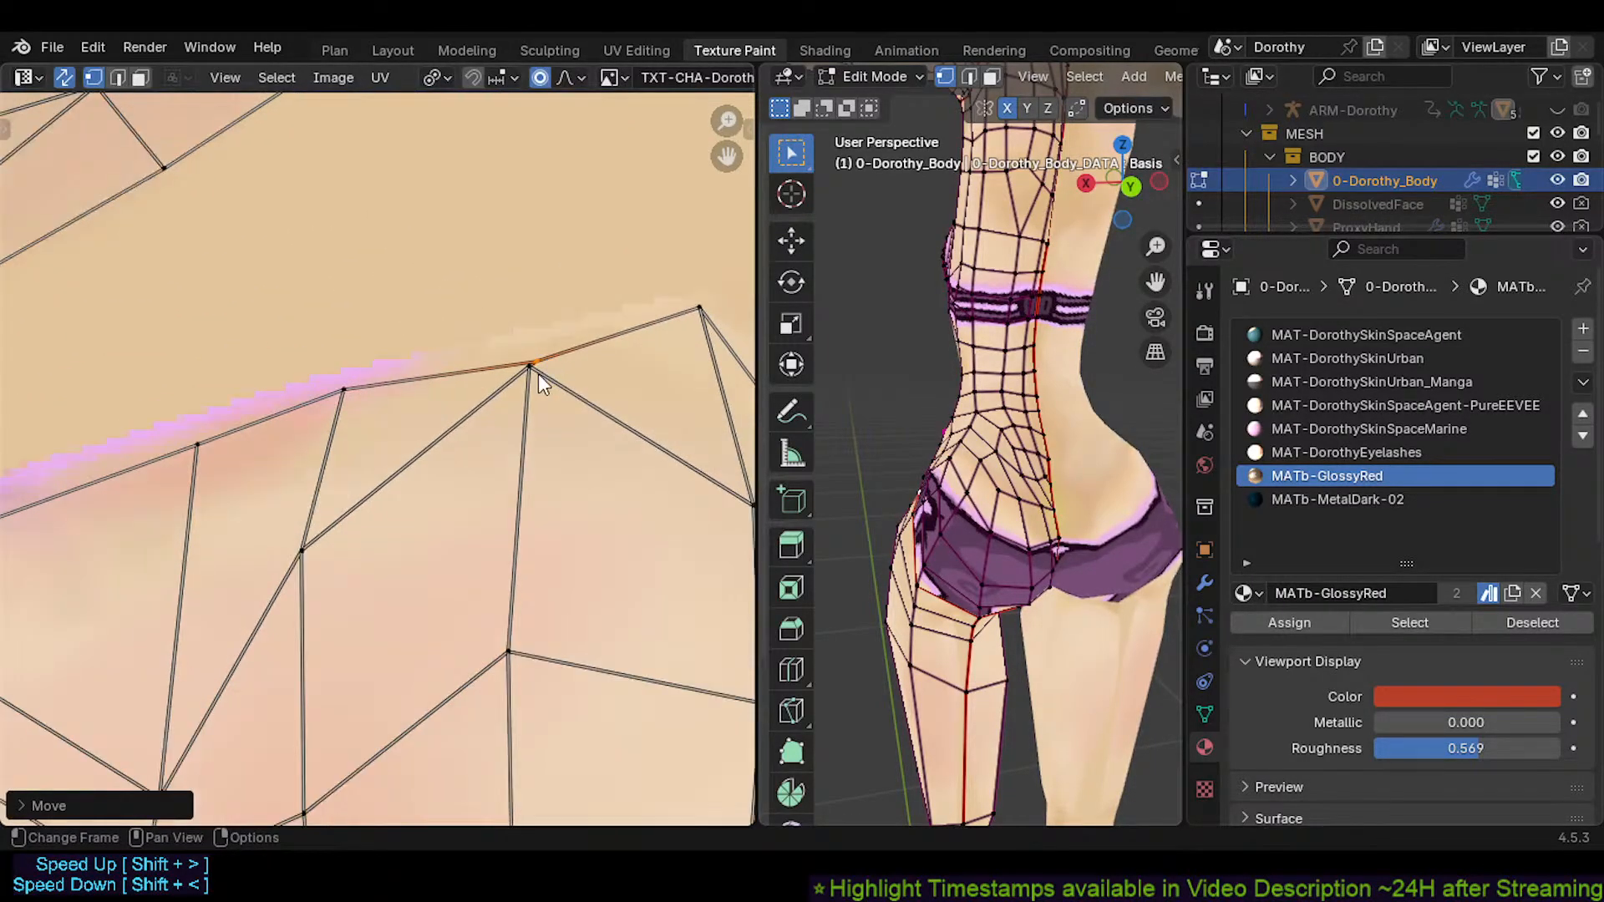
Separate the overlapping UV vertices past the trim's end and spread the interior vertices below the leg island's top edge downward
key(g)
click(529, 501)
key(g)
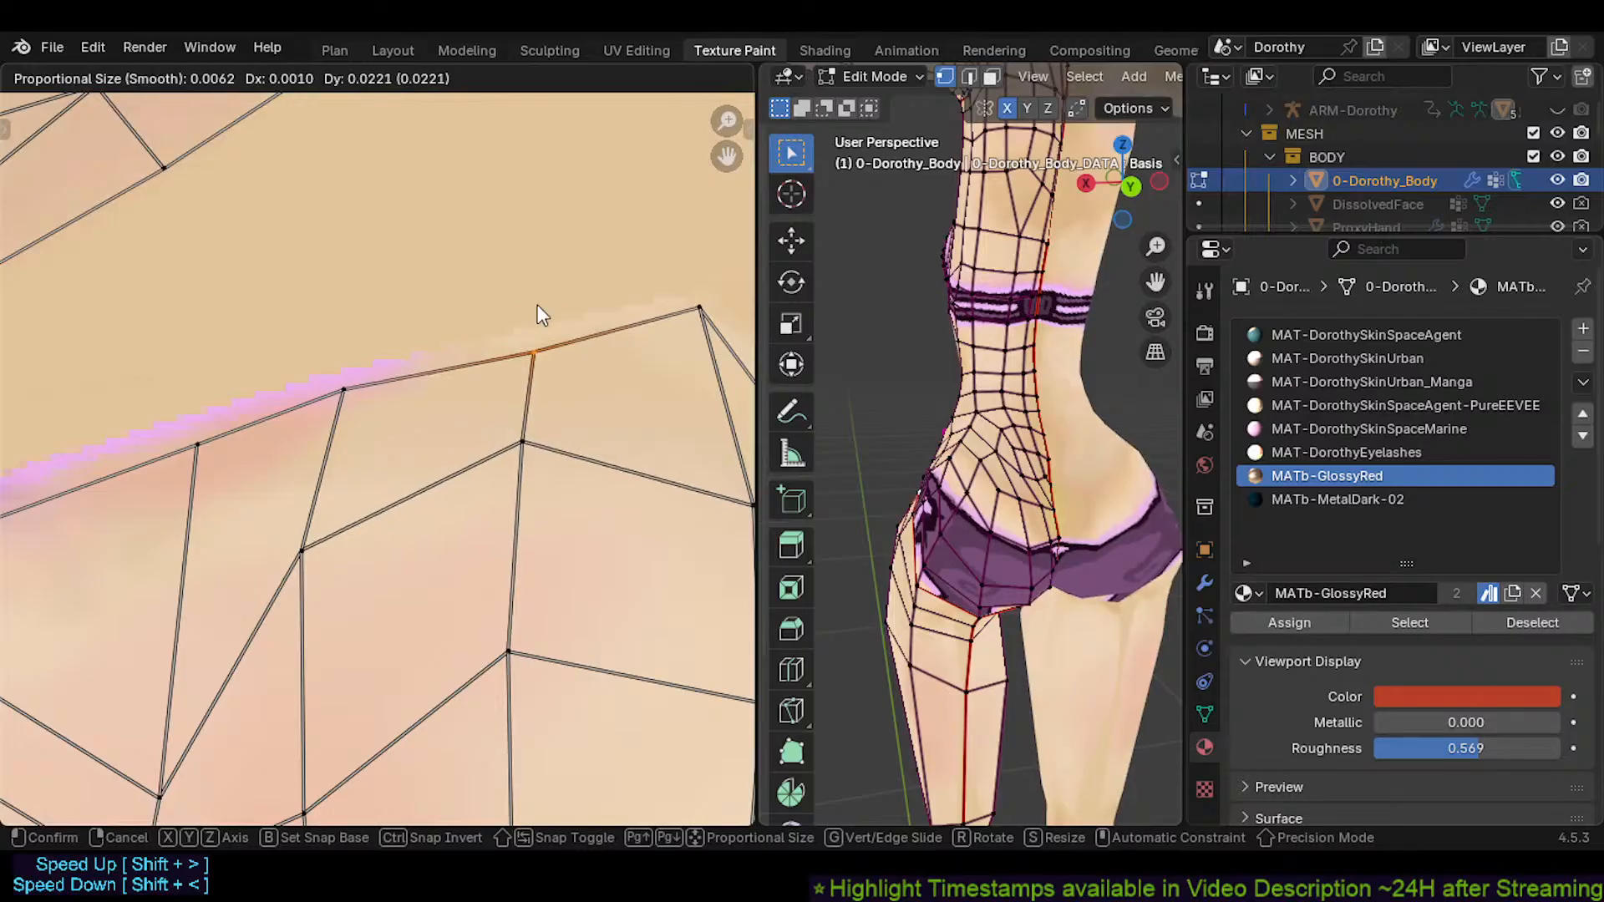
click(515, 451)
key(g)
click(315, 555)
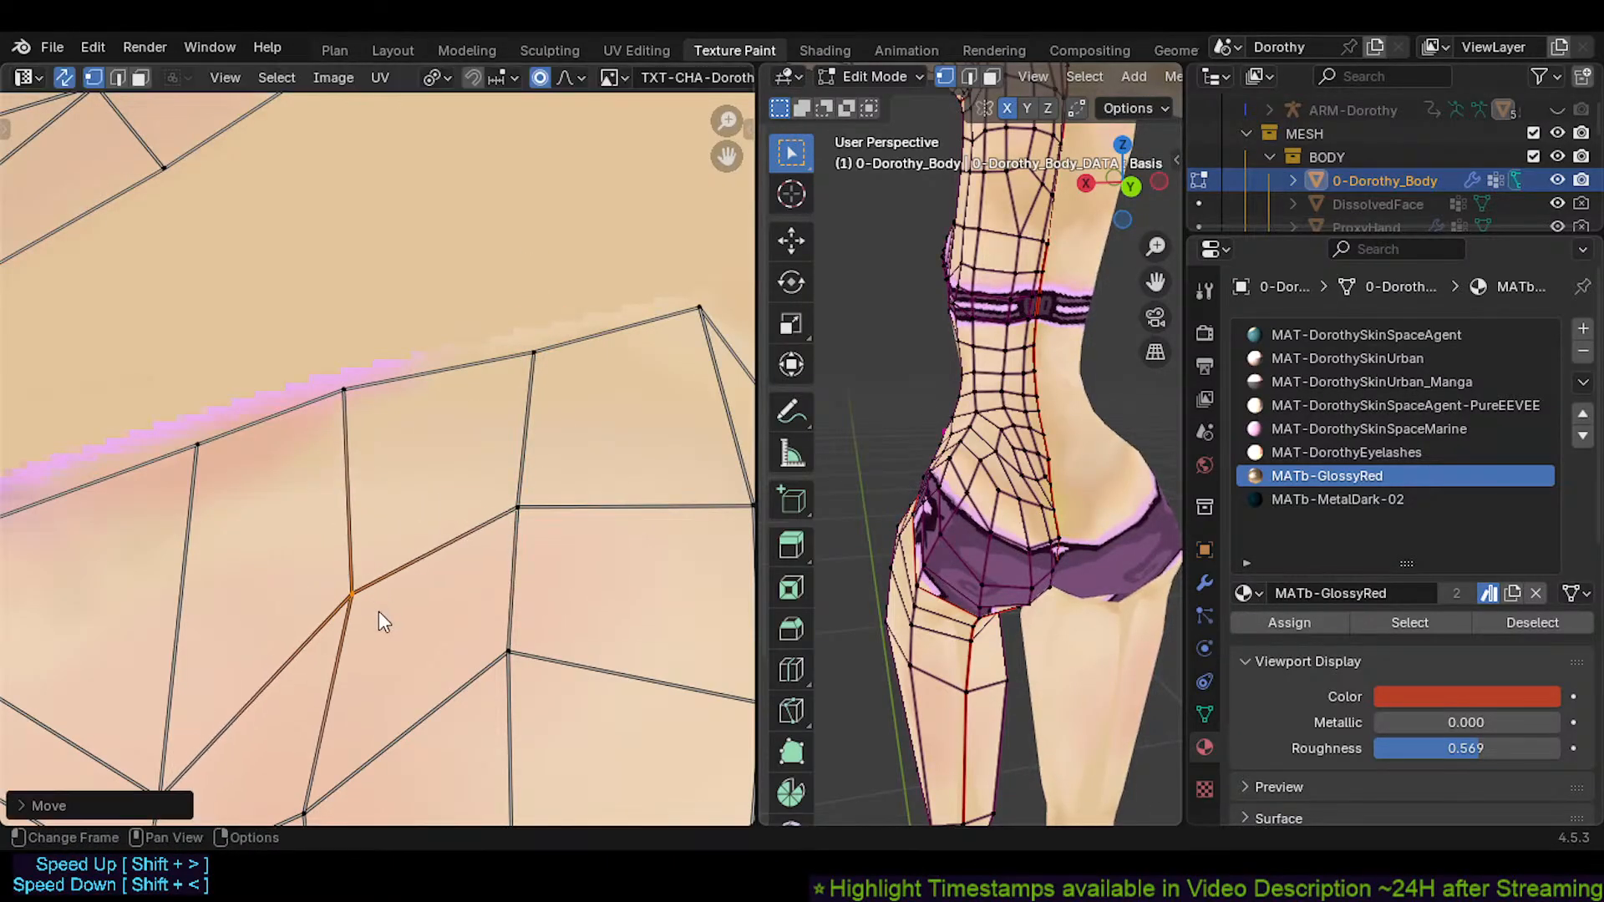
Raise two interior UV vertices in the column beneath the pink trim toward the leg island's top edge
scroll(451, 601, down, 3)
shift+middle_drag(522, 595, 413, 563)
click(179, 662)
key(g)
click(187, 577)
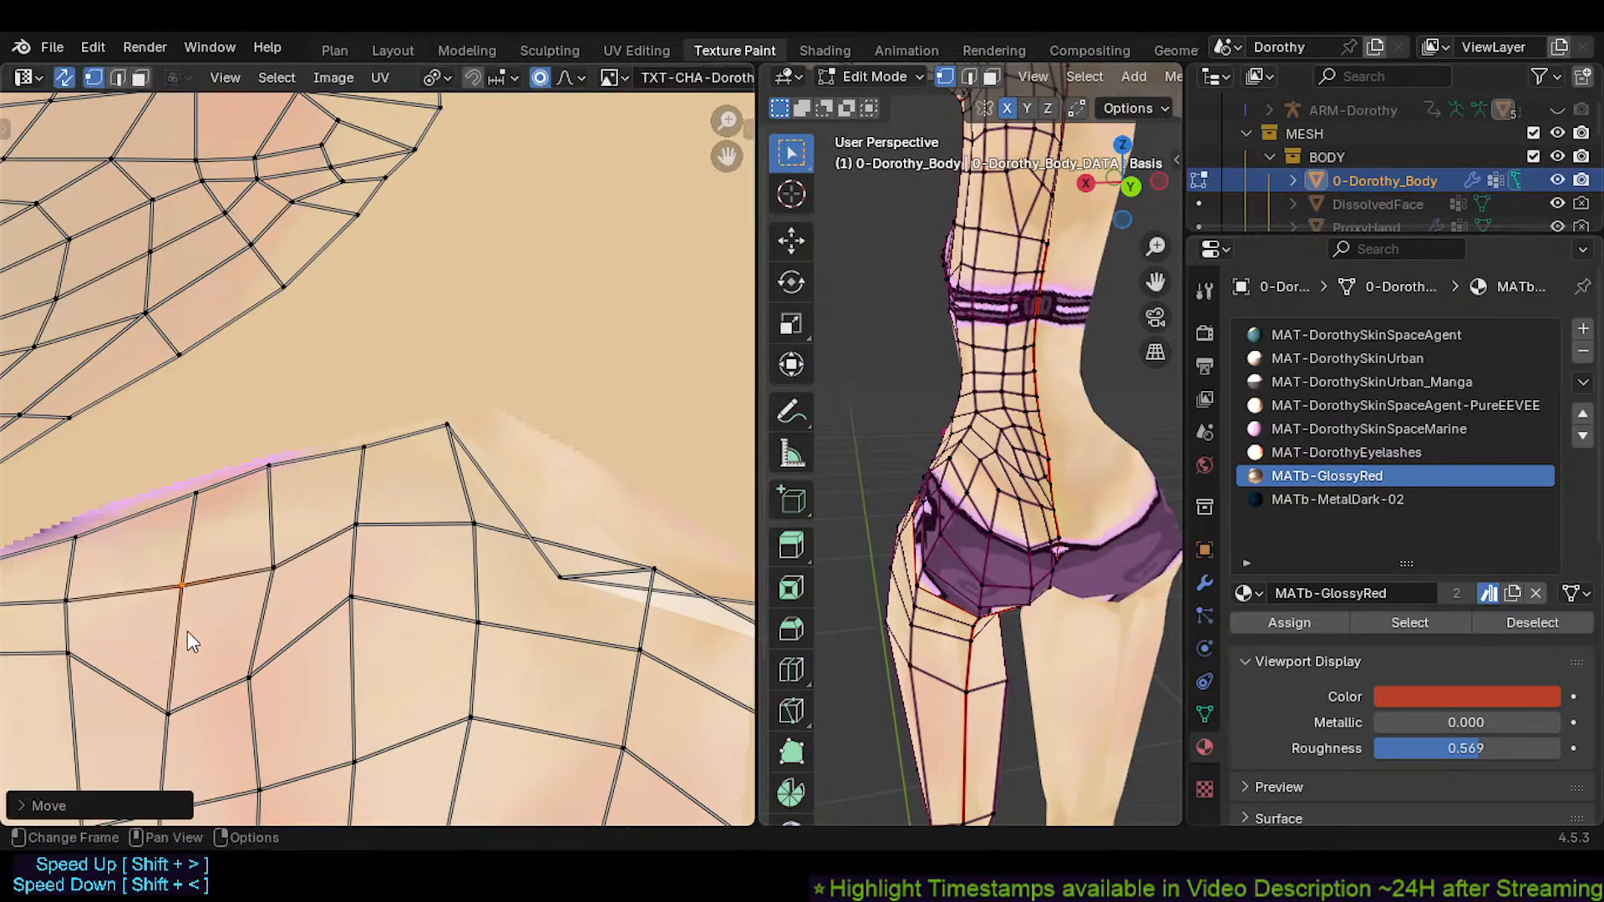
click(174, 695)
key(g)
click(180, 644)
Even out the next two interior UV vertices of the same row below the trim's end and save the file
click(246, 675)
key(g)
click(261, 638)
click(353, 600)
key(g)
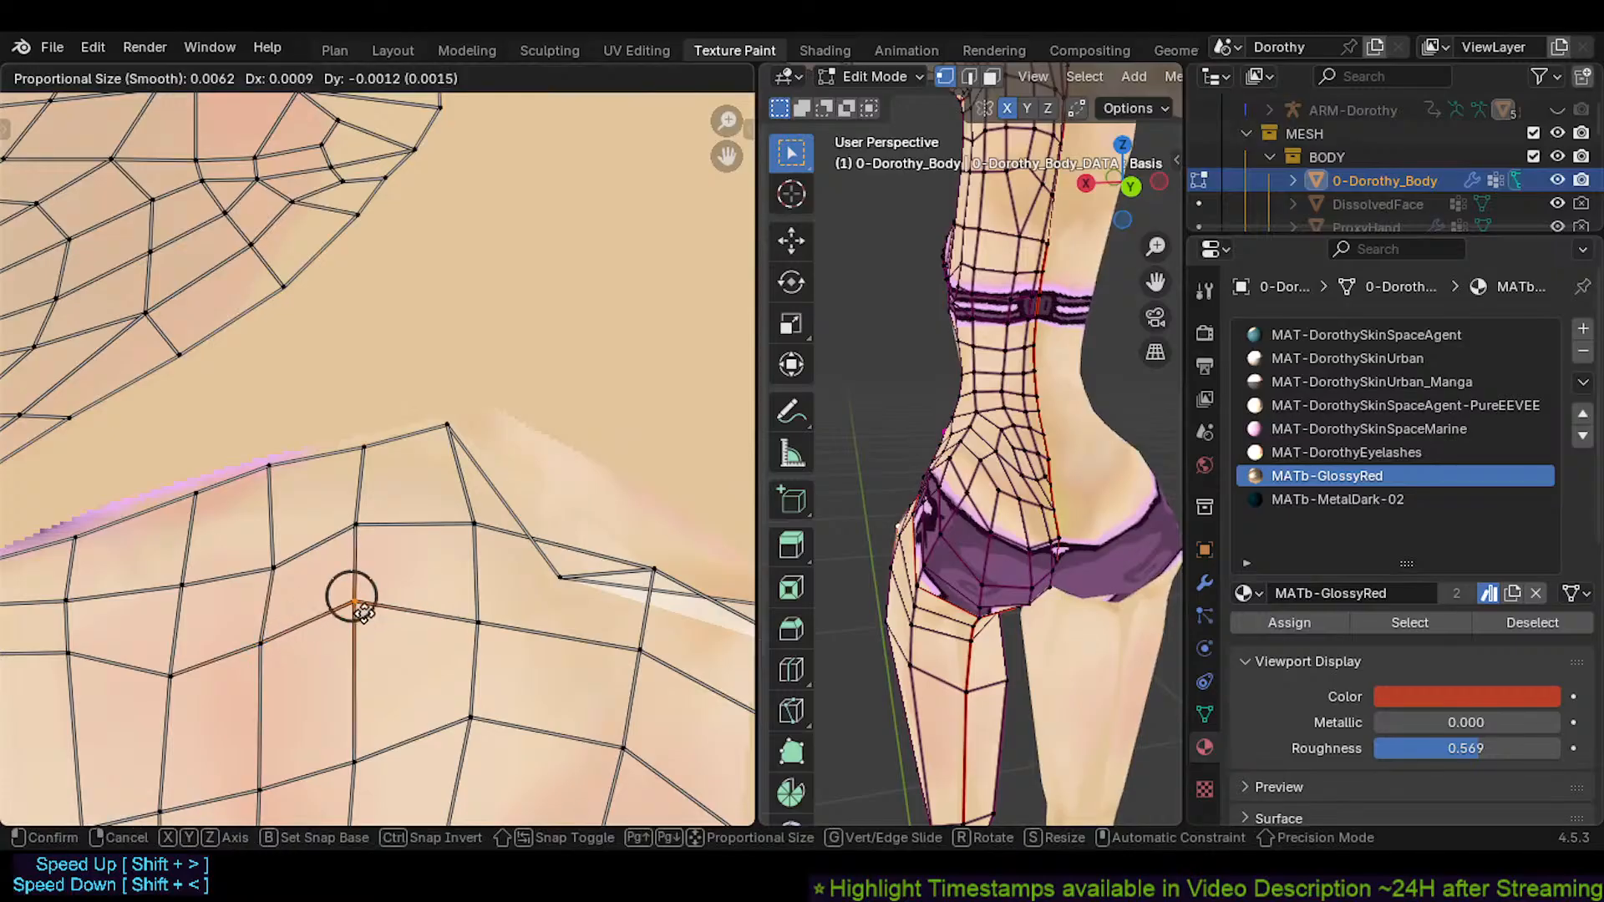
click(366, 619)
key(ctrl+s)
Lift the sunken top-edge UV vertex onto the faint skin border and shift the vertex beneath it inward
shift+middle_drag(501, 575, 335, 577)
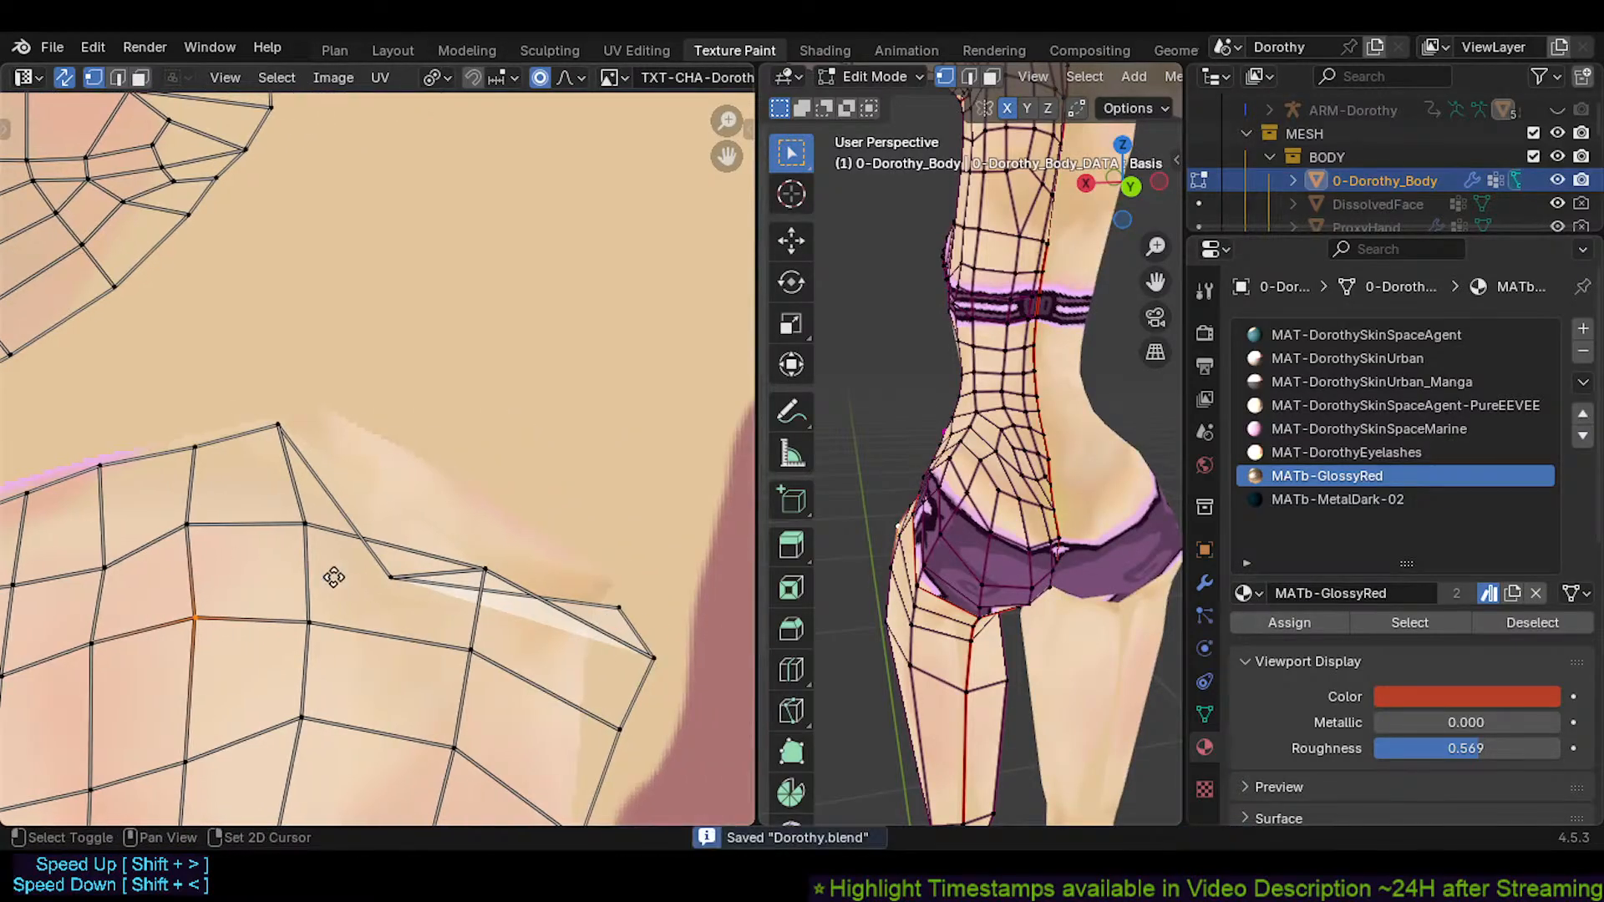
click(390, 577)
key(g)
click(425, 500)
click(483, 568)
key(g)
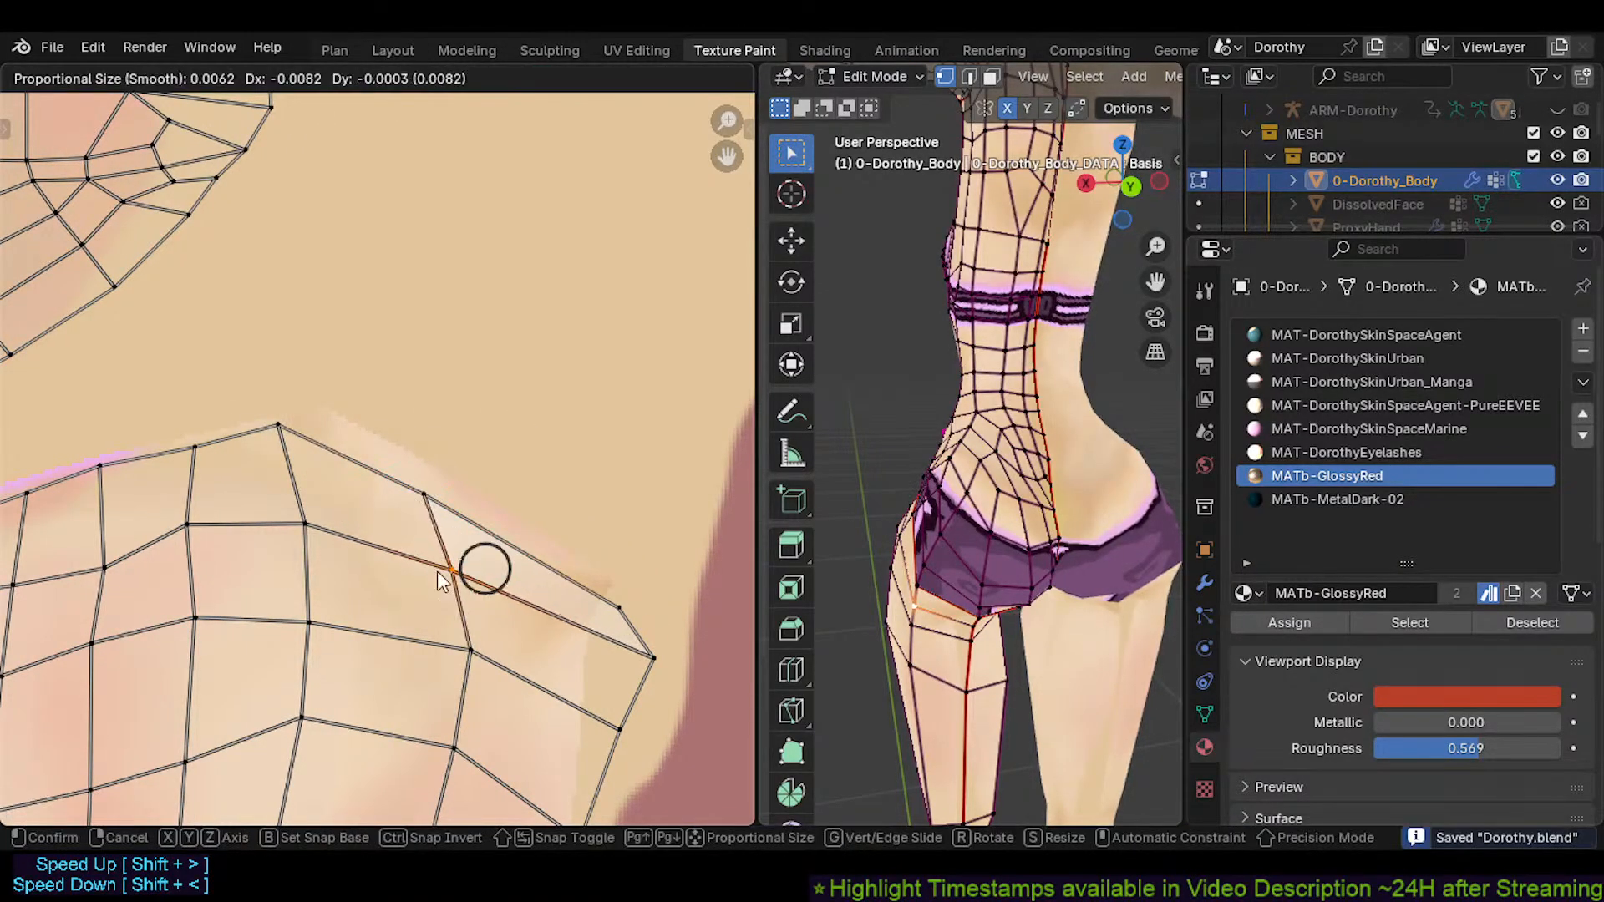
click(438, 570)
Pull the two UV vertices at the leg island's upper right corner inward onto the painted skin
click(618, 607)
key(g)
click(576, 585)
click(651, 656)
key(g)
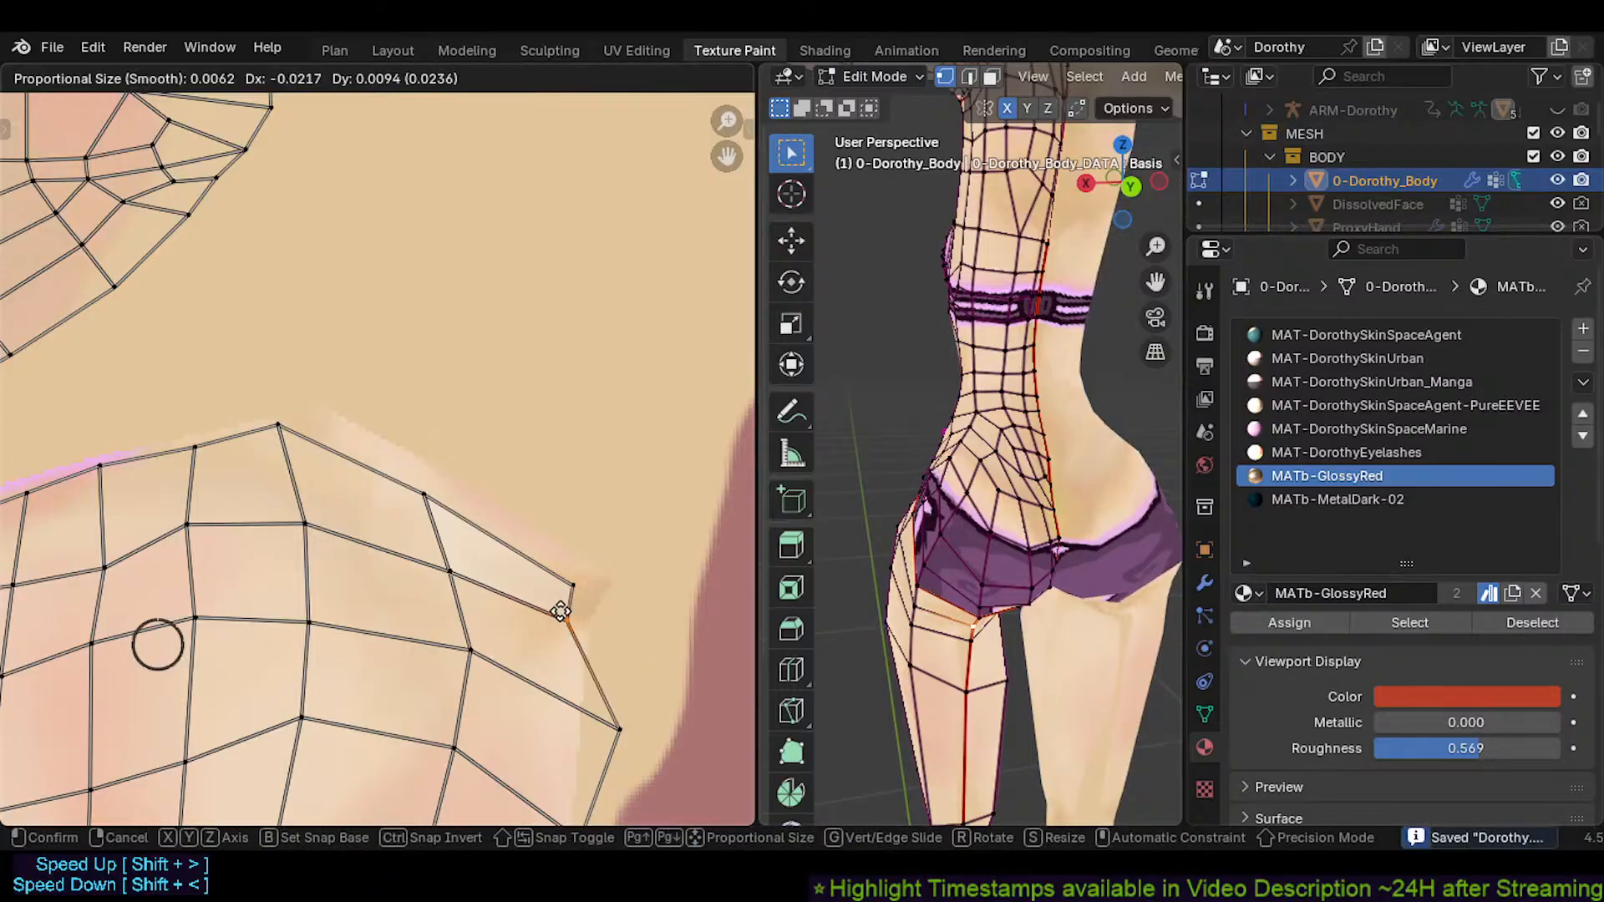
click(560, 614)
Move the two side UV vertices below the leg island's upper right corner inward within the painted thigh edge
click(621, 727)
key(g)
click(568, 708)
middle_drag(566, 732, 571, 542)
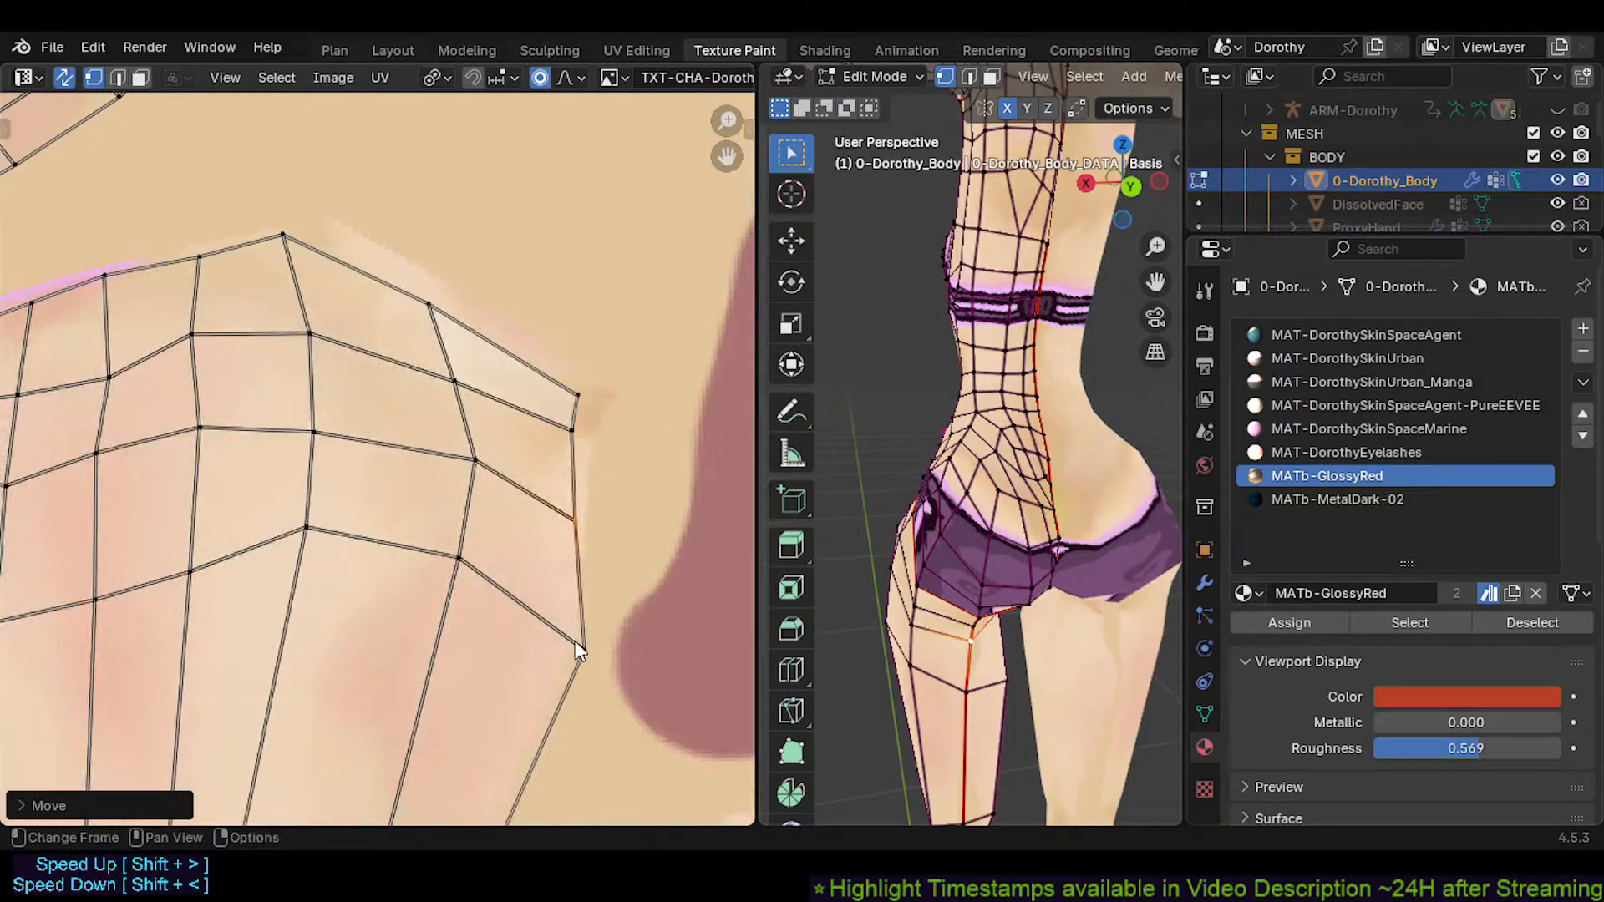
click(585, 648)
key(g)
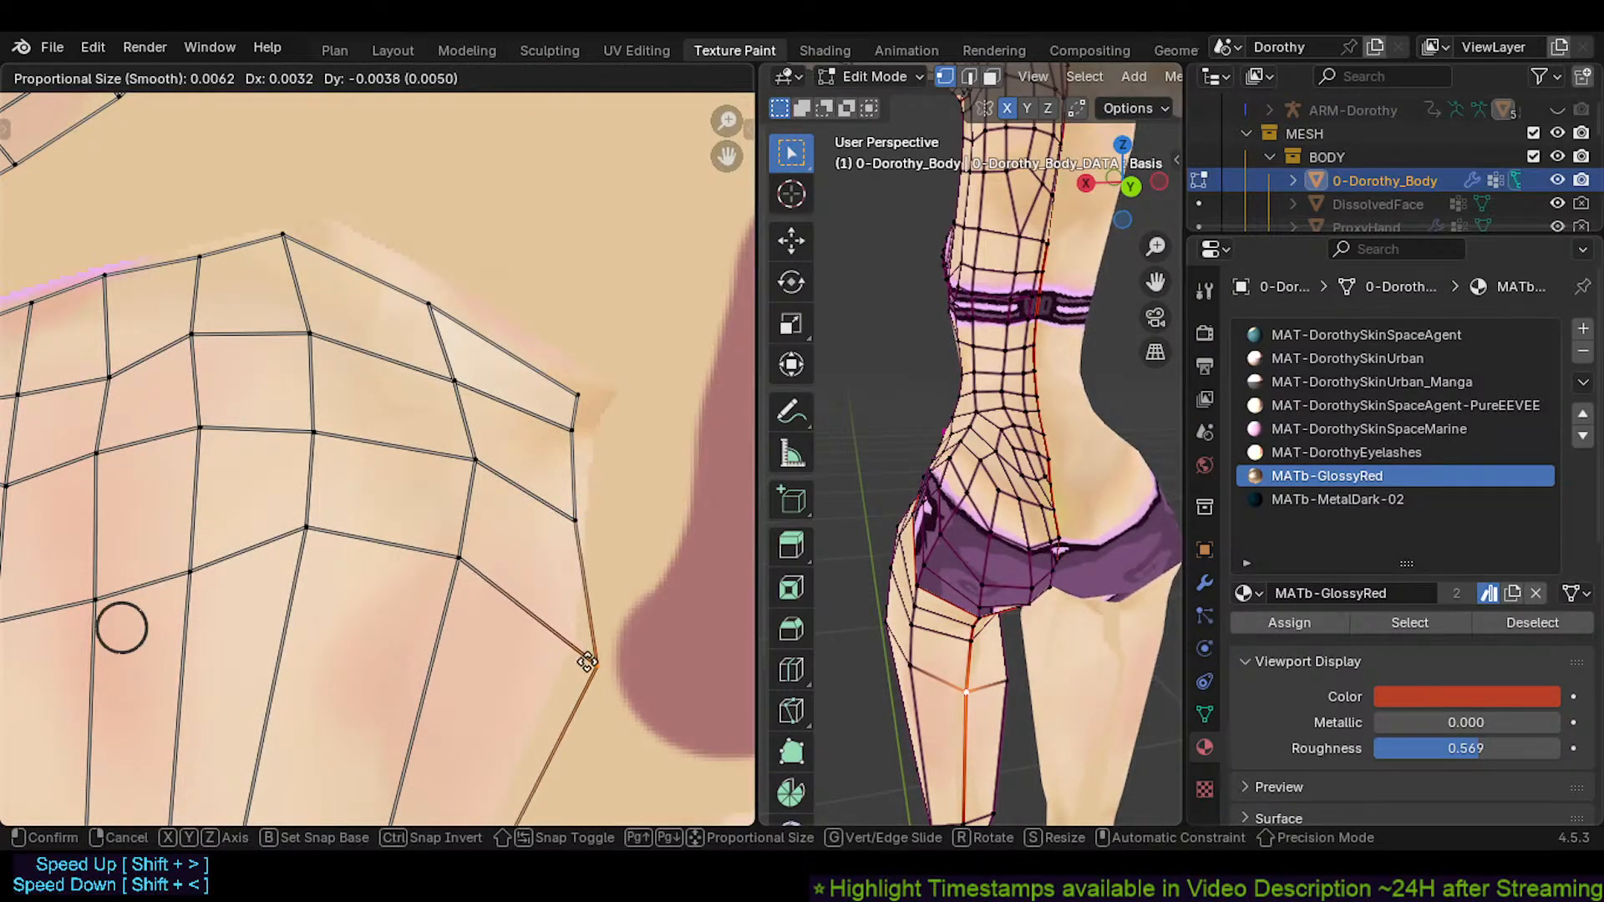
click(535, 635)
Fine-tune the two upper side UV vertices so the thigh's outline follows the painted skin edge smoothly
click(582, 522)
key(g)
click(559, 512)
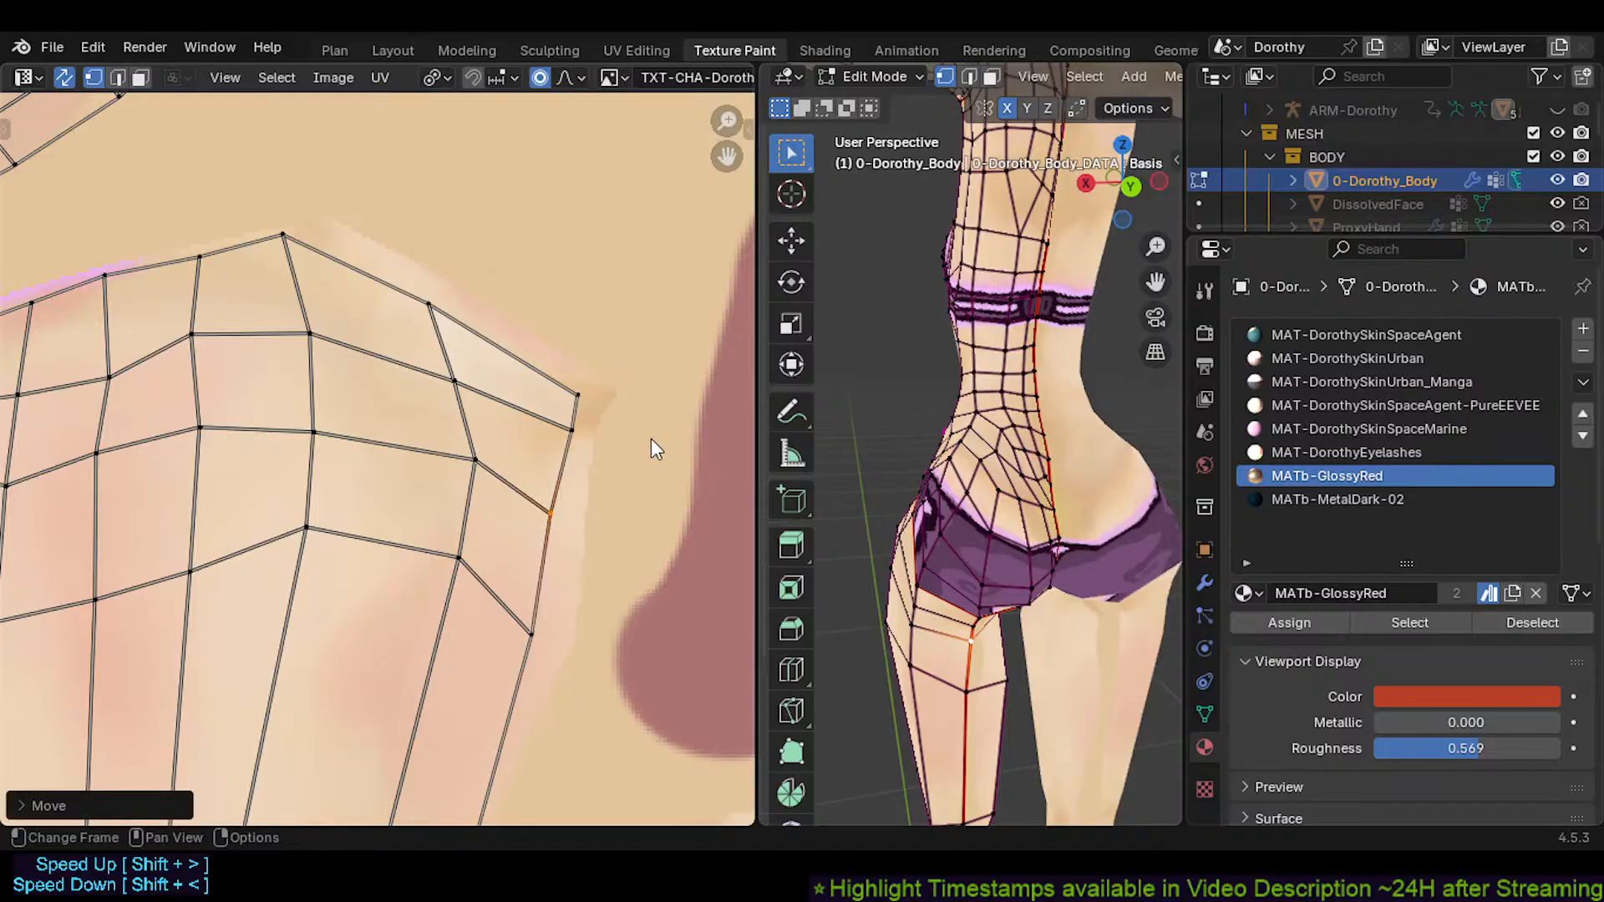
shift+middle_drag(558, 538, 569, 429)
click(544, 523)
key(g)
click(559, 529)
Pull the outer UV vertex just above the knee band and its inner neighbour toward the leg island's centre
shift+middle_drag(504, 632, 578, 423)
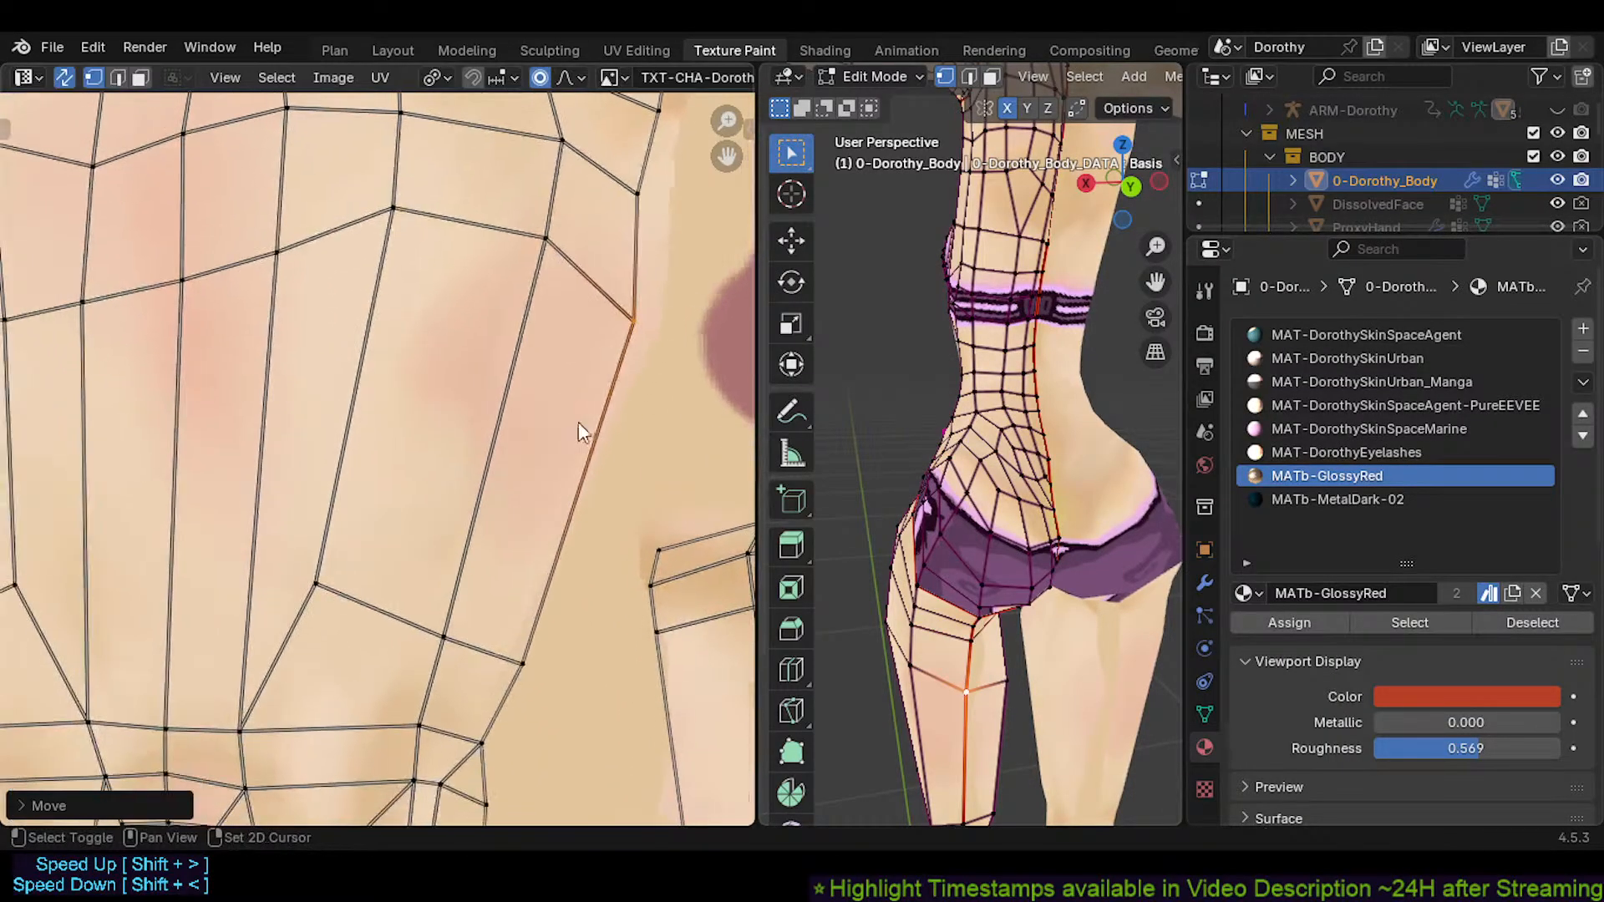
click(520, 659)
key(g)
click(481, 634)
middle_drag(481, 718, 555, 614)
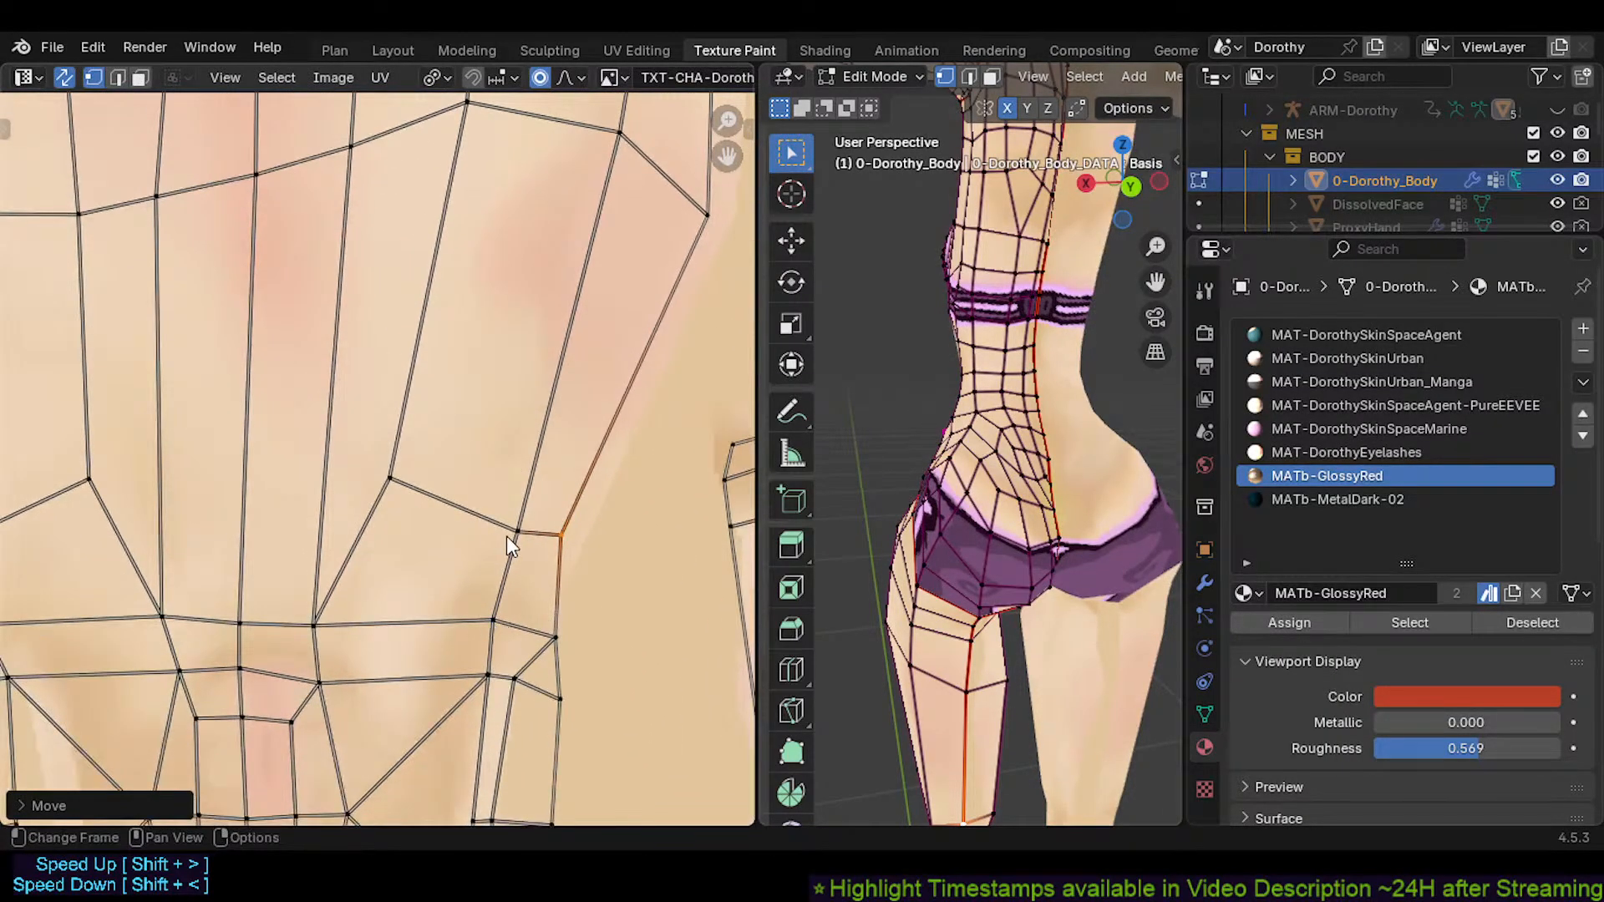
click(508, 536)
key(g)
click(491, 528)
Move the two right-hand UV vertices on the knee band's upper row inward
click(499, 623)
key(g)
click(479, 619)
click(548, 634)
key(g)
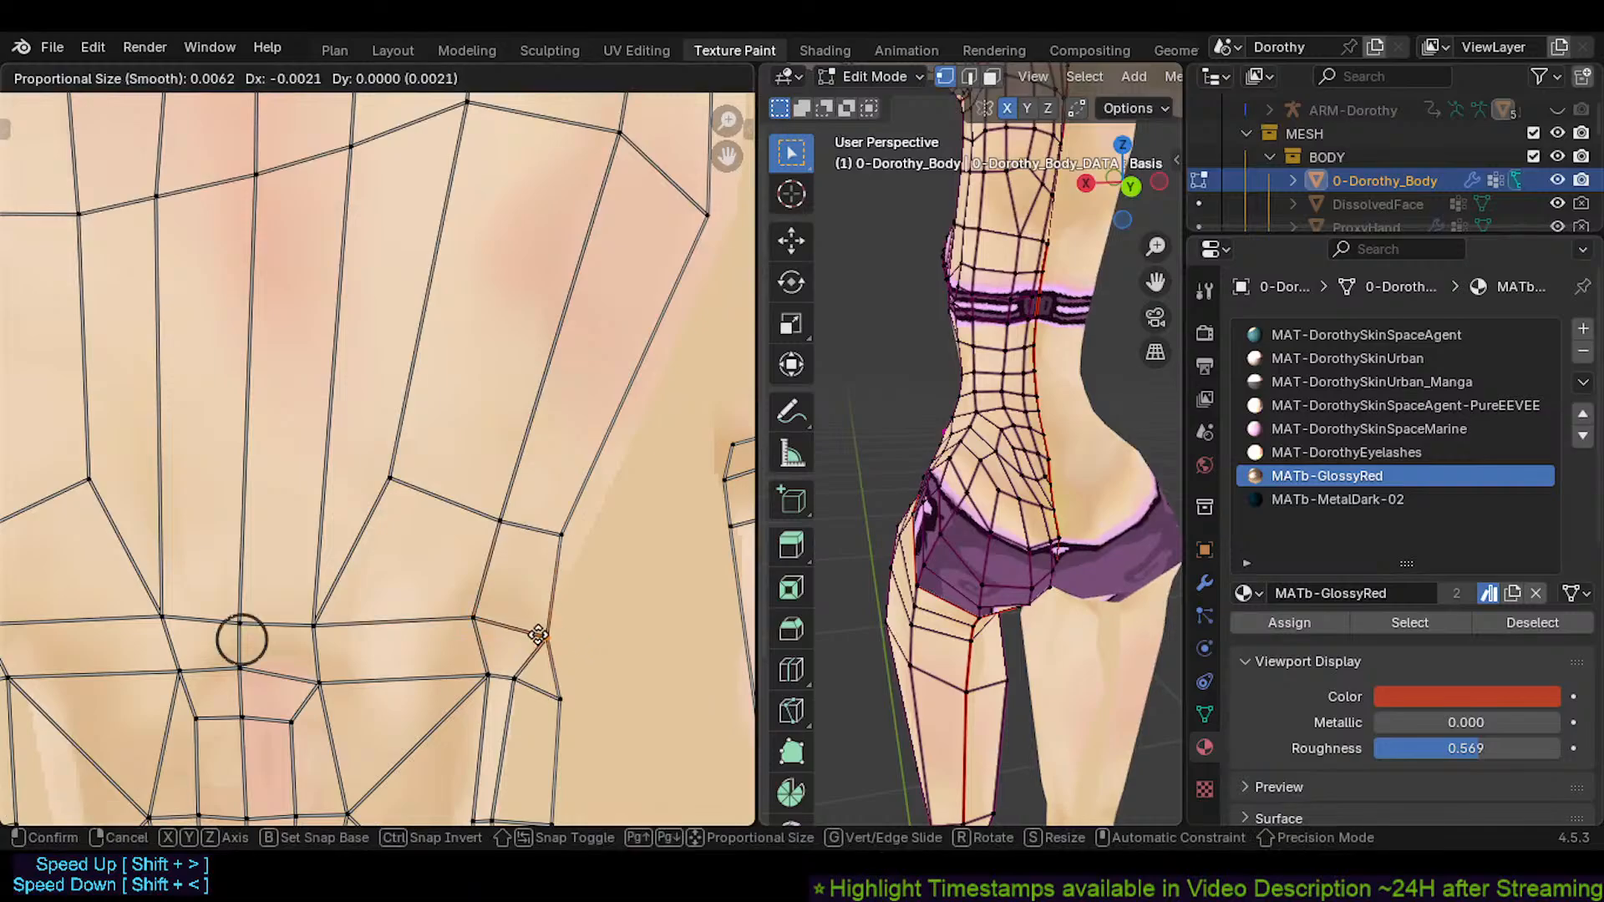
click(522, 633)
Nudge two inner UV vertices on the right side of the knee band inward
shift+middle_drag(508, 685, 591, 456)
click(525, 582)
key(g)
click(506, 587)
click(503, 538)
key(g)
click(500, 538)
Shift the middle and lower UV vertices of the knee band's right inner column toward the island's centre
scroll(589, 468, down, 2)
scroll(577, 559, up, 1)
click(555, 569)
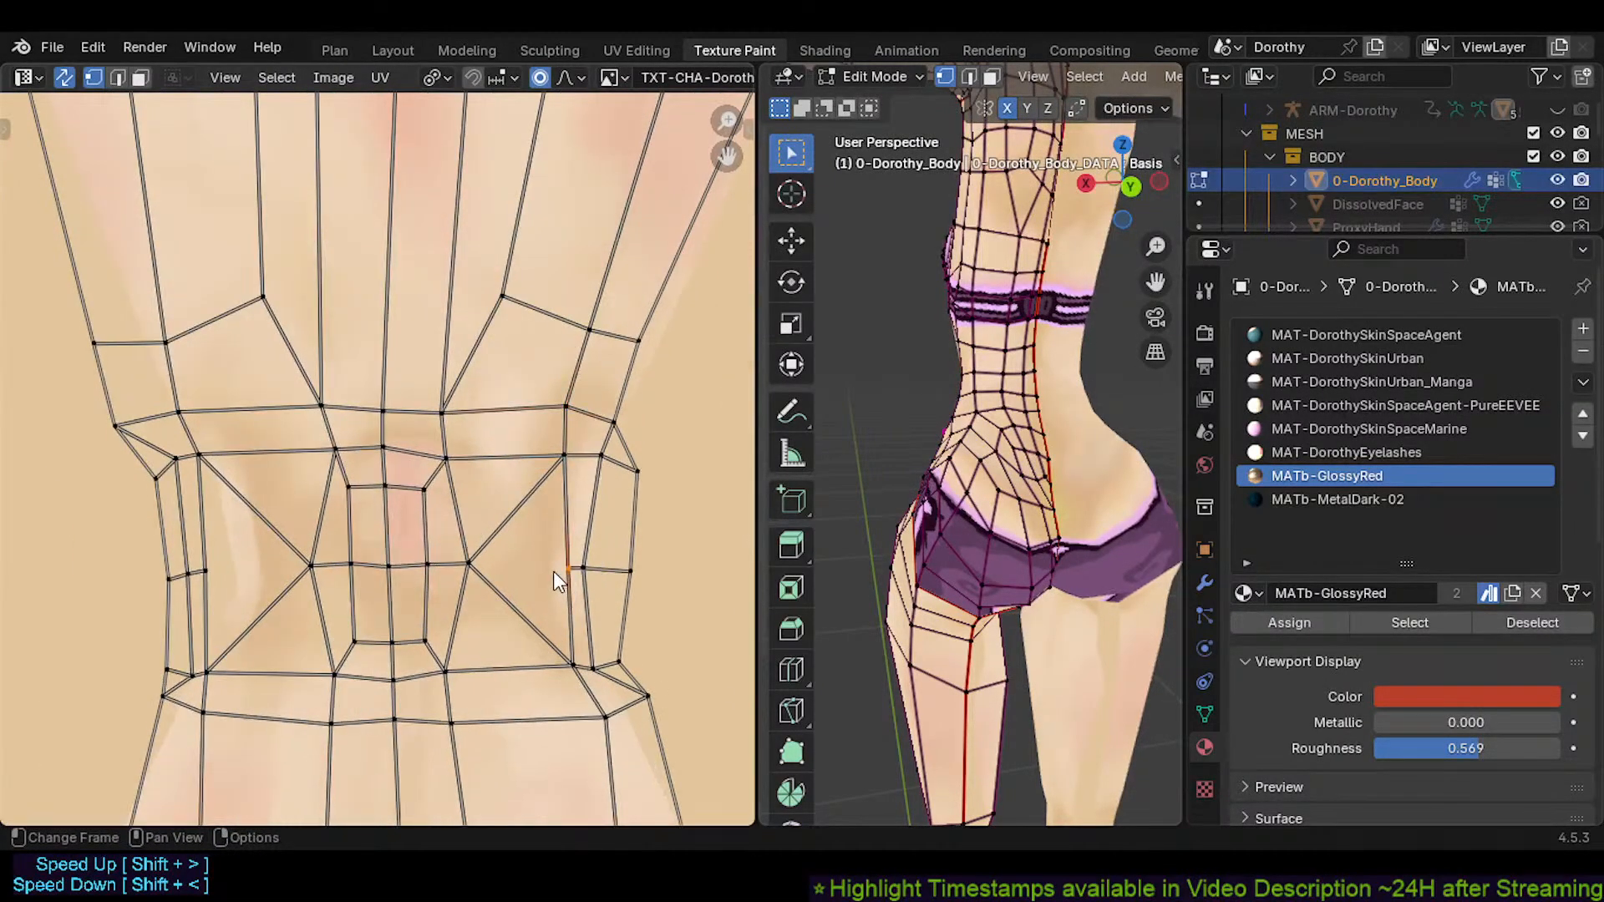
key(g)
click(498, 567)
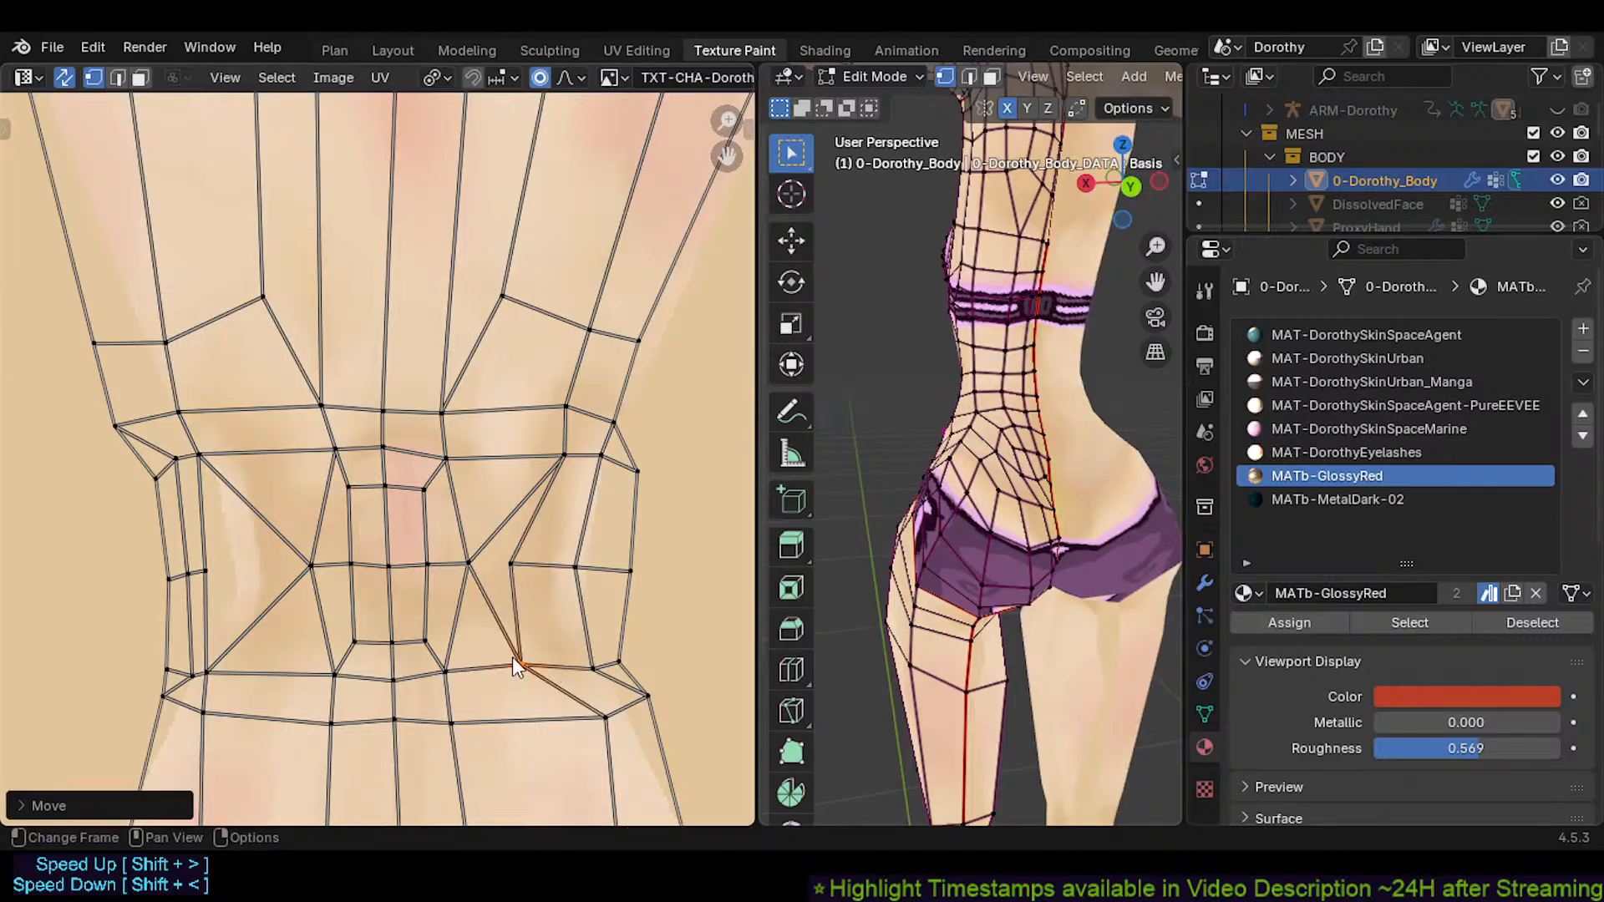
Clear the selection and circle-select the UV vertices along both sides of the leg island's knee band
scroll(397, 655, down, 3)
key(alt+a)
key(c)
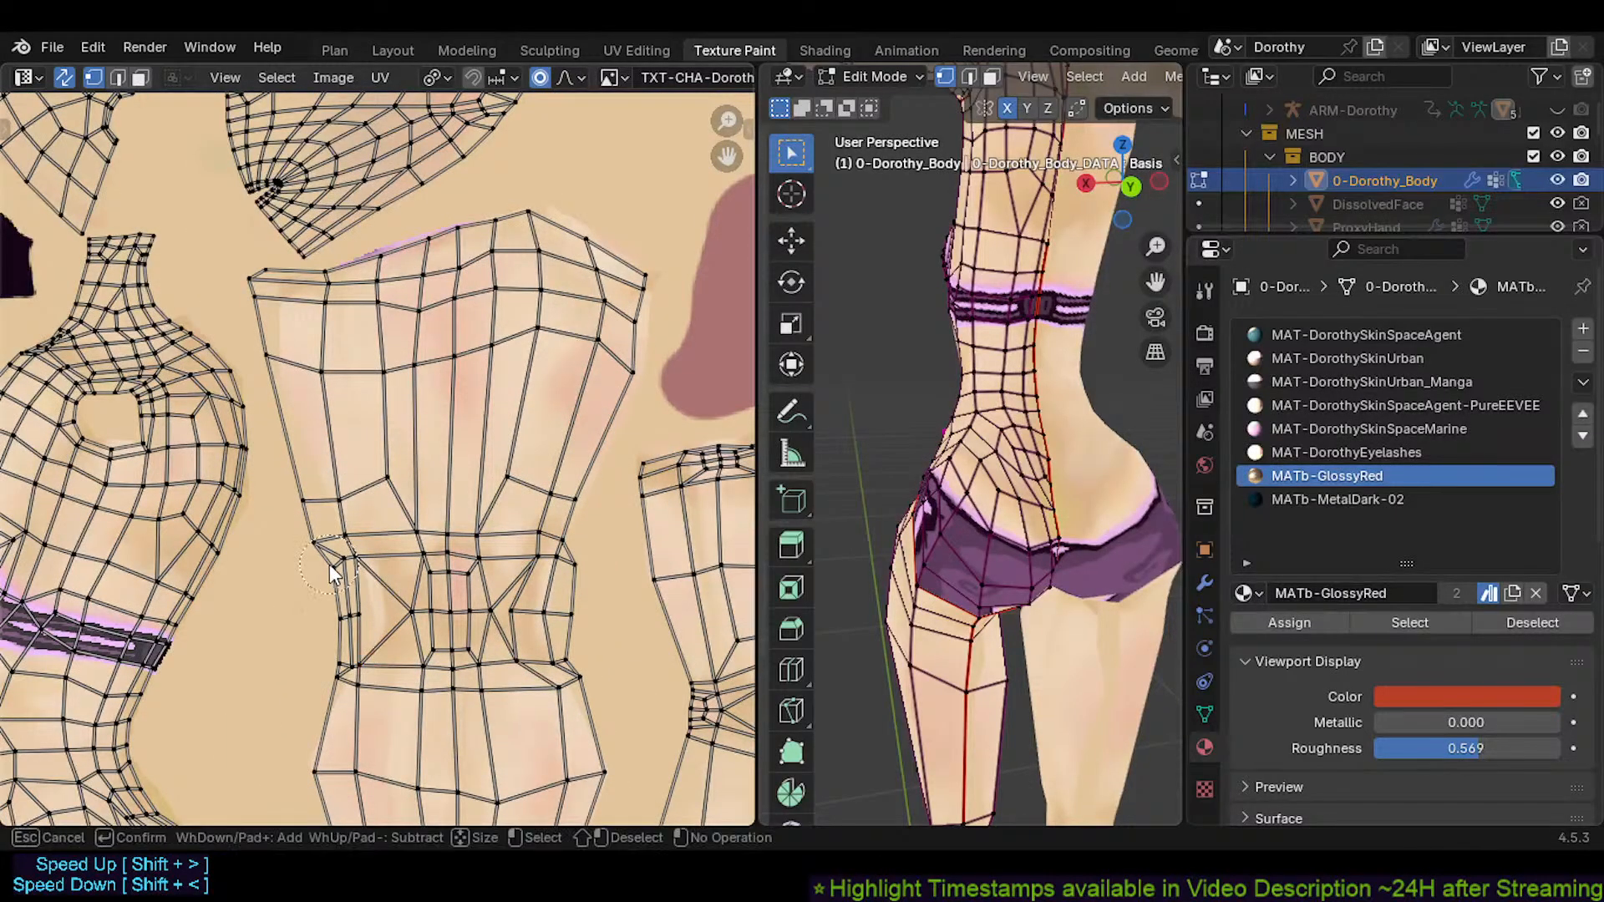
drag(334, 660, 336, 663)
right_click(336, 663)
key(c)
drag(352, 523, 348, 670)
right_click(347, 670)
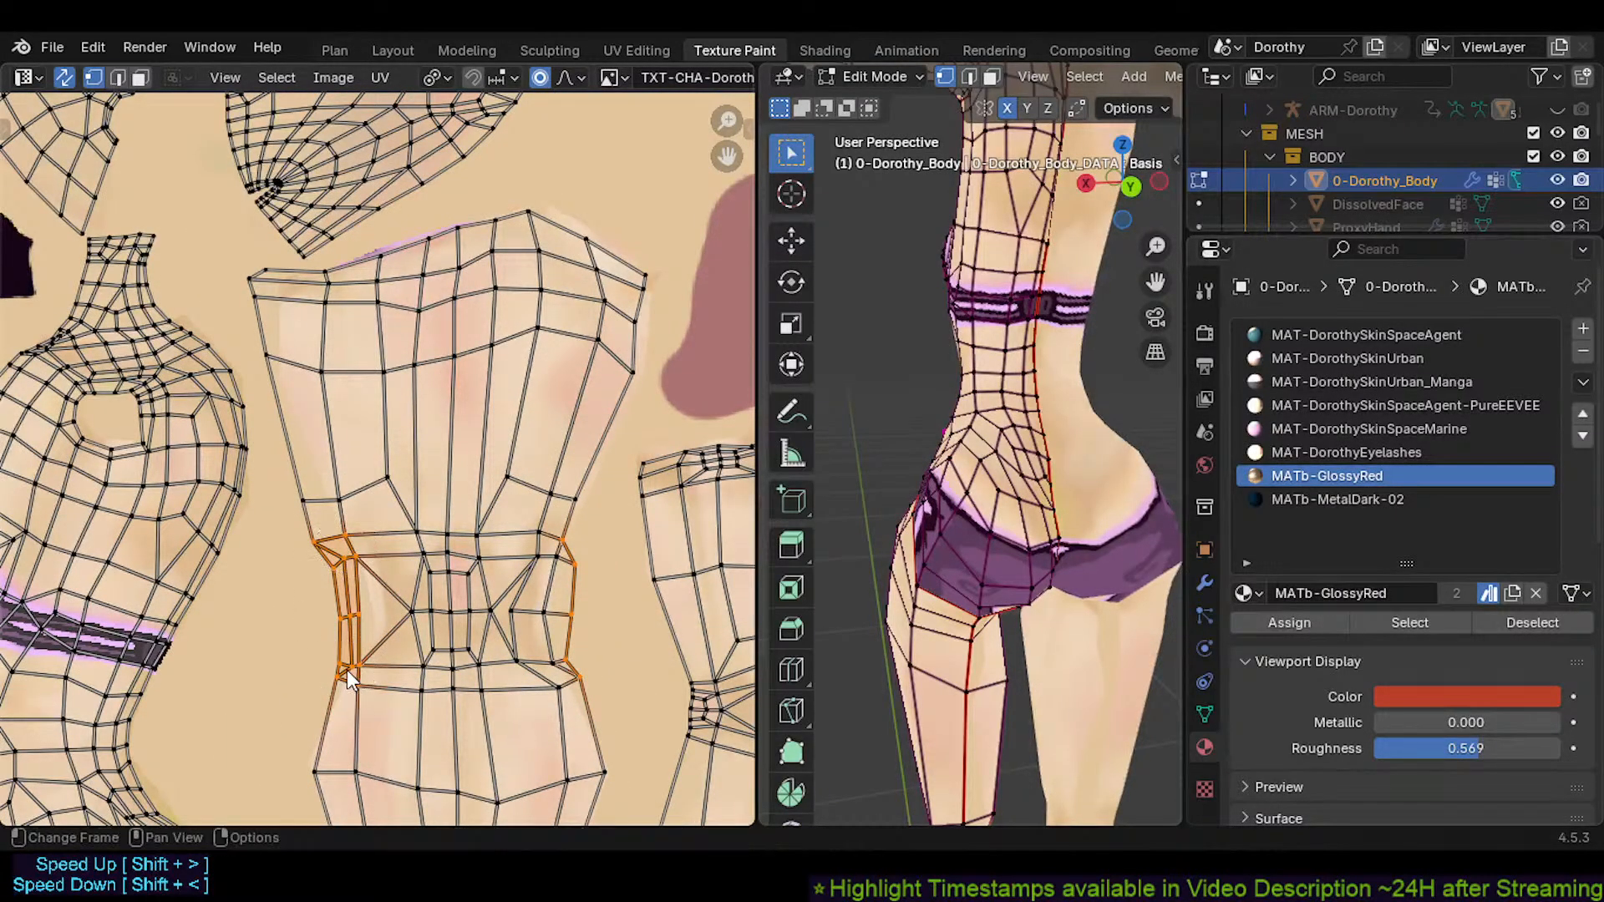
key(c)
click(548, 562)
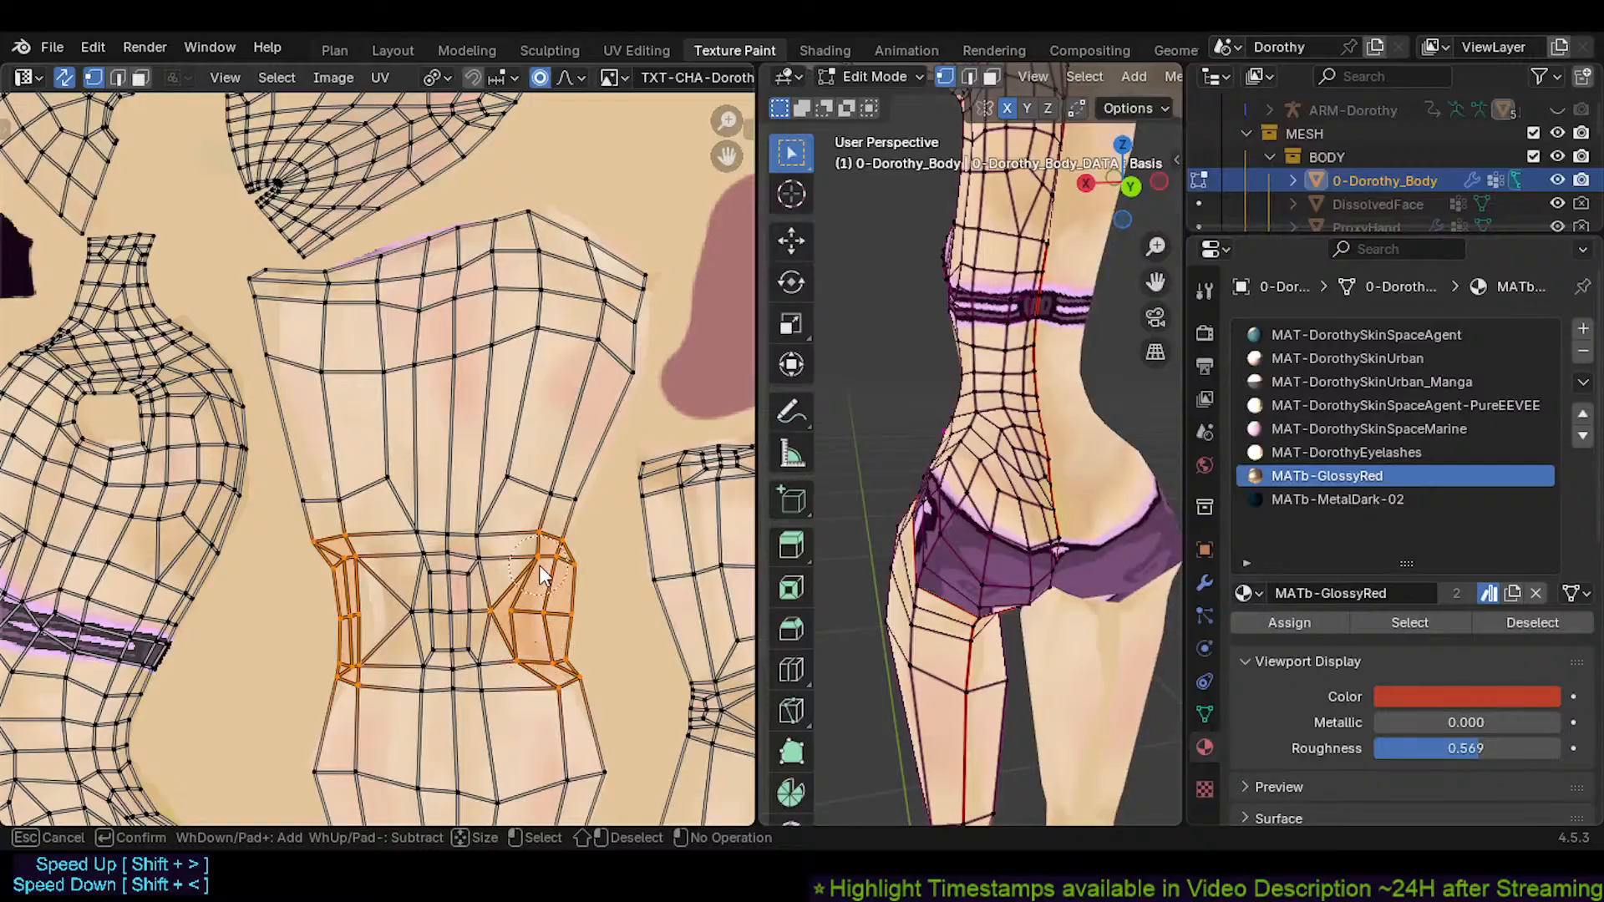
right_click(528, 644)
key(c)
right_click(451, 611)
Place the cursor at the knee band's centre, set it as pivot point, and narrow the selected vertices horizontally
shift+right_click(450, 610)
key(period)
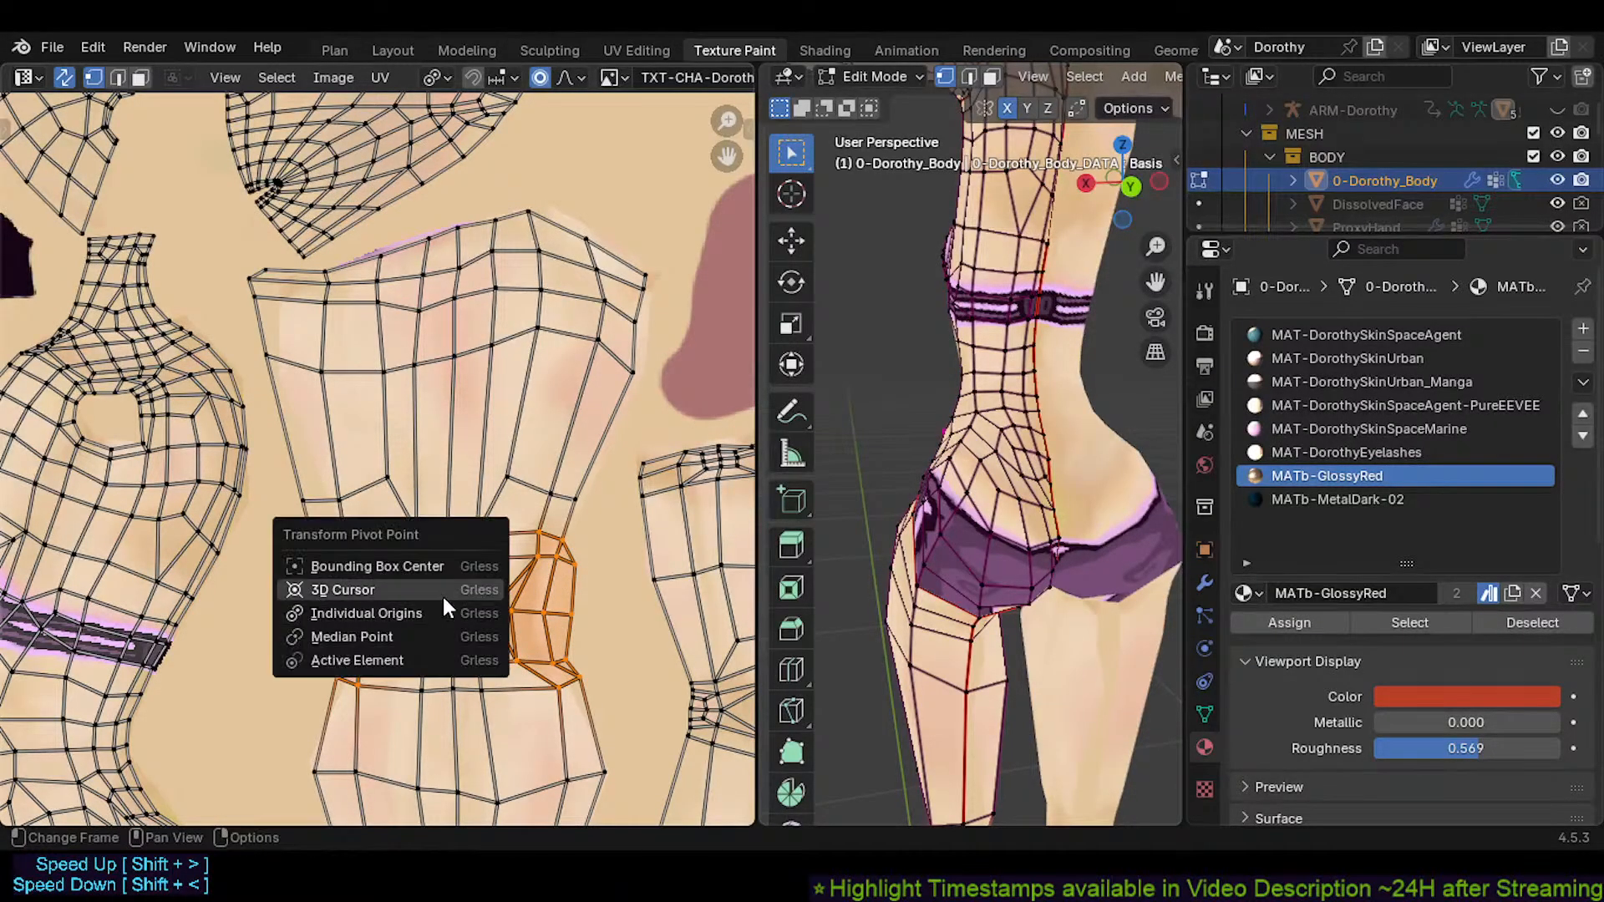
click(437, 593)
key(s)
key(x)
click(454, 593)
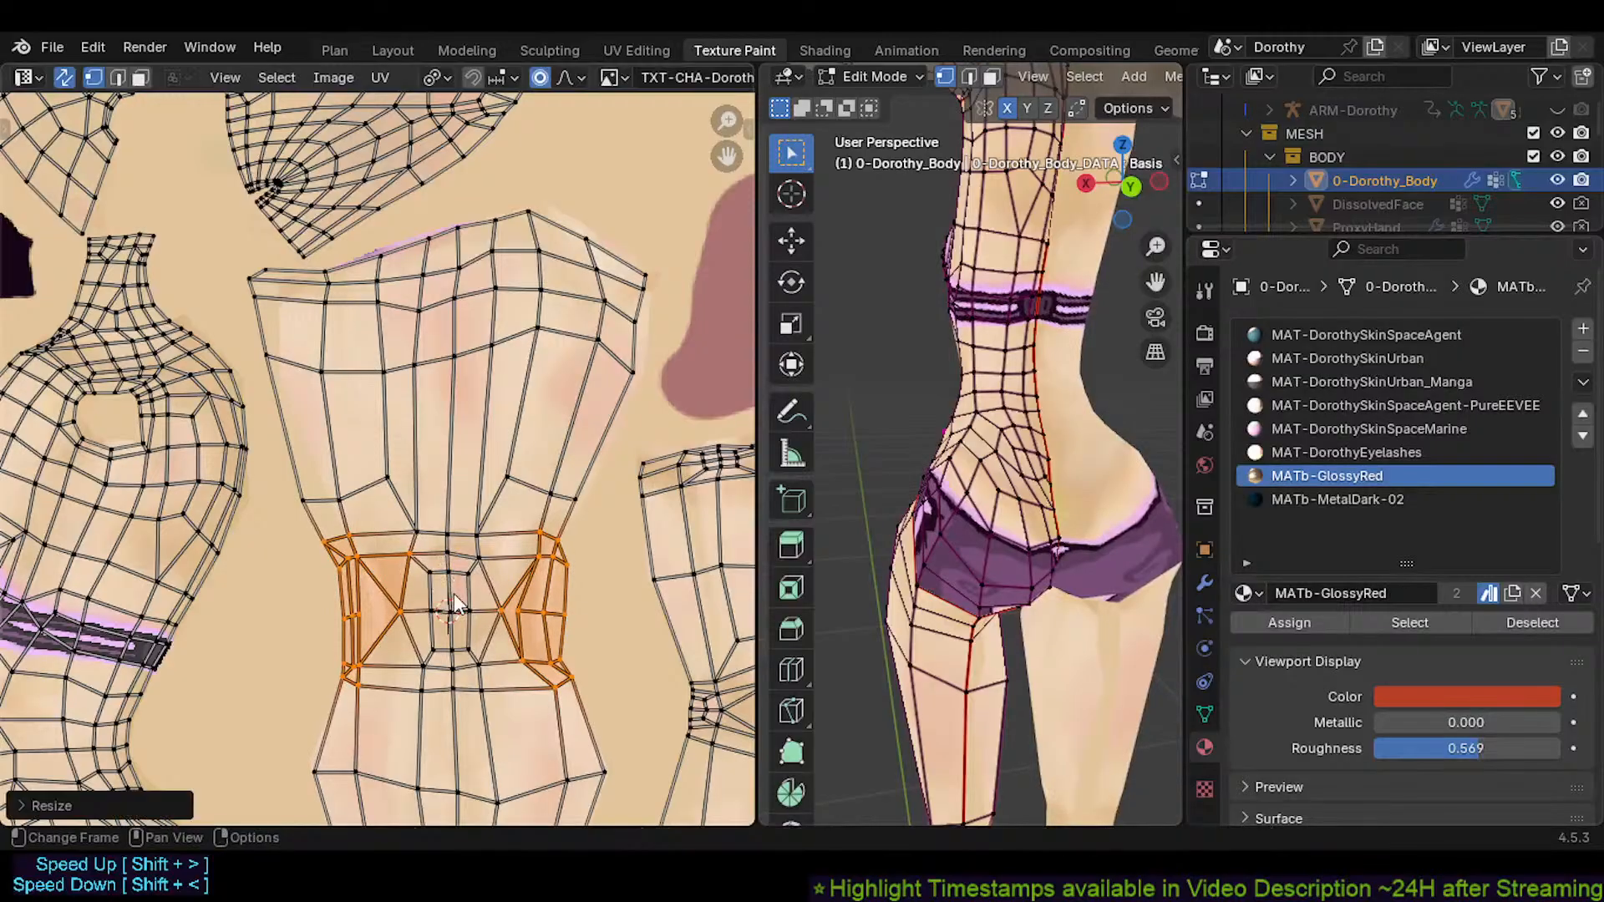
key(g)
click(452, 594)
key(period)
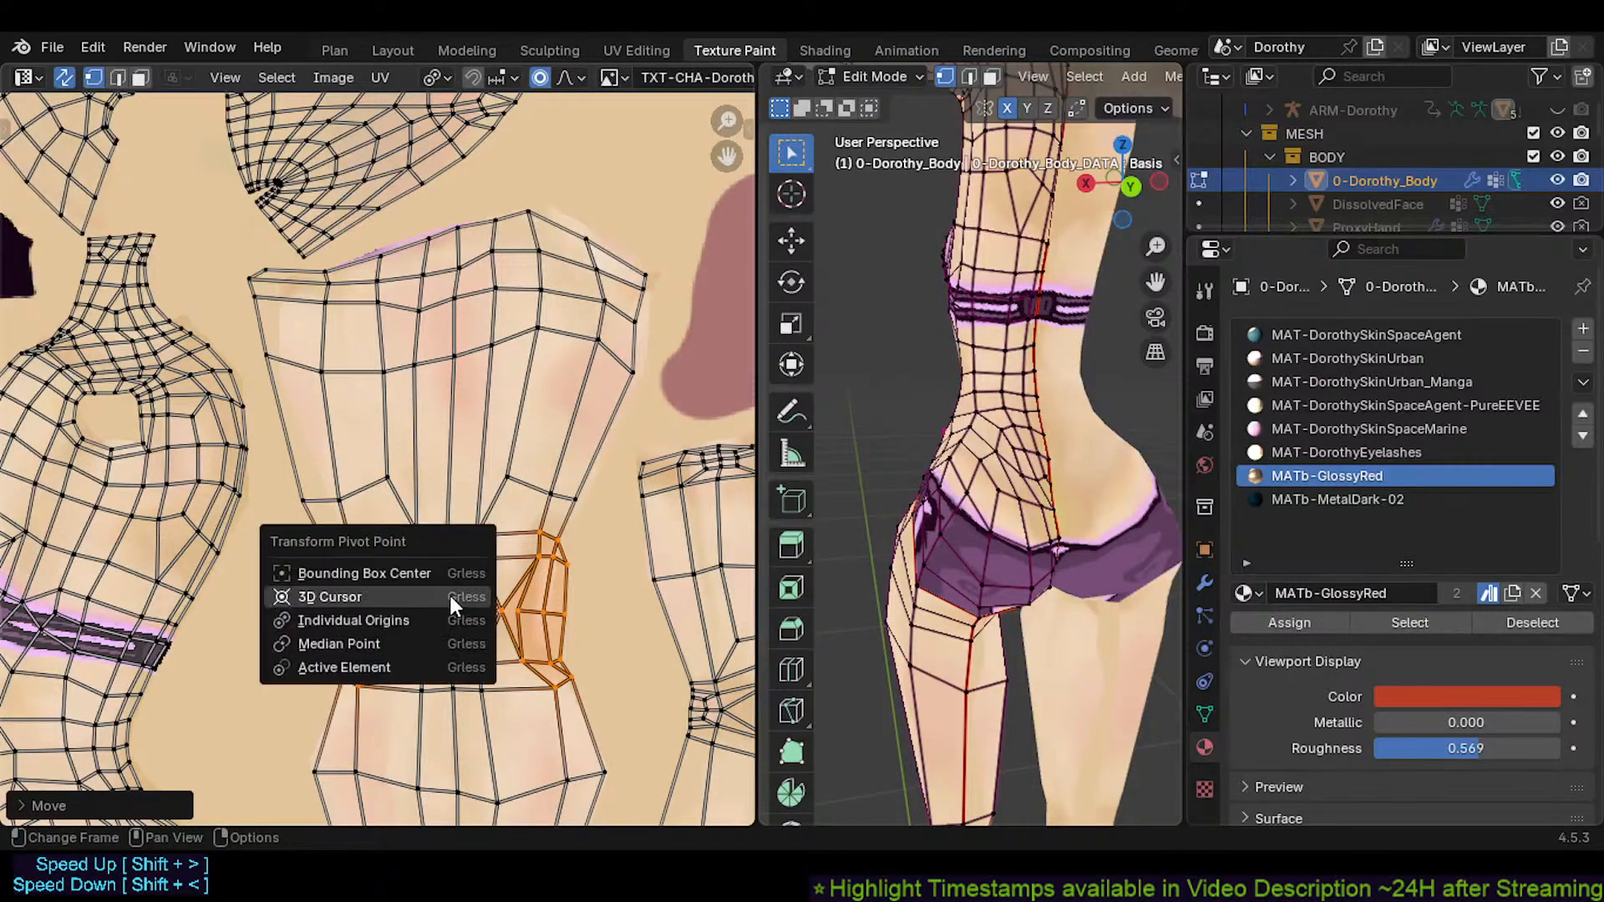
click(397, 596)
key(s)
key(y)
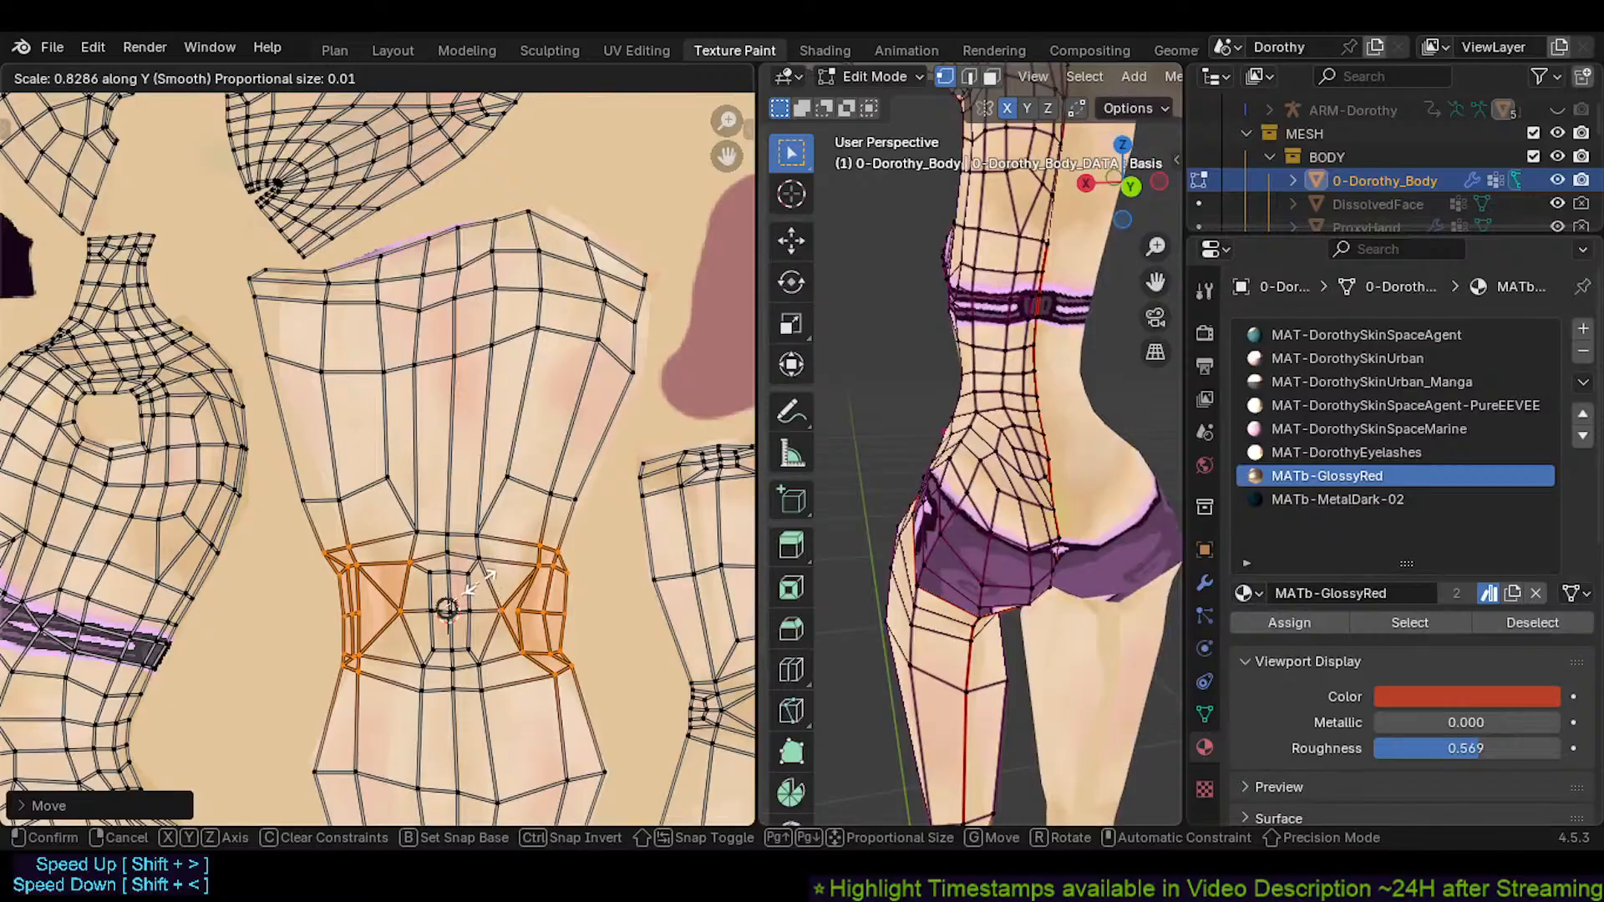
click(469, 590)
key(period)
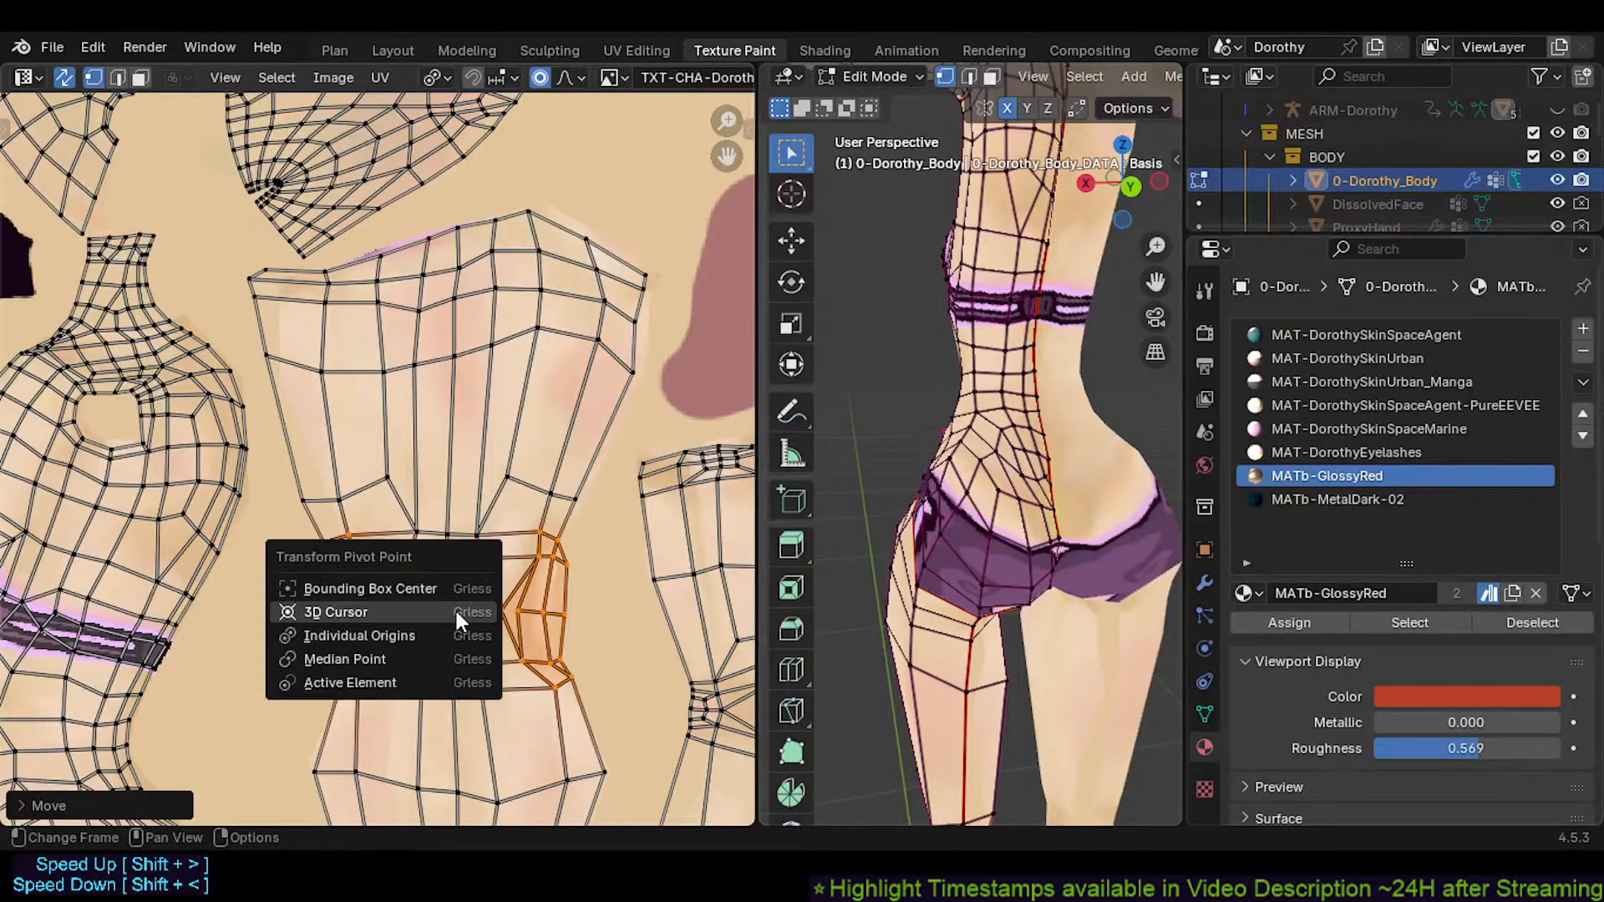
click(438, 657)
key(s)
key(x)
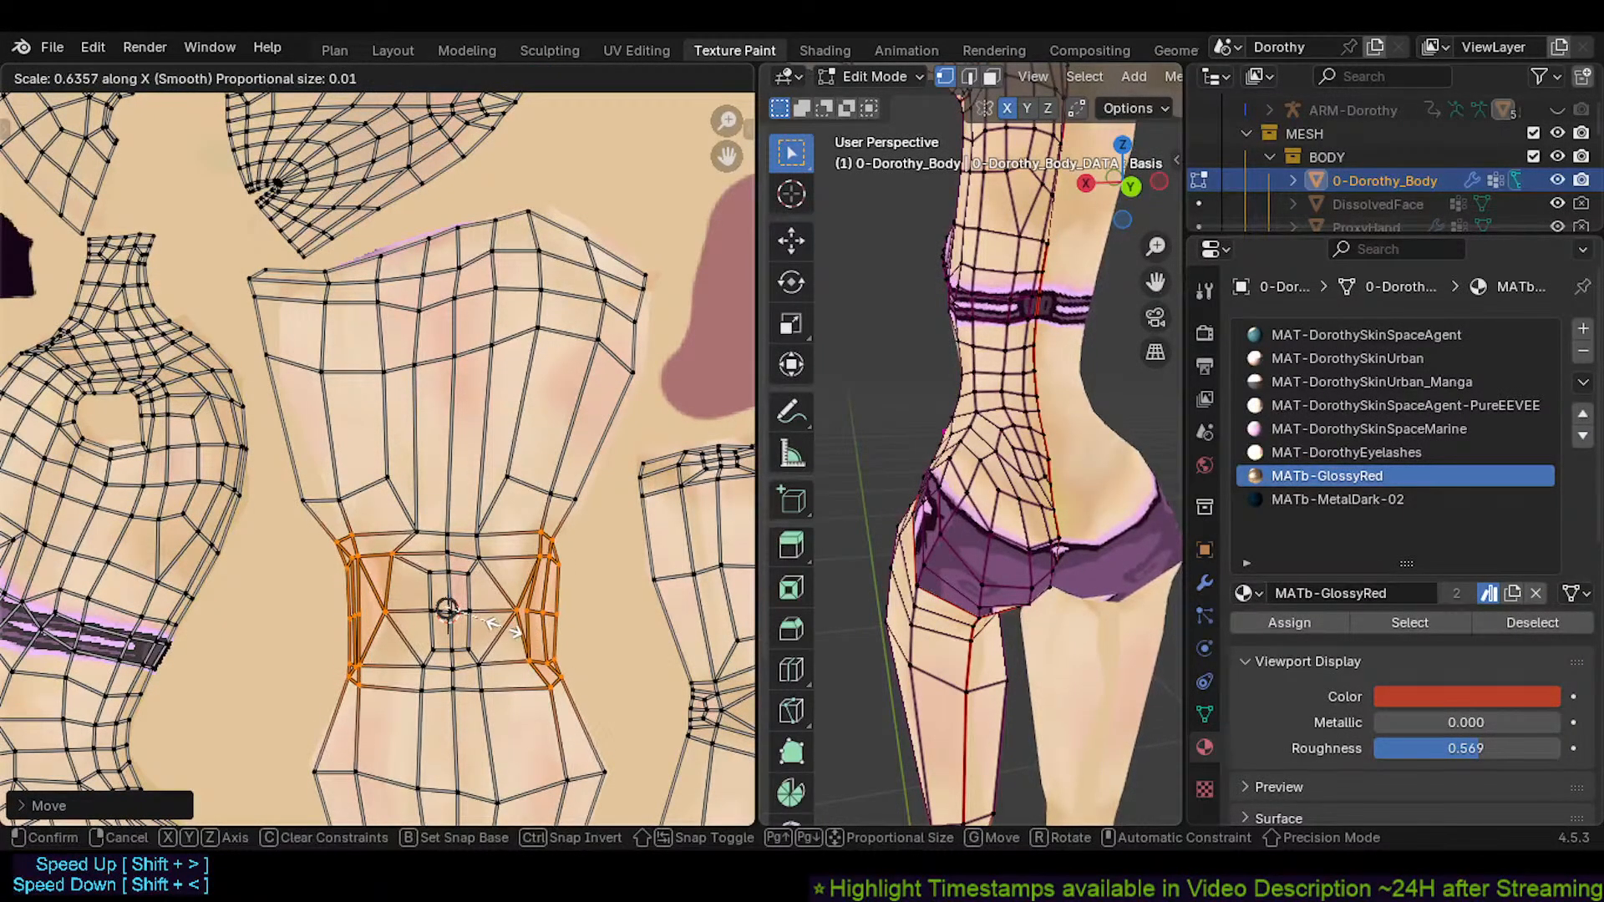
click(458, 600)
Select the knee band's left side UV vertices and shift them slightly to the right
click(334, 572)
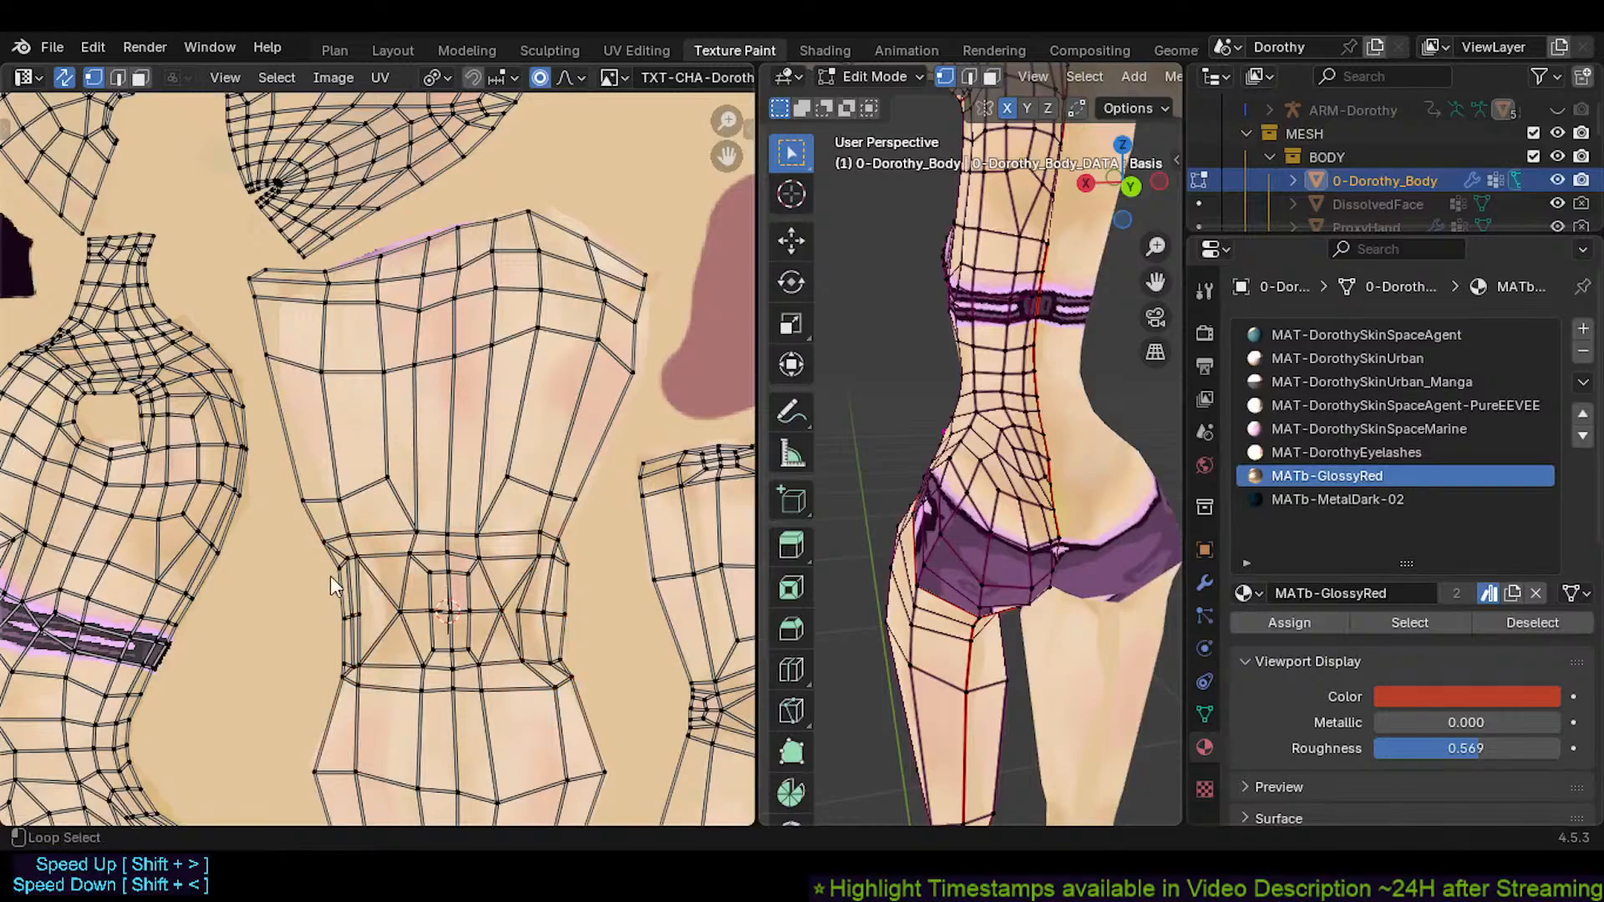
key(c)
drag(353, 560, 356, 578)
right_click(326, 558)
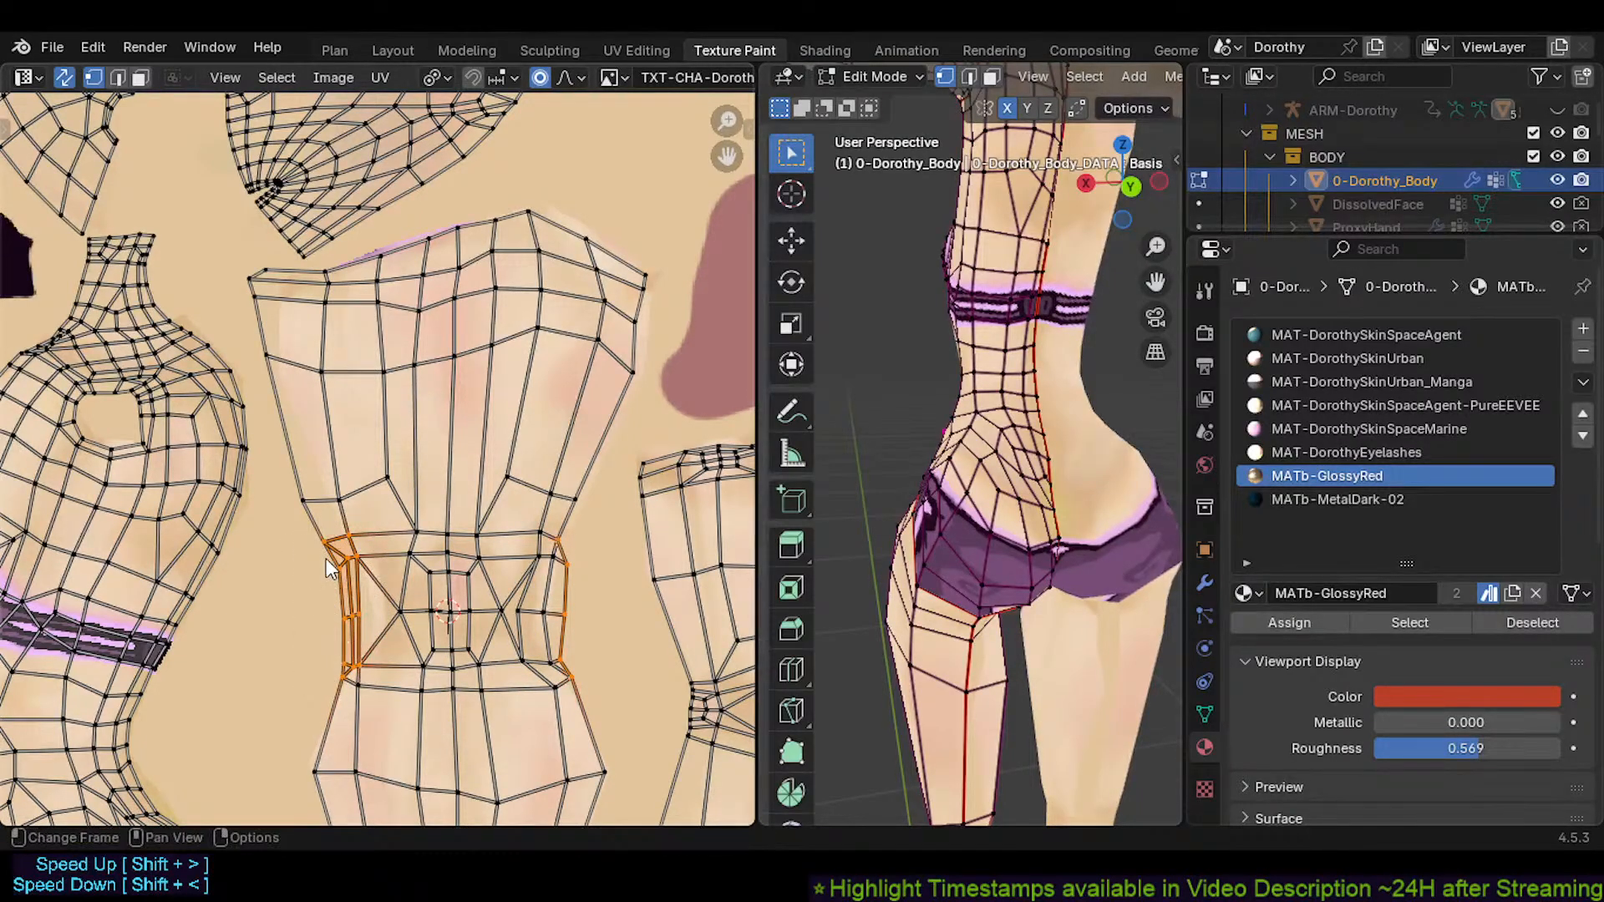
key(g)
click(343, 560)
click(343, 560)
key(c)
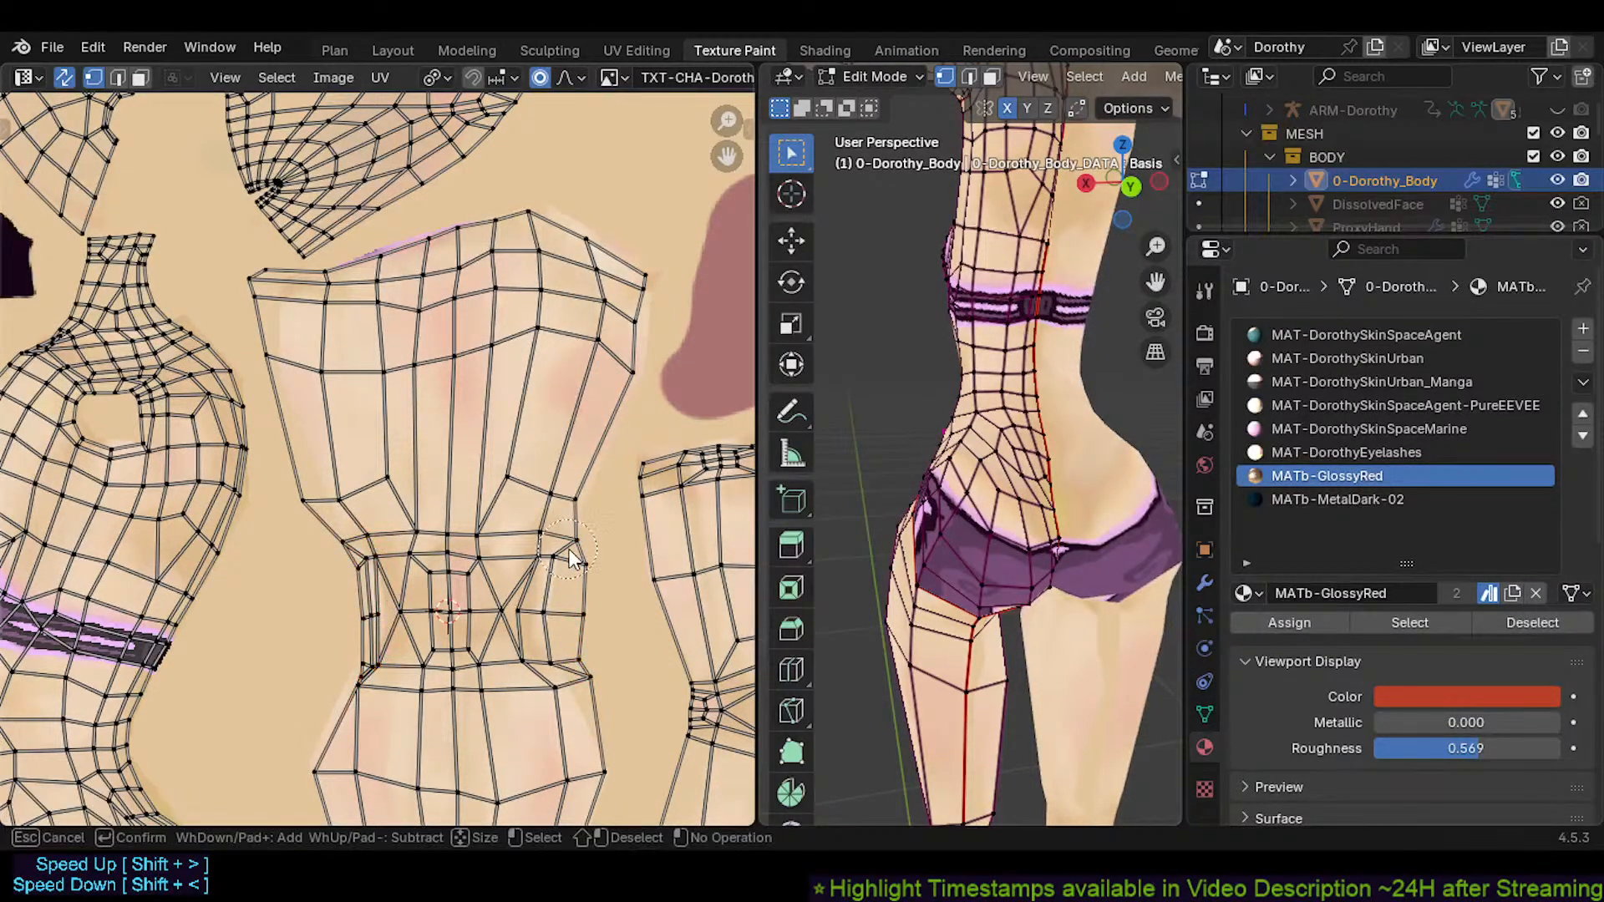
right_click(570, 668)
key(g)
key(x)
right_click(554, 647)
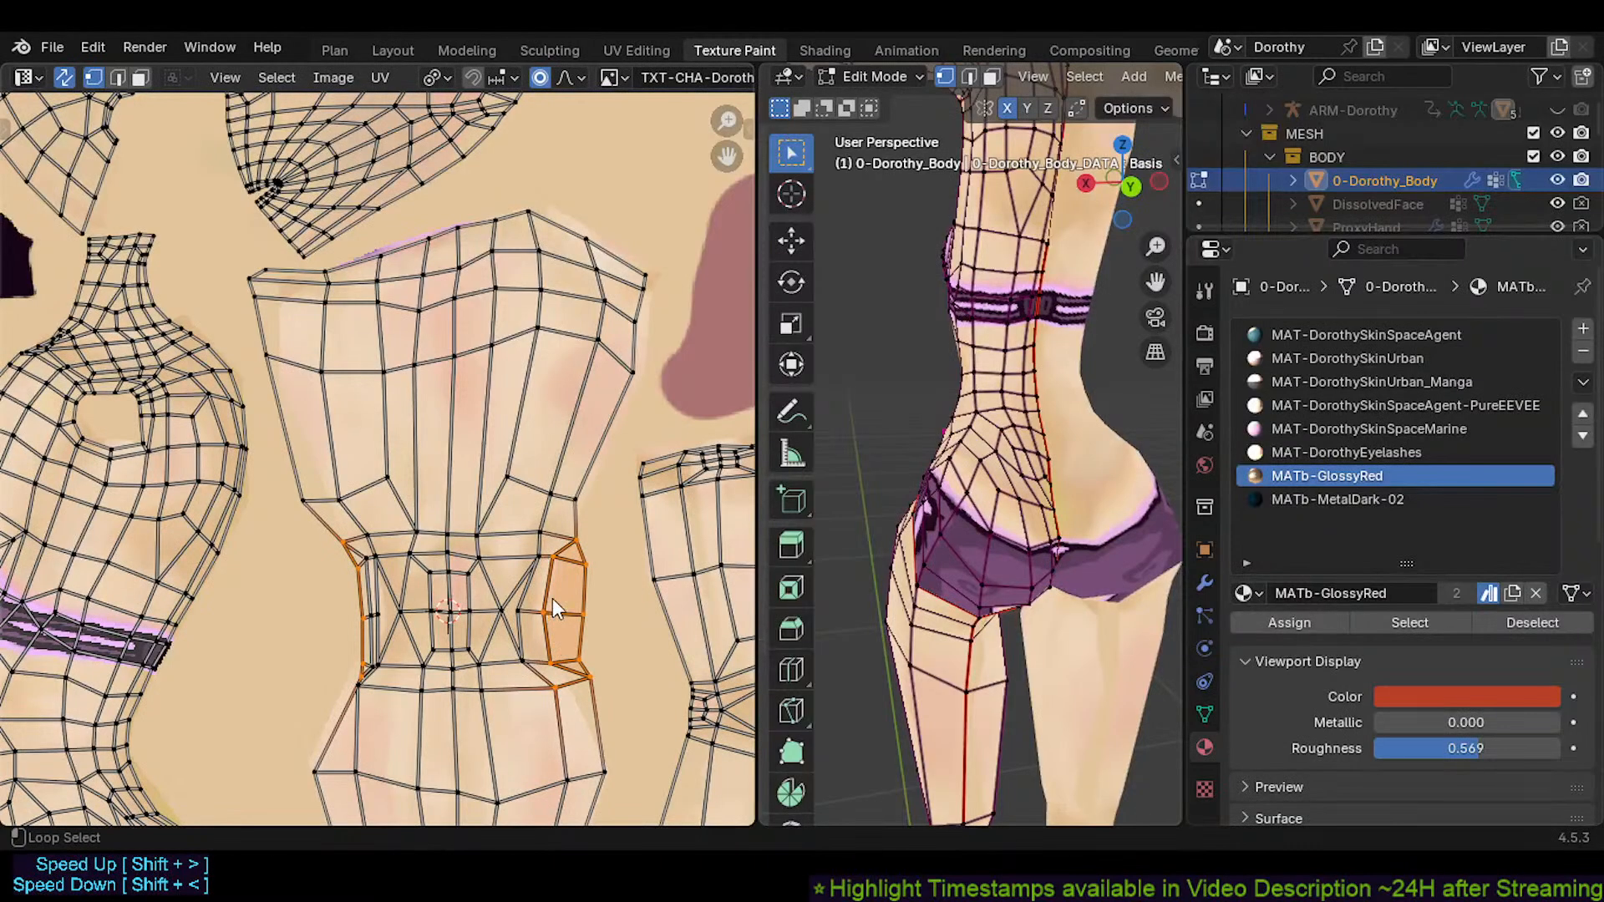
Select the faces on the knee band's right side in face mode and nudge them into place
key(alt+a)
key(3)
key(c)
drag(559, 584, 555, 672)
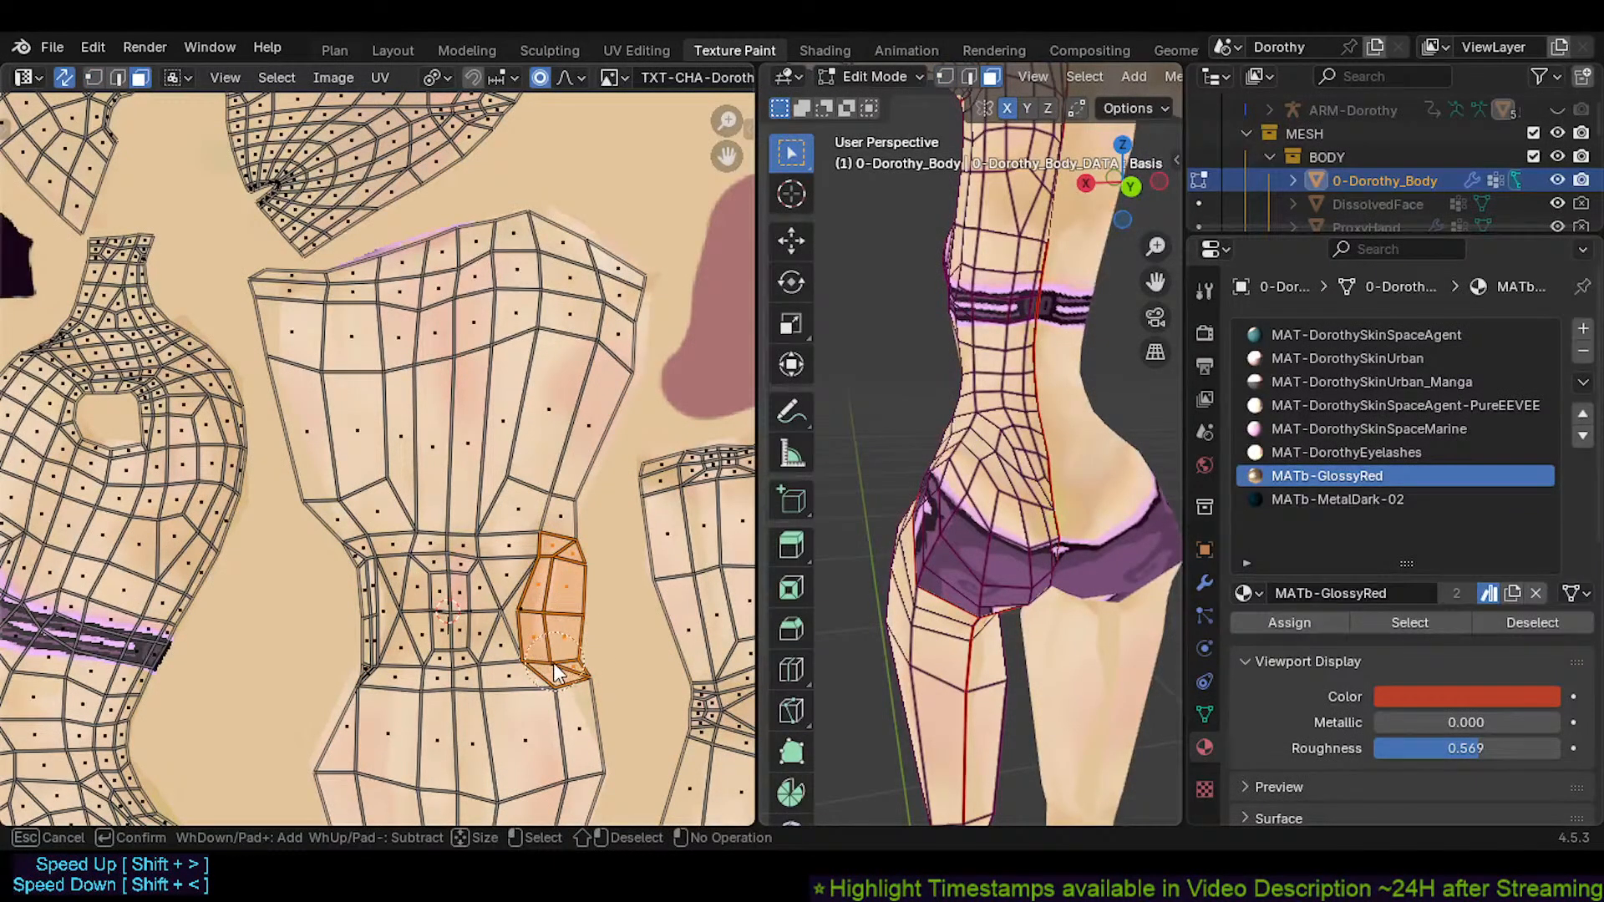
right_click(549, 569)
key(g)
click(526, 623)
Return to vertex mode and adjust the UV vertices around the knee band's central block, drawing the two side ones inward
scroll(524, 619, up, 2)
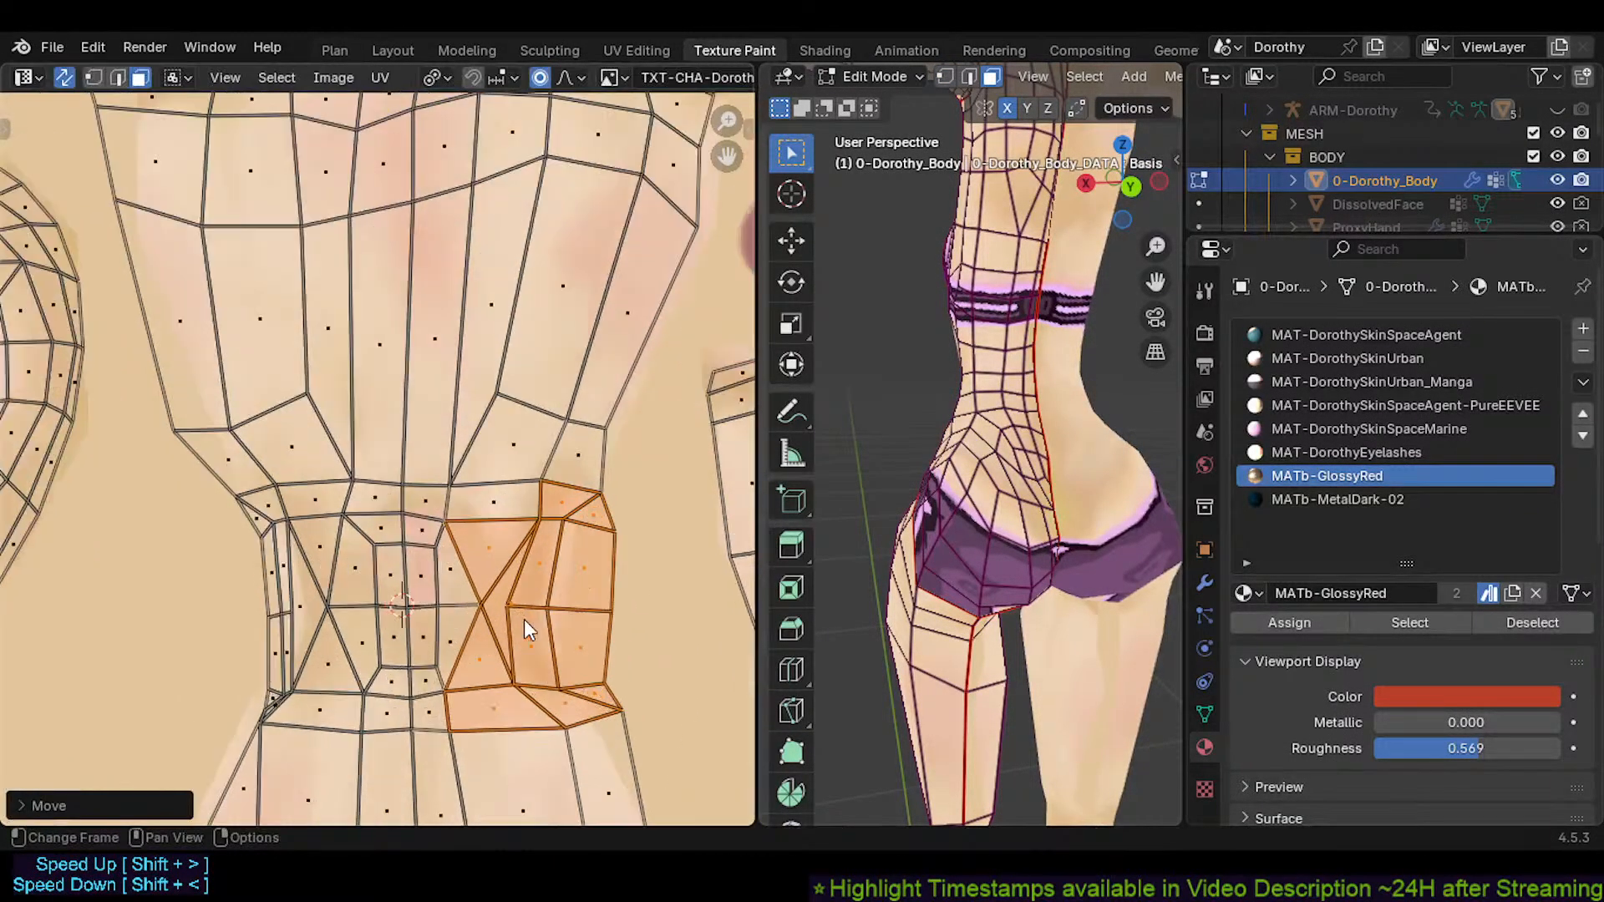
key(1)
click(449, 524)
key(g)
click(457, 525)
click(474, 605)
key(g)
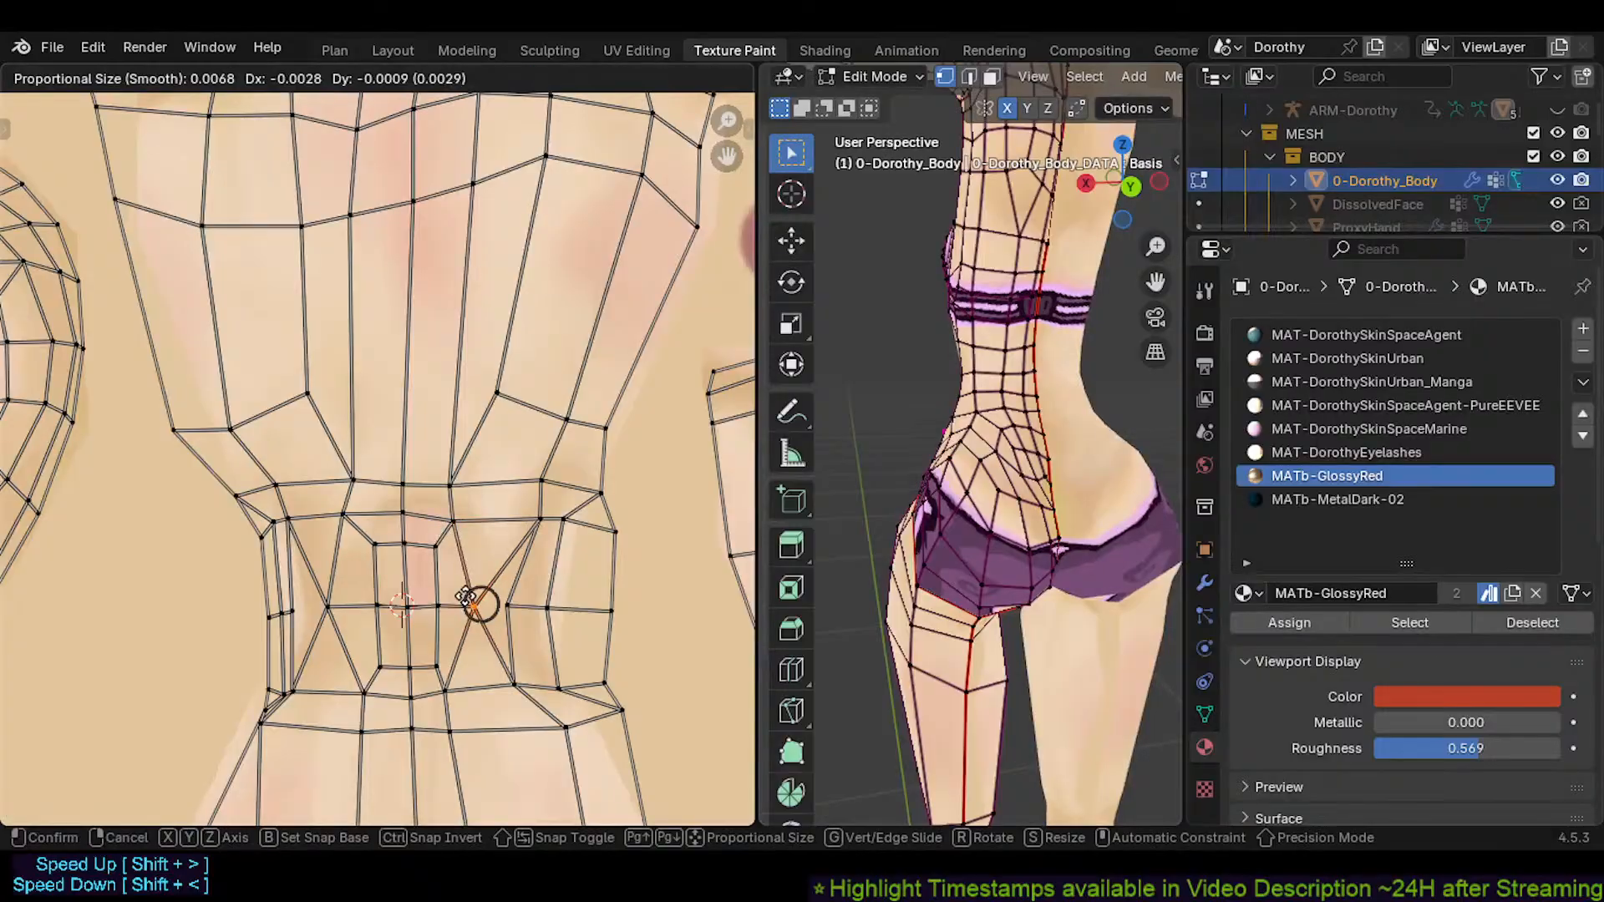
click(356, 597)
key(g)
click(387, 611)
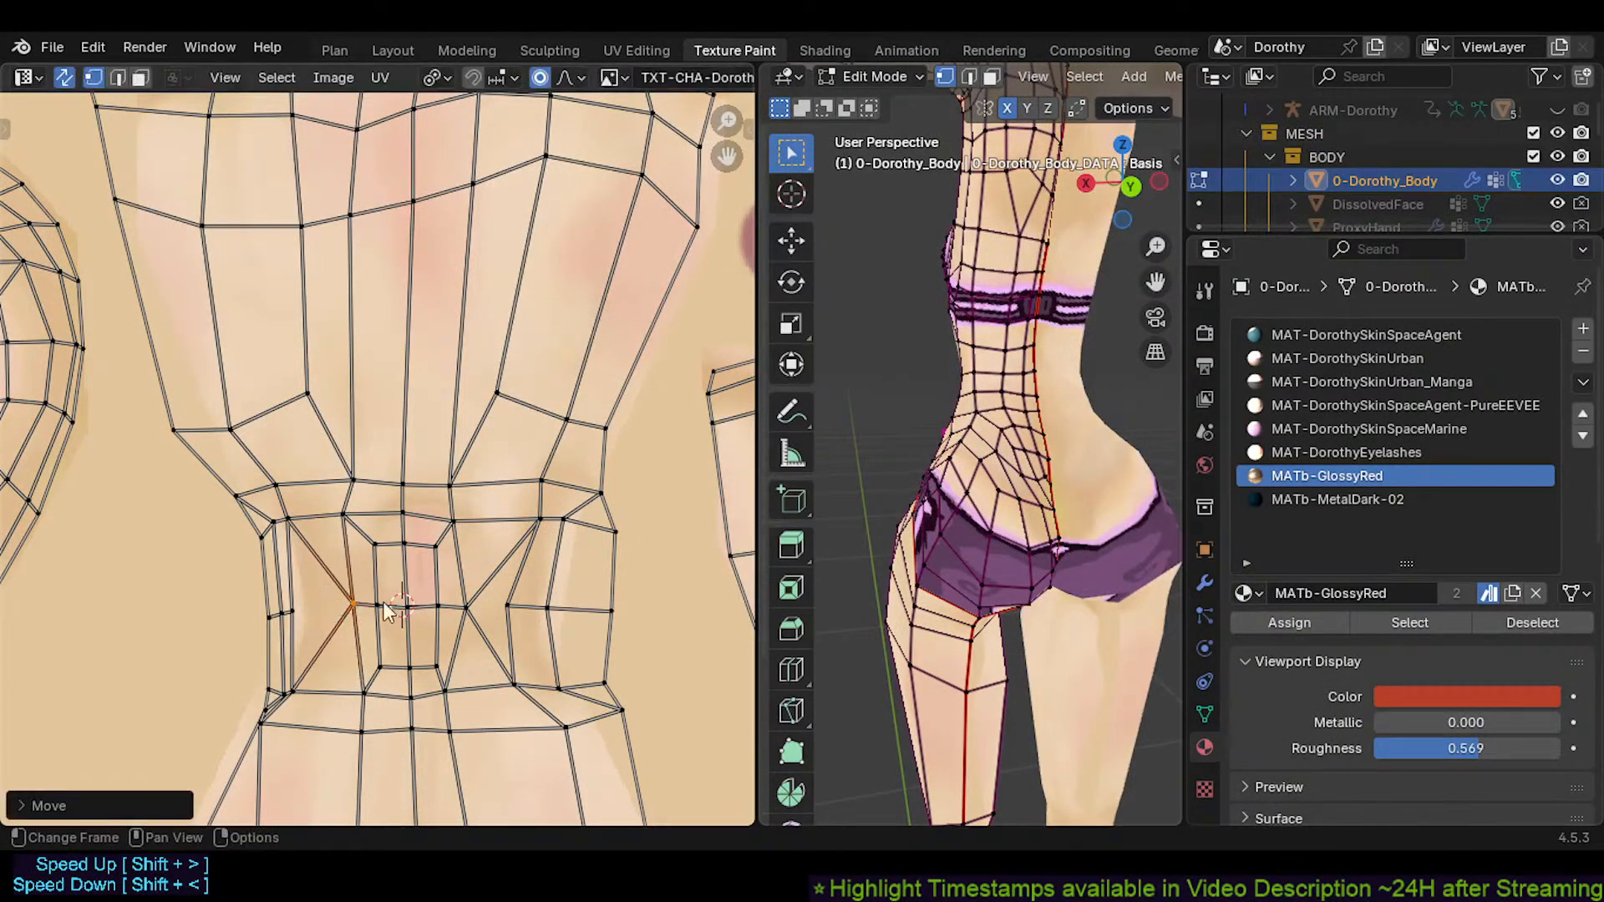
Space out the middle and lower UV vertices of the knee band's right inner columns outward
click(513, 610)
key(g)
click(529, 610)
click(516, 682)
key(g)
click(521, 681)
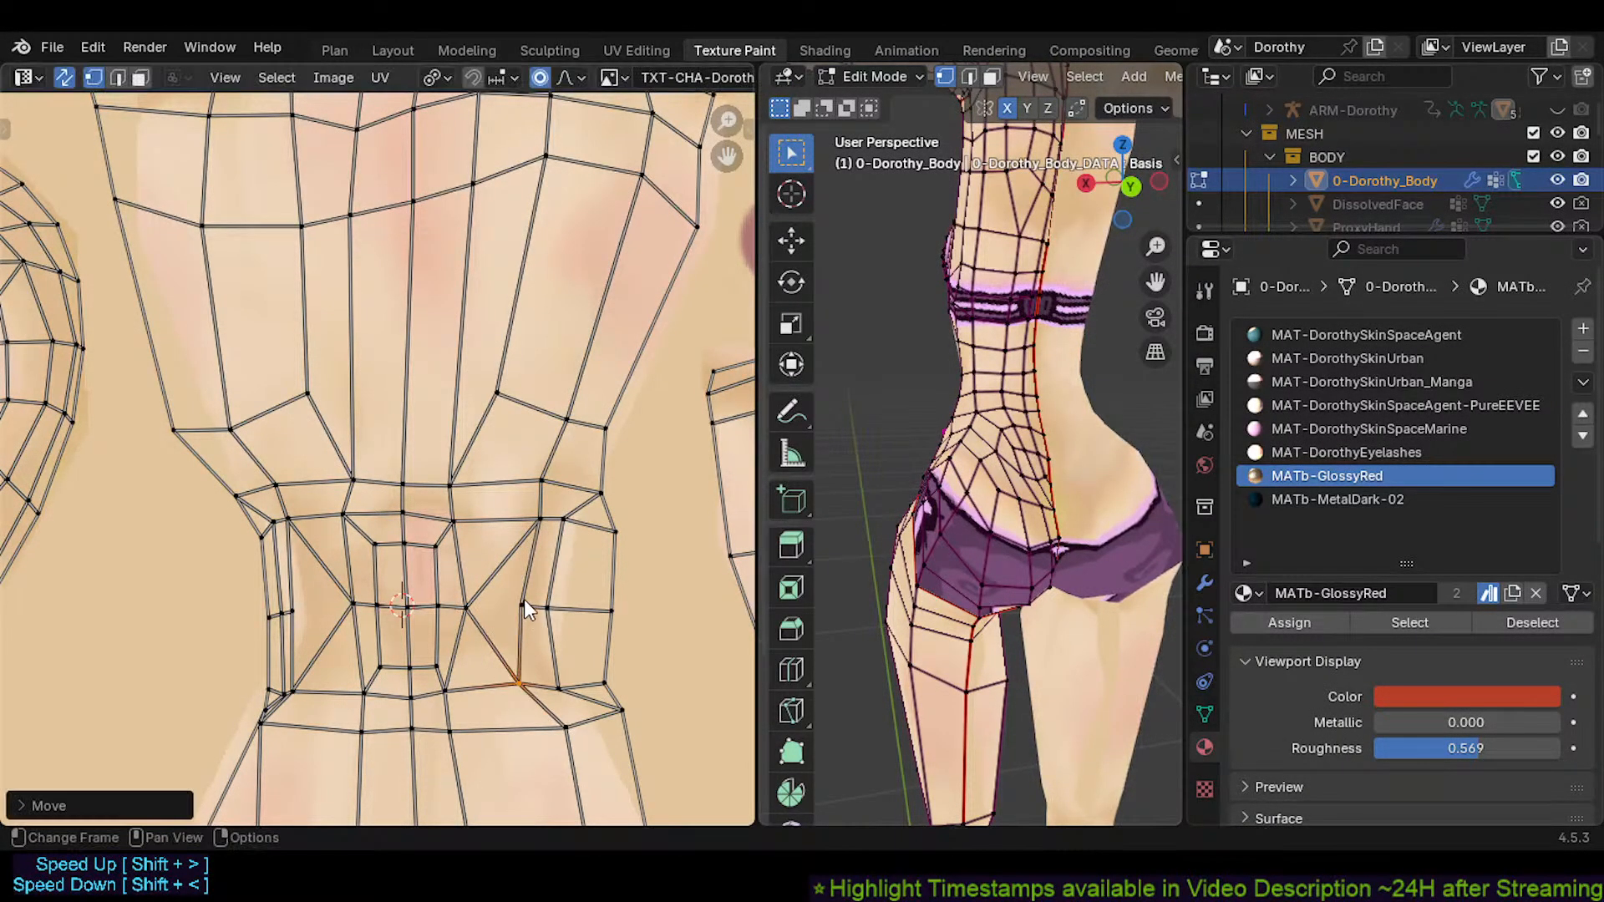
click(523, 601)
key(g)
click(532, 598)
click(547, 606)
key(g)
click(548, 609)
Pull the three outer UV vertices on the knee band's right edge inward to straighten the side
click(605, 530)
key(g)
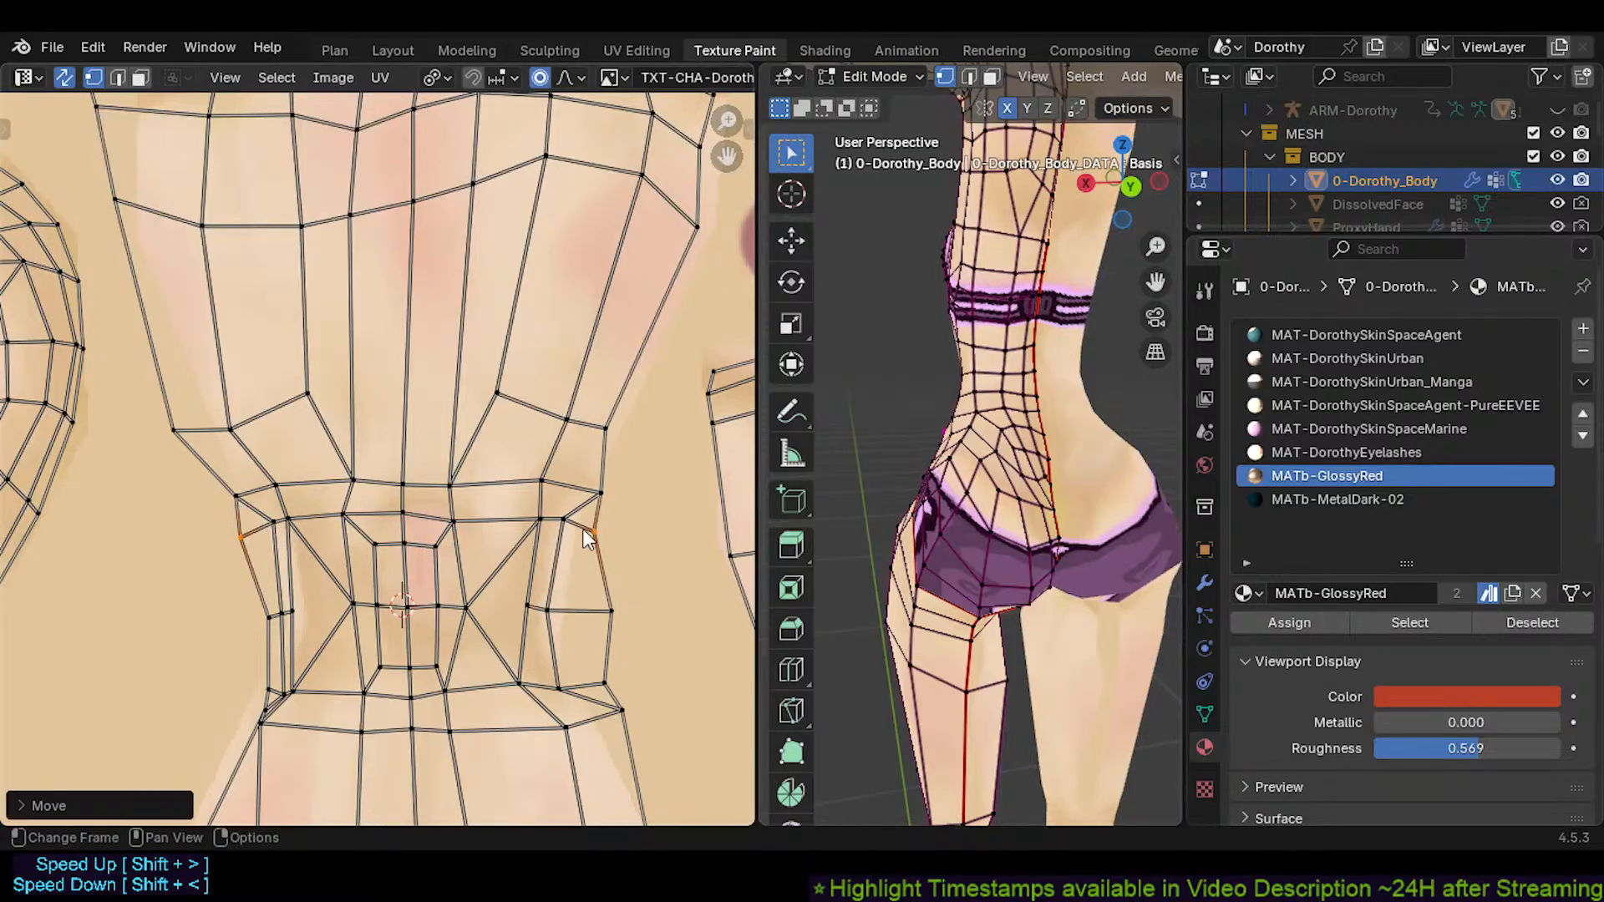
key(g)
click(587, 616)
click(602, 690)
key(g)
click(580, 692)
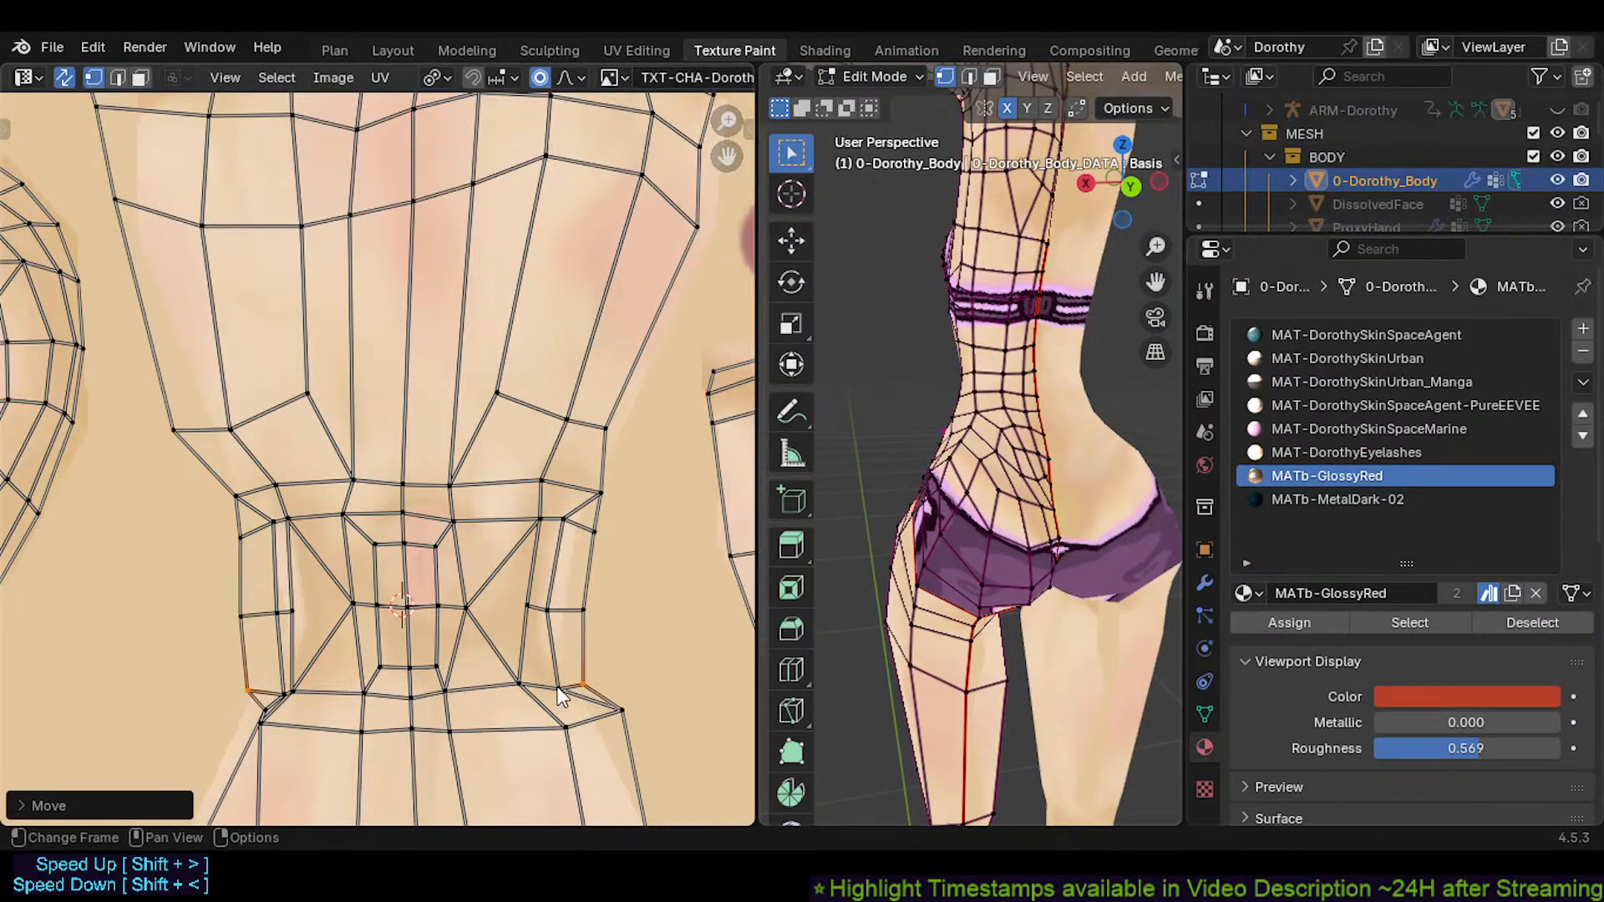
Move the lower inner UV vertex on the knee band's right side inward and fine-tune the adjacent edge vertex
click(557, 687)
key(g)
click(535, 678)
click(584, 685)
key(g)
click(581, 682)
Pull the knee band's lower right corner inward and shift the lower left inner UV vertex toward the centre
click(624, 704)
key(g)
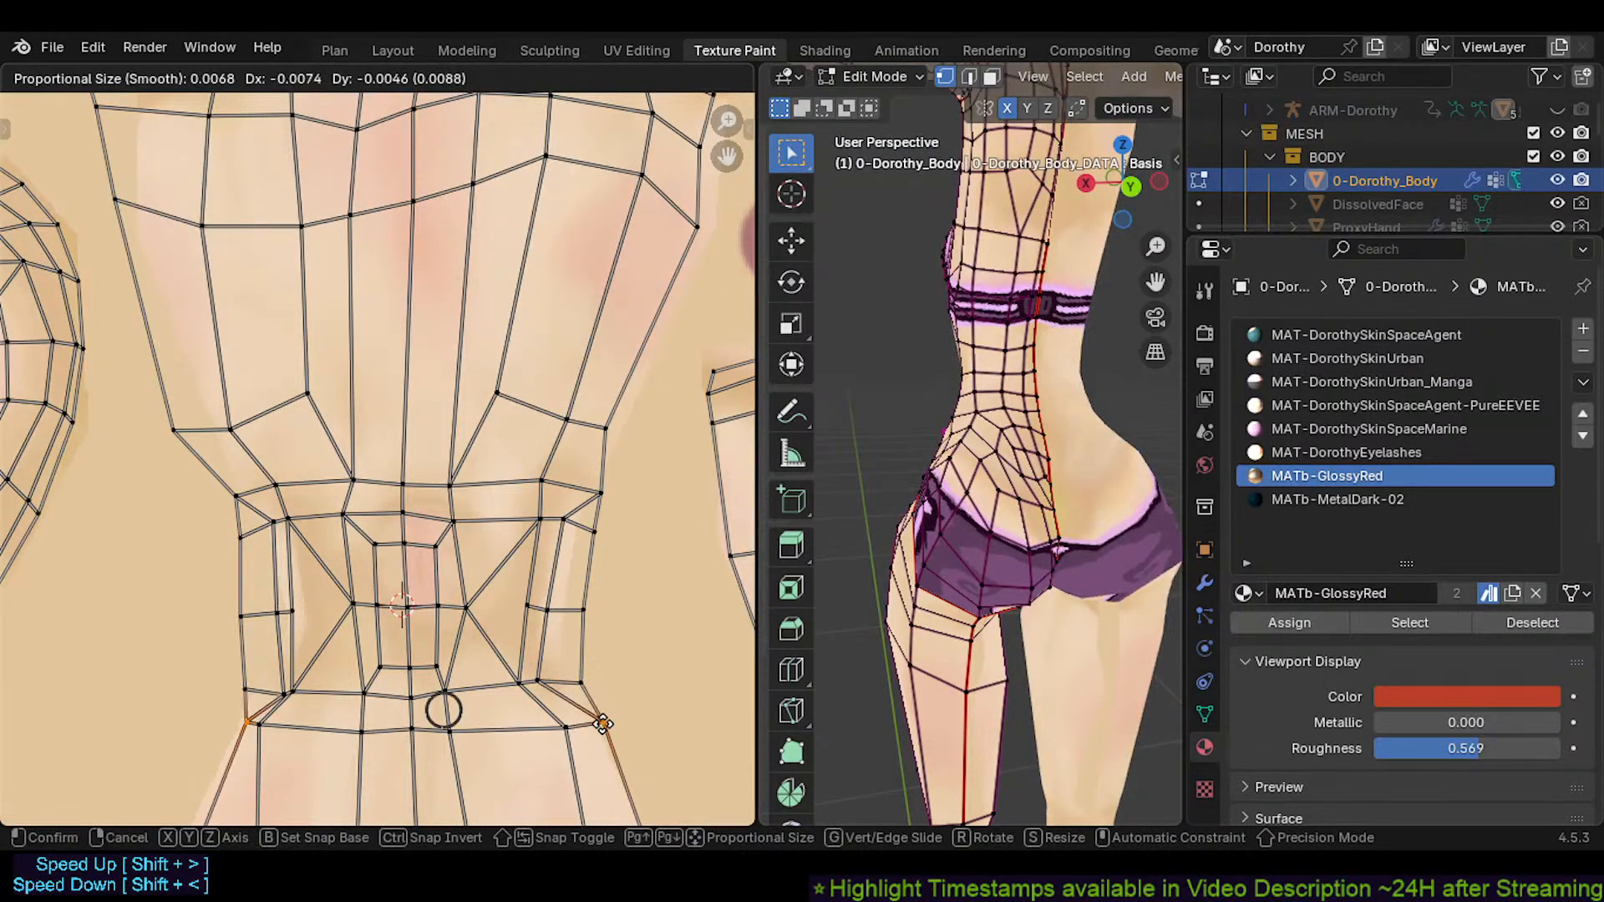
click(602, 718)
click(310, 690)
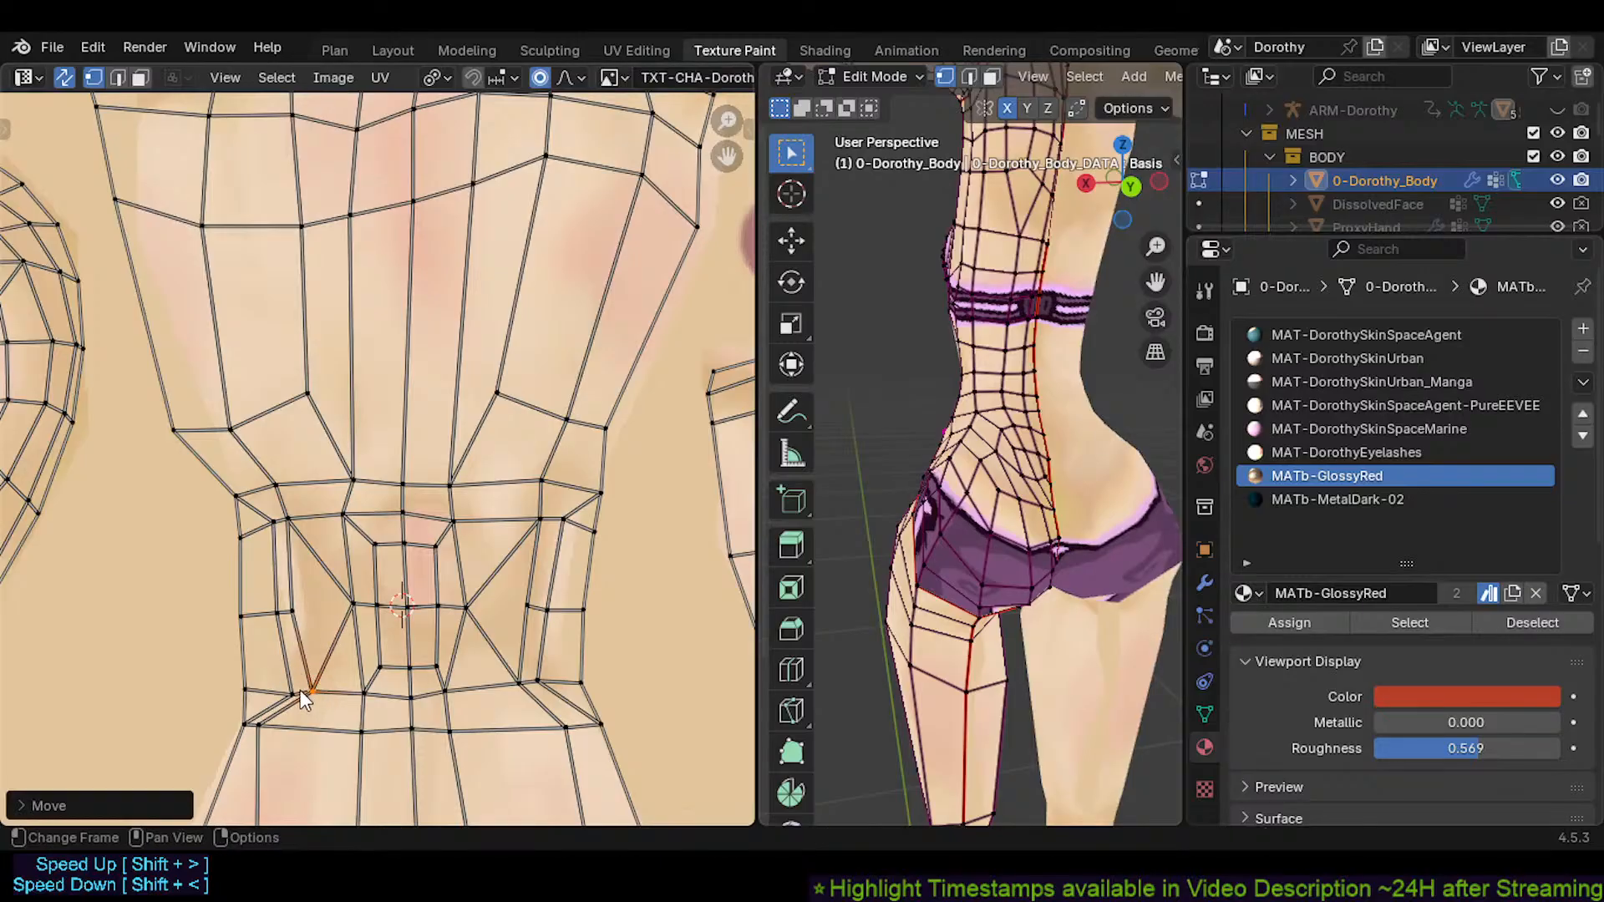
Fine-tune the lower, middle and upper UV vertices of the knee band's left inner columns to even their spacing
click(289, 692)
key(g)
click(289, 689)
click(282, 614)
key(g)
click(291, 610)
click(267, 525)
key(g)
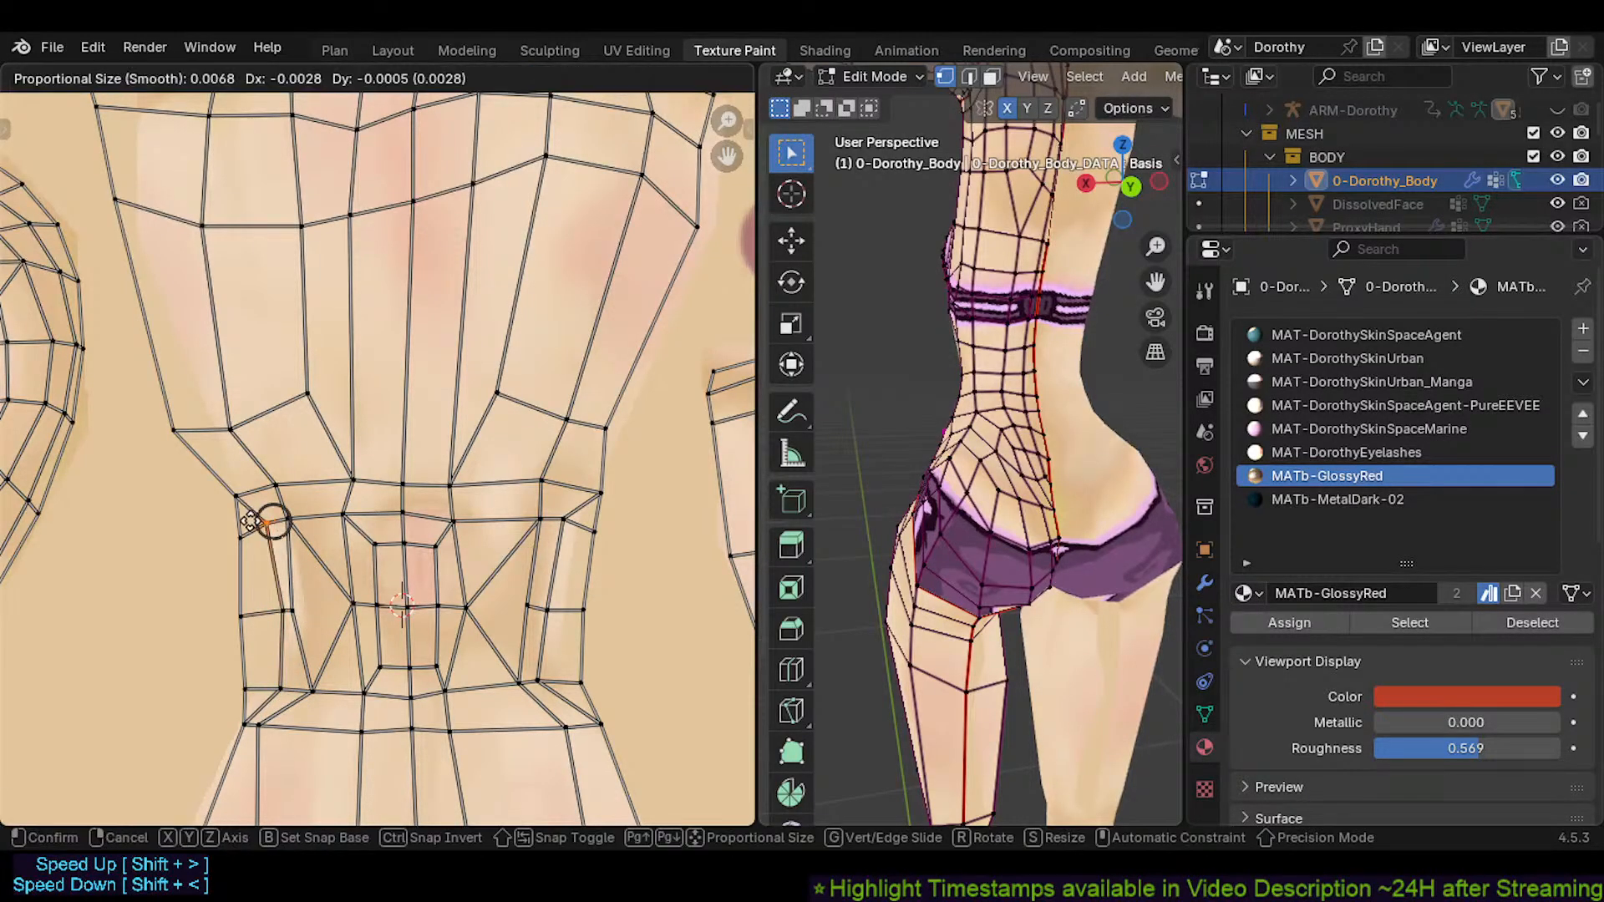
click(256, 526)
Undo the last move of the knee band's left middle UV vertex and save the Dorothy.blend file
click(268, 616)
key(g)
click(249, 619)
key(ctrl+z)
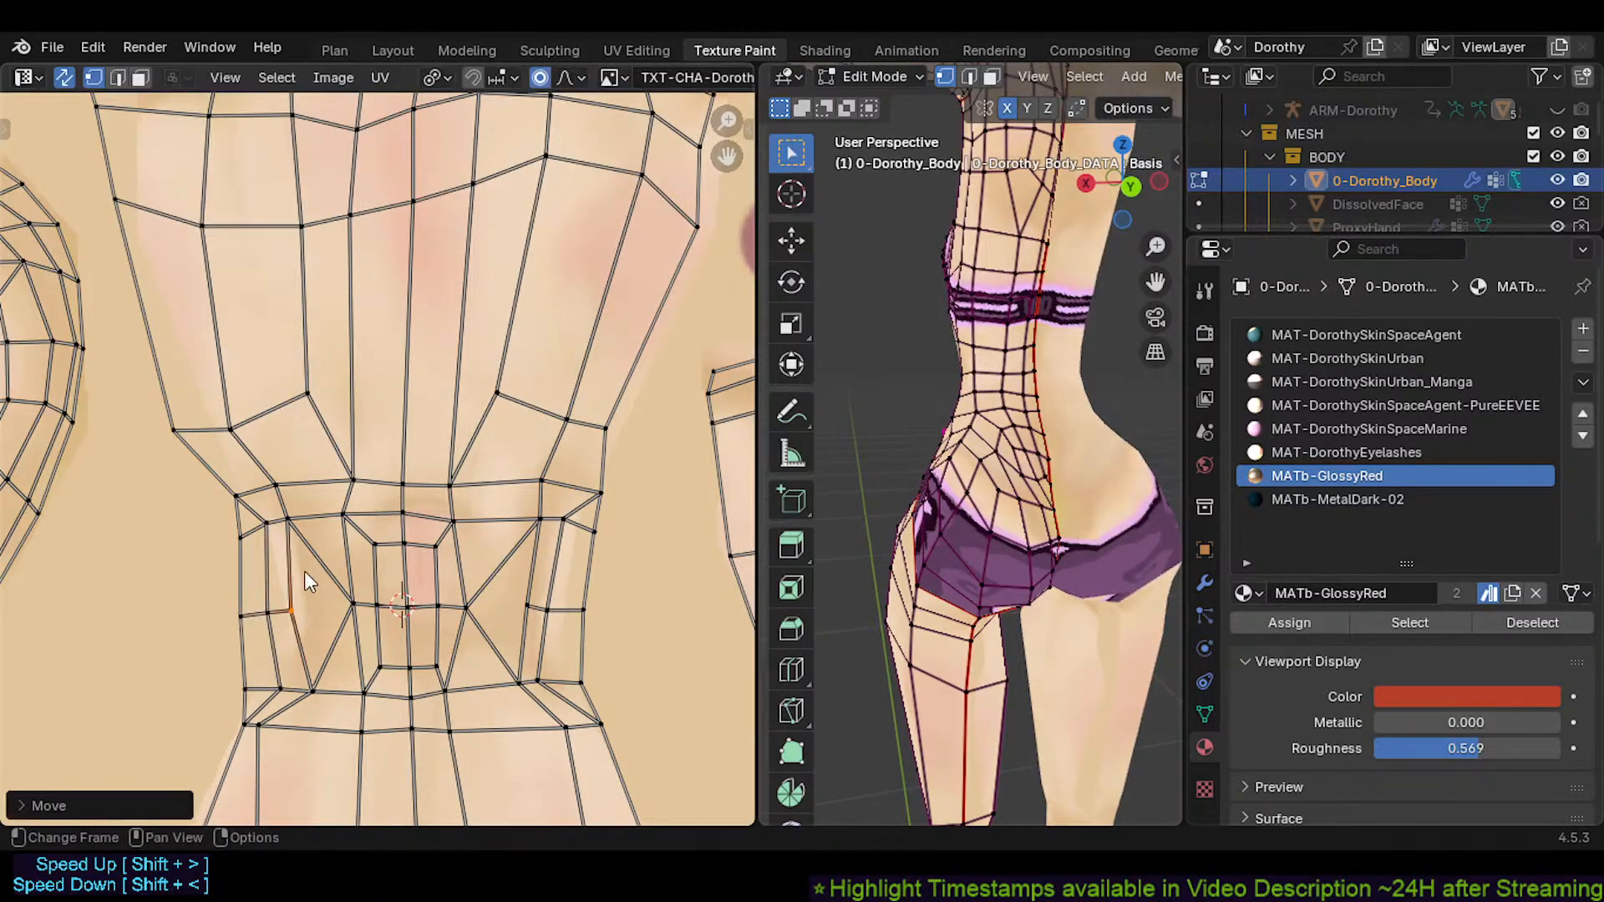
scroll(232, 469, down, 1)
key(ctrl+s)
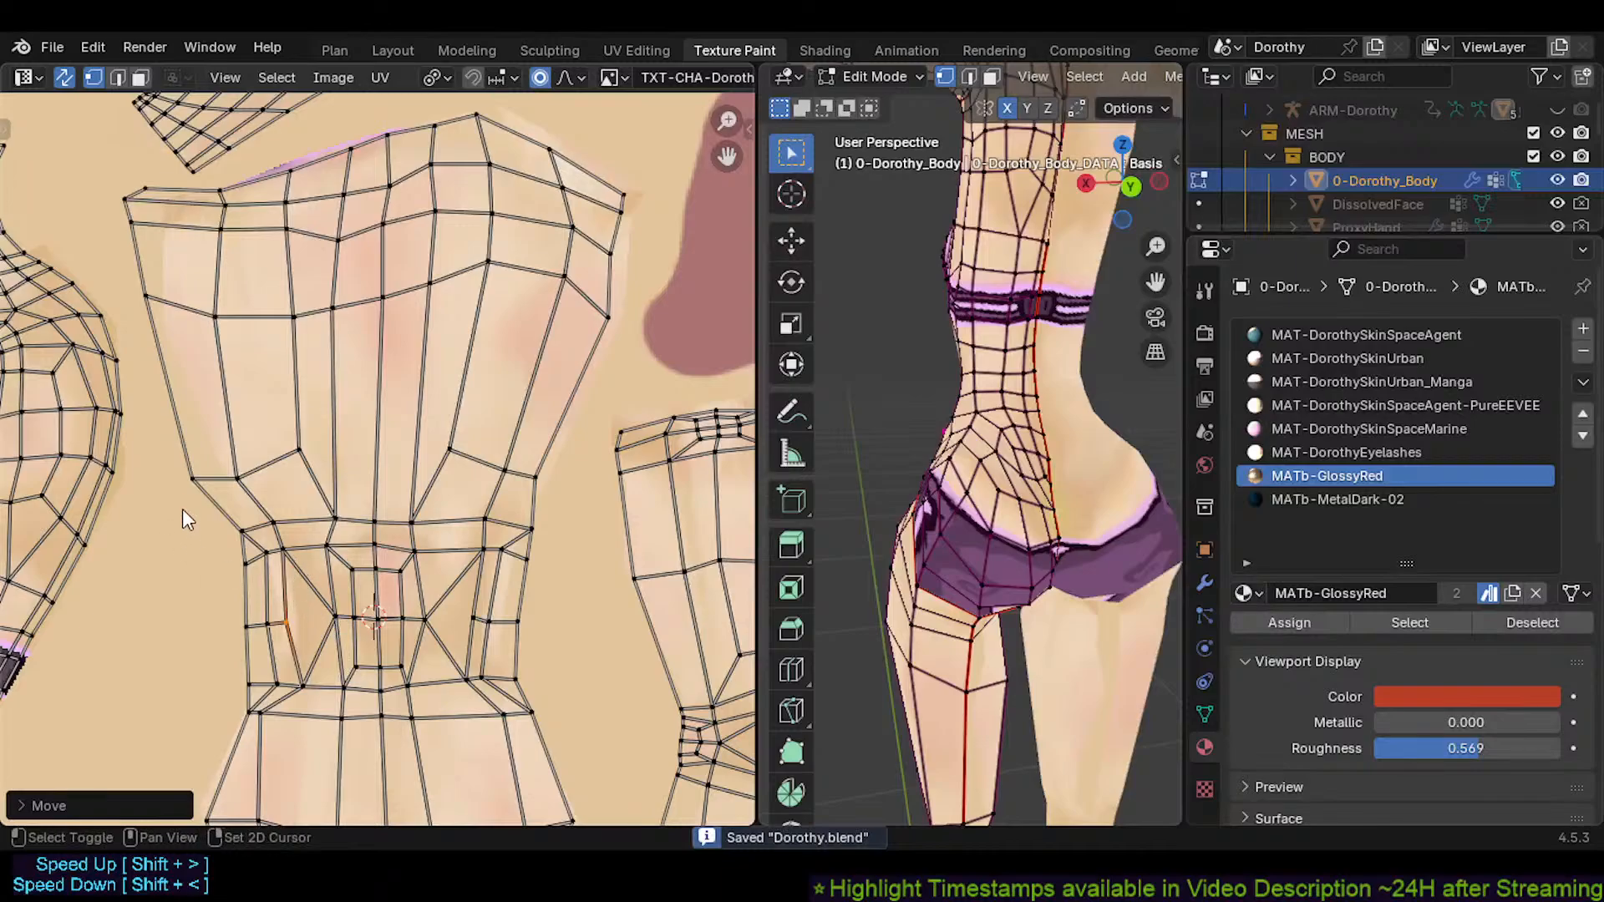
click(185, 483)
middle_drag(222, 485, 221, 521)
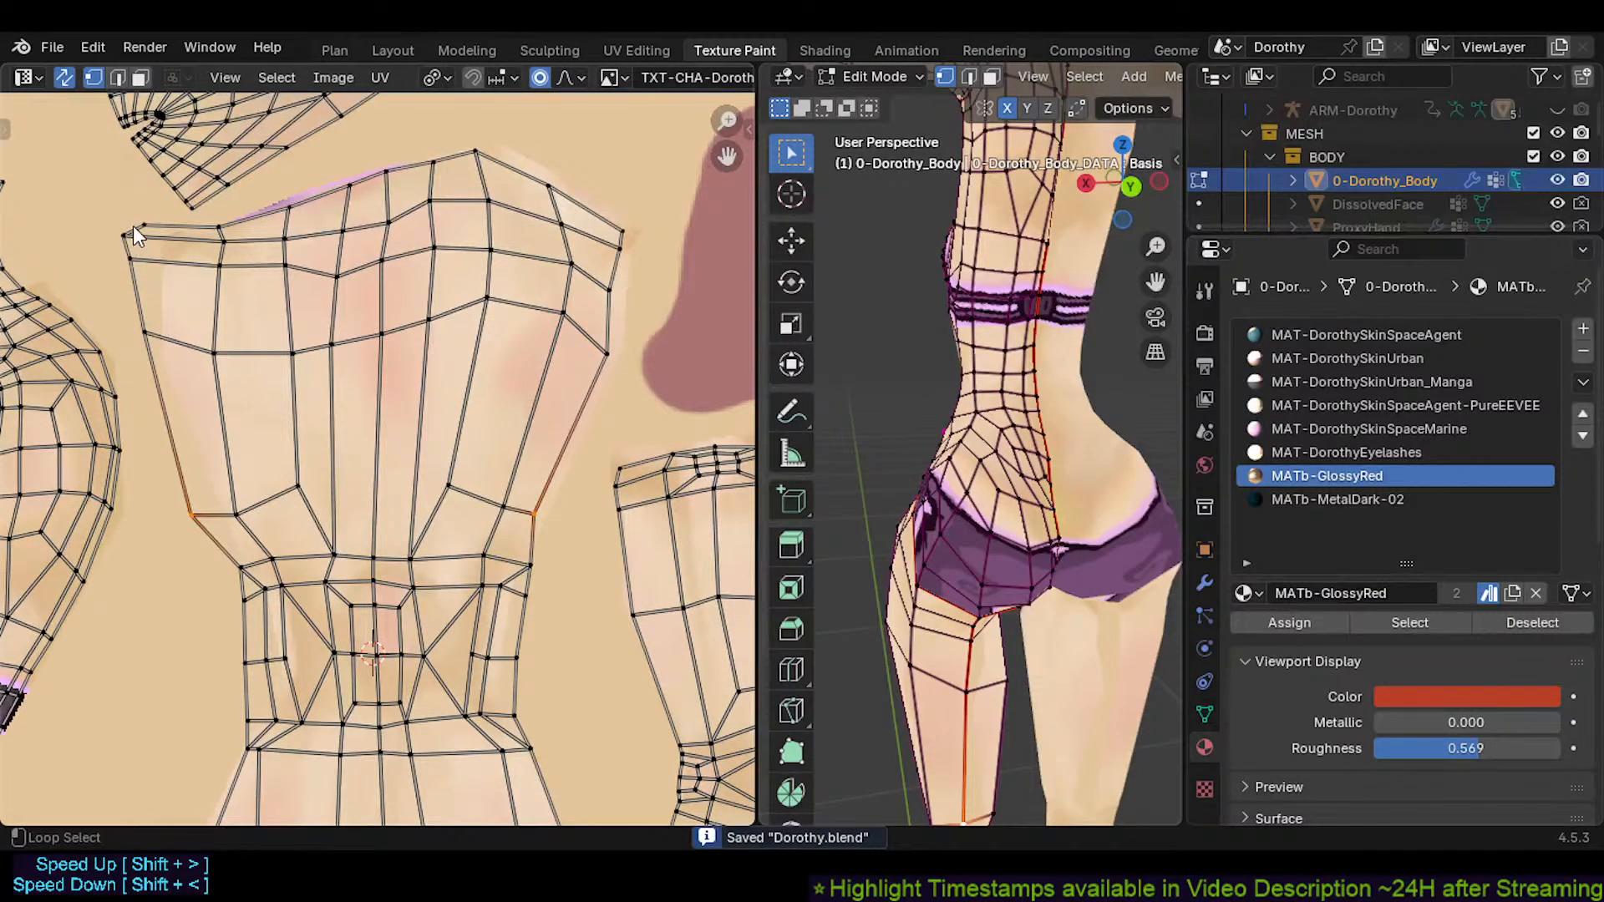
key(alt+a)
drag(155, 212, 118, 347)
key(g)
right_click(152, 333)
key(alt+a)
key(3)
shift+click(140, 252)
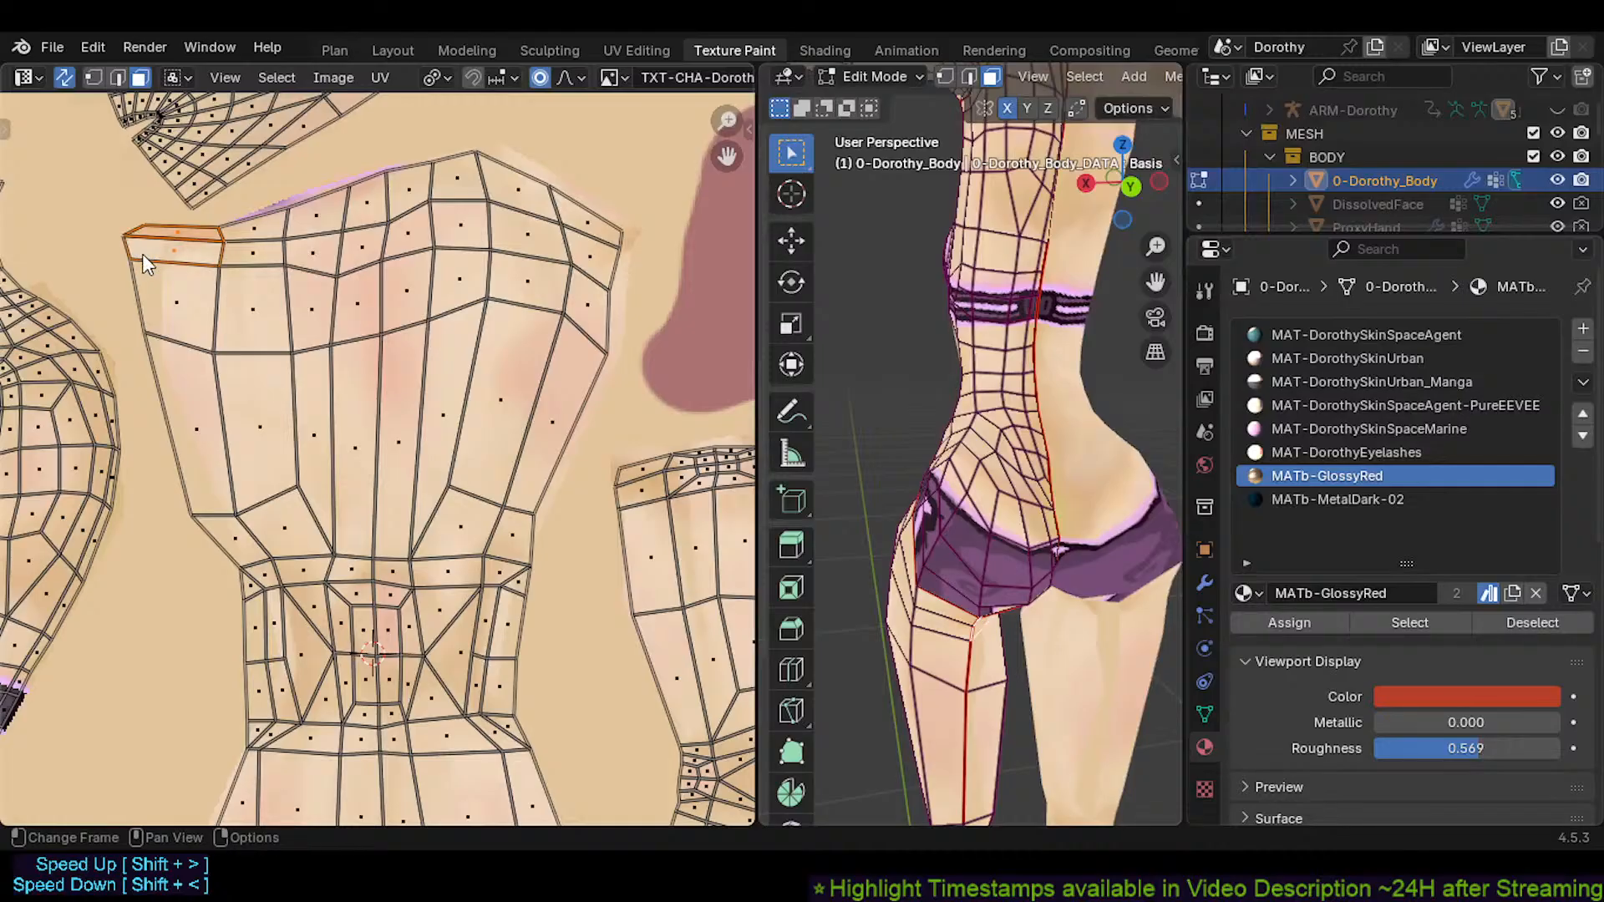
key(g)
right_click(157, 256)
key(ctrl+s)
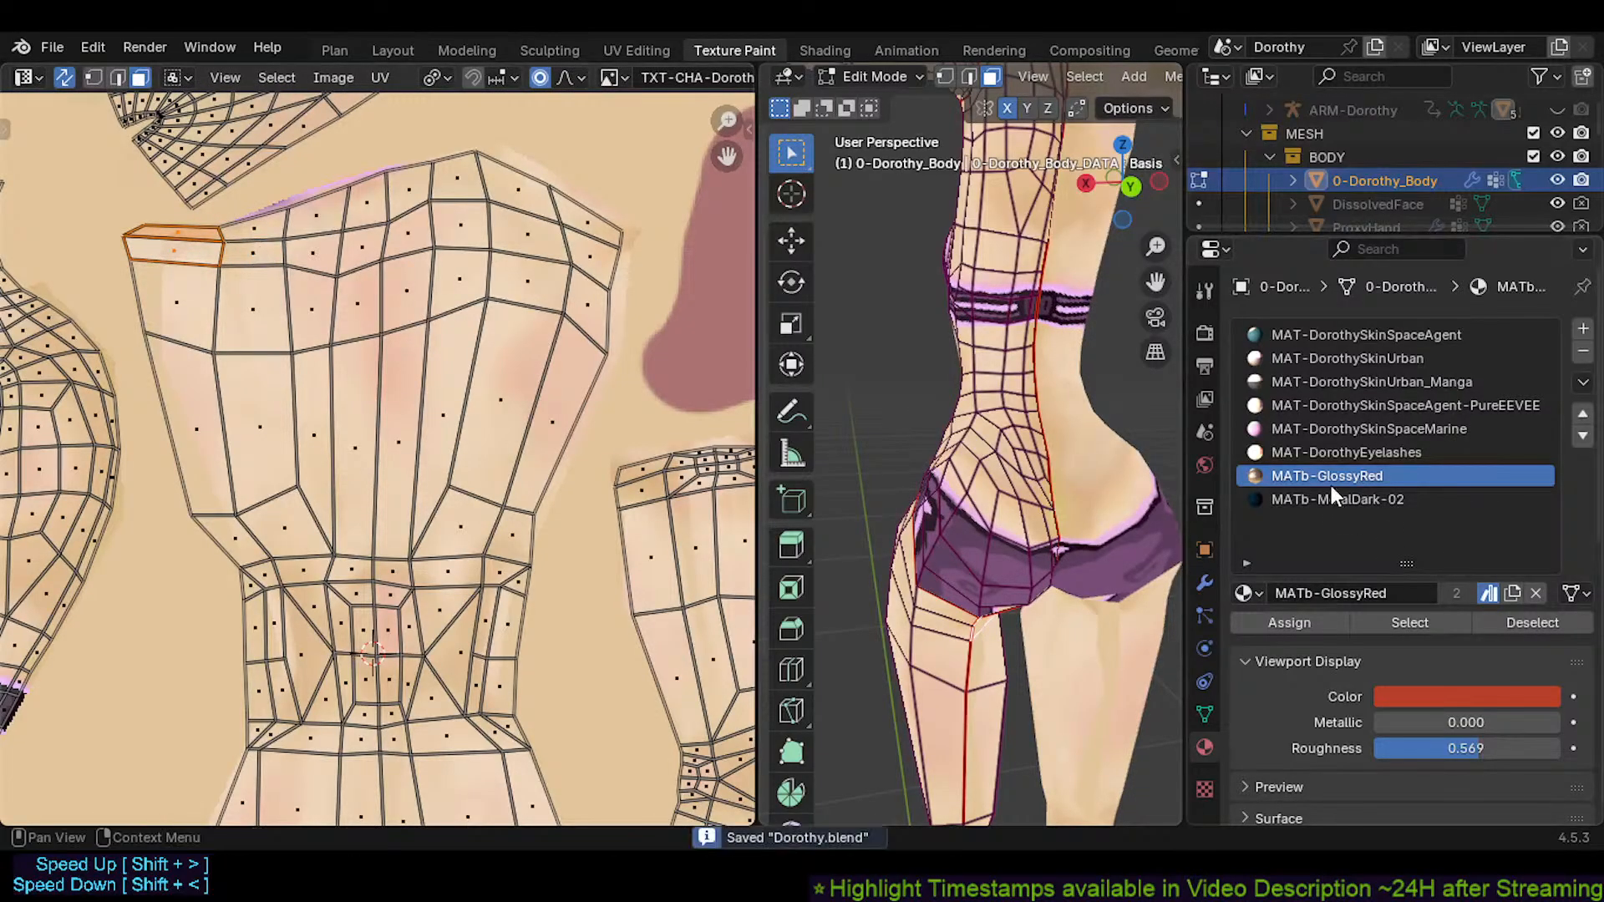
Try moving the thigh's upper left corner UV vertex on its own with sticky selection set to Disabled
click(175, 77)
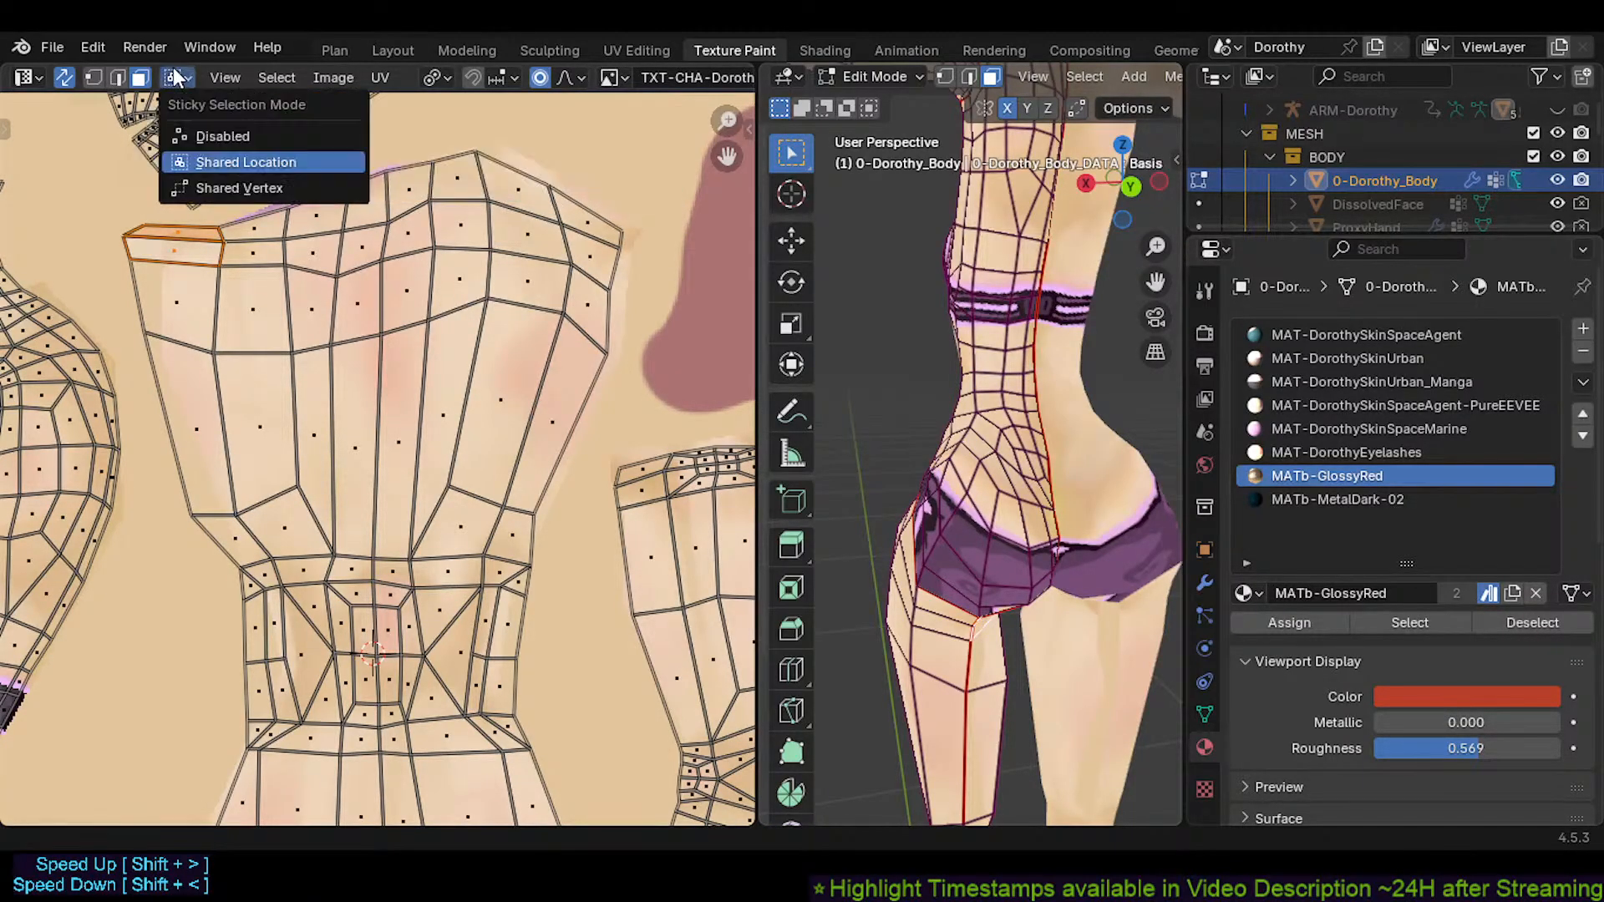
click(199, 134)
key(1)
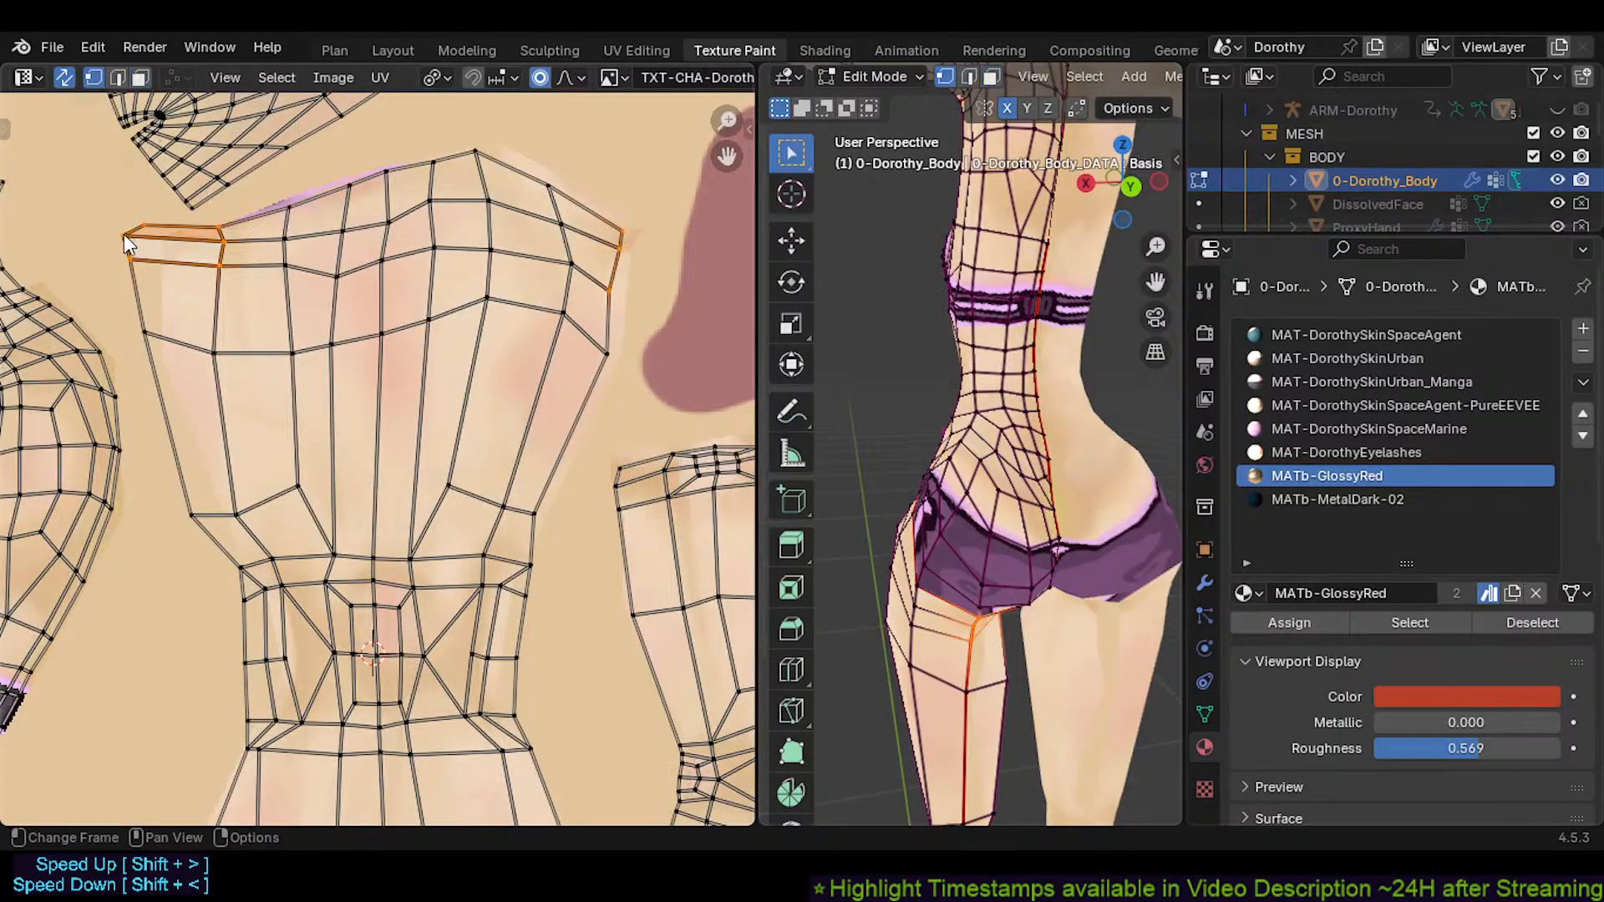
click(124, 234)
key(g)
right_click(164, 245)
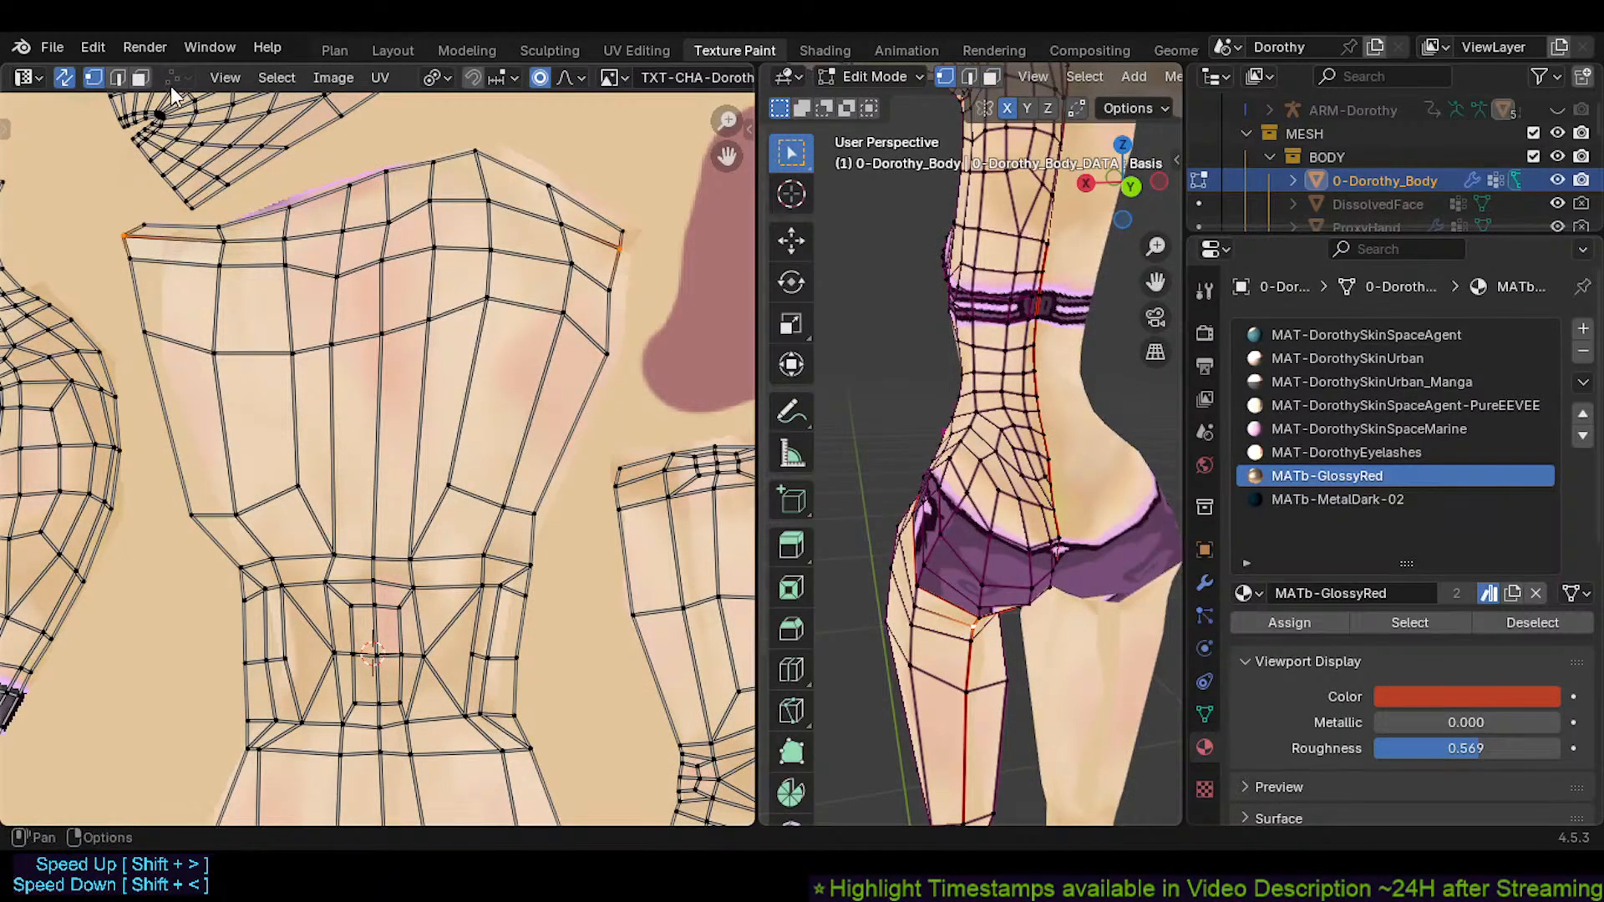
Toggle UV sync selection off and on, and retest moving the thigh's corner vertex with Shared Vertex sticky selection
click(65, 79)
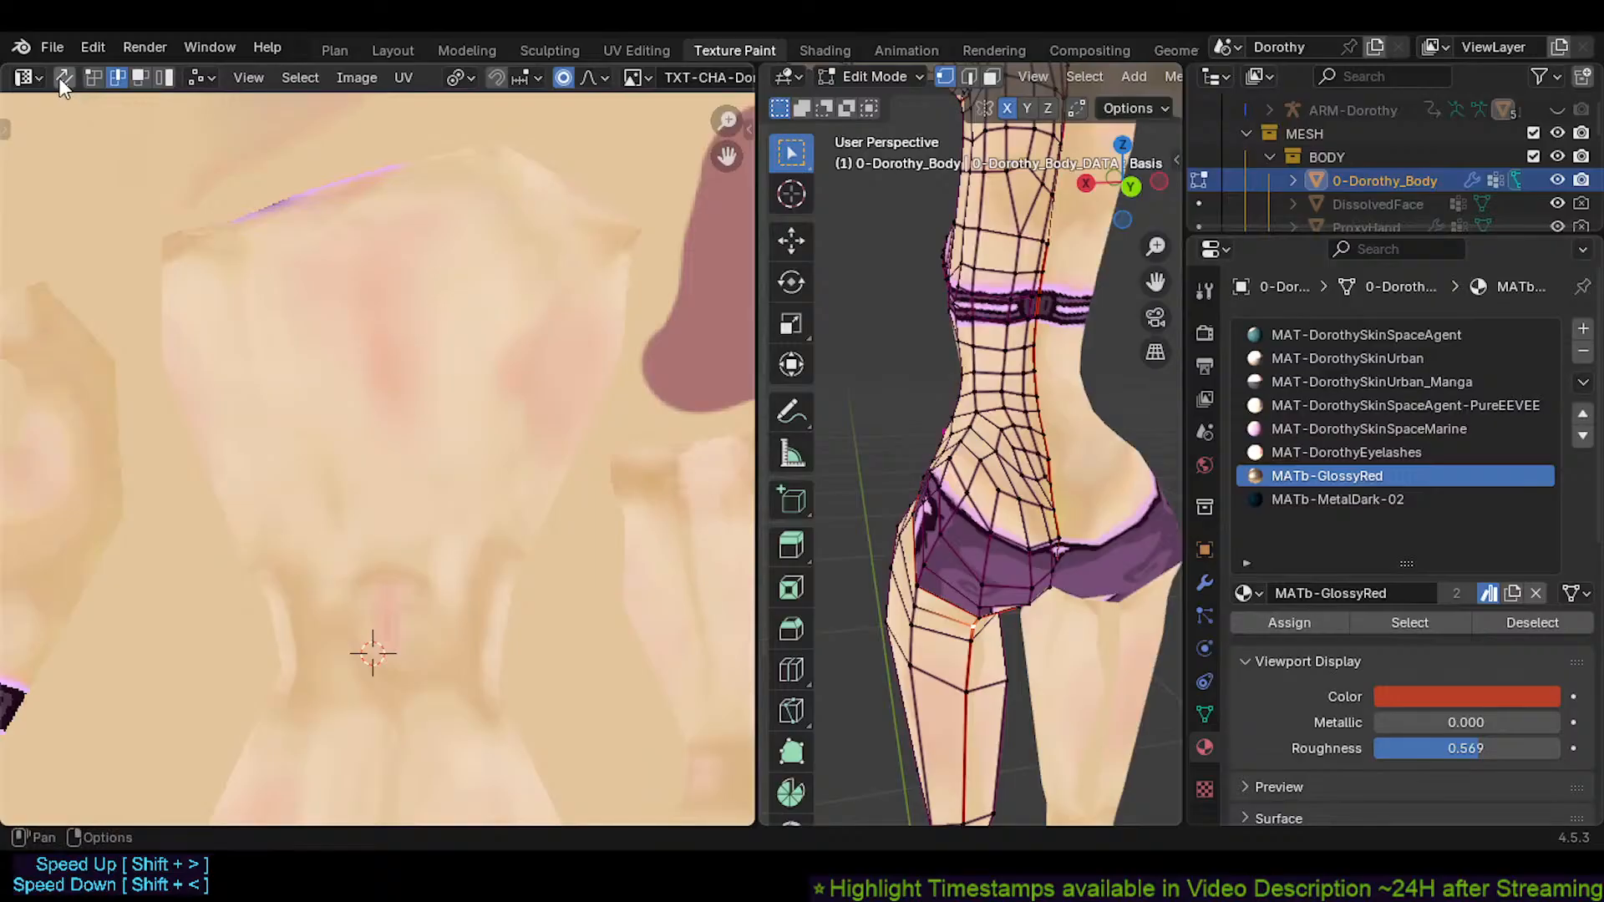
click(62, 78)
click(174, 75)
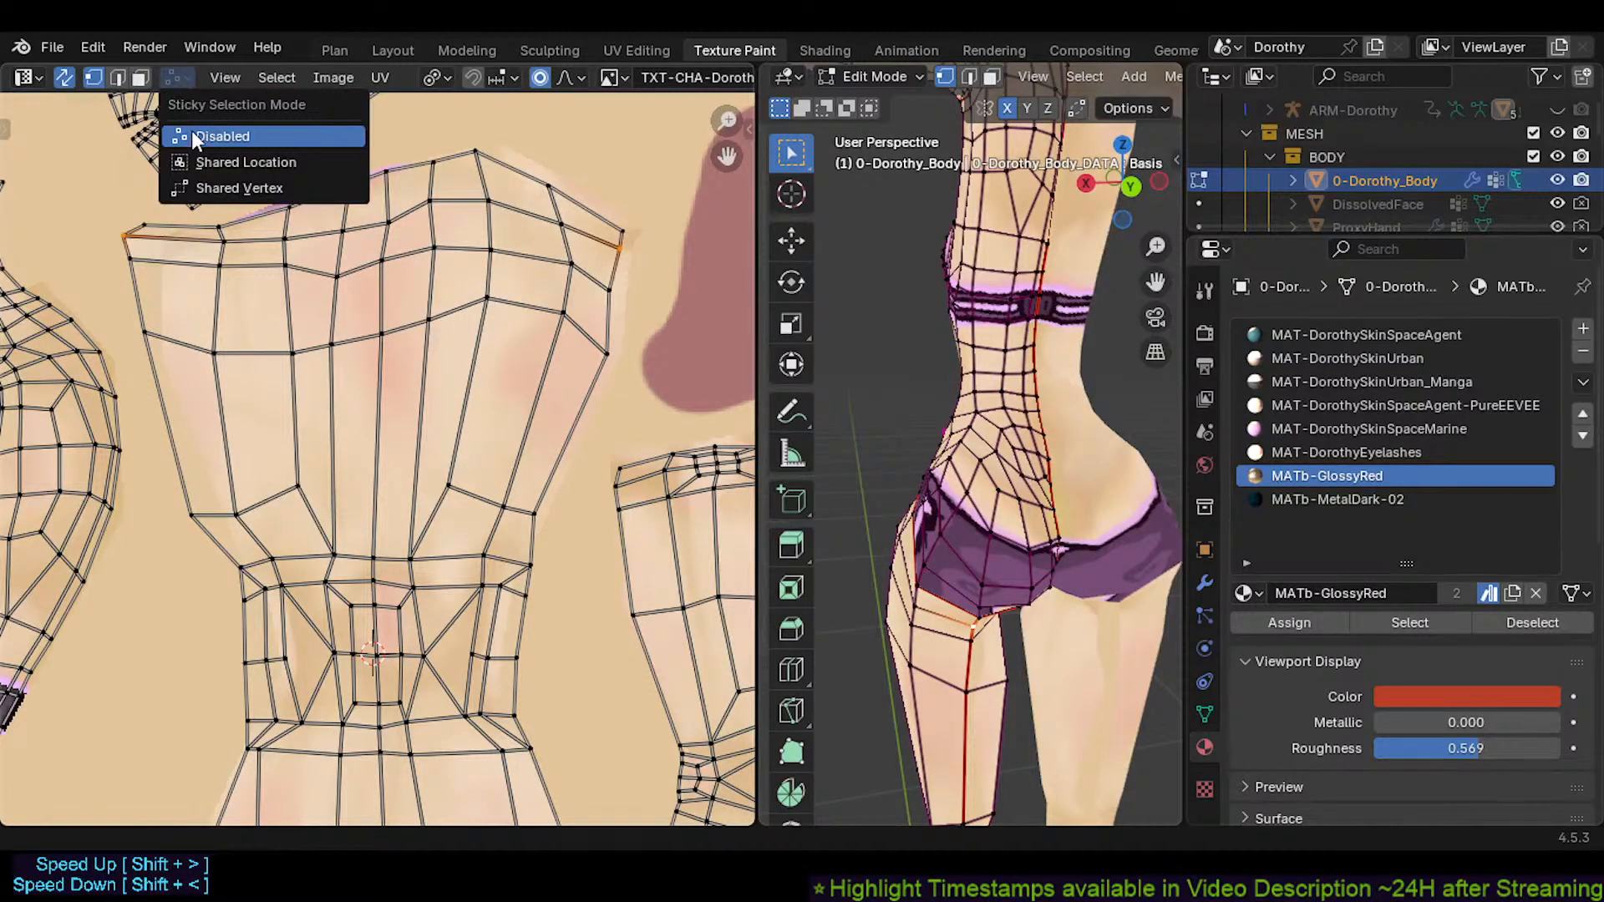
key(g)
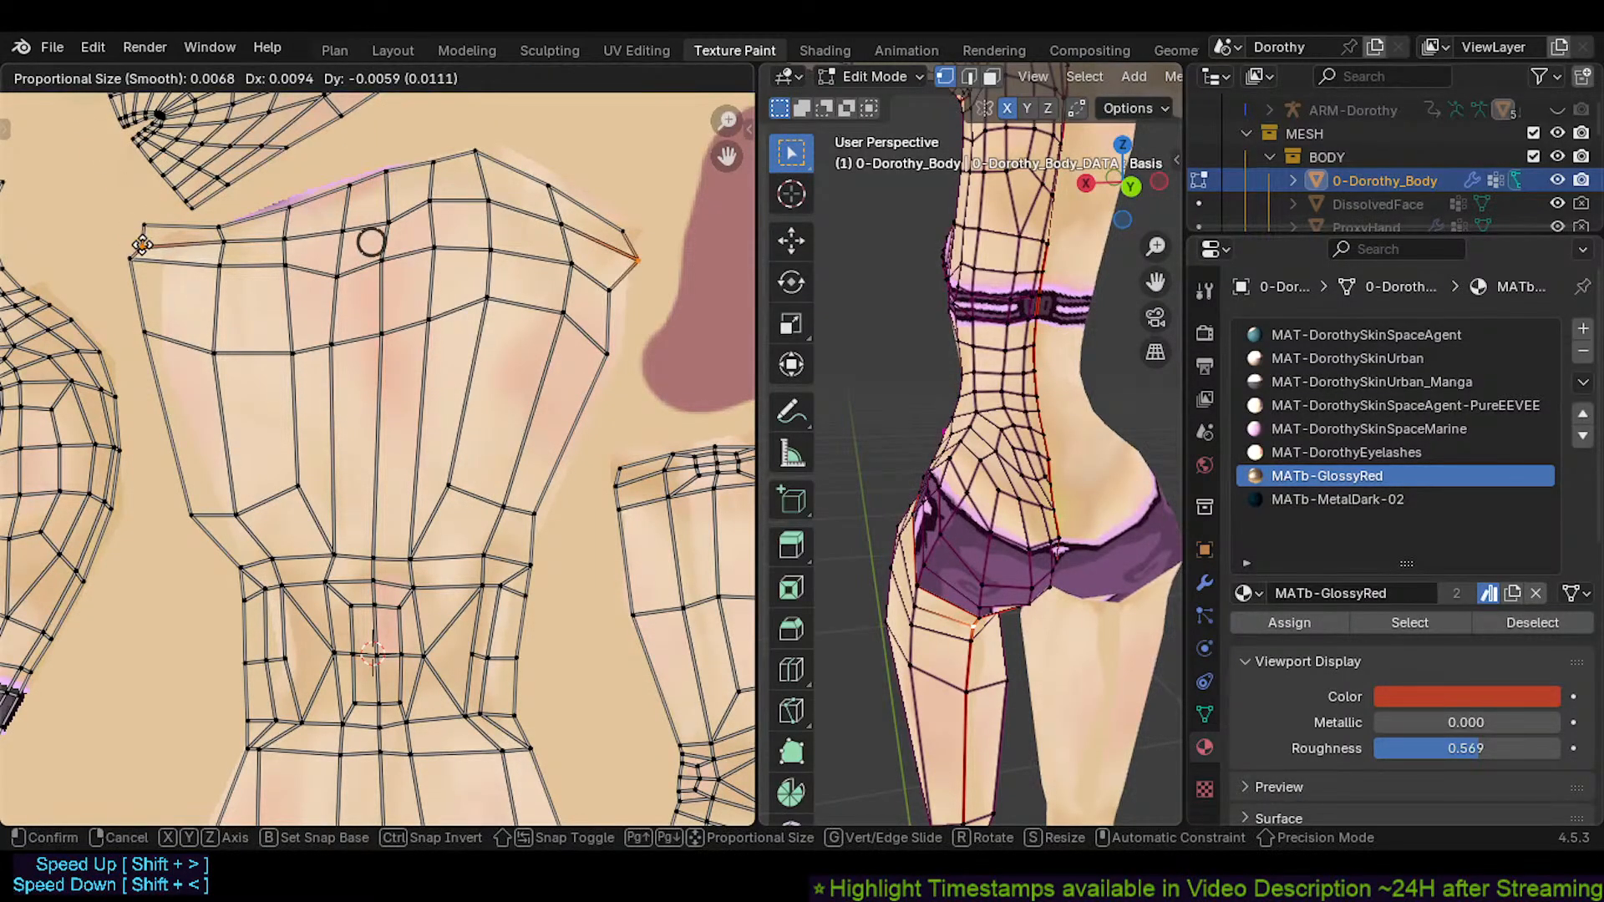
right_click(152, 249)
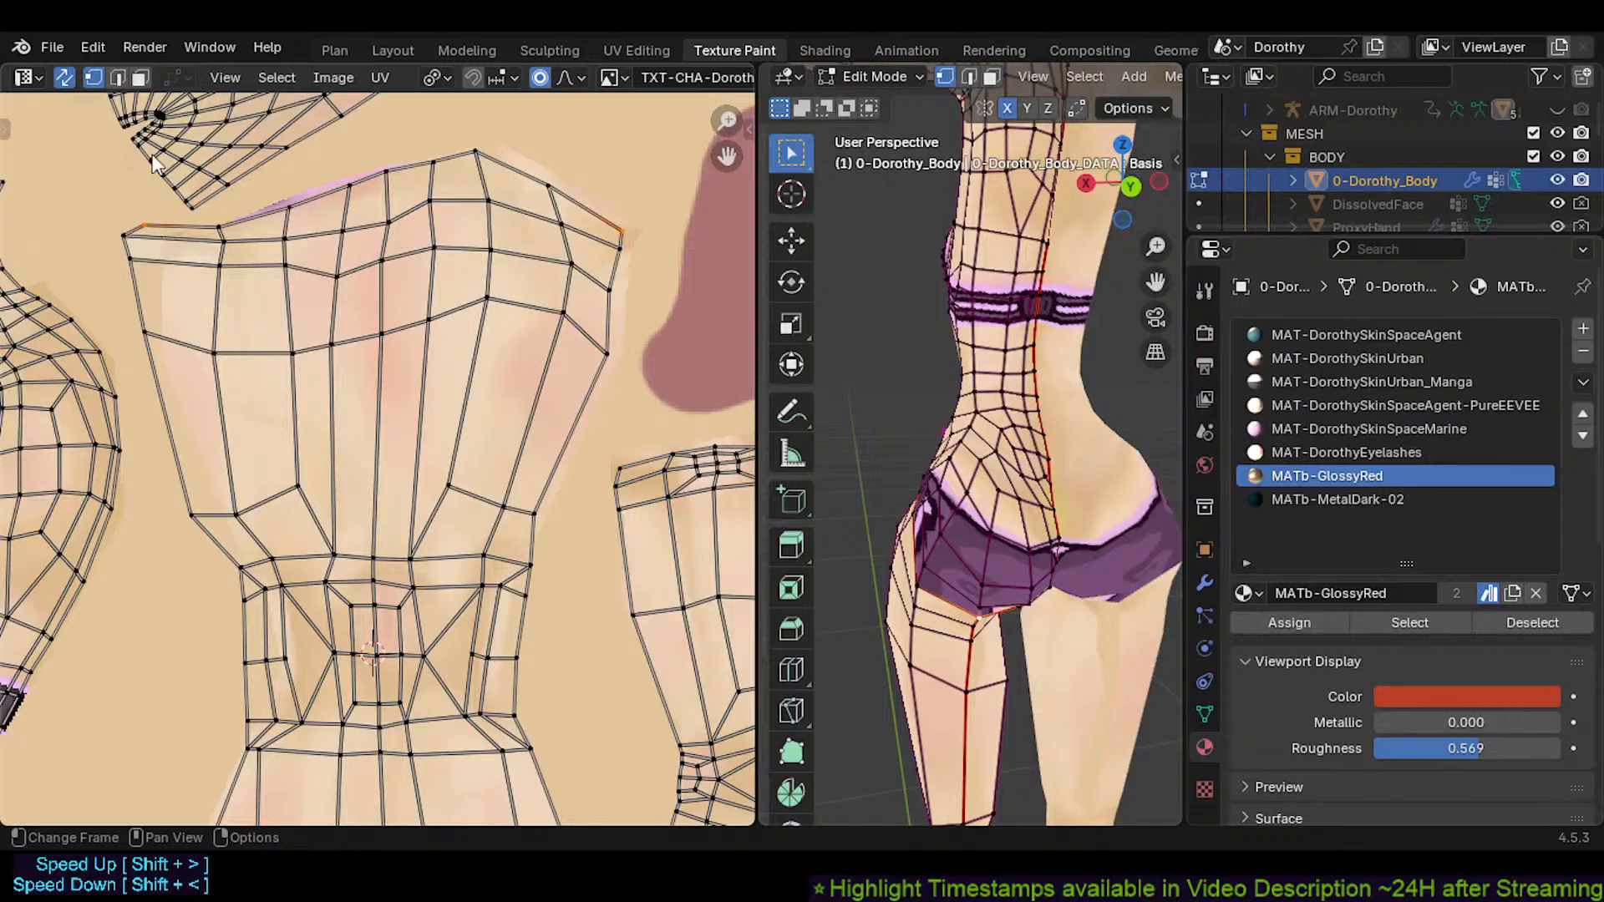
Try sticky selection Disabled in vertex mode and restore Shared Location in face selection mode
click(133, 230)
click(183, 76)
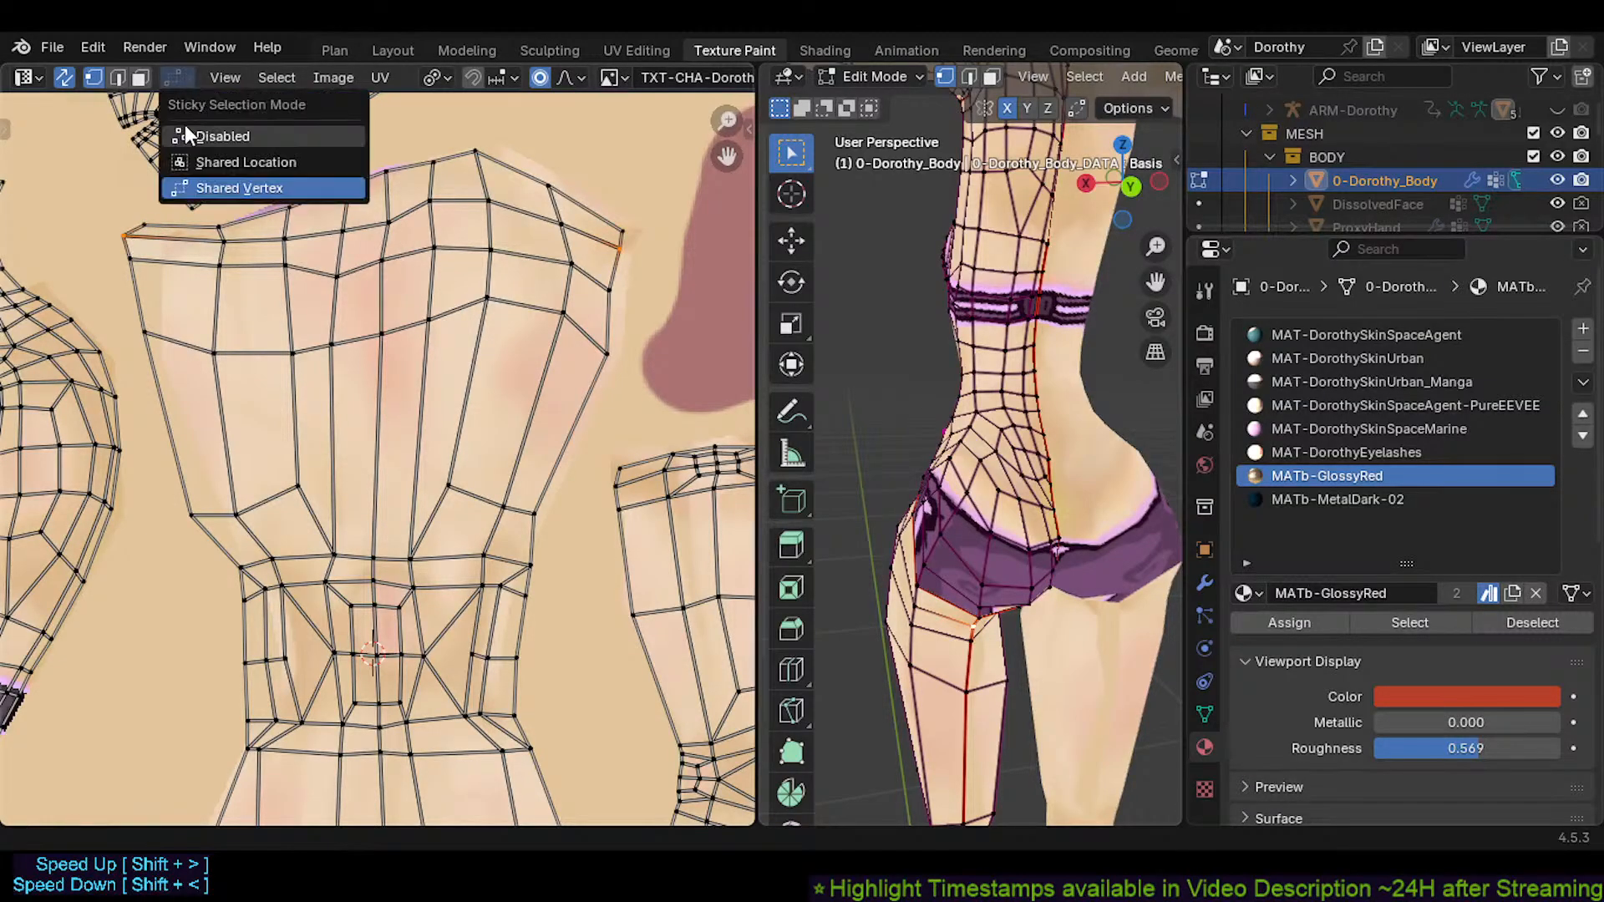
click(185, 131)
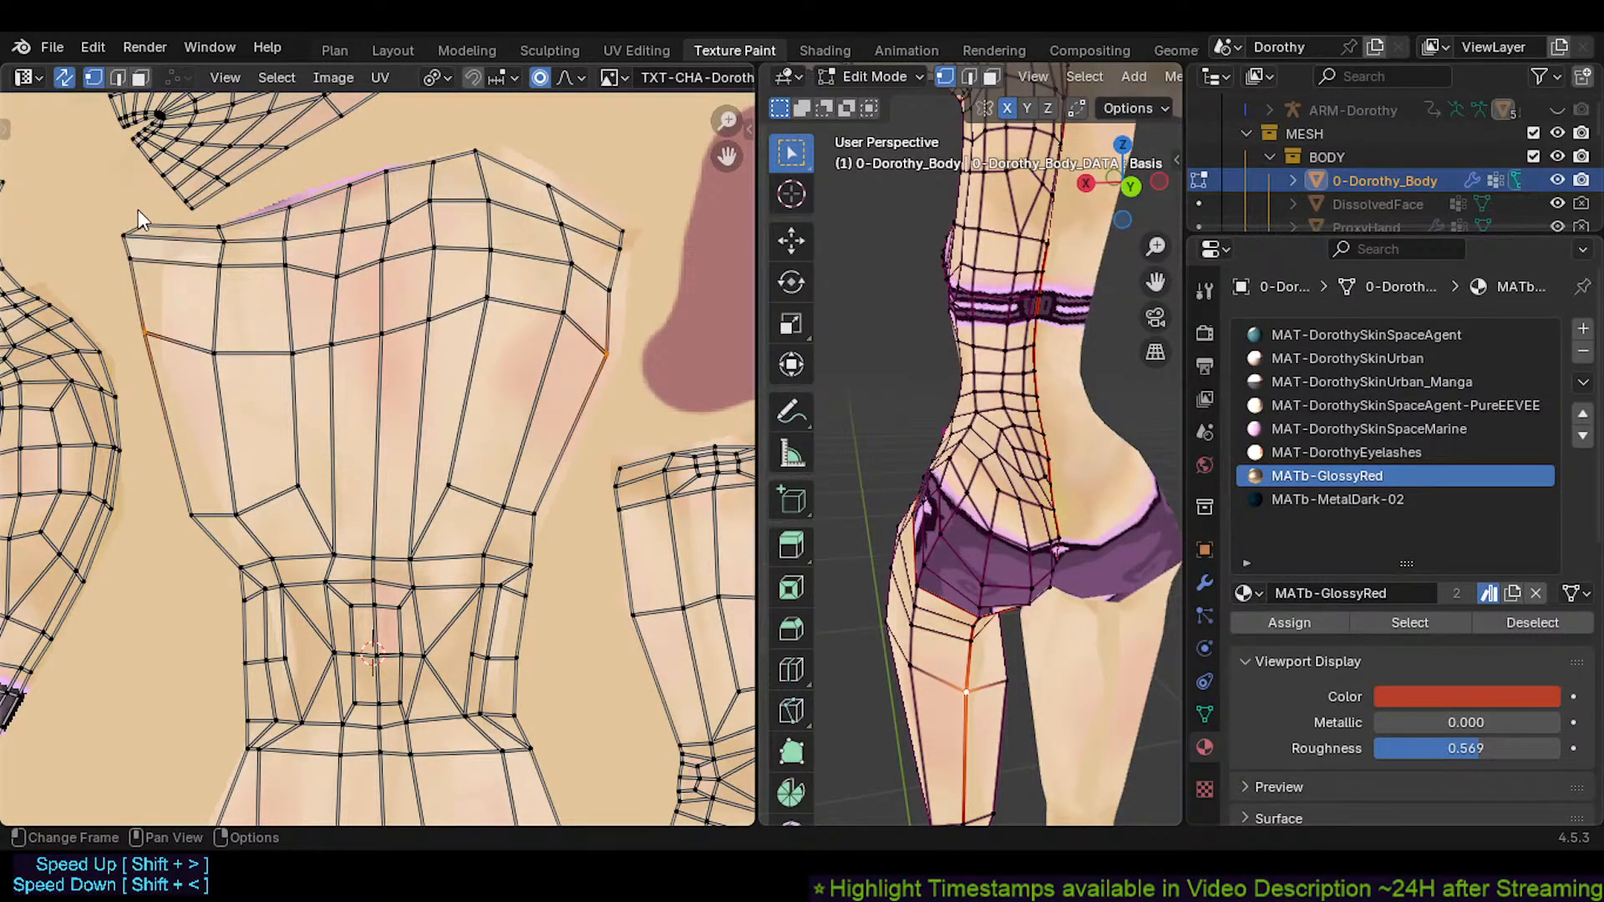
click(141, 77)
click(177, 77)
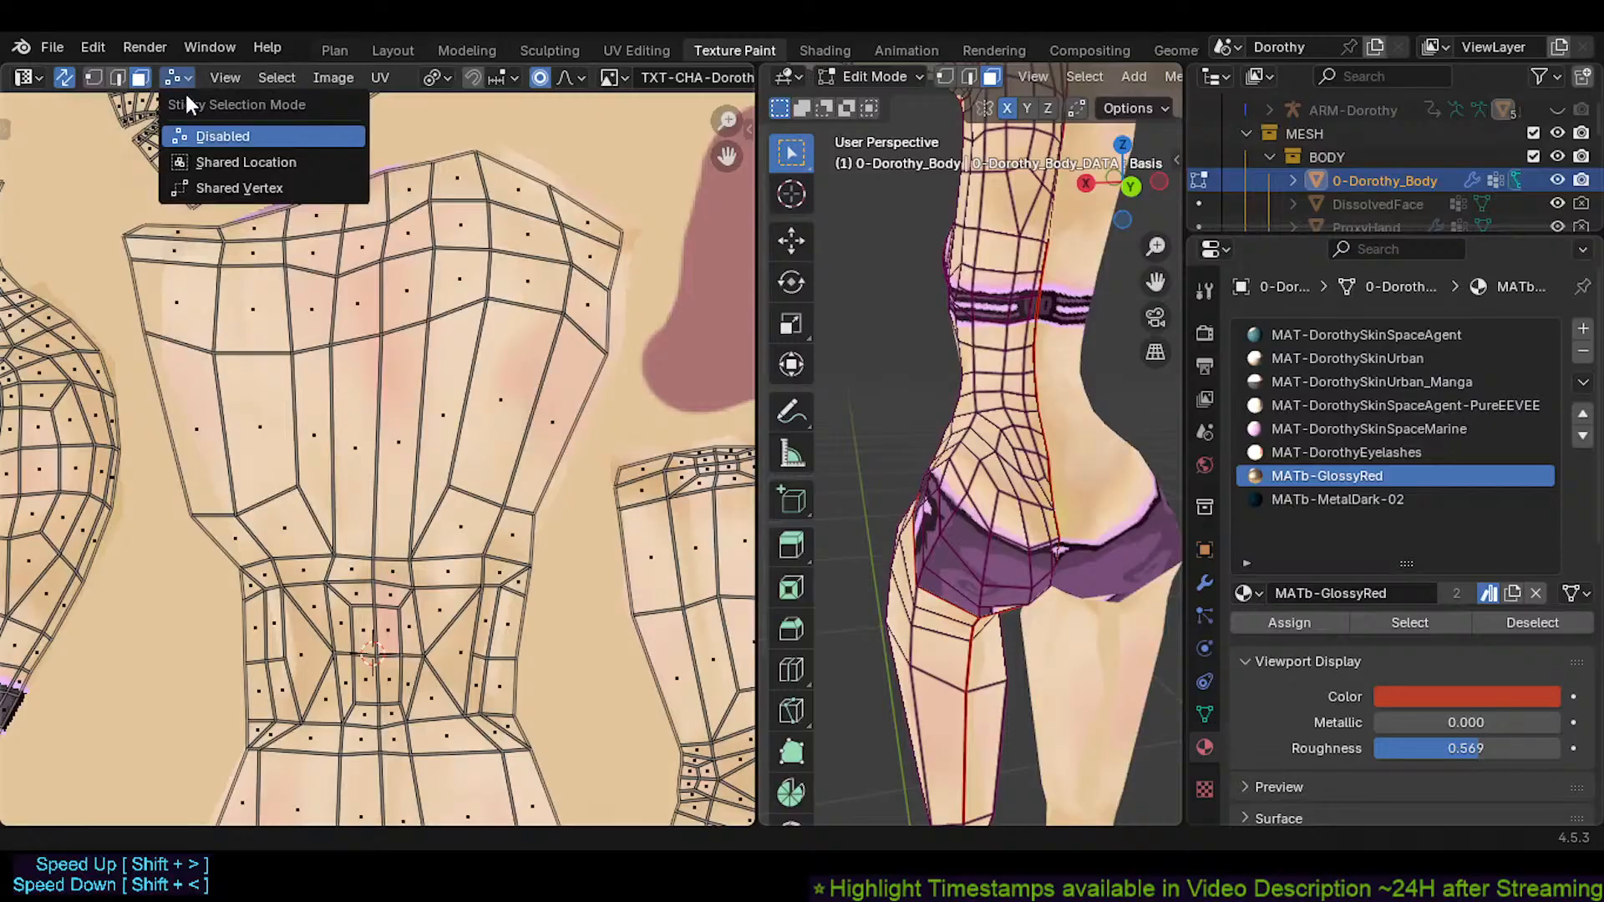
click(211, 164)
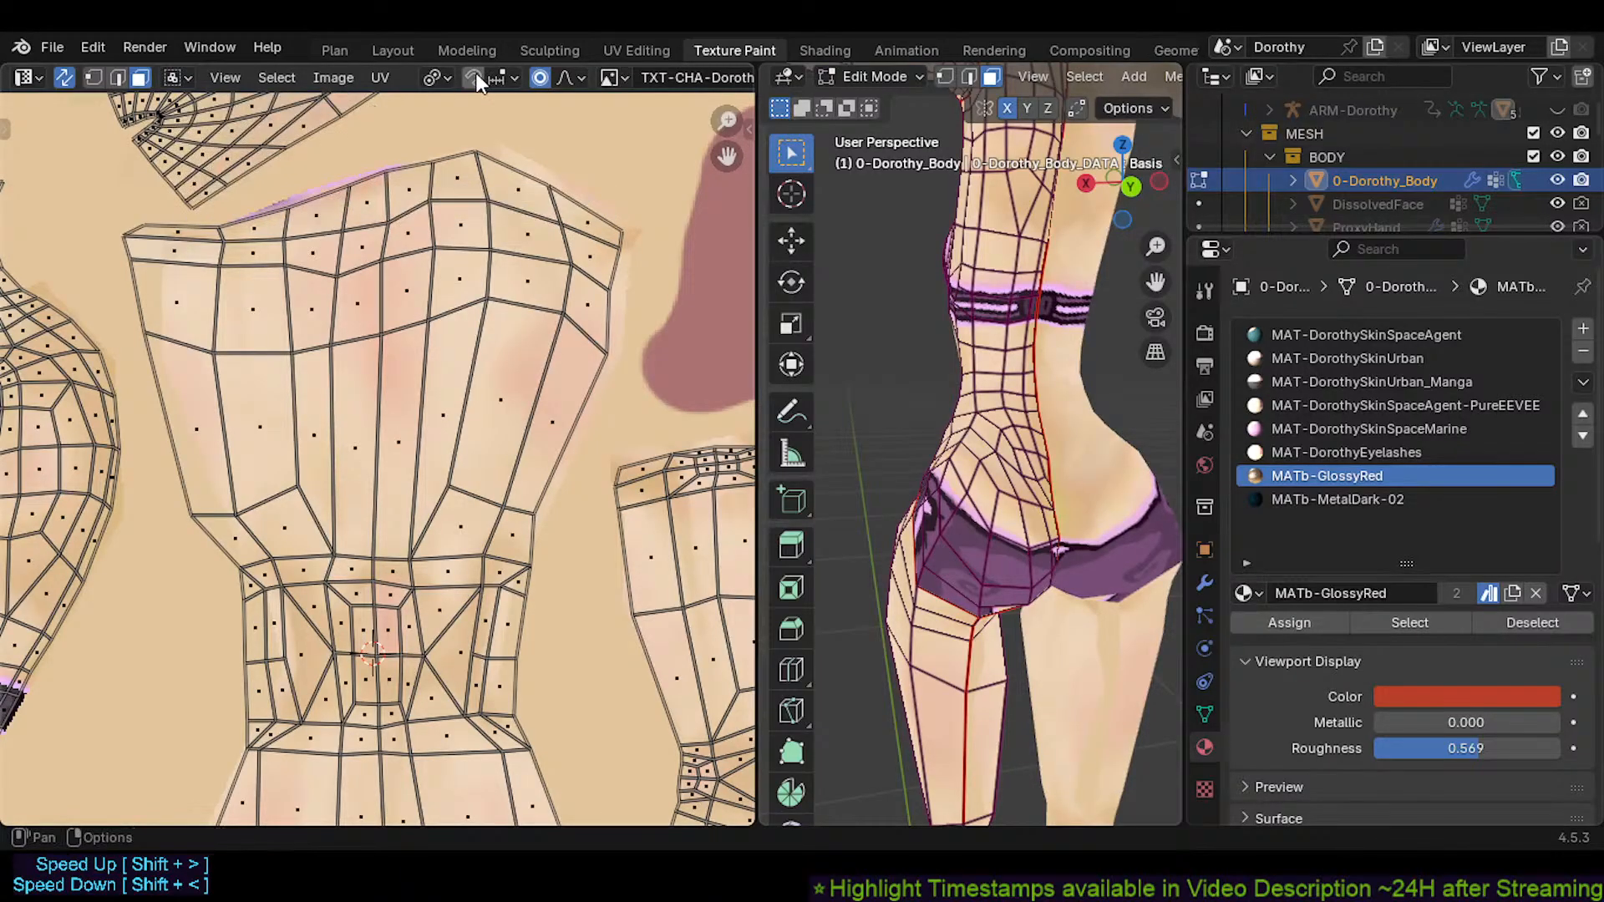
Reveal the UV editor's tools and try Rip Region on the upper left faces of the thigh island
scroll(591, 84, down, 5)
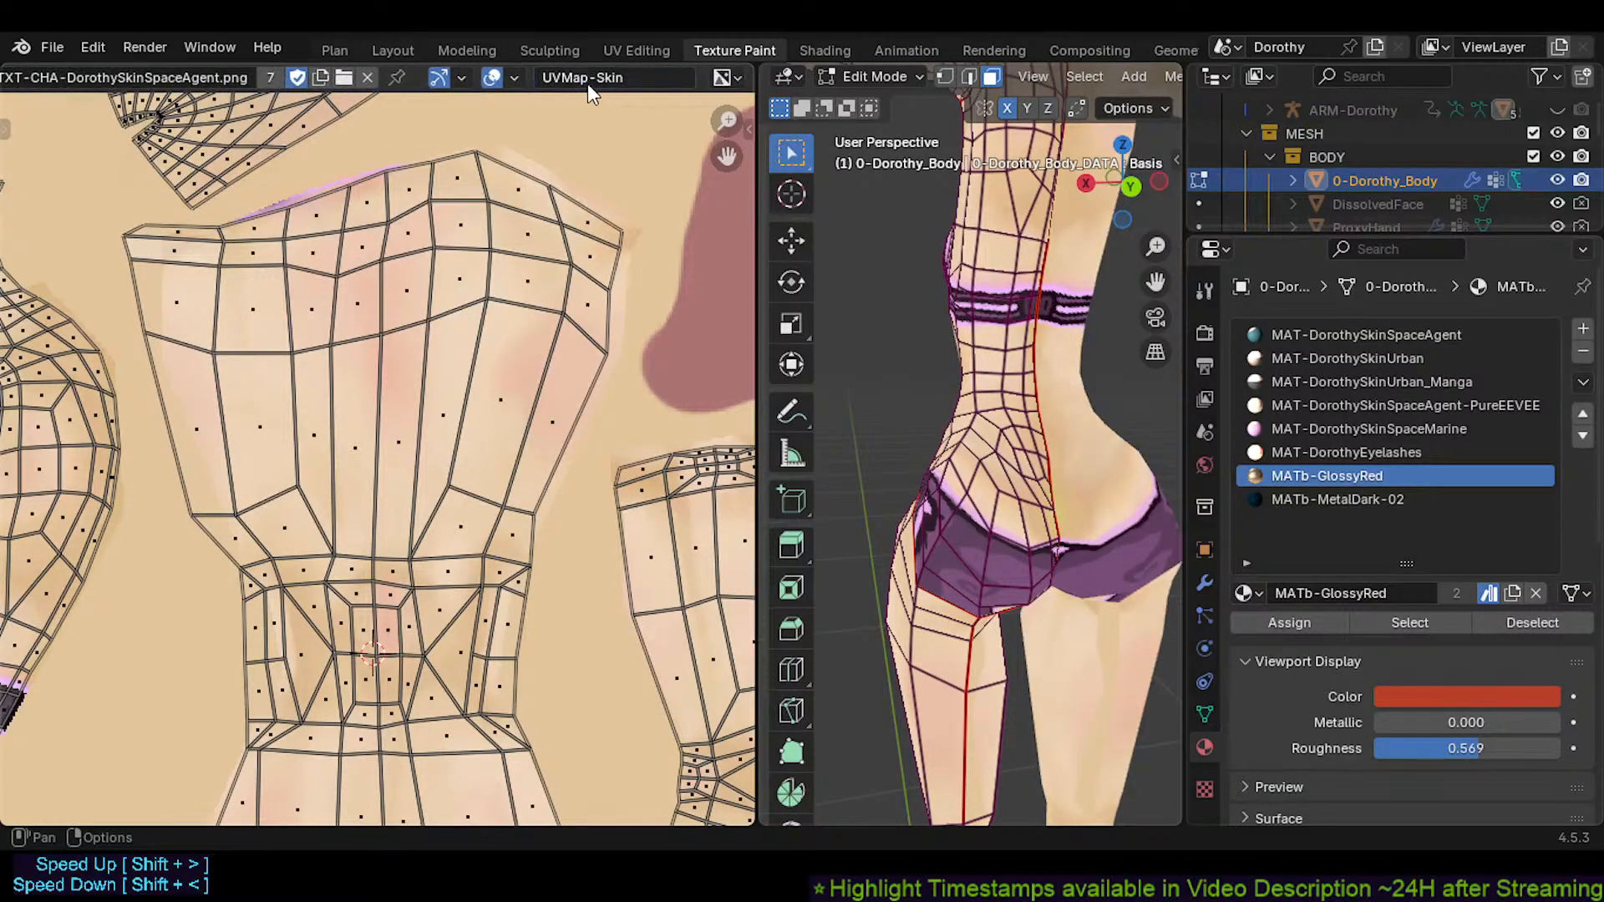
scroll(587, 84, up, 5)
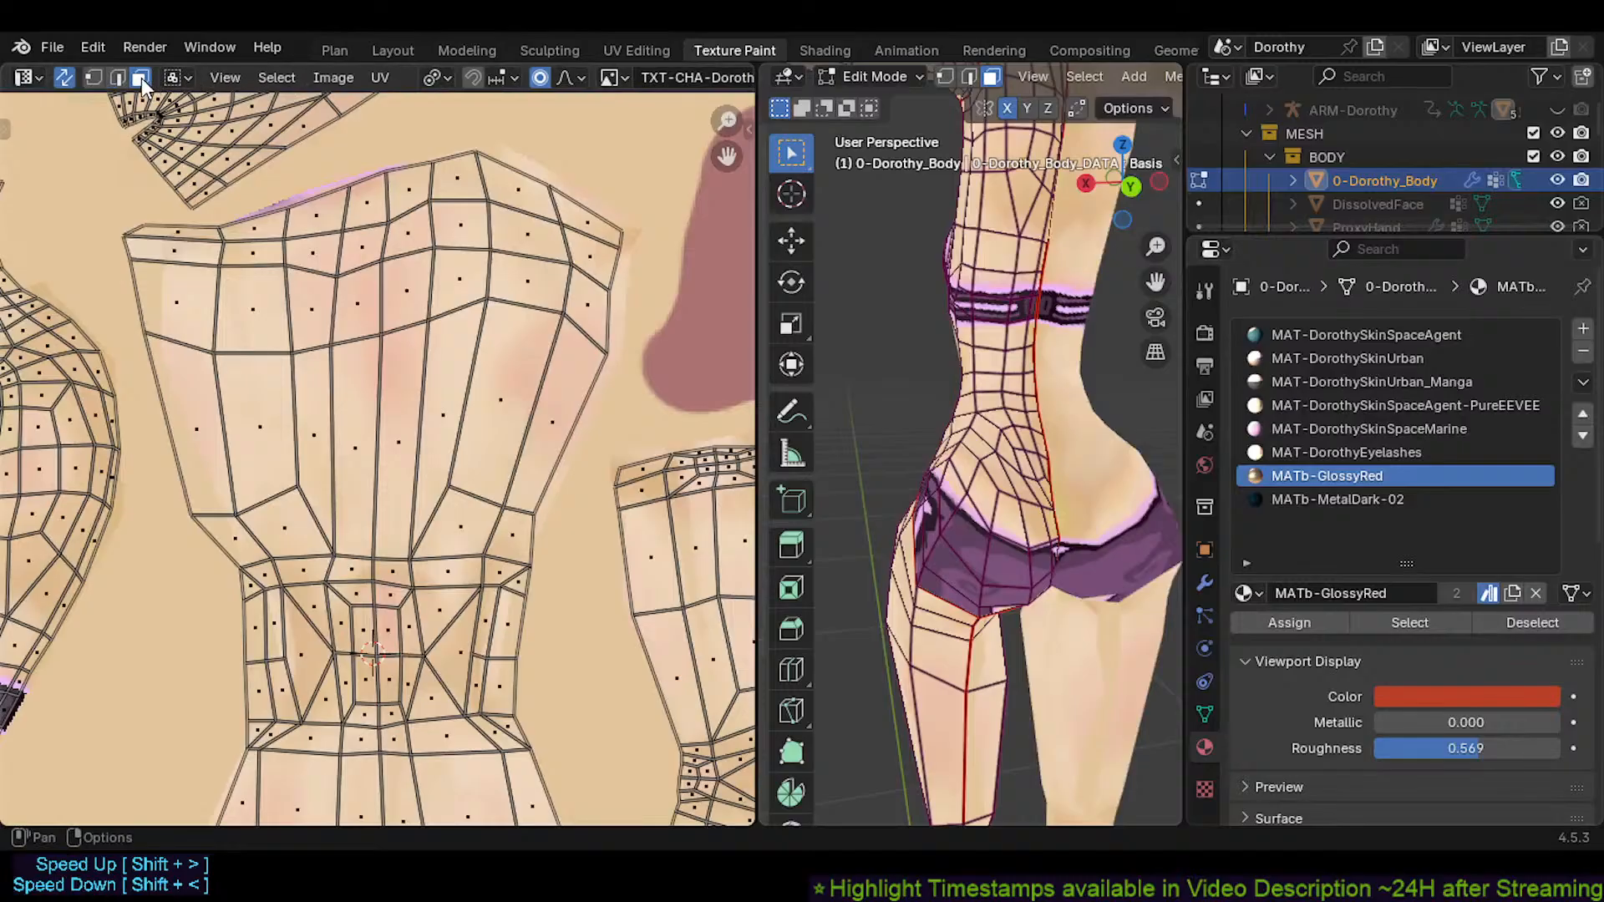
drag(3, 164, 58, 164)
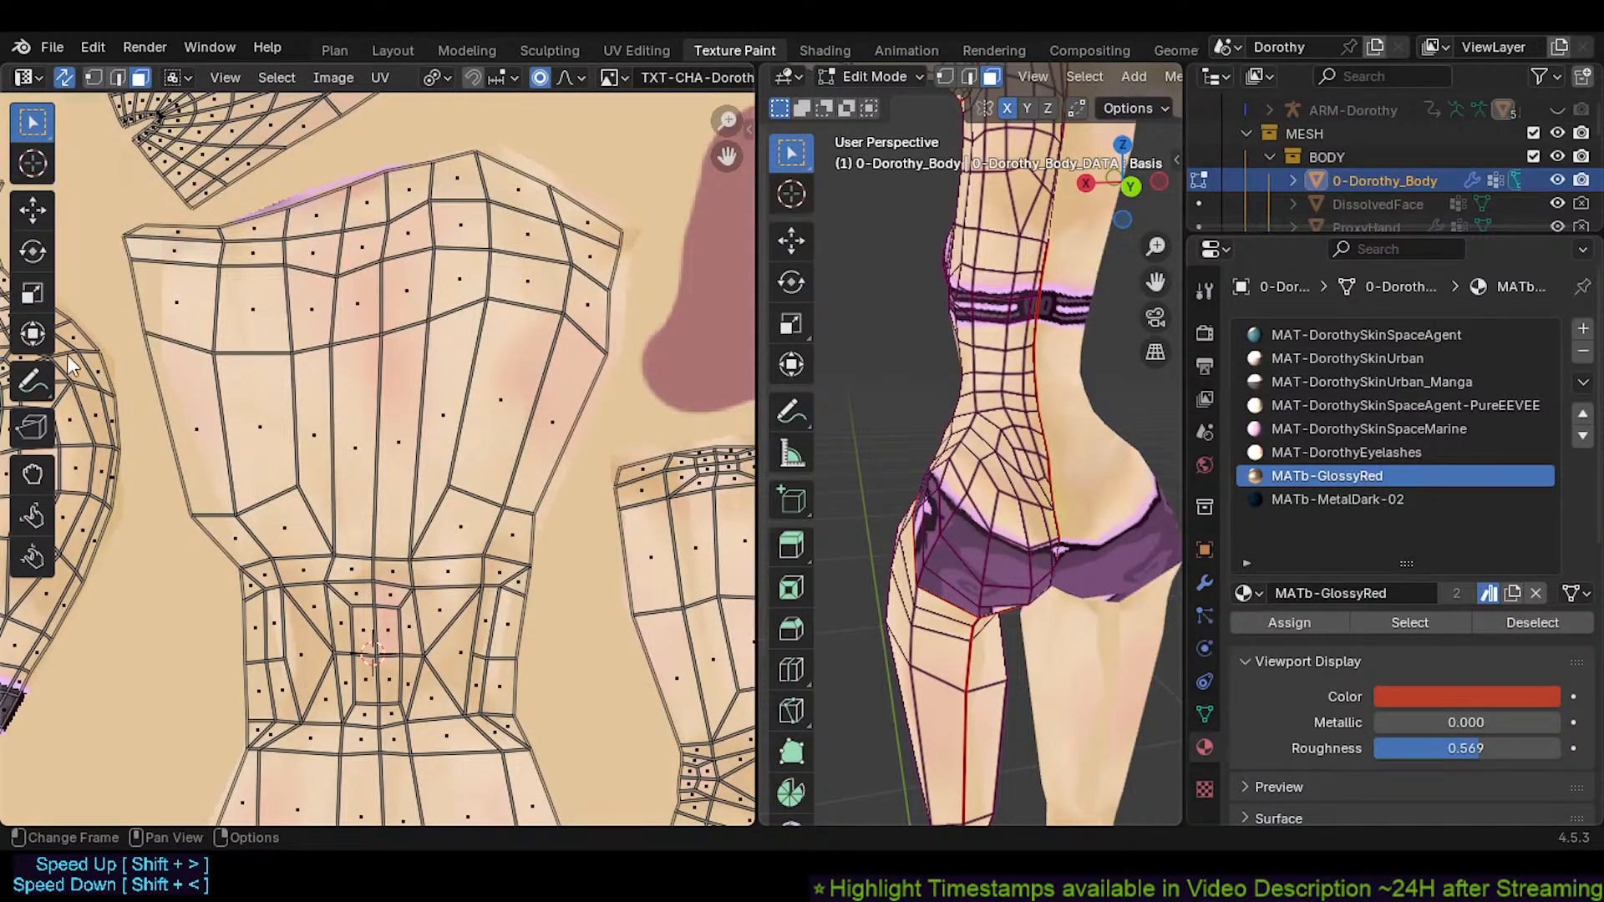
click(33, 428)
click(264, 381)
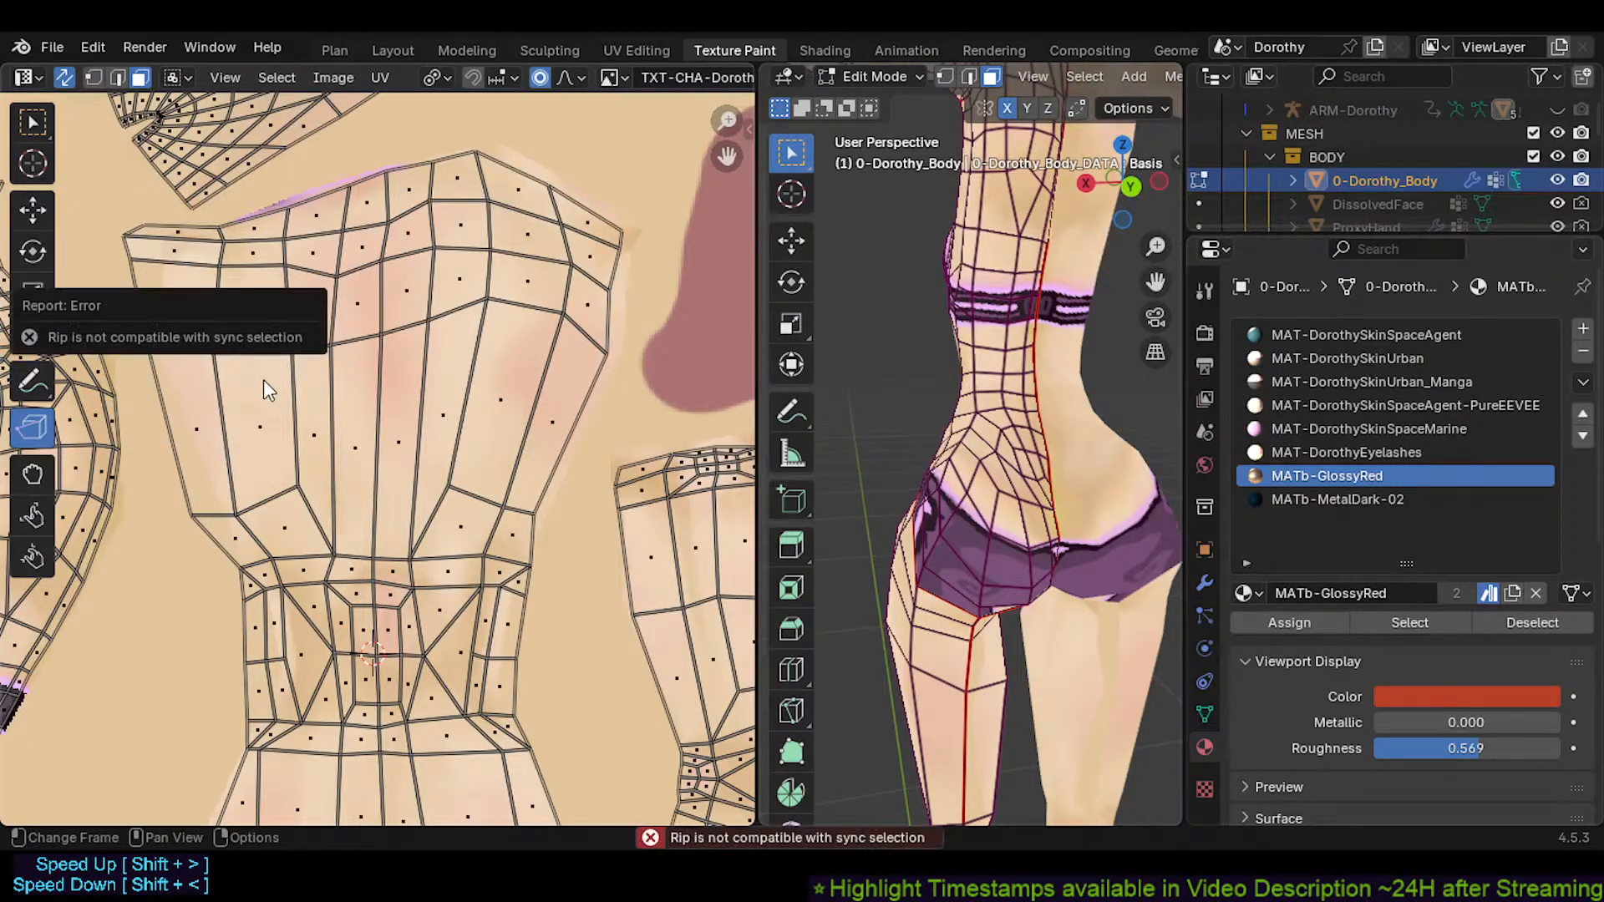
click(197, 334)
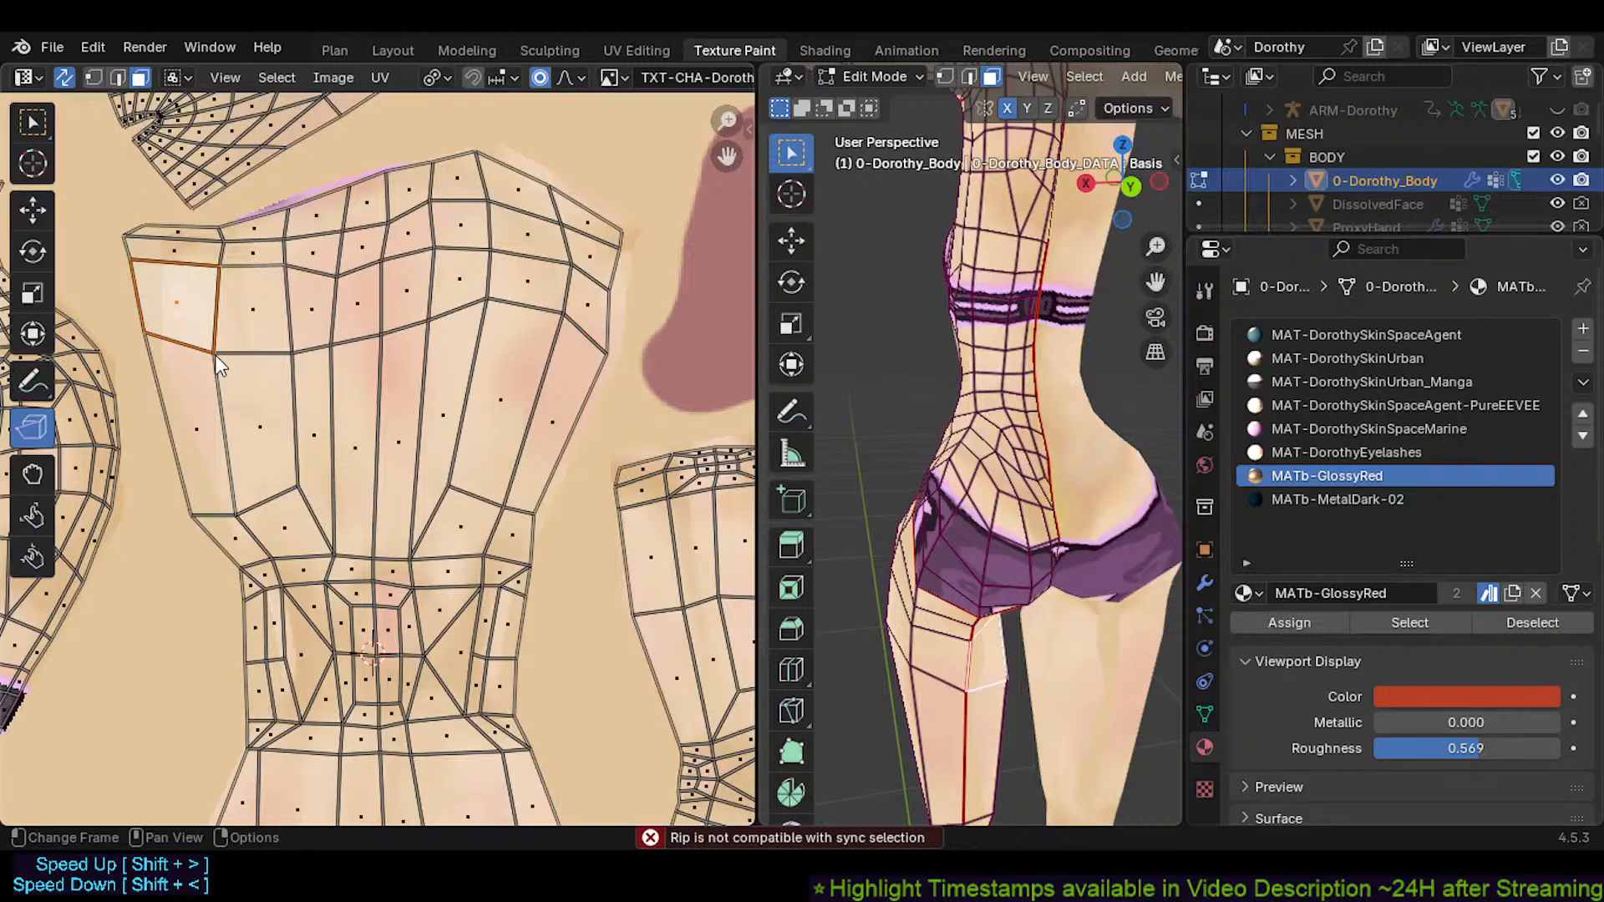
key(g)
right_click(181, 306)
click(143, 244)
key(g)
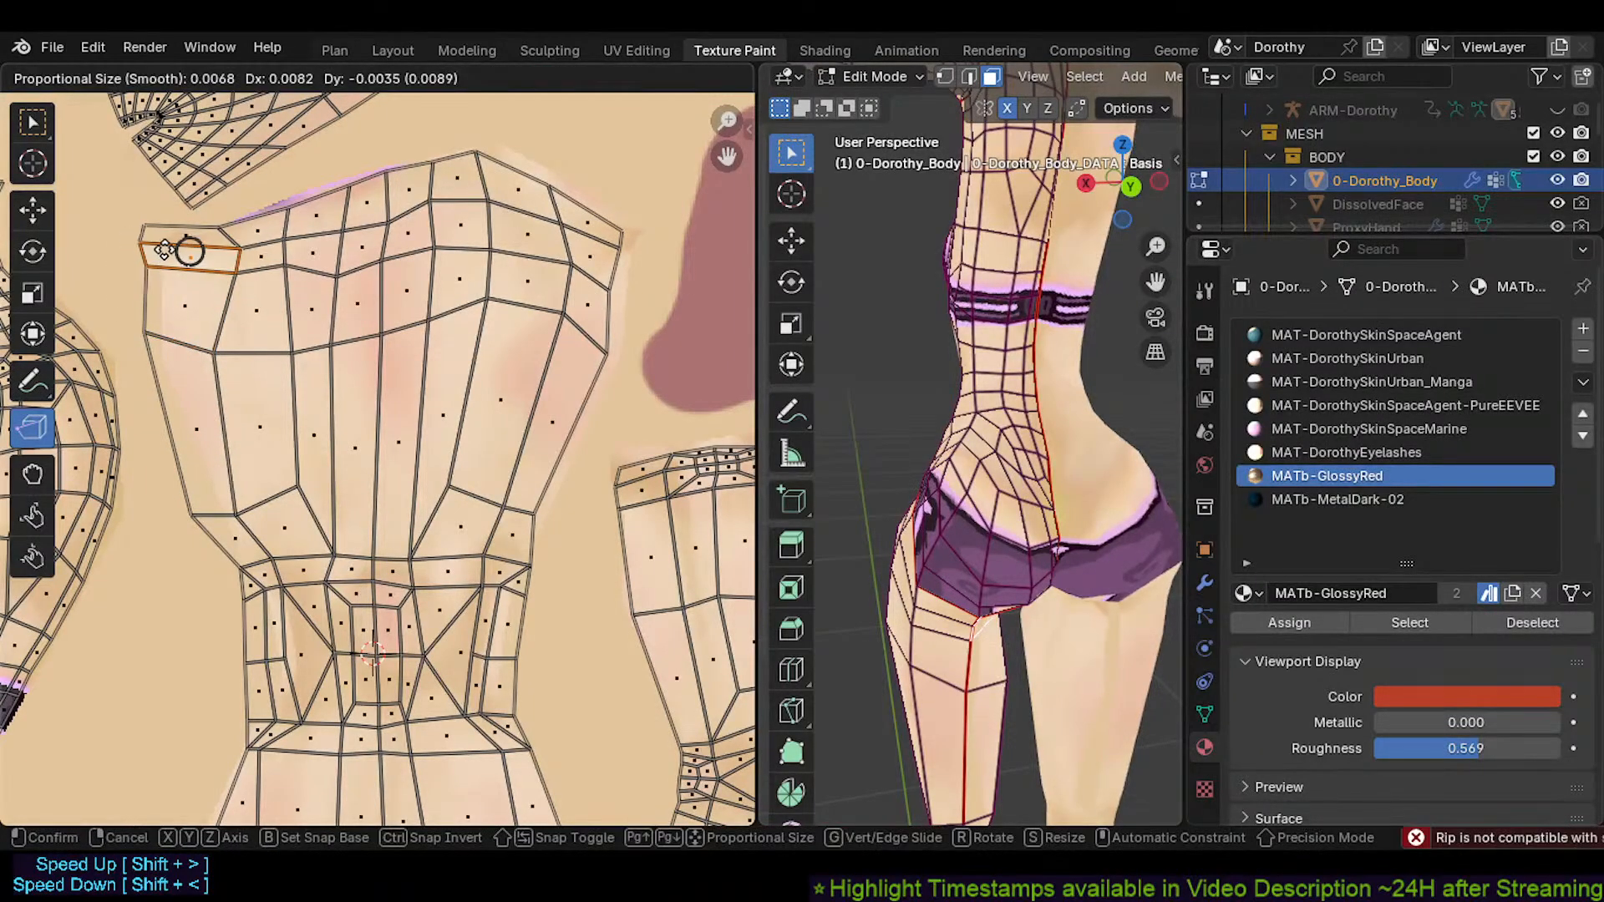
right_click(162, 251)
key(1)
click(123, 234)
key(g)
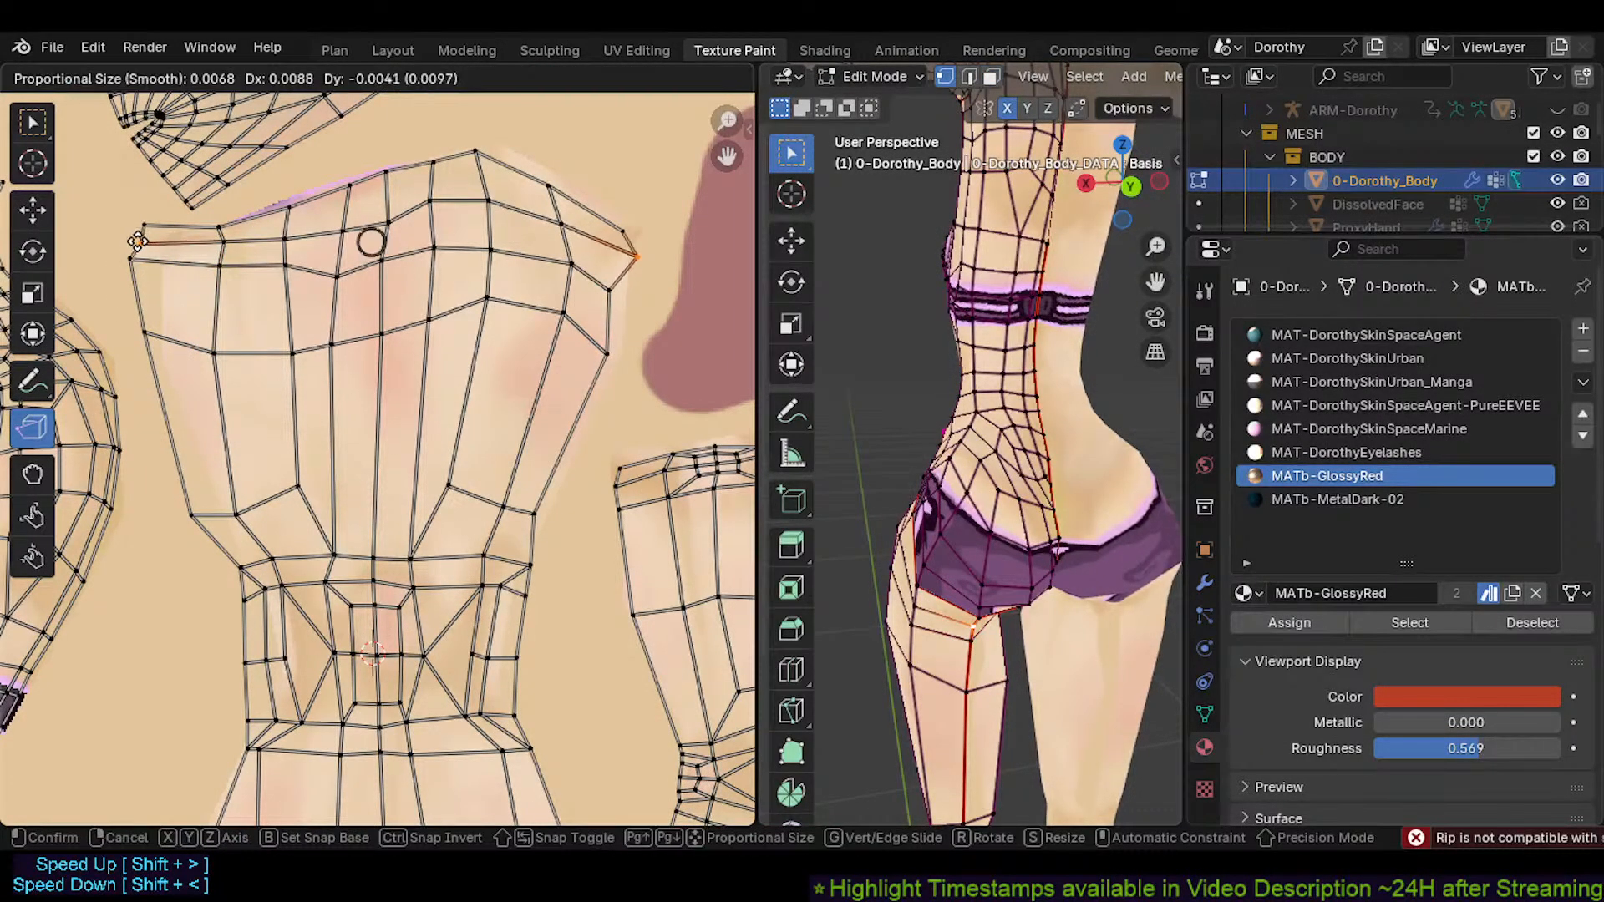
right_click(138, 241)
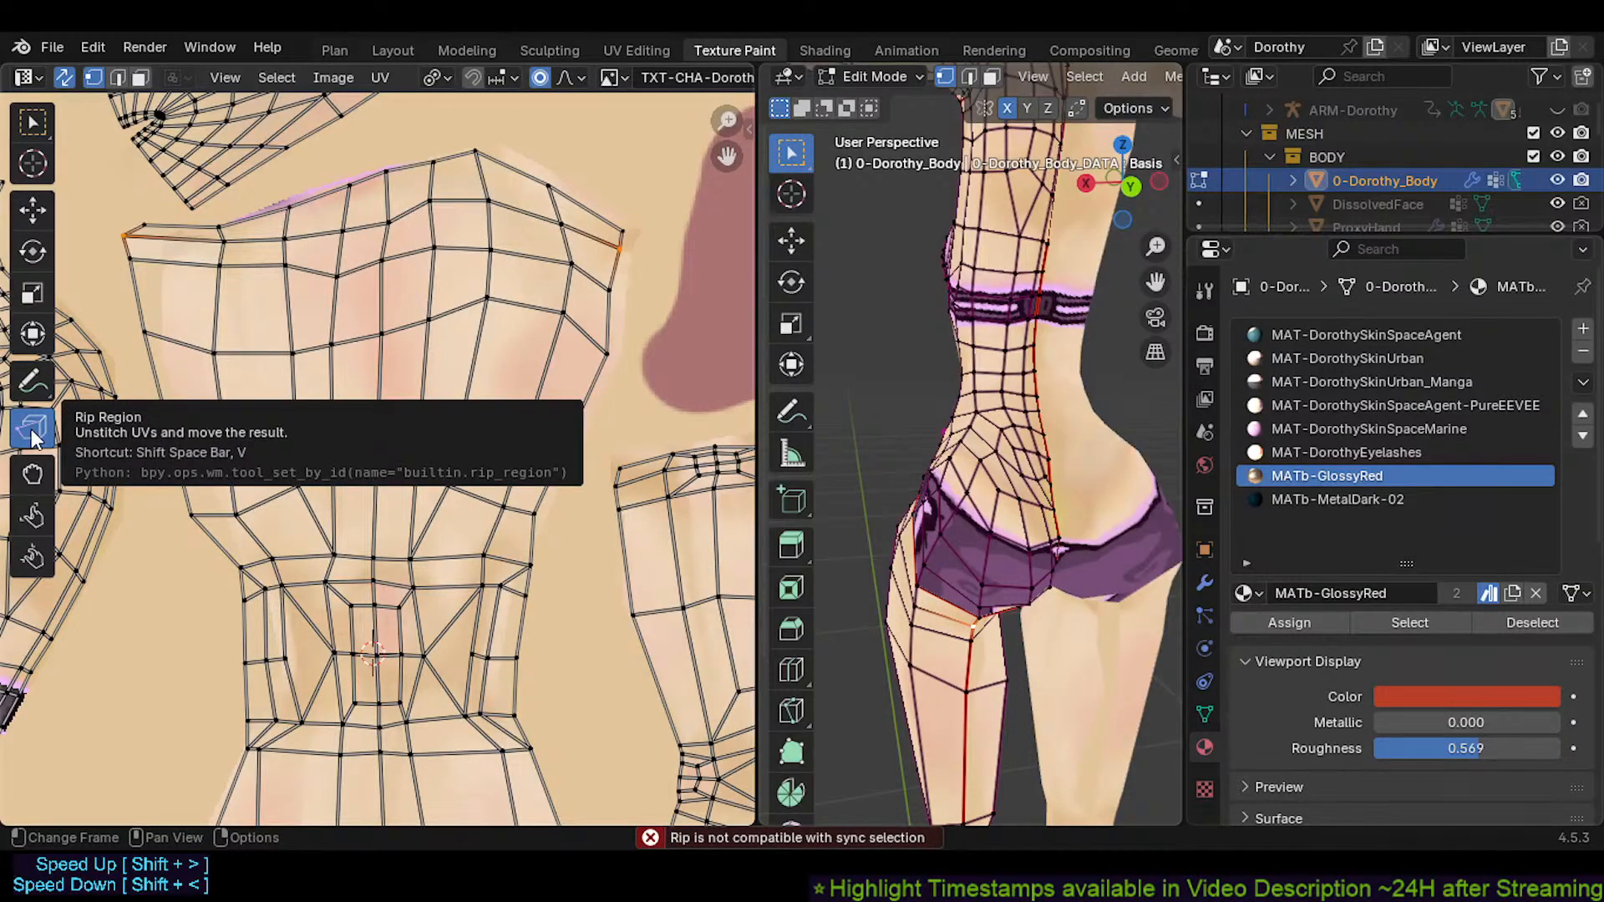
Pull the thigh's left outer UV edge inward to the painted skin border using the Grab tool, and save the file
click(30, 480)
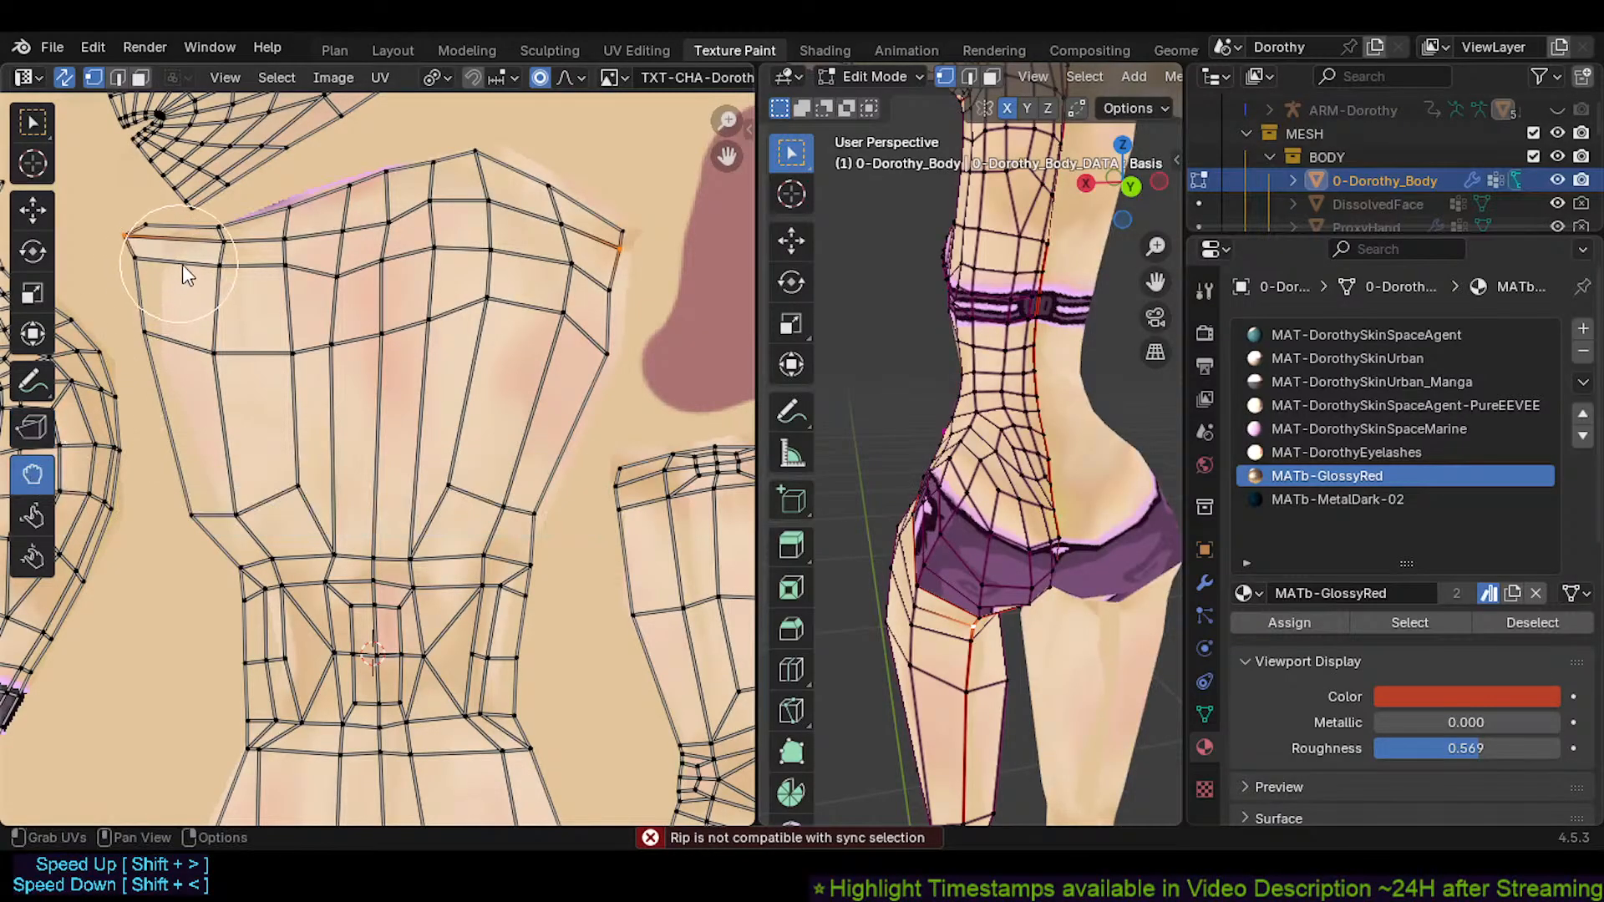
drag(144, 224, 171, 263)
drag(143, 355, 178, 364)
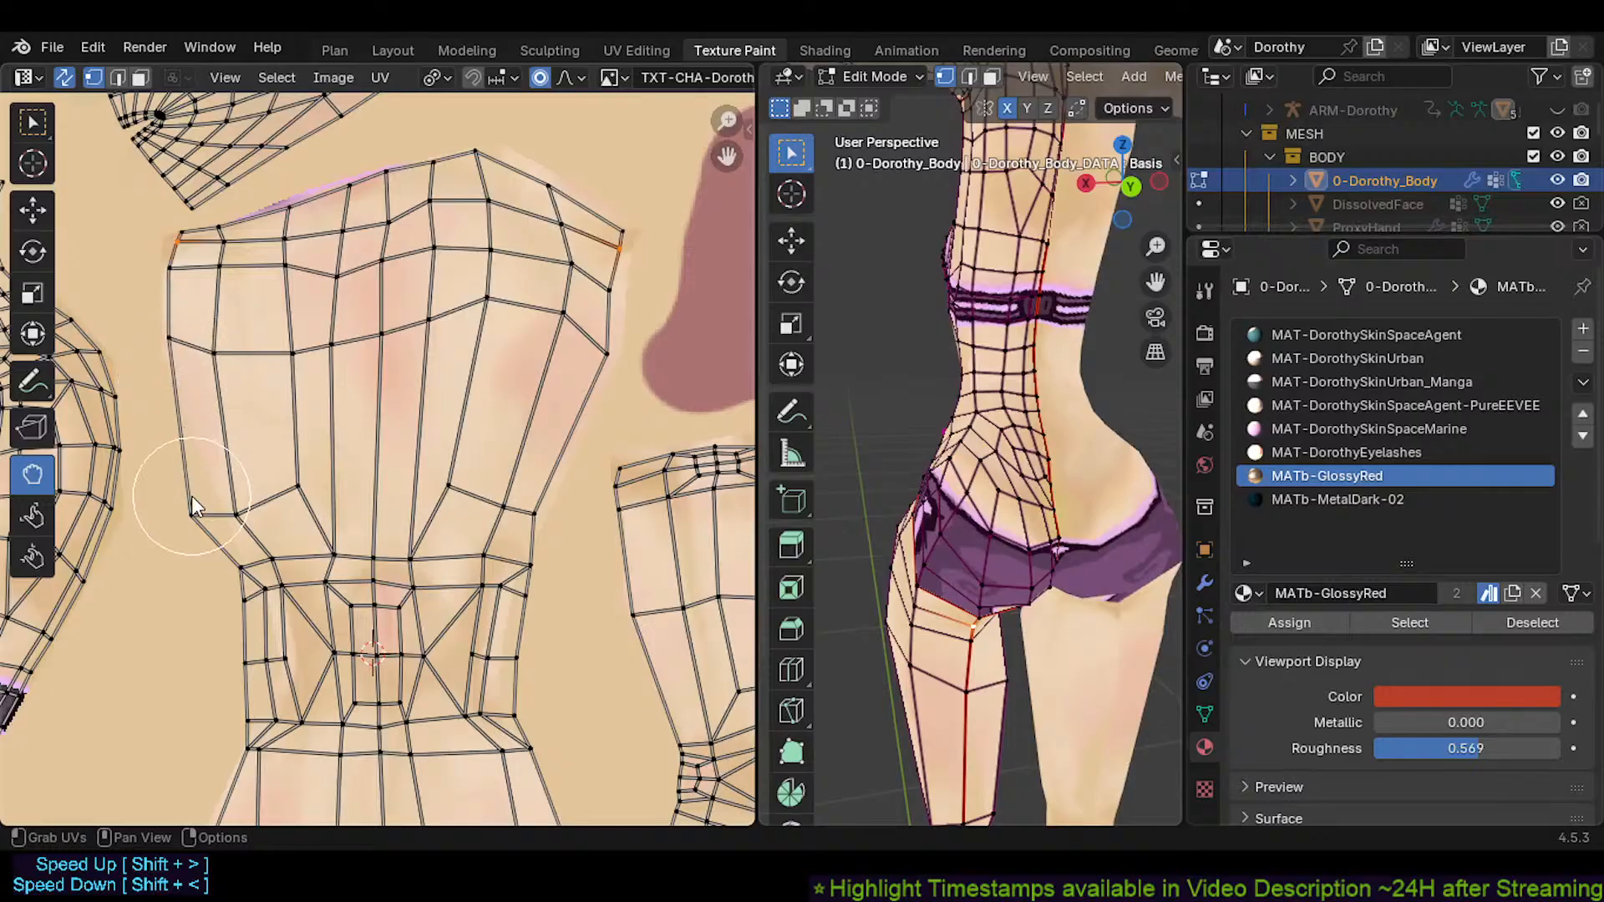
drag(193, 497, 213, 482)
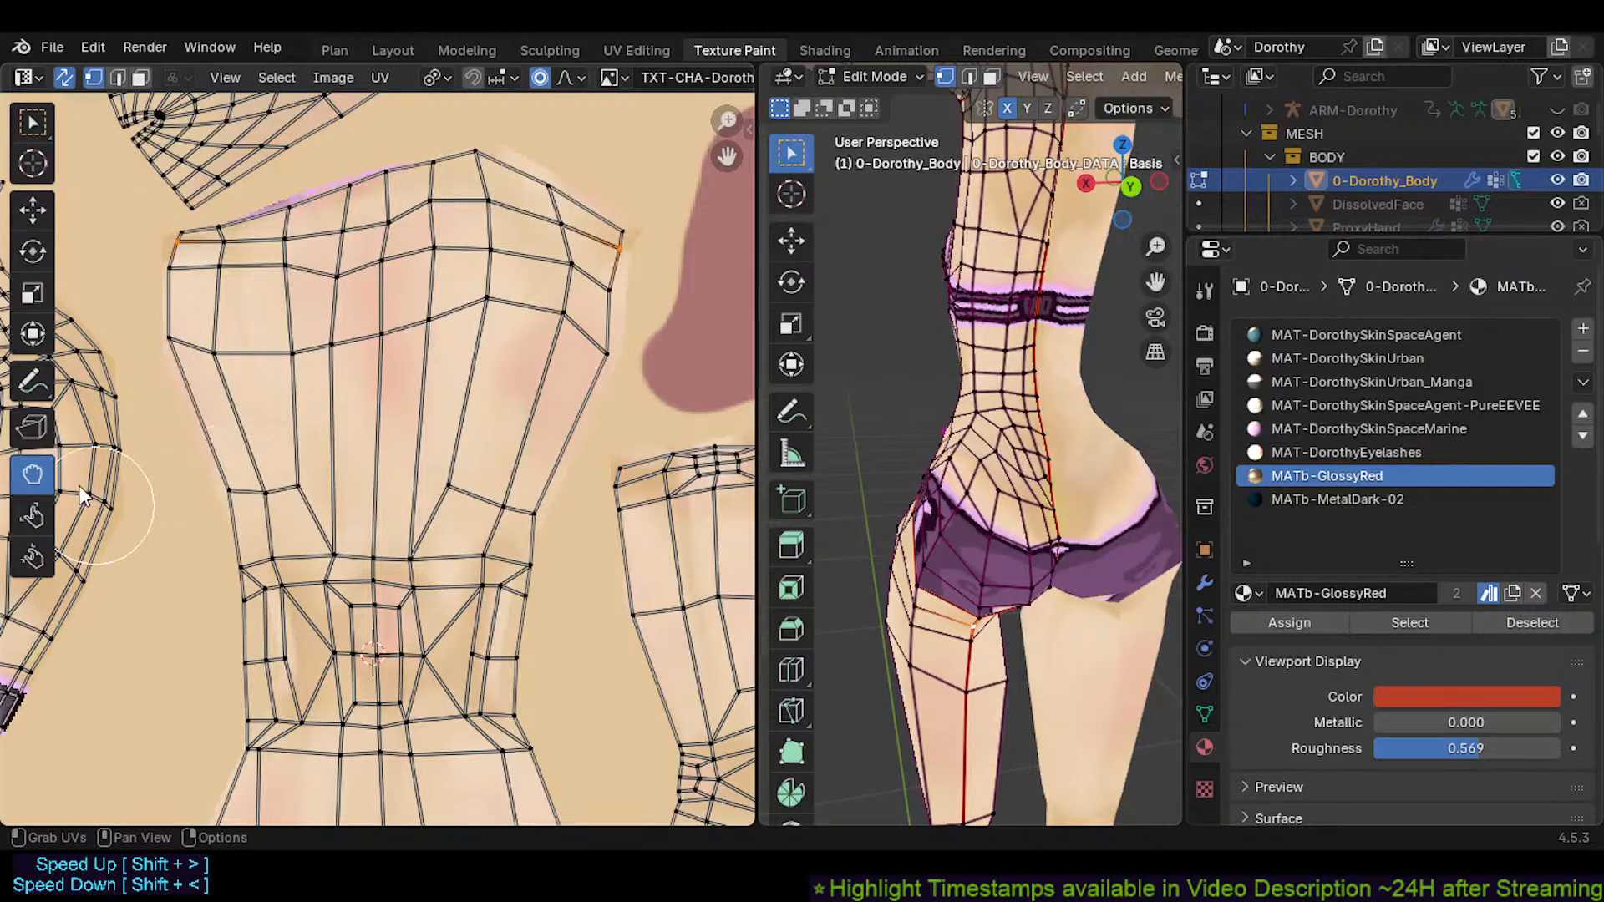
key(ctrl+s)
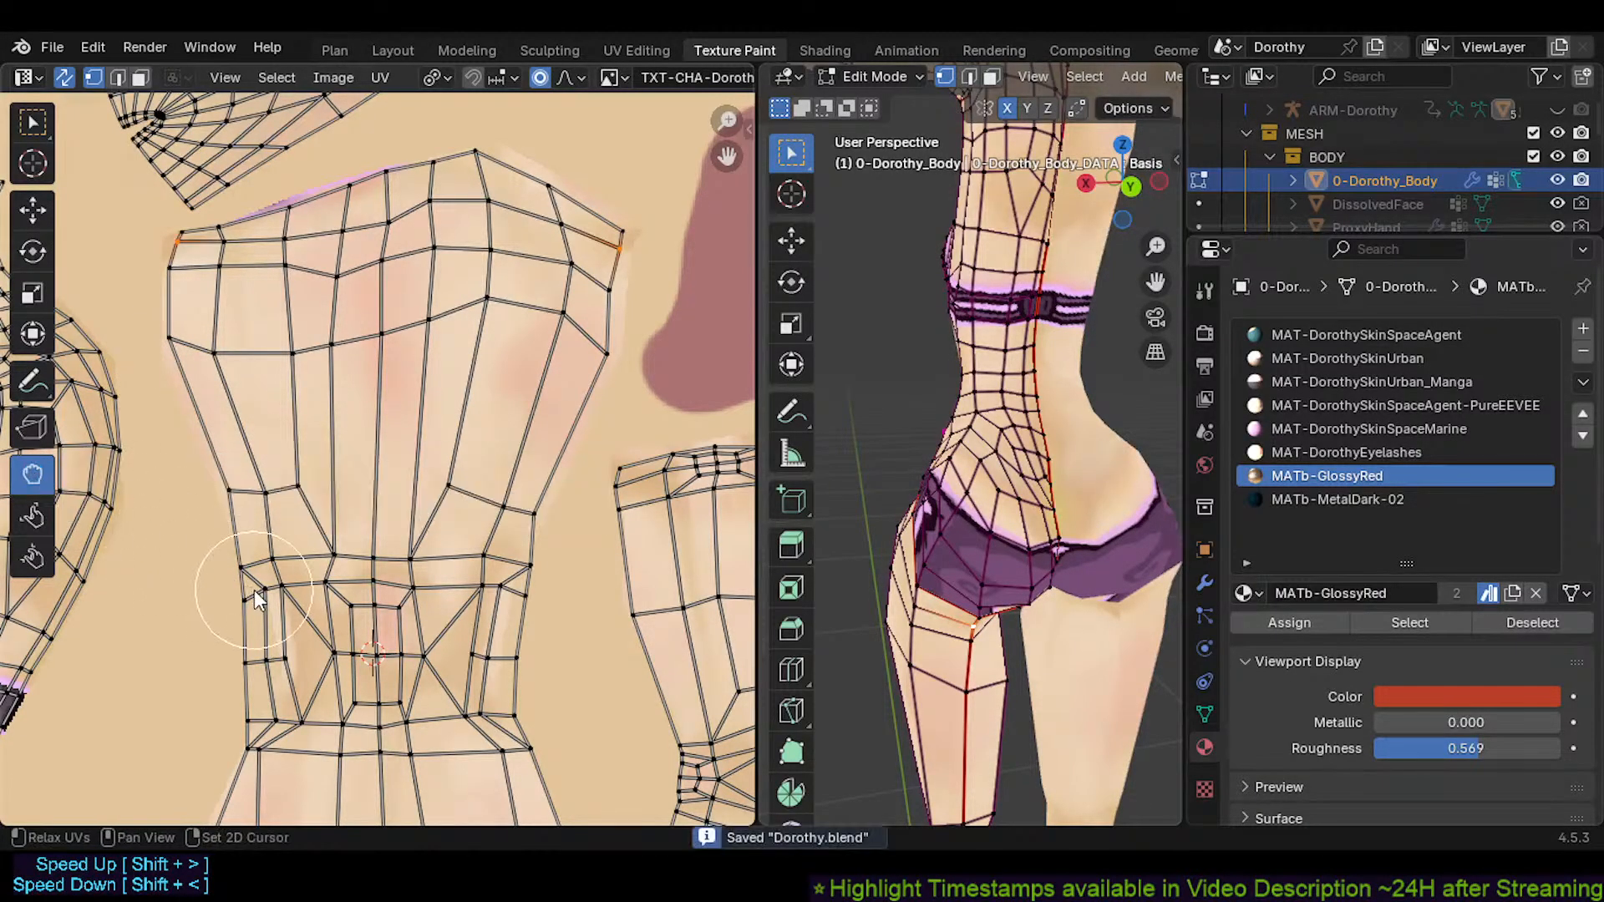
click(32, 292)
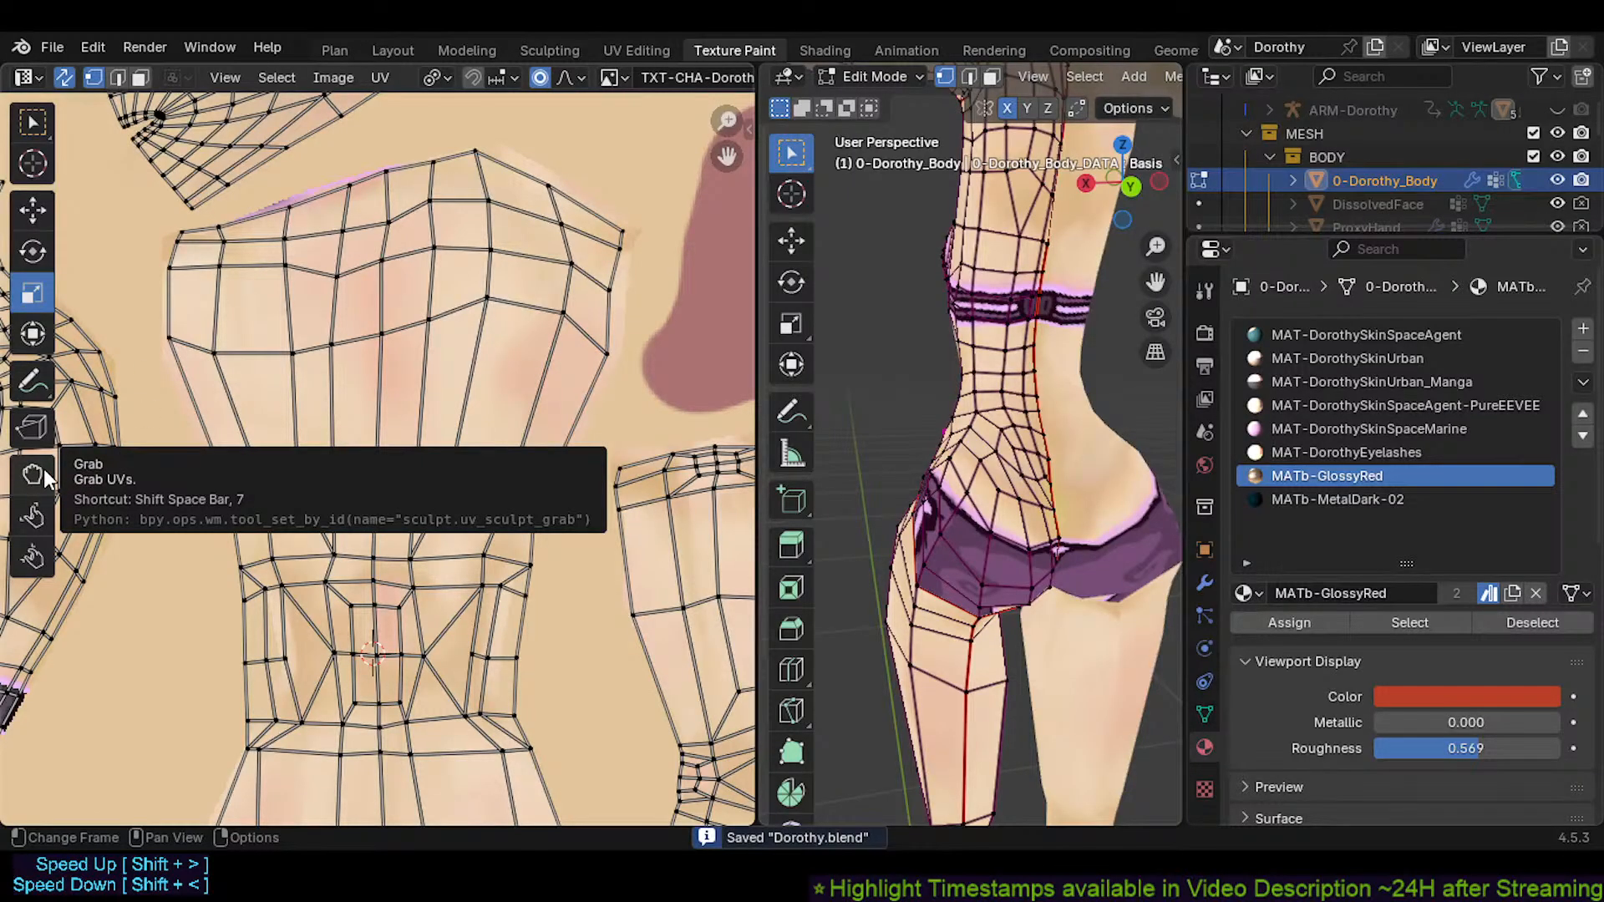
key(shift+space)
key(7)
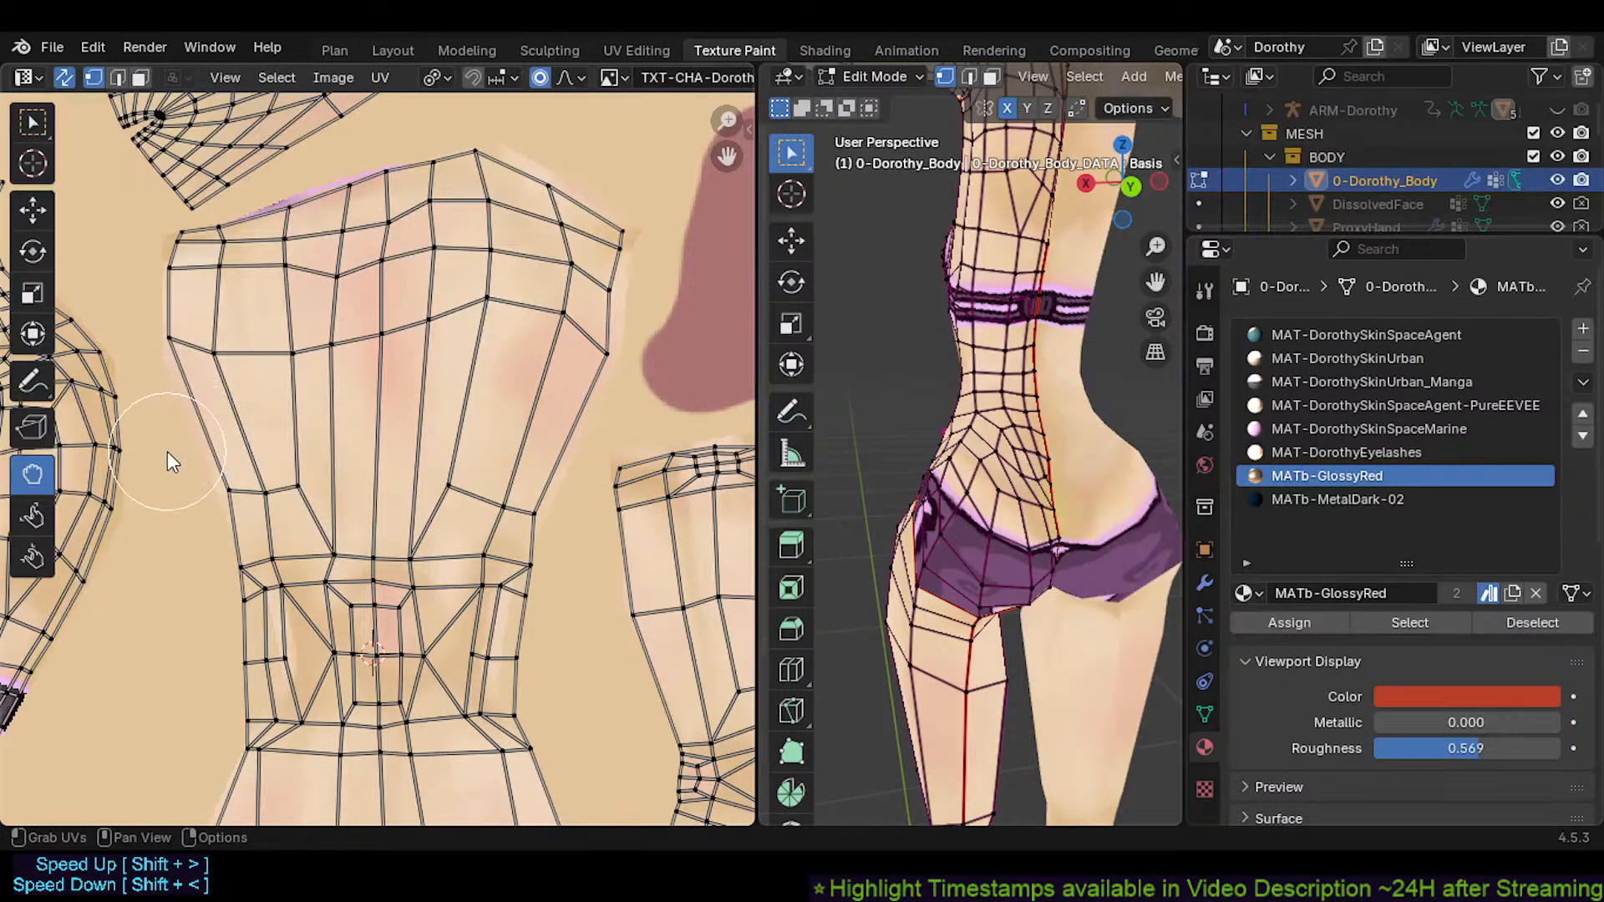
key(shift+space)
key(7)
key(shift+space)
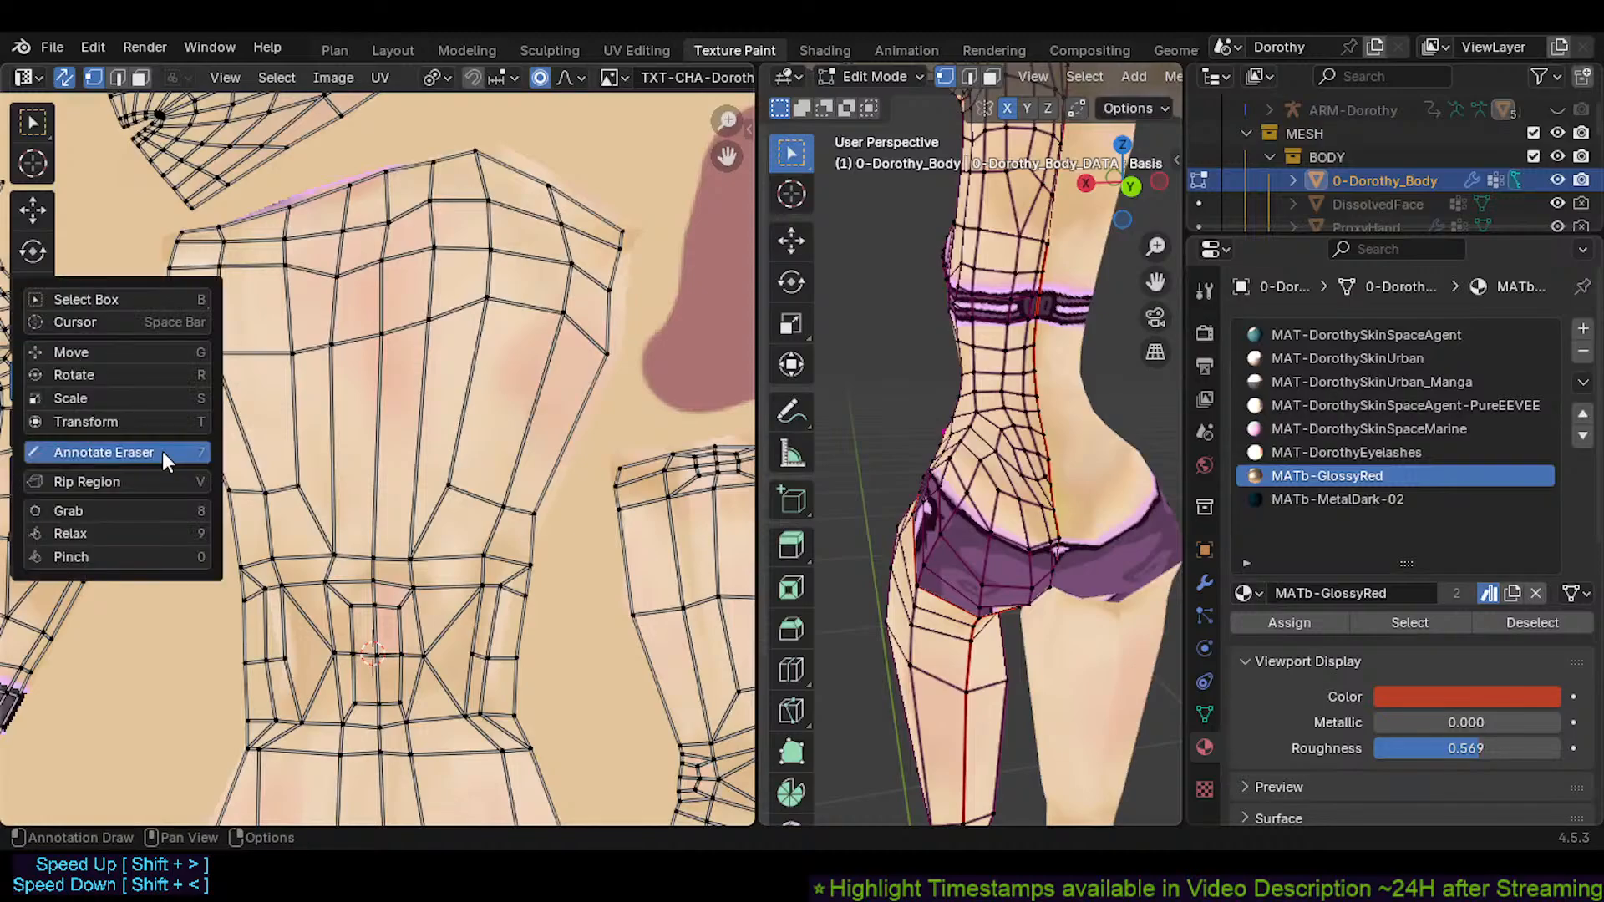
key(7)
key(shift+space)
key(7)
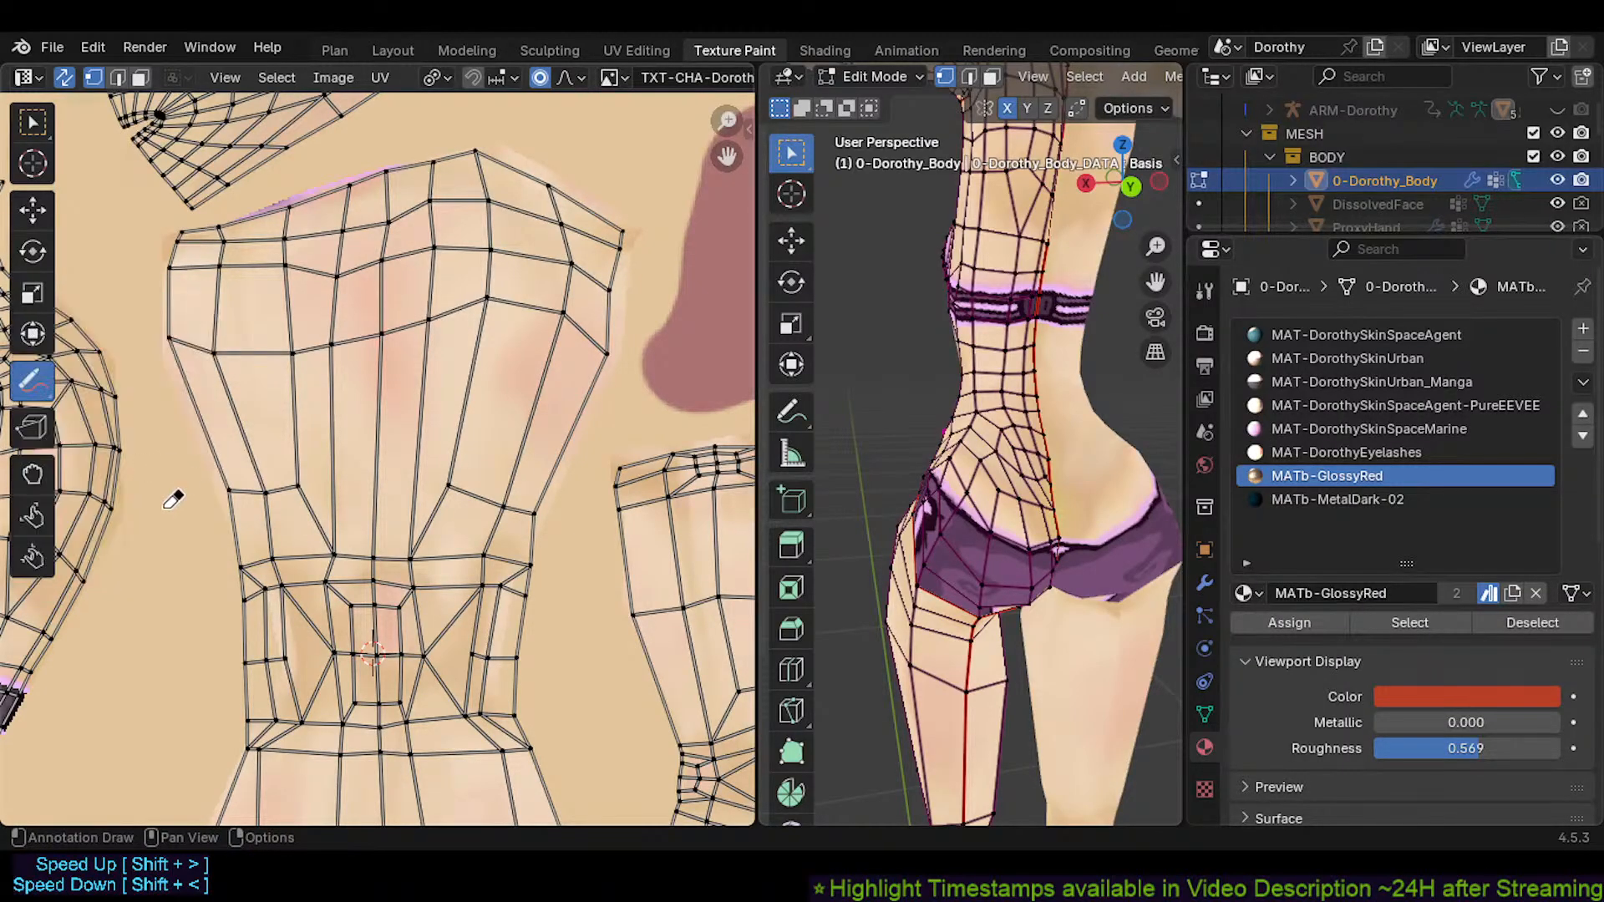
click(40, 471)
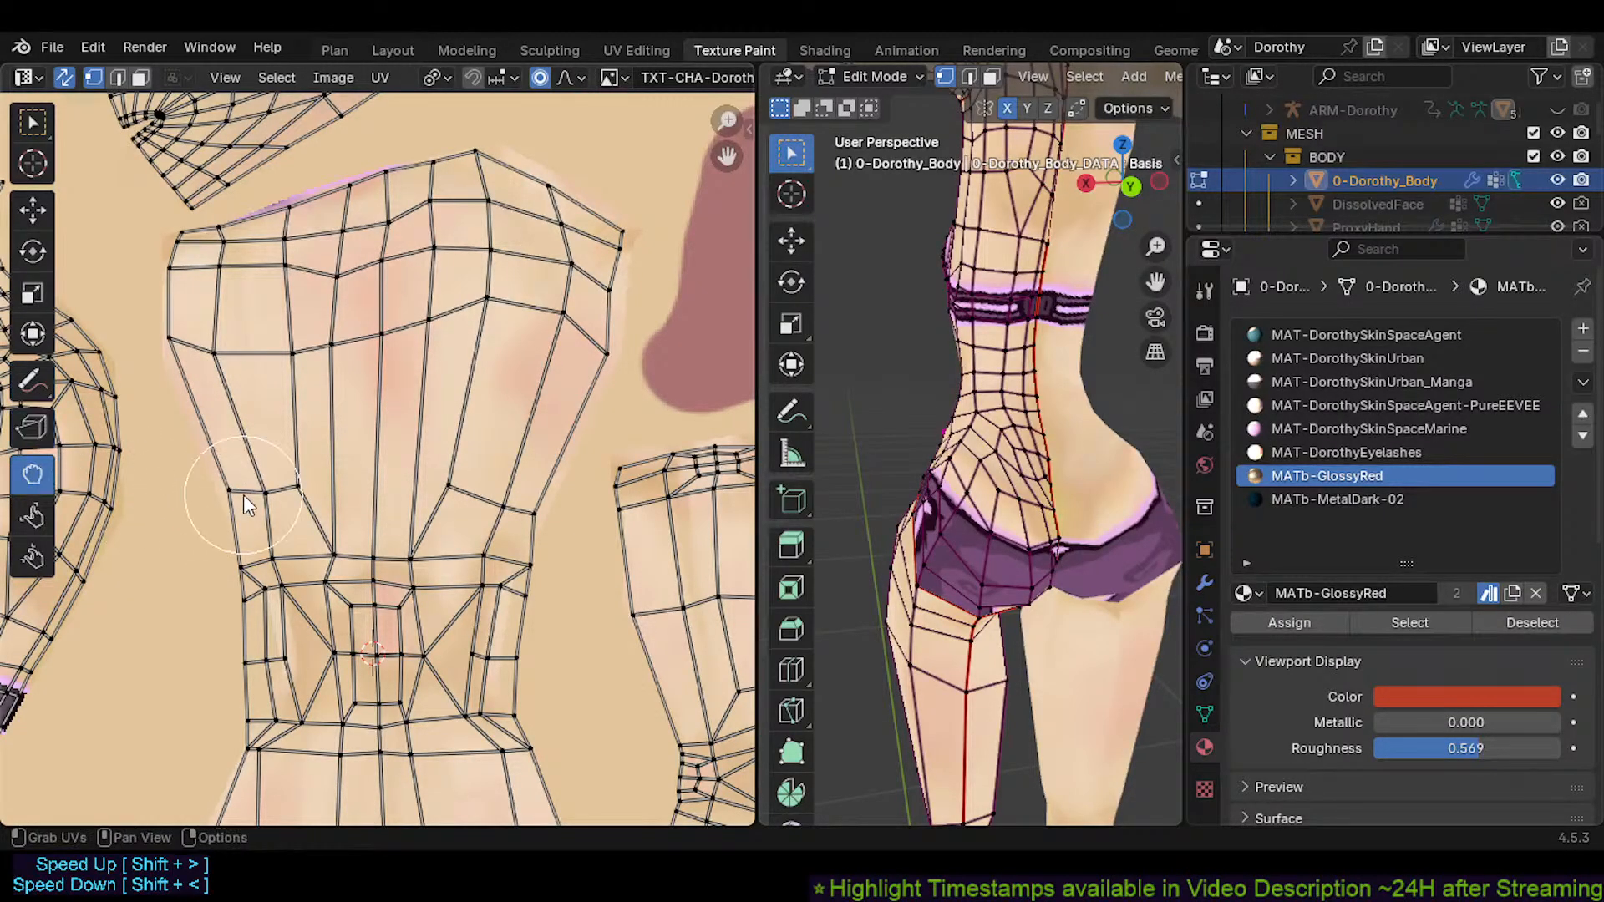
Adjust the left edge vertex above the knee band and pull the band's upper left corner inward with the Grab tool
drag(243, 495, 256, 490)
shift+middle_drag(239, 558, 246, 496)
drag(239, 413, 219, 425)
drag(267, 535, 277, 535)
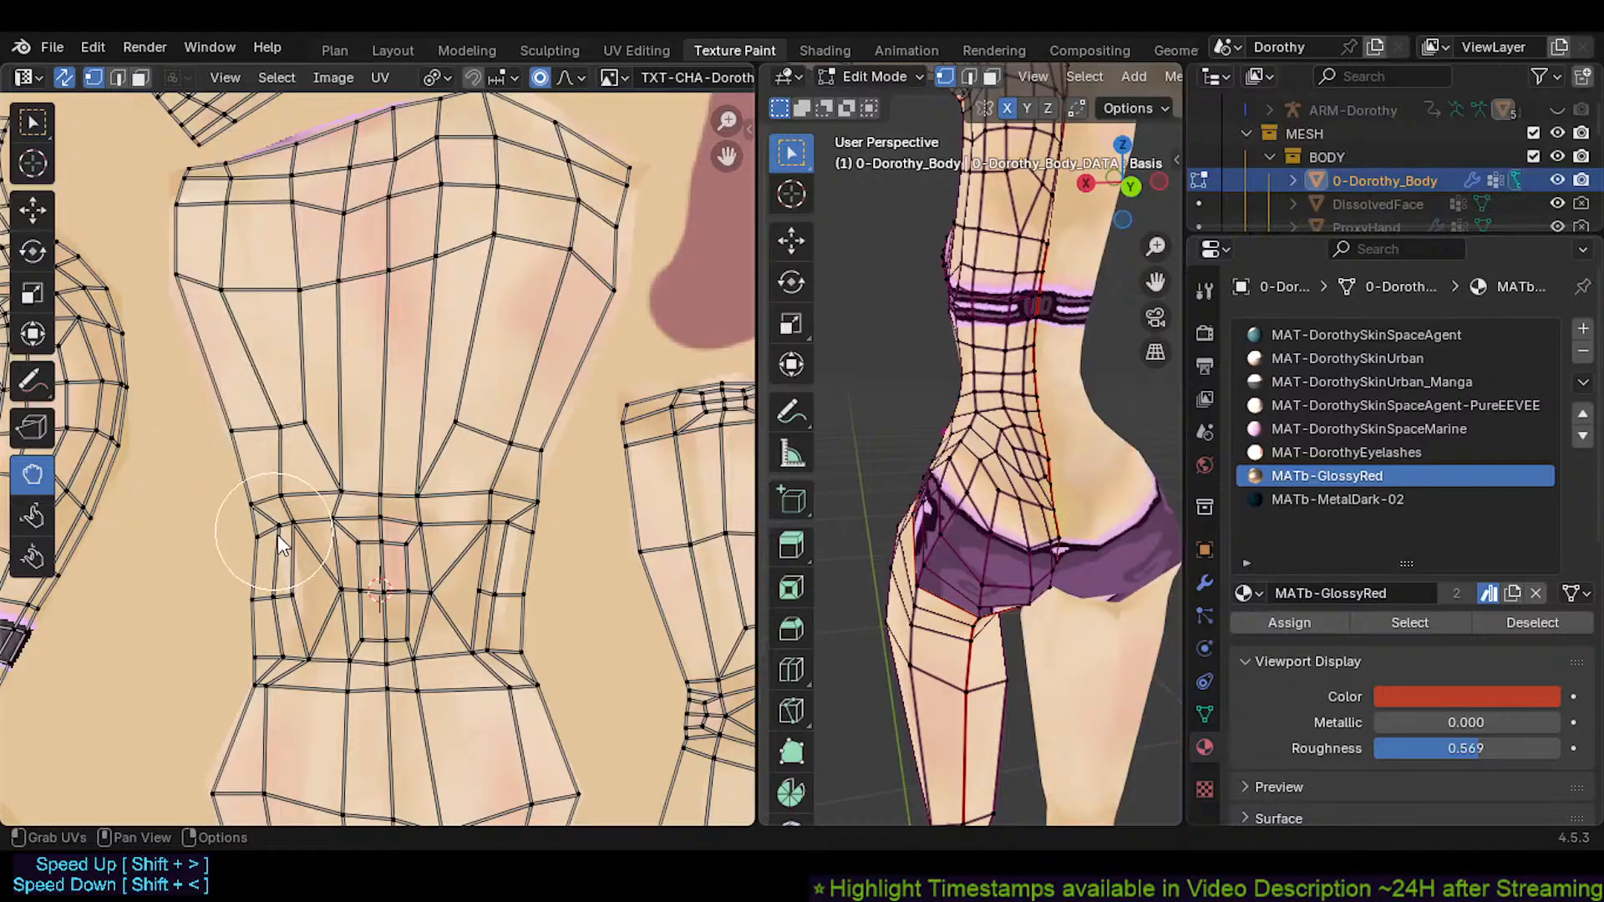
Nudge the knee band's lower left corner inward and adjust the thigh island's right edge just above the band with the Grab tool
middle_drag(273, 683, 292, 550)
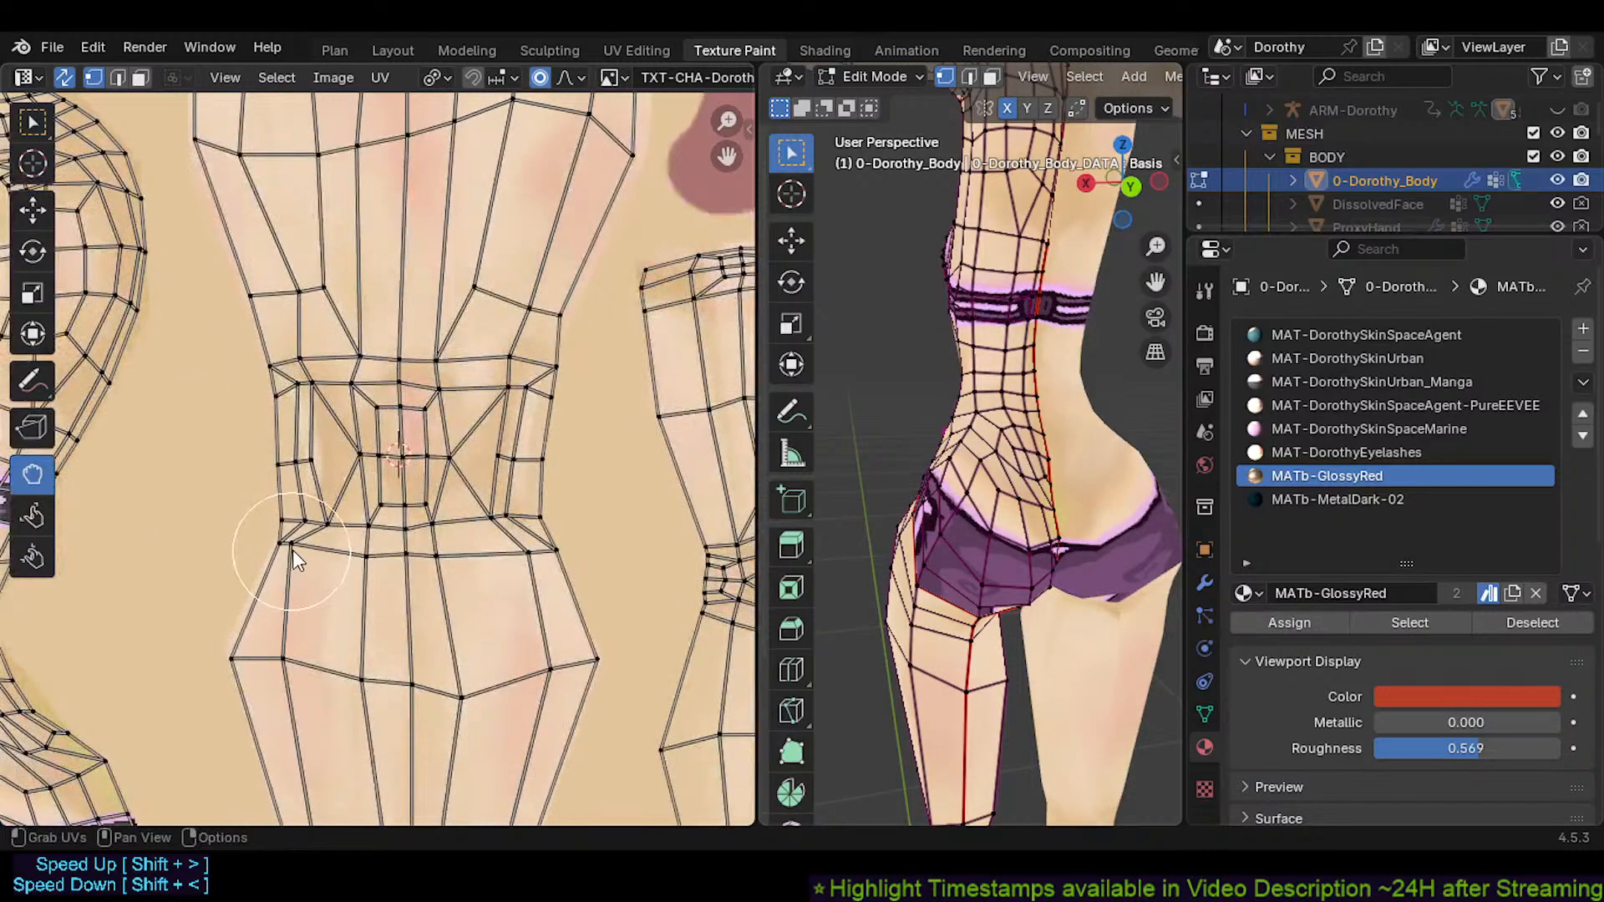
drag(292, 549, 299, 546)
drag(537, 384, 539, 371)
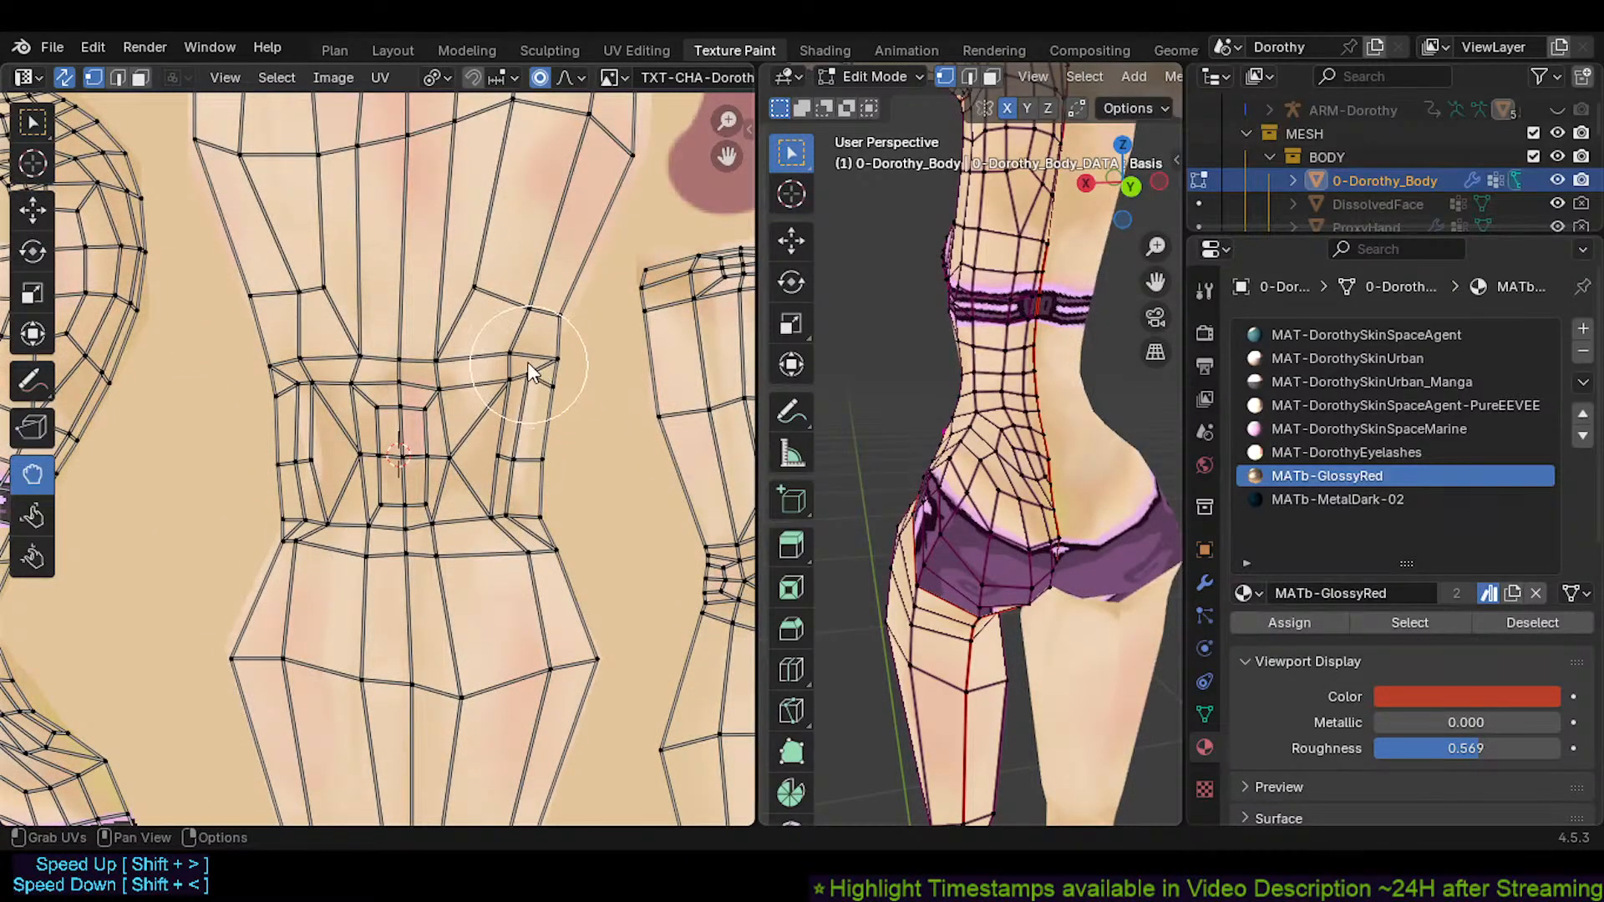
drag(531, 308, 549, 295)
Pull the right edge of the knee band, including its upper and lower corners, inward to the painted skin border
shift+middle_drag(552, 433, 560, 355)
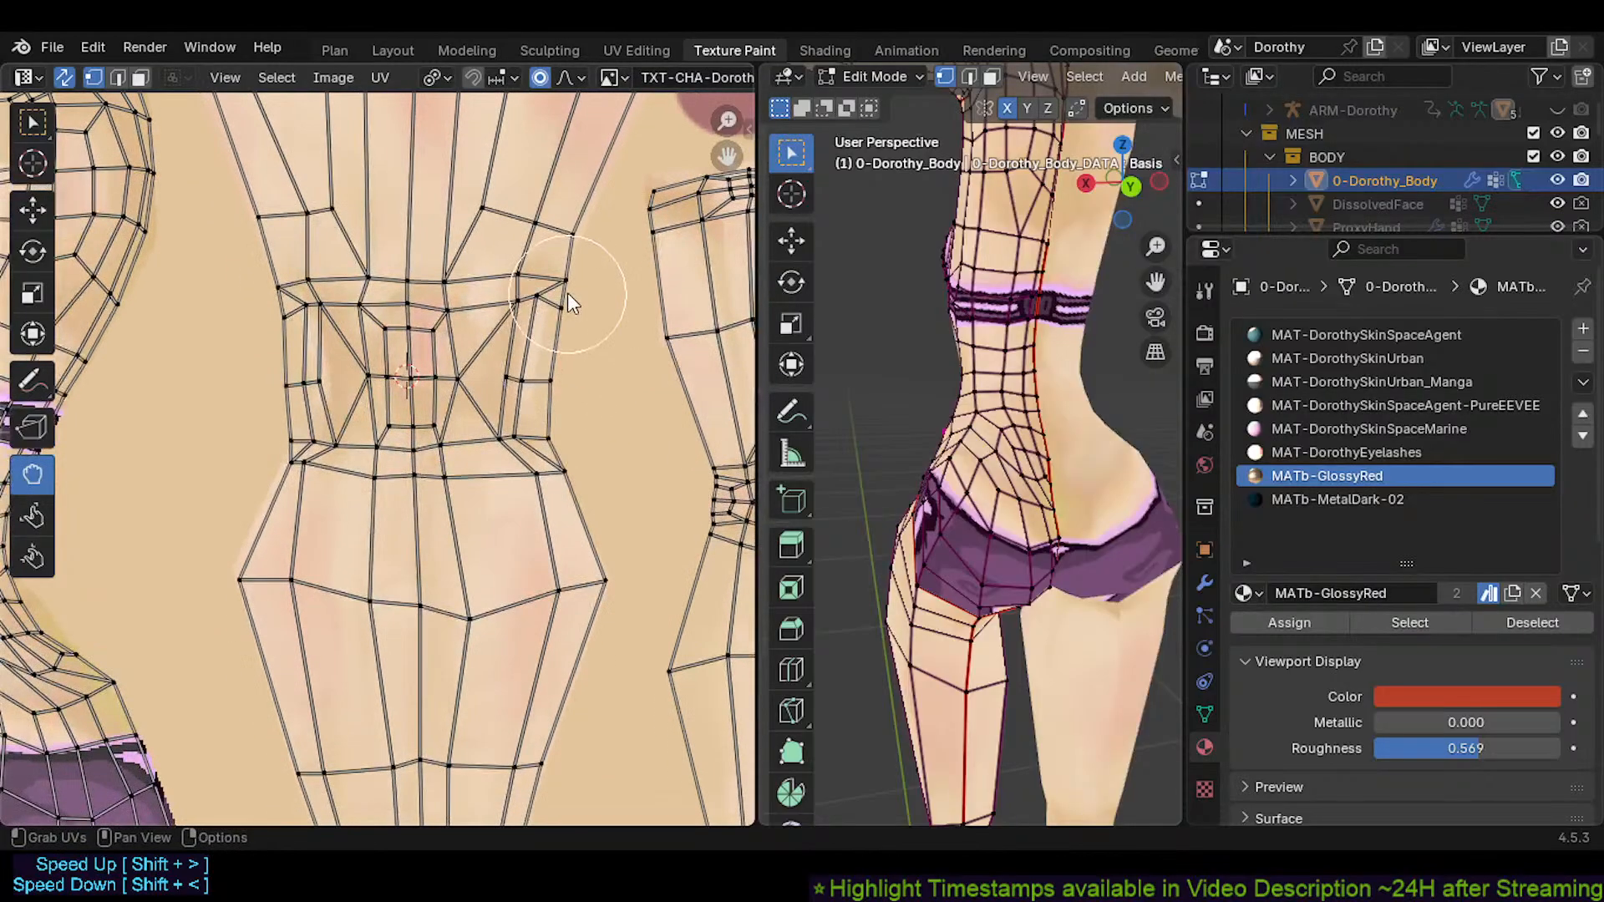
mouse_move(568, 293)
mouse_down()
mouse_move(550, 394)
mouse_move(558, 293)
mouse_up()
drag(550, 391, 540, 394)
key(c)
click(552, 495)
right_click(544, 495)
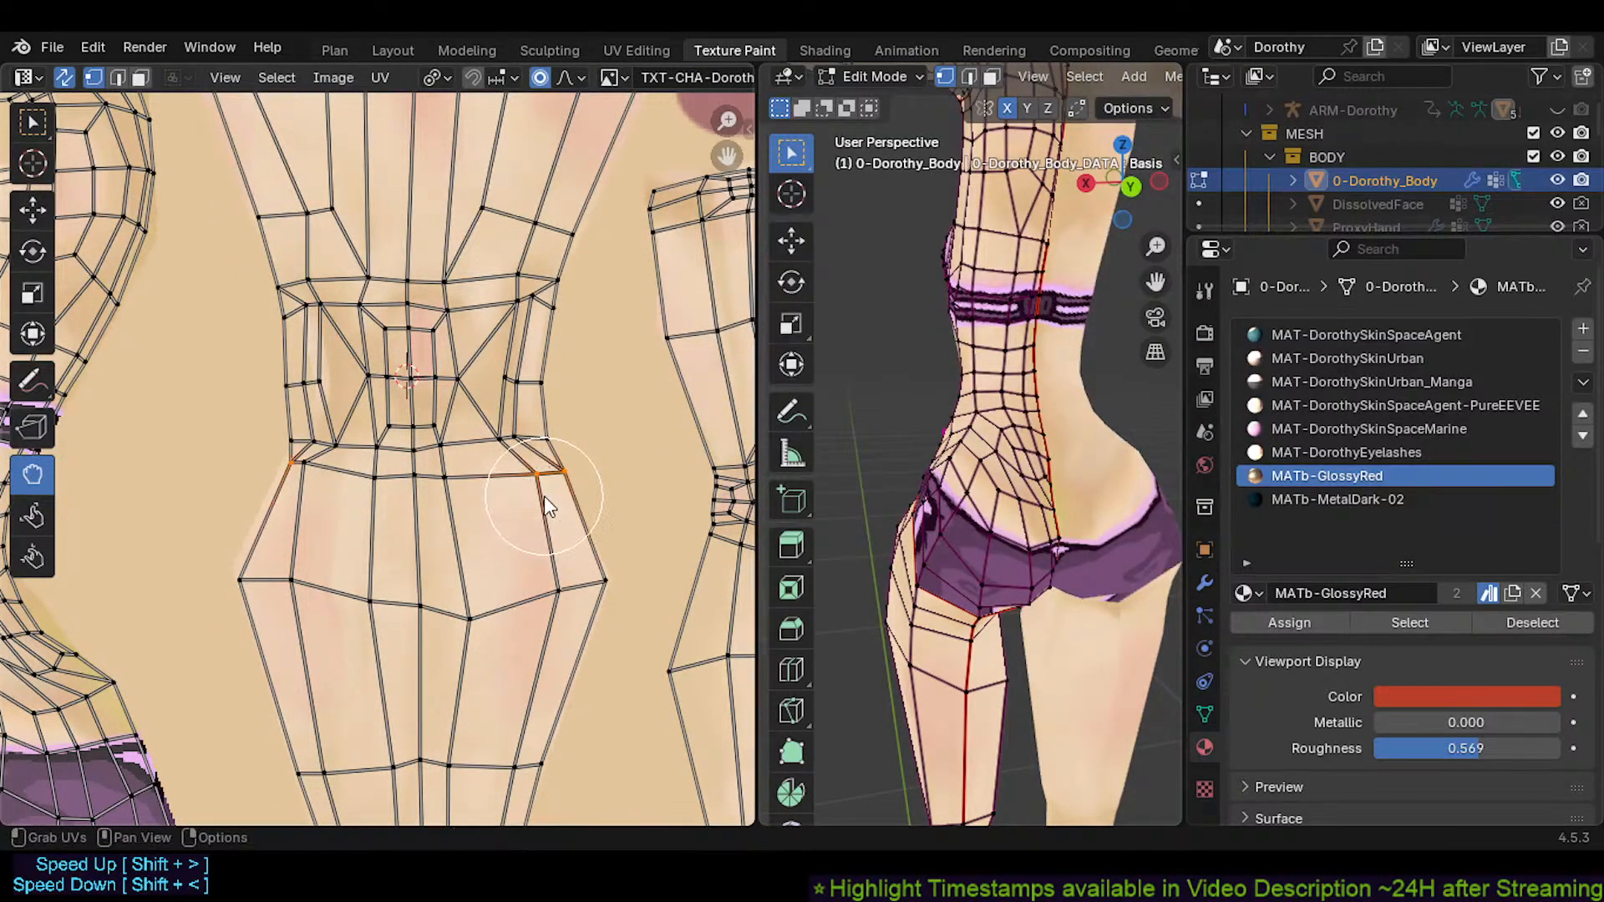
drag(597, 493, 554, 478)
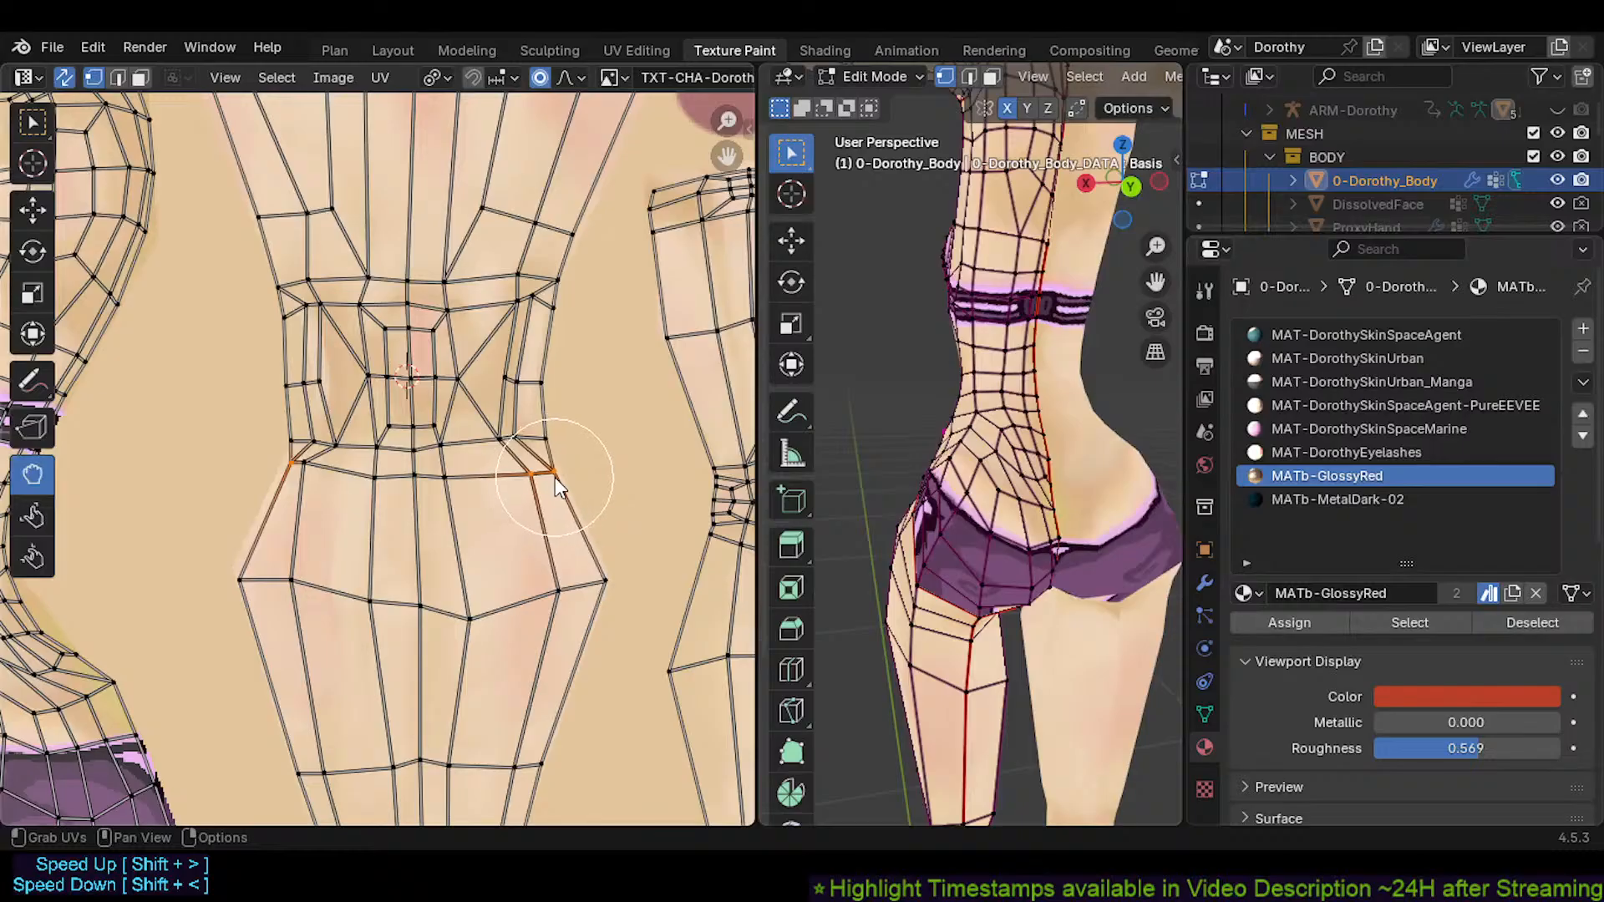
Adjust the left vertices of the calf's widest UV row and straighten the row below it with the Grab tool
middle_drag(555, 478, 560, 345)
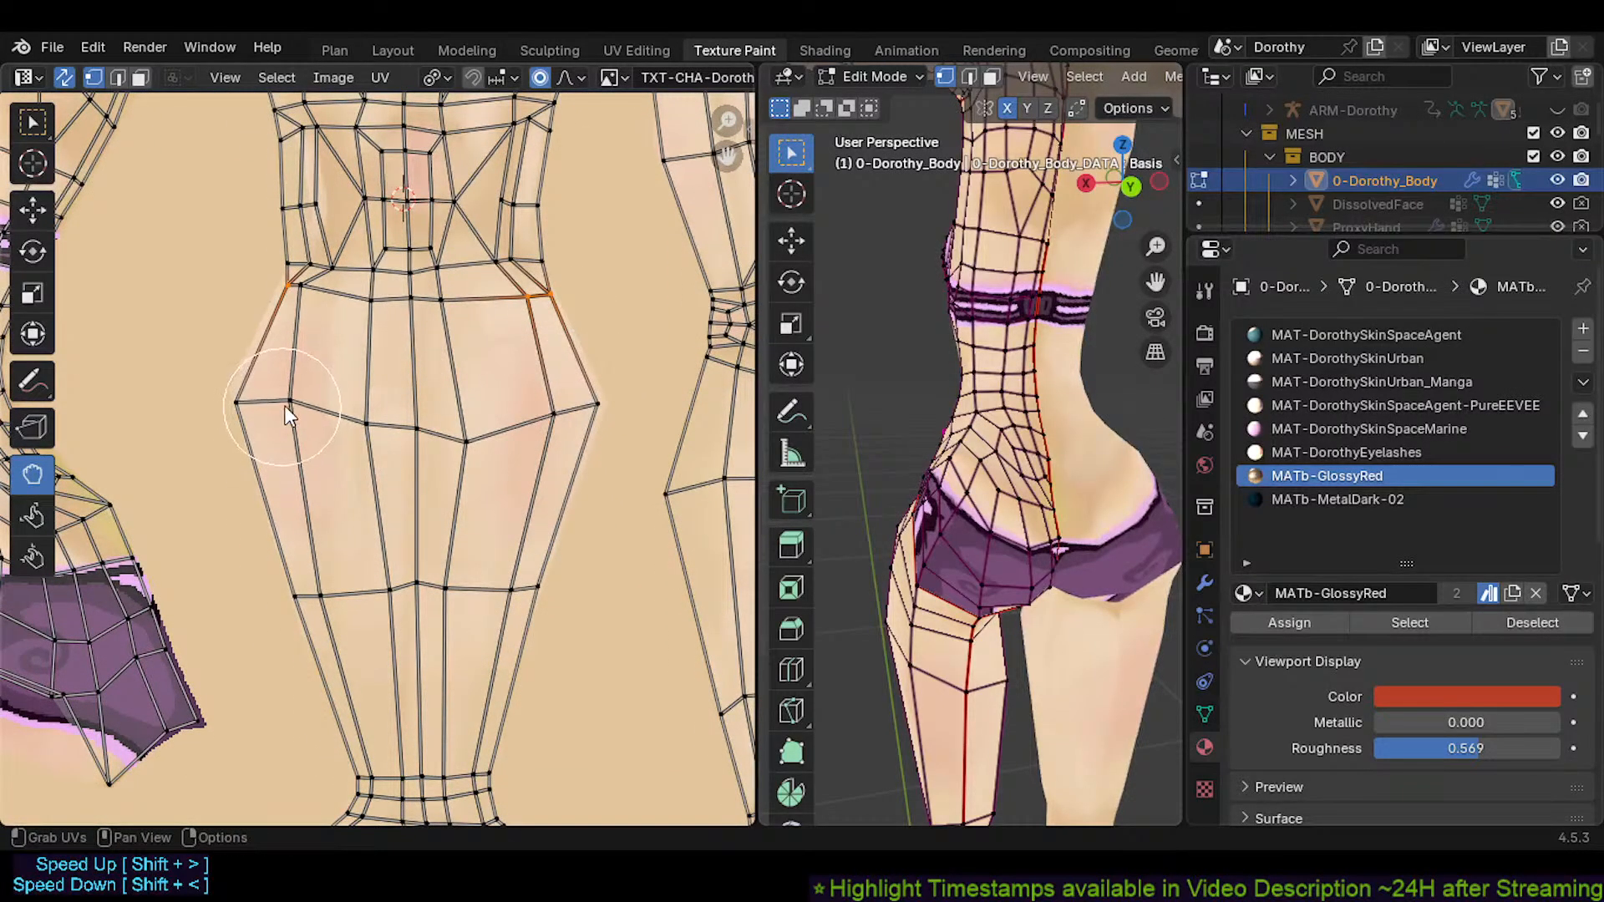
drag(284, 405, 248, 376)
middle_drag(326, 549, 329, 432)
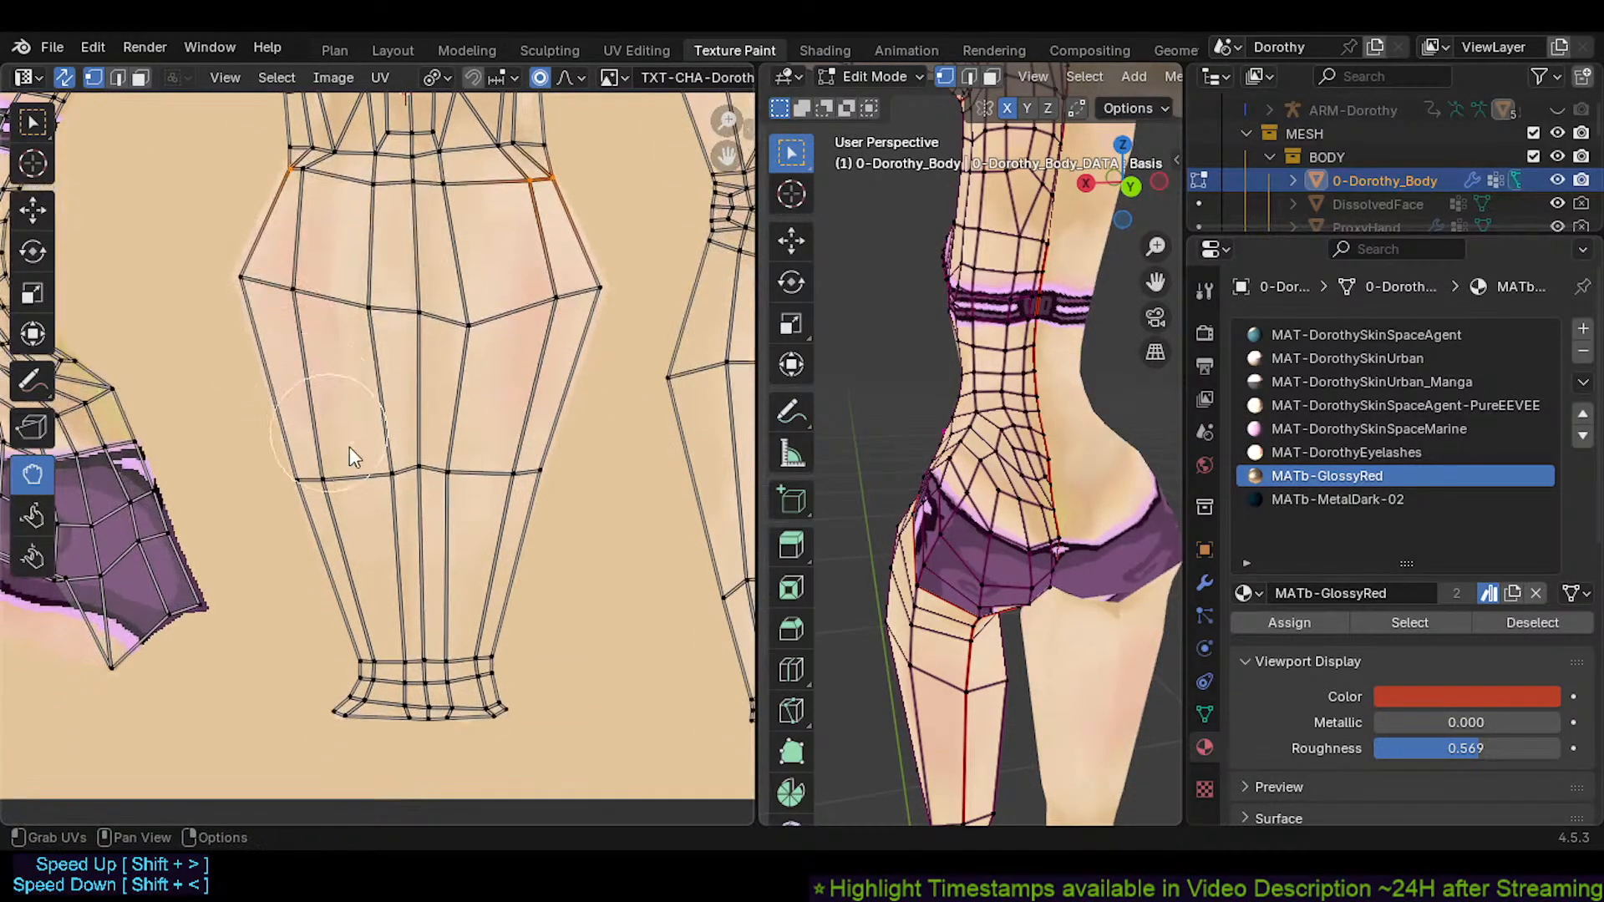
scroll(349, 447, down, 2)
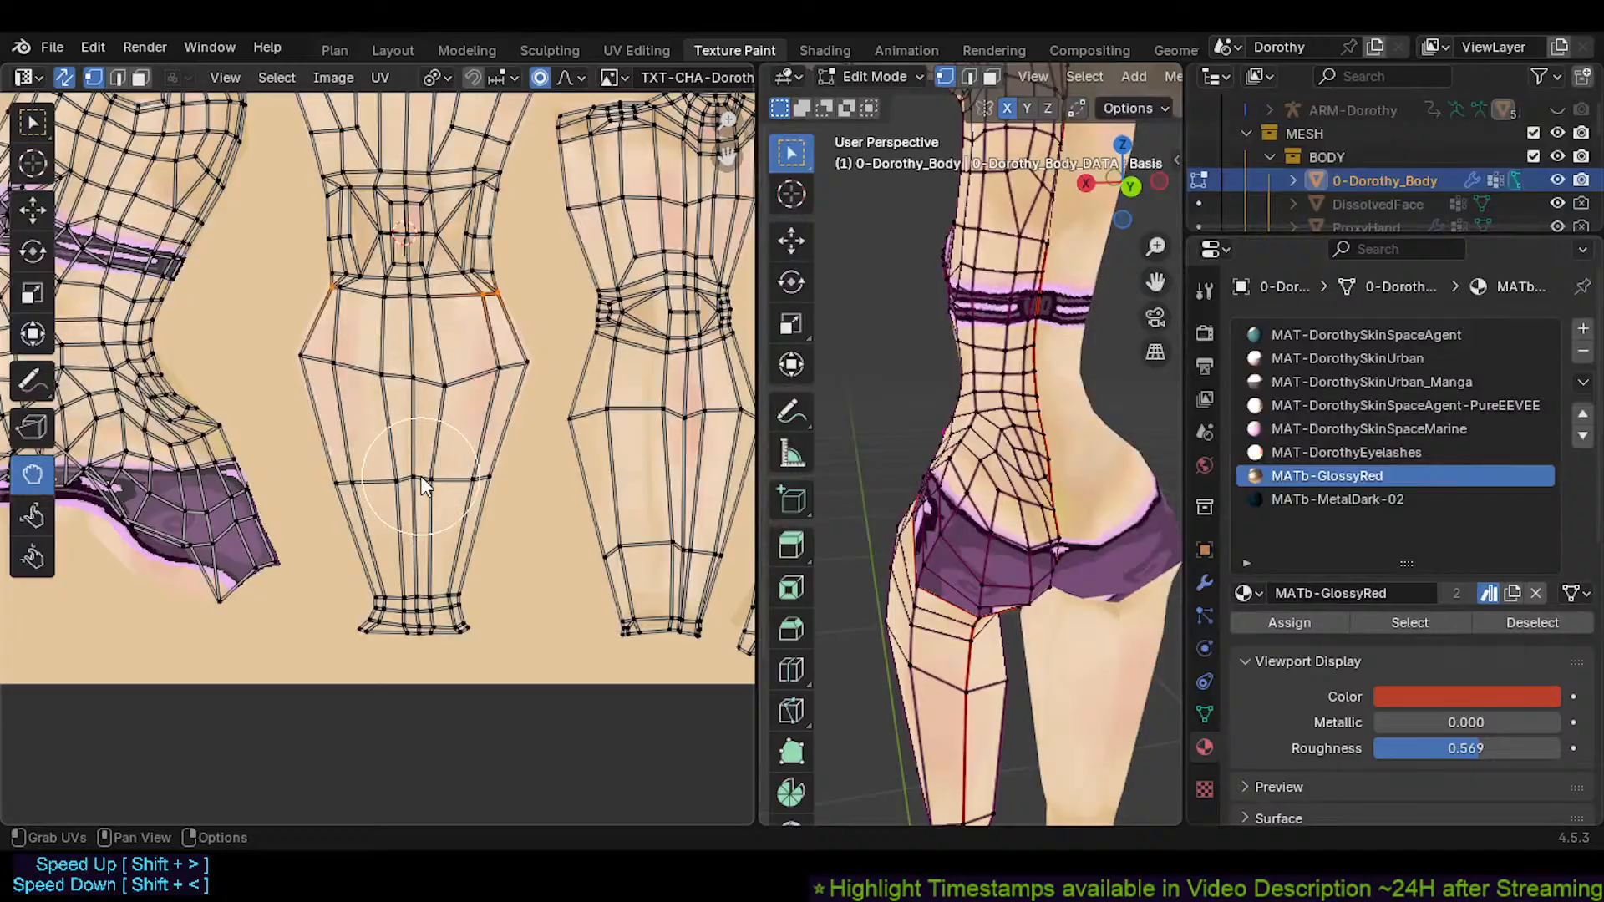
scroll(427, 489, up, 2)
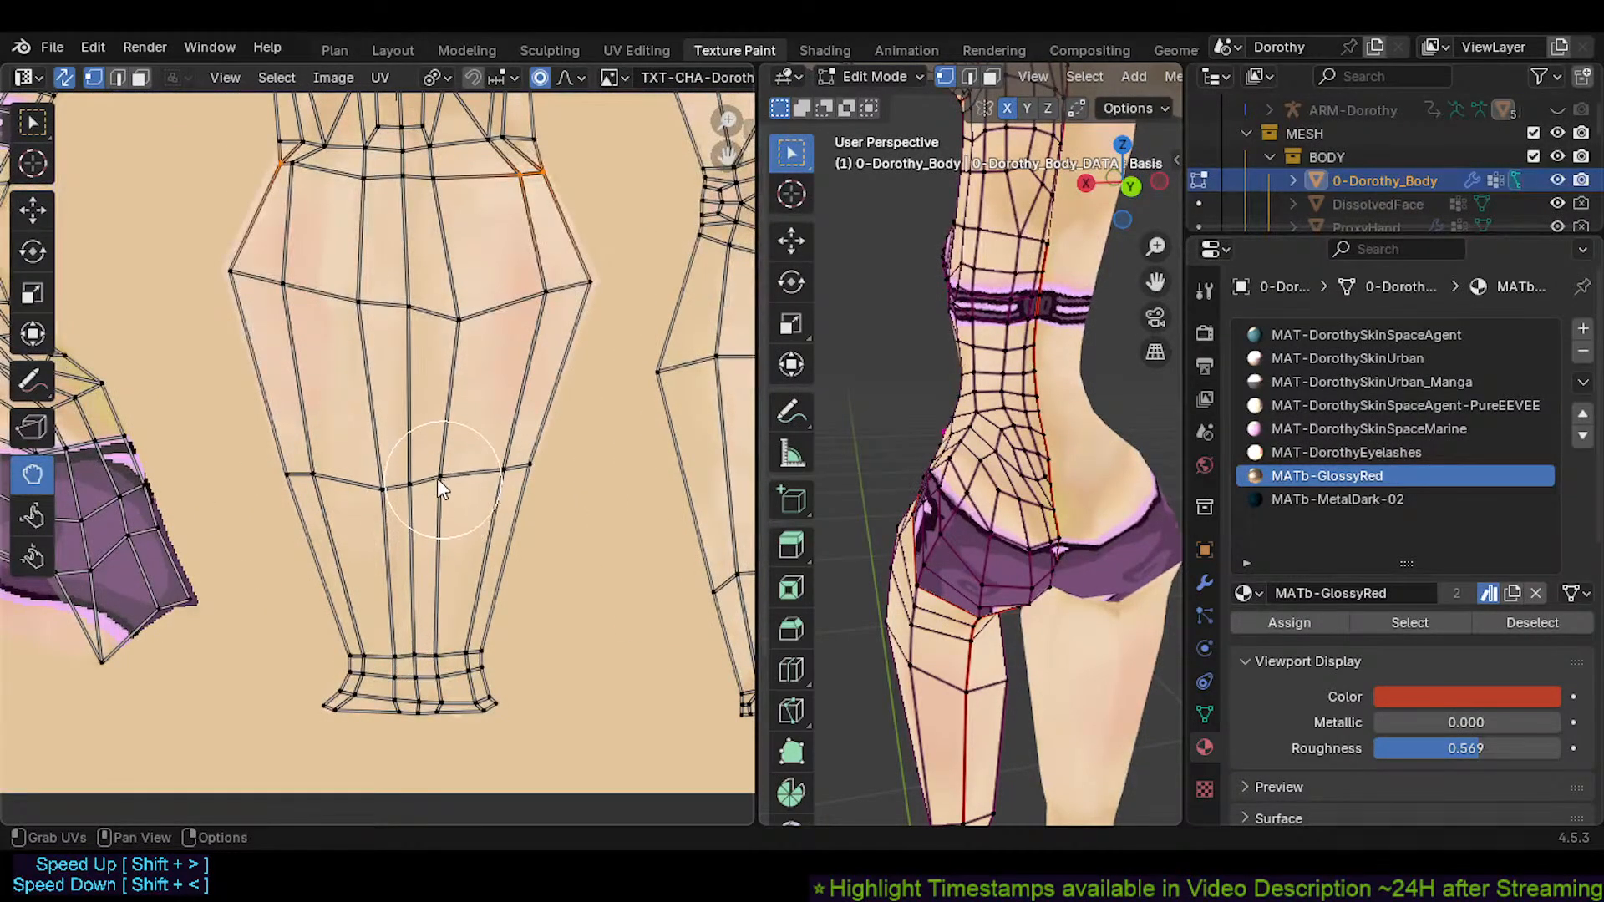
drag(382, 487, 360, 473)
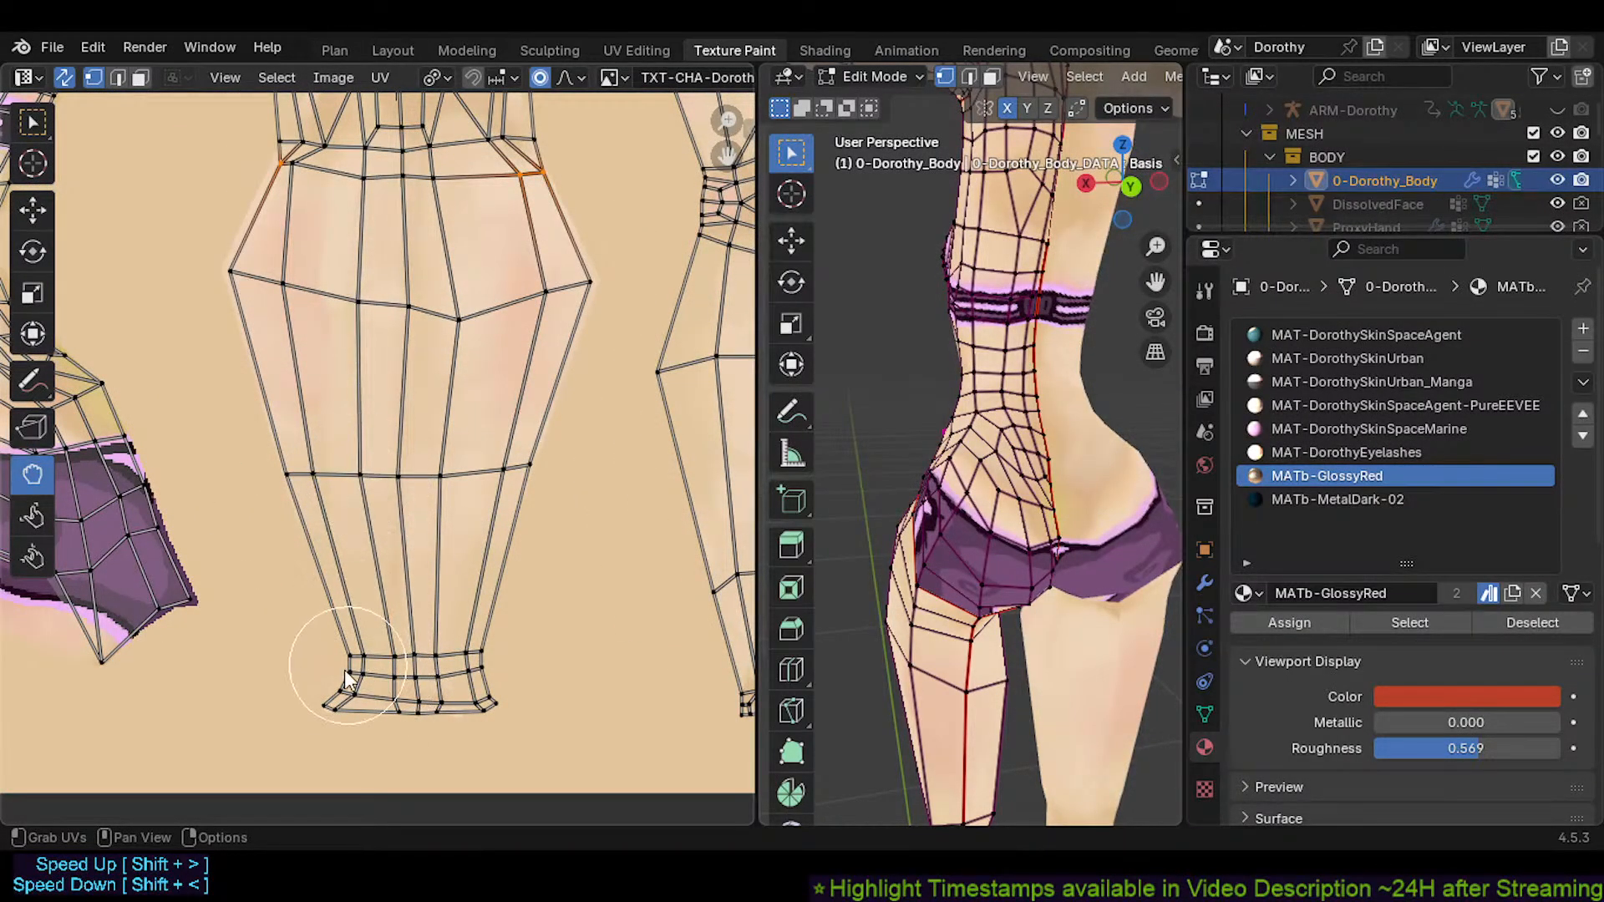
Lower the ankle hem's left corner, turn off proportional editing, and reshape the ankle's right edge and hem rows to fit the painted skin
scroll(343, 677, down, 2)
scroll(343, 677, up, 4)
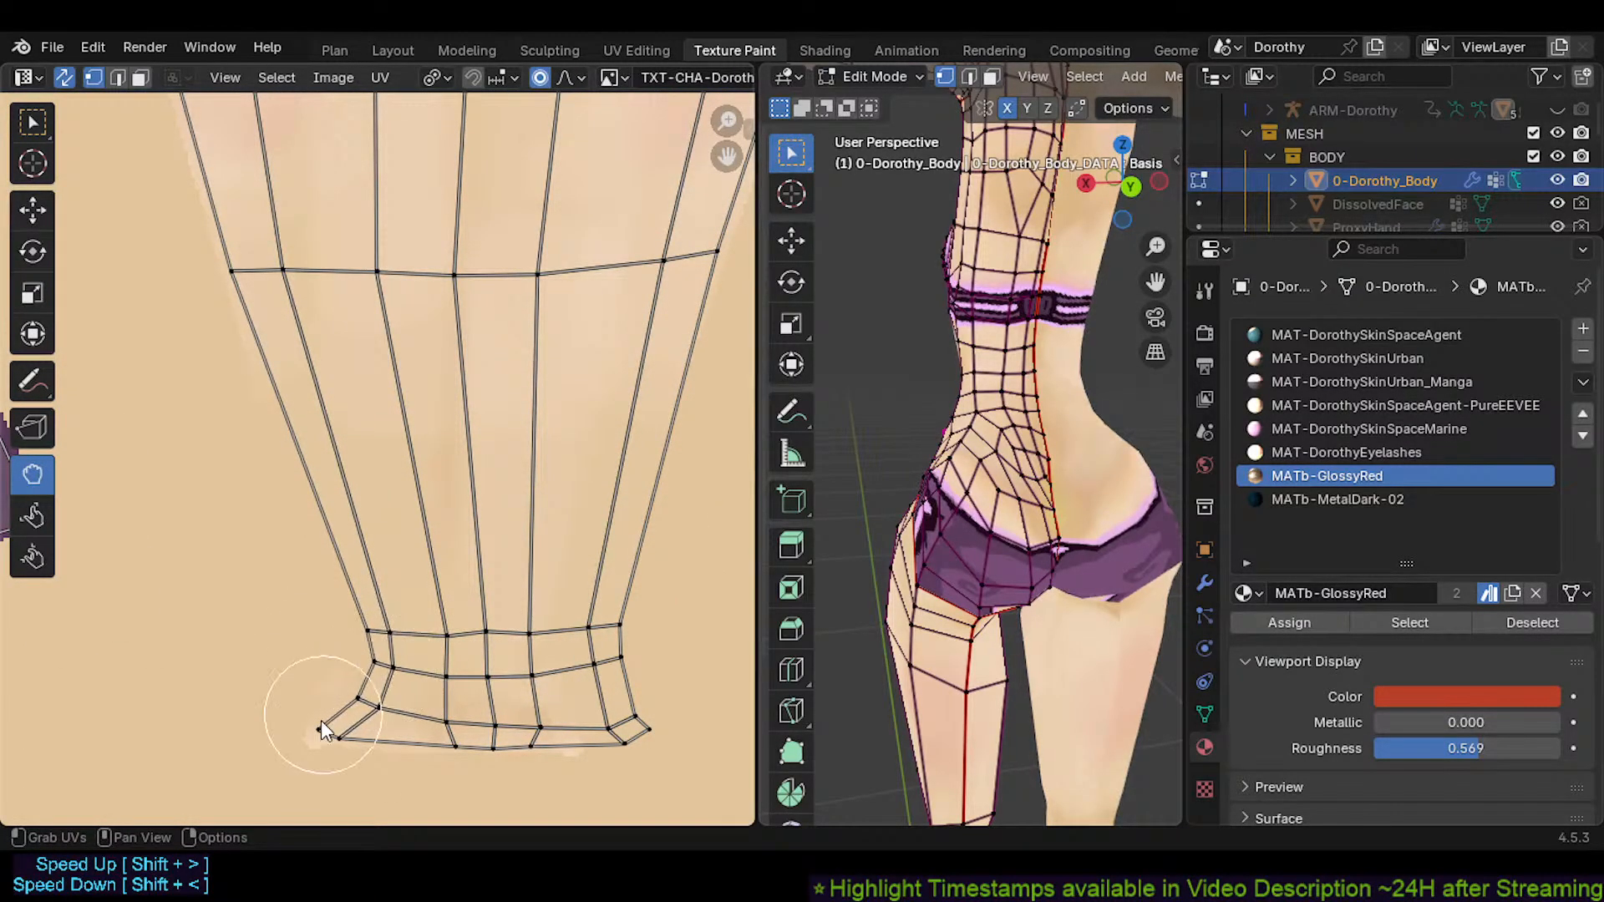
drag(322, 721, 328, 732)
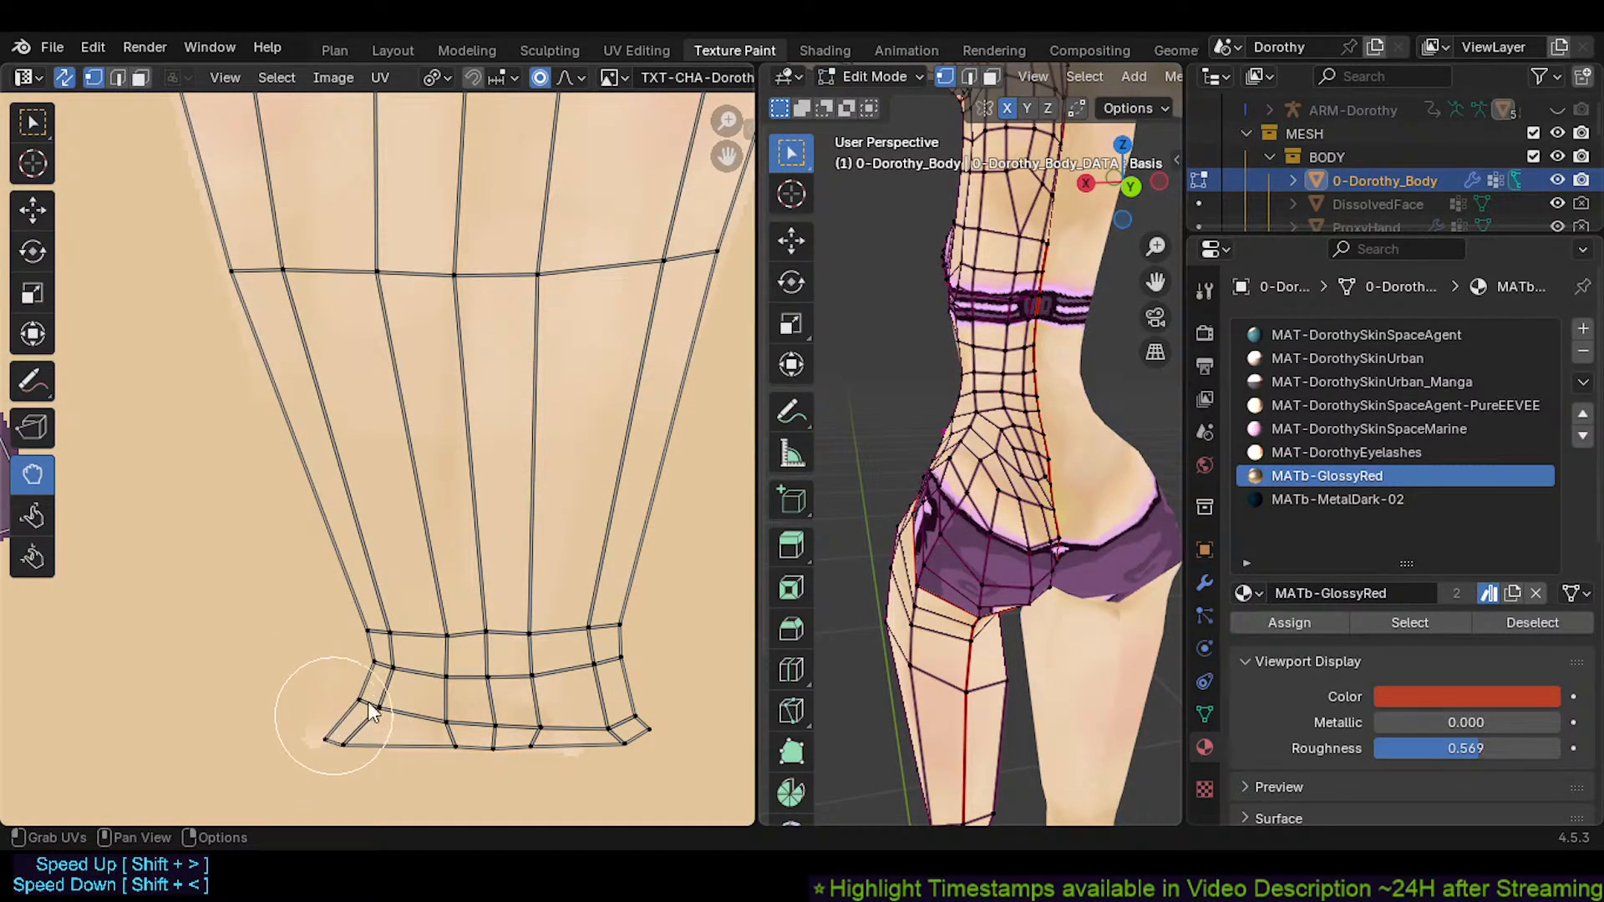
key(g)
right_click(574, 630)
key(o)
mouse_move(624, 632)
mouse_down()
mouse_move(579, 631)
mouse_move(629, 630)
mouse_move(620, 713)
mouse_up()
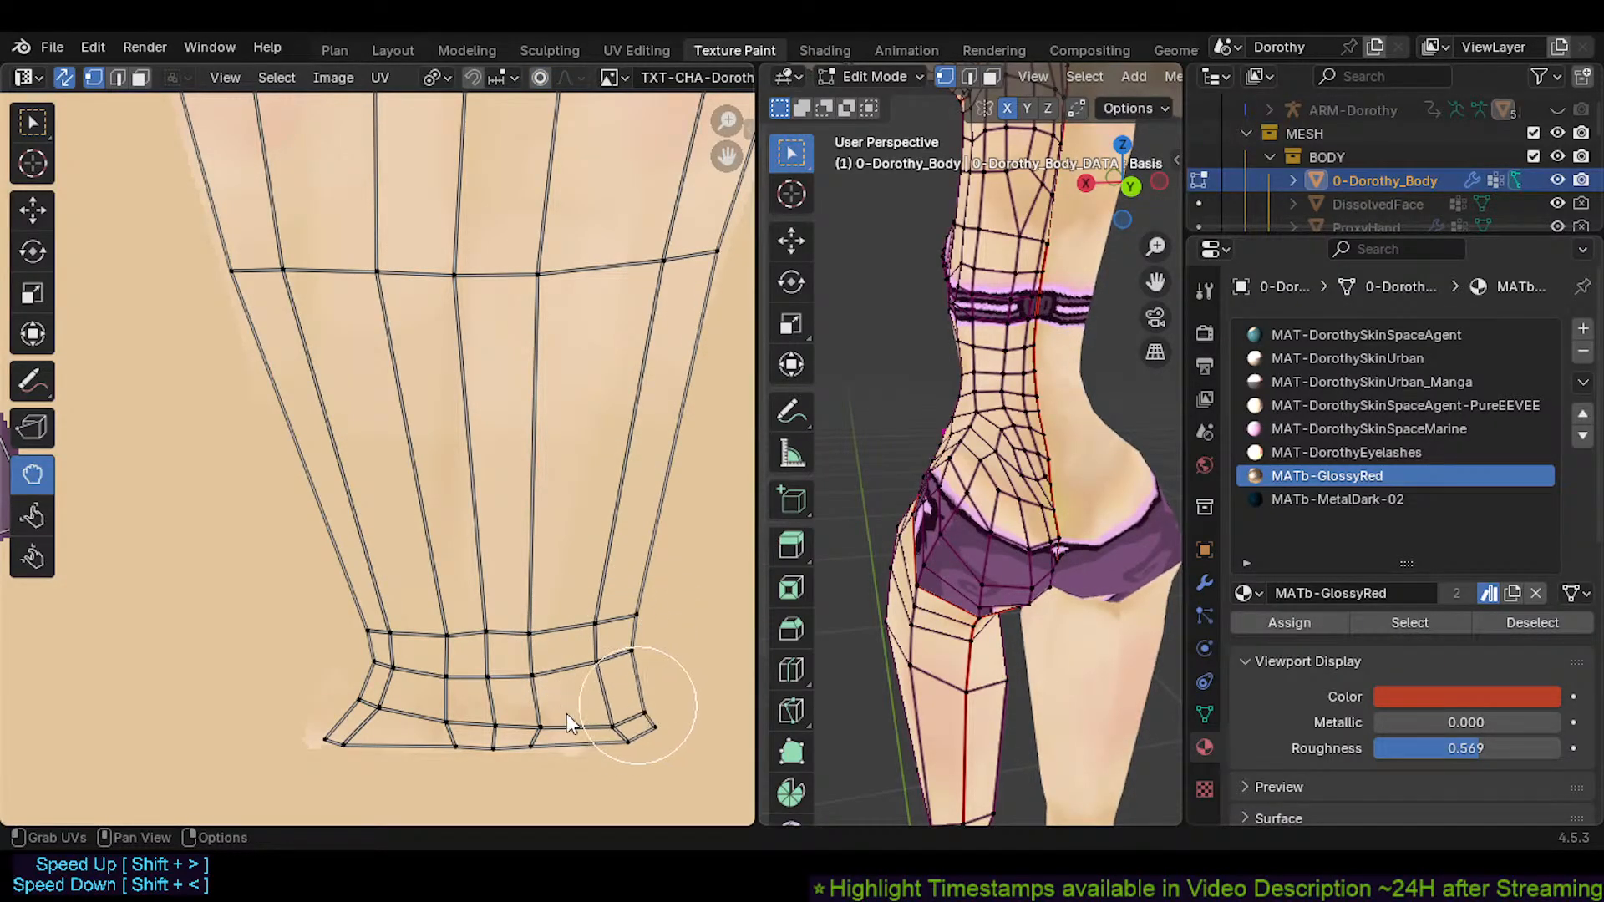
mouse_move(518, 743)
mouse_down()
mouse_move(544, 752)
mouse_move(431, 747)
mouse_move(440, 713)
mouse_move(420, 743)
mouse_move(438, 709)
mouse_move(426, 719)
mouse_move(482, 694)
mouse_move(489, 631)
mouse_move(608, 717)
mouse_move(615, 684)
mouse_move(630, 728)
mouse_move(590, 674)
mouse_move(544, 653)
mouse_up()
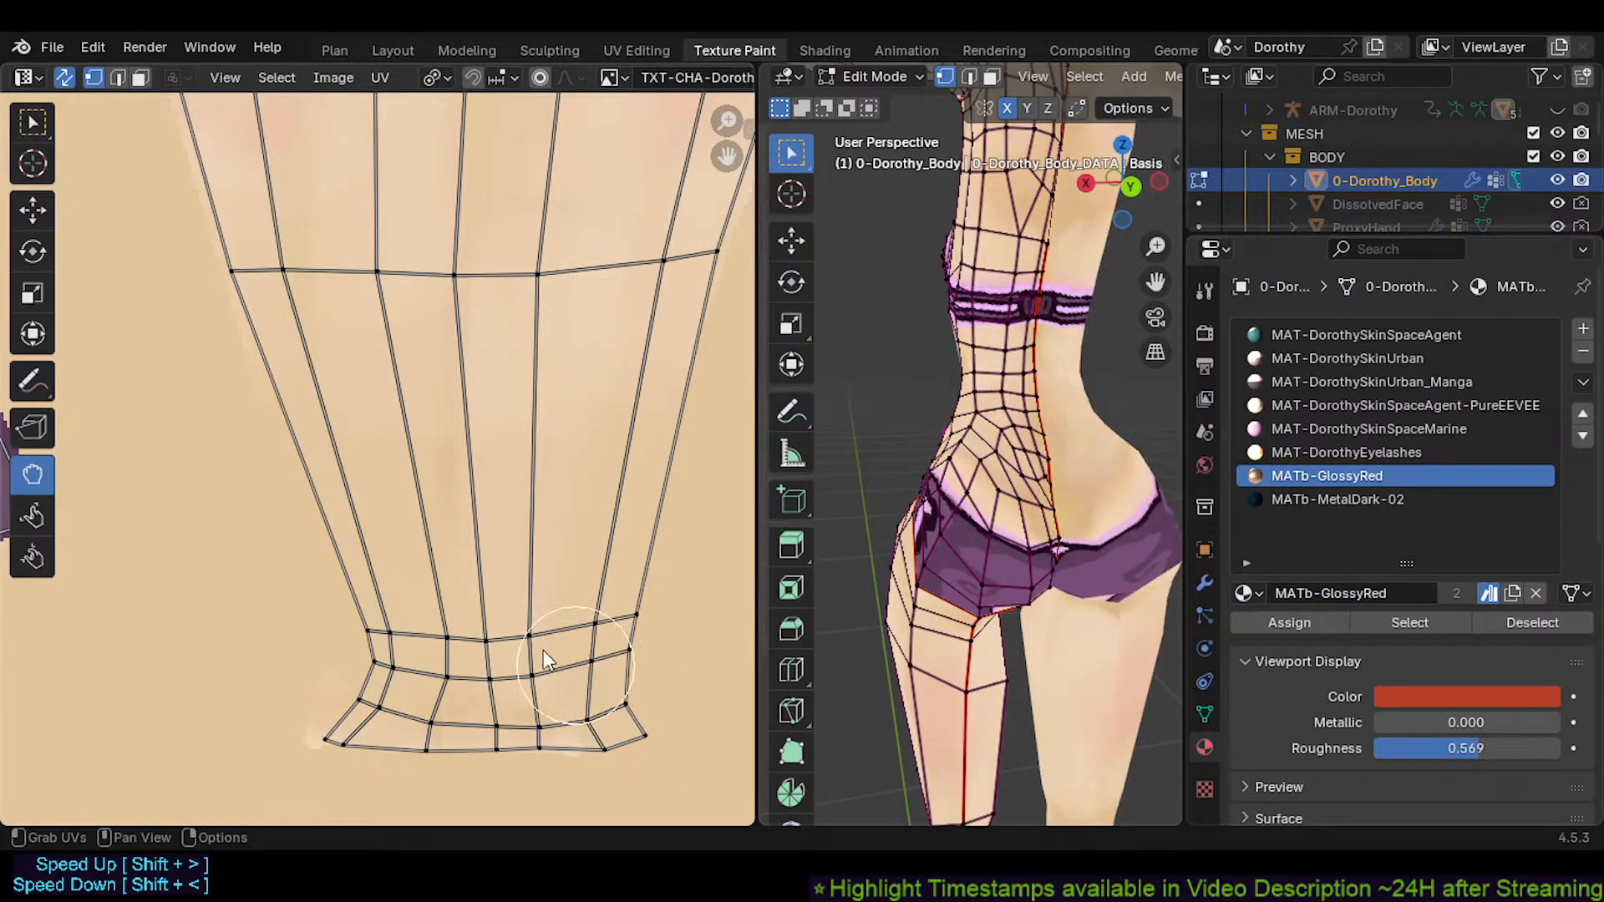
Save the file, and try the Relax tool on the ankle UVs and undo it
click(32, 515)
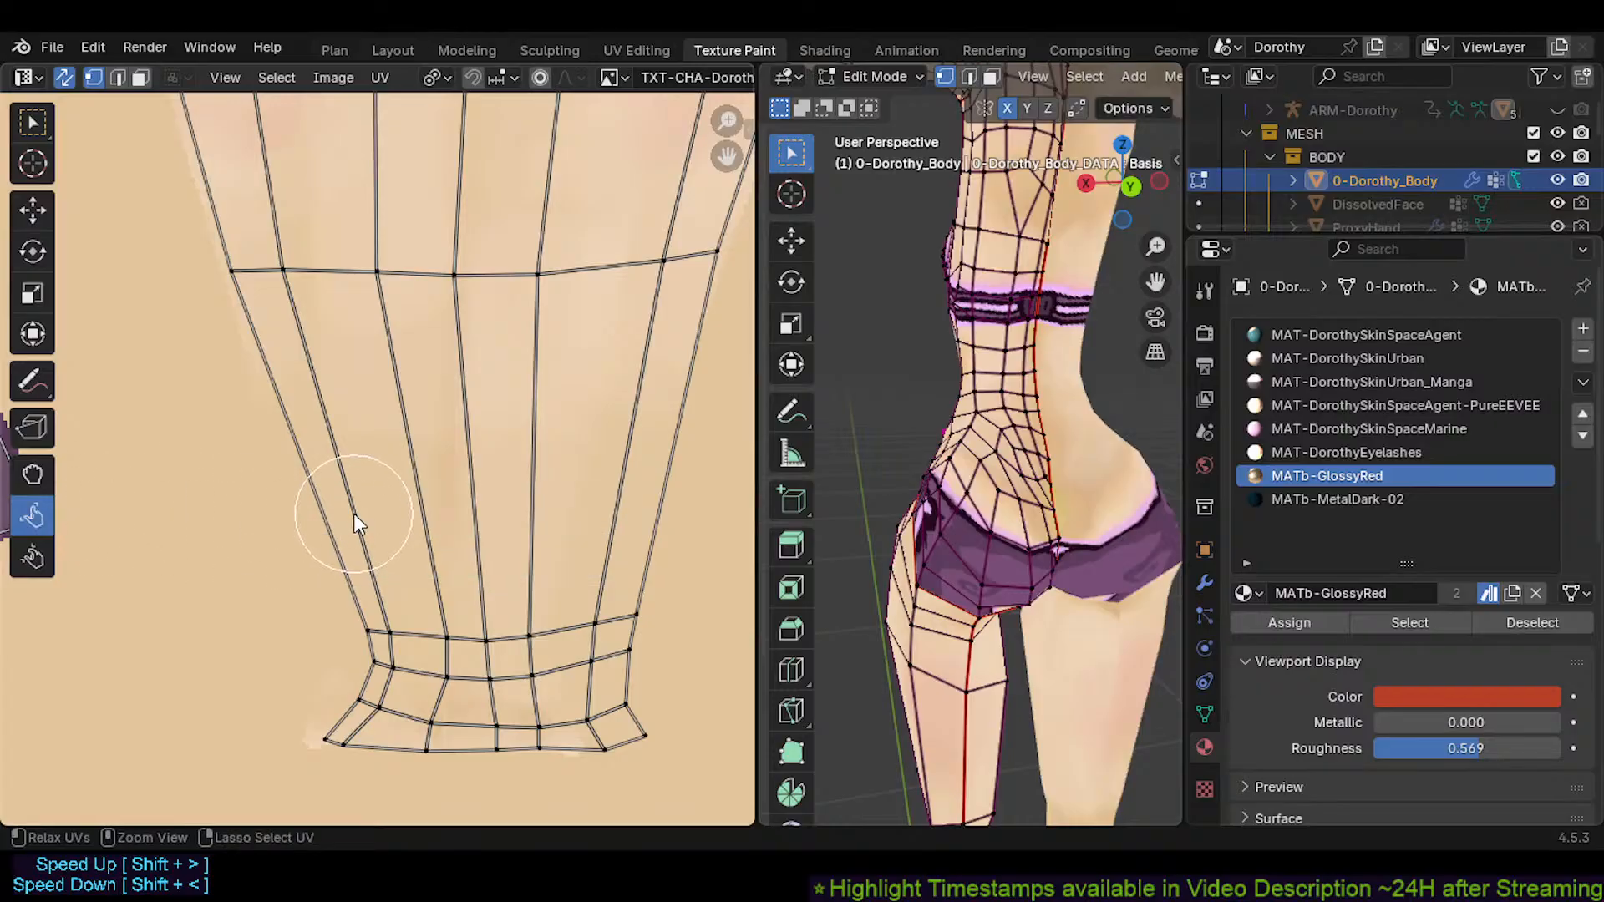
key(ctrl+s)
scroll(395, 468, down, 3)
mouse_move(449, 503)
mouse_down()
mouse_move(407, 569)
mouse_move(458, 580)
mouse_up()
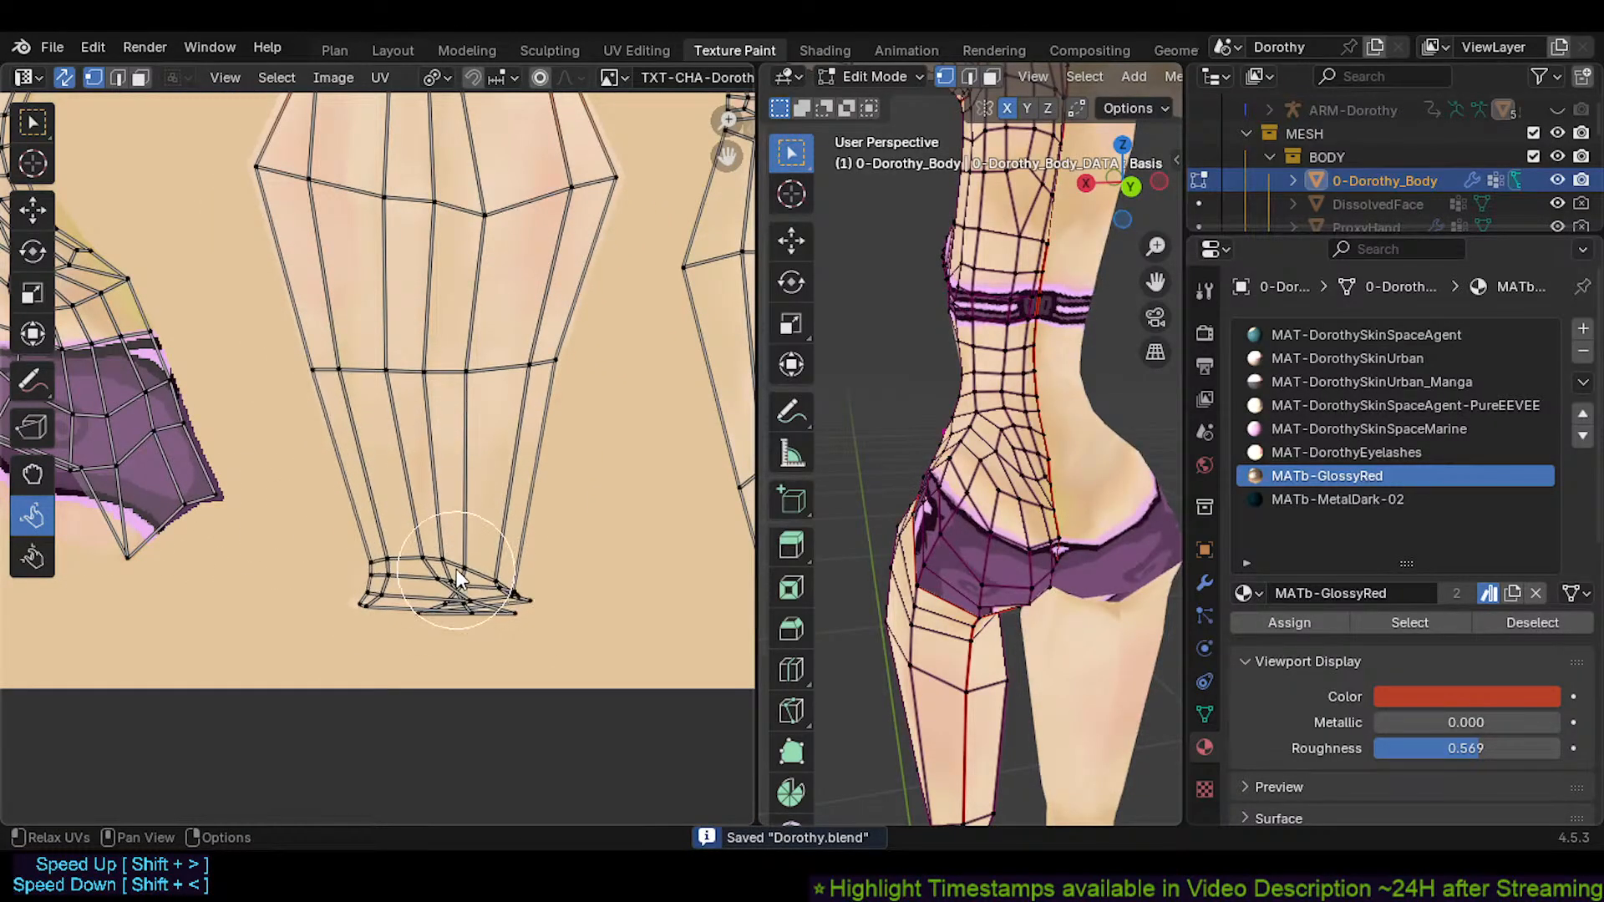
key(ctrl+z)
Relax the calf's widest UV row and raise its lowest inner vertex to level the row
middle_drag(413, 226, 413, 417)
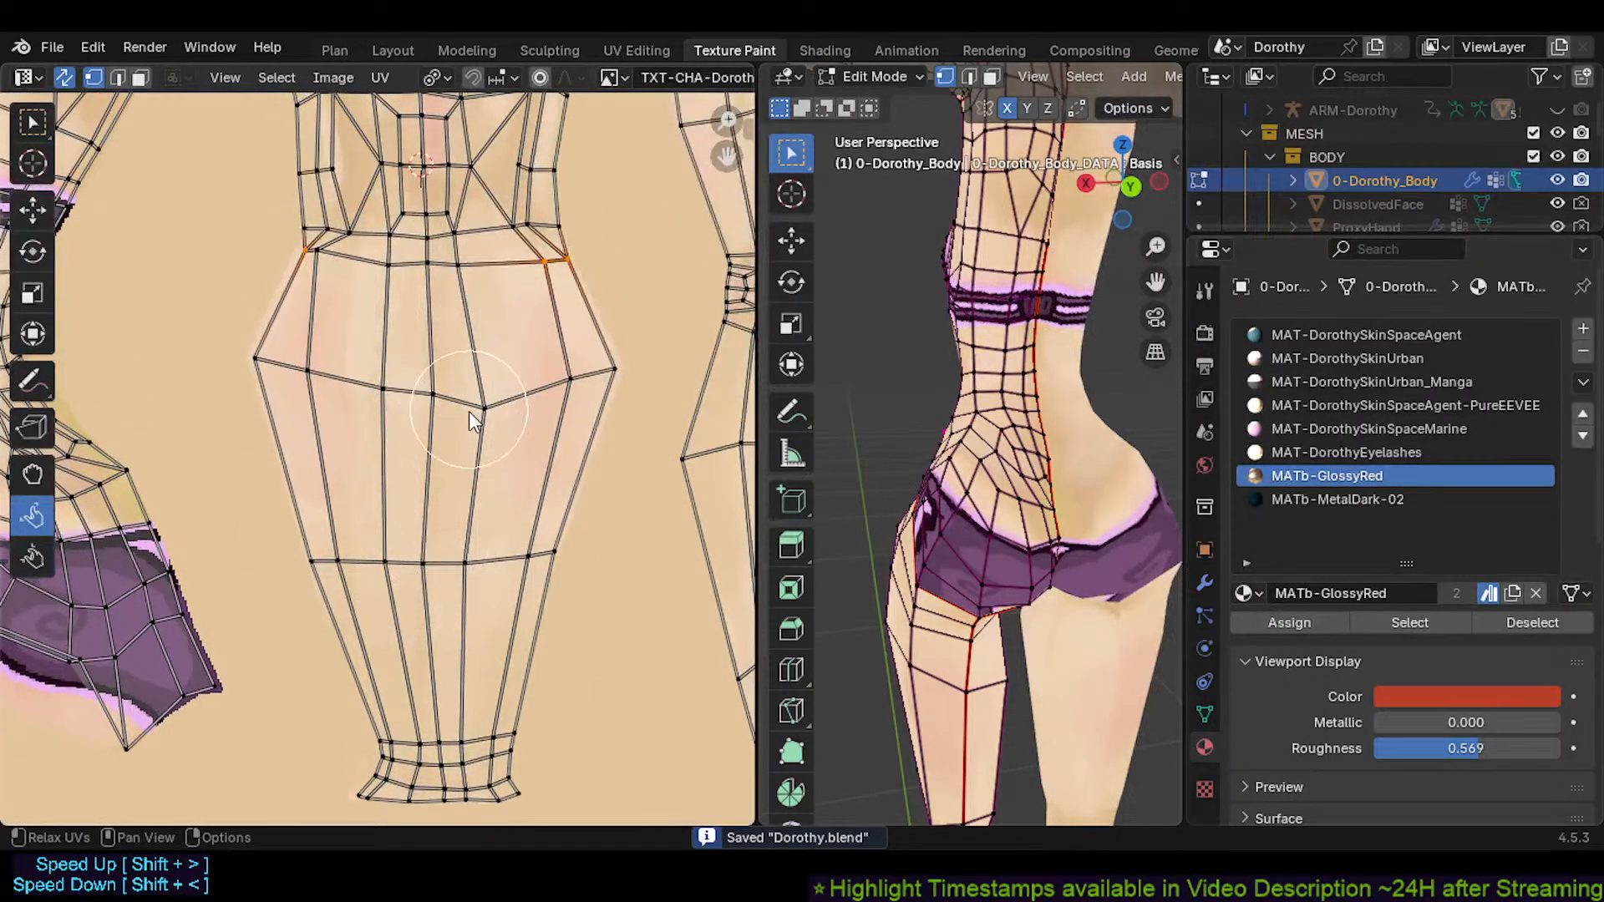
mouse_move(469, 411)
mouse_down()
mouse_move(387, 384)
mouse_move(451, 407)
mouse_move(418, 389)
mouse_move(483, 381)
mouse_move(381, 404)
mouse_move(518, 388)
mouse_move(451, 407)
mouse_up()
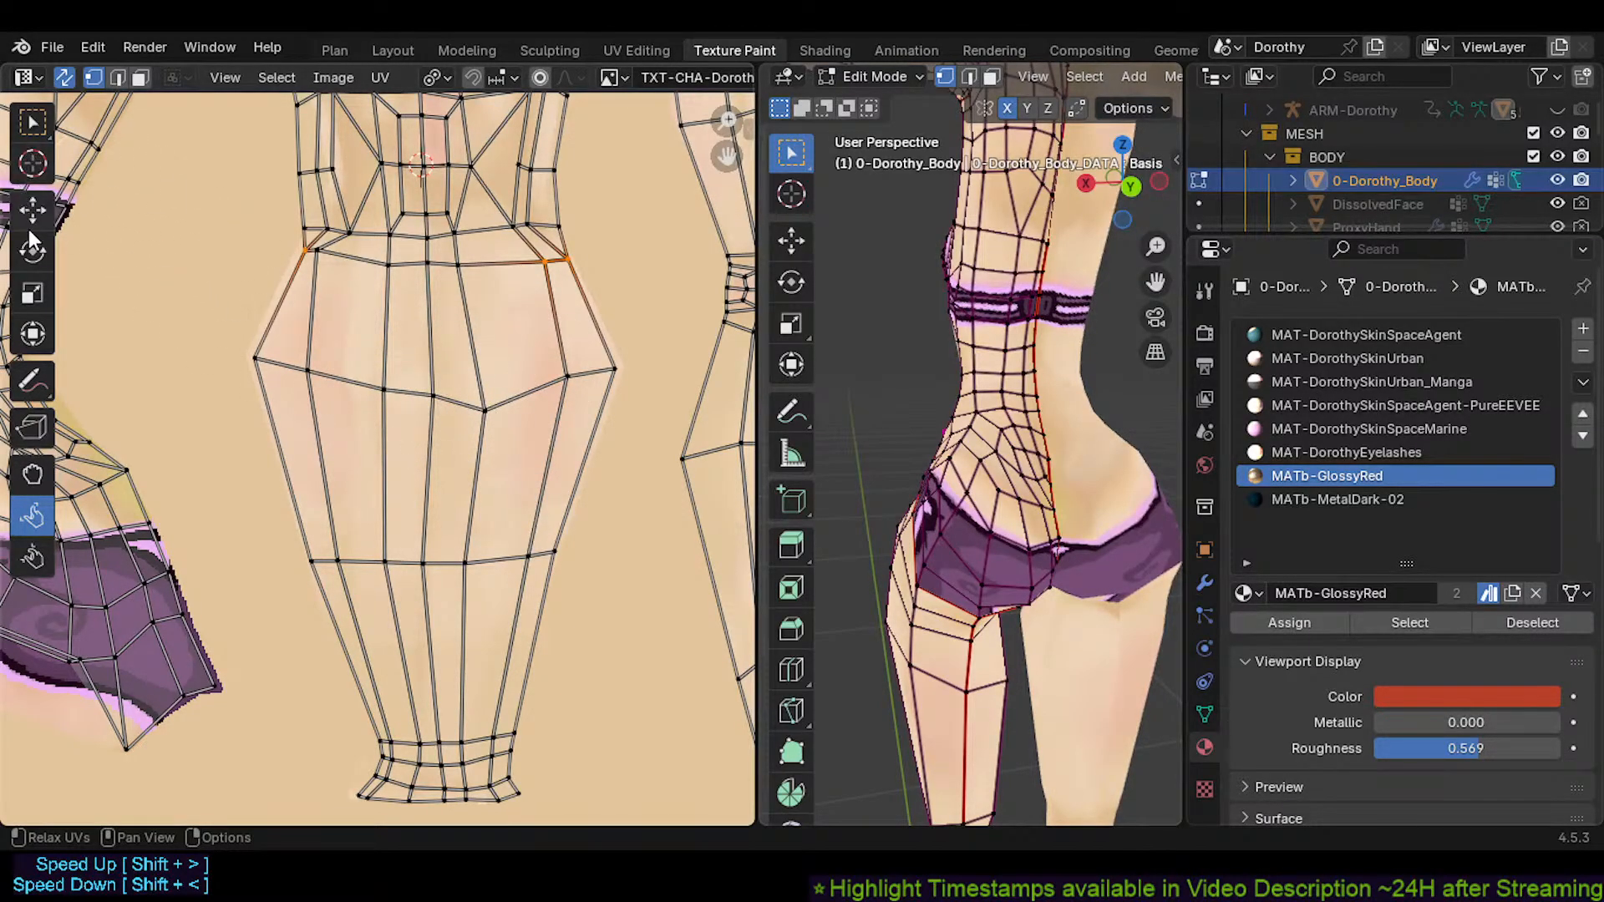
click(31, 122)
click(486, 408)
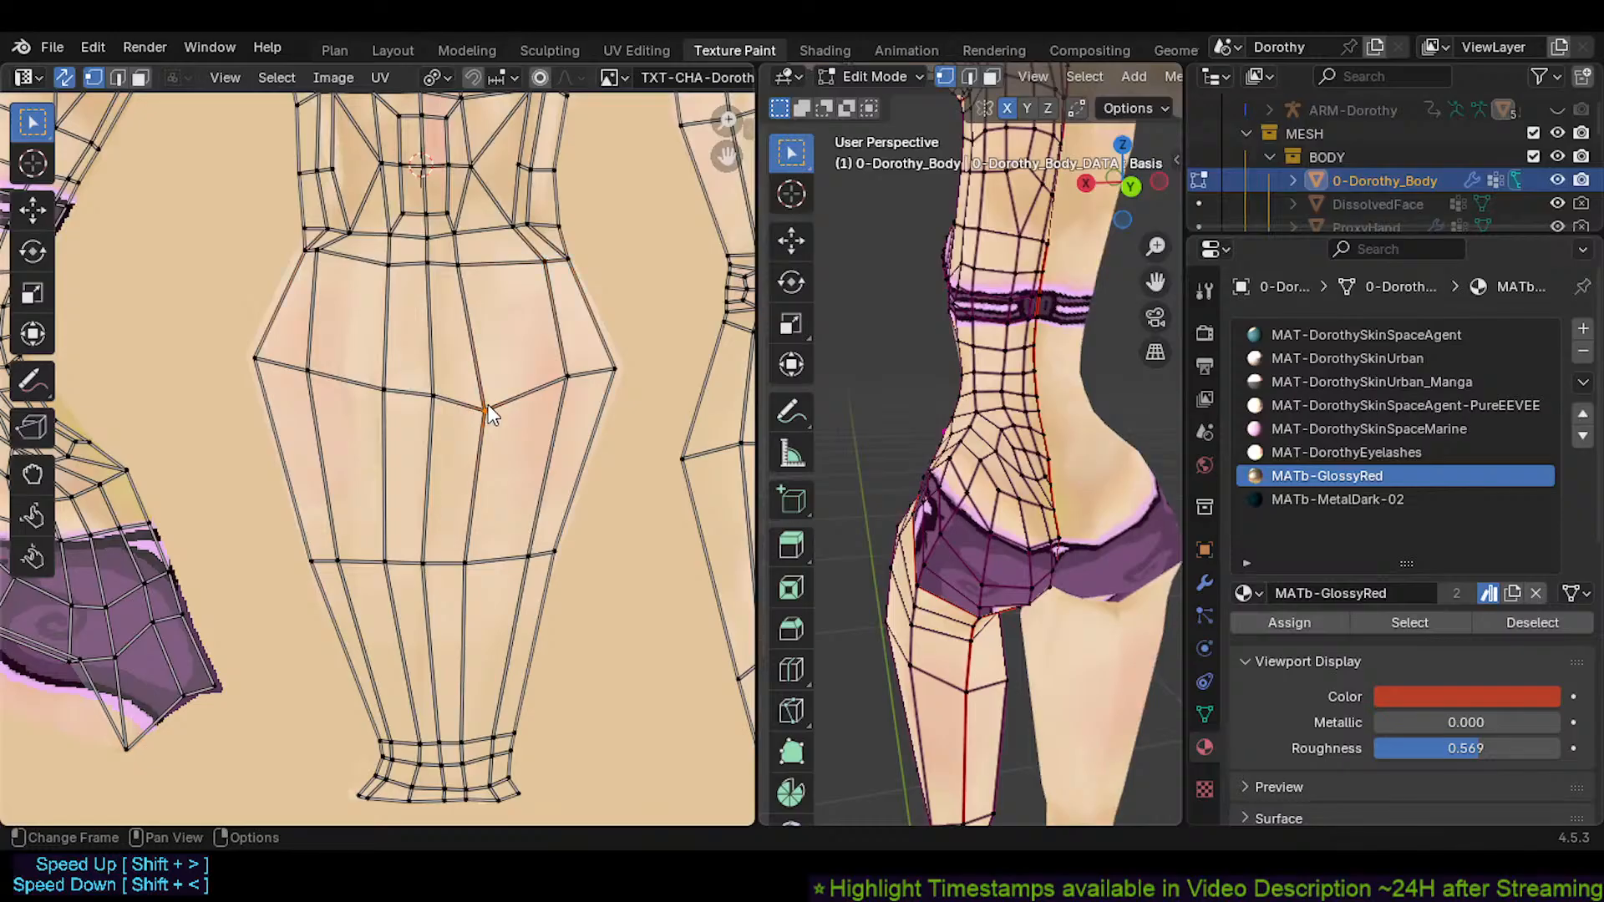
drag(488, 405, 488, 387)
Tighten the UV columns on both sides of the knee band with the Pinch tool
click(31, 473)
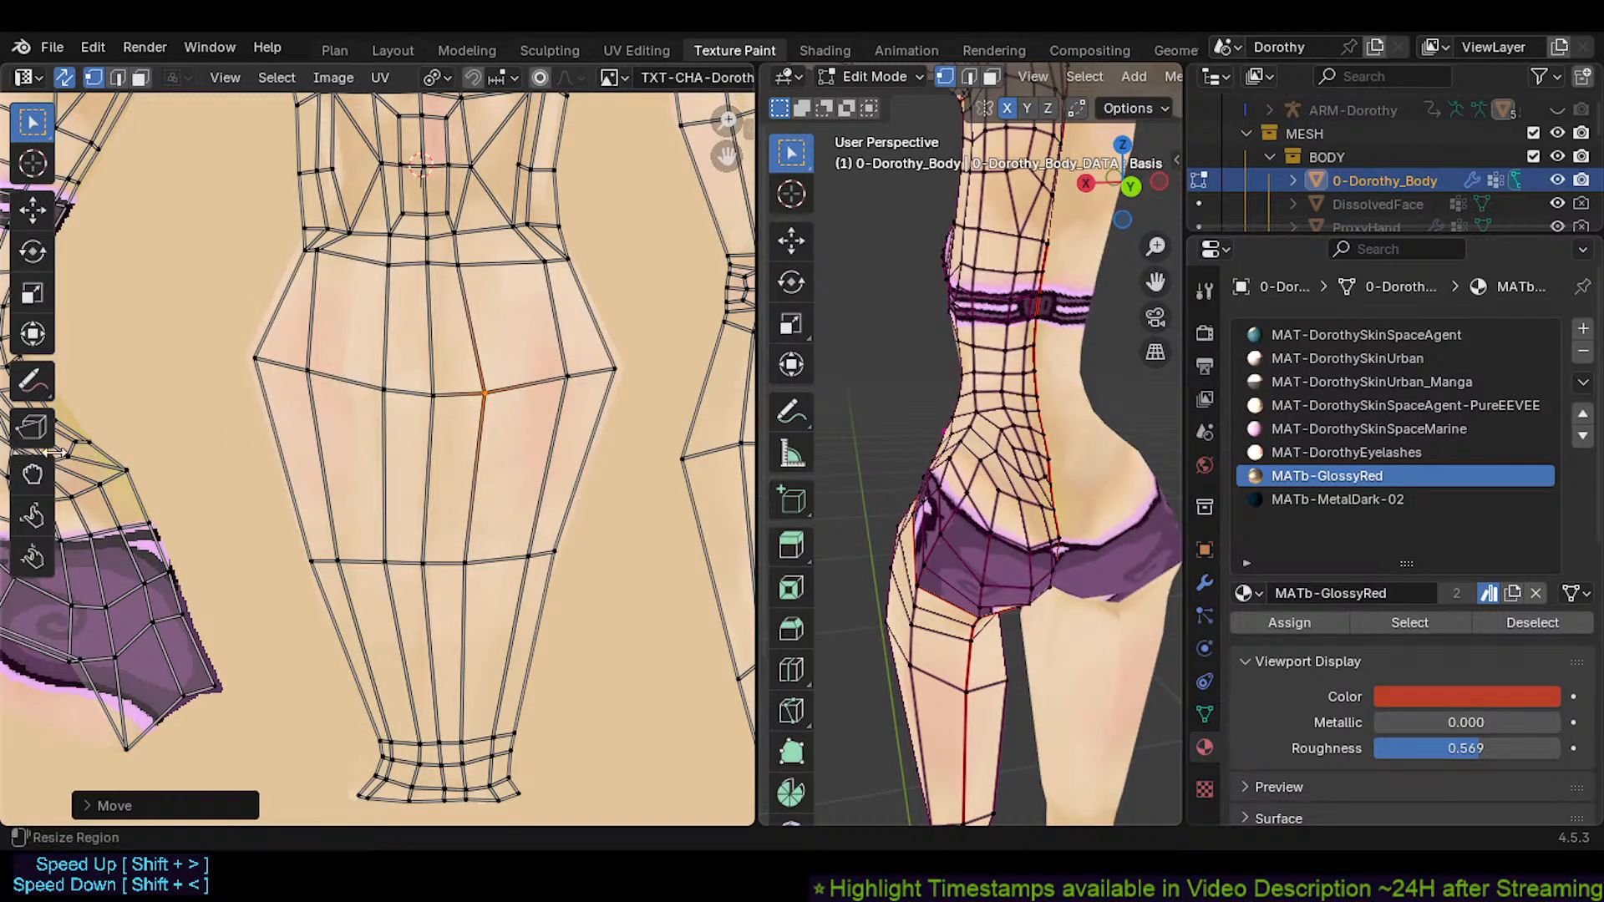
click(31, 557)
drag(448, 388, 436, 310)
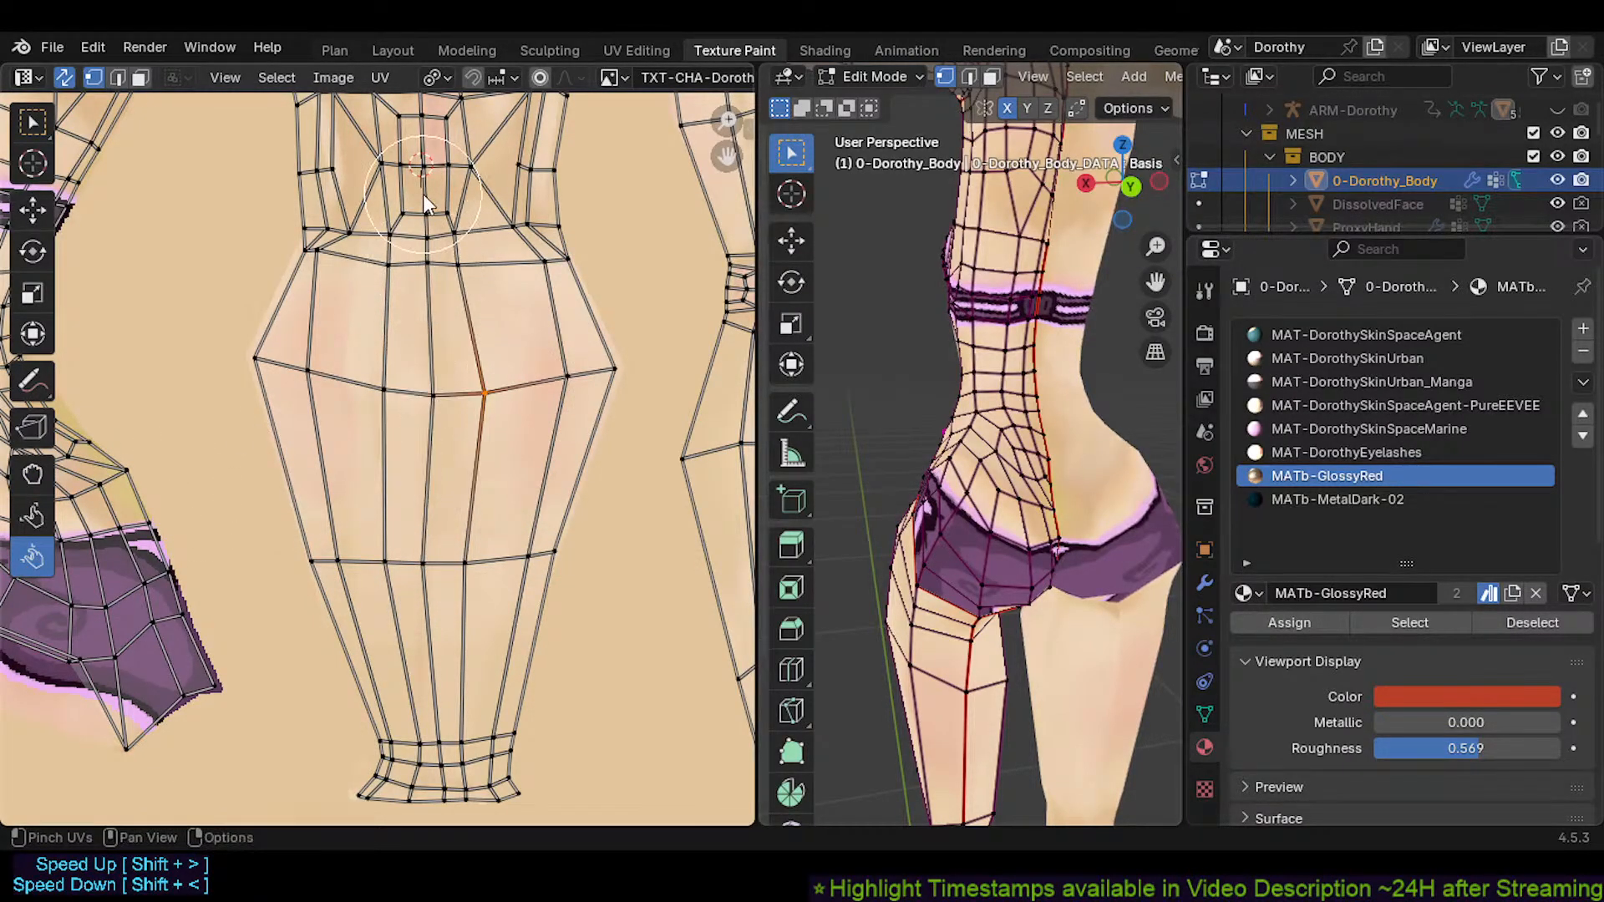
middle_drag(423, 193, 413, 376)
shift+drag(423, 378, 421, 384)
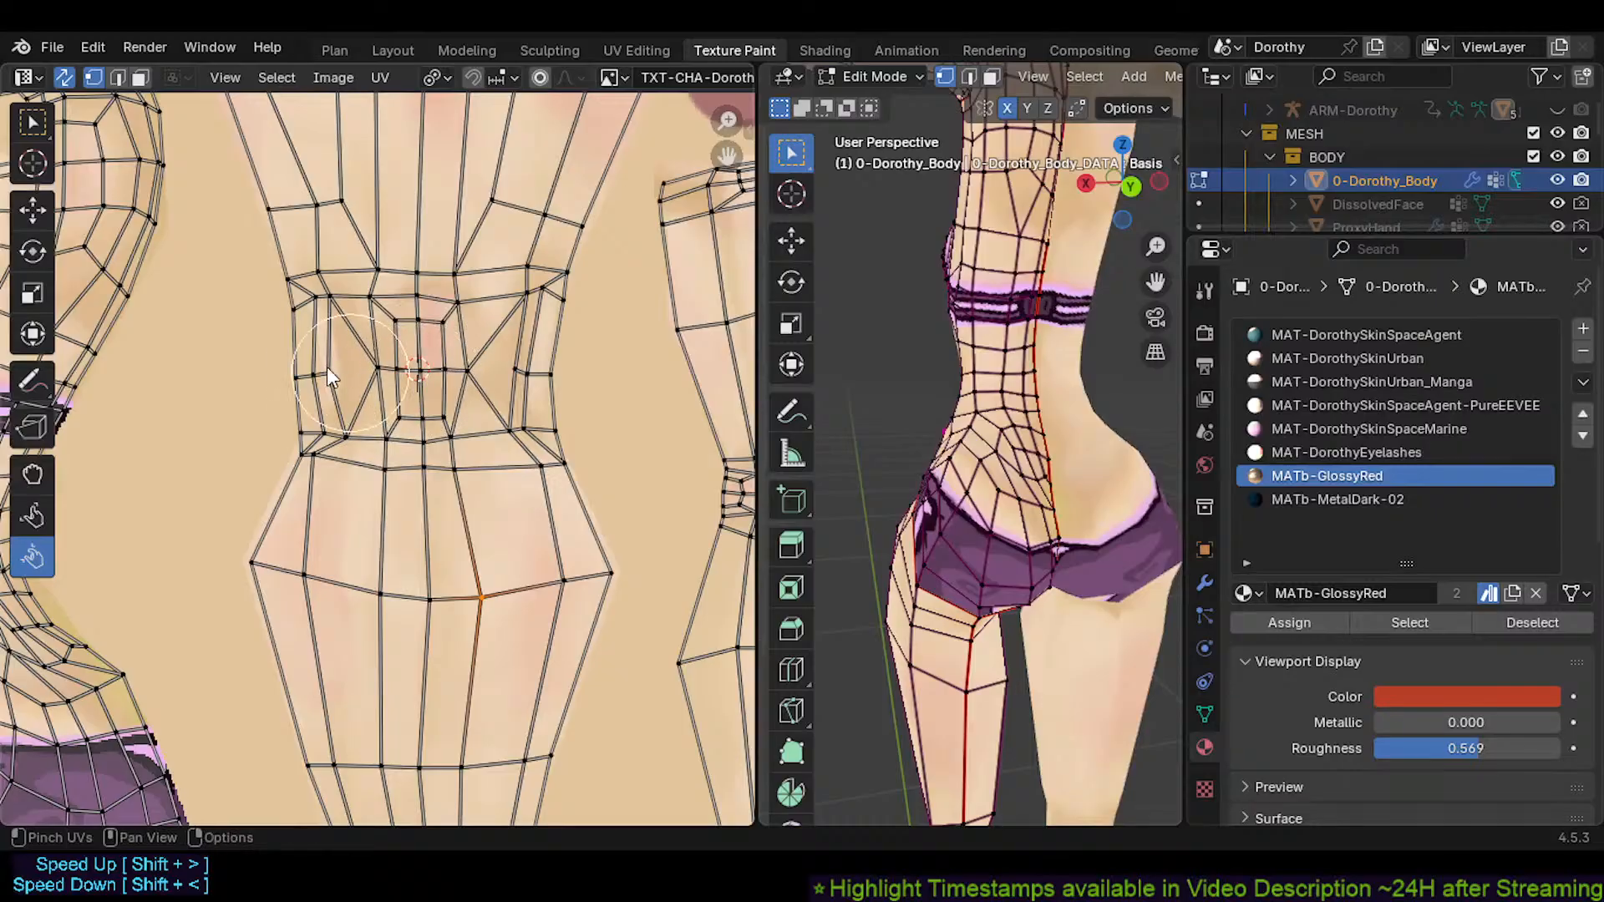
drag(536, 374, 531, 371)
Save the file and apply a Pinch stroke to the upper rows of the thigh island
middle_drag(436, 307, 404, 479)
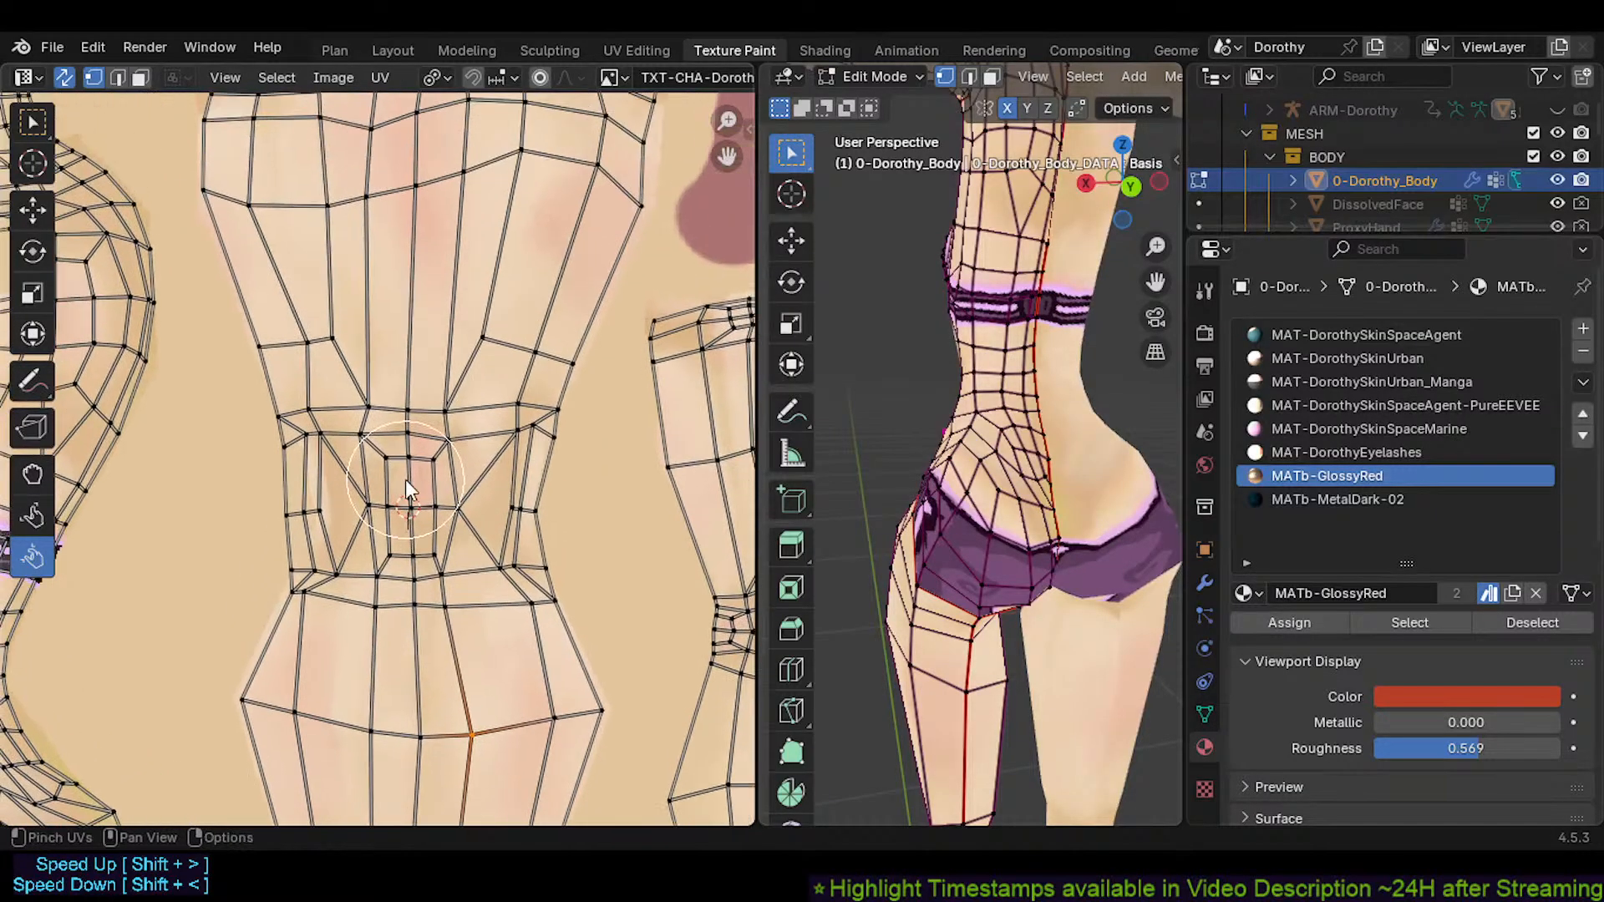
middle_drag(446, 390, 379, 486)
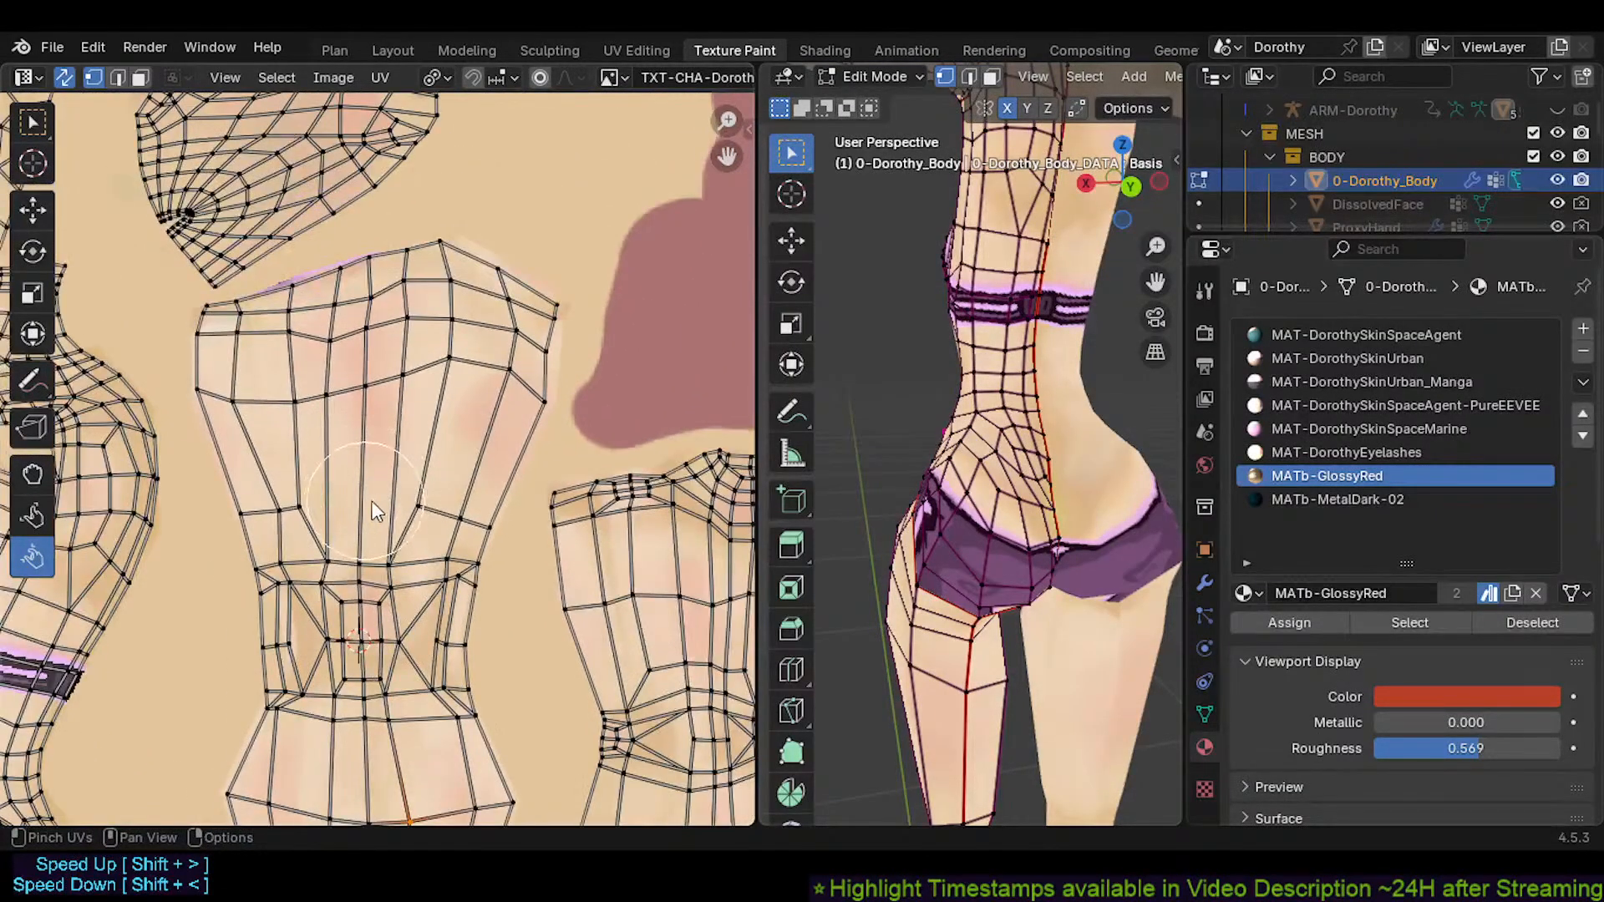
key(ctrl+s)
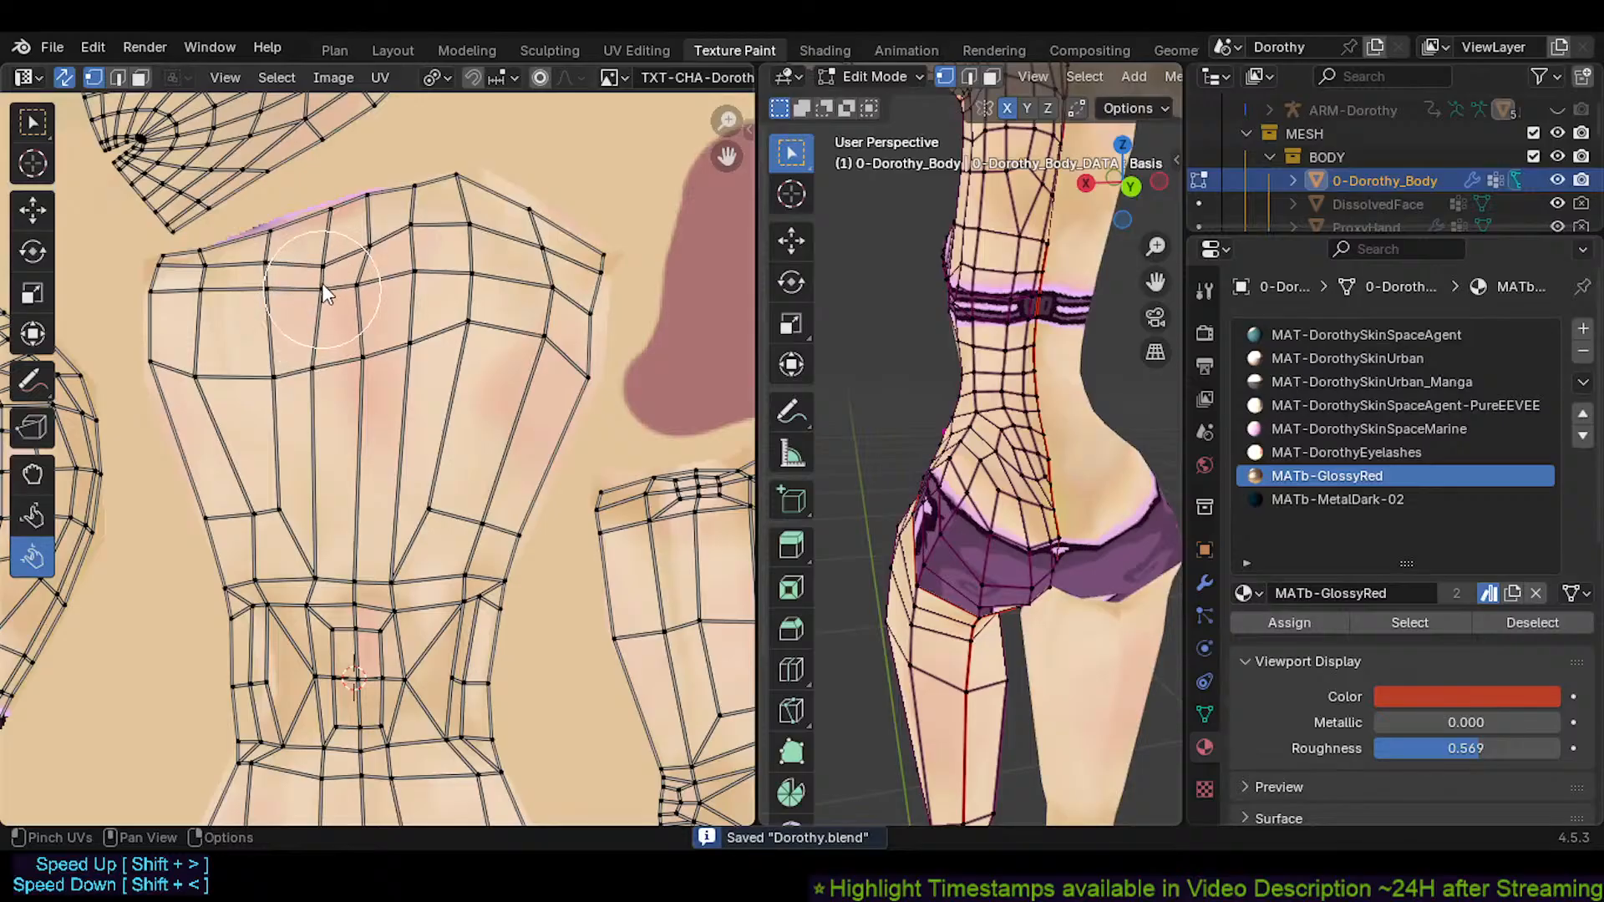
drag(322, 283, 321, 288)
Examine the neighbouring leg, foot and hand islands, and the nail and strip islands on the red painted area
middle_drag(539, 378, 314, 338)
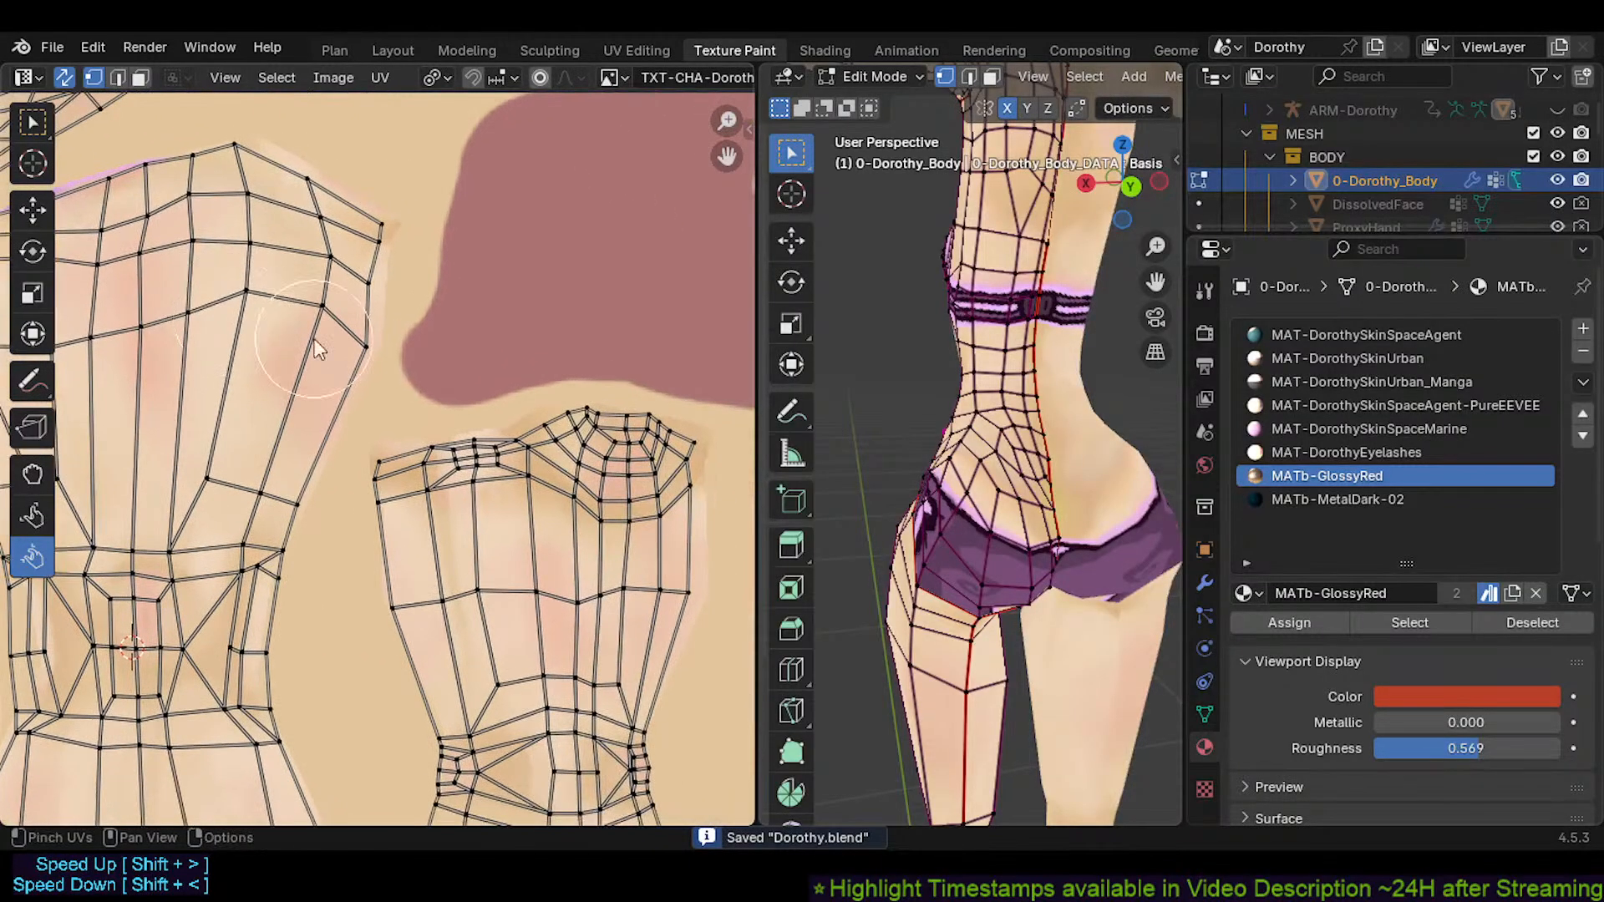
middle_drag(478, 501, 350, 448)
middle_drag(451, 467, 333, 359)
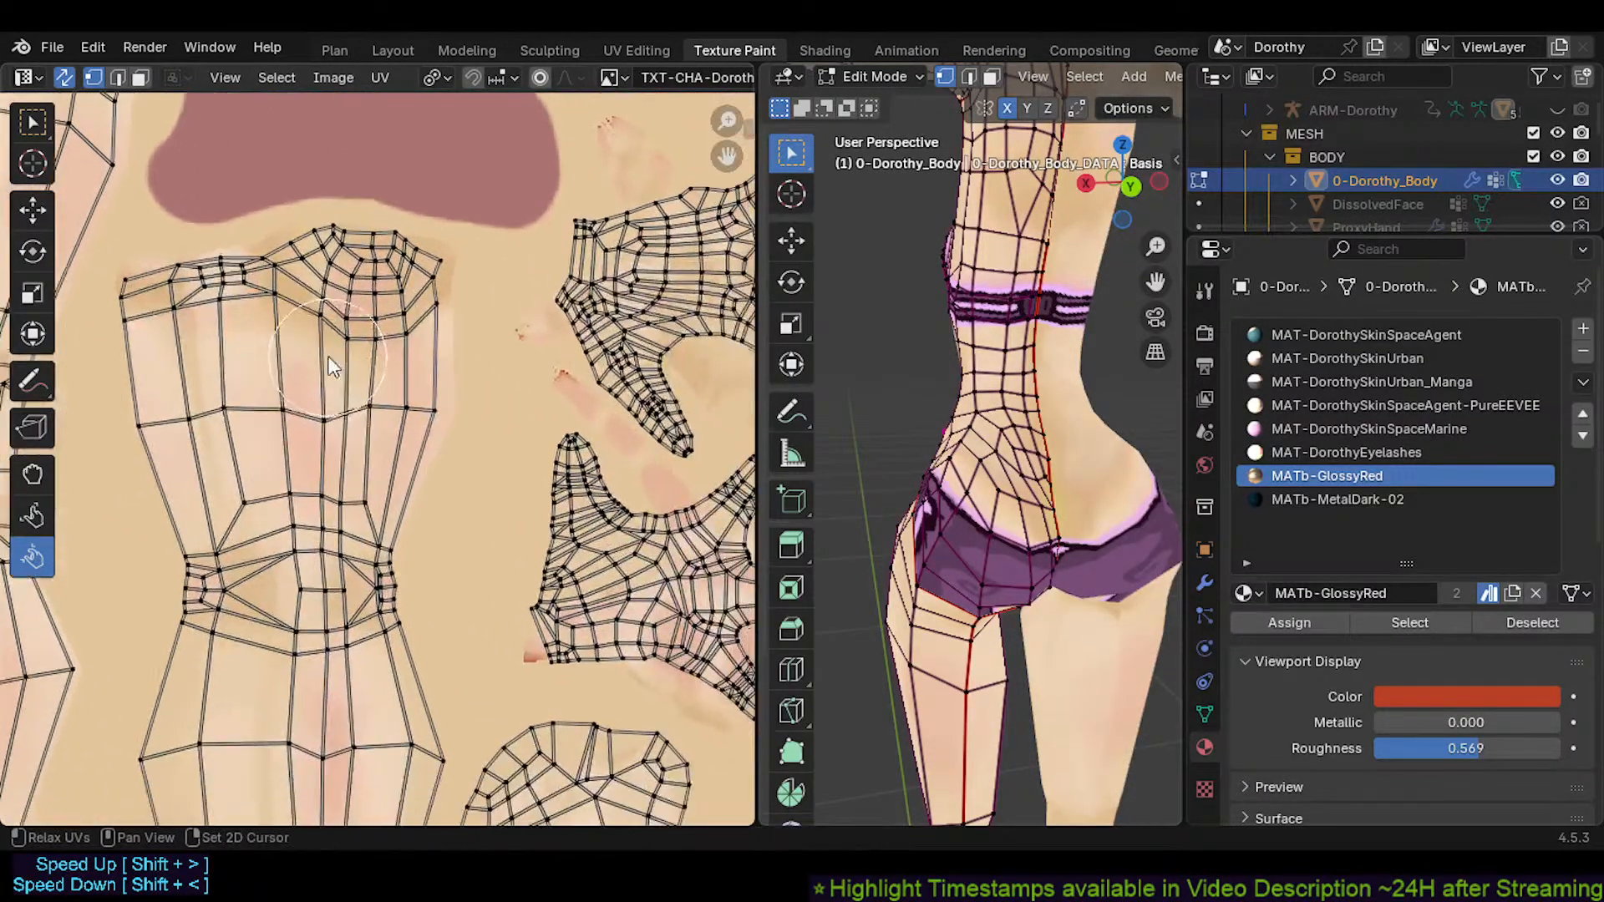
middle_drag(377, 574, 358, 315)
middle_drag(476, 534, 369, 303)
middle_drag(435, 378, 253, 653)
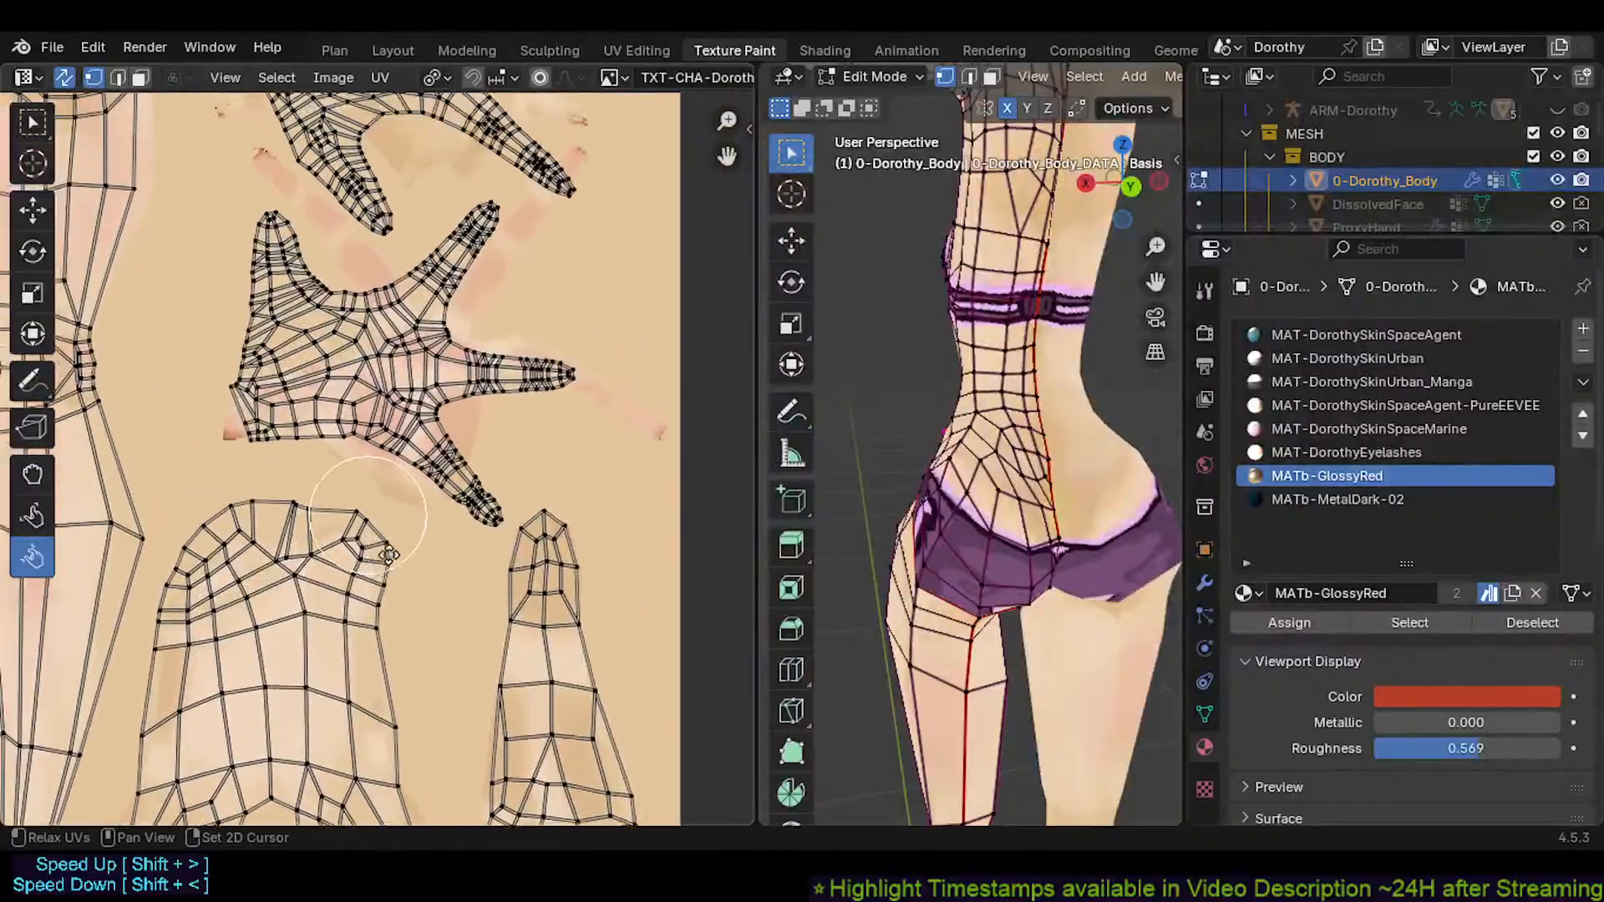
middle_drag(359, 418, 453, 601)
middle_drag(418, 384, 423, 594)
middle_drag(440, 437, 307, 603)
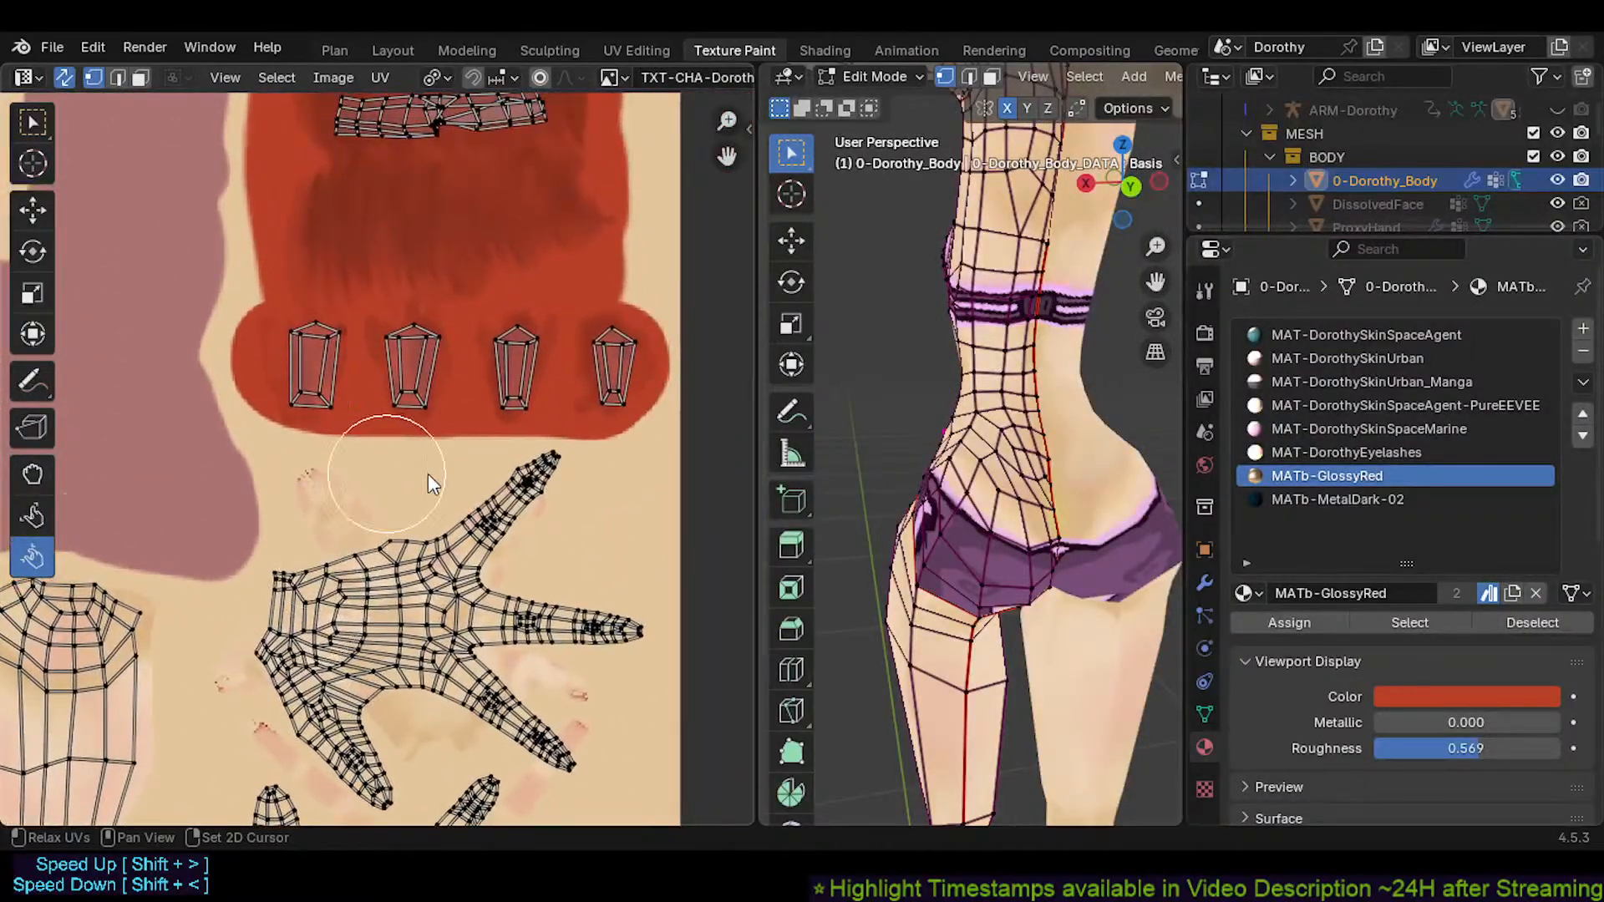
scroll(480, 485, up, 3)
scroll(459, 498, down, 5)
middle_drag(336, 418, 474, 543)
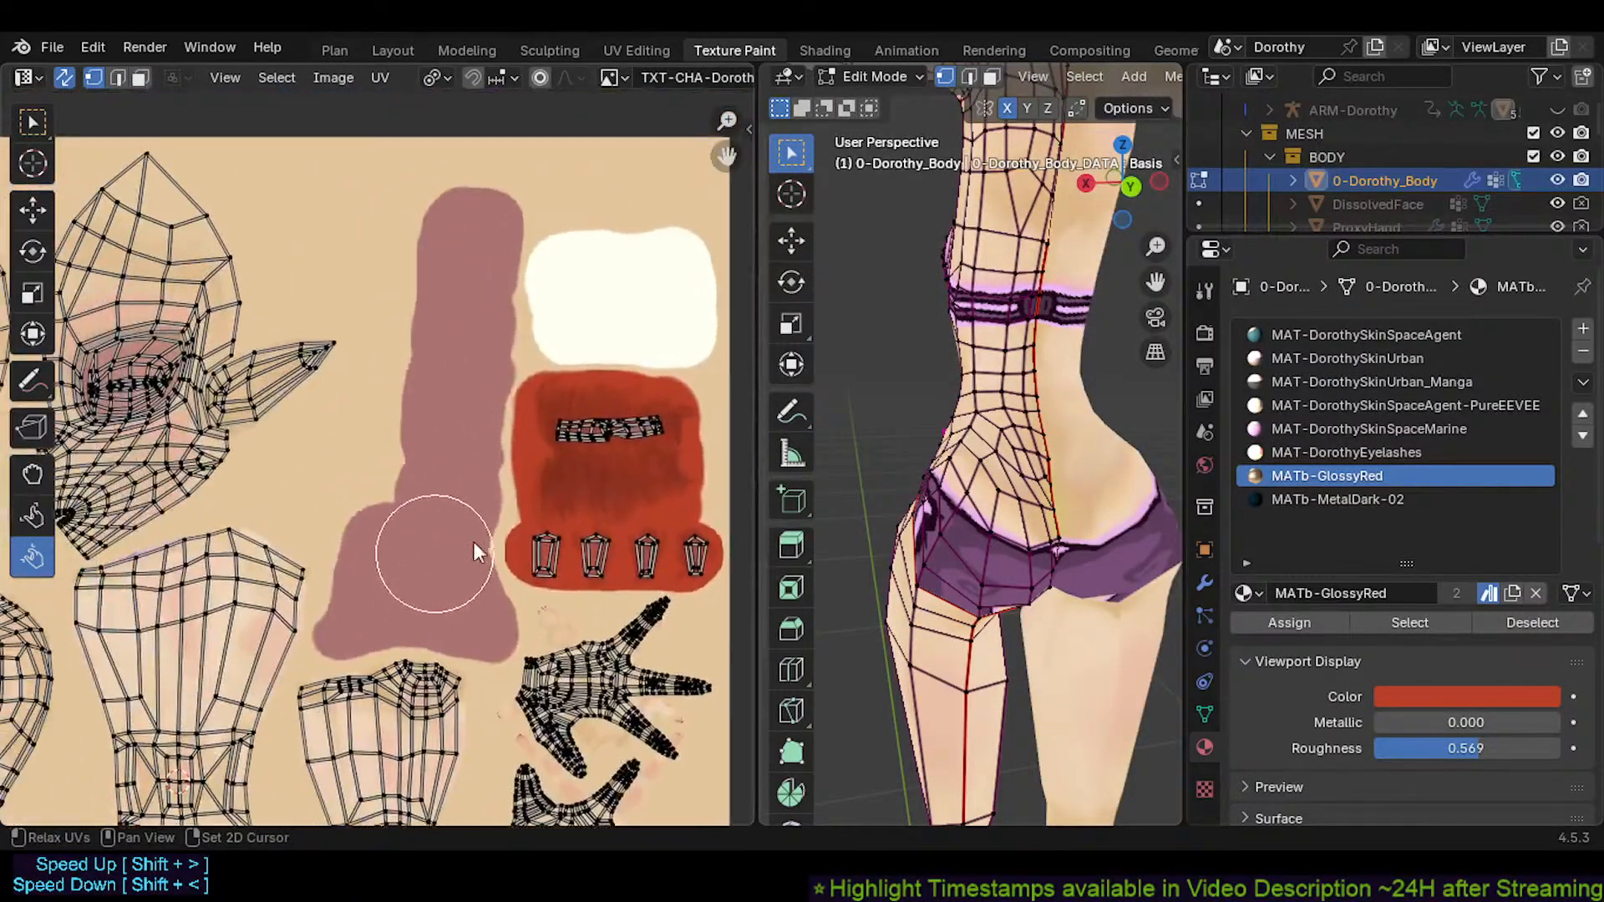
scroll(564, 528, up, 4)
middle_drag(519, 450, 335, 583)
scroll(507, 474, up, 2)
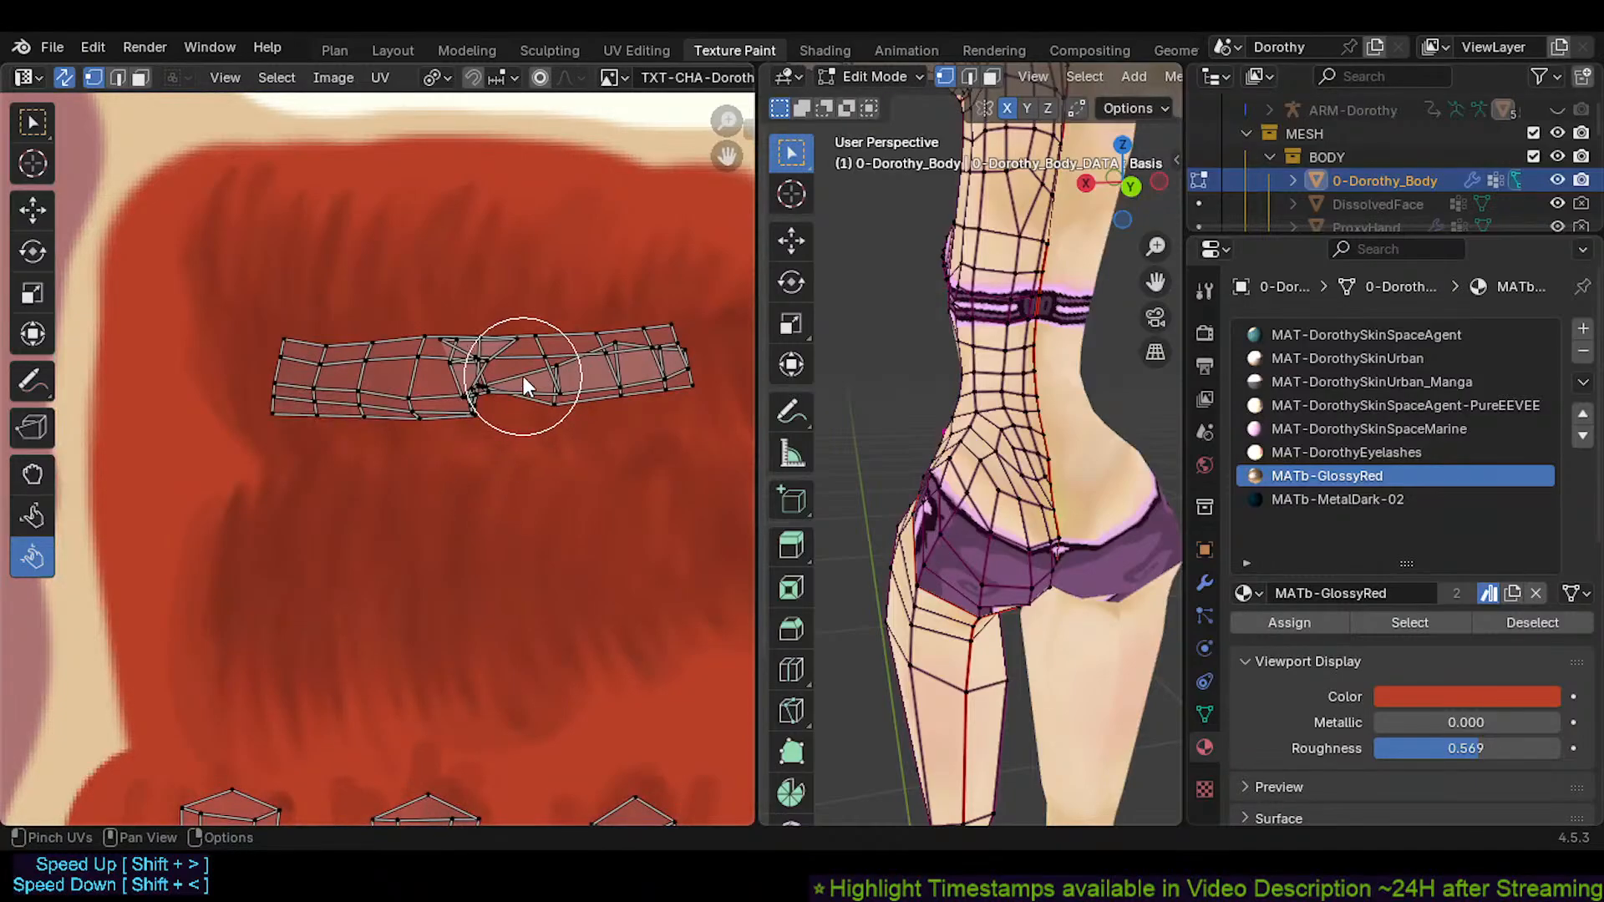
Select the whole linked strip island on the red painted area, frame its faces in the 3D viewport and unwrap them again
key(l)
scroll(545, 384, down, 3)
scroll(970, 395, down, 4)
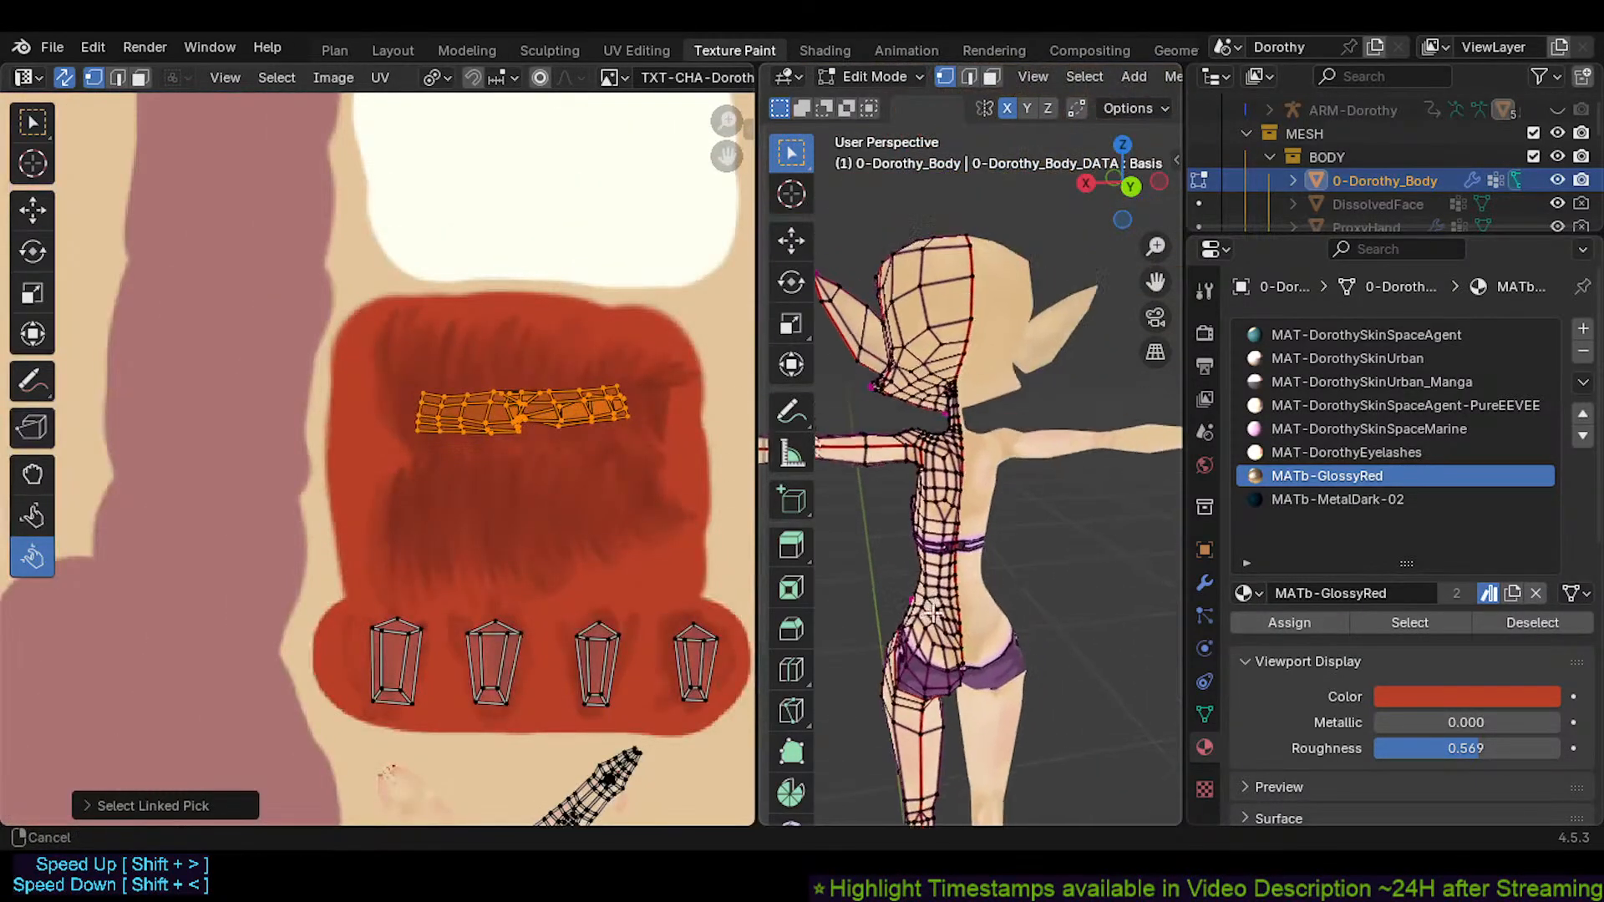
key(KP_Decimal)
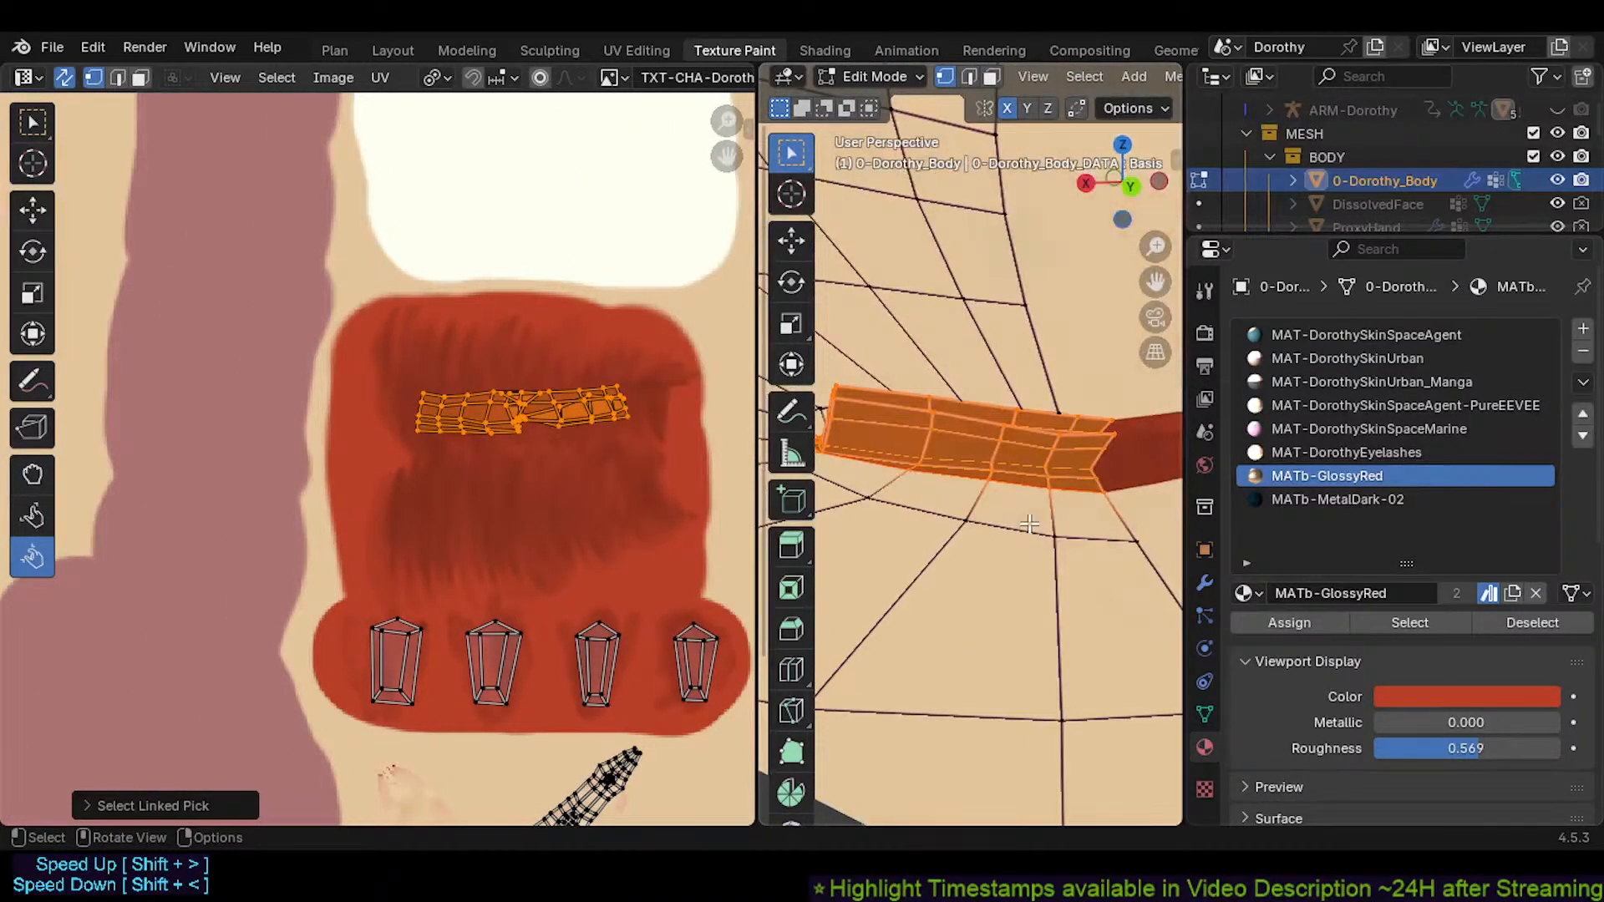
scroll(1004, 488, down, 1)
middle_drag(445, 446, 462, 448)
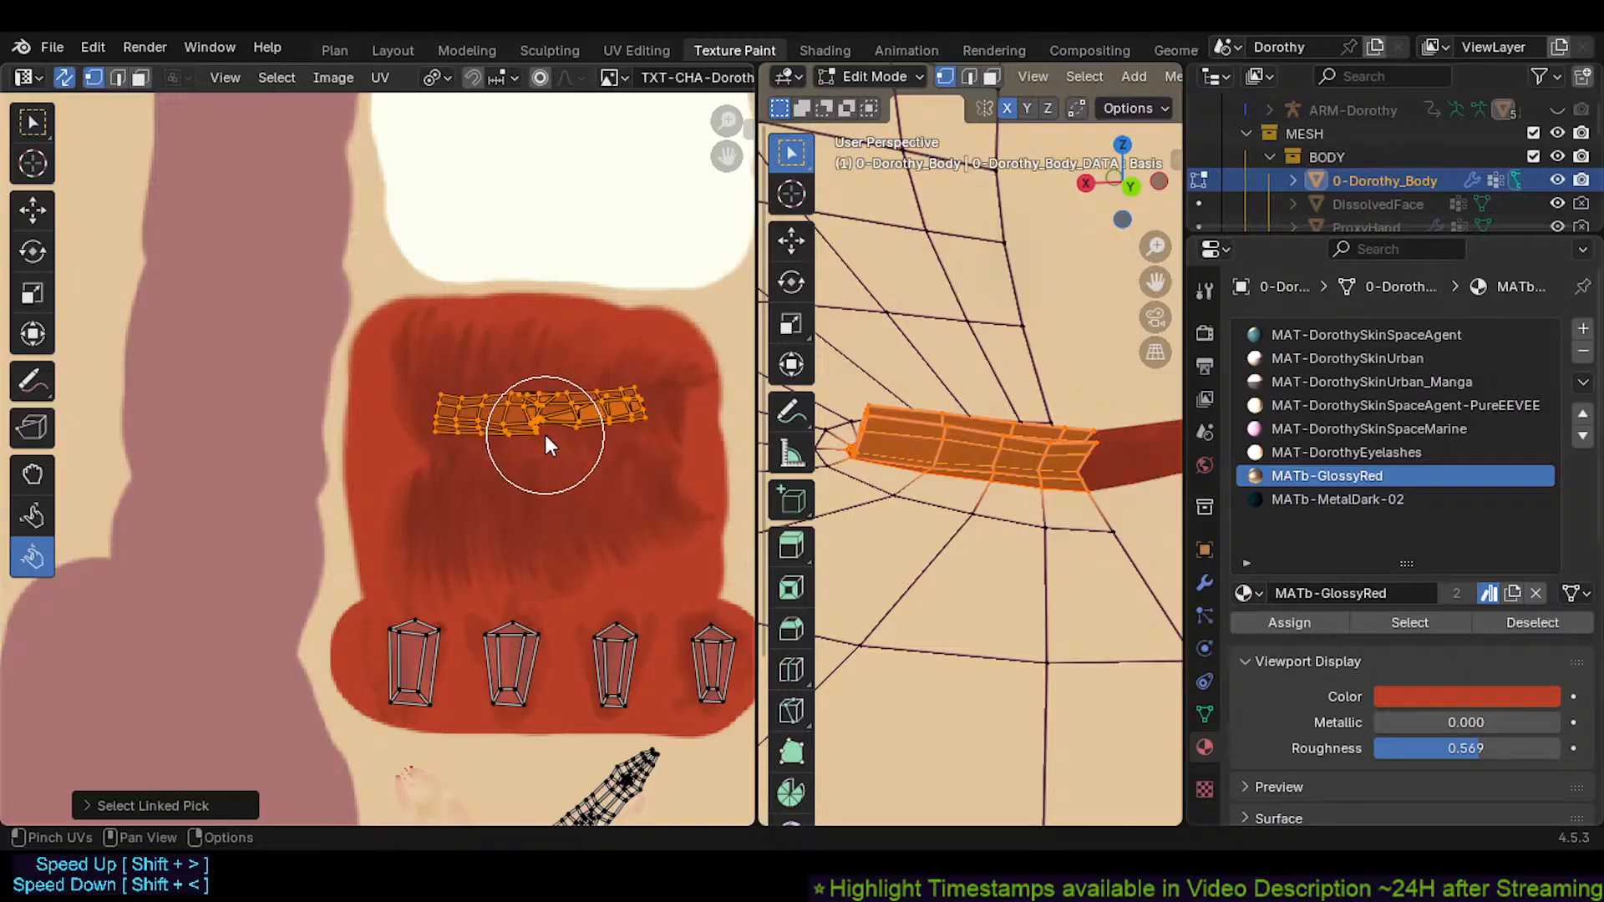
key(u)
click(999, 398)
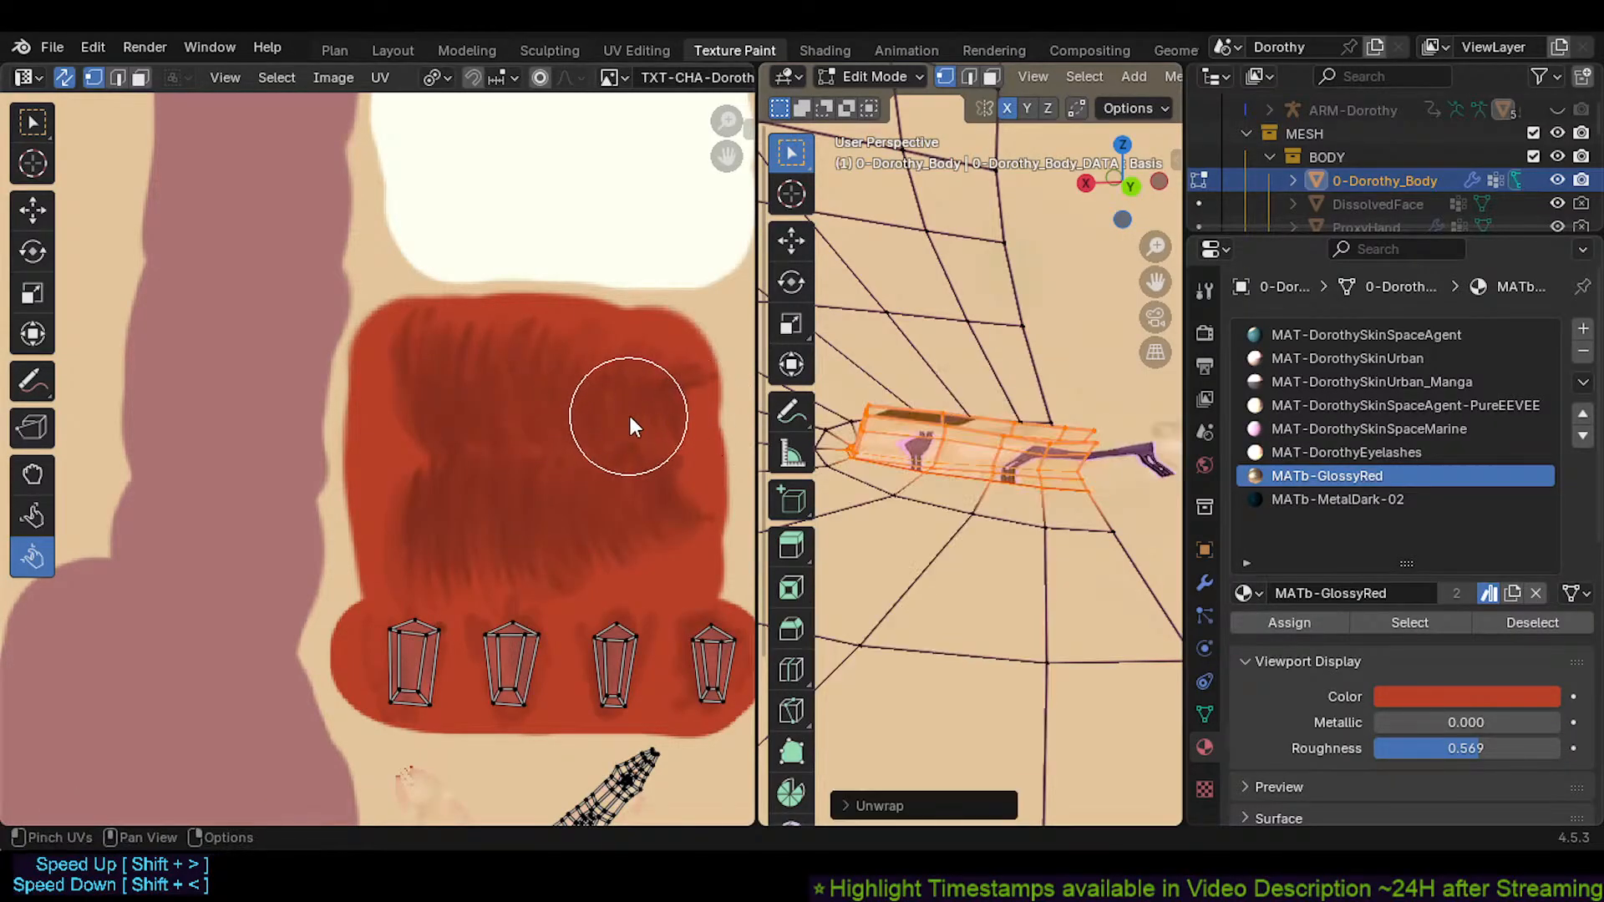
Switch to face selection, move the unwrapped strip island towards the red painted area and scale it down
scroll(506, 468, down, 7)
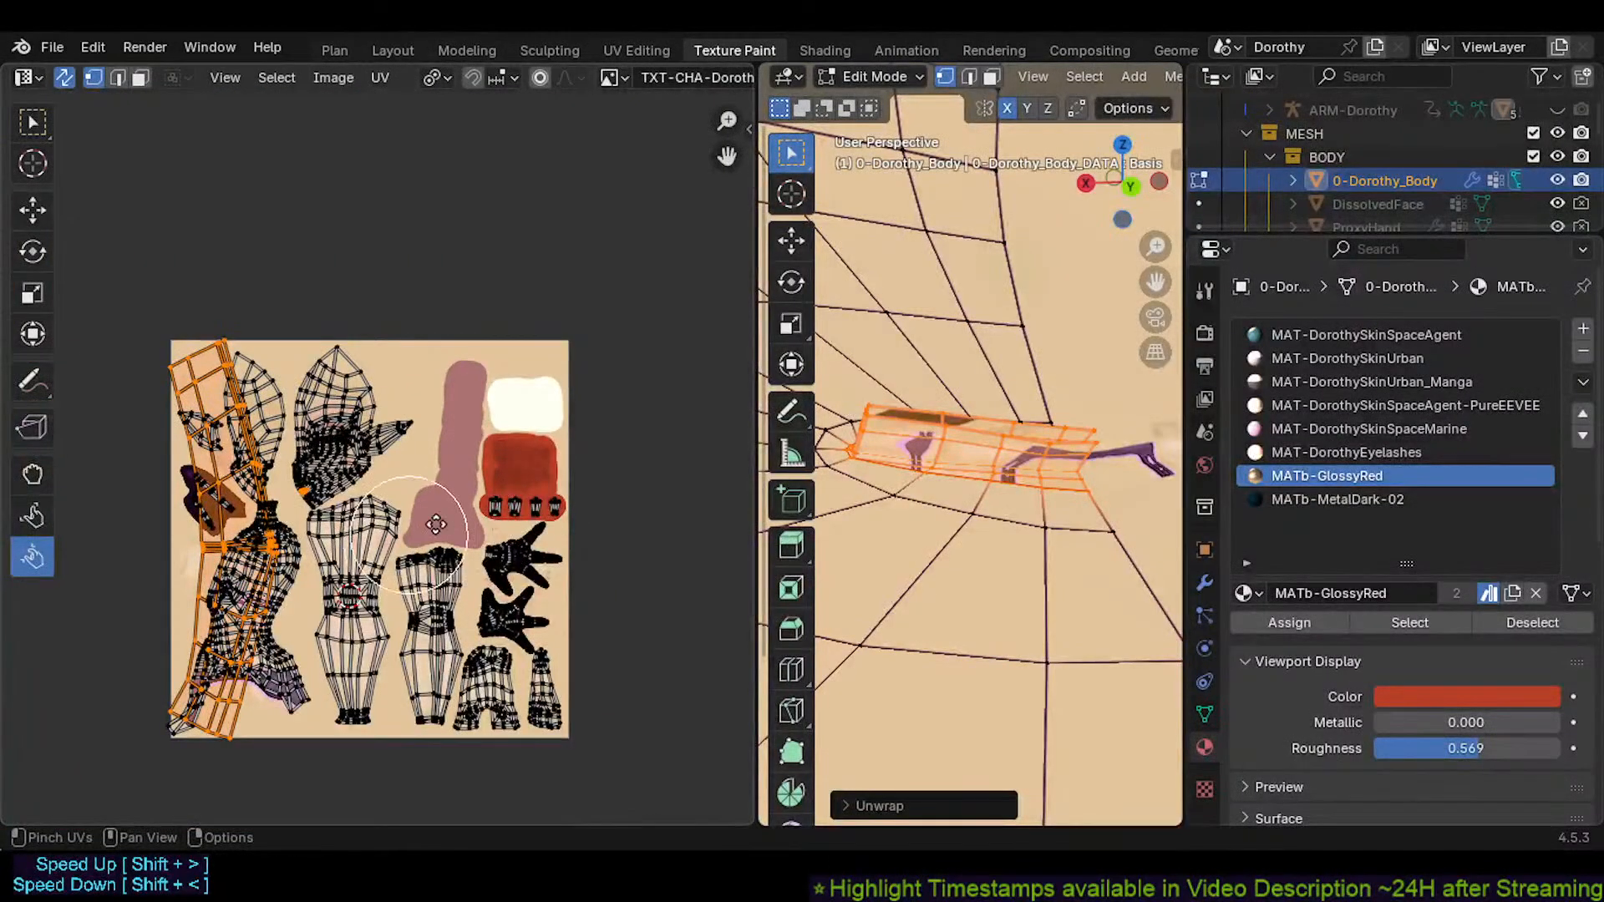
key(g)
right_click(520, 497)
key(3)
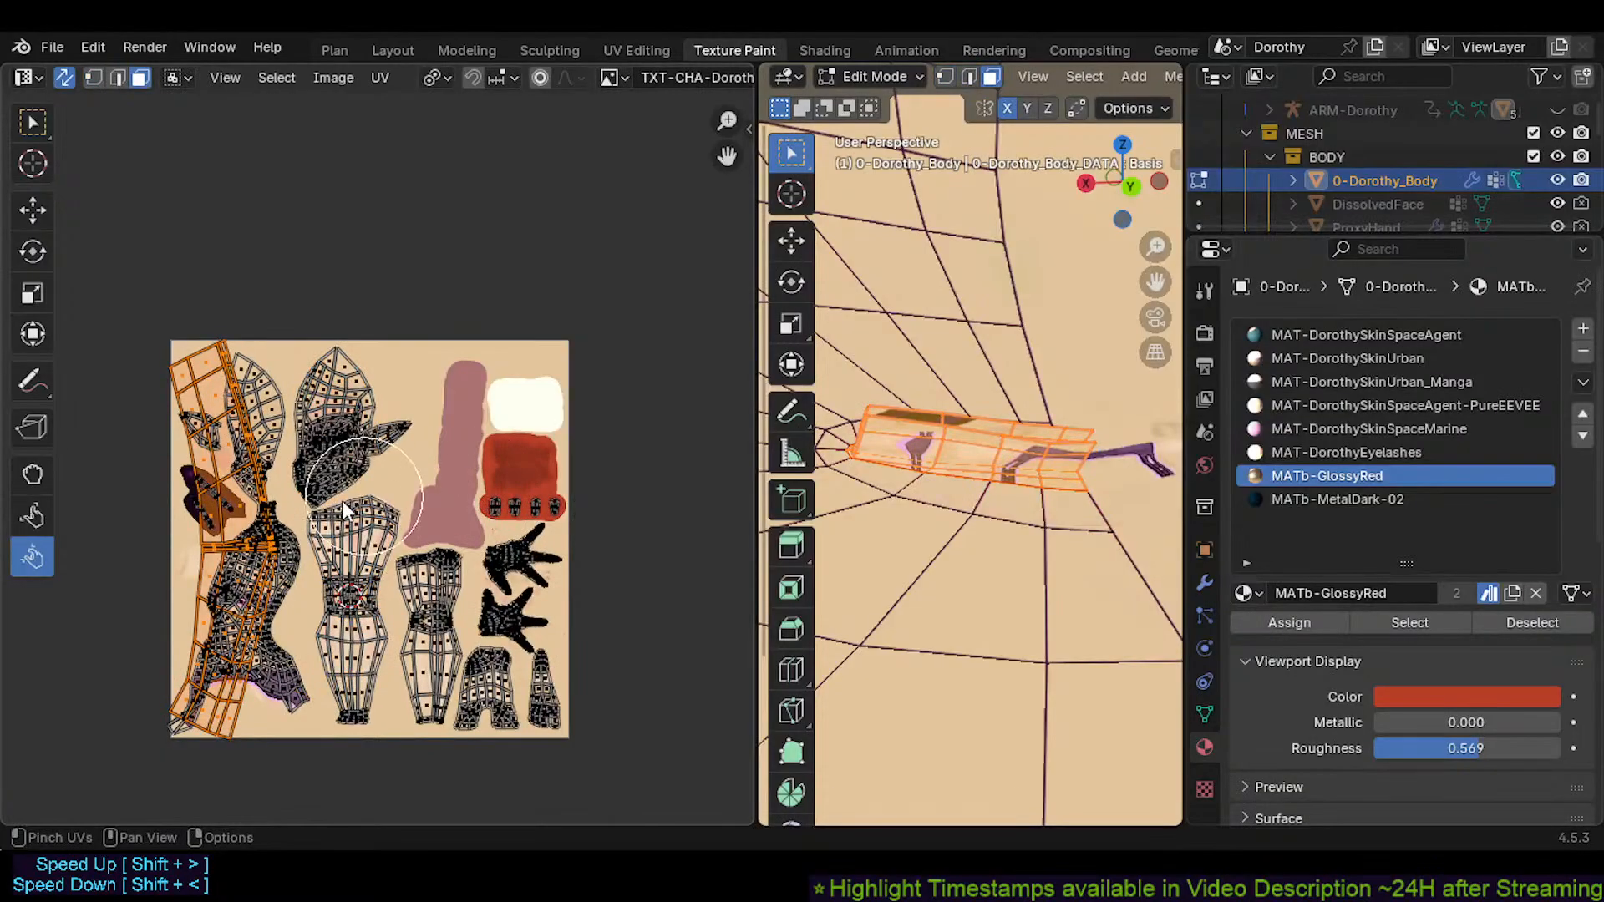
key(g)
click(543, 468)
key(s)
click(474, 515)
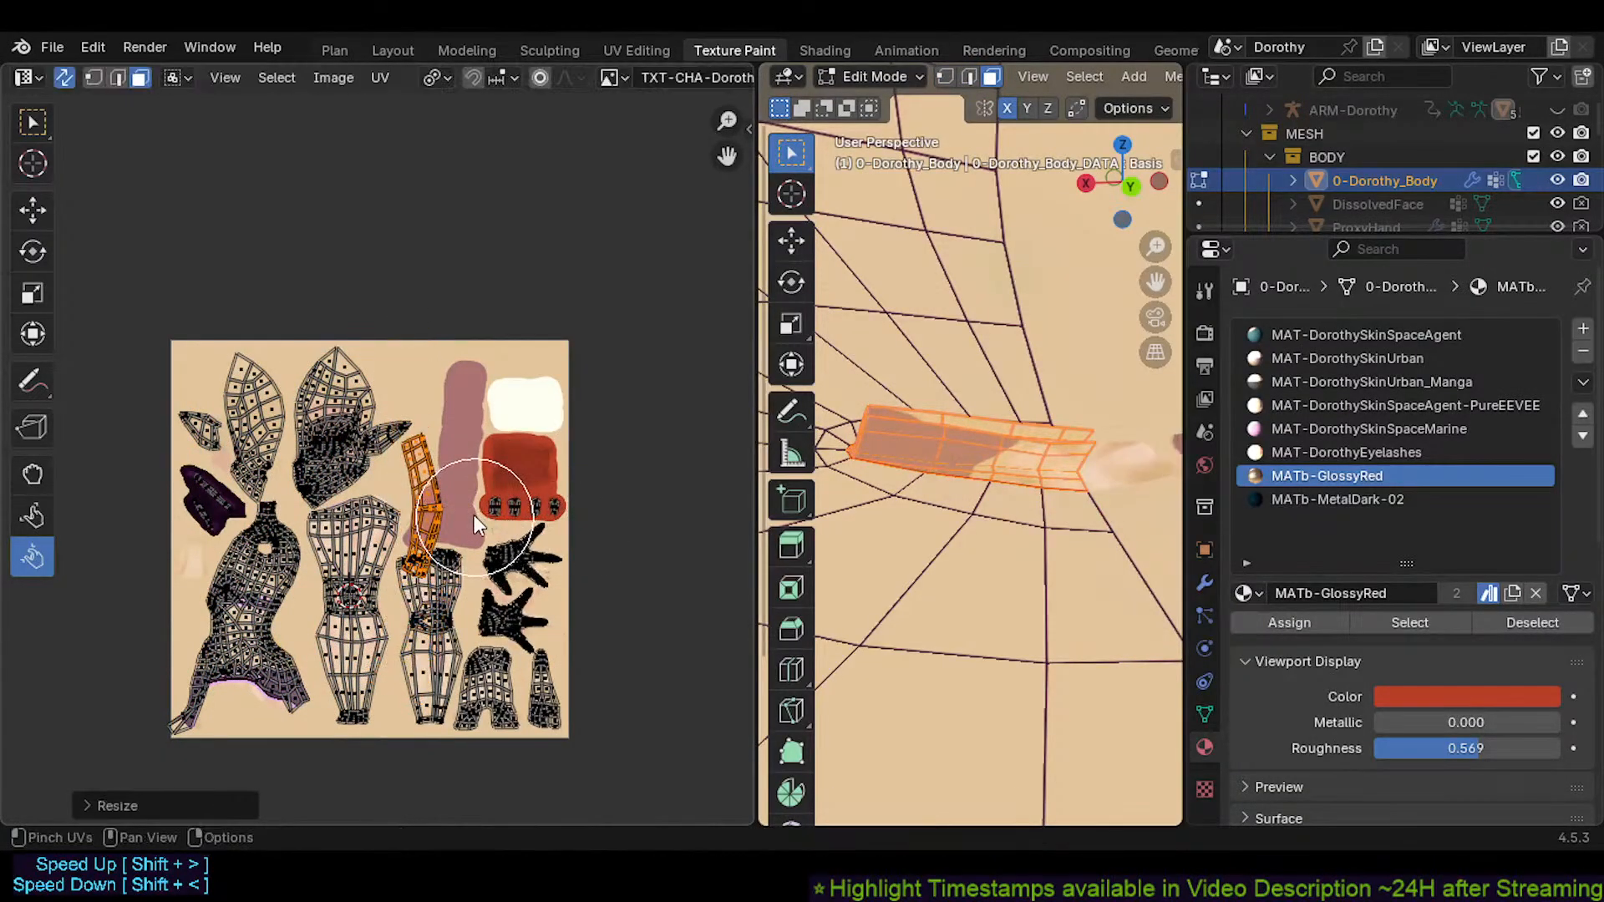
Rotate the strip island until it lies roughly horizontal across the red painted area
scroll(473, 514, up, 3)
key(r)
click(498, 544)
scroll(515, 474, up, 1)
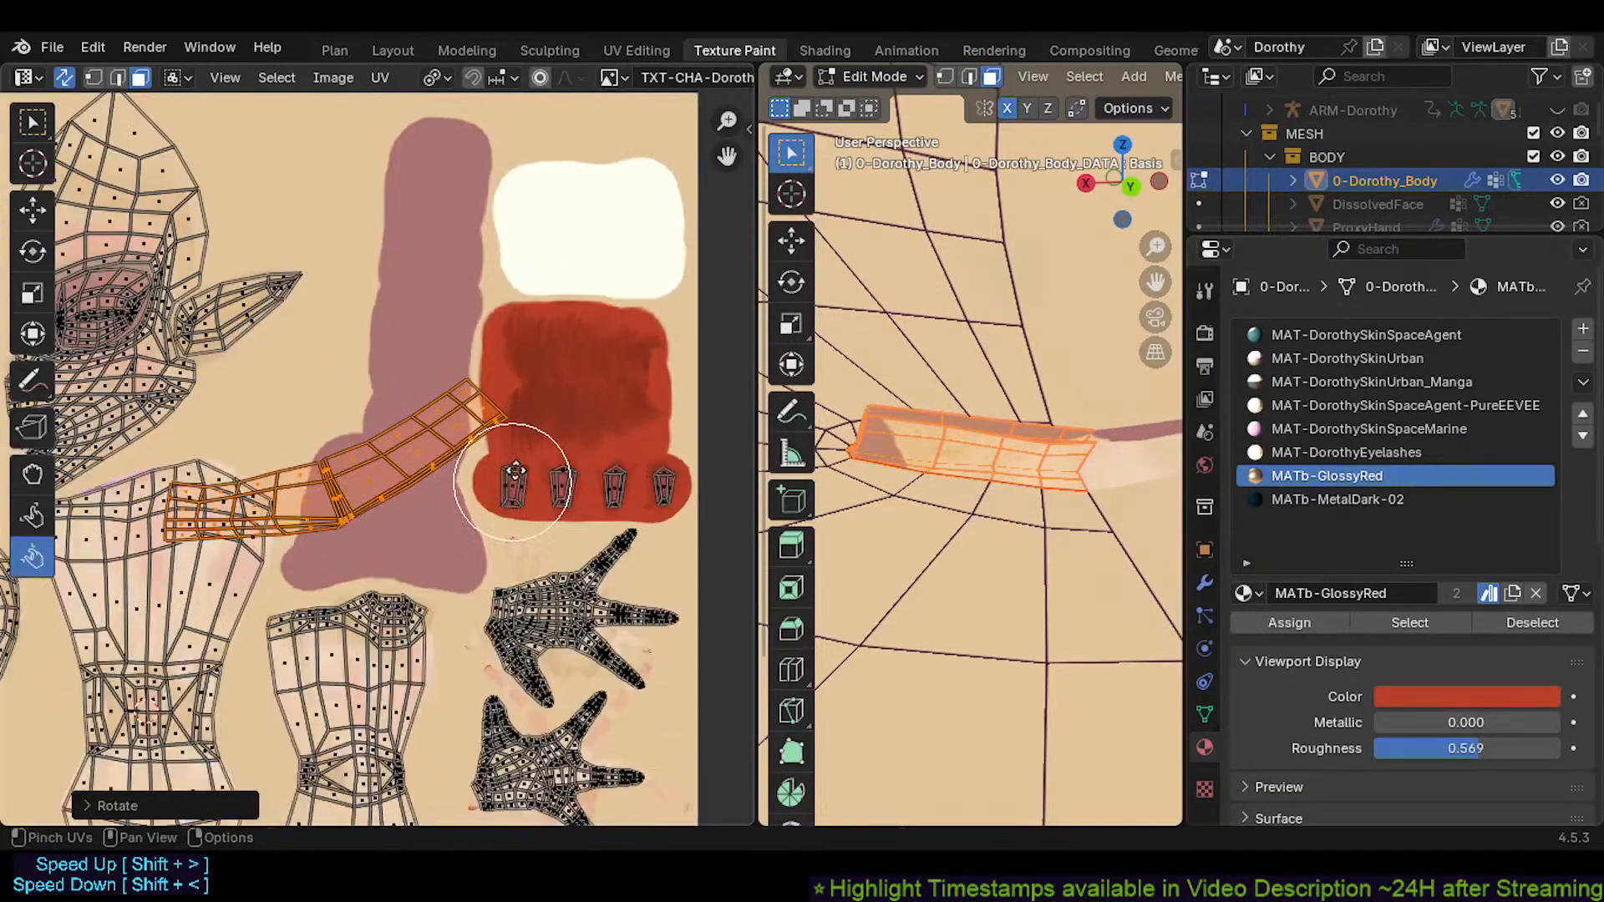
key(r)
click(617, 459)
scroll(553, 443, up, 1)
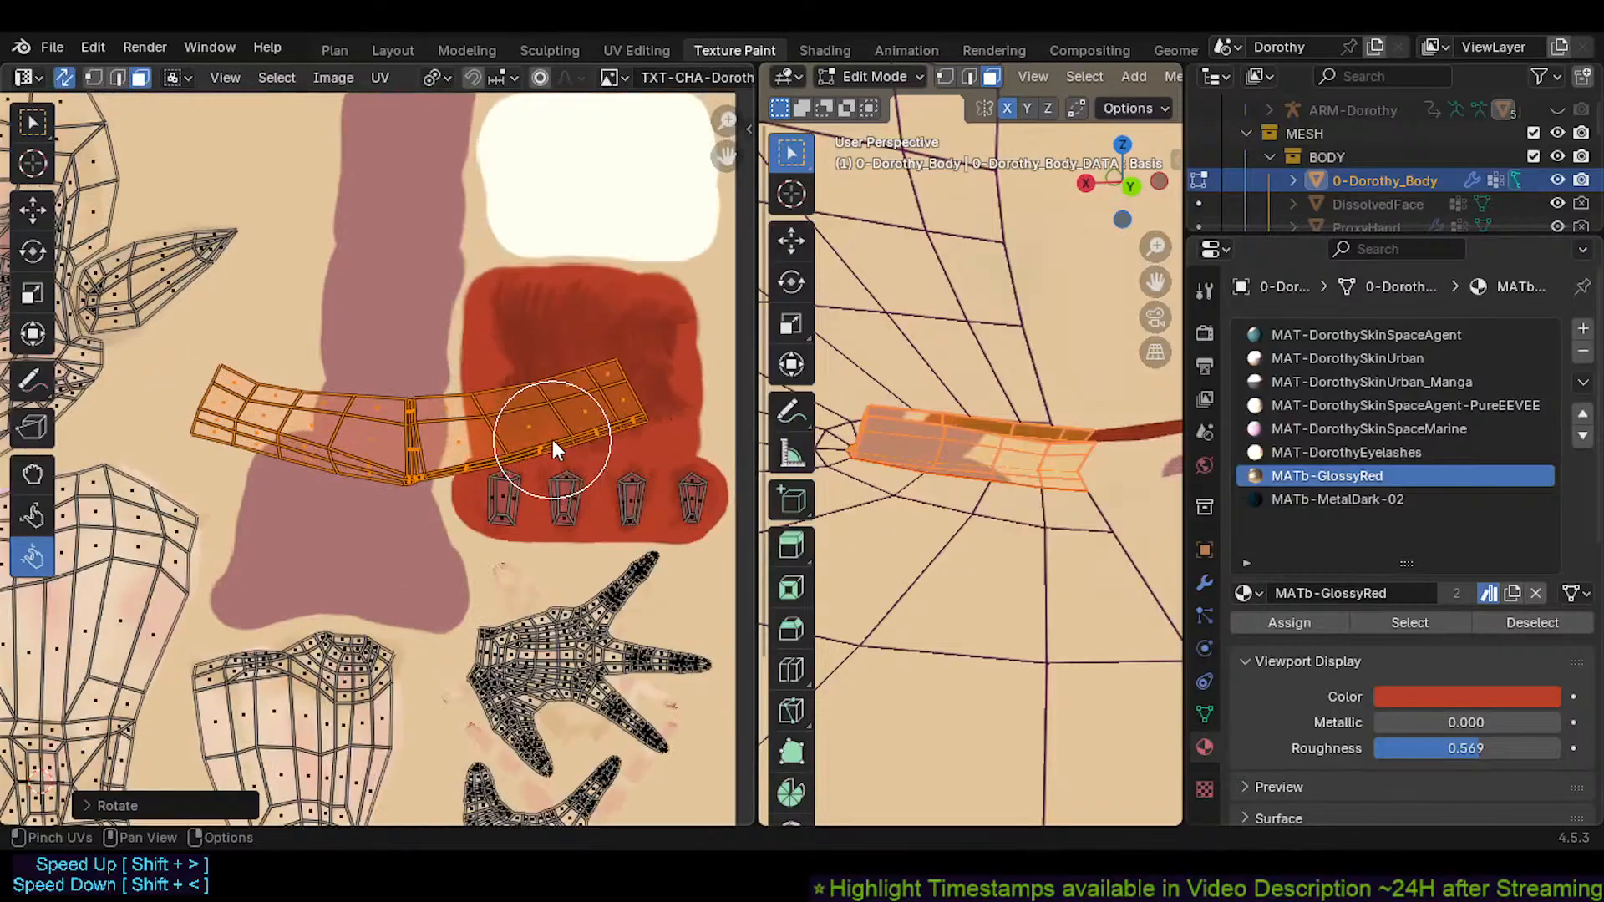
Reselect the whole linked strip island, scale it down further and clear the selection
key(alt+a)
key(l)
key(s)
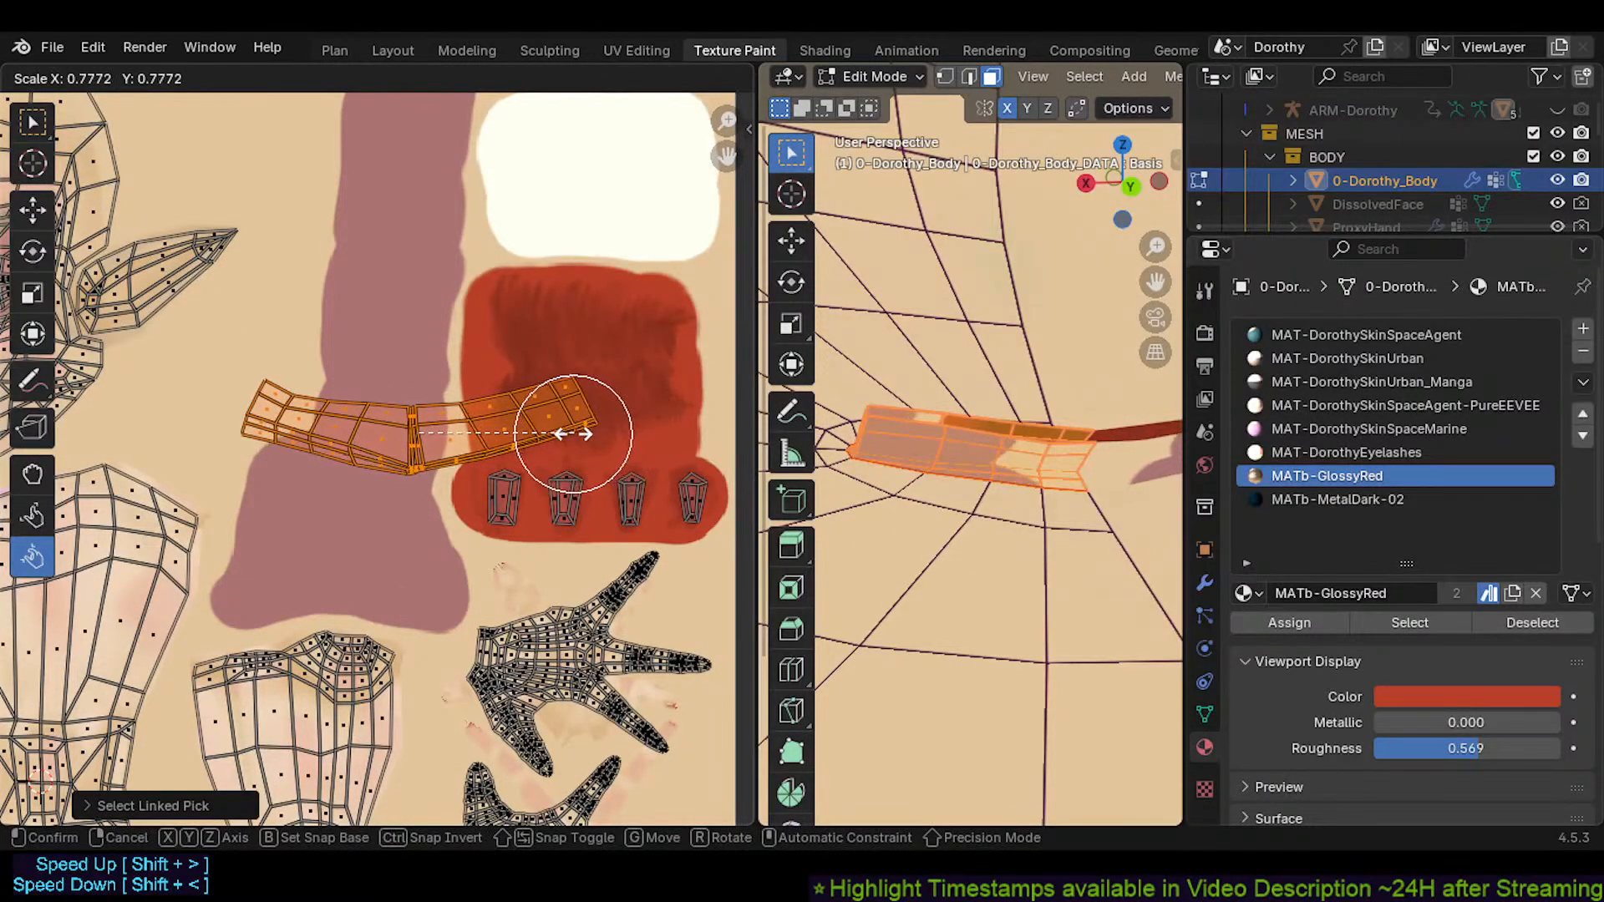
click(501, 428)
key(alt+a)
scroll(472, 430, up, 1)
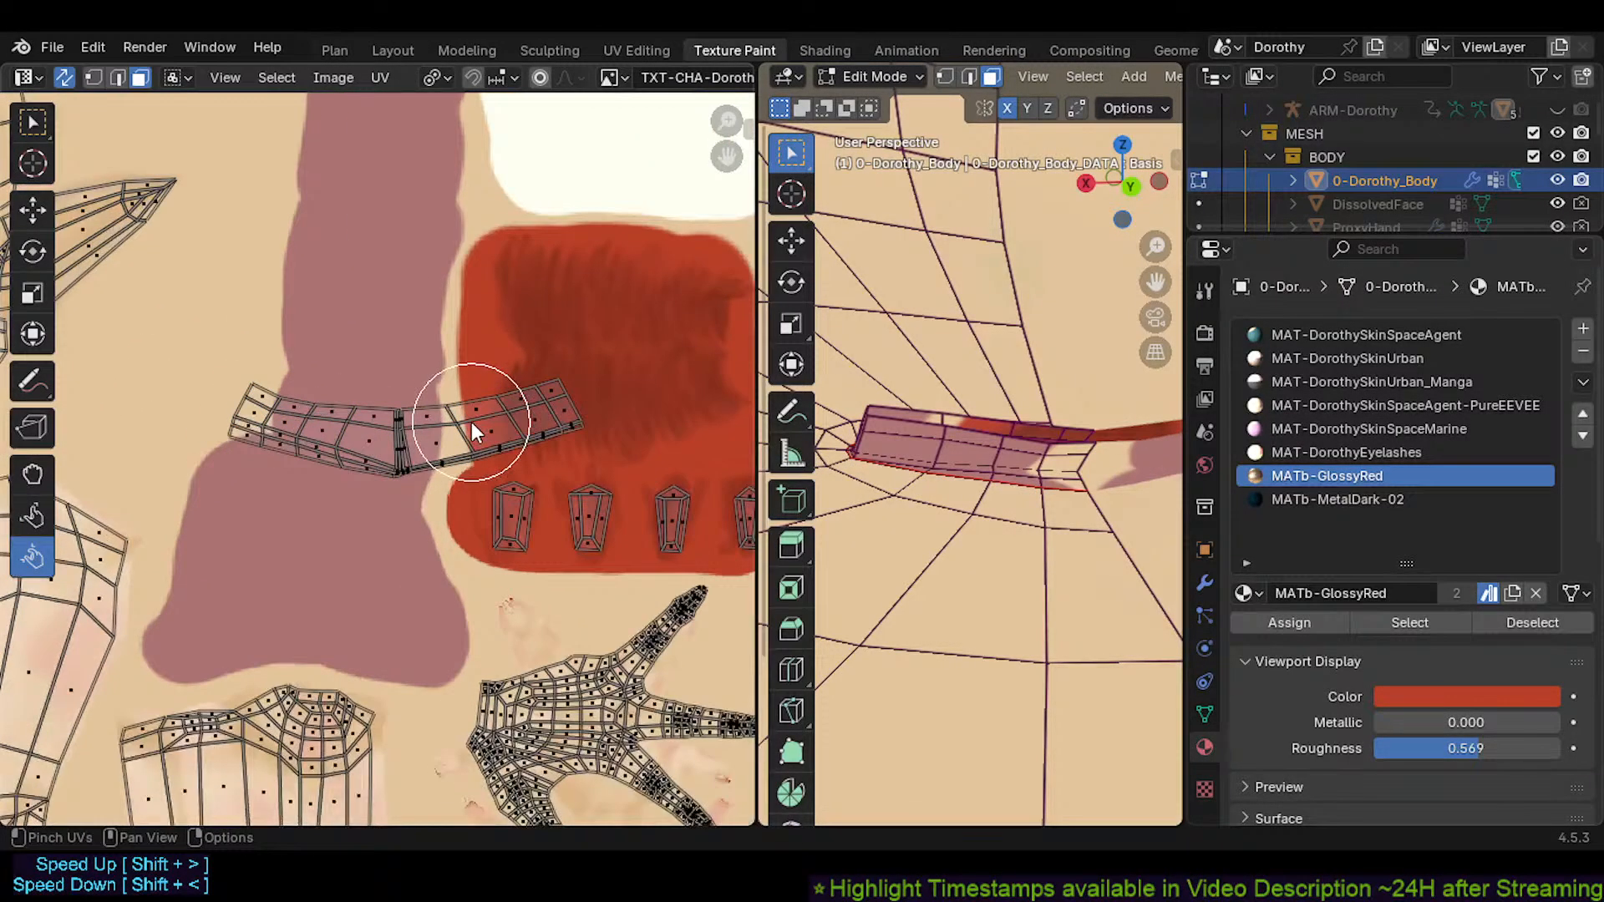
Select the linked strip island again, rotate and shrink it, and move it fully inside the red painted area
key(l)
key(r)
click(539, 429)
key(g)
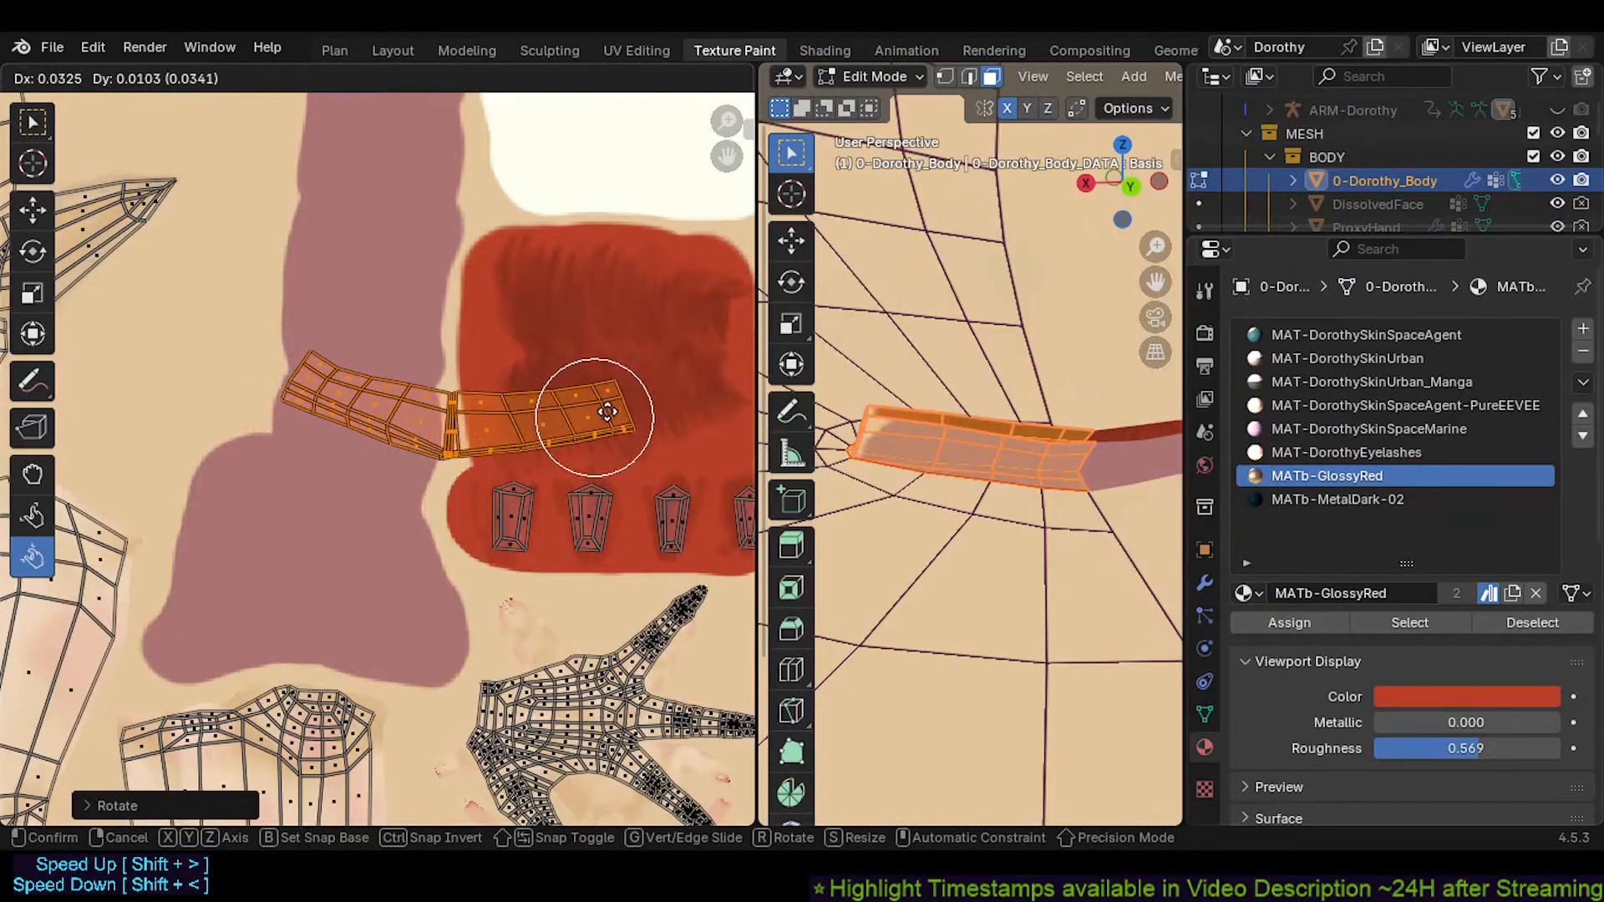
click(660, 409)
key(s)
click(618, 421)
key(g)
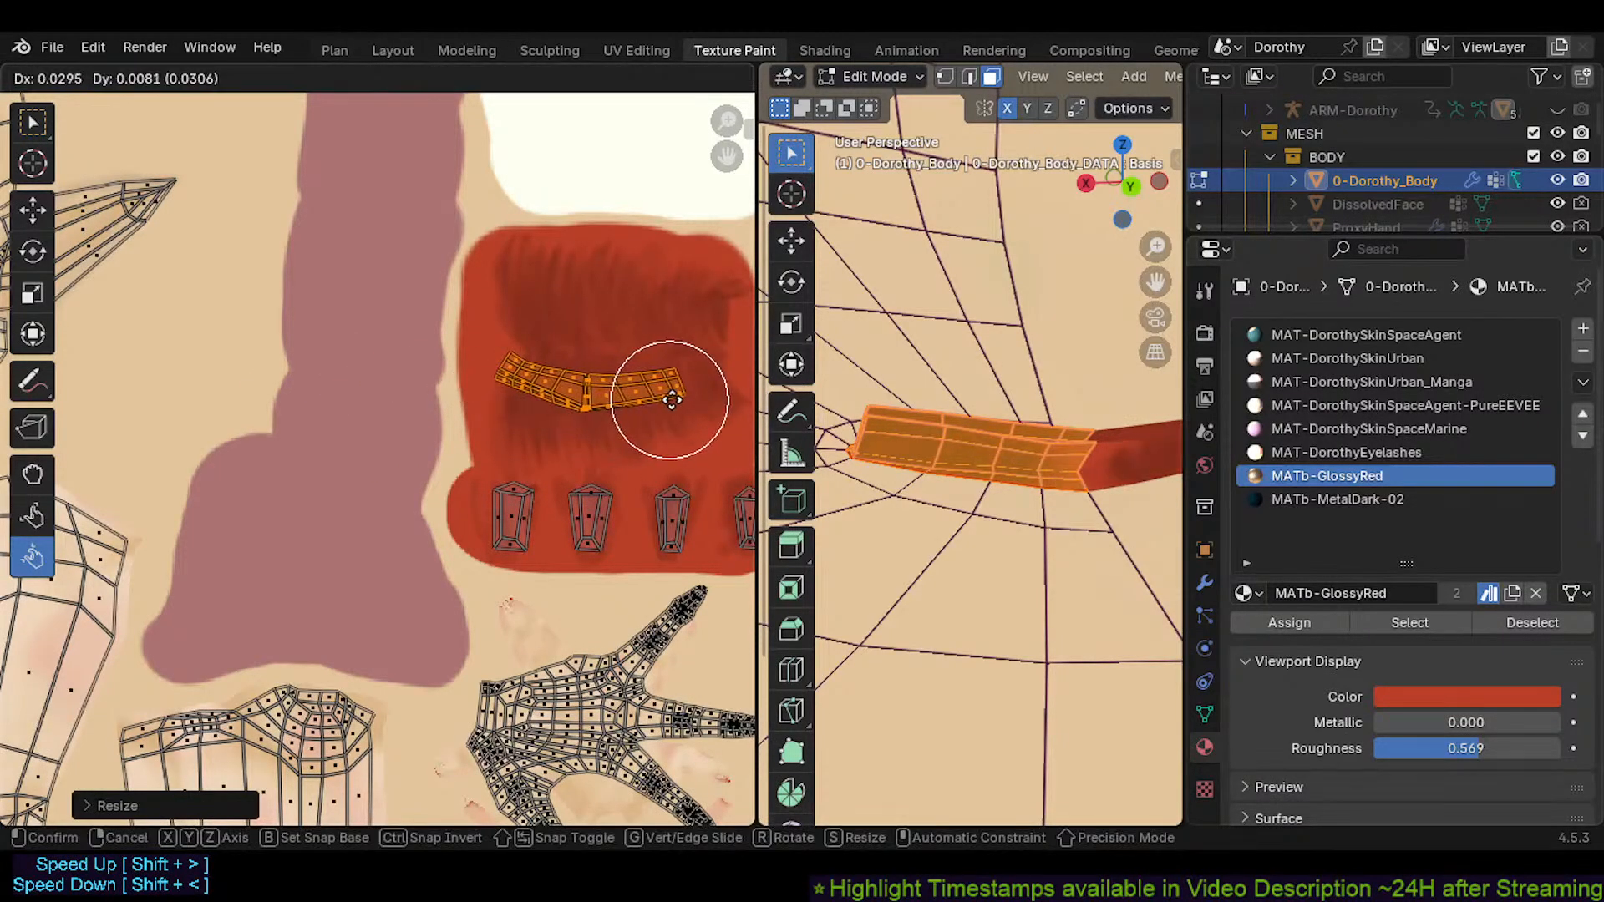
click(698, 410)
Tilt the strip island counter-clockwise and move it up between the dark strokes of the red area
key(r)
click(704, 368)
key(g)
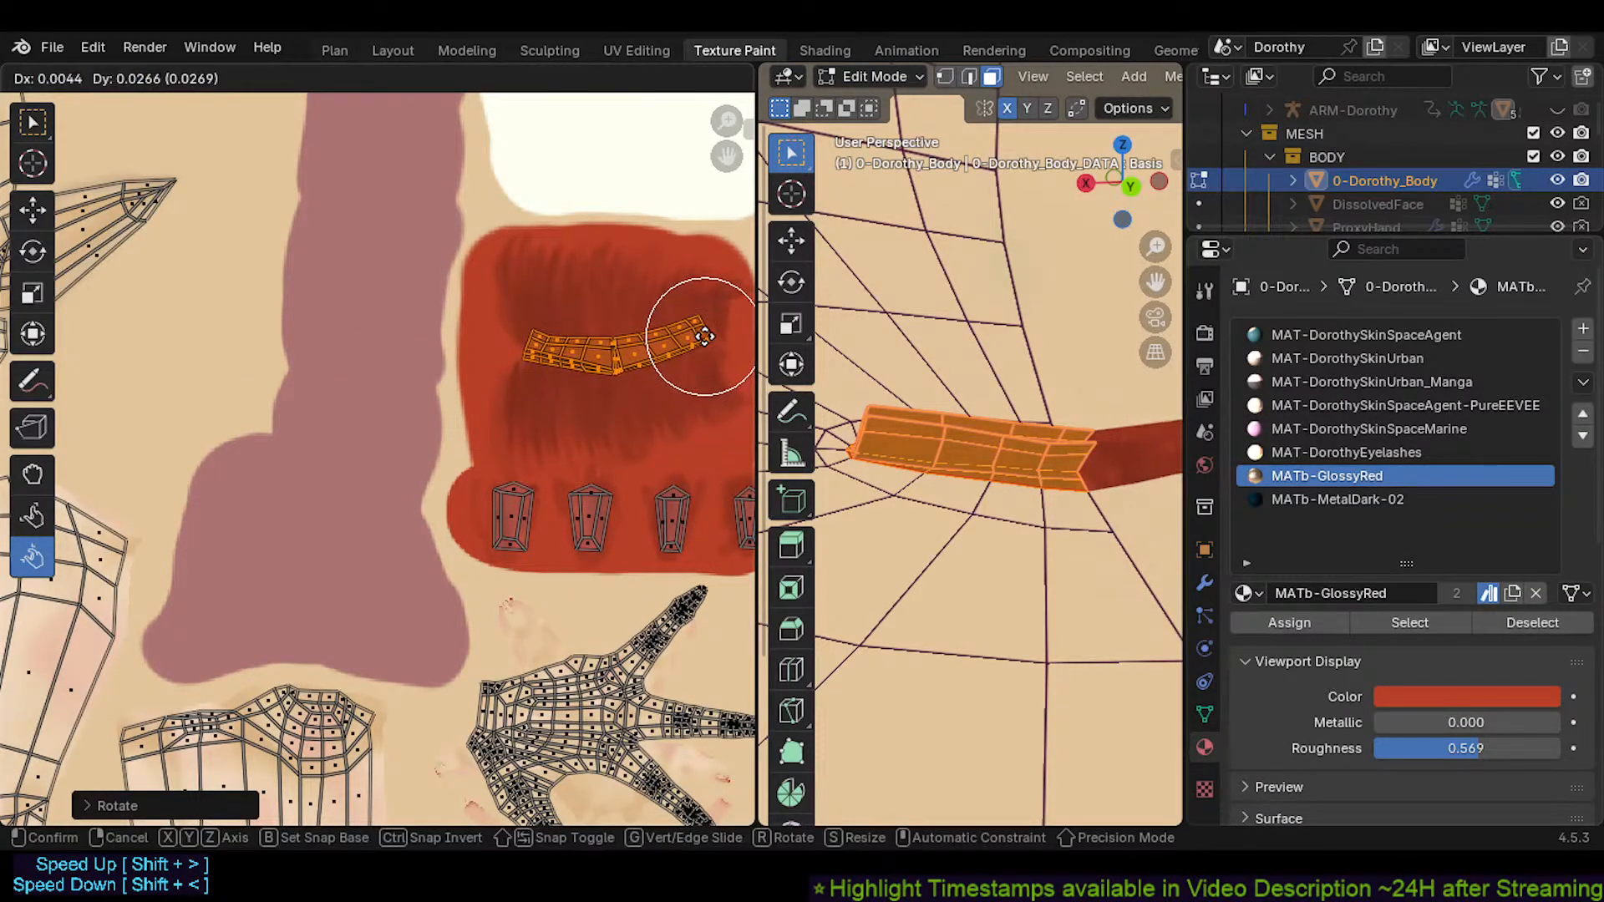
click(701, 343)
scroll(538, 425, up, 2)
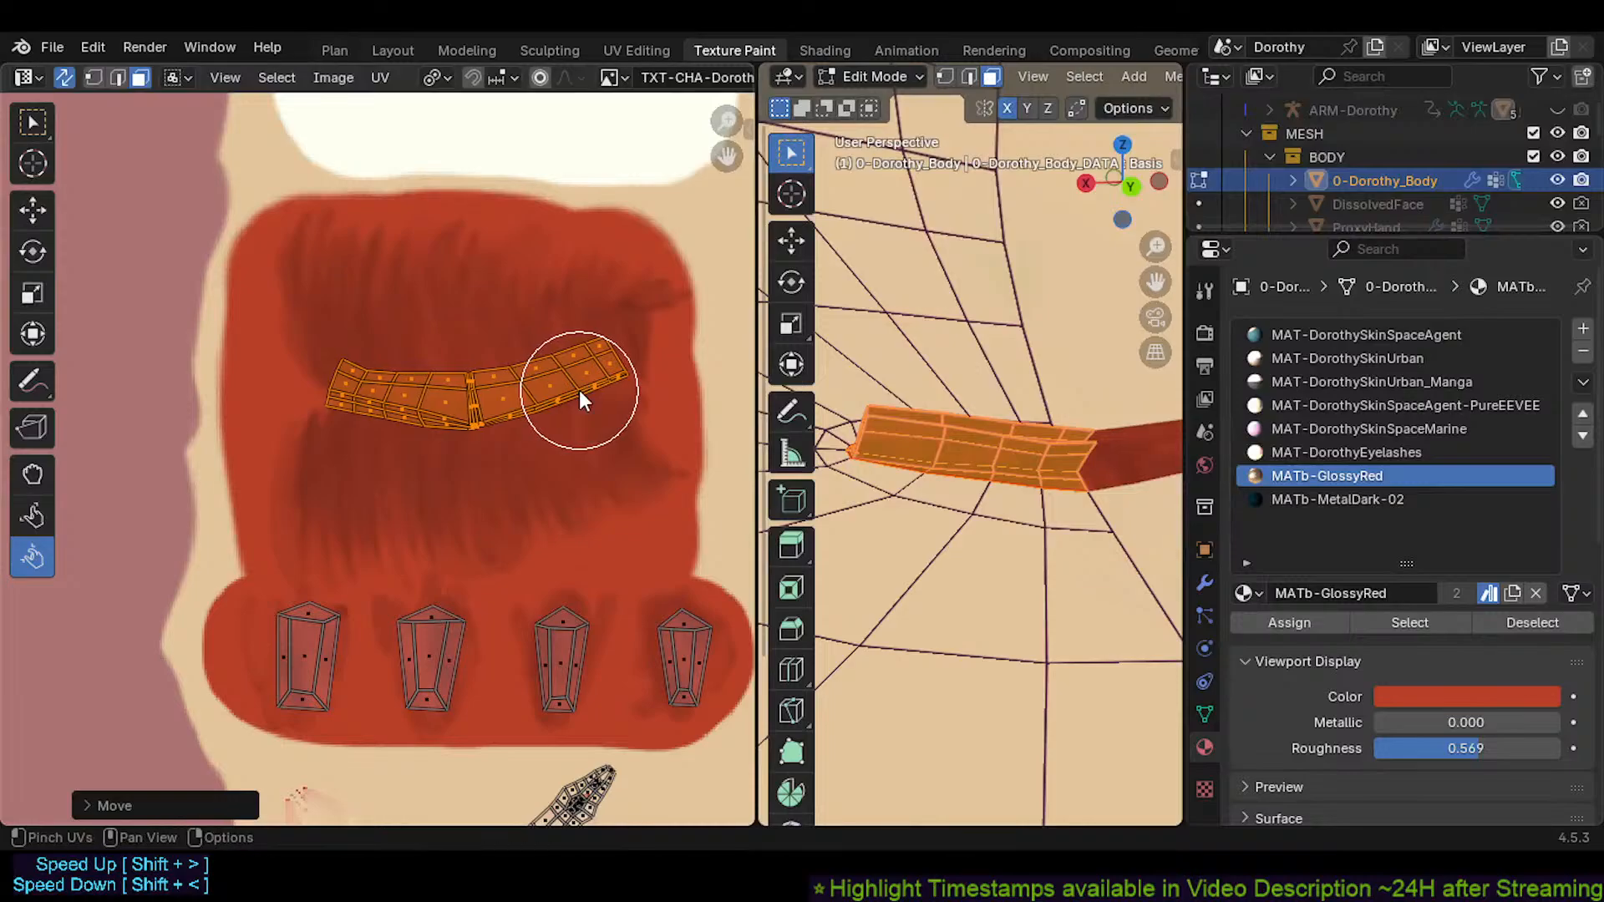
Stretch the strip island along Y in two passes and shift it slightly between them
key(s)
key(y)
click(634, 373)
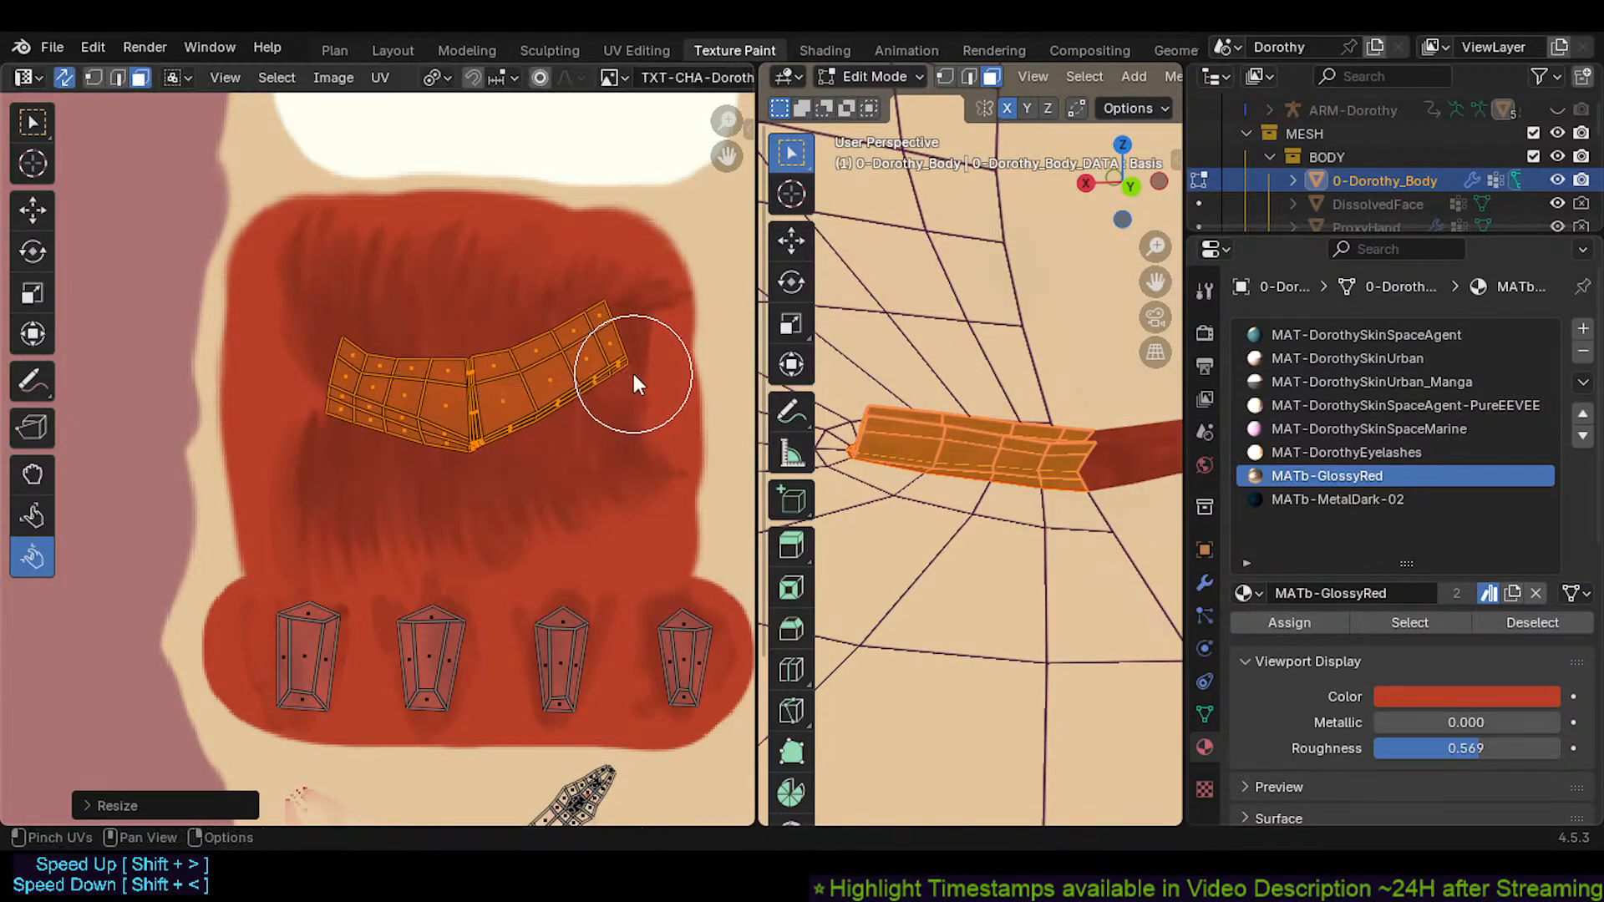
key(g)
click(614, 383)
key(s)
key(y)
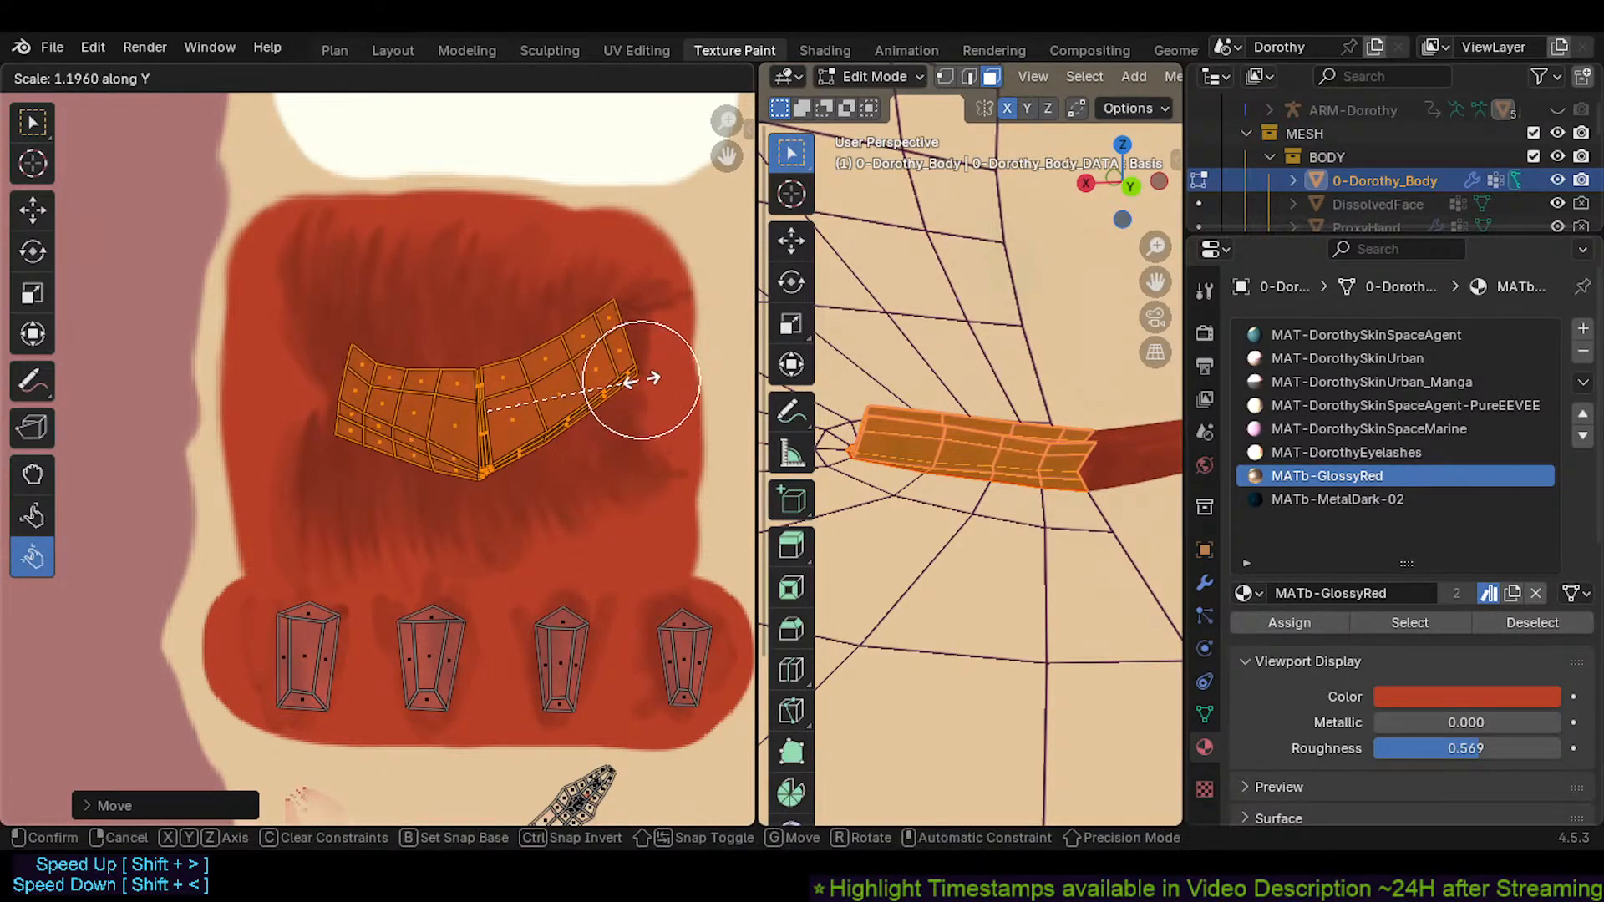
click(635, 386)
Centre the stretched strip island on the red painted area and clear the selection
key(r)
key(g)
click(672, 399)
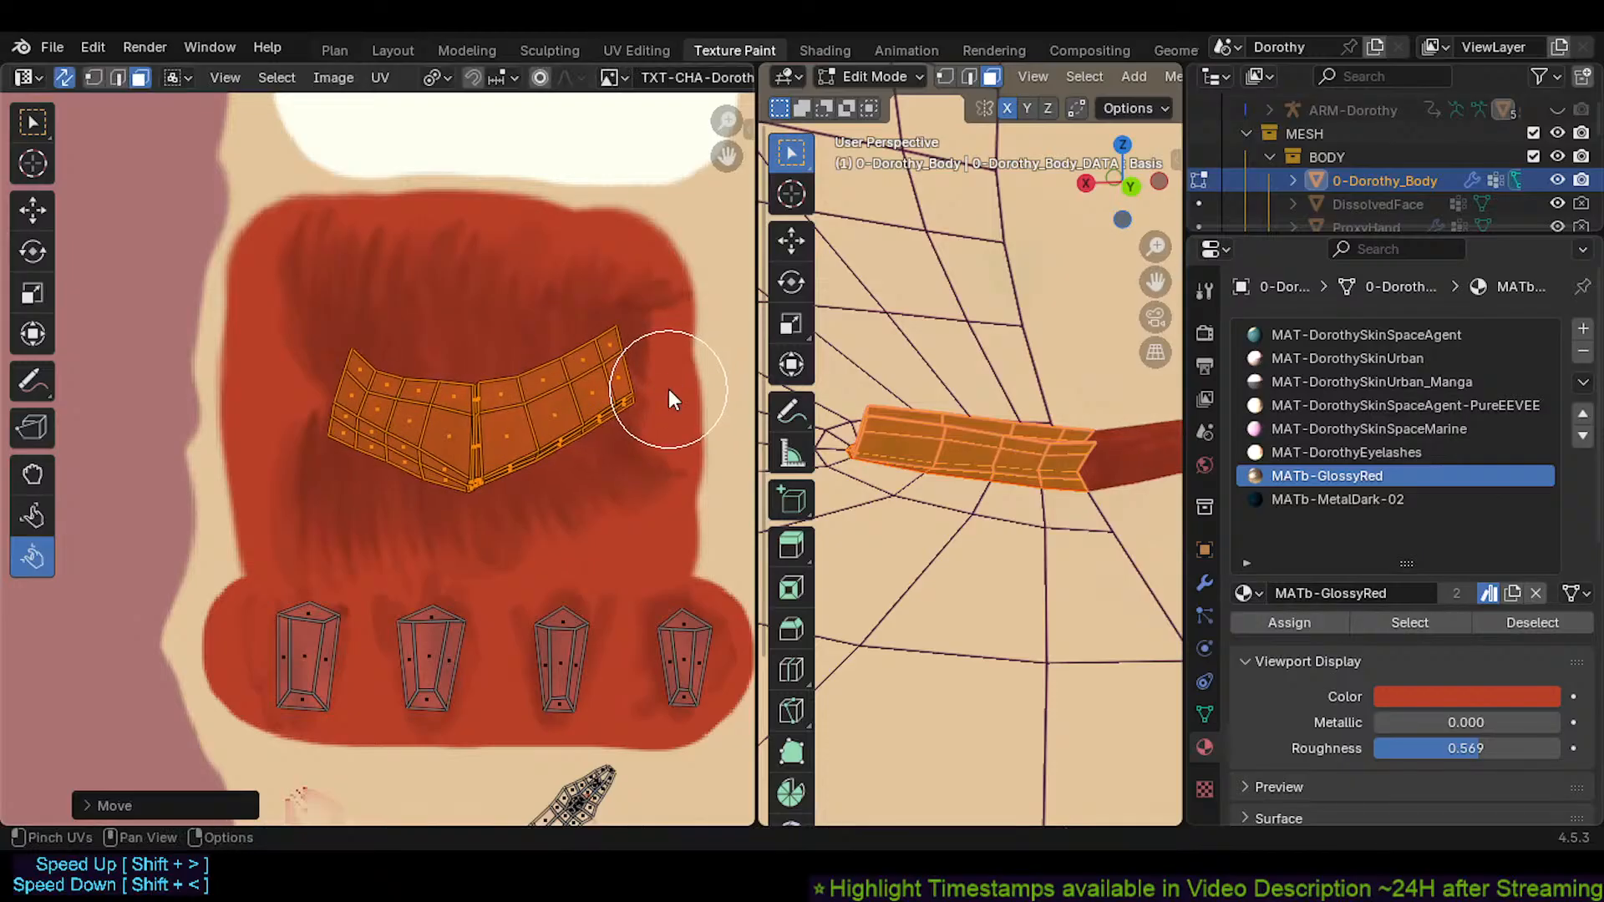
key(alt+a)
Leave Edit Mode, save the file and check the mouth and face on the model
middle_drag(950, 456, 918, 508)
key(Tab)
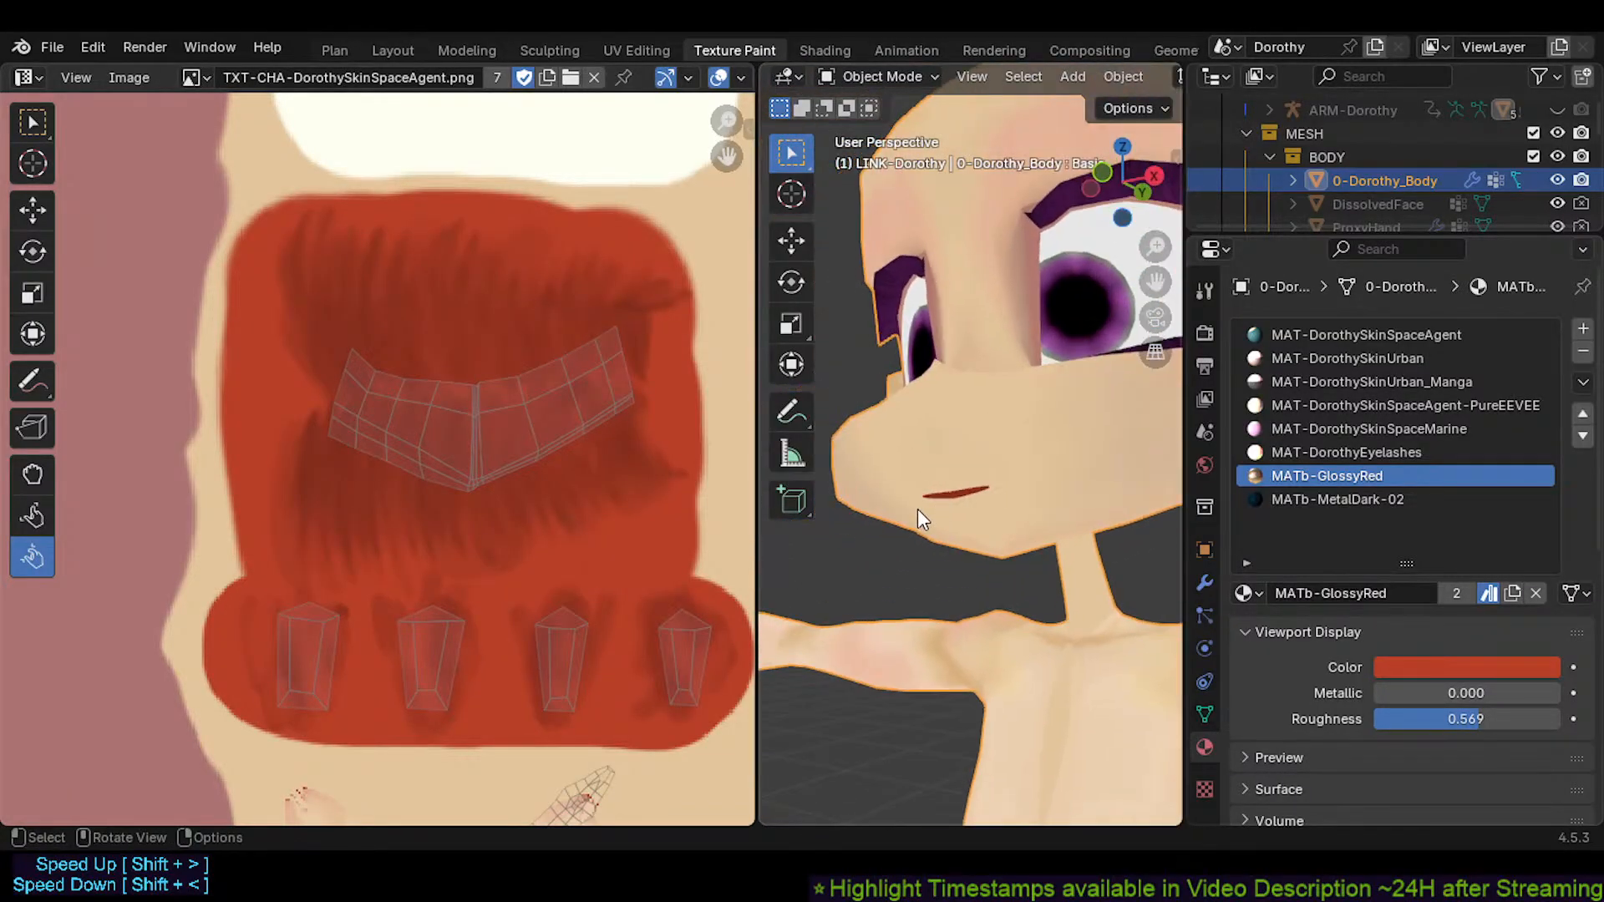
key(ctrl+s)
scroll(564, 418, down, 3)
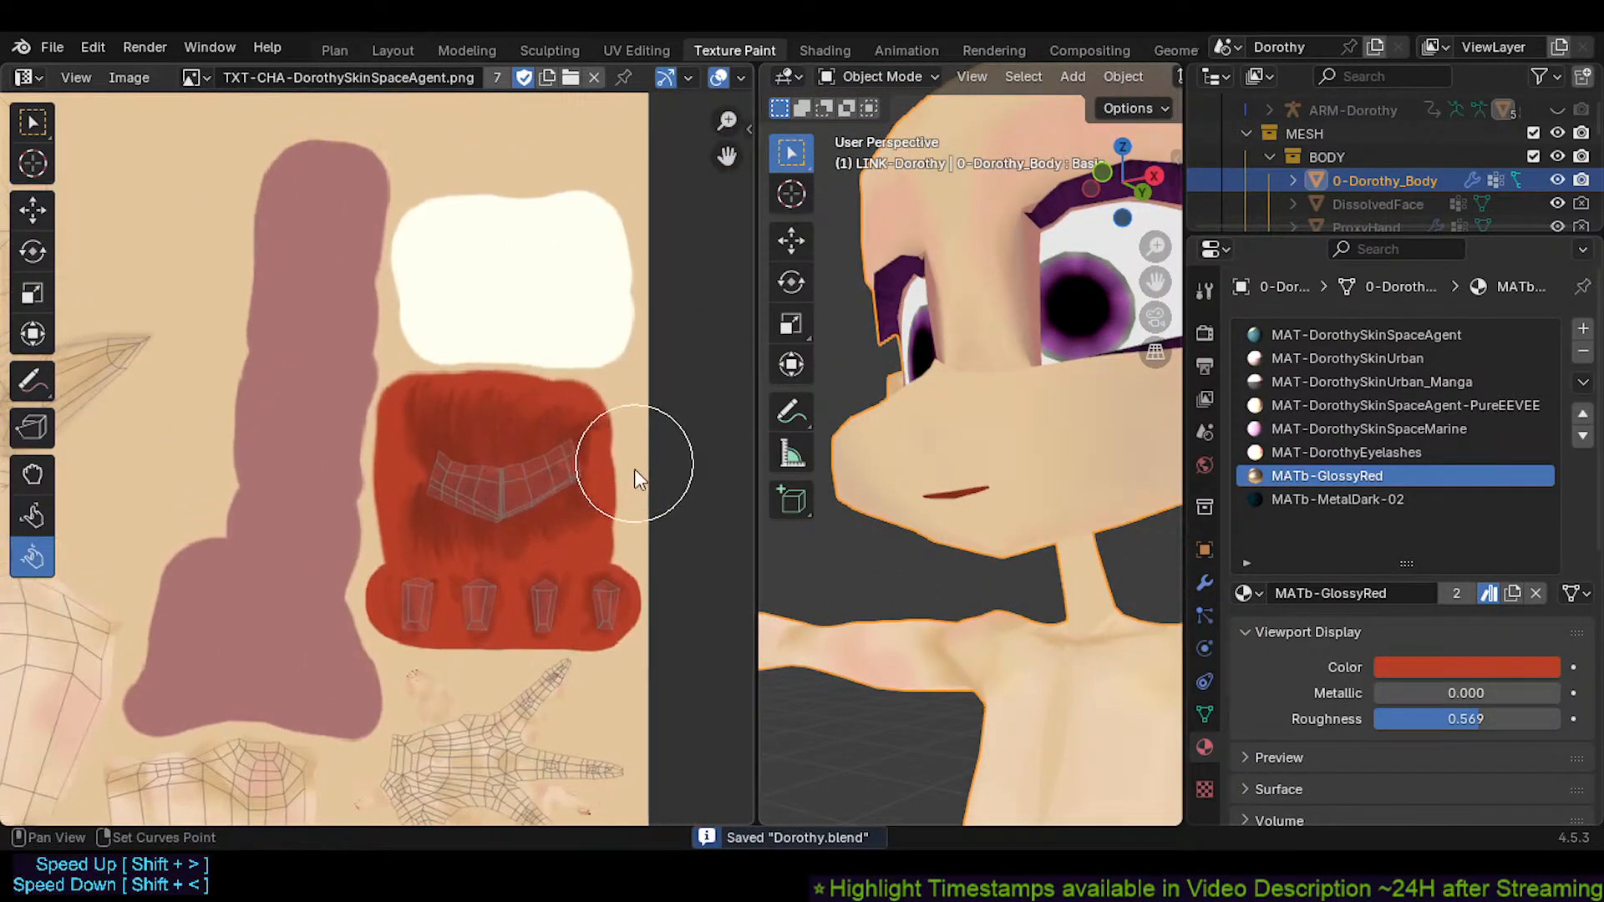
middle_drag(836, 417, 1094, 497)
middle_drag(926, 570, 878, 570)
Enter Edit Mode and pull the upper rim of the torso island's arm opening upwards with the Grab tool
scroll(535, 569, down, 2)
middle_drag(362, 612, 616, 491)
middle_drag(282, 623, 408, 472)
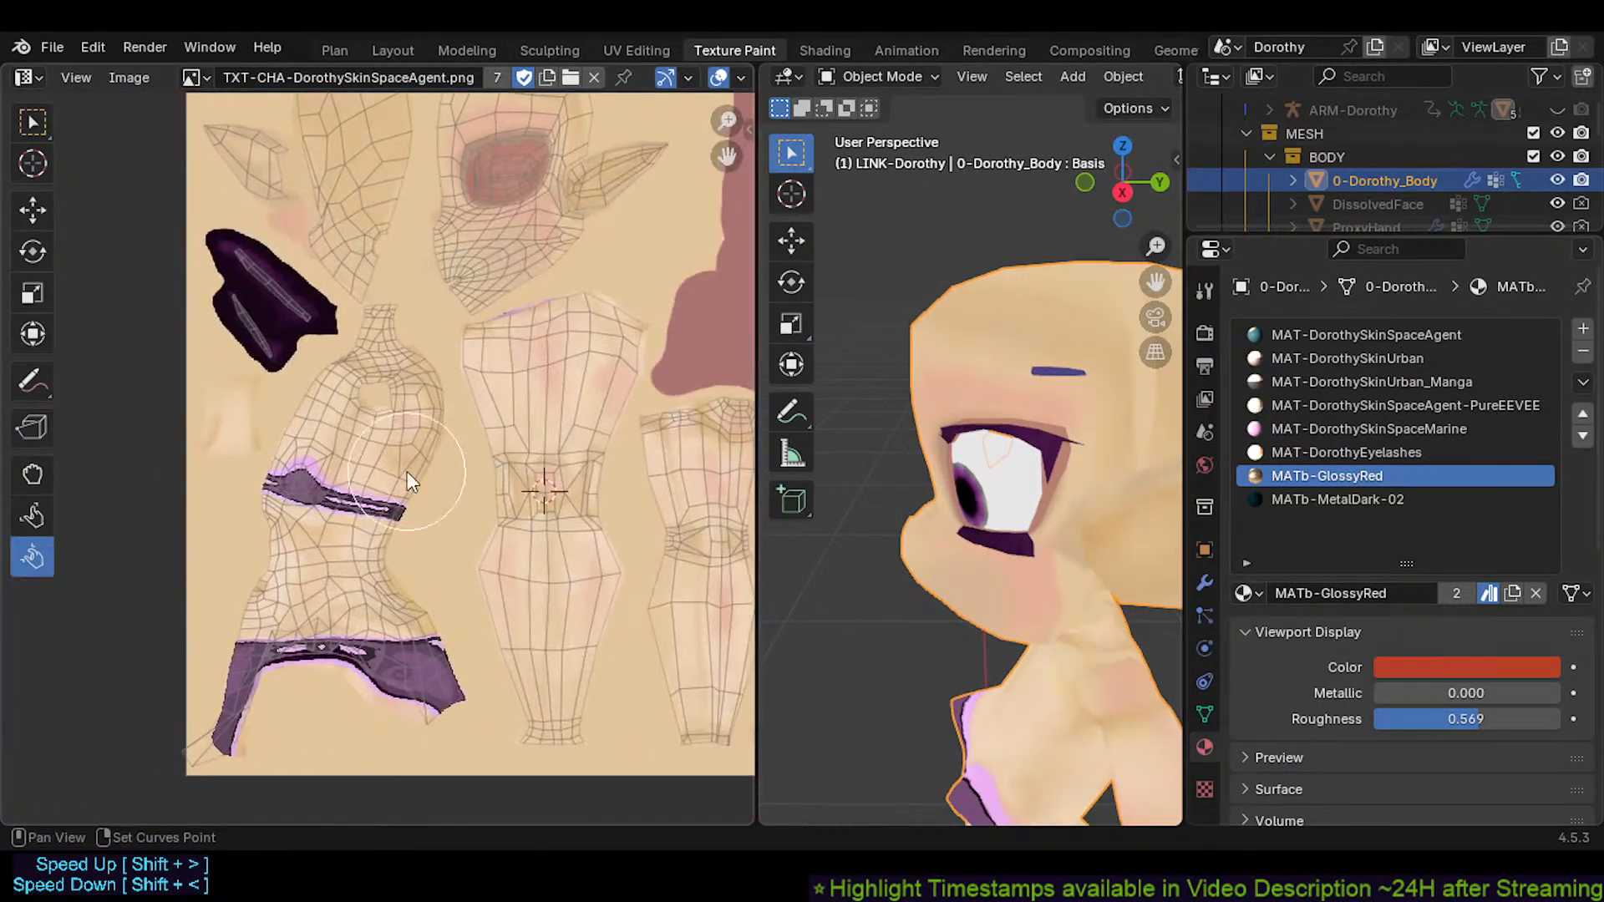
key(Tab)
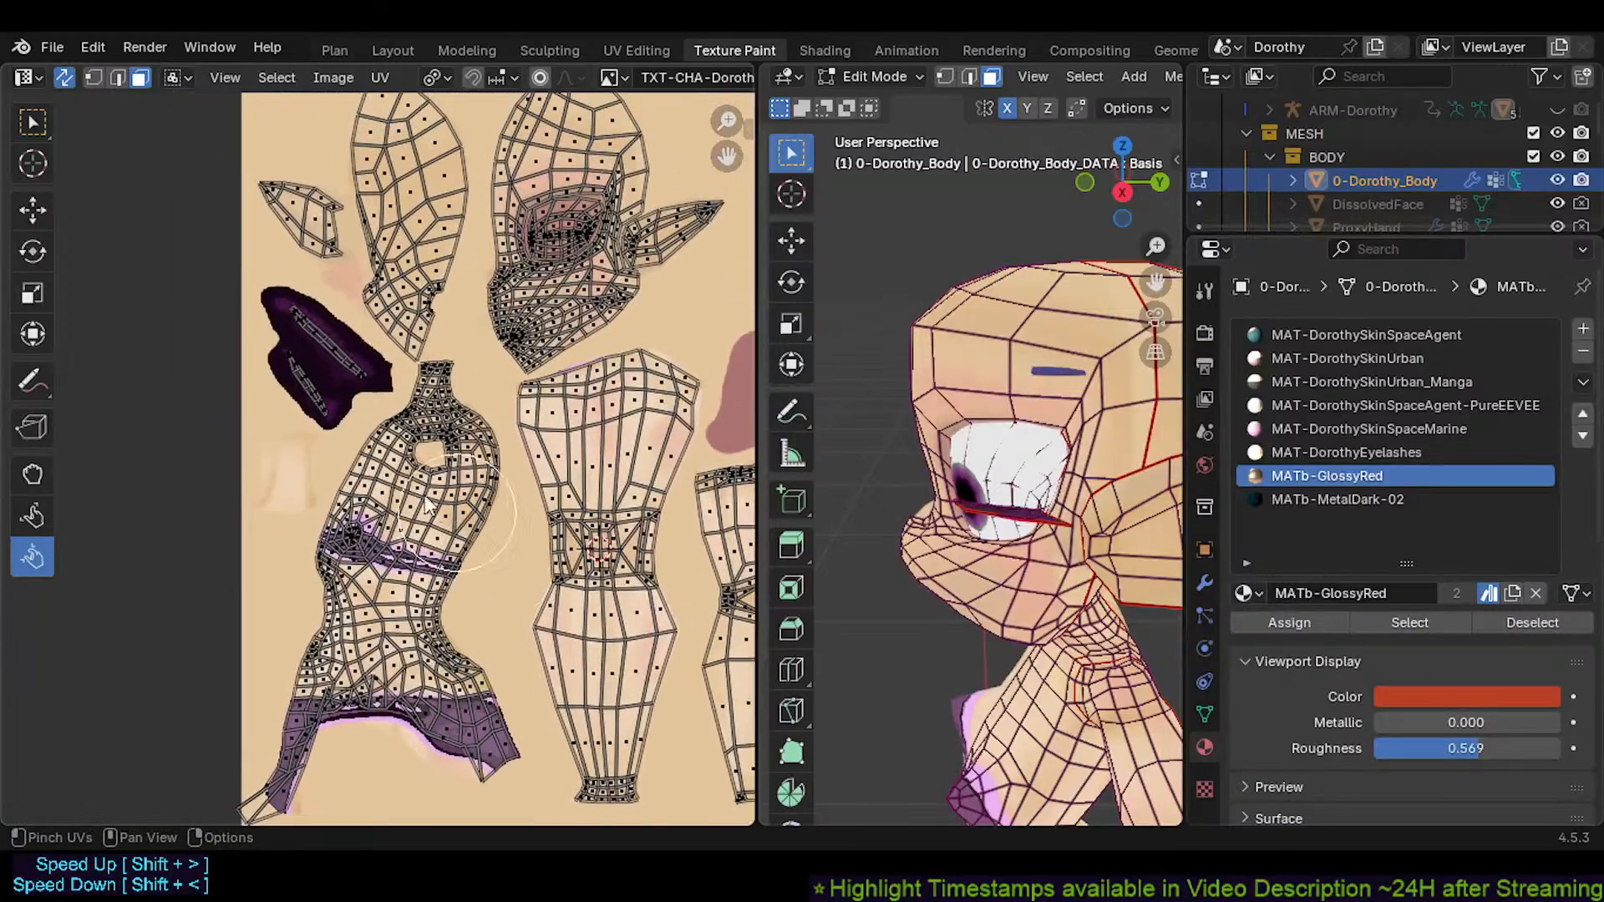
scroll(414, 467, up, 8)
middle_drag(519, 405, 488, 550)
scroll(488, 549, up, 3)
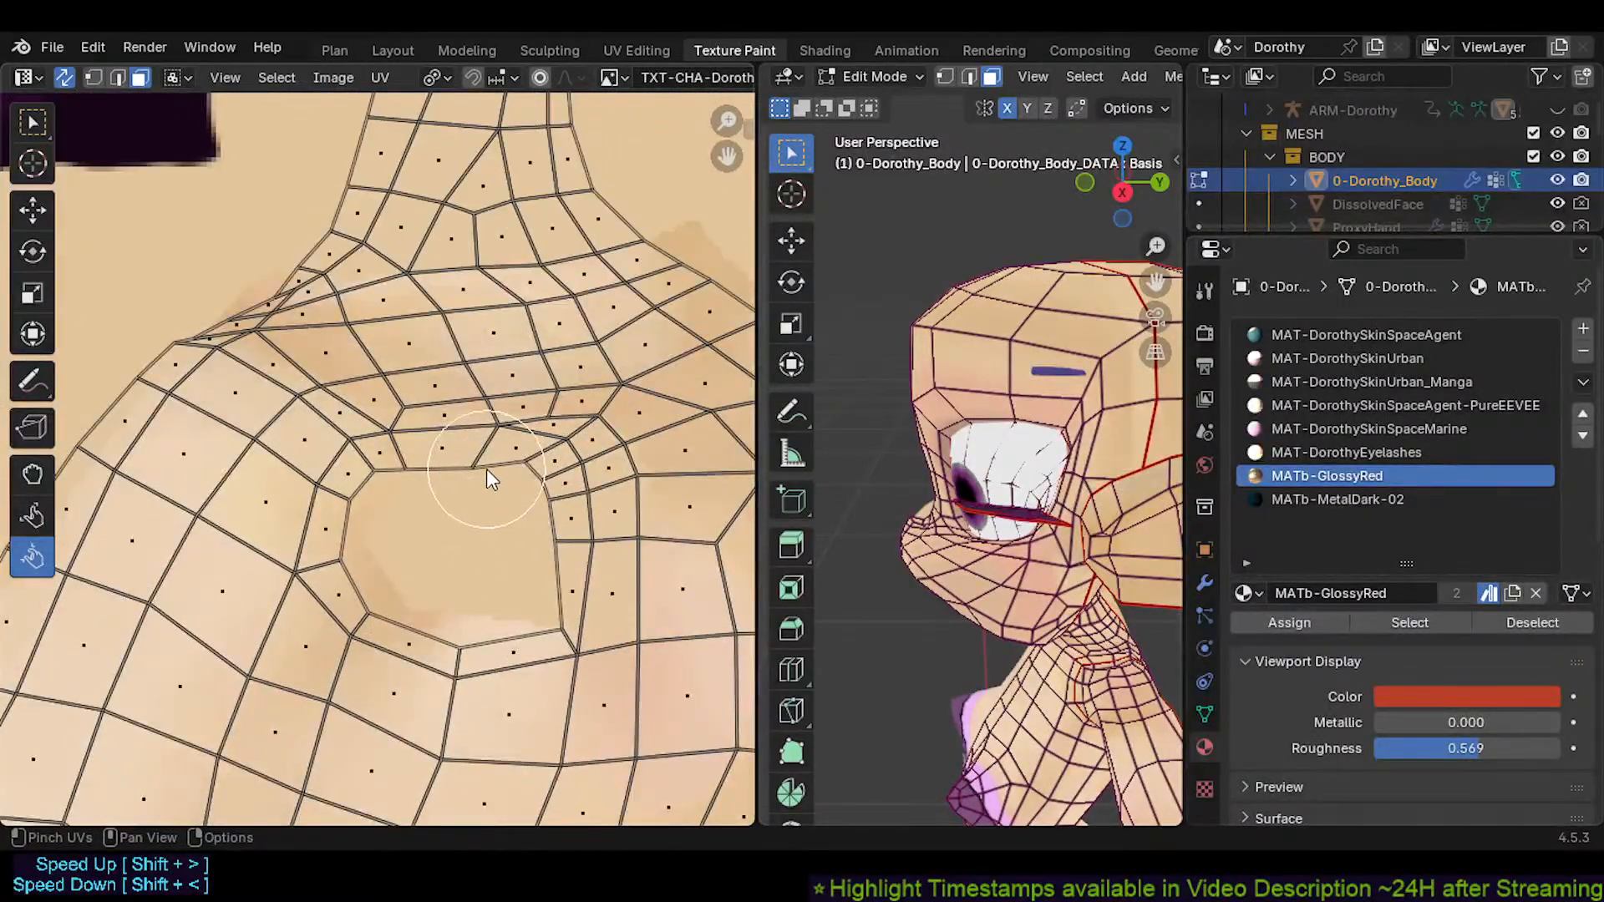
click(29, 473)
drag(475, 463, 494, 444)
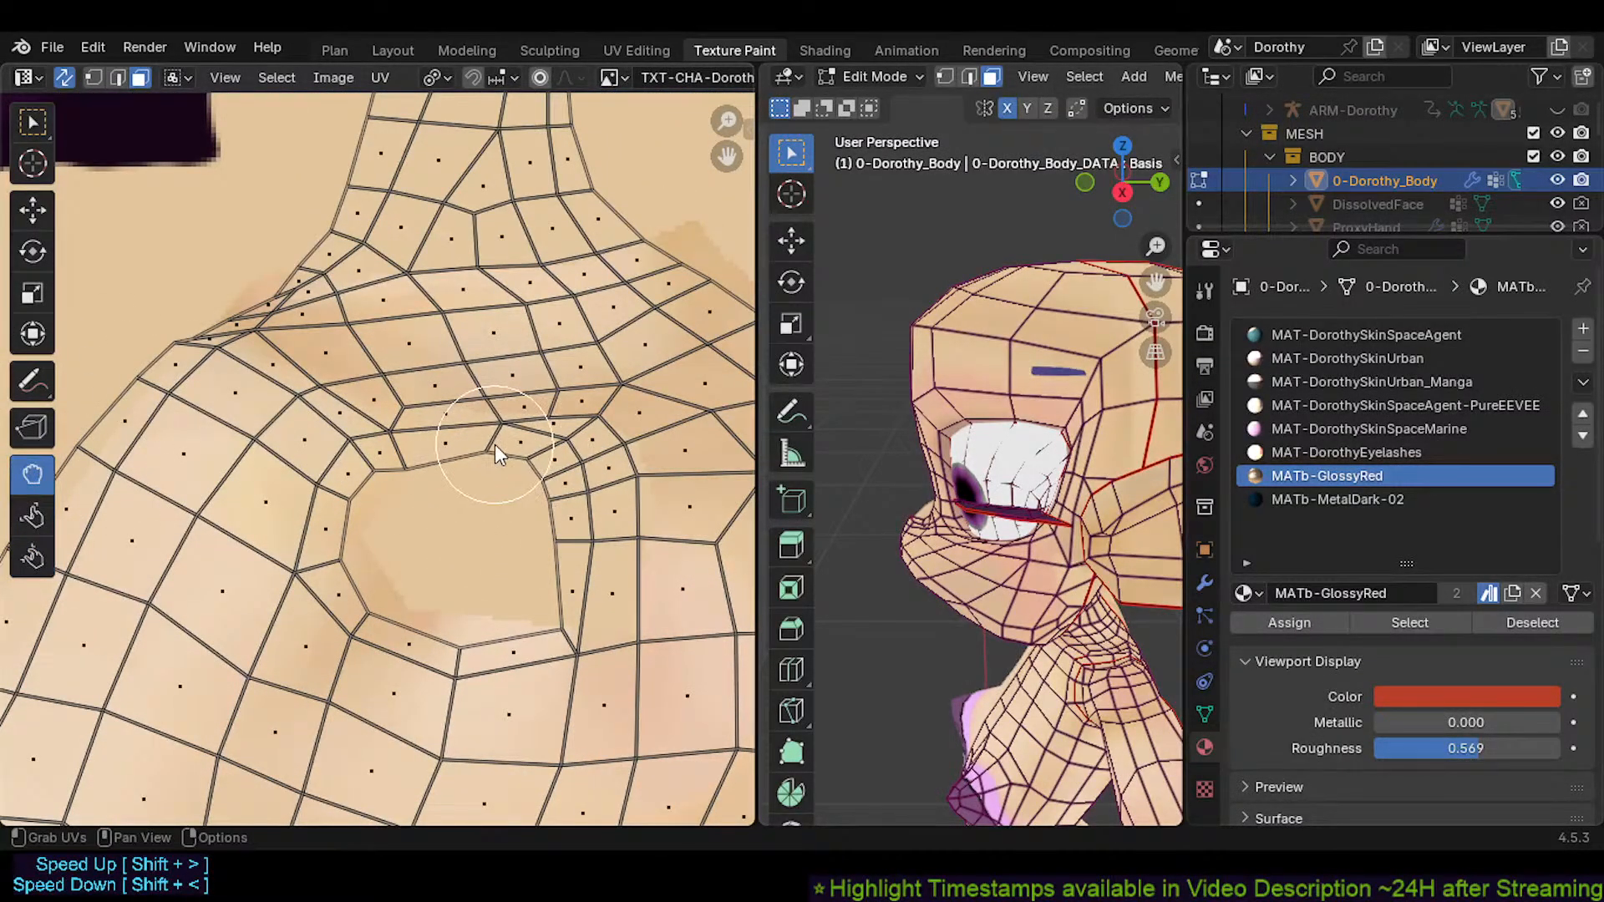
scroll(503, 438, down, 3)
scroll(503, 438, up, 3)
key(c)
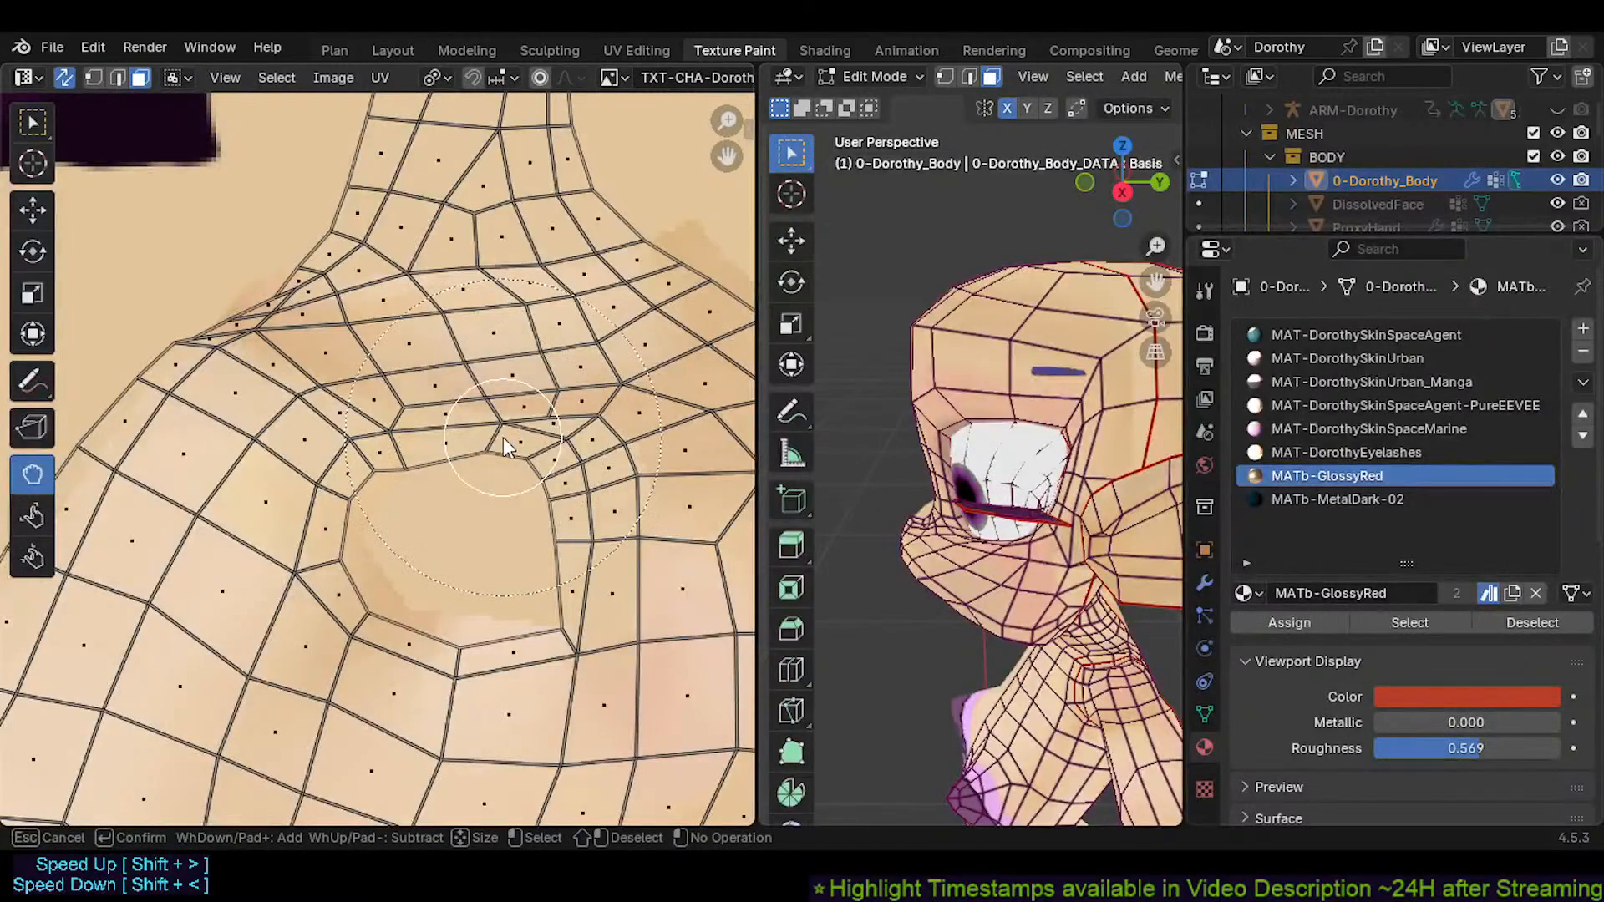
scroll(503, 438, down, 2)
drag(503, 438, 503, 425)
key(Escape)
key(alt+a)
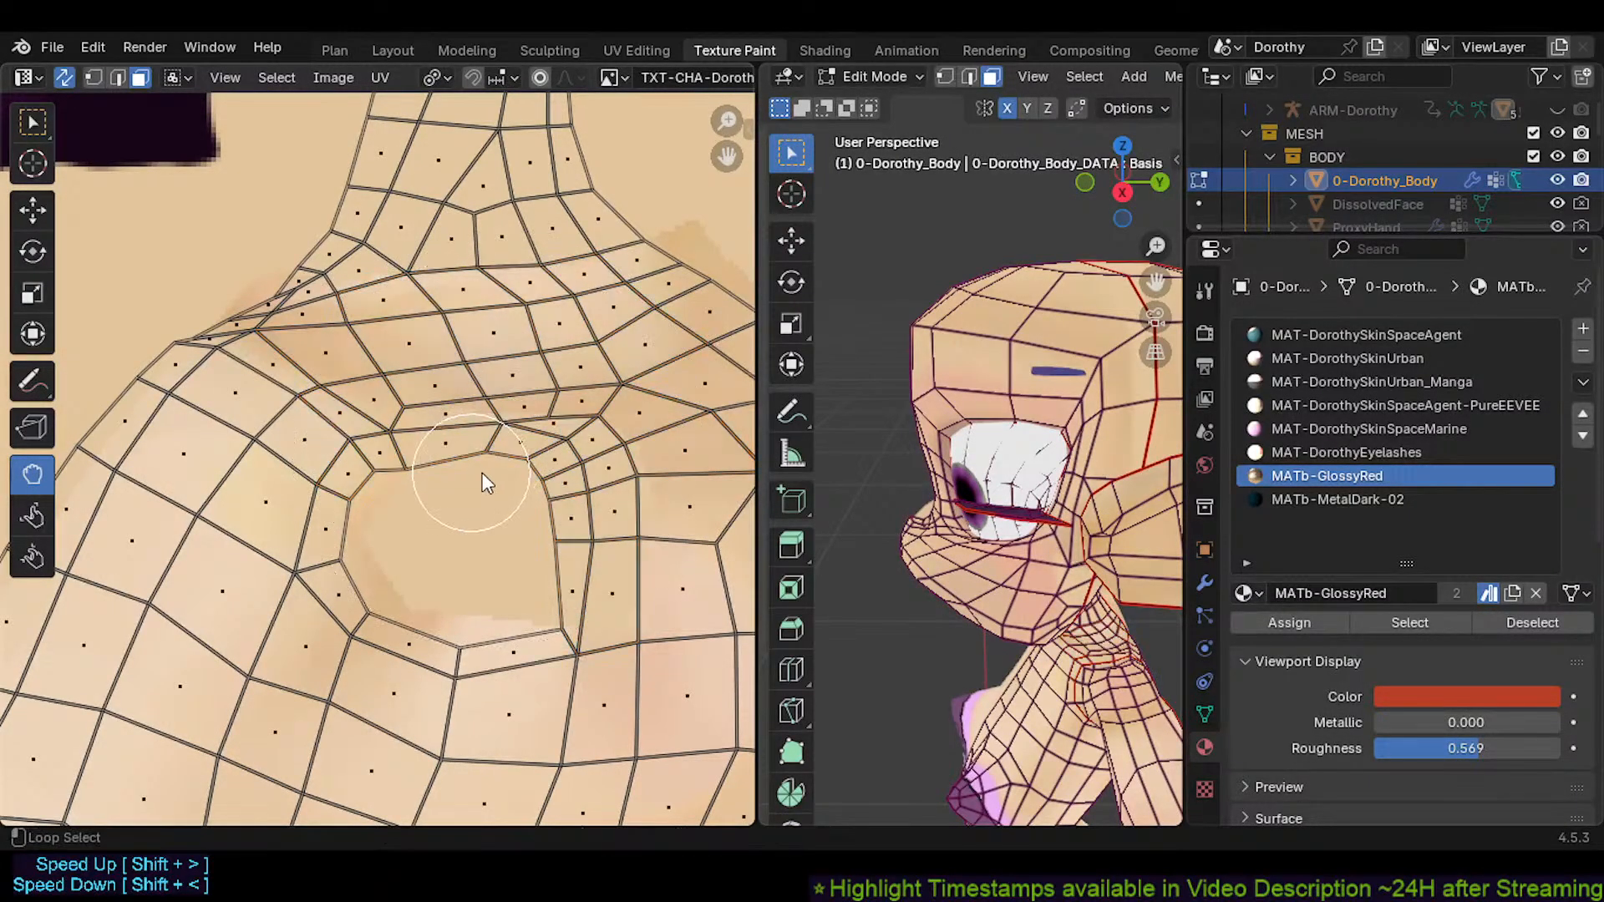
Set the Grab brush size to 90 and reshape the upper, left and lower rims of the arm opening
scroll(495, 467, up, 4)
scroll(495, 468, down, 2)
key(f)
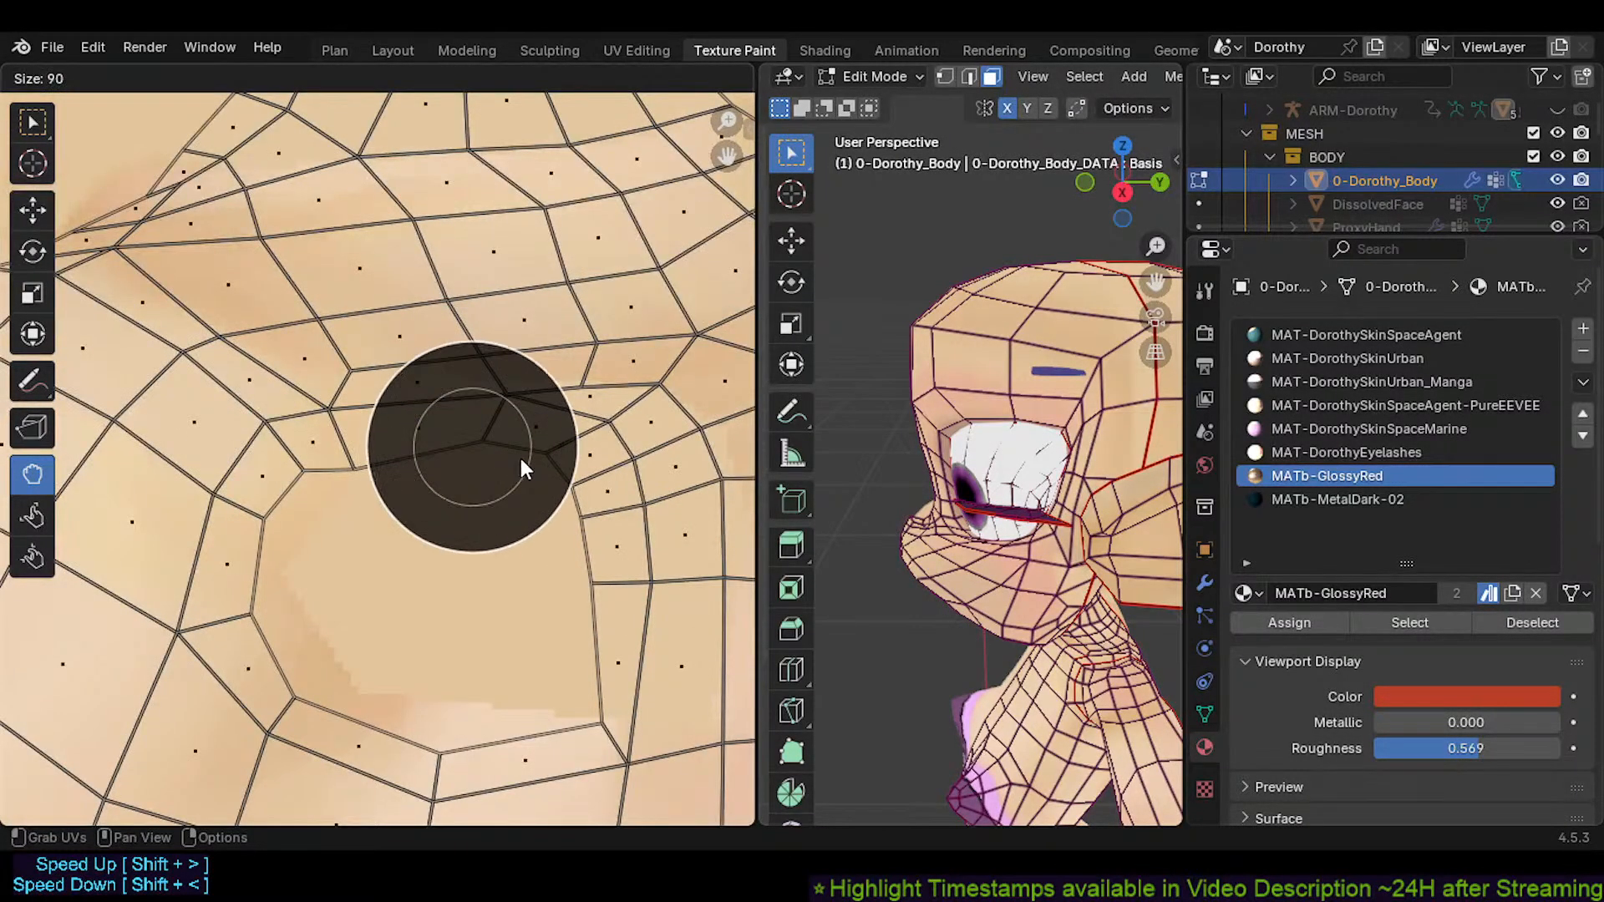
click(519, 454)
drag(493, 429, 513, 411)
mouse_move(361, 442)
mouse_down()
mouse_move(368, 418)
mouse_move(273, 564)
mouse_move(292, 561)
mouse_move(321, 494)
mouse_move(295, 677)
mouse_move(278, 679)
mouse_move(463, 763)
mouse_move(445, 737)
mouse_up()
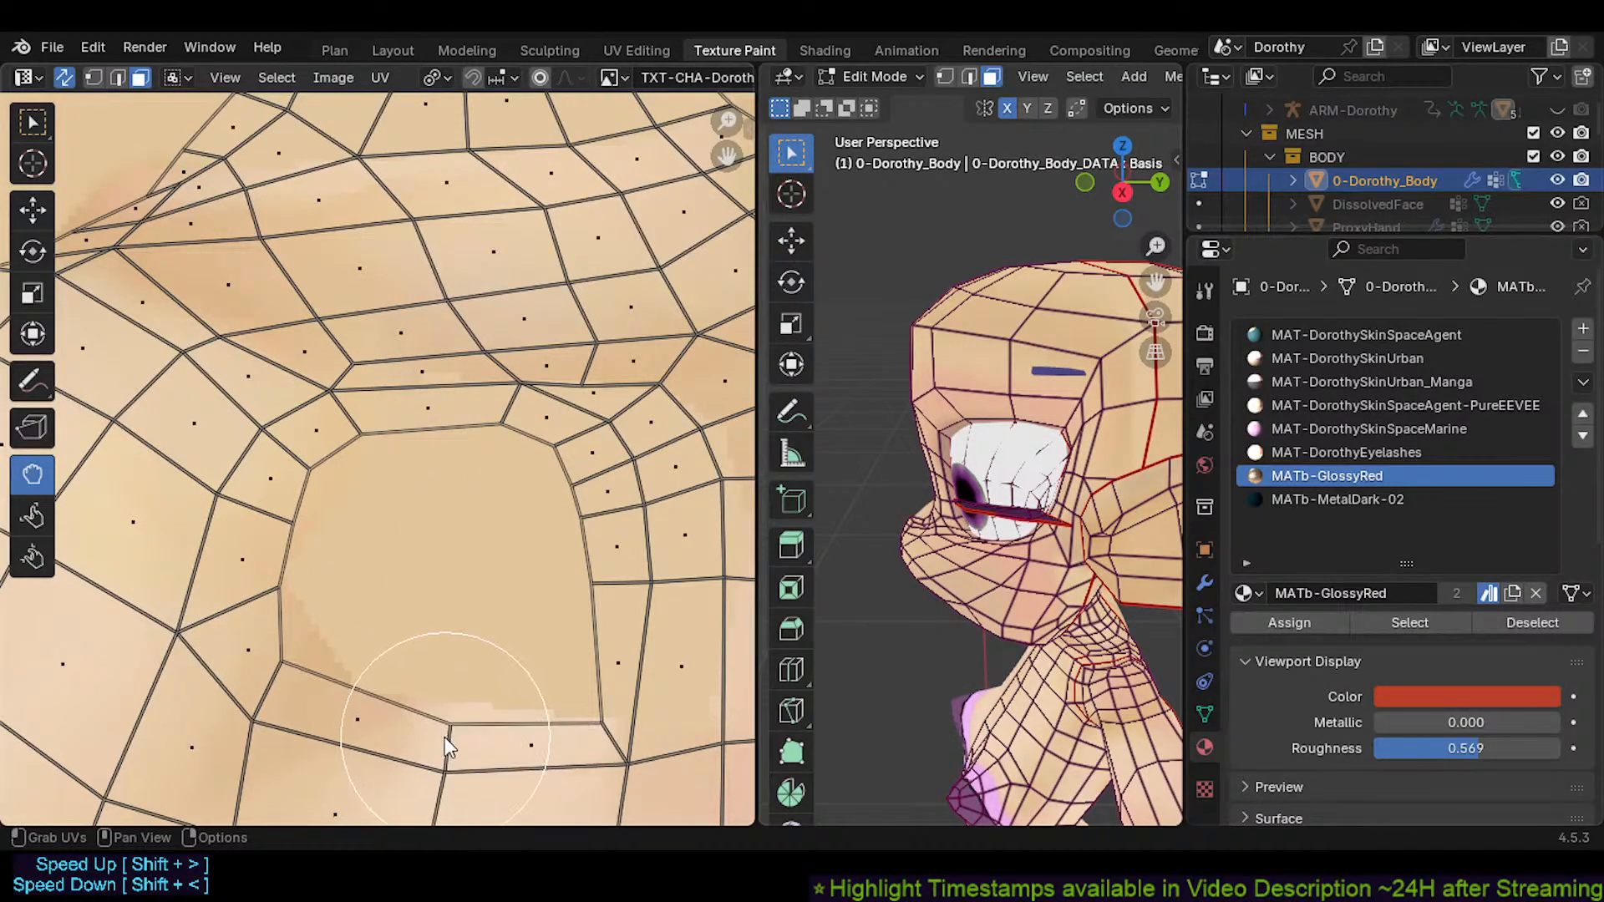
Grab the lower corners and right rim of the arm opening into shape, evening out the surrounding faces
drag(283, 671, 298, 708)
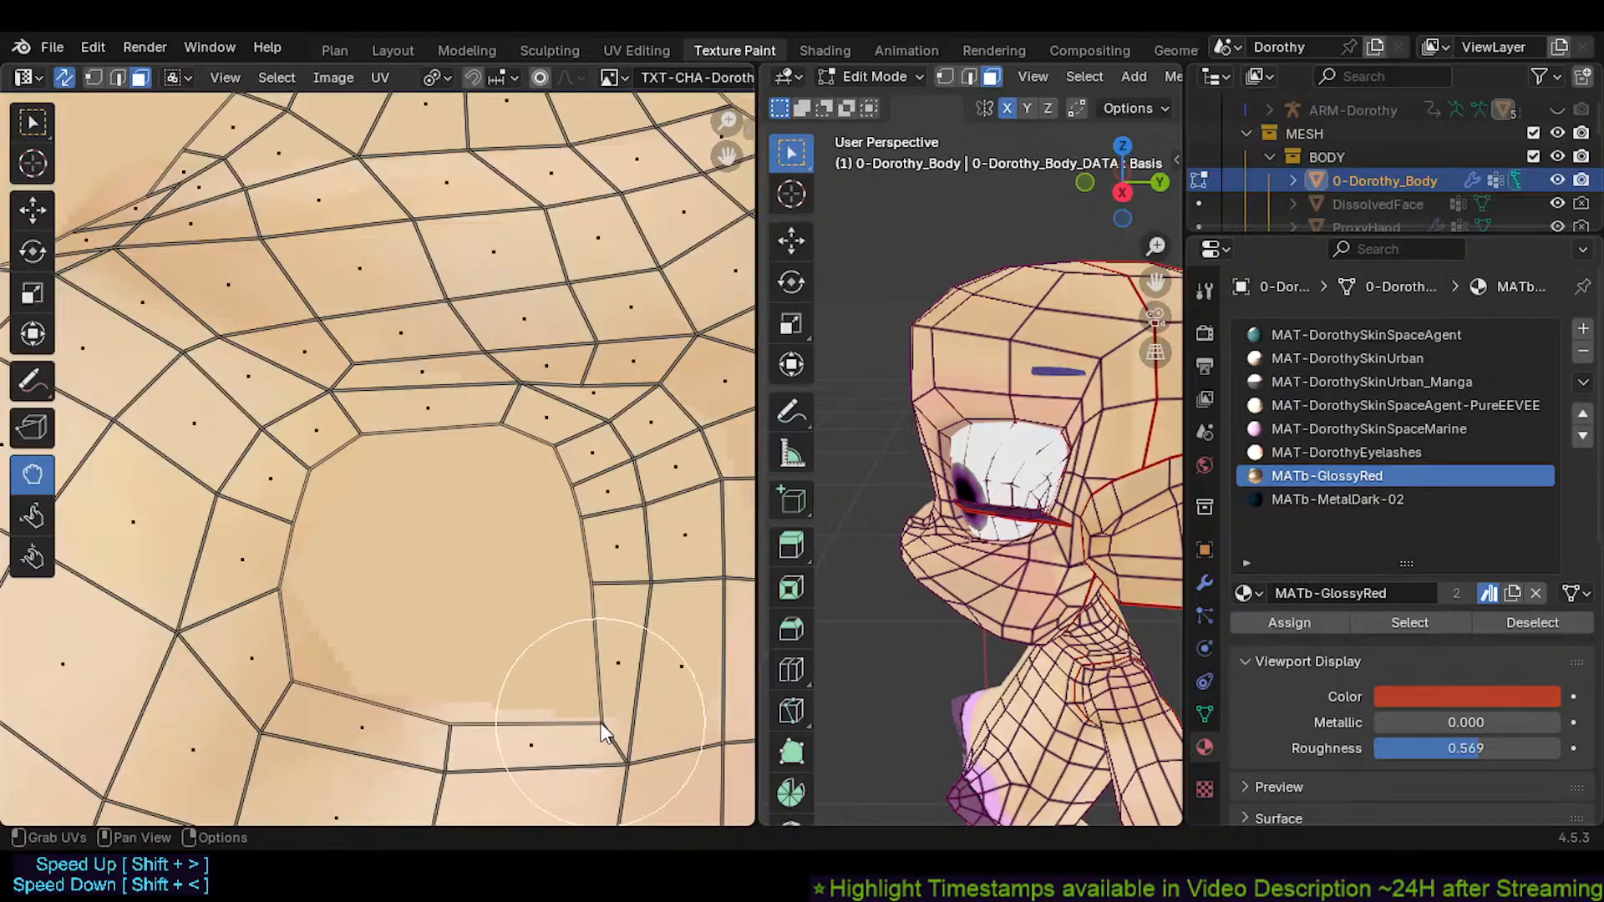
mouse_move(609, 734)
mouse_down()
mouse_move(634, 721)
mouse_move(626, 734)
mouse_move(588, 588)
mouse_move(625, 580)
mouse_move(614, 690)
mouse_move(595, 698)
mouse_move(603, 665)
mouse_up()
scroll(624, 580, down, 2)
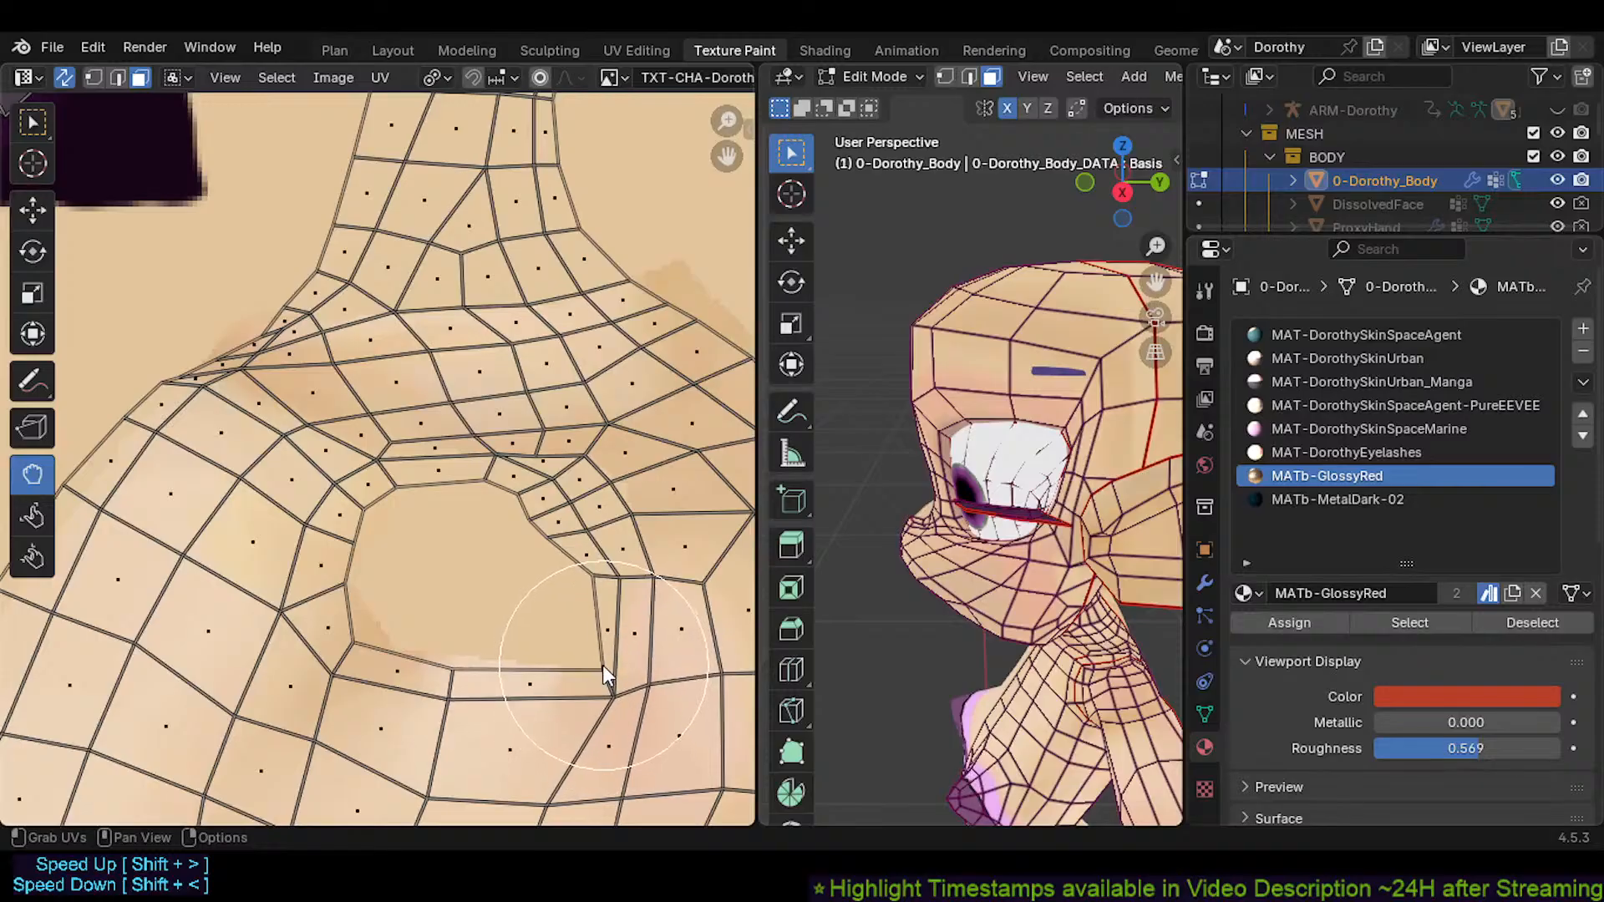
mouse_move(549, 443)
mouse_down()
mouse_move(515, 393)
mouse_move(384, 414)
mouse_move(381, 396)
mouse_move(364, 422)
mouse_move(608, 451)
mouse_move(585, 535)
mouse_move(625, 564)
mouse_move(593, 664)
mouse_move(628, 699)
mouse_move(618, 720)
mouse_up()
shift+middle_drag(567, 748, 509, 626)
mouse_move(508, 626)
mouse_down()
mouse_move(520, 668)
mouse_move(570, 673)
mouse_move(630, 564)
mouse_move(565, 573)
mouse_move(576, 438)
mouse_move(619, 454)
mouse_move(565, 363)
mouse_up()
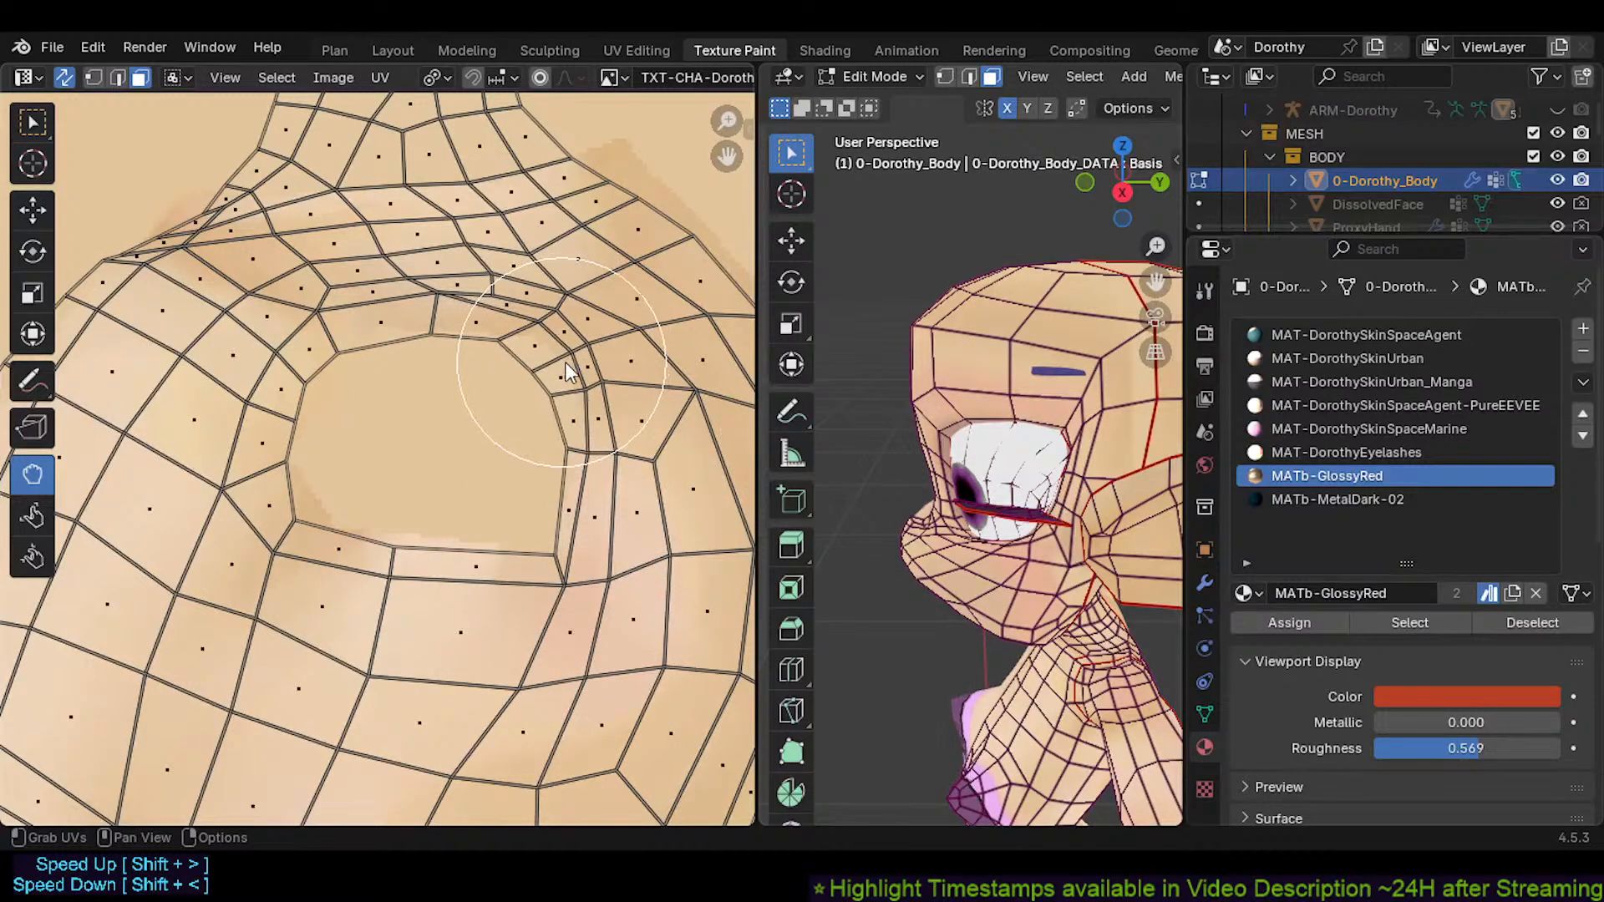
Widen the arm opening's right side, smooth the faces below it with Grab strokes and save the texture image
shift+middle_drag(552, 388, 514, 473)
mouse_move(547, 440)
mouse_down()
mouse_move(599, 423)
mouse_move(573, 425)
mouse_move(539, 541)
mouse_move(567, 542)
mouse_move(499, 442)
mouse_move(428, 383)
mouse_move(304, 406)
mouse_move(367, 402)
mouse_move(480, 349)
mouse_move(396, 352)
mouse_move(539, 428)
mouse_move(353, 402)
mouse_move(244, 489)
mouse_move(279, 614)
mouse_move(537, 662)
mouse_move(346, 660)
mouse_move(322, 764)
mouse_up()
middle_drag(322, 764, 332, 686)
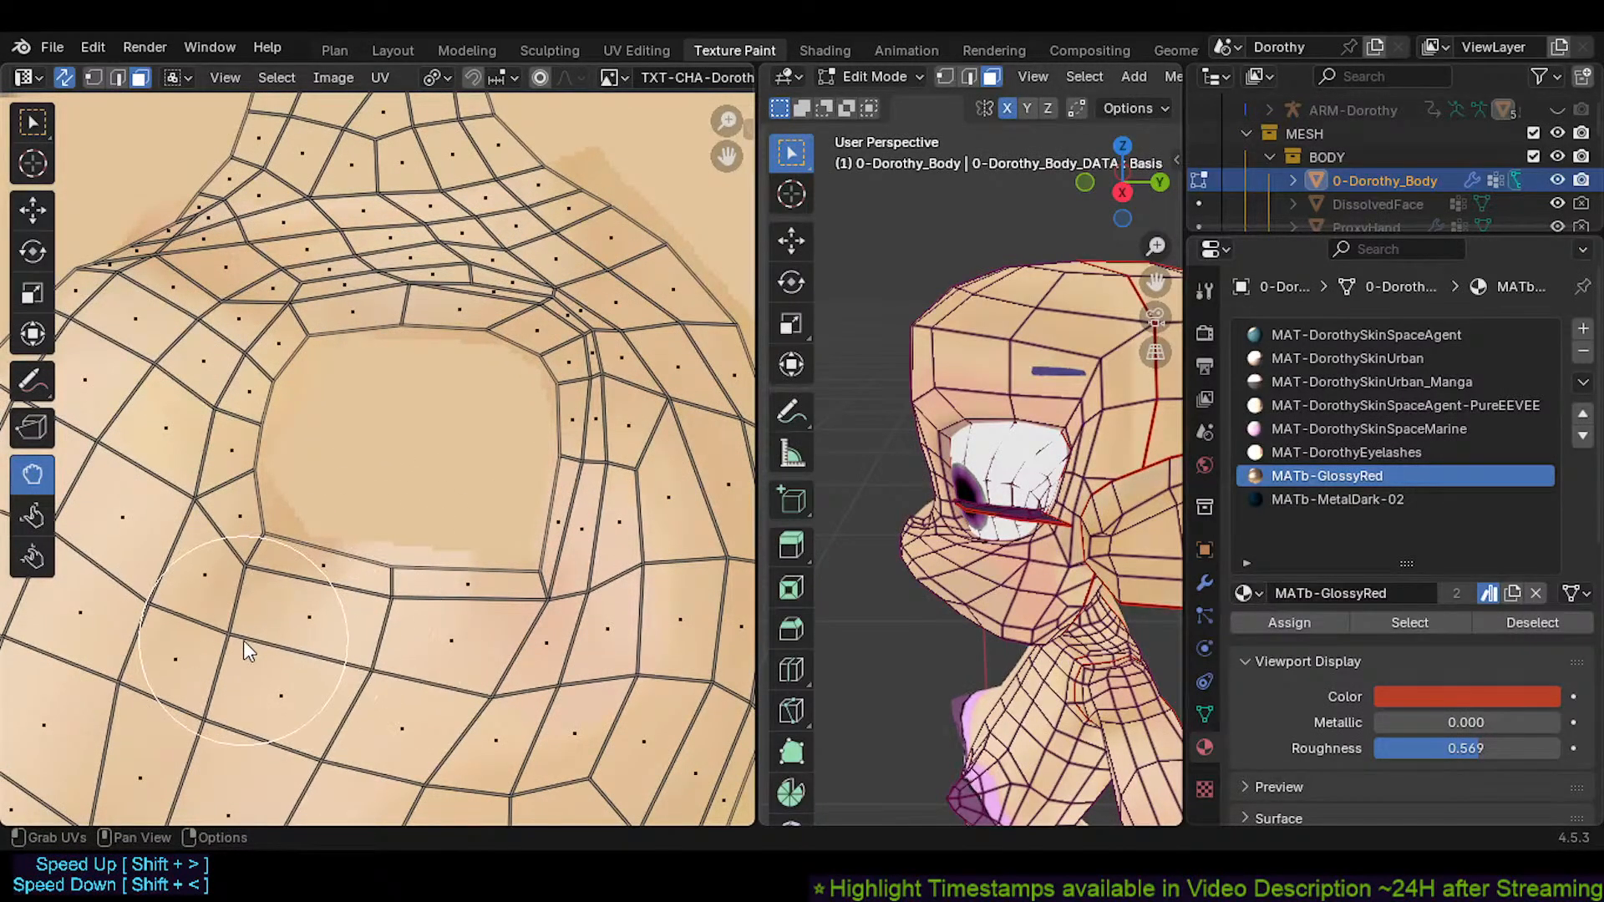
middle_drag(243, 640, 216, 680)
key(alt+s)
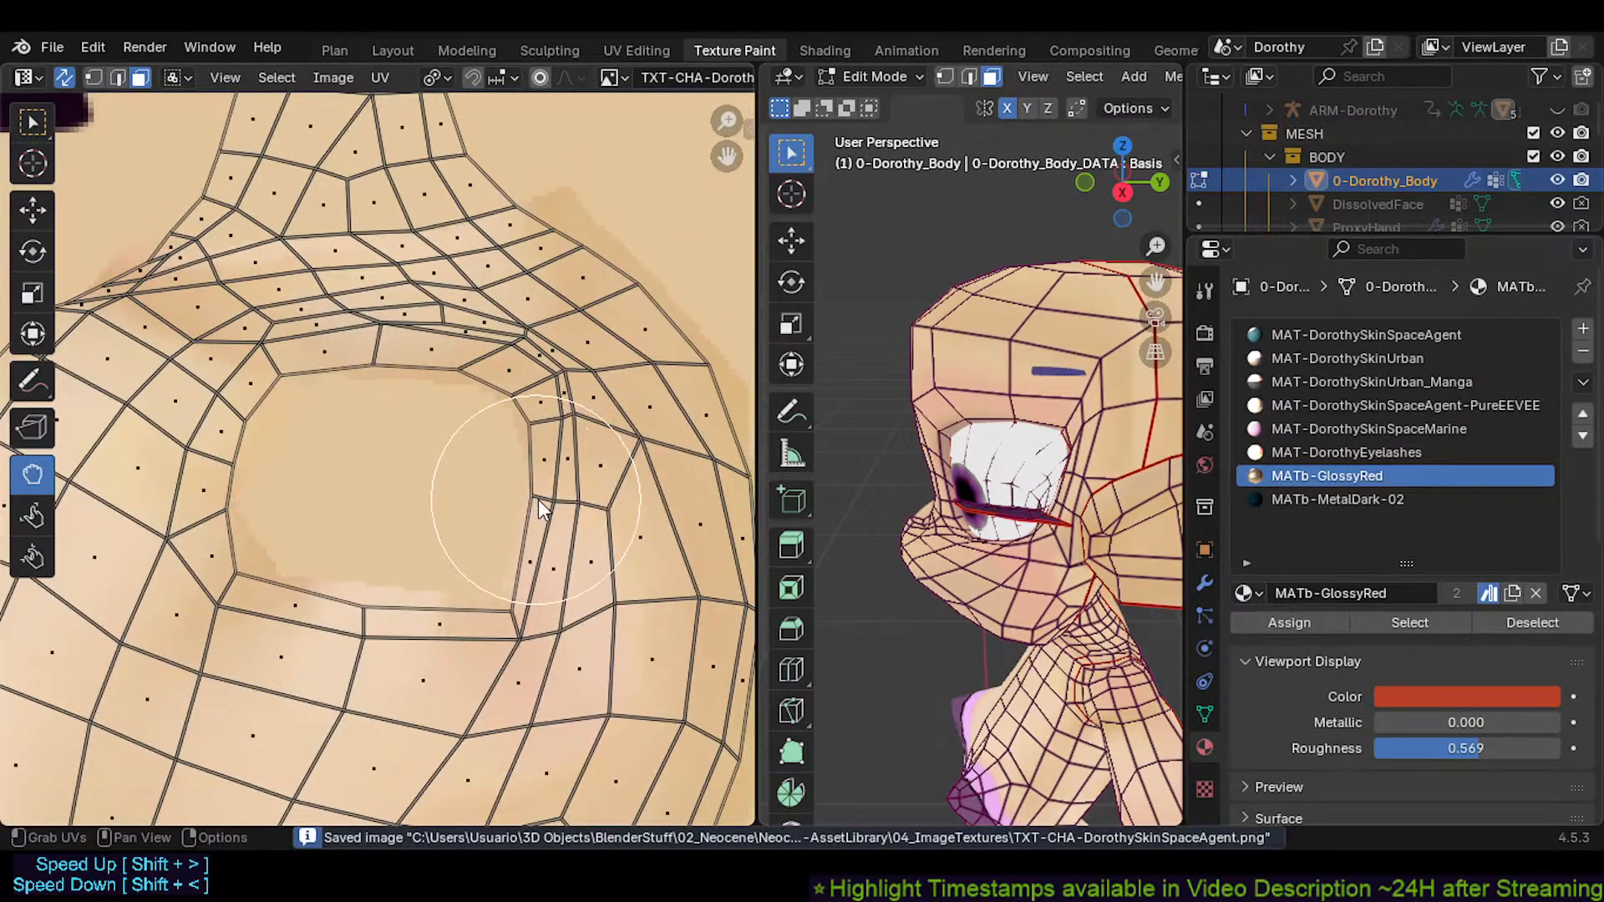
Nudge the right rim, both upper corners and the left rim of the arm opening outwards
drag(537, 501, 544, 502)
drag(531, 423, 521, 390)
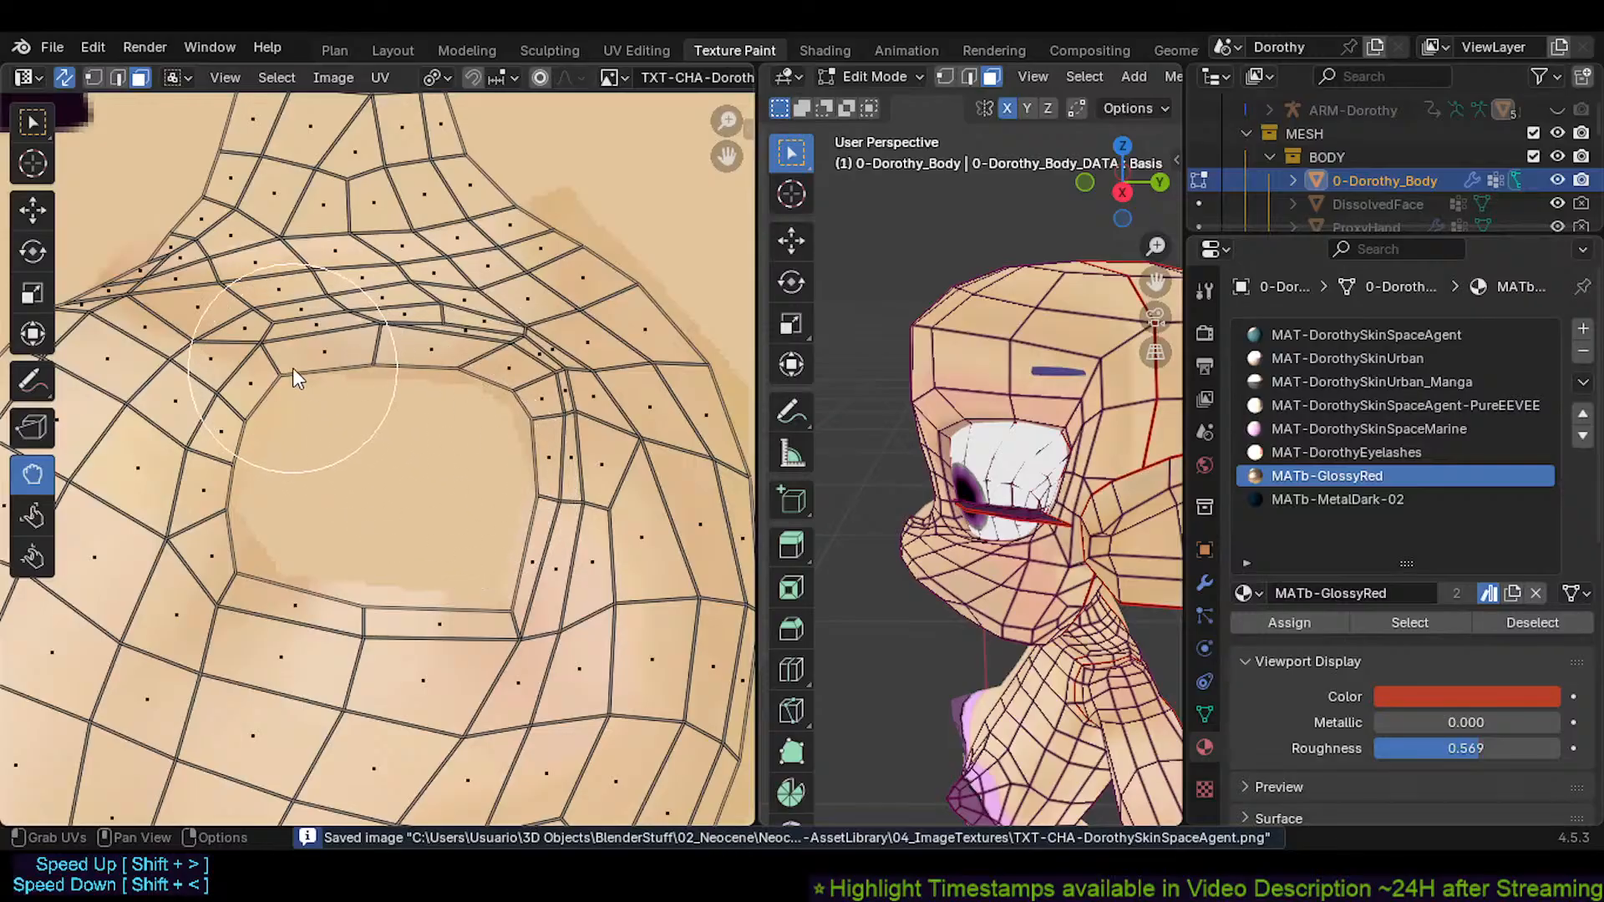
drag(292, 367, 303, 358)
drag(235, 484, 228, 479)
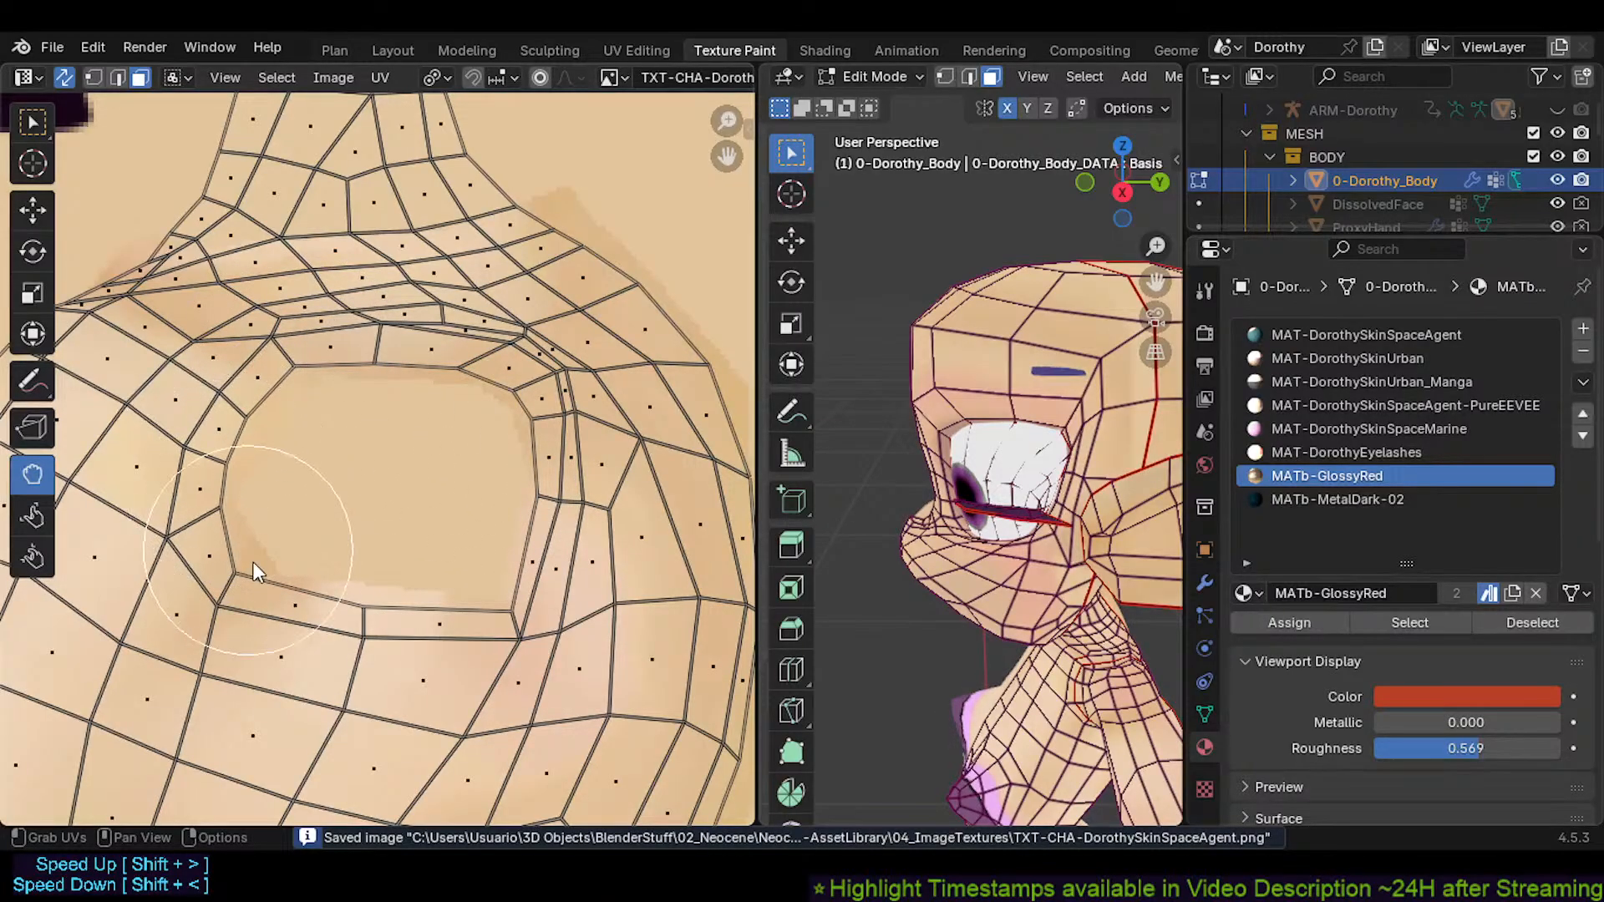
Align the arm opening's lower rim with the painted skin edge and pull its lower-left corner inwards
drag(253, 562, 250, 559)
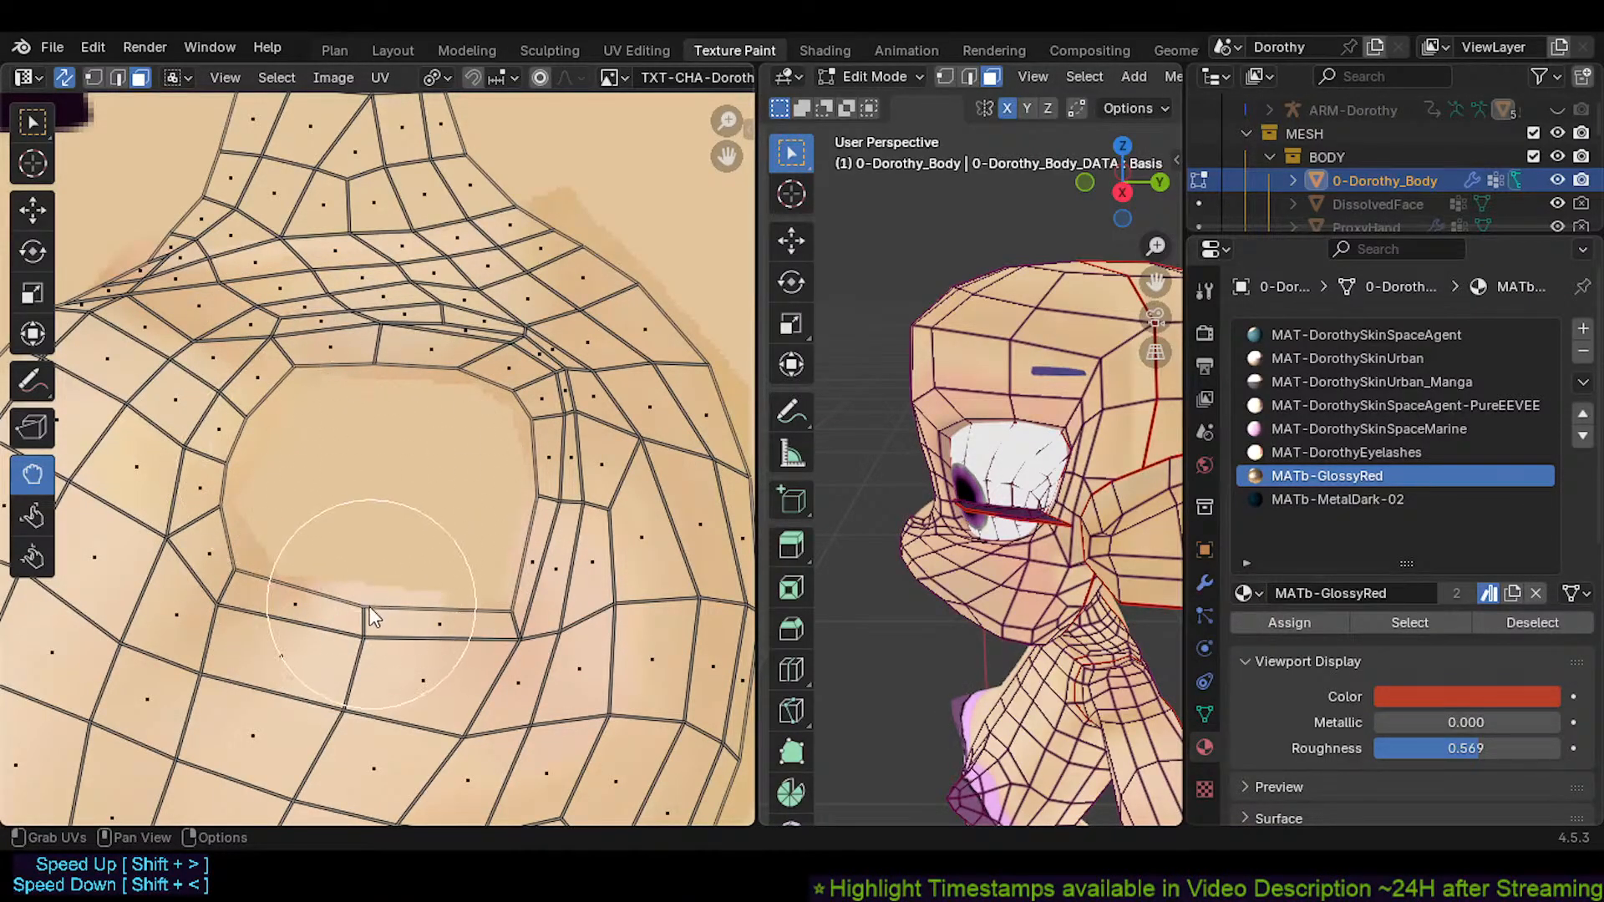
drag(361, 614, 349, 604)
drag(509, 610, 513, 617)
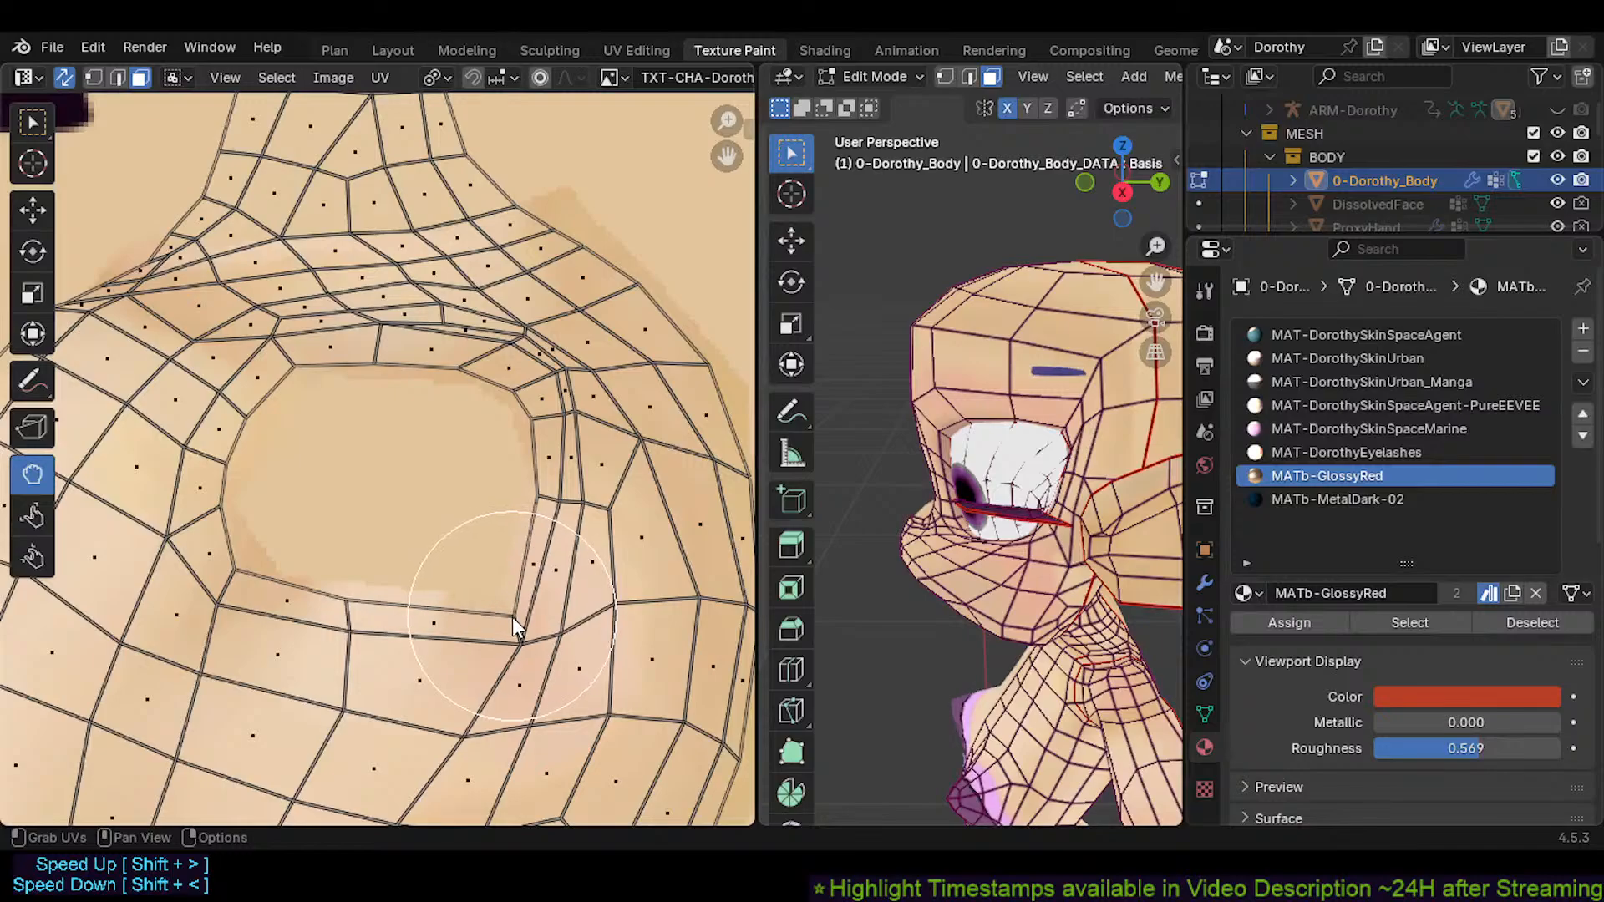
drag(263, 575, 307, 594)
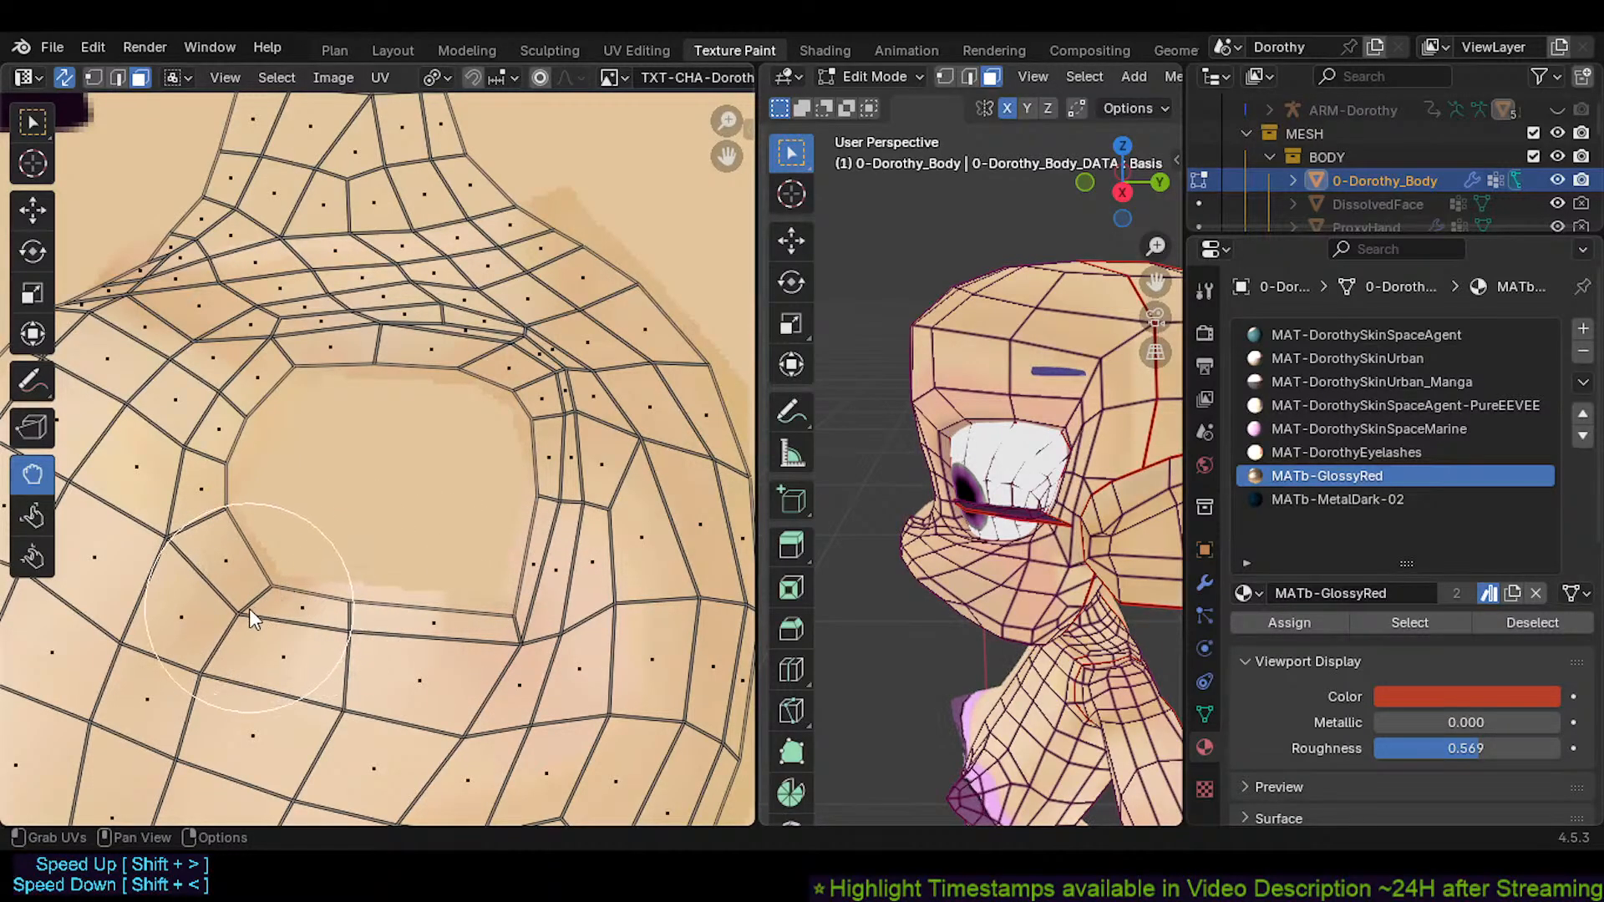
scroll(400, 692, down, 3)
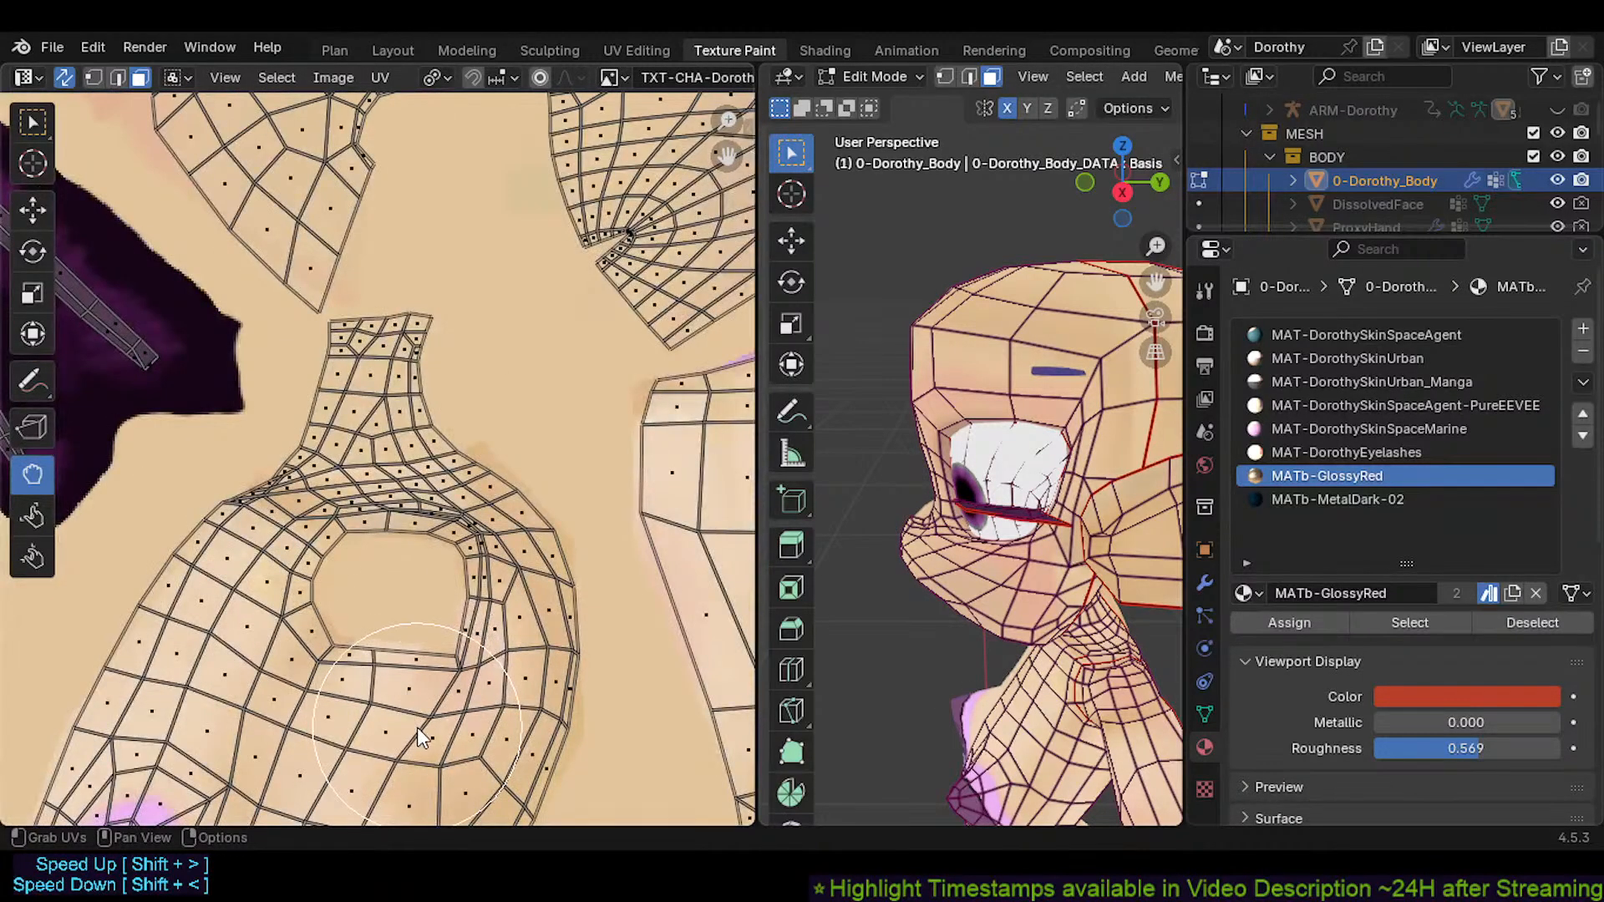
Grab the faces below the arm opening to even out its lower-right corner and save the Blender file
drag(430, 718, 422, 720)
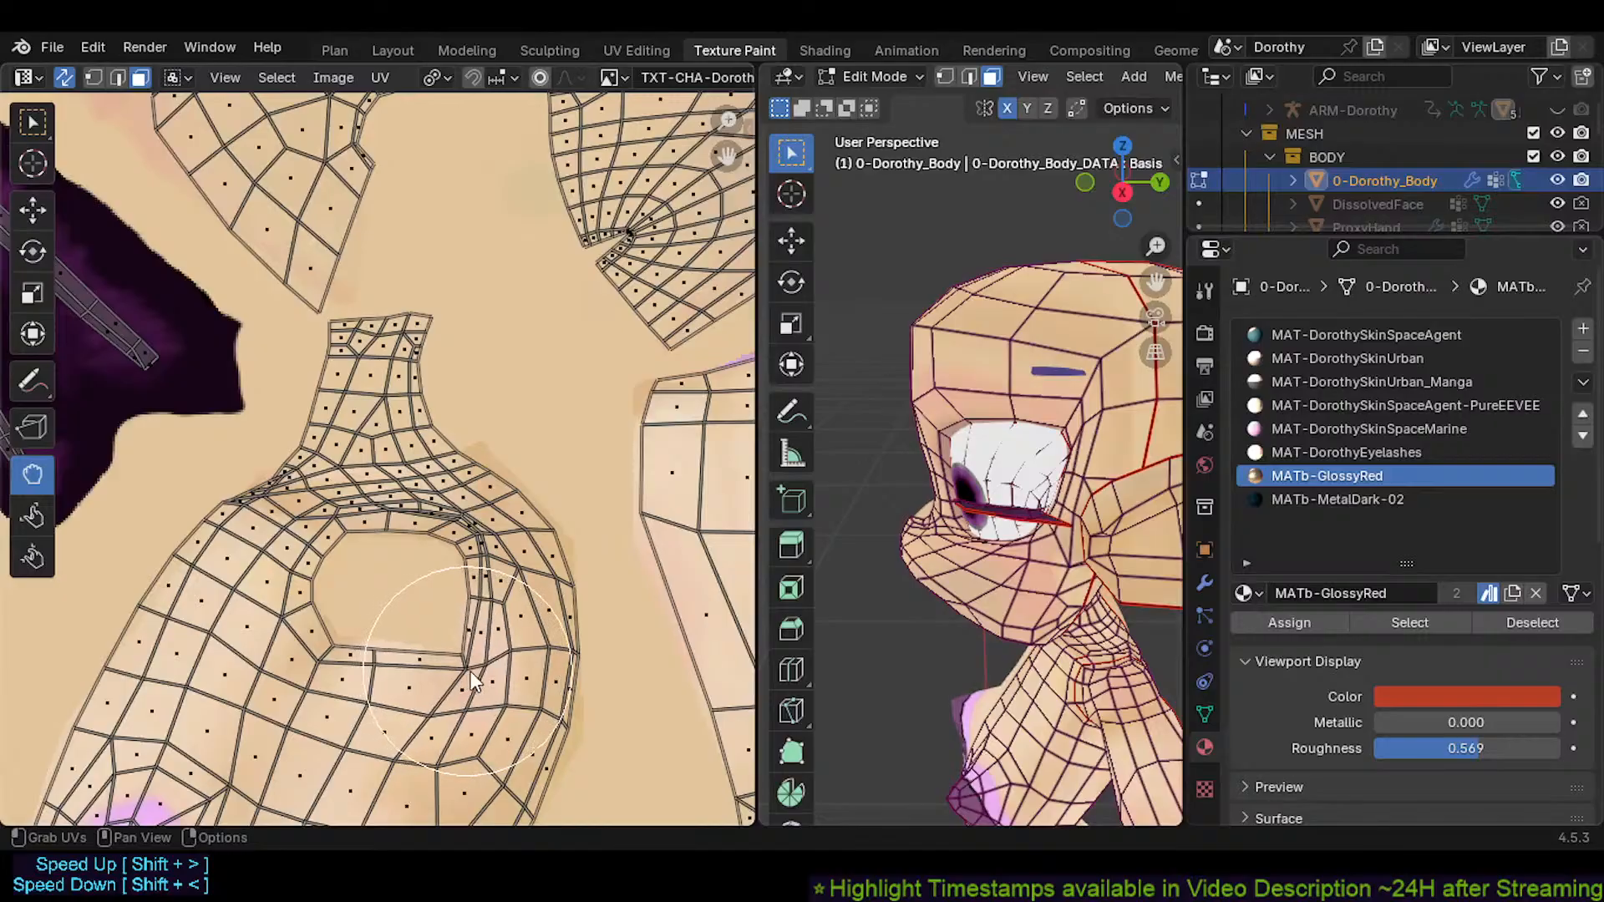
key(ctrl+s)
Inspect how the head island fits the painted mouth, cheek and neck areas of the texture
scroll(401, 543, down, 2)
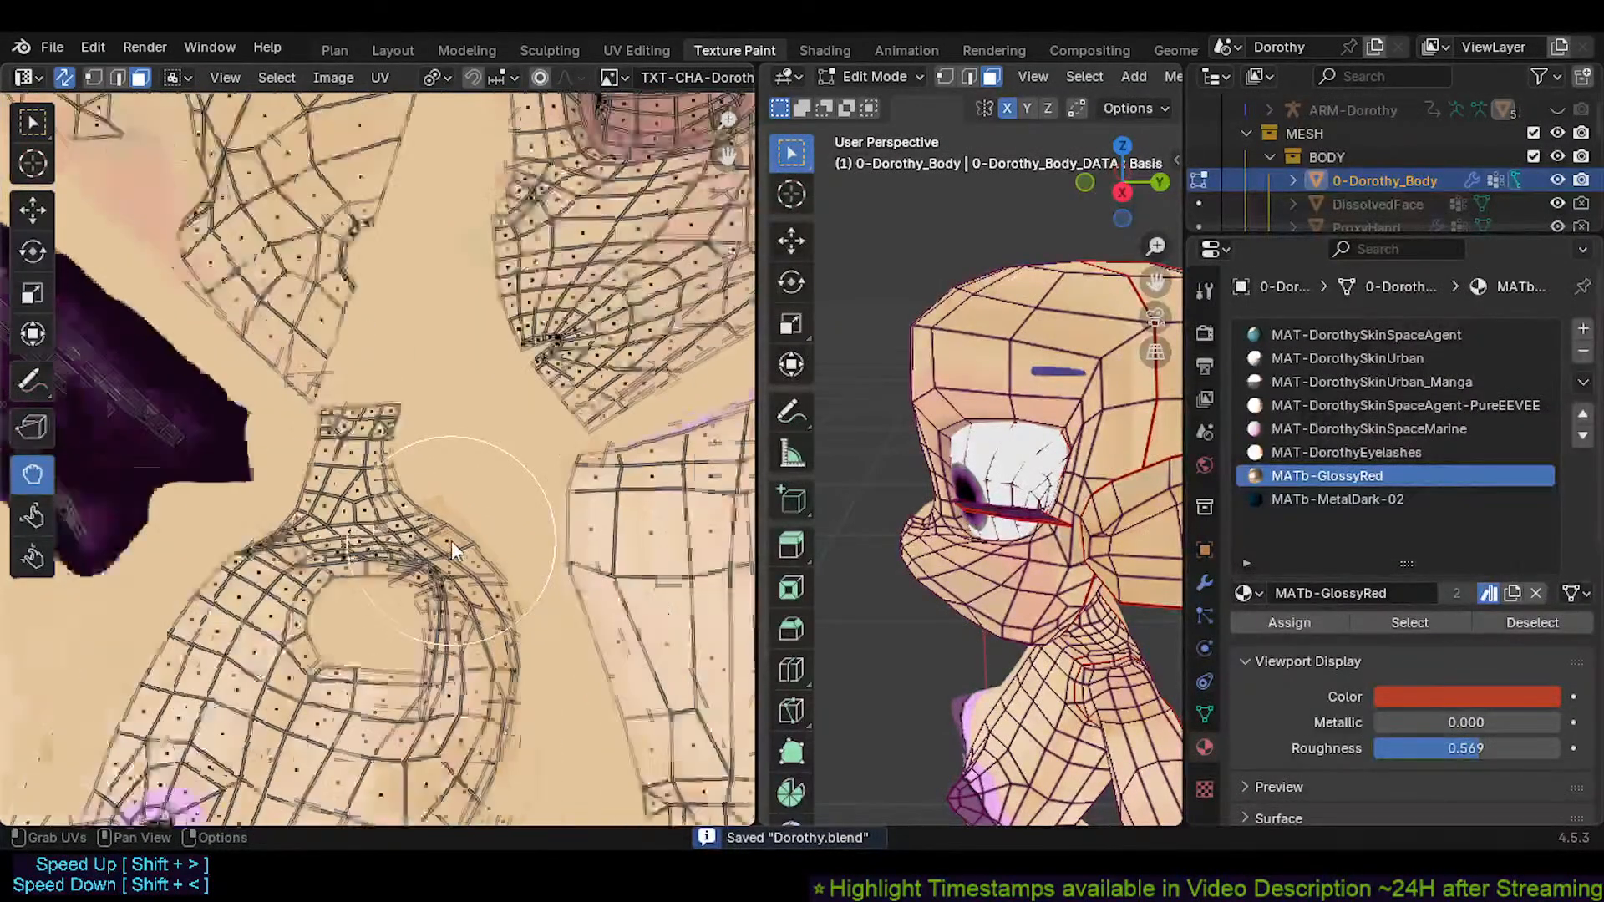
scroll(451, 540, down, 2)
shift+middle_drag(470, 538, 293, 478)
shift+middle_drag(395, 476, 148, 640)
shift+middle_drag(368, 427, 400, 486)
shift+middle_drag(274, 445, 461, 372)
scroll(259, 465, up, 2)
mouse_move(344, 591)
shift+middle_down()
mouse_move(456, 513)
mouse_move(288, 590)
shift+middle_up()
scroll(456, 513, up, 2)
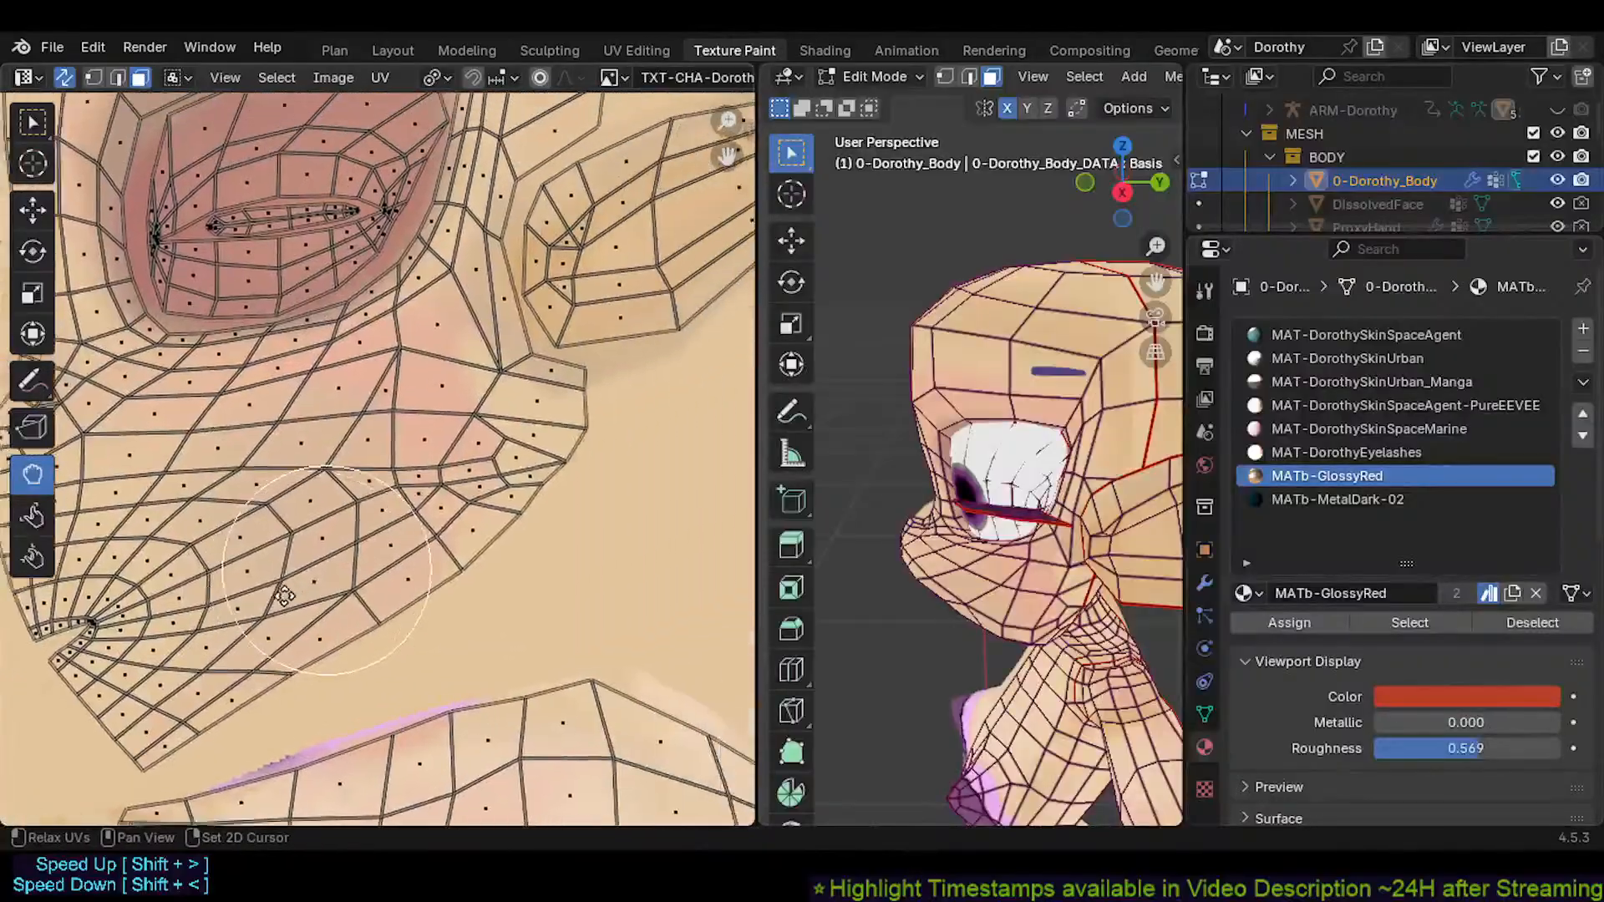
shift+middle_drag(448, 471, 342, 577)
mouse_move(391, 500)
shift+middle_down()
mouse_move(426, 557)
mouse_move(481, 579)
shift+middle_up()
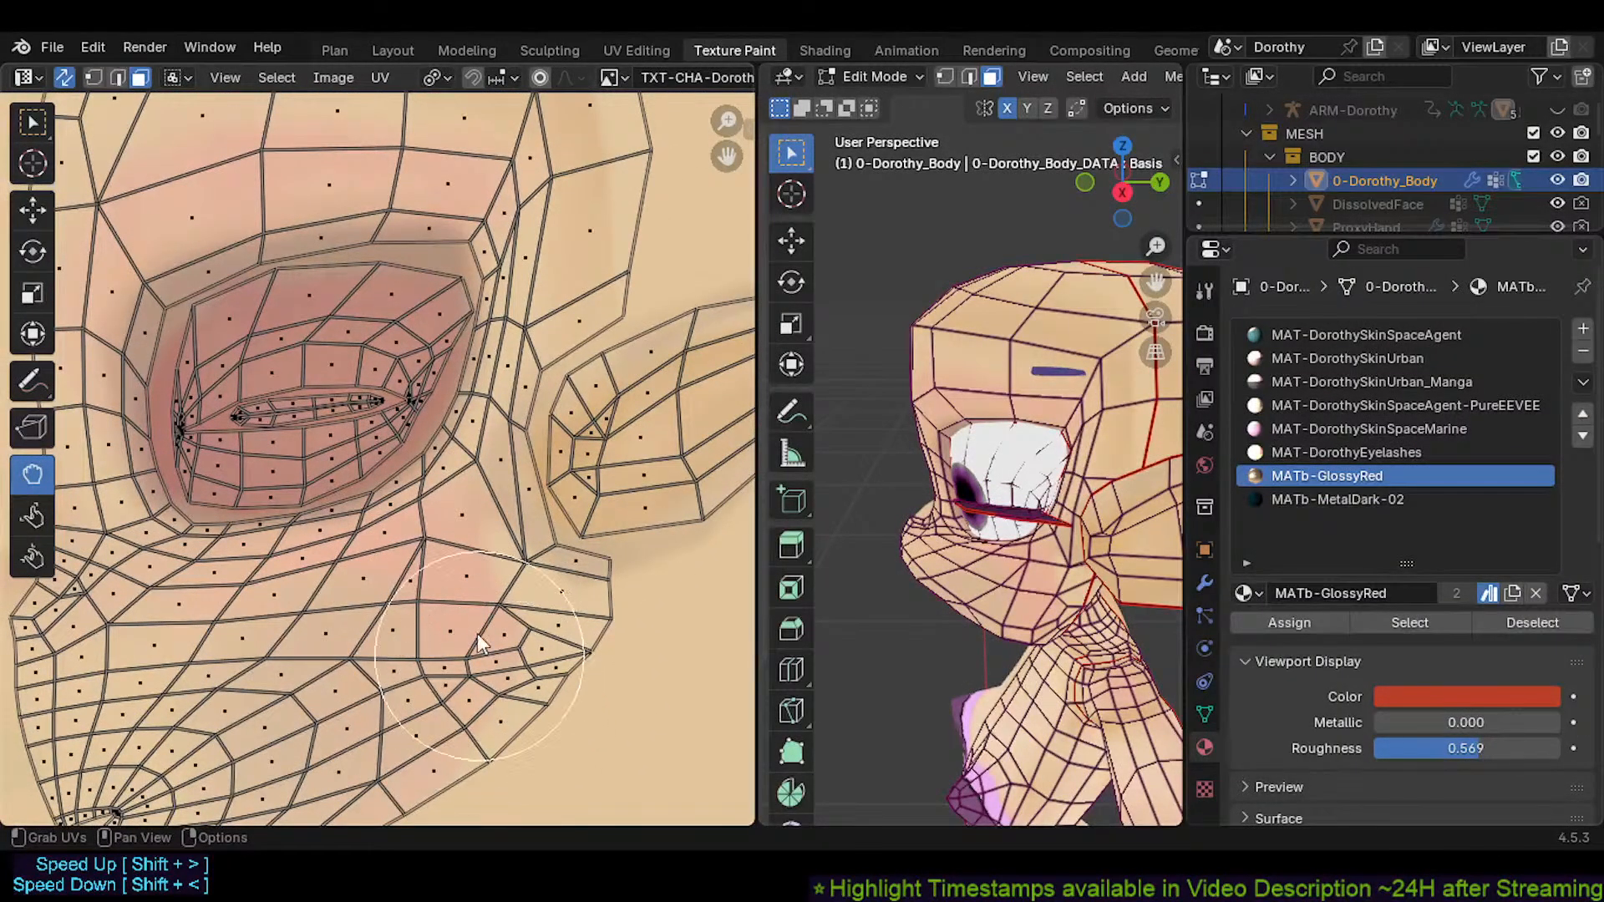
shift+middle_drag(489, 429, 419, 705)
Review the whole UV layout, comparing the leg and hand islands with the mauve, white and red painted patches
scroll(419, 705, down, 2)
shift+middle_drag(438, 526, 335, 604)
scroll(489, 589, down, 1)
shift+middle_drag(488, 589, 243, 520)
shift+middle_drag(379, 480, 159, 346)
scroll(344, 507, down, 3)
scroll(346, 508, up, 1)
shift+middle_drag(411, 570, 379, 470)
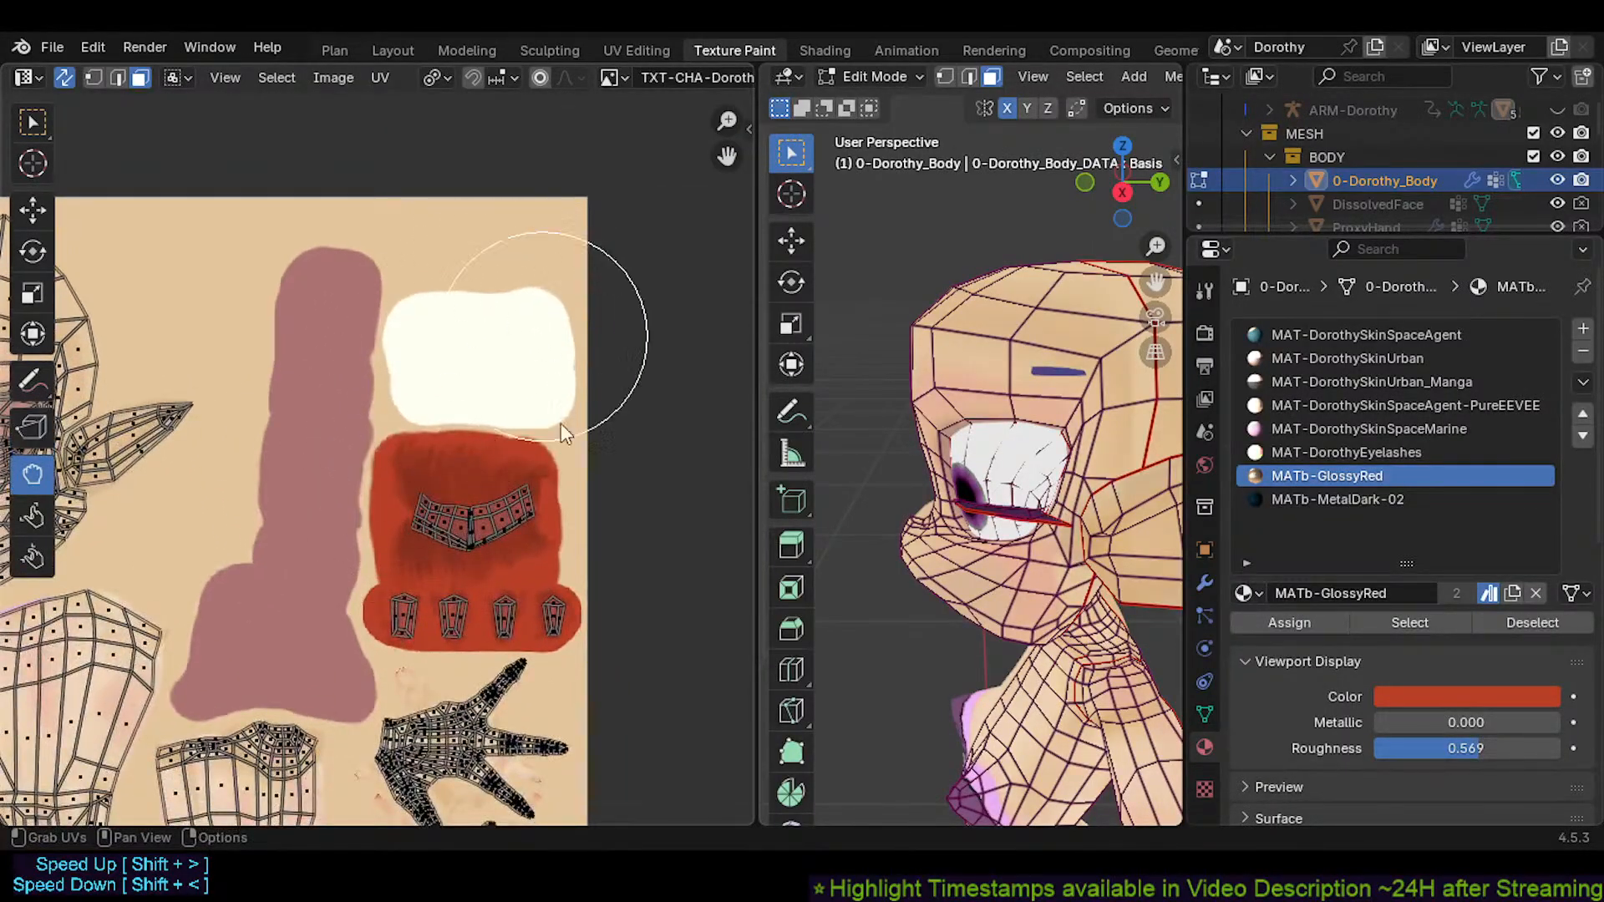
shift+middle_drag(444, 579, 479, 353)
scroll(410, 501, down, 2)
shift+middle_drag(407, 501, 463, 431)
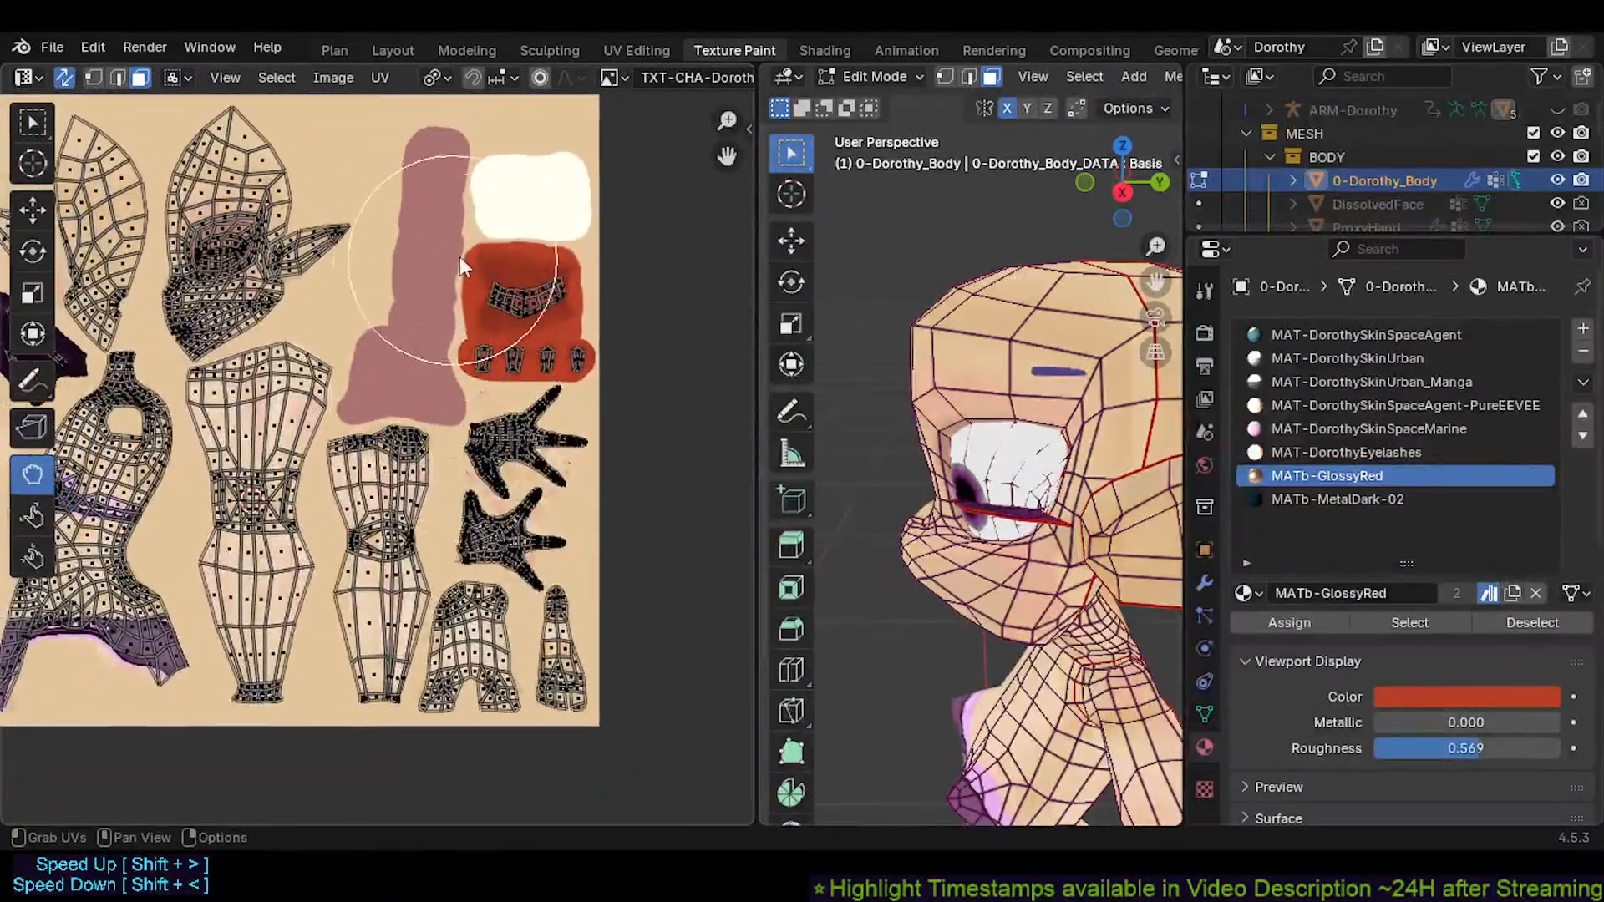
middle_drag(307, 487, 471, 483)
middle_drag(248, 492, 257, 555)
middle_drag(664, 269, 530, 355)
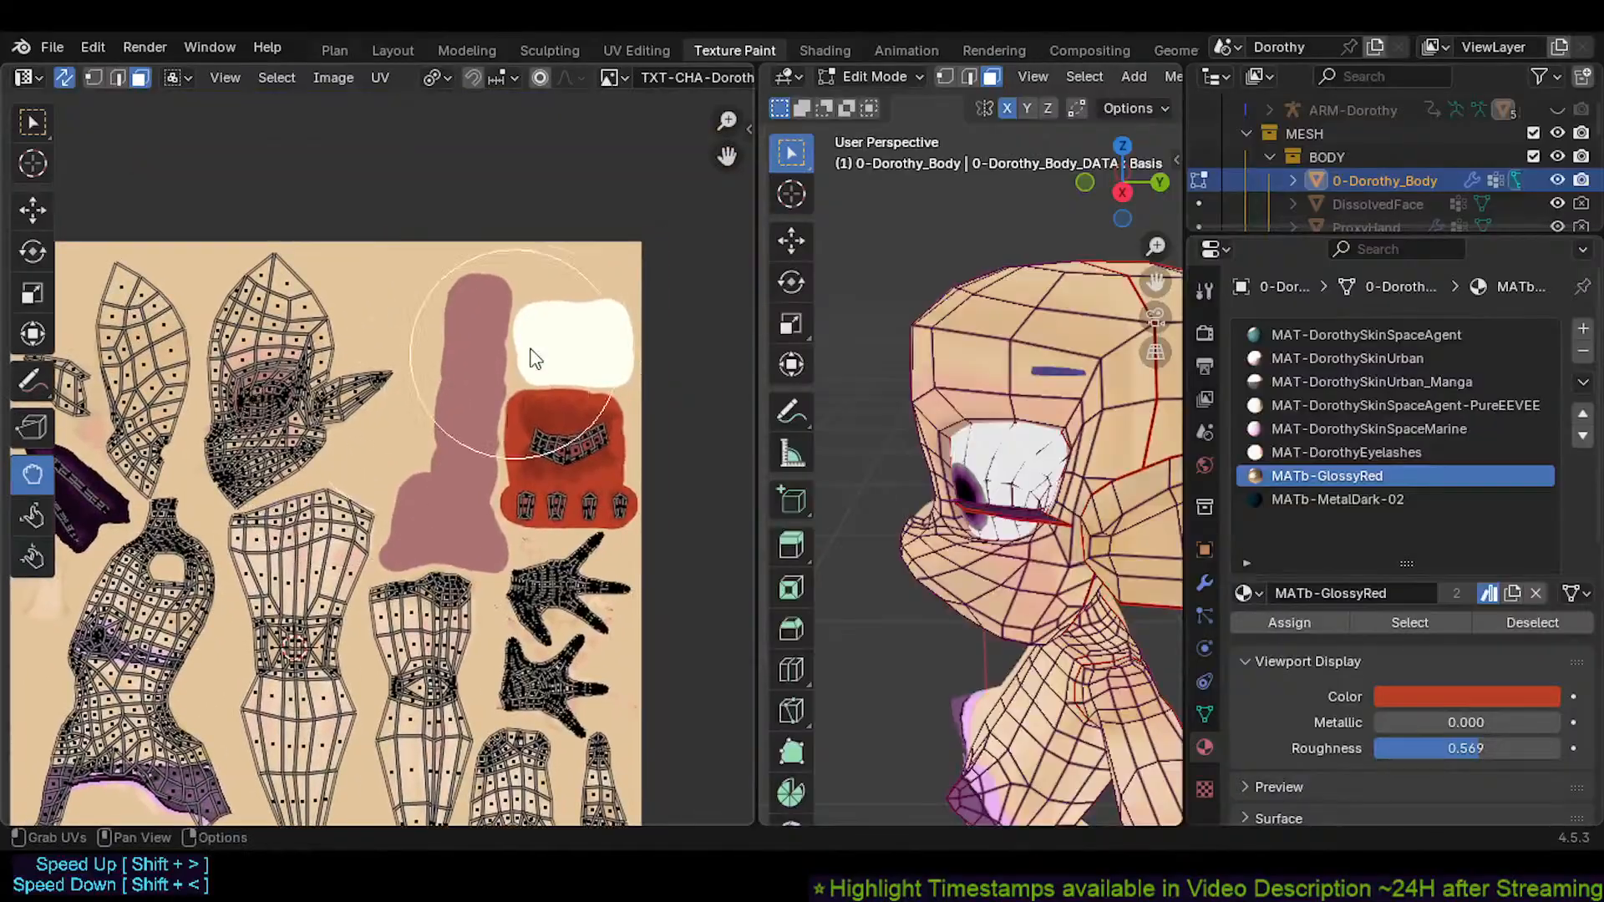
scroll(528, 381, up, 2)
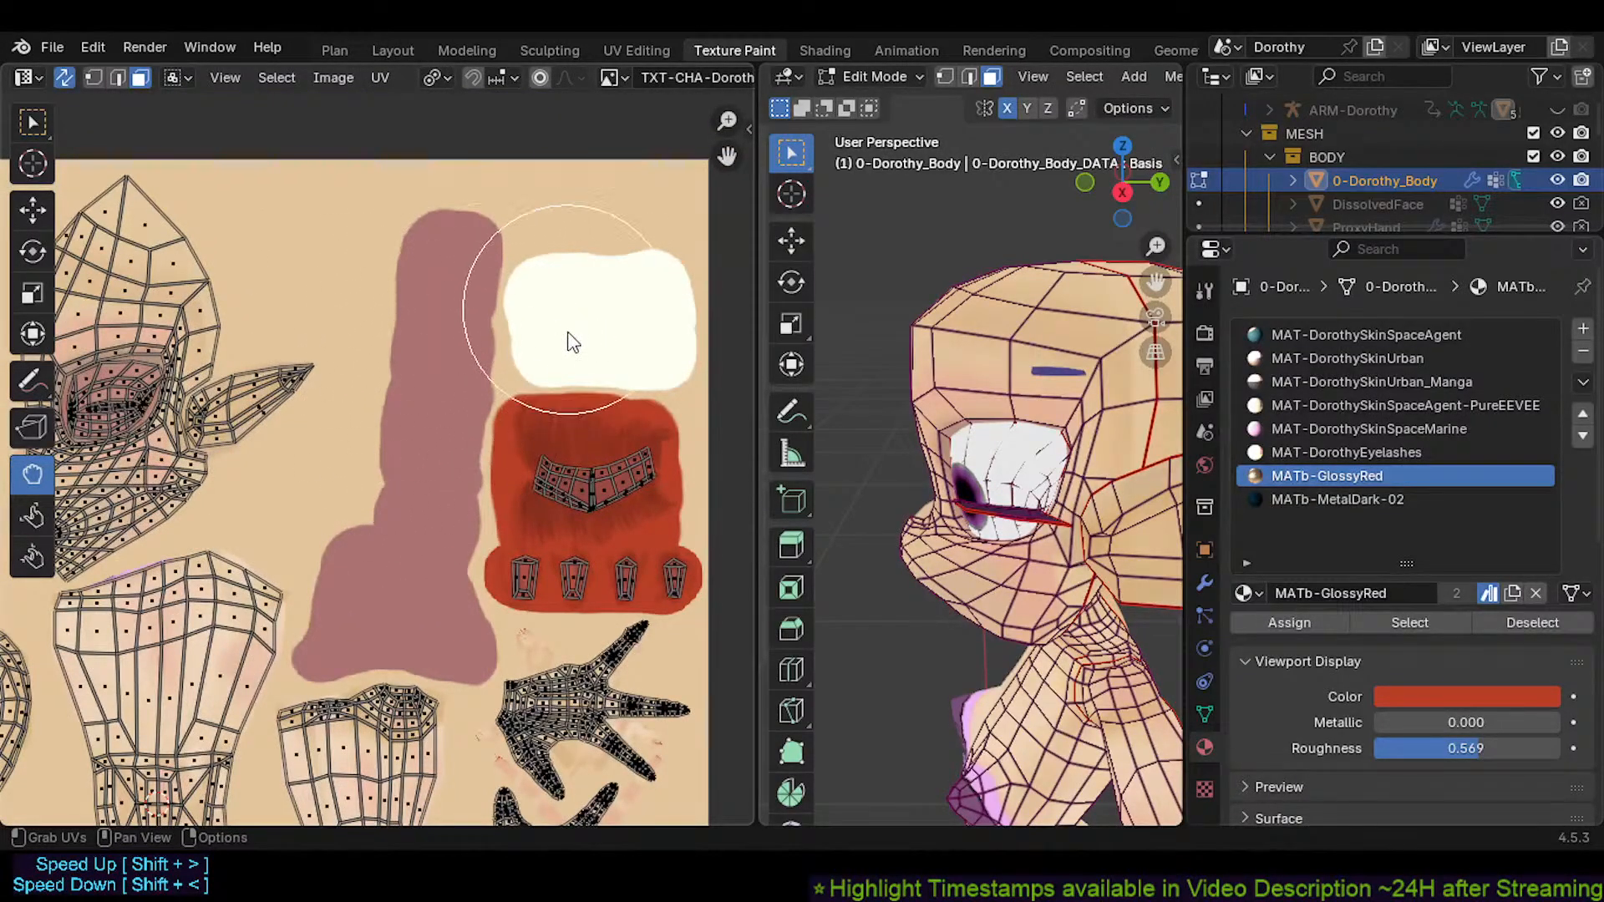
shift+middle_drag(362, 417, 423, 337)
shift+middle_drag(259, 418, 391, 390)
shift+middle_drag(623, 590, 439, 490)
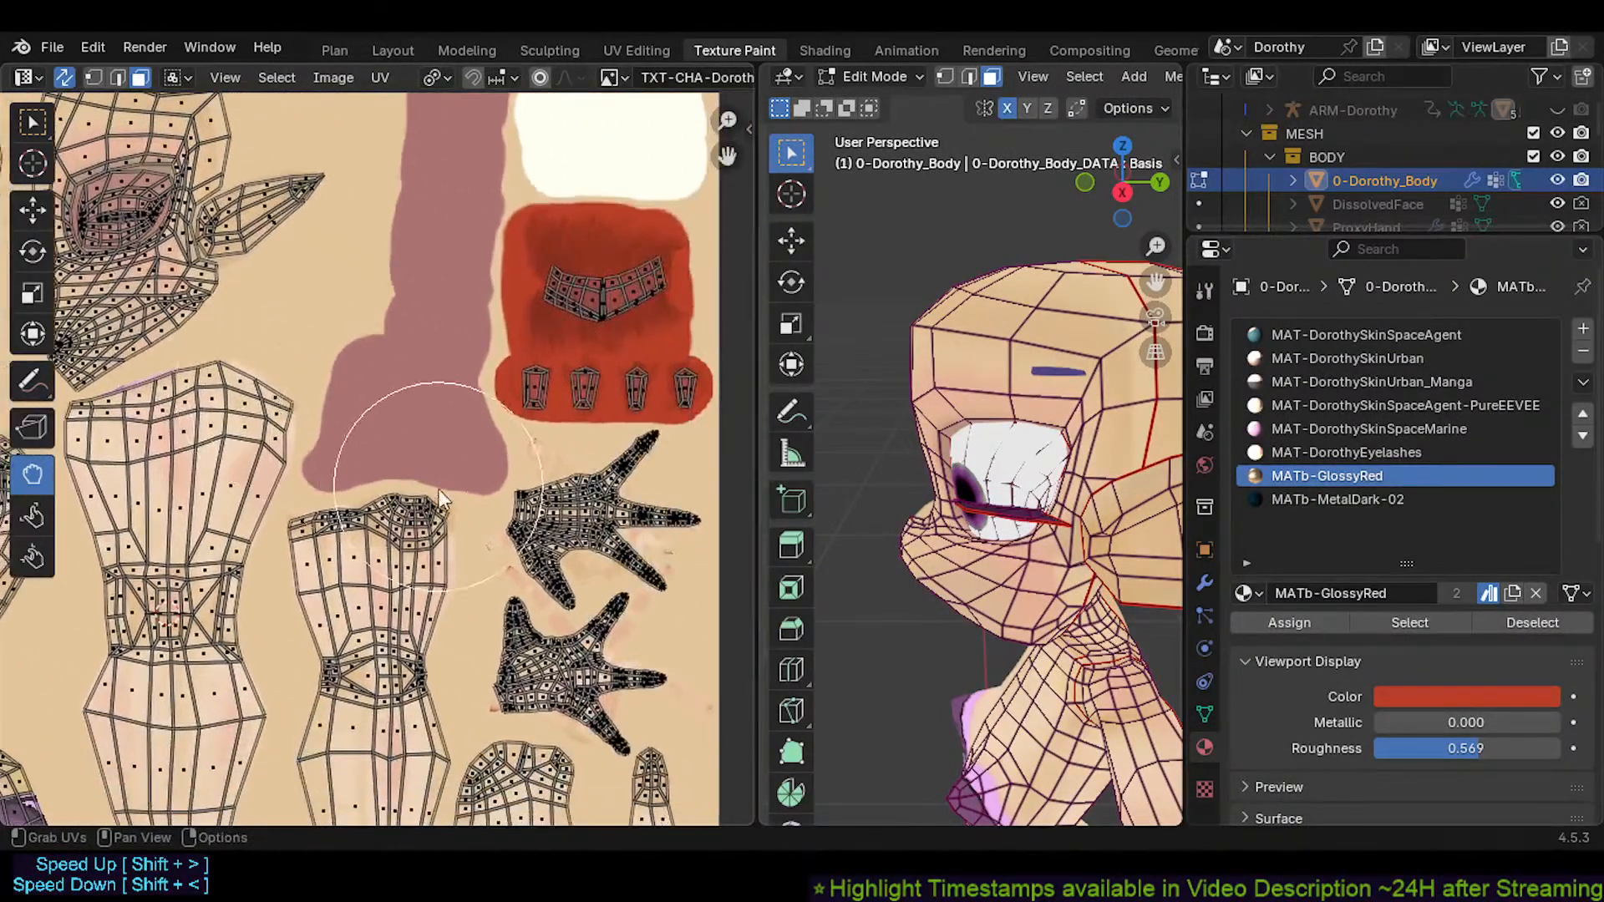
scroll(438, 491, down, 2)
shift+middle_drag(172, 570, 351, 593)
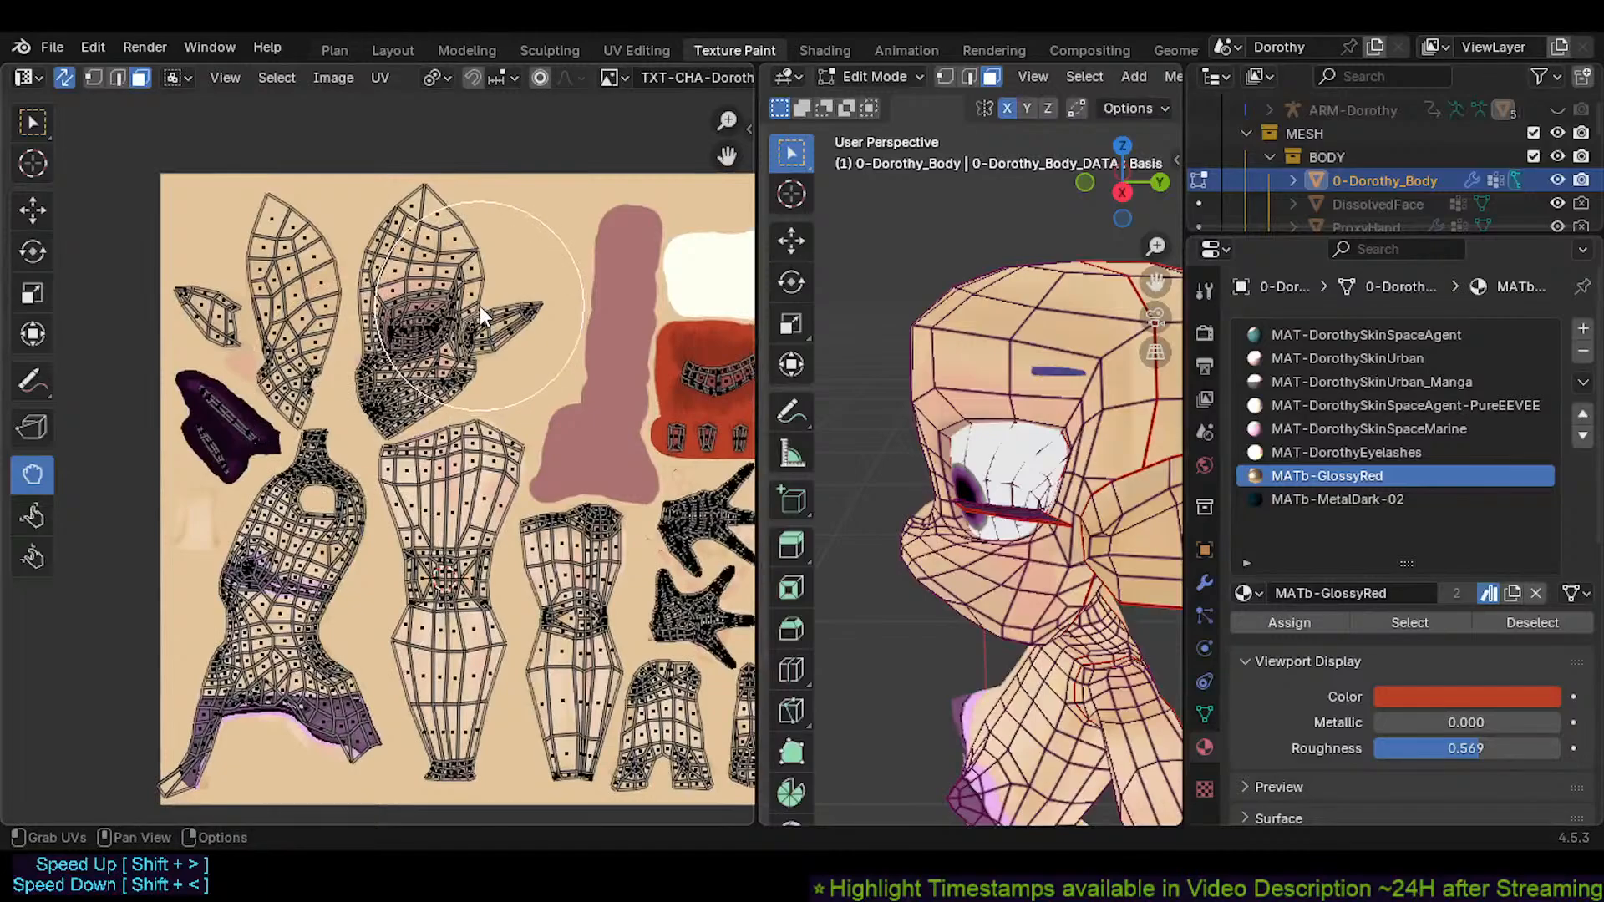
shift+middle_drag(519, 369, 442, 374)
Examine how the curved strip and the four nail islands sit on the painted red patch
scroll(543, 406, up, 2)
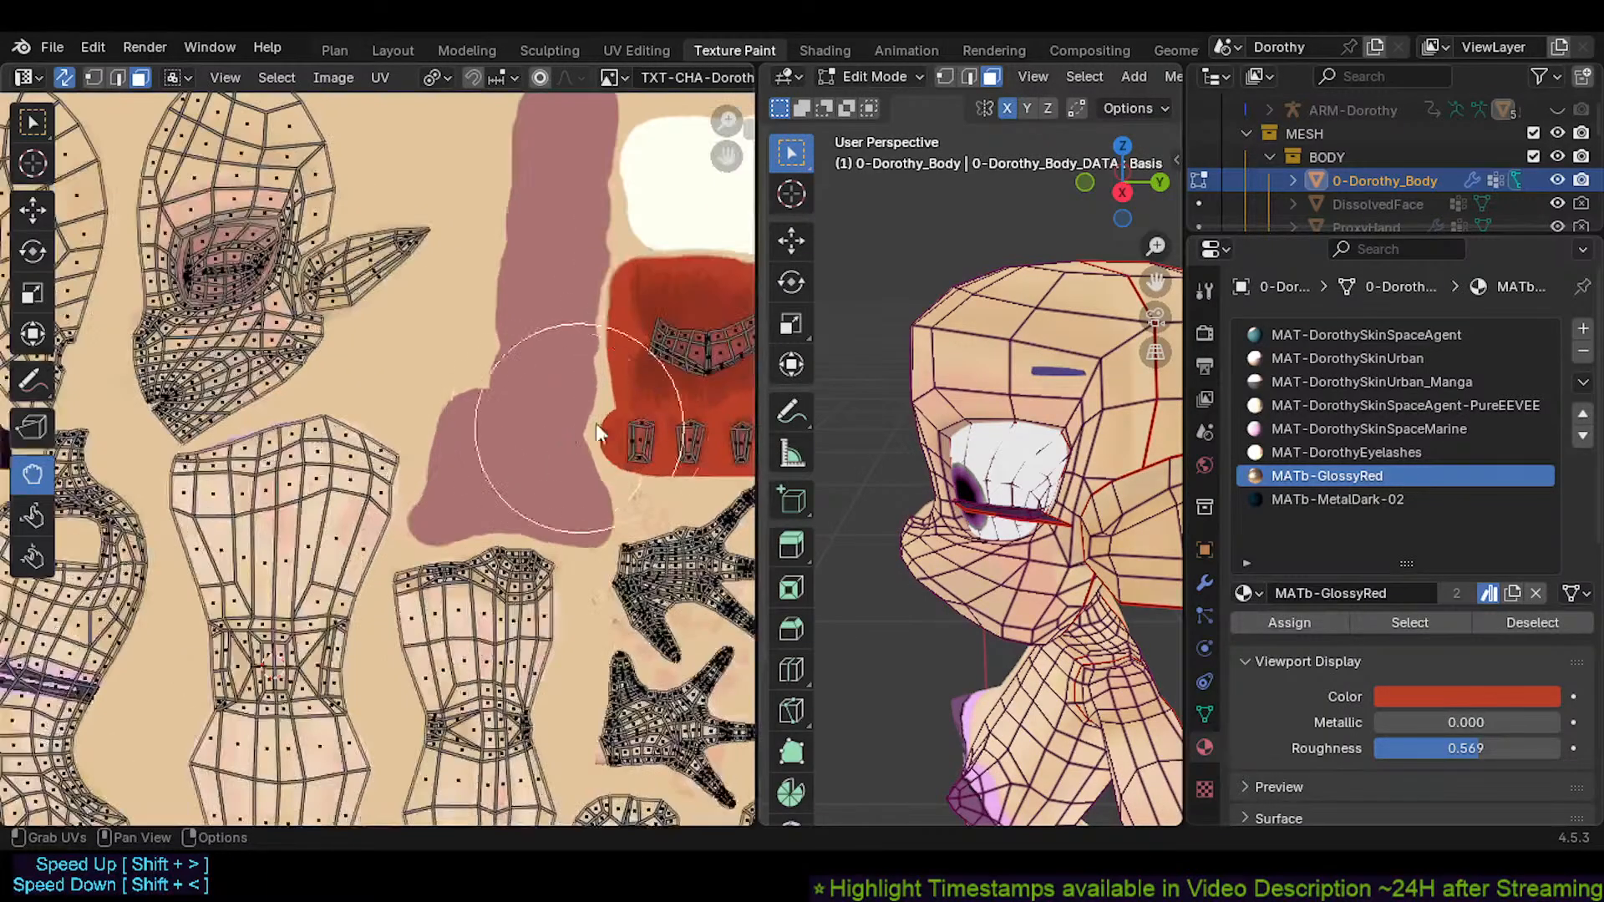
middle_drag(712, 404, 530, 437)
scroll(530, 434, up, 4)
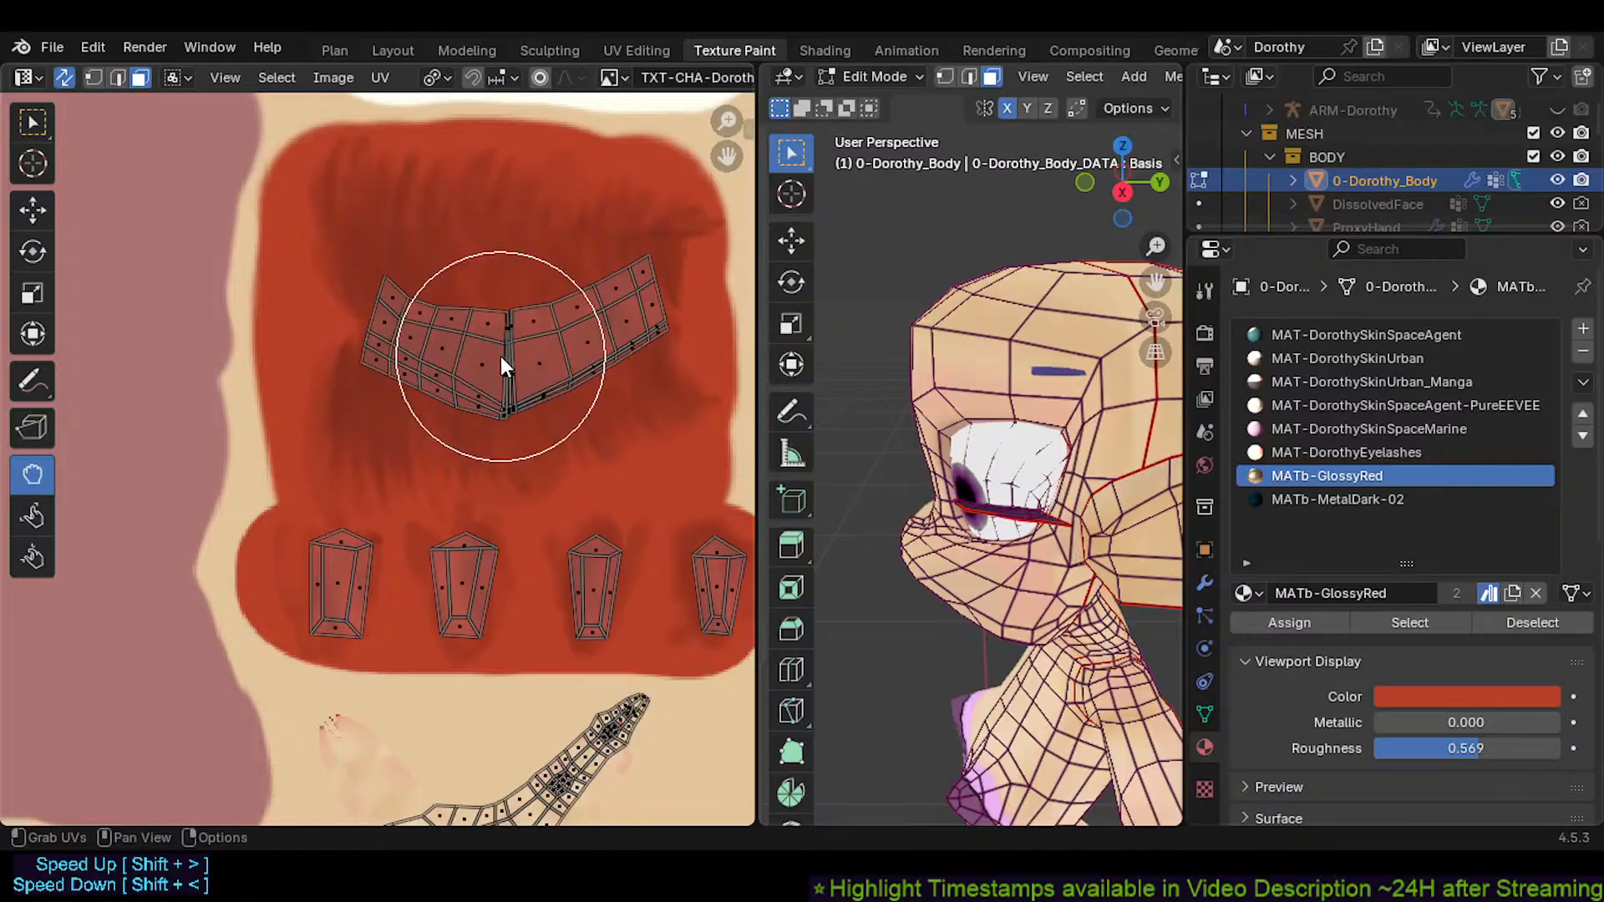
scroll(490, 491, down, 3)
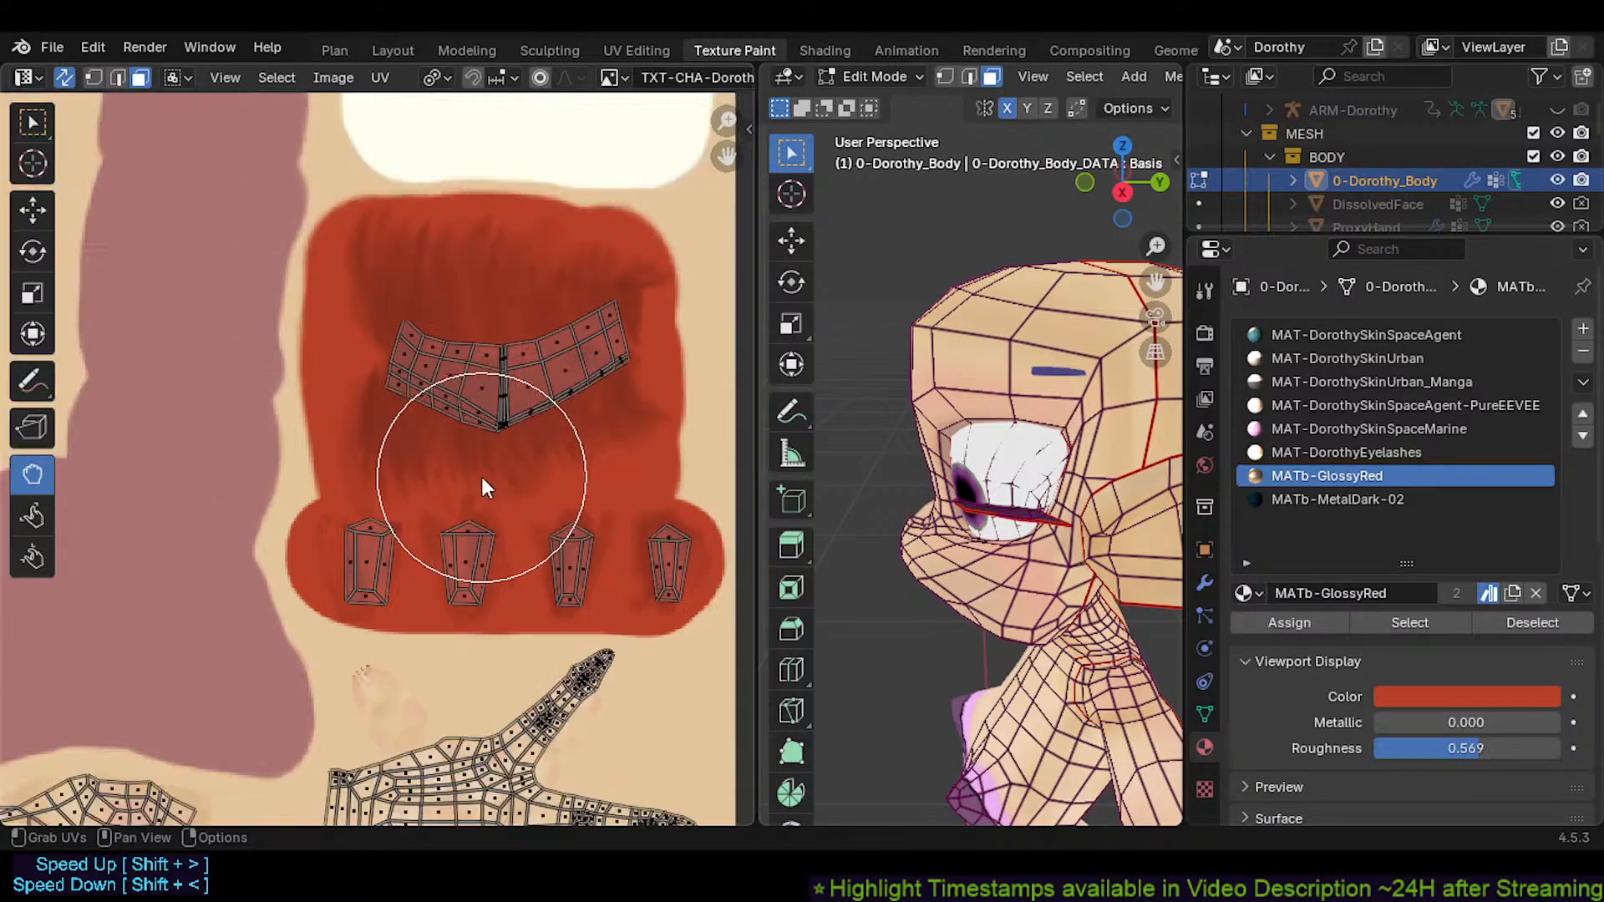
scroll(494, 528, up, 2)
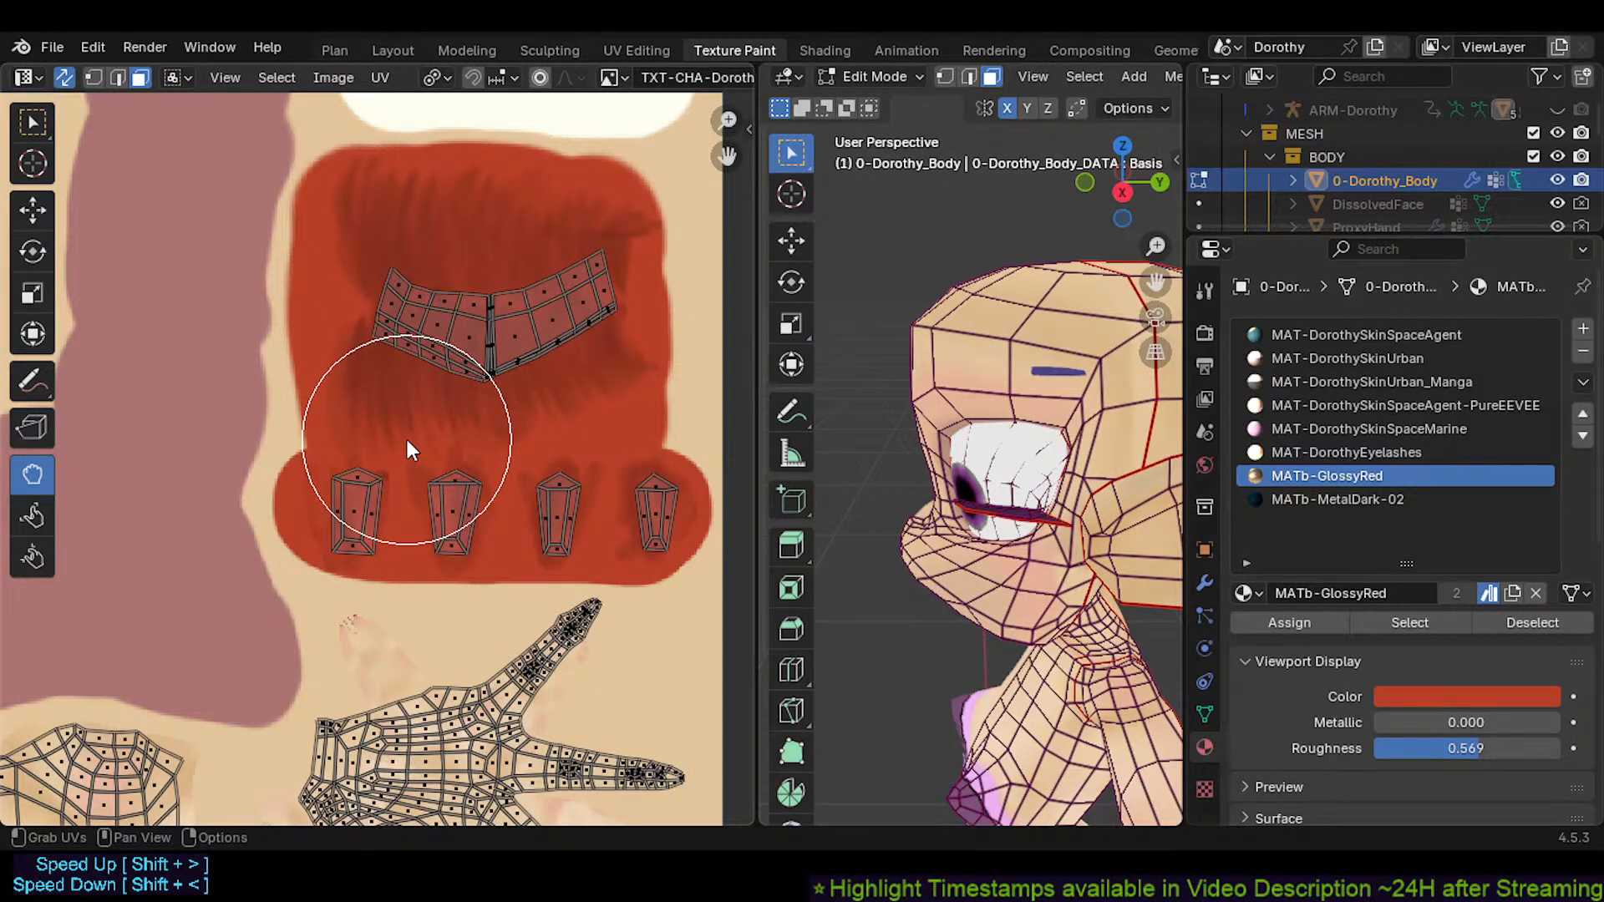
scroll(408, 449, down, 3)
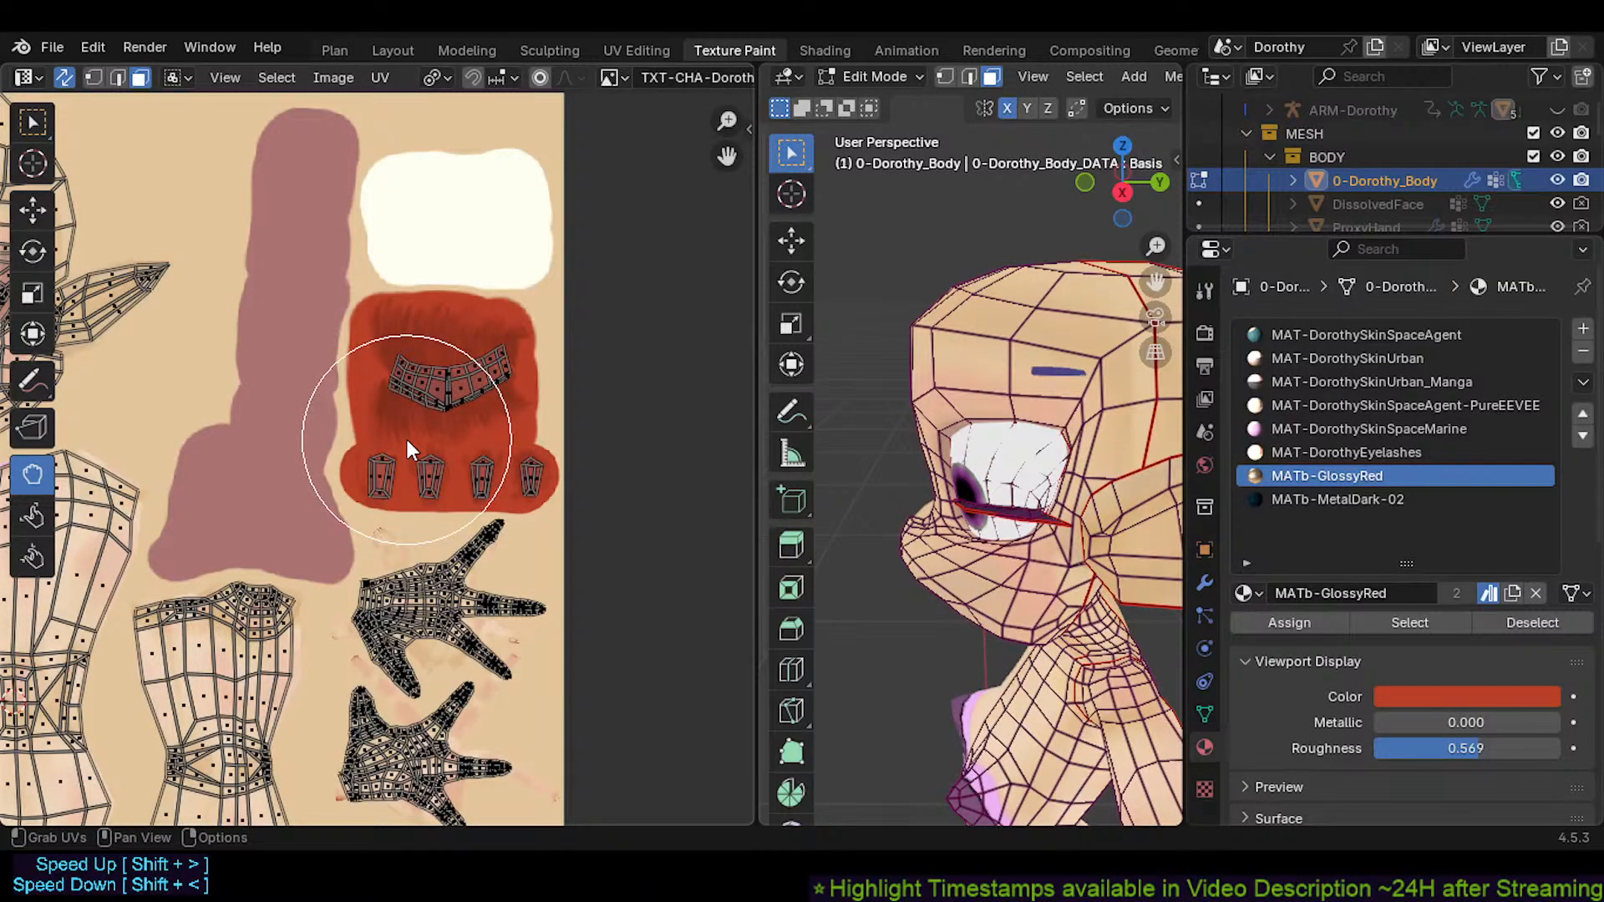
scroll(408, 441, up, 3)
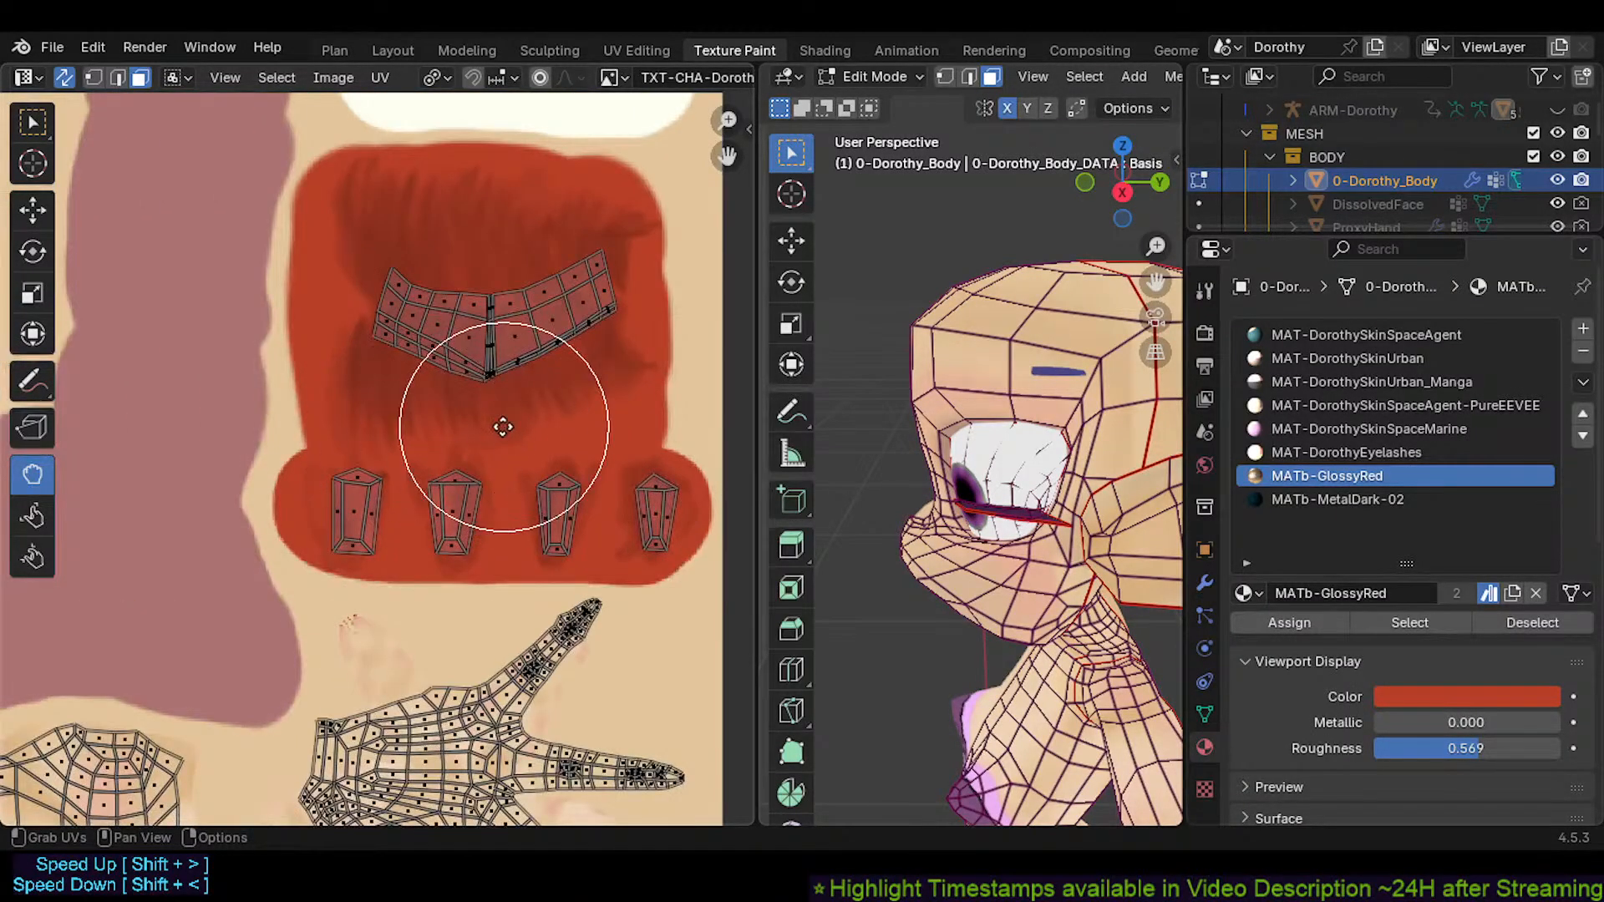
middle_drag(504, 426, 488, 558)
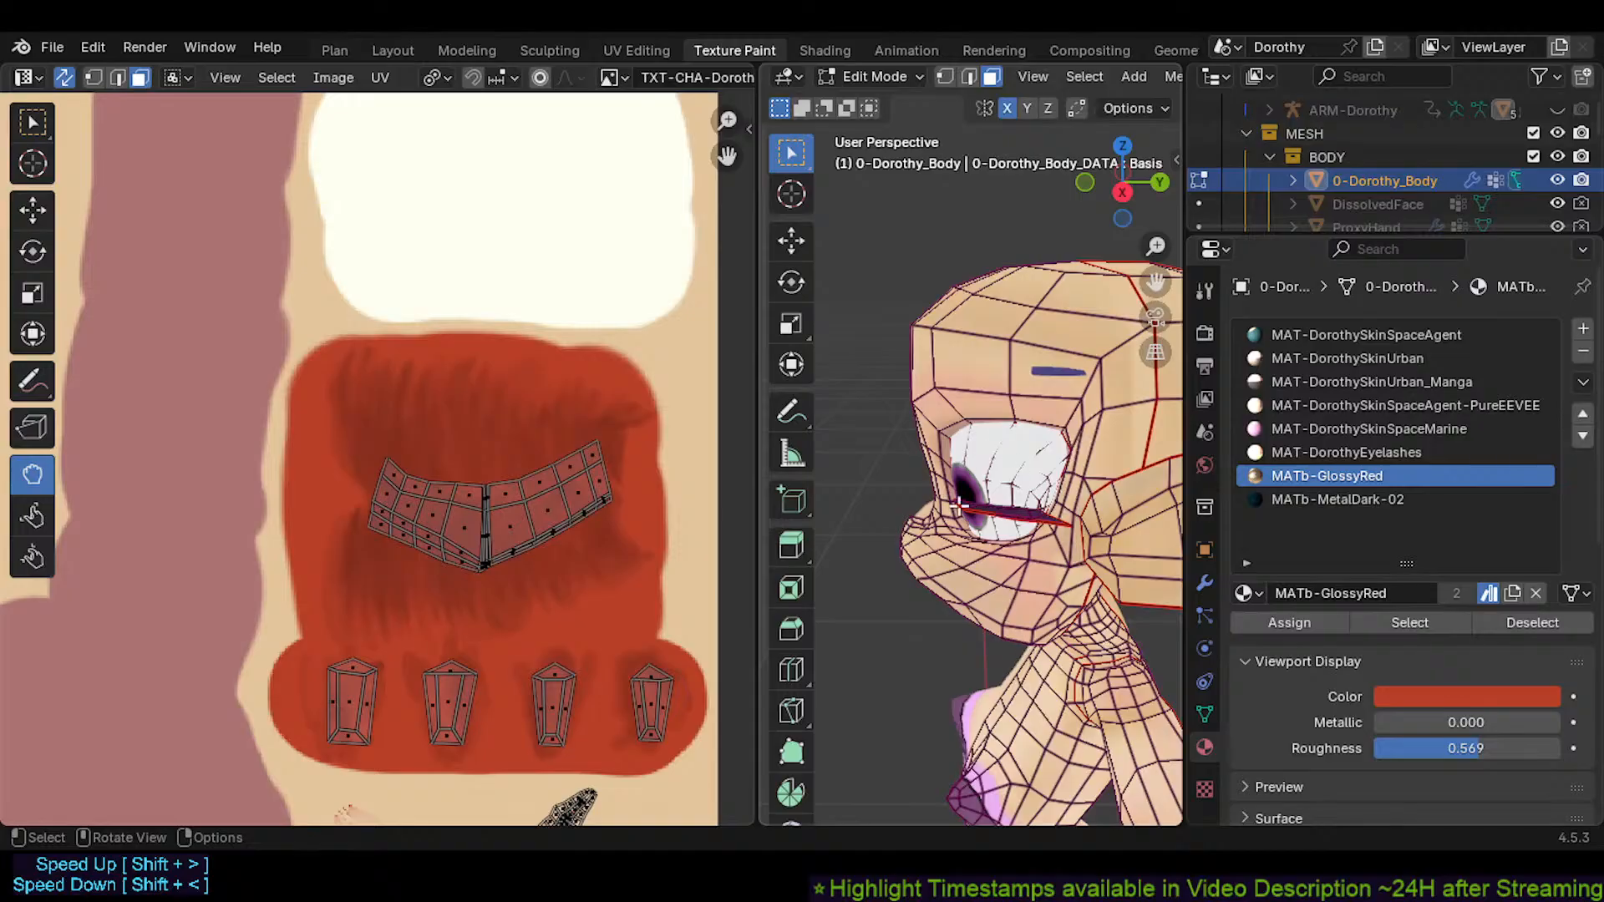
scroll(308, 435, down, 3)
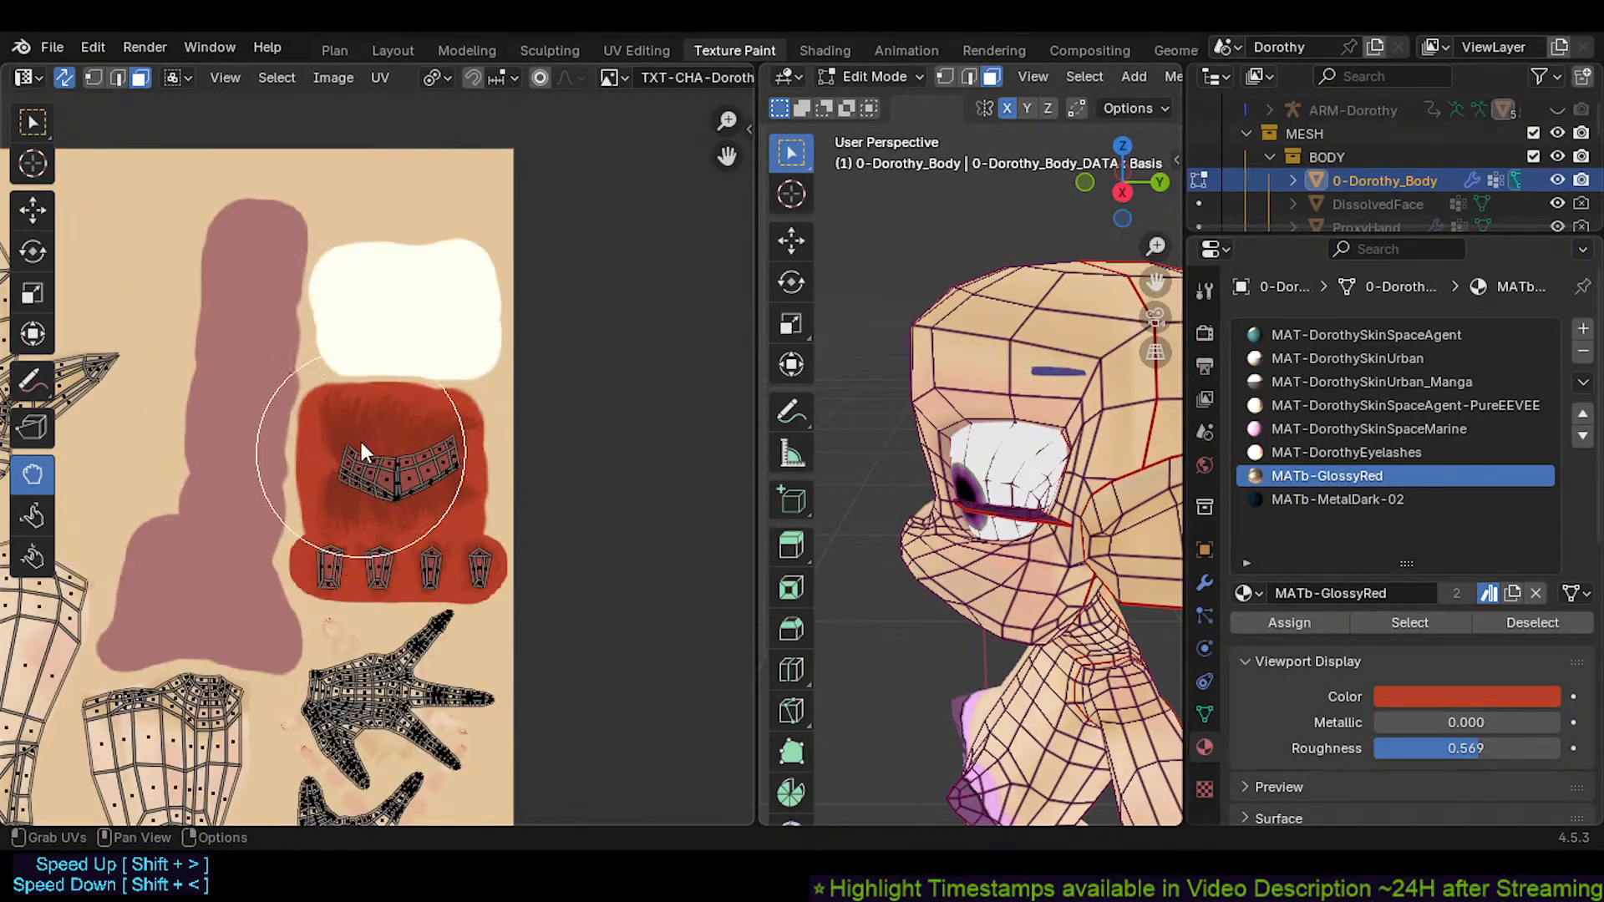
scroll(398, 493, up, 2)
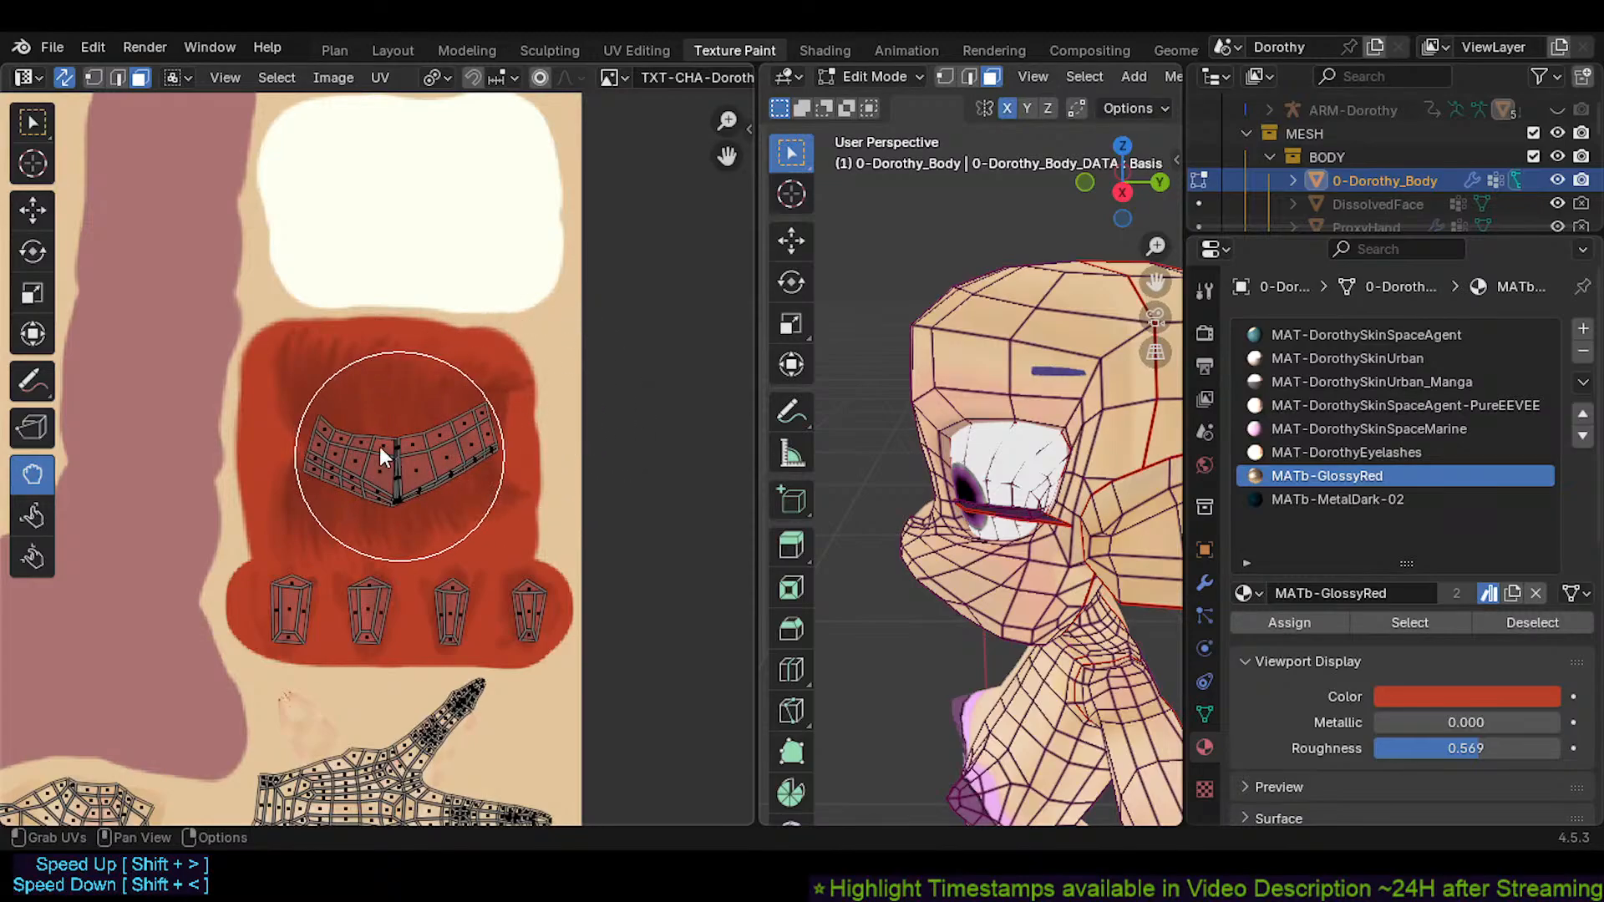
Check the spacing between the mauve patch, the red patch and the neighbouring islands across the texture
middle_drag(235, 537, 474, 512)
scroll(460, 514, down, 2)
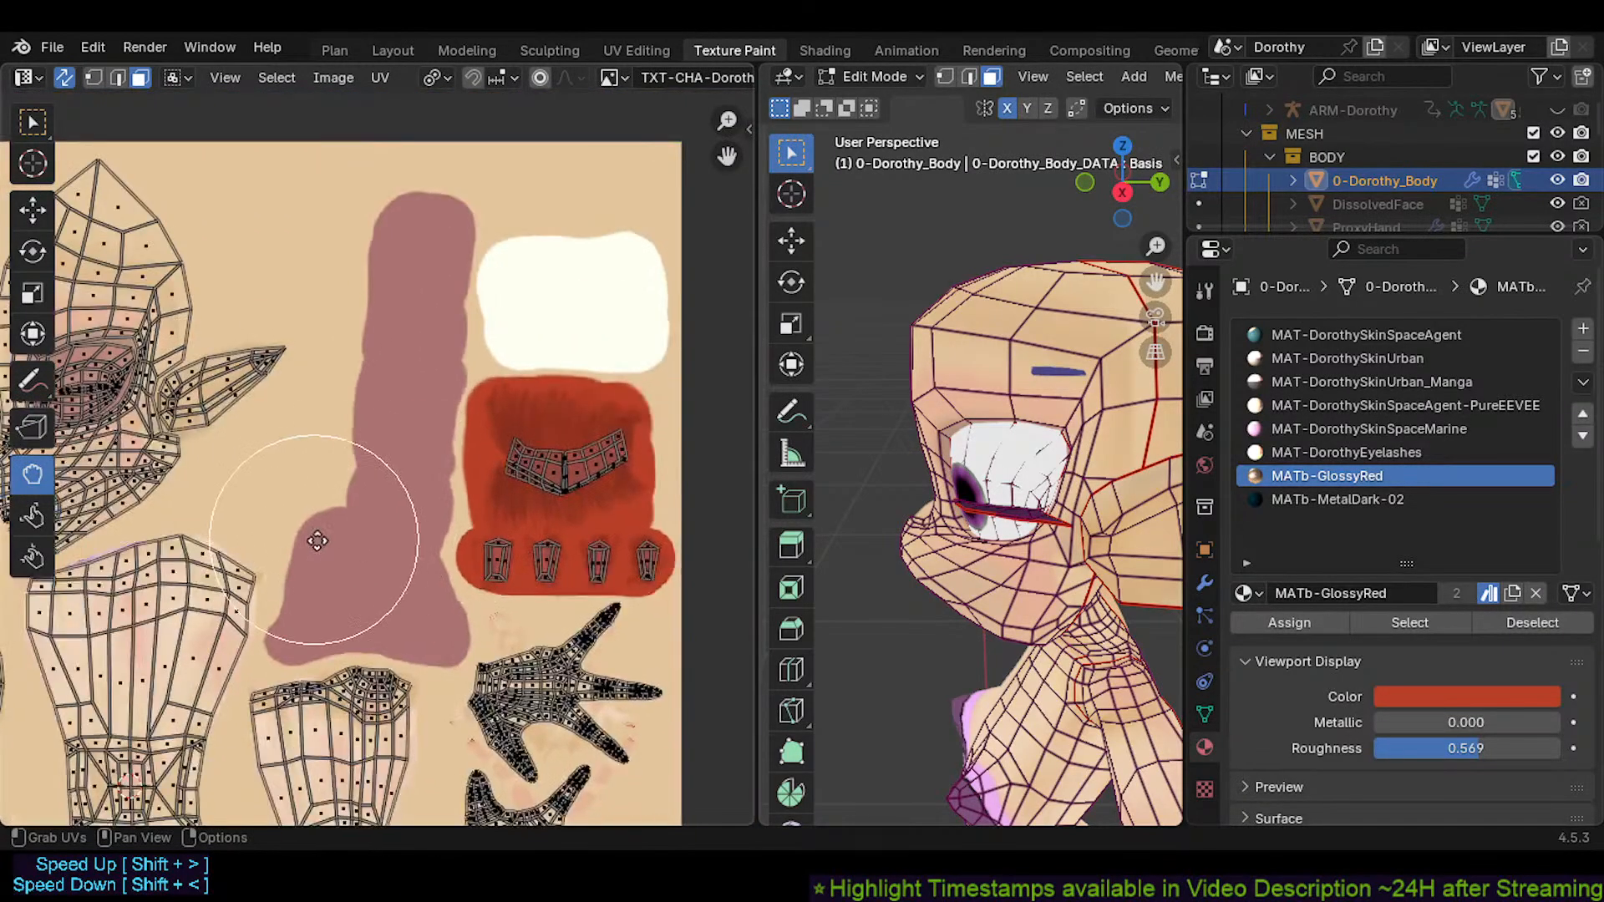
middle_drag(317, 540, 495, 499)
mouse_move(360, 469)
middle_down()
mouse_move(421, 457)
mouse_move(337, 483)
middle_up()
mouse_move(534, 487)
middle_down()
mouse_move(327, 515)
mouse_move(389, 524)
middle_up()
scroll(390, 521, up, 2)
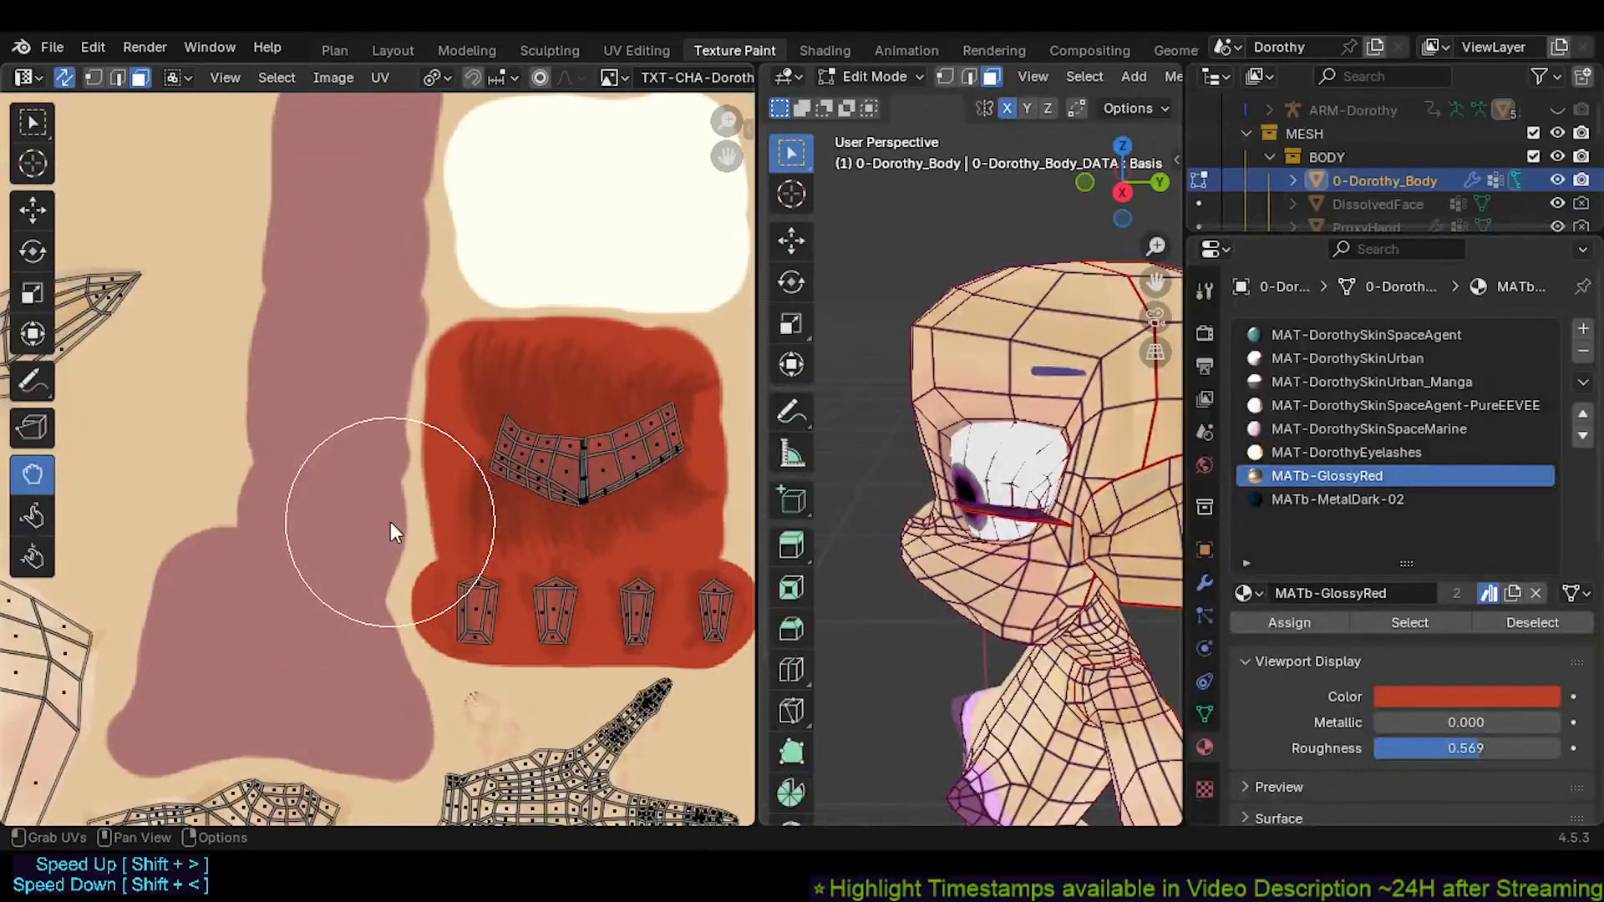
middle_drag(283, 532, 455, 487)
mouse_move(366, 493)
middle_down()
mouse_move(539, 468)
mouse_move(373, 511)
mouse_move(523, 411)
middle_up()
scroll(417, 477, down, 2)
scroll(523, 414, down, 3)
middle_drag(625, 458, 498, 469)
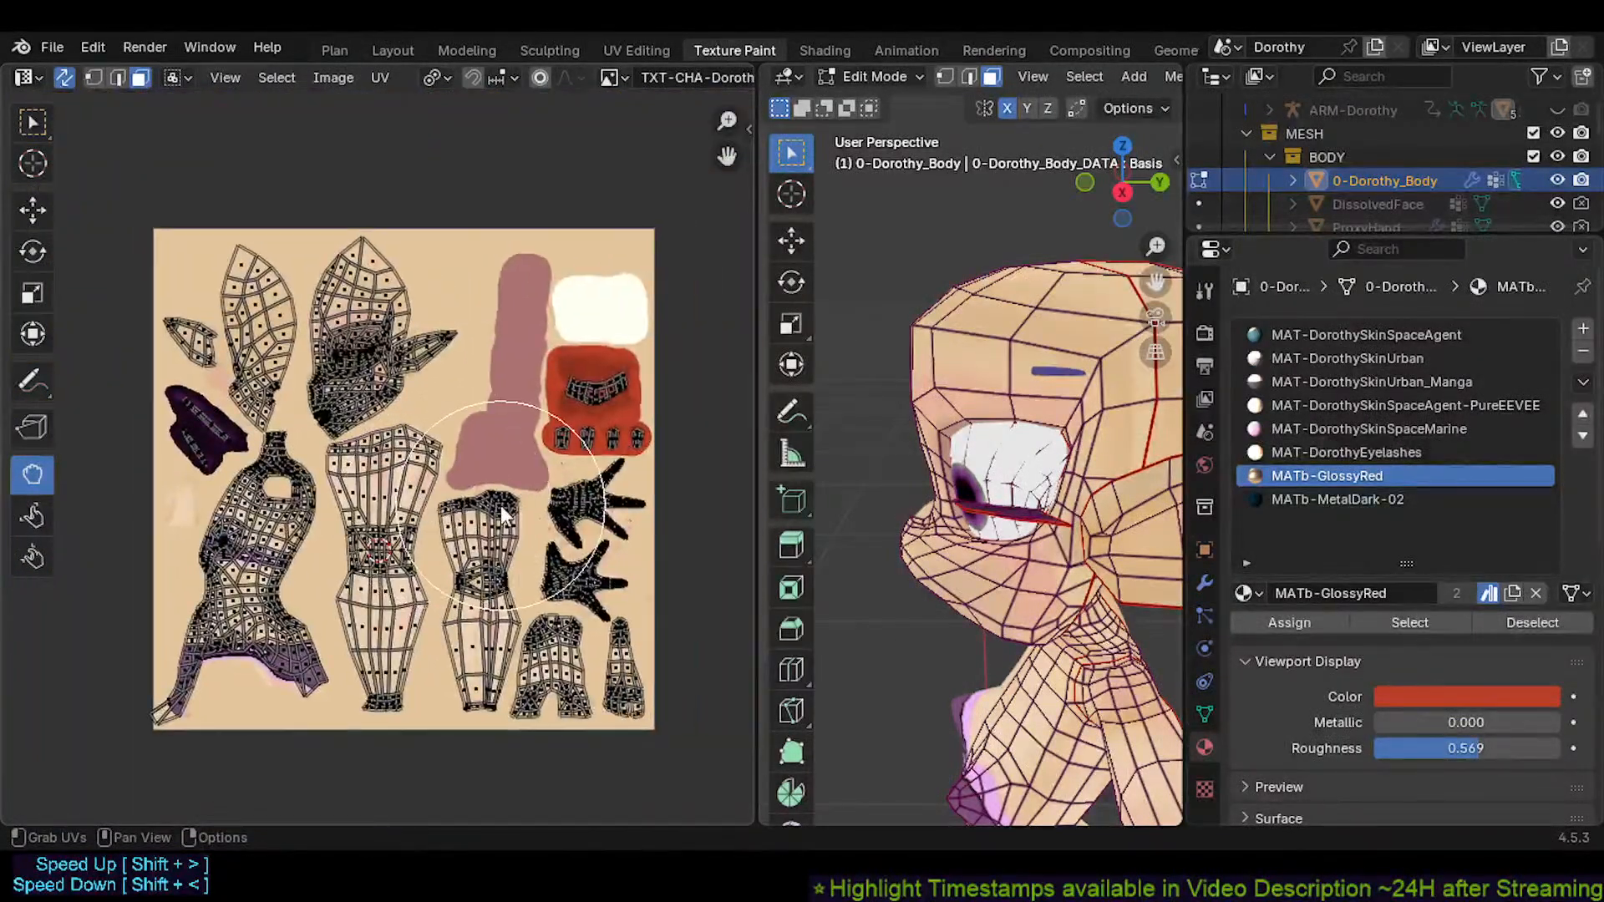
Grab the torso island's narrow lower tip inside the painted purple strip and align the strip's inner edge with the paint
middle_drag(390, 501, 466, 545)
scroll(405, 594, up, 4)
scroll(298, 703, up, 3)
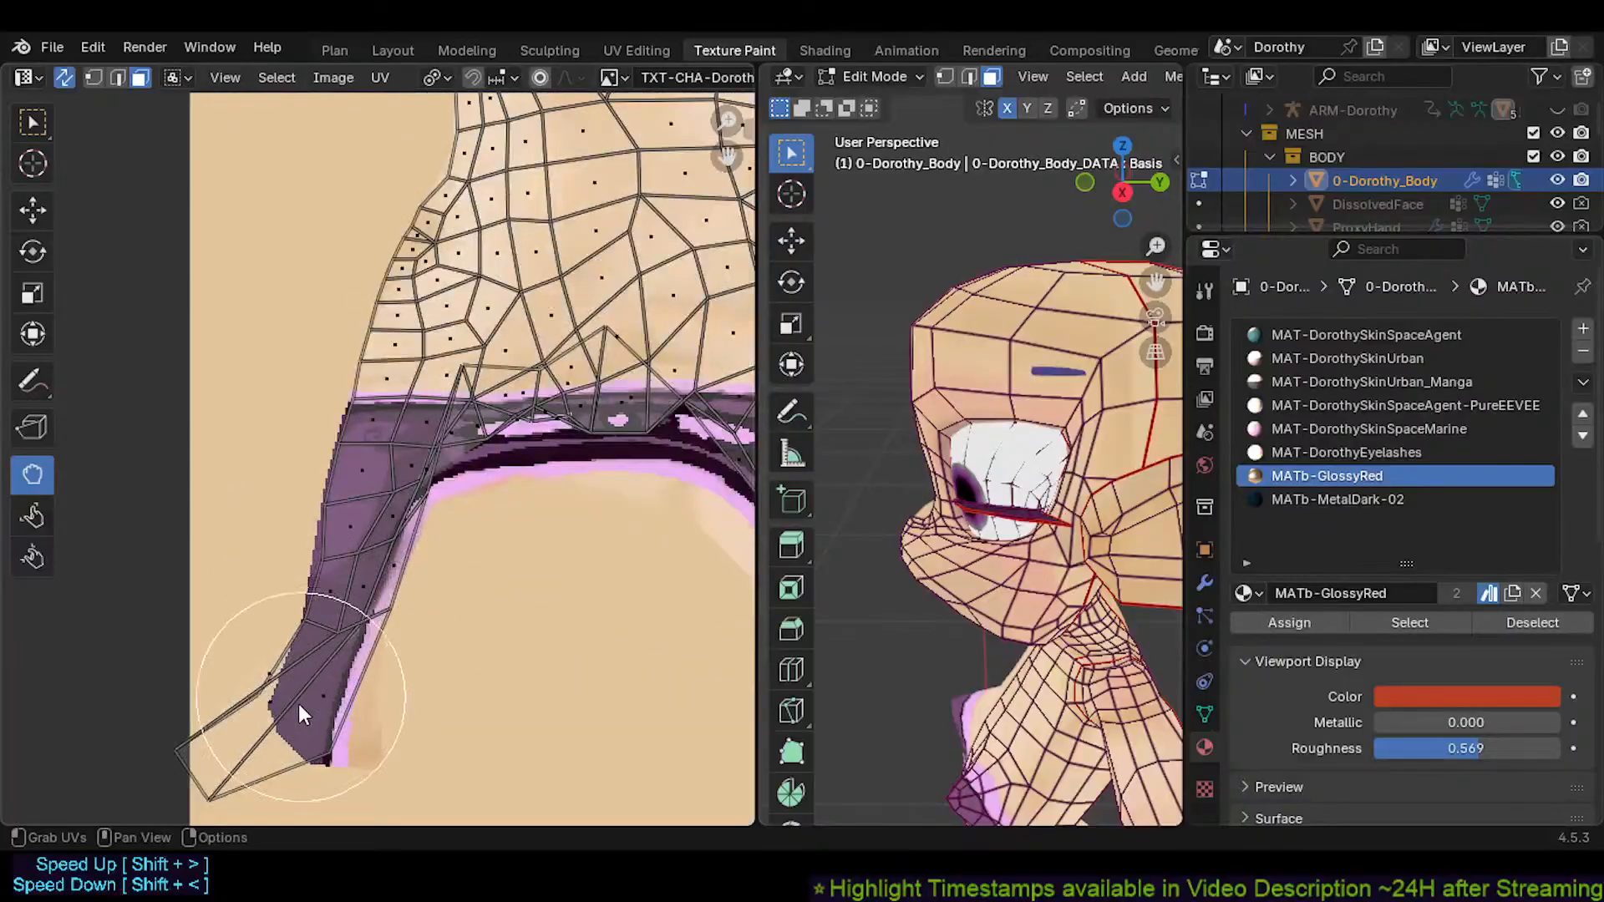
middle_drag(299, 704, 313, 674)
mouse_move(313, 674)
mouse_down()
mouse_move(192, 802)
mouse_move(332, 728)
mouse_move(197, 734)
mouse_move(302, 692)
mouse_move(264, 657)
mouse_move(292, 653)
mouse_move(314, 680)
mouse_move(303, 700)
mouse_move(364, 732)
mouse_up()
mouse_move(426, 571)
mouse_down()
mouse_move(408, 584)
mouse_move(340, 559)
mouse_up()
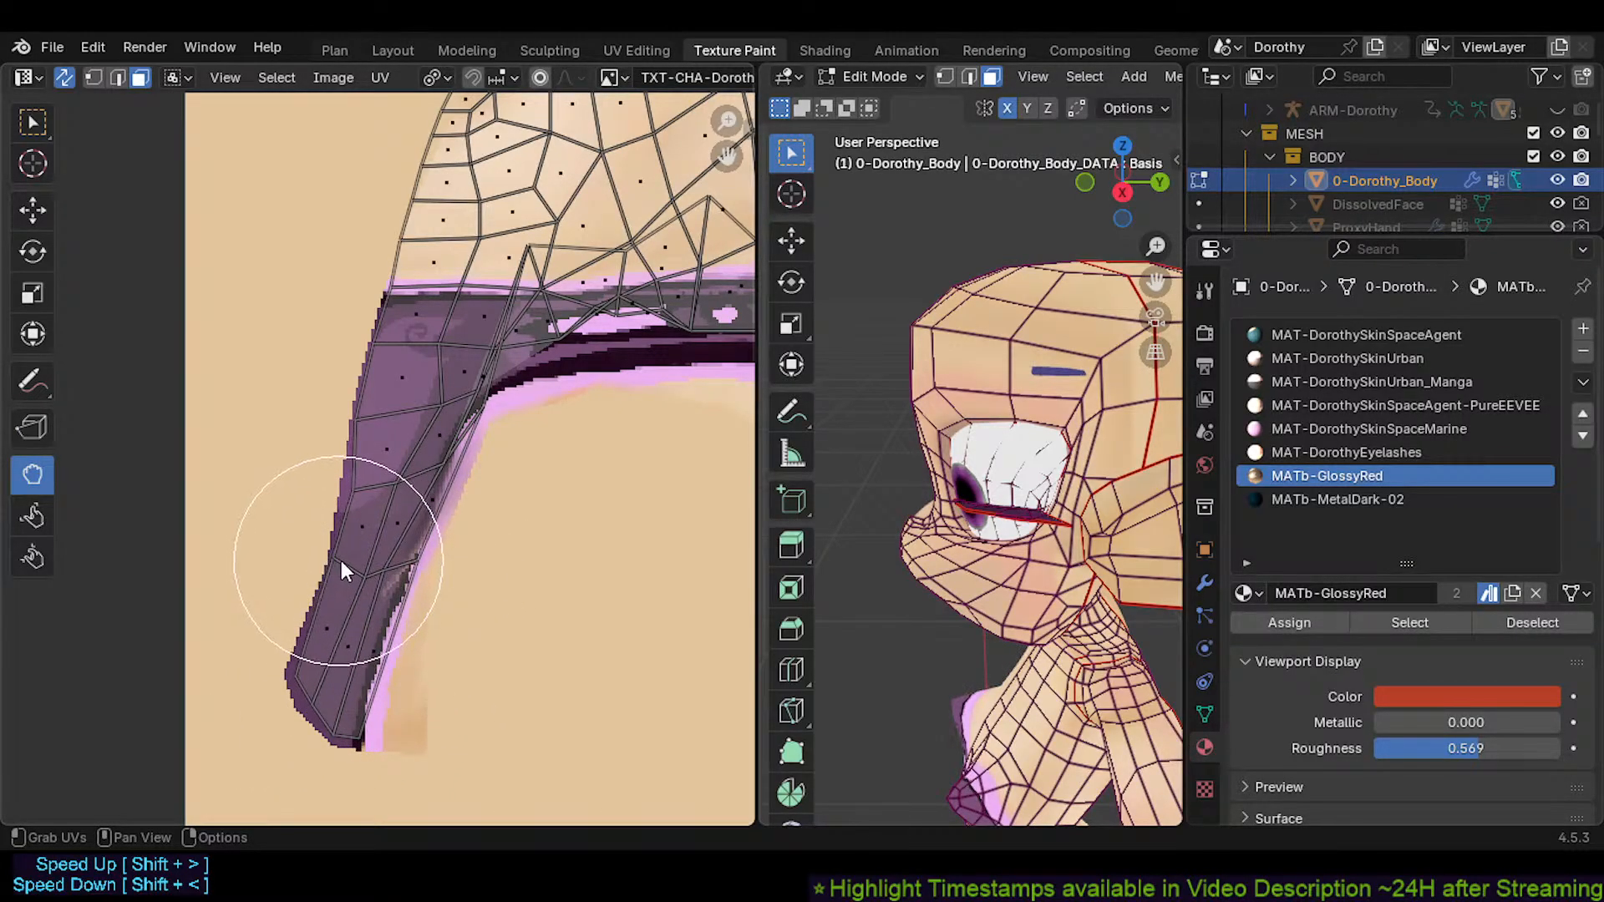
Pull the torso island's lower middle edge down onto the painted purple band and save the file and texture image
middle_drag(492, 398, 293, 642)
scroll(406, 551, down, 4)
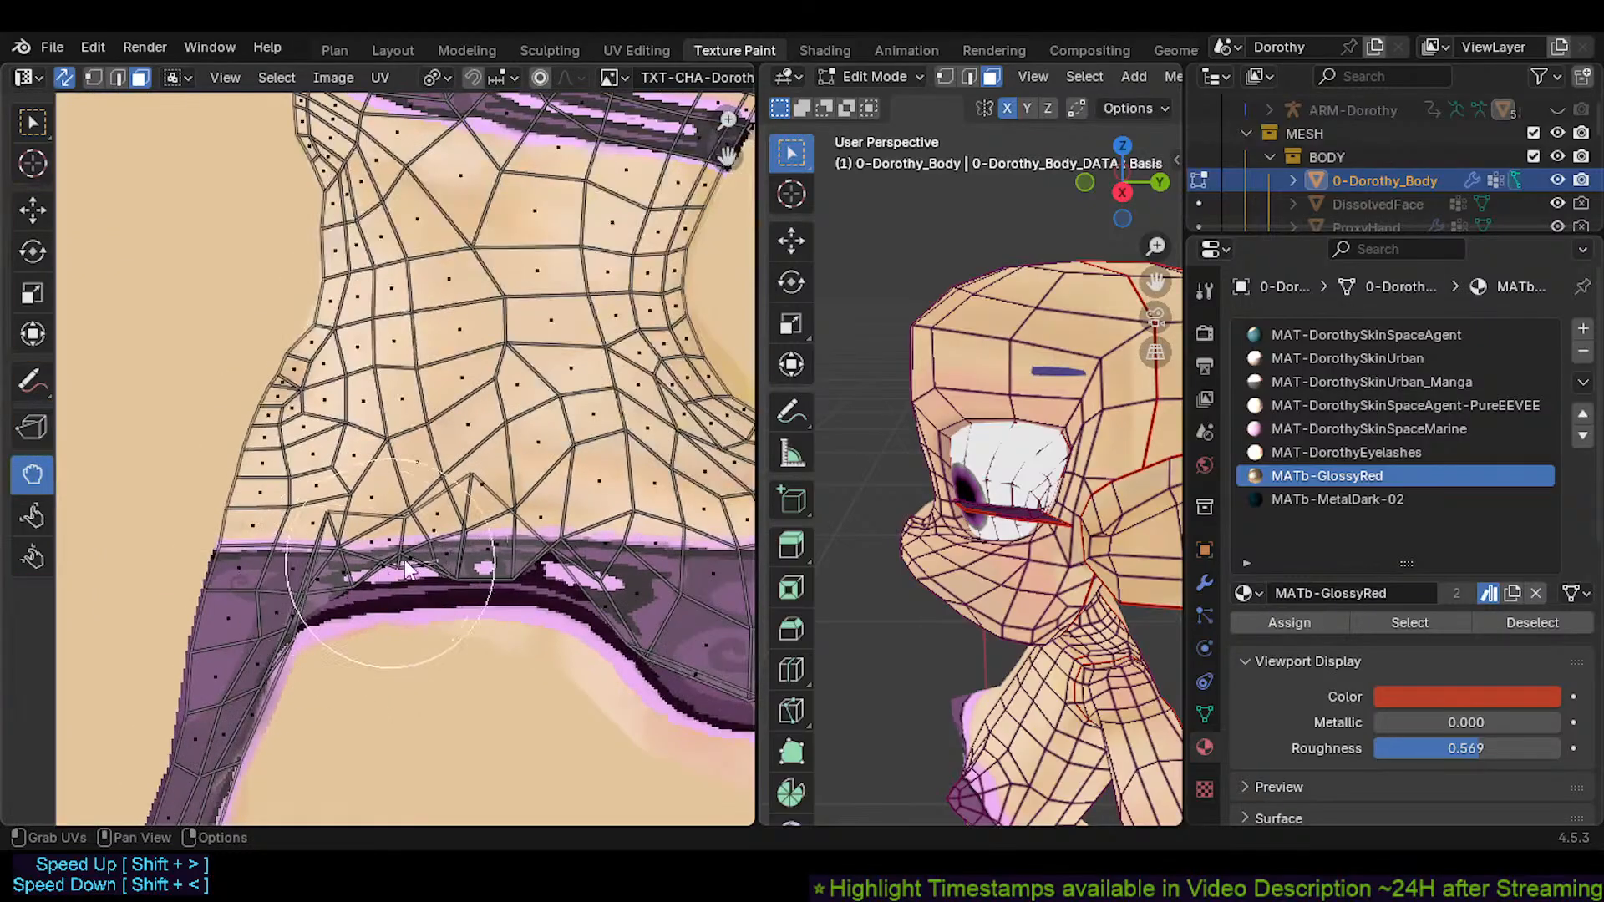
scroll(405, 555, down, 4)
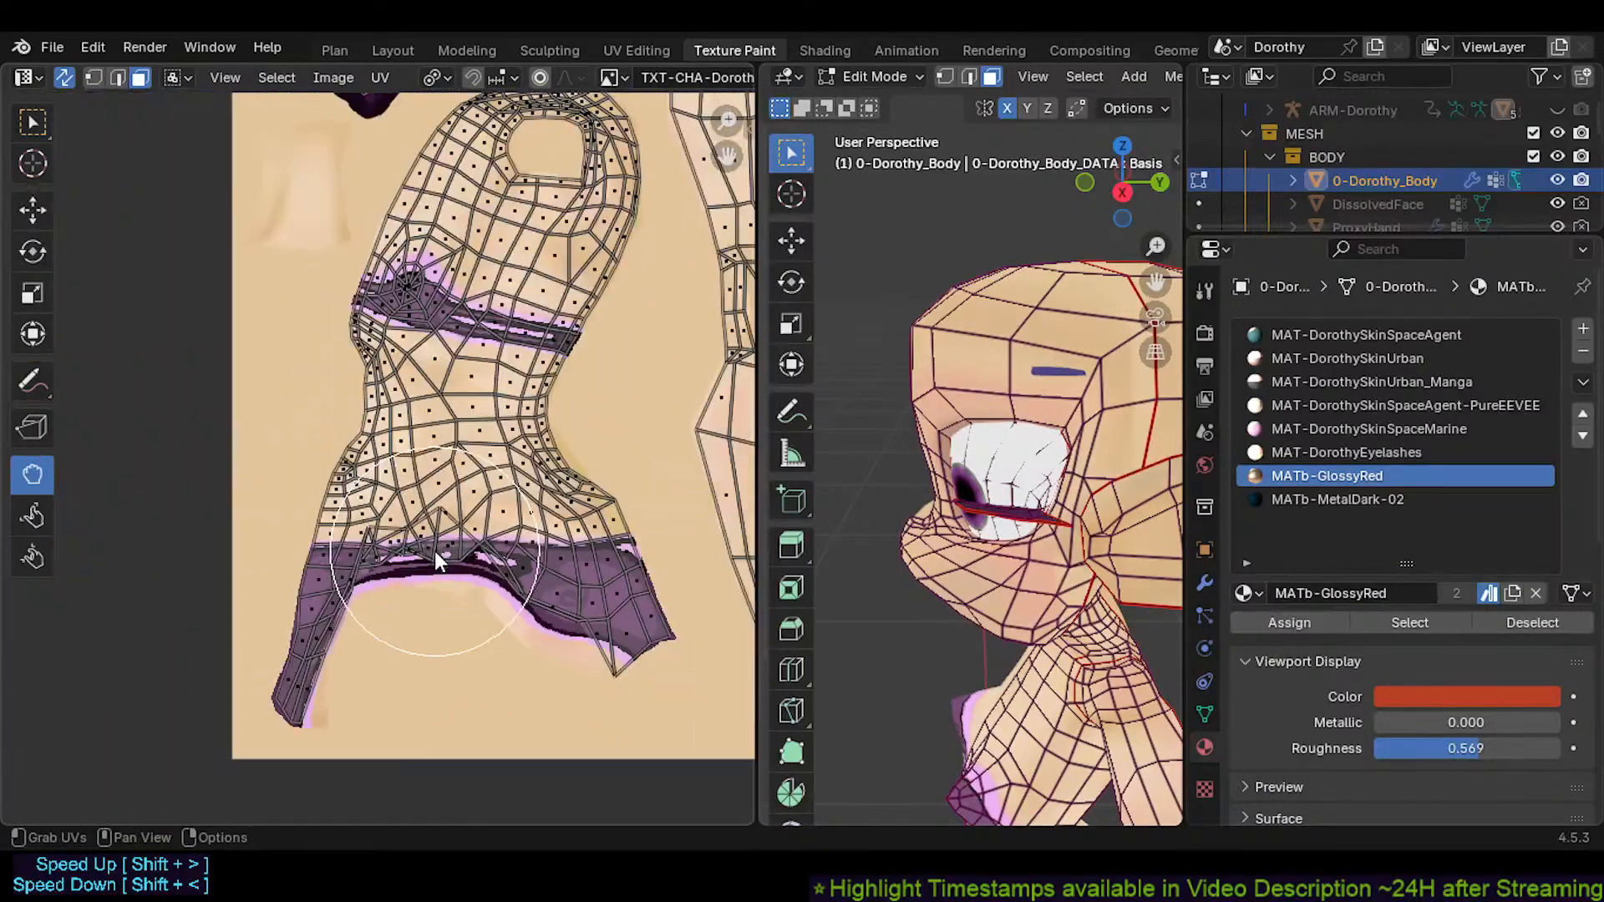
middle_drag(442, 553, 411, 508)
scroll(312, 545, up, 3)
scroll(406, 501, up, 4)
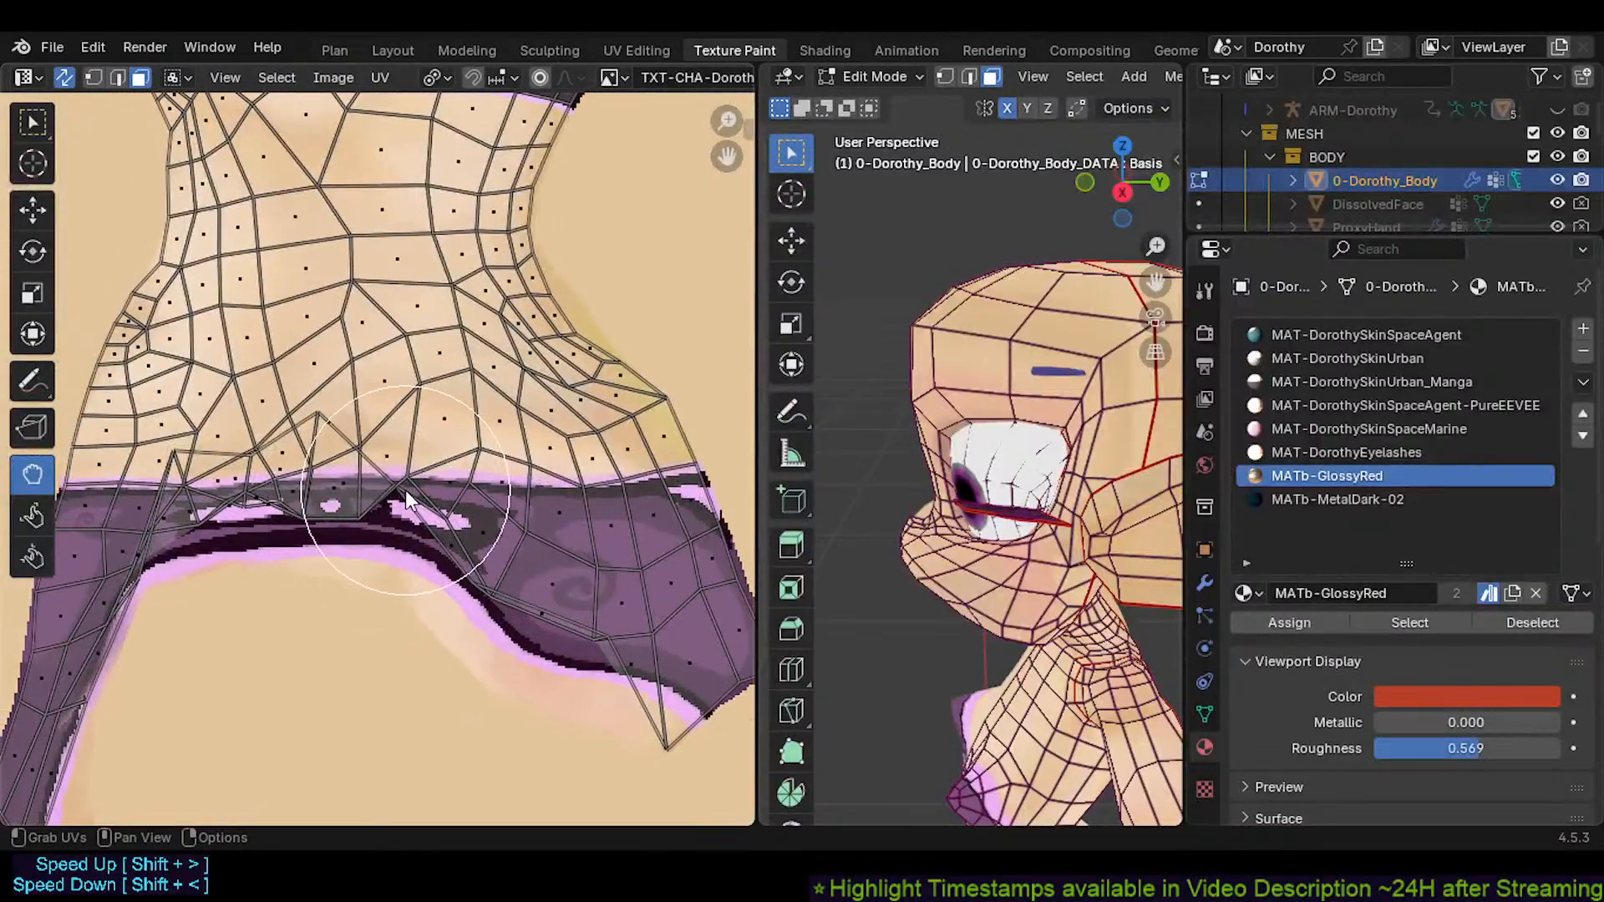
drag(405, 513, 404, 529)
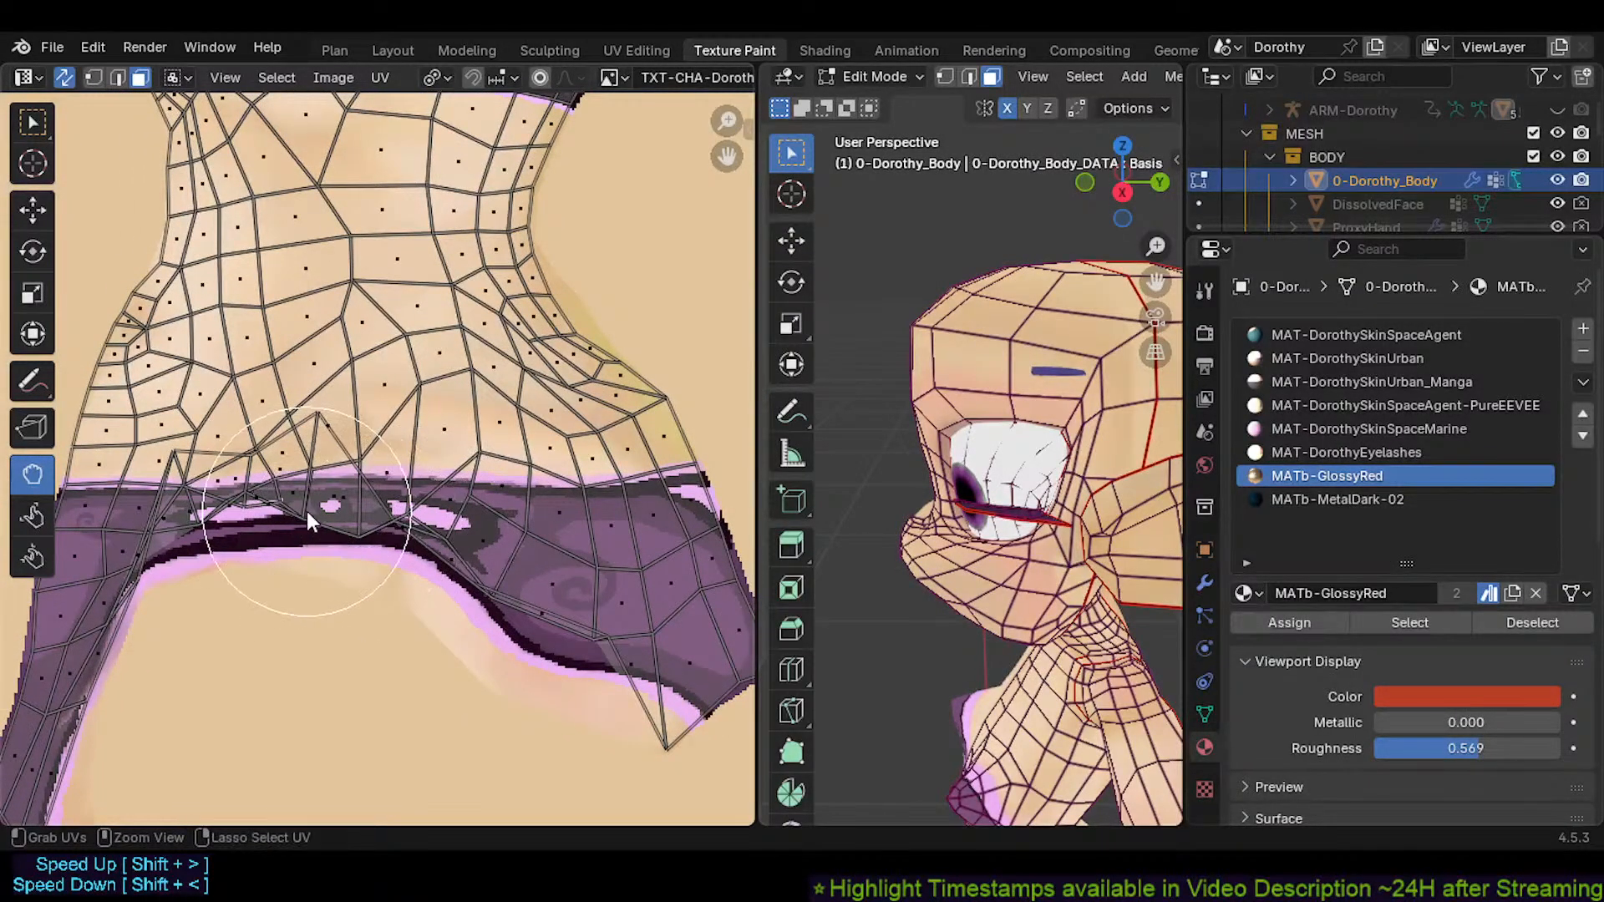
key(ctrl+s)
key(alt+s)
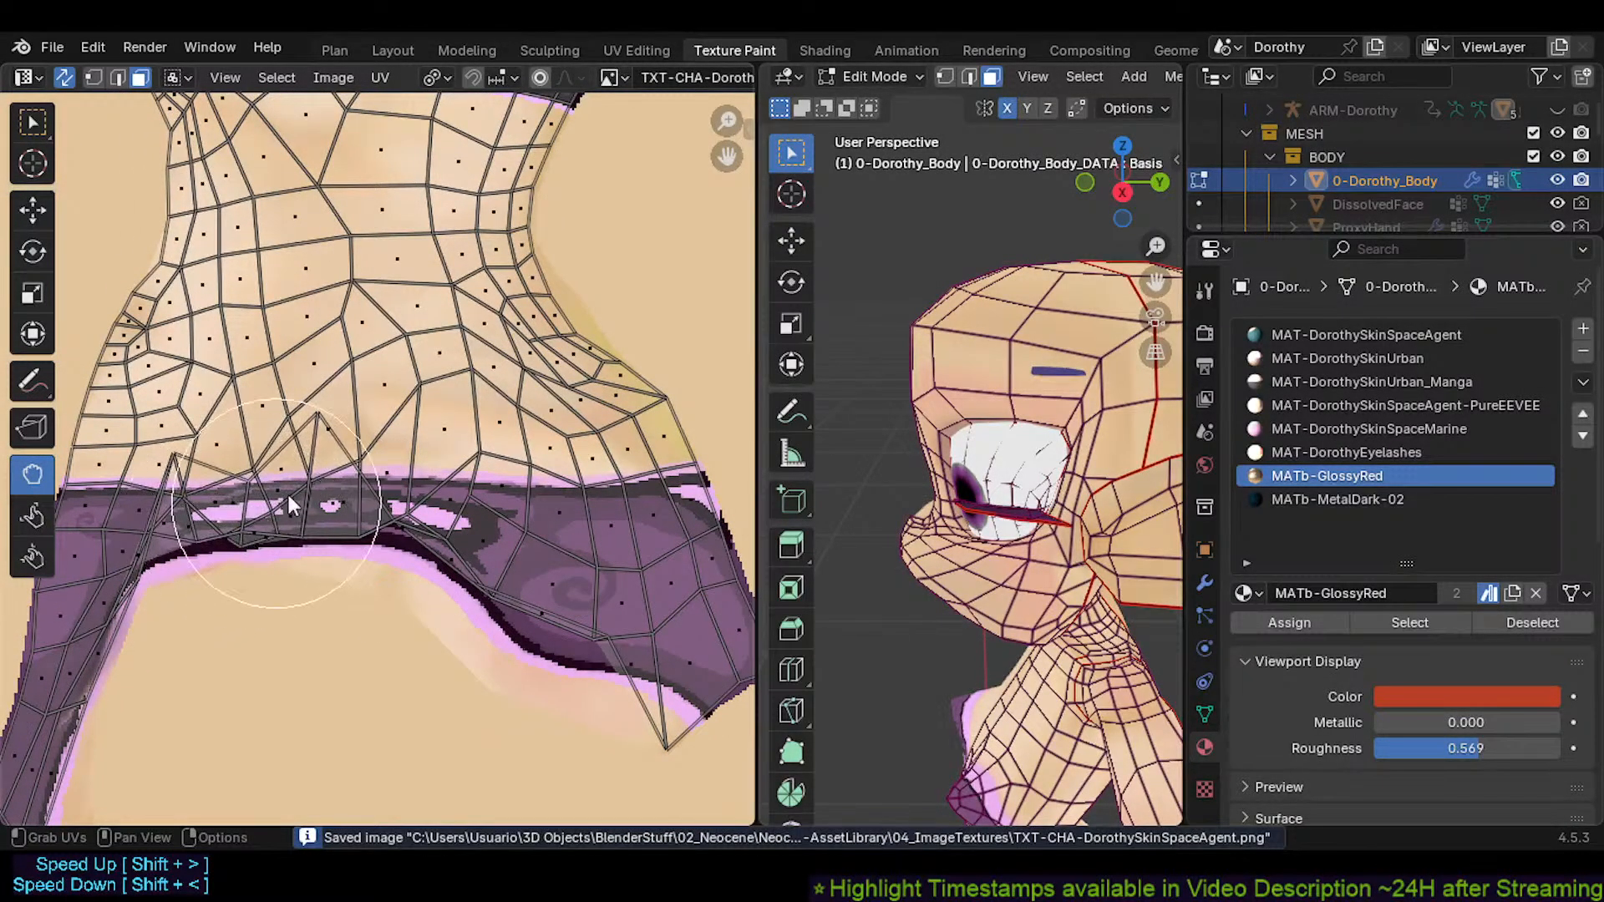
Try to raise the top edges of the two leg islands with Grab strokes, undoing each one
scroll(307, 474, down, 6)
mouse_move(298, 459)
mouse_down()
mouse_move(312, 452)
mouse_move(319, 477)
mouse_up()
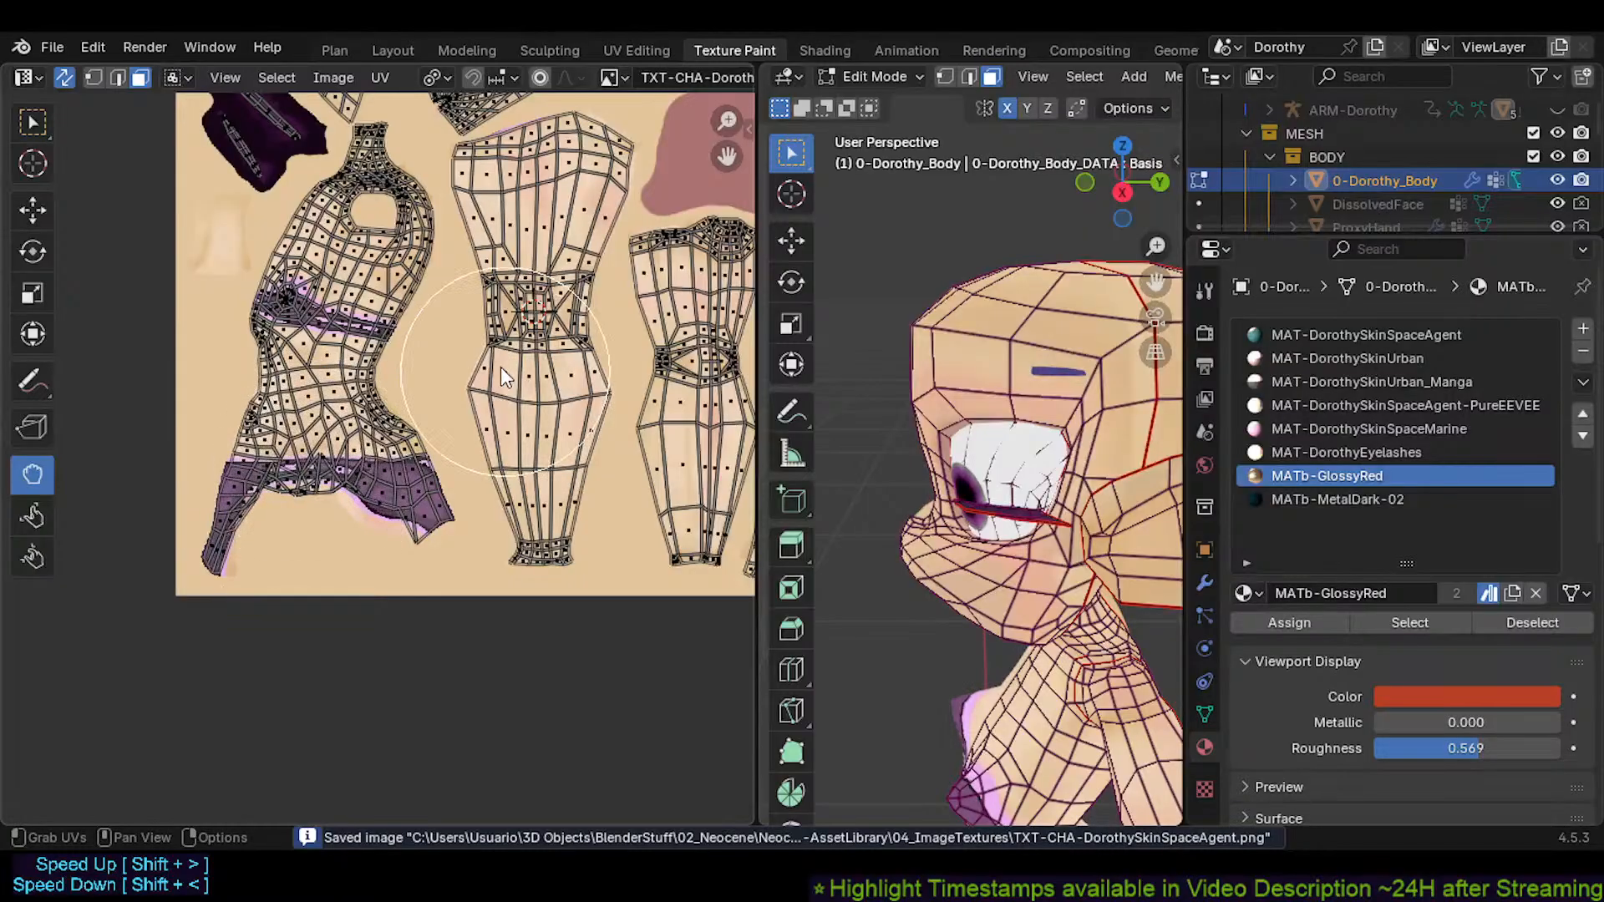
middle_drag(360, 434, 136, 596)
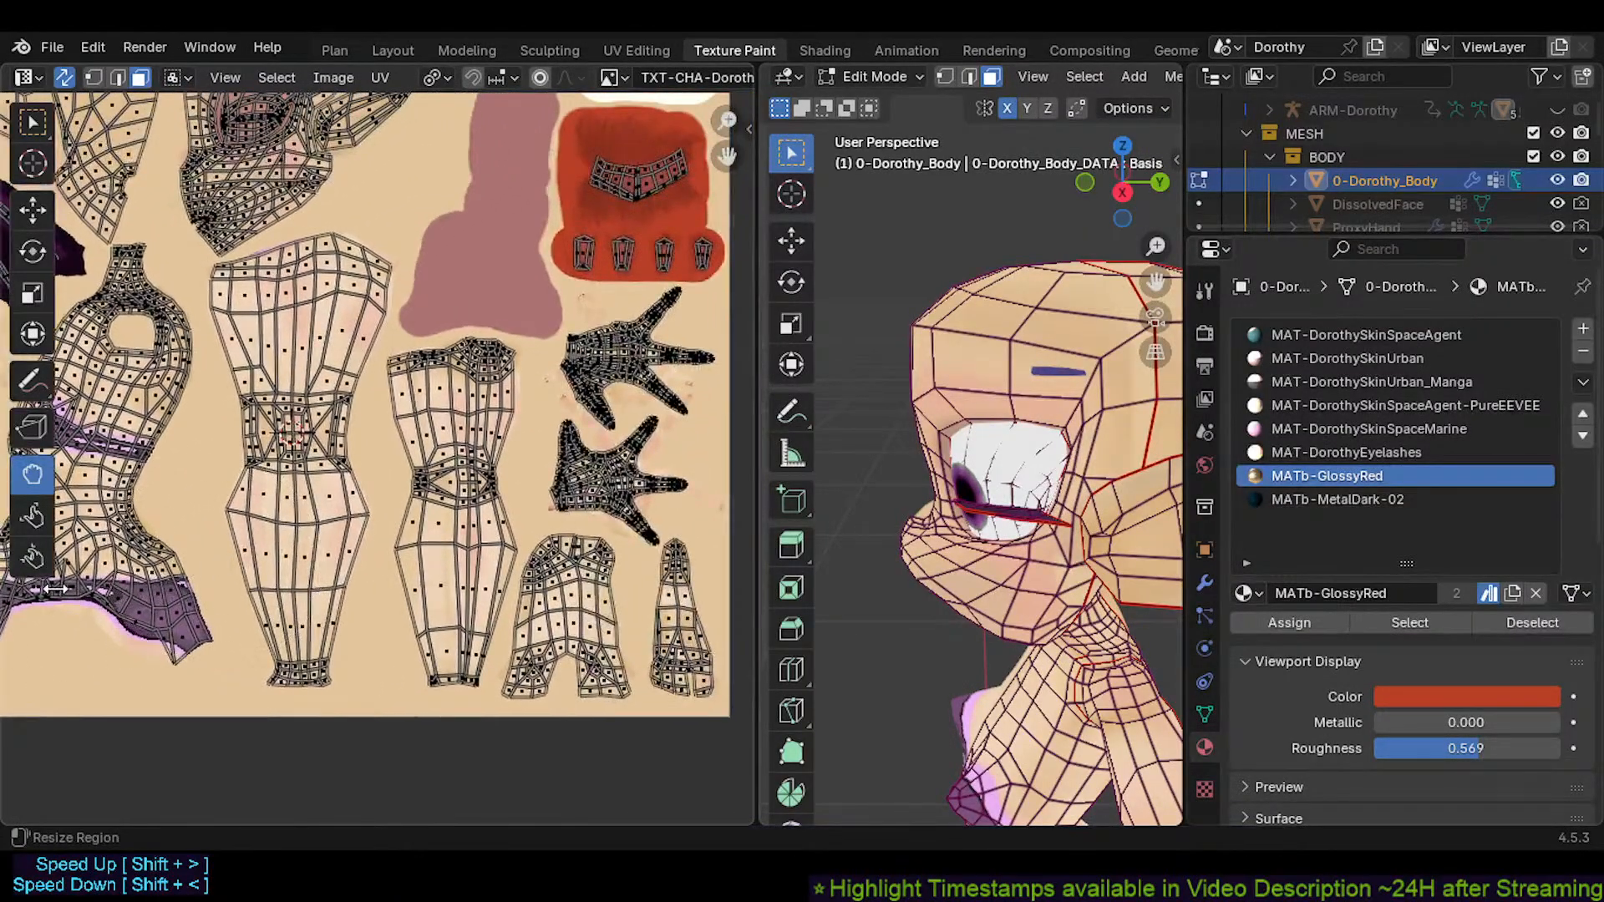
mouse_move(55, 605)
mouse_down()
mouse_move(53, 628)
mouse_move(62, 610)
mouse_up()
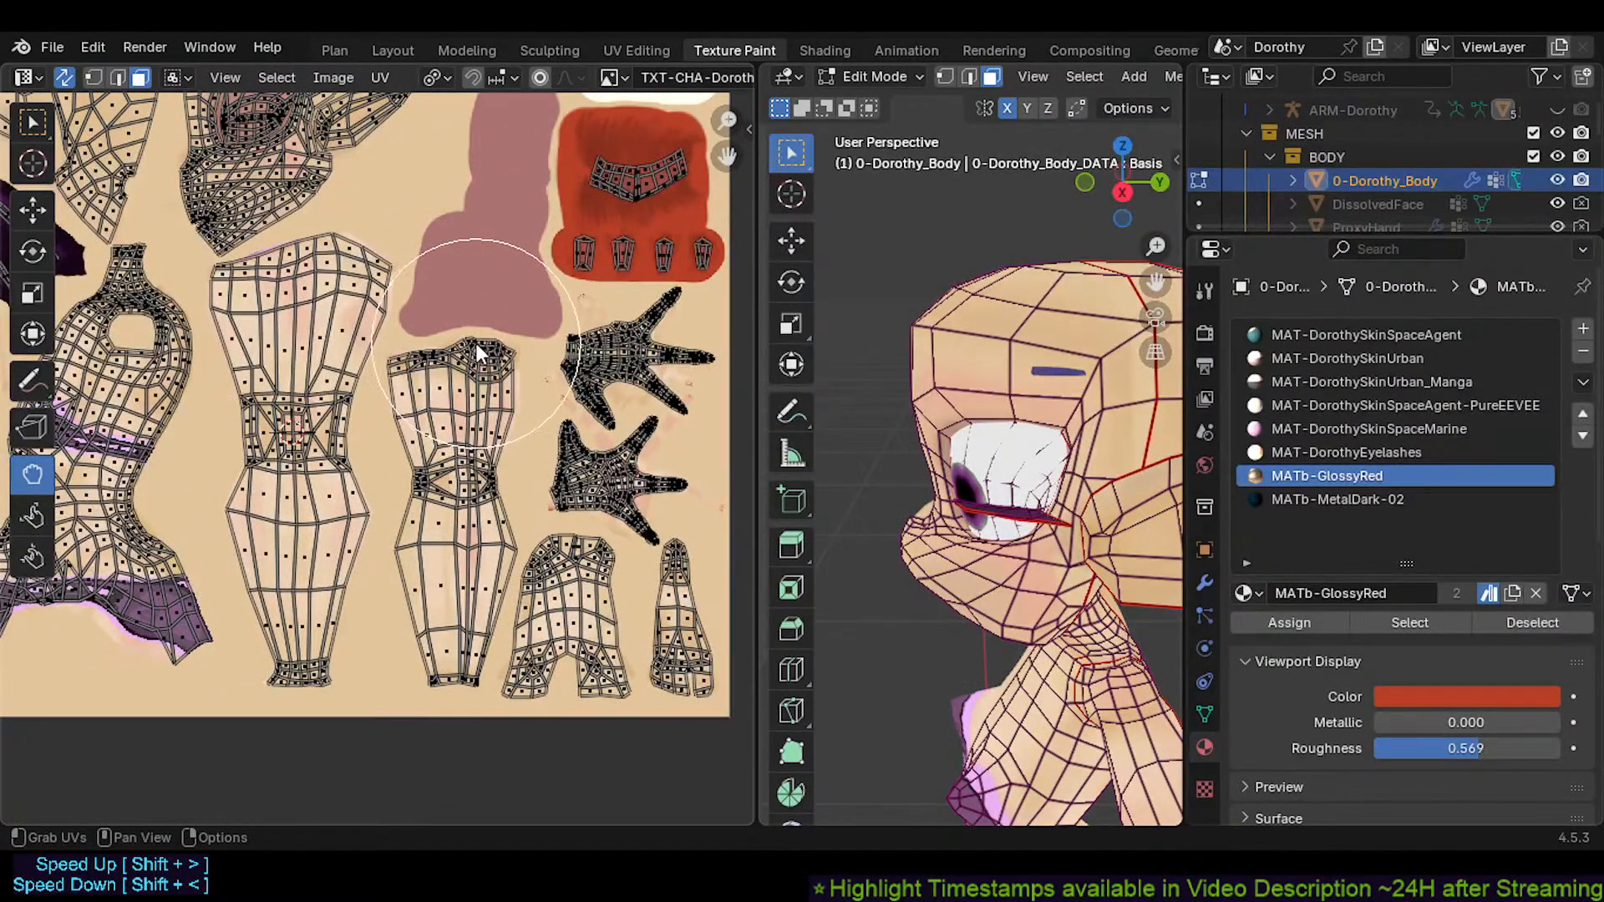
drag(477, 343, 480, 326)
key(ctrl+z)
middle_drag(312, 372, 524, 280)
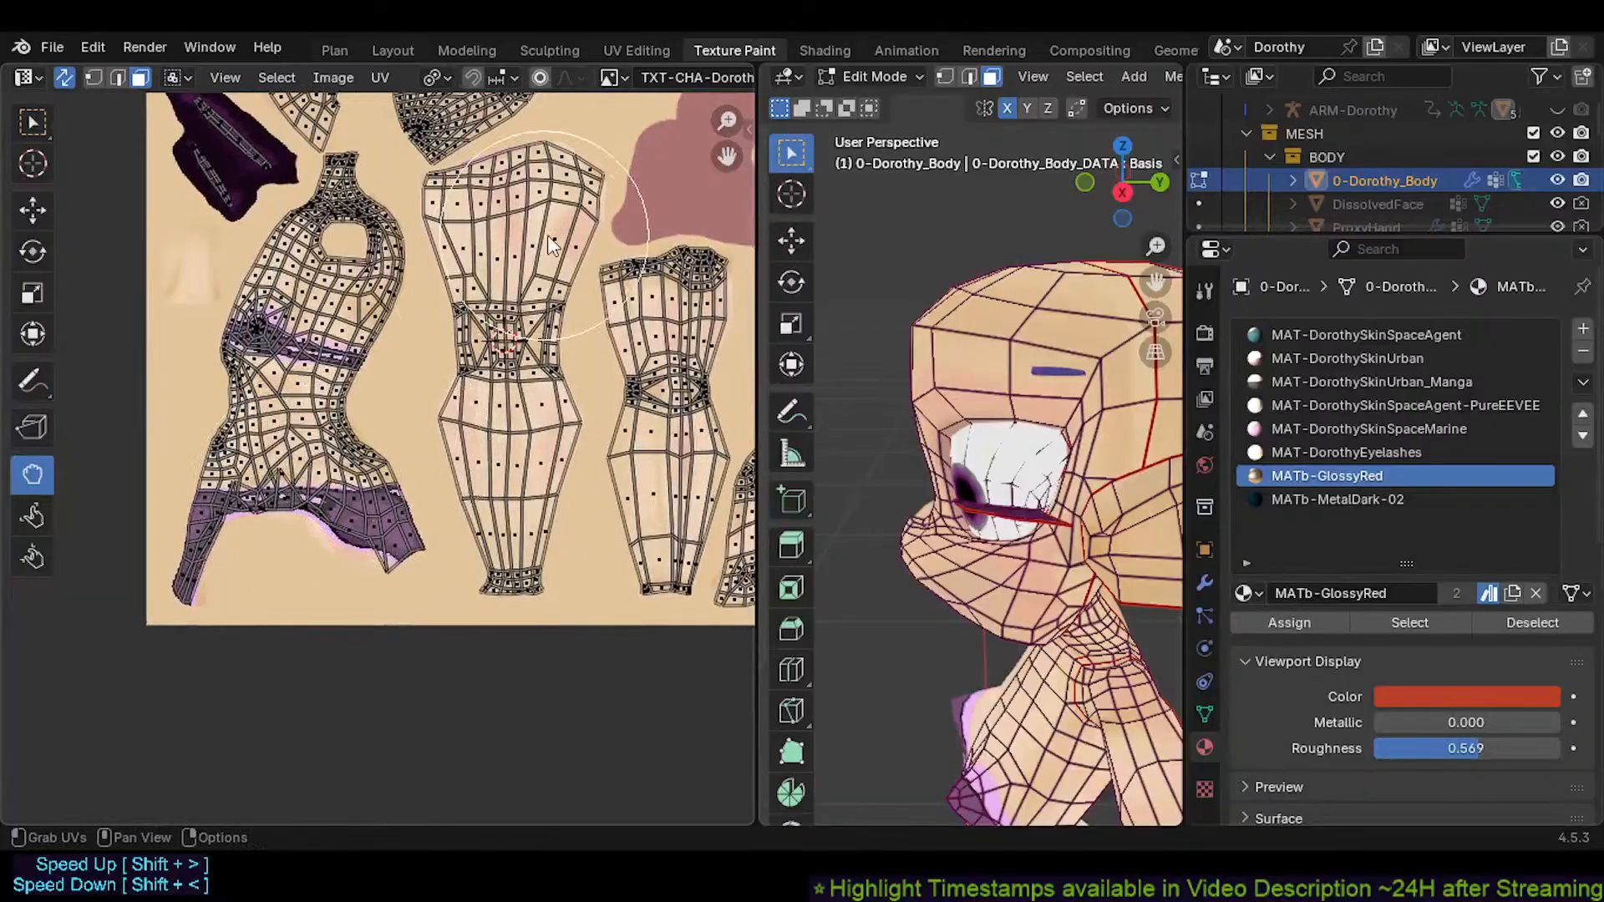
drag(522, 182, 505, 150)
key(ctrl+z)
Switch the body mesh to vertex selection for reshaping the torso island's purple lower band
scroll(278, 521, up, 3)
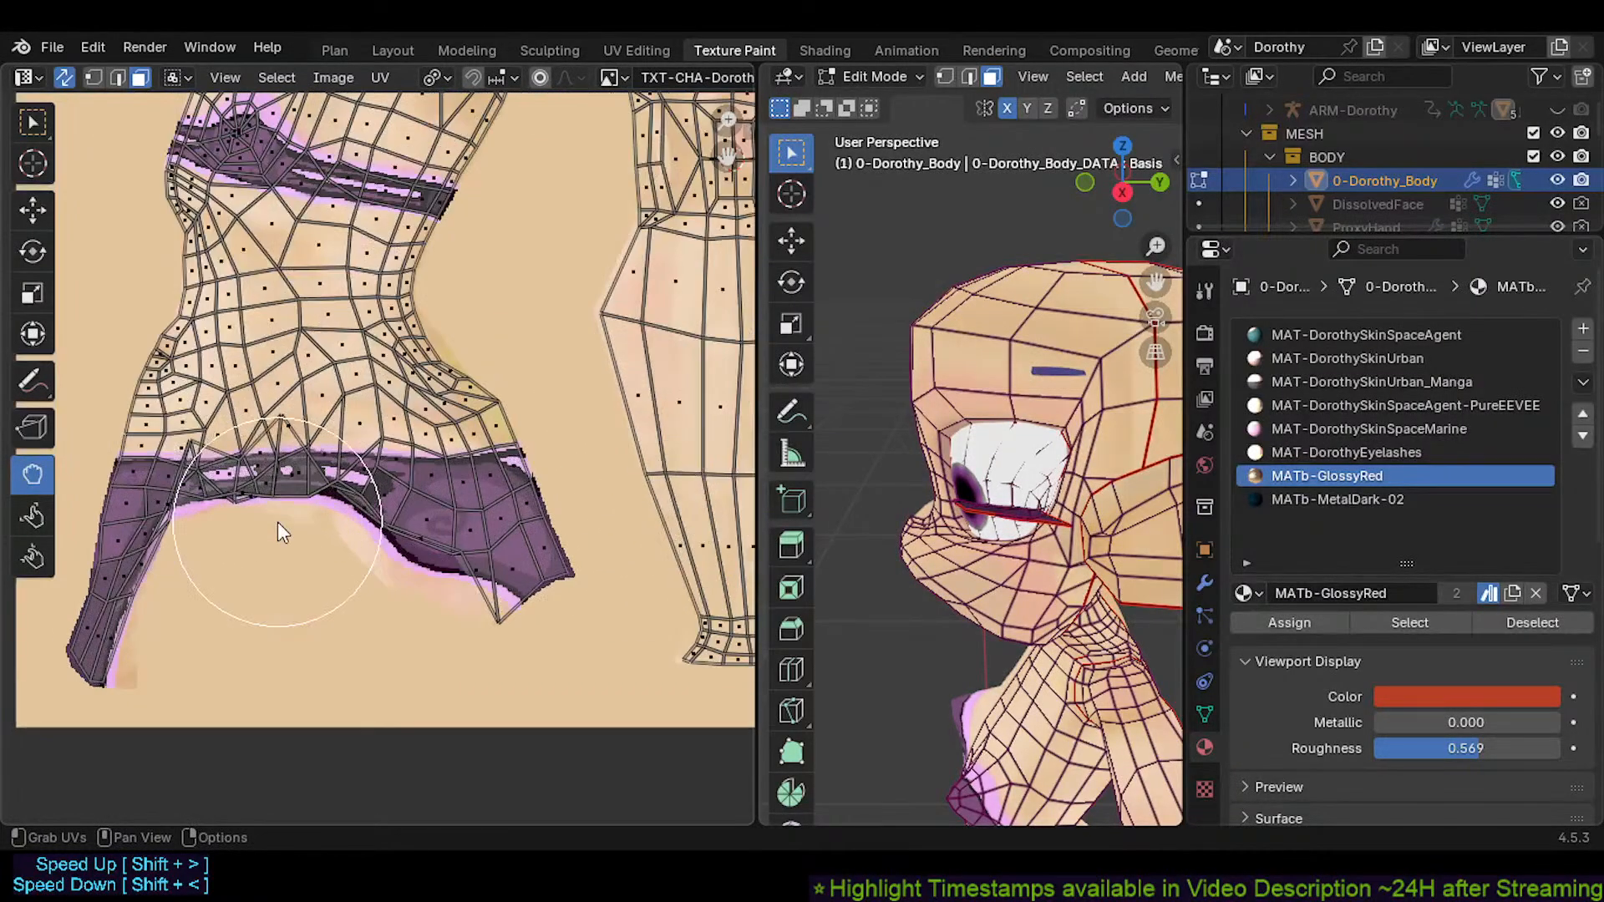
shift+middle_drag(321, 491, 400, 456)
scroll(376, 447, up, 3)
scroll(336, 322, down, 2)
key(1)
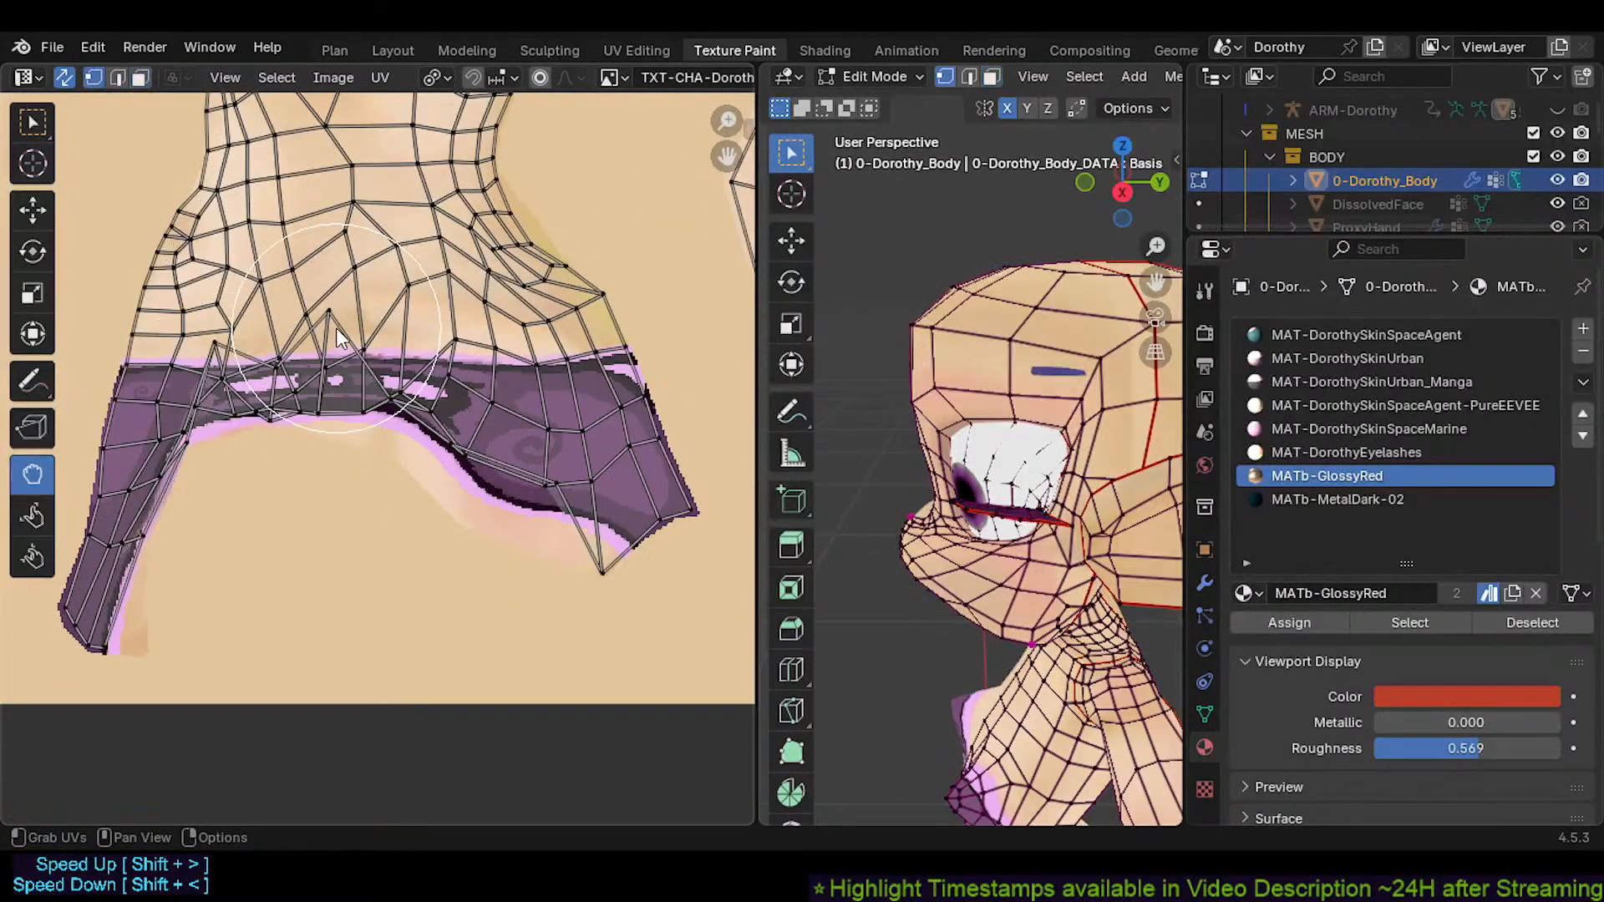
scroll(381, 292, down, 5)
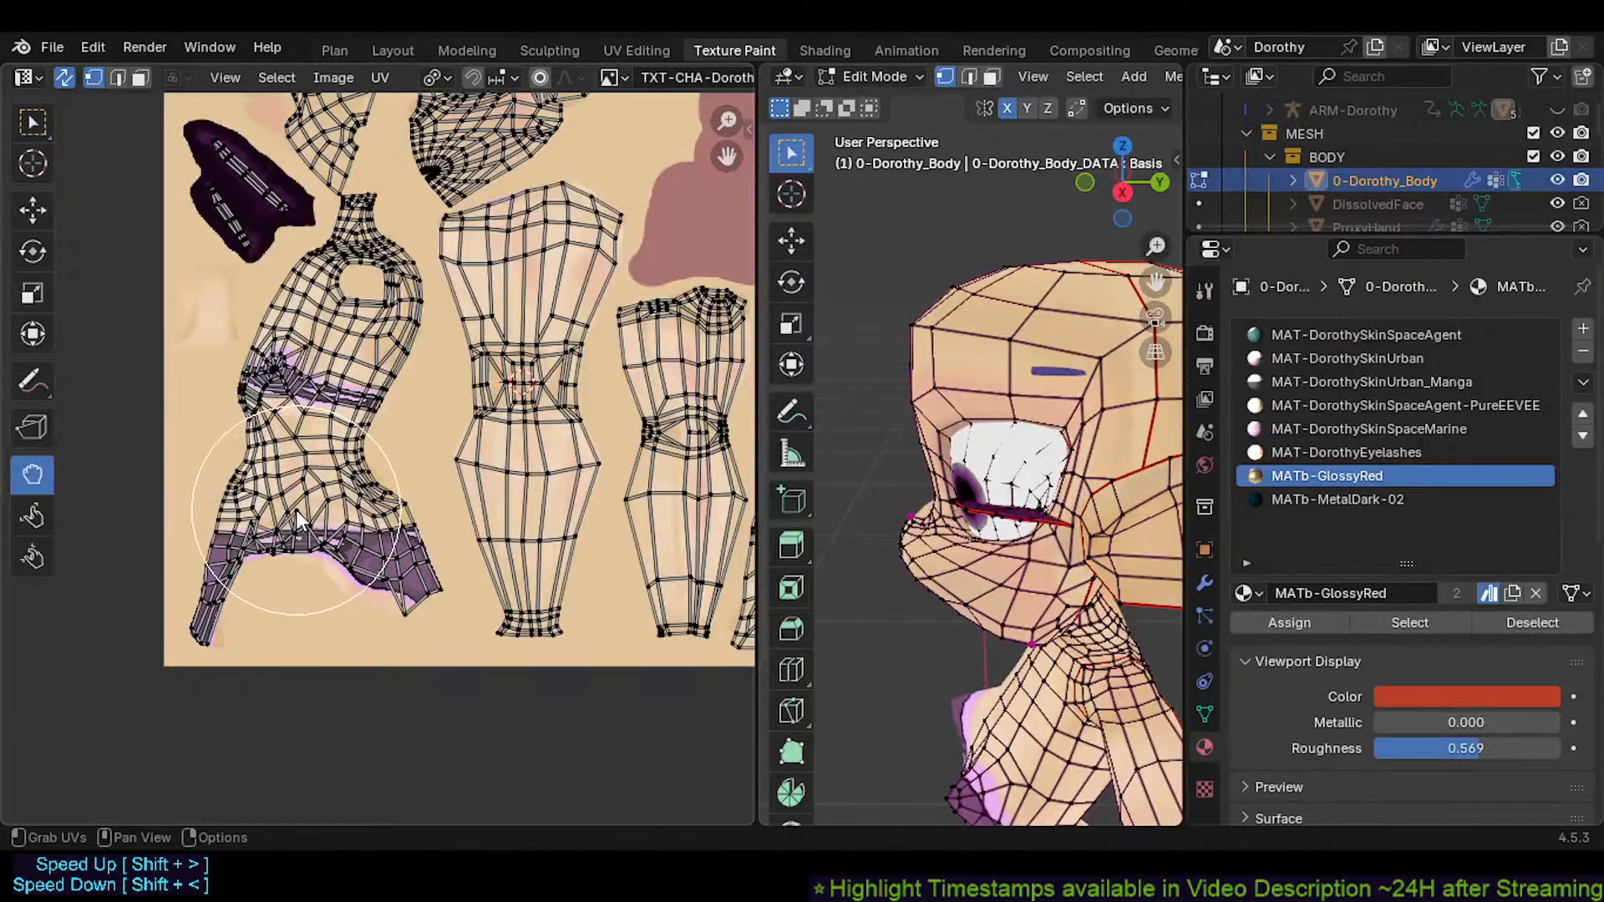
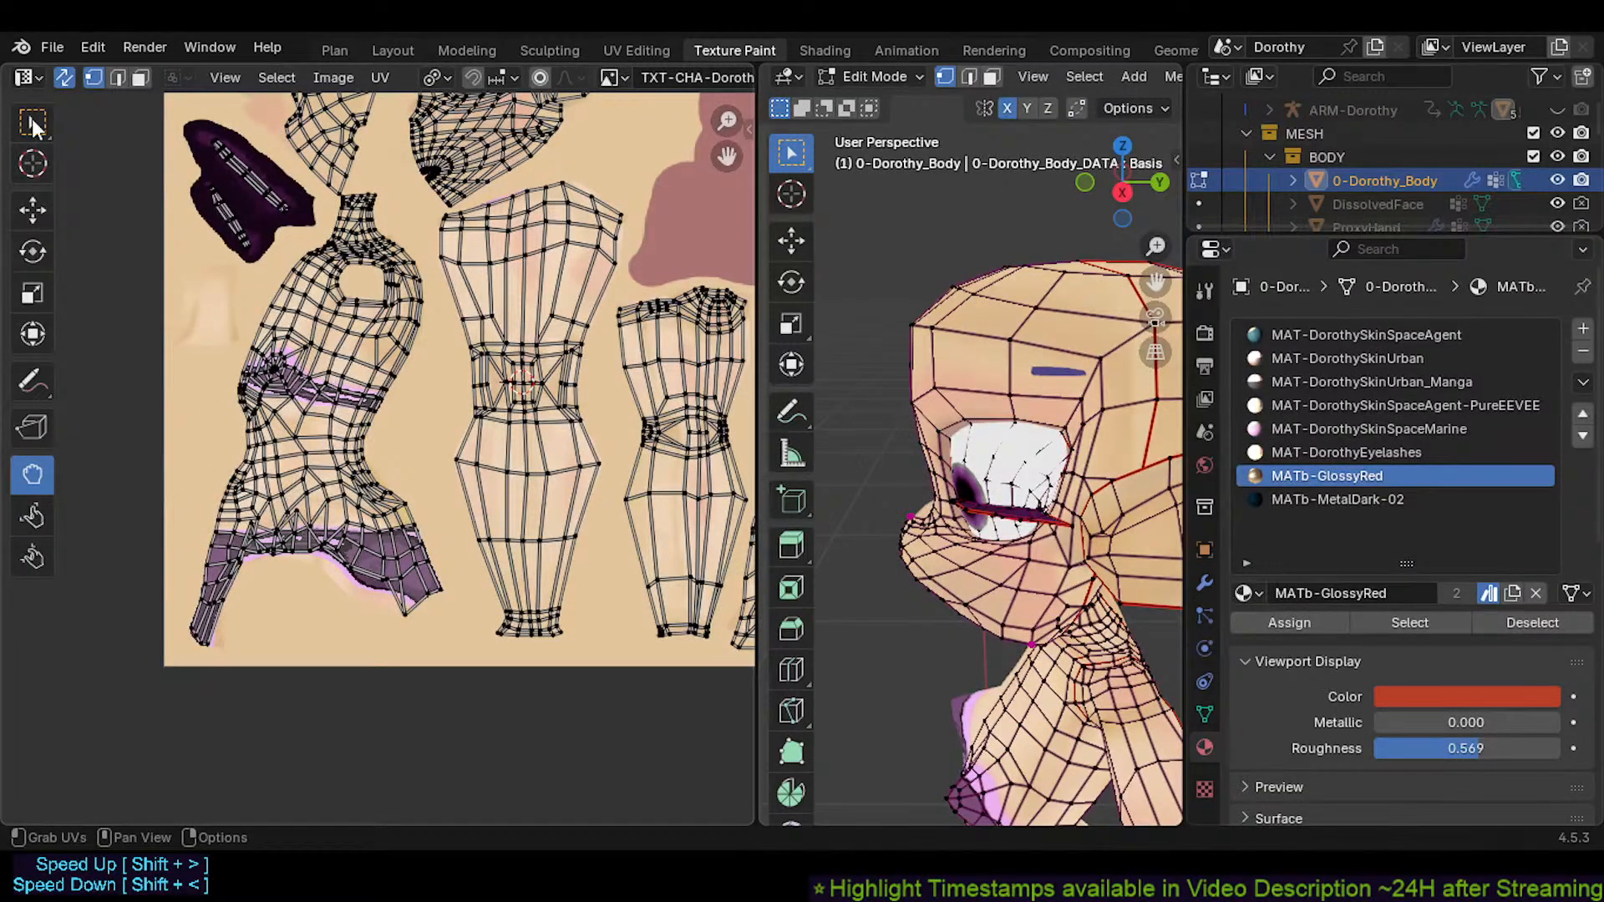
click(33, 126)
click(303, 515)
key(g)
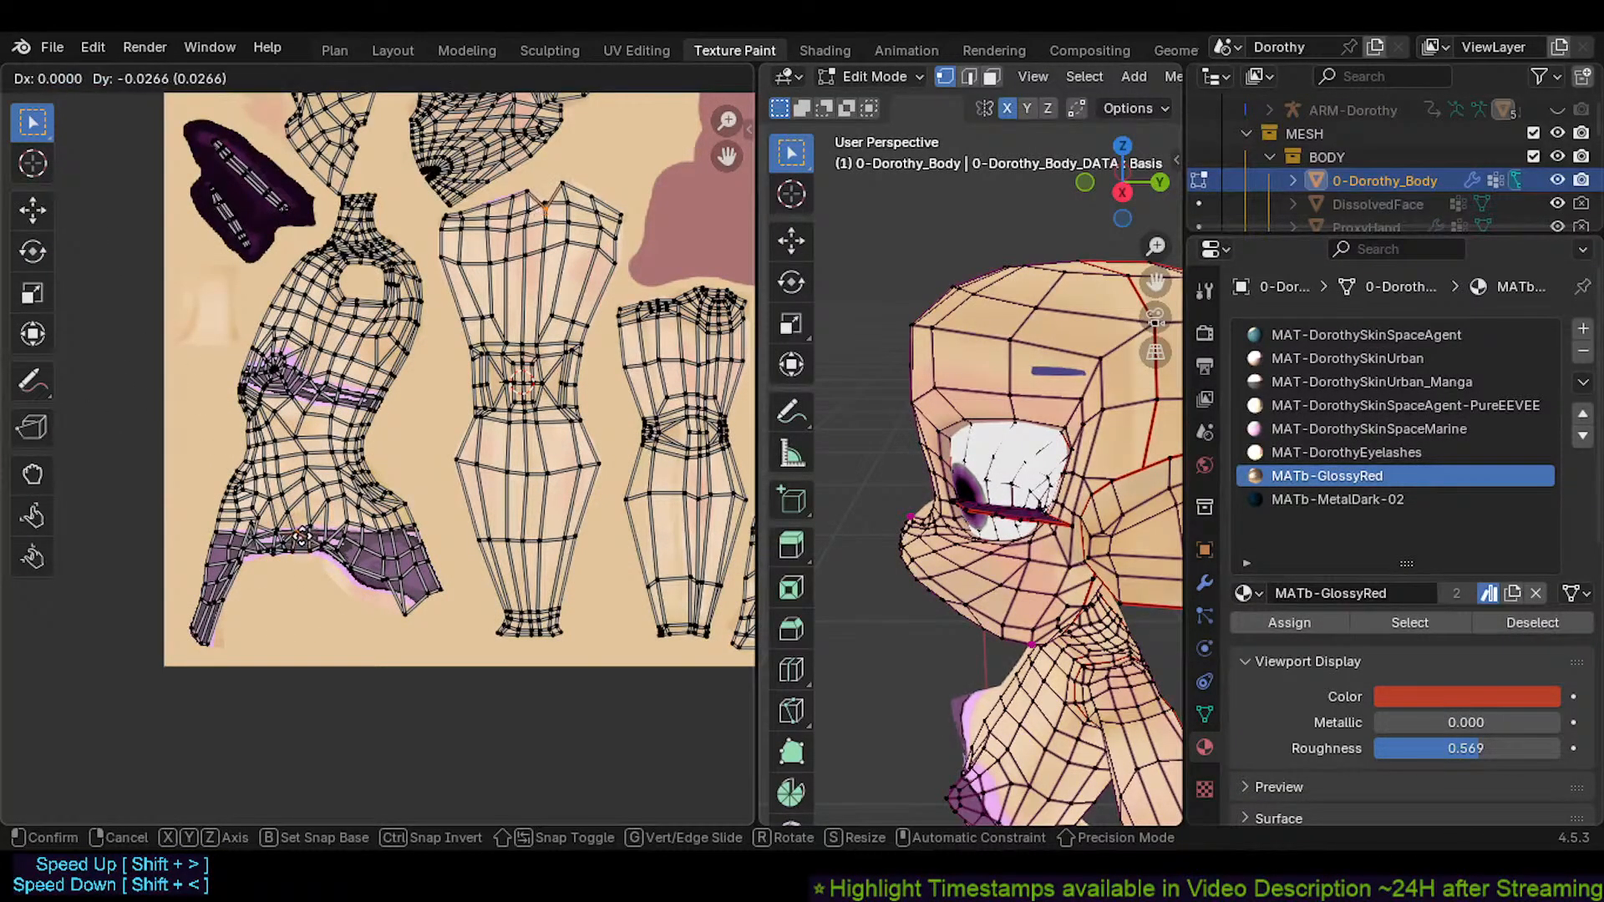
right_click(301, 540)
scroll(282, 602, up, 4)
click(33, 474)
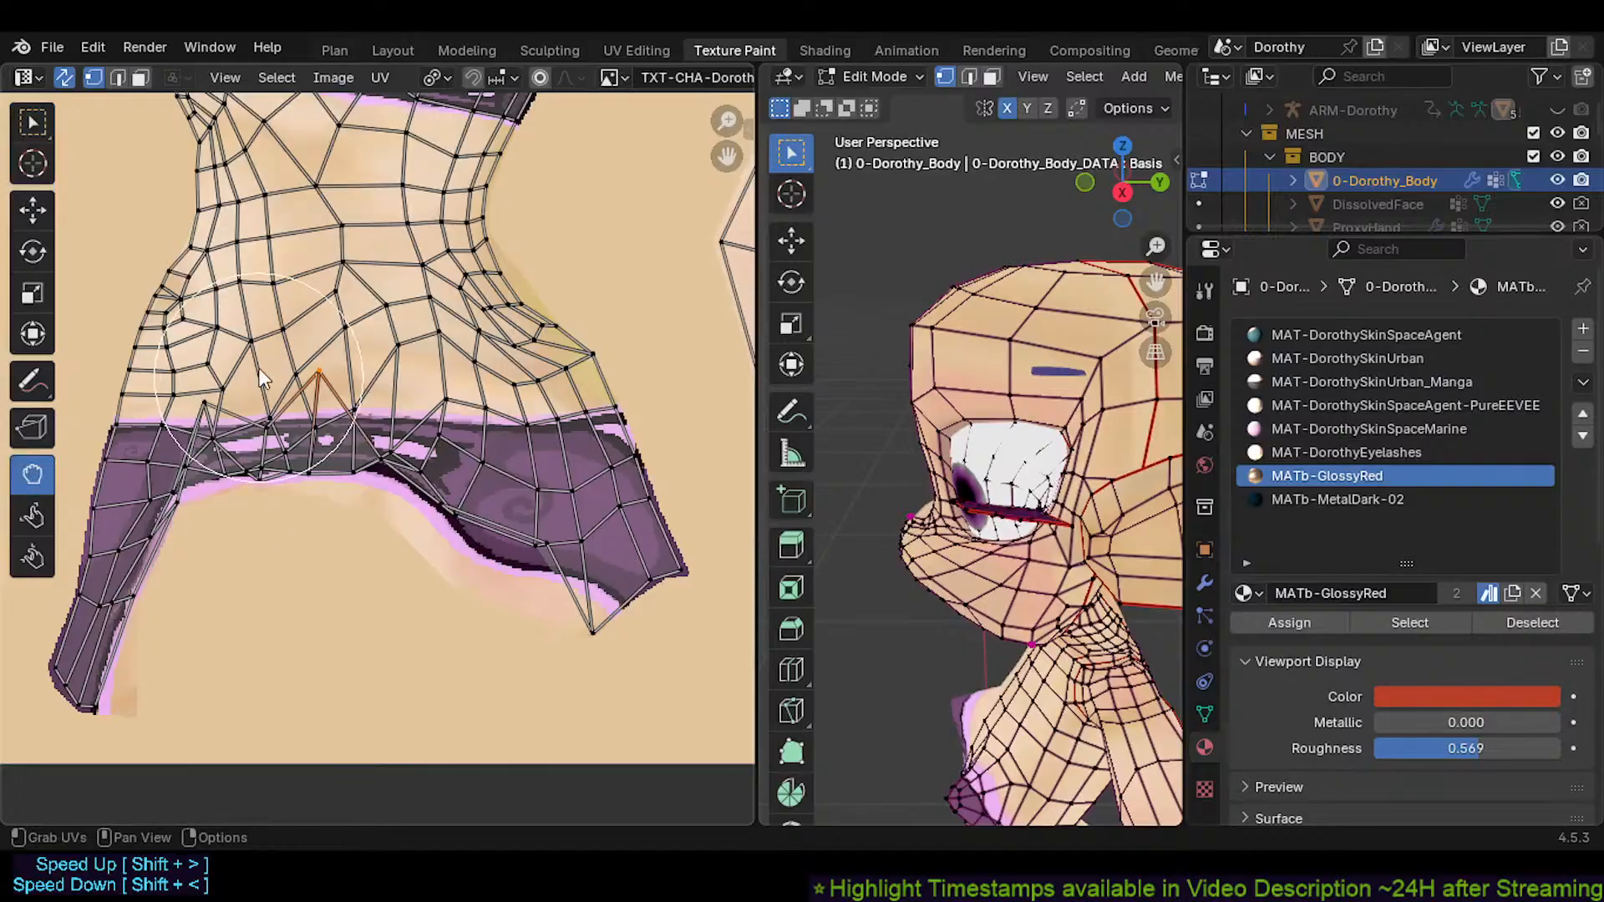
Adjust the torso island's lower middle edge with Grab strokes, shifting its vertices sideways along the painted dark band toward the curved hip edge
scroll(273, 513, down, 4)
drag(291, 513, 269, 513)
scroll(268, 514, up, 8)
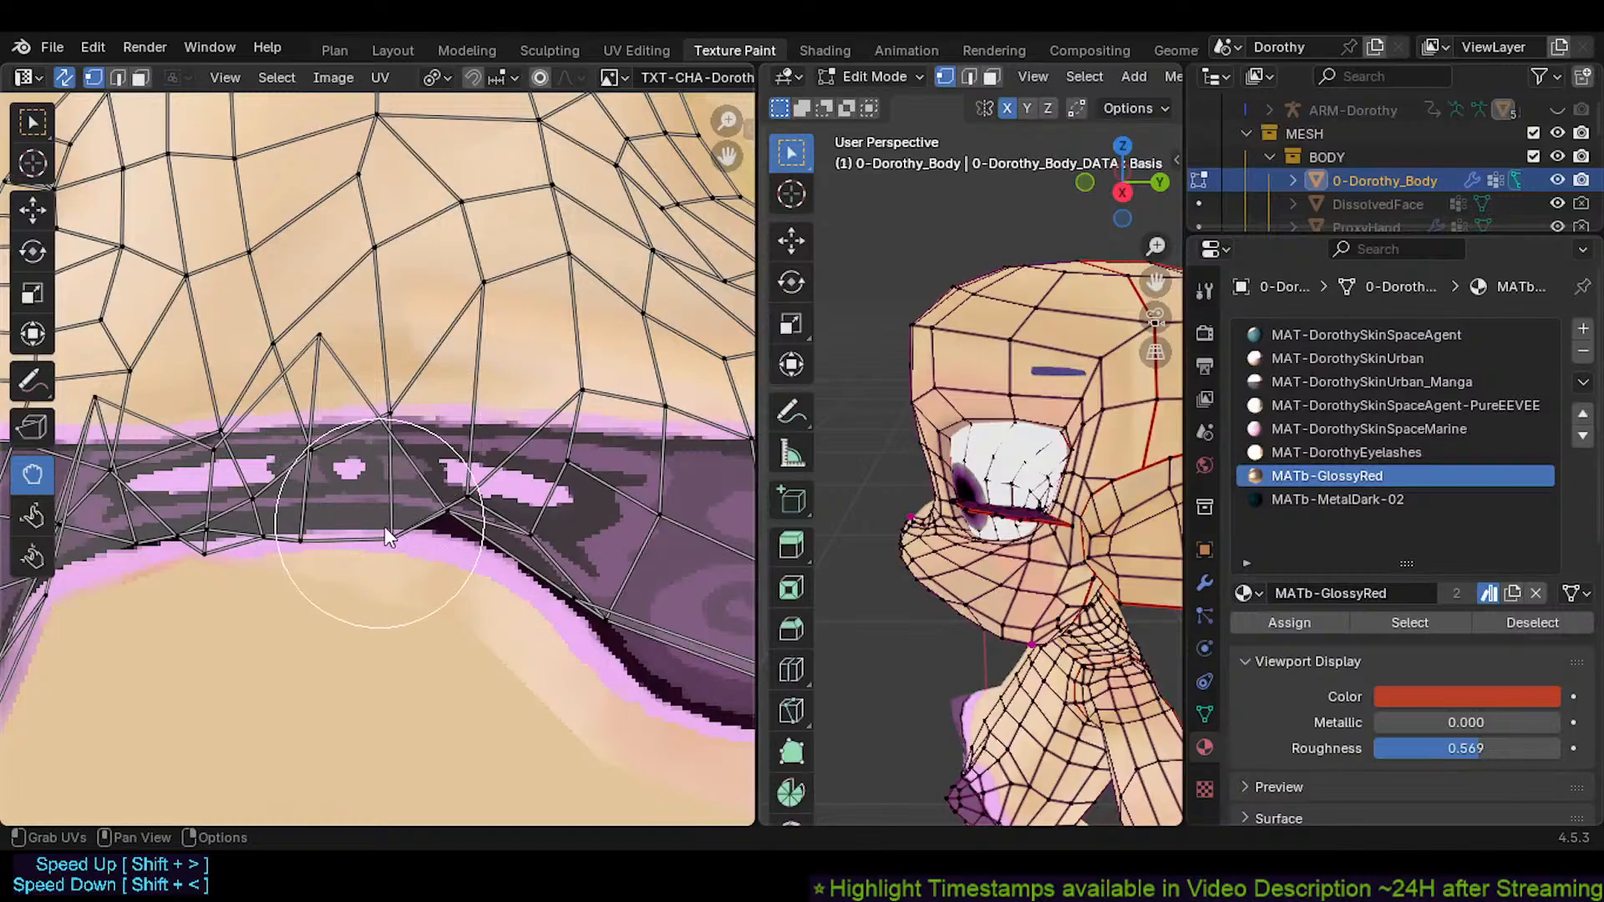
mouse_move(392, 530)
mouse_down()
mouse_move(391, 481)
mouse_move(458, 526)
mouse_up()
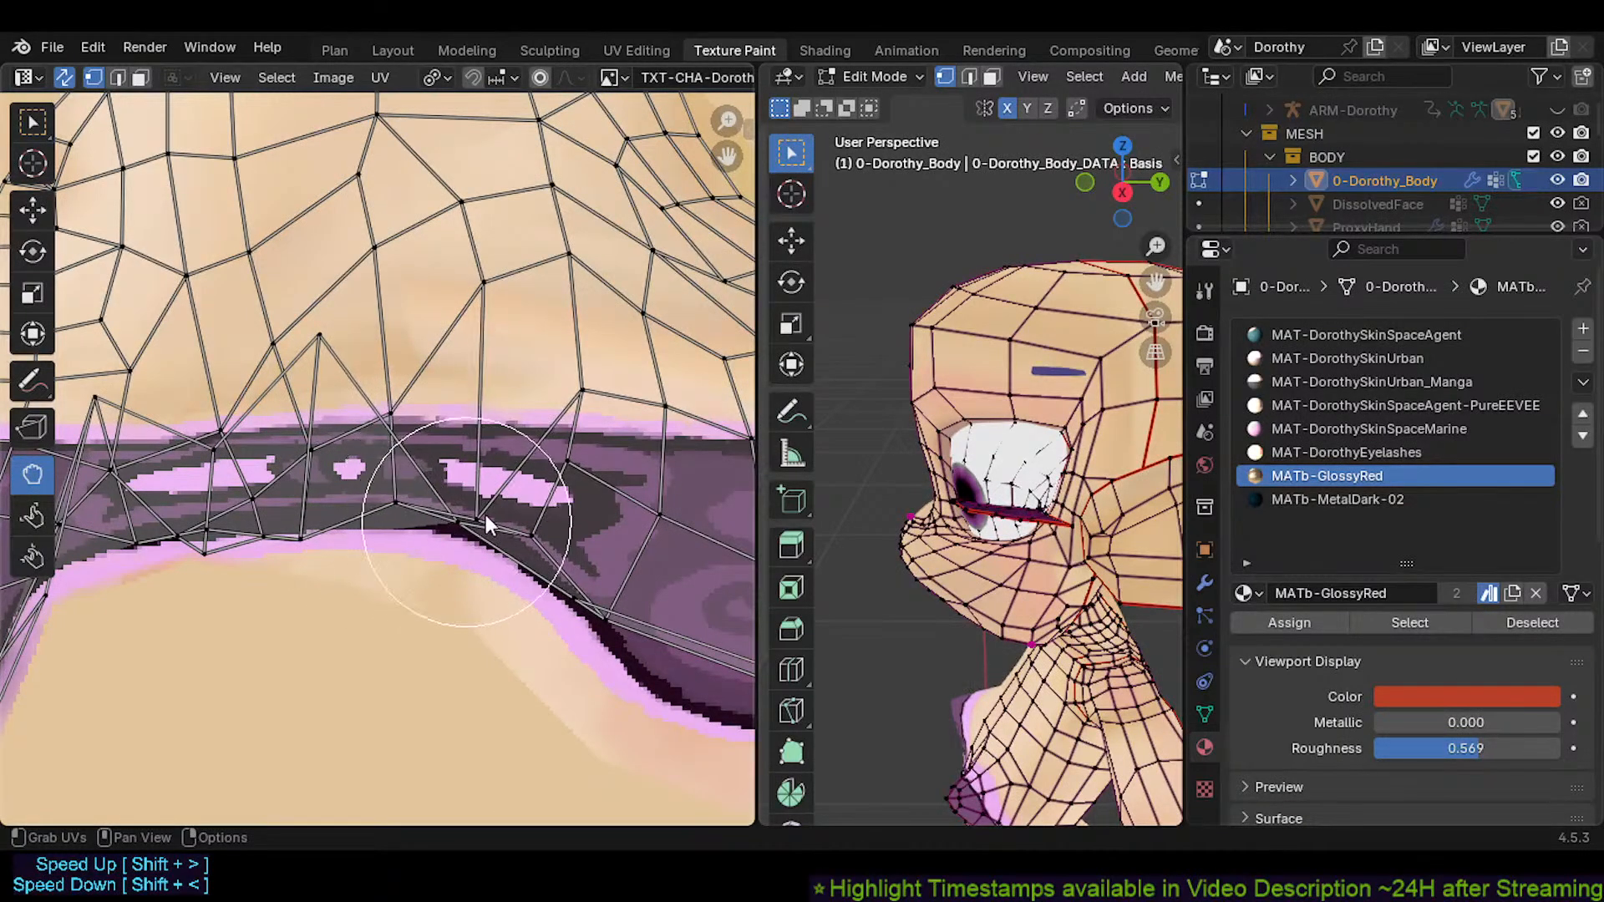
scroll(487, 515, up, 3)
scroll(486, 515, down, 2)
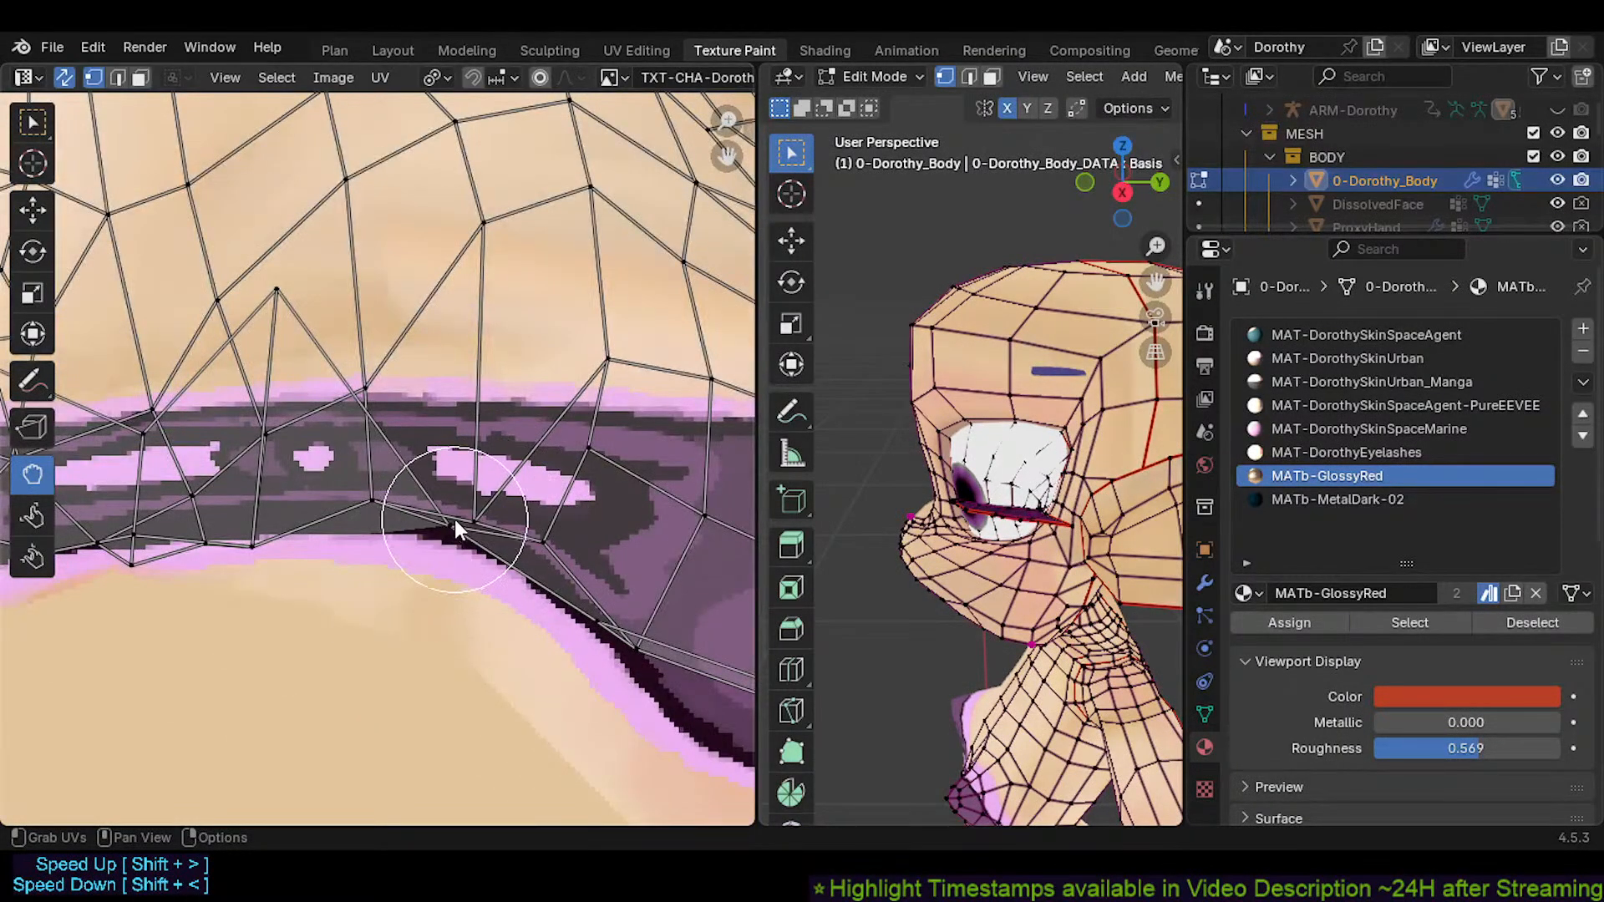
Grab the UV vertices along the narrow purple side band and redistribute them between its upper edge and lower pink trim
mouse_move(455, 519)
mouse_down()
mouse_move(462, 485)
mouse_move(442, 494)
mouse_move(452, 558)
mouse_up()
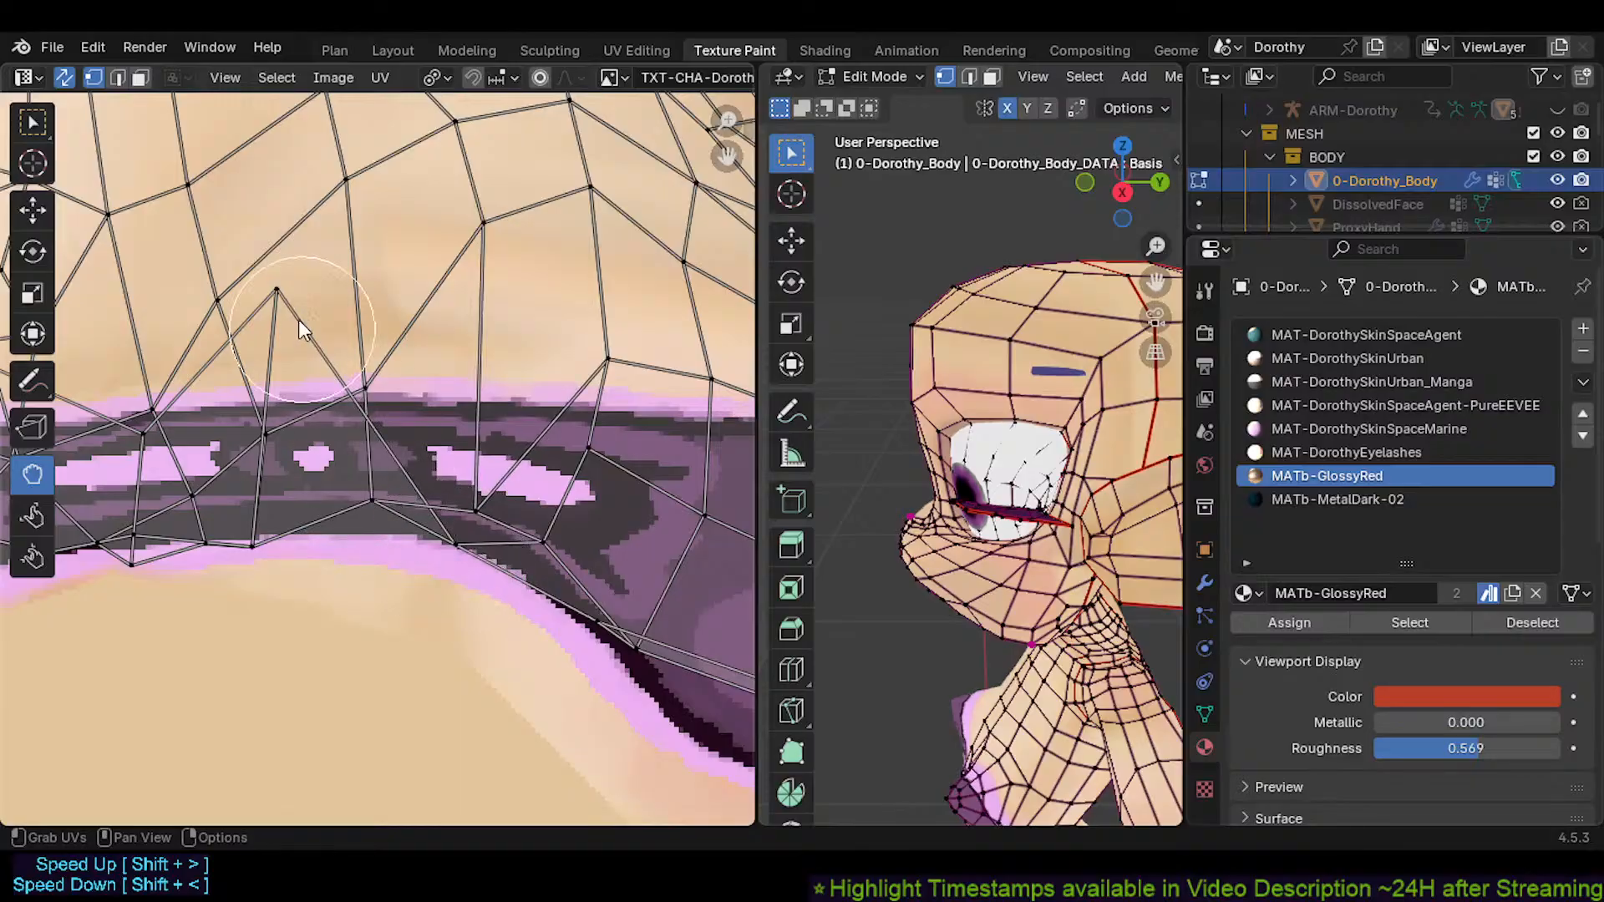
drag(279, 291, 298, 564)
shift+middle_drag(271, 545, 450, 521)
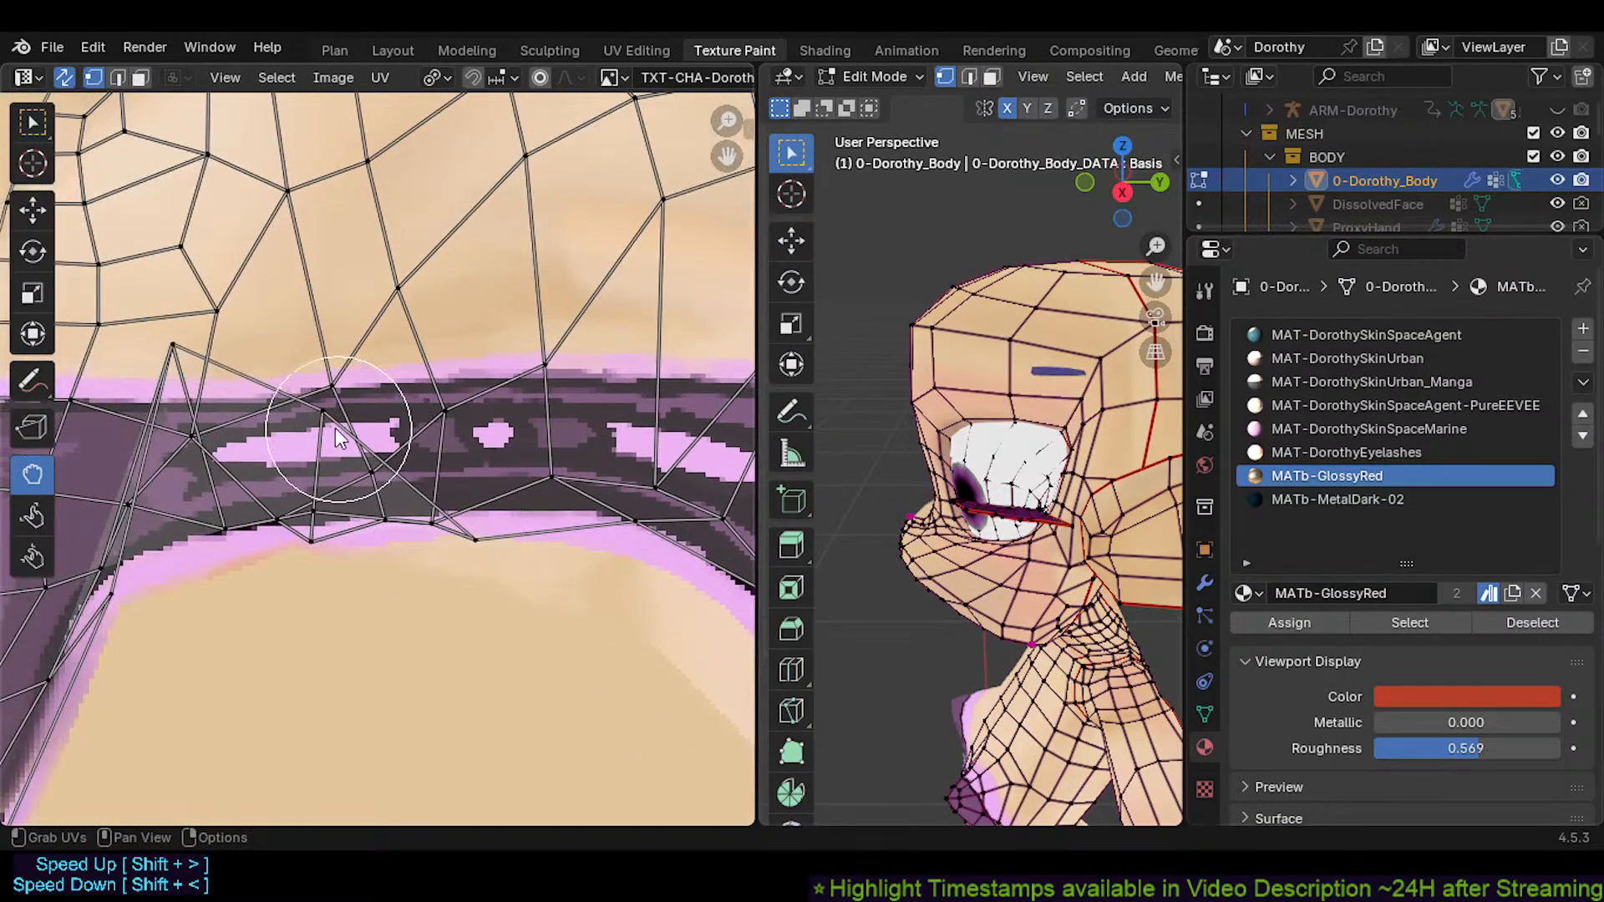
drag(335, 429, 332, 574)
drag(369, 505, 318, 329)
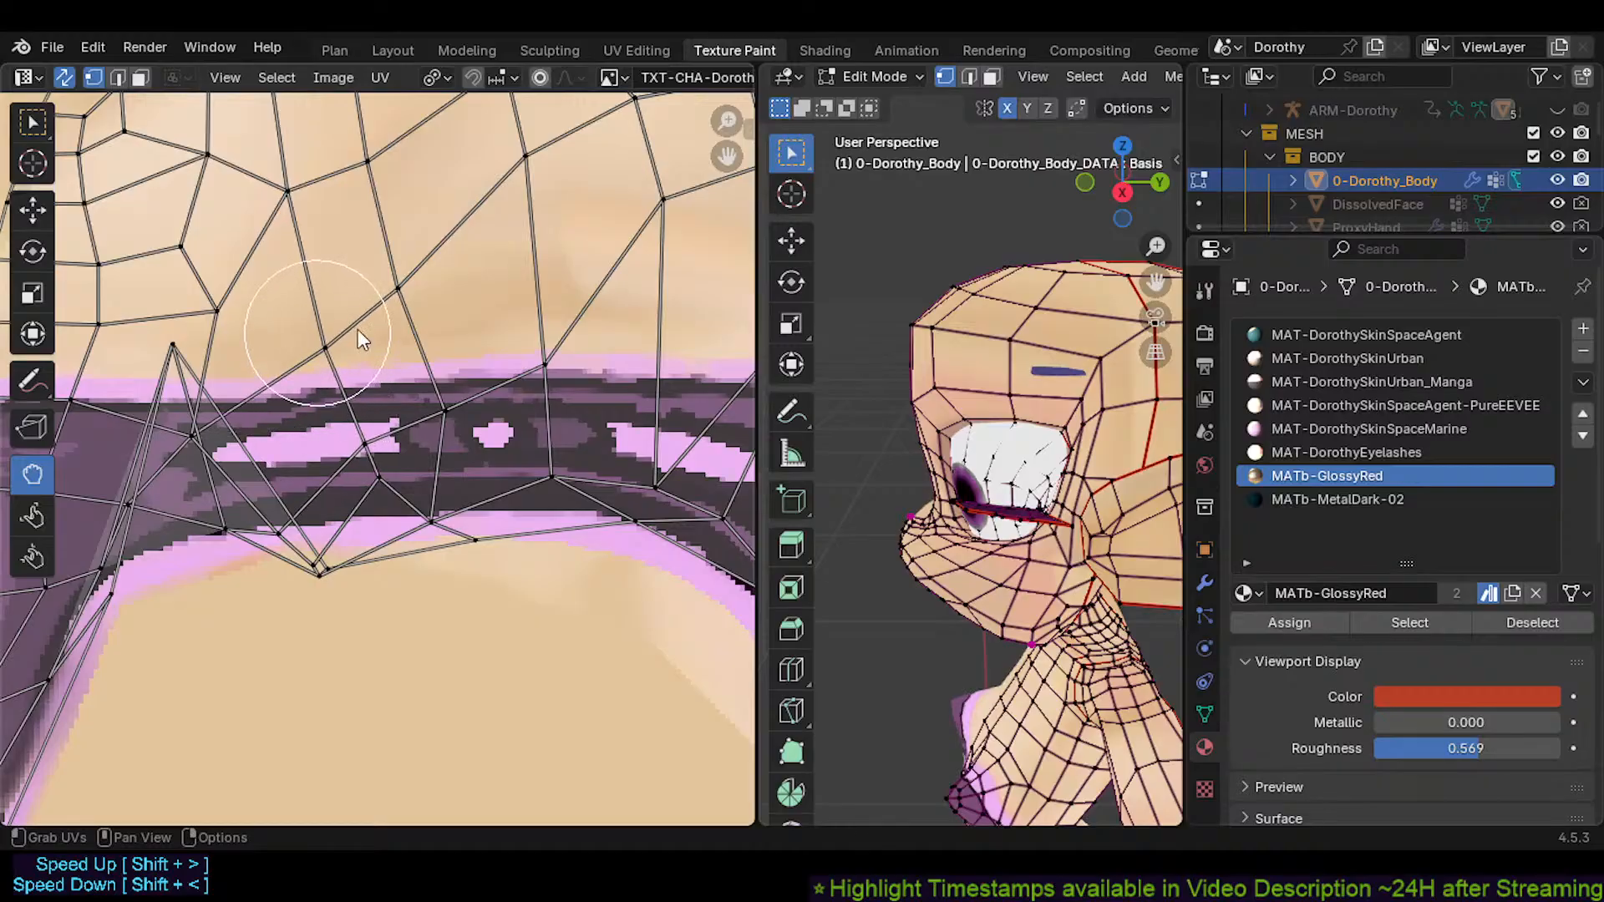
drag(448, 410, 447, 386)
drag(366, 443, 370, 427)
drag(431, 510, 462, 446)
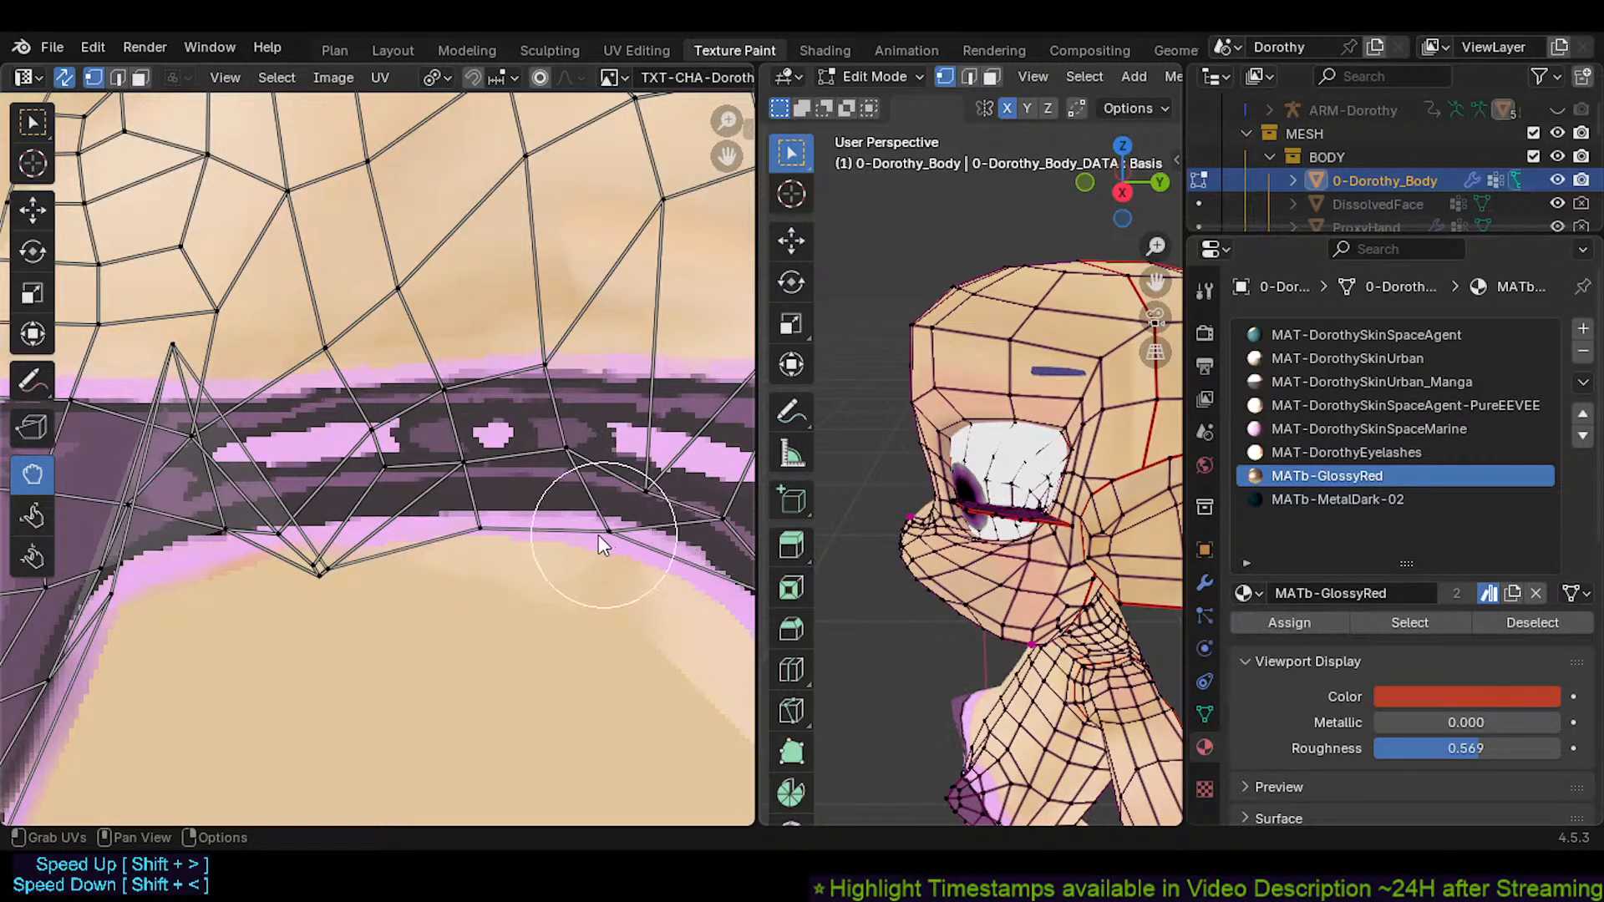
Untangle the overlapping UV vertices at the lower edge of the side band near its front corner
scroll(598, 534, down, 6)
scroll(360, 513, up, 2)
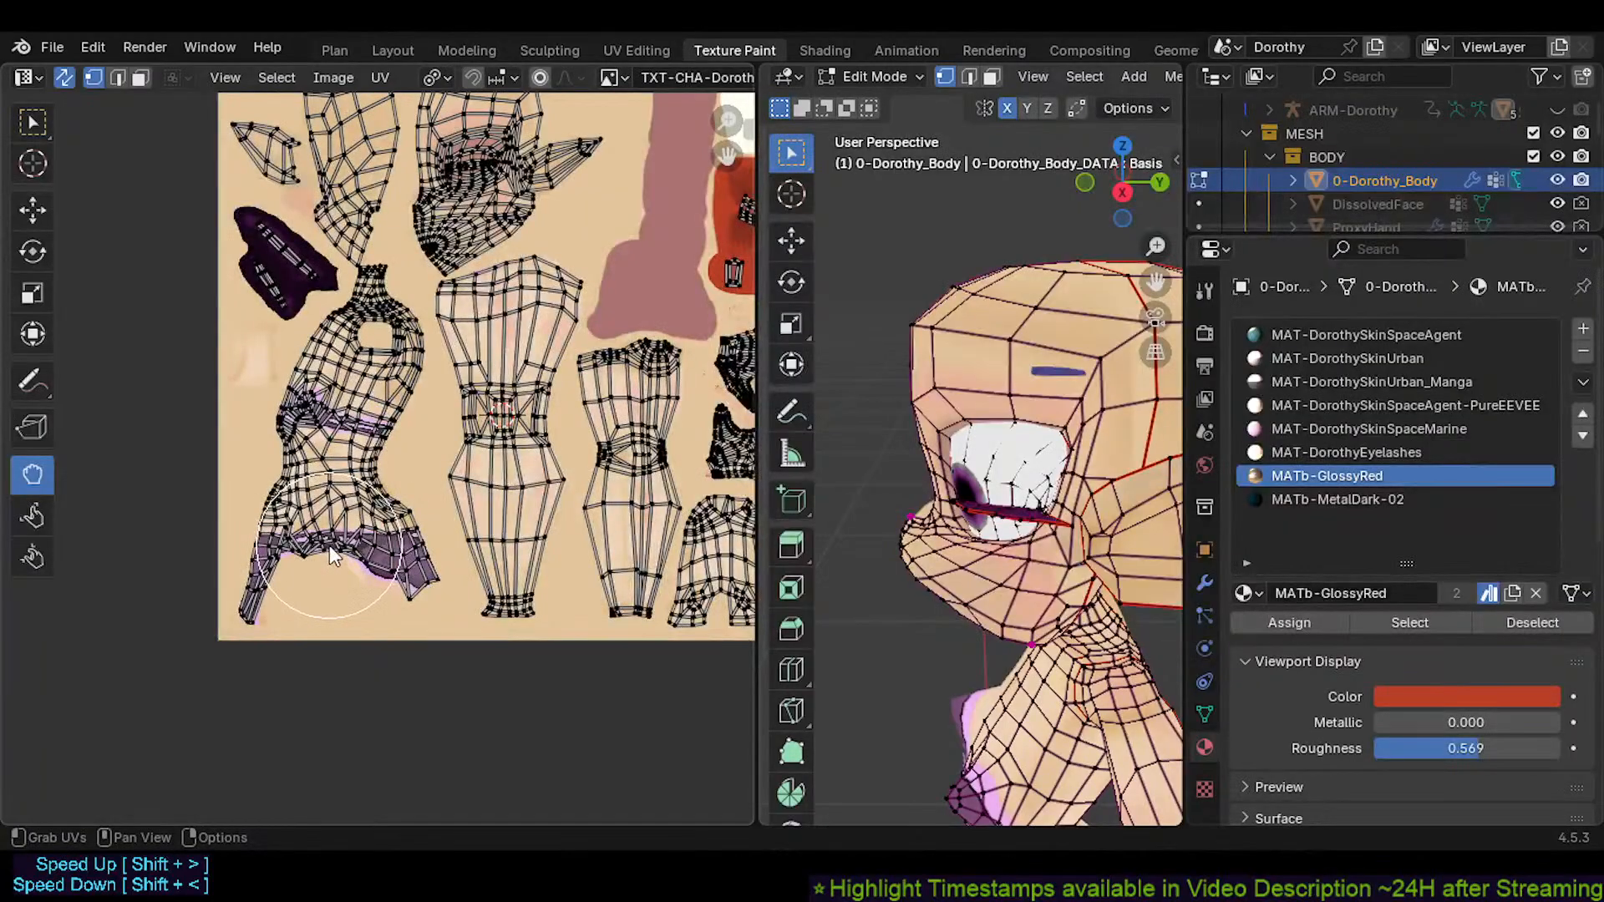
scroll(318, 568, up, 4)
drag(366, 482, 375, 458)
scroll(311, 513, up, 2)
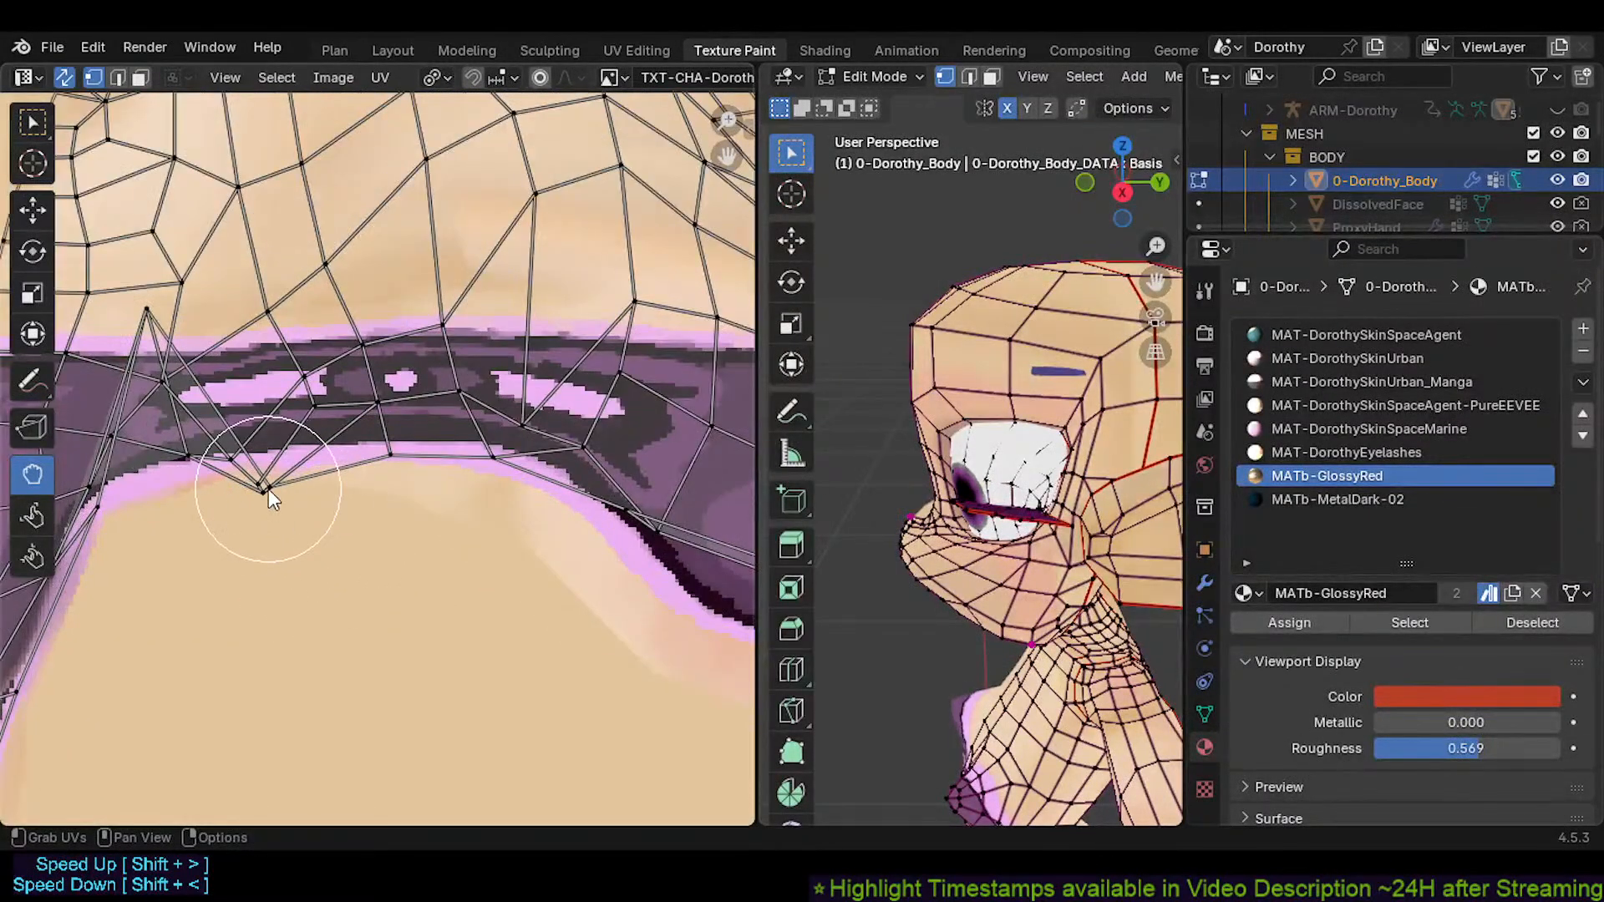
middle_drag(268, 488, 276, 546)
mouse_move(187, 553)
mouse_down()
mouse_move(197, 504)
mouse_move(231, 500)
mouse_move(240, 458)
mouse_move(269, 528)
mouse_move(265, 494)
mouse_move(272, 518)
mouse_move(281, 494)
mouse_move(294, 535)
mouse_move(269, 459)
mouse_move(383, 364)
mouse_move(339, 297)
mouse_move(214, 369)
mouse_move(177, 351)
mouse_move(167, 427)
mouse_move(184, 516)
mouse_move(231, 465)
mouse_move(259, 469)
mouse_move(299, 508)
mouse_move(283, 518)
mouse_move(314, 529)
mouse_move(250, 487)
mouse_move(277, 503)
mouse_move(269, 483)
mouse_up()
Even out the UV vertices around the band's small pink spot and along its lower trim, and save the file
scroll(310, 533, up, 3)
mouse_move(256, 418)
mouse_down()
mouse_move(255, 385)
mouse_move(358, 309)
mouse_up()
drag(487, 368, 527, 326)
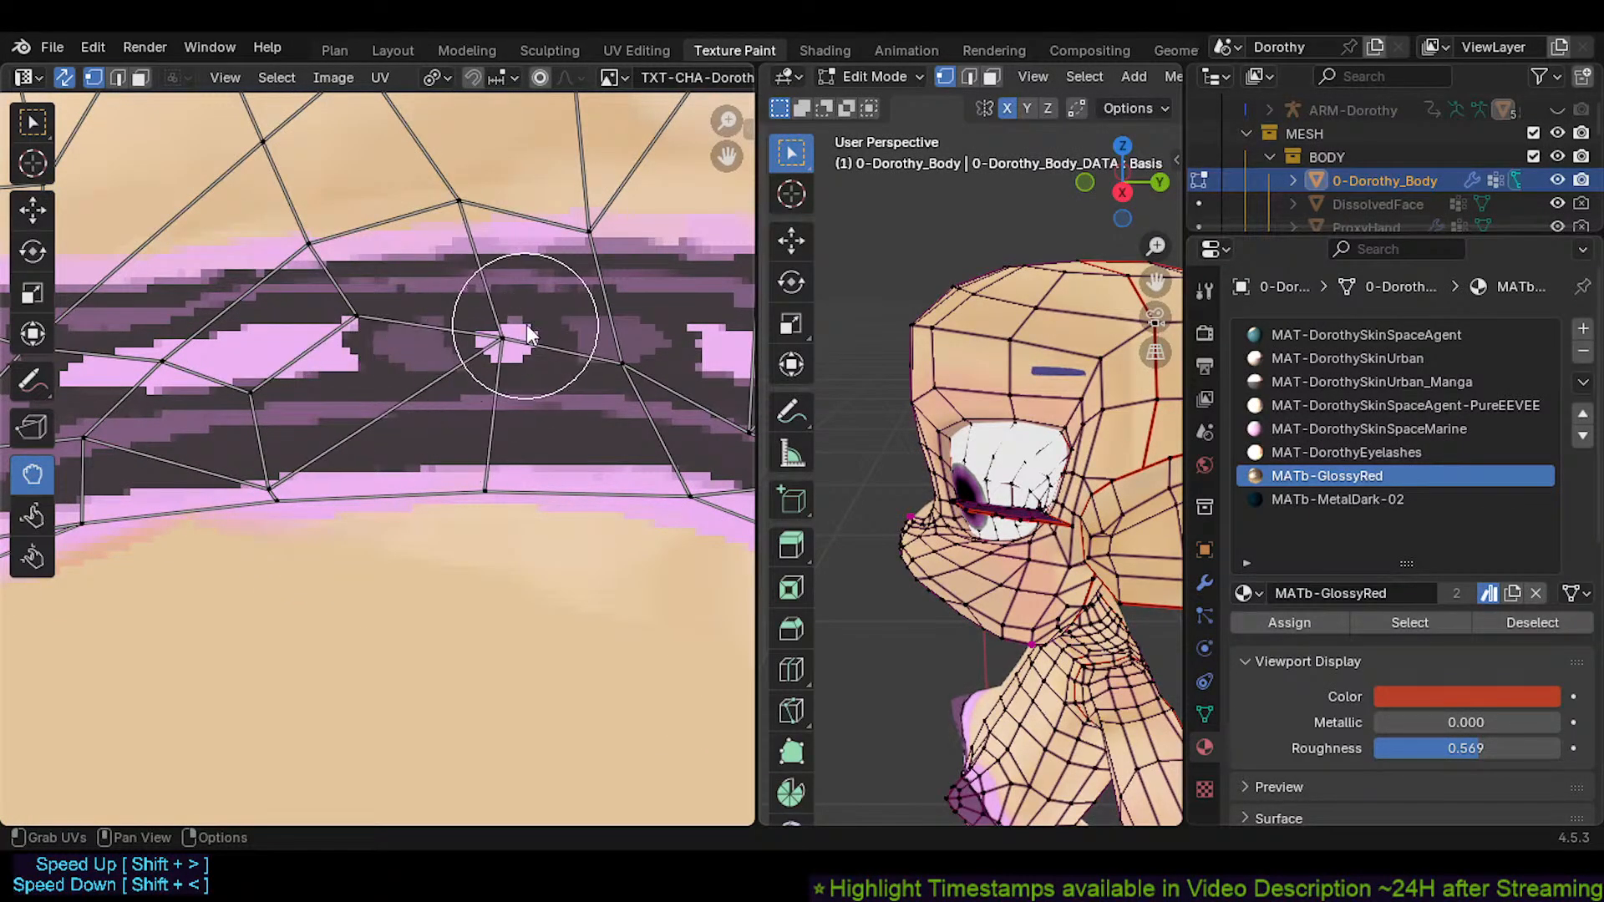
drag(488, 504, 469, 506)
mouse_move(260, 482)
mouse_down()
mouse_move(285, 435)
mouse_move(289, 513)
mouse_up()
drag(261, 401, 269, 402)
scroll(401, 366, down, 3)
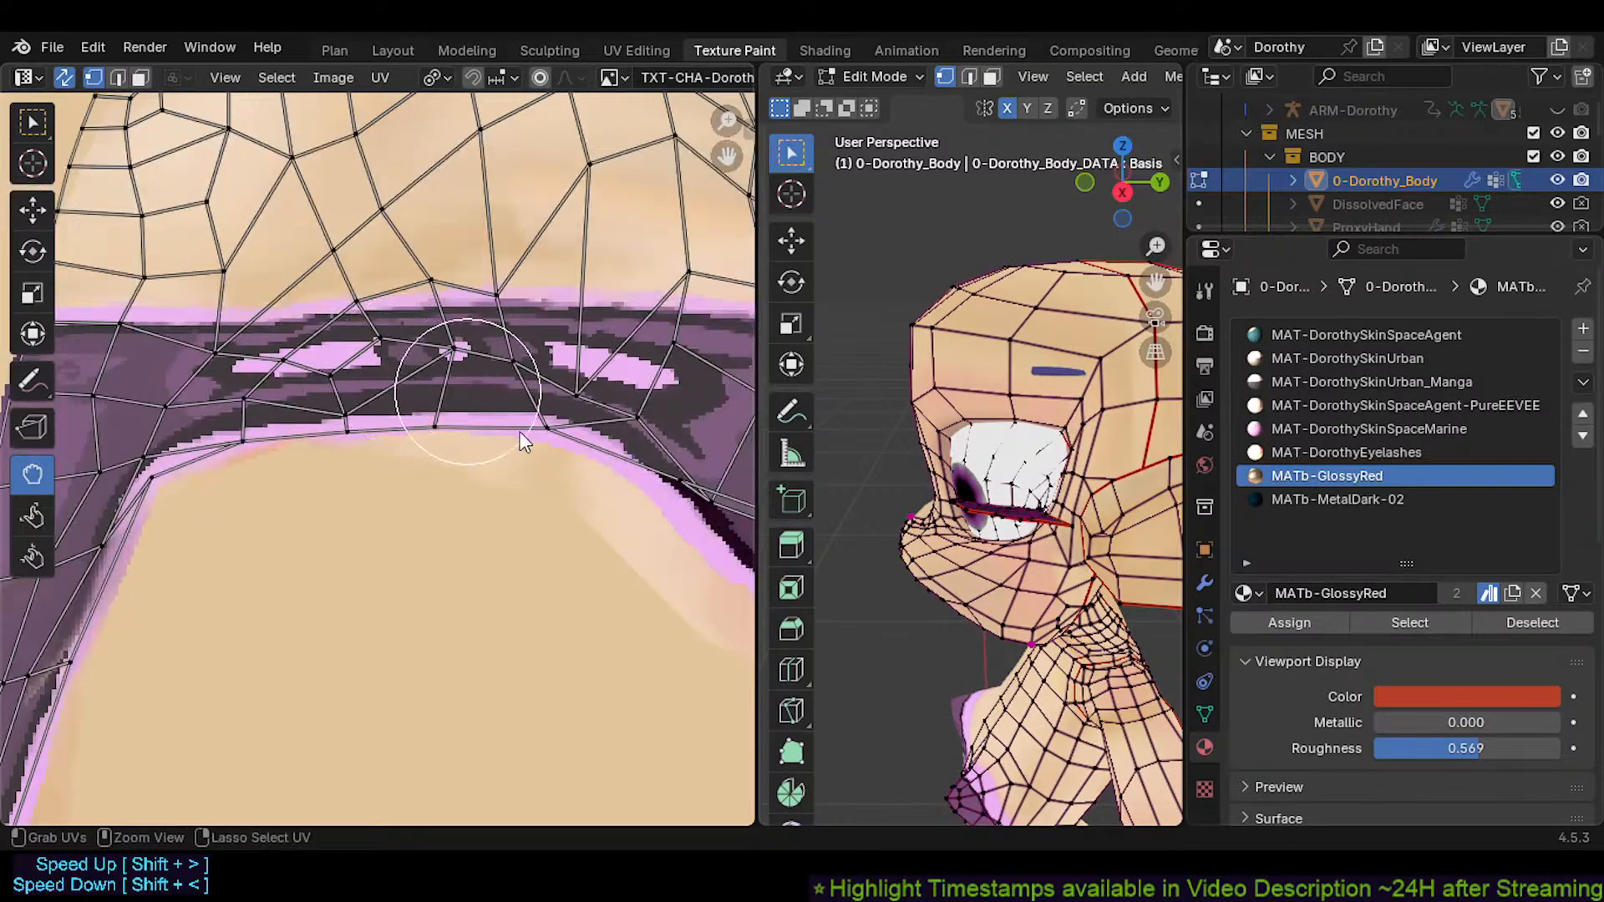
key(ctrl+s)
Pull the boundary UV vertices below the side band and rear panel outward past the pink trim onto the skin area
mouse_move(577, 394)
mouse_down()
mouse_move(575, 368)
mouse_move(537, 426)
mouse_up()
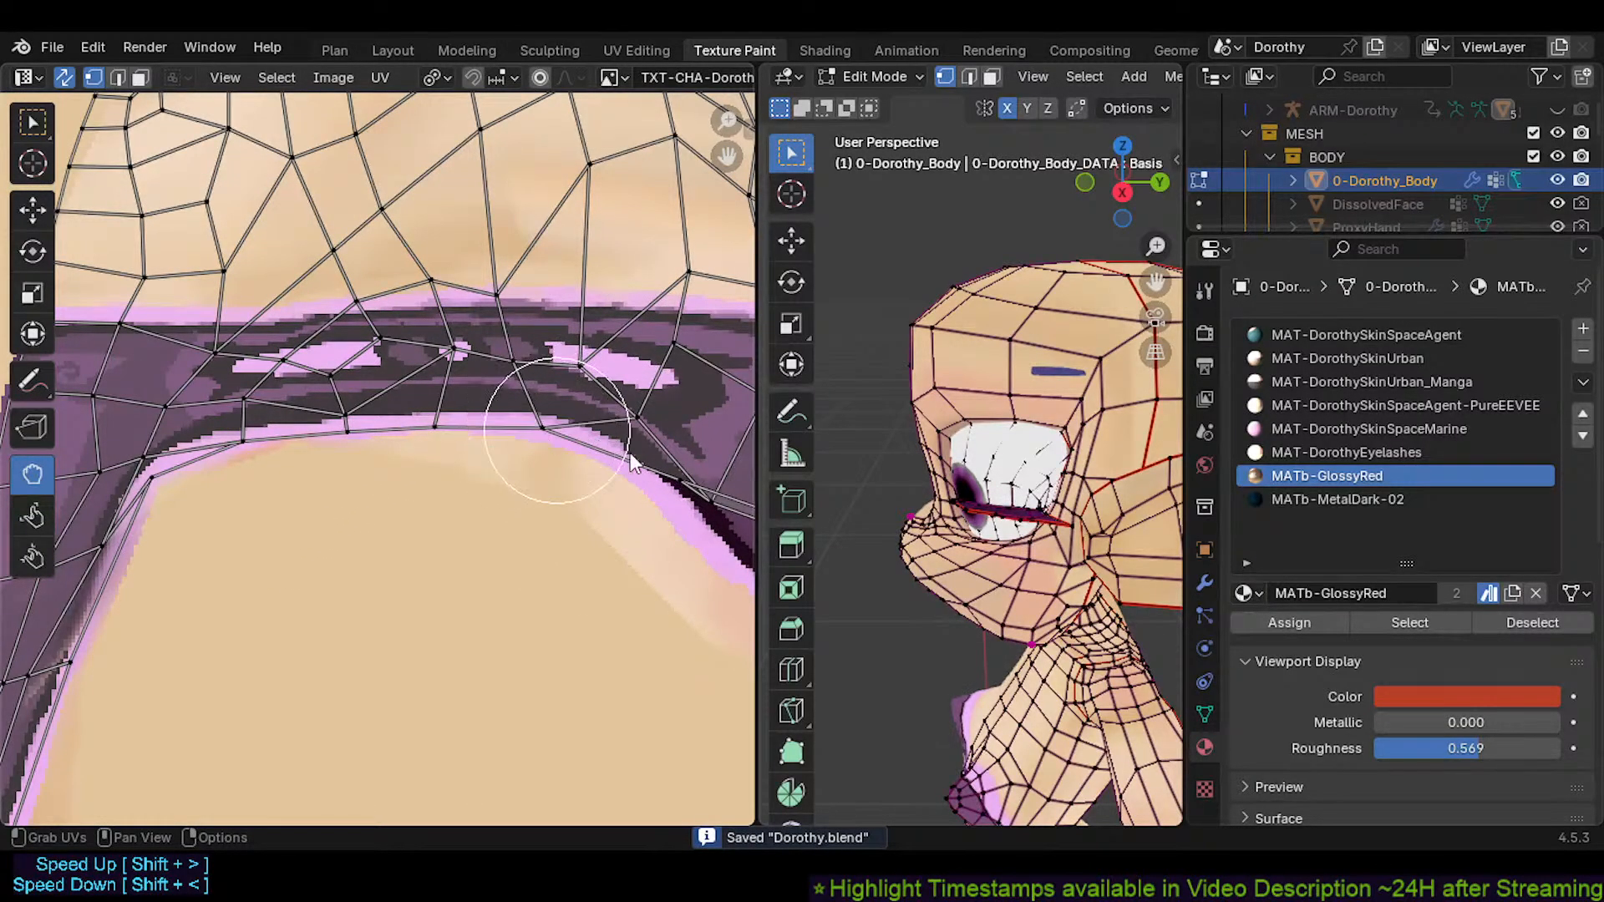
drag(678, 479, 658, 495)
middle_drag(505, 512, 242, 510)
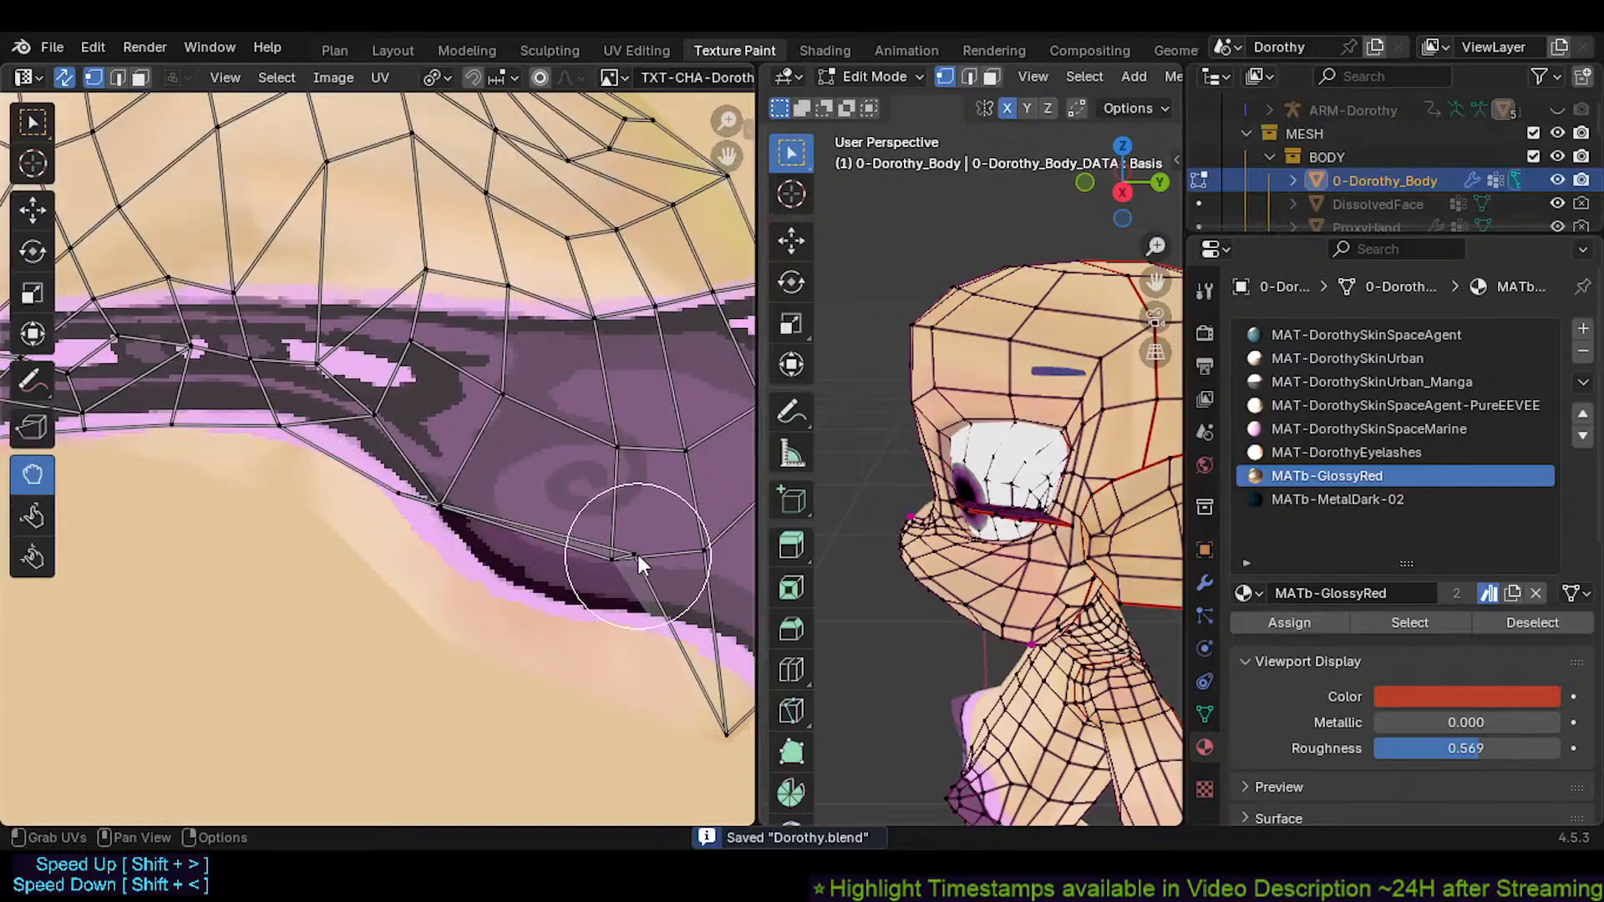
drag(638, 554, 478, 630)
drag(397, 485, 368, 521)
drag(281, 429, 267, 473)
drag(163, 419, 162, 433)
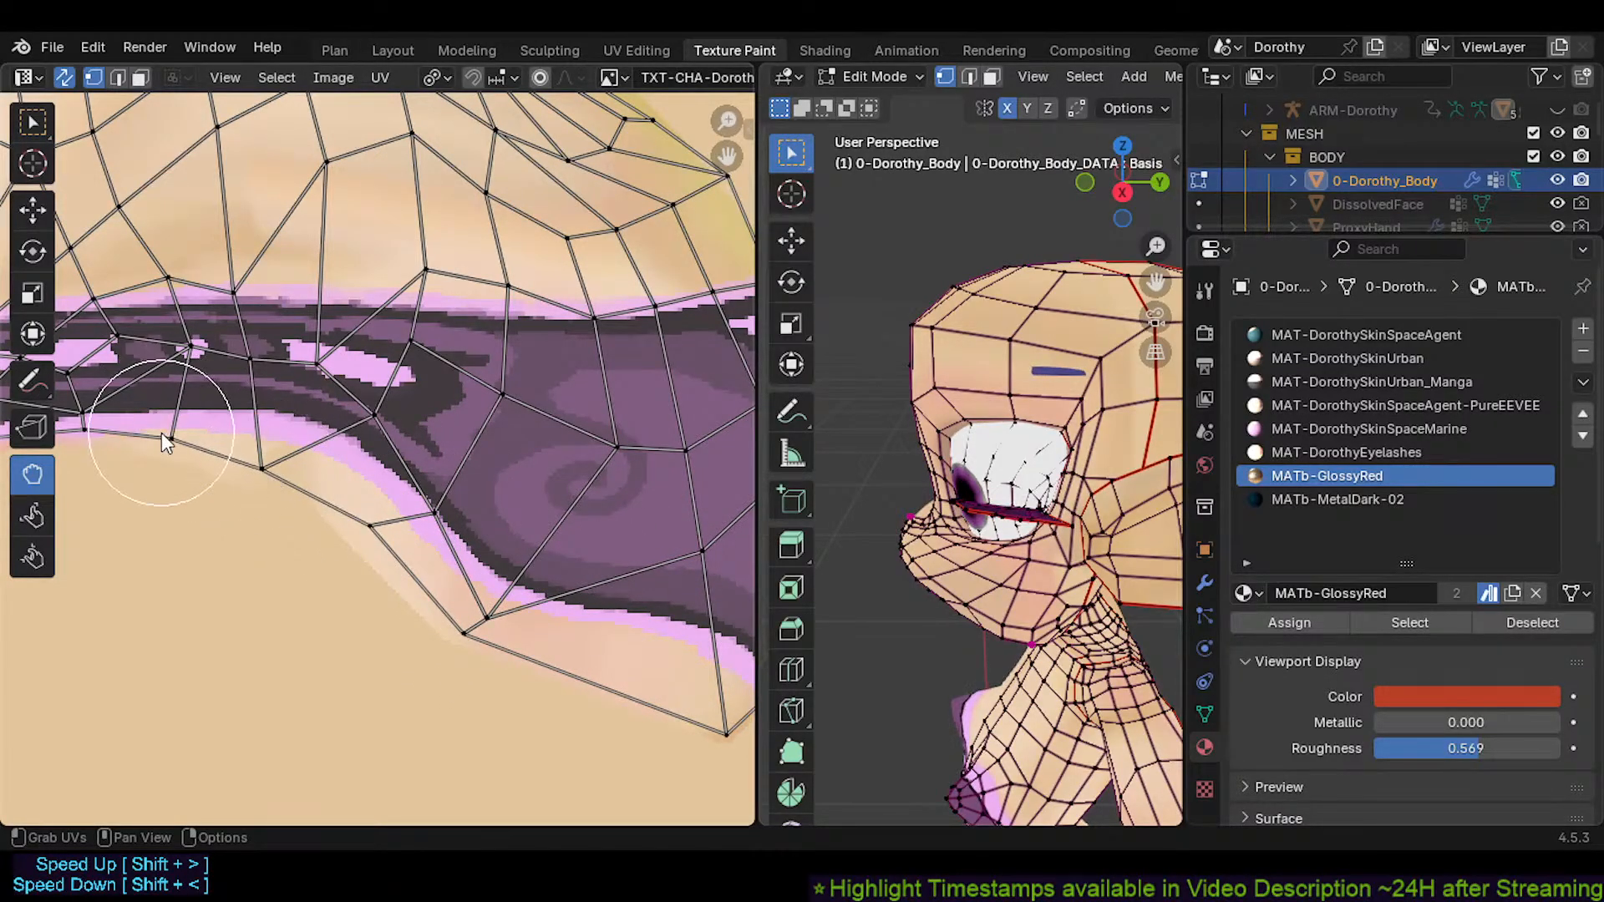
Shift the inner UV vertices at the rear panel's lower curve up into the purple area and save the file
drag(440, 508, 454, 480)
drag(487, 603, 529, 560)
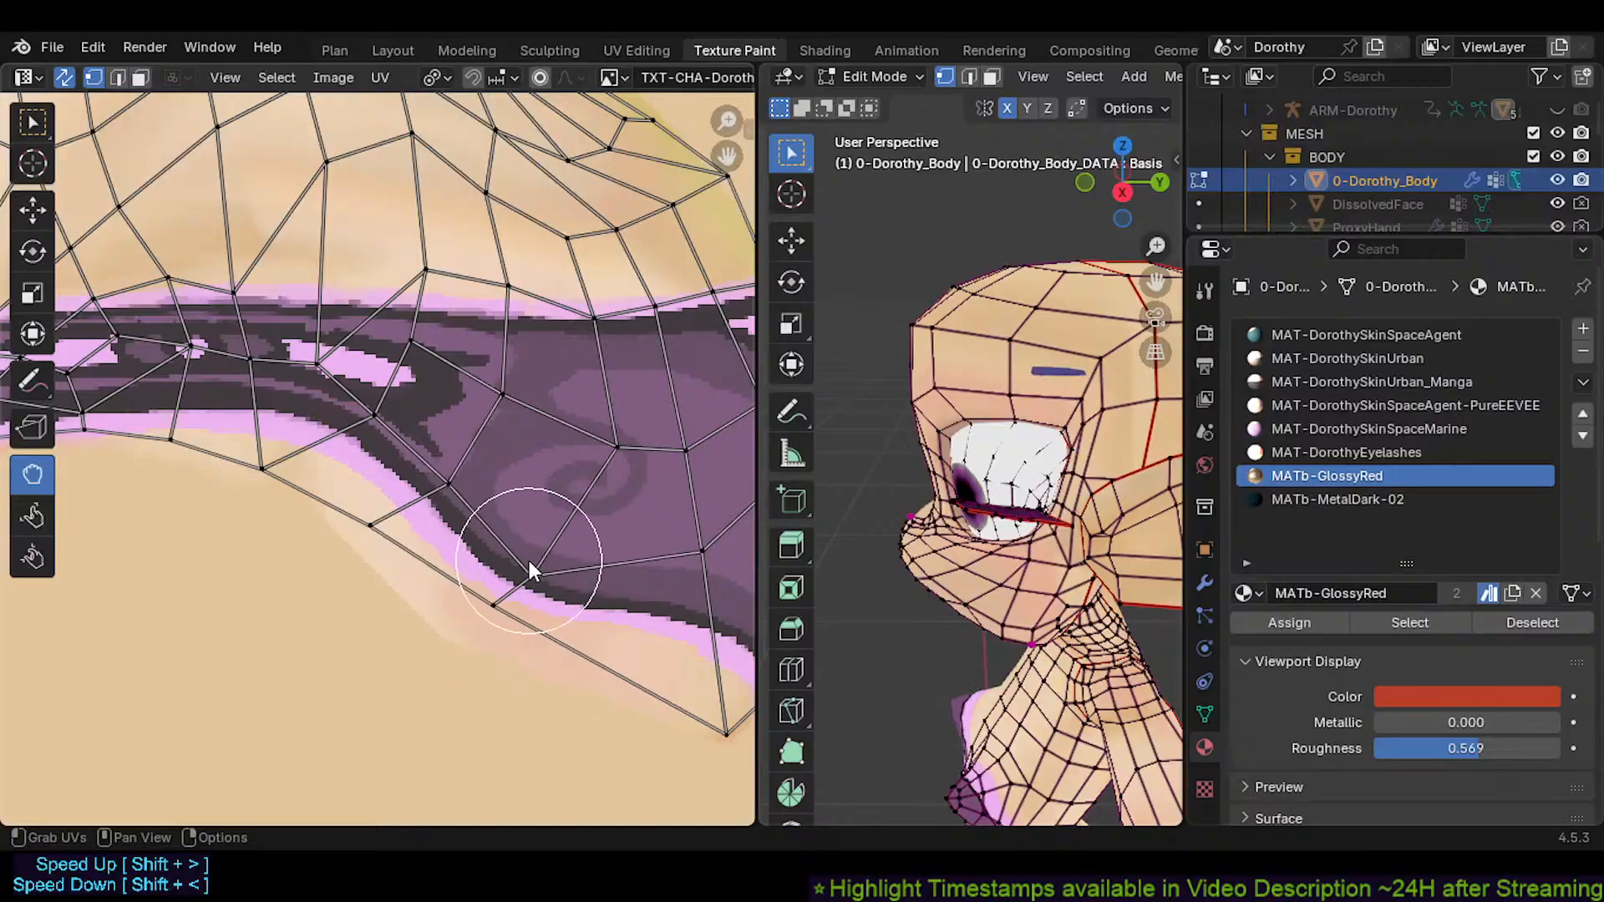
scroll(510, 576, down, 5)
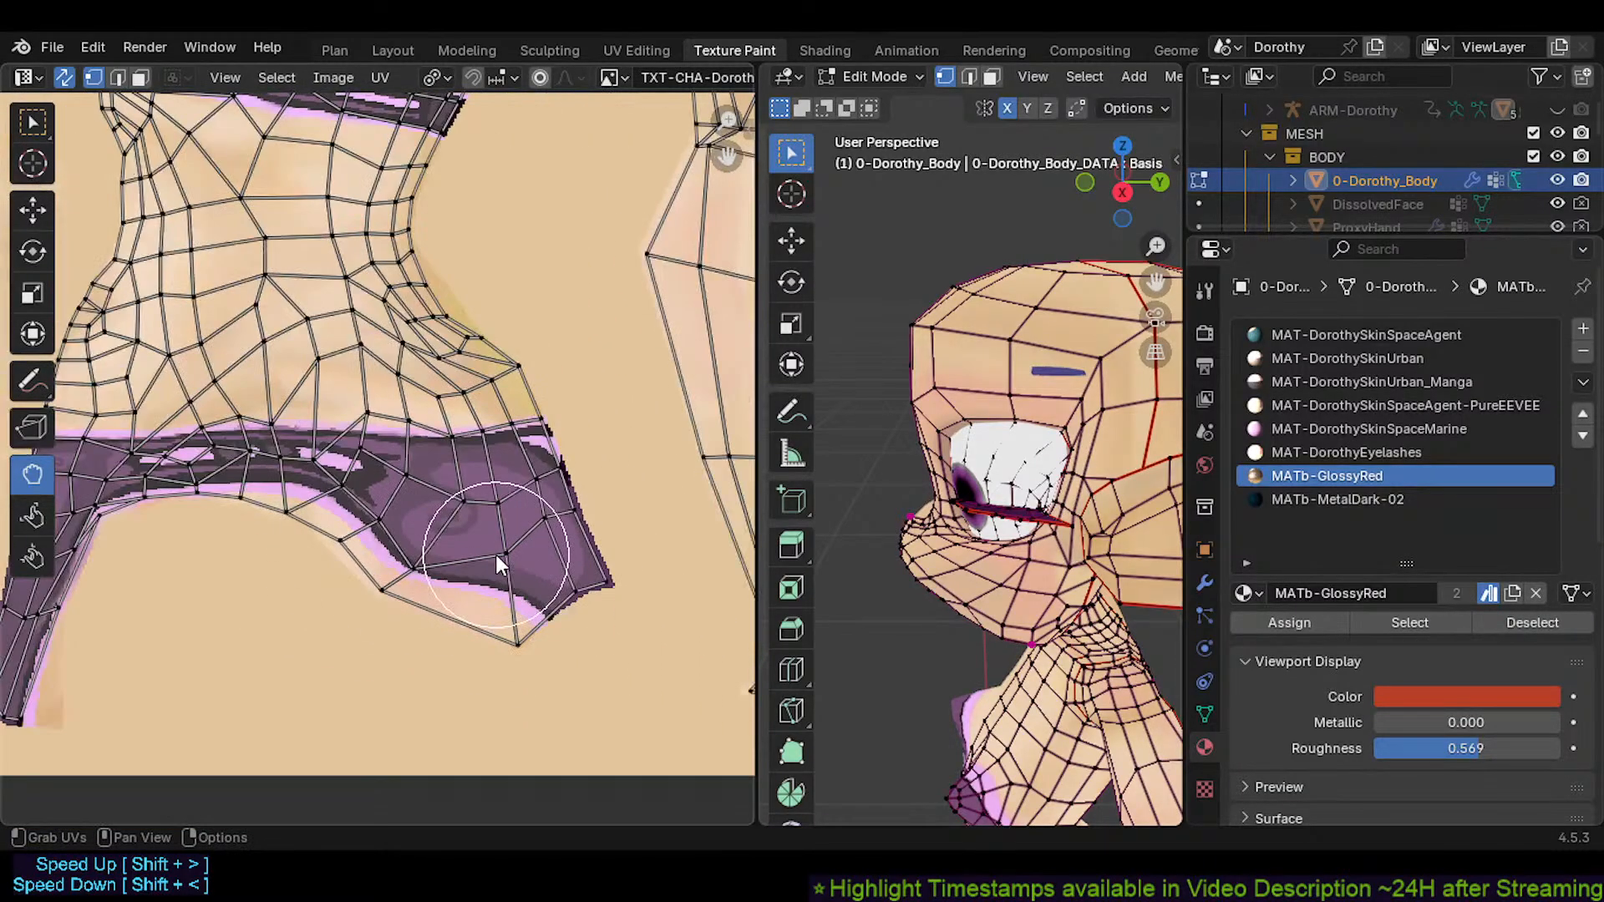
key(ctrl+s)
Reposition the UV vertices around the rear pink highlight while checking the hip on the 3D model
scroll(928, 598, down, 4)
scroll(927, 599, up, 5)
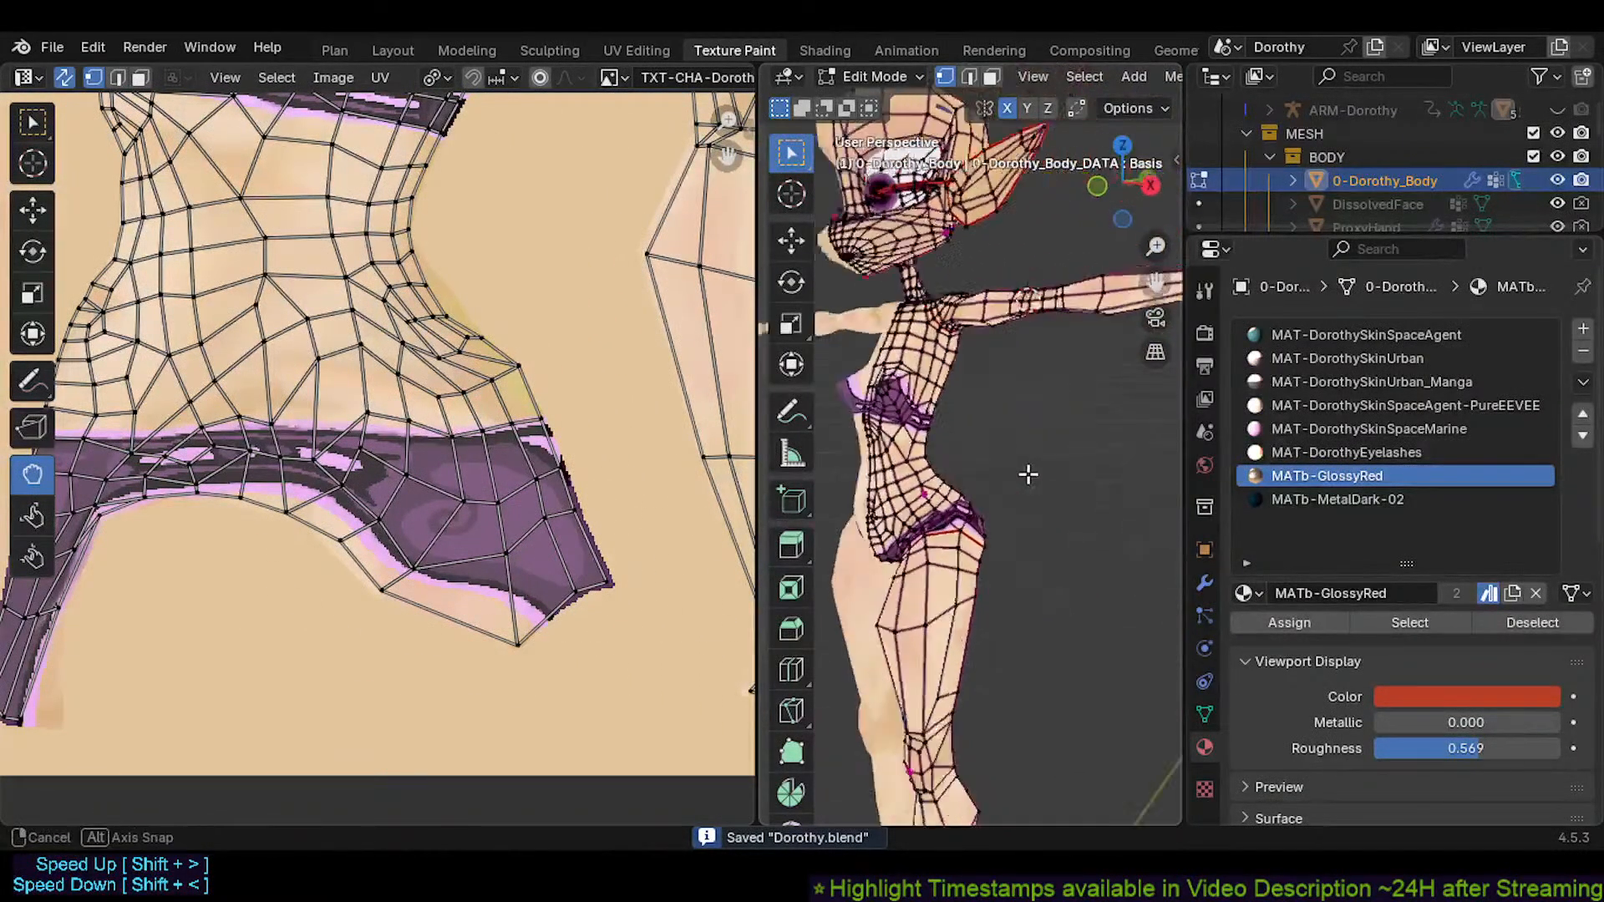
middle_drag(1015, 532, 819, 539)
scroll(364, 449, up, 4)
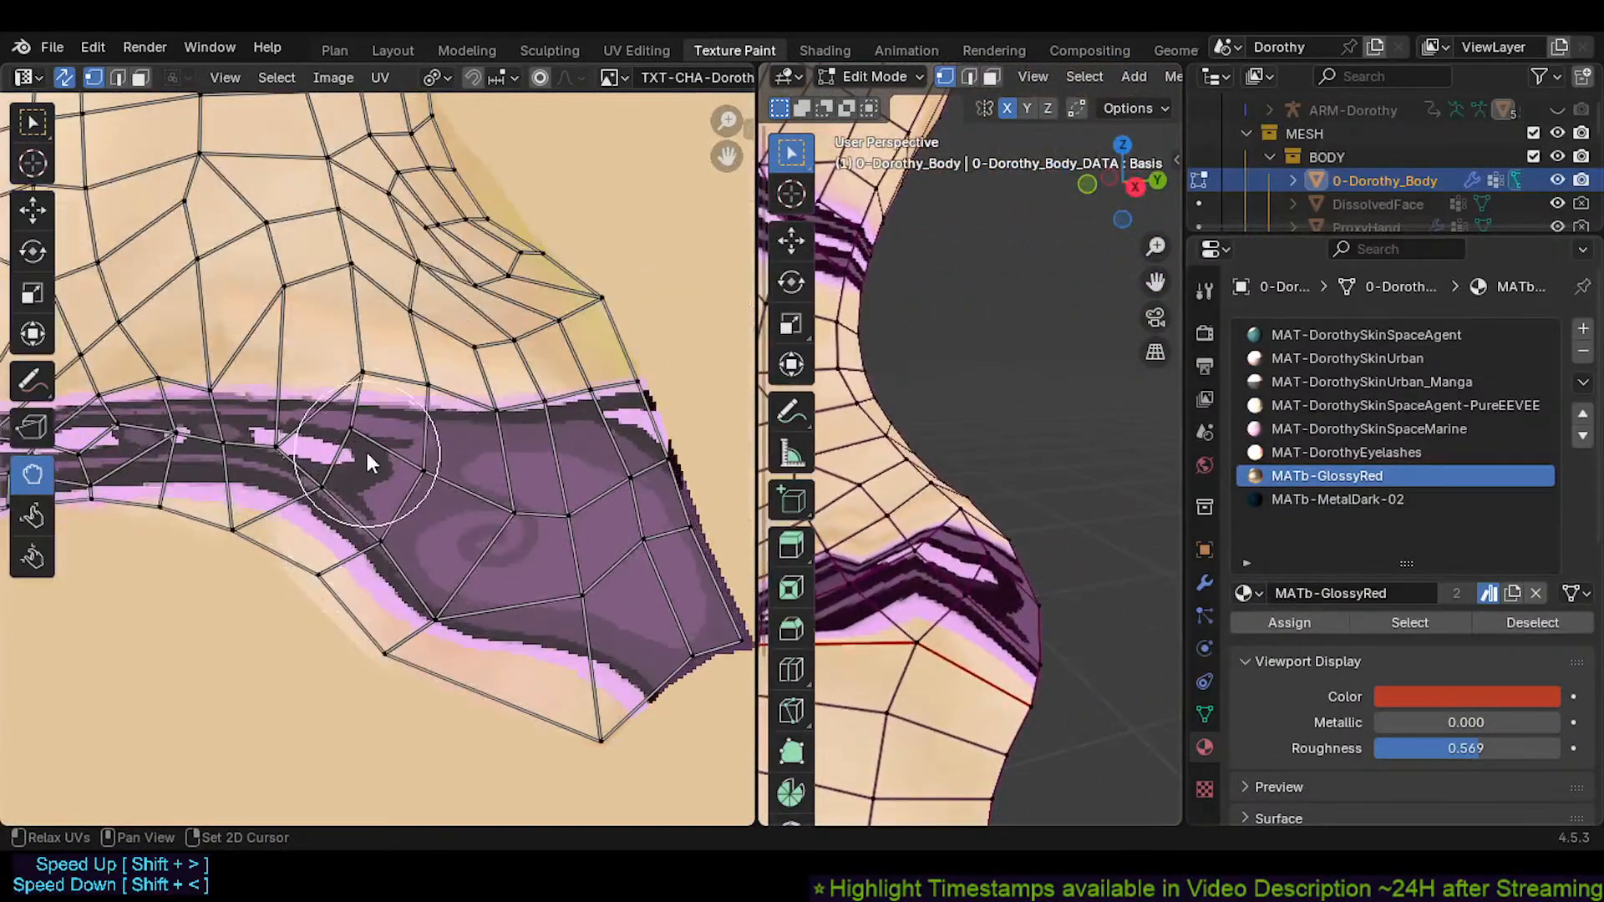
mouse_move(424, 463)
mouse_down()
mouse_move(433, 425)
mouse_move(493, 493)
mouse_move(491, 408)
mouse_move(501, 423)
mouse_move(494, 350)
mouse_move(419, 309)
mouse_move(384, 324)
mouse_move(355, 403)
mouse_move(302, 389)
mouse_move(278, 428)
mouse_up()
middle_drag(278, 428, 421, 430)
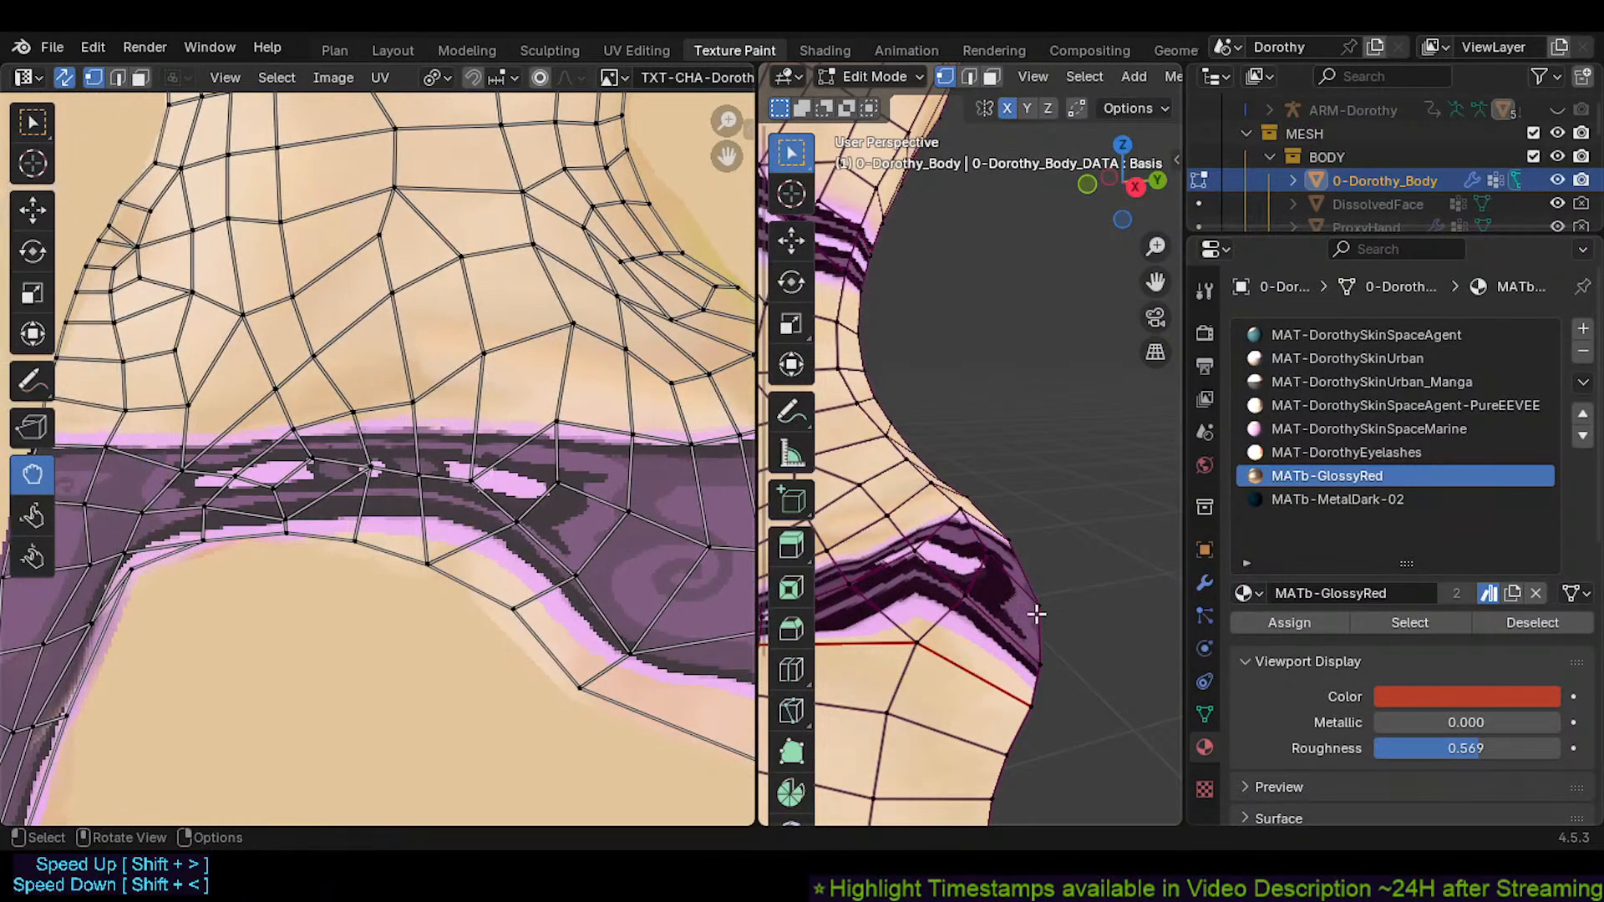
Adjust the UV vertices along the side band's upper edge and between the small pink spot and the rear highlight
middle_drag(1035, 612, 885, 555)
scroll(668, 508, up, 1)
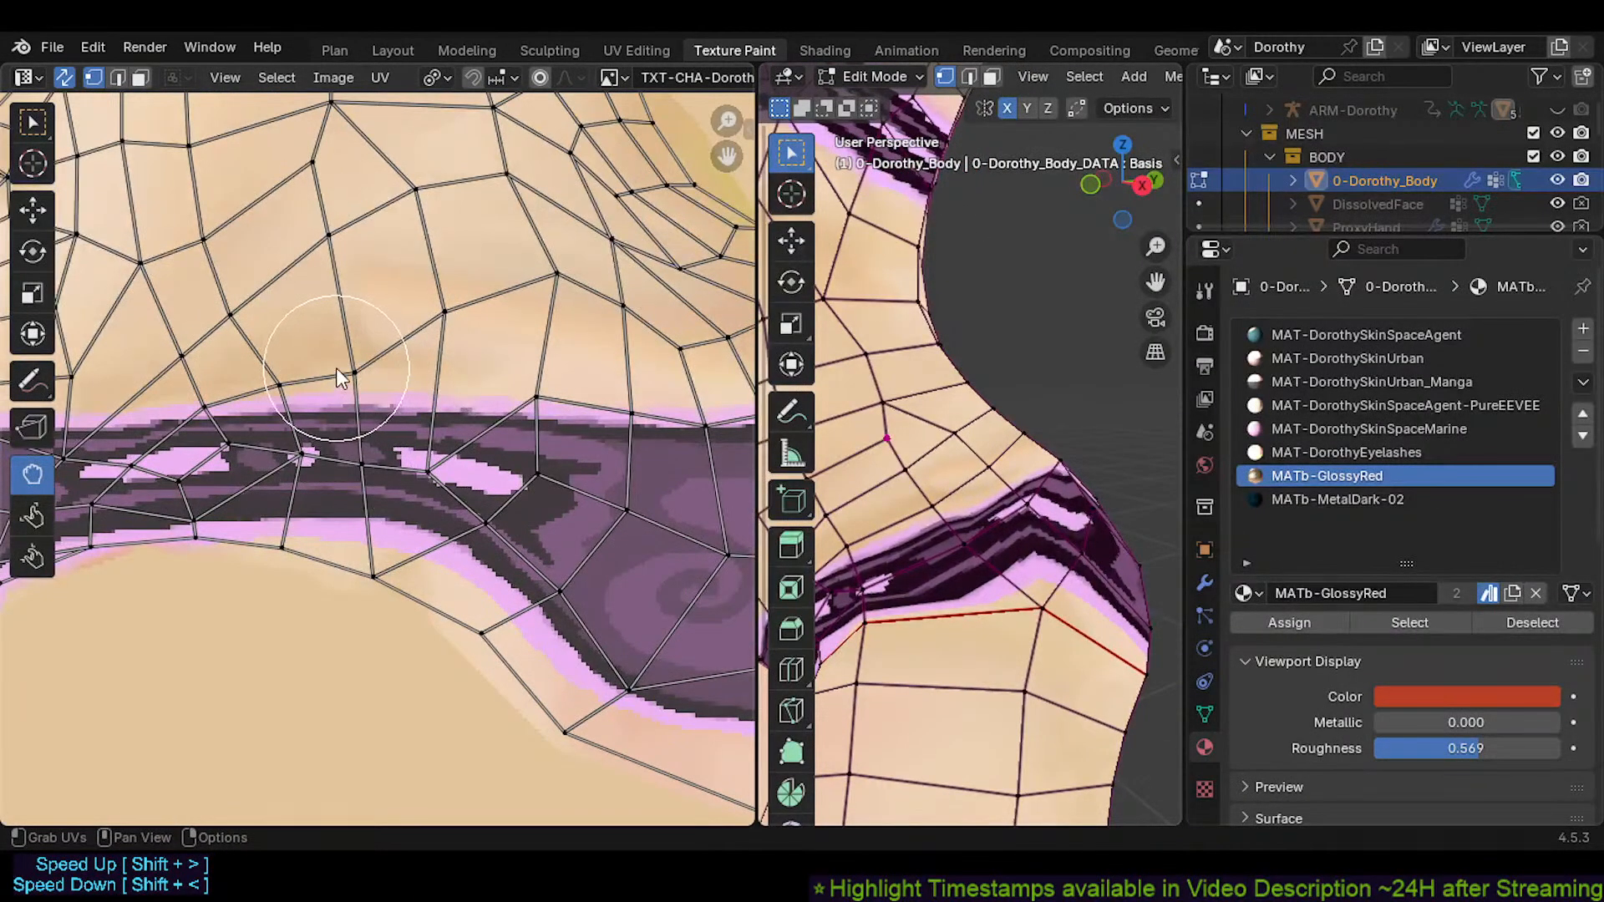
mouse_move(368, 381)
mouse_down()
mouse_move(353, 361)
mouse_move(300, 380)
mouse_up()
drag(206, 404, 226, 400)
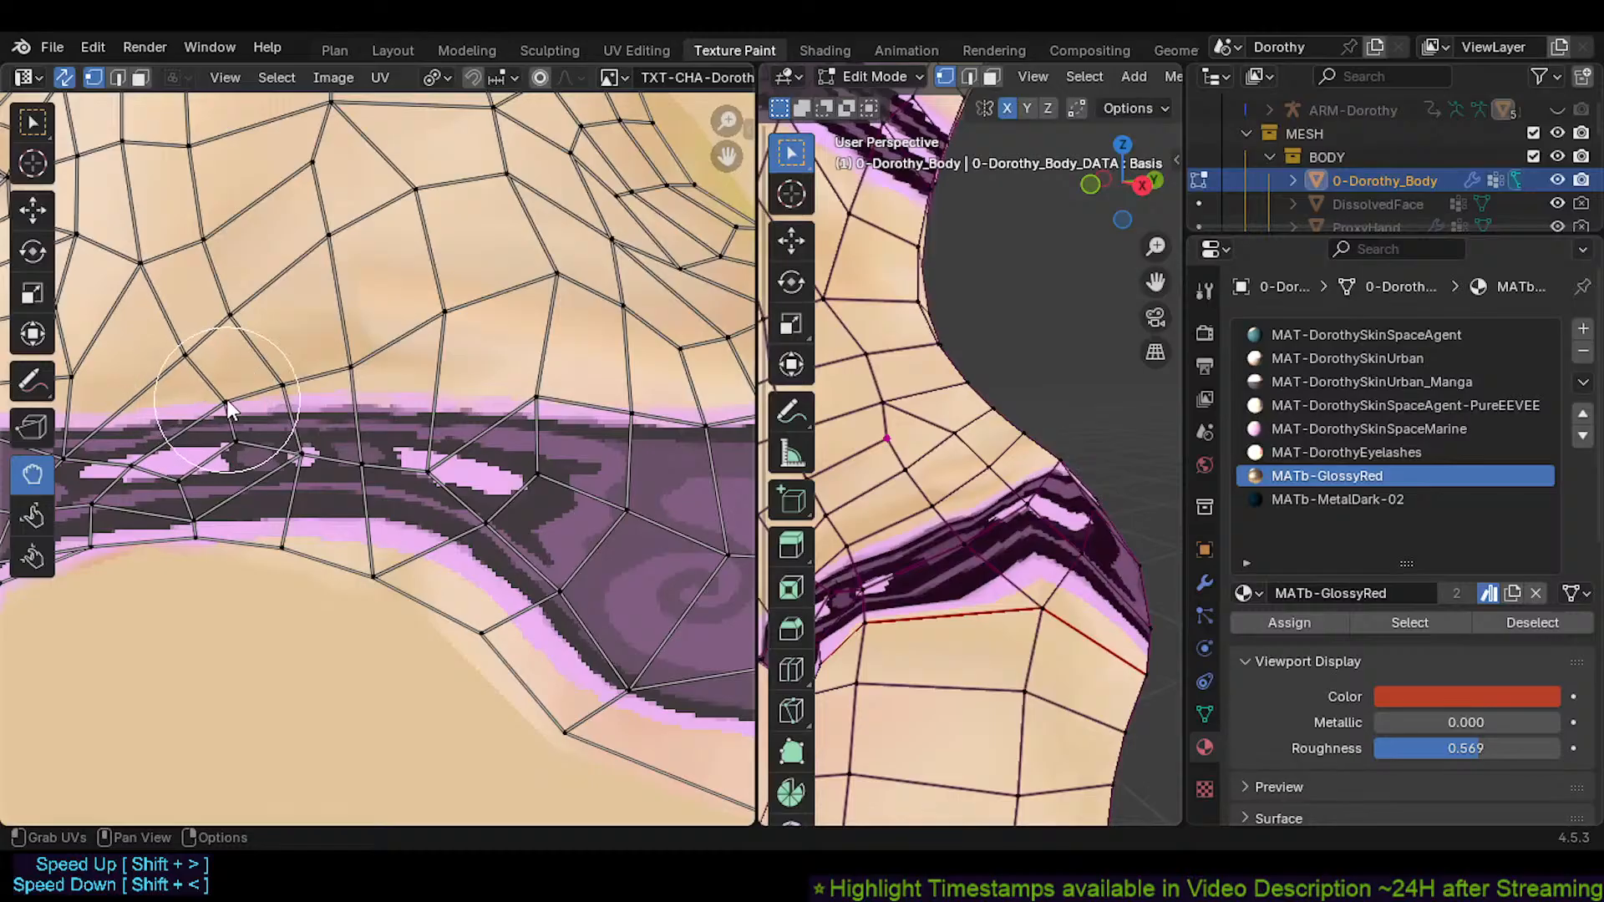
mouse_move(297, 458)
mouse_down()
mouse_move(284, 464)
mouse_move(443, 455)
mouse_move(438, 423)
mouse_up()
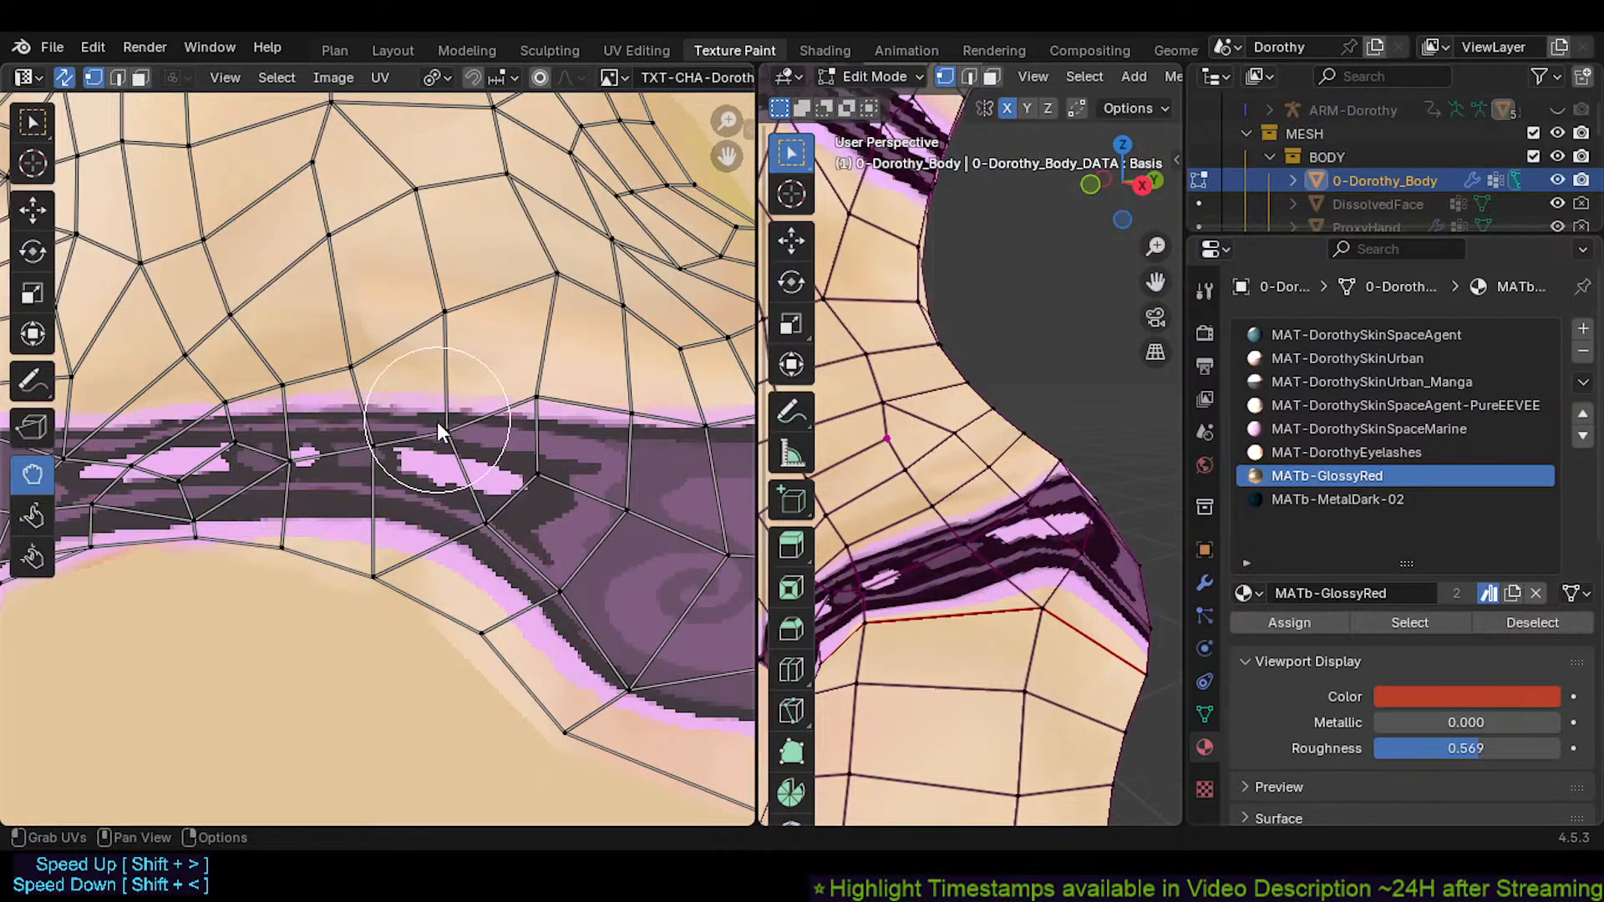
Smooth the UV vertices below the rear pink highlight and along the band's lower trim, and save the file
drag(482, 507, 567, 465)
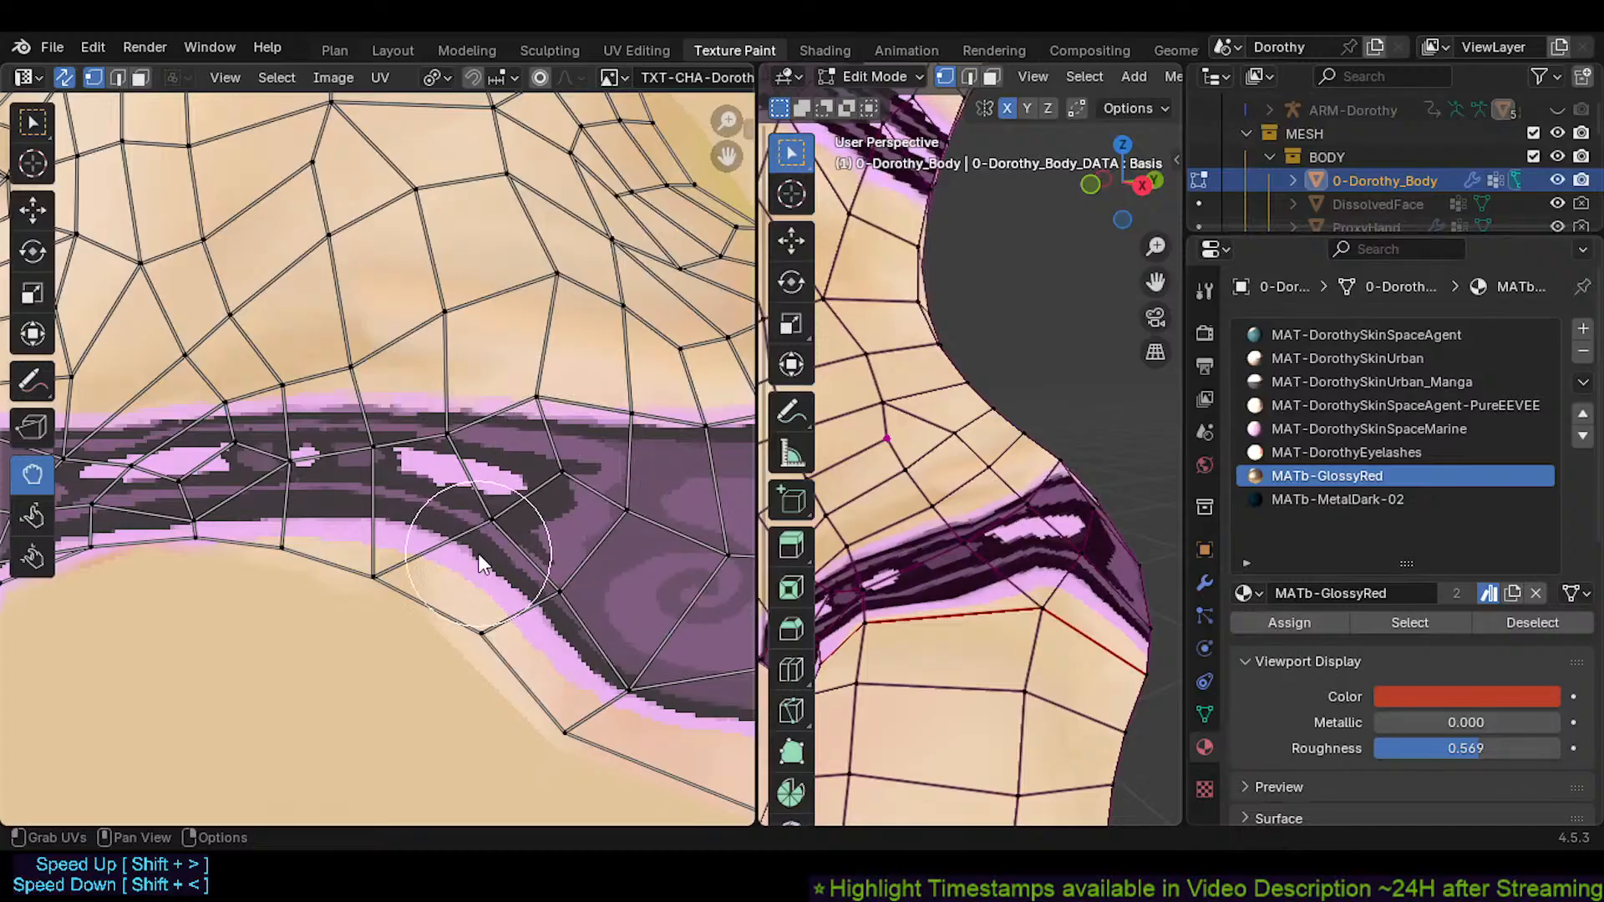
drag(502, 519, 495, 505)
drag(393, 562, 405, 547)
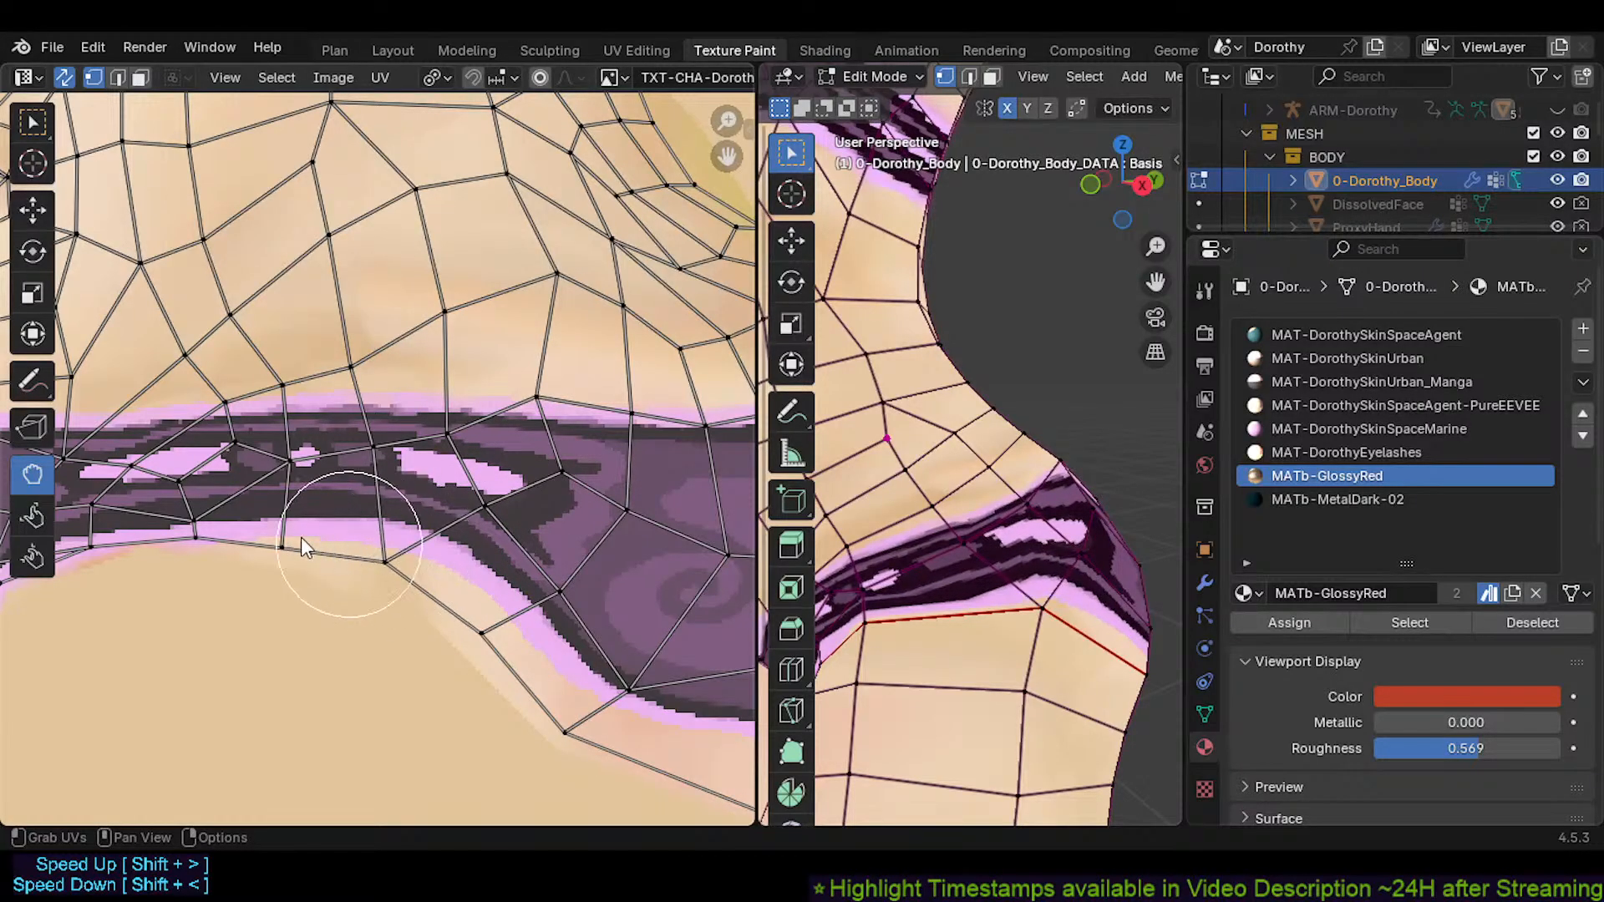
middle_drag(255, 540, 443, 530)
drag(399, 520, 377, 489)
mouse_move(194, 550)
mouse_down()
mouse_move(112, 563)
mouse_move(203, 573)
mouse_up()
scroll(468, 407, down, 4)
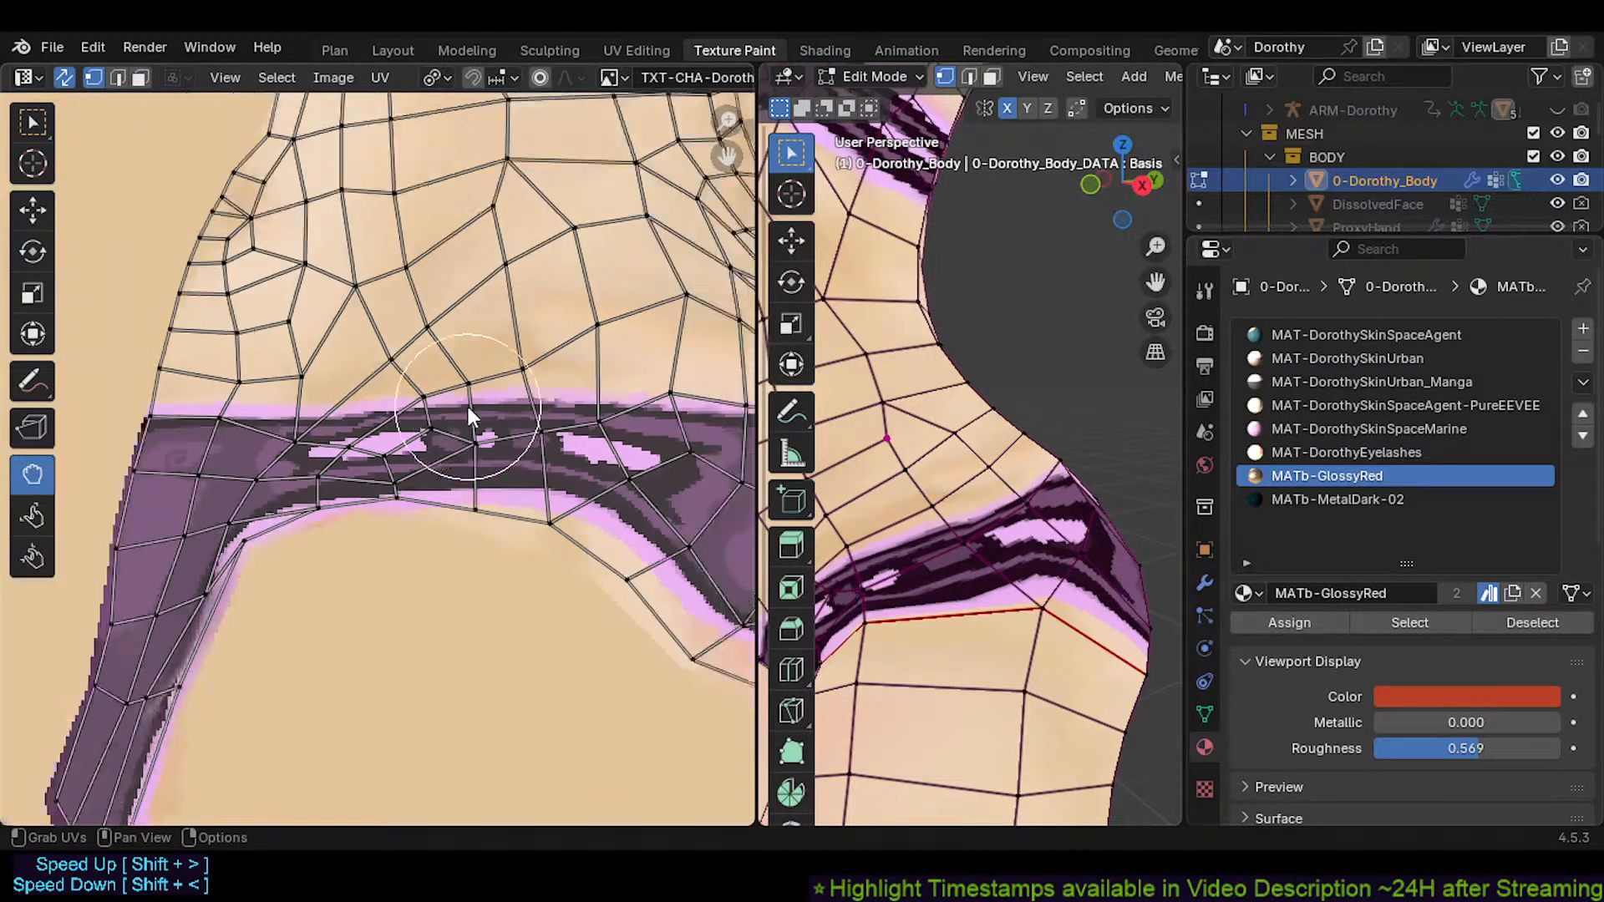
key(ctrl+s)
Lower the UV vertices along the front and side waistline to raise the garment's top edge on the model
middle_drag(332, 418, 305, 463)
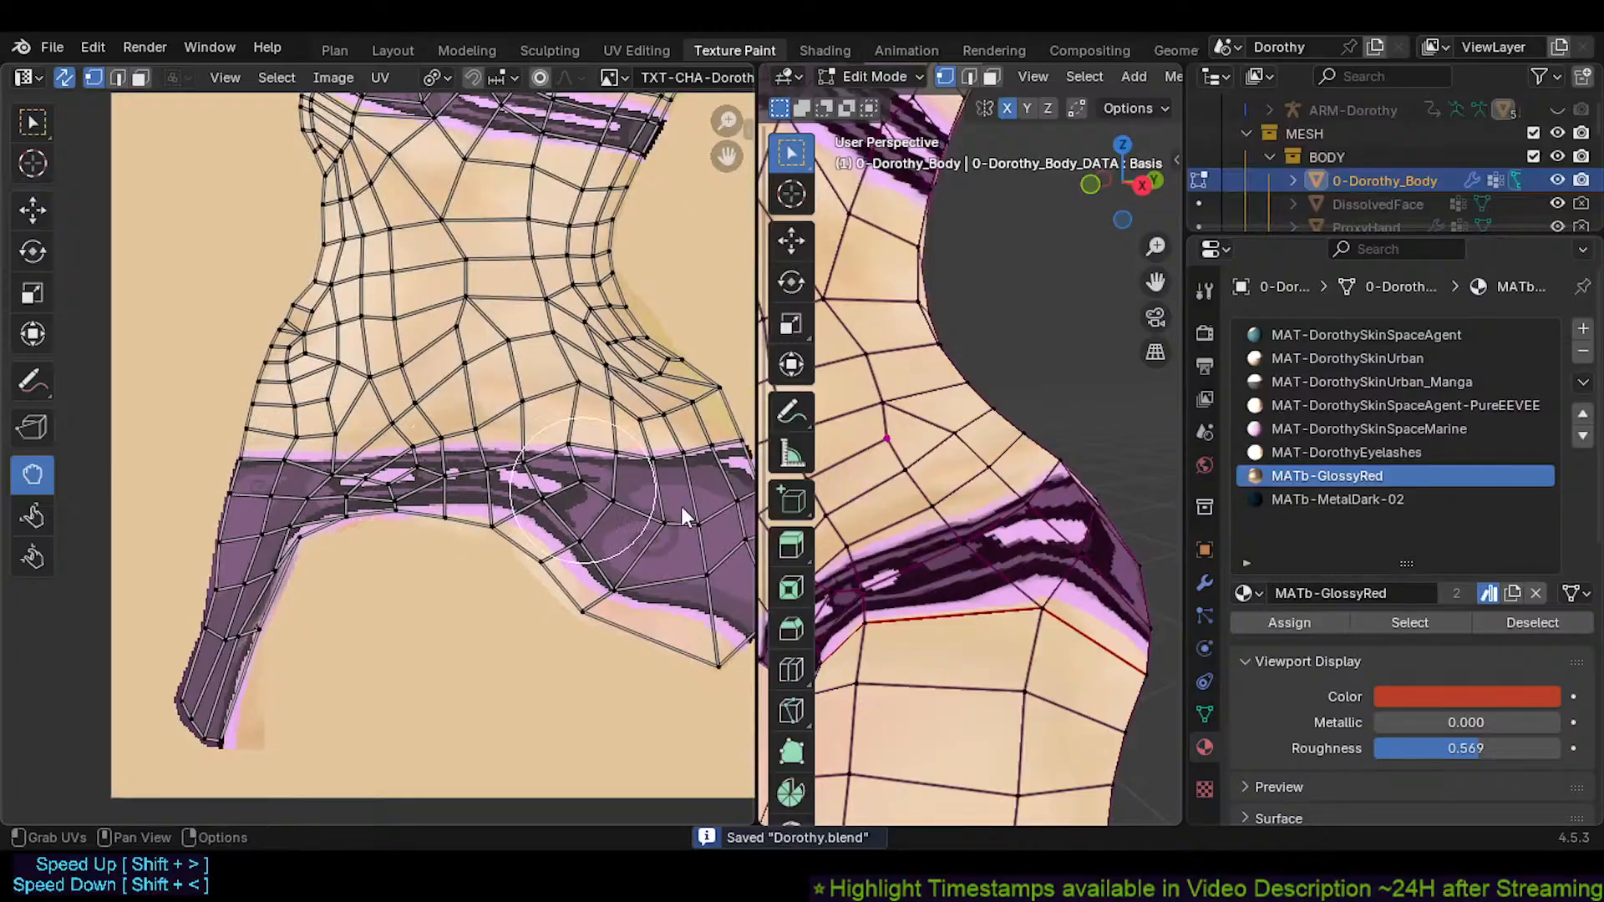
mouse_move(1044, 543)
middle_down()
mouse_move(979, 595)
mouse_move(911, 576)
middle_up()
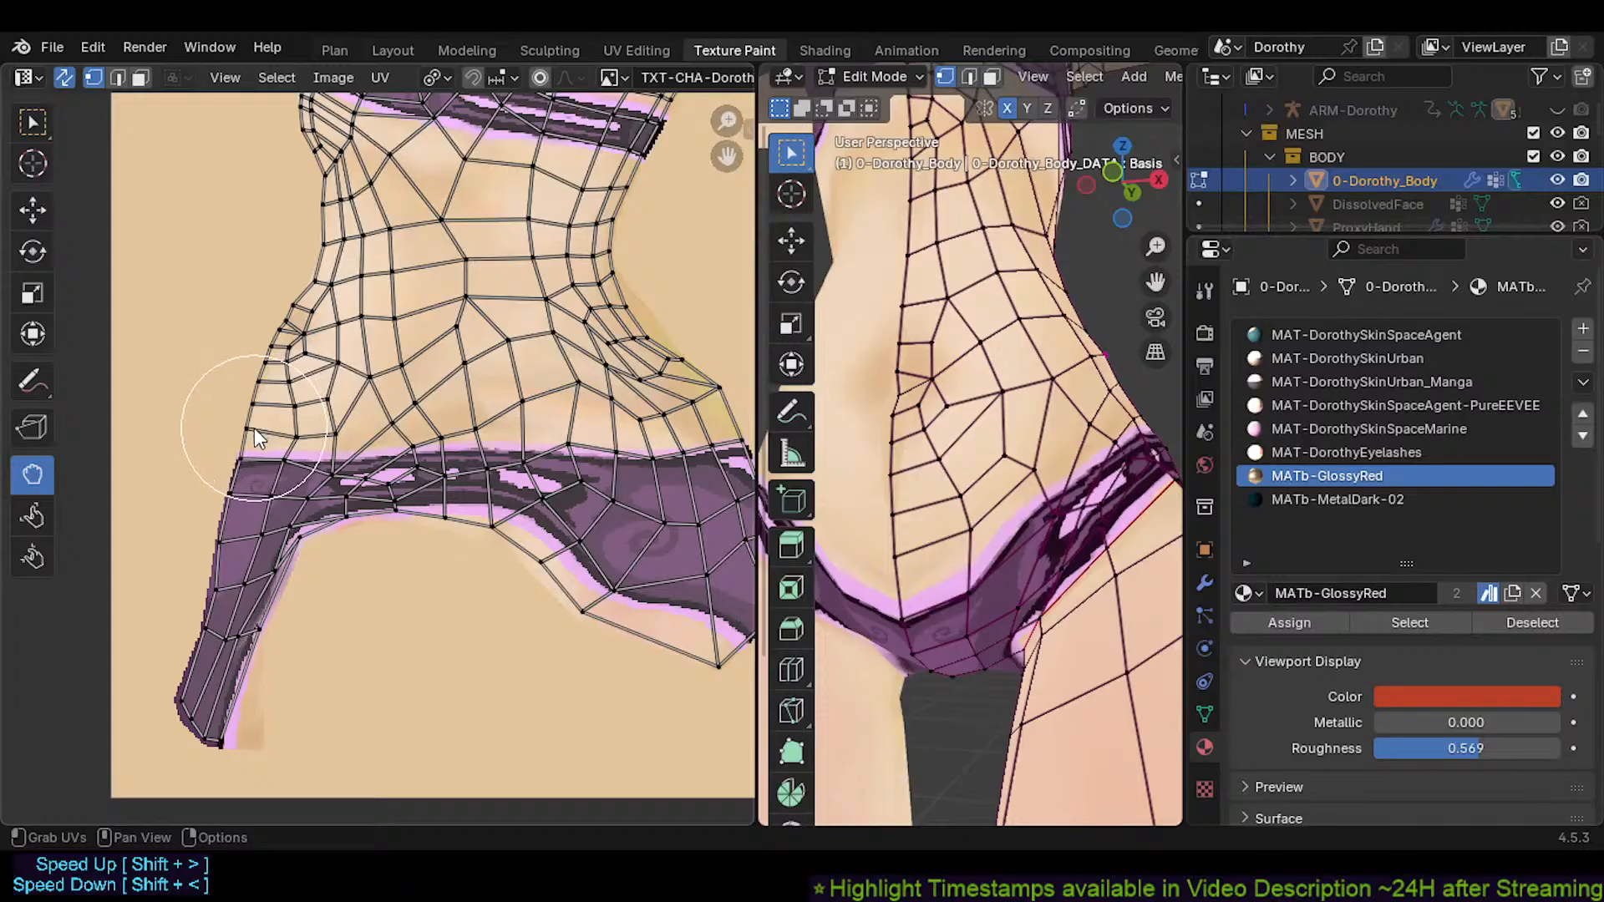
mouse_move(253, 438)
mouse_down()
mouse_move(248, 454)
mouse_move(277, 471)
mouse_up()
drag(417, 444, 416, 447)
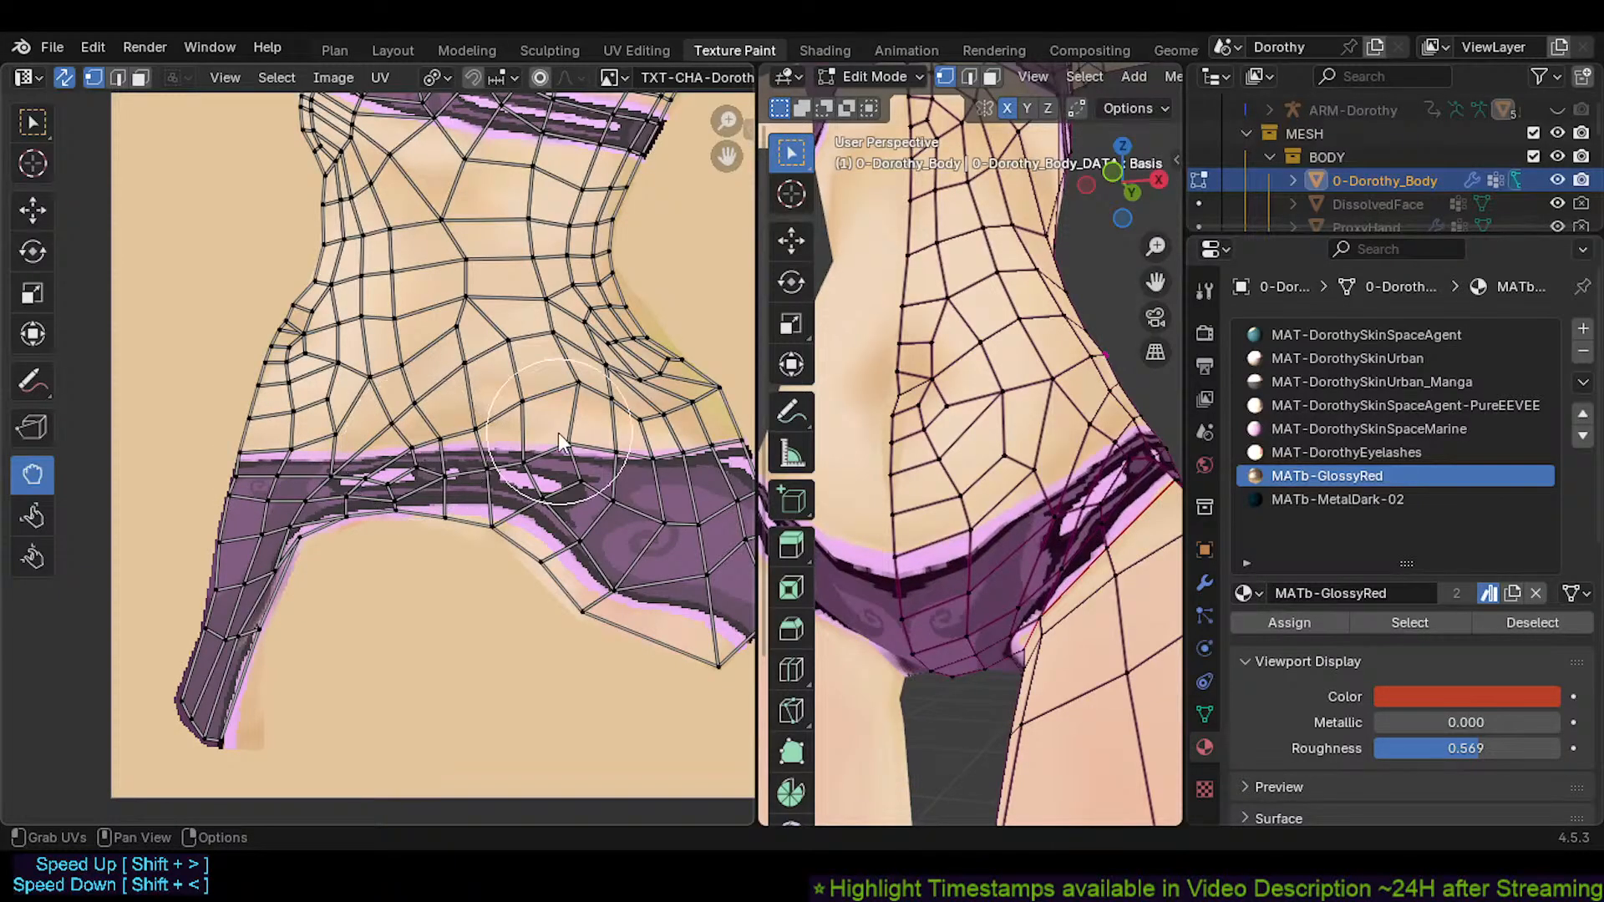
middle_drag(620, 451, 452, 449)
drag(401, 454, 401, 458)
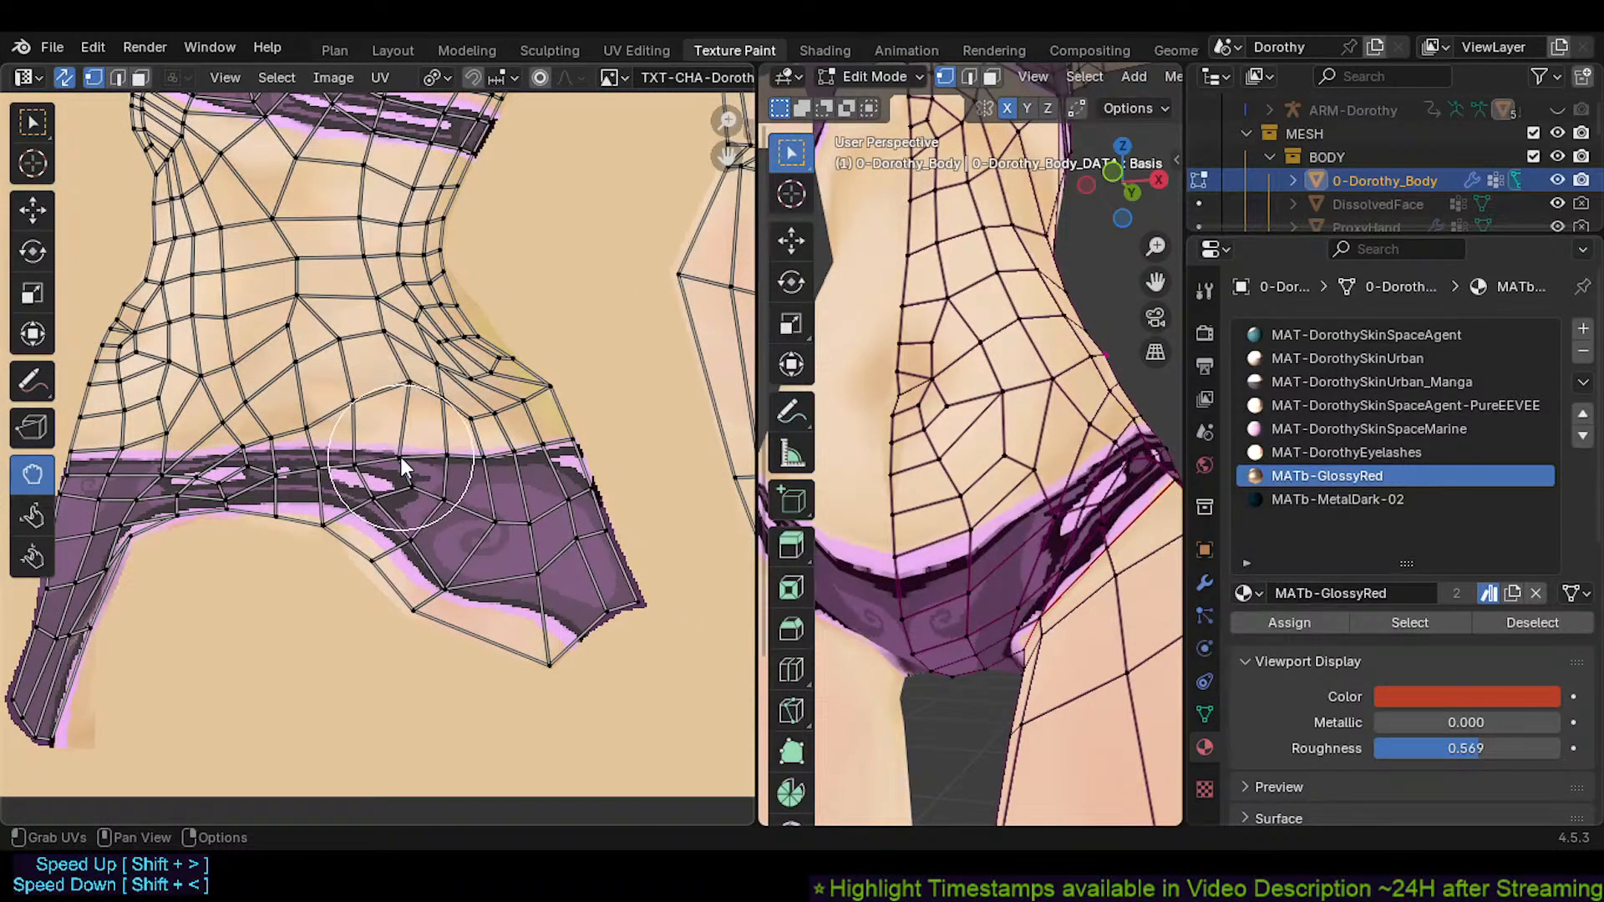
Move the rear panel's upper corner and interior UV vertices down to spread them evenly across the purple area
middle_drag(625, 468, 385, 484)
middle_drag(893, 508, 789, 535)
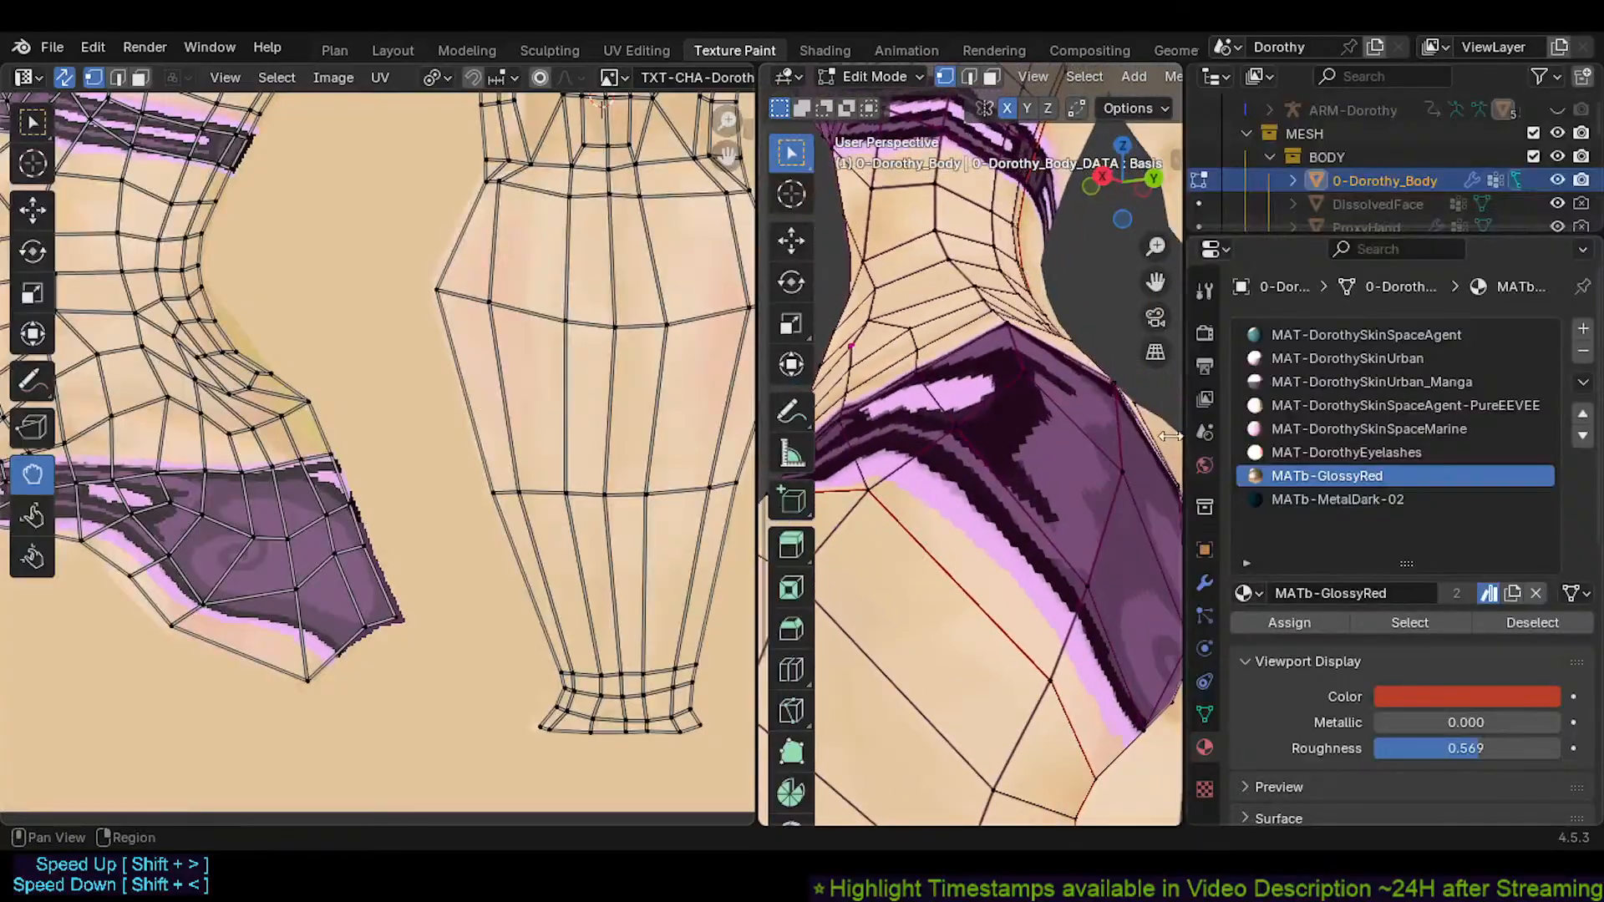
shift+middle_drag(986, 434, 1002, 510)
middle_drag(1061, 510, 979, 556)
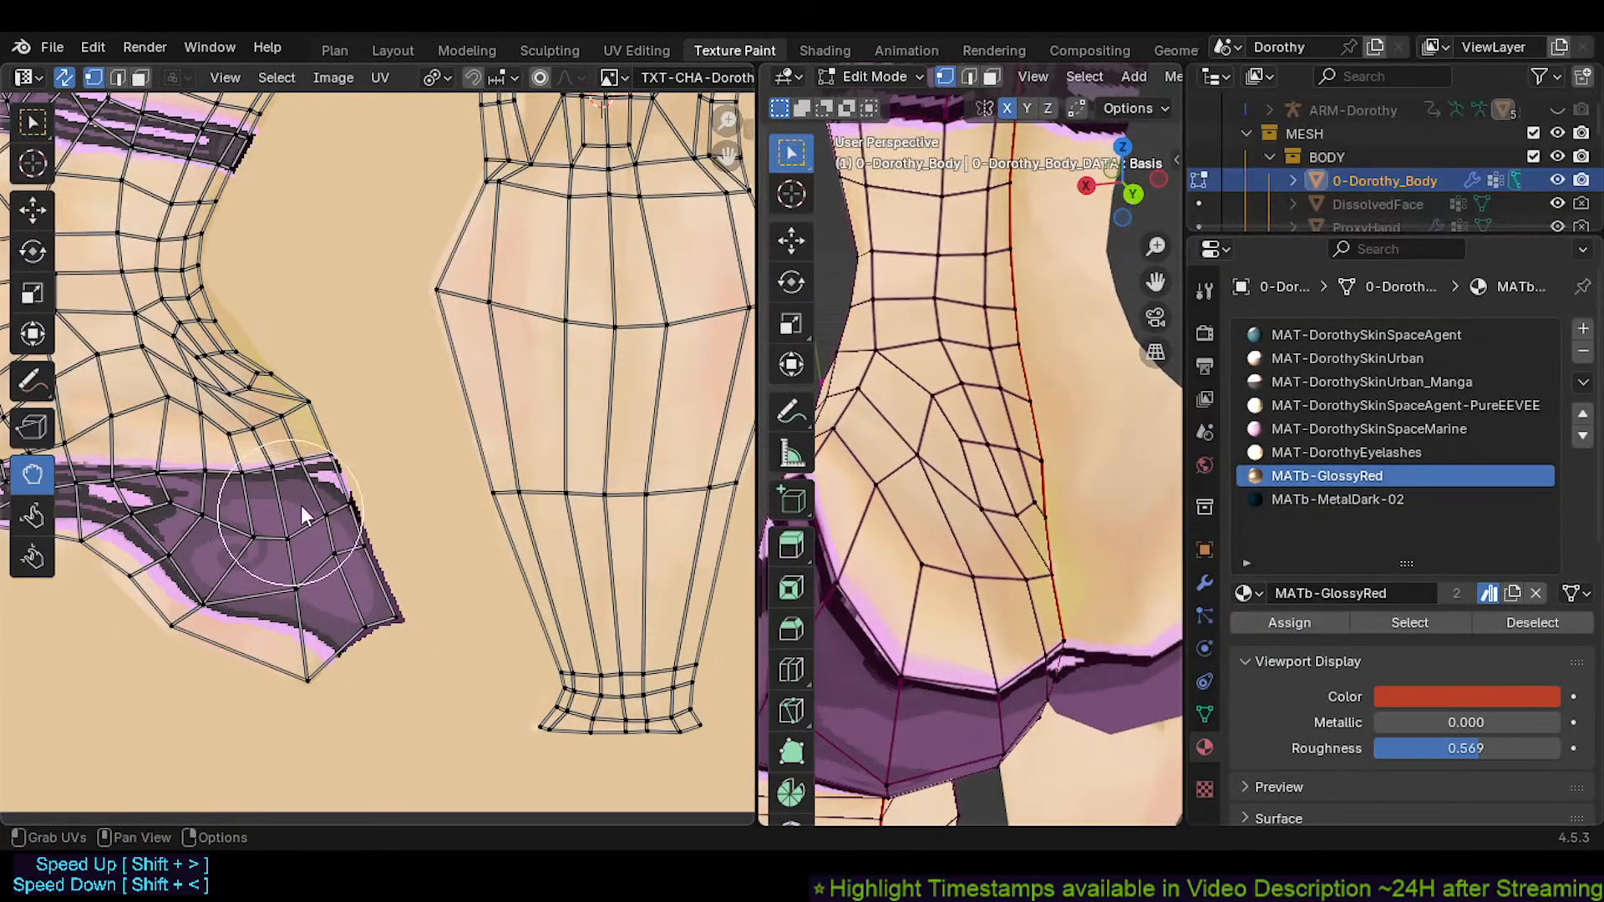
middle_drag(334, 450, 304, 453)
drag(287, 455, 297, 470)
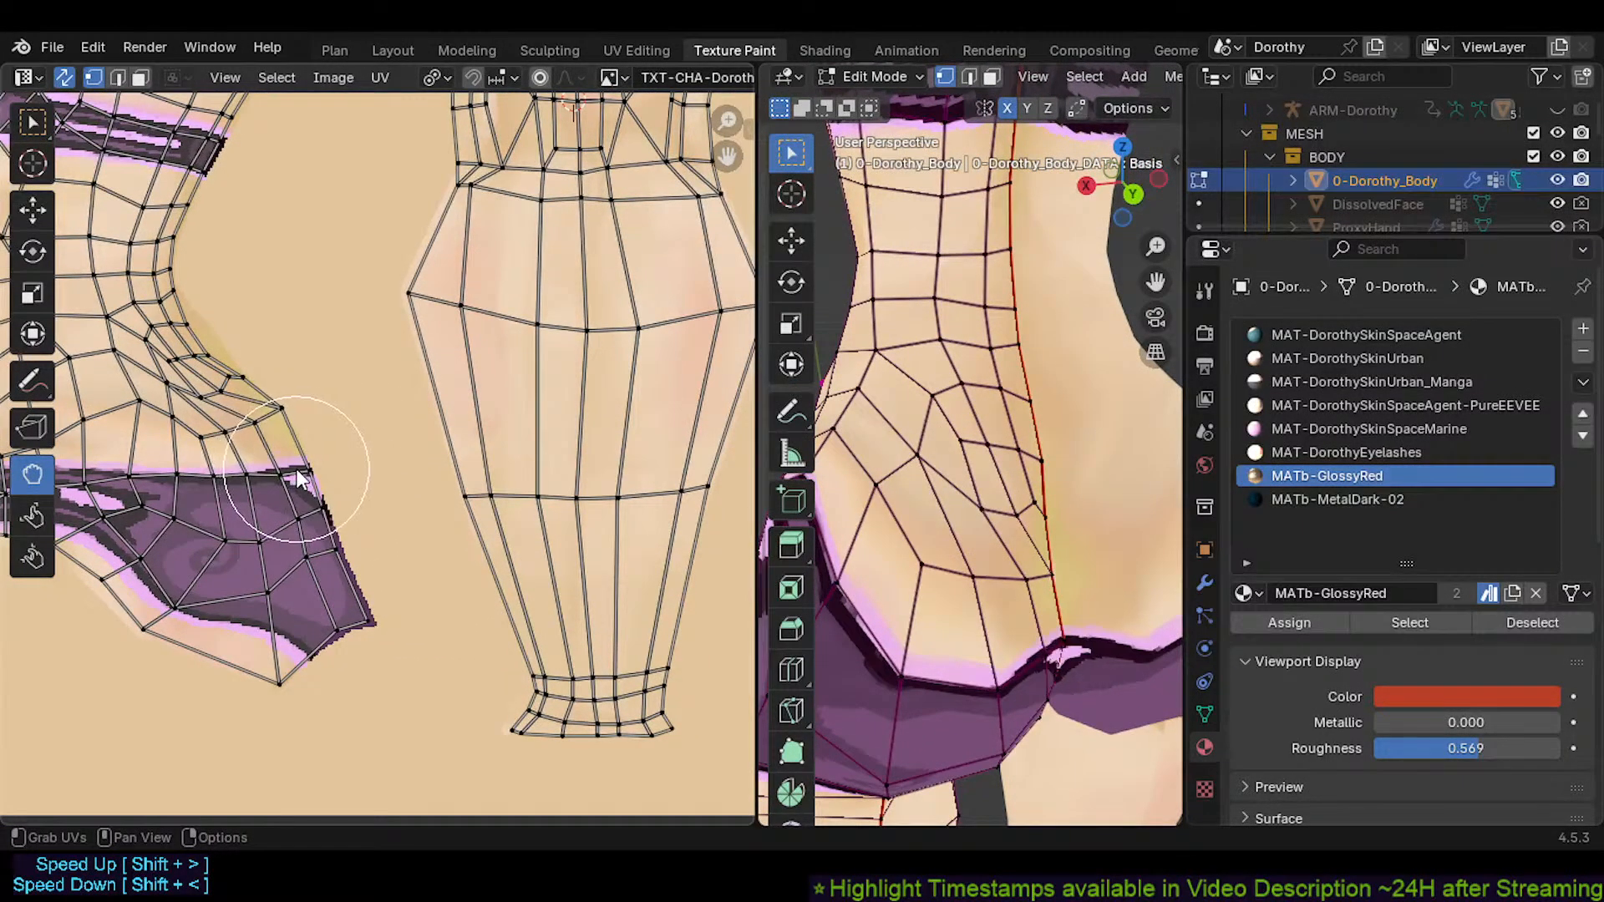
drag(311, 551, 319, 584)
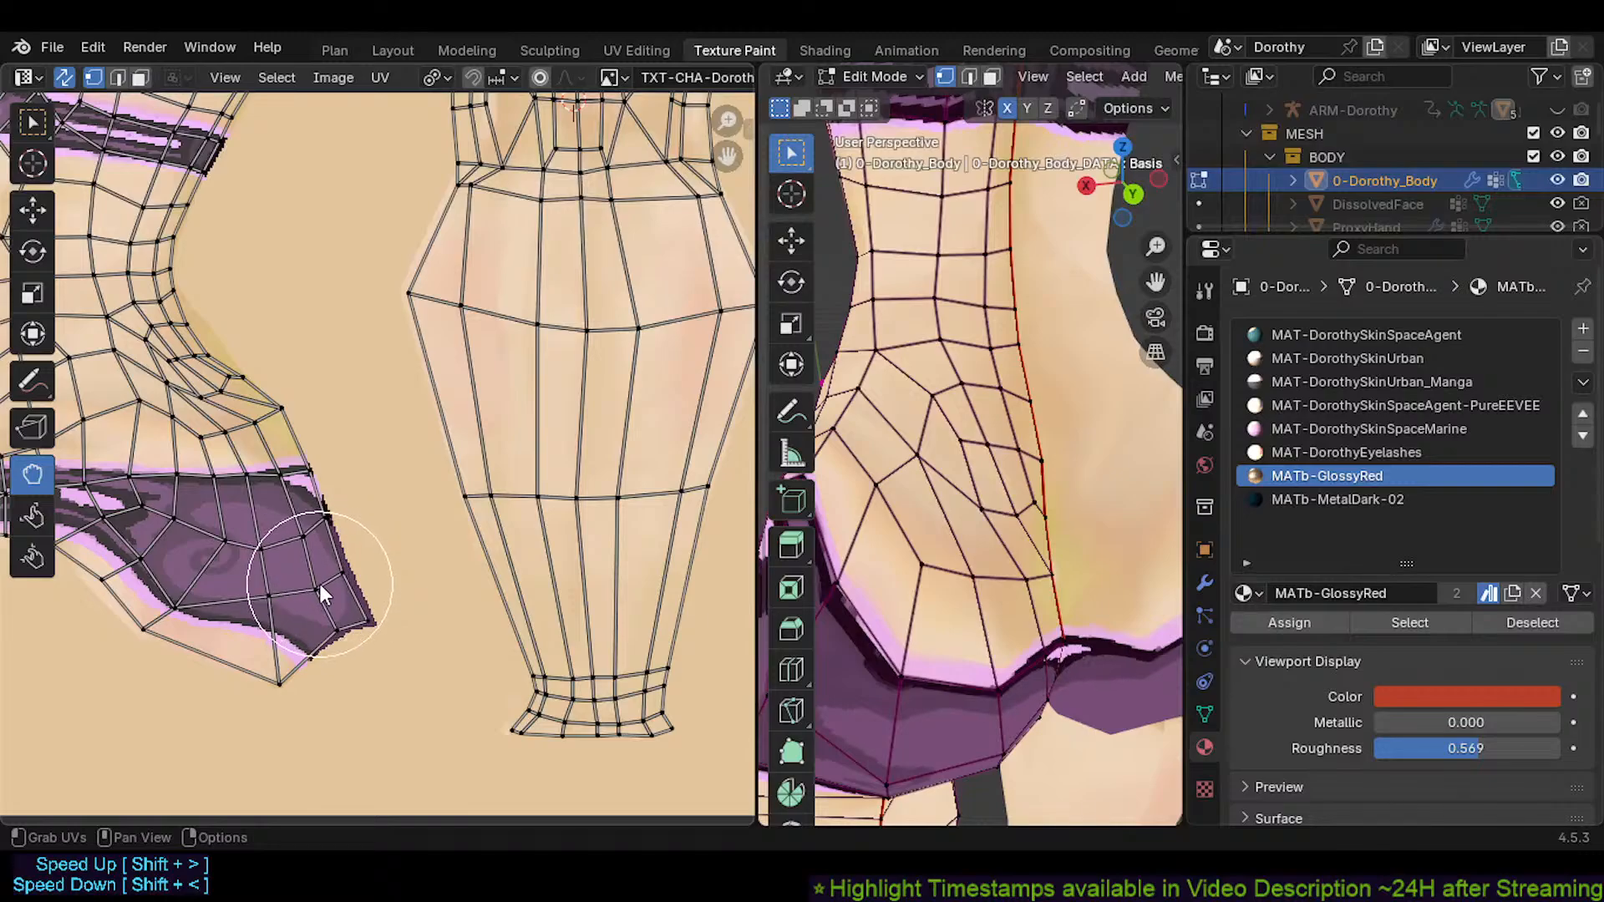
mouse_move(307, 519)
mouse_down()
mouse_move(323, 539)
mouse_move(224, 557)
mouse_up()
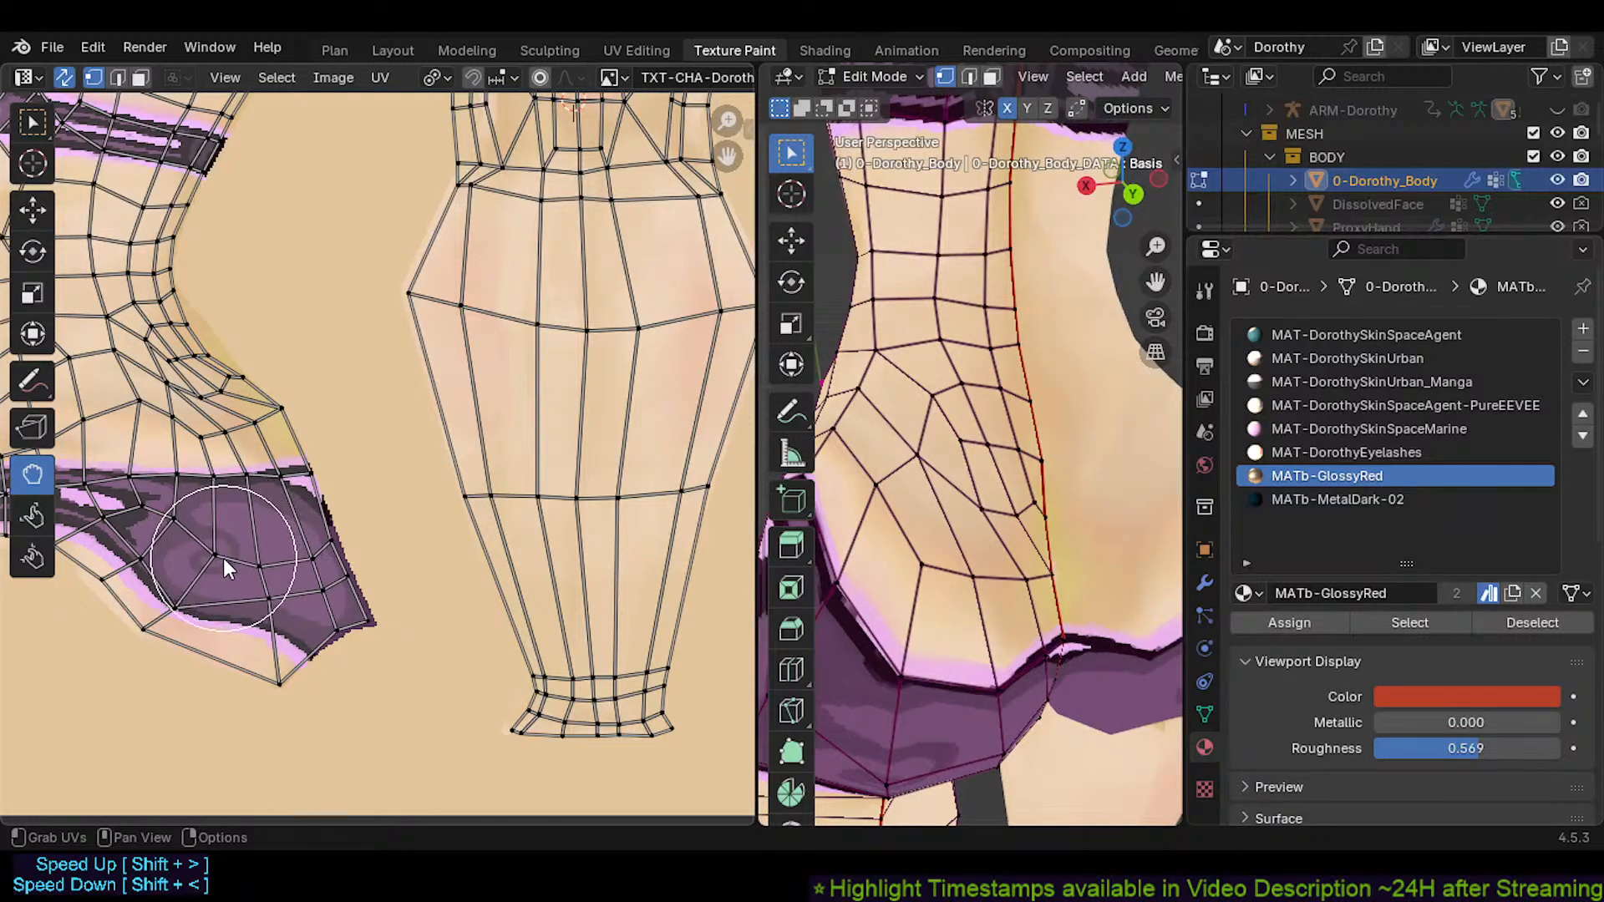
drag(174, 508, 168, 521)
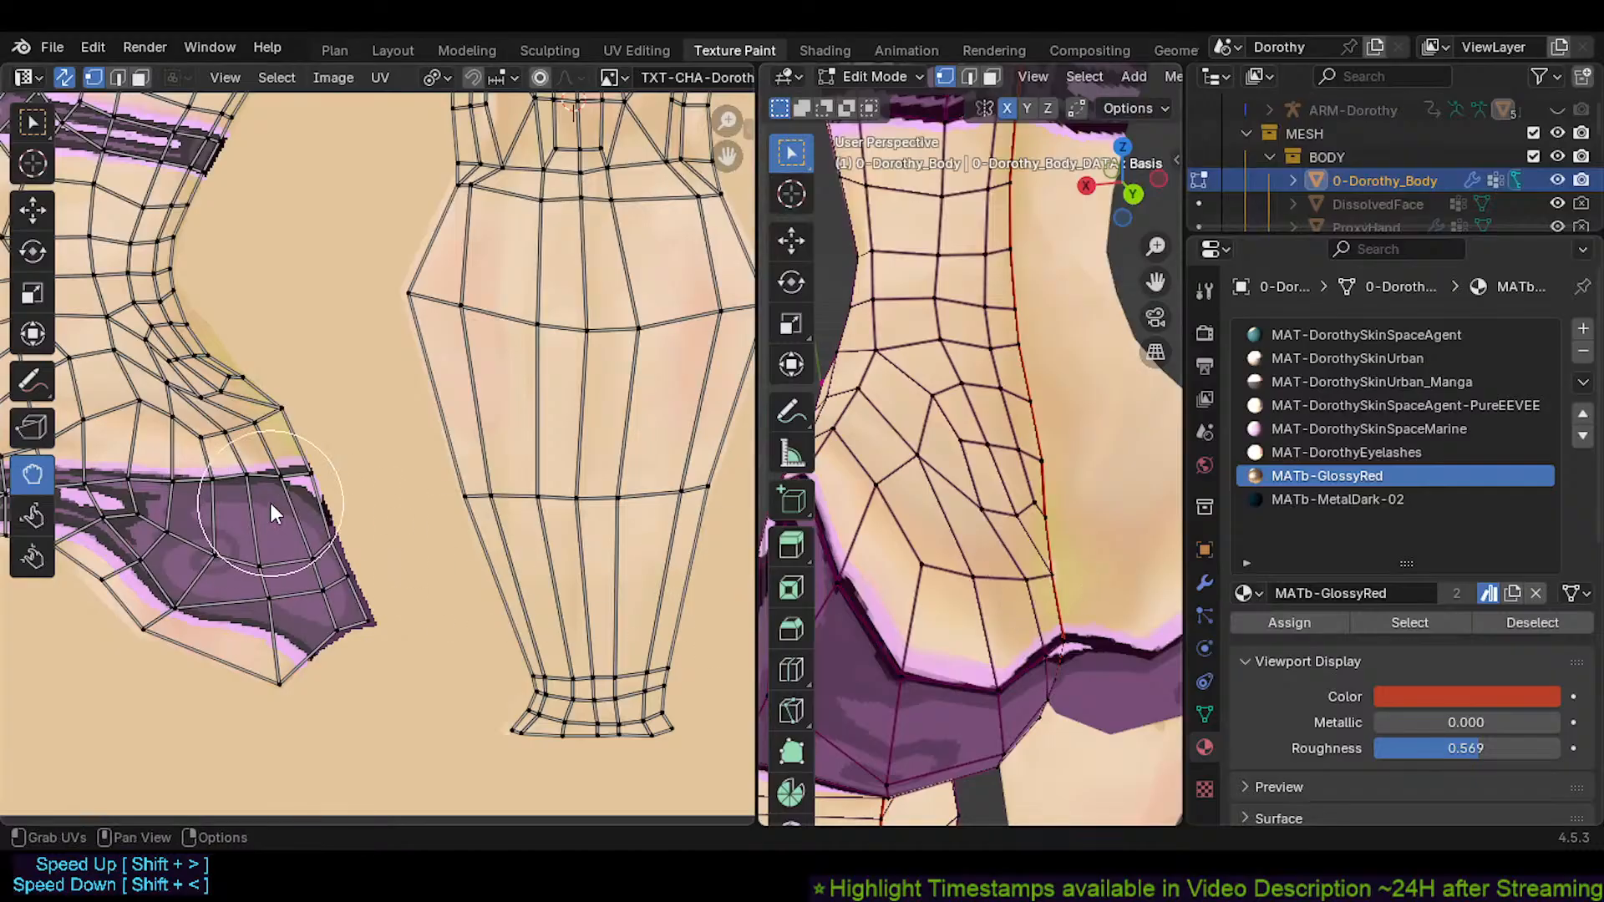
Lower the UV vertices above the rear waistline to raise and smooth the garment's back edge, and inspect the hip
mouse_move(301, 471)
mouse_down()
mouse_move(312, 499)
mouse_move(294, 511)
mouse_move(177, 500)
mouse_move(212, 515)
mouse_up()
drag(206, 438, 199, 459)
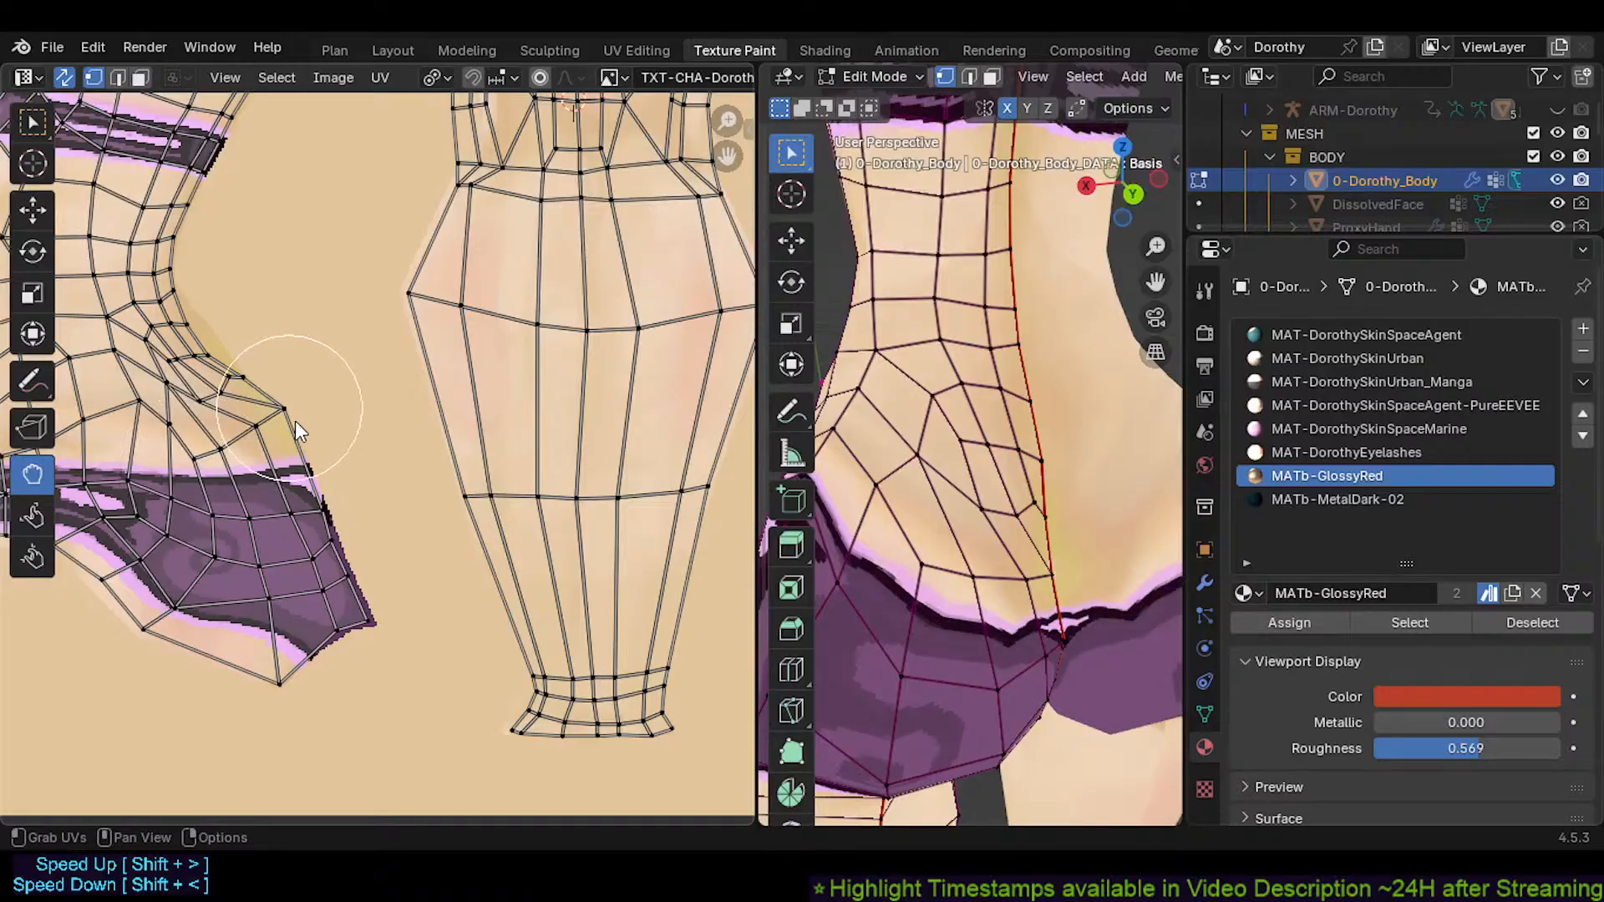
mouse_move(294, 419)
mouse_down()
mouse_move(298, 449)
mouse_move(213, 476)
mouse_up()
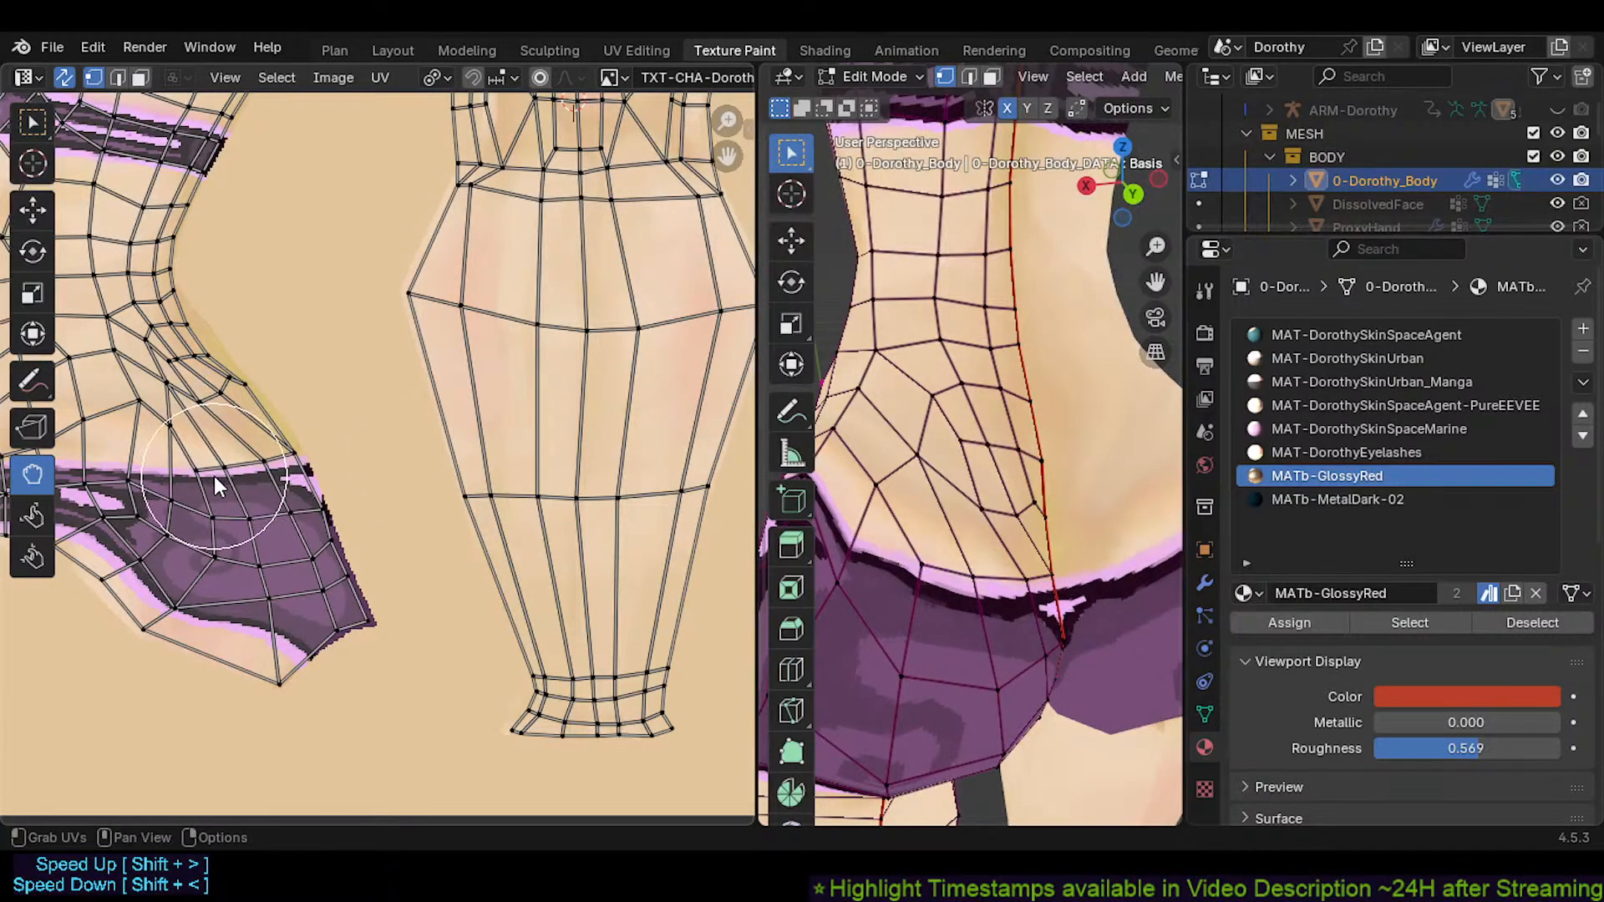
mouse_move(177, 423)
mouse_down()
mouse_move(174, 451)
mouse_move(137, 421)
mouse_move(137, 434)
mouse_up()
mouse_move(1008, 579)
middle_down()
mouse_move(1078, 568)
mouse_move(1060, 564)
middle_up()
scroll(1022, 572, down, 3)
scroll(1059, 565, up, 1)
middle_drag(138, 492, 309, 454)
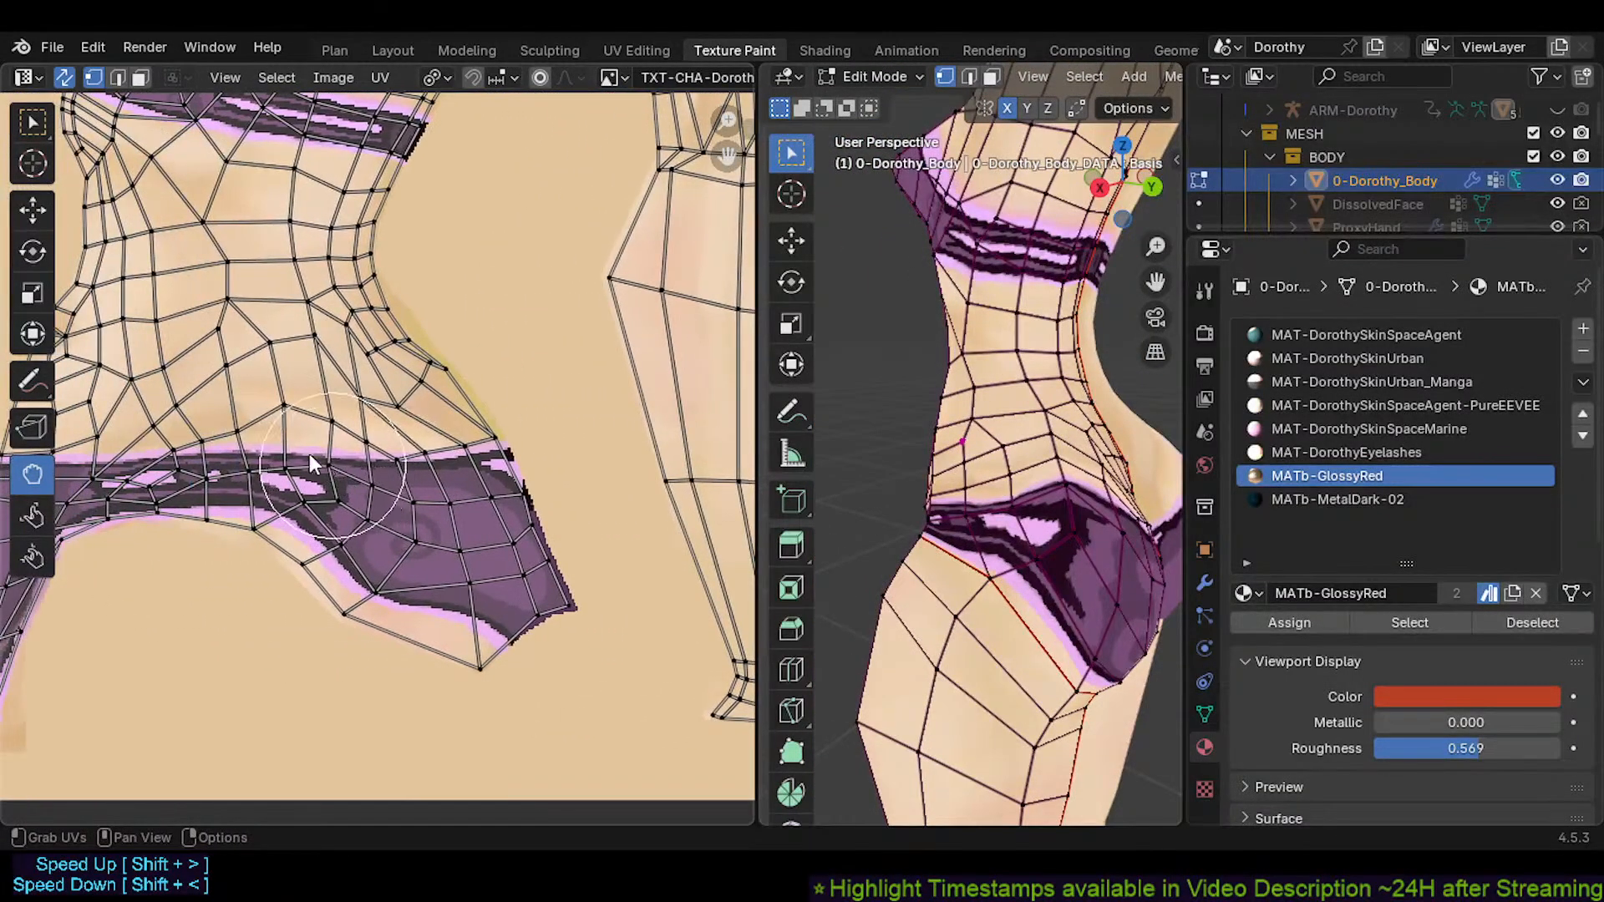
Shift the UV vertices along the side and rear hip waistline downward to even out the garment's top edge
mouse_move(288, 410)
mouse_down()
mouse_move(283, 446)
mouse_move(368, 454)
mouse_up()
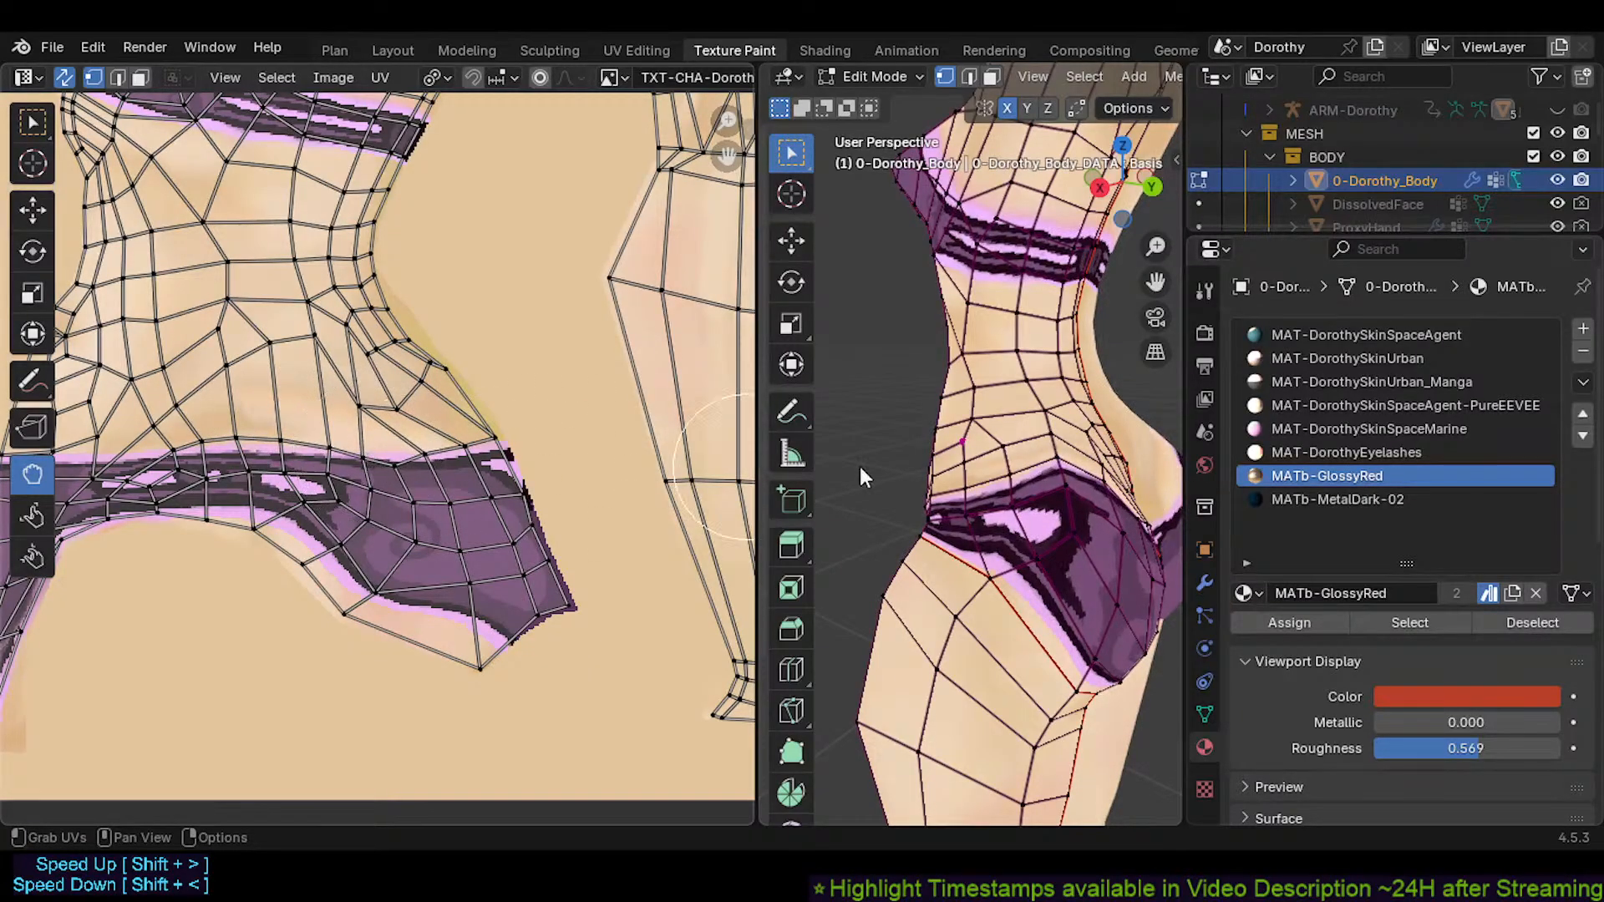
middle_drag(859, 466, 1115, 500)
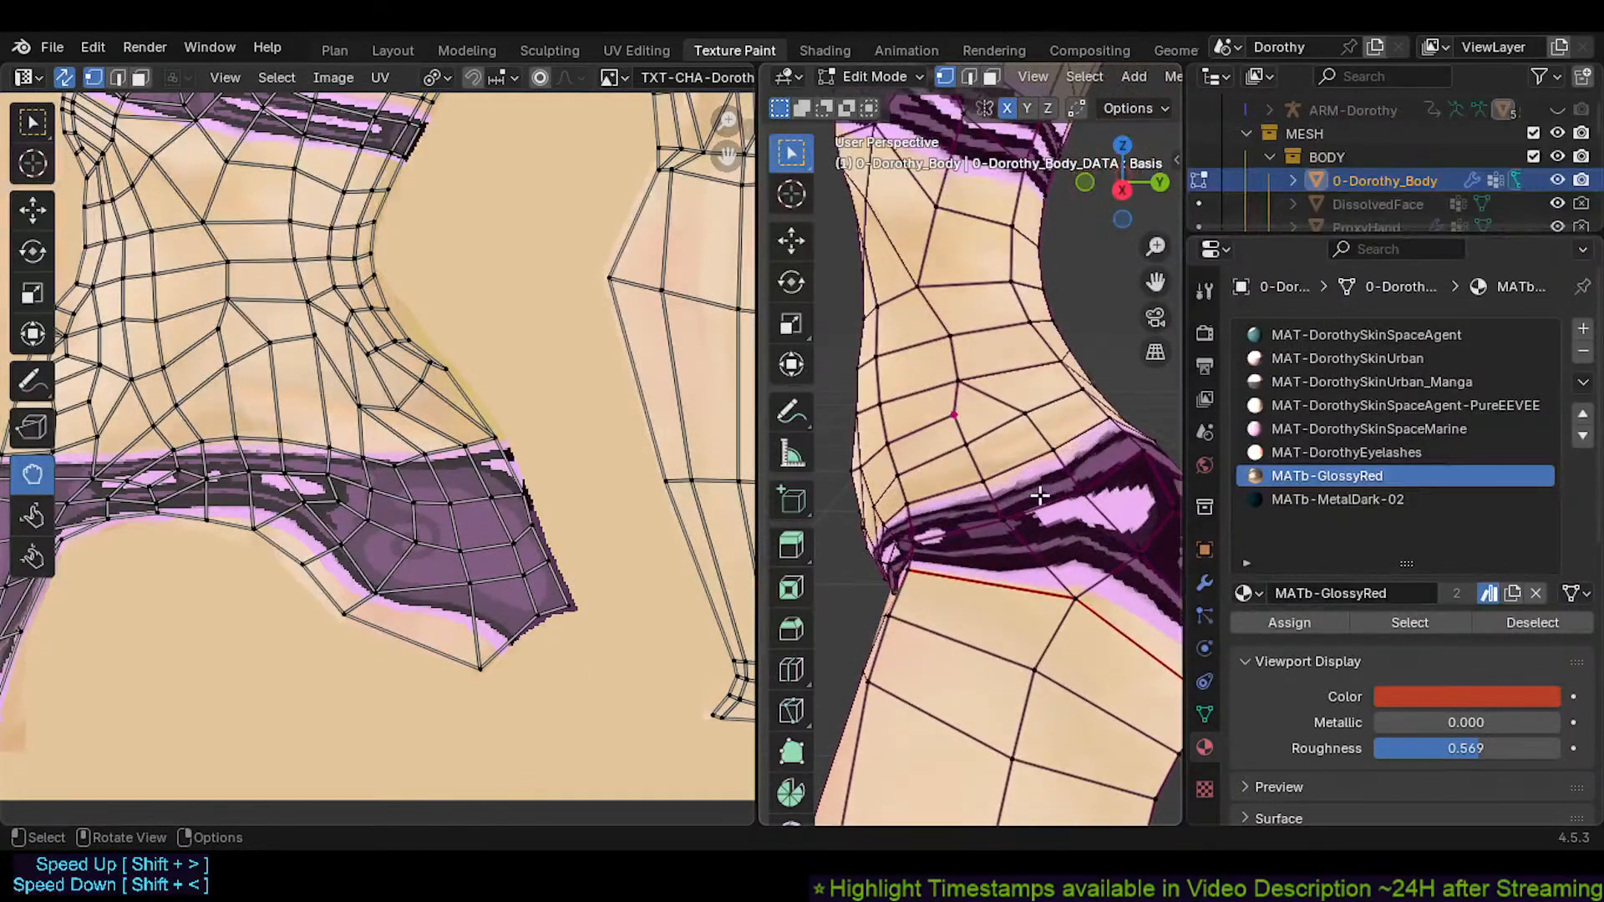
drag(237, 397, 253, 483)
mouse_move(336, 448)
mouse_down()
mouse_move(283, 467)
mouse_move(283, 443)
mouse_move(307, 521)
mouse_move(325, 464)
mouse_move(259, 425)
mouse_move(263, 438)
mouse_move(179, 446)
mouse_move(219, 484)
mouse_move(222, 525)
mouse_move(260, 449)
mouse_move(244, 436)
mouse_move(330, 443)
mouse_up()
mouse_move(827, 472)
middle_down()
mouse_move(923, 499)
mouse_move(975, 482)
middle_up()
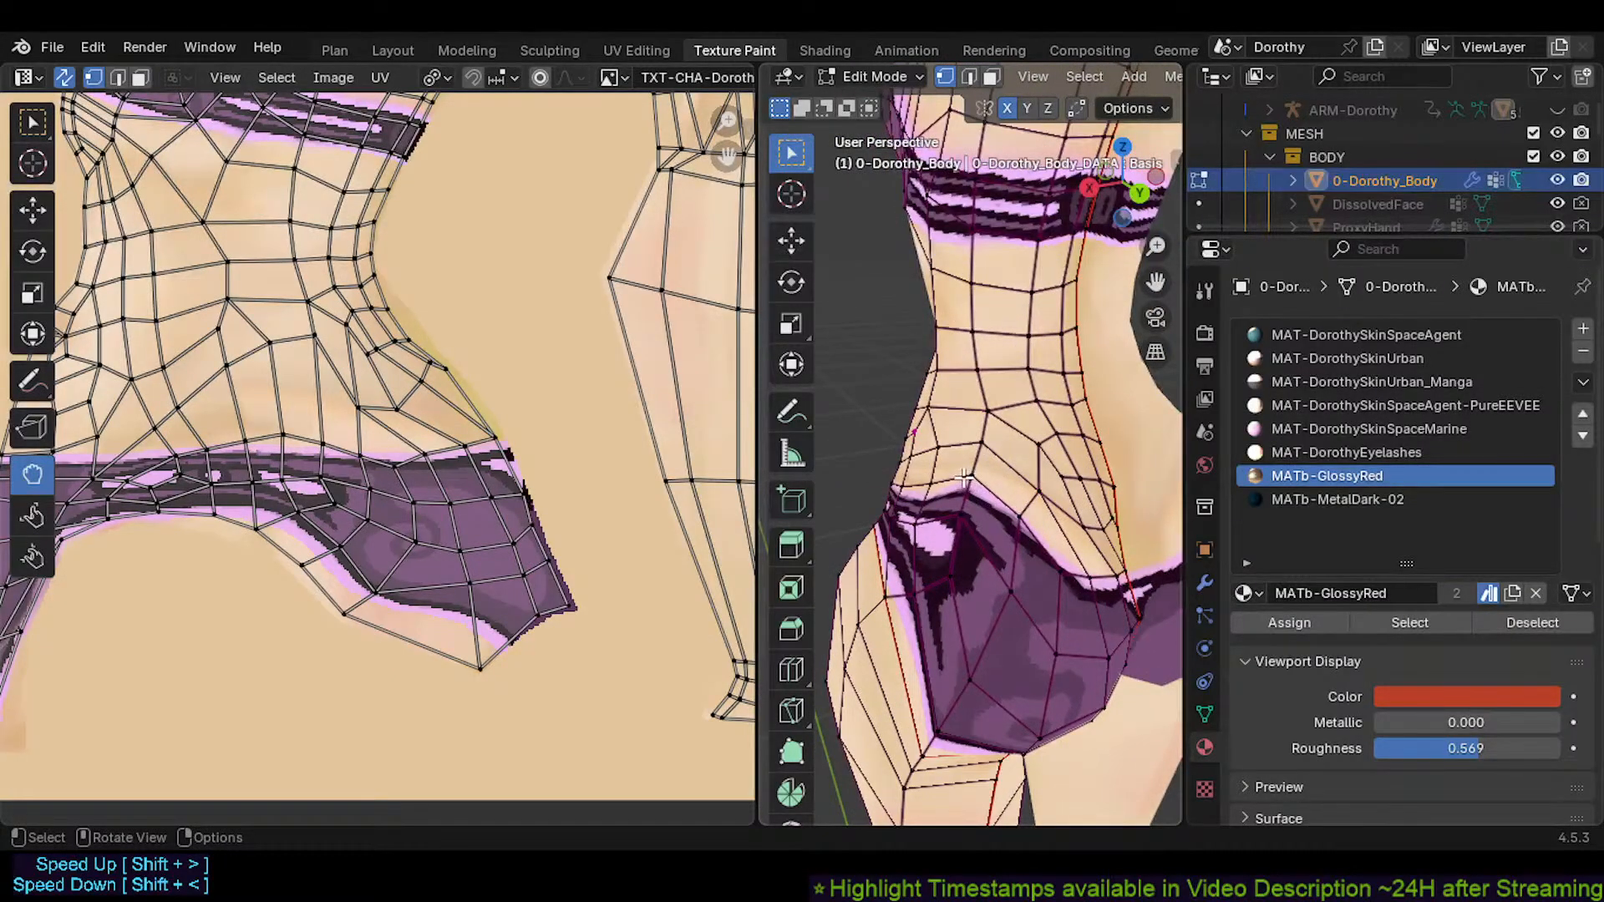
Raise the UV vertex at the rear waistline's peak, smooth its neighbours toward the back corner, and save the file
click(965, 478)
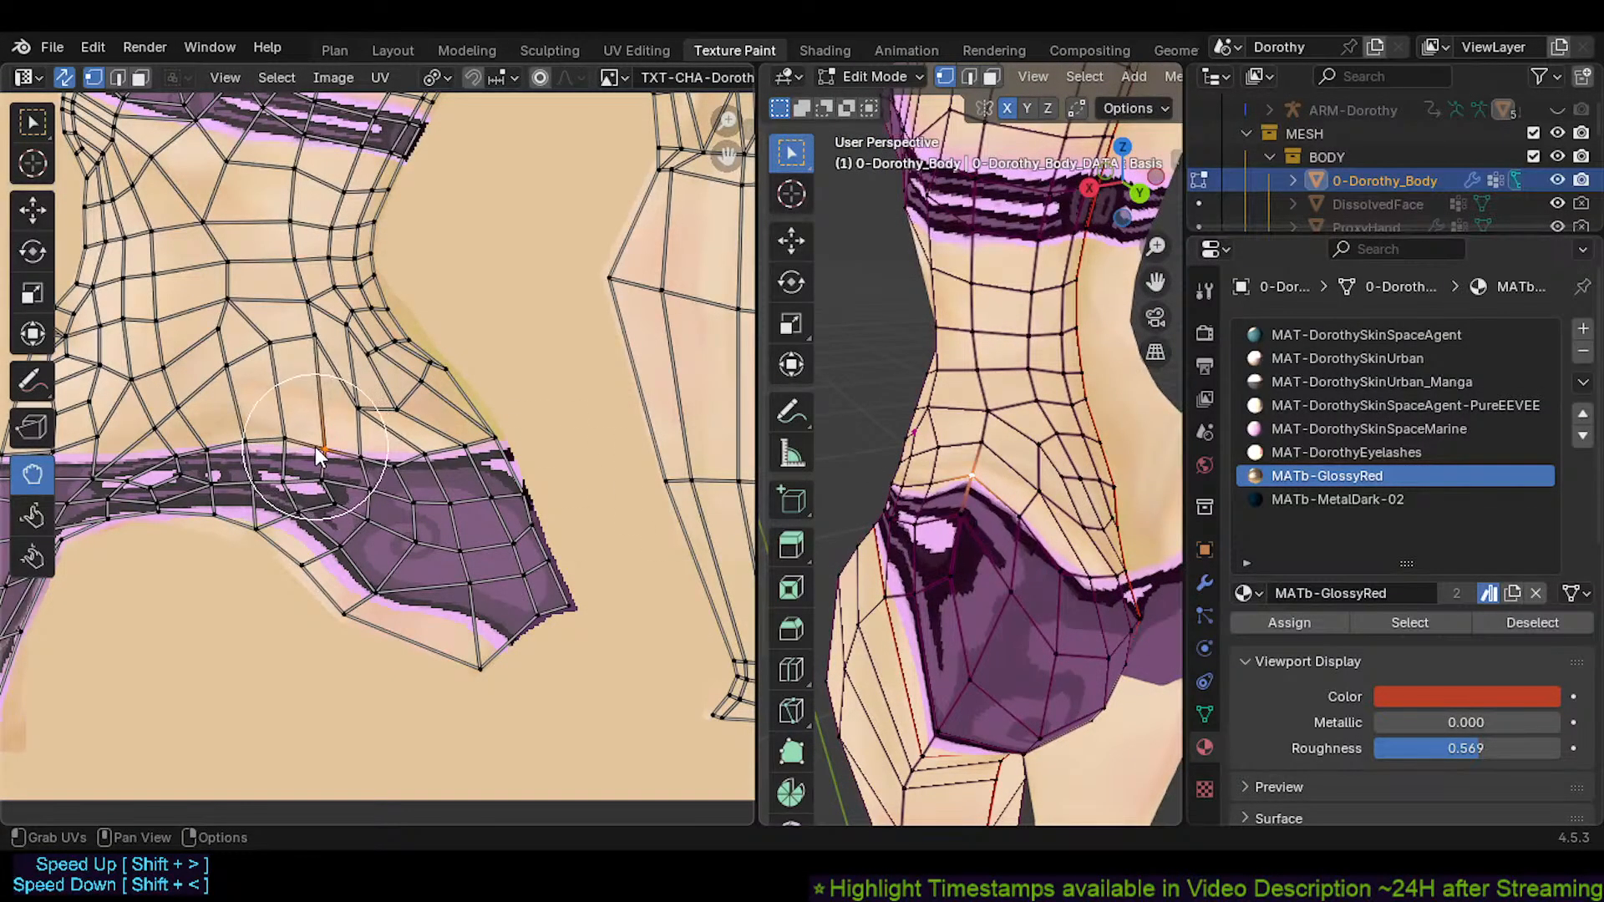
mouse_move(316, 448)
mouse_down()
mouse_move(316, 412)
mouse_move(385, 463)
mouse_move(437, 454)
mouse_move(396, 469)
mouse_up()
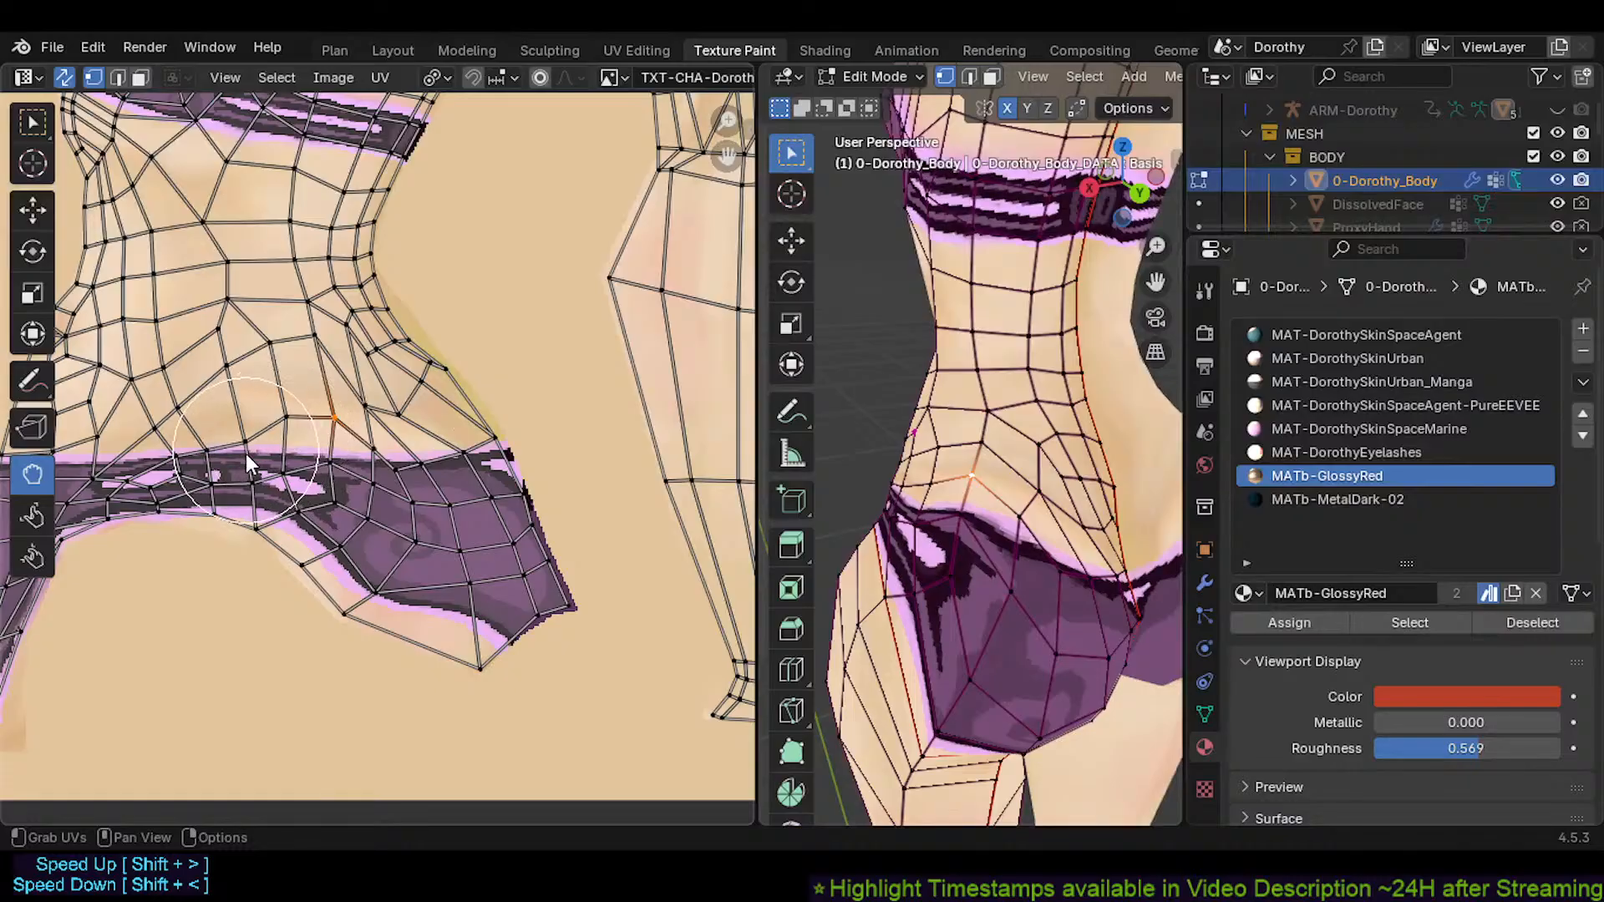
mouse_move(246, 456)
mouse_down()
mouse_move(253, 483)
mouse_move(213, 459)
mouse_move(175, 470)
mouse_move(233, 444)
mouse_move(231, 423)
mouse_move(274, 416)
mouse_move(278, 387)
mouse_move(280, 443)
mouse_move(283, 358)
mouse_move(278, 394)
mouse_move(288, 355)
mouse_move(310, 381)
mouse_move(232, 382)
mouse_move(232, 309)
mouse_move(301, 334)
mouse_move(363, 391)
mouse_move(413, 394)
mouse_move(513, 439)
mouse_up()
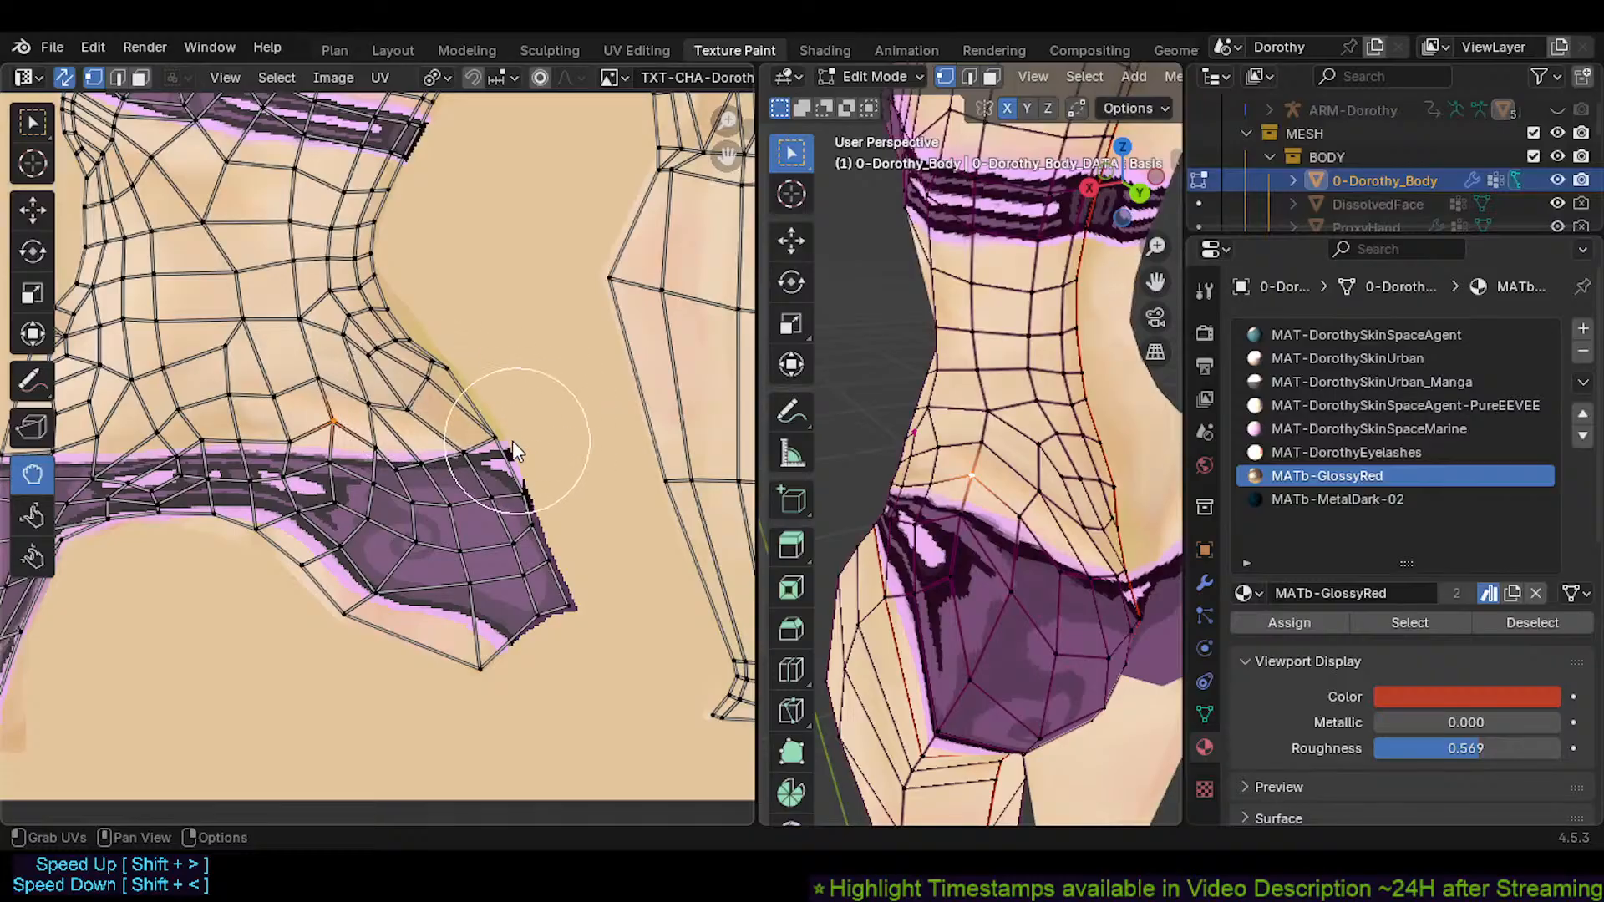
scroll(920, 493, down, 3)
key(Tab)
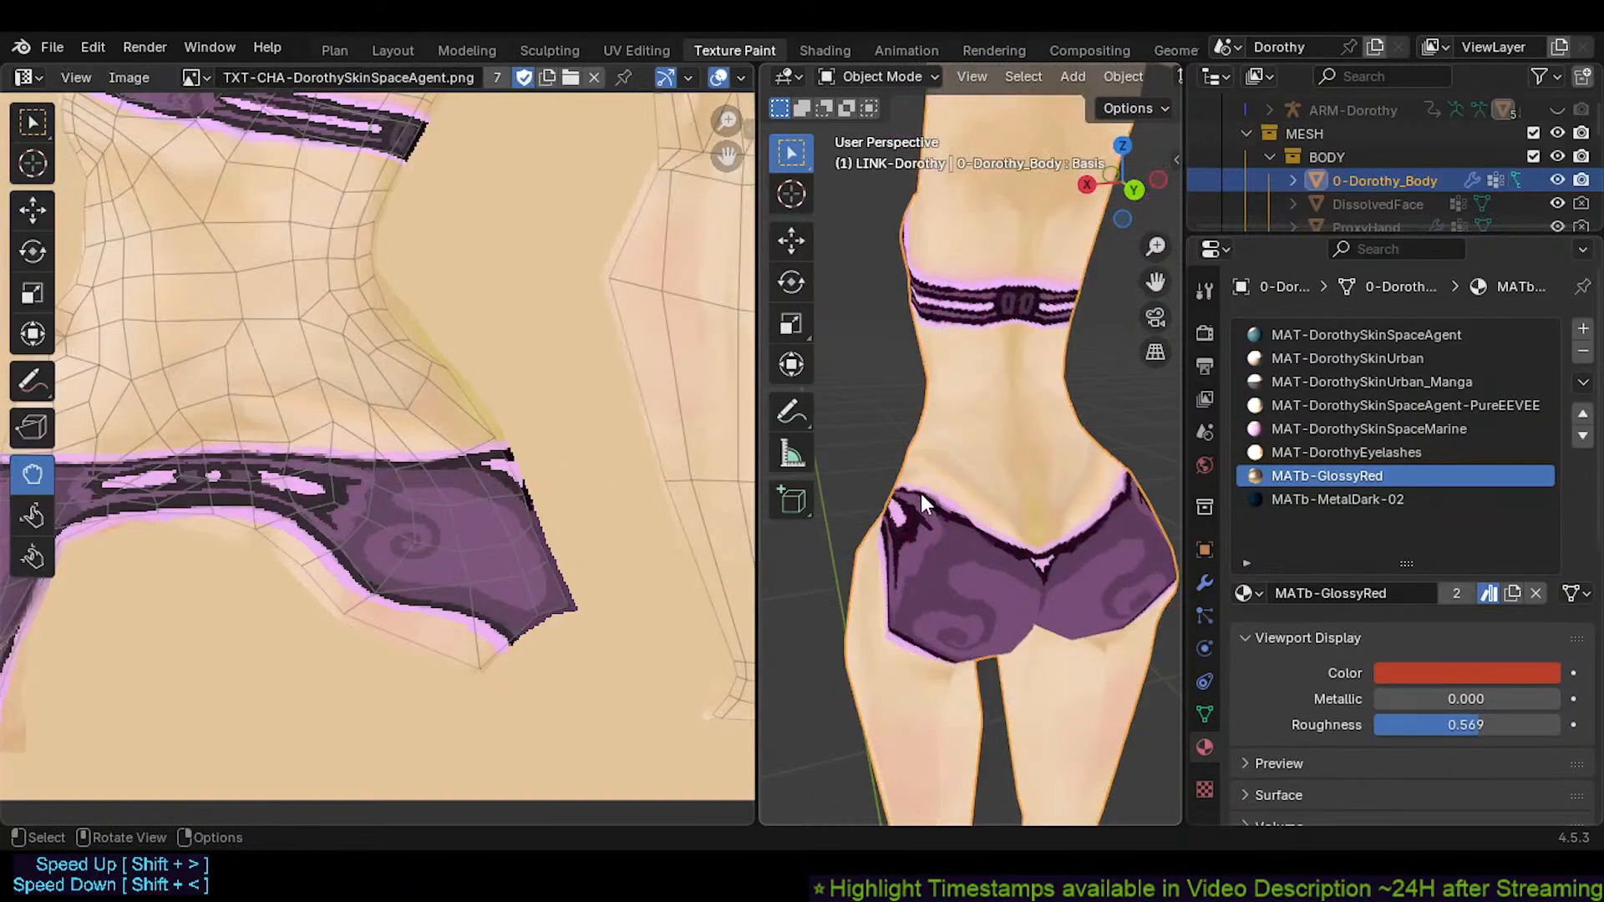
mouse_move(920, 493)
middle_down()
mouse_move(1046, 458)
mouse_move(966, 454)
mouse_move(935, 495)
middle_up()
key(ctrl+s)
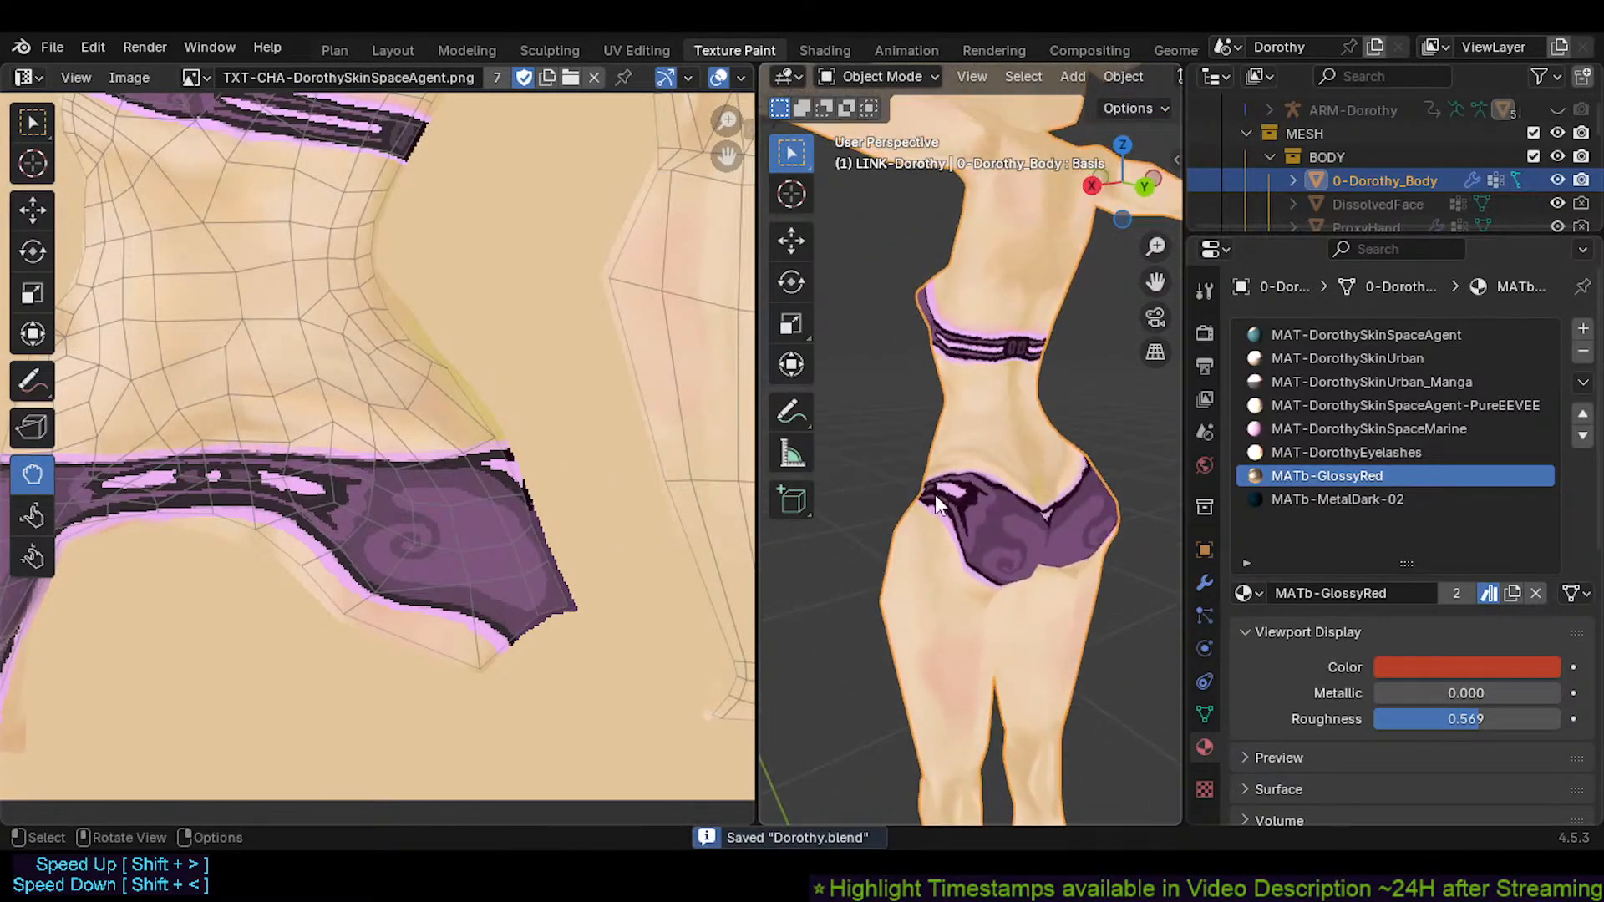
Refine the UV vertices around the rear waistline's peak above the pink highlight, and save the file
scroll(935, 495, up, 6)
key(Tab)
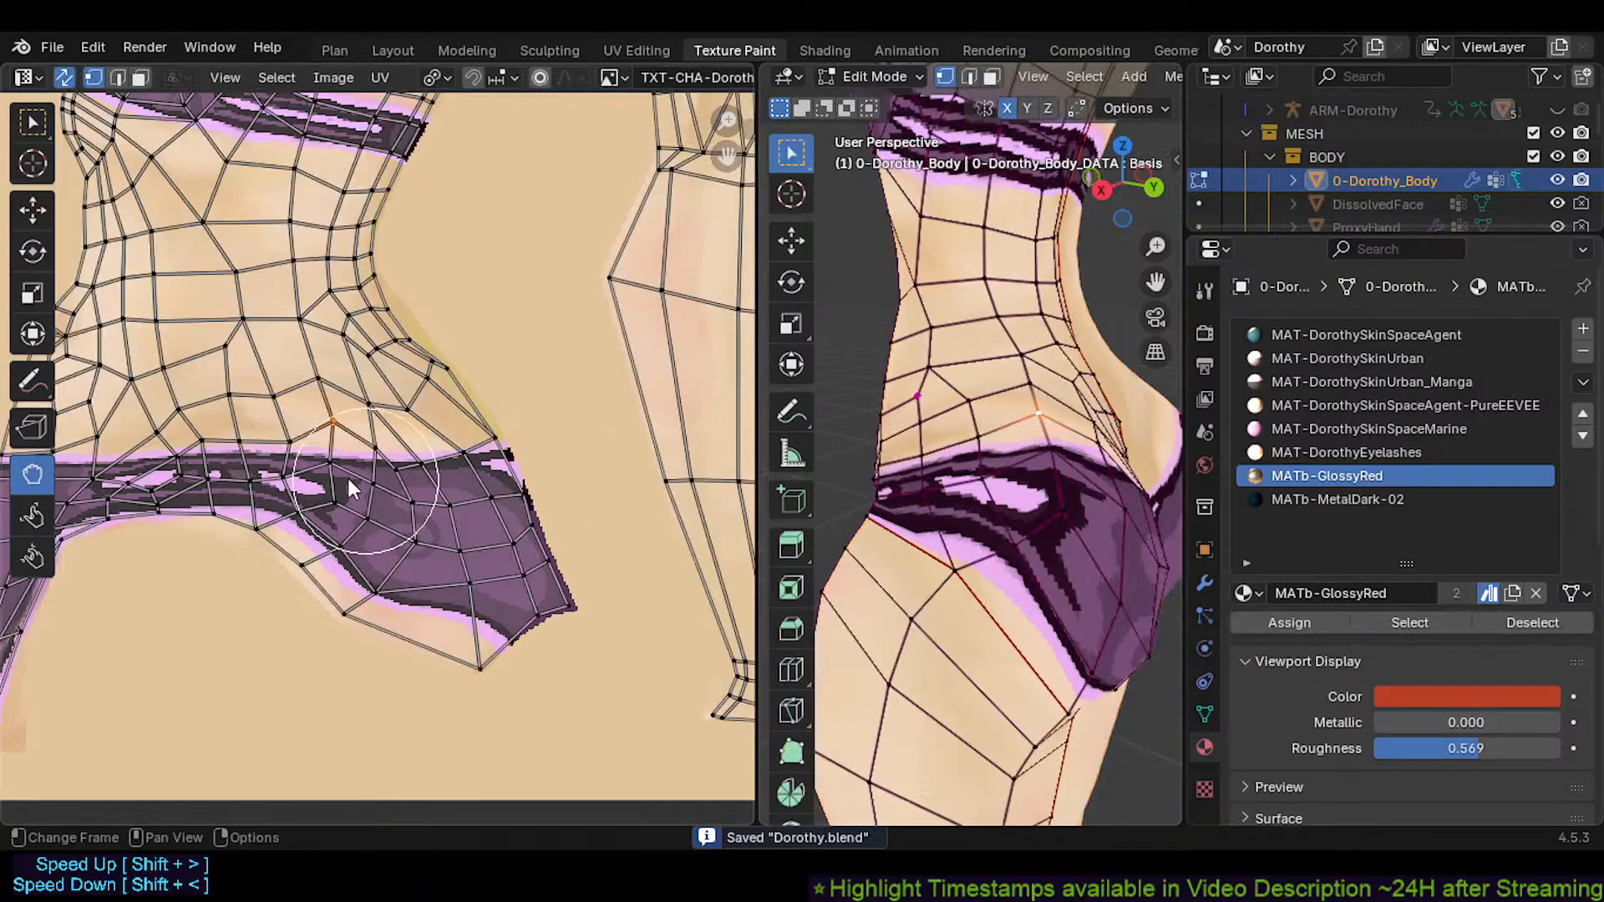
scroll(348, 477, up, 1)
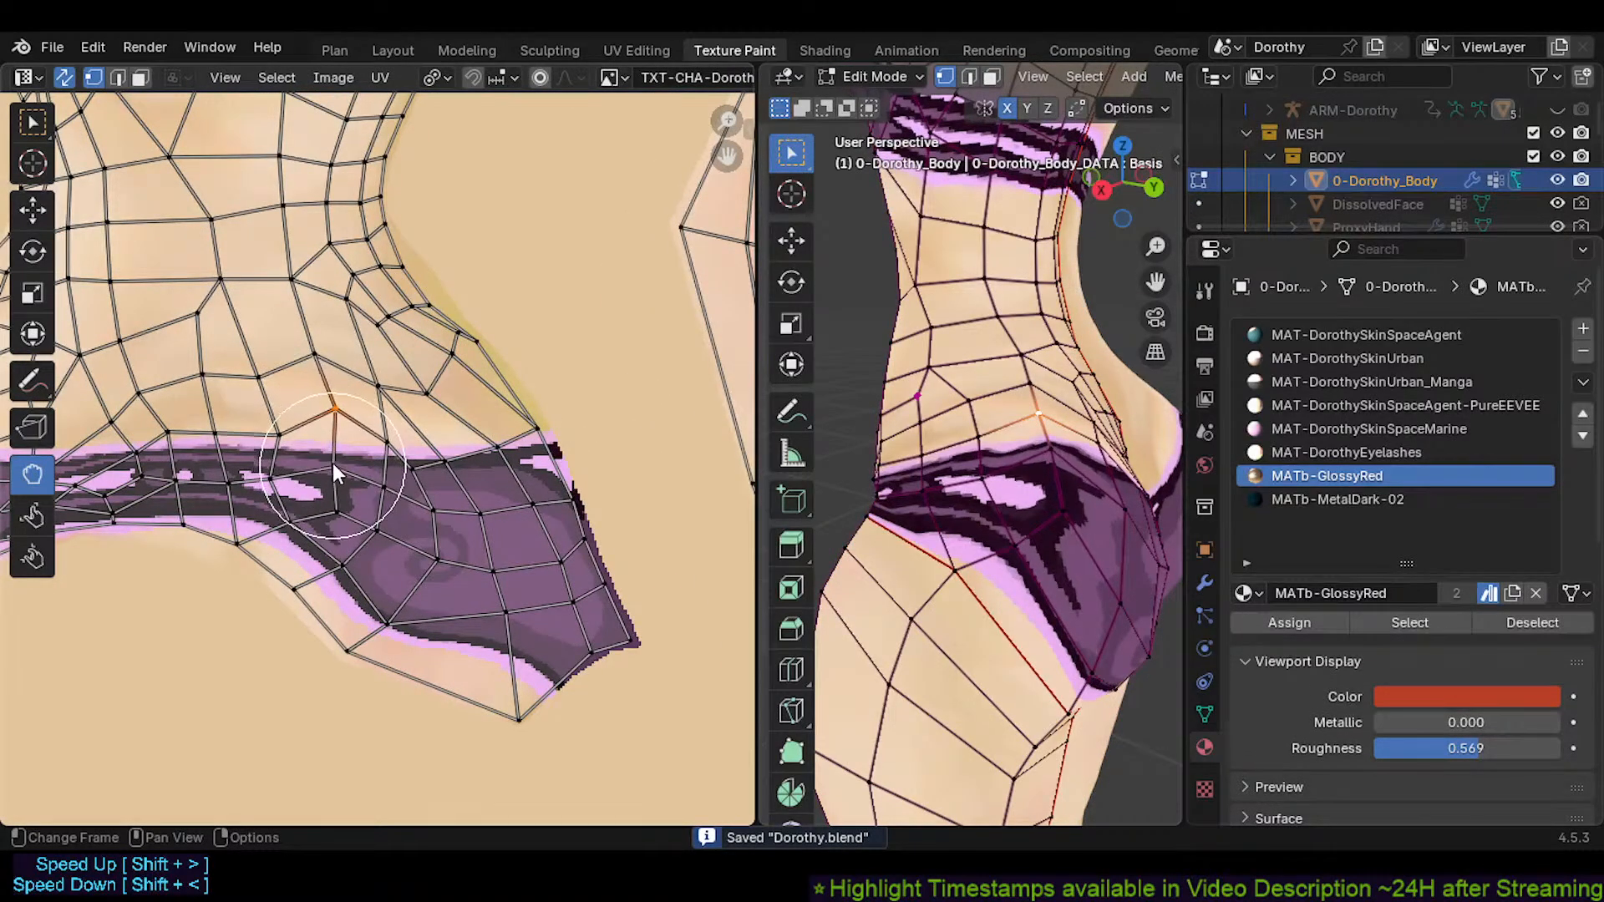
mouse_move(333, 463)
mouse_down()
mouse_move(332, 446)
mouse_move(289, 454)
mouse_move(279, 423)
mouse_up()
key(Tab)
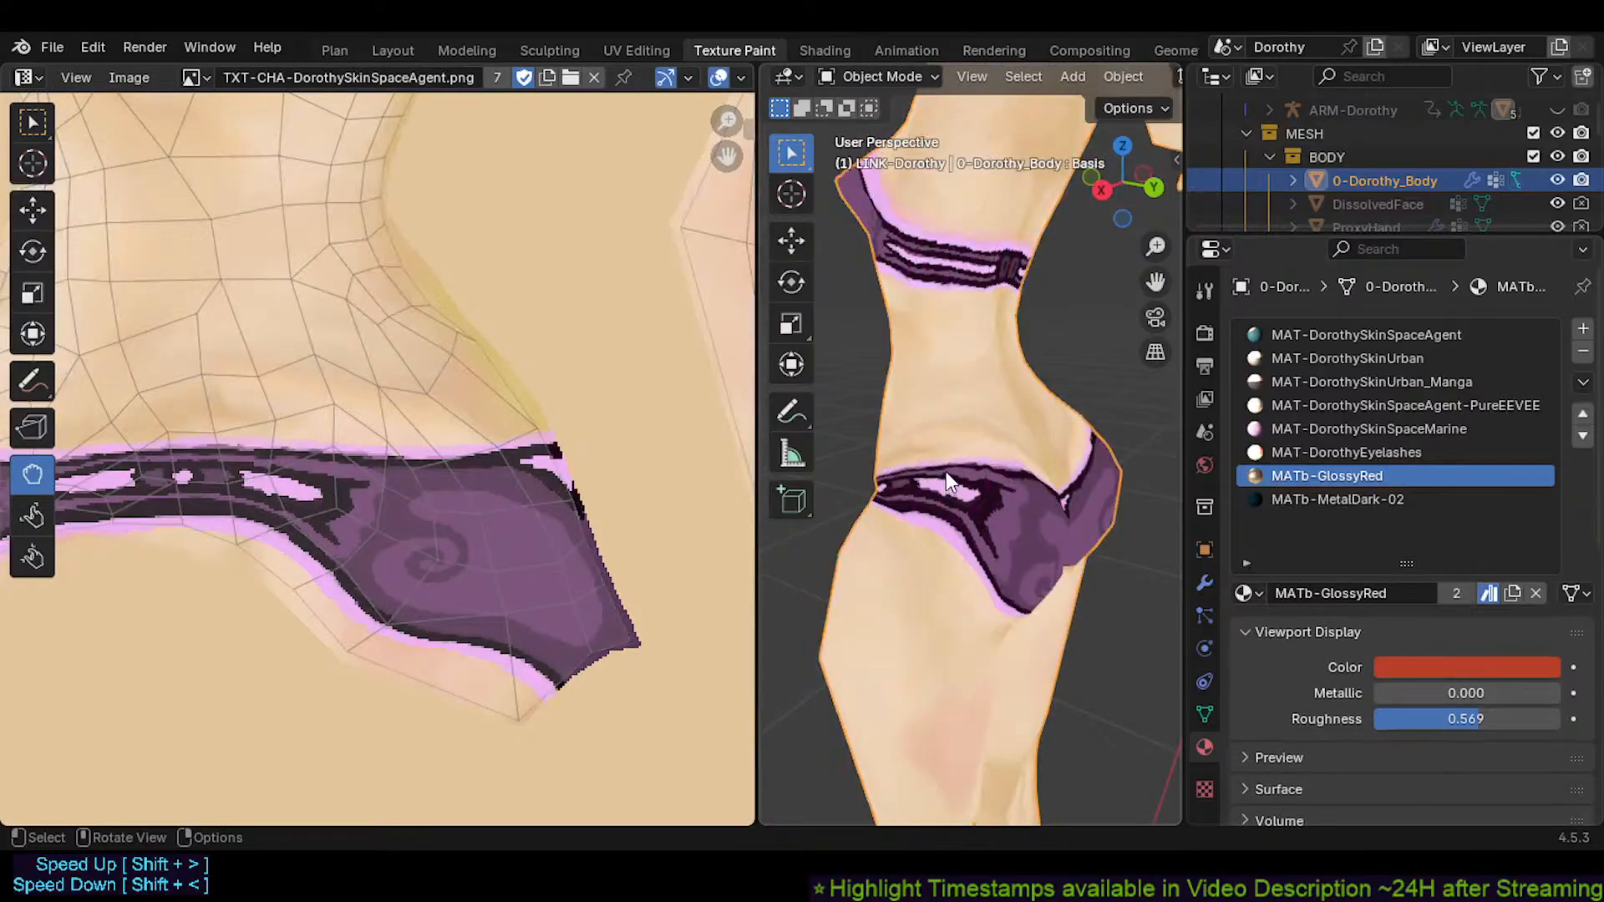
key(ctrl+s)
Inspect the model's front and locate the upper-chest centre-line vertex in the torso's UV island
scroll(910, 435, down, 4)
middle_drag(910, 434, 951, 470)
scroll(969, 440, up, 5)
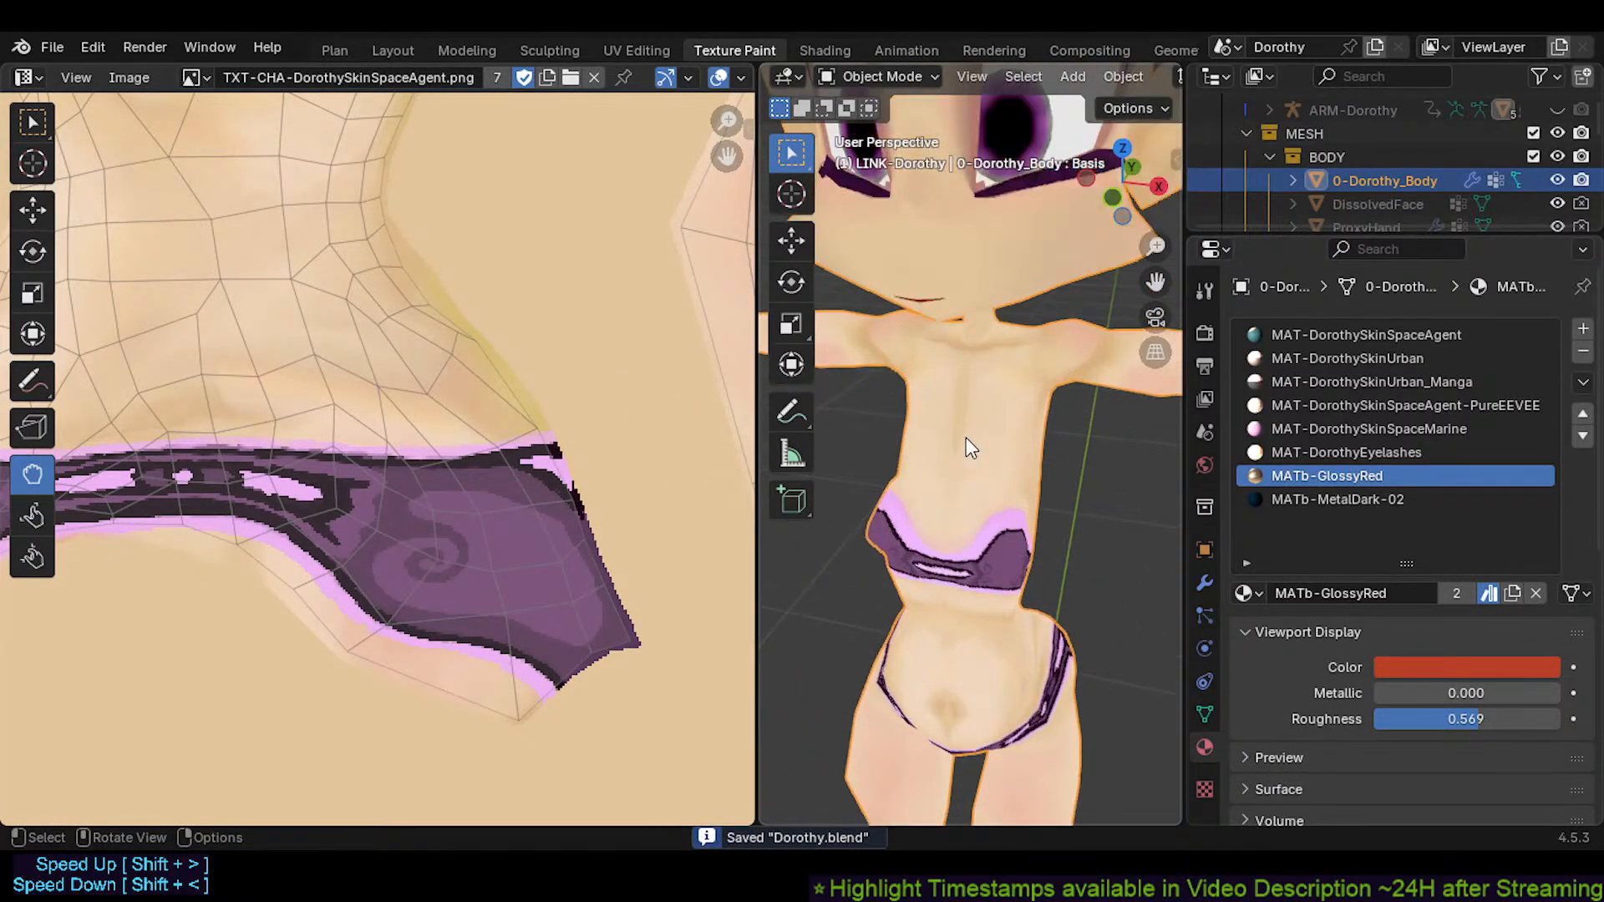
scroll(969, 427, up, 2)
key(Tab)
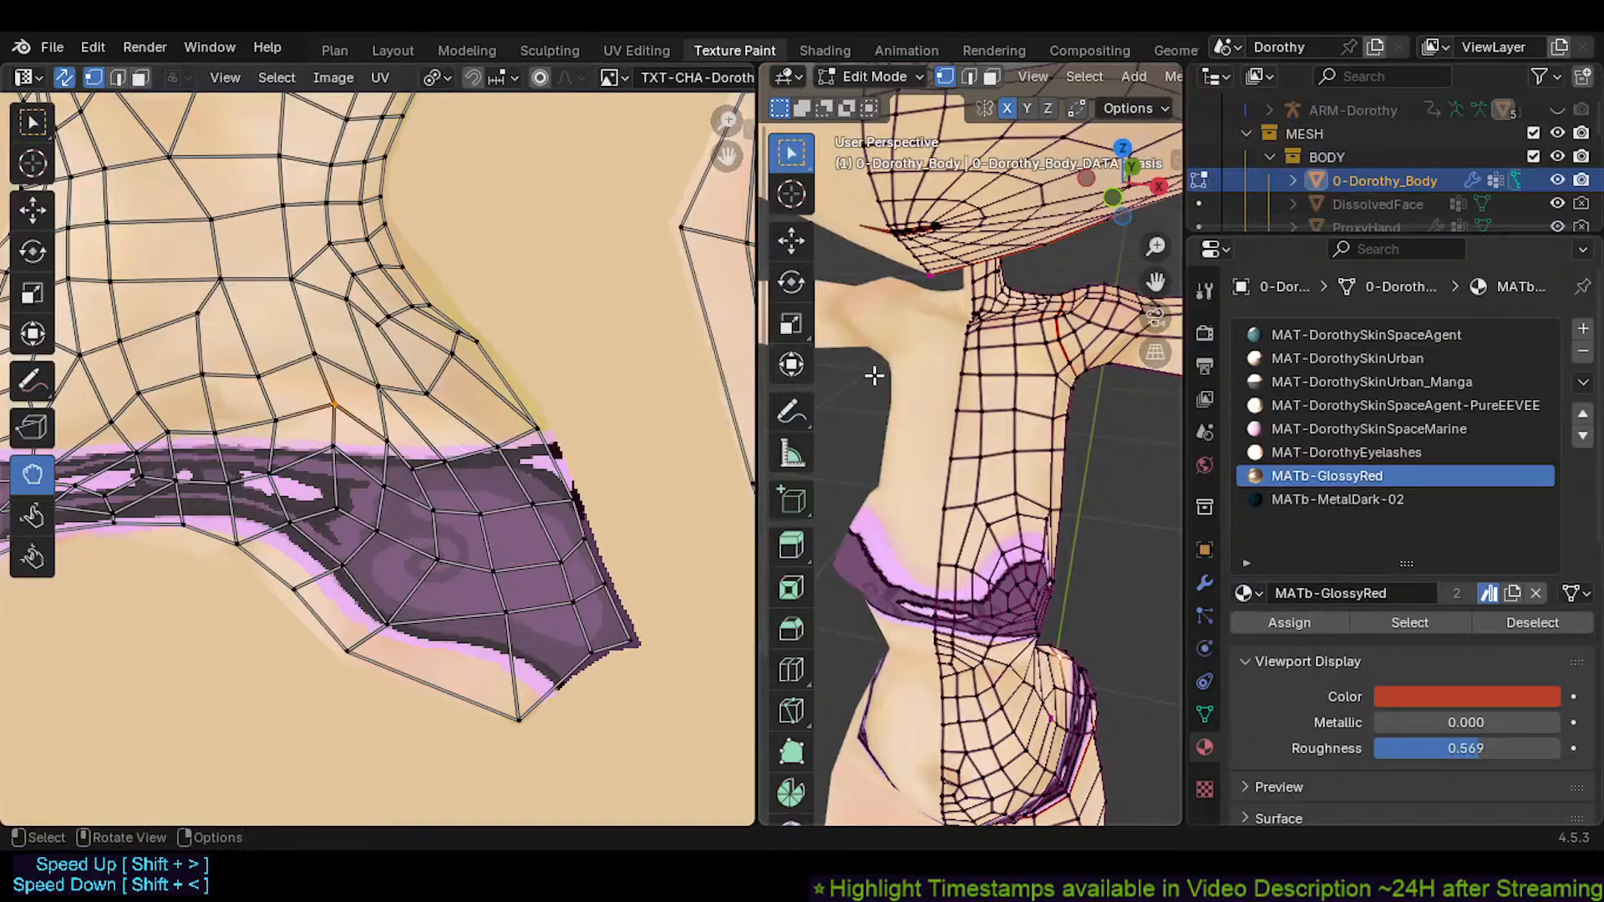
scroll(619, 349, down, 4)
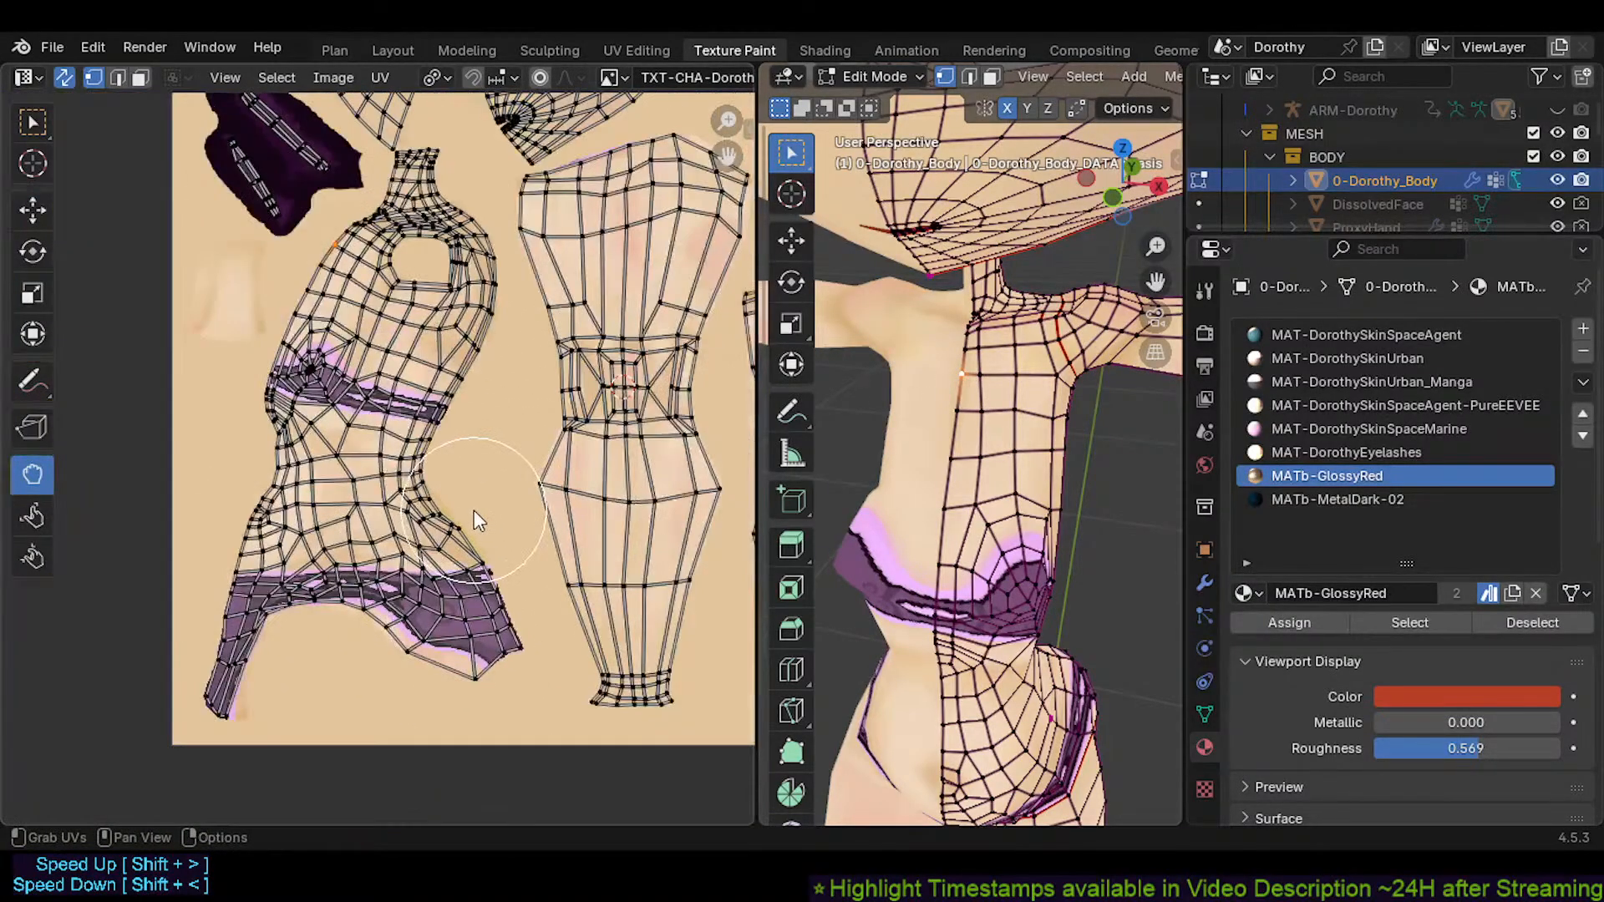
scroll(473, 508, up, 2)
scroll(421, 524, down, 5)
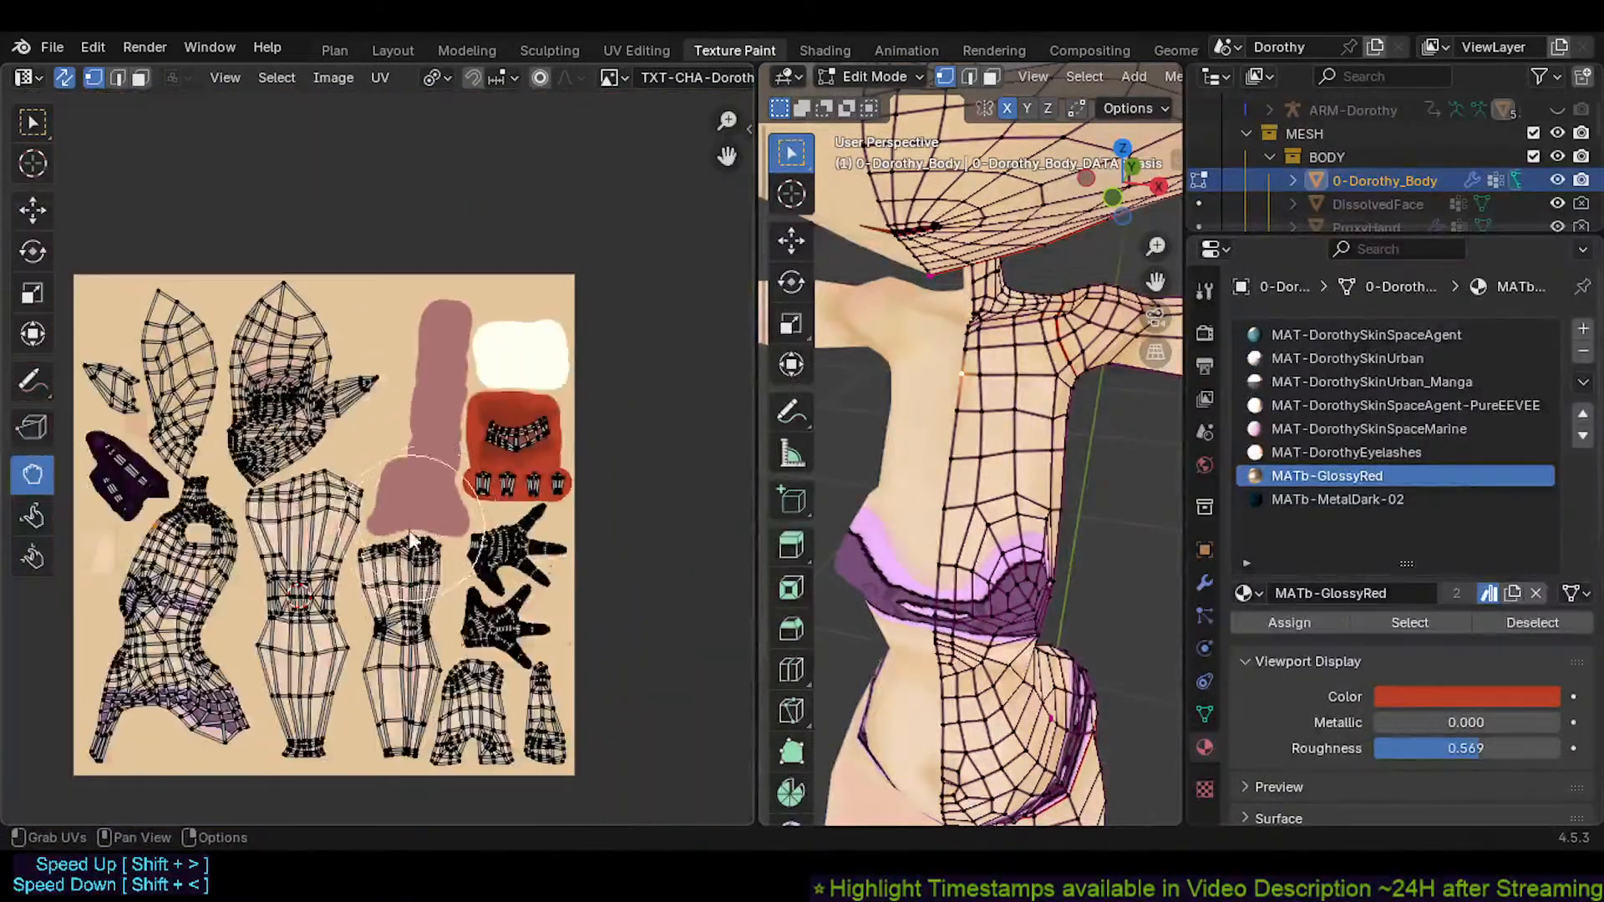
scroll(338, 513, up, 4)
middle_drag(150, 497, 501, 570)
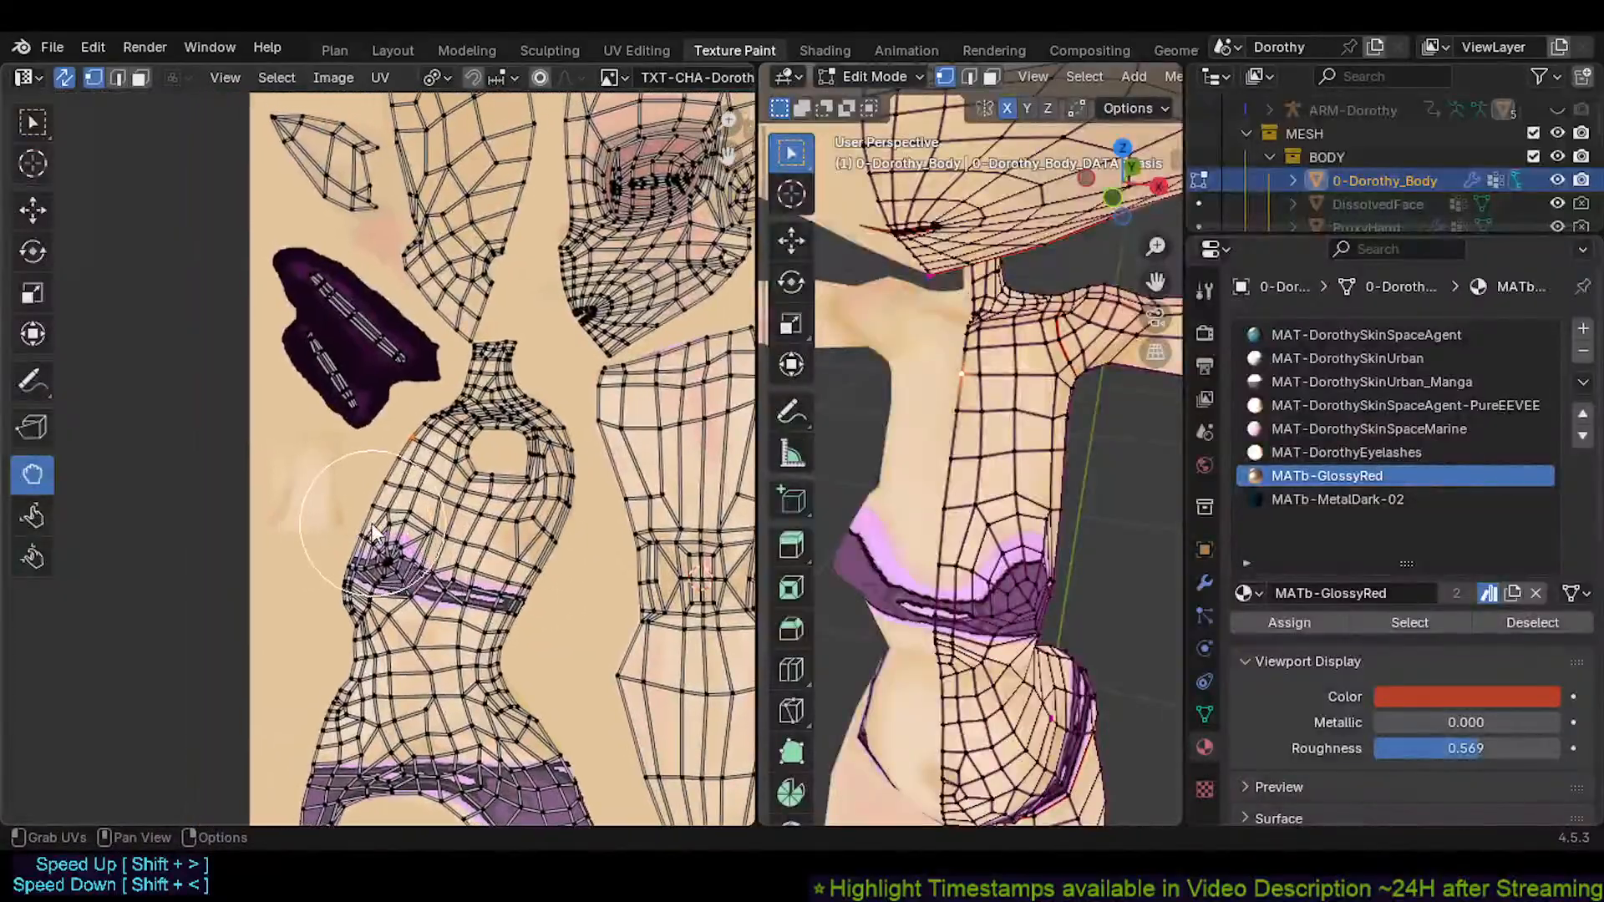
scroll(393, 522, up, 4)
middle_drag(461, 413, 445, 505)
scroll(443, 505, up, 3)
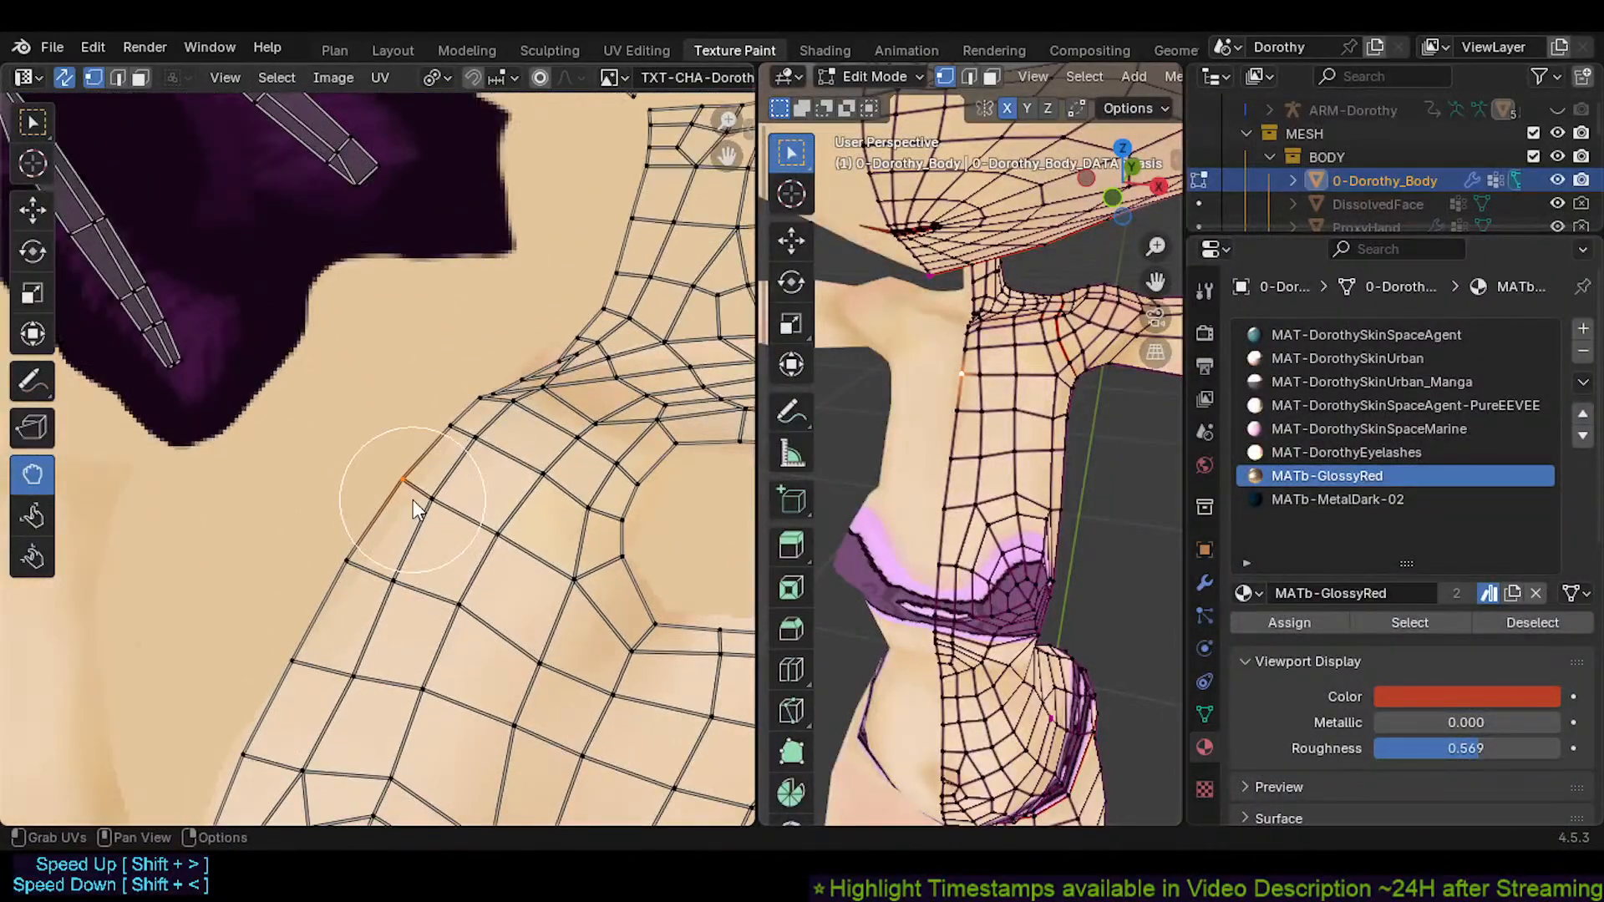
scroll(443, 501, down, 3)
scroll(442, 502, up, 3)
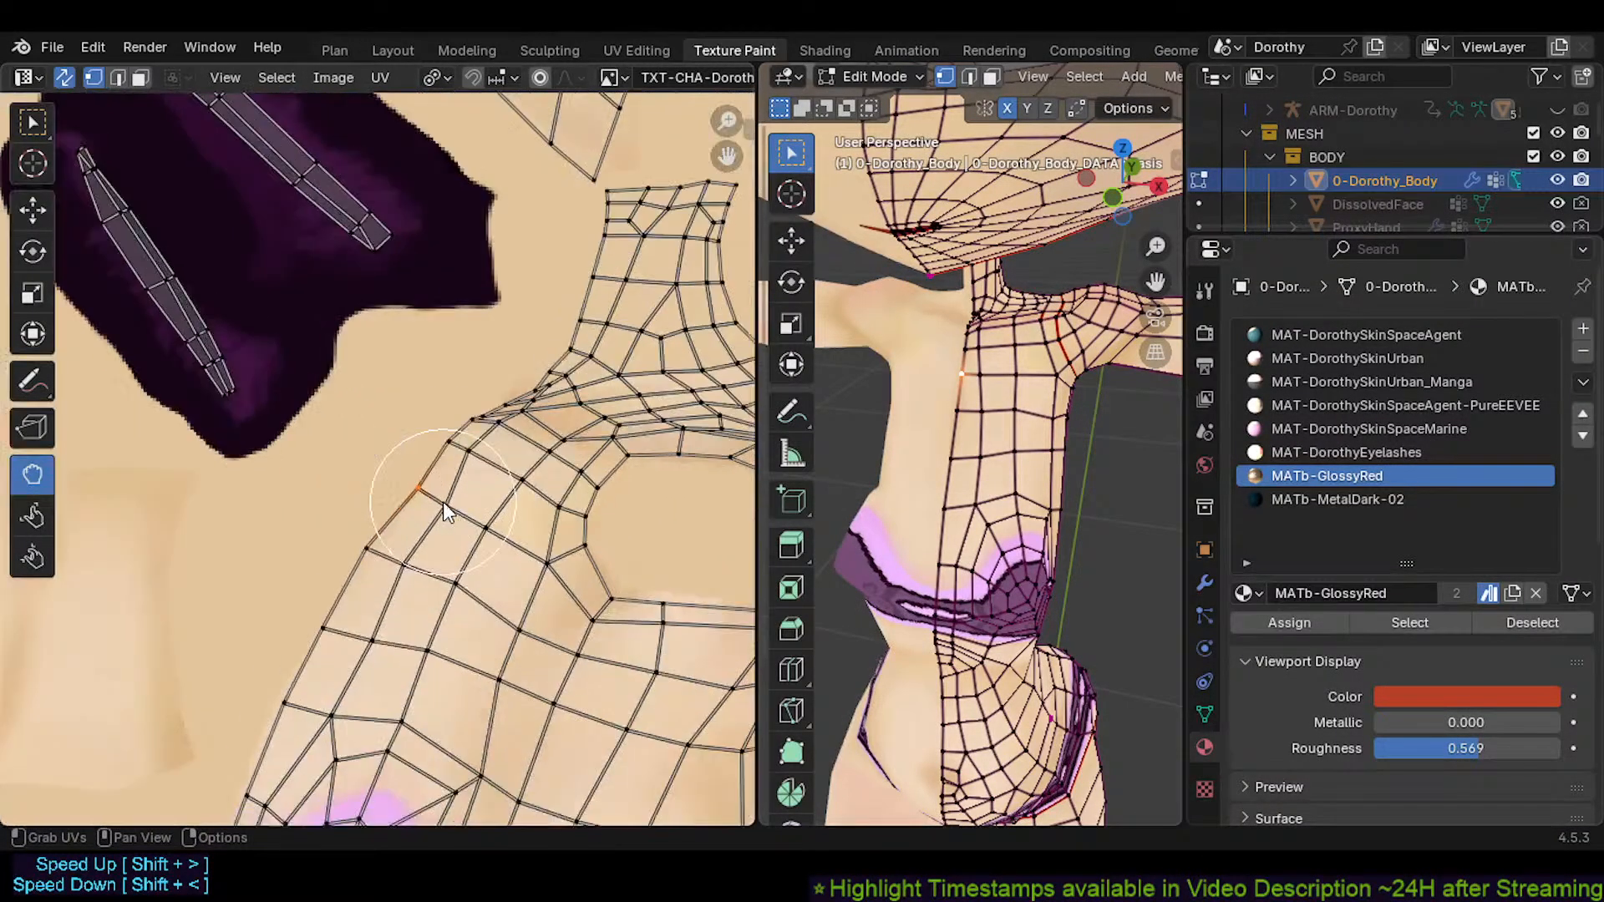
Enlarge the Grab brush and straighten the UV vertices along the chest's front centre edge, evening the adjacent rows
key(f)
click(506, 525)
drag(405, 483, 422, 497)
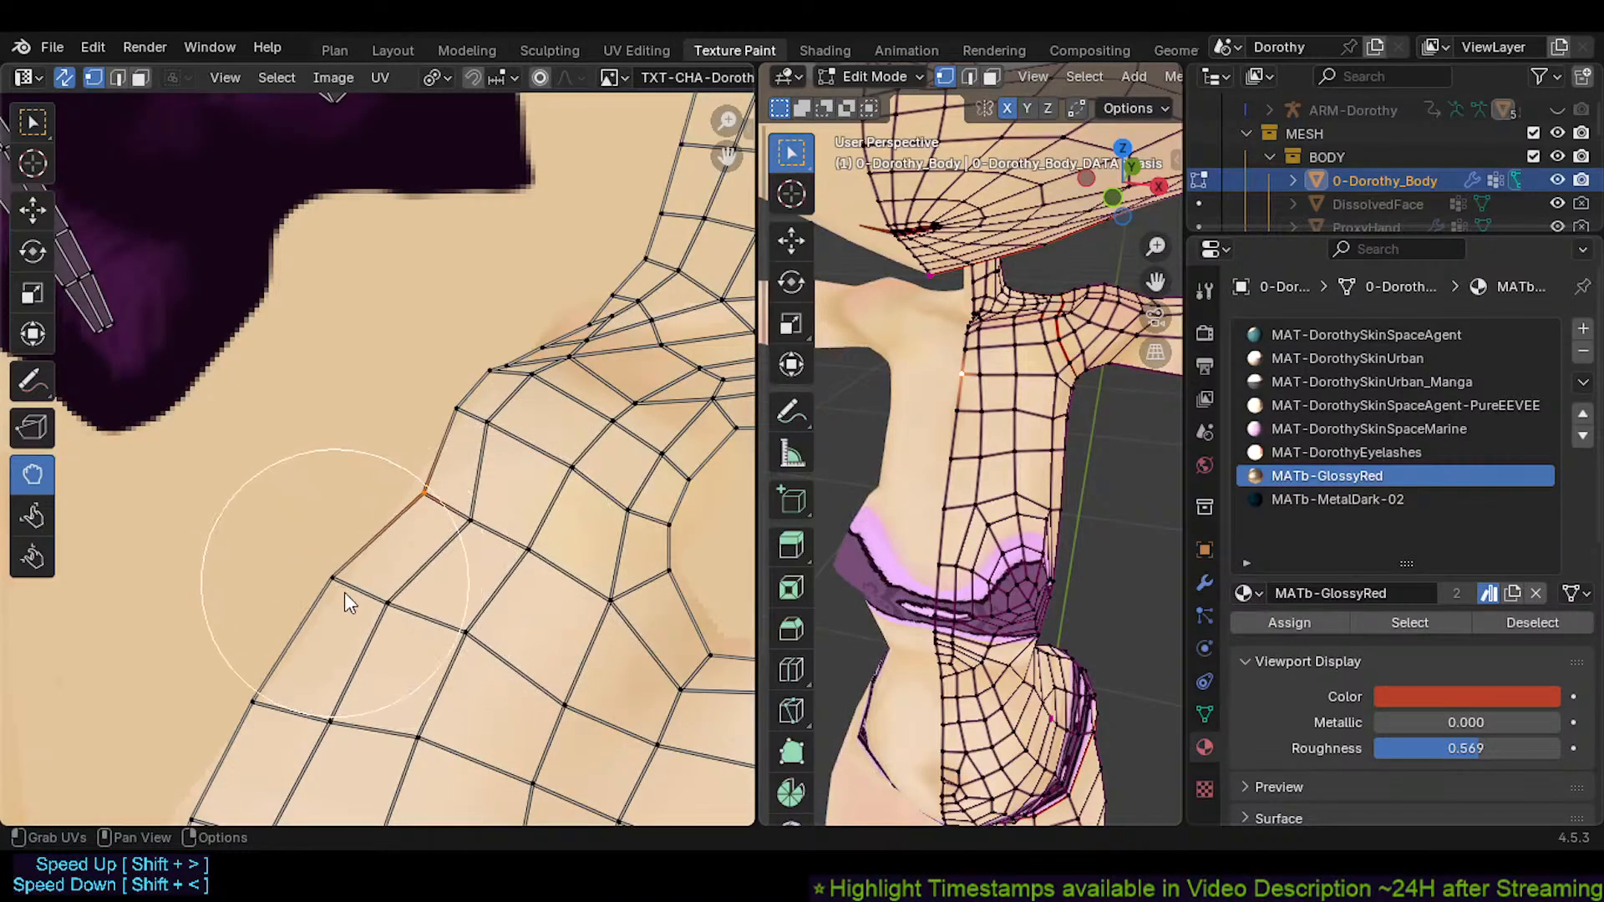
shift+middle_drag(358, 600, 479, 474)
drag(364, 546, 379, 555)
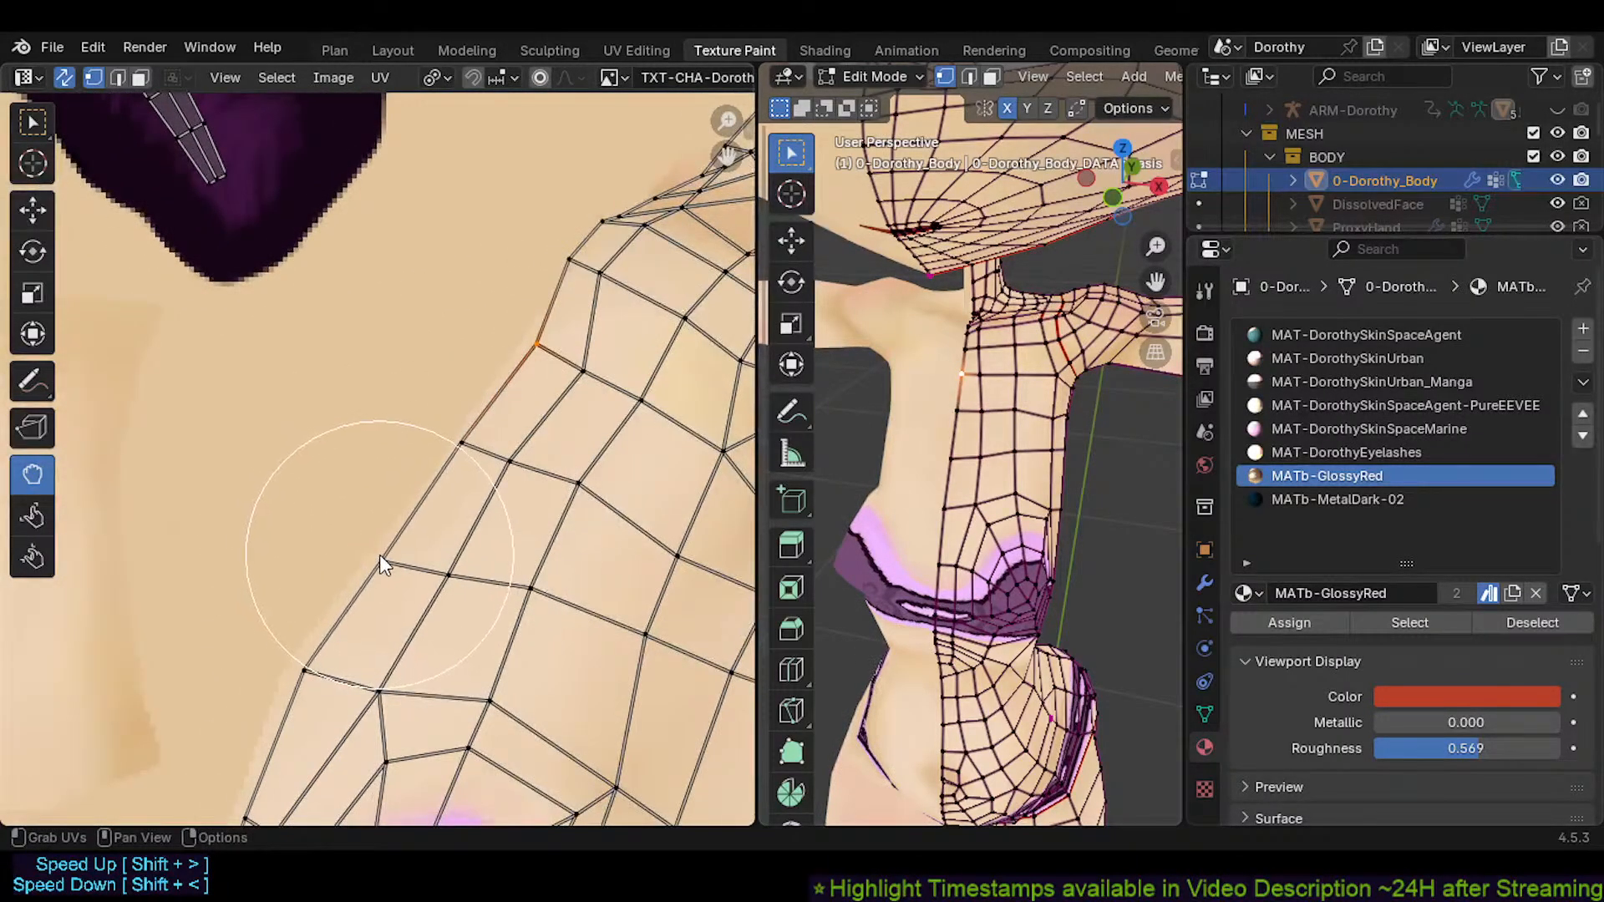
drag(502, 473, 588, 487)
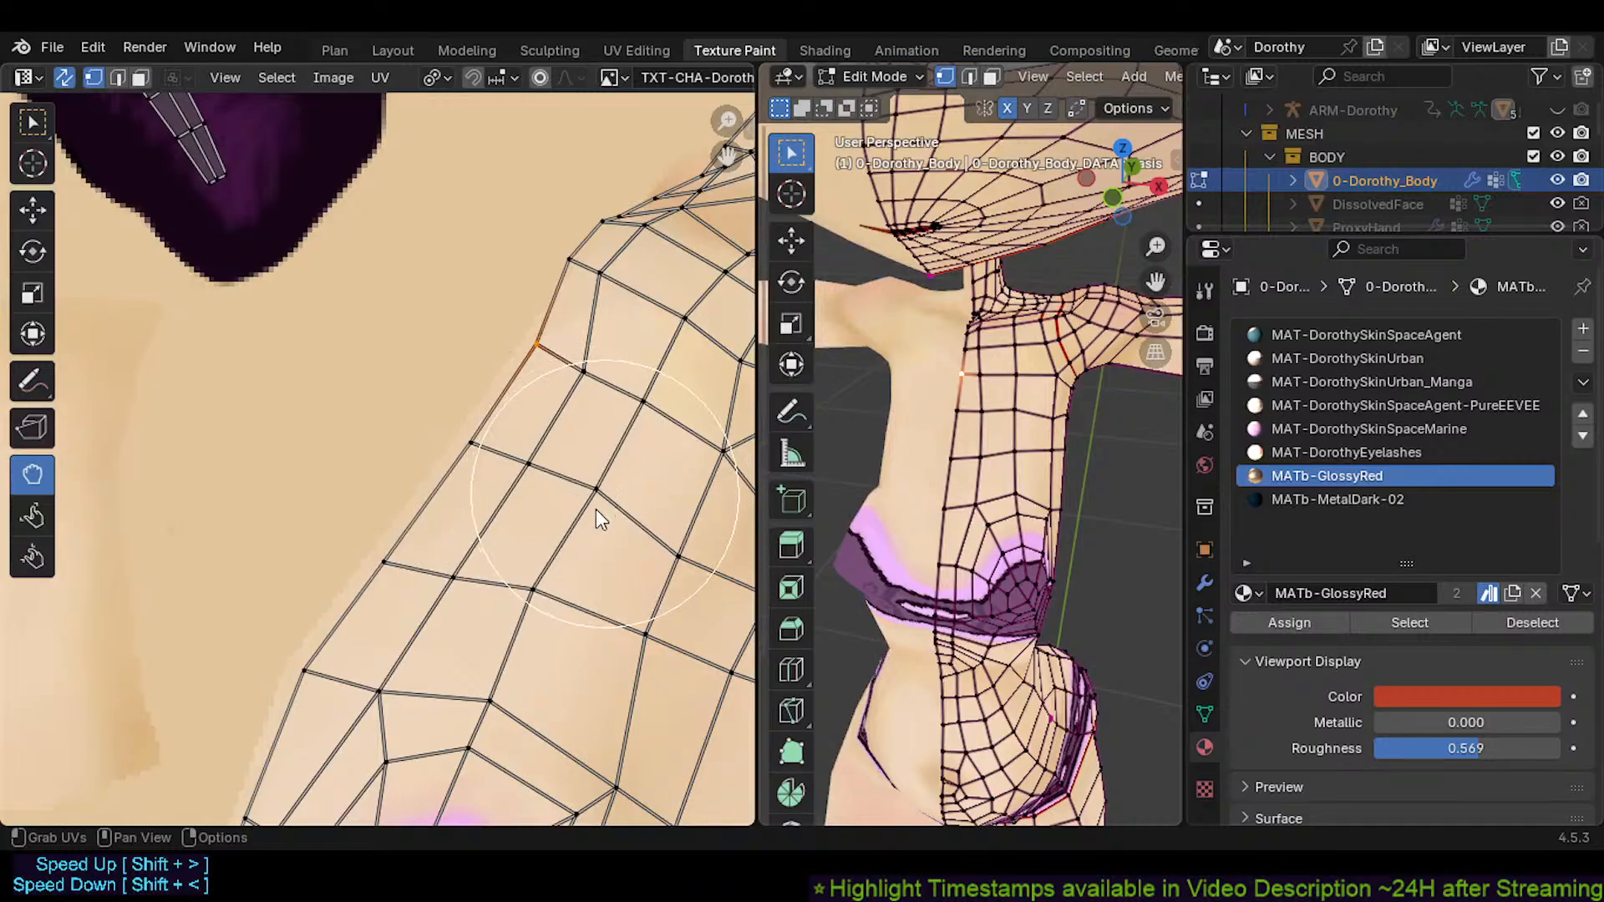
drag(524, 538, 543, 546)
Grab the upper-chest UV vertices just below the neck base to align the island's outer edge
shift+middle_drag(602, 351, 394, 612)
scroll(425, 491, up, 1)
drag(389, 423, 418, 433)
drag(404, 497, 427, 518)
drag(500, 403, 479, 374)
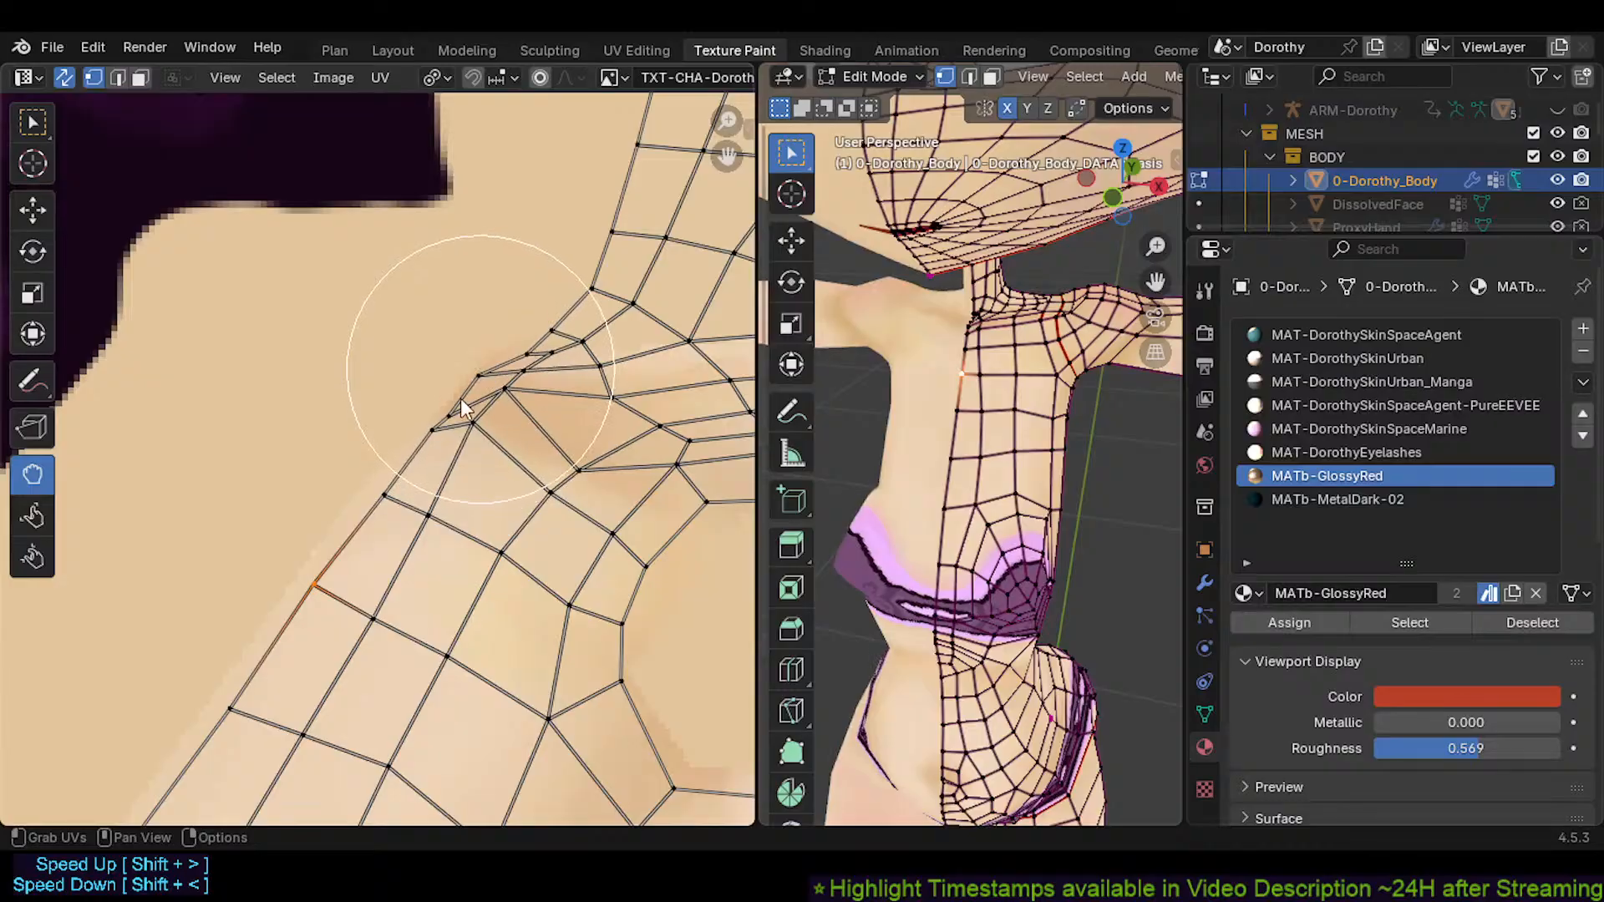
Shrink the Grab brush and move the crowded edge vertex at the collarbone up along the UV island's outline
scroll(462, 414, up, 3)
key(f)
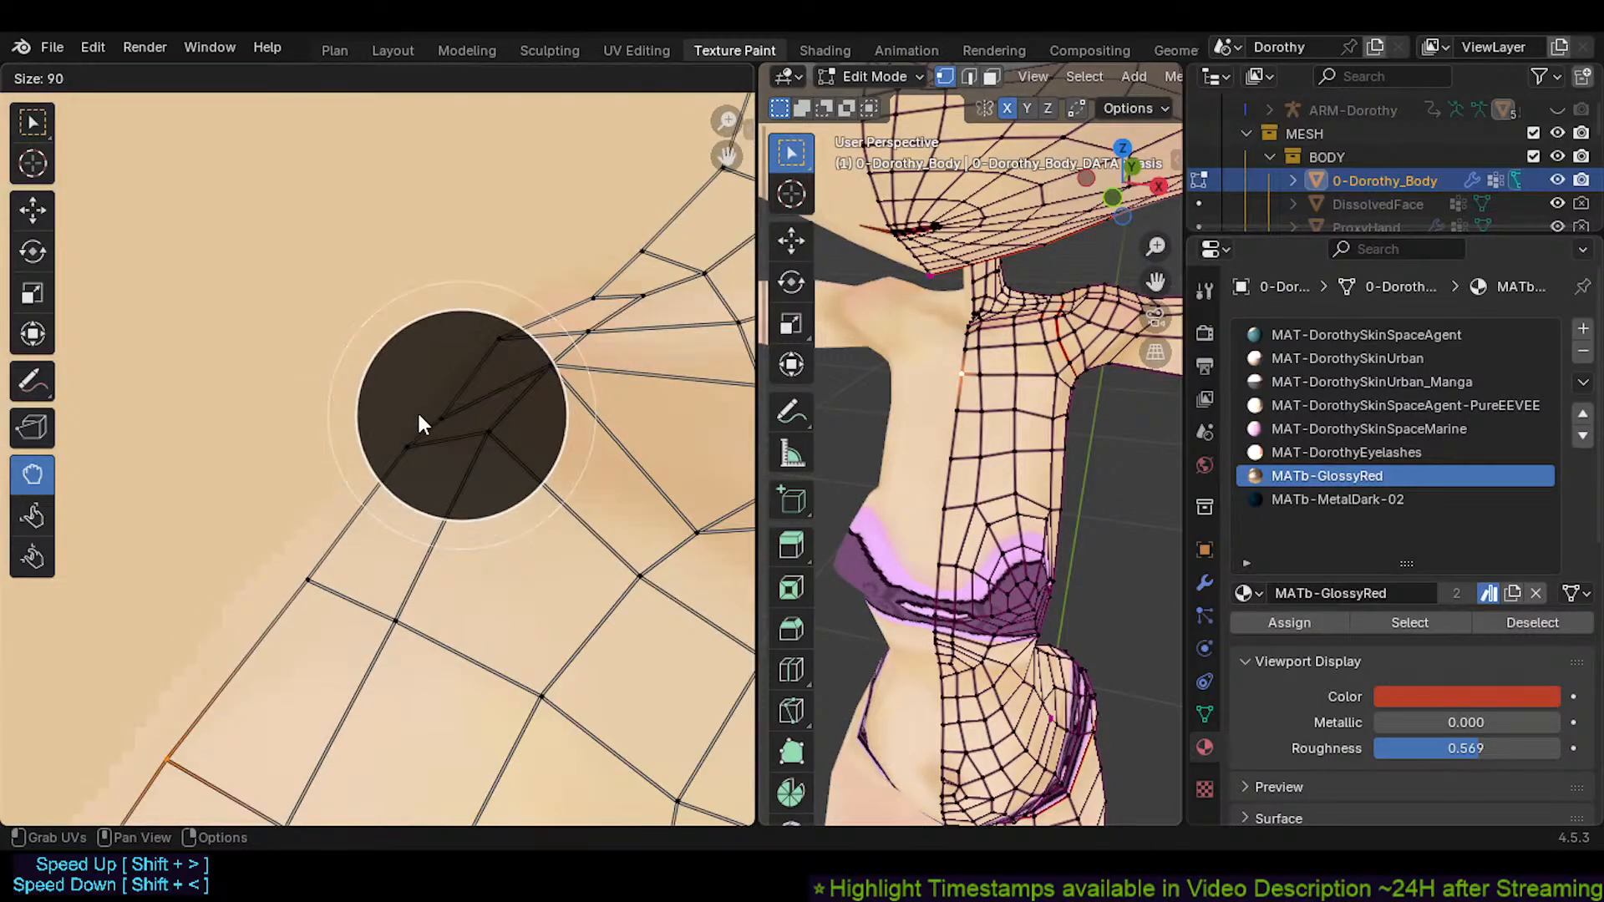
click(397, 409)
key(f)
click(443, 423)
drag(446, 421, 469, 389)
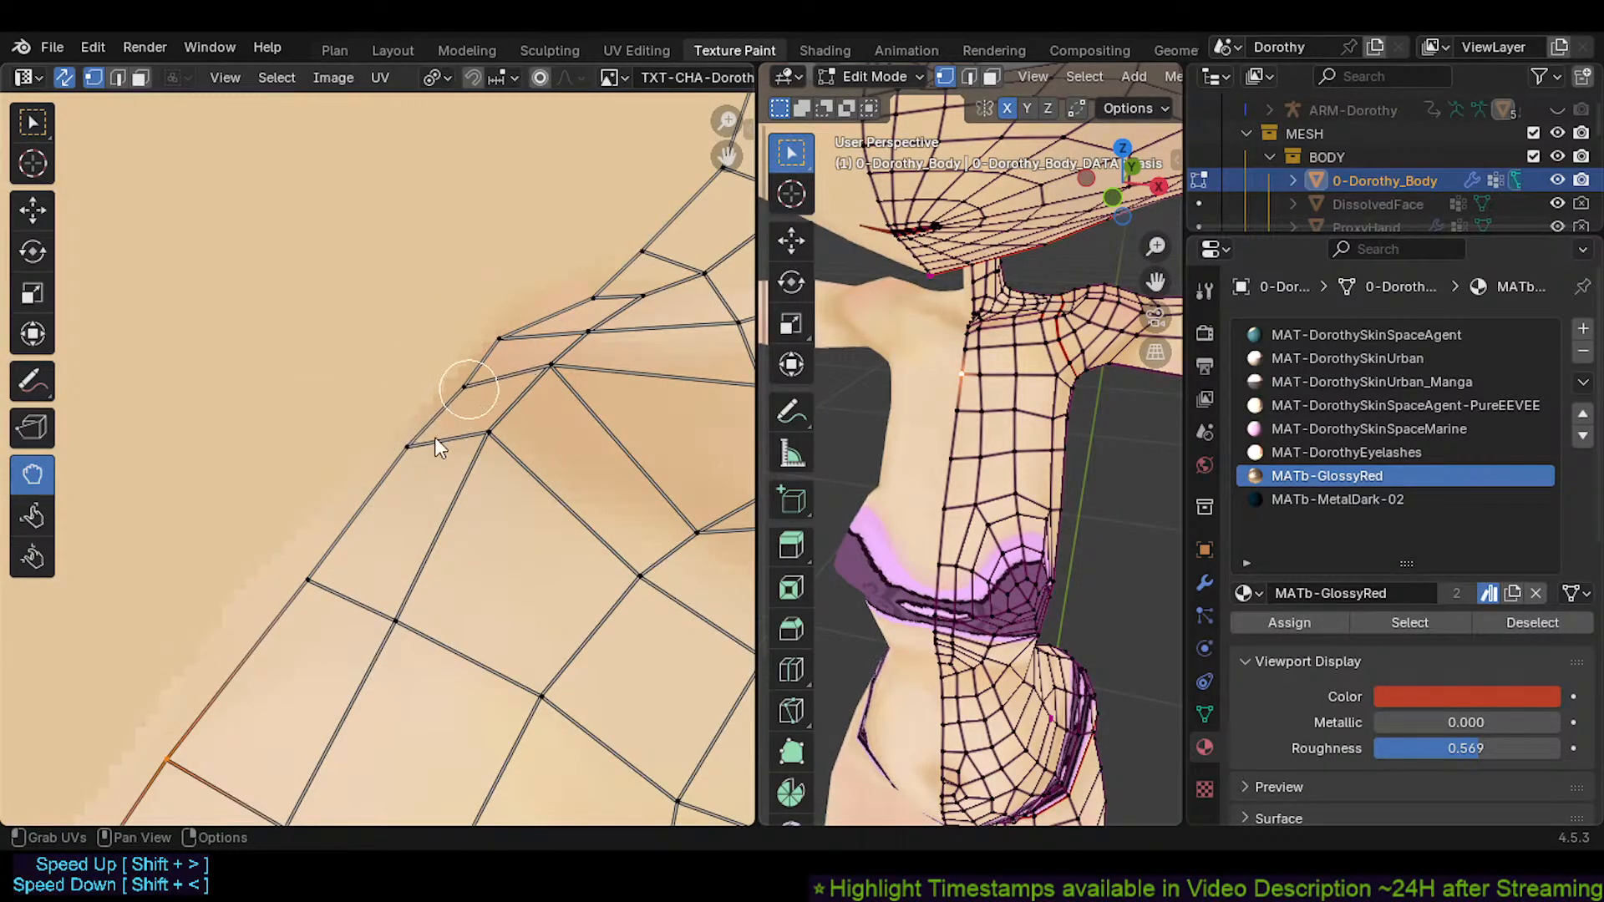
Enlarge the Grab brush slightly and spread the bunched UV vertices at the collarbone and neck base
scroll(401, 518, down, 4)
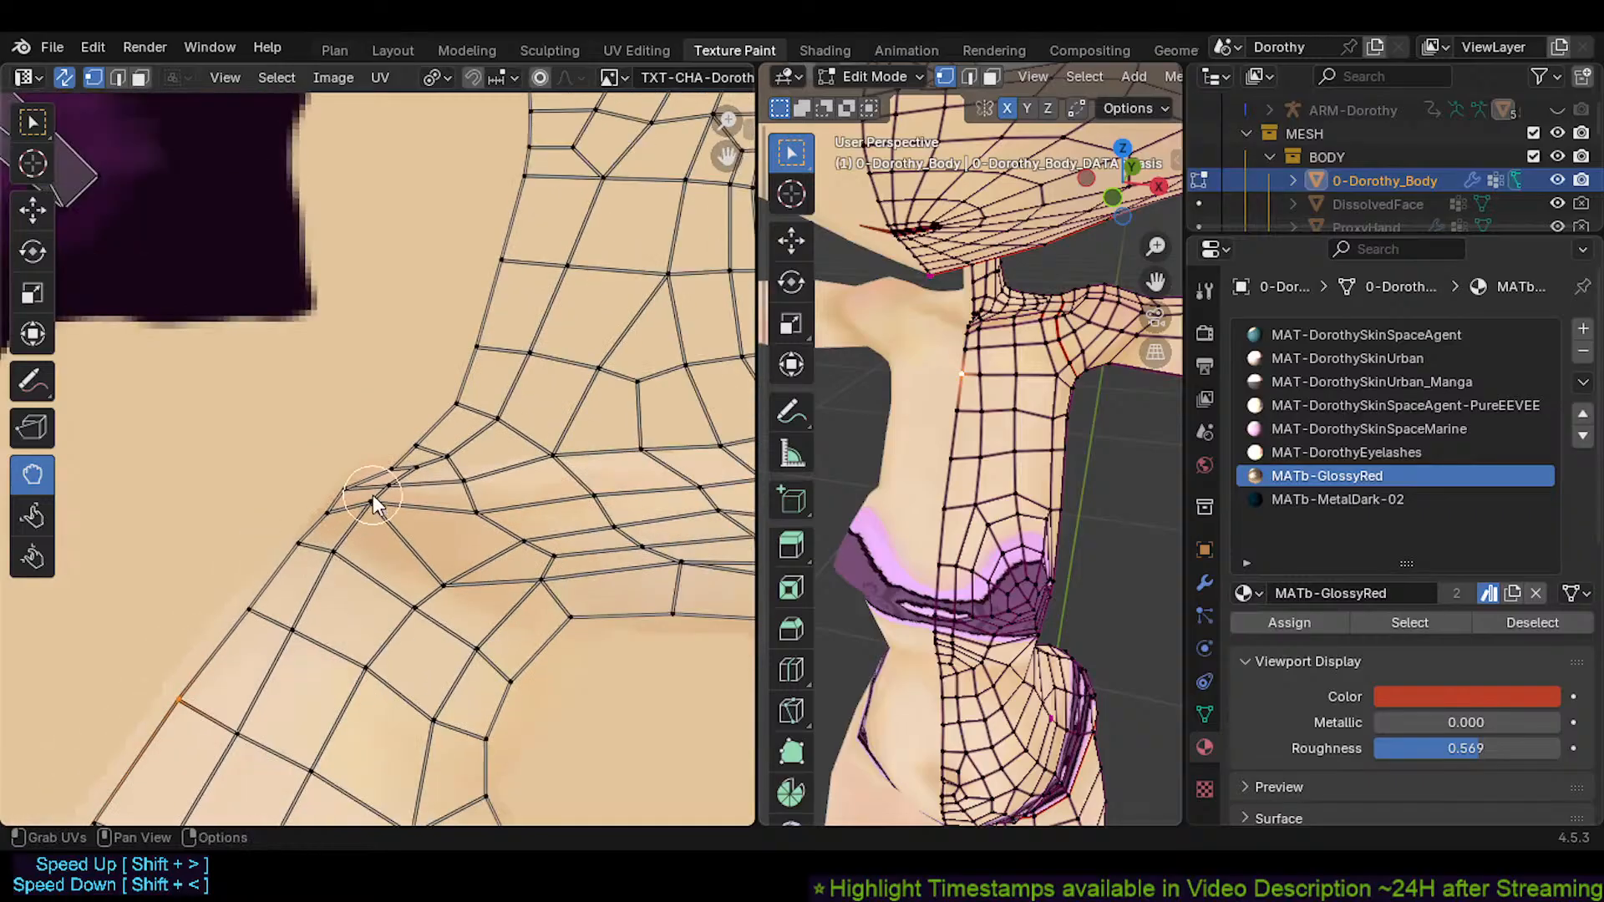
key(f)
click(403, 511)
drag(364, 510, 368, 535)
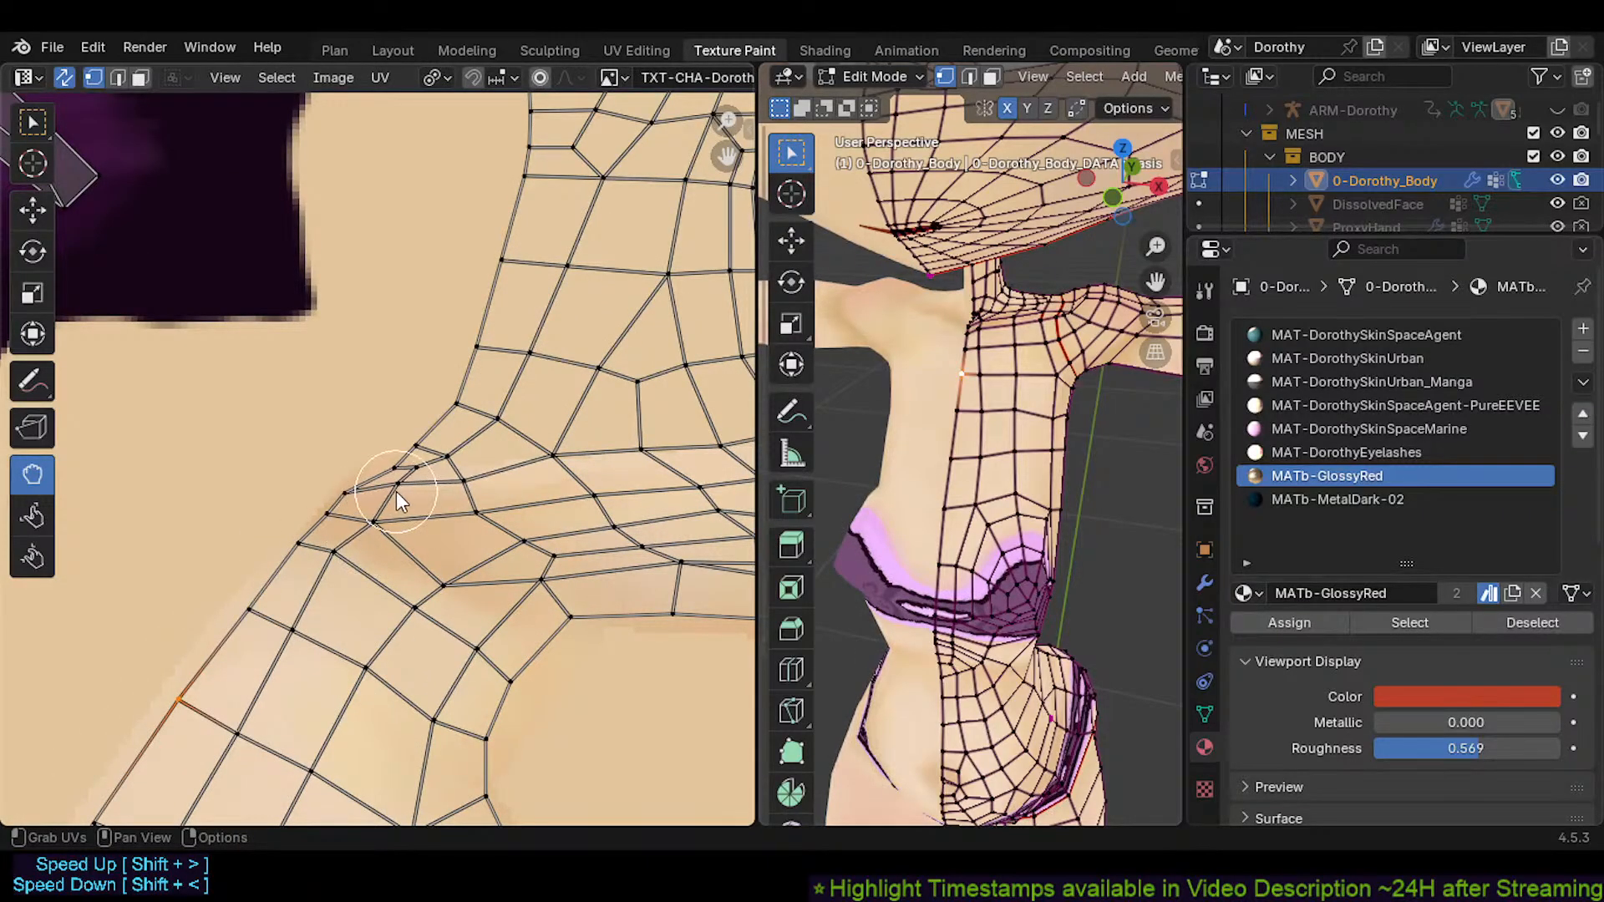
mouse_move(391, 454)
mouse_down()
mouse_move(474, 458)
mouse_move(448, 437)
mouse_move(472, 410)
mouse_up()
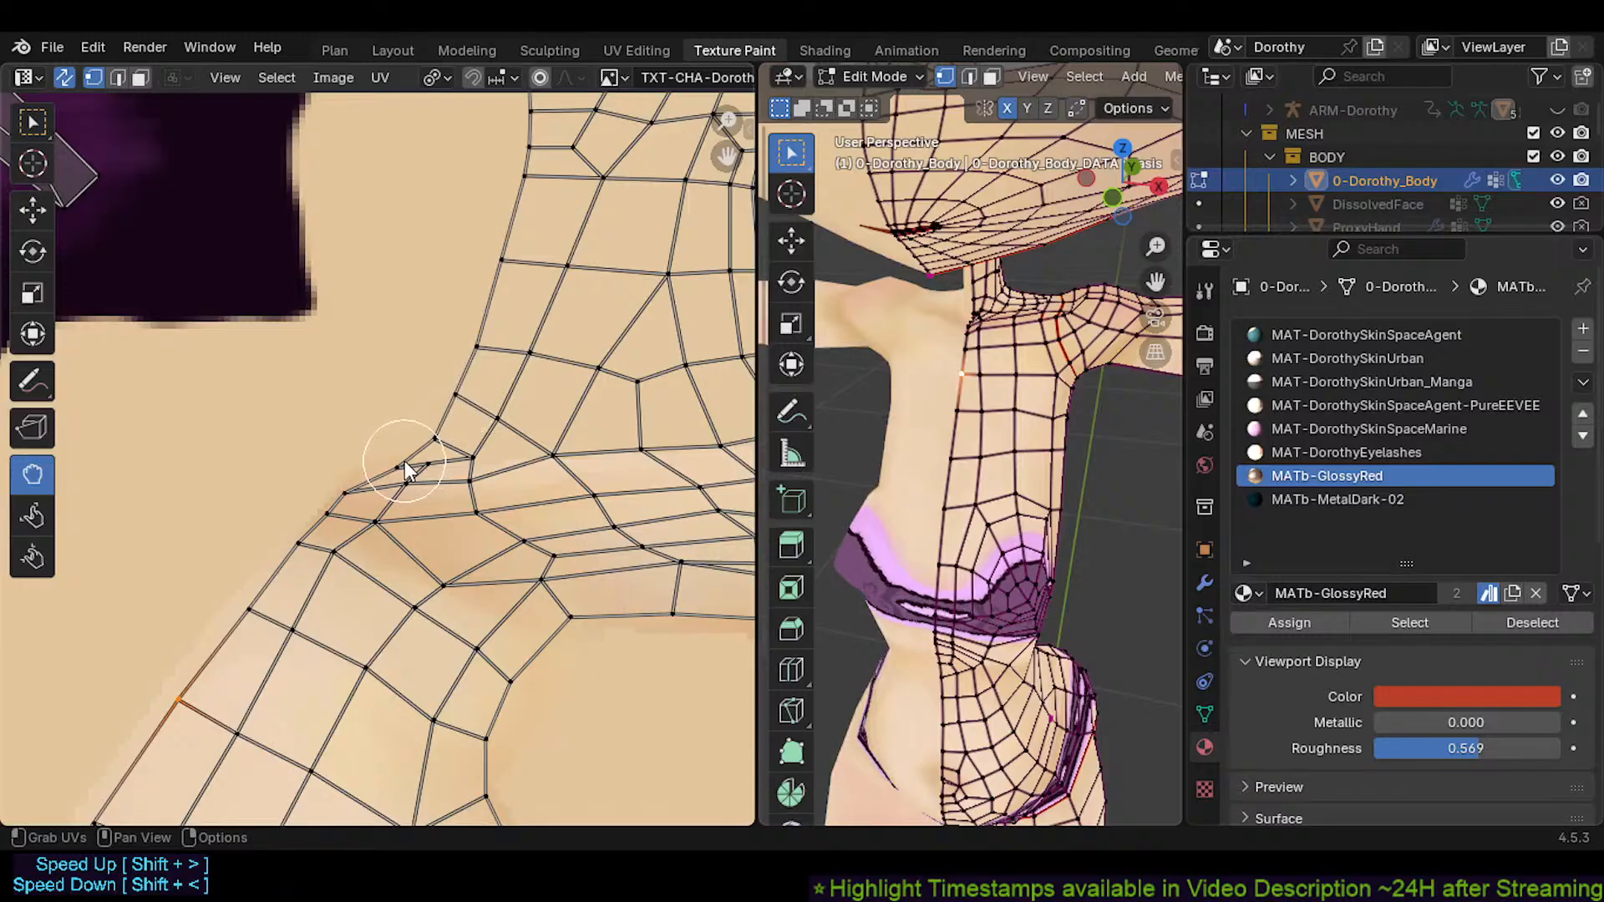
Space out the UV vertices across the collarbone and lower neck into even rows, and save the file
mouse_move(423, 462)
mouse_down()
mouse_move(408, 488)
mouse_move(468, 493)
mouse_move(468, 531)
mouse_move(523, 545)
mouse_move(429, 593)
mouse_move(454, 559)
mouse_up()
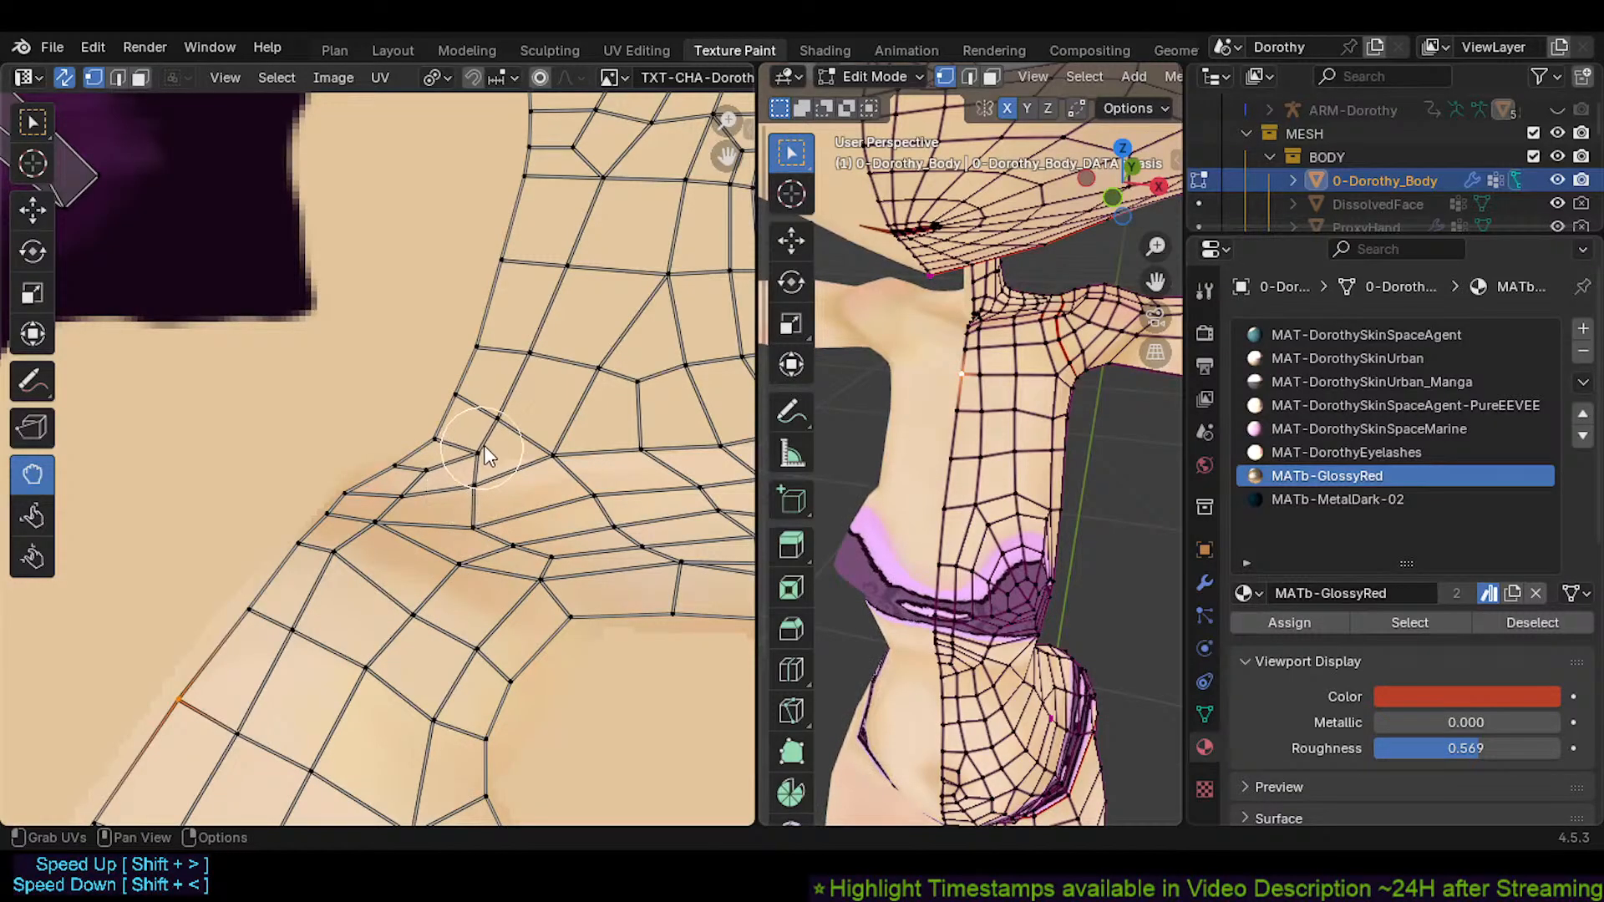
drag(484, 445, 516, 417)
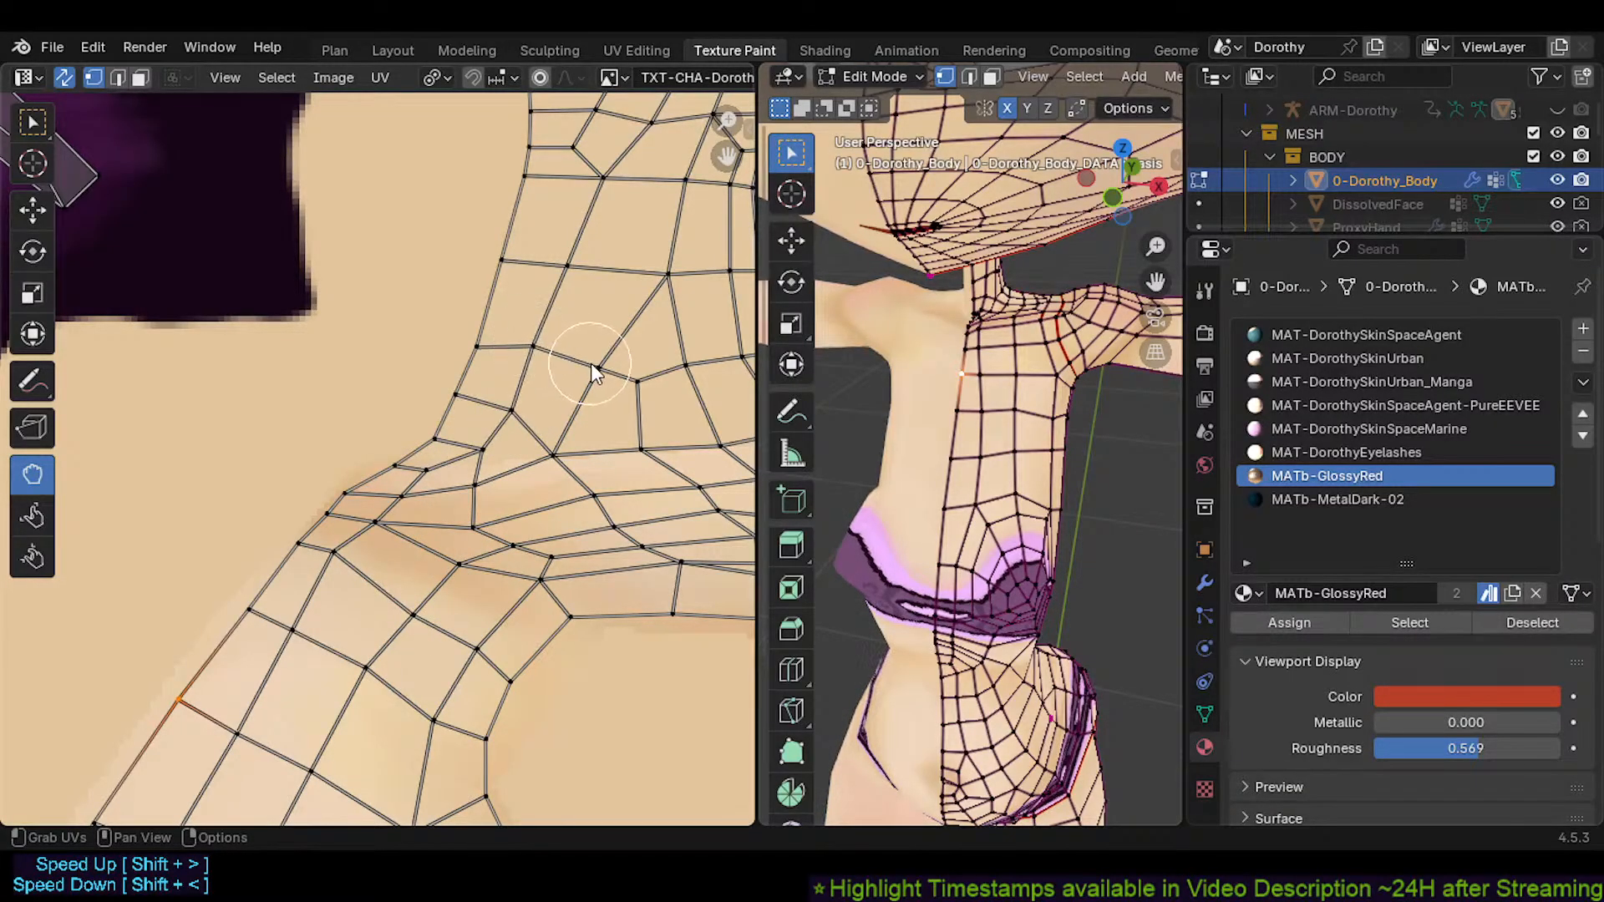
drag(637, 387, 560, 456)
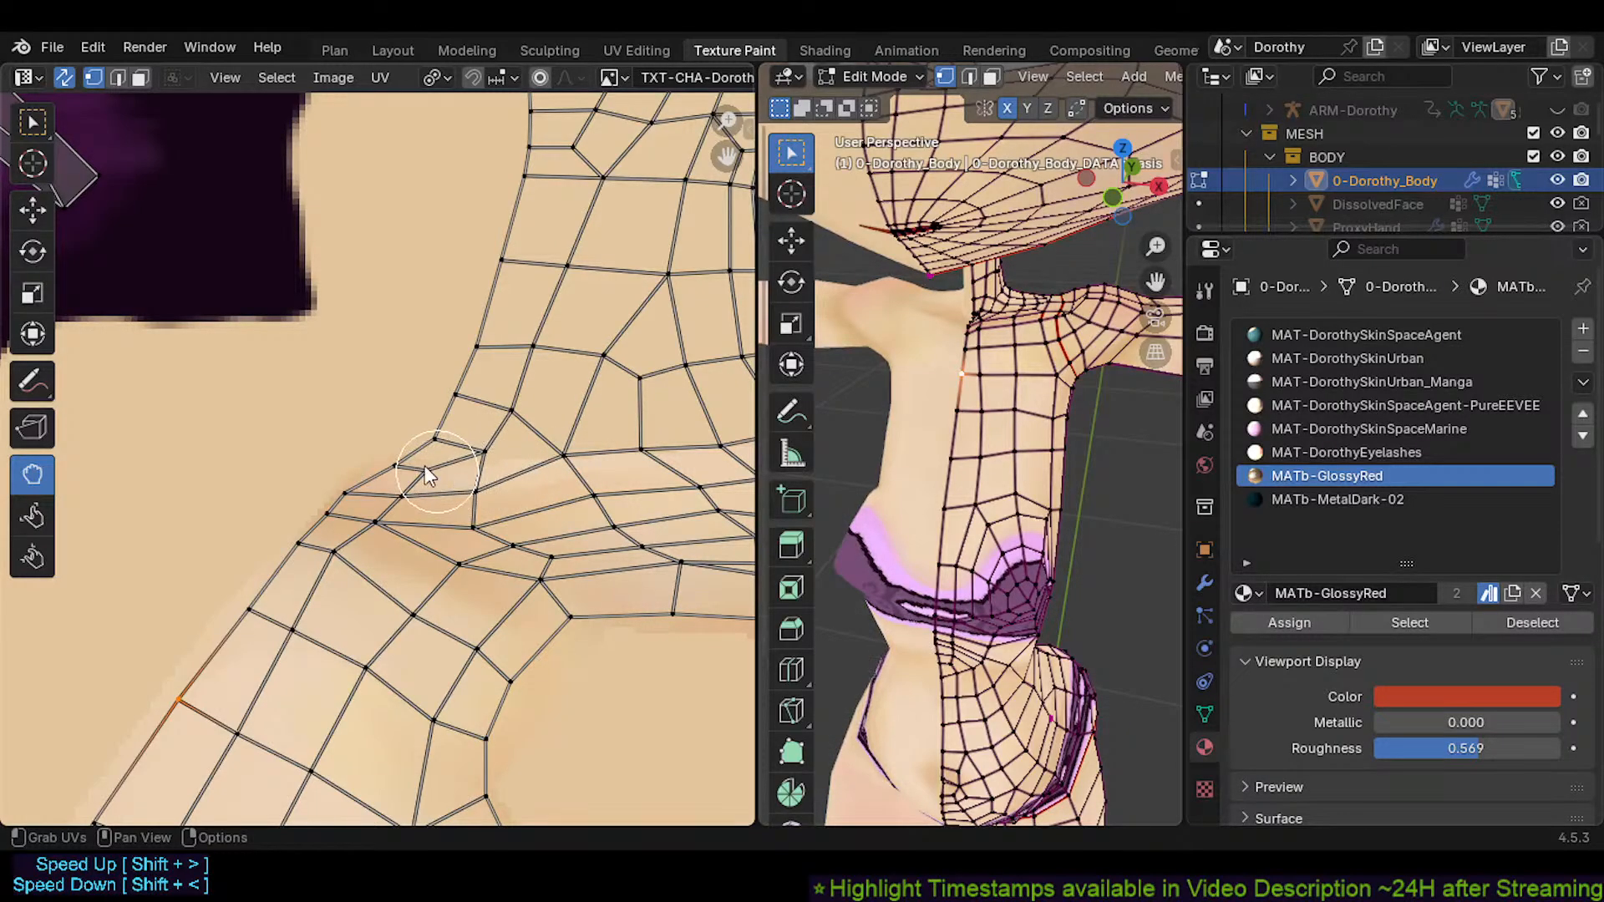
drag(429, 465, 449, 477)
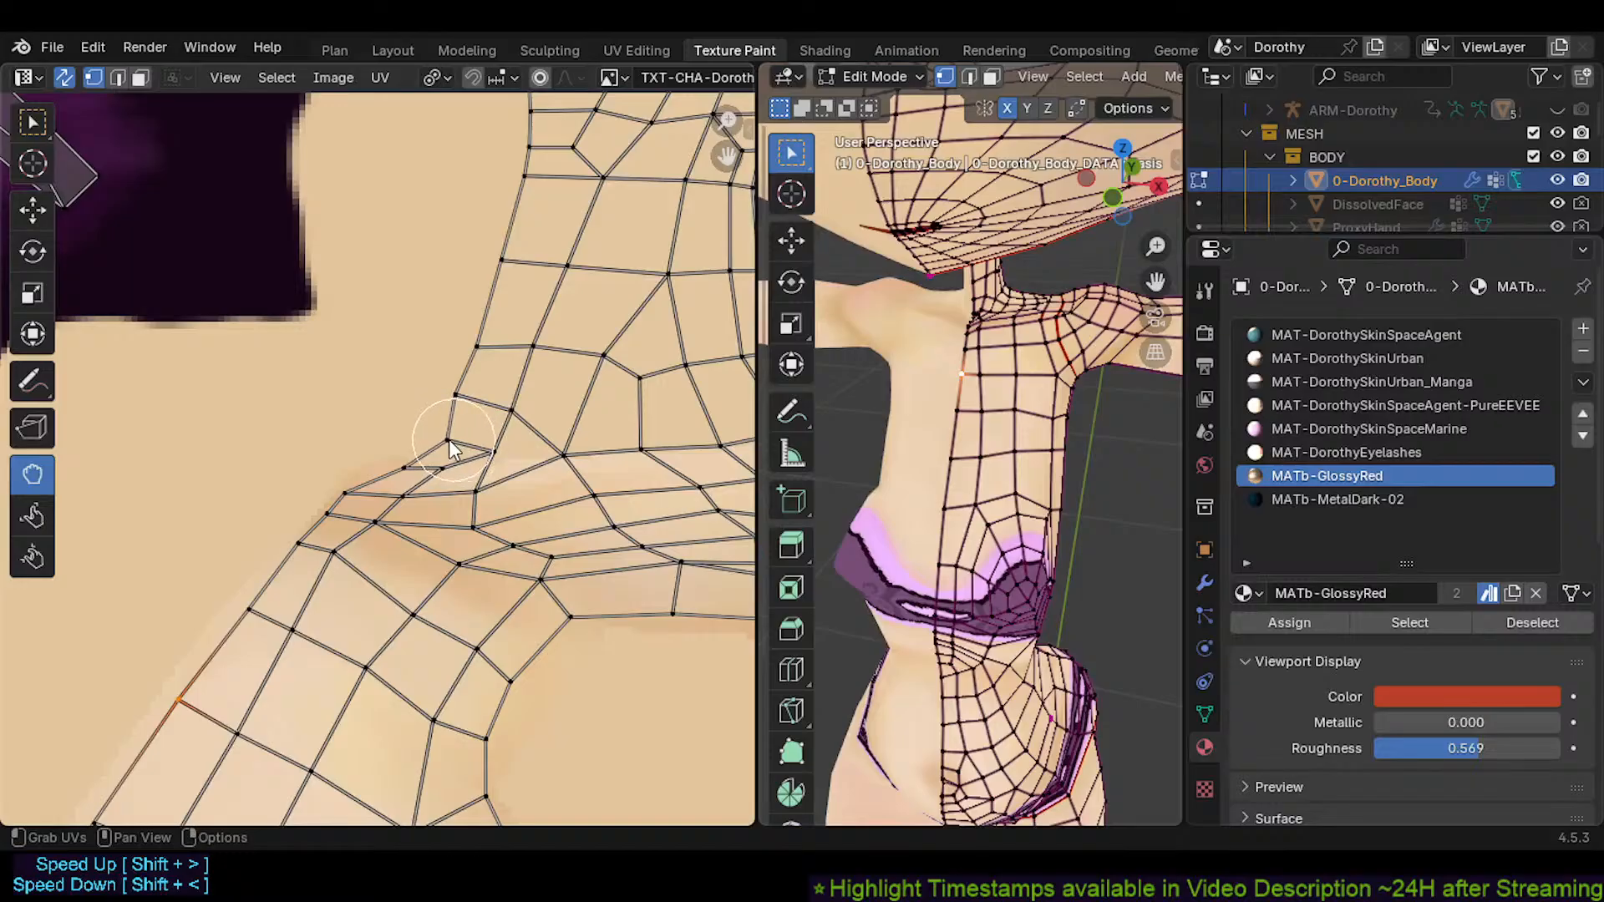
scroll(464, 389, down, 4)
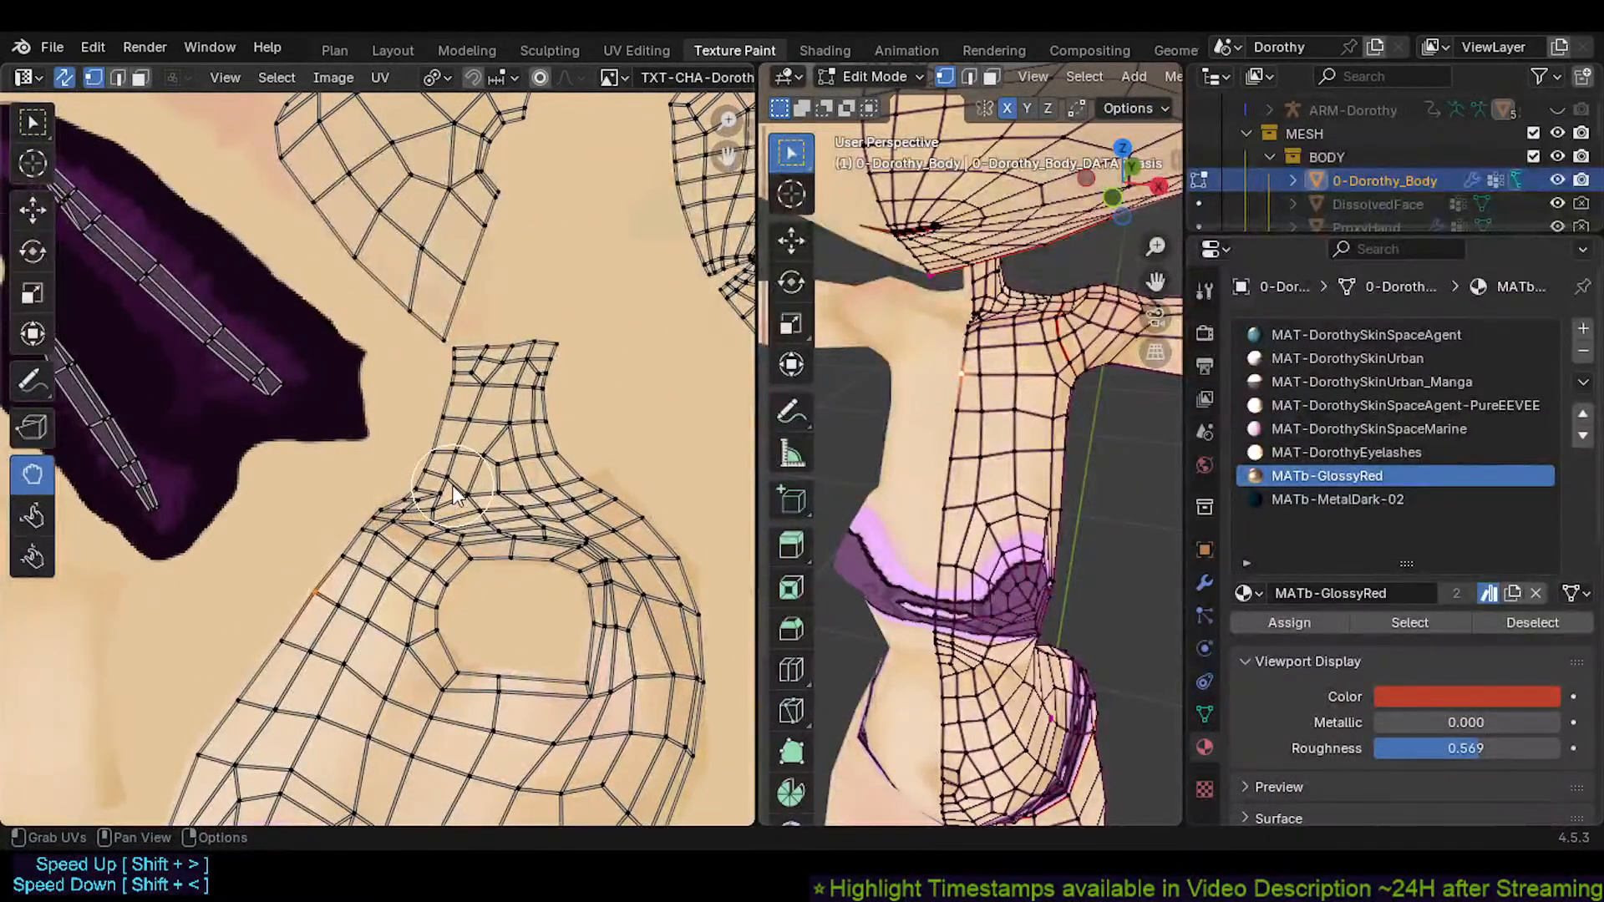
key(Tab)
scroll(453, 489, down, 2)
key(ctrl+s)
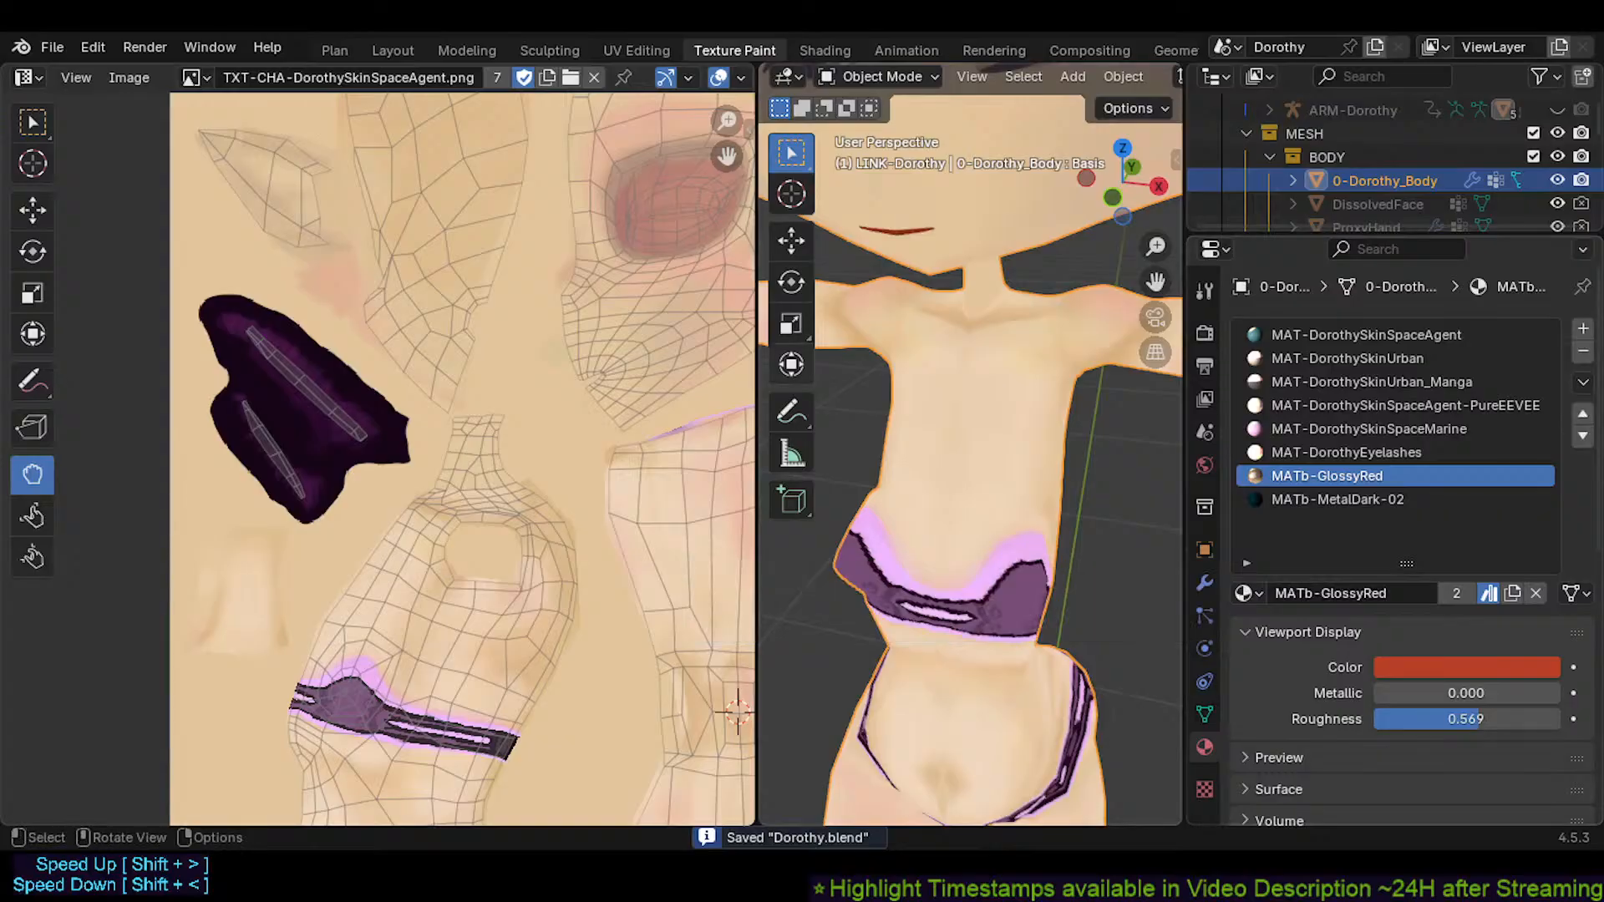
Enter Edit Mode on the body mesh, grab the nose-tip UV vertices upward along the face island's edge, and save the file
scroll(513, 493, down, 3)
scroll(509, 483, up, 3)
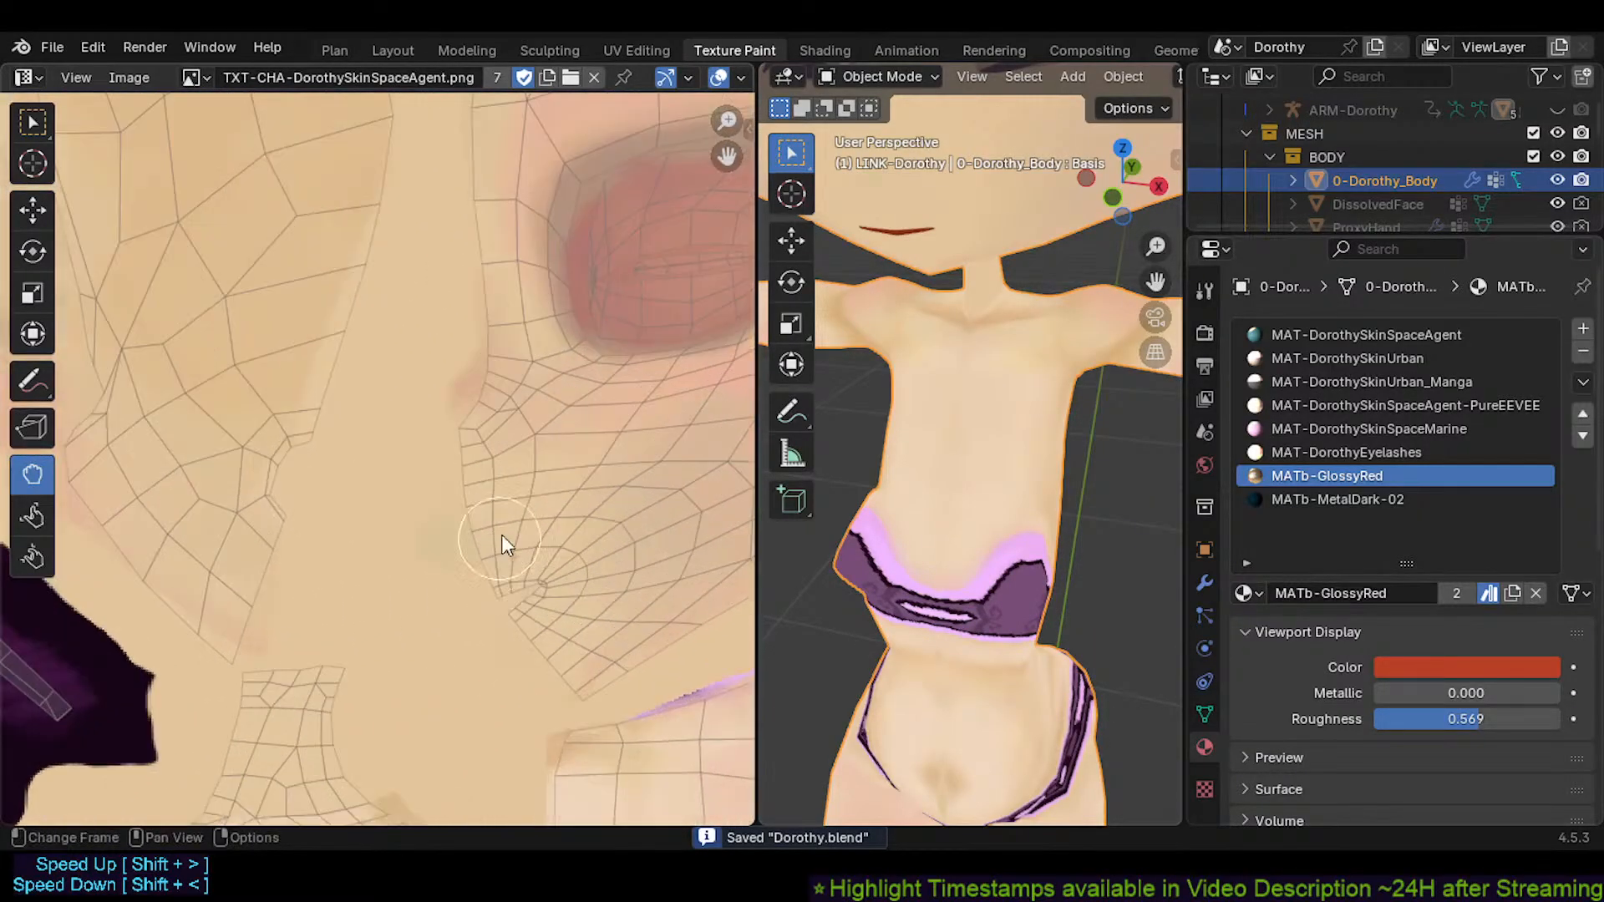
key(Tab)
scroll(458, 389, up, 2)
middle_drag(458, 390, 373, 528)
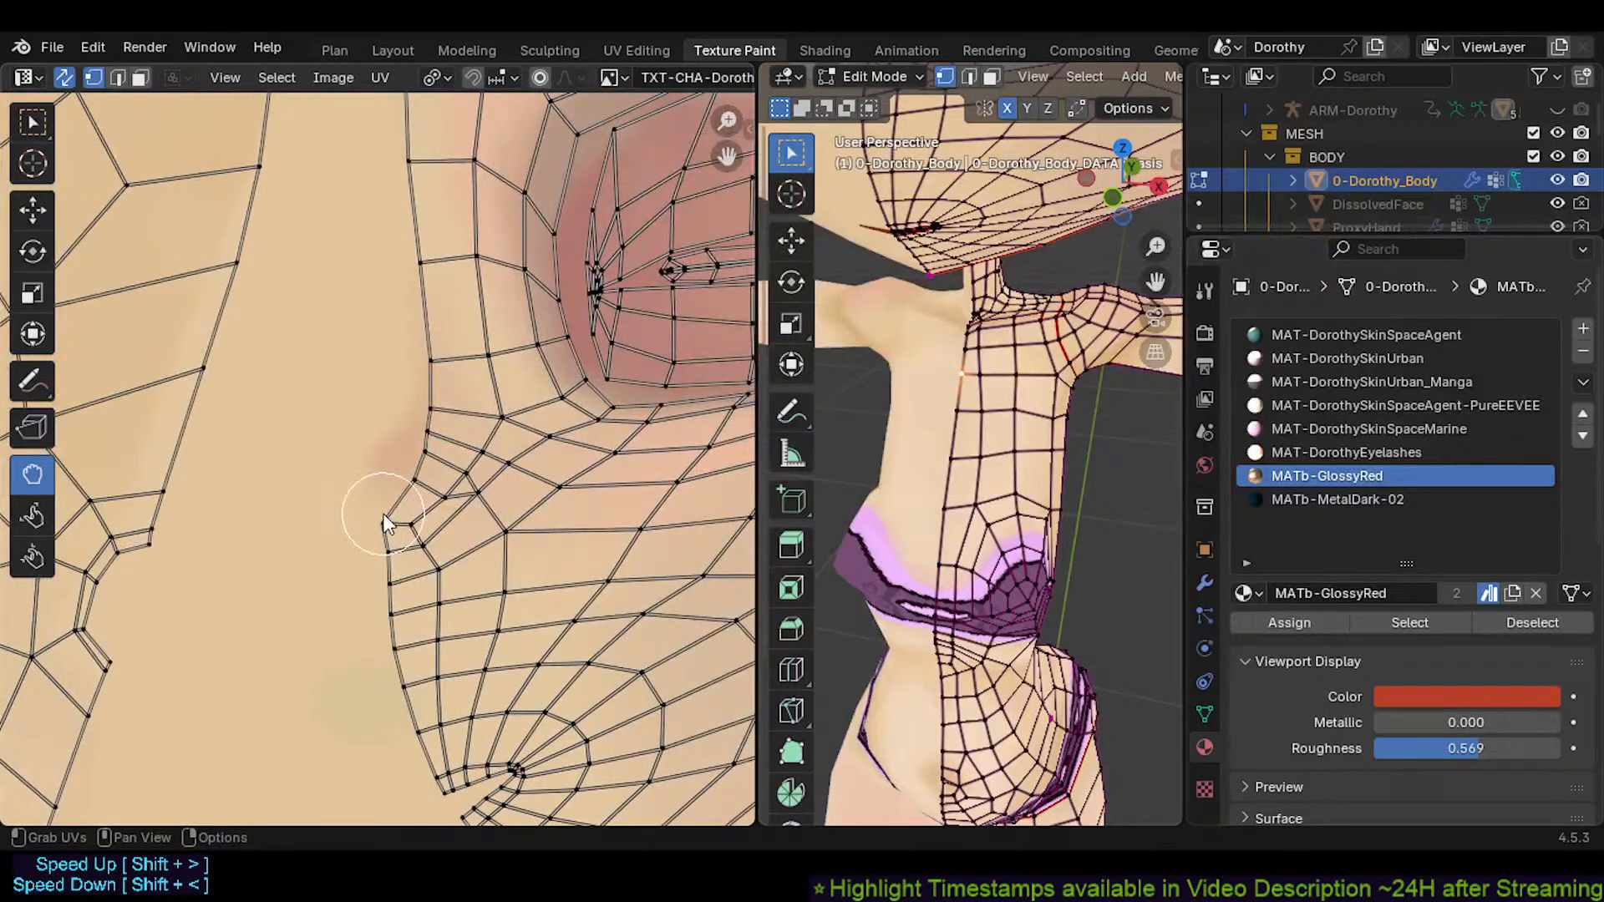
scroll(382, 494, down, 4)
scroll(387, 500, up, 3)
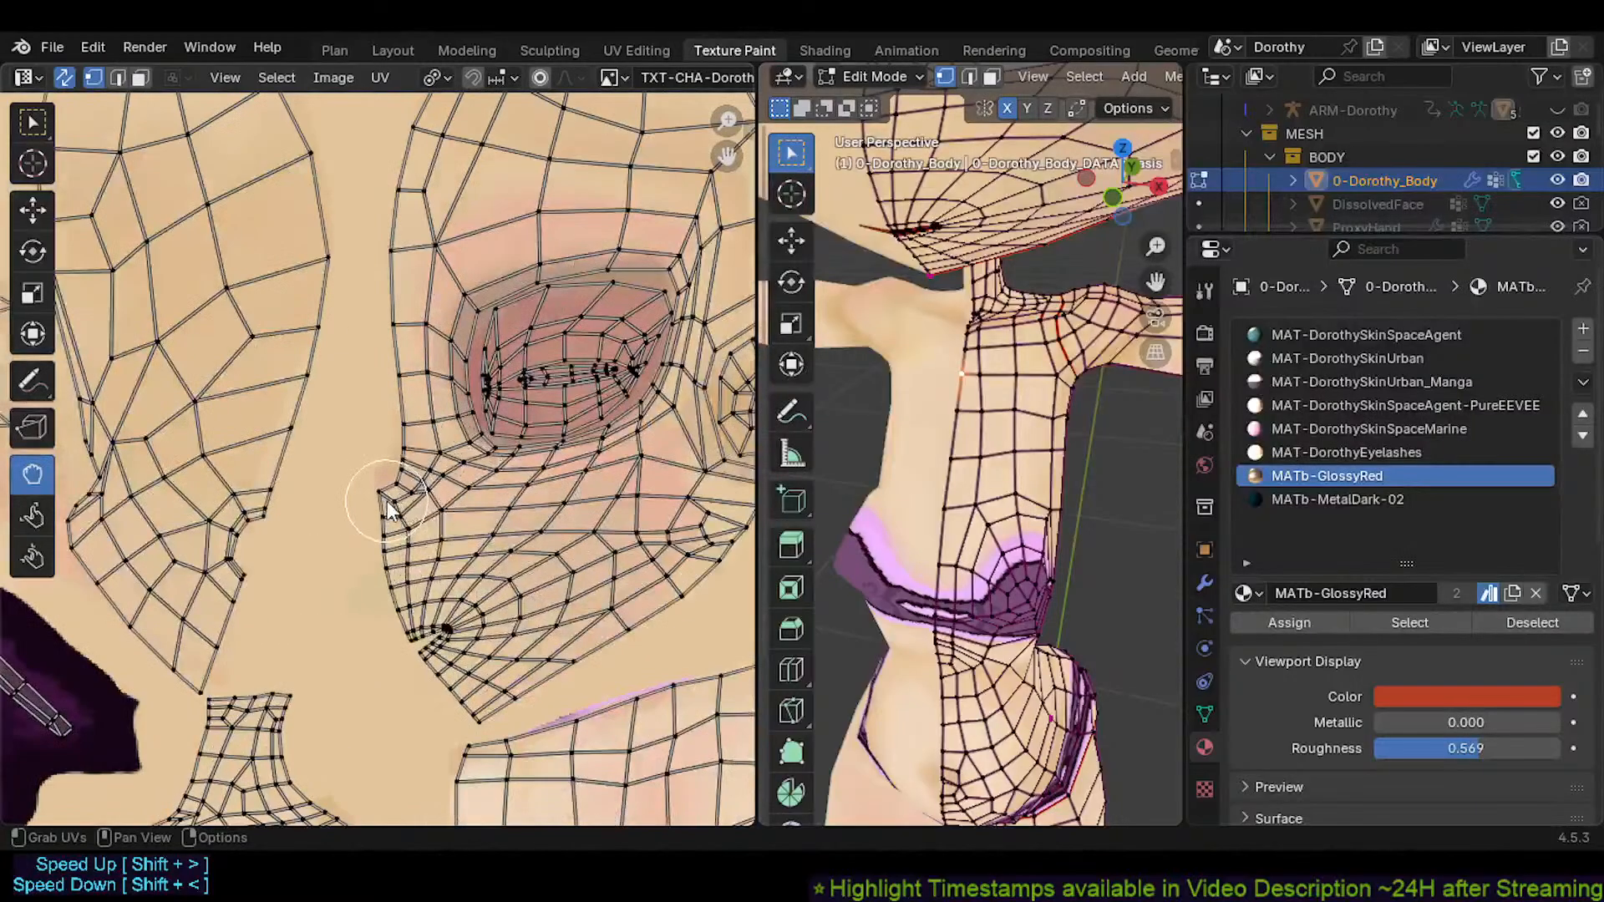
key(c)
key(Escape)
scroll(403, 489, up, 2)
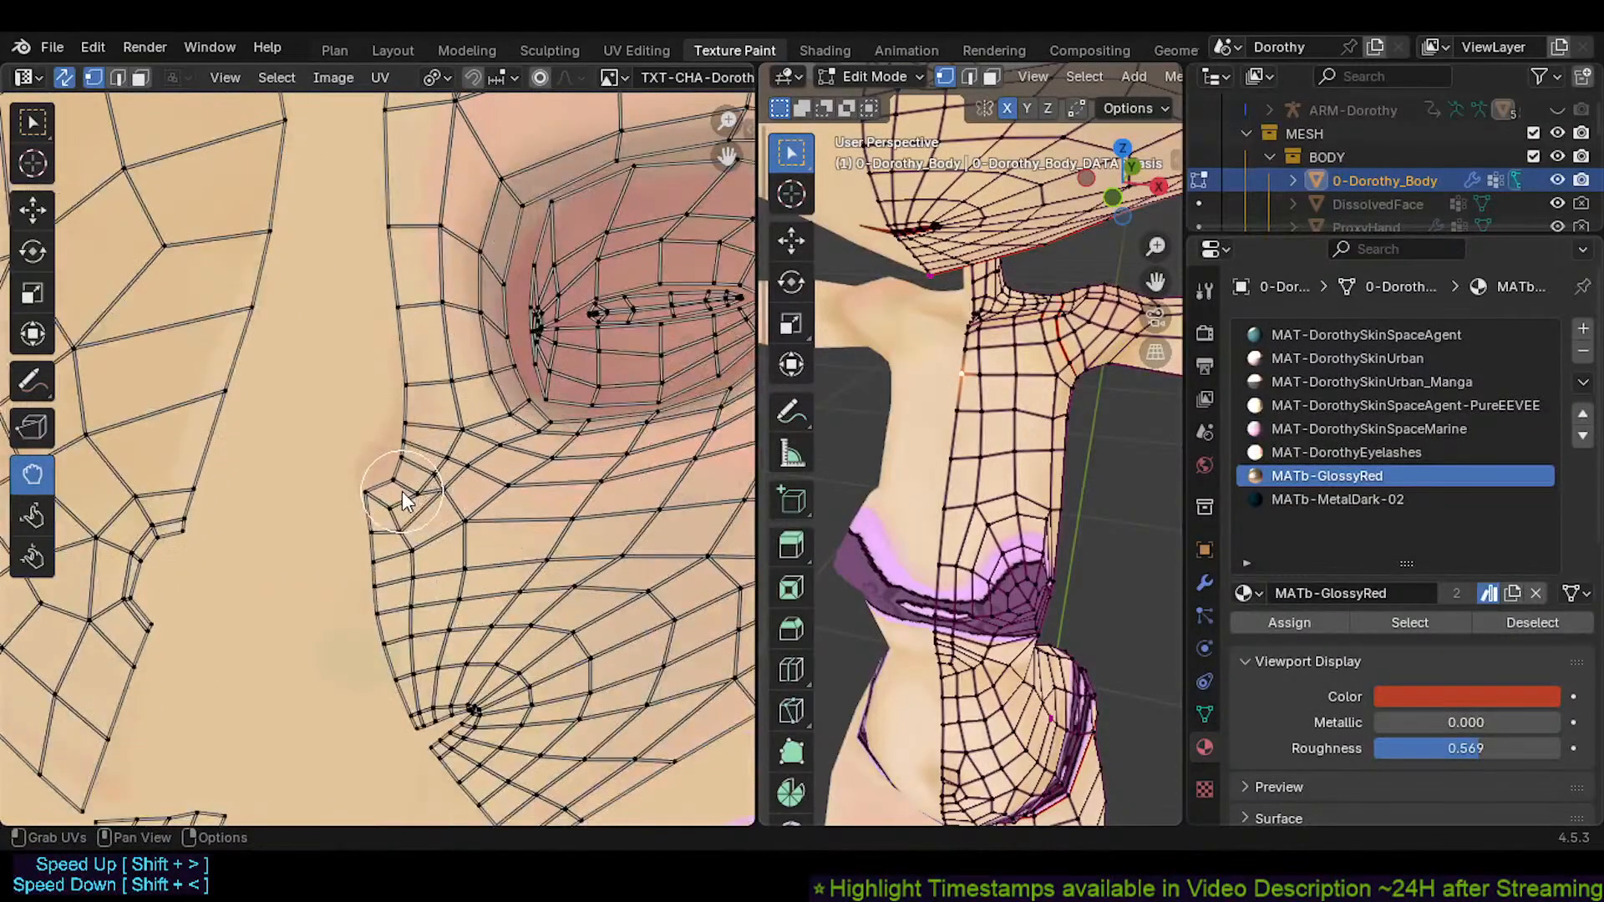
drag(373, 451, 374, 443)
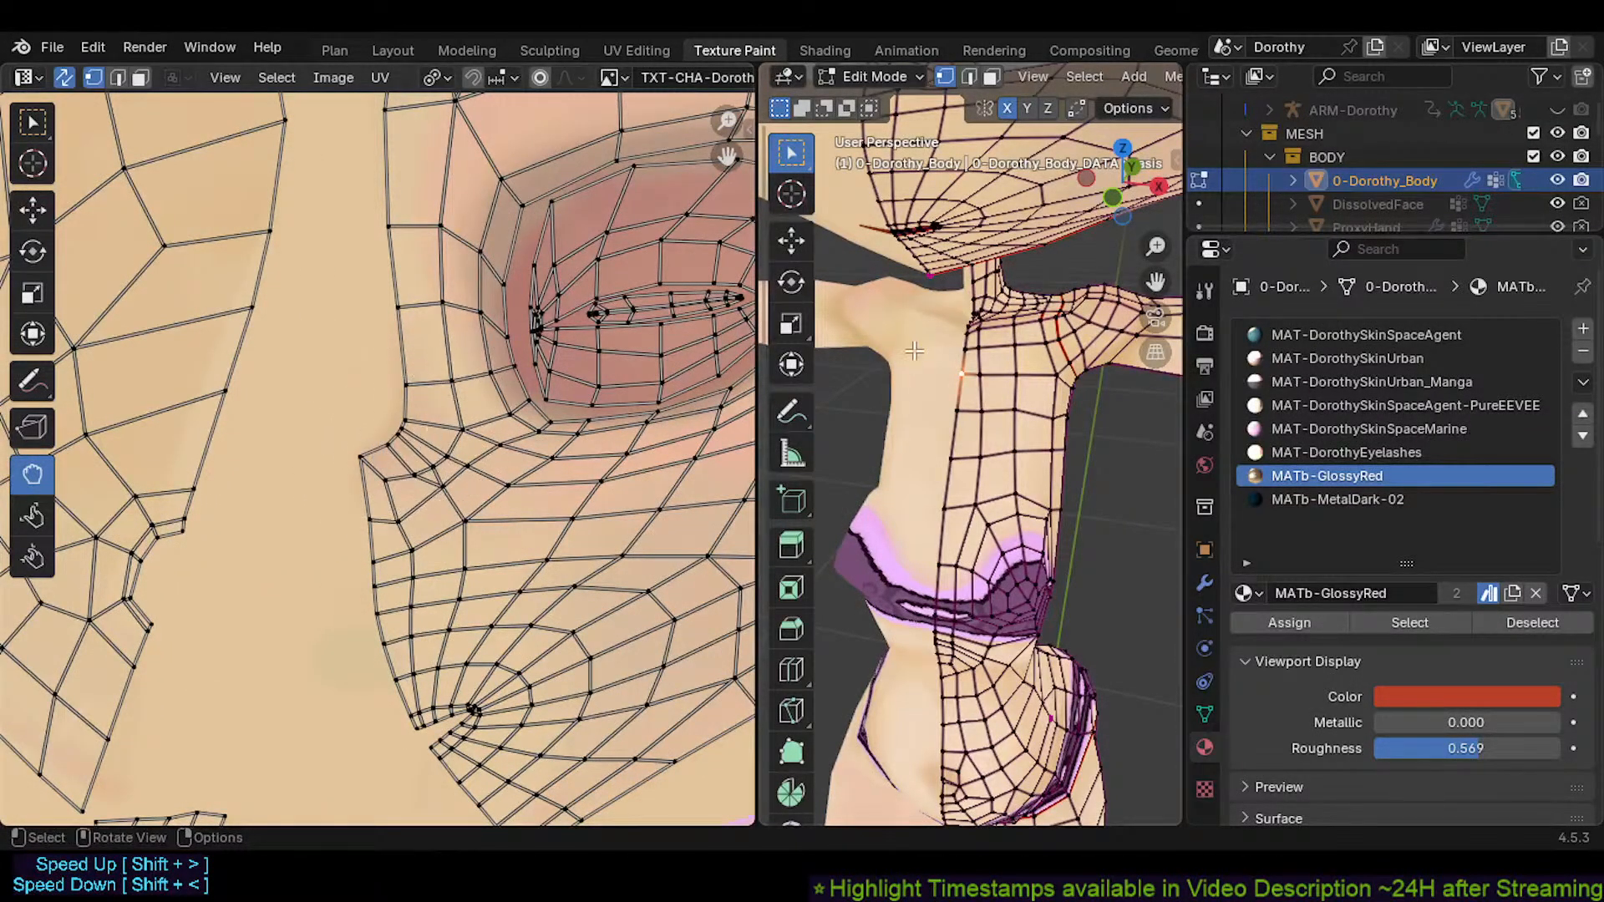
shift+middle_drag(919, 342, 995, 445)
key(ctrl+s)
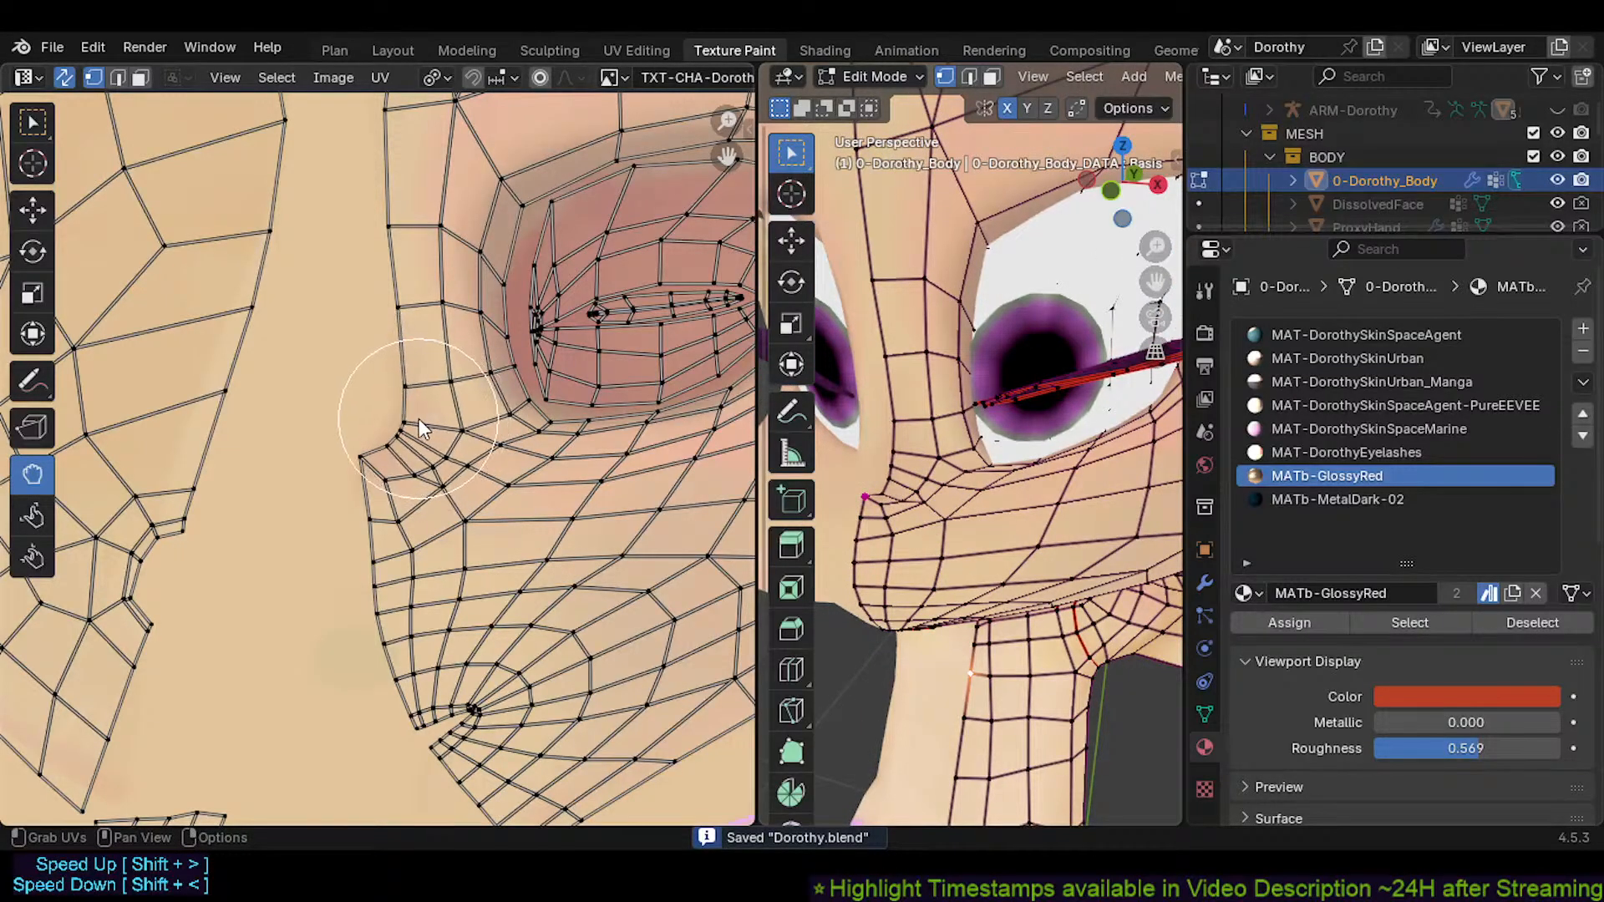
Grab the UV vertices around the eye socket's rim to widen the spacing between its edge loops
middle_drag(417, 346, 228, 508)
drag(314, 343, 296, 319)
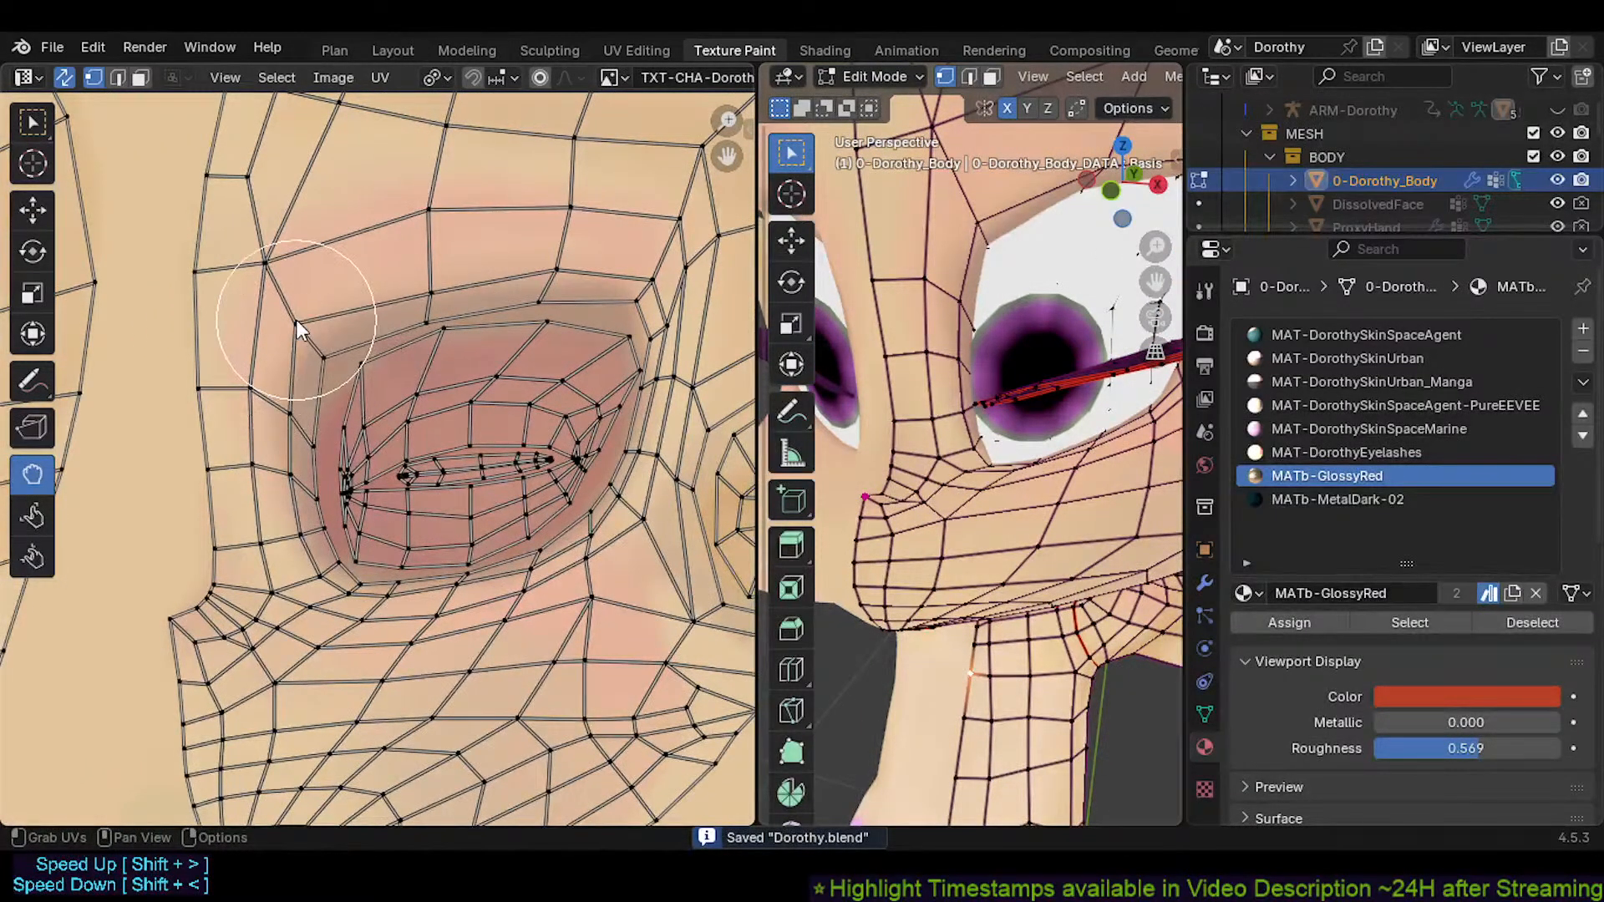
drag(560, 270, 561, 250)
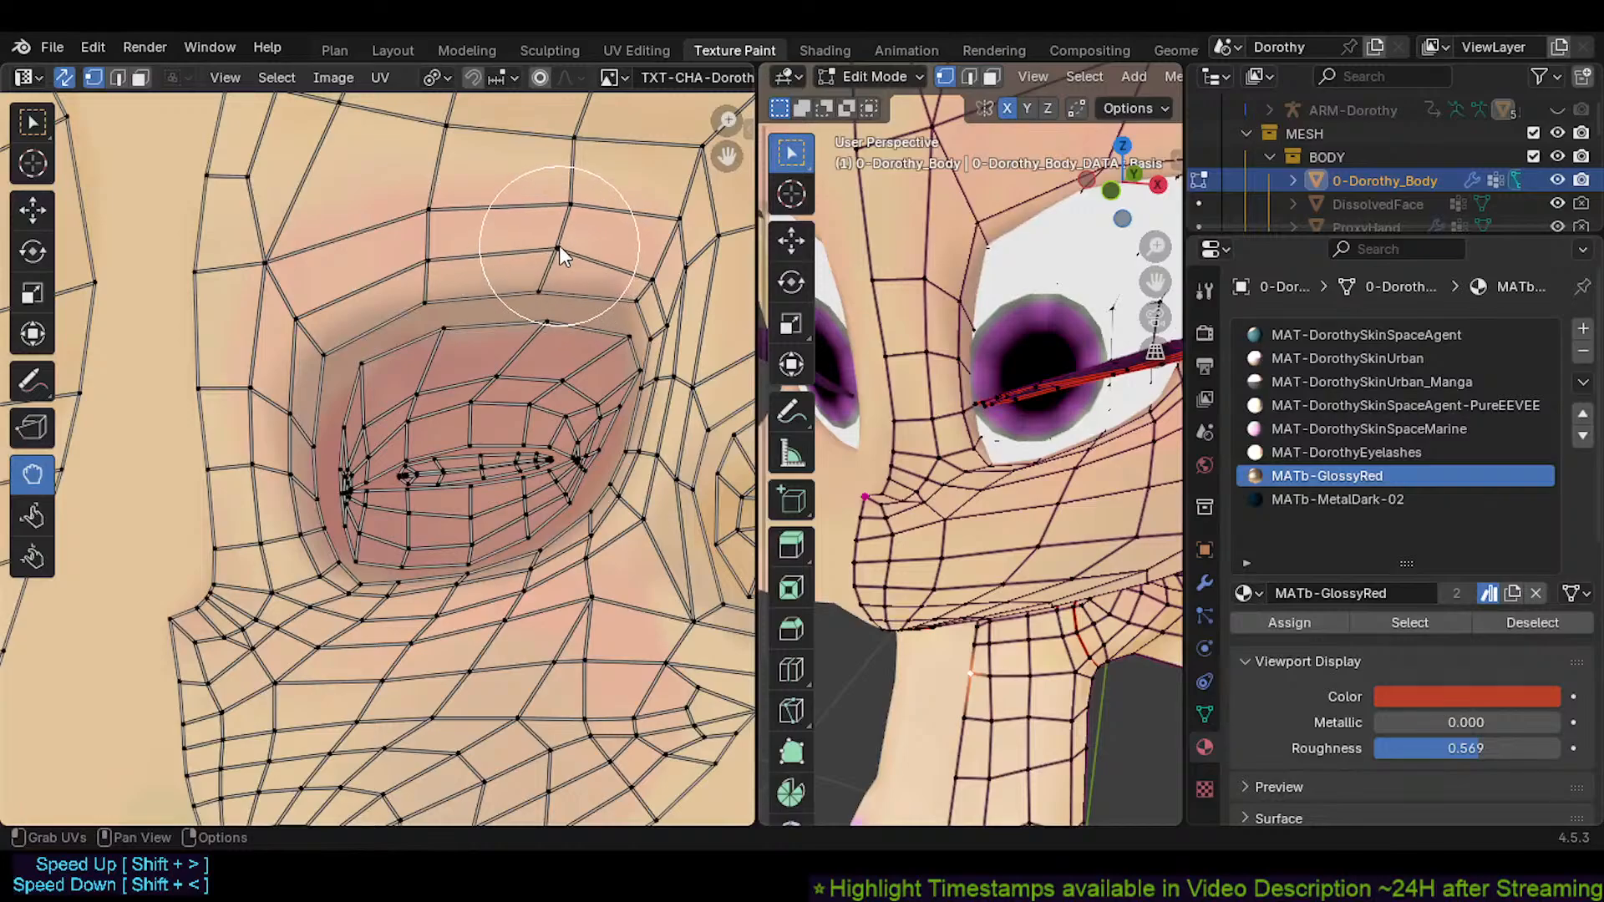
mouse_move(654, 288)
mouse_down()
mouse_move(643, 274)
mouse_move(625, 371)
mouse_move(622, 344)
mouse_move(618, 467)
mouse_move(528, 579)
mouse_move(455, 594)
mouse_move(463, 577)
mouse_move(348, 578)
mouse_move(335, 562)
mouse_up()
mouse_move(324, 494)
mouse_down()
mouse_move(286, 472)
mouse_move(283, 431)
mouse_move(285, 376)
mouse_move(322, 322)
mouse_move(317, 364)
mouse_move(368, 406)
mouse_move(337, 407)
mouse_move(311, 472)
mouse_up()
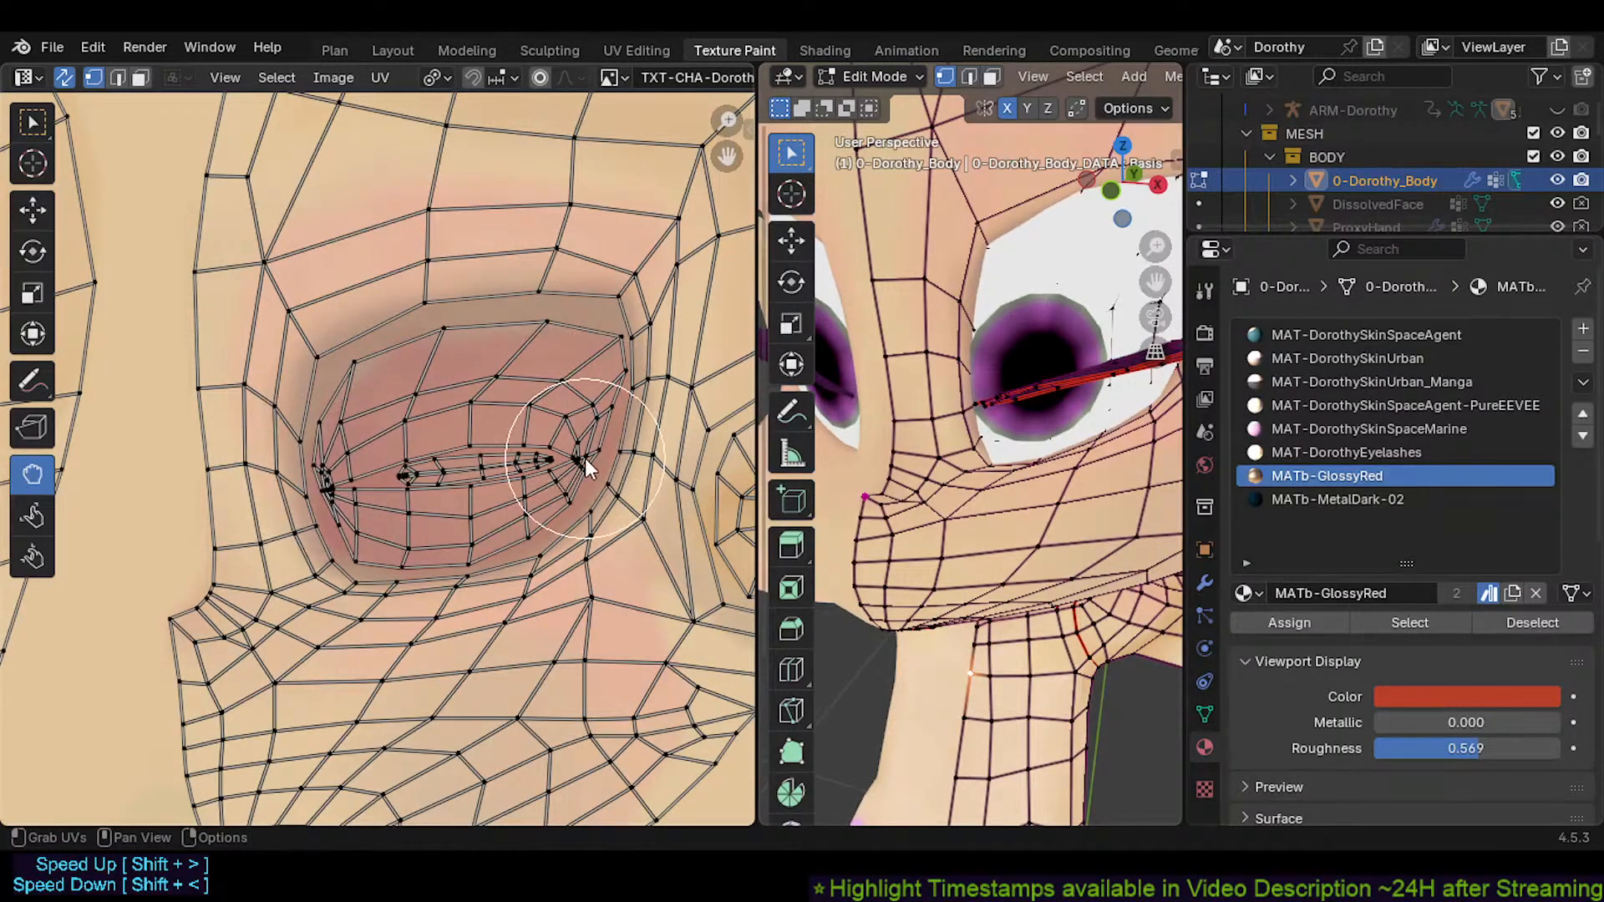
Adjust the corner and inner UV vertices of the eye socket to open up their spacing, and save the texture image
drag(595, 464, 599, 466)
drag(329, 501, 322, 504)
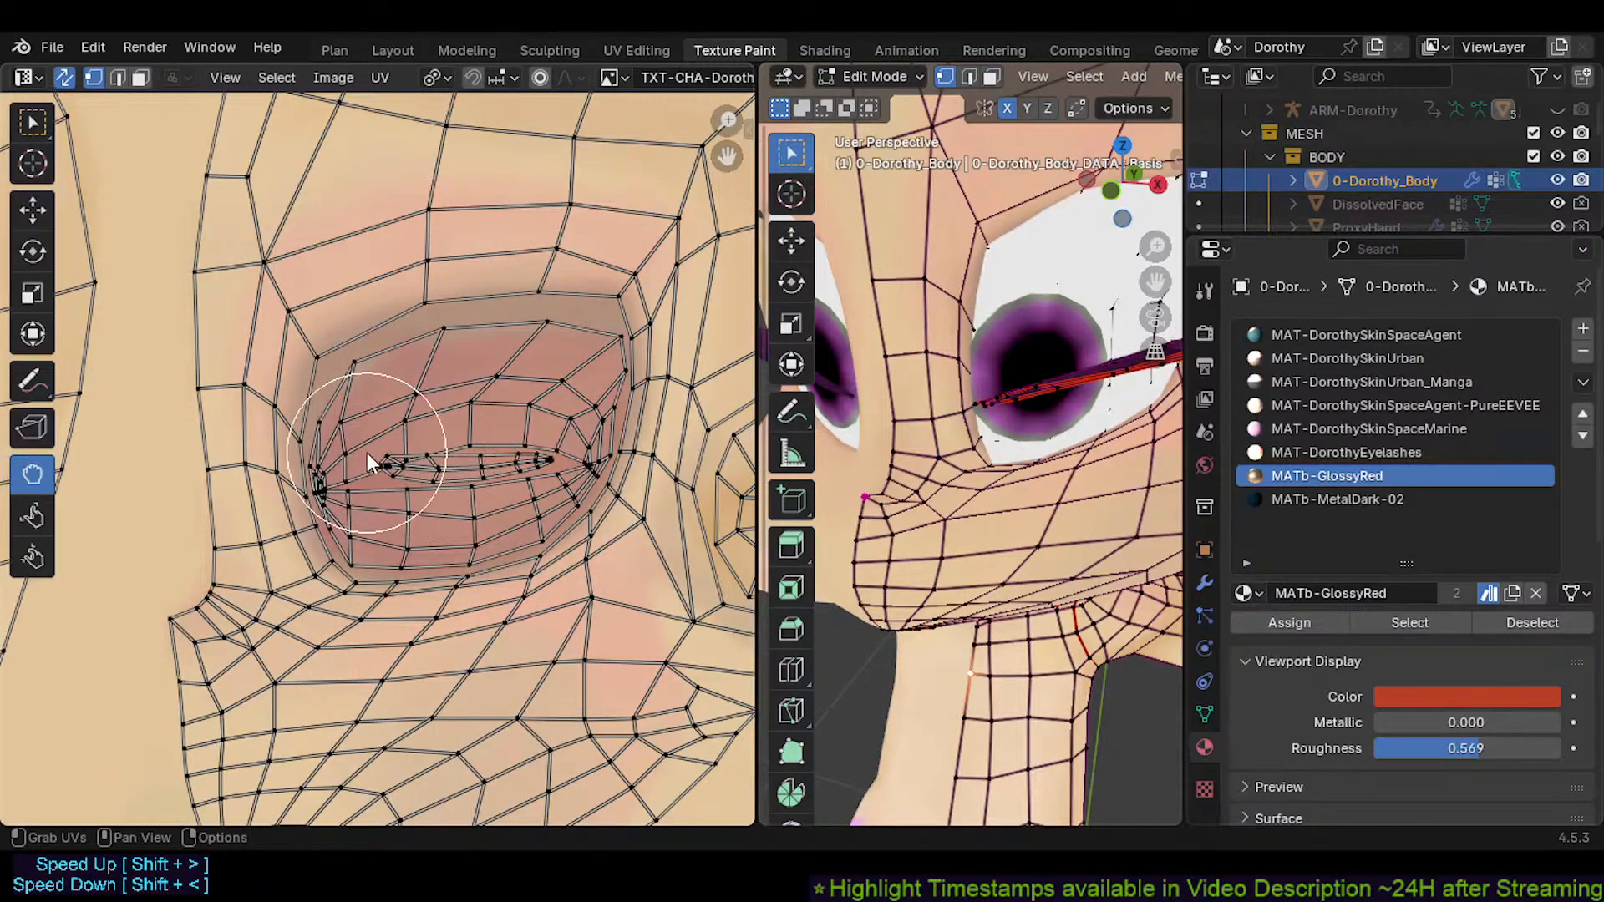
key(ctrl+z)
mouse_move(378, 460)
mouse_down()
mouse_move(368, 451)
mouse_move(384, 491)
mouse_move(384, 474)
mouse_up()
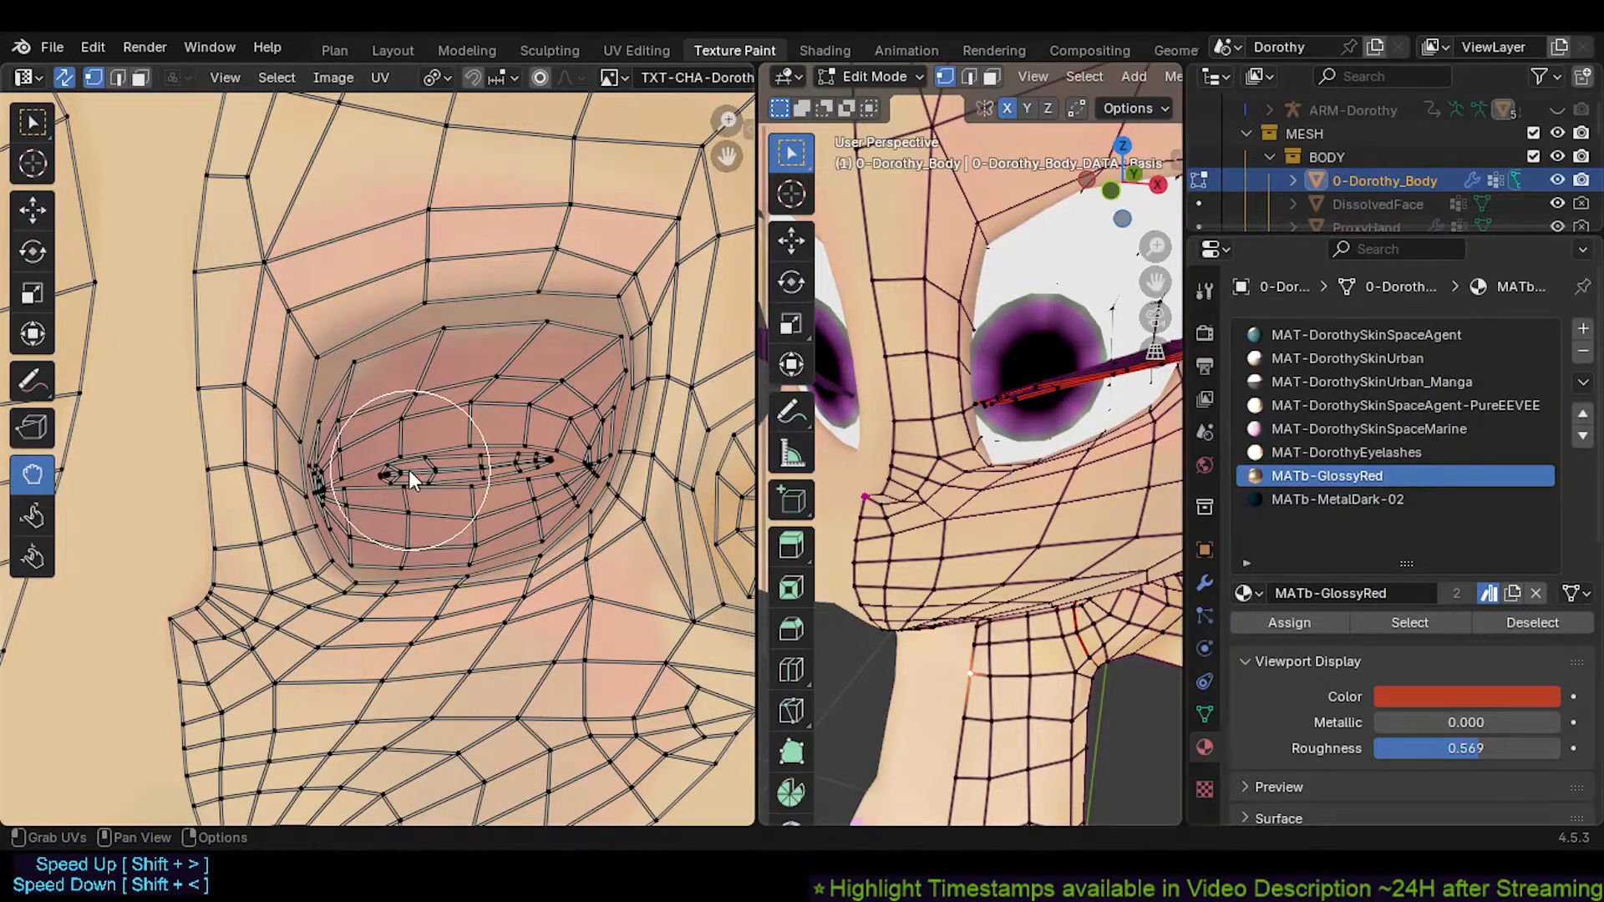
scroll(409, 470, up, 3)
scroll(409, 469, down, 4)
key(alt+s)
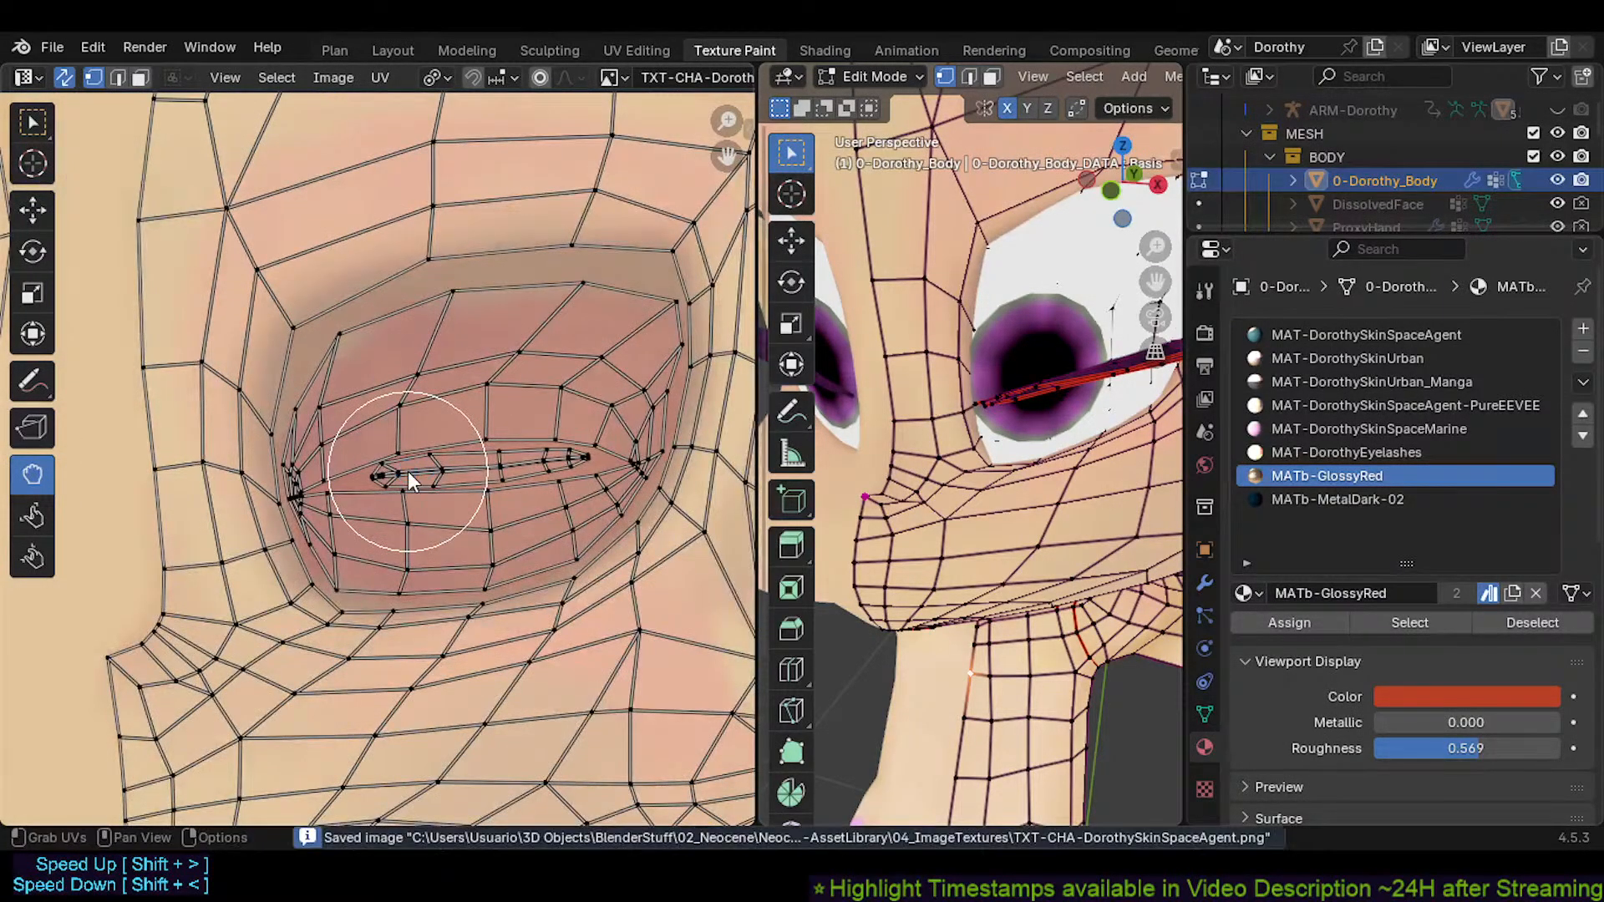
Grab the UV vertices at the cheek's outer edge below the ear downward, away from the ear island
scroll(470, 506, down, 2)
scroll(504, 560, up, 3)
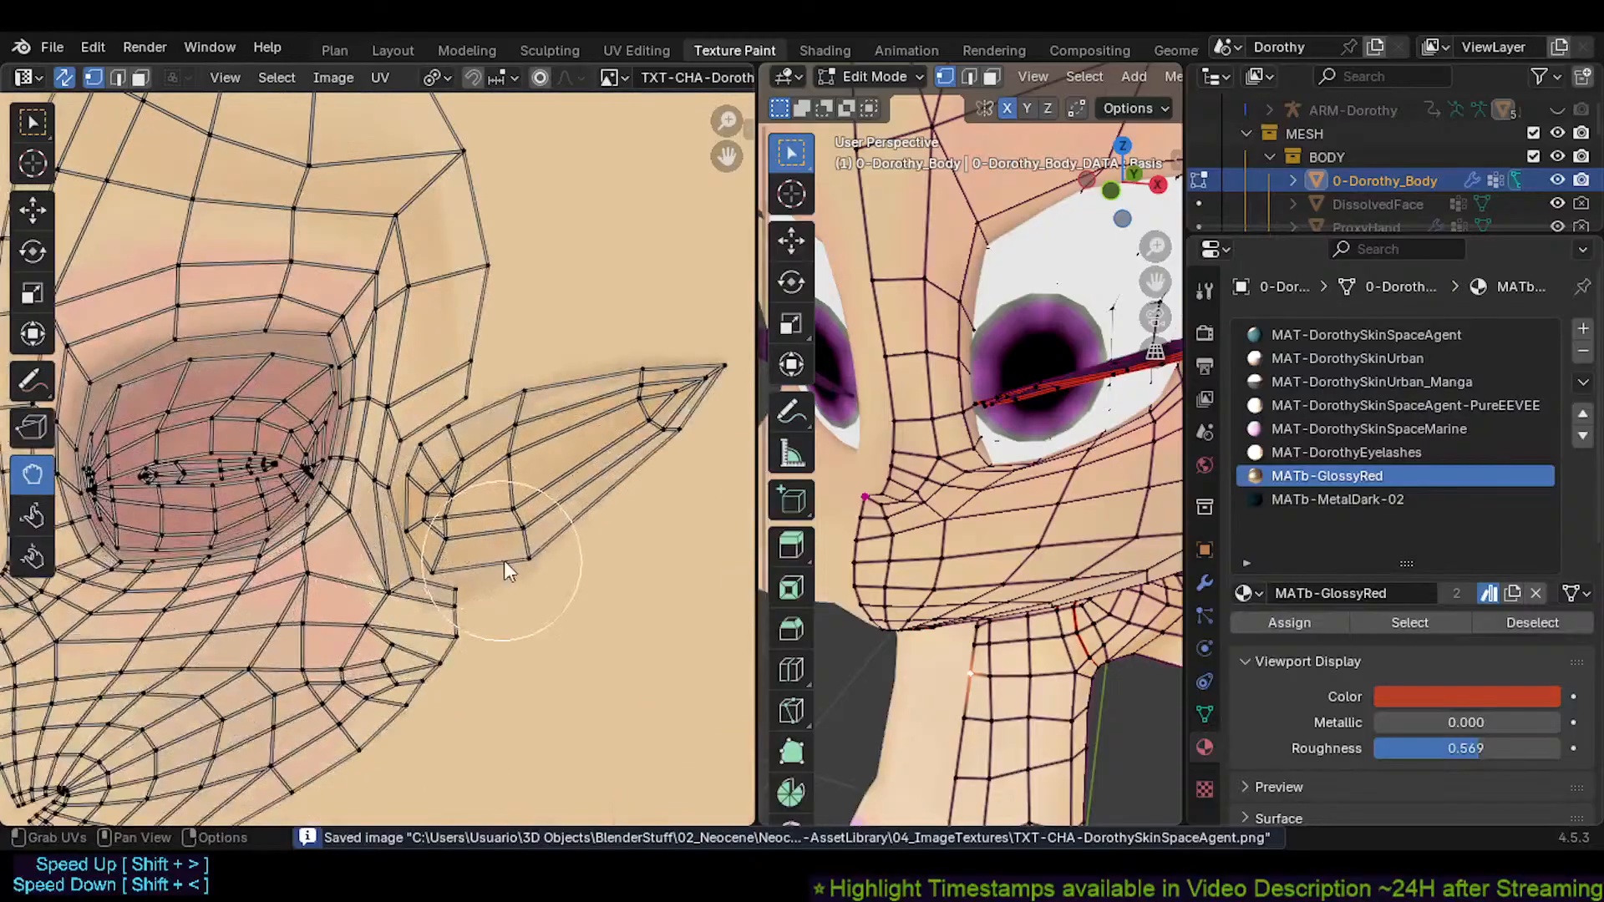
mouse_move(430, 570)
mouse_down()
mouse_move(455, 590)
mouse_move(399, 615)
mouse_move(414, 603)
mouse_up()
scroll(417, 603, down, 3)
scroll(519, 544, up, 3)
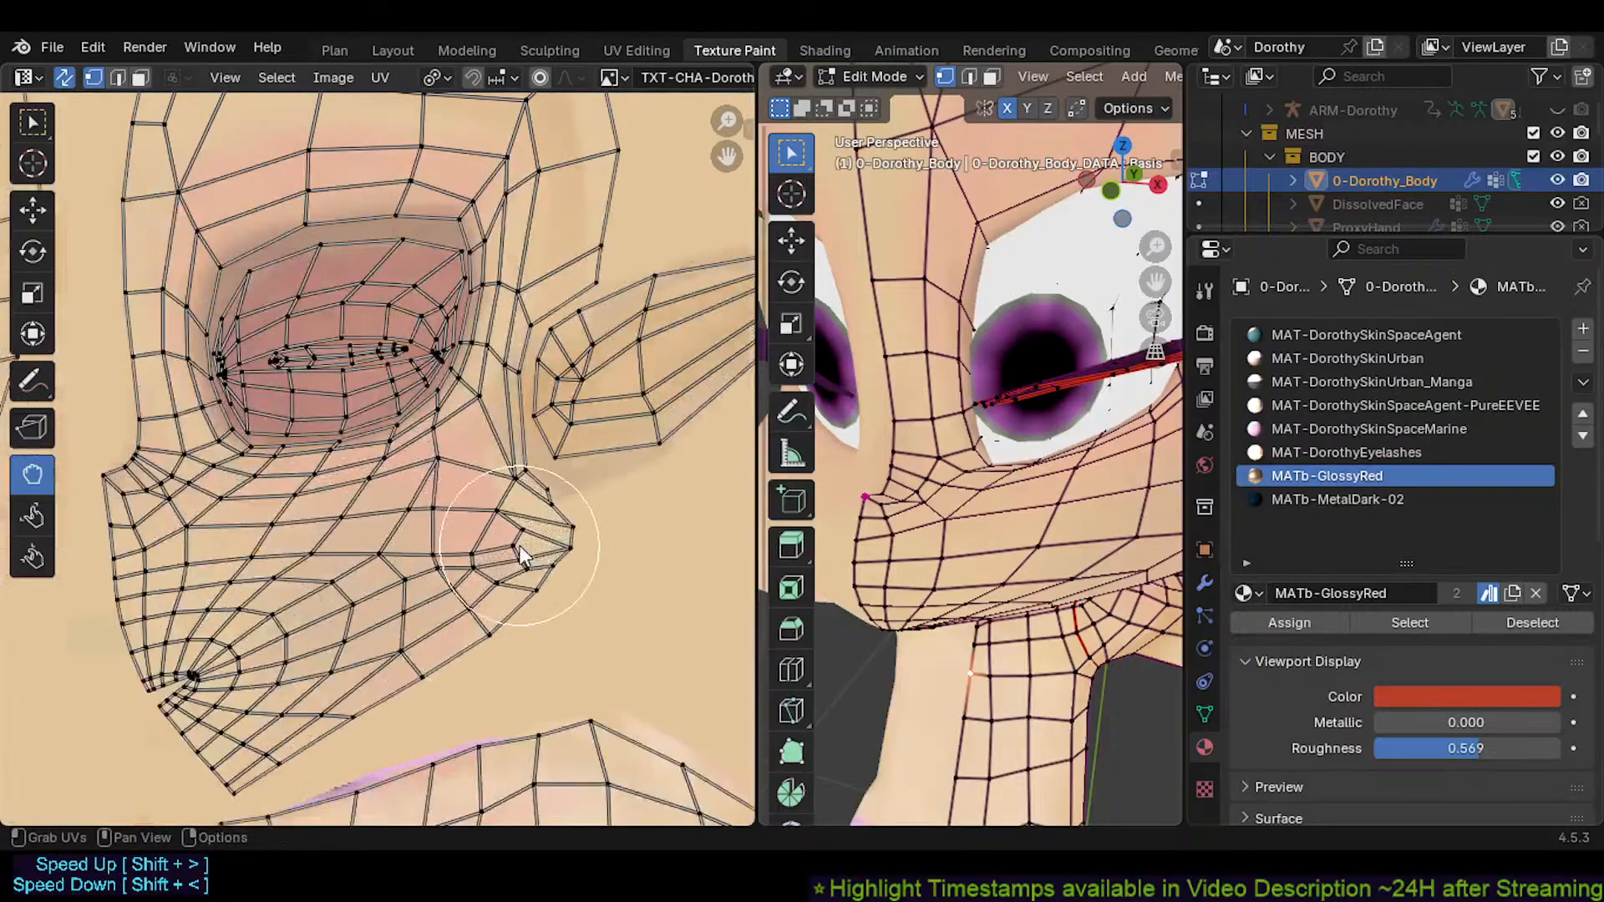
Hide the whole mesh to inspect the painted face texture, and reveal and deselect everything again
key(a)
key(h)
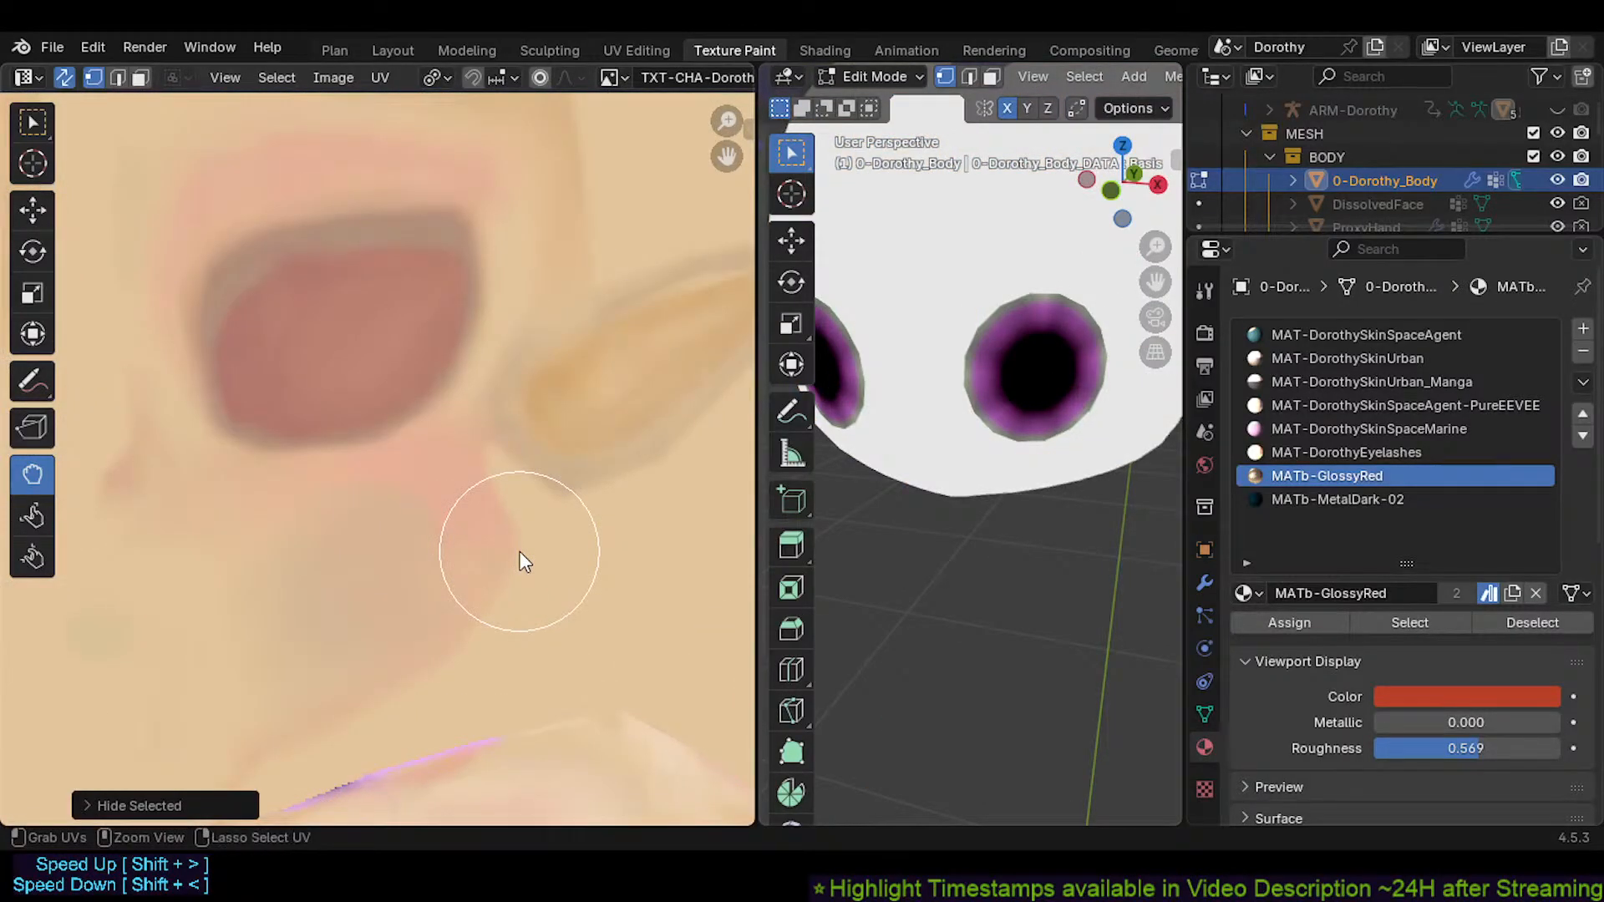
key(alt+h)
key(alt+a)
key(l)
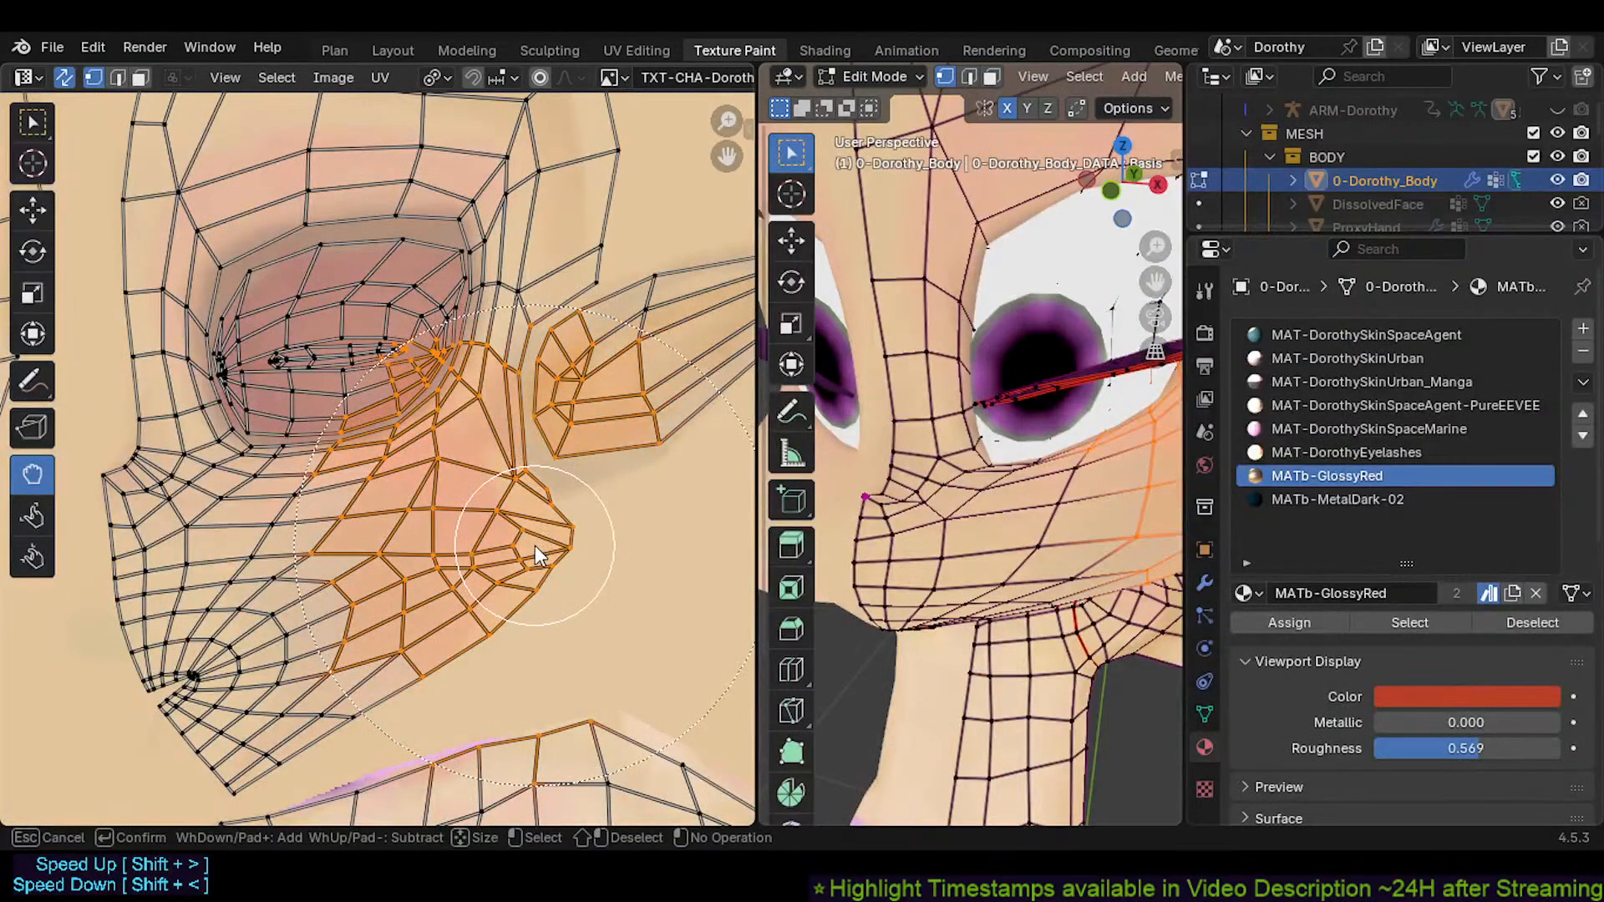
key(alt+a)
scroll(541, 548, down, 3)
key(c)
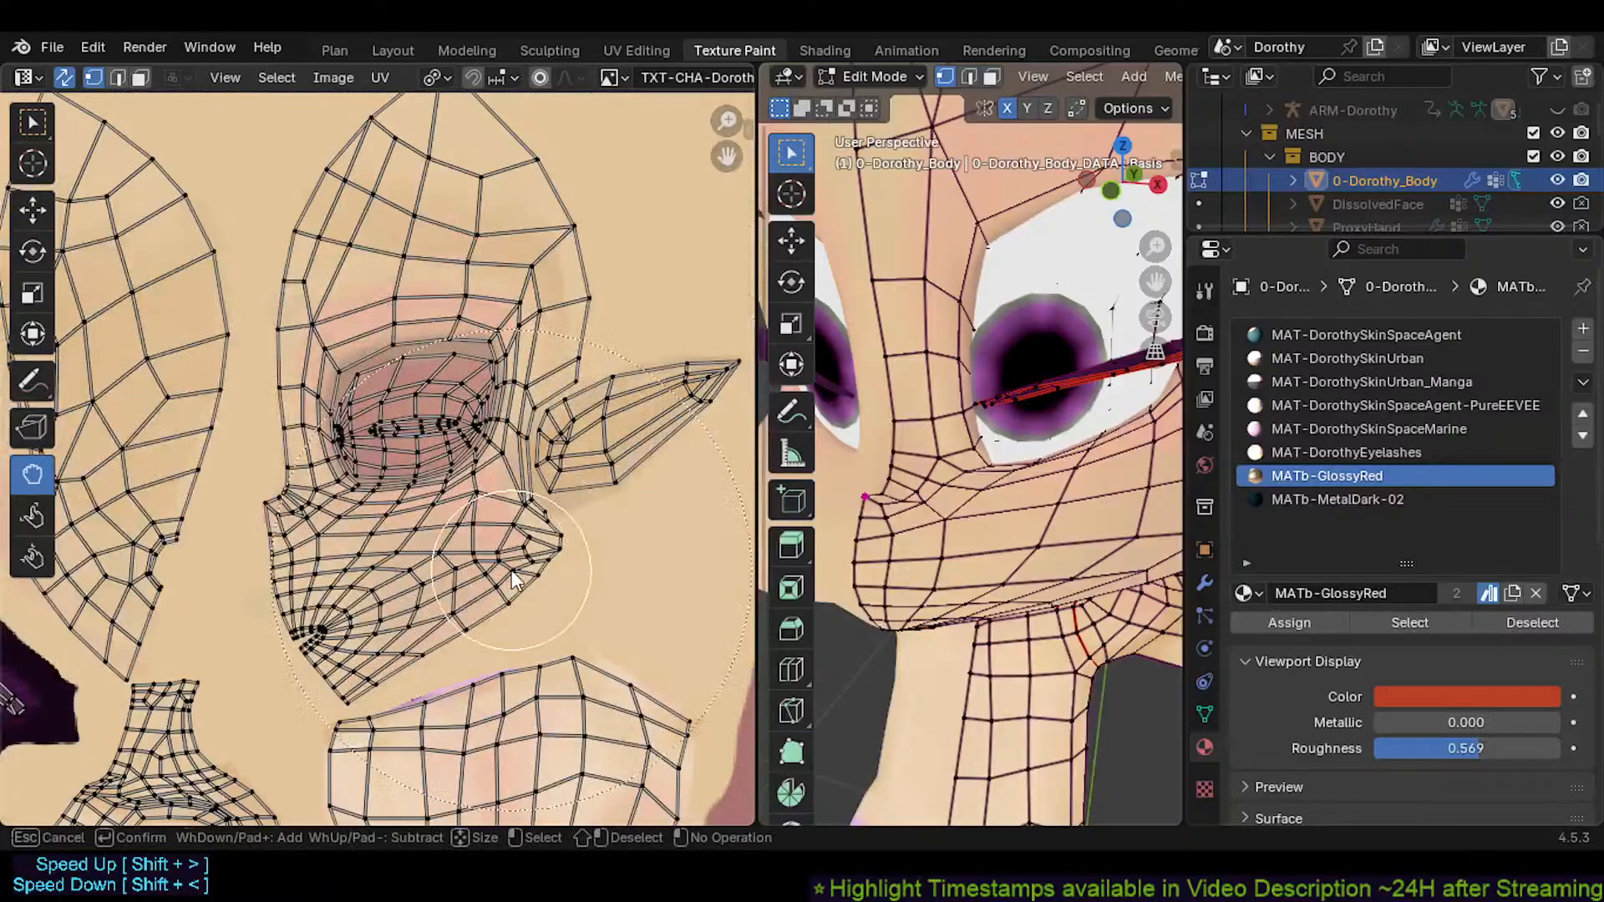
key(Escape)
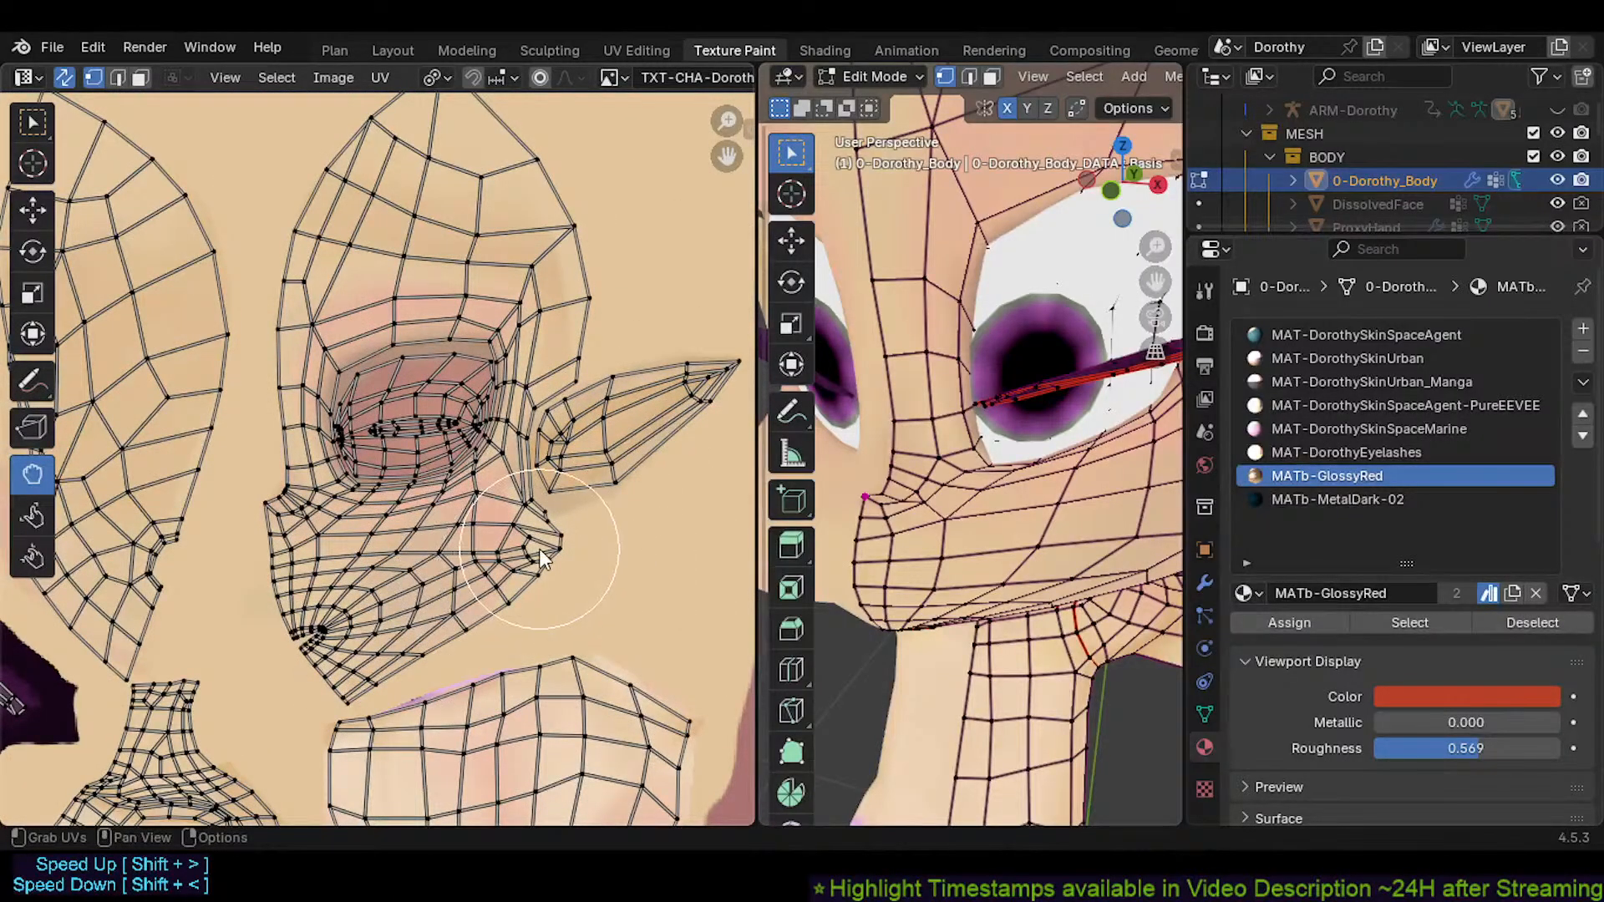
Examine the spacing of the face, forehead and back-of-head UV islands against the painted skin texture
scroll(537, 565, up, 2)
right_click(468, 550)
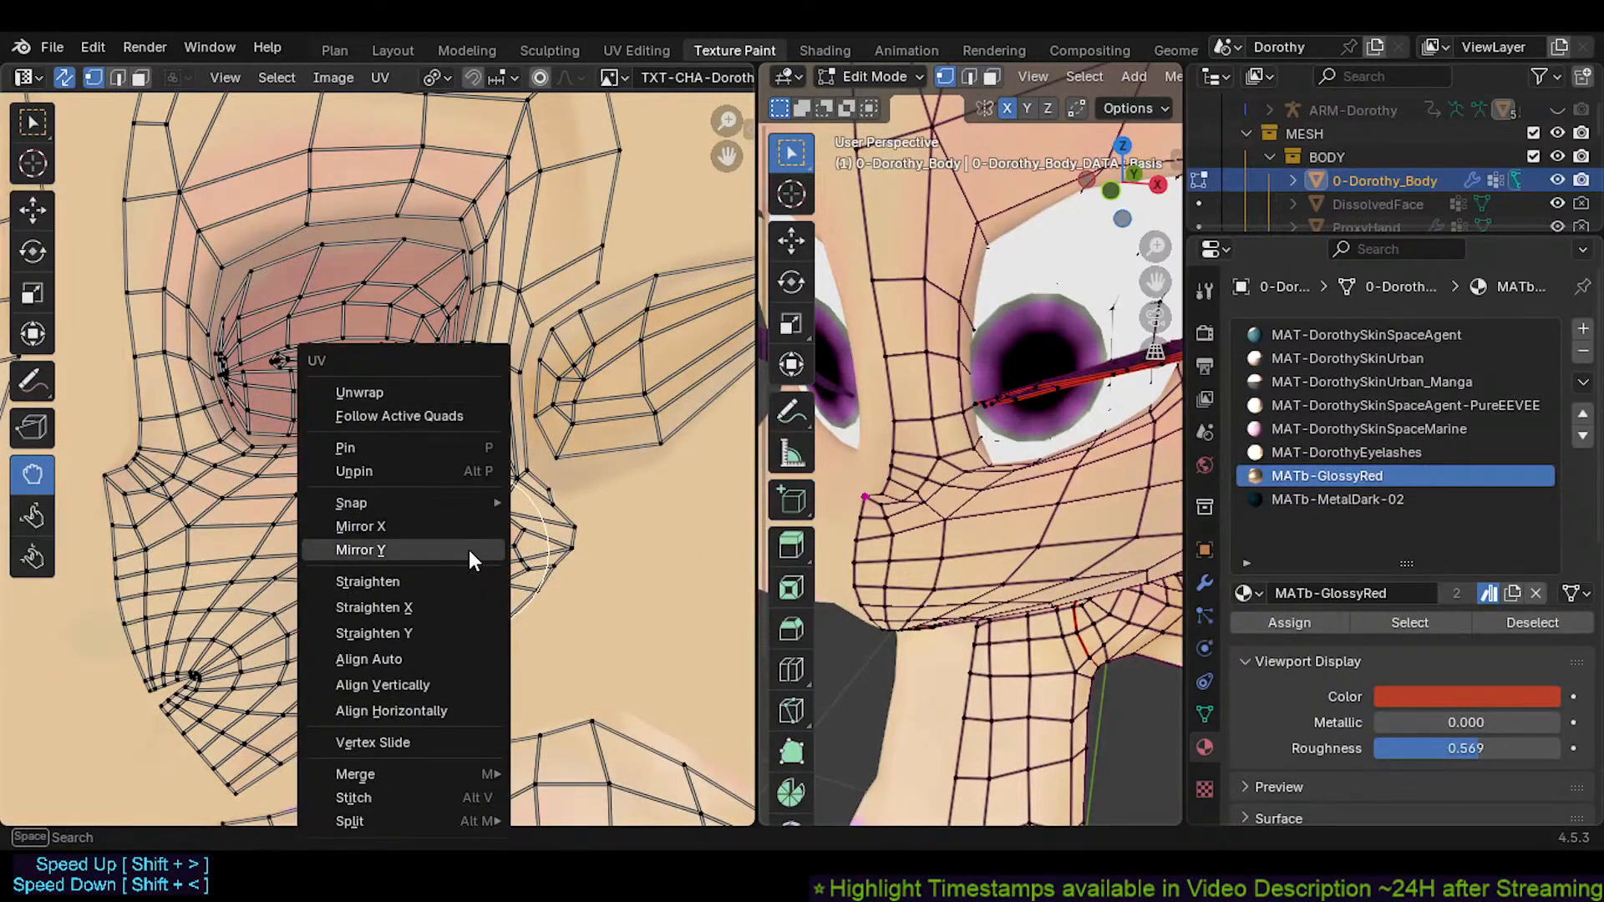
scroll(468, 372, down, 2)
middle_drag(397, 380, 370, 562)
scroll(464, 519, up, 2)
scroll(445, 493, down, 2)
scroll(489, 478, down, 2)
scroll(370, 562, up, 4)
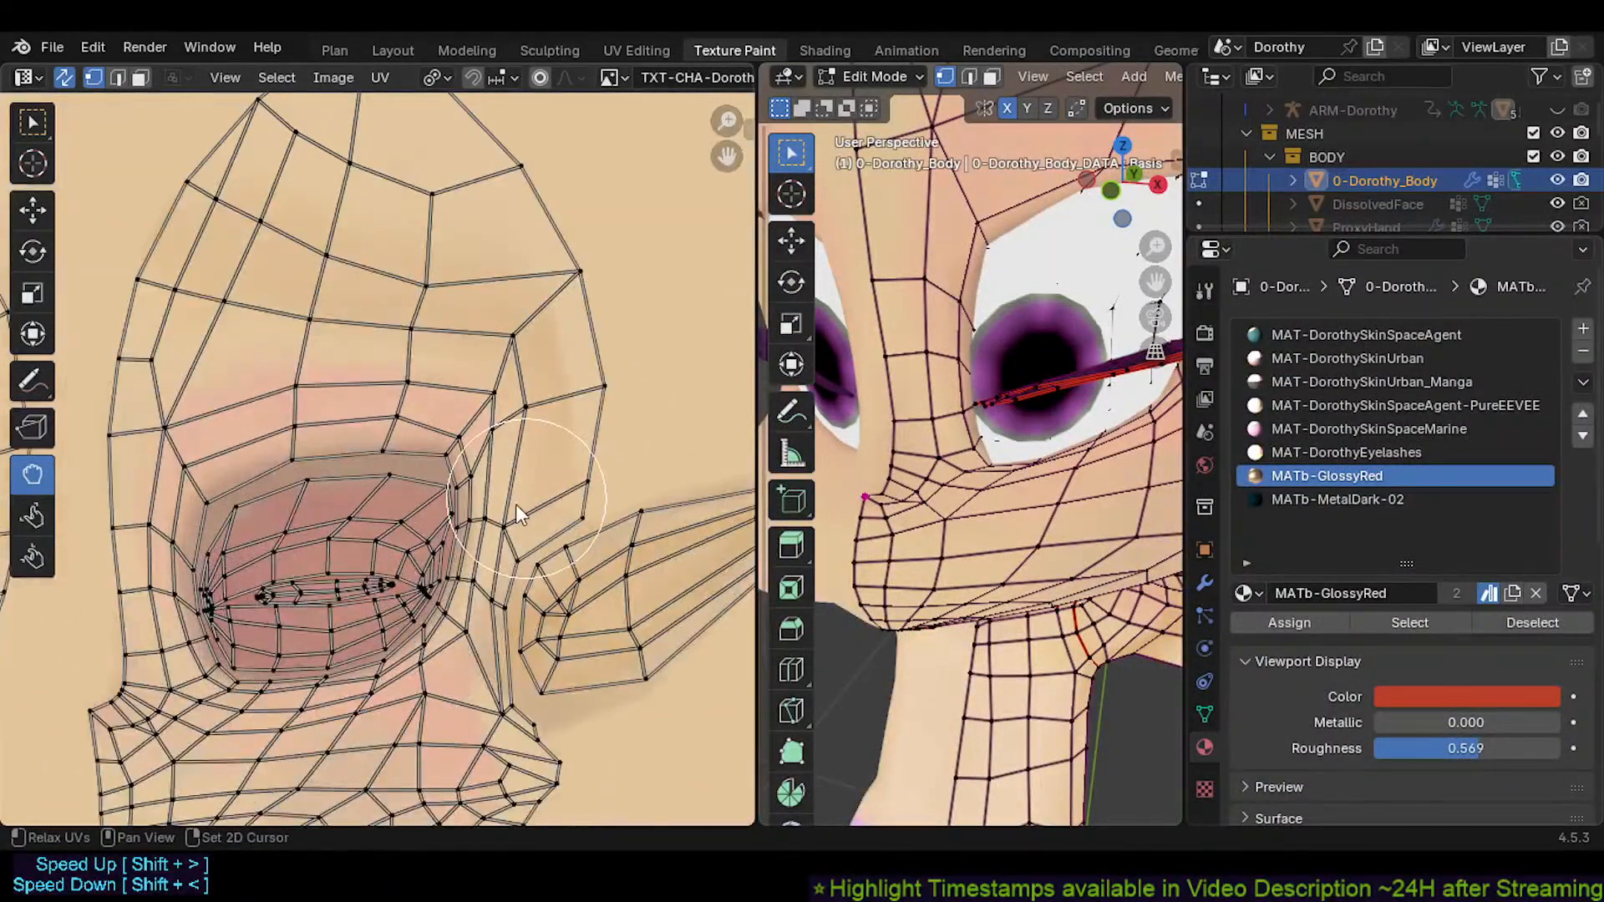
middle_drag(527, 524, 368, 595)
scroll(356, 470, down, 3)
middle_drag(482, 551, 533, 418)
middle_drag(336, 467, 645, 440)
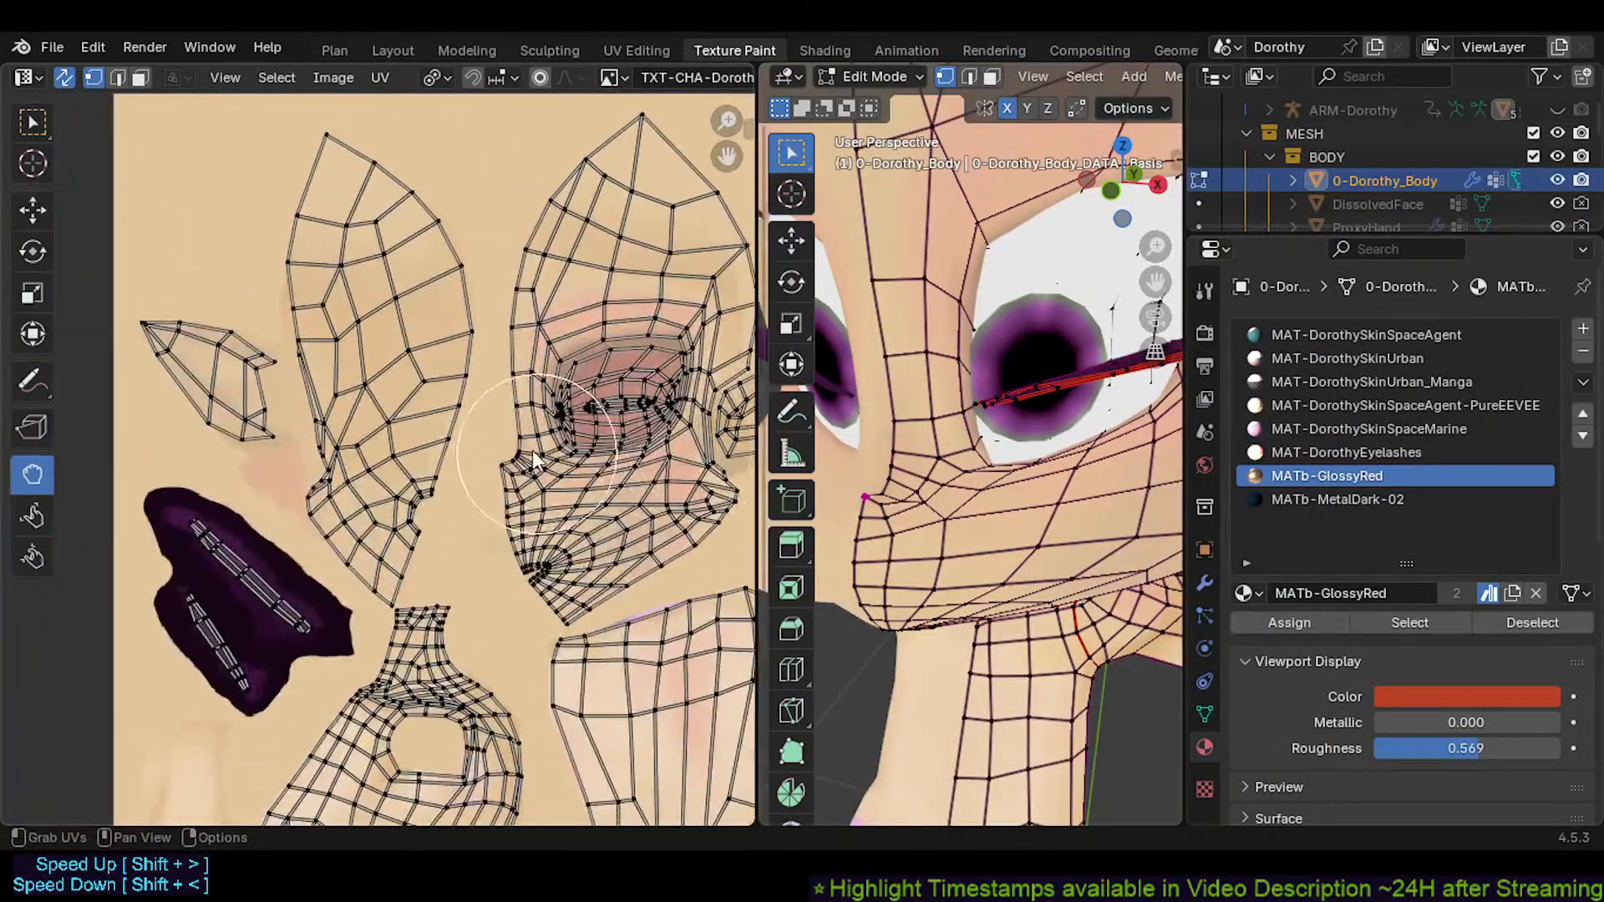
scroll(364, 469, up, 1)
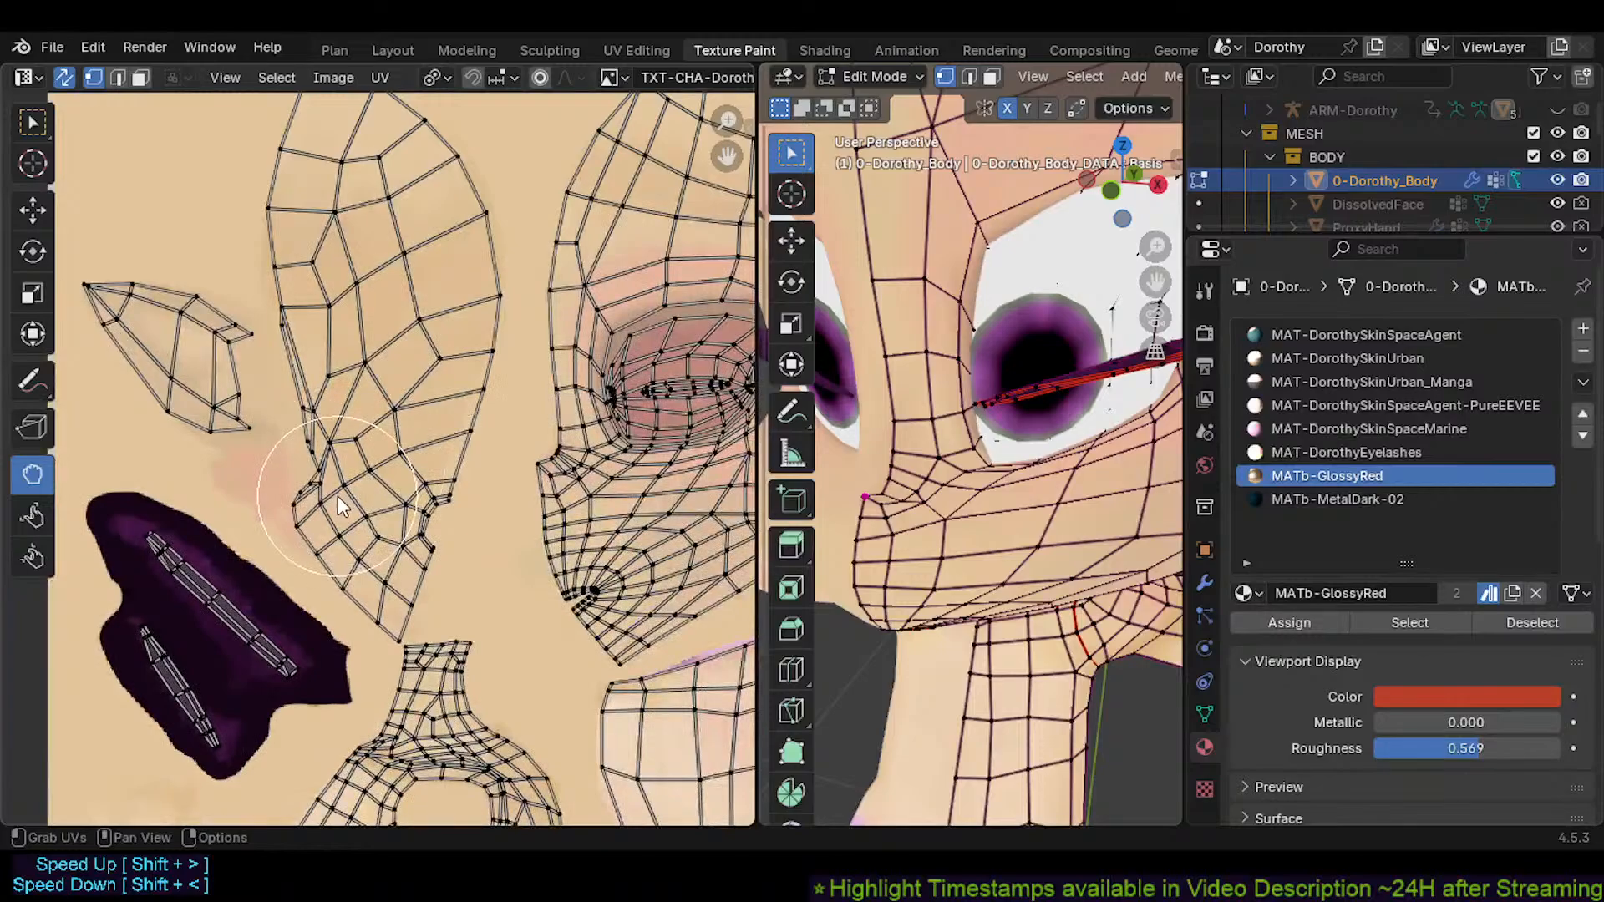
Hide the mesh to check the paint around the back-of-head island, undo the hiding, save the file and clear the selection
scroll(336, 497, down, 1)
key(h)
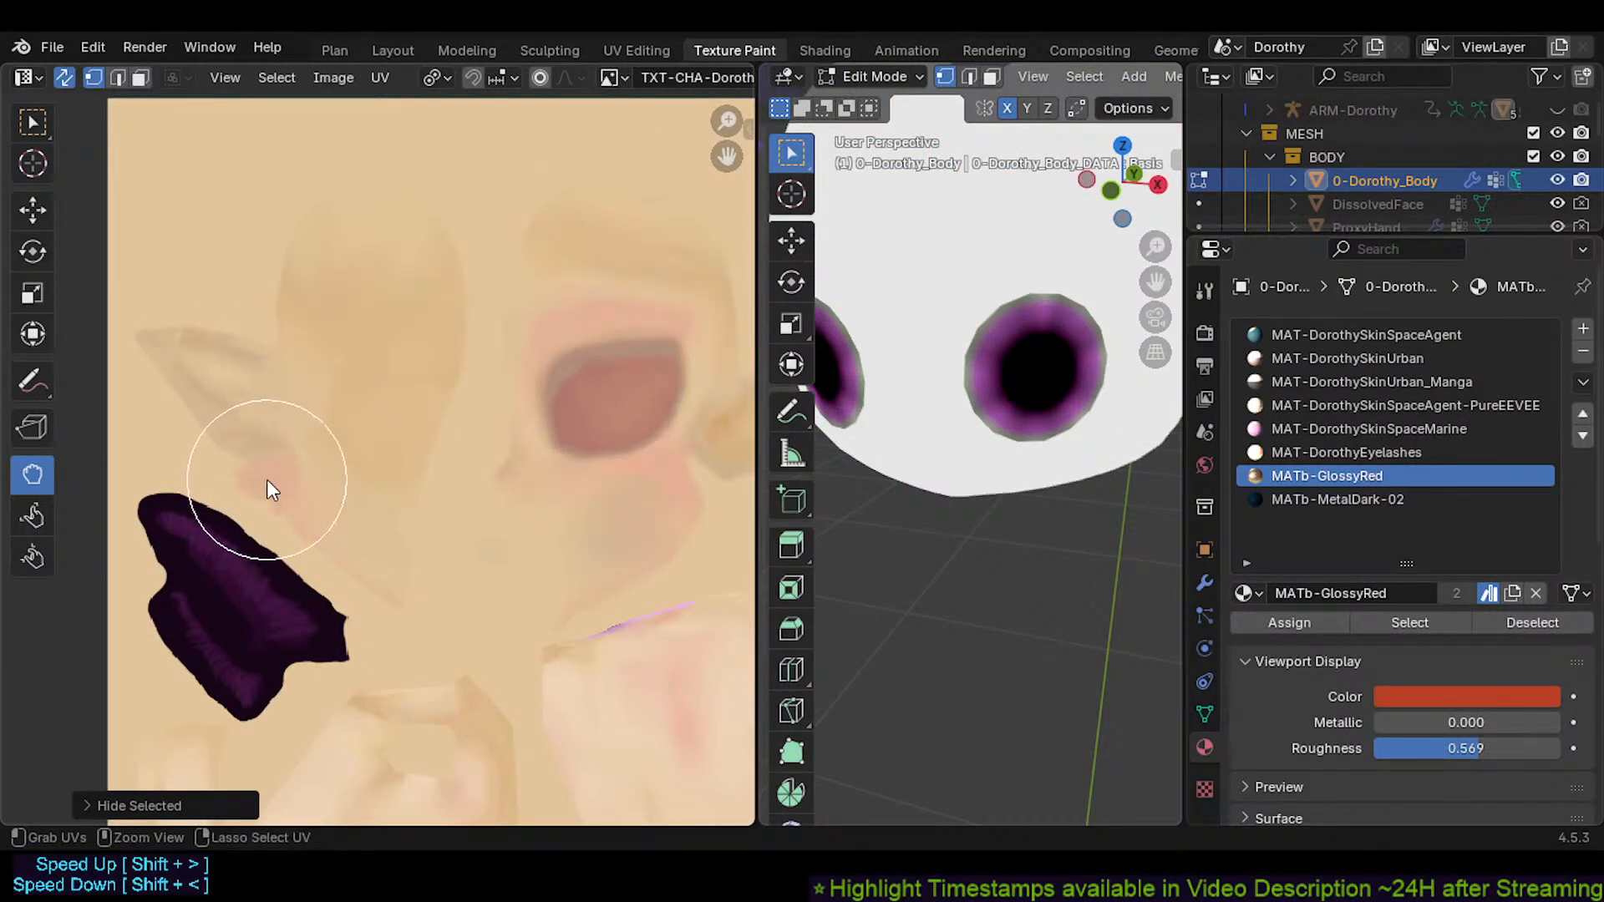
key(ctrl+z)
key(ctrl+s)
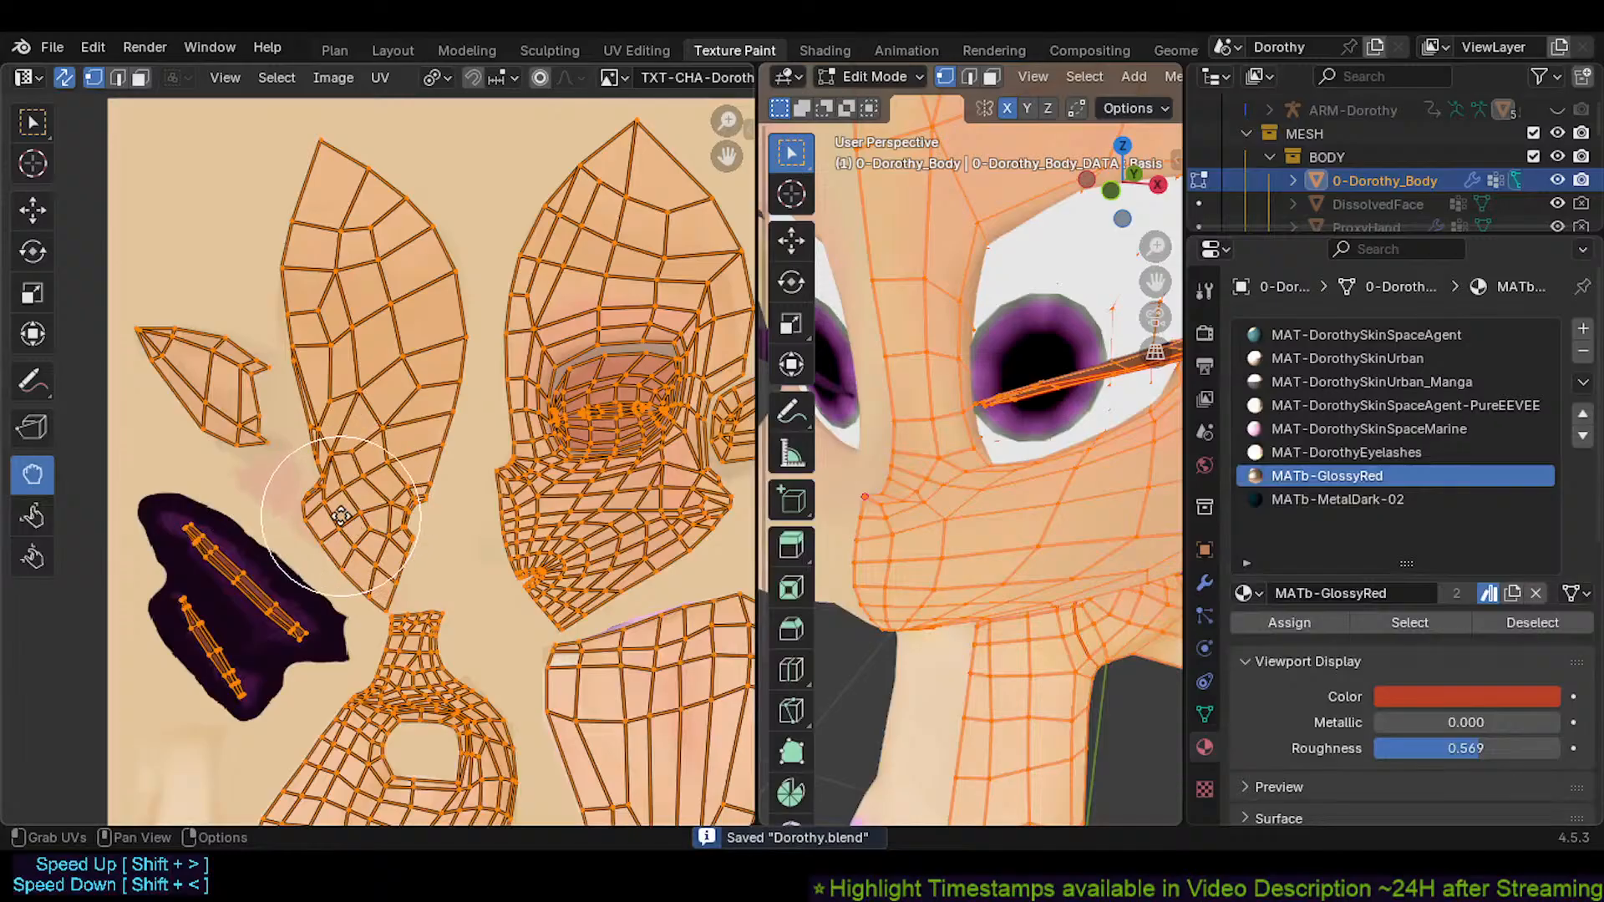
scroll(340, 514, up, 2)
scroll(214, 483, down, 2)
scroll(224, 494, up, 2)
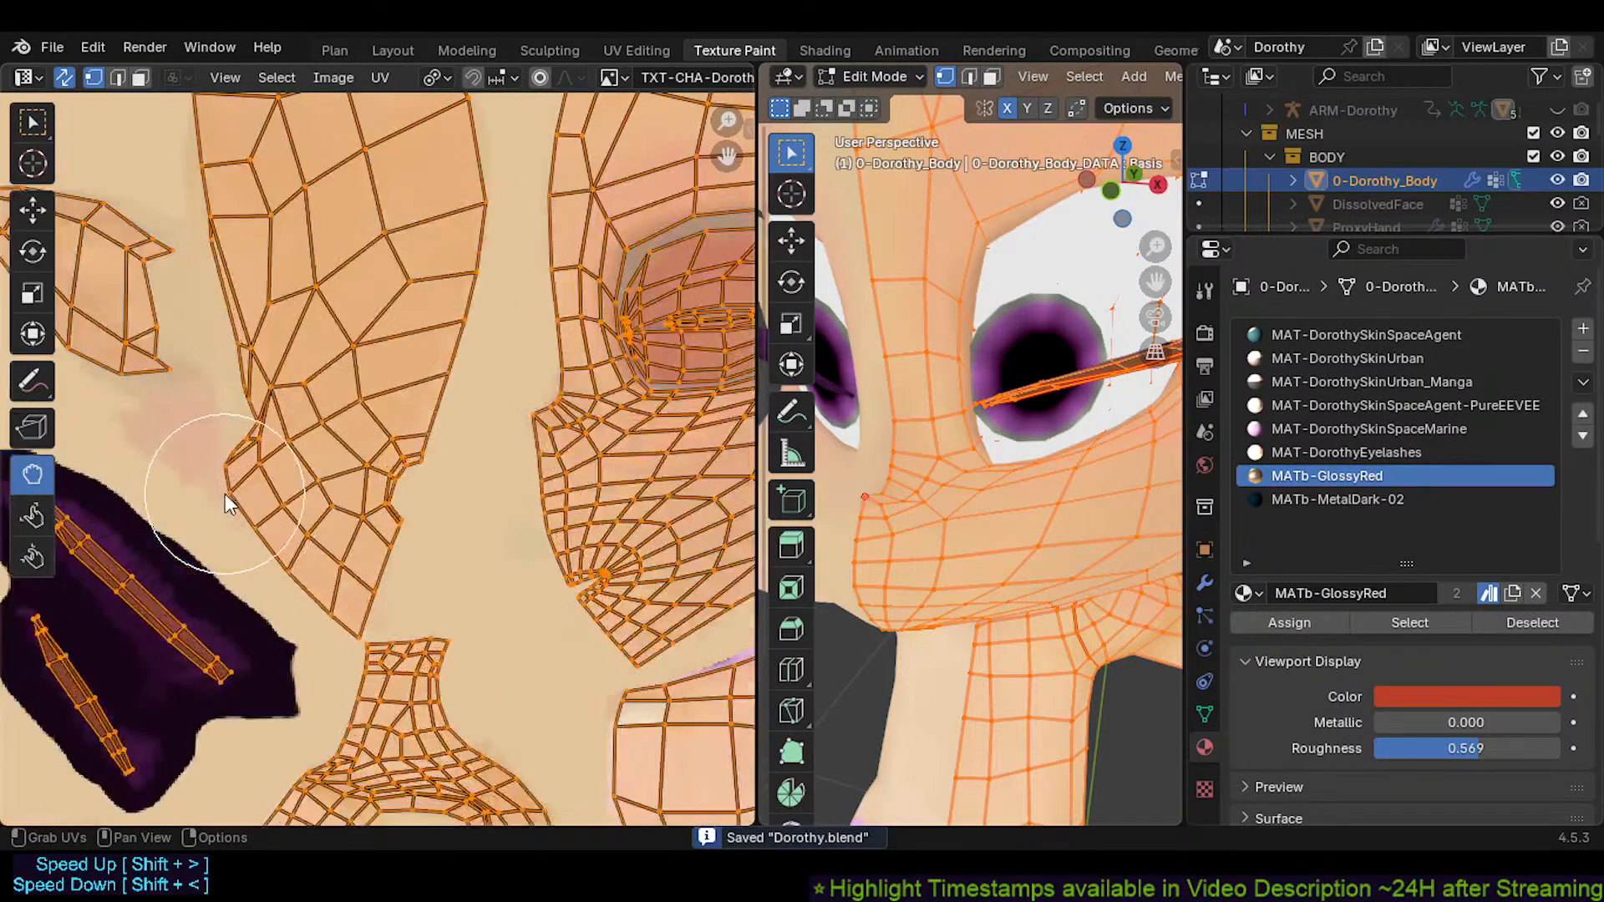
scroll(225, 495, down, 3)
key(alt+a)
Examine how the two hand UV islands line up with the skin texture painted underneath
shift+middle_drag(474, 609, 319, 354)
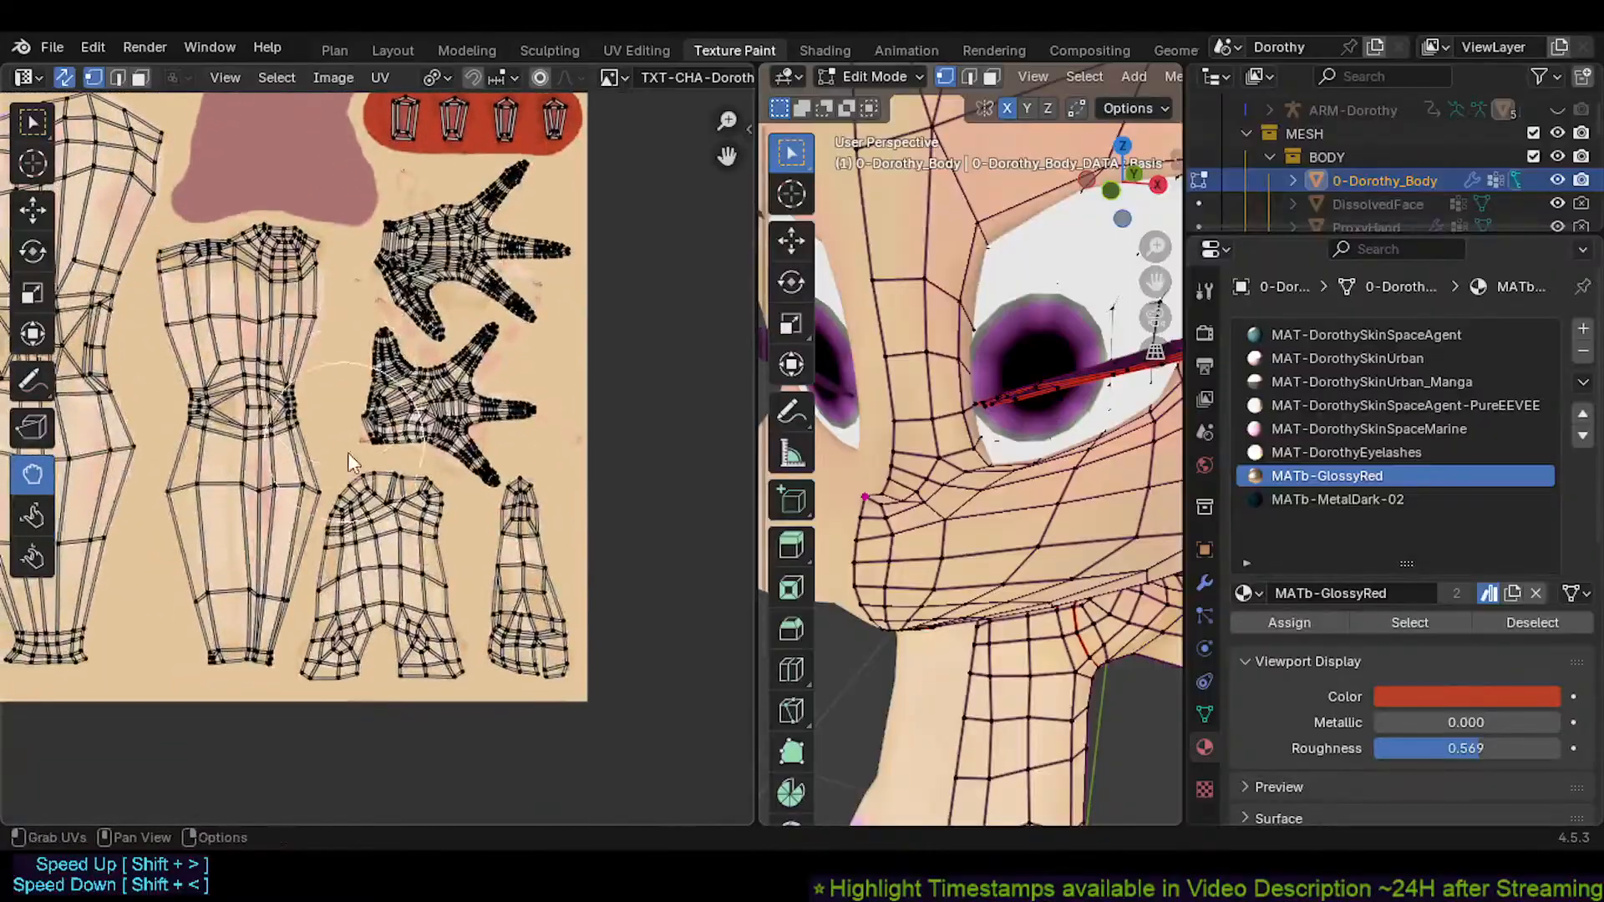
scroll(351, 458, up, 2)
middle_drag(387, 481, 439, 554)
middle_drag(376, 454, 438, 327)
scroll(443, 493, up, 1)
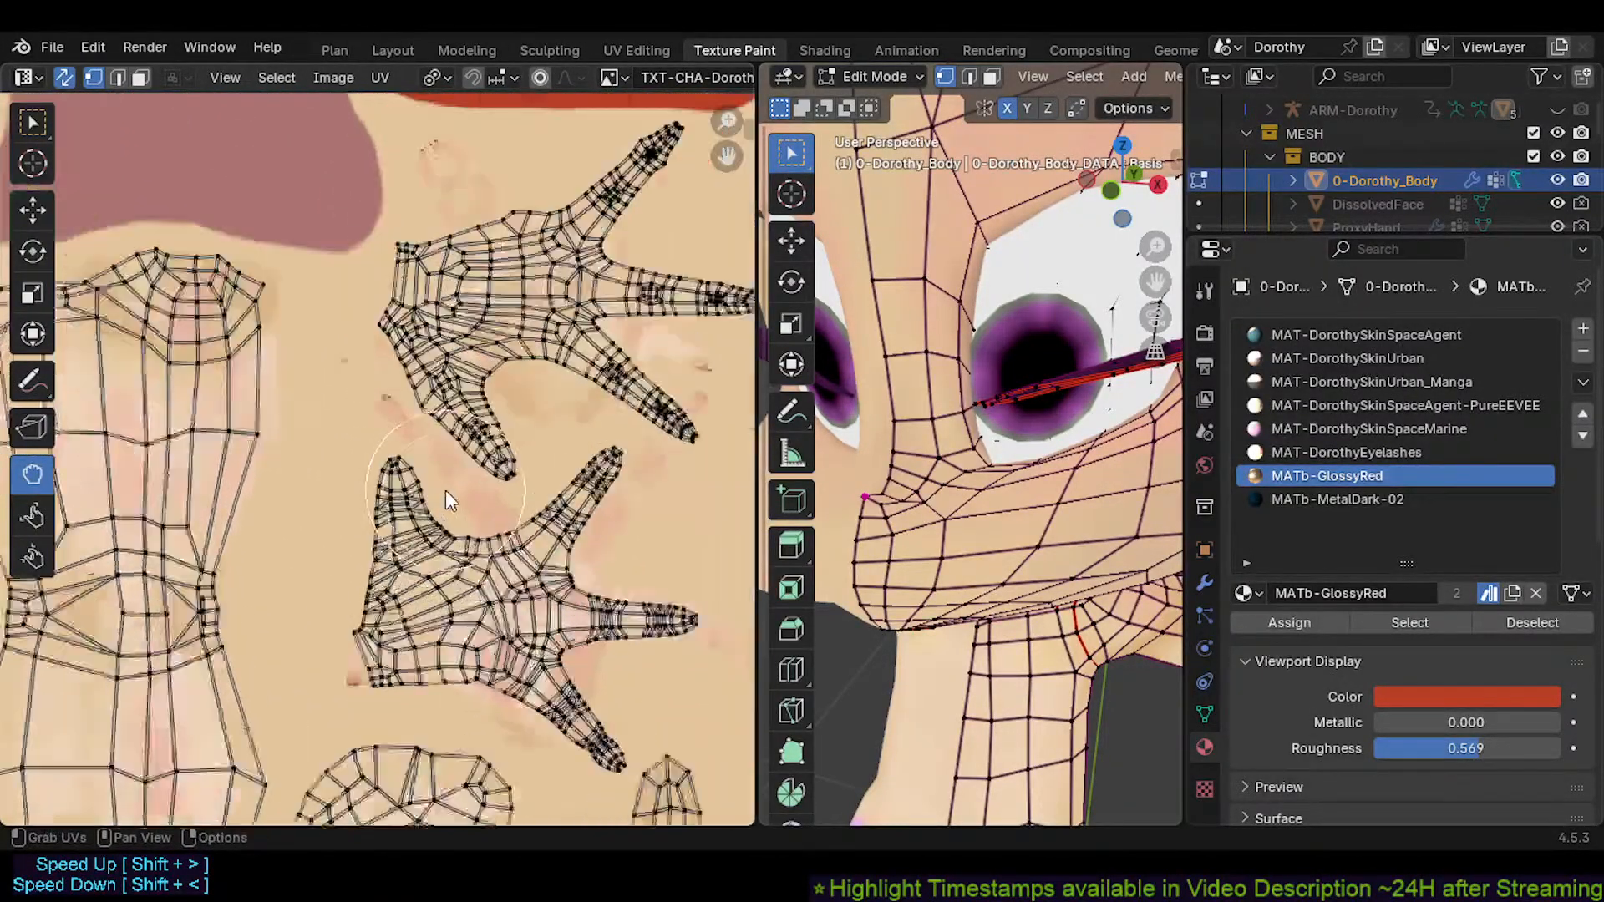
scroll(450, 531, up, 2)
middle_drag(452, 576, 401, 487)
scroll(399, 486, down, 2)
scroll(405, 501, up, 2)
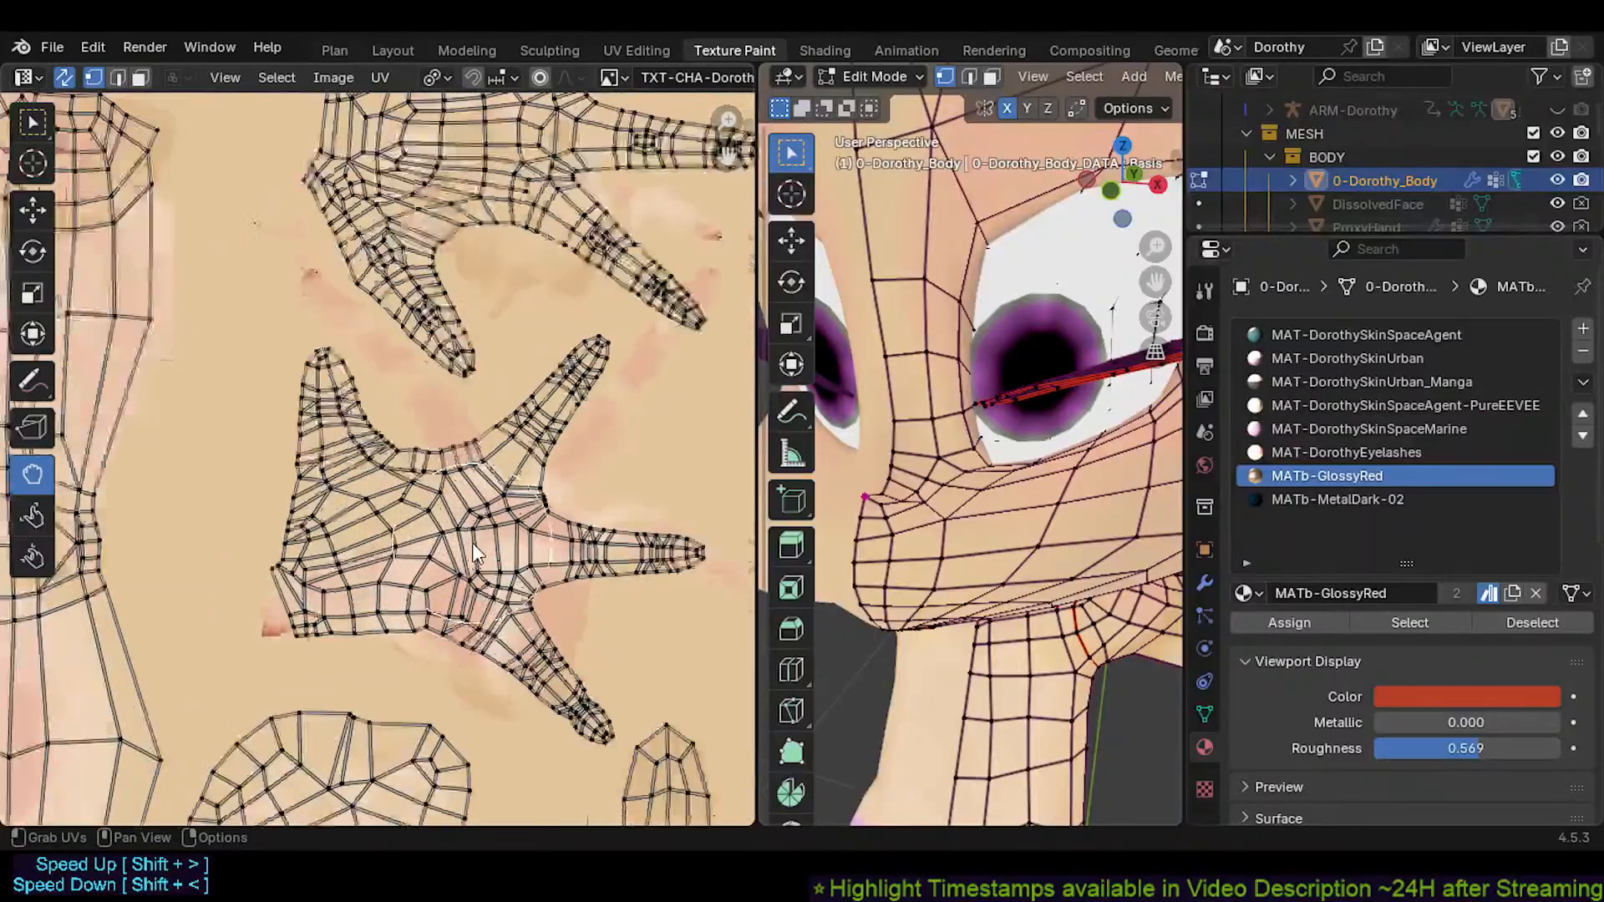
scroll(480, 577, down, 2)
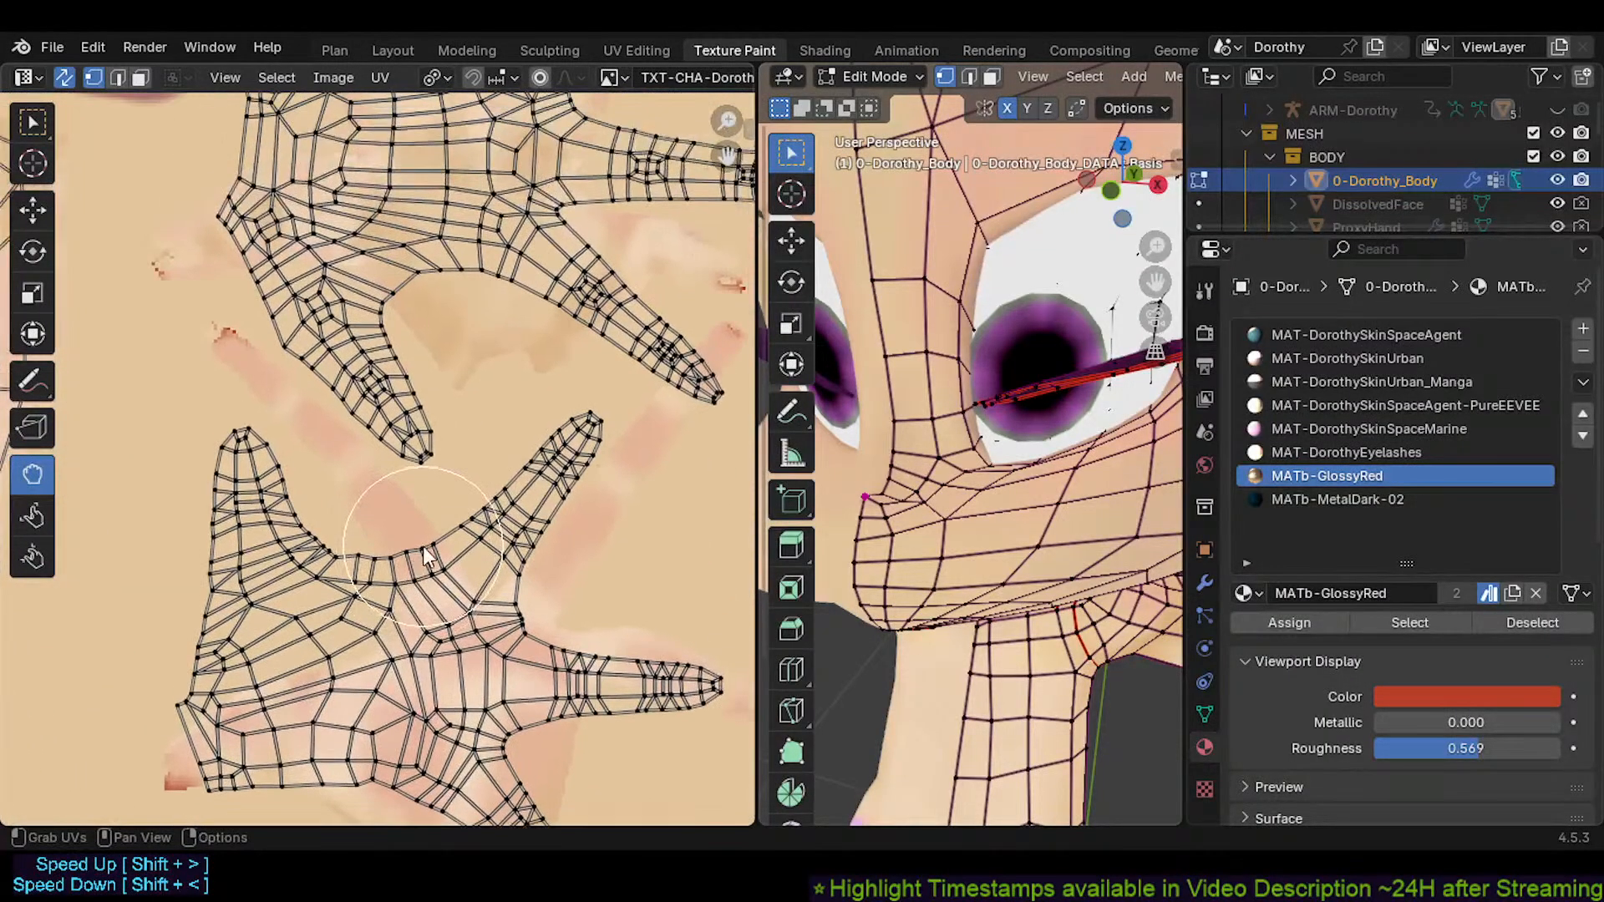
scroll(422, 544, up, 3)
Hide the mesh to inspect the painted hand texture, and reveal and deselect it again
key(h)
middle_drag(423, 544, 525, 594)
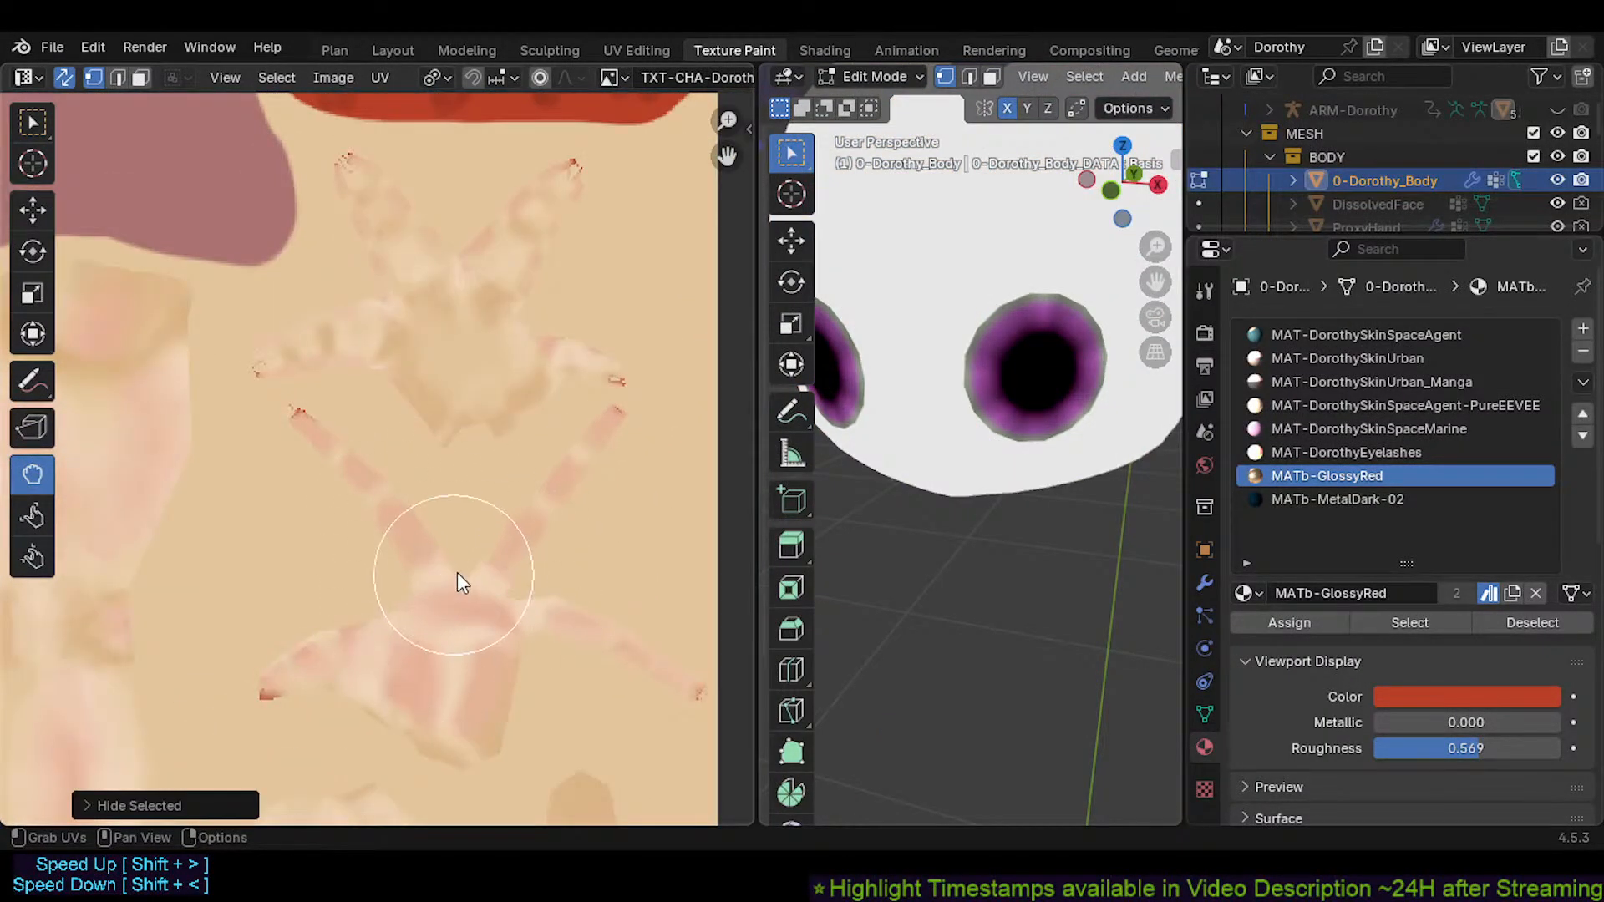
key(alt+h)
middle_drag(456, 448, 479, 573)
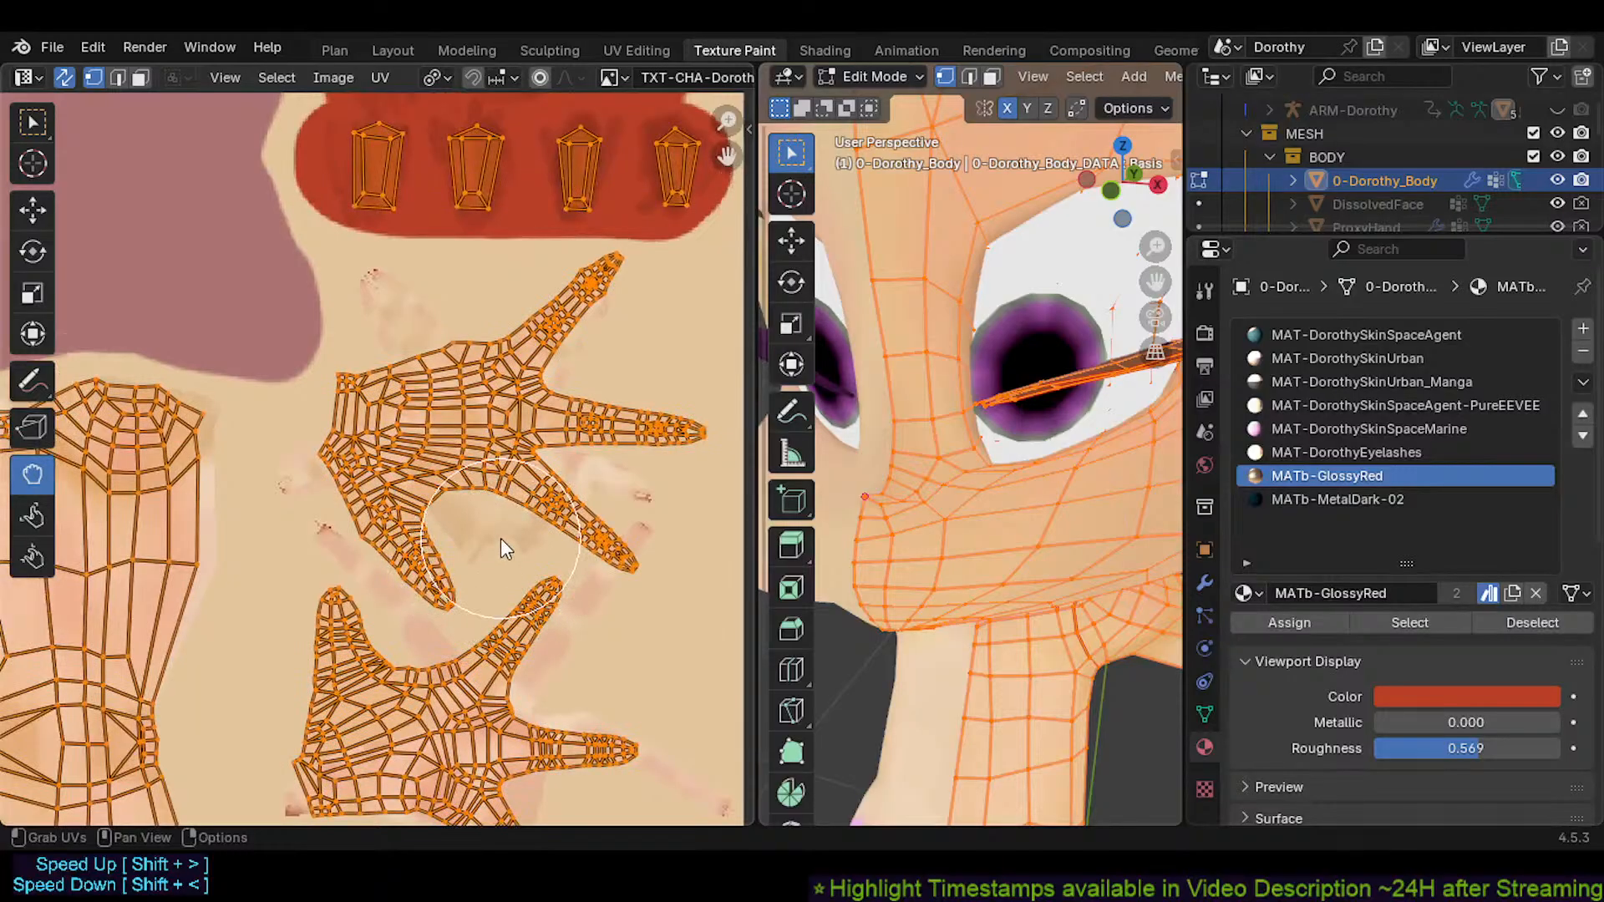
middle_drag(492, 335, 453, 534)
key(alt+a)
Spread the bunched UV vertices at the lower middle of the curved island on the red paint with the Grab brush
middle_drag(385, 418, 408, 599)
scroll(497, 465, up, 2)
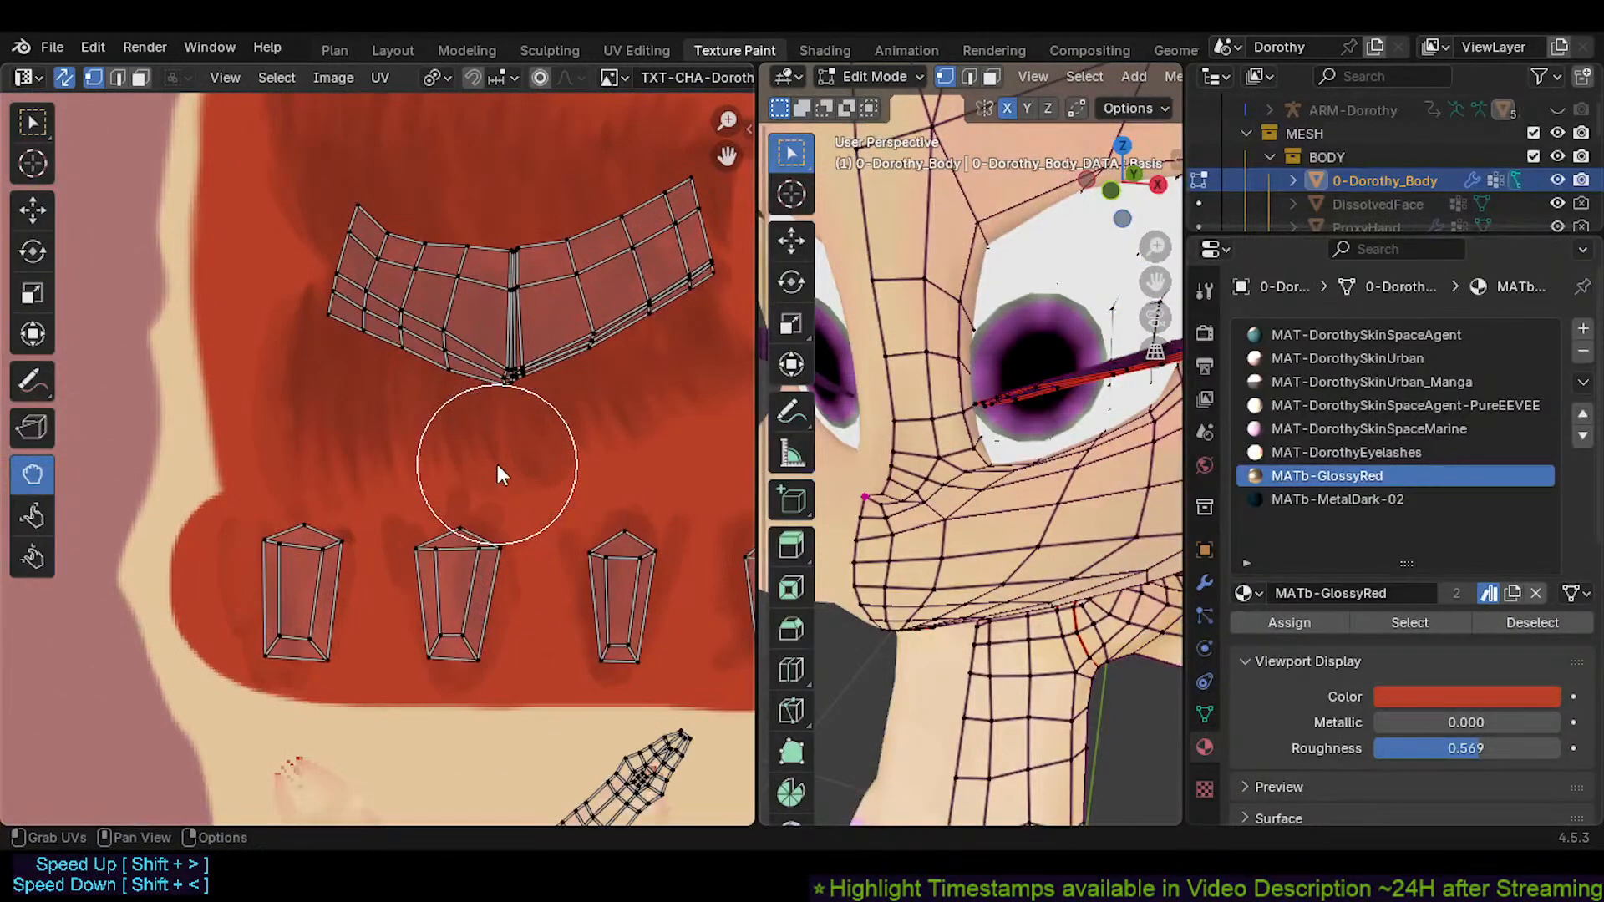
scroll(498, 465, up, 1)
scroll(501, 468, up, 4)
scroll(440, 573, up, 2)
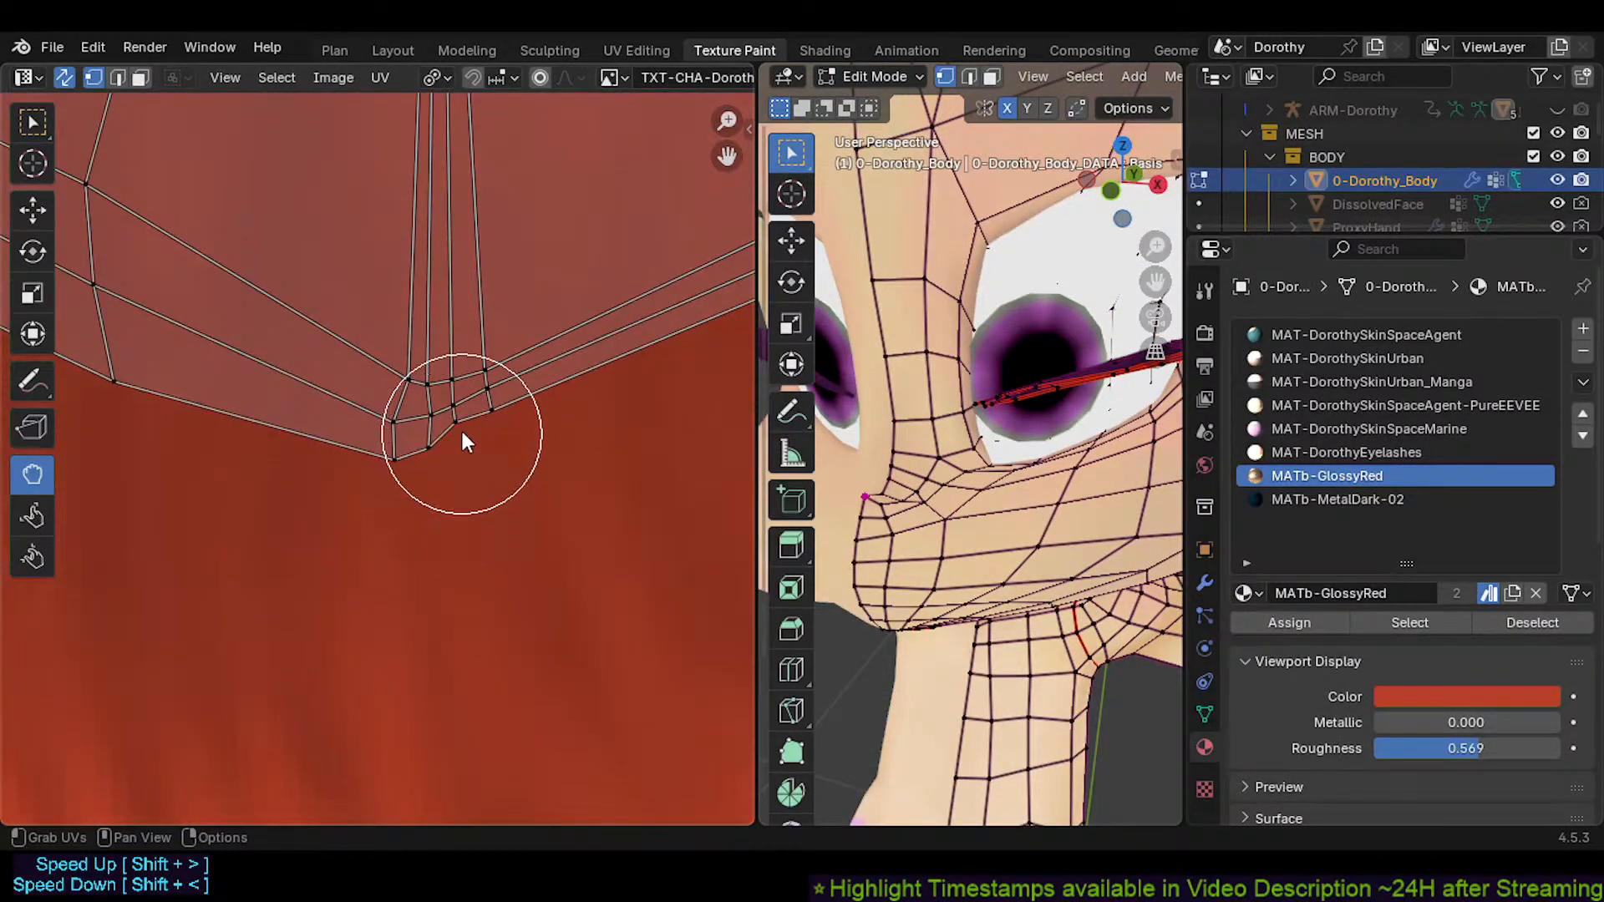
mouse_move(466, 443)
mouse_down()
mouse_move(478, 459)
mouse_move(498, 425)
mouse_move(518, 444)
mouse_move(493, 388)
mouse_move(474, 415)
mouse_up()
Loosen the pinched UV columns at the upper middle of the curved red island with the Grab brush
scroll(469, 420, down, 3)
shift+middle_drag(469, 420, 355, 639)
scroll(364, 585, down, 2)
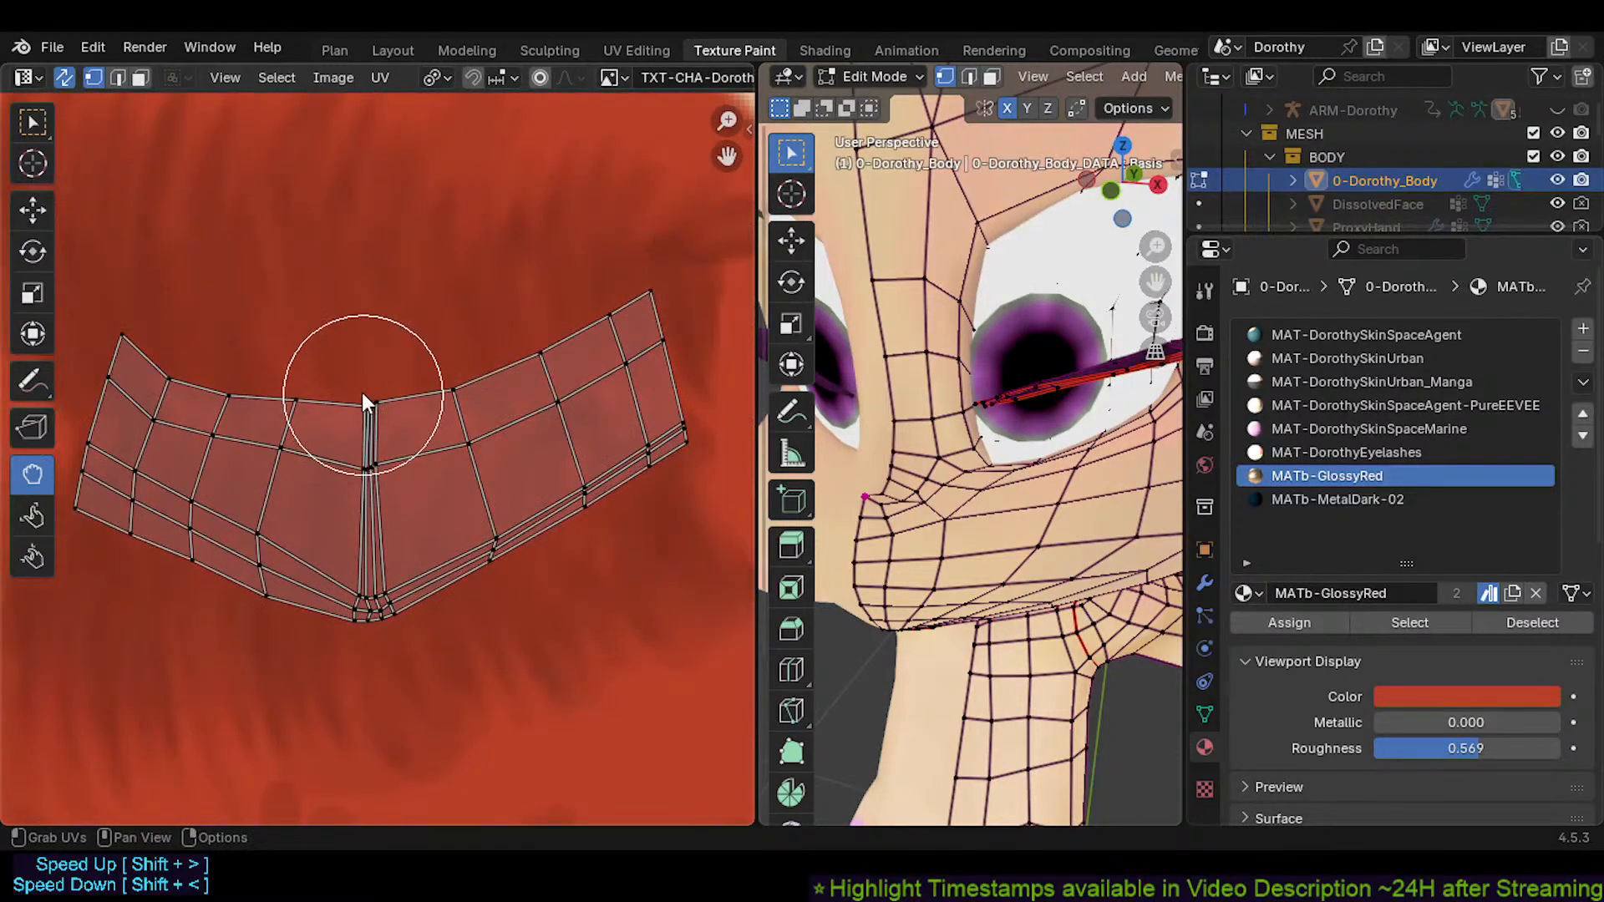
scroll(362, 393, up, 3)
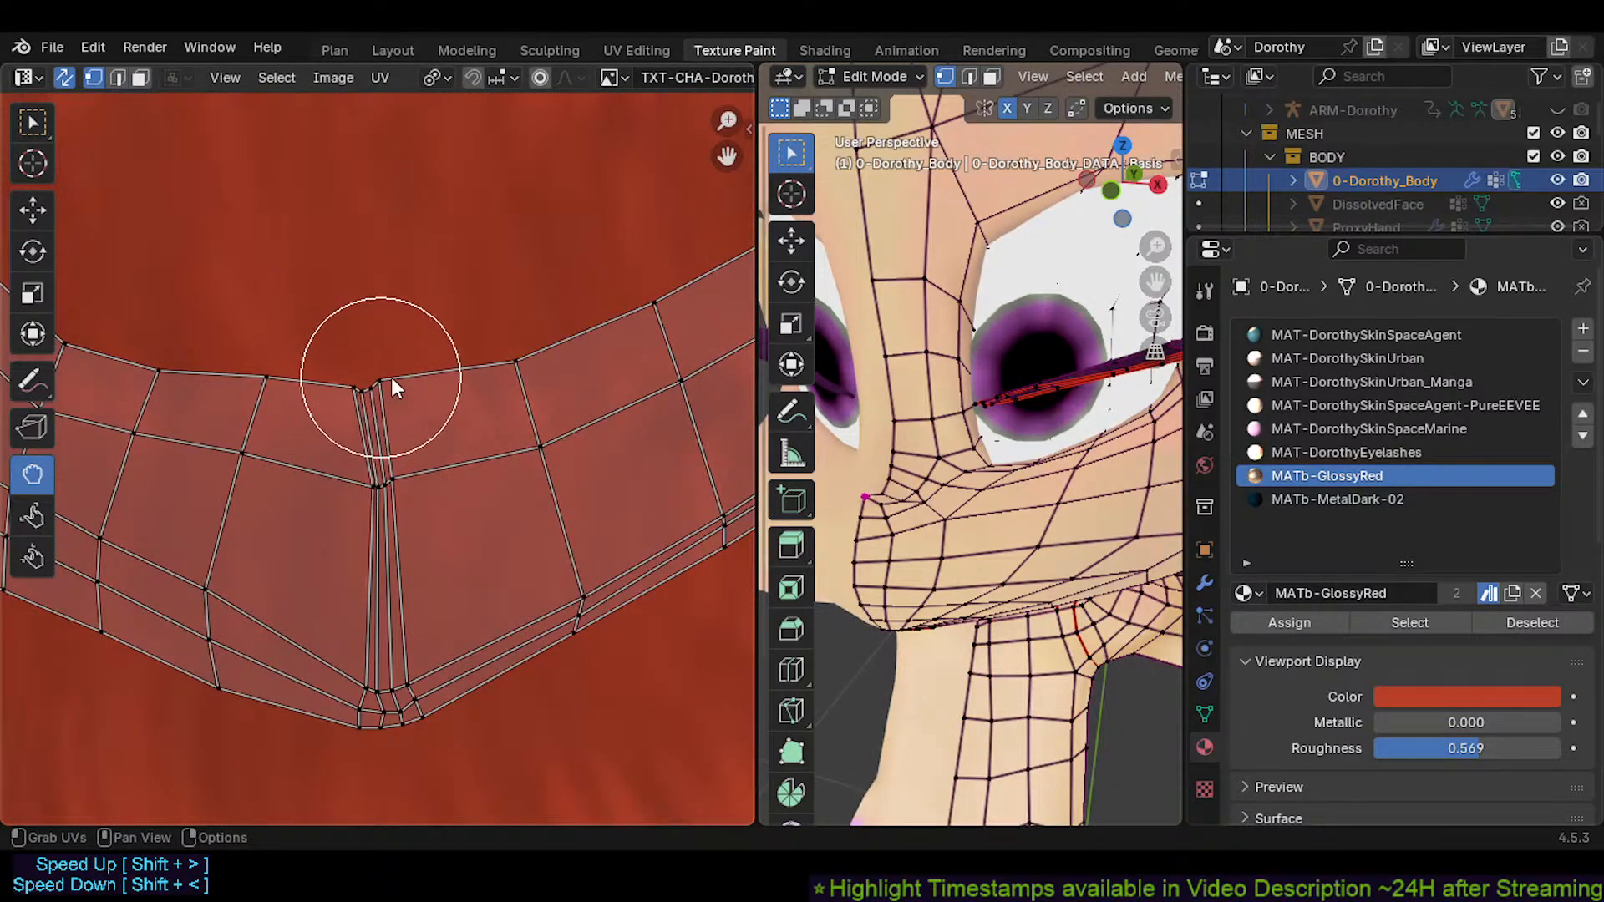
scroll(376, 417, down, 2)
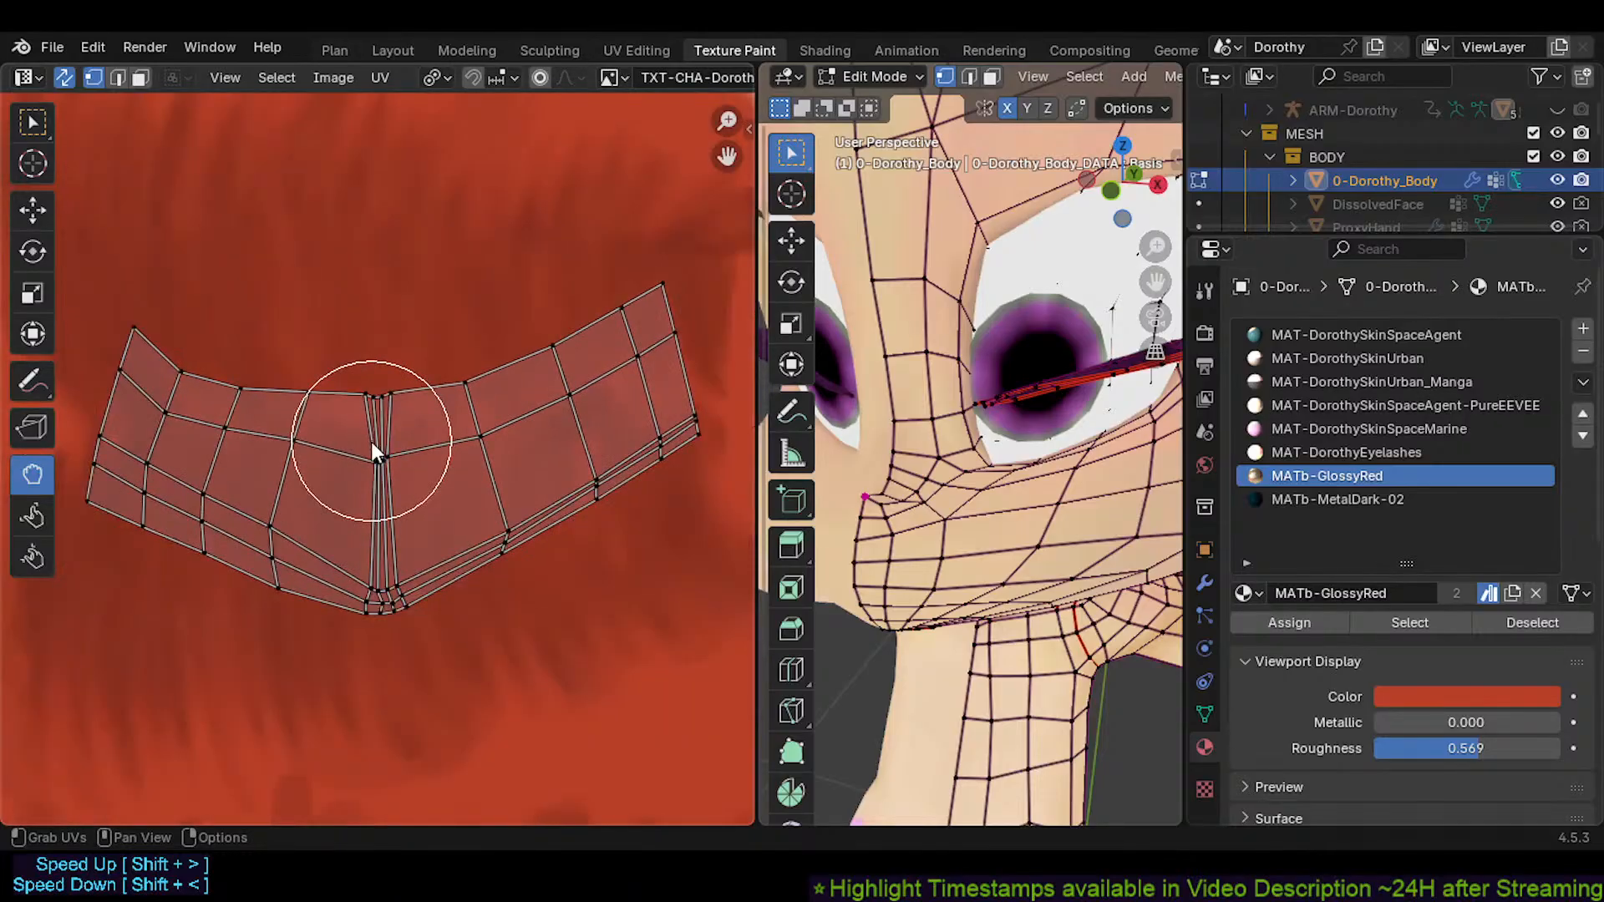
scroll(373, 555, down, 4)
Save the painted texture image and the Blender file
key(ctrl+s)
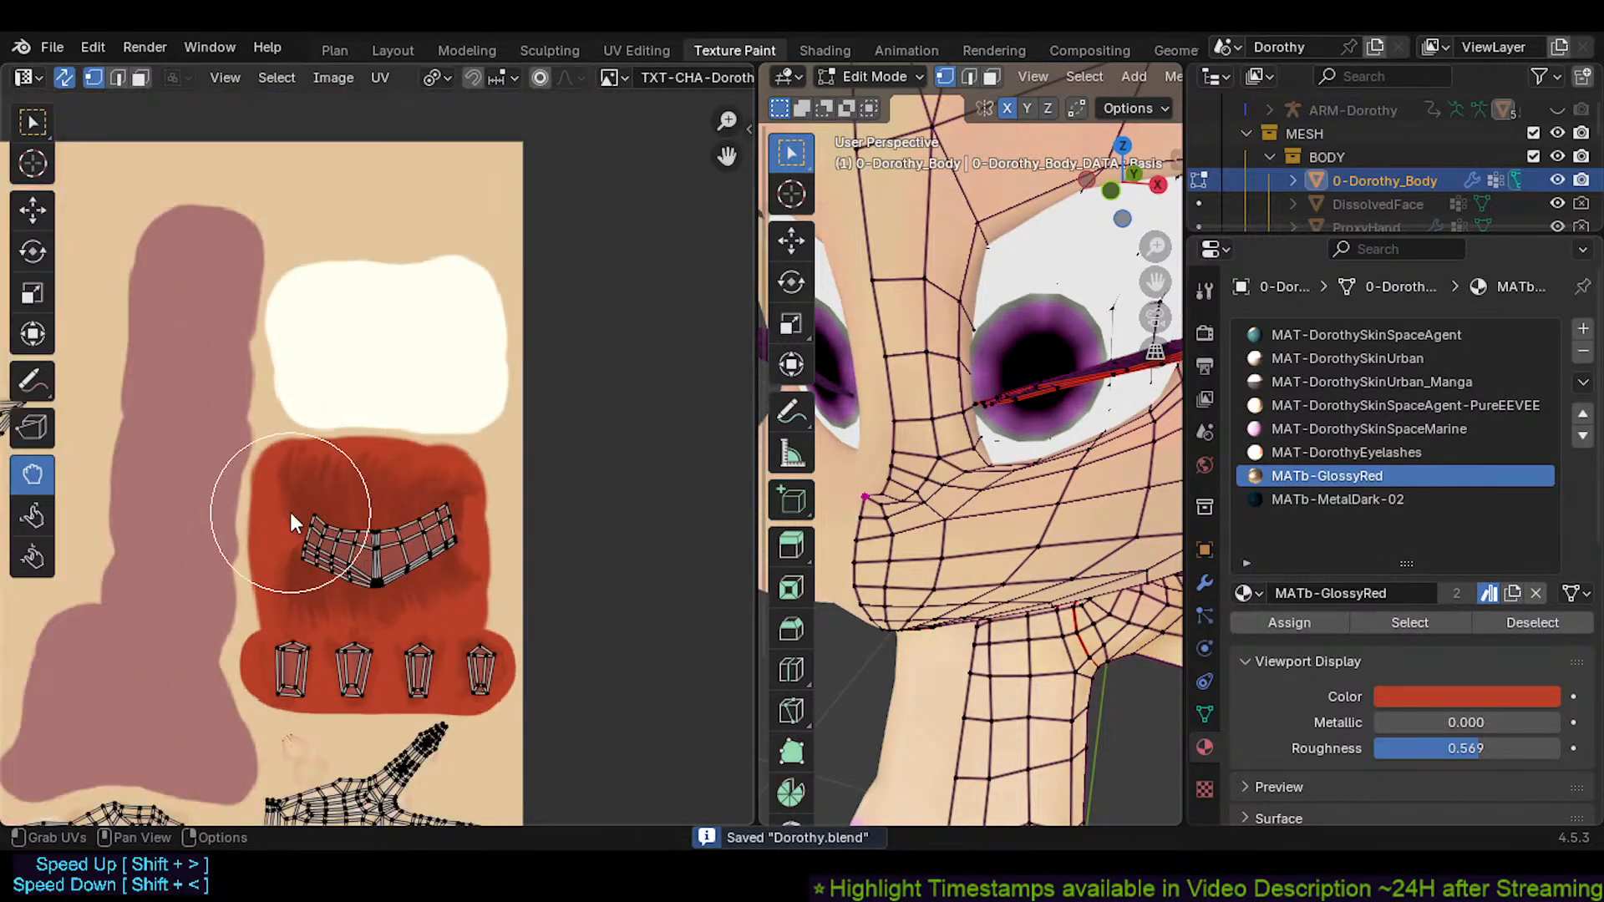
key(alt+s)
key(ctrl+s)
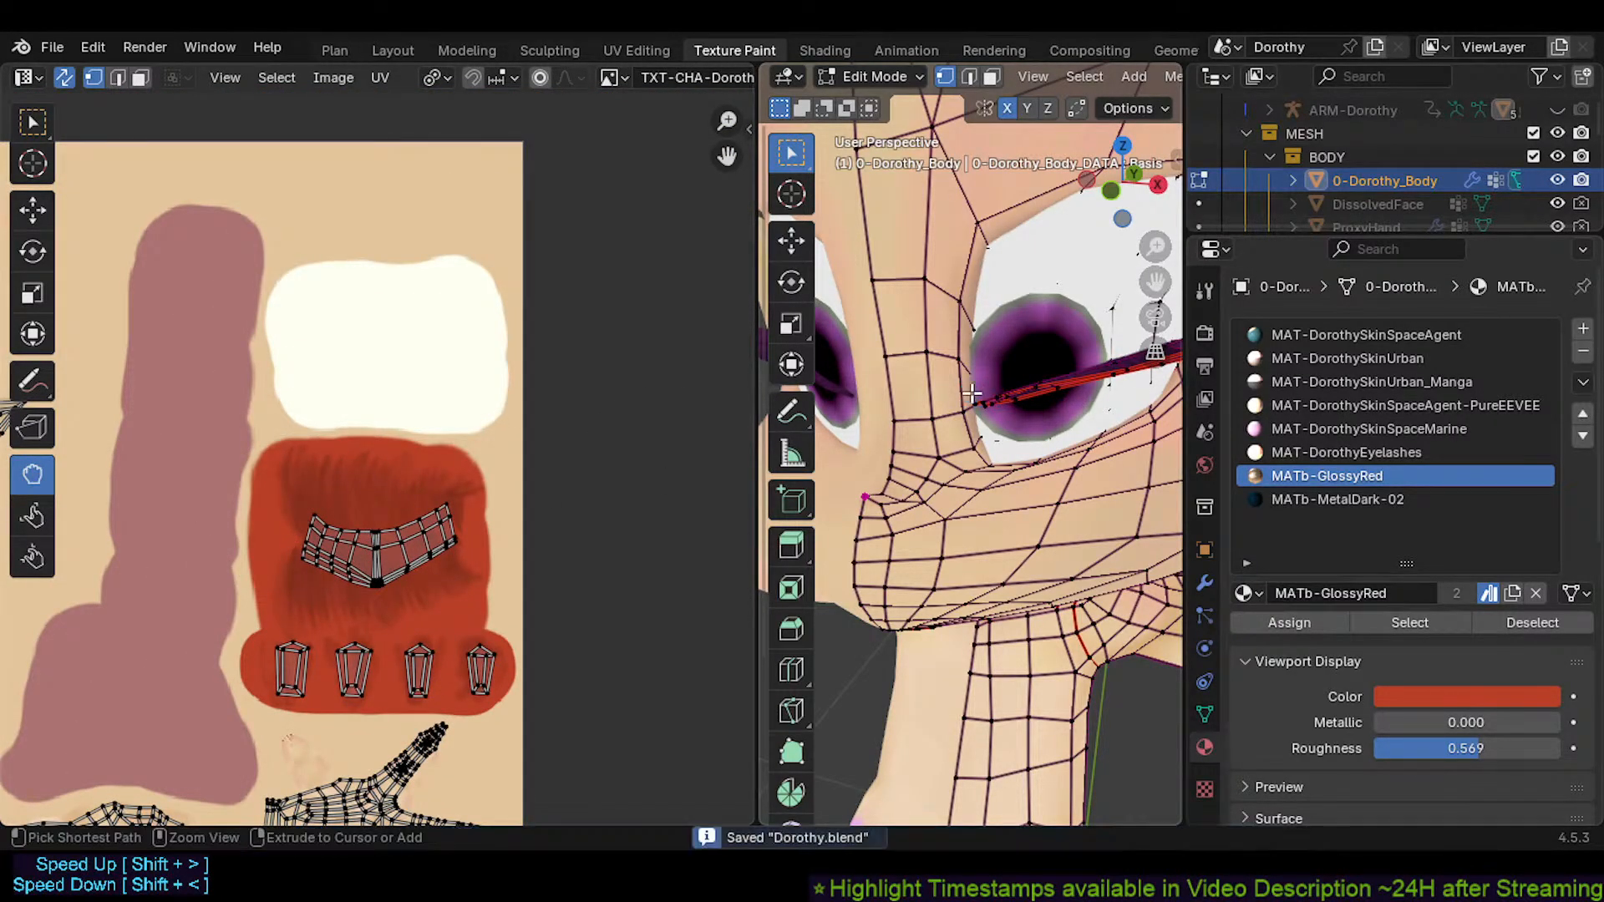
Leave Edit Mode on the body, reveal and rehide the ARM-Dorothy armature, and widen the 3D viewport
key(Tab)
scroll(994, 439, down, 5)
mouse_move(994, 439)
middle_down()
mouse_move(975, 503)
mouse_move(976, 444)
middle_up()
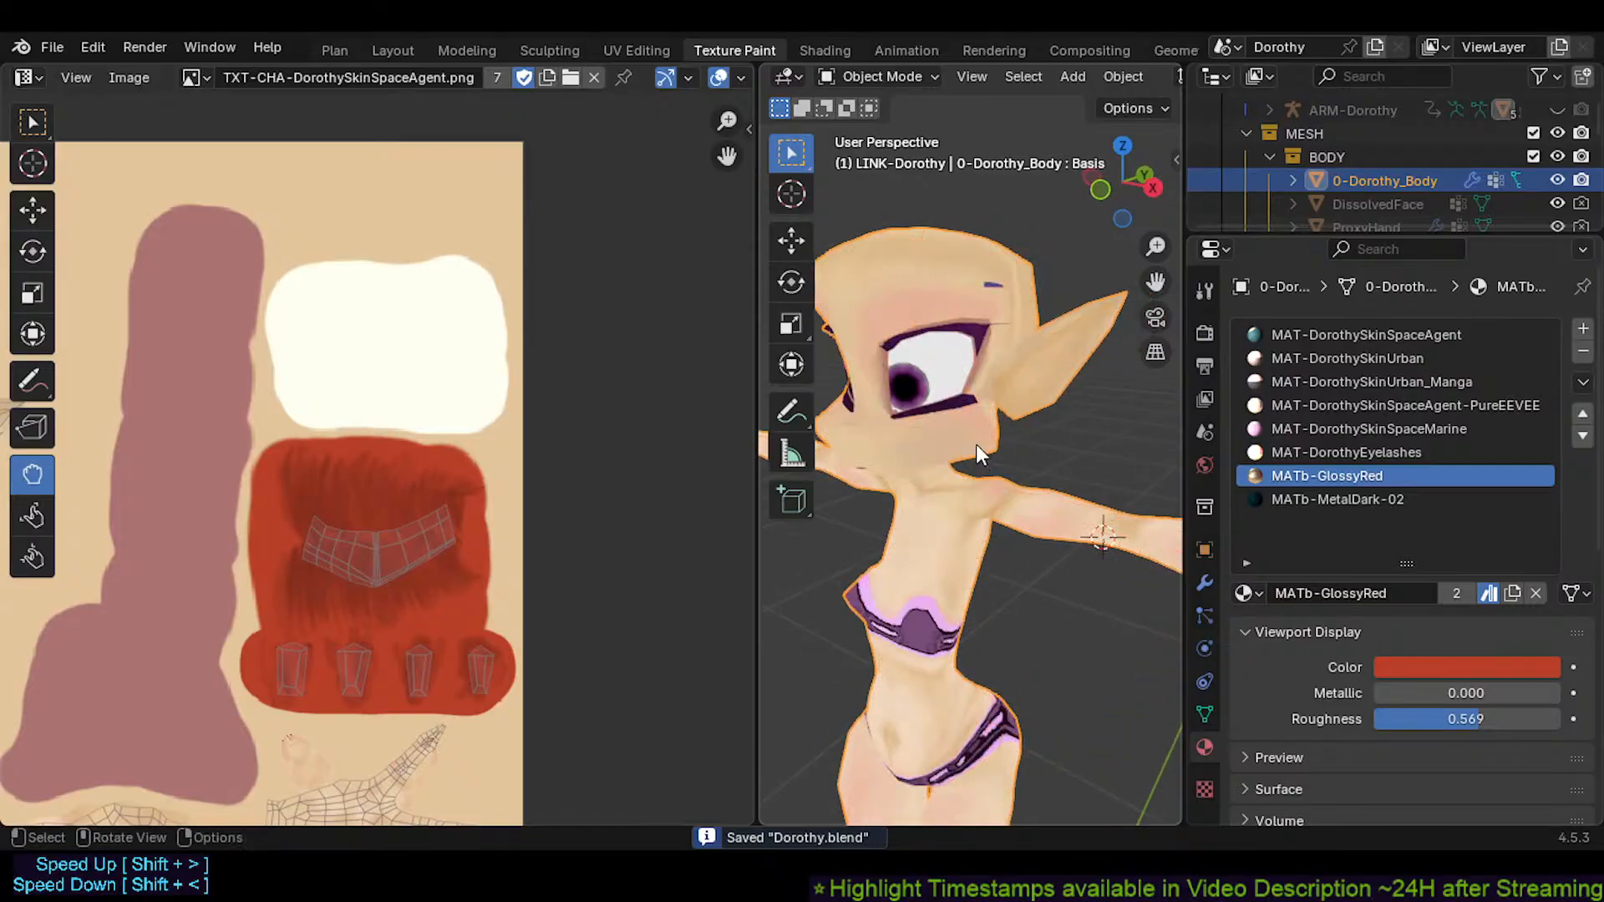
key(alt+h)
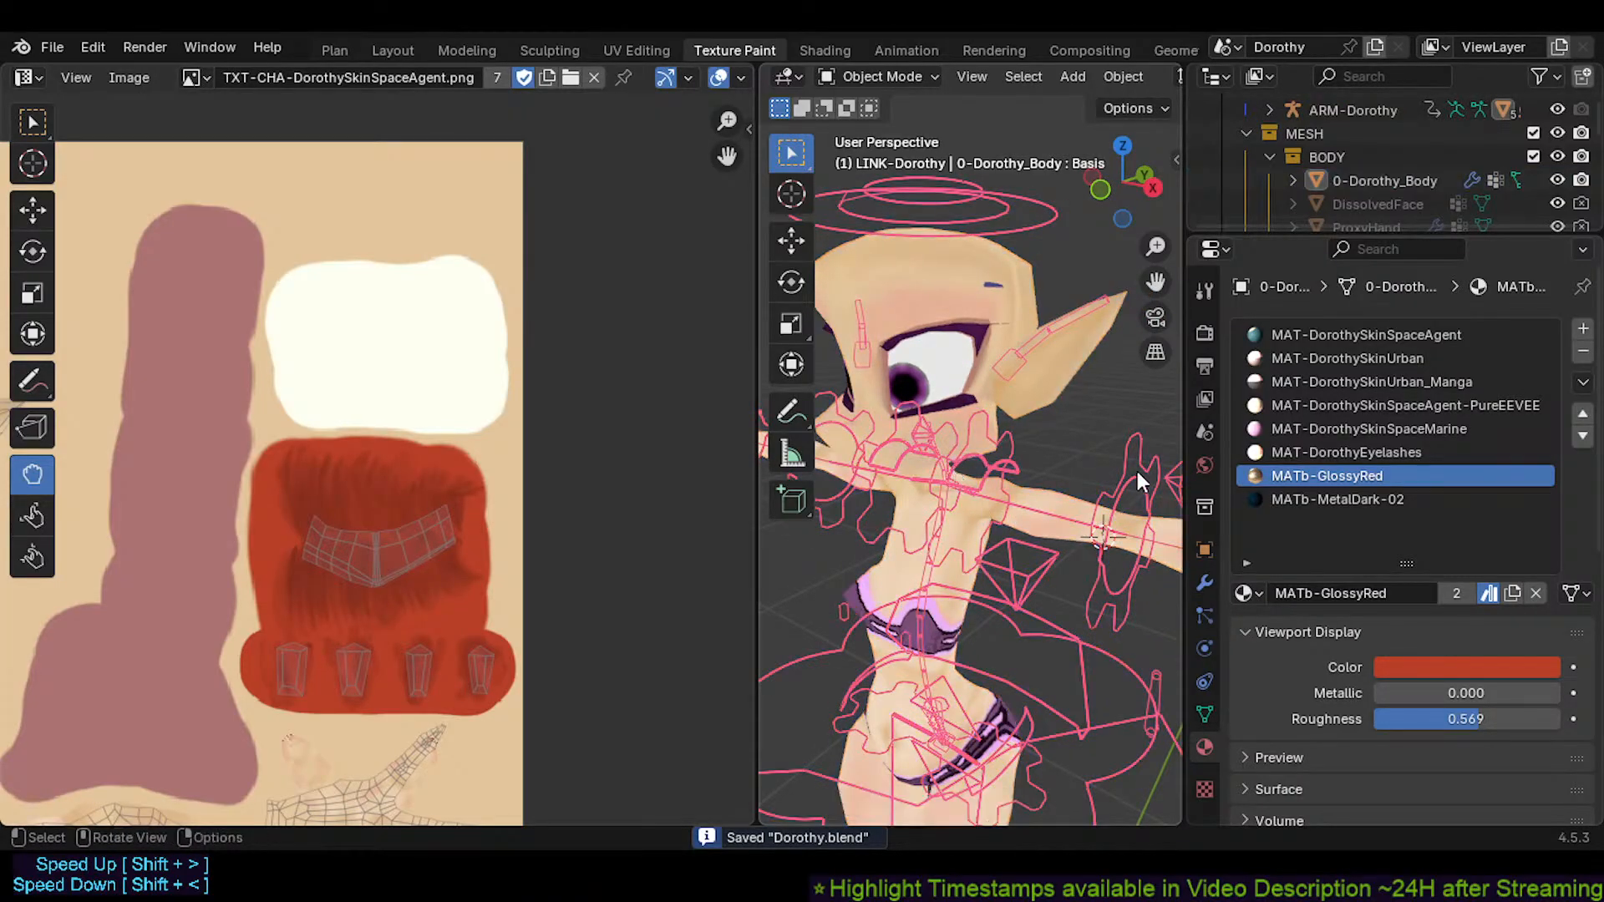
click(1136, 471)
key(h)
drag(757, 314, 600, 314)
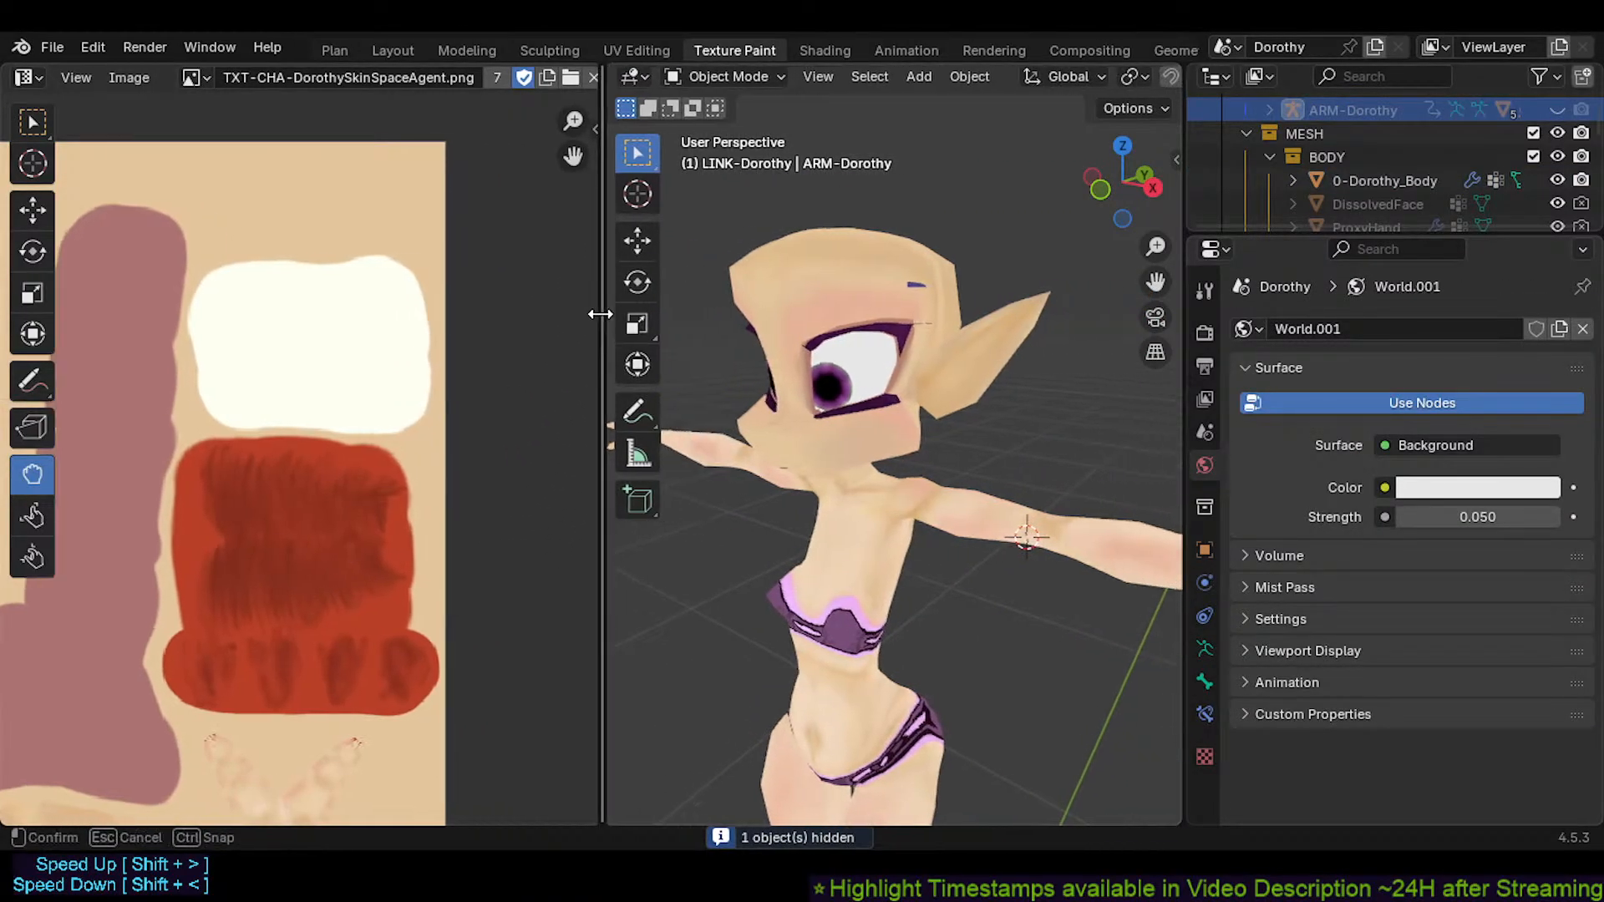
Switch to the Layout workspace and turn off the wireframe overlay on the character
click(411, 52)
scroll(652, 451, up, 2)
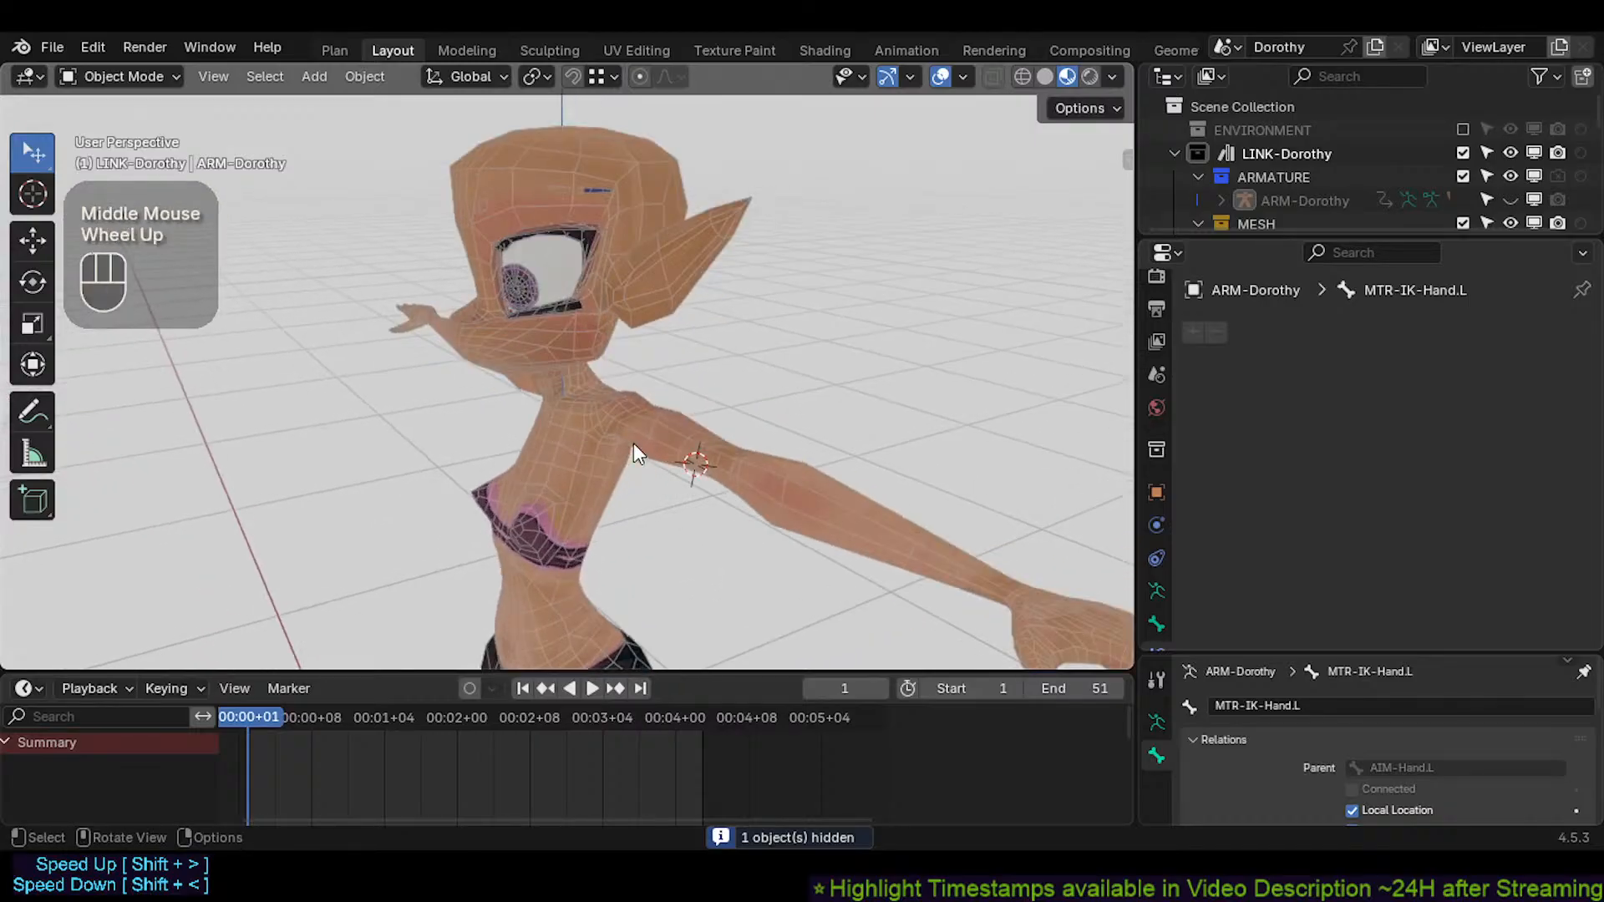
scroll(633, 451, up, 2)
scroll(751, 388, down, 4)
middle_drag(752, 388, 704, 402)
scroll(704, 403, up, 2)
drag(1310, 239, 1302, 320)
shift+middle_drag(660, 287, 649, 391)
key(shift+ctrl+alt+z)
scroll(677, 364, down, 1)
scroll(617, 389, up, 2)
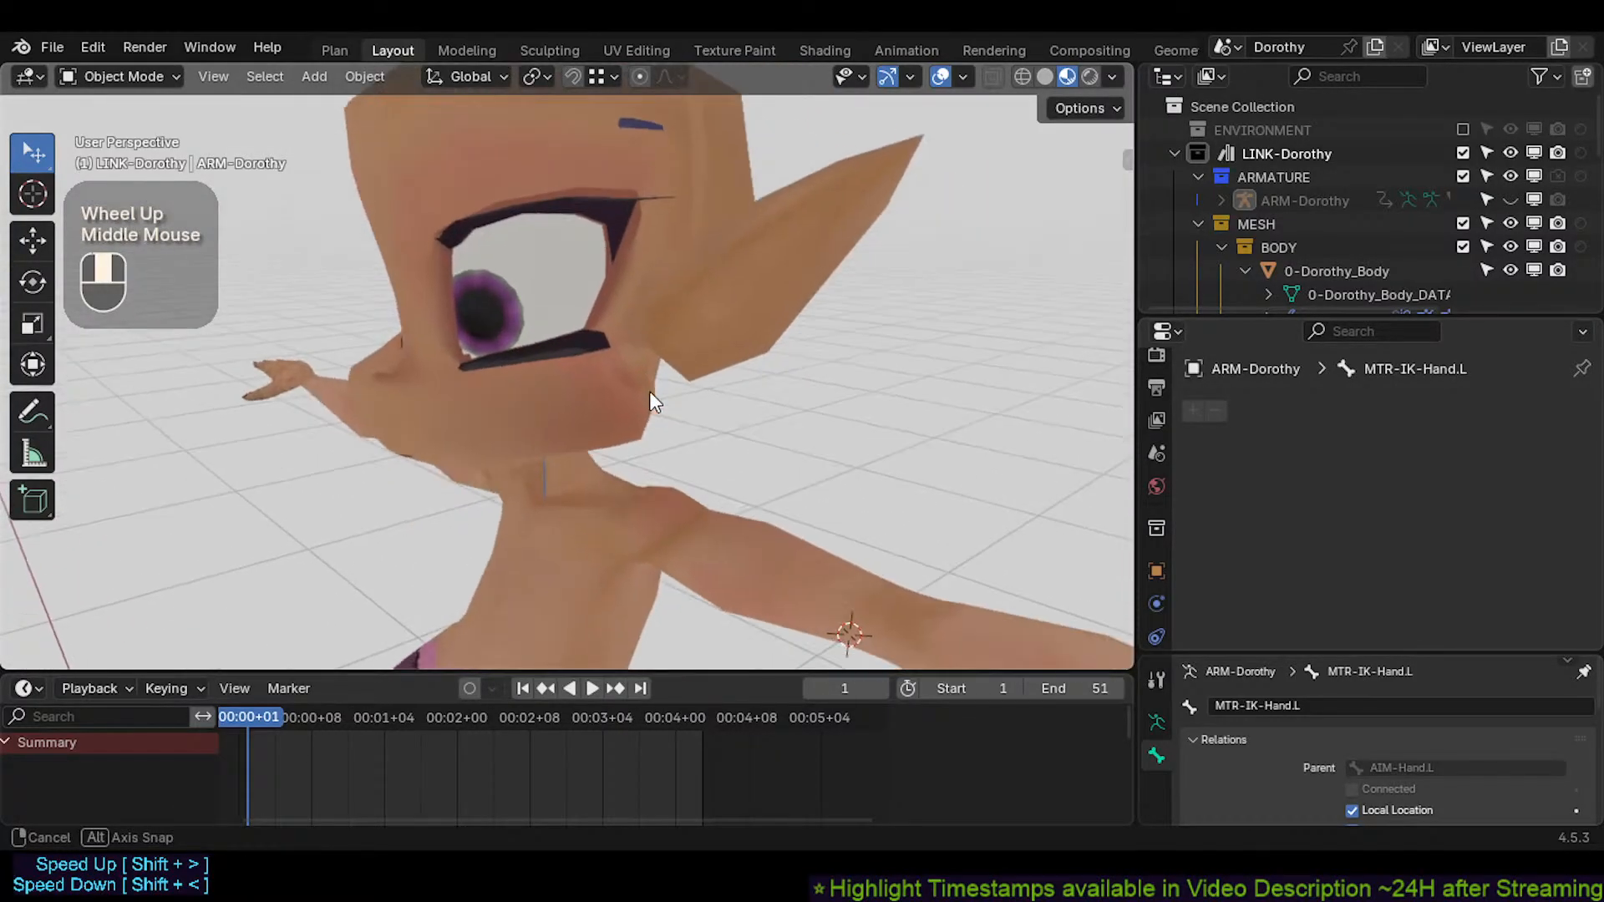
Enable the MOUTH, HAIR and COSTUME collections so the whole character is displayed, and save the file
drag(1288, 316, 1288, 462)
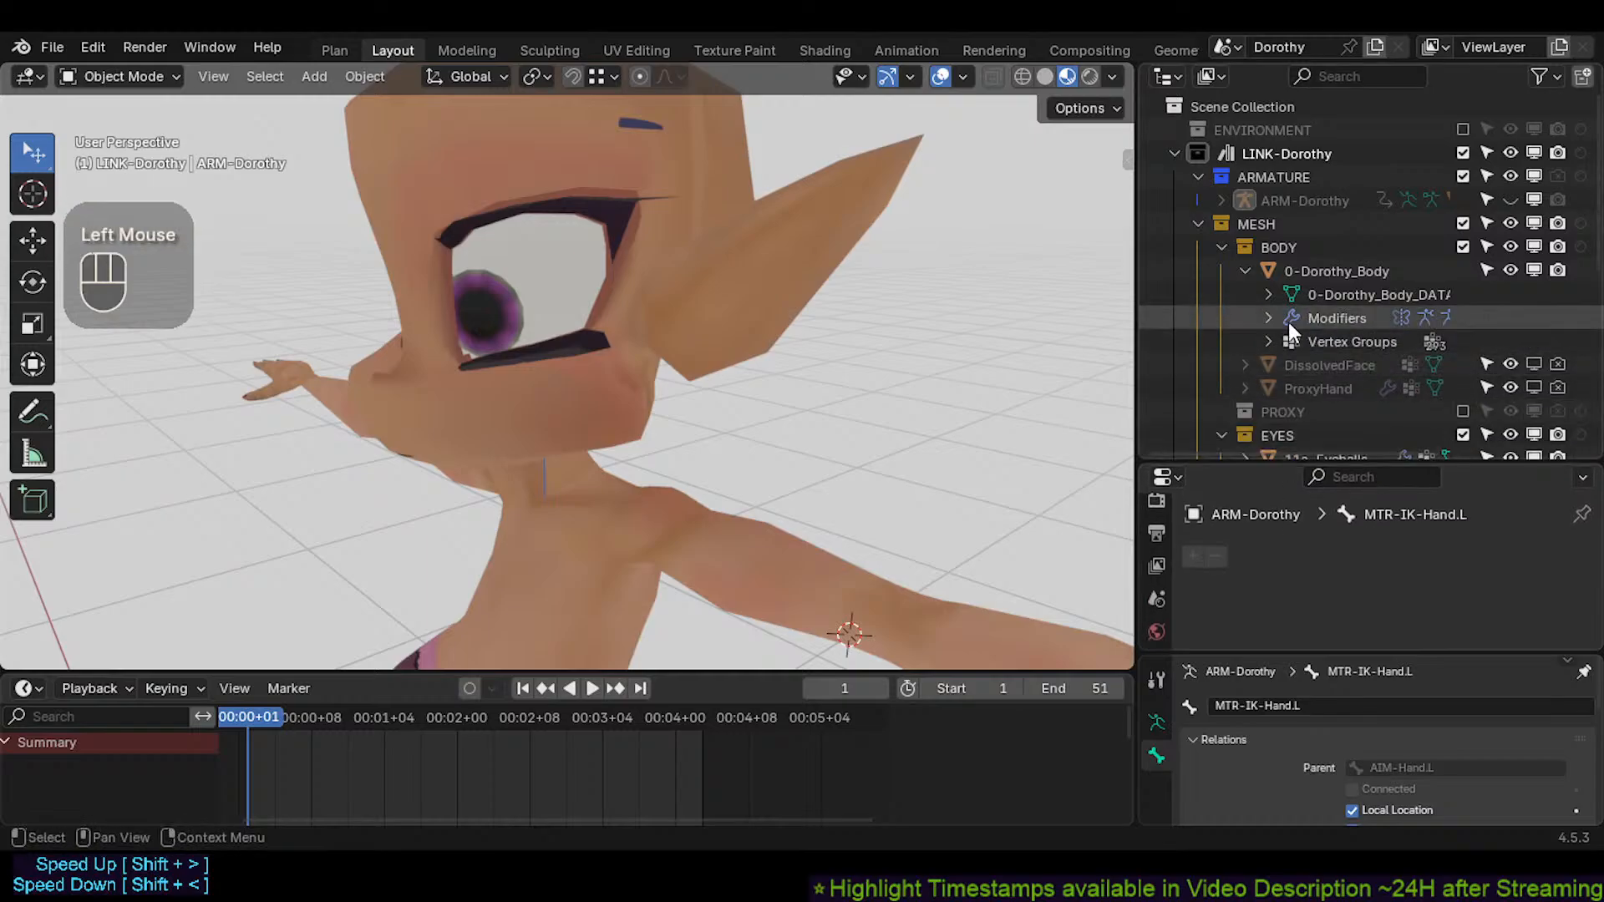
scroll(1288, 322, down, 5)
click(1462, 200)
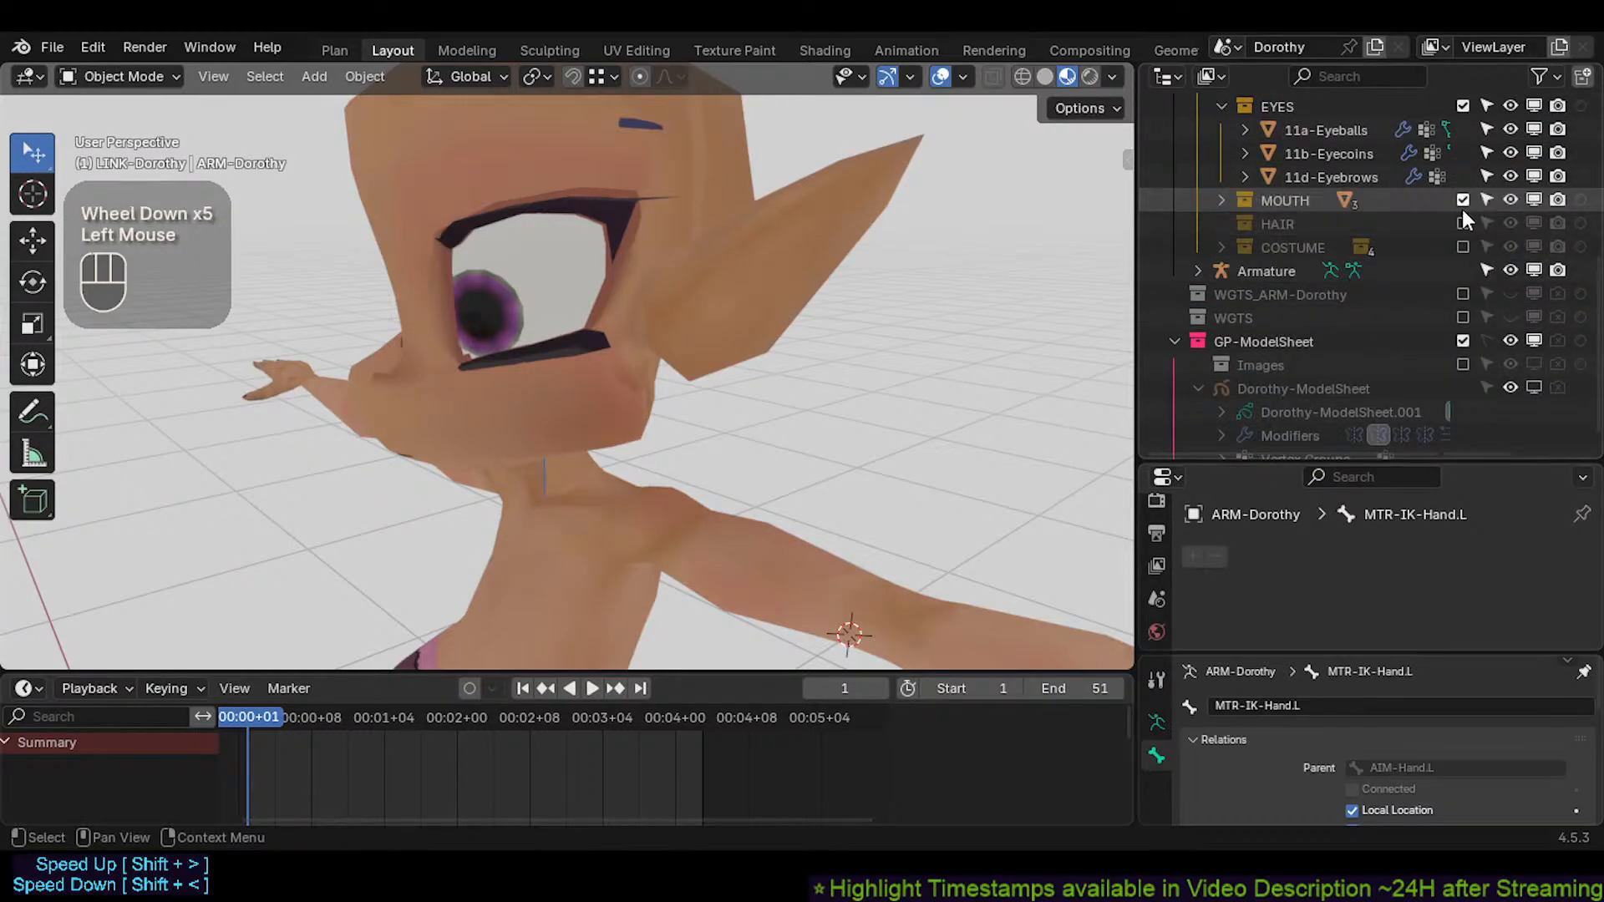
click(1463, 224)
click(1463, 248)
scroll(574, 344, down, 2)
middle_drag(575, 343, 712, 404)
key(ctrl+s)
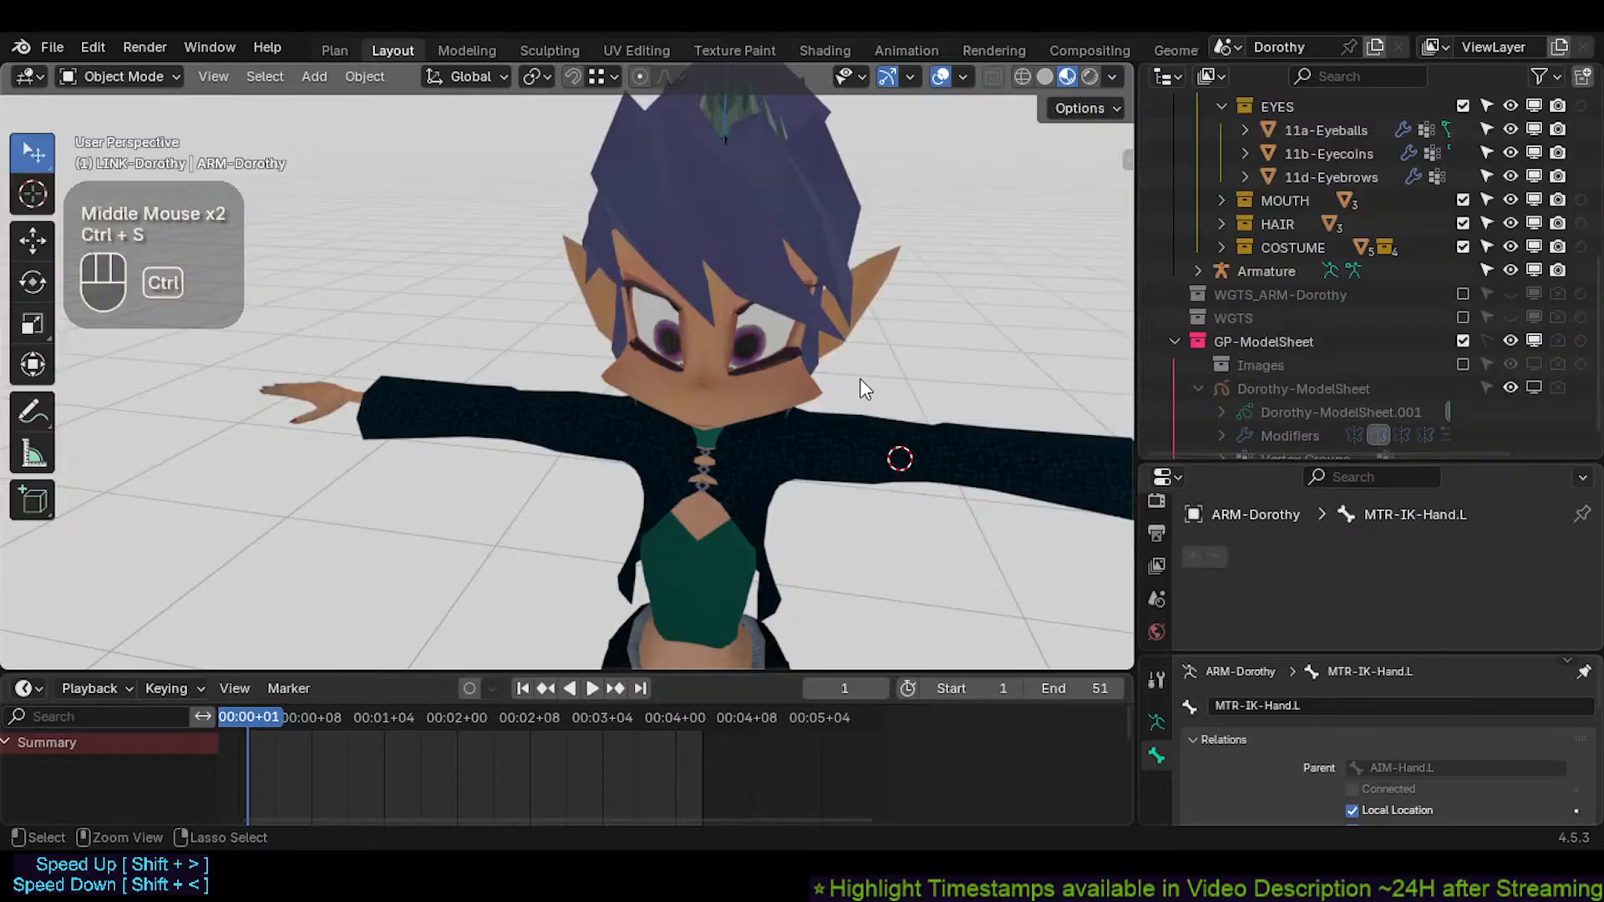
Move the timeline to frame 2 and reveal the hidden armature
middle_drag(860, 378, 467, 401)
scroll(700, 407, up, 3)
alt+scroll(473, 407, down, 1)
key(alt+h)
scroll(1354, 238, up, 4)
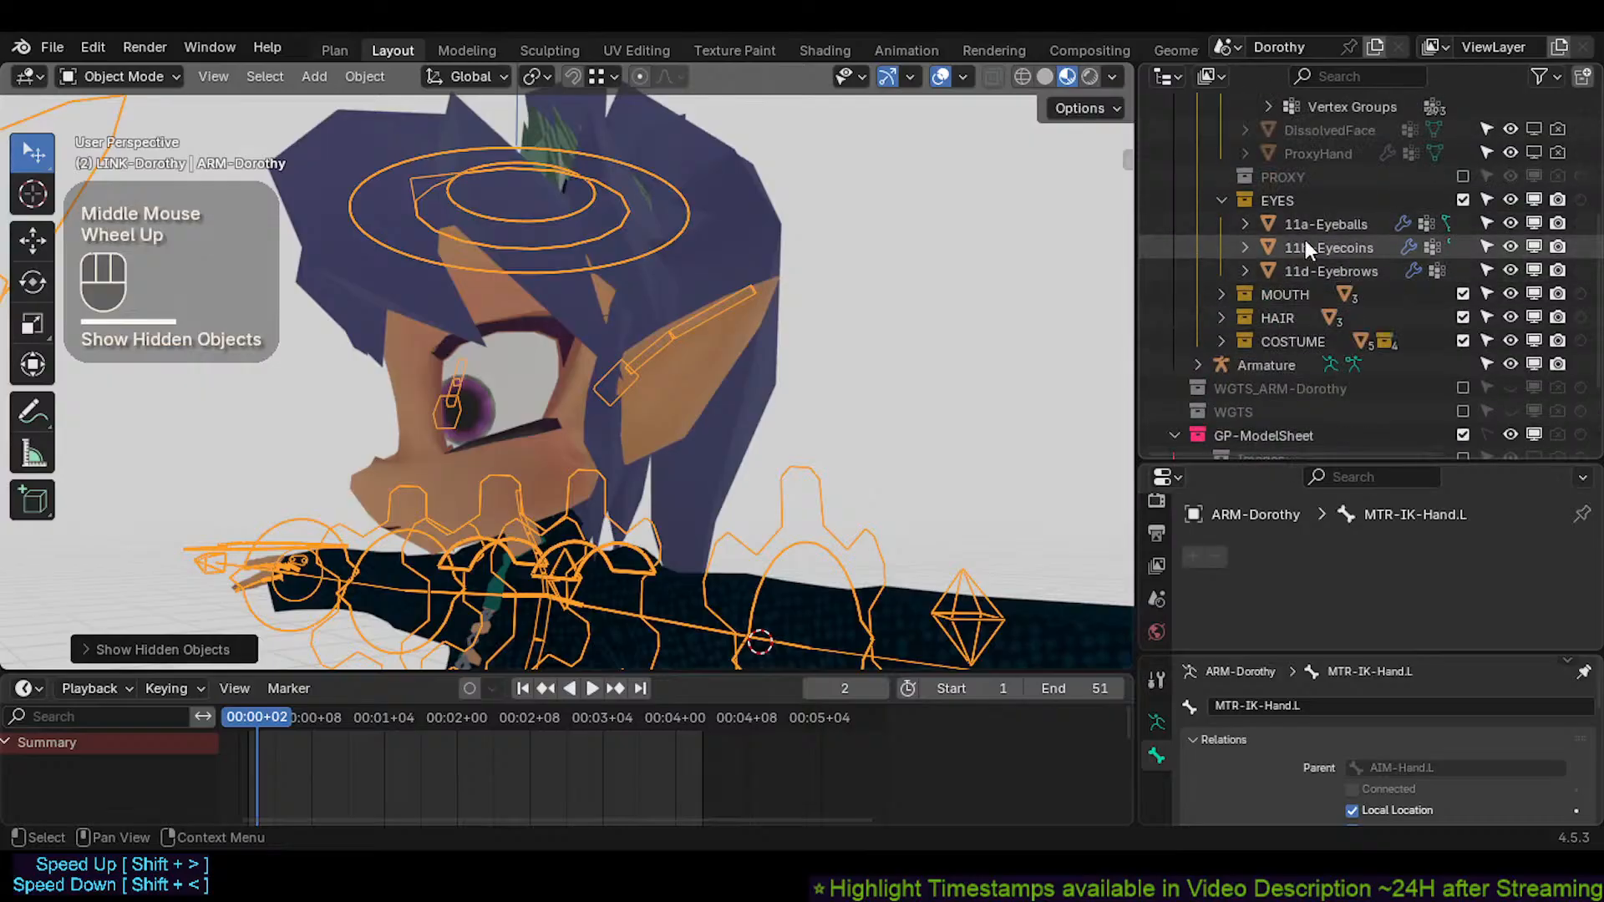
Select 11d-Eyebrows and toggle its Solidify modifier's viewport display off and on to compare the result
click(1355, 246)
click(1348, 268)
scroll(605, 317, up, 3)
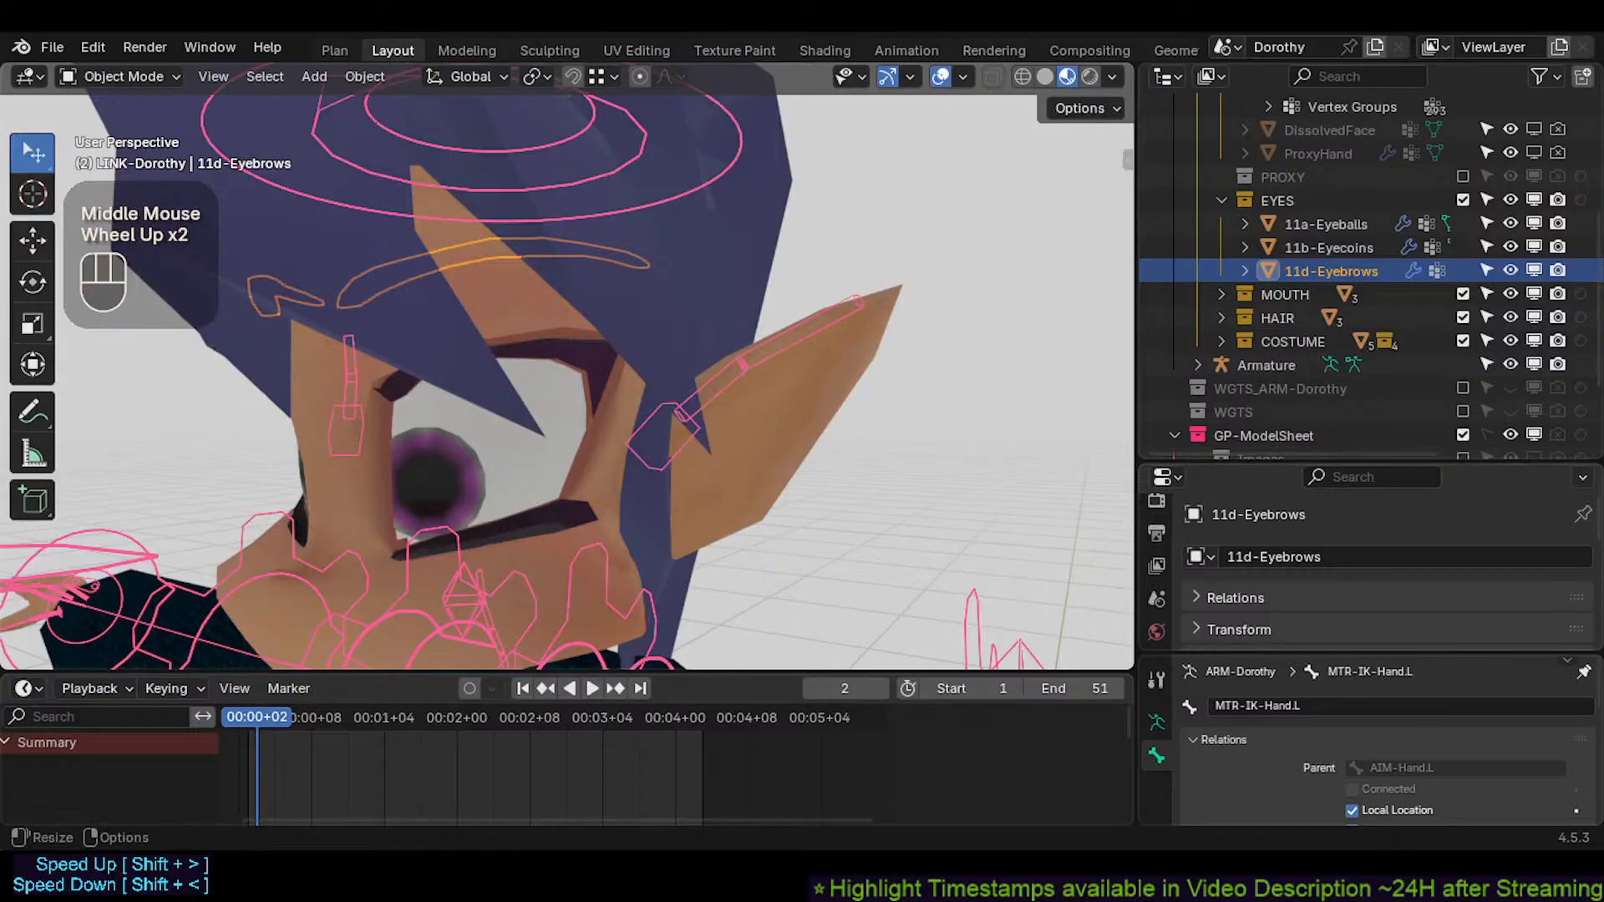
drag(1370, 457, 1370, 388)
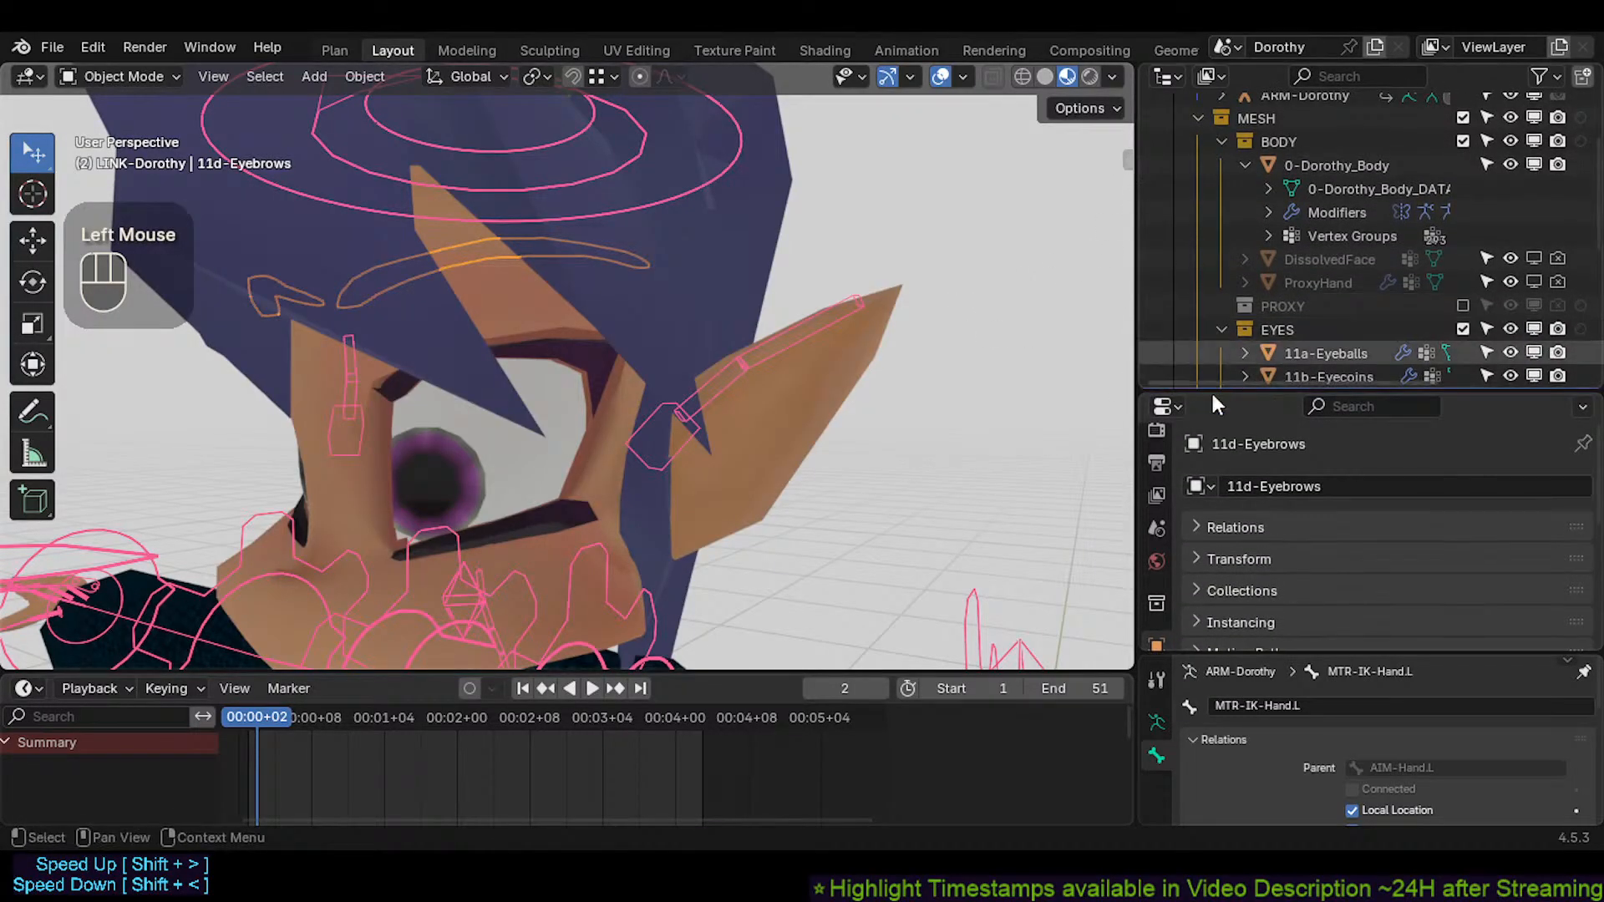
drag(1210, 389, 1210, 230)
click(1156, 518)
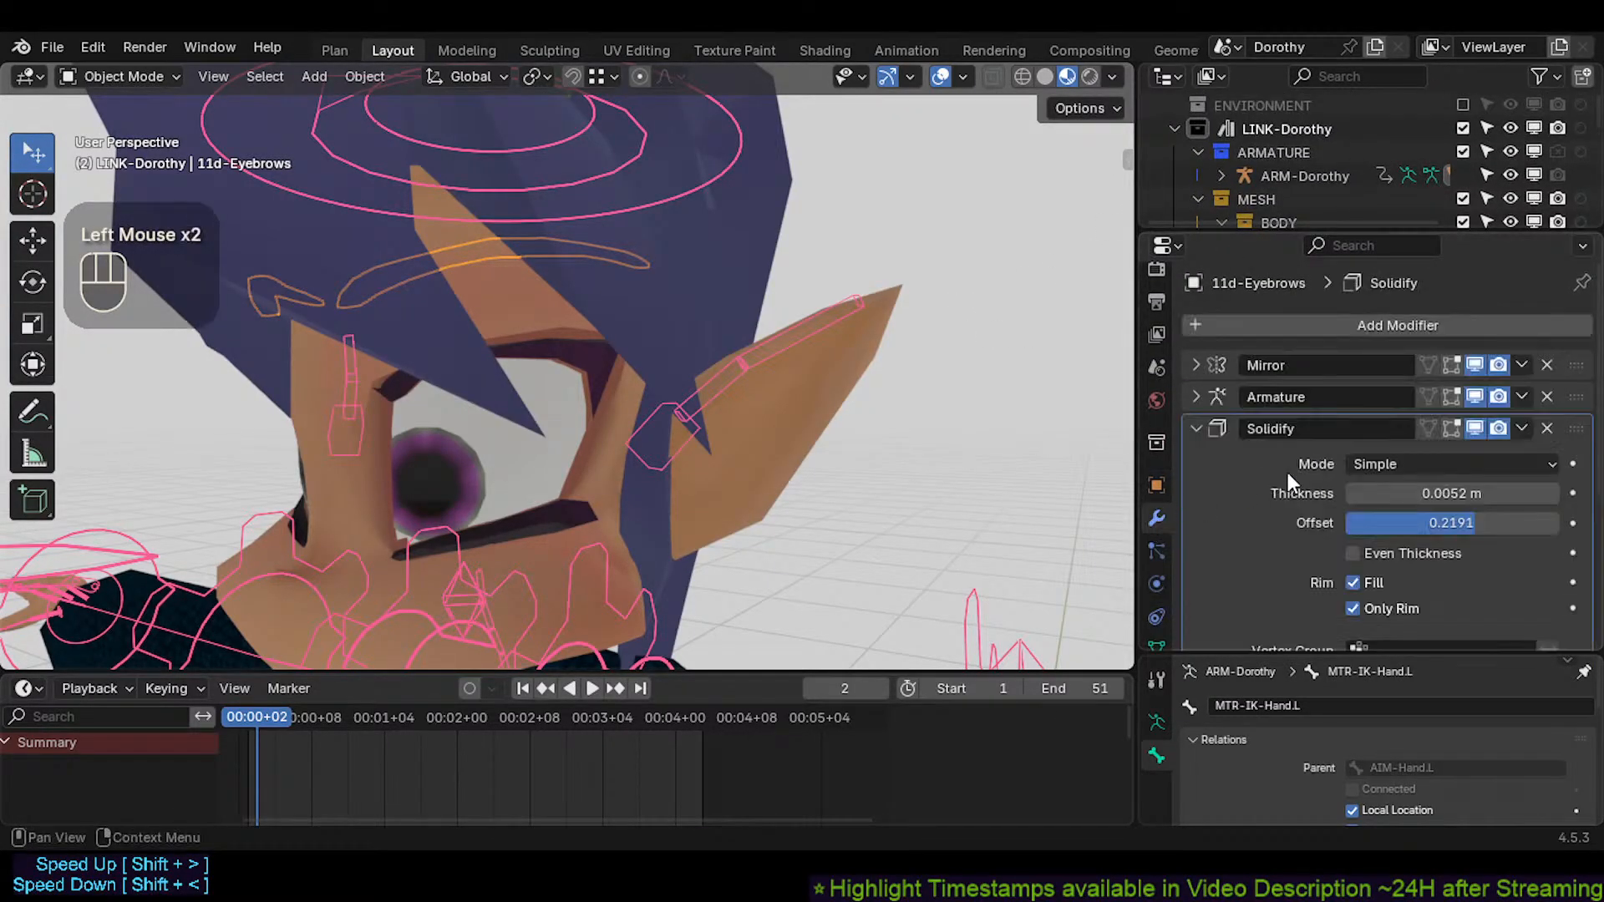
click(1476, 429)
click(1474, 428)
Inspect the body mesh's forehead topology in Edit Mode and return to Object Mode
key(alt+a)
click(506, 269)
key(Tab)
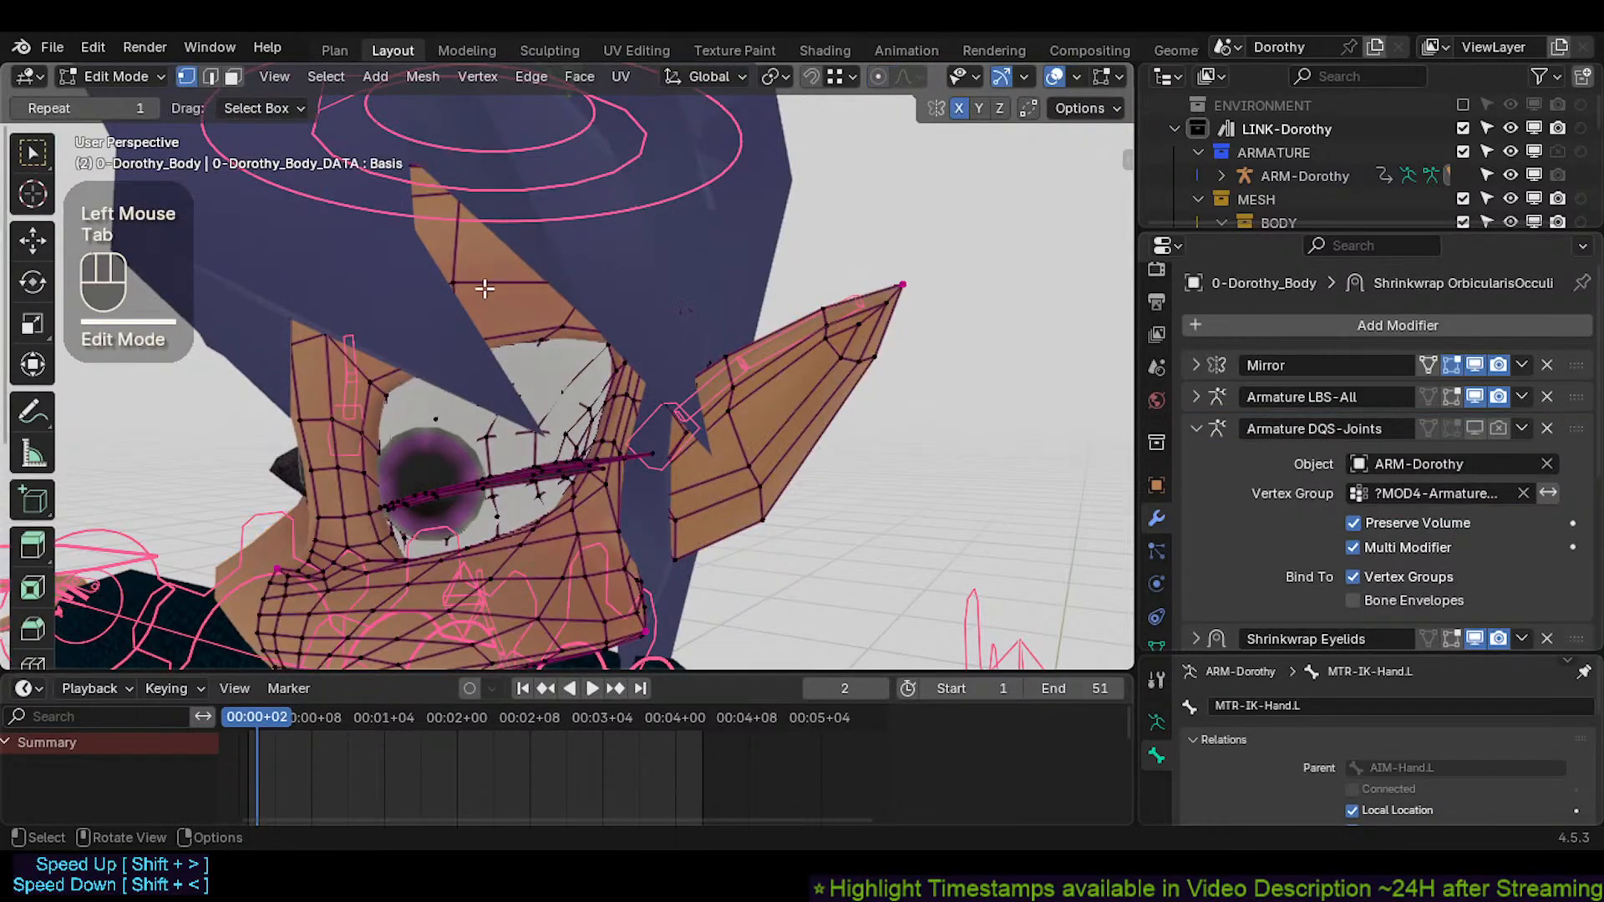
shift+middle_drag(484, 280, 535, 335)
key(Tab)
scroll(1300, 219, down, 2)
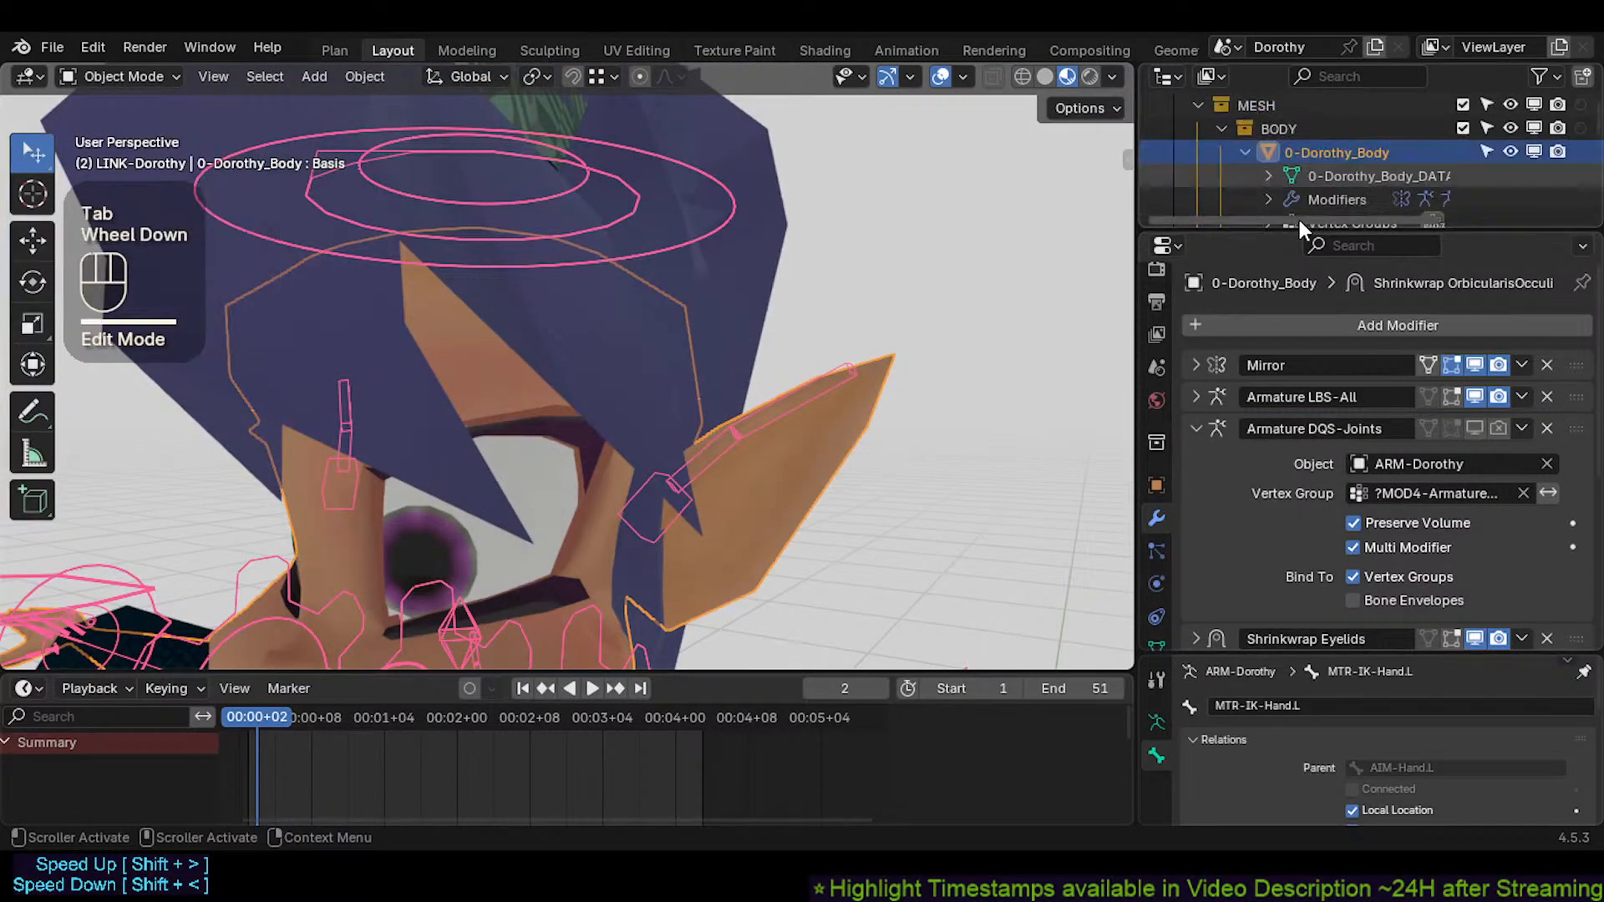
Collapse the BODY collection in the outliner and enlarge the list to expose the EYES, HAIR and COSTUME entries
scroll(1196, 154, up, 1)
click(1218, 131)
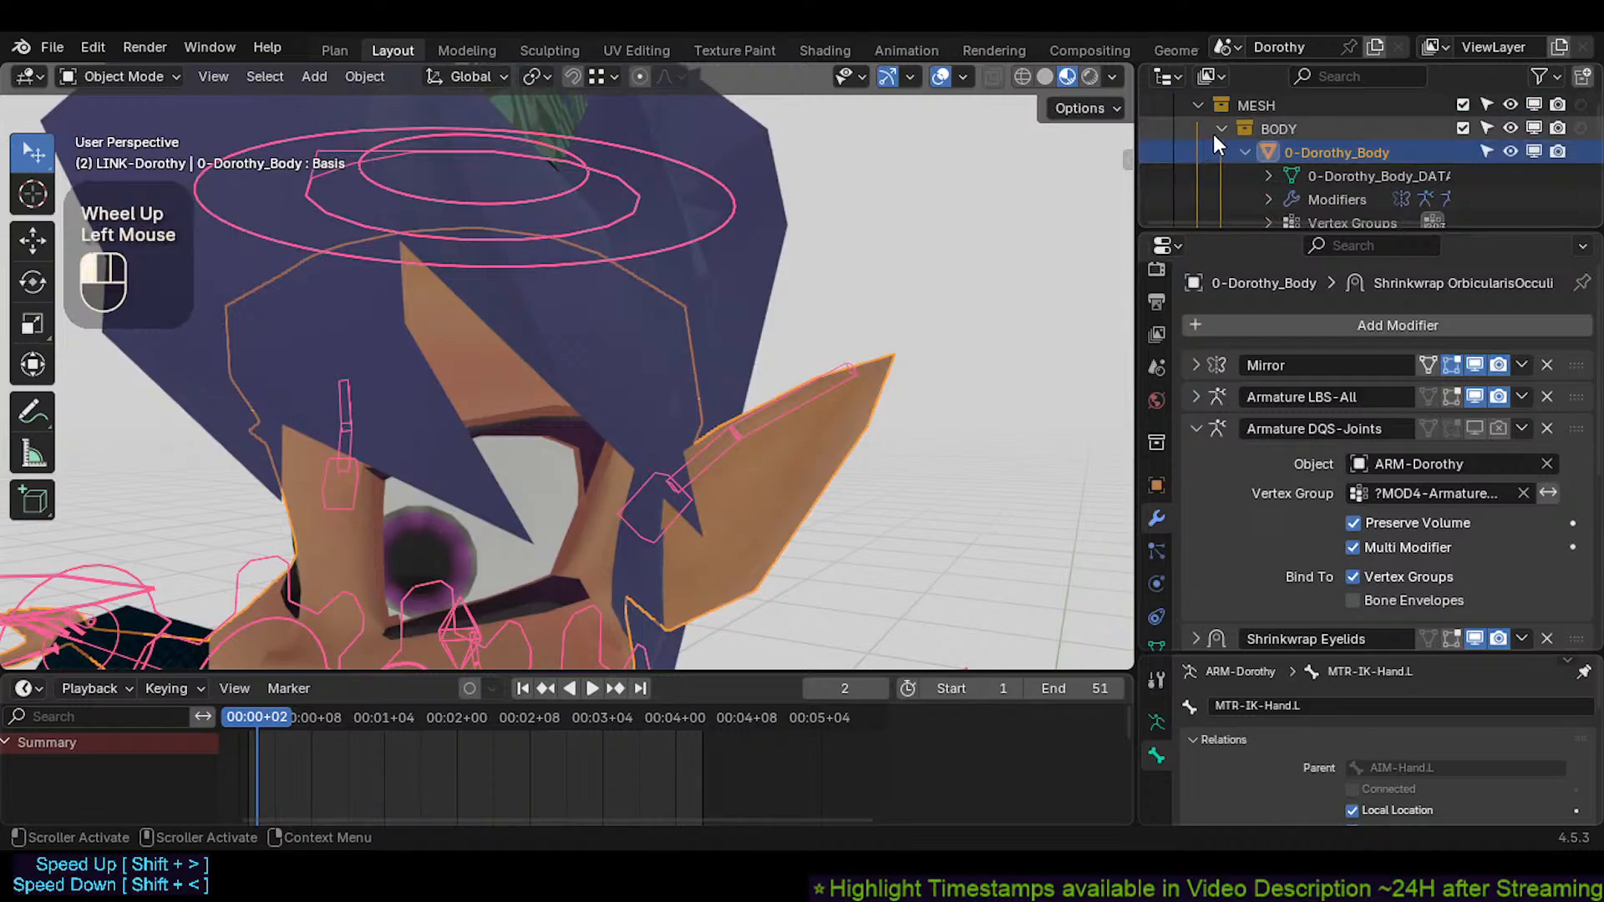
drag(1332, 224, 1330, 308)
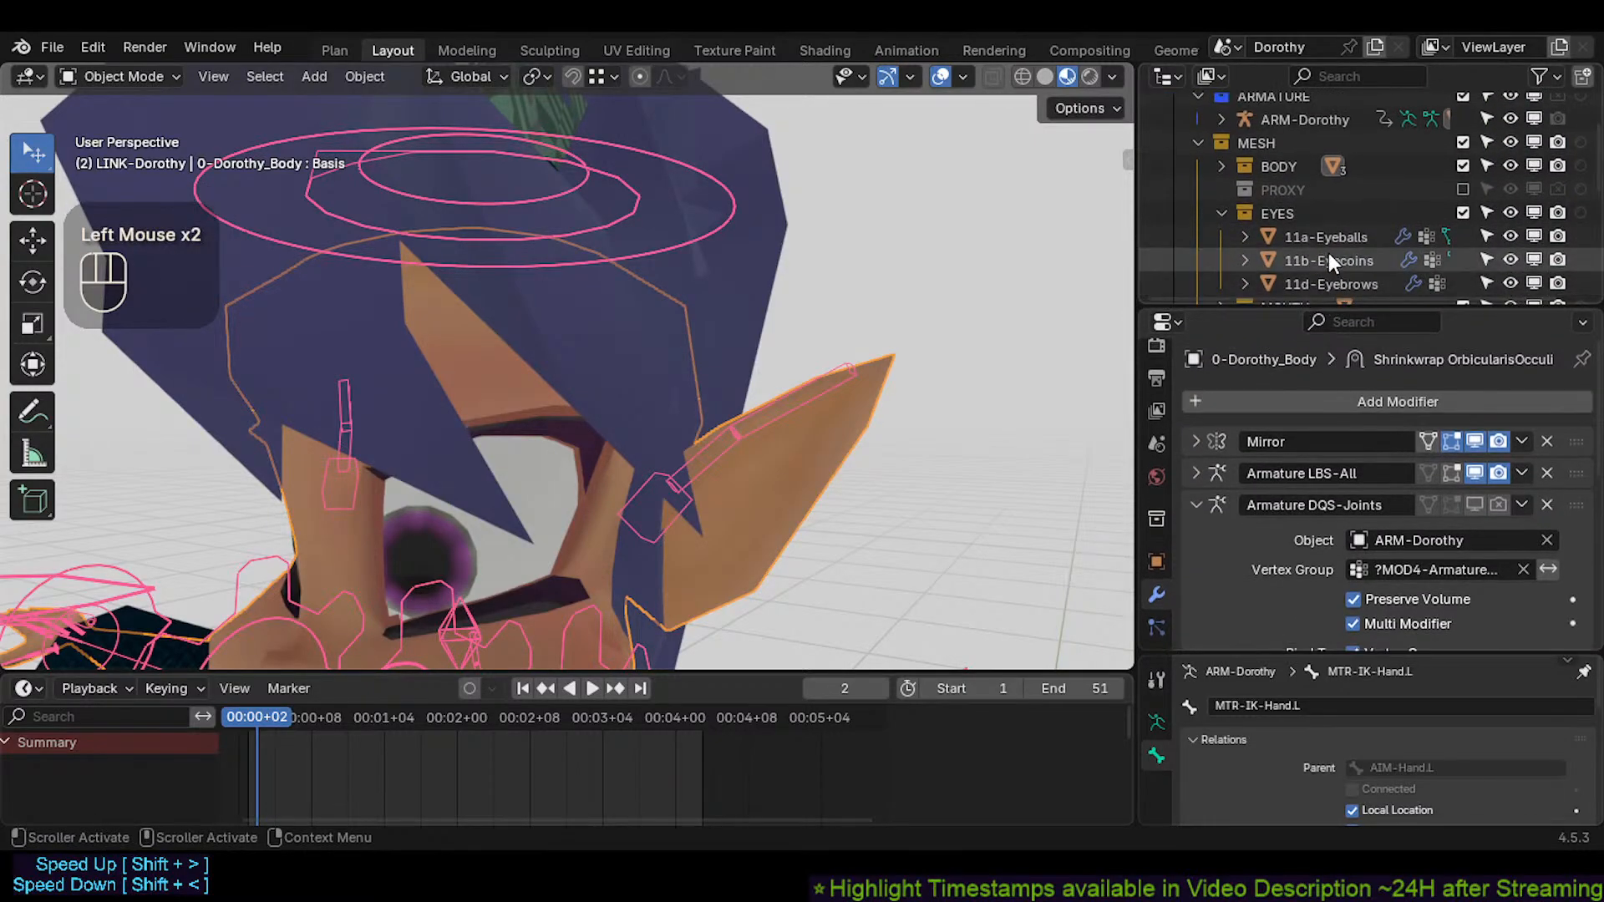
scroll(1350, 189, down, 3)
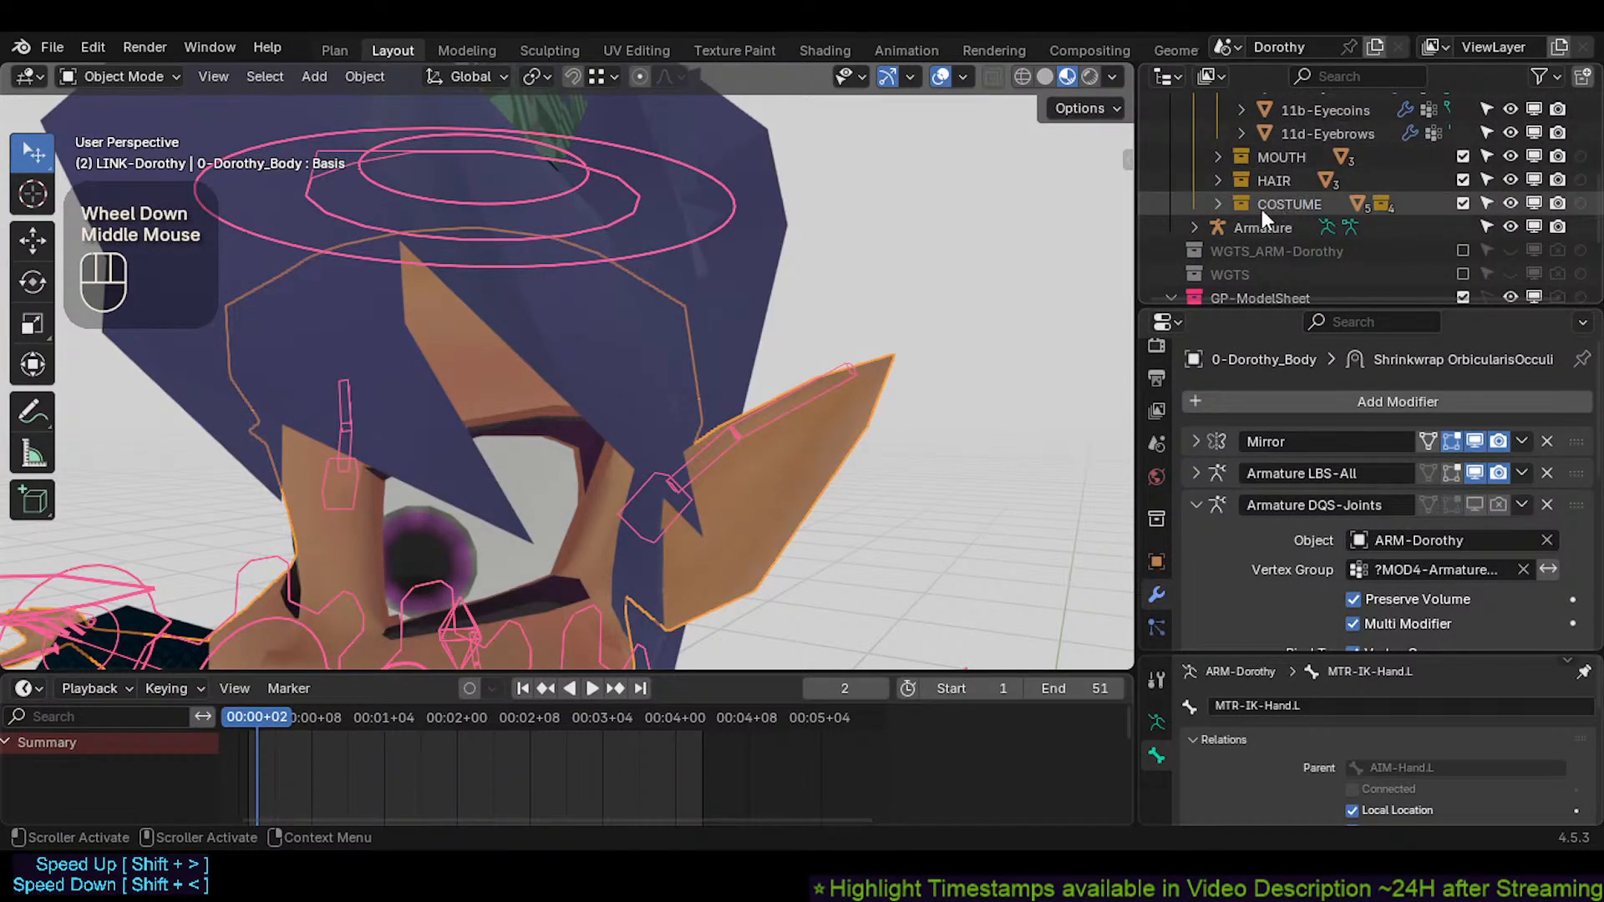
Hide the 5d-HairAsymmetric object to uncover the forehead and eyebrows
middle_drag(574, 324, 390, 380)
scroll(423, 376, up, 5)
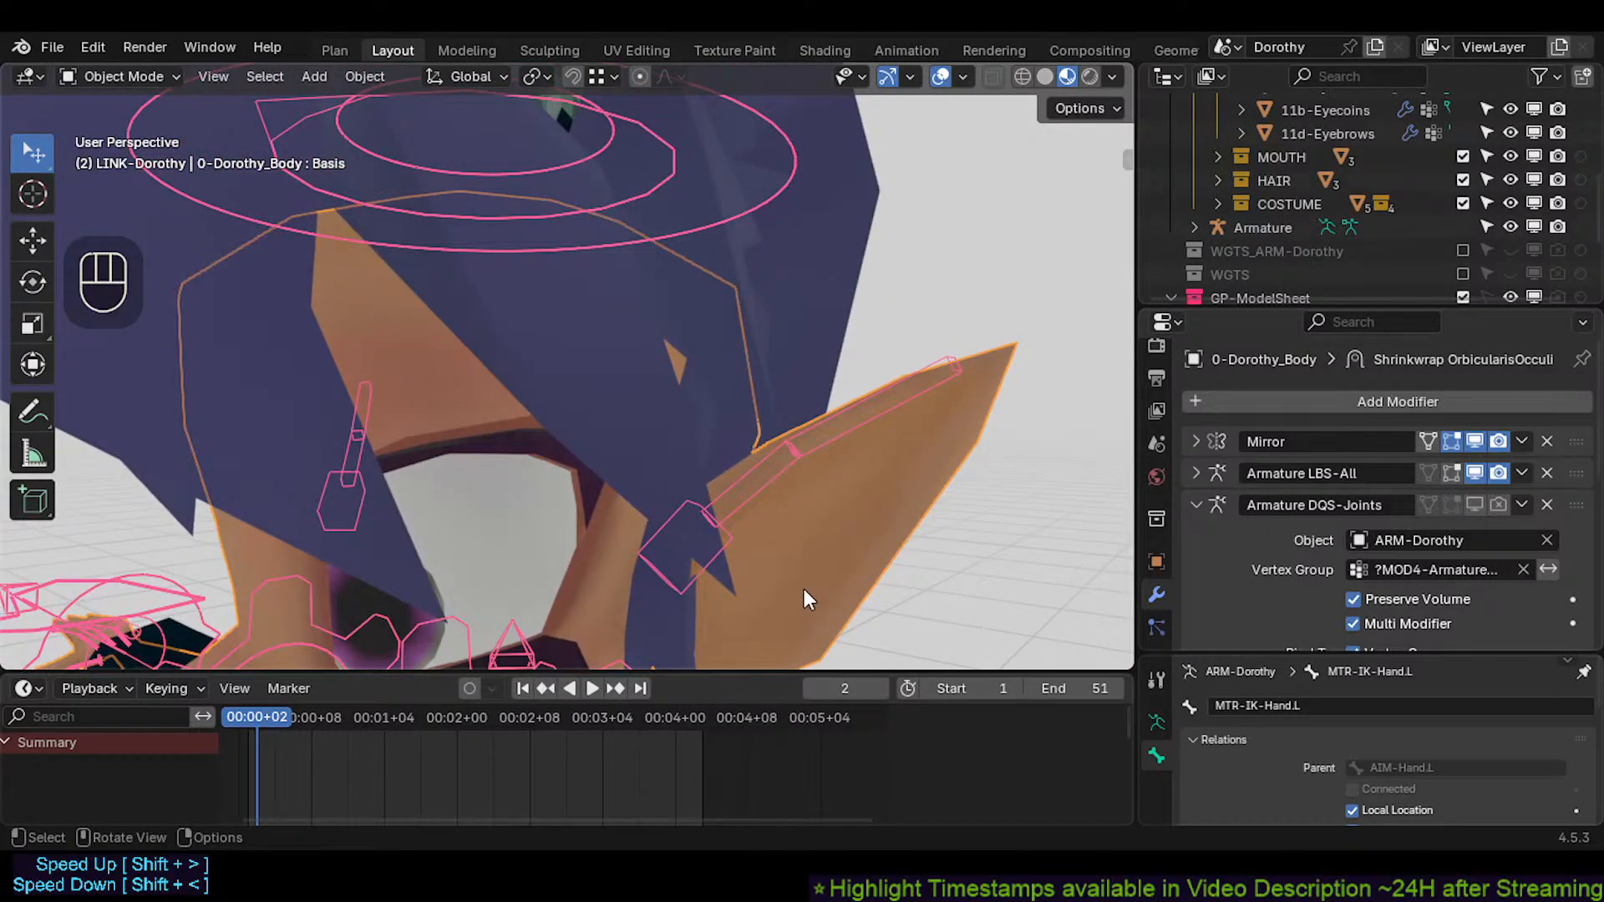
scroll(798, 584, down, 2)
scroll(526, 418, up, 1)
click(547, 388)
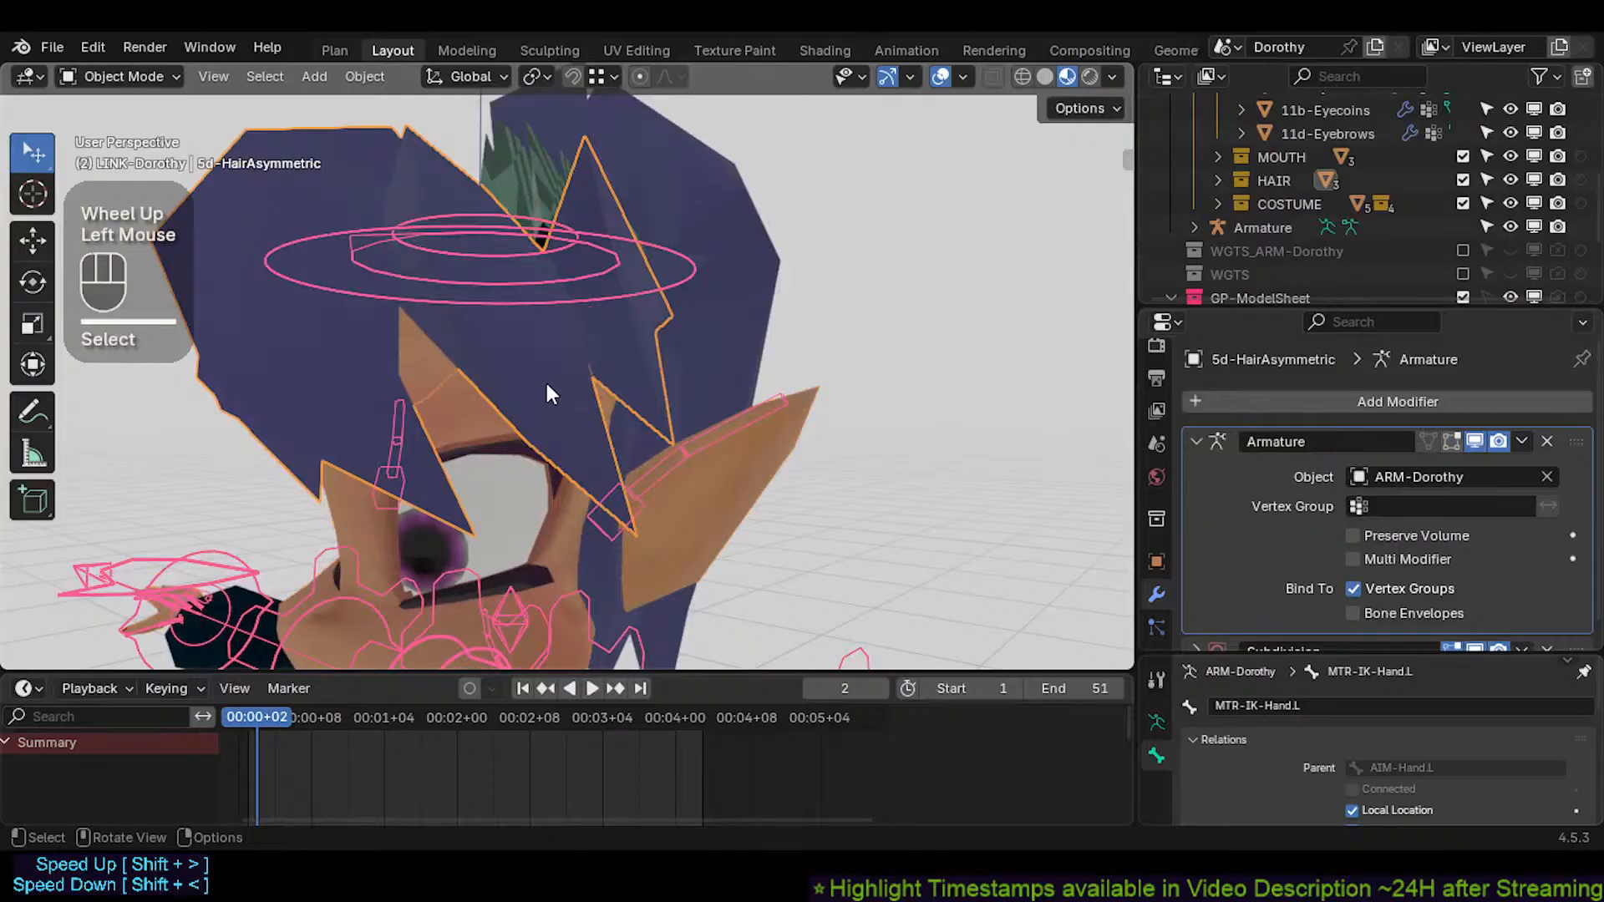
key(h)
middle_drag(551, 383, 609, 401)
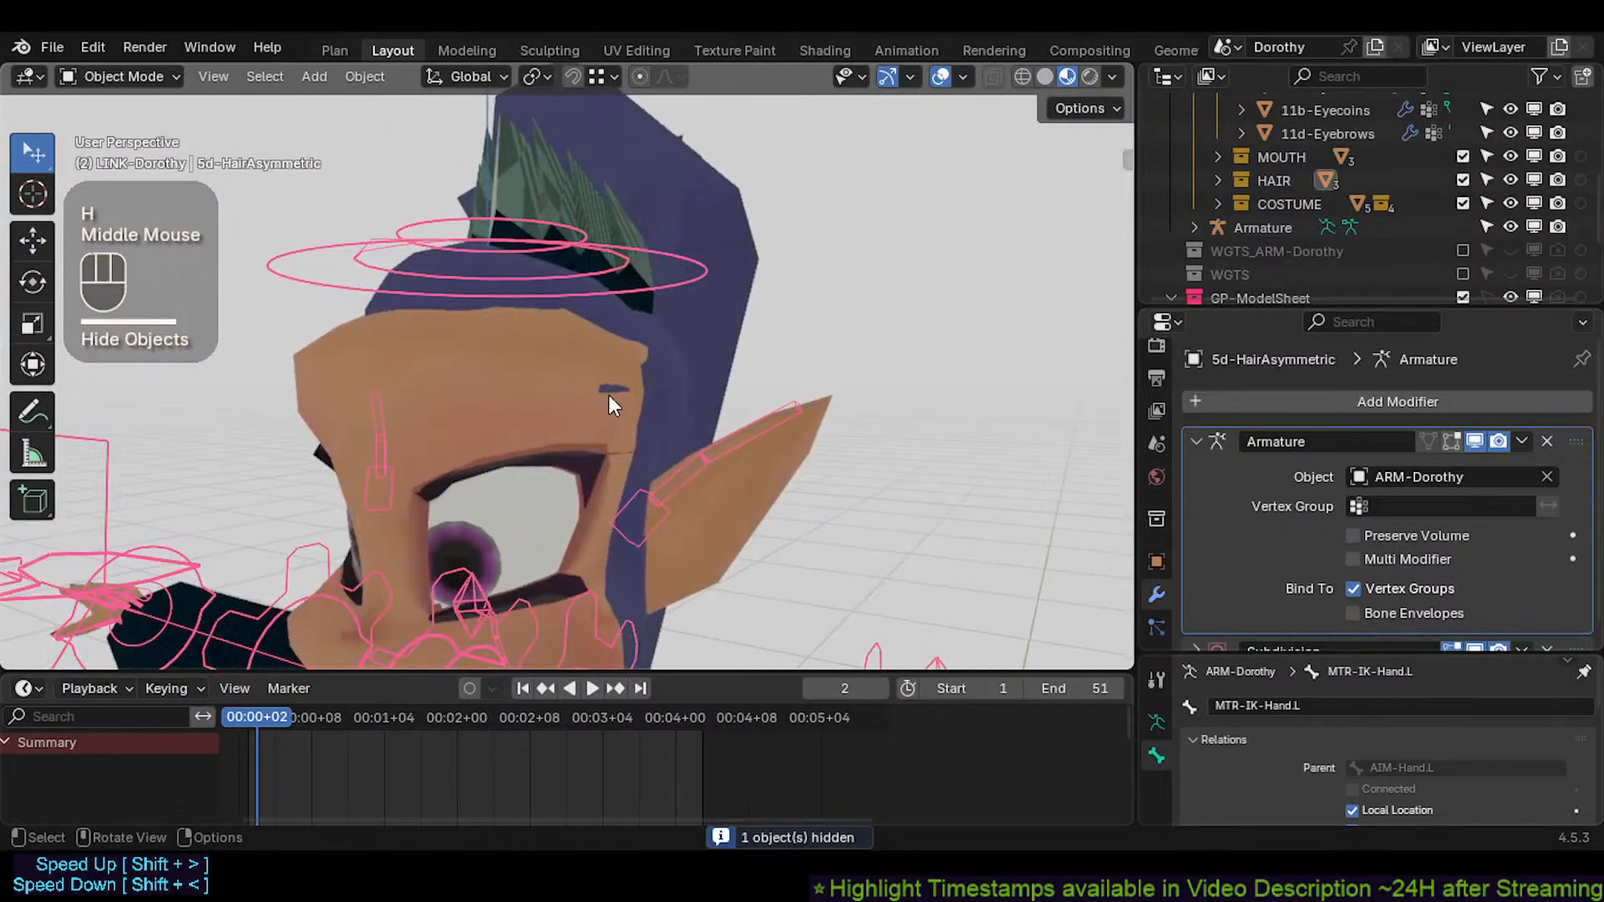
Select 11d-Eyebrows, check its mesh against the forehead in Edit Mode, and return to Object Mode
click(610, 401)
key(Tab)
scroll(614, 392, up, 2)
scroll(635, 384, down, 2)
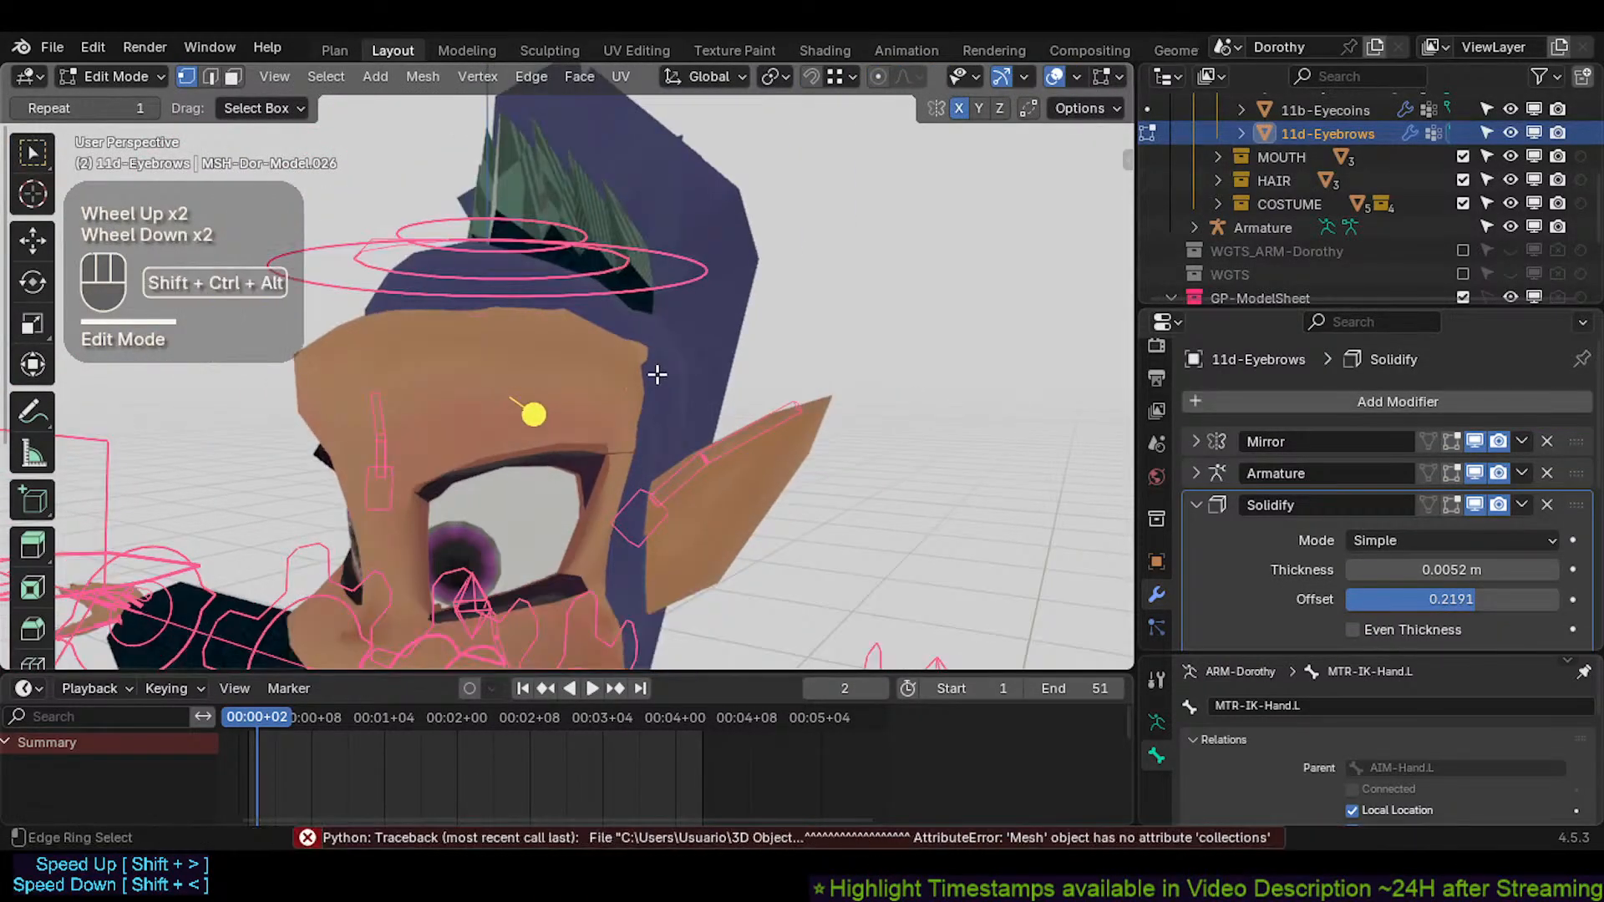
mouse_move(514, 398)
middle_down()
mouse_move(523, 383)
mouse_move(479, 386)
mouse_move(509, 417)
middle_up()
scroll(480, 387, up, 2)
key(Tab)
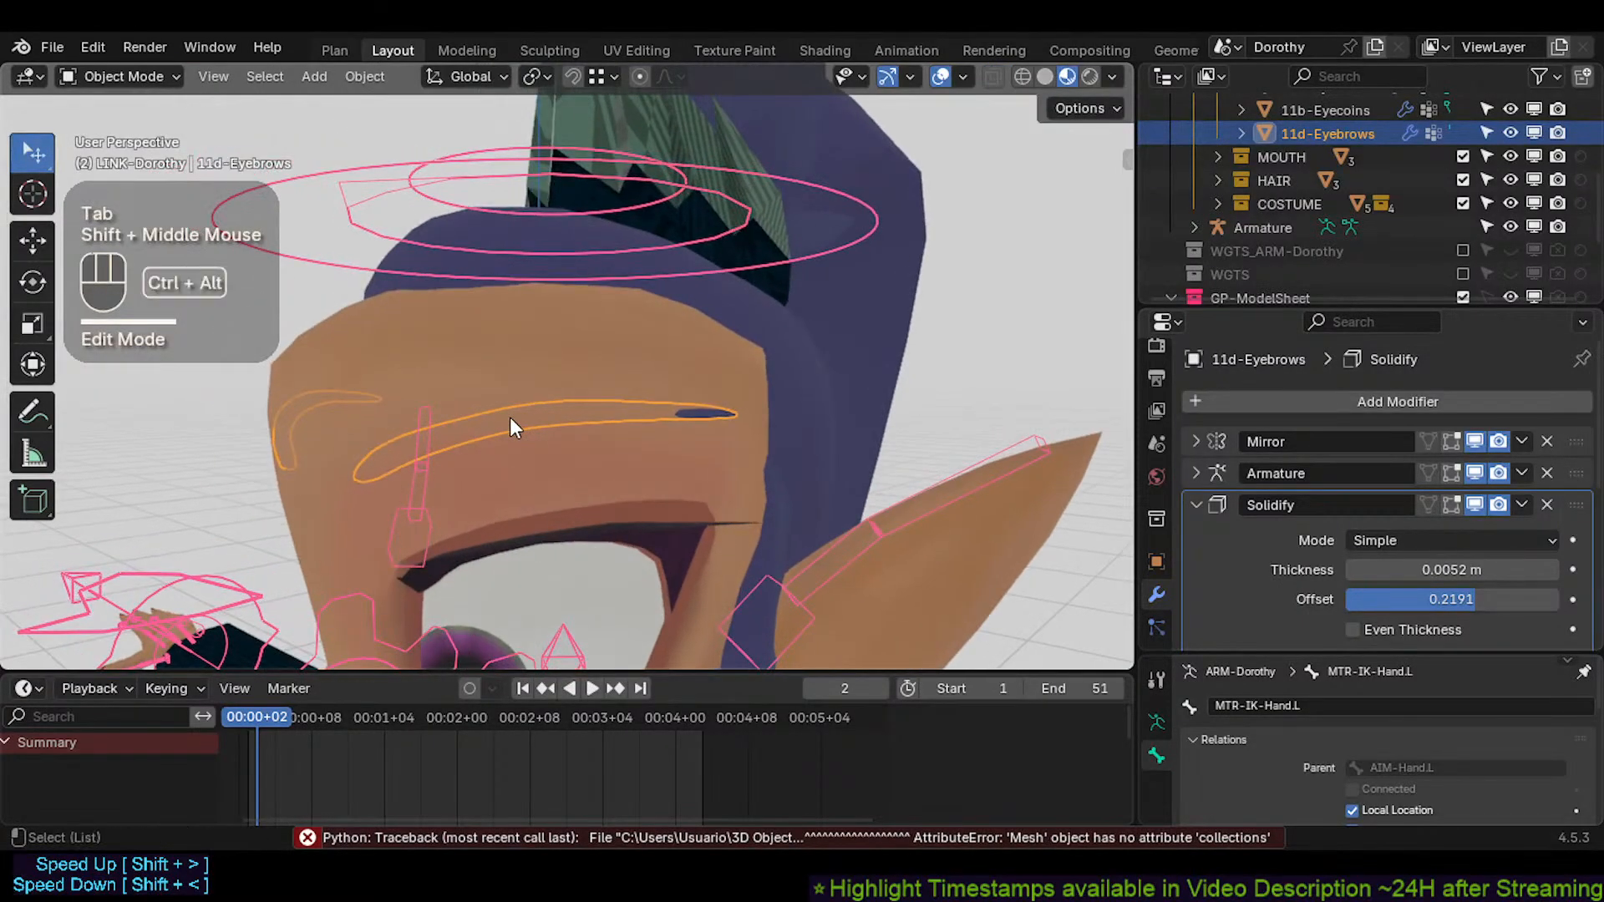
Turn the wireframe overlay back on and save the file
key(ctrl+shift+alt+z)
scroll(513, 433, up, 1)
key(ctrl+s)
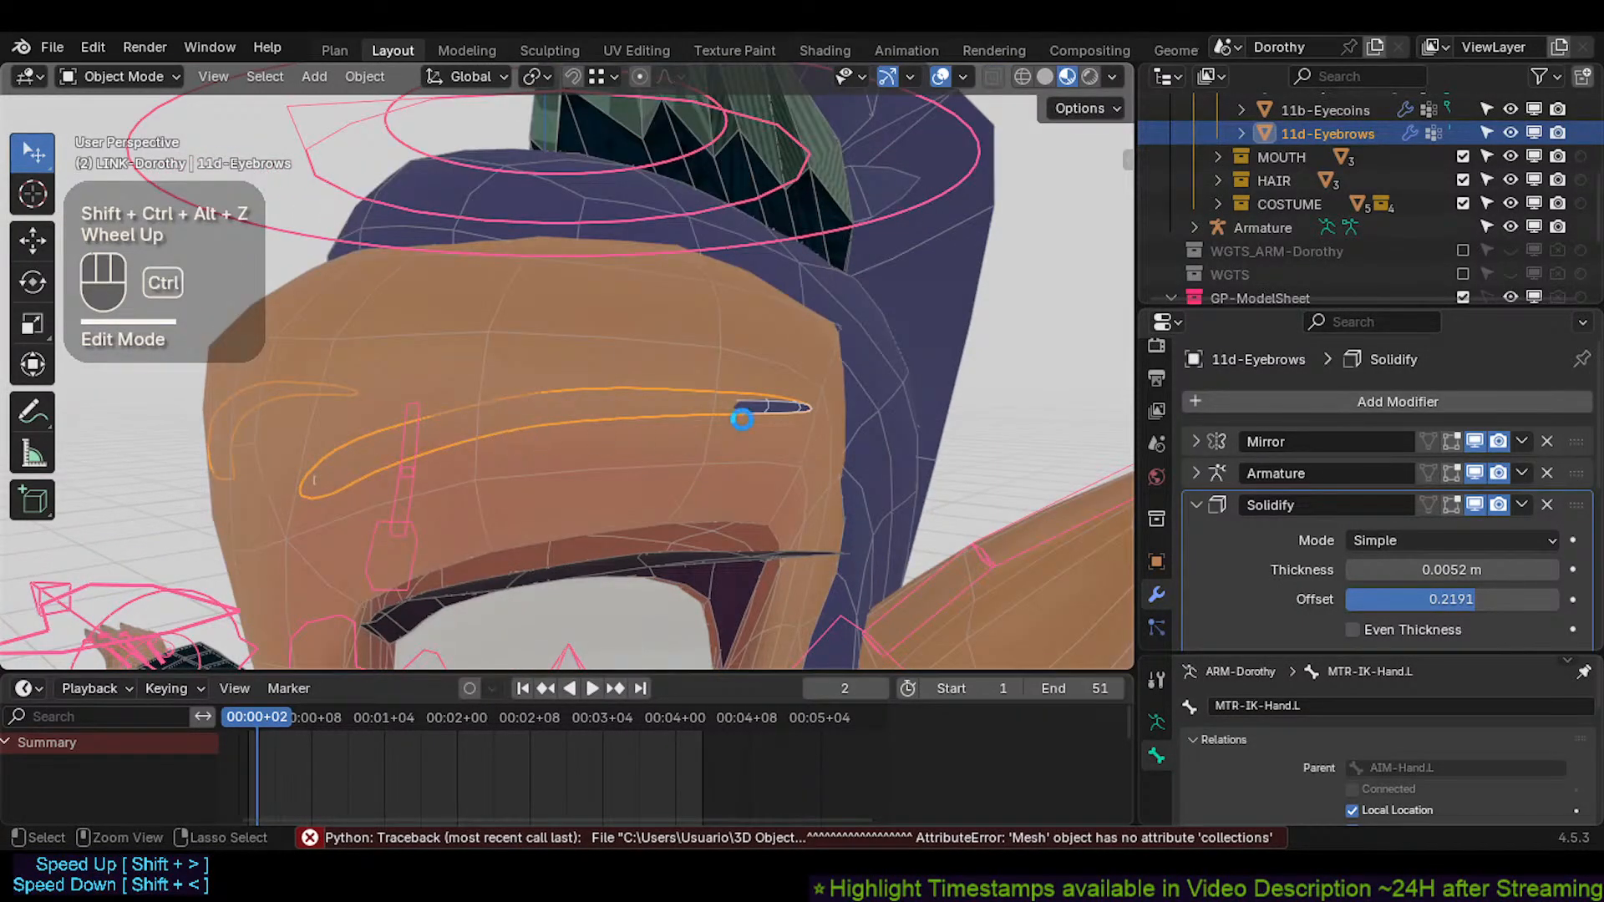
Open the 11d-Eyebrows mesh for editing with X-ray enabled
key(Tab)
key(alt+z)
middle_drag(591, 440, 666, 387)
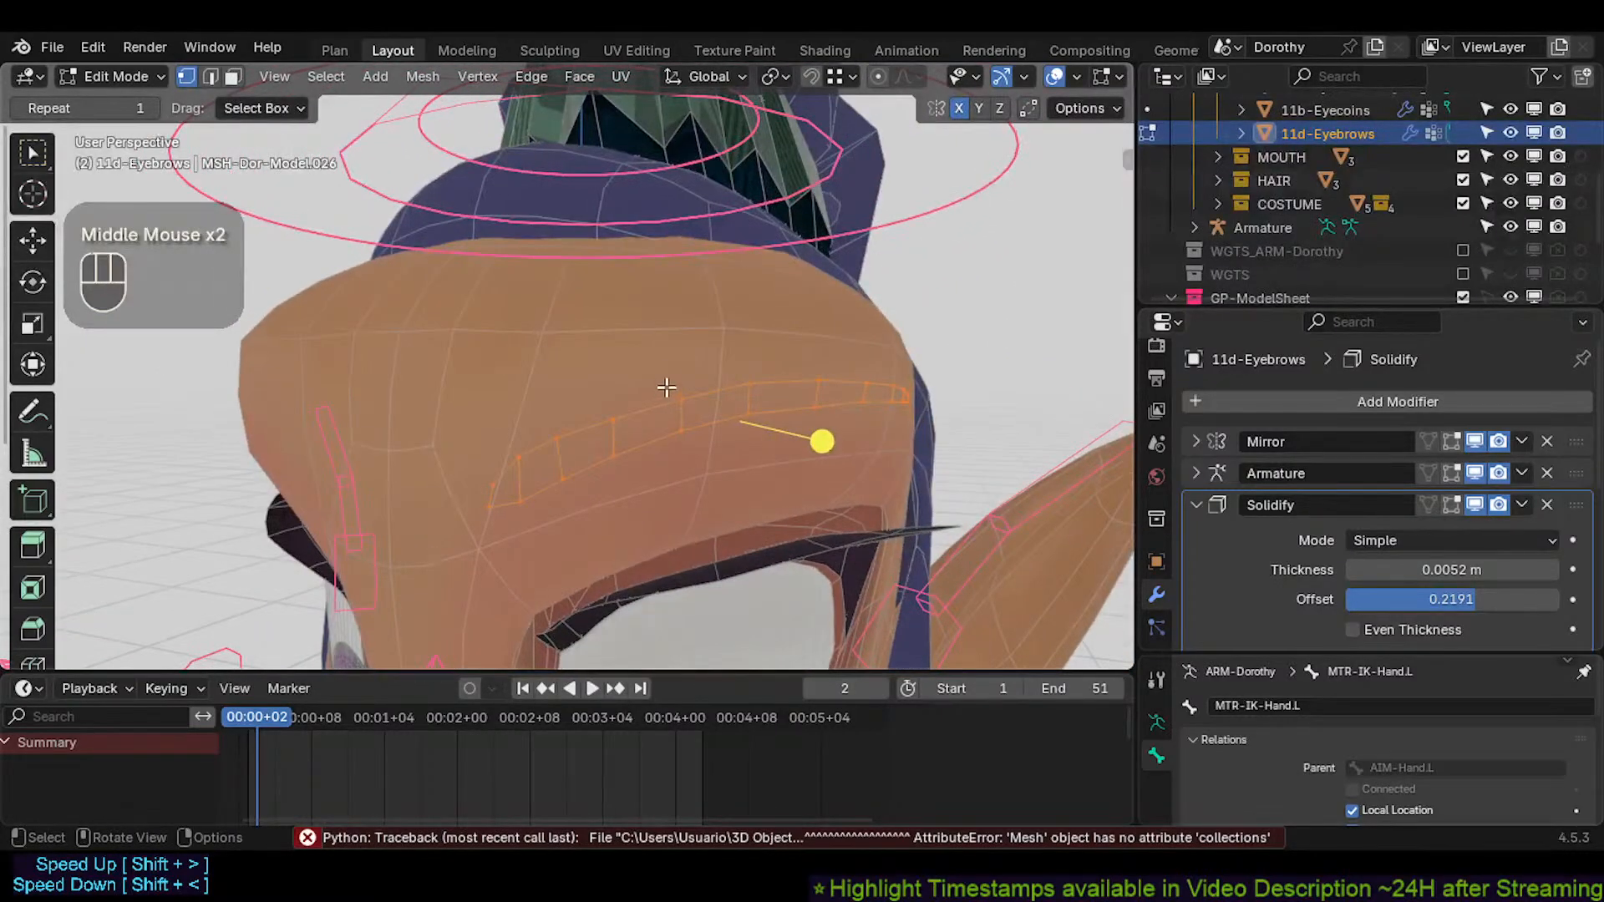
Enable snapping for the eyebrow edit and set its snap target to Face
click(811, 76)
click(782, 77)
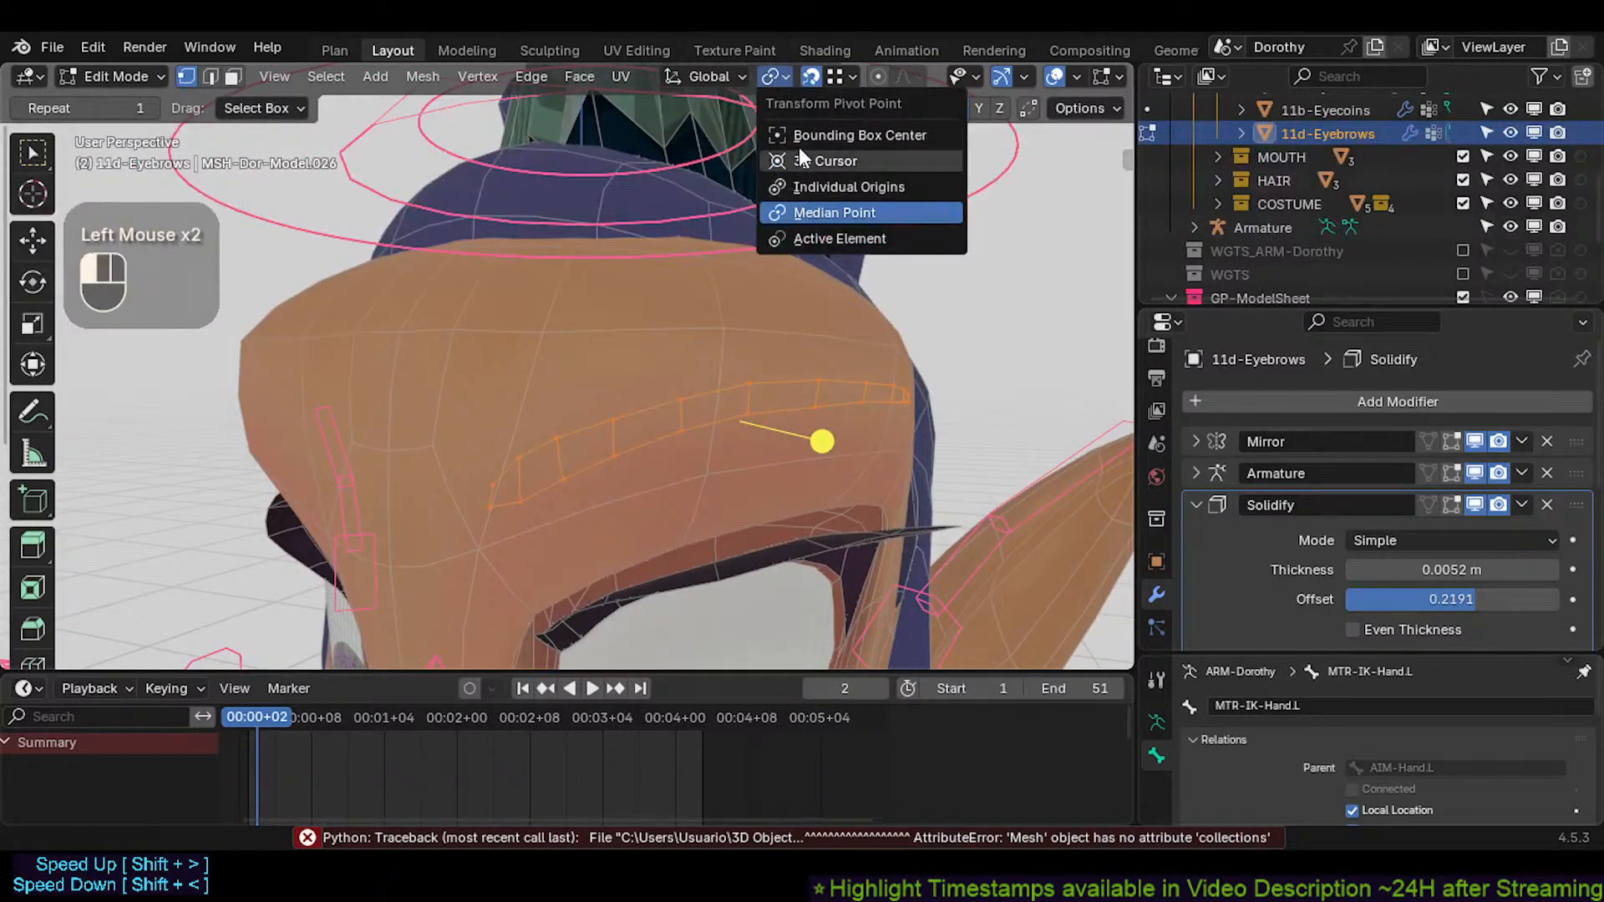
key(less)
click(564, 239)
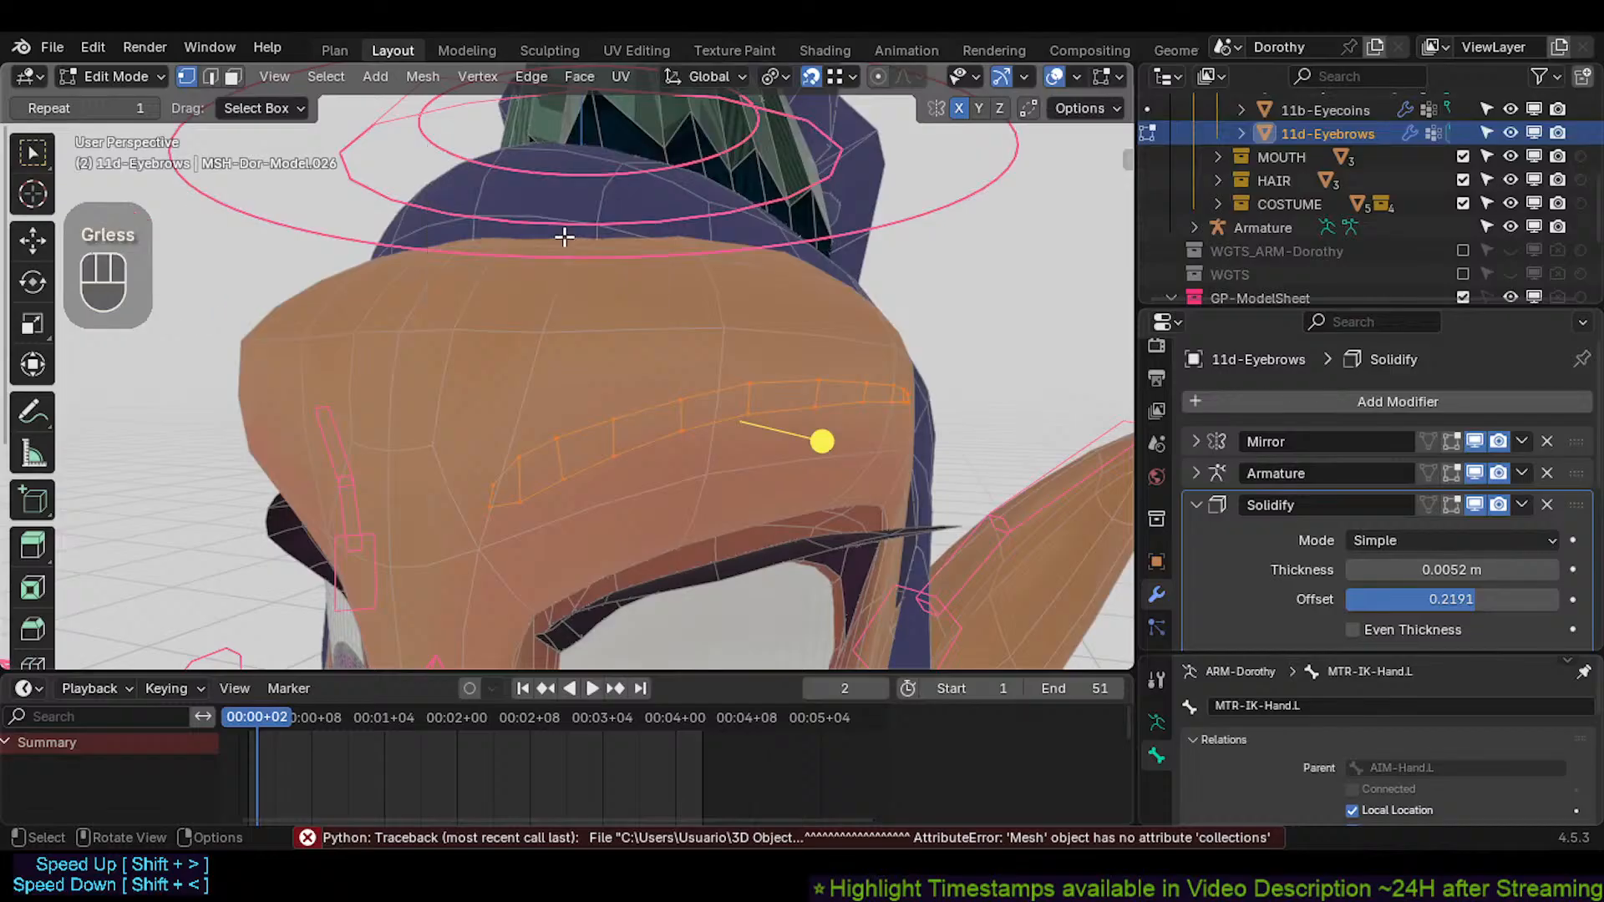
click(834, 76)
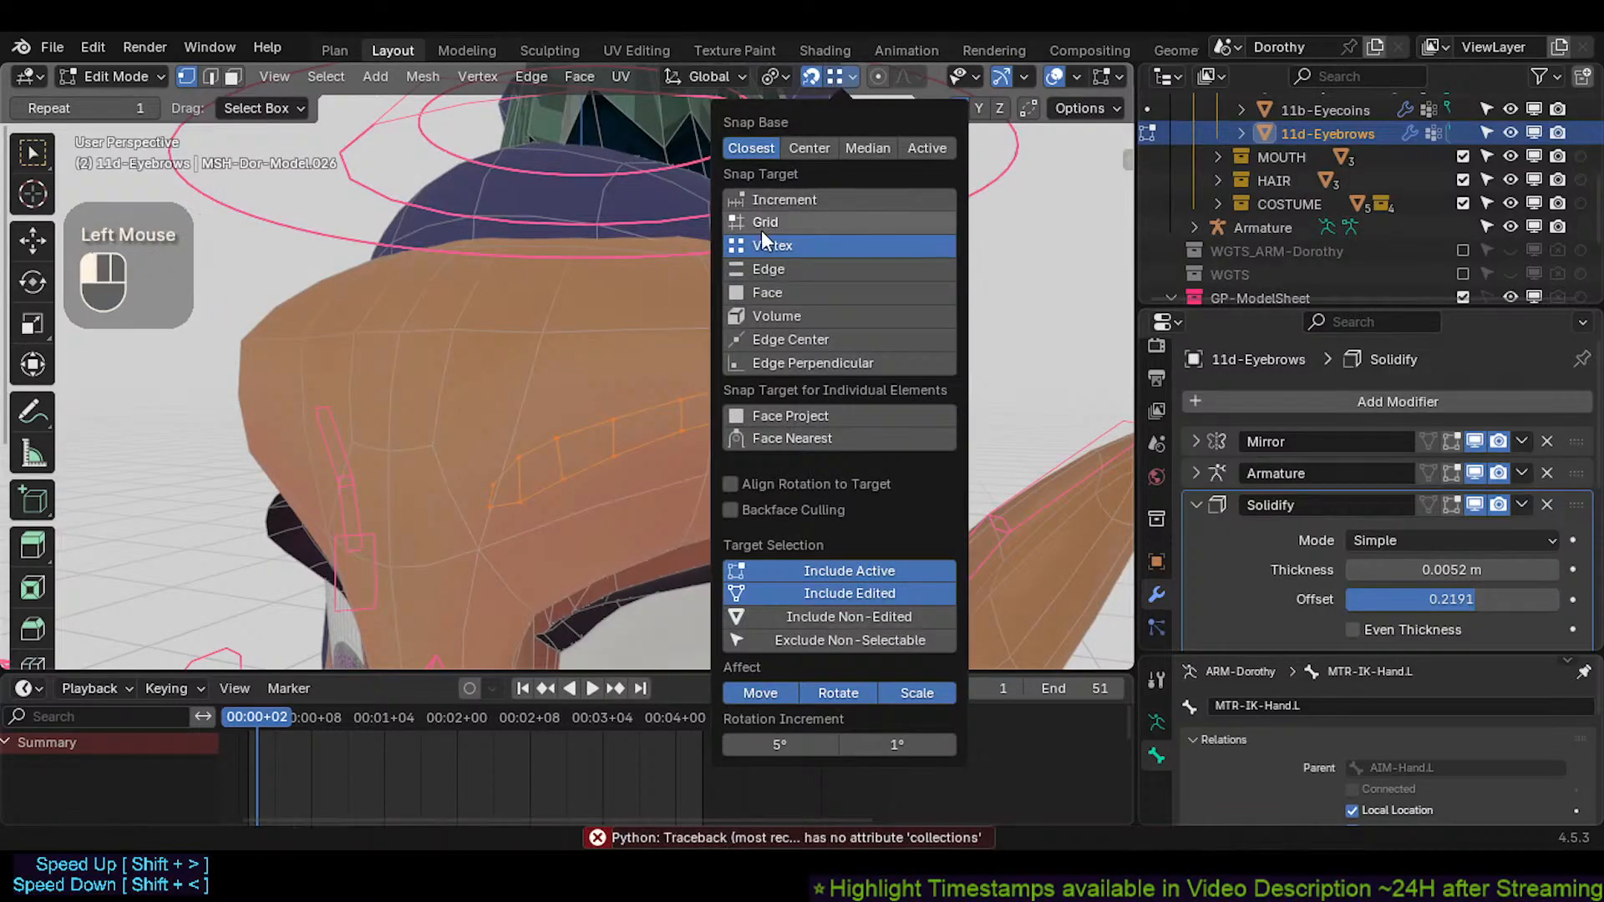
click(770, 288)
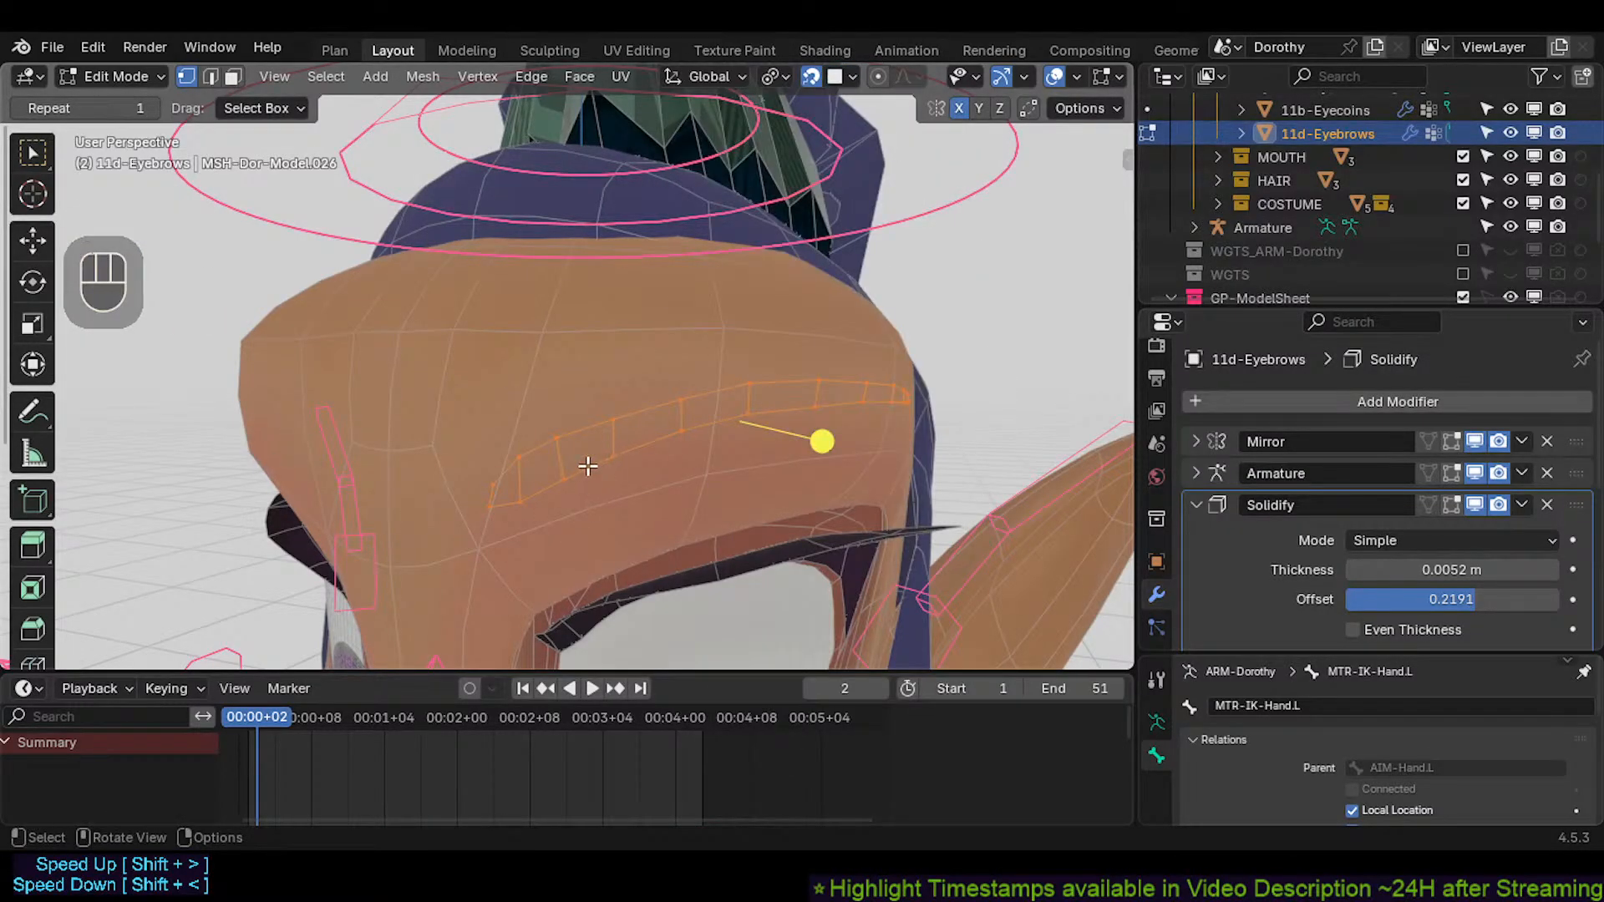
Inspect how the eyebrow mesh sits on the forehead from several angles, and save the file
middle_drag(584, 466, 591, 465)
key(ctrl+s)
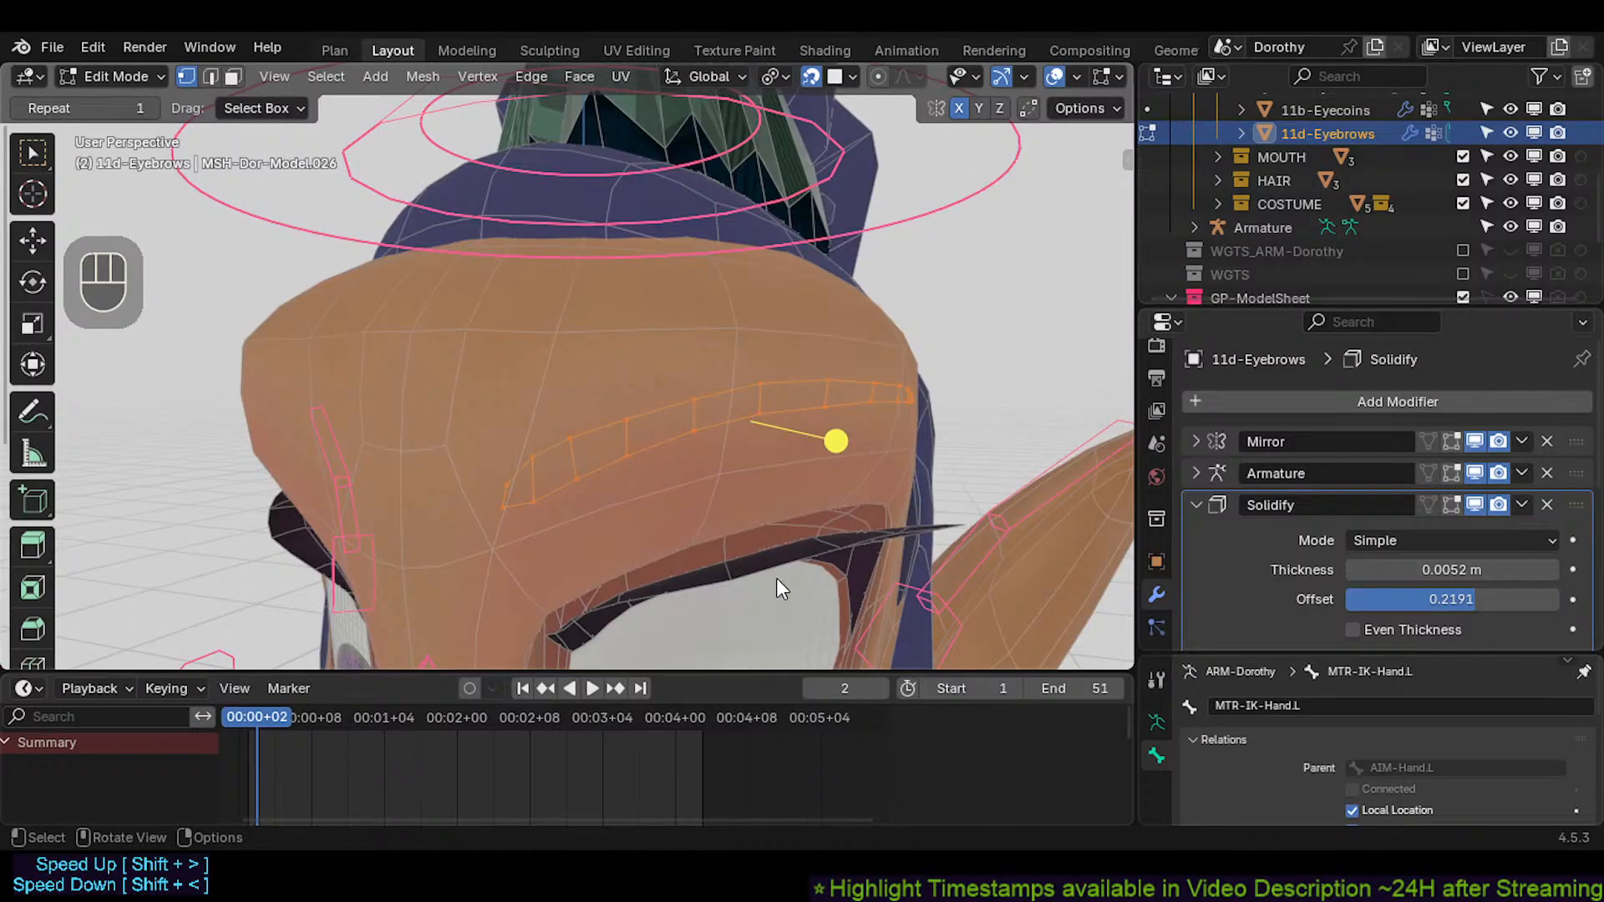
scroll(760, 464, down, 1)
middle_drag(760, 464, 670, 426)
scroll(661, 476, up, 1)
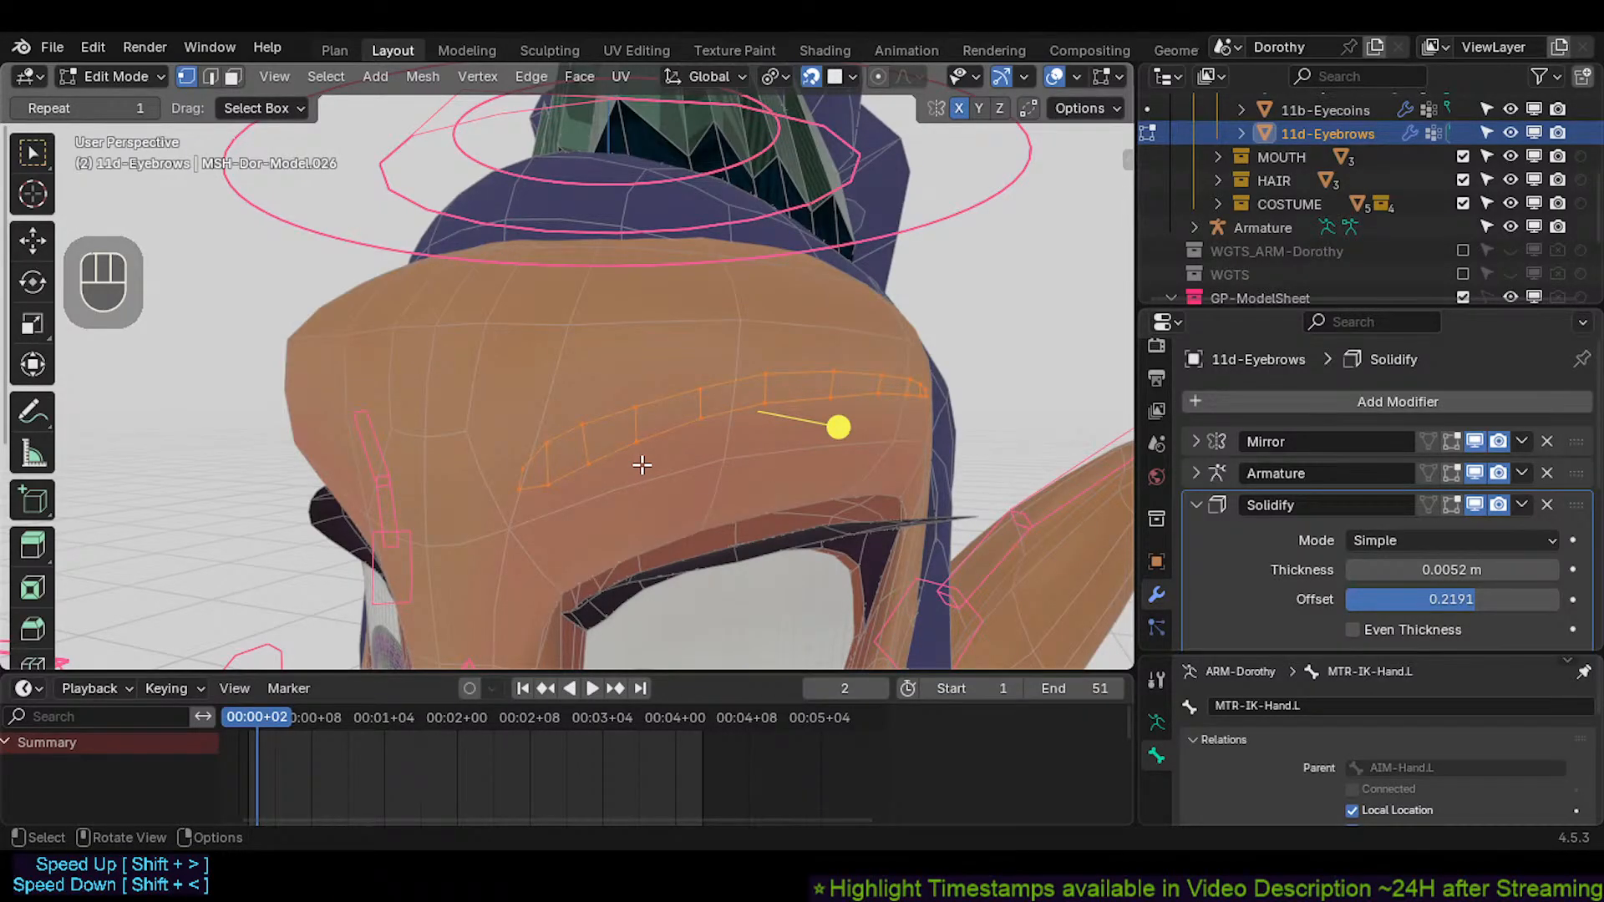
middle_drag(566, 481, 619, 473)
key(ctrl+s)
scroll(630, 465, up, 1)
scroll(630, 465, down, 1)
scroll(590, 469, up, 1)
scroll(590, 469, down, 1)
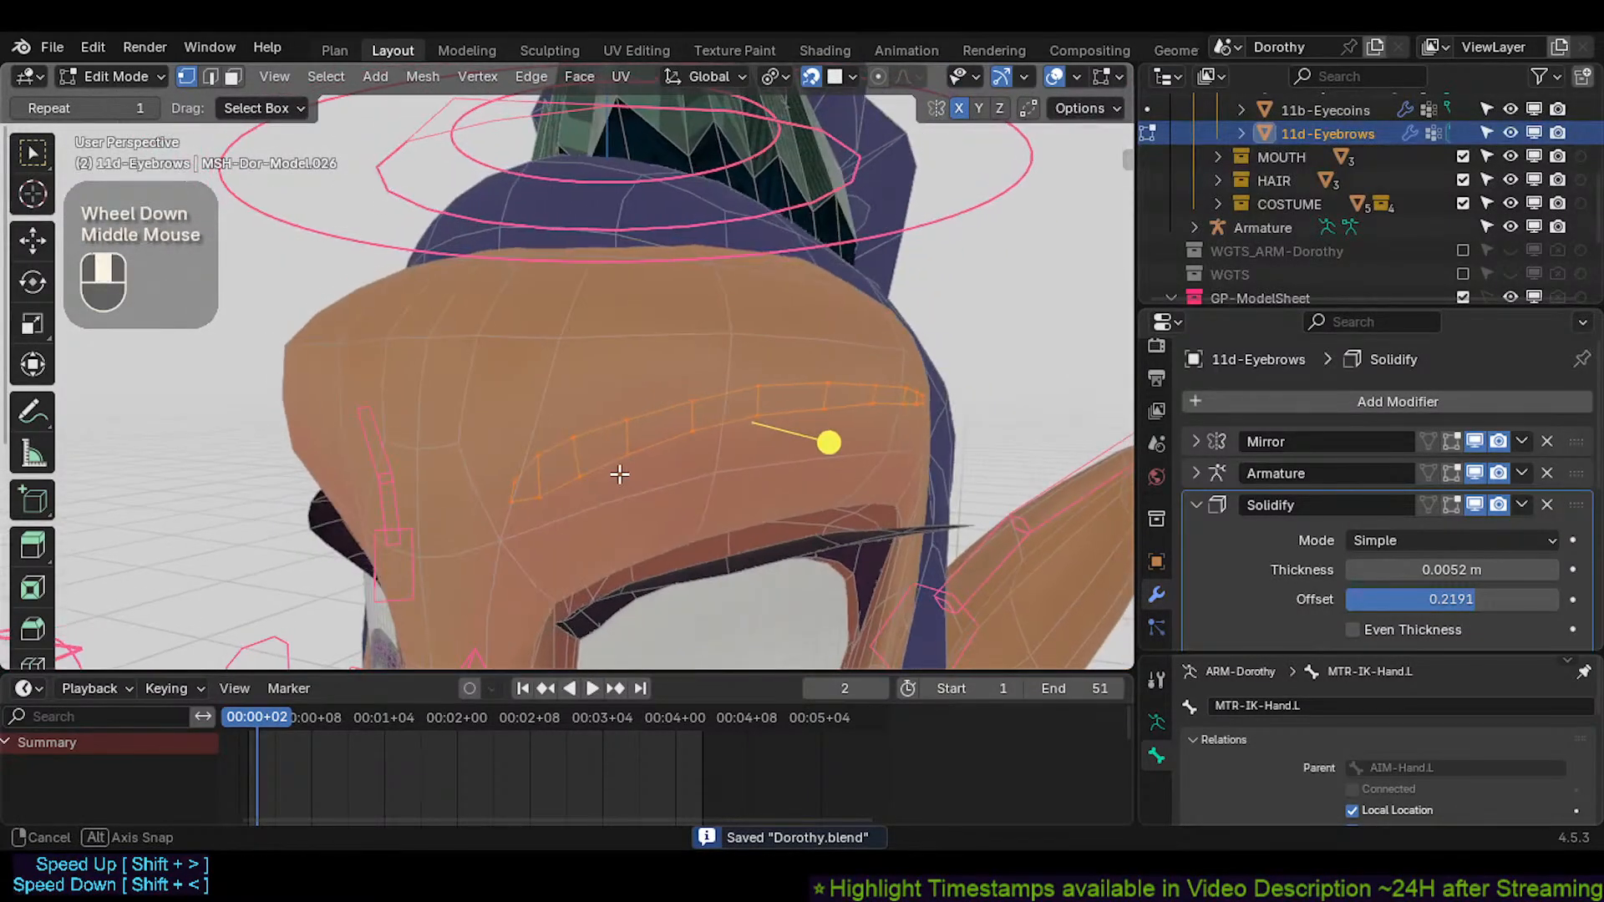
scroll(626, 473, up, 1)
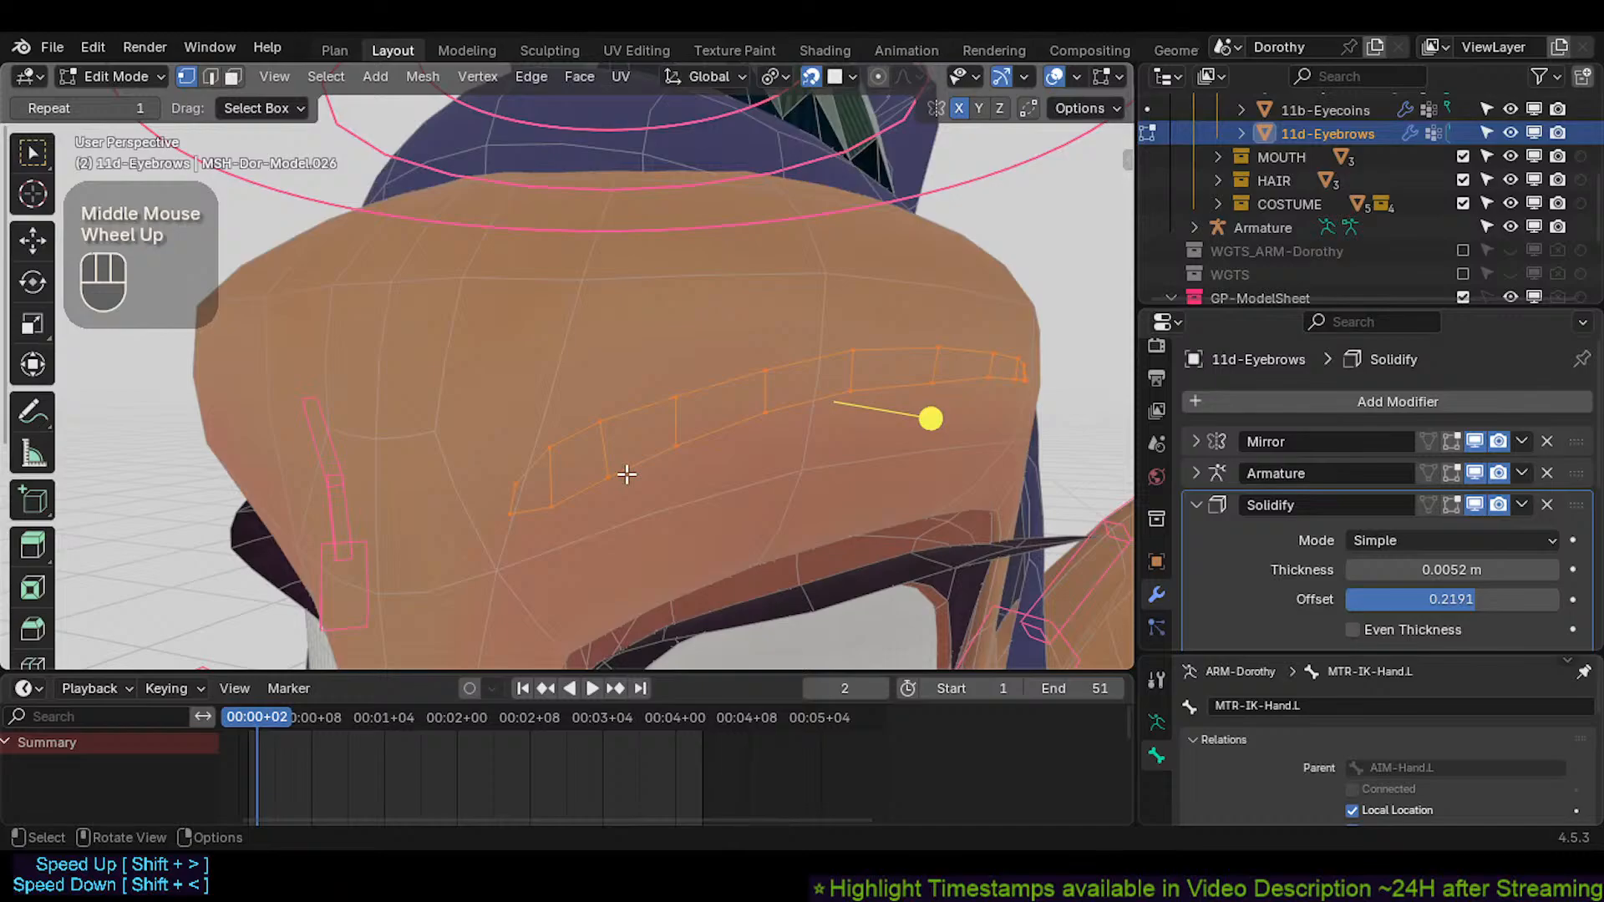
middle_drag(626, 469, 584, 477)
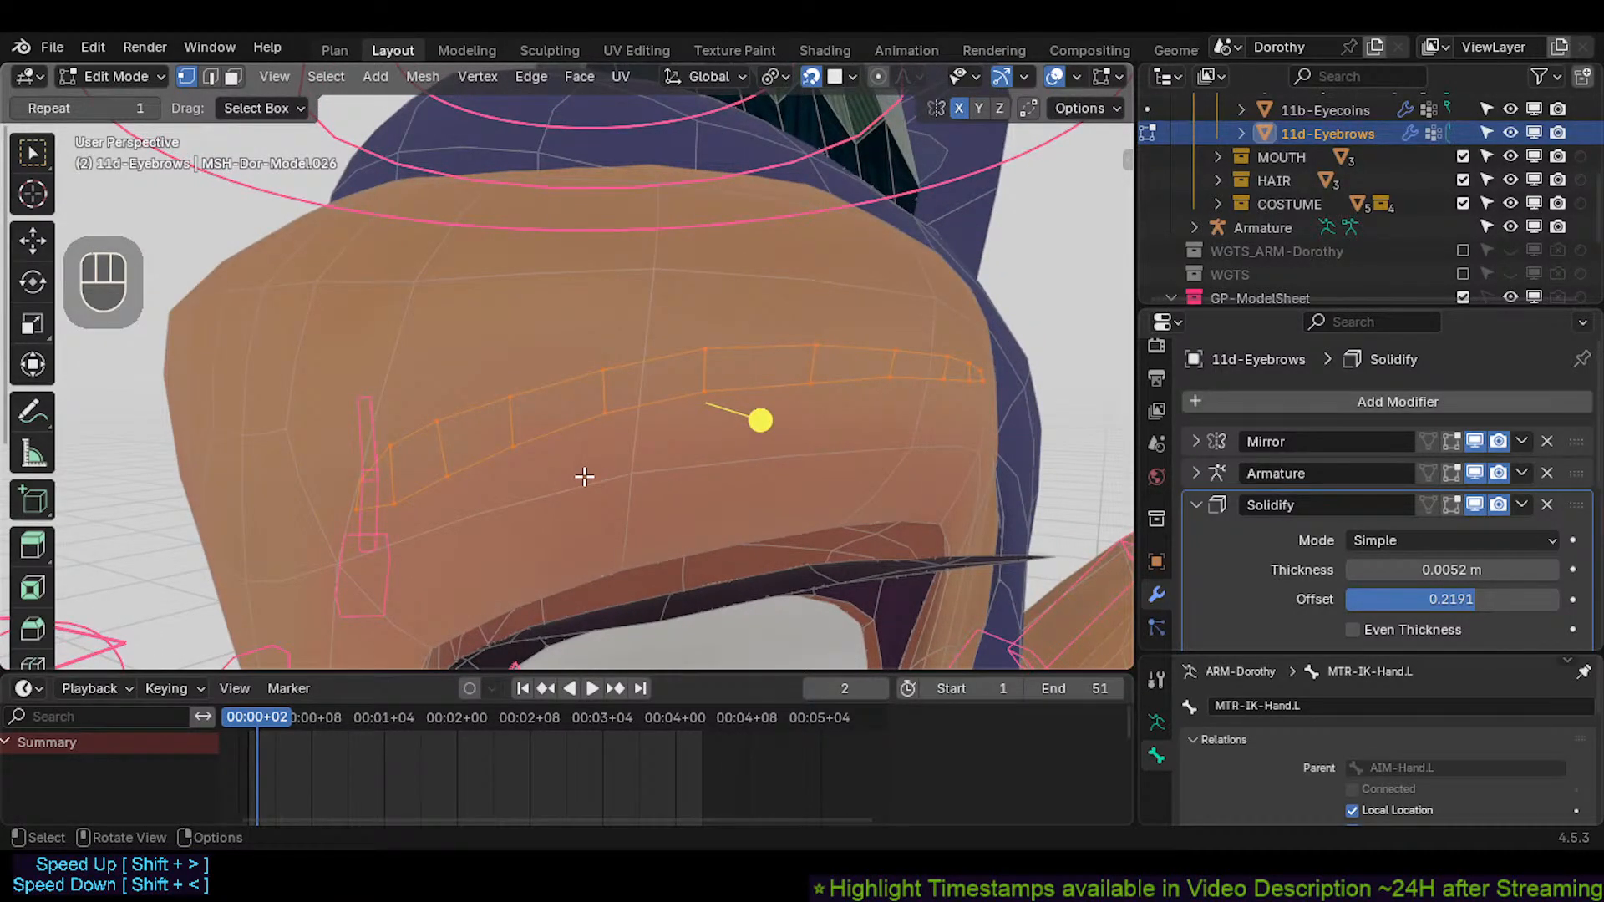
middle_drag(584, 477, 717, 412)
key(ctrl+s)
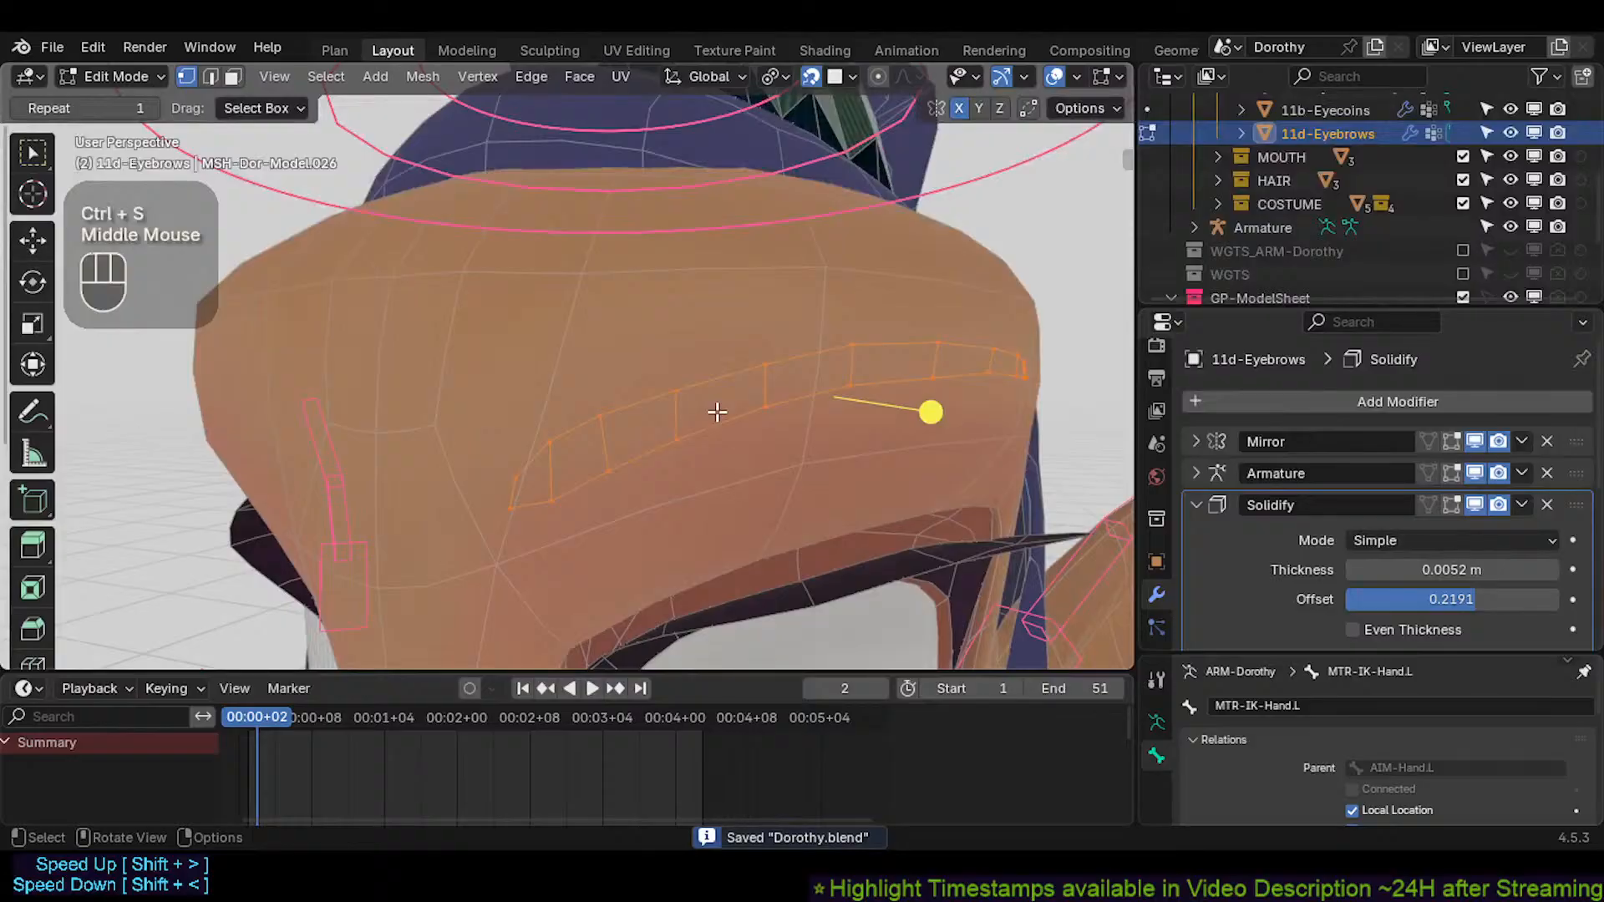
Compare the eyebrow mesh's curve with the forehead in frontal and angled views, cancelling any trial move
scroll(705, 415, down, 2)
key(g)
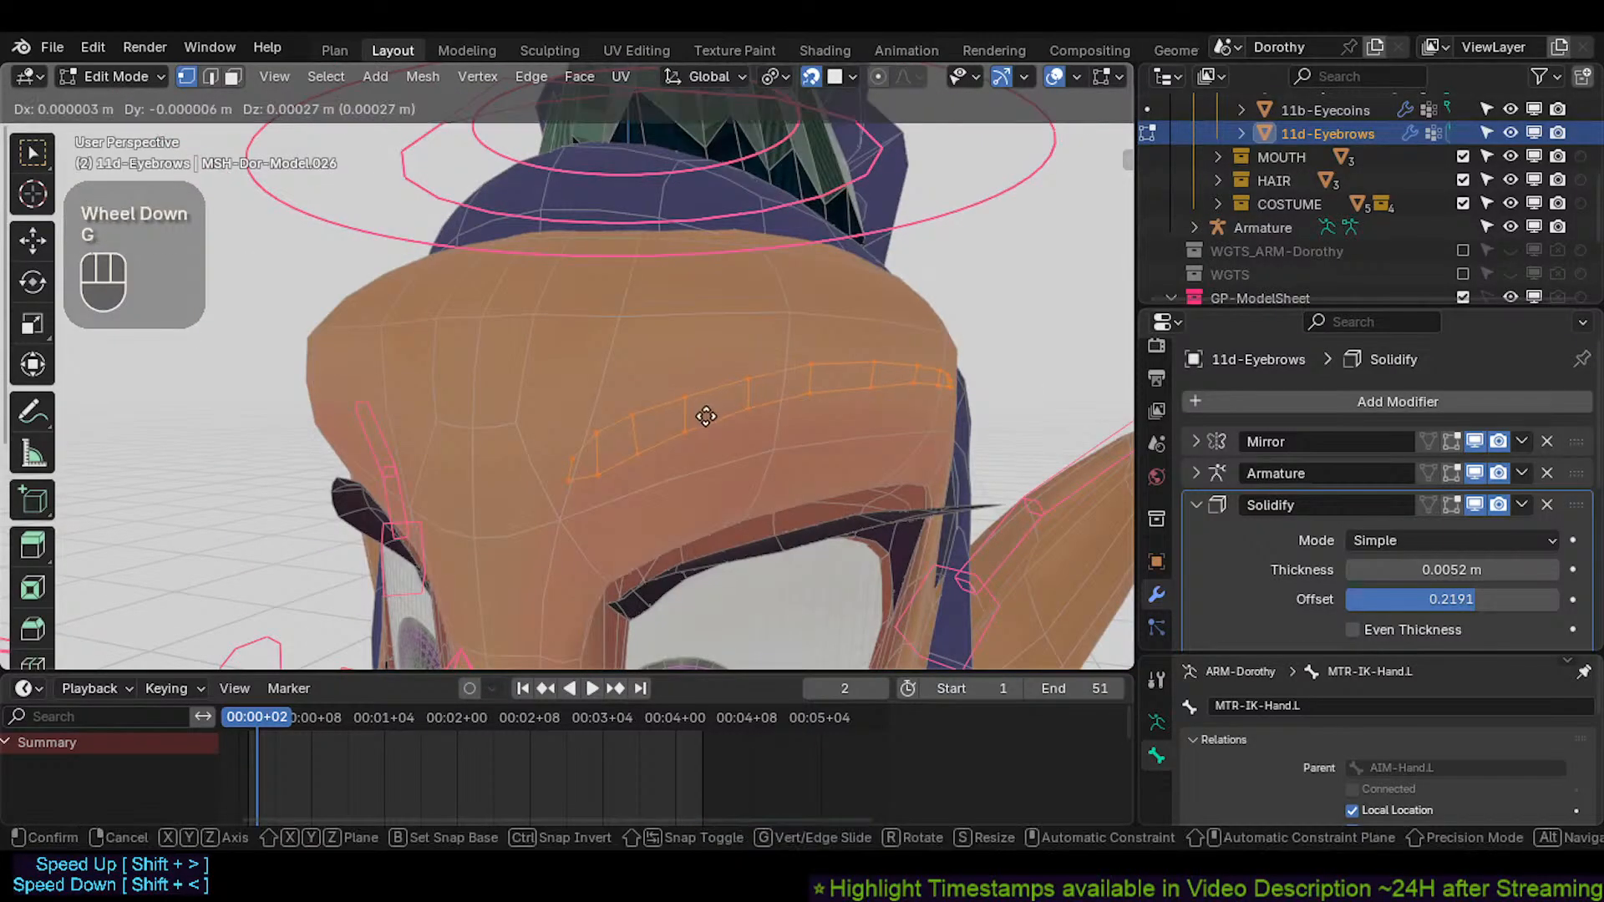
key(Escape)
middle_drag(720, 400, 700, 425)
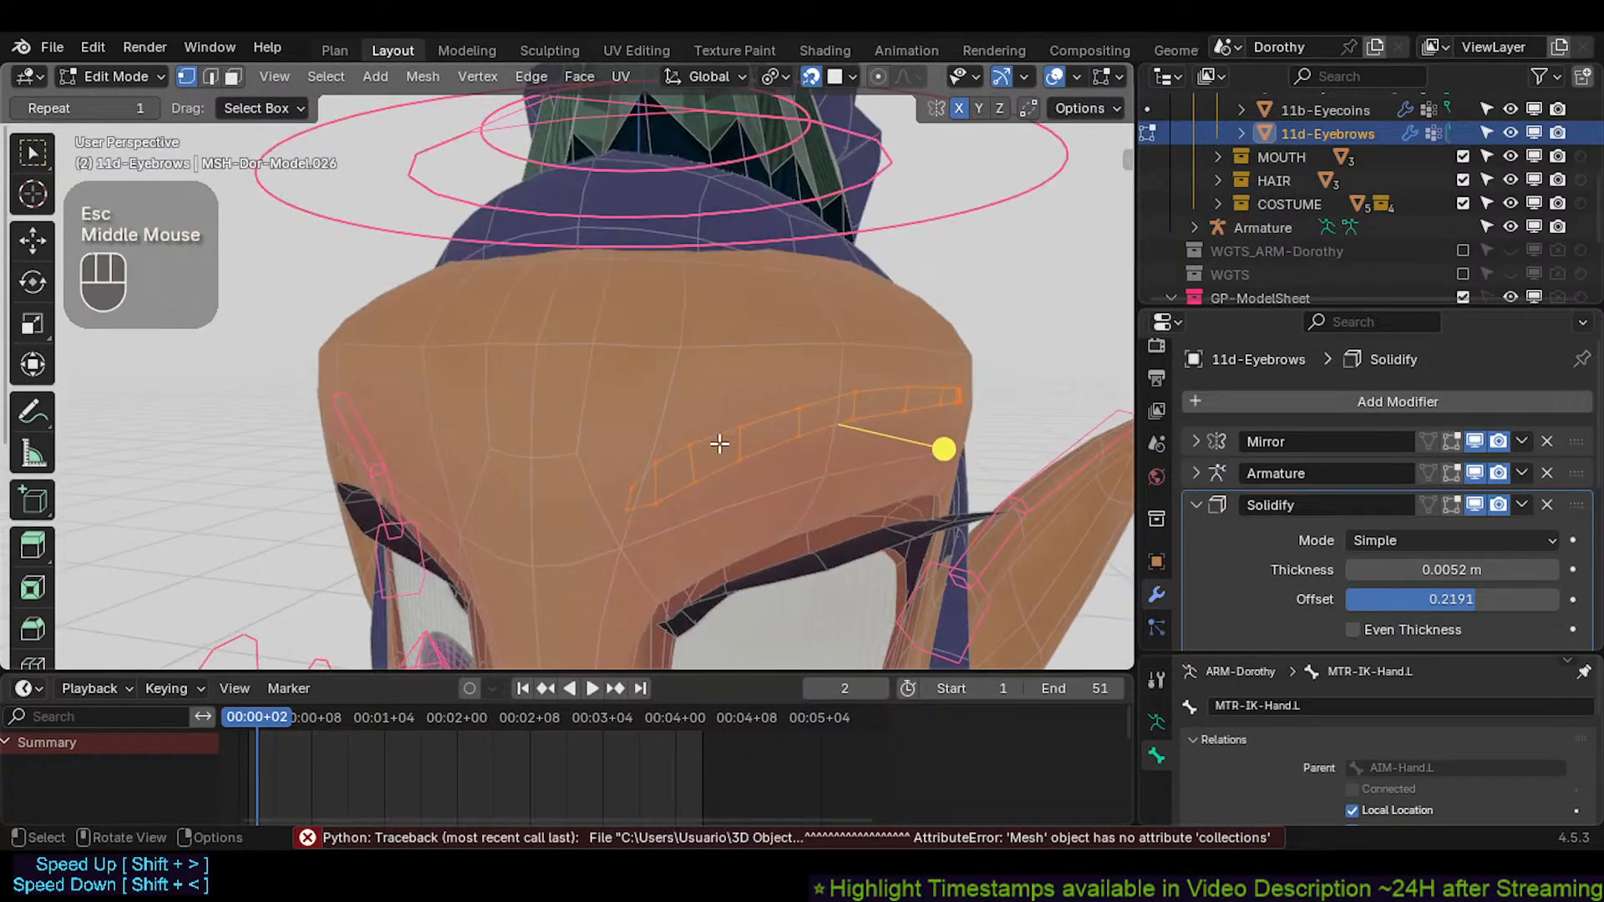
scroll(723, 443, up, 1)
shift+middle_drag(853, 456, 702, 473)
shift+middle_drag(513, 522, 585, 474)
shift+middle_drag(682, 428, 619, 477)
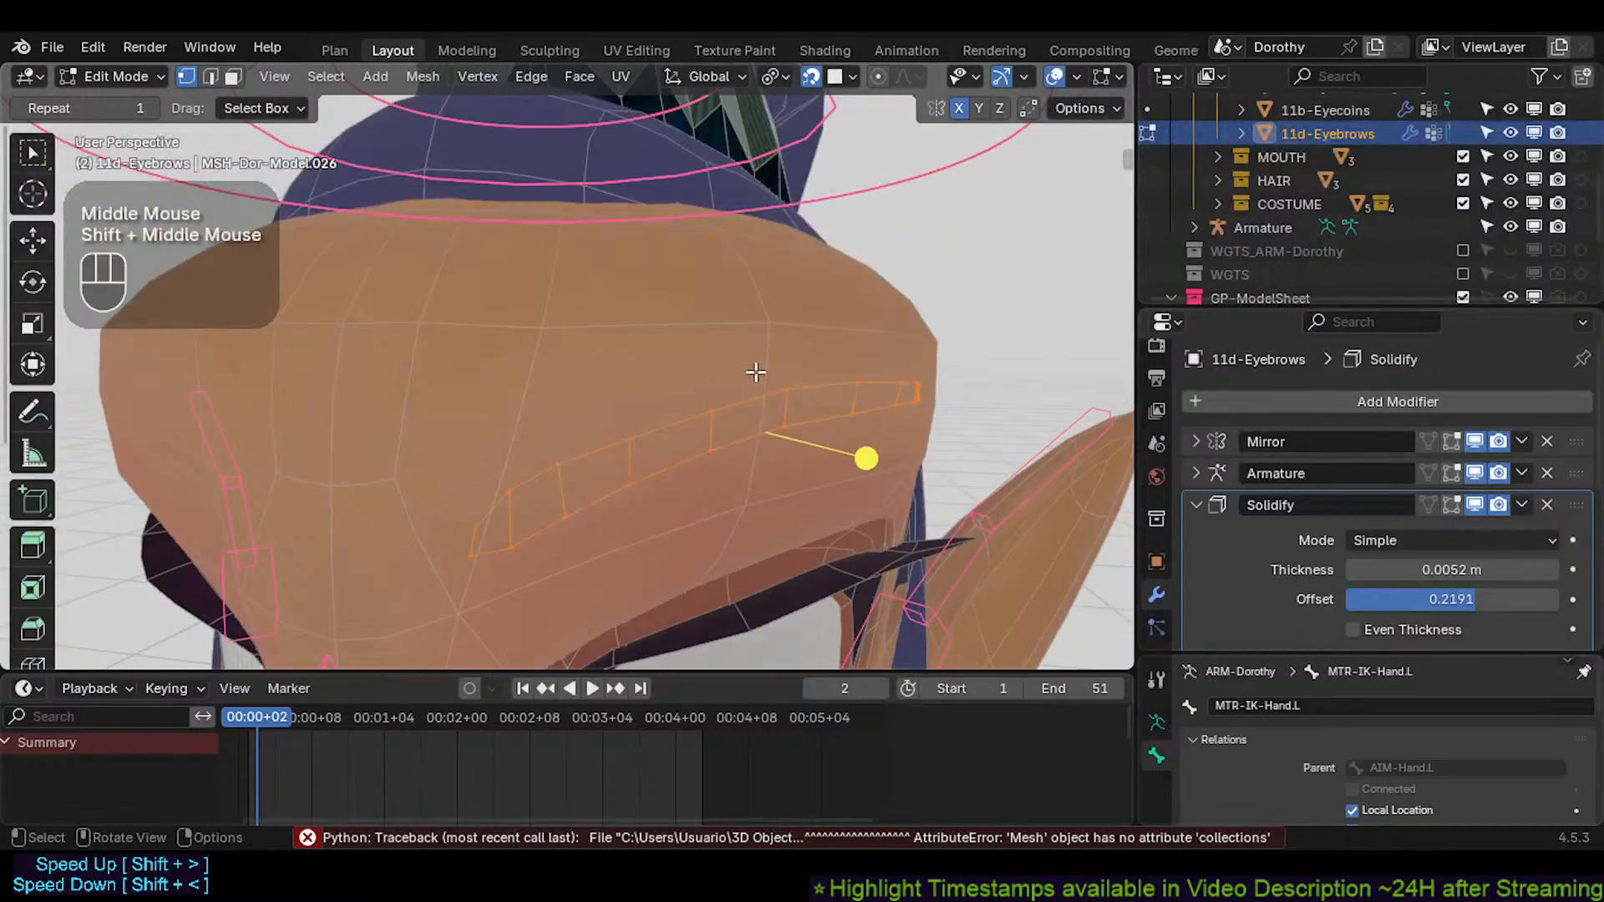
middle_drag(755, 372, 746, 472)
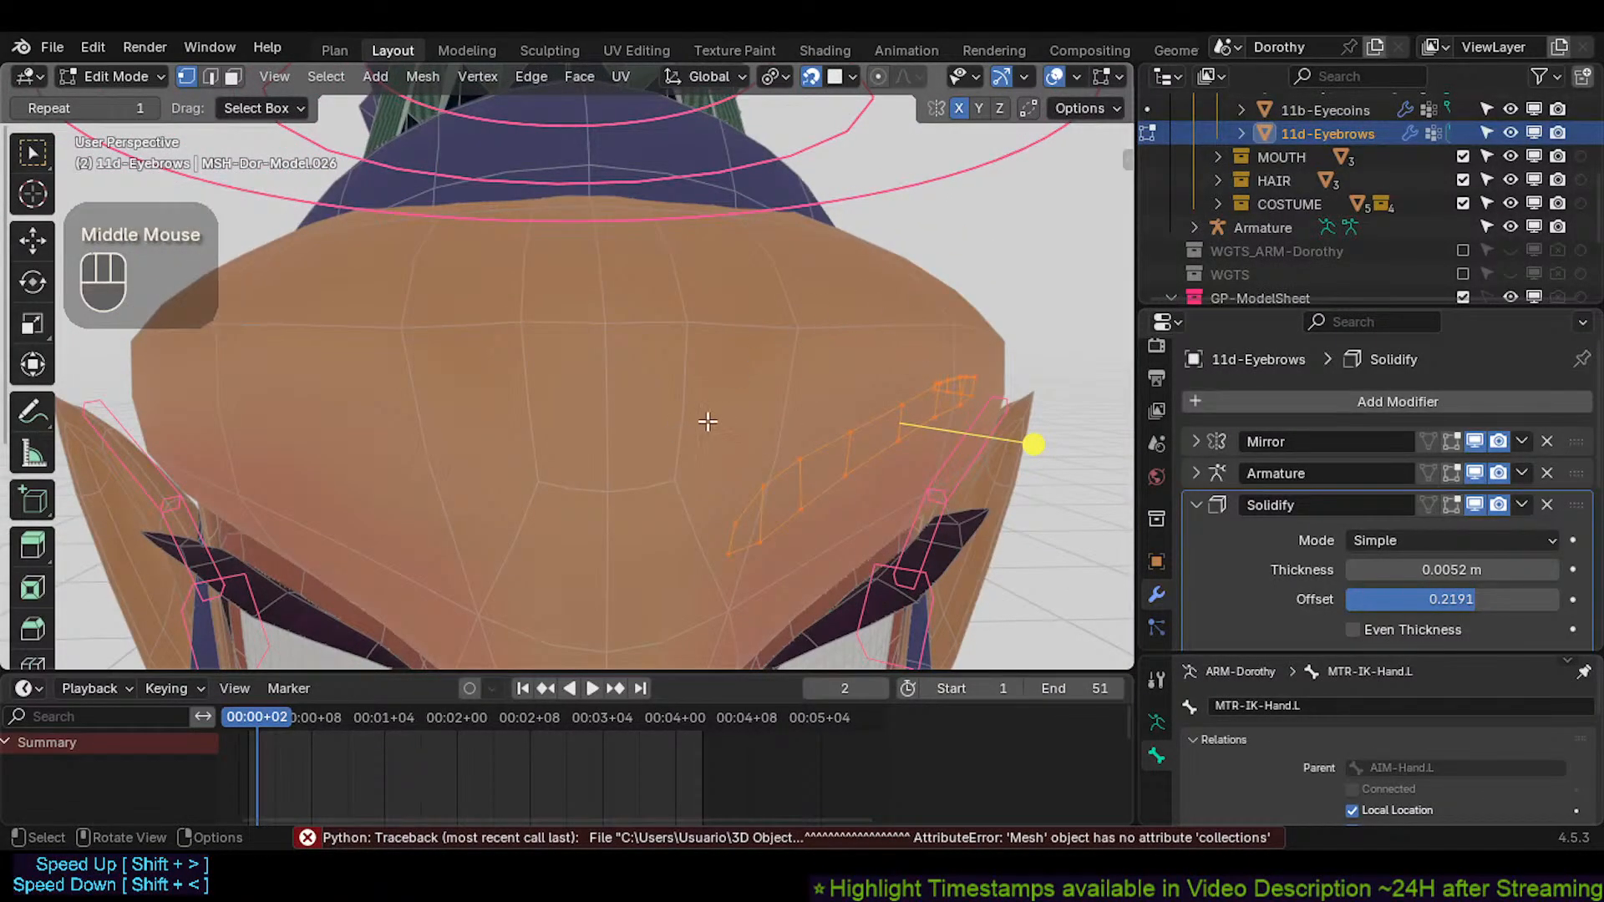
middle_drag(705, 419, 563, 477)
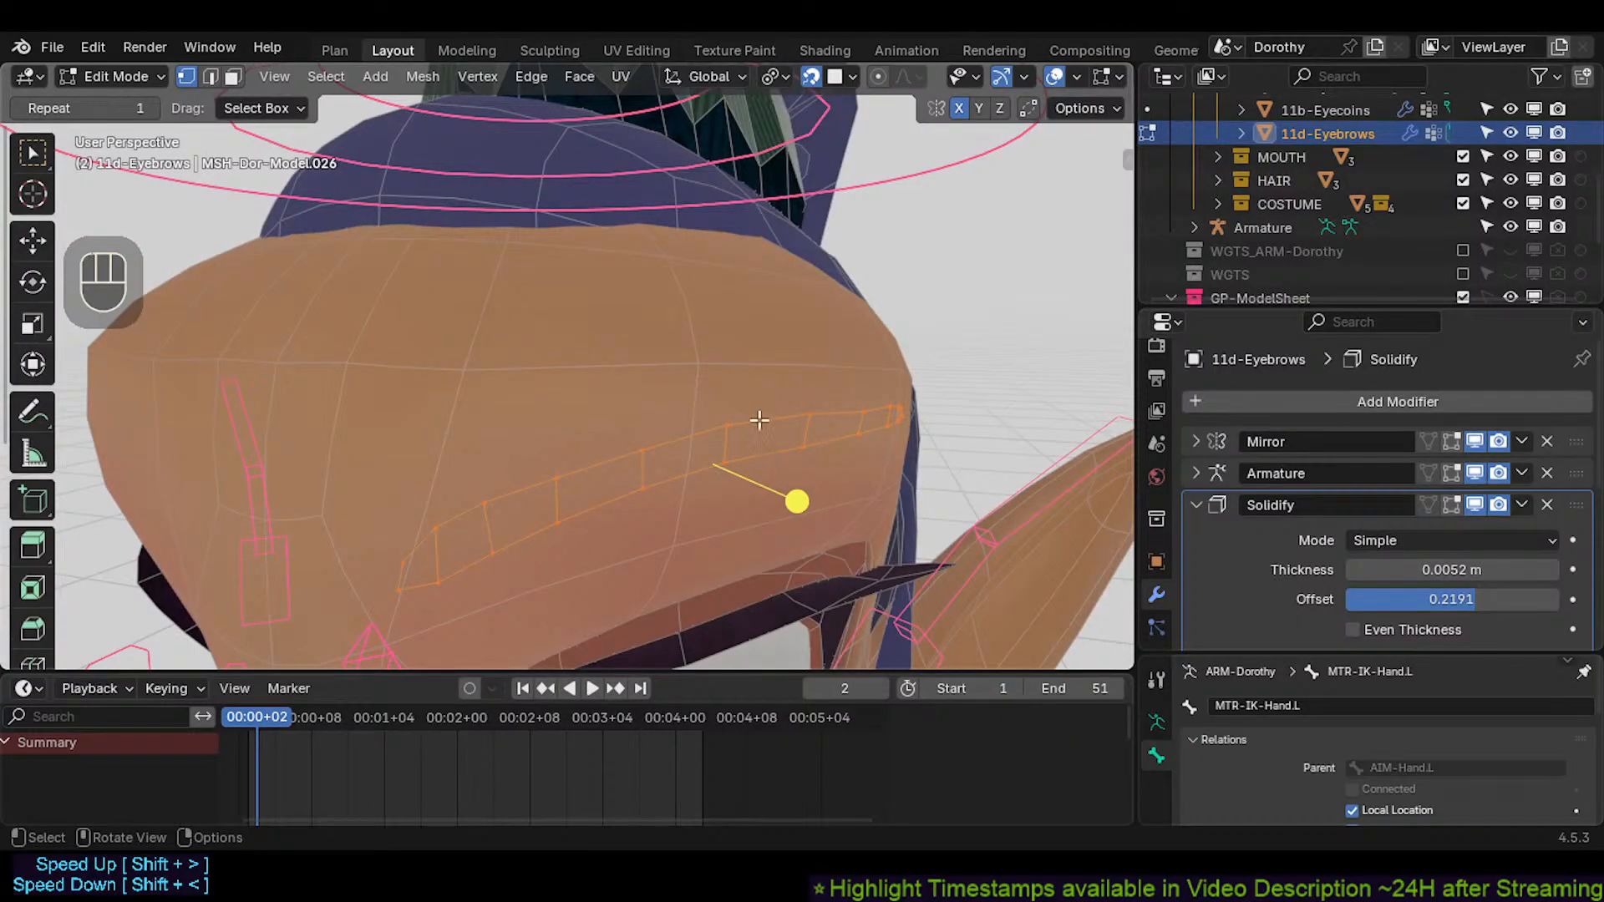
middle_drag(459, 531, 465, 480)
middle_drag(743, 391, 712, 434)
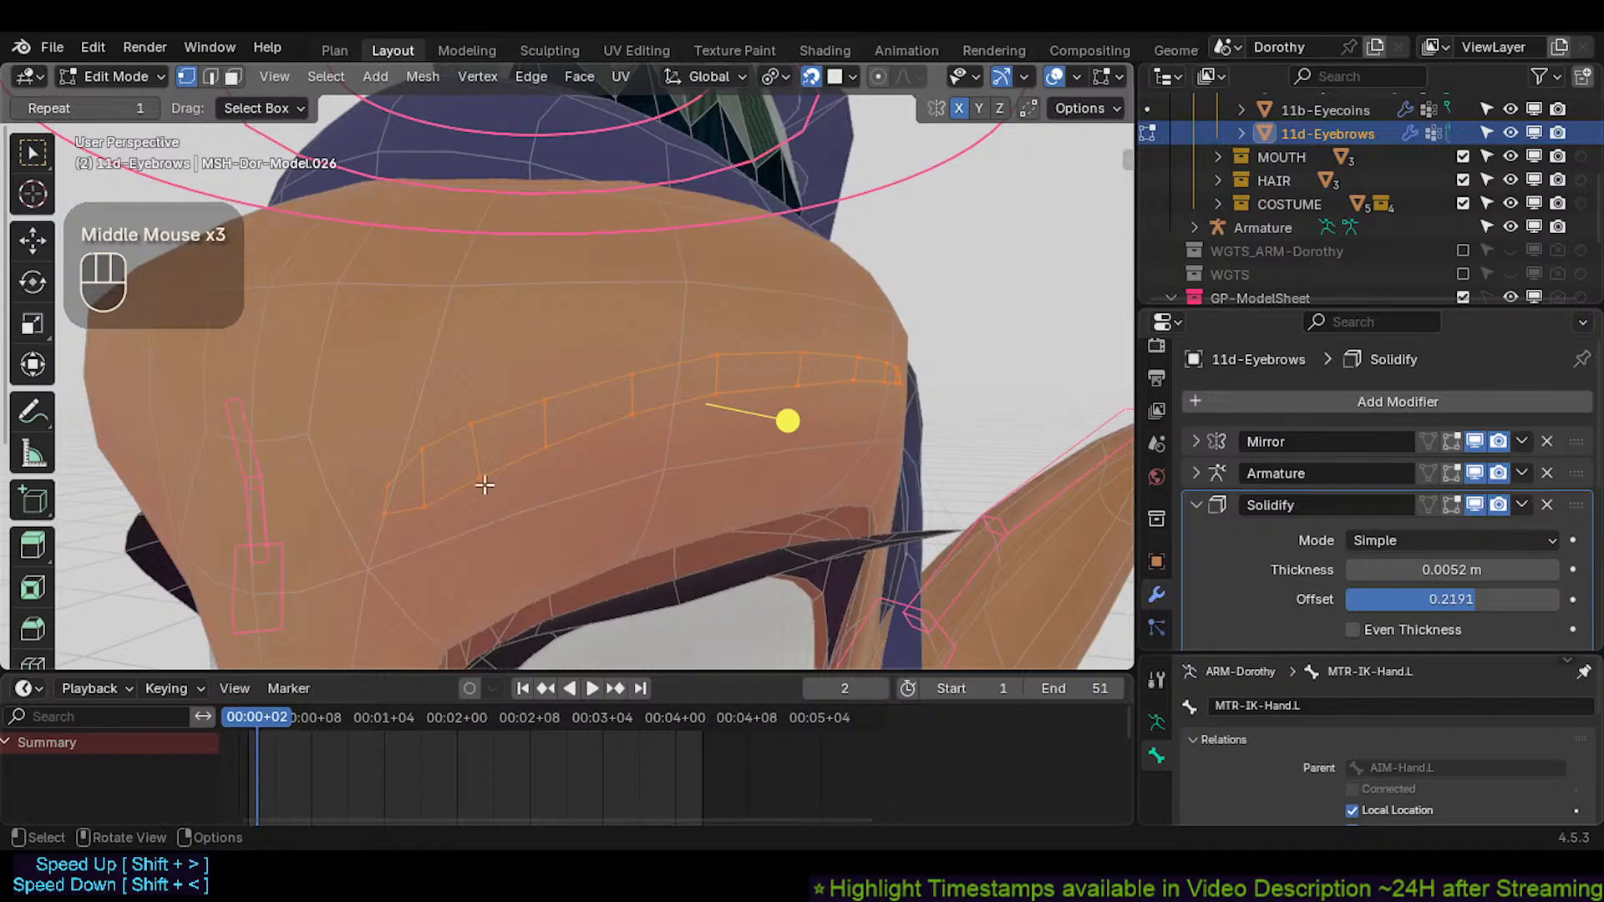
middle_drag(387, 448, 353, 430)
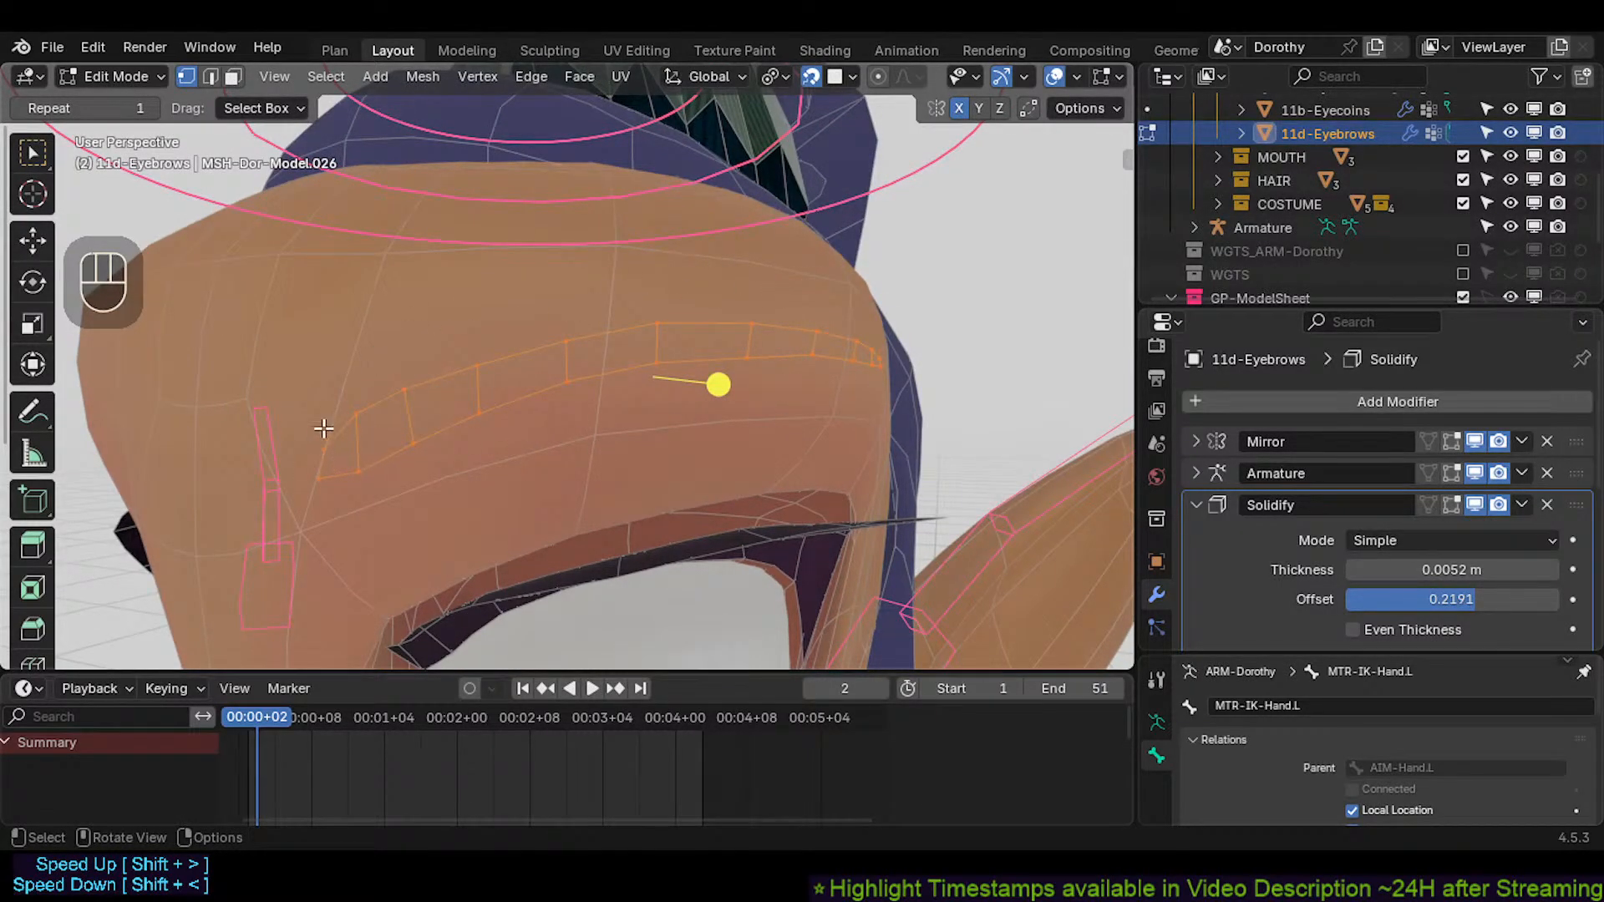
middle_drag(490, 465, 519, 465)
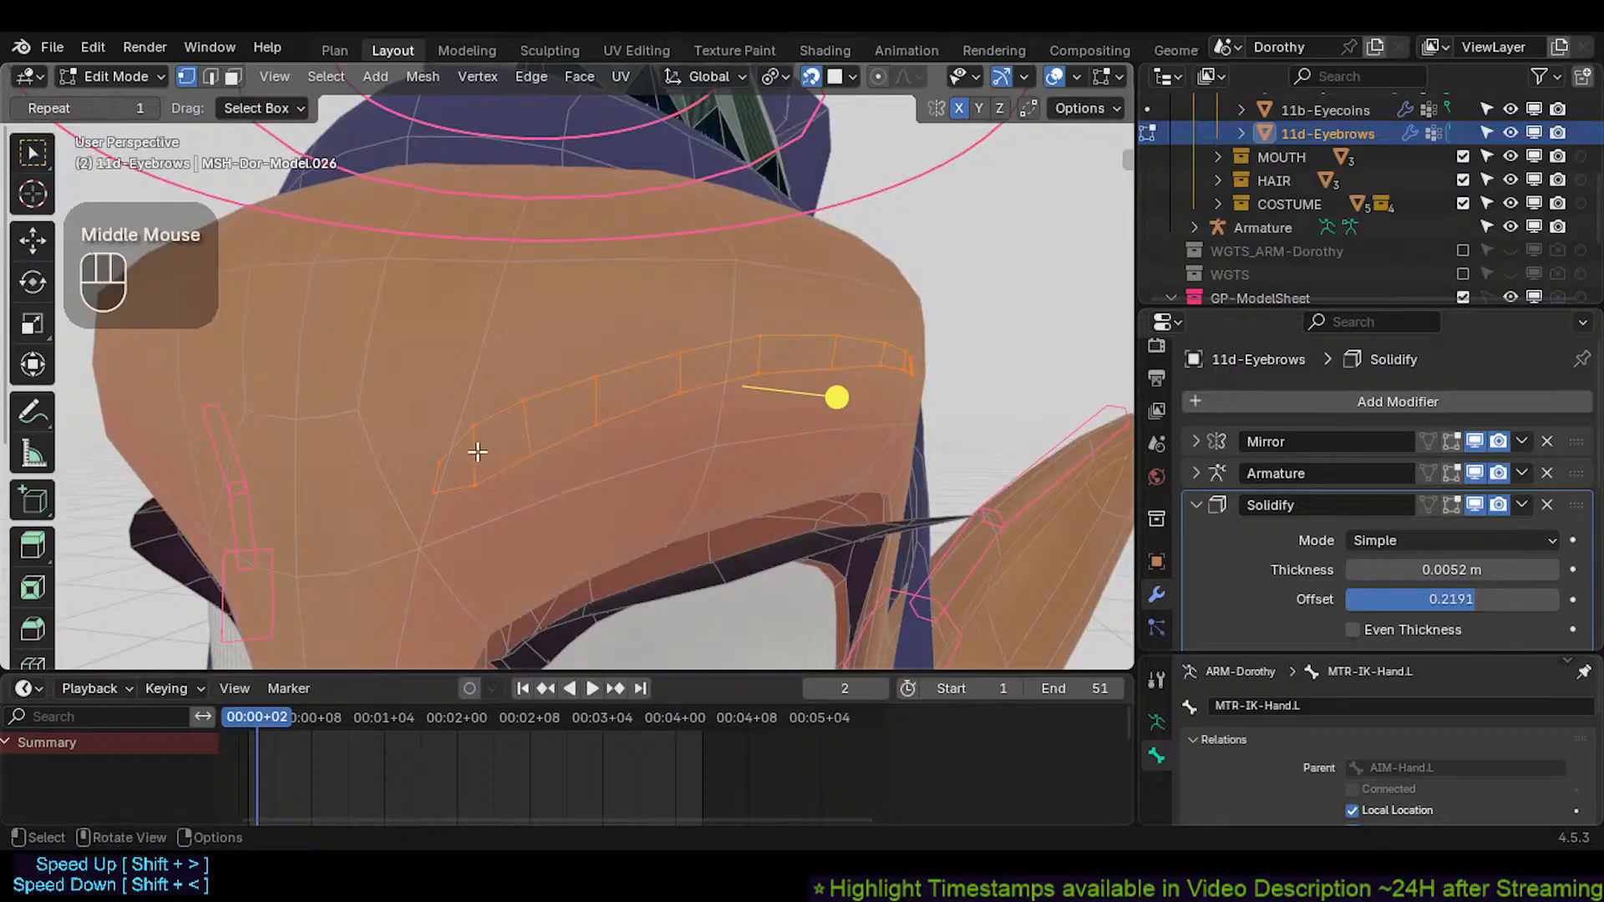
scroll(472, 449, down, 1)
scroll(473, 450, up, 1)
middle_drag(616, 395, 609, 368)
key(g)
key(Escape)
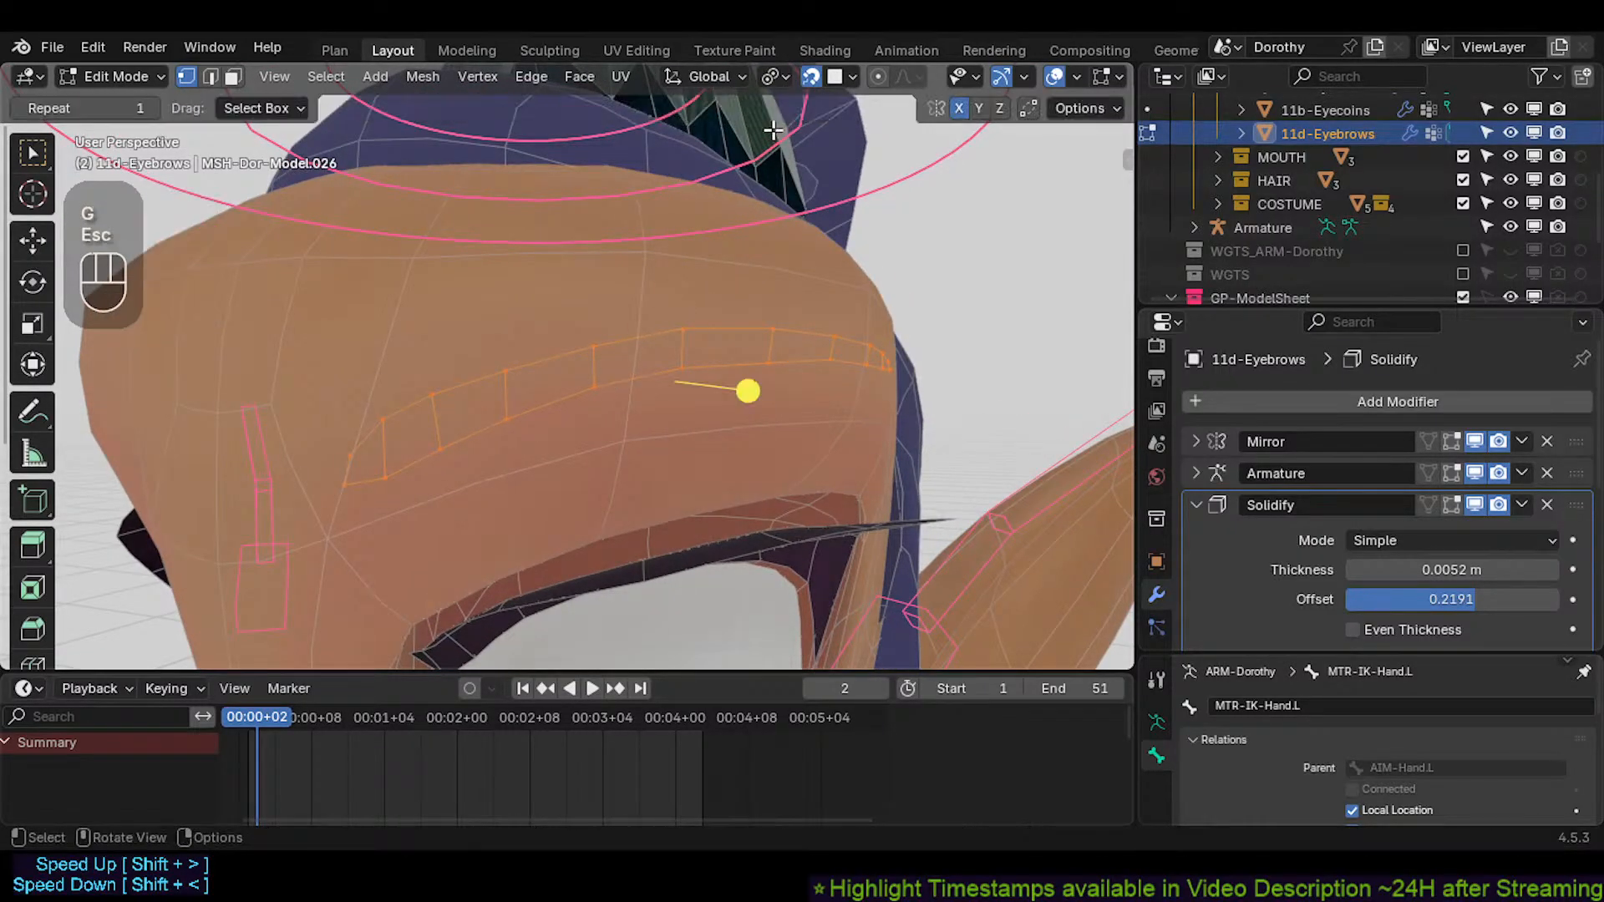
Switch the snap target to Face Project, with non-edited geometry included in the target selection
click(848, 77)
click(791, 614)
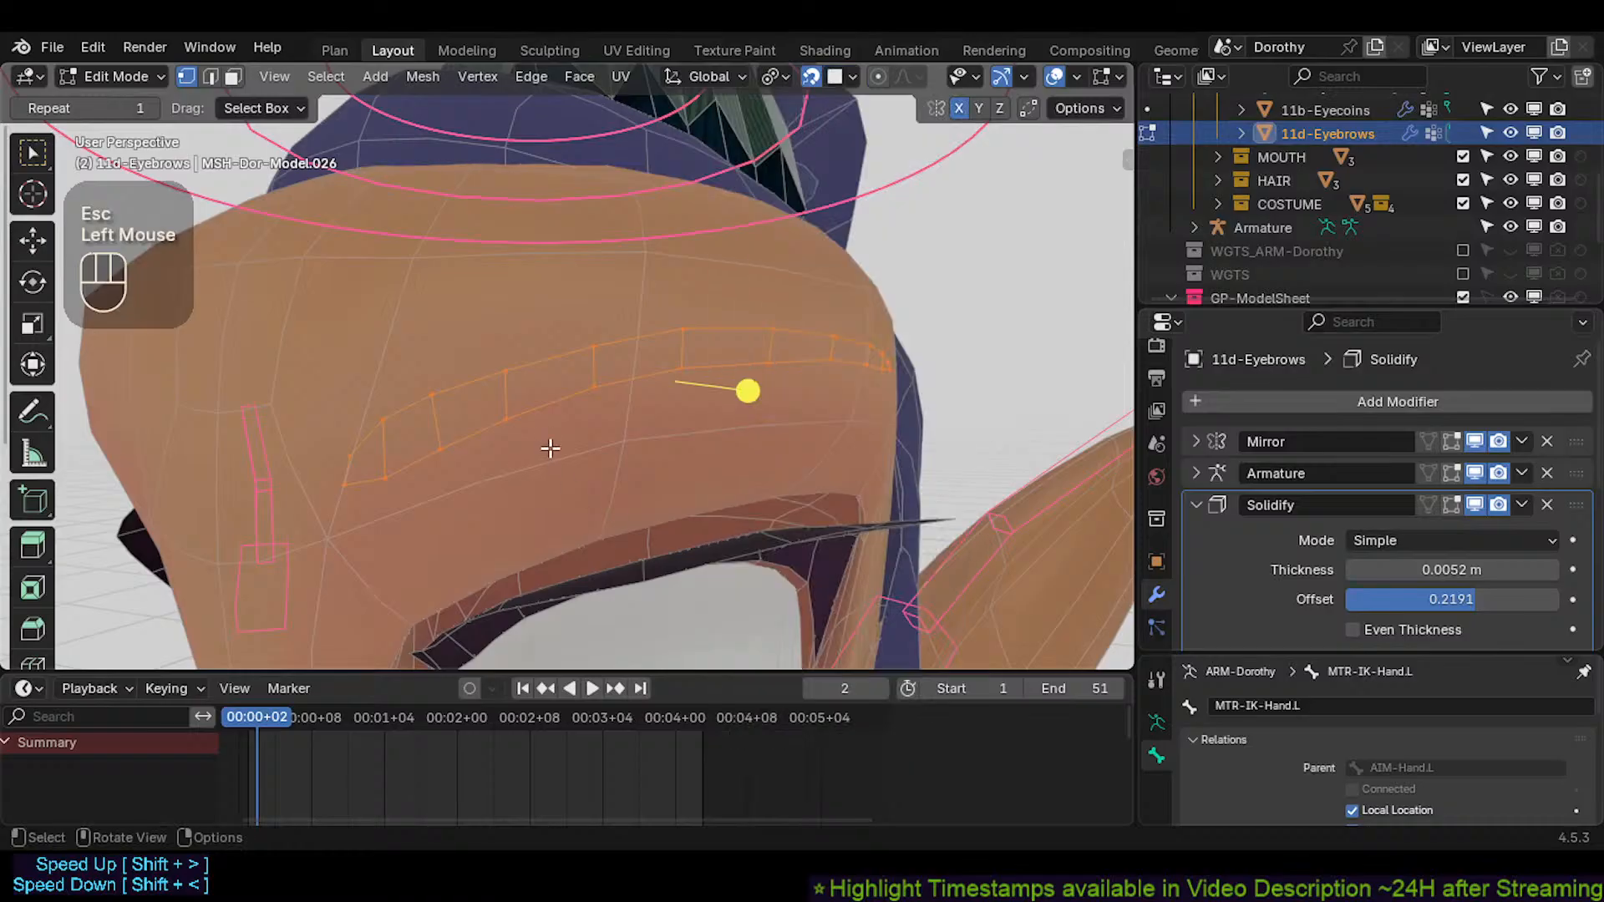
click(854, 78)
click(781, 415)
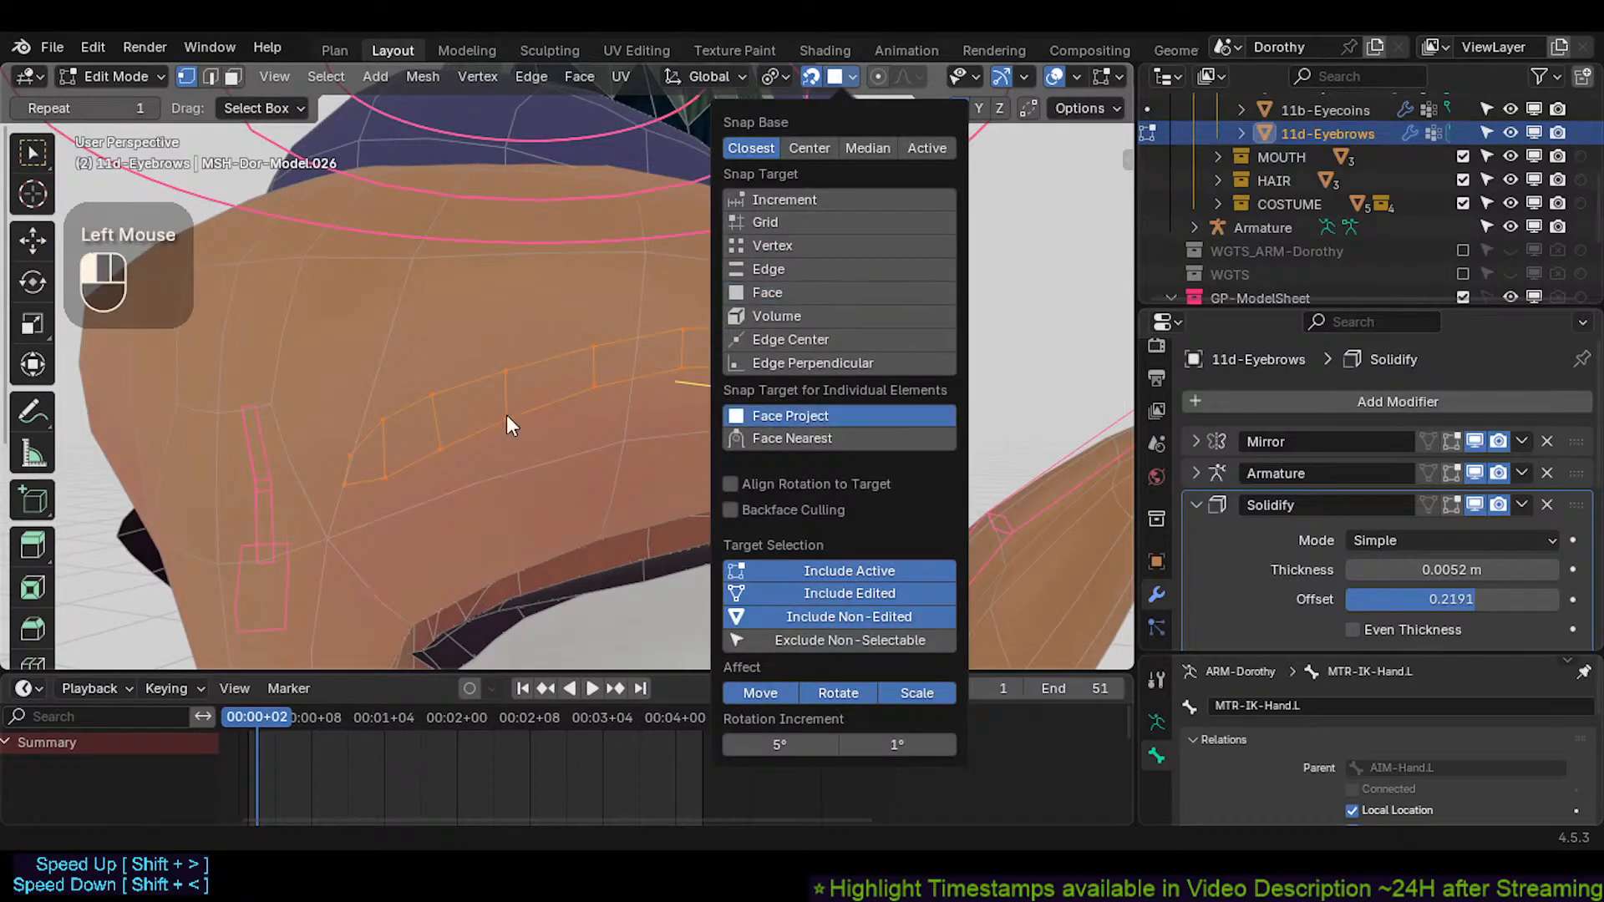
Move the eyebrow mesh with snapping onto the forehead surface, check it in Object Mode, and return to Edit Mode
key(g)
click(734, 387)
middle_drag(734, 387, 931, 398)
key(Tab)
scroll(615, 391, down, 3)
middle_drag(615, 394, 566, 387)
scroll(585, 398, up, 3)
key(Tab)
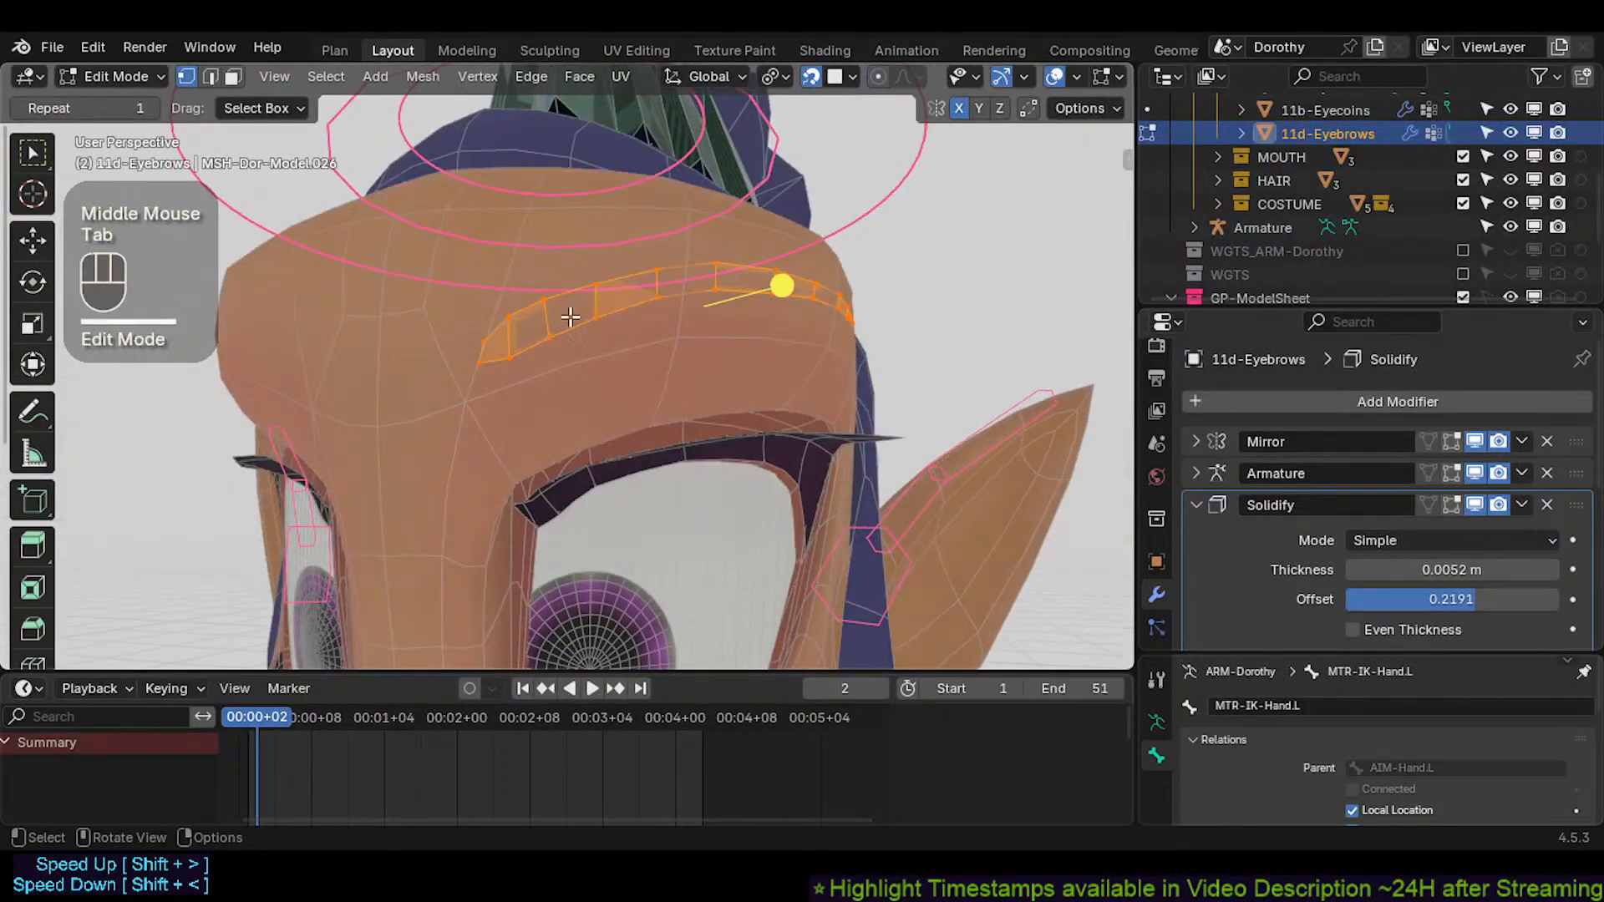
Reposition the eyebrow mesh once more over the forehead surface and return to Object Mode
key(g)
shift+click(552, 320)
middle_drag(552, 326, 543, 422)
key(Tab)
Check the eyebrows with the wireframe overlay hidden, turn the overlay back on, and save the file
scroll(540, 410, down, 2)
key(ctrl+alt+shift+z)
scroll(594, 422, up, 2)
scroll(544, 399, down, 2)
scroll(543, 422, up, 2)
middle_drag(549, 347, 524, 403)
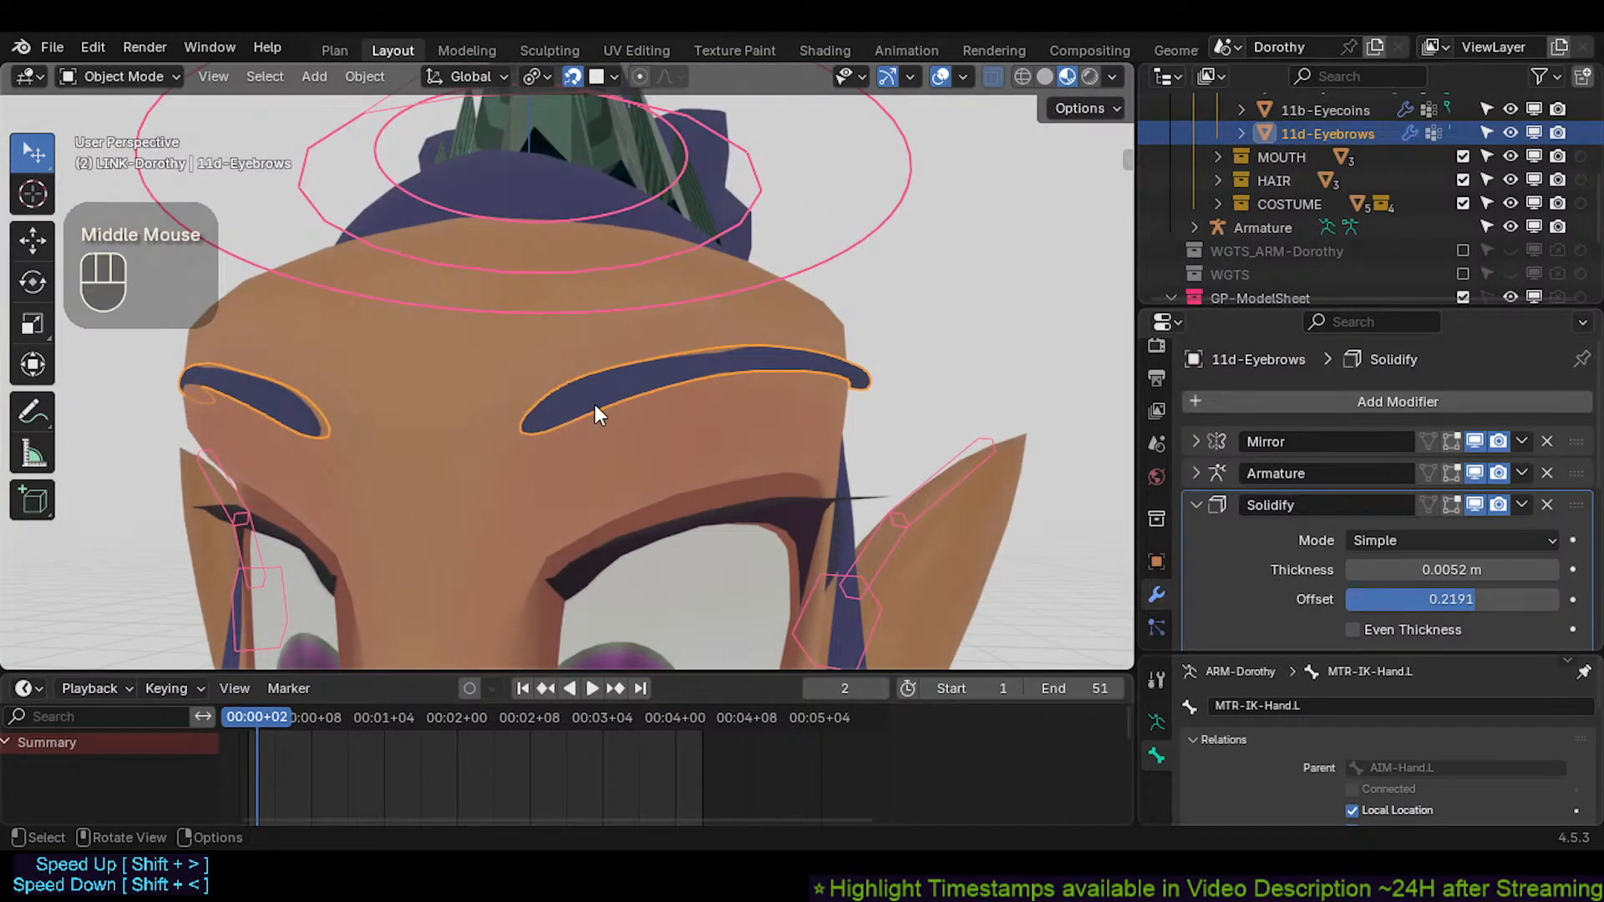
key(shift+ctrl+alt+z)
key(ctrl+s)
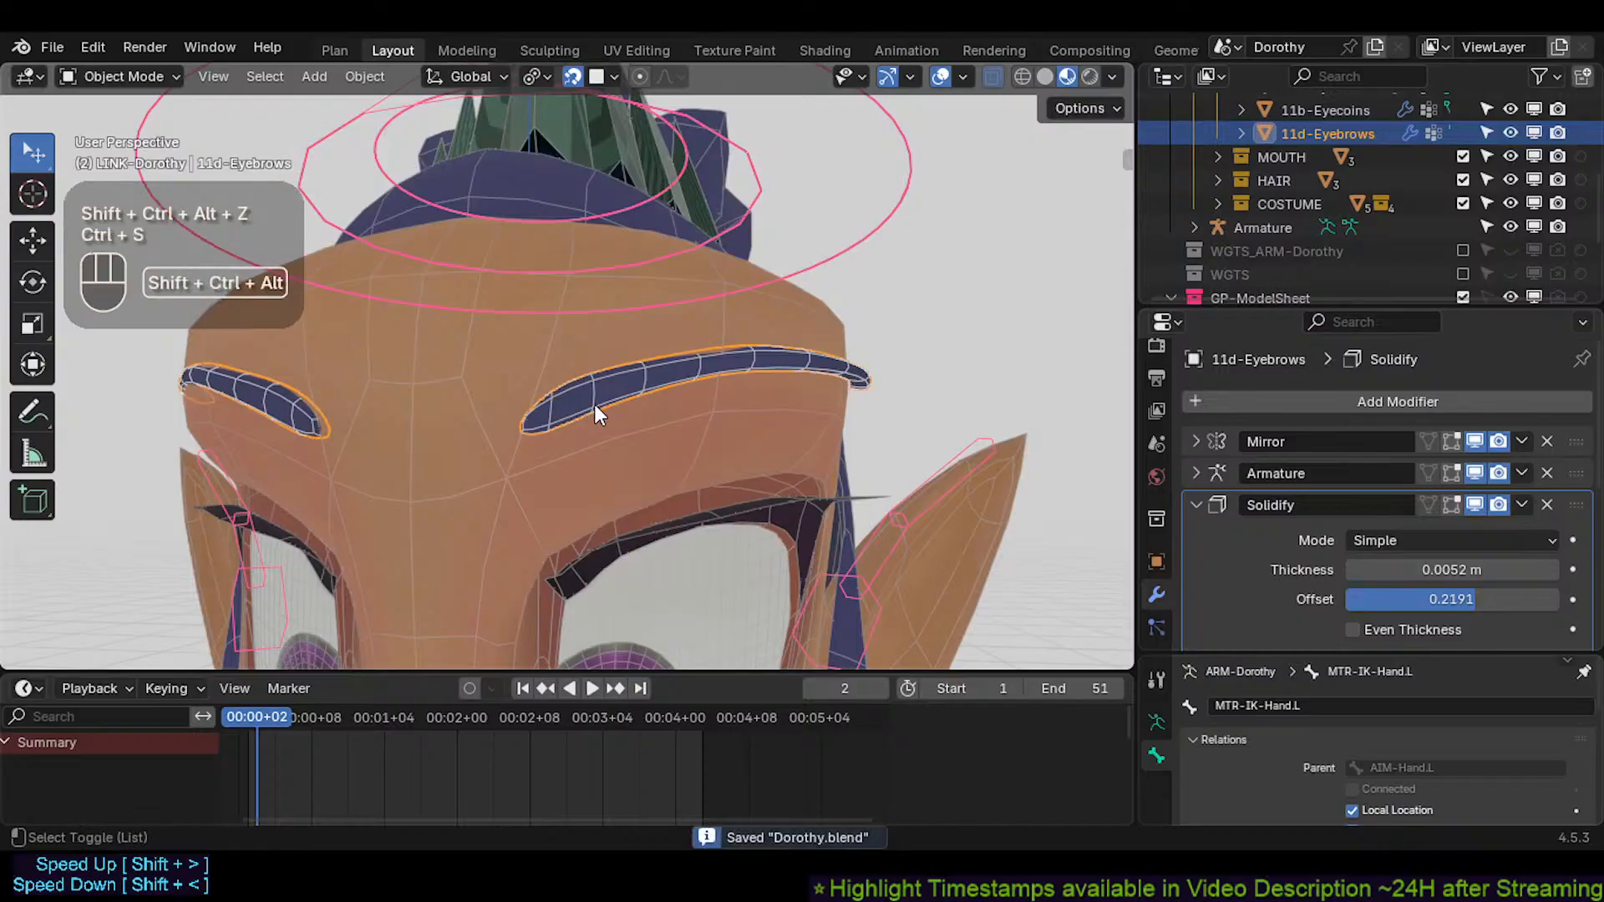
Reveal the hidden objects, hide 5d-HairAsymmetric, and save the file
key(shift+ctrl+alt+i)
middle_drag(595, 404, 710, 403)
key(alt+h)
scroll(765, 388, down, 2)
middle_drag(710, 403, 705, 438)
click(669, 401)
key(h)
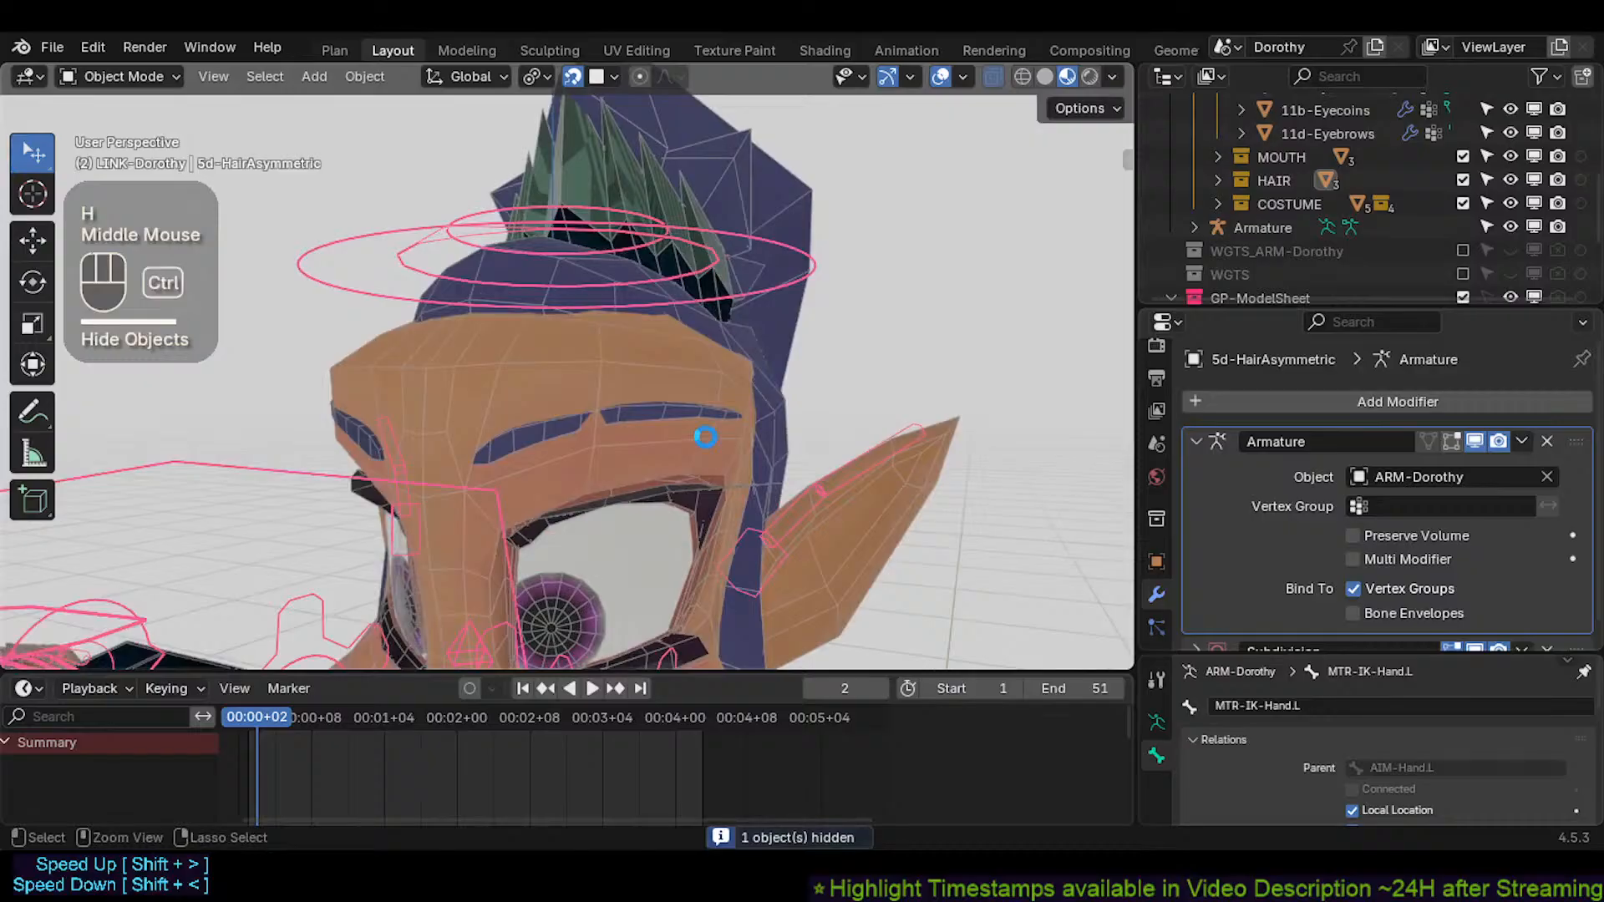
key(ctrl+s)
Put the ARM-Dorothy armature in Pose Mode and bring up its face bone collections
click(615, 243)
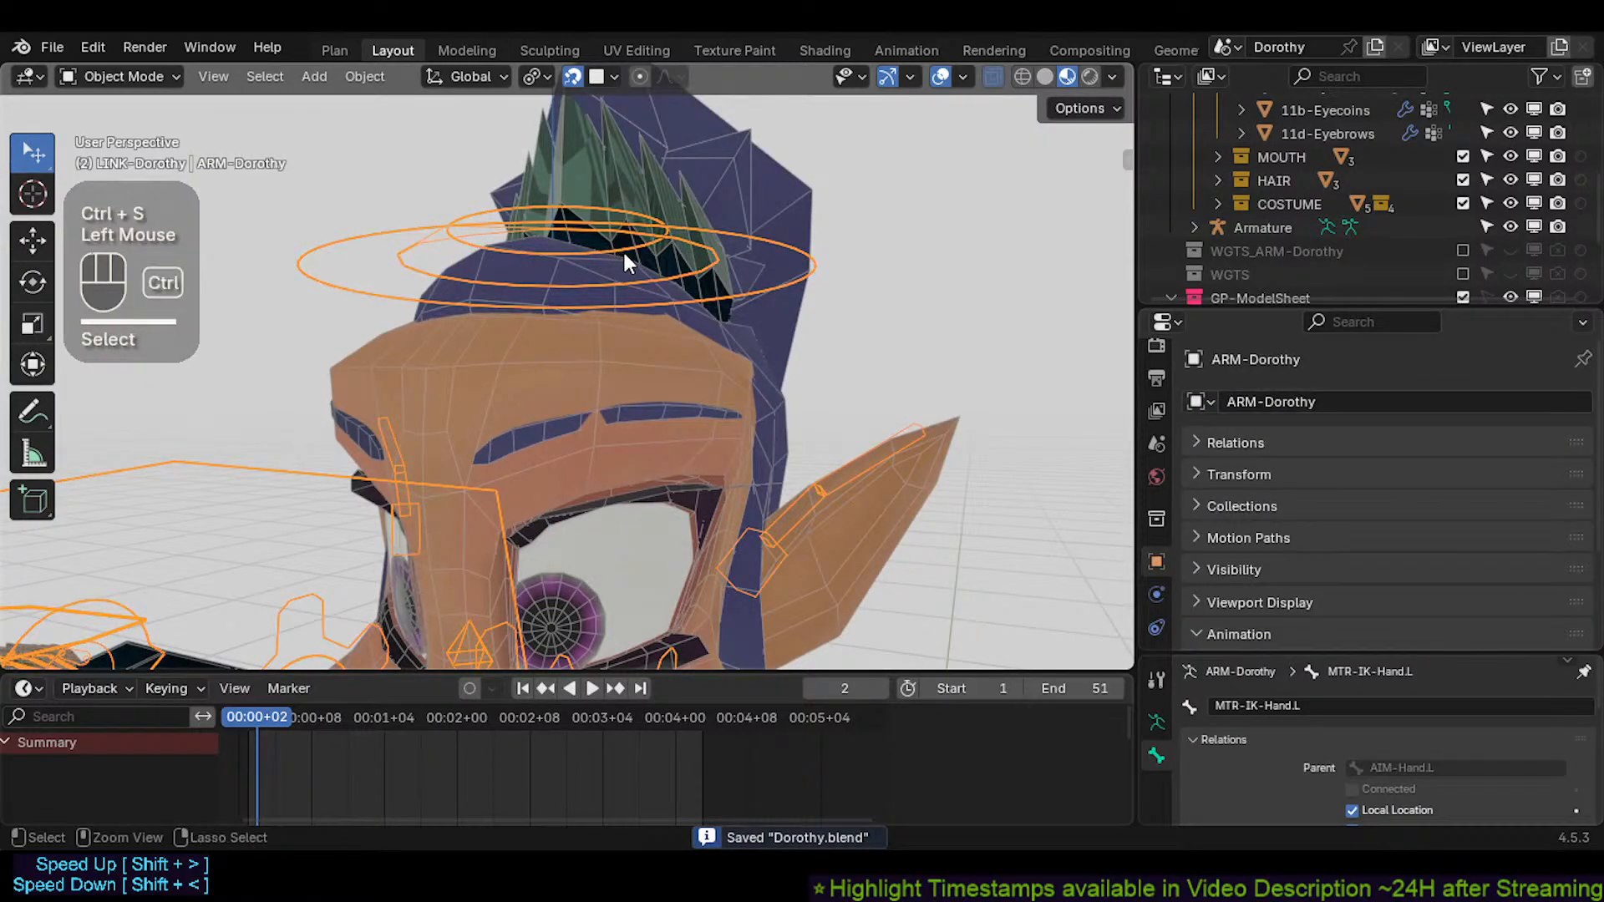
key(ctrl+Tab)
key(n)
click(1030, 323)
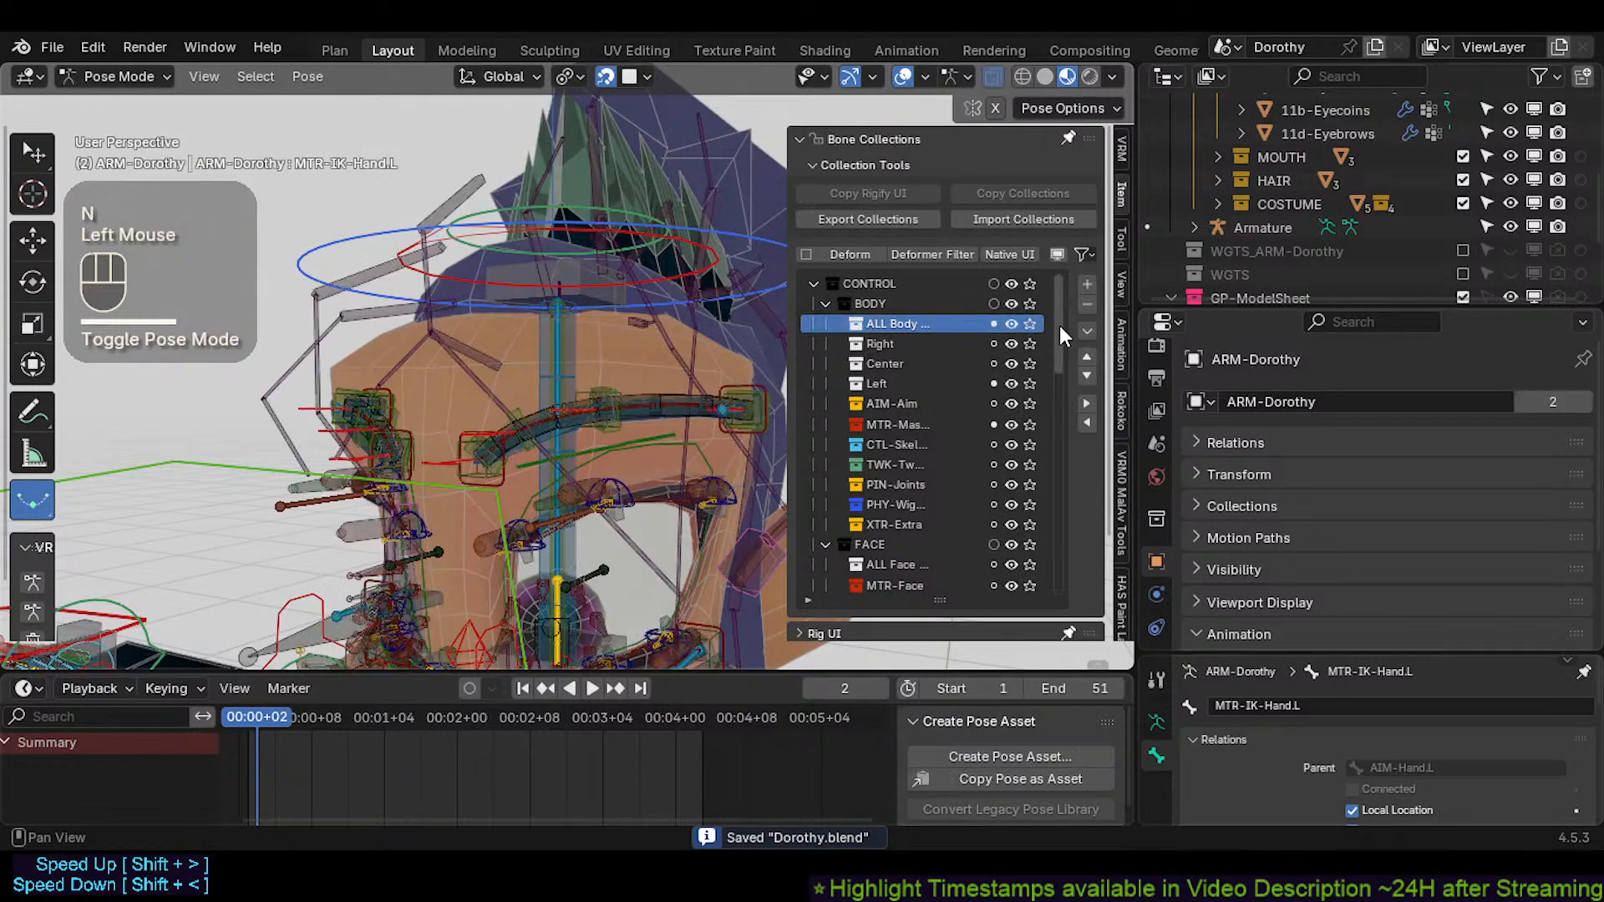
drag(1059, 326, 1045, 408)
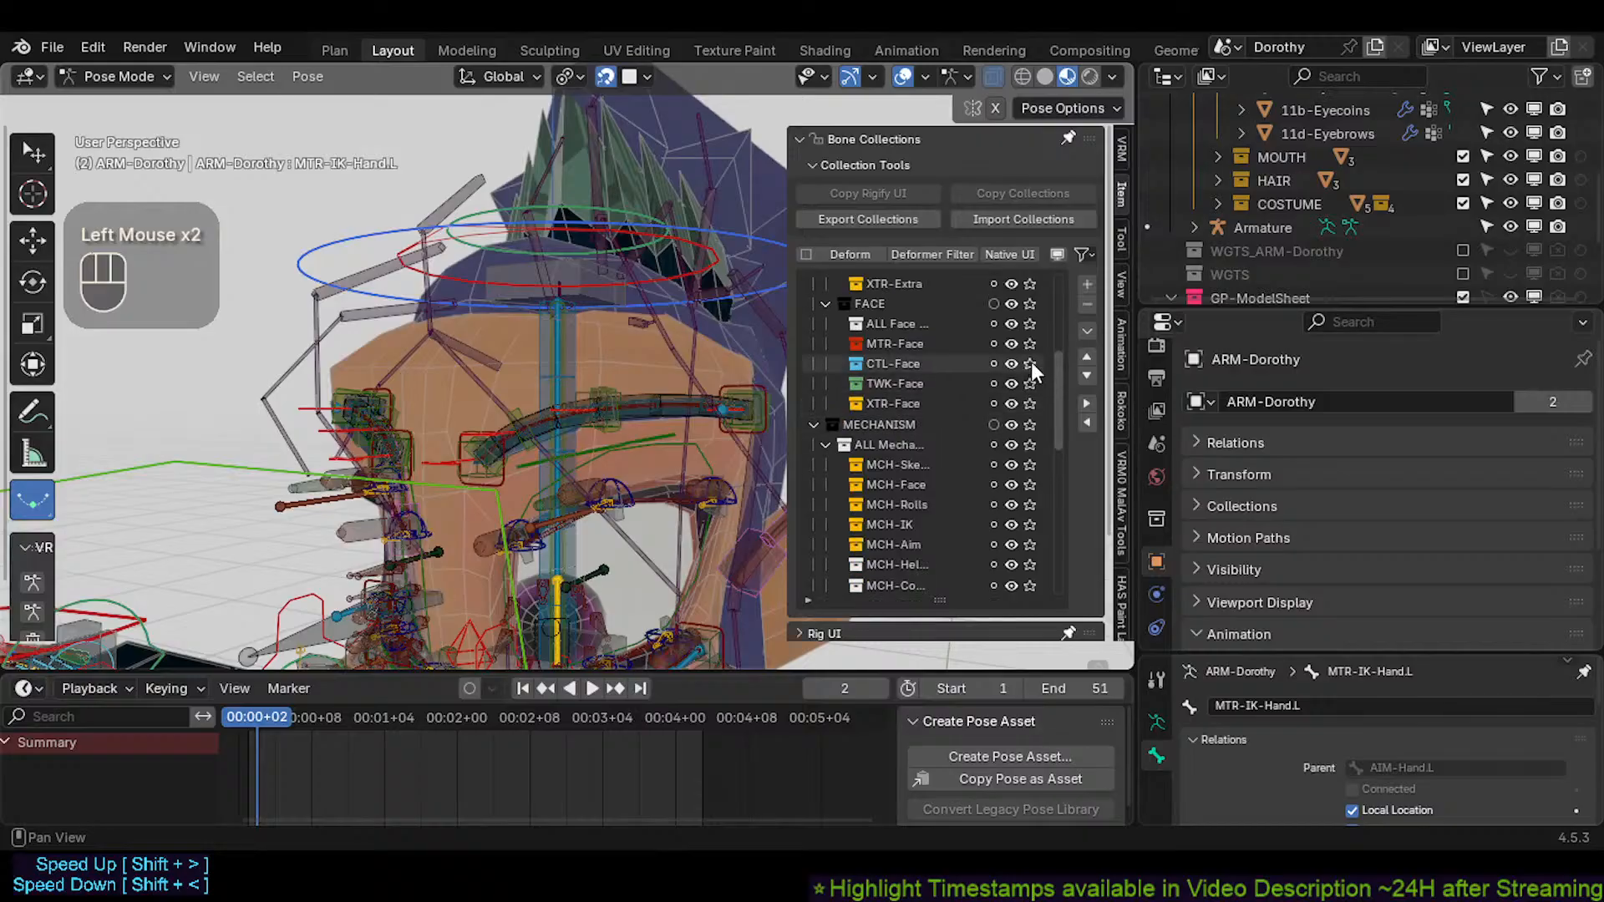
Solo the CTL-Face, MTR-Face and TWK-Face bone collections, and clear those solos again
click(1028, 366)
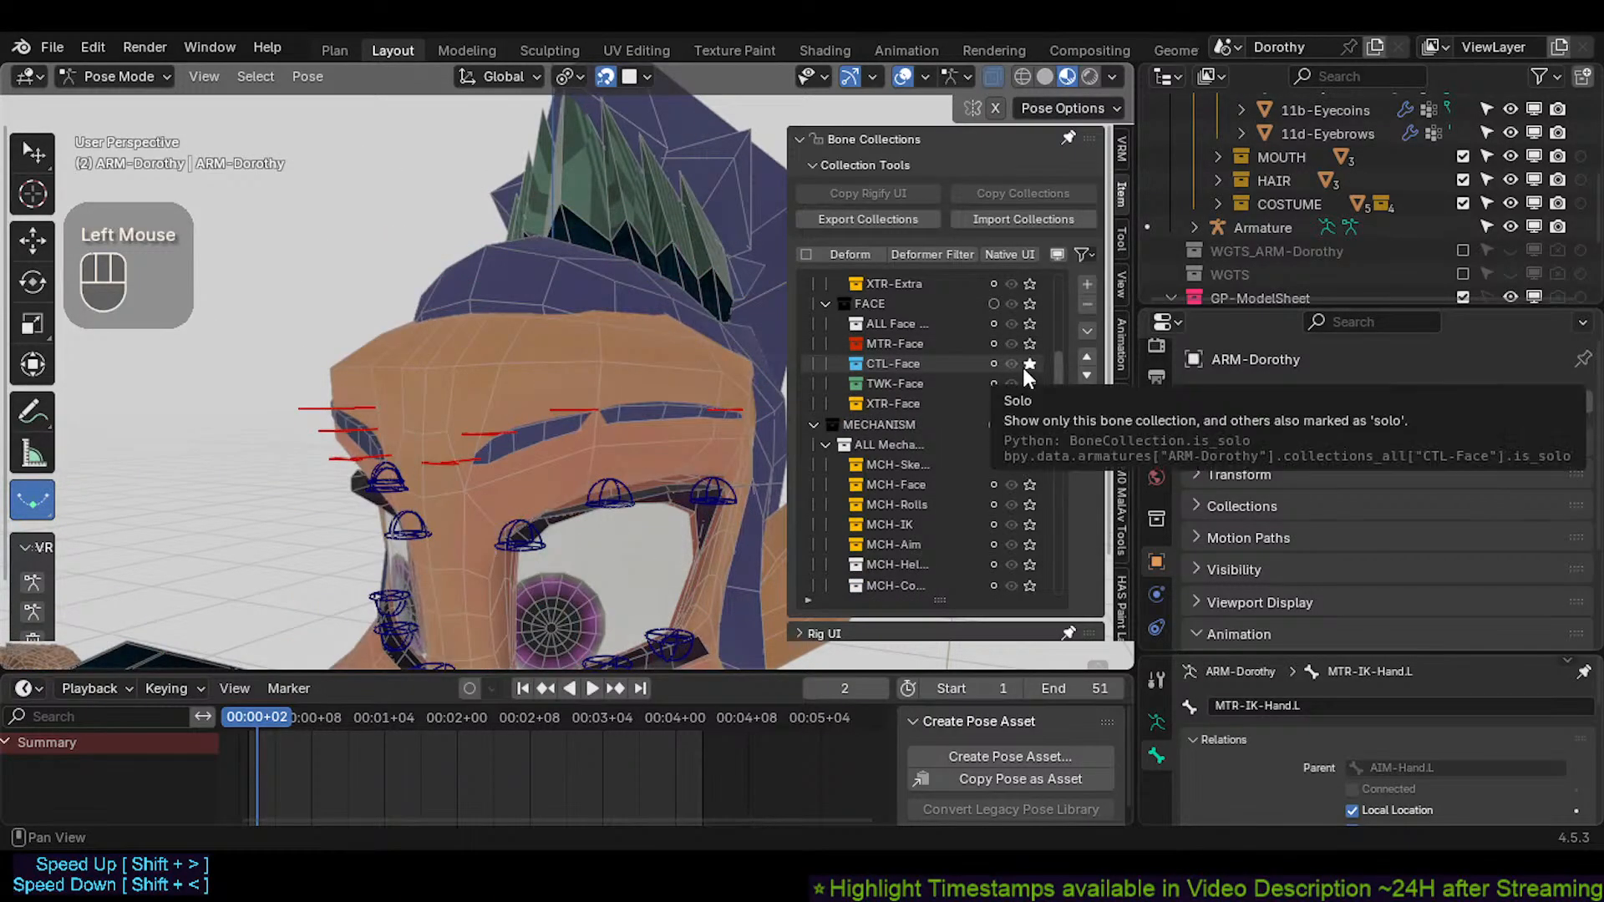
click(1031, 346)
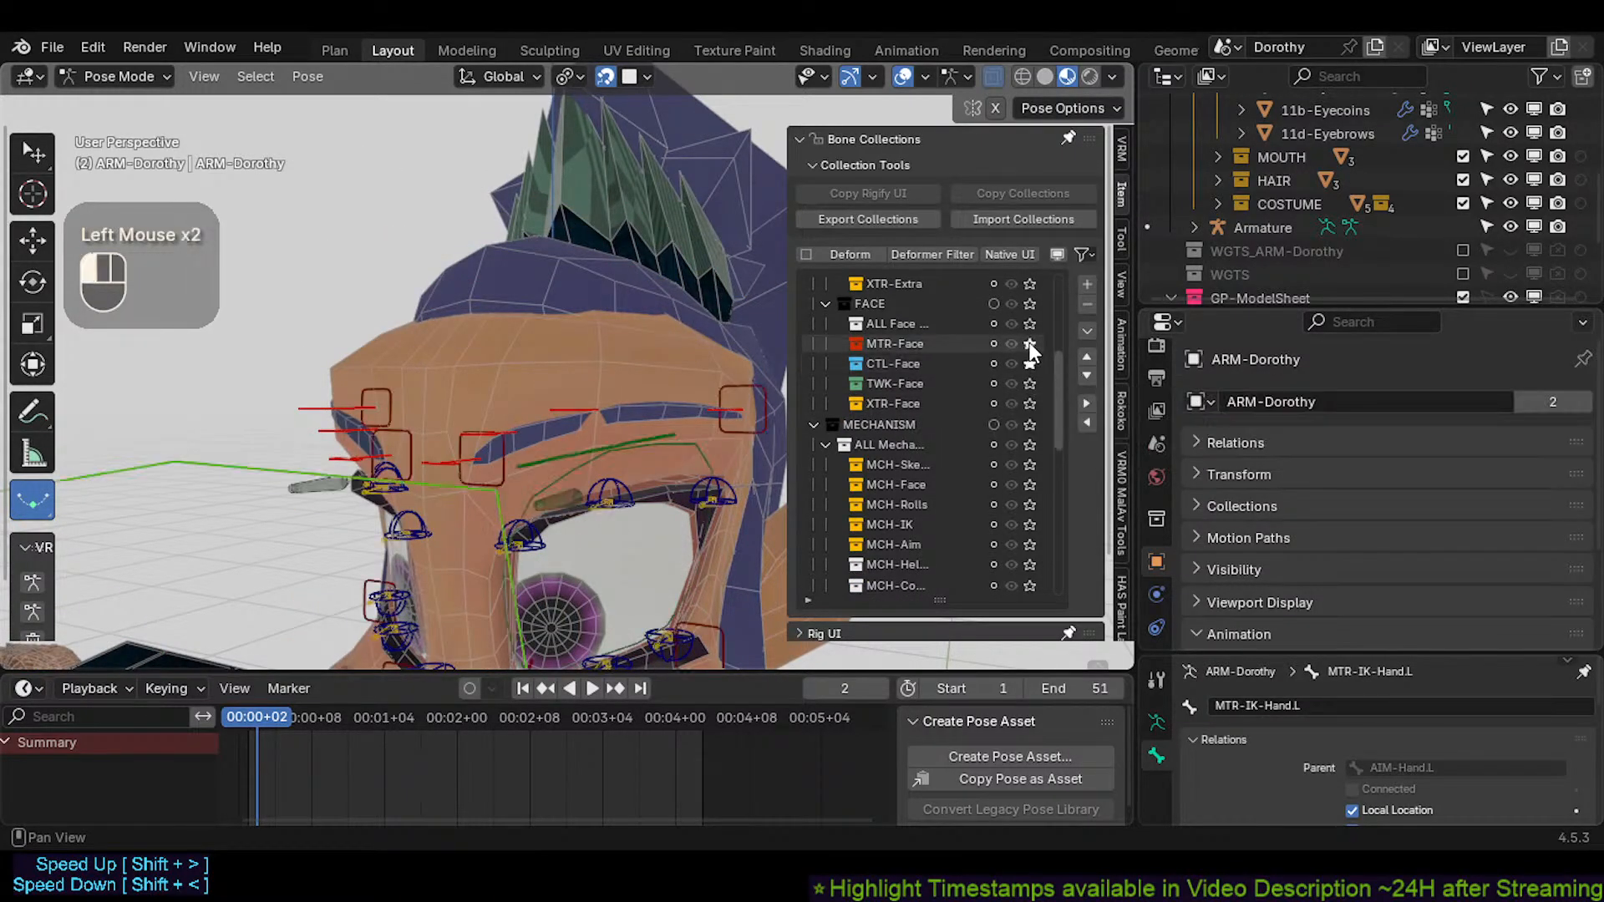
click(1032, 385)
click(1031, 385)
click(1032, 385)
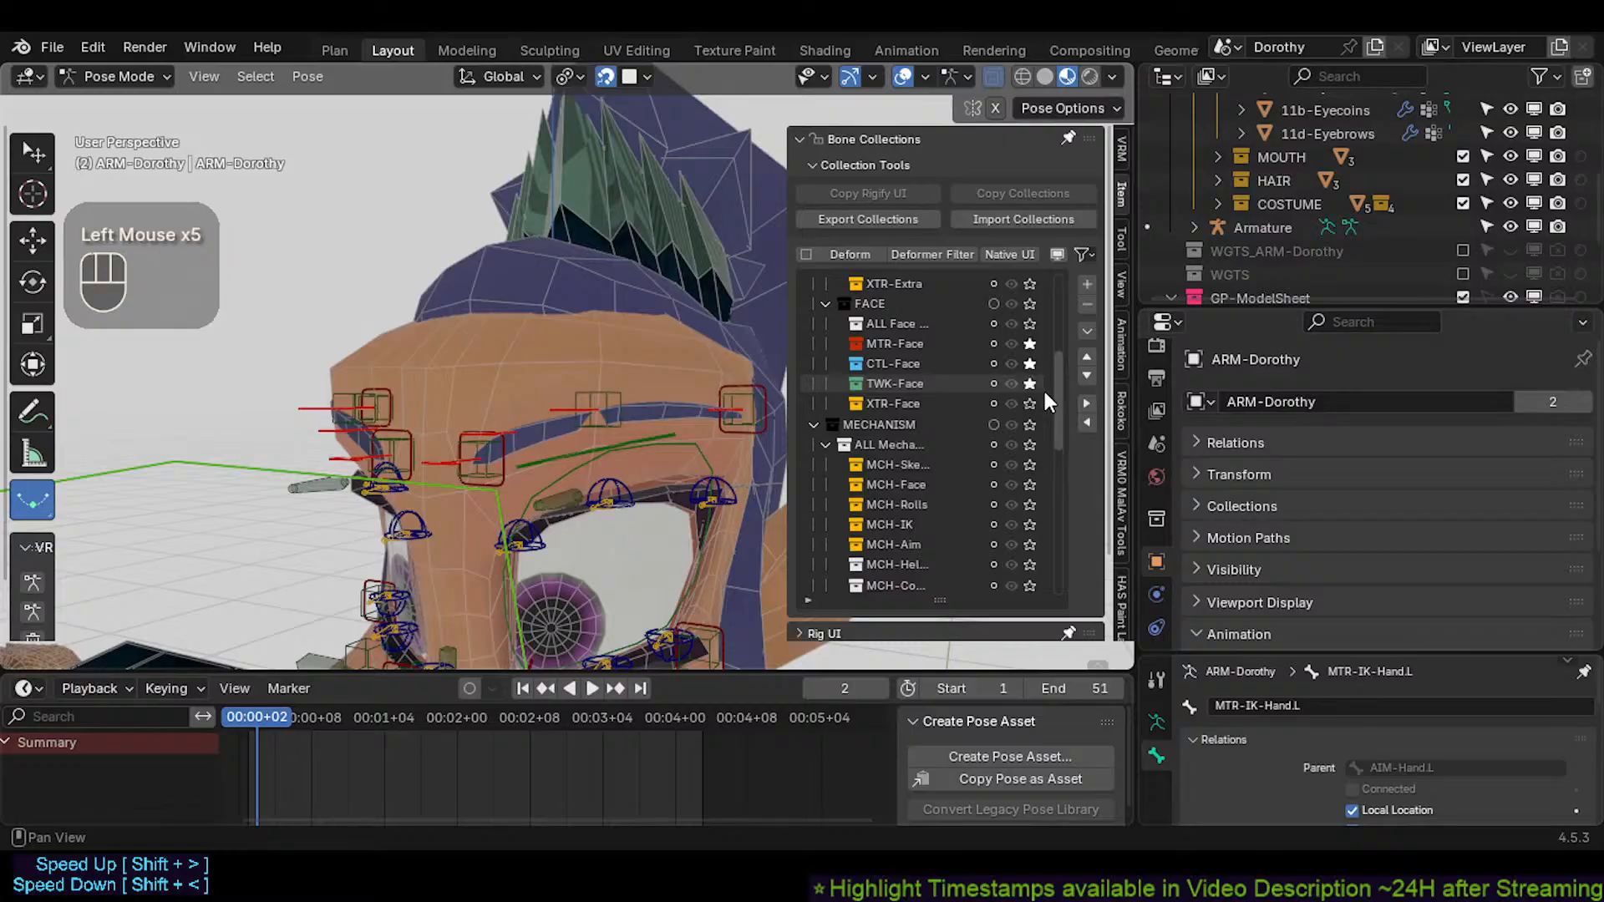
click(1030, 400)
click(1030, 400)
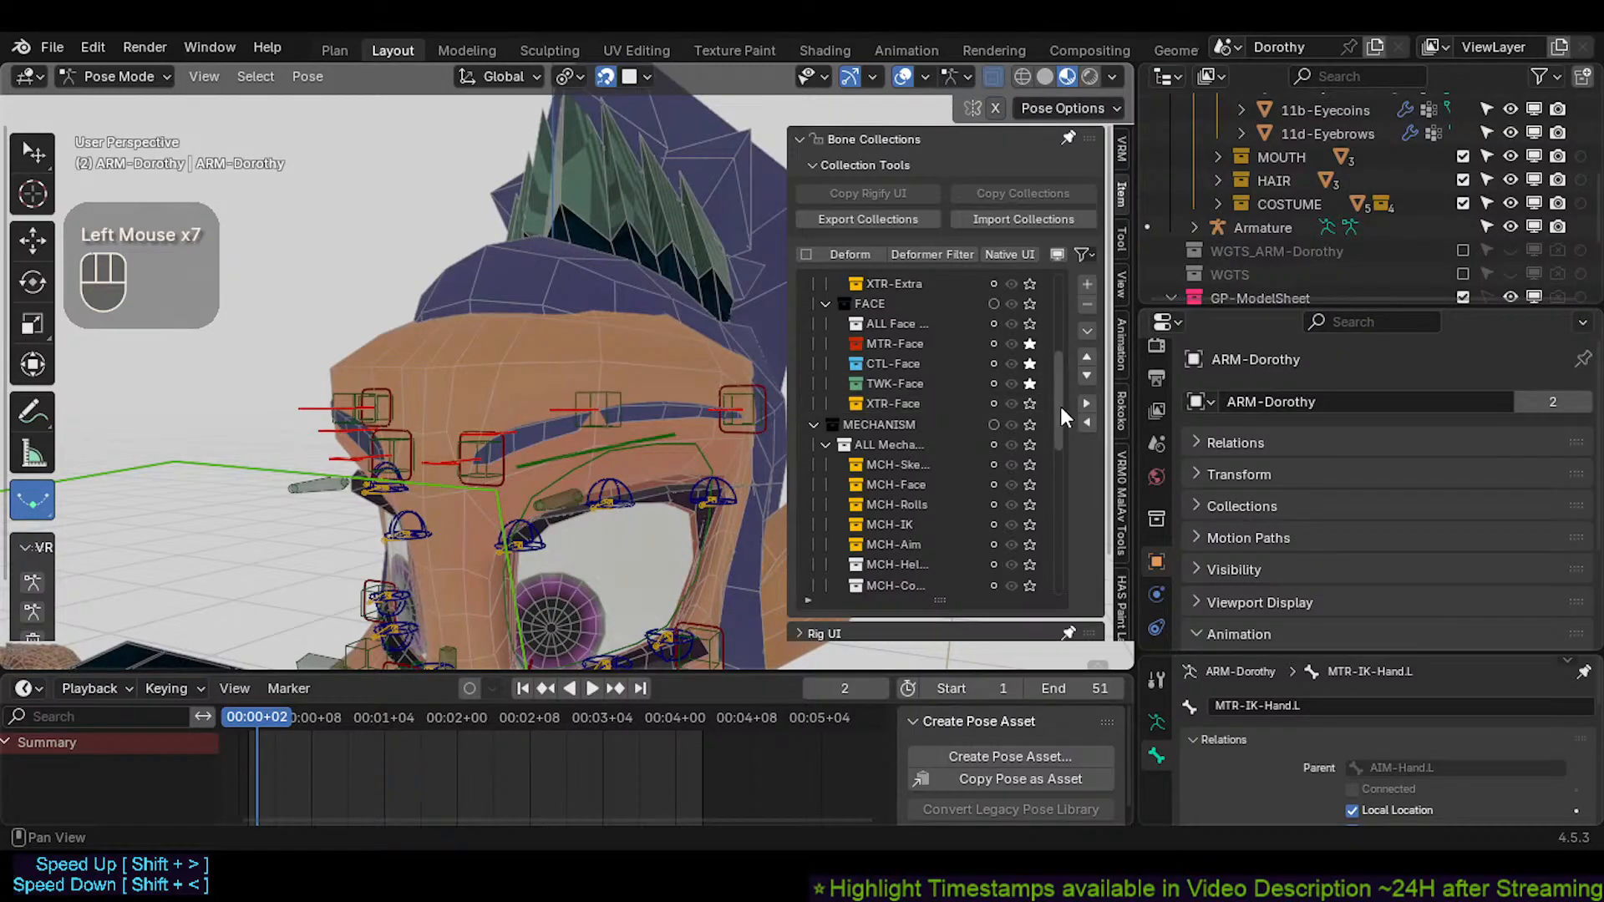
drag(1059, 403, 1036, 573)
click(1030, 464)
click(1033, 486)
click(1032, 504)
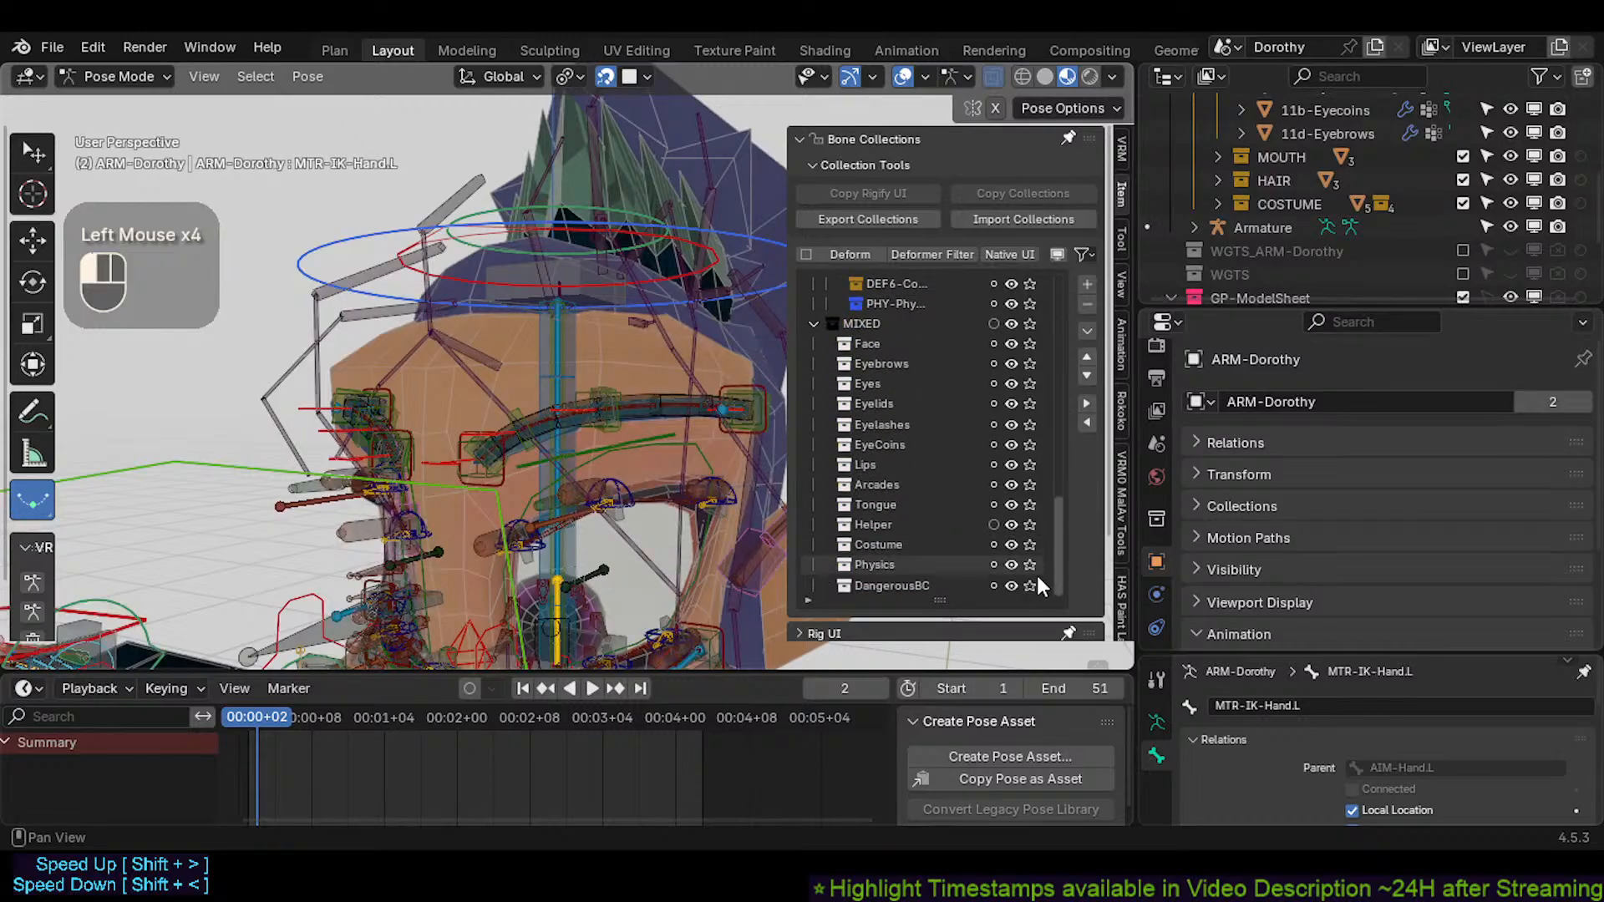
Solo the Eyebrows bone collection and view its bones along the eyebrow mesh
click(1030, 363)
key(n)
scroll(608, 423, up, 3)
middle_drag(608, 423, 634, 428)
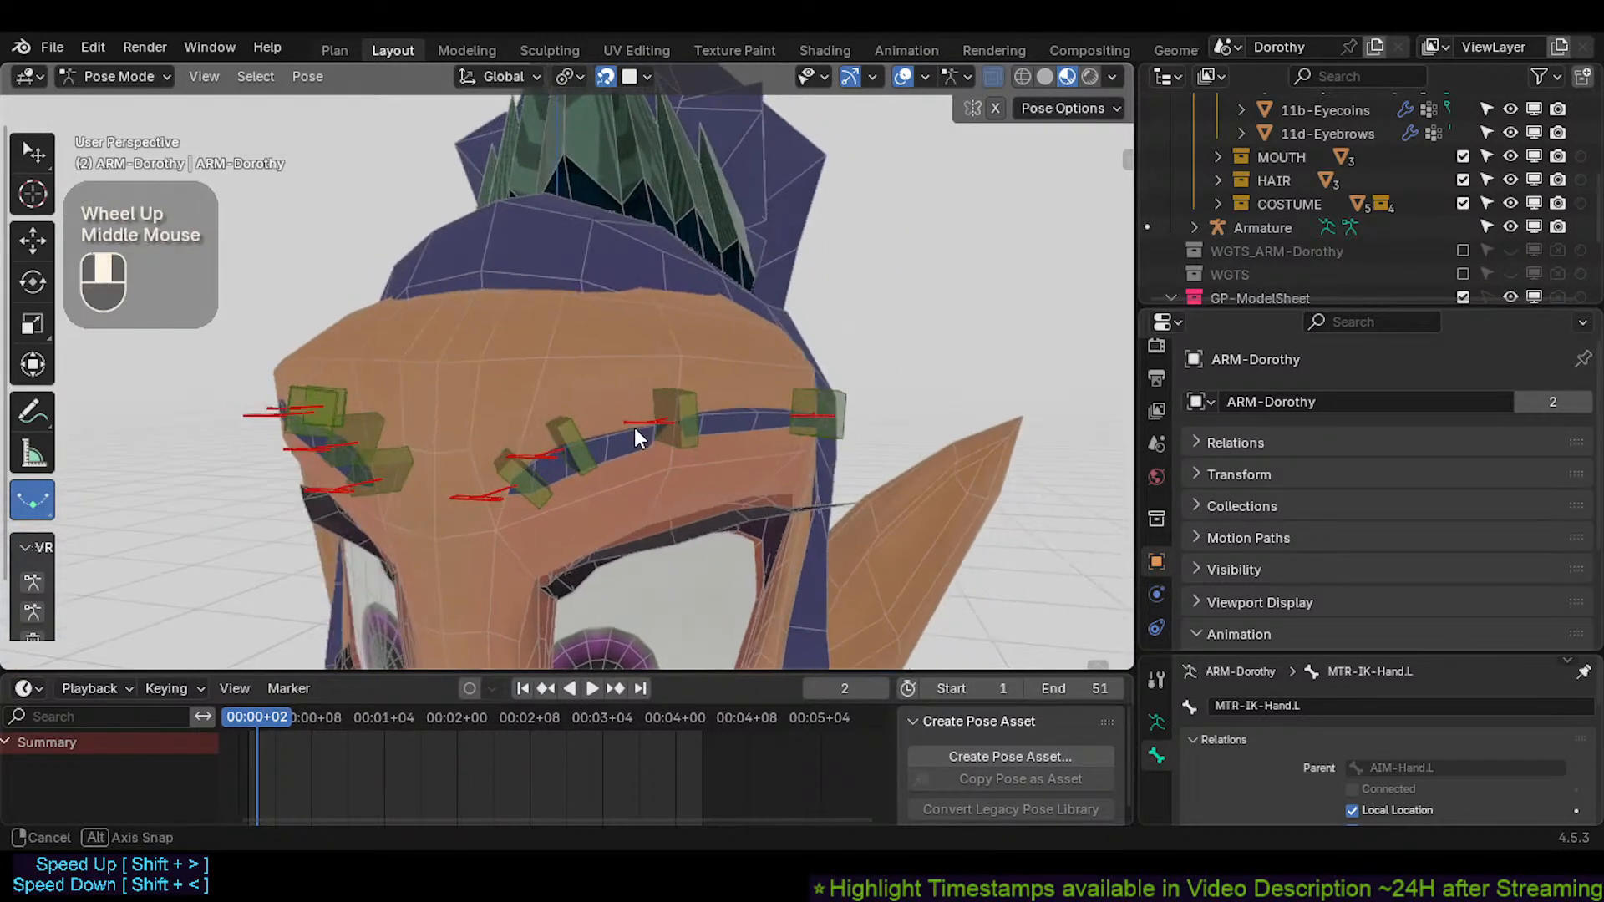
Solo the Face bone collection under MIXED alongside the Eyebrows collection
key(n)
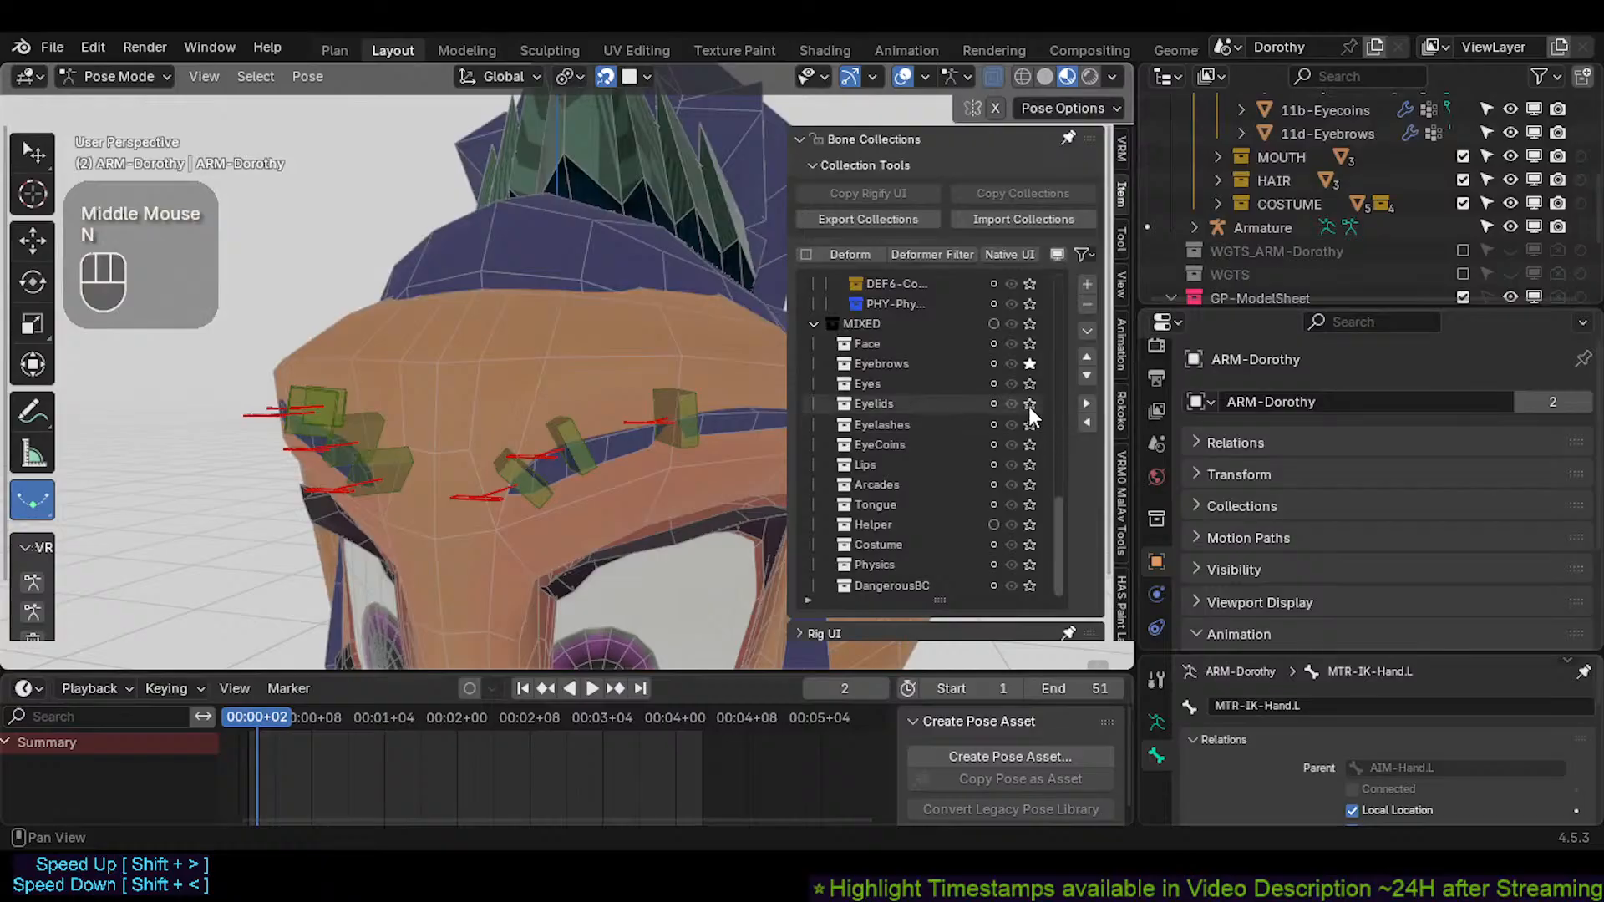
key(alt+h)
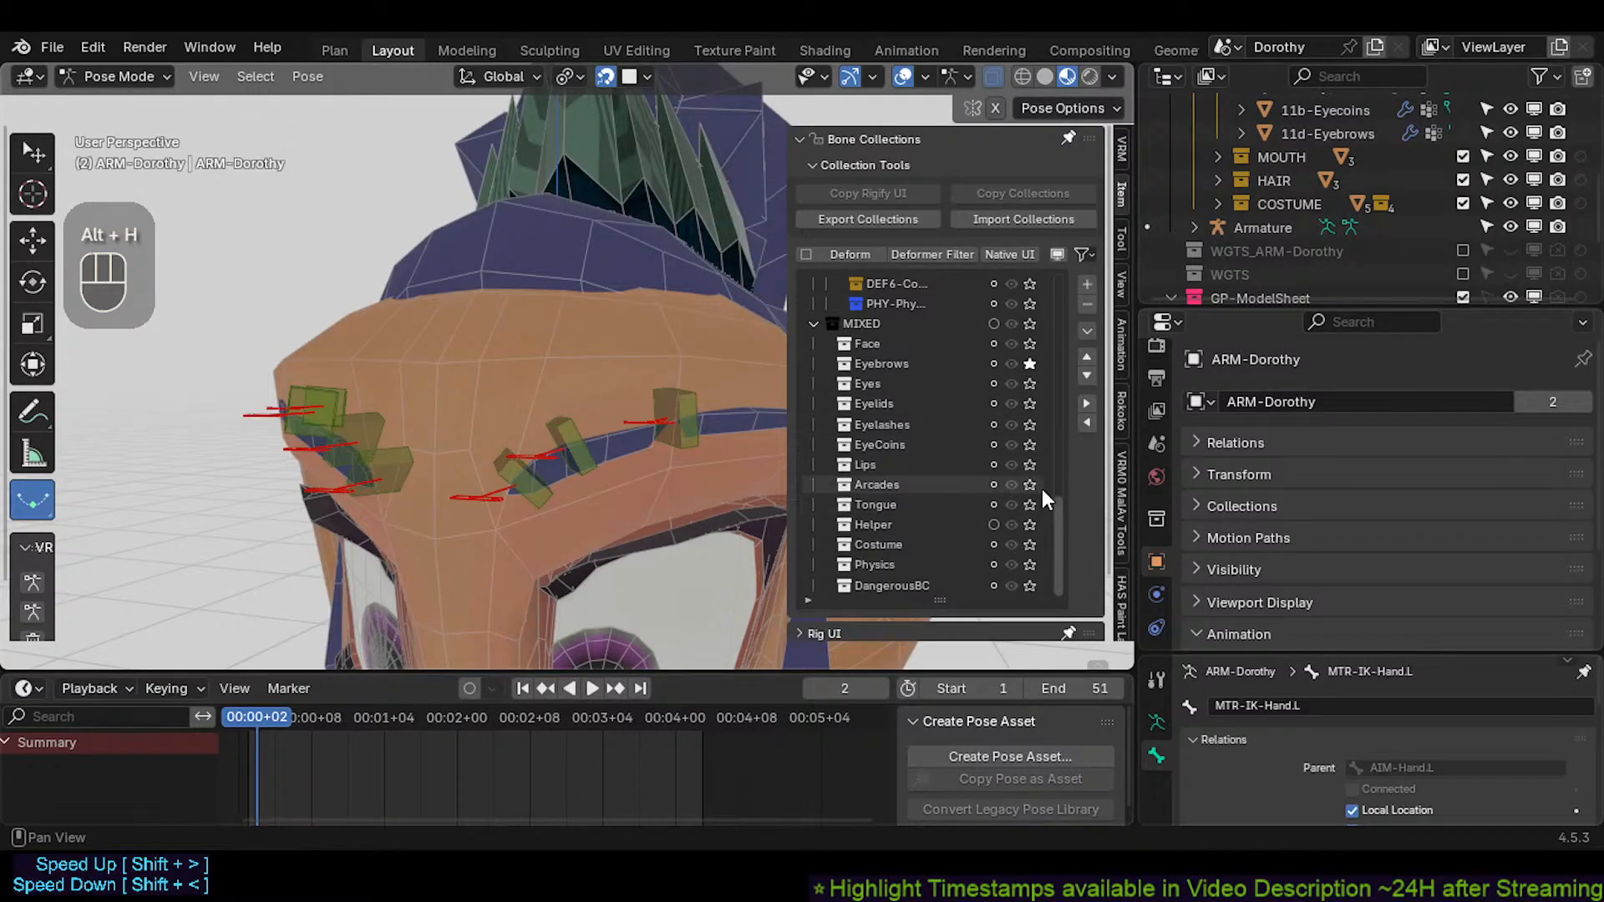
click(1062, 530)
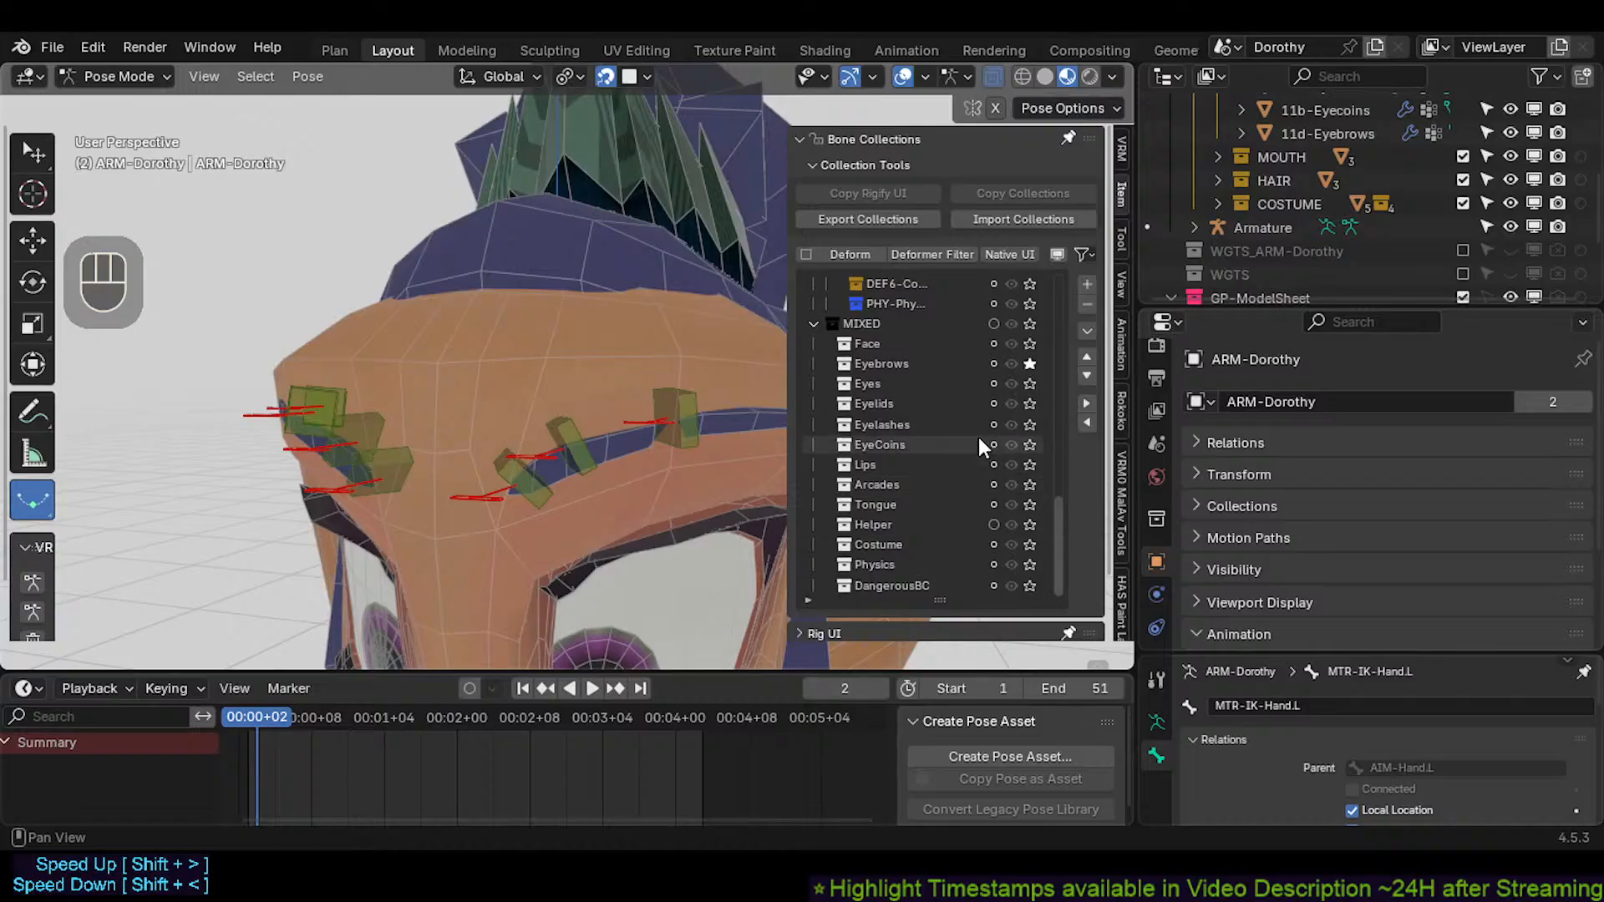
click(1028, 424)
middle_drag(636, 434, 623, 439)
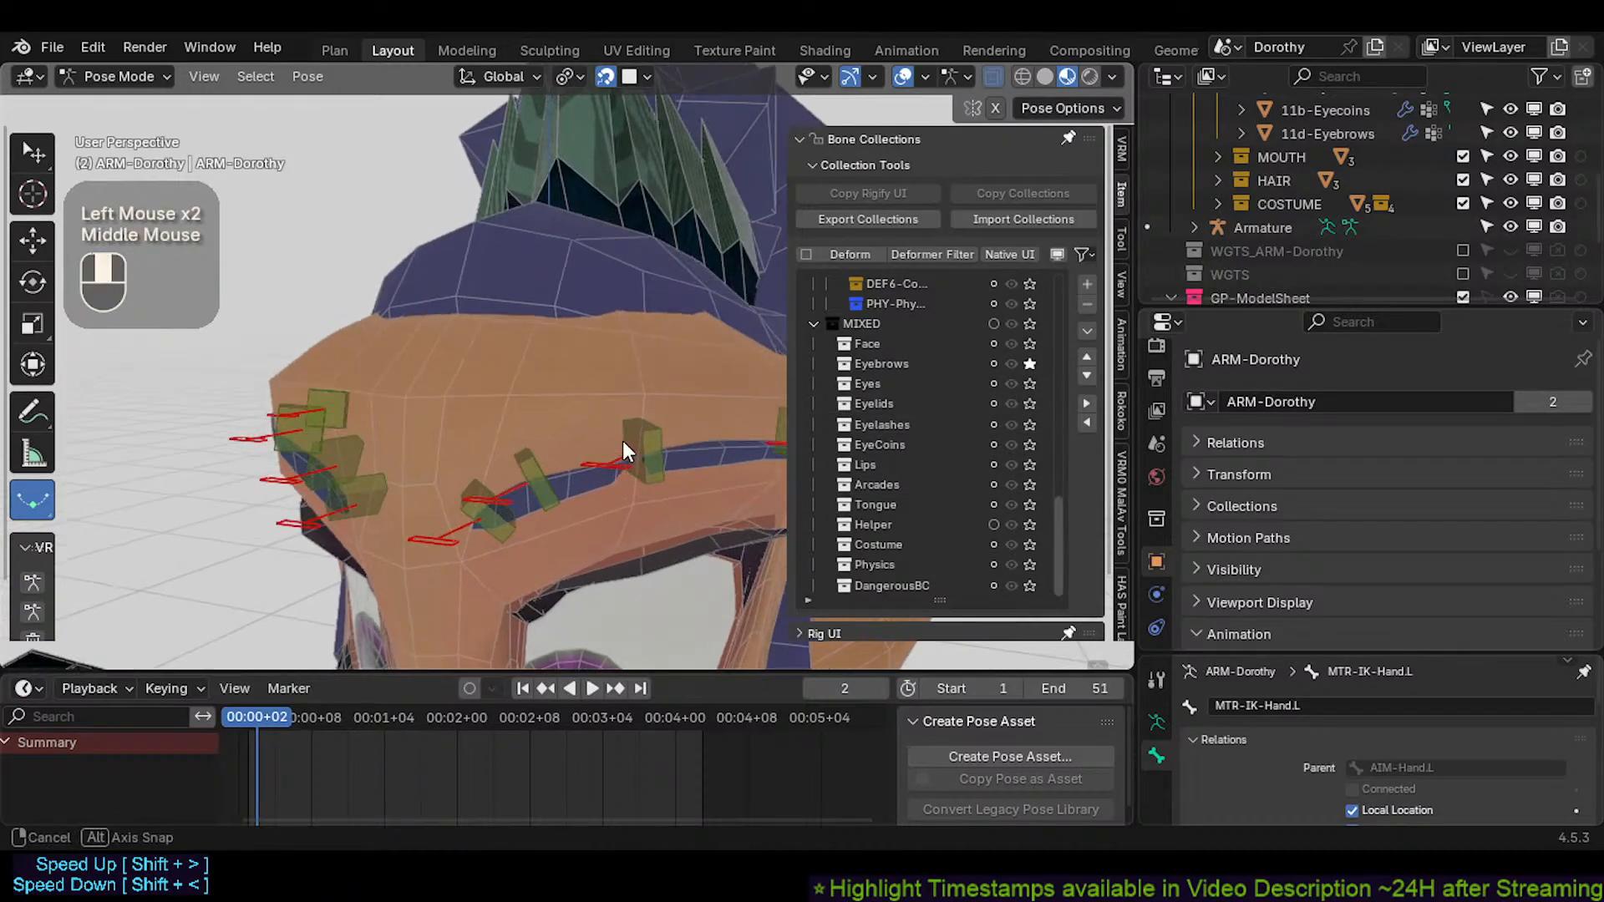
drag(1061, 515, 1059, 468)
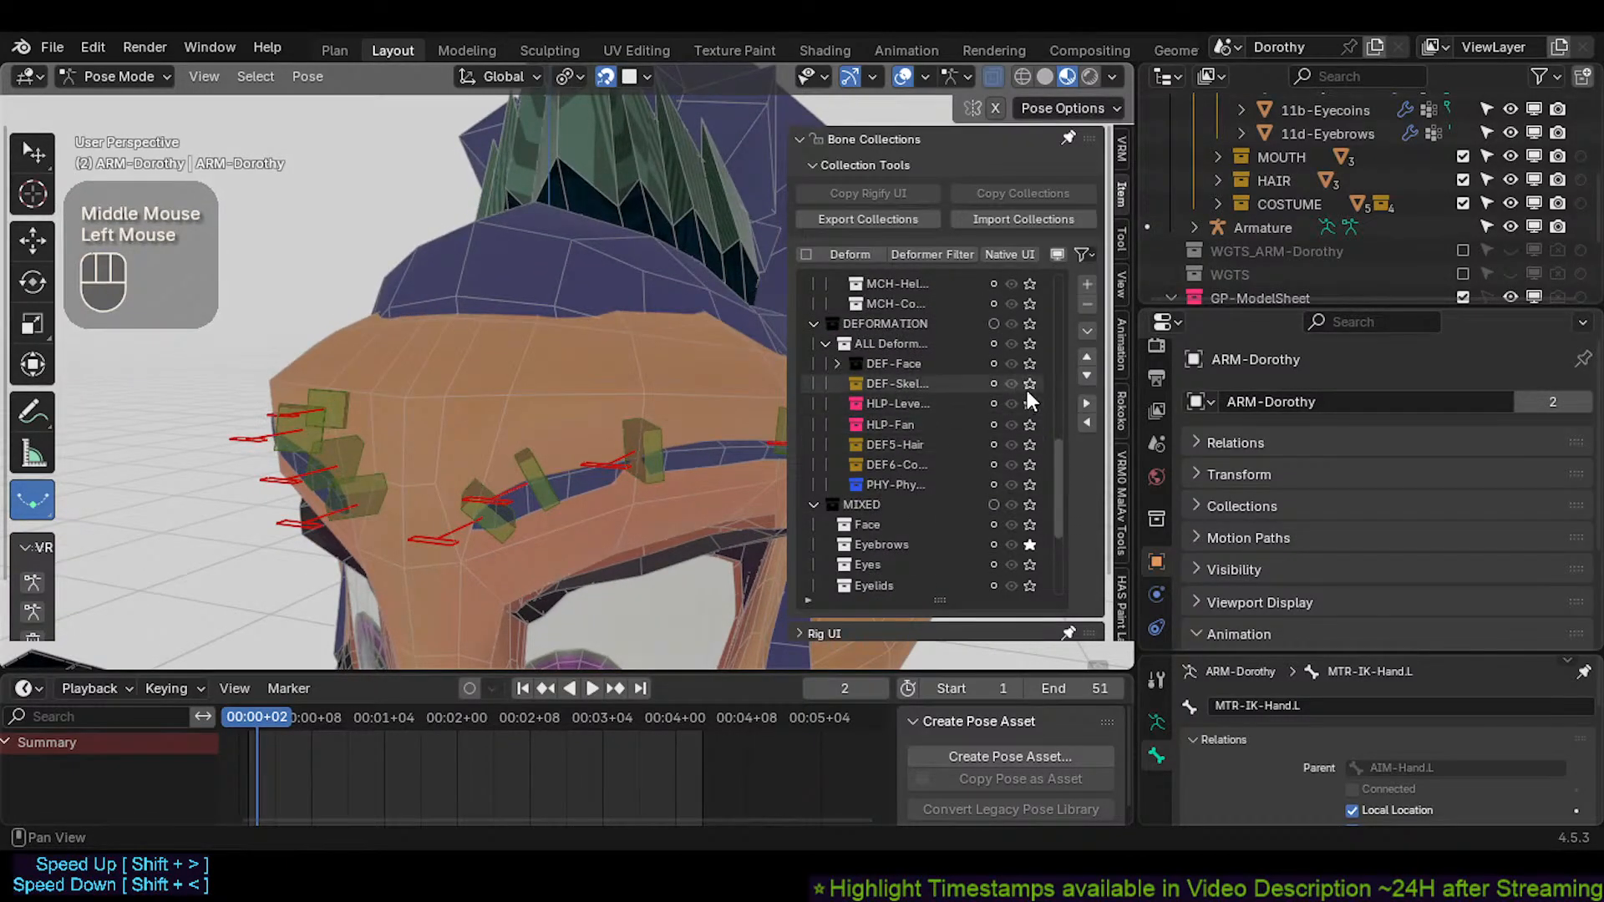
scroll(1008, 446, down, 2)
click(1028, 491)
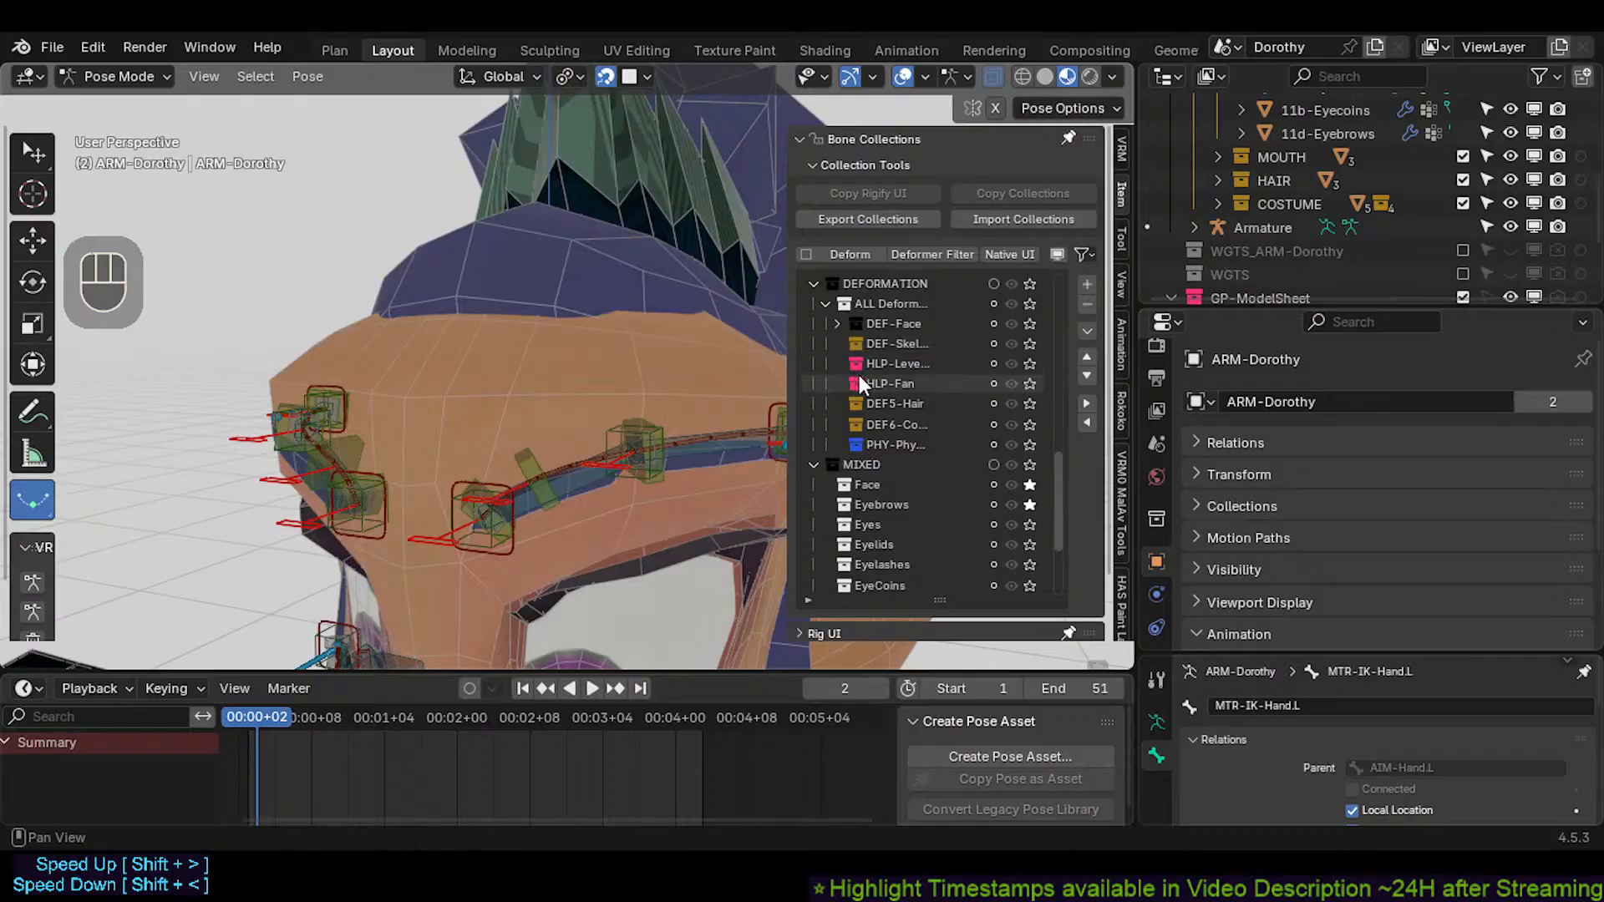
Expand DEF-Face and its DEF-UpperFace subcollection within the deformation bone collections
scroll(940, 391, down, 6)
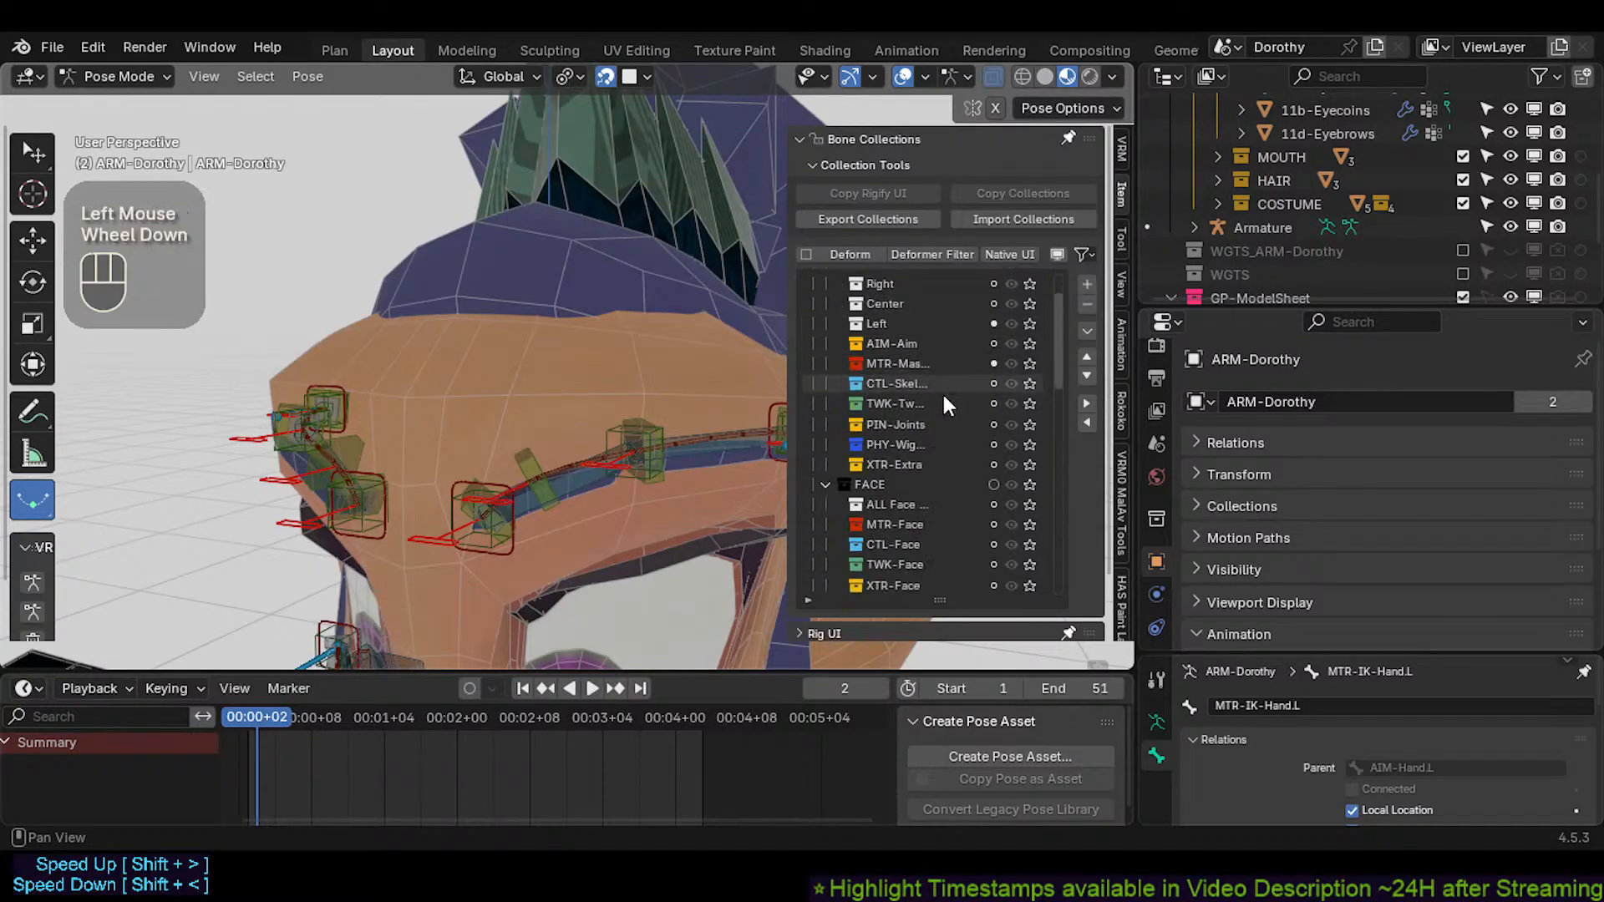
scroll(941, 405, down, 10)
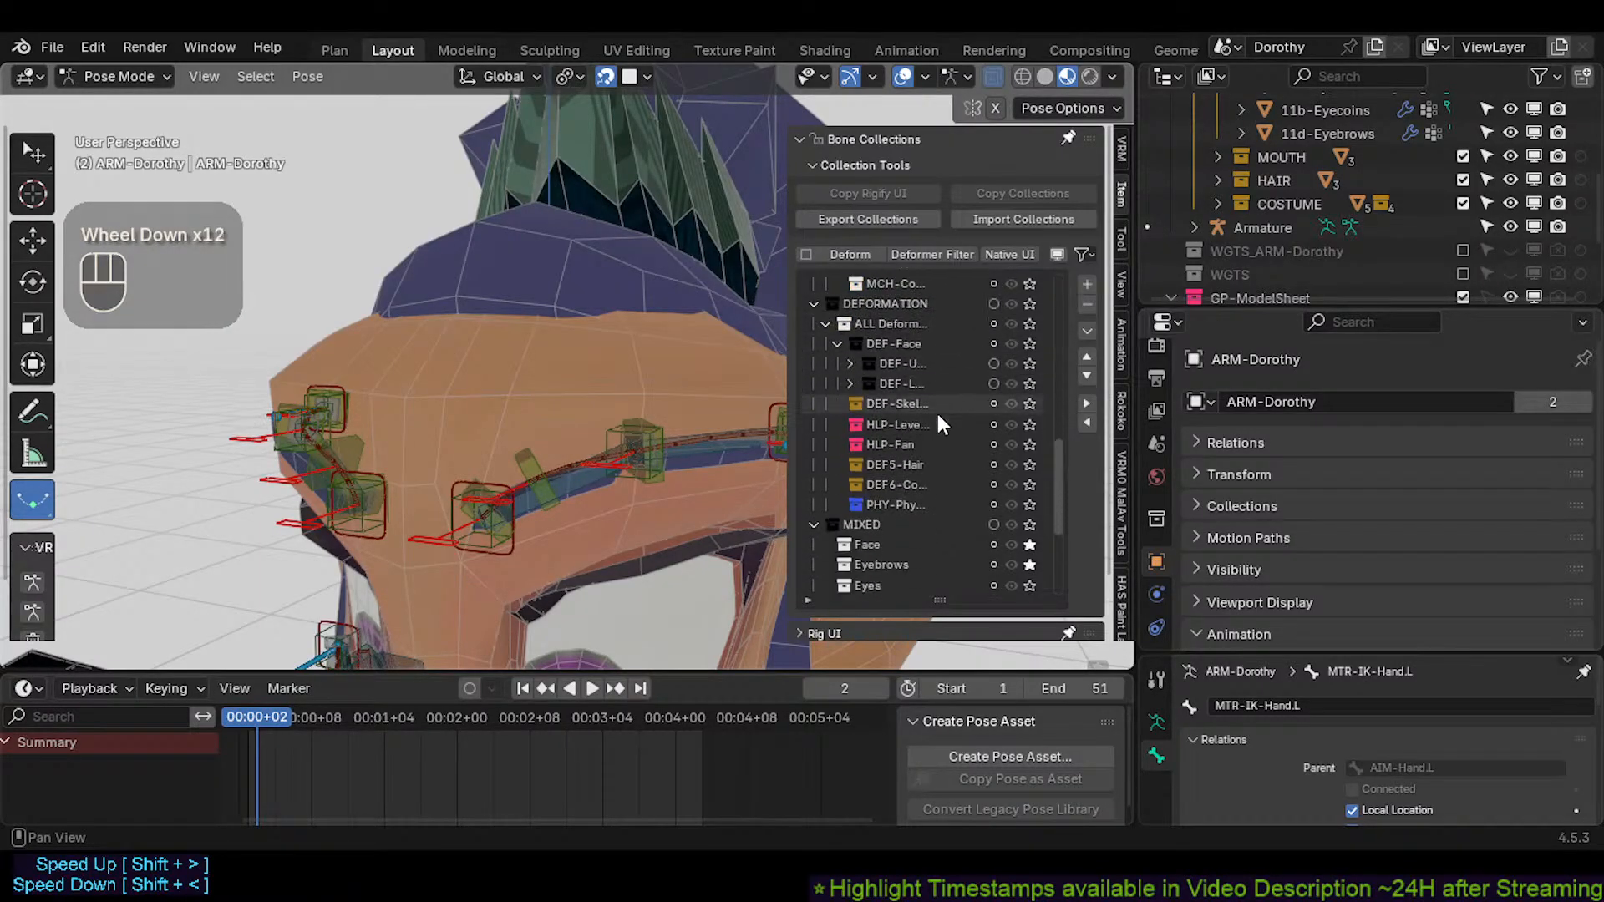
scroll(942, 425, up, 6)
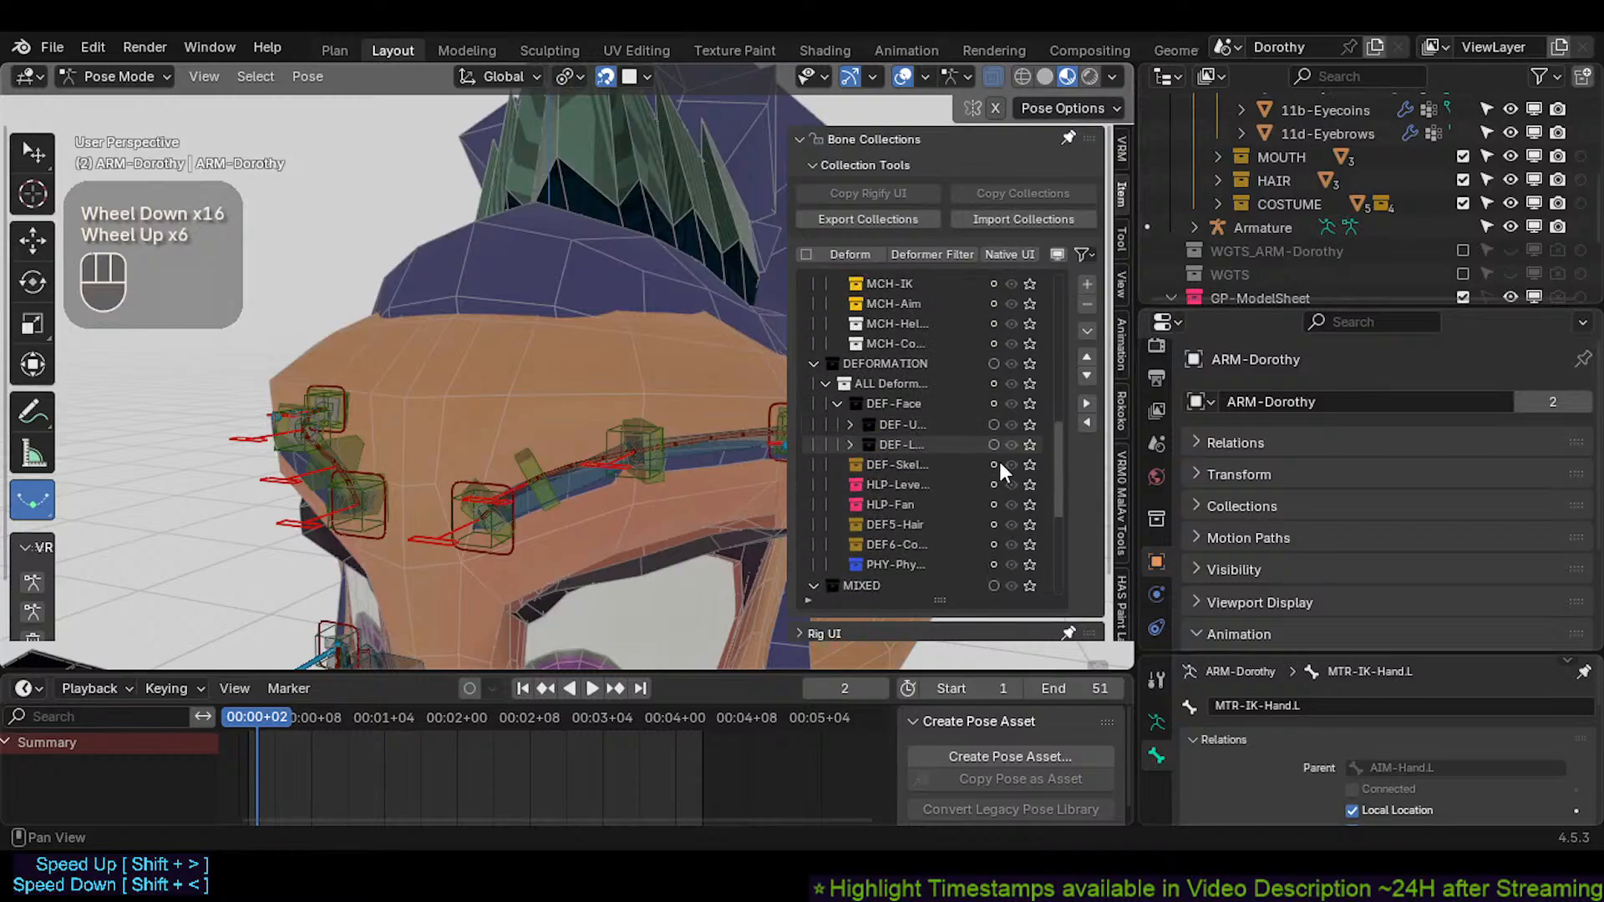
click(849, 424)
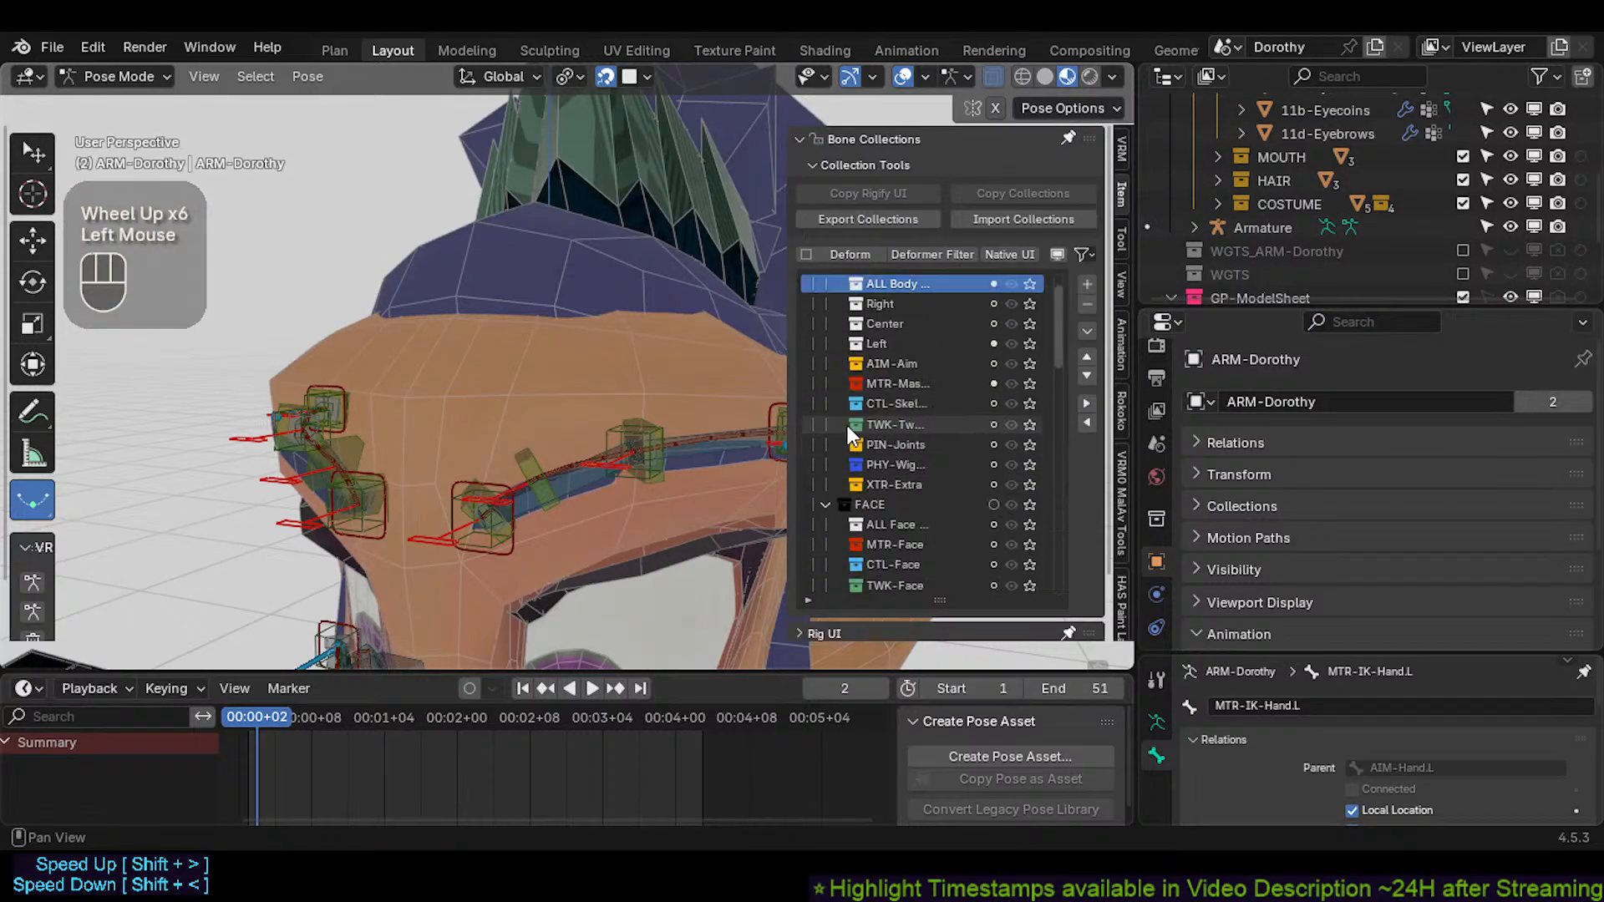
scroll(967, 398, down, 2)
drag(1056, 333, 1055, 451)
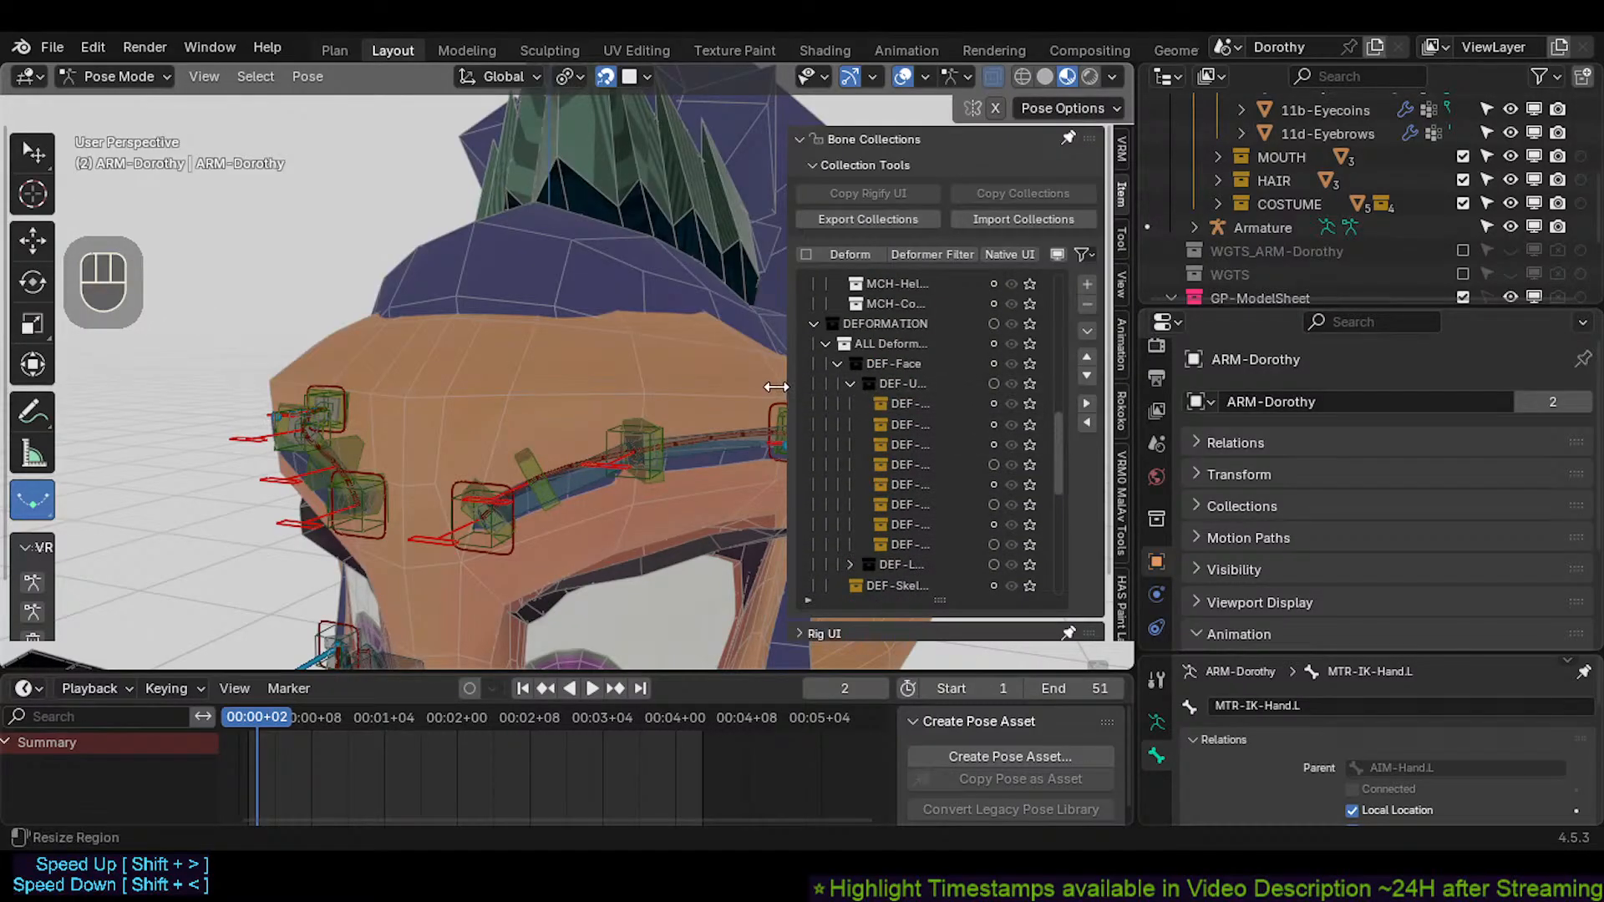
Widen the bone collection list to read its names, solo DEF-Eyebrows, and save the file
drag(789, 385, 694, 403)
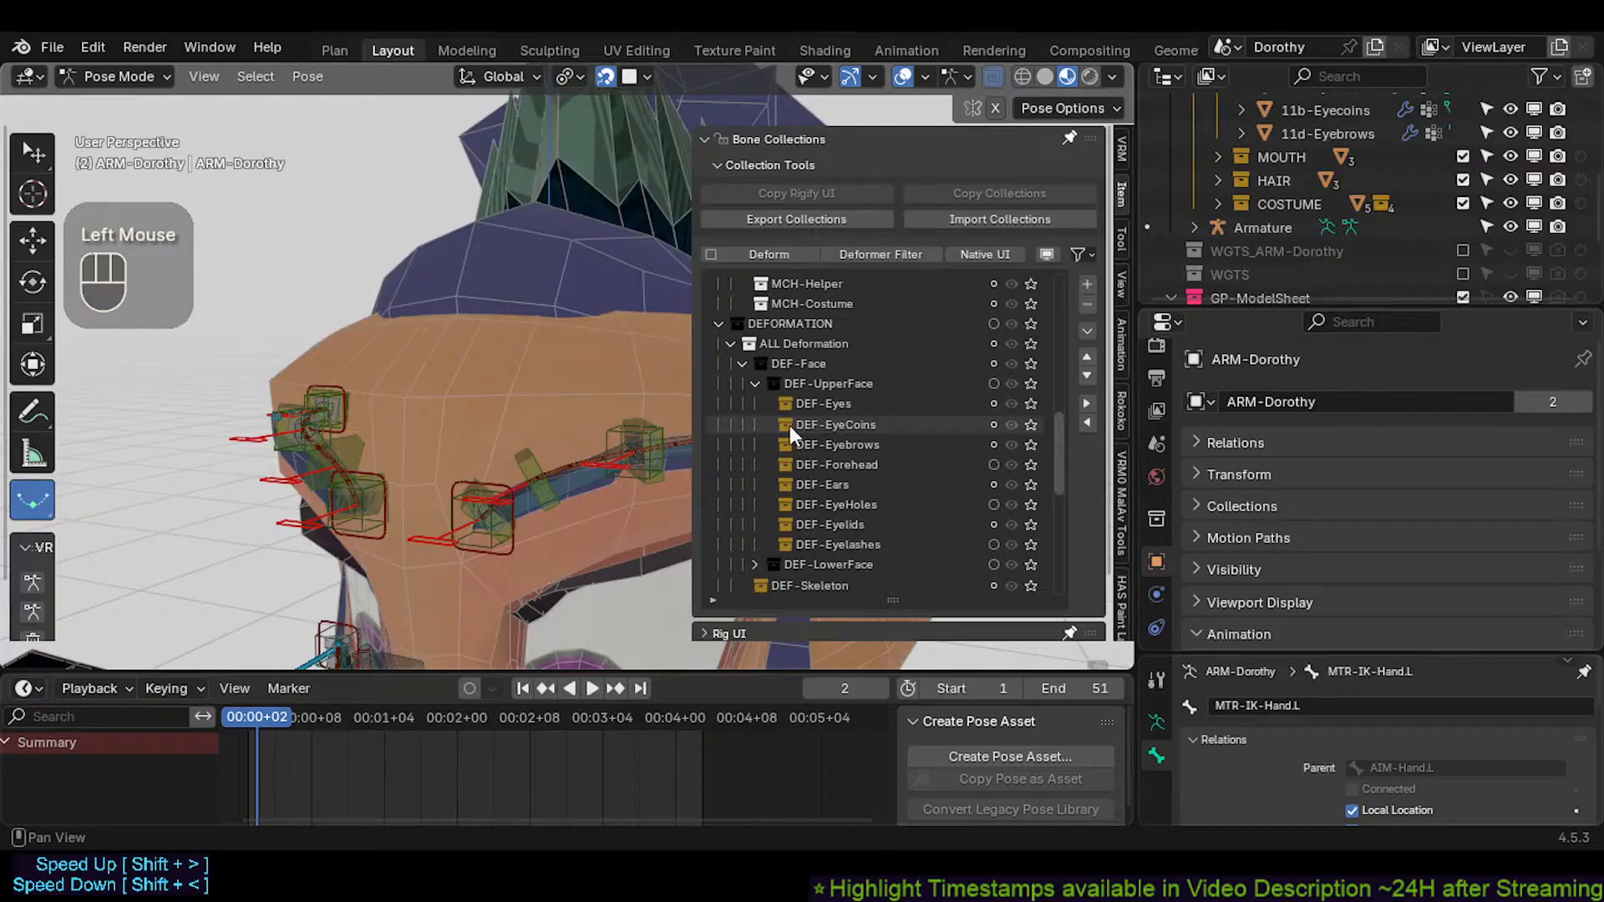
click(848, 449)
click(1030, 449)
middle_drag(635, 443, 542, 453)
key(n)
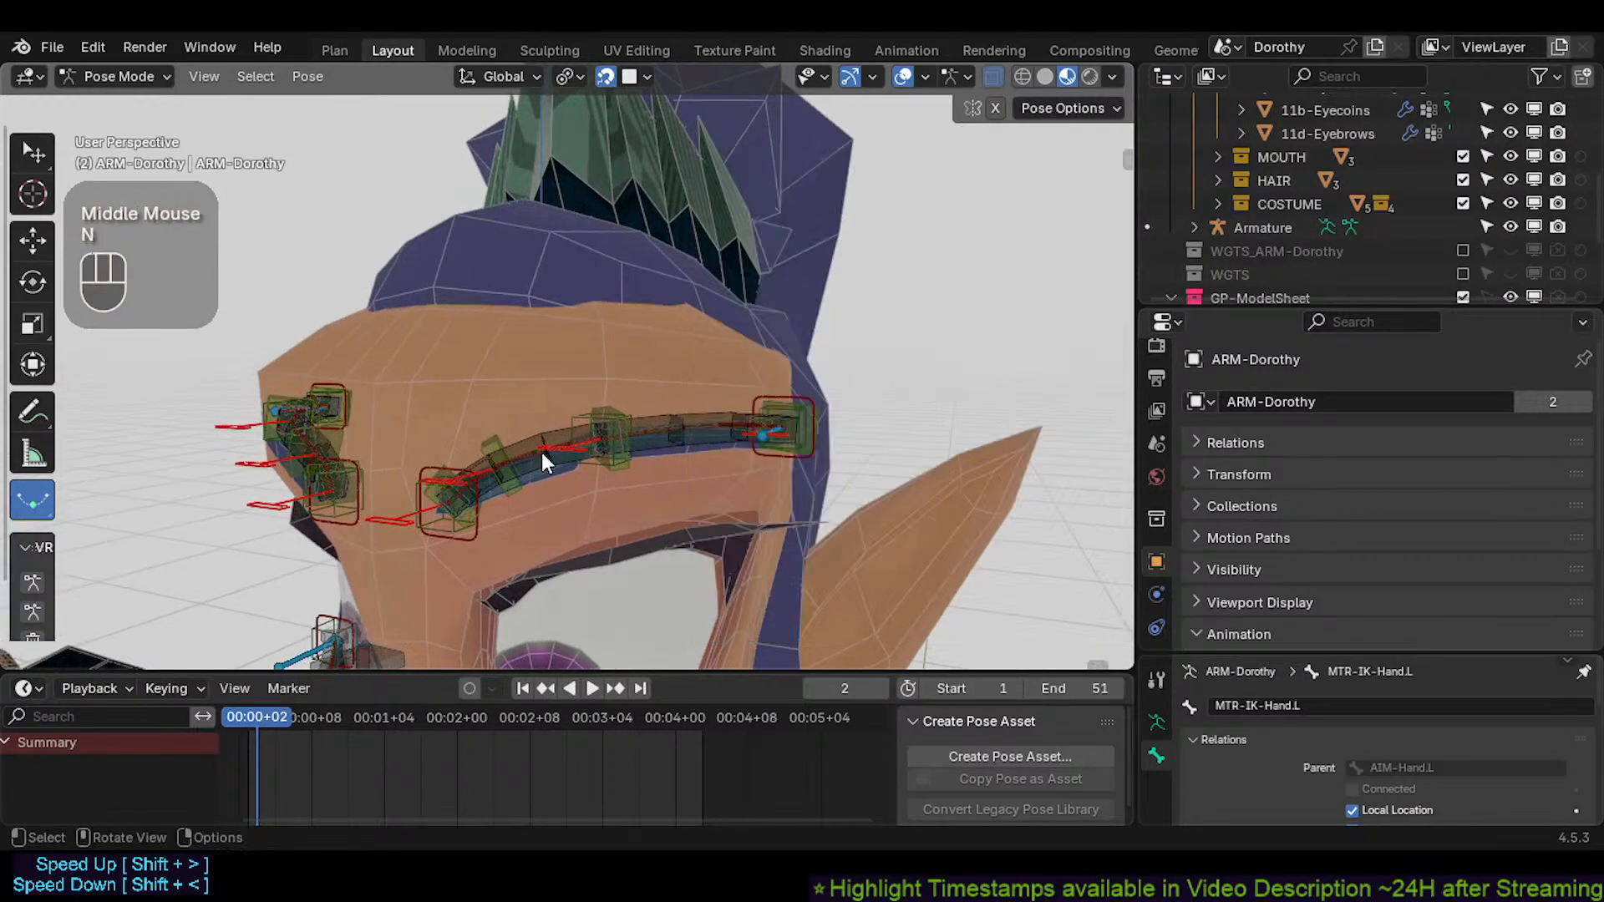
scroll(553, 444, up, 3)
key(ctrl+s)
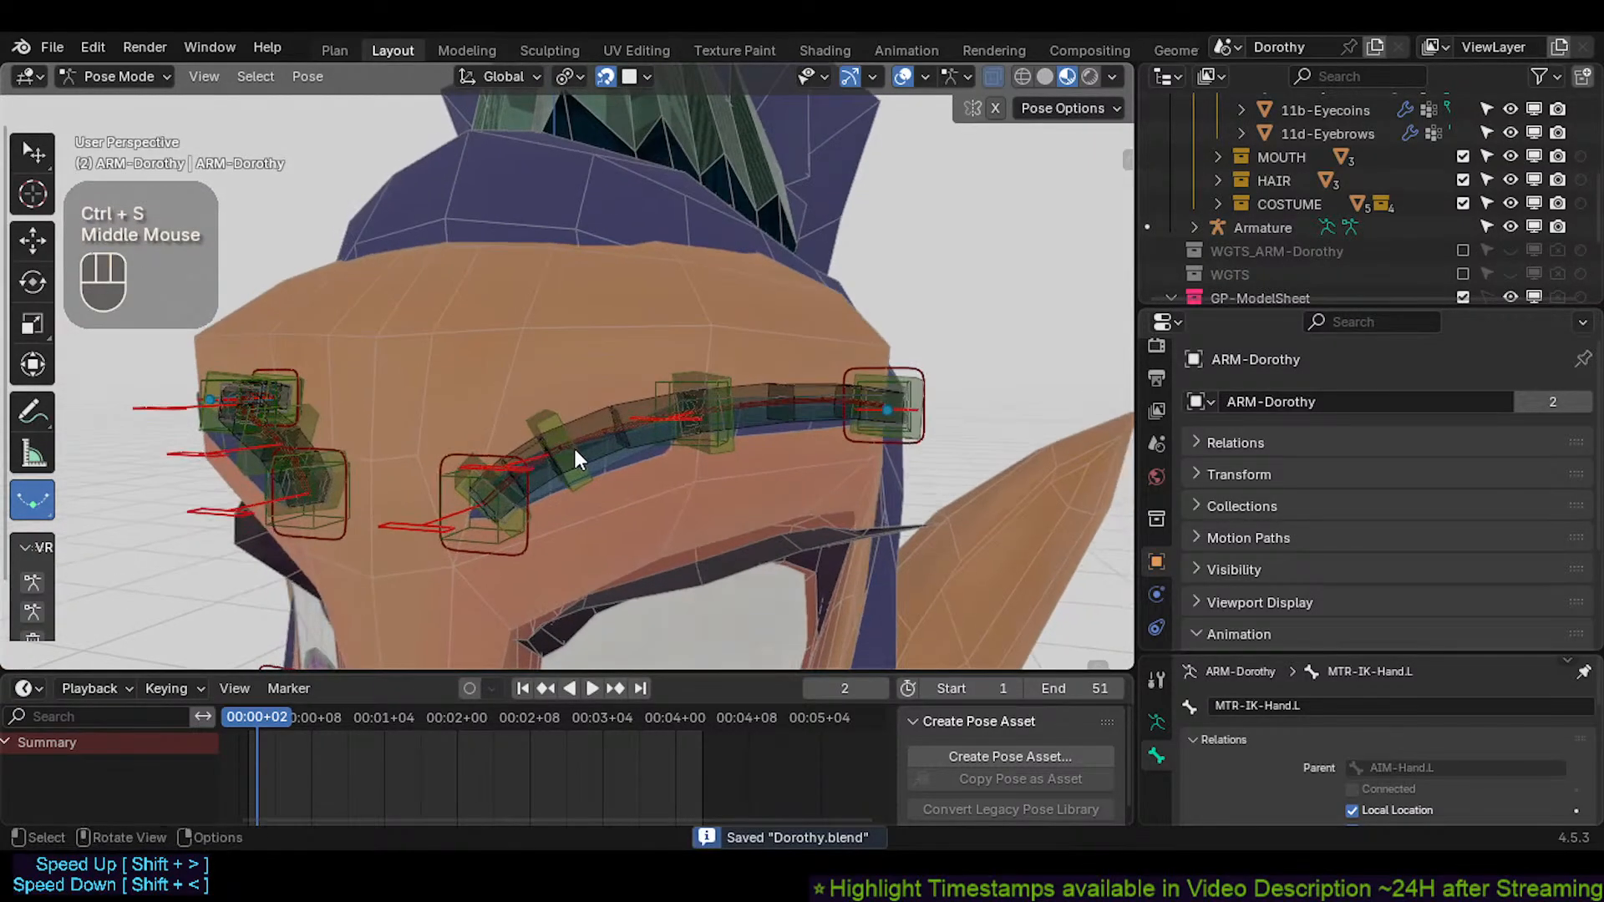
Select the HDL-Eyebrow.L.001 bone and examine how the left eyebrow's bones follow the eyebrow mesh
scroll(559, 409, up, 2)
click(541, 424)
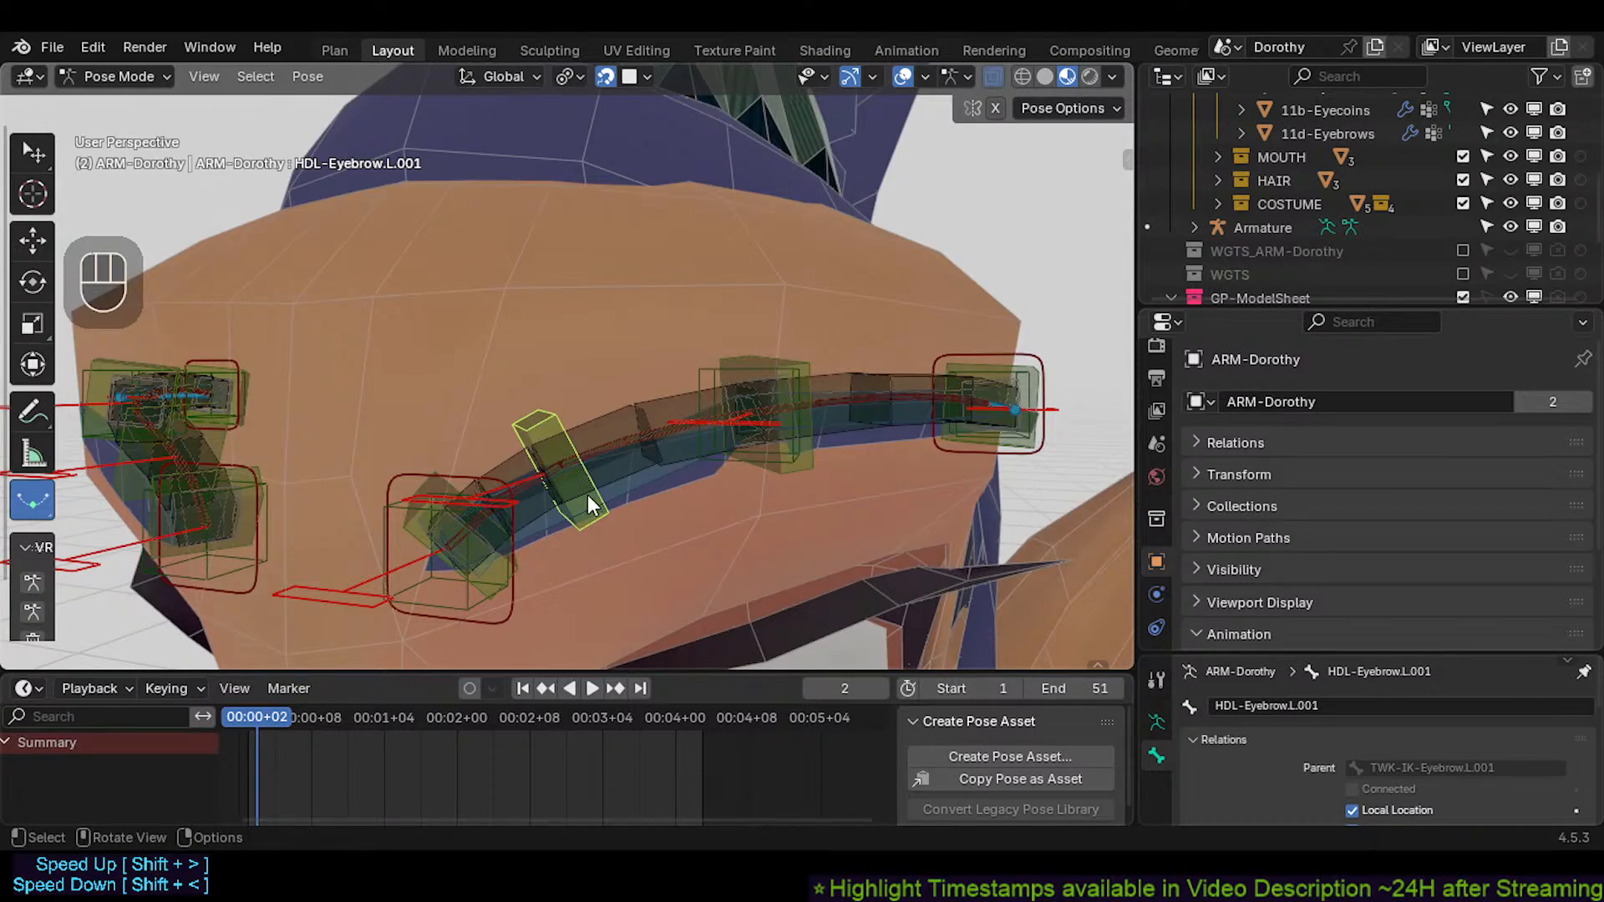
middle_drag(588, 495, 573, 494)
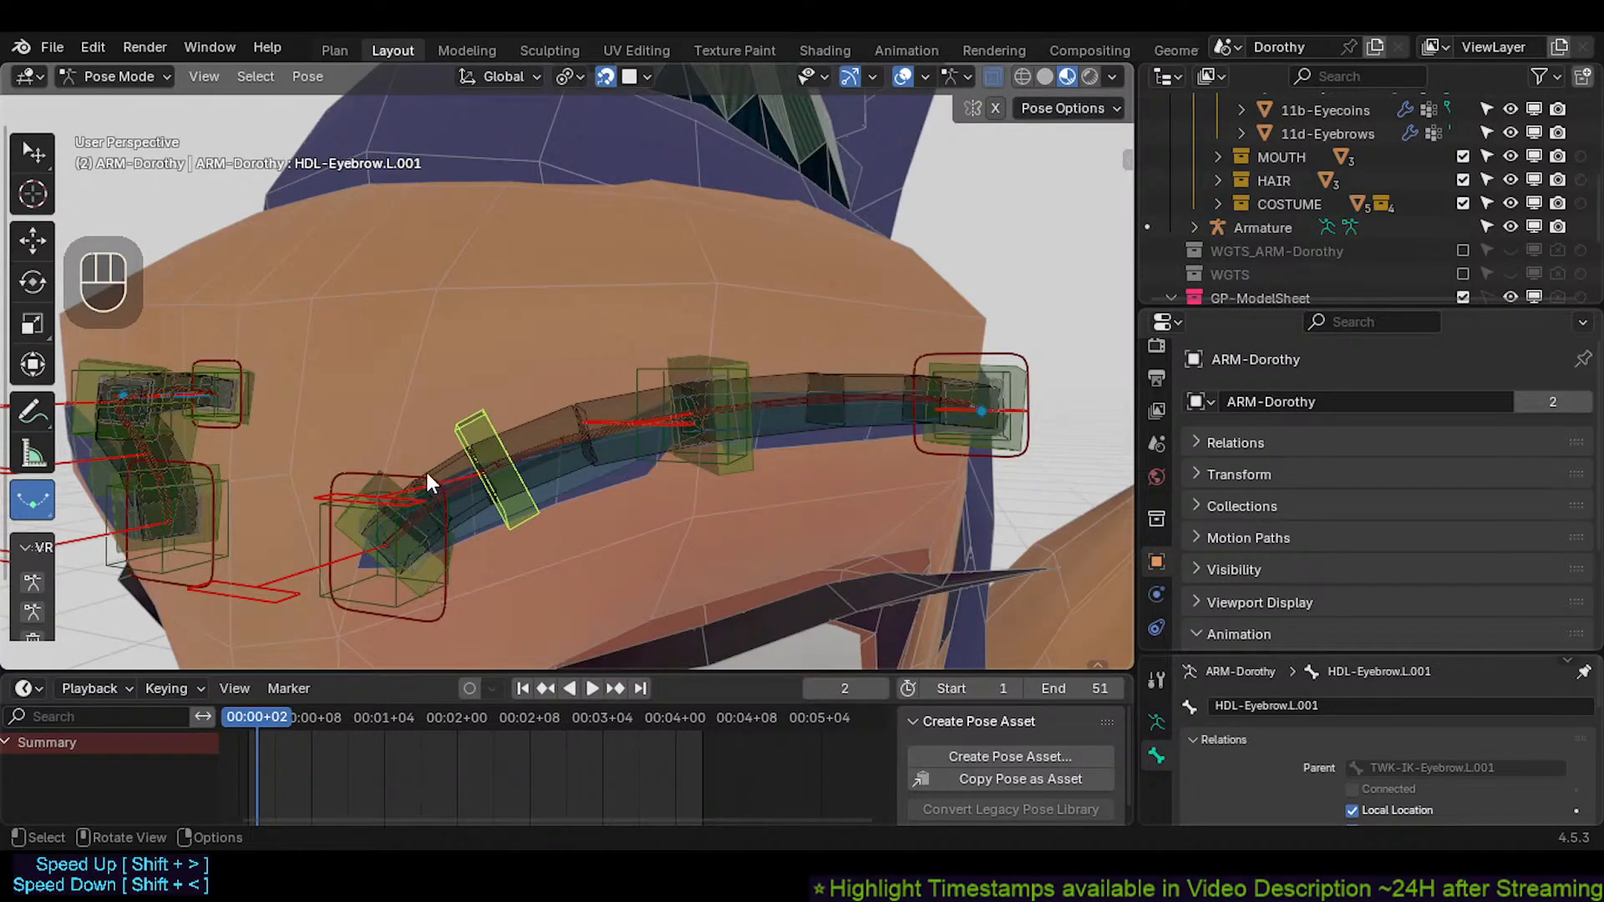
scroll(461, 525, down, 1)
scroll(461, 524, up, 1)
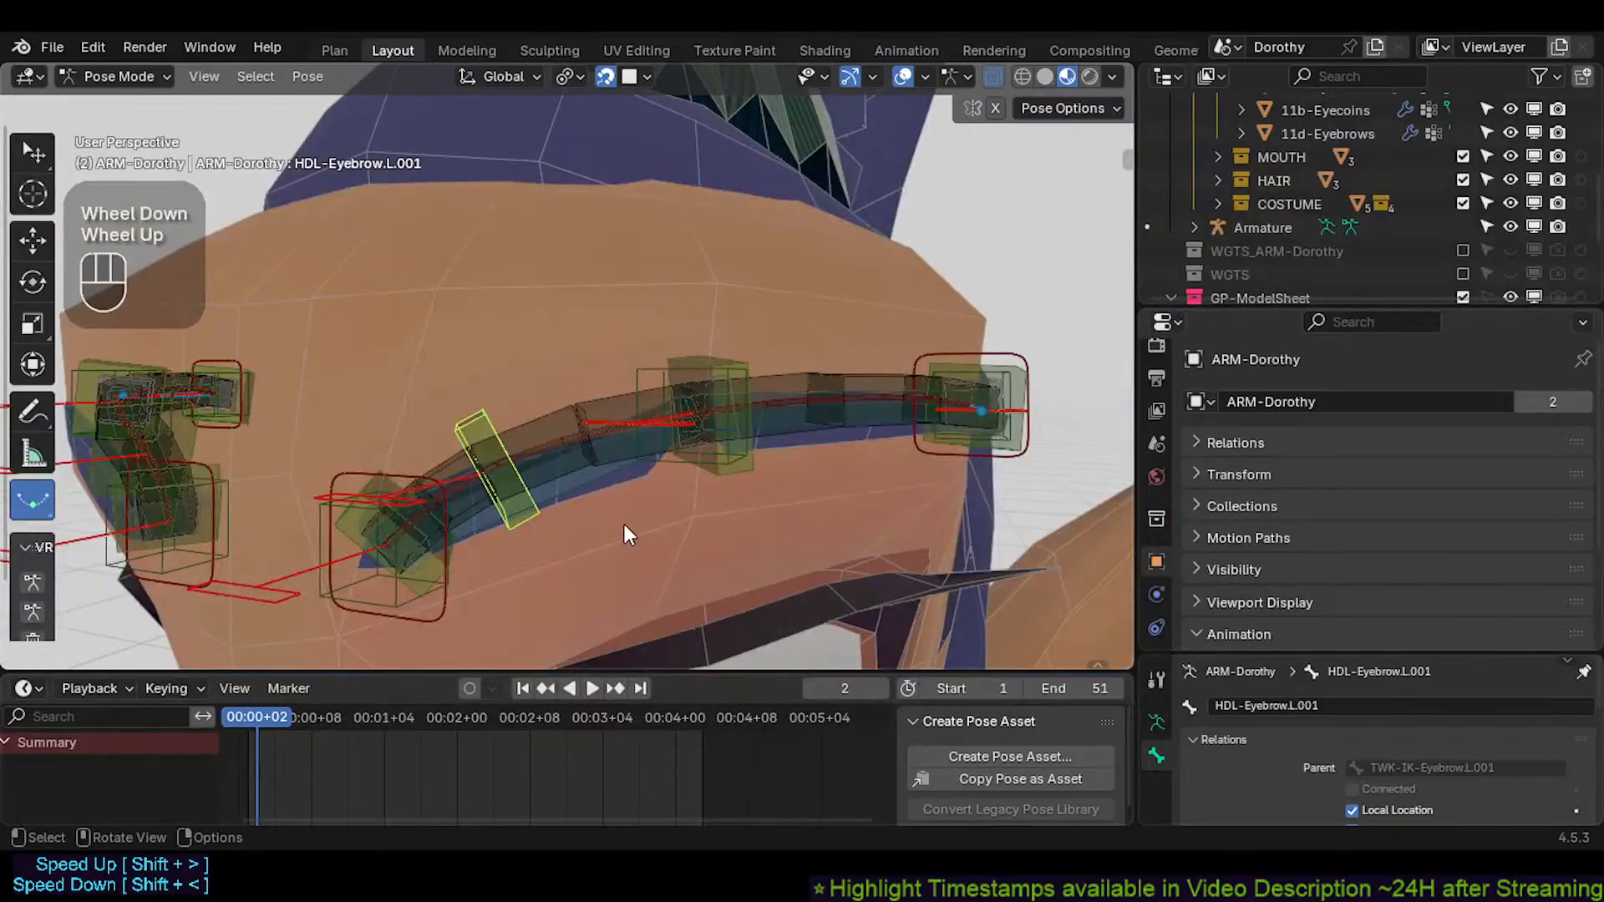
scroll(904, 486, down, 1)
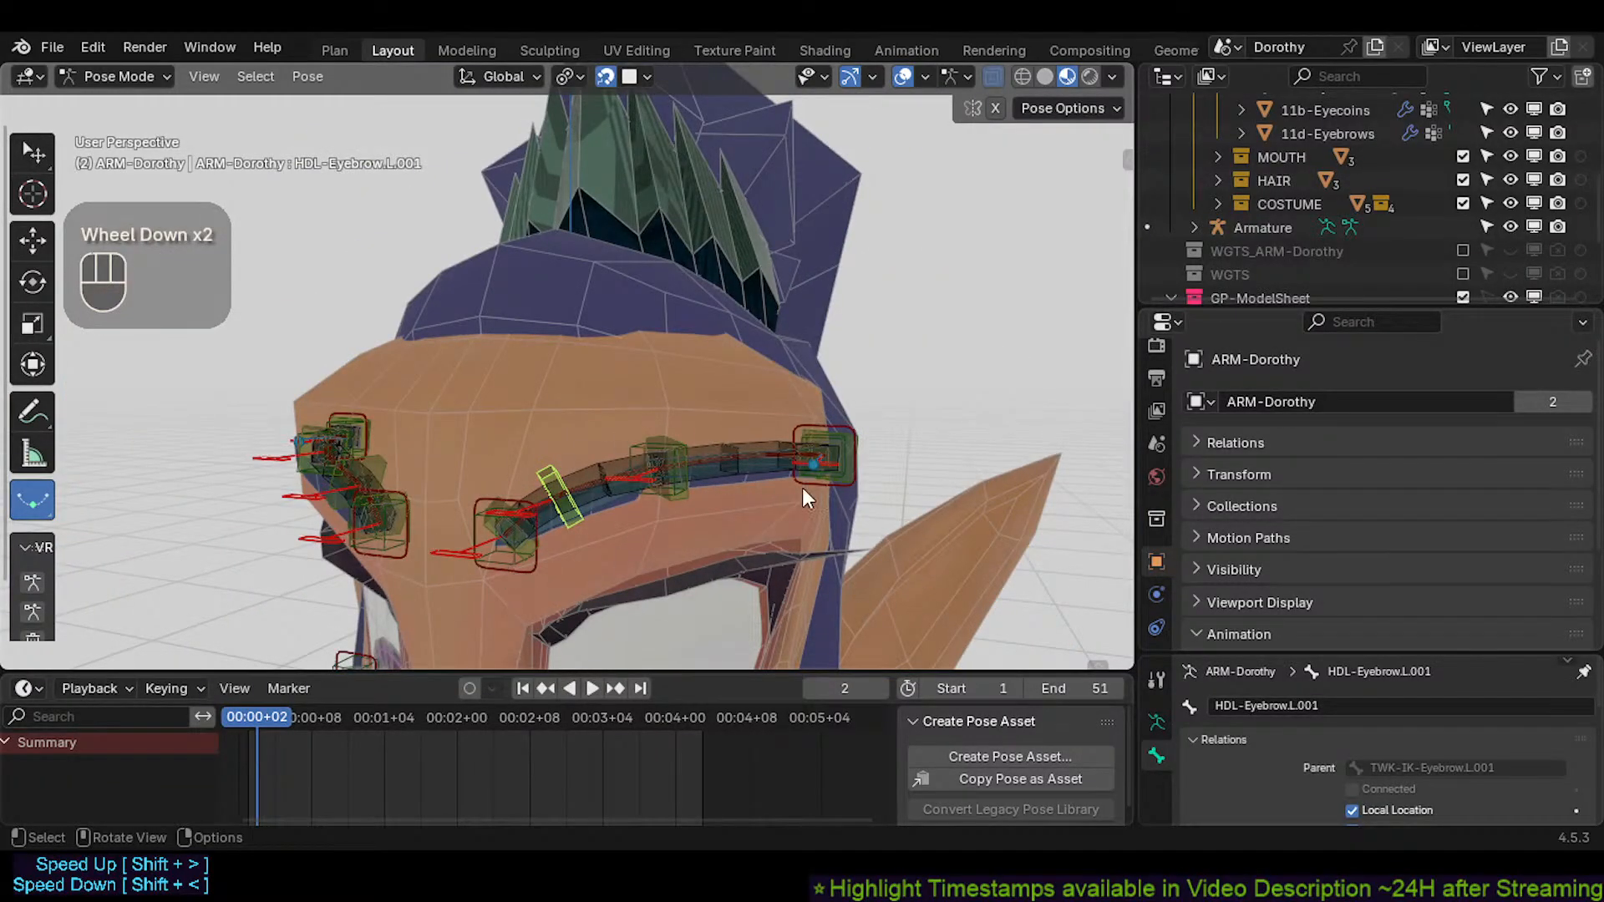
scroll(542, 529, up, 2)
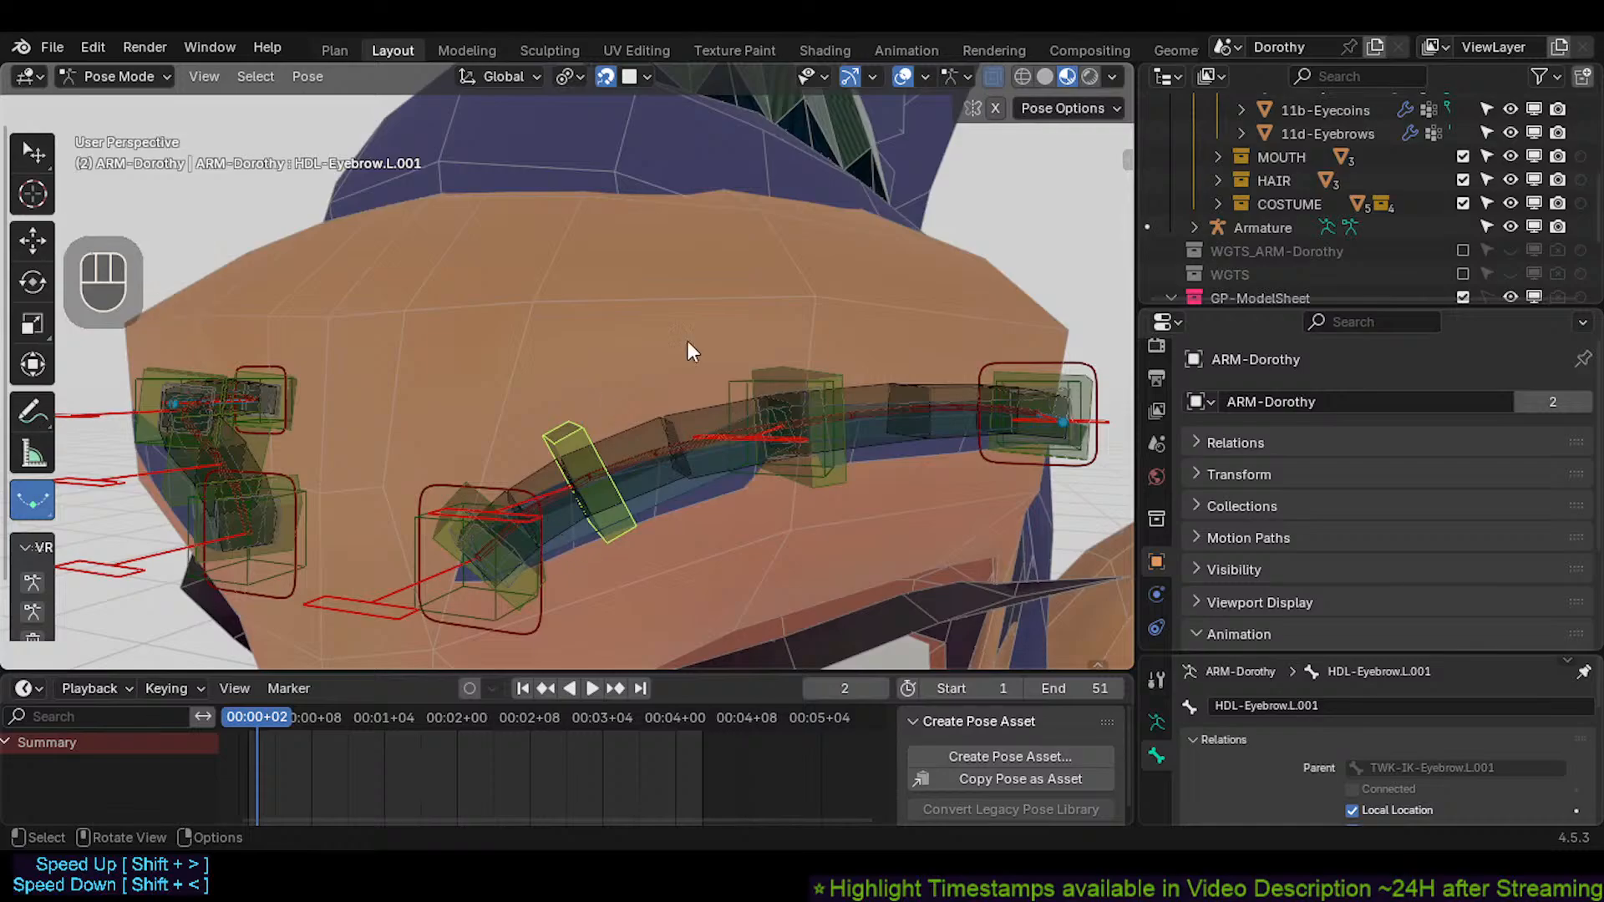
scroll(487, 535, down, 3)
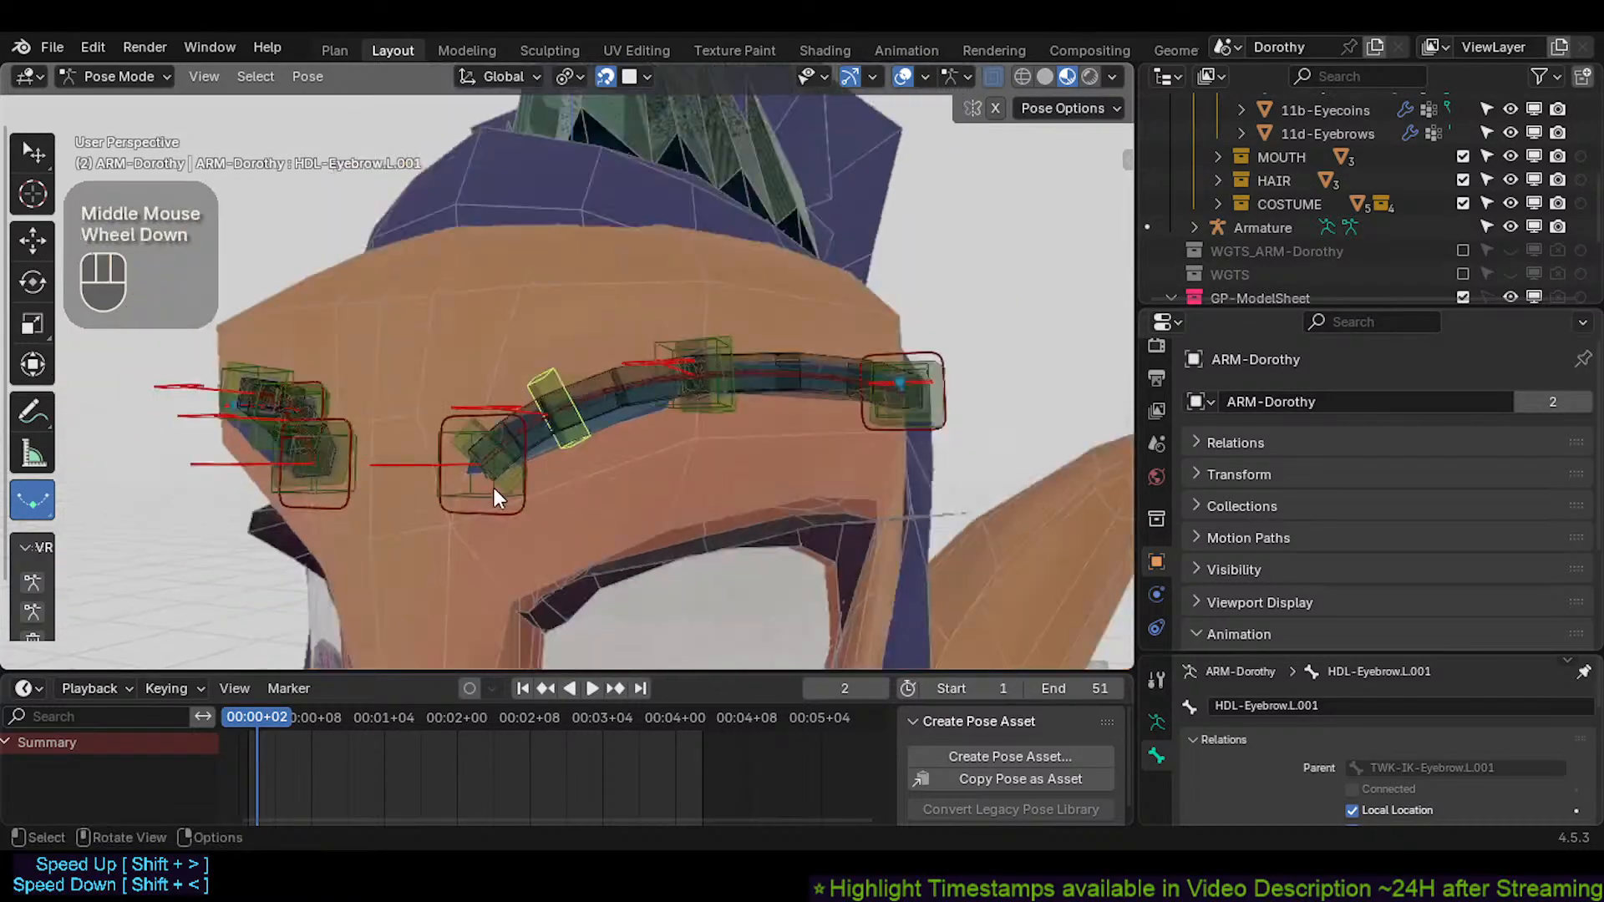
Move the inner brow control MTR-IK-Brow-Top-In.L up and back down to test the left eyebrow's deformation
scroll(563, 441, up, 1)
click(413, 441)
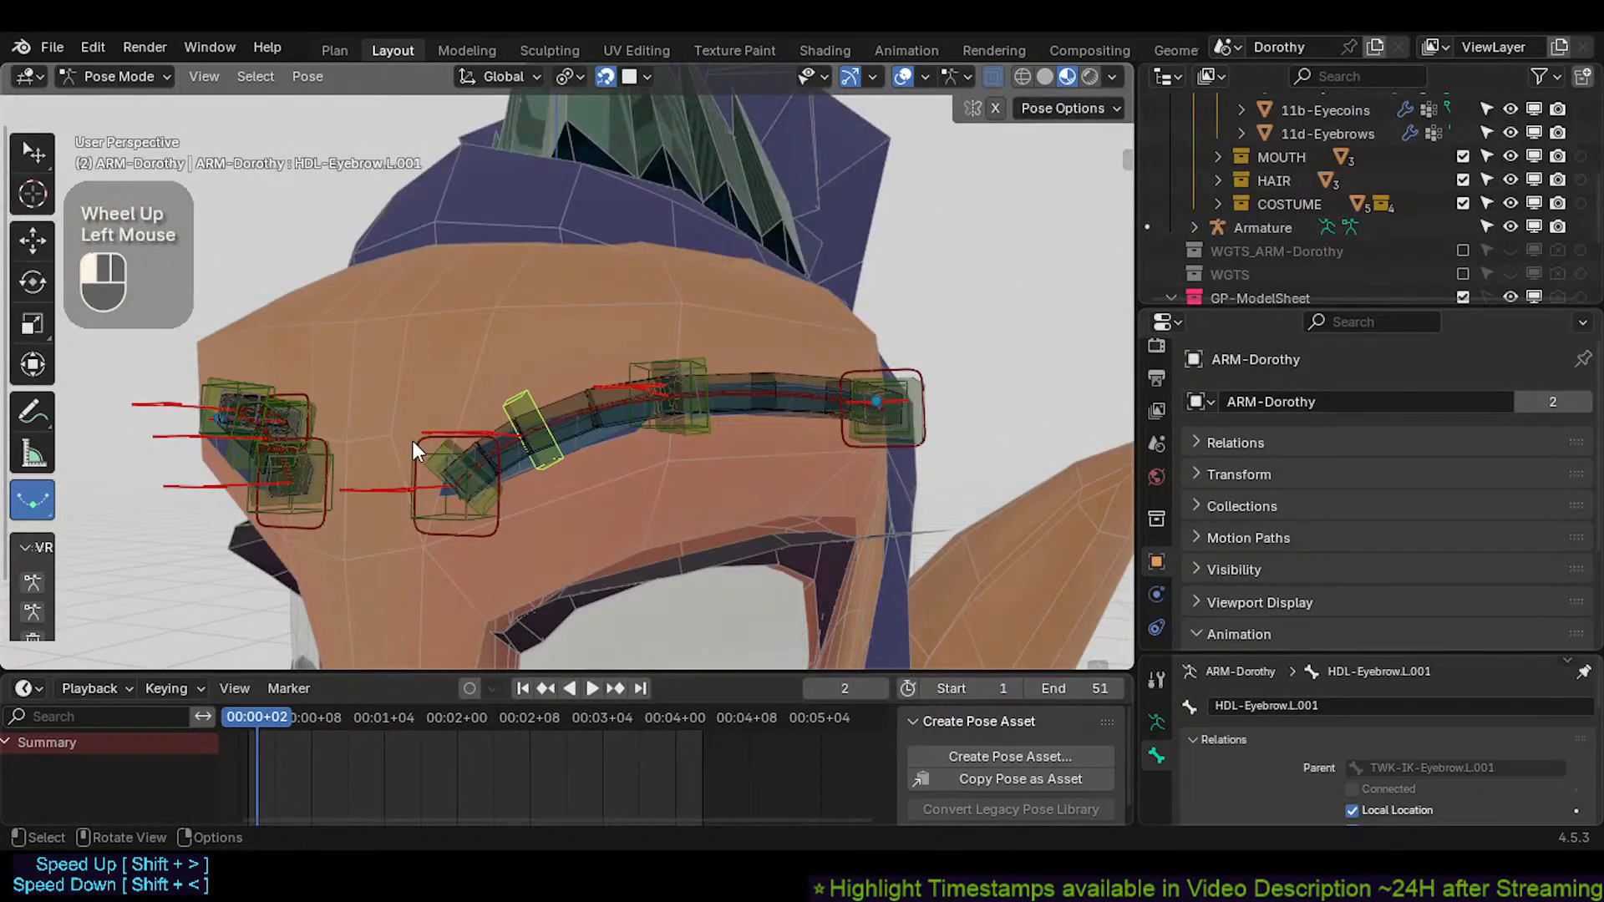
key(g)
click(443, 377)
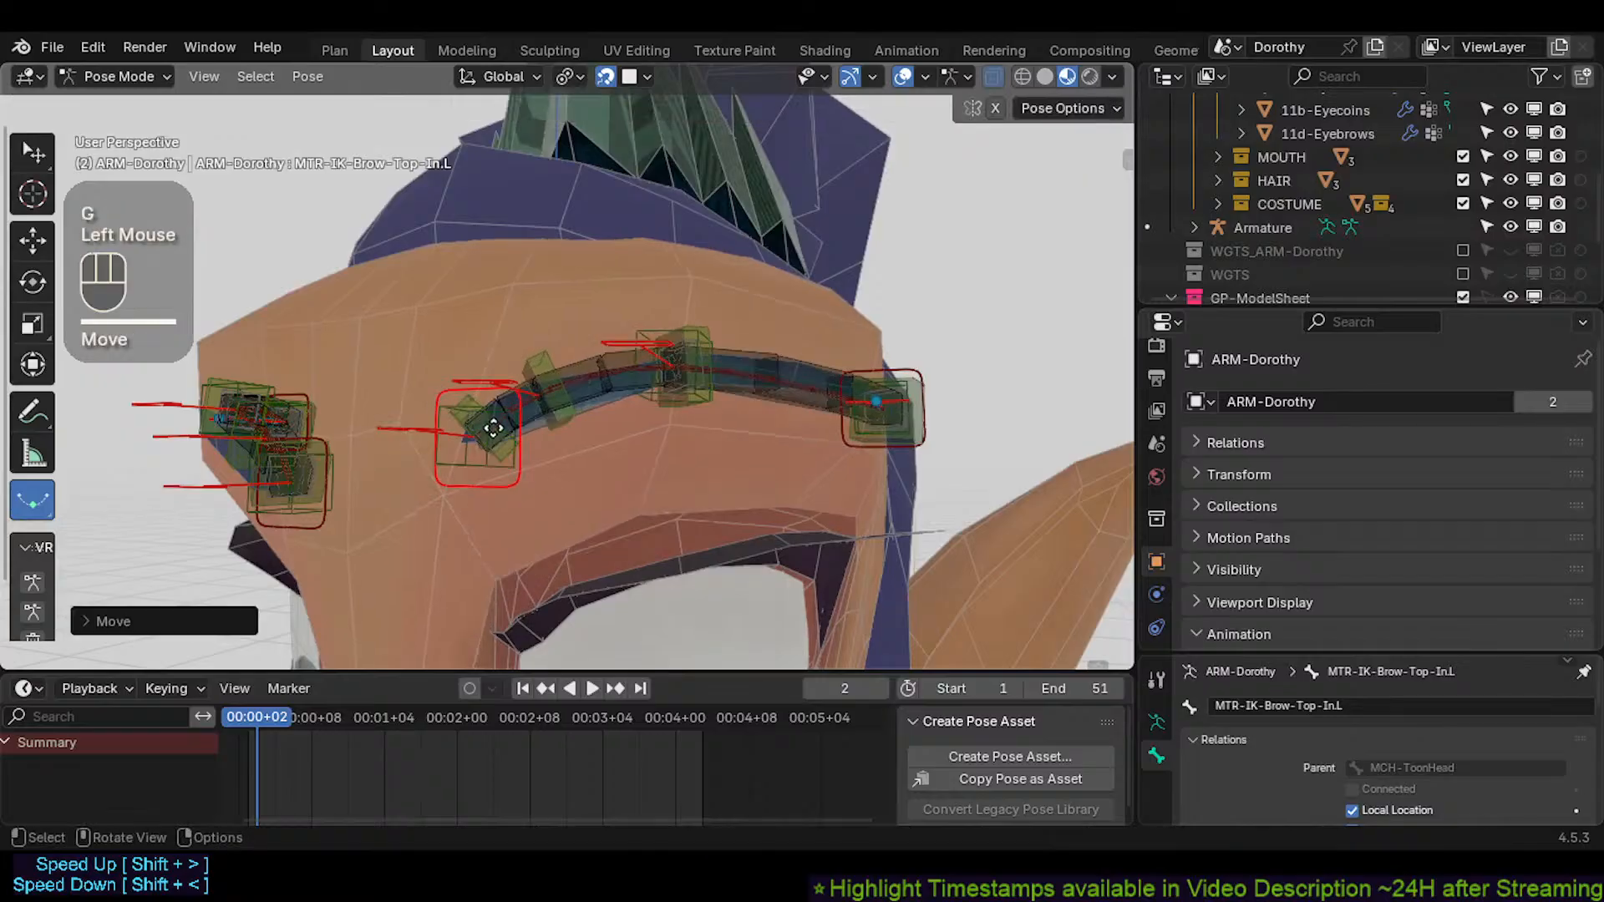
key(g)
click(478, 458)
Move and rotate the outer brow control MTR-IK-Brow-Top-Out.L to test the outer end of the left eyebrow
middle_drag(869, 453, 755, 473)
click(810, 458)
key(g)
click(715, 492)
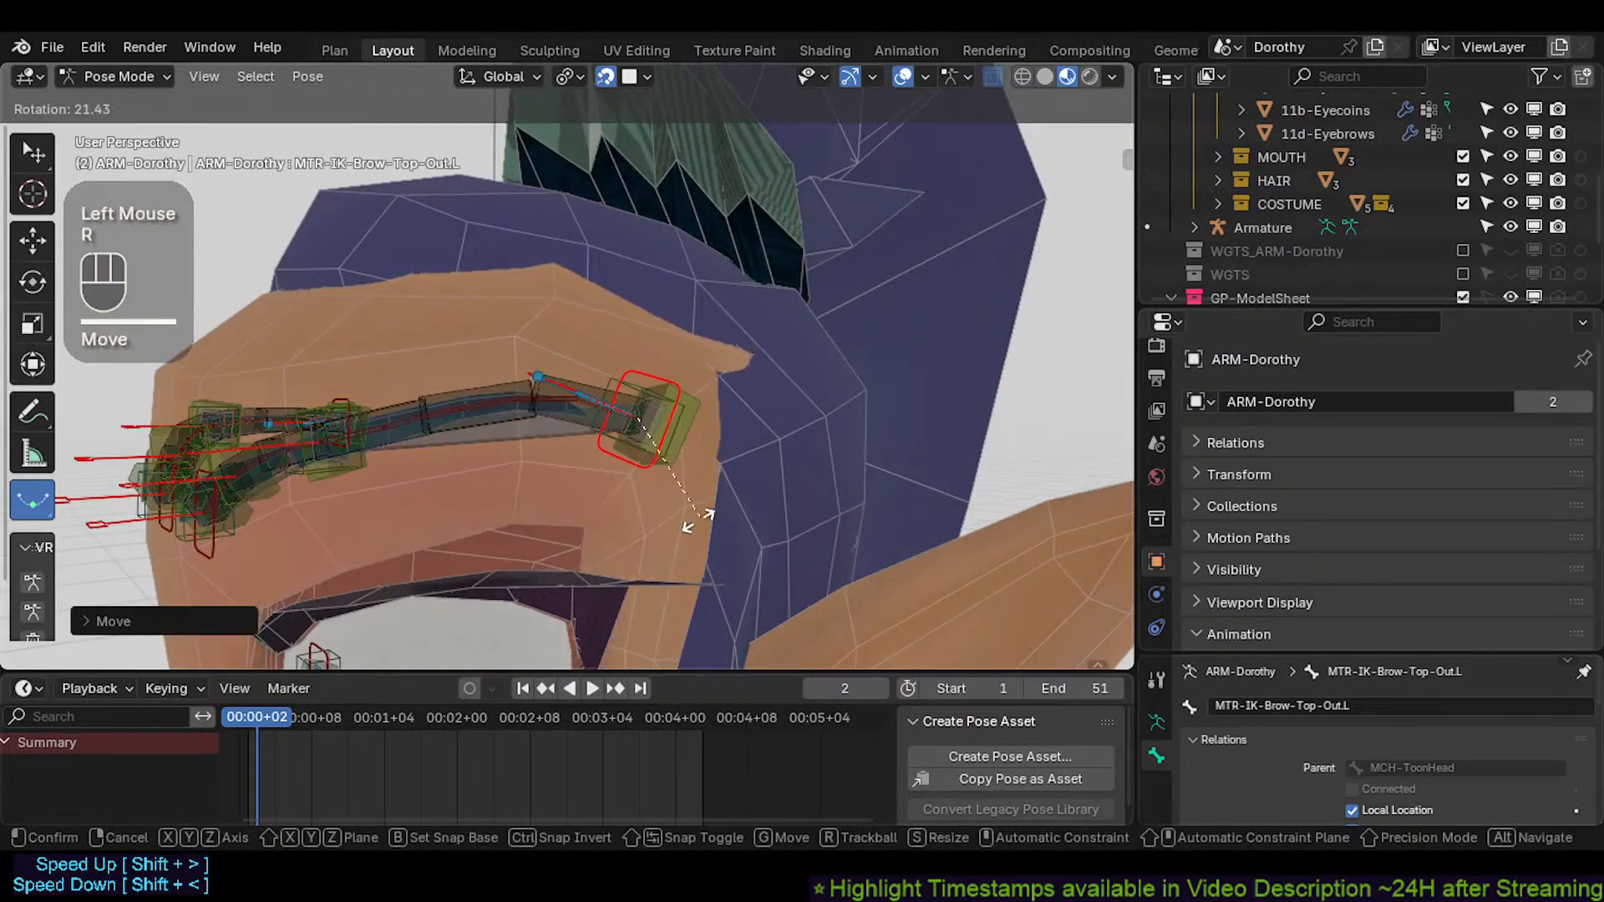
key(r)
click(709, 528)
key(g)
click(707, 506)
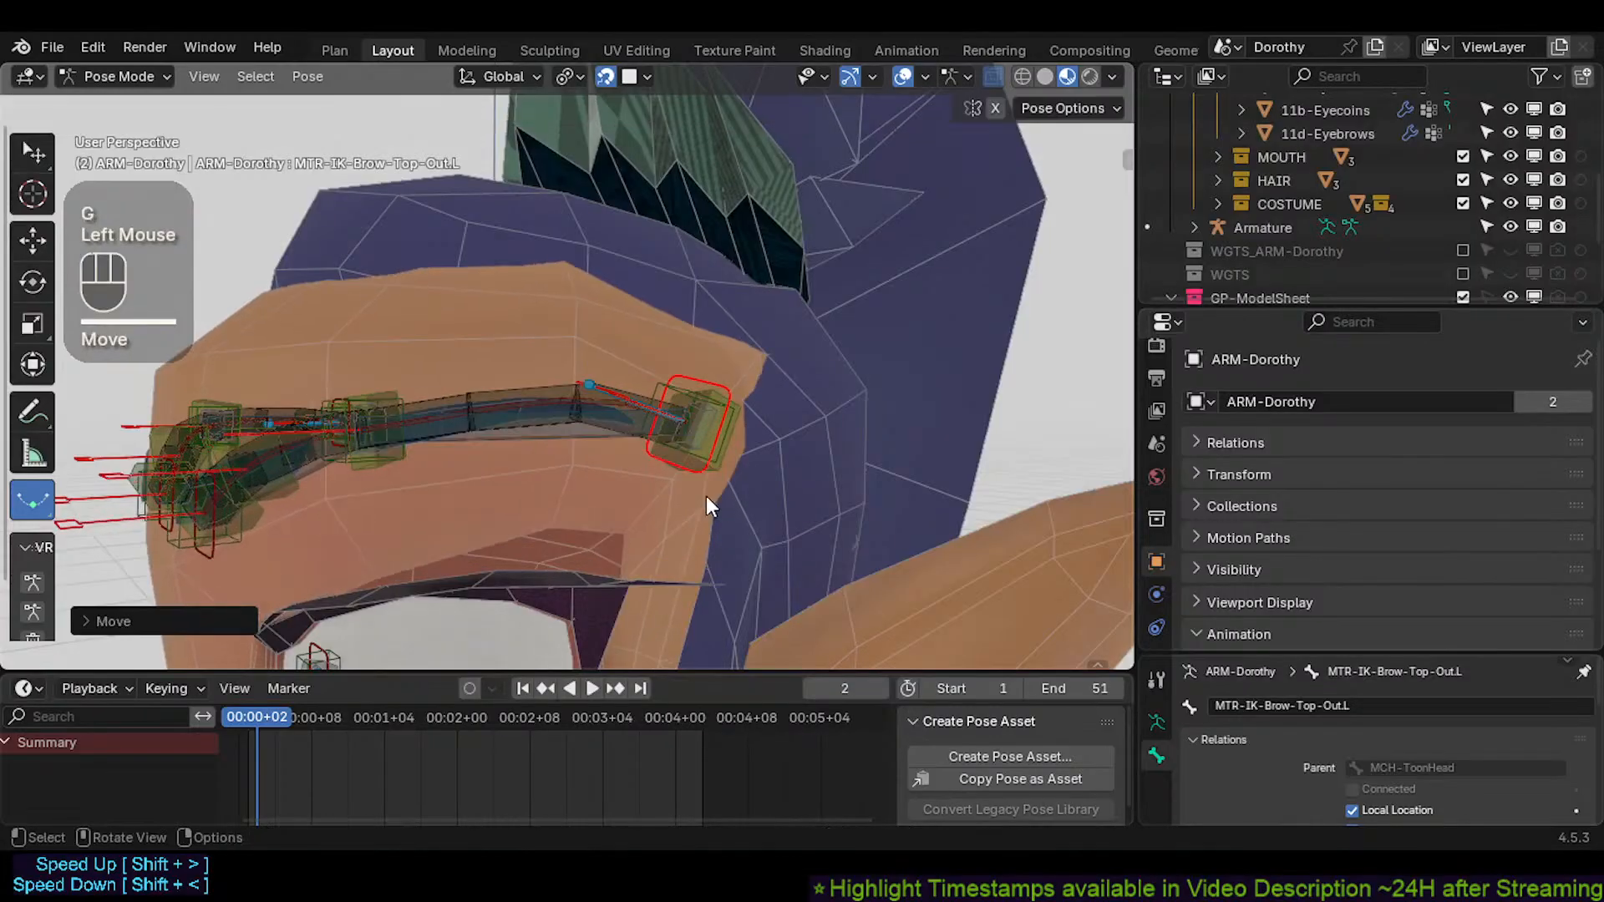
middle_drag(707, 502, 810, 378)
key(g)
click(769, 435)
middle_drag(703, 425, 726, 414)
Raise and rotate MTR-IK-Brow-Top-In.L to test a flatter pose of the left eyebrow
click(548, 413)
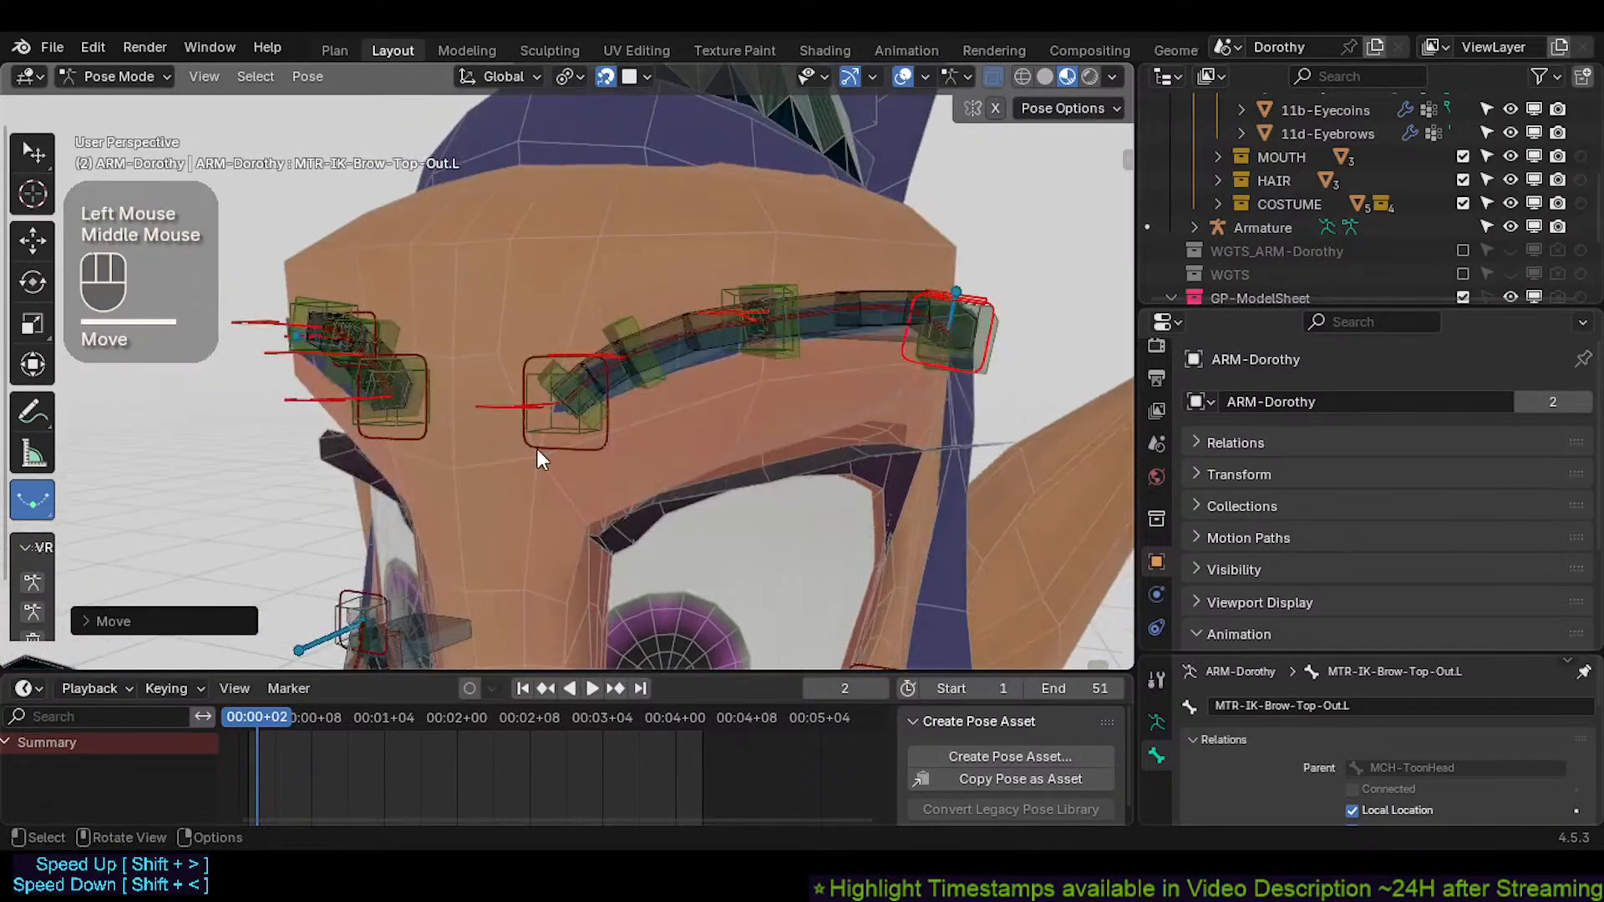
key(g)
click(717, 393)
key(r)
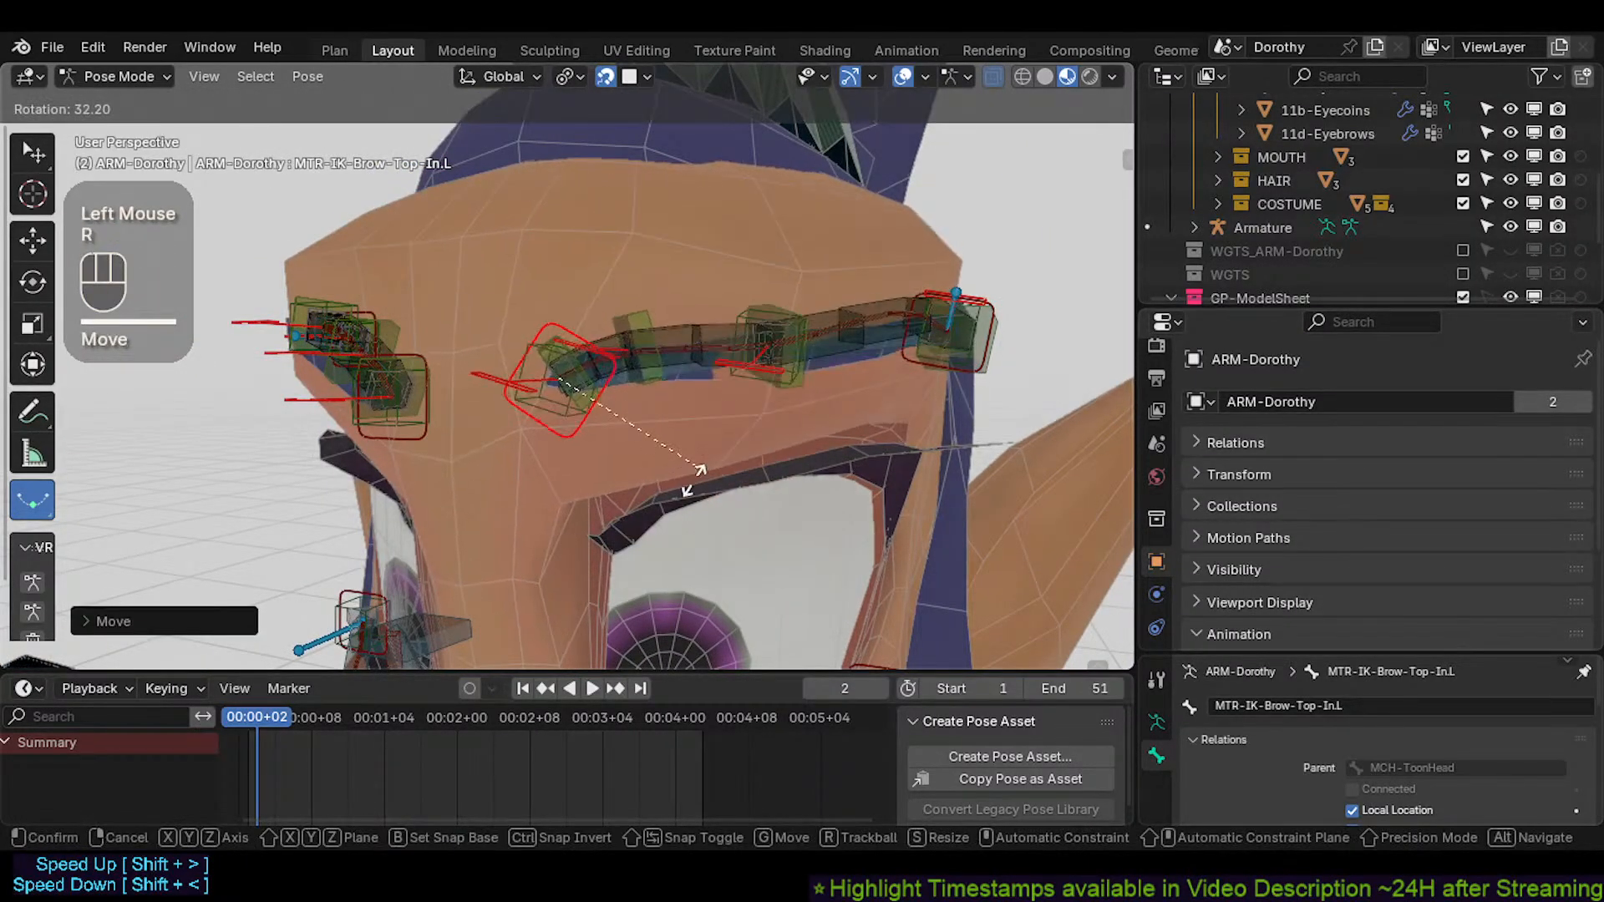
click(690, 411)
key(g)
click(788, 327)
key(r)
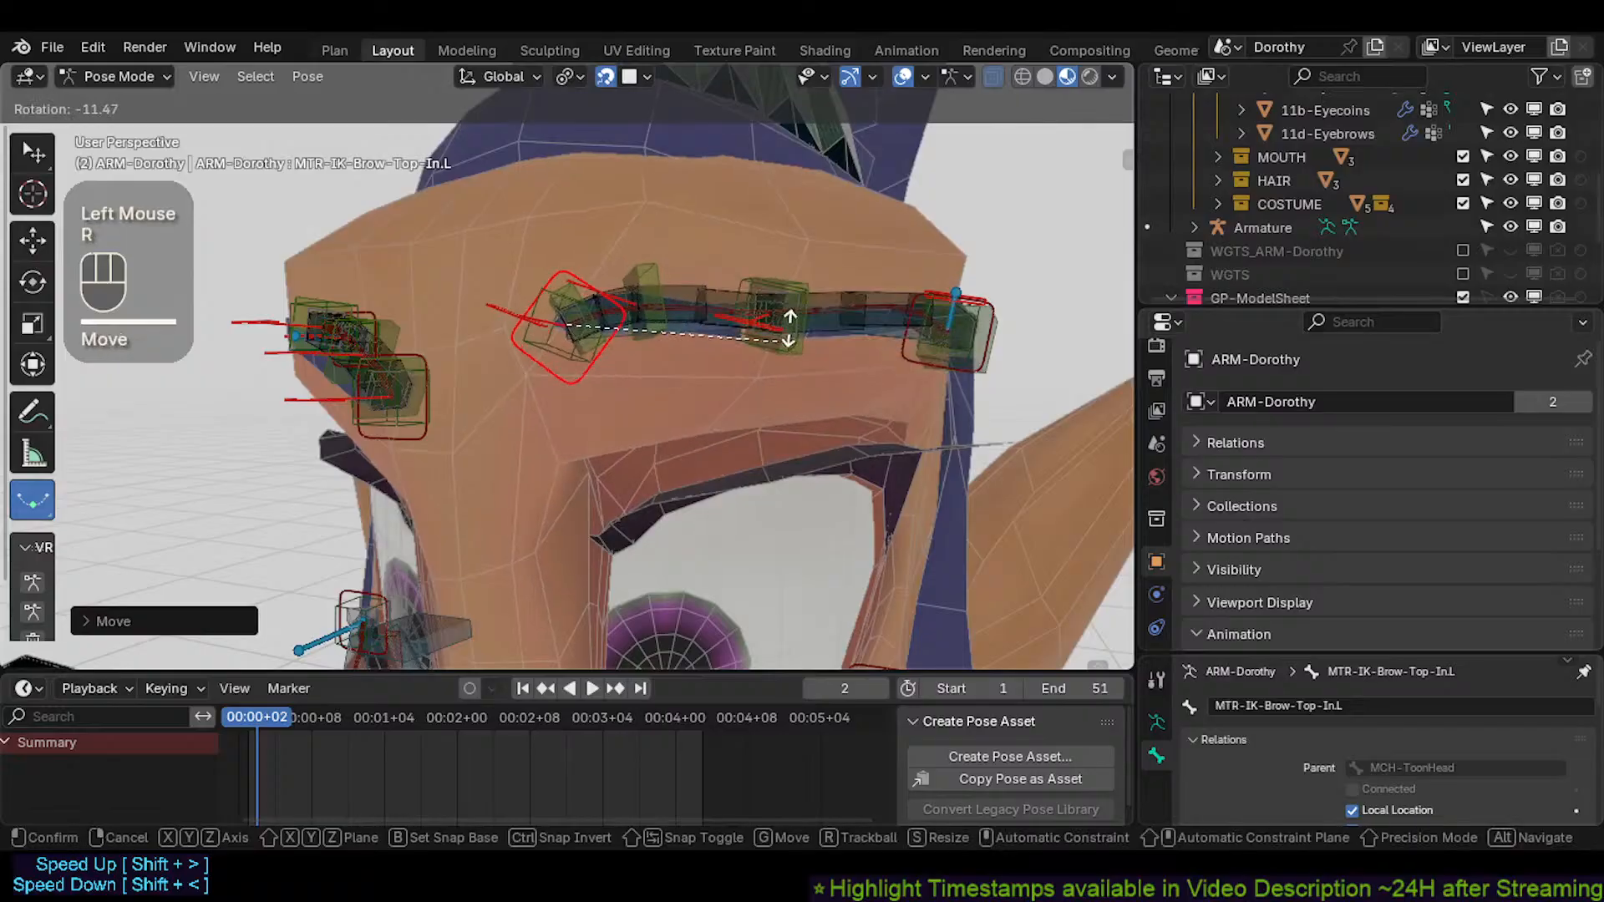
click(788, 328)
Switch the character's meshes to their smoothed display and save the file
key(shift+ctrl+alt+1)
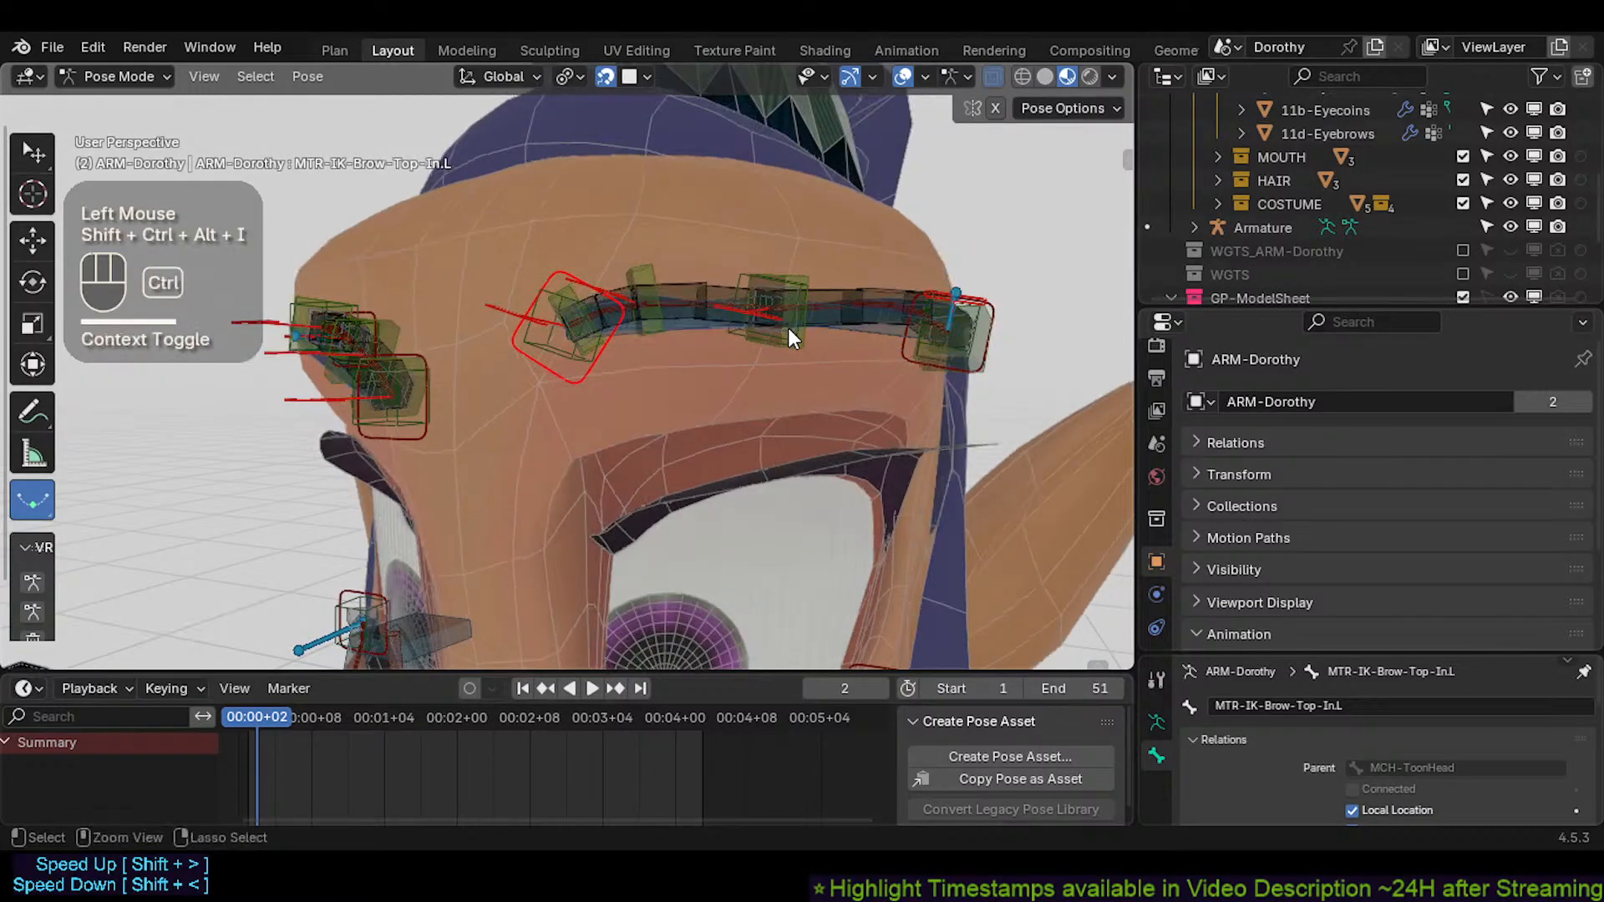
scroll(789, 328, down, 3)
scroll(725, 334, up, 2)
key(ctrl+s)
Clear the pose of all visible bones, then save the file with the mesh wireframe hidden
key(a)
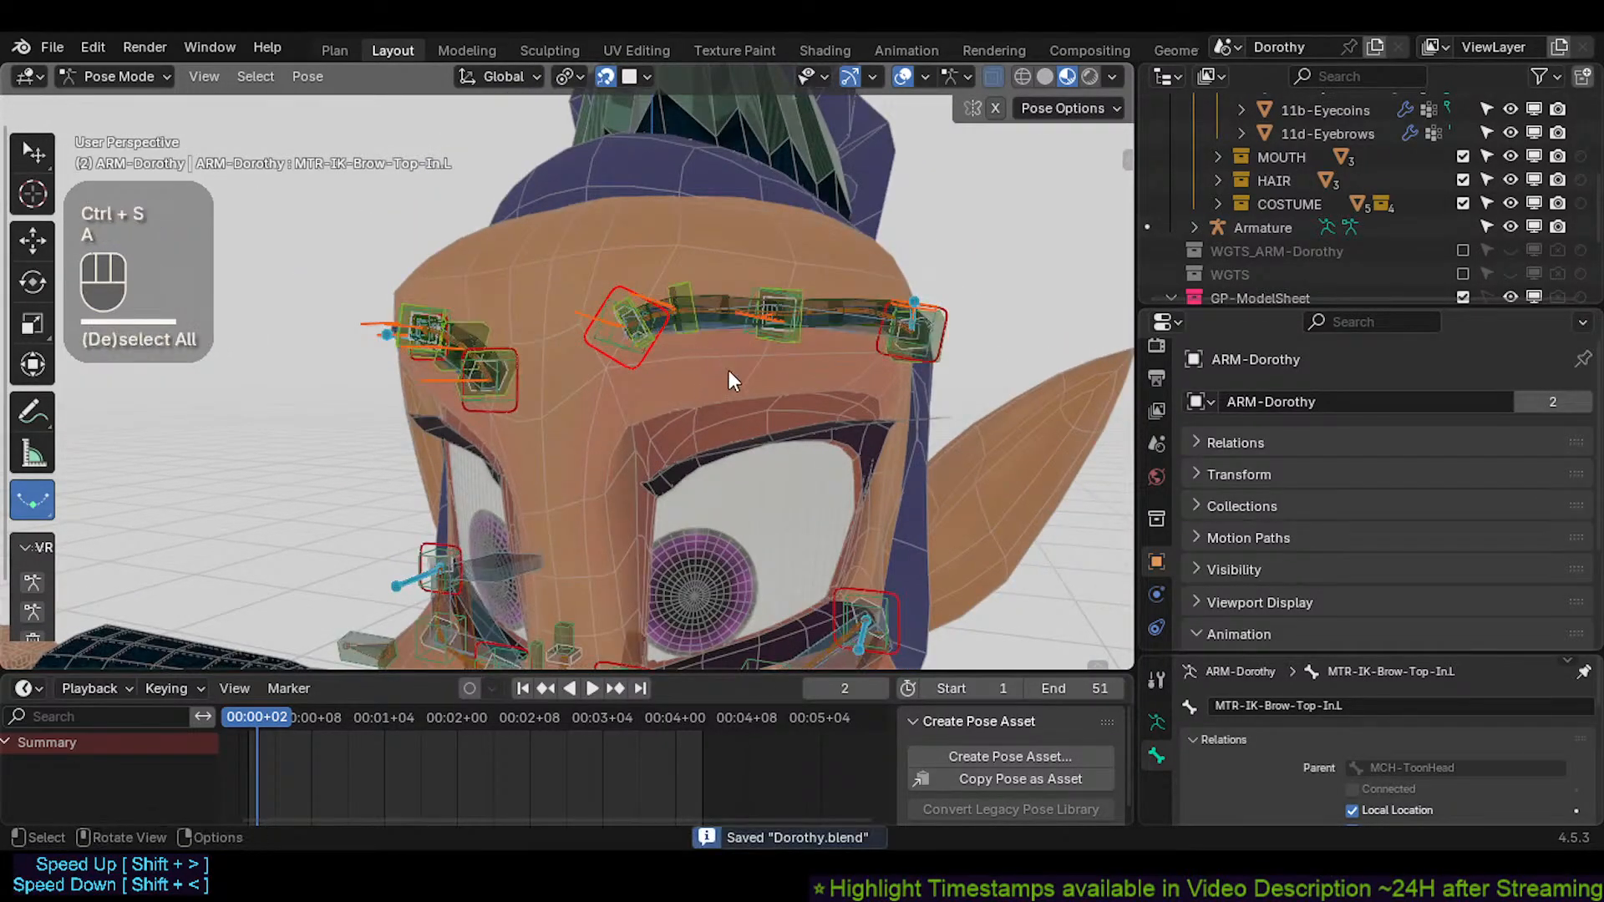
key(shift+ctrl+alt+2)
middle_drag(729, 376, 680, 382)
key(a)
key(alt+g)
key(ctrl+s)
key(shift+ctrl+alt+i)
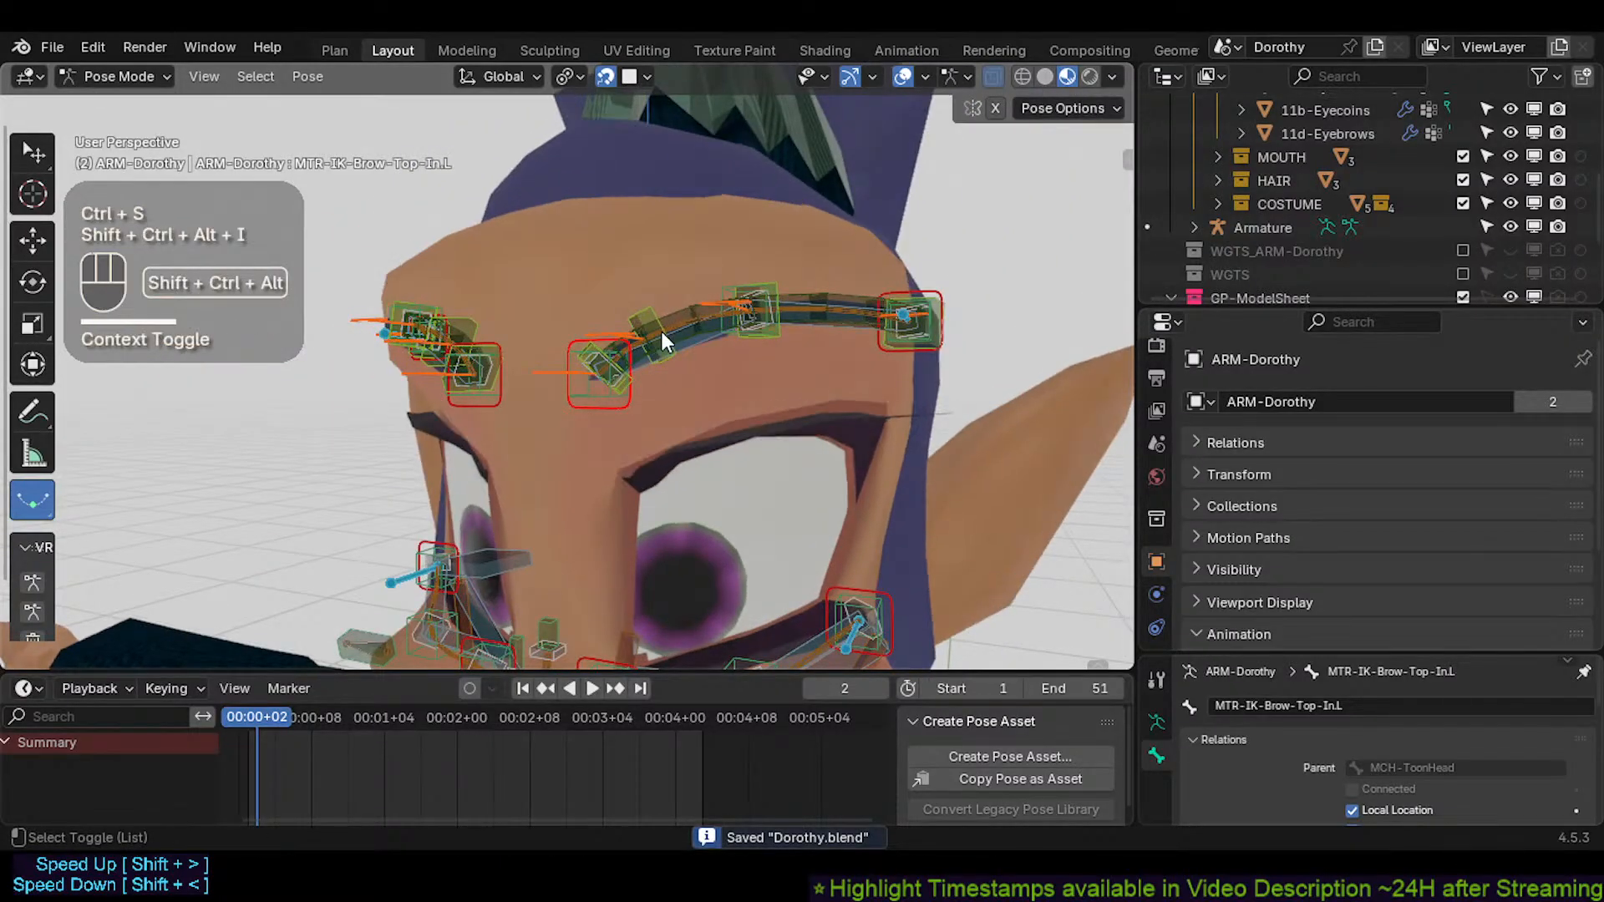
Rotate and move MTR-IK-Brow-Top-In.L to arch the left eyebrow on the smoothed forehead
click(558, 331)
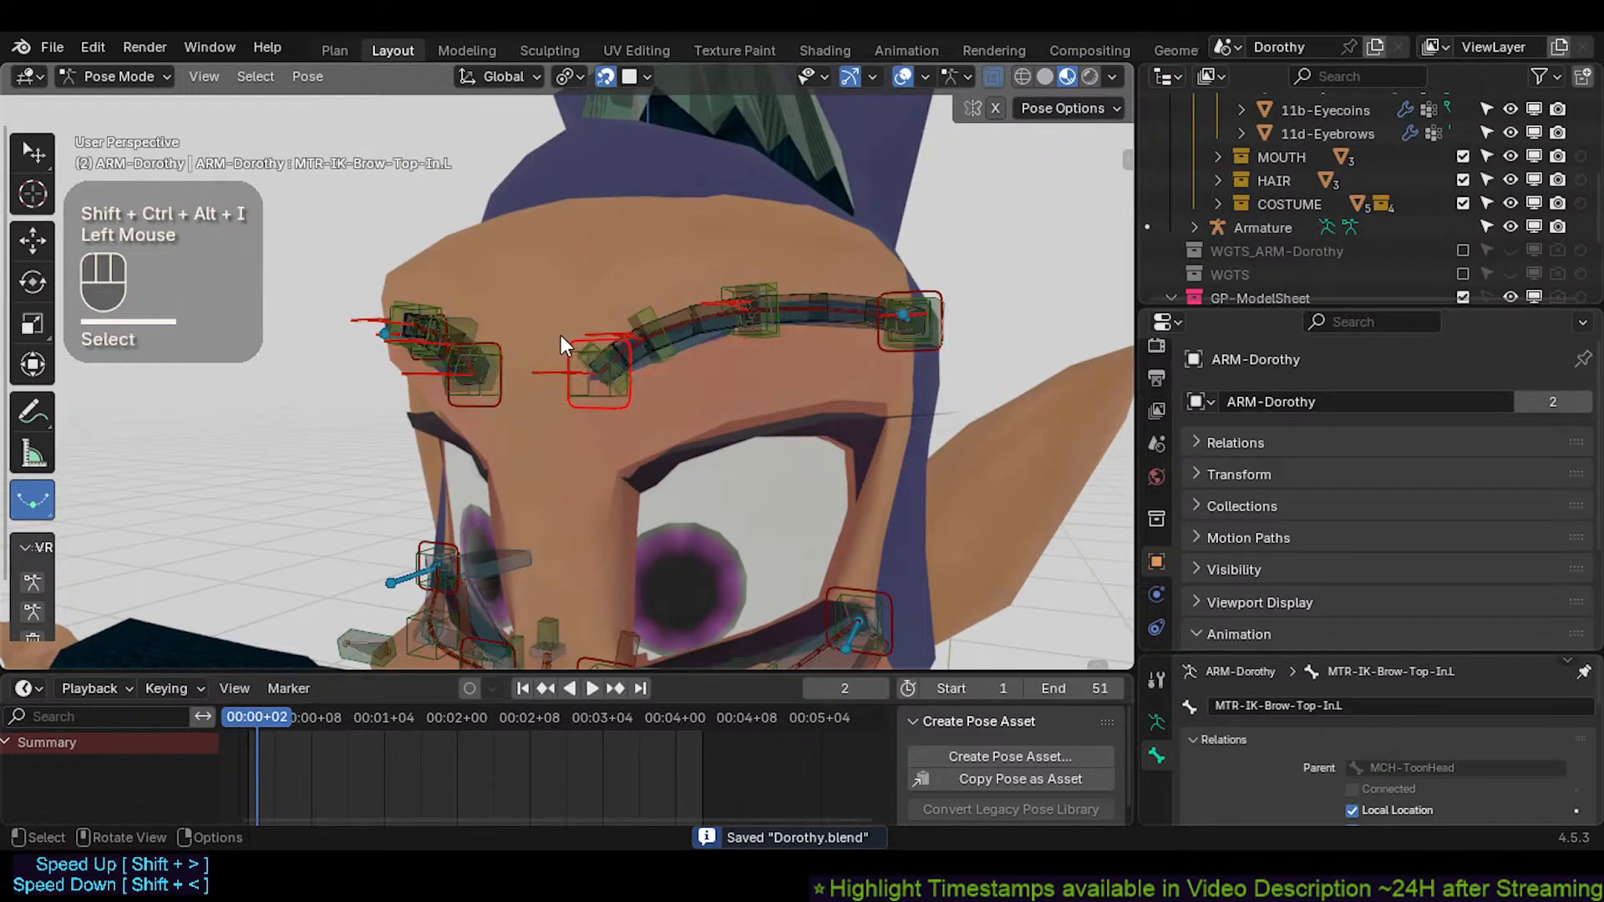
key(r)
click(730, 330)
key(g)
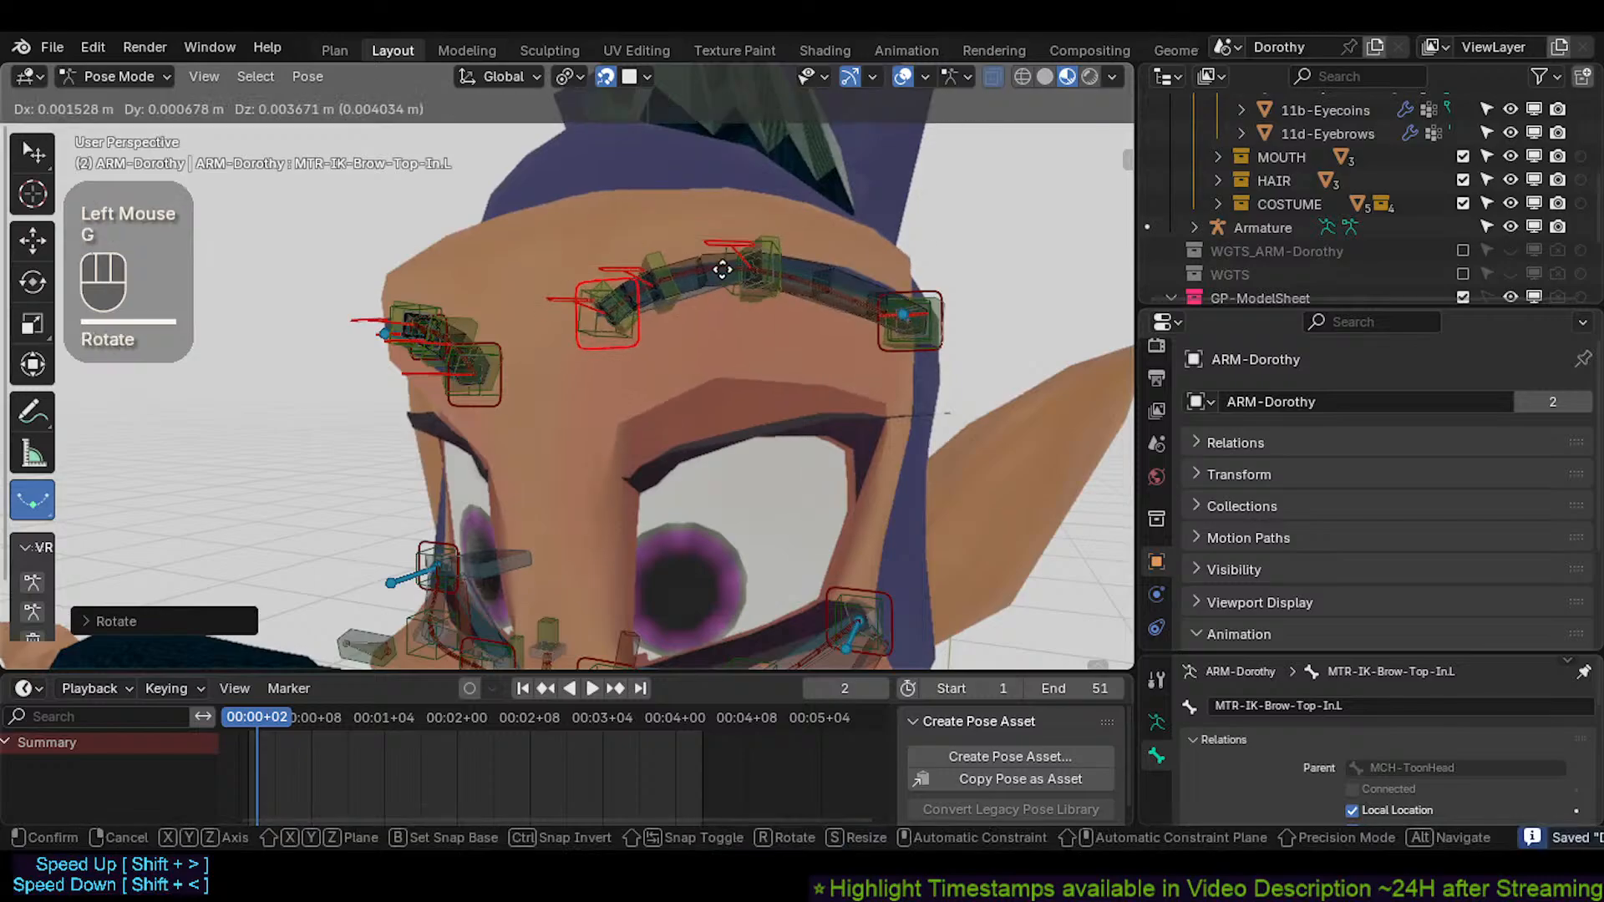
click(734, 234)
key(r)
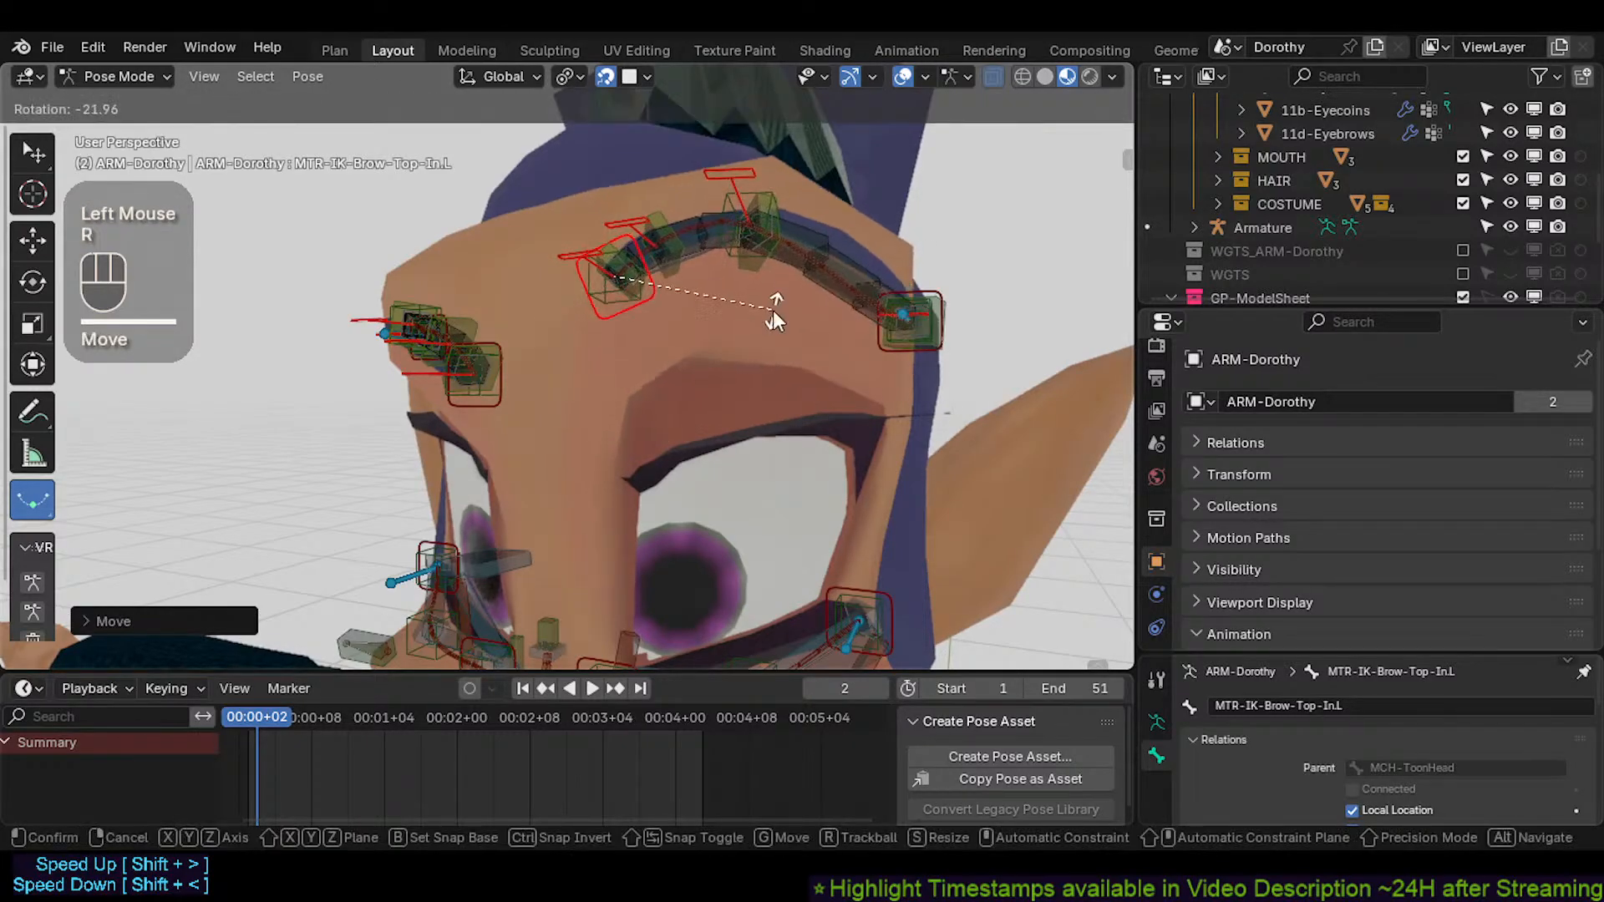
click(771, 319)
key(g)
click(754, 424)
Rotate and reposition MTR-IK-Brow-Top-Out.L to test how the outer end bends the left eyebrow
click(927, 355)
key(r)
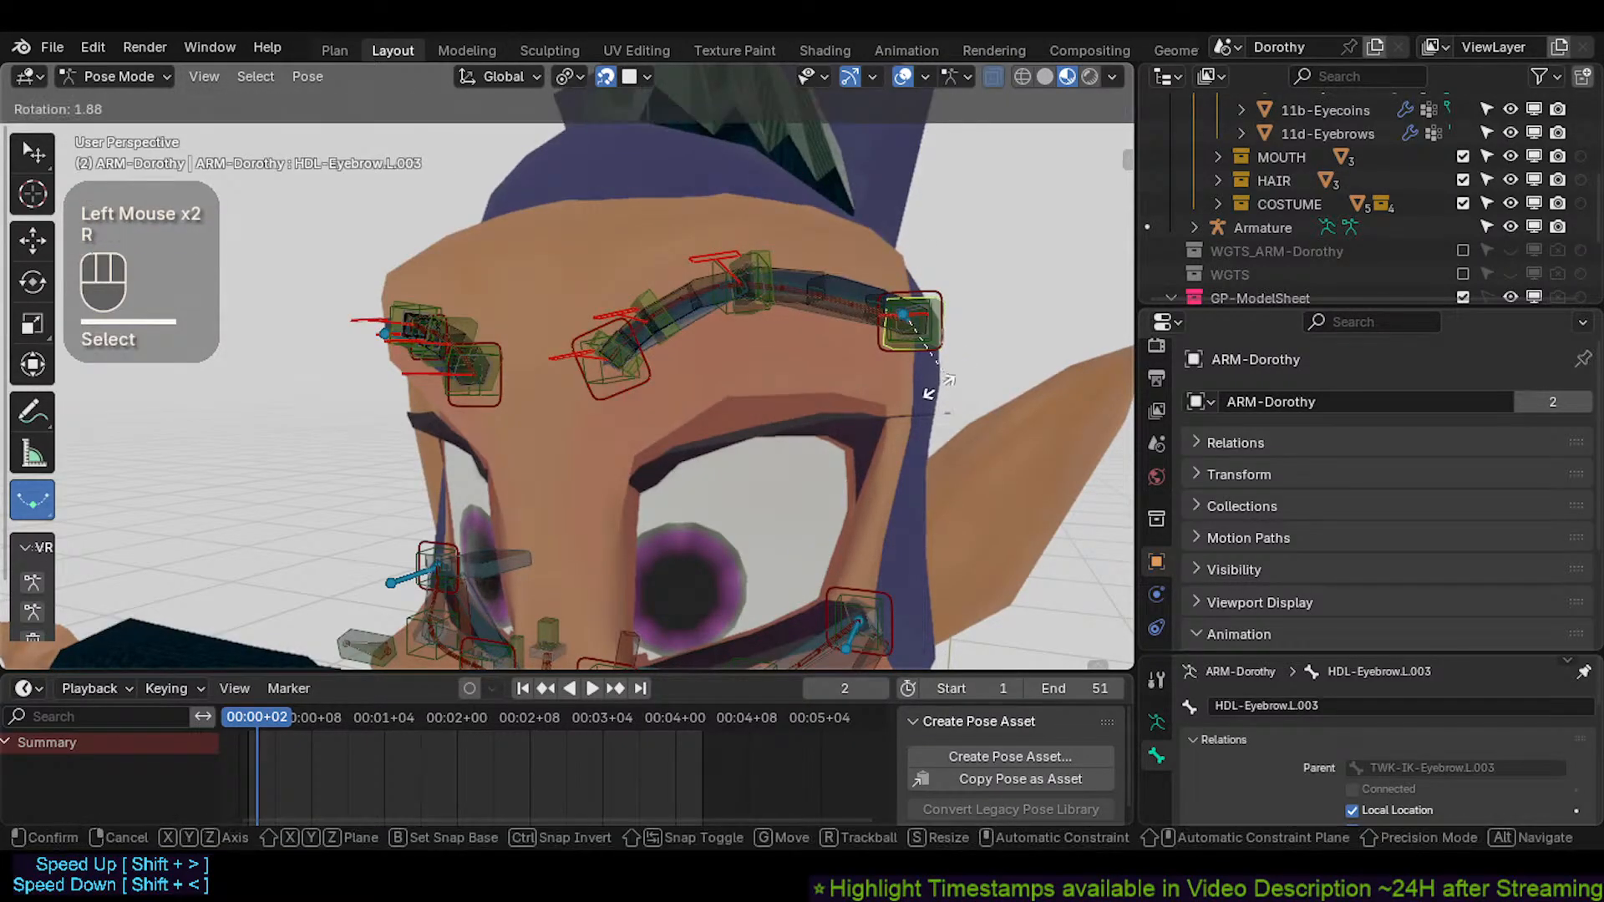
click(935, 283)
key(r)
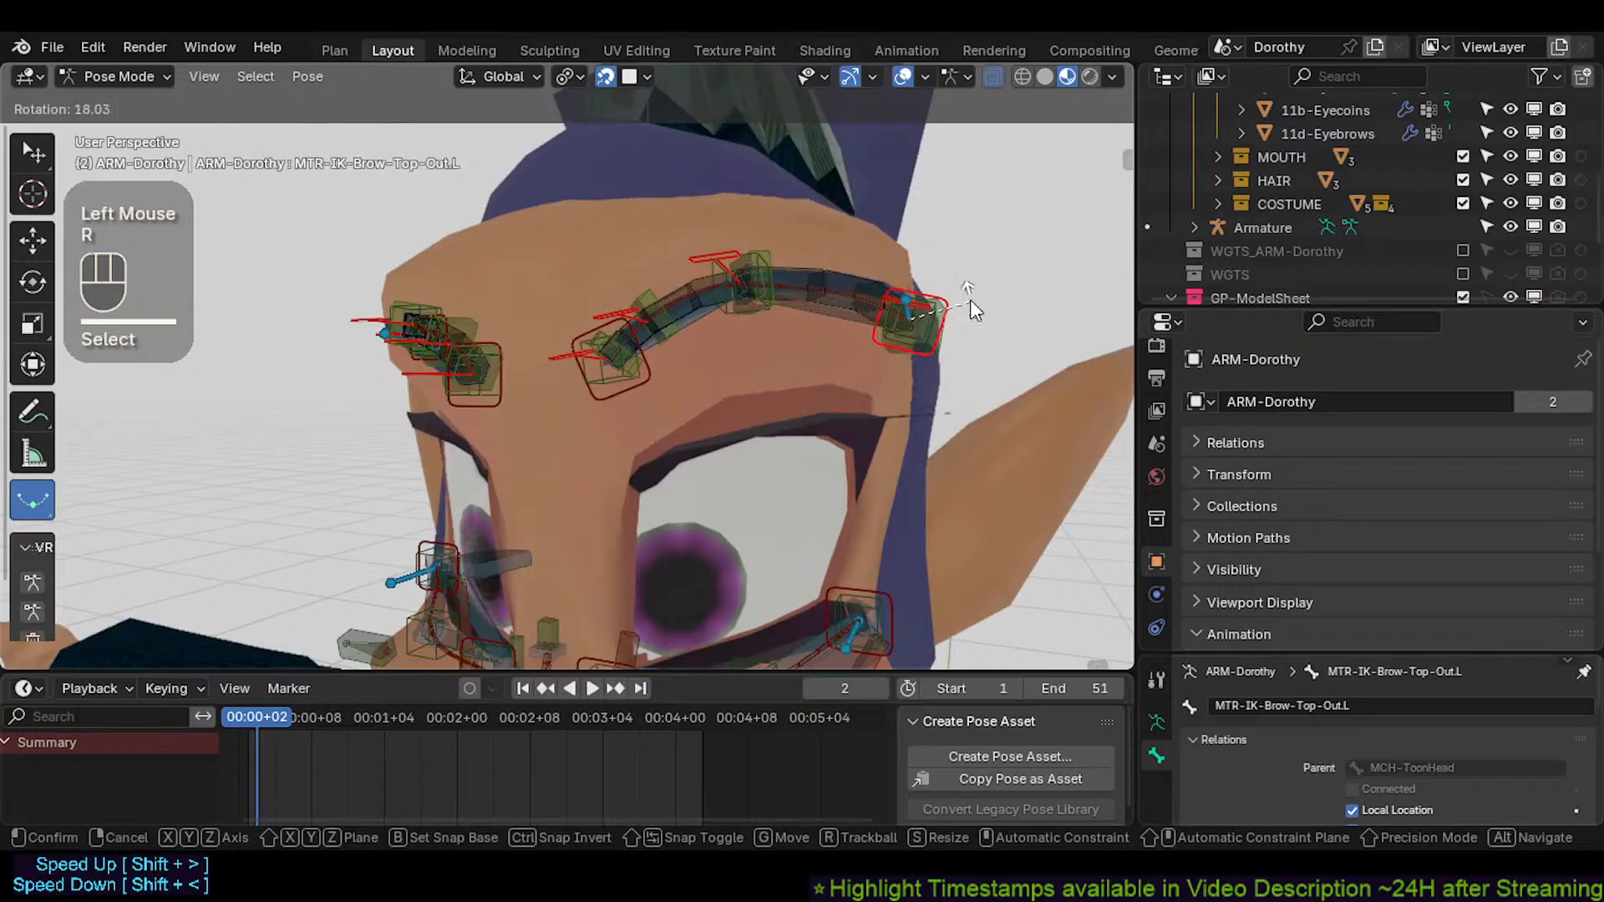
click(969, 299)
key(r)
click(964, 297)
key(g)
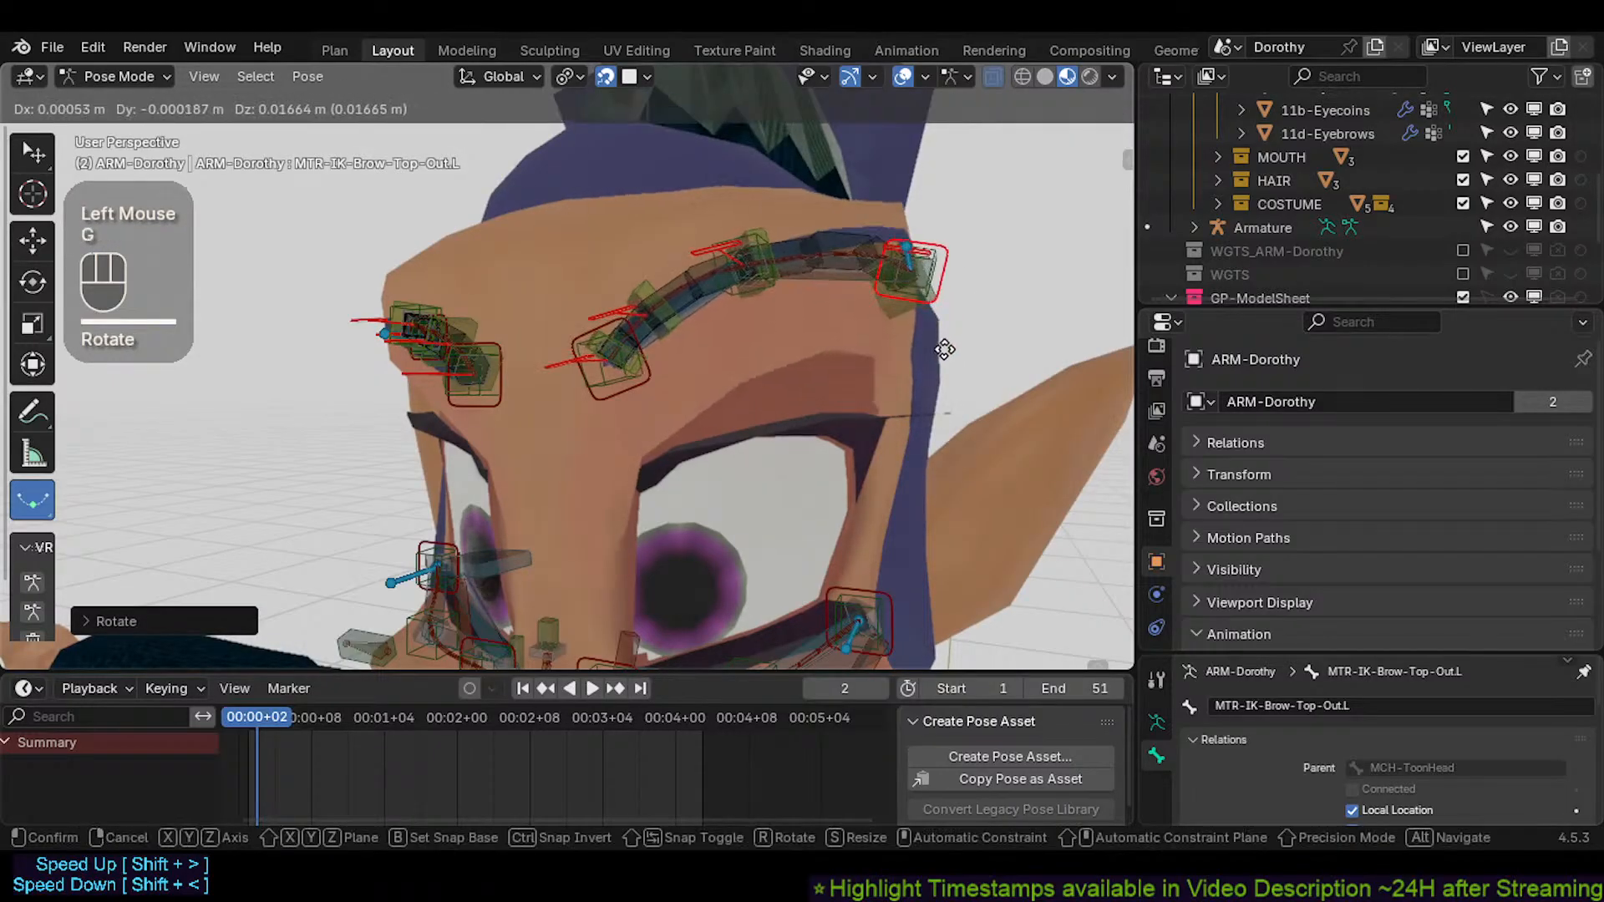
click(937, 329)
middle_drag(938, 329, 769, 365)
key(g)
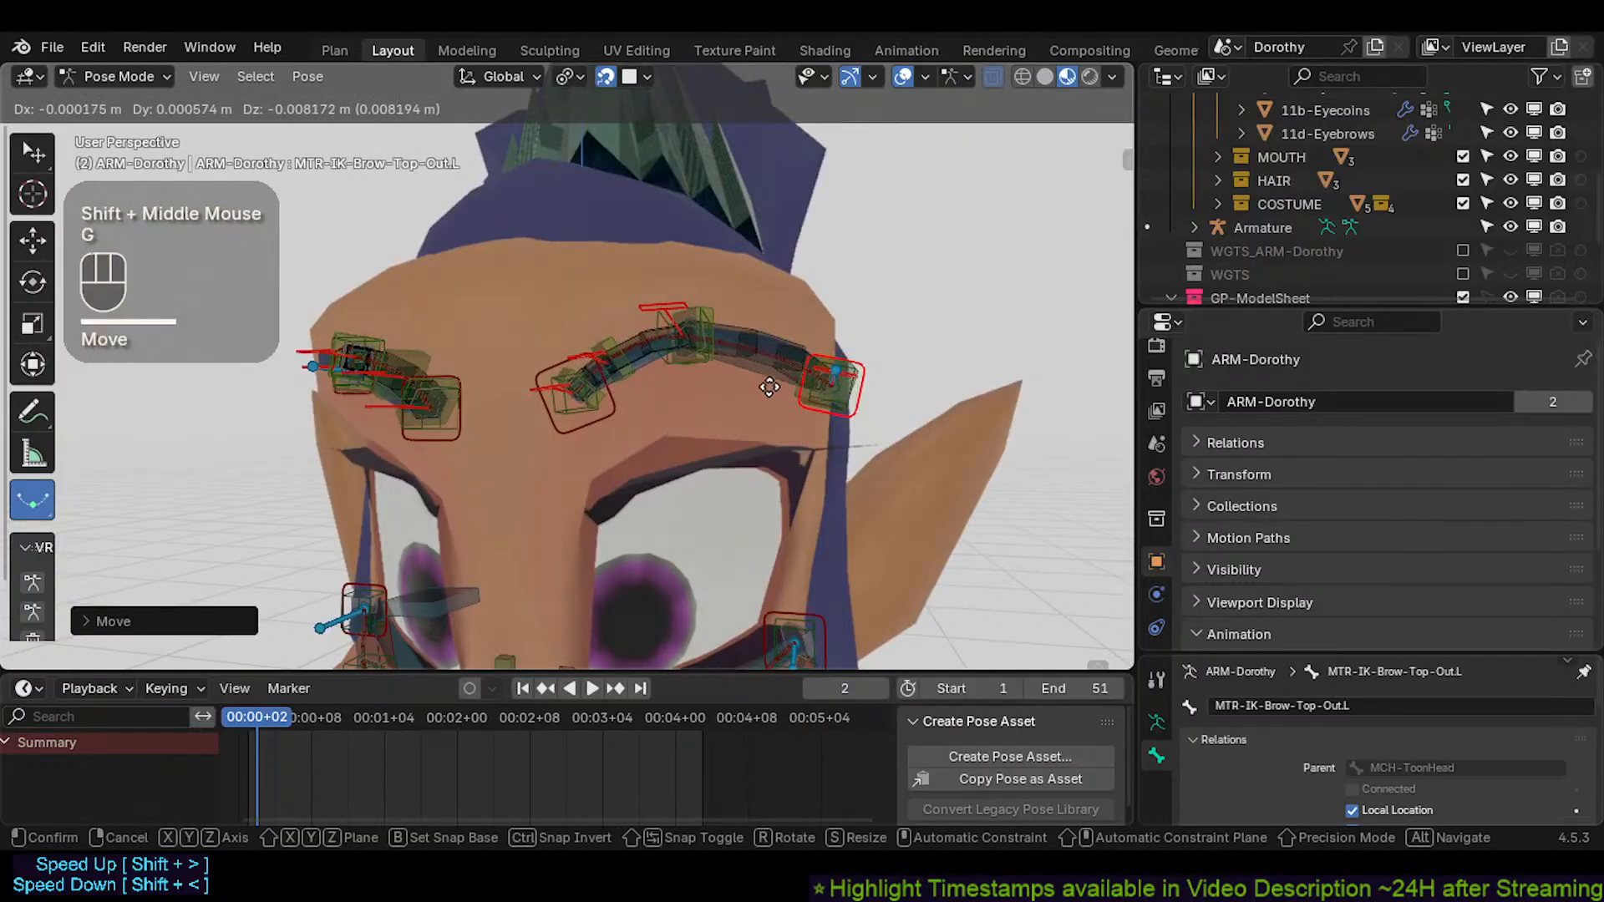
Move MTR-IK-Brow-Top-In.L down toward the nose bridge to lower the left eyebrow's inner end
click(568, 421)
click(567, 428)
click(565, 429)
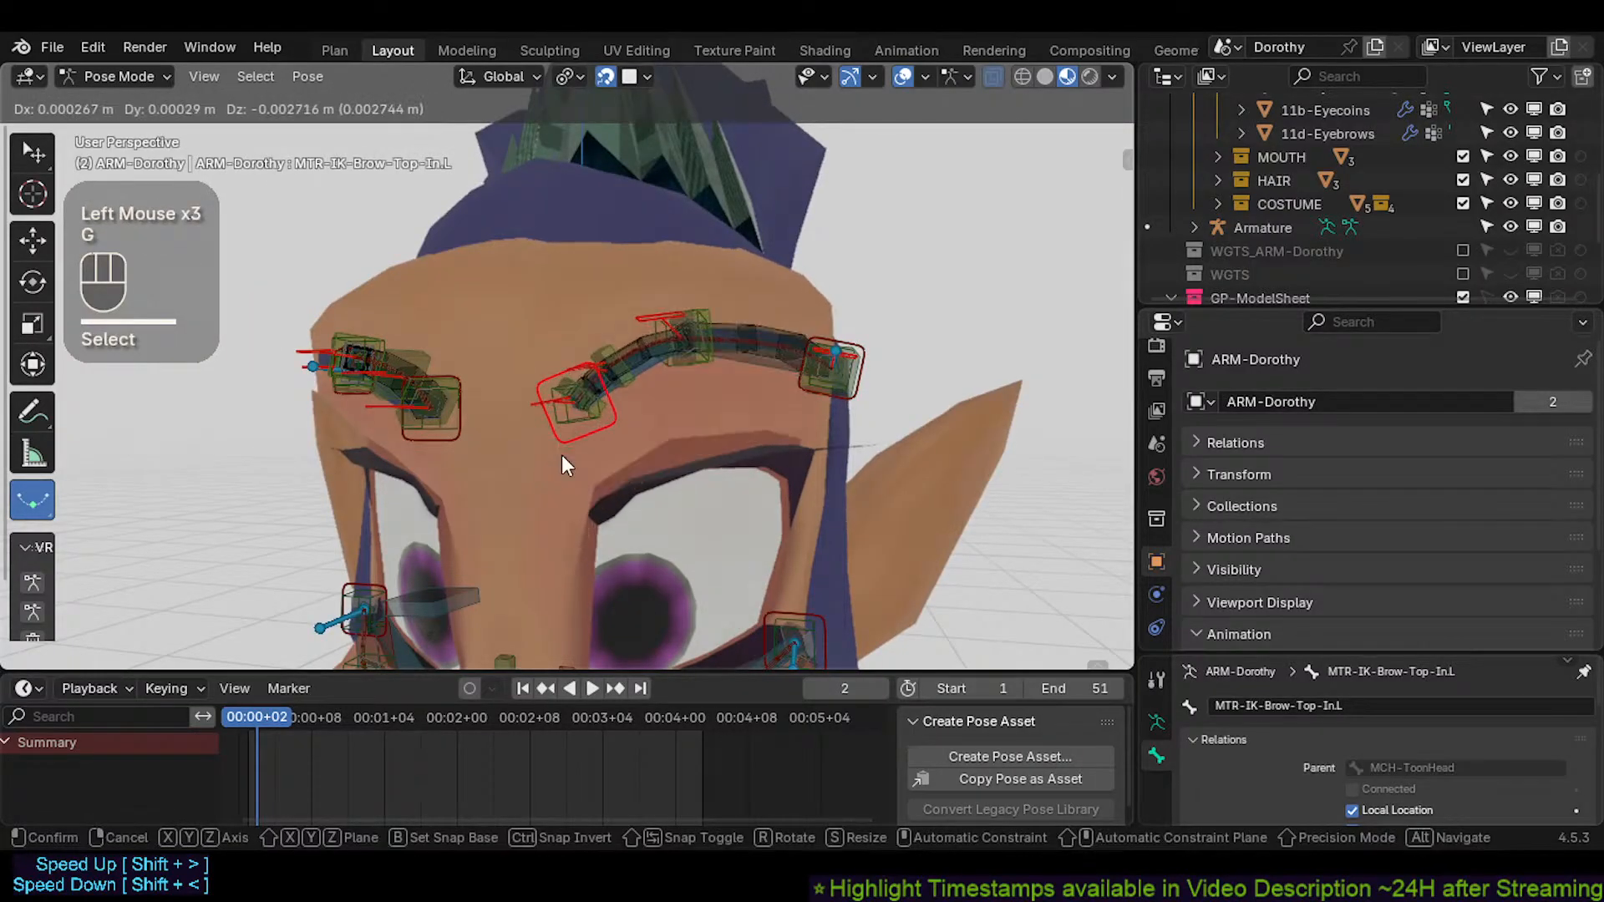
key(g)
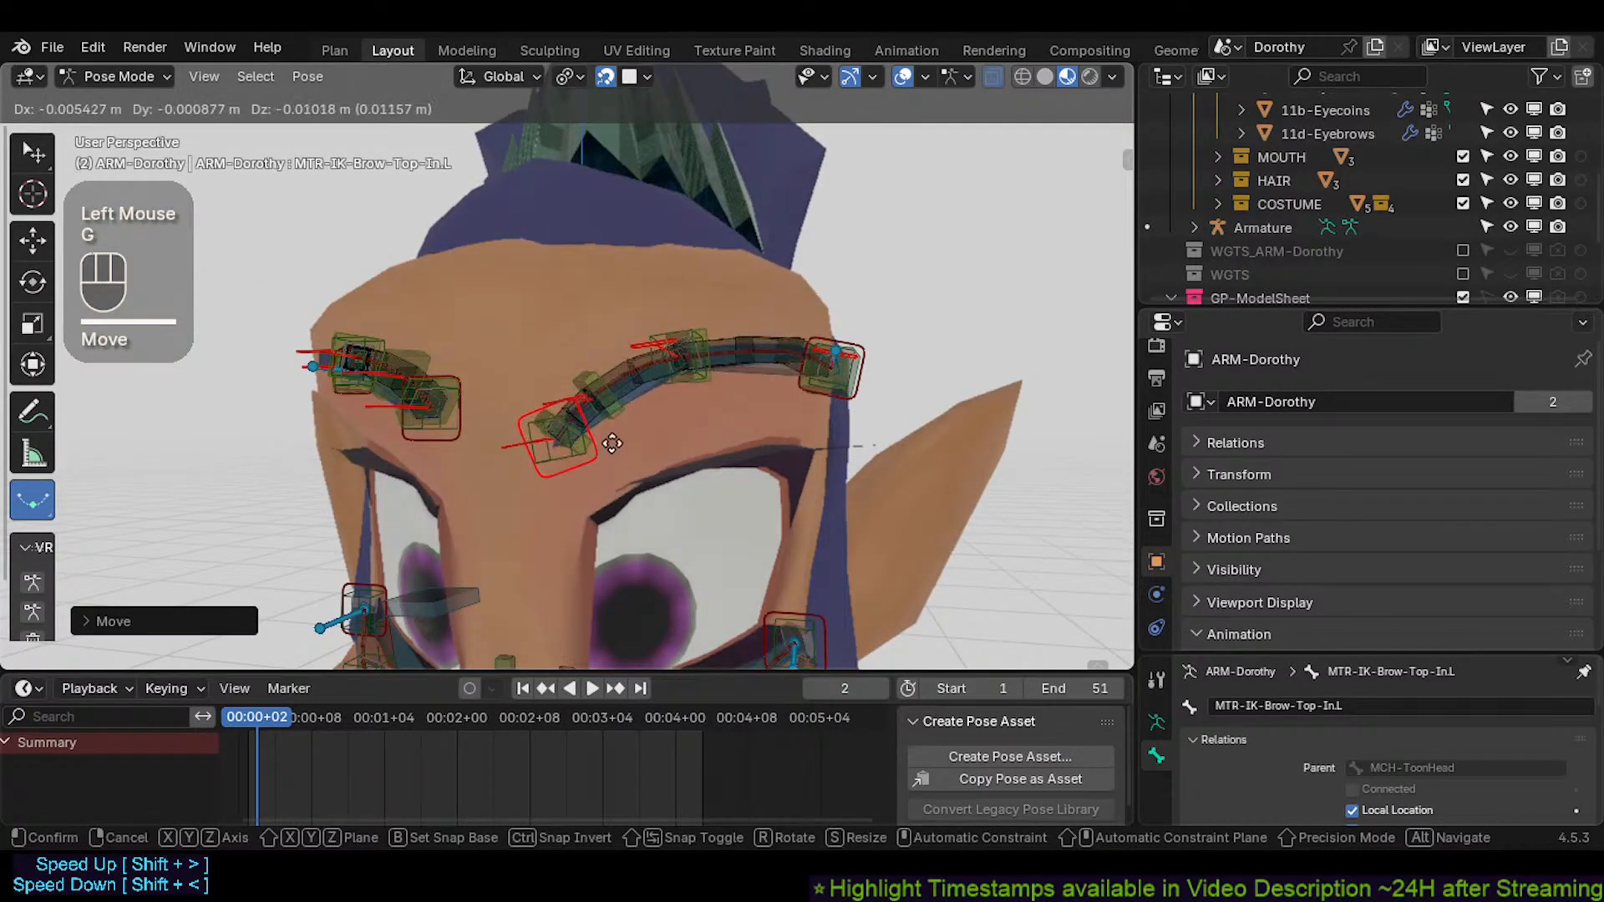
click(619, 433)
scroll(619, 433, up, 2)
click(618, 386)
shift+middle_drag(623, 393, 588, 376)
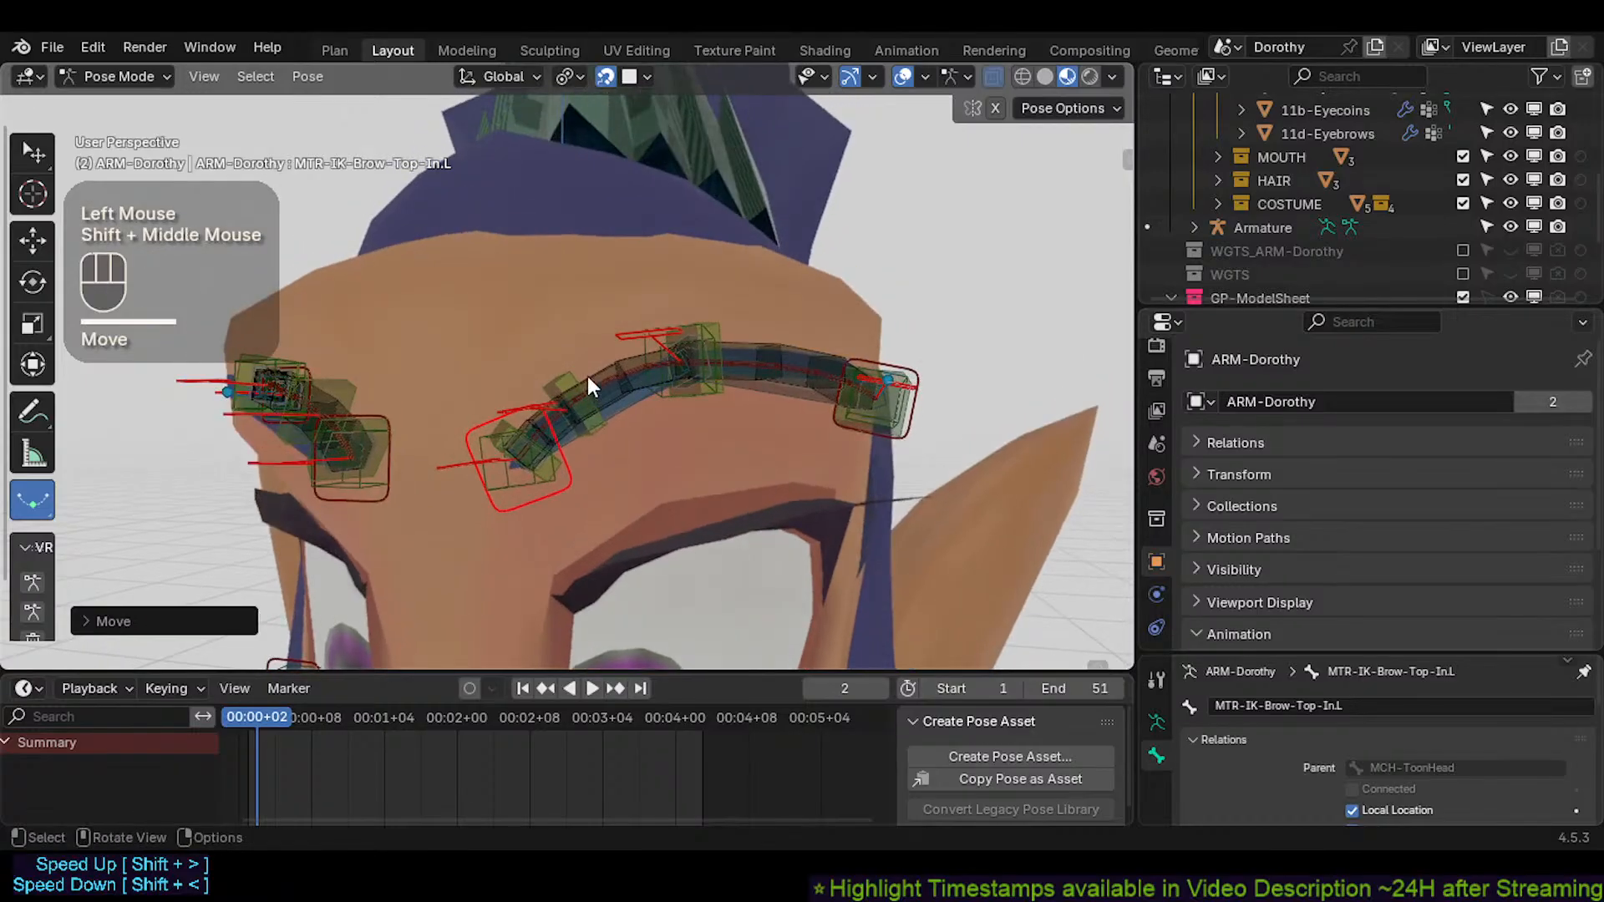
Raise the tweak bone TWK-IK-Eyebrow.L.002 slightly above the middle of the left eyebrow
click(565, 331)
key(g)
click(640, 341)
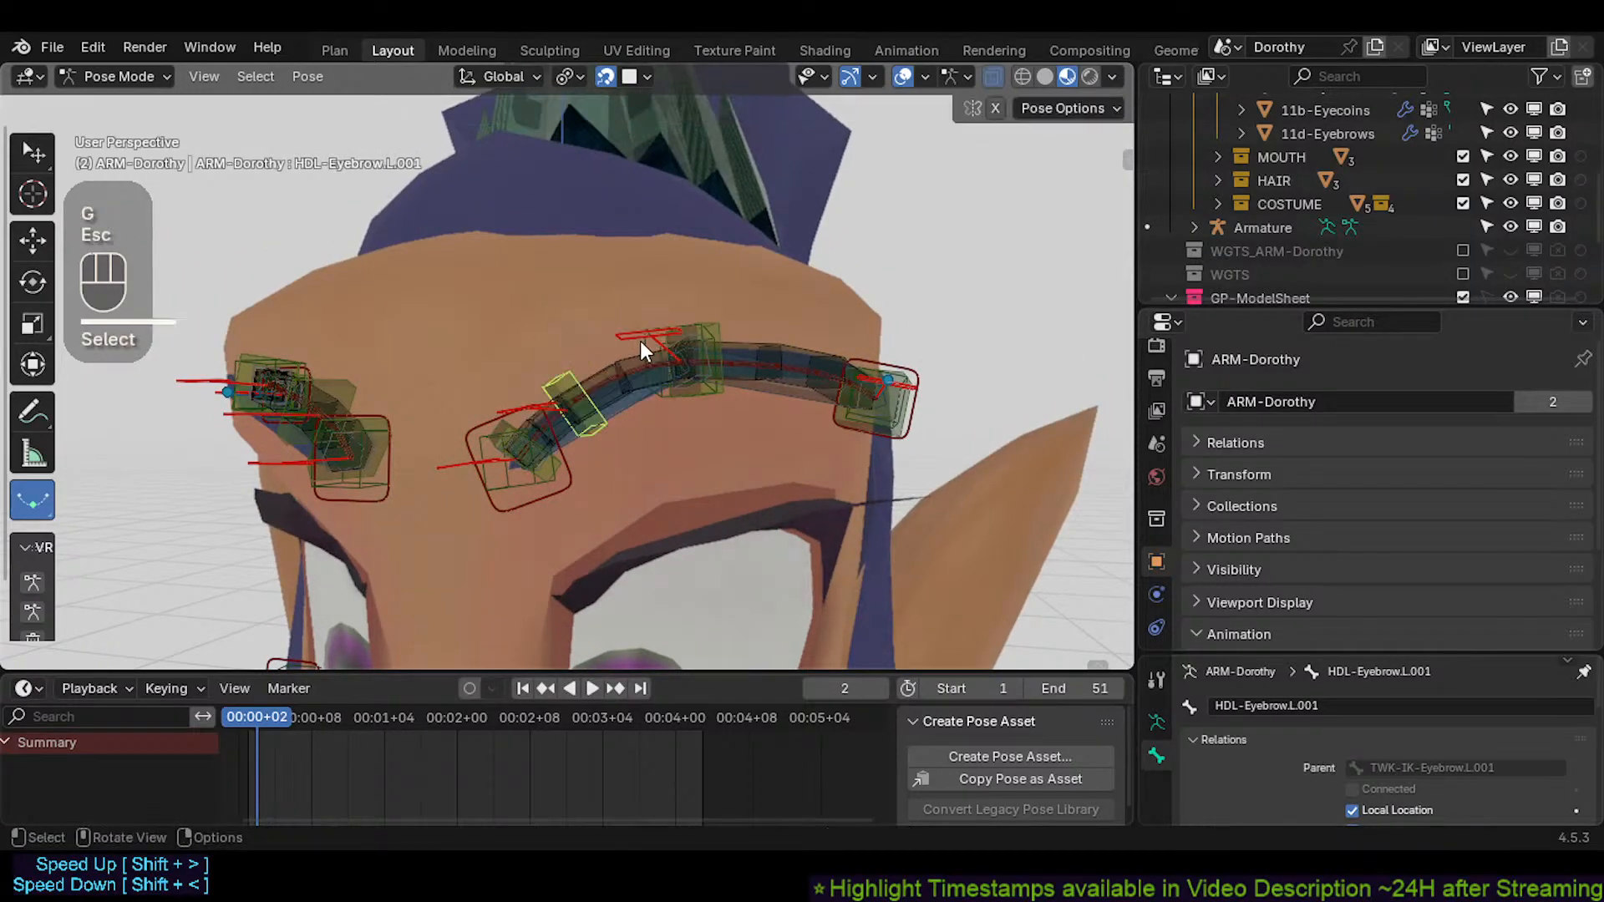
click(639, 274)
key(g)
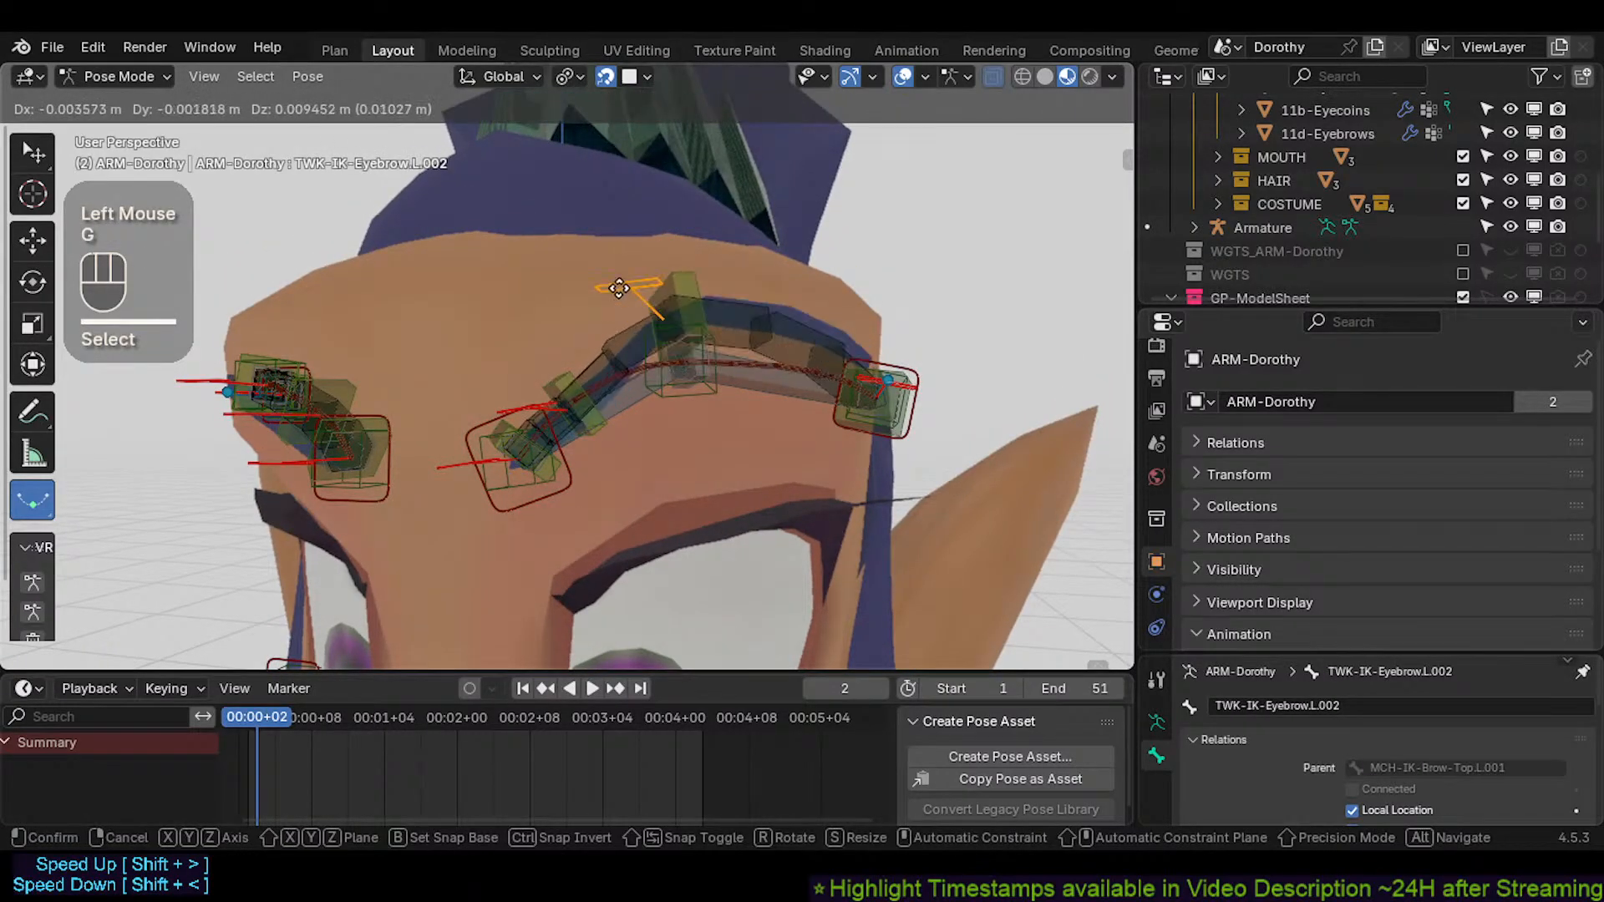
click(611, 325)
Raise TWK-IK-Eyebrow.L.001 and TWK-IK-Eyebrow.L to lift the inner part of the left eyebrow off its main control
click(531, 394)
click(533, 396)
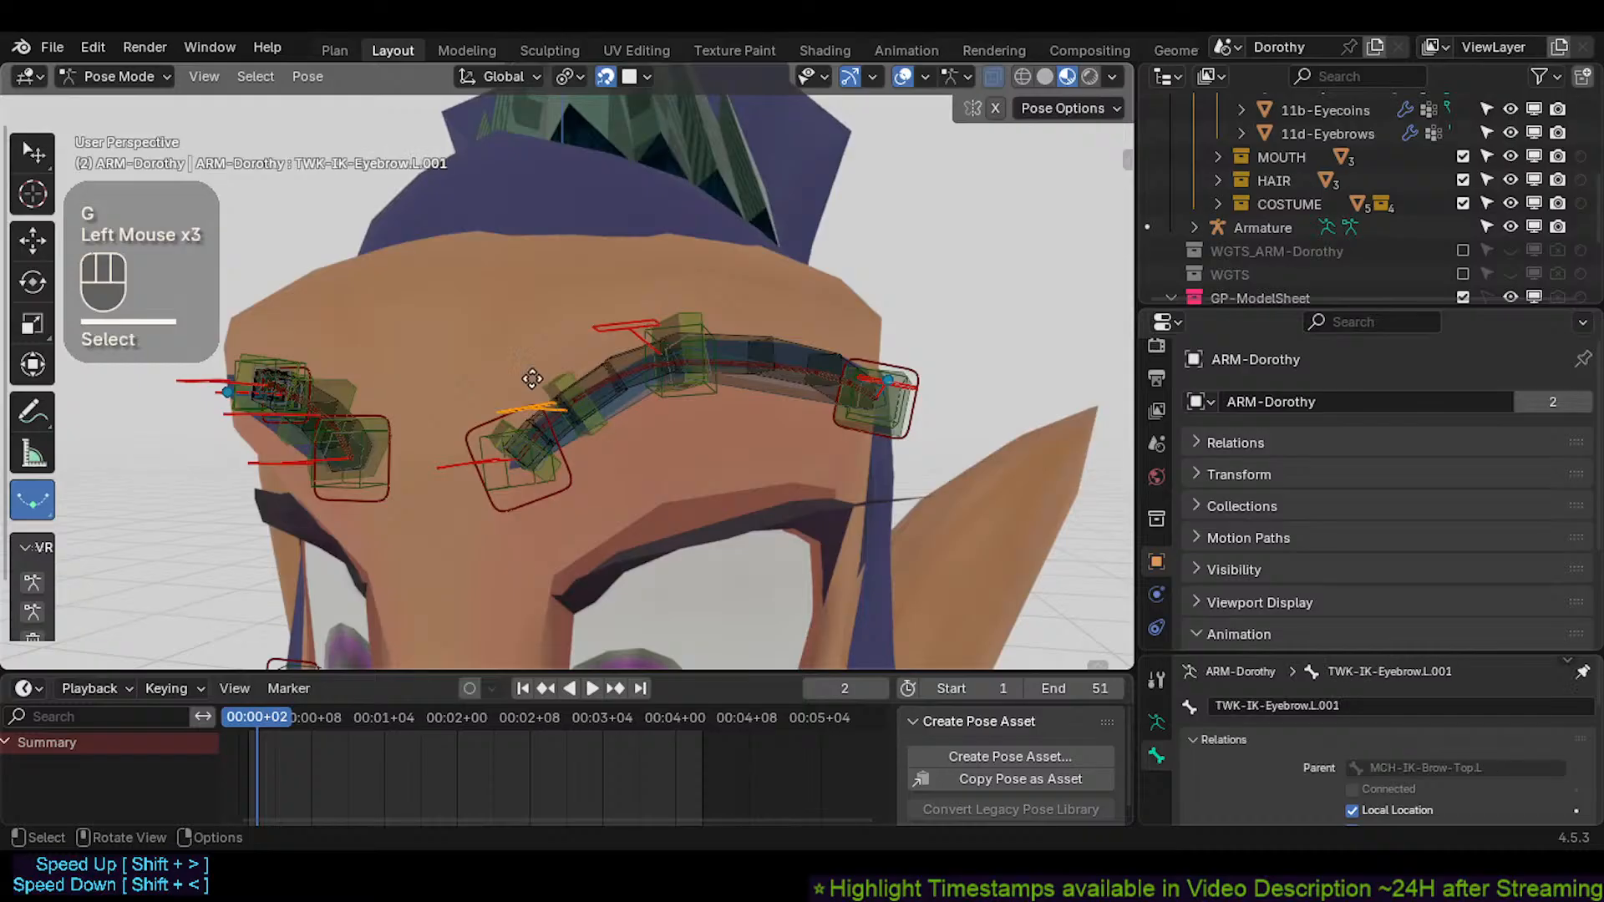
key(g)
click(473, 428)
click(506, 451)
click(506, 451)
key(g)
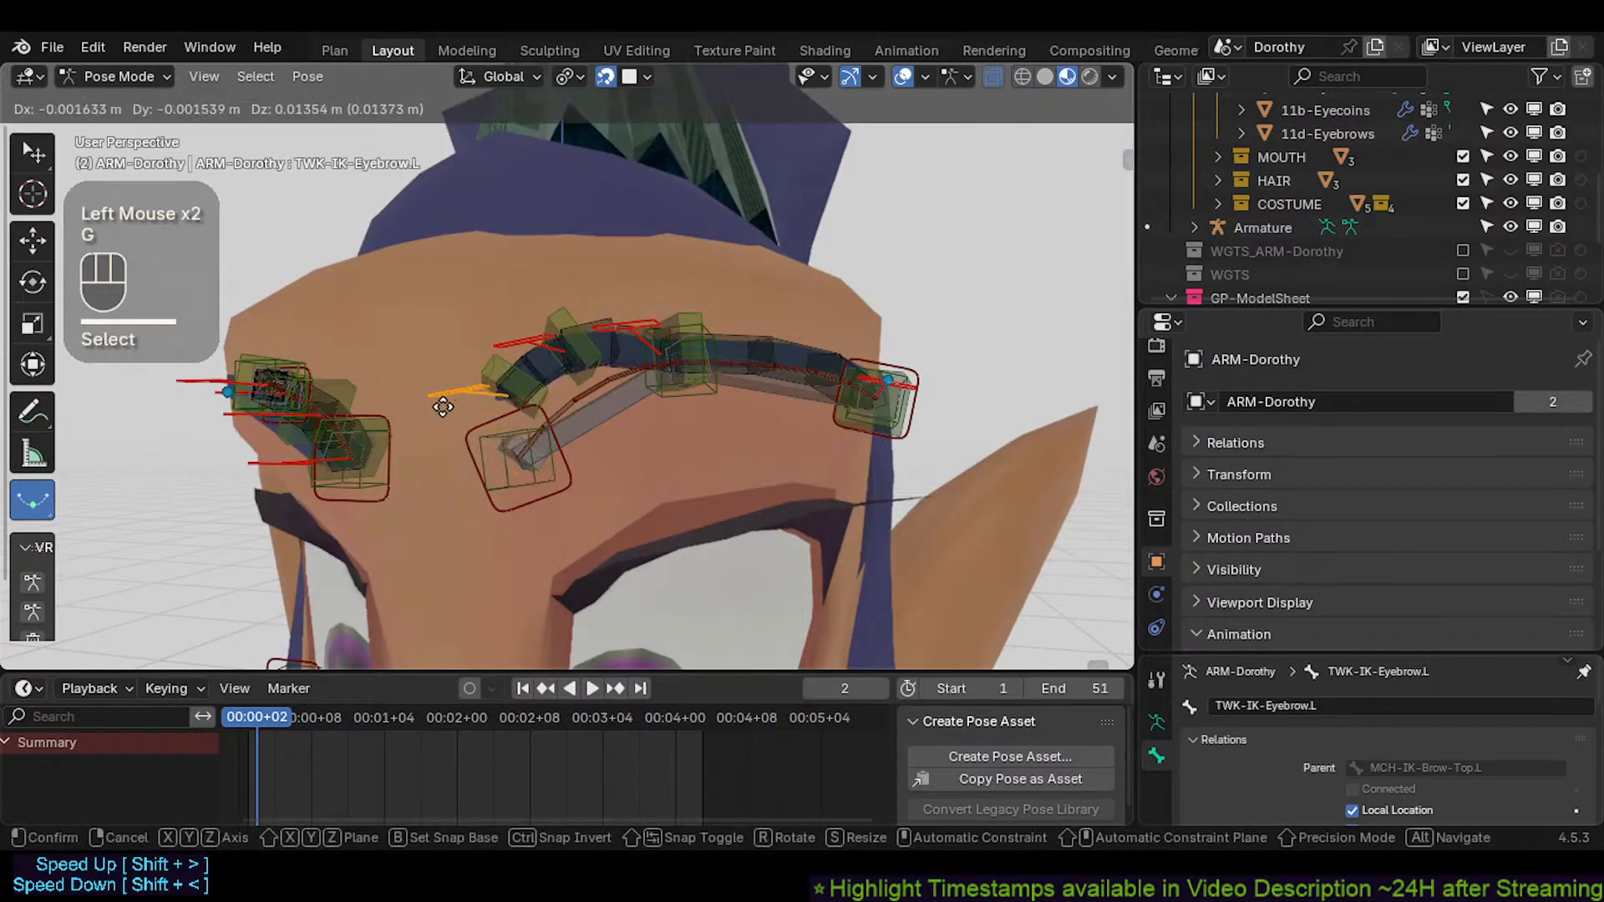
click(518, 416)
Rotate and shift MTR-IK-Brow-Top-In.L to check that the raised eyebrow tweaks follow it
click(525, 447)
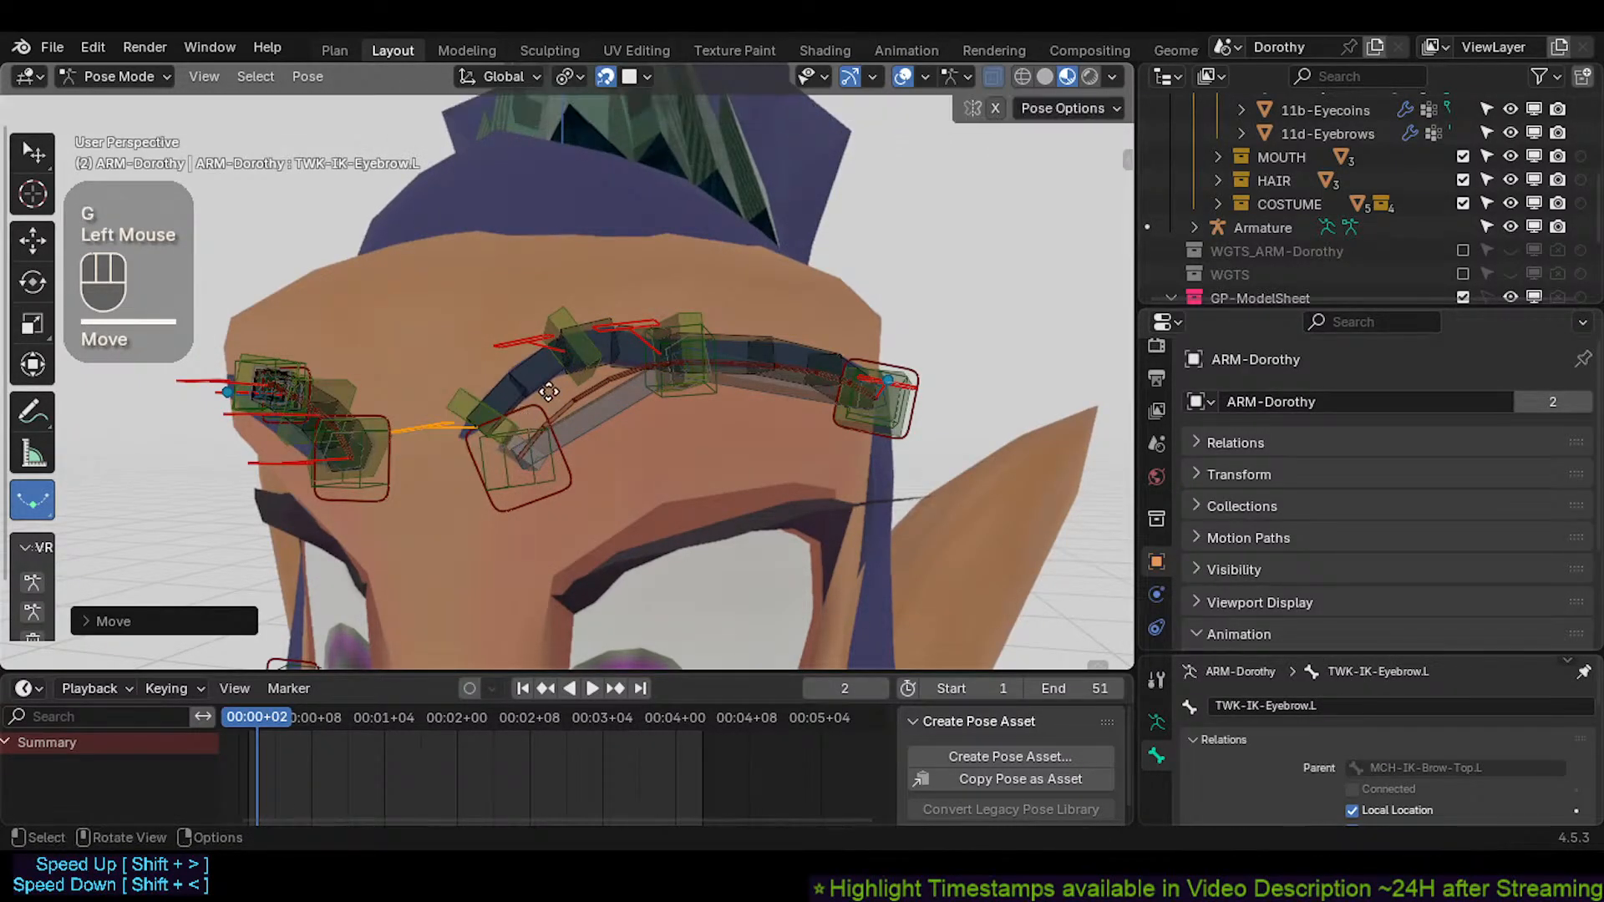
click(526, 449)
key(r)
click(553, 494)
key(g)
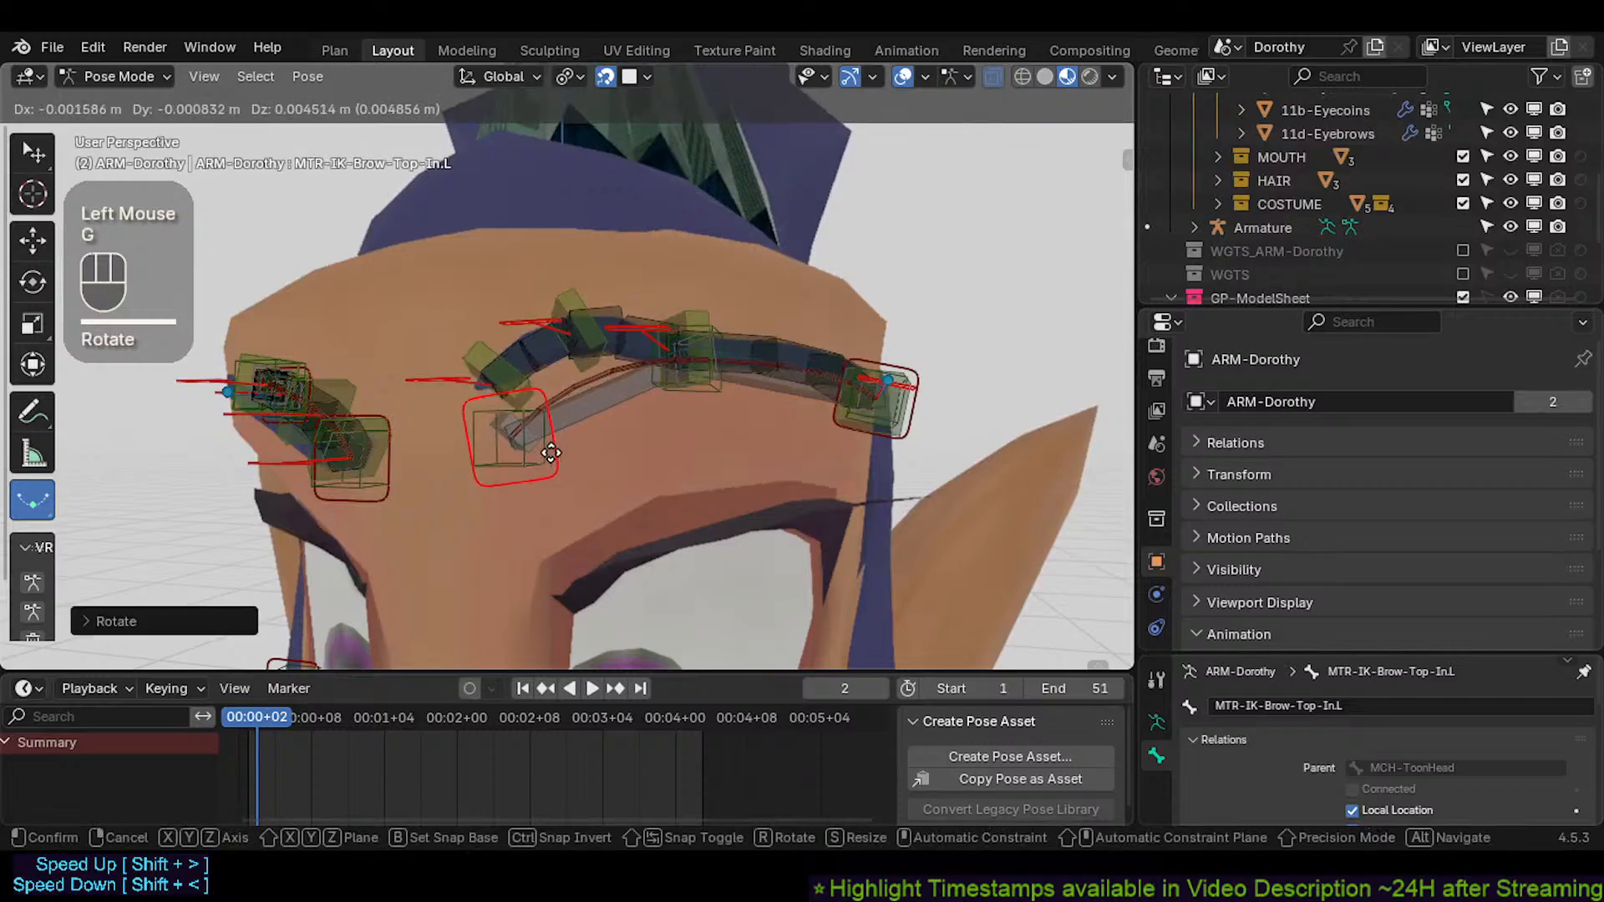
click(544, 468)
key(g)
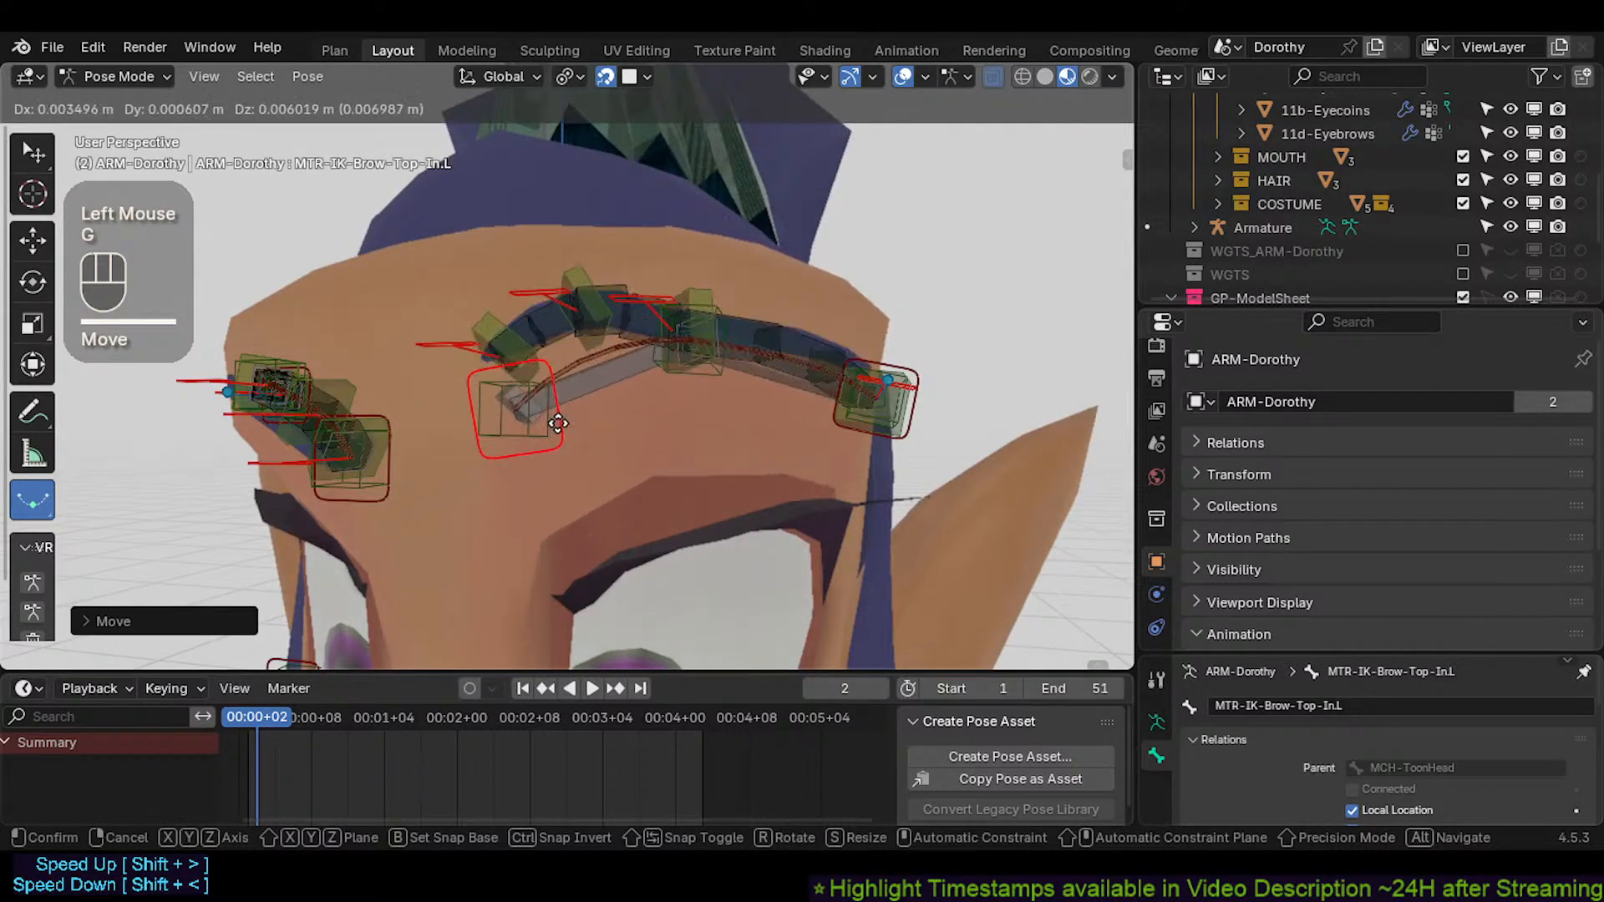
click(554, 459)
Lower TWK-IK-Eyebrow.L.001 and raise TWK-IK-Eyebrow.L to kink the left eyebrow's inner end upward
click(550, 314)
click(550, 314)
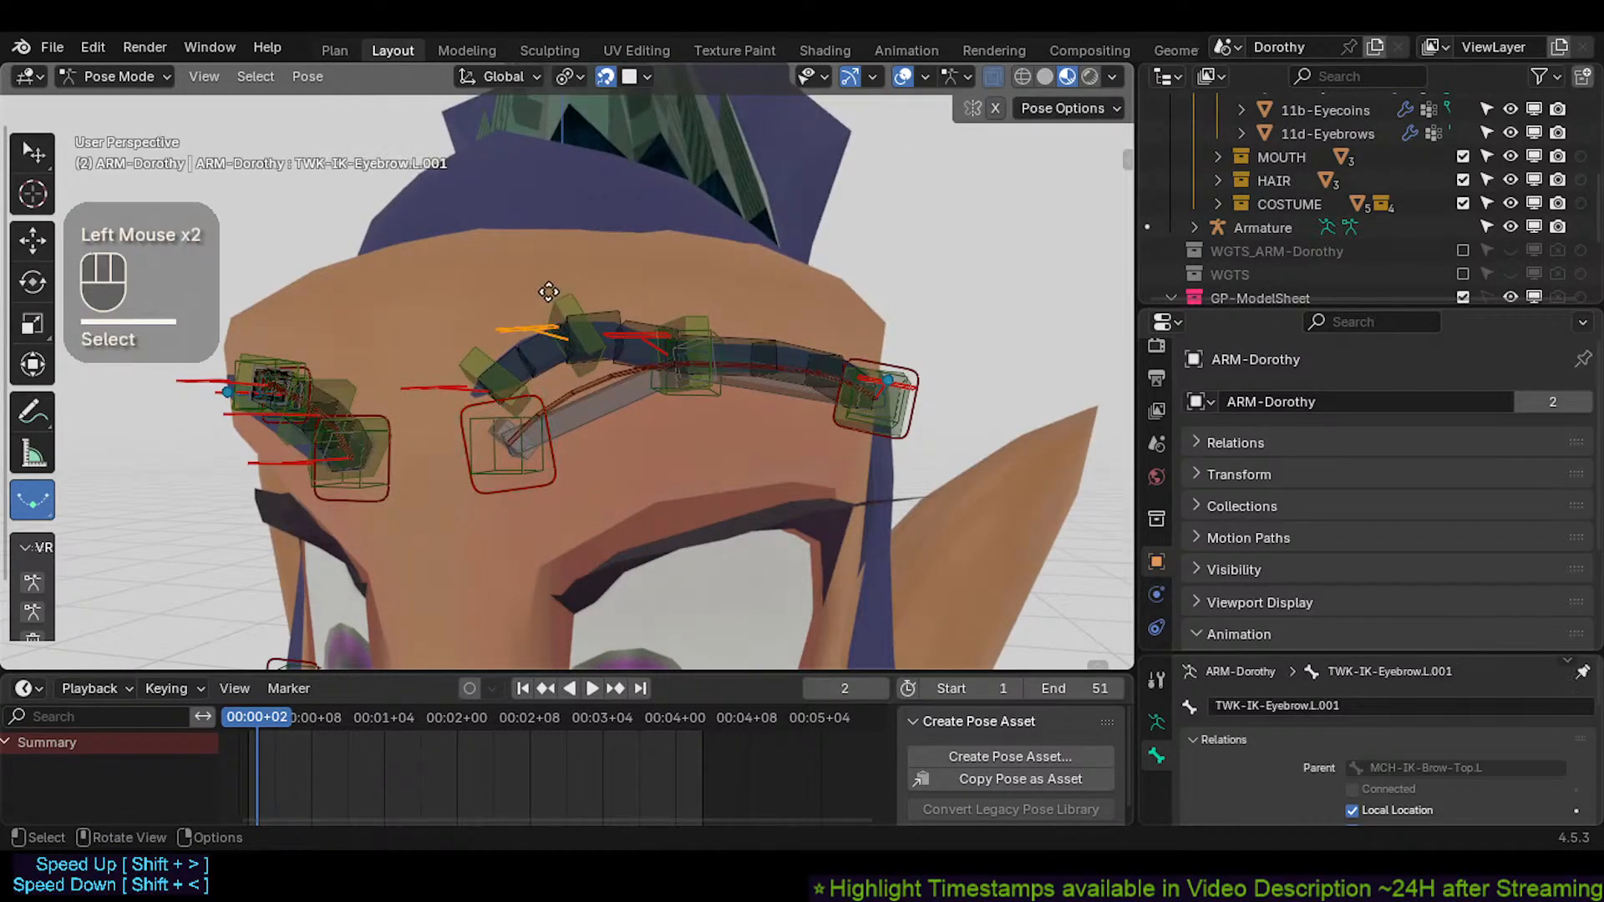
key(g)
click(509, 376)
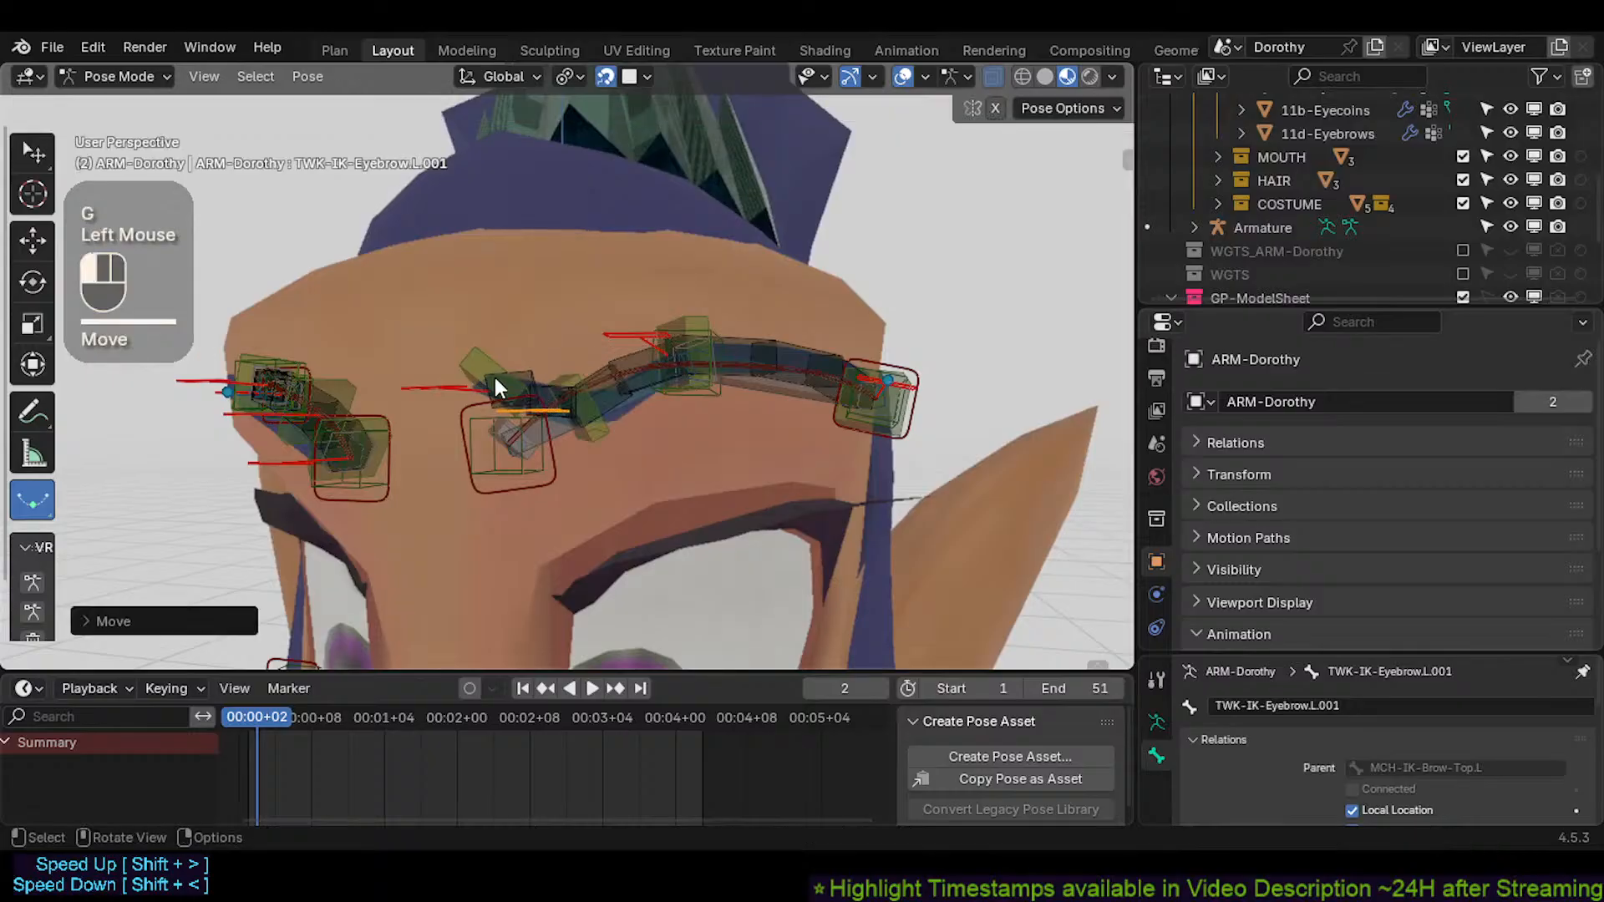
click(433, 387)
click(434, 387)
key(g)
click(445, 326)
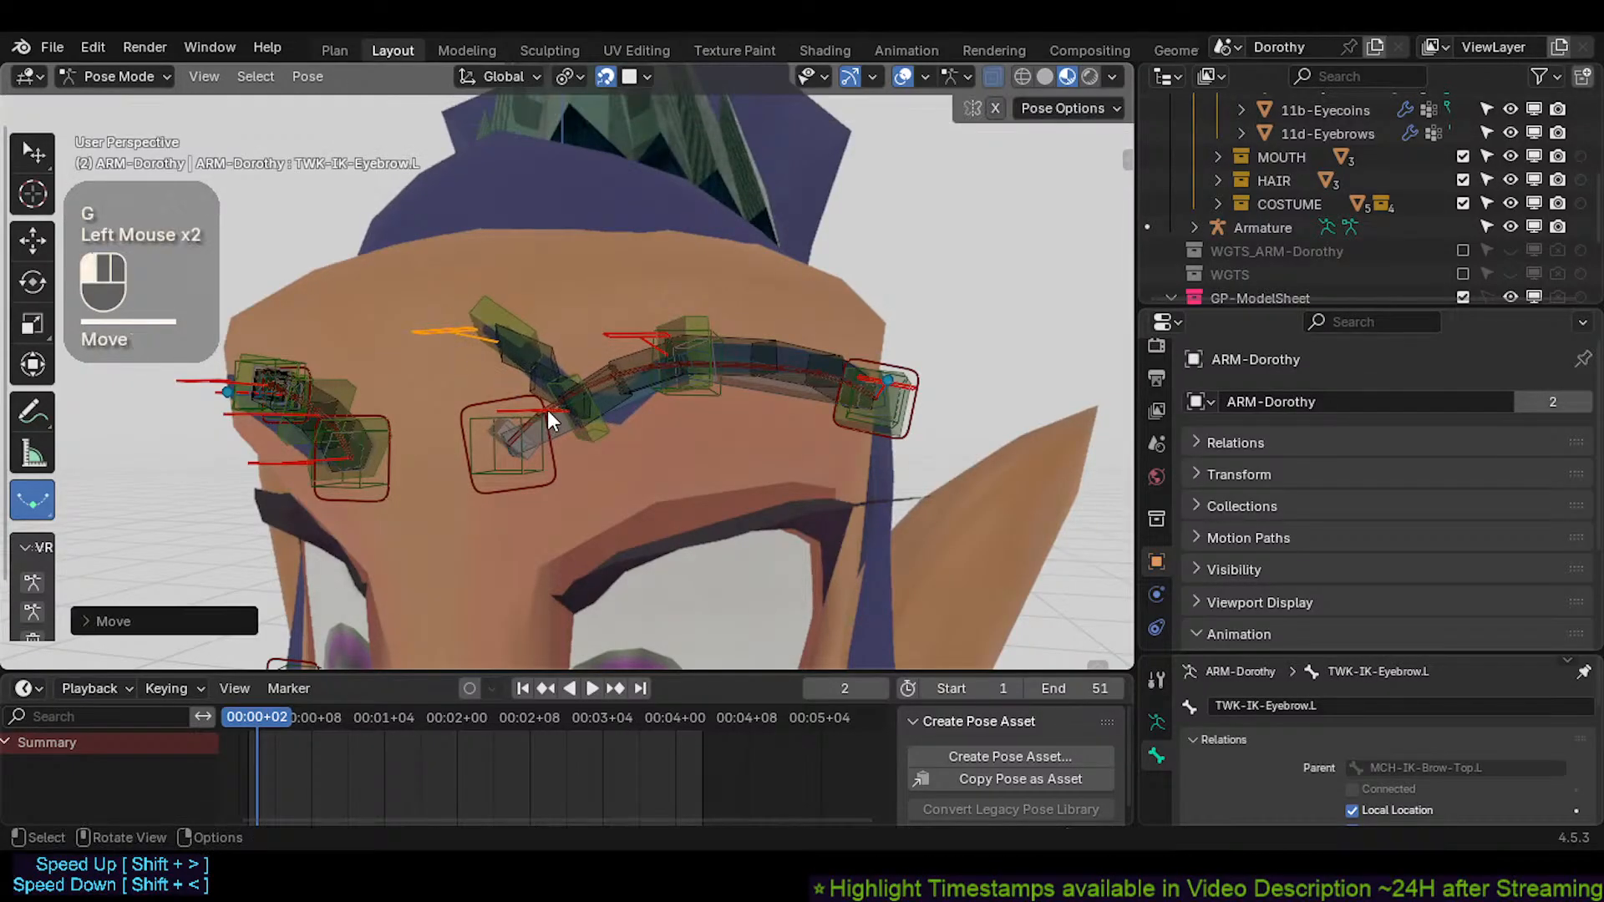
Shift TWK-IK-Eyebrow.L.001 inward, then reposition and rotate TWK-IK-Eyebrow.L to shape the upturned inner tip
click(548, 409)
key(g)
click(518, 399)
click(461, 330)
key(g)
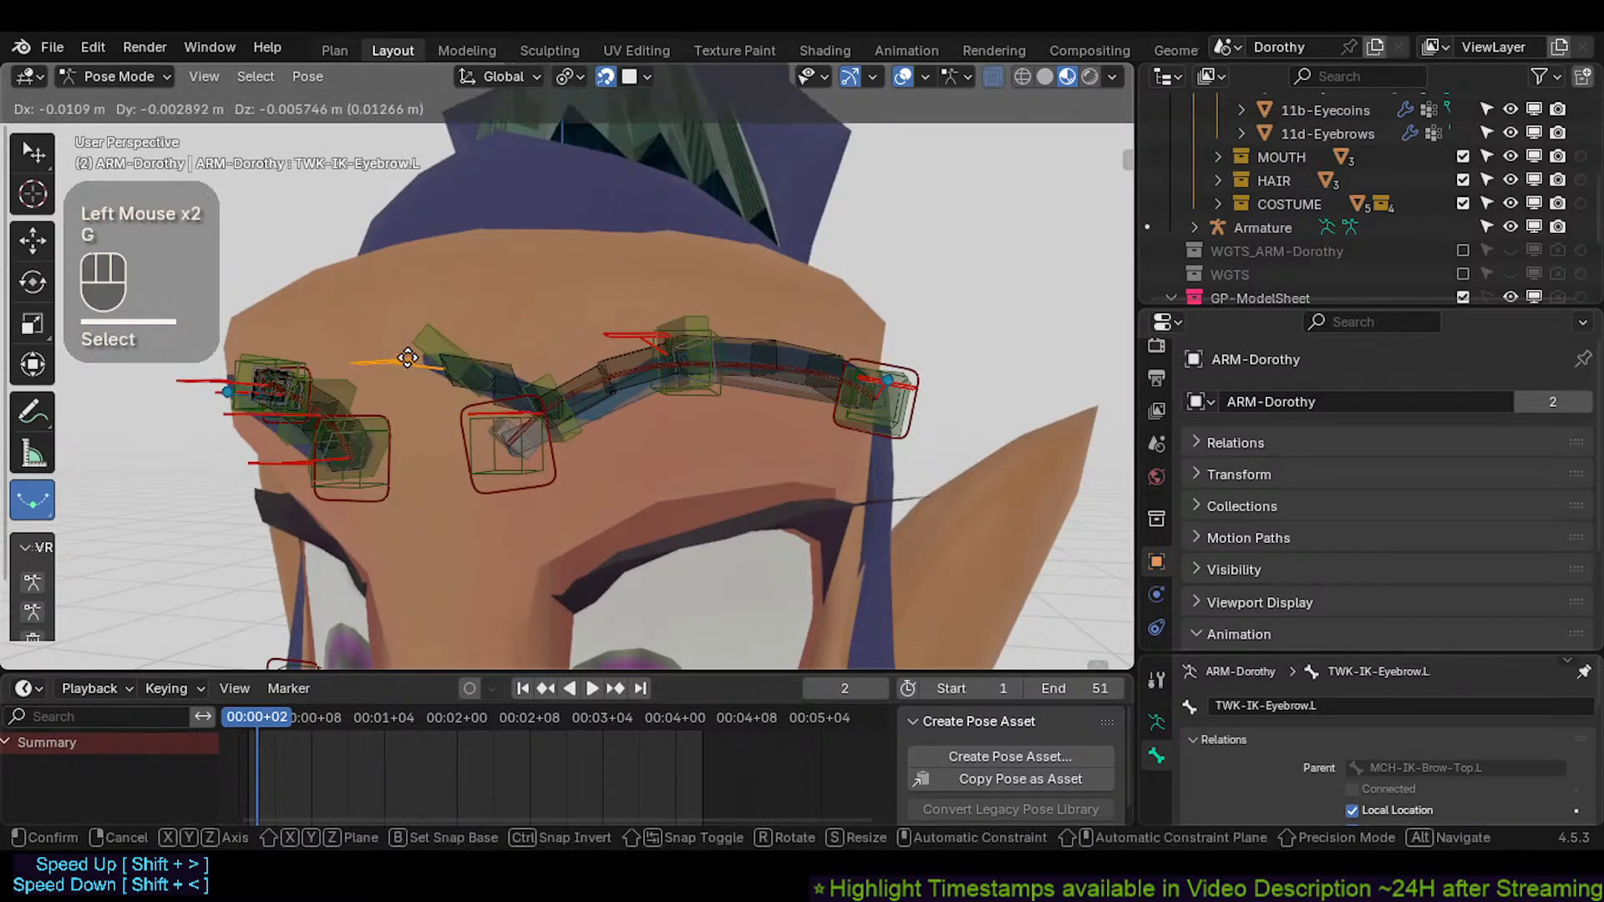
click(474, 378)
key(g)
click(535, 422)
key(r)
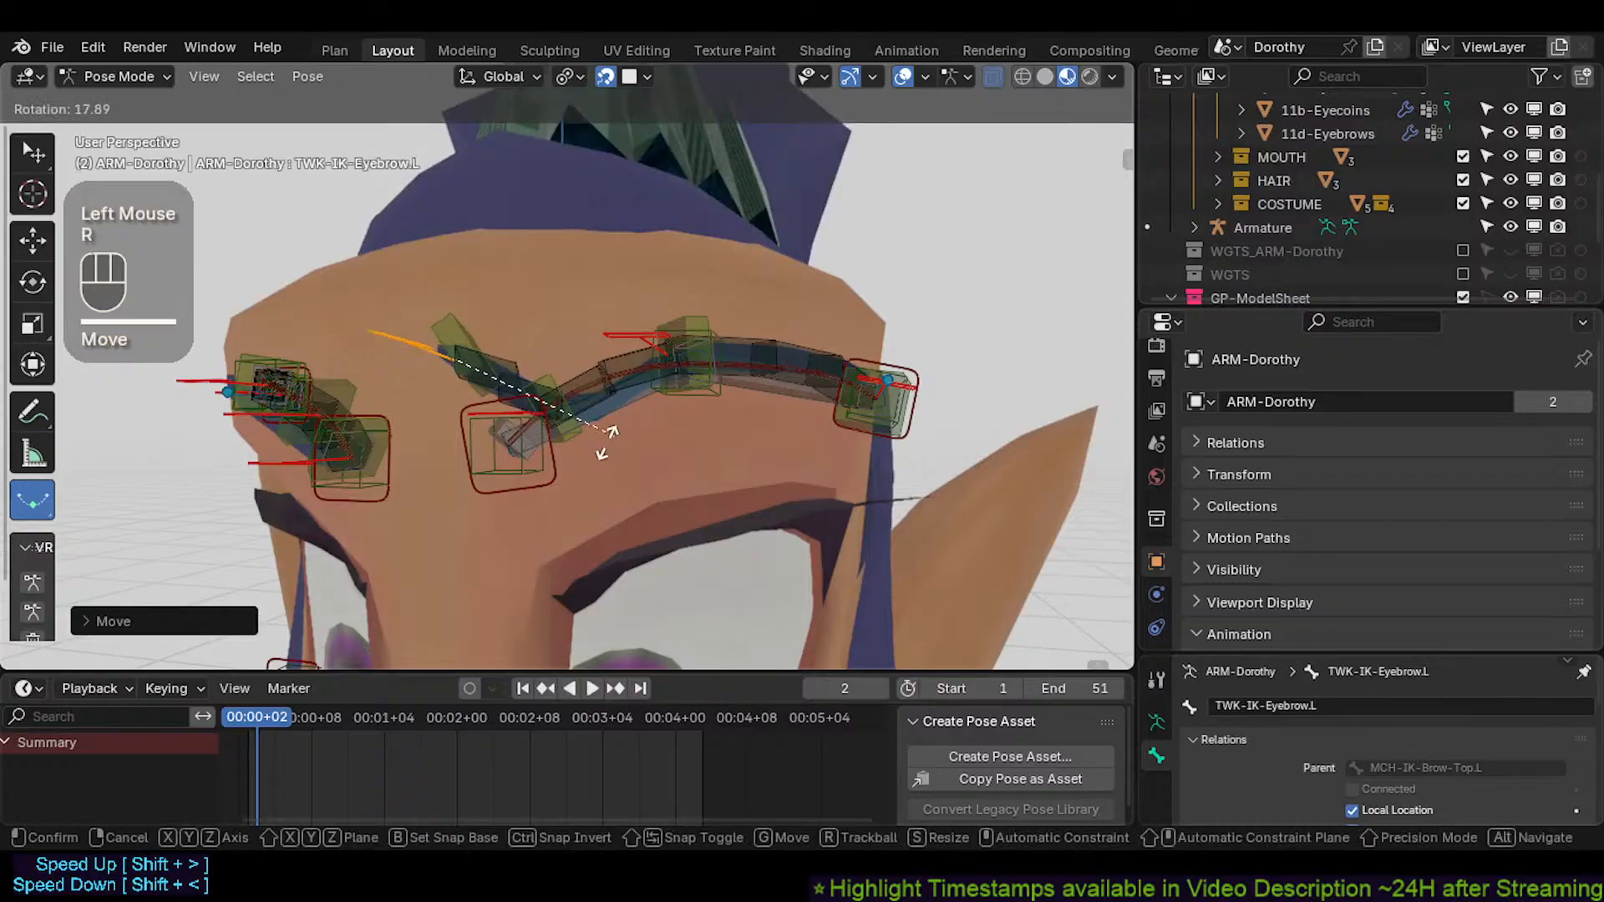
click(601, 425)
key(g)
click(595, 406)
Move TWK-IK-Eyebrow.L.001 inward and pull TWK-IK-Eyebrow.L.002 down and inward to flatten the eyebrow's arch
click(523, 428)
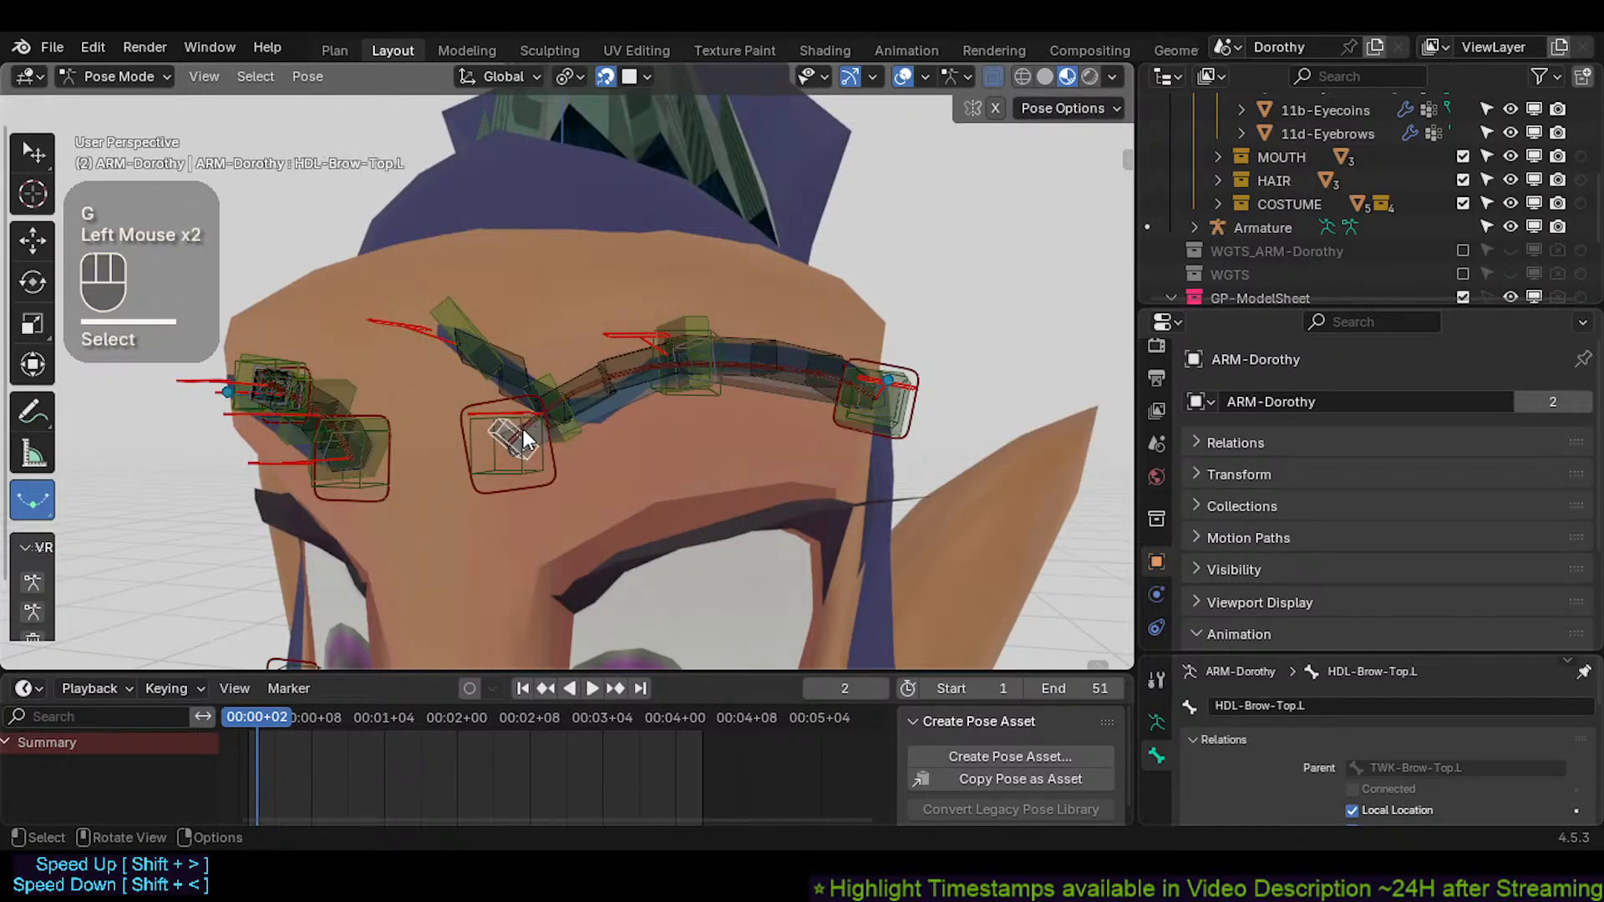
click(519, 413)
click(515, 412)
key(g)
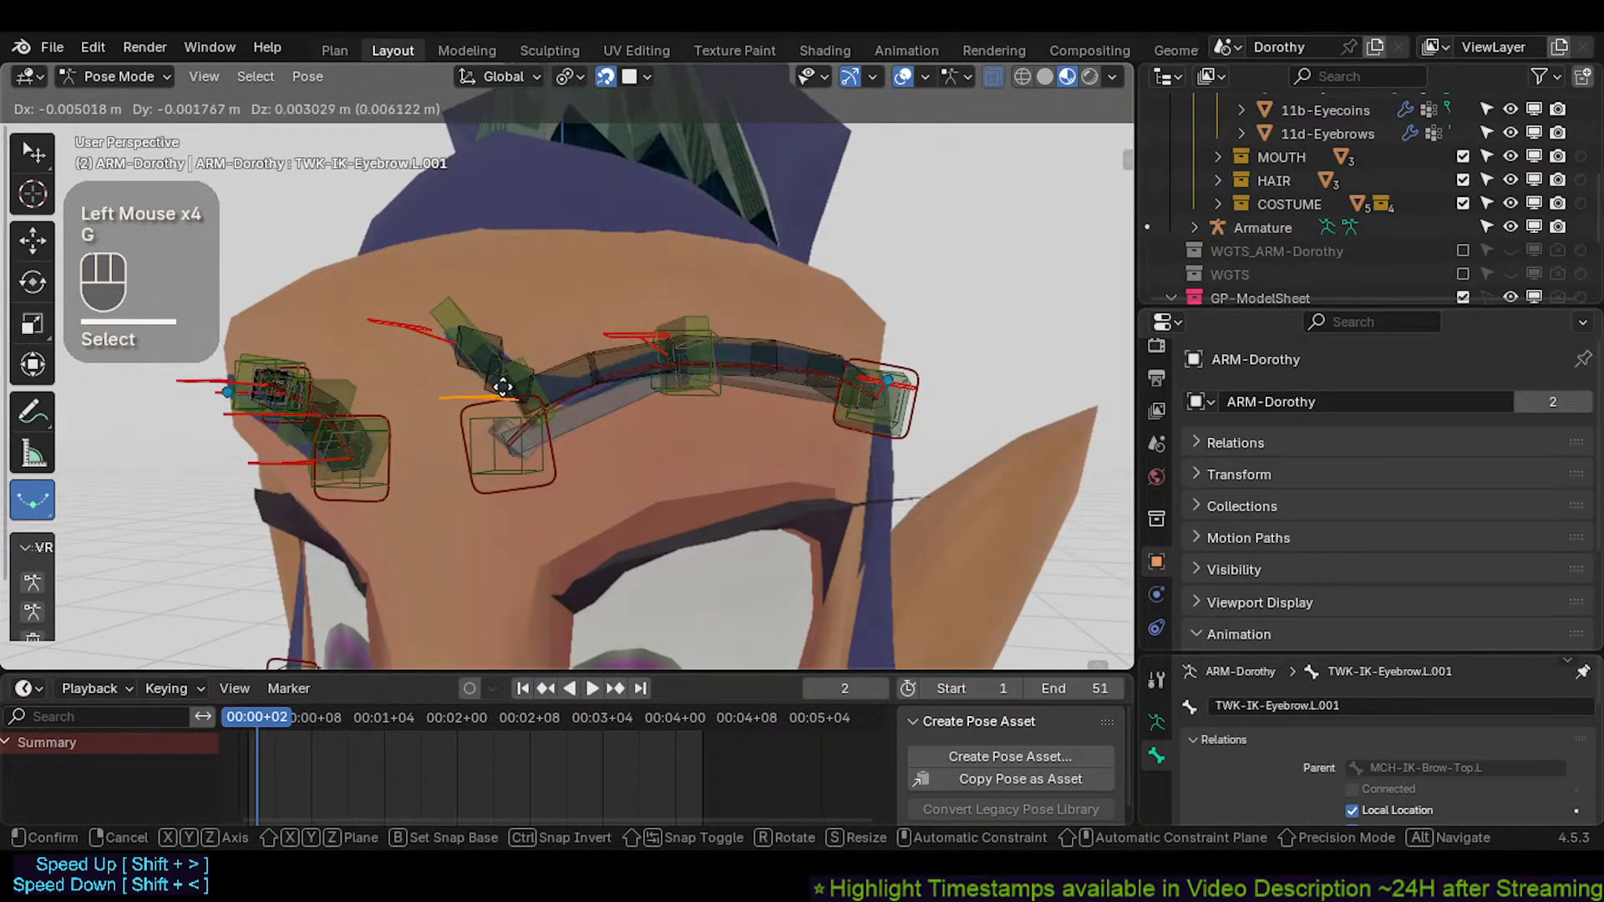
click(501, 377)
click(584, 362)
key(g)
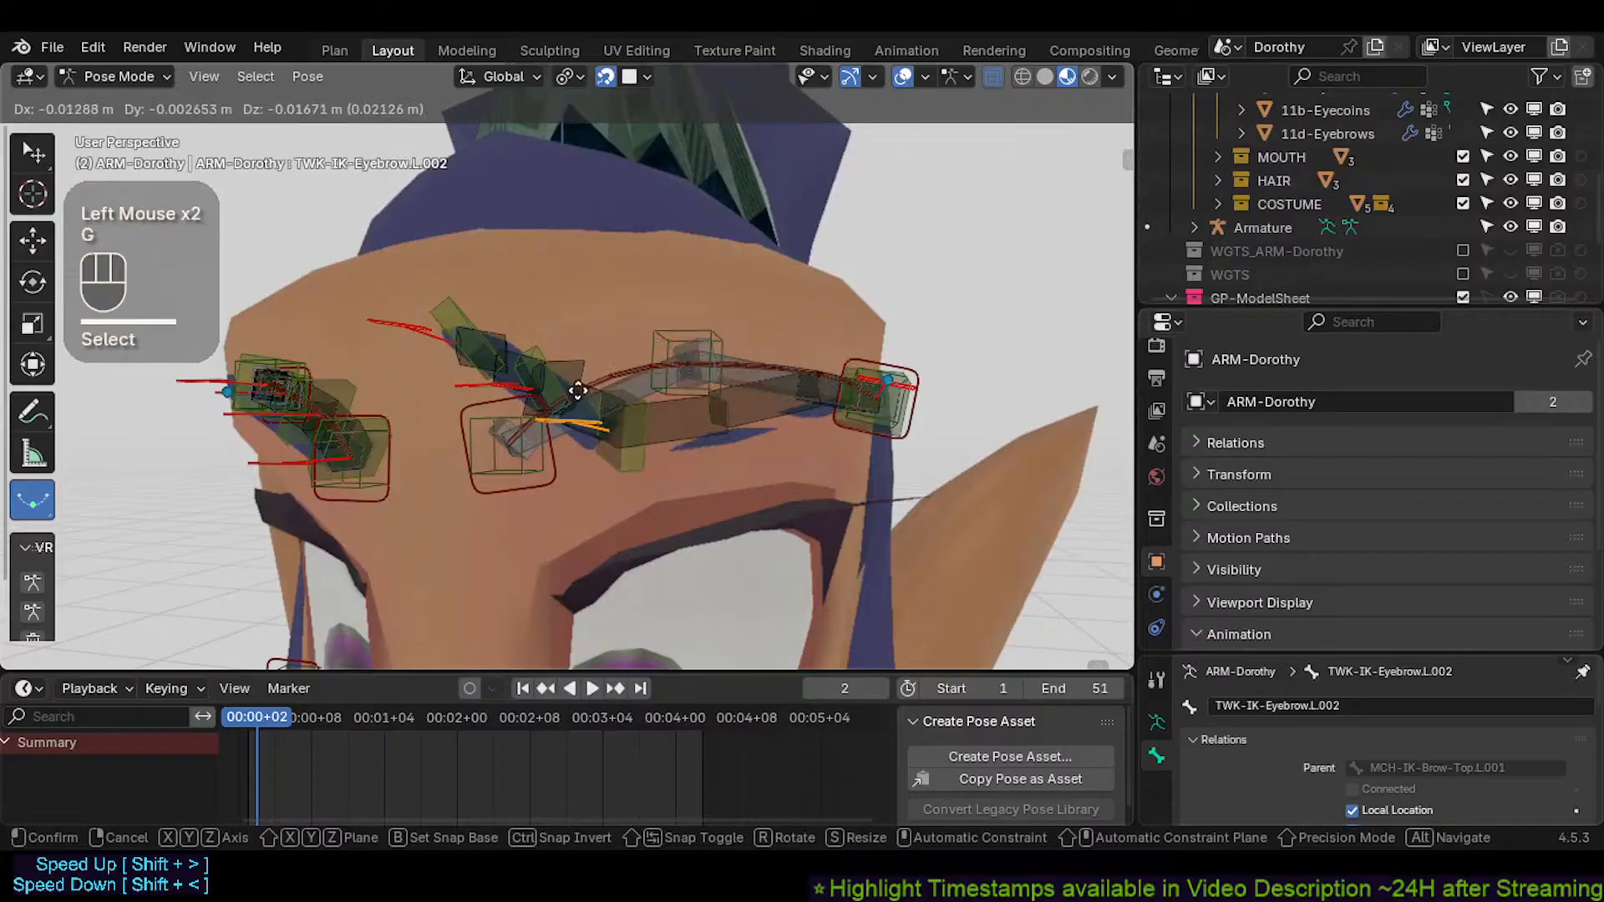
click(574, 394)
Move MTR-IK-Brow-Top-In.L around the inner forehead to test the tweaked eyebrow shape in motion
click(543, 506)
key(g)
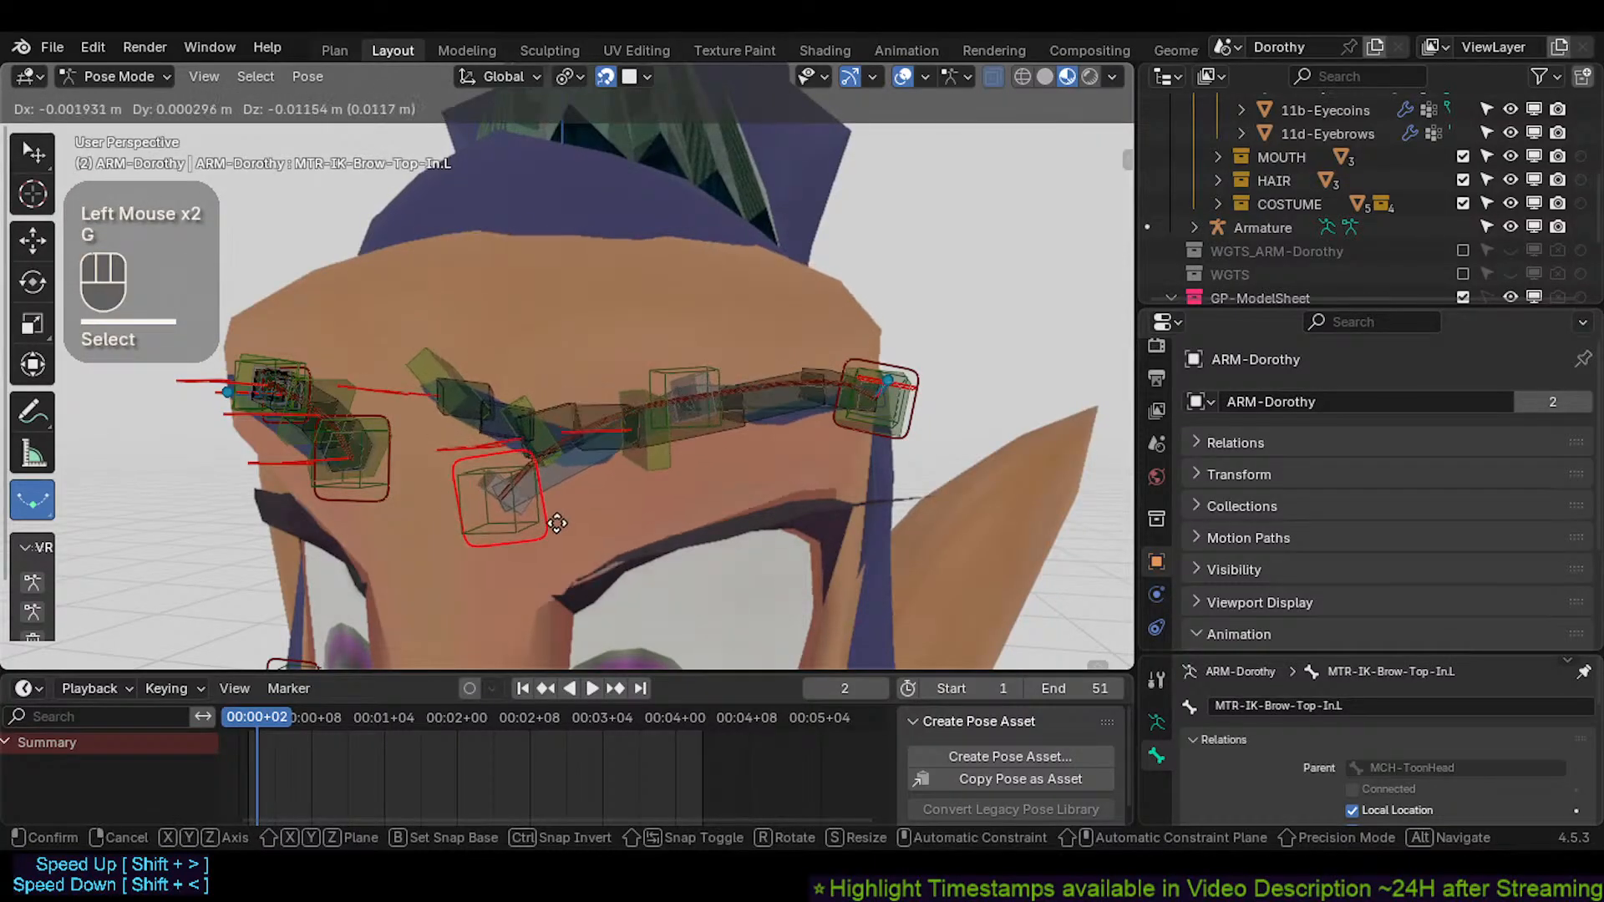
click(570, 477)
scroll(561, 490, down, 1)
shift+middle_drag(561, 489, 717, 404)
key(g)
click(604, 380)
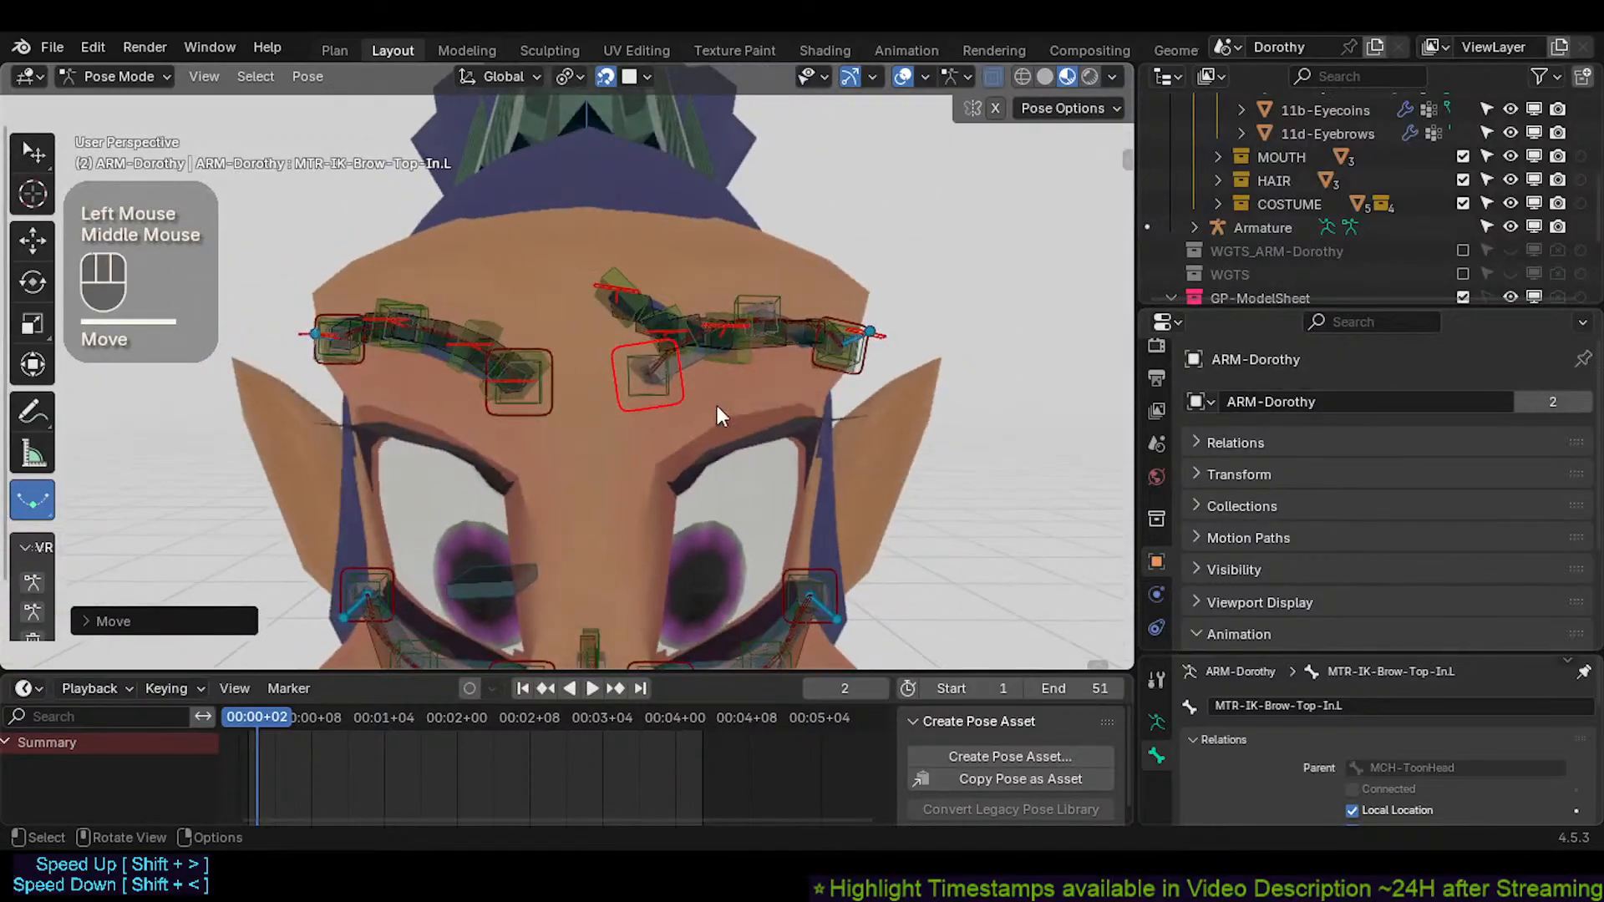
key(g)
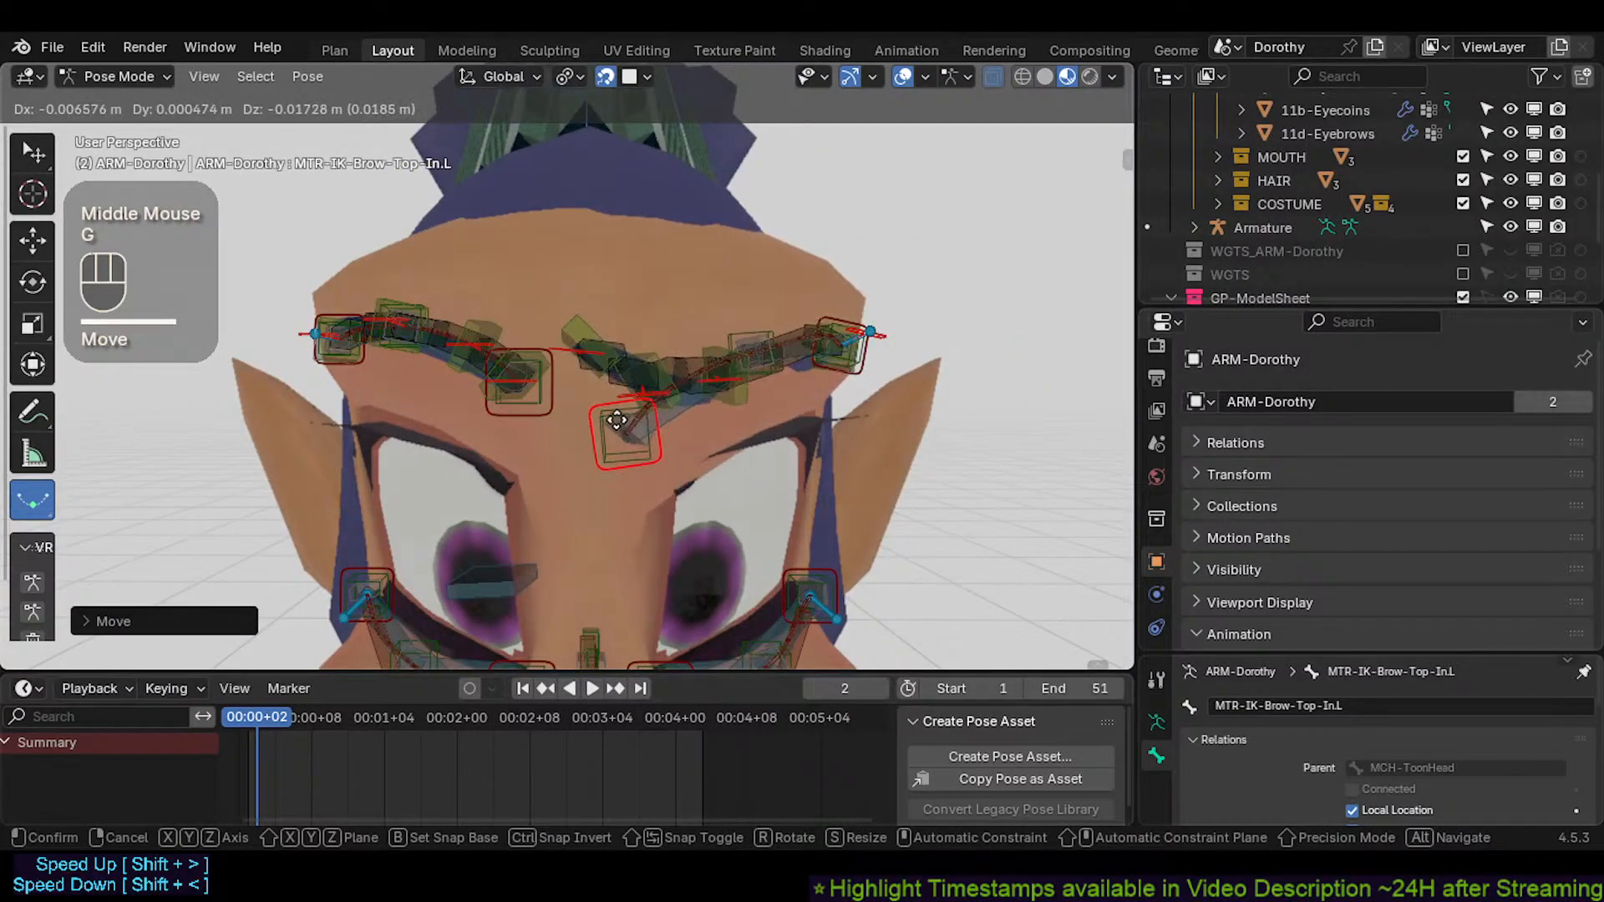
click(612, 425)
Test moving the tweak bone TWK-Brow-Top.L at the inner end of the left brow
shift+middle_drag(612, 425, 538, 396)
key(alt+a)
click(538, 395)
key(g)
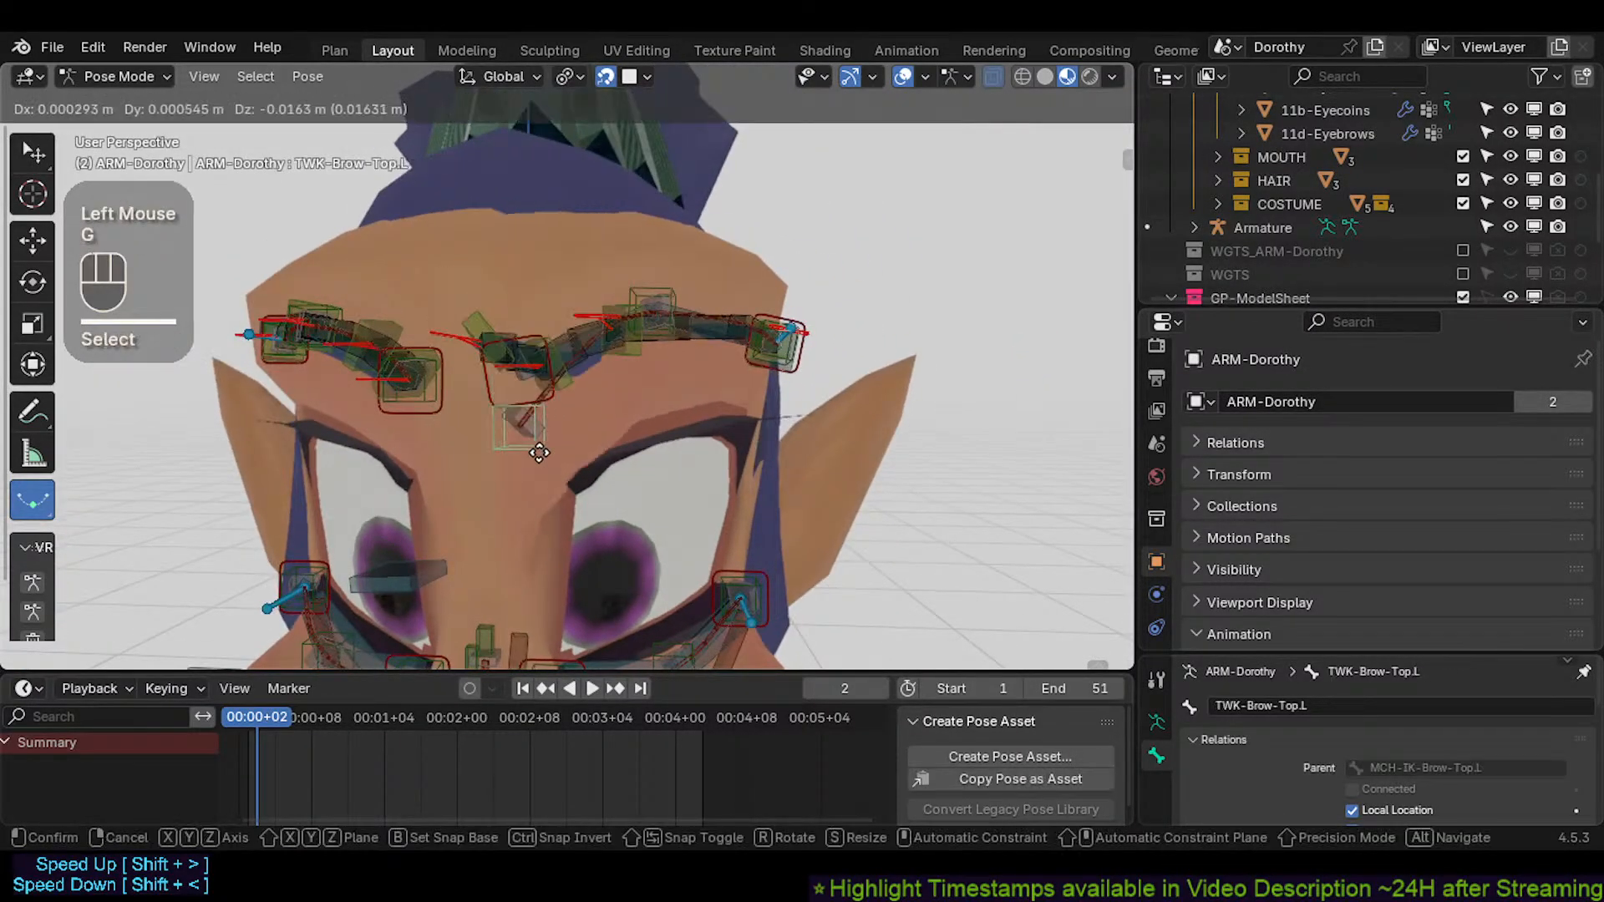
click(543, 359)
Test moving TWK-Brow-Top.L.001 and TWK-Brow-Top.L.002 at the middle and outer end of the left brow
click(654, 296)
key(g)
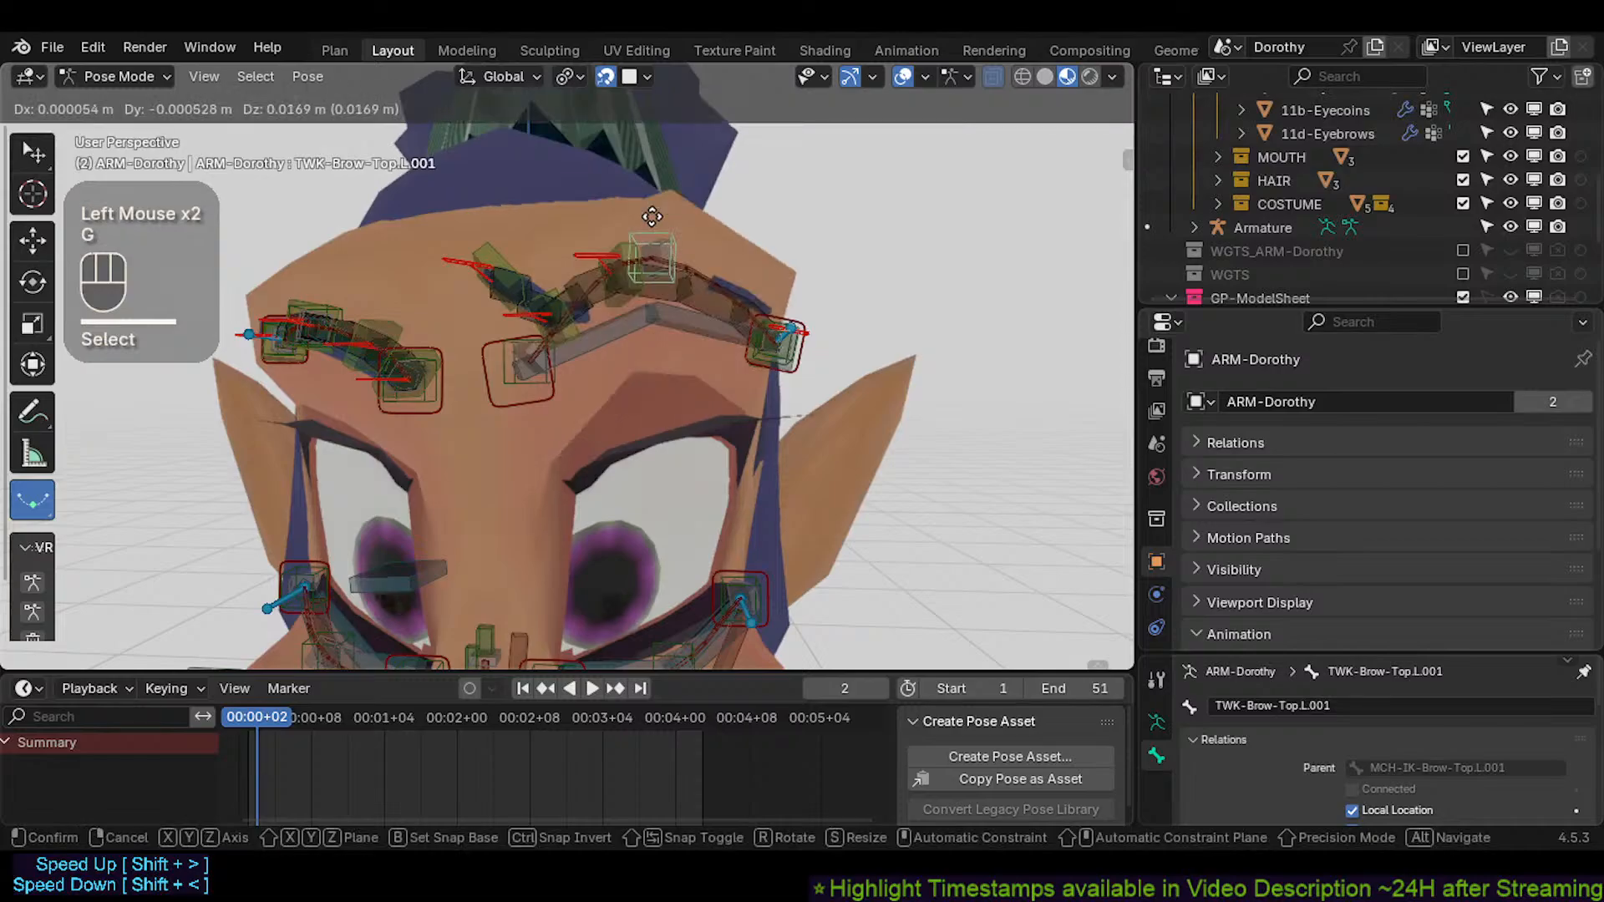
click(656, 240)
middle_drag(657, 241, 591, 340)
key(g)
click(591, 344)
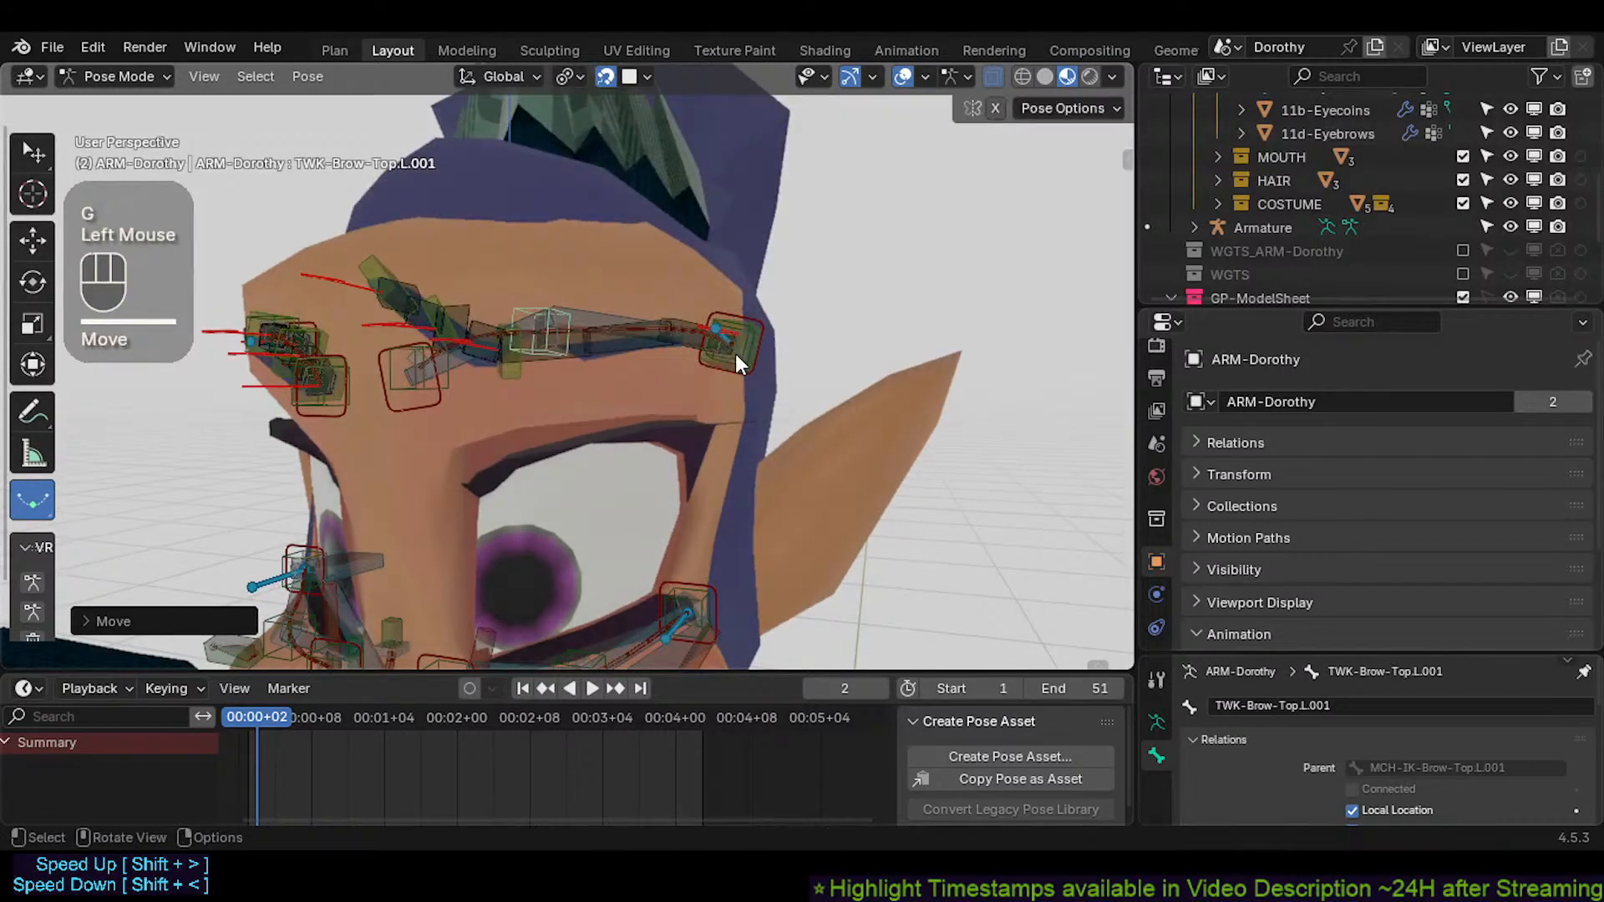
click(735, 356)
key(g)
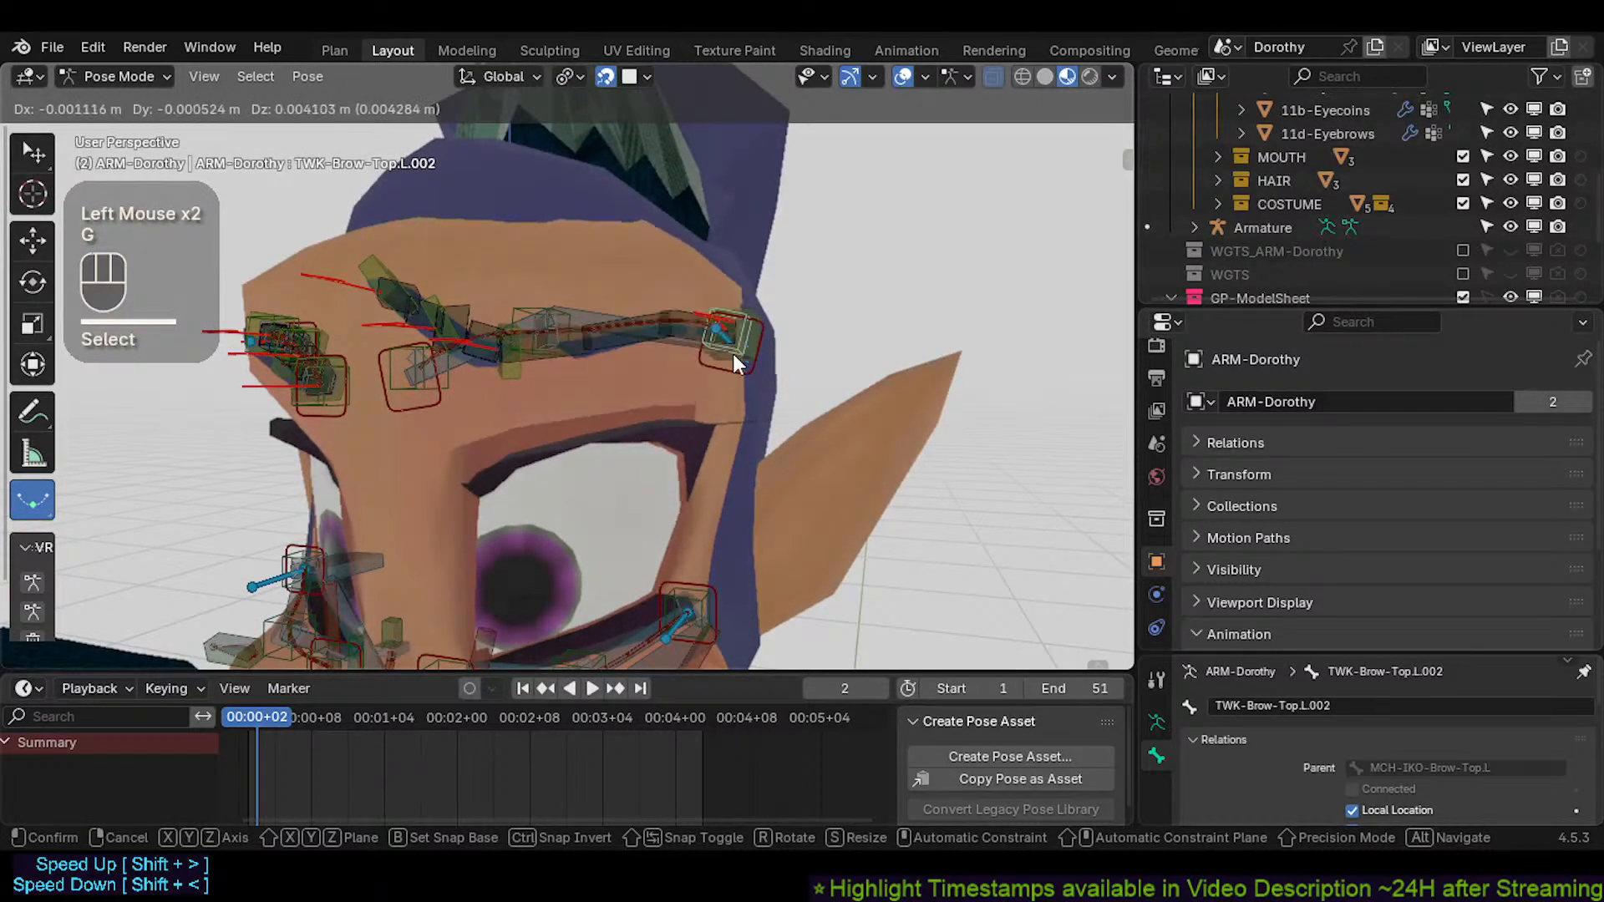
click(733, 353)
Select all visible bones and clear their pose
key(a)
key(alt+q)
key(alt+q)
Raise TWK-Brow-Top.L.001 to arch the middle of the left brow
click(587, 296)
click(559, 293)
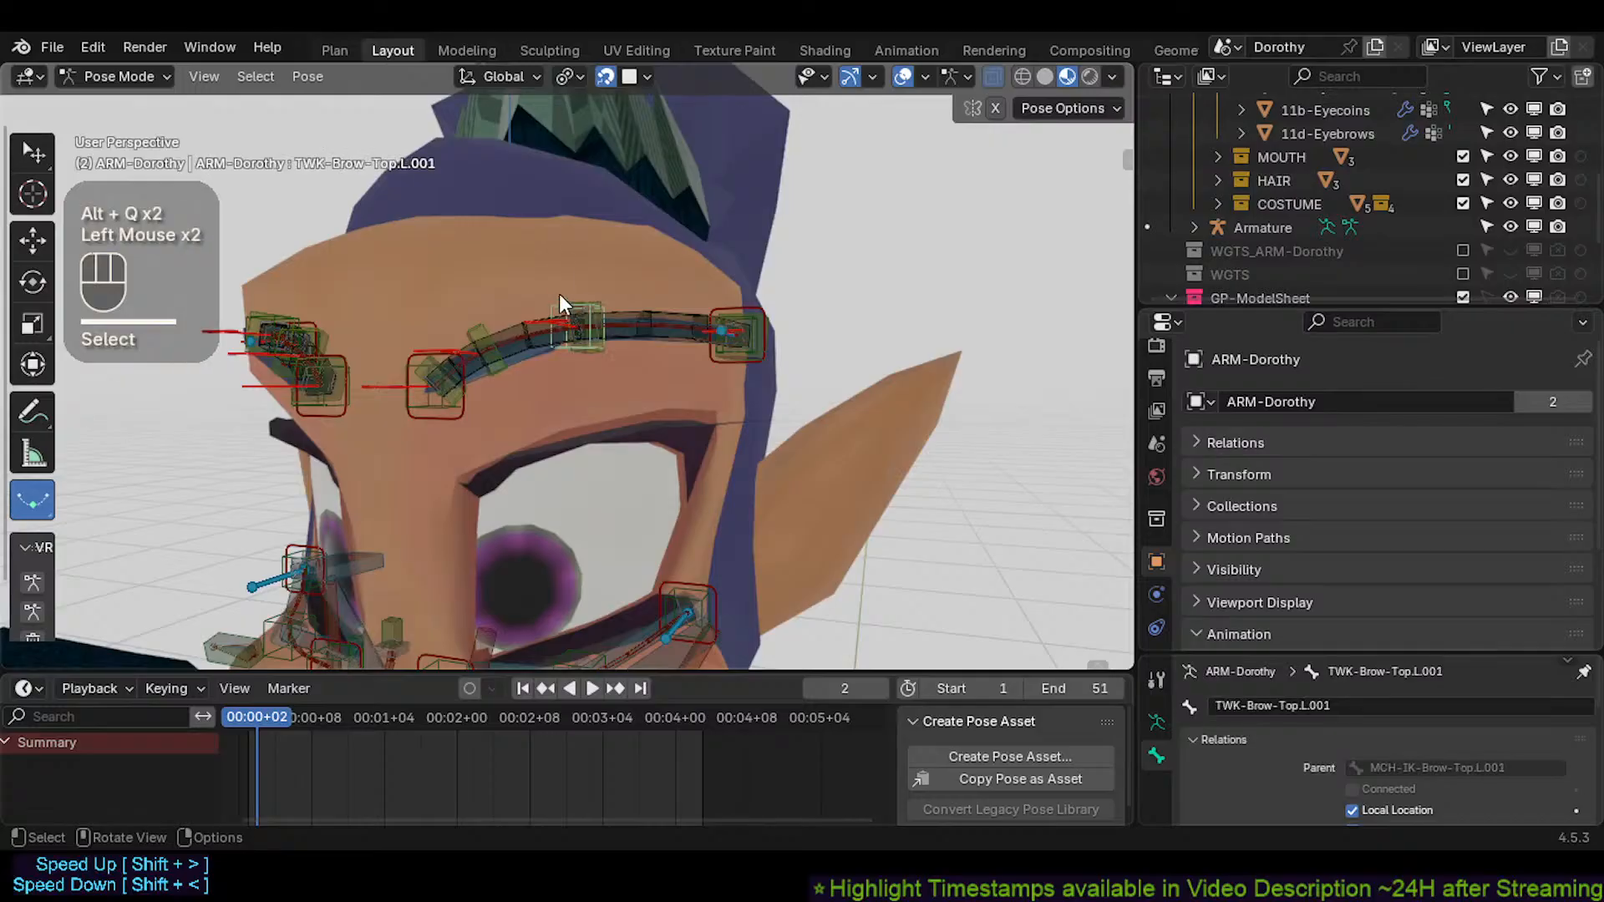
key(g)
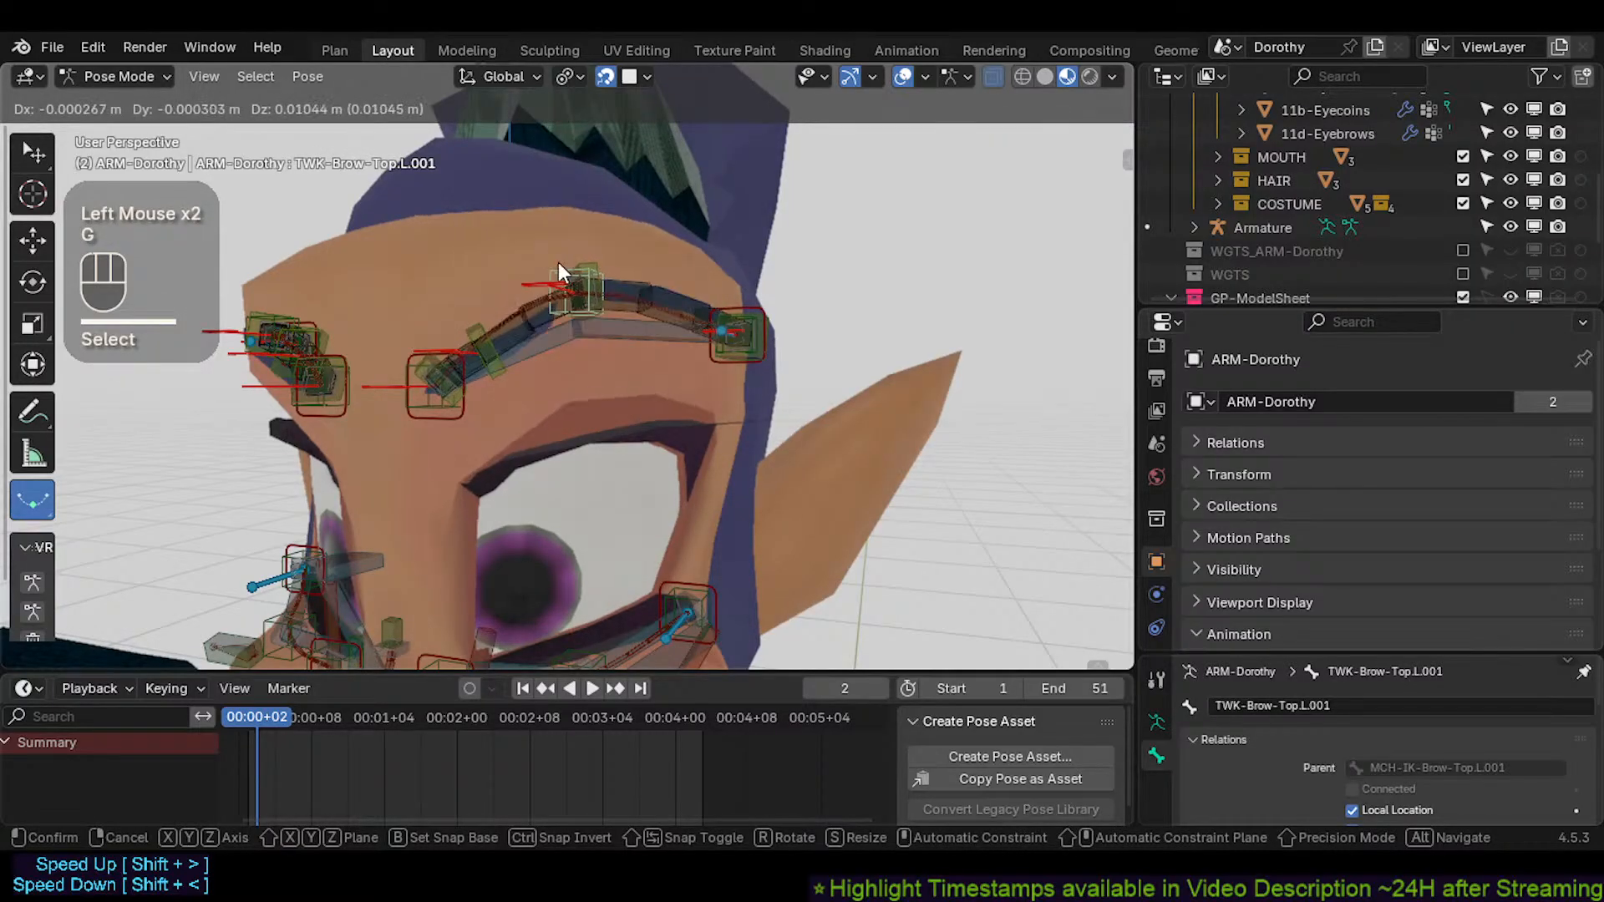
click(563, 226)
Test how repeatedly moving and rotating the inner left brow control MTR-IK-Brow-Top-In.L deforms the eyebrow
click(430, 409)
click(428, 423)
key(g)
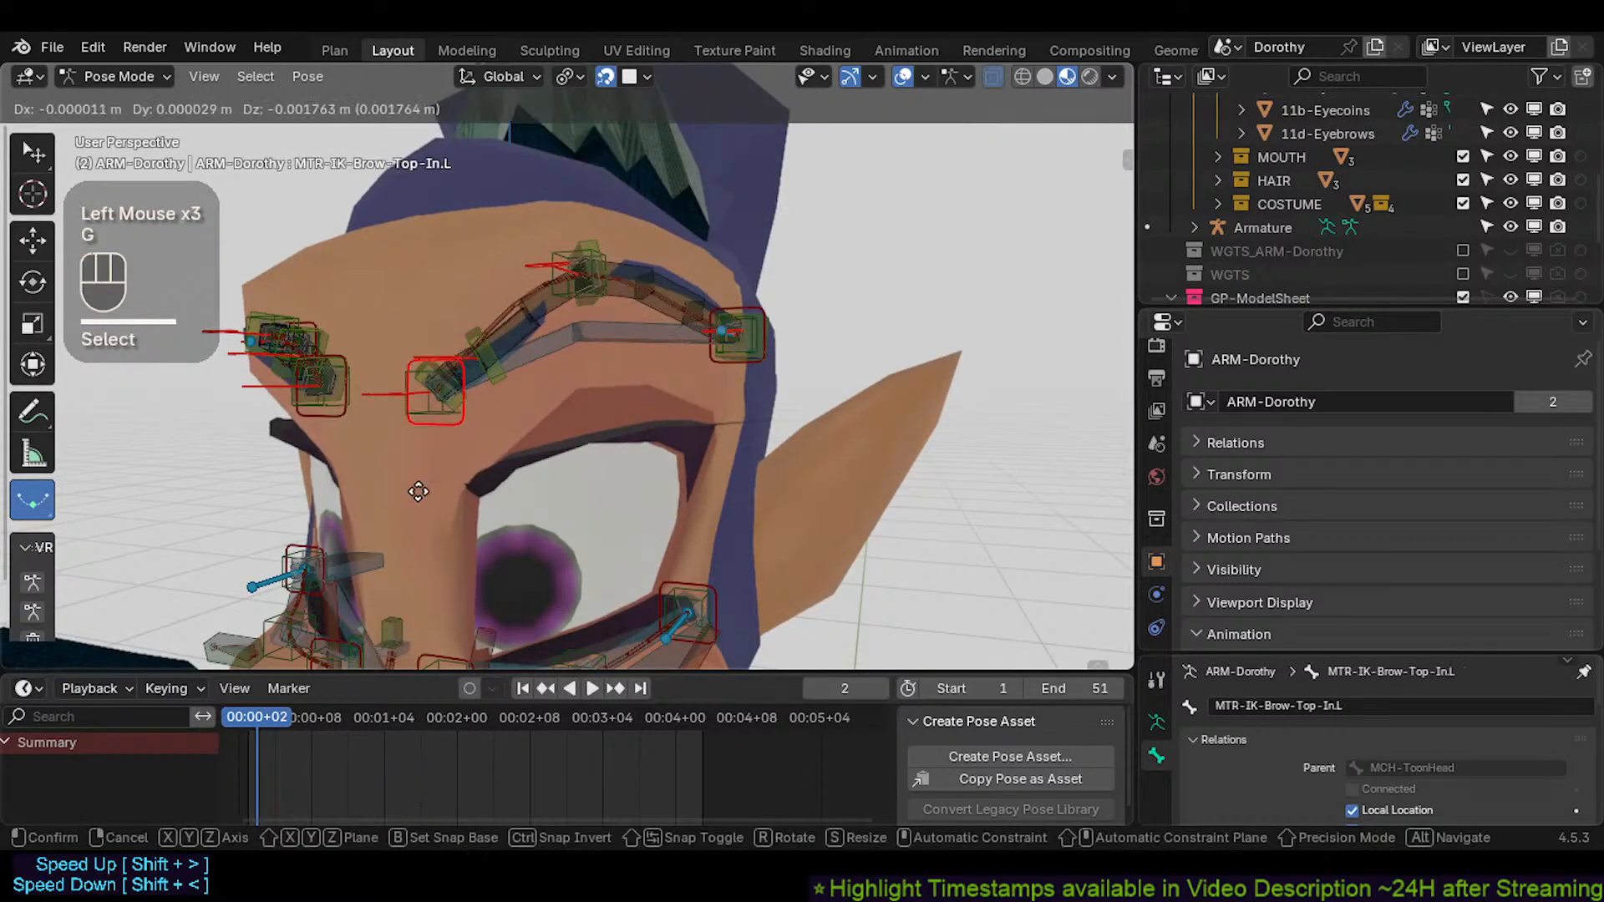
click(445, 472)
click(529, 447)
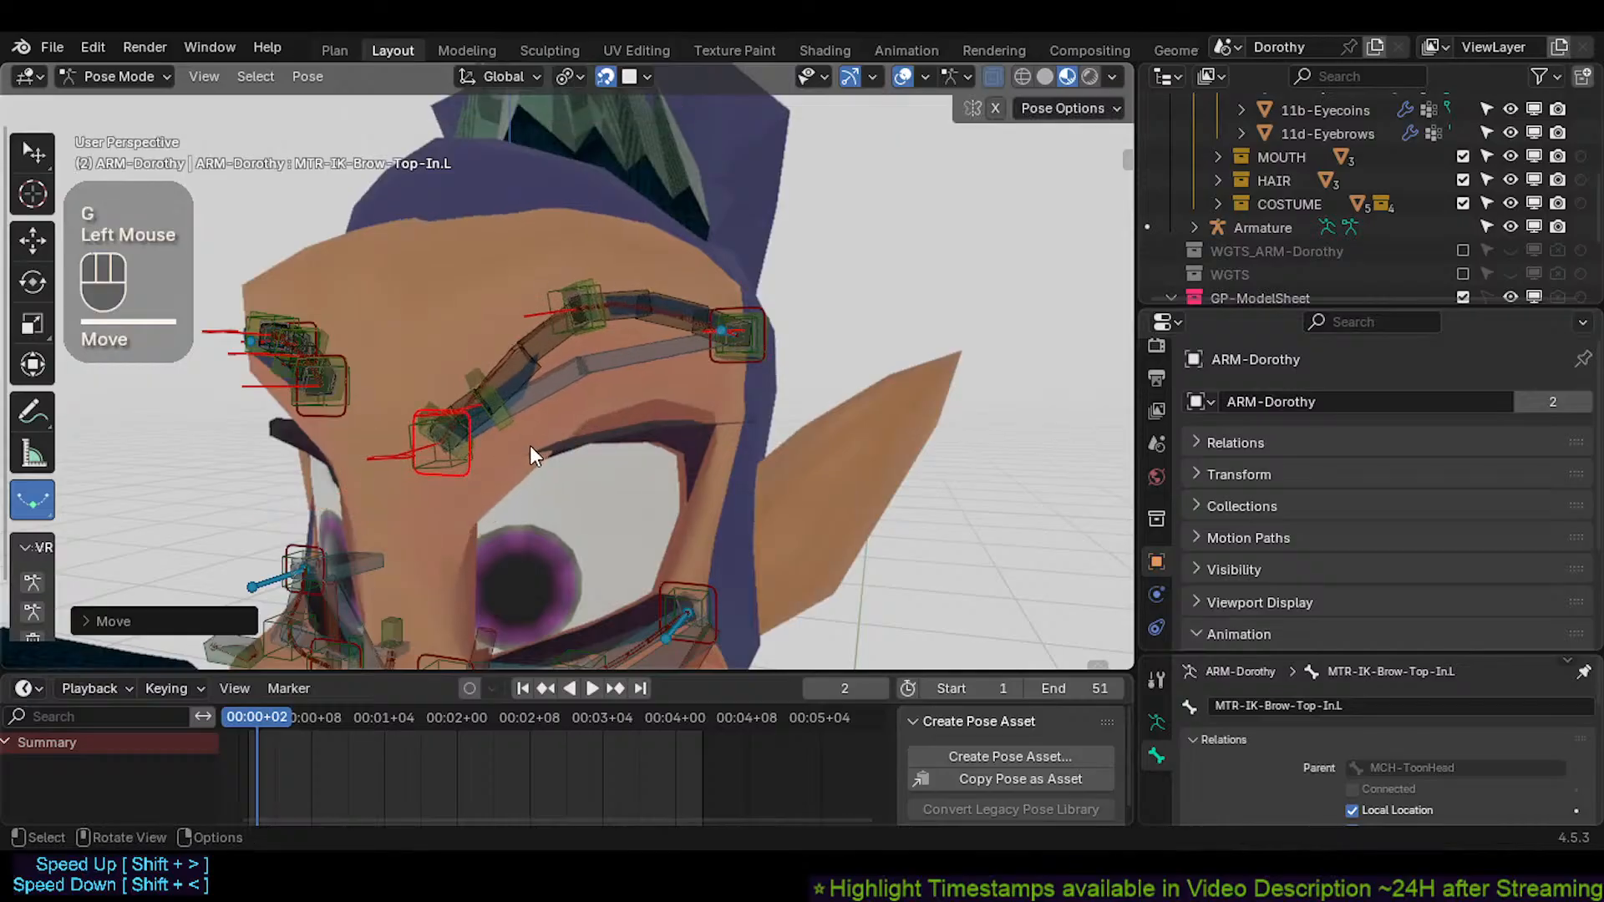
key(r)
click(519, 430)
key(g)
click(575, 376)
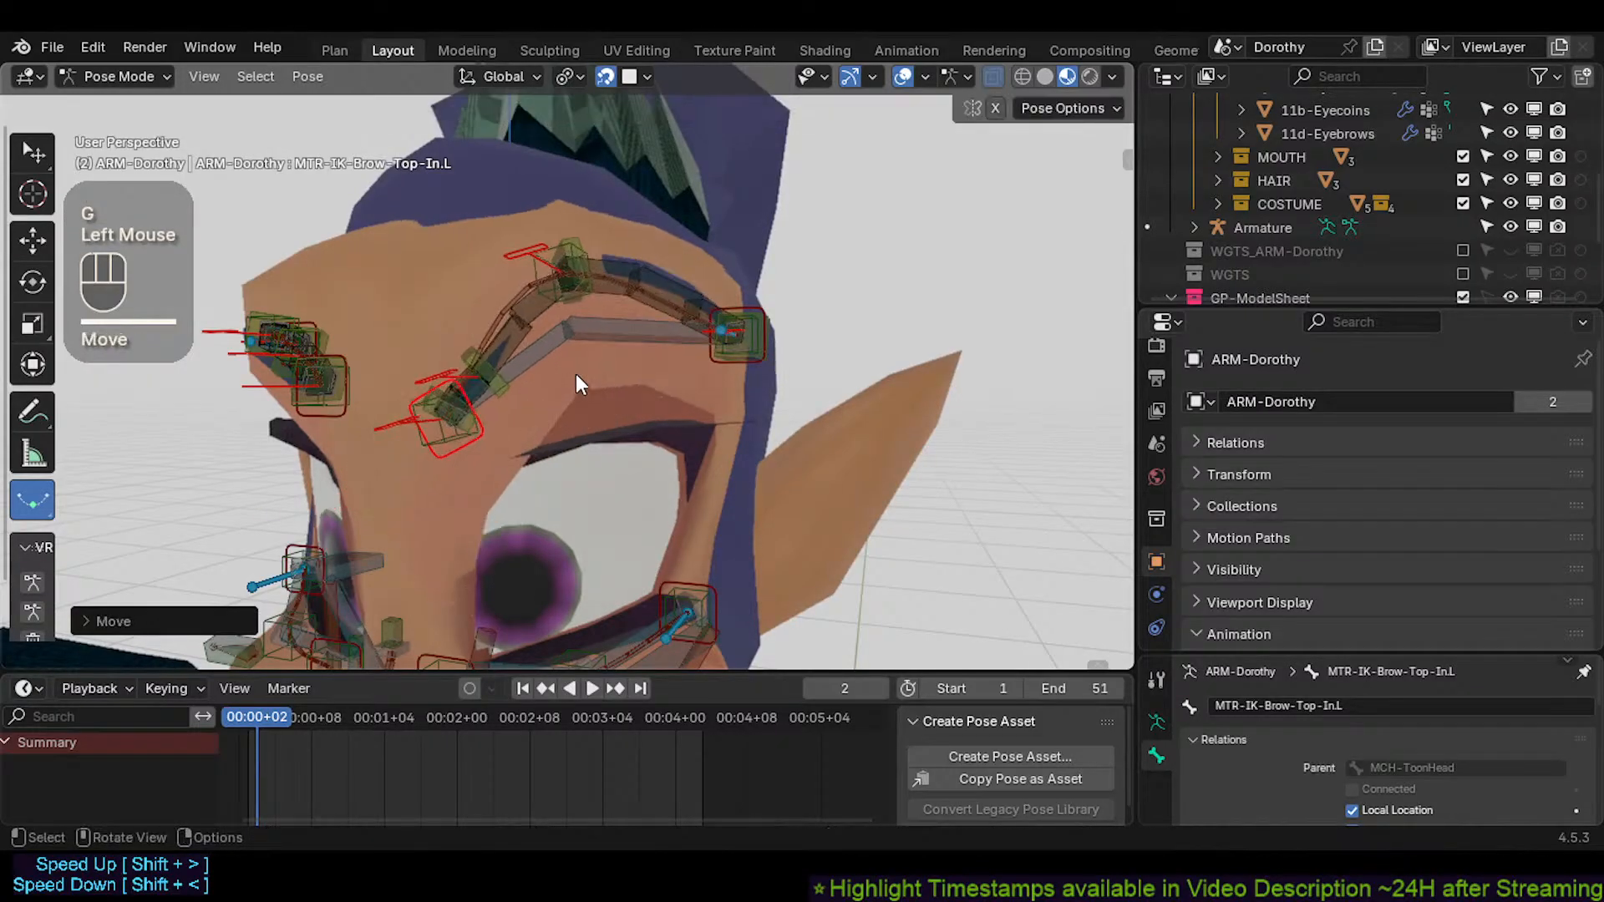
key(r)
click(562, 401)
key(g)
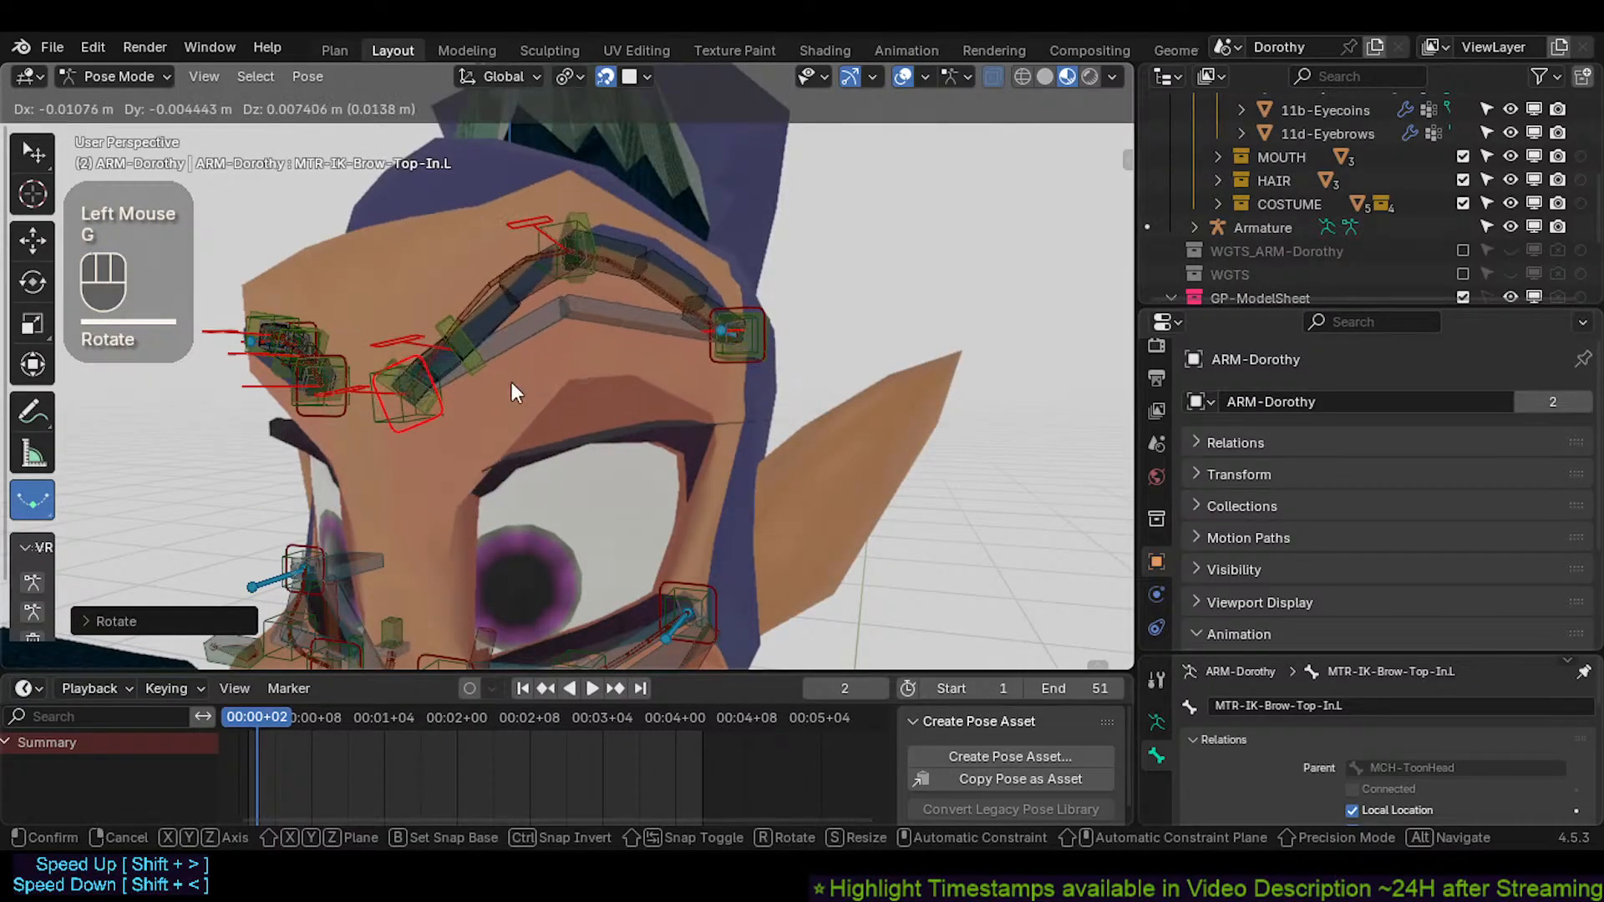
click(519, 387)
key(r)
click(518, 396)
Select all visible bones and clear their pose transforms
key(a)
key(alt+g)
key(alt+g)
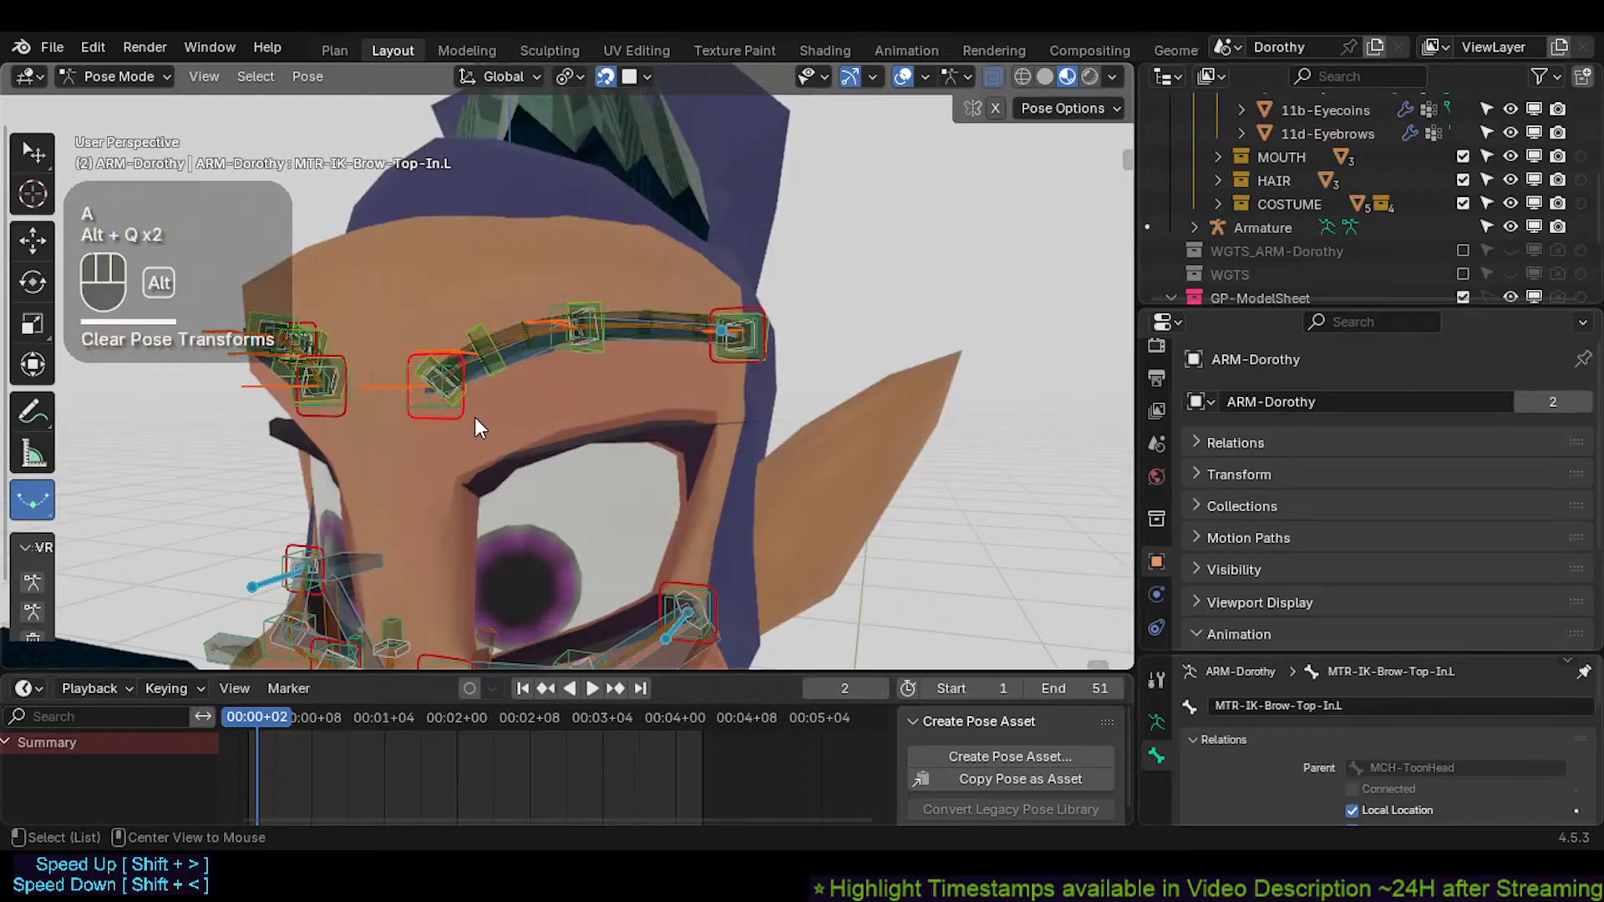
Shift the inner left brow control MTR-IK-Brow-Top-In.L slightly toward the centre of the forehead
click(458, 419)
key(g)
click(456, 422)
key(g)
click(461, 411)
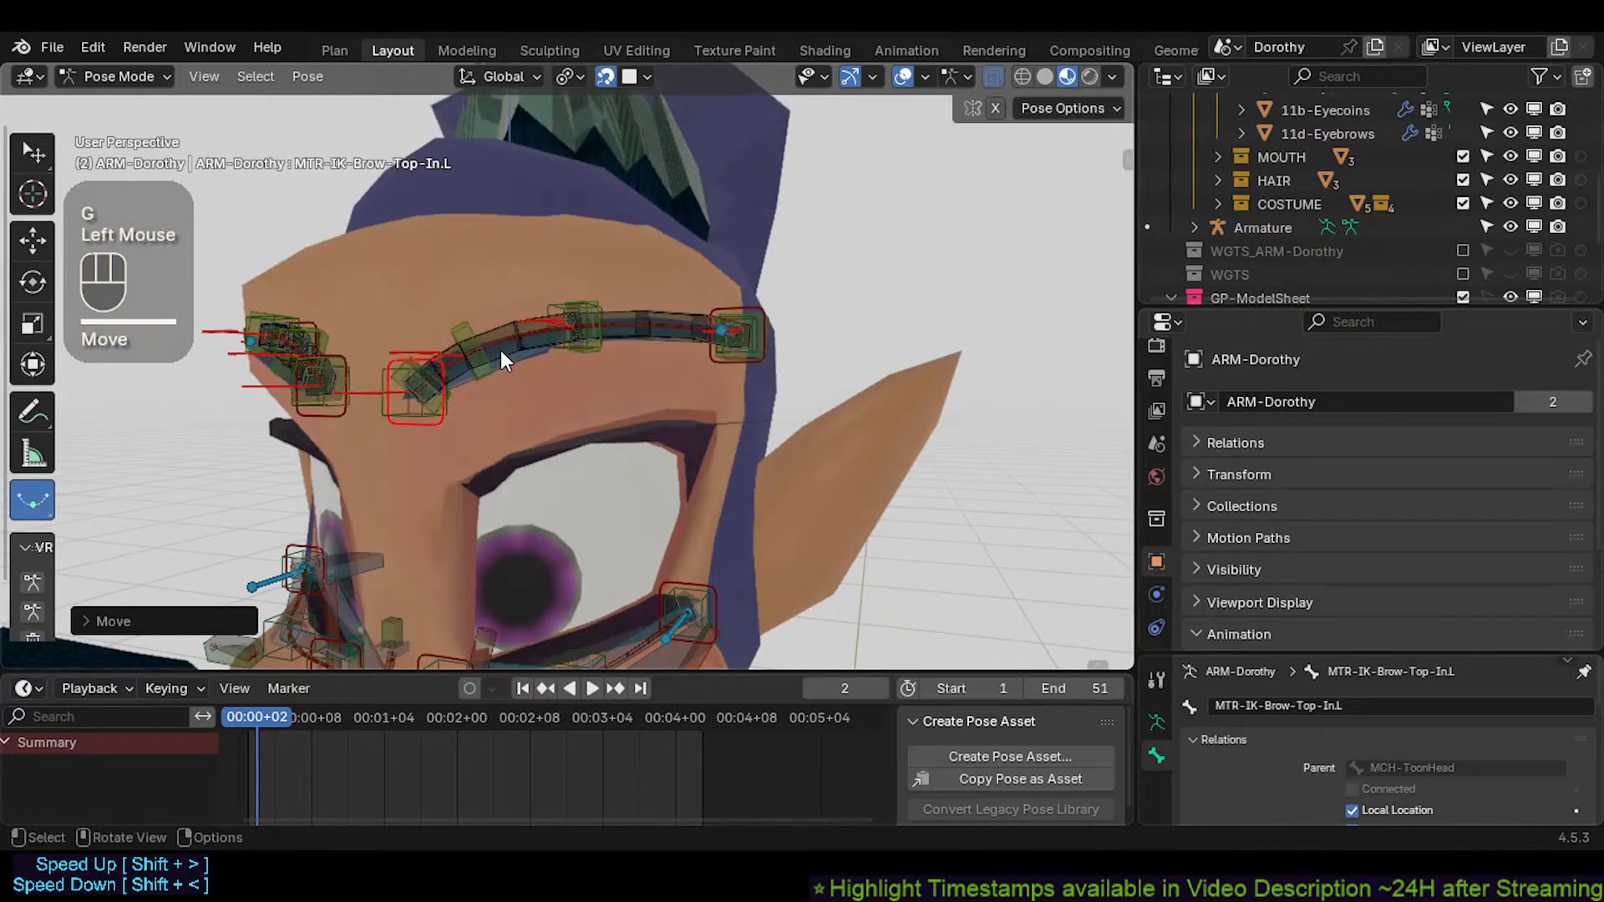
Rotate and move the handle bone HDL-Eyebrow.L.001 to bend the inner part of the left brow
click(483, 369)
click(493, 347)
key(r)
click(534, 344)
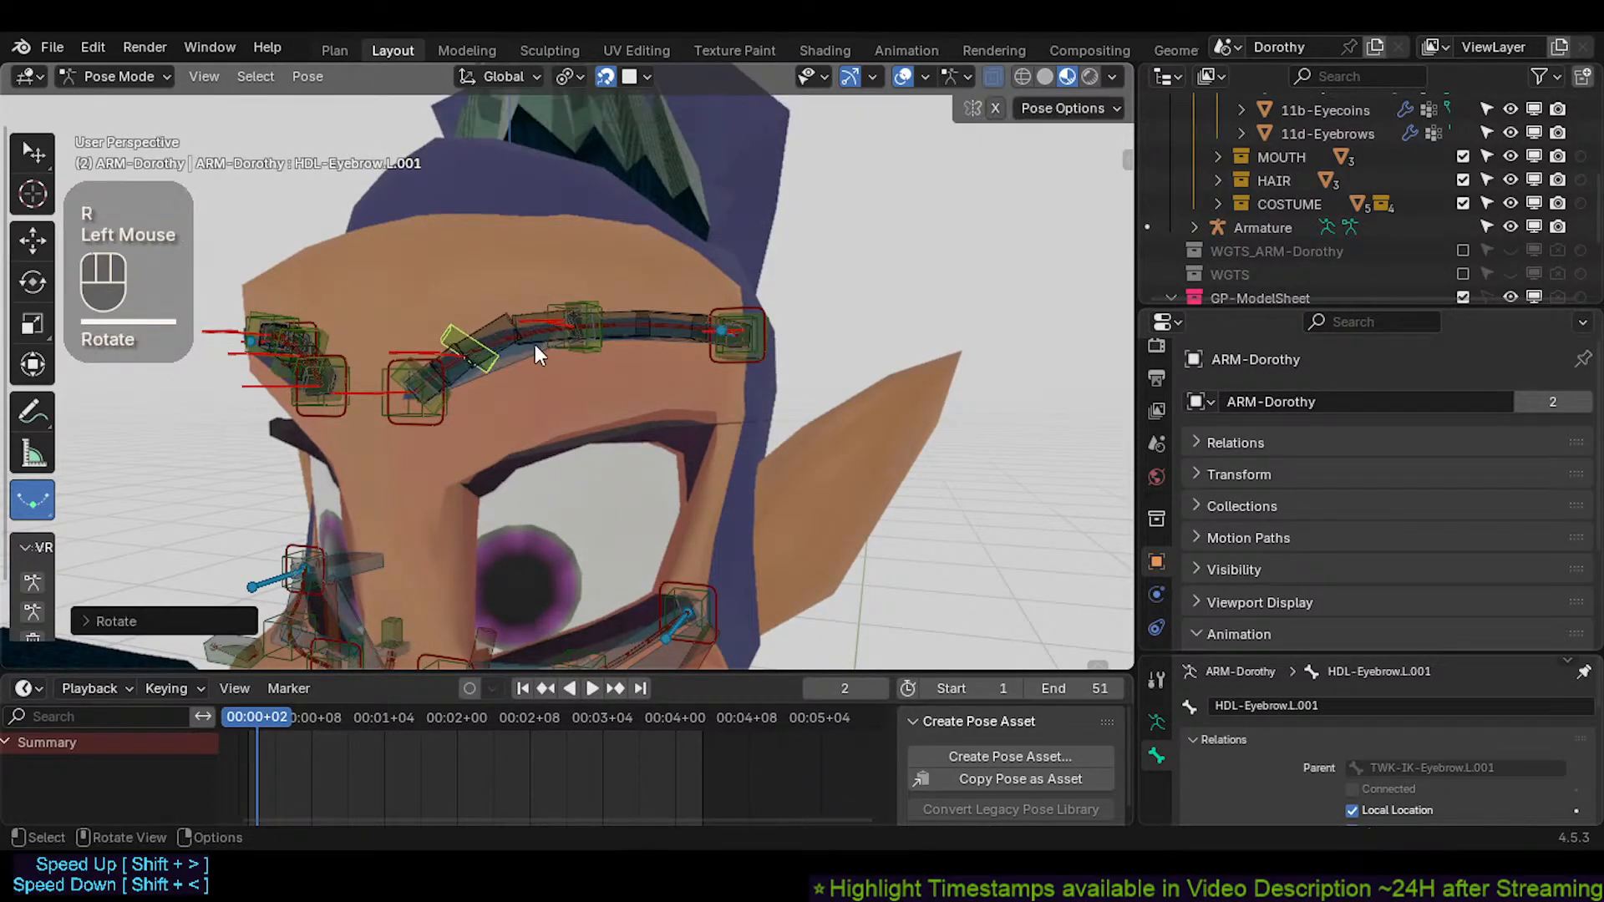
key(g)
click(520, 341)
Raise the tweak bone TWK-Brow-Top.L.001 at the middle of the left brow
click(558, 354)
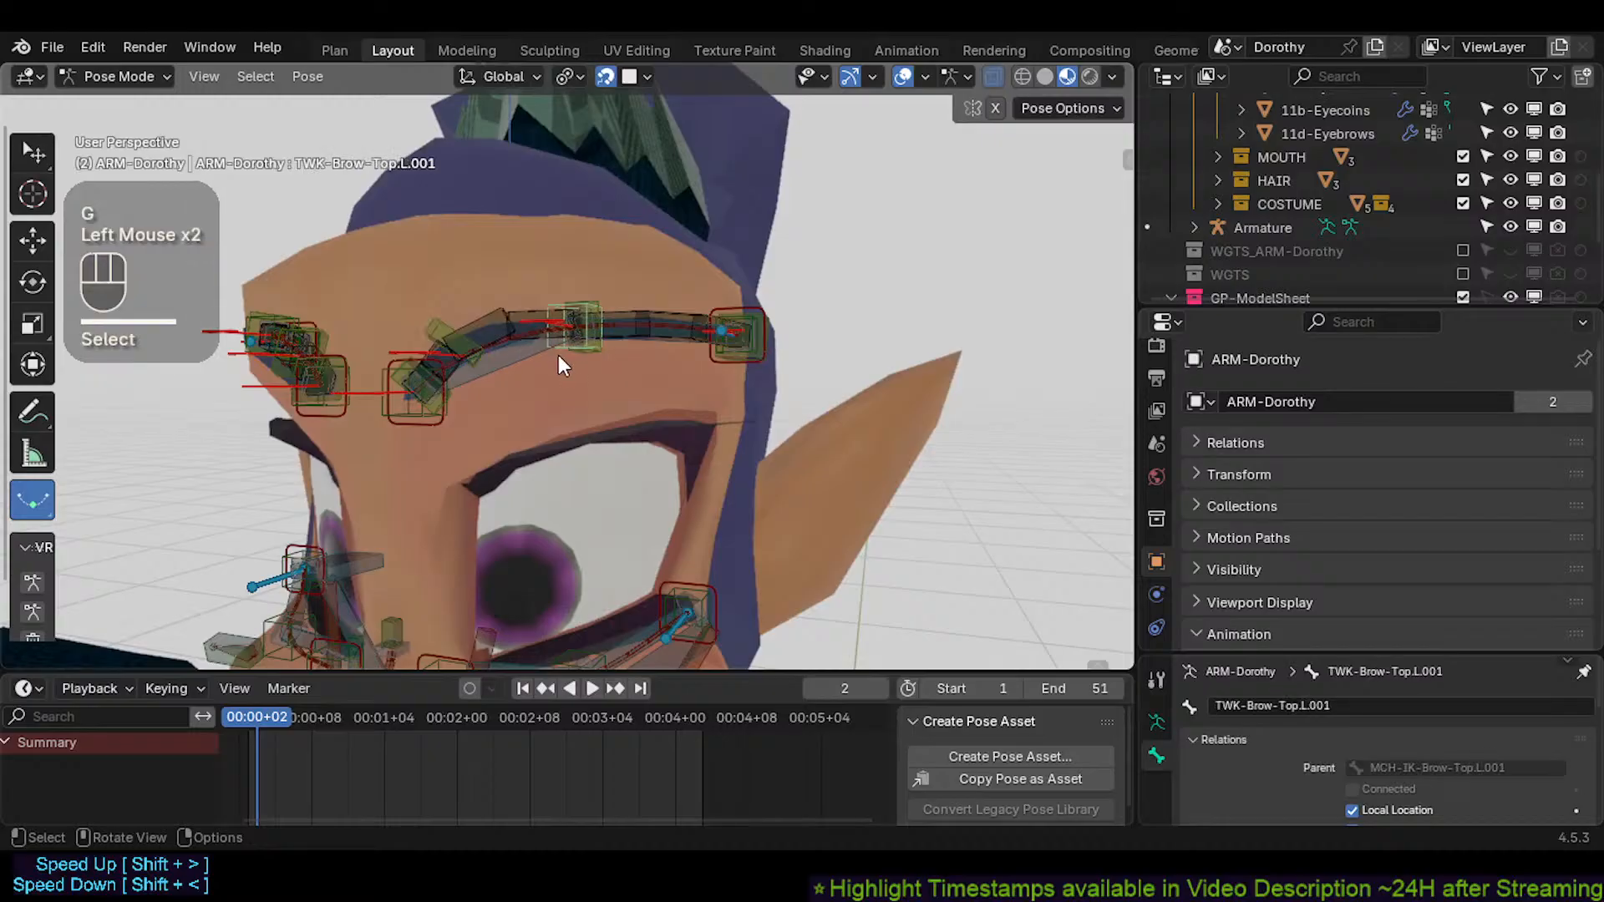
click(558, 354)
key(g)
key(Escape)
click(553, 348)
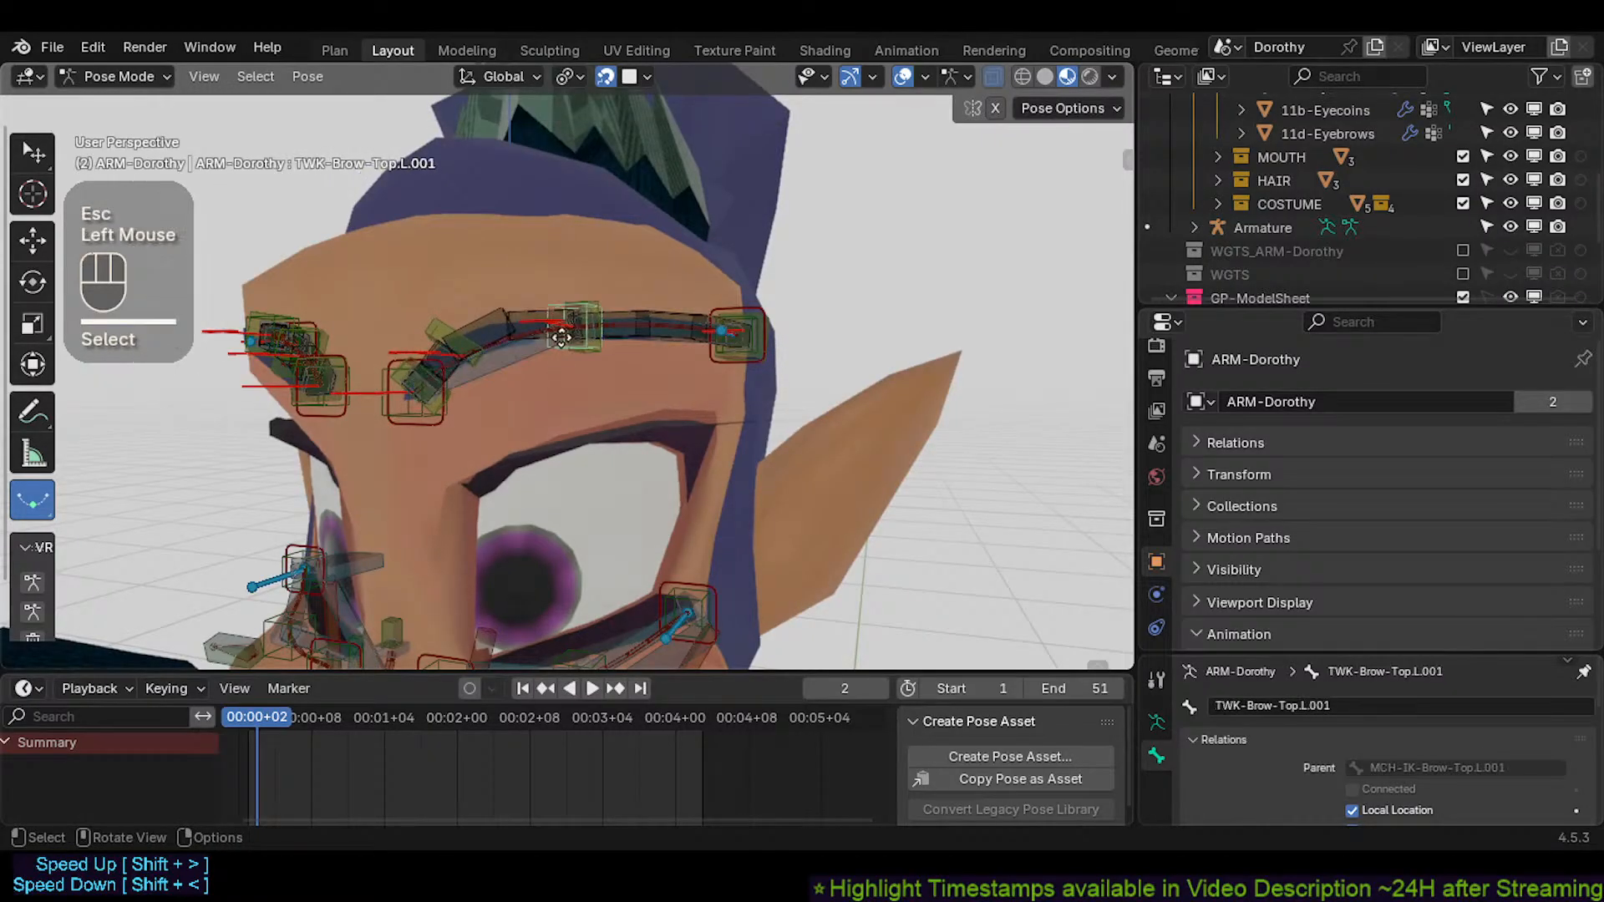
key(g)
click(570, 316)
Examine the overlapping left brow bones by selecting them in turn, including MCH-IK-Brow-Top.L and DEF1-Brow.L
click(559, 345)
click(559, 345)
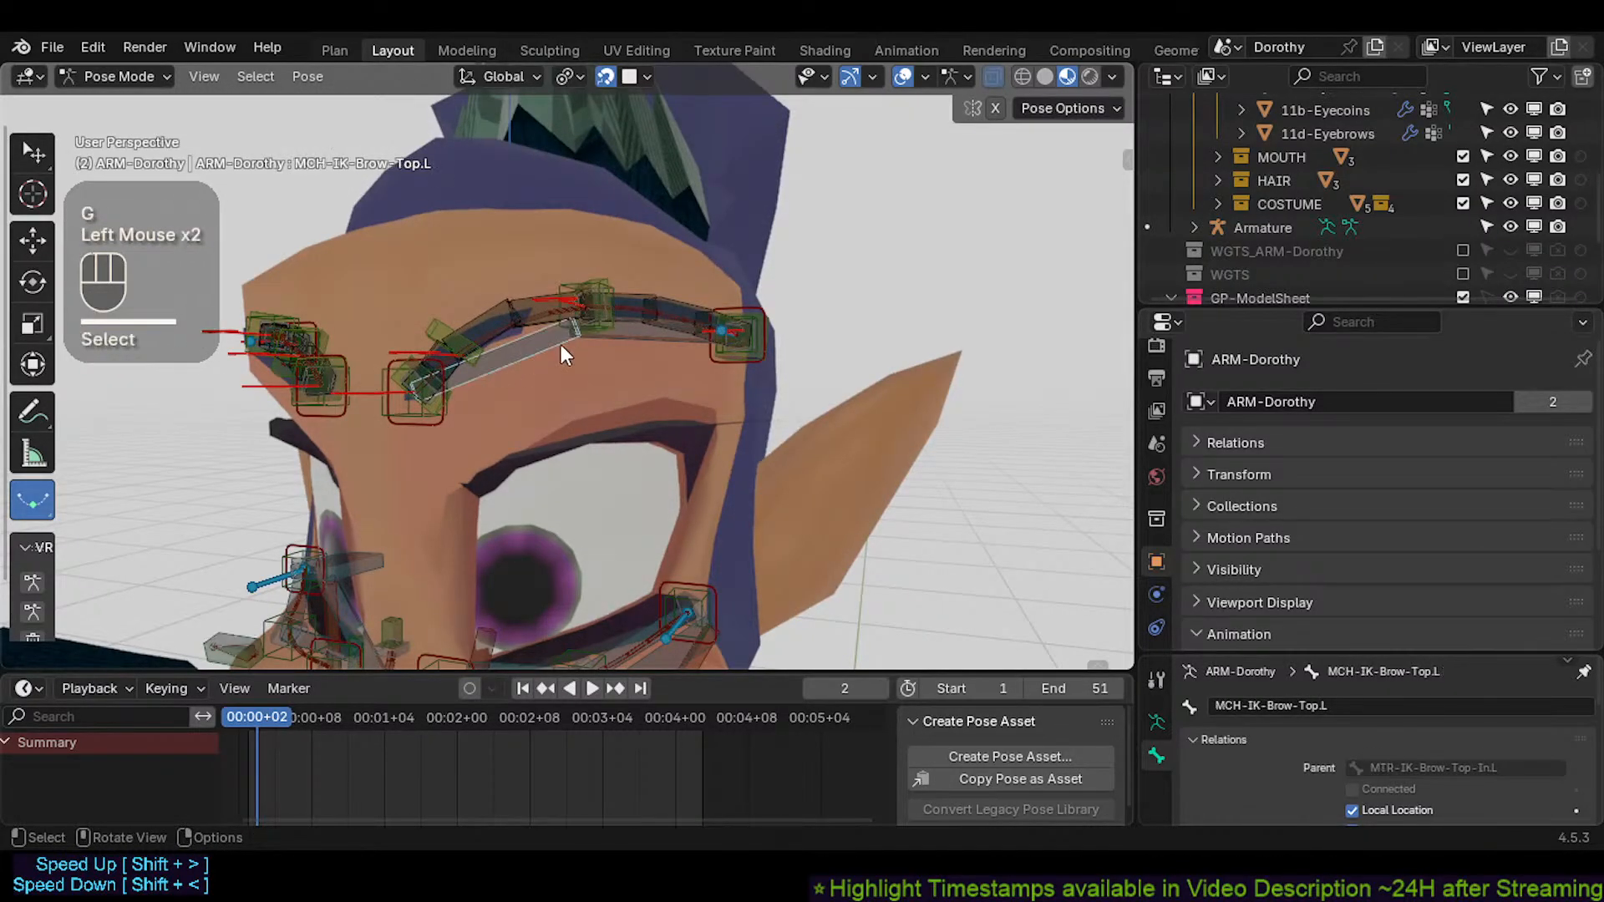
click(631, 339)
click(539, 349)
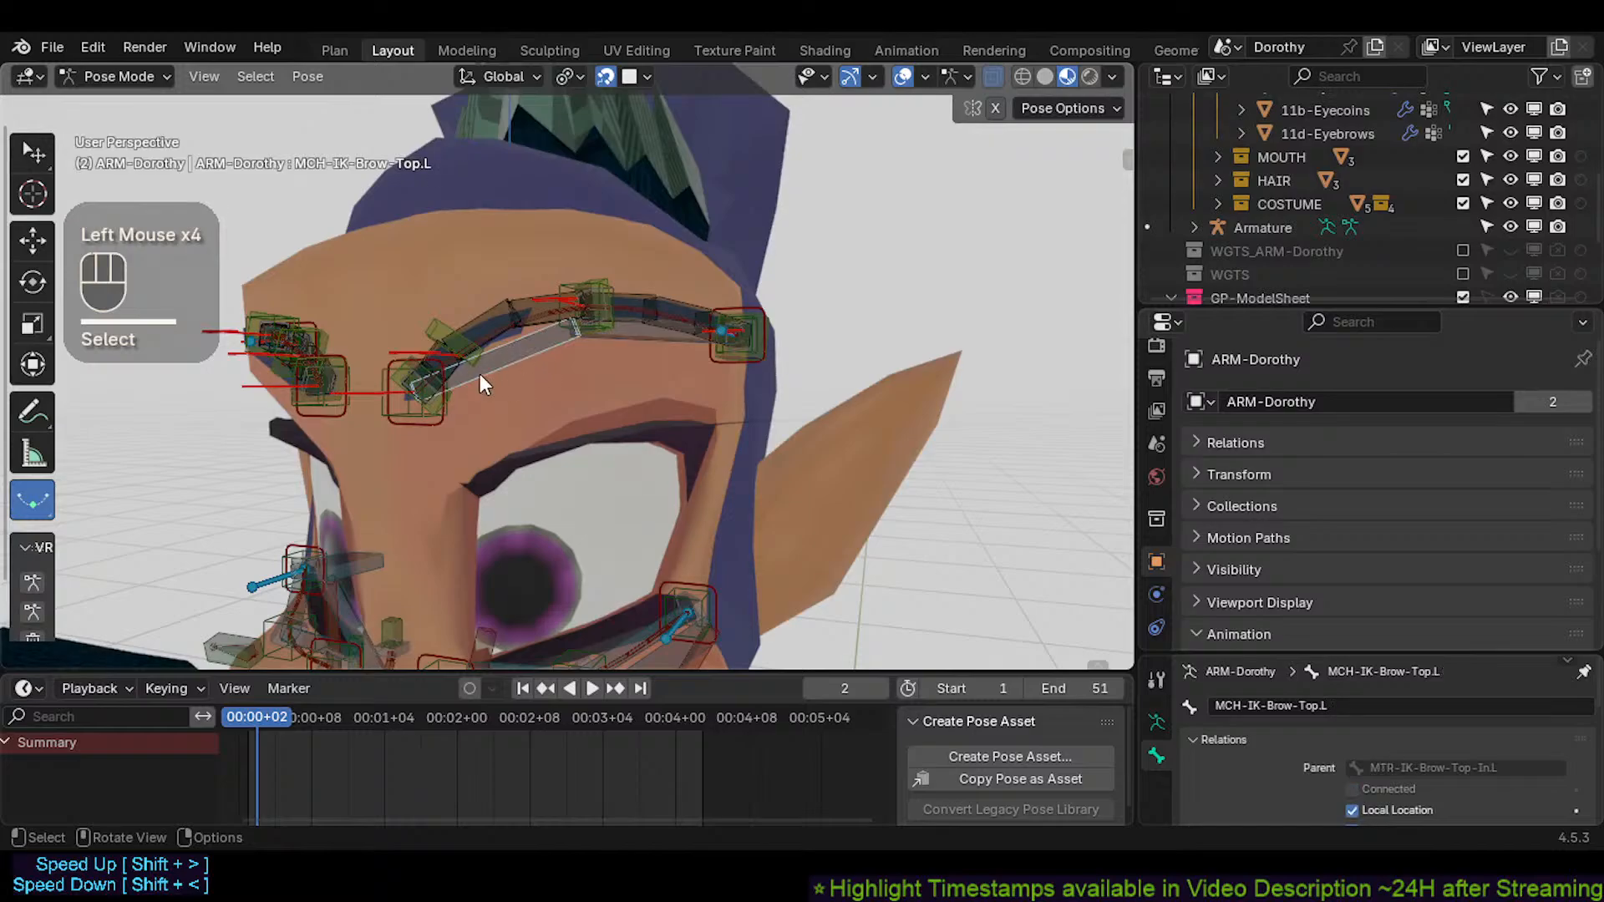
click(557, 335)
click(531, 313)
click(533, 314)
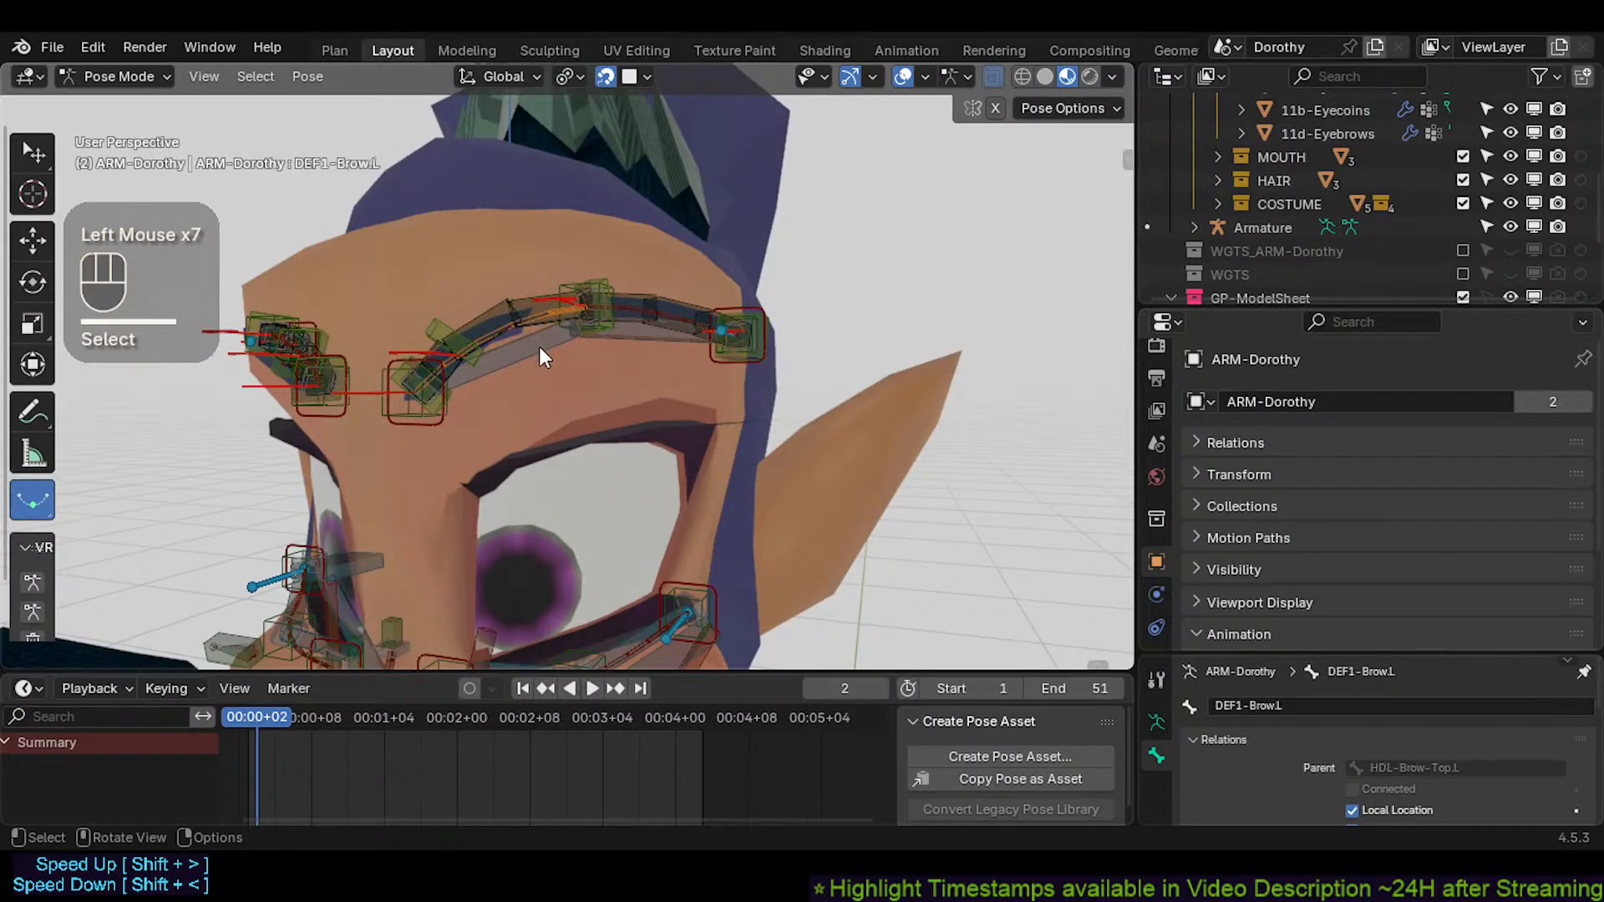
click(539, 347)
click(628, 346)
Raise the inner and outer left brow controls, MTR-IK-Brow-Top-In.L and MTR-IK-Brow-Top-Out.L
click(425, 422)
key(g)
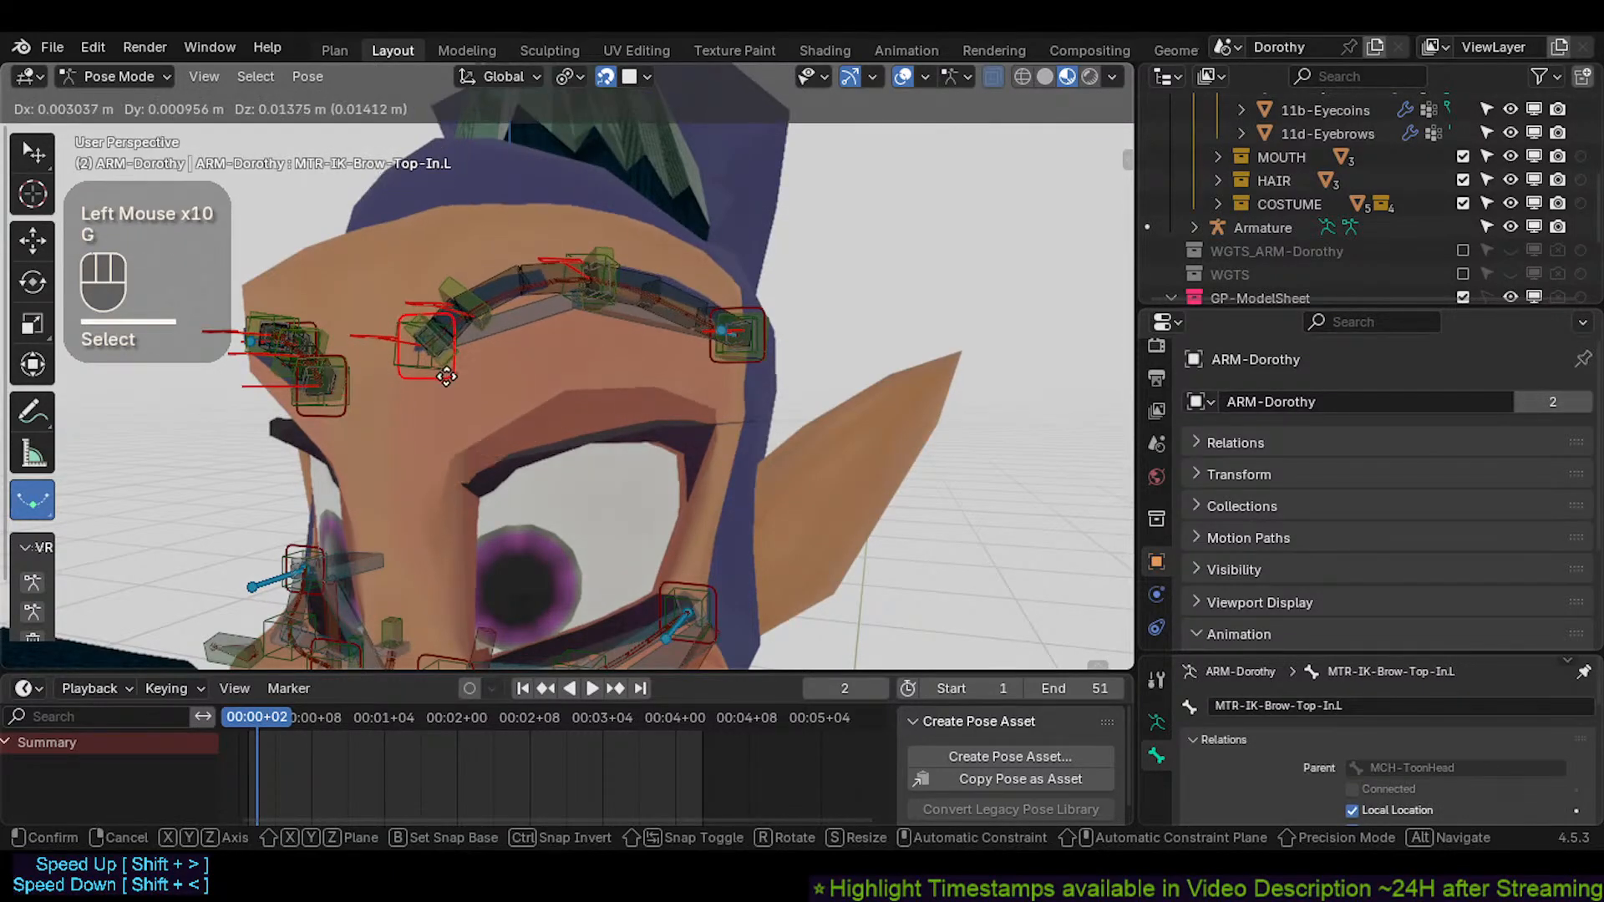
click(480, 401)
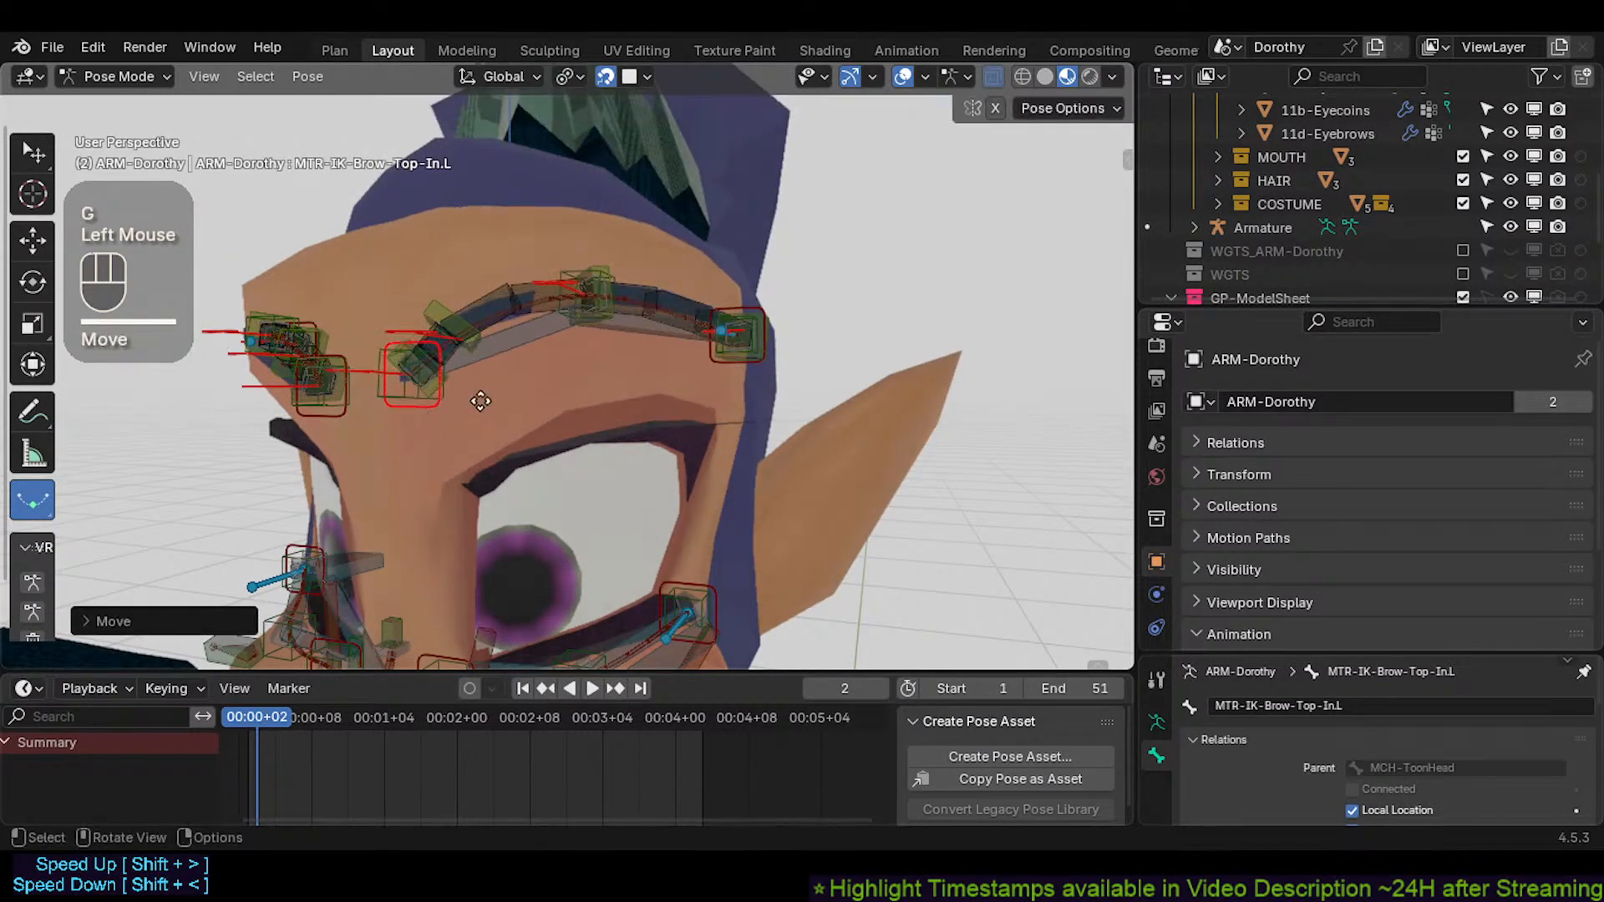
double_click(702, 364)
key(g)
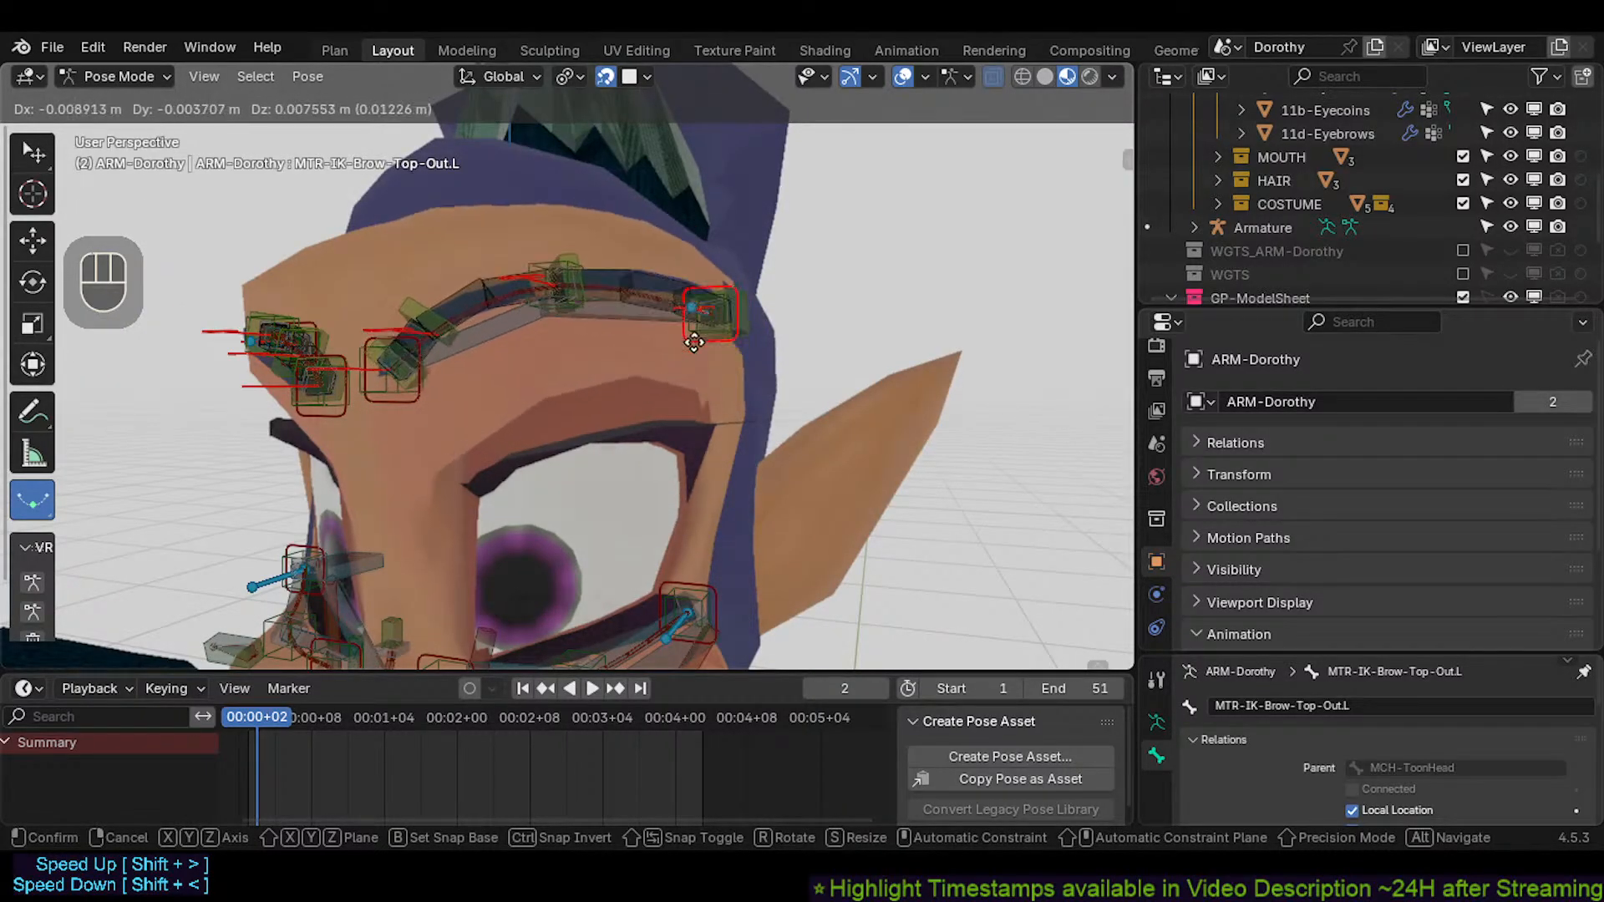
click(748, 351)
Reposition the inner left brow control MTR-IK-Brow-Top-In.L to test the brow's response
double_click(423, 403)
key(g)
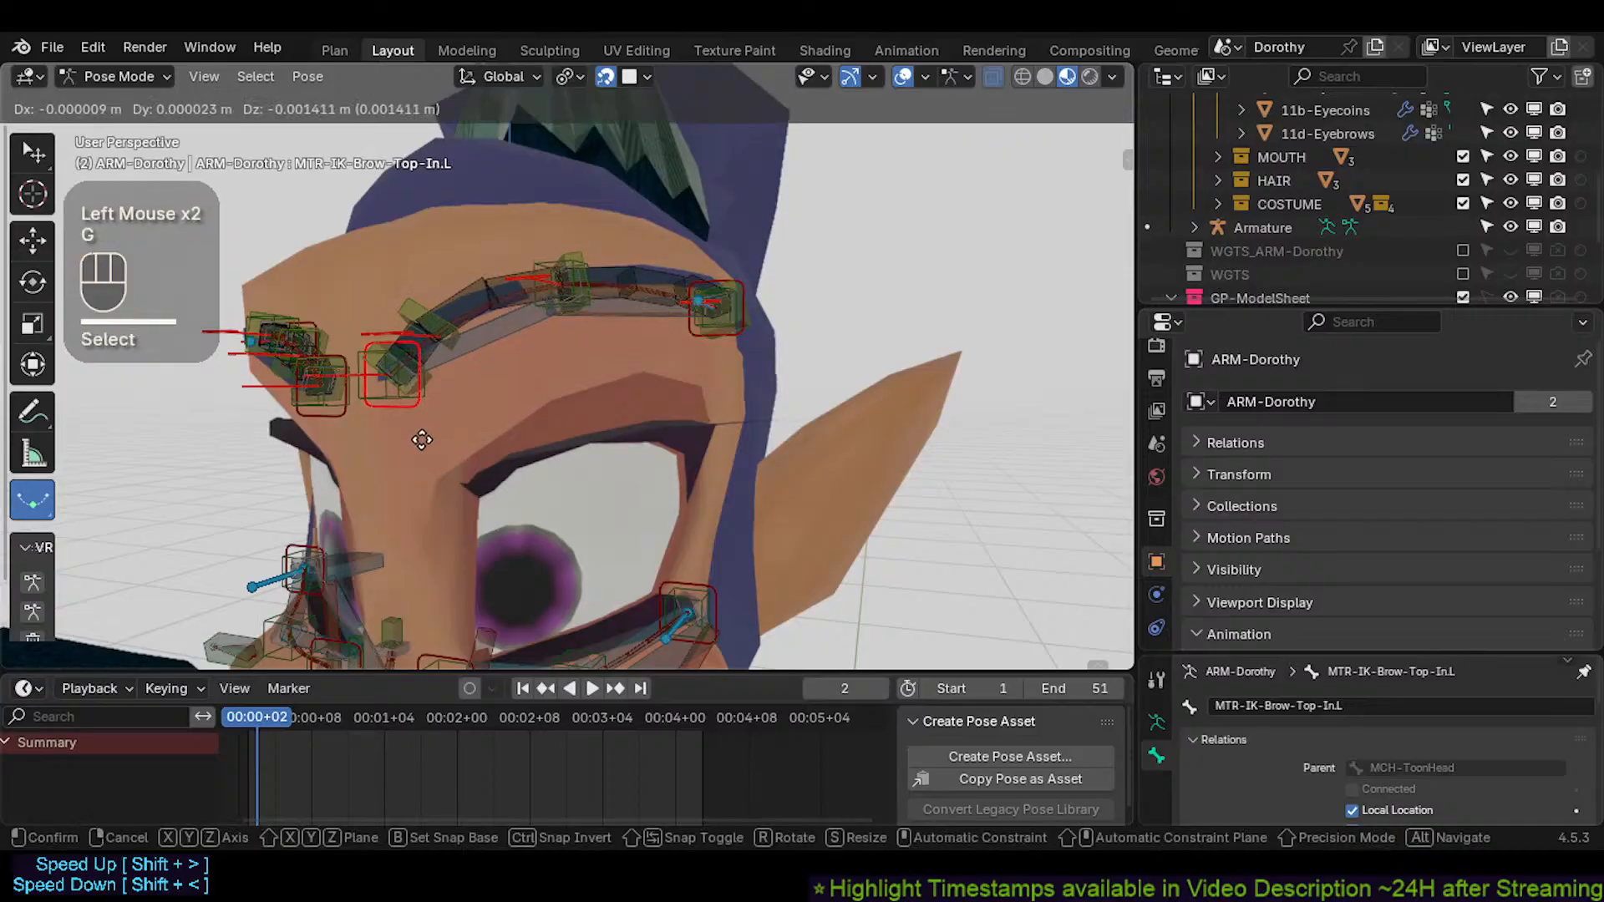
click(450, 411)
scroll(451, 411, down, 1)
key(g)
click(464, 380)
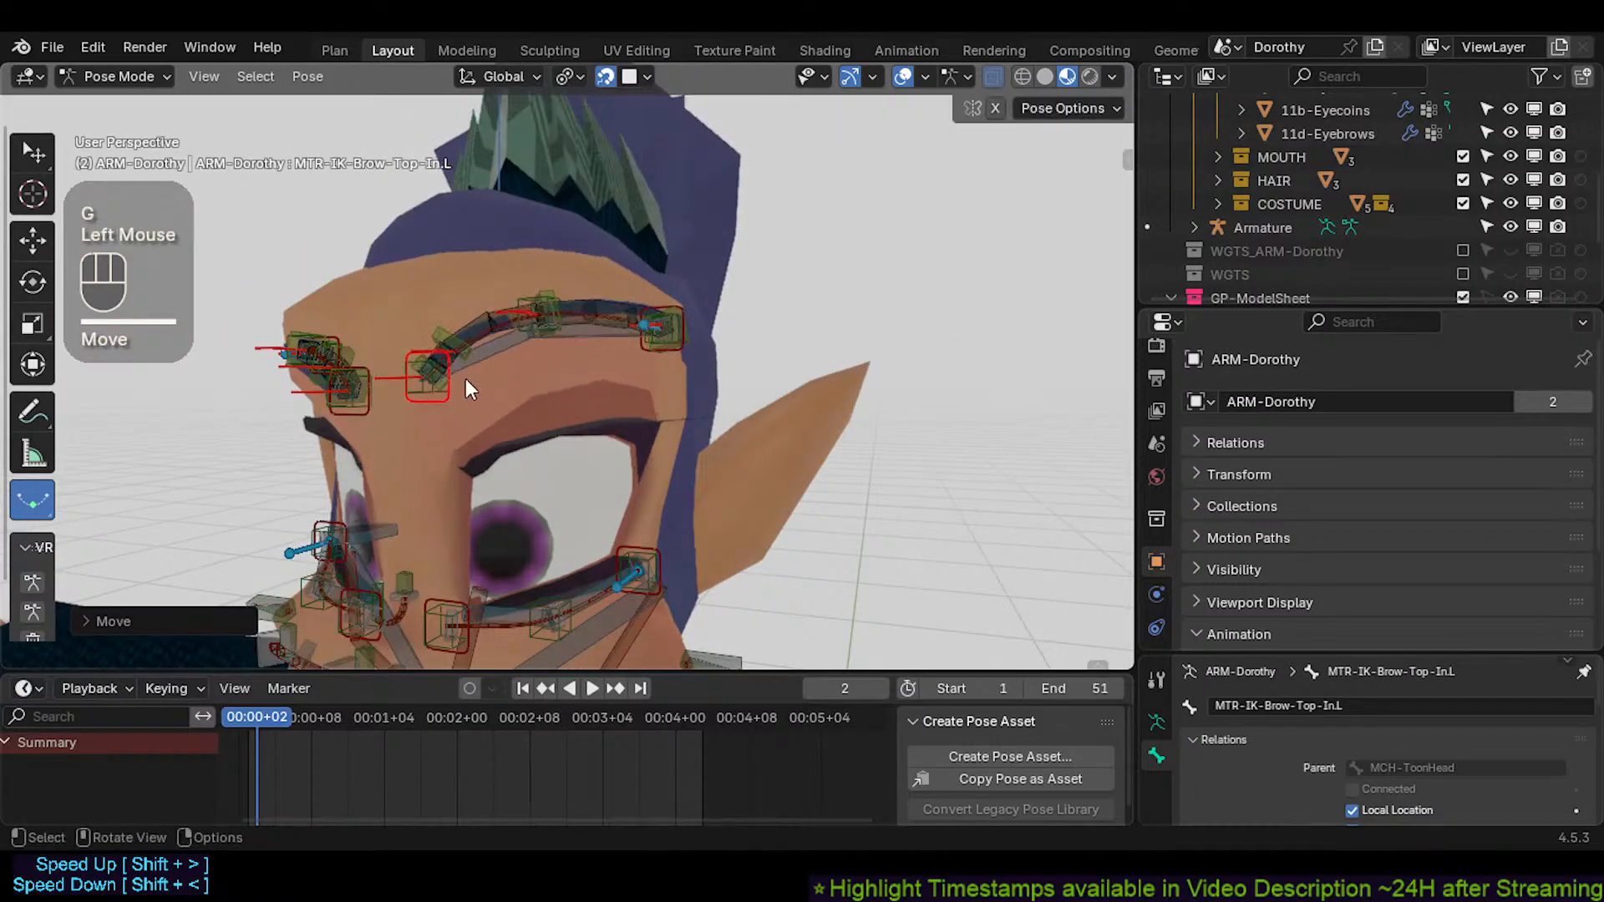
Test moving the mechanism bones MCH-IK-Brow-Top.L and MCH-IK-Brow-Top.L.001 beneath the left brow
scroll(493, 359, up, 1)
click(507, 353)
key(g)
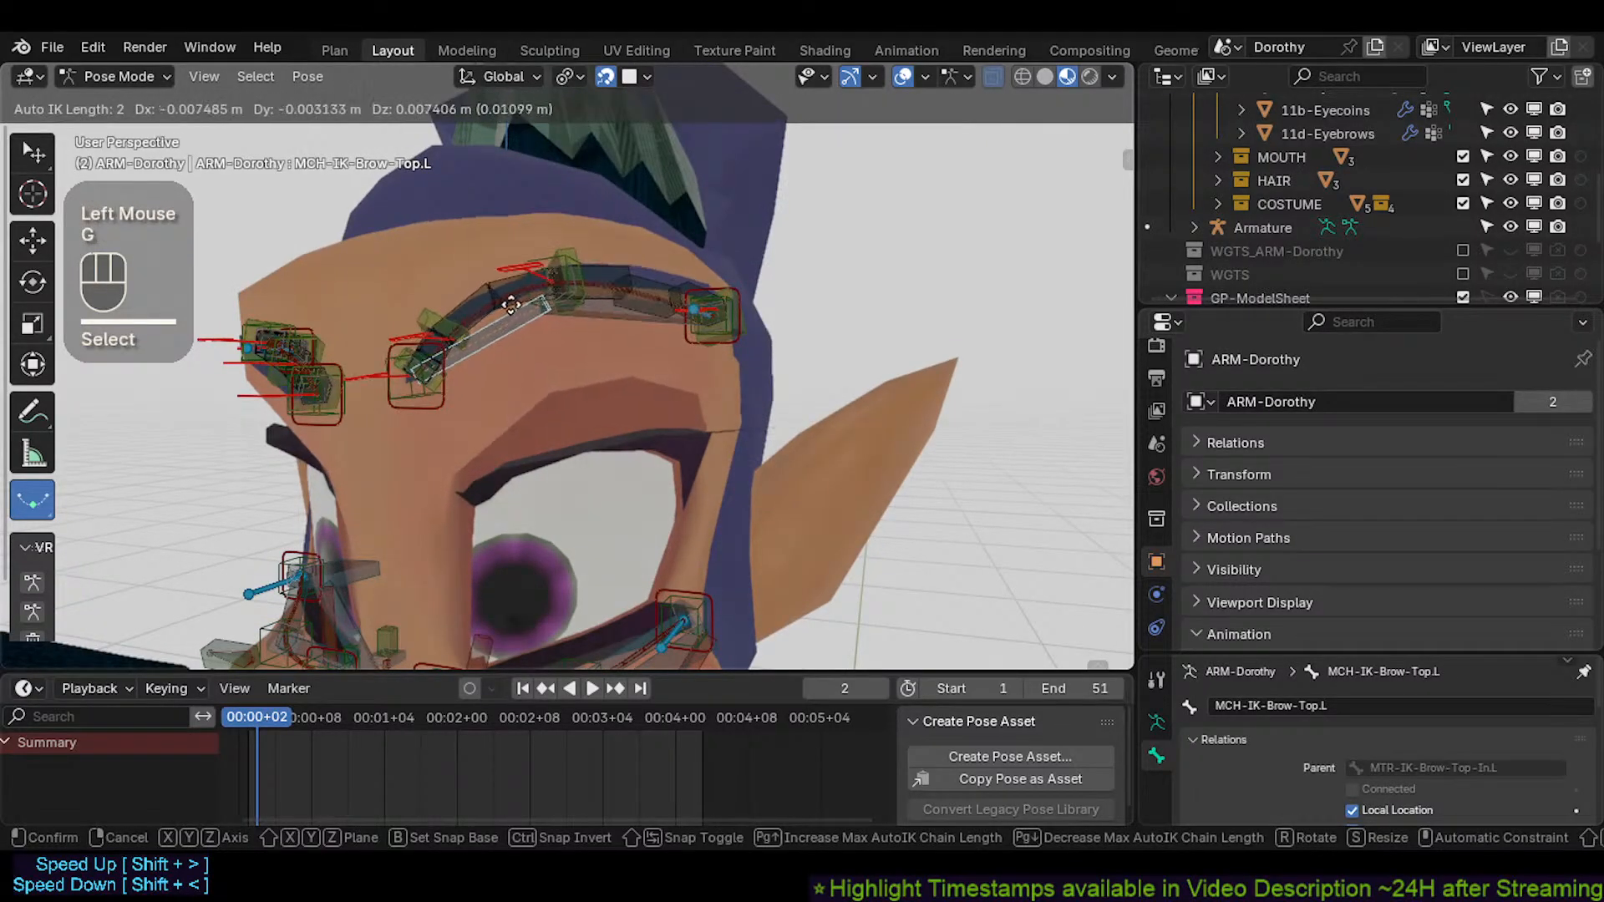
click(551, 326)
click(619, 321)
key(g)
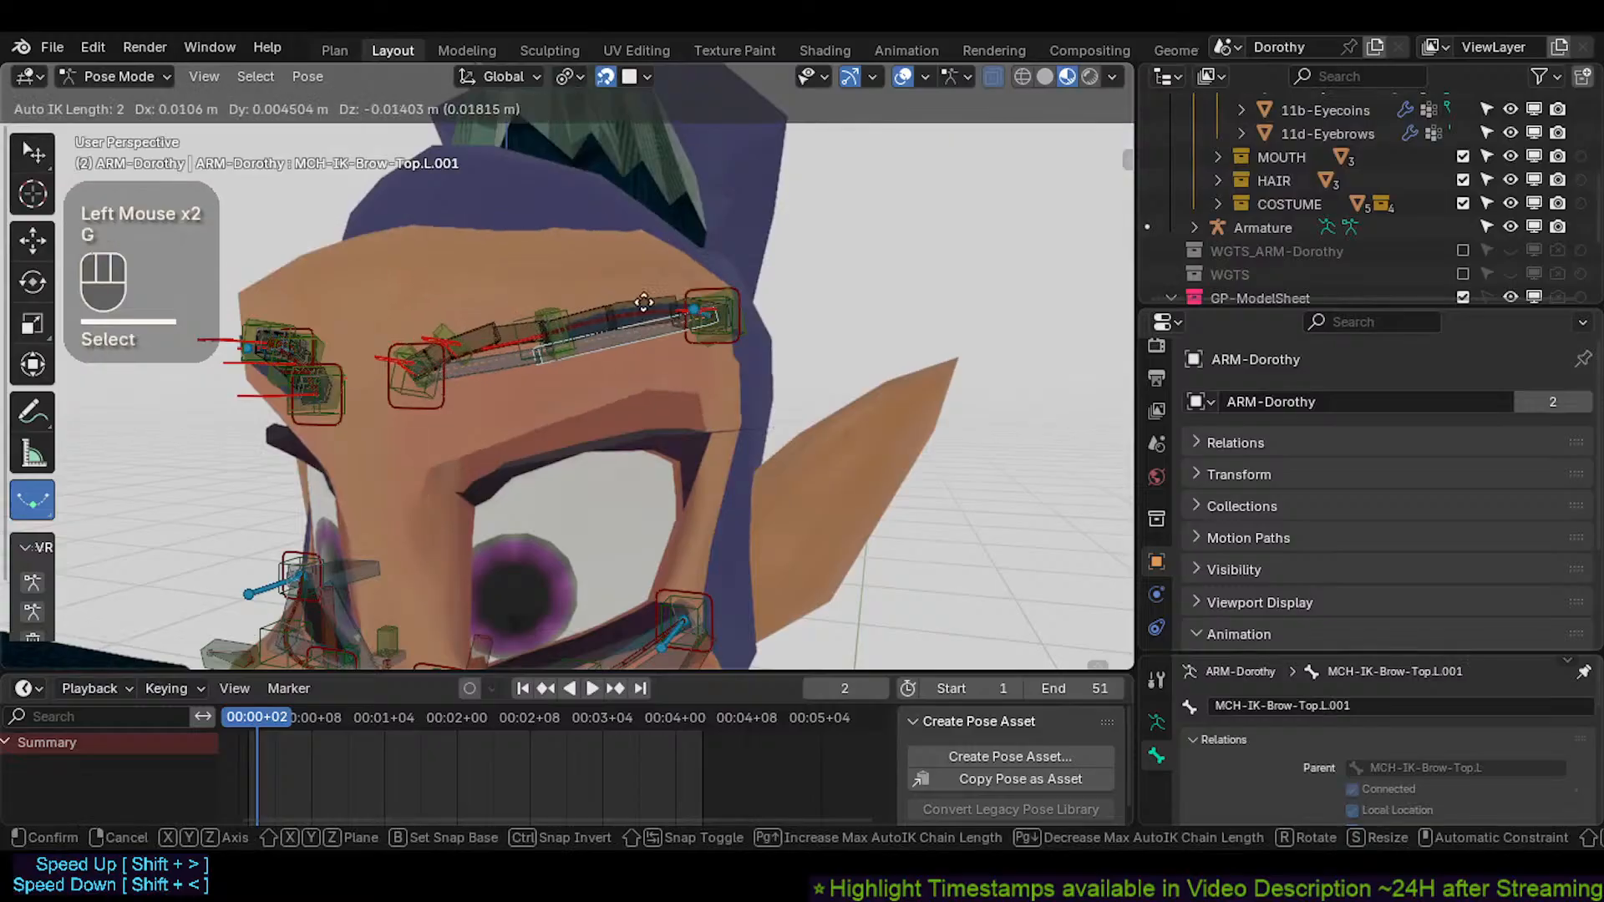
key(Escape)
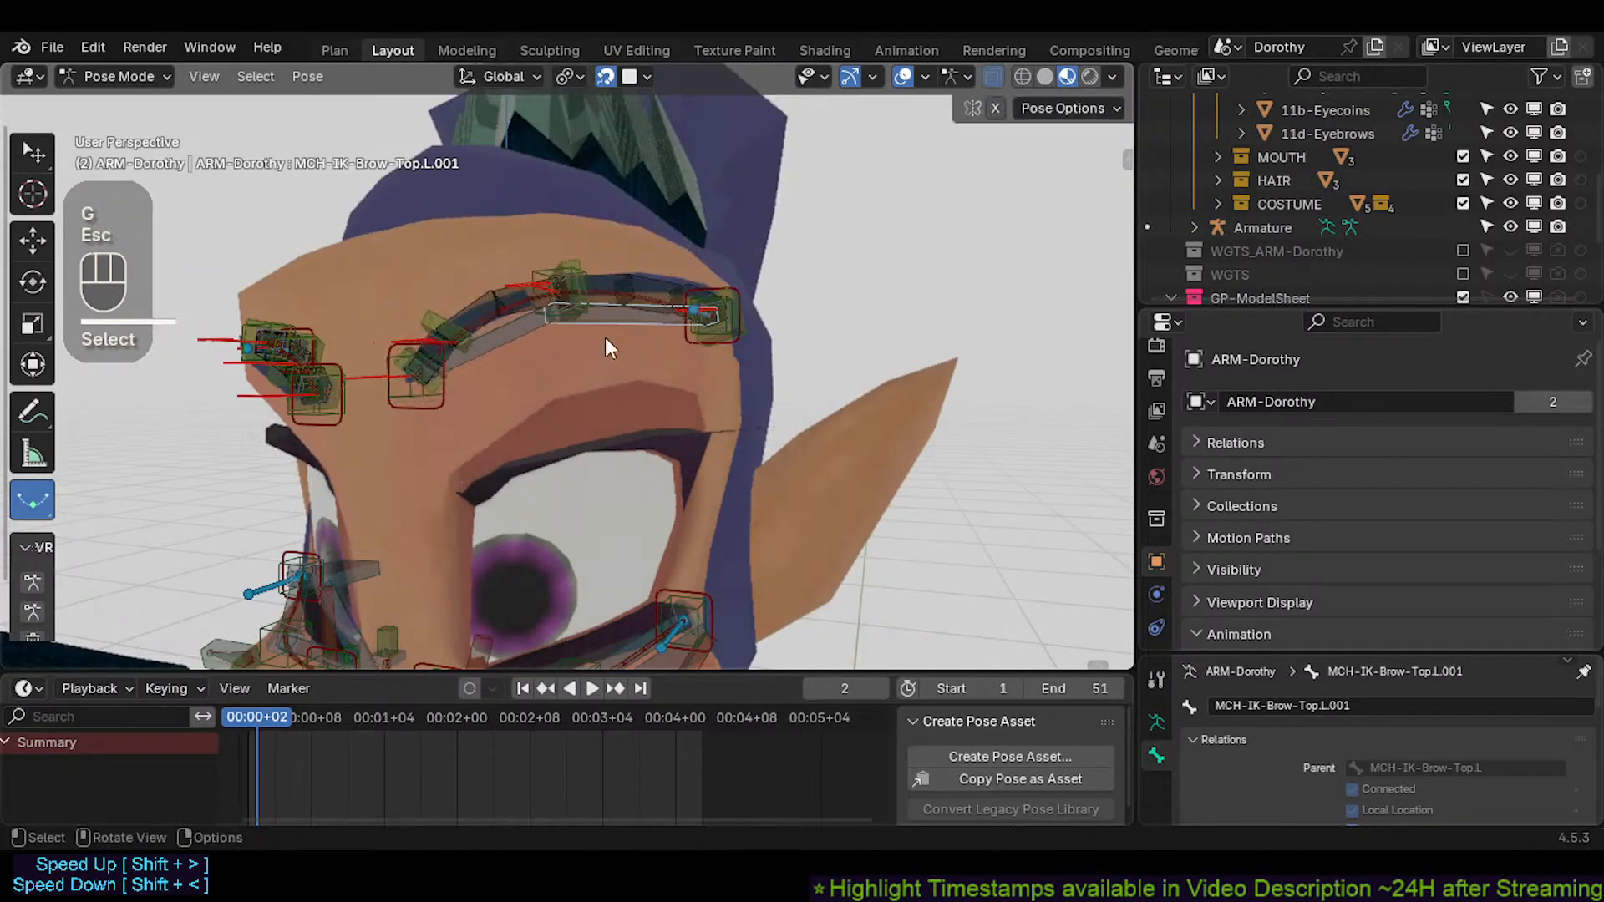
Test moving TWK-Brow-Top.L.001 down and up, leaving the middle of the left brow in a high arch
click(550, 264)
click(550, 264)
key(g)
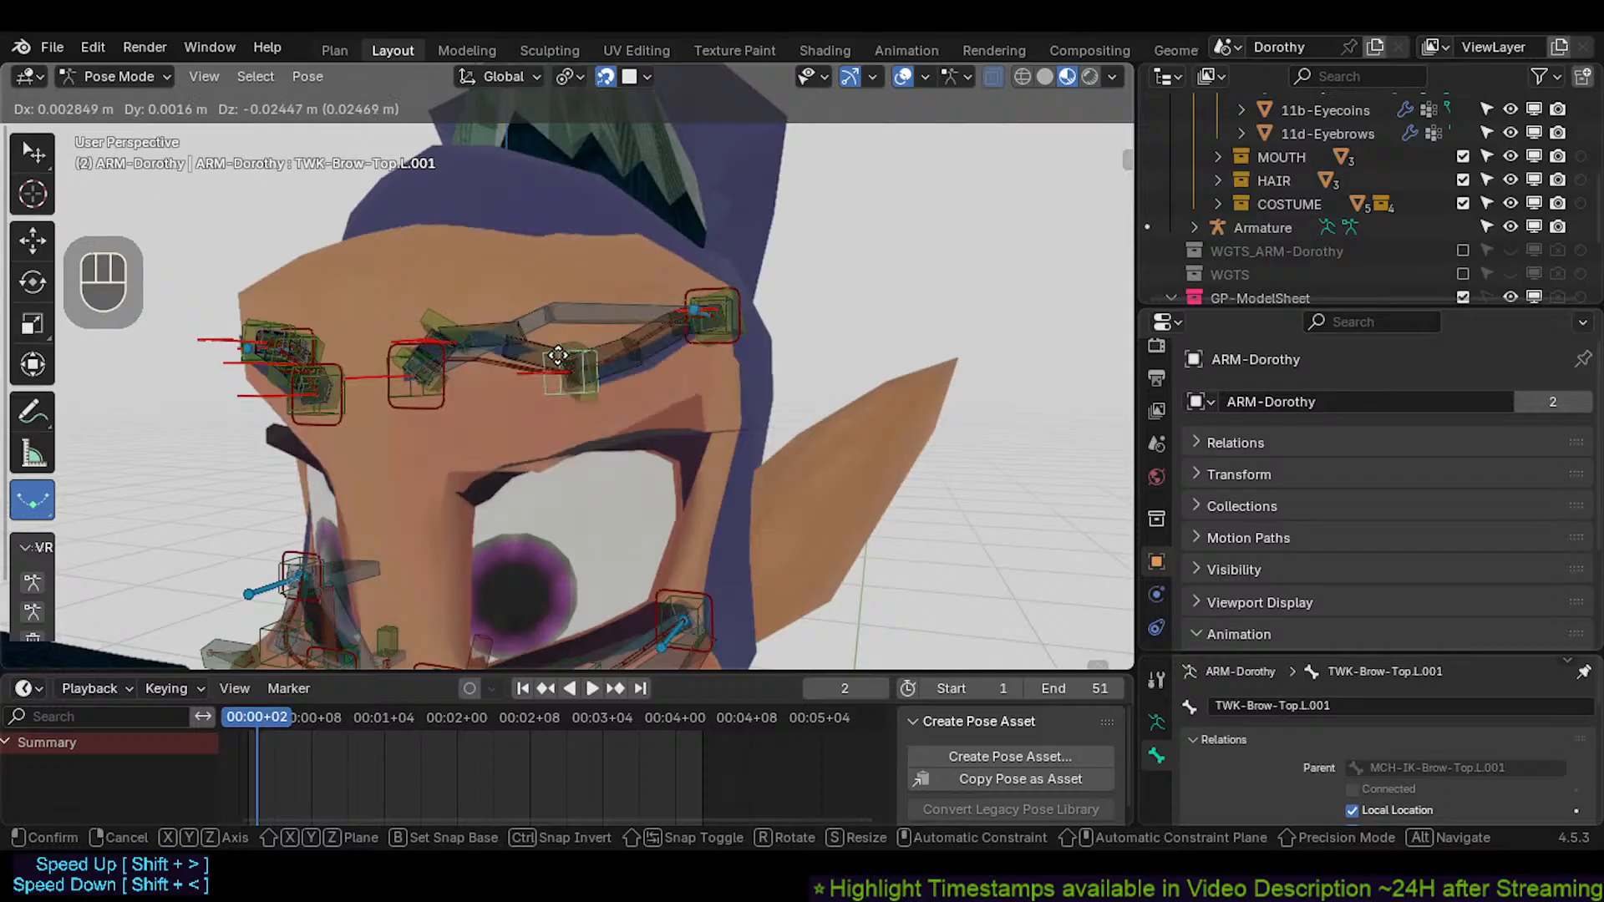
click(561, 248)
key(g)
click(562, 250)
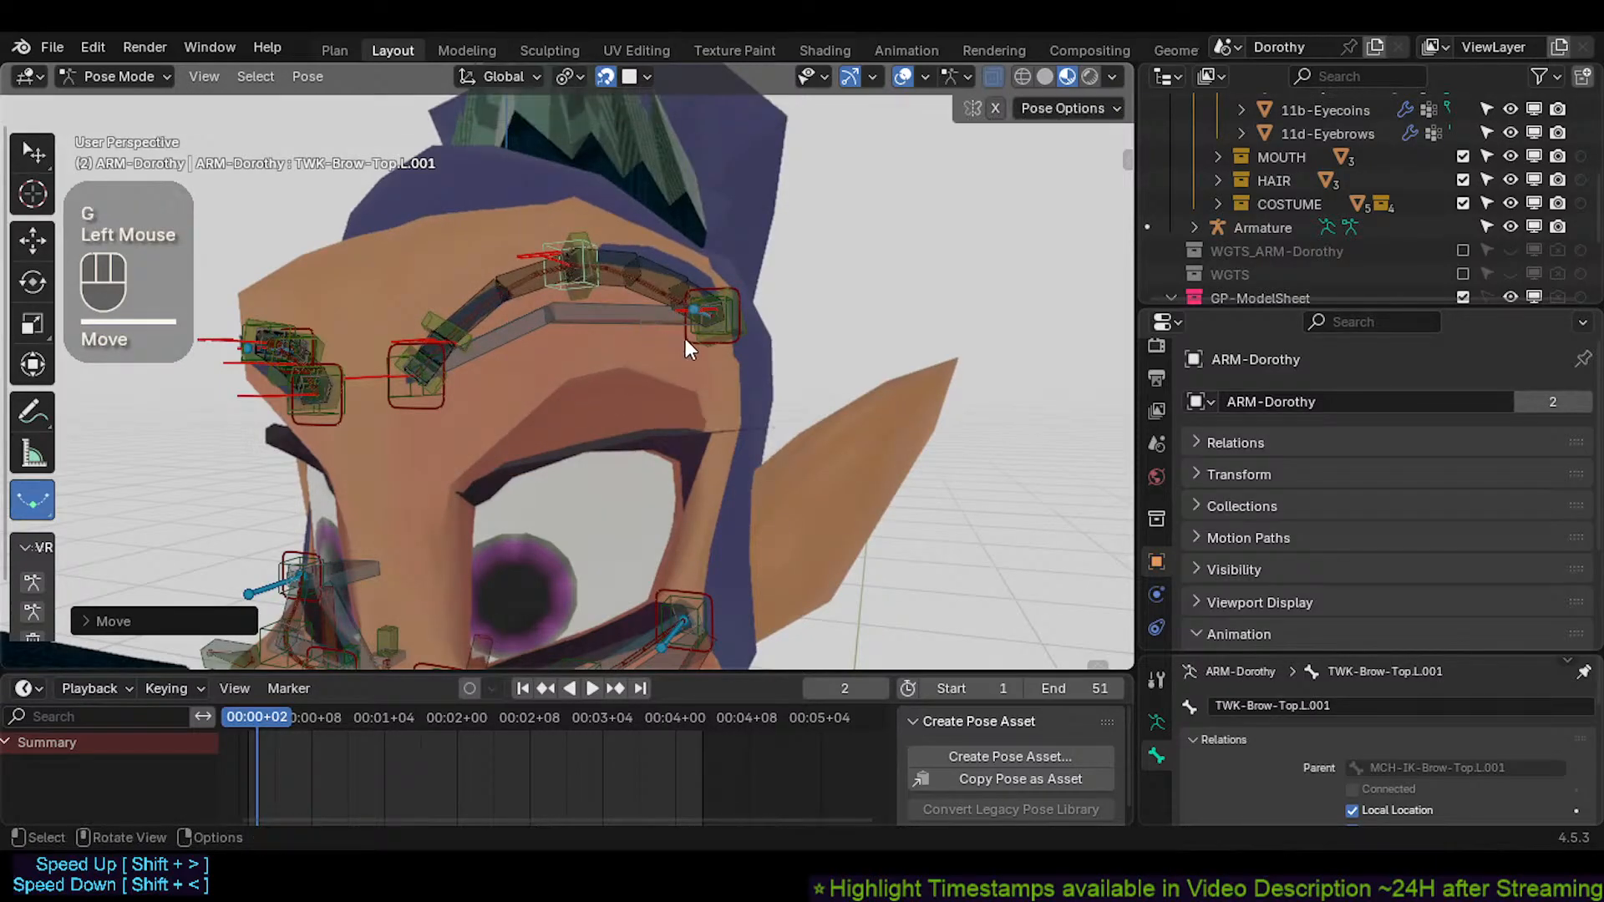
click(694, 328)
click(695, 327)
key(g)
key(Escape)
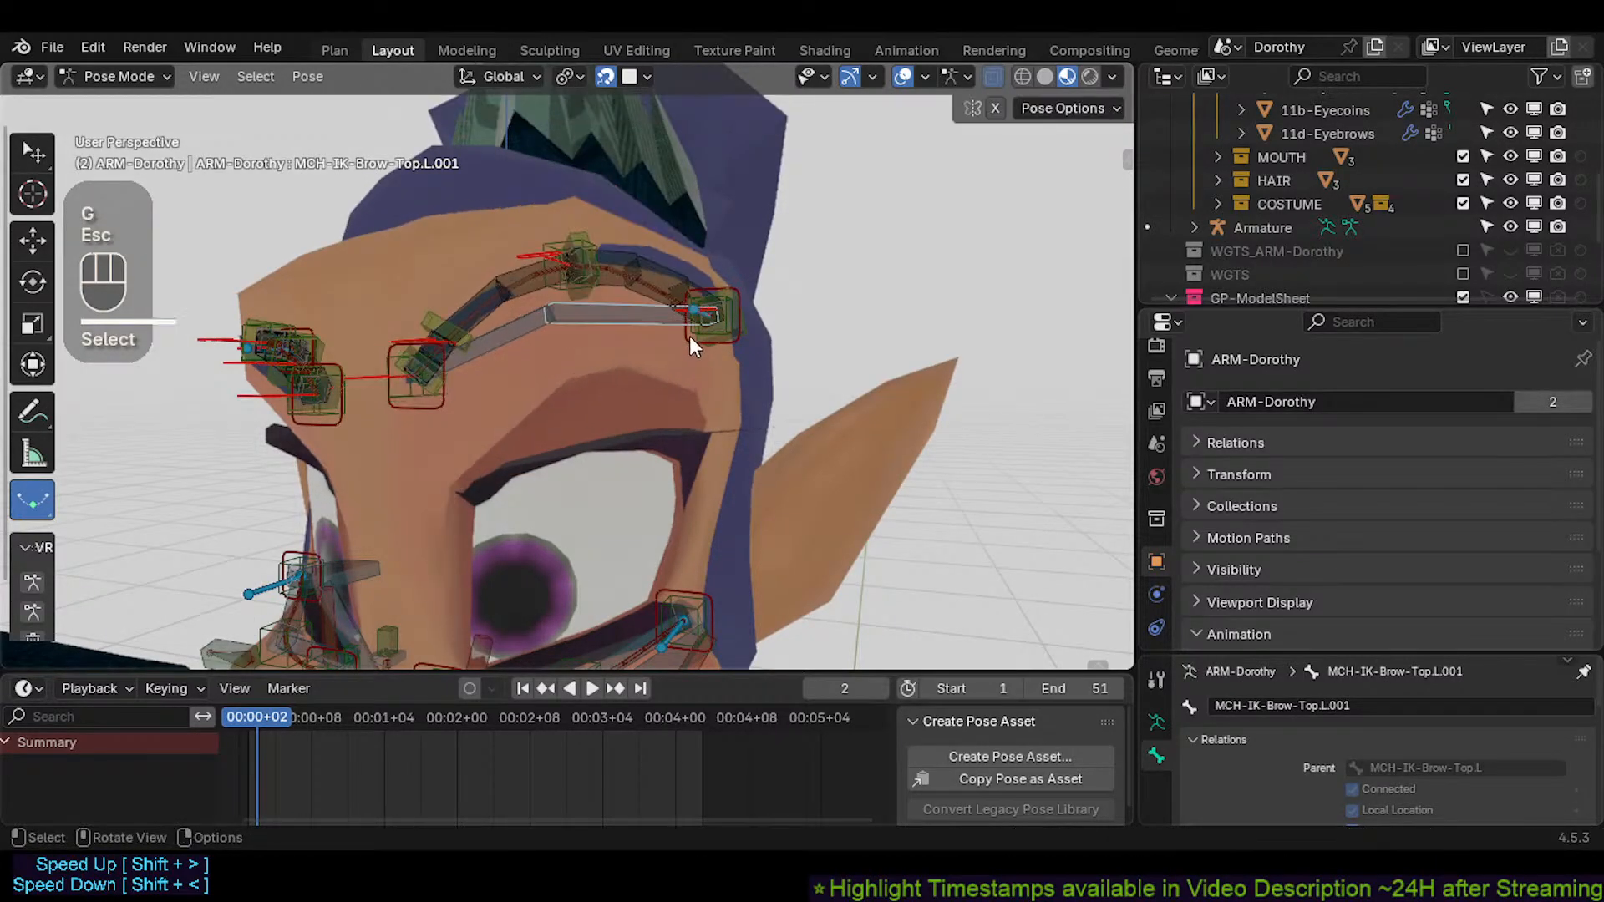
Move and rotate the tweak bone TWK-Brow-Top.L.002 at the outer end of the left brow
click(694, 329)
click(690, 336)
click(691, 337)
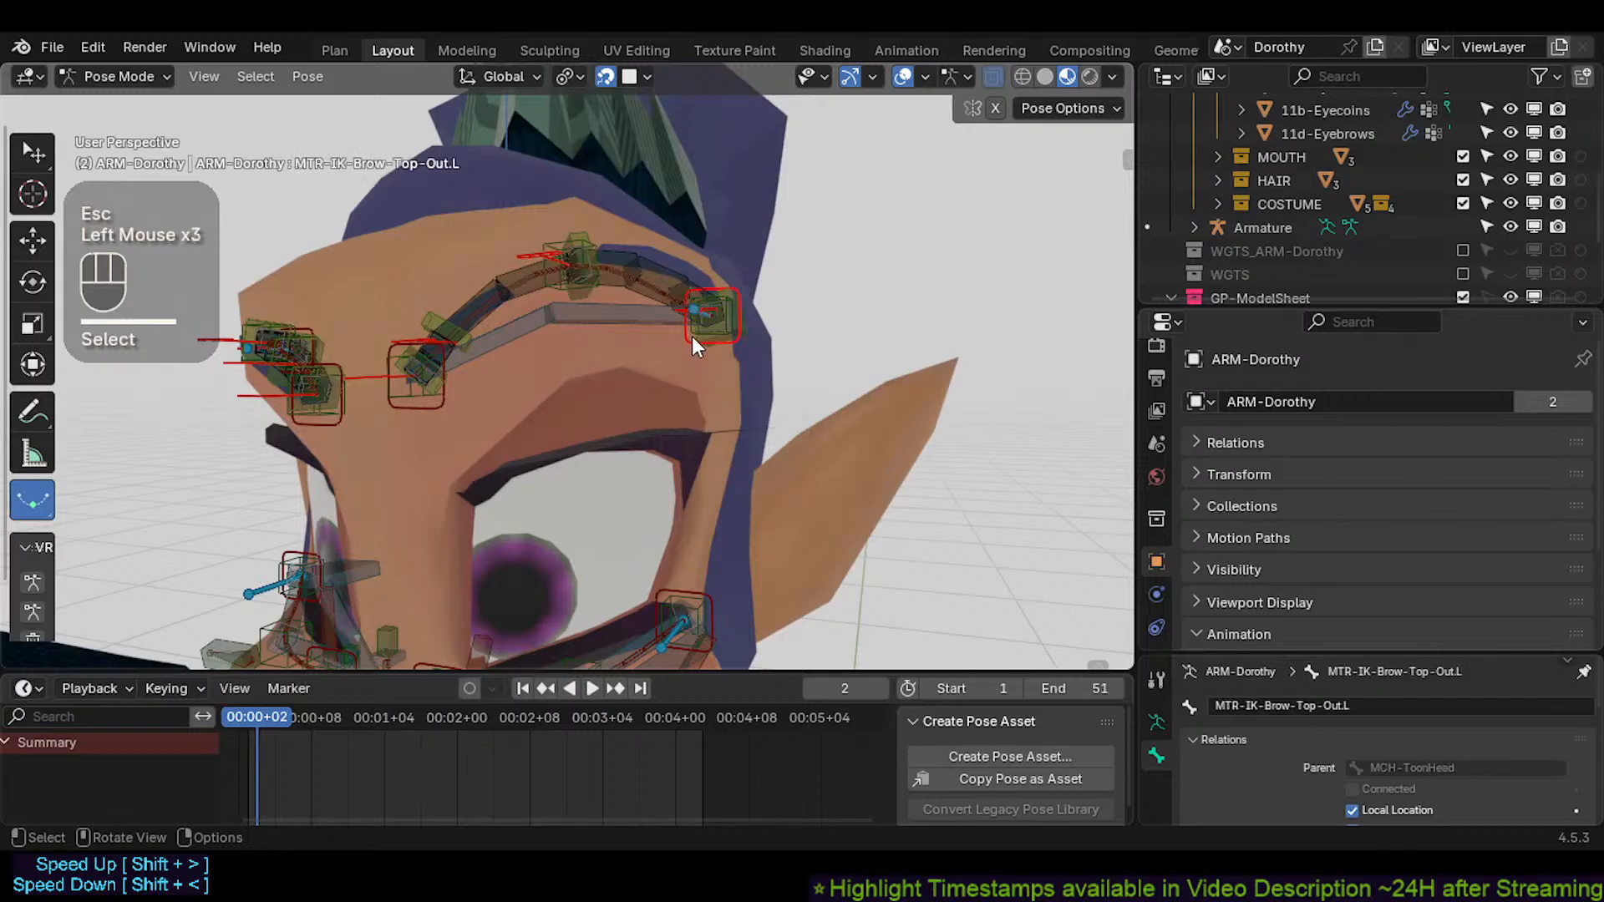
click(693, 334)
key(g)
click(685, 337)
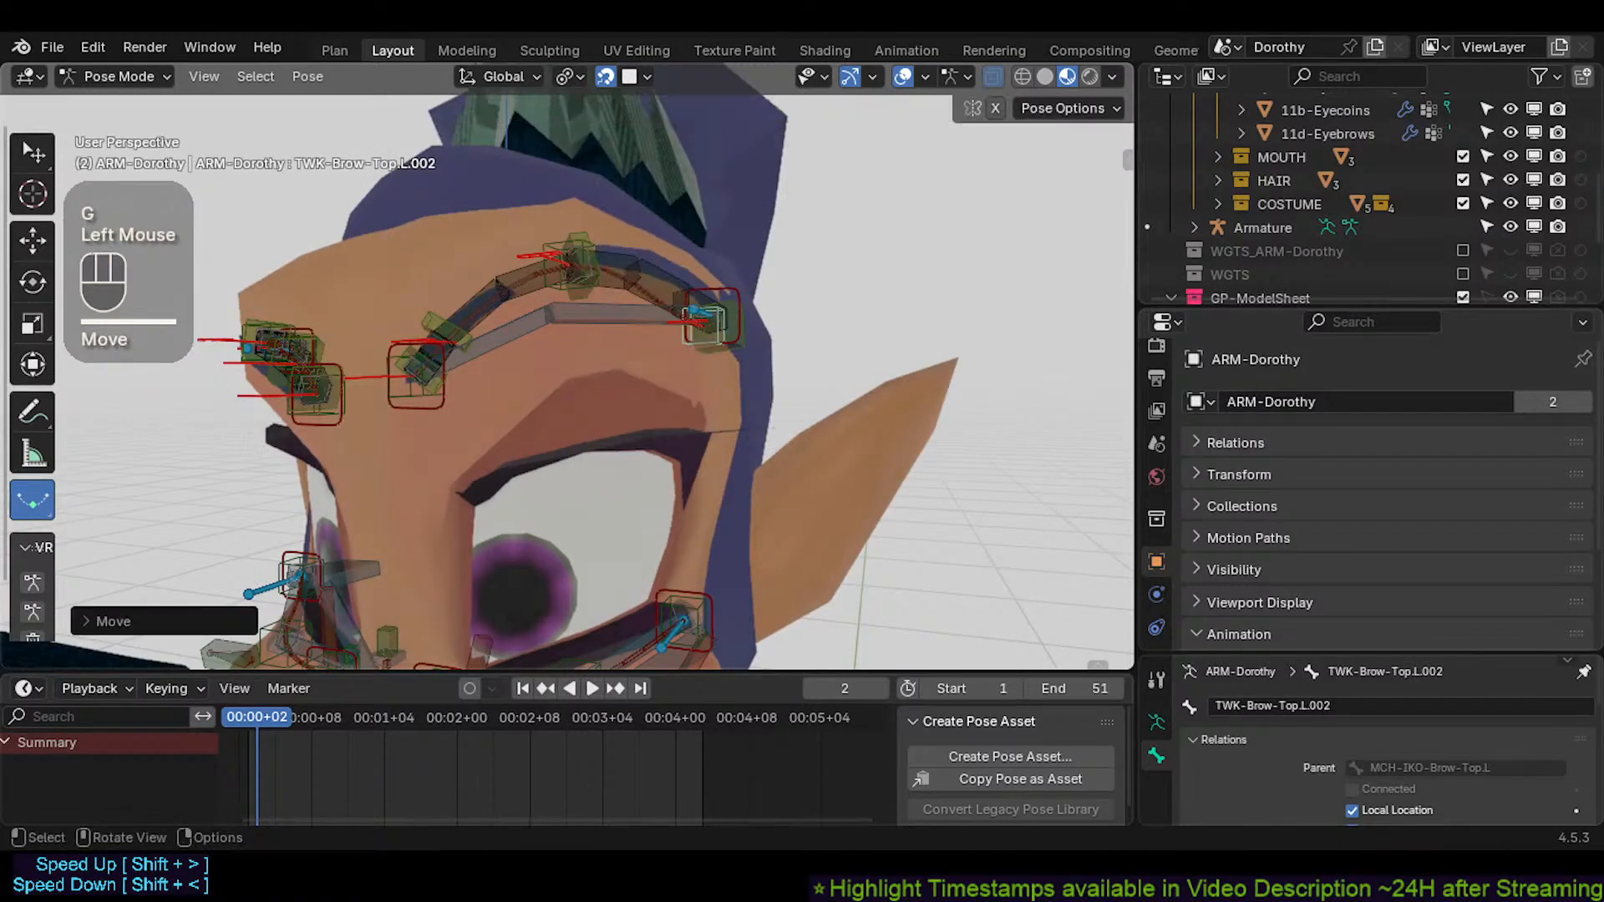
key(r)
click(655, 400)
Test moving the inner upper-cheek control MTR-IK-UpperCheek-Bot-In.L below the left eye in several directions
scroll(656, 336, down, 1)
shift+middle_drag(650, 404, 548, 426)
click(486, 529)
scroll(500, 509, up, 2)
click(495, 518)
key(g)
click(495, 530)
shift+middle_drag(548, 426, 521, 474)
scroll(526, 413, down, 2)
middle_drag(526, 413, 518, 451)
scroll(518, 451, up, 2)
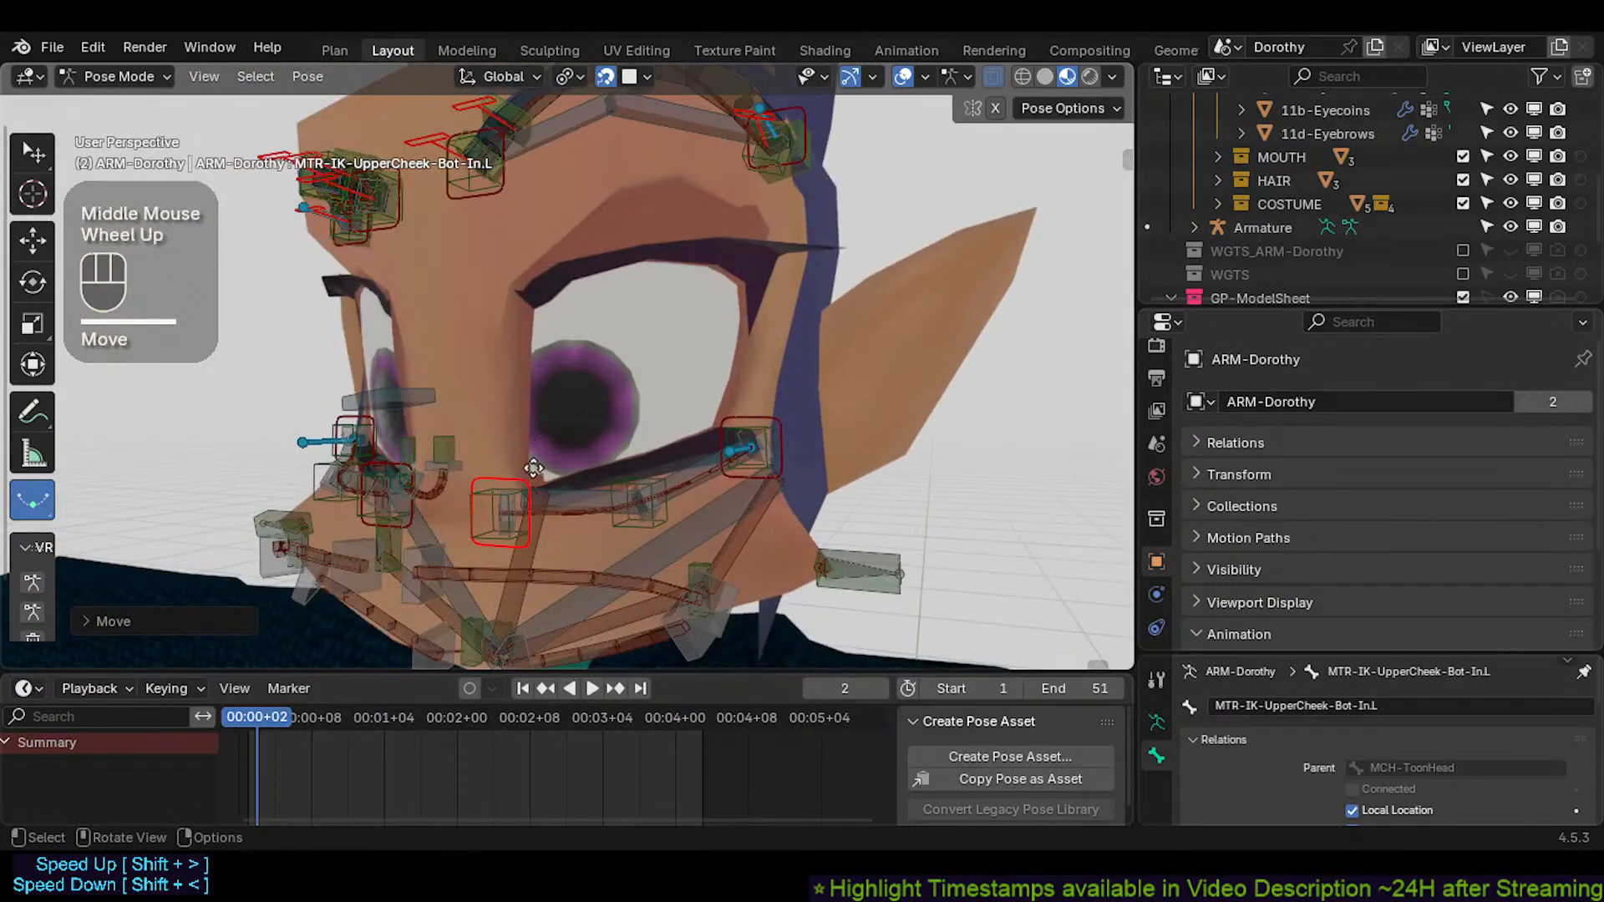
key(g)
click(523, 432)
key(g)
click(538, 422)
key(g)
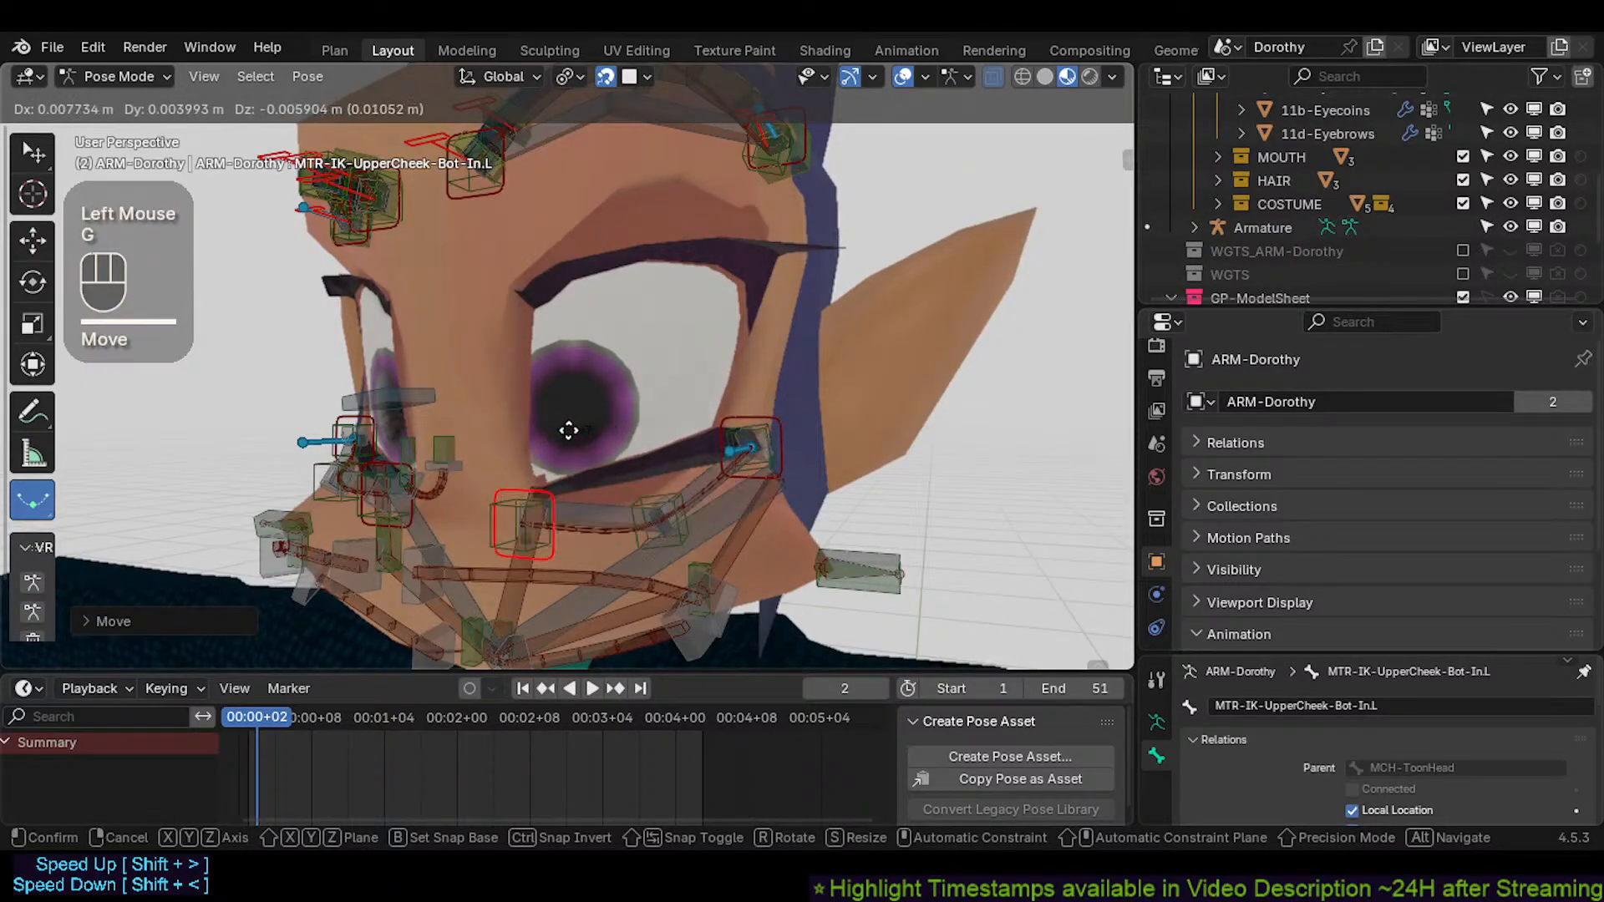
click(565, 429)
Test moving the outer upper-cheek control MTR-IK-UpperCheek-Bot-Out.L at the outer corner of the left eye
click(778, 413)
middle_drag(779, 420, 719, 430)
key(g)
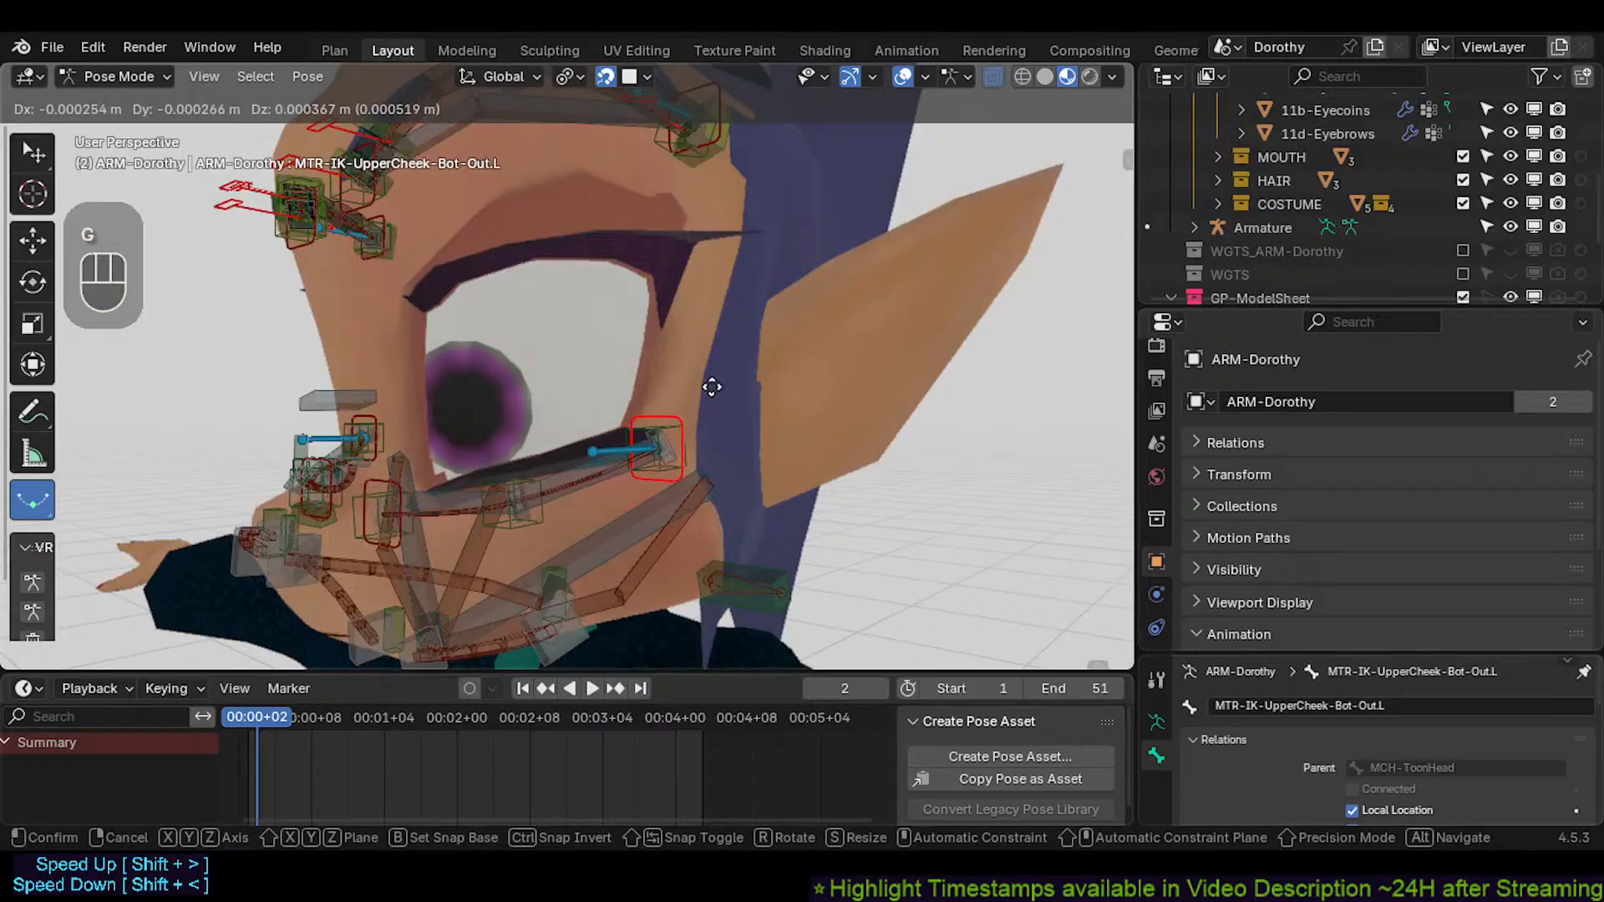
click(683, 429)
middle_drag(628, 450, 660, 469)
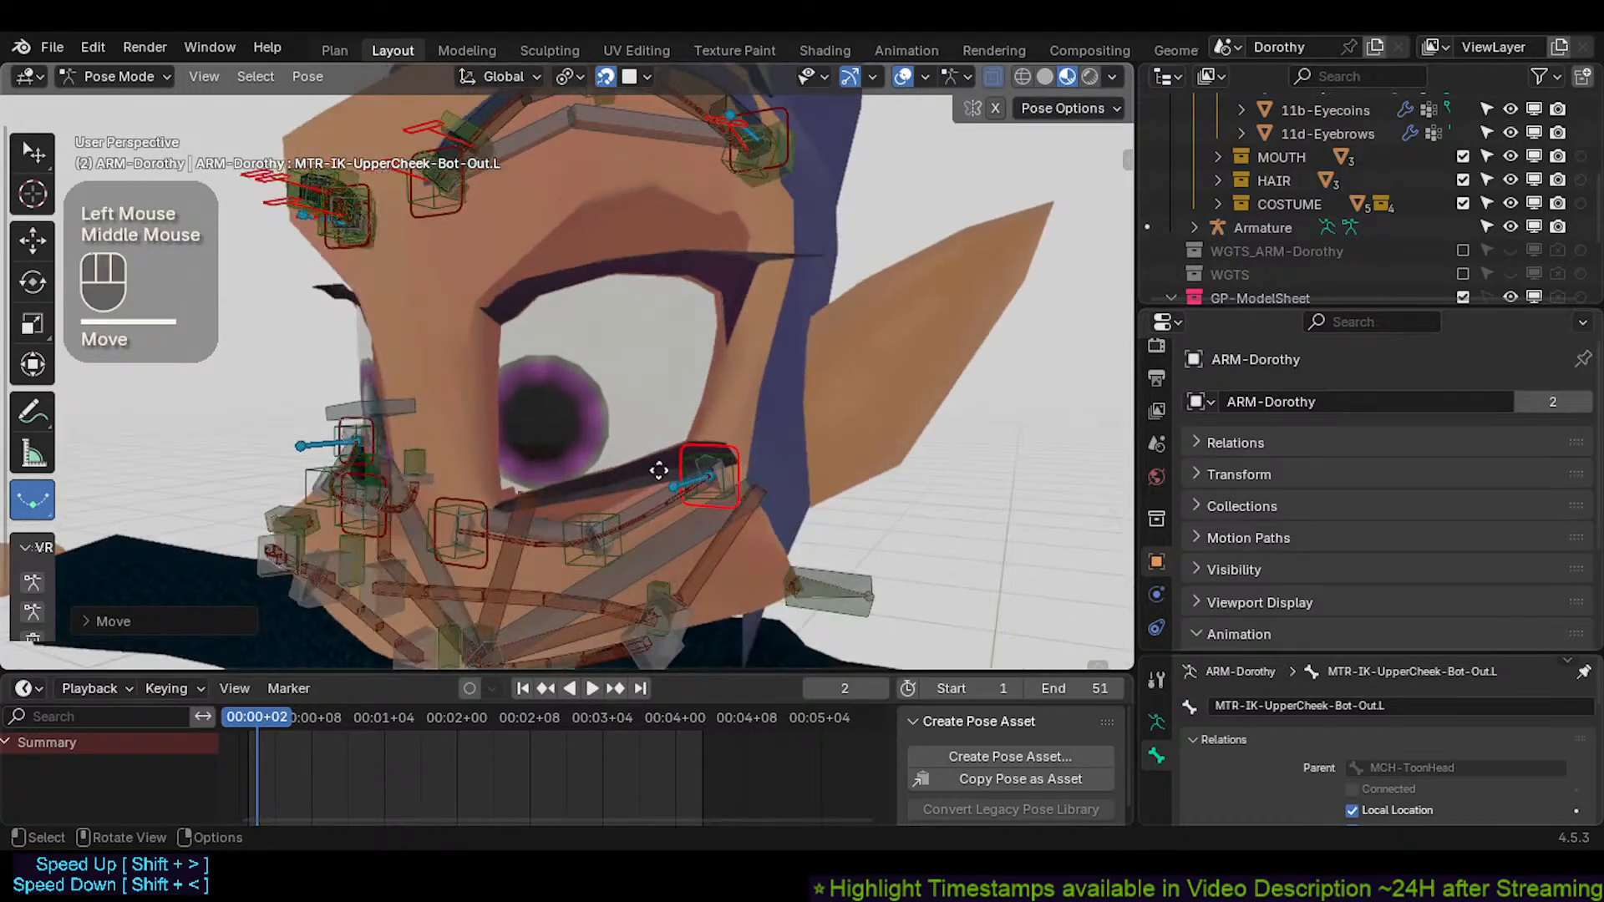
key(g)
click(665, 480)
scroll(649, 499, up, 2)
key(g)
click(641, 517)
Test moving the tweak bones TWK-UpperCheek-Bot.L.001 and TWK-UpperCheek-Bot.L.002 along the left upper cheek
click(609, 564)
key(g)
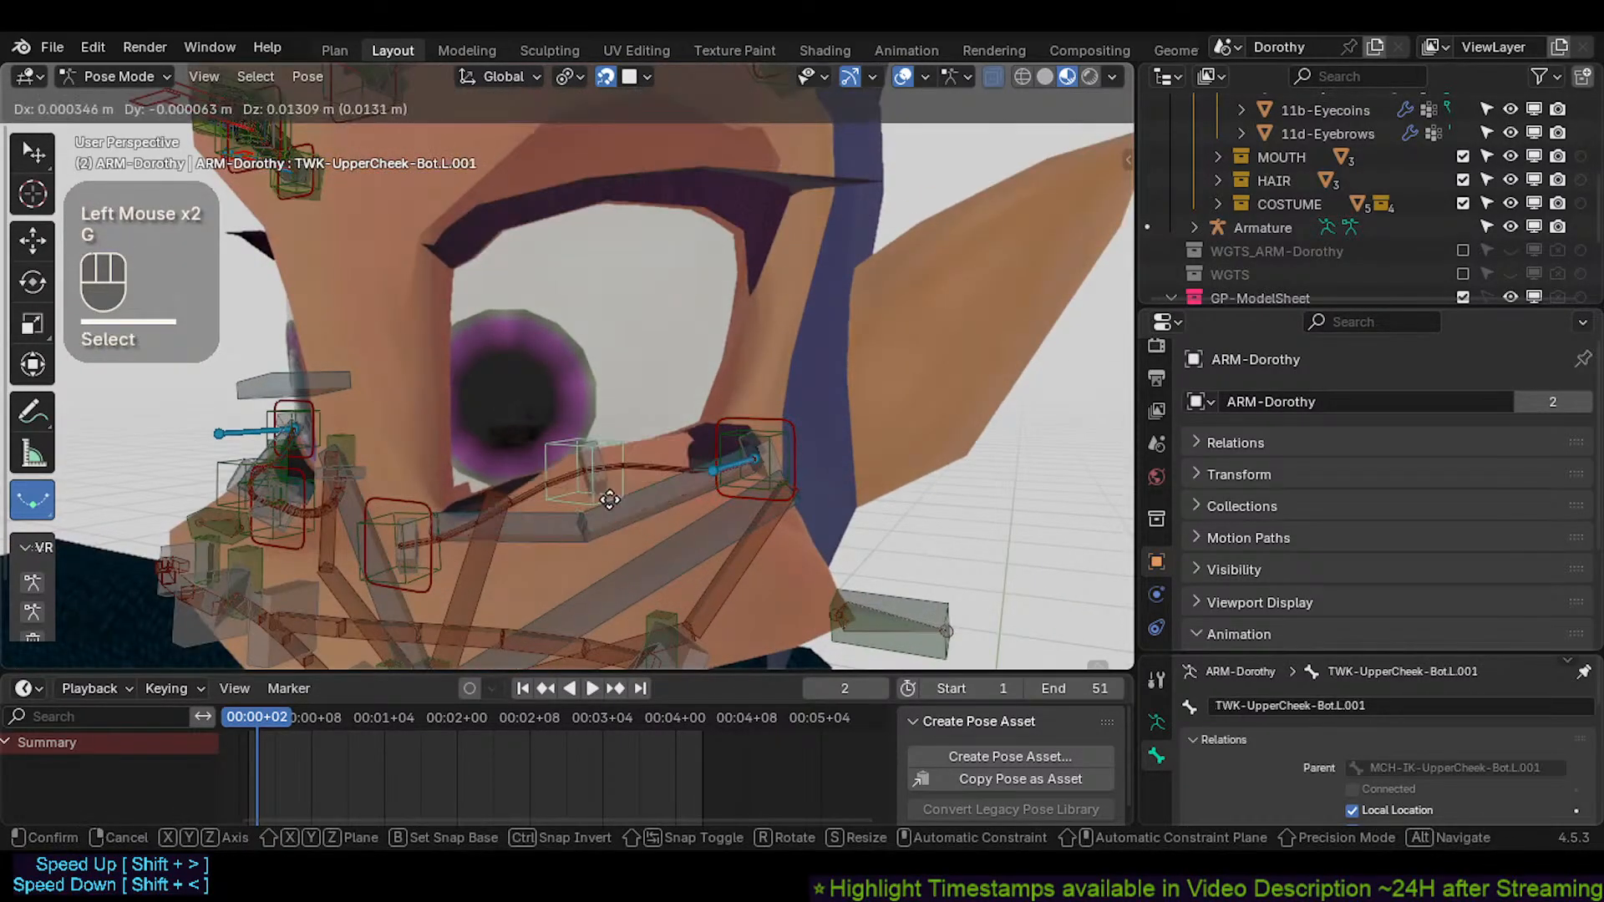
click(611, 594)
click(773, 472)
key(g)
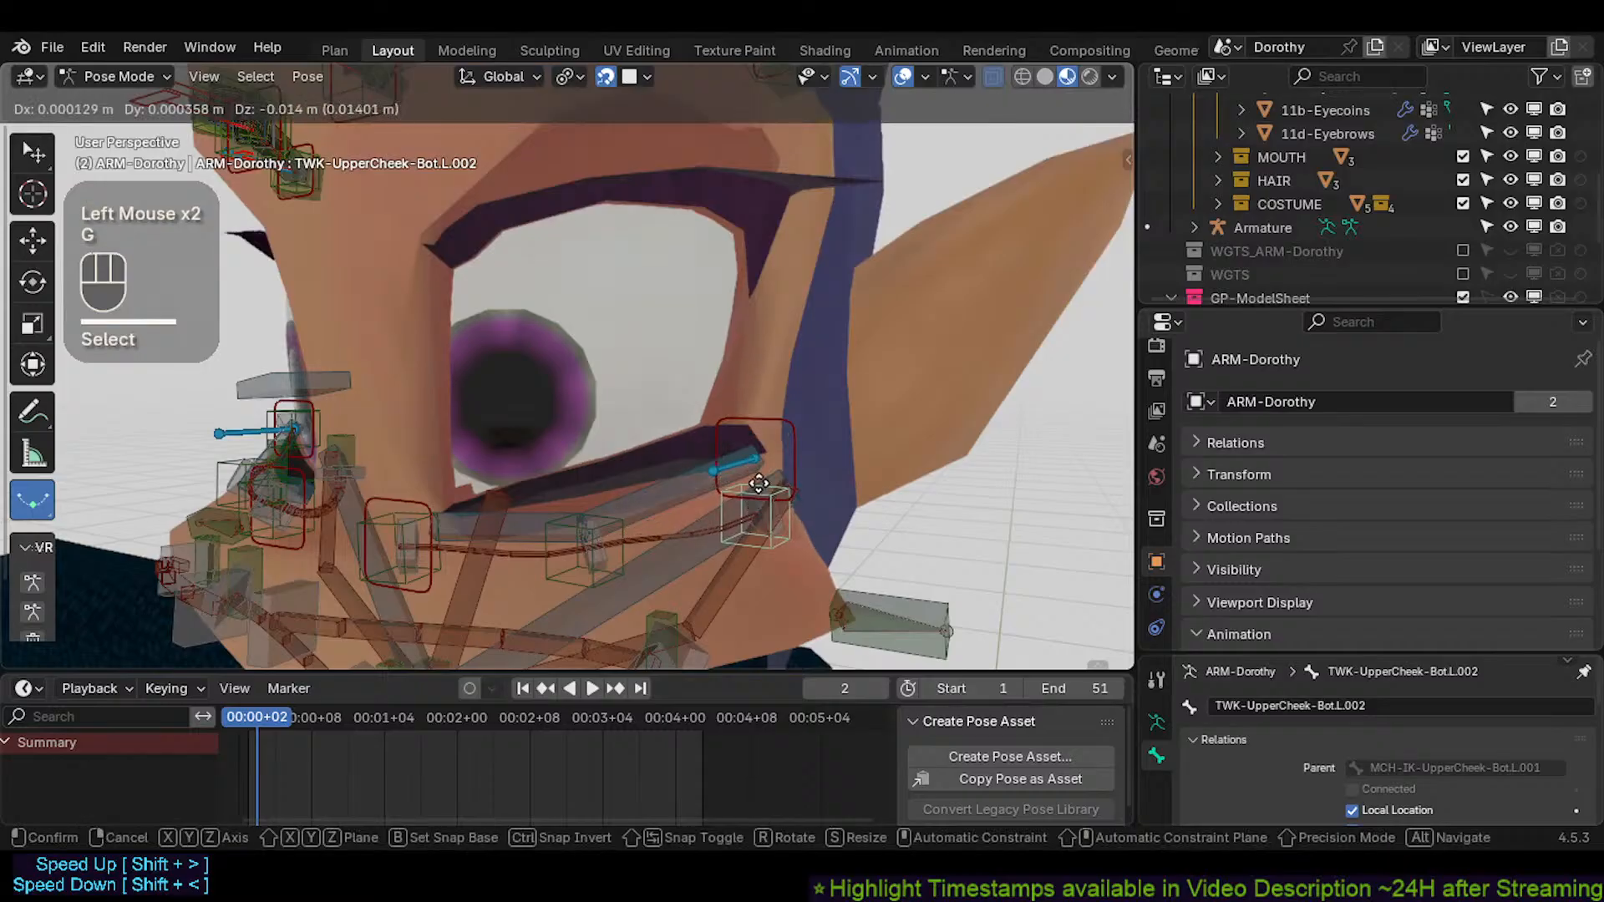
click(757, 489)
Test moving the tweak bone TWK-UpperCheek-Bot.L at the inner end of the left upper cheek
click(410, 581)
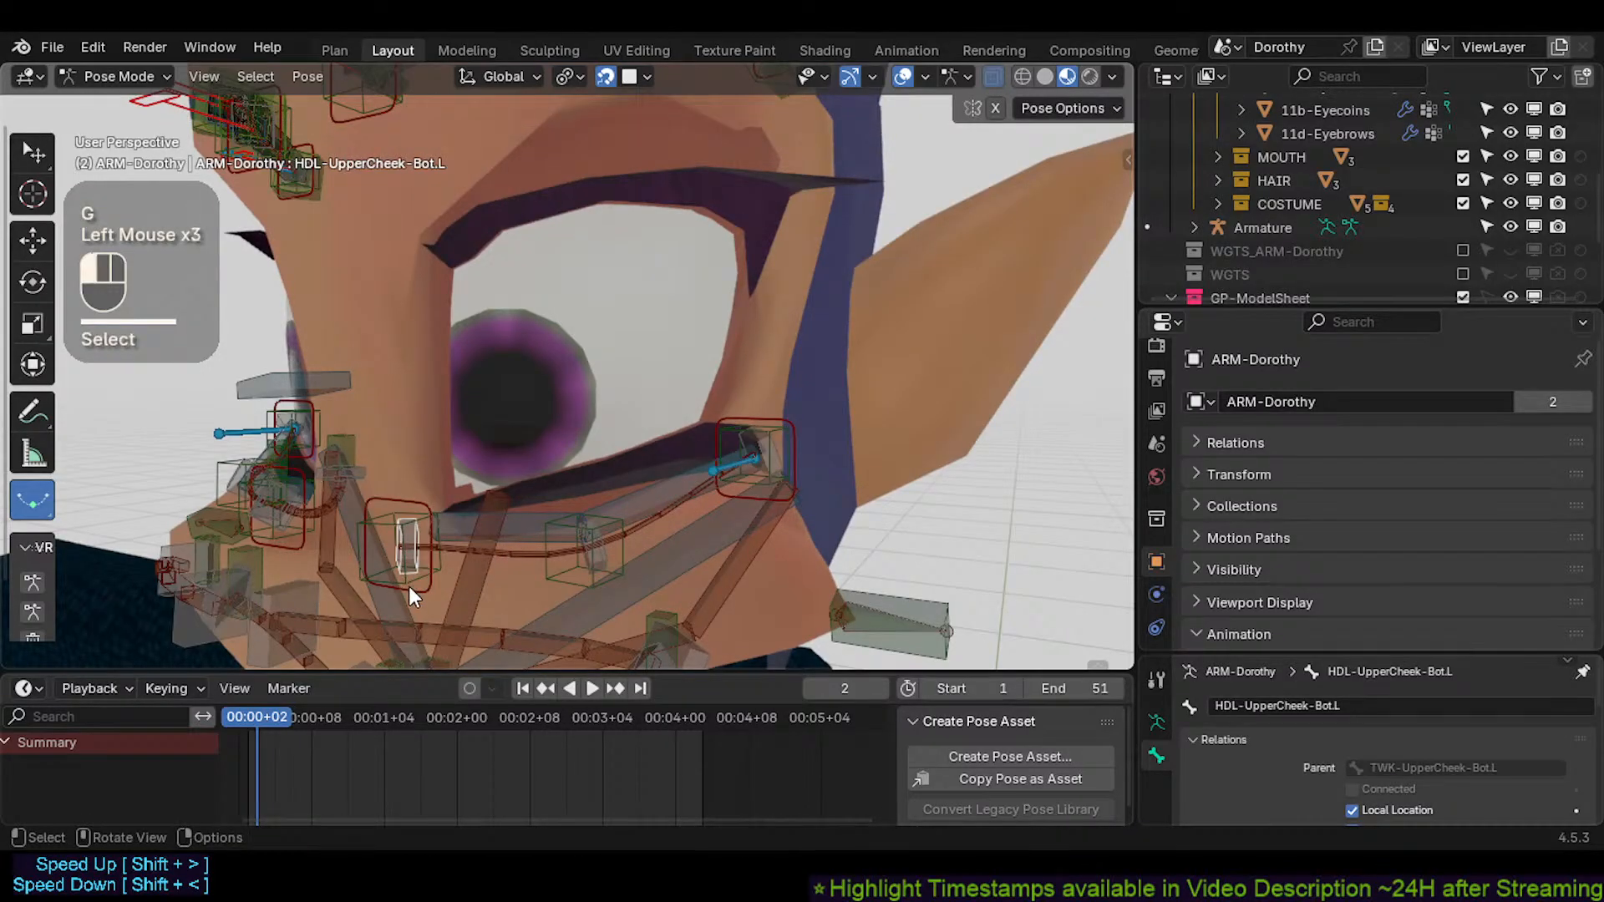
key(g)
click(430, 499)
click(434, 443)
Test moving the inner upper-cheek control MTR-IK-UpperCheek-Bot-In.L upward below the left eye
shift+middle_drag(439, 403, 477, 260)
scroll(454, 308, down, 2)
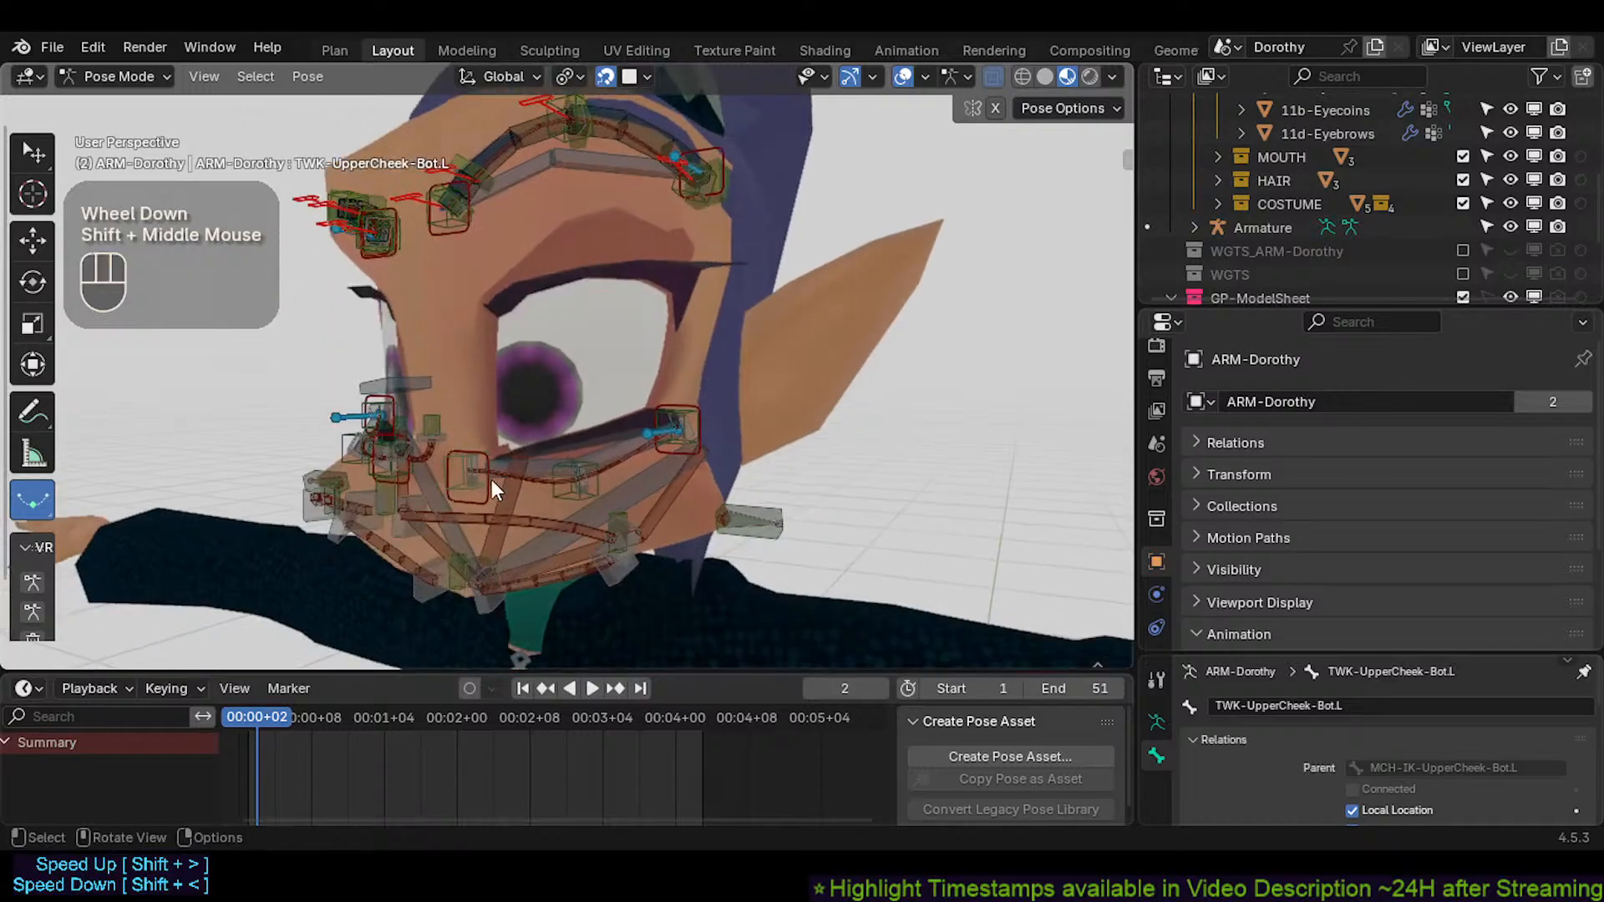
click(488, 494)
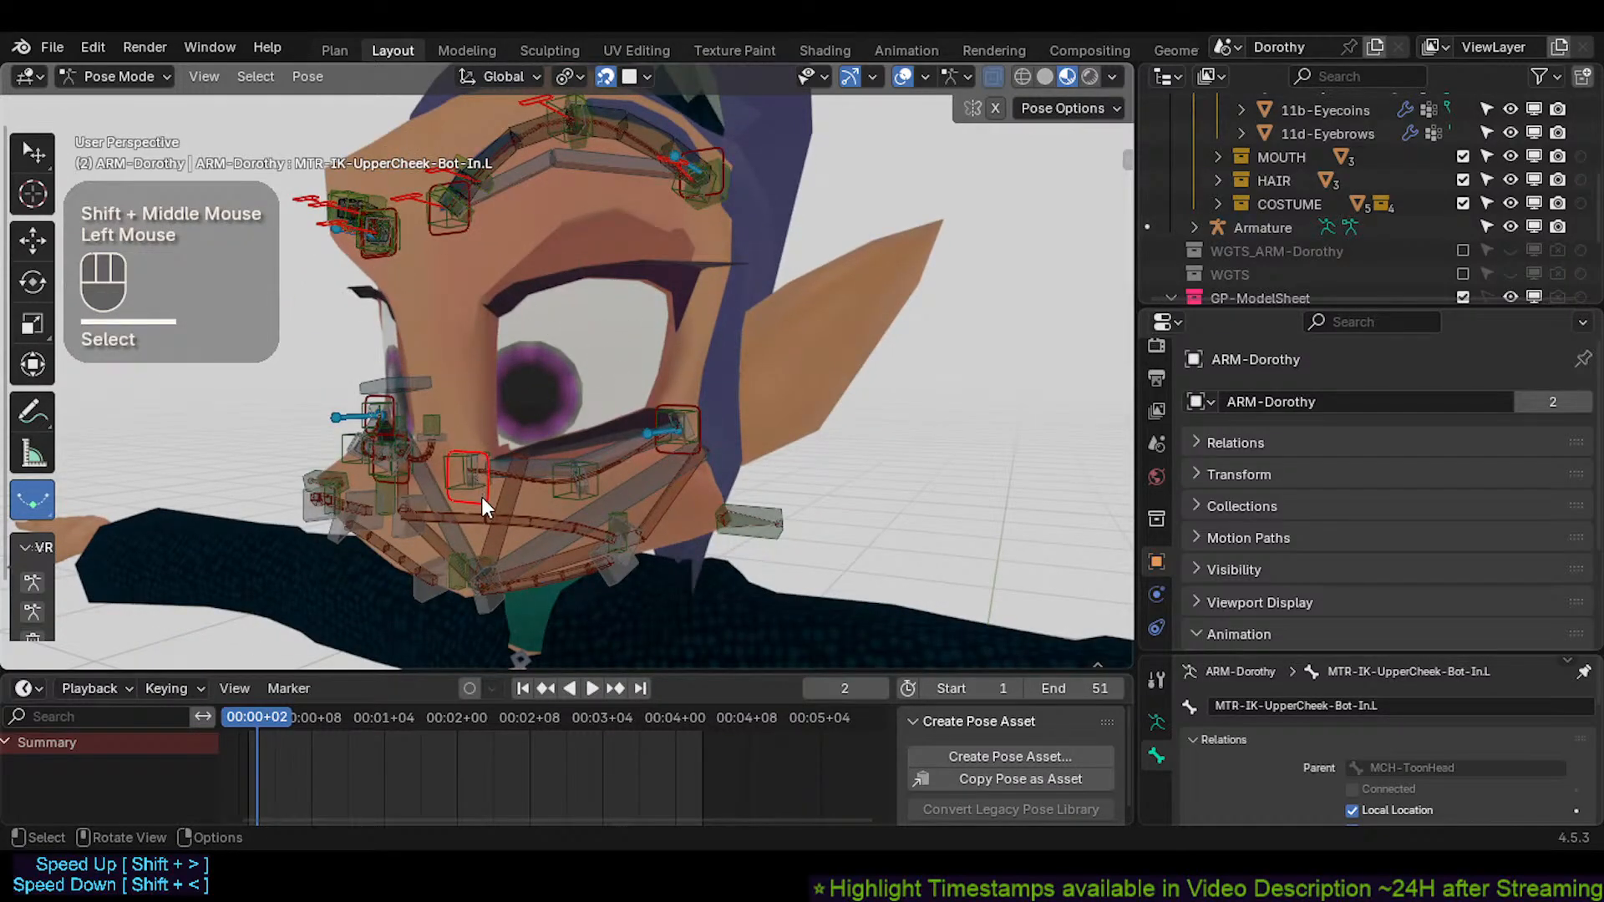
click(483, 500)
key(g)
click(517, 468)
key(g)
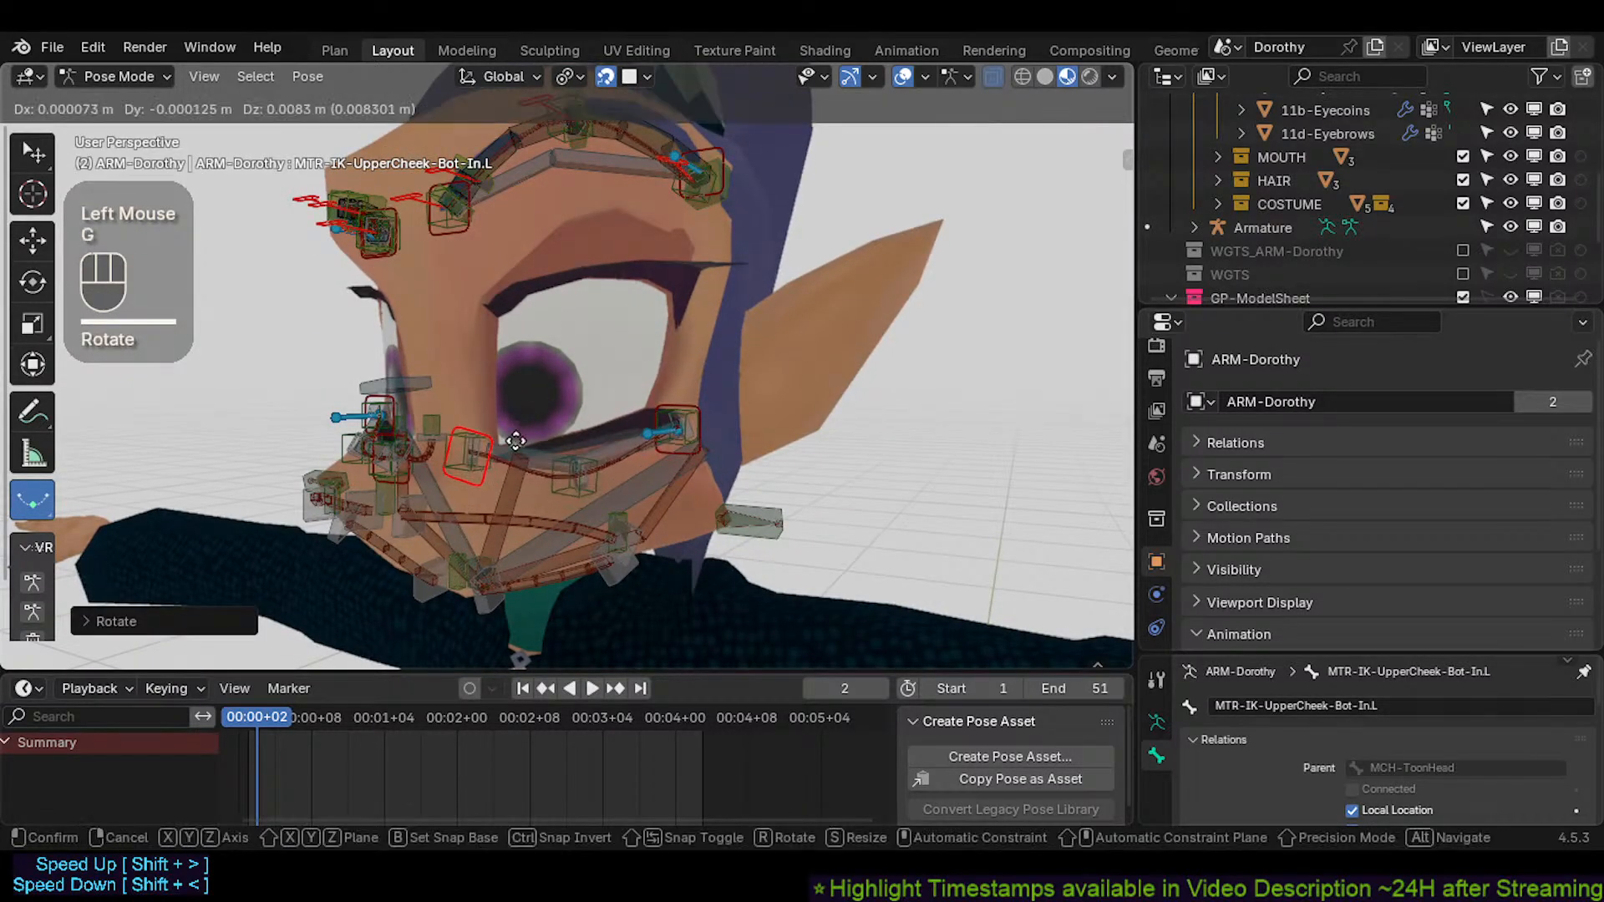
click(516, 441)
Try to move the handle bone HDL-UpperCheek-Bot.L and clear the pose transforms of all bones
scroll(518, 442, up, 1)
click(446, 474)
key(g)
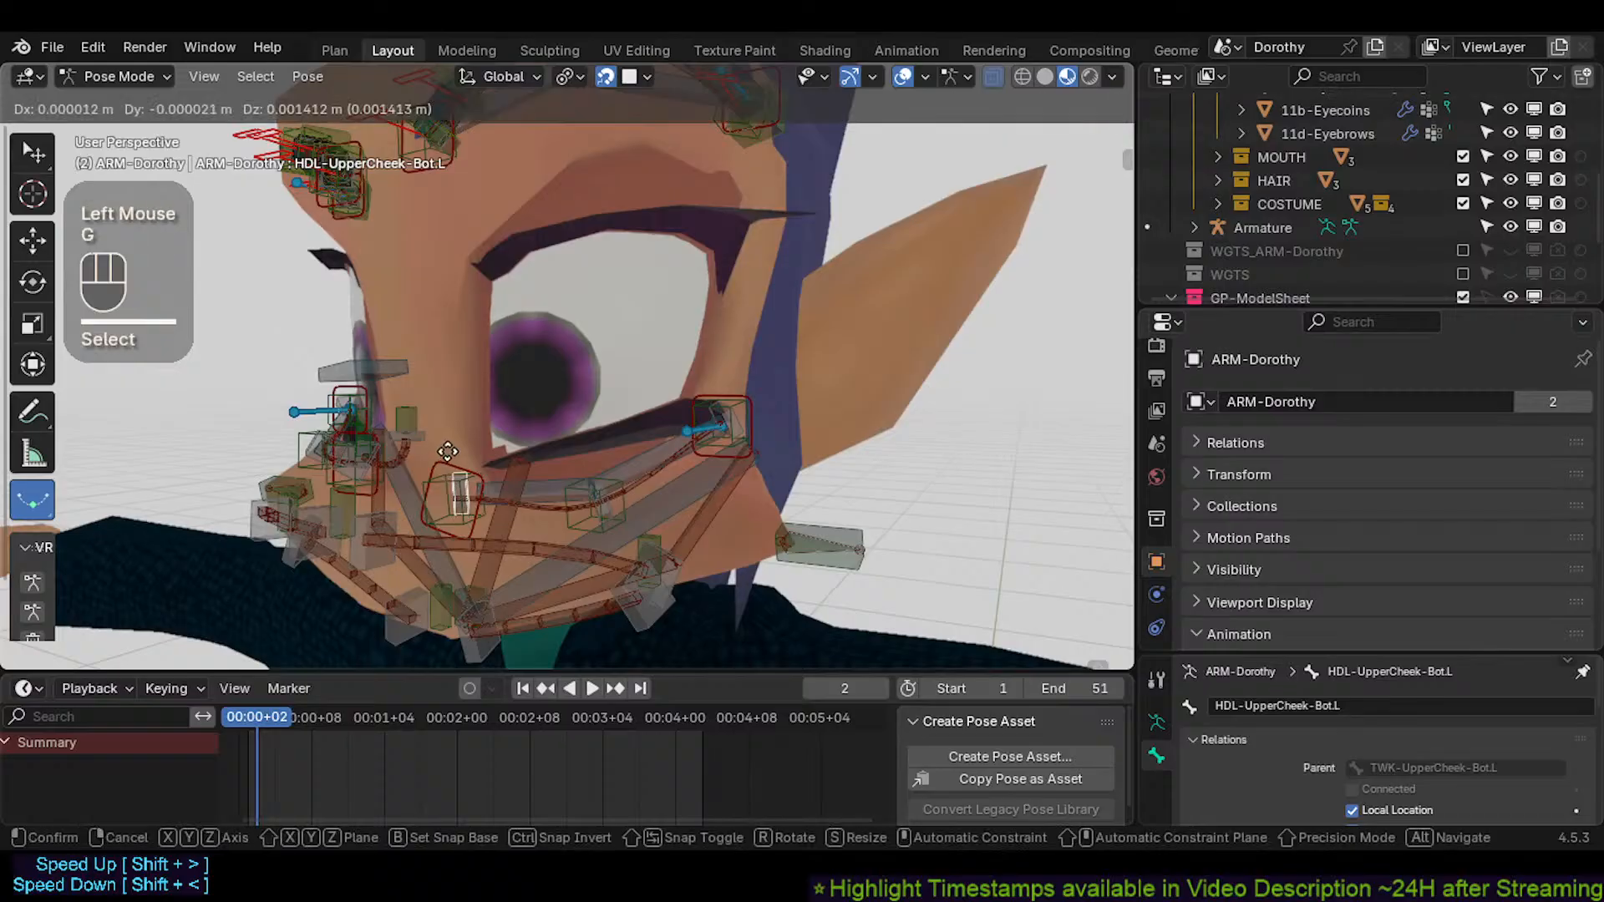
key(Escape)
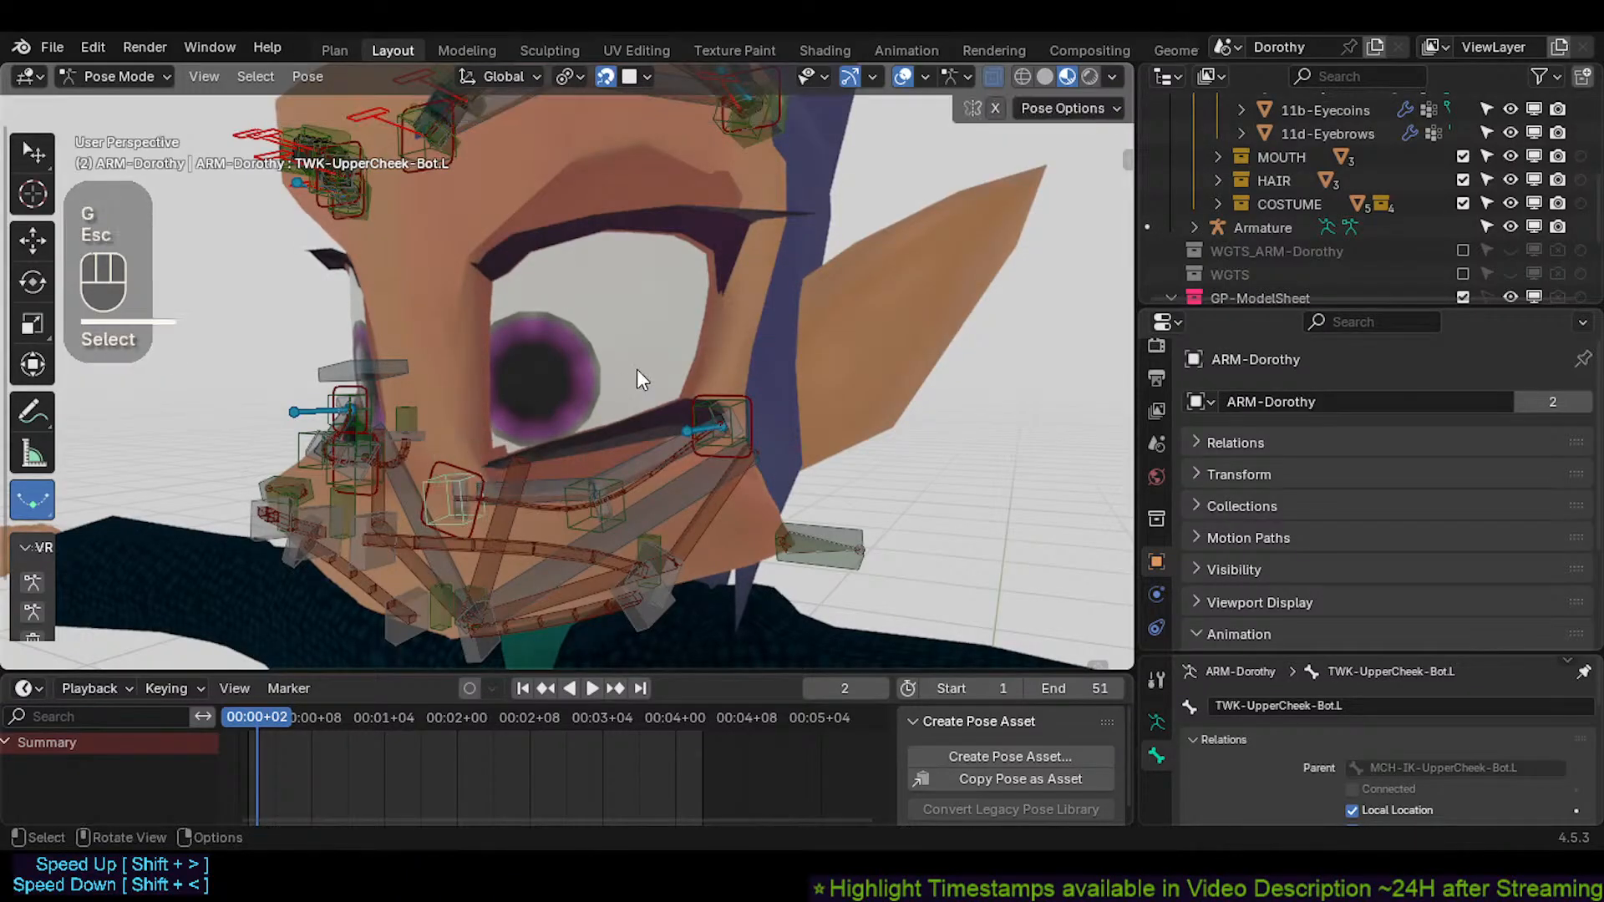
key(a)
key(alt+q)
key(alt+q)
Test moving the outer upper-cheek control MTR-IK-UpperCheek-Bot-Out.L from several angles at the left eye's outer corner
click(720, 386)
middle_drag(720, 386, 744, 368)
key(g)
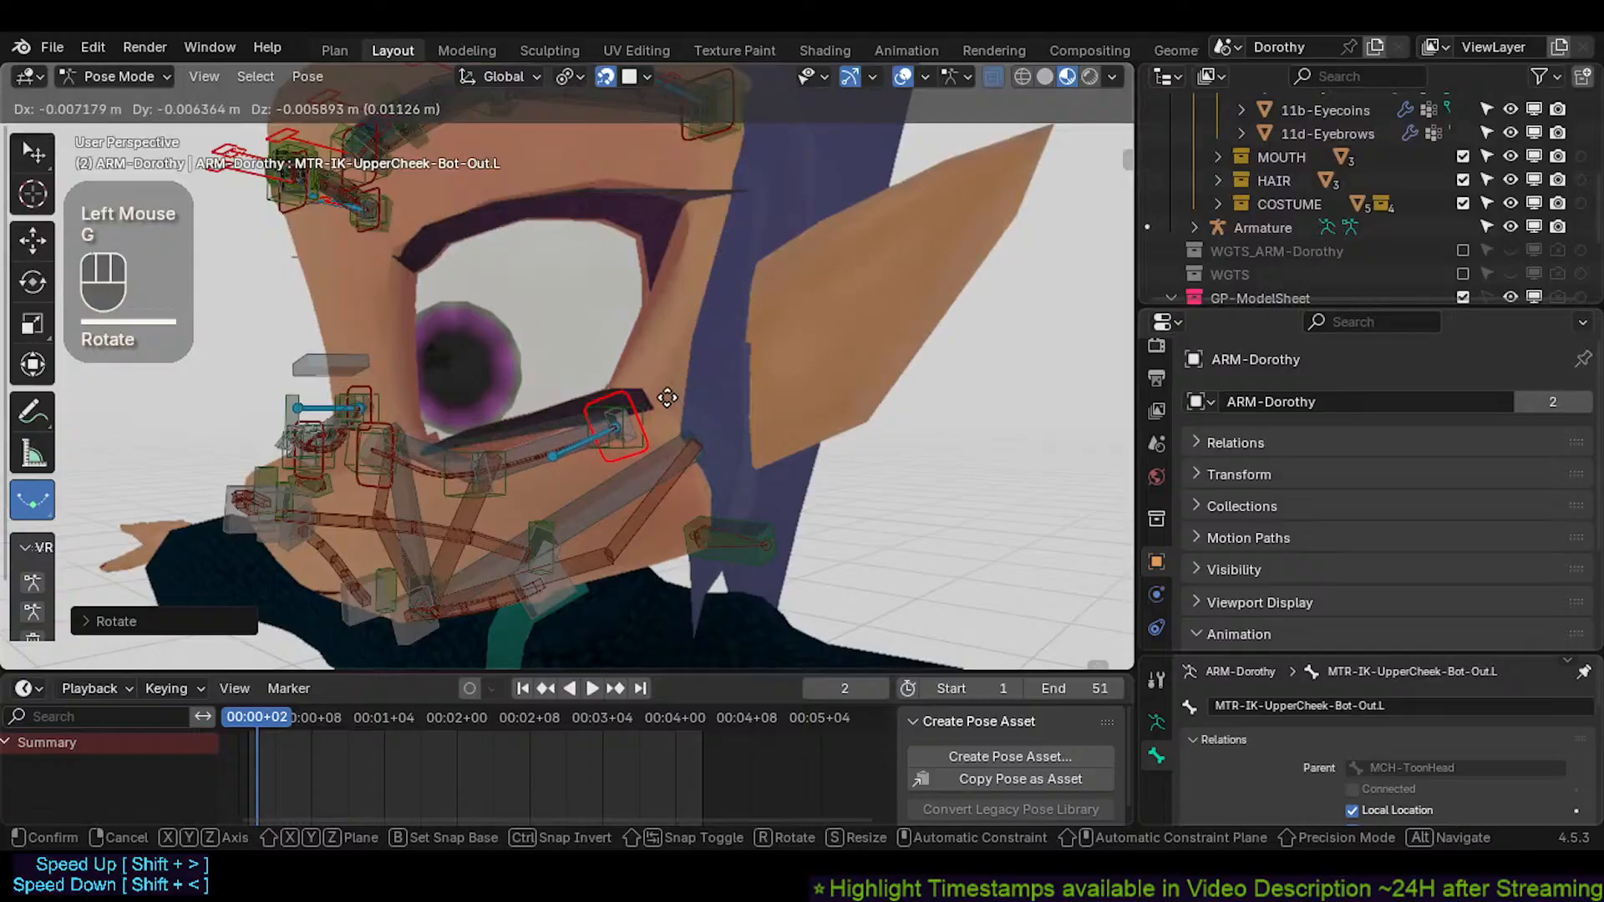
mouse_move(662, 406)
middle_down()
mouse_move(658, 442)
mouse_move(693, 409)
middle_up()
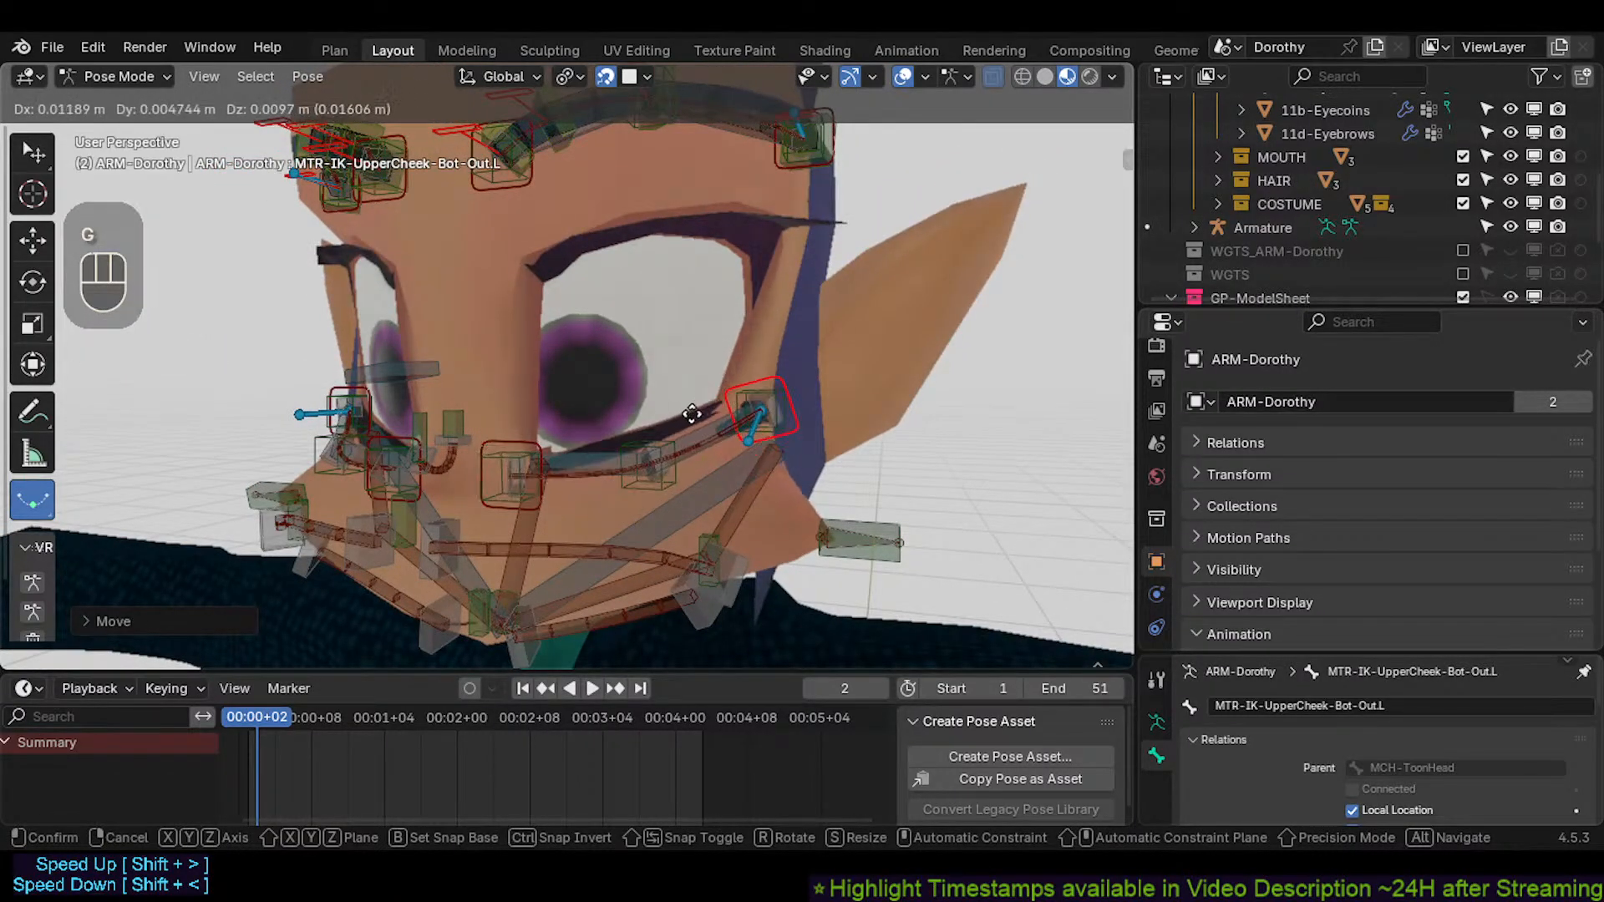
click(684, 421)
key(g)
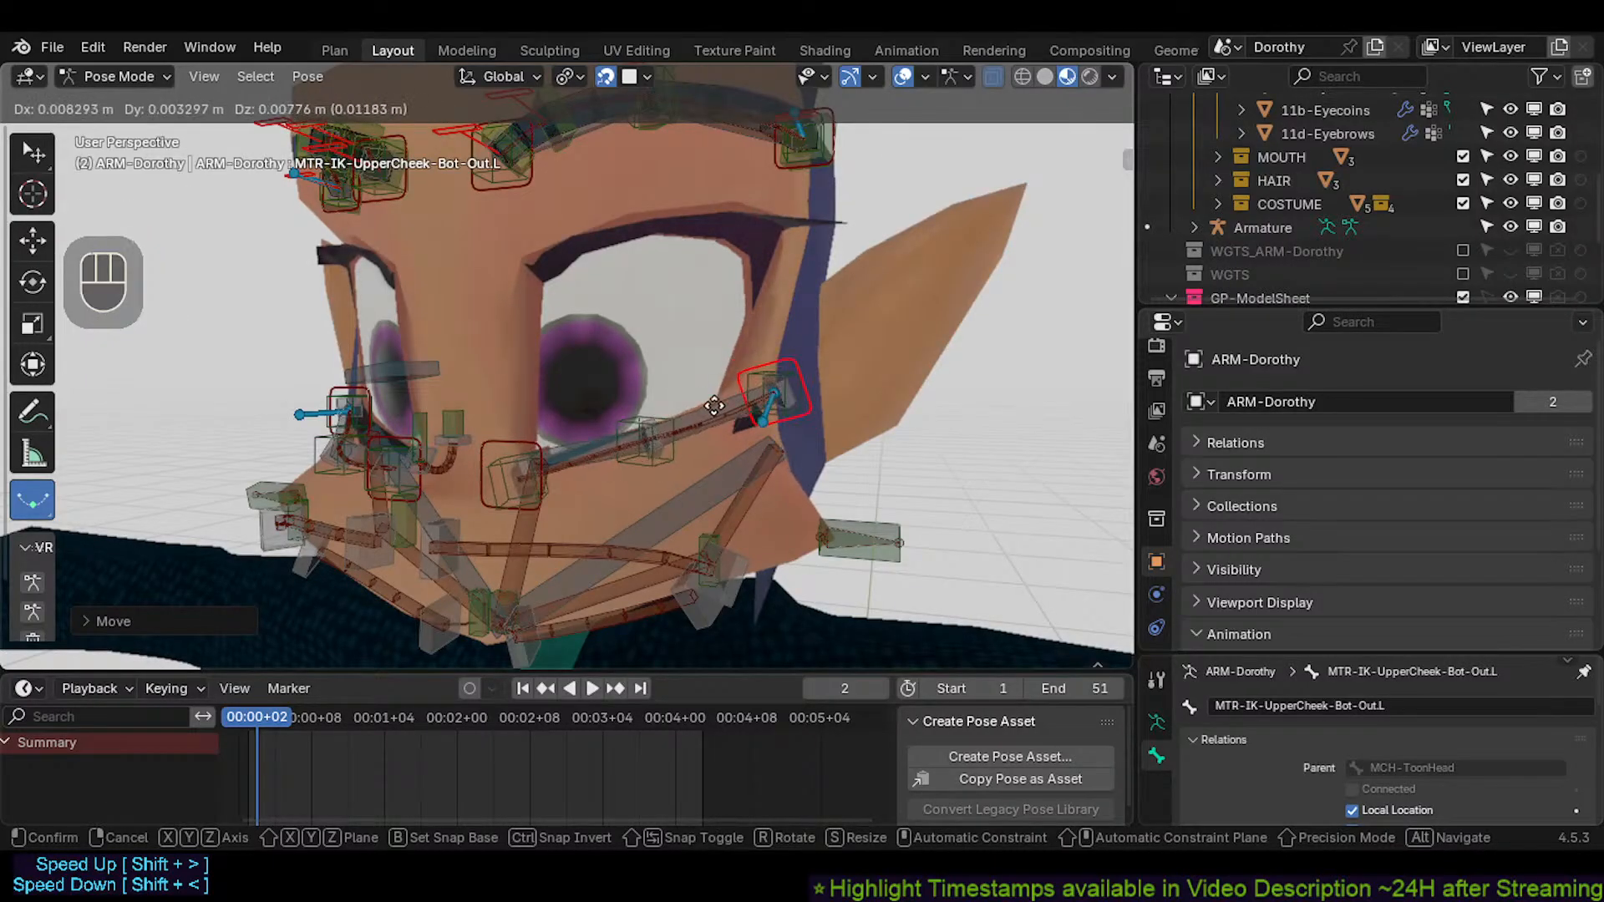
Test moving the inner upper-cheek control MTR-IK-UpperCheek-Bot-In.L and clear the pose transforms of all bones
click(528, 441)
click(524, 442)
key(g)
click(552, 414)
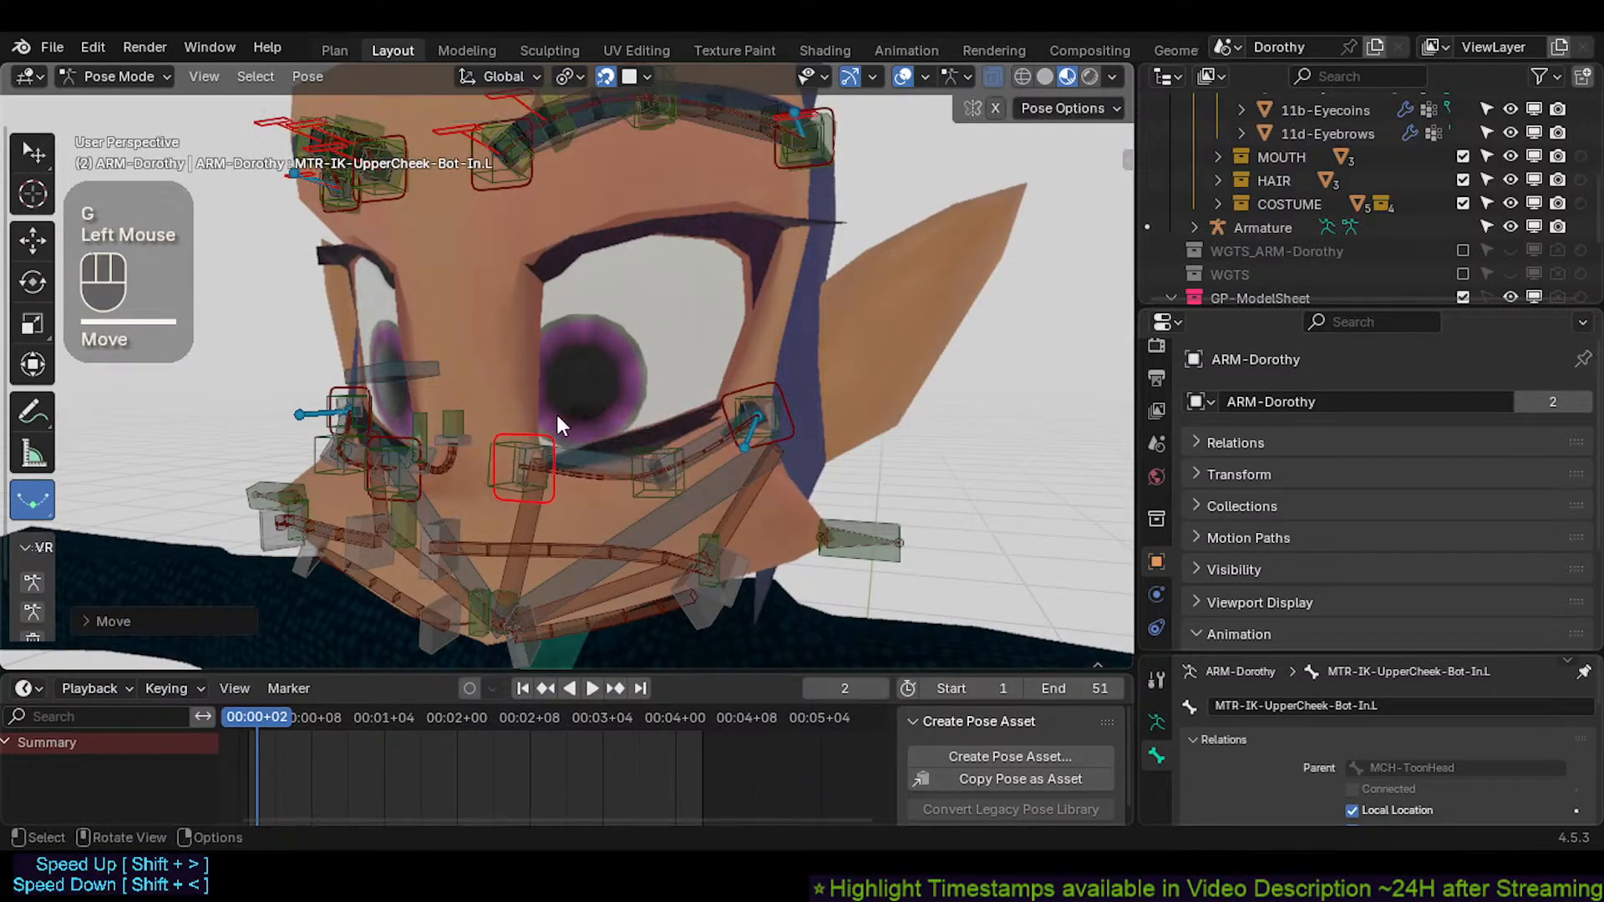
key(alt+q)
key(alt+q)
Un-solo all bone collections and reveal the hidden bones around the face
key(q)
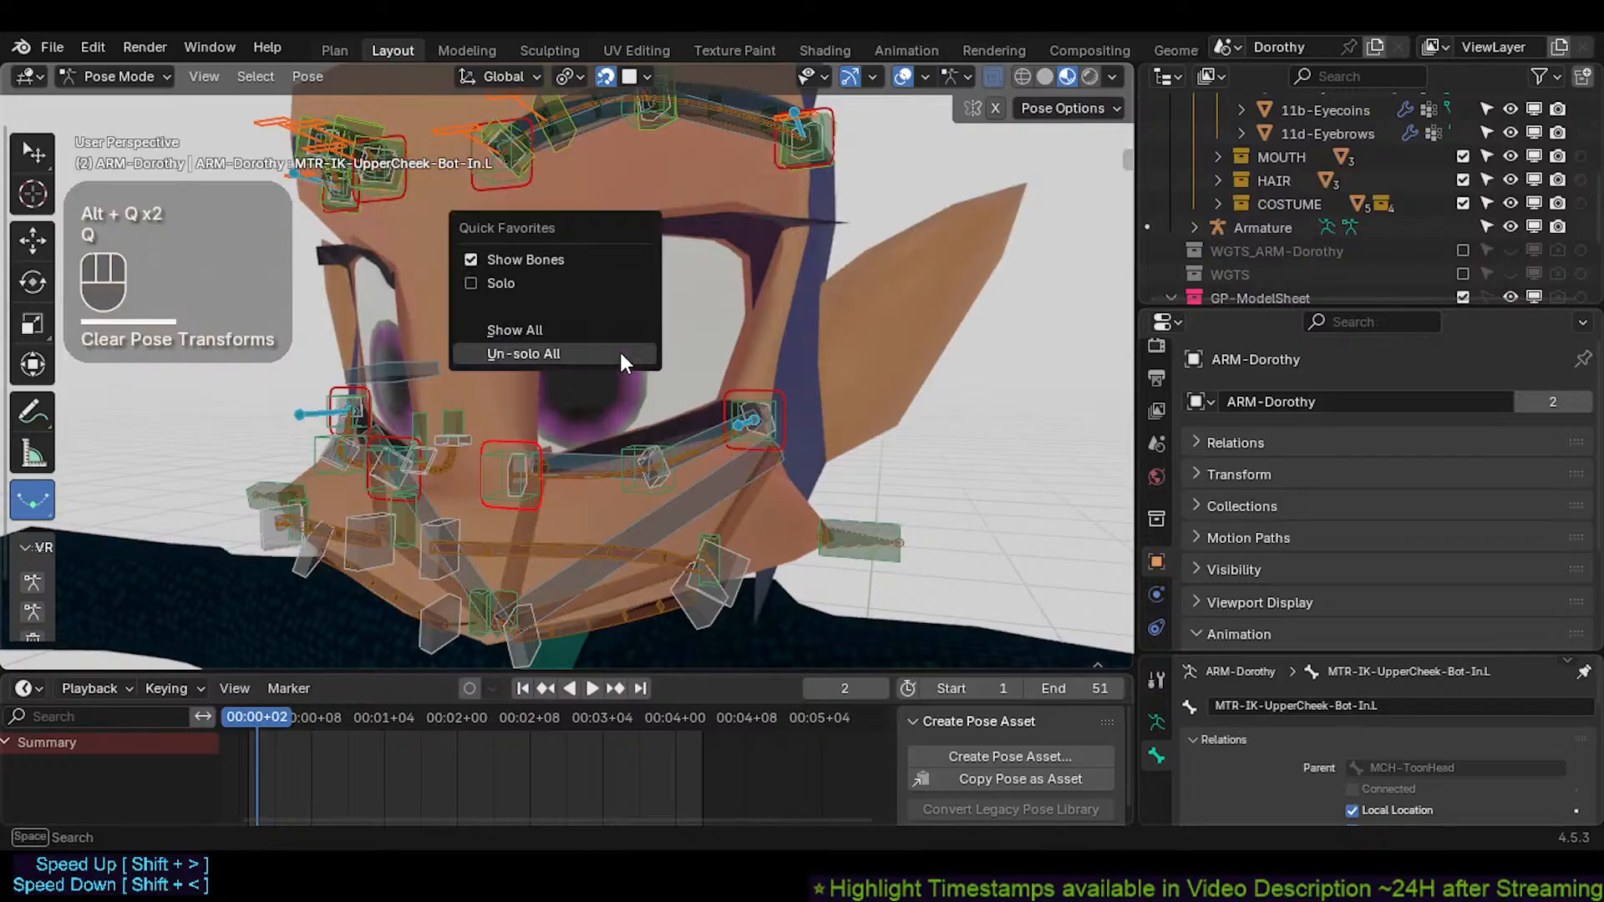
click(595, 349)
shift+middle_drag(674, 314, 639, 343)
key(alt+h)
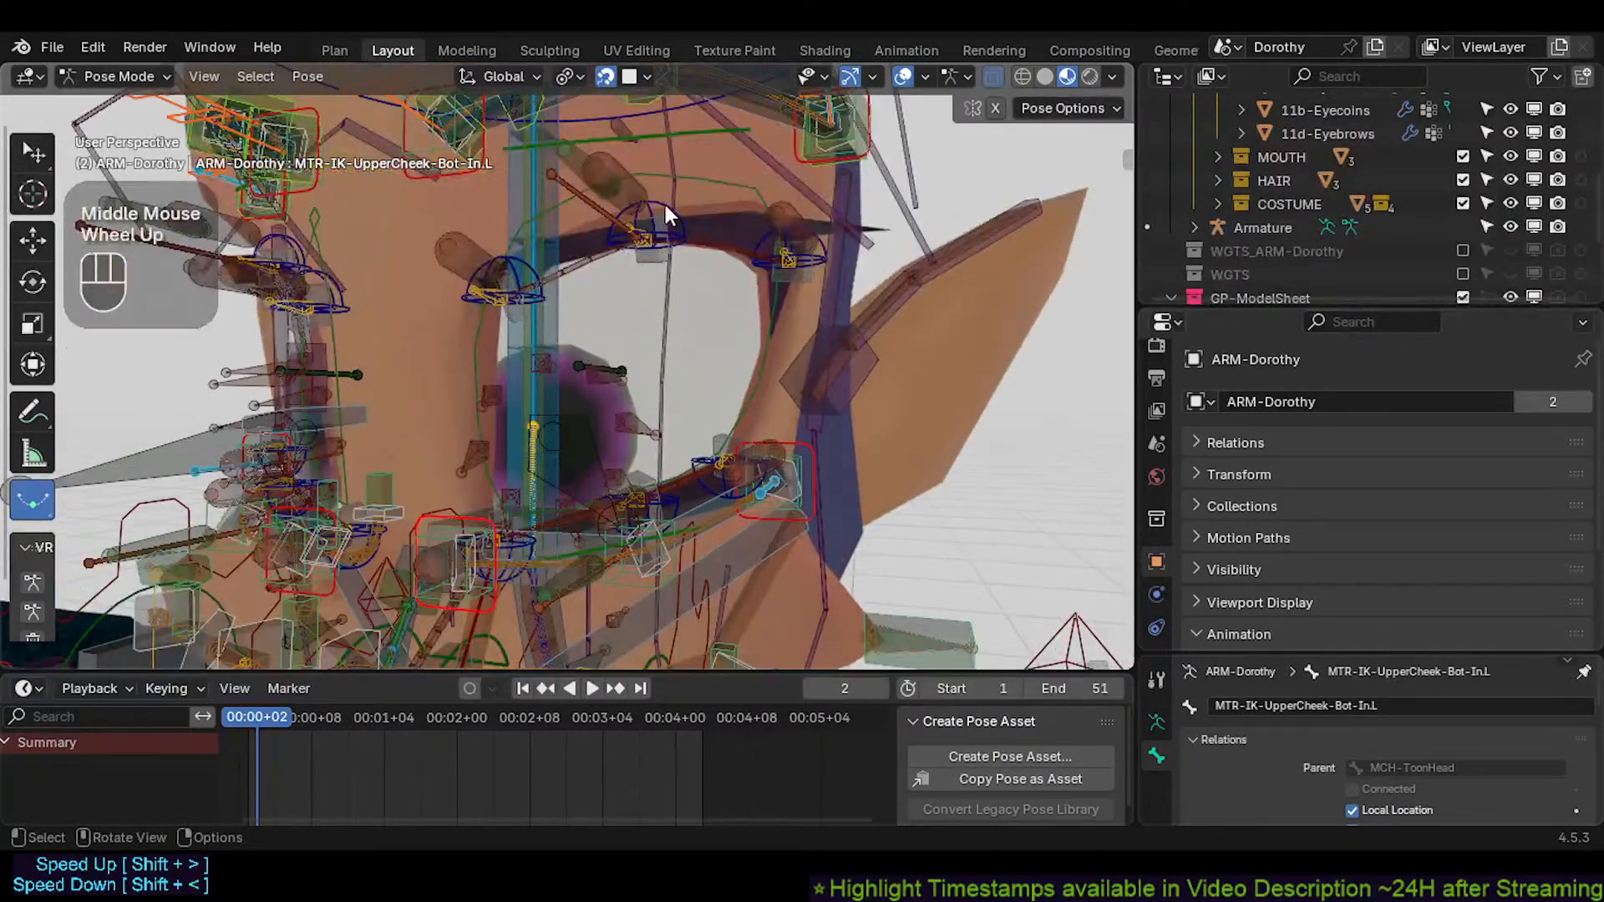
Test moving the upper eye control MAIN-Eye-Top.L above the left eye
click(666, 252)
key(g)
key(Escape)
click(655, 186)
click(655, 143)
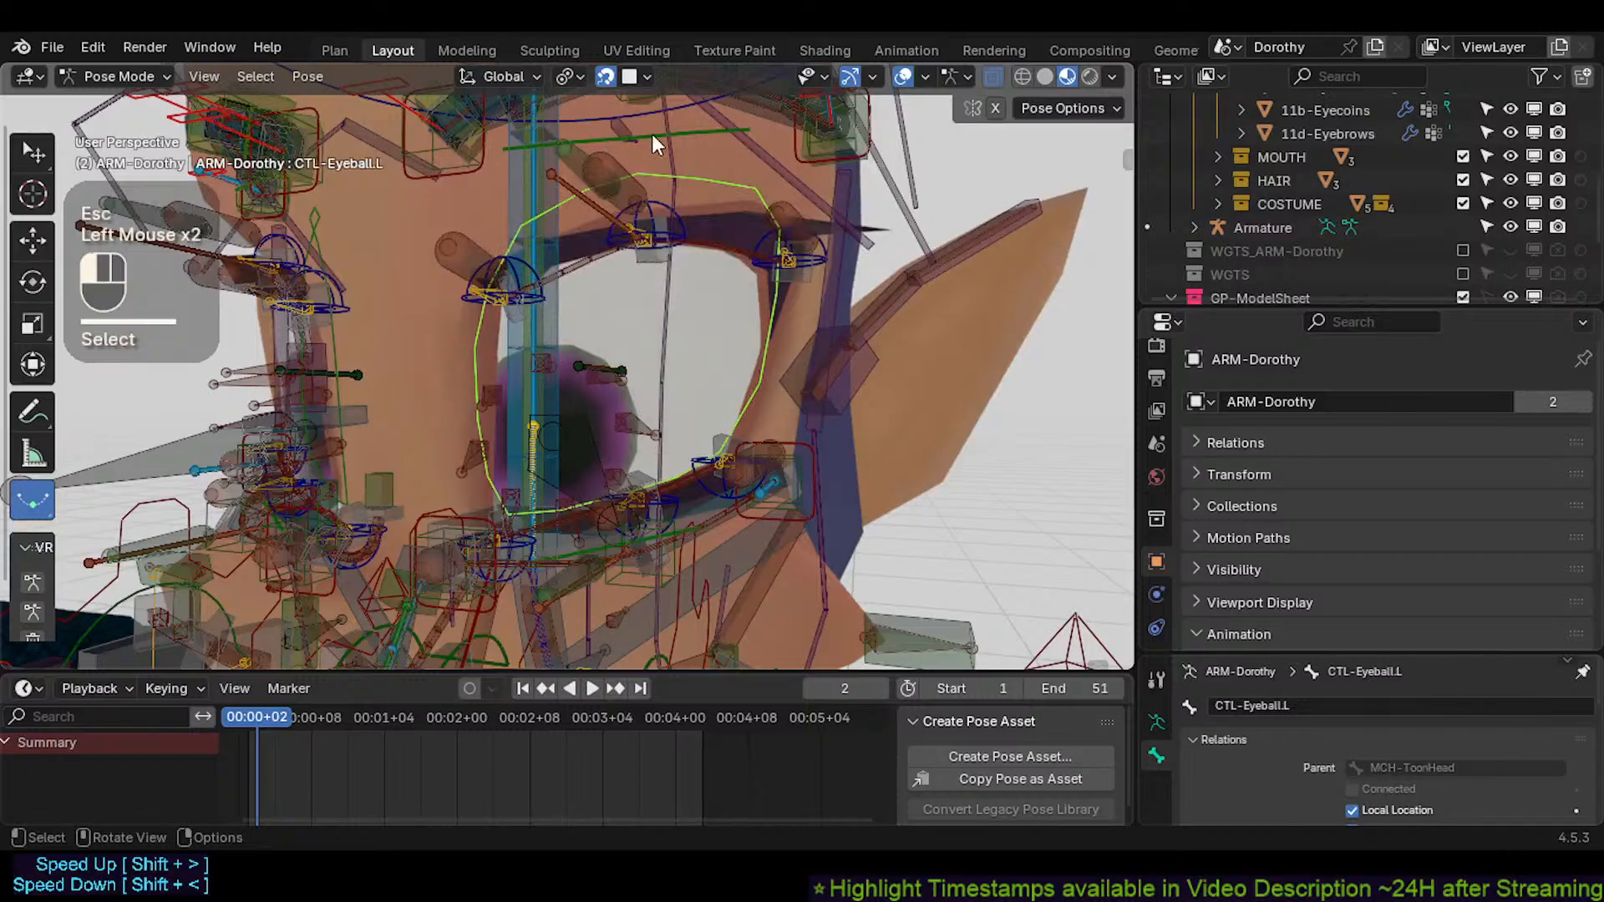
key(g)
click(637, 200)
scroll(629, 190, down, 1)
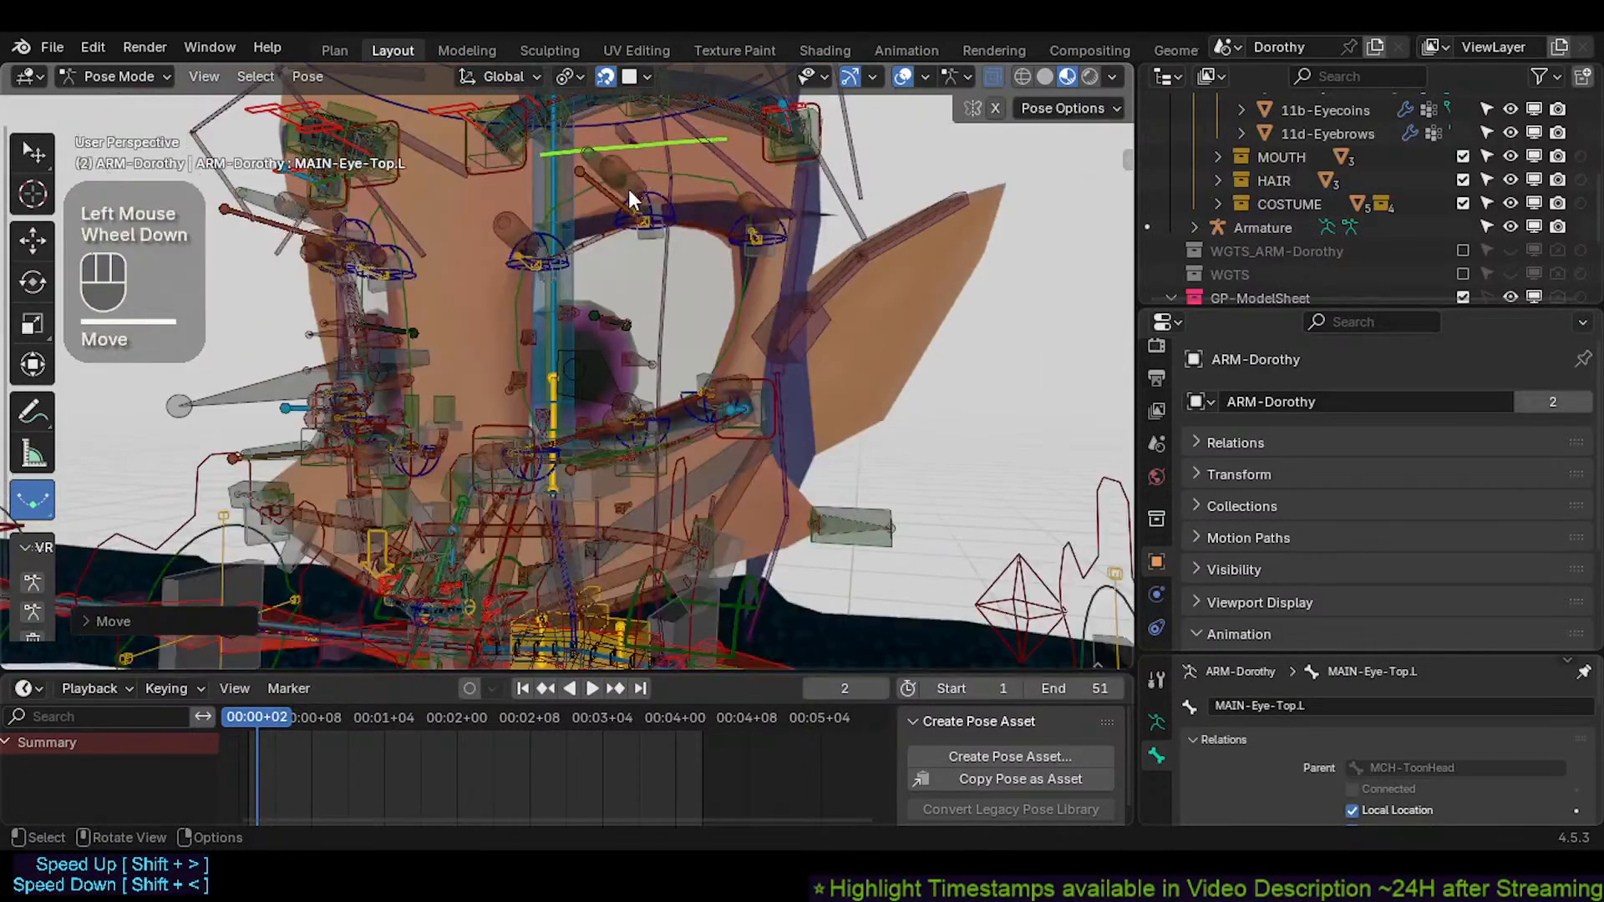
shift+middle_drag(629, 191, 638, 218)
Test moving the middle upper-eyelid tweak TWK-IK-Eyelid-Top-Mid.L
click(654, 225)
key(g)
key(Escape)
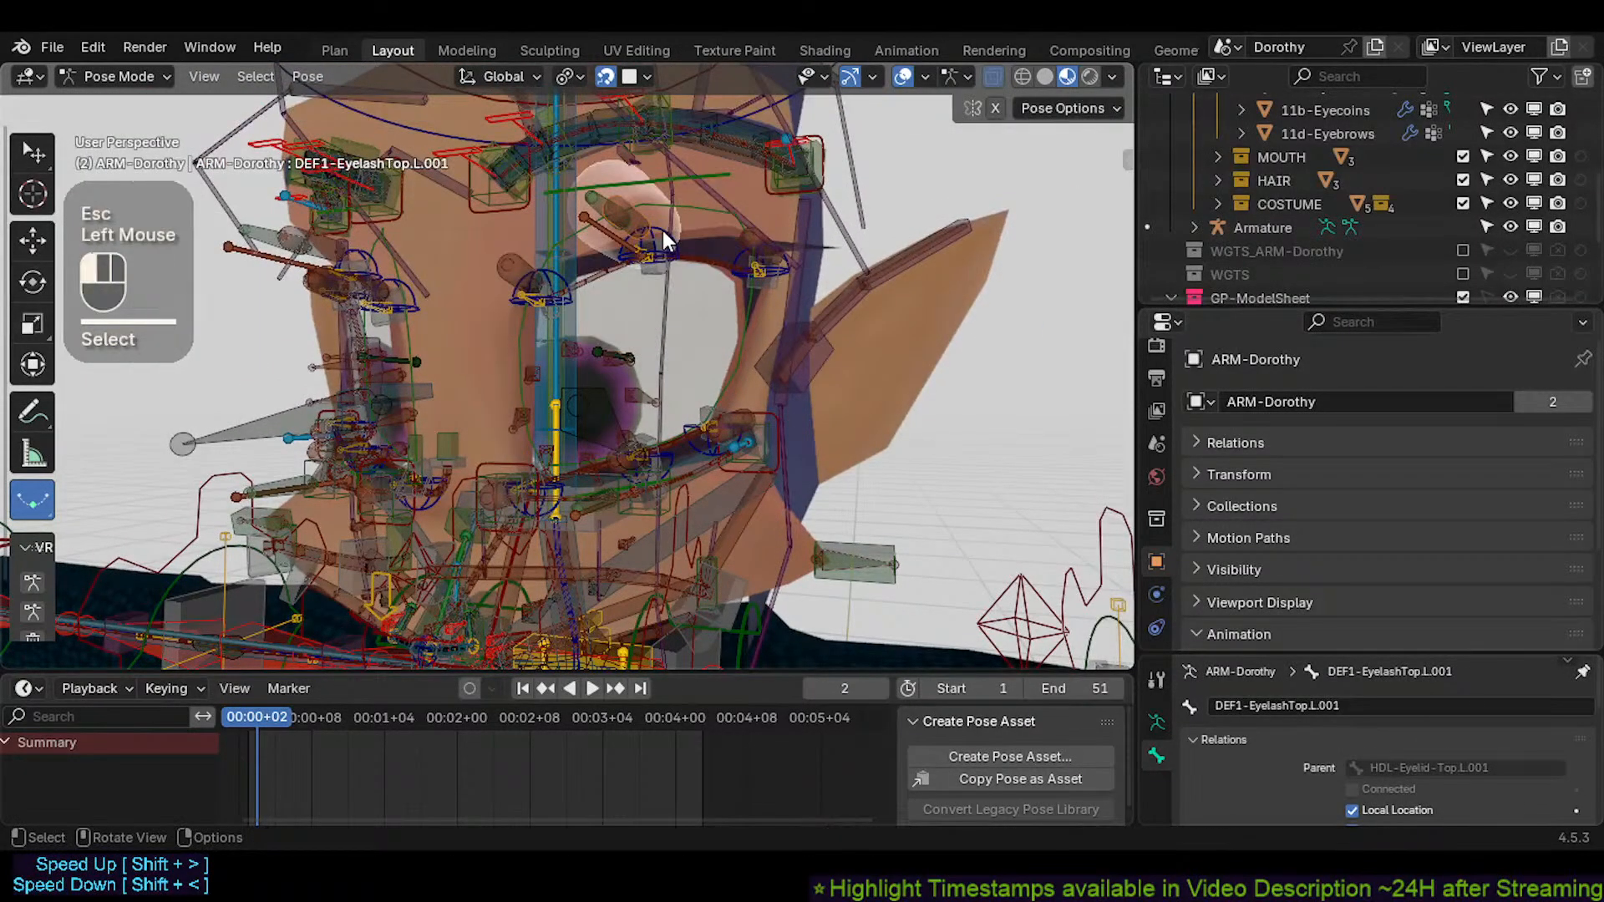
click(663, 232)
key(g)
click(670, 250)
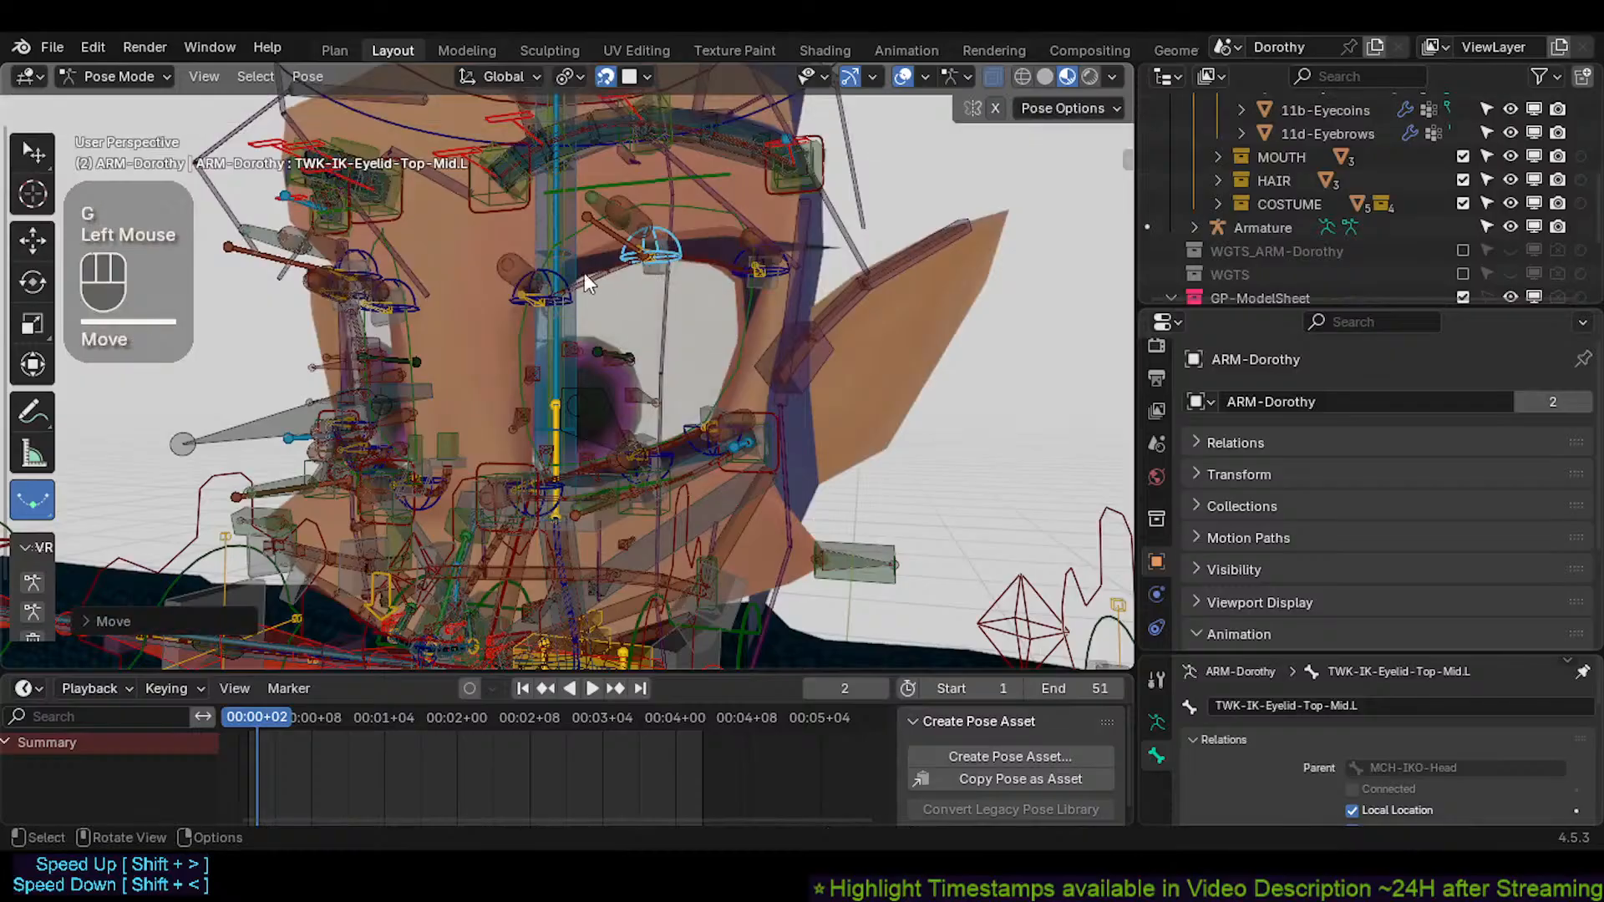
Test lowering the left upper eyelid with its inner, middle and outer TWK-IK-Eyelid-Top tweak controls
click(541, 292)
key(g)
click(601, 309)
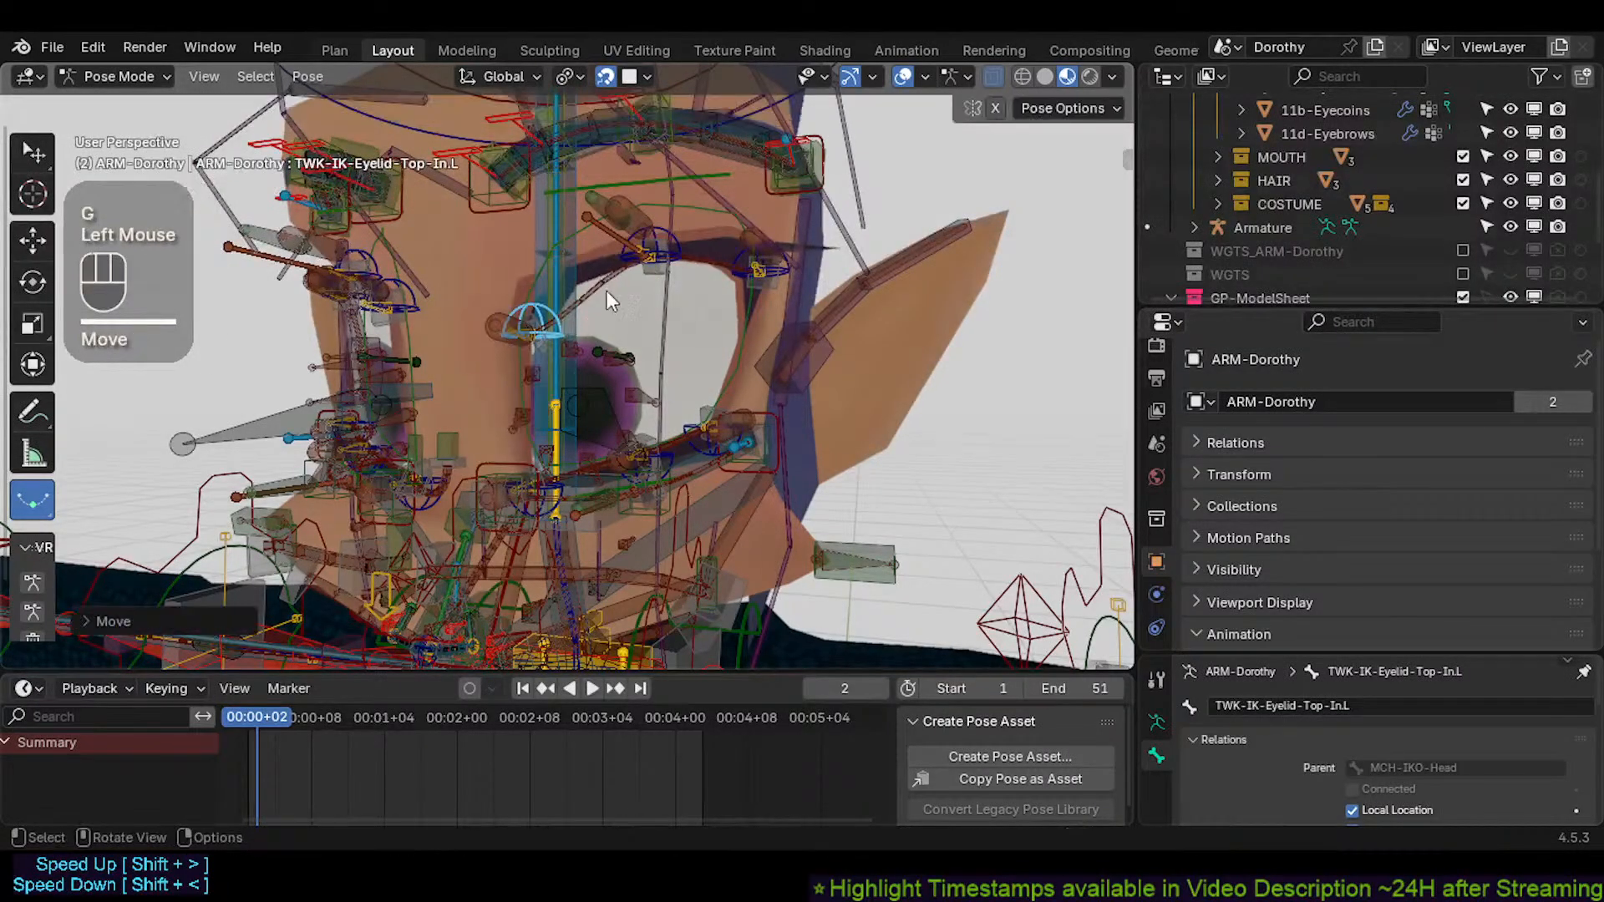
click(672, 242)
key(g)
click(711, 264)
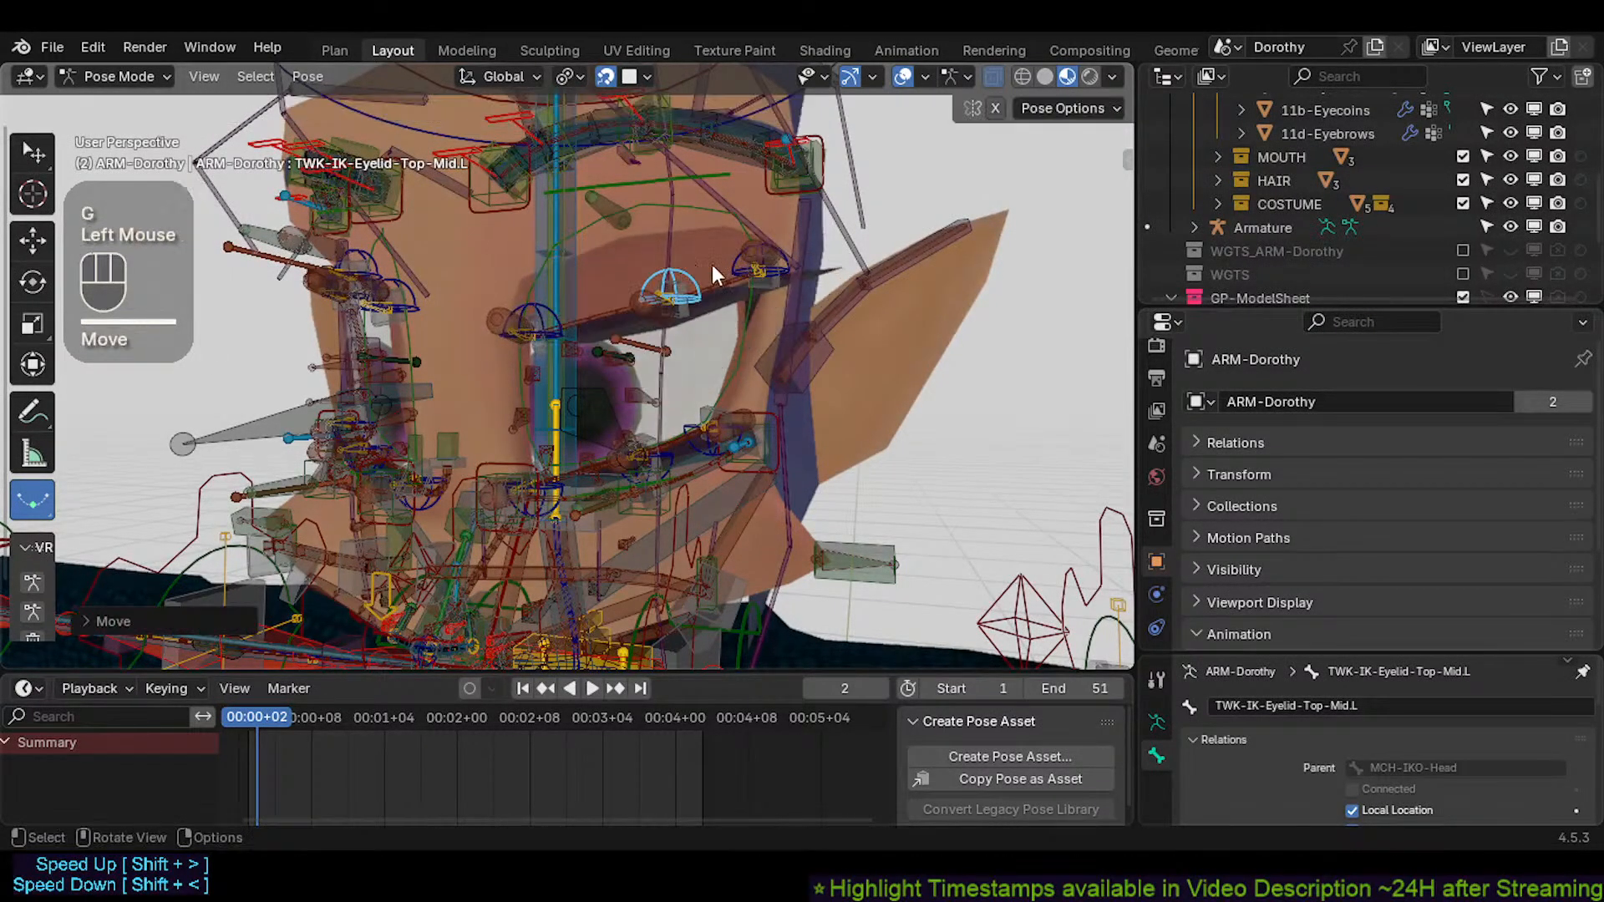
click(739, 247)
click(740, 257)
key(g)
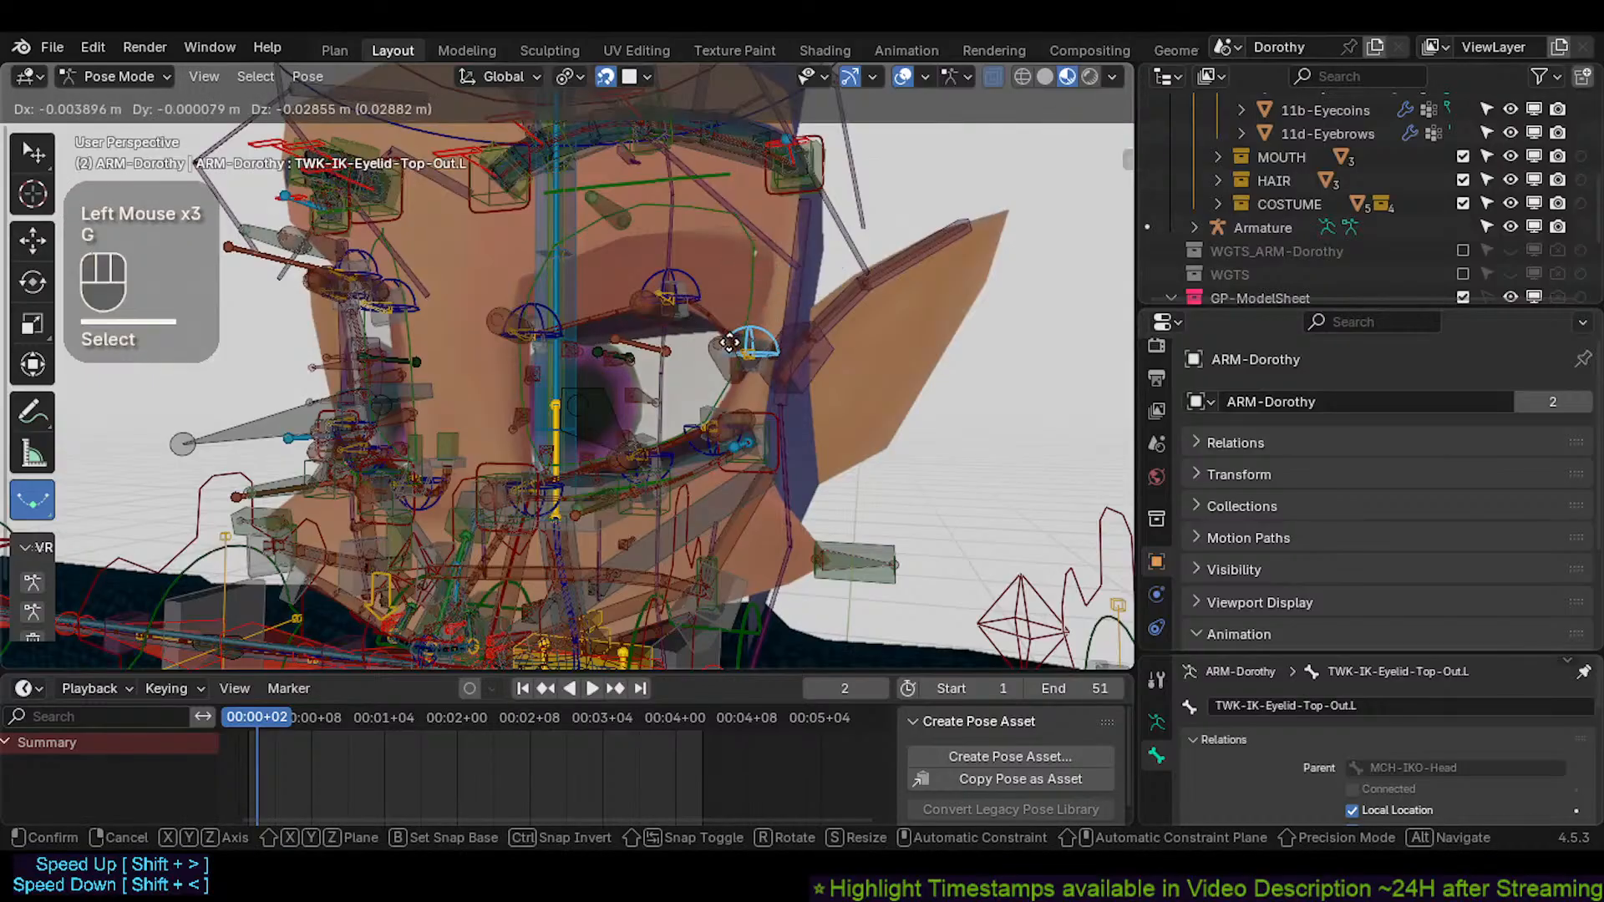
click(735, 324)
Test raising the left lower eyelid with its middle, outer and inner TWK-IK-Eyelid-Bot tweak controls
click(674, 451)
key(g)
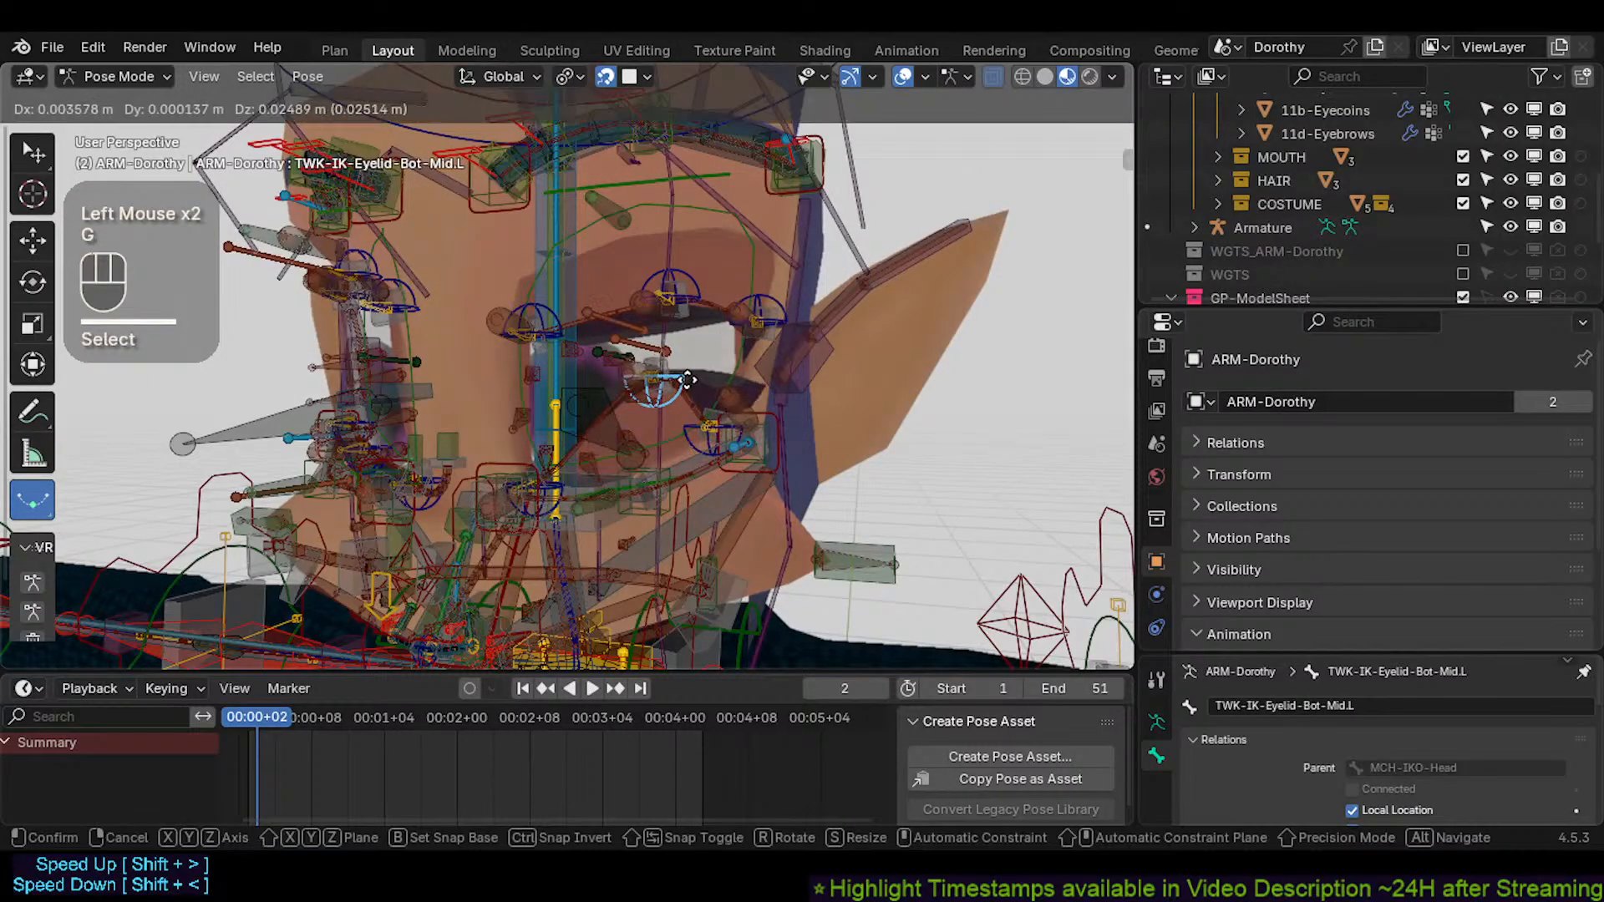
click(687, 417)
click(706, 436)
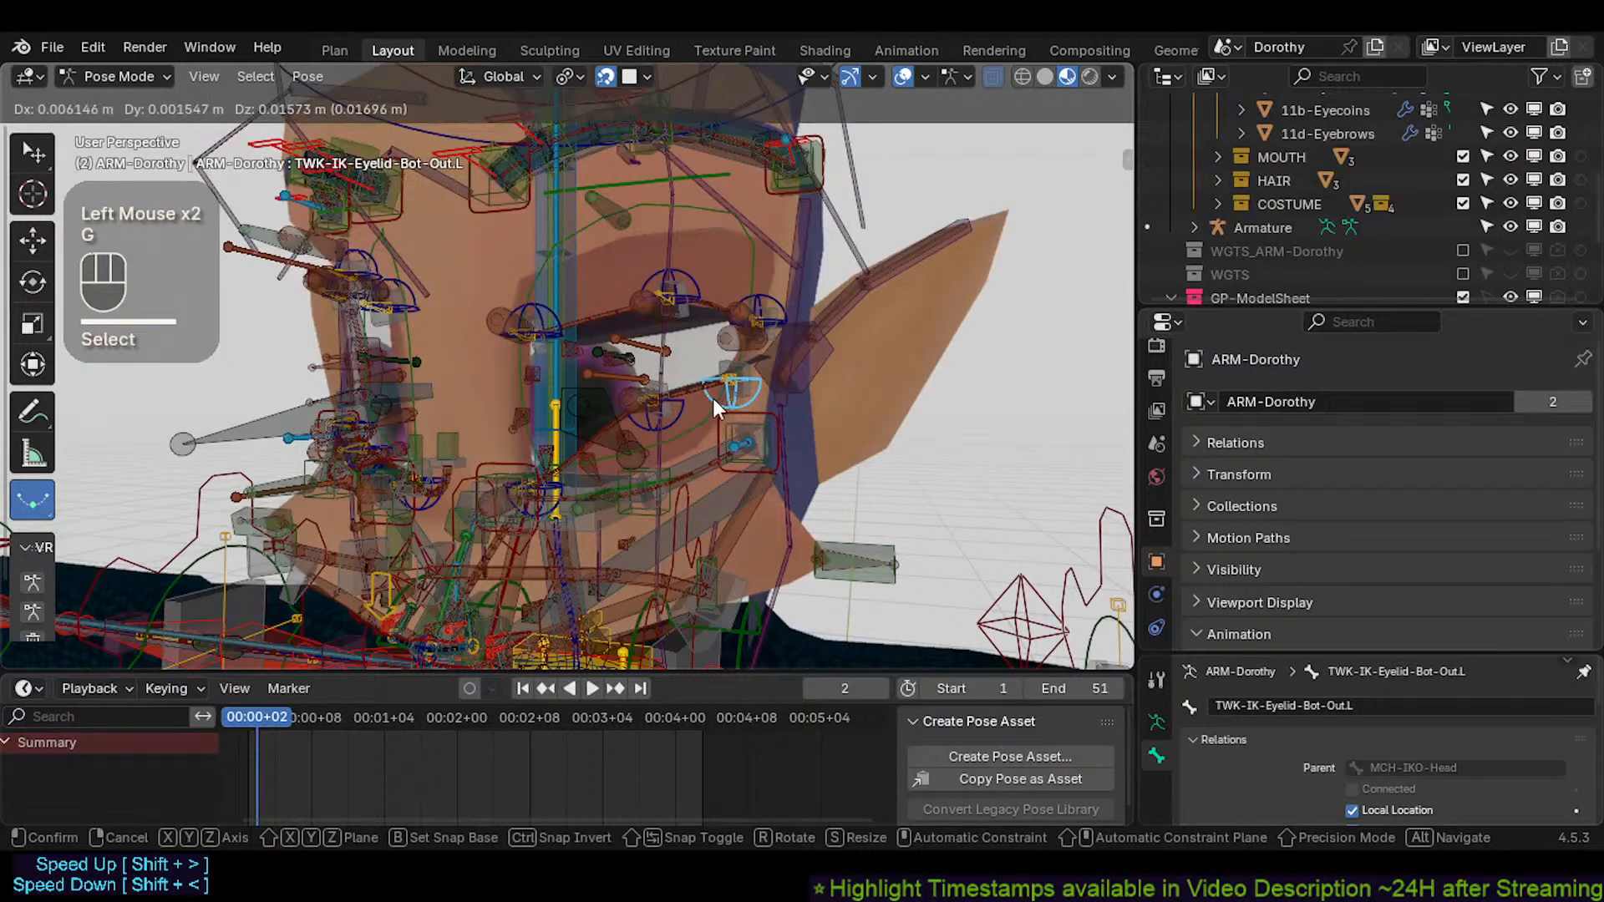
scroll(713, 397, up, 1)
click(534, 498)
click(538, 501)
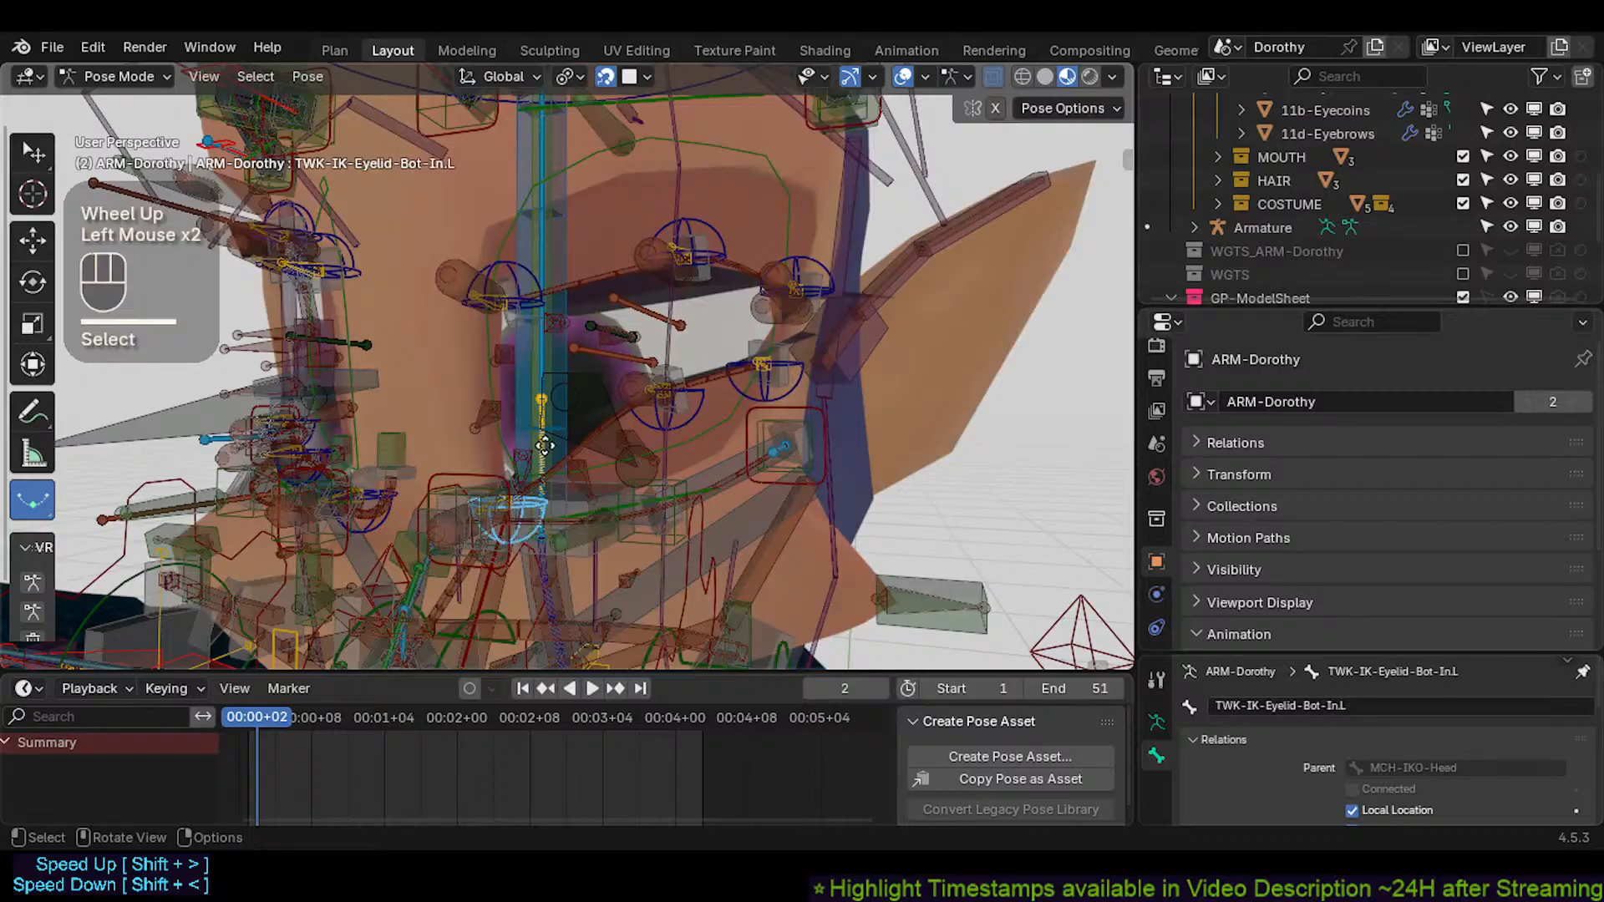
middle_drag(548, 402, 608, 379)
scroll(639, 386, down, 2)
Clear the pose transforms of all bones and save the file
key(a)
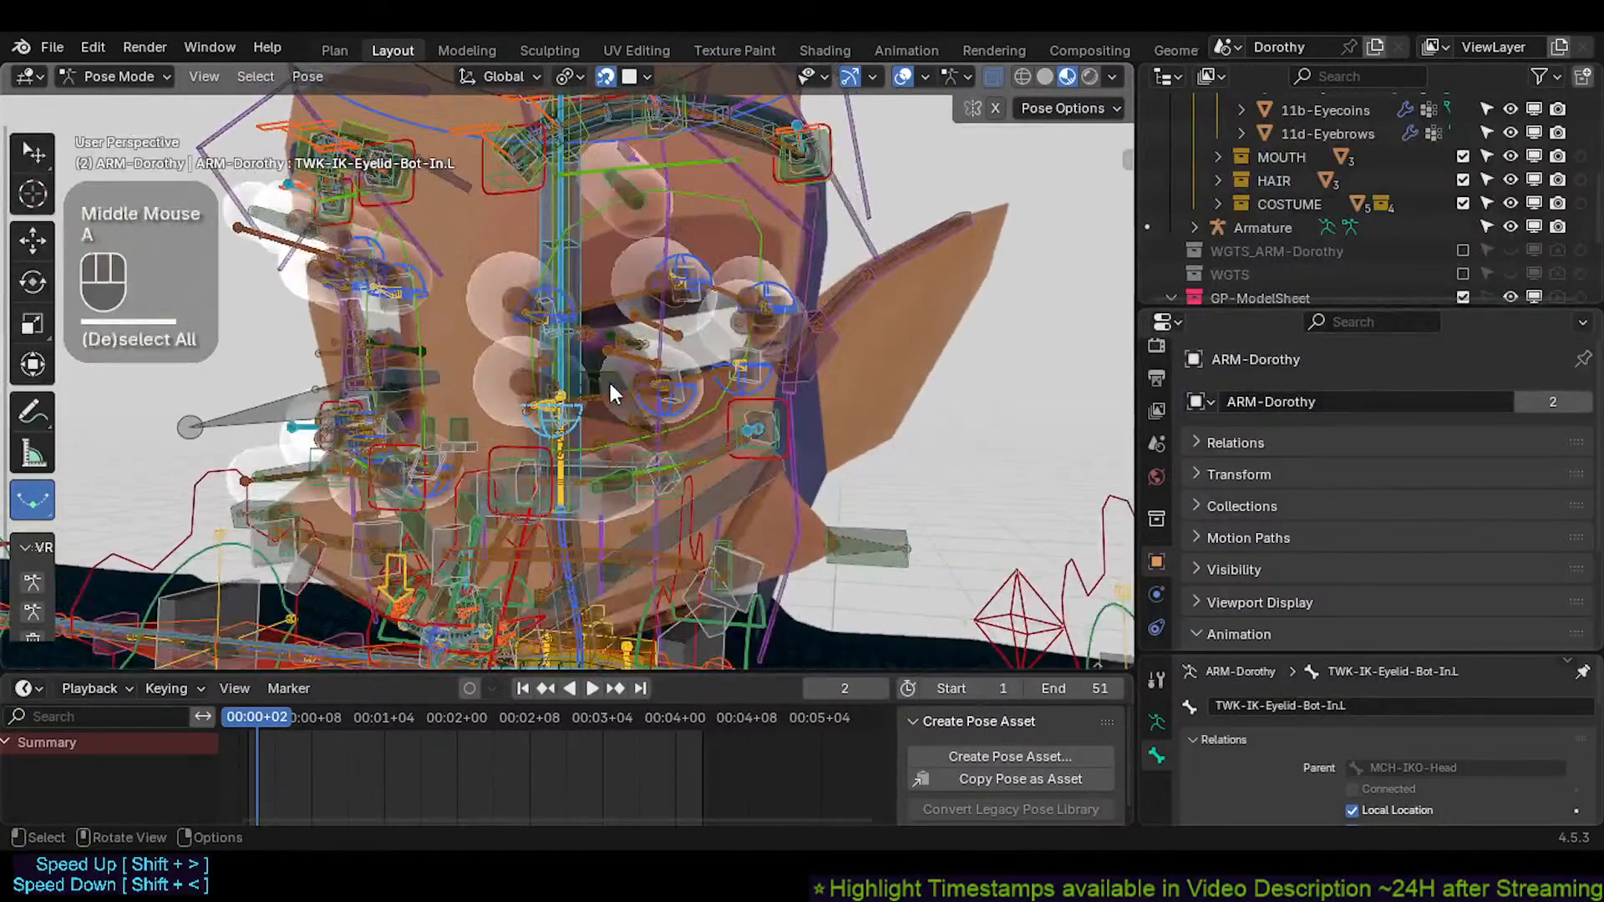
key(alt+q)
key(alt+q)
middle_drag(644, 324, 632, 316)
key(ctrl+s)
Solo the body controller bones in the bone collections and show the mesh wireframes over the character
key(n)
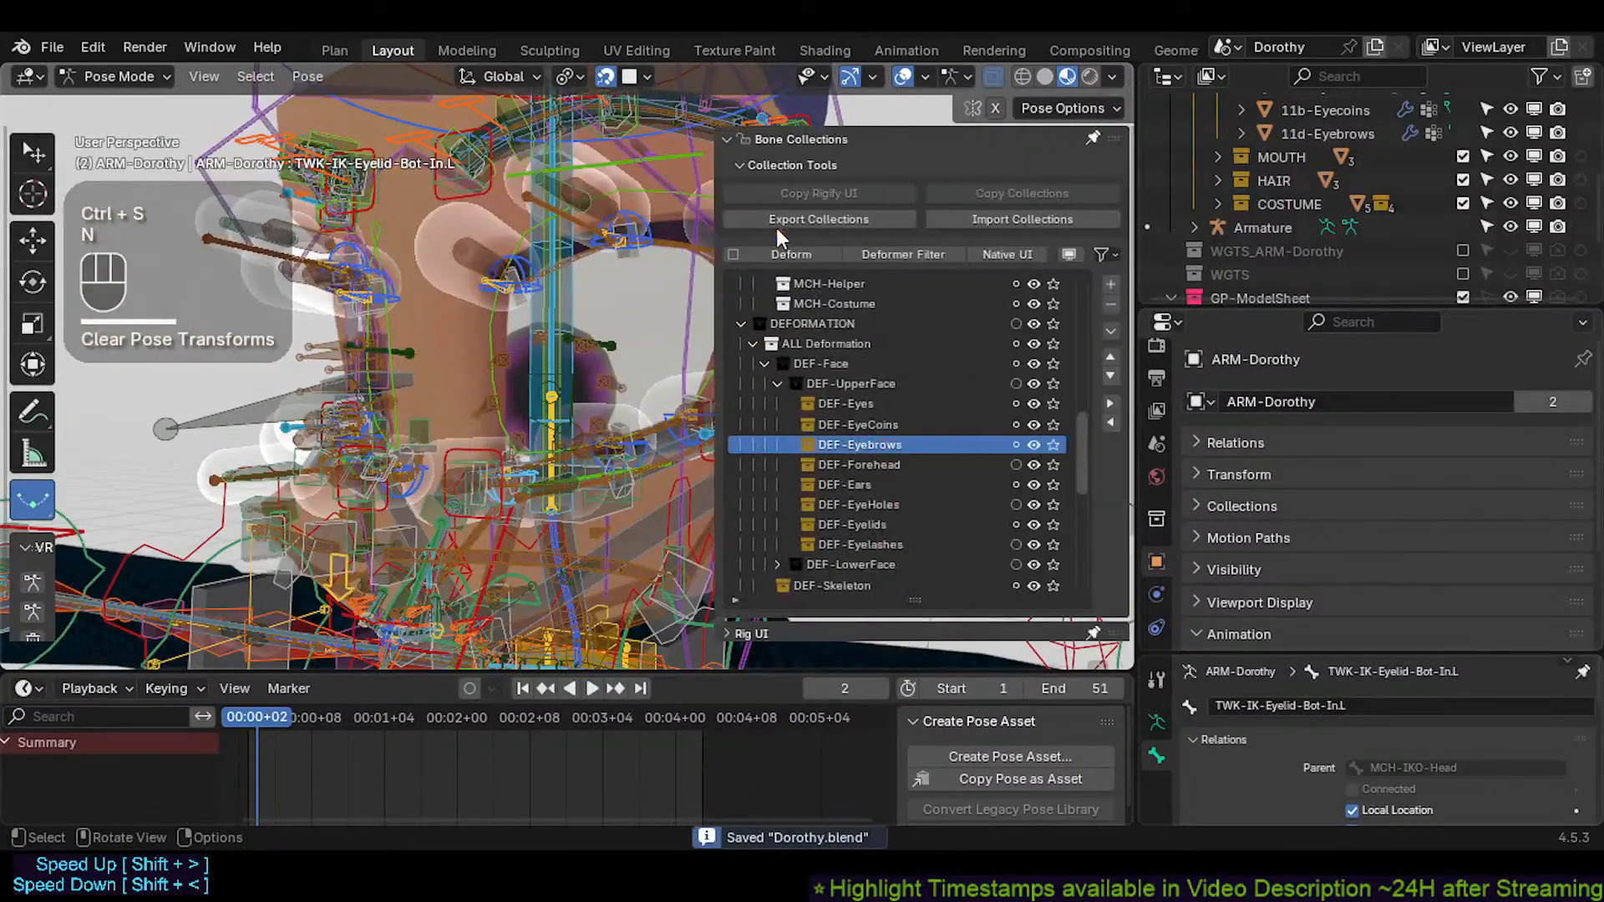
click(1090, 268)
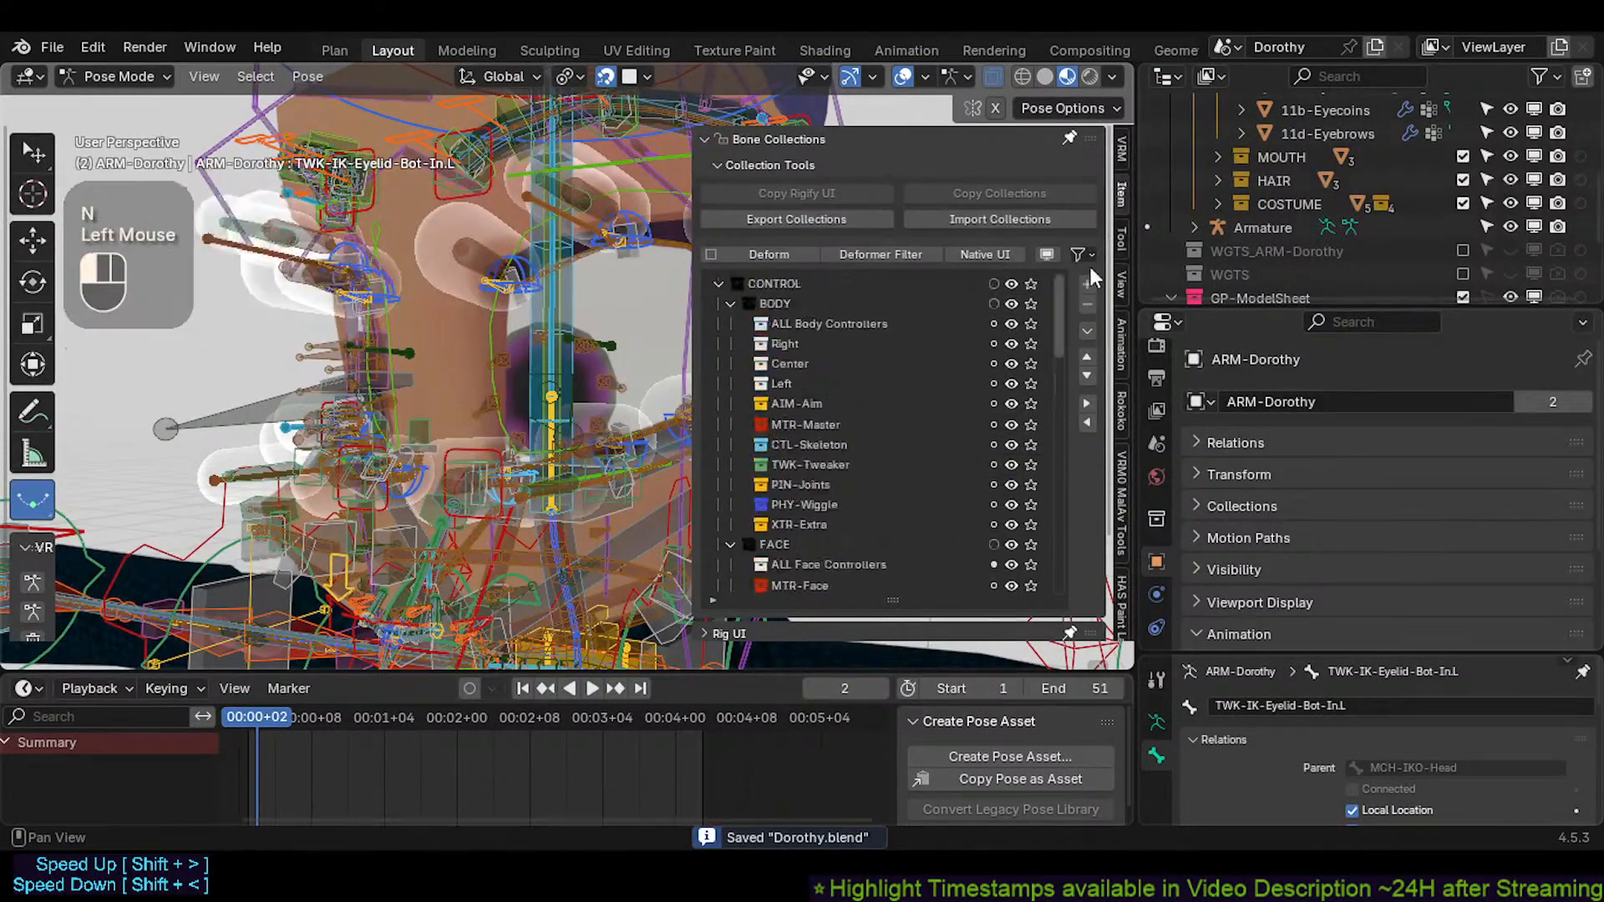
click(1034, 315)
key(n)
scroll(575, 274, down, 1)
middle_drag(575, 274, 535, 300)
middle_drag(534, 301, 498, 349)
scroll(665, 360, up, 2)
key(shift+ctrl+alt+z)
Examine the wireframe topology of the eyebrows, forehead and eye area from several angles
middle_drag(559, 284, 559, 385)
middle_drag(426, 375, 513, 420)
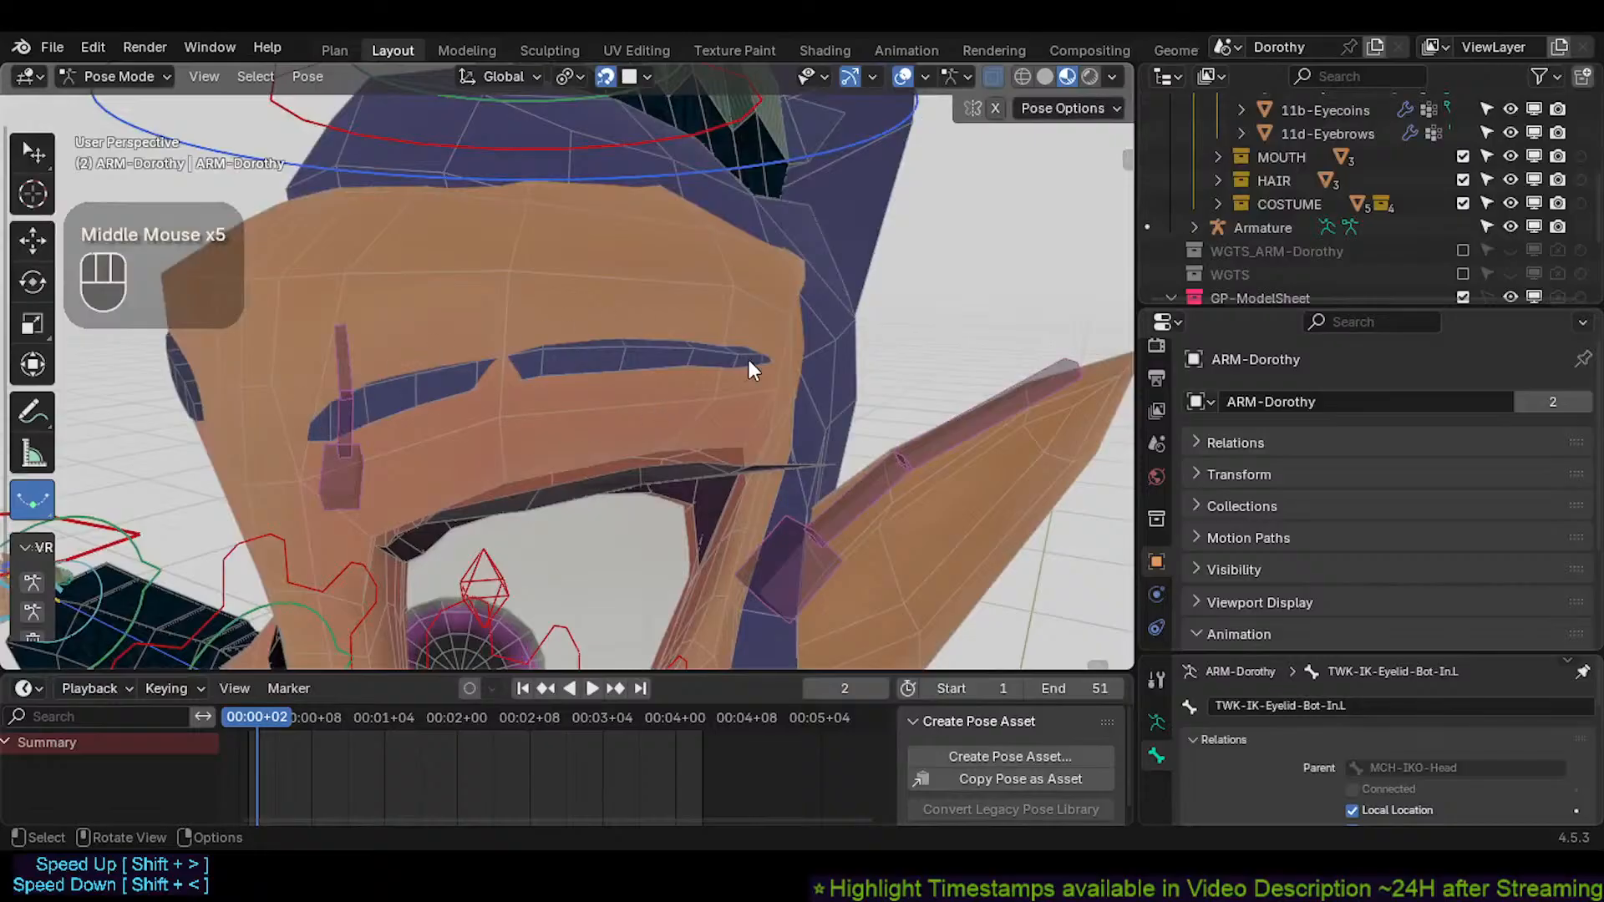
middle_drag(750, 361, 600, 372)
scroll(613, 401, down, 1)
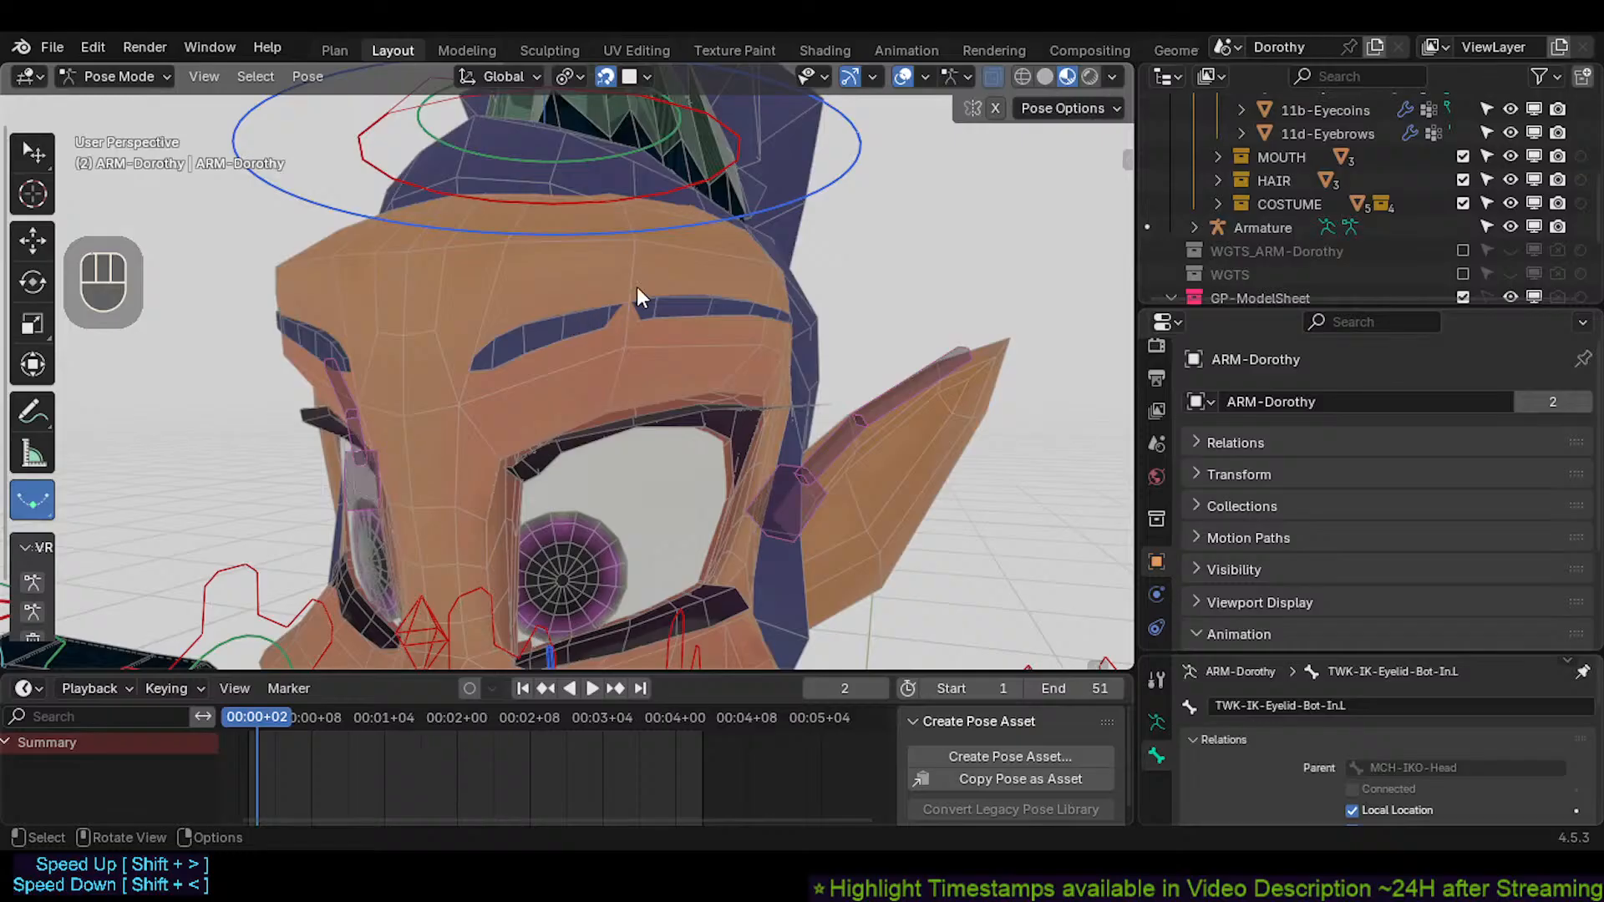
scroll(493, 347, up, 2)
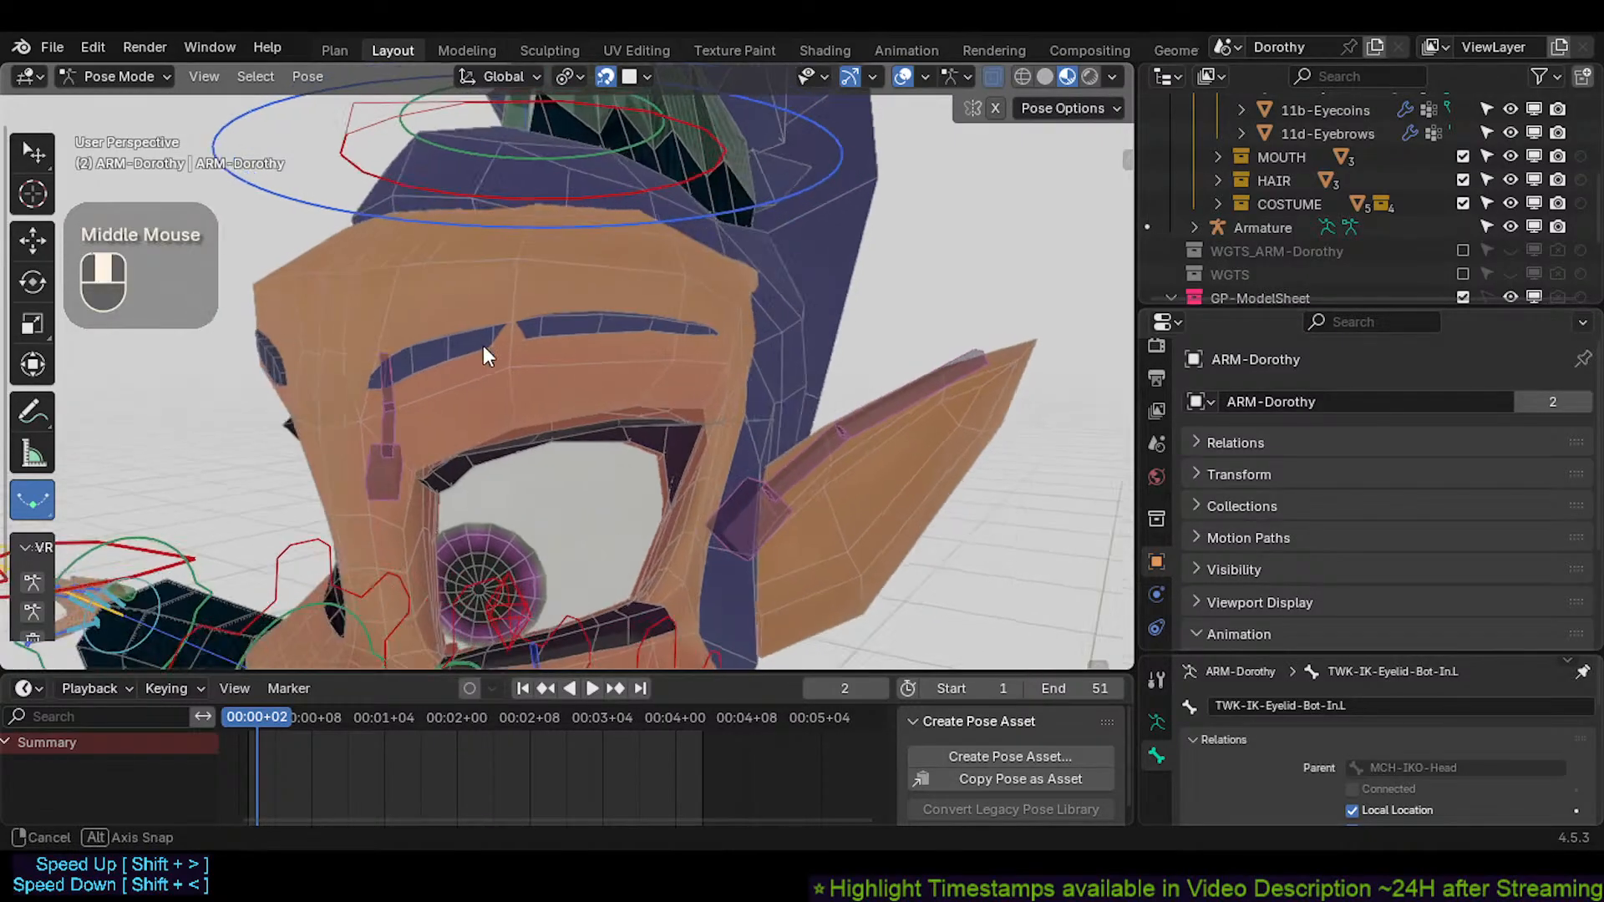
scroll(518, 360, down, 2)
middle_drag(431, 403, 568, 408)
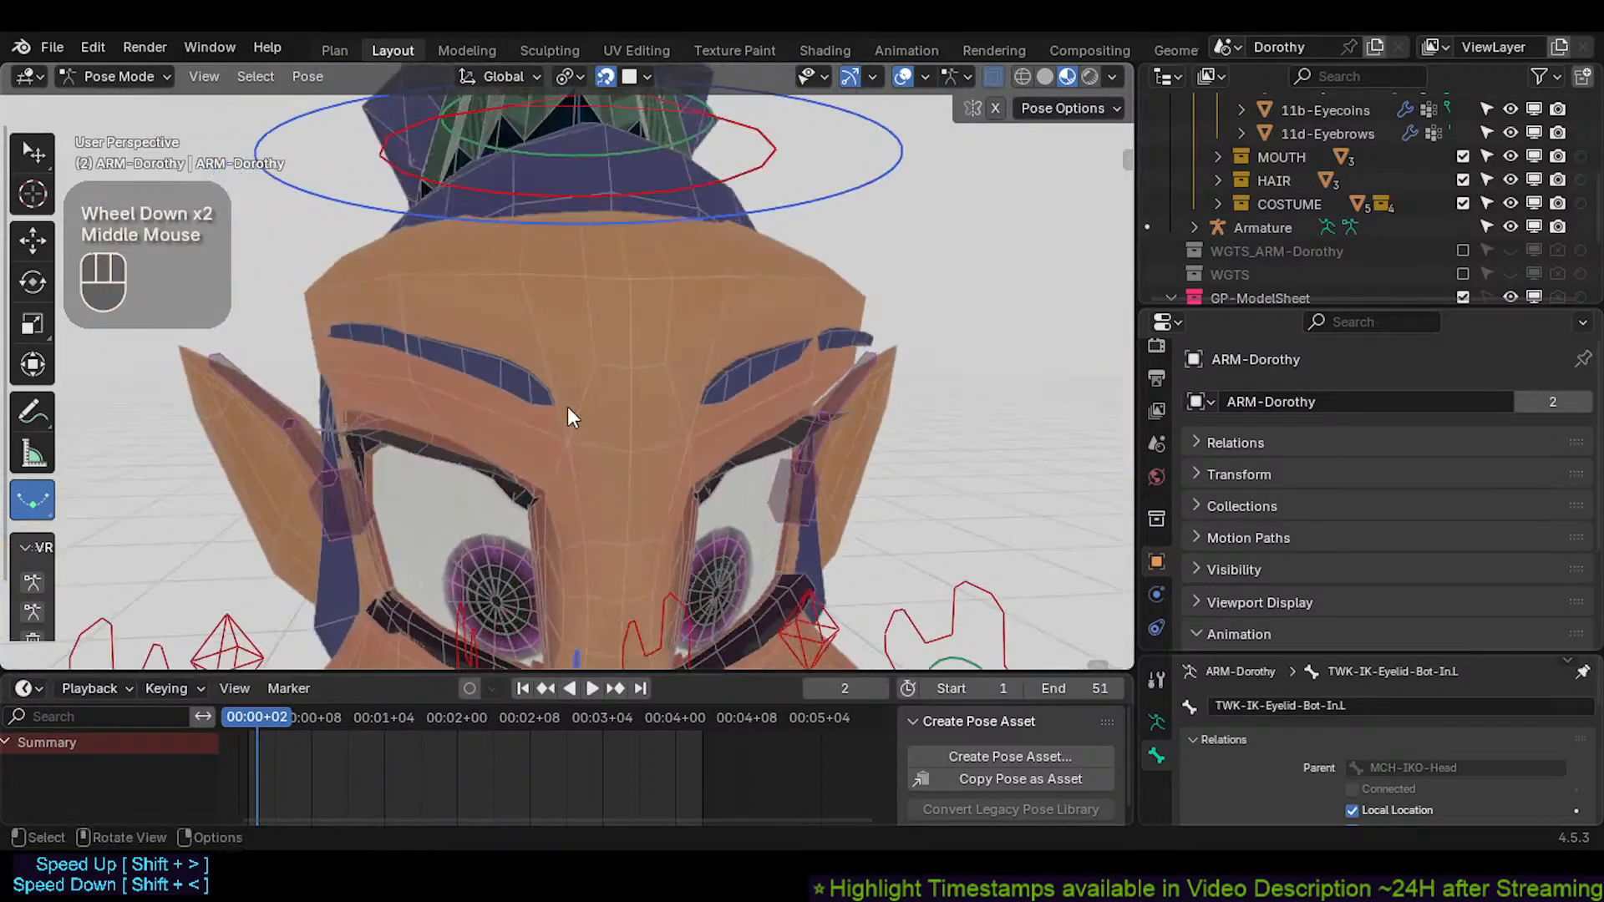
middle_drag(728, 382, 731, 351)
shift+middle_drag(666, 451, 553, 505)
scroll(594, 378, down, 1)
scroll(559, 373, up, 2)
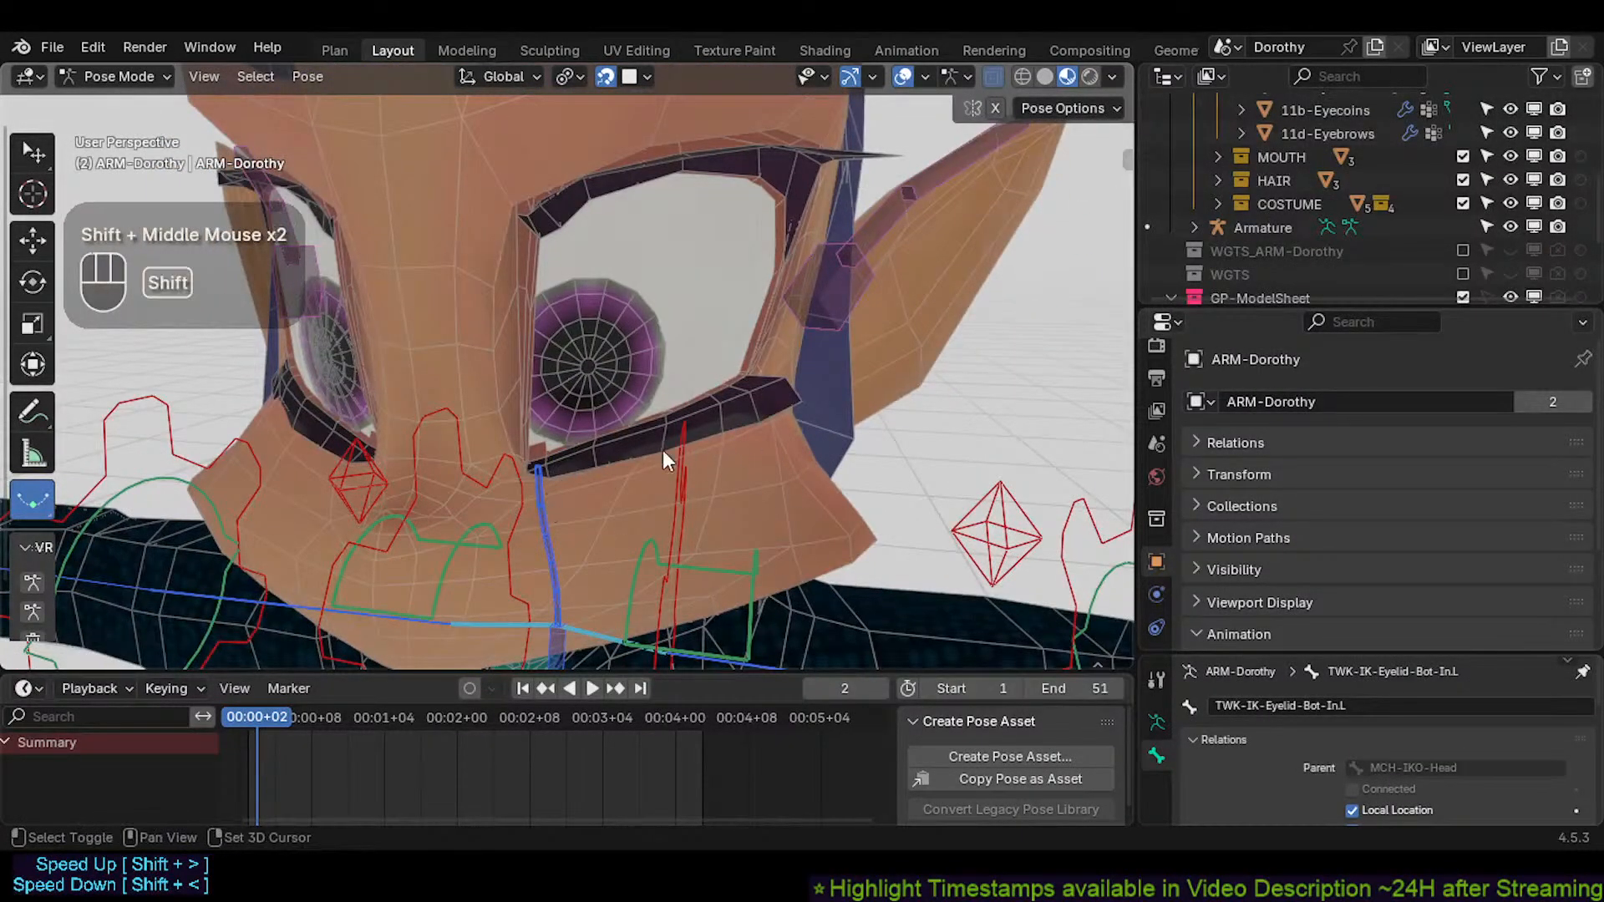
shift+middle_drag(666, 452, 538, 351)
shift+middle_drag(502, 504, 503, 425)
scroll(519, 328, down, 1)
key(alt+h)
scroll(506, 404, up, 1)
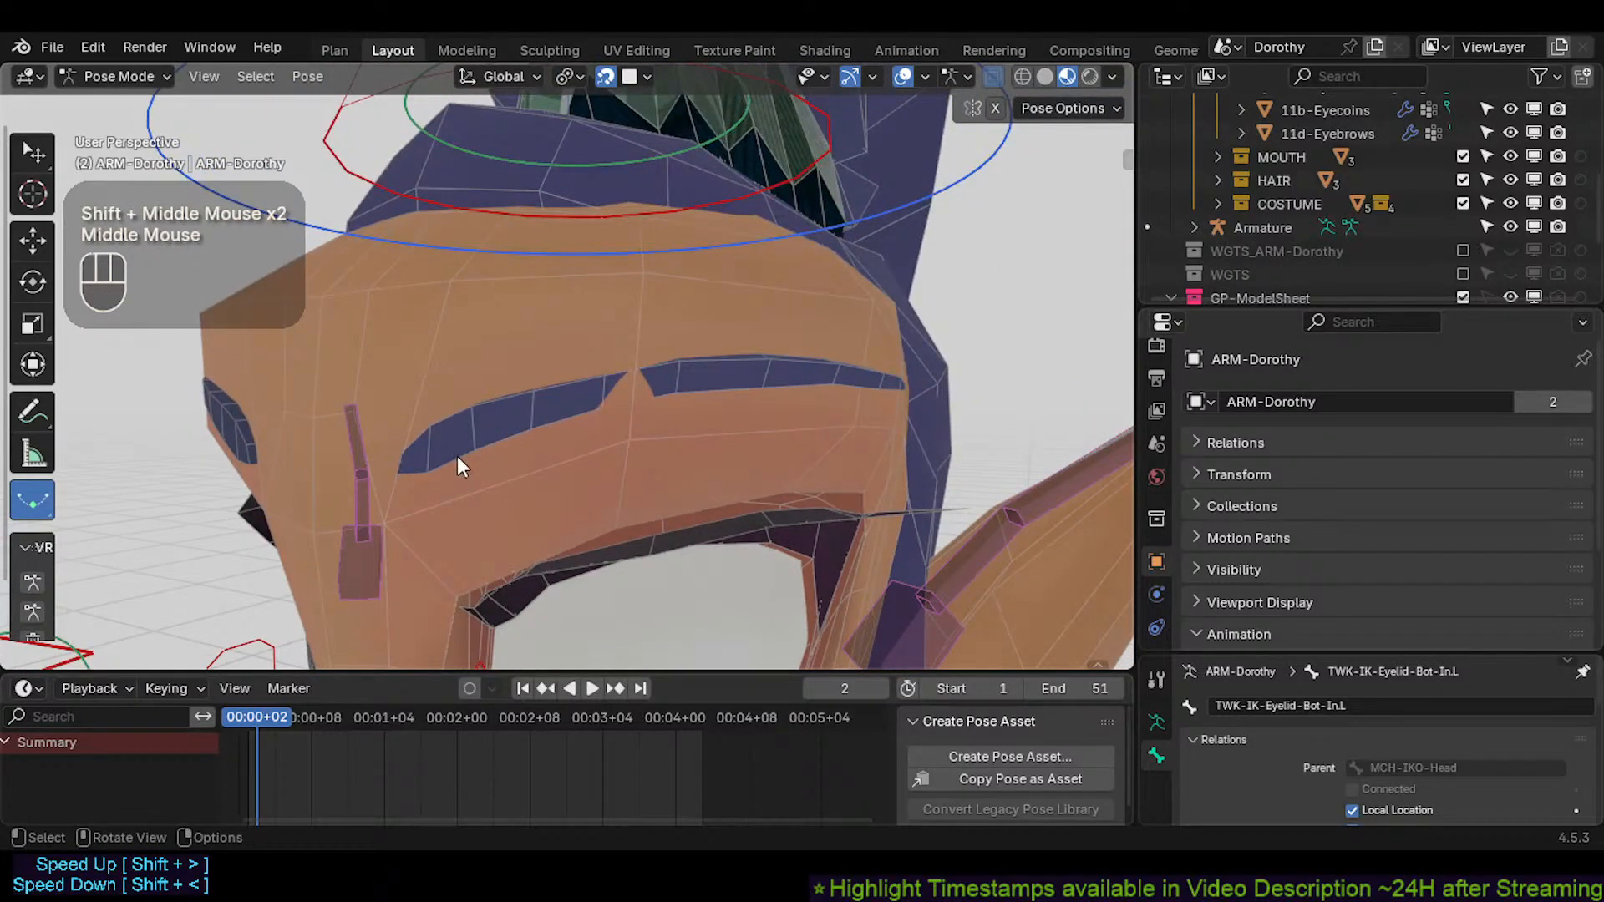
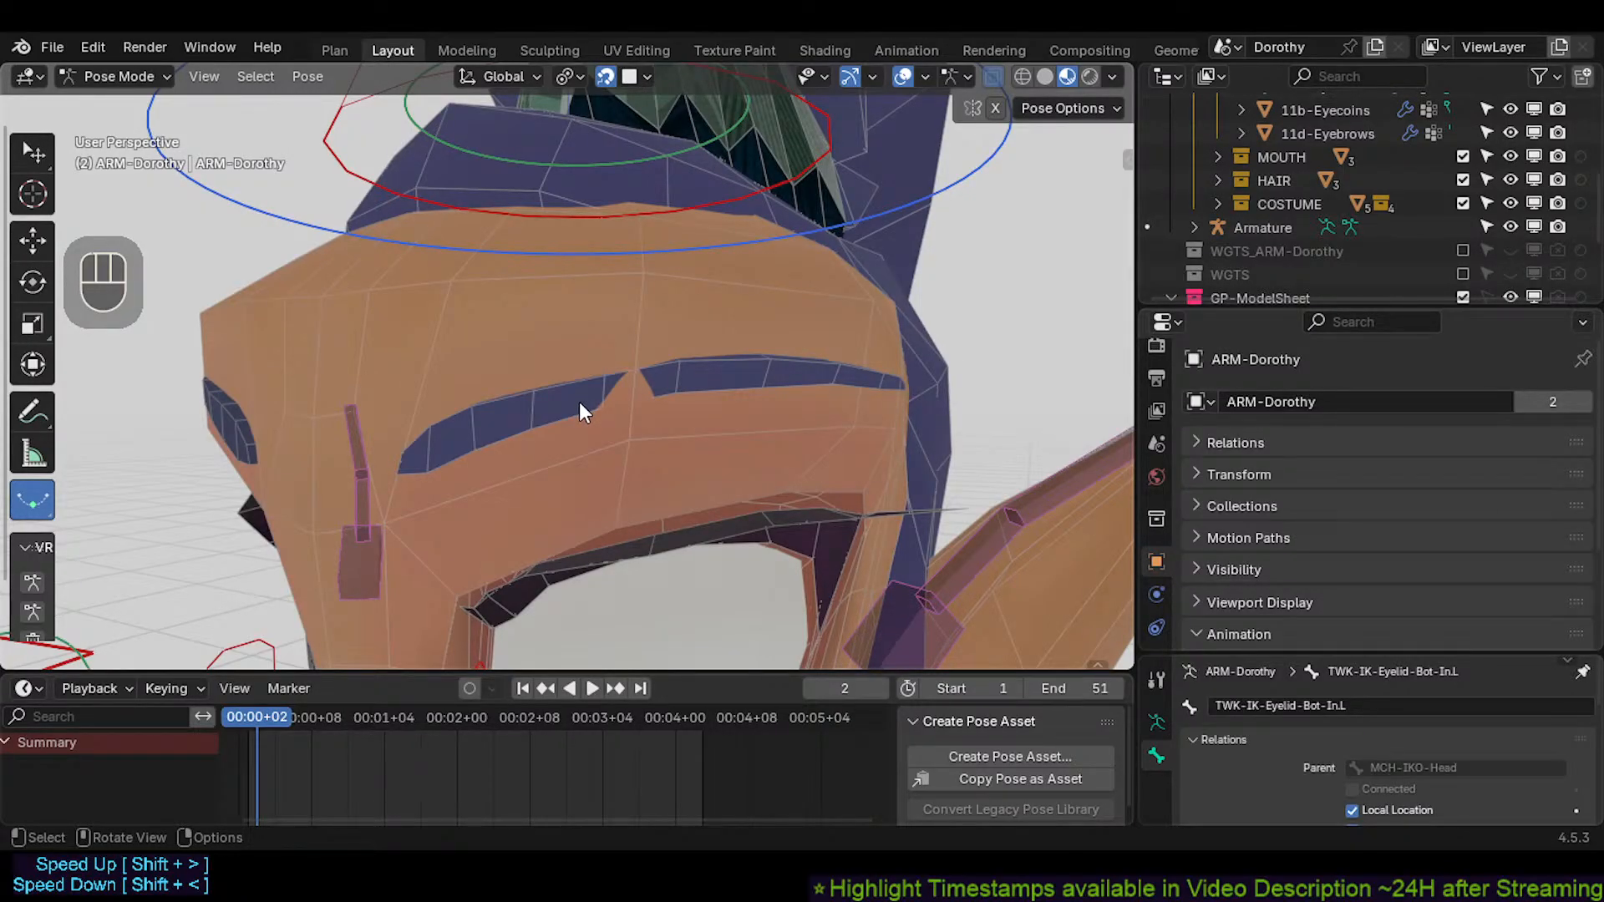
scroll(597, 366, down, 2)
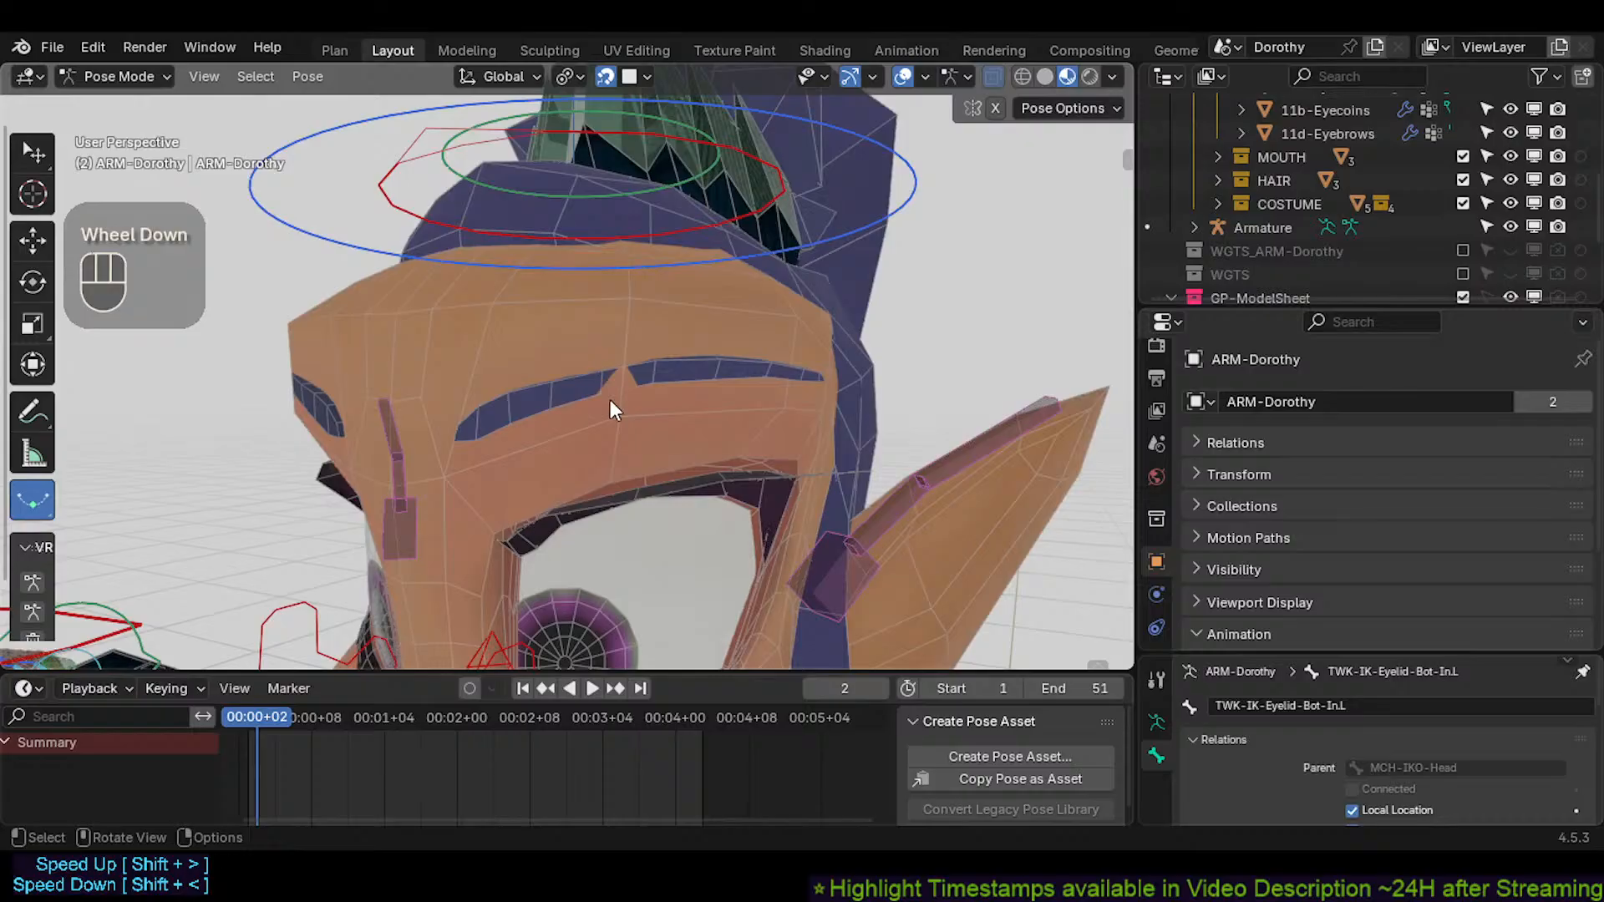
Switch from Pose Mode to Object Mode and check the body mesh 0-Dorothy_Body in Edit Mode
key(alt+h)
key(ctrl+Tab)
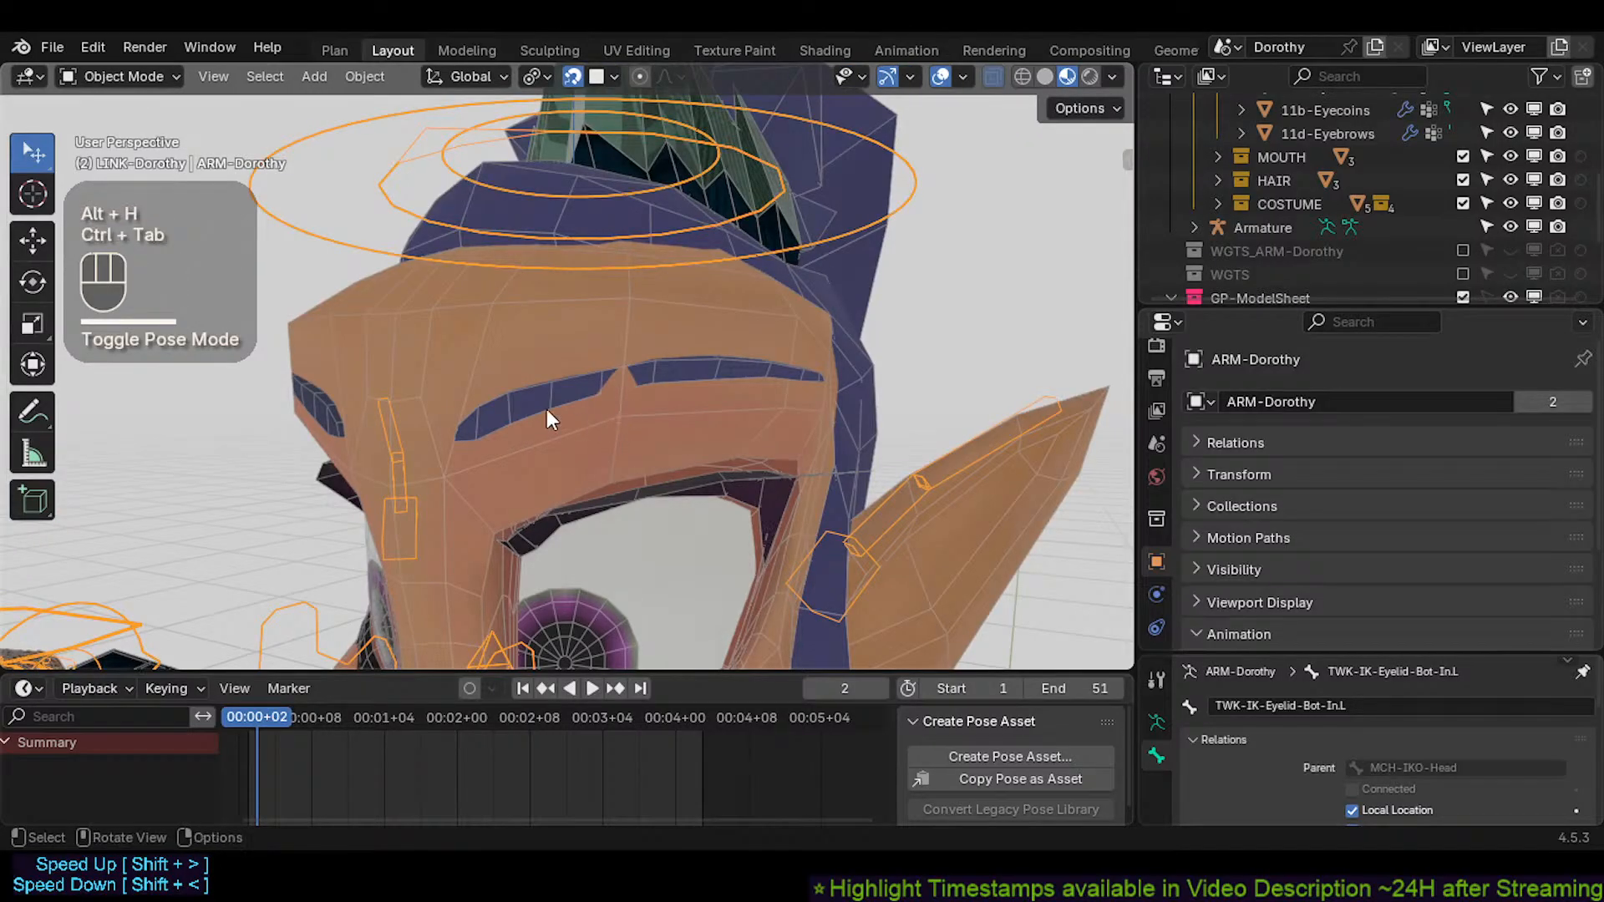
click(625, 272)
key(Tab)
key(Tab)
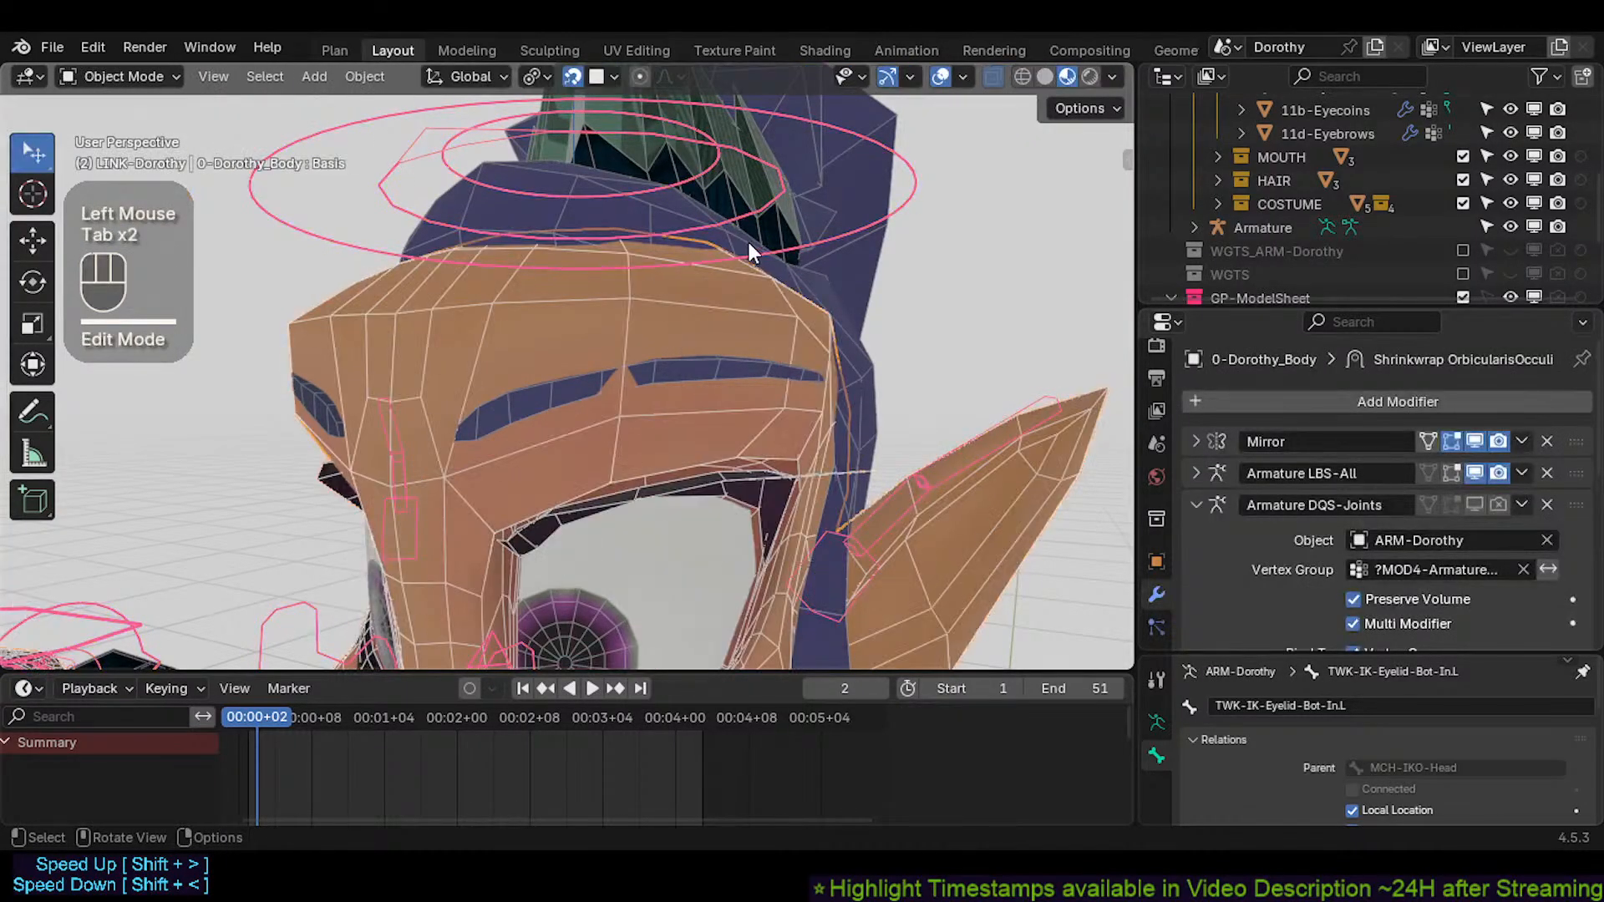
Open the armature ARM-Dorothy in Edit Mode and reveal its hidden bones
click(824, 242)
key(Tab)
key(alt+h)
middle_click(636, 373)
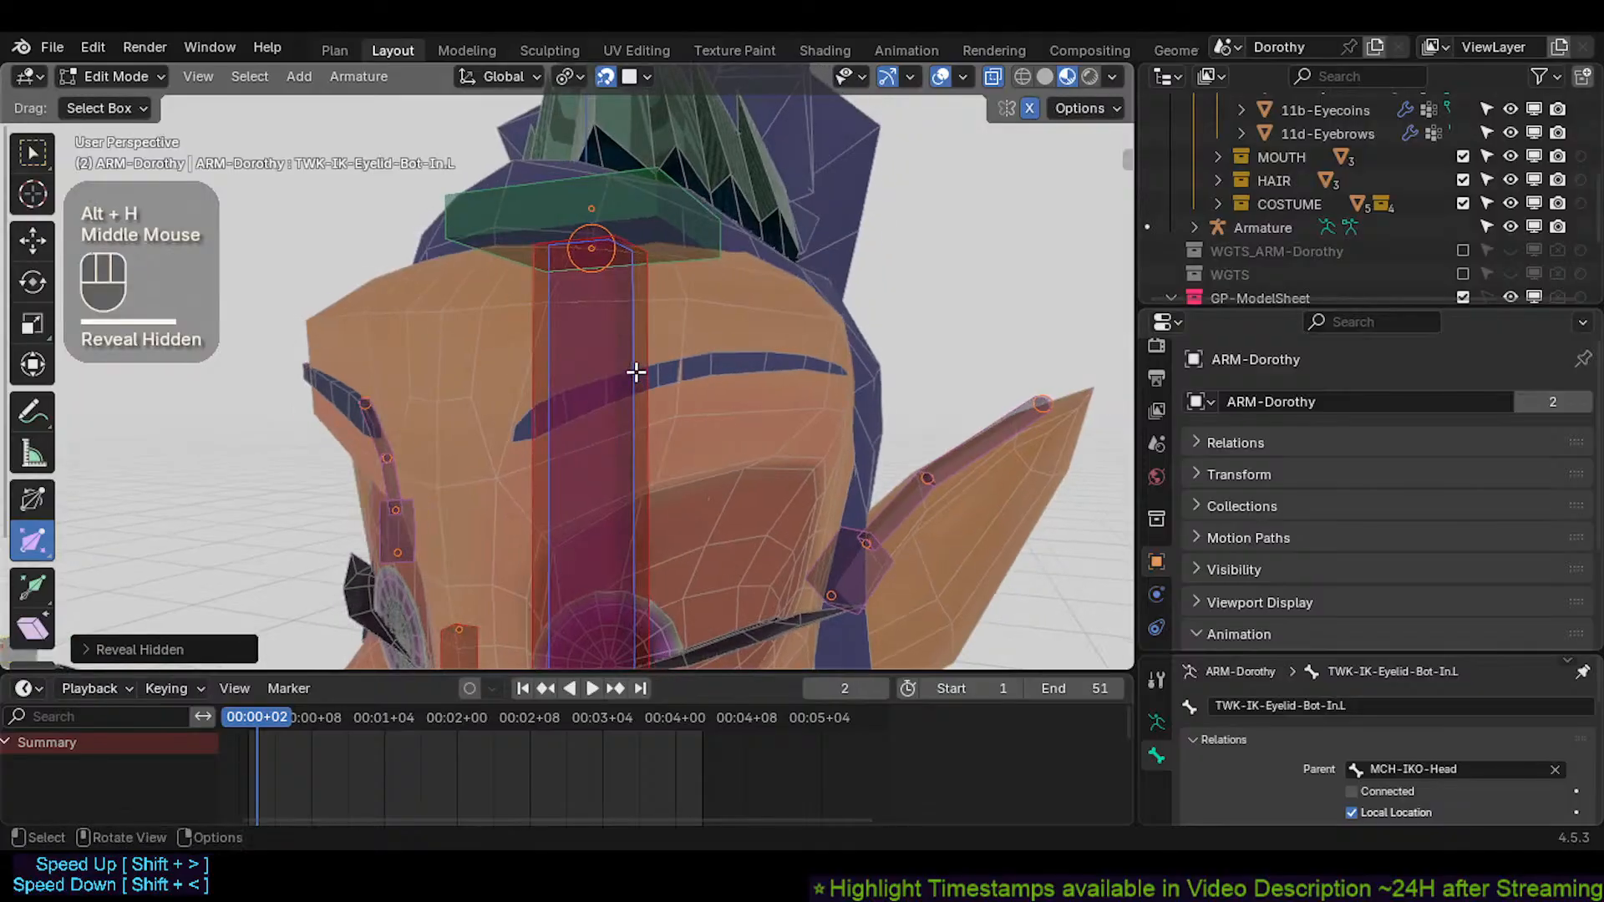
Leave the armature's Edit Mode, briefly check the body mesh 0-Dorothy_Body, and put ARM-Dorothy into Pose Mode
key(ctrl+Tab)
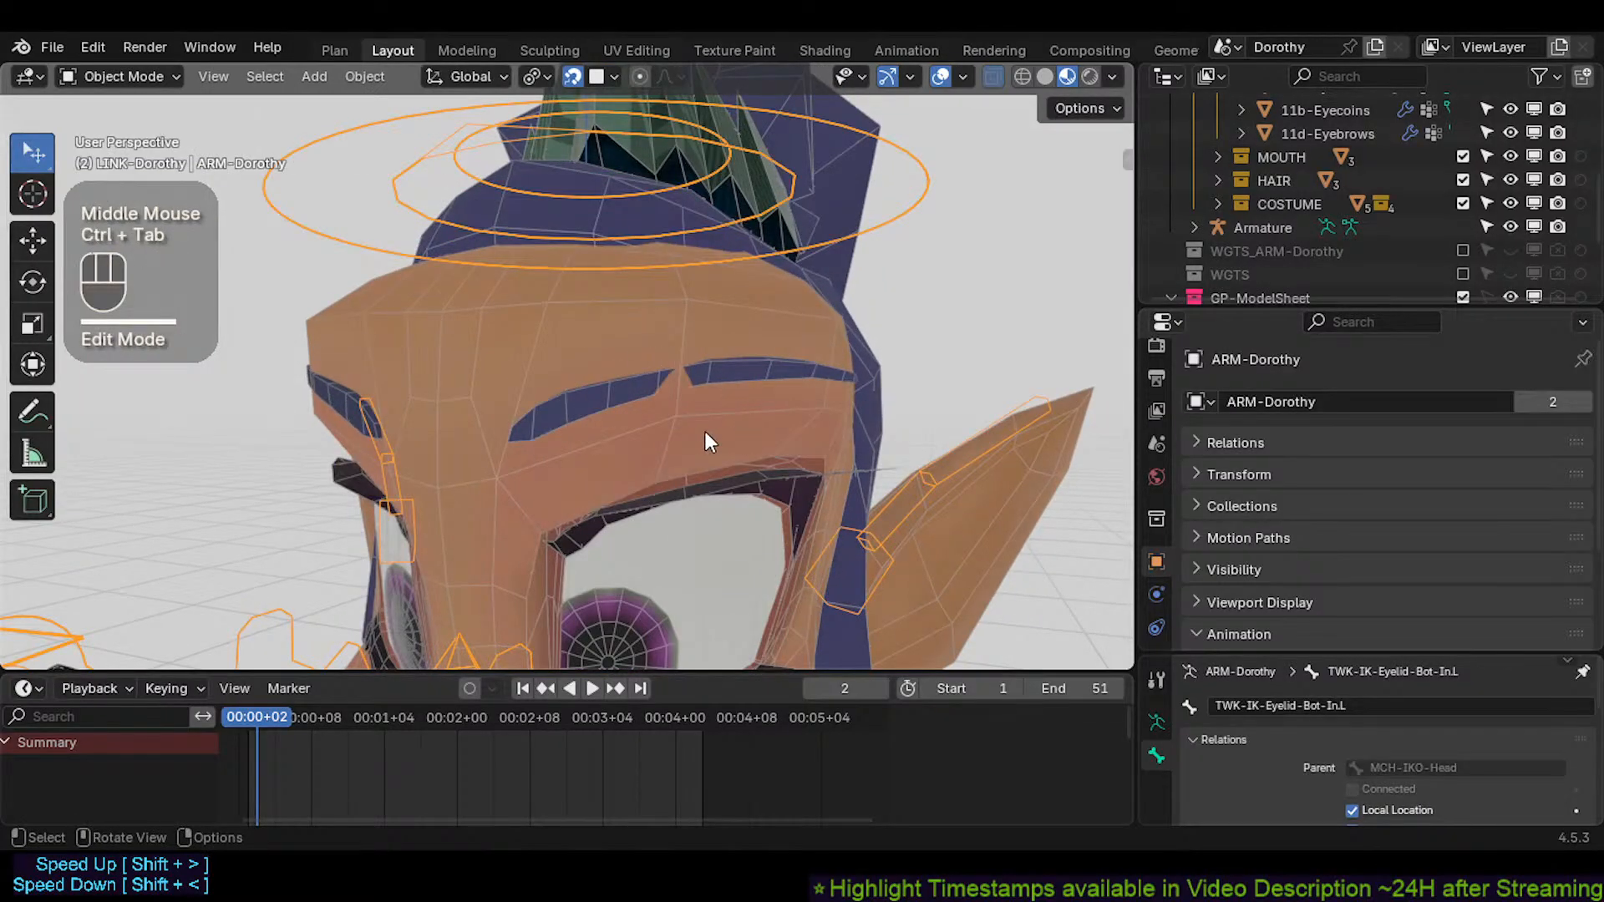
shift+middle_drag(707, 441, 629, 449)
key(ctrl)
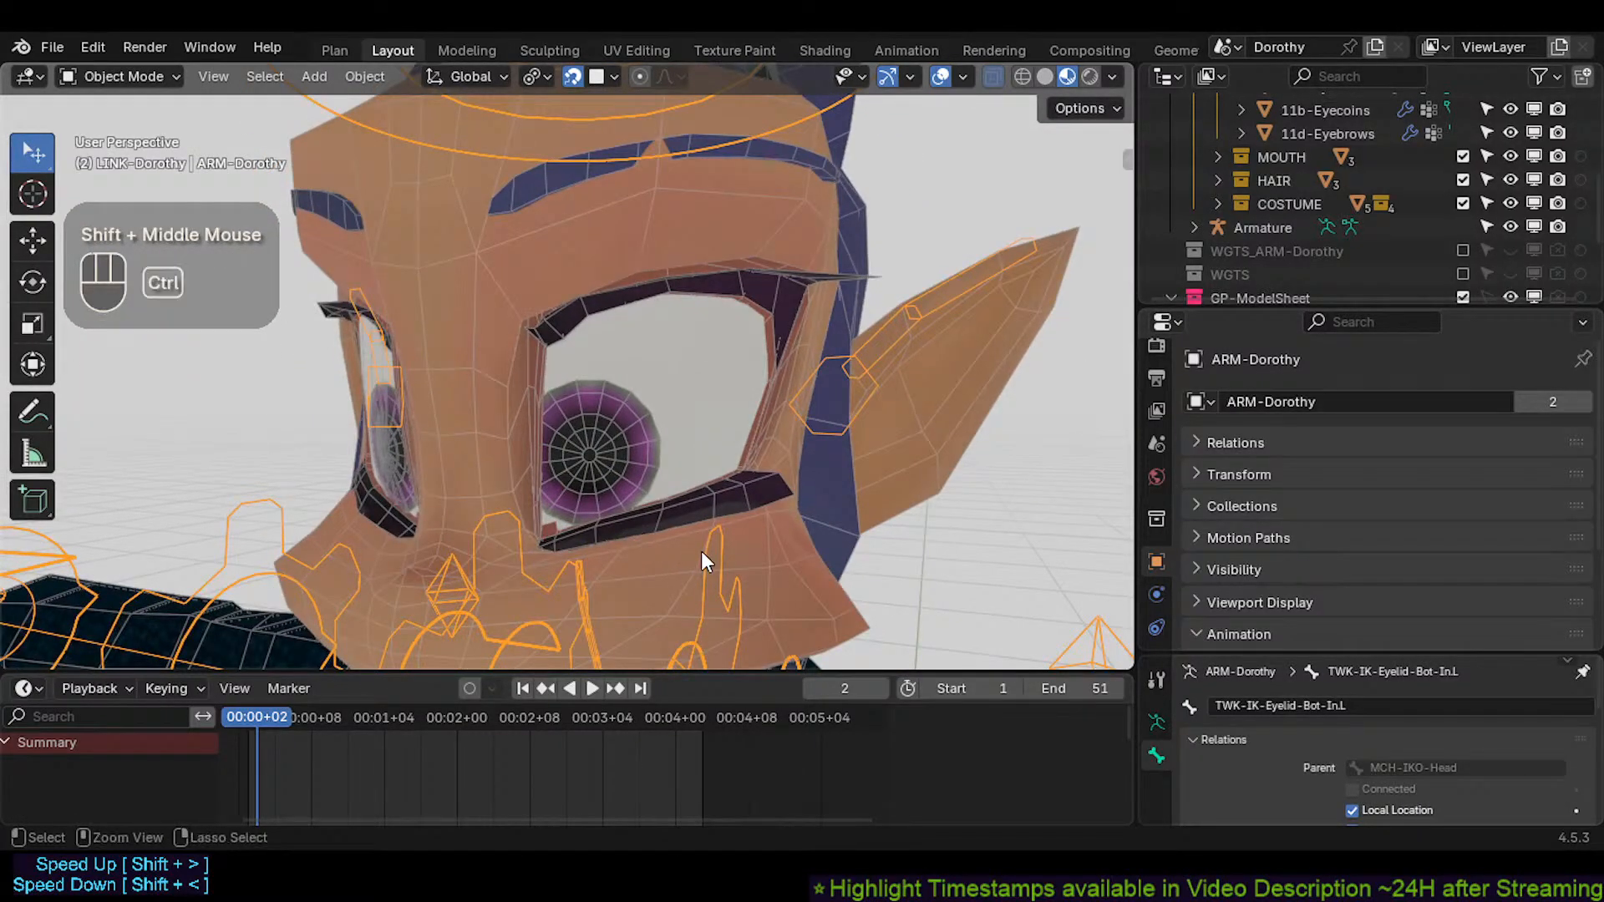
click(703, 542)
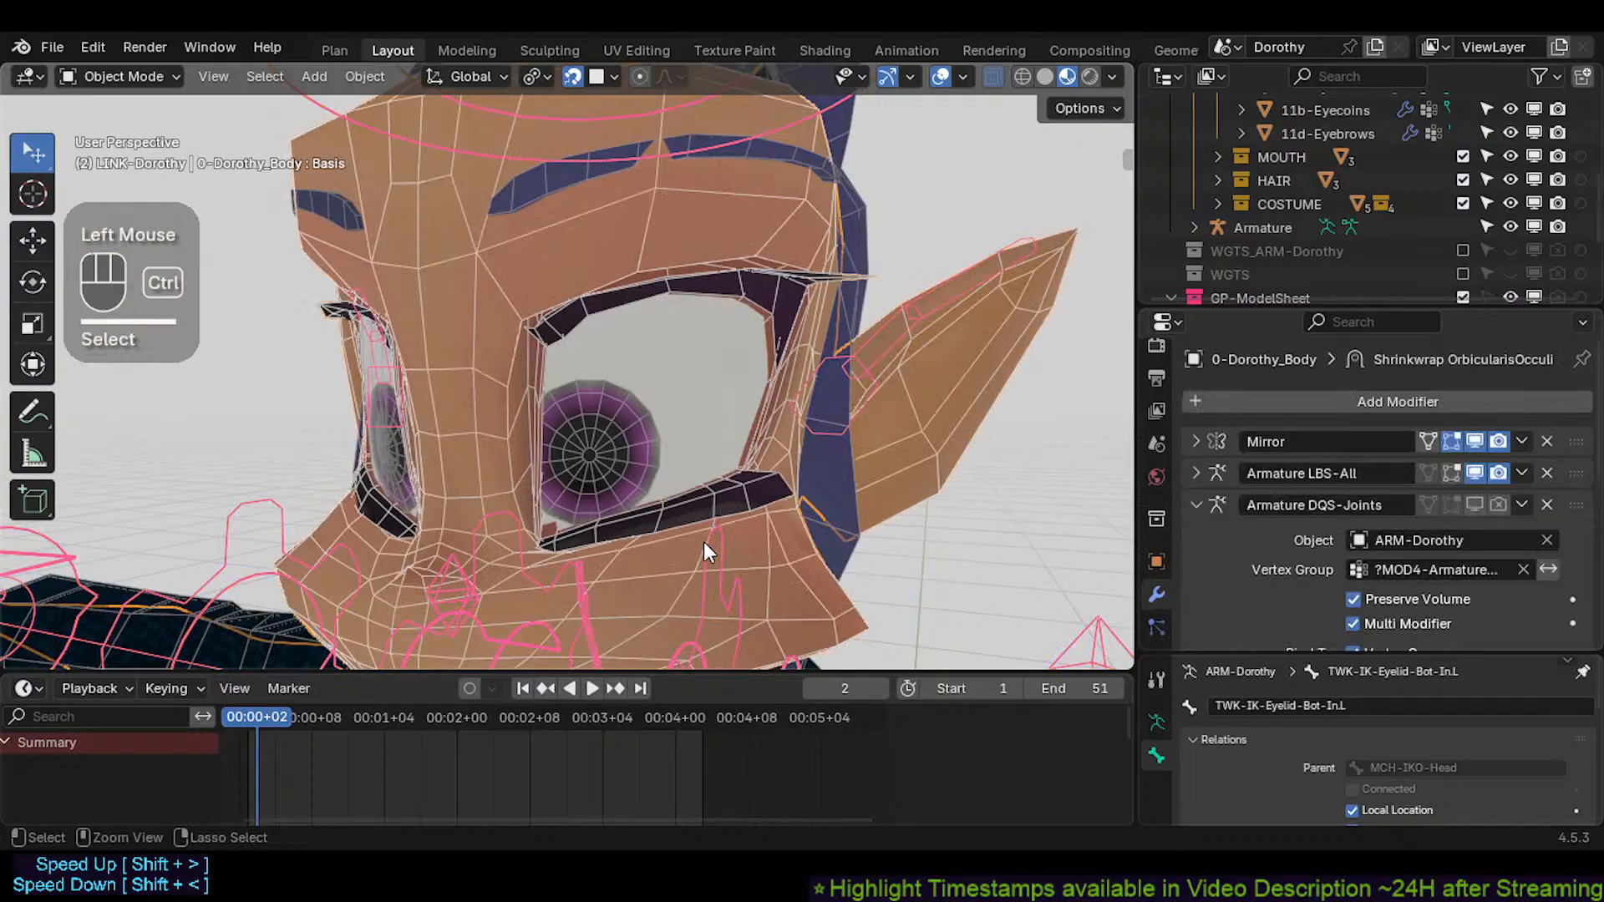
key(ctrl+Tab)
click(707, 537)
key(ctrl+Tab)
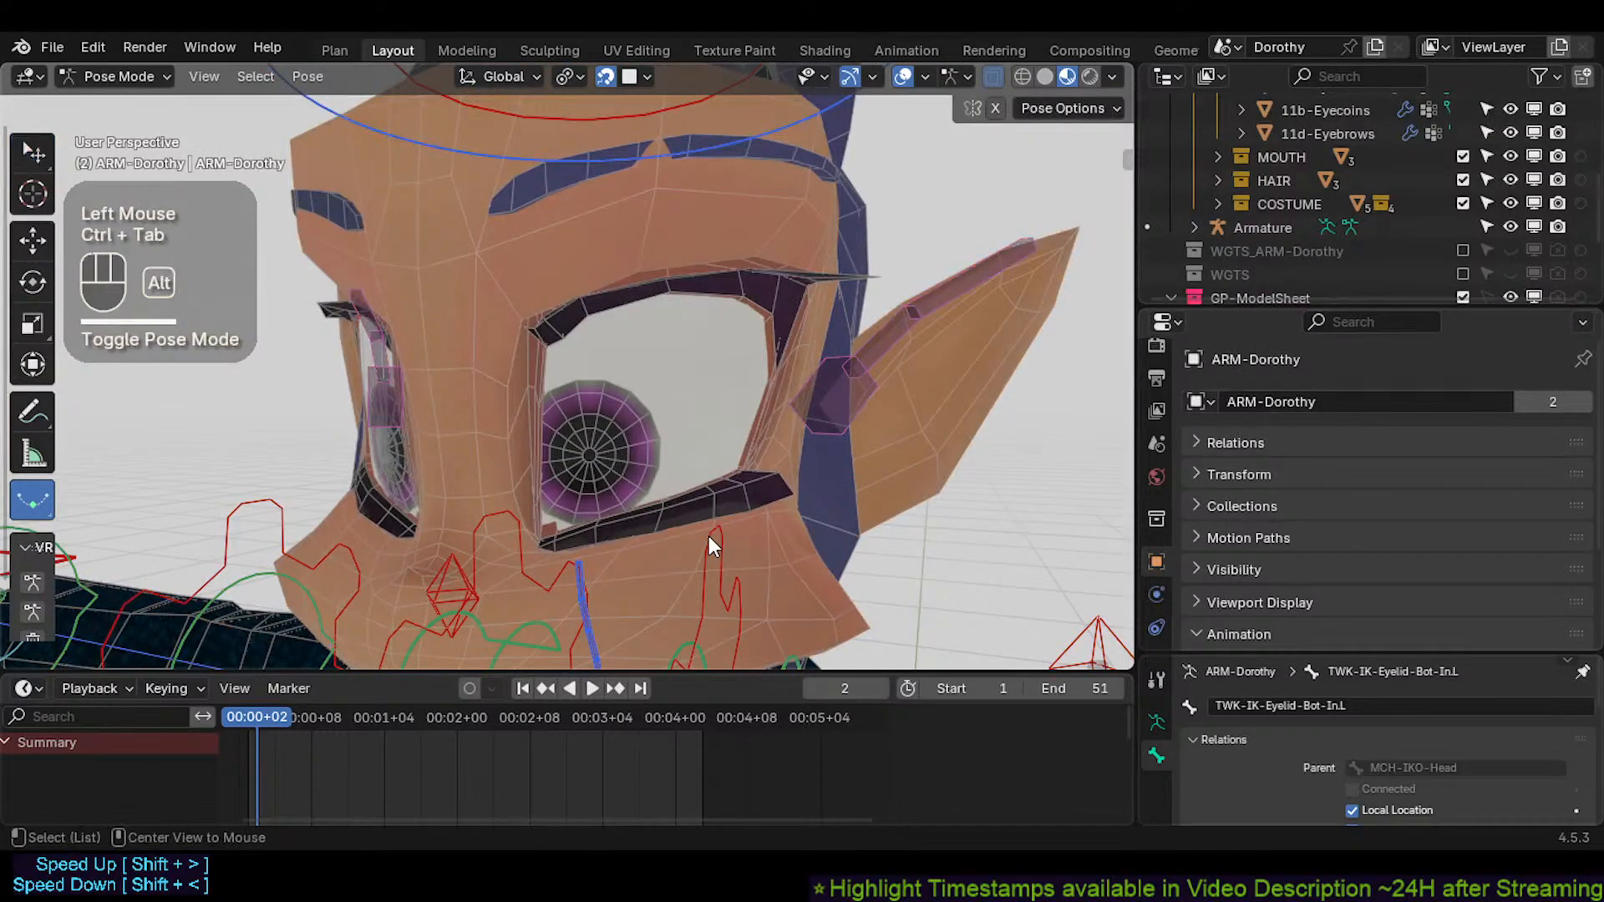
Reveal the hidden pose bones and solo the DEF-Eyebrows bone collection to display the eyebrow deform bones
key(alt+h)
key(n)
drag(1054, 334, 1048, 494)
double_click(1030, 364)
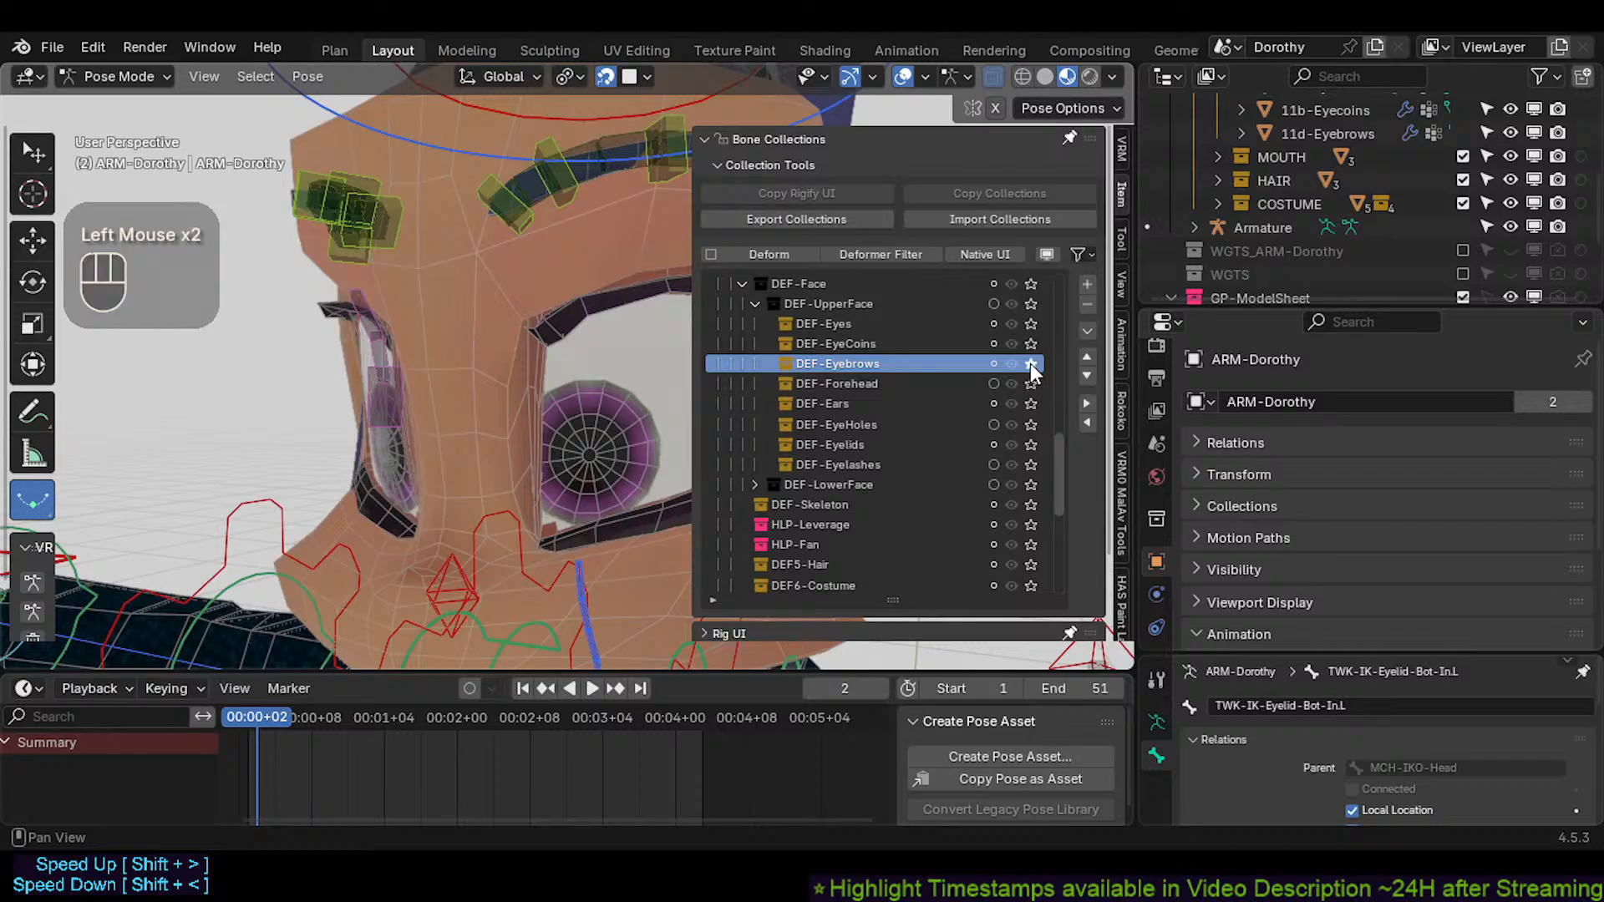
key(n)
shift+middle_drag(710, 368, 725, 334)
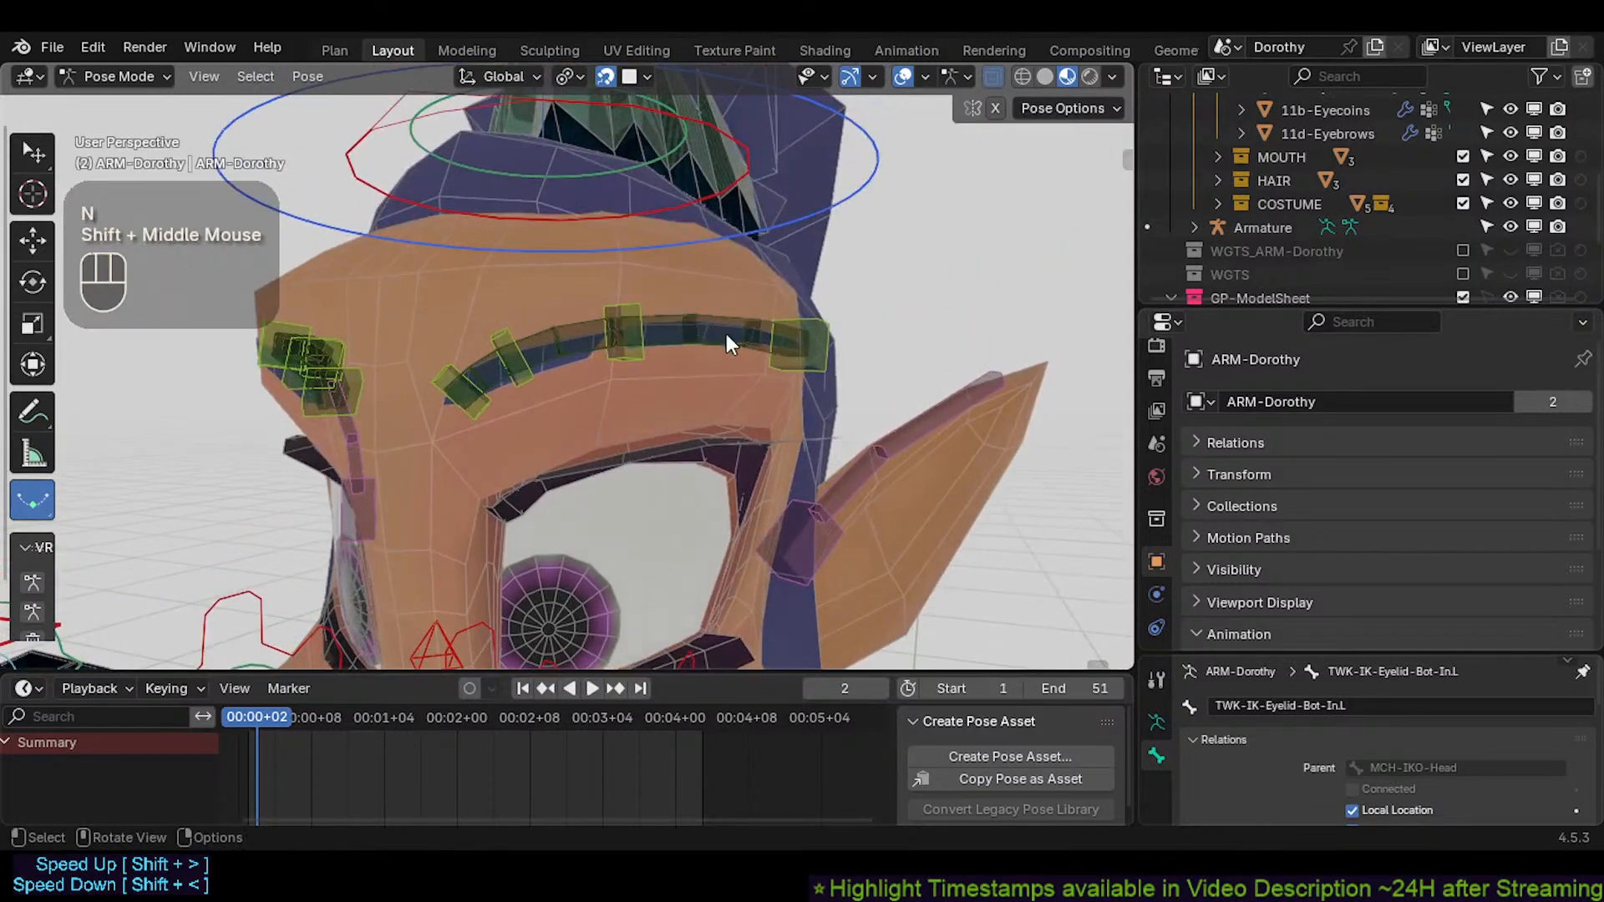
Try rotating the outer eyebrow deform bones and moving the inner one on the character's left brow
click(726, 335)
key(r)
key(Escape)
click(782, 334)
key(r)
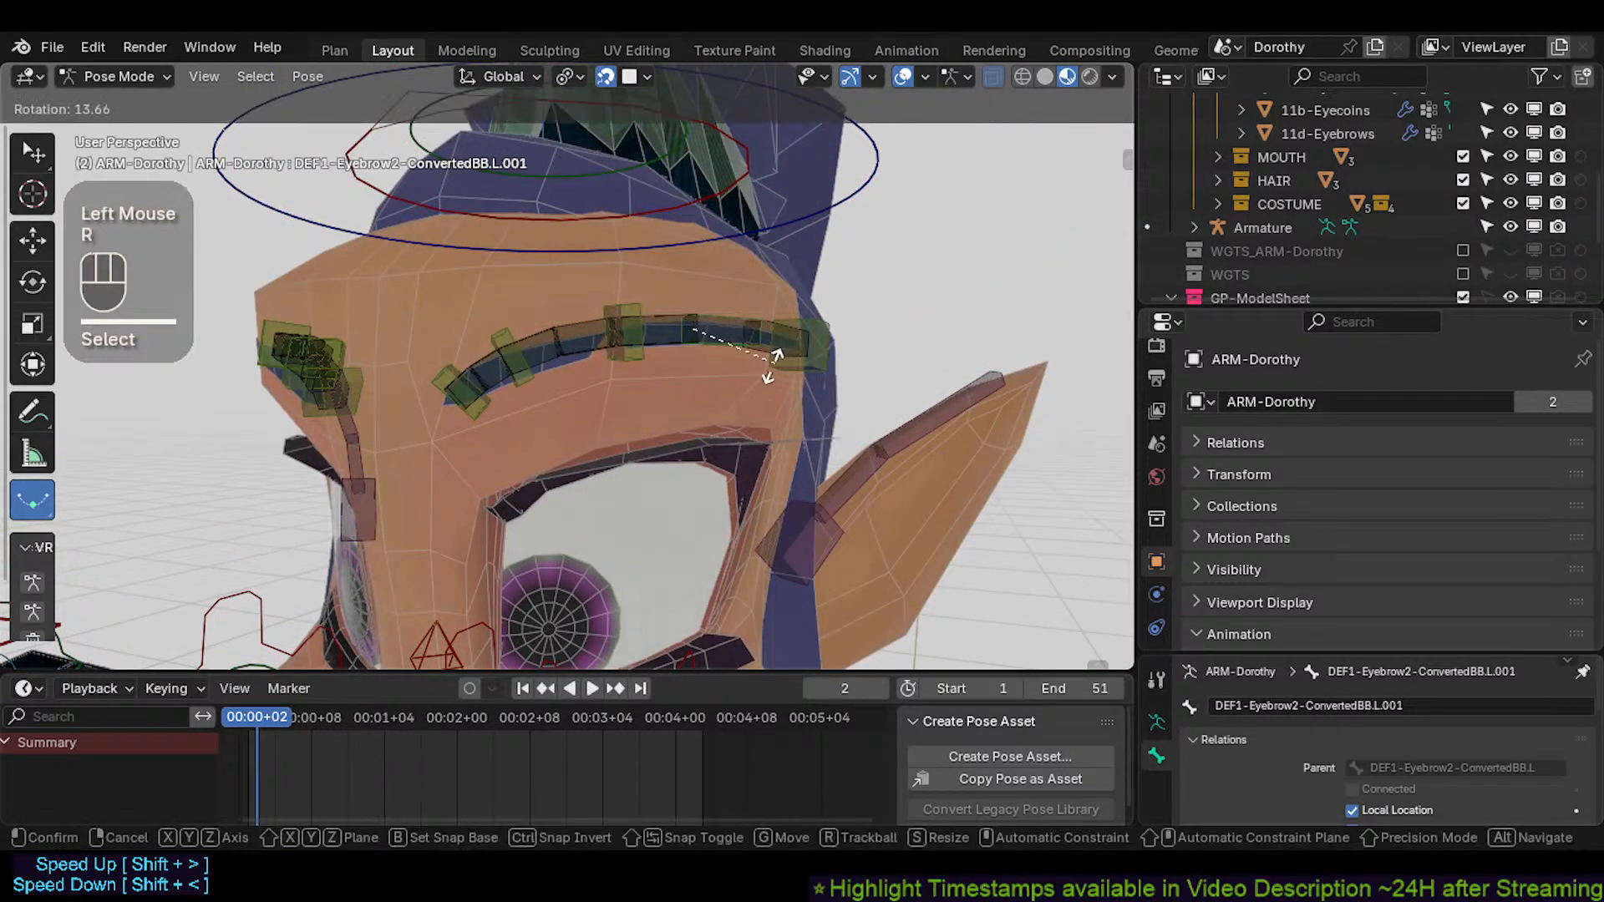
key(Escape)
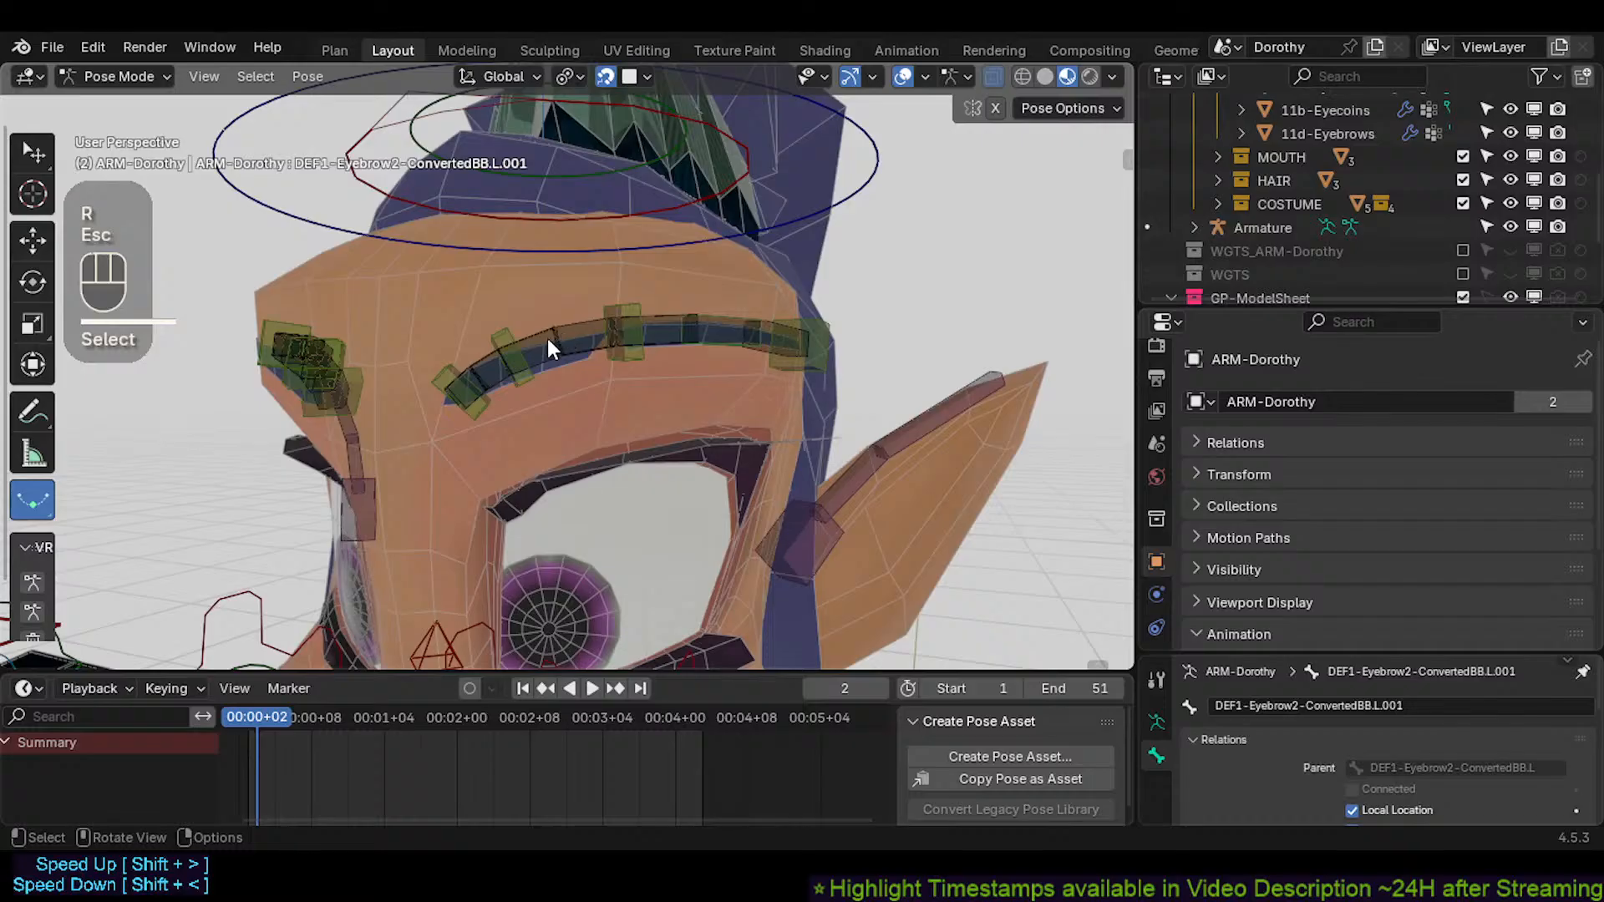
click(486, 357)
click(444, 369)
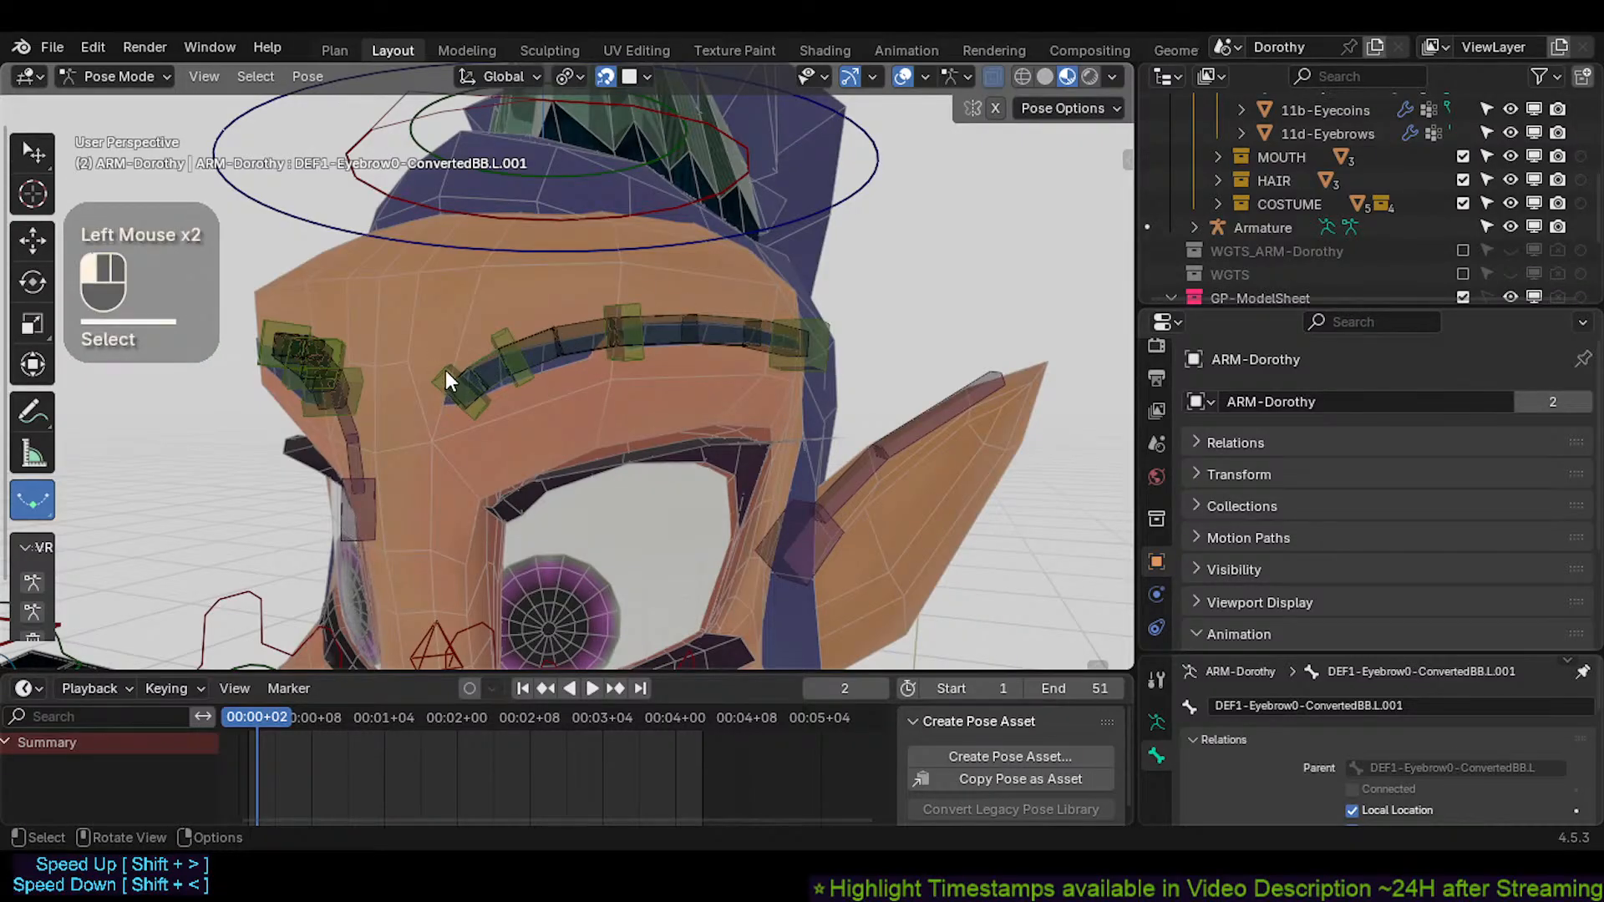
click(492, 386)
key(g)
key(Escape)
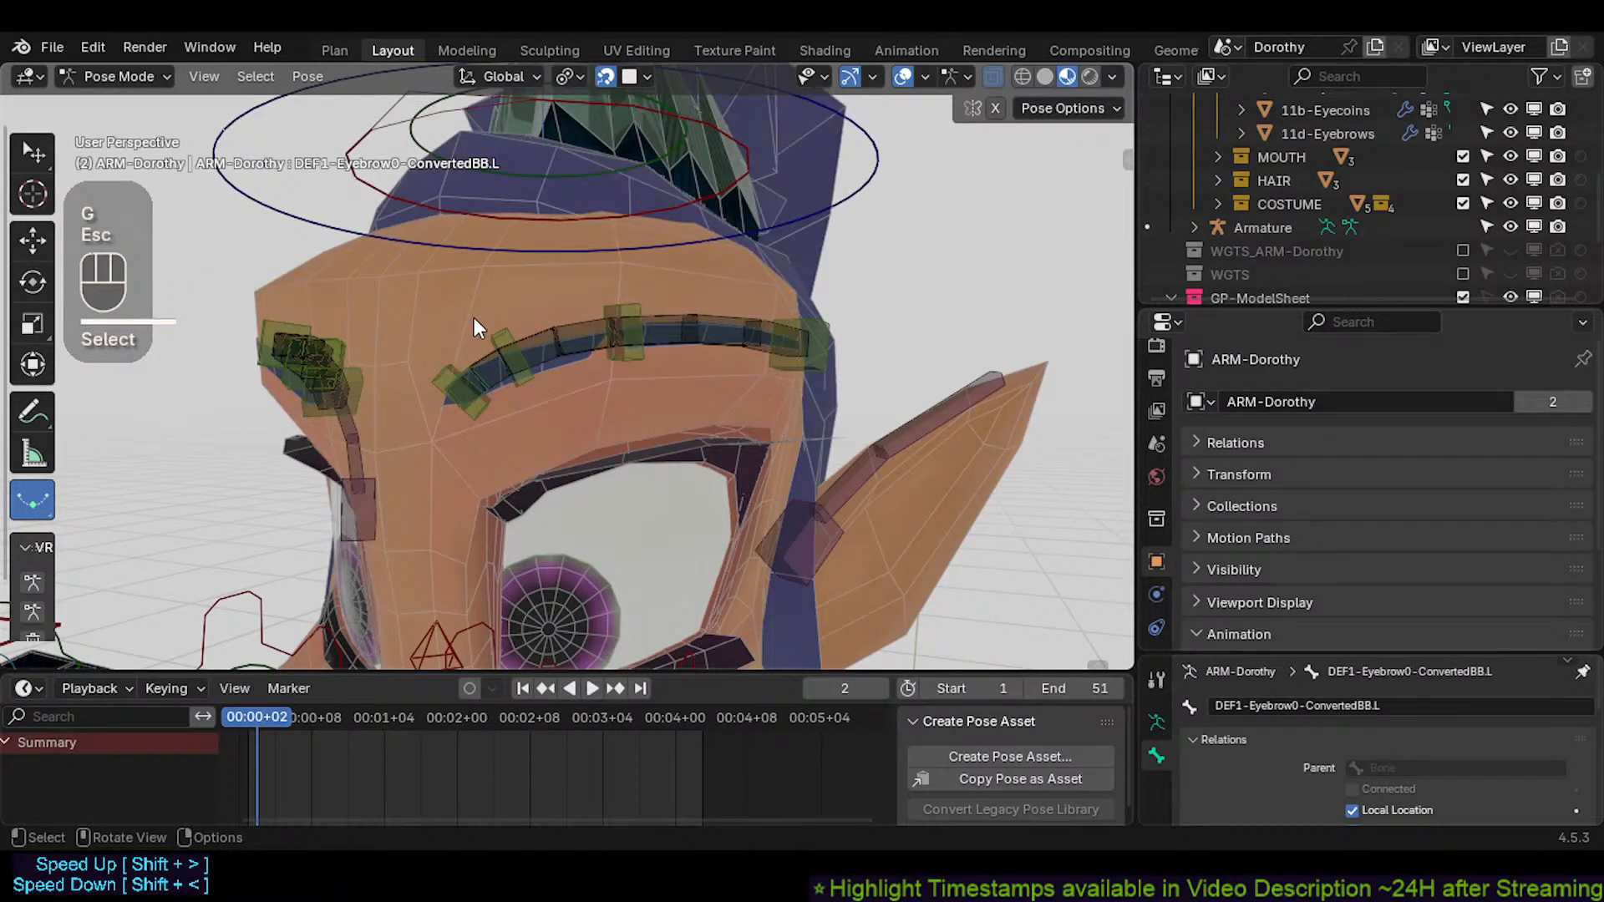
Save the file and place the 3D cursor on the forehead just above the inner end of the left eyebrow
key(ctrl+s)
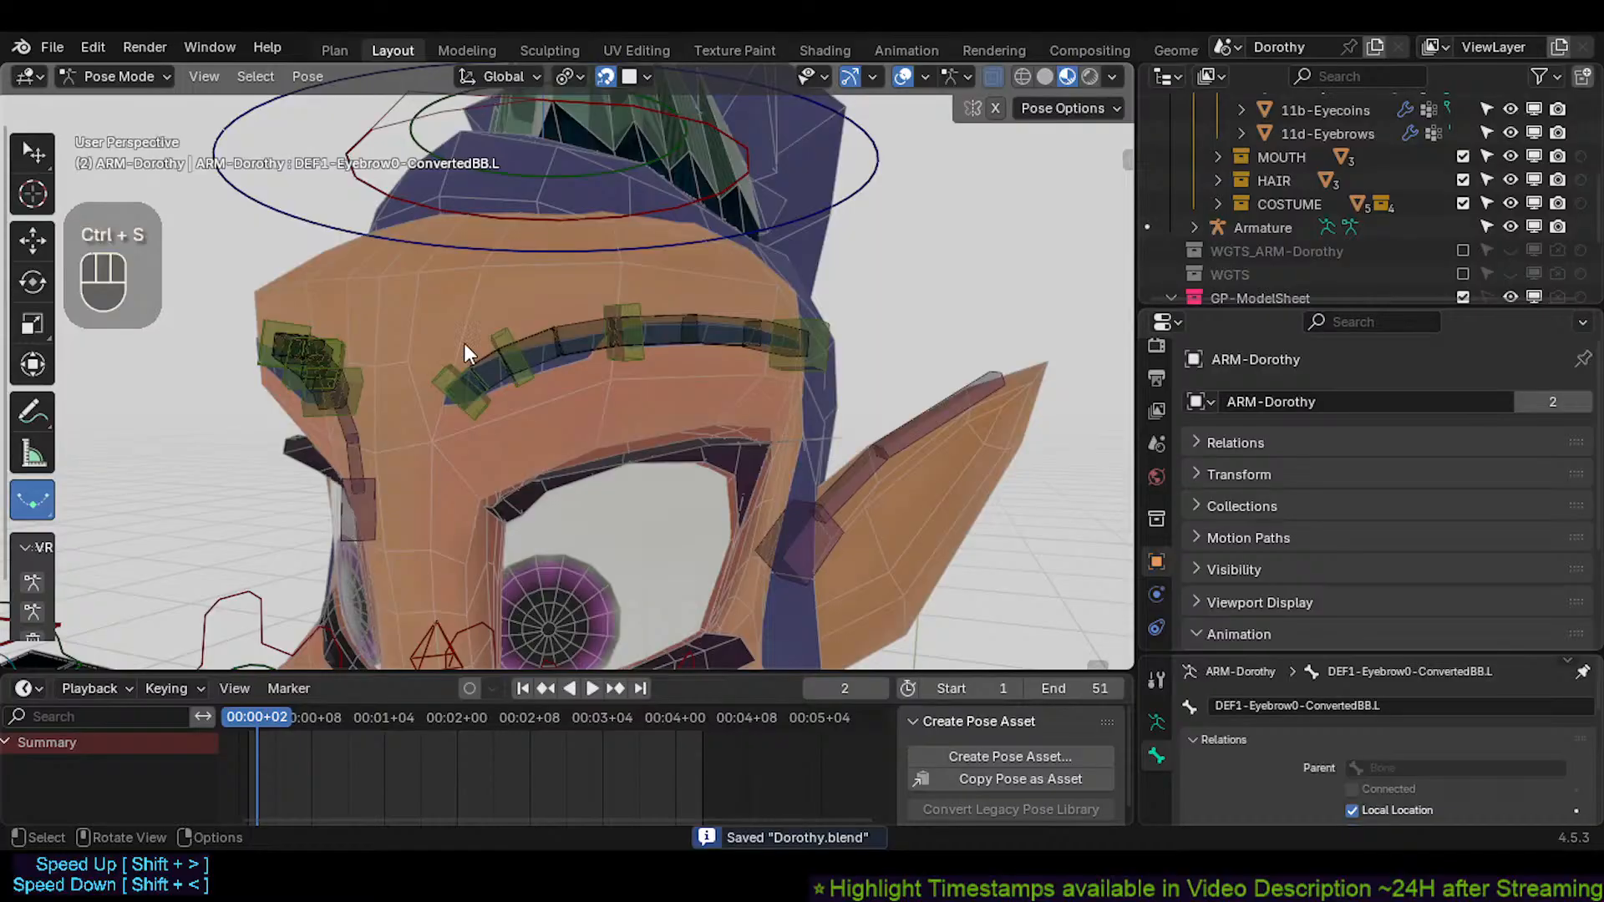
key(n)
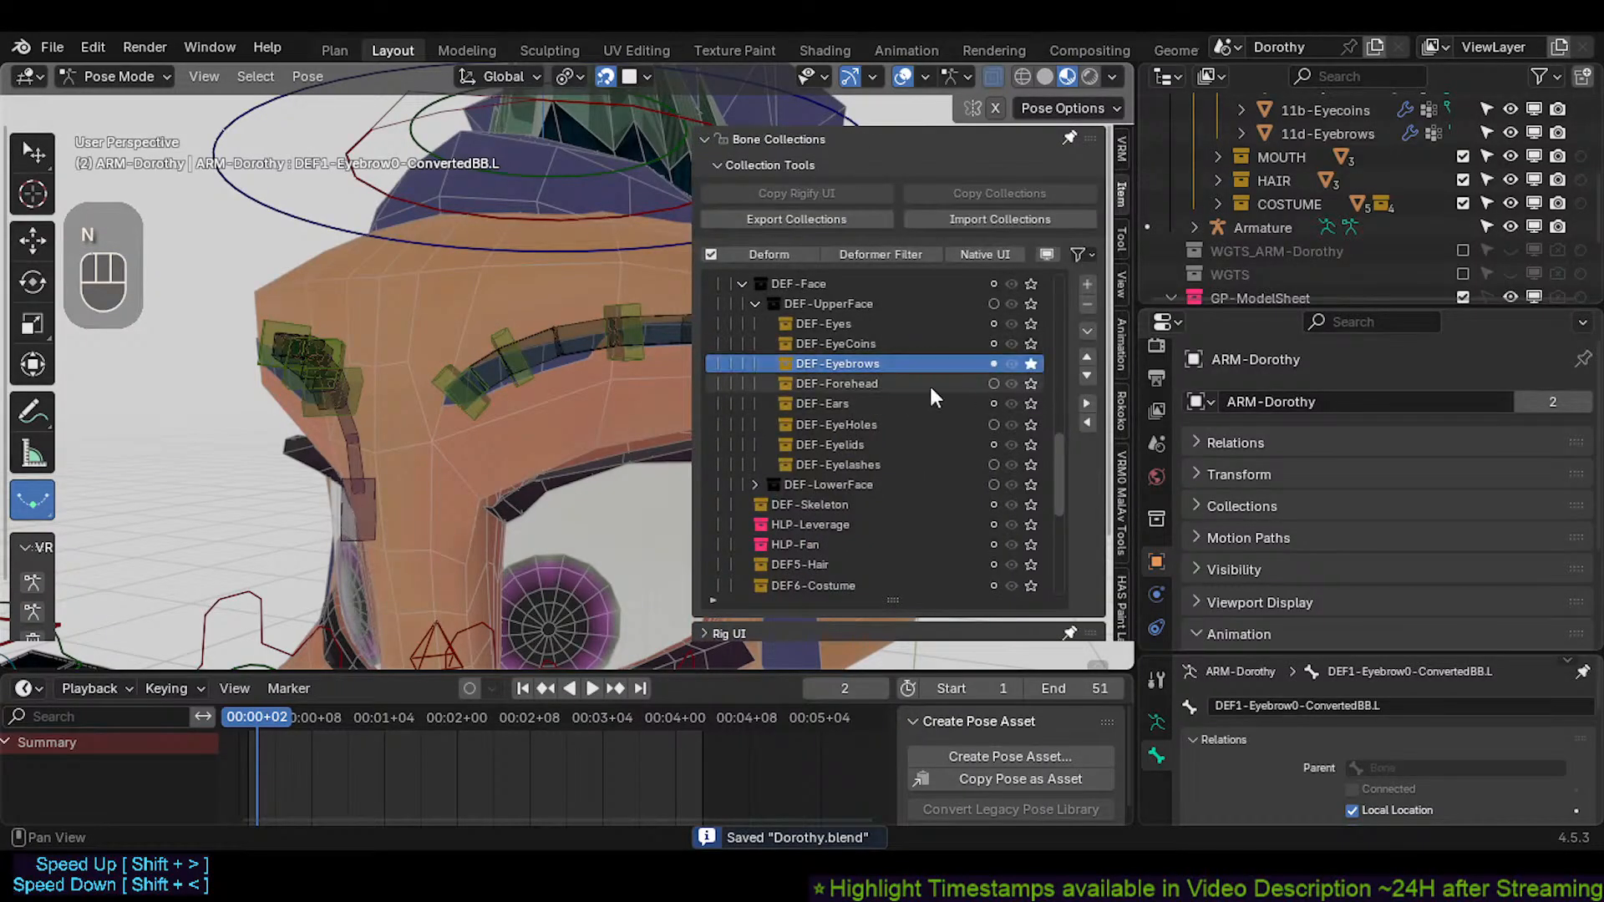
click(867, 368)
key(n)
key(ctrl+s)
shift+right_click(468, 338)
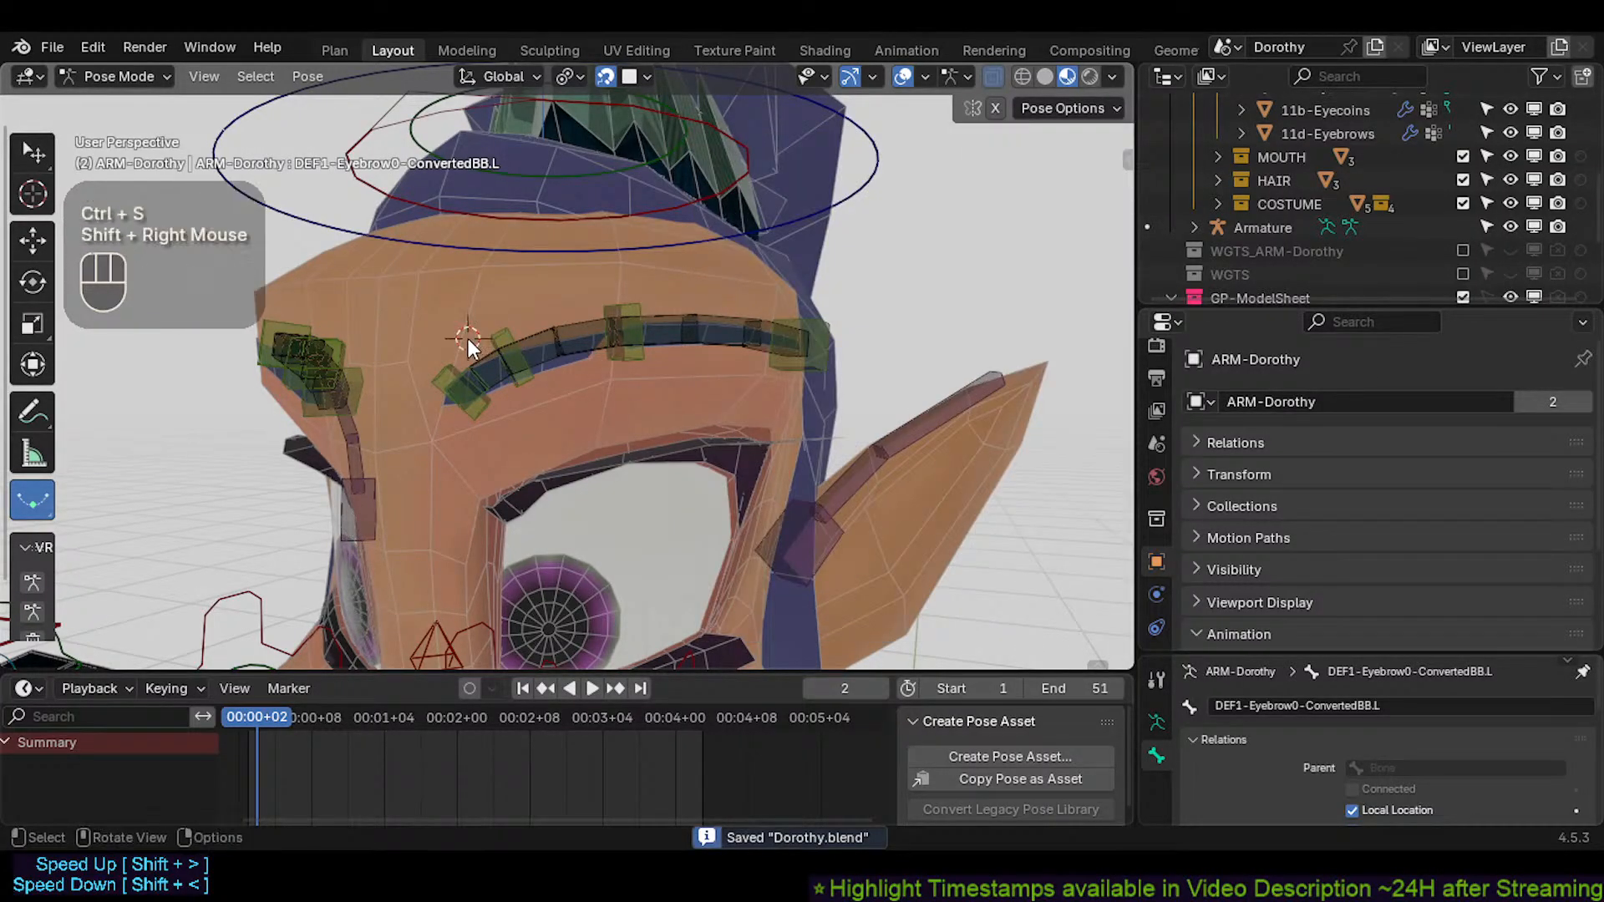
Add a single bone at the 3D cursor in Edit Mode and scale down its display thickness and length
key(Tab)
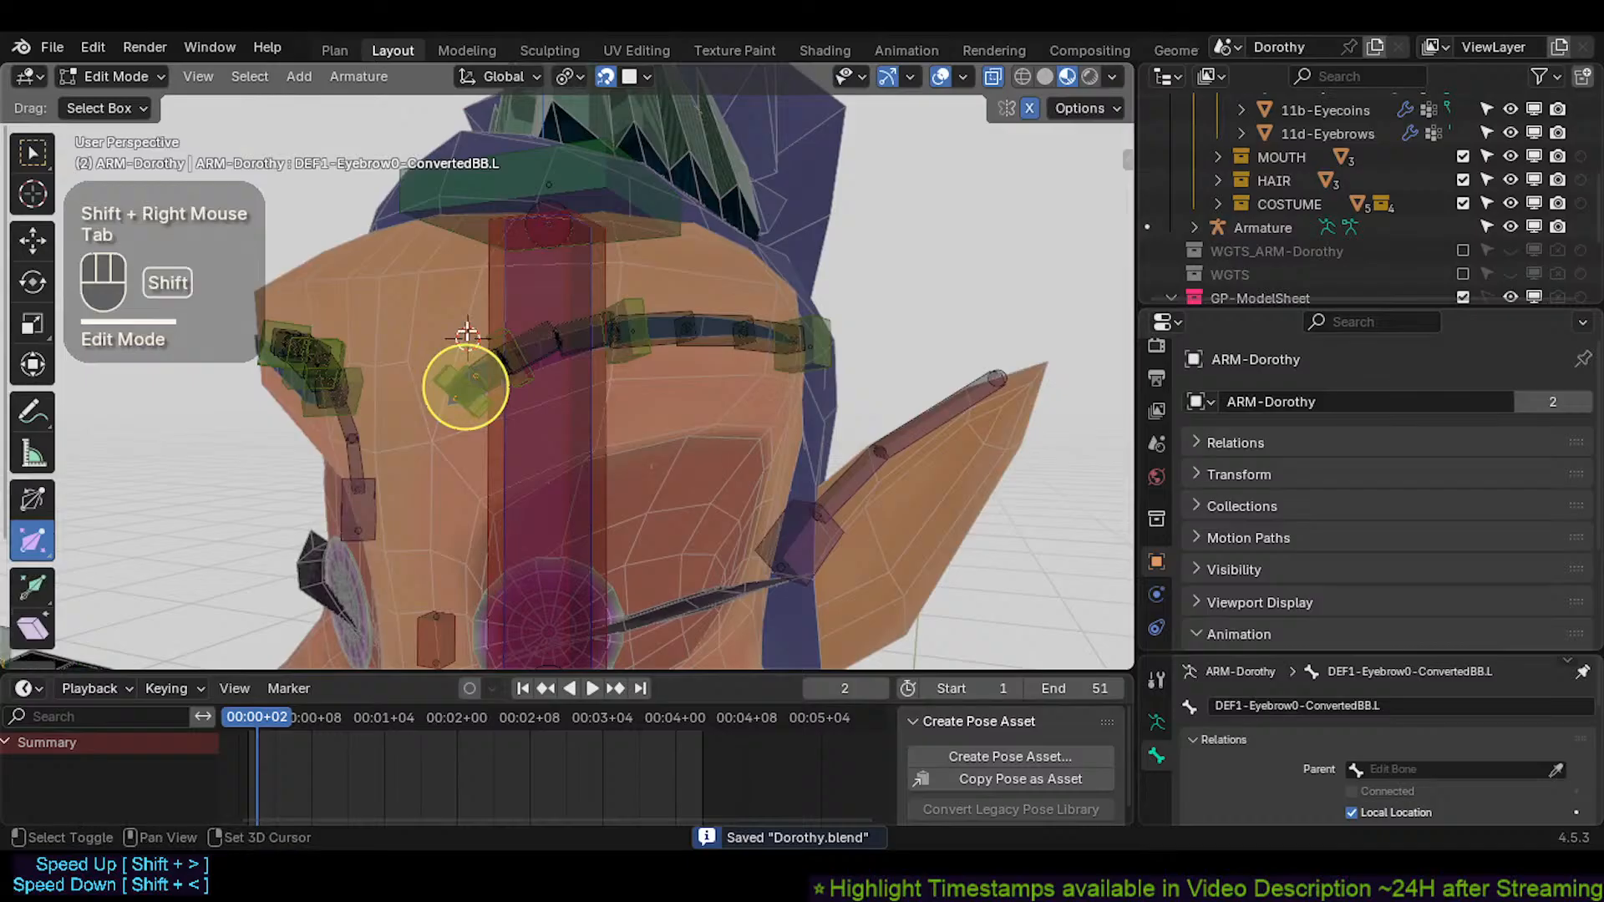
key(shift+a)
click(877, 159)
key(ctrl+alt+shift+a)
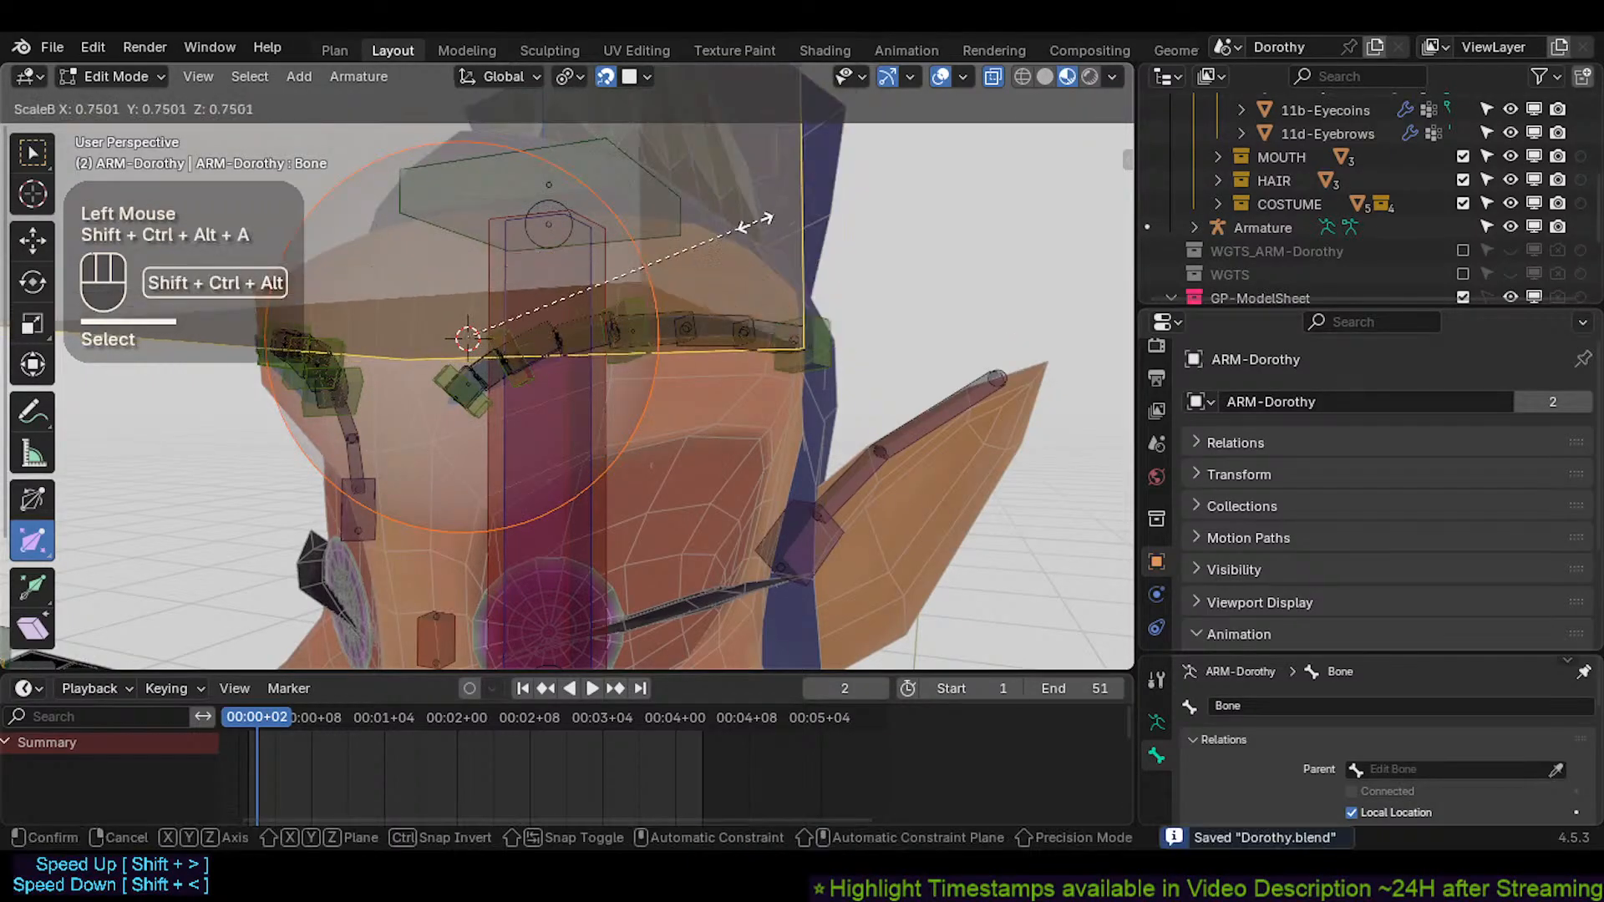
click(490, 324)
key(s)
click(466, 215)
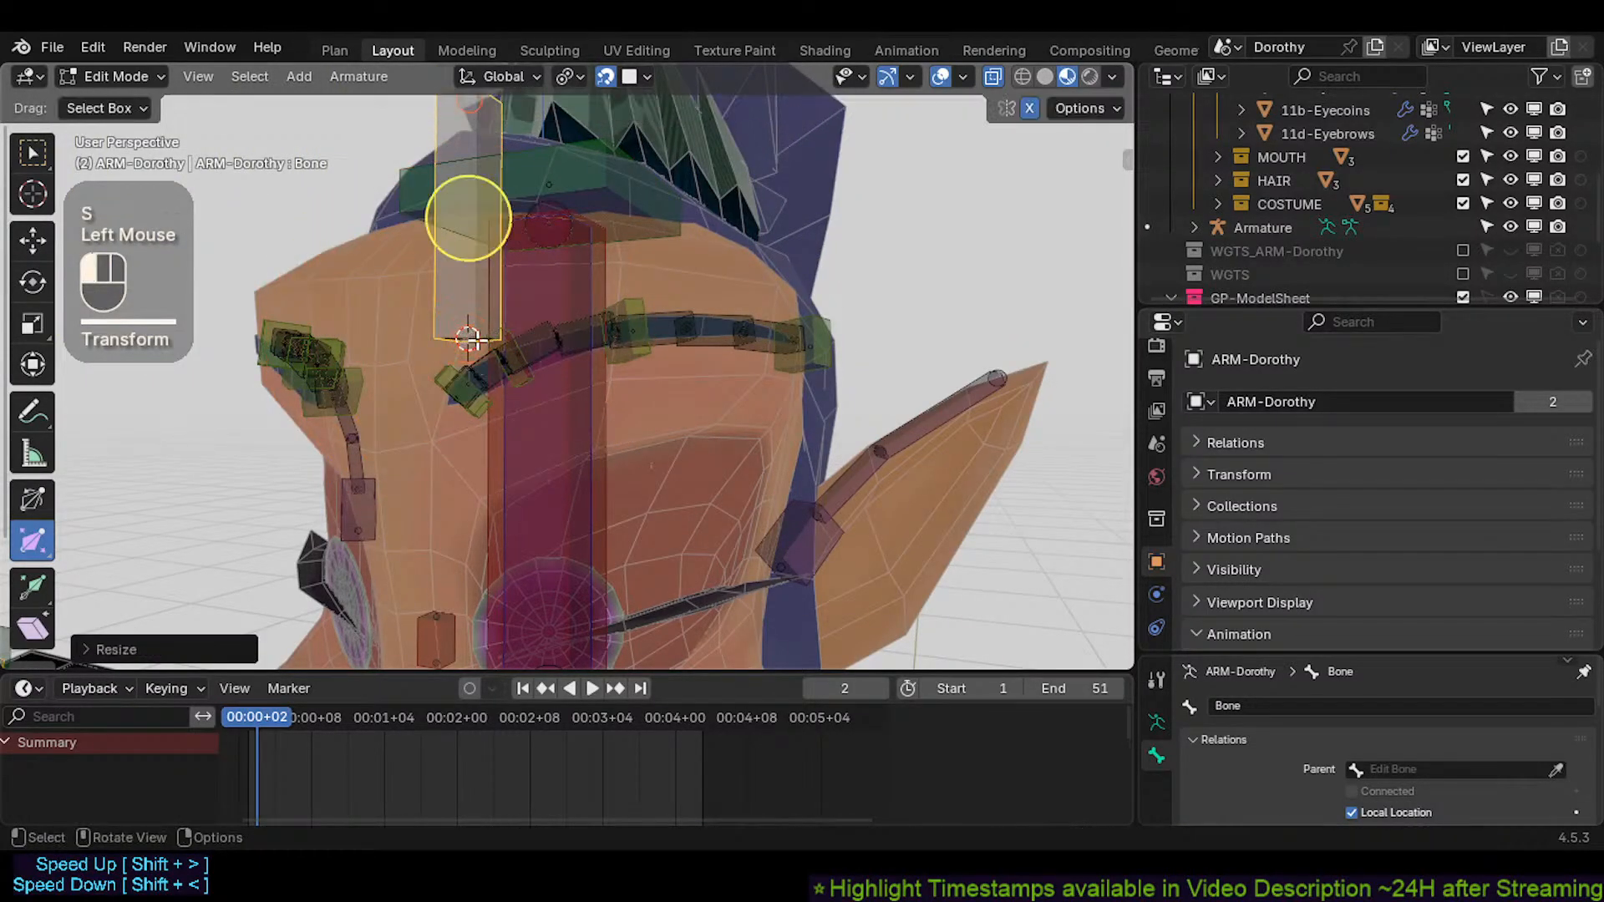
shift+middle_drag(466, 214, 466, 348)
key(s)
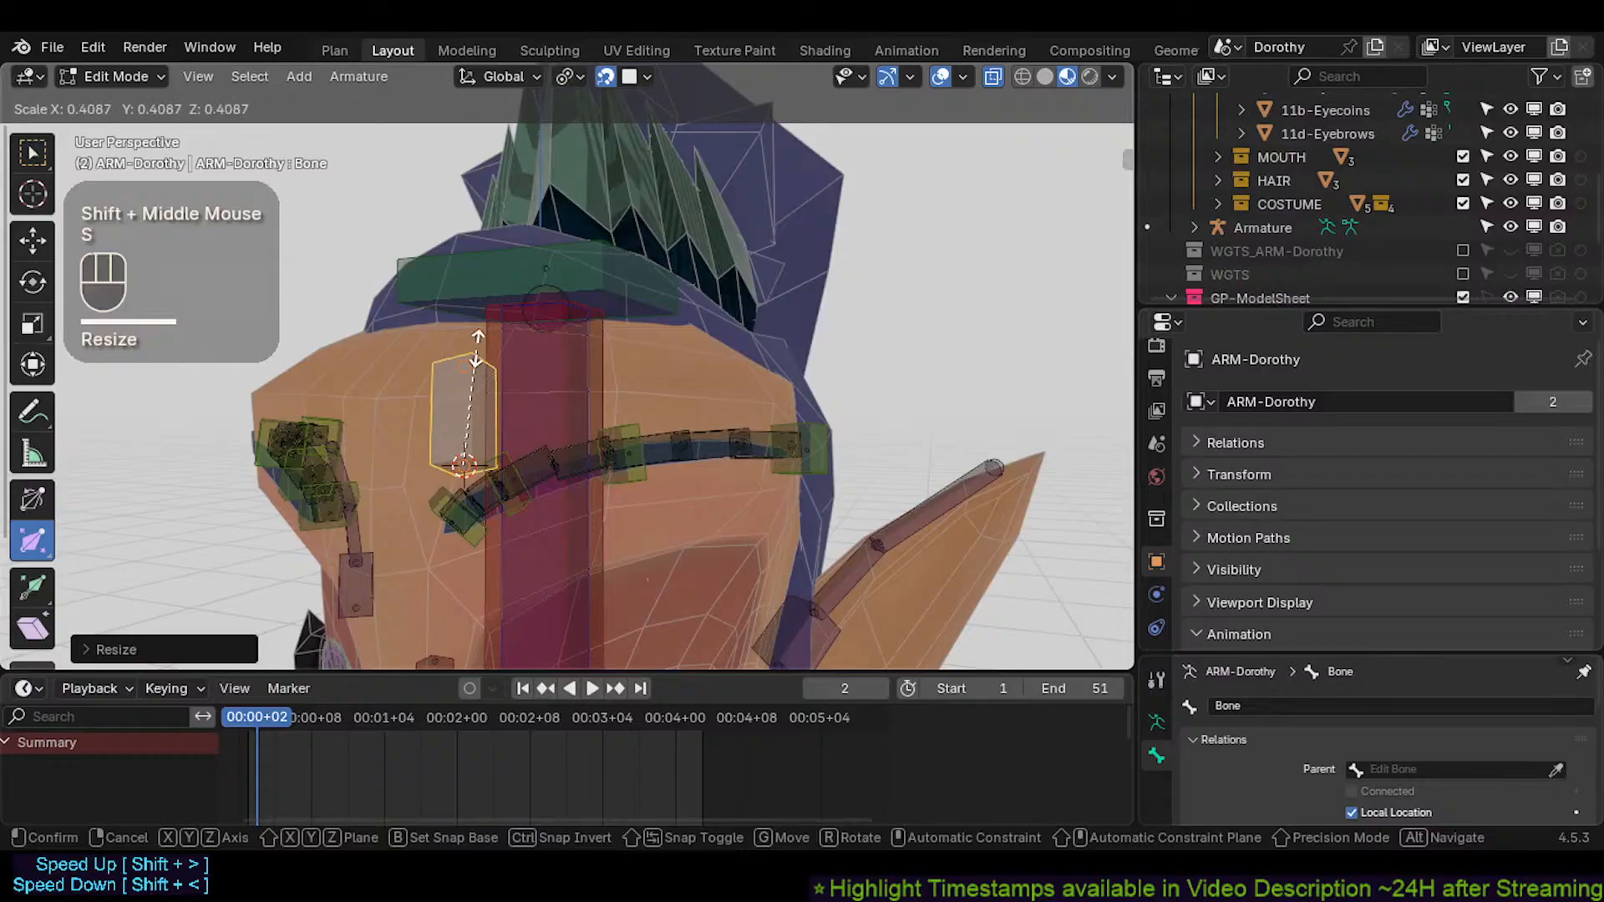
click(462, 351)
Turn off snapping and reposition the new bone's ends so it slopes from the inner brow up to mid-forehead
key(g)
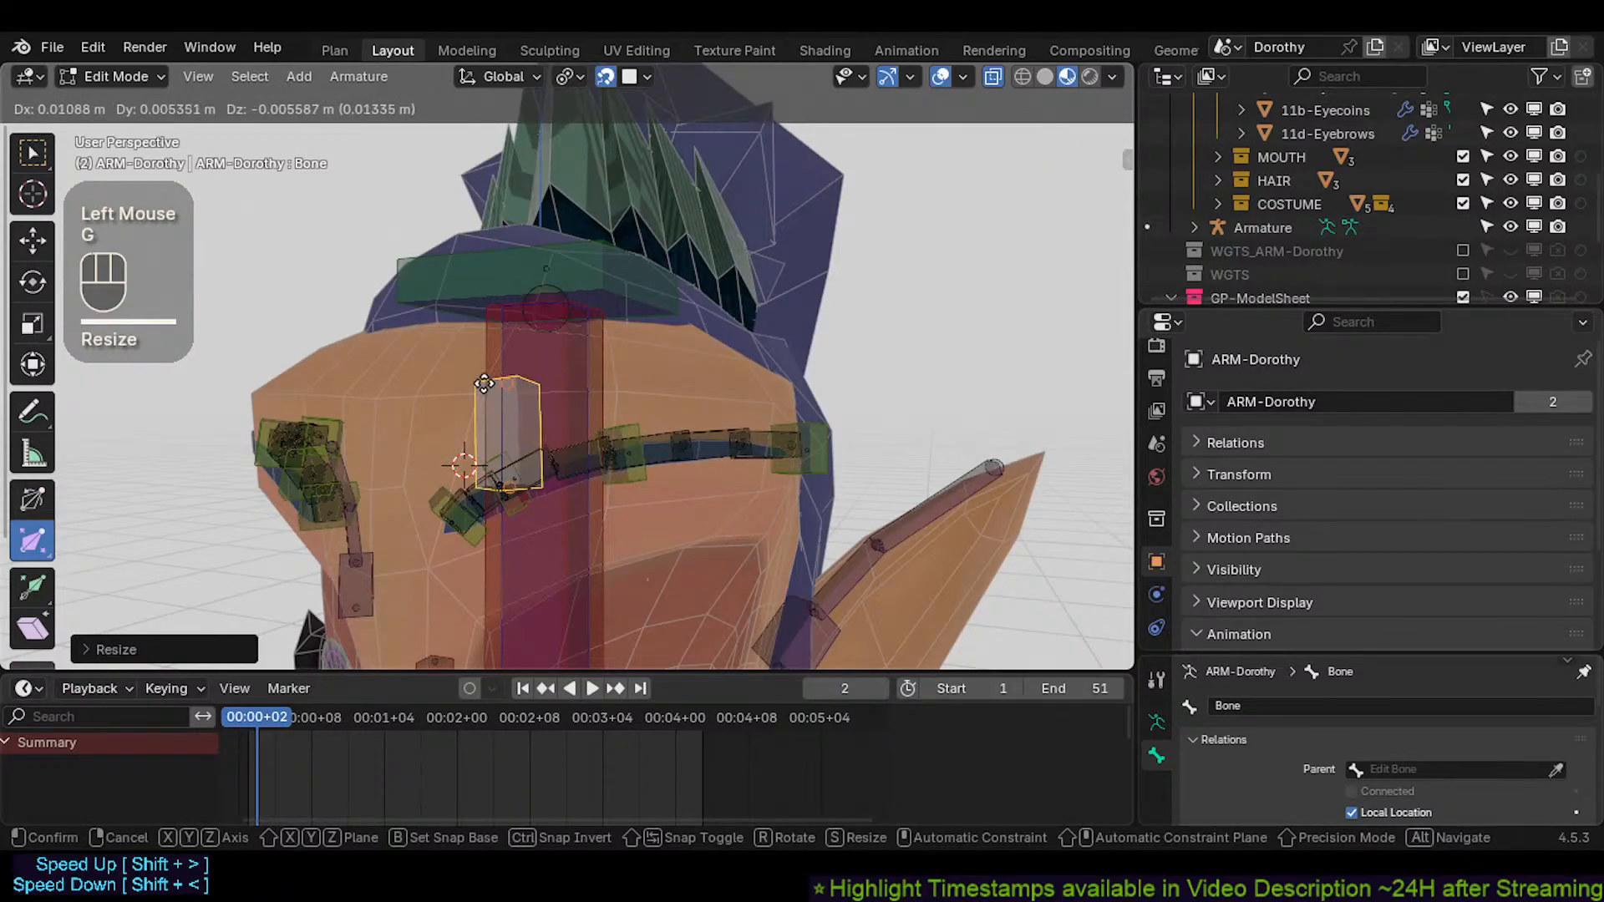
click(461, 382)
key(less)
click(467, 373)
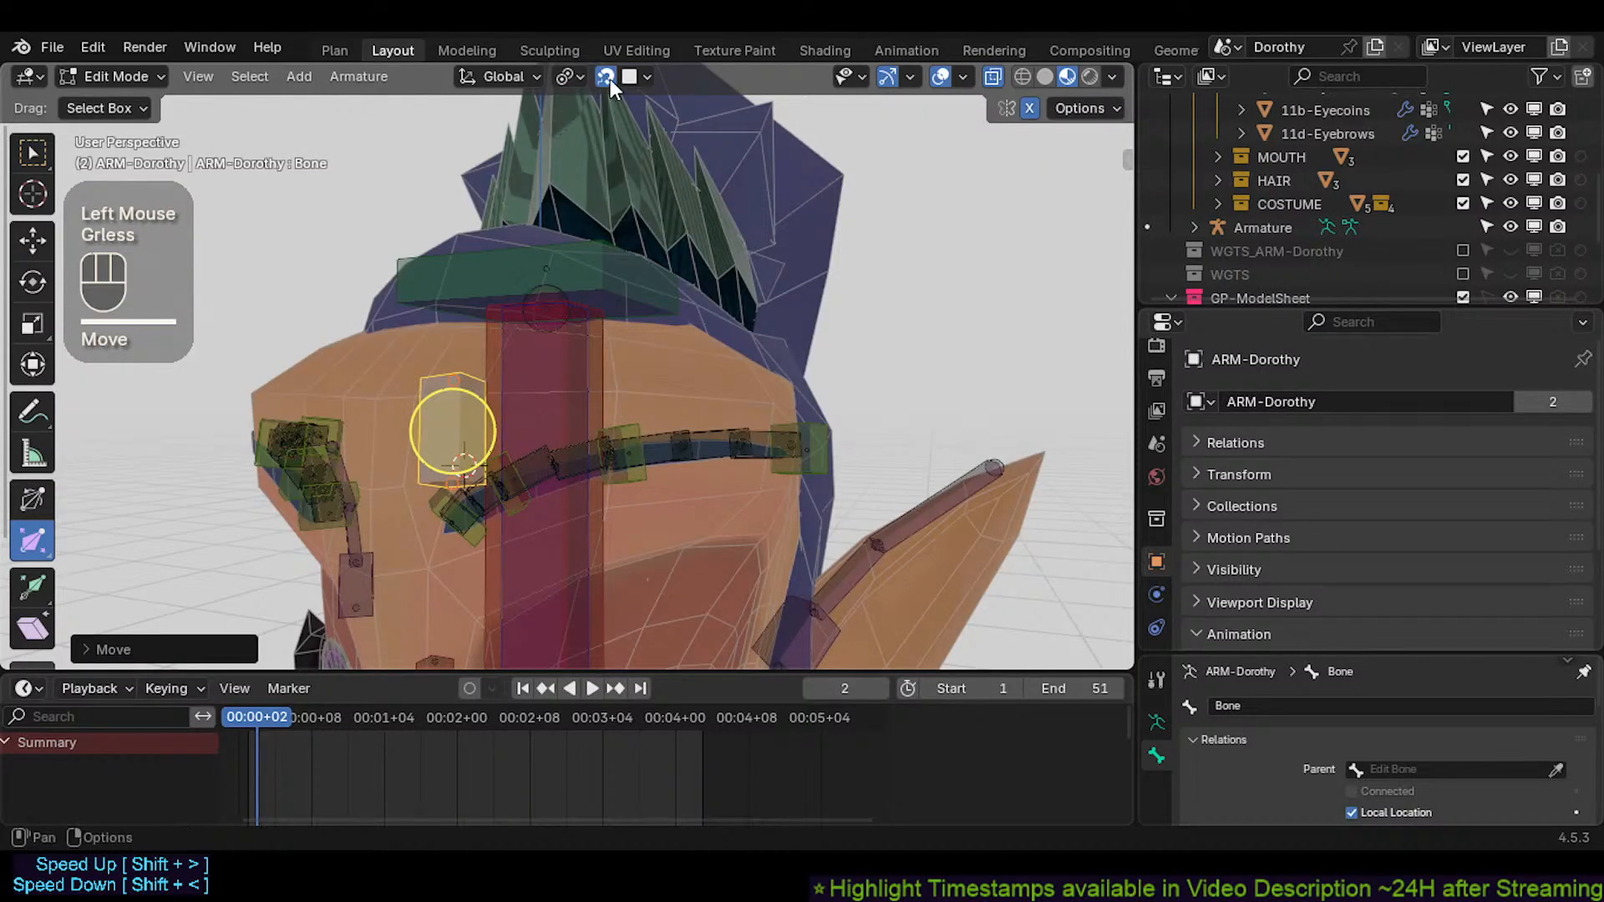
click(449, 378)
key(g)
click(616, 387)
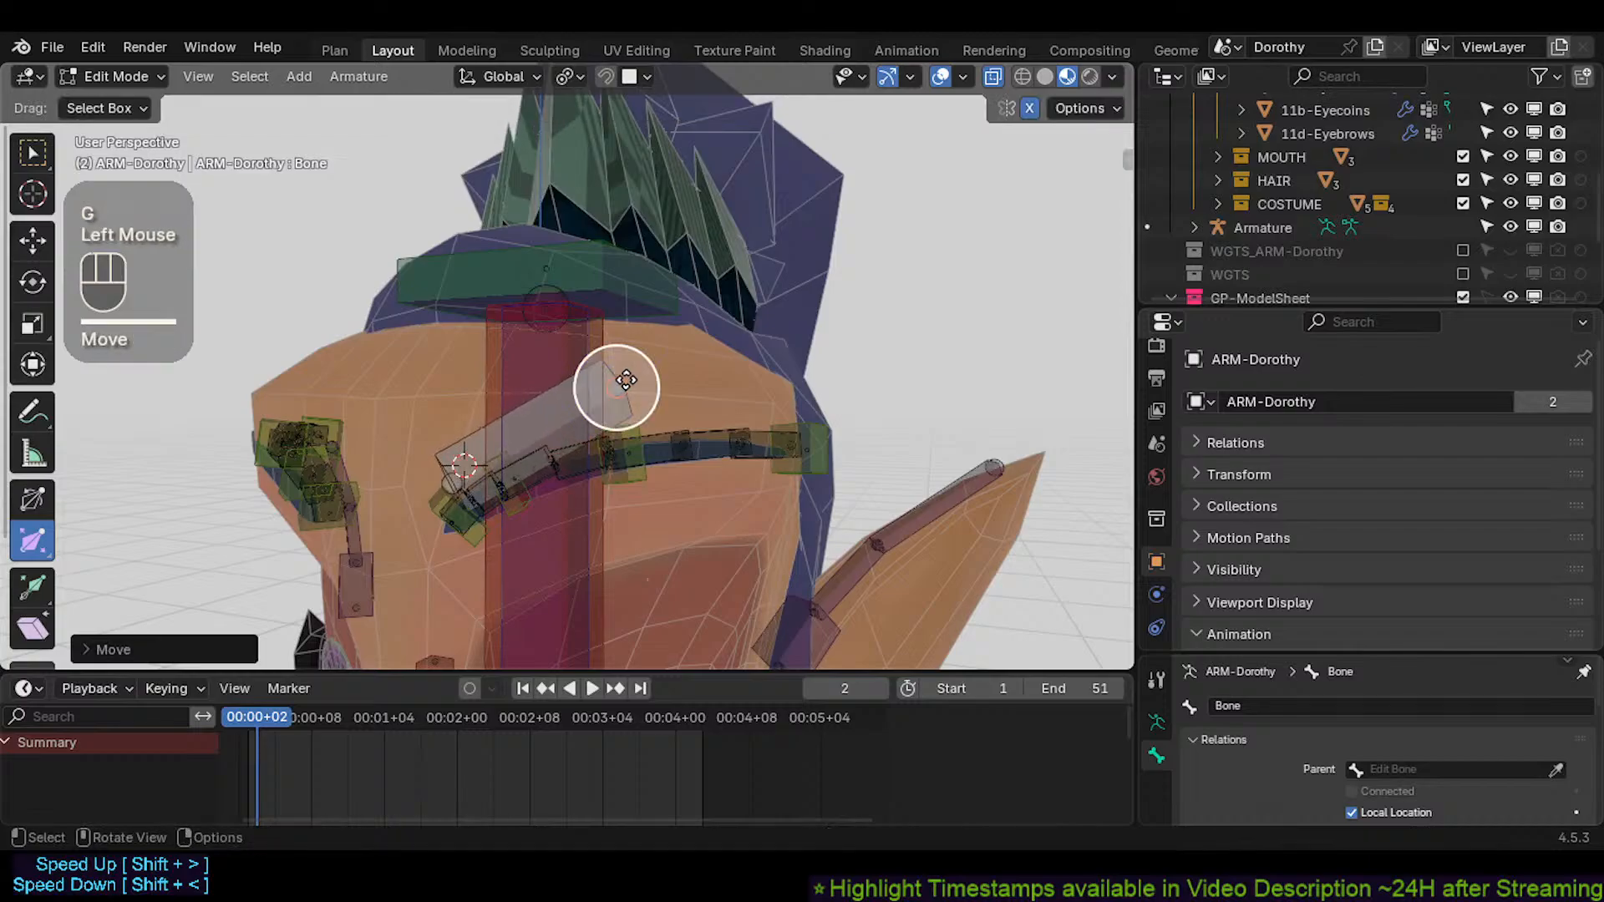
click(458, 447)
key(g)
click(516, 407)
Extrude two connected bones along the forehead toward the temple and reduce the display thickness of all three bones
key(e)
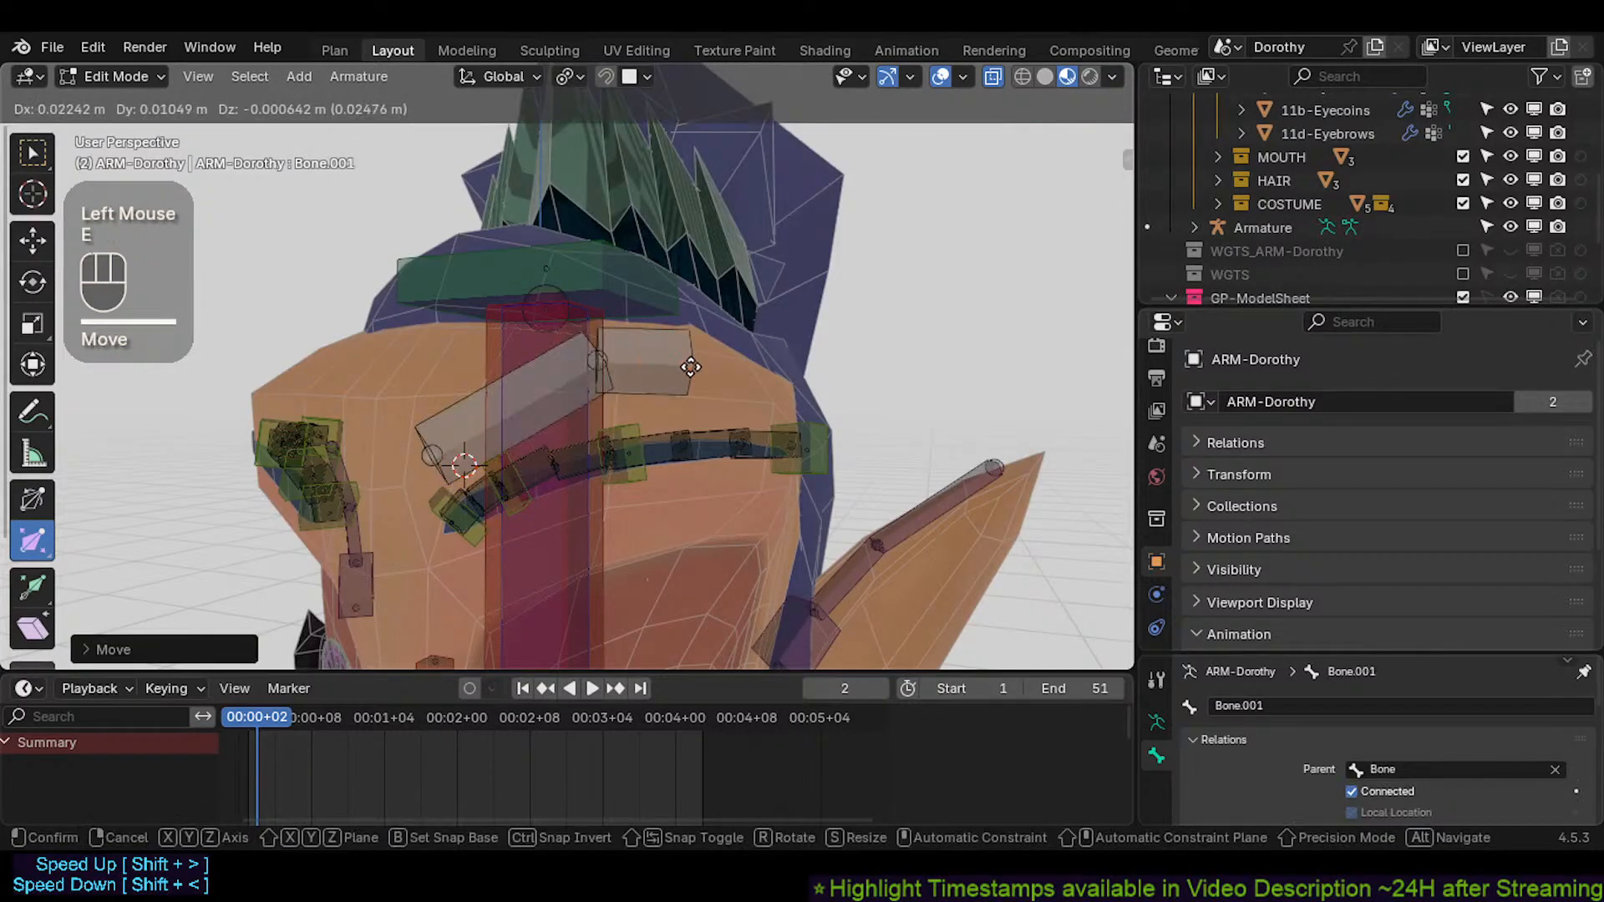
click(733, 360)
click(770, 369)
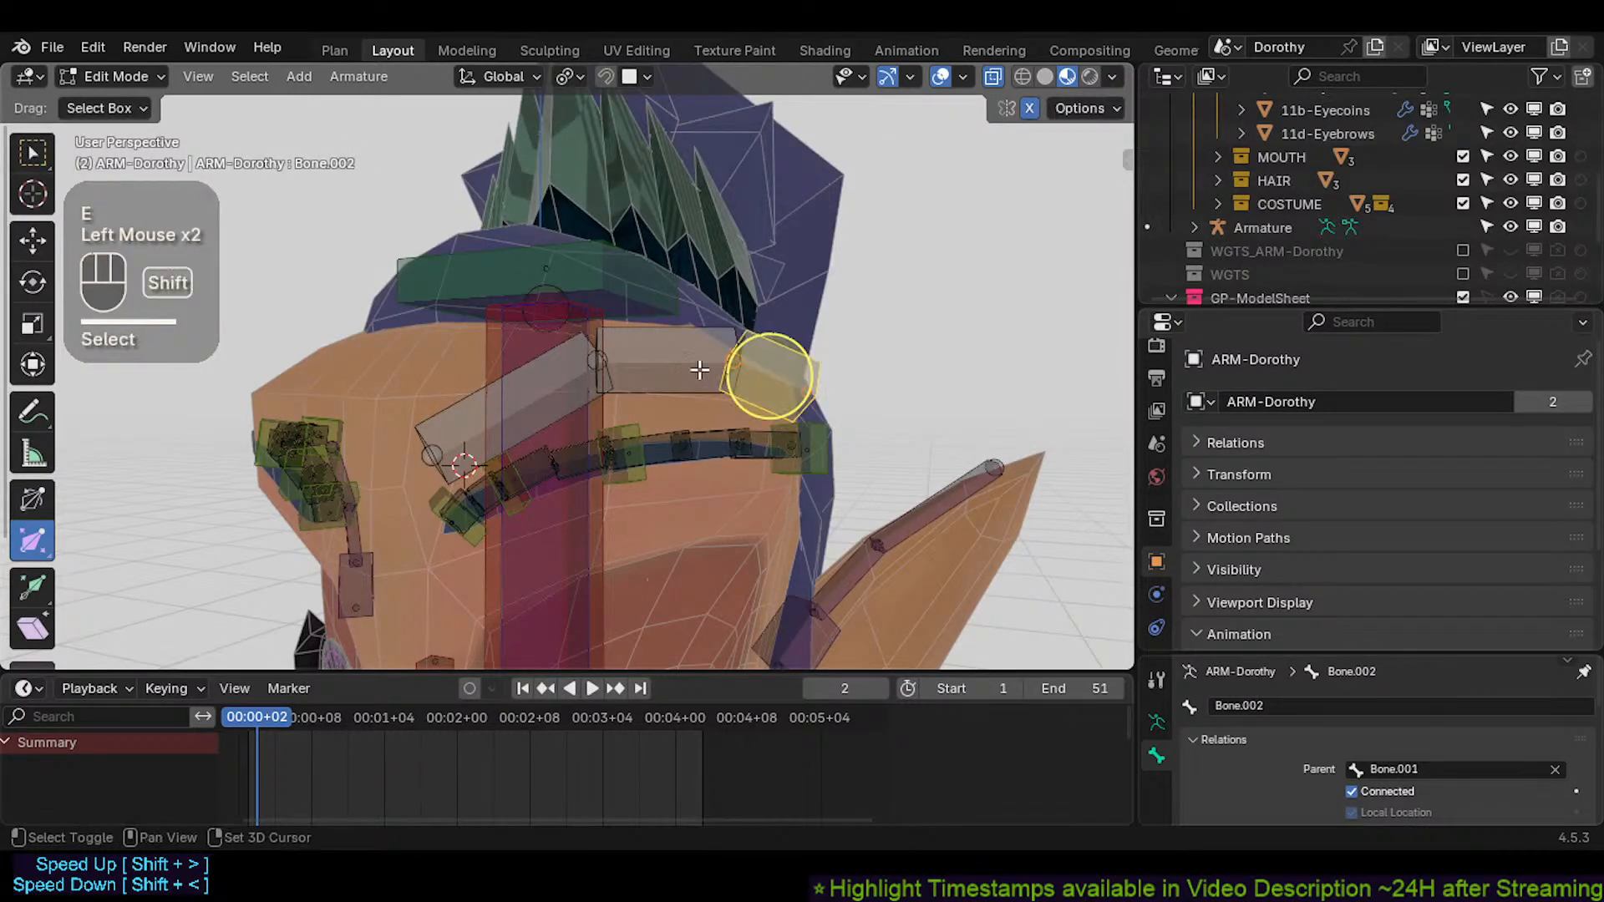
shift+click(710, 370)
shift+click(479, 392)
key(shift+ctrl+alt+a)
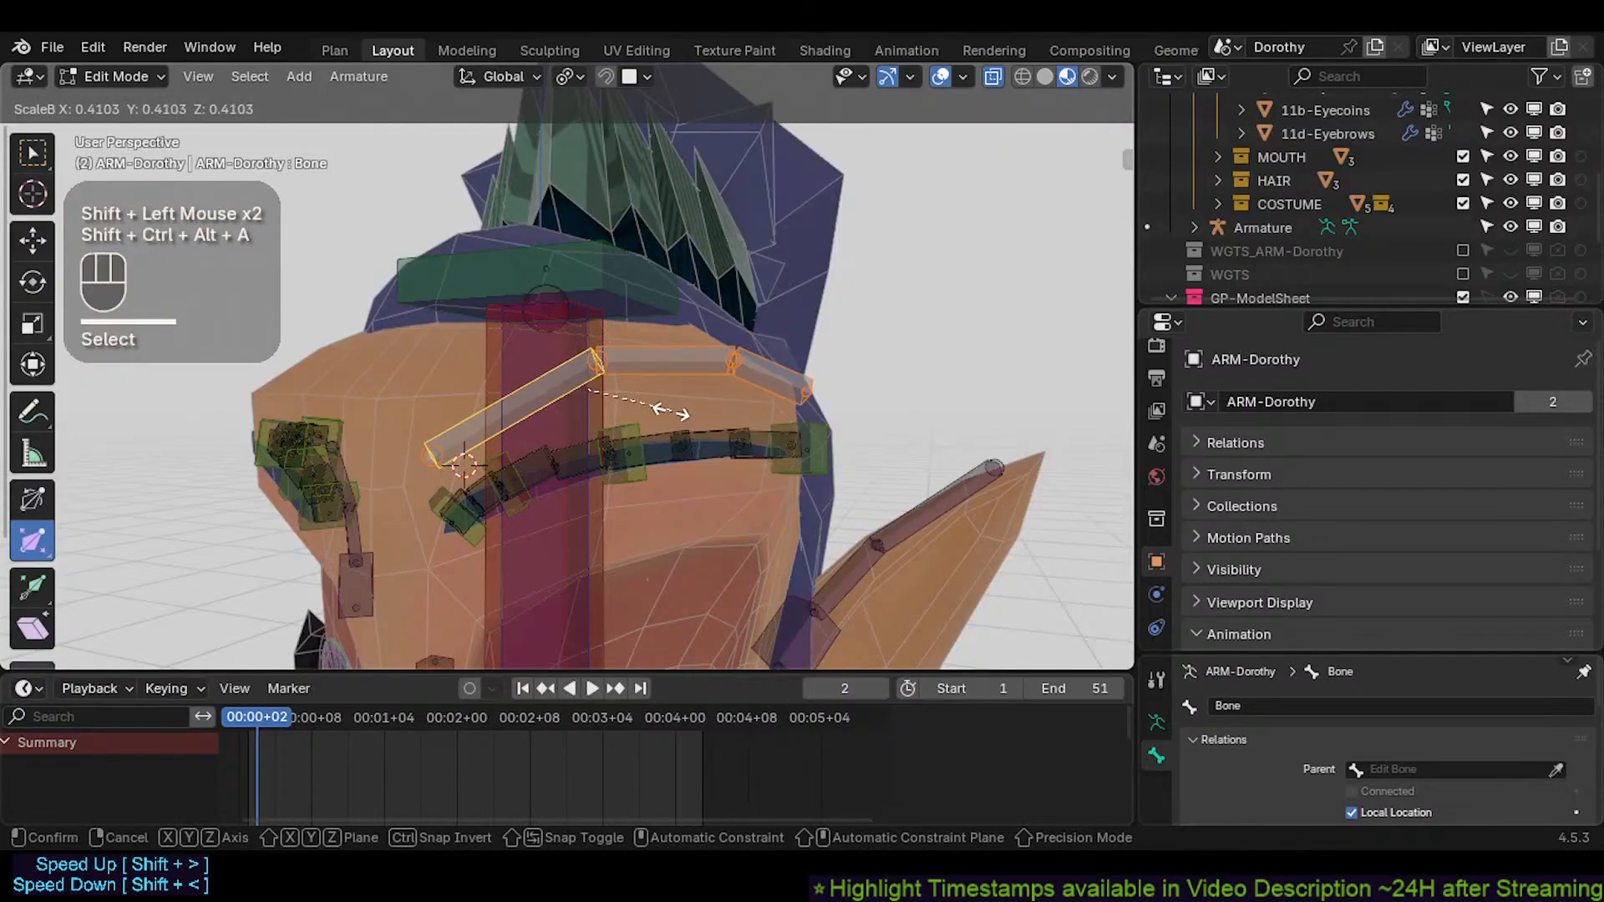
click(645, 414)
Switch to Pose Mode and test the new chain by moving its outer bone with Auto IK length 3 and rotating its bones
key(ctrl+Tab)
click(793, 400)
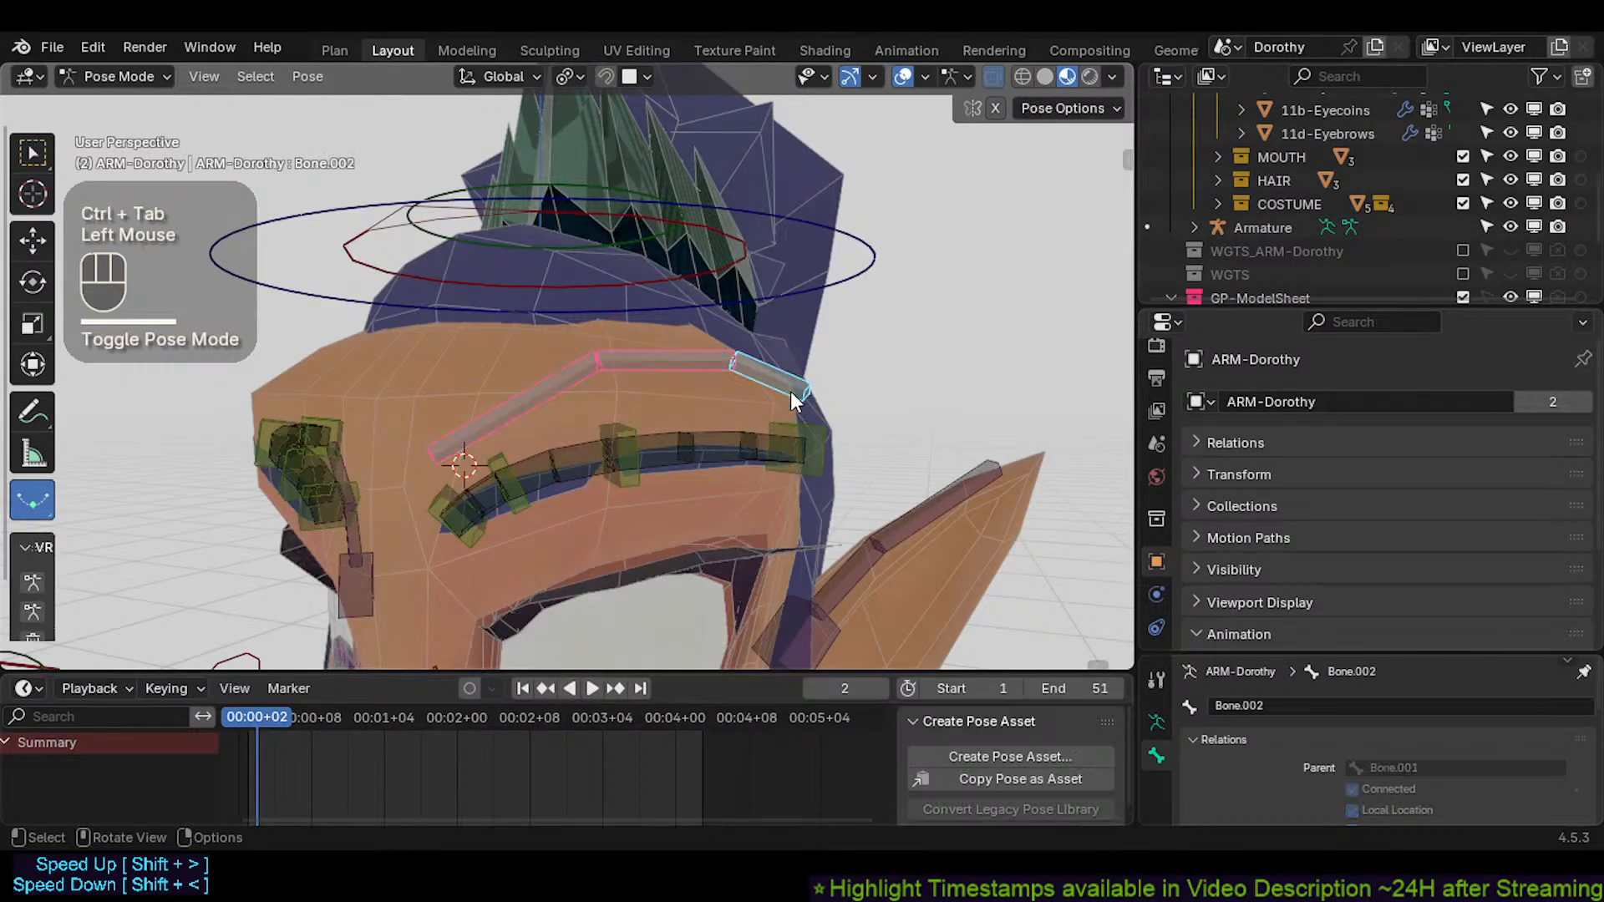
key(g)
scroll(771, 409, down, 1)
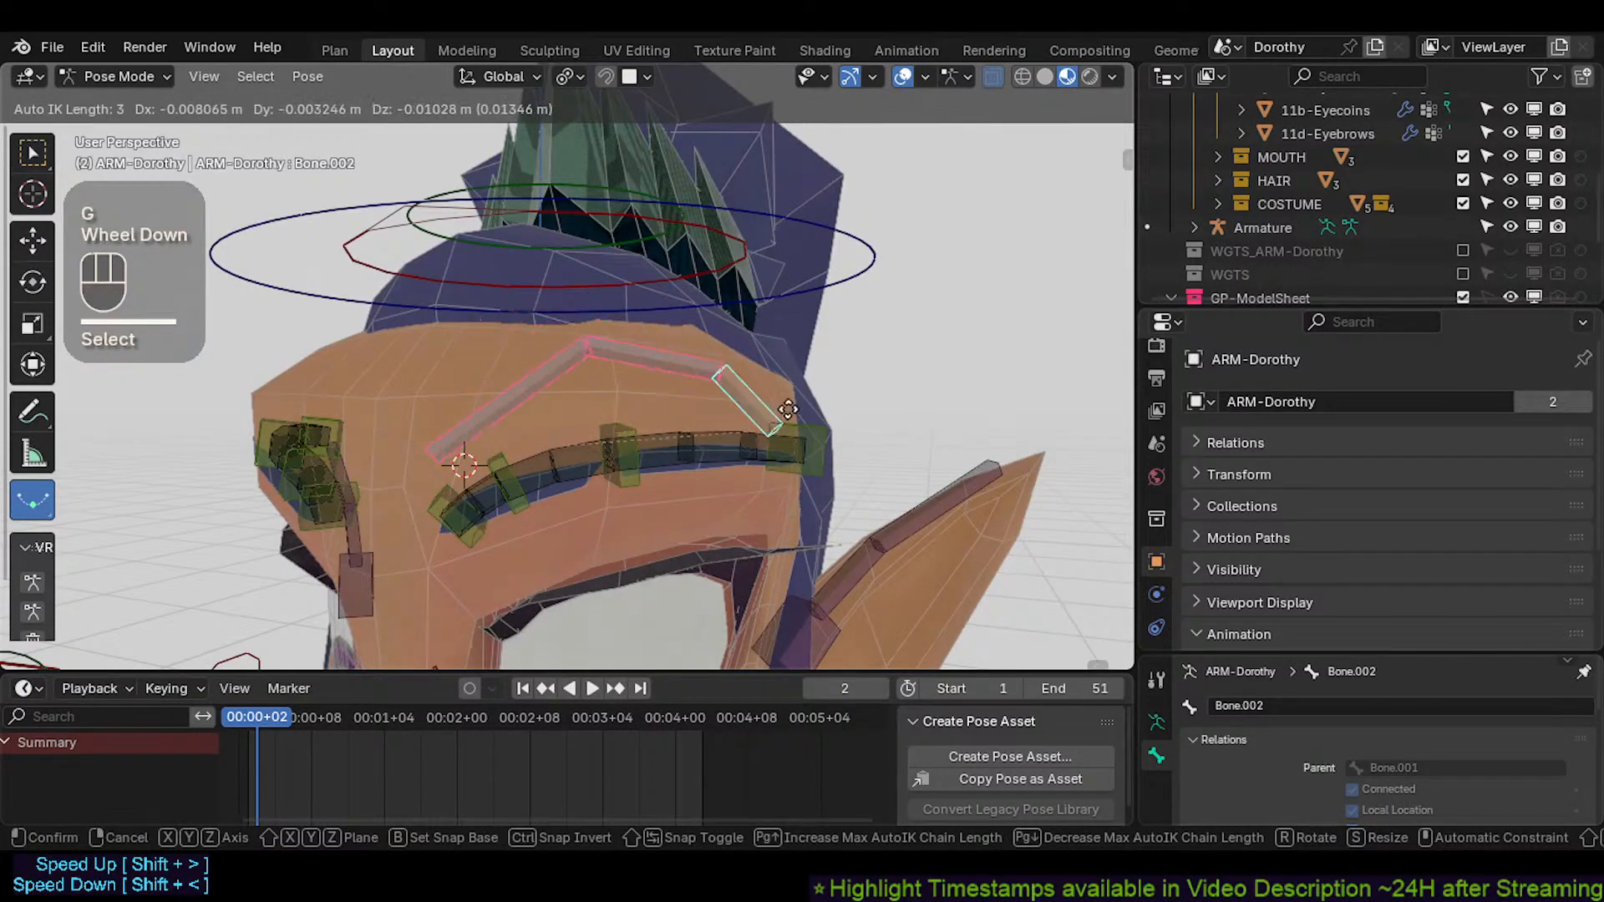
click(714, 402)
key(r)
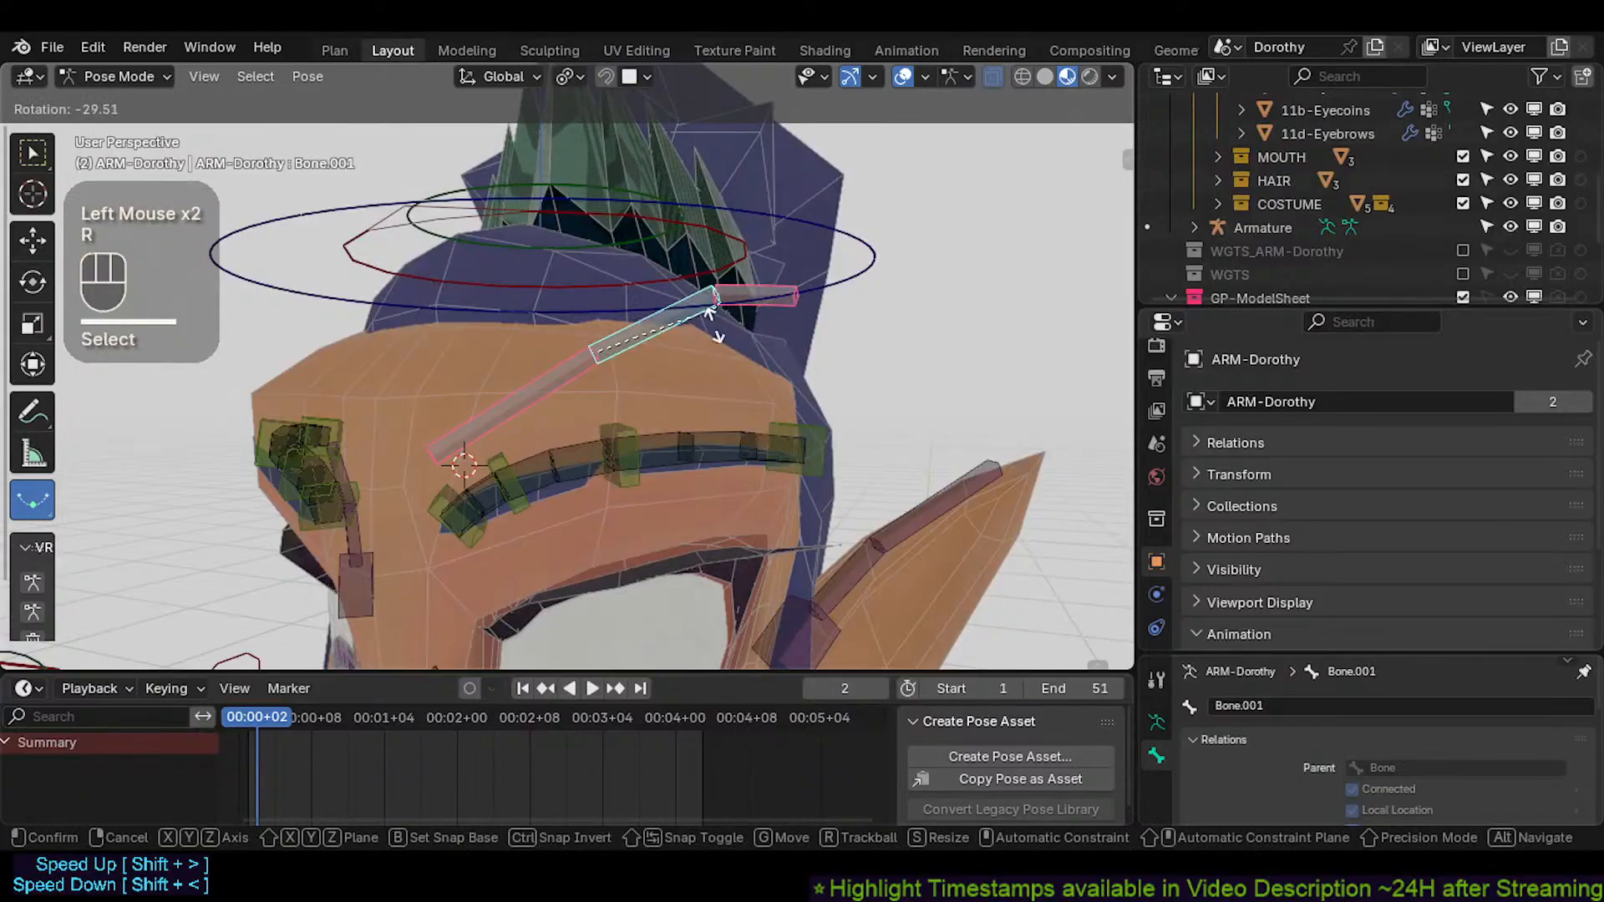
click(760, 418)
Test the Auto IK response by moving the chain's middle bone and its inner bone
click(695, 362)
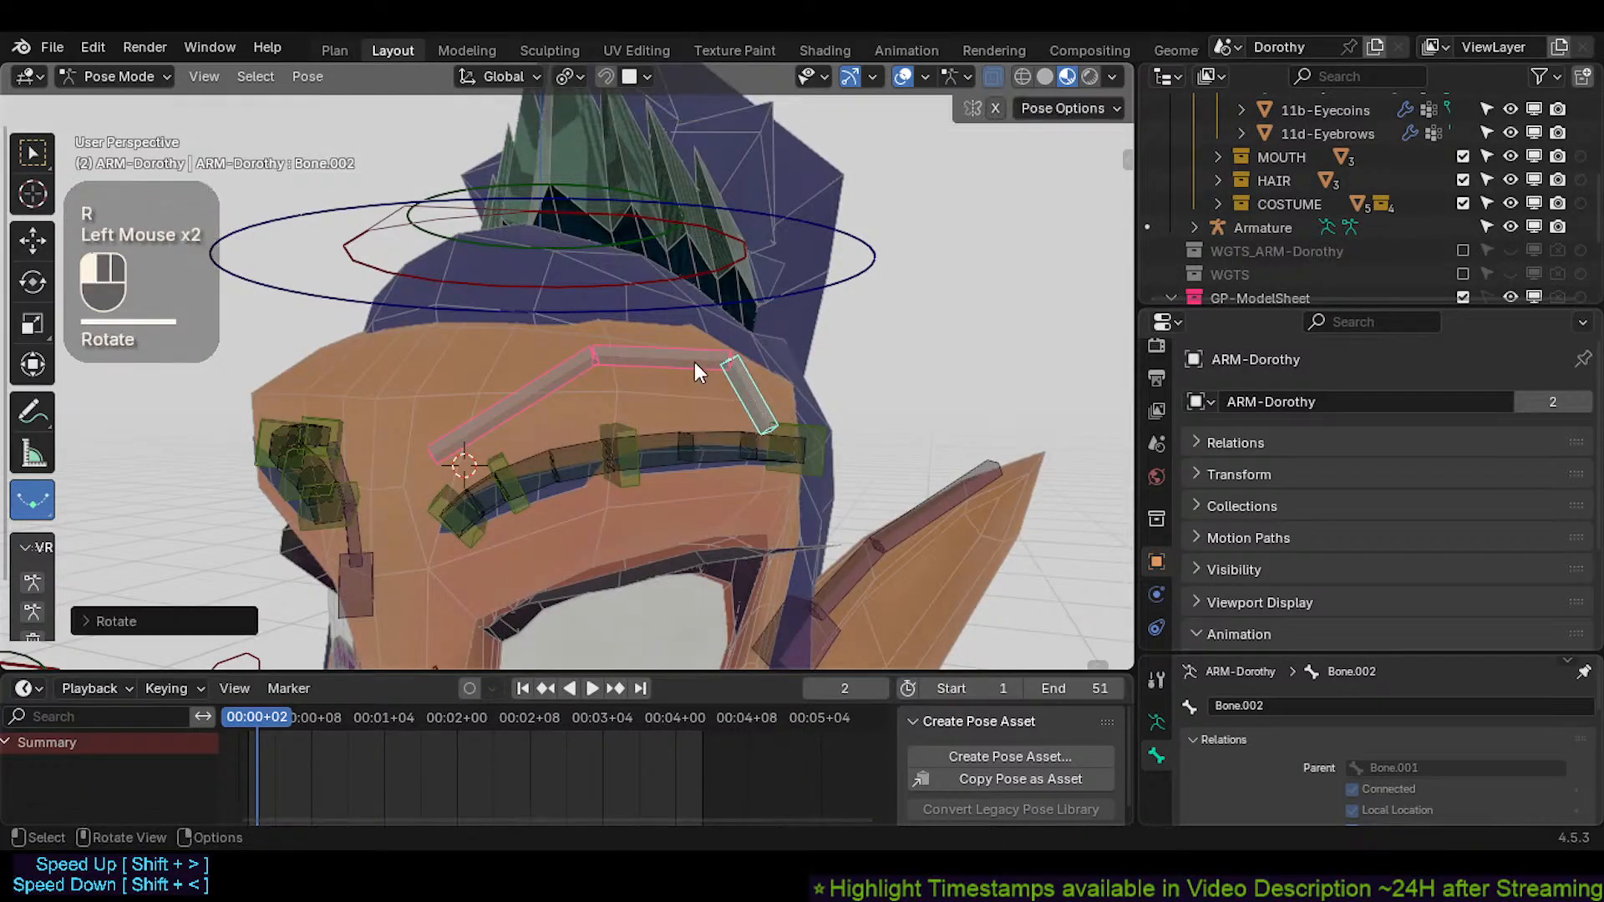
key(g)
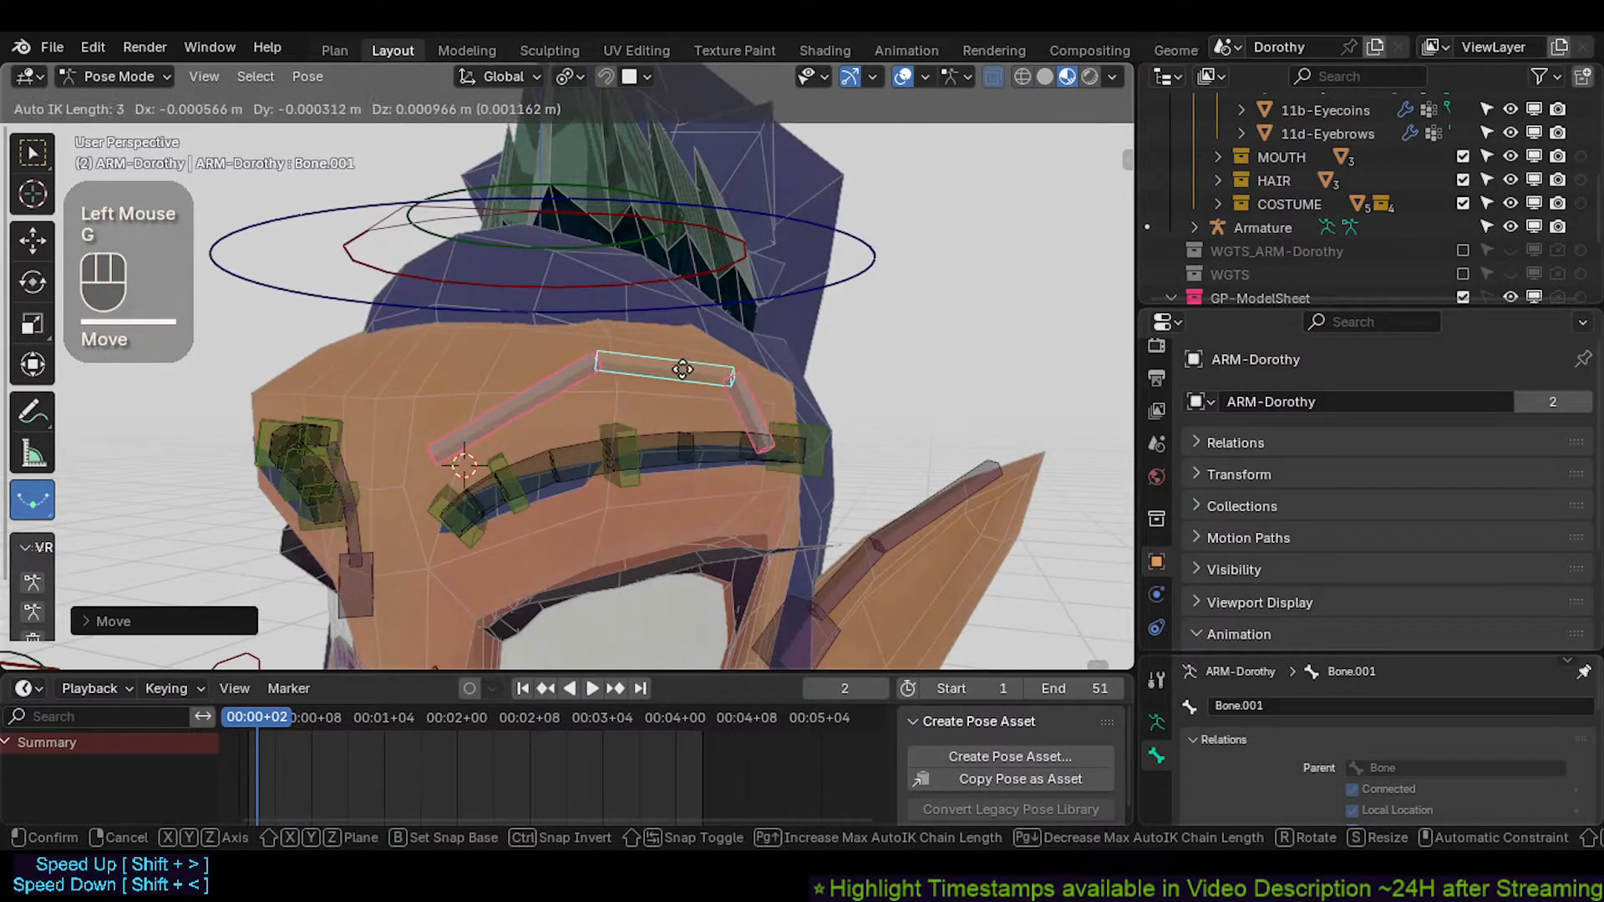
click(750, 402)
click(520, 385)
key(g)
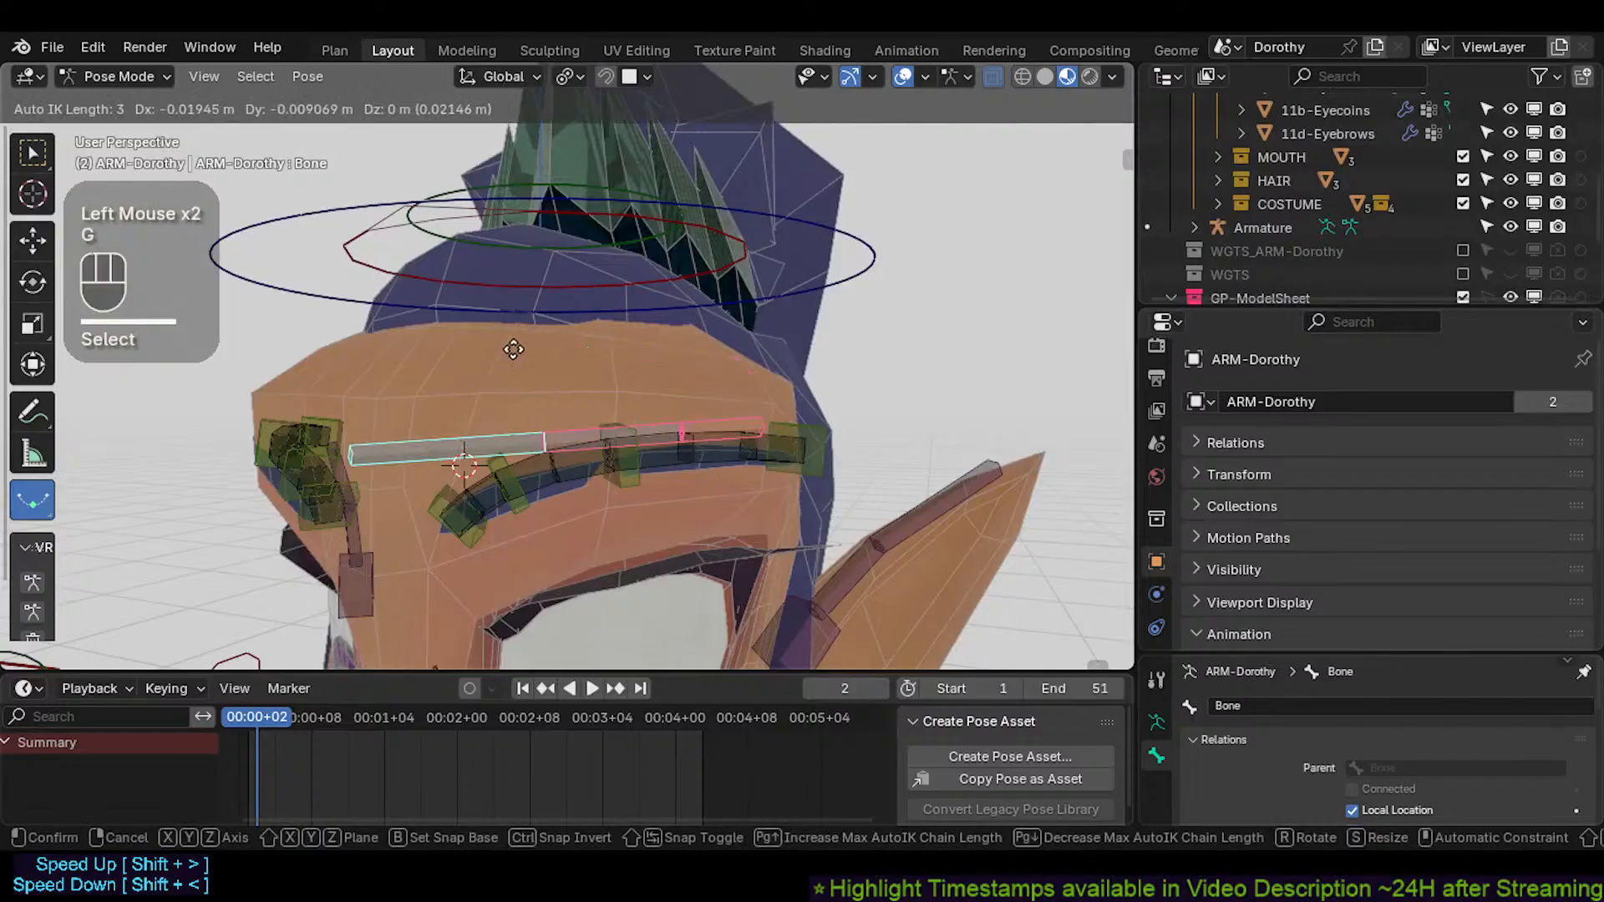
click(695, 394)
Move the outer bone of the forehead chain with Auto IK to repose the temple end
click(756, 395)
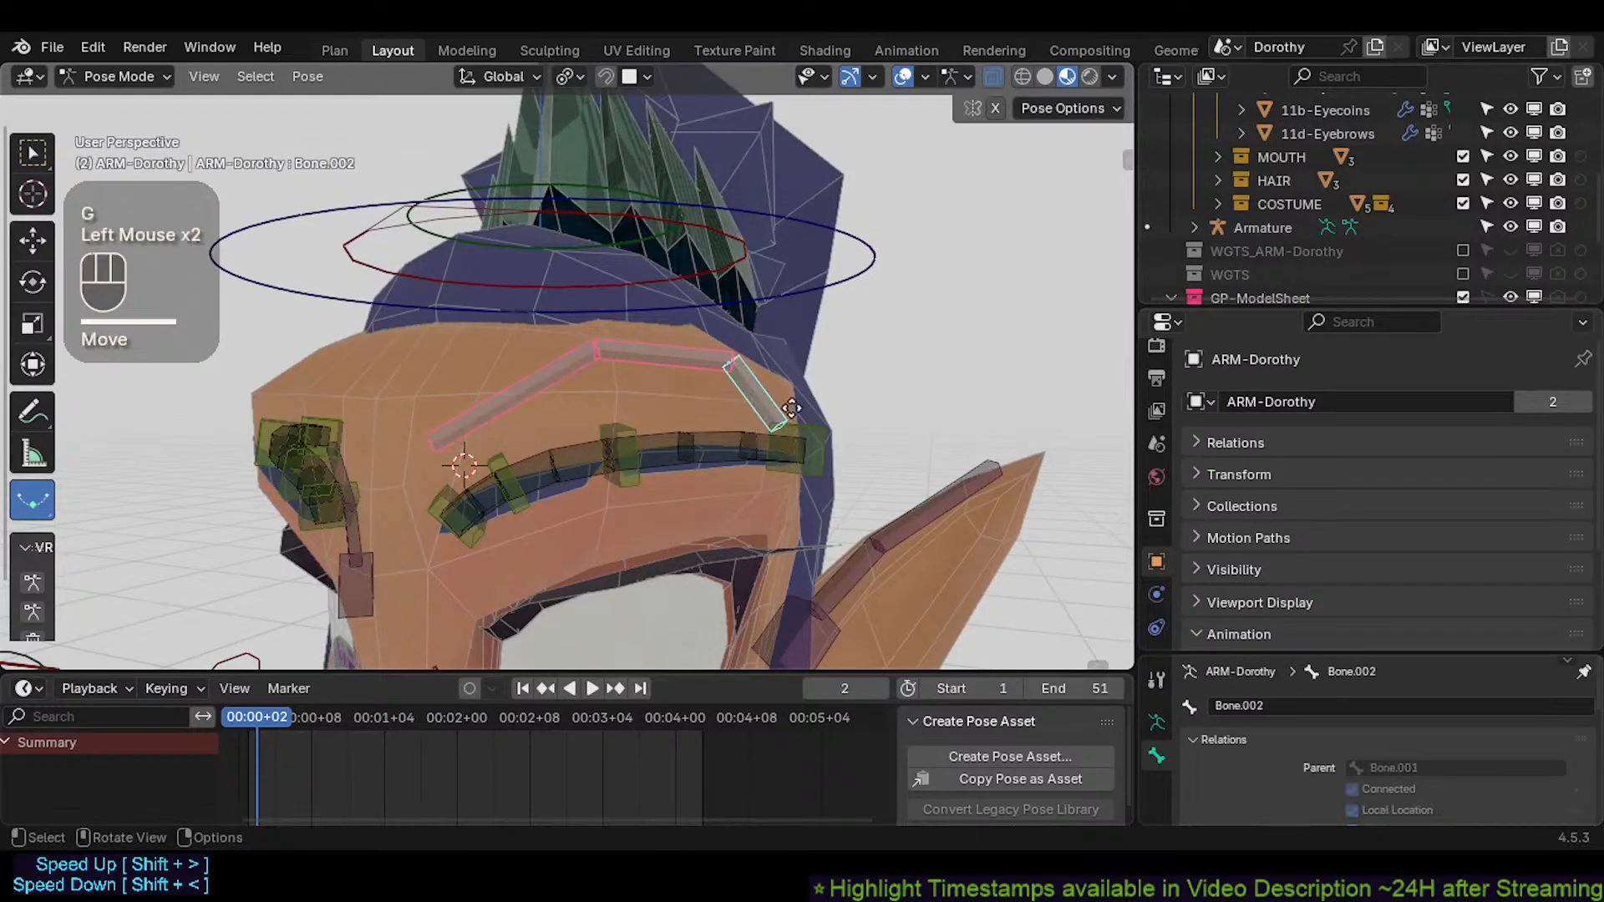
key(g)
click(752, 376)
Move the middle forehead bone up and down several times with Auto IK, and shift the inner bone slightly
click(617, 355)
key(g)
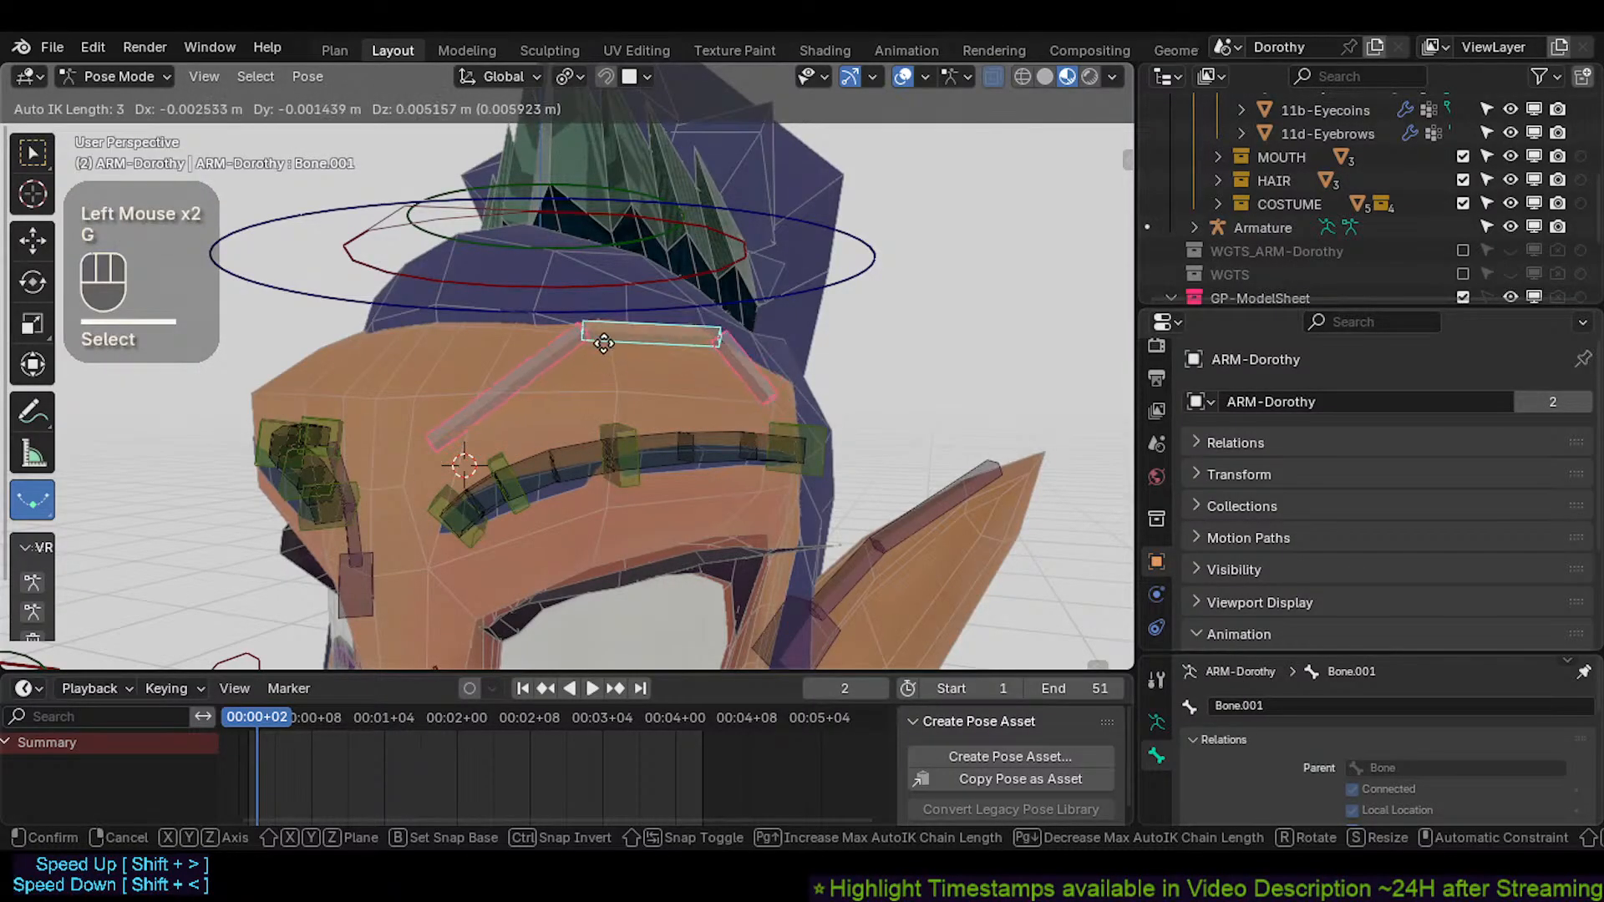
click(617, 334)
key(g)
click(610, 339)
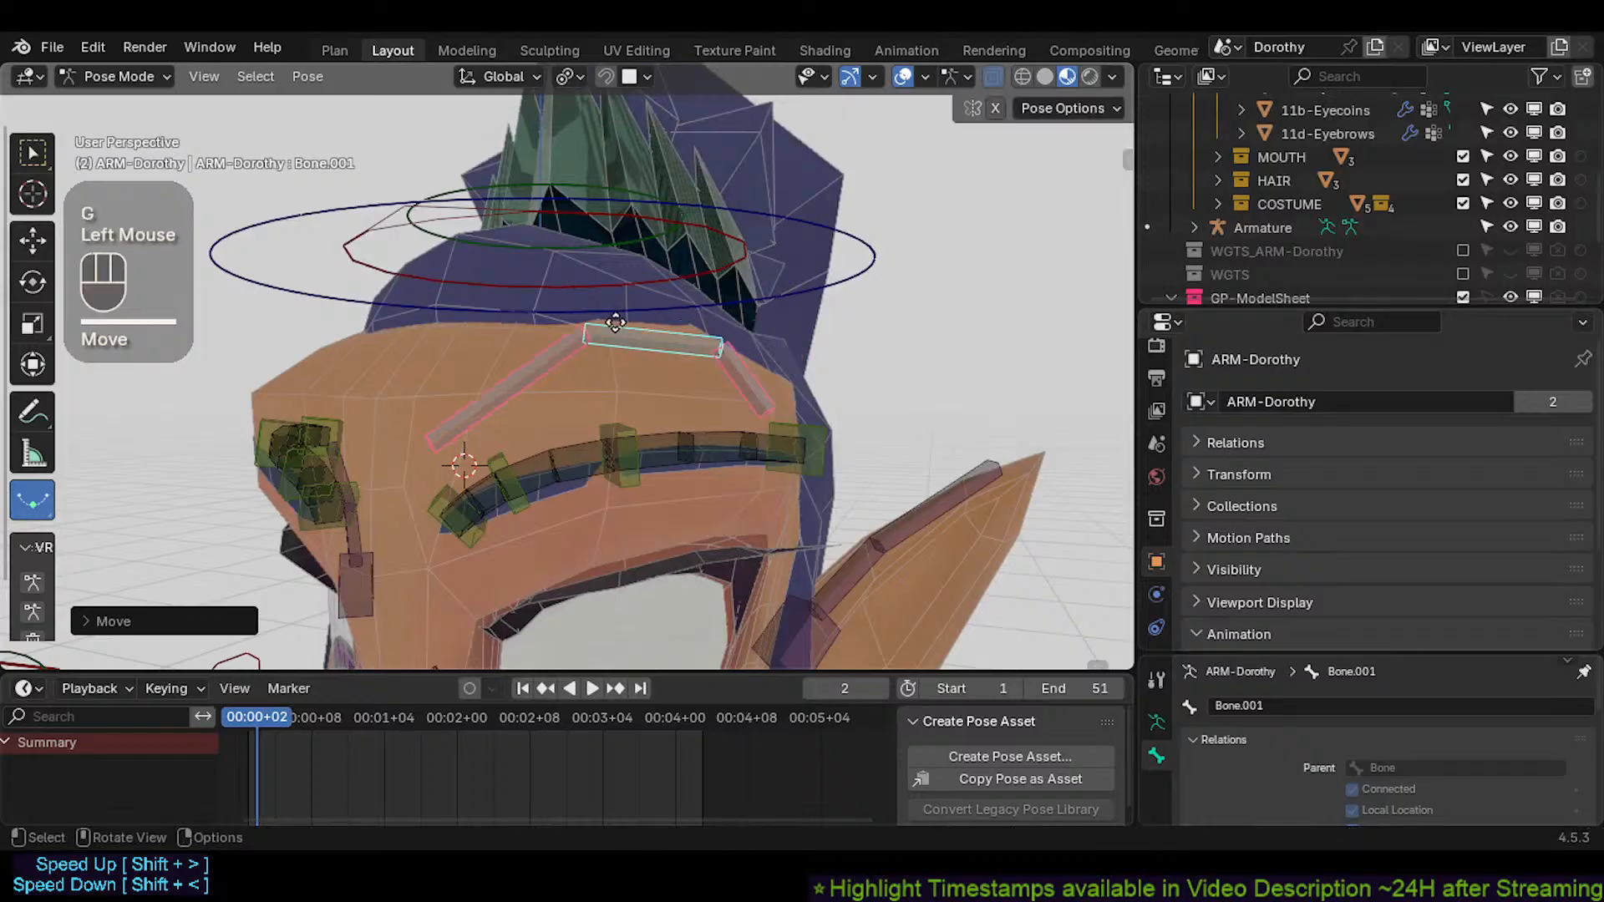
key(g)
click(597, 351)
key(g)
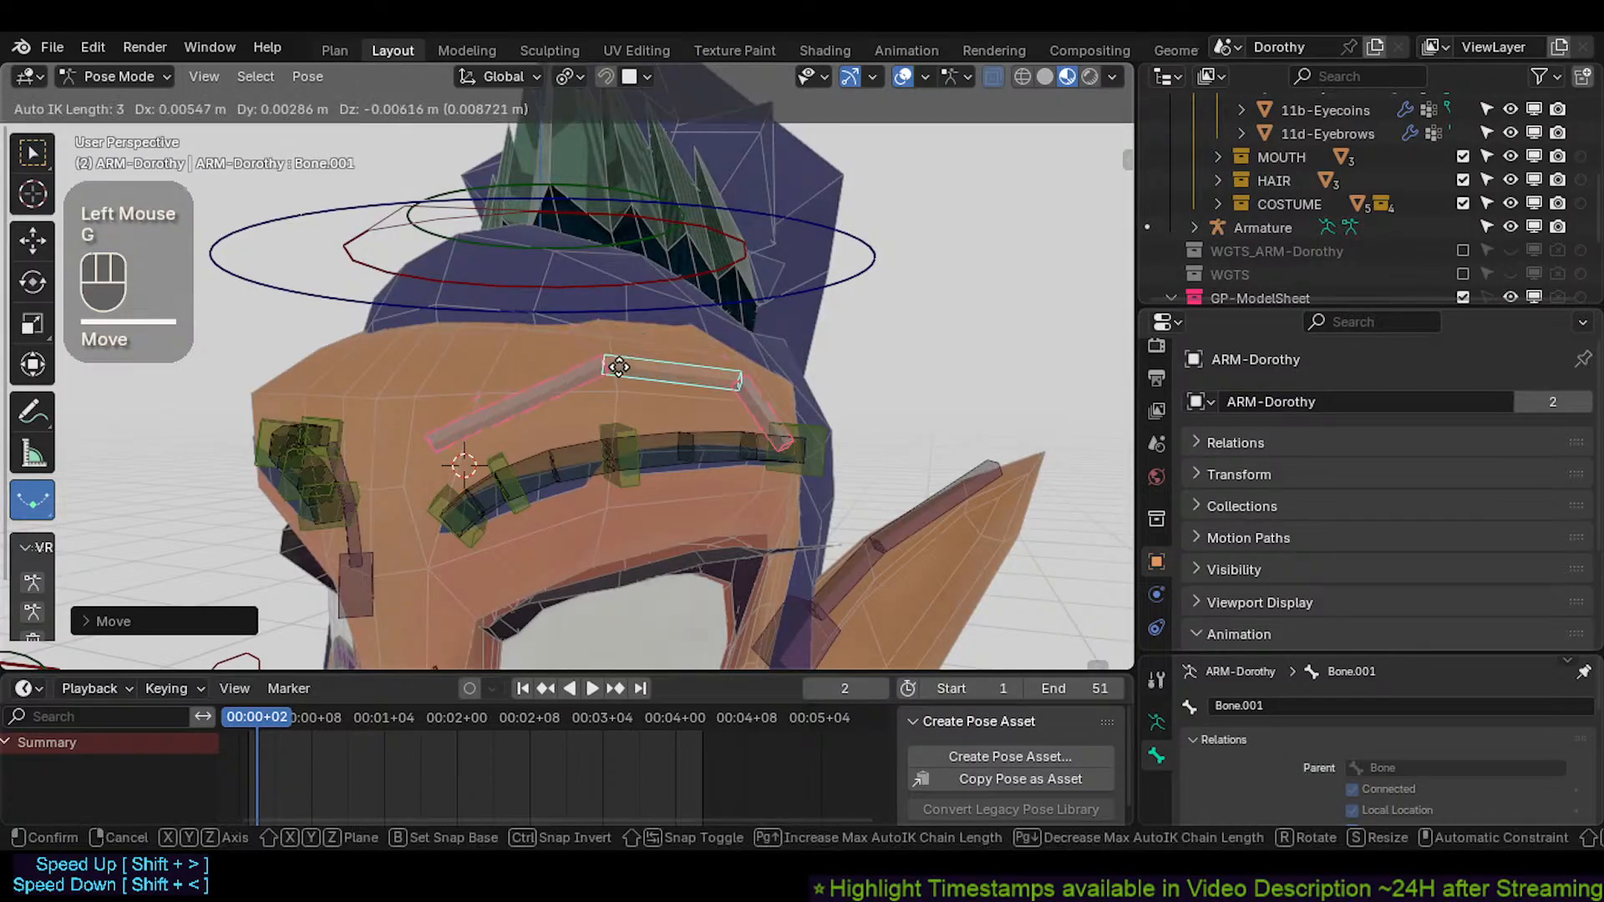
click(603, 378)
click(597, 375)
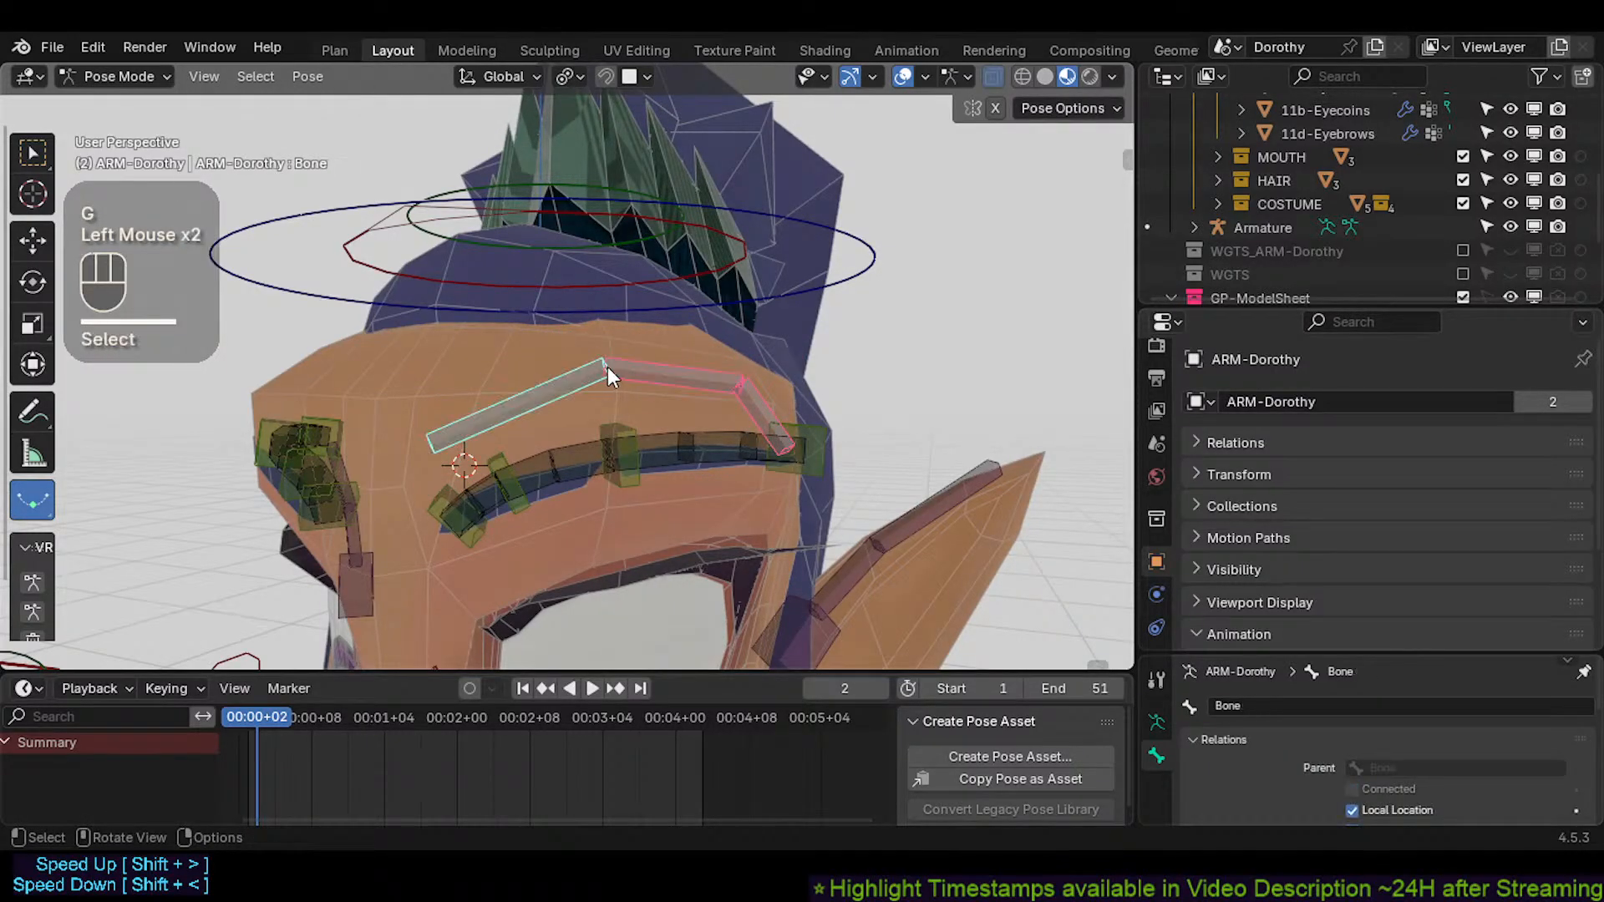
key(g)
click(590, 377)
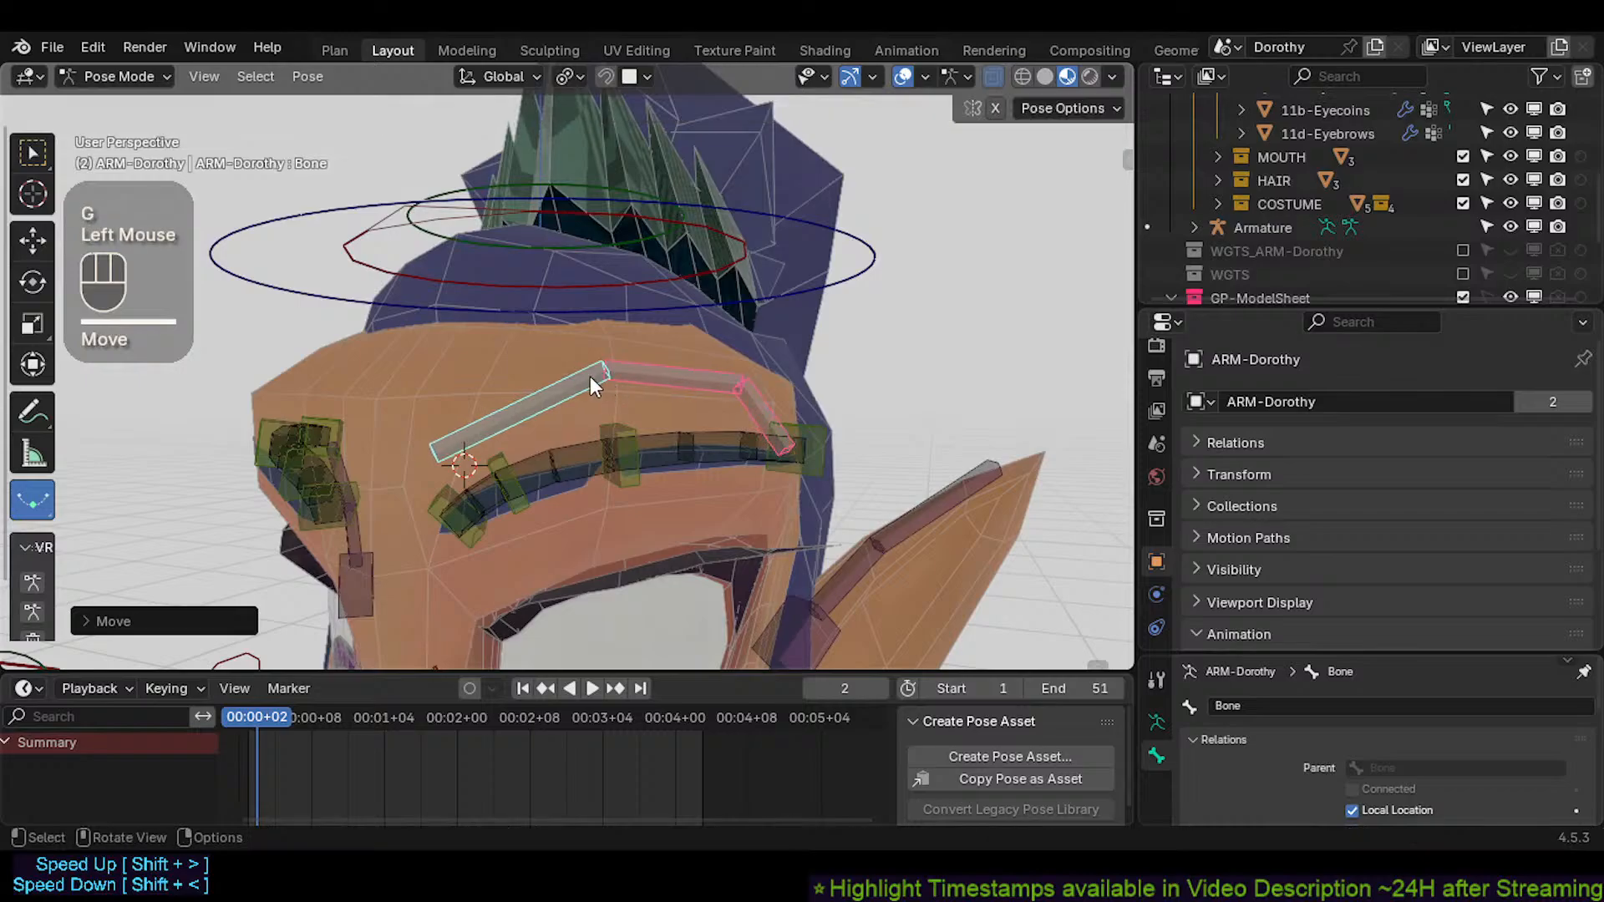
Move the inner bone of the forehead chain with Auto IK to stretch and re-bend the three-bone chain
key(g)
click(731, 368)
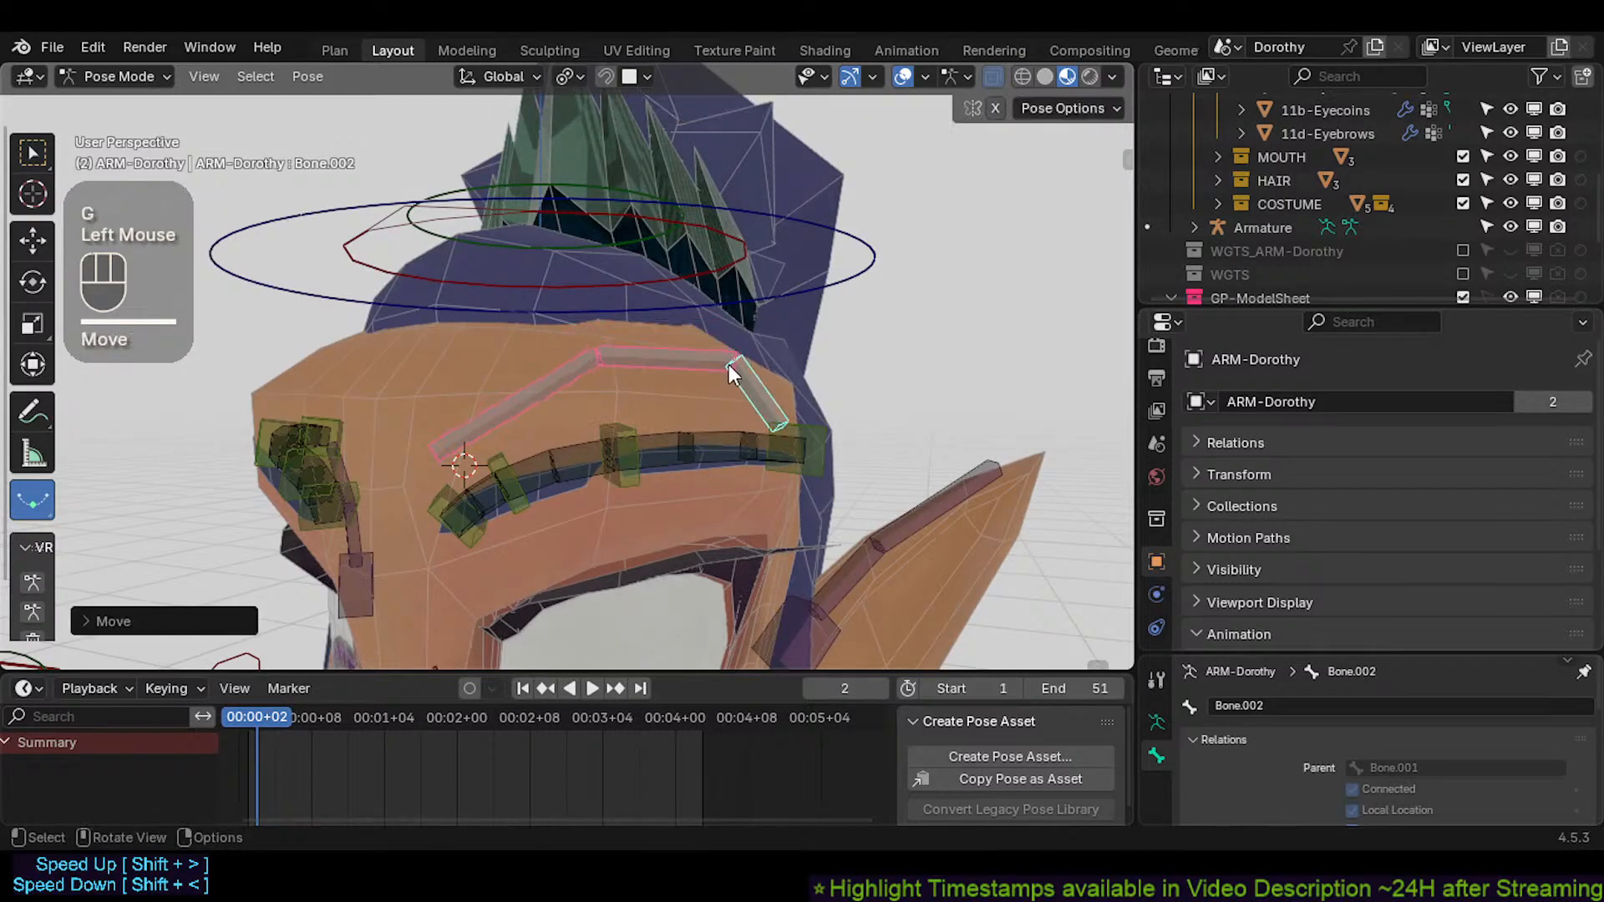
click(729, 364)
click(589, 366)
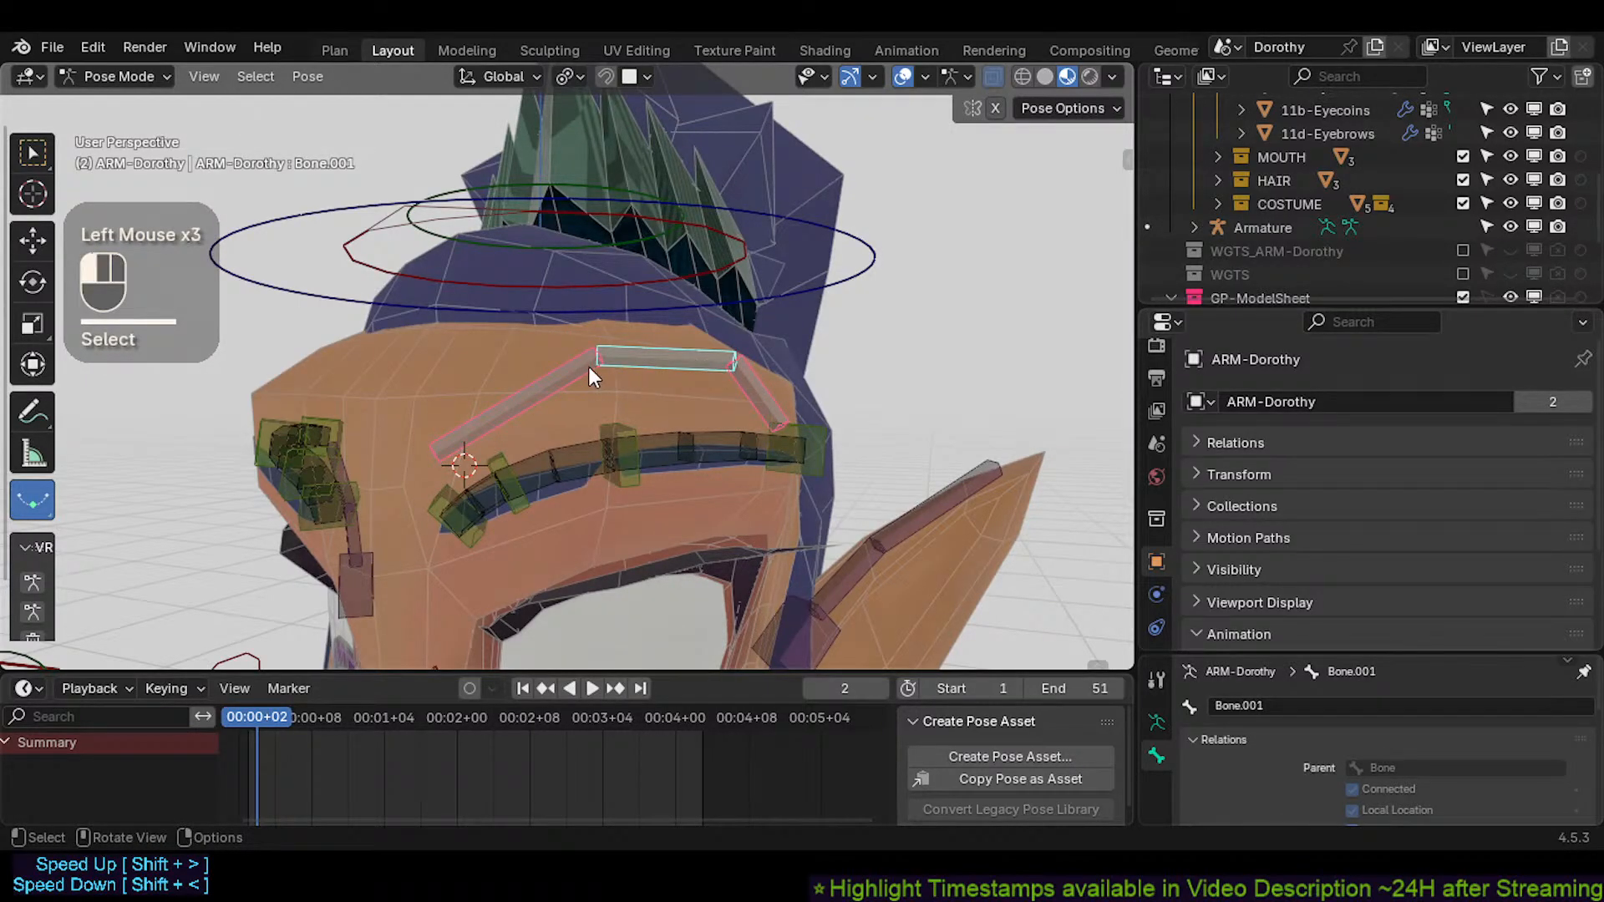
key(g)
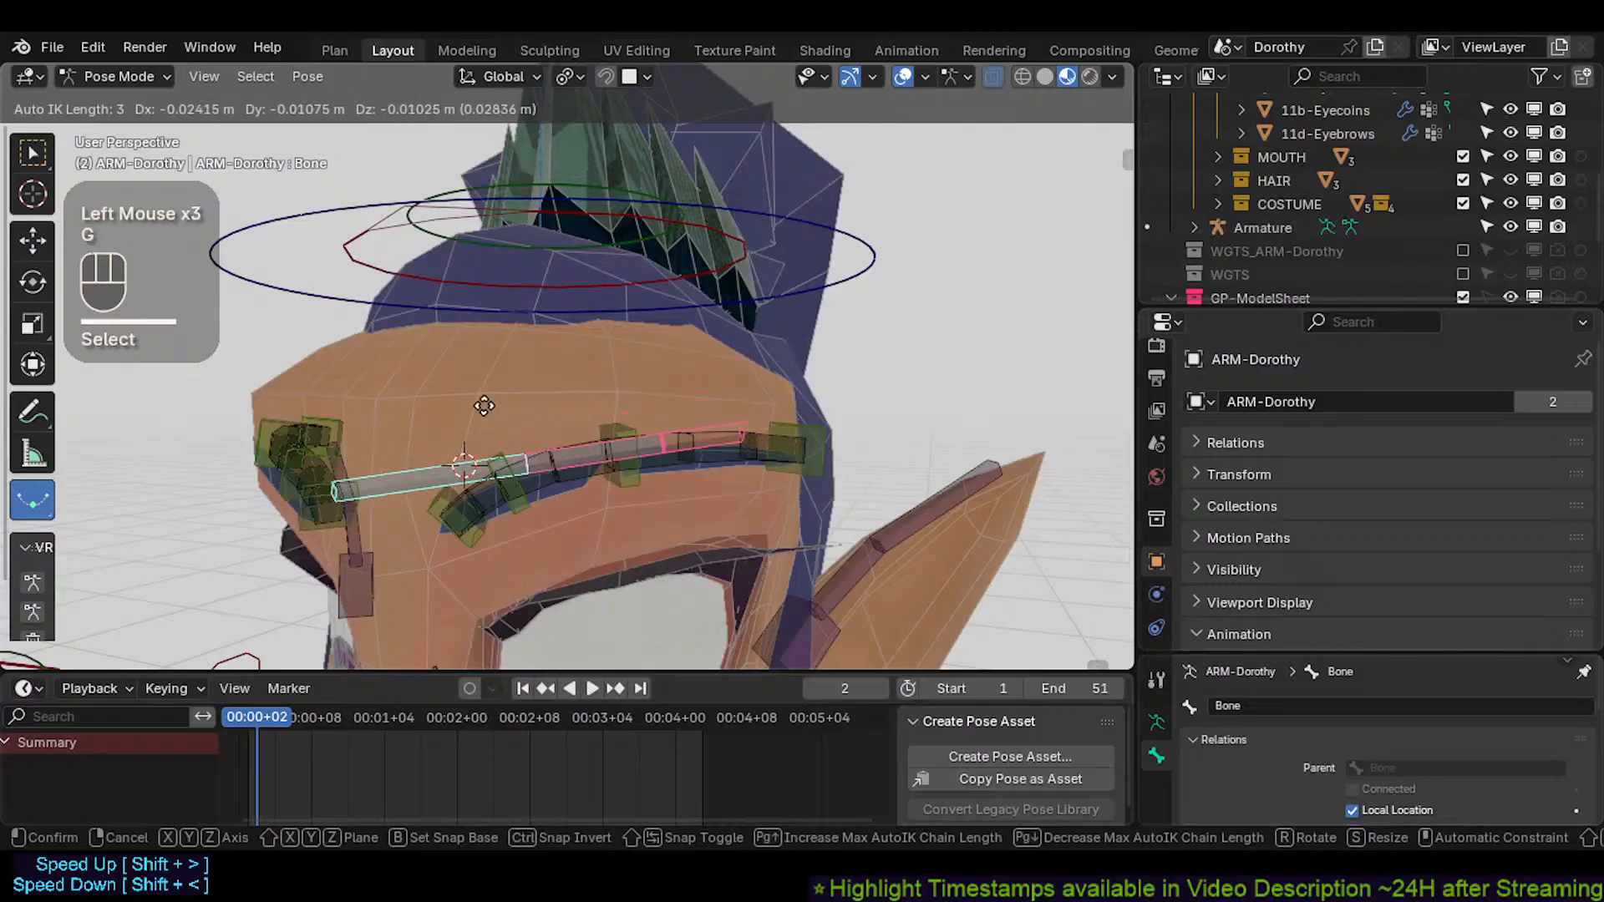
click(630, 403)
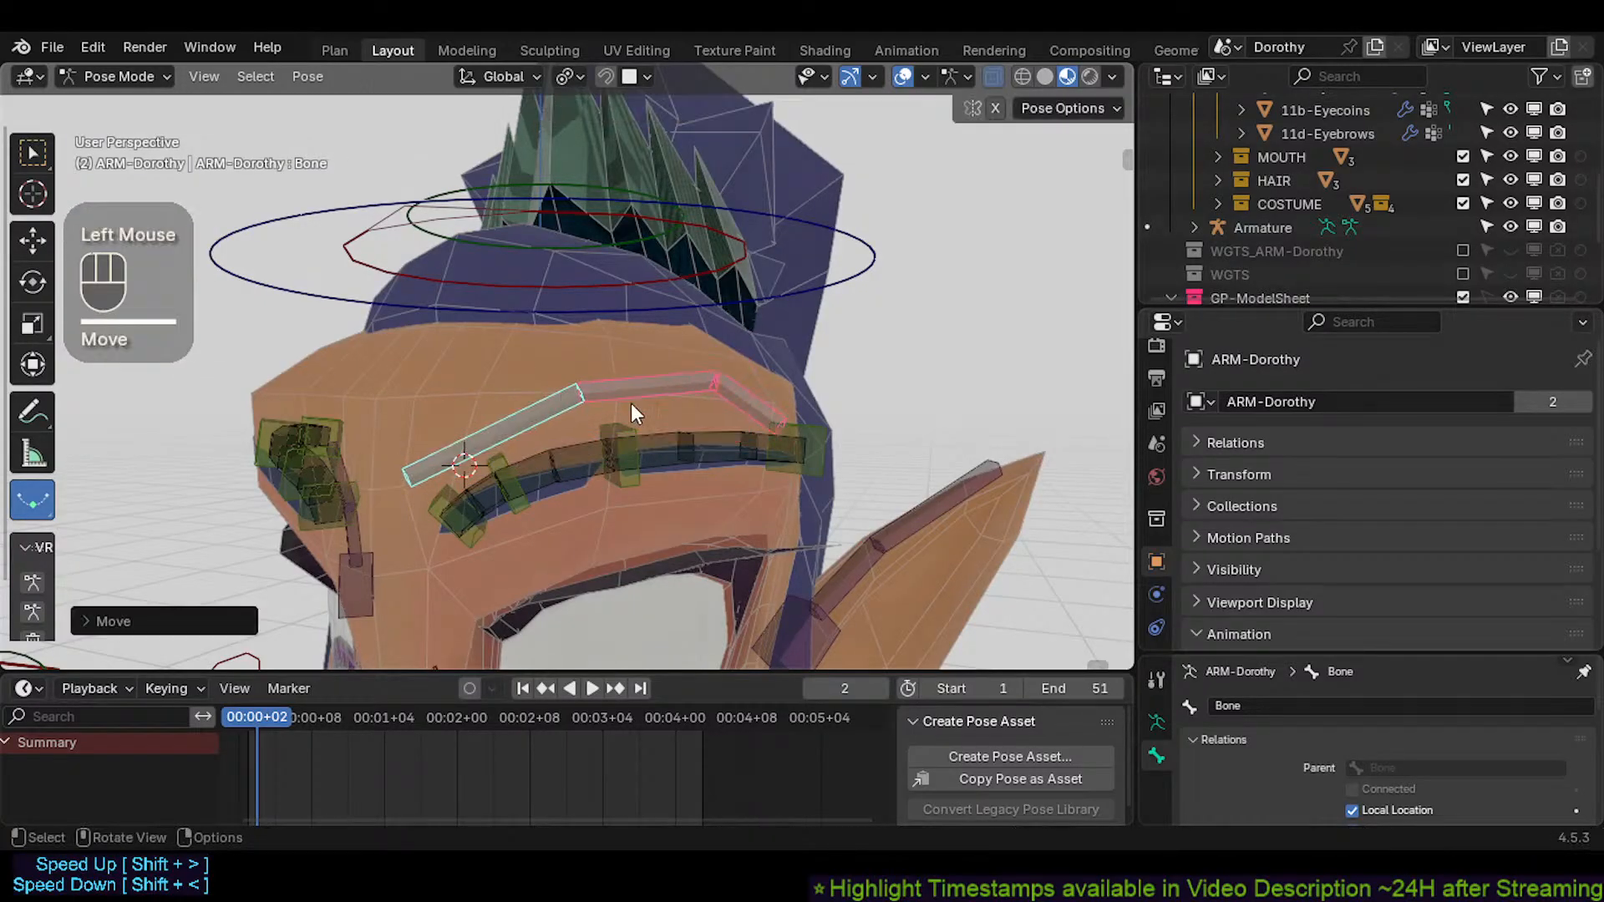
Move the forehead chain's outer and inner bones alternately with Auto IK to test how the chain bends
click(745, 411)
key(g)
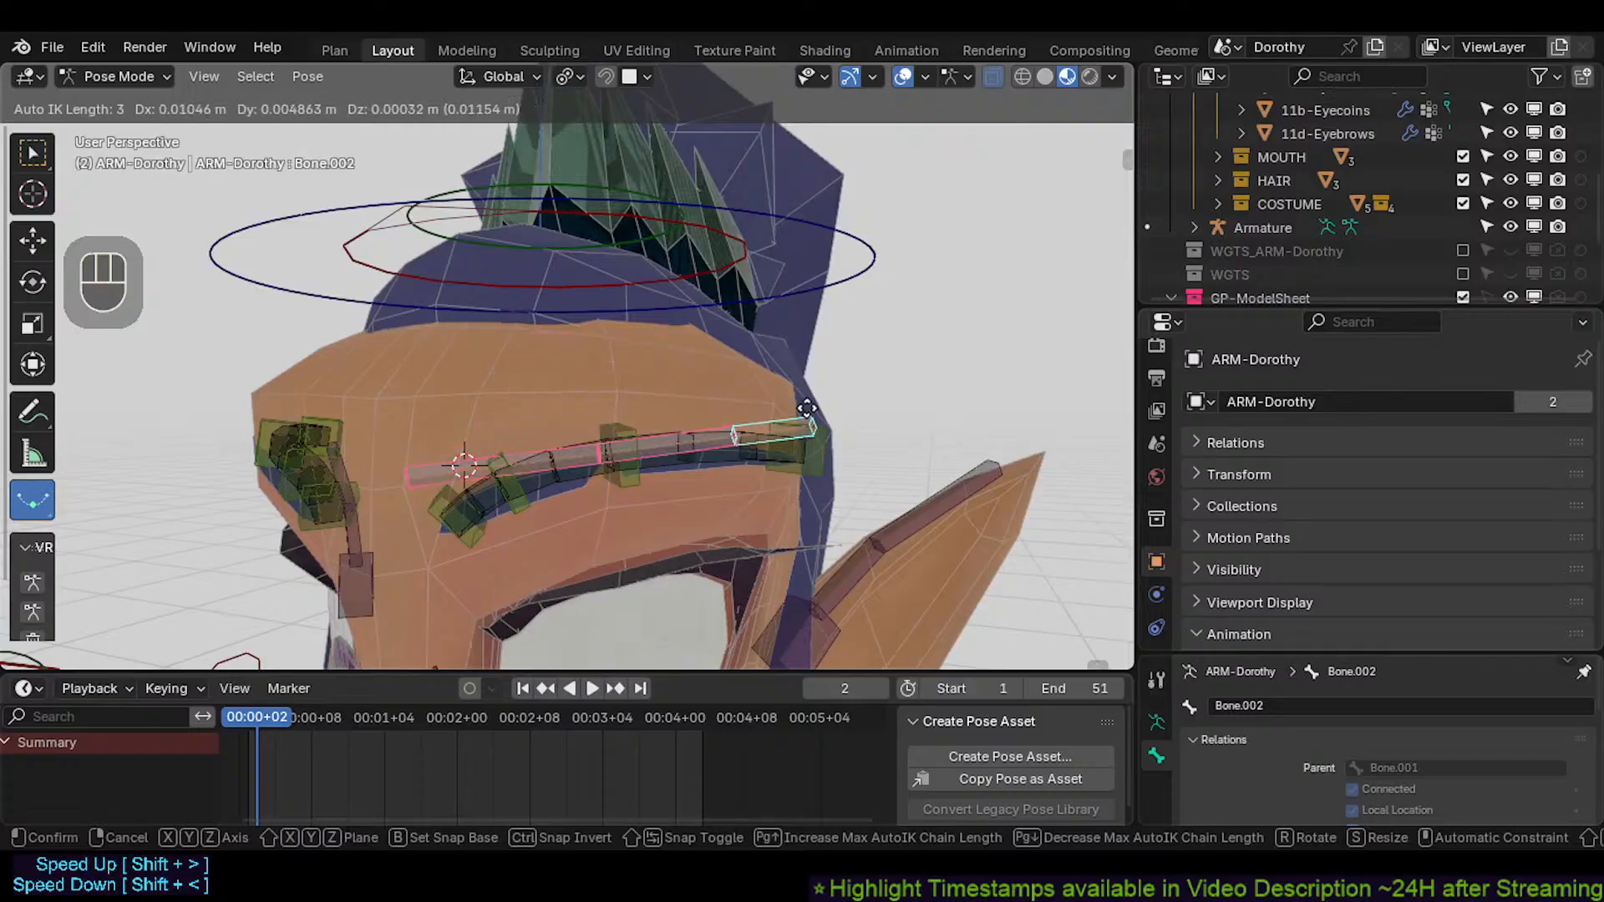
click(735, 405)
click(483, 436)
key(g)
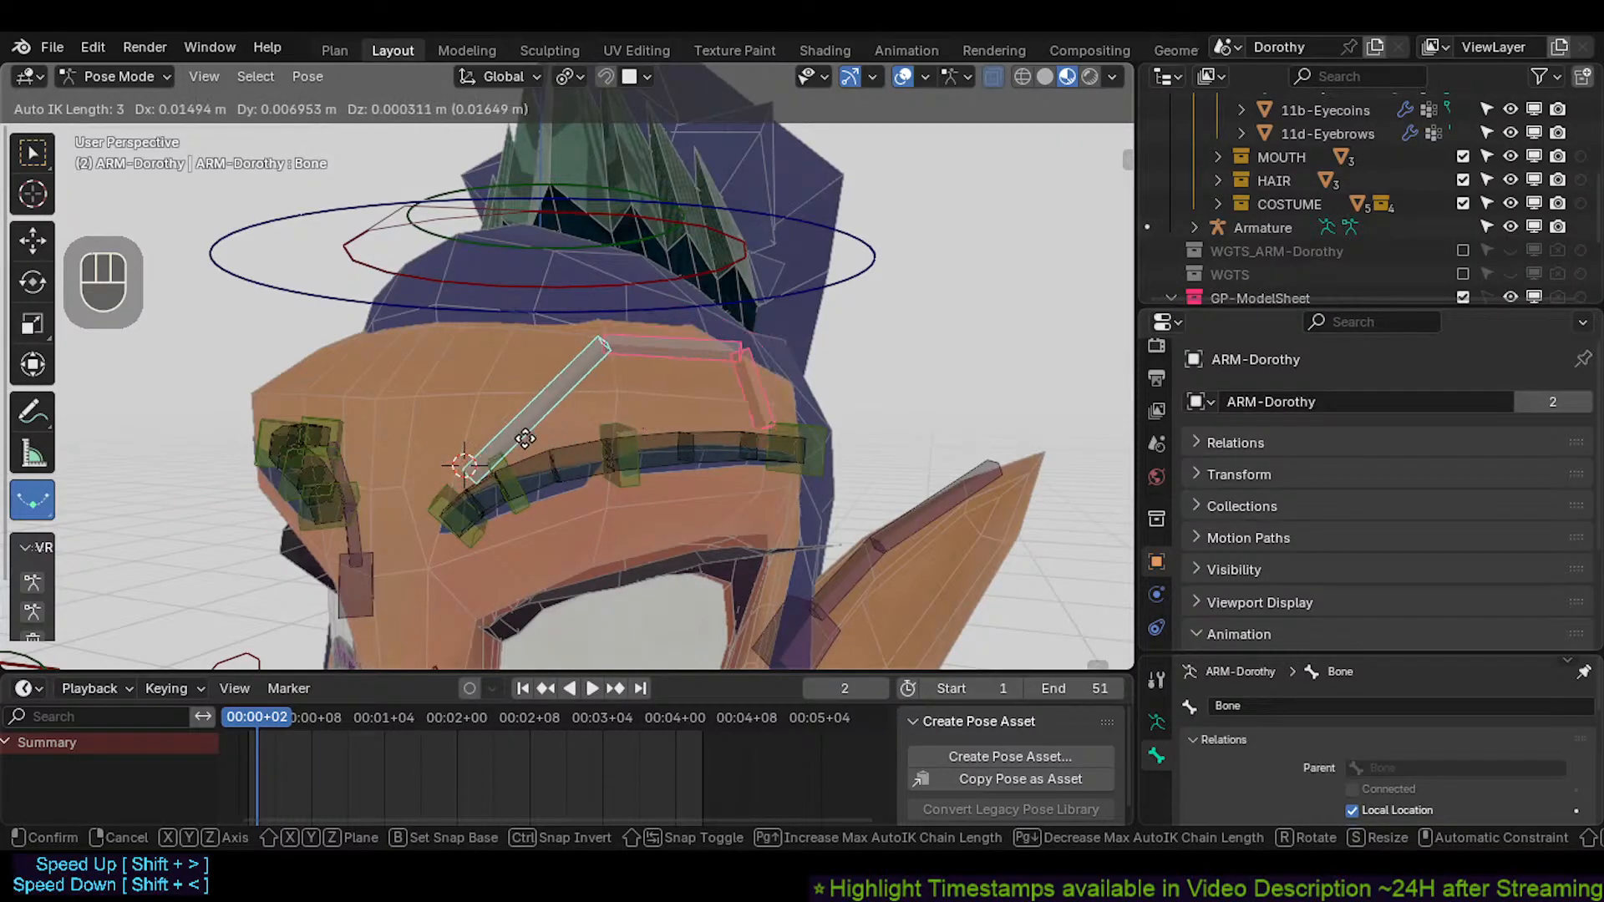
click(506, 443)
click(750, 399)
key(g)
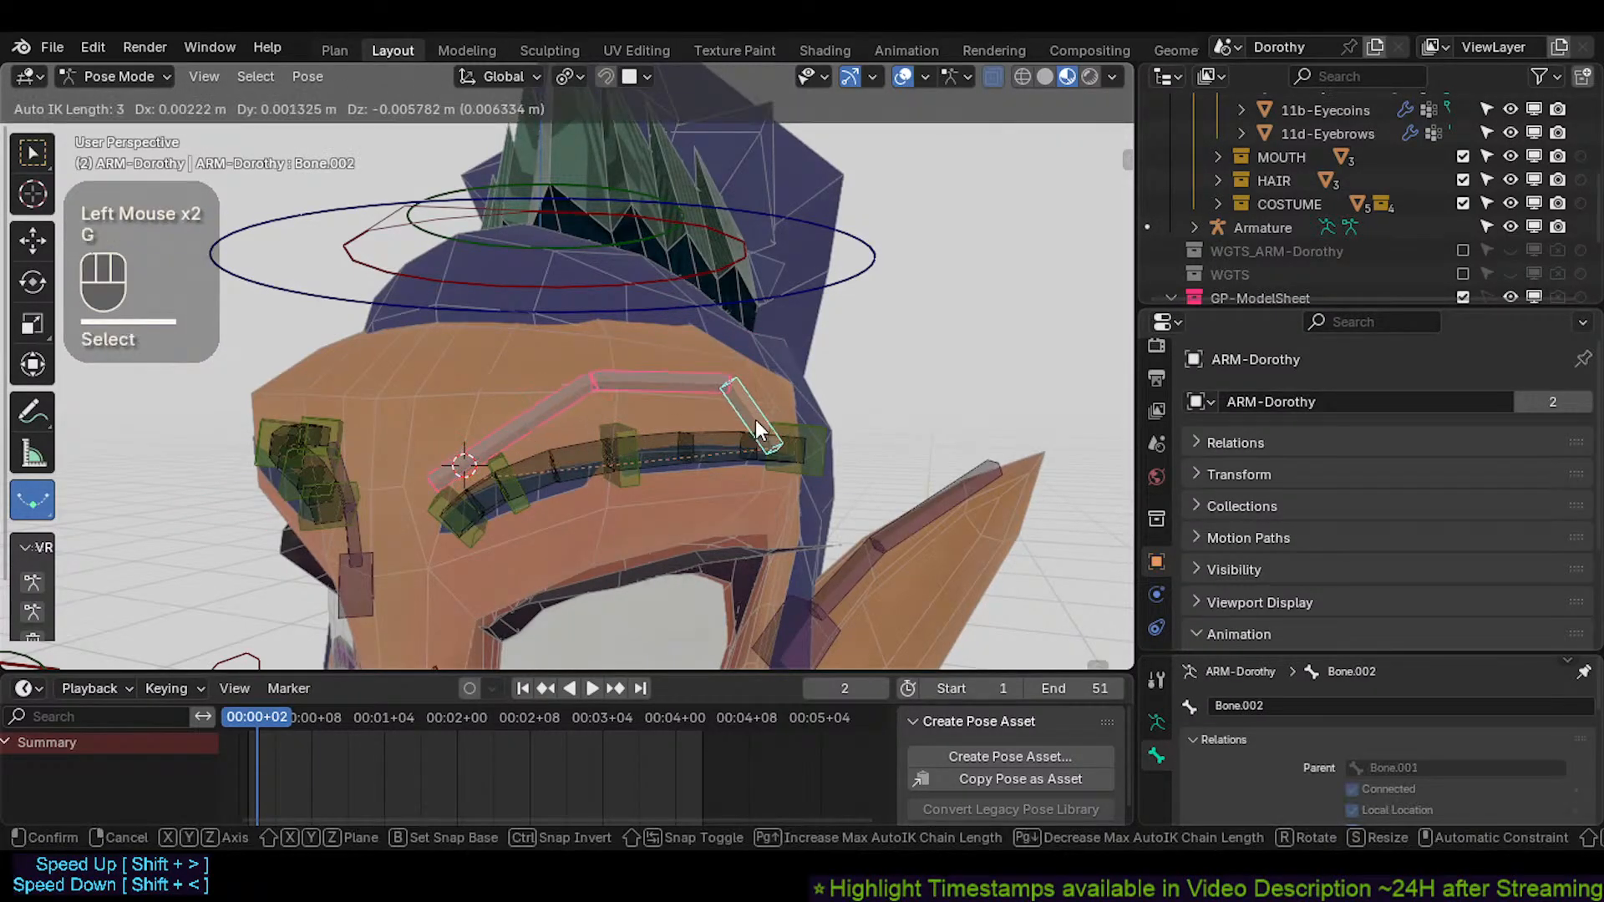
click(755, 420)
Raise the forehead chain's middle bone with Auto IK and shift its inner bone down toward the nose bridge
click(694, 397)
key(g)
click(550, 381)
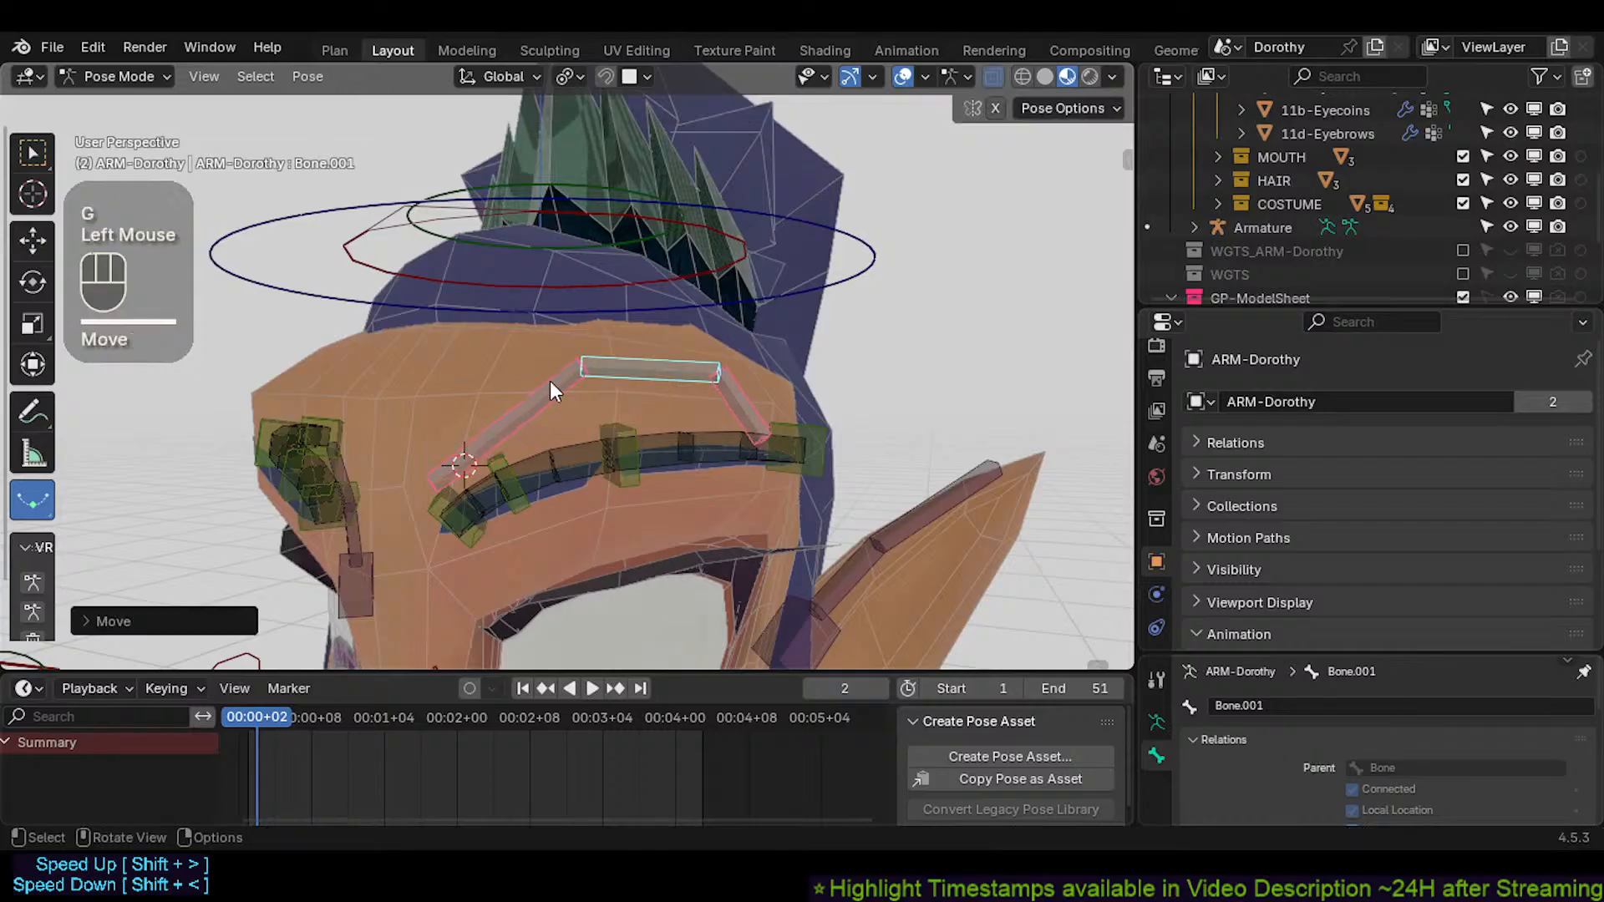
click(549, 381)
key(g)
click(570, 383)
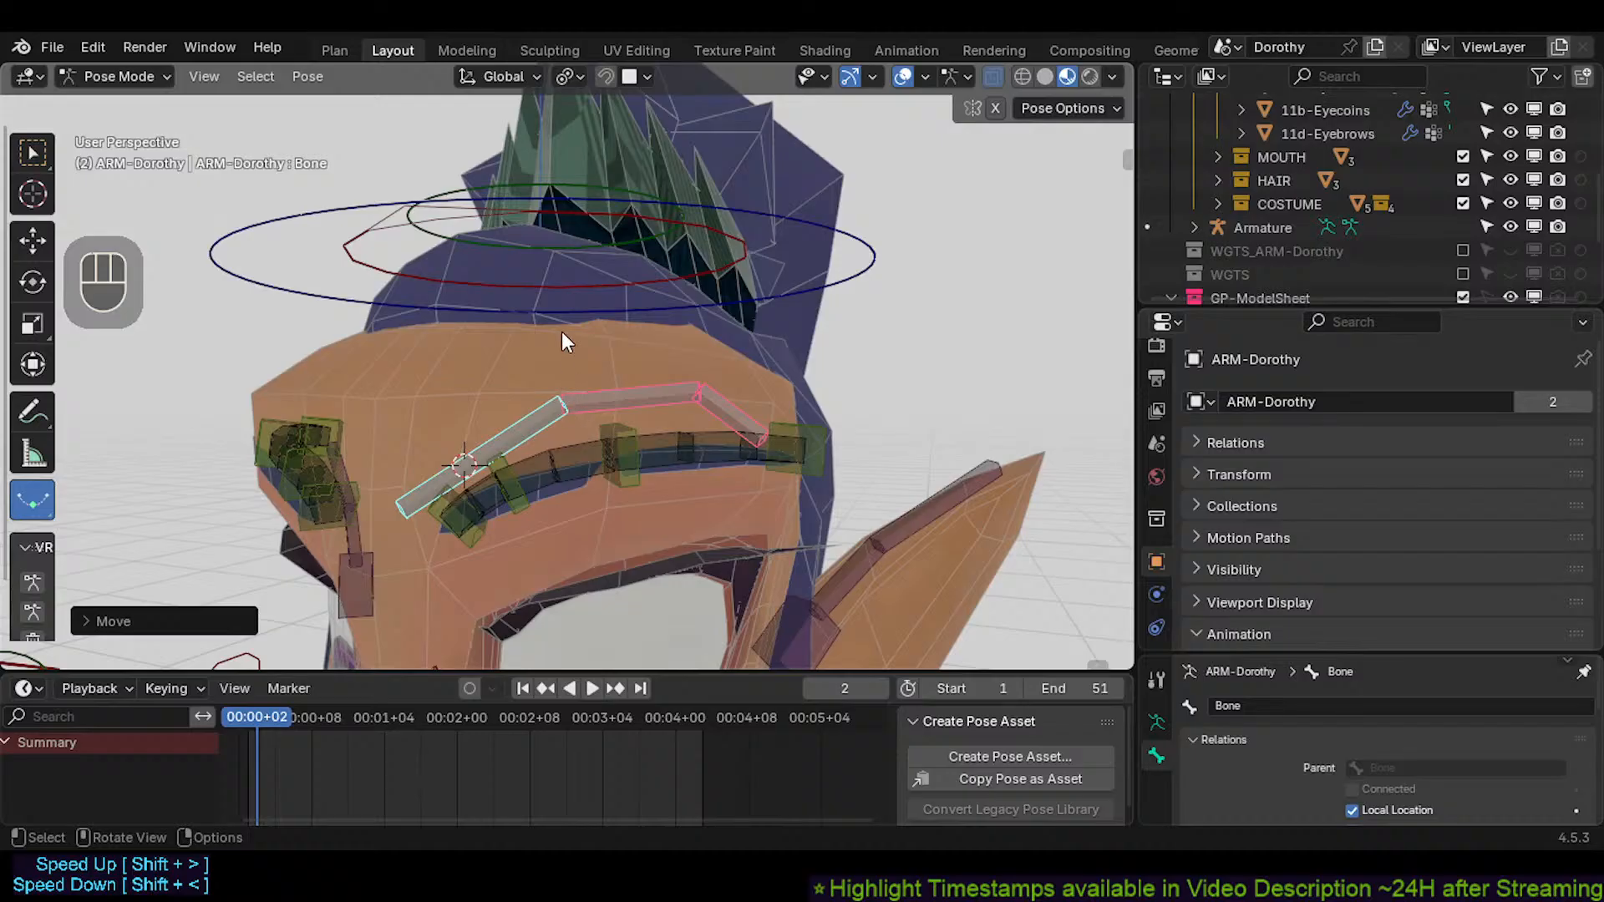
click(552, 408)
key(g)
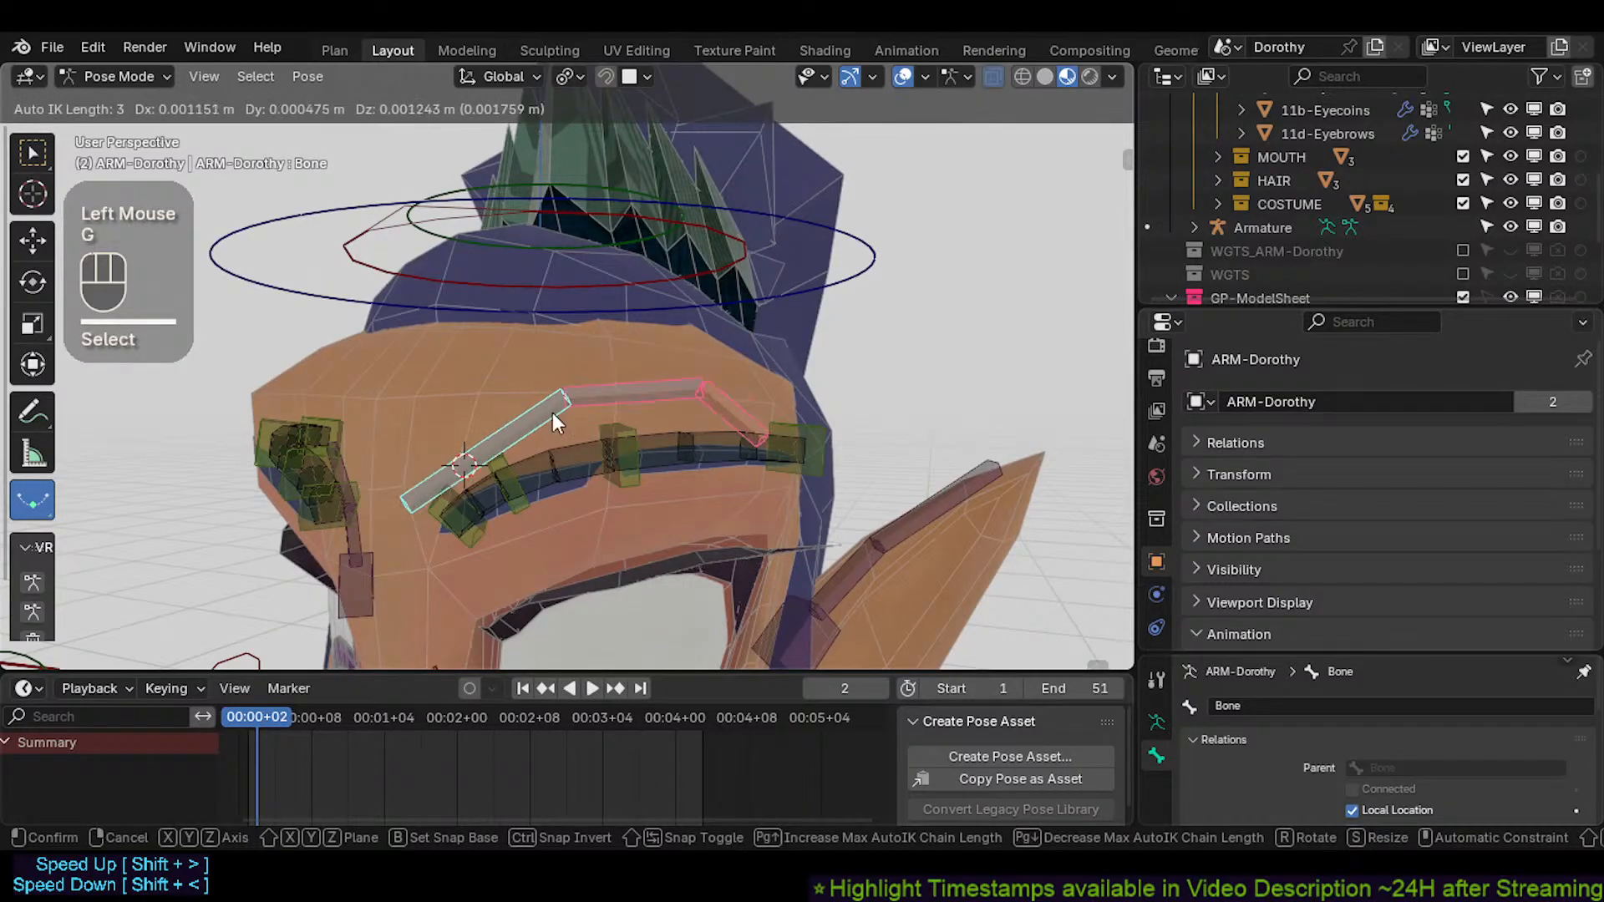
click(659, 384)
Shift the forehead chain's middle bone and reposition its outer bone with Auto IK to reshape the arch
click(659, 384)
key(g)
click(660, 391)
click(712, 408)
key(g)
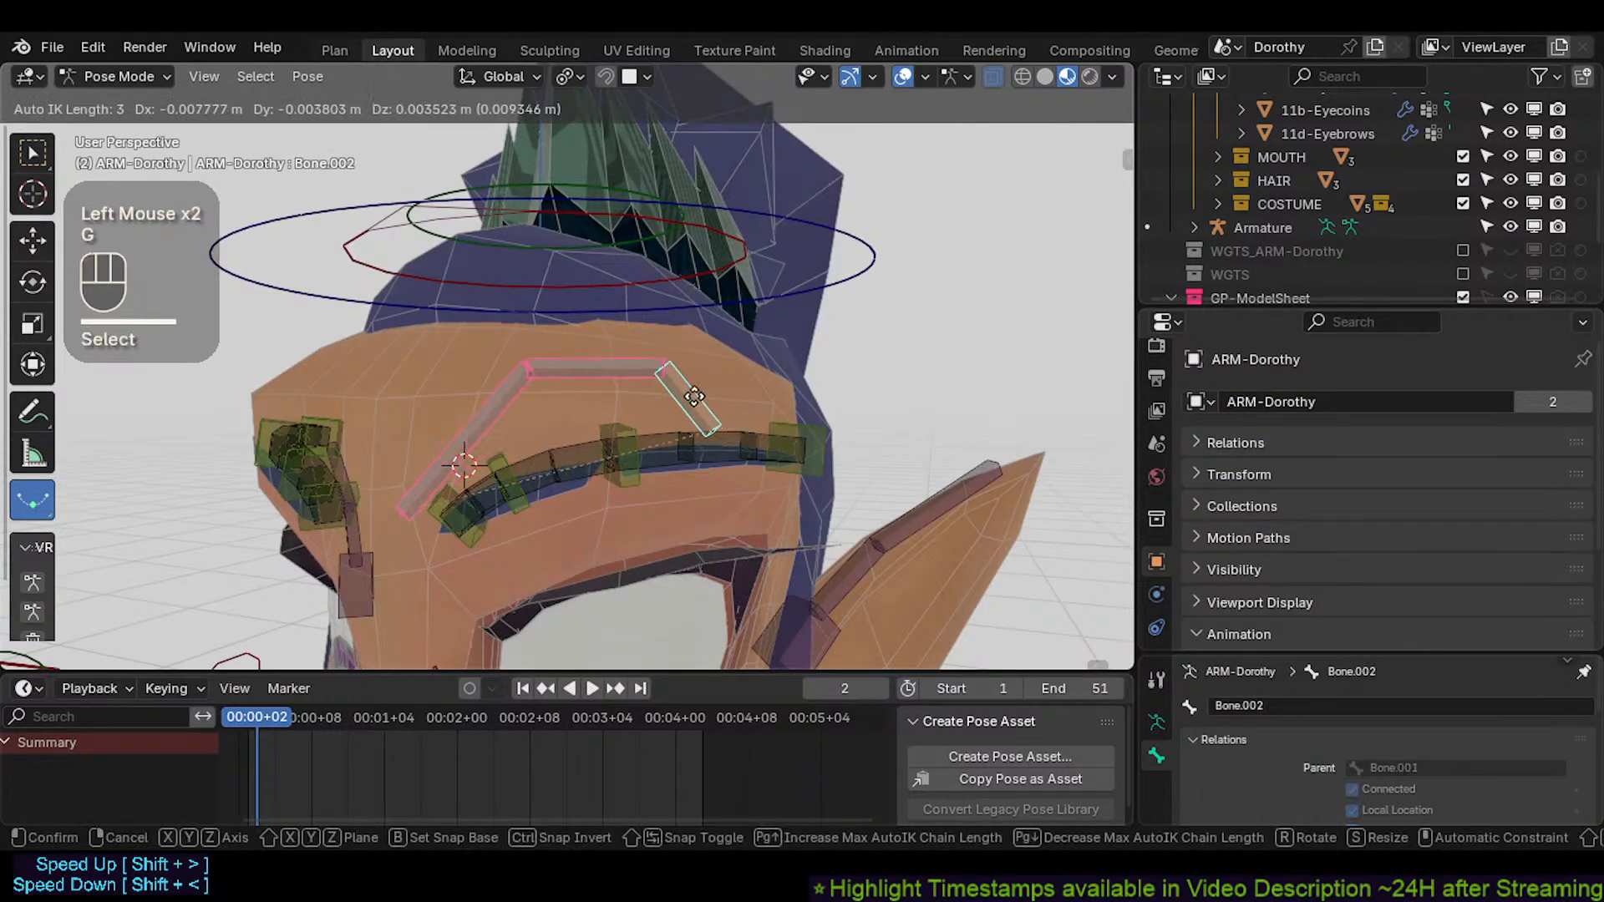
click(703, 392)
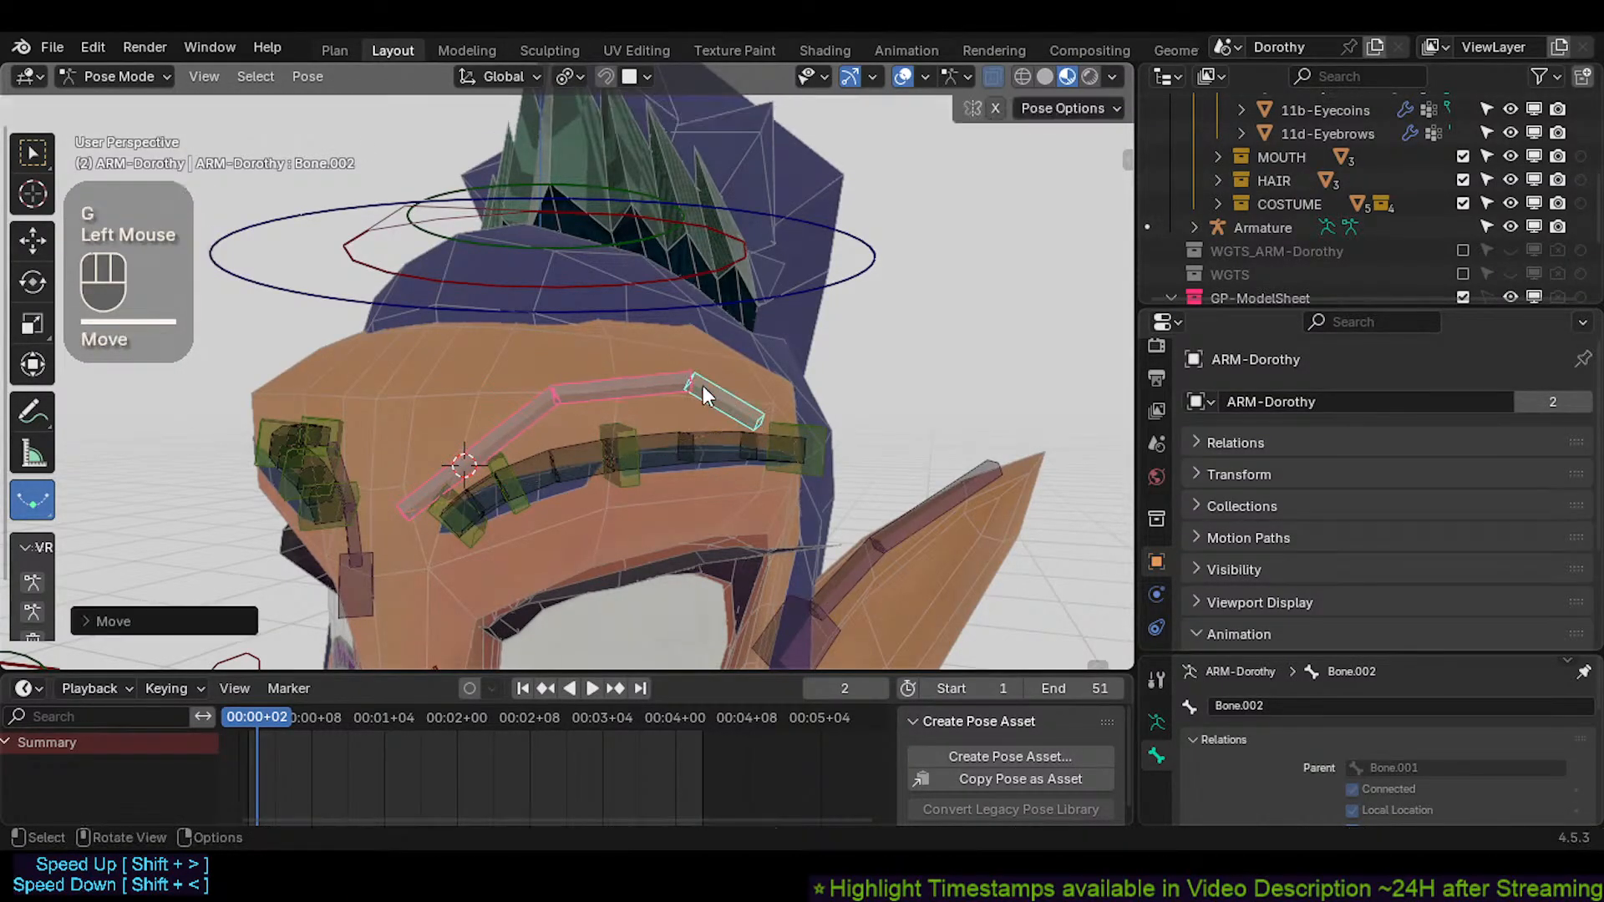
Adjust the left eyebrow's HDL-Eyebrow.L.001 and .002 handles slightly and lower HDL-Eyebrow.L.003 to arch the brow
click(620, 429)
key(g)
click(620, 419)
click(504, 451)
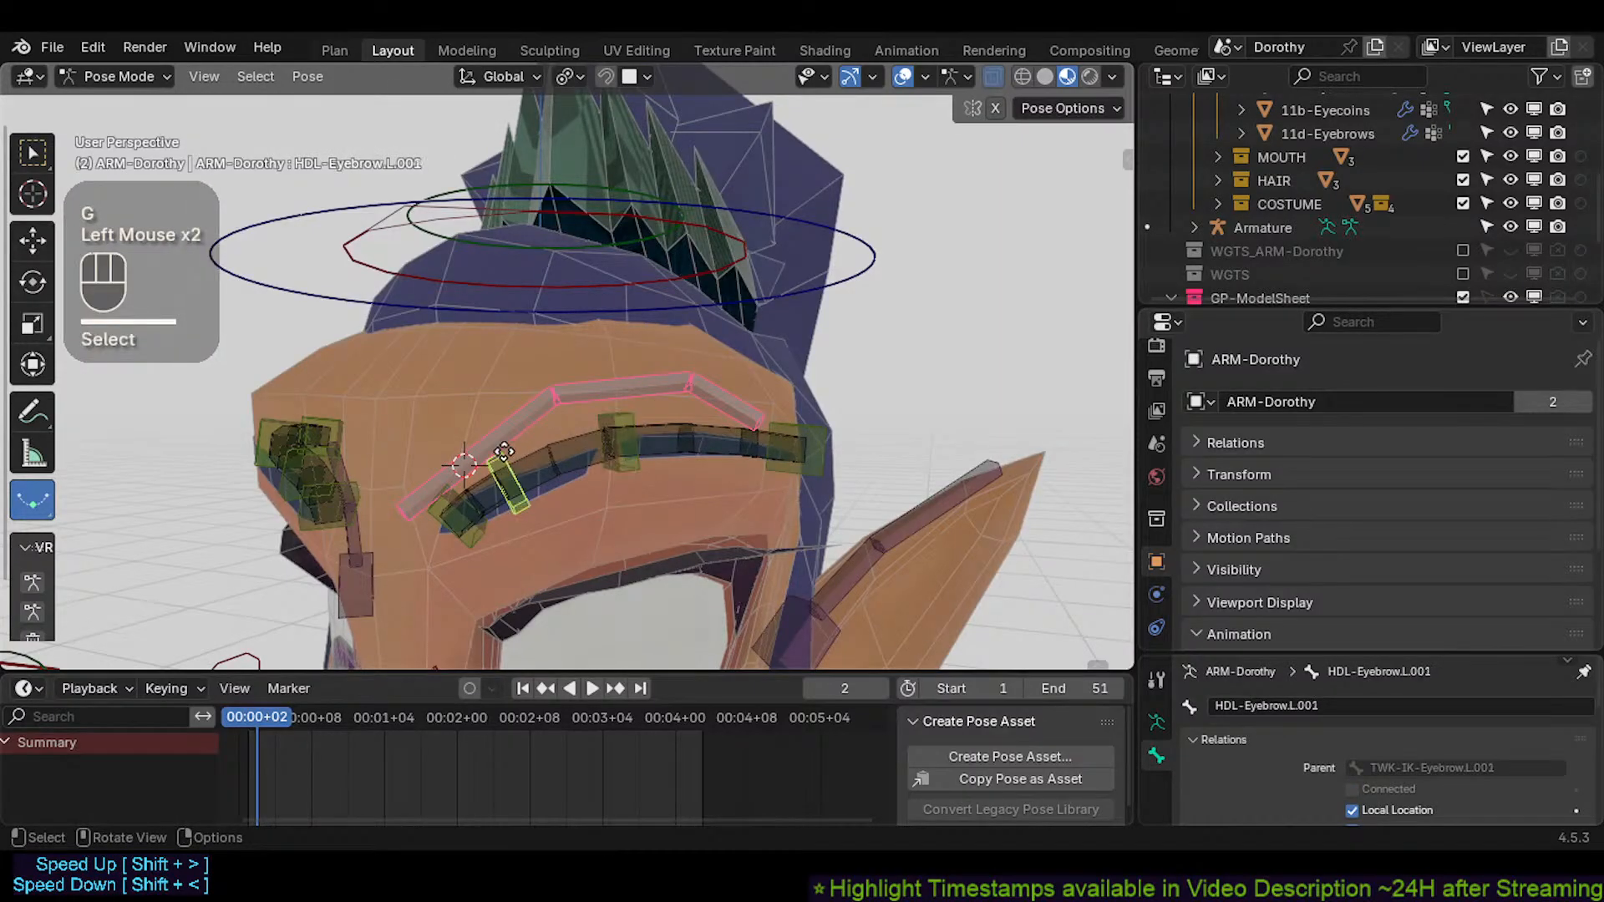
key(g)
click(506, 447)
click(632, 418)
key(g)
click(633, 419)
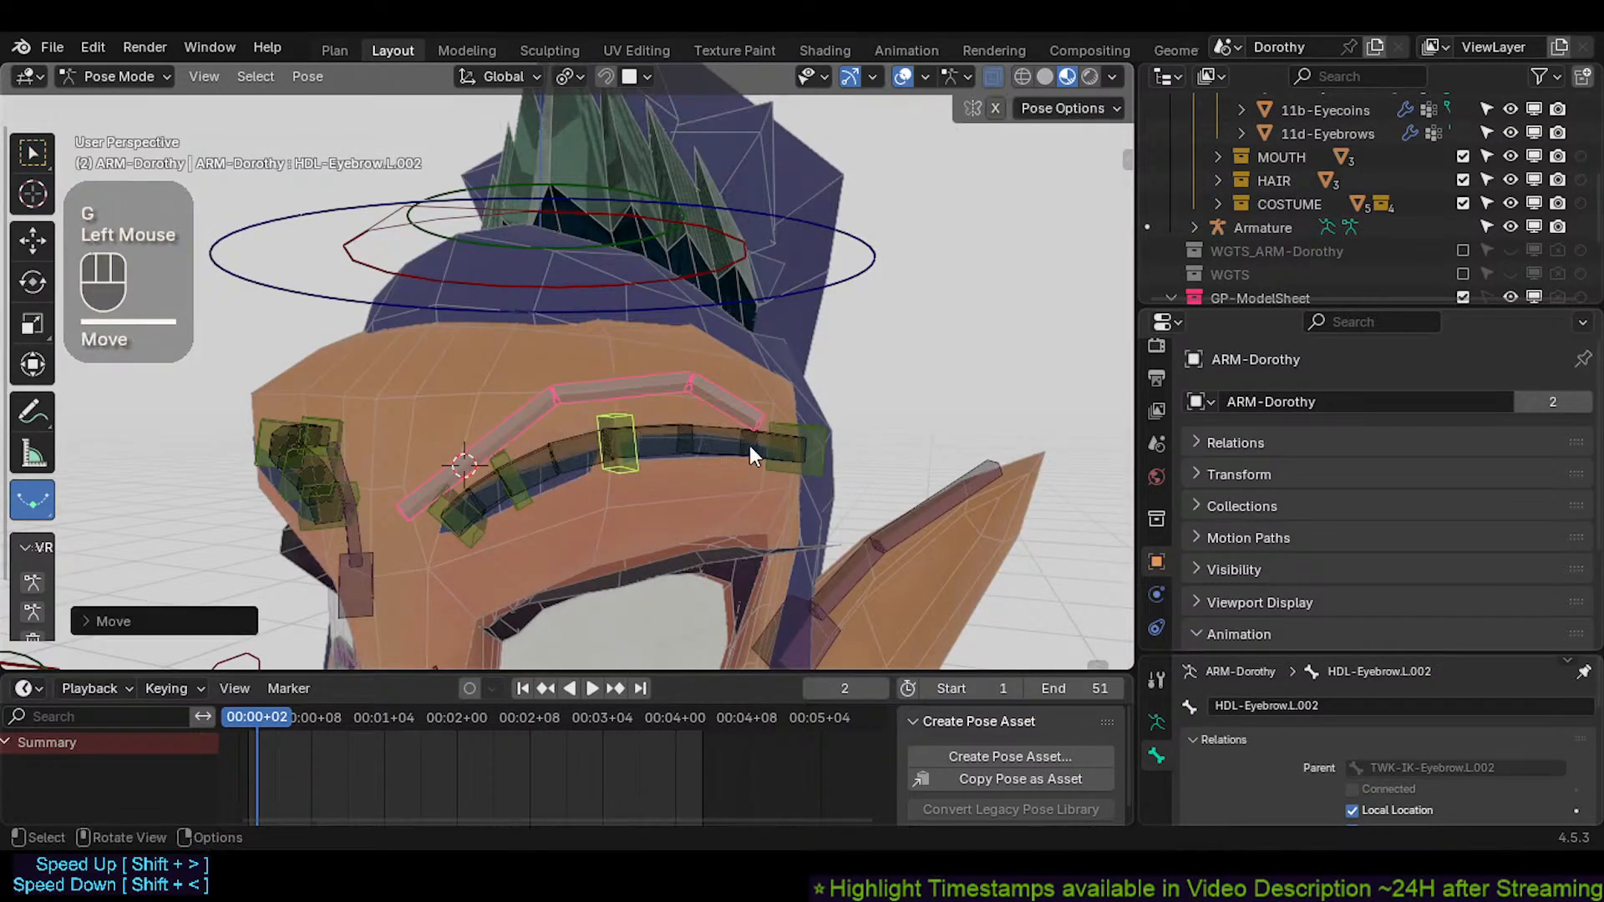
click(817, 423)
key(g)
click(802, 457)
key(g)
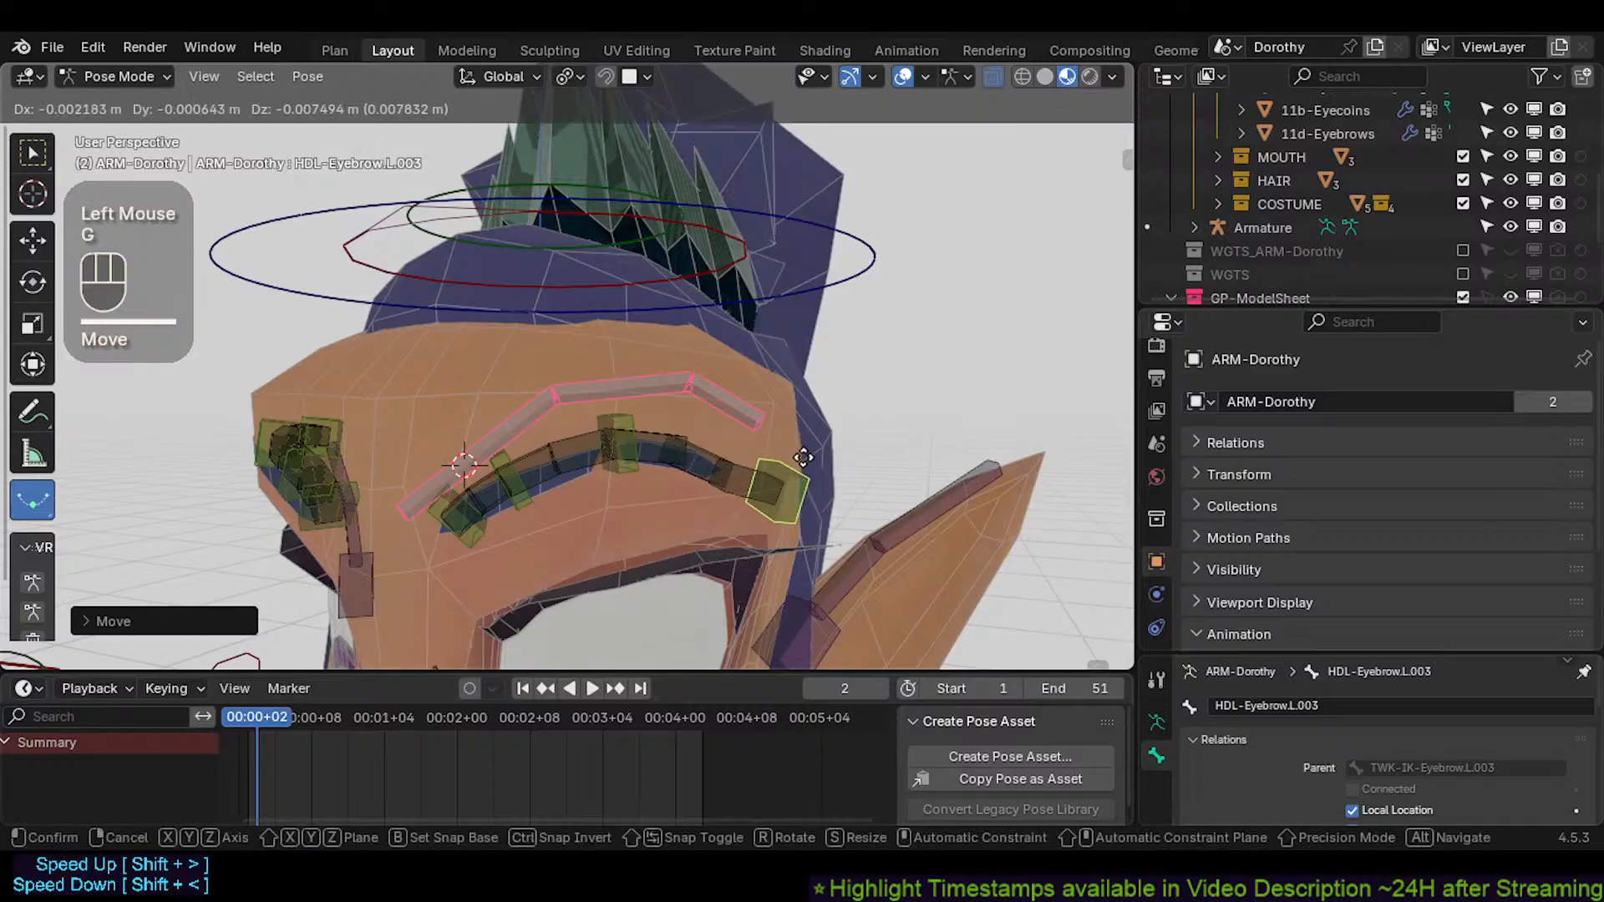
click(802, 456)
Nudge the forehead chain's outer bone down with Auto IK for comparison with the eyebrow's arch
click(747, 409)
key(g)
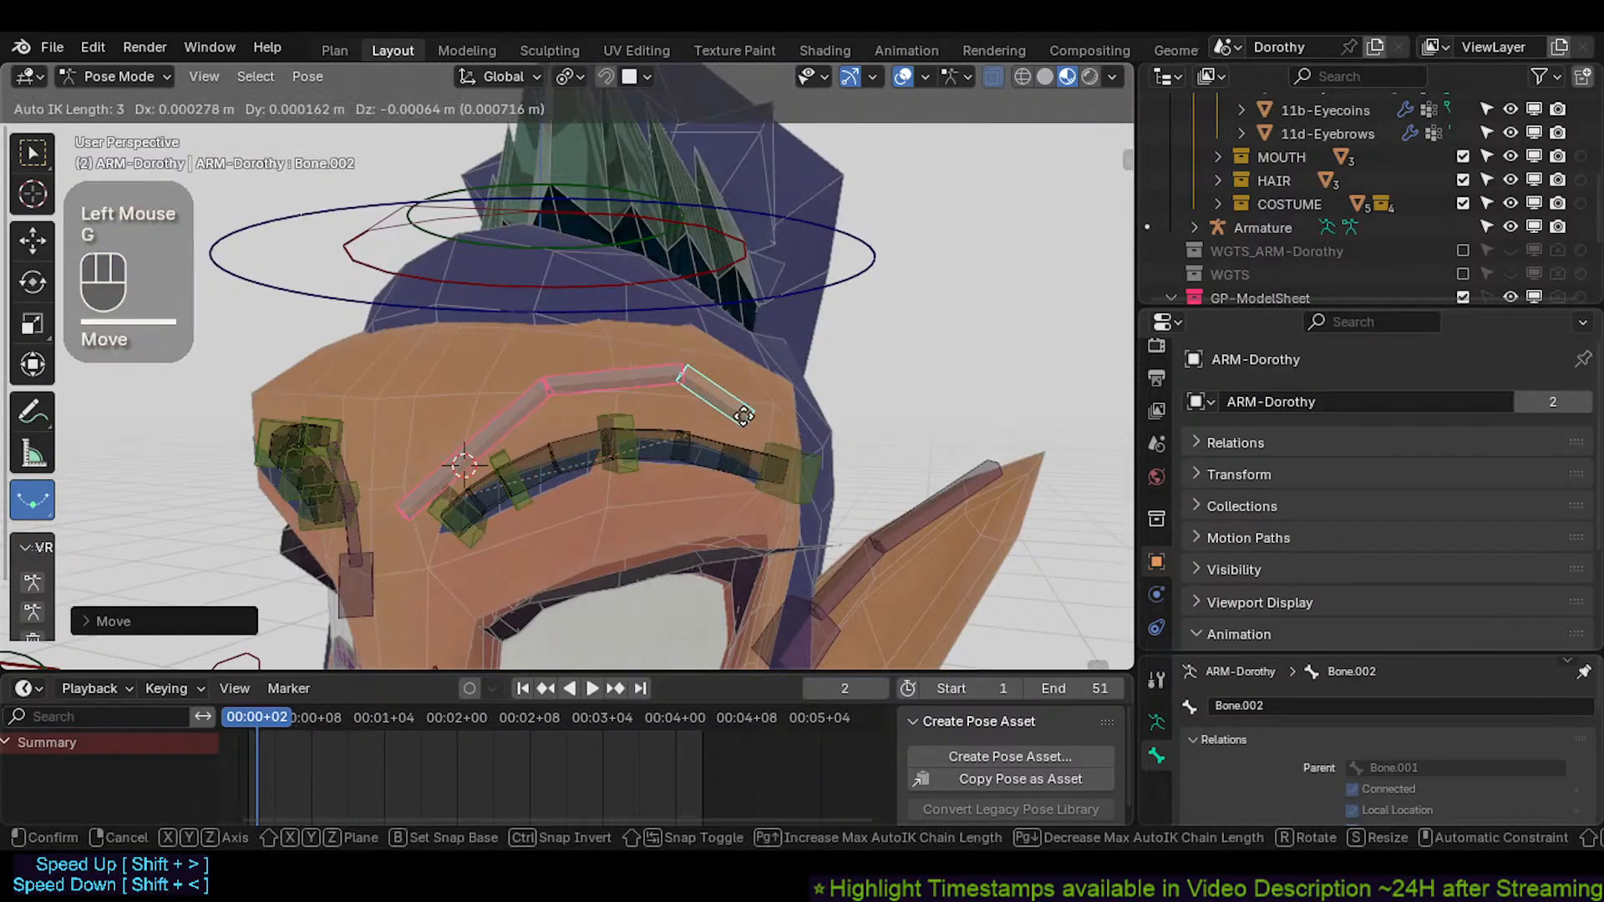
click(759, 424)
click(634, 391)
click(483, 438)
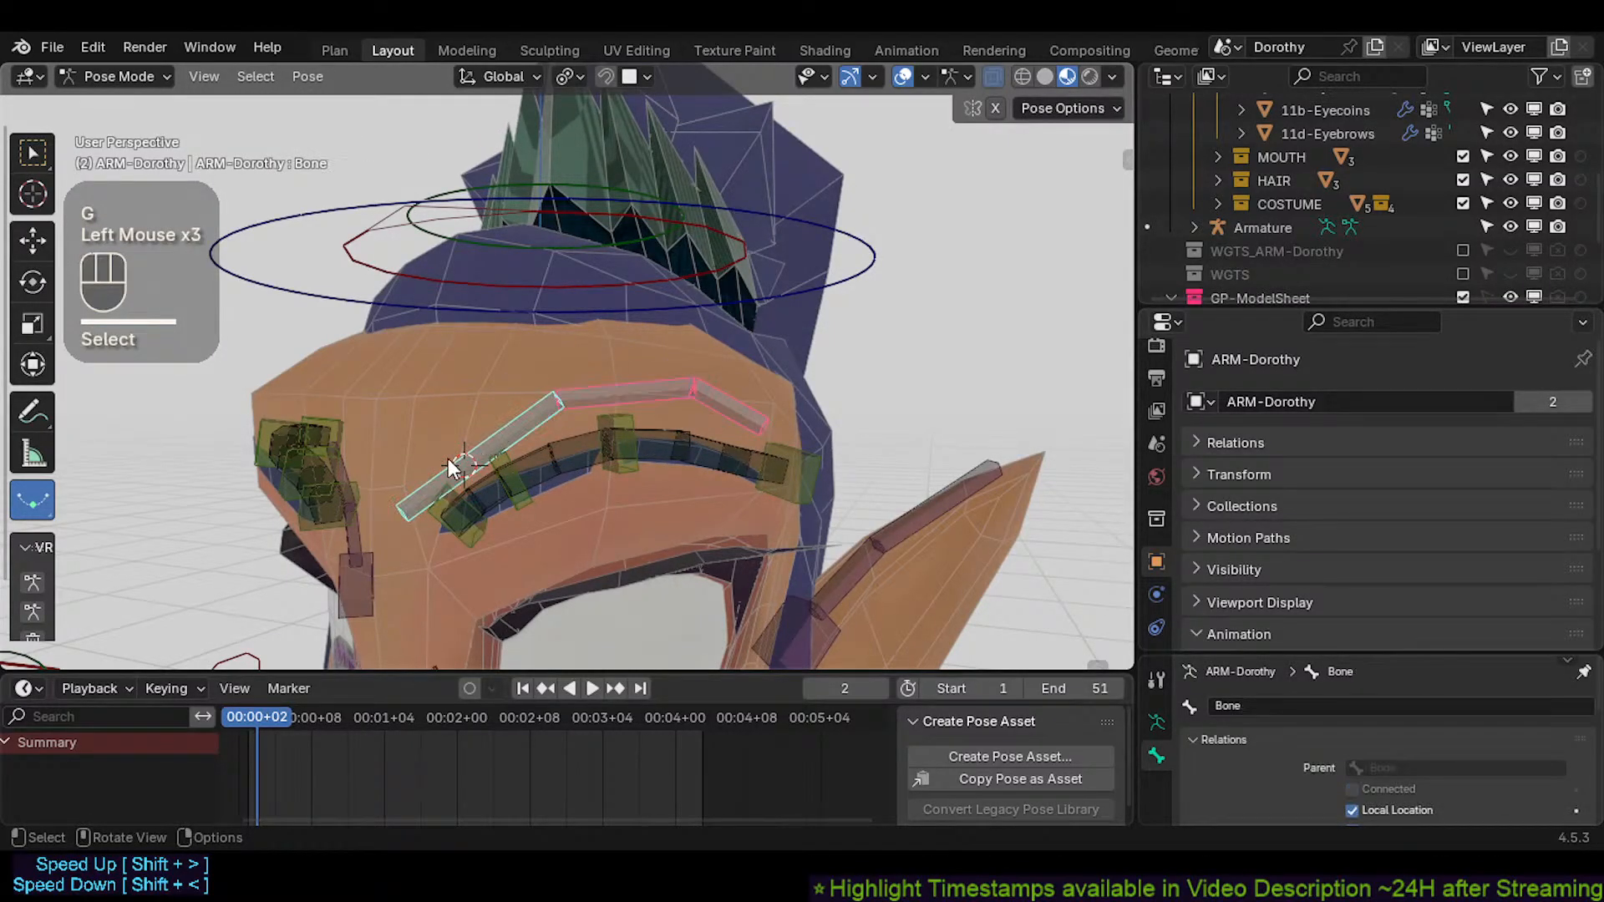
Try moving the left eyebrow's inner and outer end handles to see how the brow responds
click(497, 472)
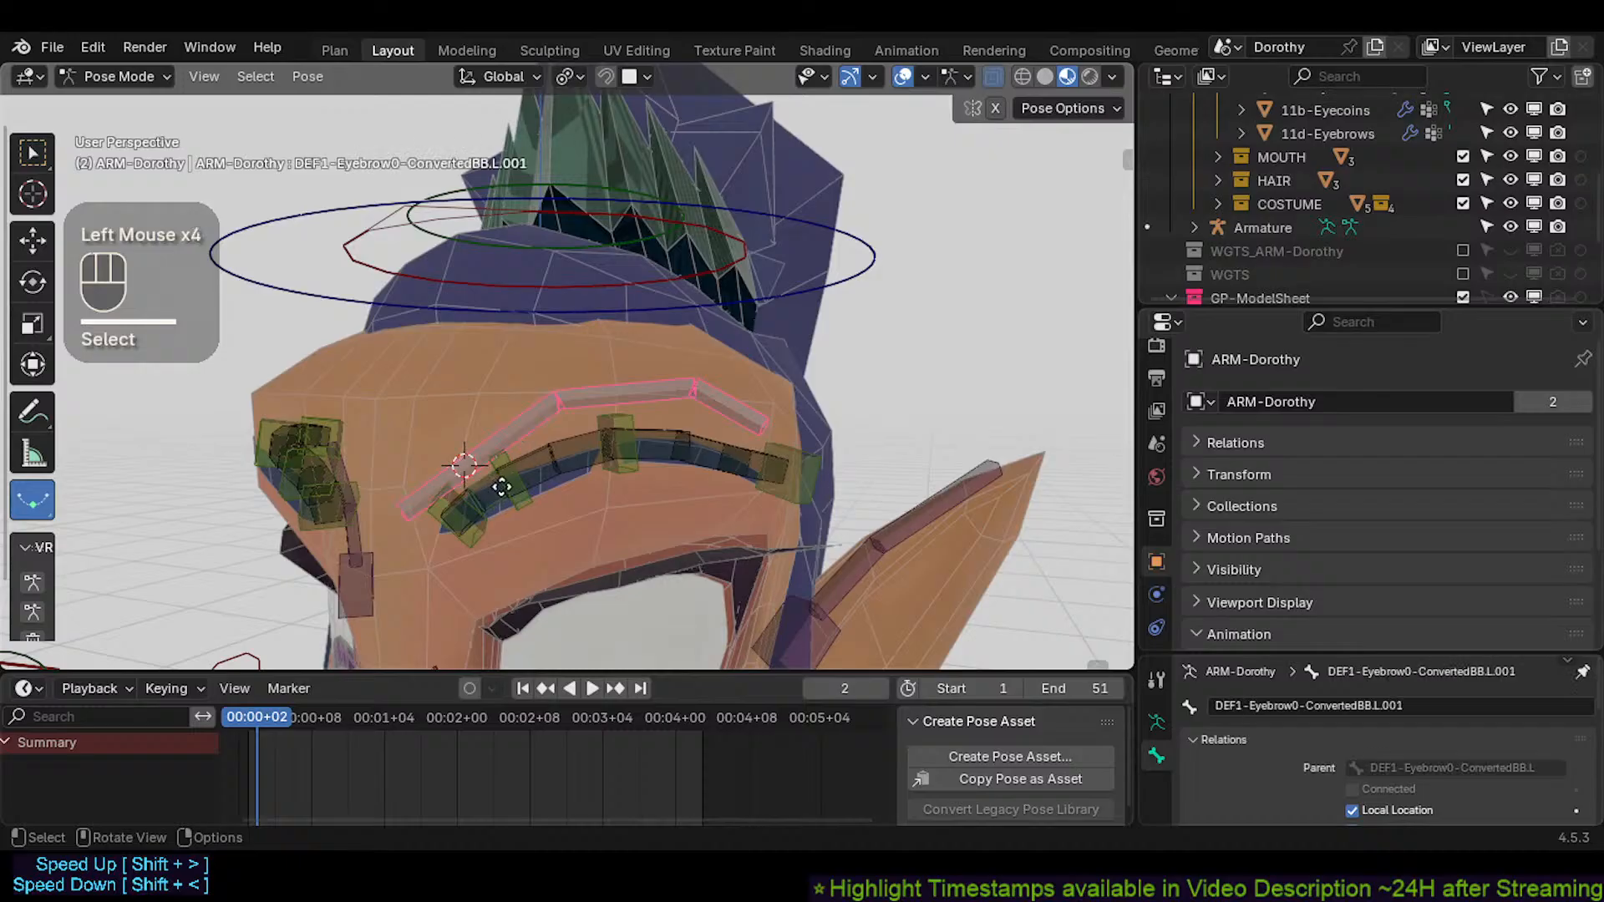
key(g)
click(469, 539)
key(g)
click(488, 516)
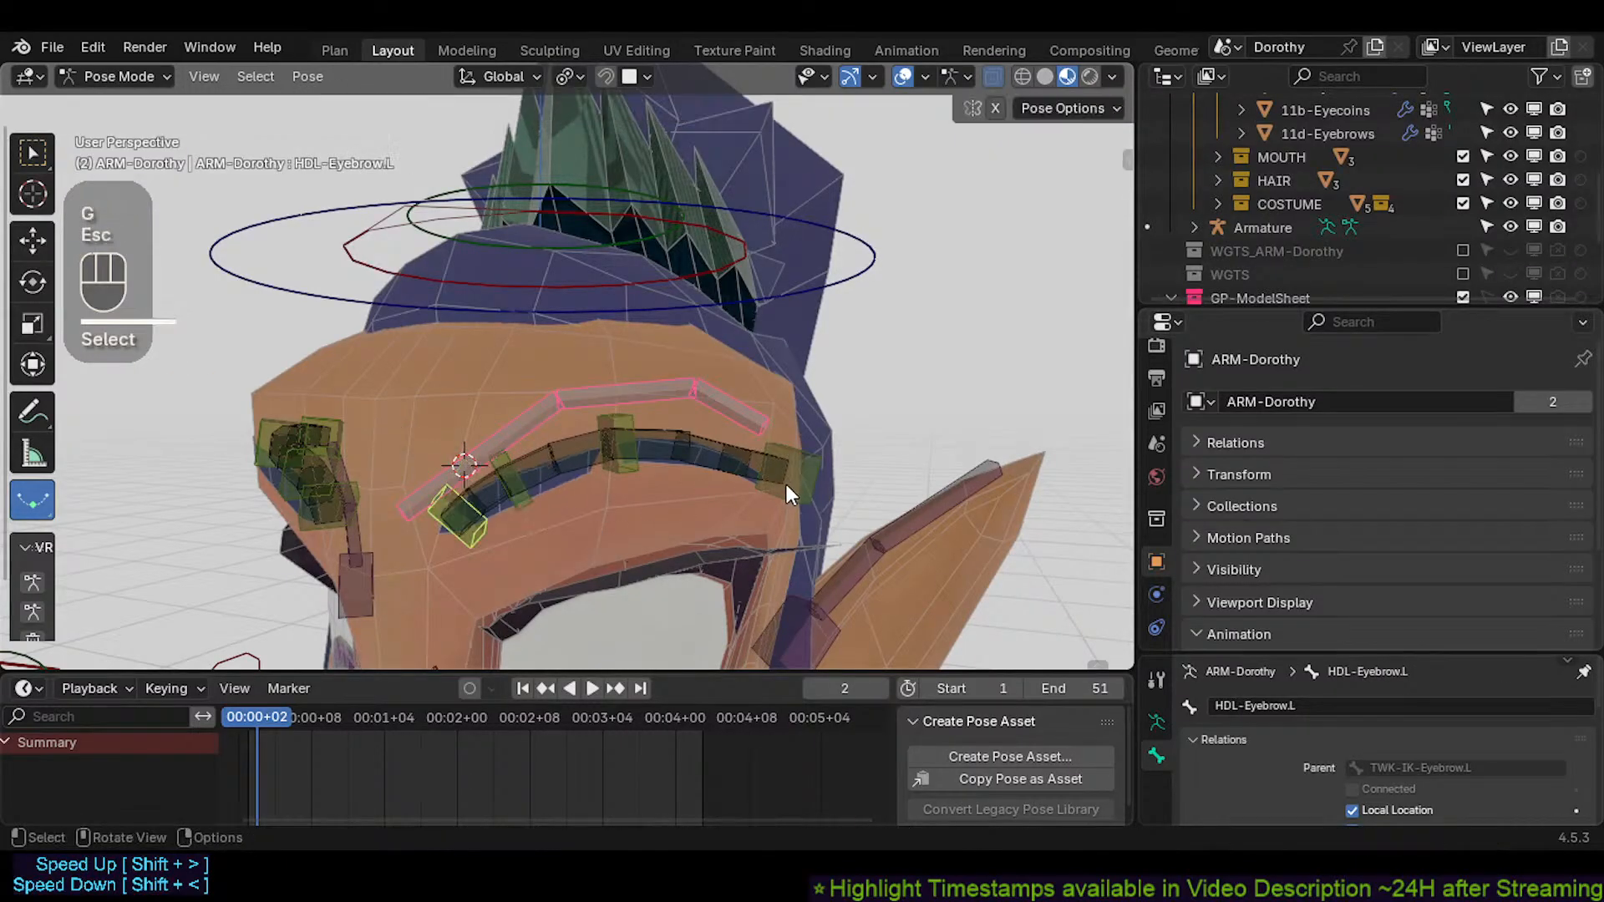
click(785, 482)
key(g)
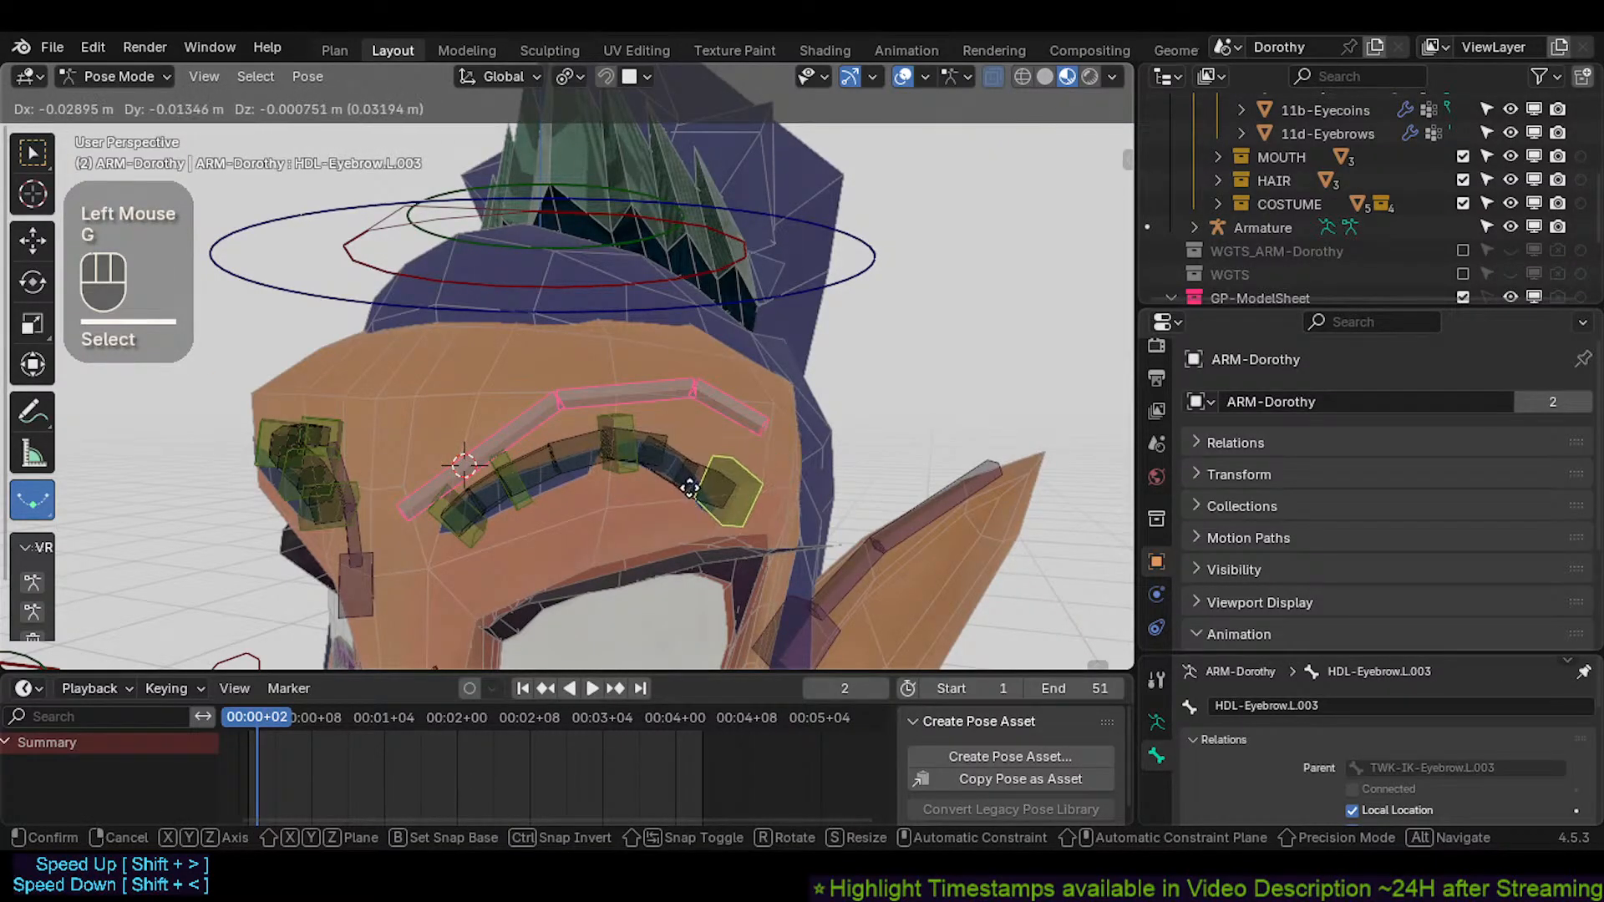
scroll(706, 458, down, 3)
key(Escape)
double_click(620, 422)
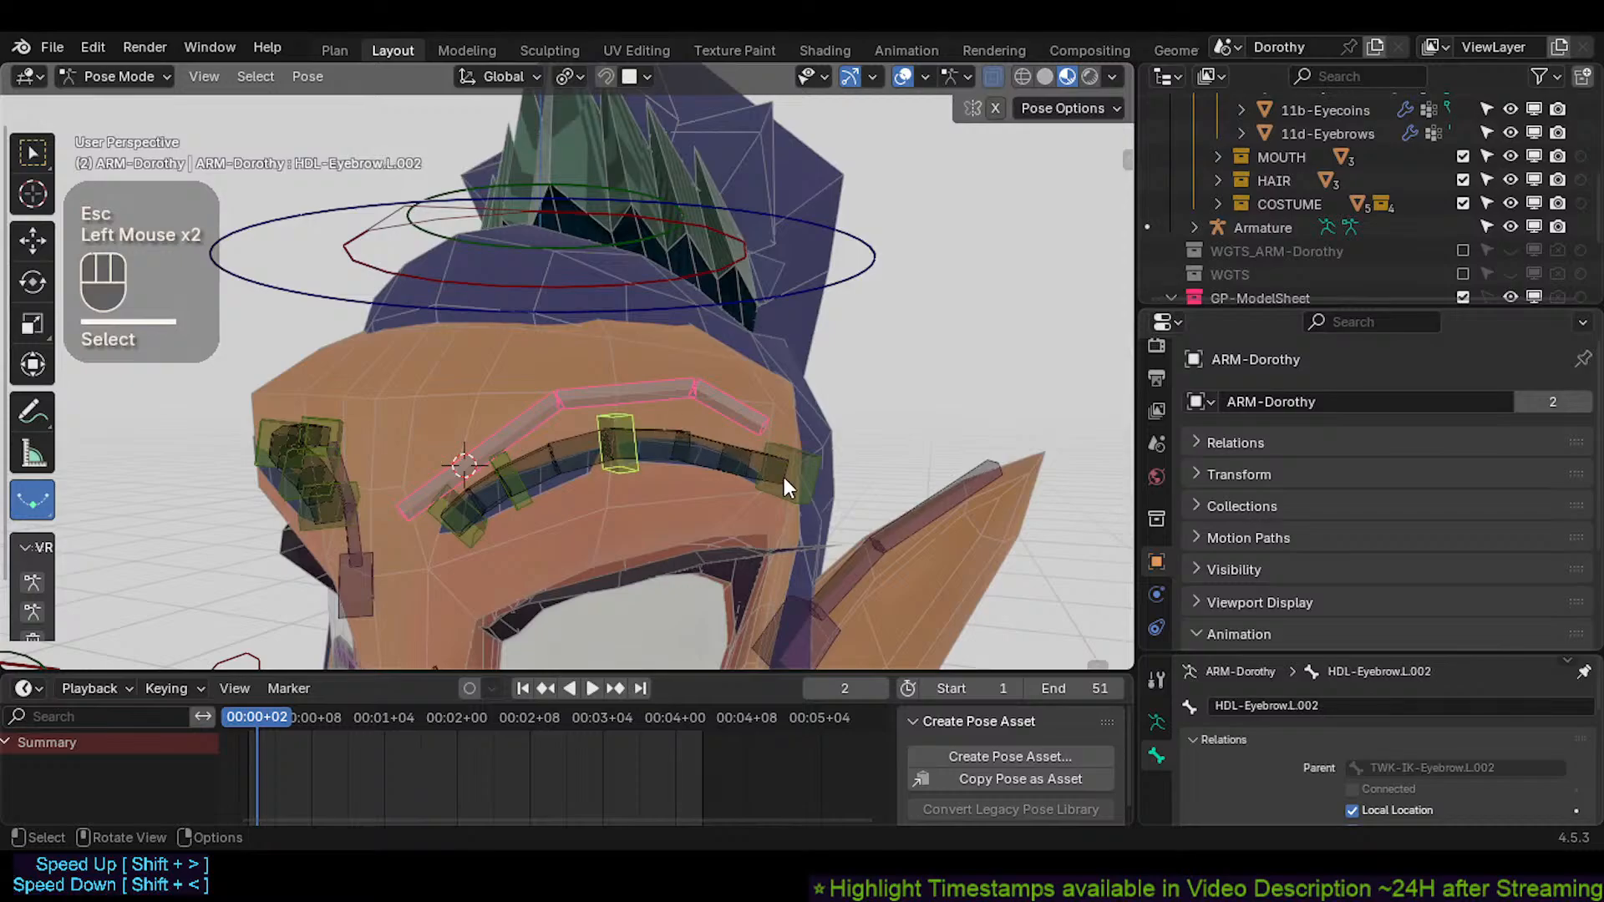
click(782, 478)
click(675, 466)
click(613, 448)
Move the forehead chain's outer bone repeatedly with Auto IK and rotate its inner bone
click(679, 395)
click(713, 398)
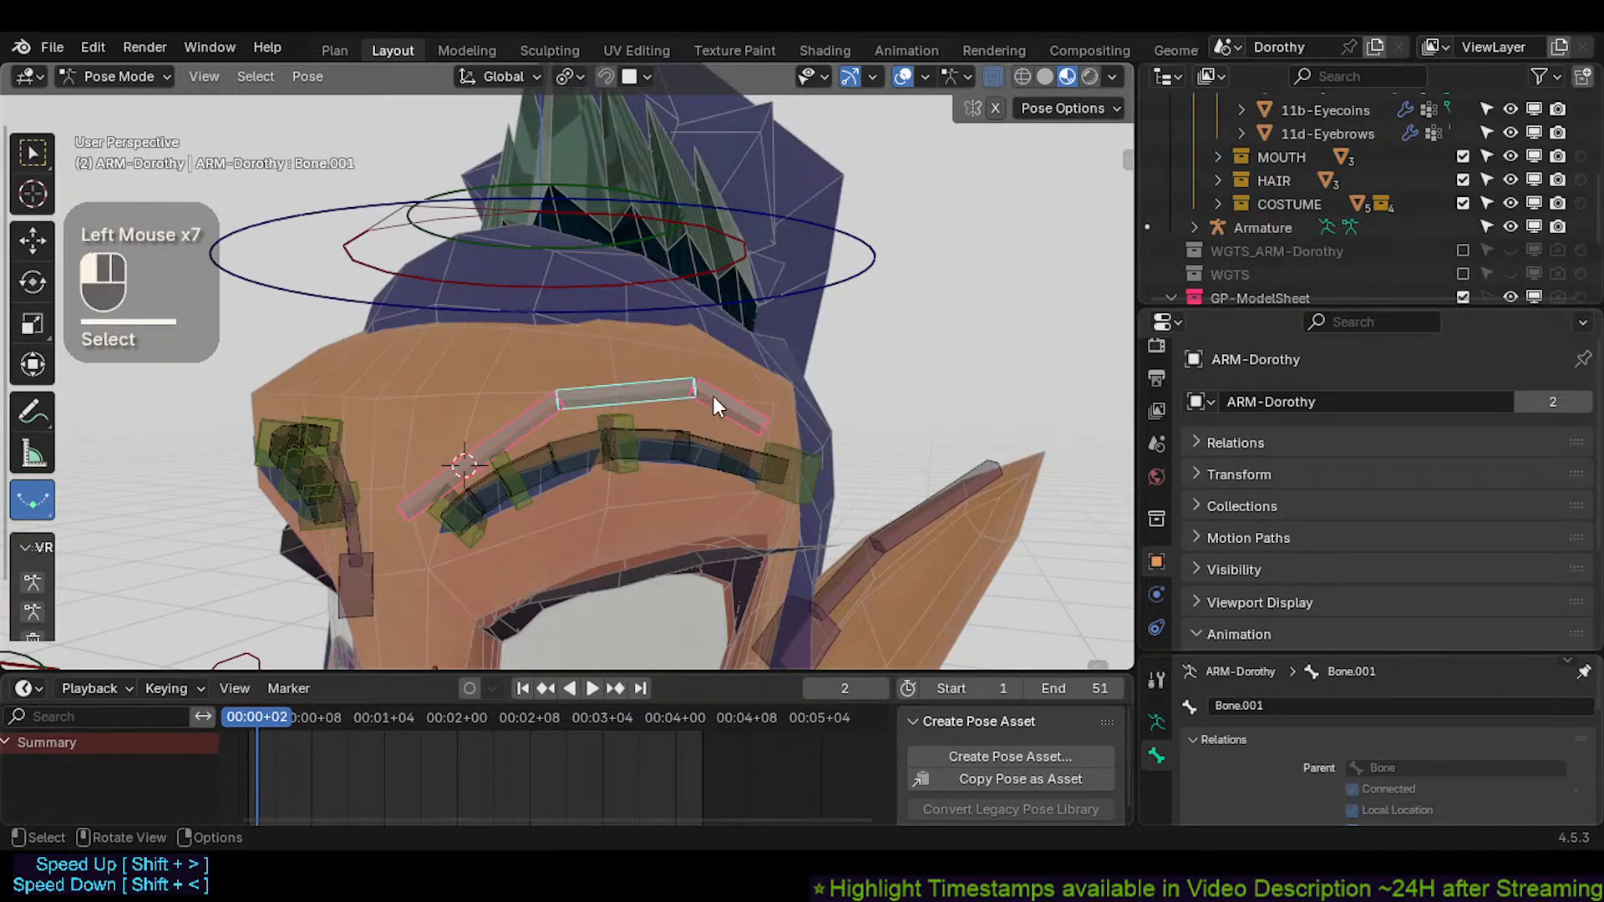
key(g)
click(734, 415)
key(g)
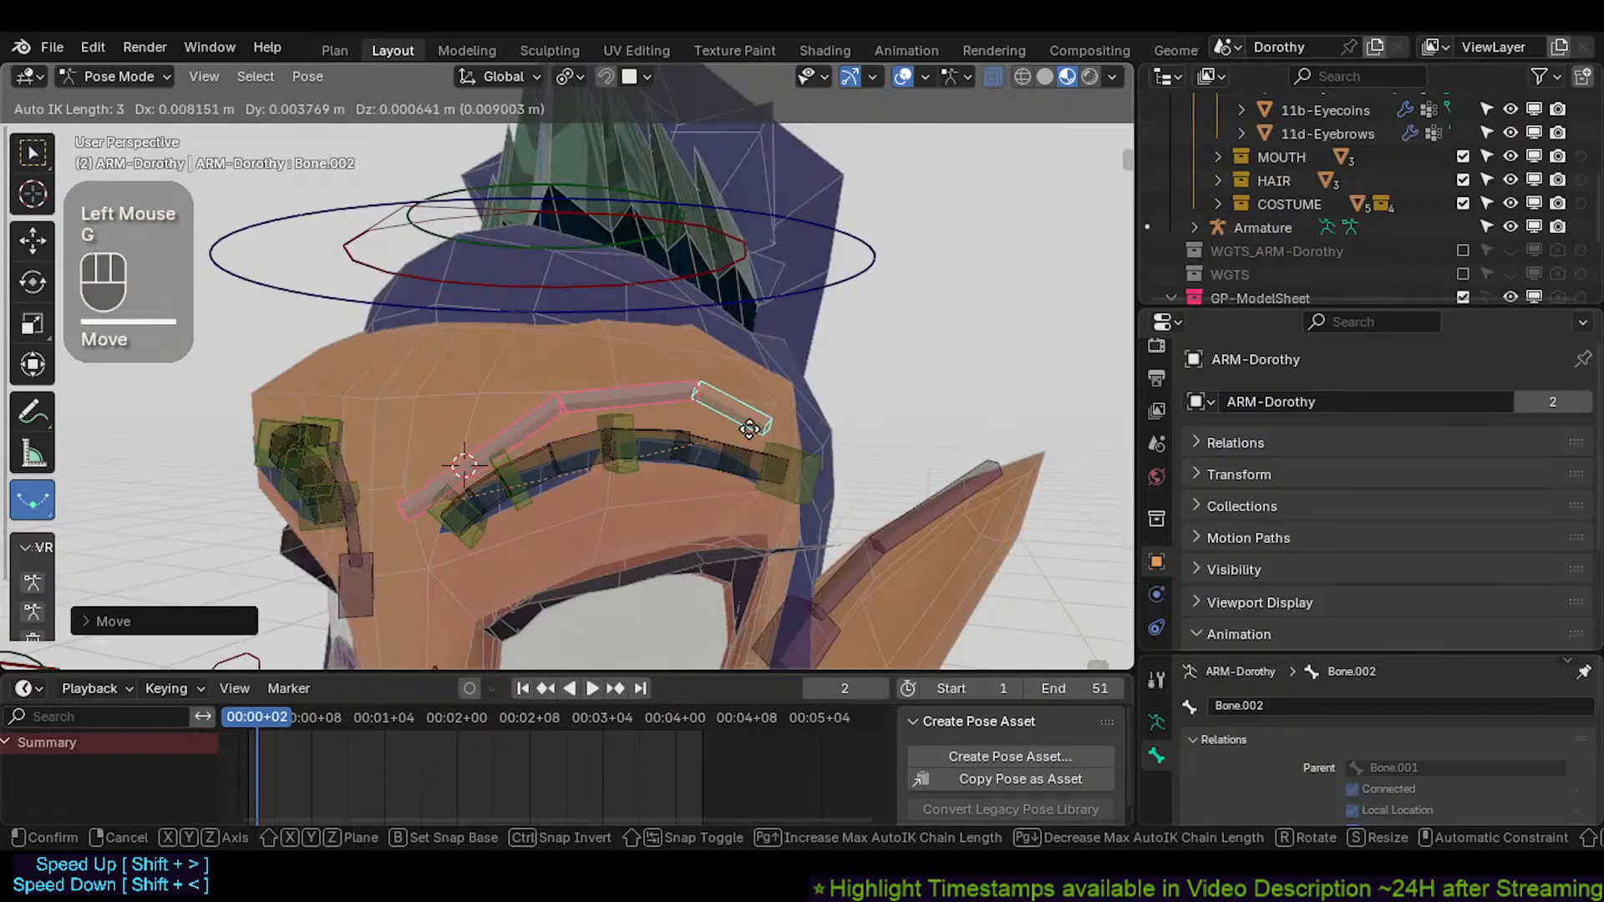
click(767, 431)
key(g)
click(753, 433)
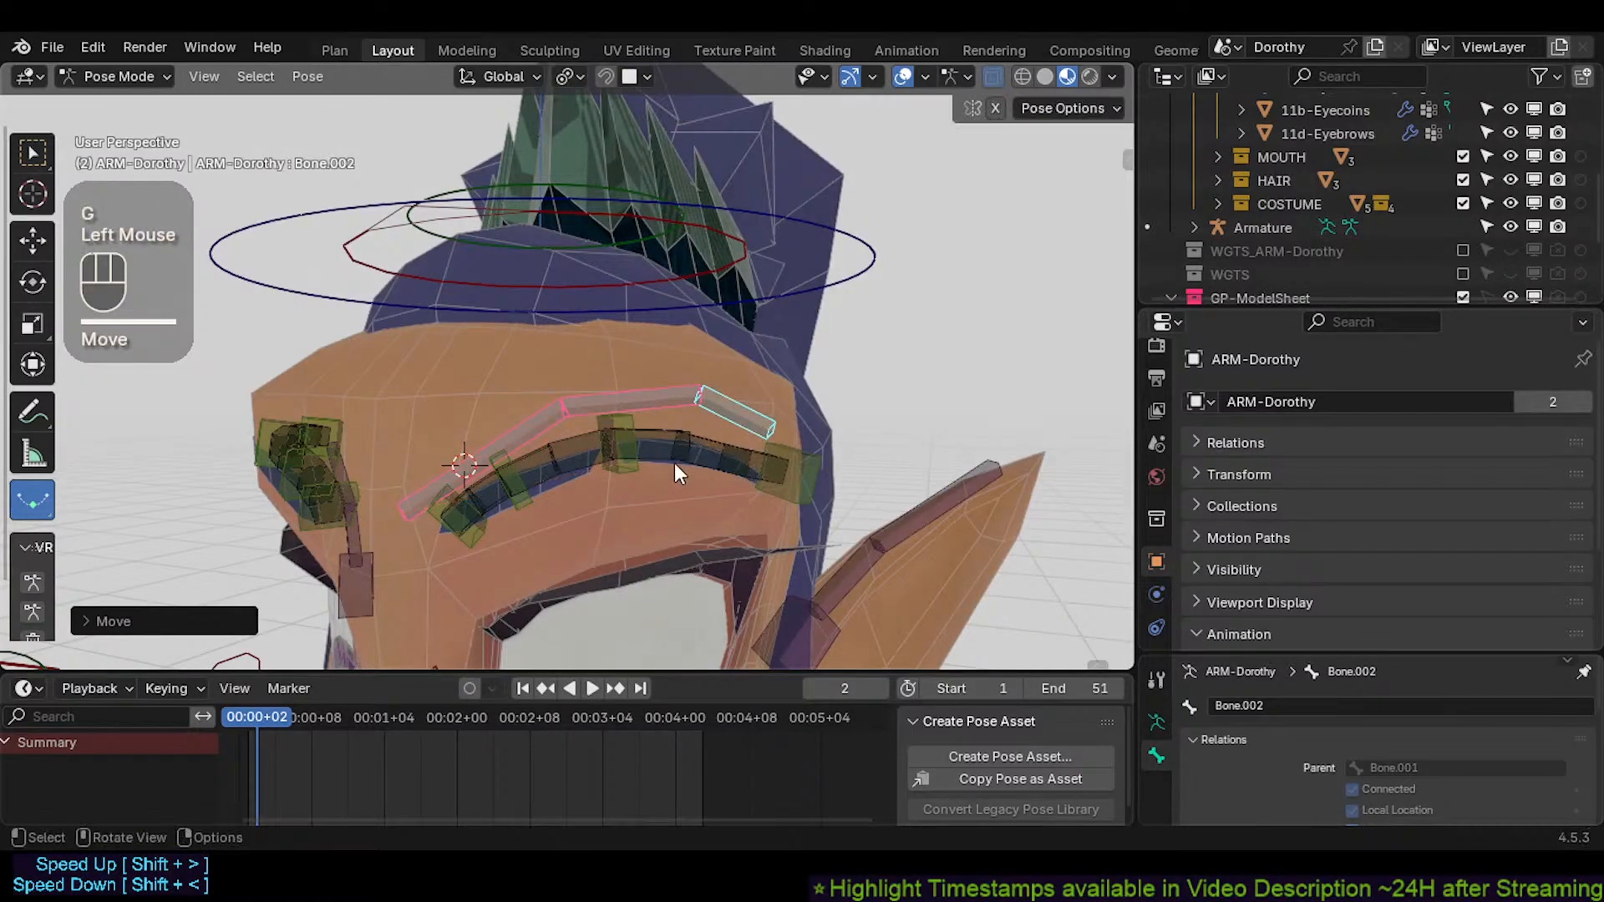
key(g)
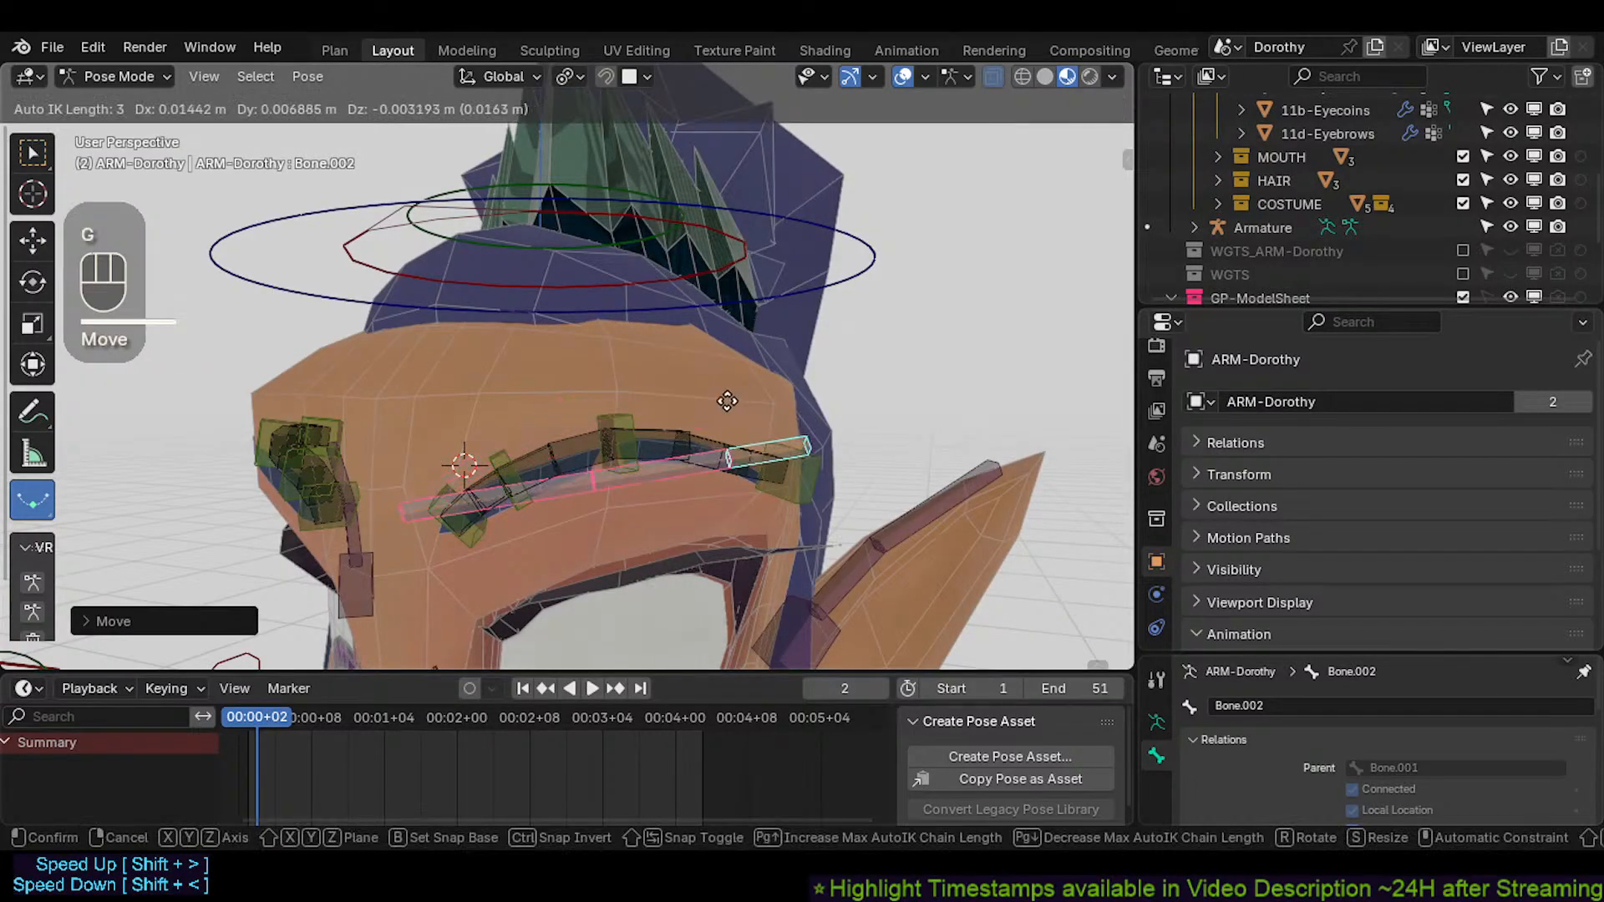
click(724, 428)
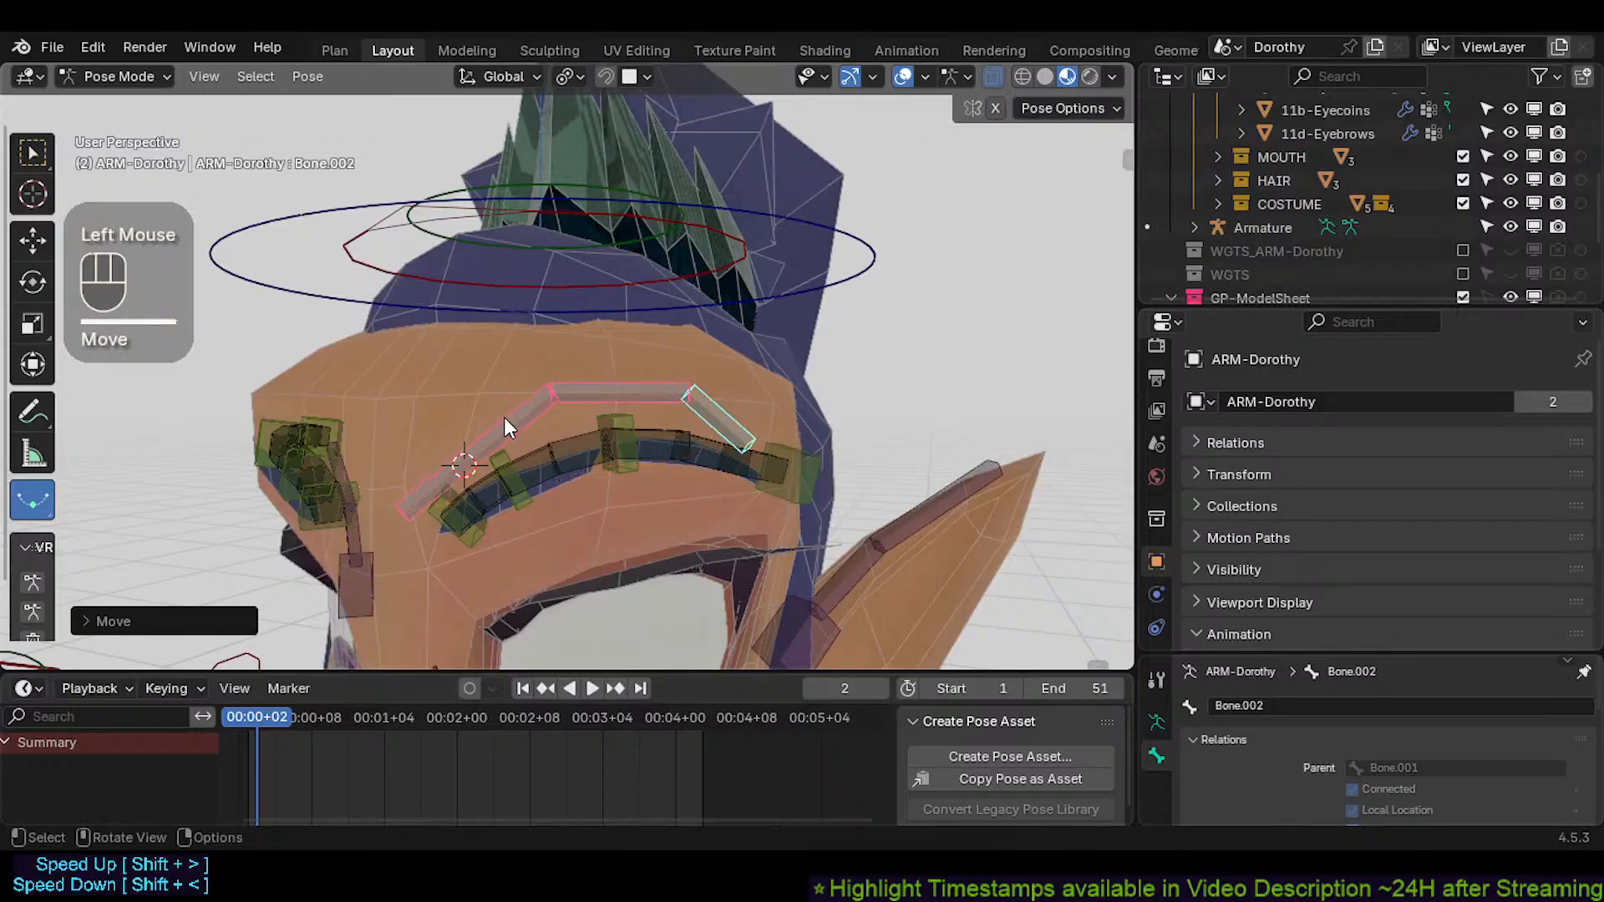
click(504, 418)
key(r)
click(699, 404)
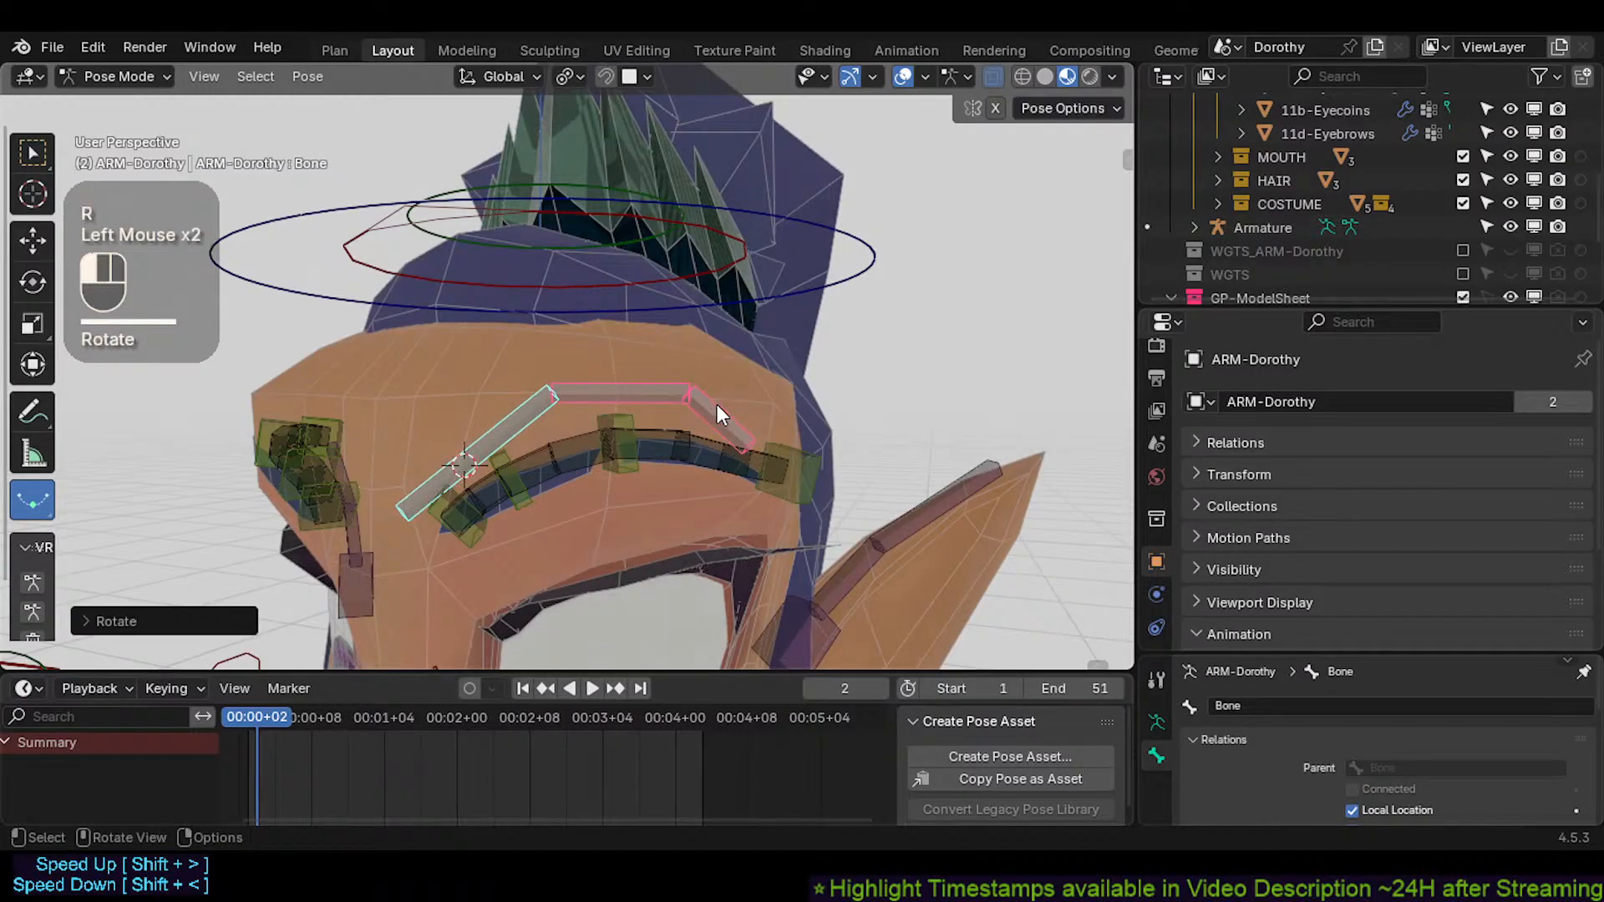
Delete the three bones of the forehead test chain in Edit Mode and return to Pose Mode
drag(717, 405, 737, 405)
key(a)
key(Tab)
click(652, 396)
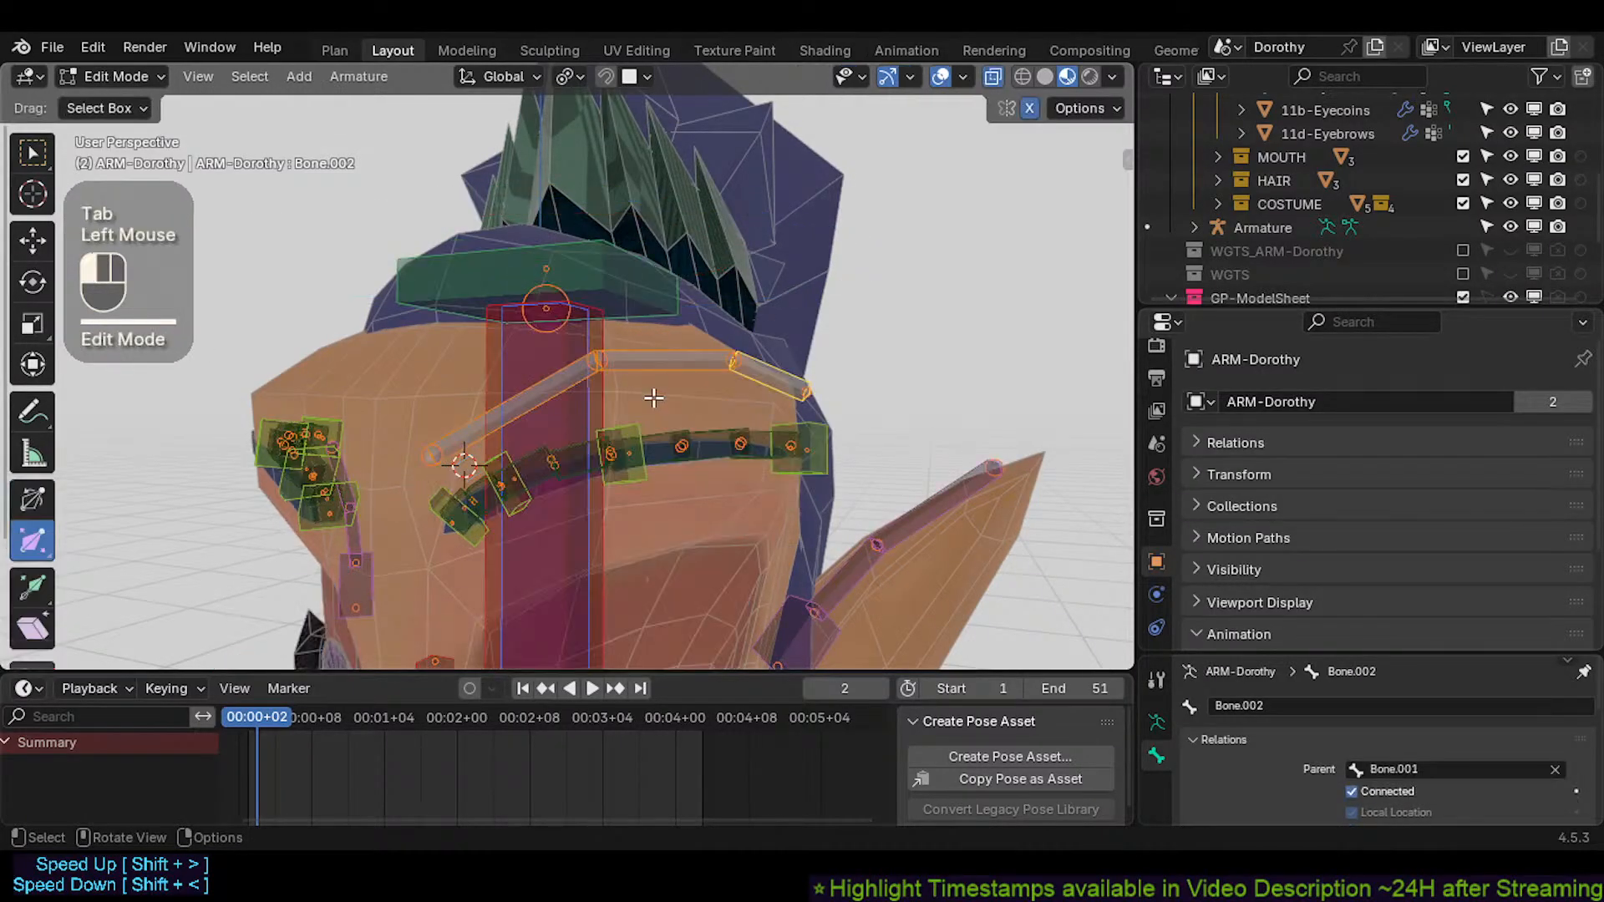
click(665, 361)
shift+click(765, 366)
shift+click(452, 413)
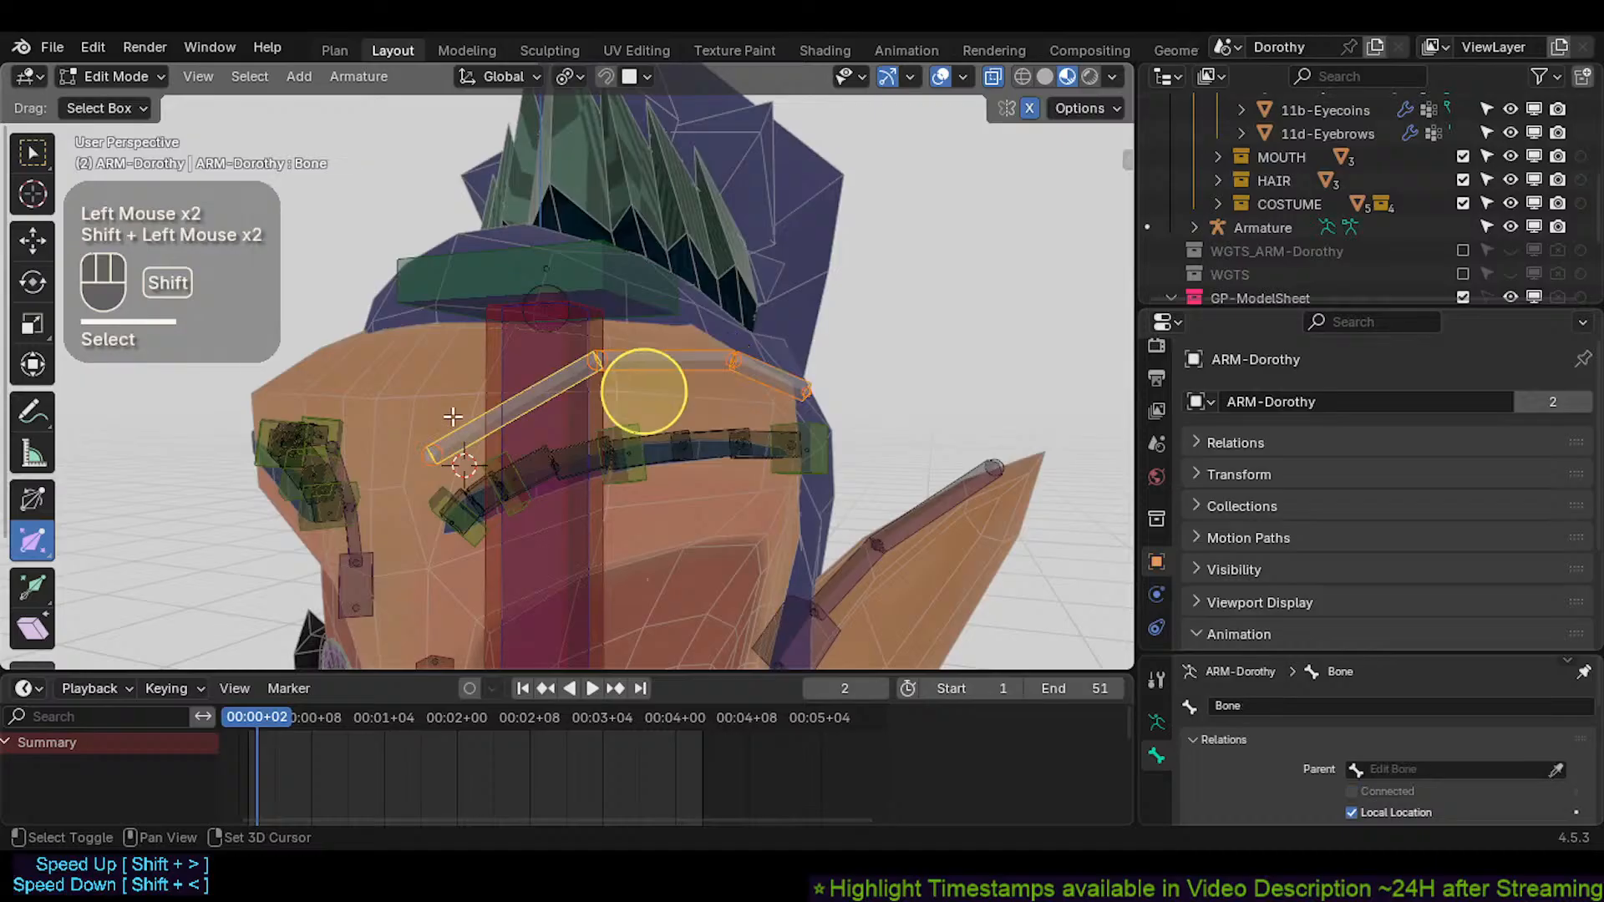
key(x)
click(452, 412)
key(Tab)
Try moving the left eyebrow handles HDL-Eyebrow.L.002, HDL-Eyebrow.L.001 and HDL-Eyebrow.L to test the existing brow rig
click(615, 437)
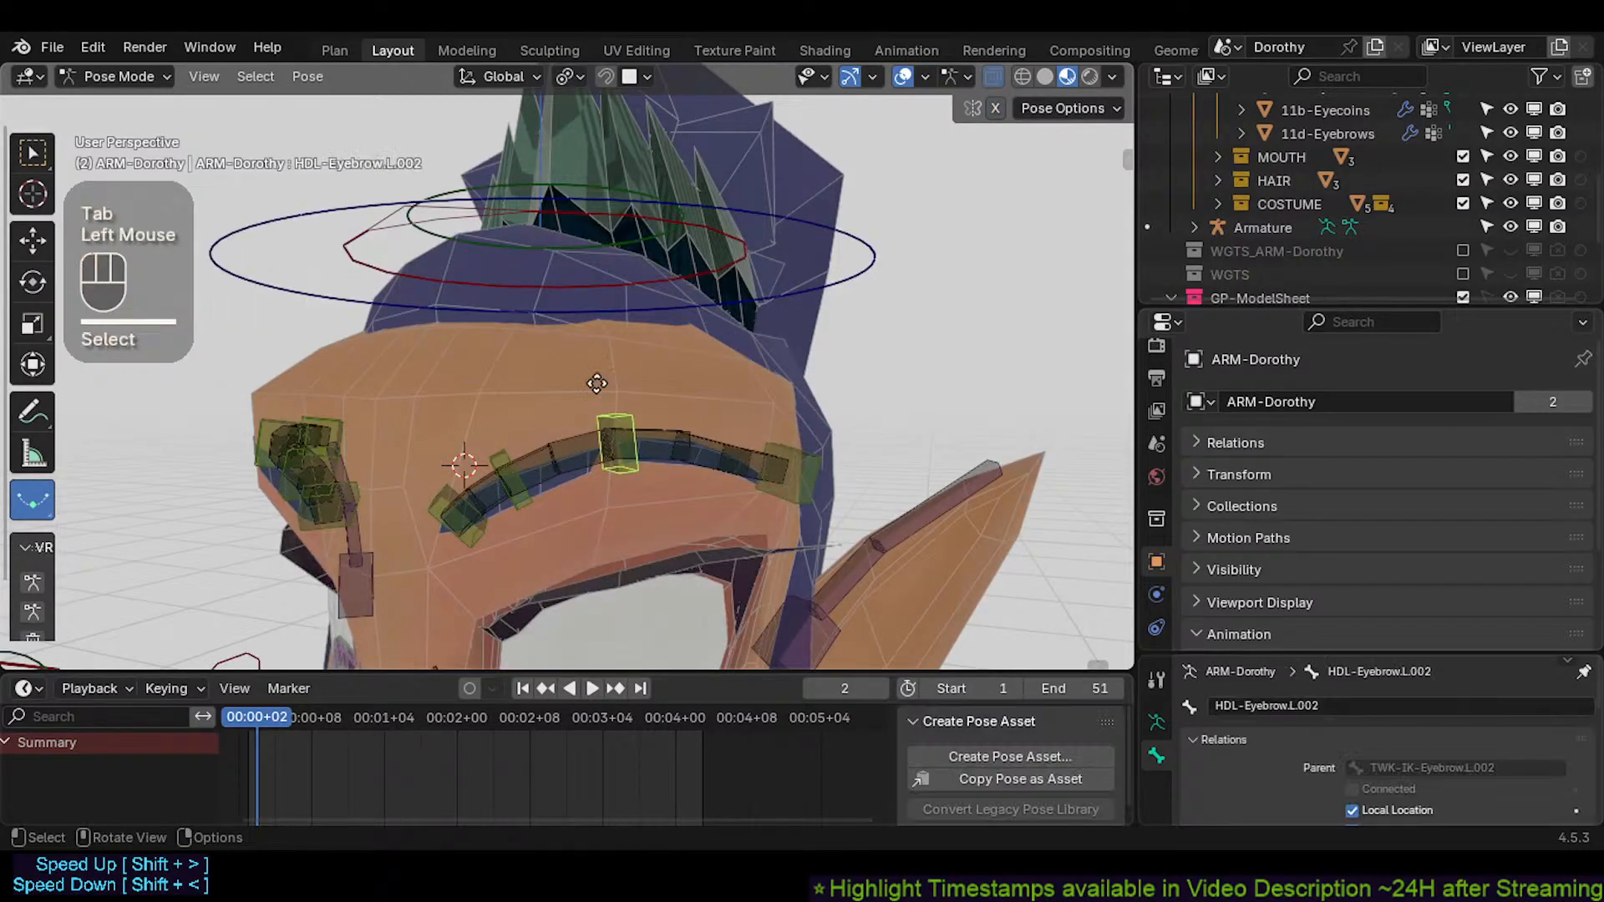
key(g)
key(Escape)
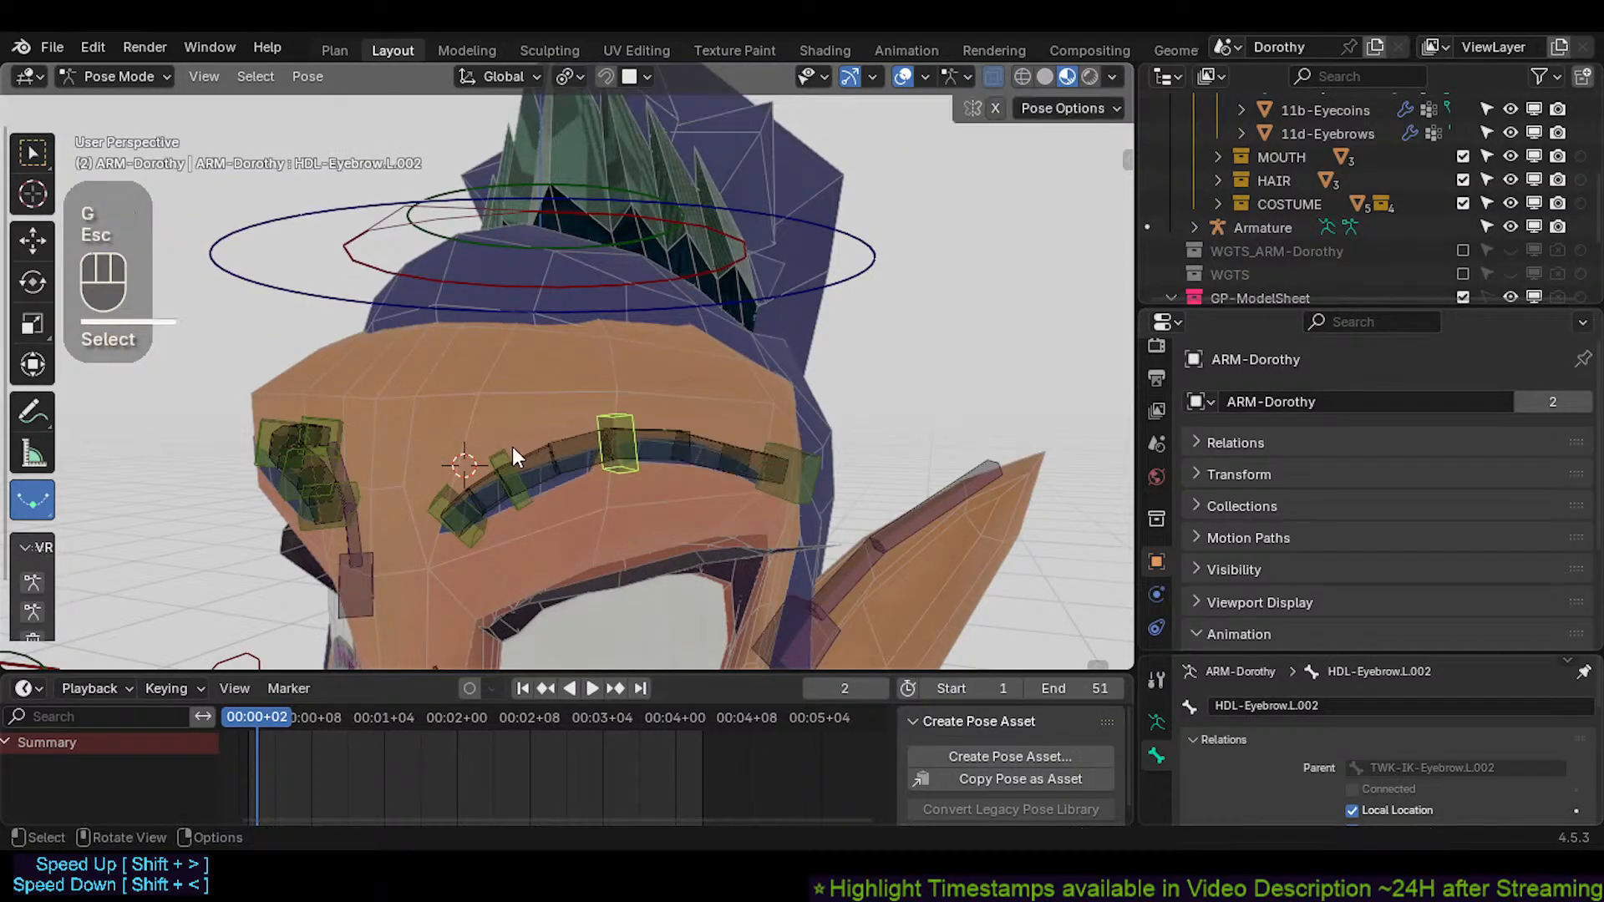
click(508, 463)
key(g)
key(Escape)
click(628, 415)
key(g)
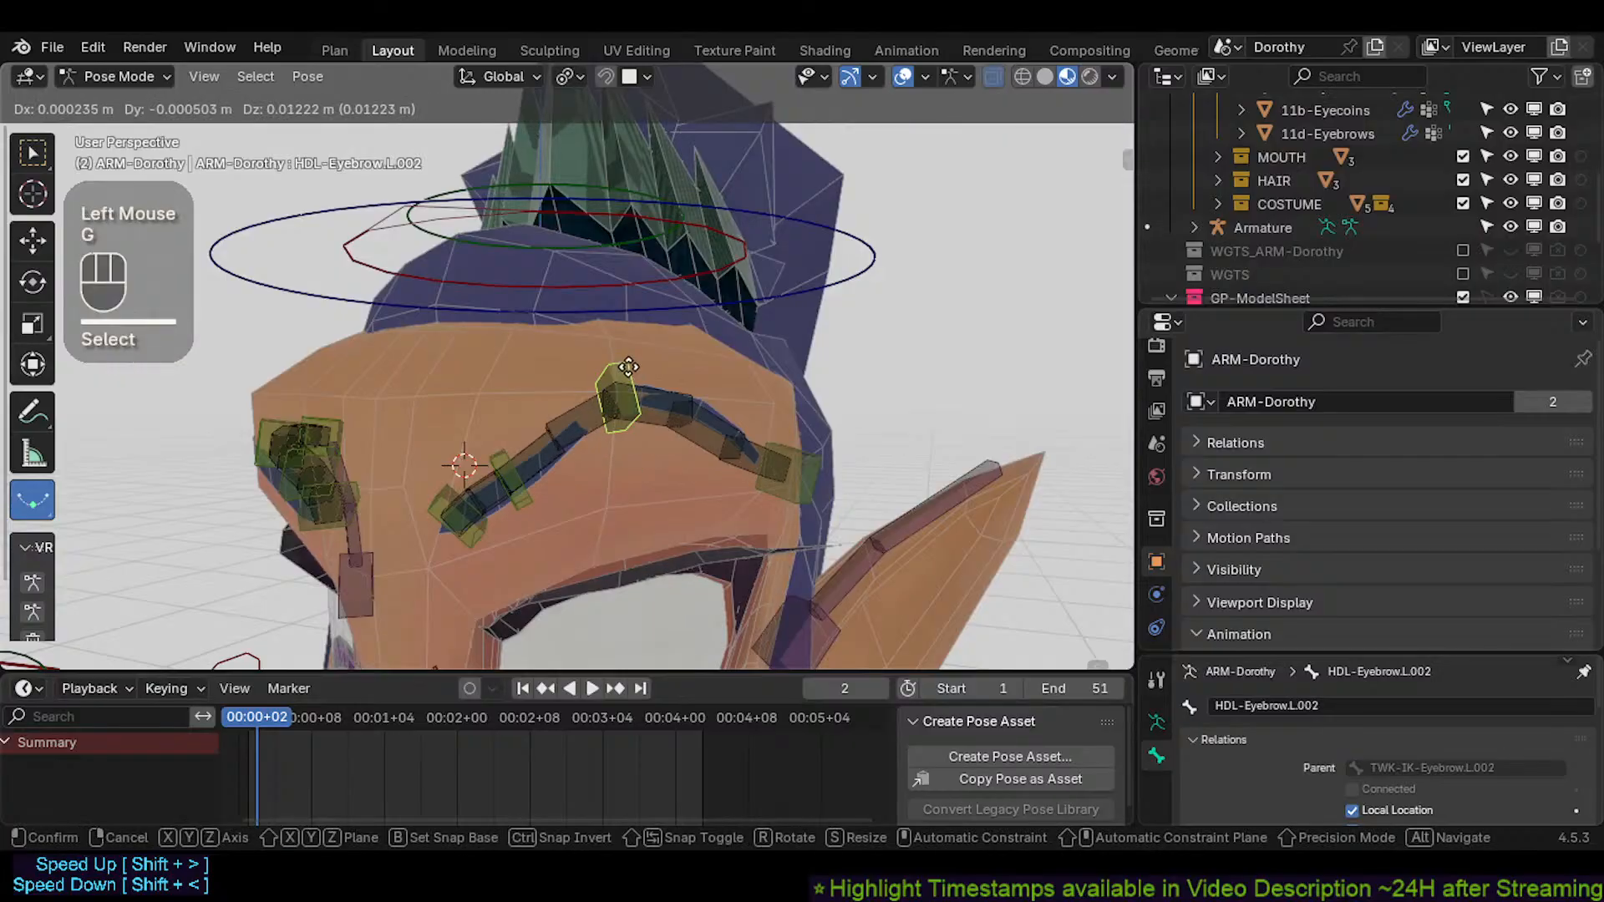
key(Escape)
shift+middle_drag(593, 430, 626, 315)
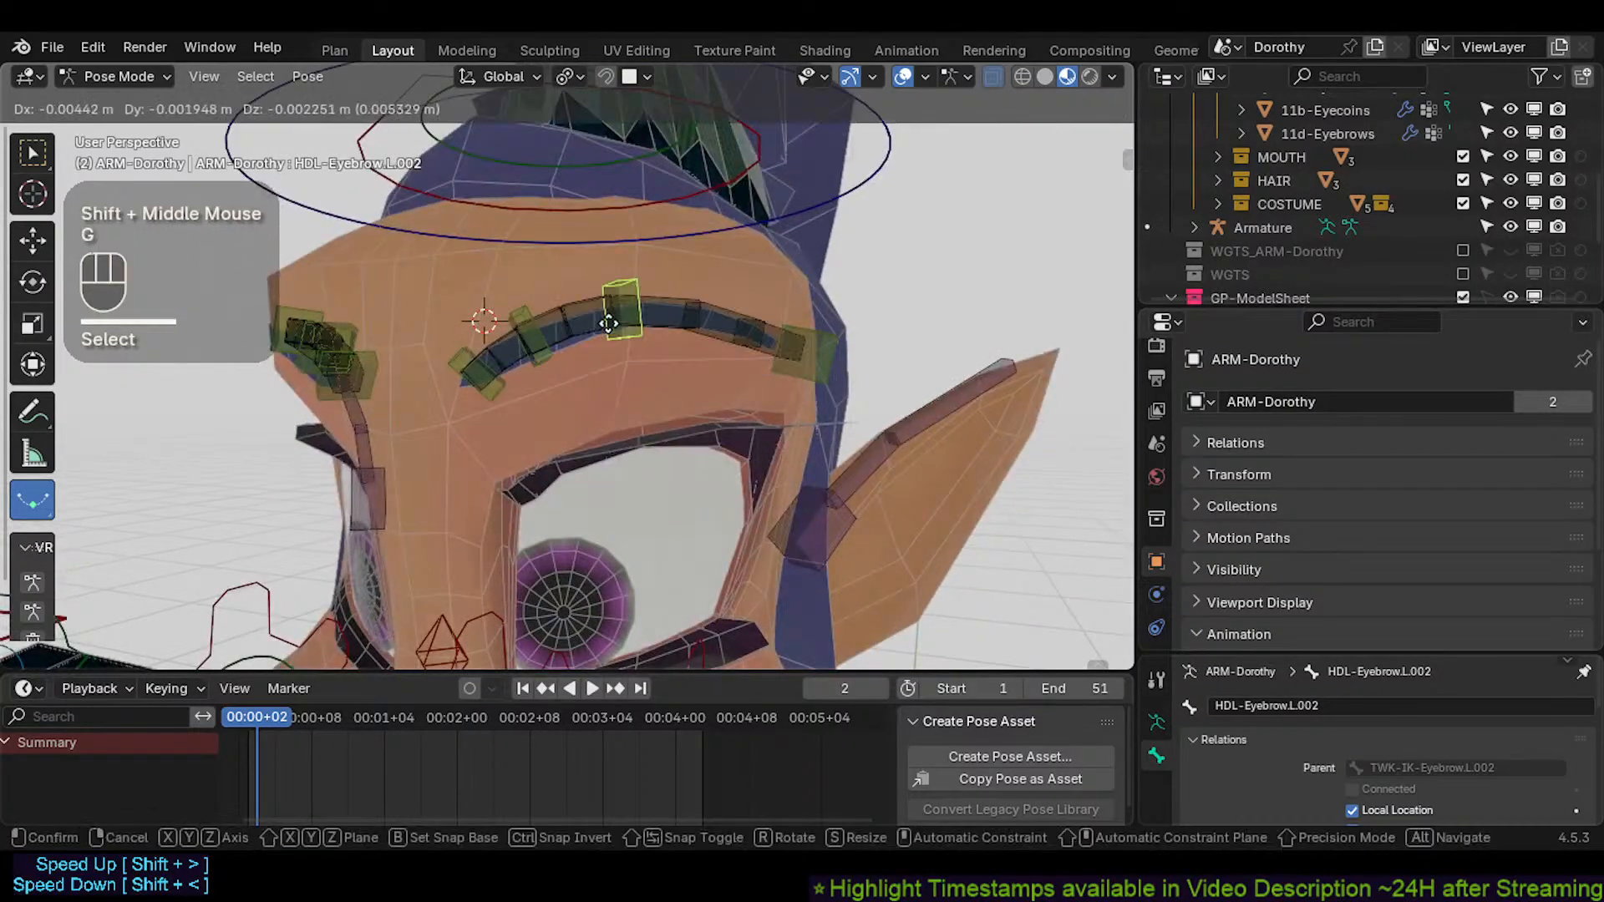
click(478, 388)
key(g)
key(Escape)
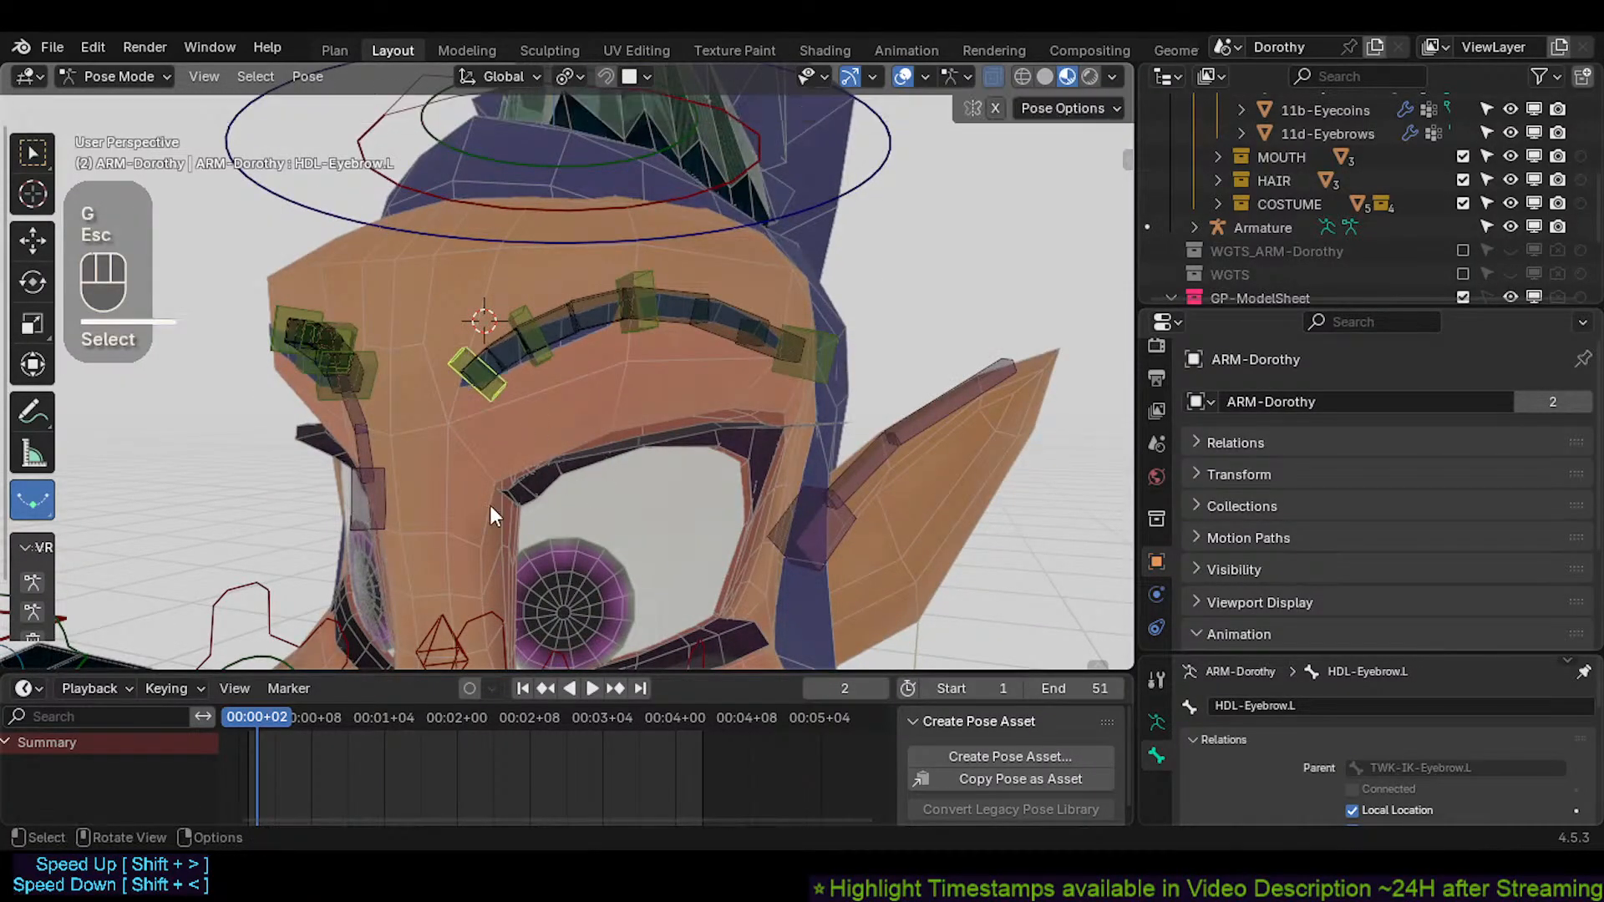
shift+middle_drag(489, 505, 569, 506)
scroll(546, 443, down, 1)
middle_drag(568, 506, 553, 481)
scroll(563, 473, up, 1)
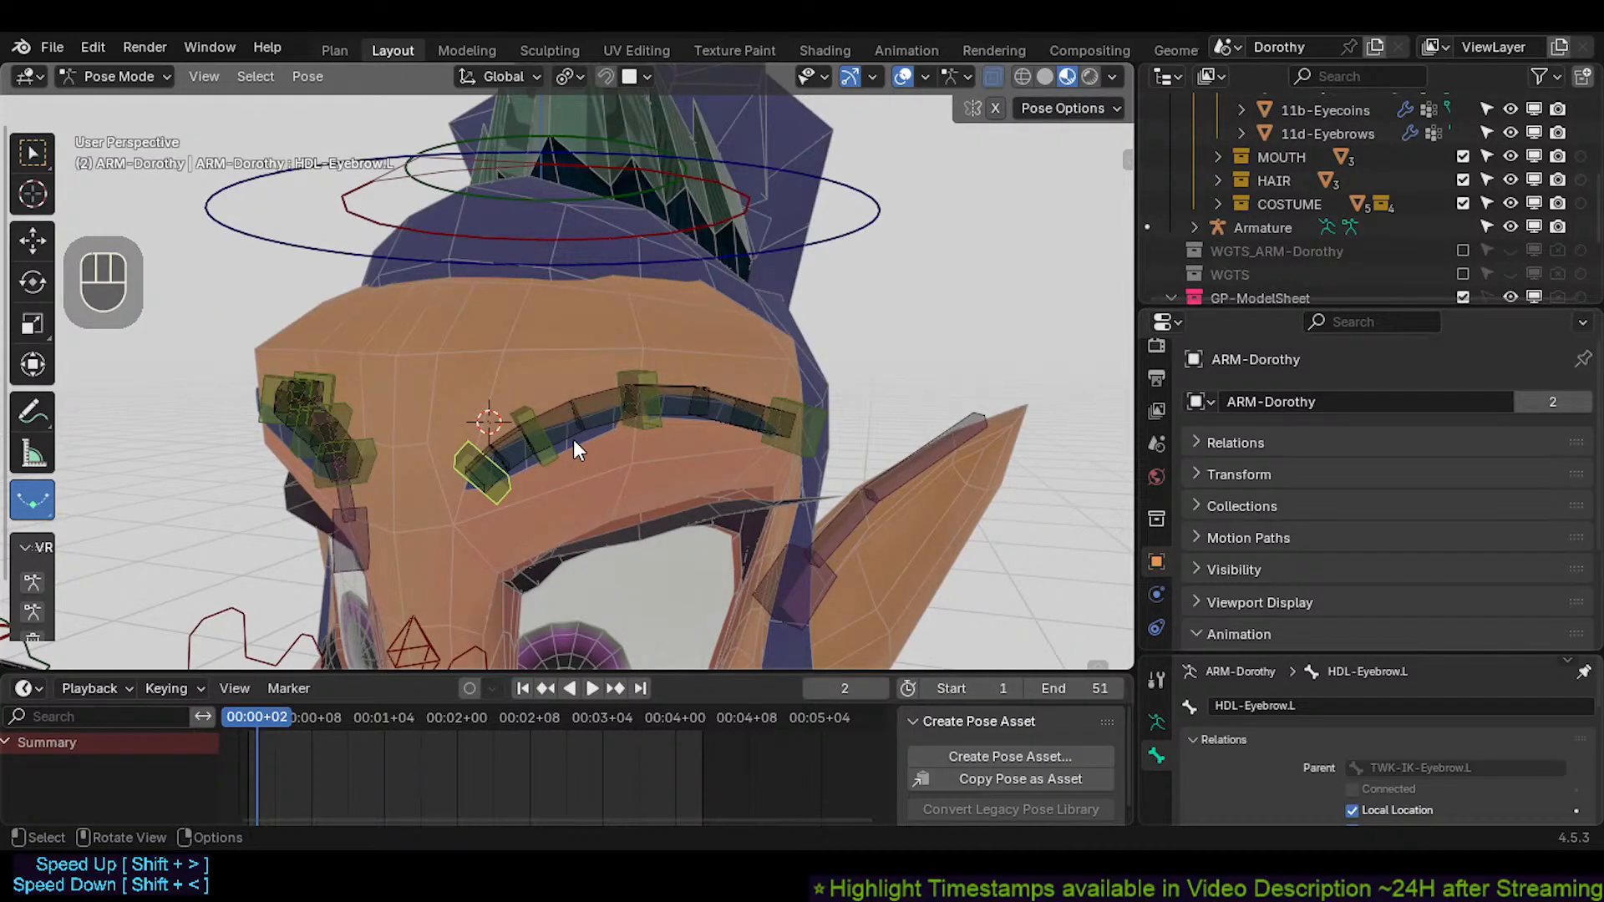
Select the left eyebrow's handles and deform bones one after another to examine how the brow chain is built
click(541, 400)
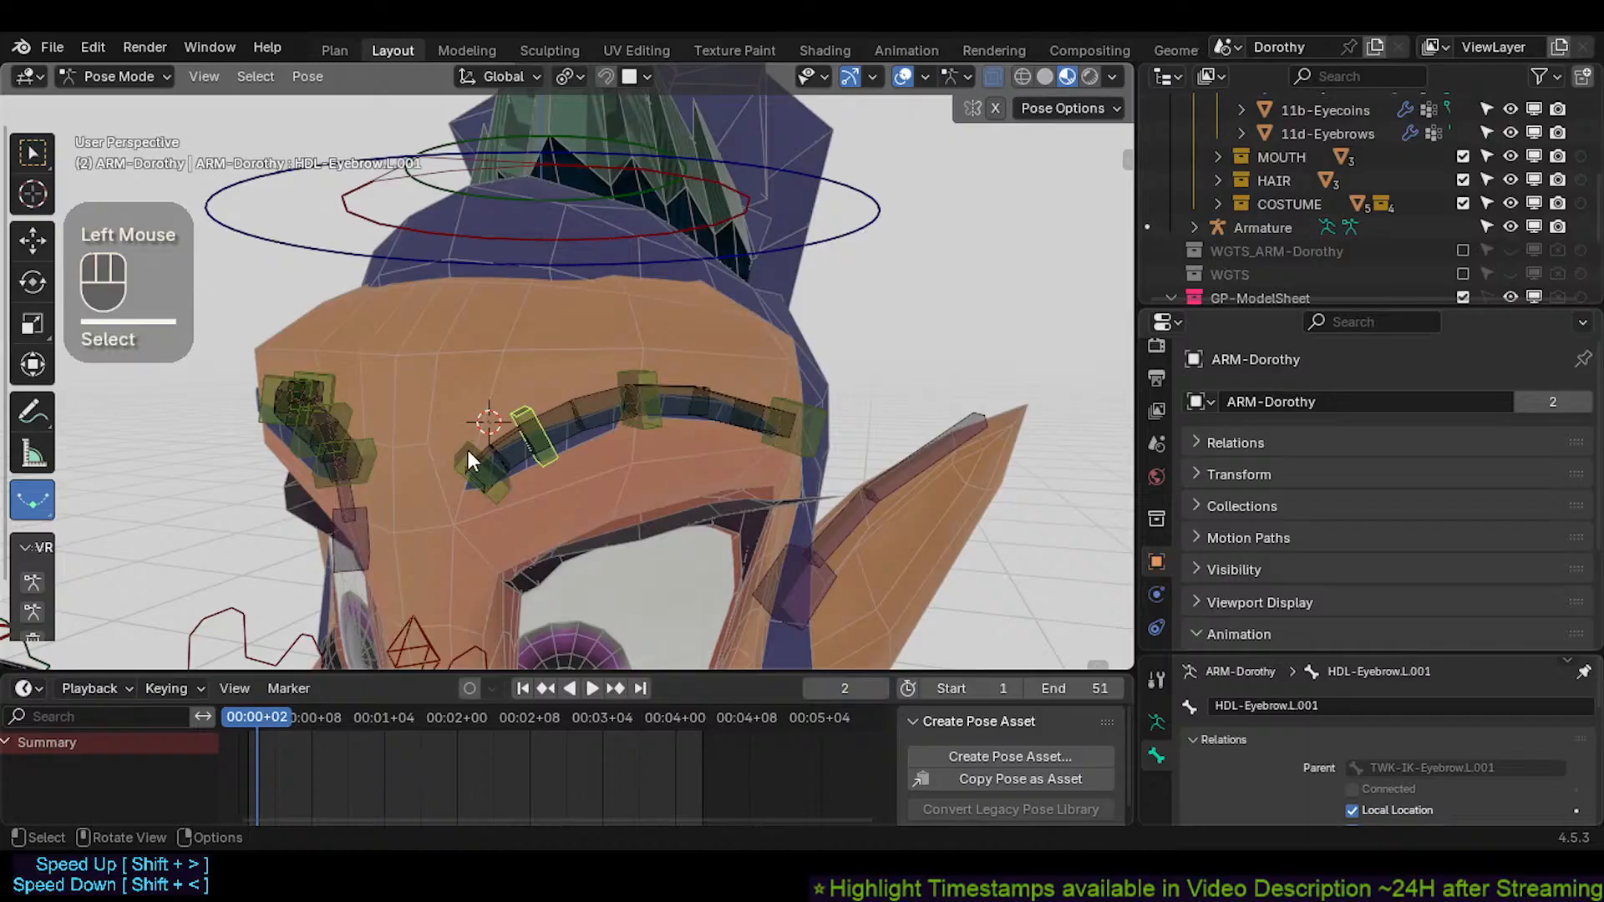
click(467, 450)
click(513, 394)
click(605, 373)
click(642, 378)
click(751, 384)
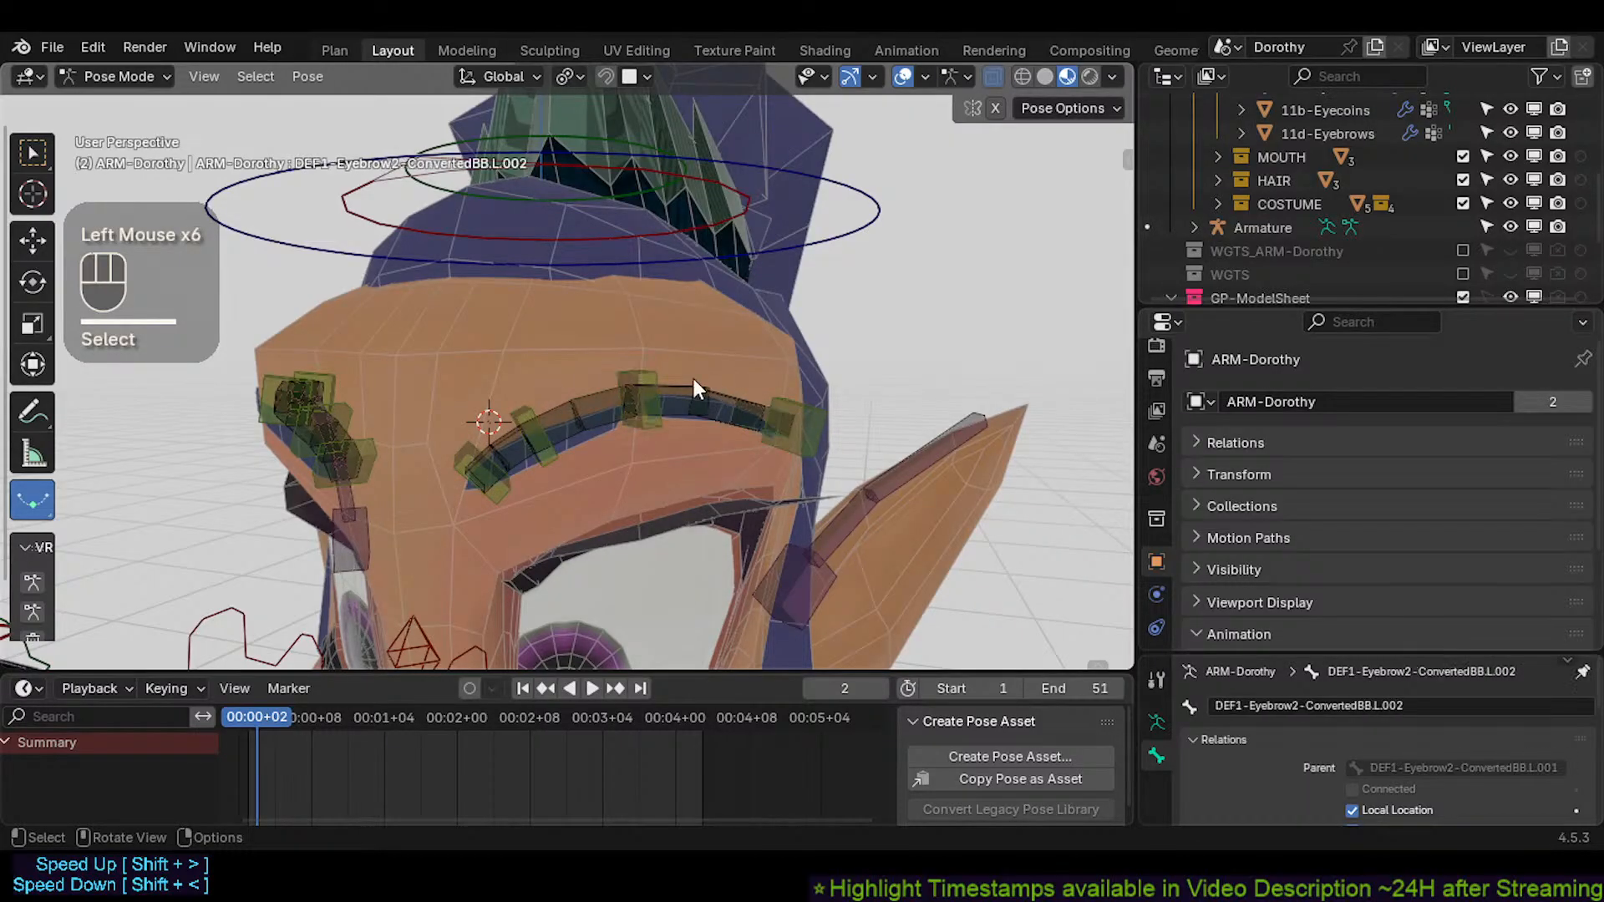
click(653, 381)
click(463, 443)
click(523, 427)
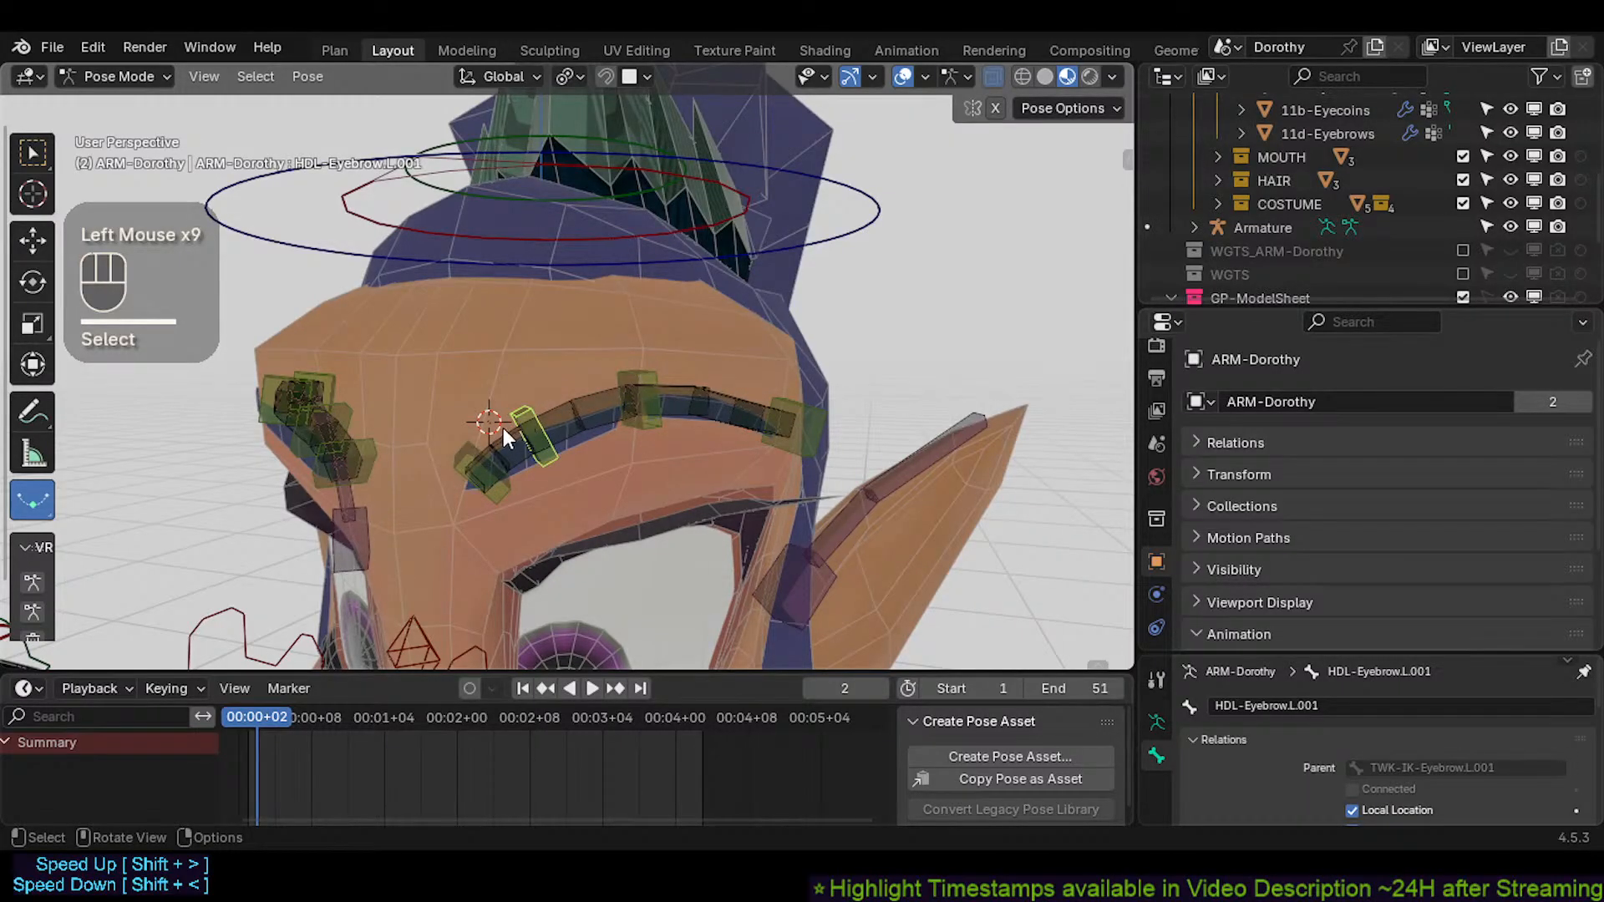
Try moving the left brow's inner handle HDL-Eyebrow.L.001 and middle handle HDL-Eyebrow.L.002 one at a time
click(504, 427)
click(528, 405)
key(g)
key(Escape)
click(650, 370)
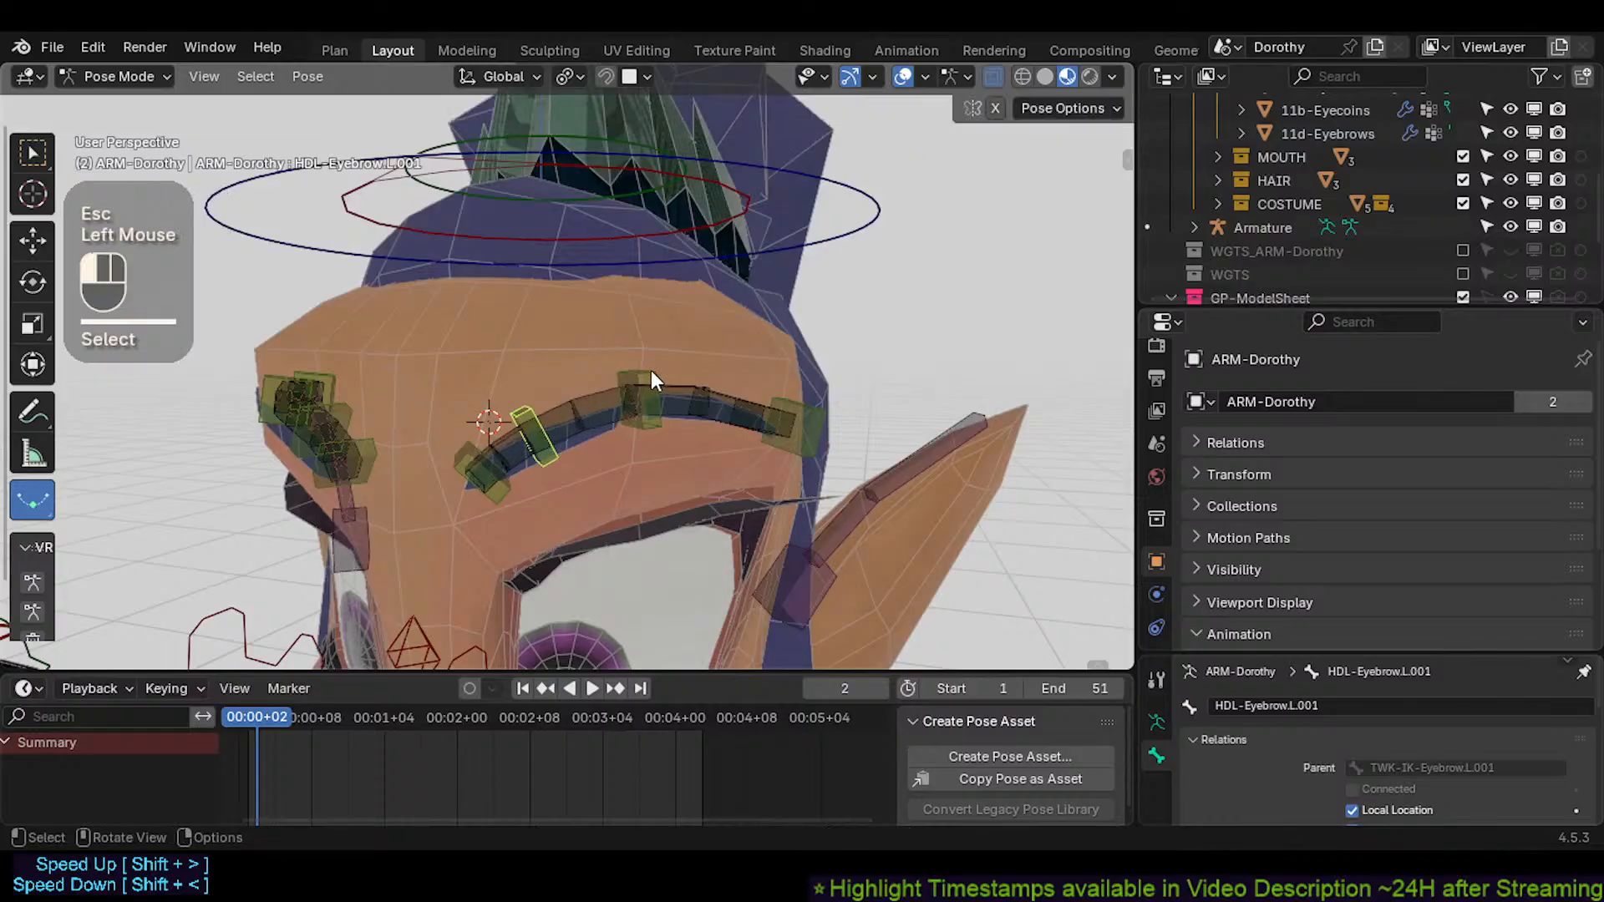
key(g)
key(Escape)
Try moving the left brow's outer handle HDL-Eyebrow.L.003 on its own to see how the brow end bends
click(801, 386)
key(g)
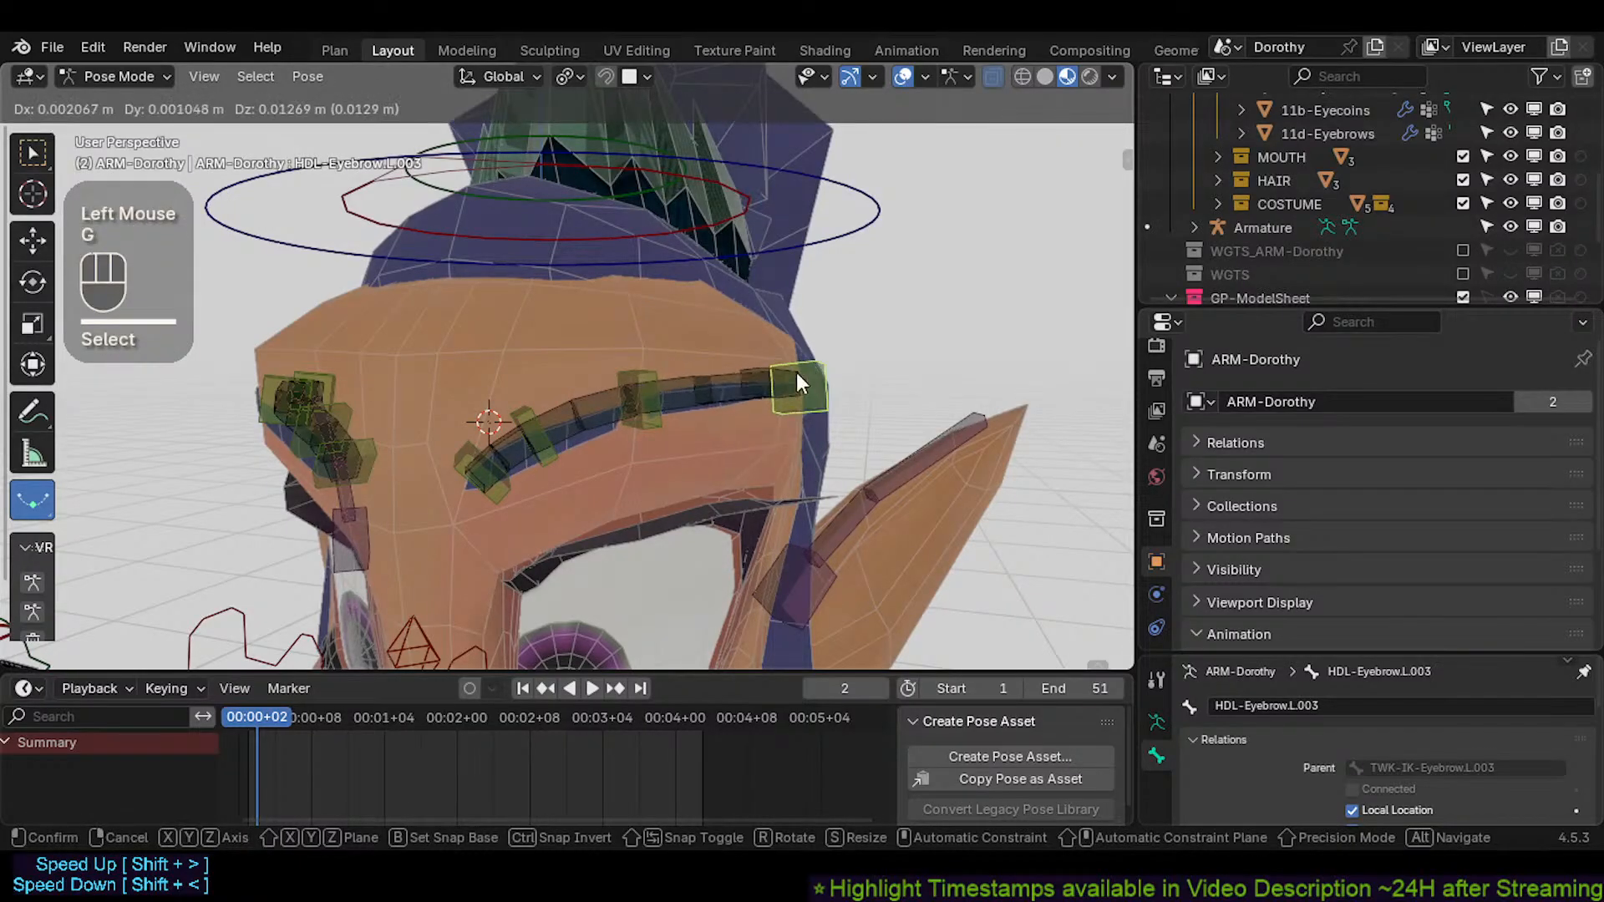
click(789, 401)
click(639, 369)
key(g)
click(781, 444)
key(g)
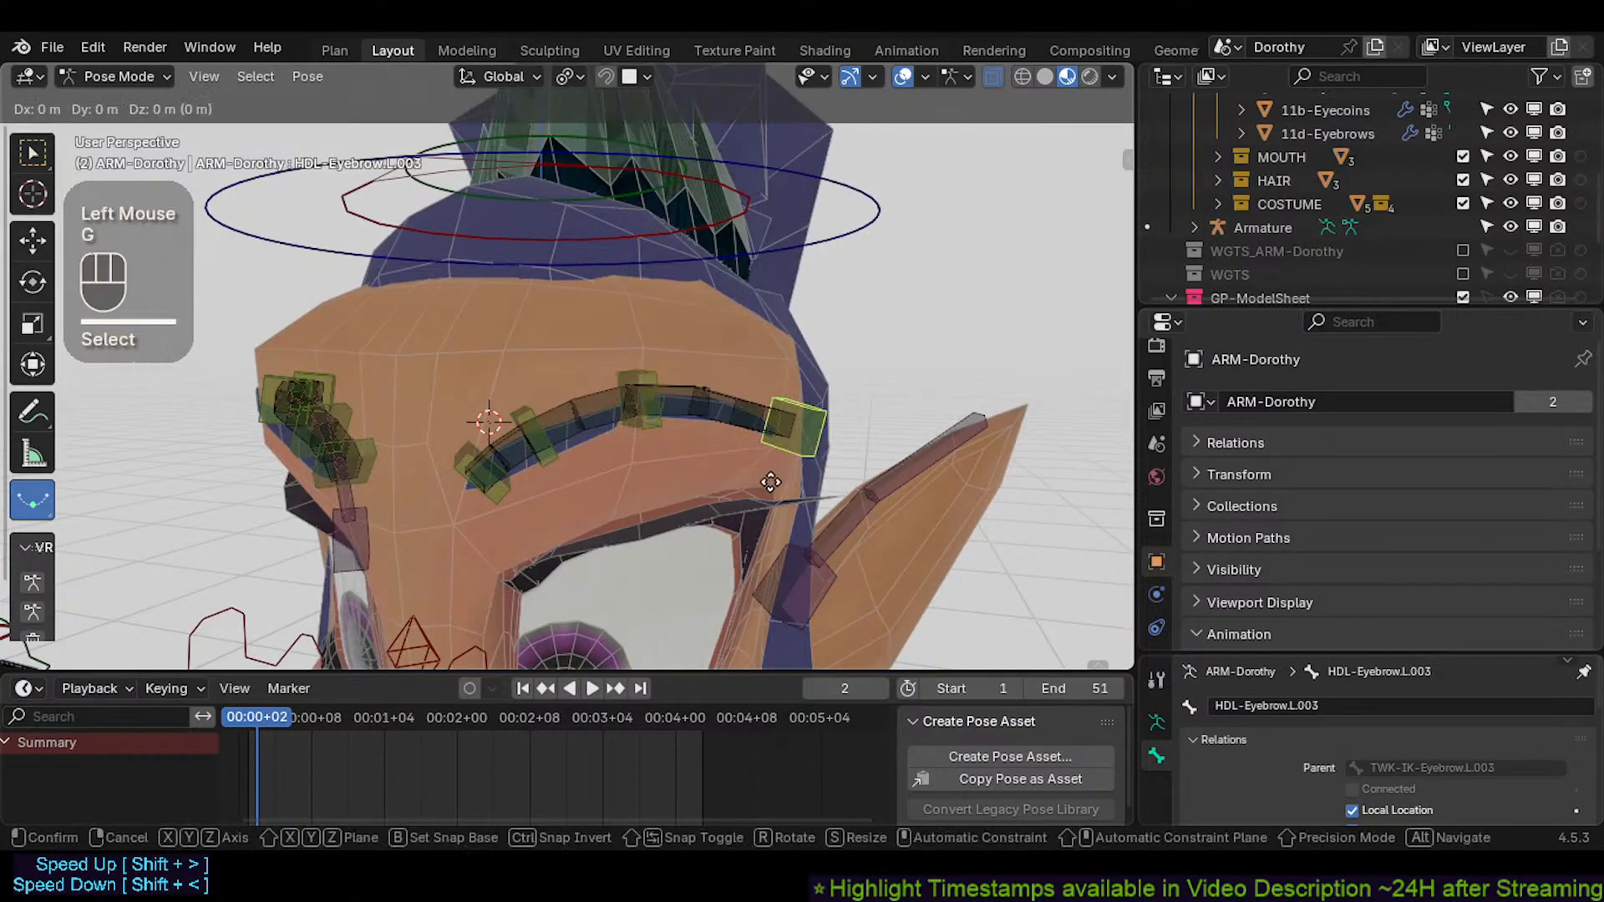
key(Escape)
click(630, 348)
shift+click(628, 347)
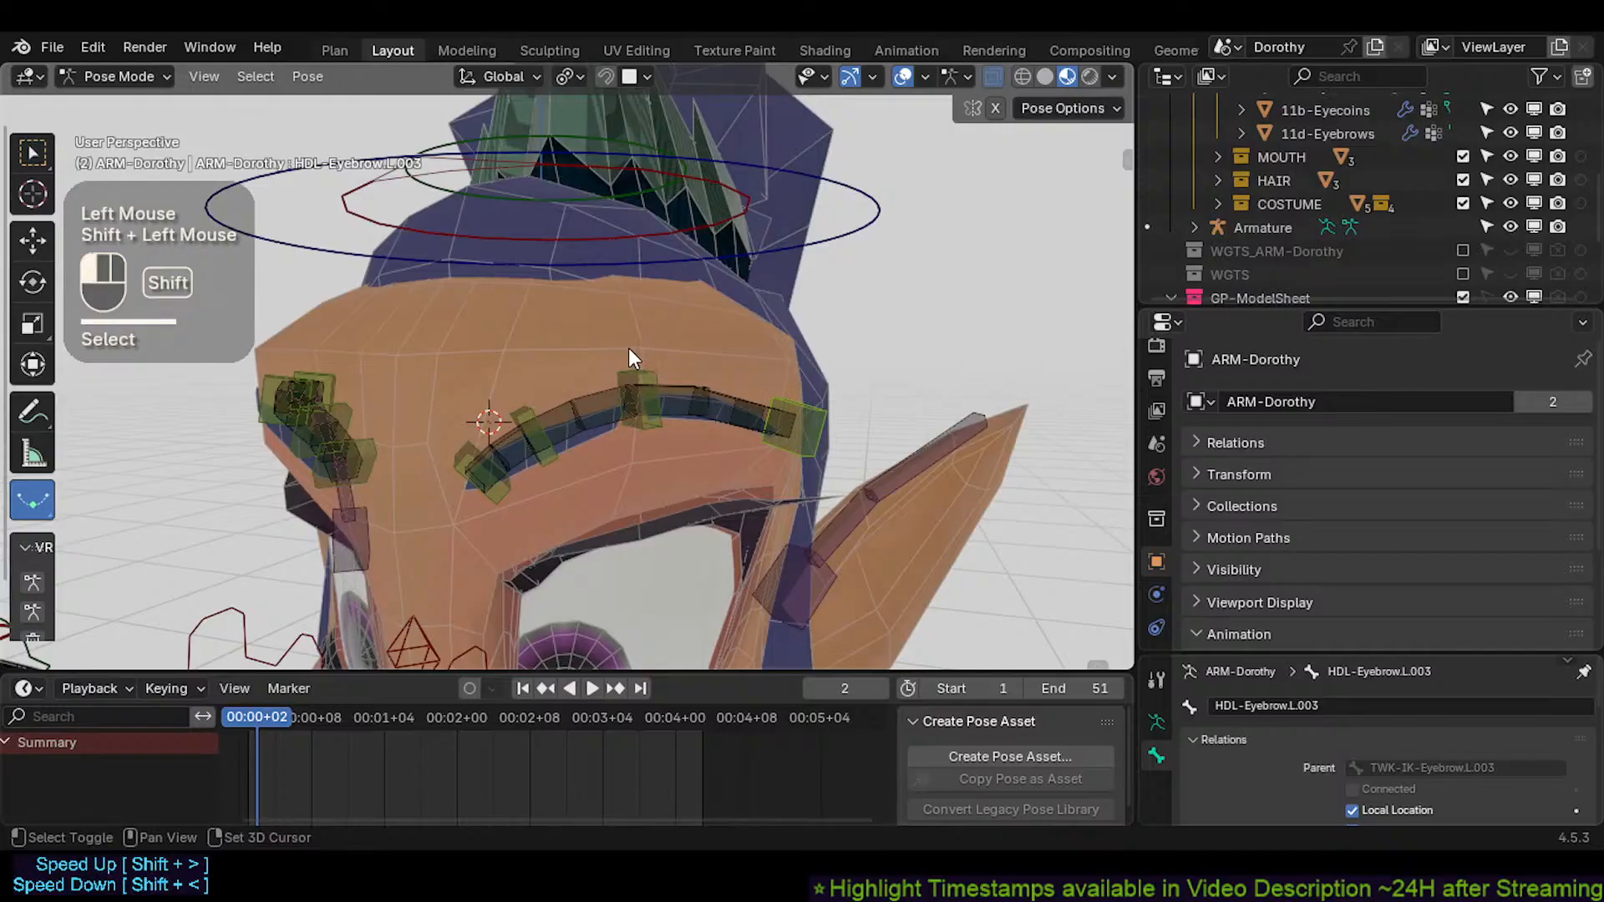
shift+click(649, 367)
click(802, 420)
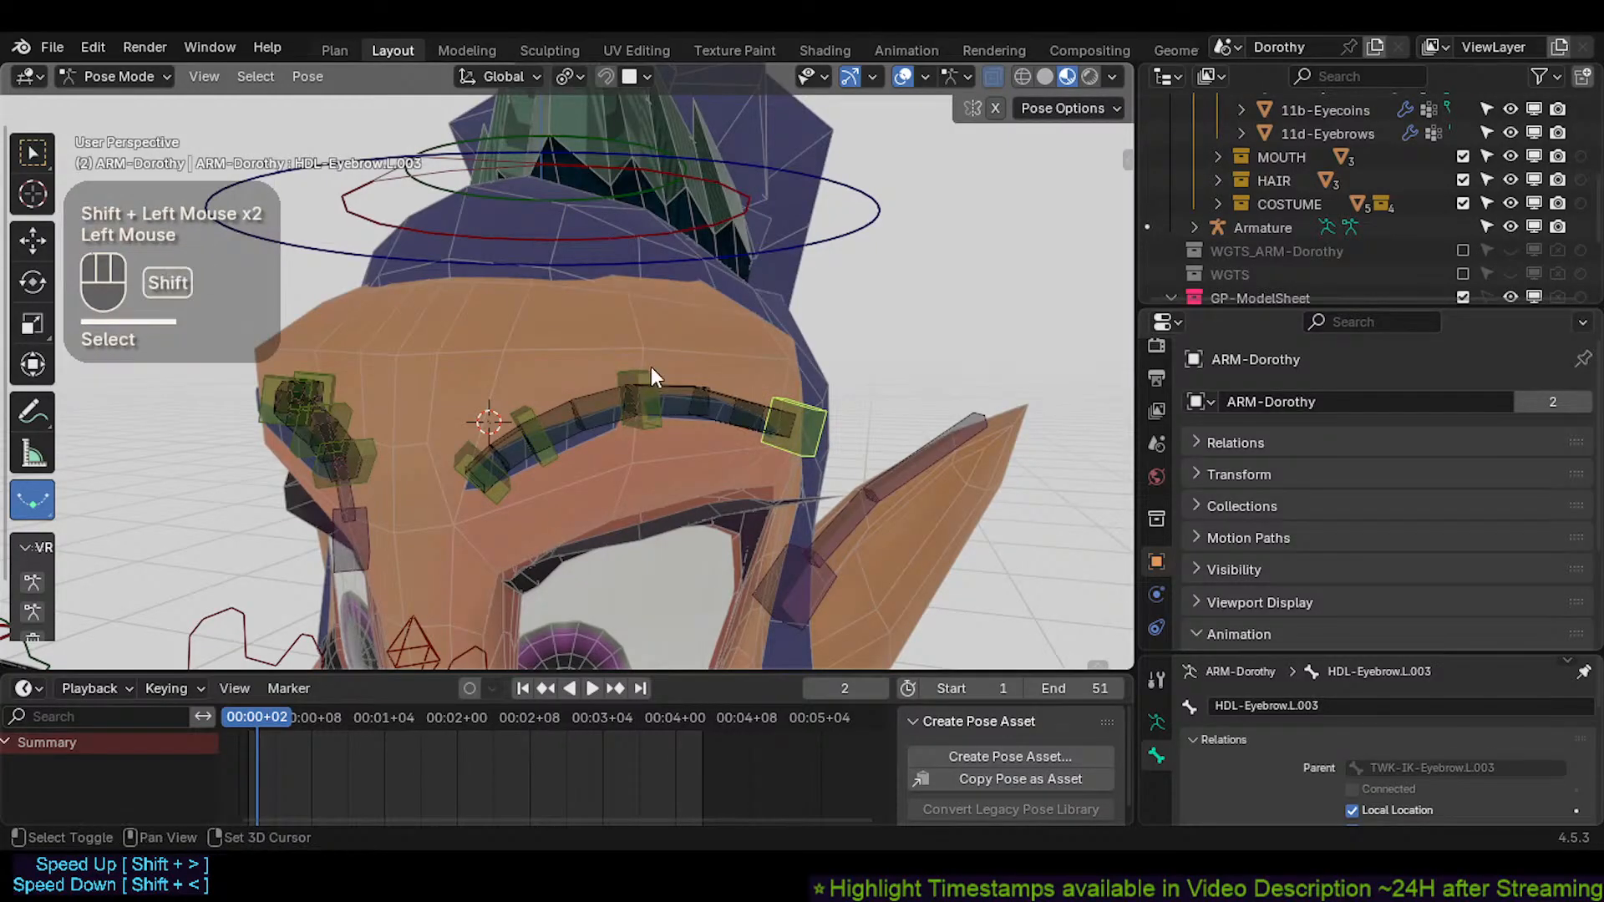
key(g)
key(Escape)
Try moving and rotating handles HDL-Eyebrow.L.002 and HDL-Eyebrow.L.003 together to test the outer half of the brow
shift+click(637, 386)
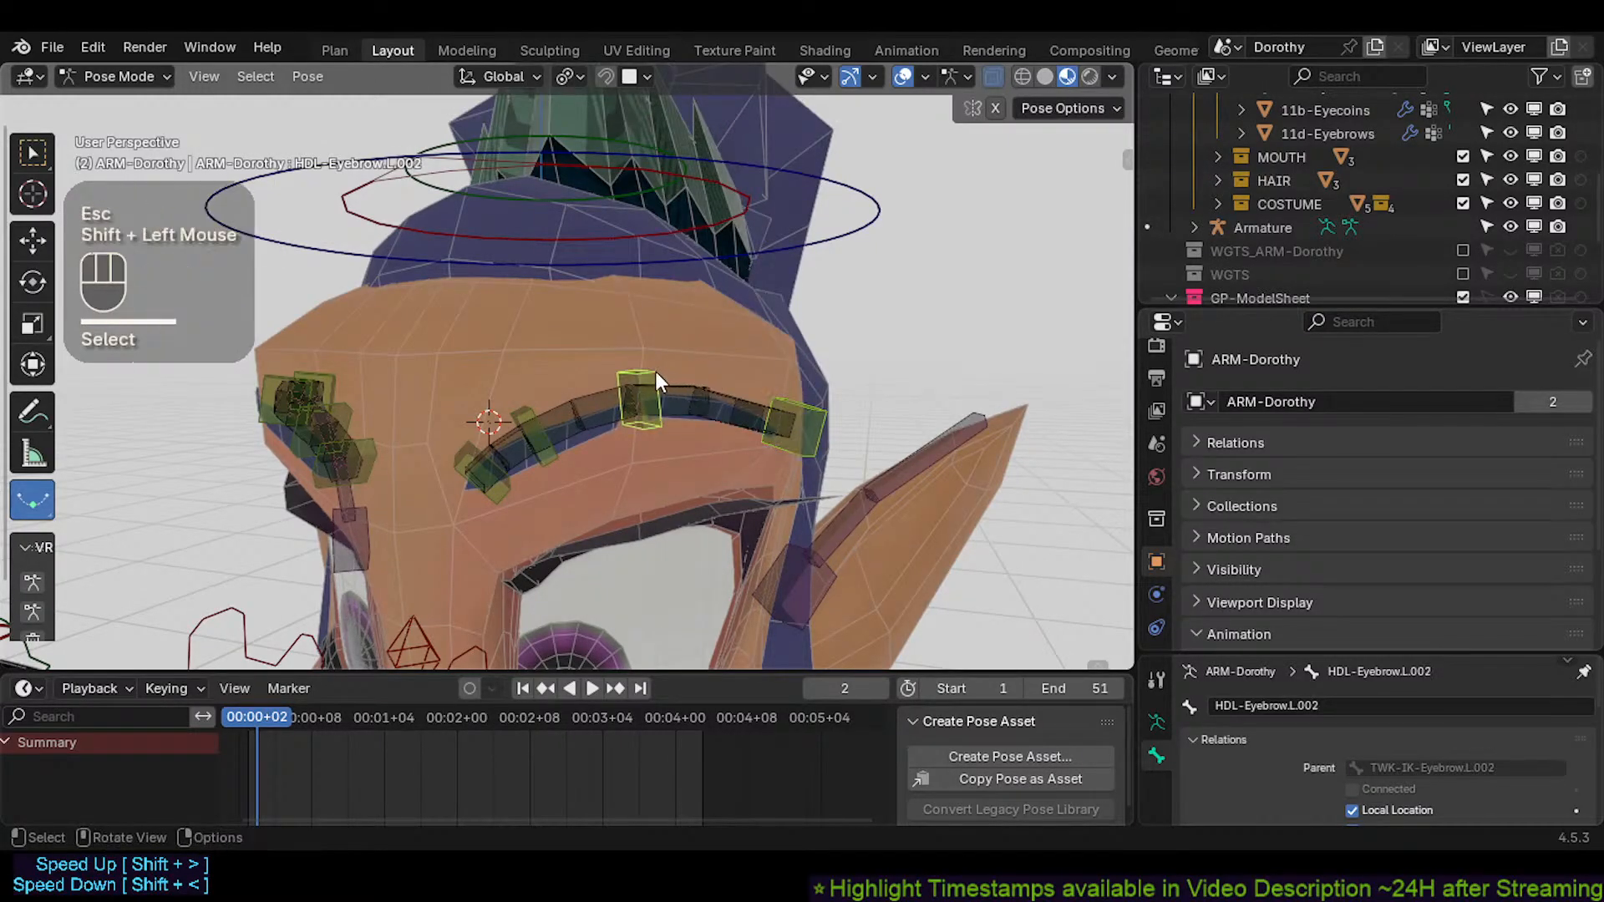
key(g)
key(Escape)
key(r)
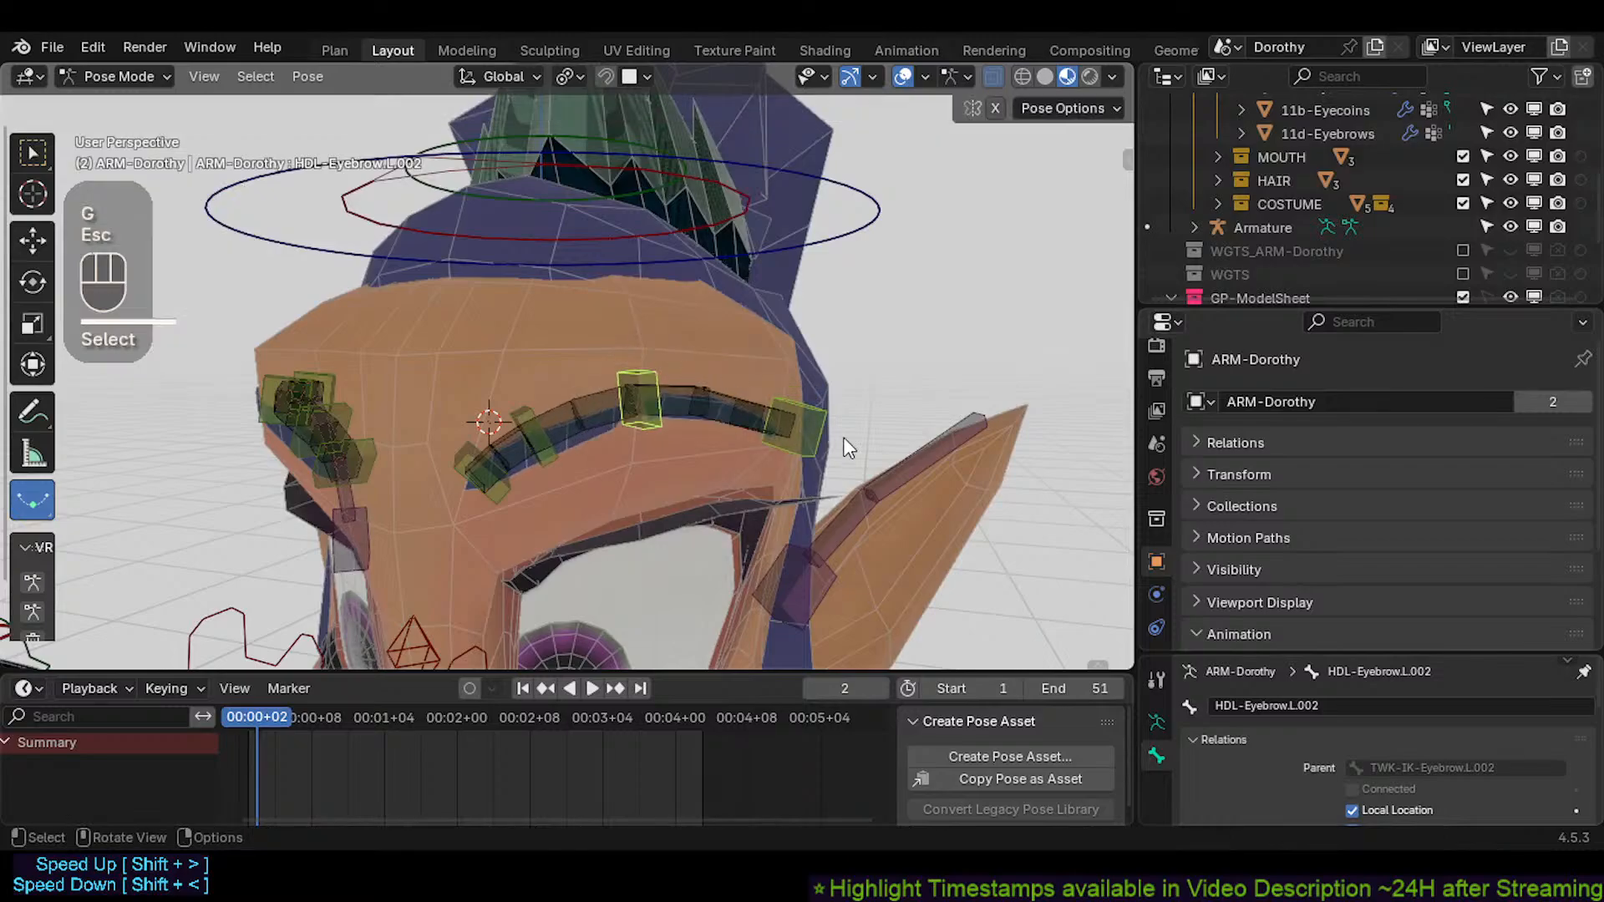
key(Escape)
key(g)
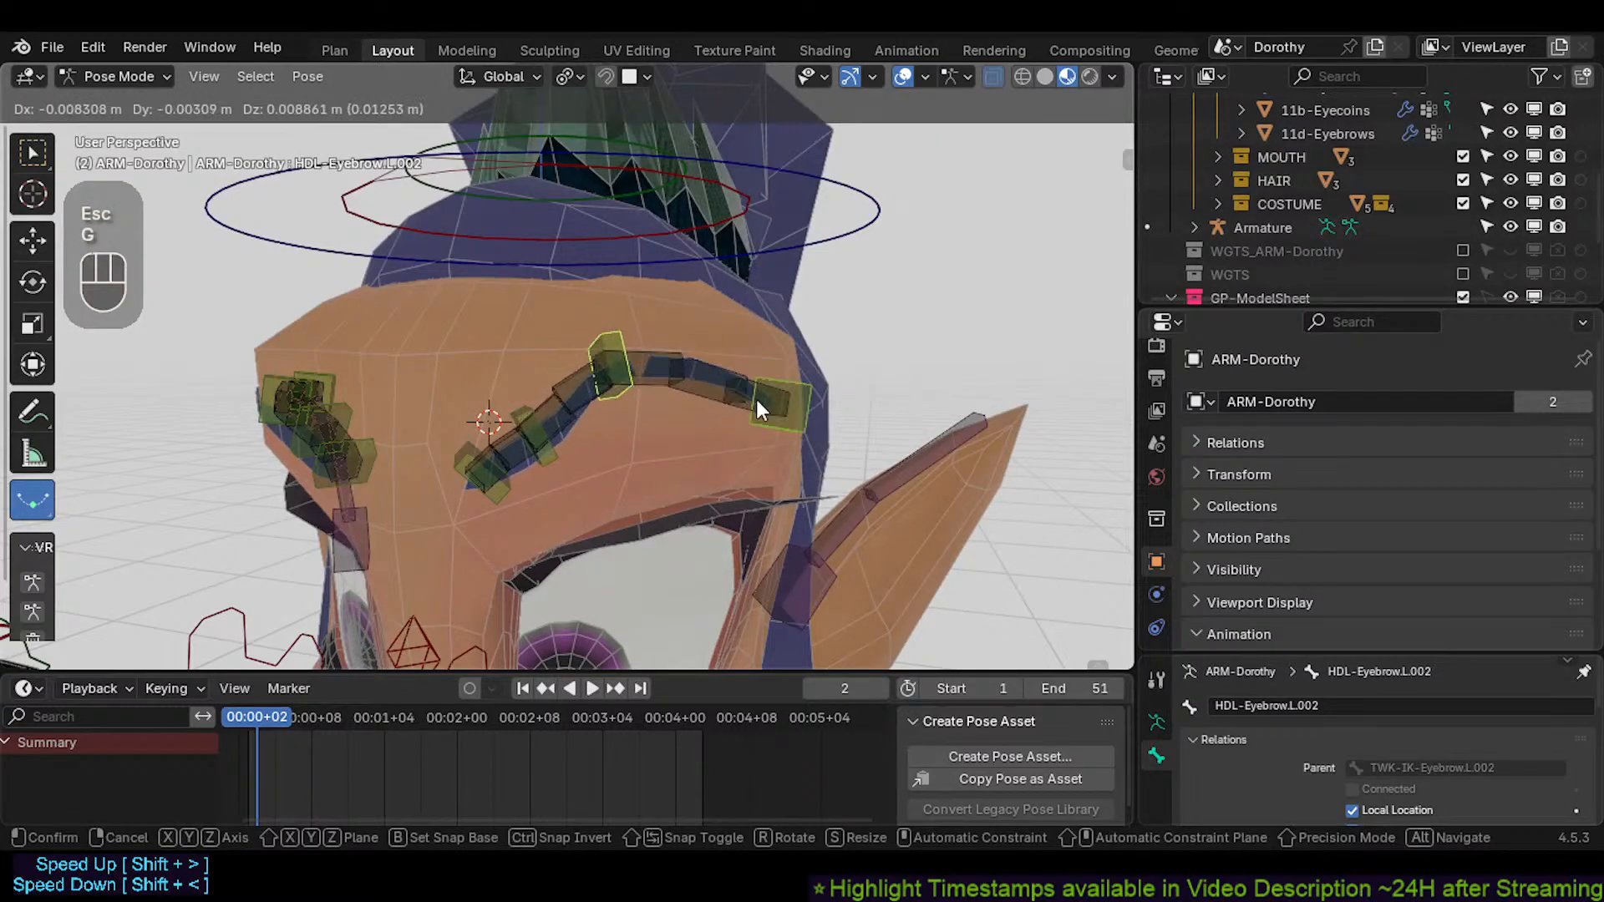
key(Escape)
key(alt+x)
key(g)
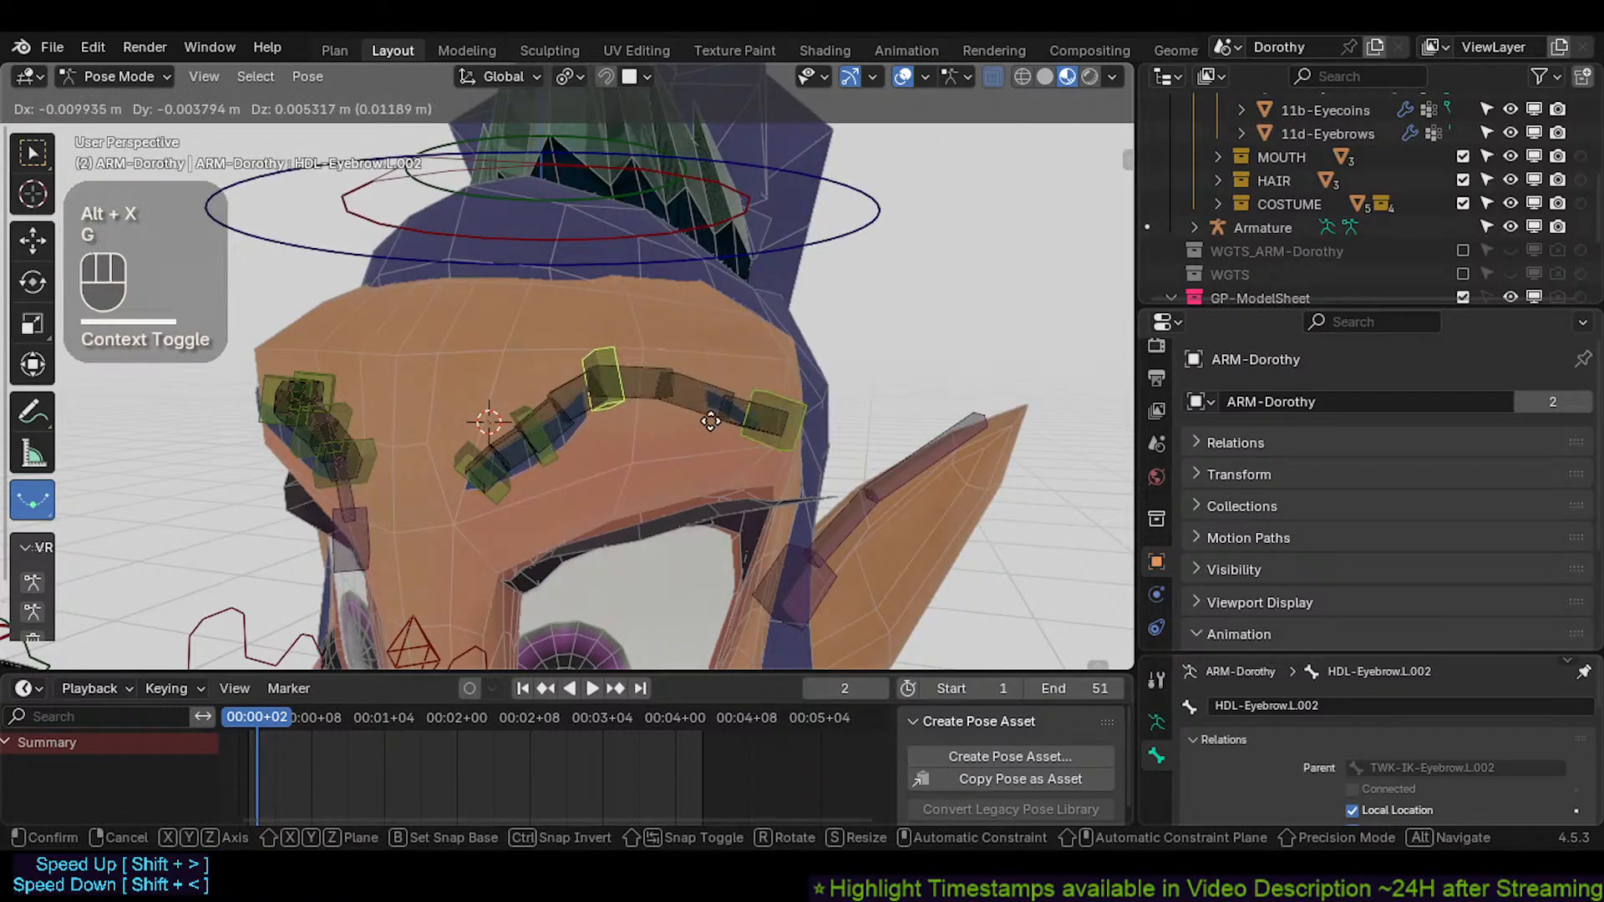
key(Escape)
Clear the location of all pose bones and save the file
key(a)
key(alt+g)
scroll(660, 451, down, 3)
shift+middle_drag(644, 459, 480, 460)
key(ctrl+s)
Return the armature to Object Mode, deselect everything, hide the wireframe overlay and save the file
key(ctrl+Tab)
key(alt+a)
key(shift+ctrl+alt+z)
shift+middle_drag(479, 460, 543, 258)
scroll(668, 406, up, 3)
key(ctrl+s)
Reveal the hidden hair objects, deselect everything and save the file
scroll(584, 428, down, 1)
scroll(679, 316, up, 1)
scroll(680, 317, up, 1)
scroll(577, 387, down, 1)
scroll(540, 363, down, 2)
scroll(545, 368, down, 1)
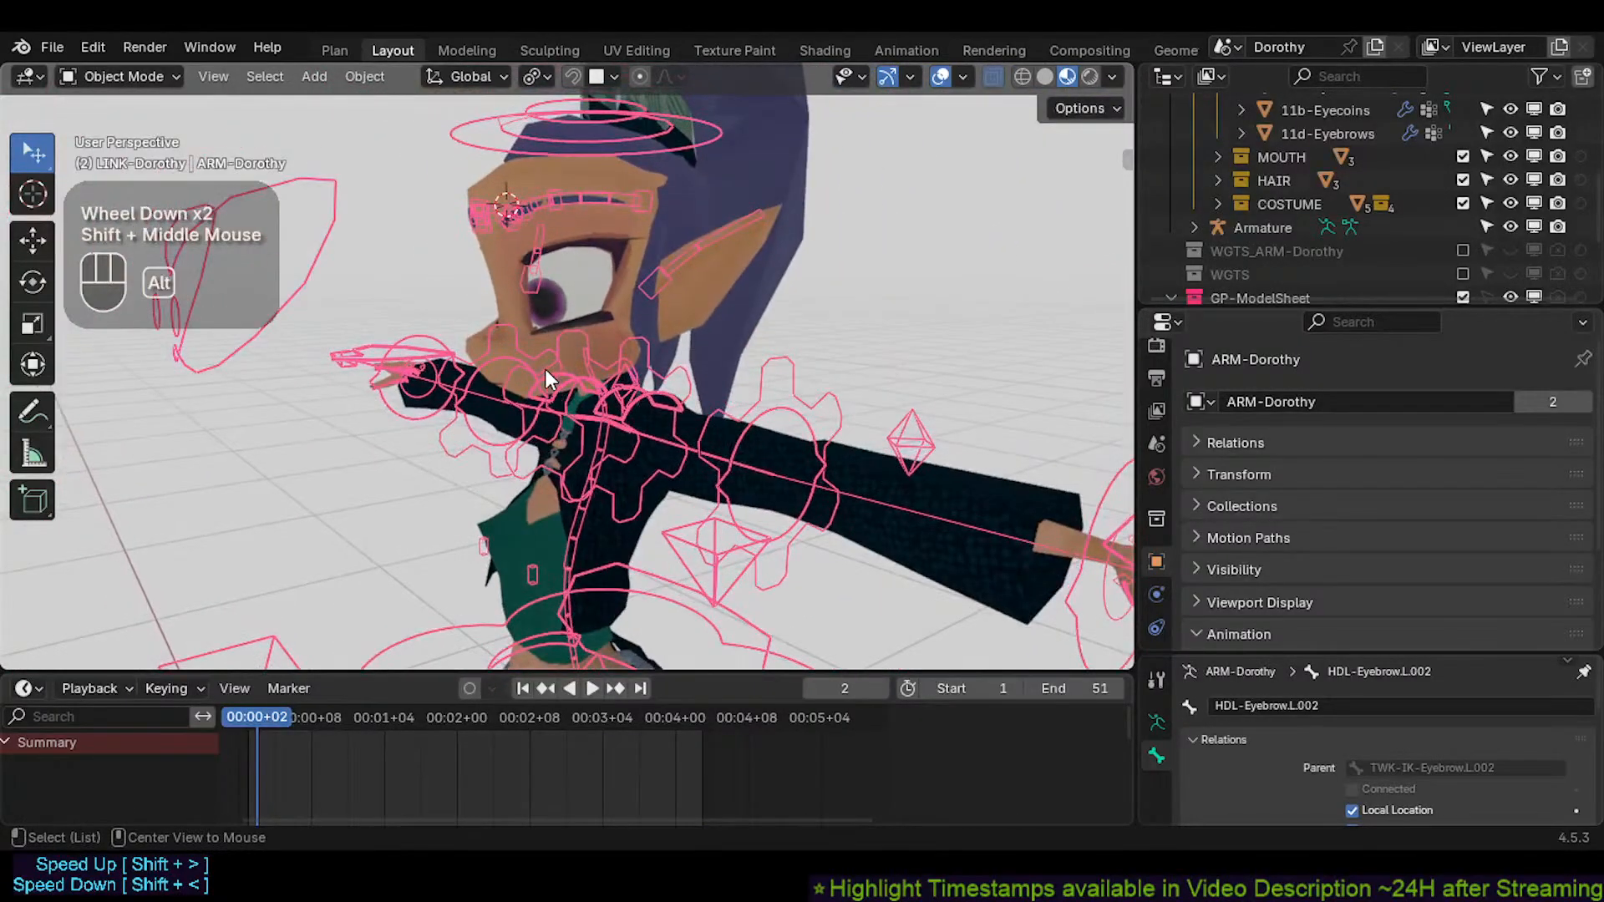
key(alt+h)
shift+middle_drag(545, 368, 824, 363)
key(alt+a)
middle_drag(692, 376, 823, 370)
middle_drag(613, 391, 493, 403)
scroll(499, 401, down, 1)
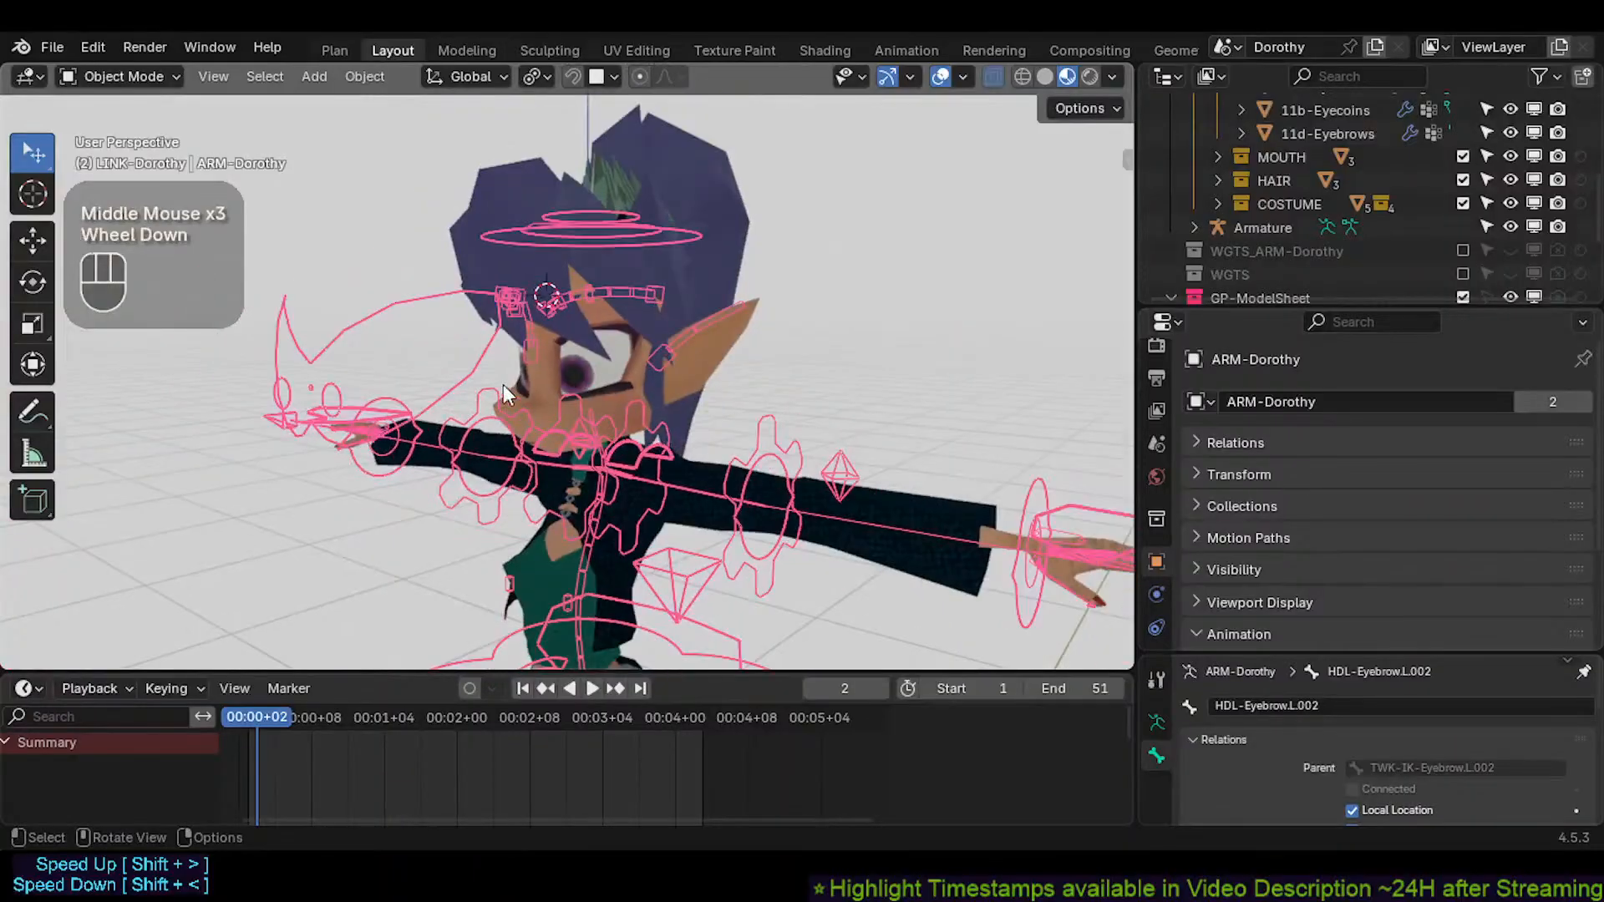
shift+middle_drag(589, 379, 512, 475)
scroll(593, 358, down, 1)
key(ctrl+s)
Turn on the wireframe overlay and examine the left eye's lower lid and lash up close
scroll(621, 371, up, 3)
scroll(529, 314, up, 2)
scroll(506, 313, up, 2)
scroll(538, 474, up, 2)
scroll(573, 440, down, 2)
scroll(518, 485, up, 3)
shift+middle_drag(652, 364, 357, 537)
scroll(483, 573, down, 2)
middle_drag(486, 564, 489, 422)
scroll(459, 511, down, 1)
scroll(544, 449, up, 2)
key(shift+ctrl+alt+z)
scroll(543, 451, up, 2)
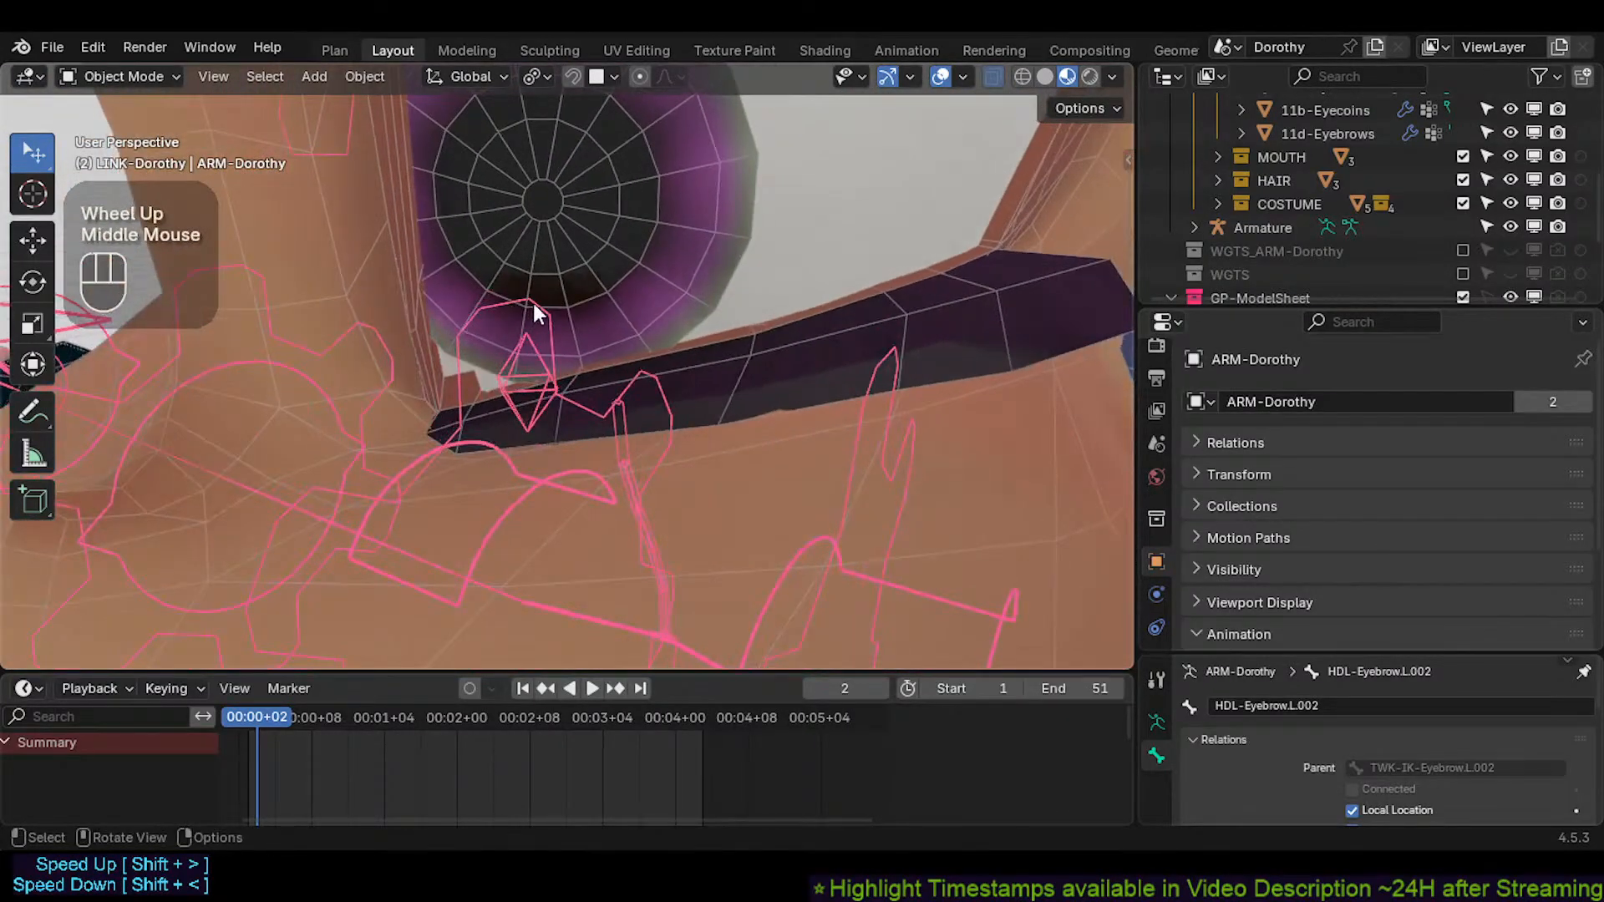
Open the 0-Dorothy_Body mesh in Edit Mode and inspect the geometry around the left eye
click(780, 275)
key(Tab)
key(Tab)
click(468, 397)
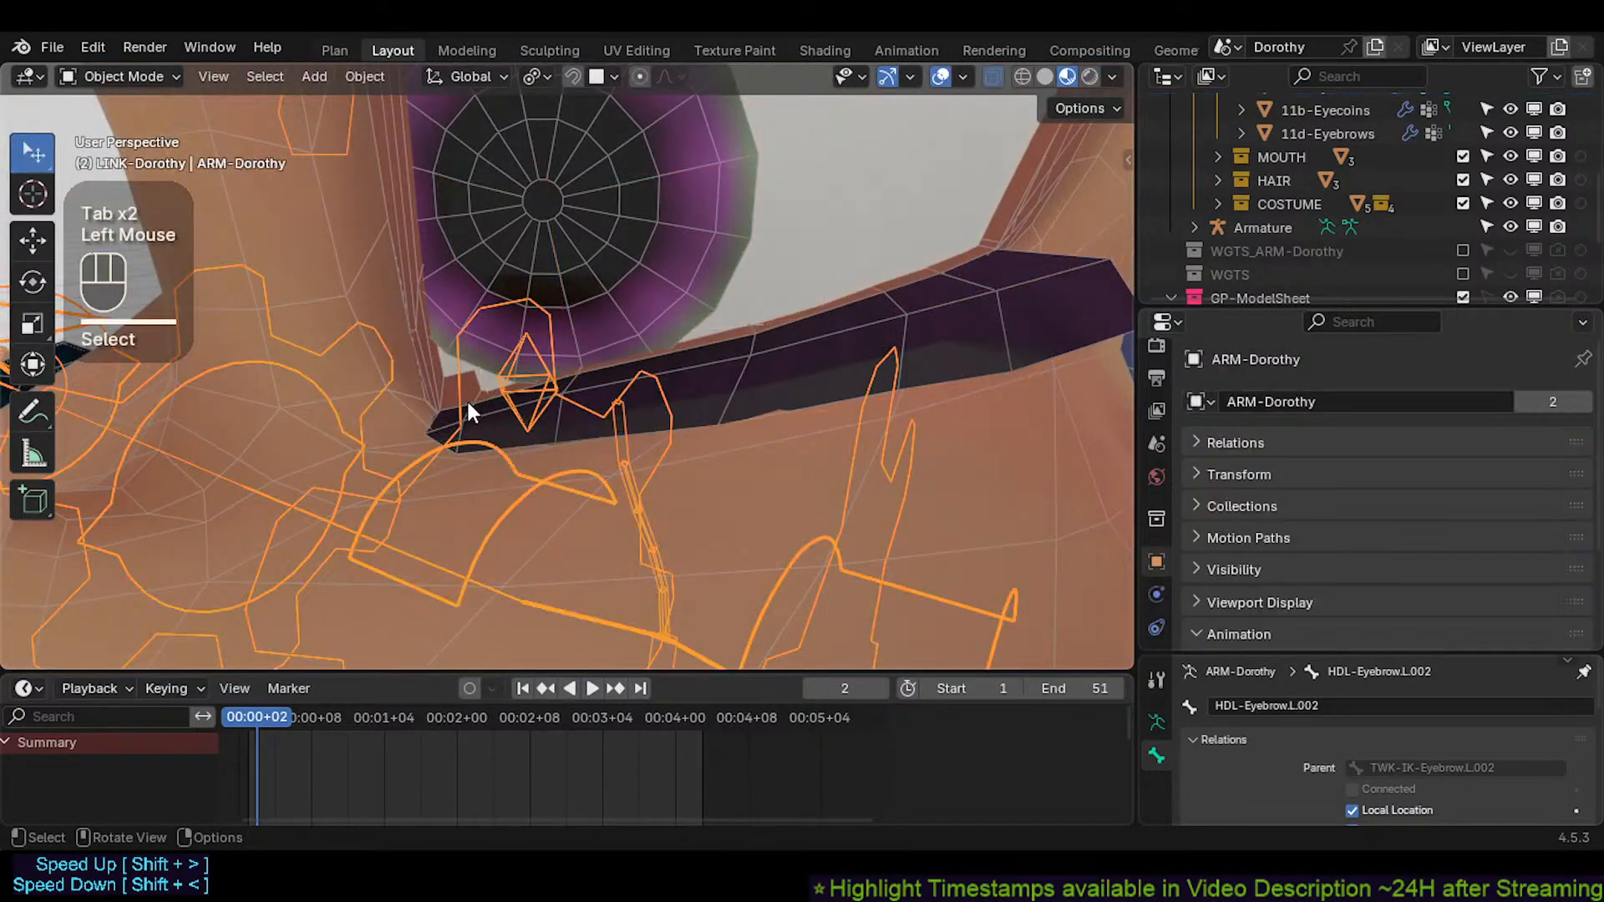
click(473, 400)
key(Tab)
shift+middle_drag(518, 217, 596, 393)
scroll(516, 538, down, 2)
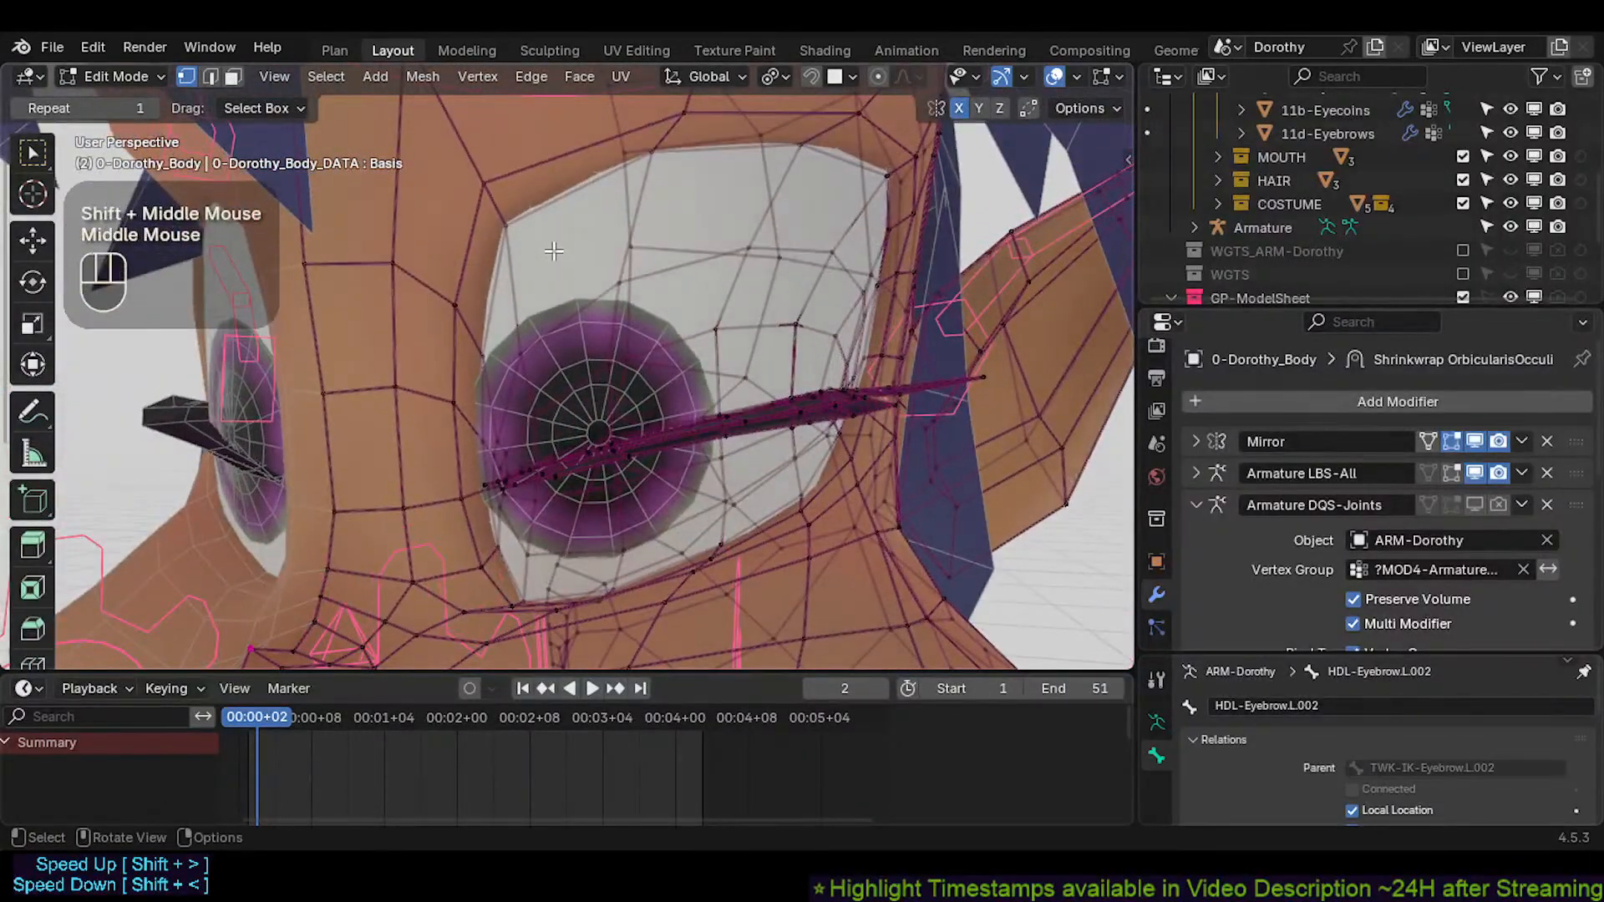
Select the linked faces of the mesh piece around the left eye and return to Object Mode
key(3)
key(alt+a)
key(l)
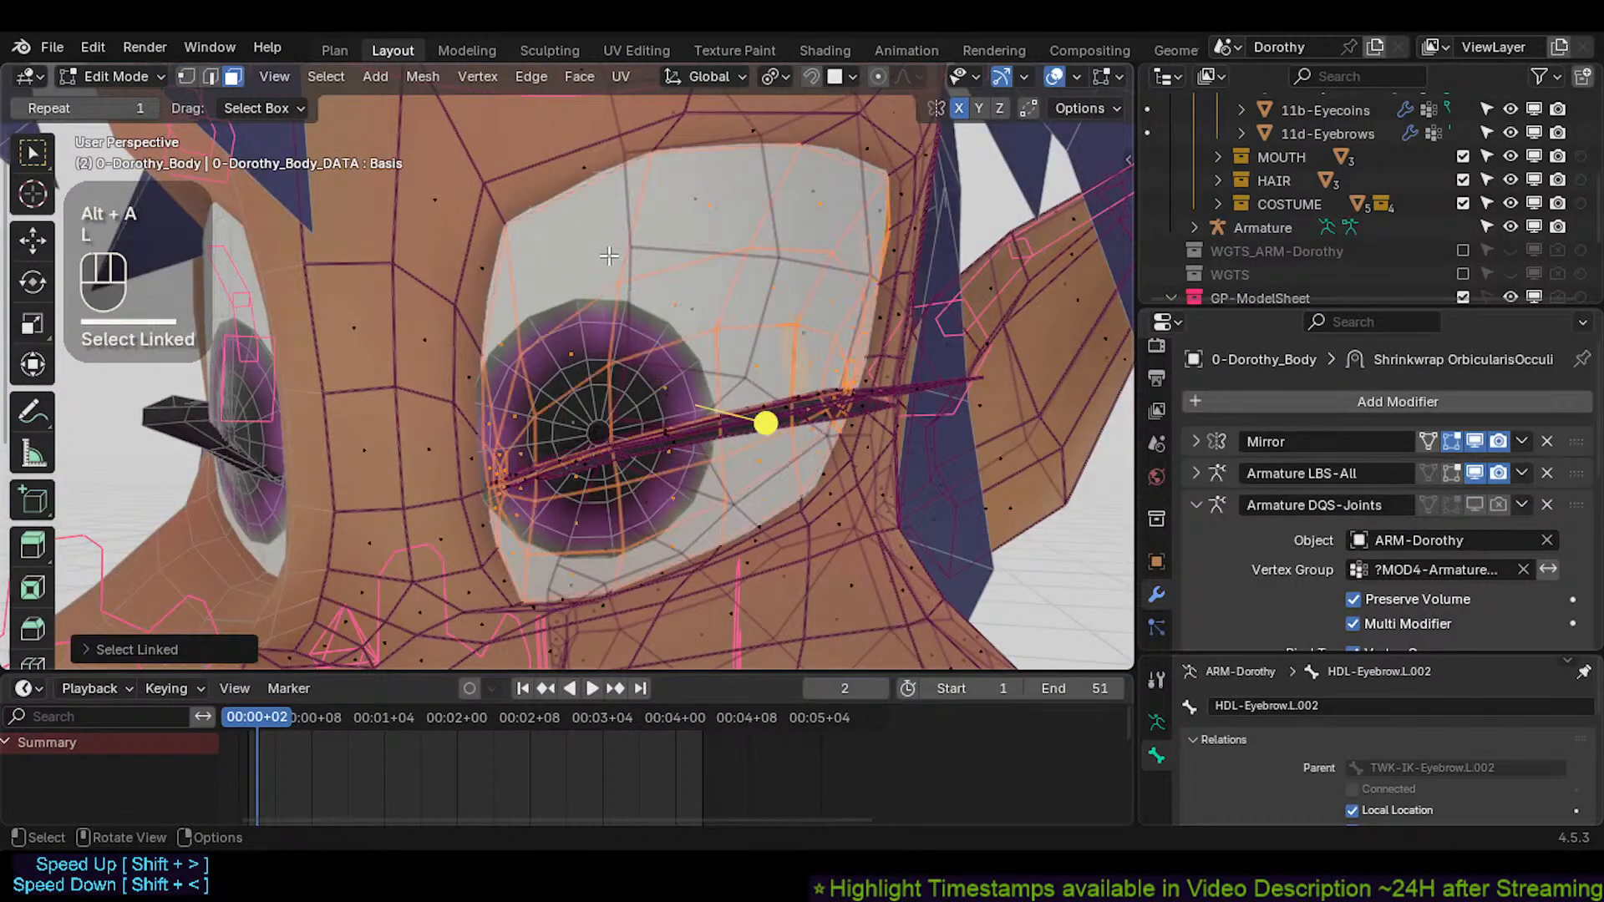
middle_drag(614, 319, 561, 404)
key(Tab)
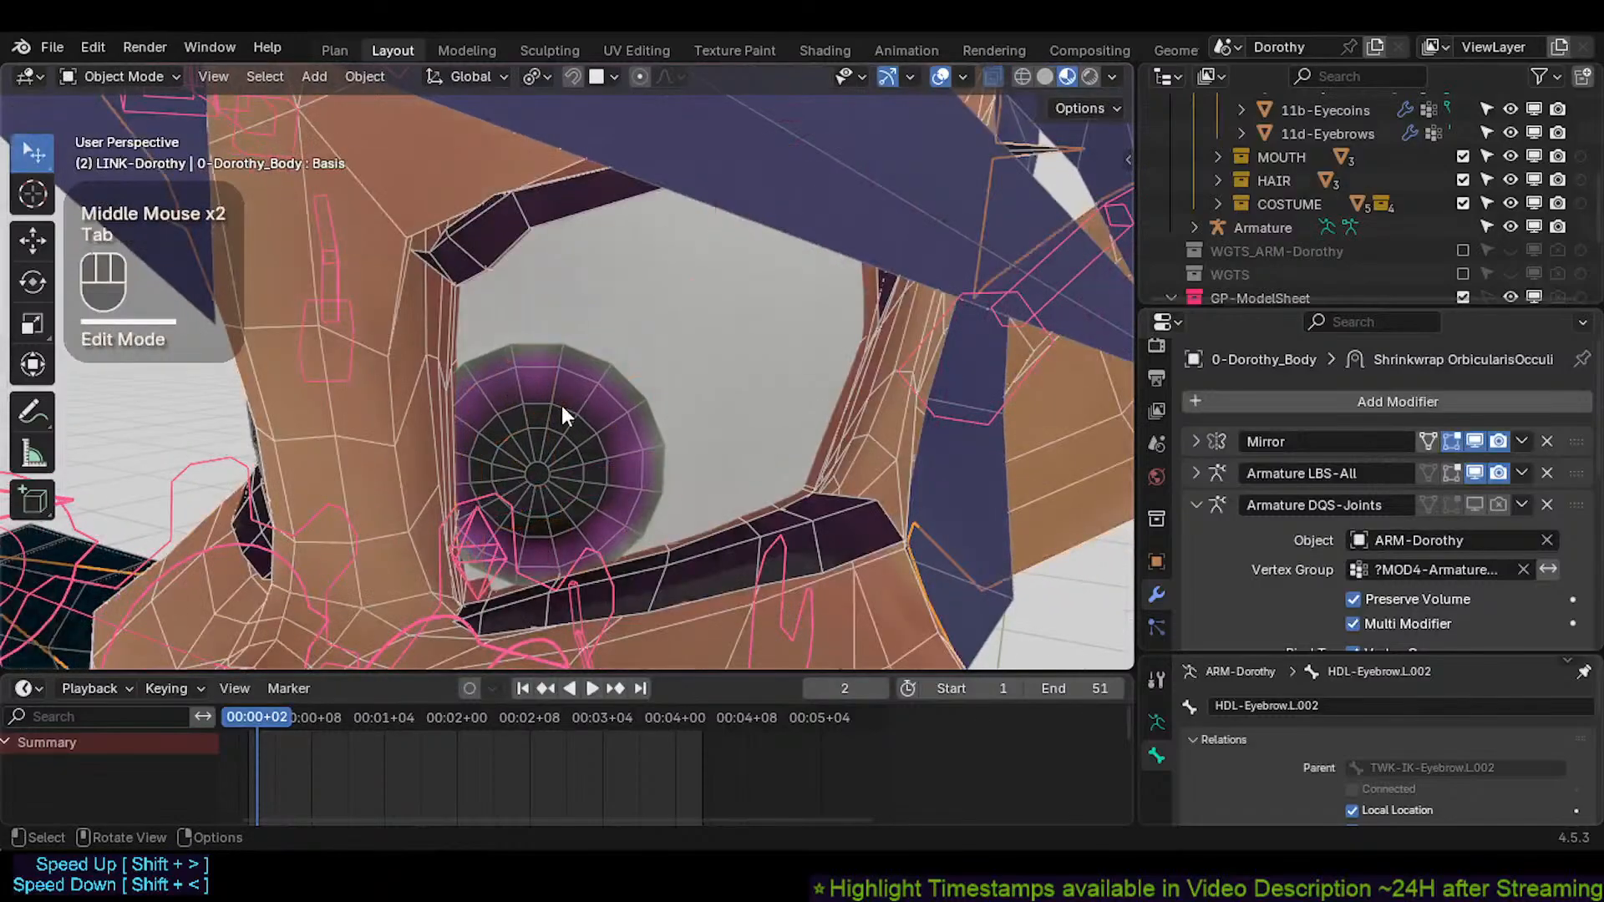
Toggle the subdivided display on and off repeatedly to compare the smoothed and low-poly eyelids
key(ctrl+alt+shift+i)
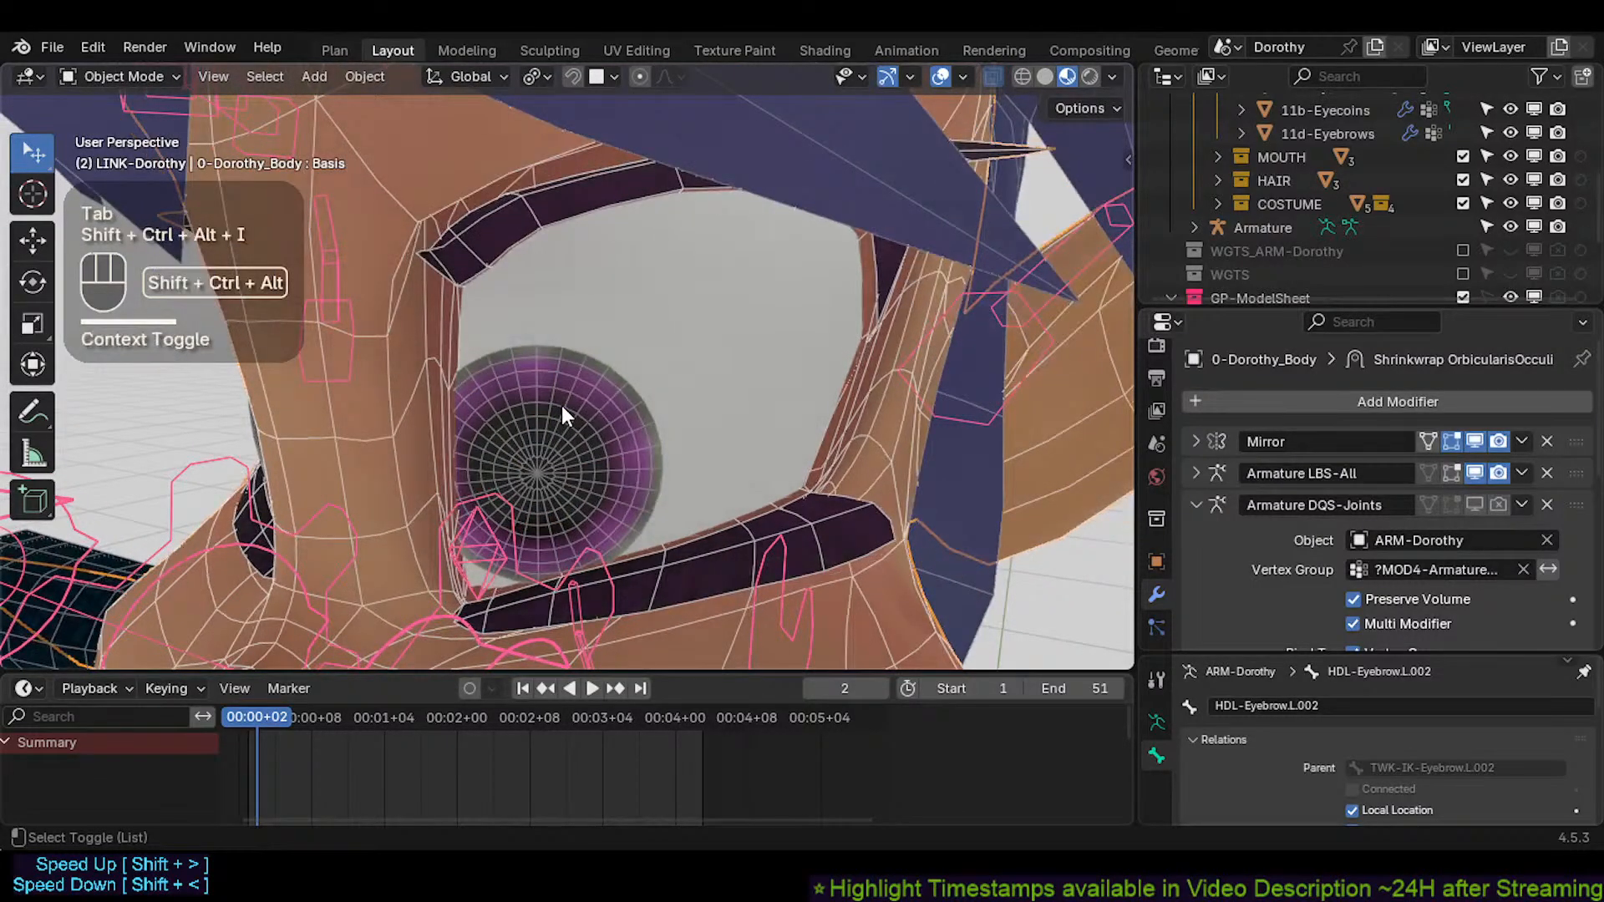
key(ctrl+alt+shift+i)
key(ctrl+alt+shift+i)
key(ctrl+alt+shift+i)
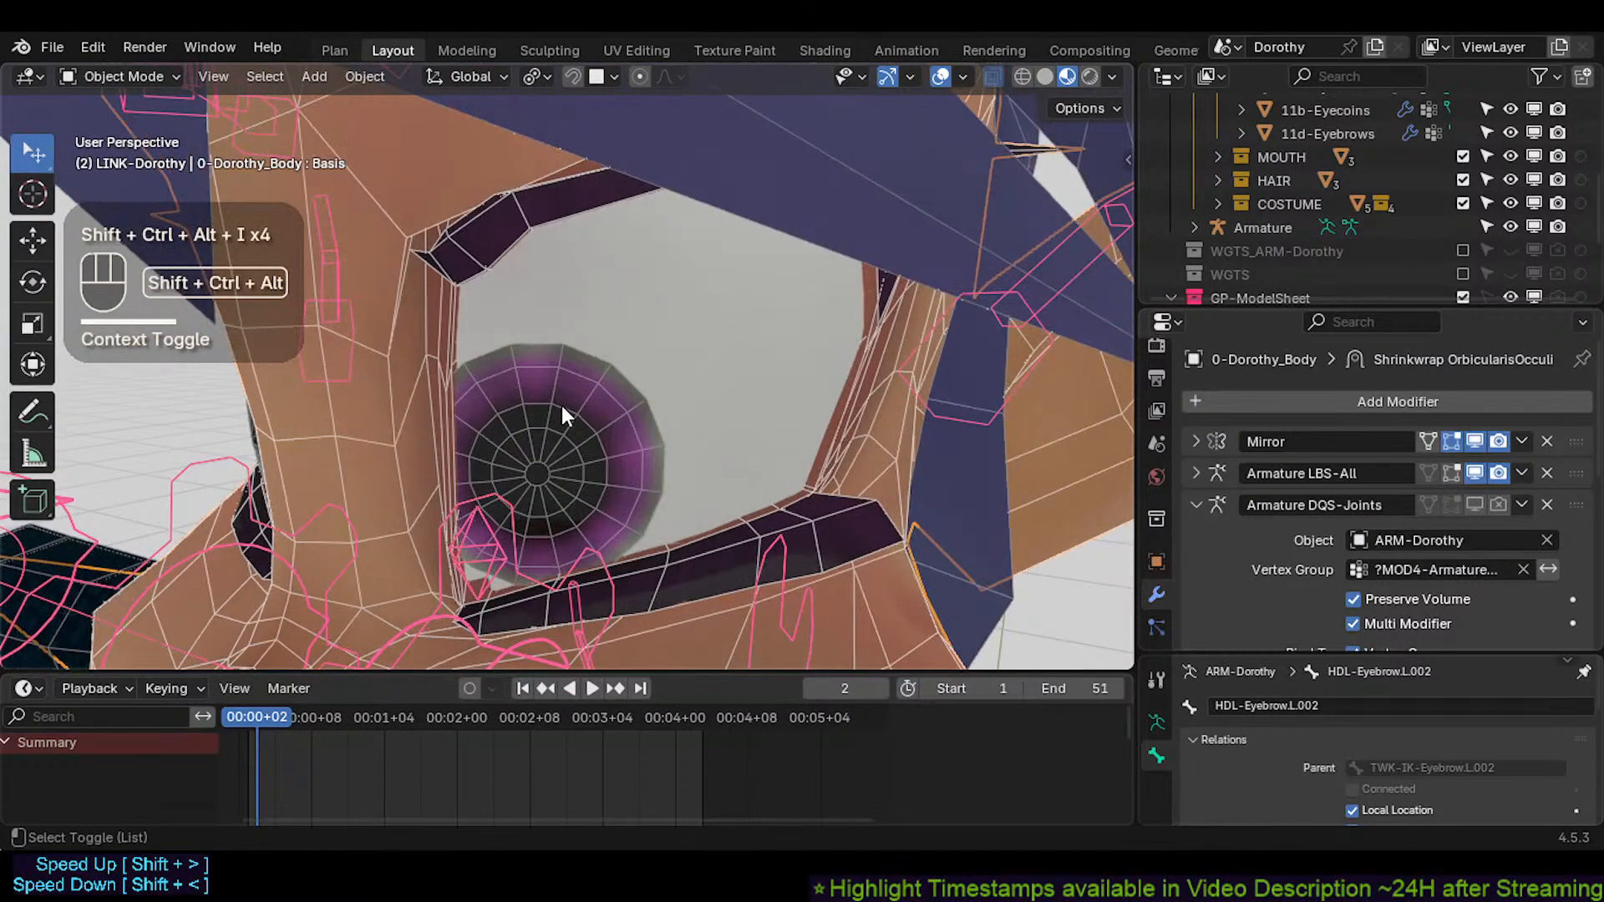
scroll(559, 399, down, 3)
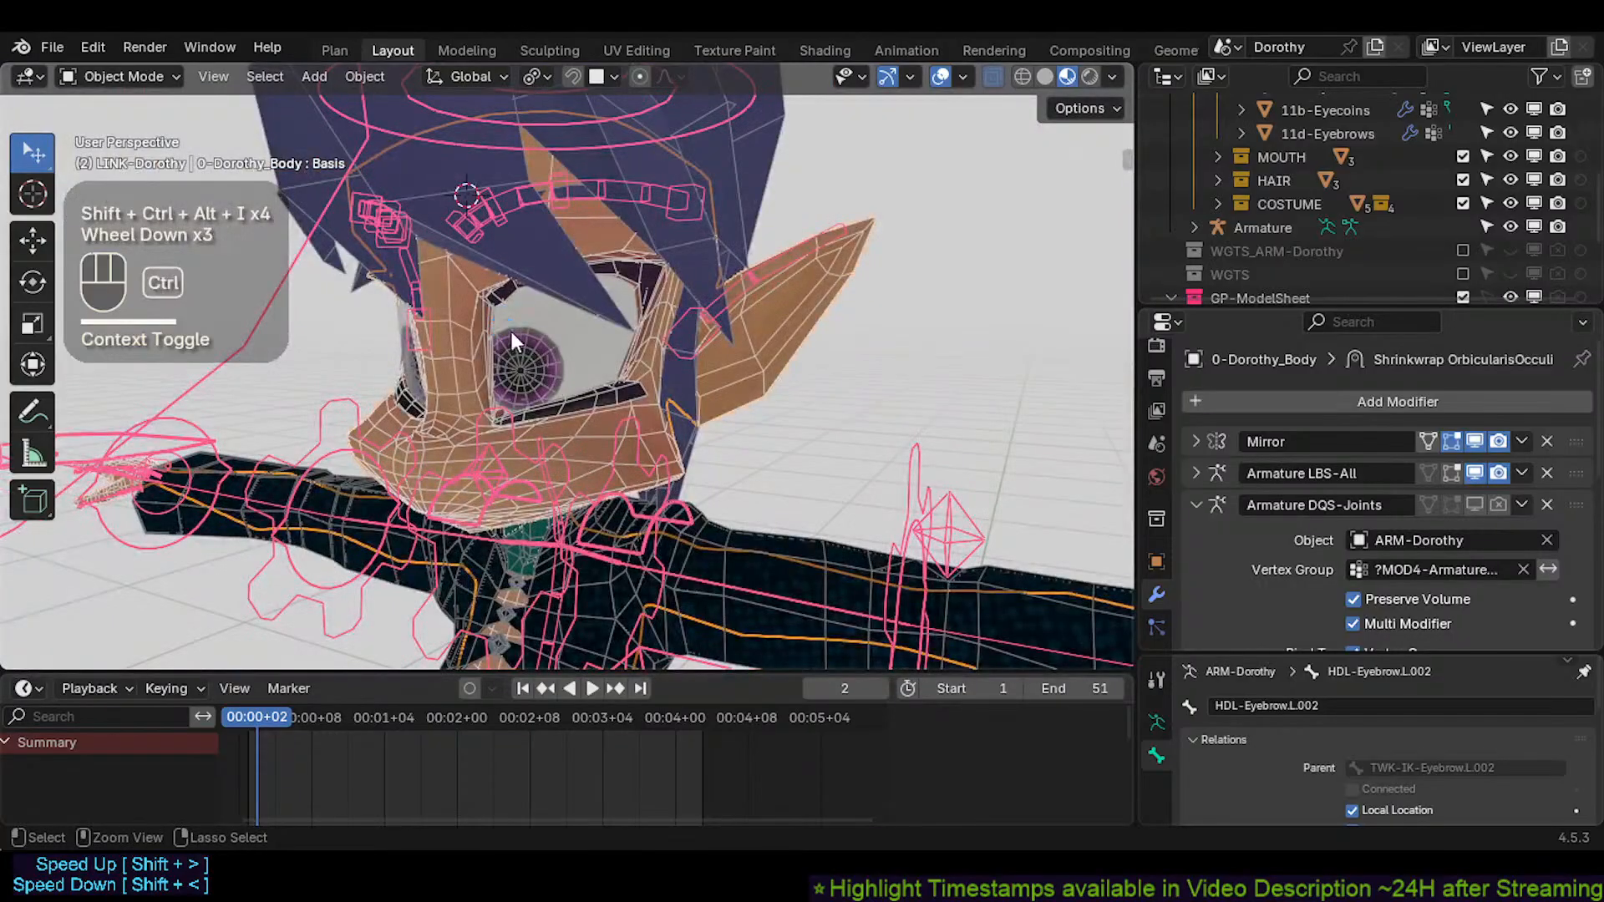
Save Dorothy.blend, hide the wireframe overlay, and save the file with the clean display
key(ctrl+s)
middle_drag(512, 333, 588, 327)
scroll(601, 389, down, 1)
key(ctrl+alt+shift+i)
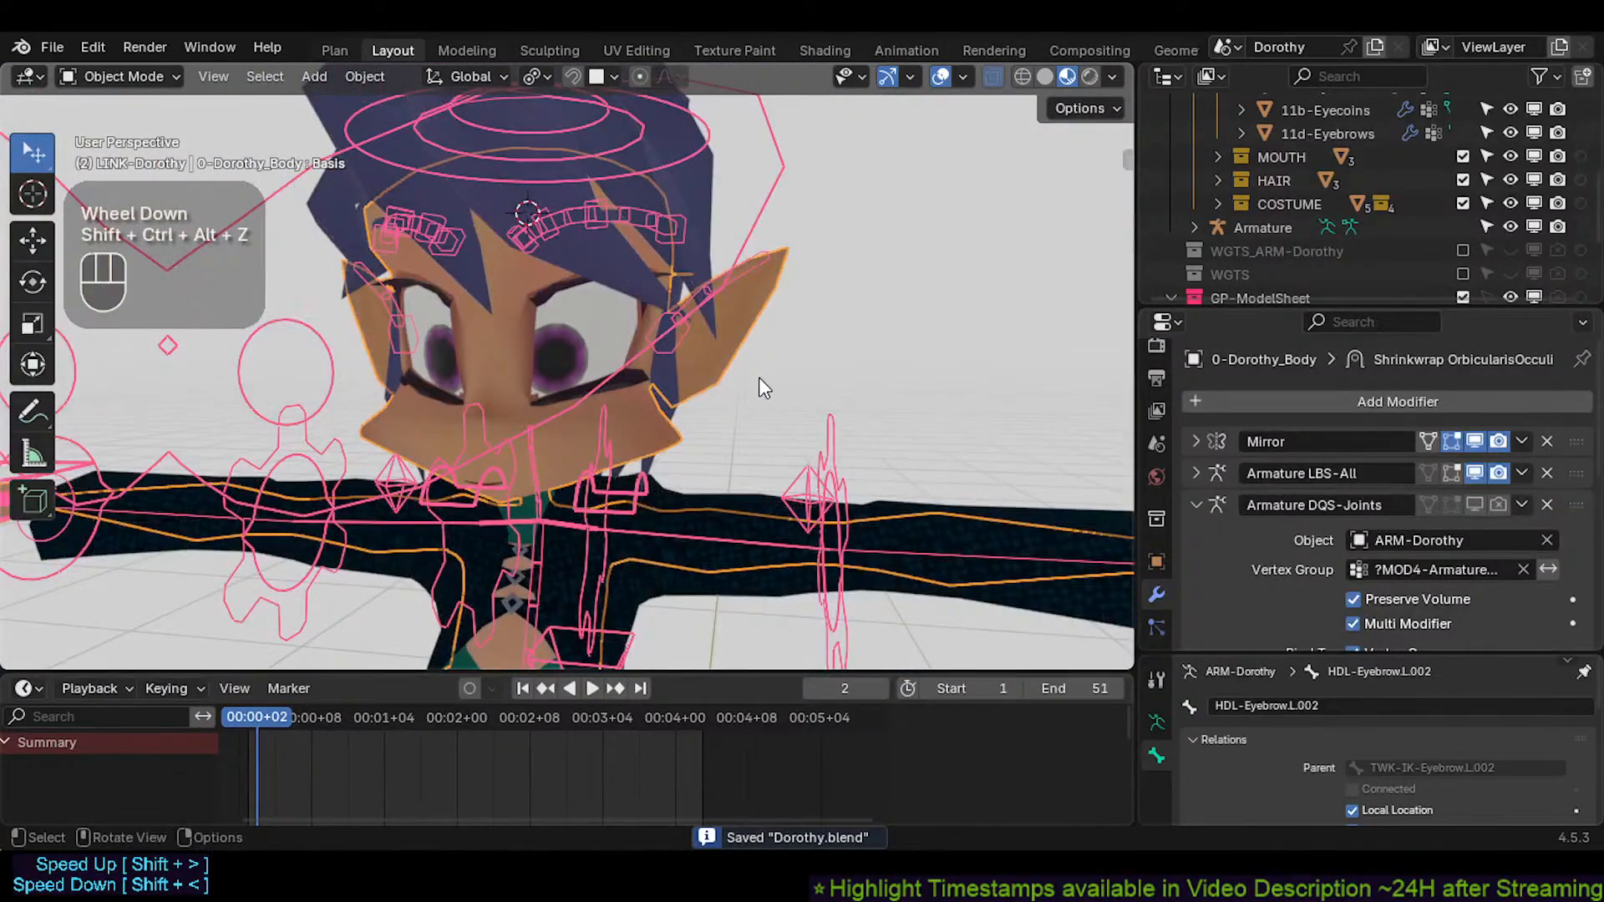
middle_drag(758, 378, 593, 382)
key(ctrl+s)
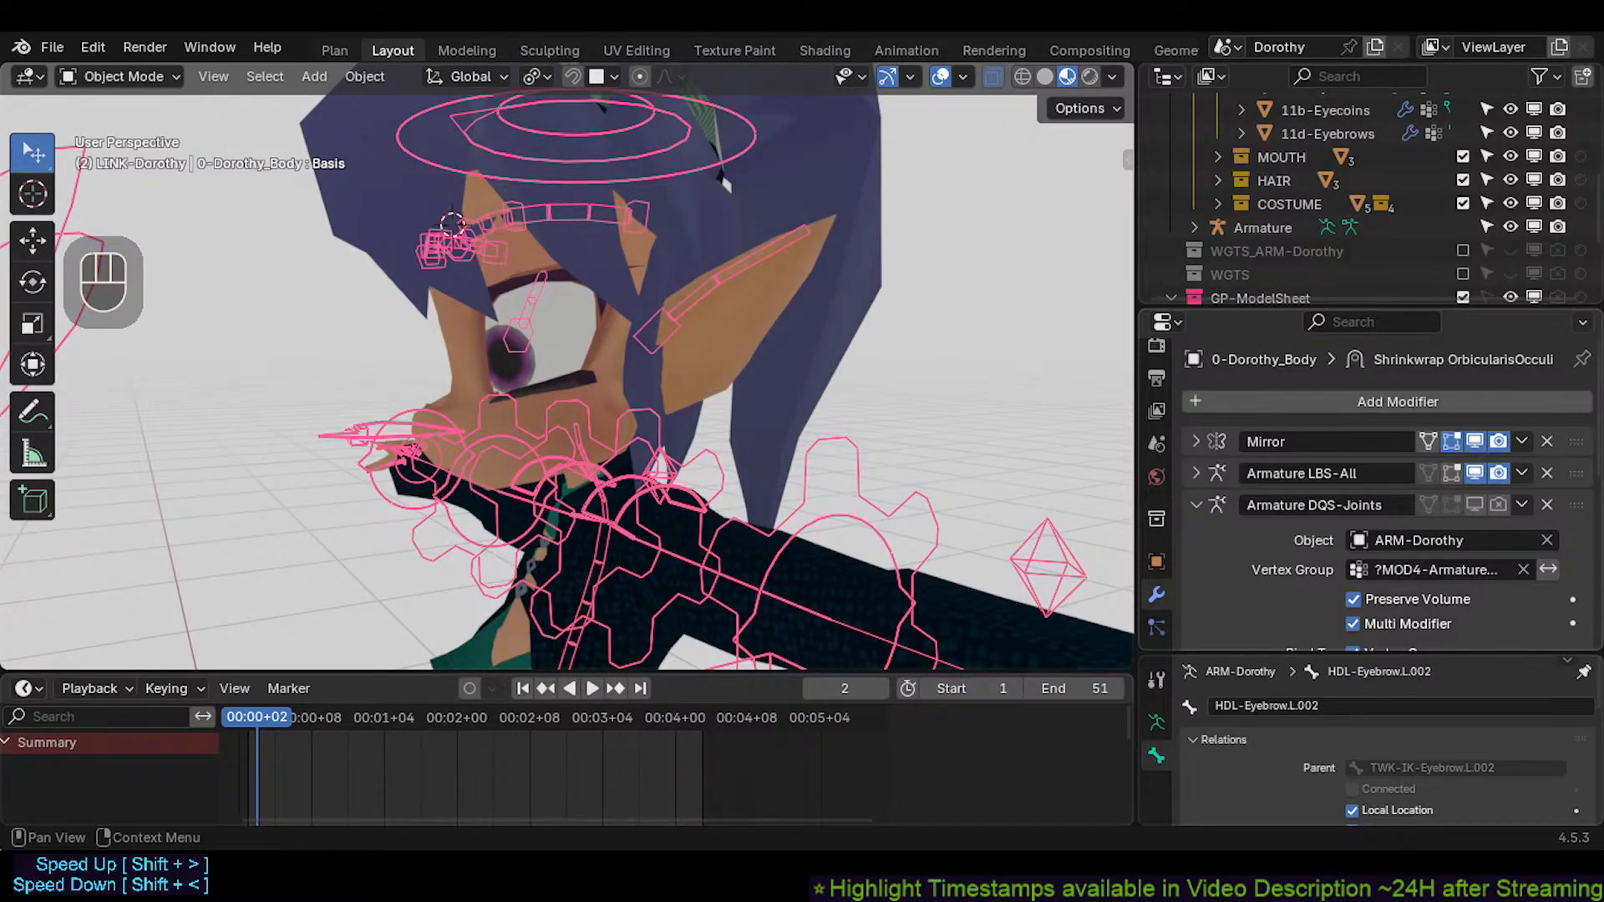
Review Dorothy's head from the side and front, and save Dorothy.blend again
middle_drag(543, 466, 489, 494)
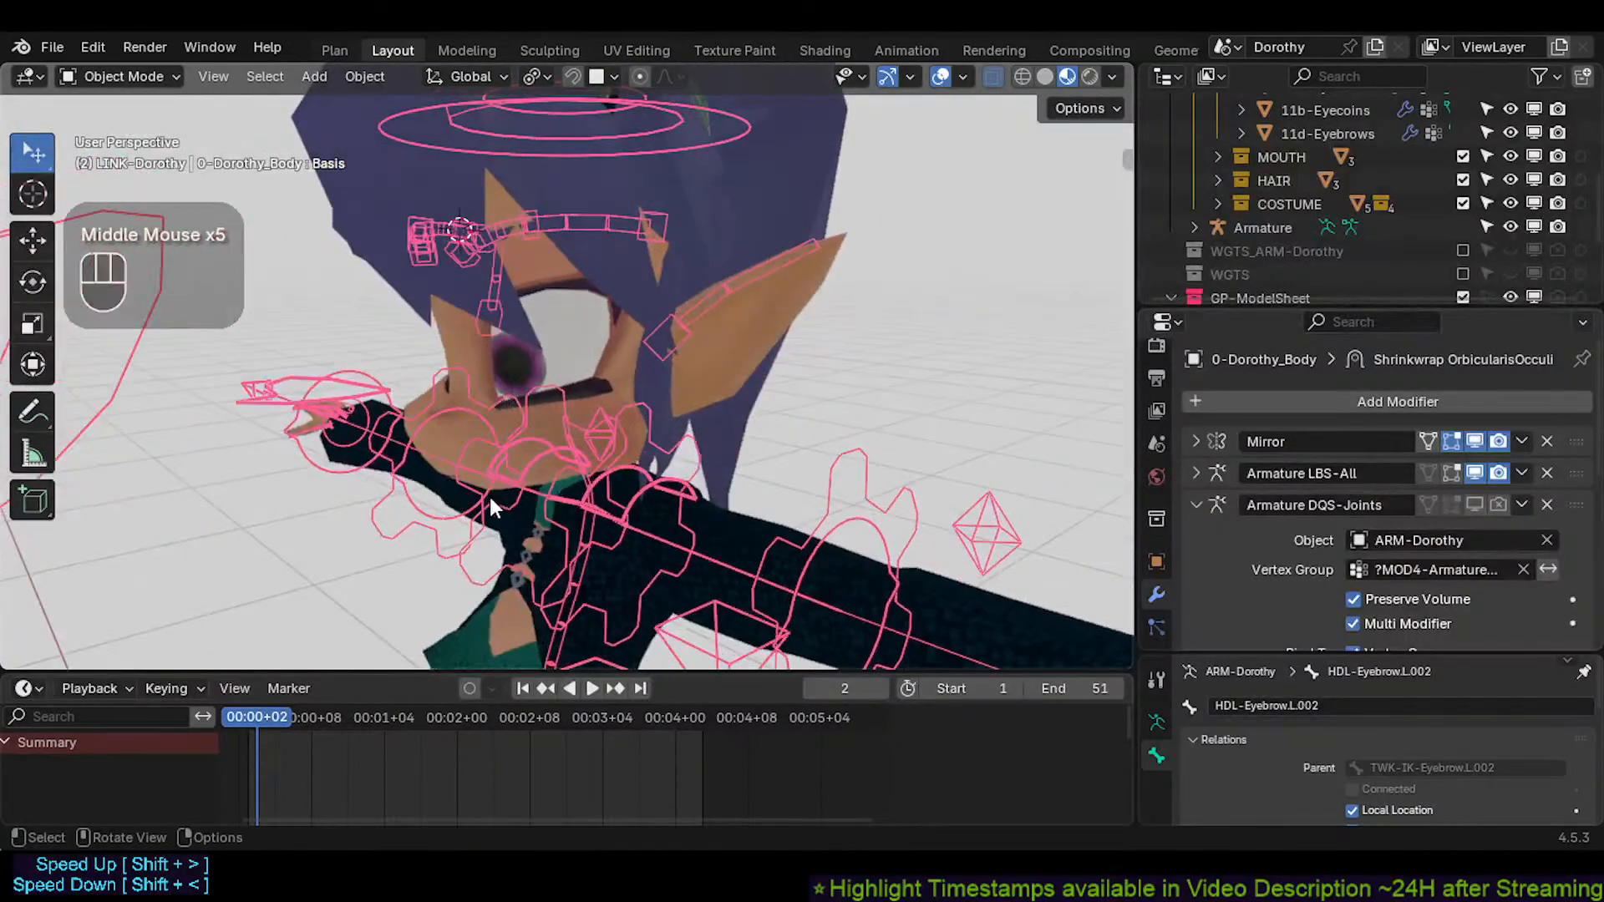
scroll(498, 493, down, 2)
key(ctrl+s)
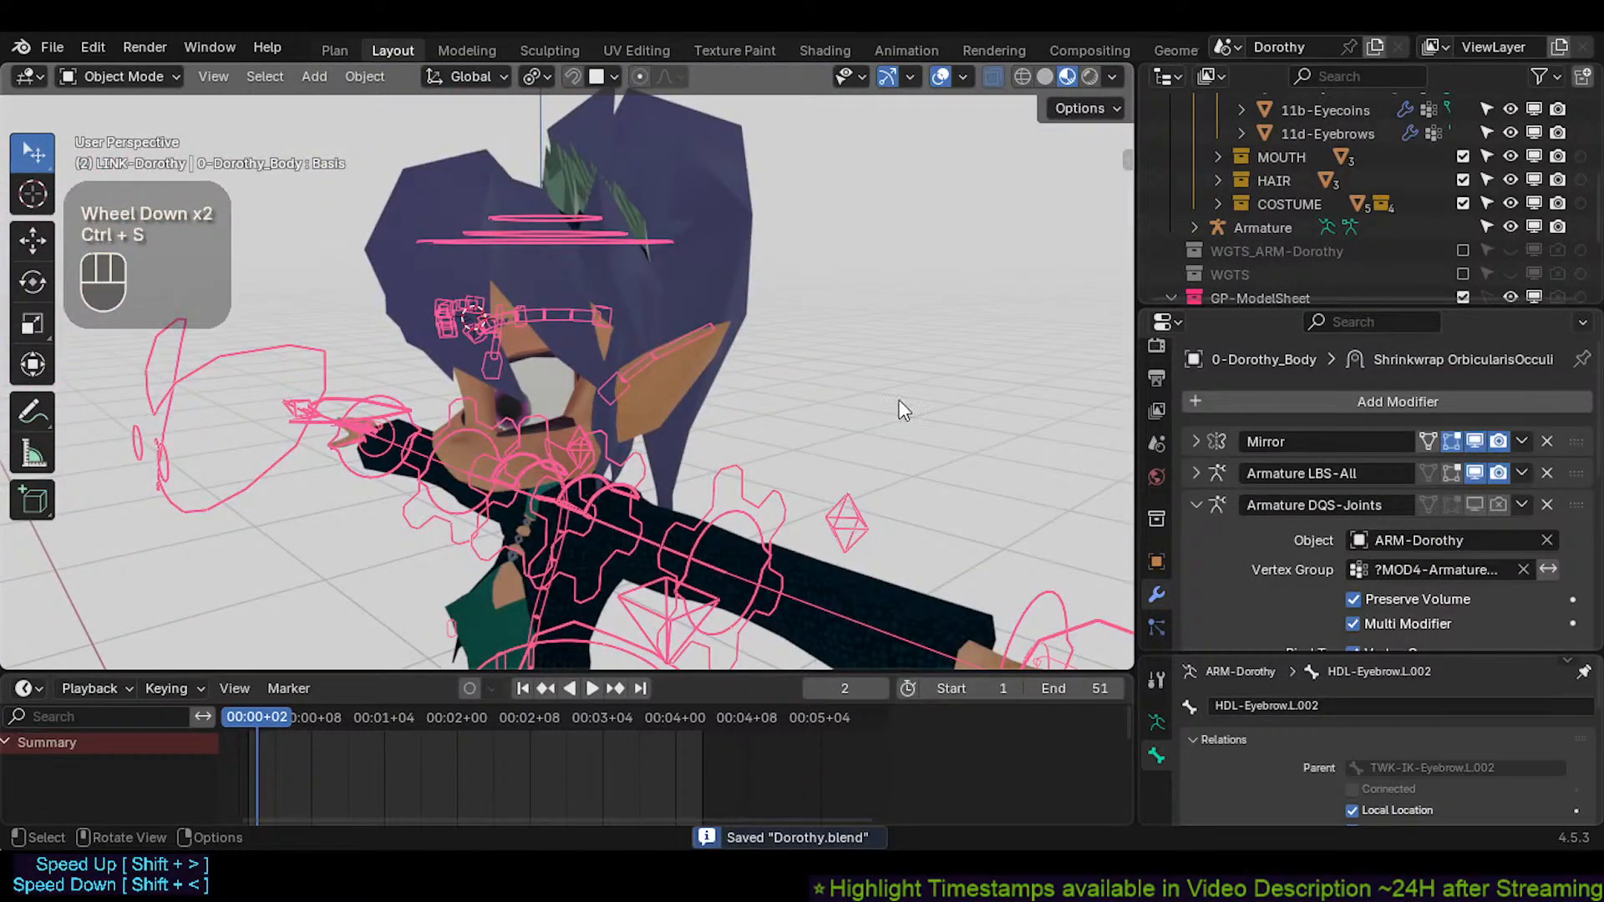
middle_drag(664, 369, 497, 500)
middle_drag(499, 501, 710, 468)
click(838, 399)
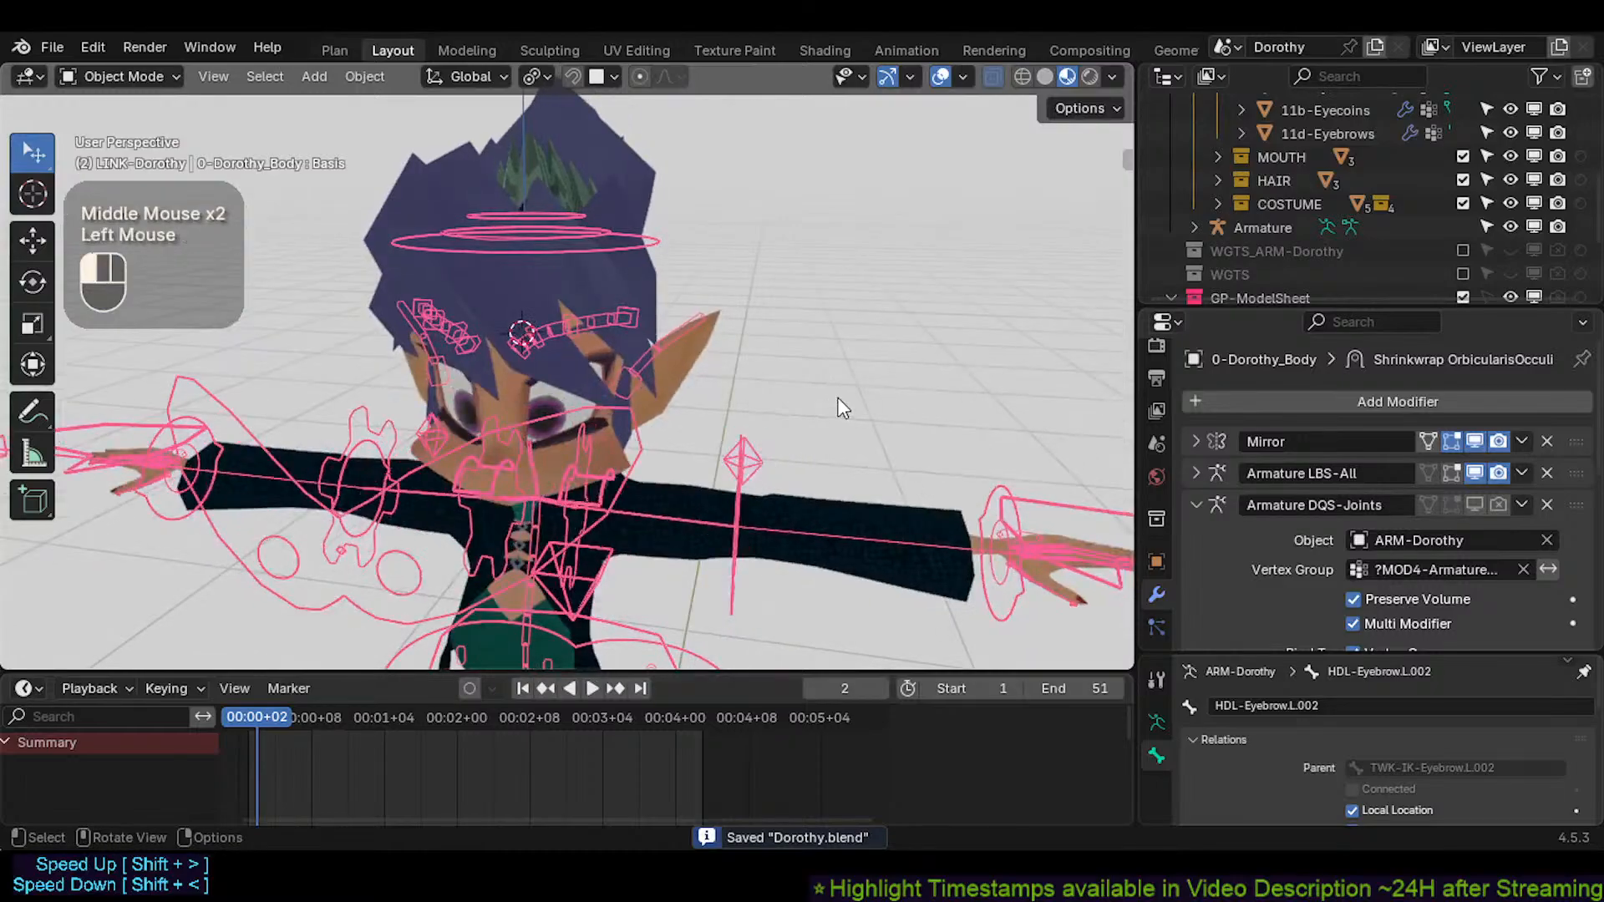